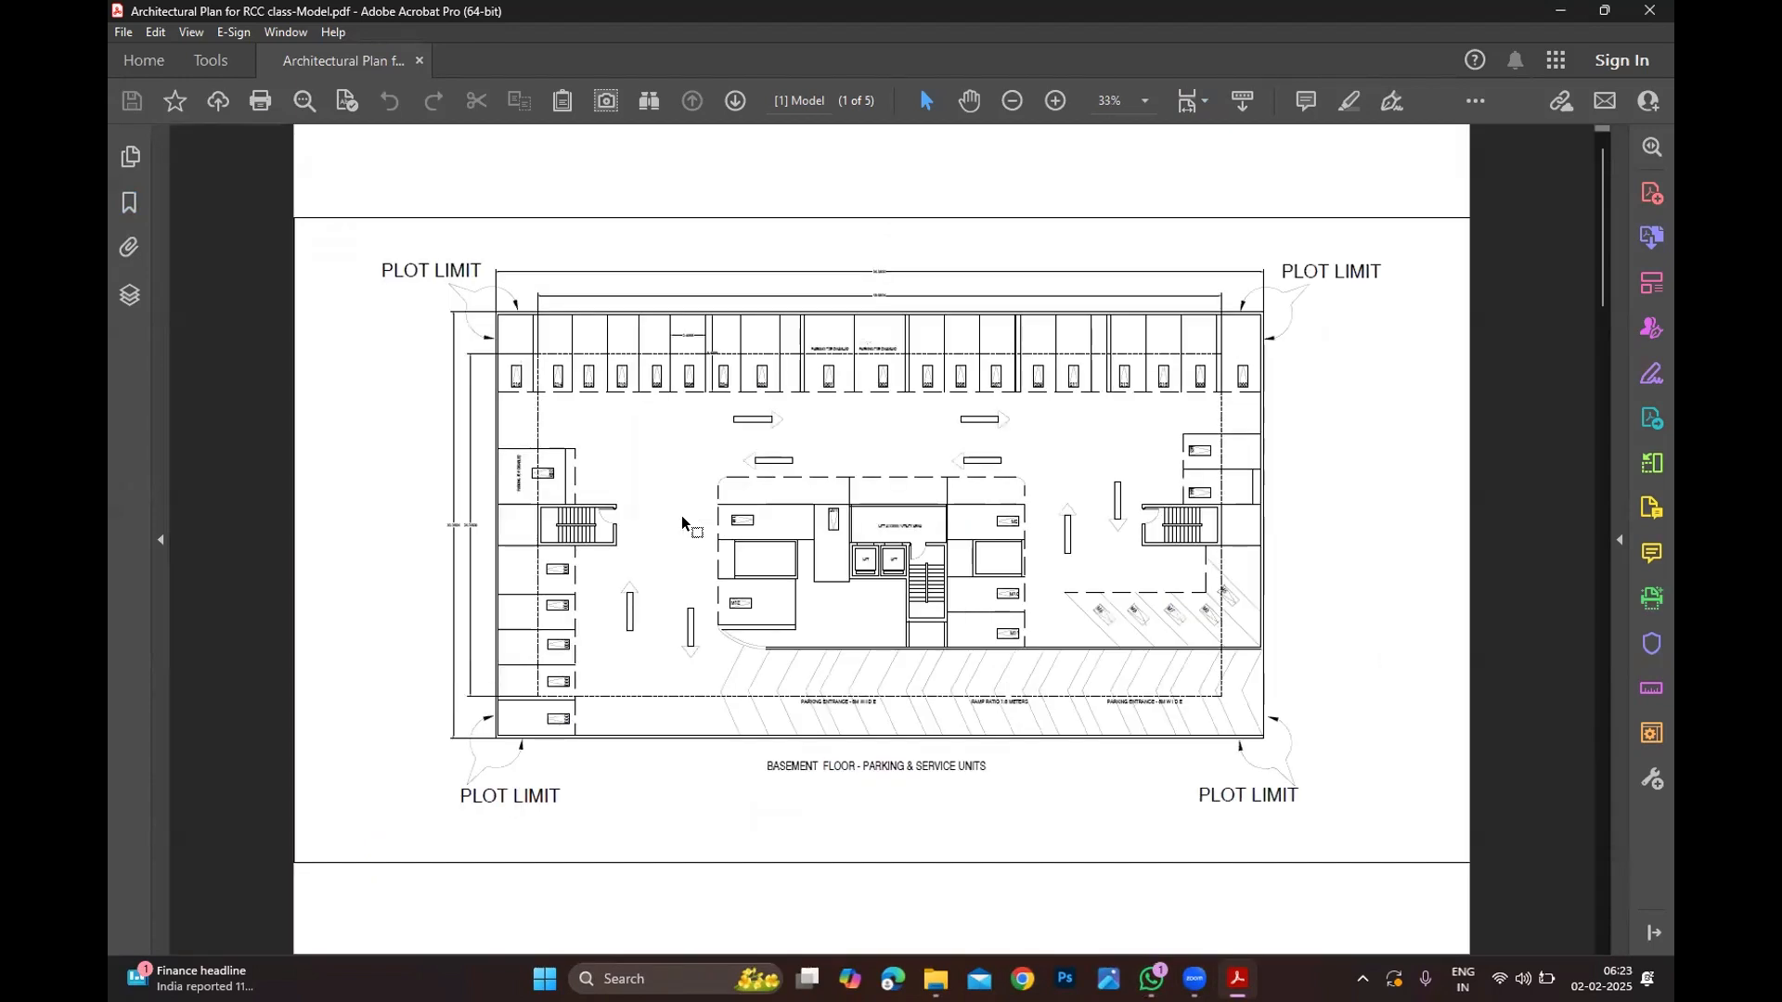
scroll(687, 520, down, 1)
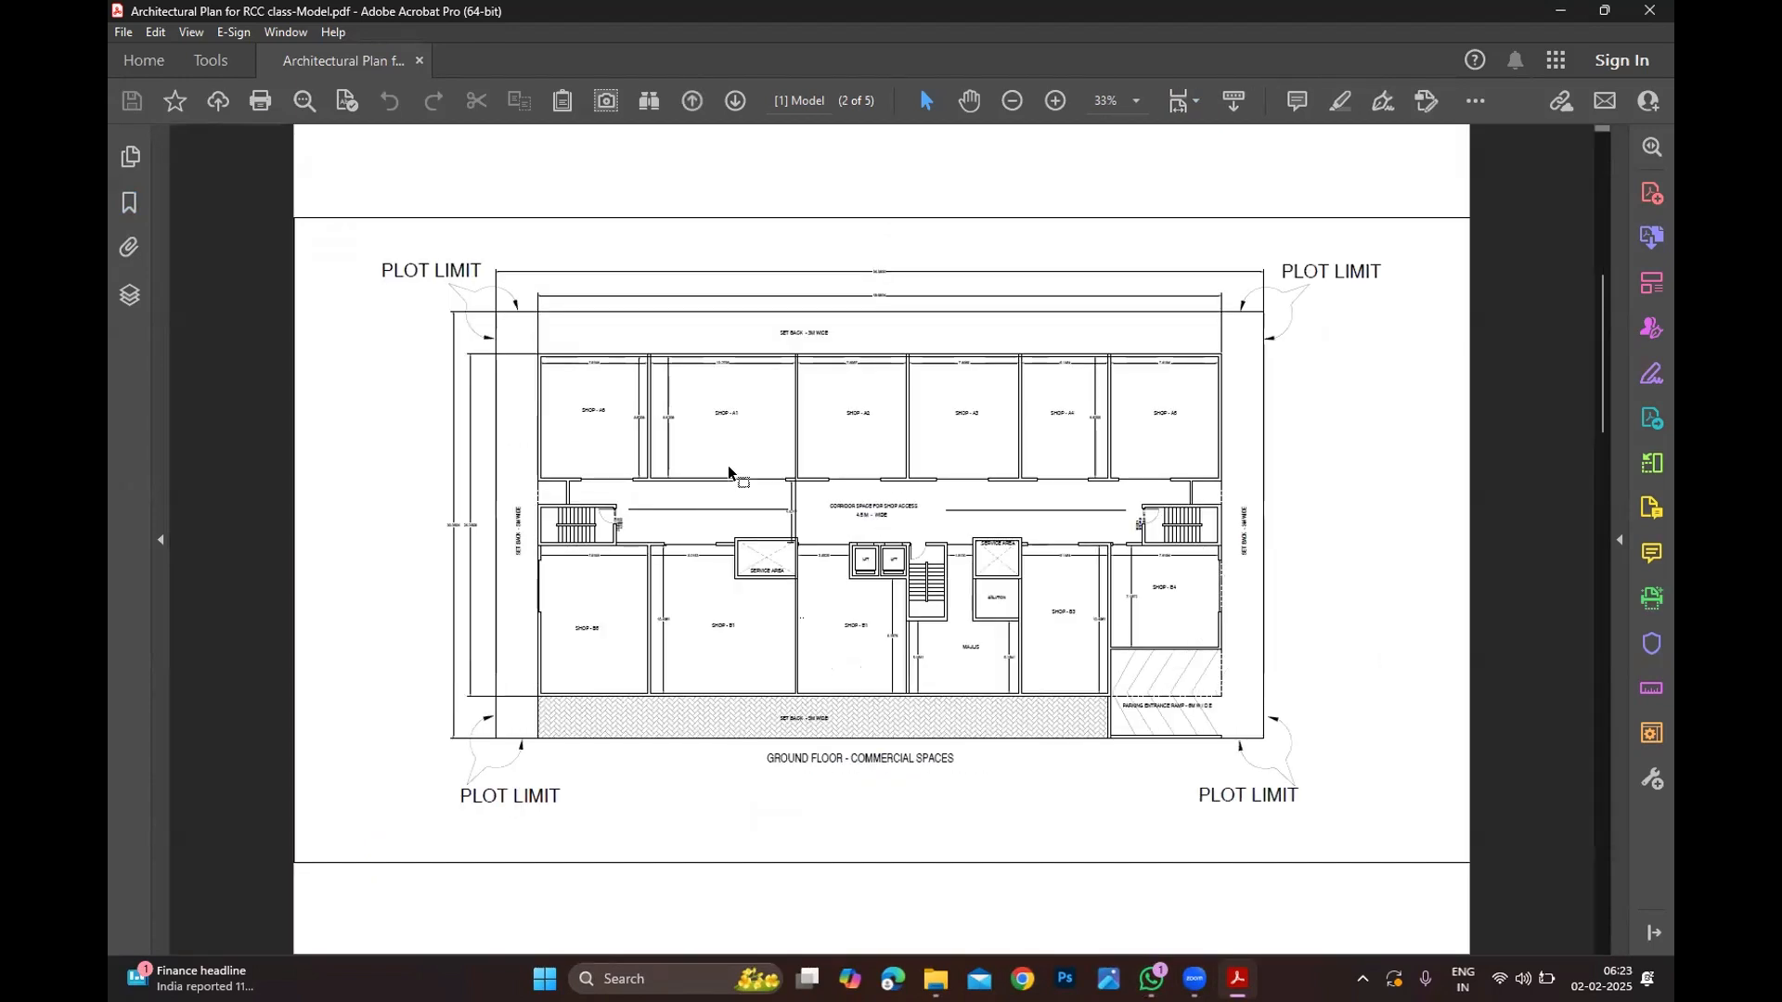
Step: Browse pages 1–2, zooming into the ground-floor shops and back out
ctrl+scroll(728, 473, up, 1)
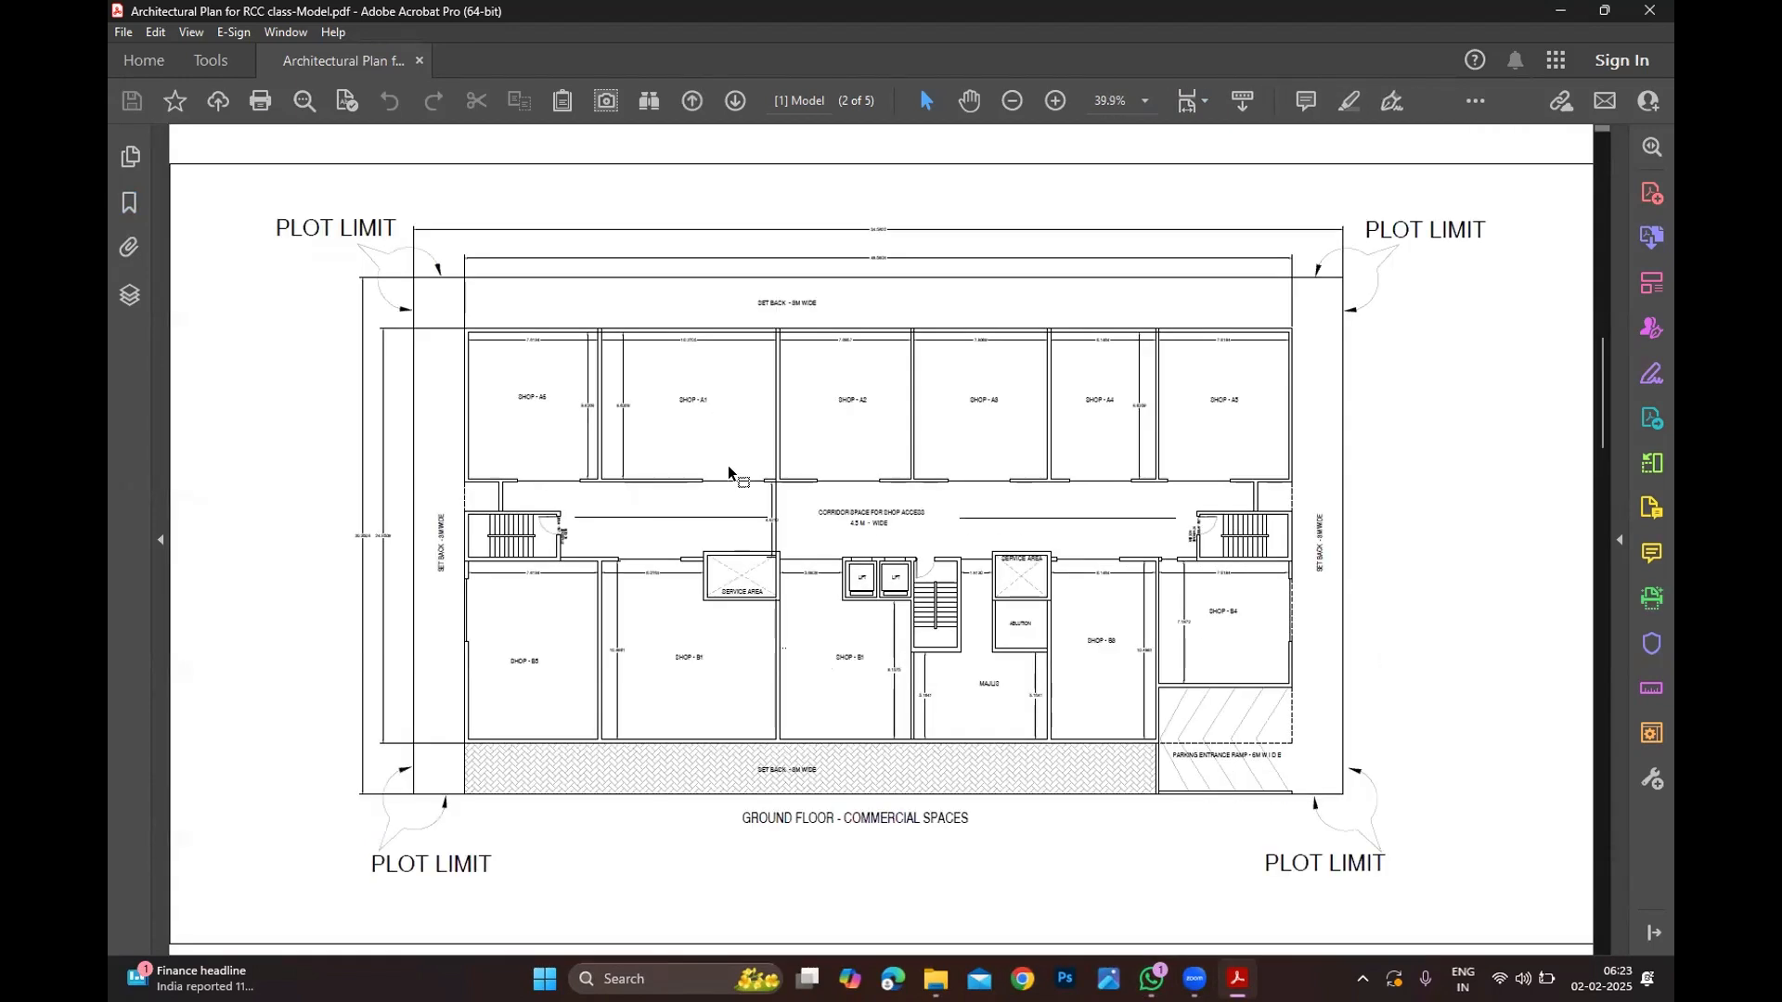
ctrl+scroll(729, 473, up, 1)
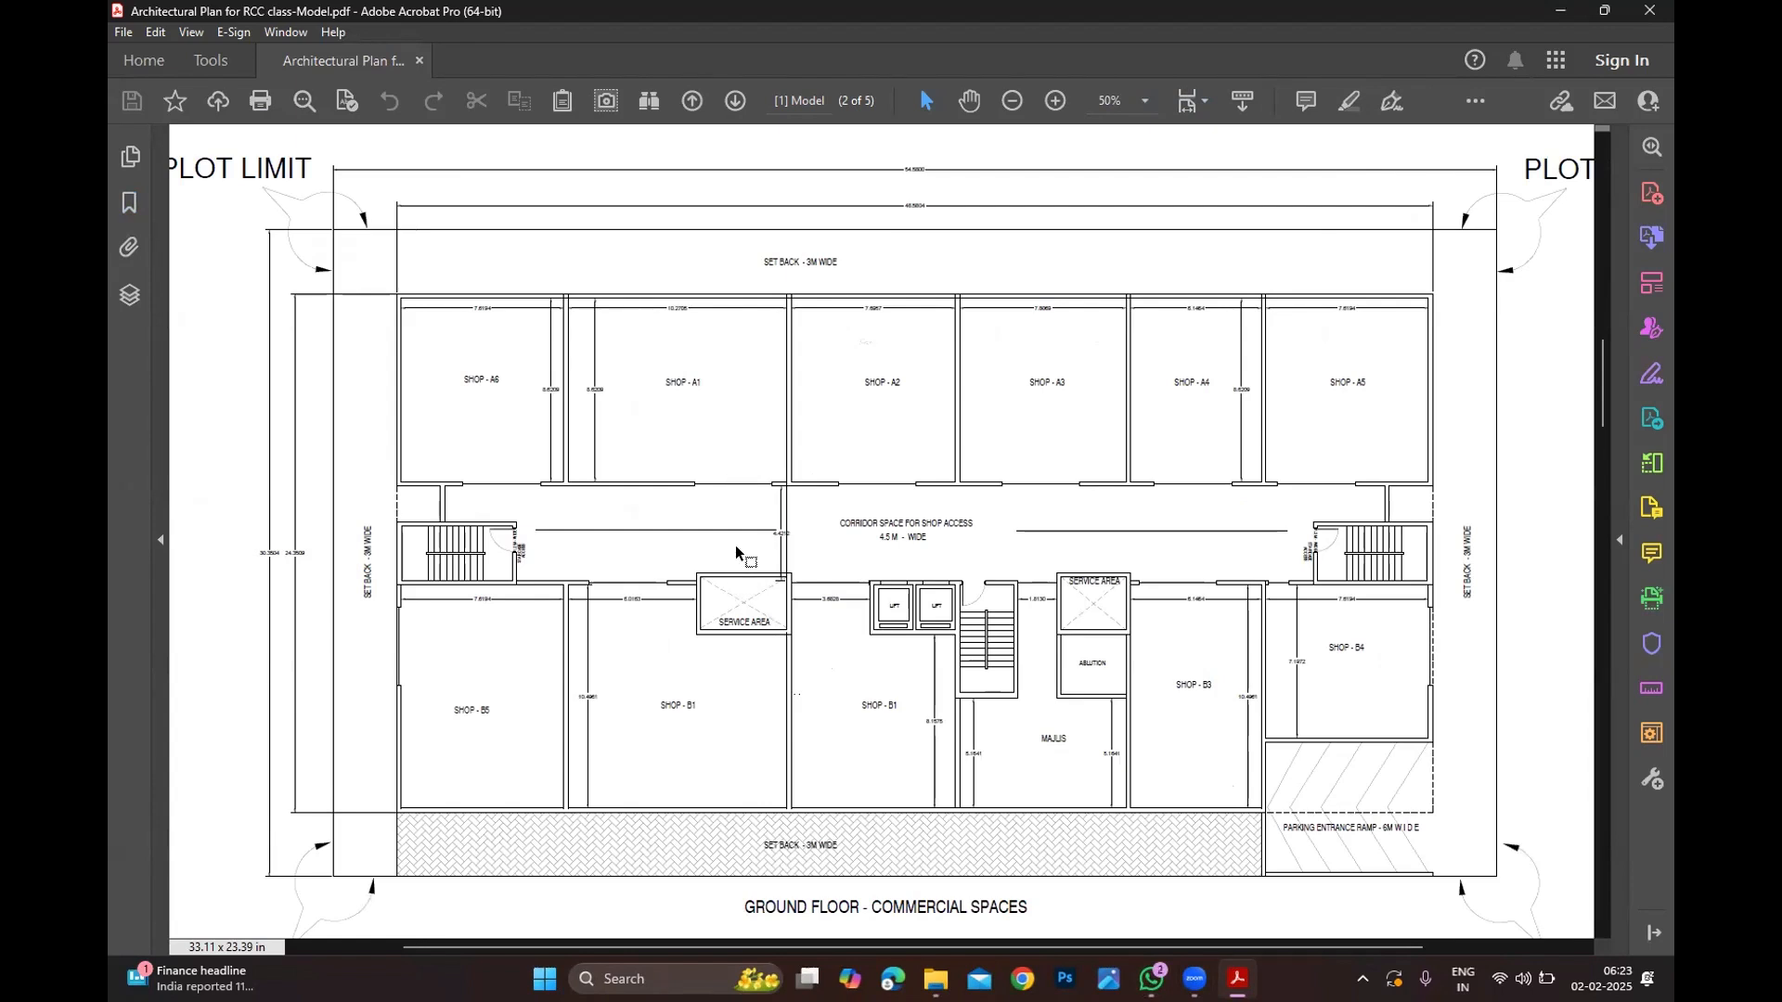
ctrl+scroll(643, 524, down, 2)
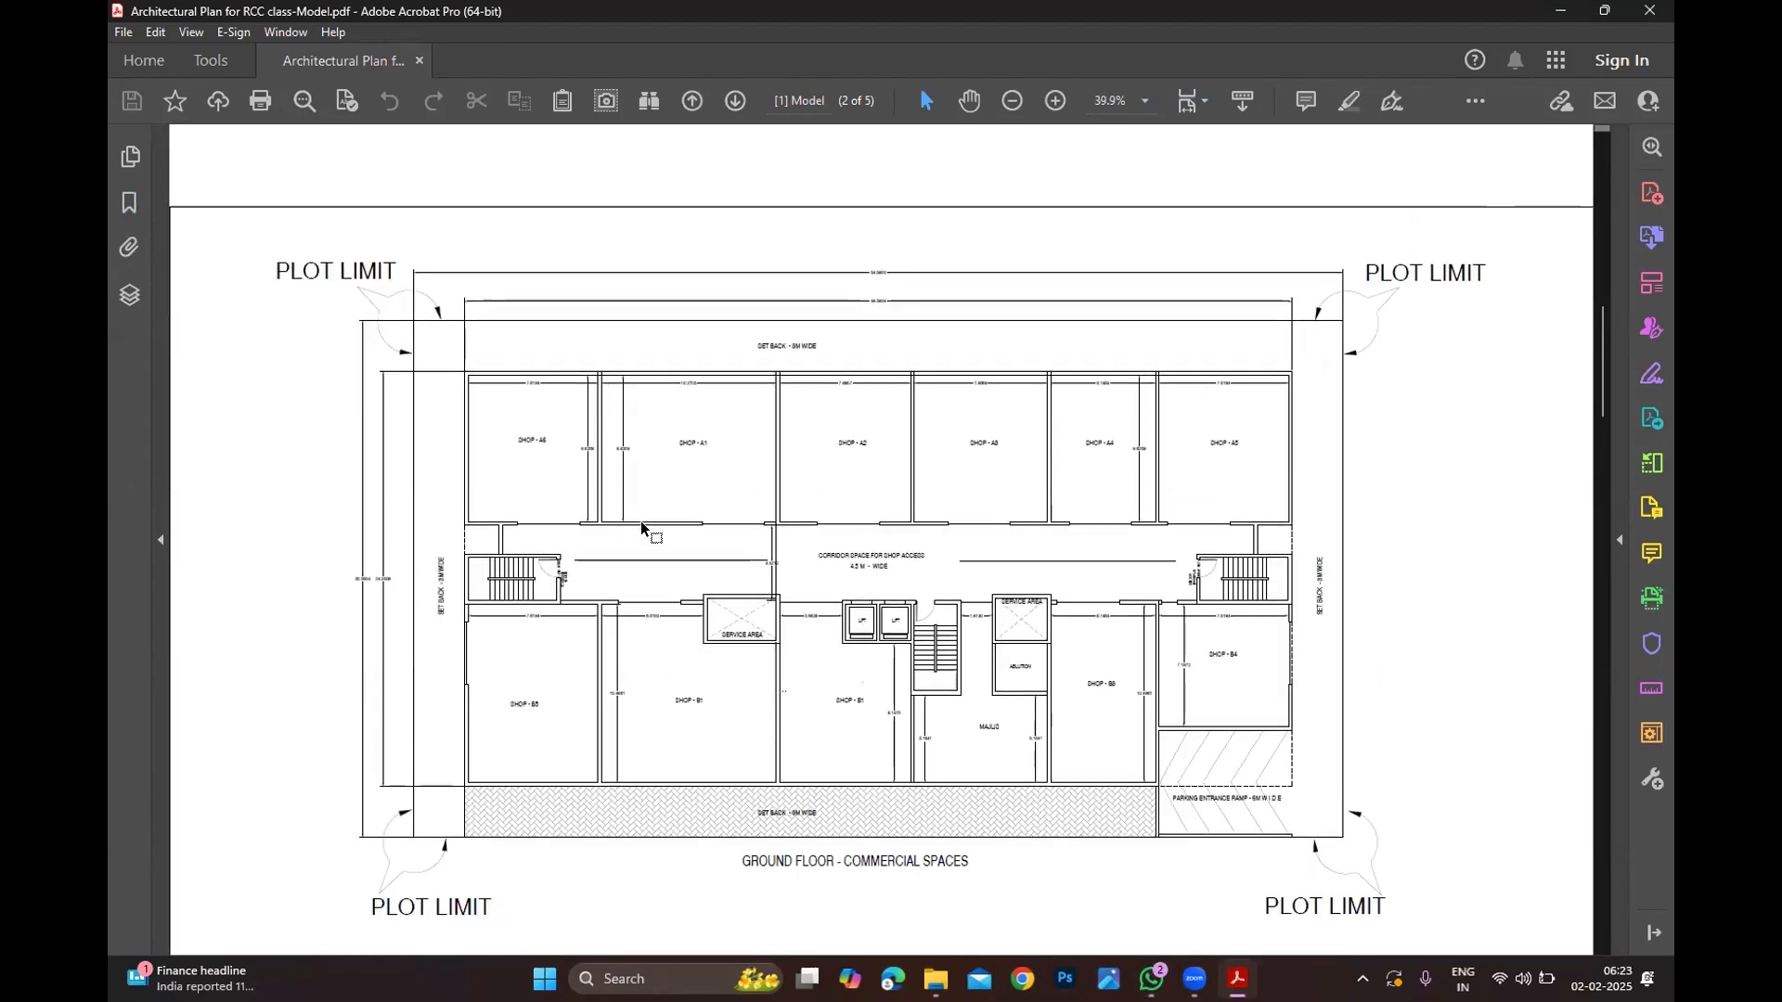
scroll(643, 531, up, 1)
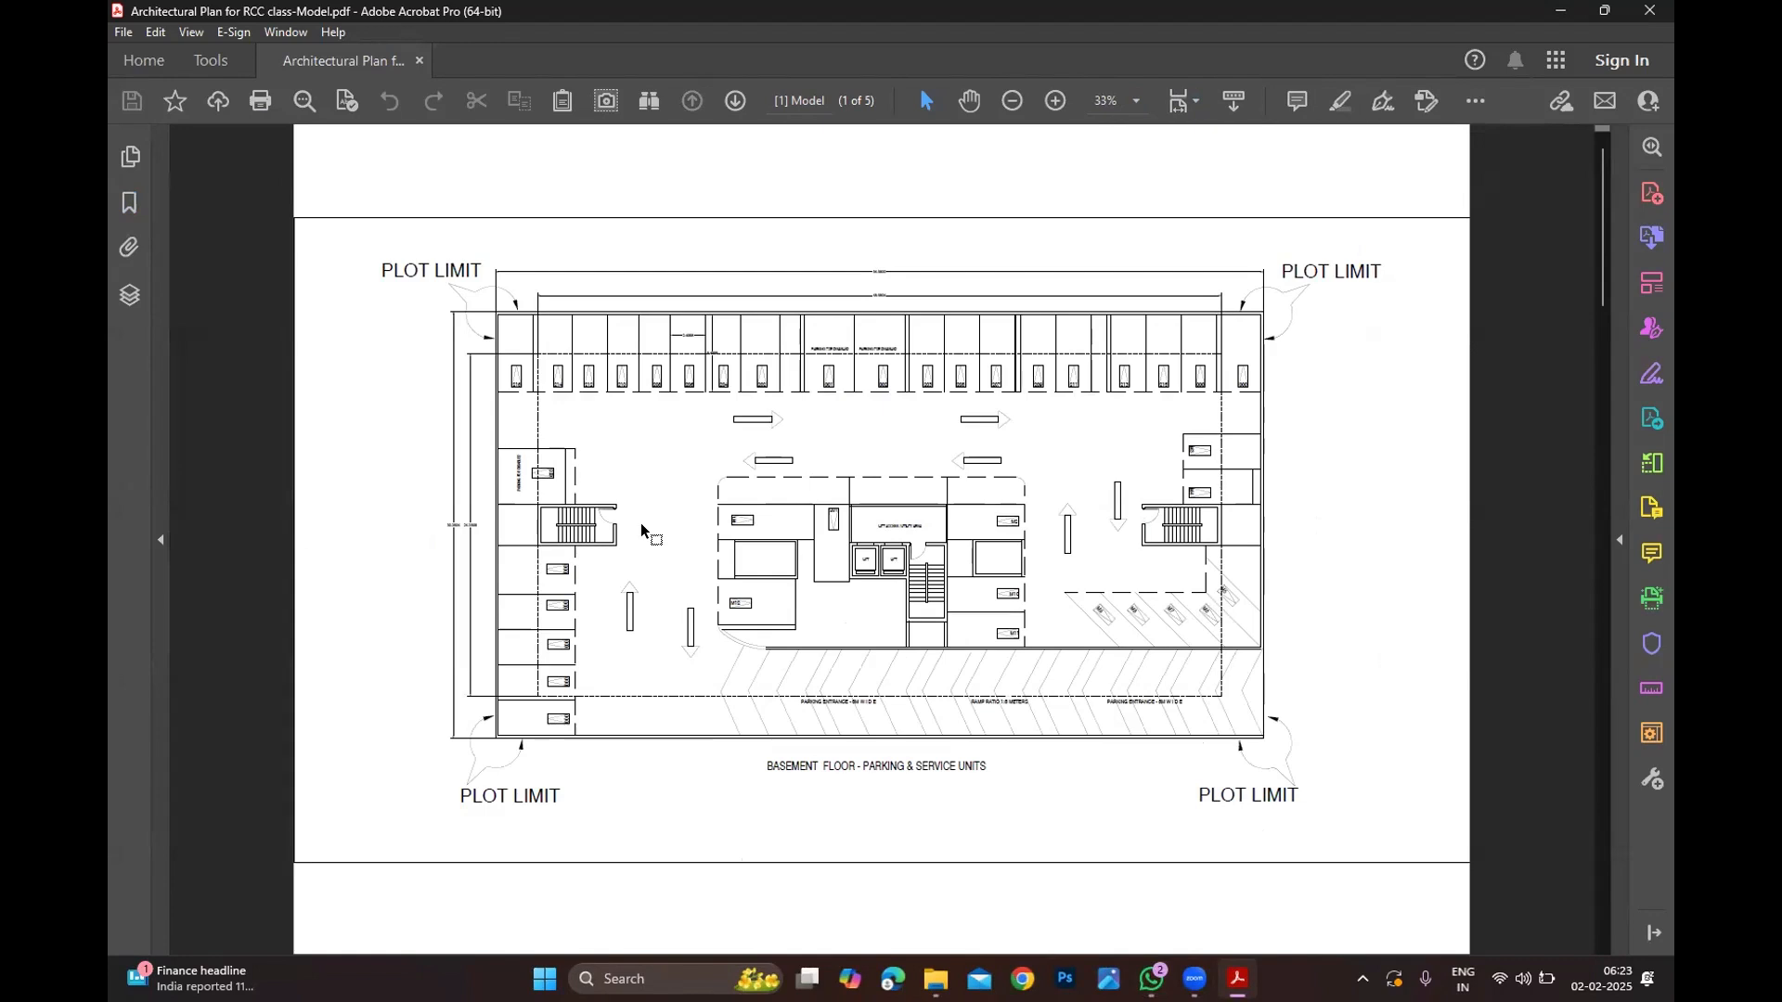
scroll(643, 531, down, 1)
ctrl+scroll(665, 513, up, 1)
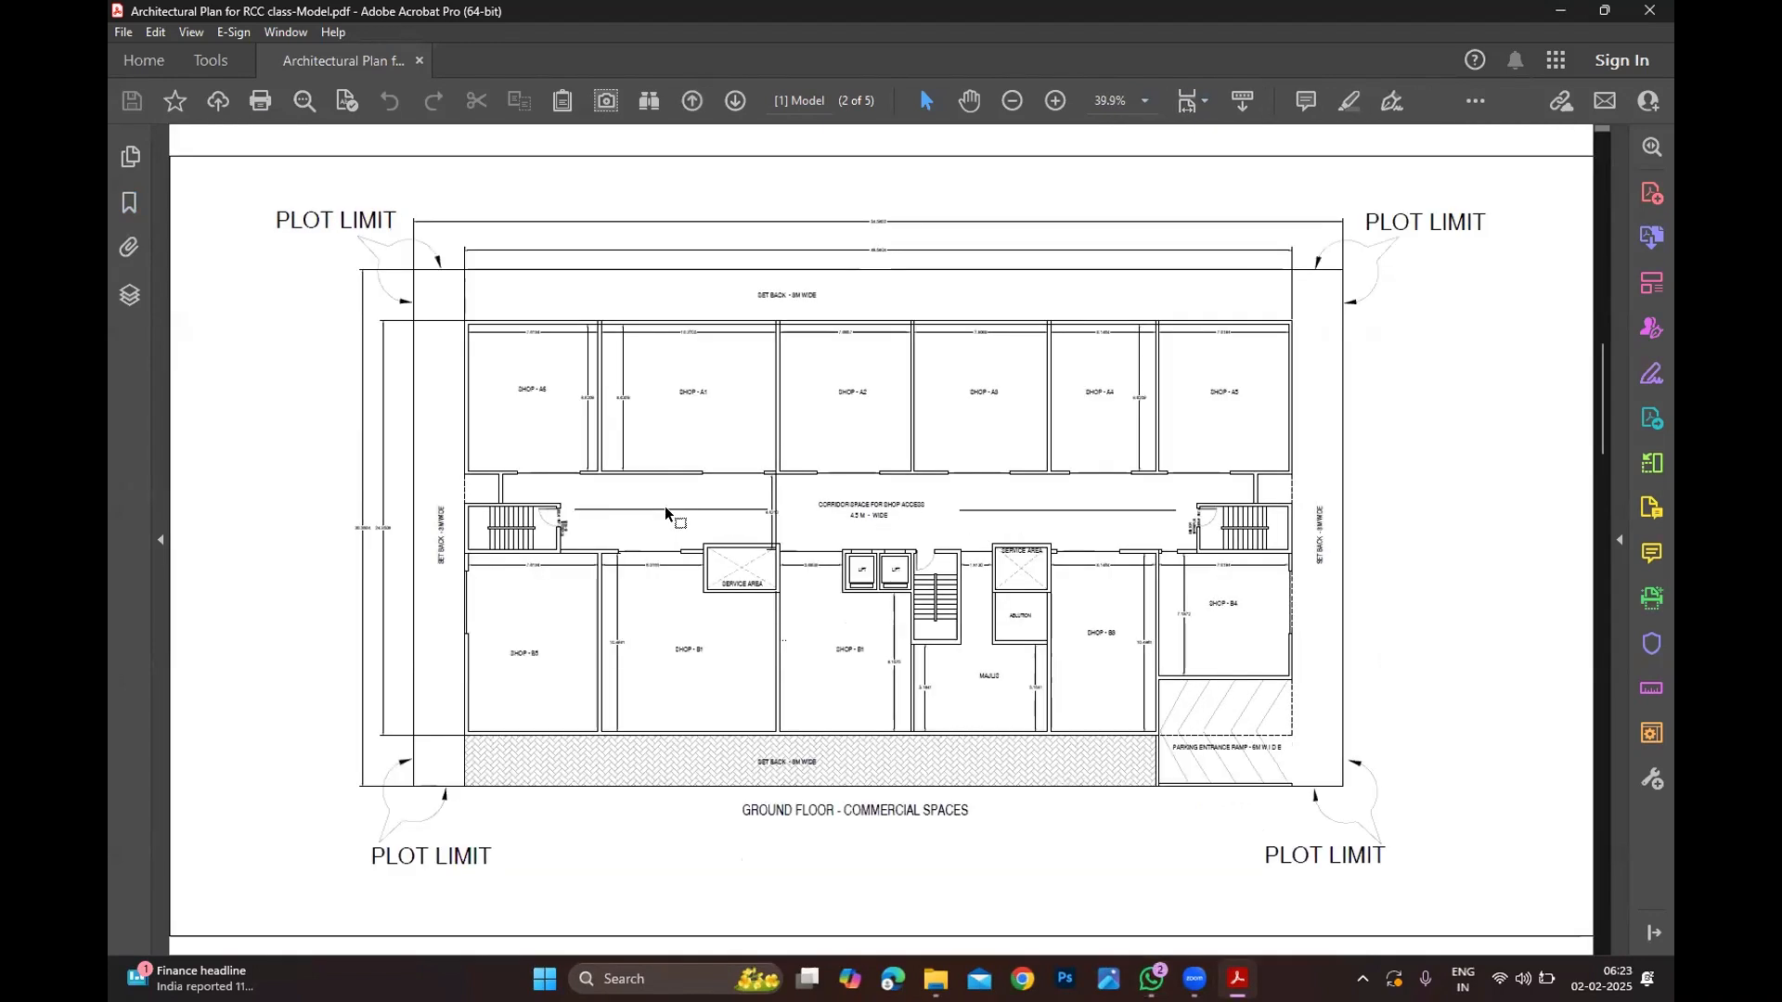
ctrl+scroll(715, 580, up, 1)
ctrl+scroll(701, 557, down, 1)
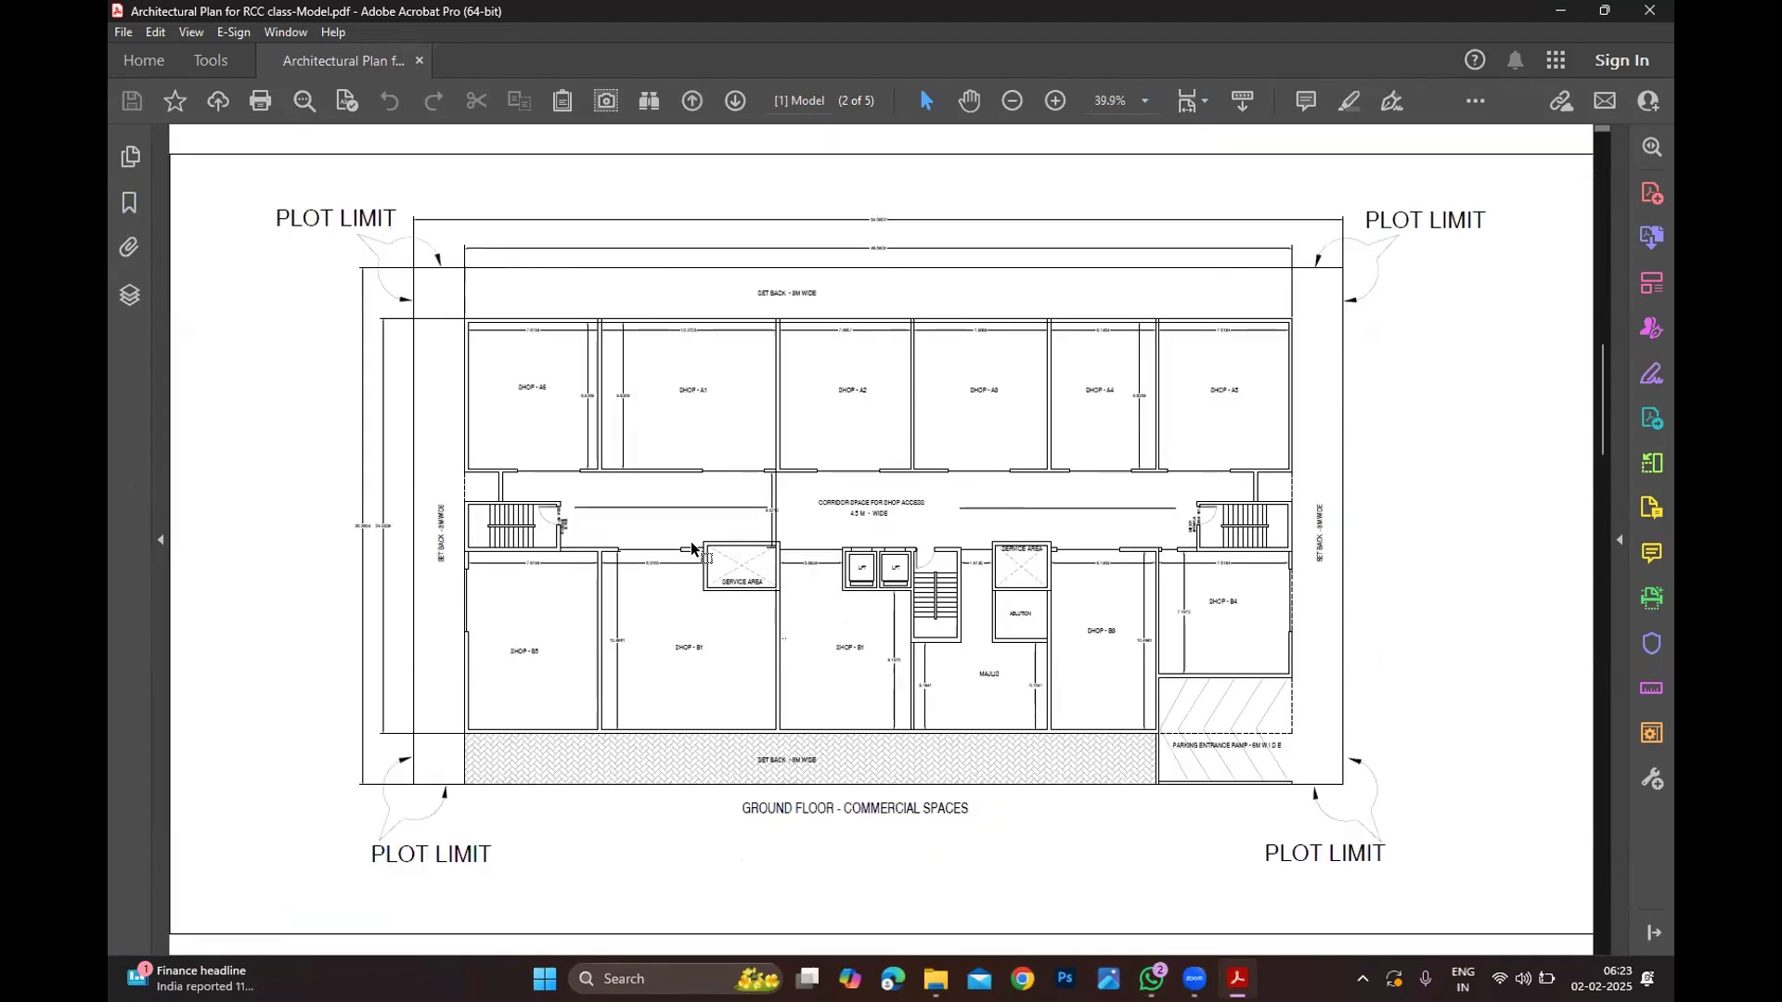
ctrl+scroll(692, 544, up, 2)
ctrl+scroll(673, 534, down, 1)
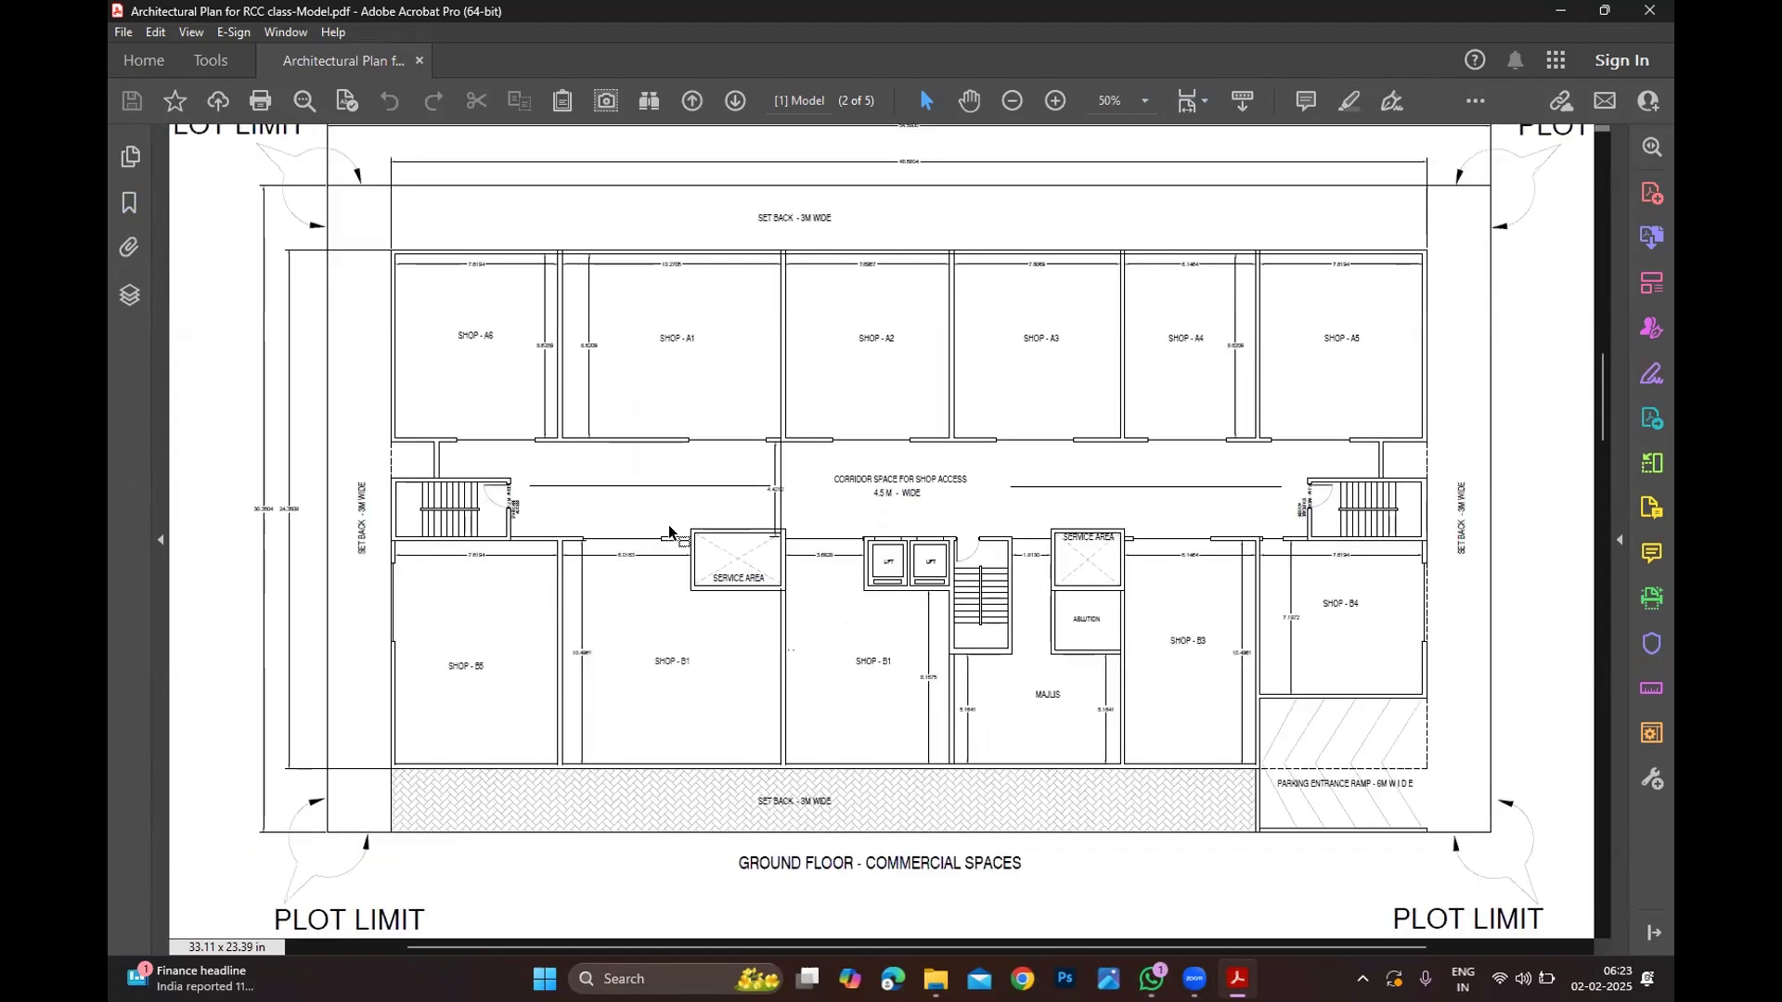
ctrl+scroll(840, 626, up, 2)
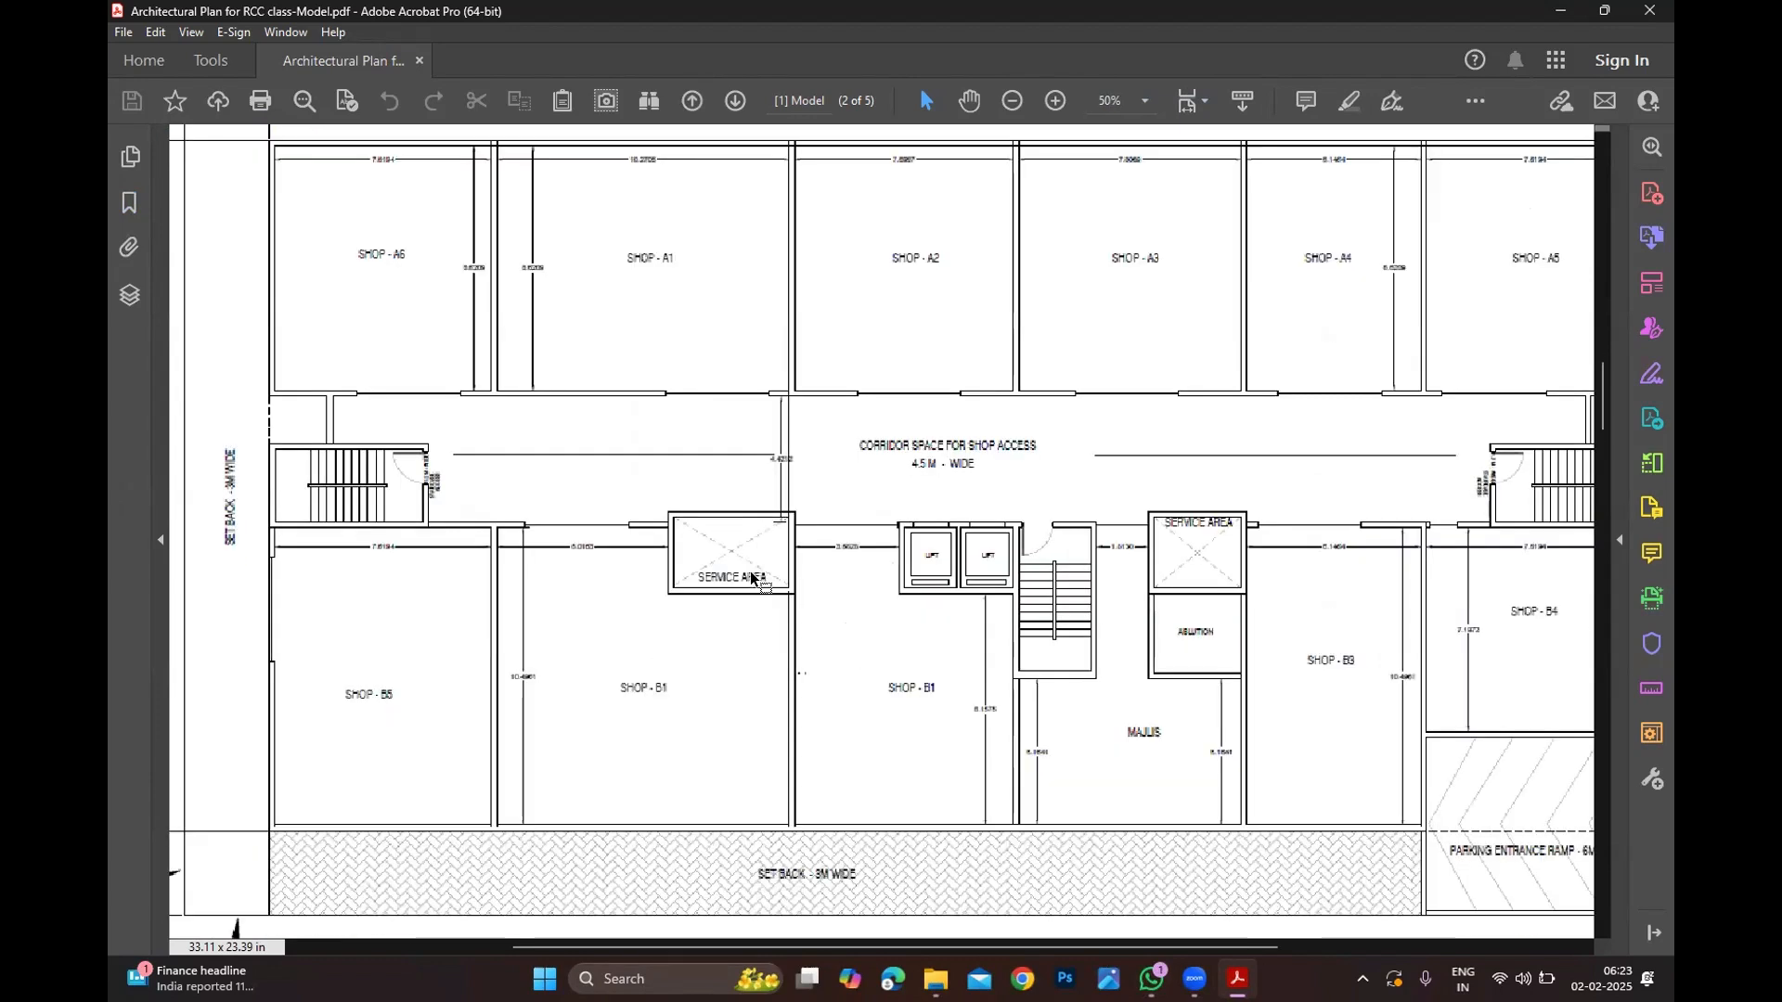
ctrl+scroll(965, 615, up, 1)
ctrl+scroll(1067, 648, down, 1)
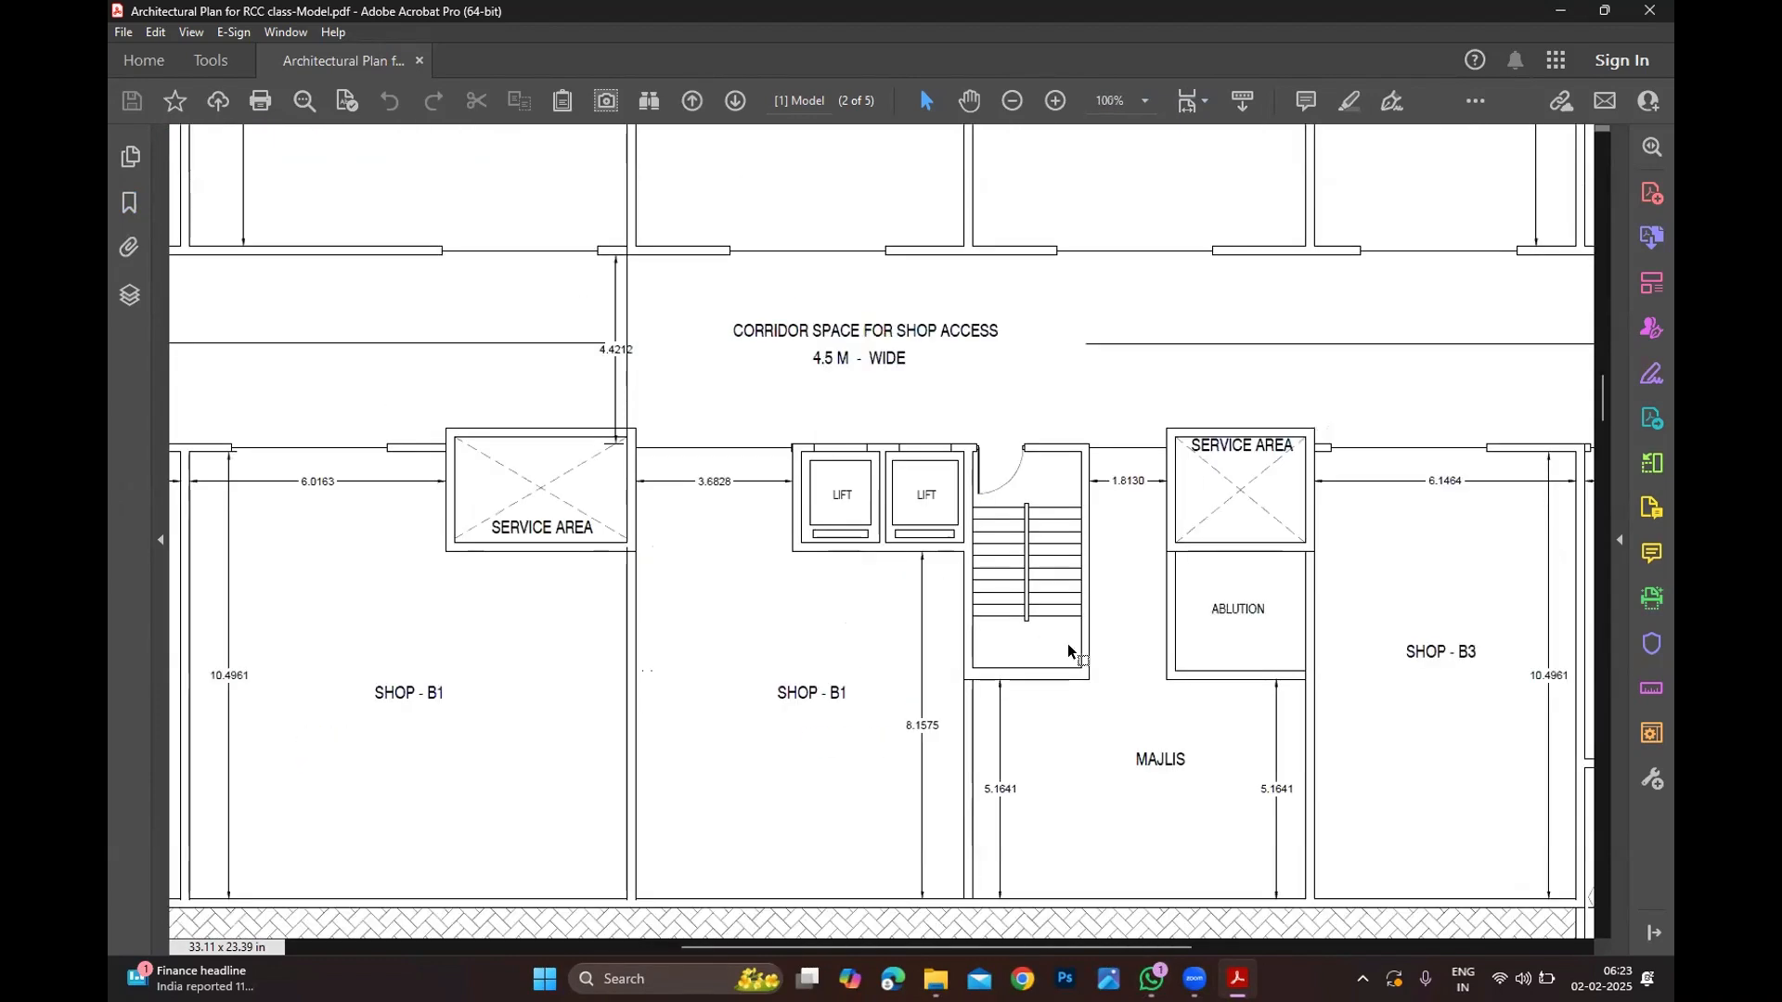
ctrl+scroll(823, 548, up, 1)
Step: Scroll down to page 3, the mezzanine studio apartment plan
ctrl+scroll(868, 555, down, 2)
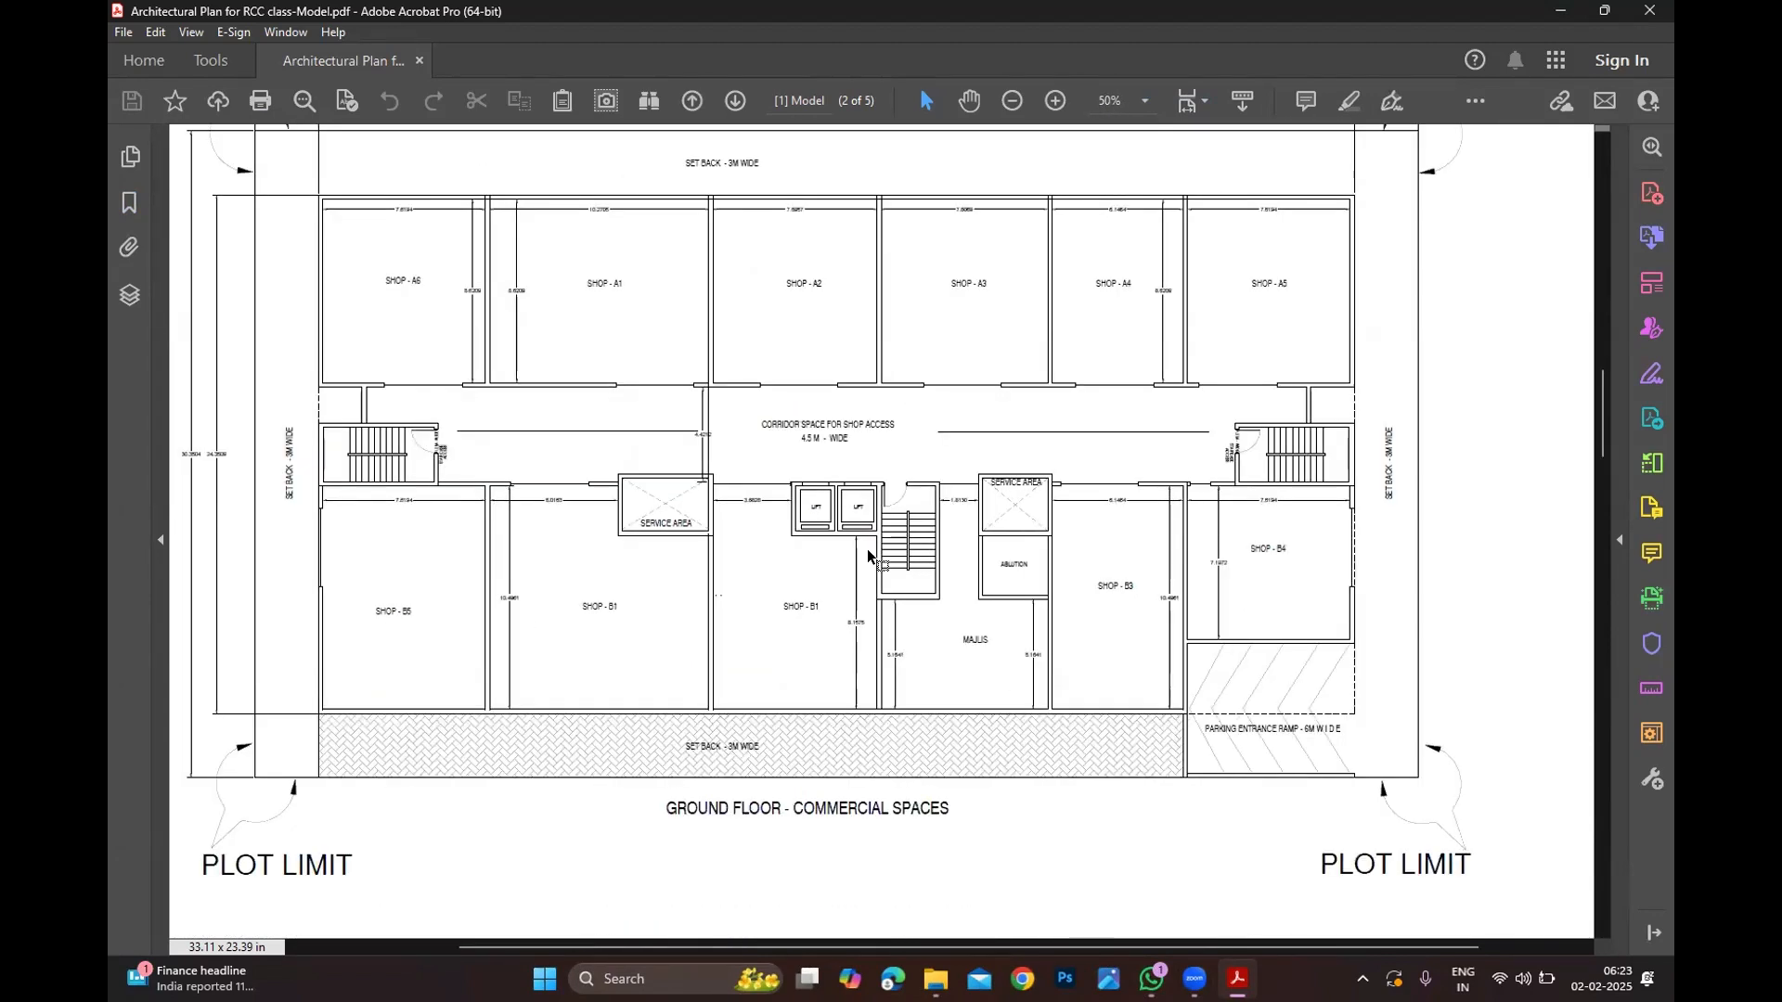
ctrl+scroll(866, 555, down, 2)
ctrl+scroll(861, 554, down, 1)
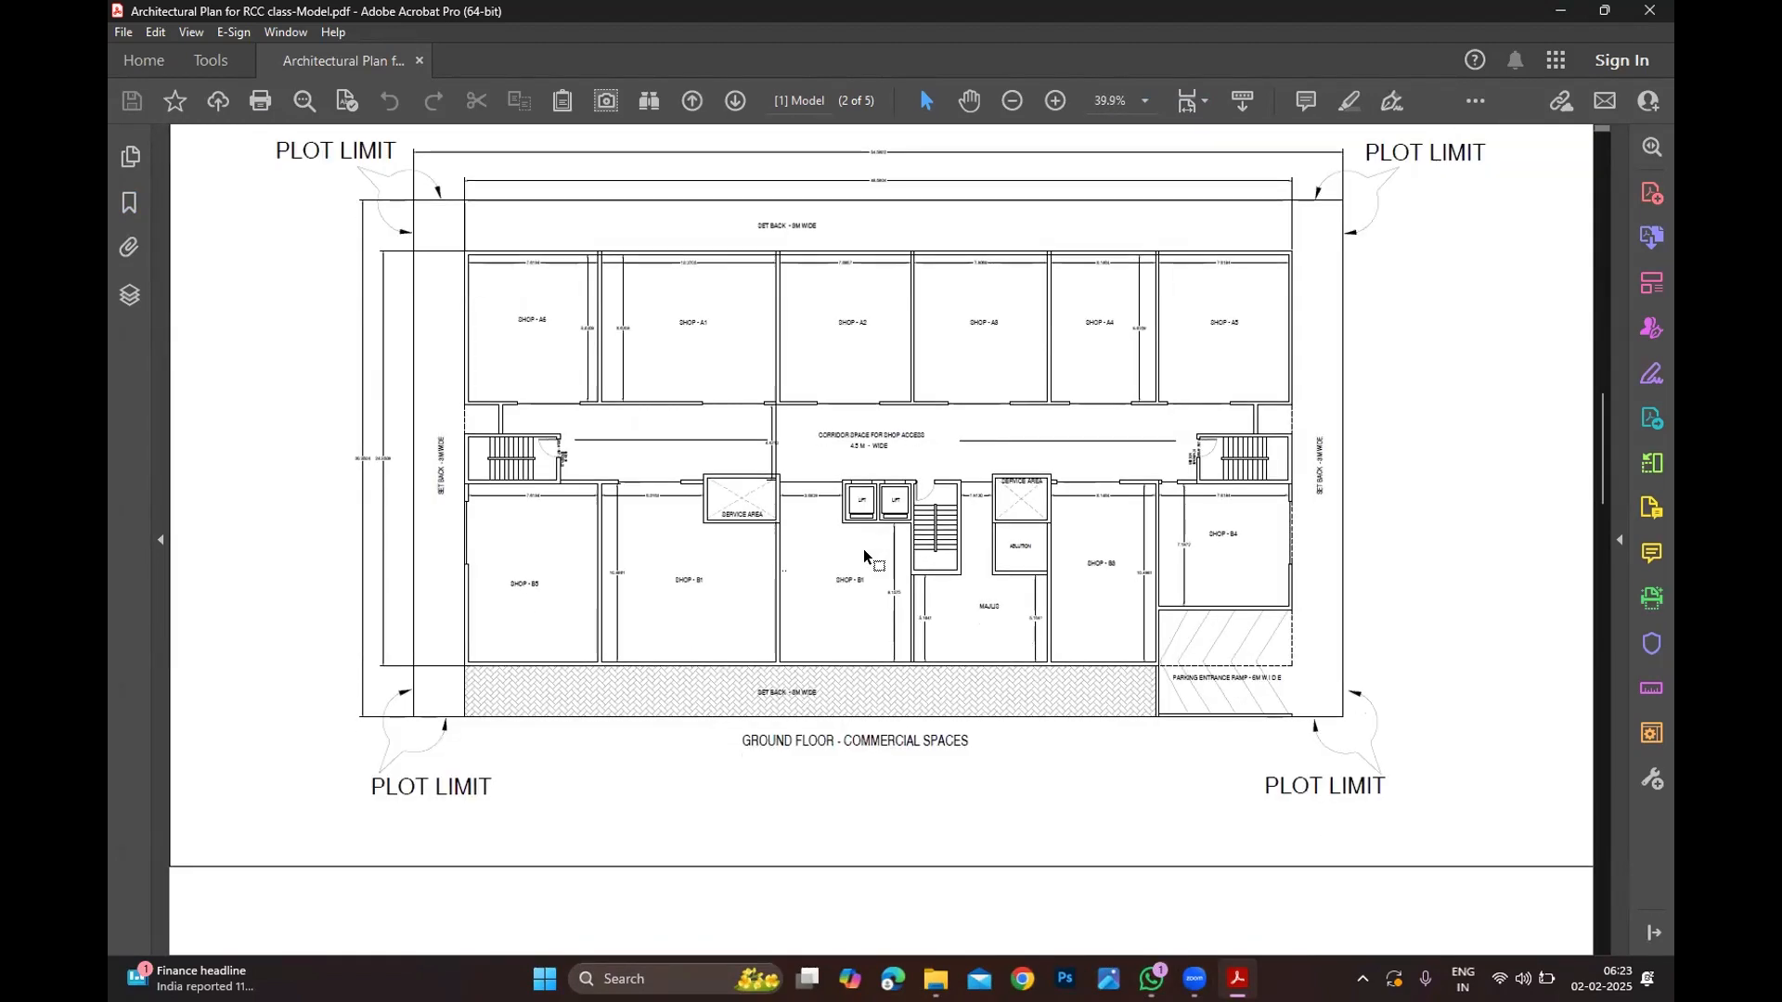
scroll(856, 550, down, 3)
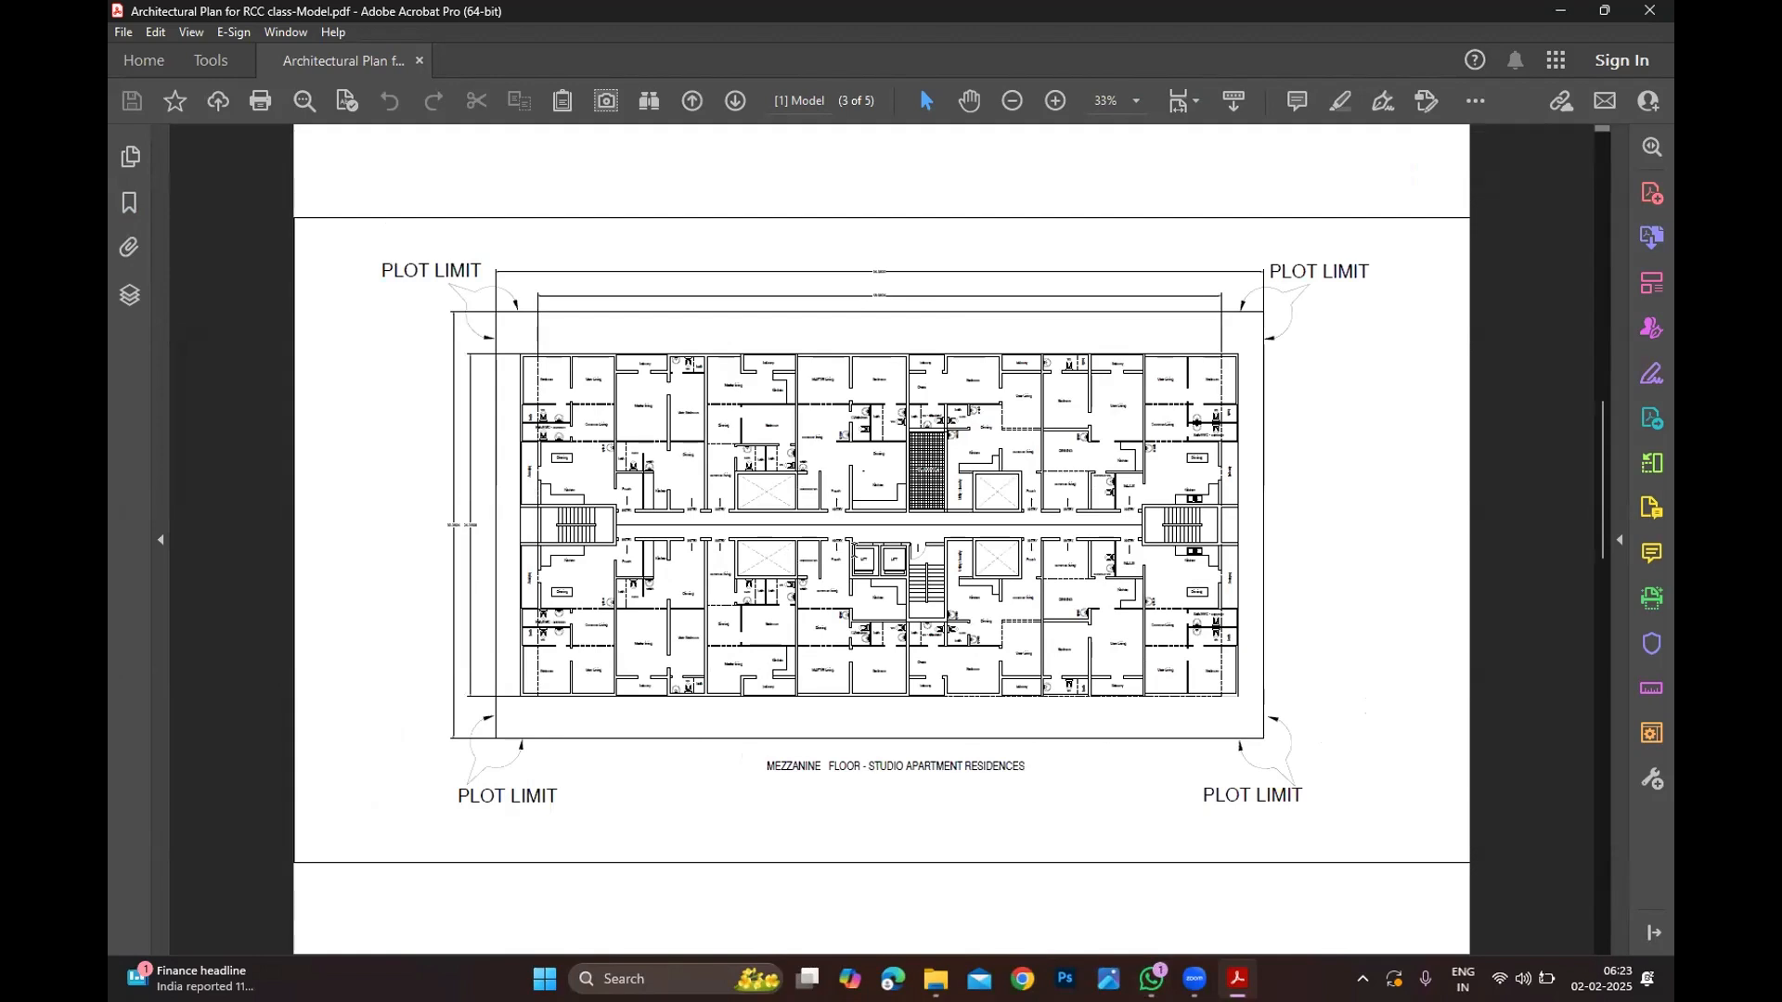
Step: Zoom page 4 out from 75% to 39.9% so all four PLOT LIMIT corners show
ctrl+scroll(851, 515, up, 1)
ctrl+scroll(850, 515, up, 1)
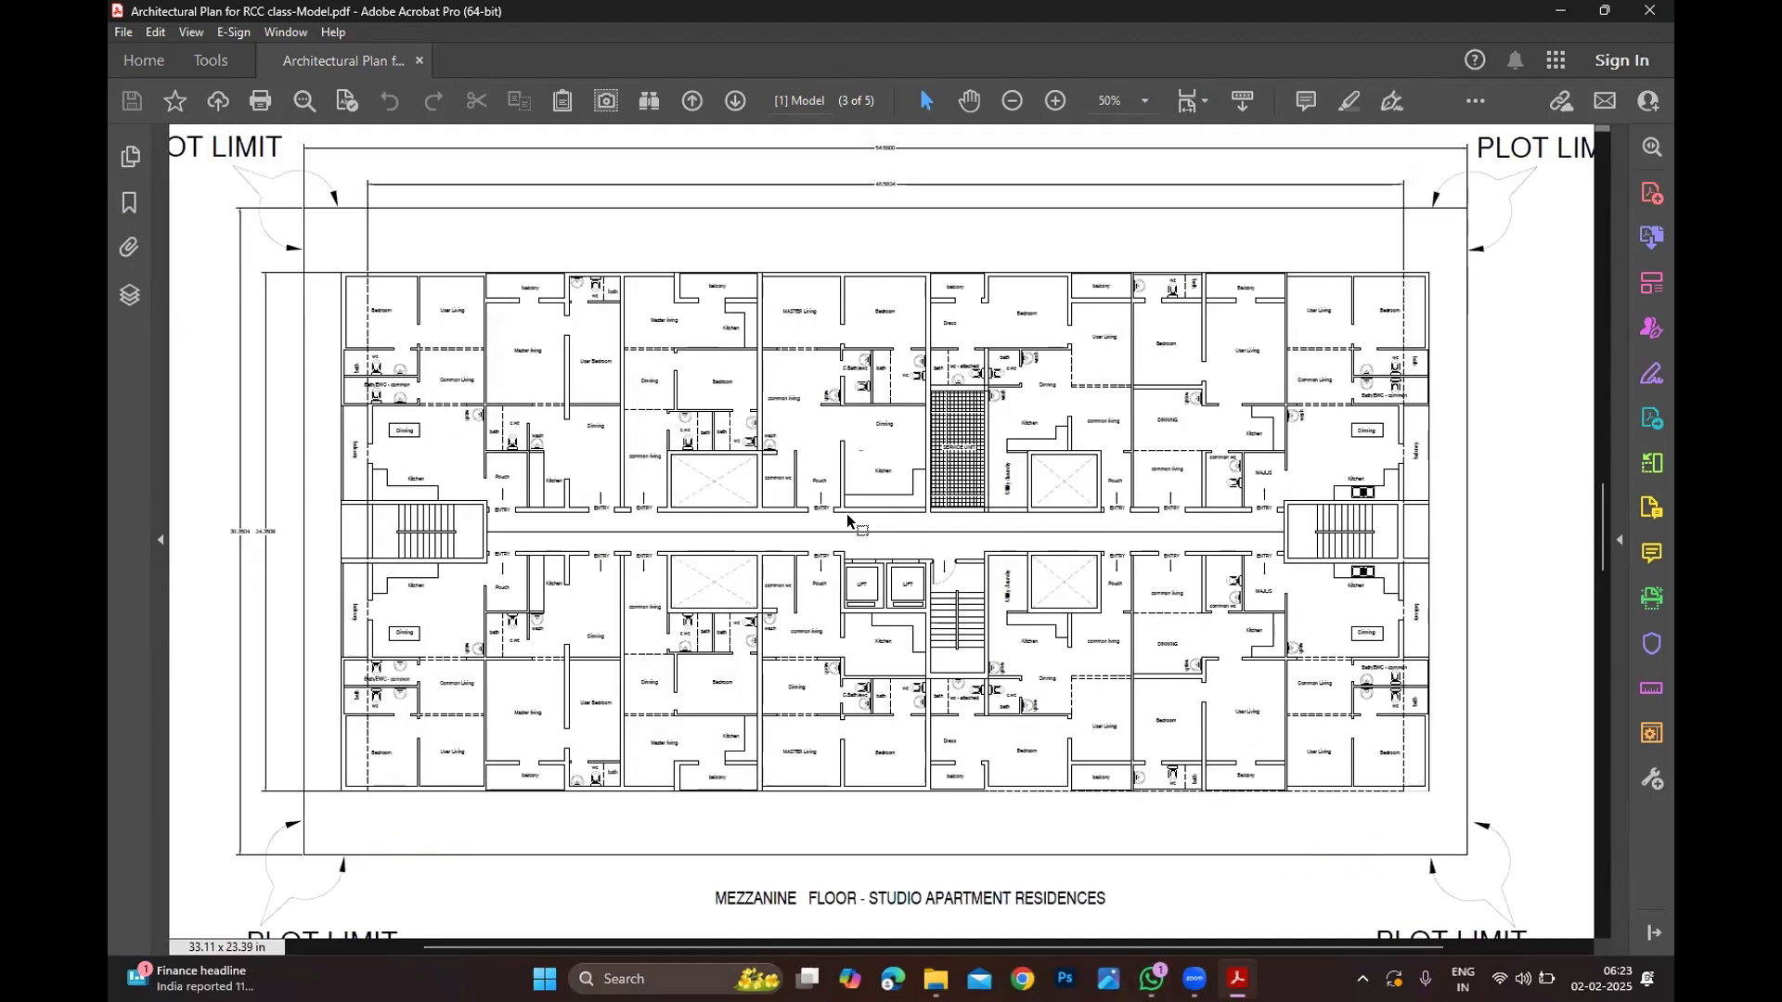
ctrl+scroll(847, 518, down, 1)
ctrl+scroll(813, 447, up, 2)
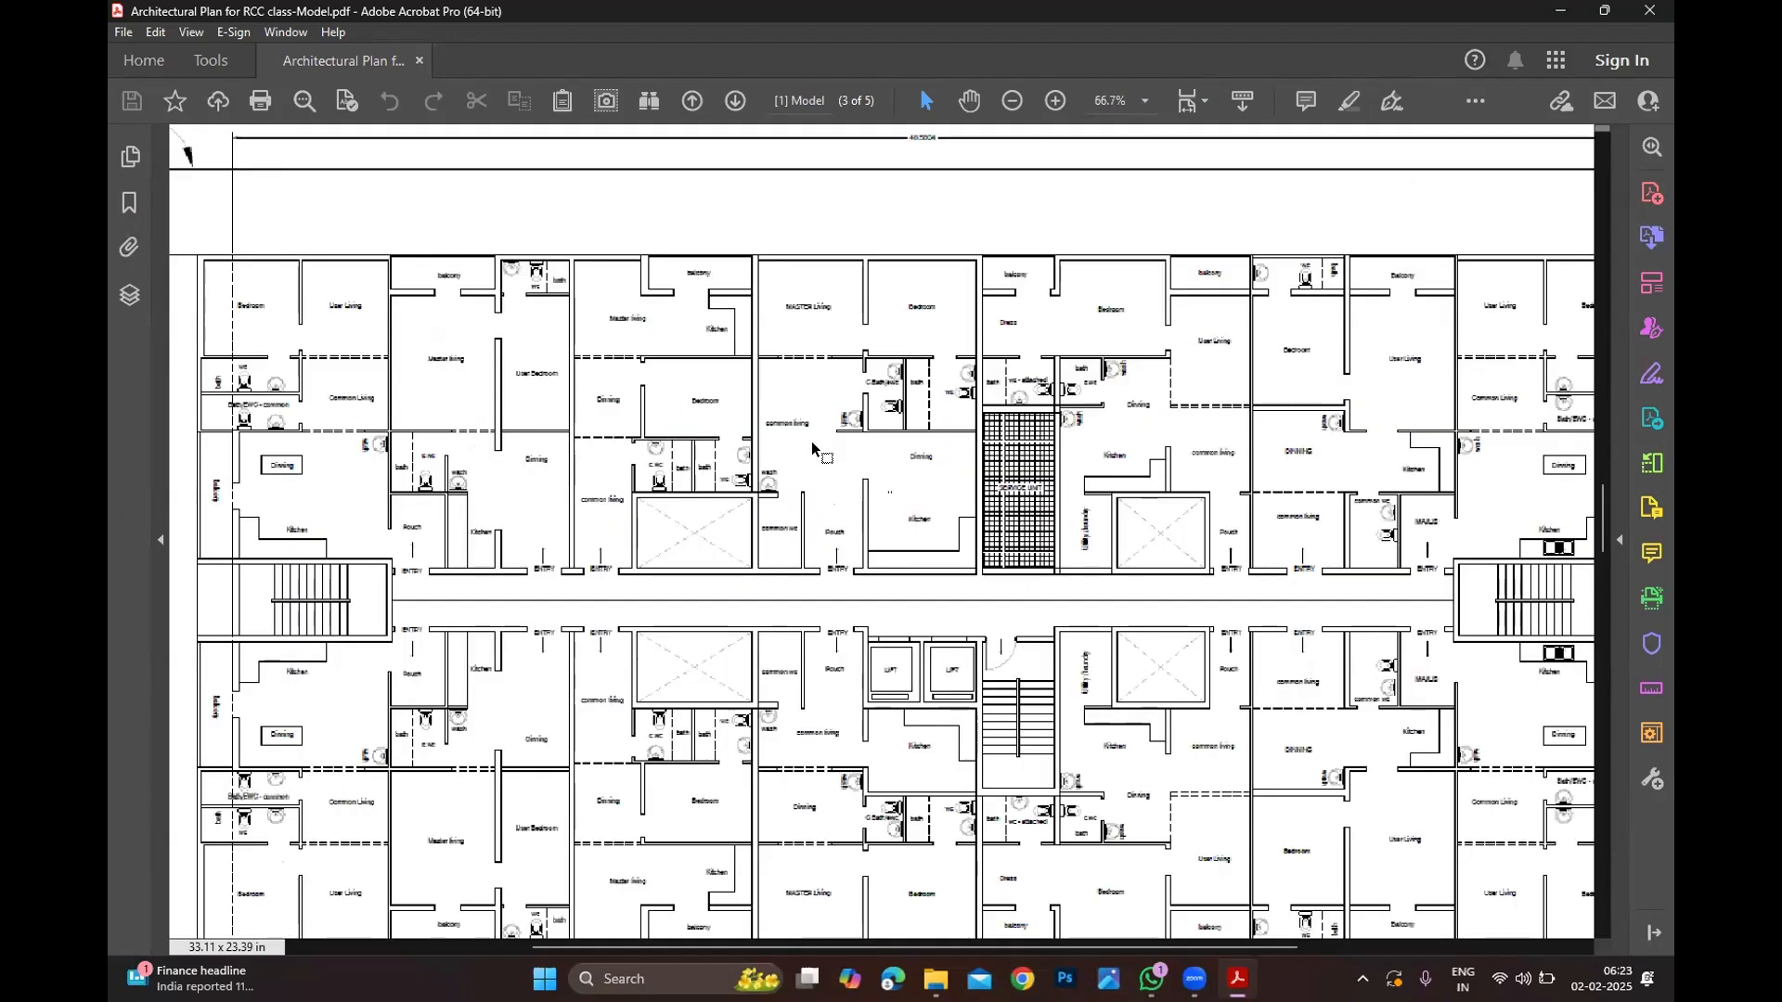
ctrl+scroll(813, 458, down, 1)
ctrl+scroll(609, 410, up, 1)
ctrl+scroll(631, 418, up, 3)
ctrl+scroll(688, 442, down, 3)
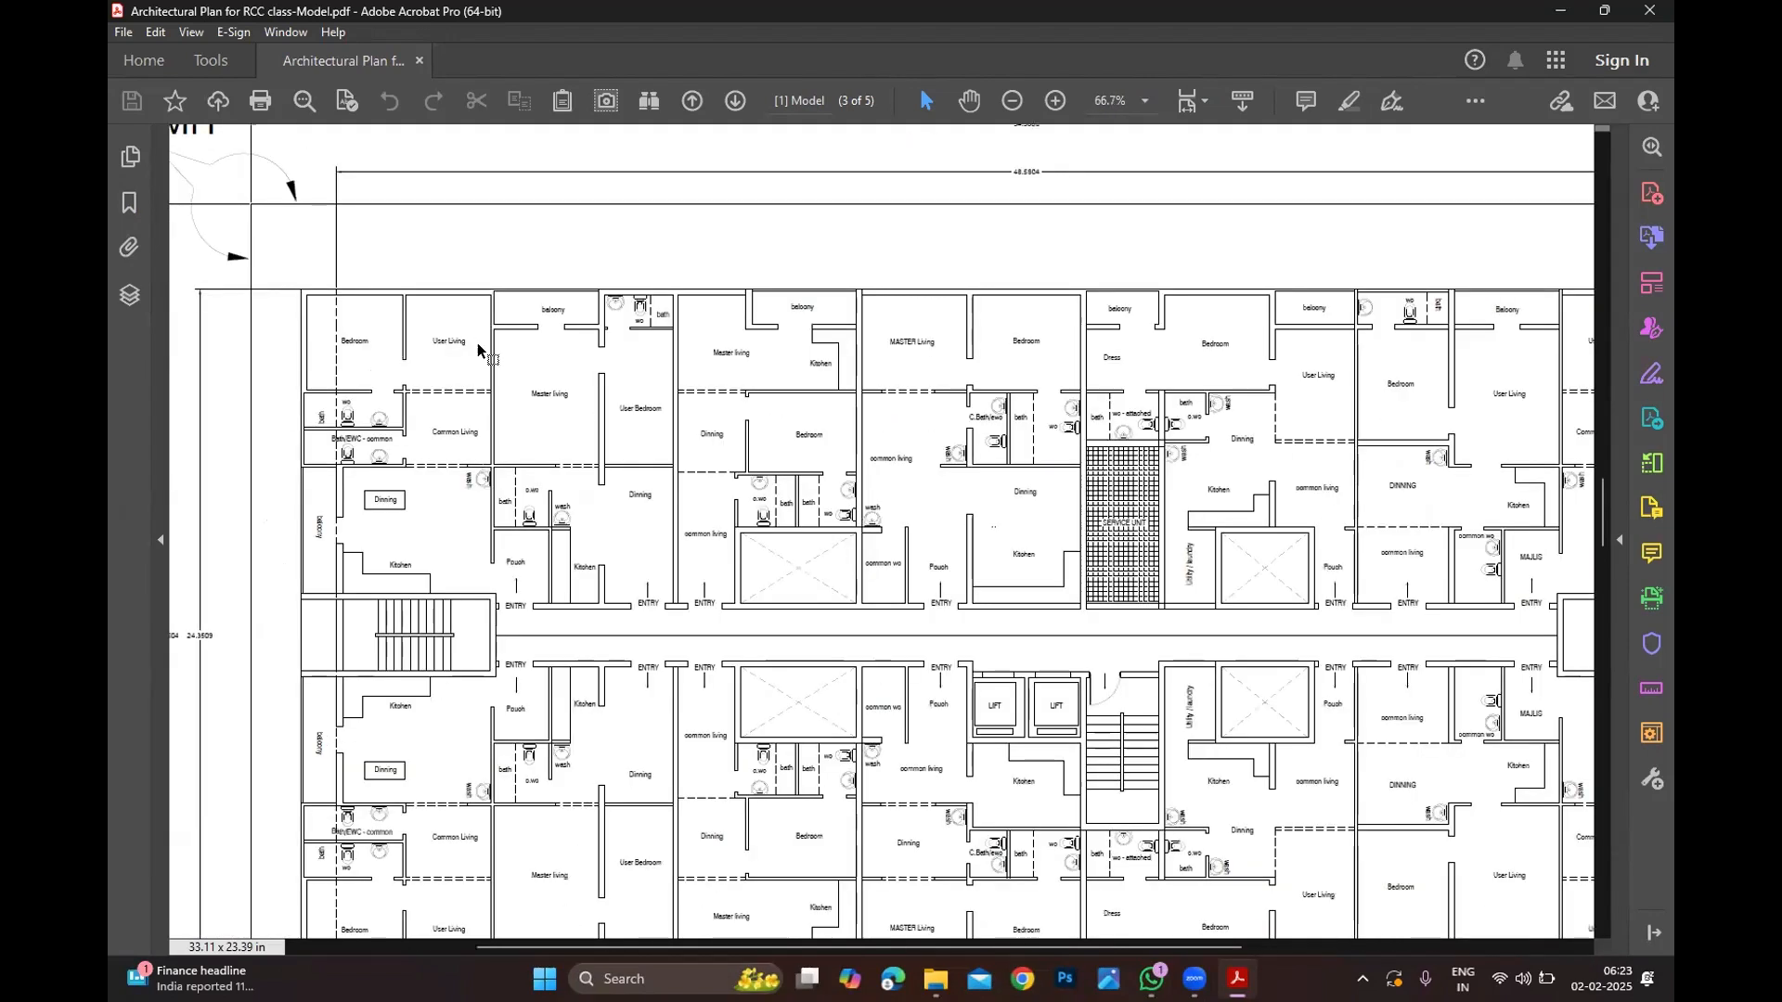
ctrl+scroll(480, 349, up, 2)
ctrl+scroll(643, 399, down, 1)
ctrl+scroll(643, 404, down, 1)
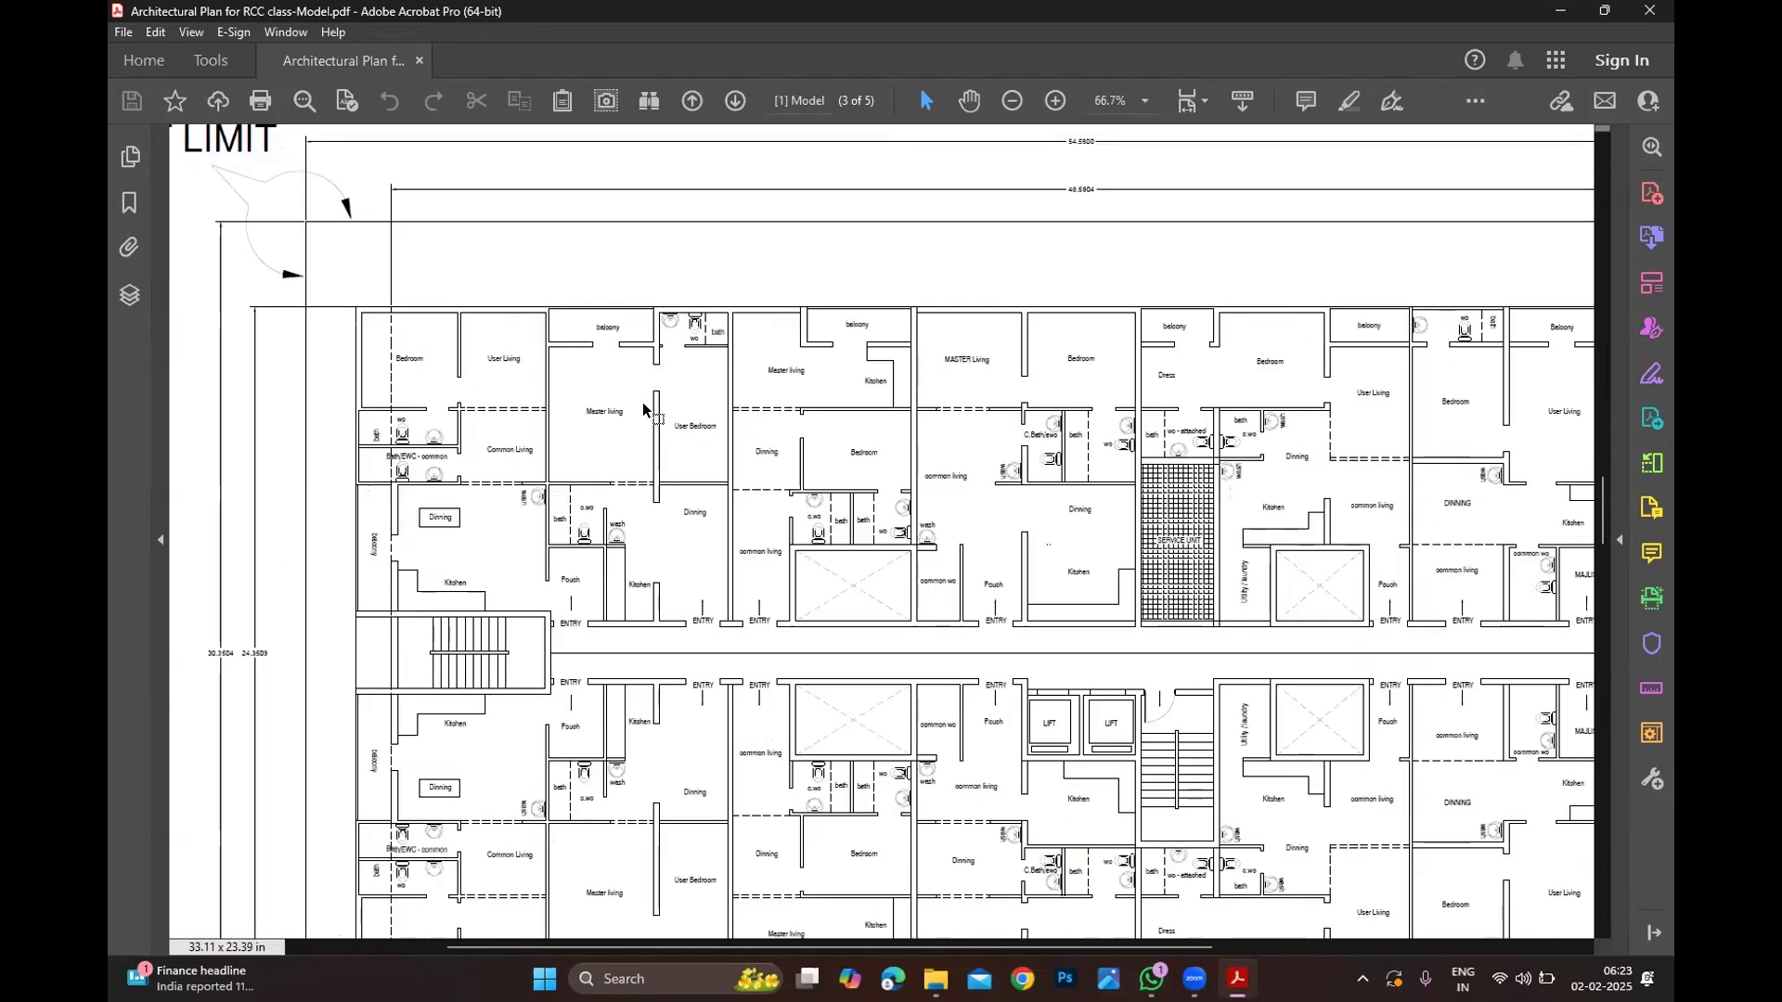
ctrl+scroll(643, 409, down, 2)
ctrl+scroll(476, 406, up, 3)
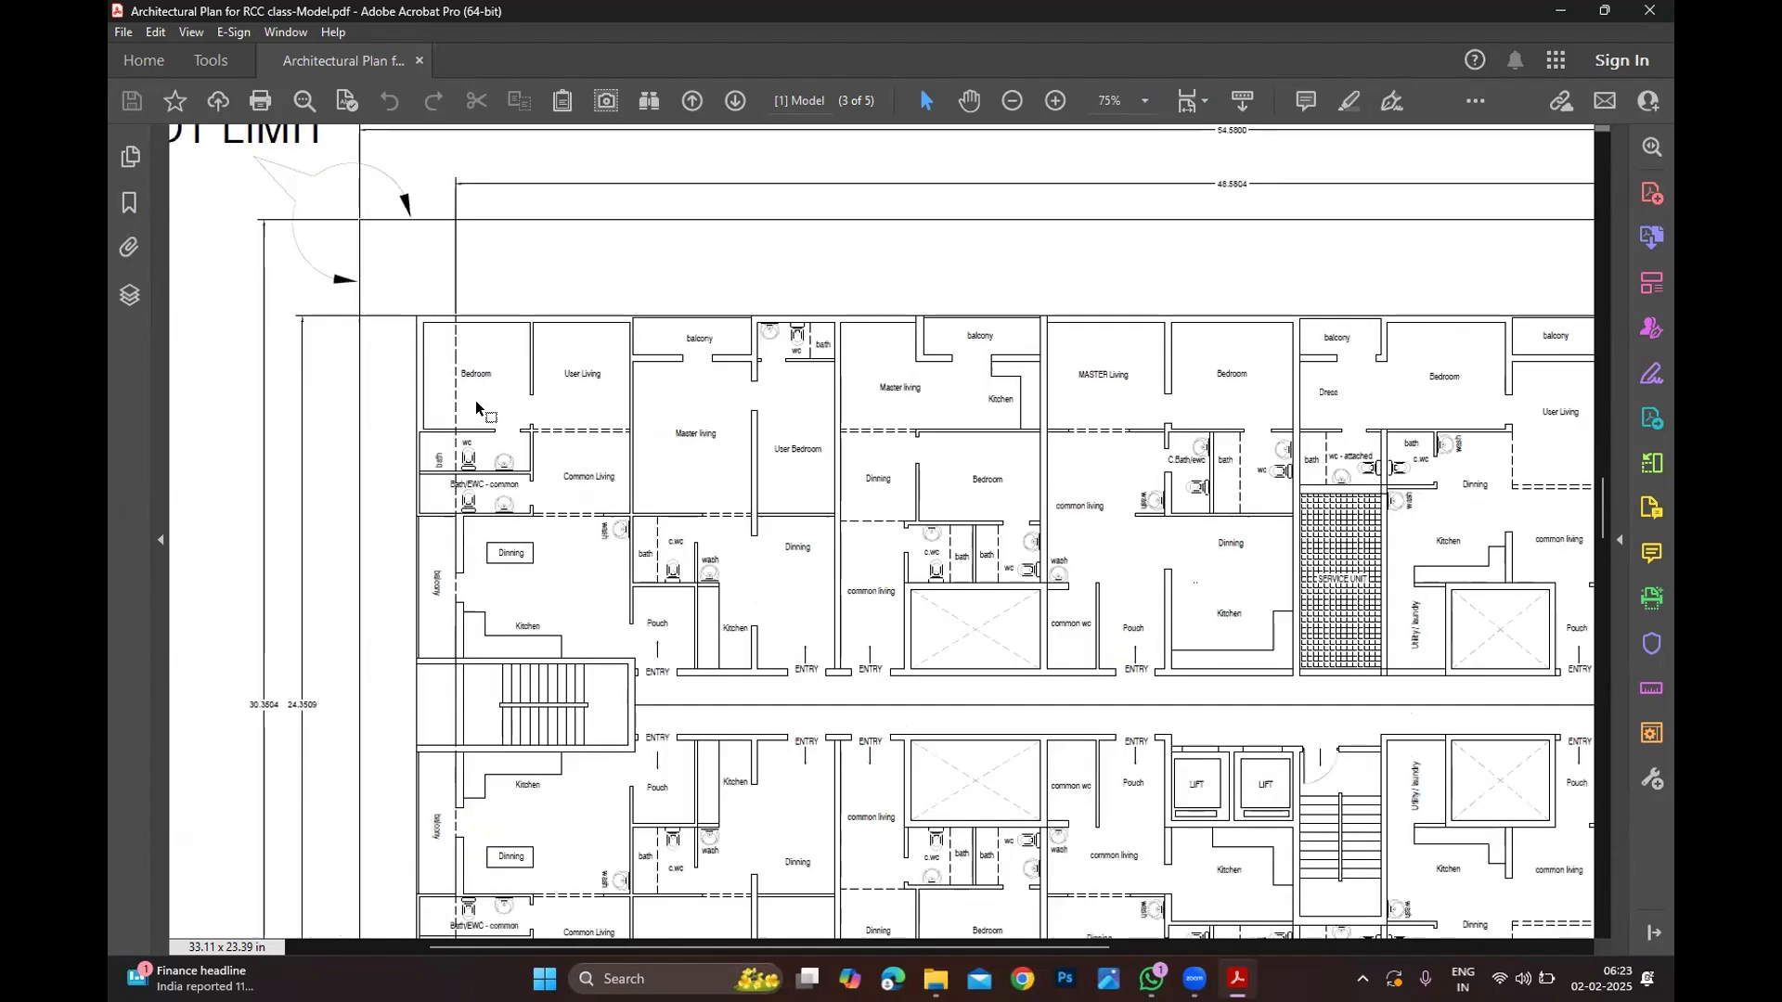
ctrl+scroll(476, 408, up, 2)
ctrl+scroll(645, 348, down, 4)
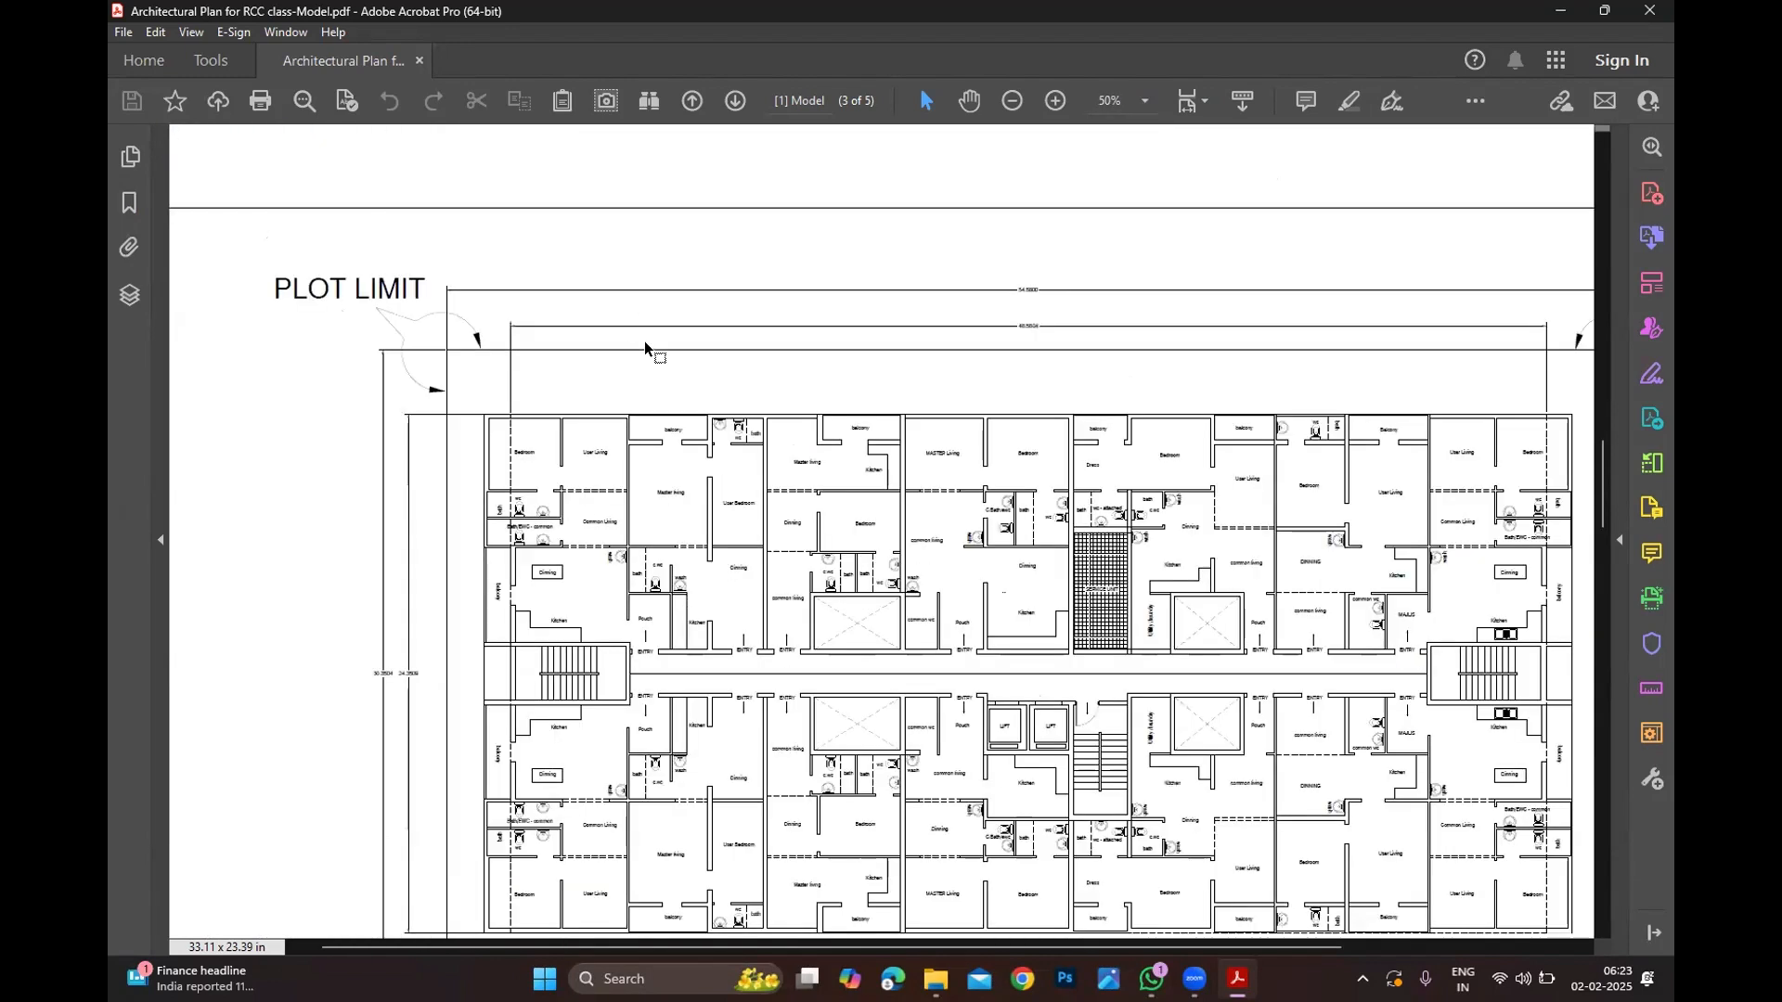
ctrl+scroll(634, 473, down, 1)
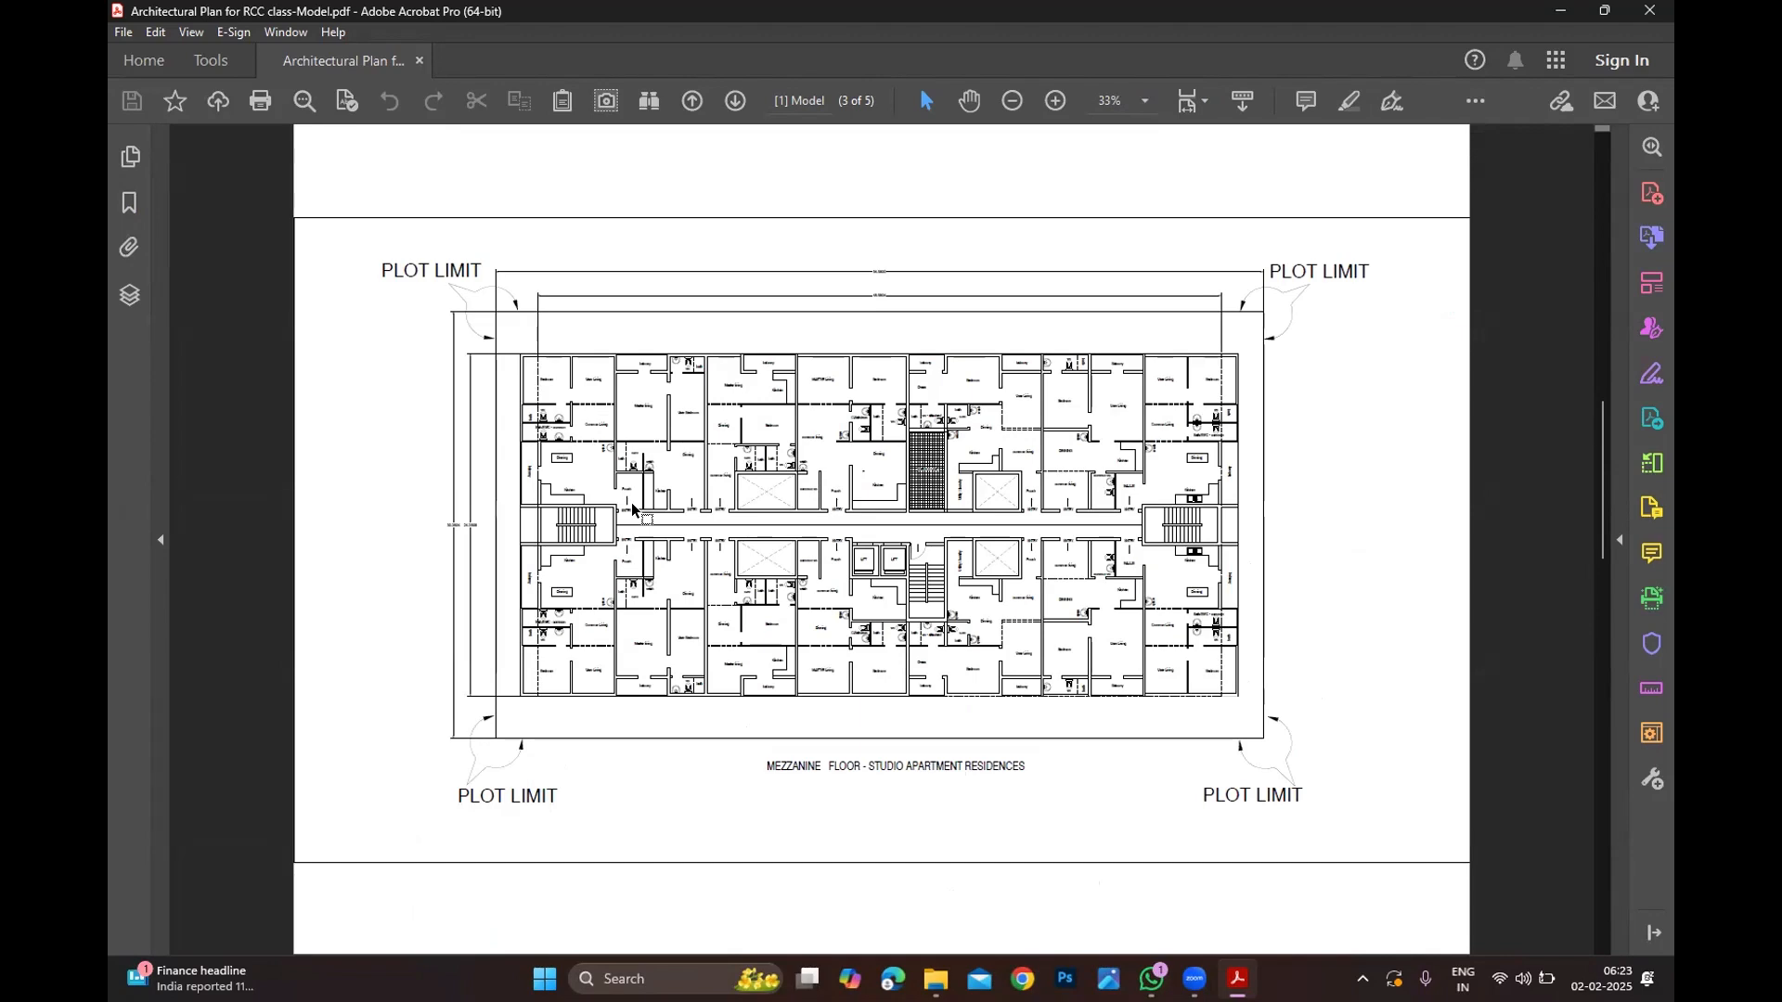
scroll(632, 502, down, 5)
ctrl+scroll(632, 504, up, 2)
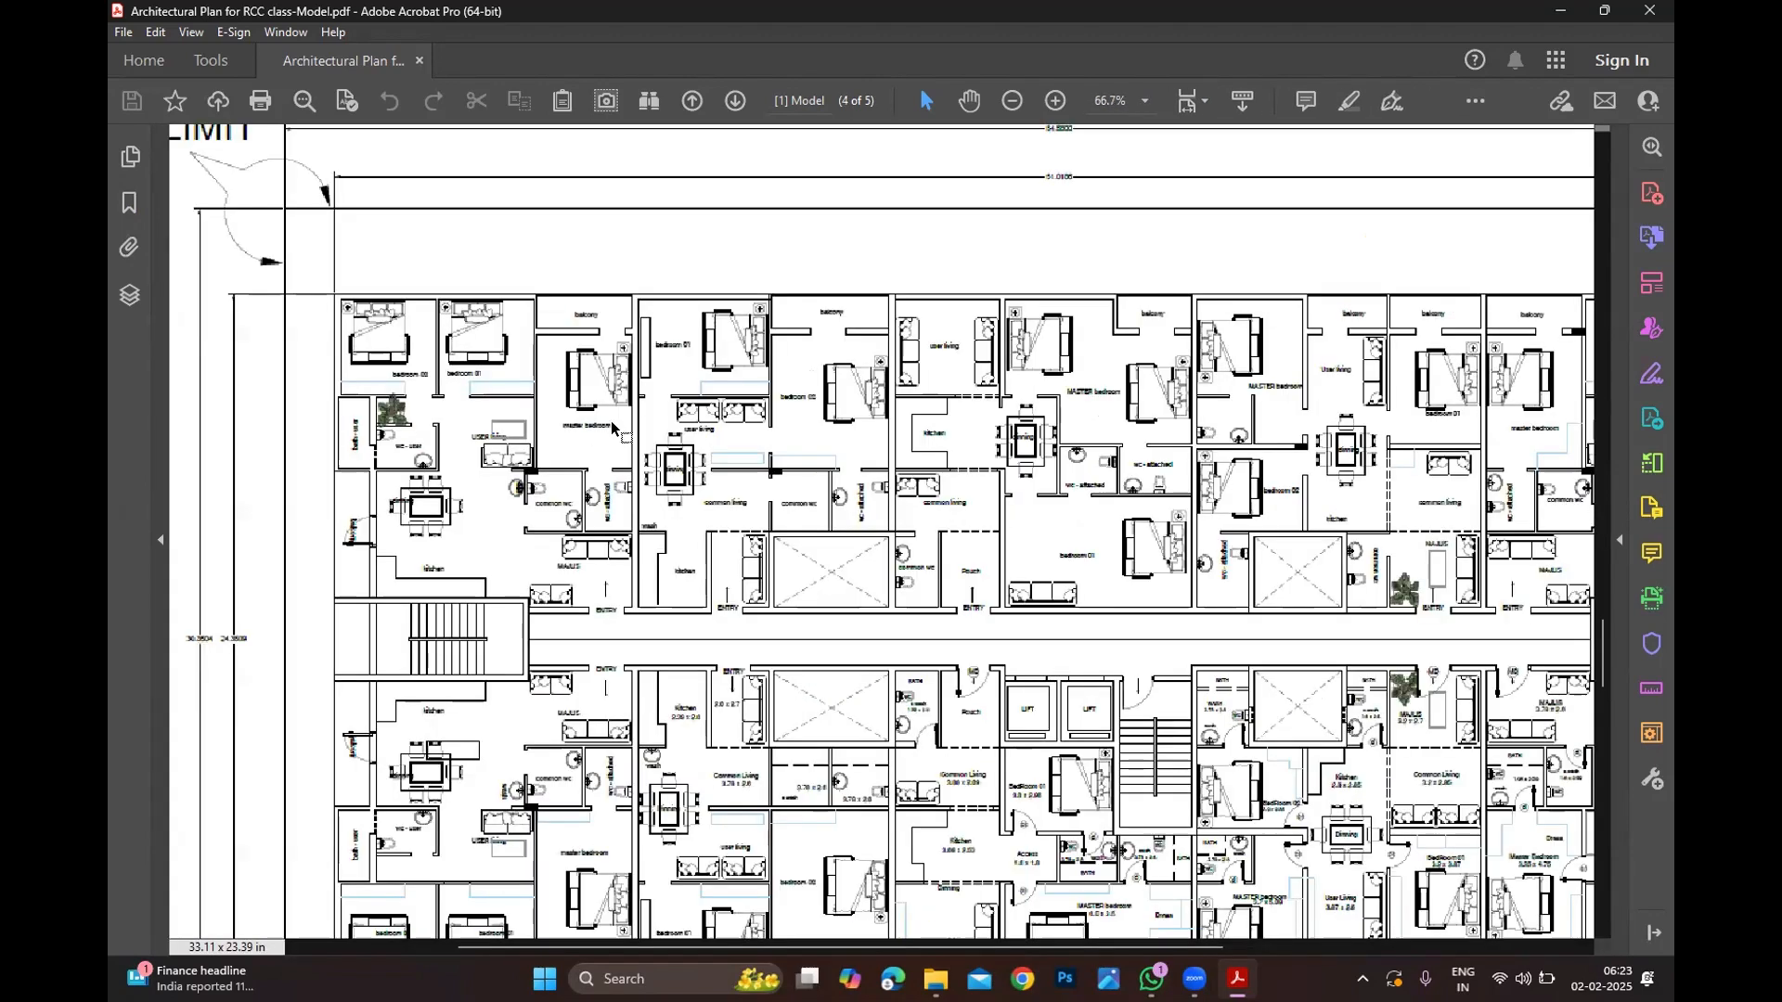
ctrl+scroll(633, 502, up, 2)
ctrl+scroll(636, 489, down, 1)
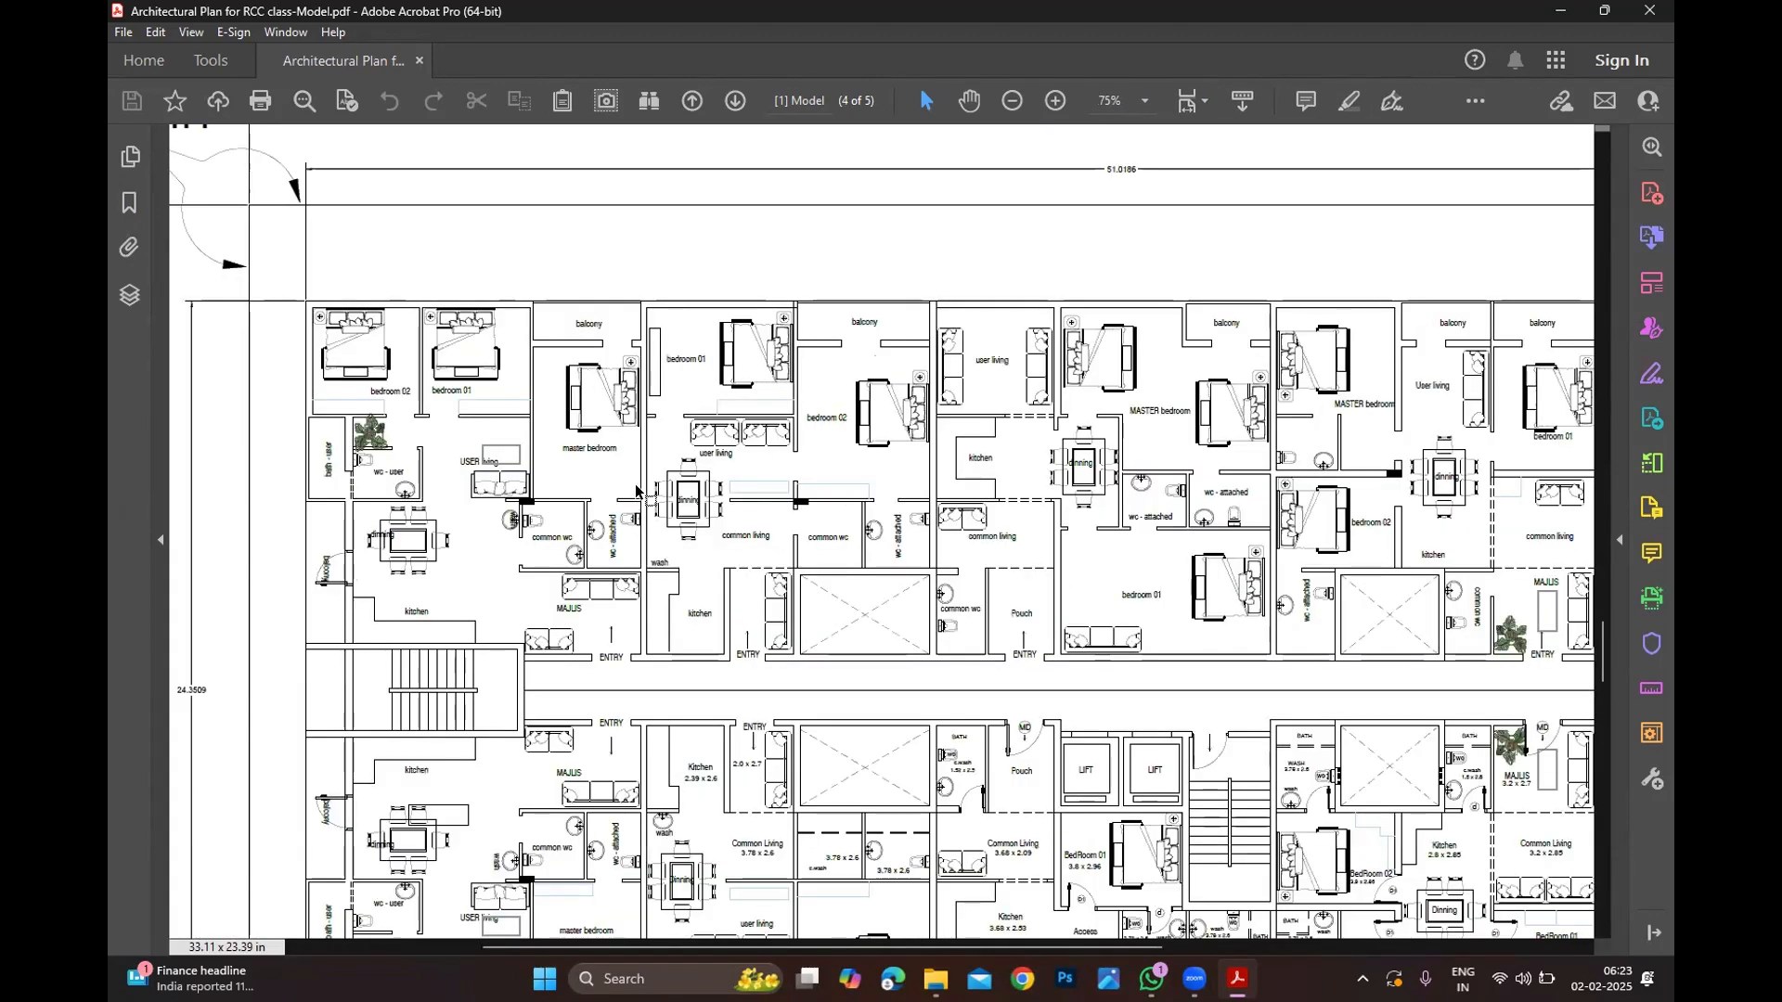
ctrl+scroll(637, 492, down, 2)
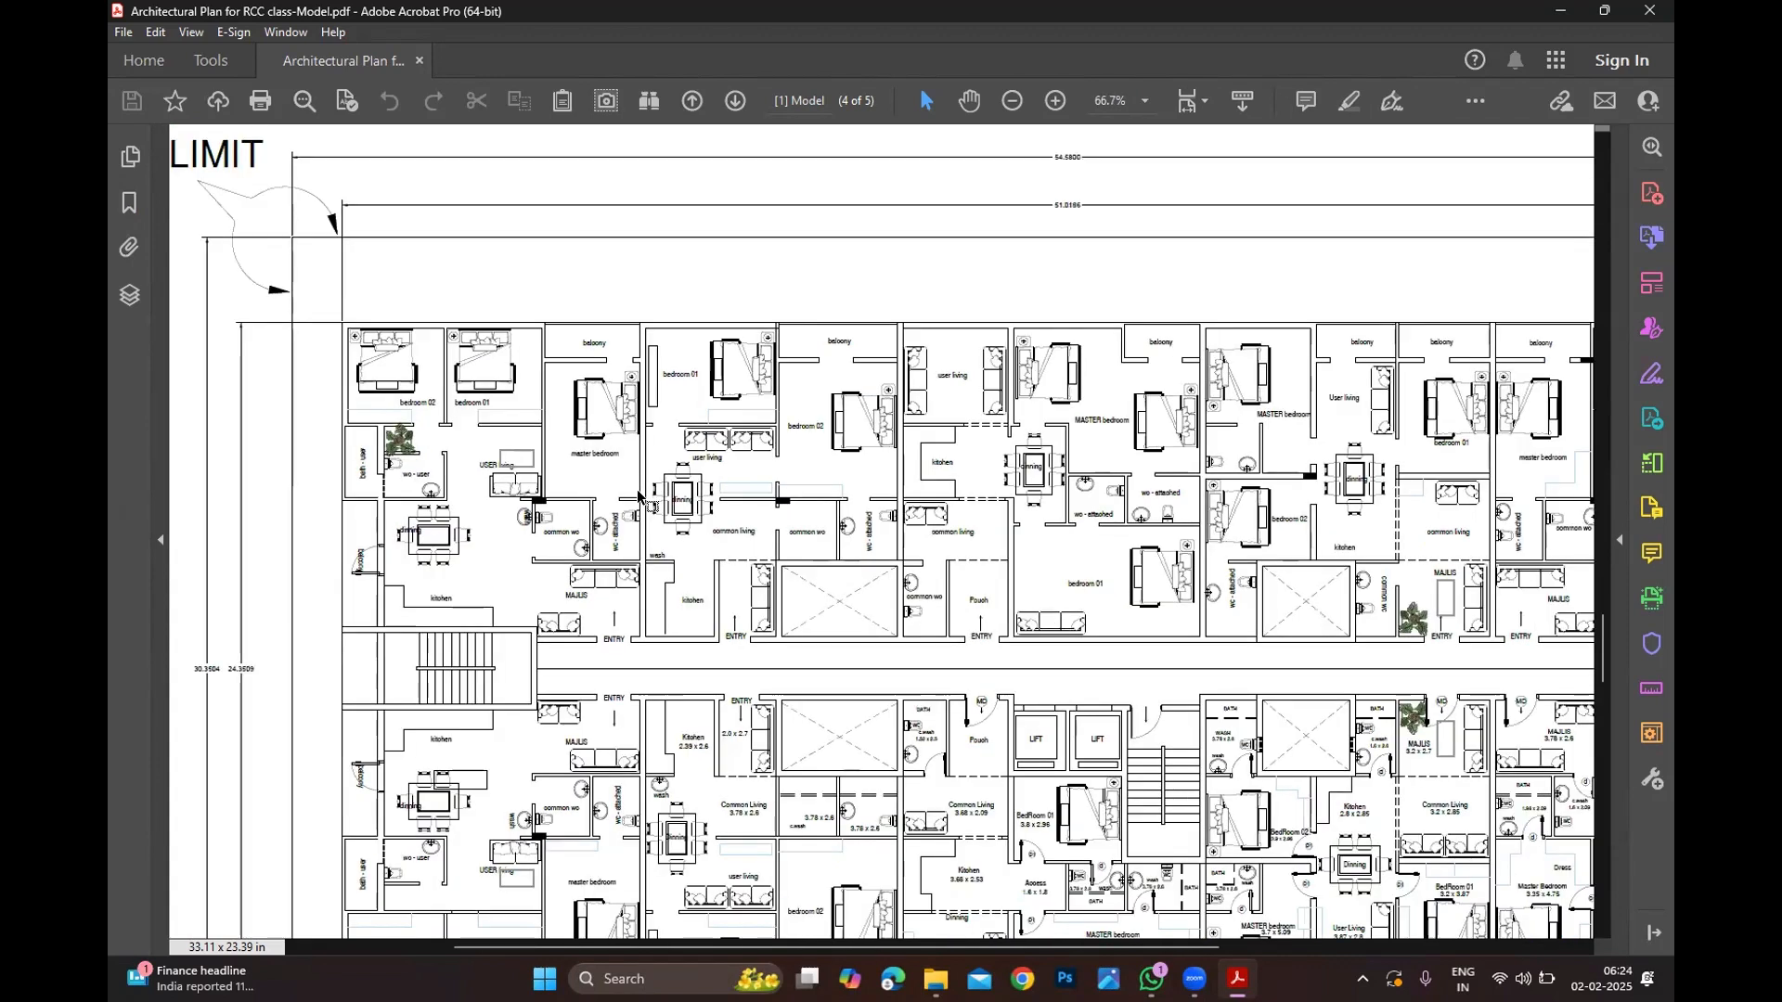
ctrl+scroll(638, 498, down, 1)
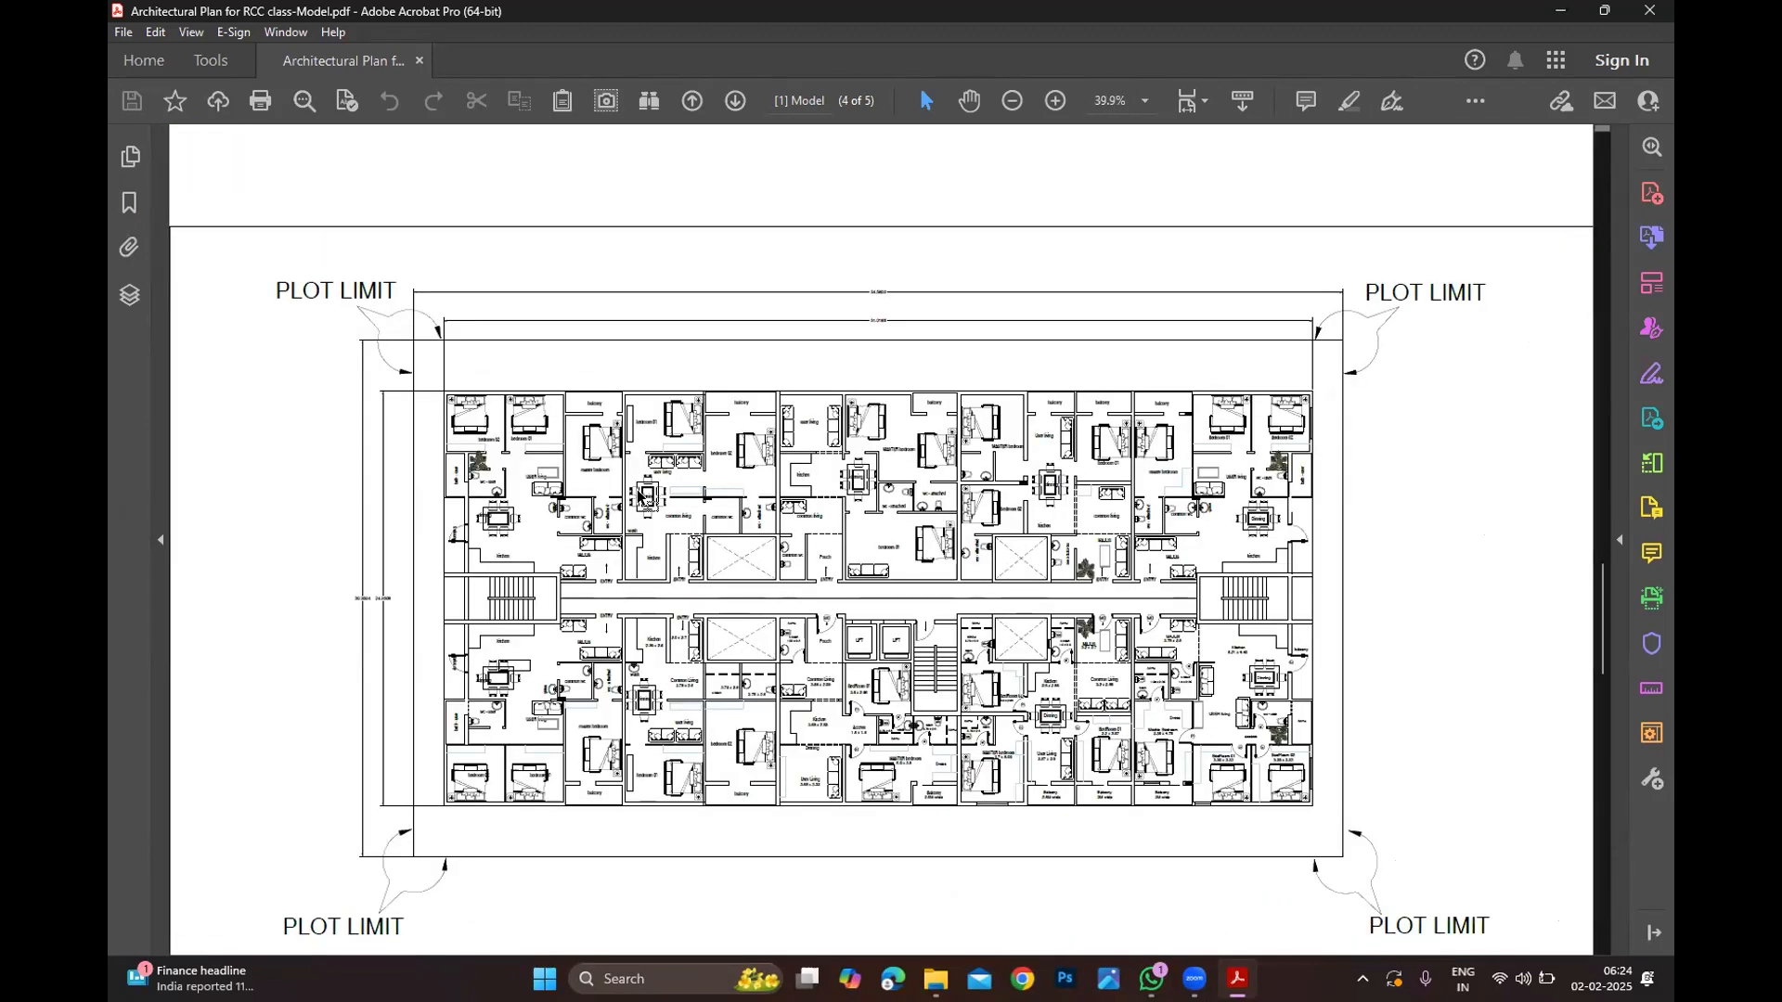
scroll(648, 511, down, 1)
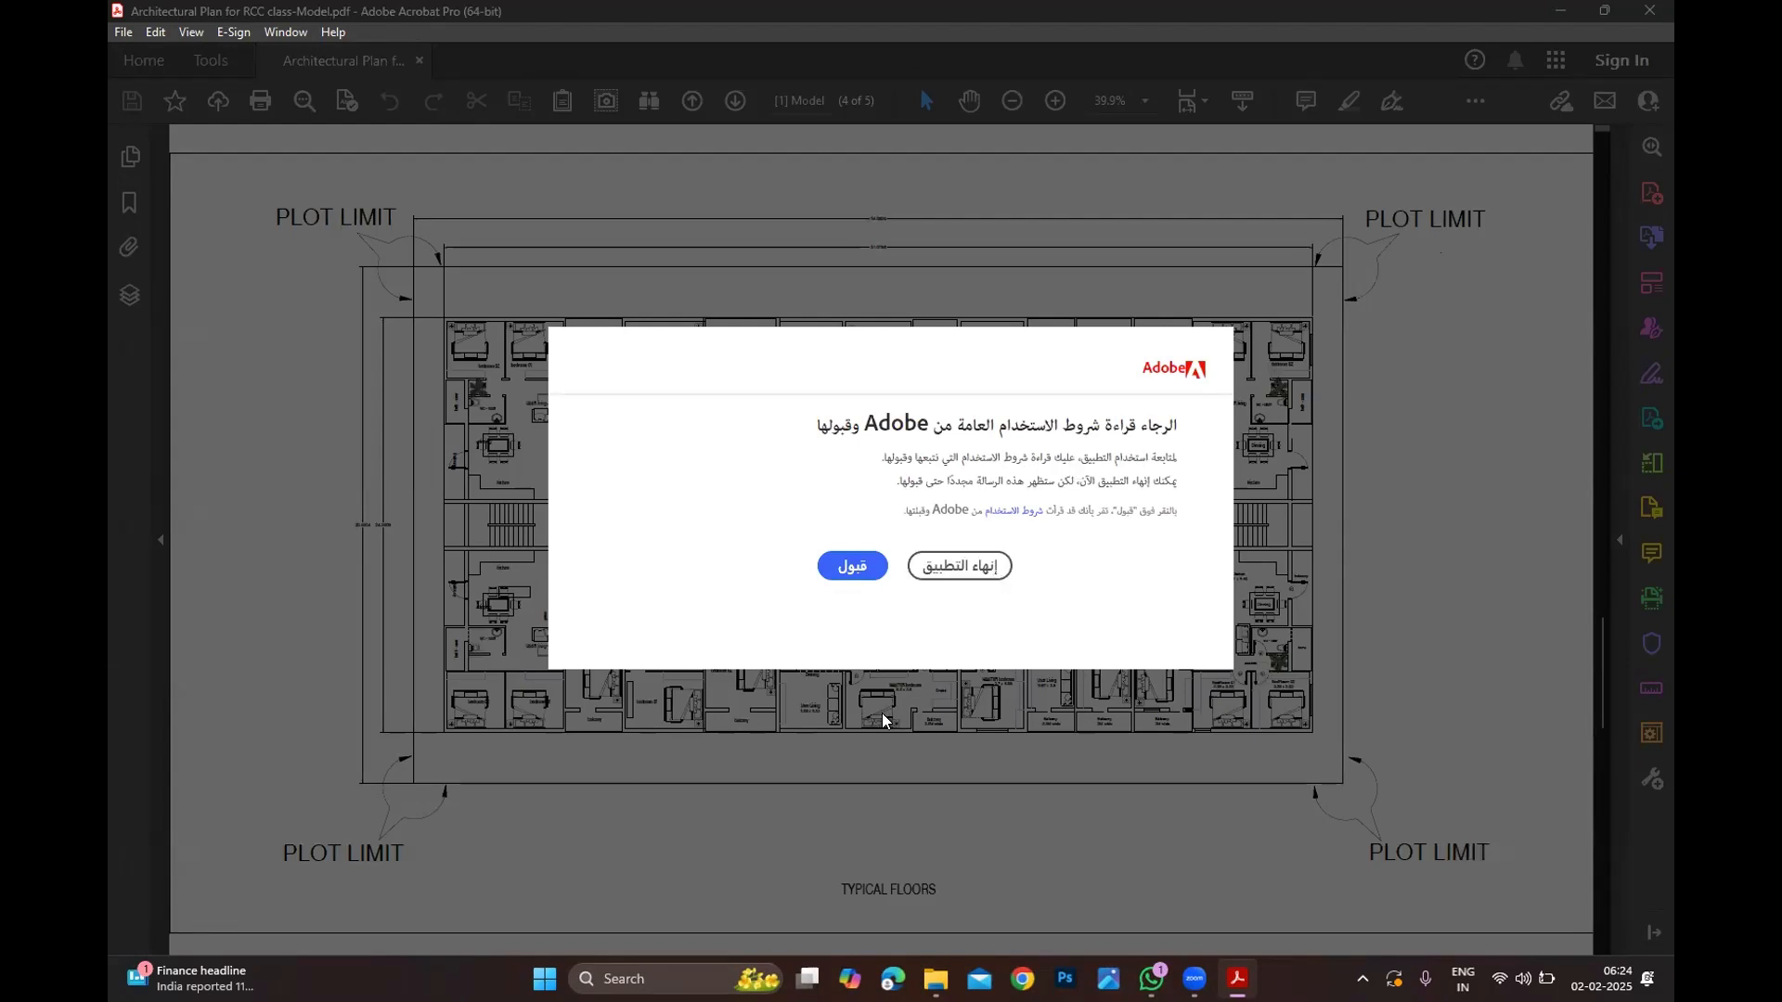
Step: Force-close the unresponsive Adobe Acrobat with End task in Task Manager
key(ctrl+shift+Escape)
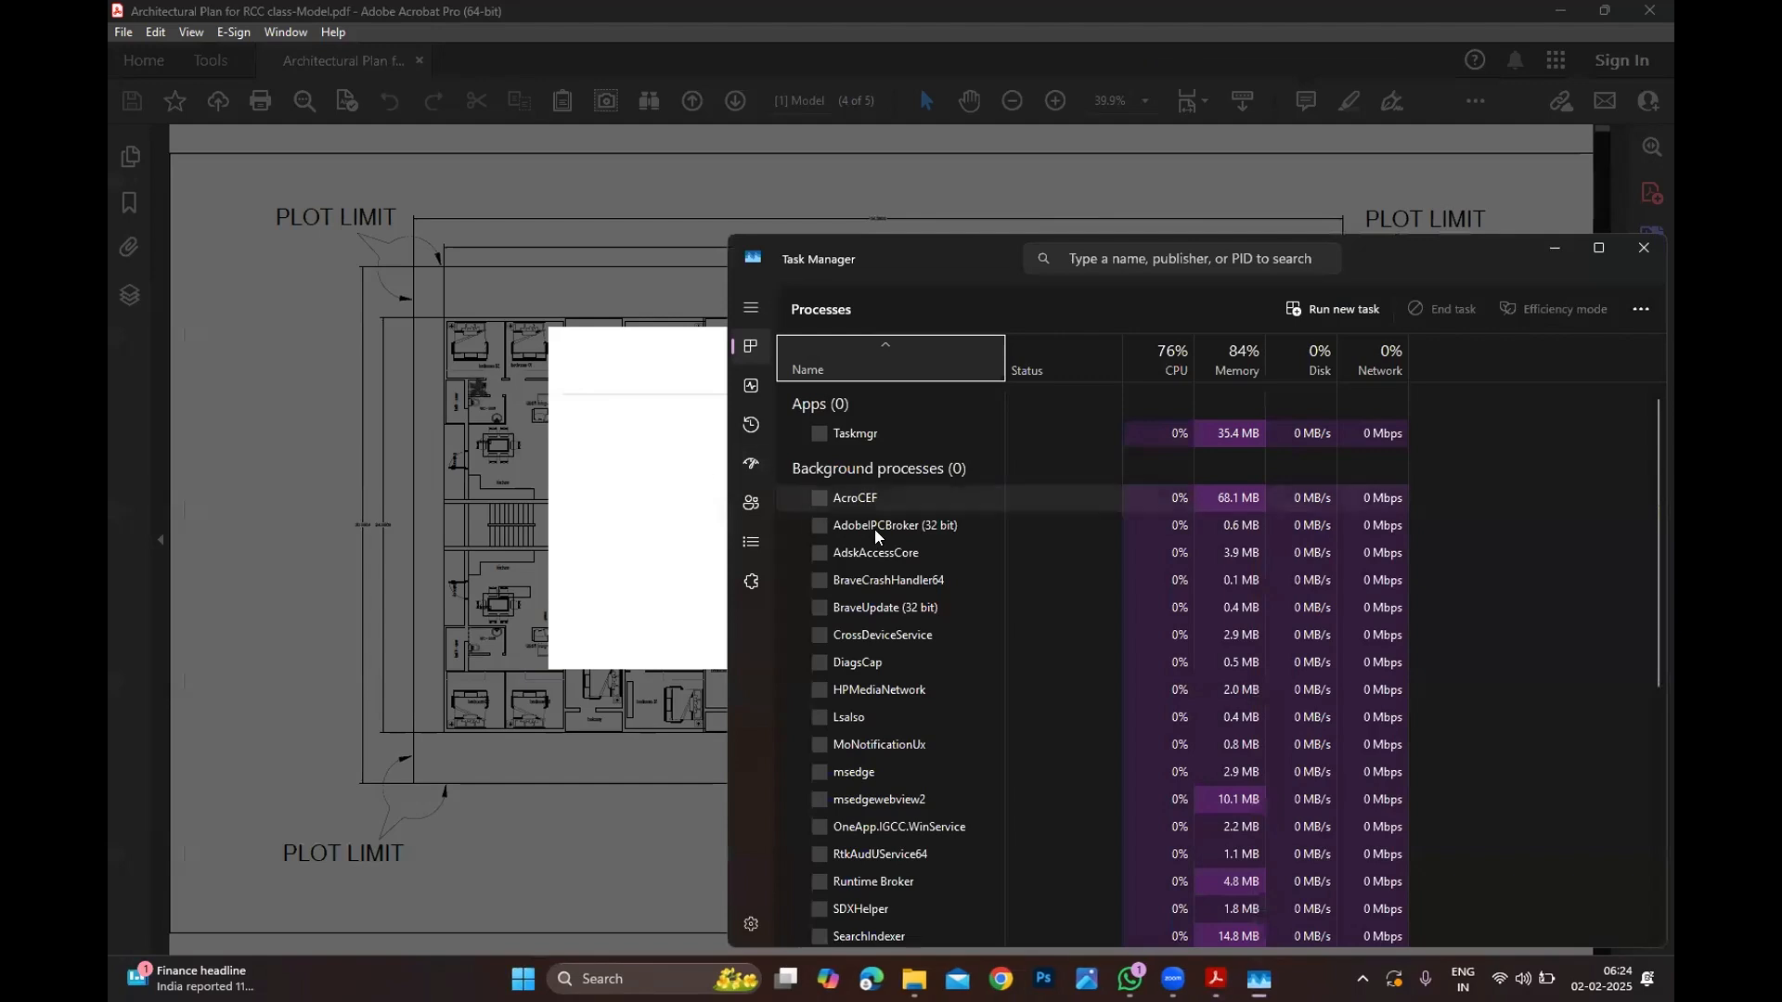
right_click(854, 549)
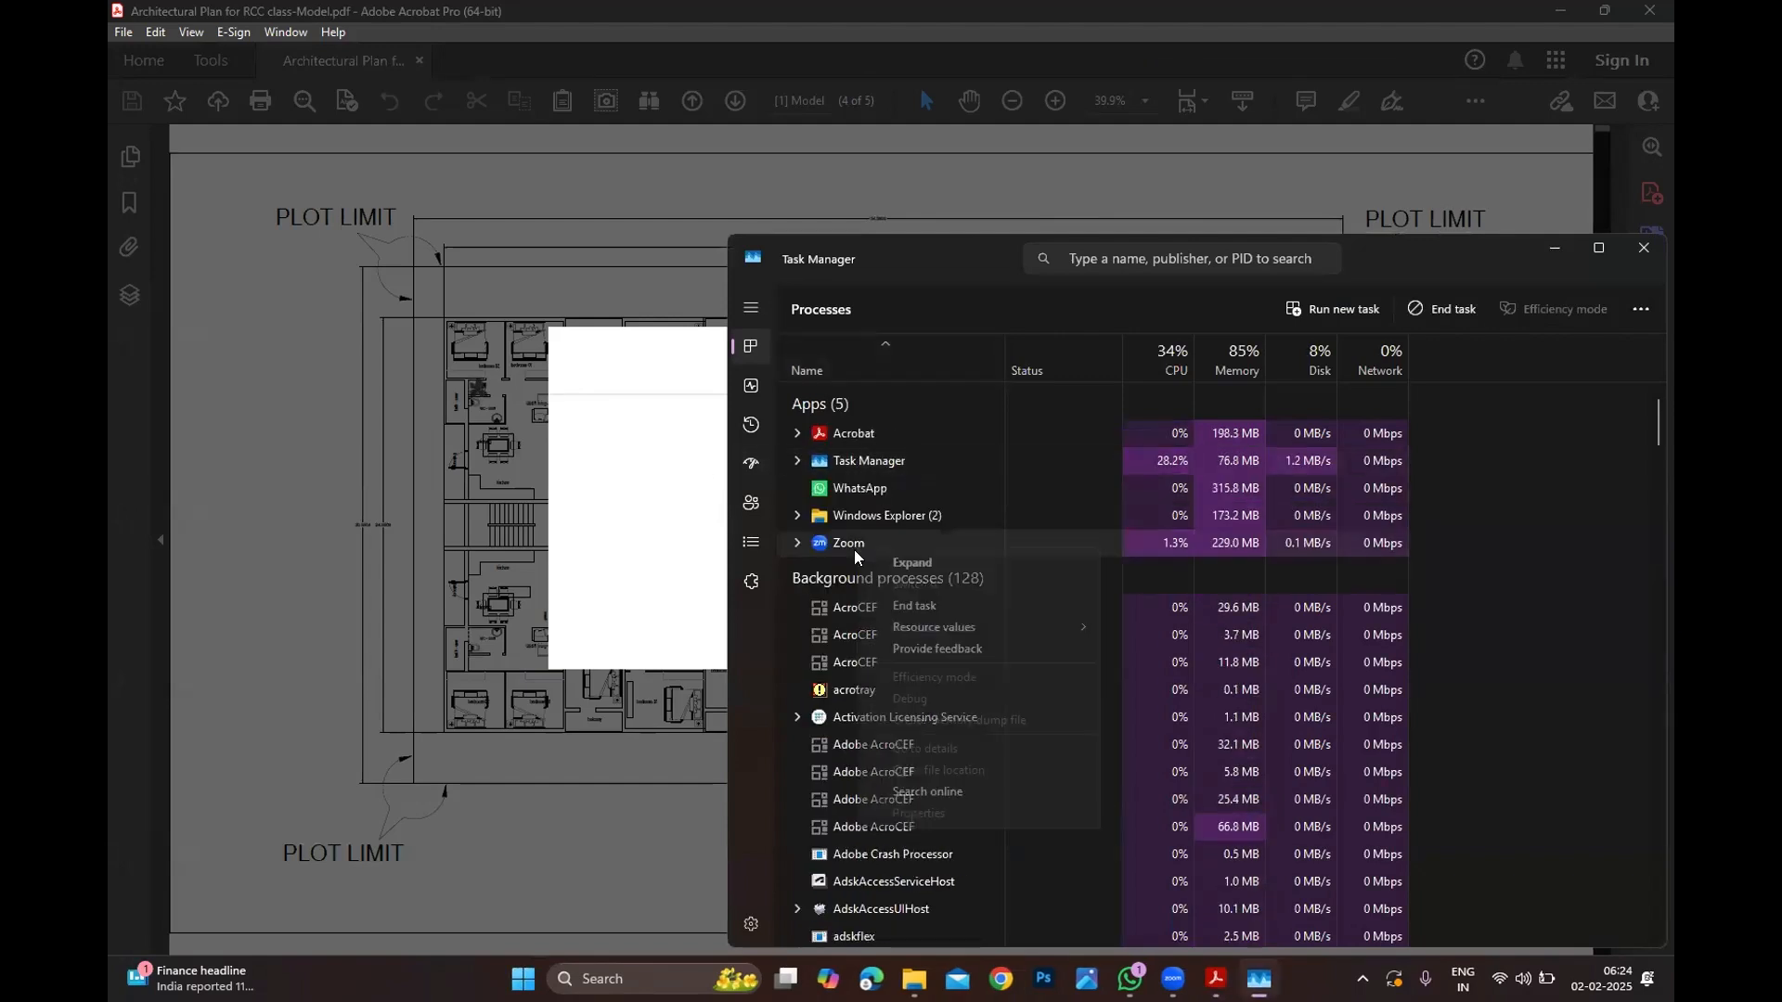
right_click(842, 438)
right_click(844, 440)
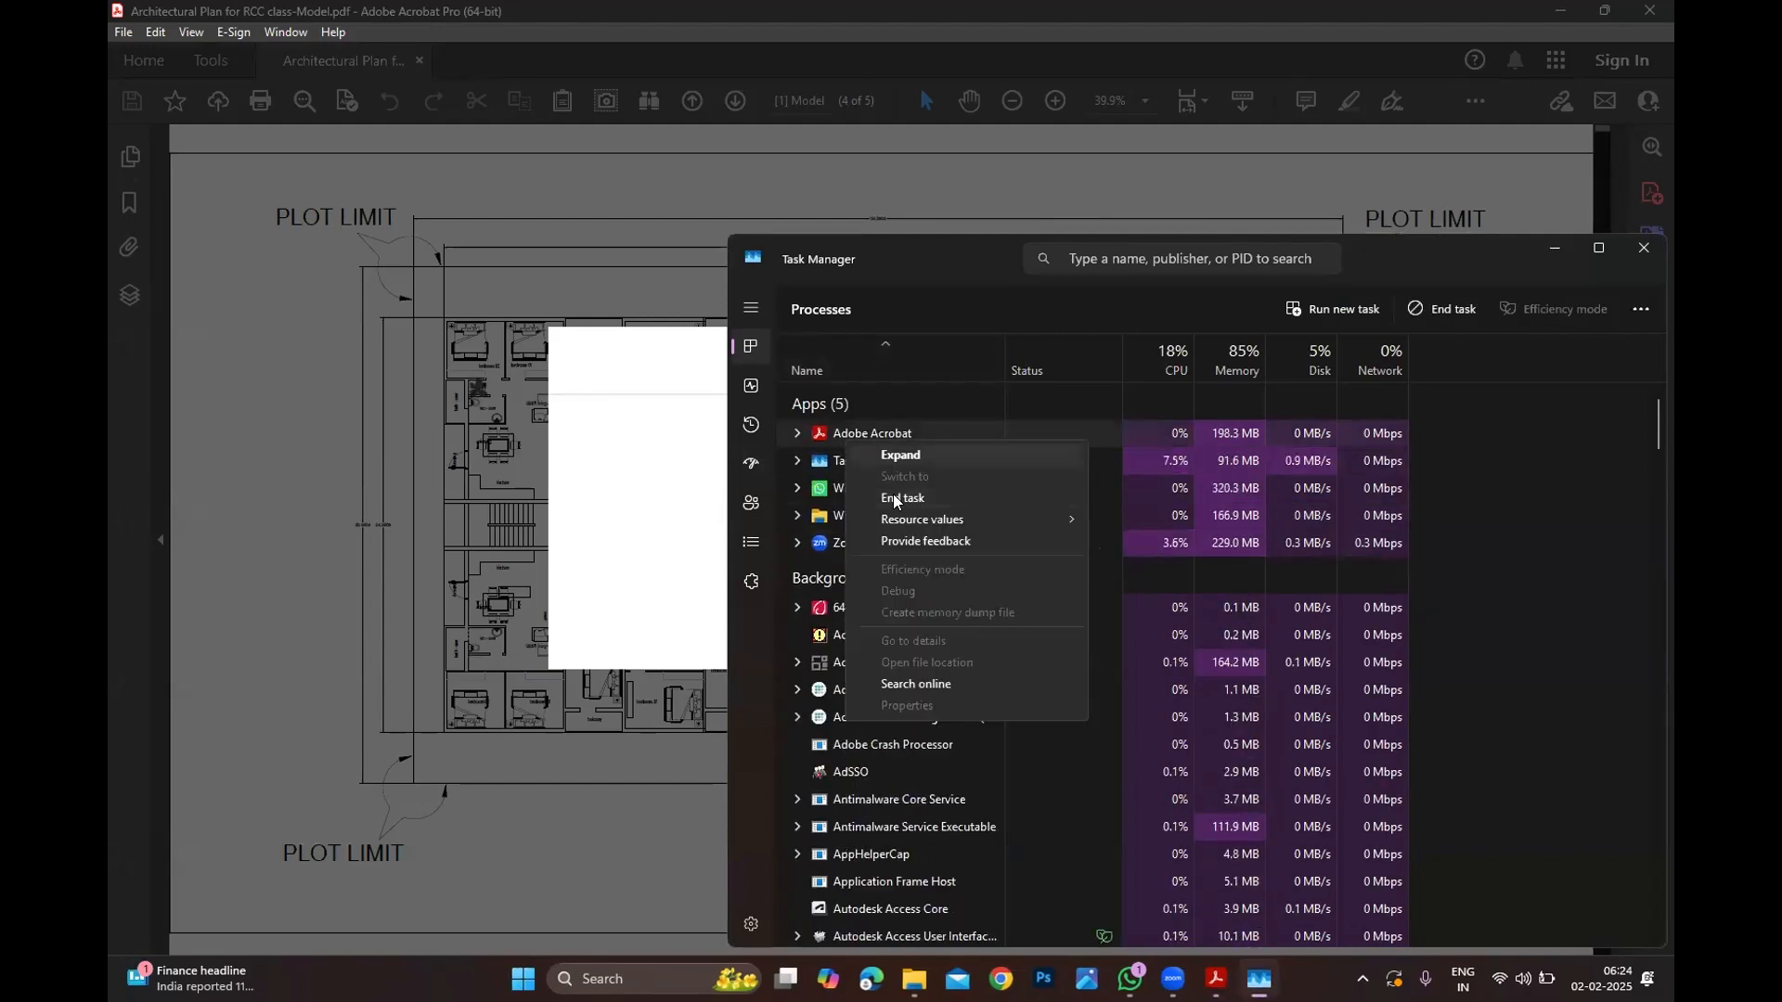
click(956, 497)
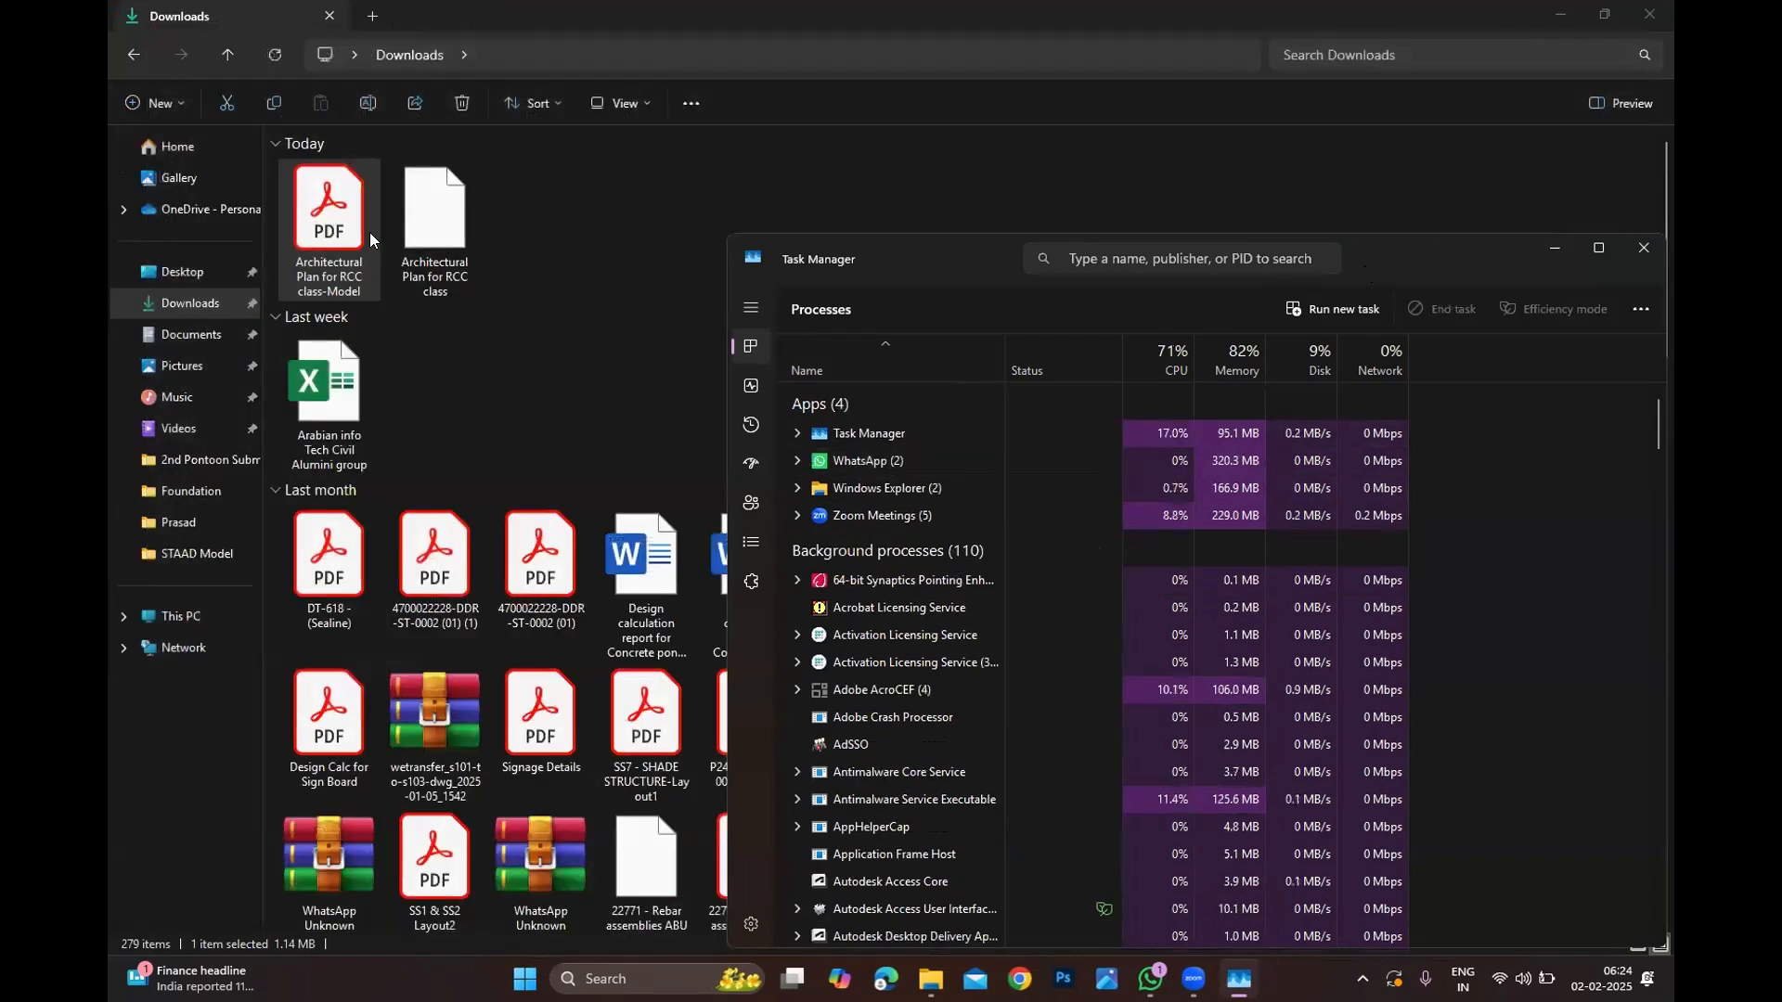
Step: Open the Architectural Plan for RCC class-Model PDF from Downloads with Nitro Pro
right_click(370, 232)
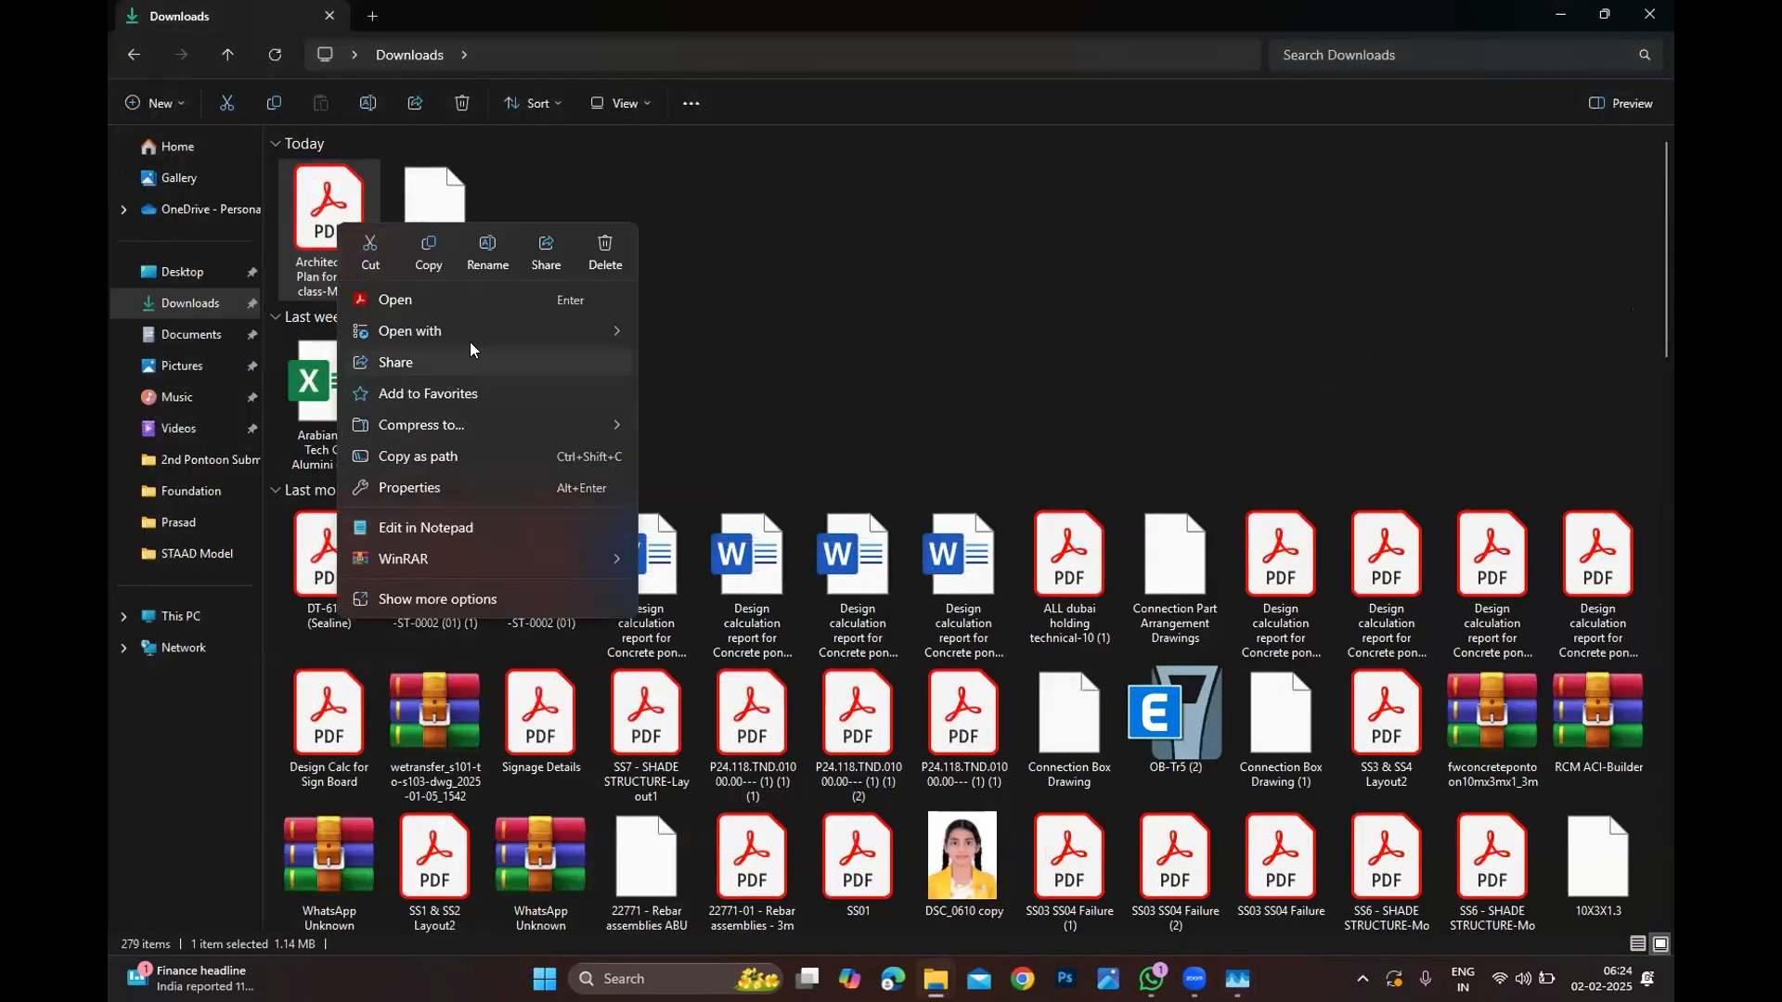
mouse_move(527, 334)
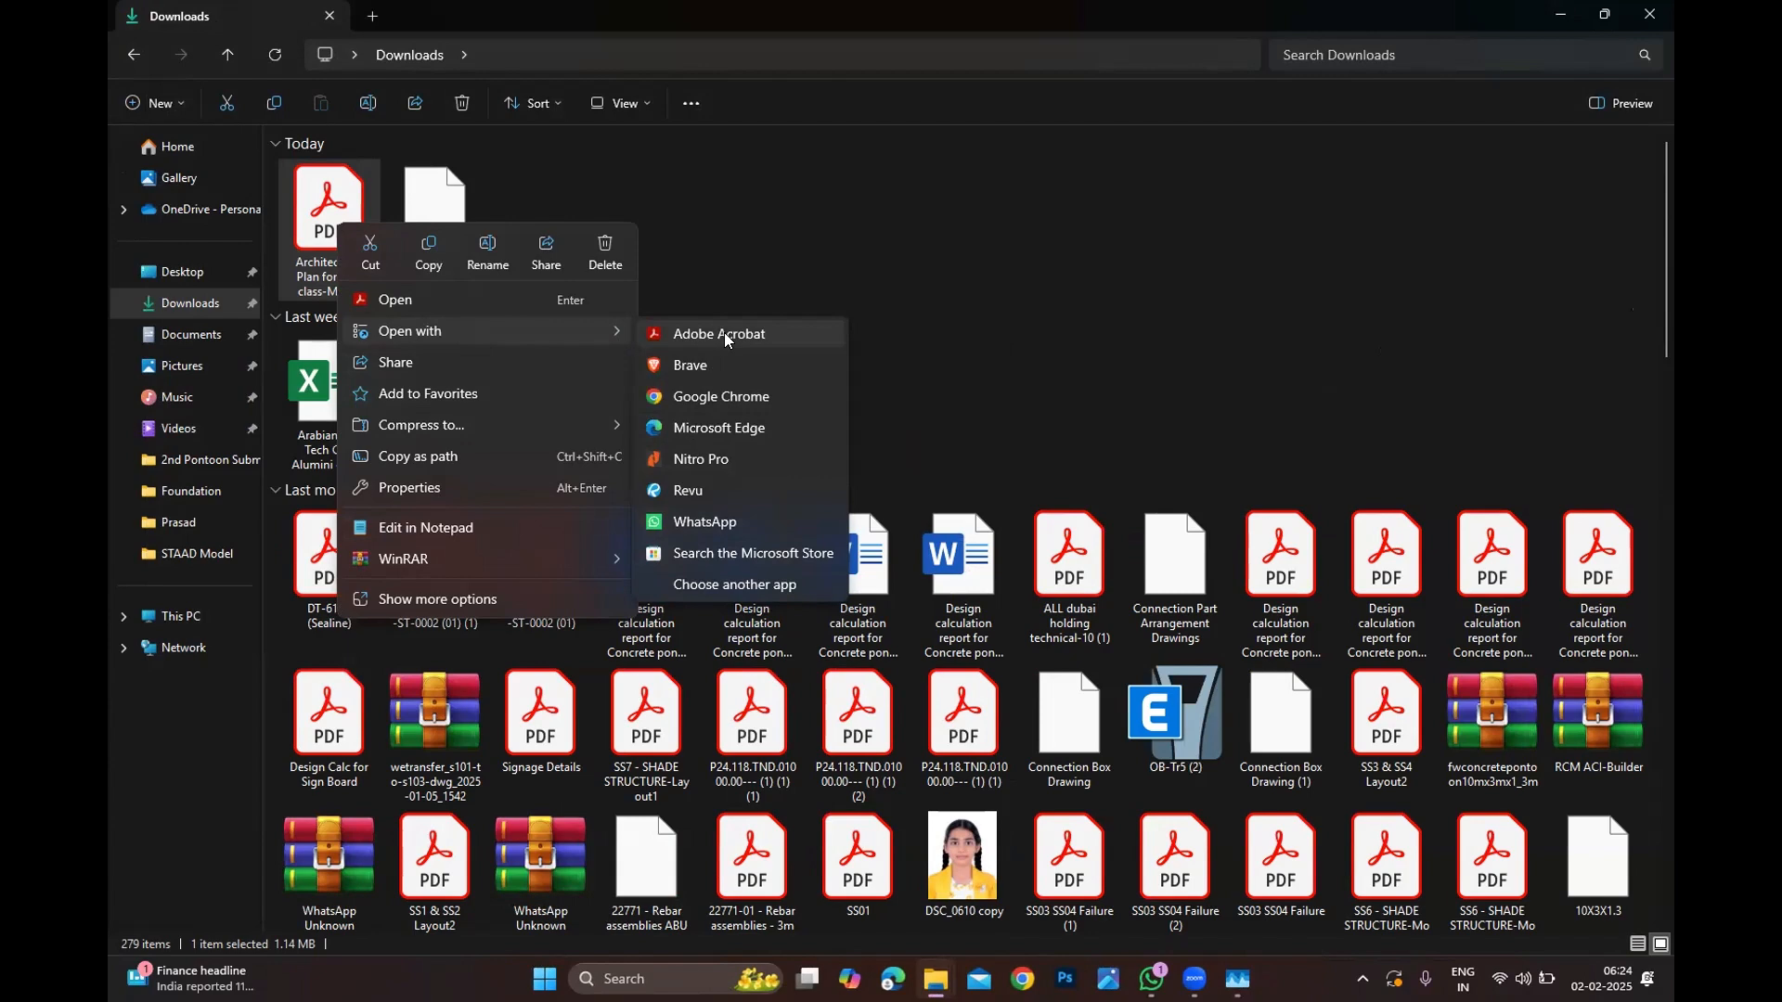
click(682, 457)
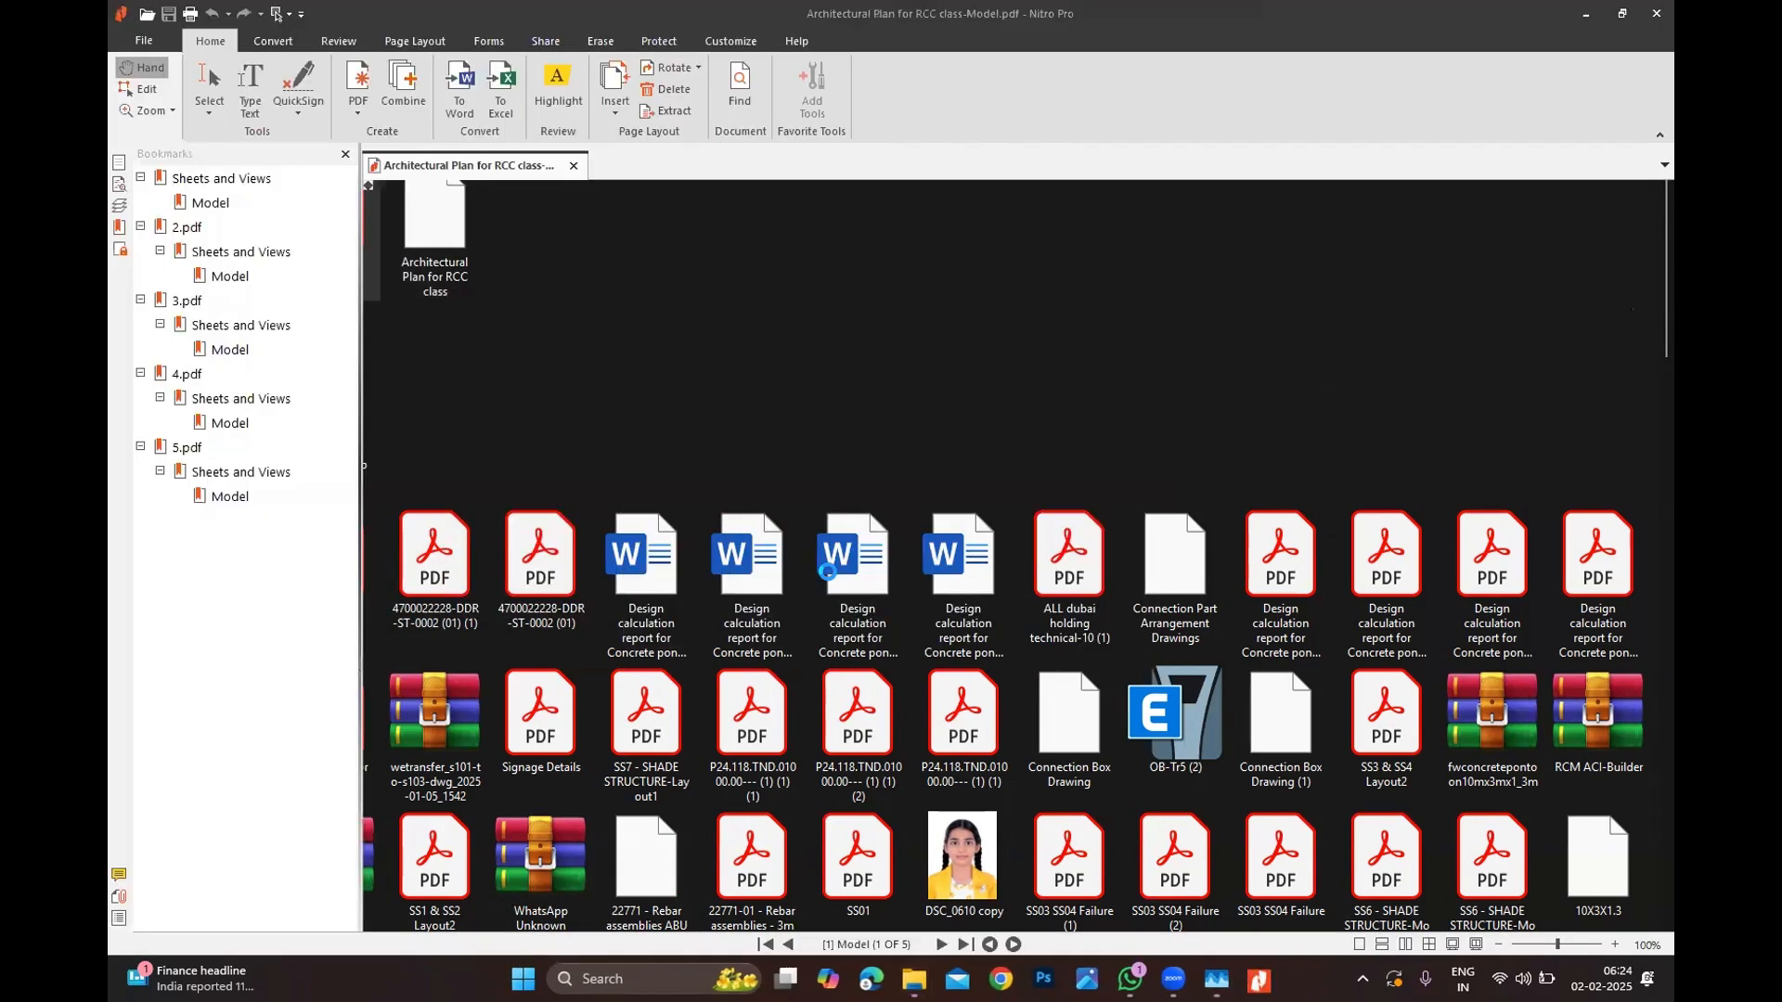
Step: Hide the Bookmarks pane and zoom to about 25% to fit the basement parking plan
ctrl+scroll(696, 557, down, 1)
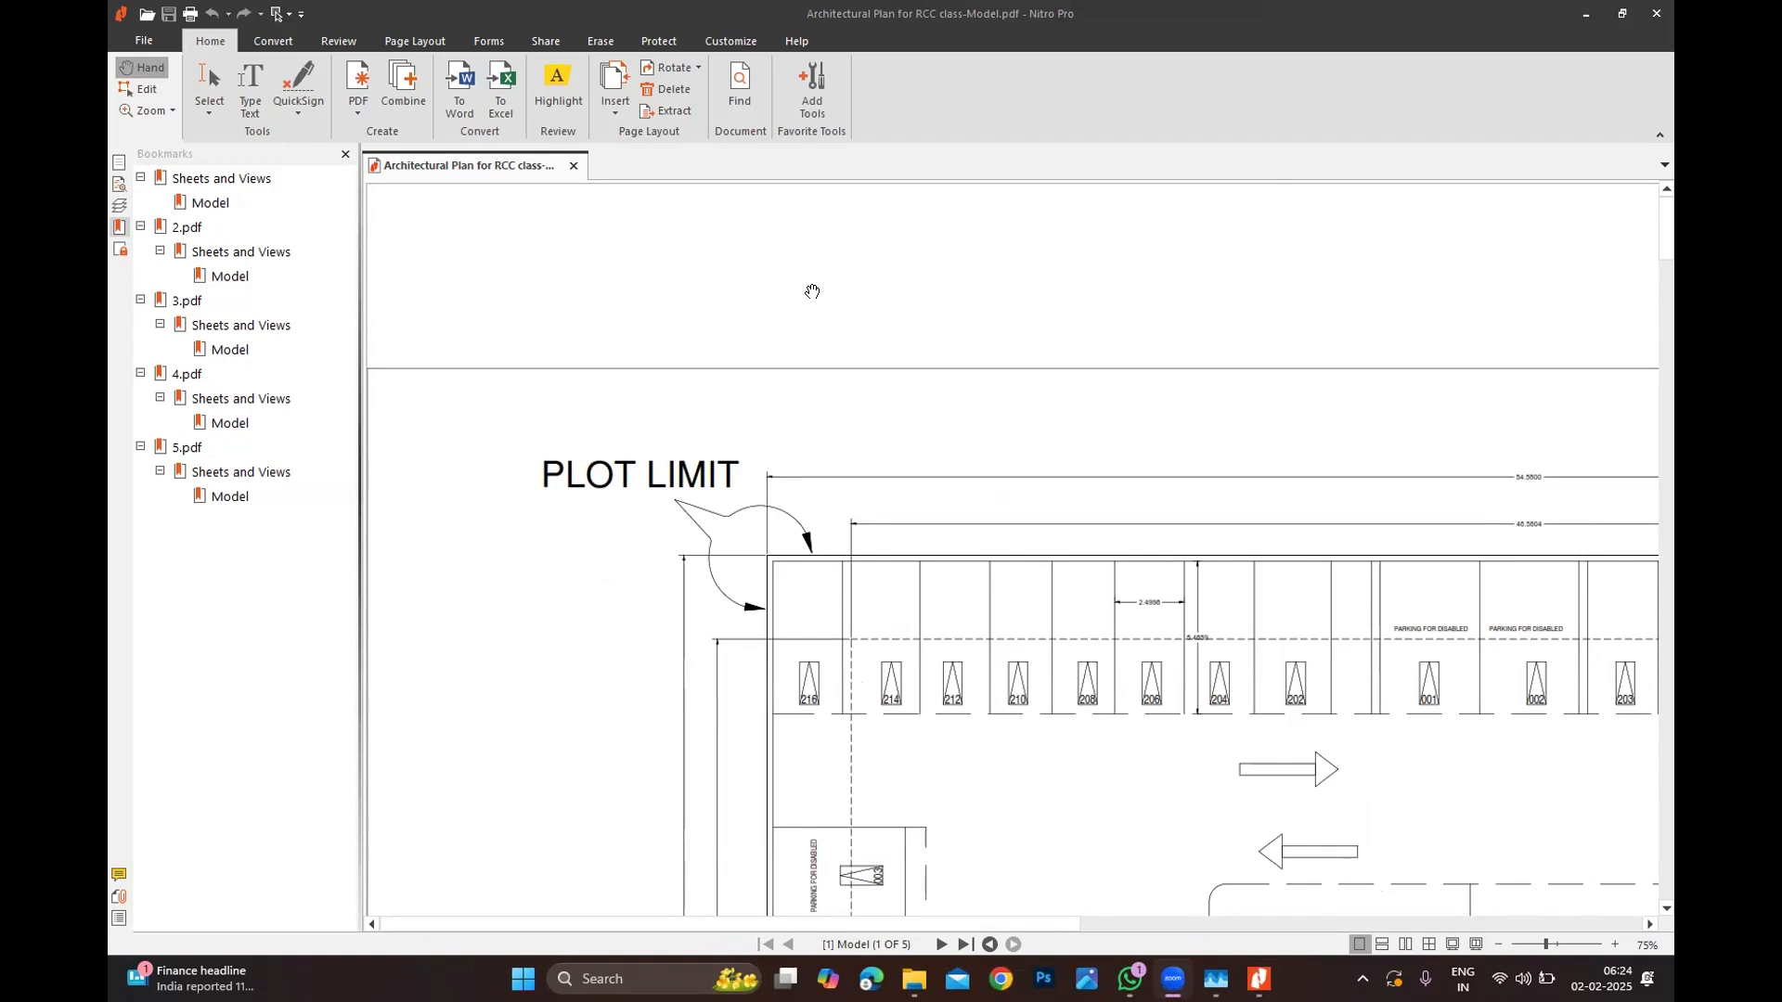
ctrl+scroll(813, 287, down, 7)
click(346, 156)
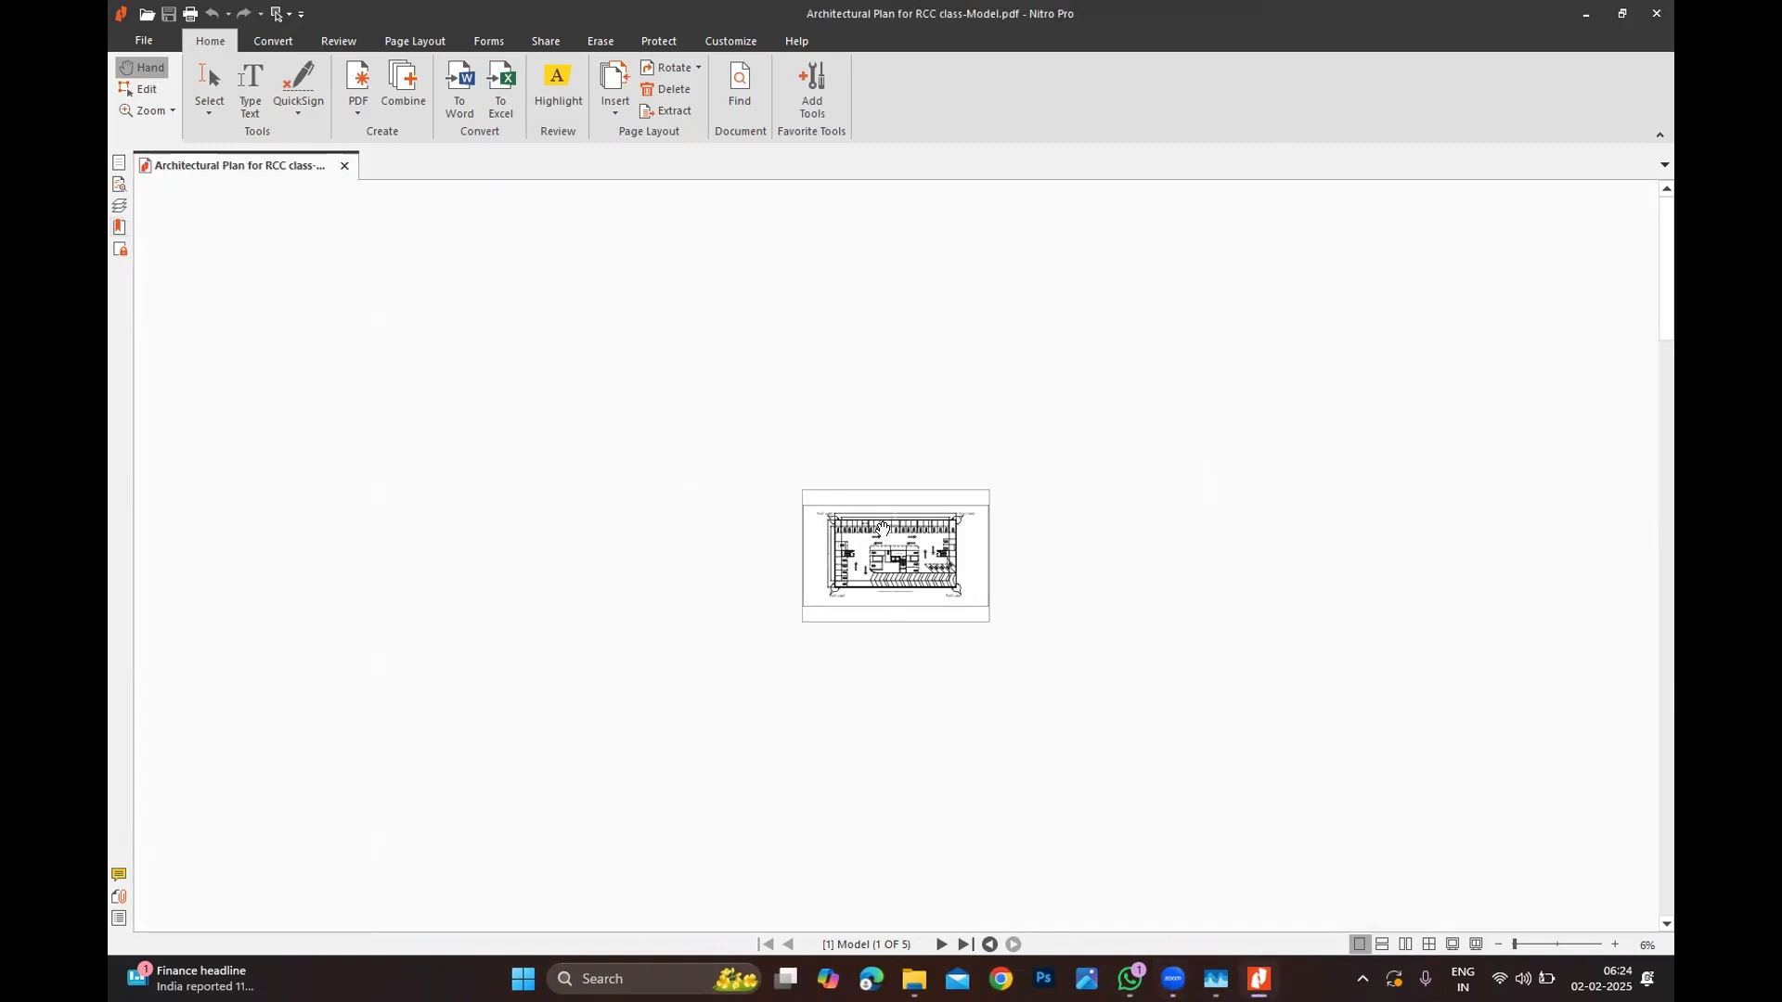
ctrl+scroll(745, 540, up, 6)
ctrl+scroll(745, 540, down, 1)
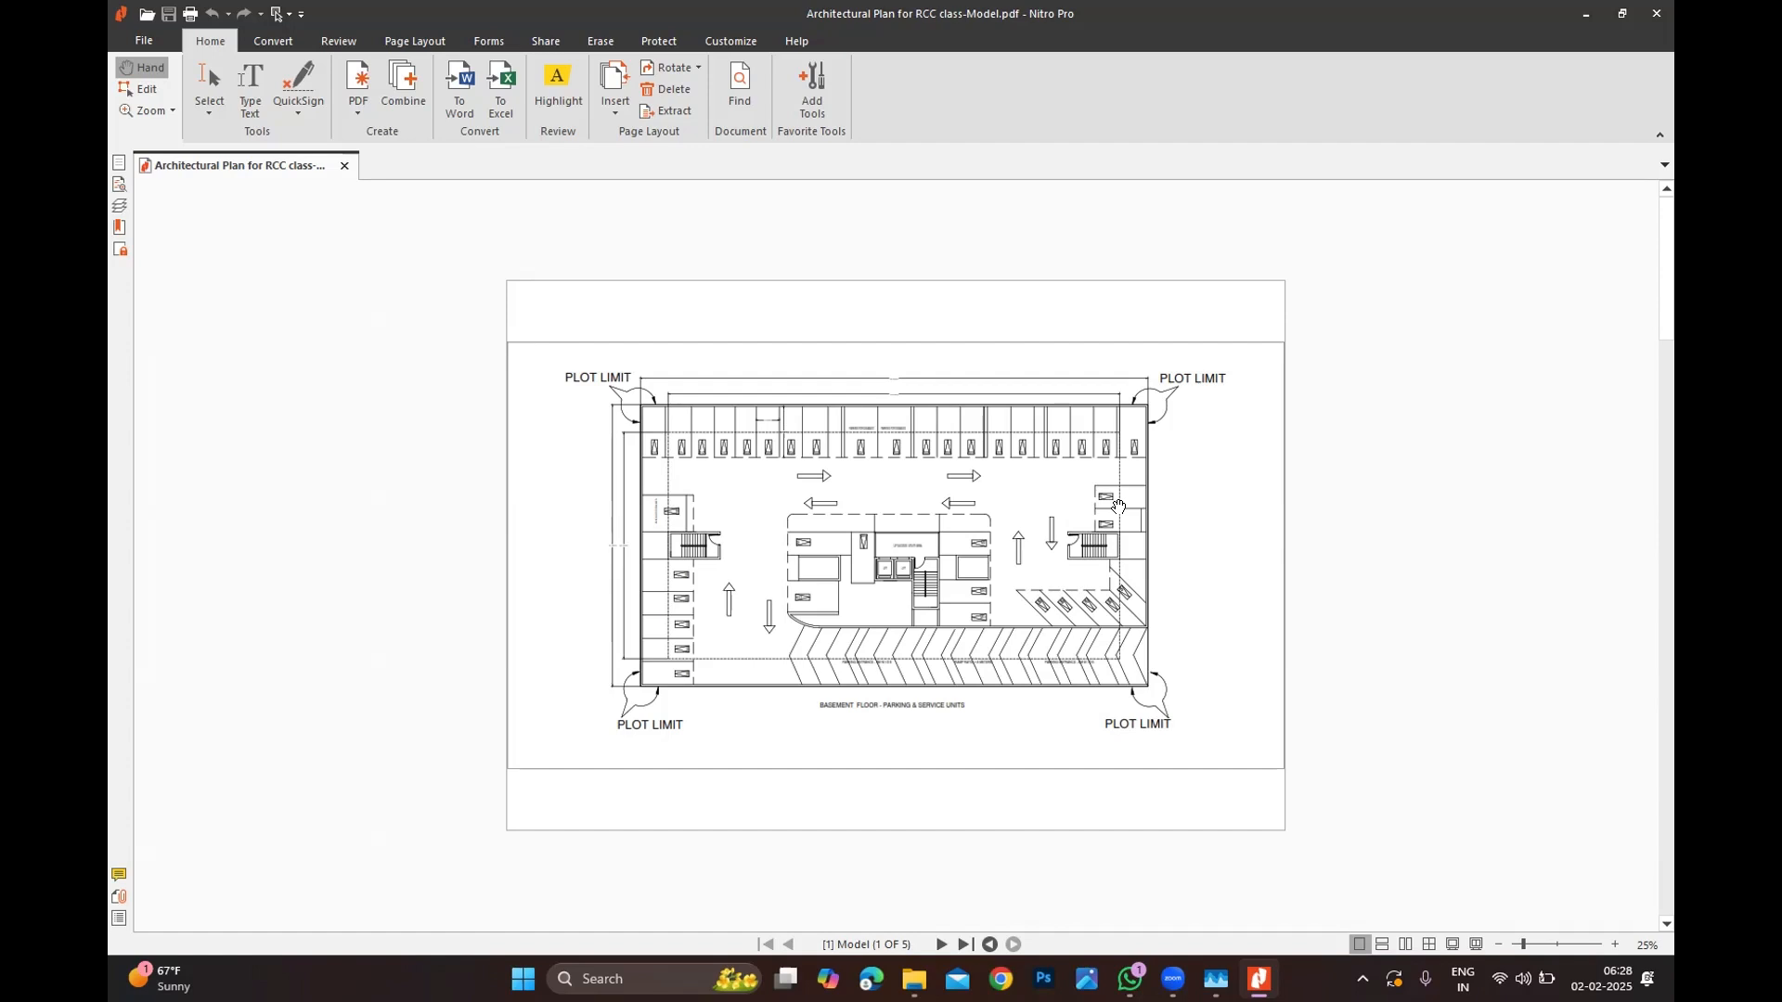
Step: Scroll down to page 3 of 5, the apartment floor plan
scroll(715, 413, down, 2)
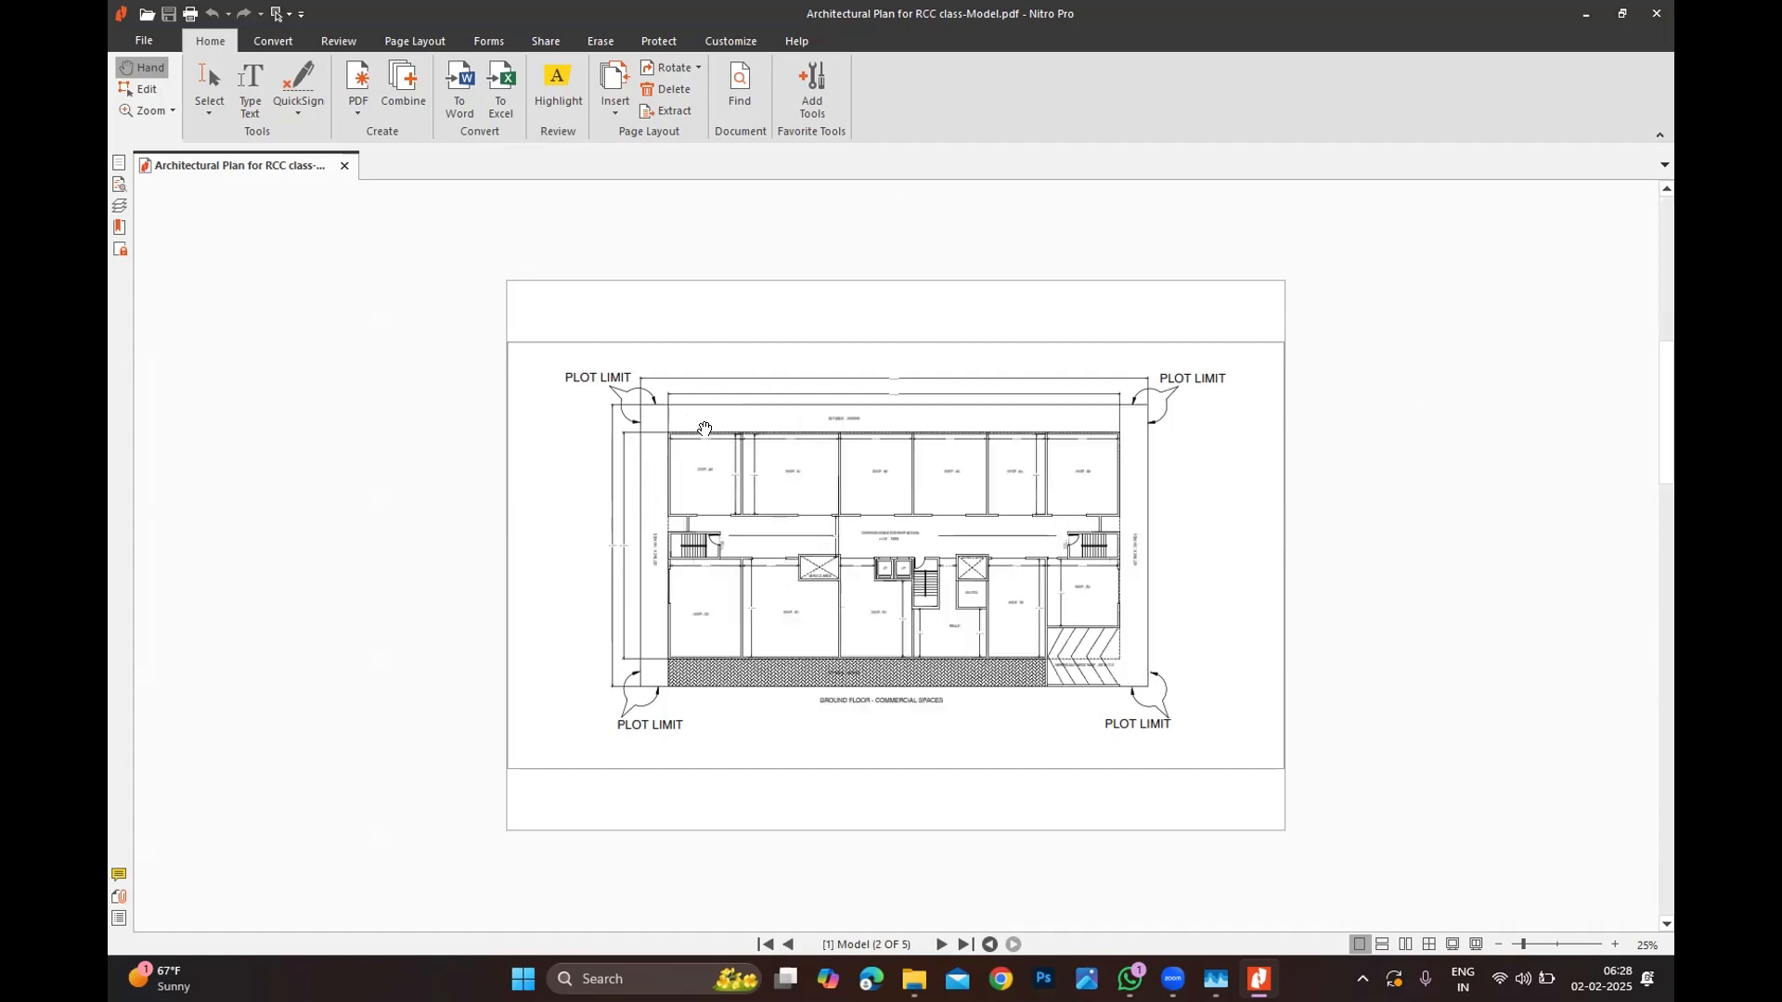
scroll(706, 430, down, 1)
ctrl+scroll(736, 496, up, 6)
ctrl+scroll(736, 494, down, 3)
ctrl+scroll(611, 504, down, 1)
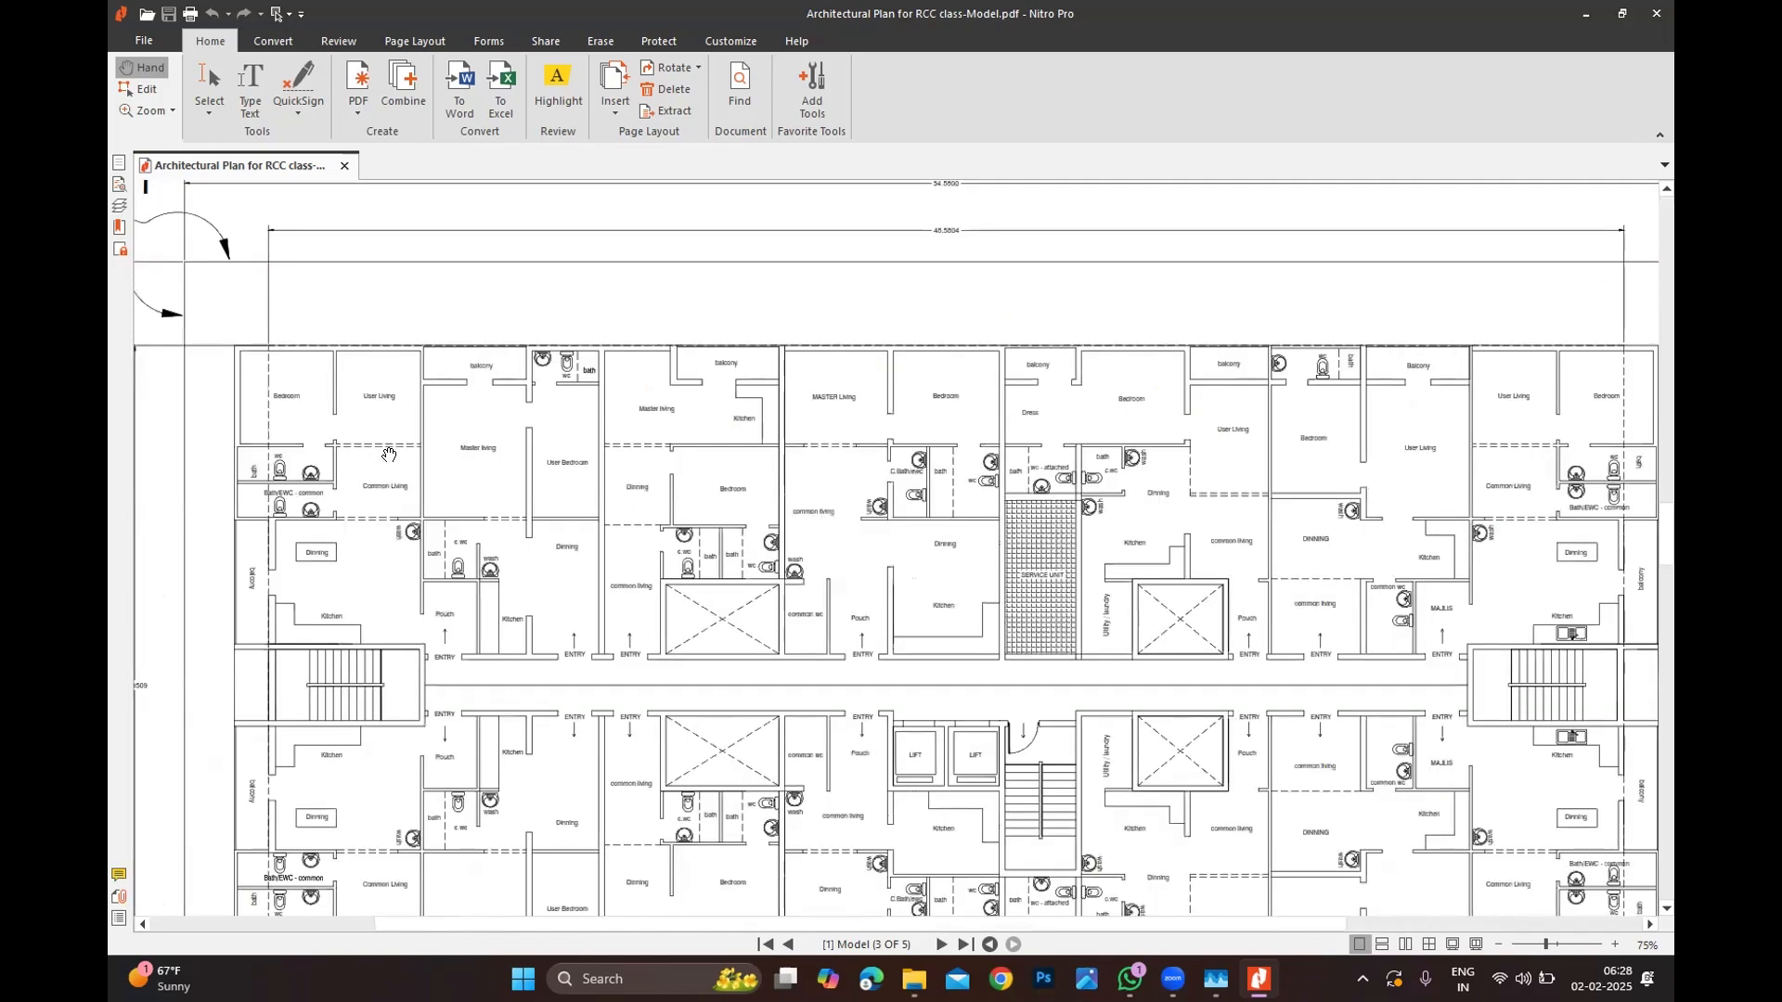
ctrl+scroll(389, 455, up, 3)
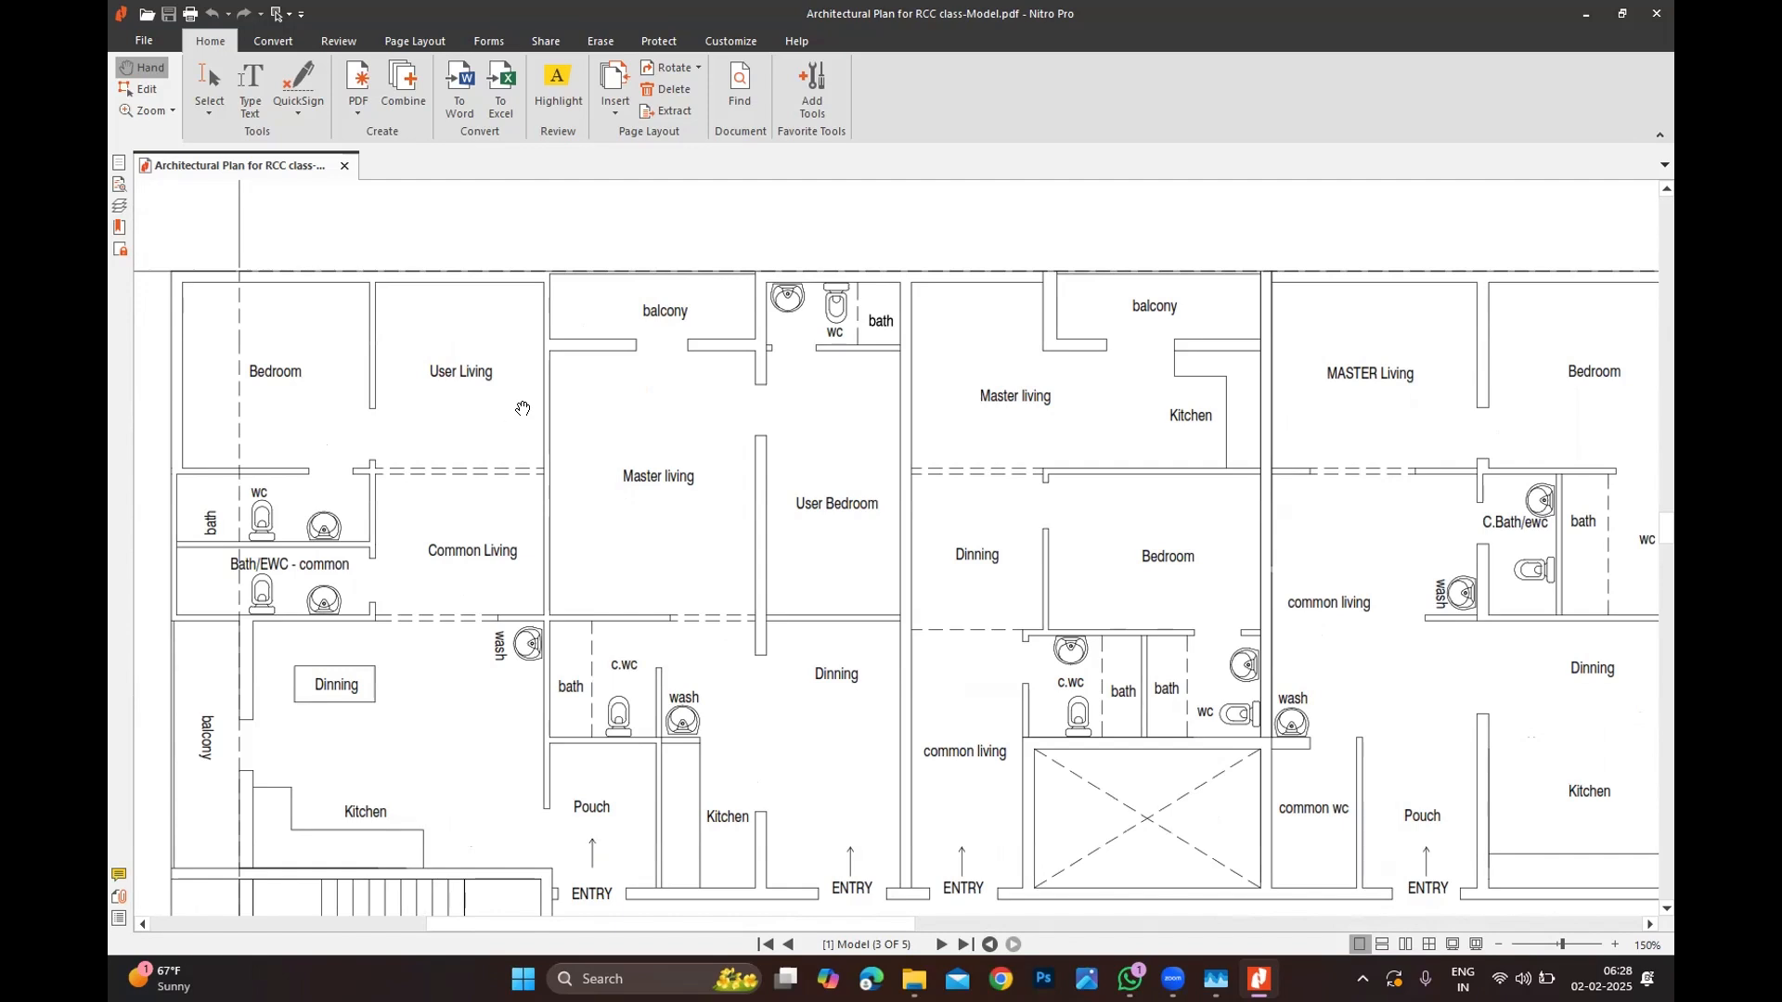
Step: Zoom to 100–150% on the left-hand apartments so Bedroom and Kitchen labels are readable
ctrl+scroll(524, 410, down, 1)
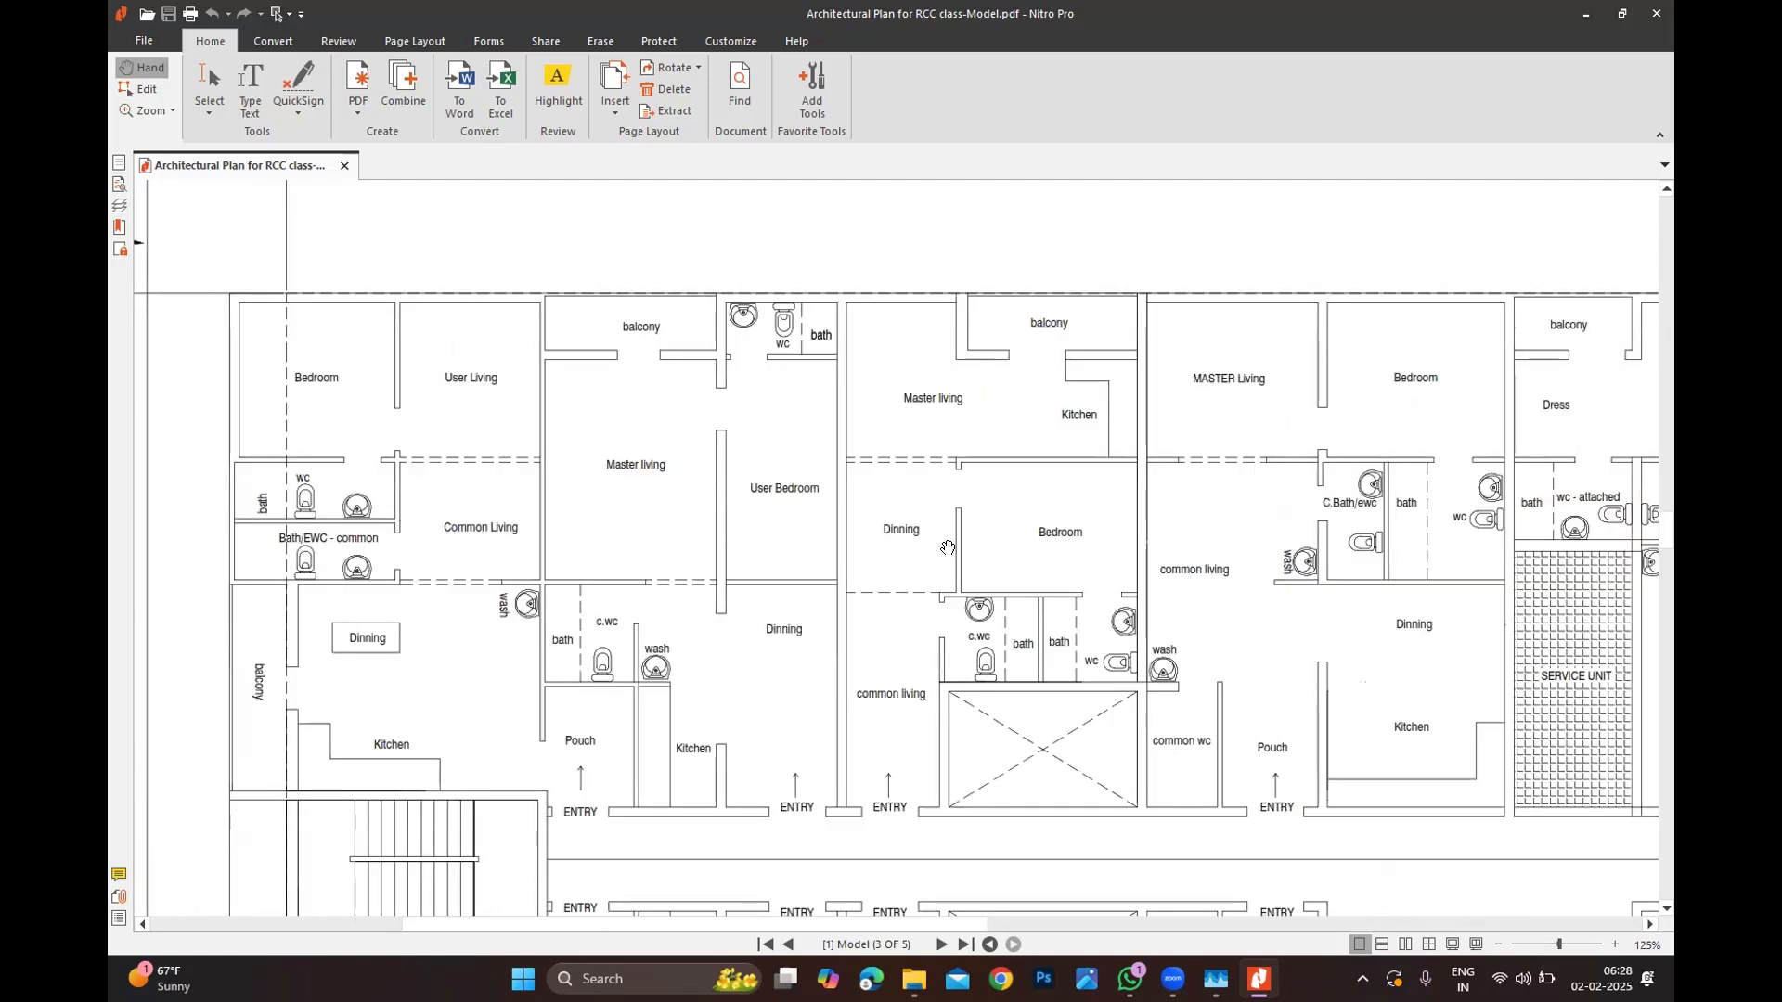
ctrl+scroll(581, 479, down, 1)
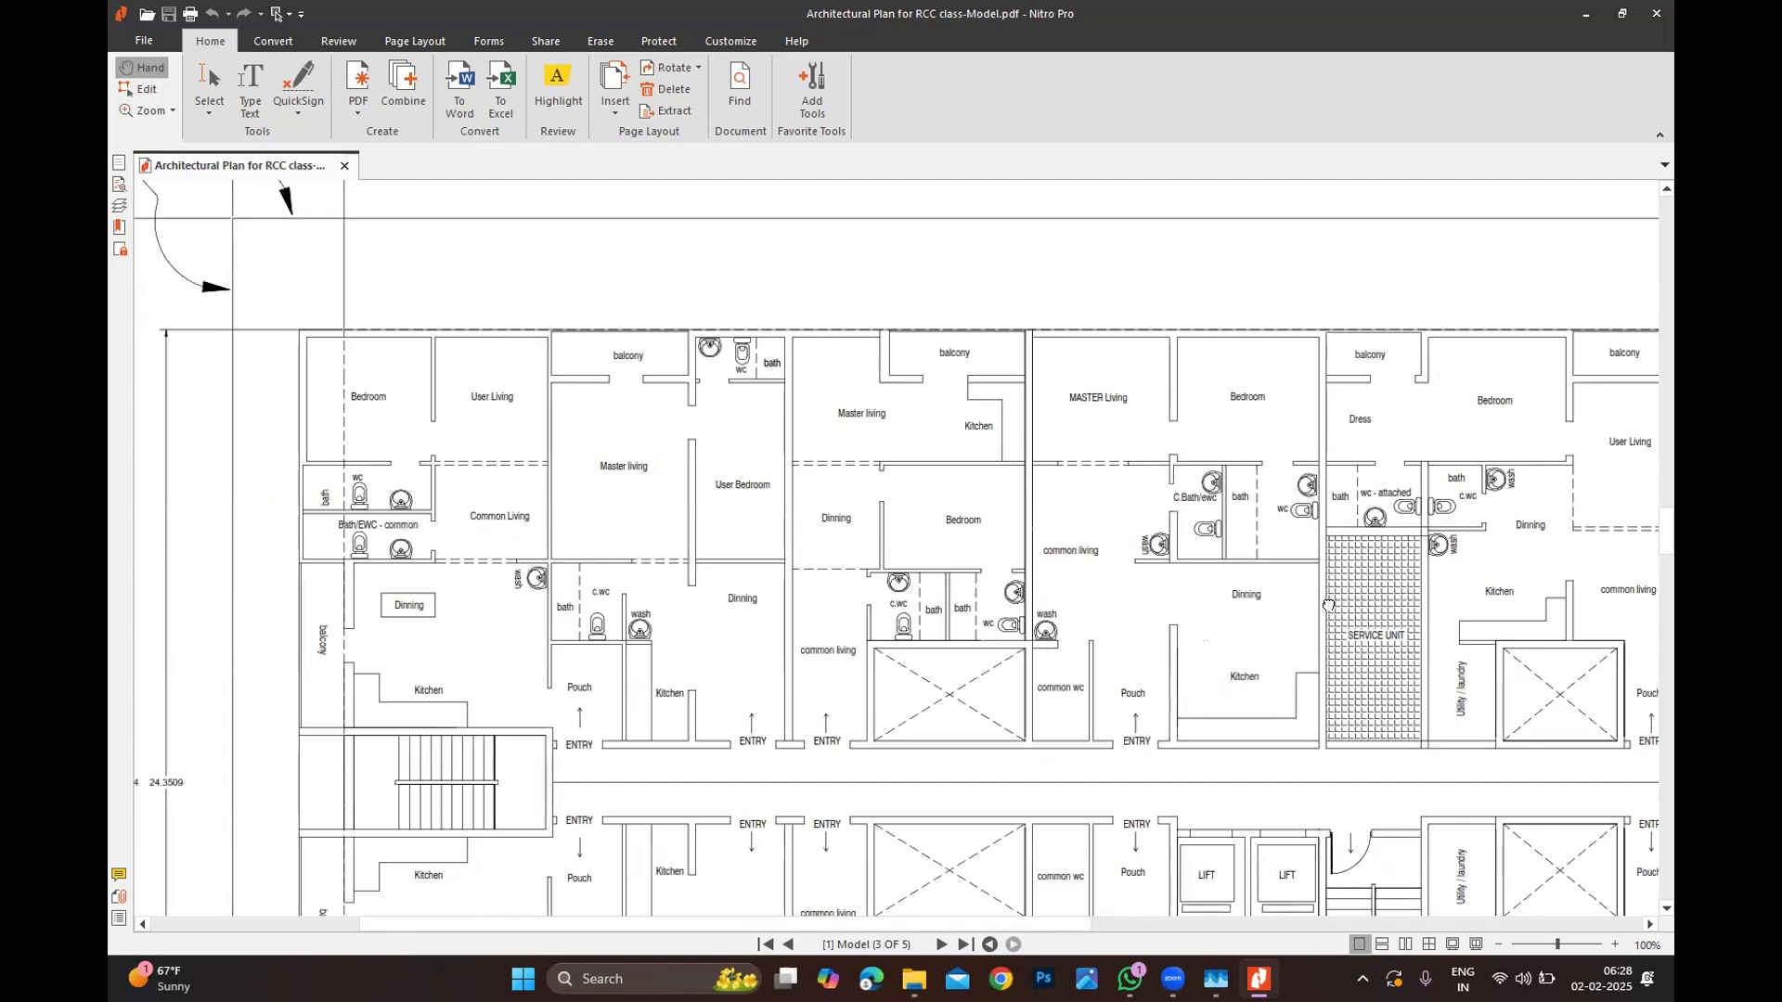
shift+scroll(1144, 599, left, 5)
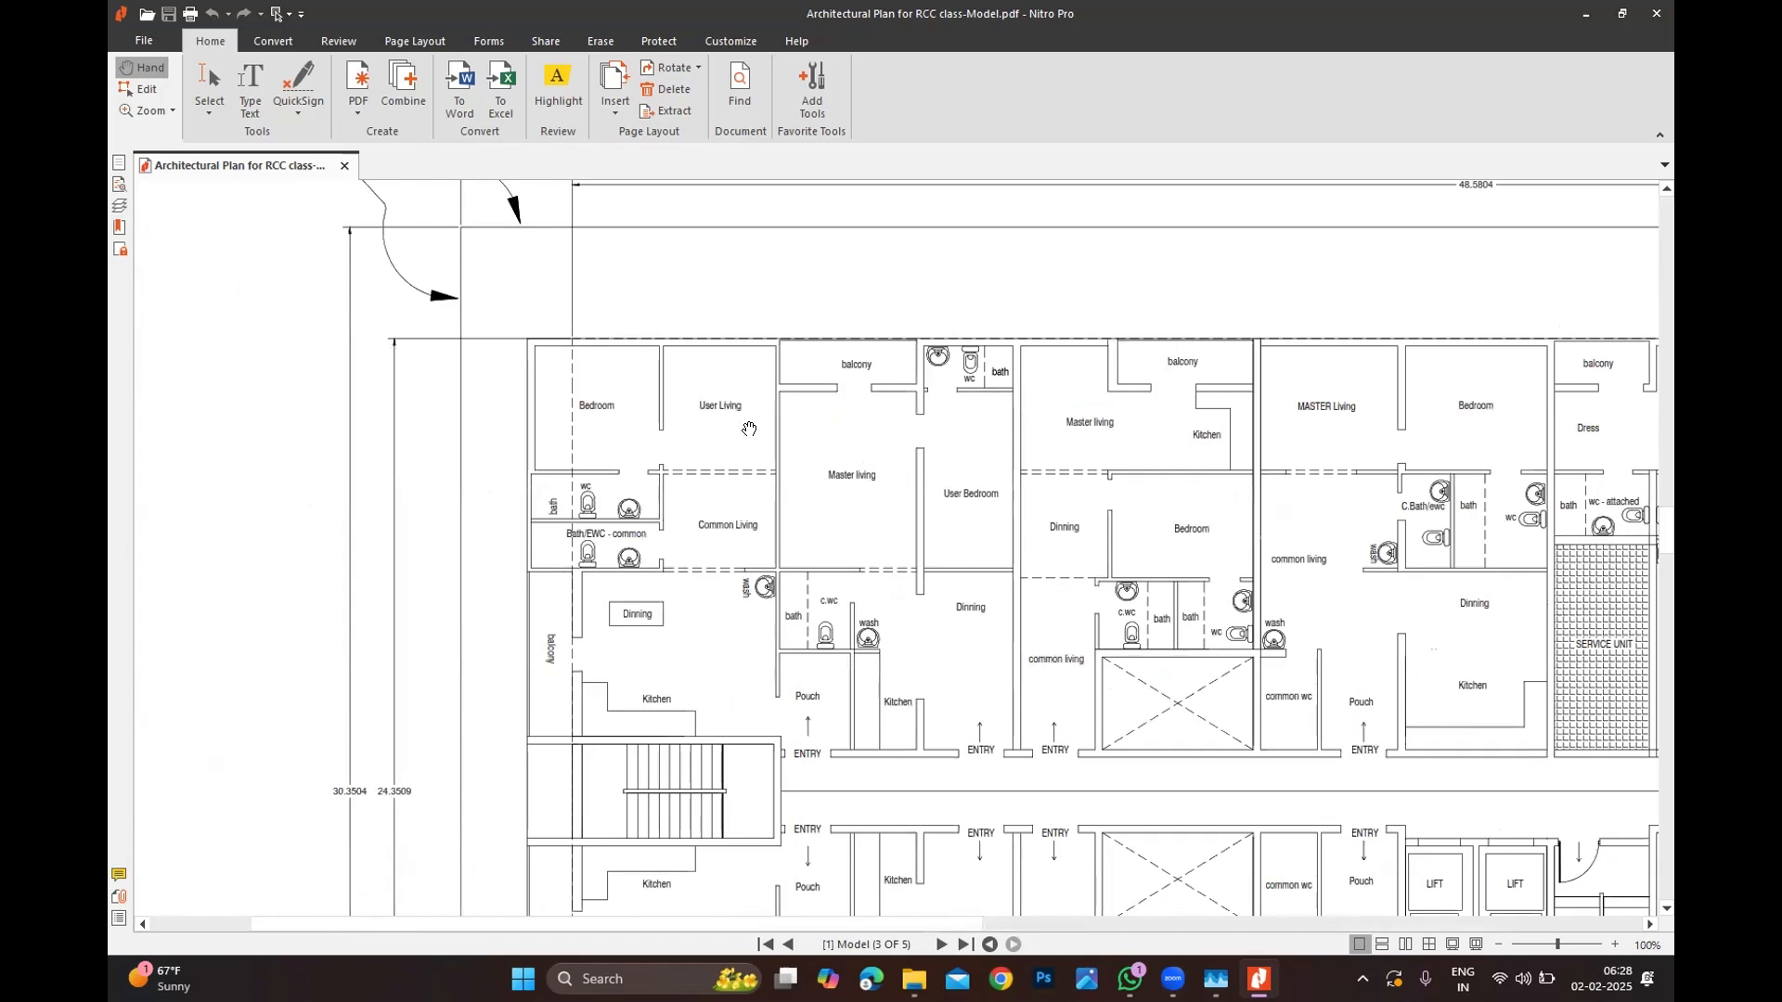
ctrl+scroll(631, 372, up, 1)
ctrl+scroll(625, 434, down, 1)
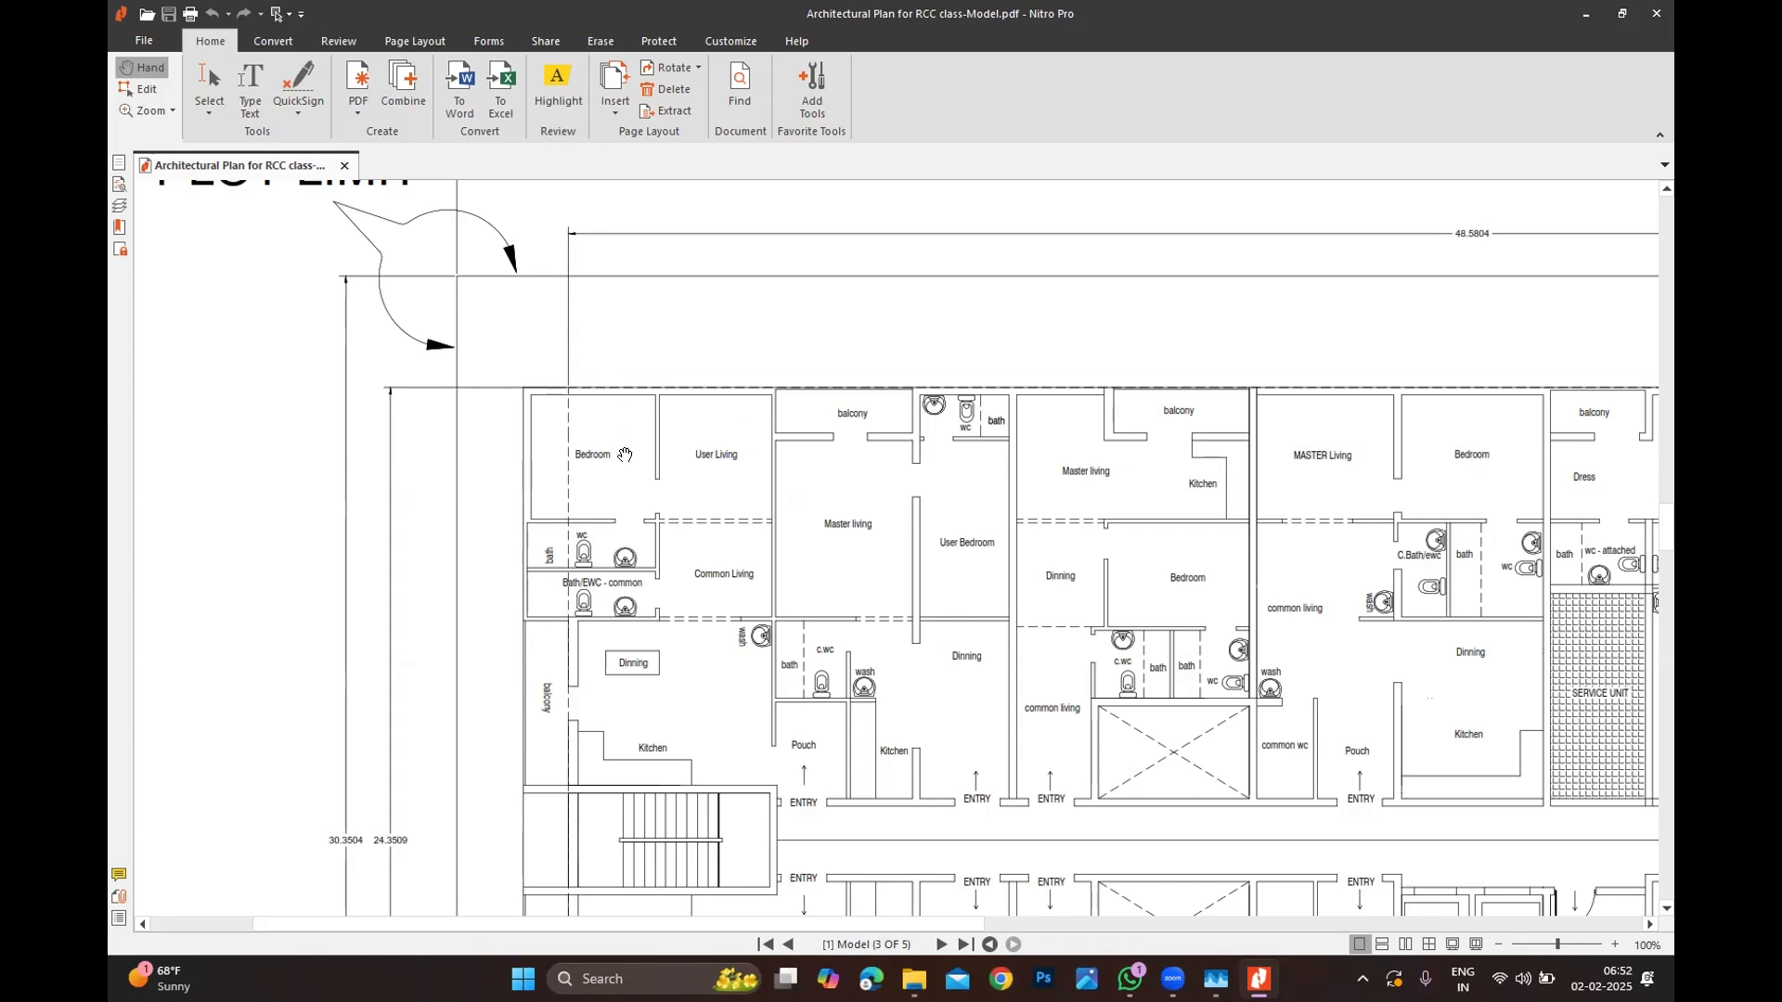
Step: Pan right along the corridor apartment entries on page 3 at 200%
scroll(864, 557, down, 3)
ctrl+scroll(894, 589, up, 3)
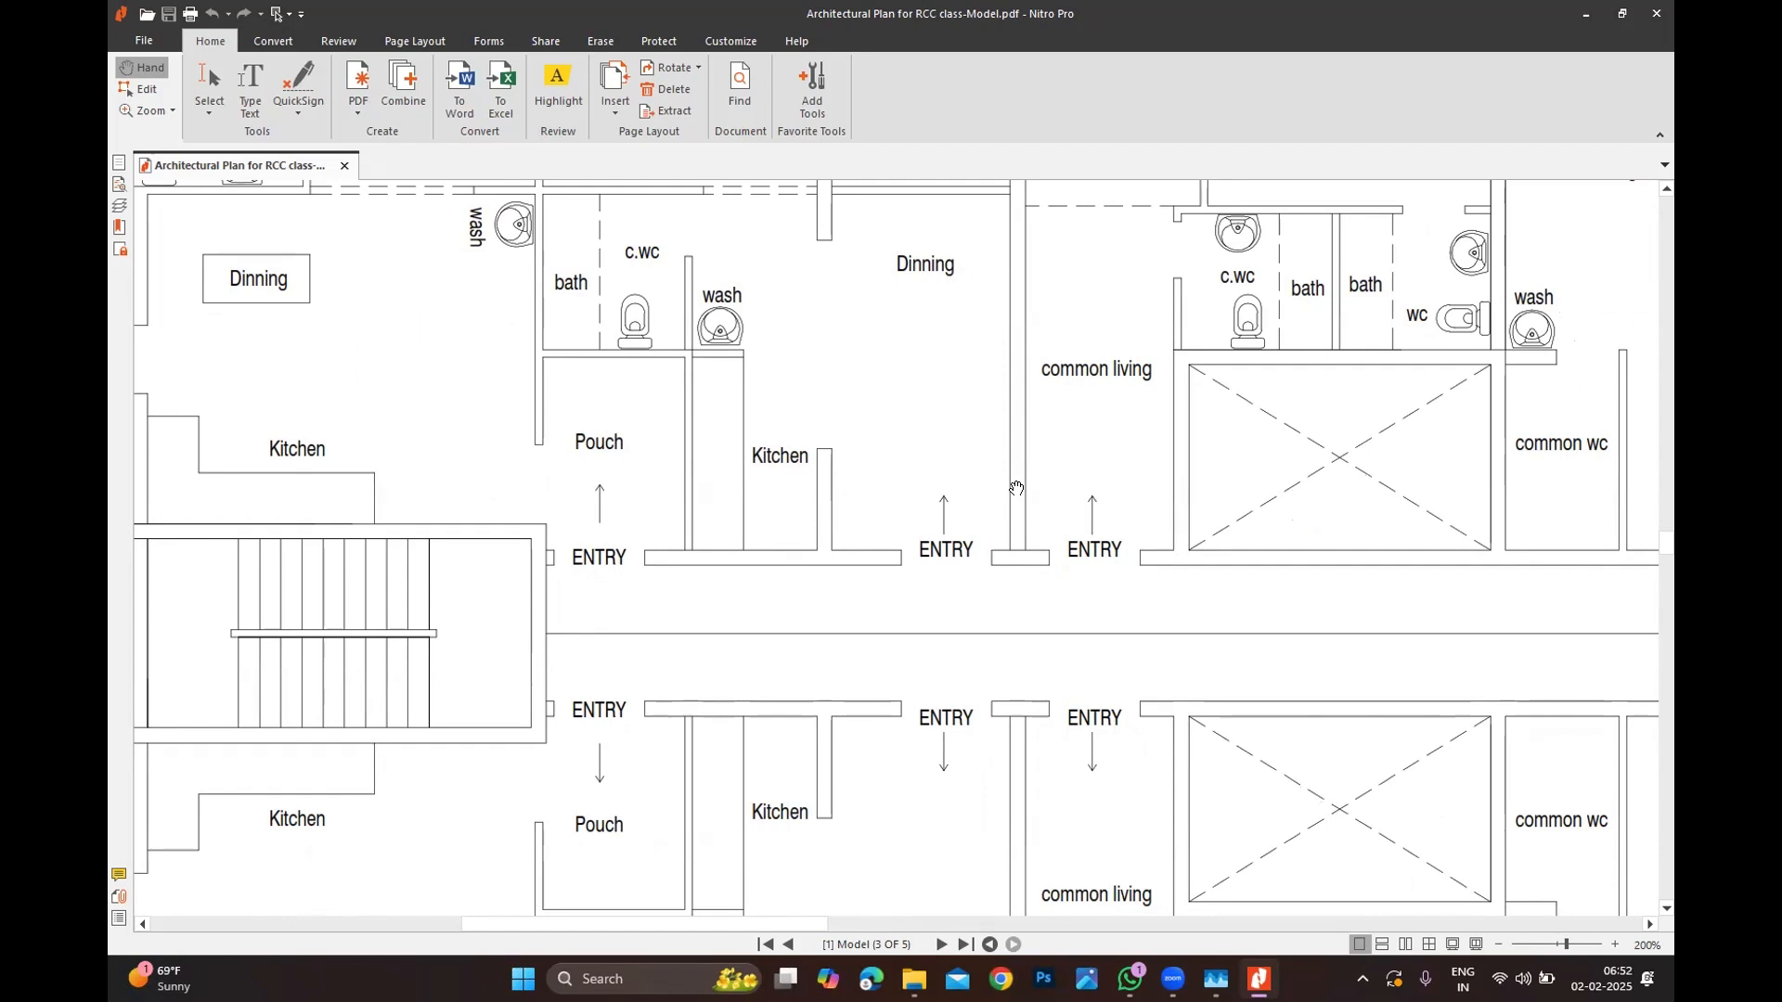
scroll(993, 520, right, 10)
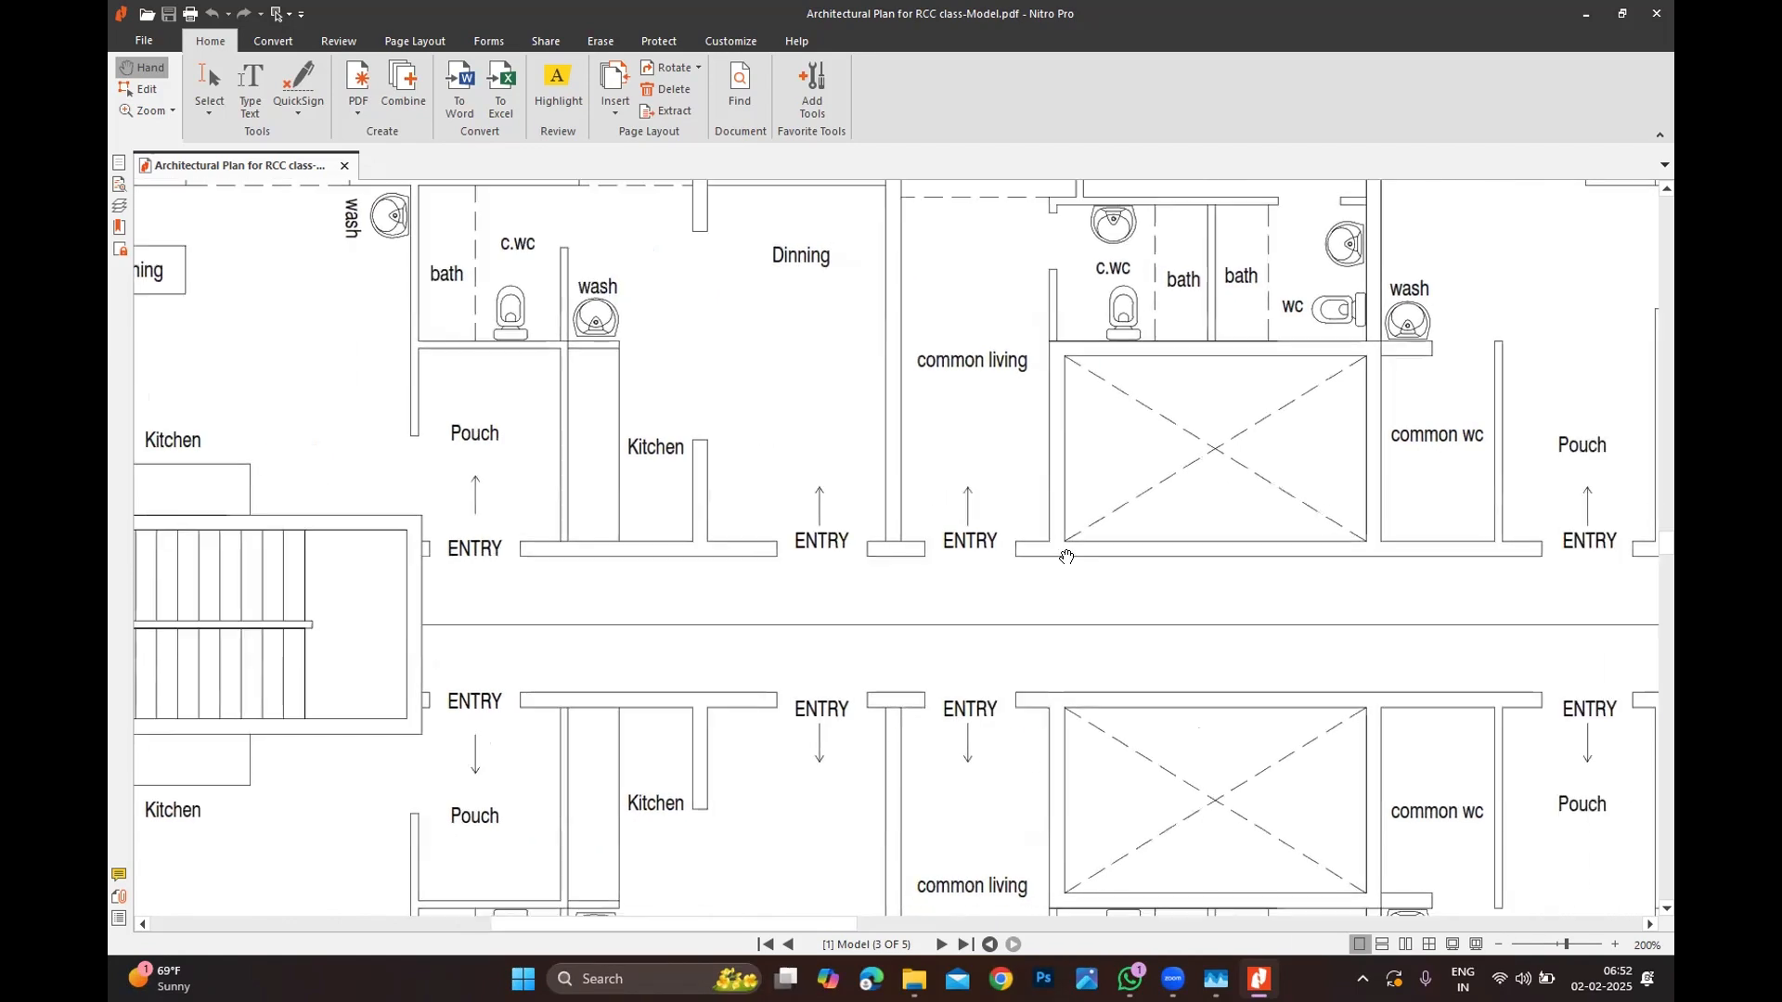
scroll(970, 551, right, 4)
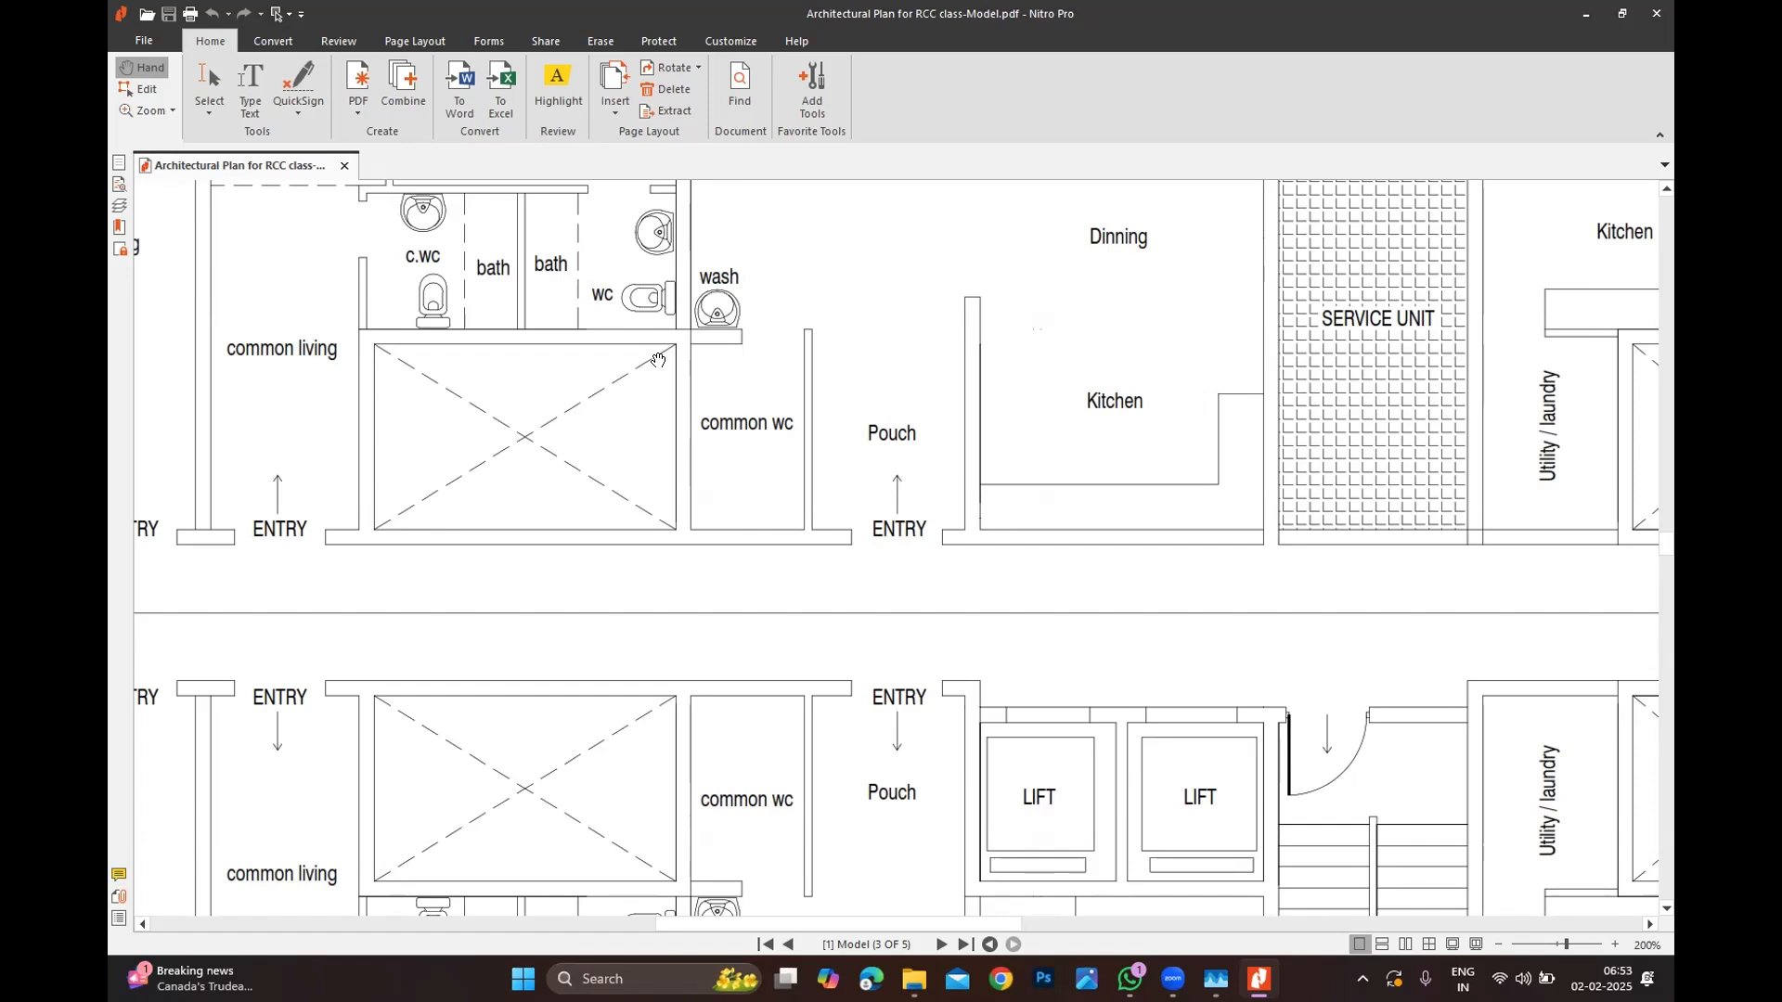
Step: Zoom and pan around the mezzanine plan to centre the service unit area
ctrl+scroll(658, 360, down, 5)
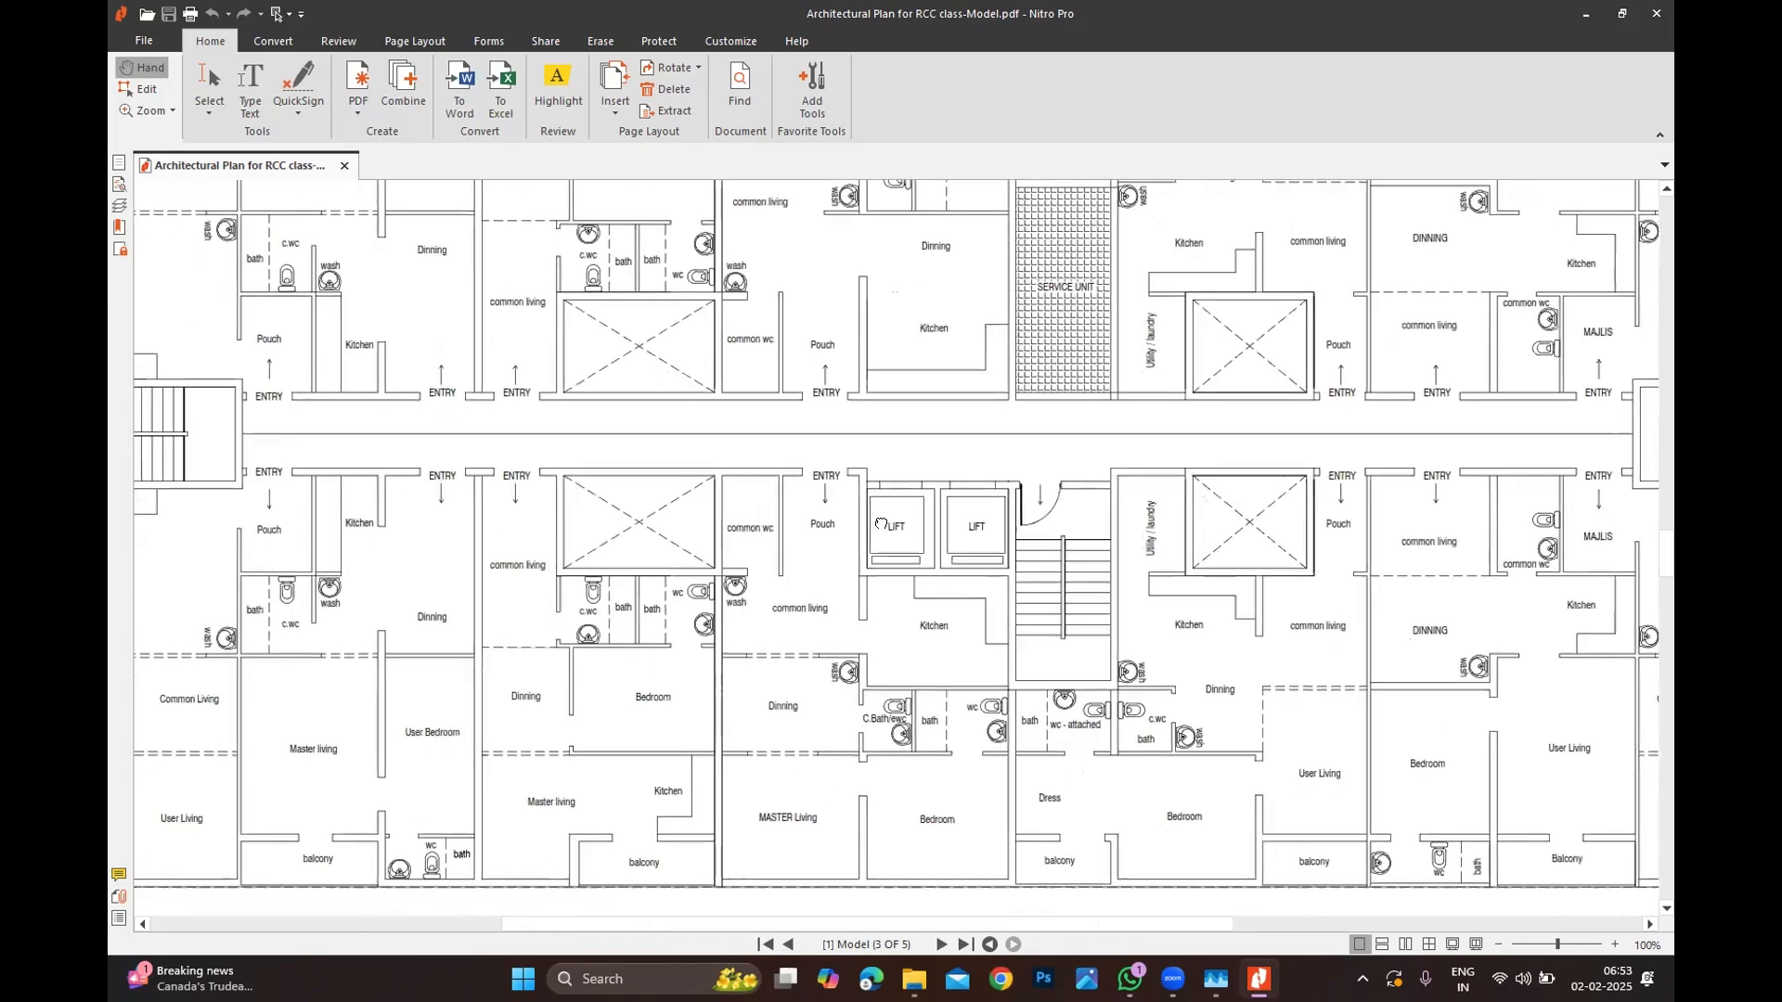
drag(881, 525, 1006, 419)
drag(729, 563, 725, 518)
ctrl+scroll(705, 553, down, 1)
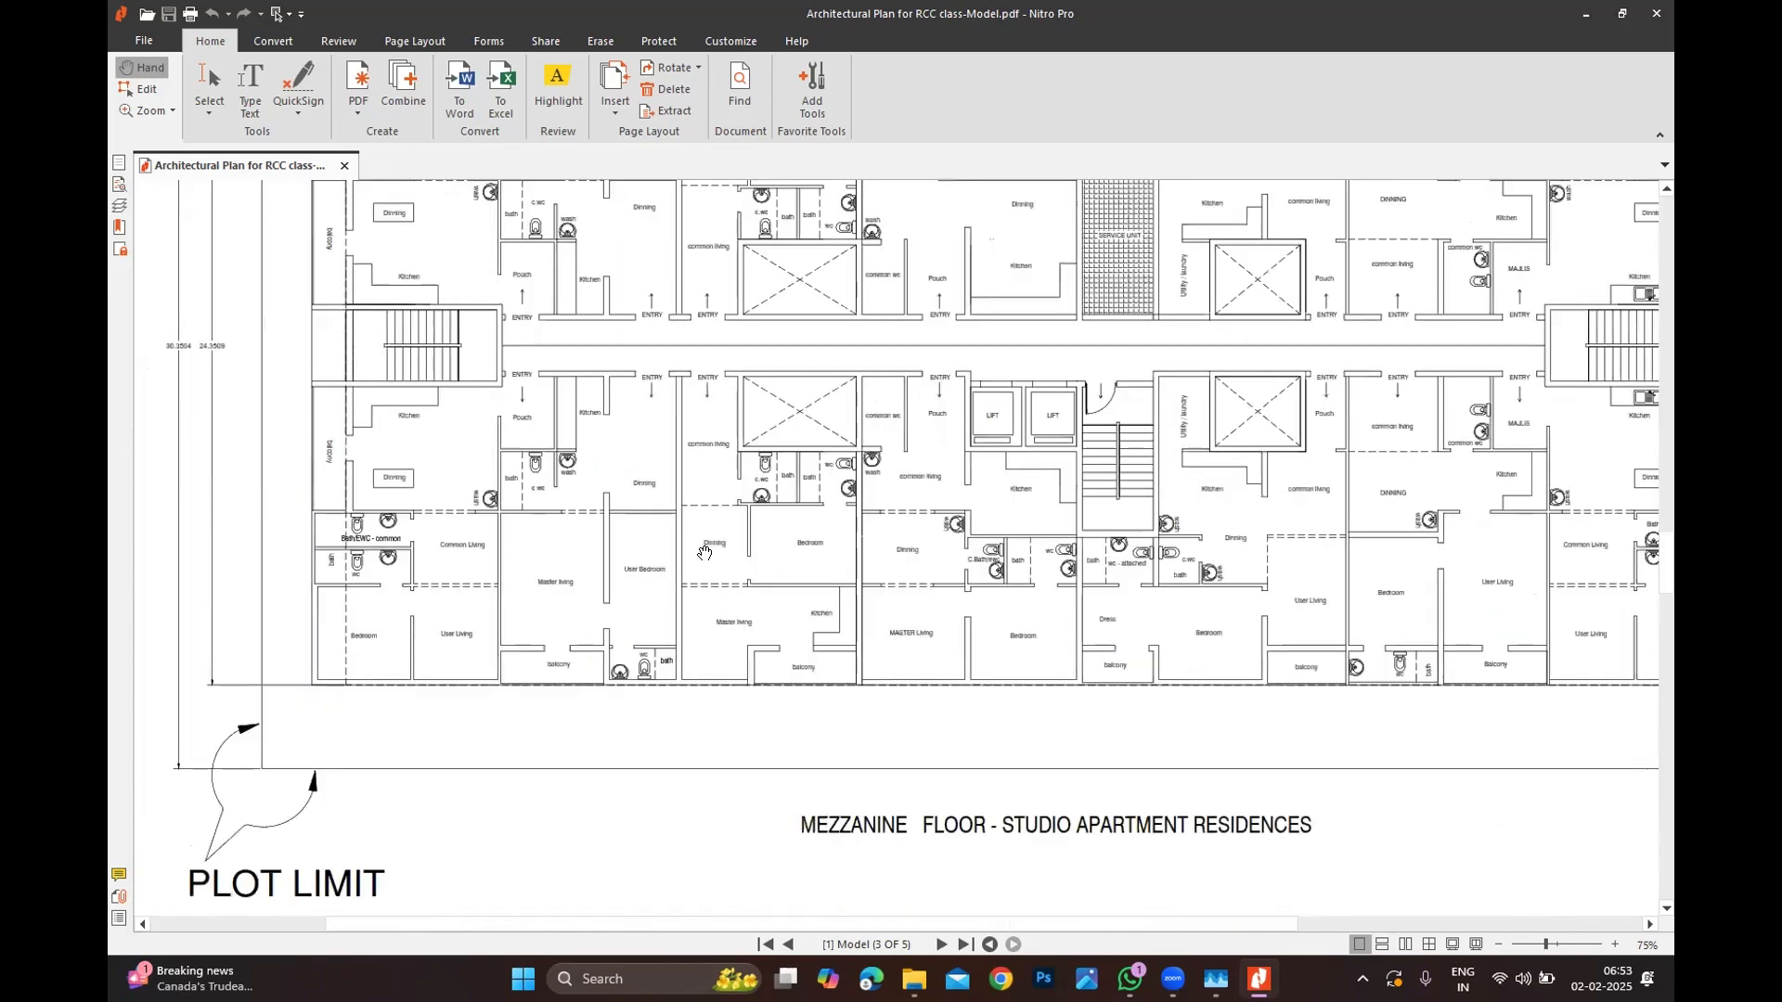
ctrl+scroll(705, 553, down, 2)
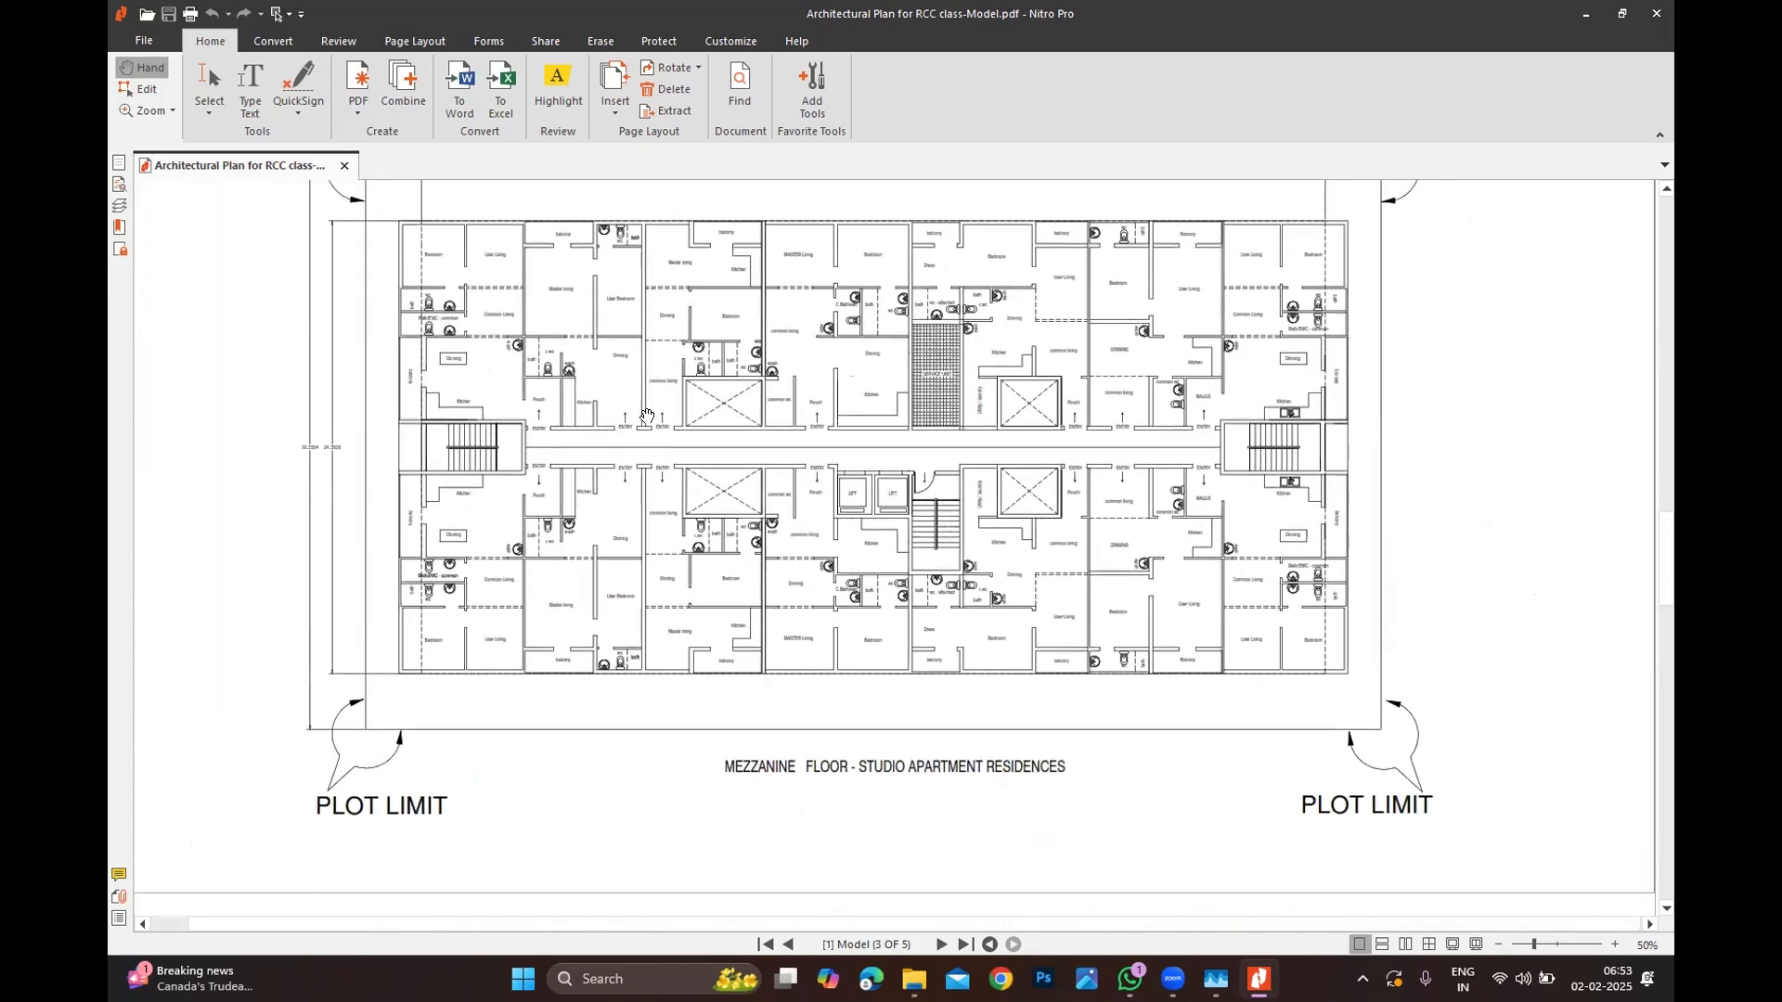
ctrl+scroll(647, 417, up, 2)
ctrl+scroll(436, 506, down, 2)
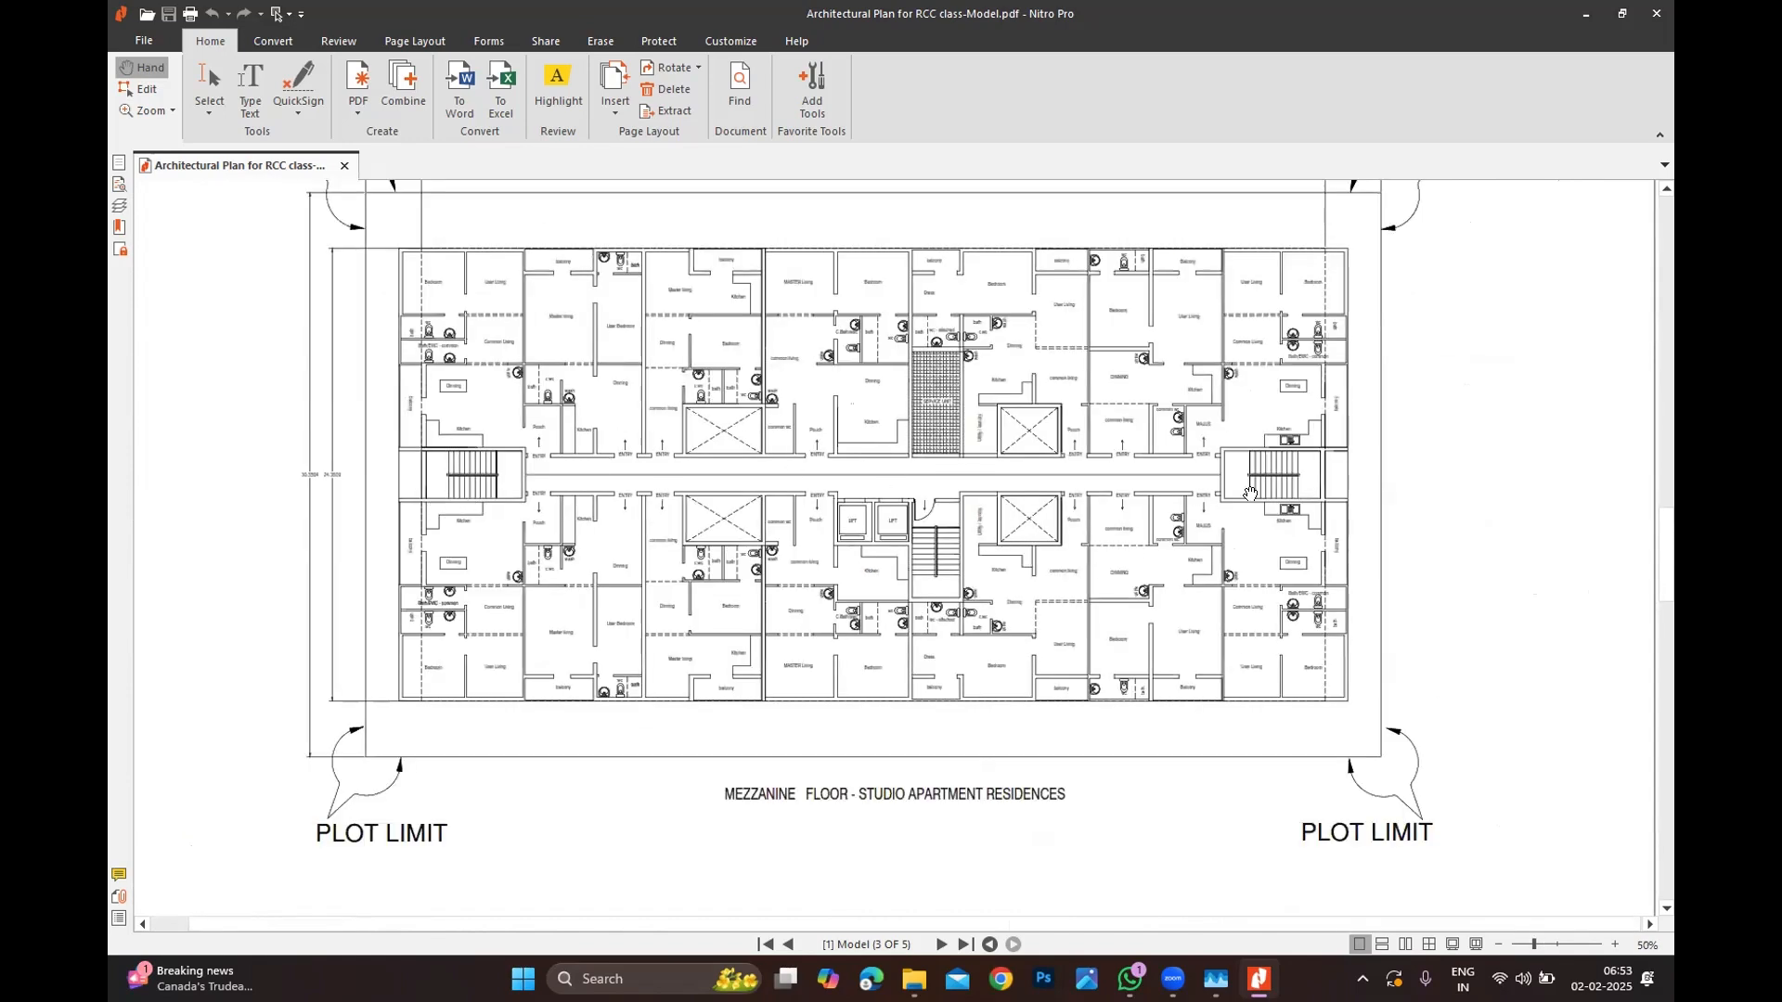
ctrl+scroll(937, 517, up, 2)
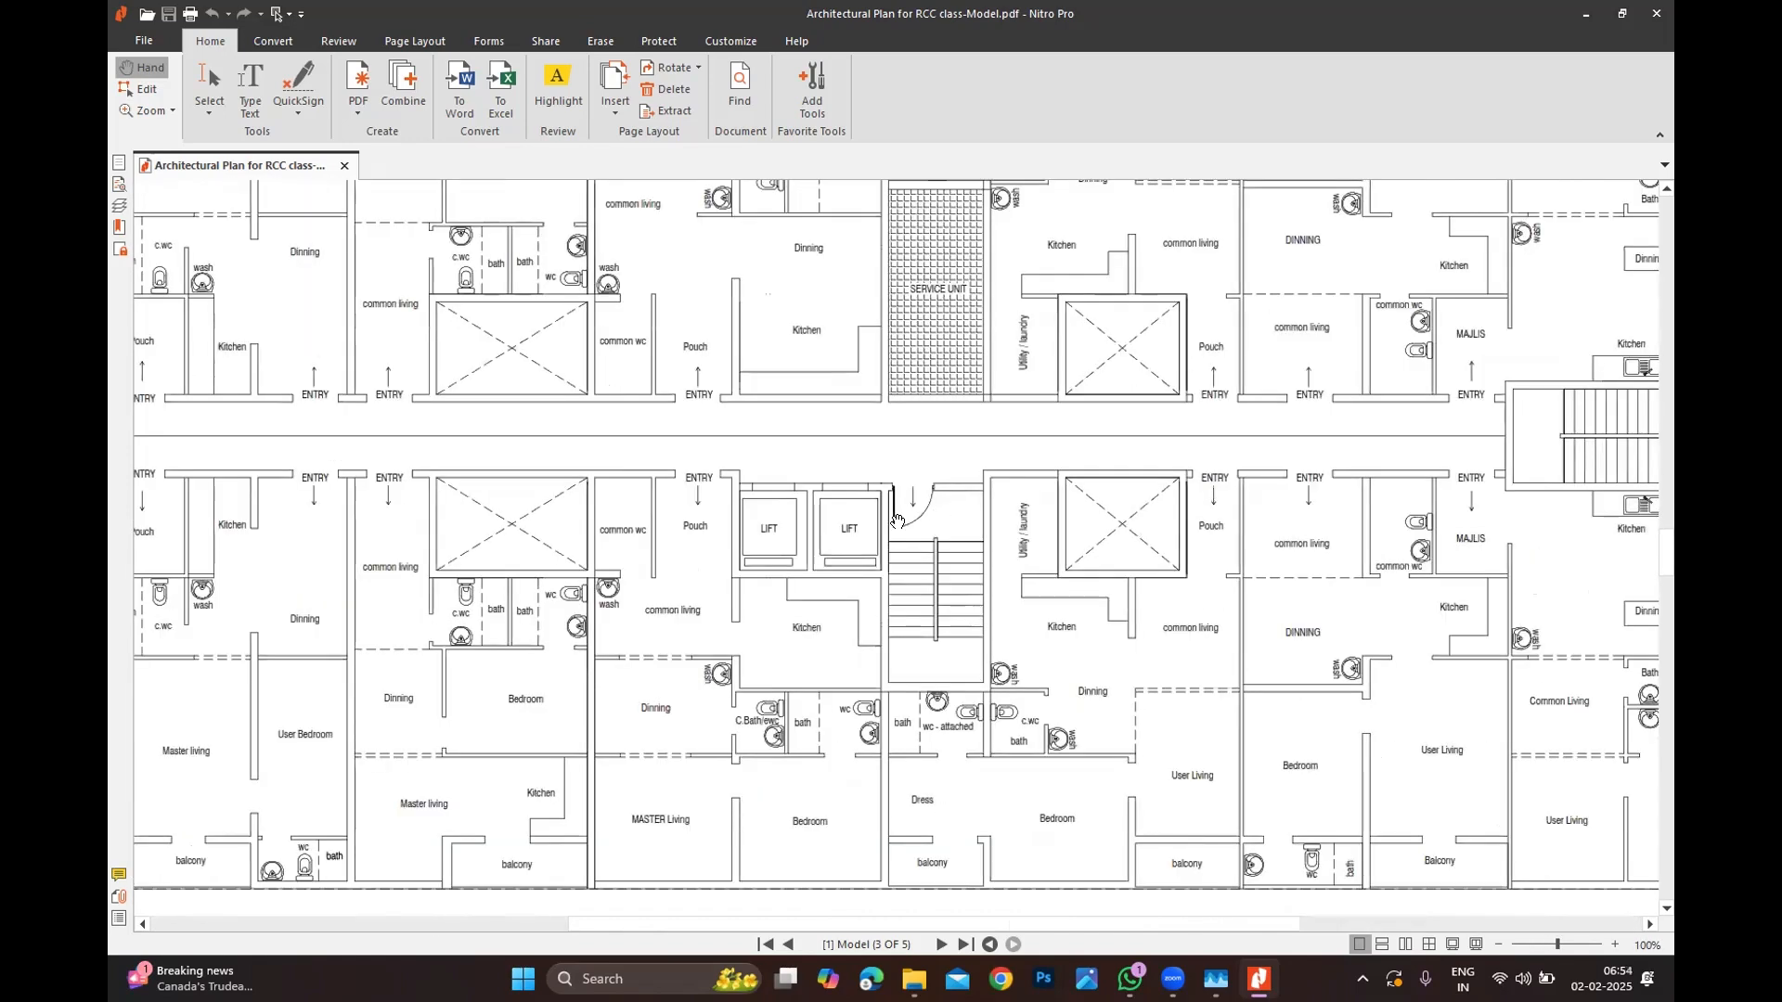
ctrl+scroll(863, 594, down, 1)
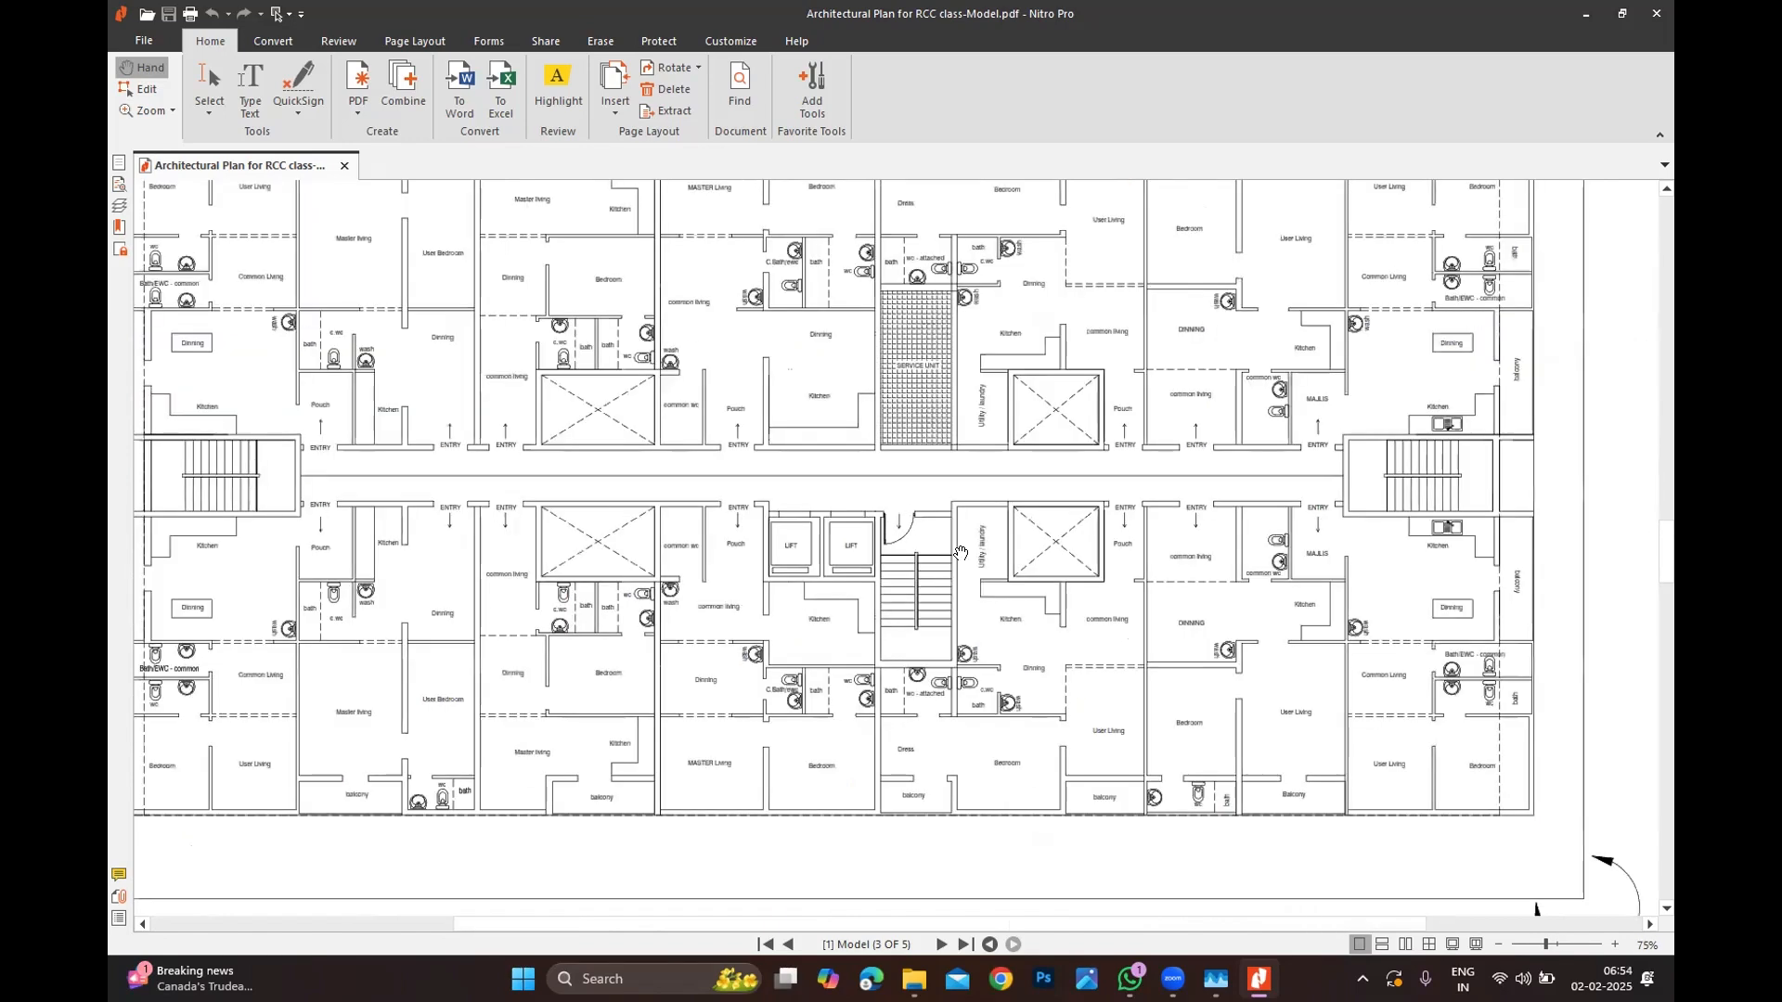
ctrl+scroll(908, 570, up, 2)
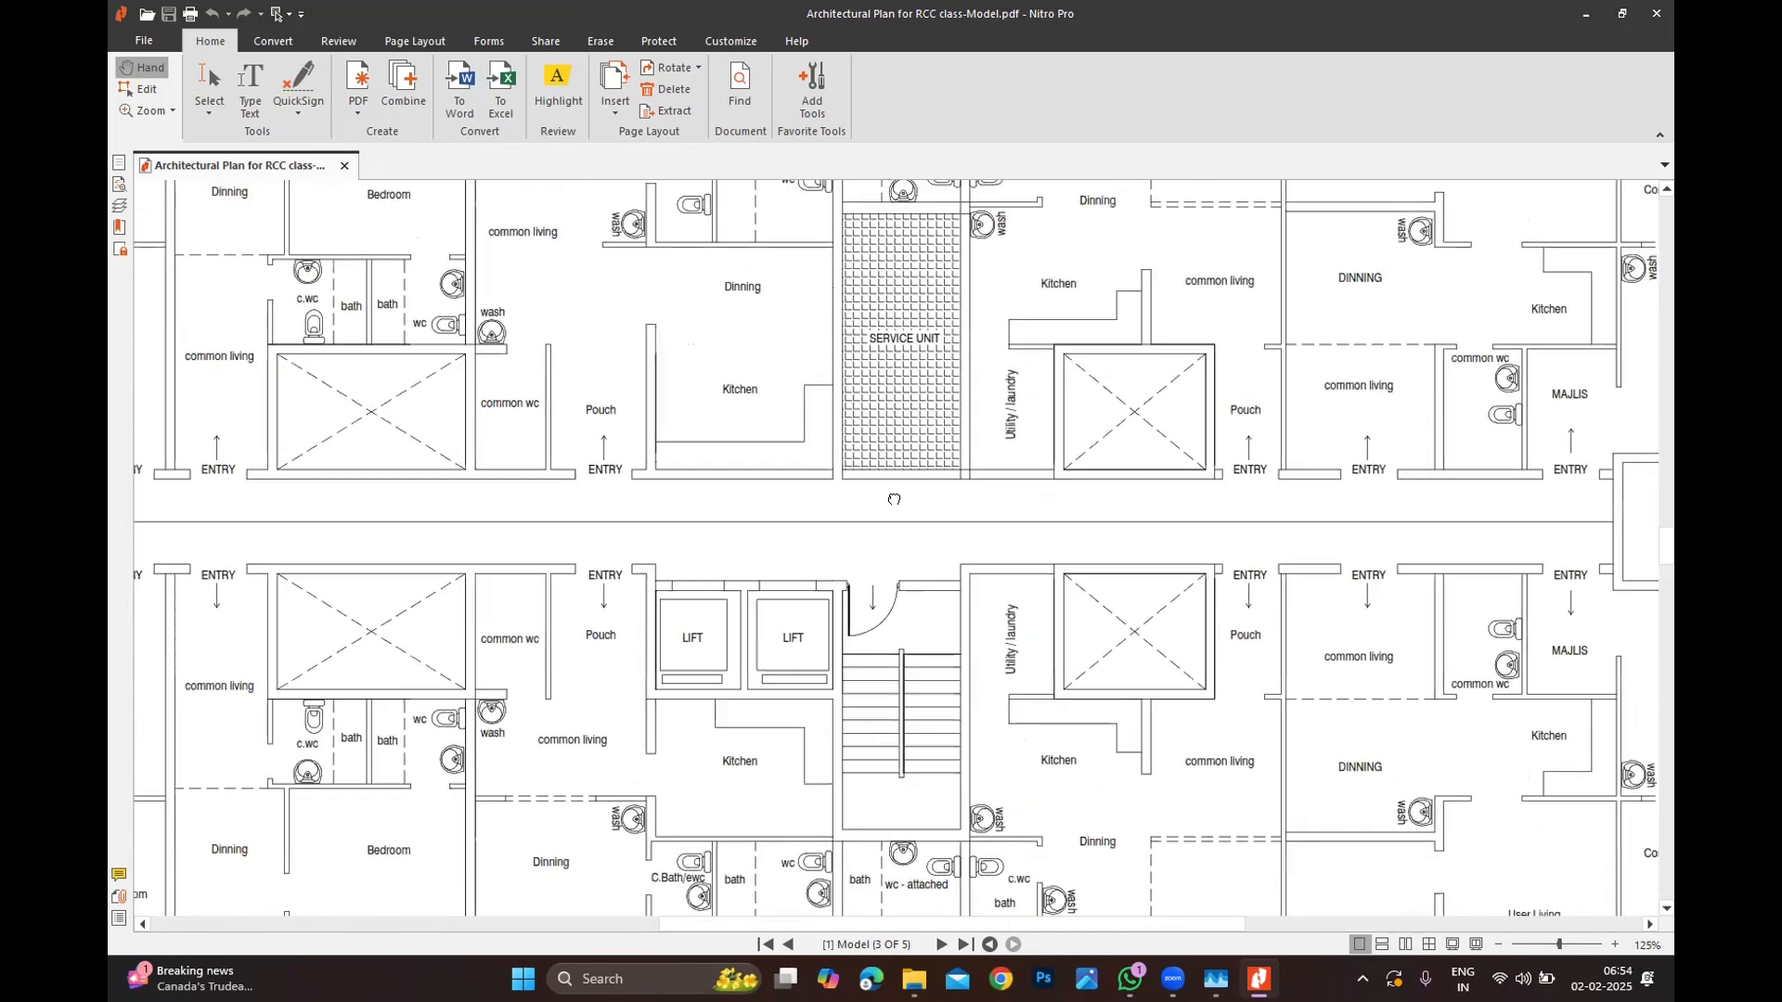
ctrl+scroll(868, 335, up, 2)
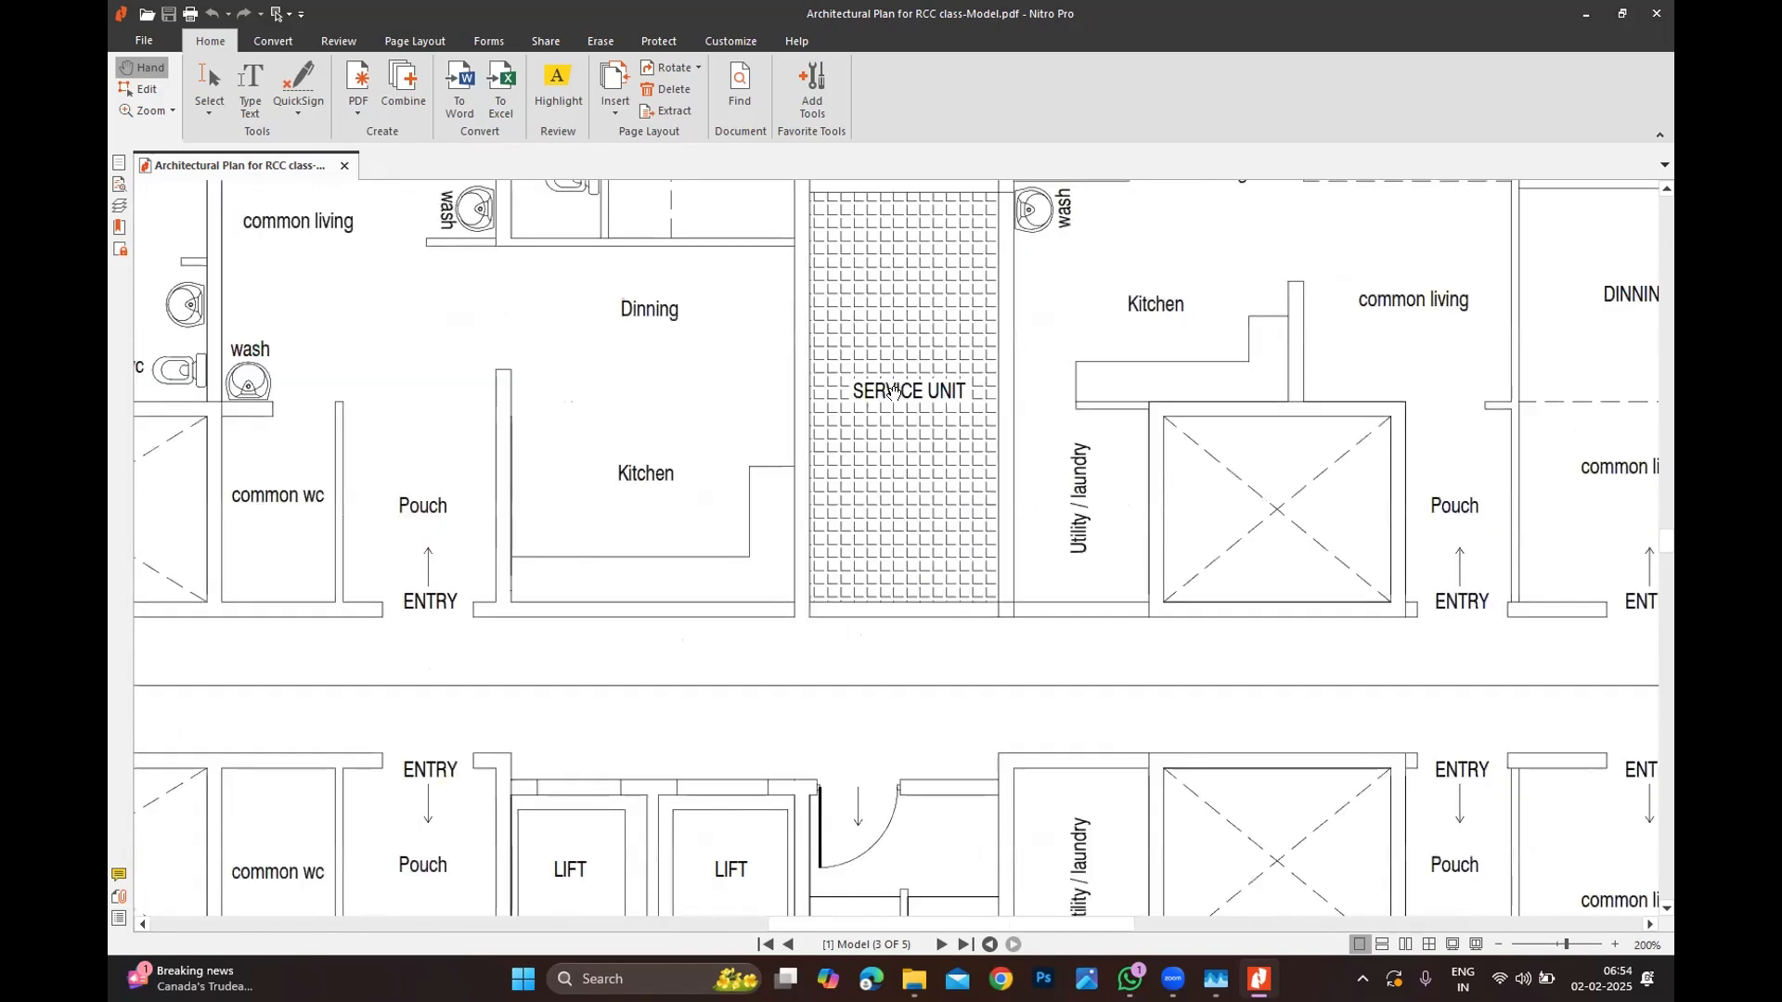
ctrl+scroll(881, 422, down, 4)
ctrl+scroll(865, 447, up, 1)
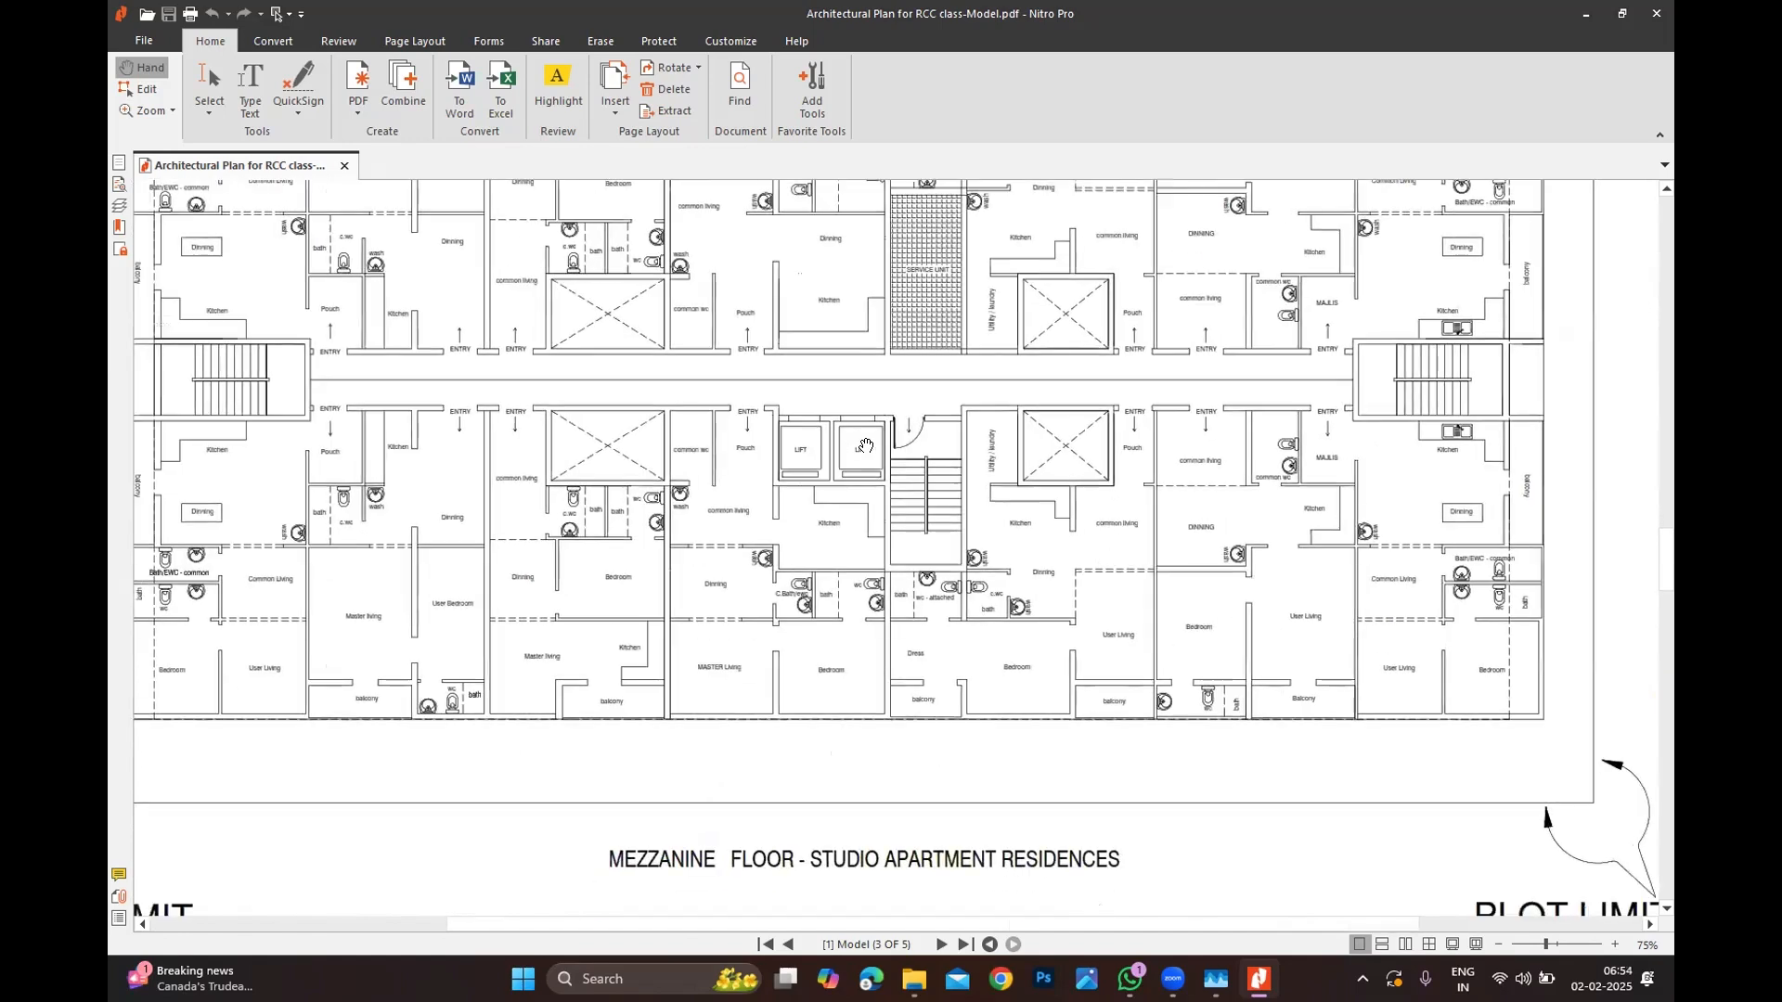
drag(945, 293, 882, 434)
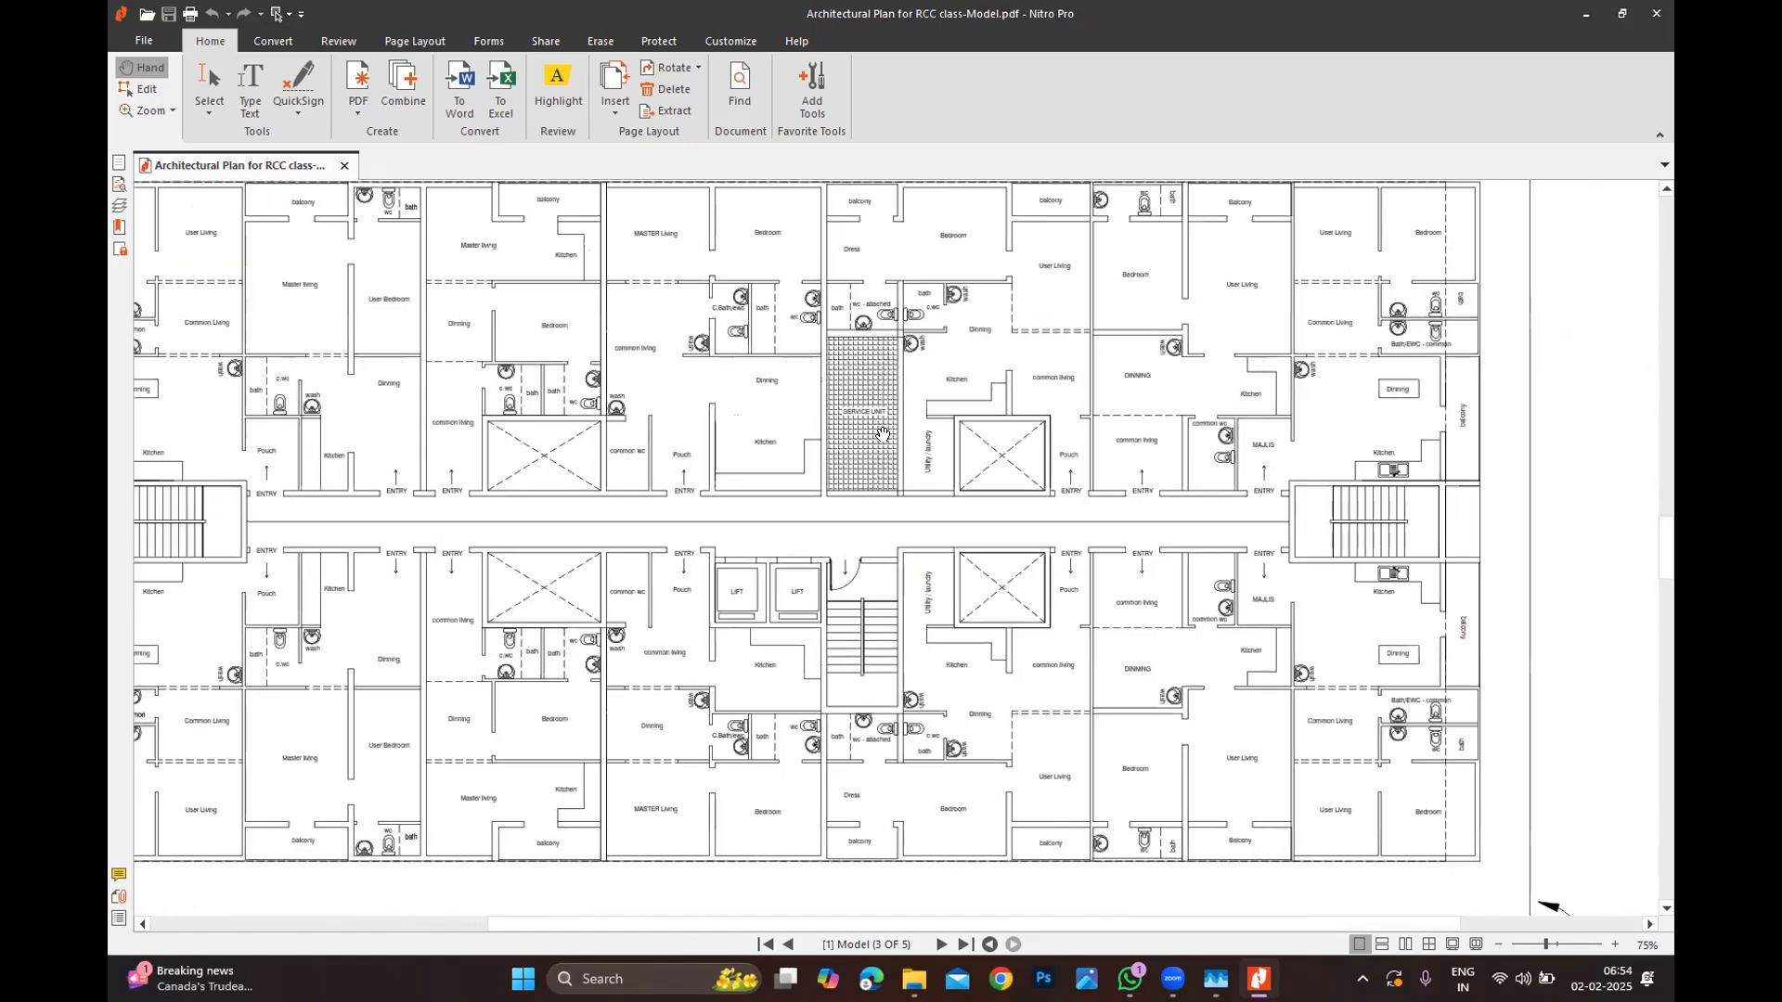
Step: Pan to the right-hand apartments and settle at 50% on the full mezzanine plan
ctrl+scroll(882, 435, up, 2)
ctrl+scroll(831, 425, up, 2)
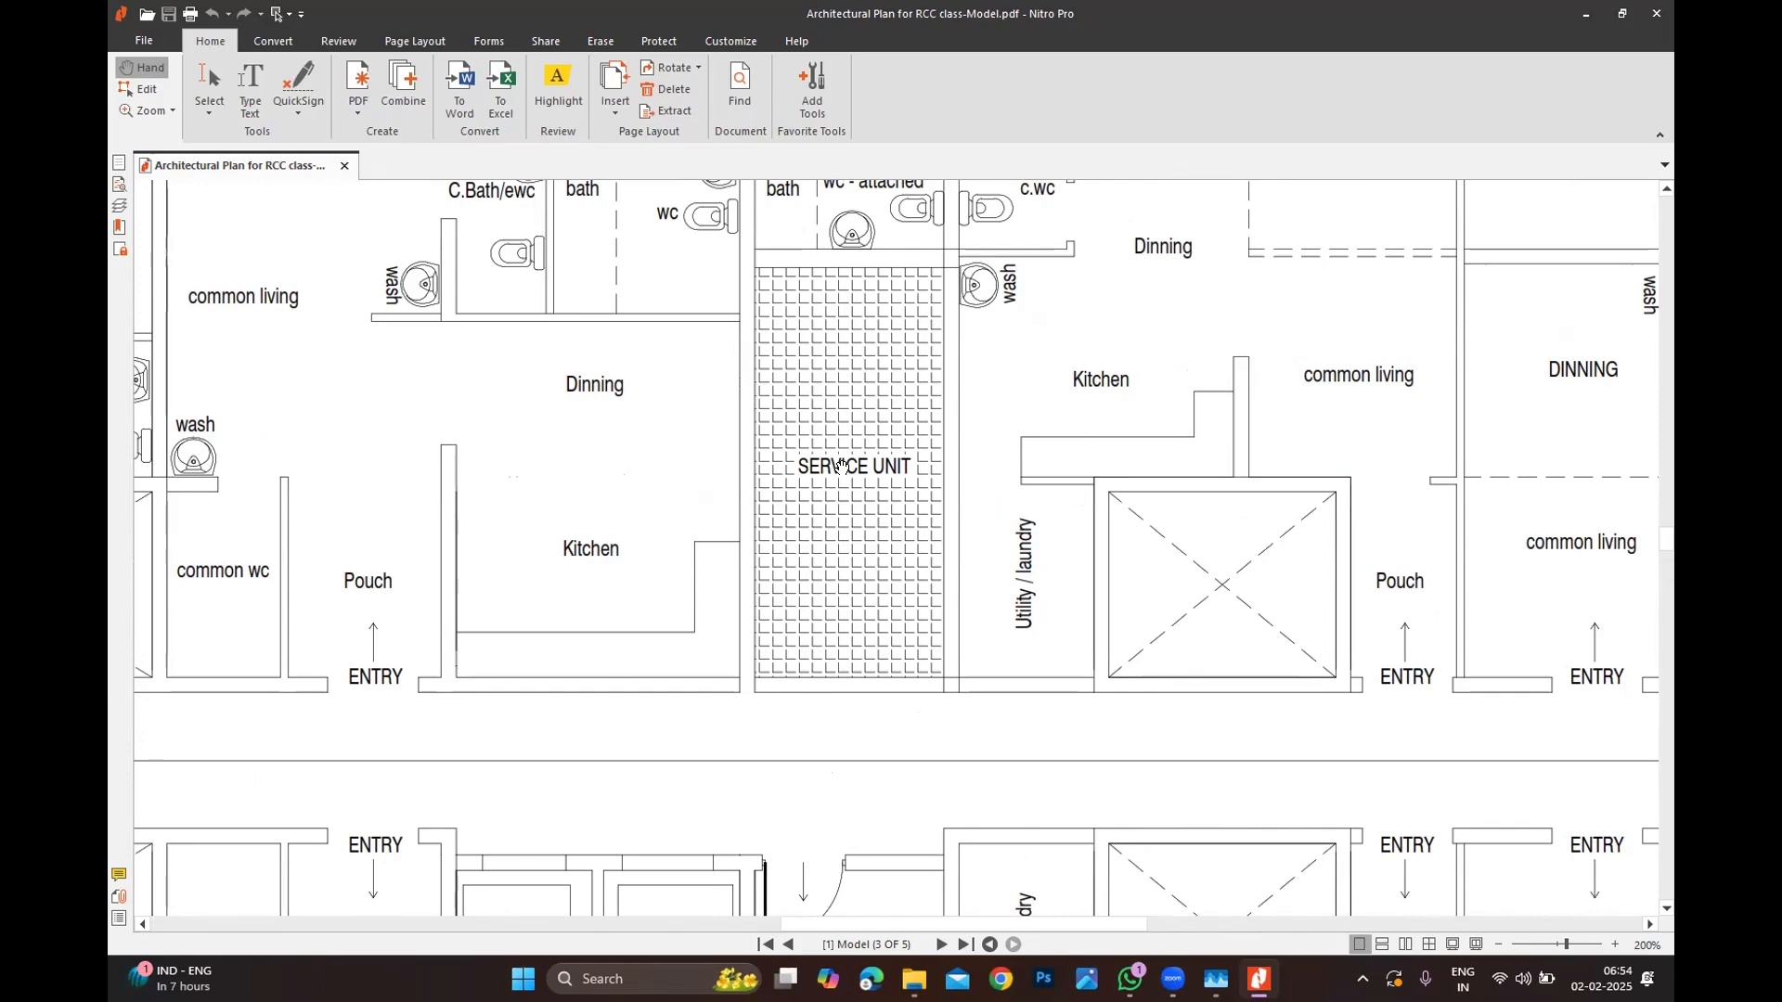
ctrl+scroll(886, 459, down, 4)
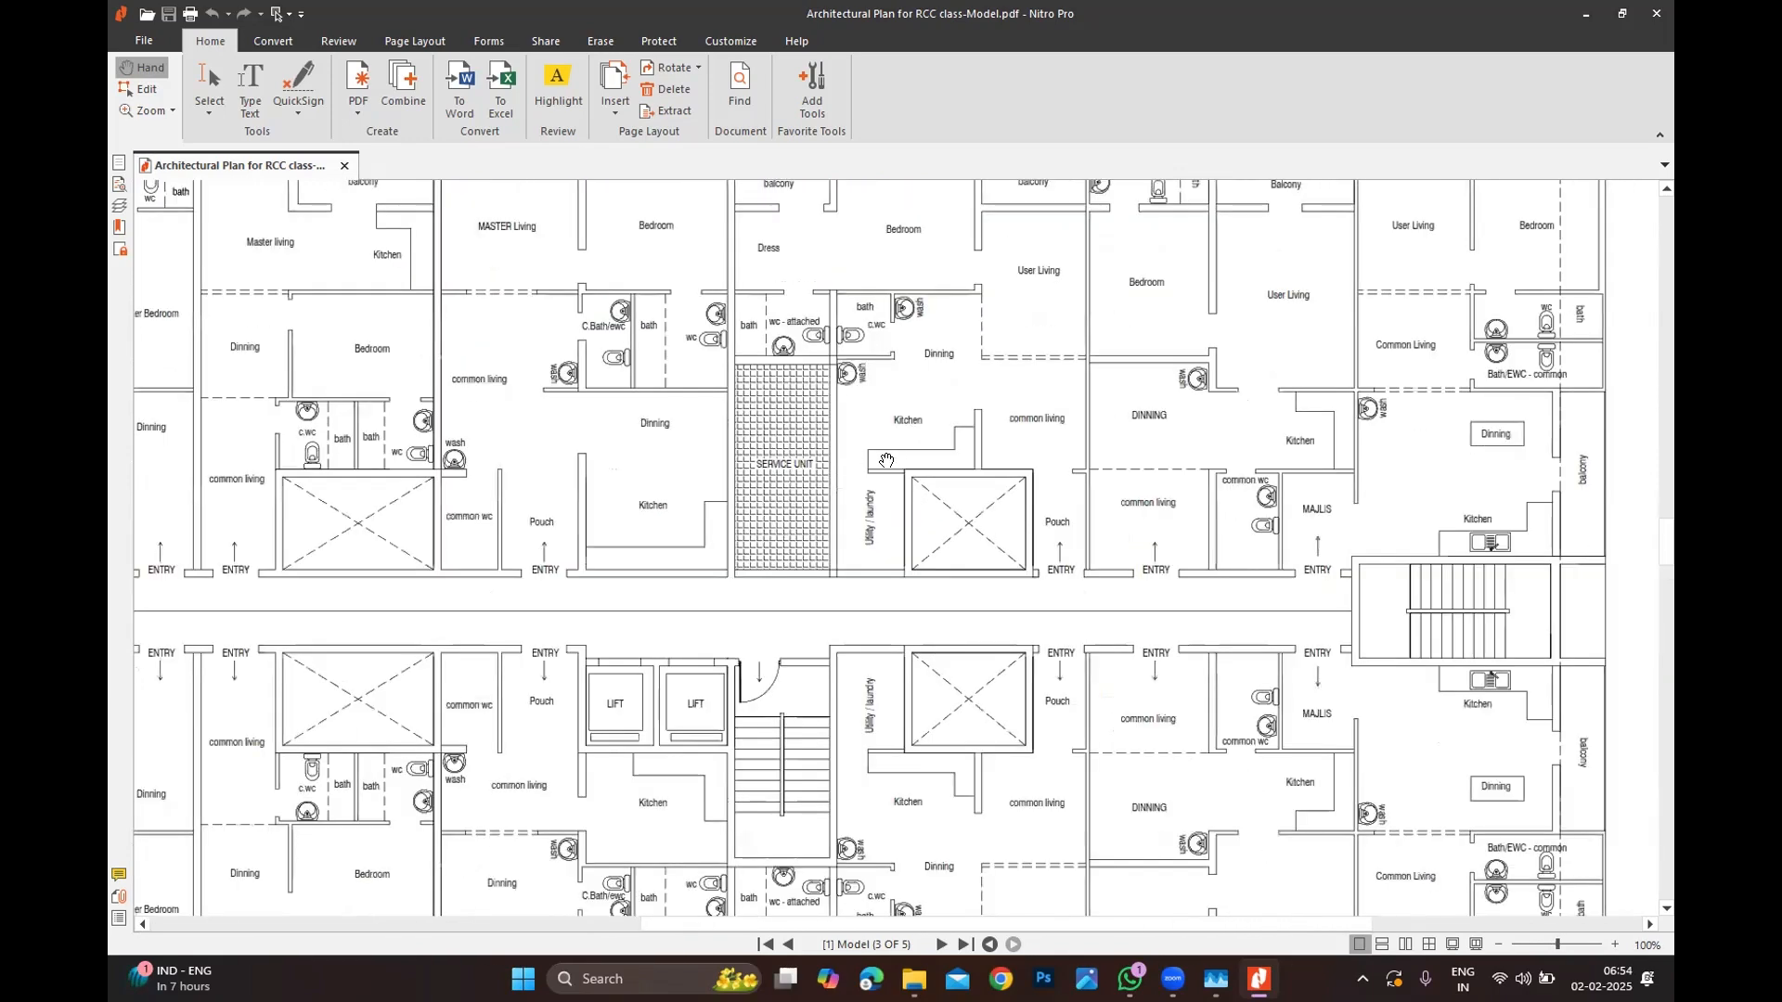
ctrl+scroll(886, 459, down, 1)
drag(874, 582, 1011, 547)
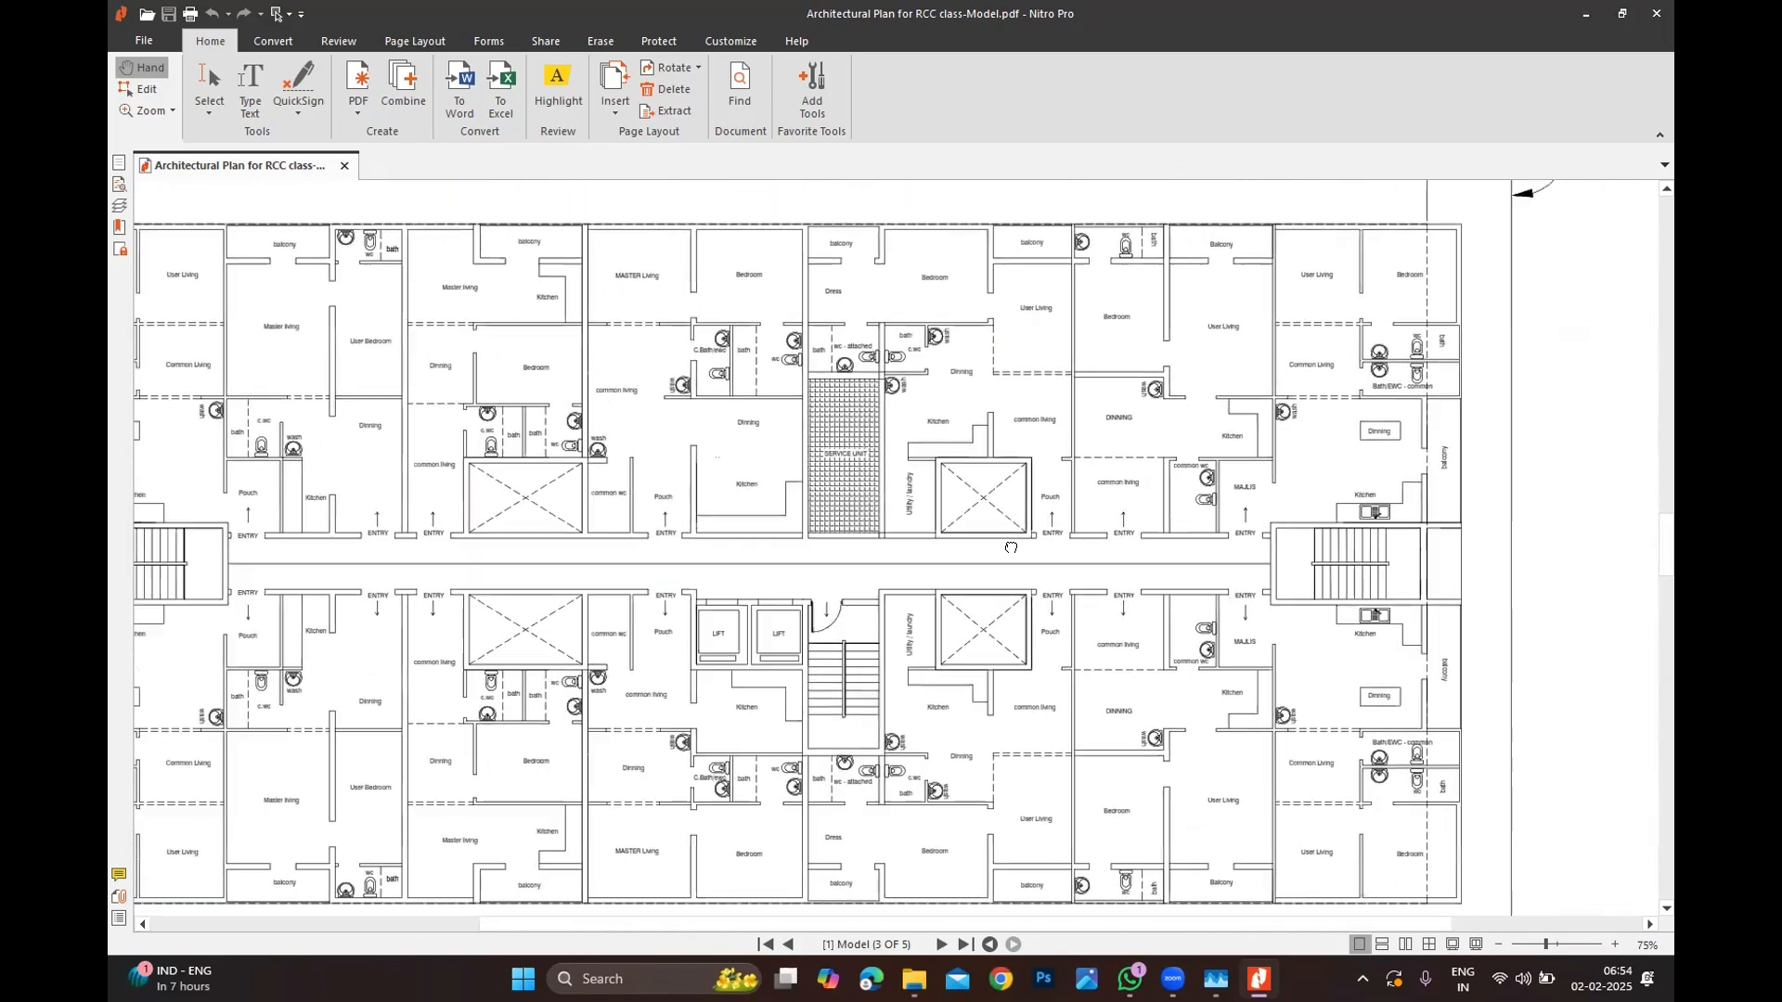
ctrl+scroll(1010, 547, down, 3)
ctrl+scroll(787, 626, up, 3)
ctrl+scroll(787, 626, down, 2)
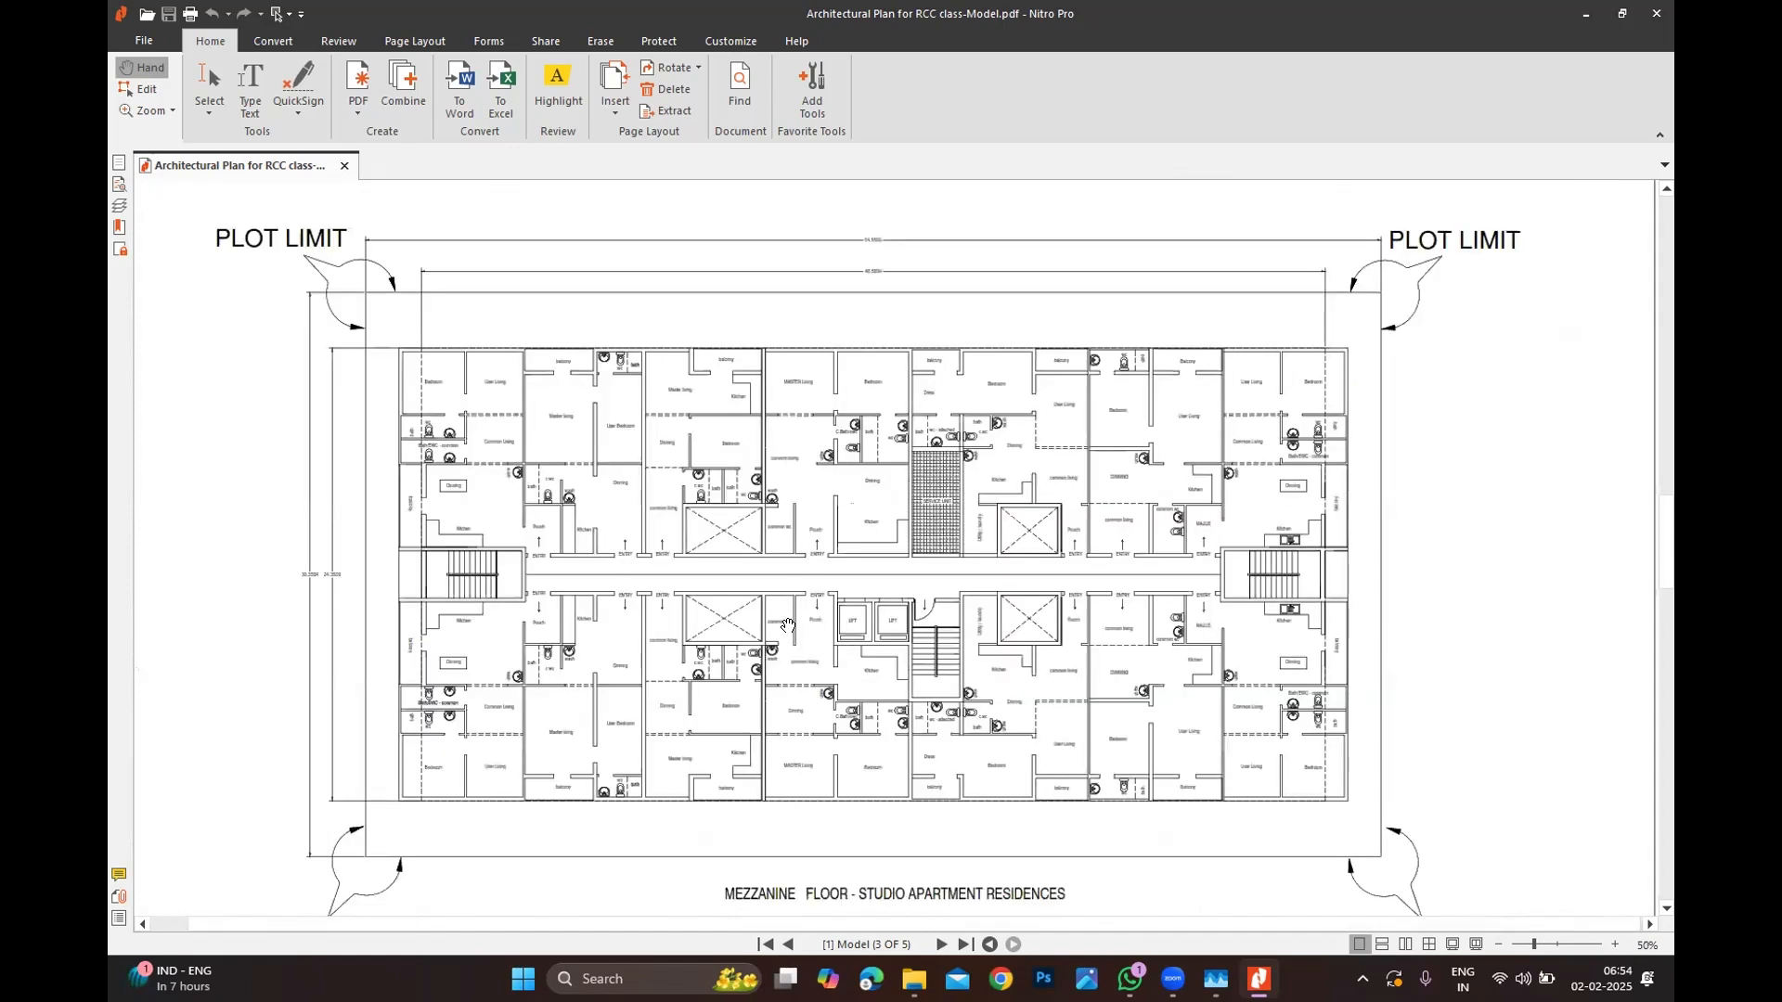
scroll(787, 626, down, 1)
ctrl+scroll(996, 568, up, 2)
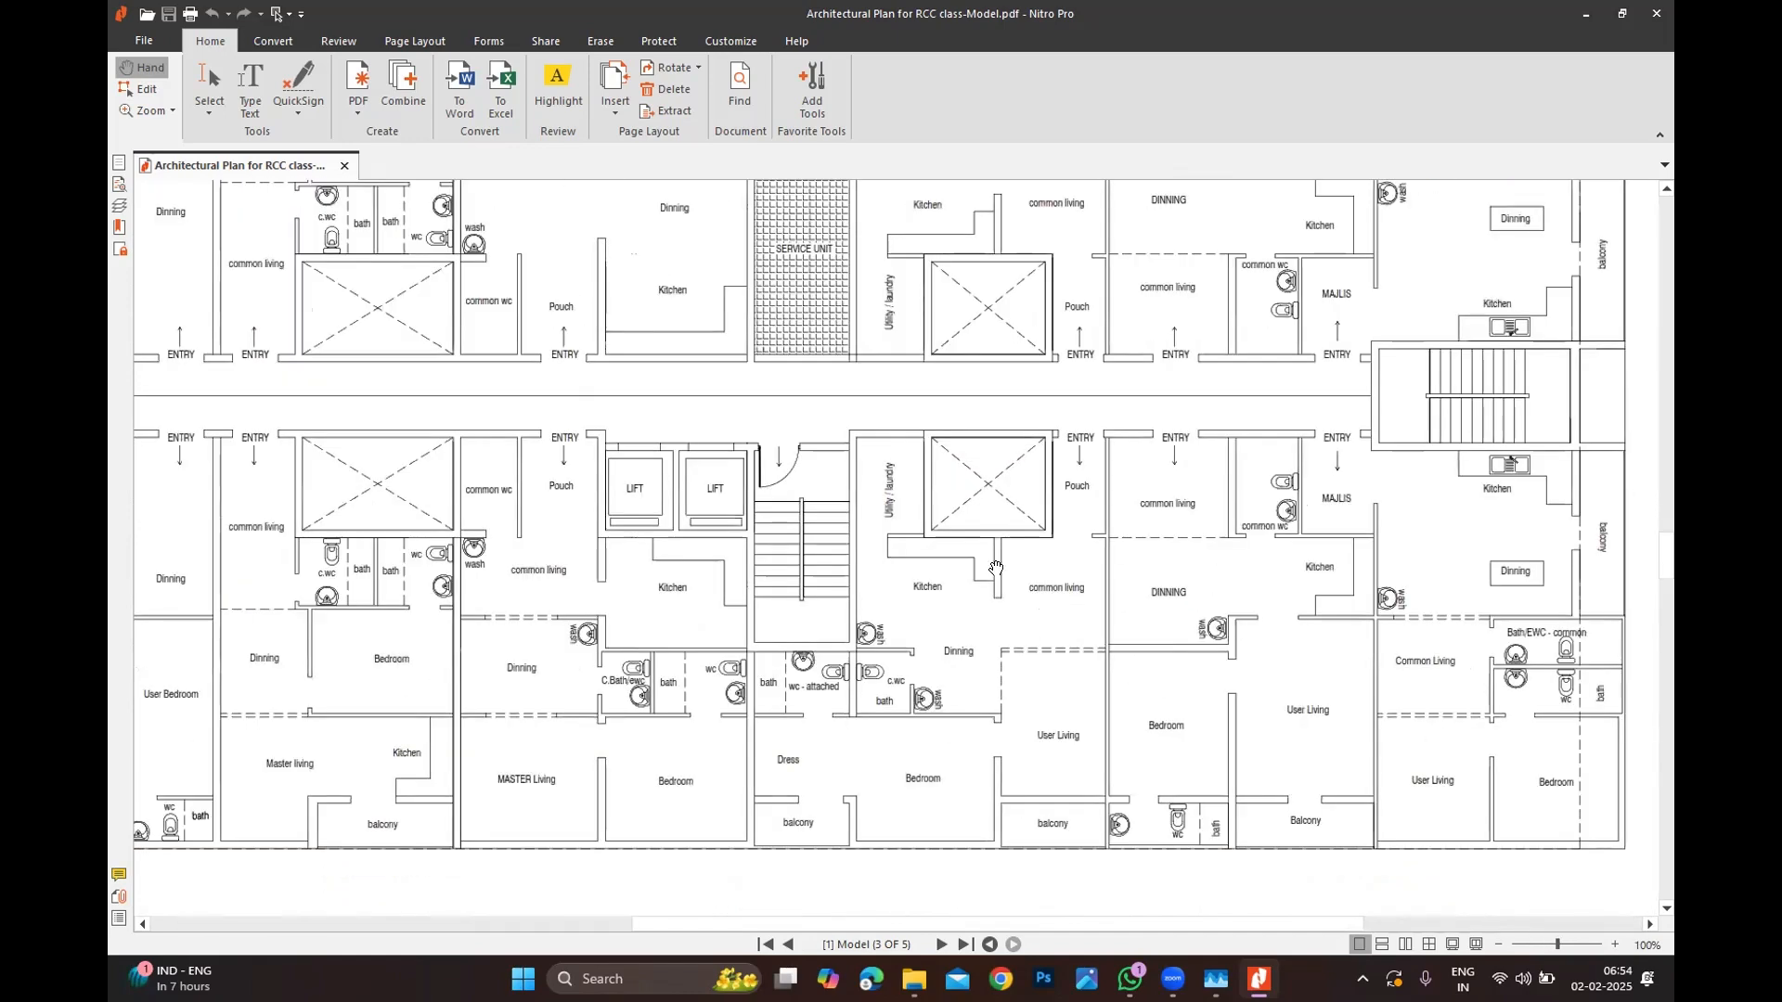
ctrl+scroll(996, 568, down, 2)
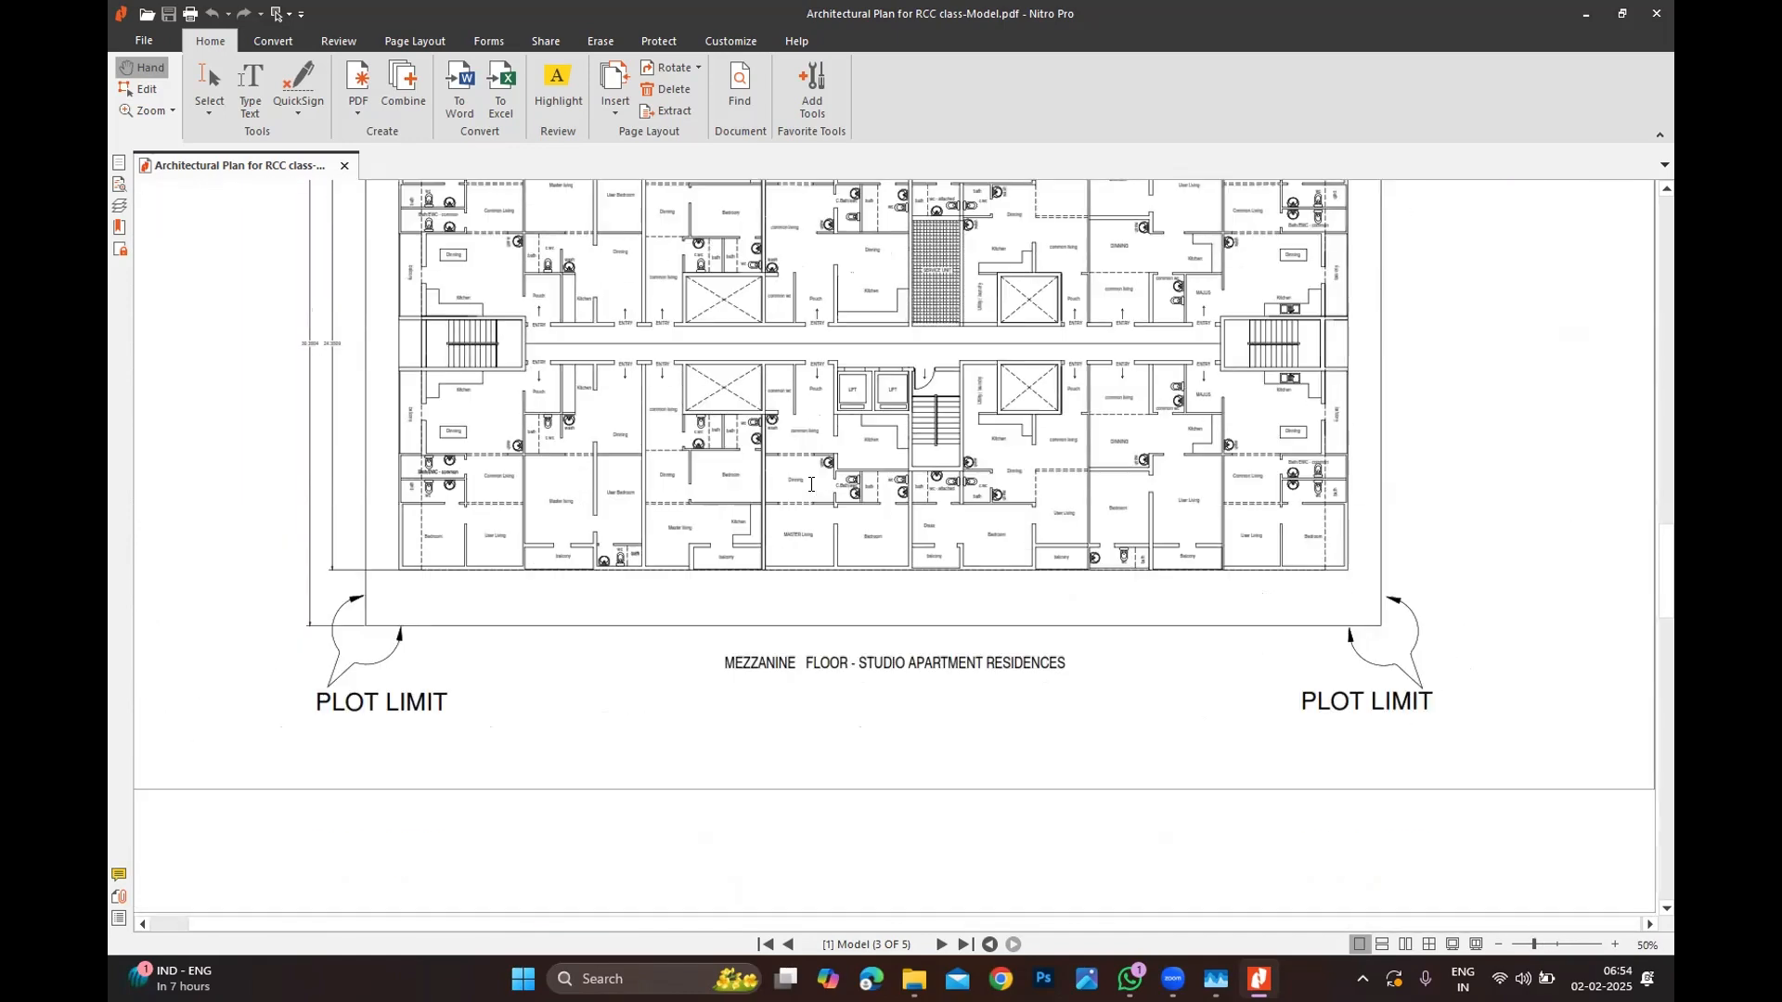
ctrl+scroll(822, 492, down, 2)
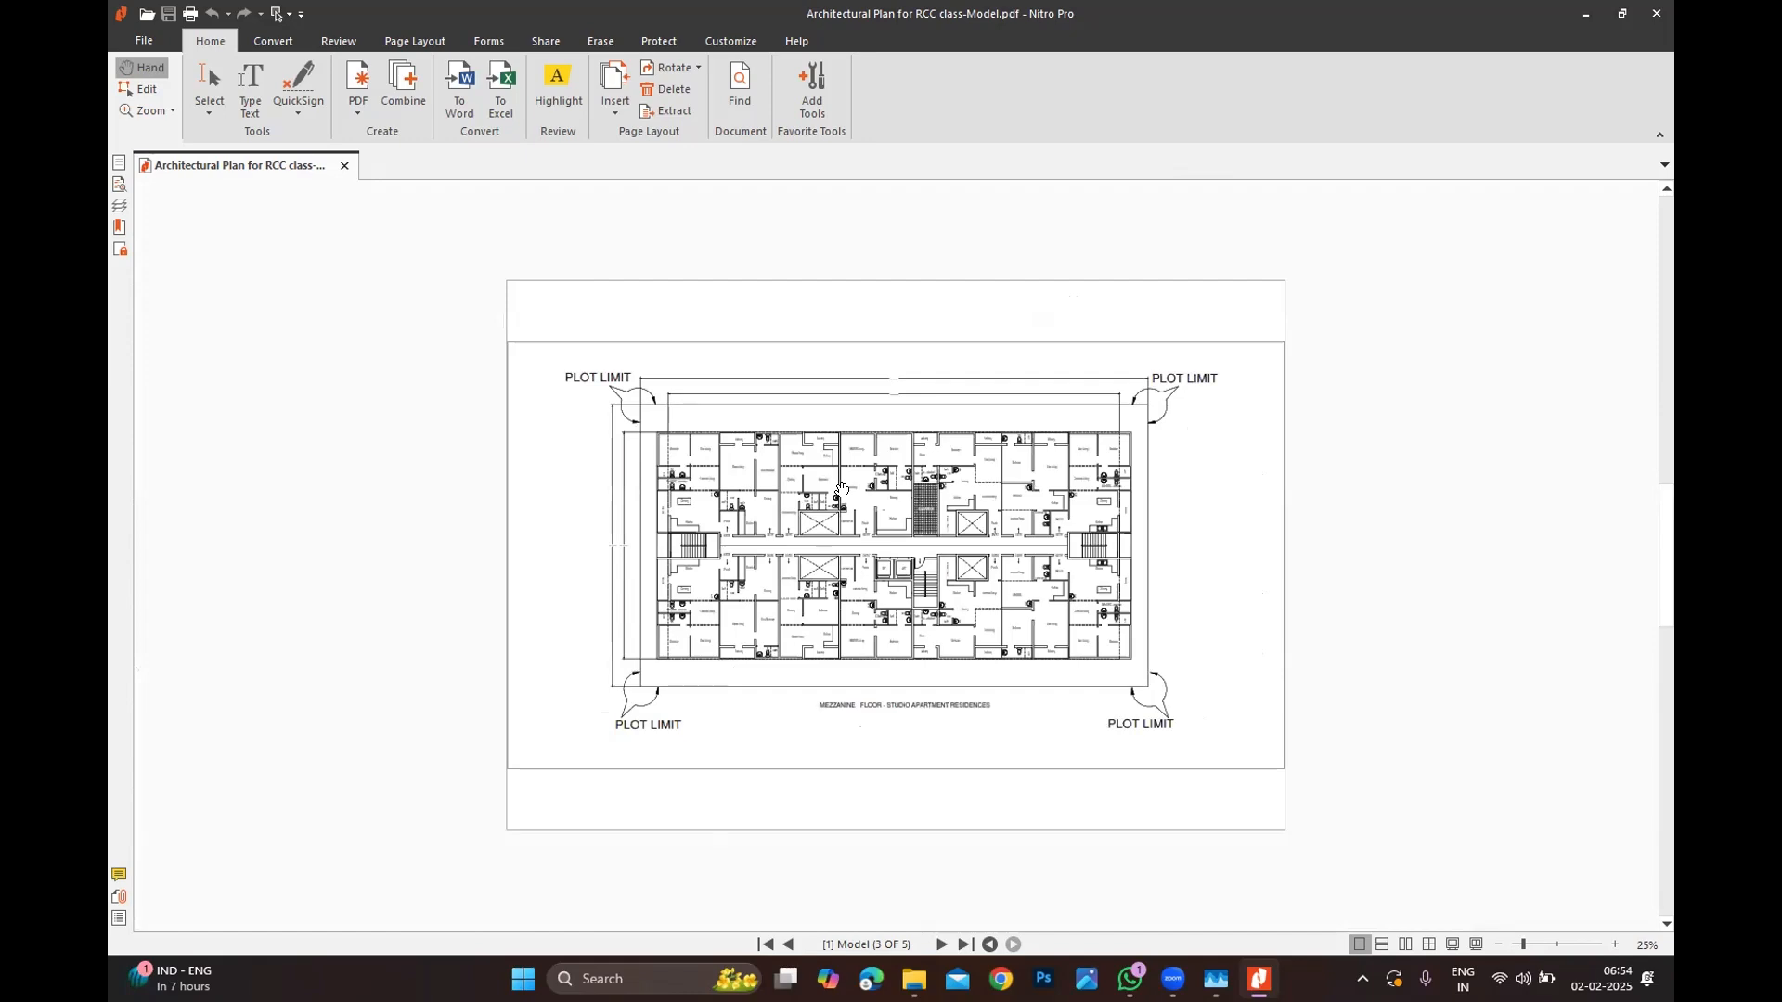
ctrl+scroll(845, 492, up, 2)
ctrl+scroll(860, 501, down, 1)
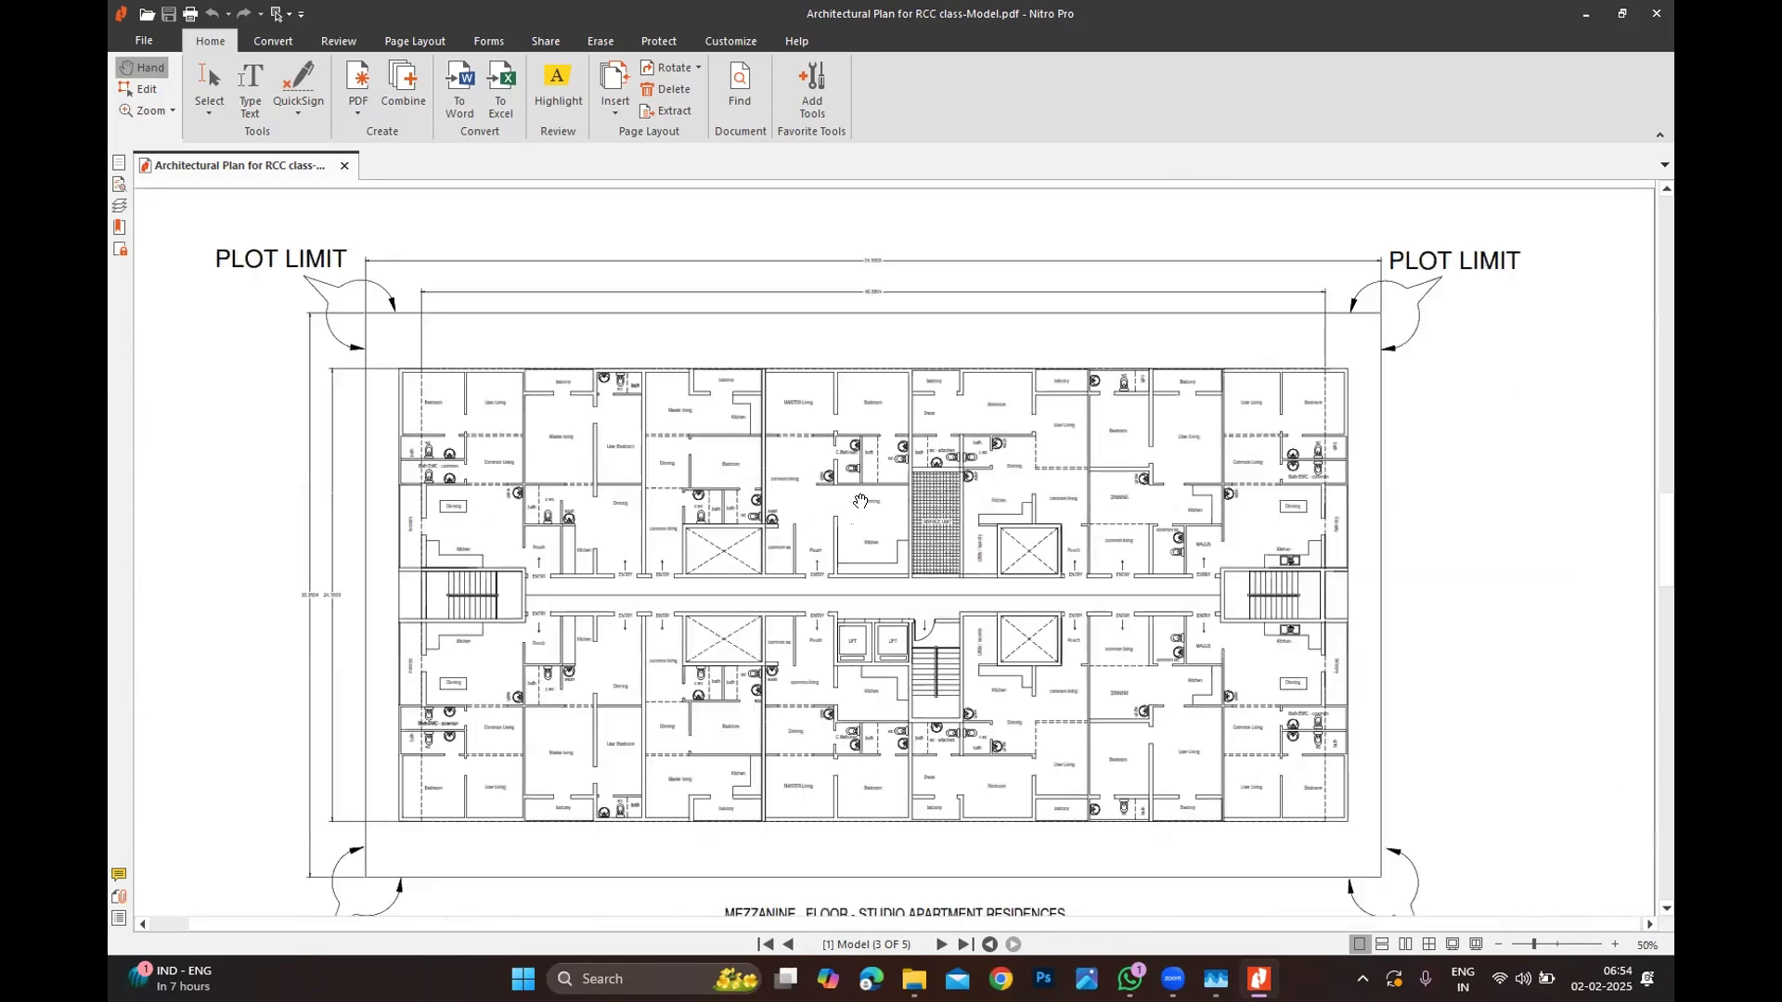
scroll(860, 501, down, 3)
Step: Go to page 4 at 125% and pan to the left stair core and kitchen
ctrl+scroll(835, 501, down, 1)
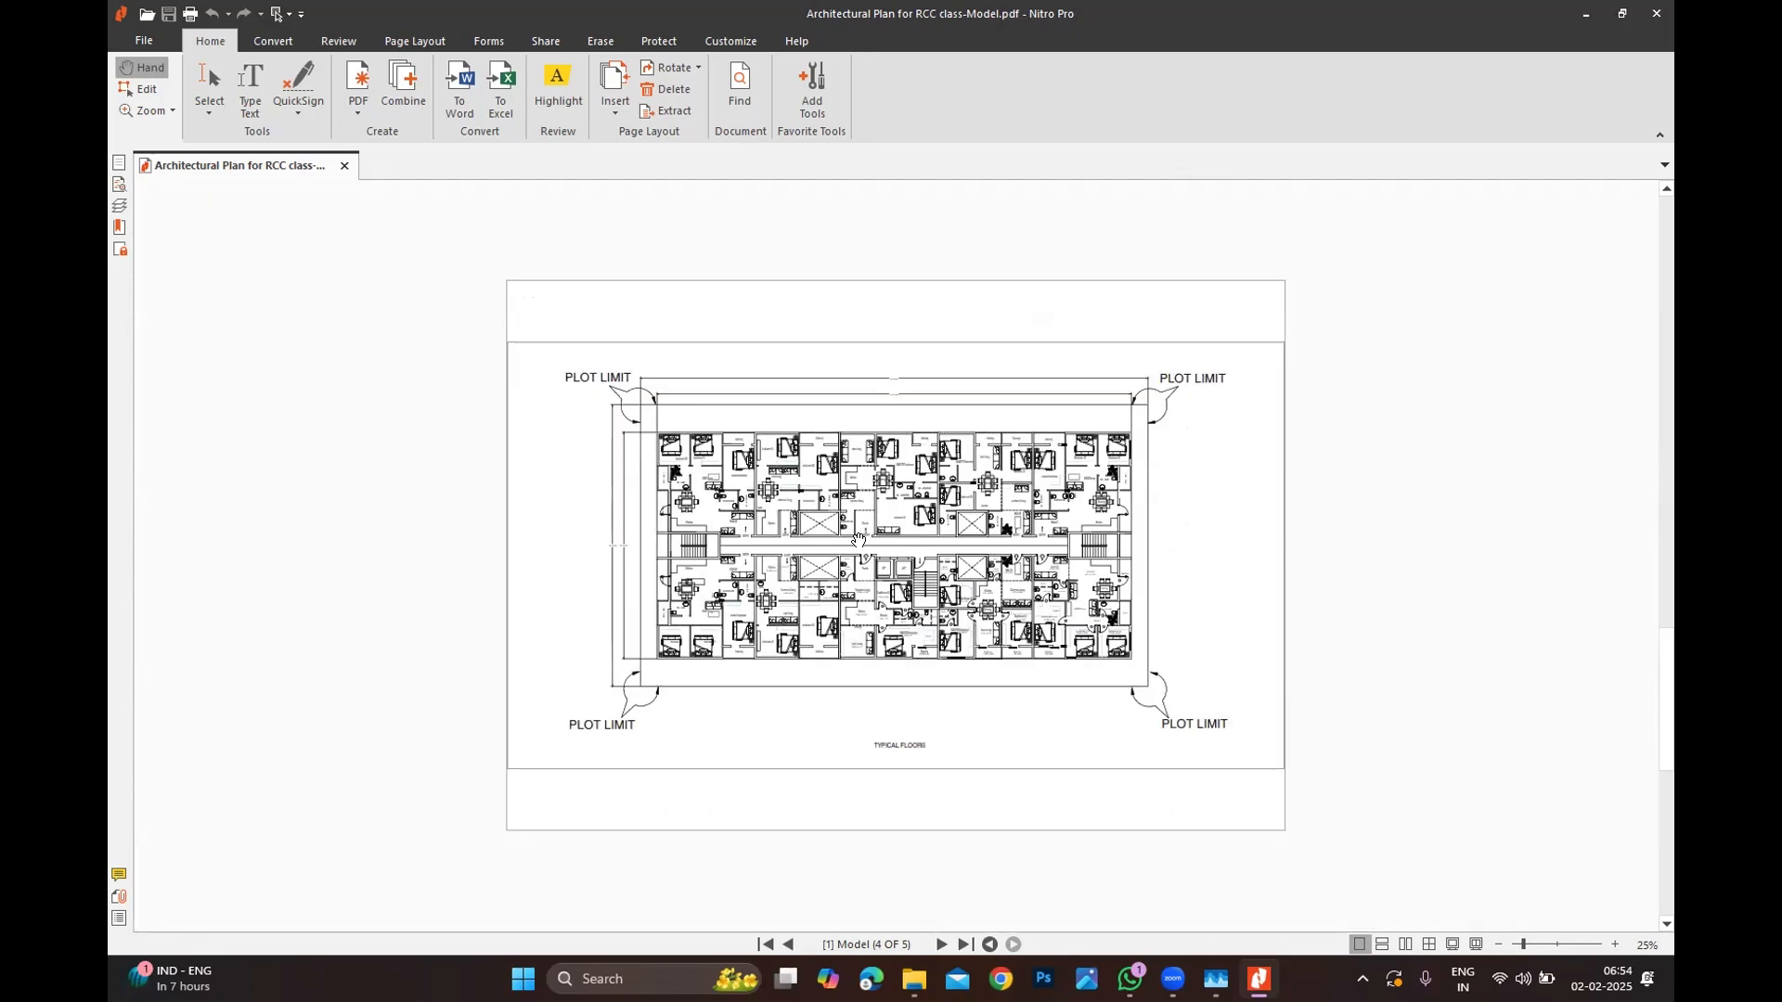
ctrl+scroll(859, 540, up, 3)
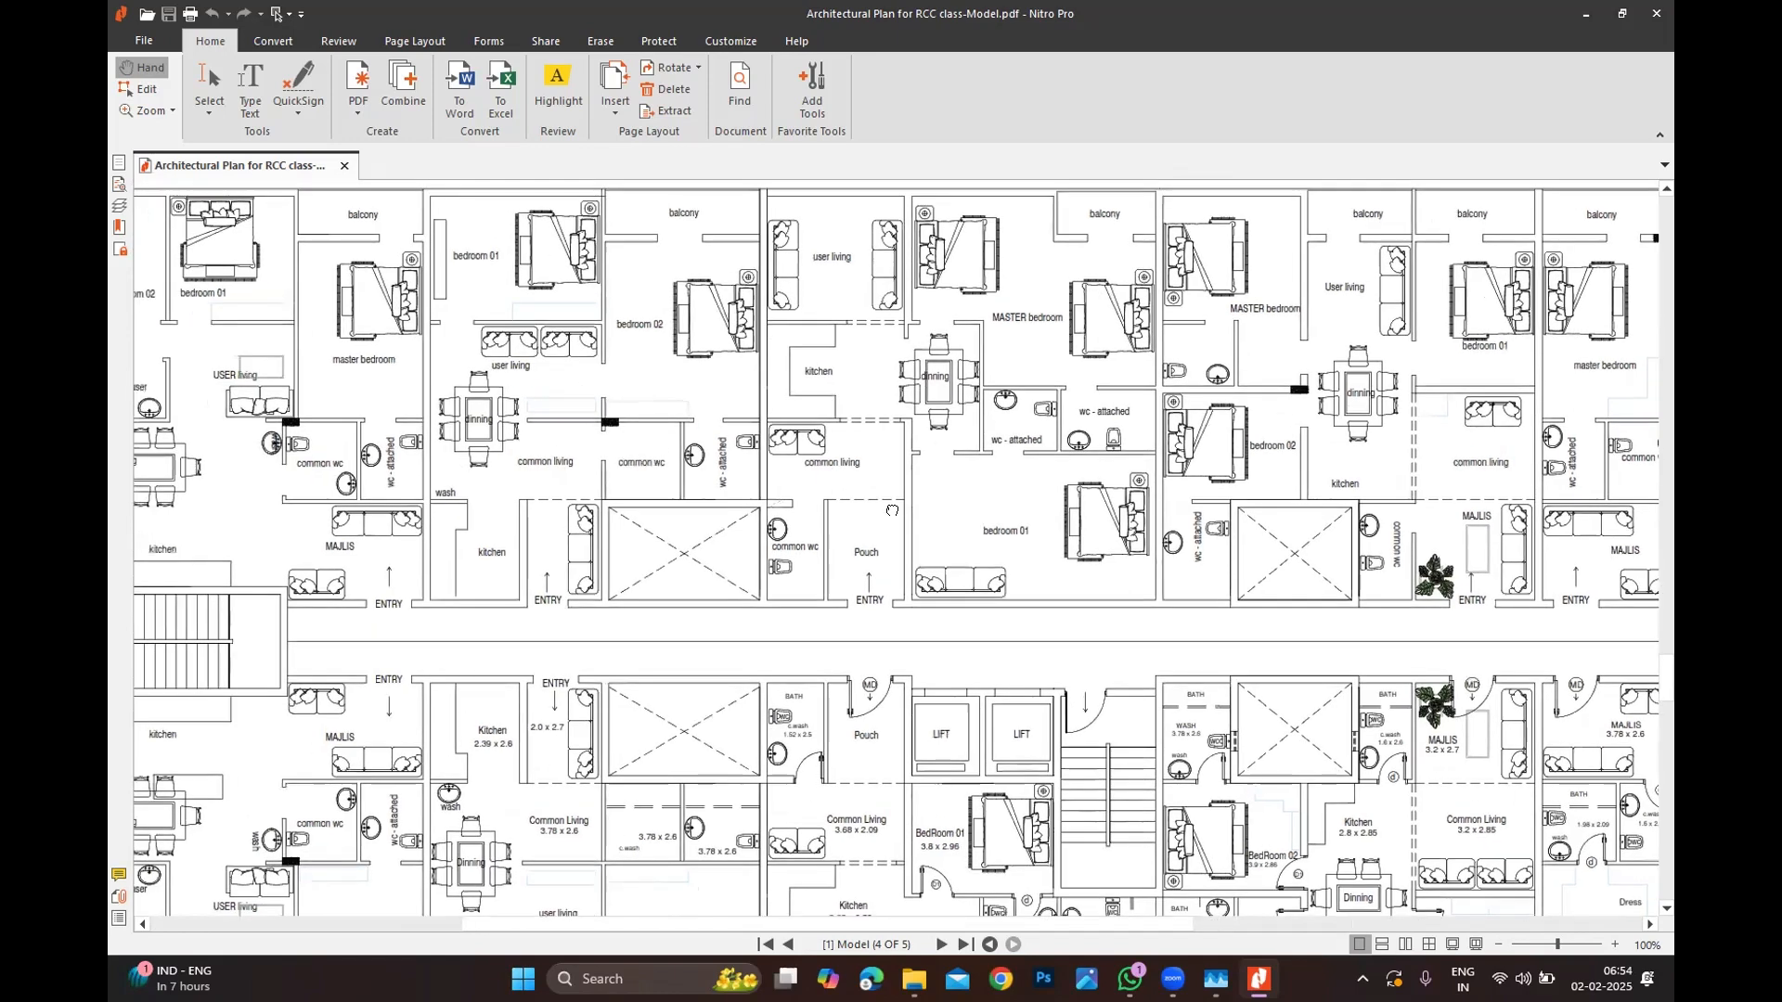
scroll(891, 511, left, 6)
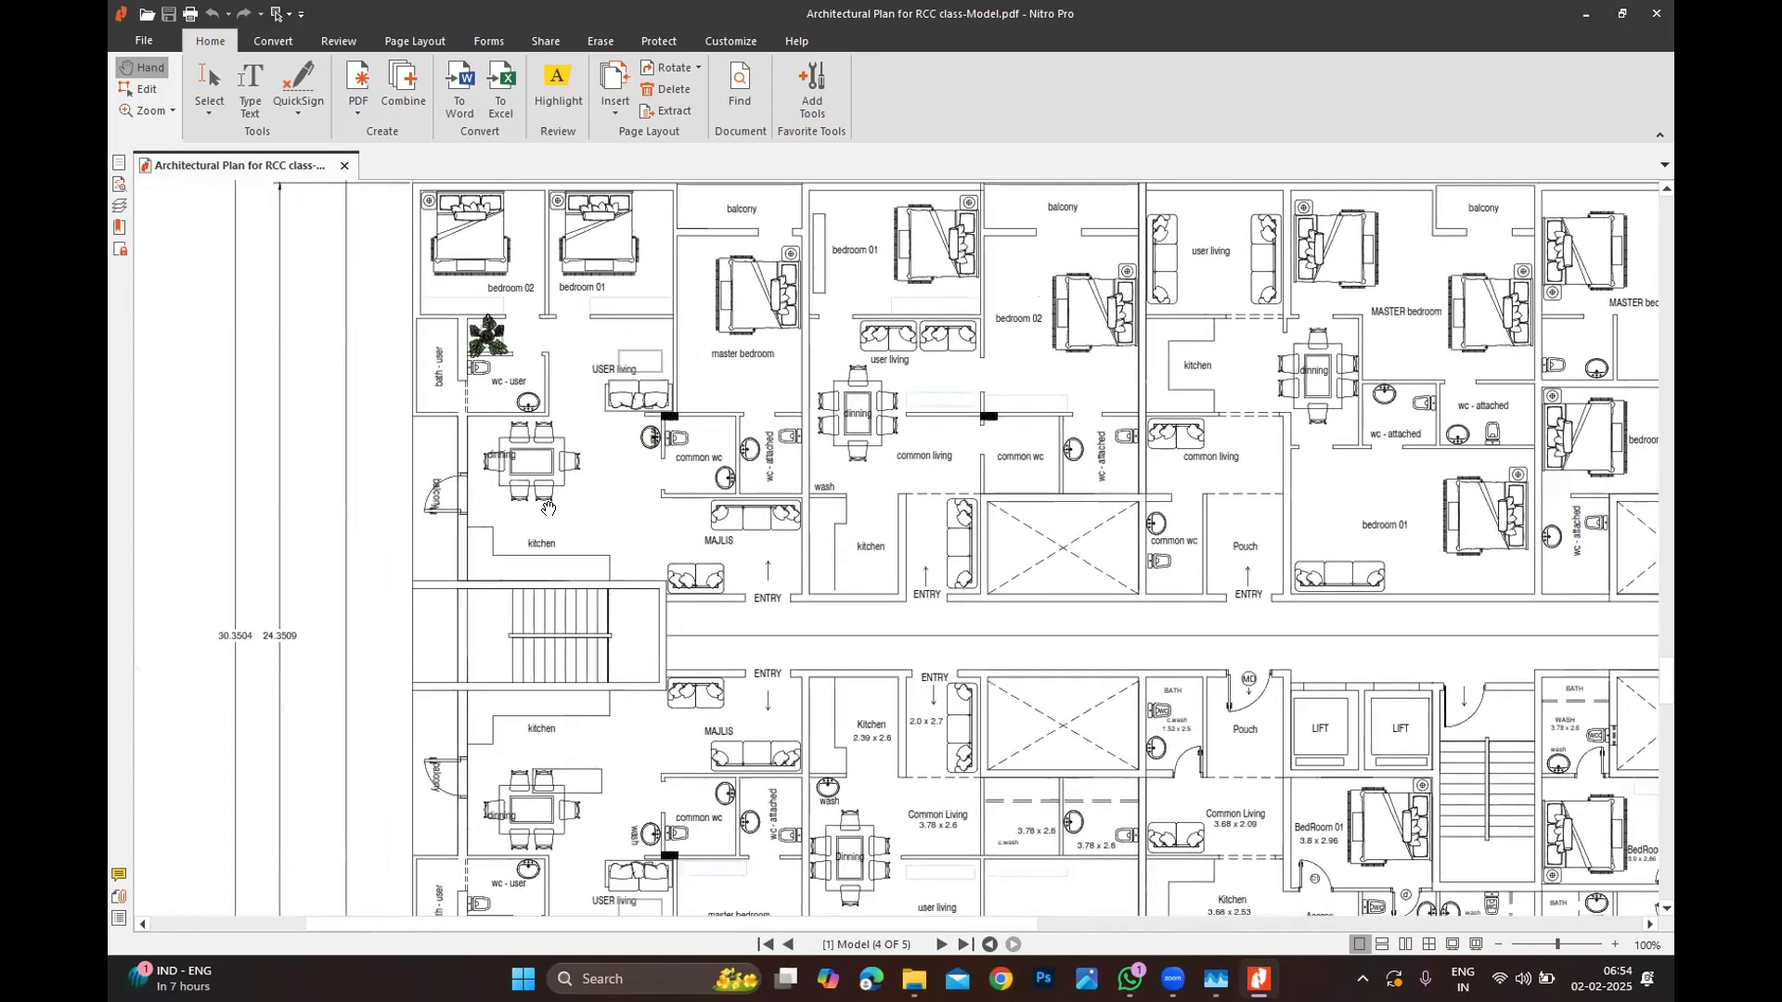
ctrl+scroll(548, 509, up, 1)
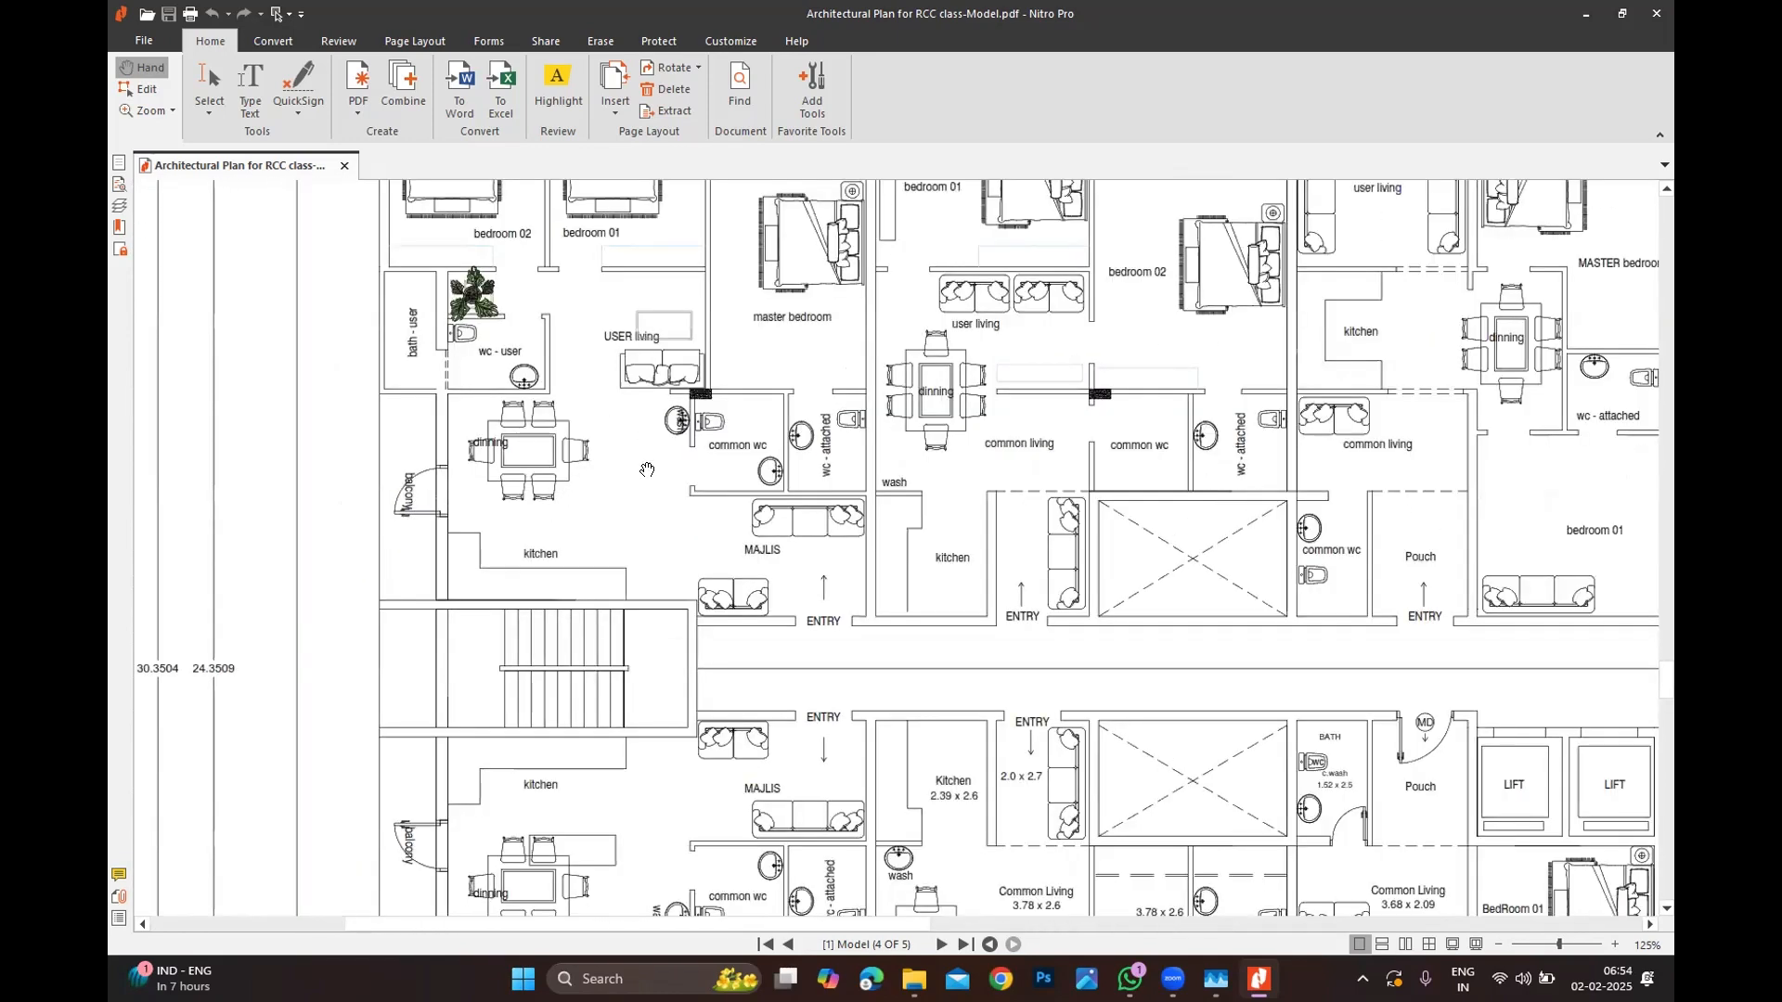
drag(772, 538, 693, 466)
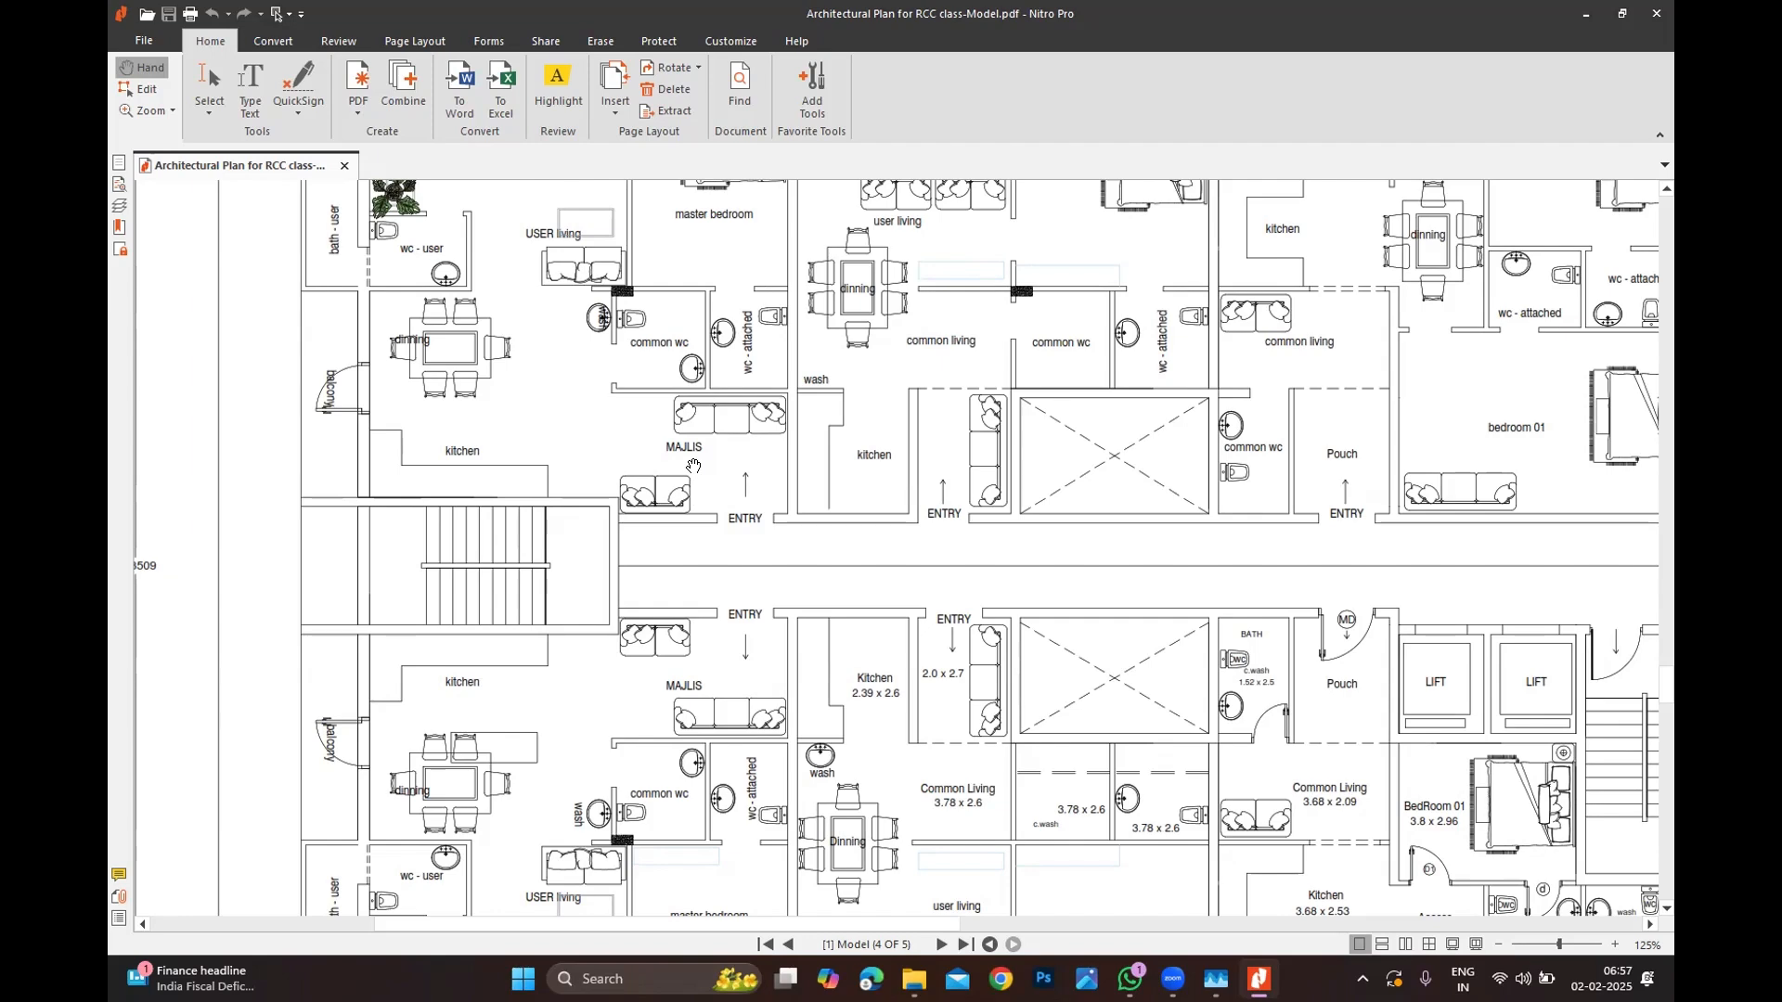
Step: Scroll up to page 1 and zoom to 100% on the parking entrance ramp and lifts
ctrl+scroll(612, 331, down, 5)
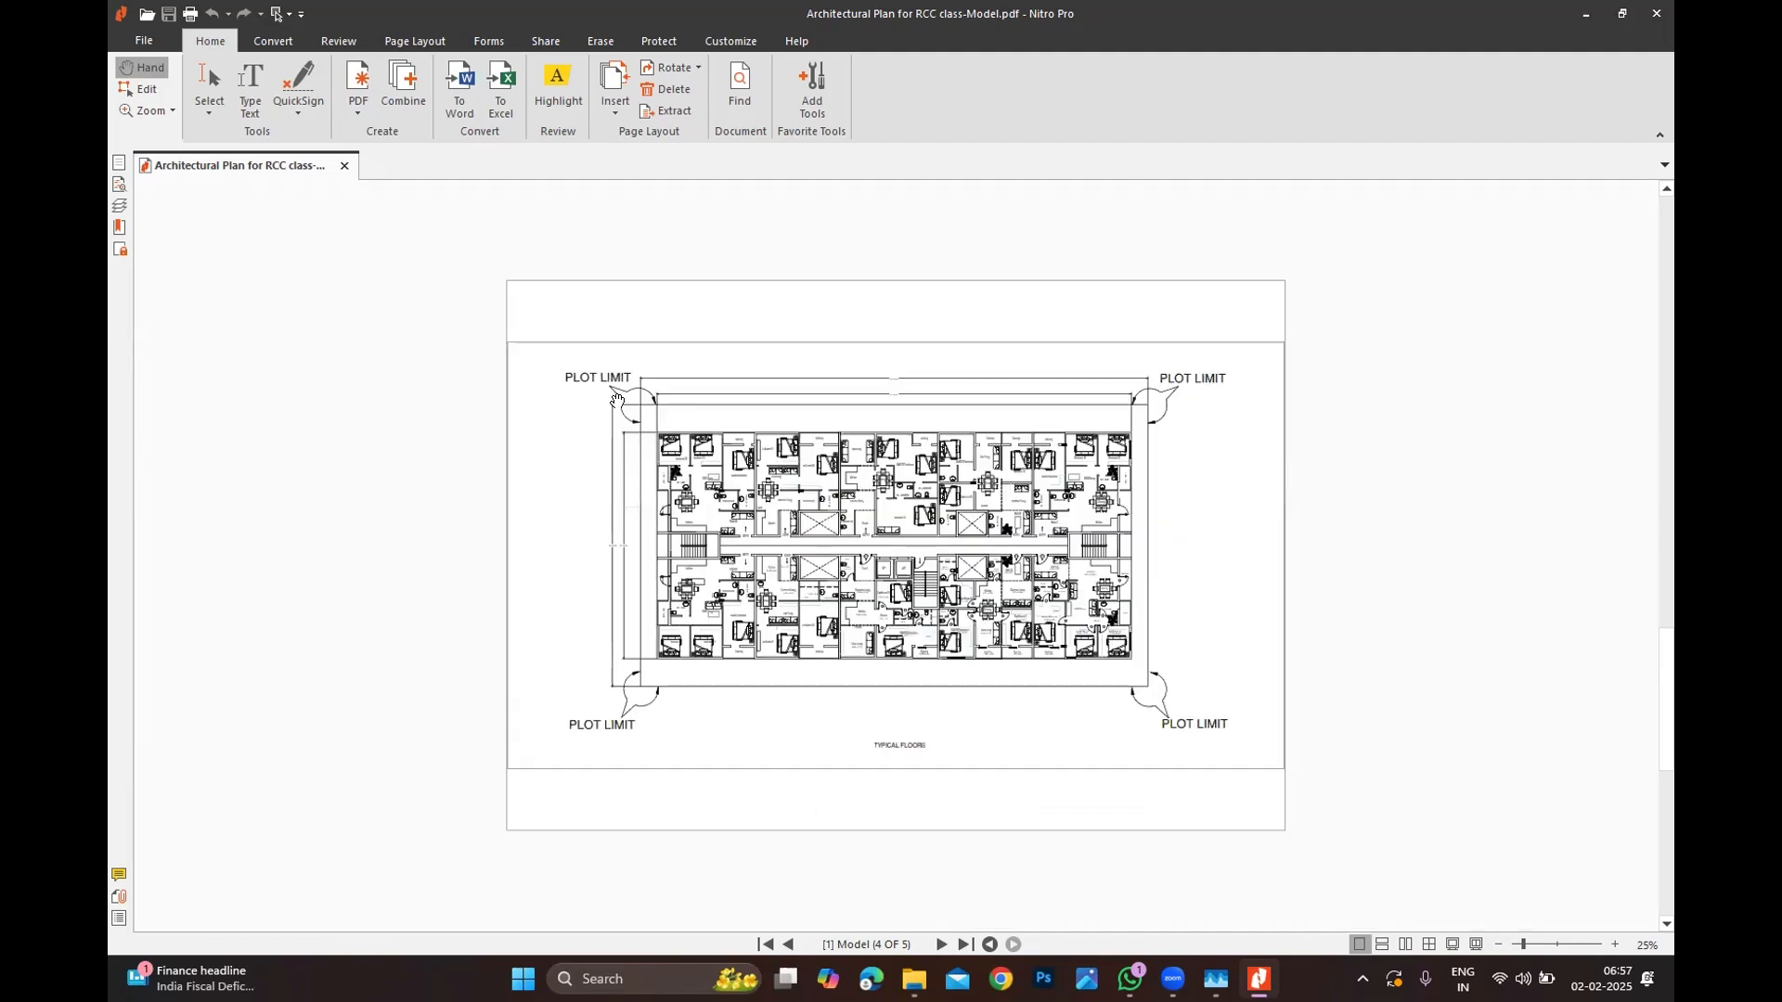
scroll(616, 401, down, 2)
ctrl+scroll(624, 425, up, 3)
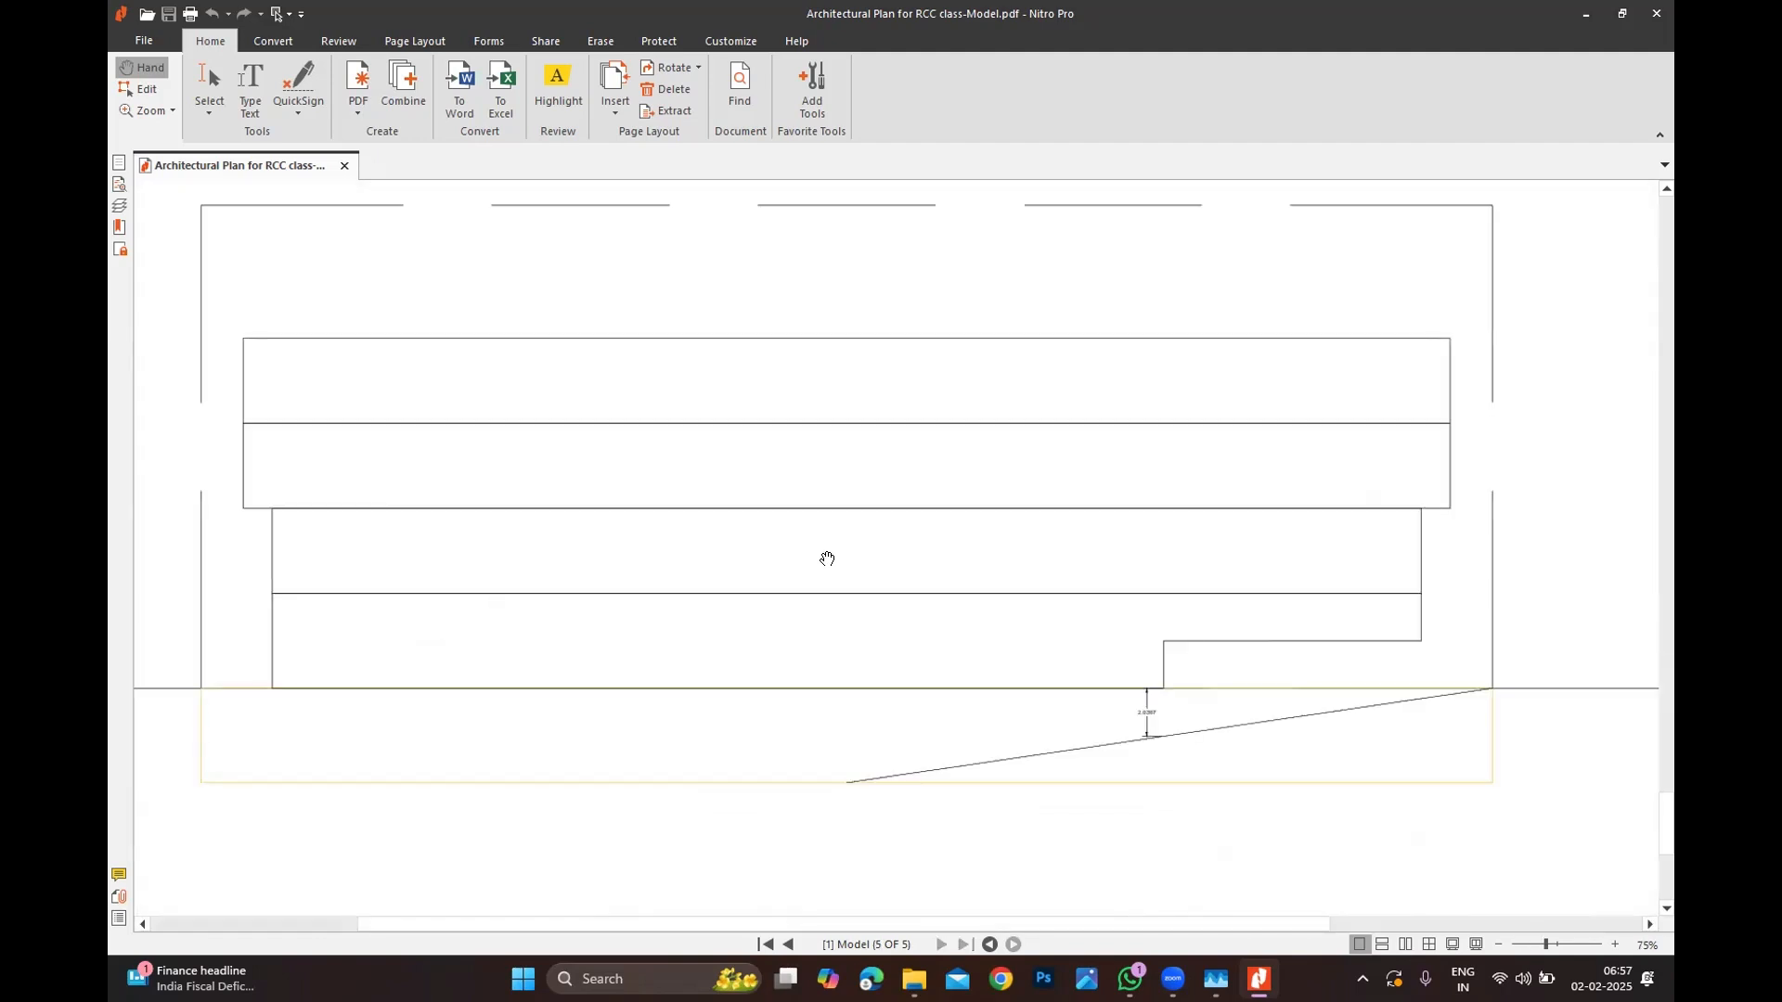
ctrl+scroll(827, 559, down, 3)
ctrl+scroll(827, 561, up, 3)
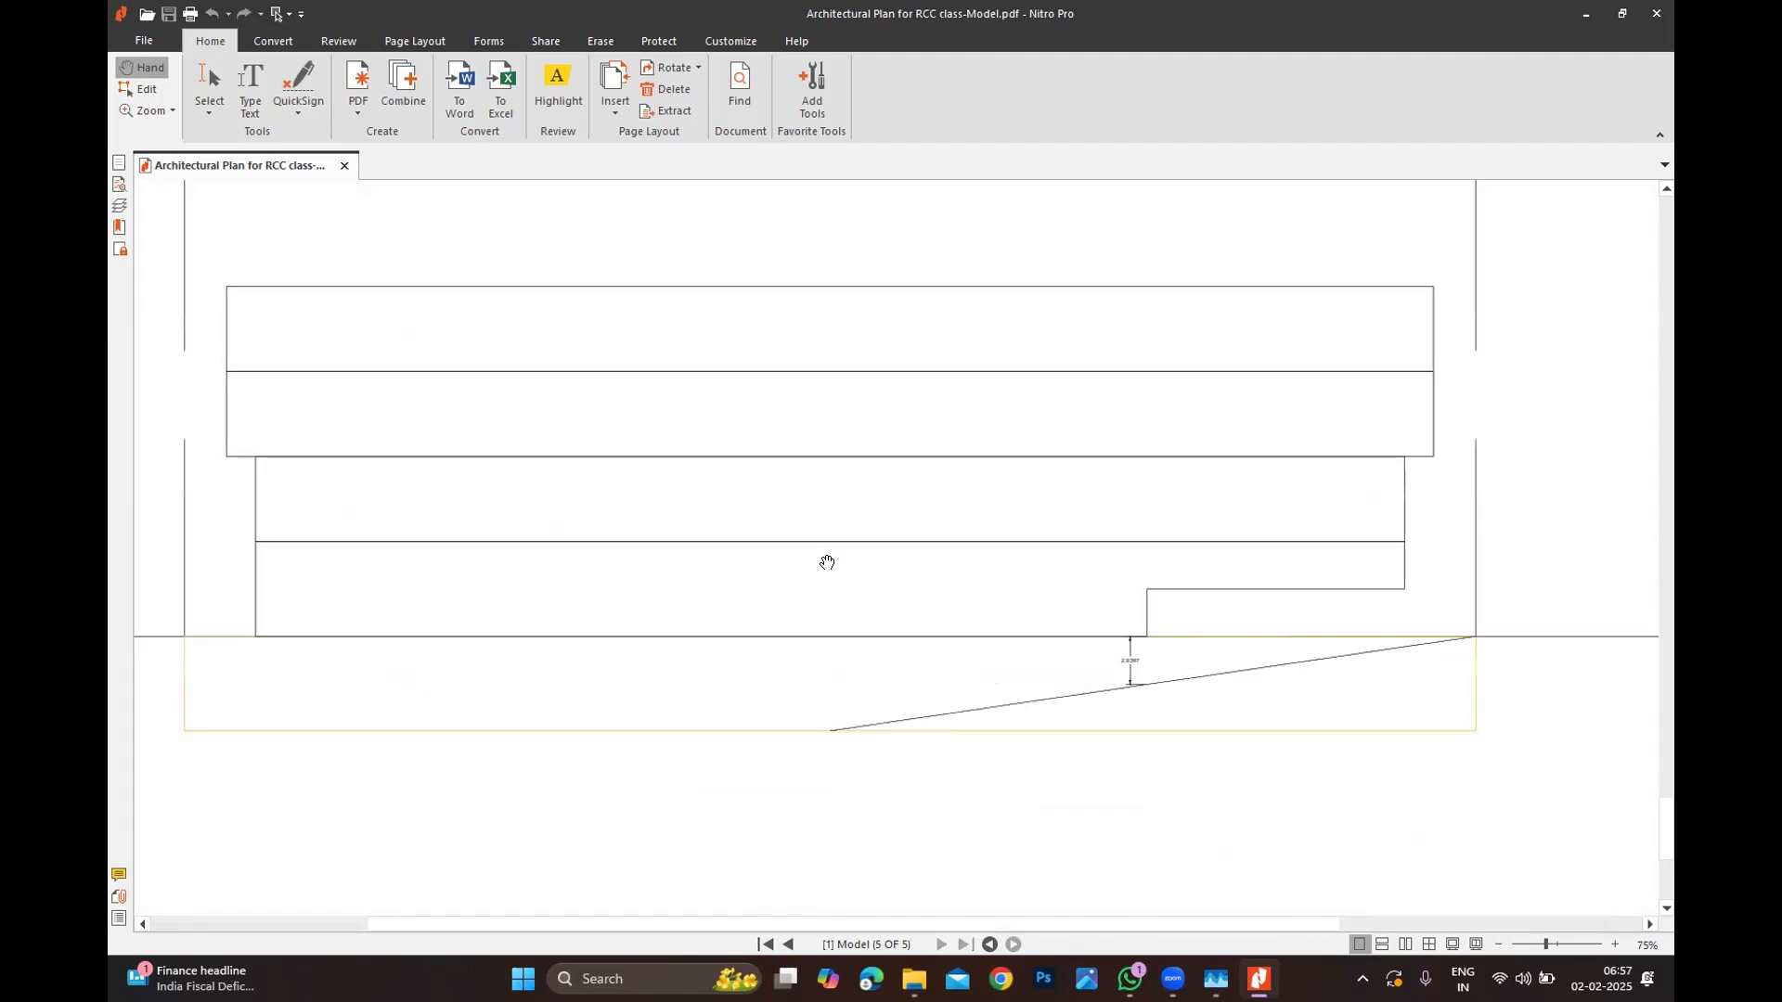
ctrl+scroll(821, 566, down, 2)
scroll(800, 576, up, 5)
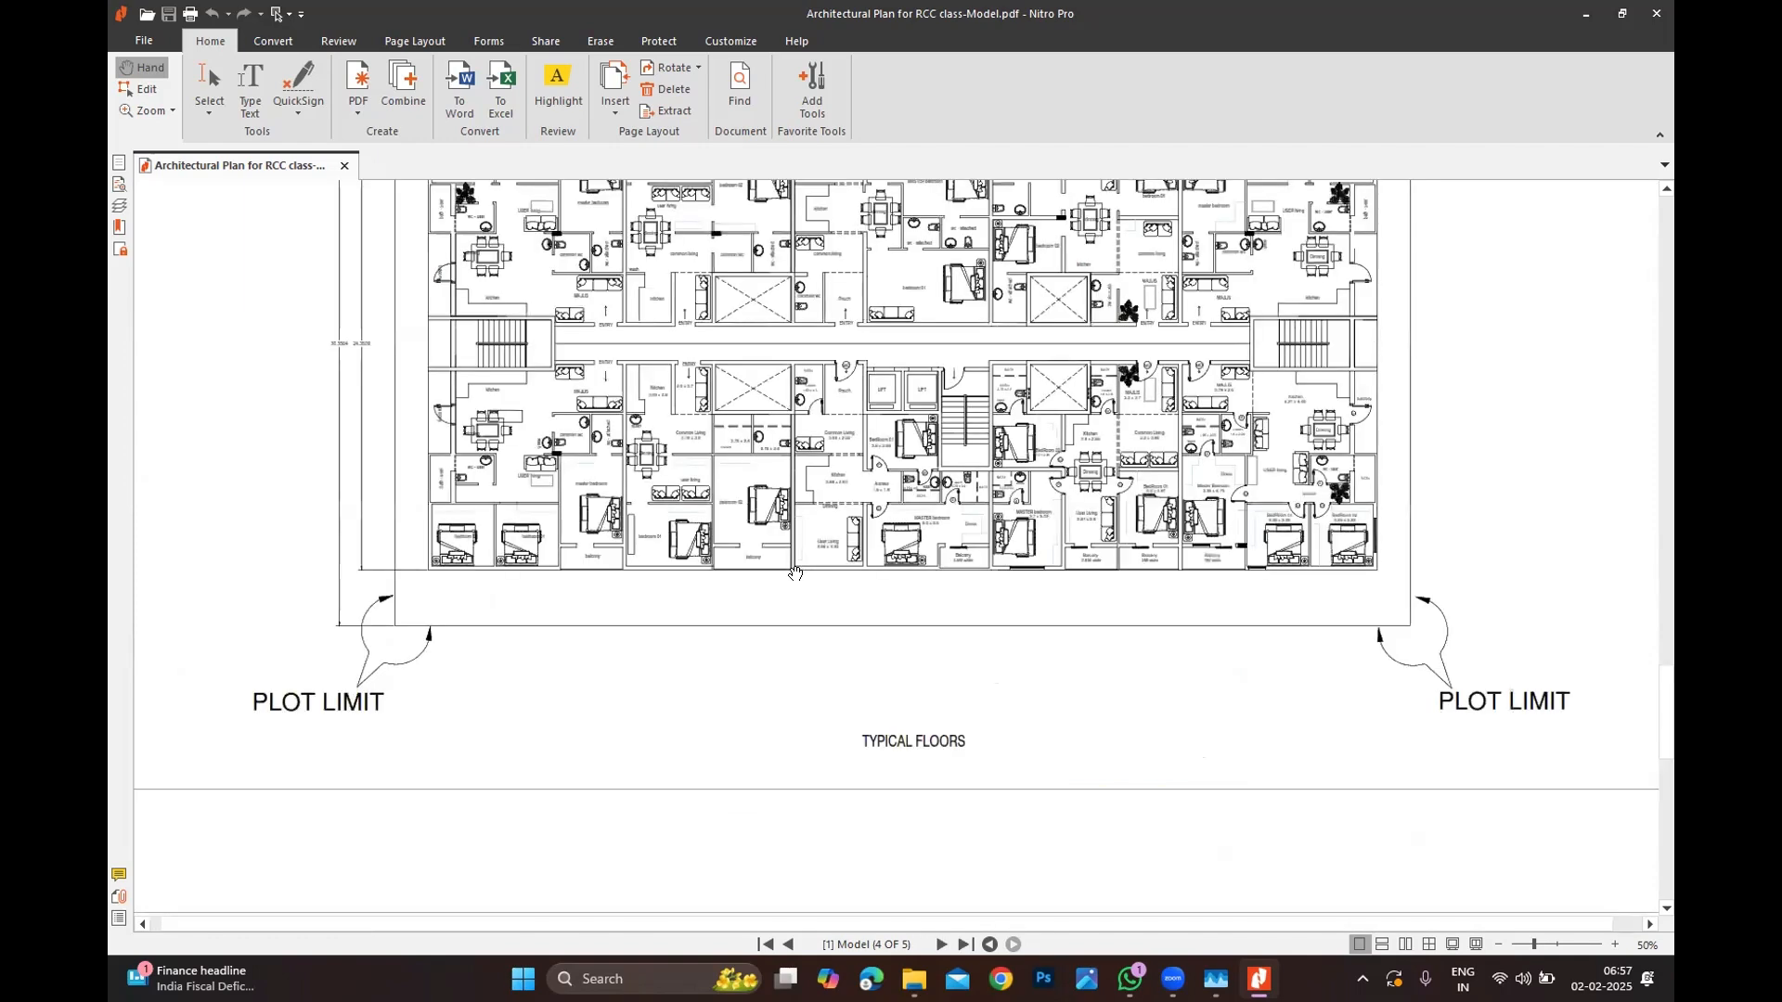
scroll(795, 572, up, 15)
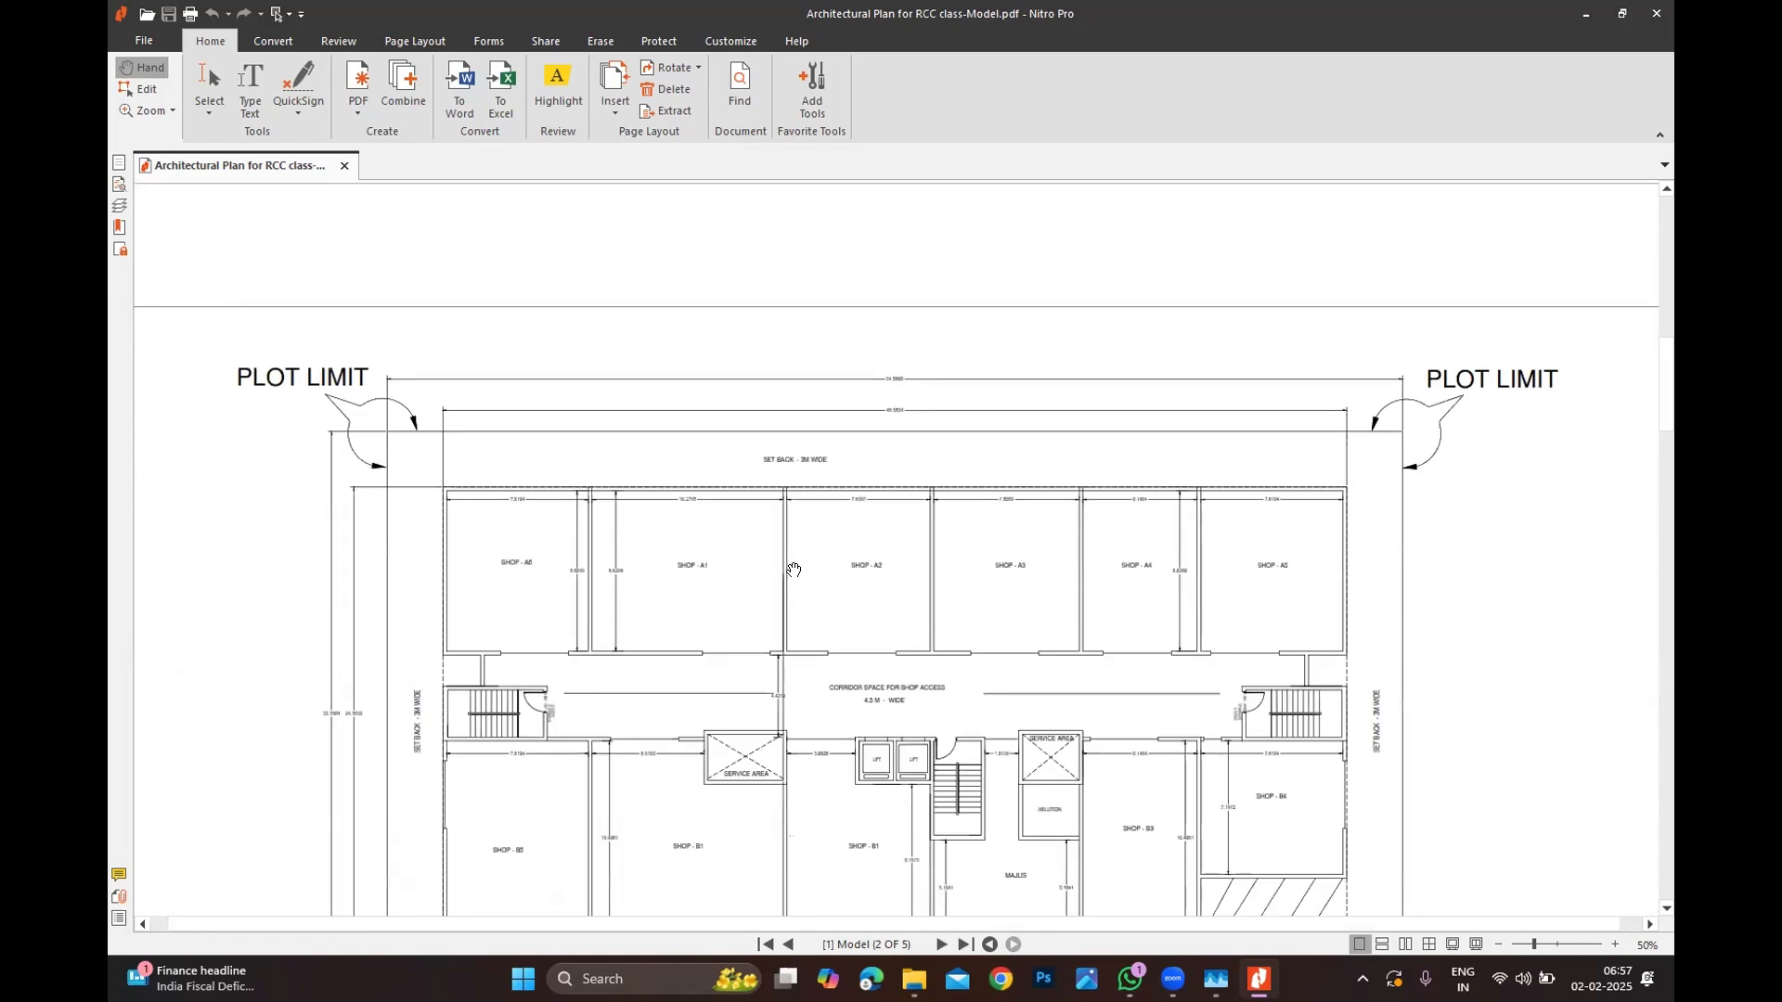
scroll(794, 570, up, 8)
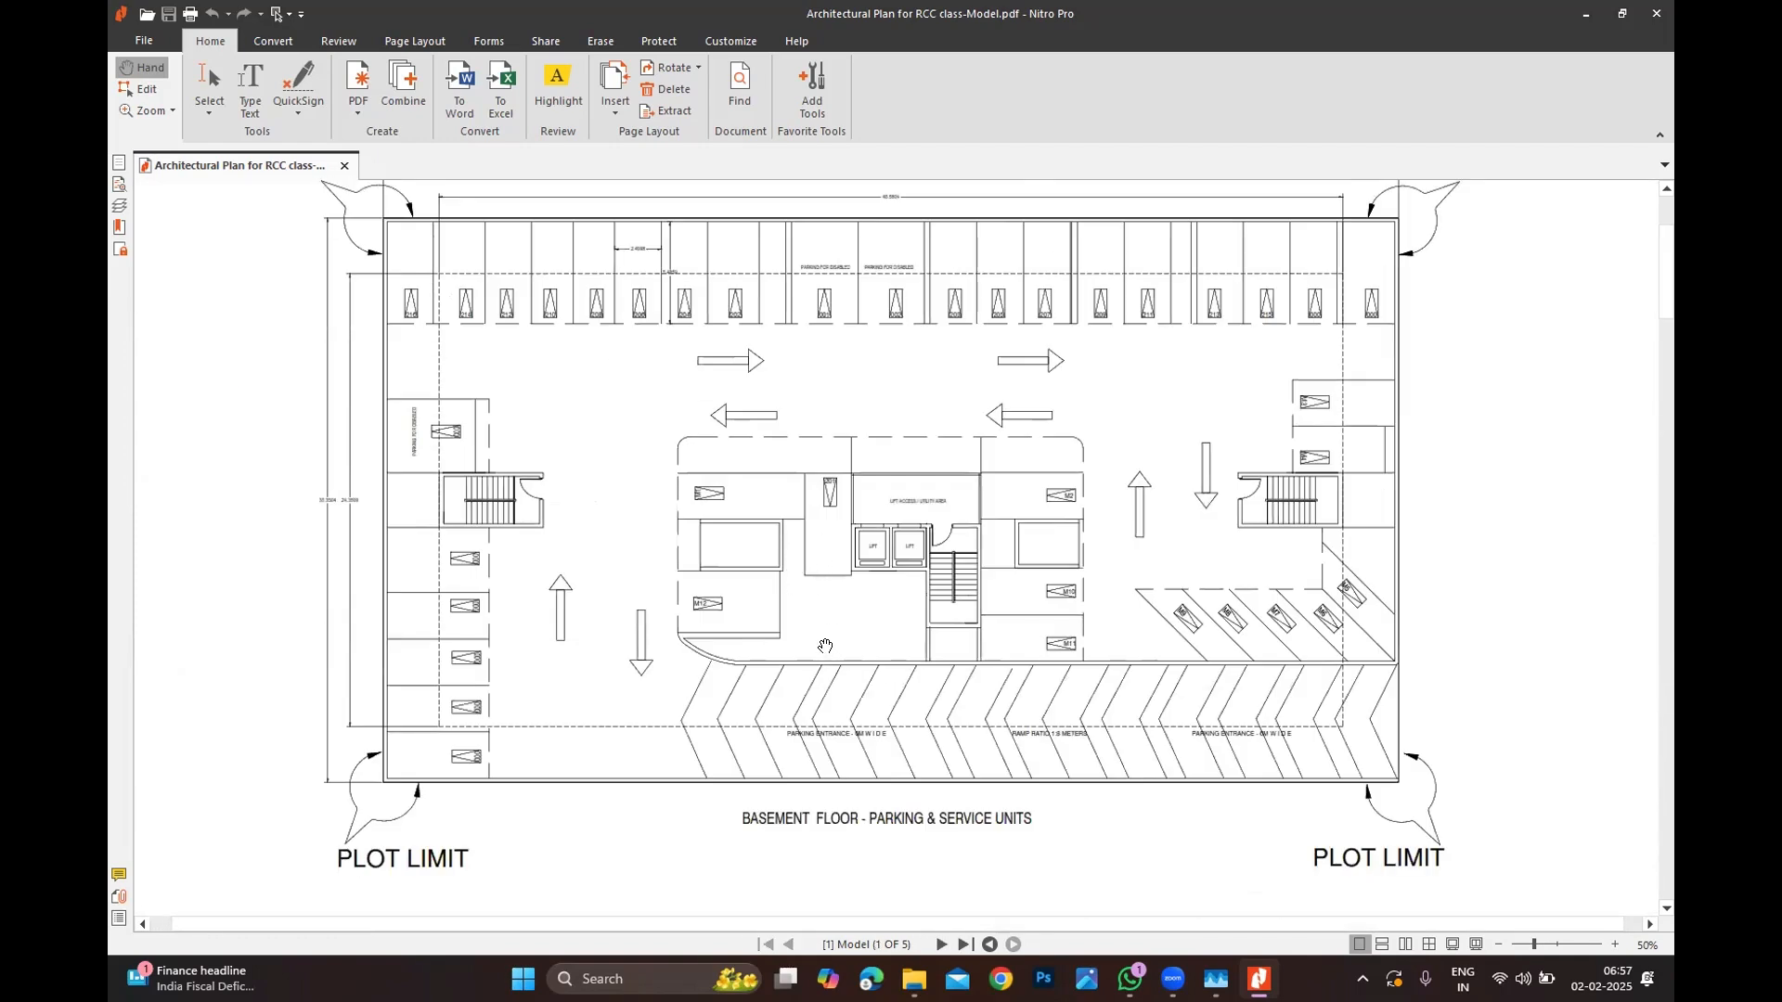
ctrl+scroll(845, 747, up, 3)
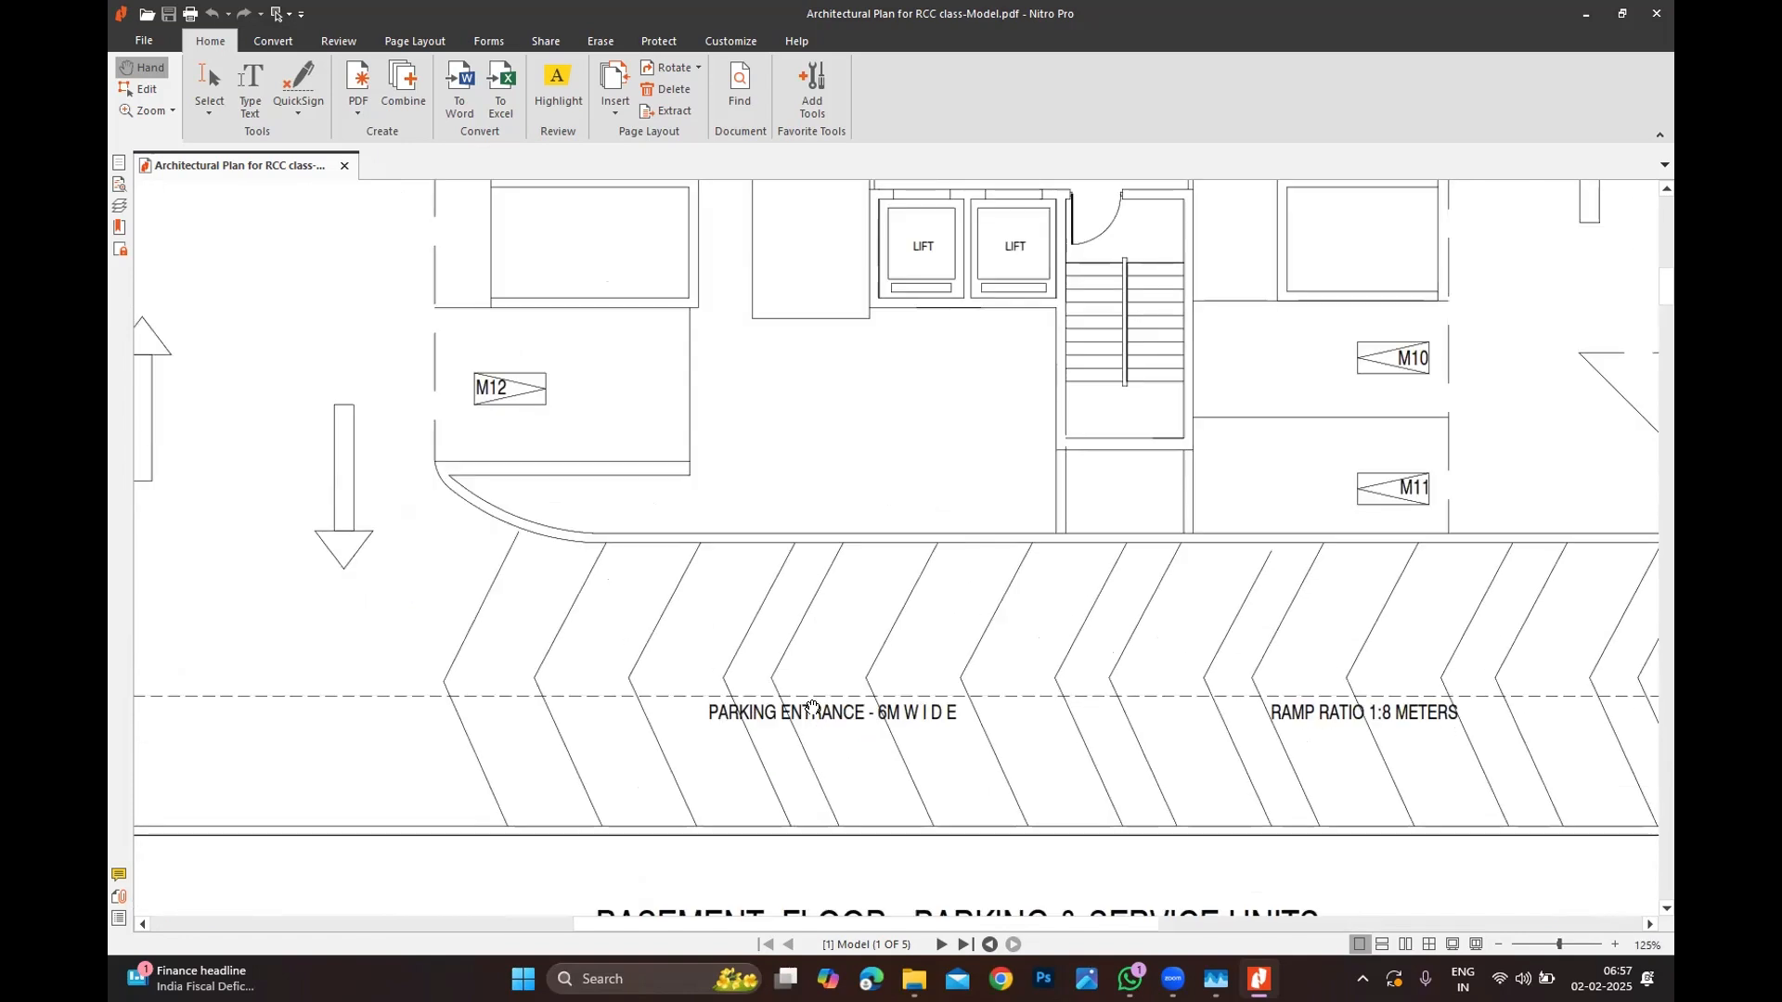
ctrl+scroll(812, 708, down, 3)
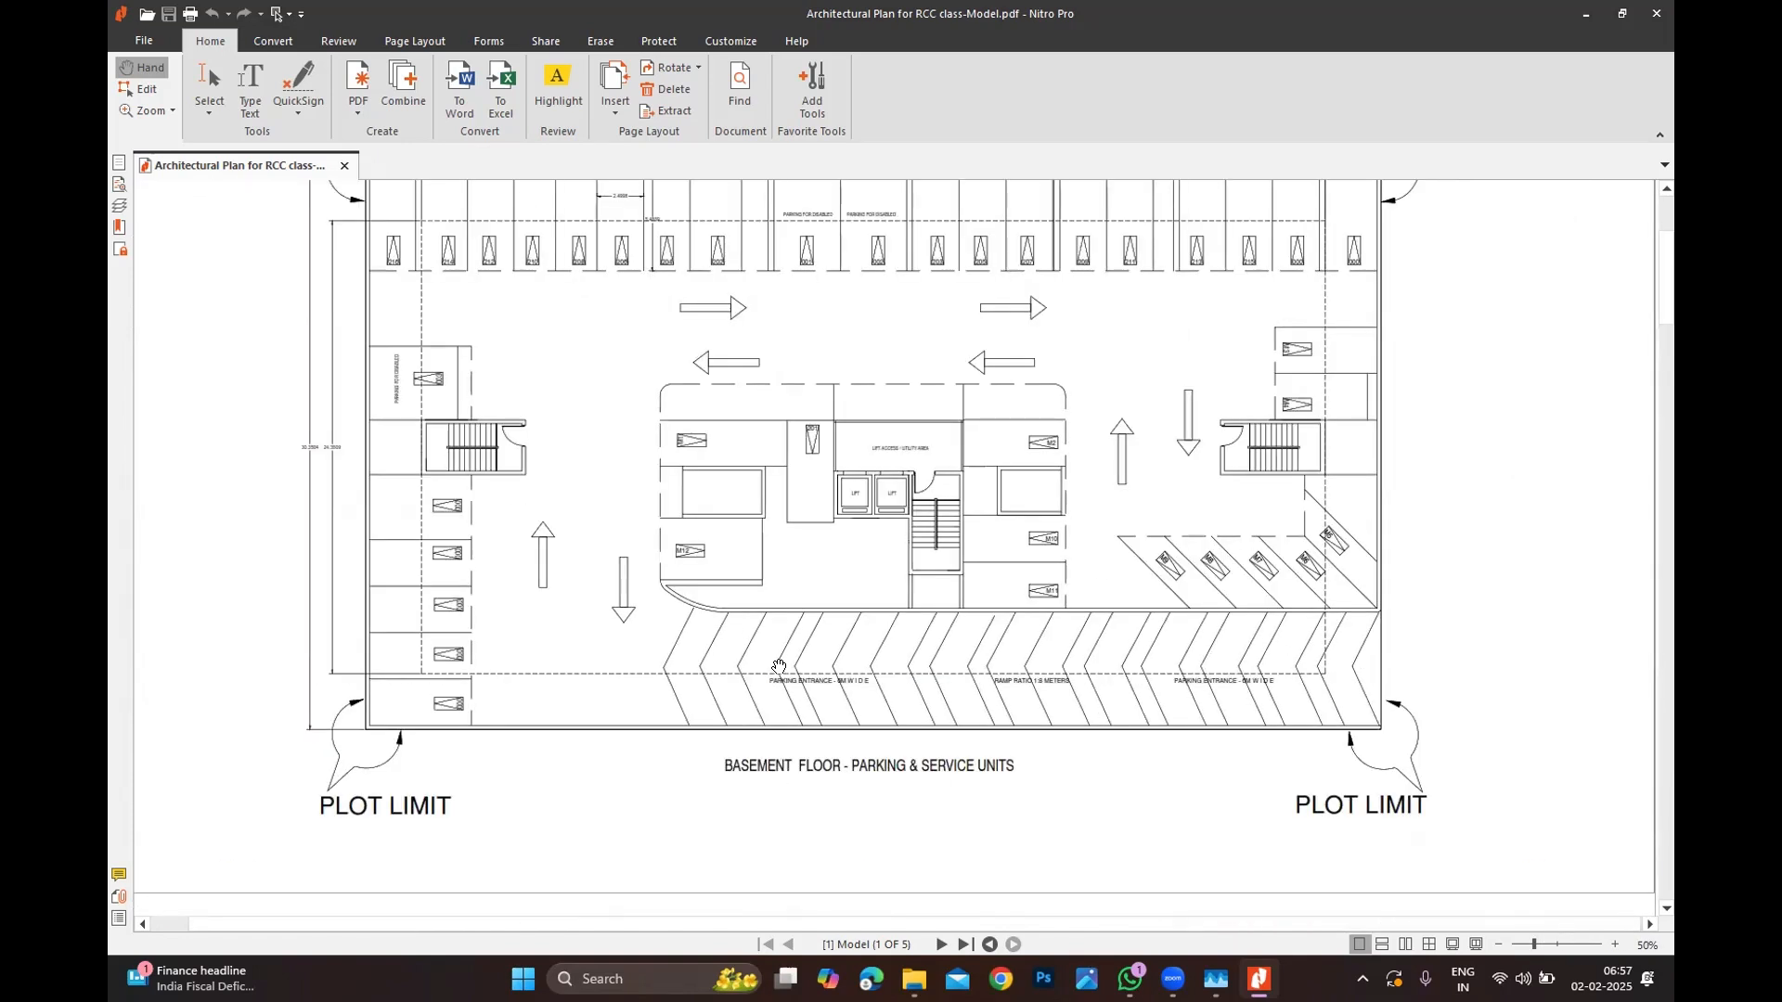
ctrl+scroll(779, 667, up, 2)
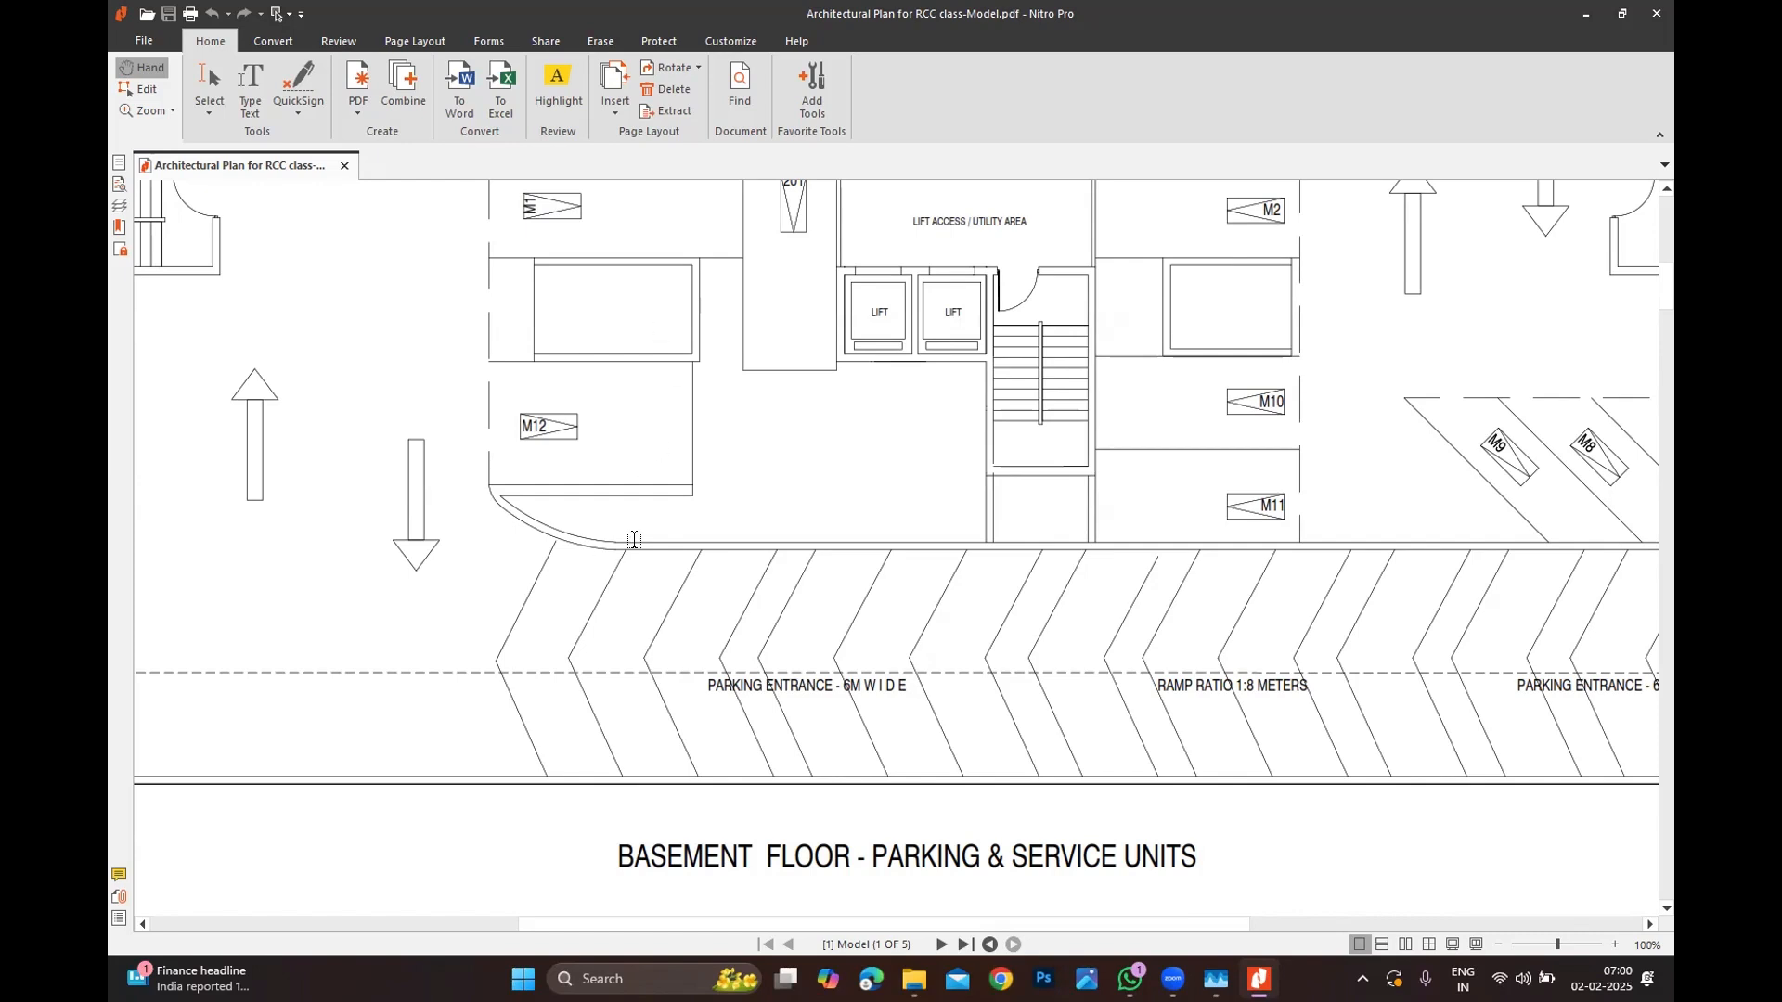
Step: Scroll down to page 4 of 5 and return to 100% on the typical floors plan
ctrl+scroll(684, 592, down, 5)
scroll(862, 562, down, 2)
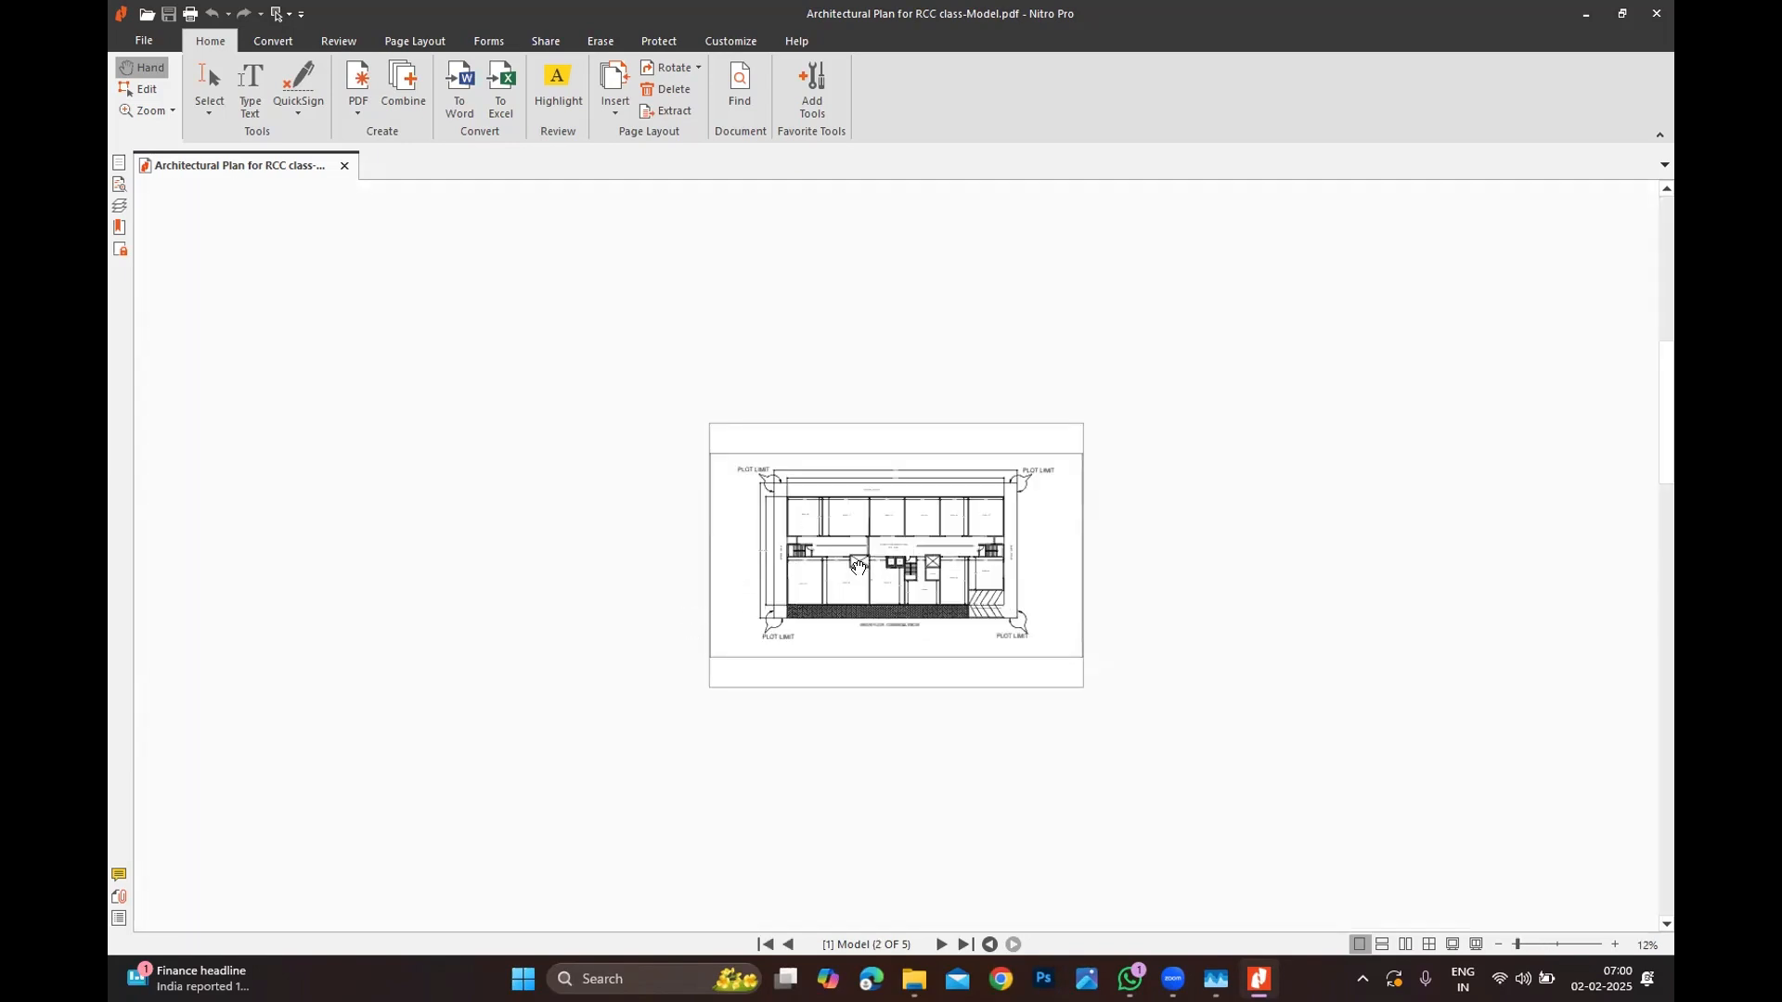
ctrl+scroll(835, 557, up, 5)
ctrl+scroll(767, 549, down, 3)
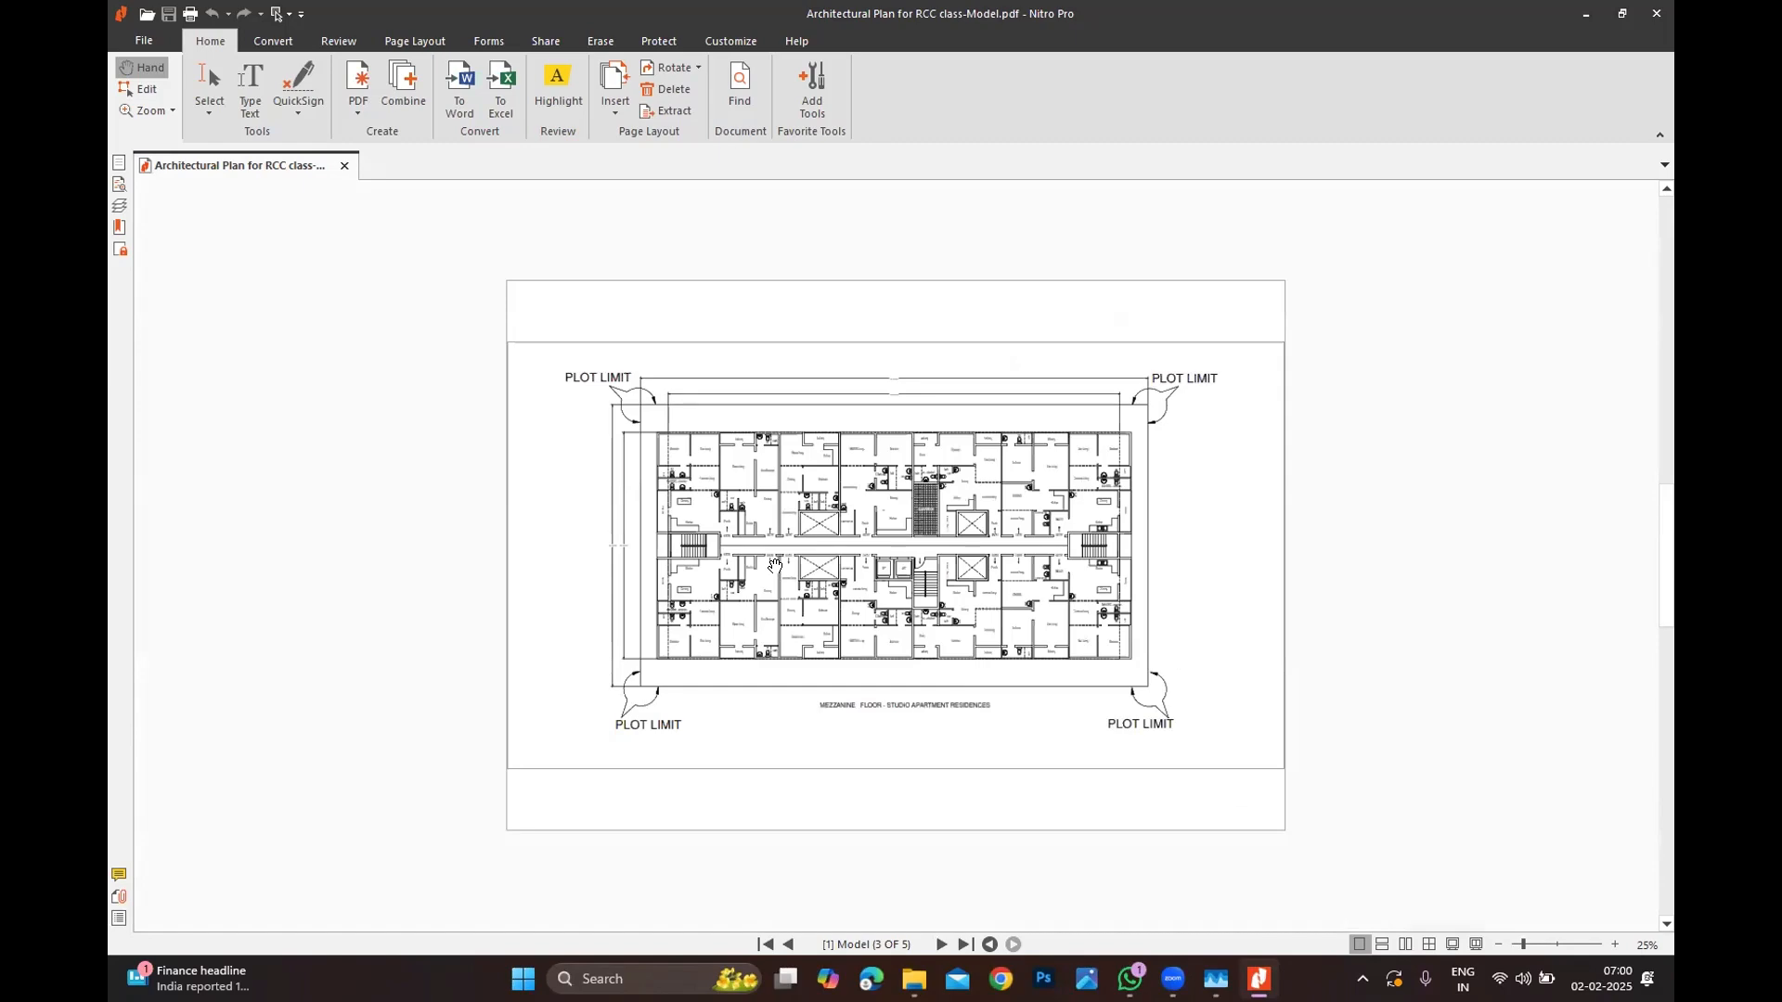
ctrl+scroll(773, 564, up, 4)
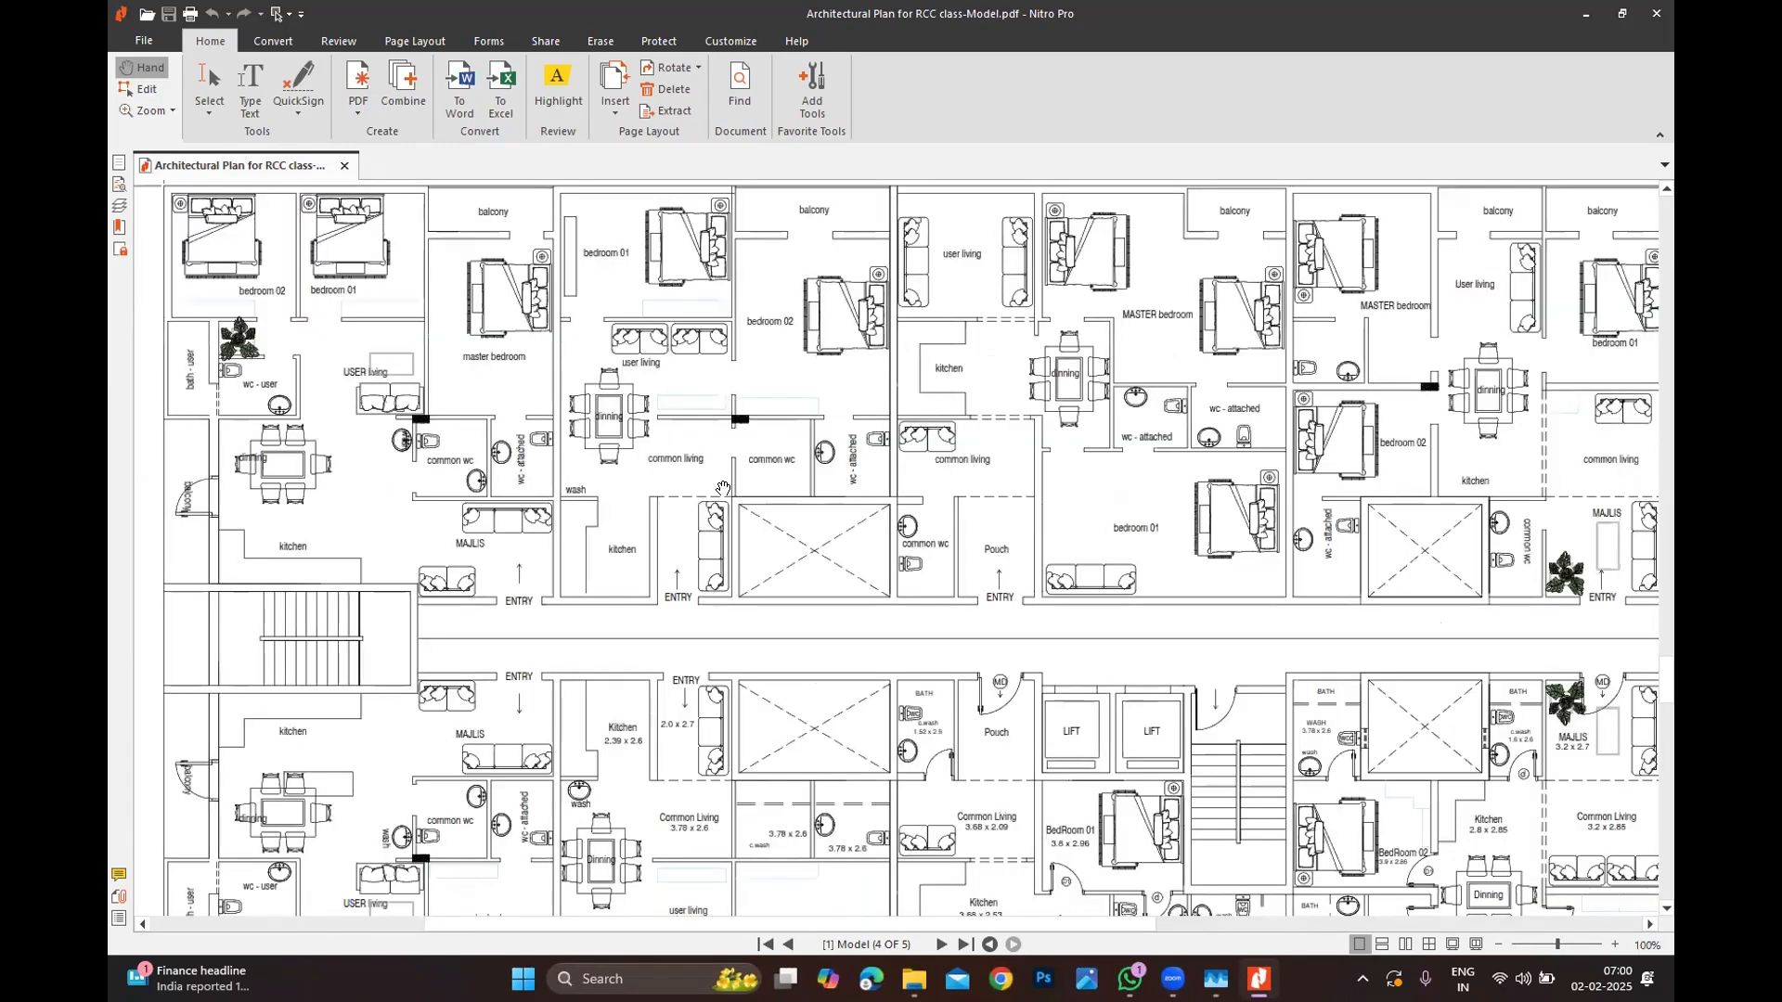
ctrl+scroll(547, 396, up, 1)
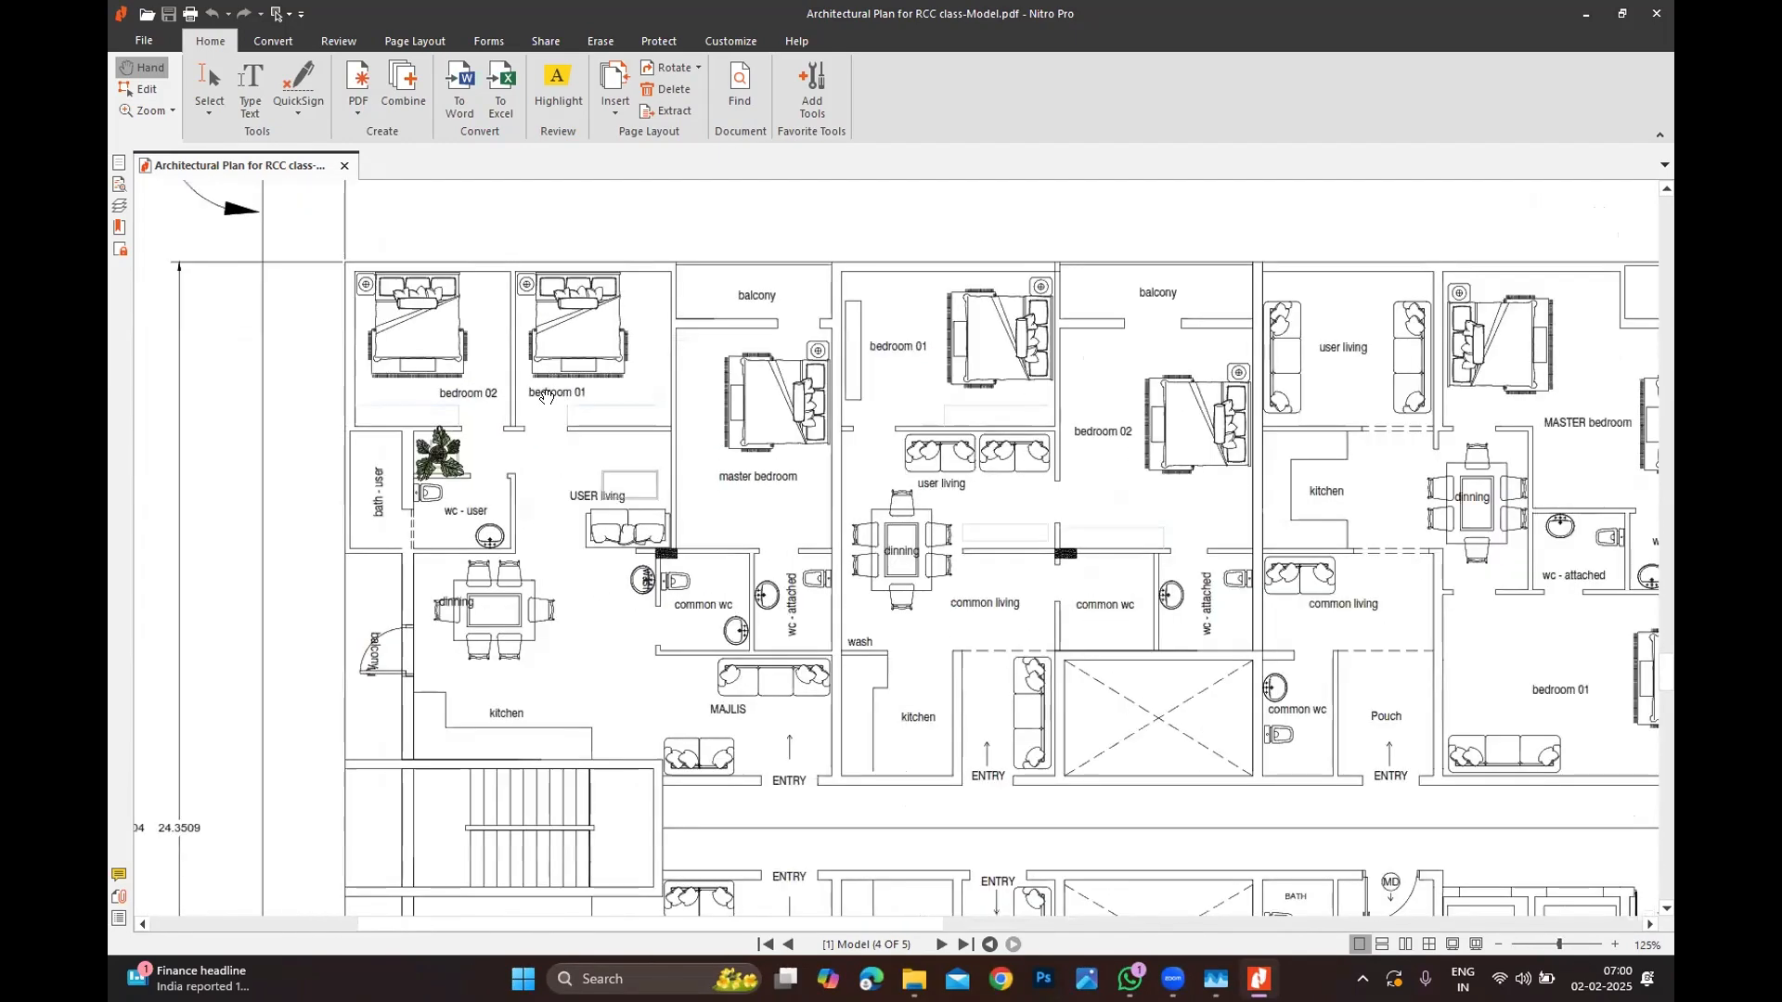
ctrl+scroll(489, 350, up, 1)
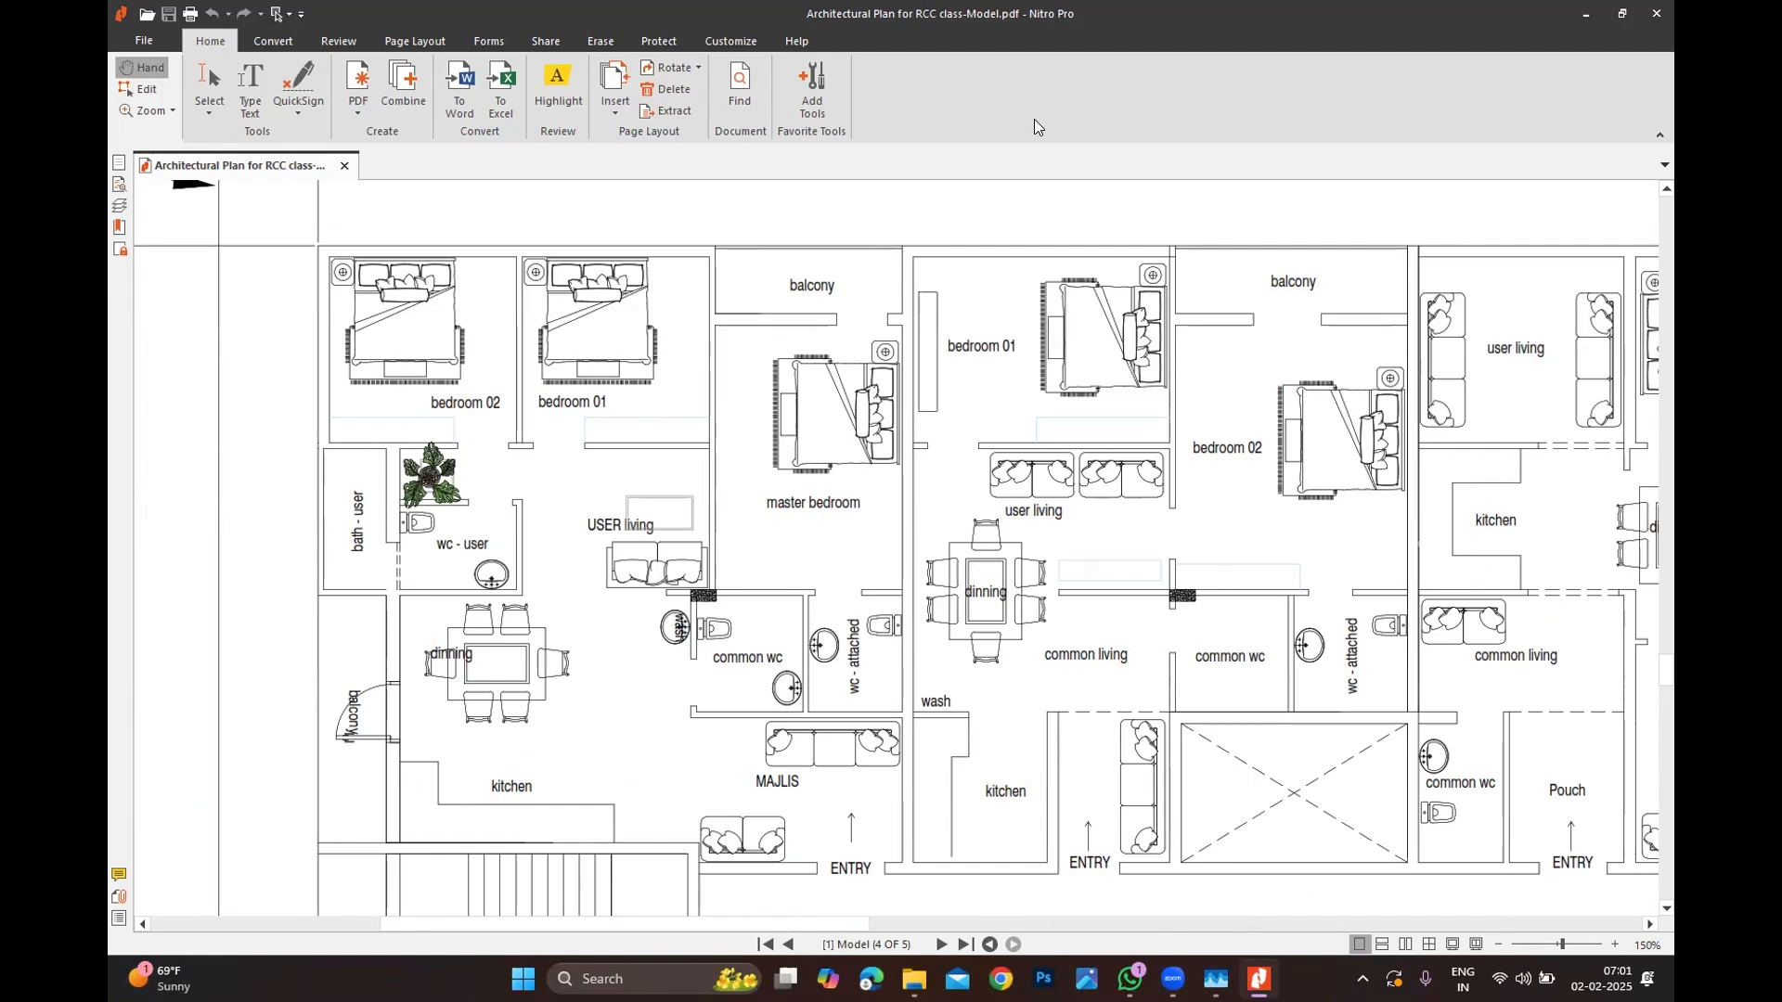
ctrl+scroll(706, 362, down, 2)
ctrl+scroll(706, 362, down, 1)
ctrl+scroll(743, 446, down, 1)
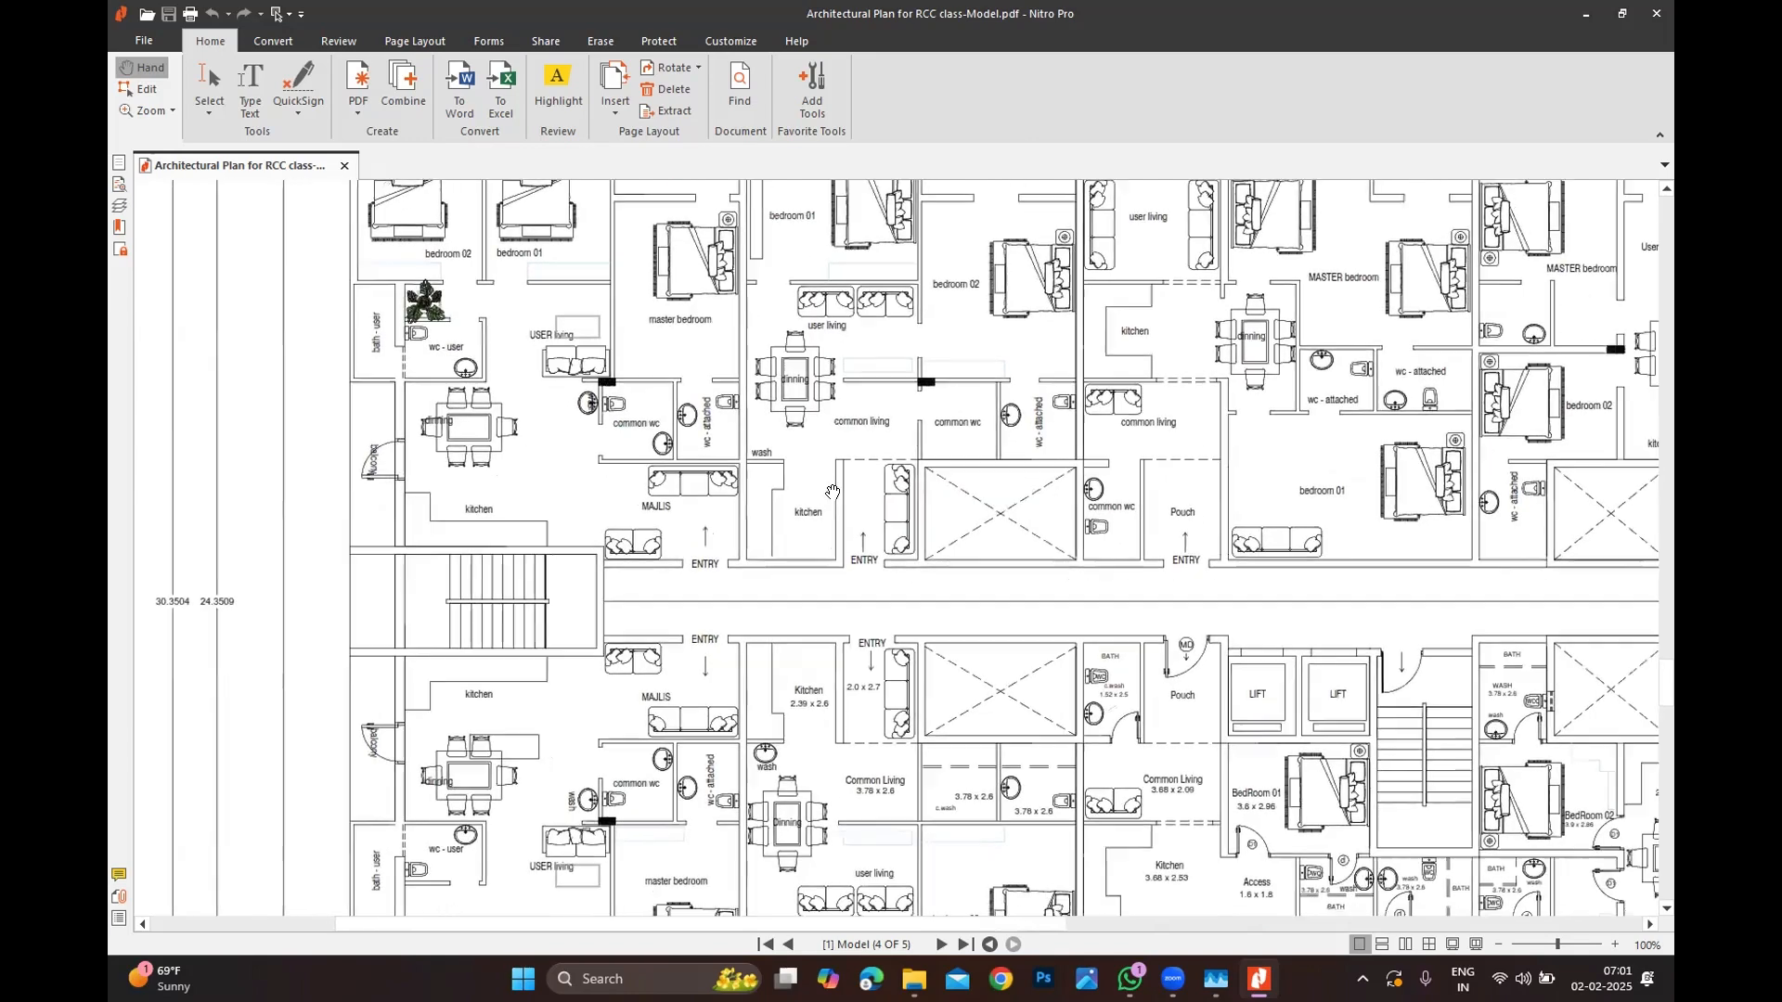
ctrl+scroll(908, 672, up, 1)
ctrl+scroll(909, 672, down, 3)
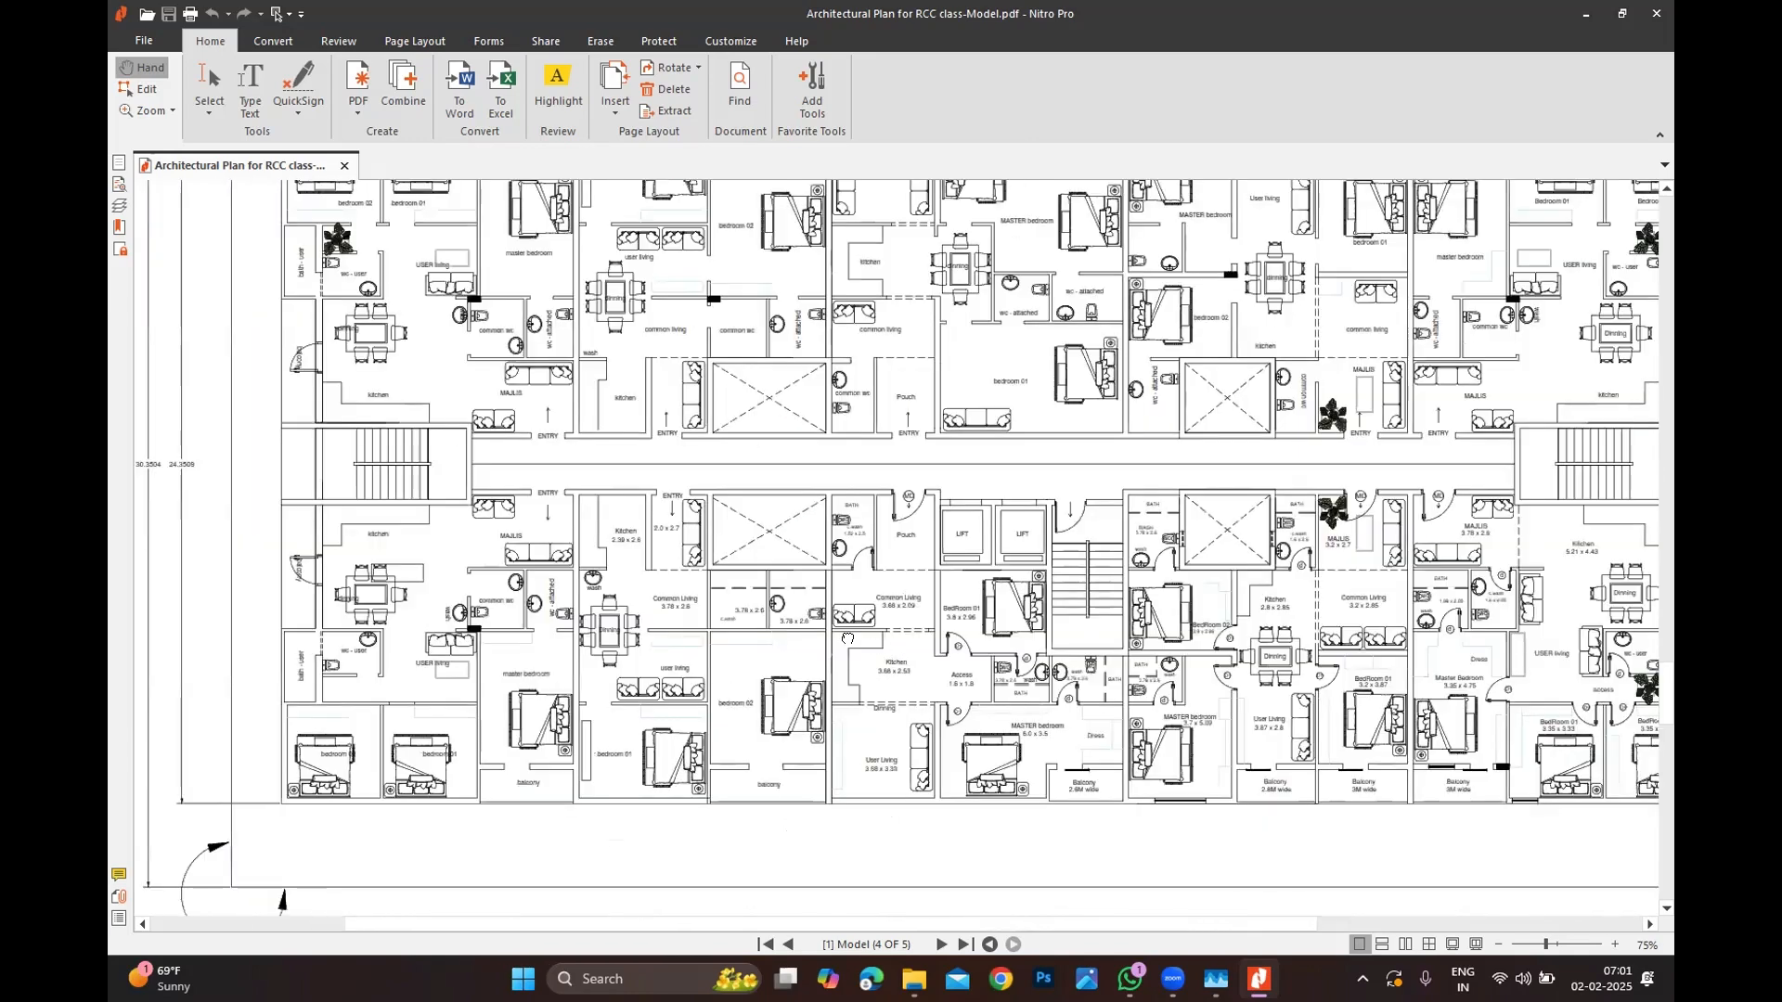
scroll(892, 548, up, 1)
ctrl+scroll(942, 736, up, 1)
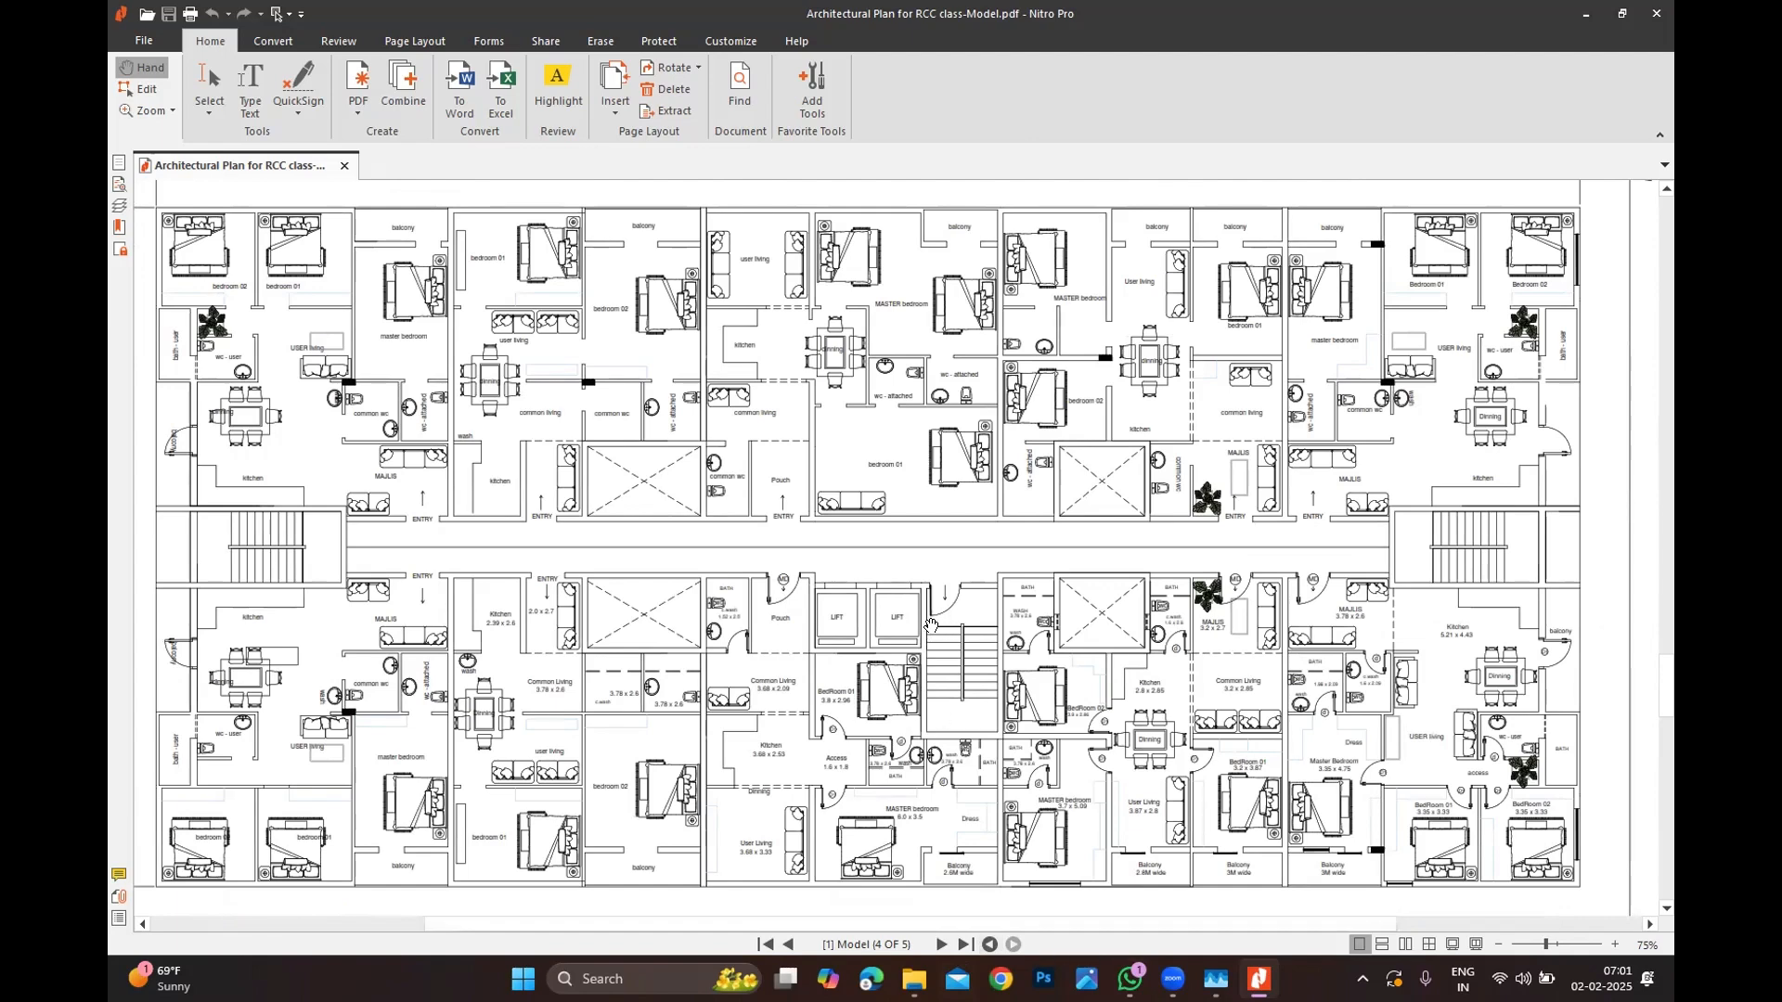
ctrl+scroll(928, 622, down, 1)
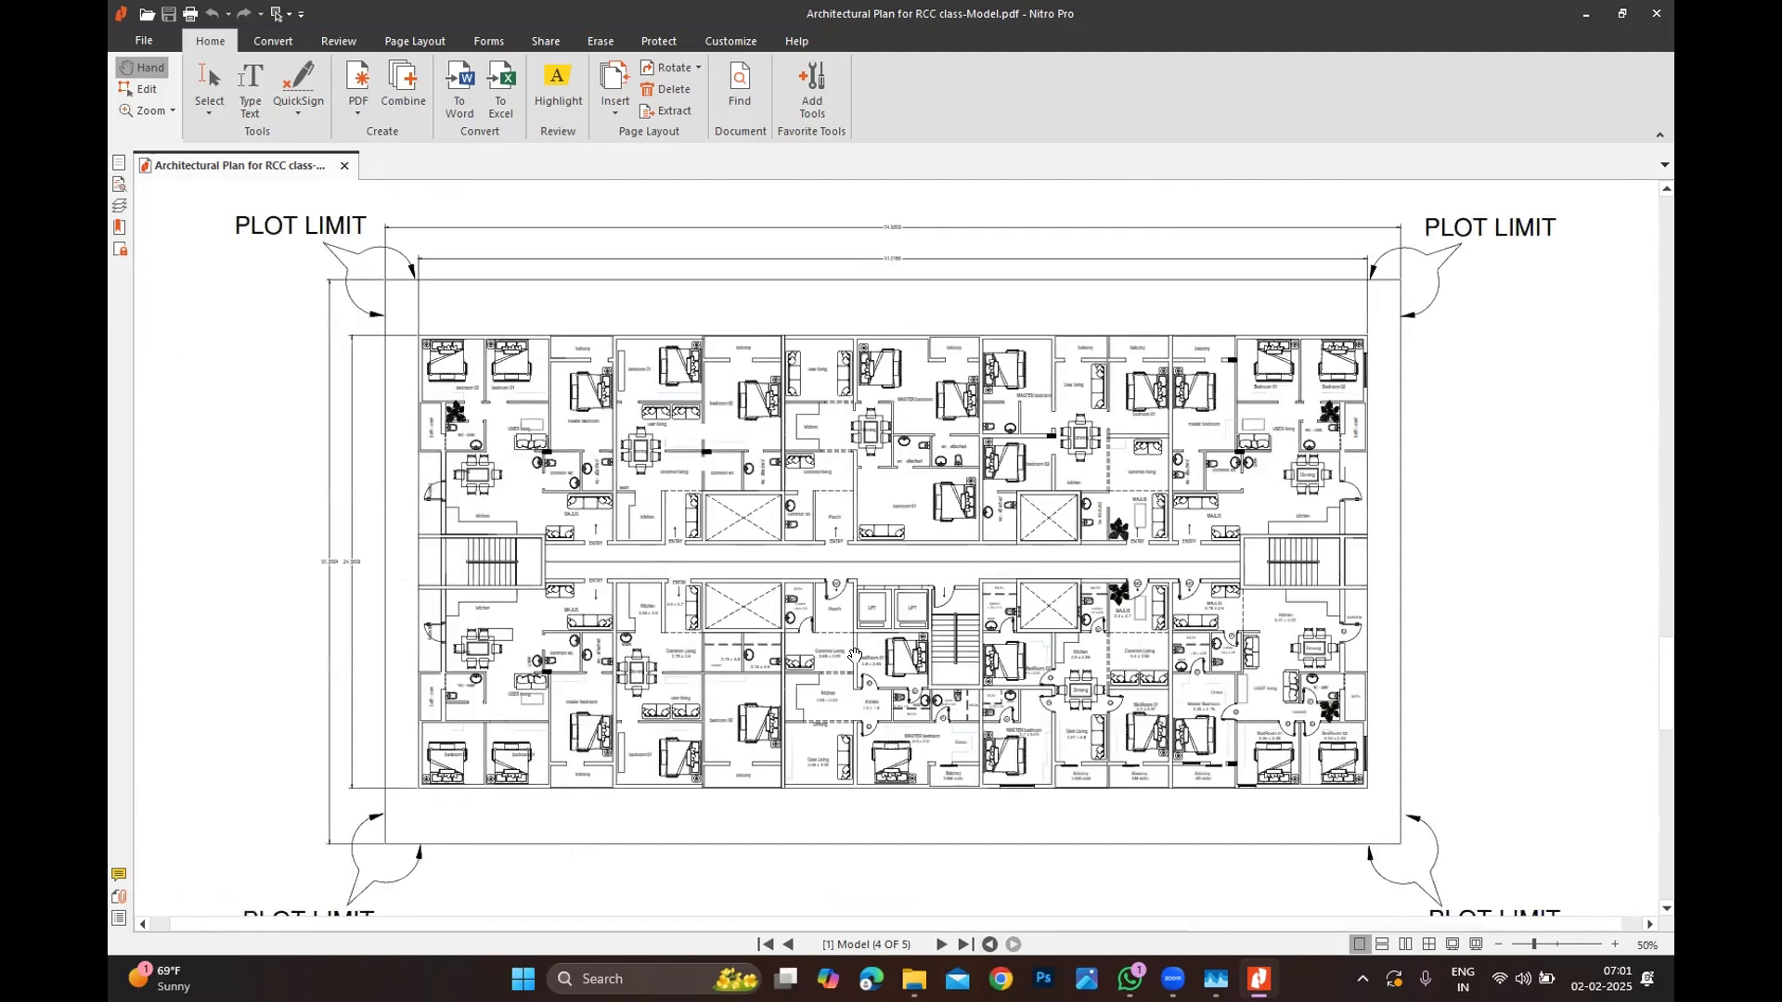
ctrl+scroll(855, 655, up, 1)
ctrl+scroll(855, 655, down, 1)
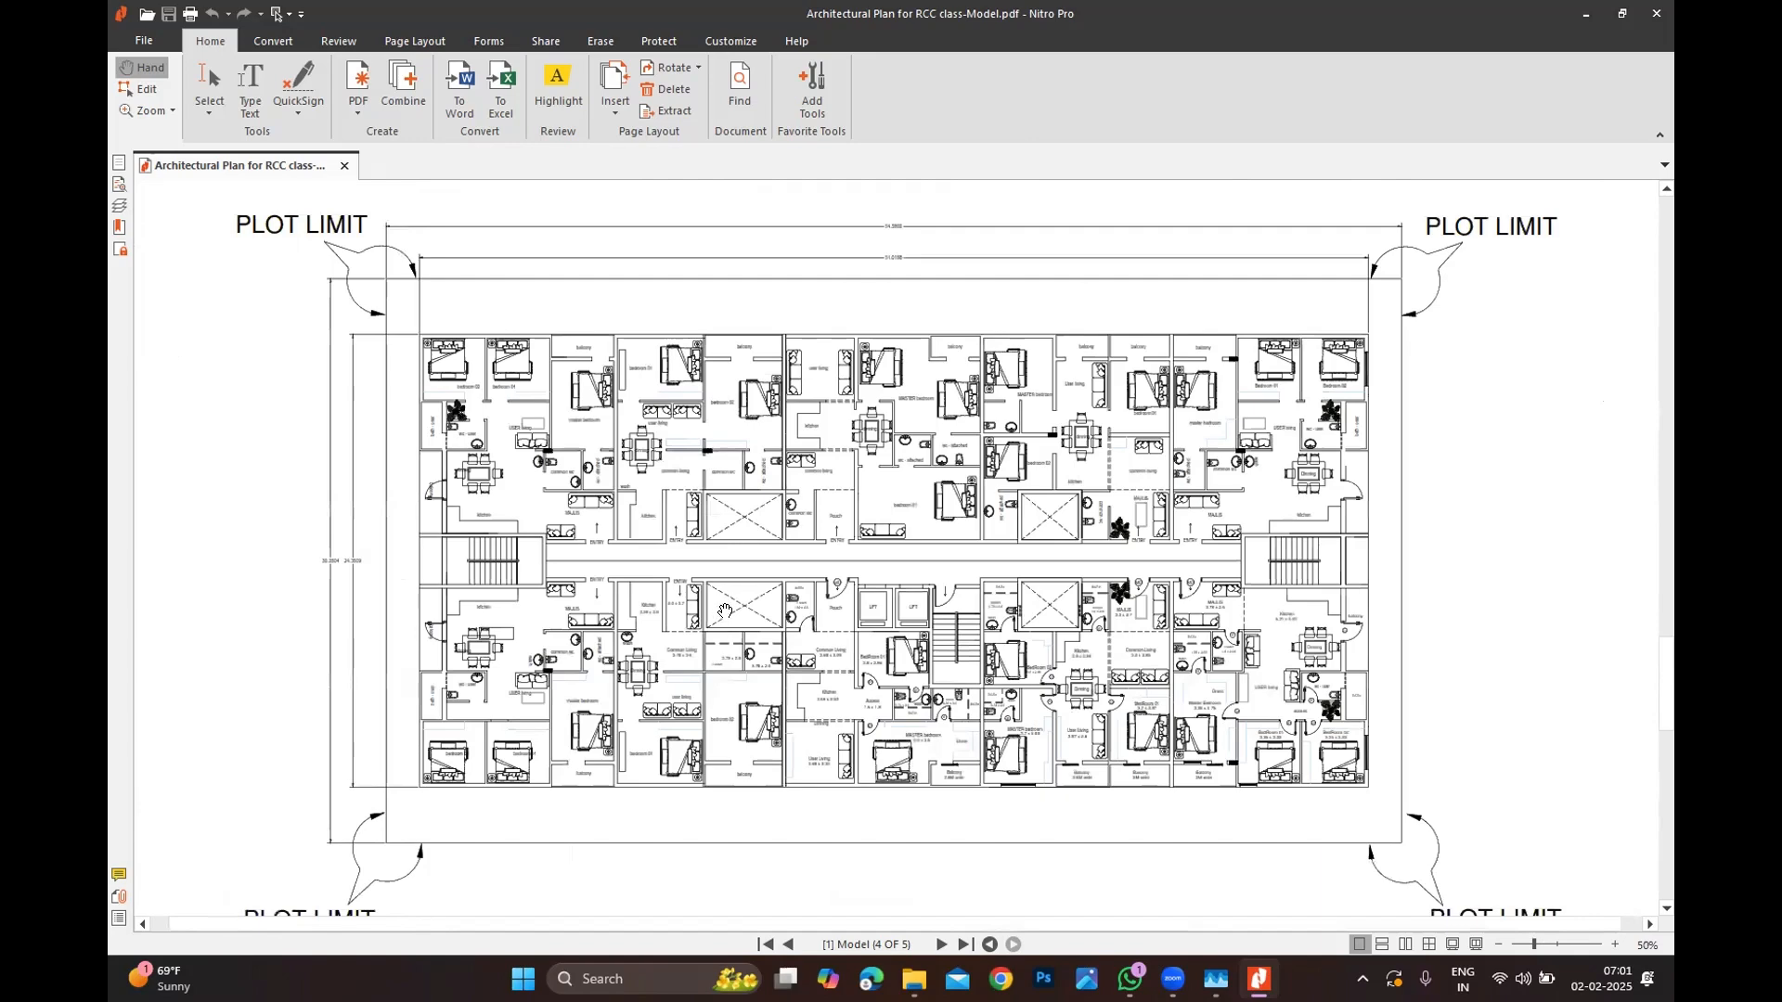
ctrl+scroll(739, 610, up, 1)
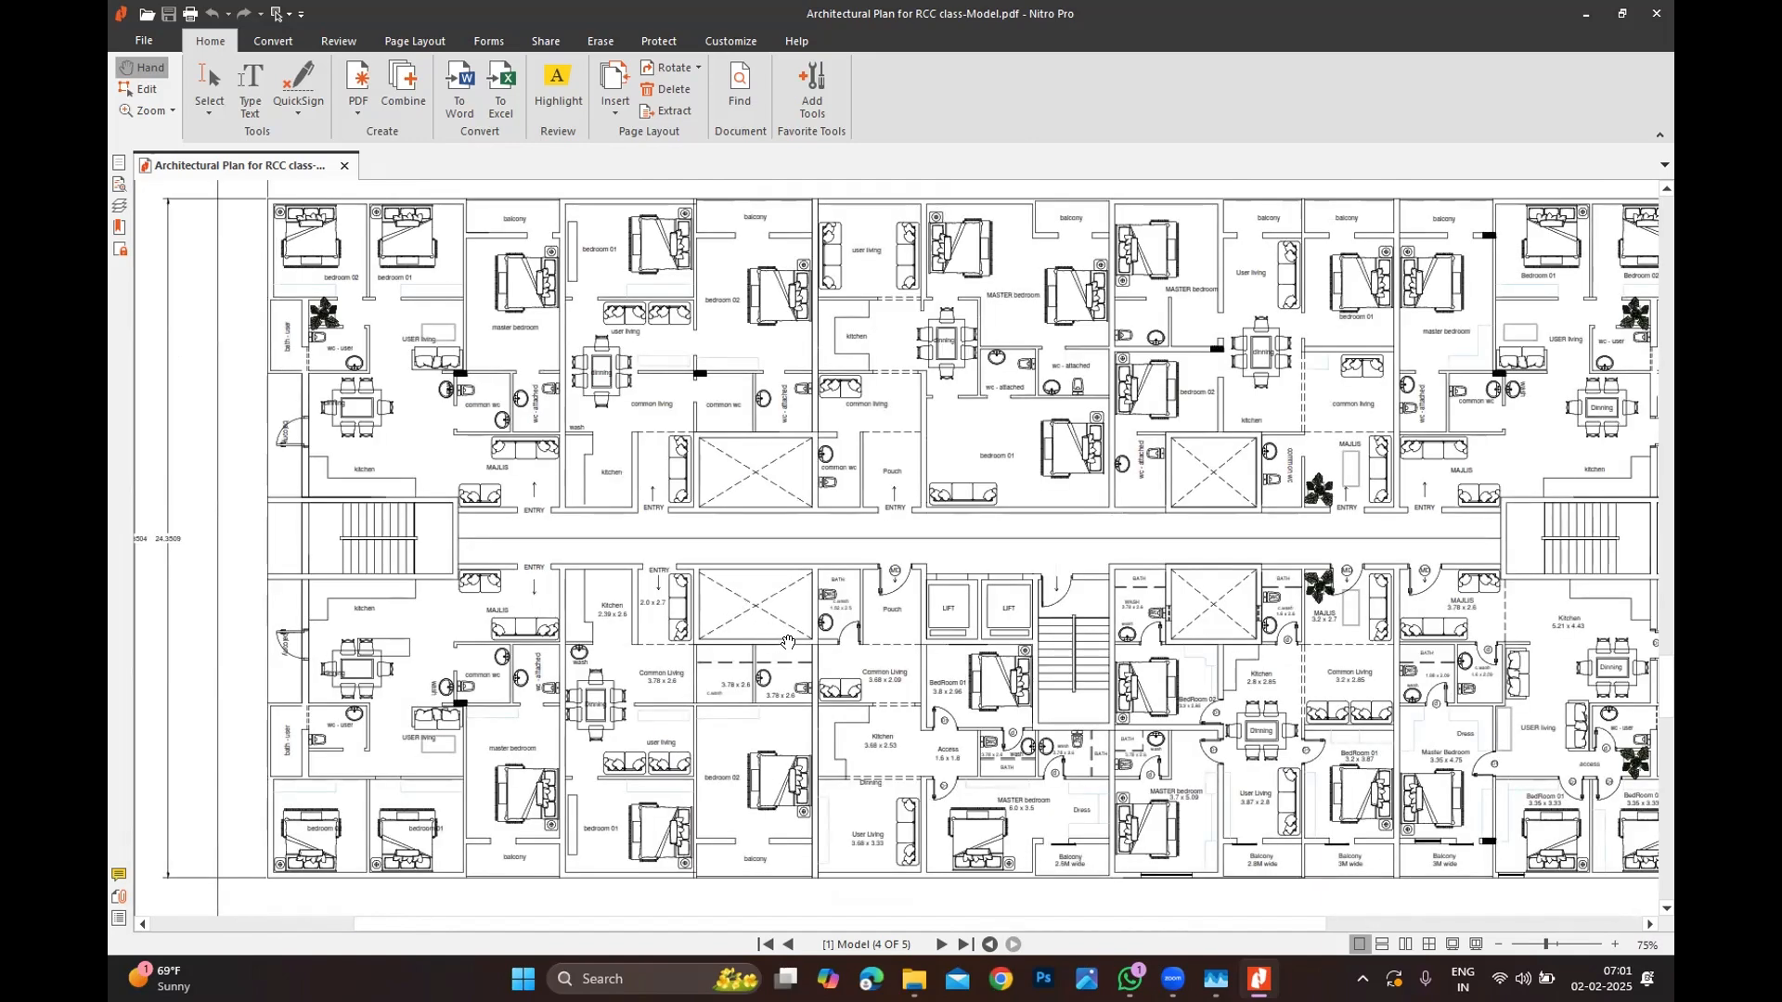
ctrl+scroll(787, 642, down, 1)
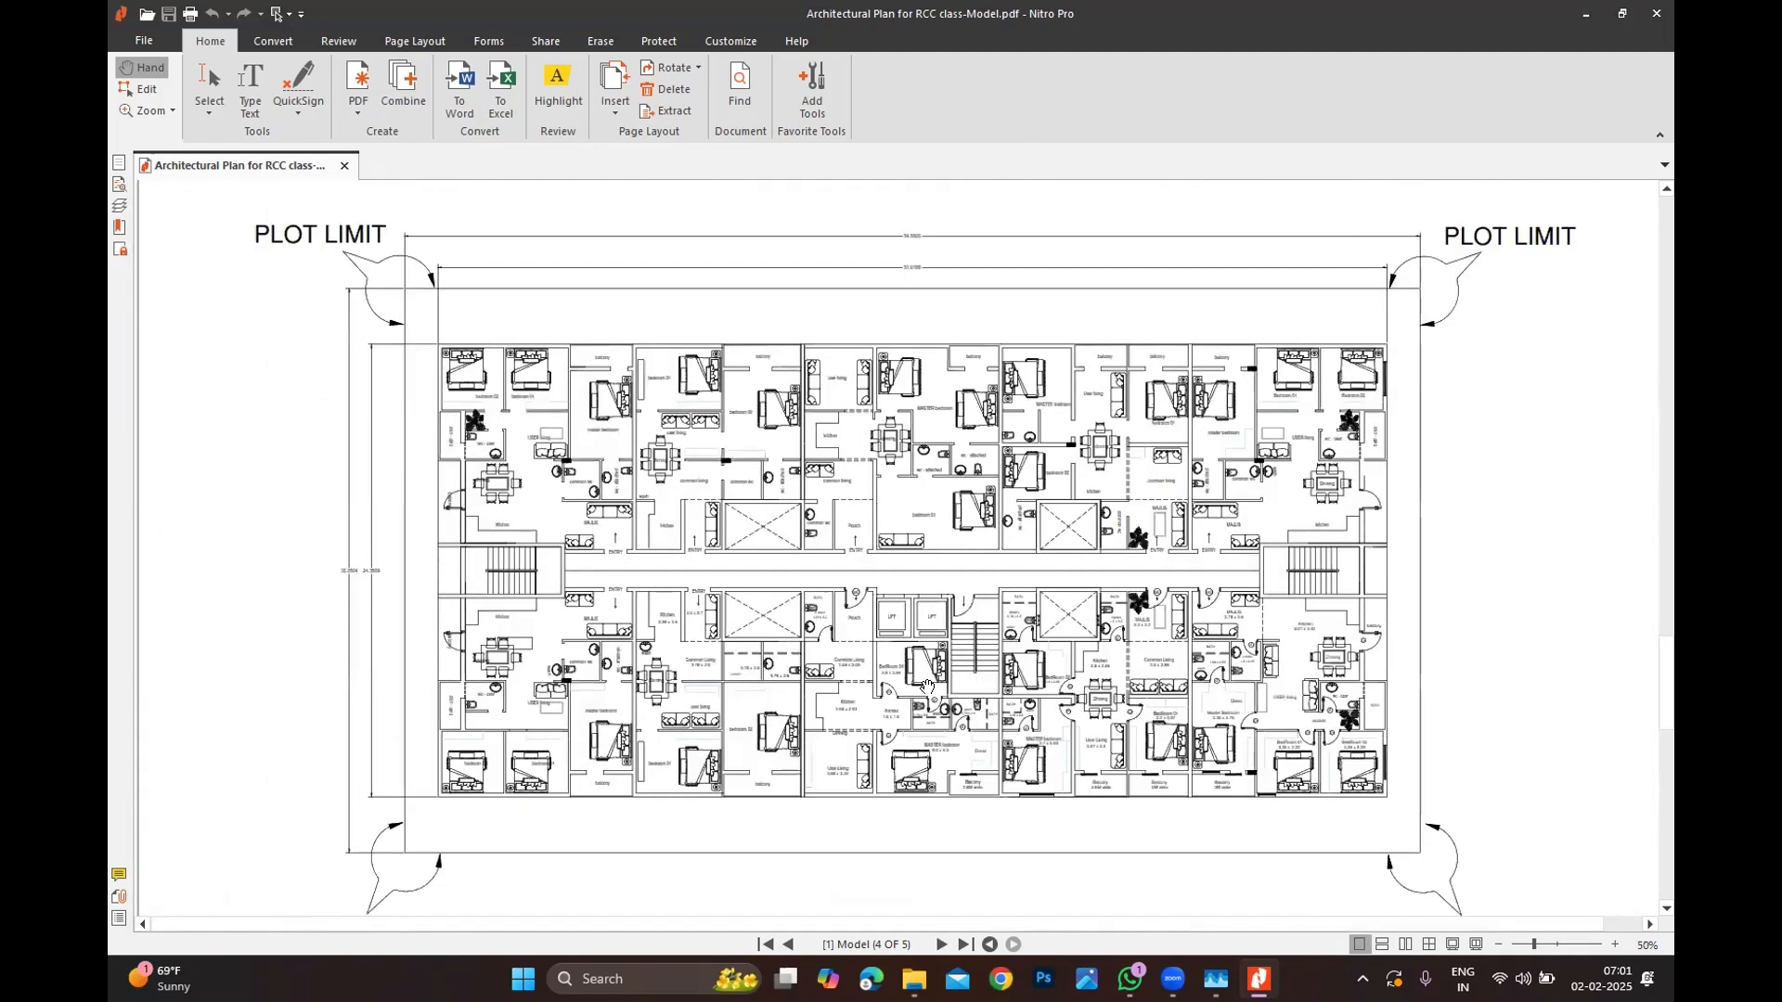
ctrl+scroll(926, 687, up, 1)
ctrl+scroll(927, 687, down, 1)
ctrl+scroll(926, 687, up, 1)
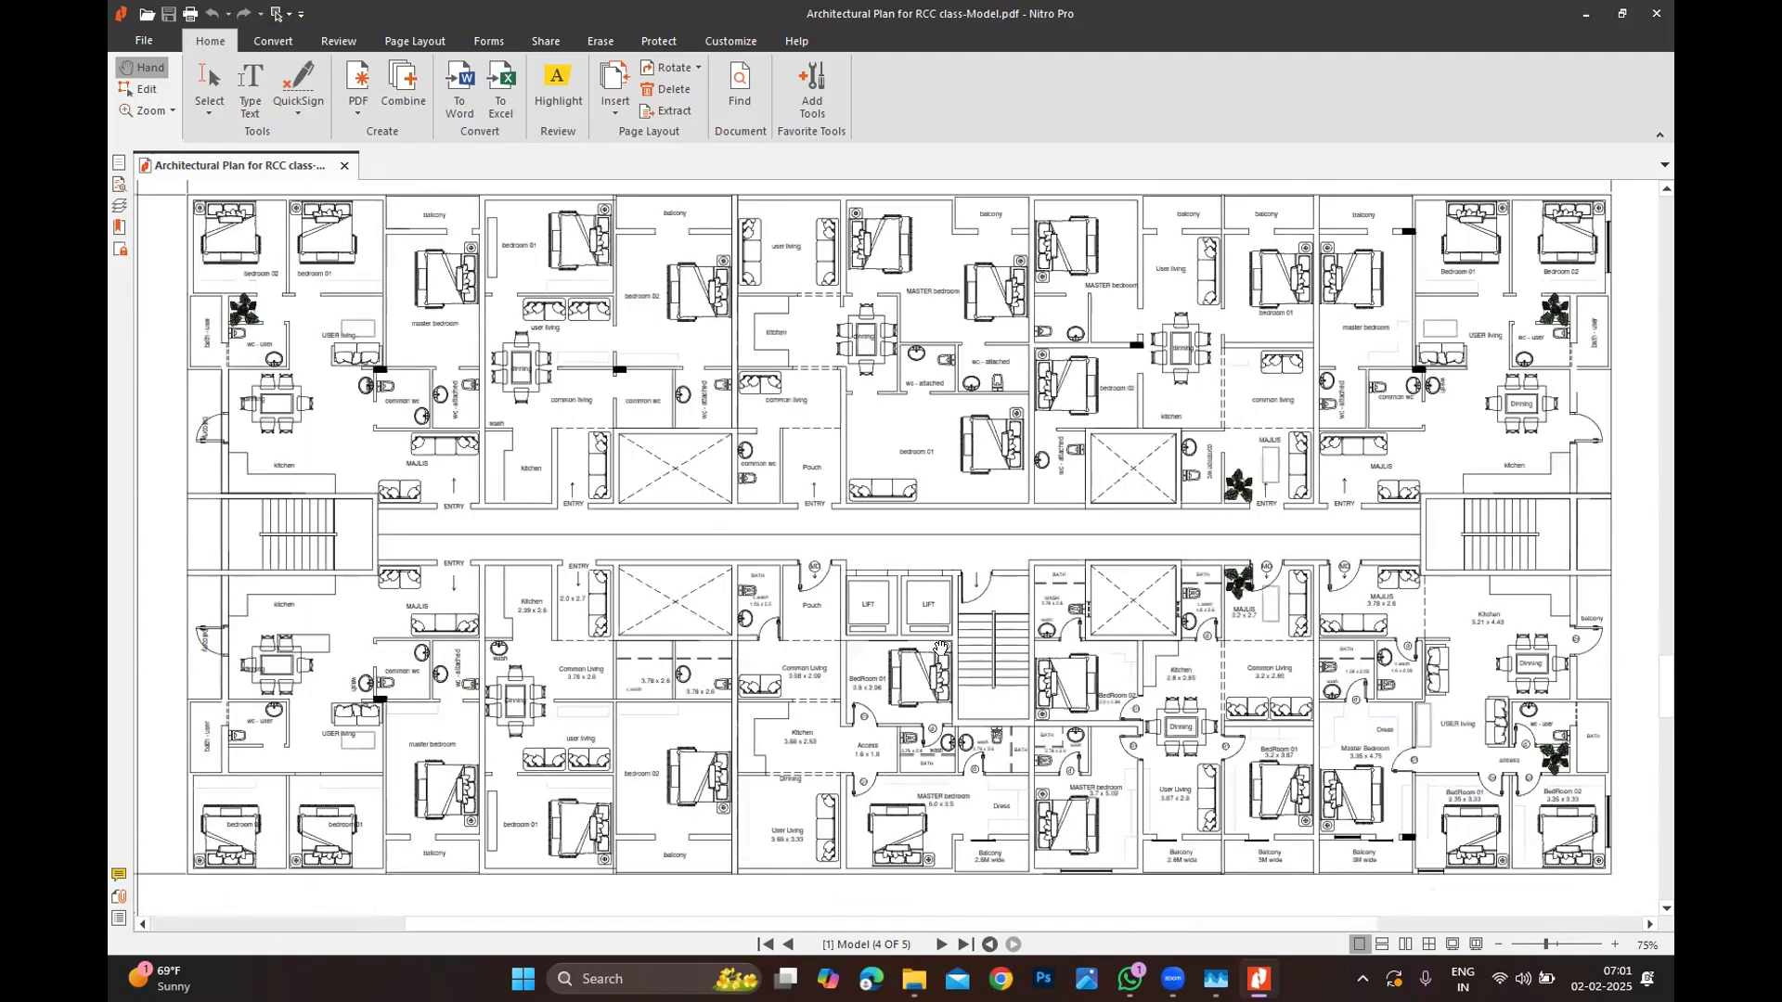
ctrl+scroll(928, 653, down, 1)
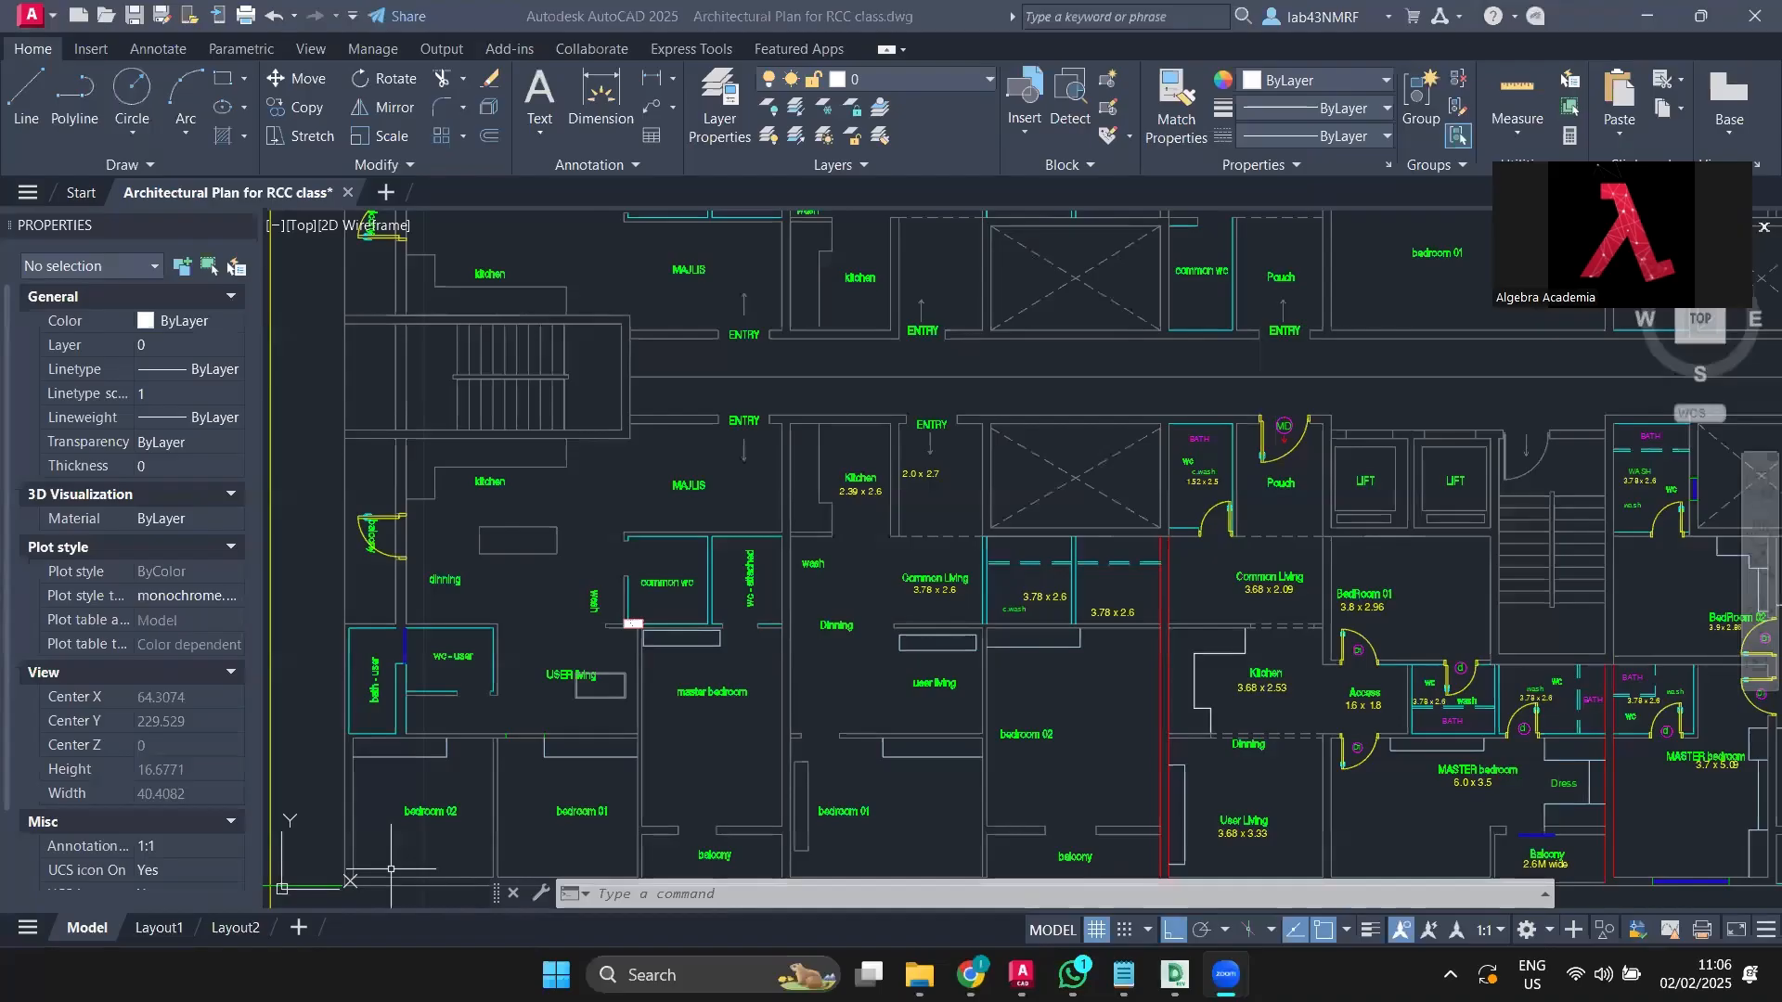
Step: Select the top wall line above the upper-left bedrooms to confirm it is on the hatching layer
scroll(390, 868, down, 6)
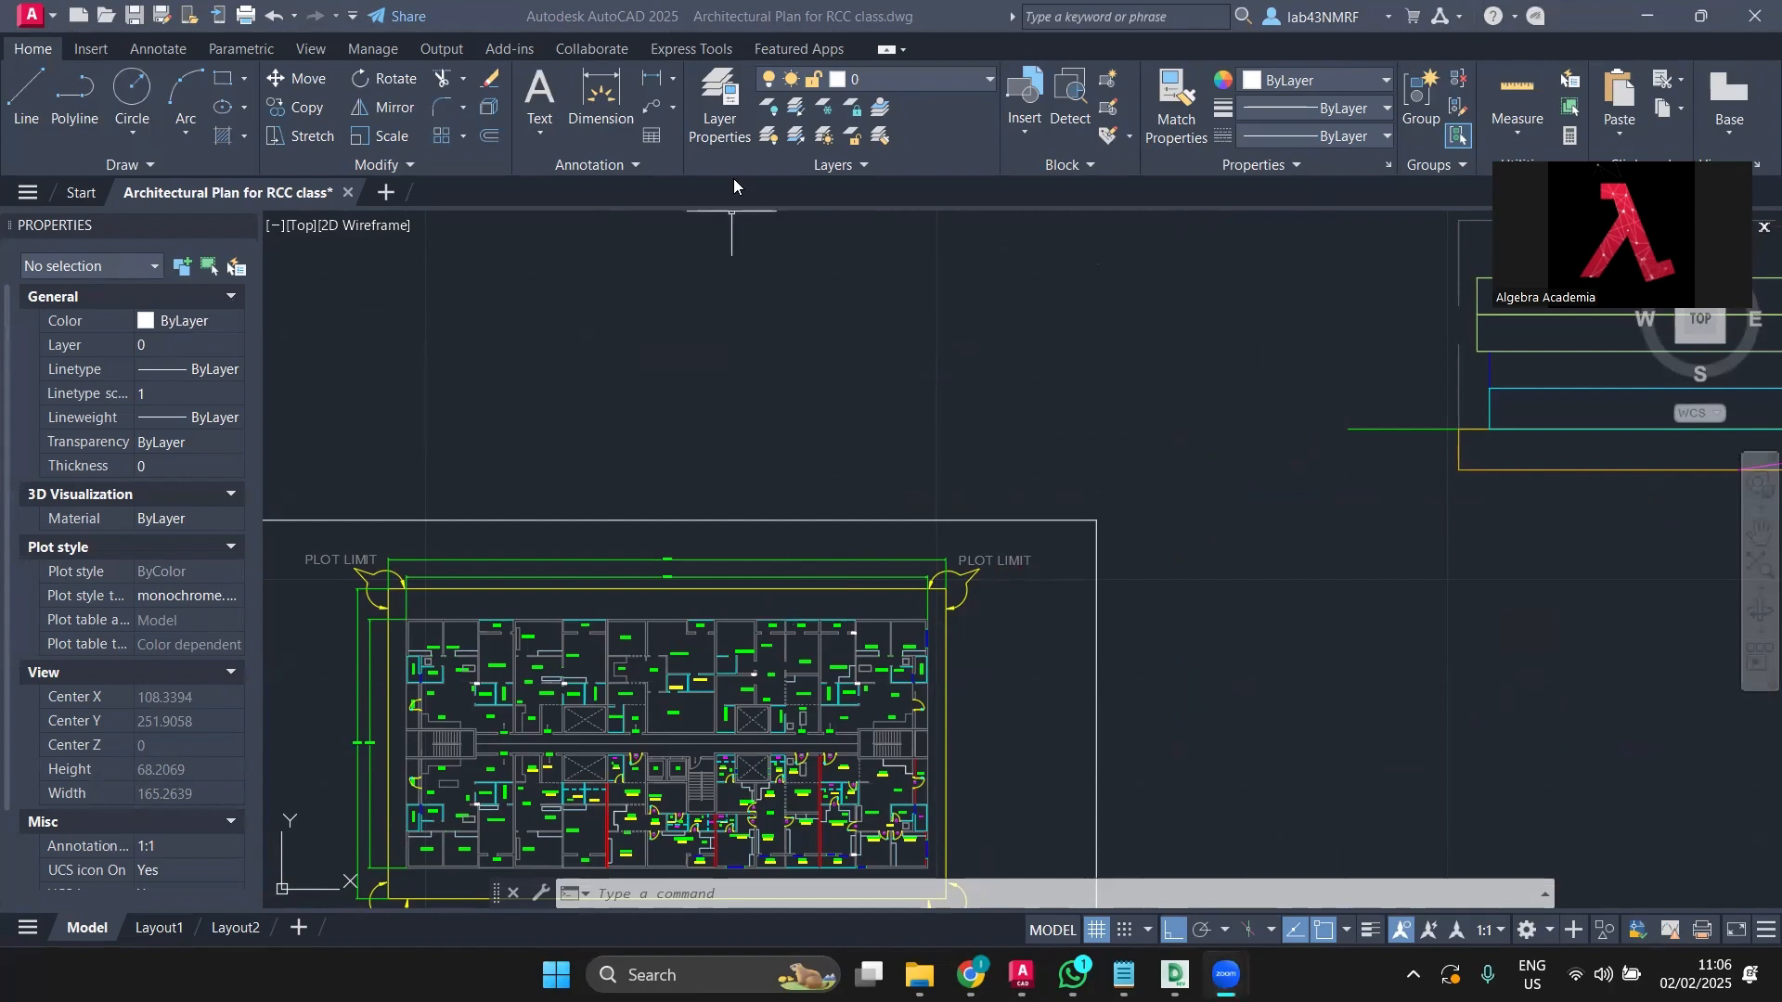
scroll(732, 443, down, 2)
scroll(623, 751, up, 4)
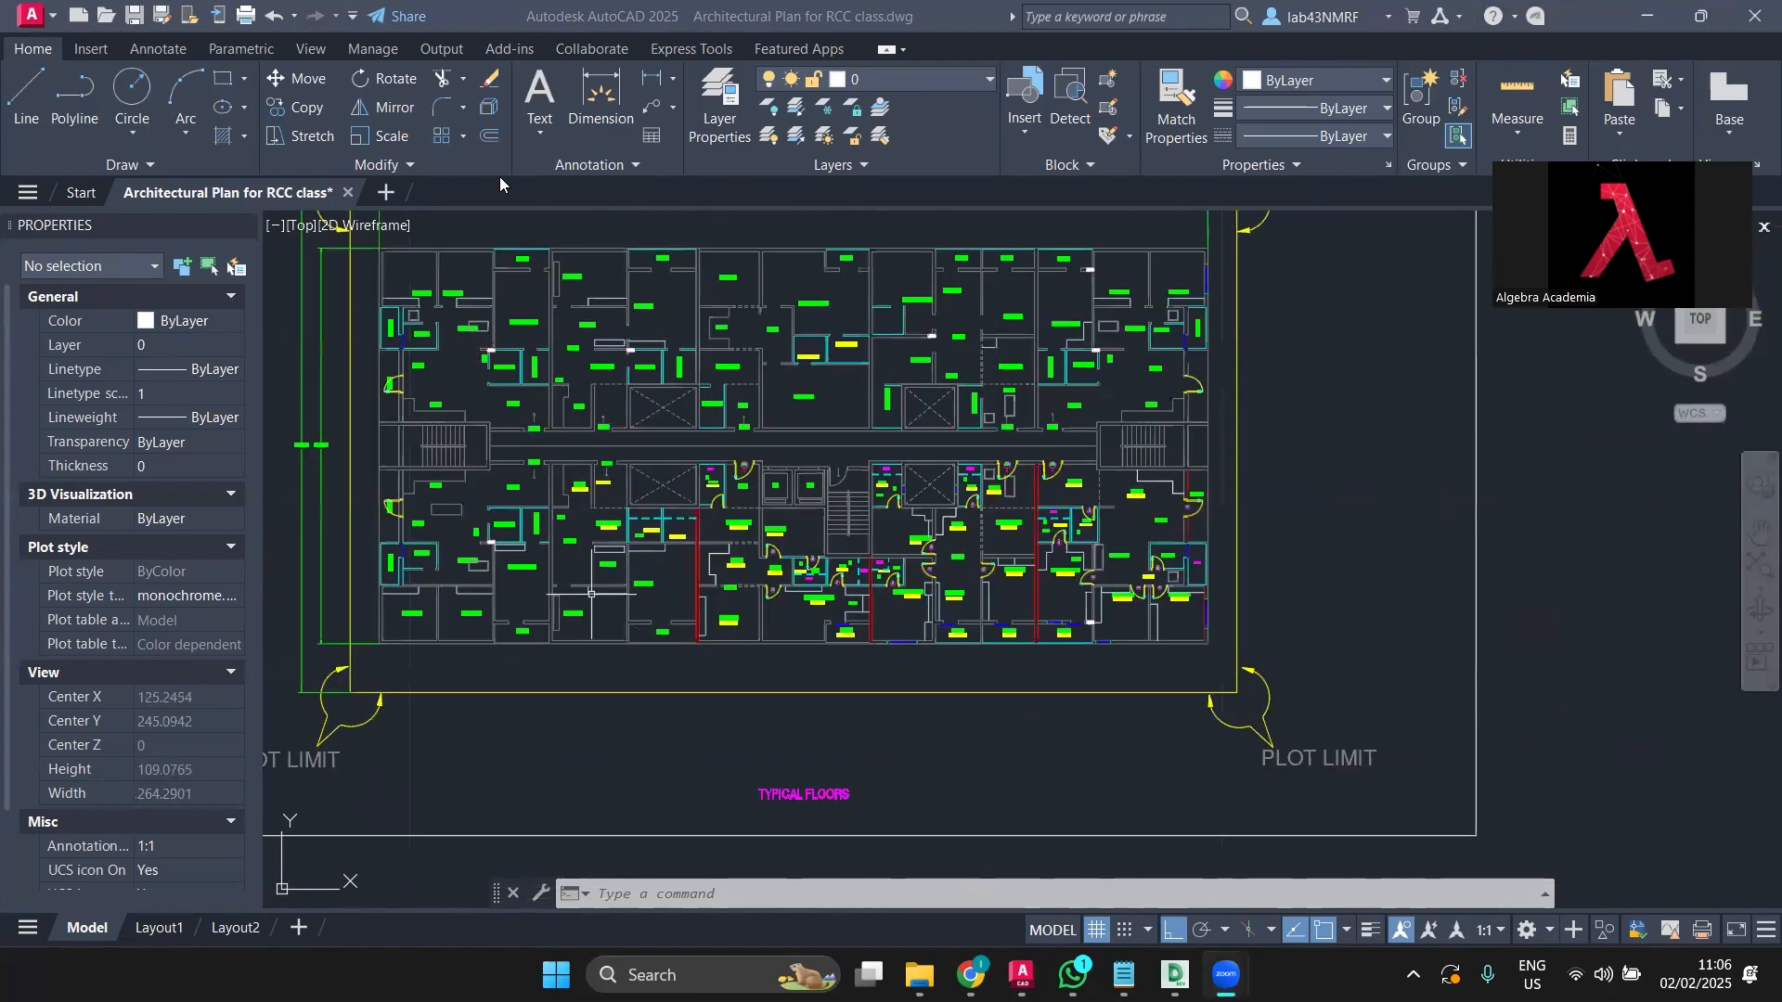
scroll(820, 567, up, 5)
scroll(819, 567, down, 3)
scroll(819, 567, up, 3)
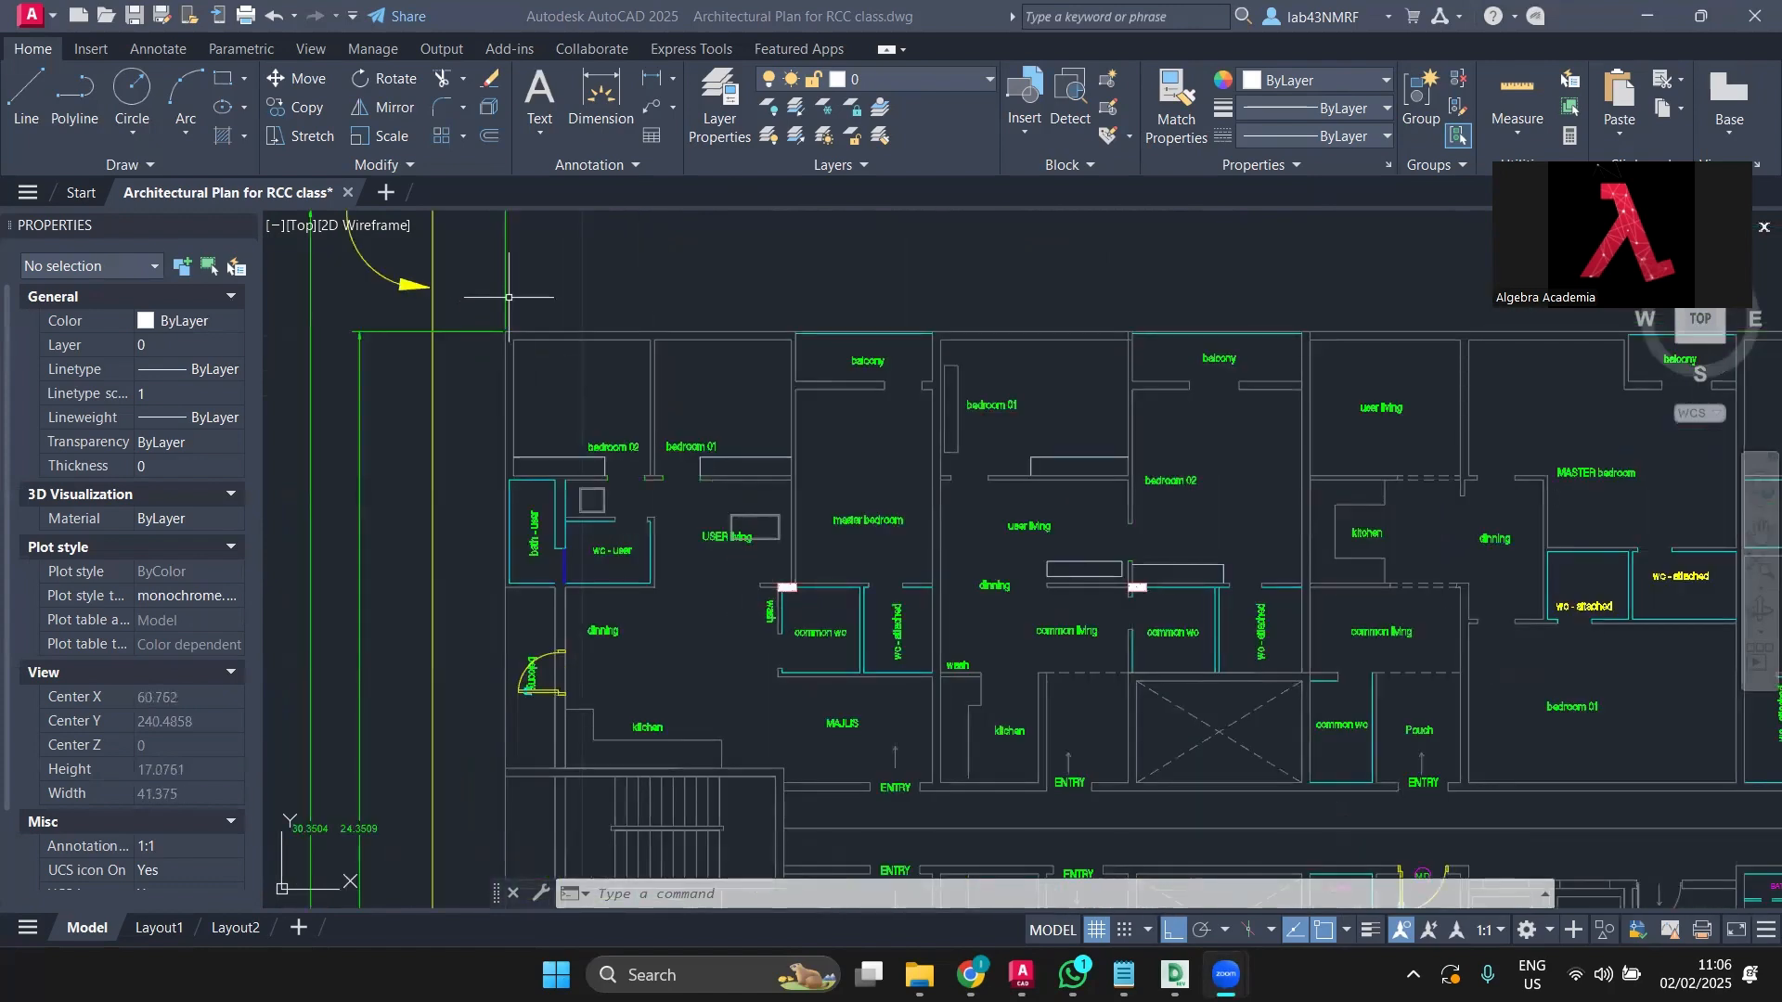
scroll(594, 409, up, 9)
scroll(651, 396, down, 3)
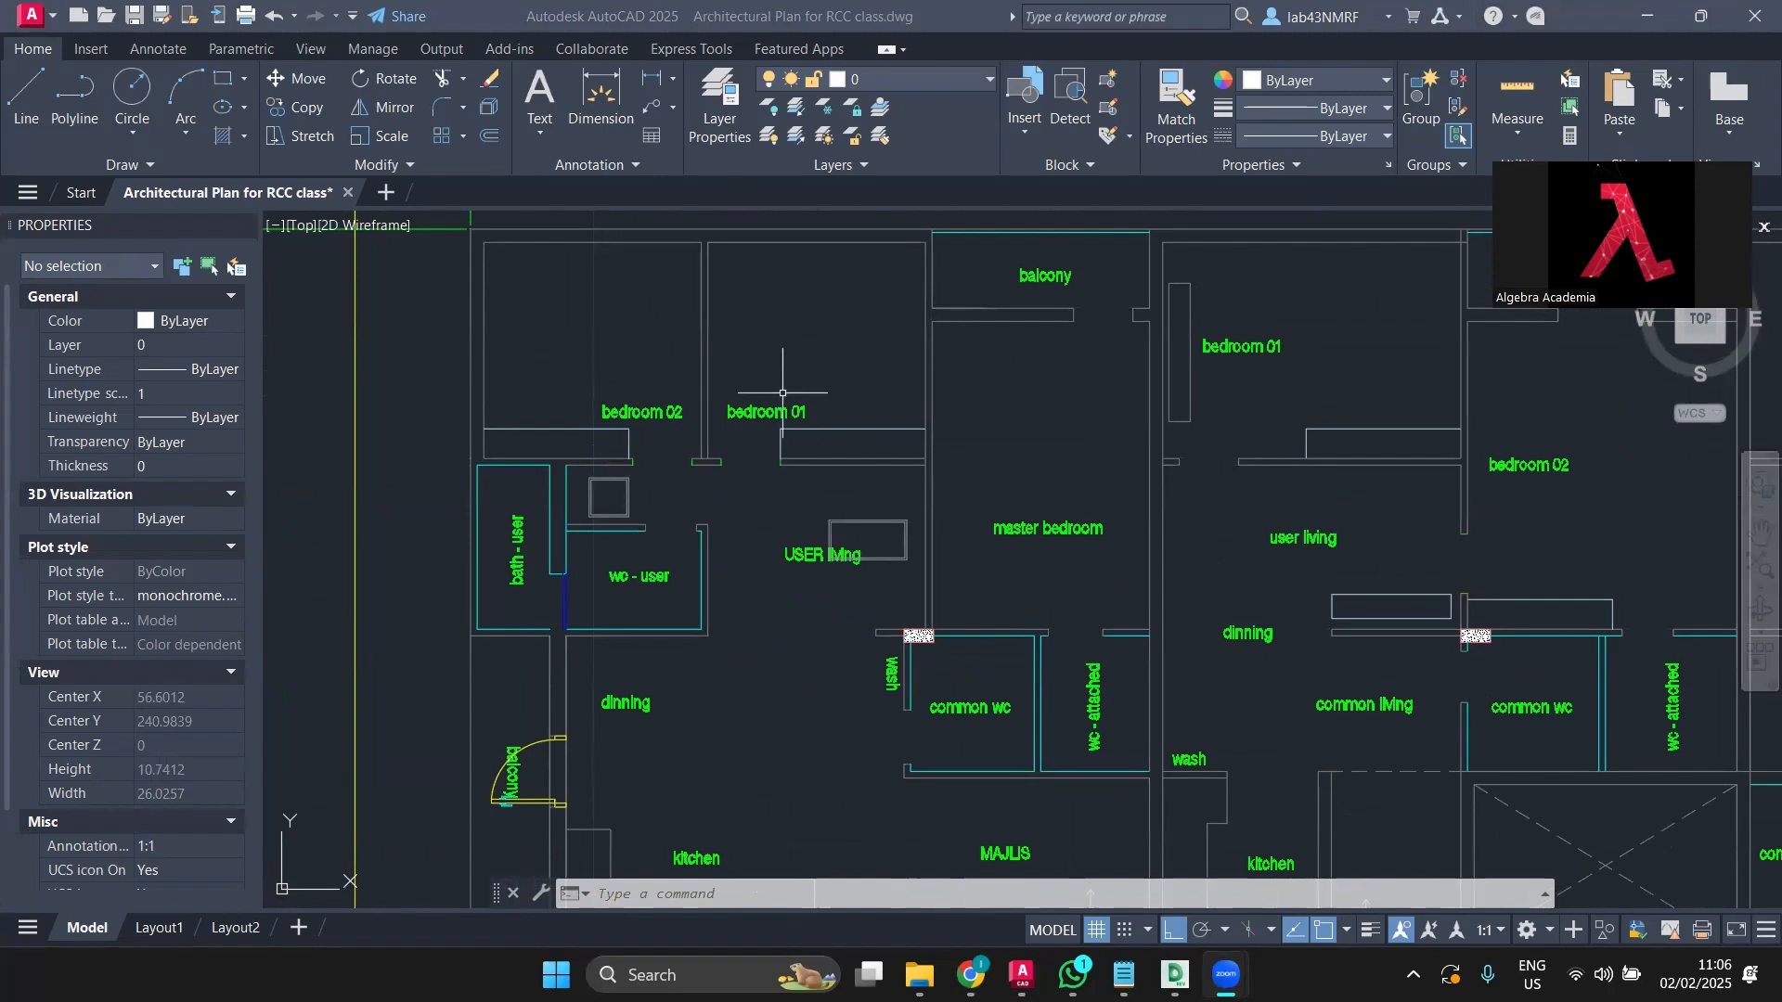
scroll(779, 369, down, 3)
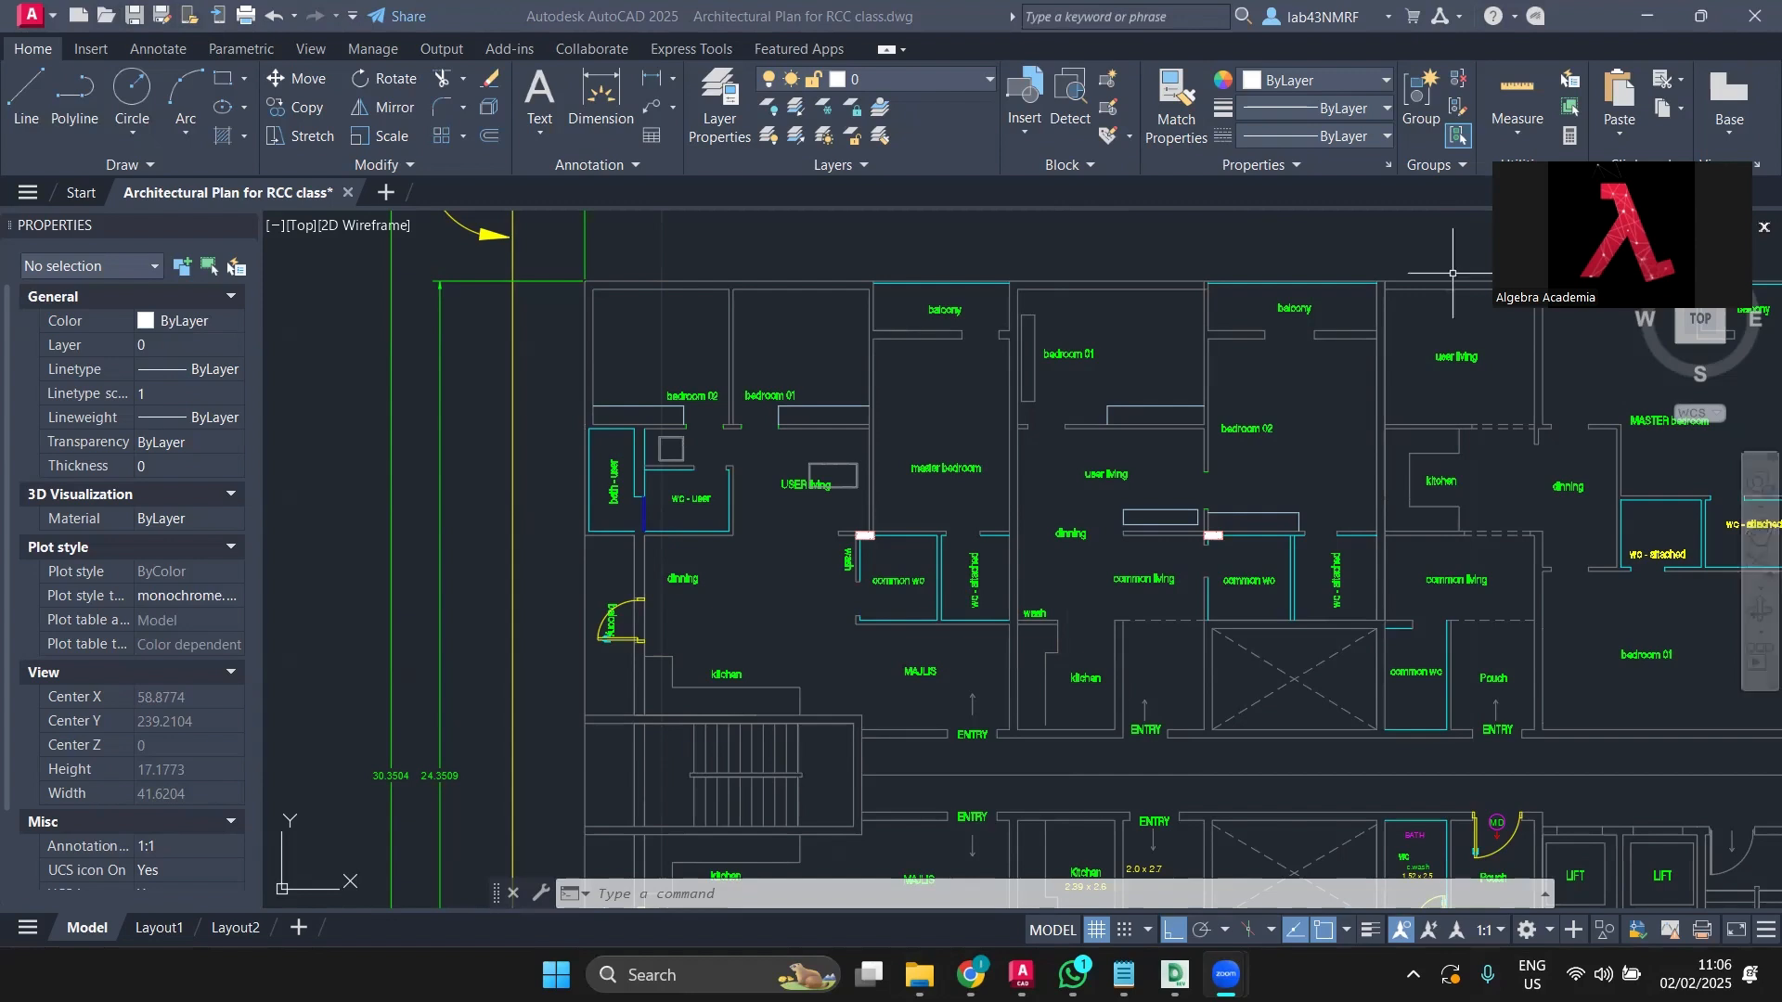
click(761, 290)
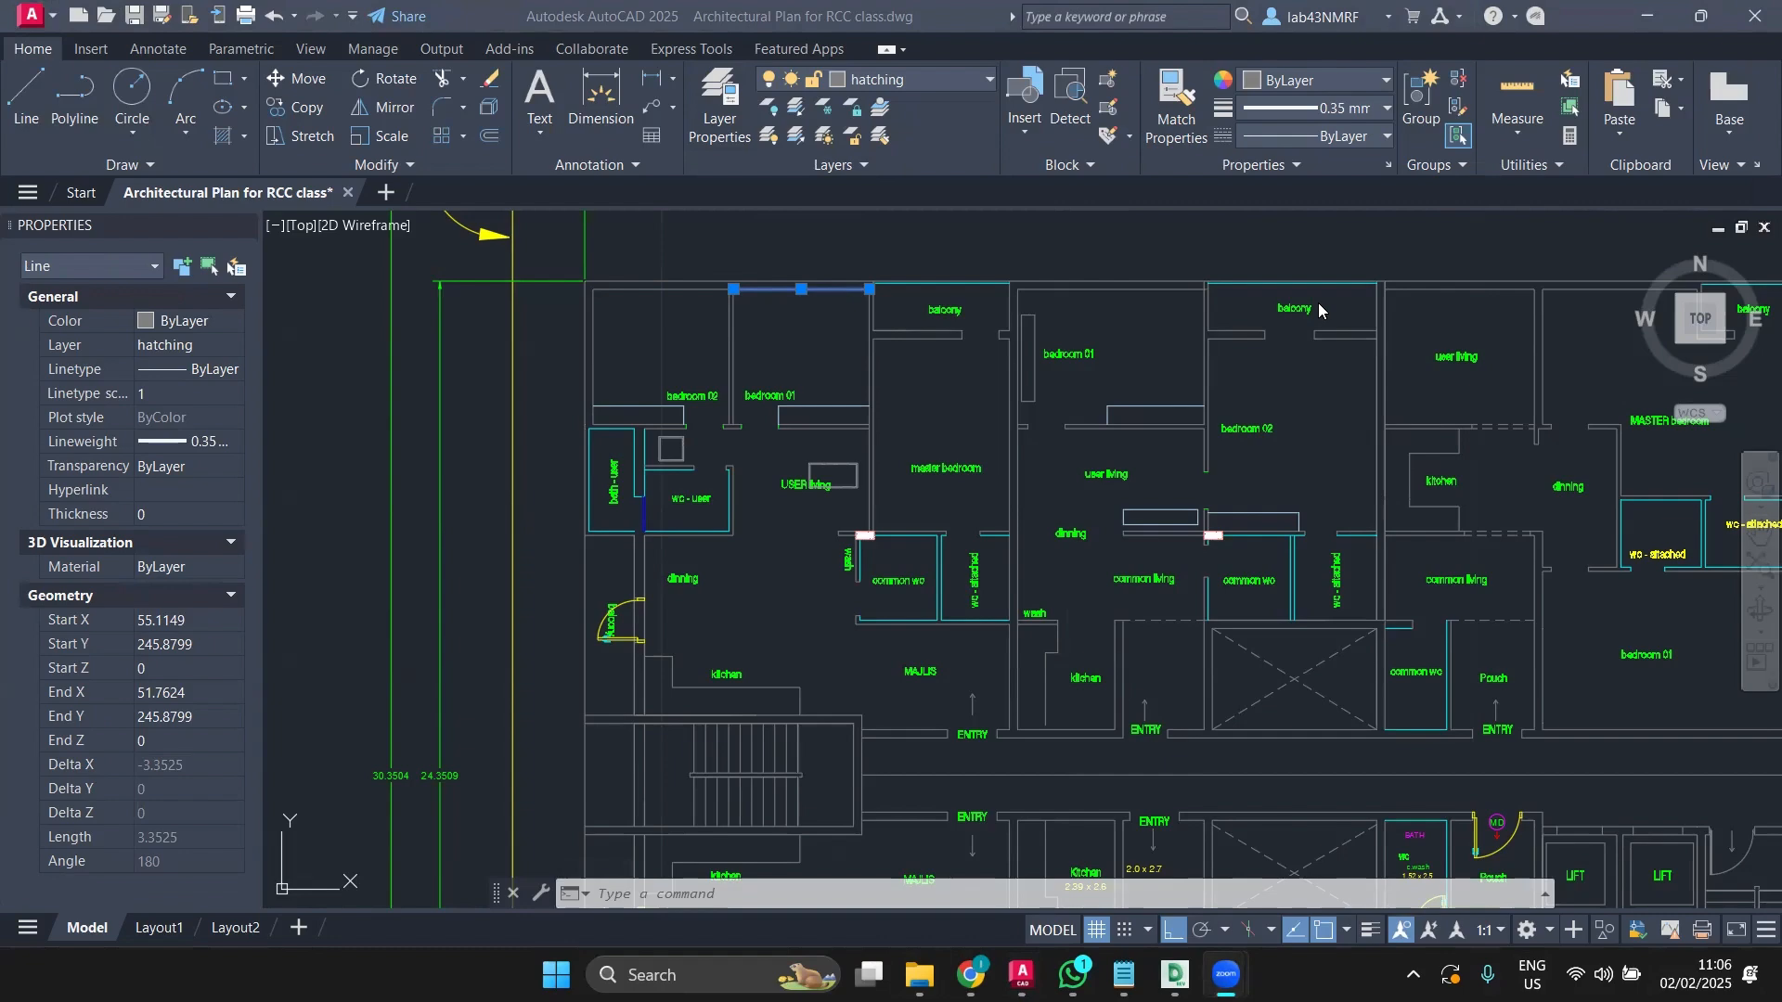
Step: Turn off the TEXT layer in the Layer dropdown to hide the green room labels
scroll(276, 423, down, 2)
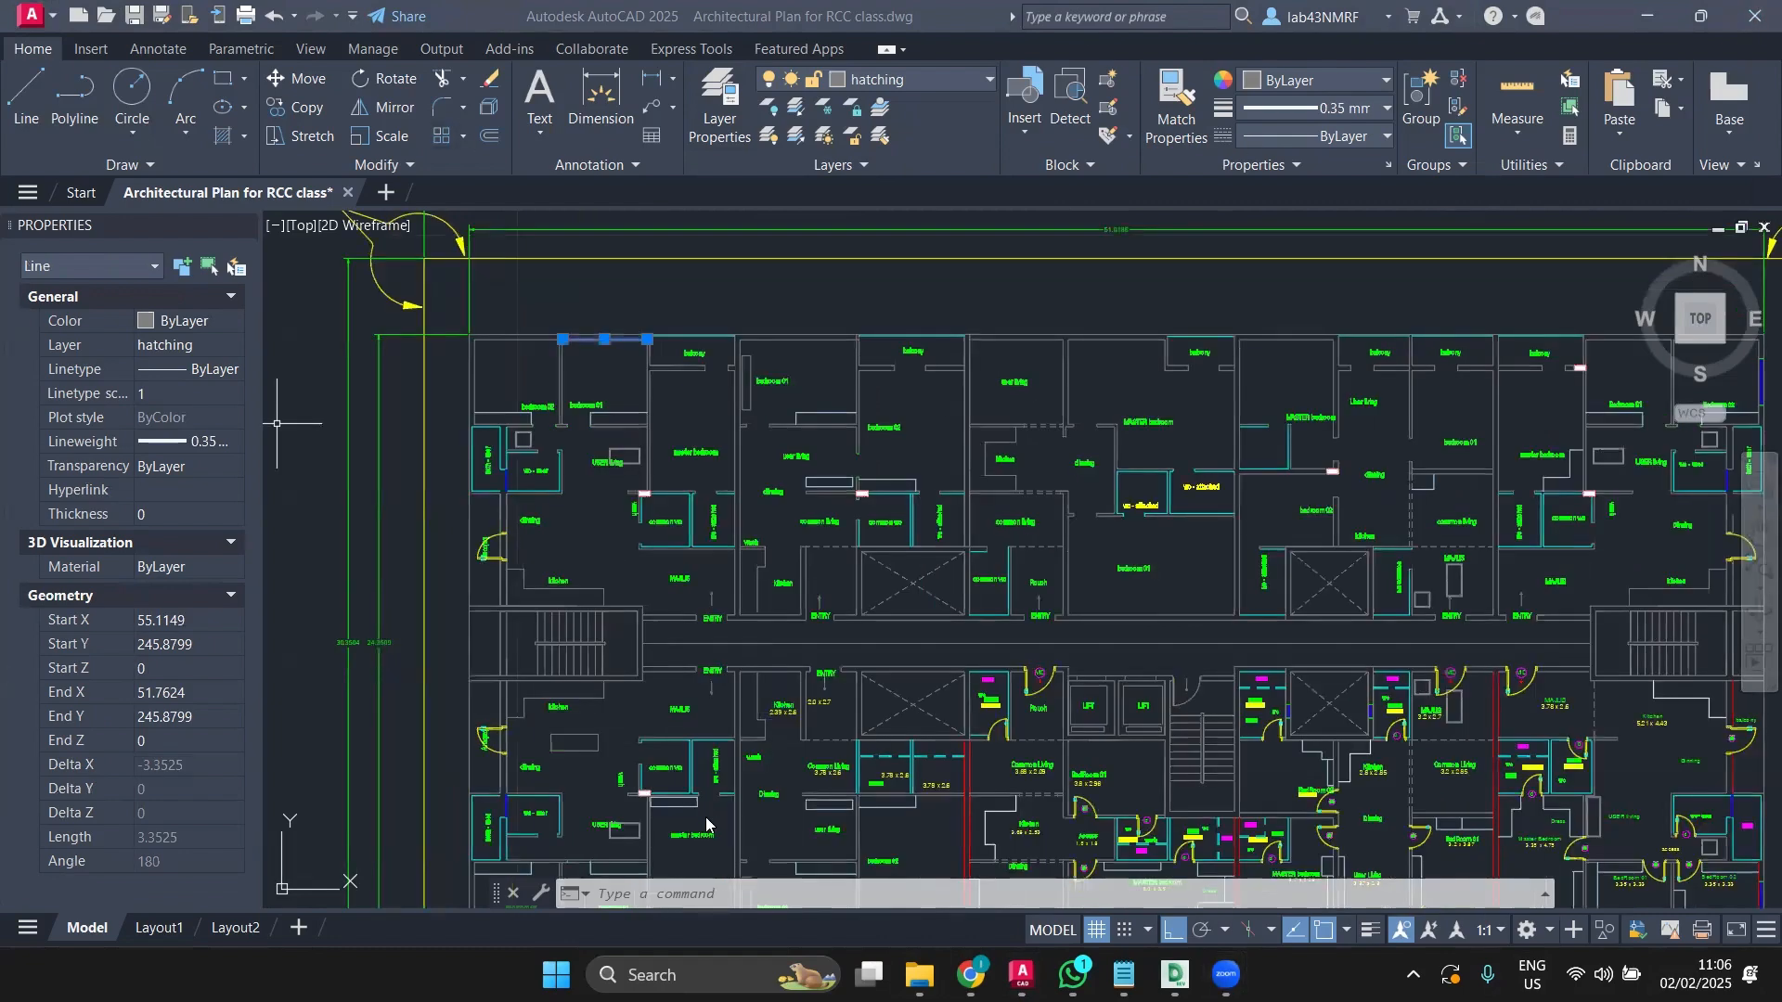
click(910, 86)
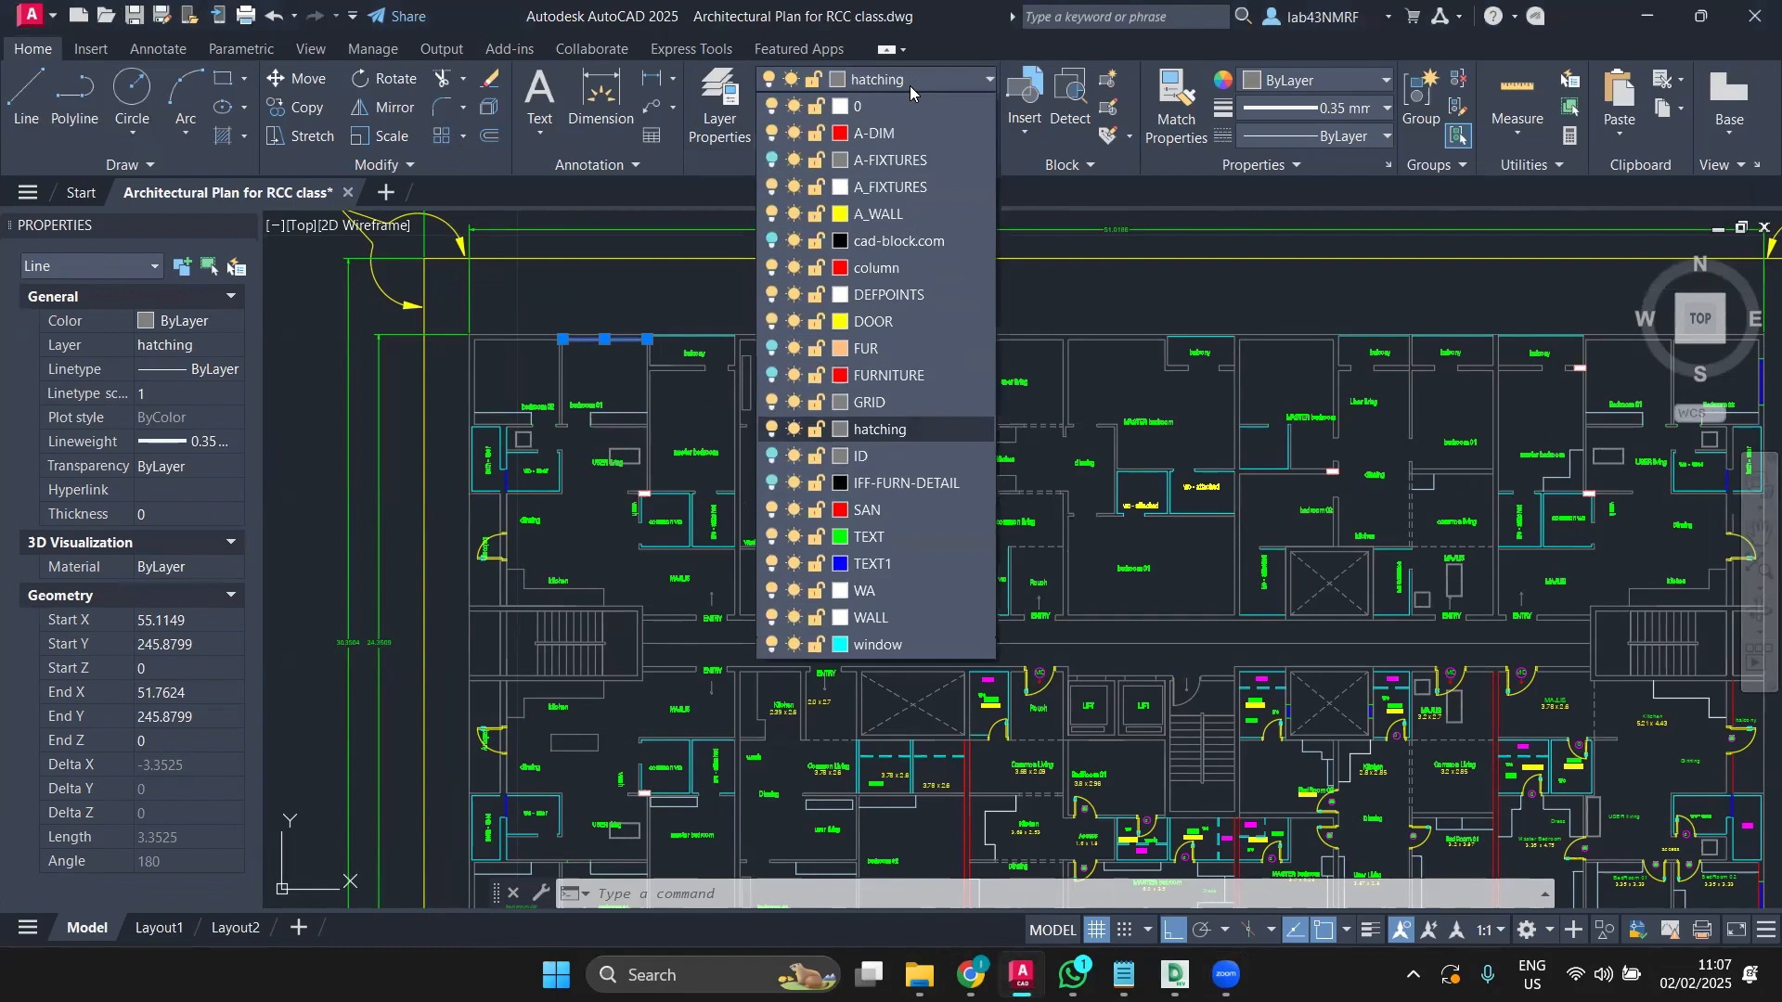
click(769, 537)
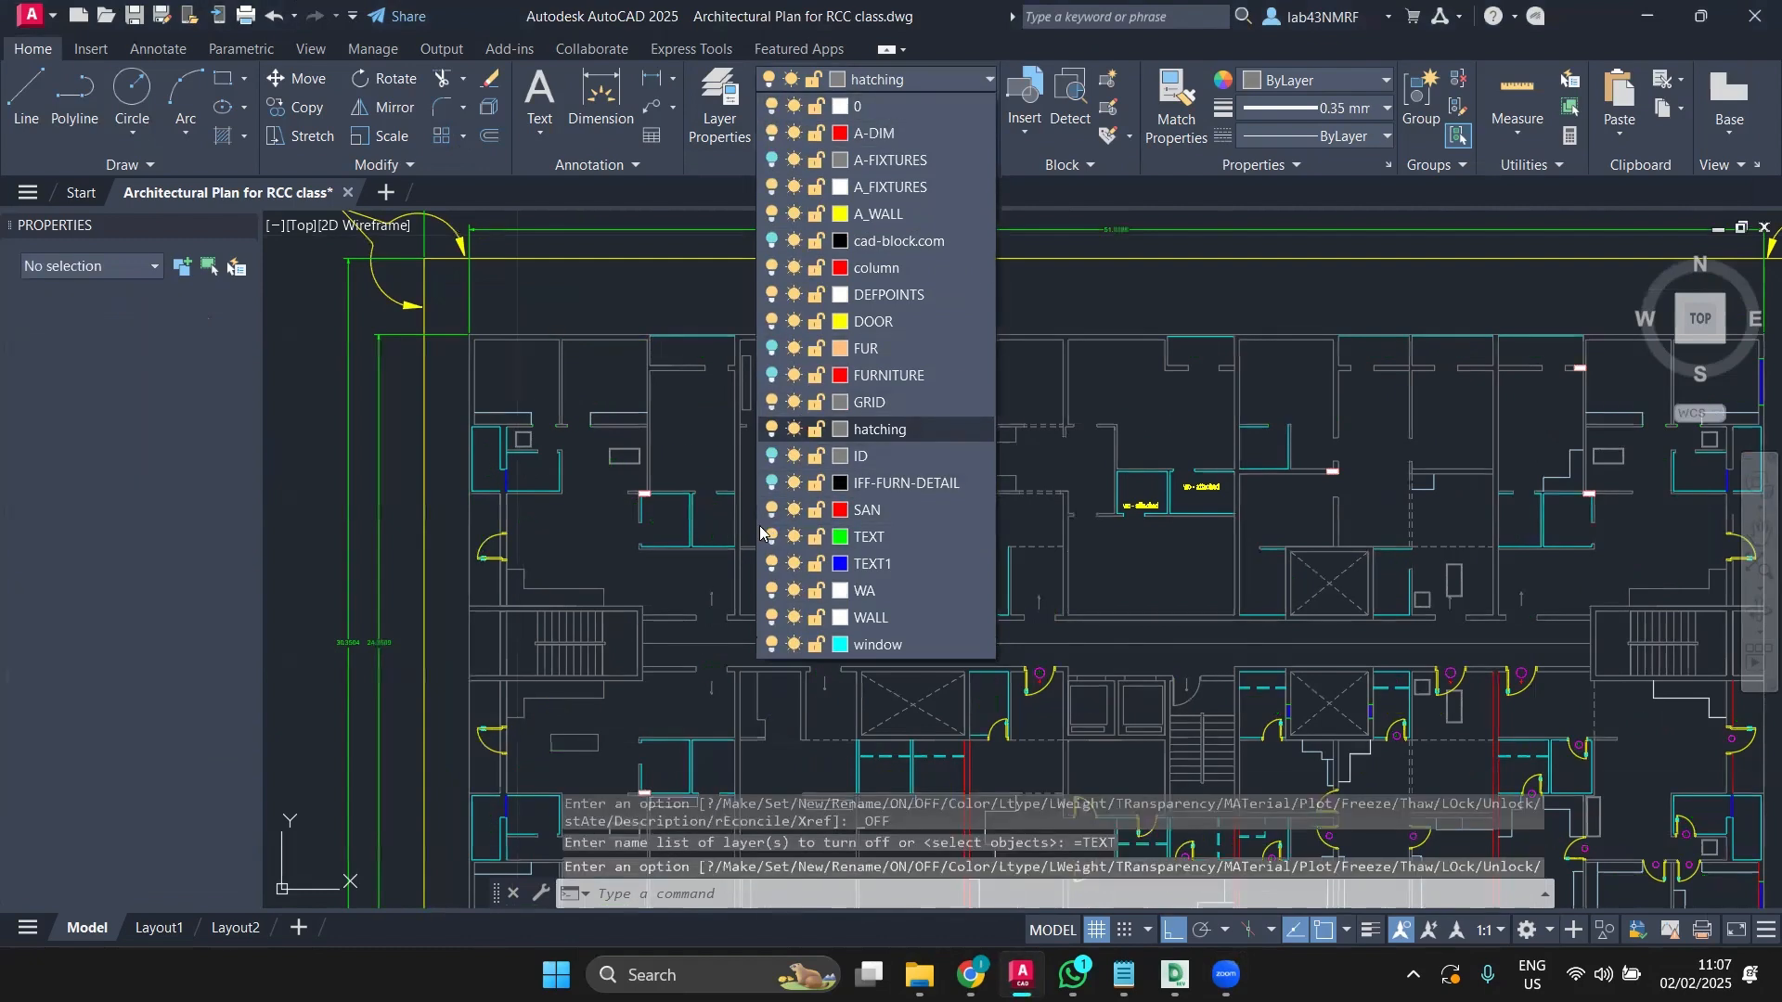
click(590, 501)
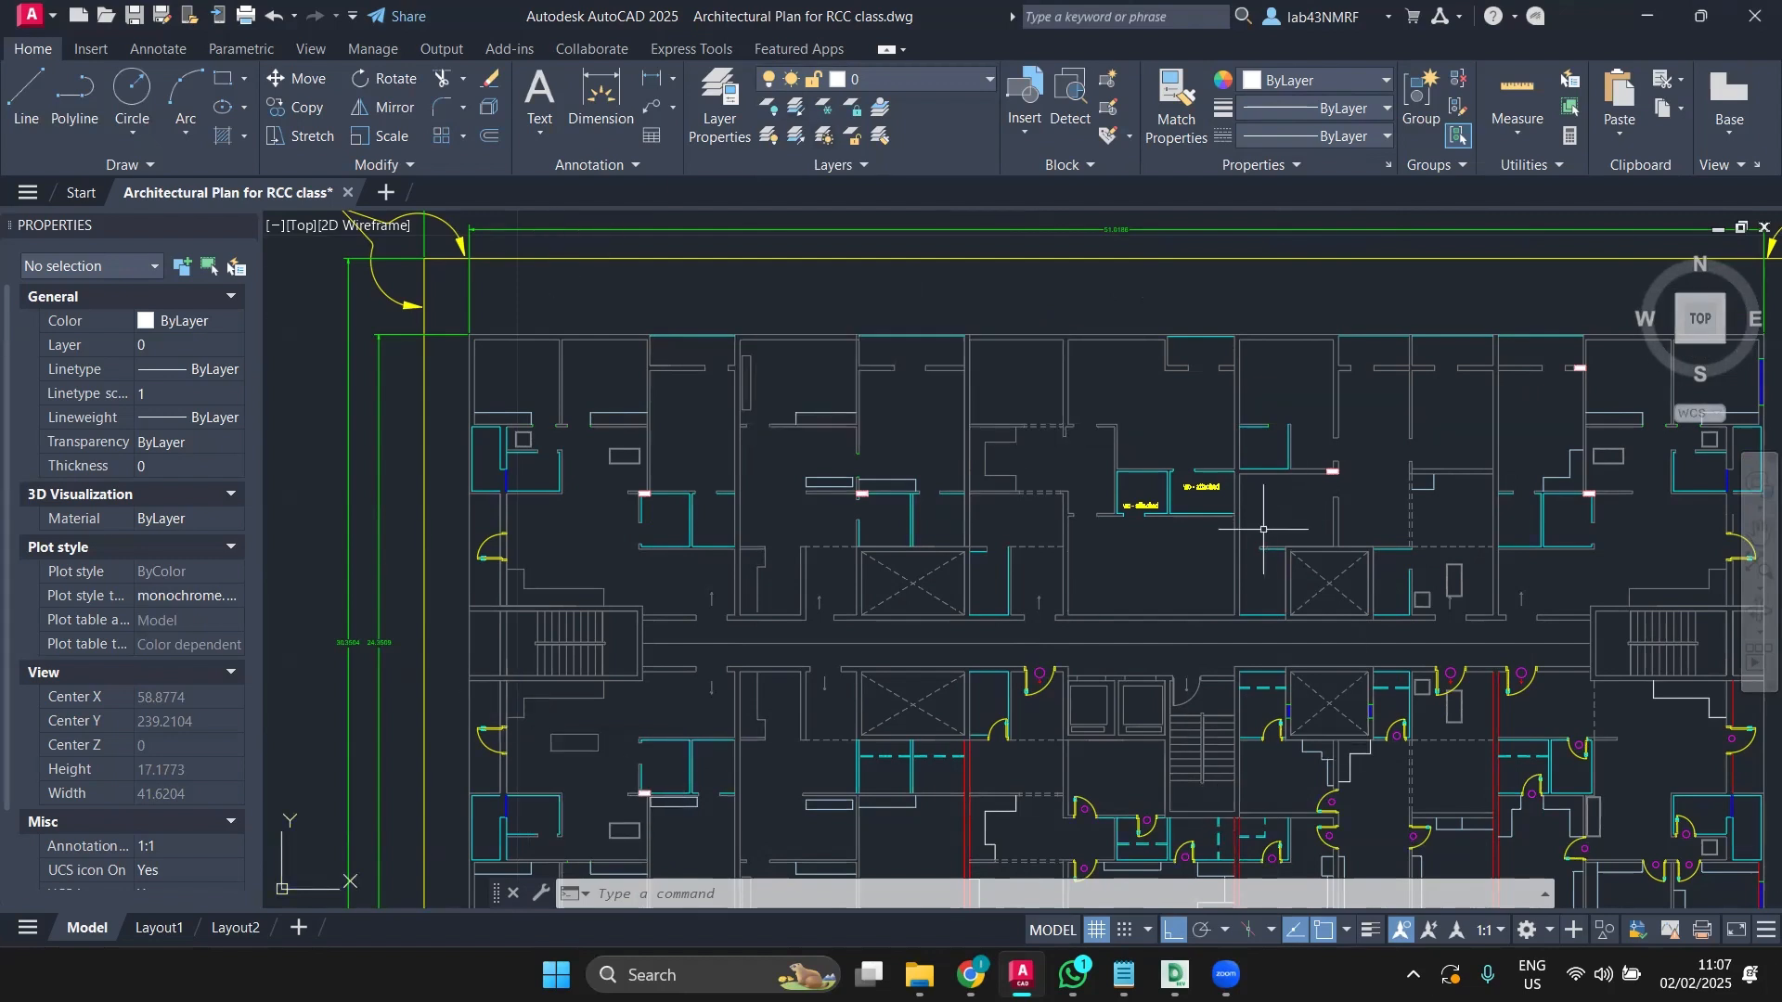
click(1204, 480)
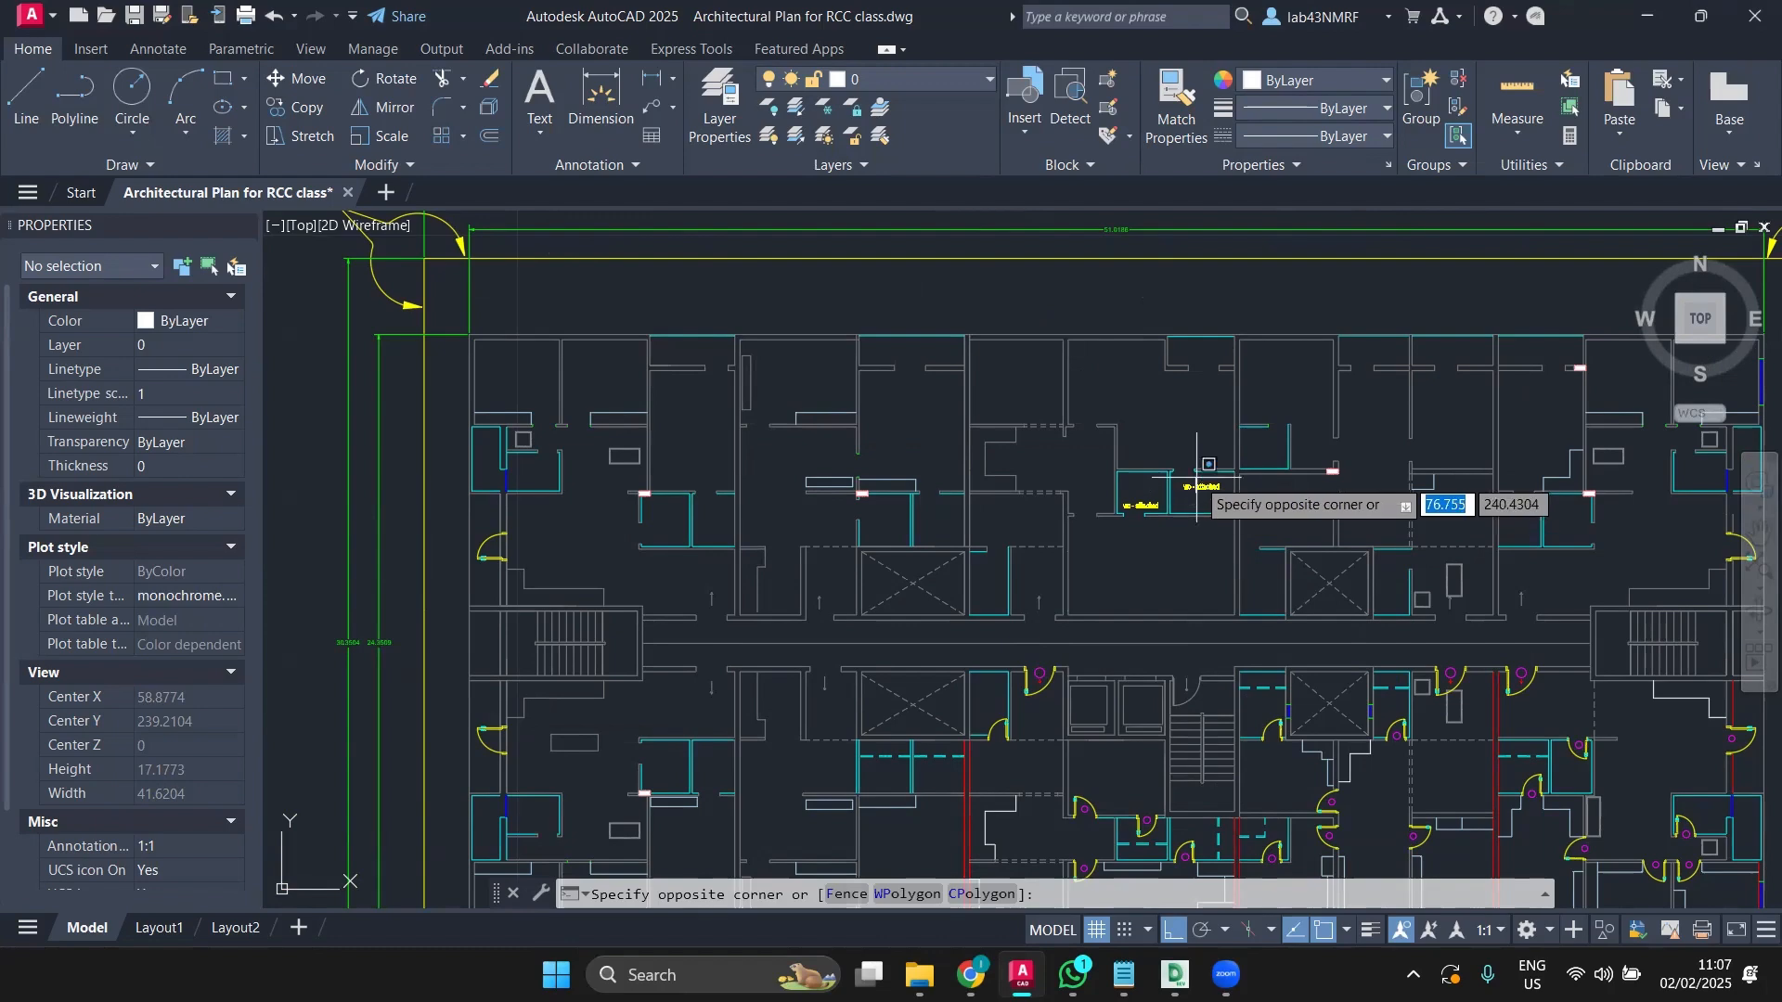
Step: Select all four 'wc - attached' labels with Select Similar and delete them
click(1196, 492)
scroll(1197, 492, up, 5)
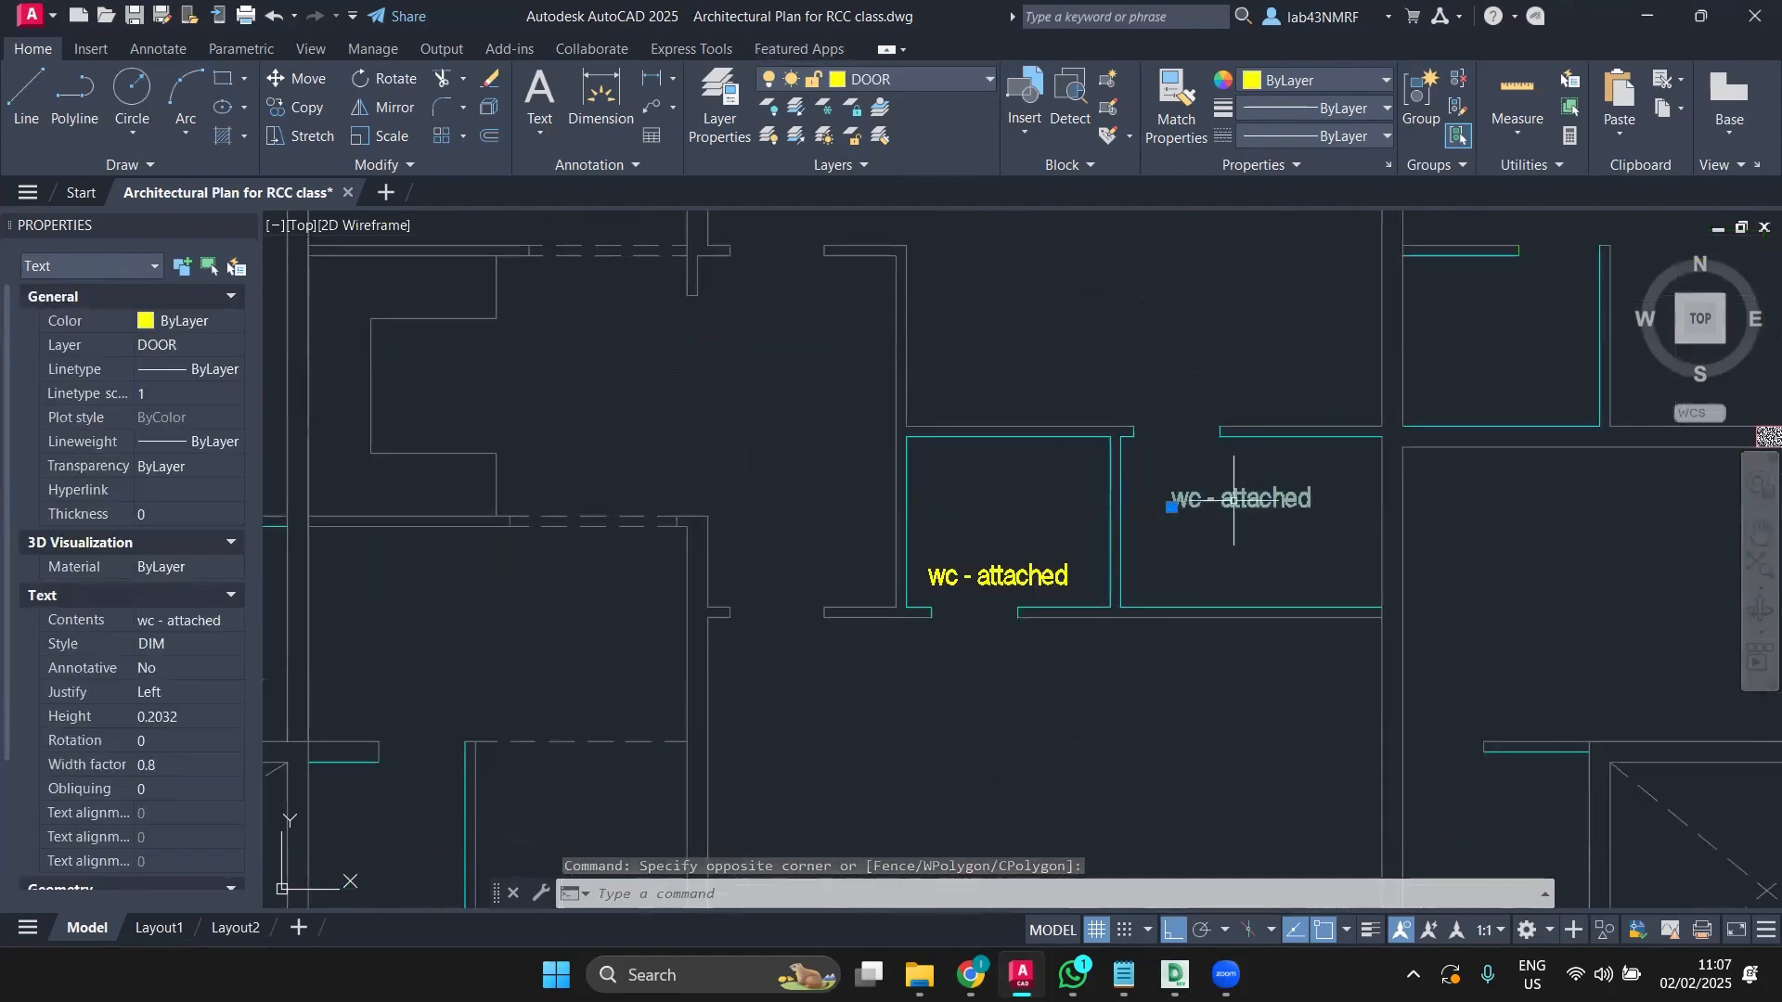
right_click(1238, 497)
click(1283, 736)
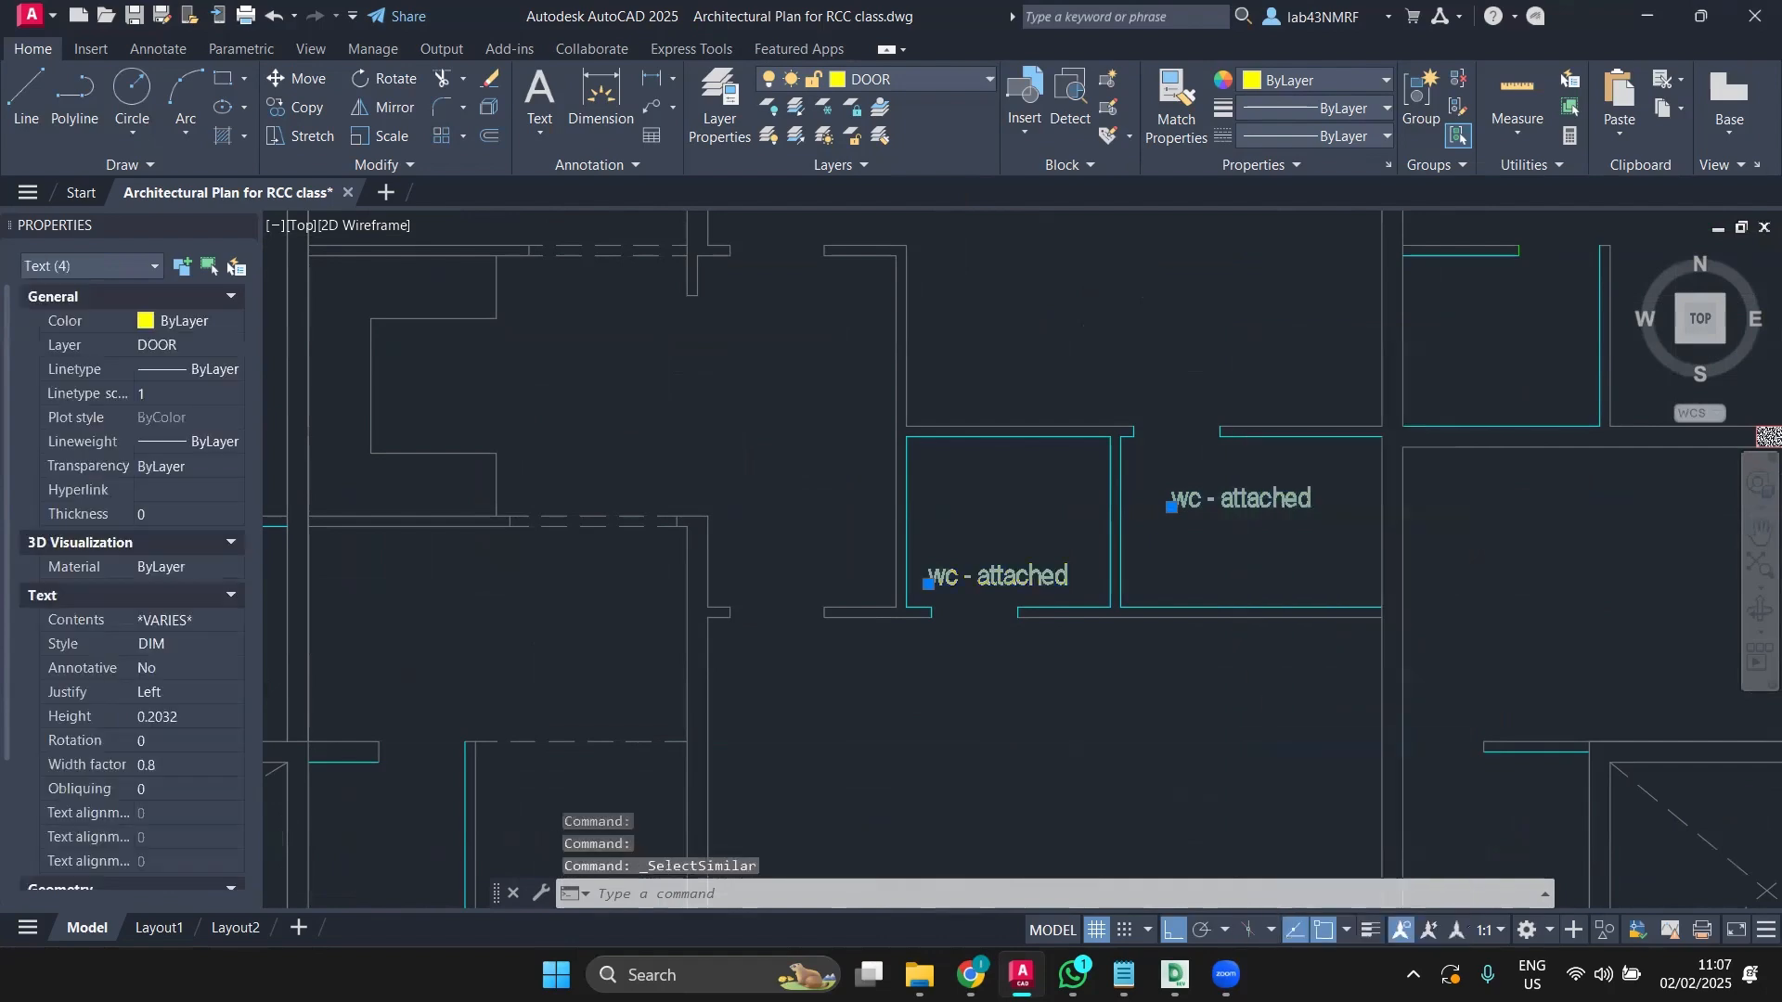
scroll(1084, 653, down, 8)
key(Delete)
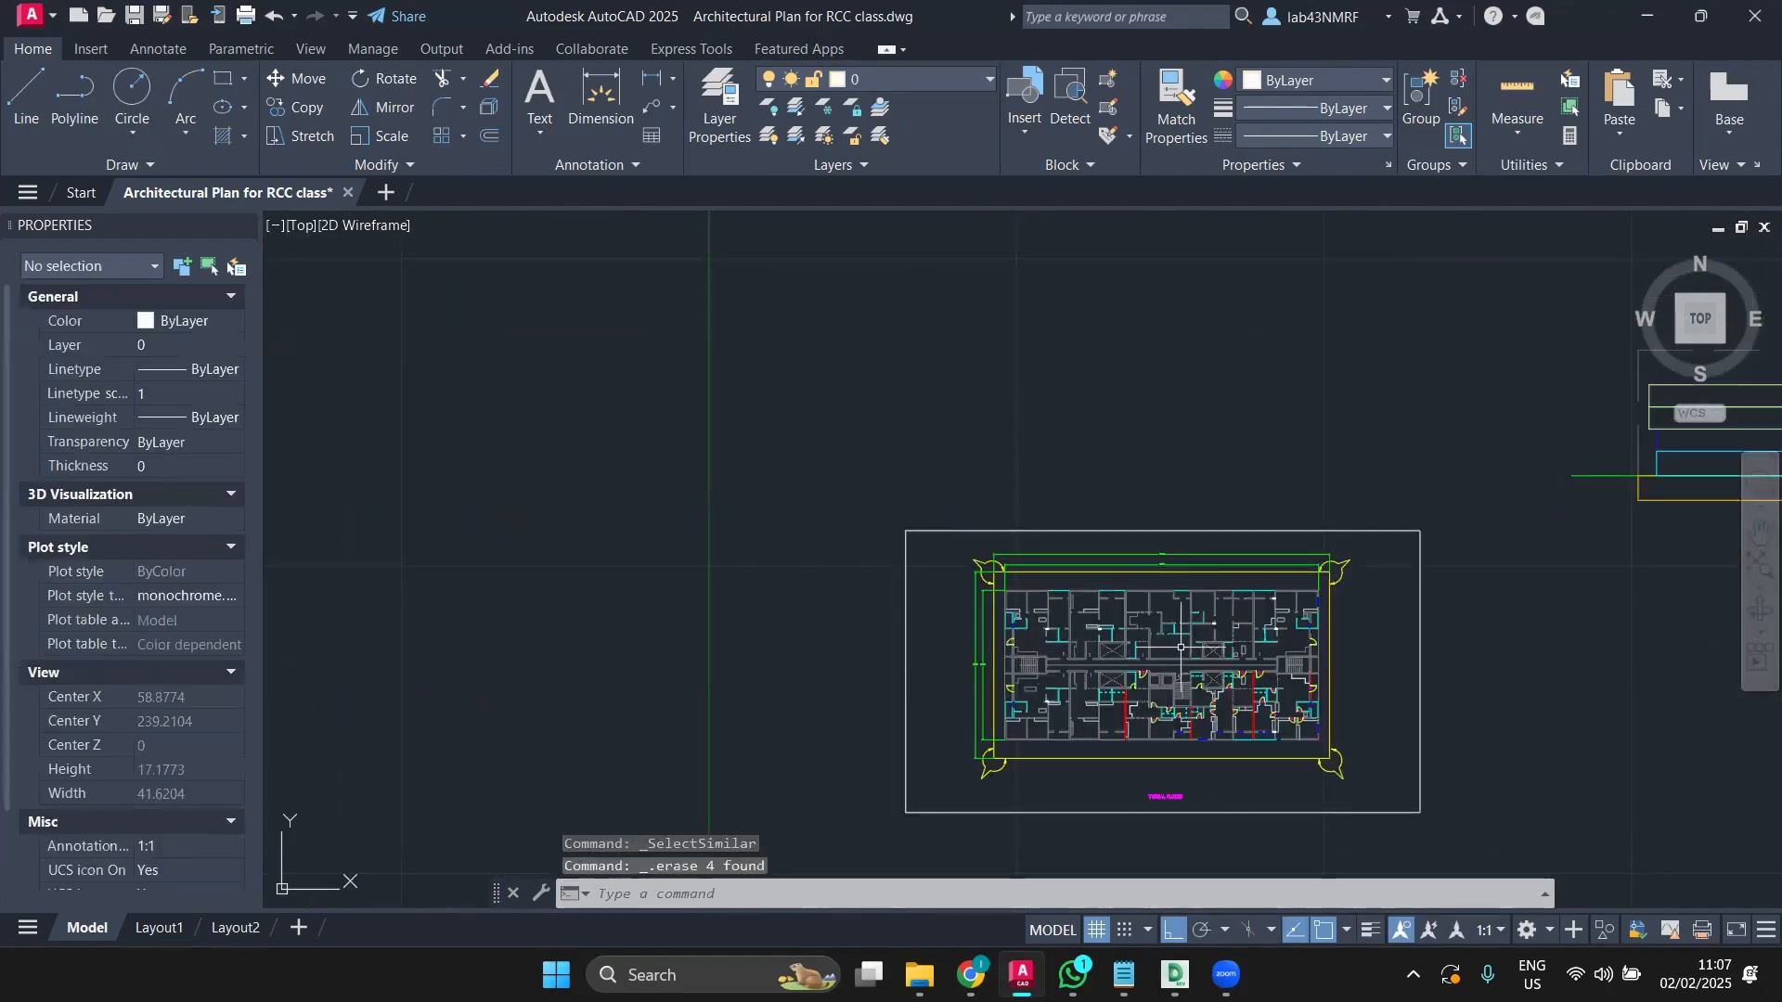
scroll(1083, 653, up, 6)
mouse_move(1029, 670)
middle_down()
mouse_move(1345, 564)
mouse_move(1372, 386)
mouse_move(1311, 428)
mouse_move(1251, 599)
middle_up()
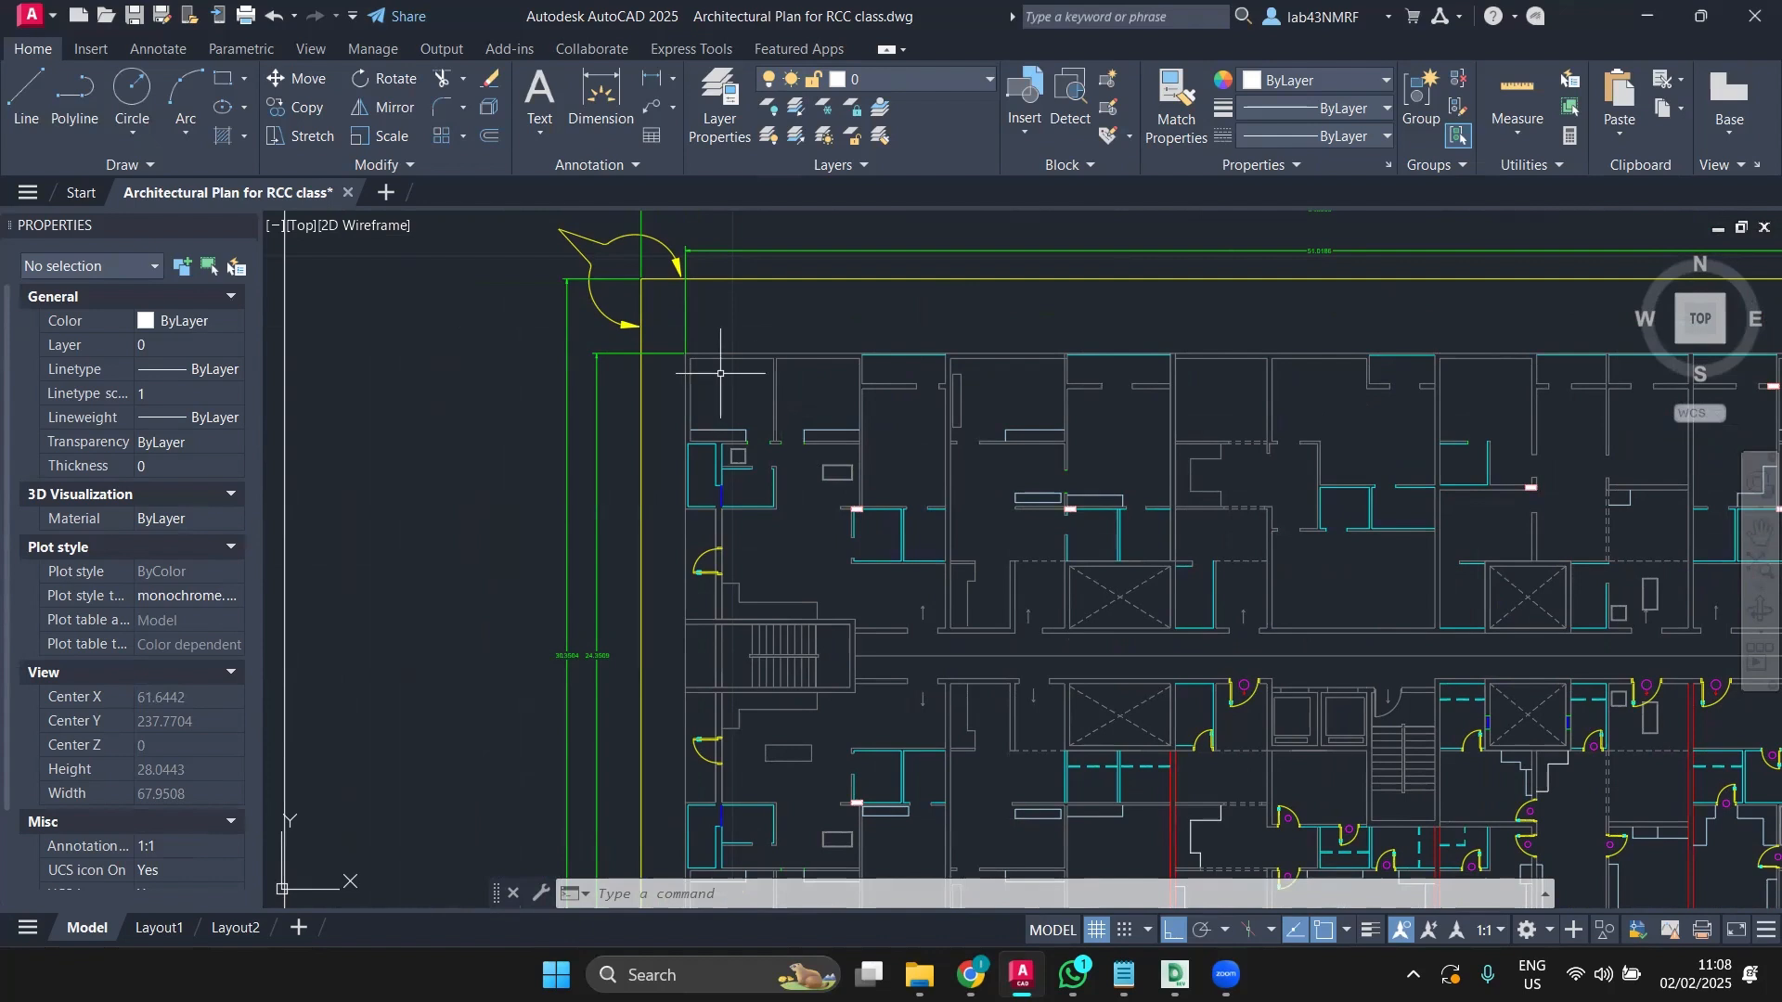
scroll(711, 372, up, 2)
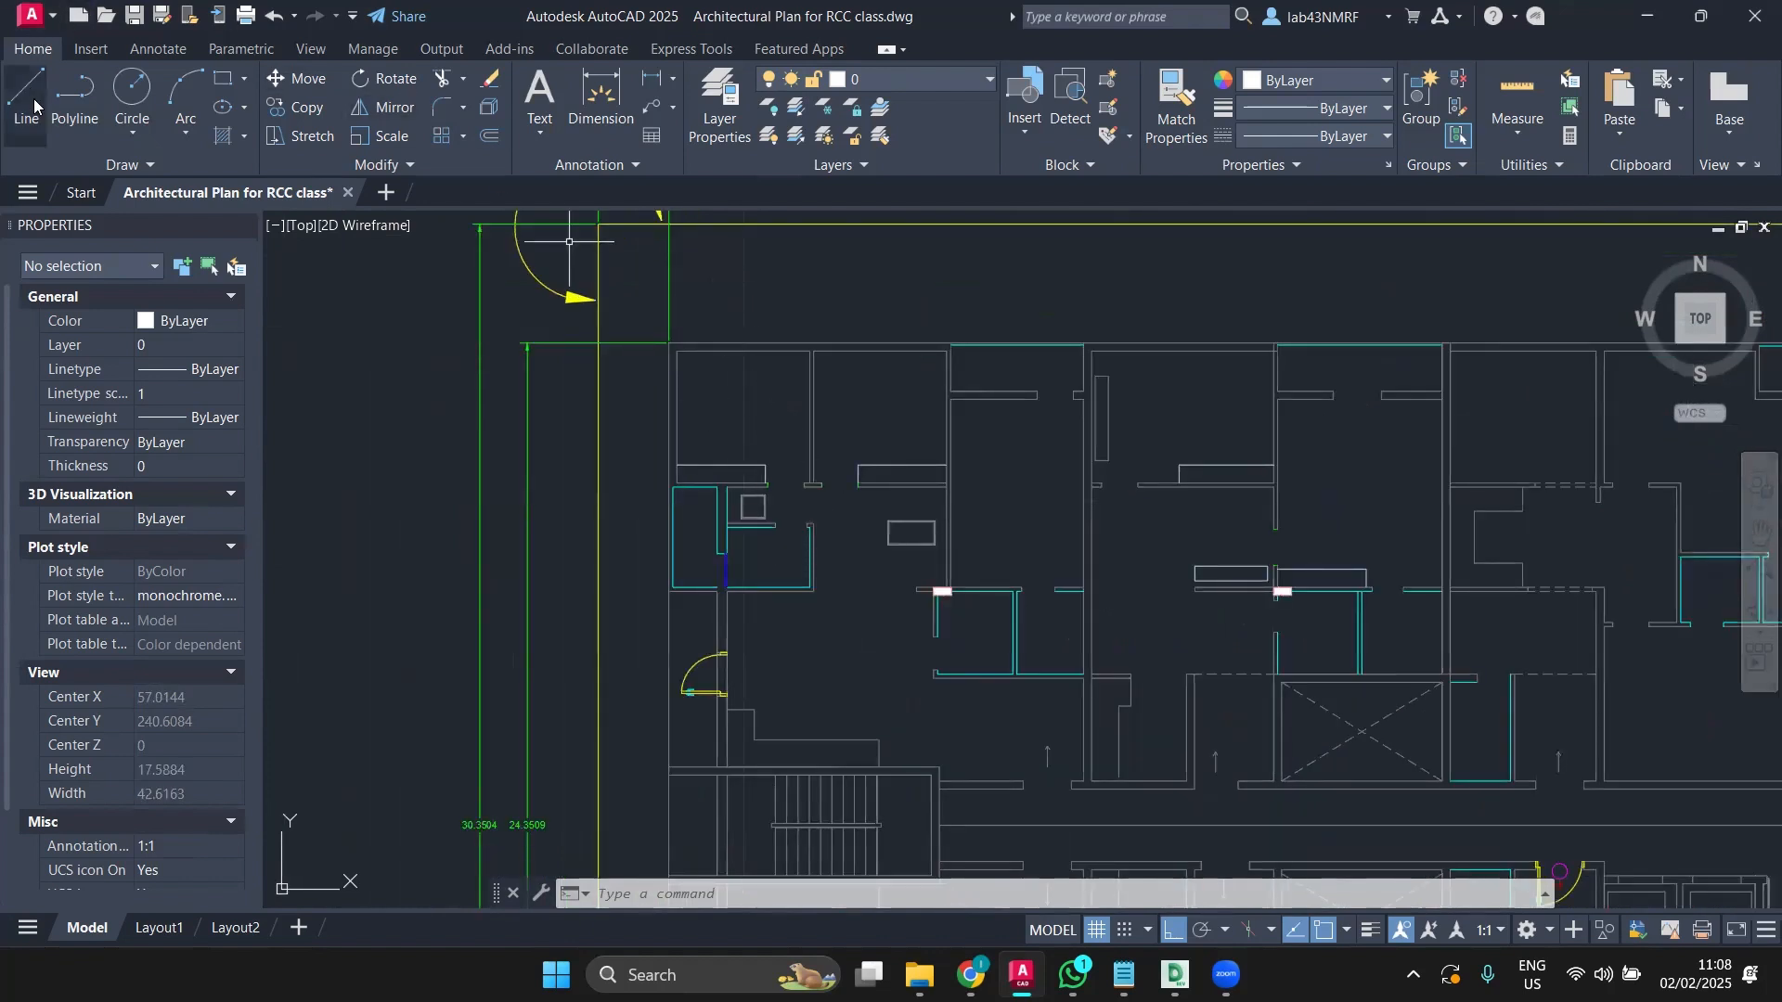
click(635, 121)
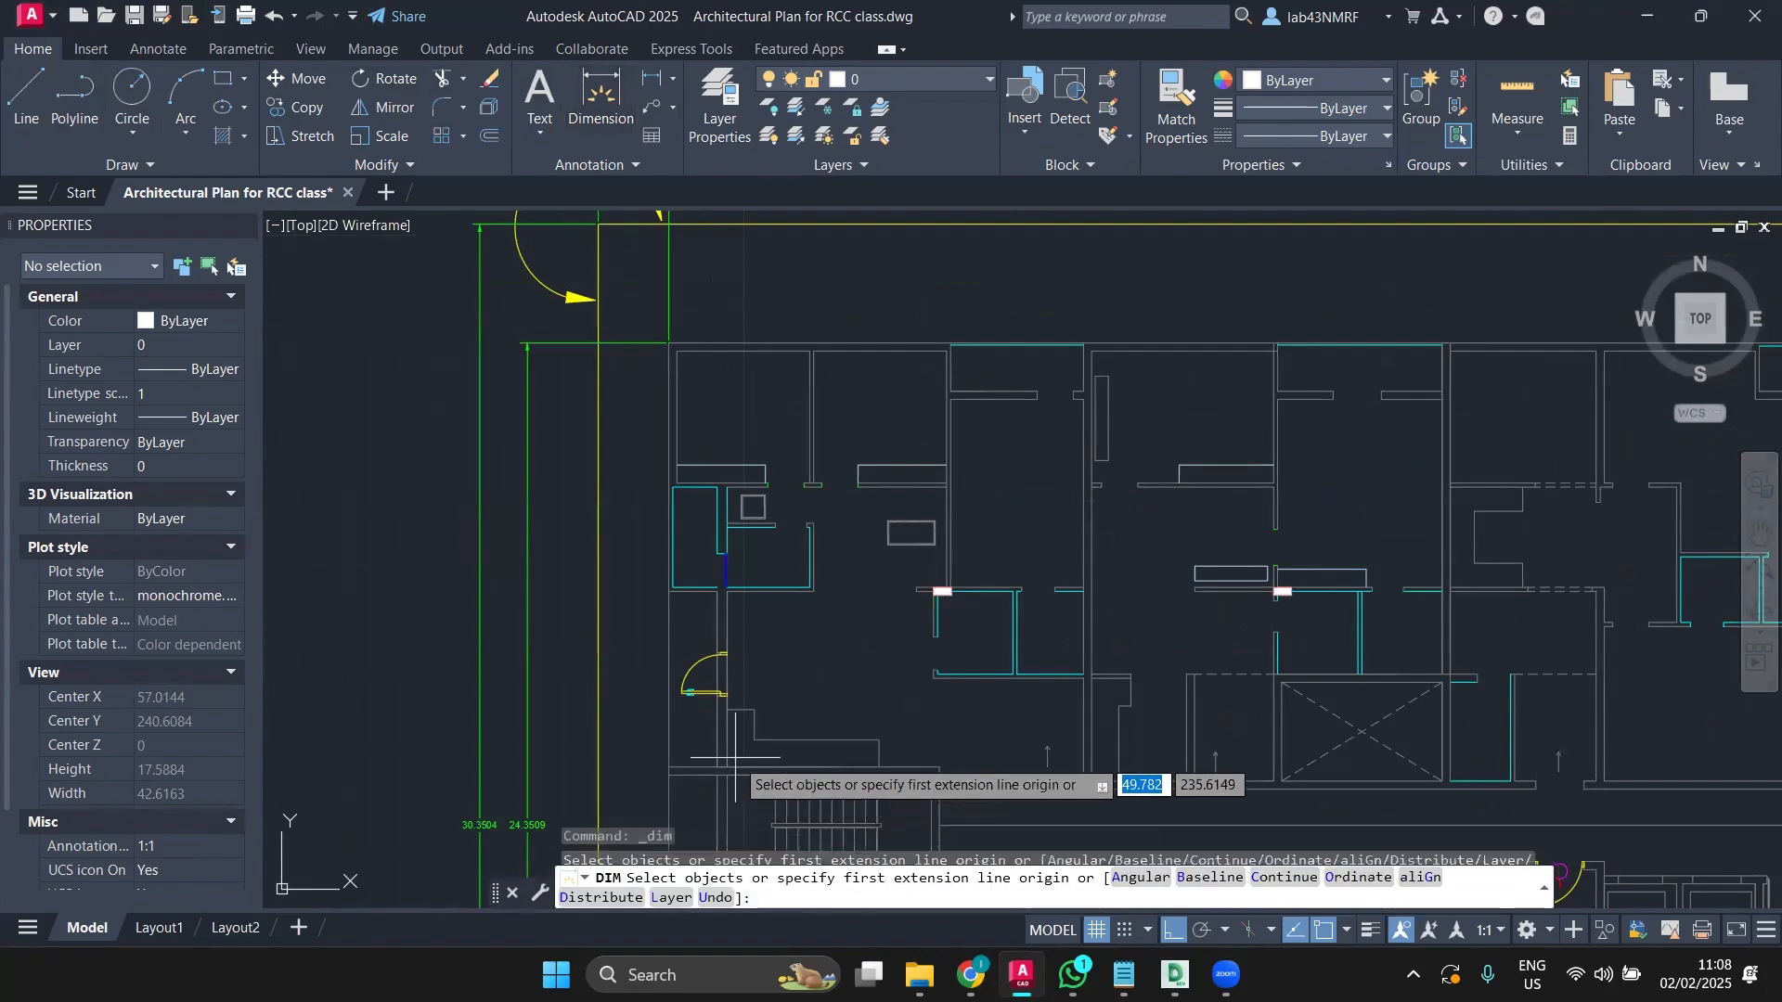
middle_drag(736, 757, 797, 614)
scroll(754, 617, up, 4)
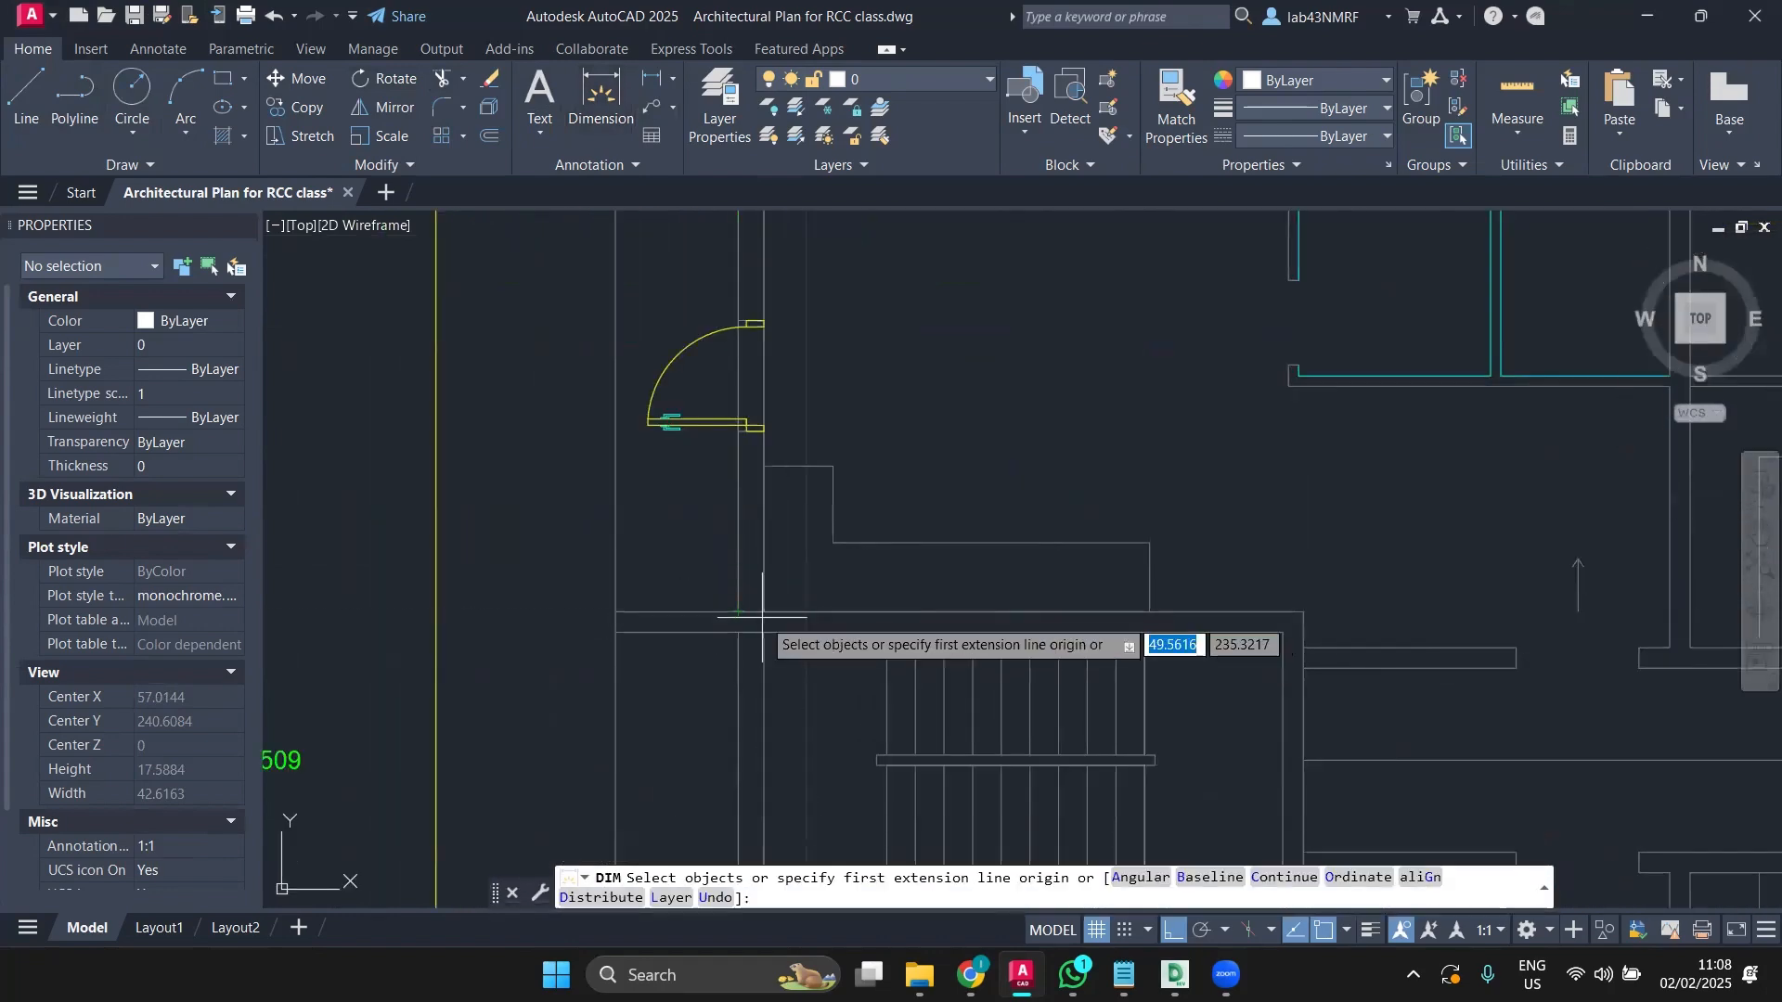
click(764, 611)
scroll(771, 585, down, 6)
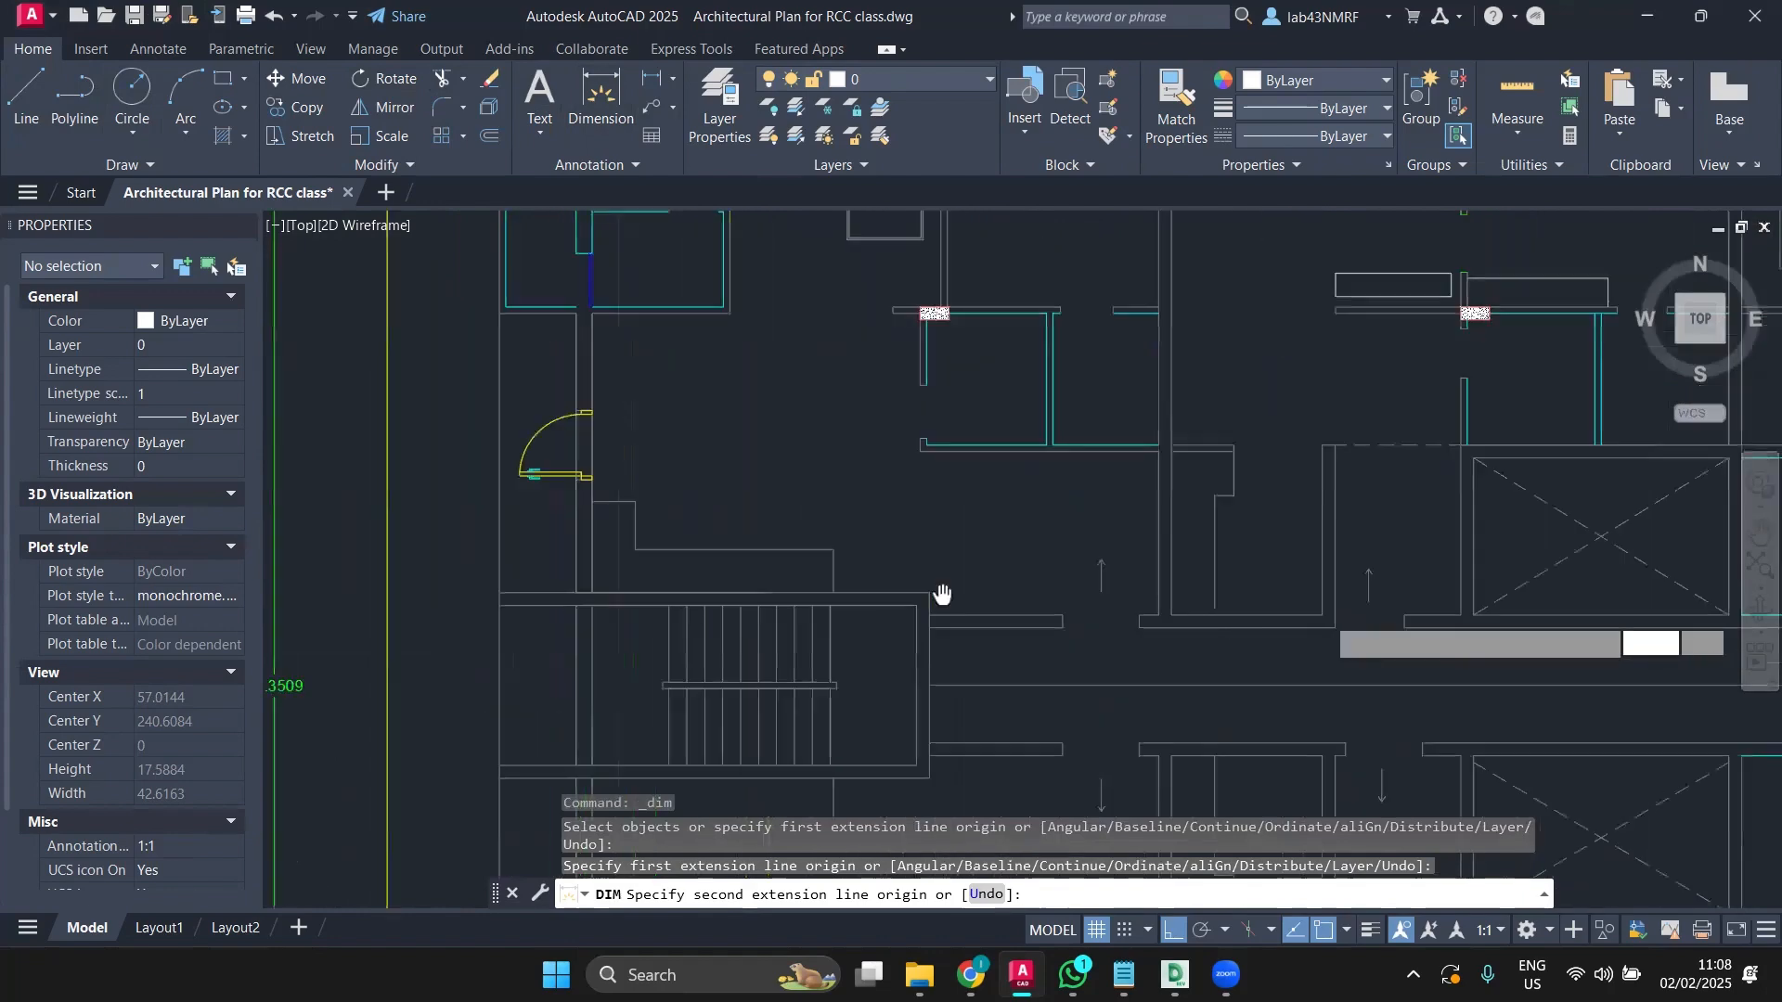
scroll(770, 577, up, 4)
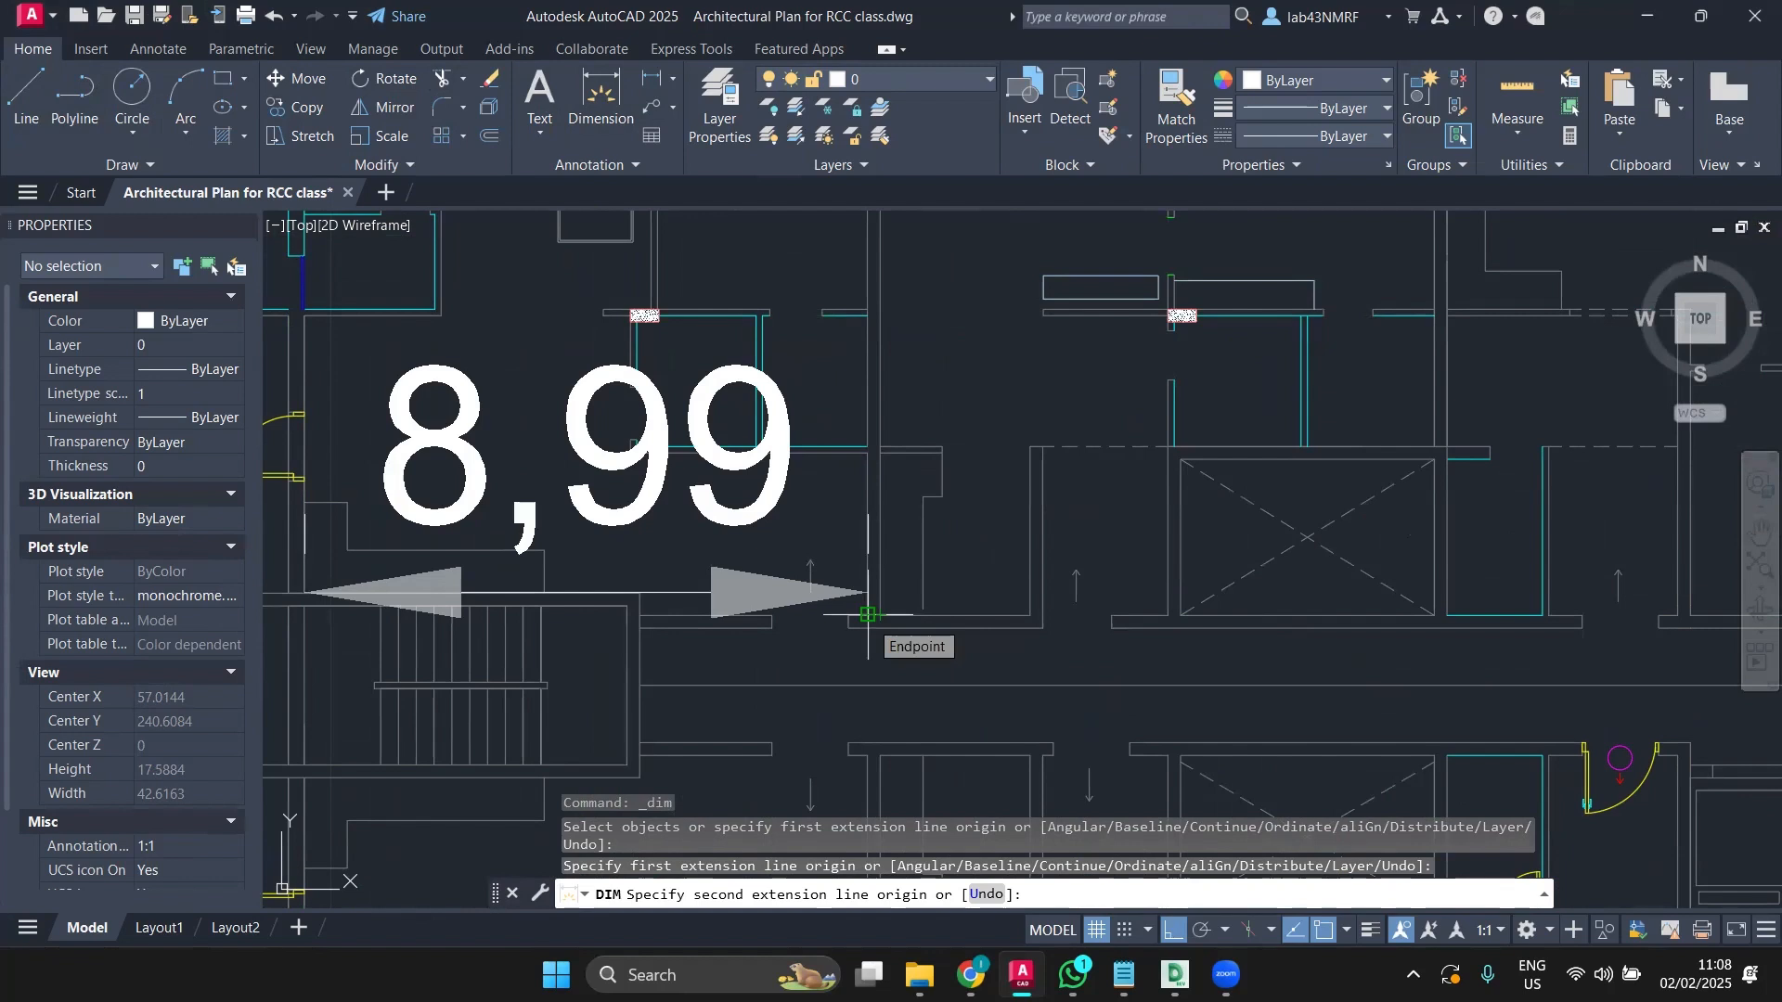
key(Escape)
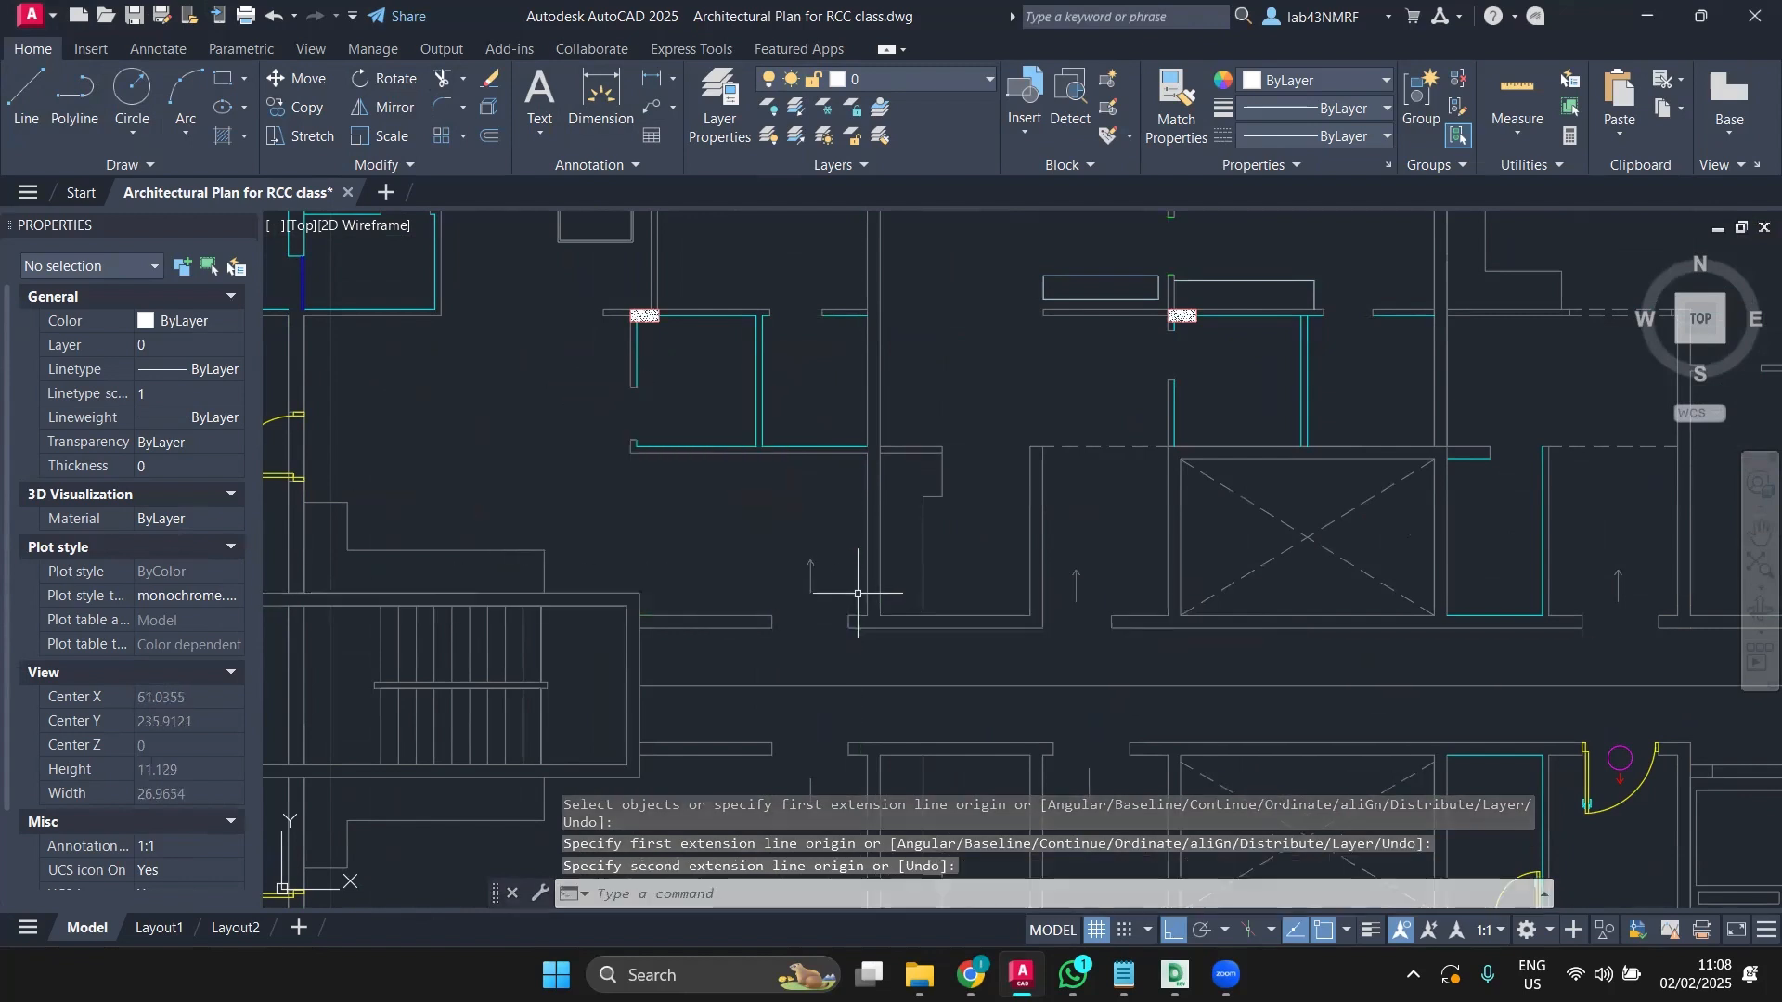
scroll(861, 585, down, 2)
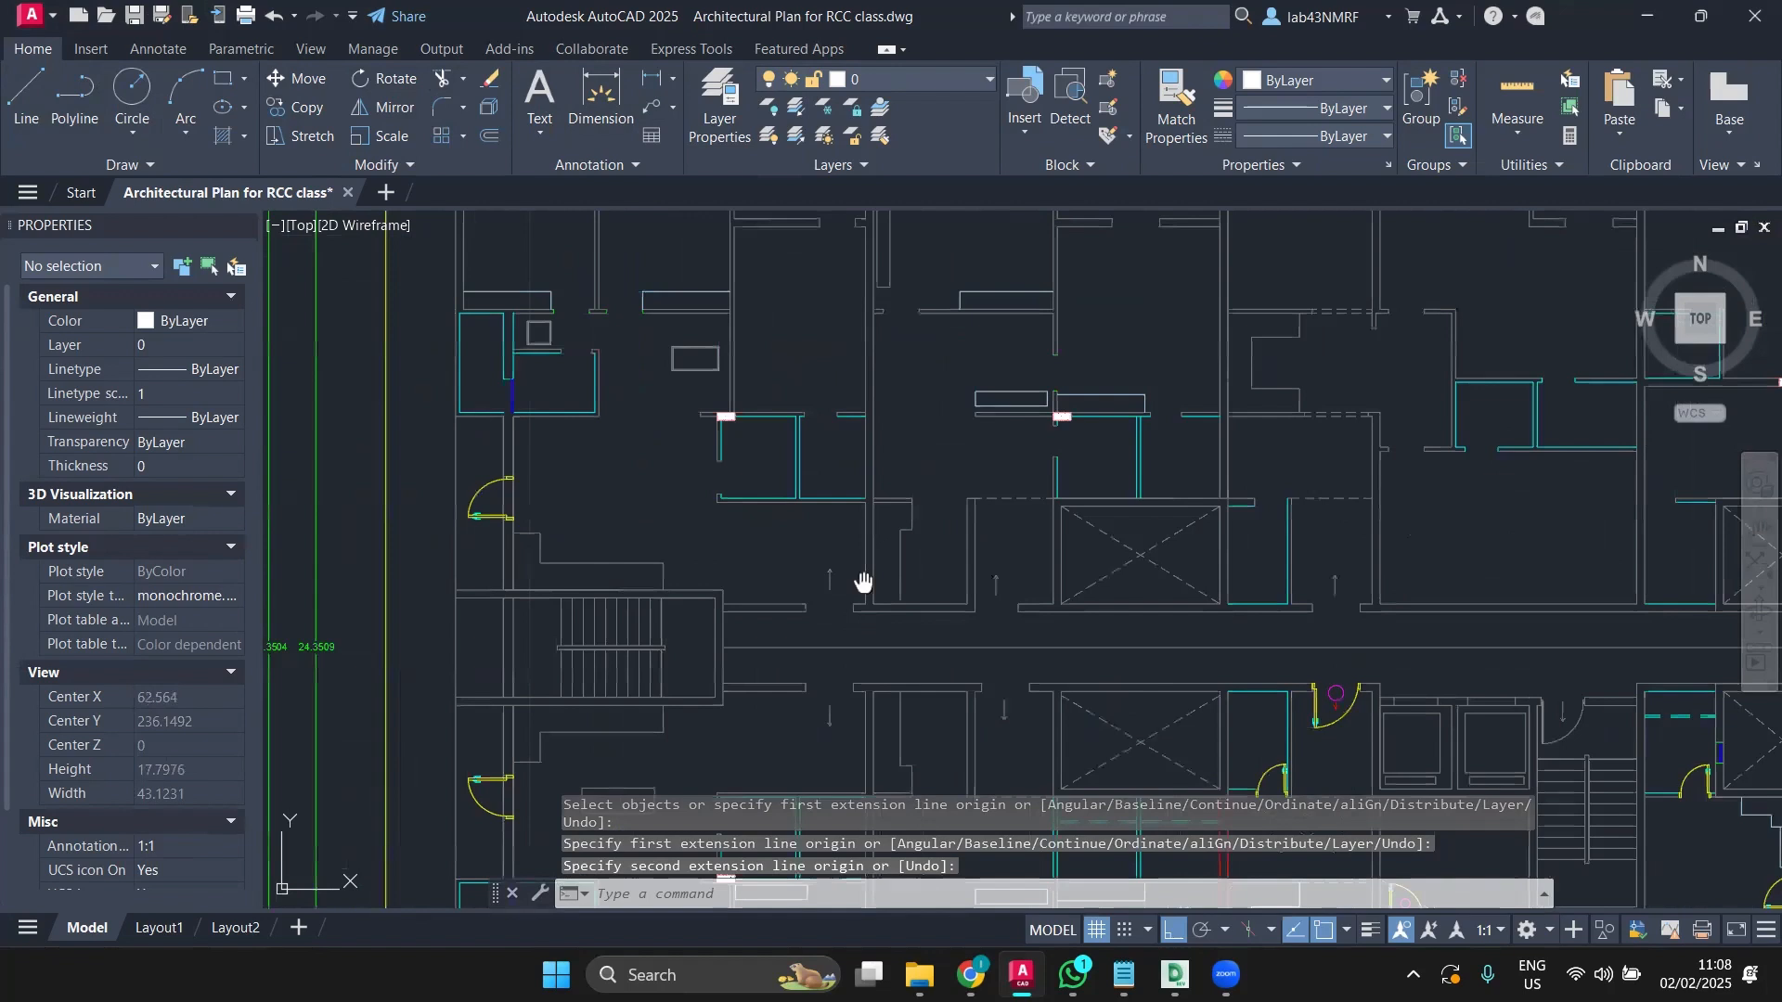
scroll(735, 371, up, 4)
scroll(739, 616, up, 2)
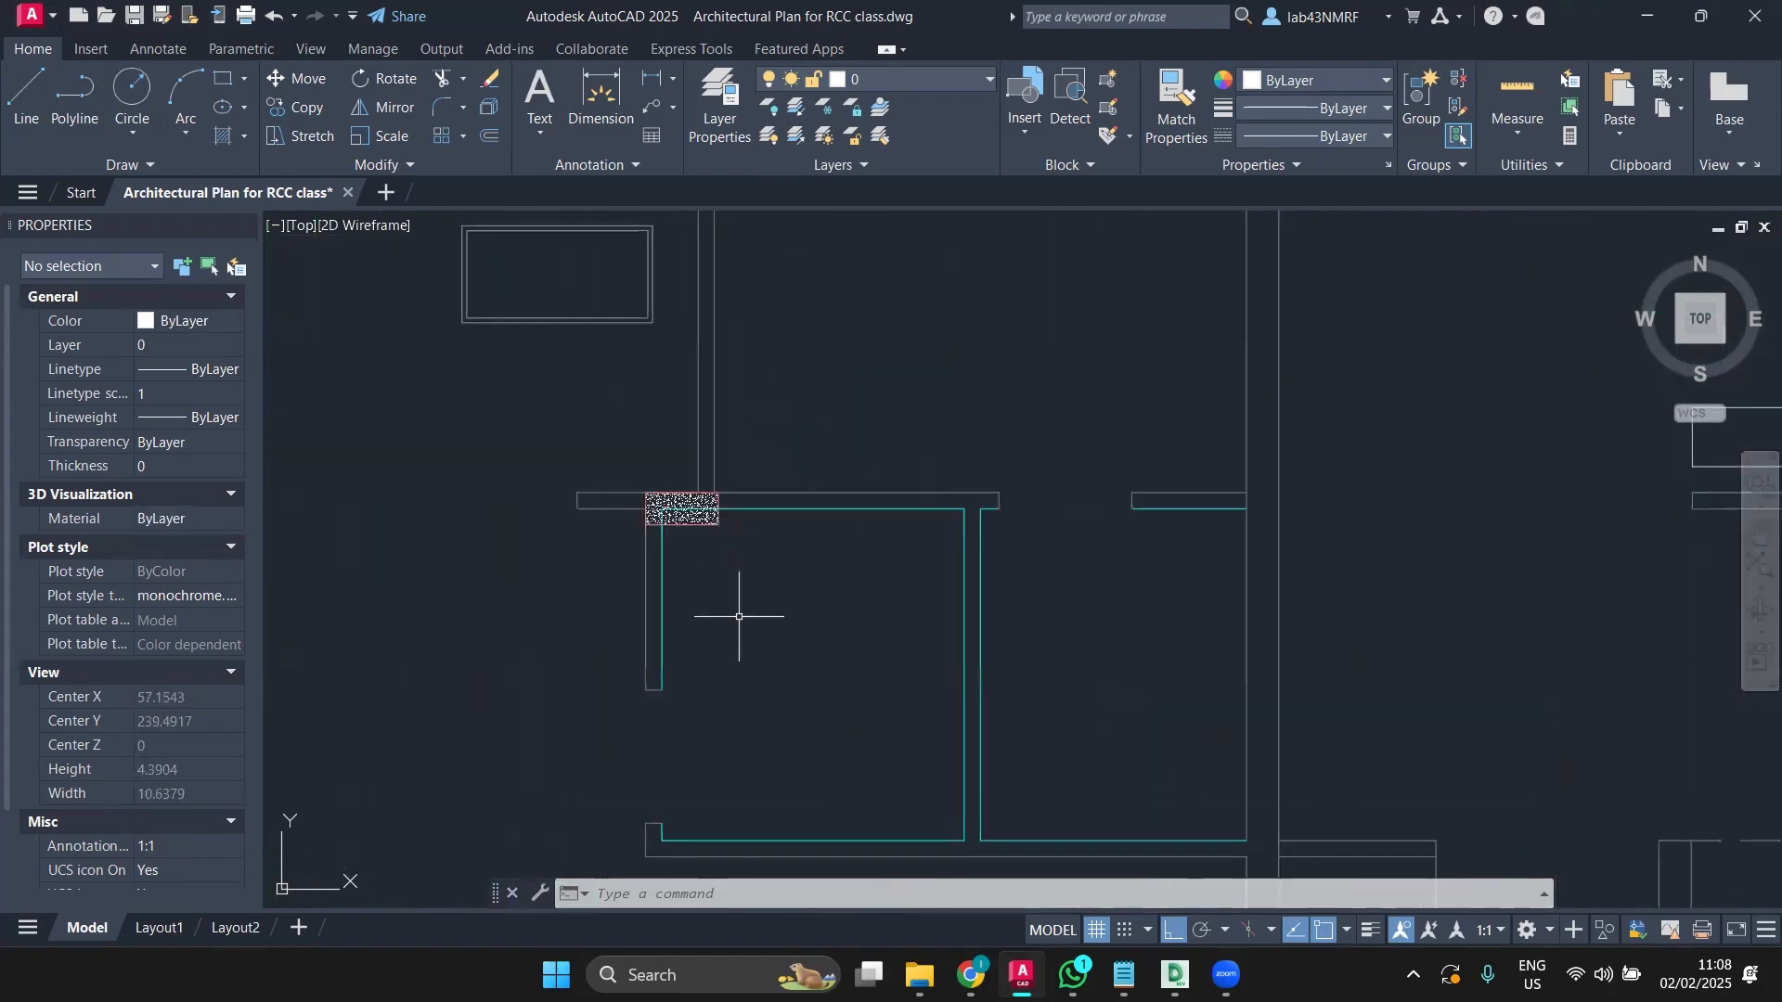
scroll(739, 616, down, 6)
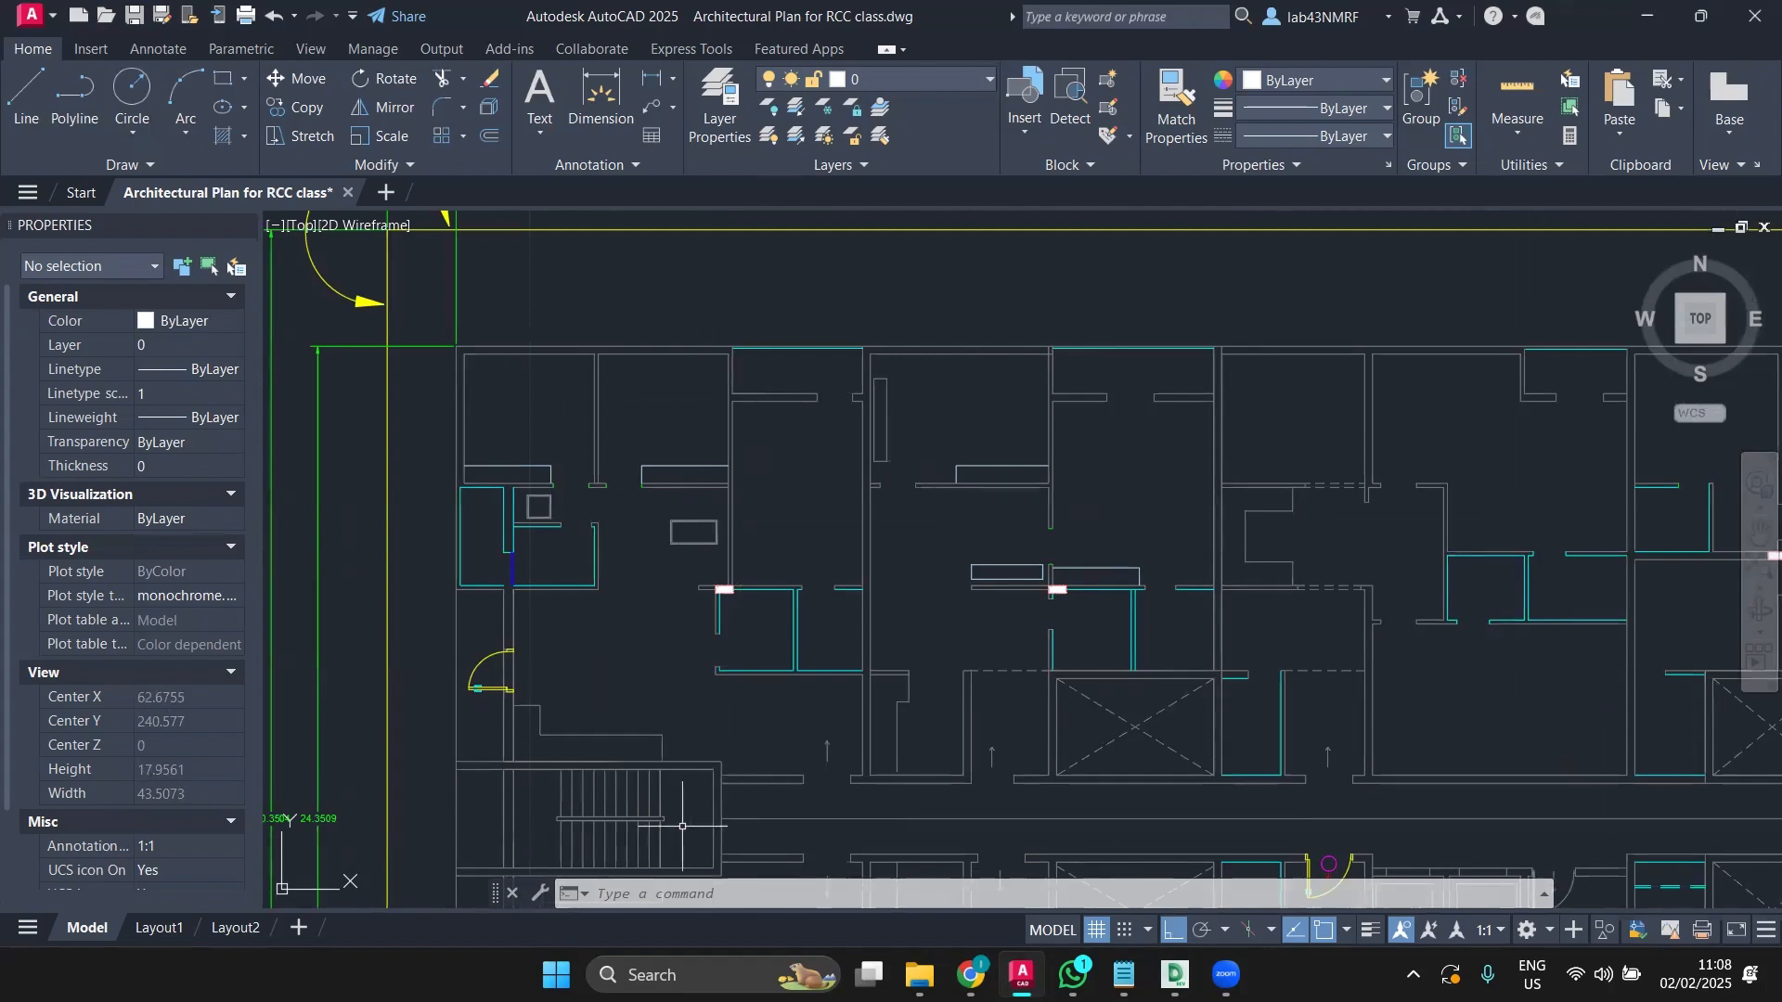
scroll(493, 775, up, 2)
click(627, 84)
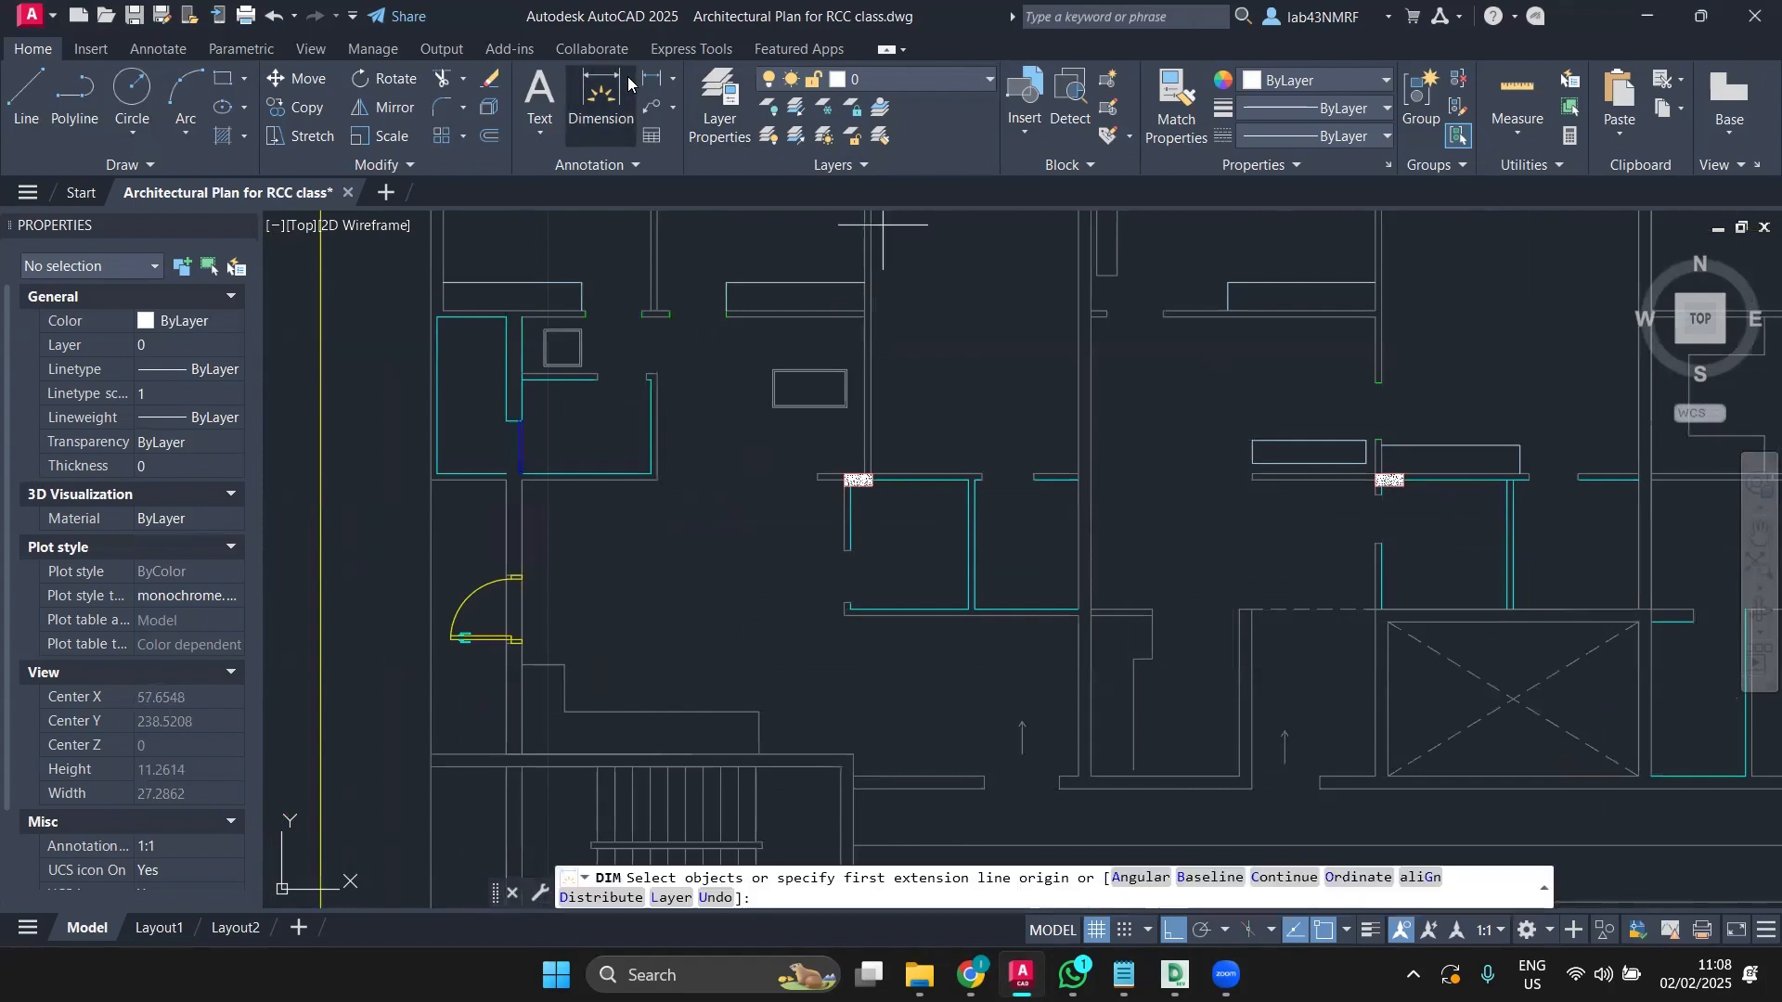
click(523, 754)
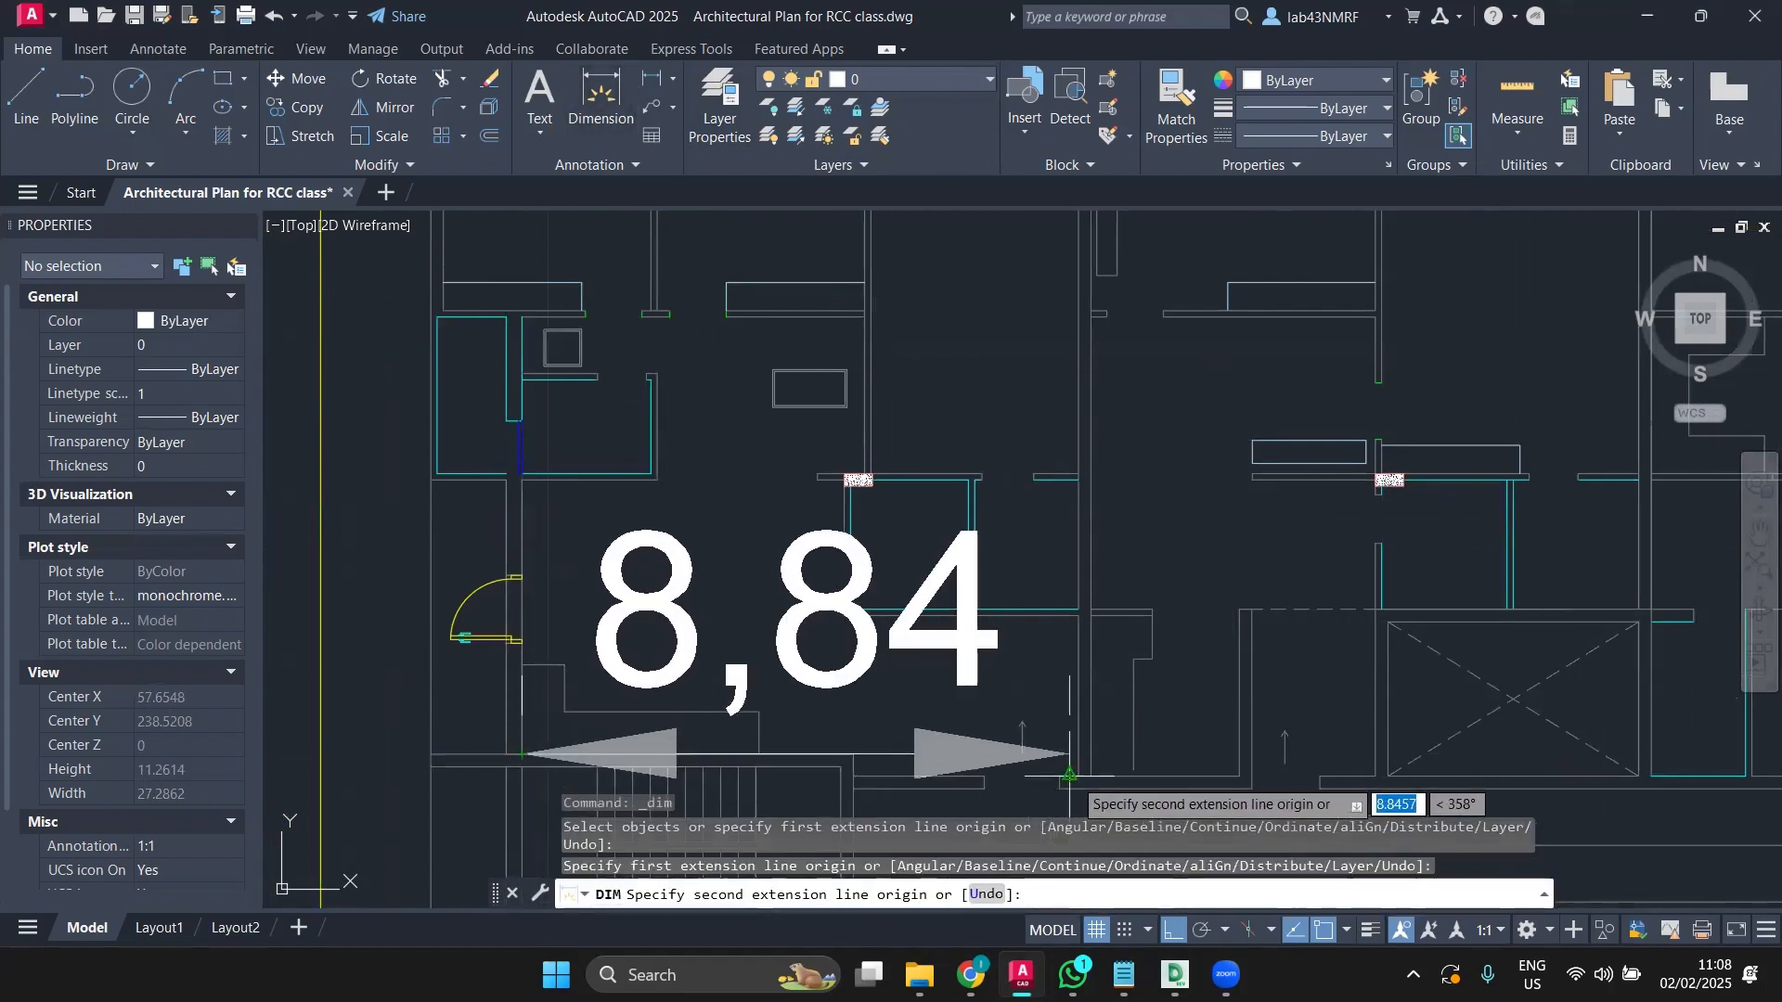
click(1078, 774)
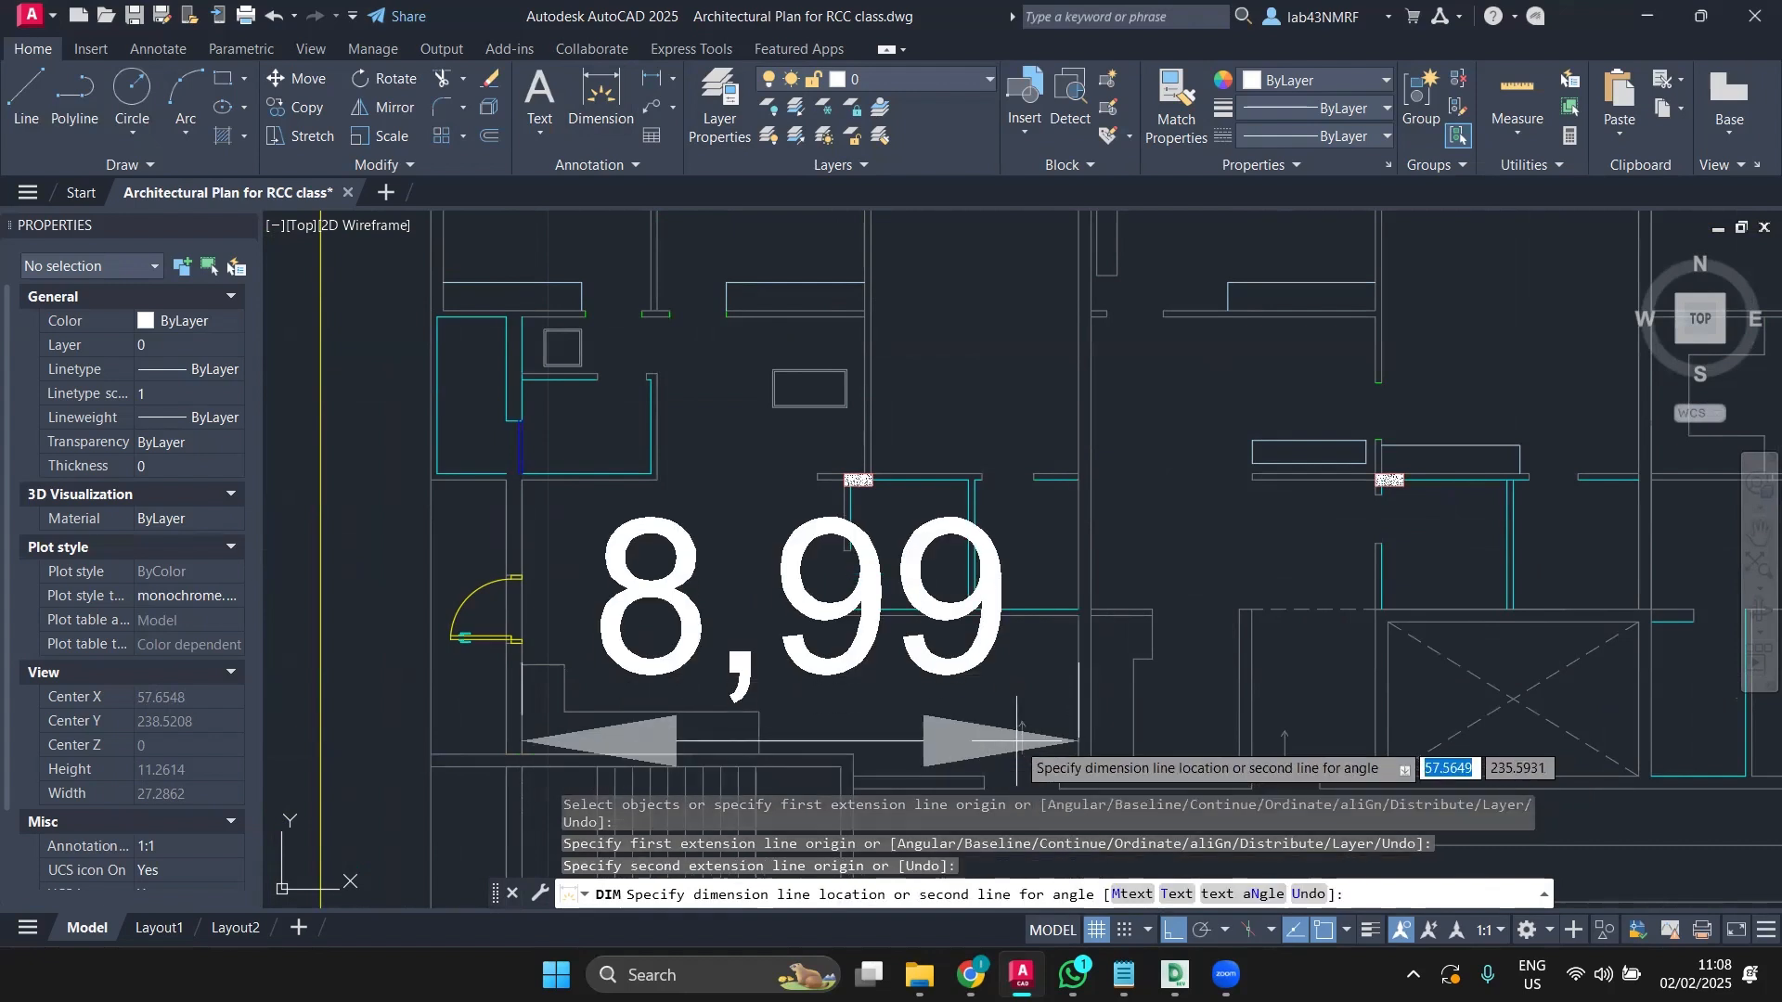
click(1017, 740)
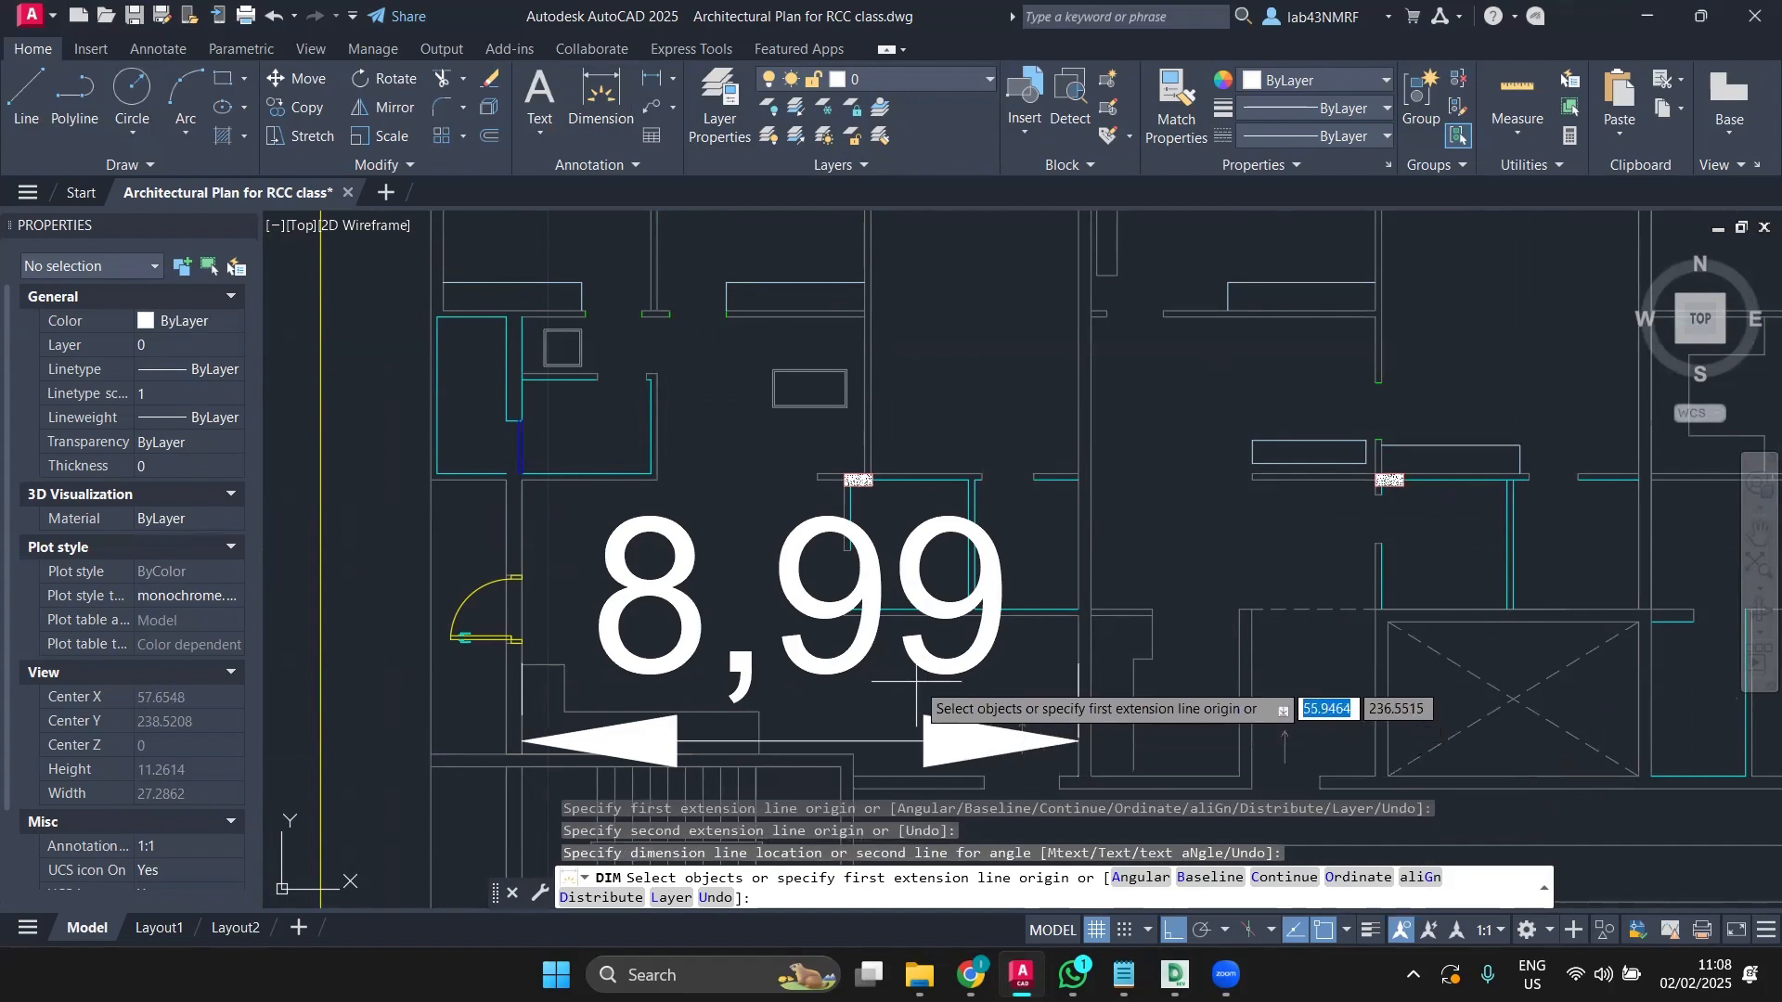
key(Return)
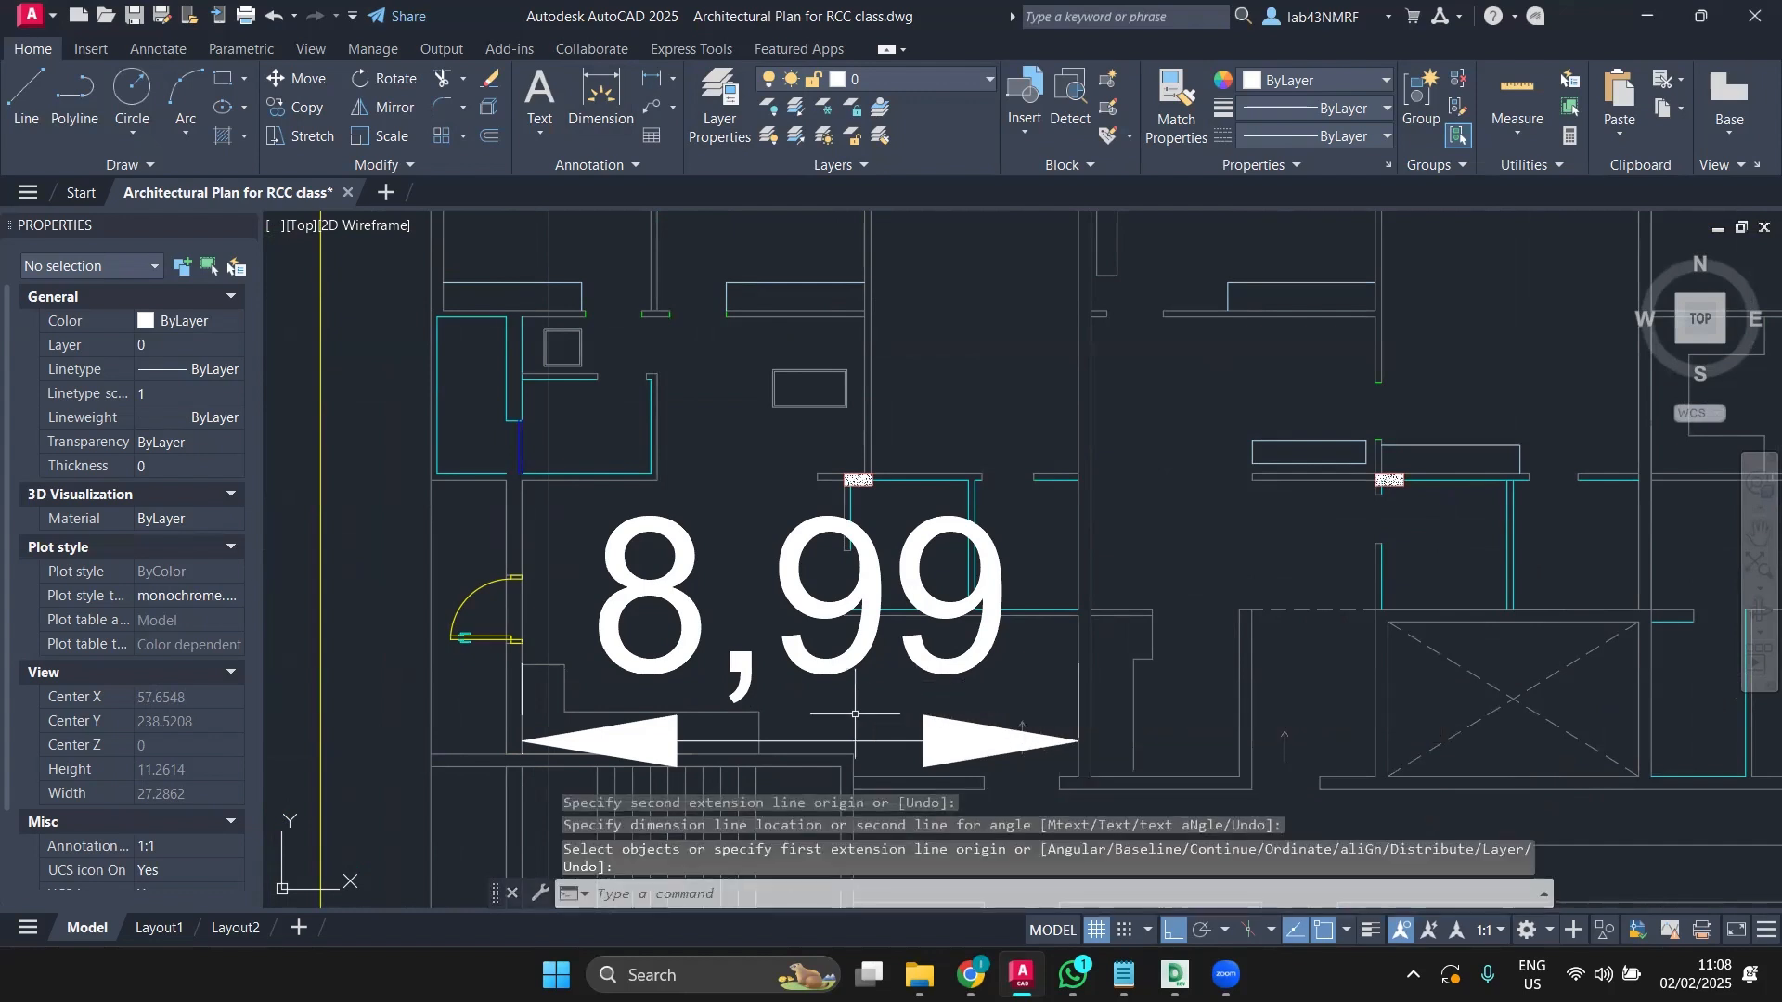
click(836, 741)
key(Delete)
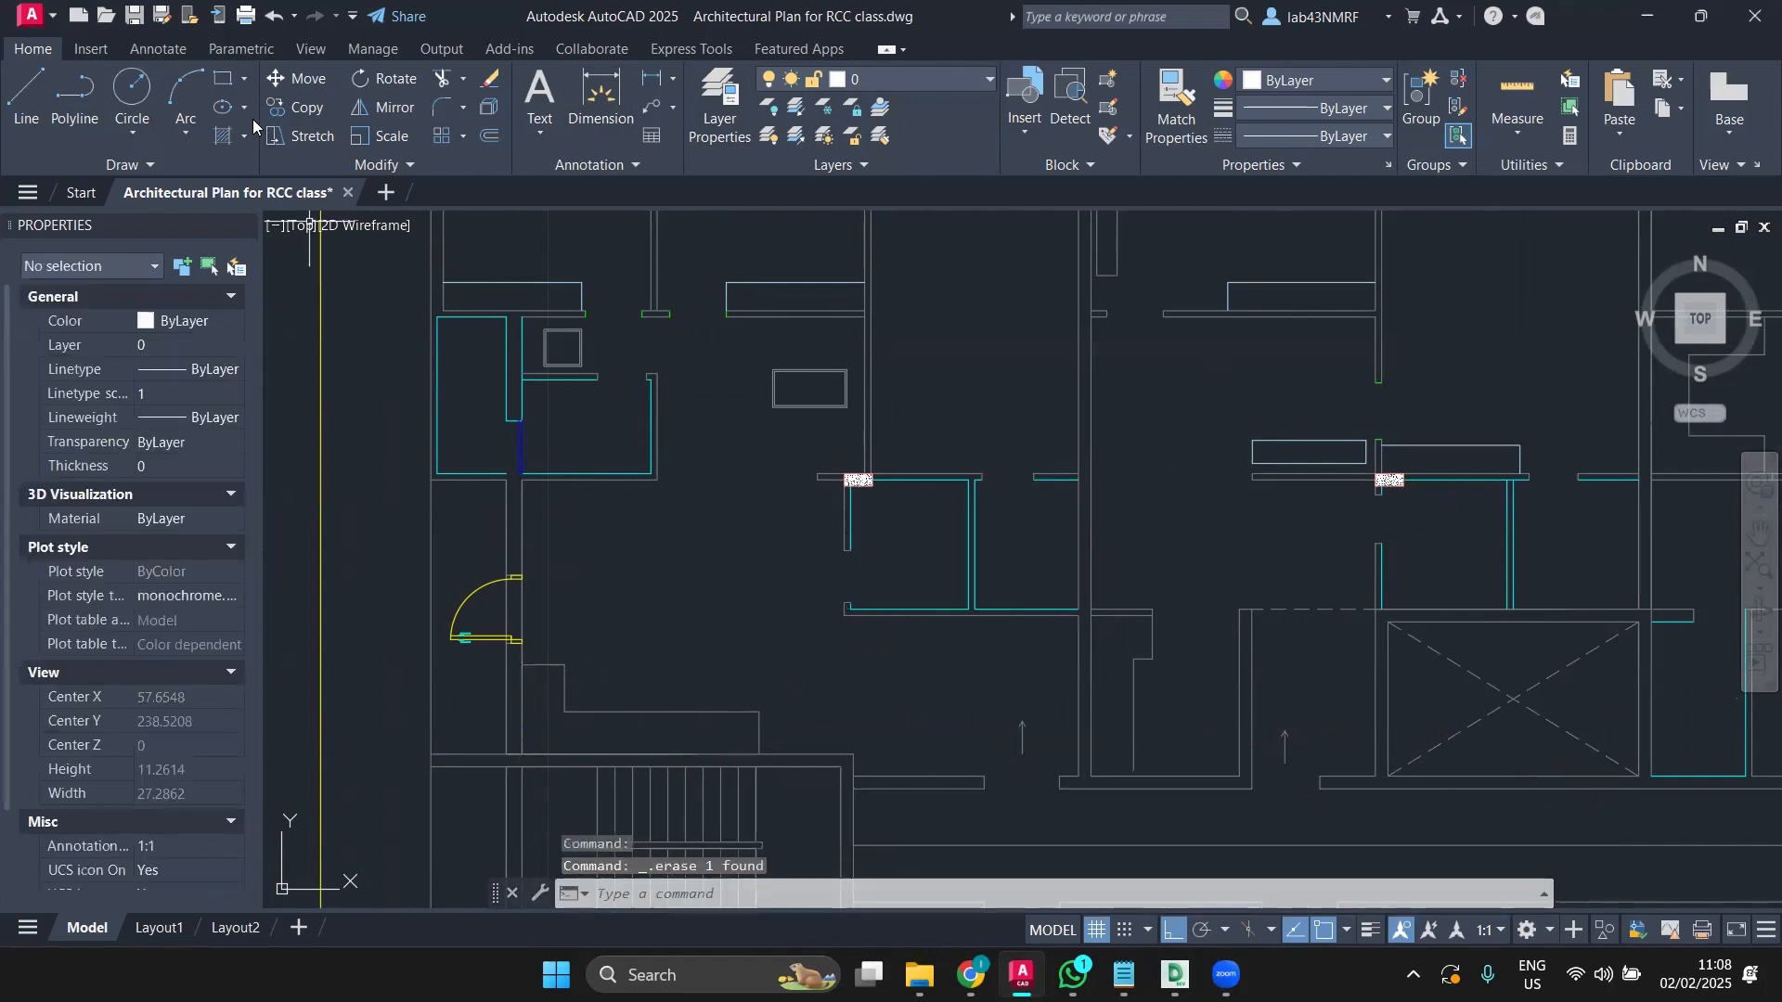
click(631, 107)
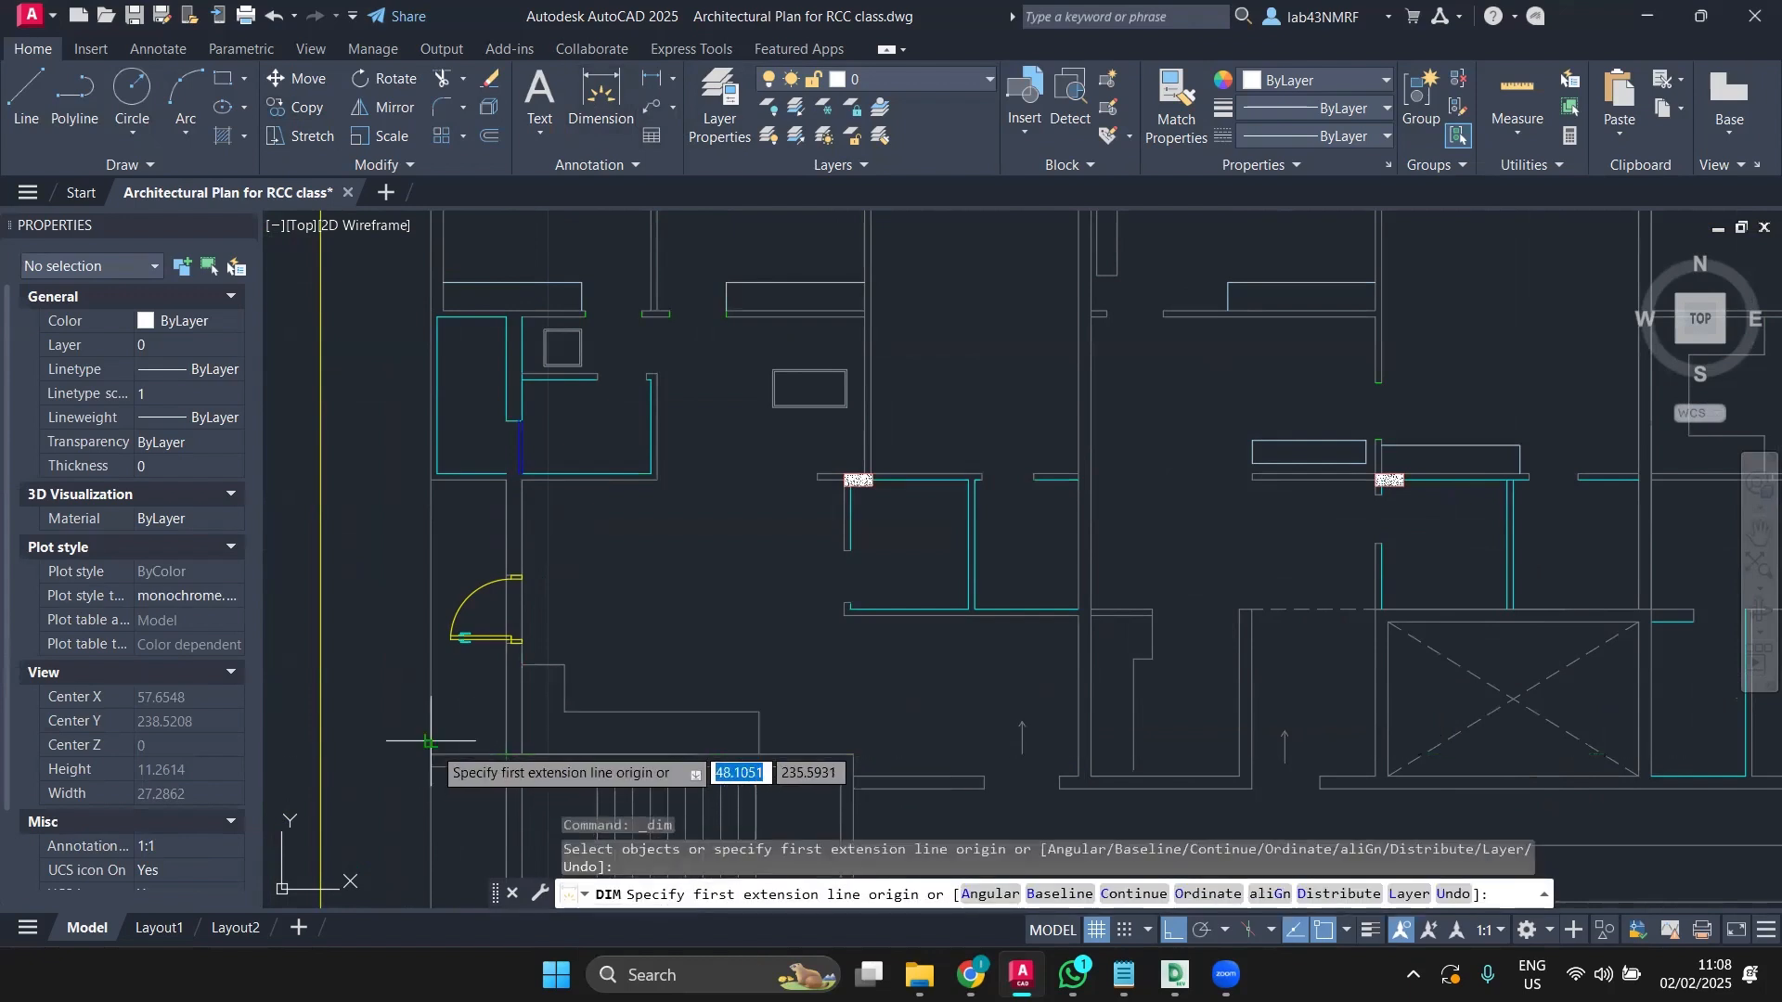
scroll(434, 748, down, 3)
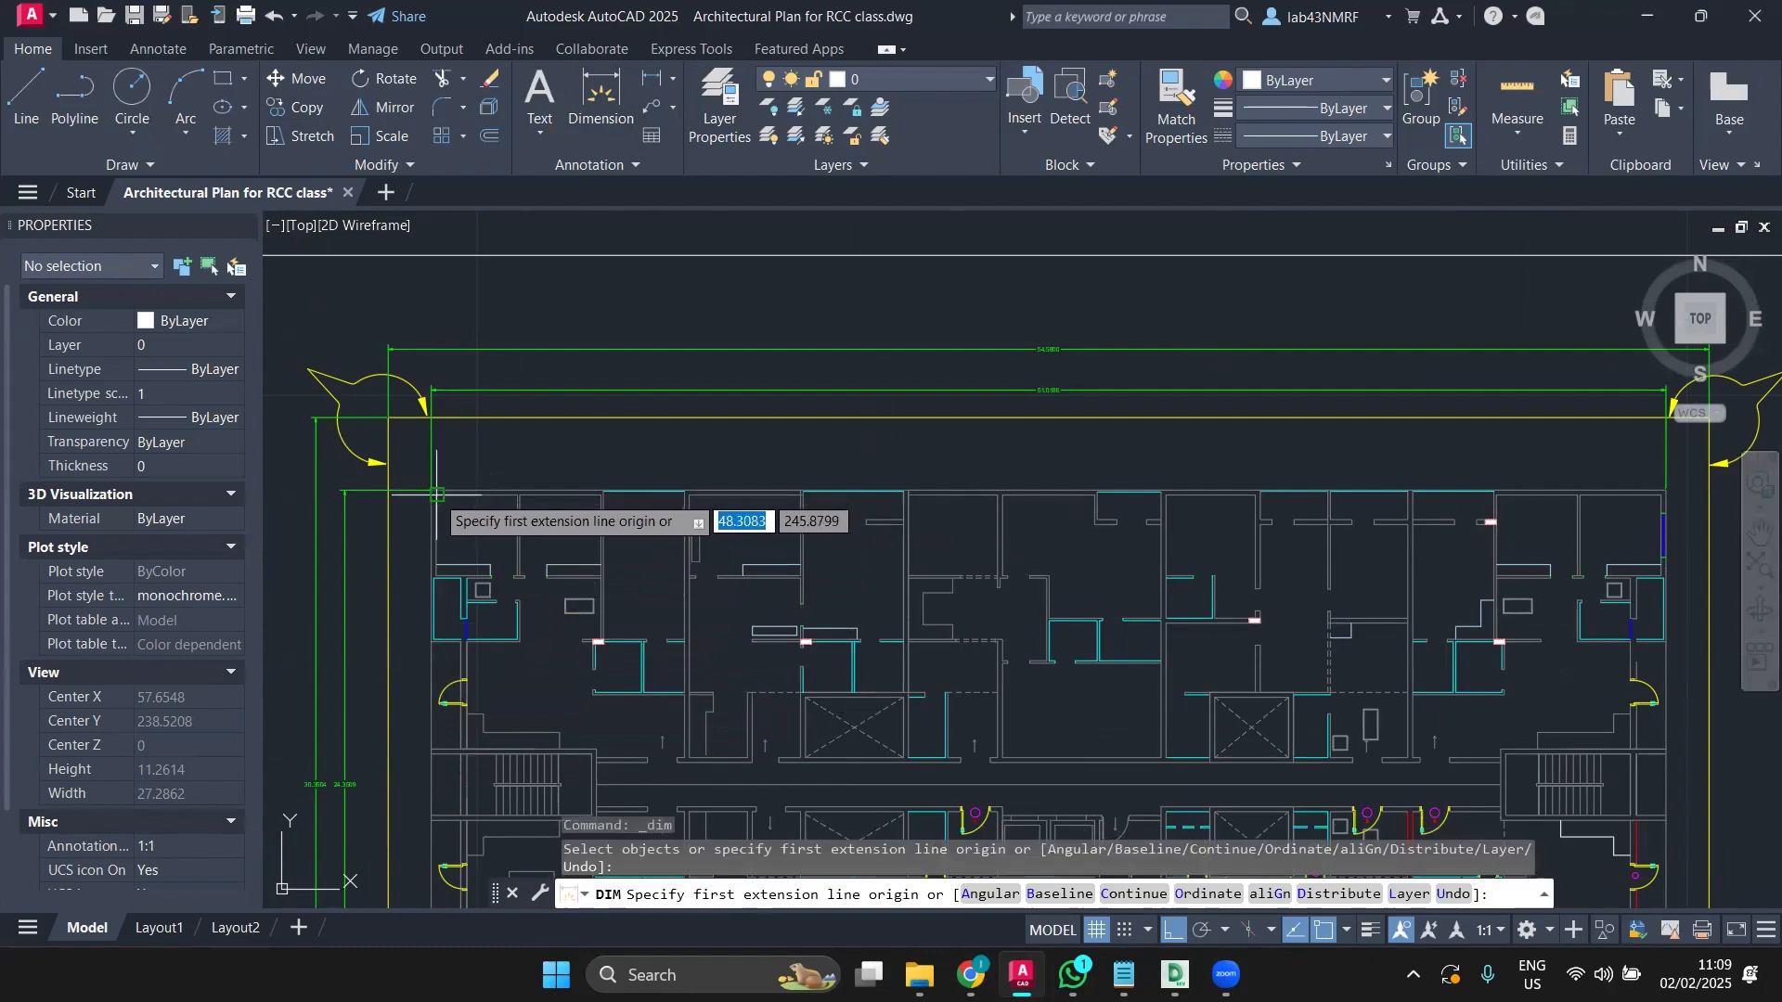
scroll(431, 489, up, 4)
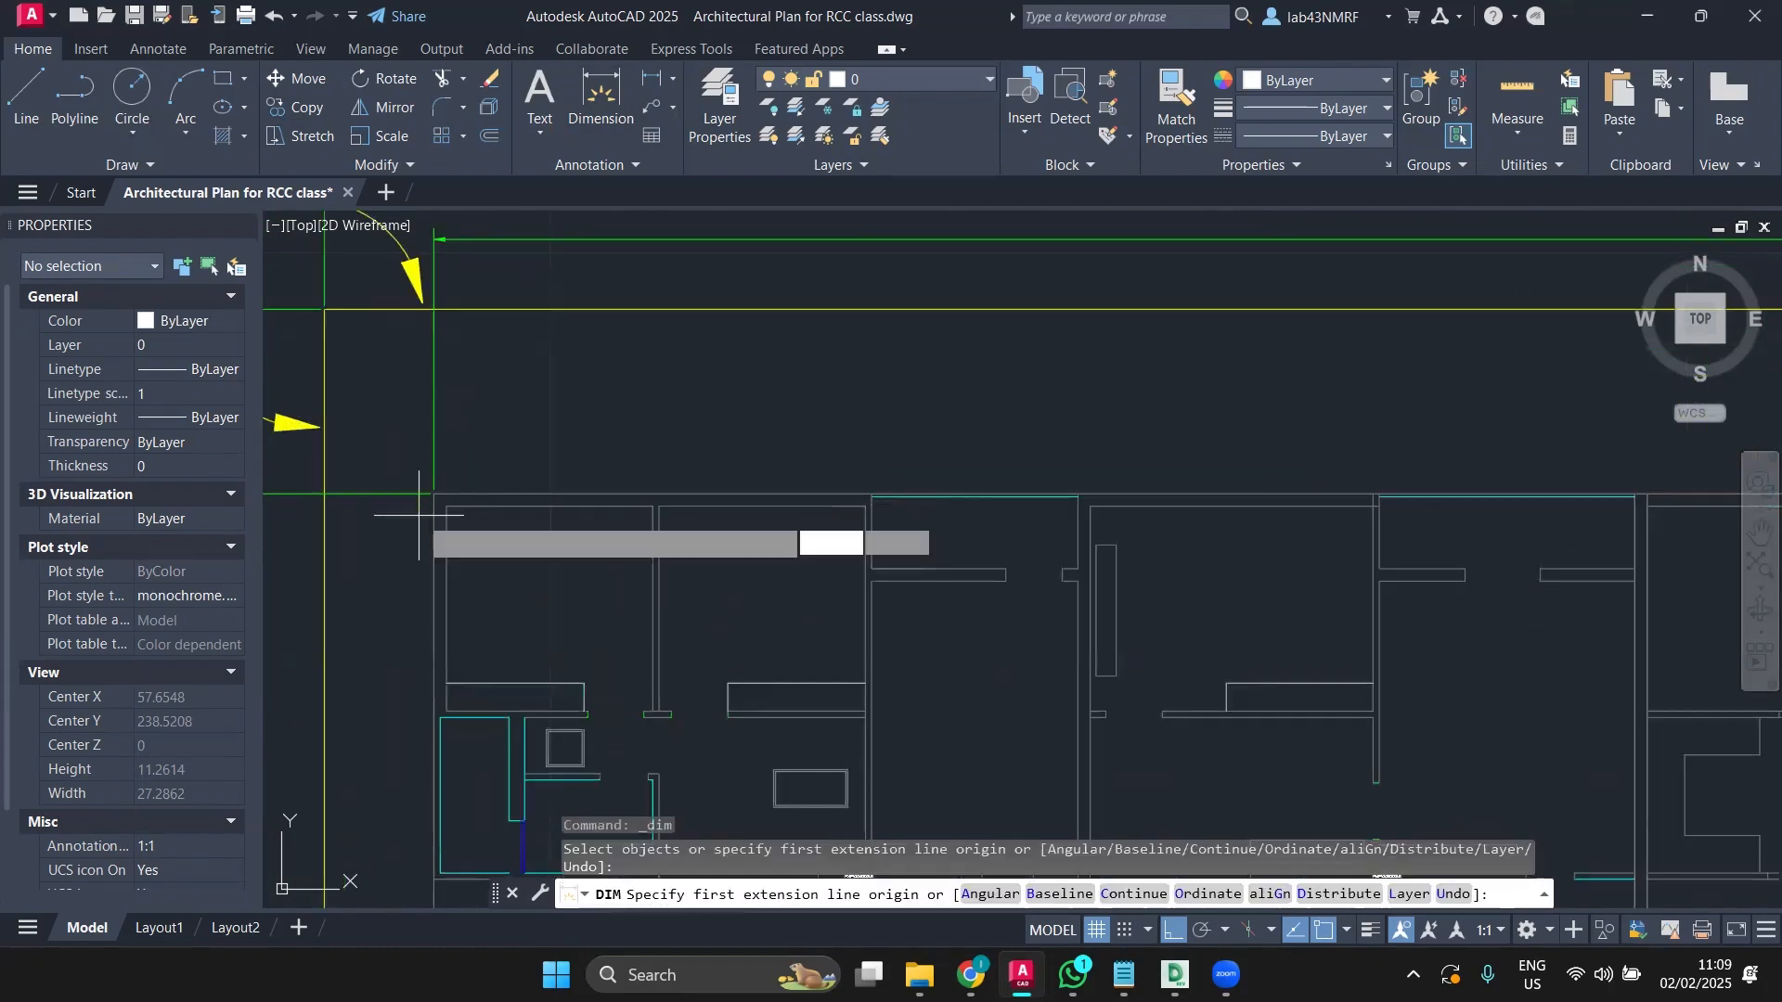
click(433, 492)
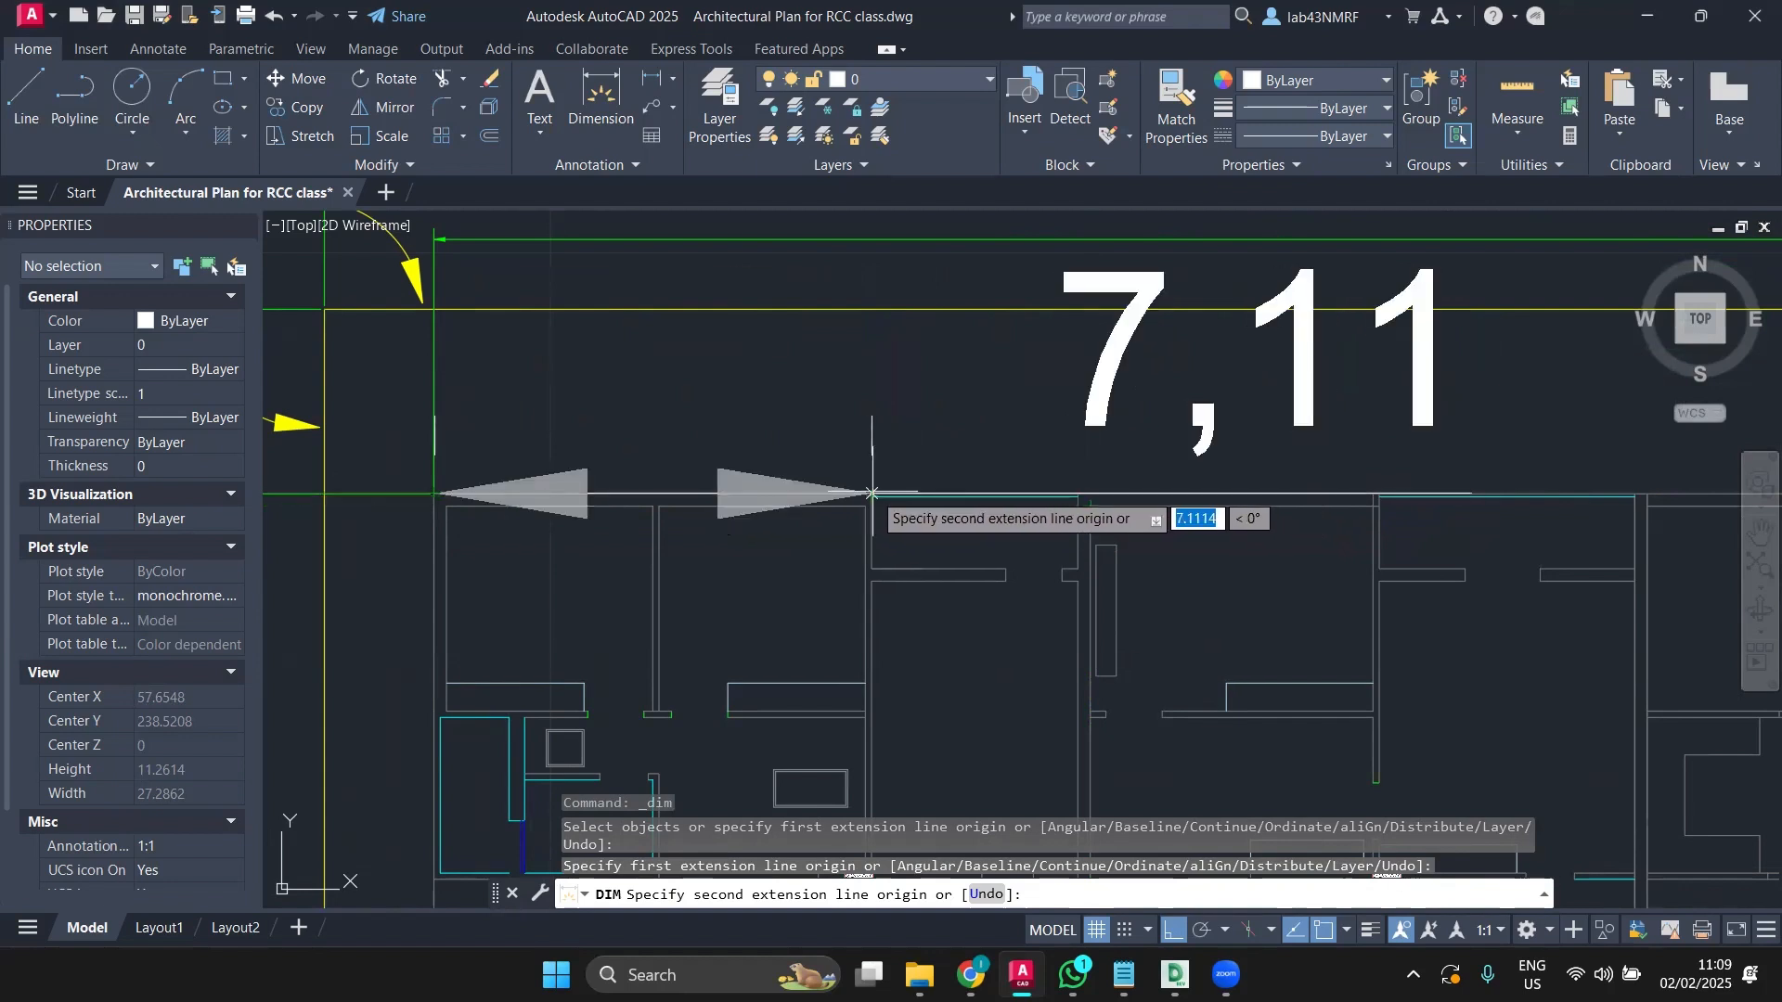
scroll(871, 493, up, 3)
scroll(872, 493, down, 3)
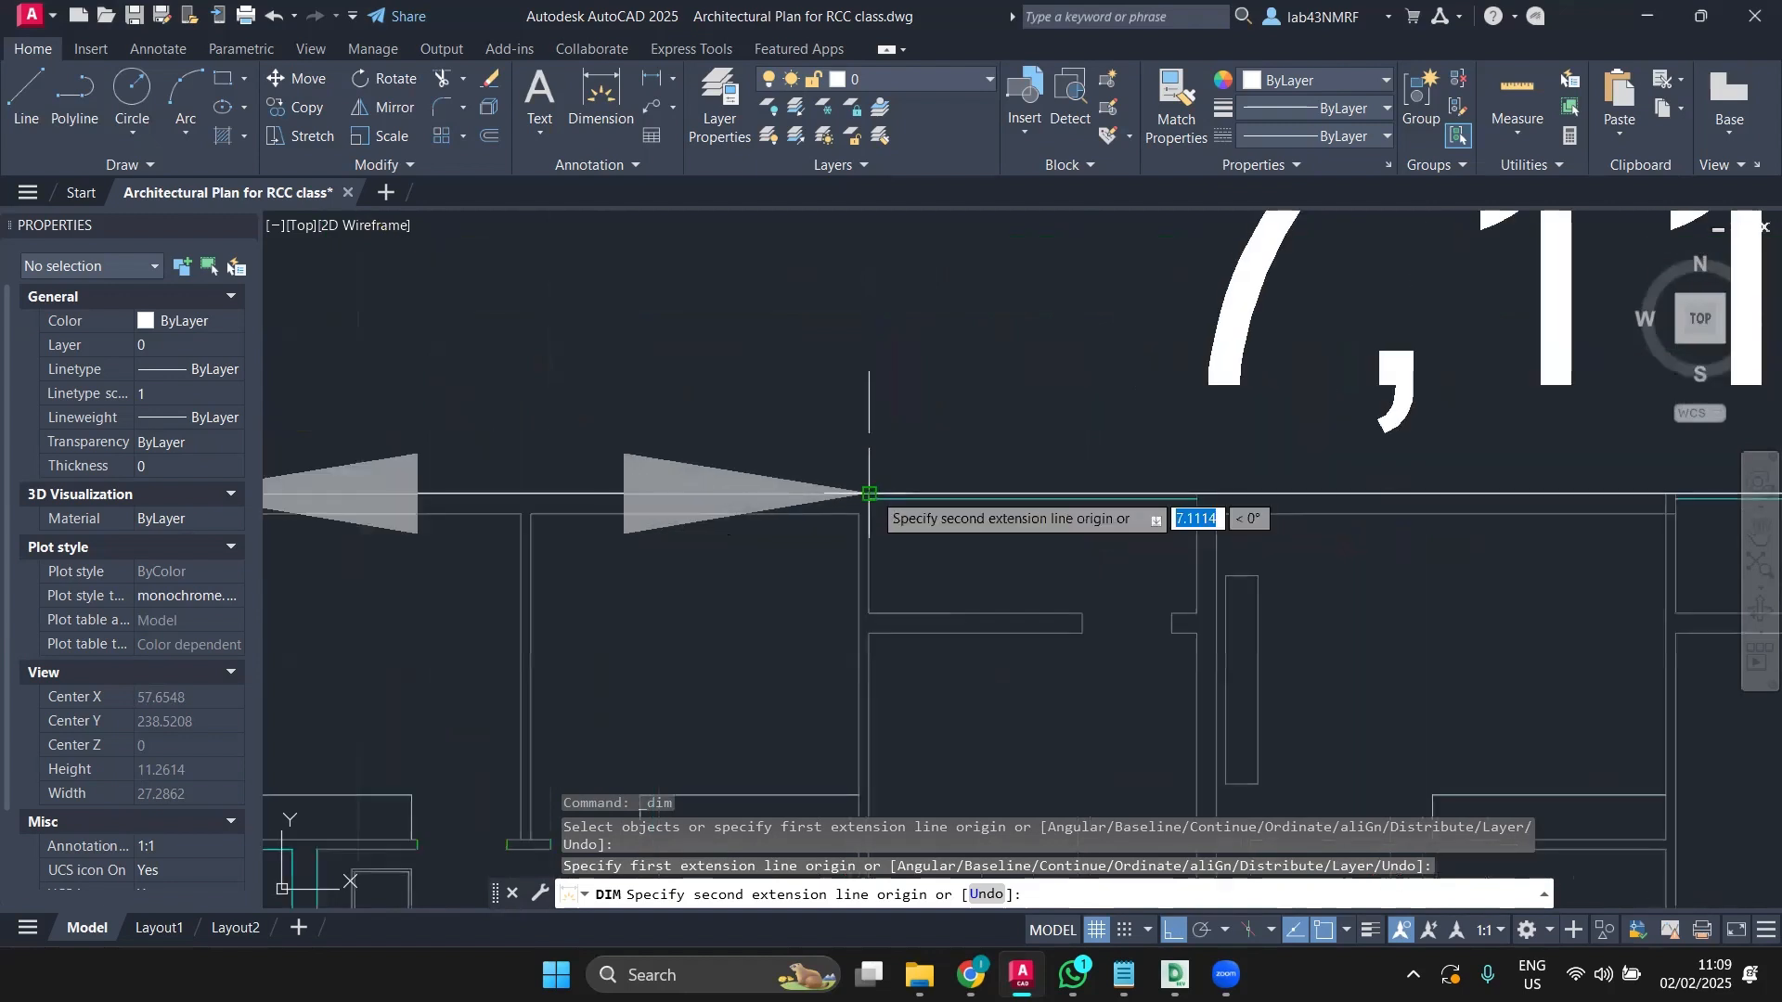
click(871, 493)
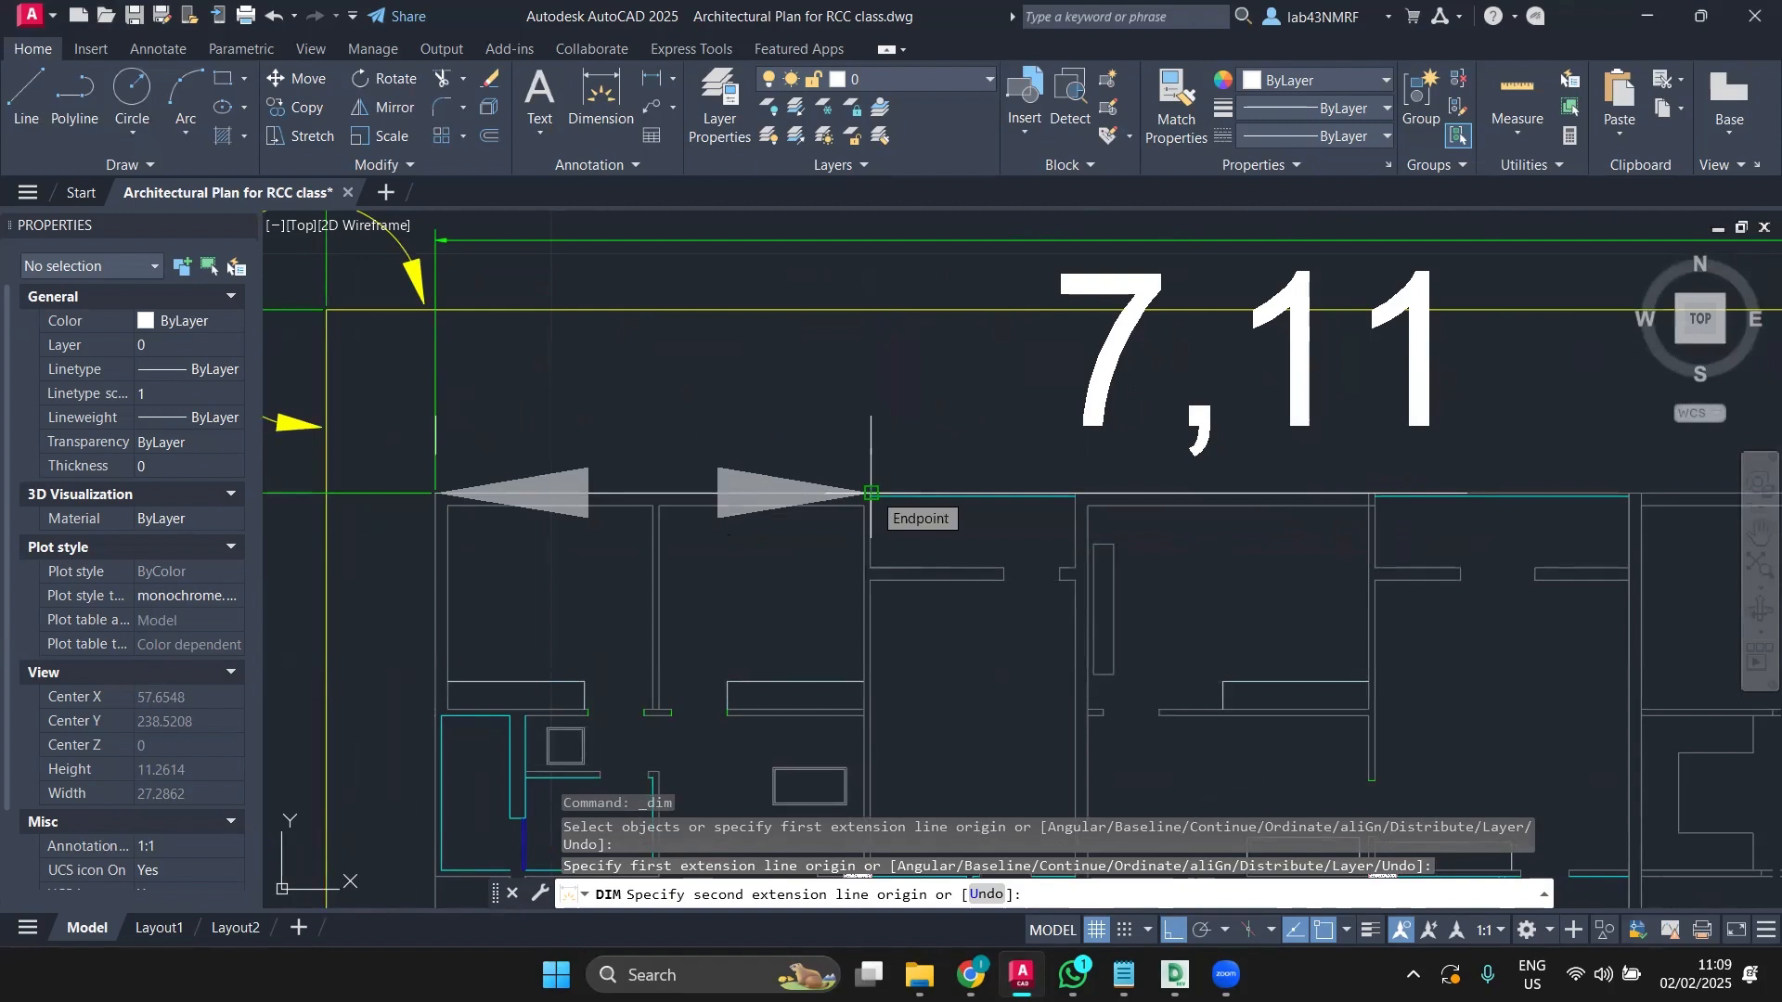
key(Escape)
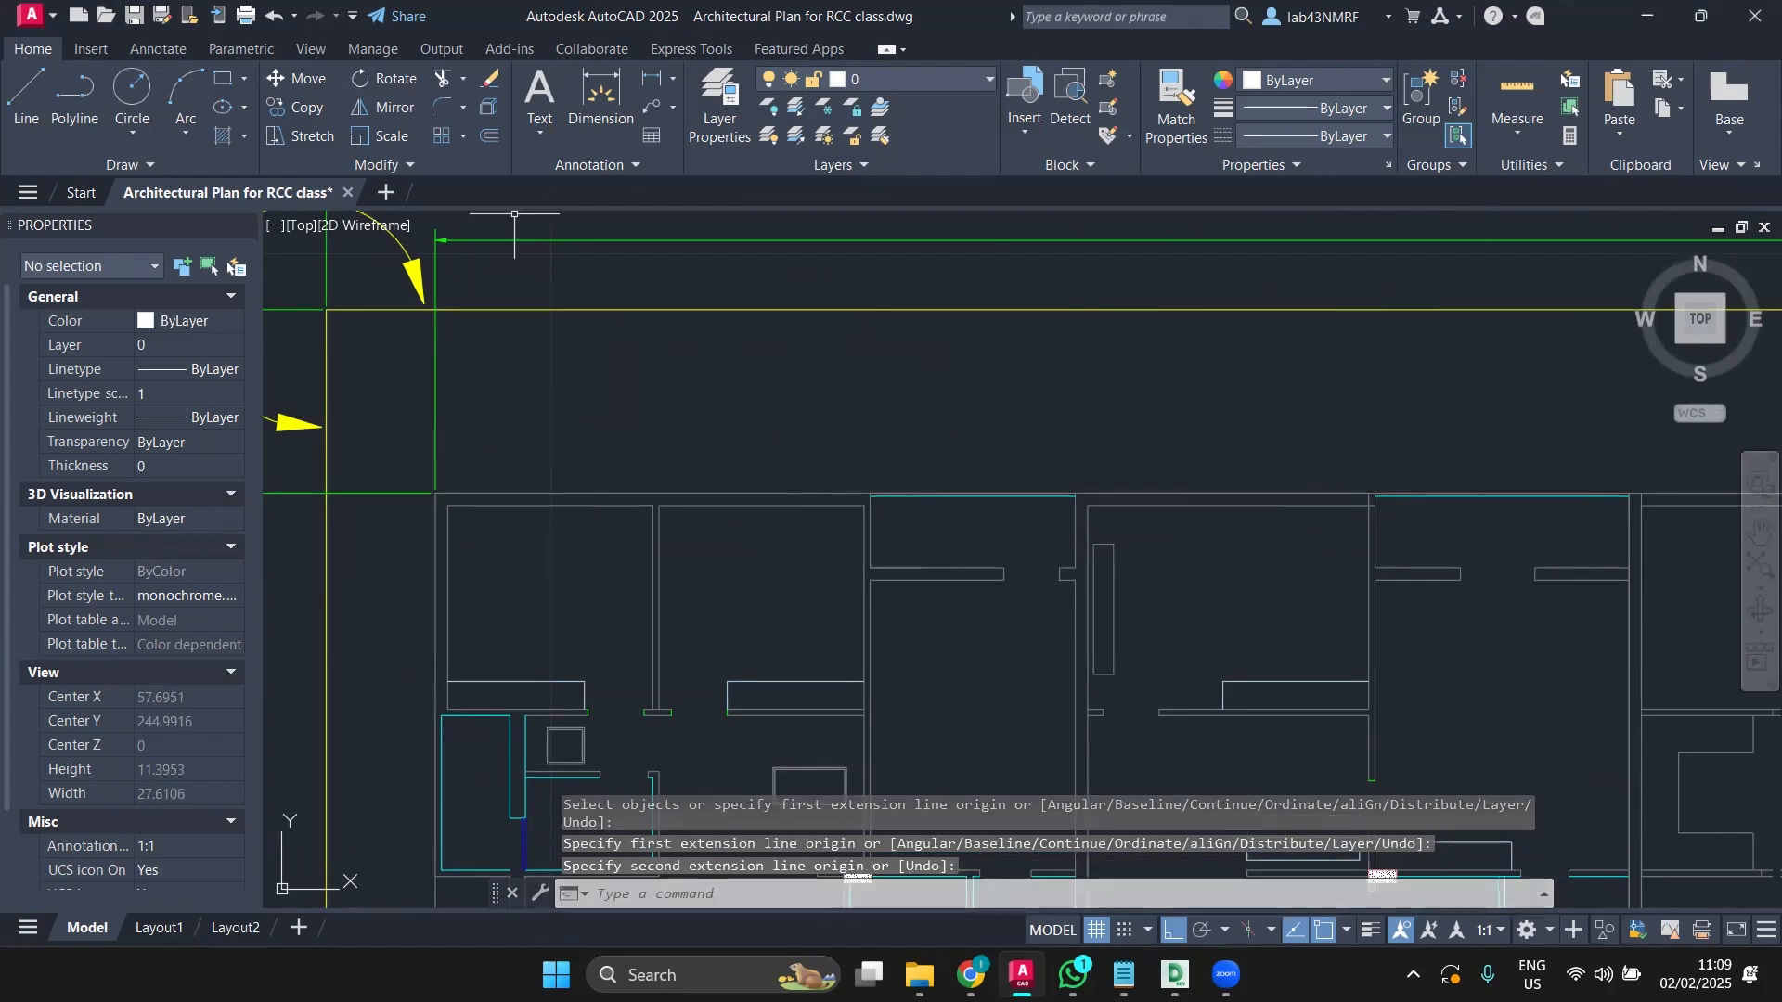
Step: Draw a circle of radius about 0.47 centred on the top-left wall corner
click(137, 105)
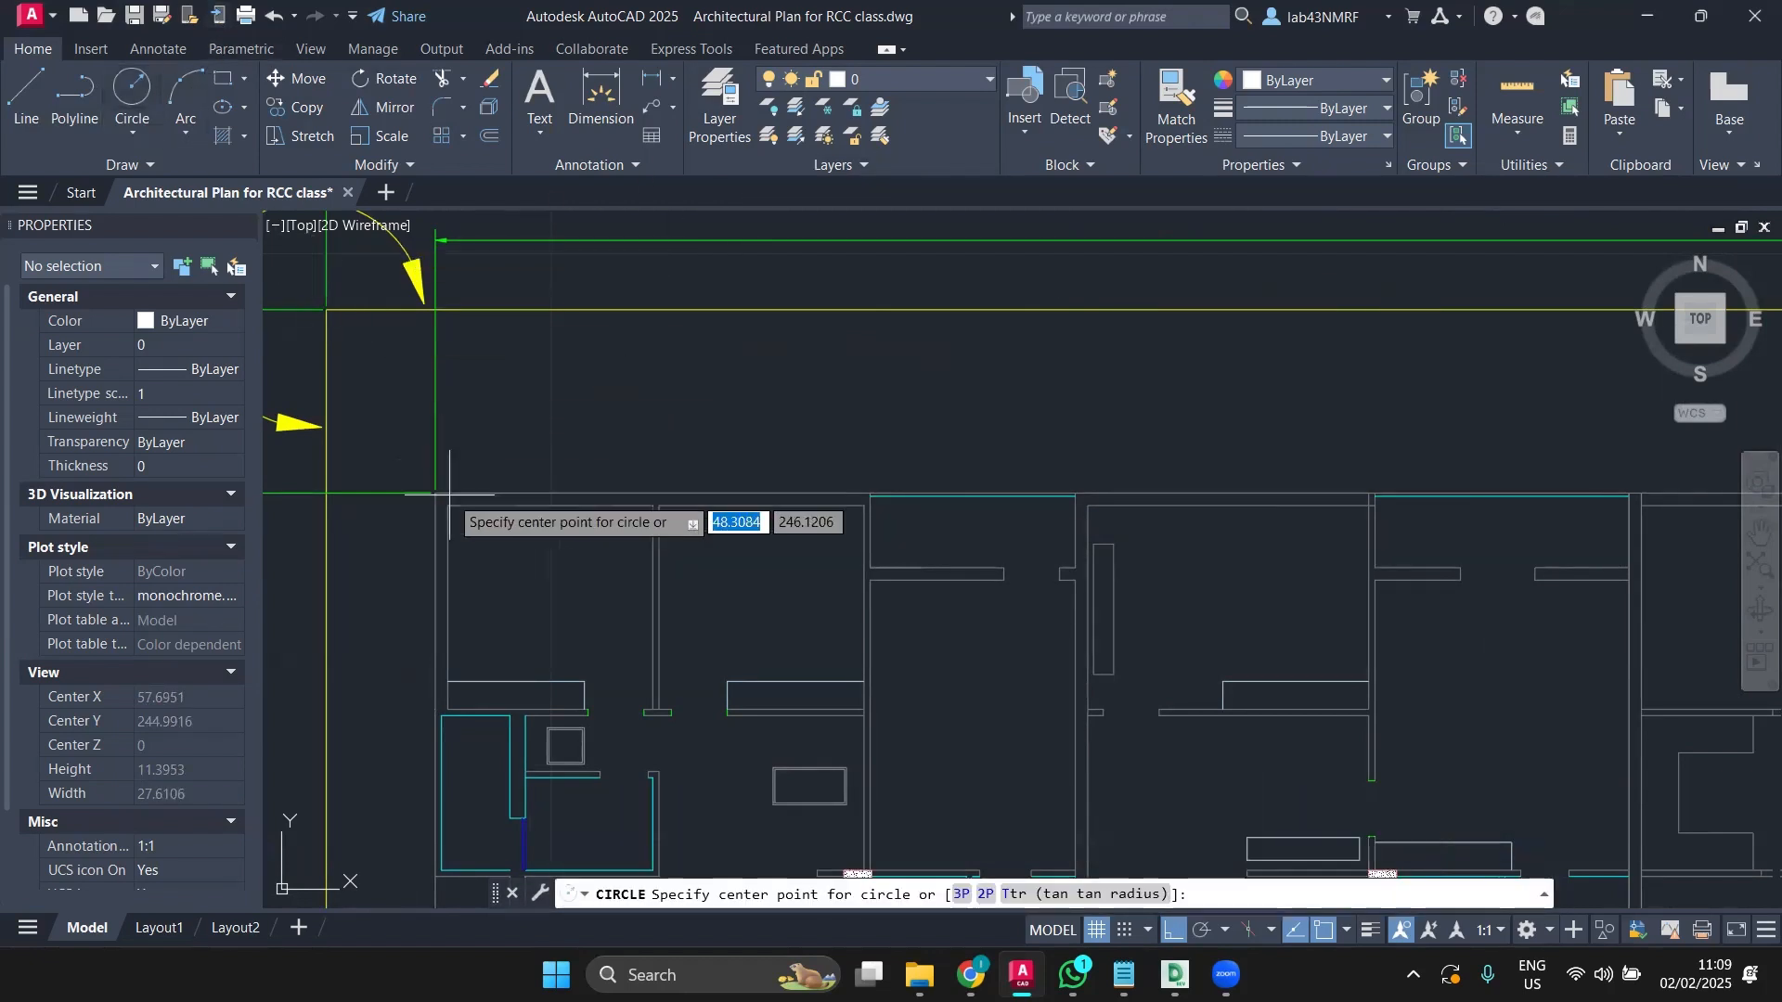
scroll(464, 446, up, 2)
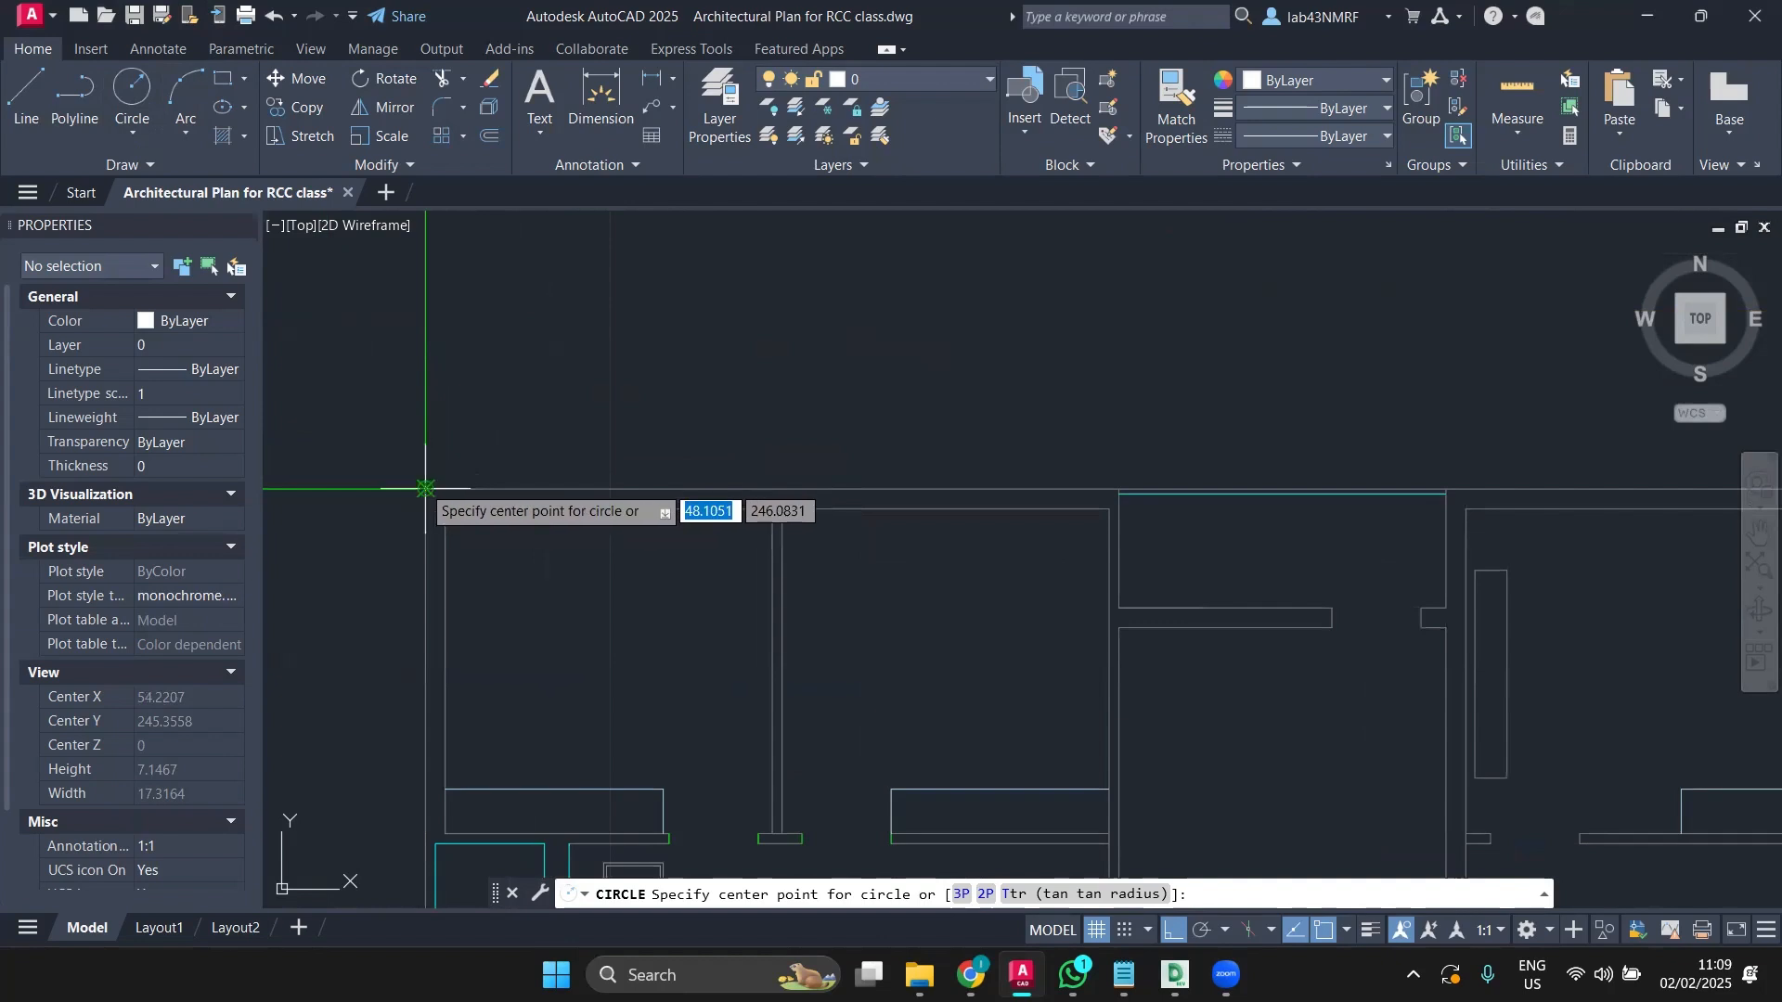
click(425, 489)
click(462, 531)
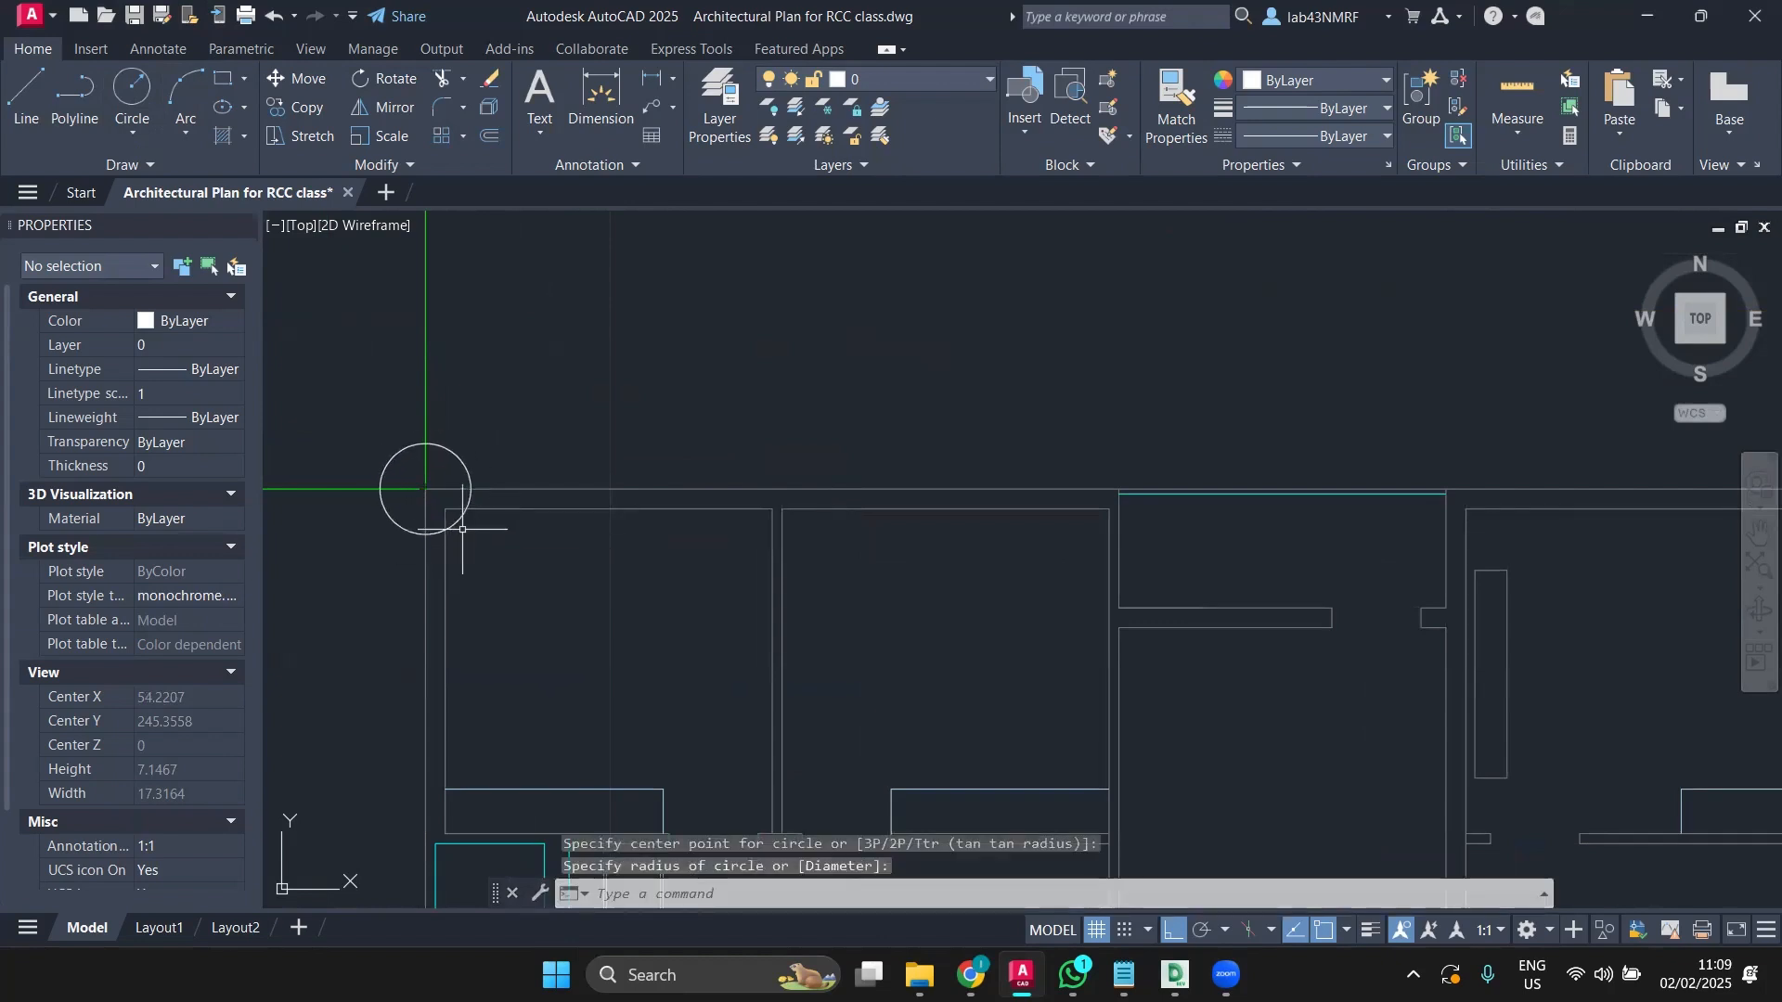
Step: Copy the circle from its centre to a second point further along the top wall
click(457, 521)
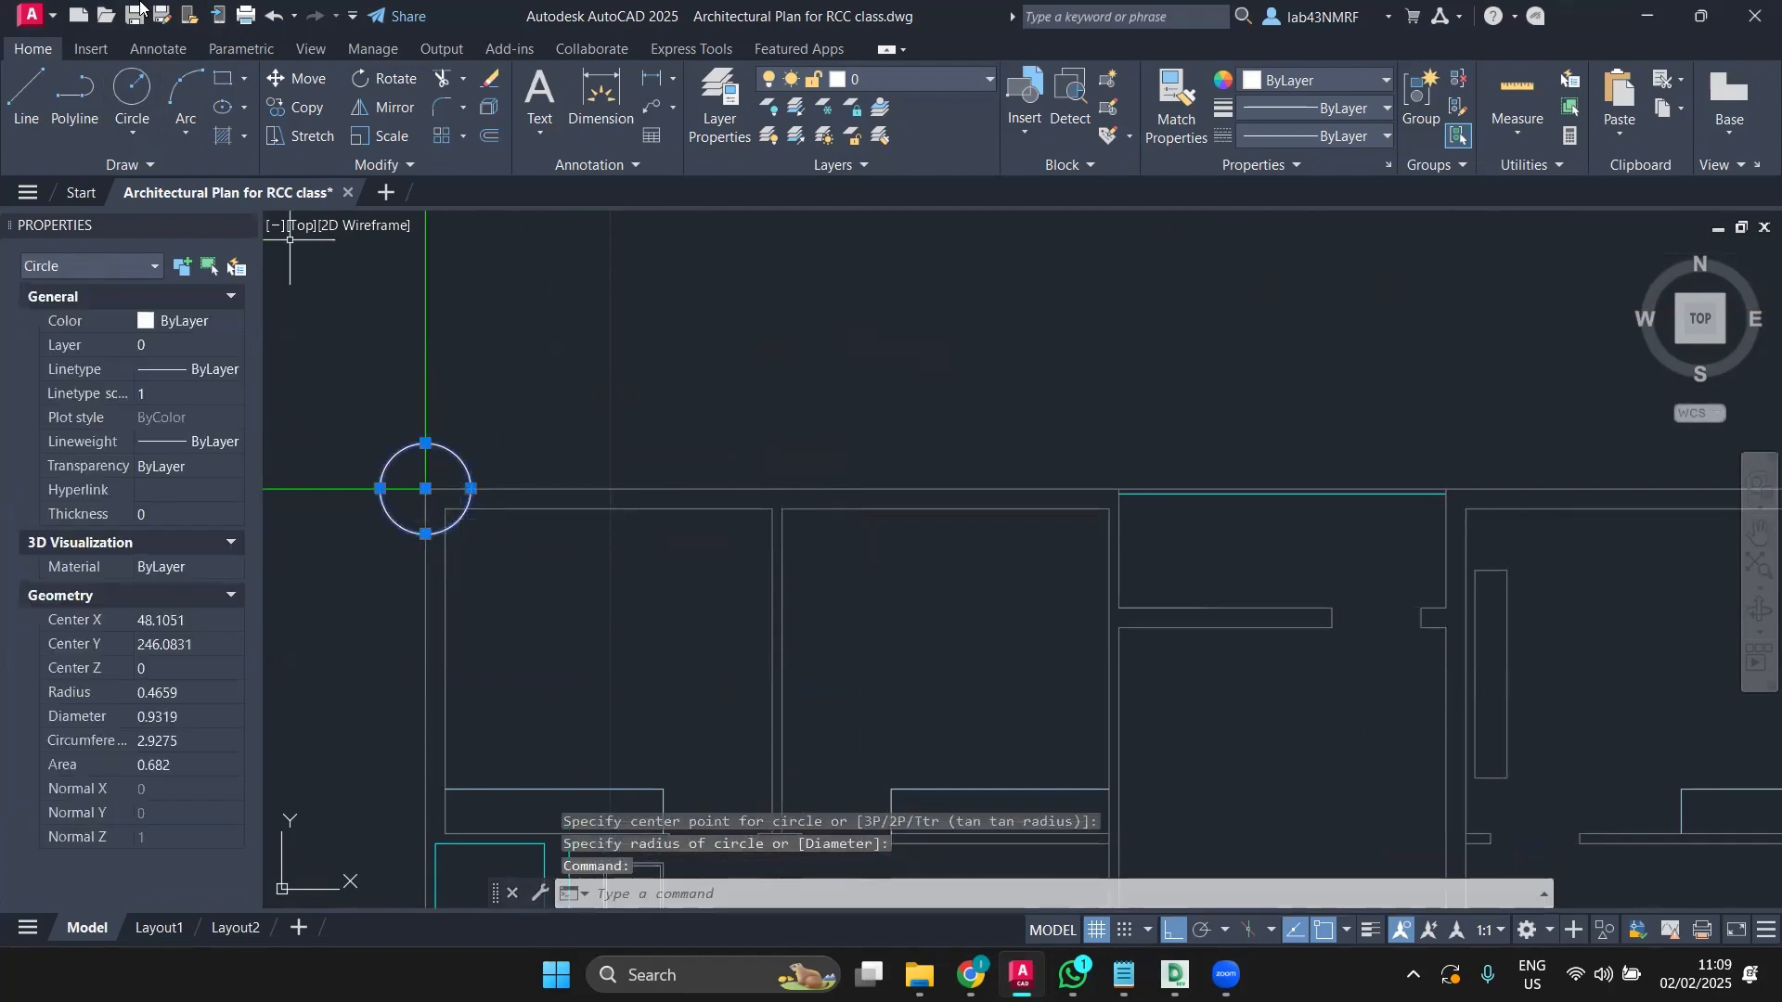
click(307, 107)
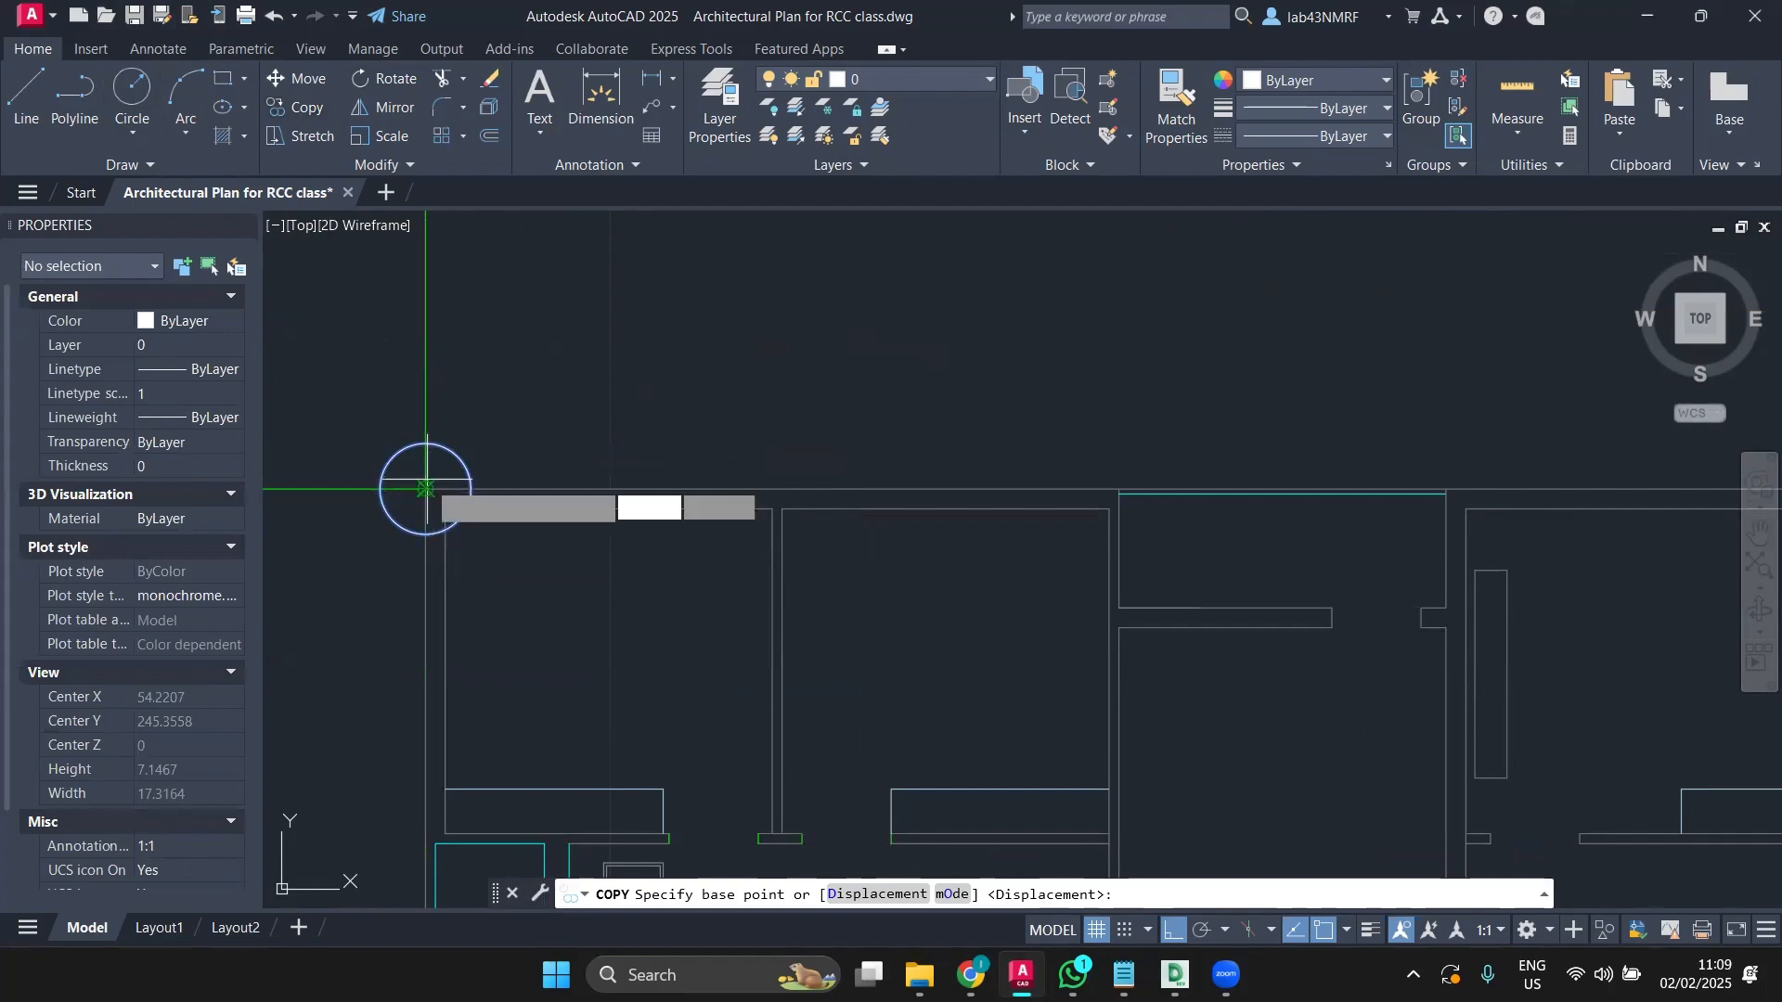
click(426, 489)
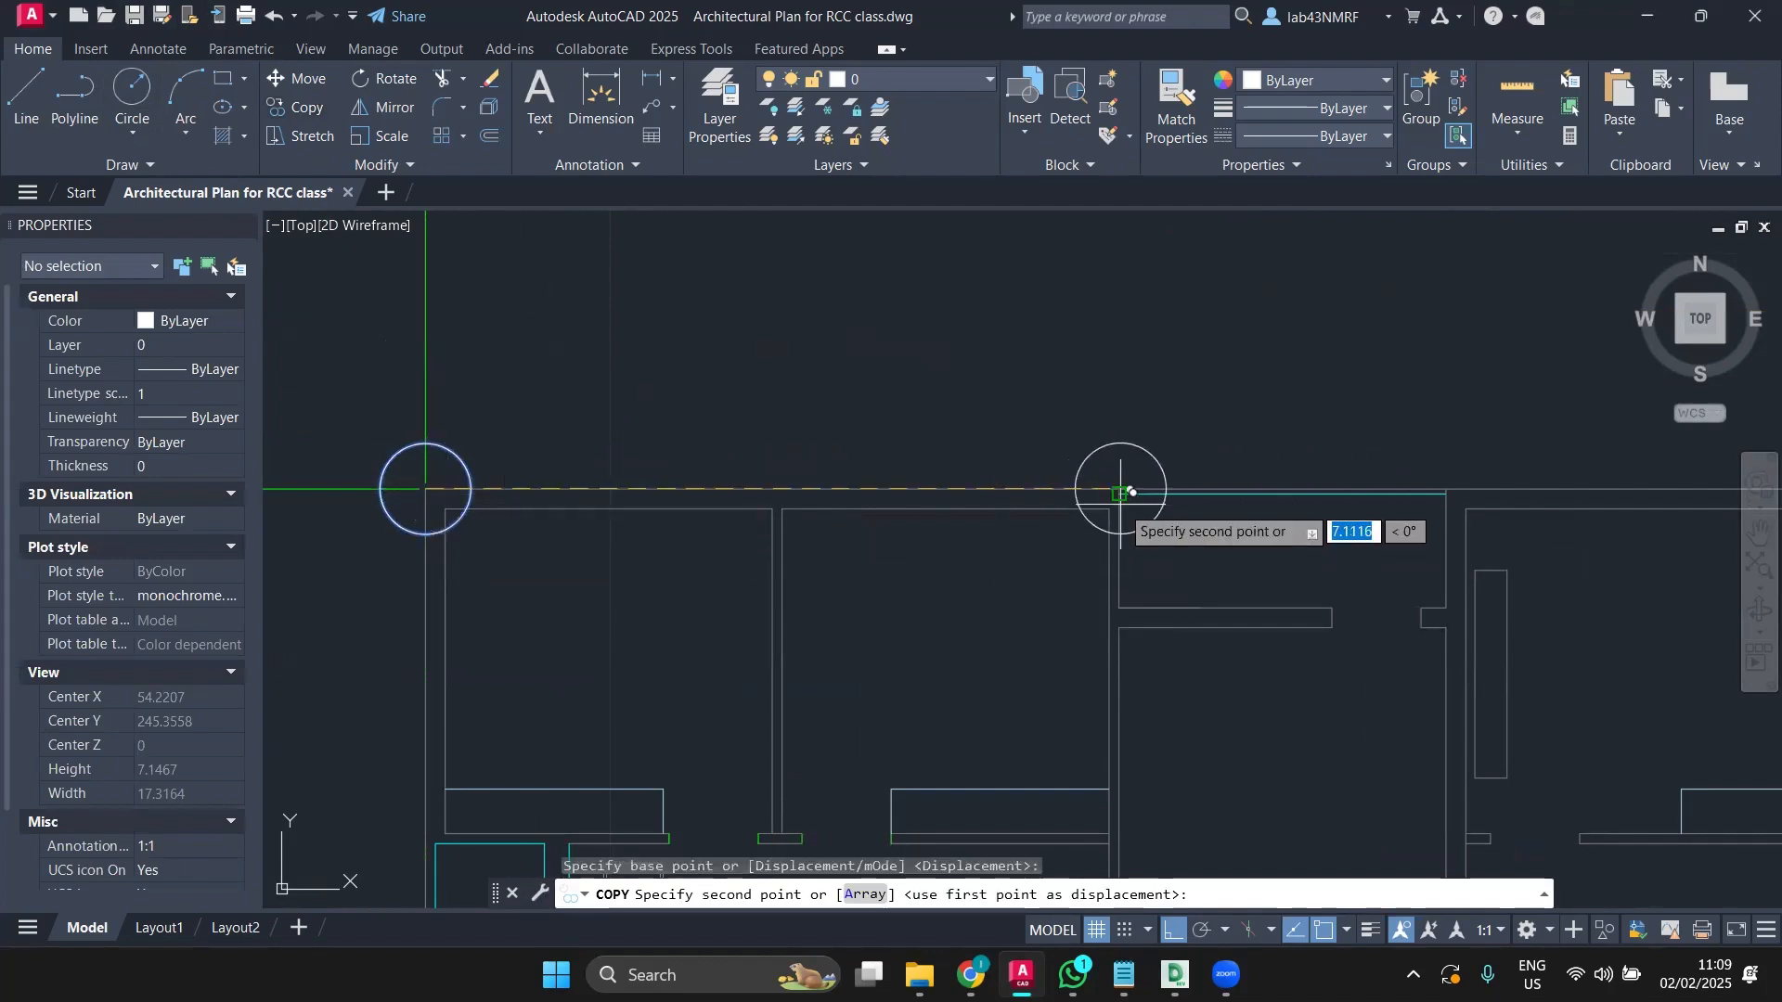
click(1108, 489)
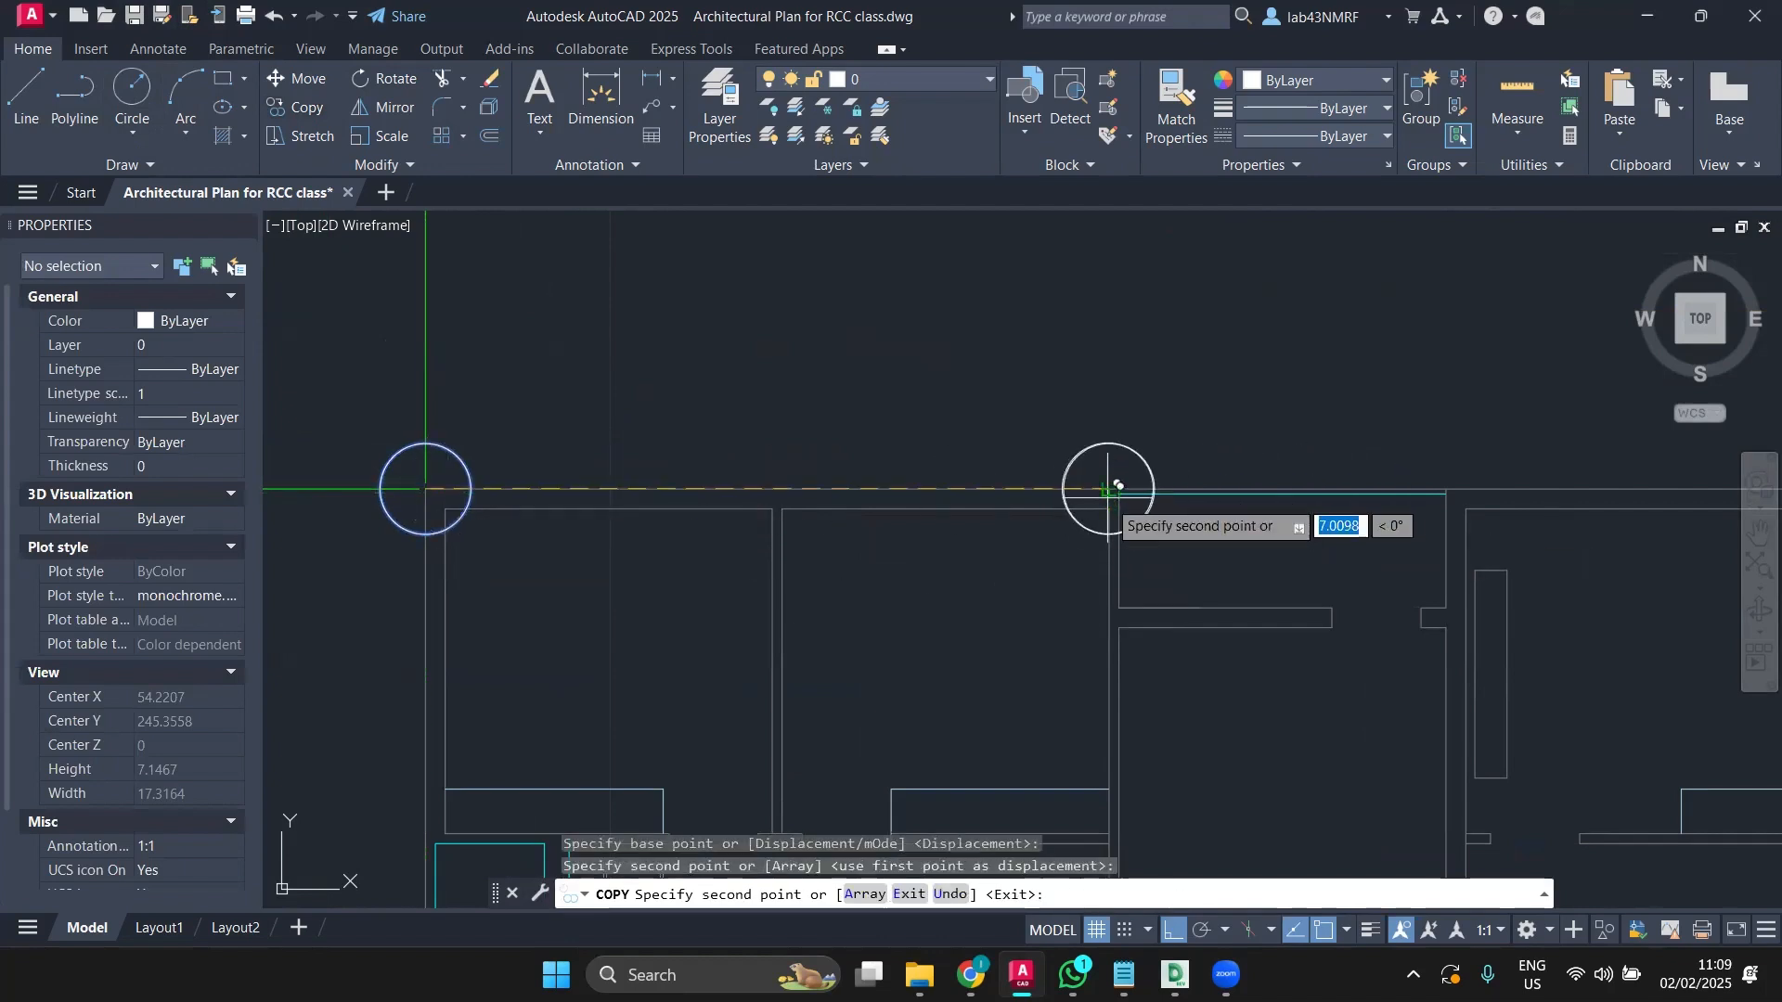
scroll(1086, 584, down, 5)
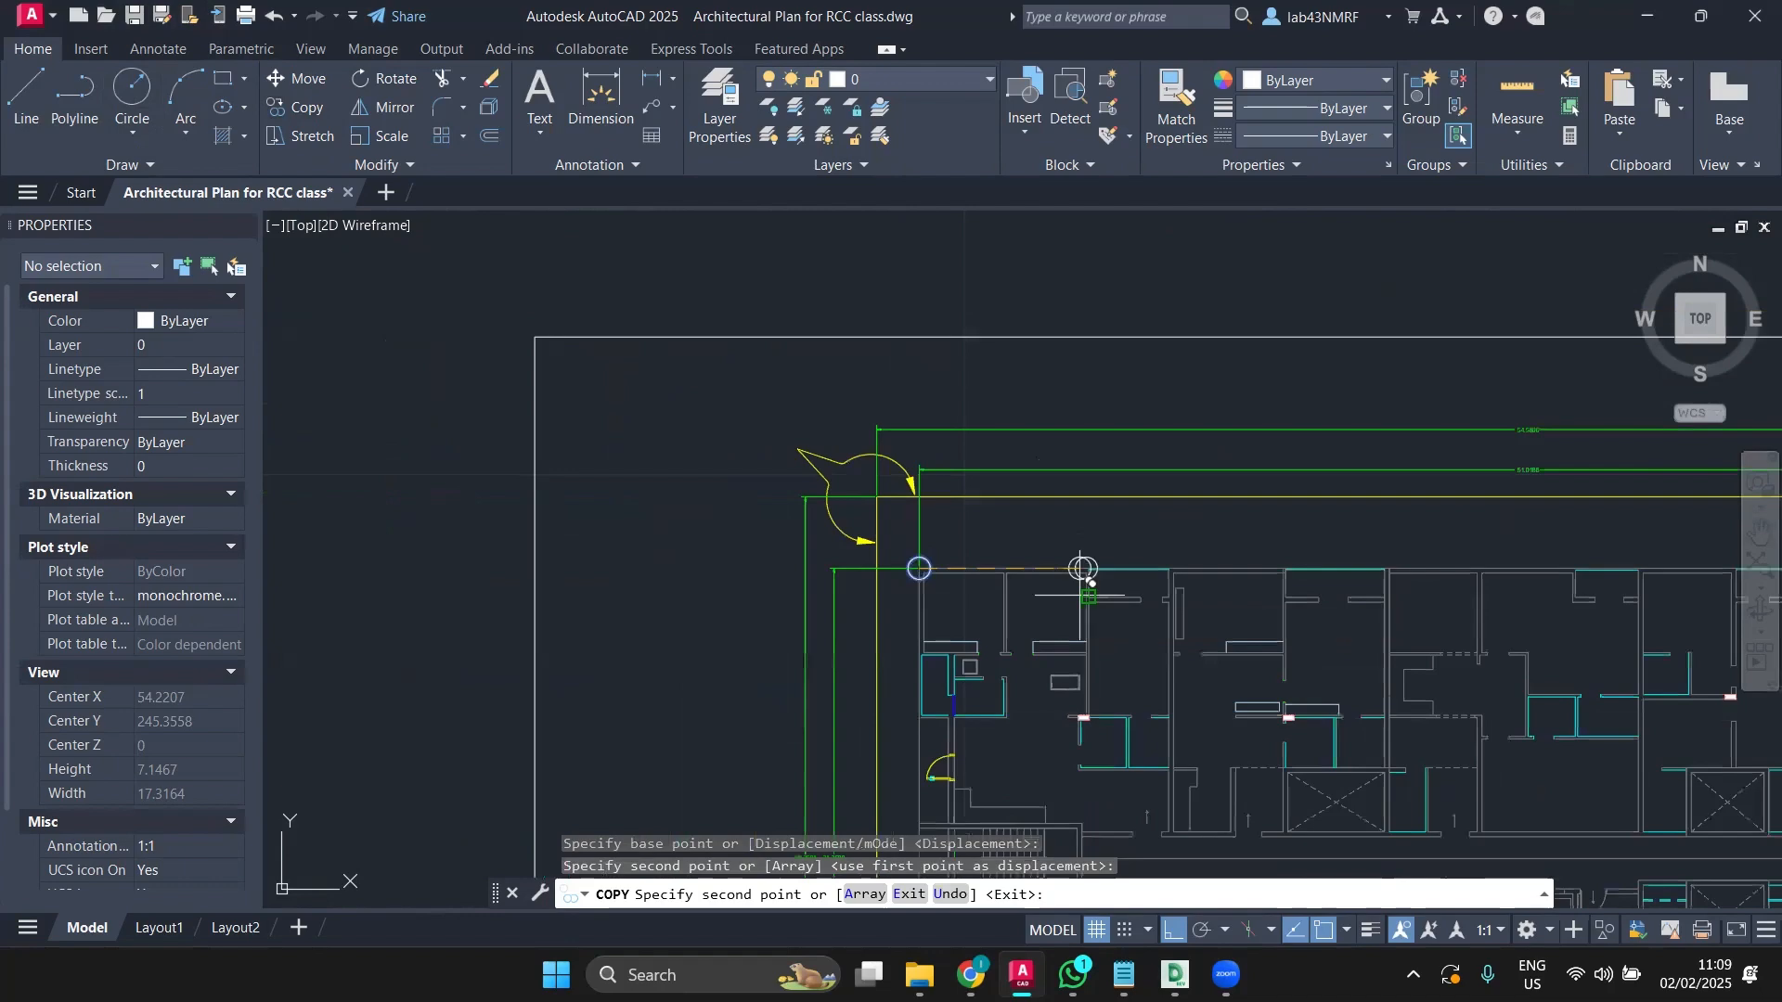
scroll(1082, 568, down, 5)
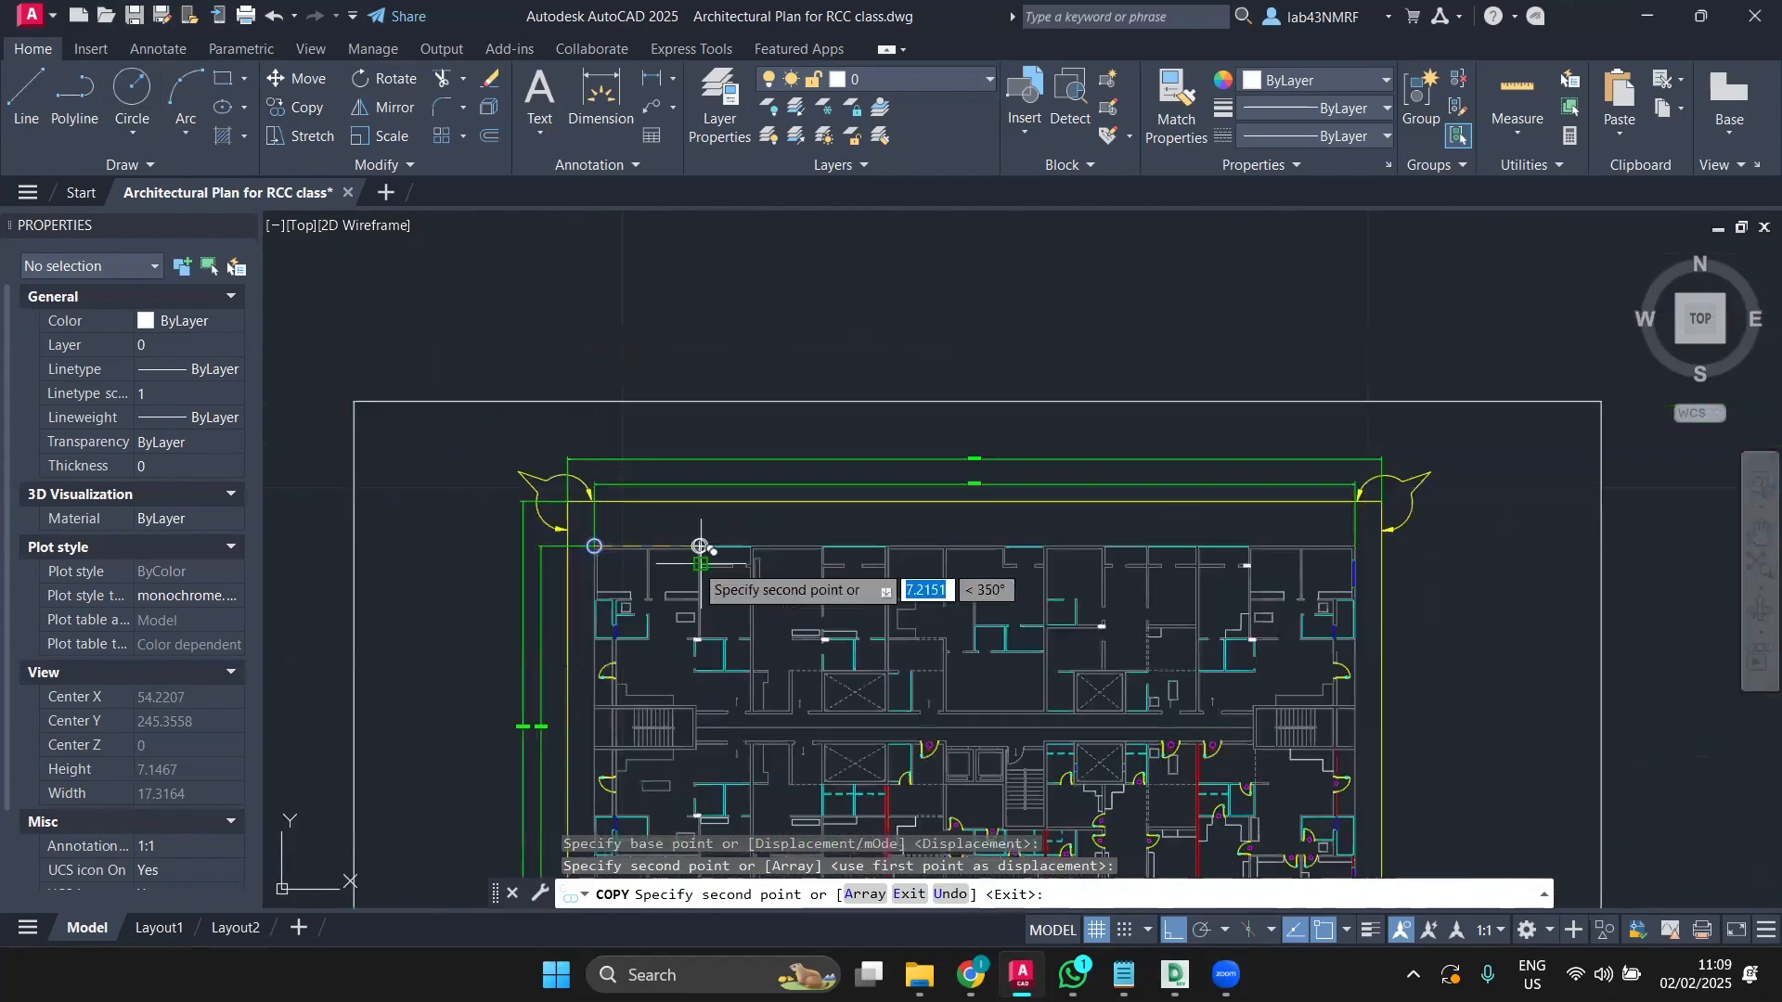
scroll(700, 547, up, 2)
key(Escape)
scroll(505, 544, up, 5)
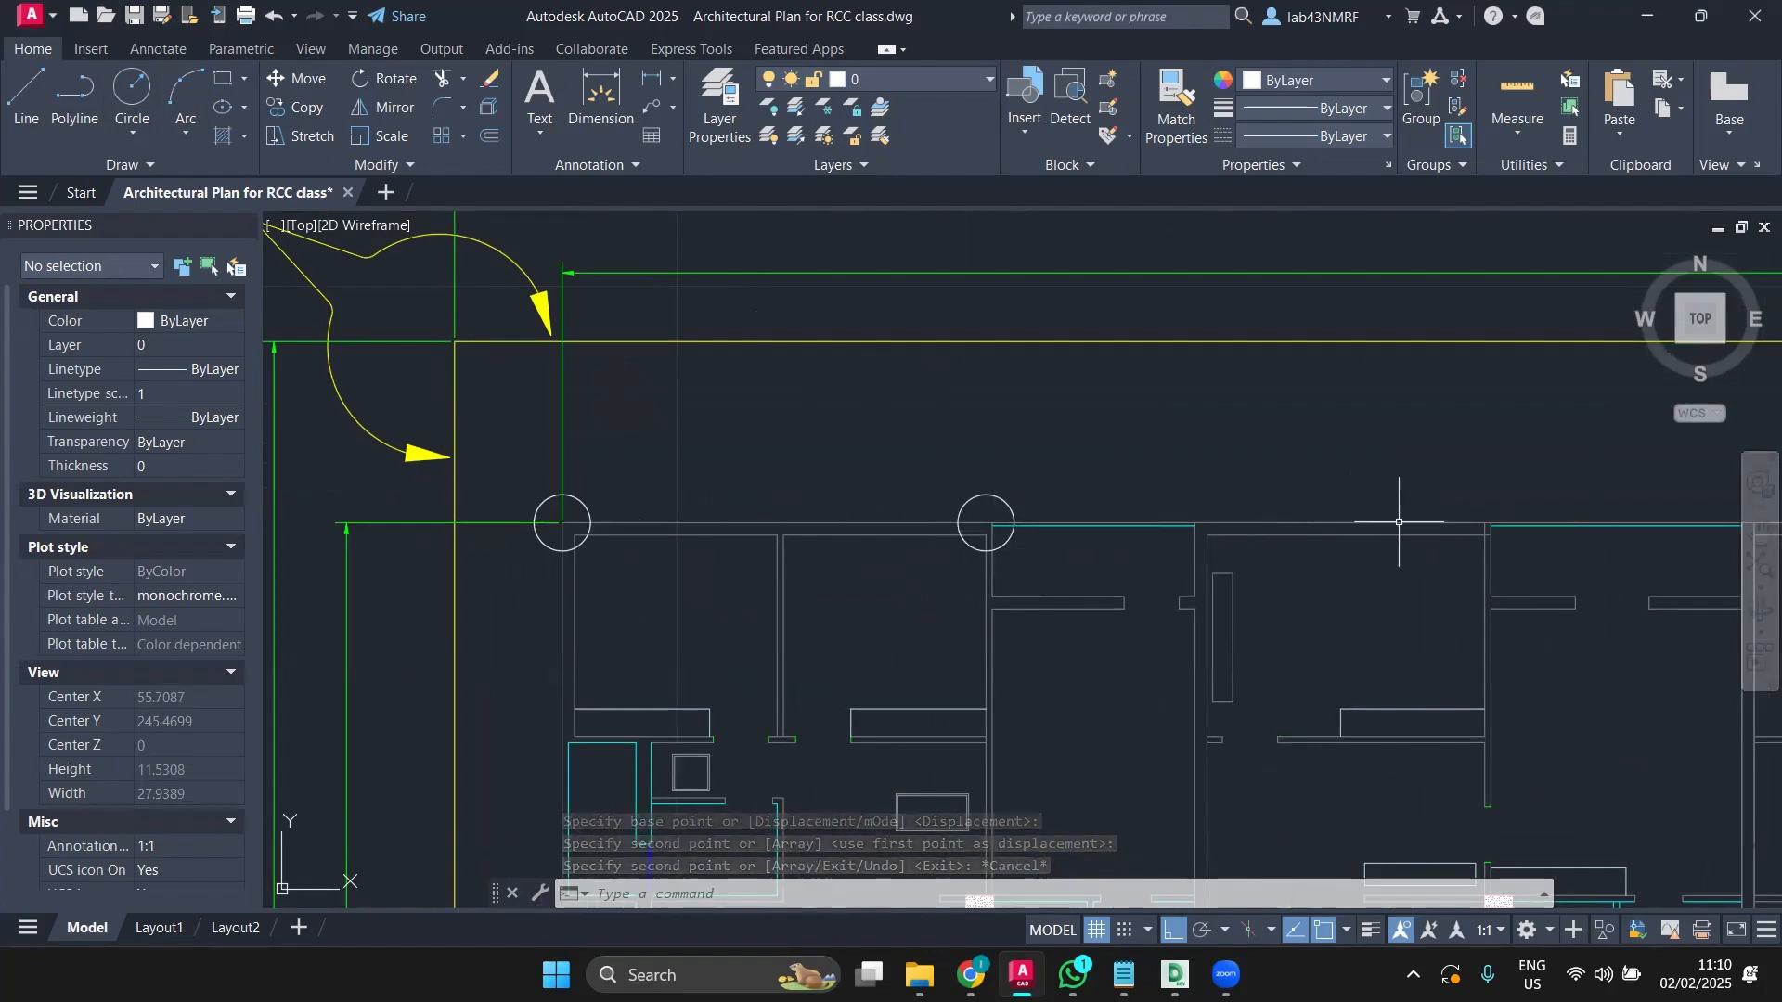
middle_drag(1415, 522, 1192, 541)
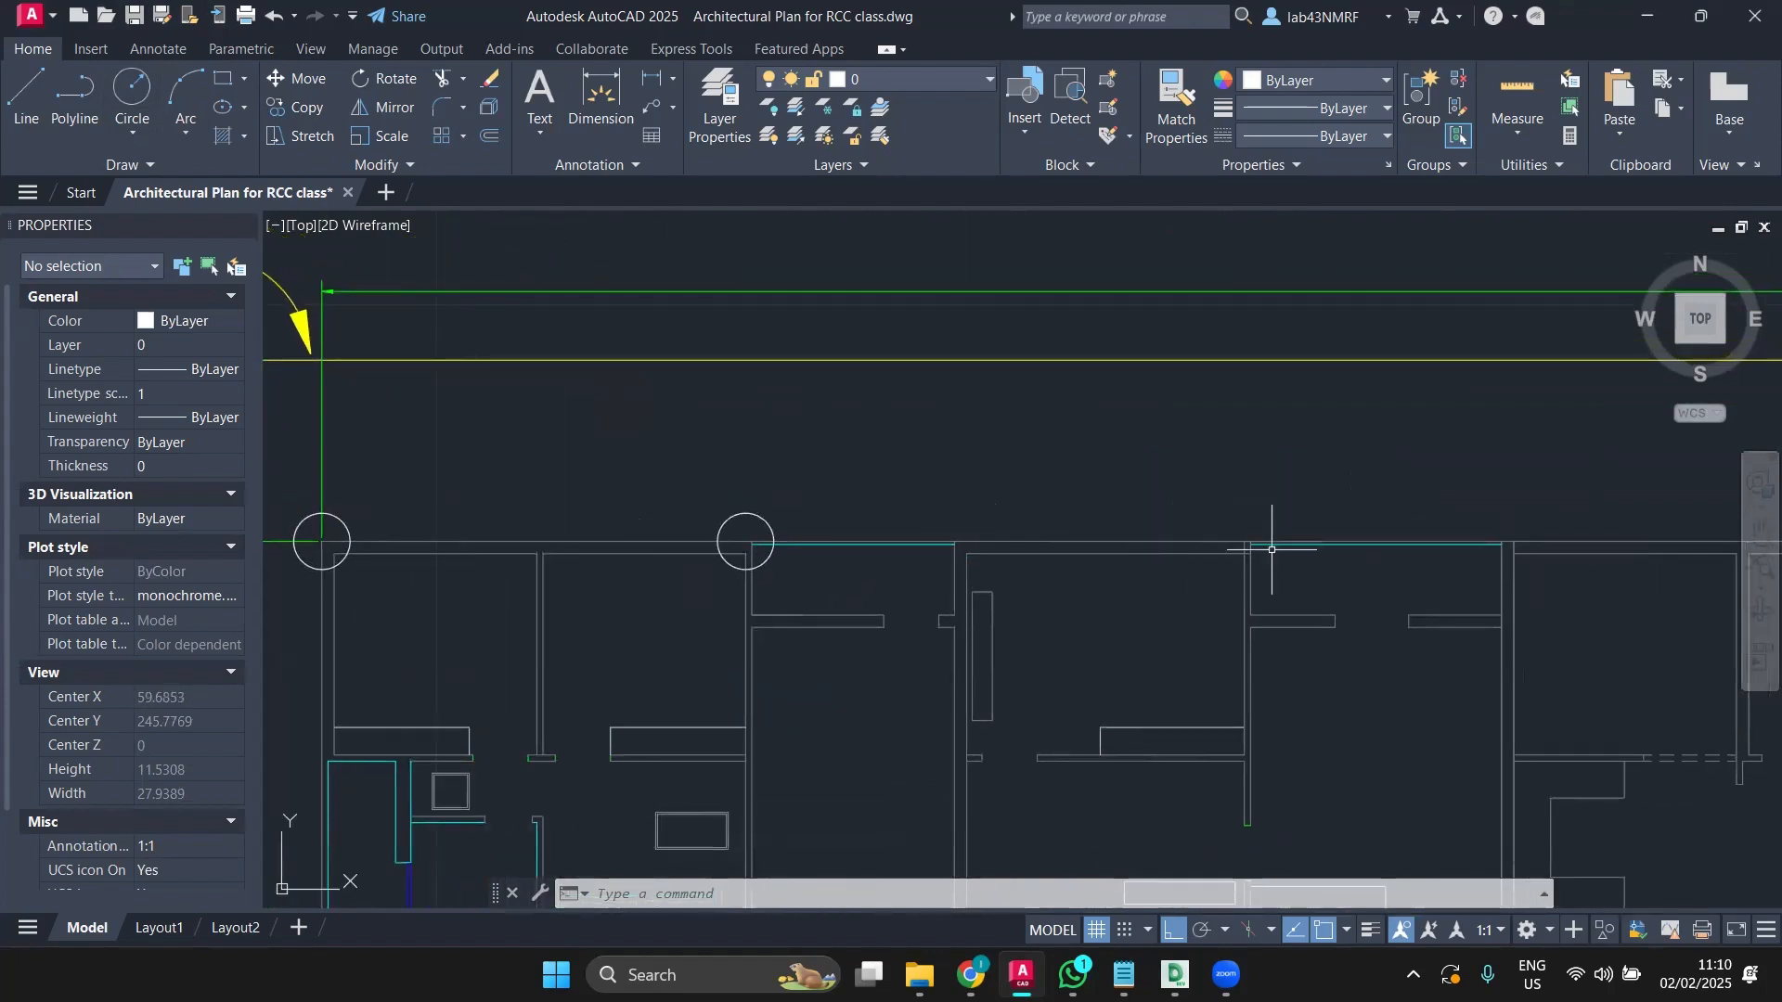
Step: Measure the spacing along the top wall and copy the corner circle to the next wall junction
click(567, 106)
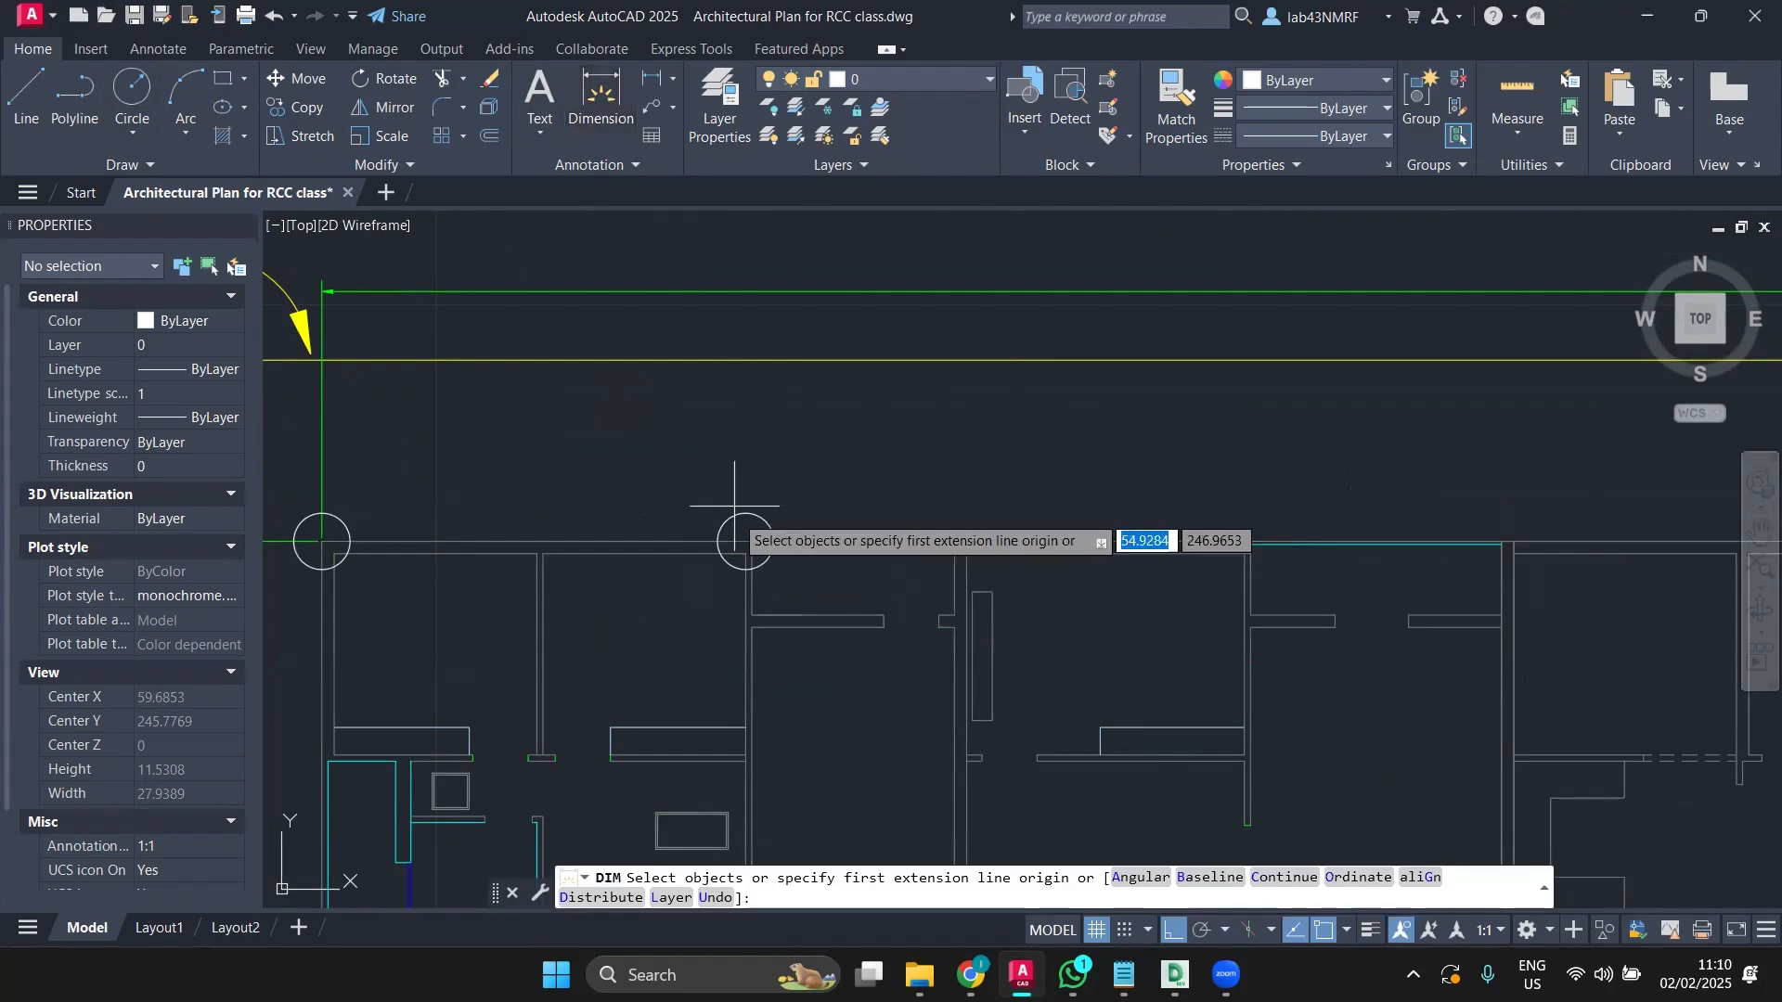
scroll(747, 524, up, 5)
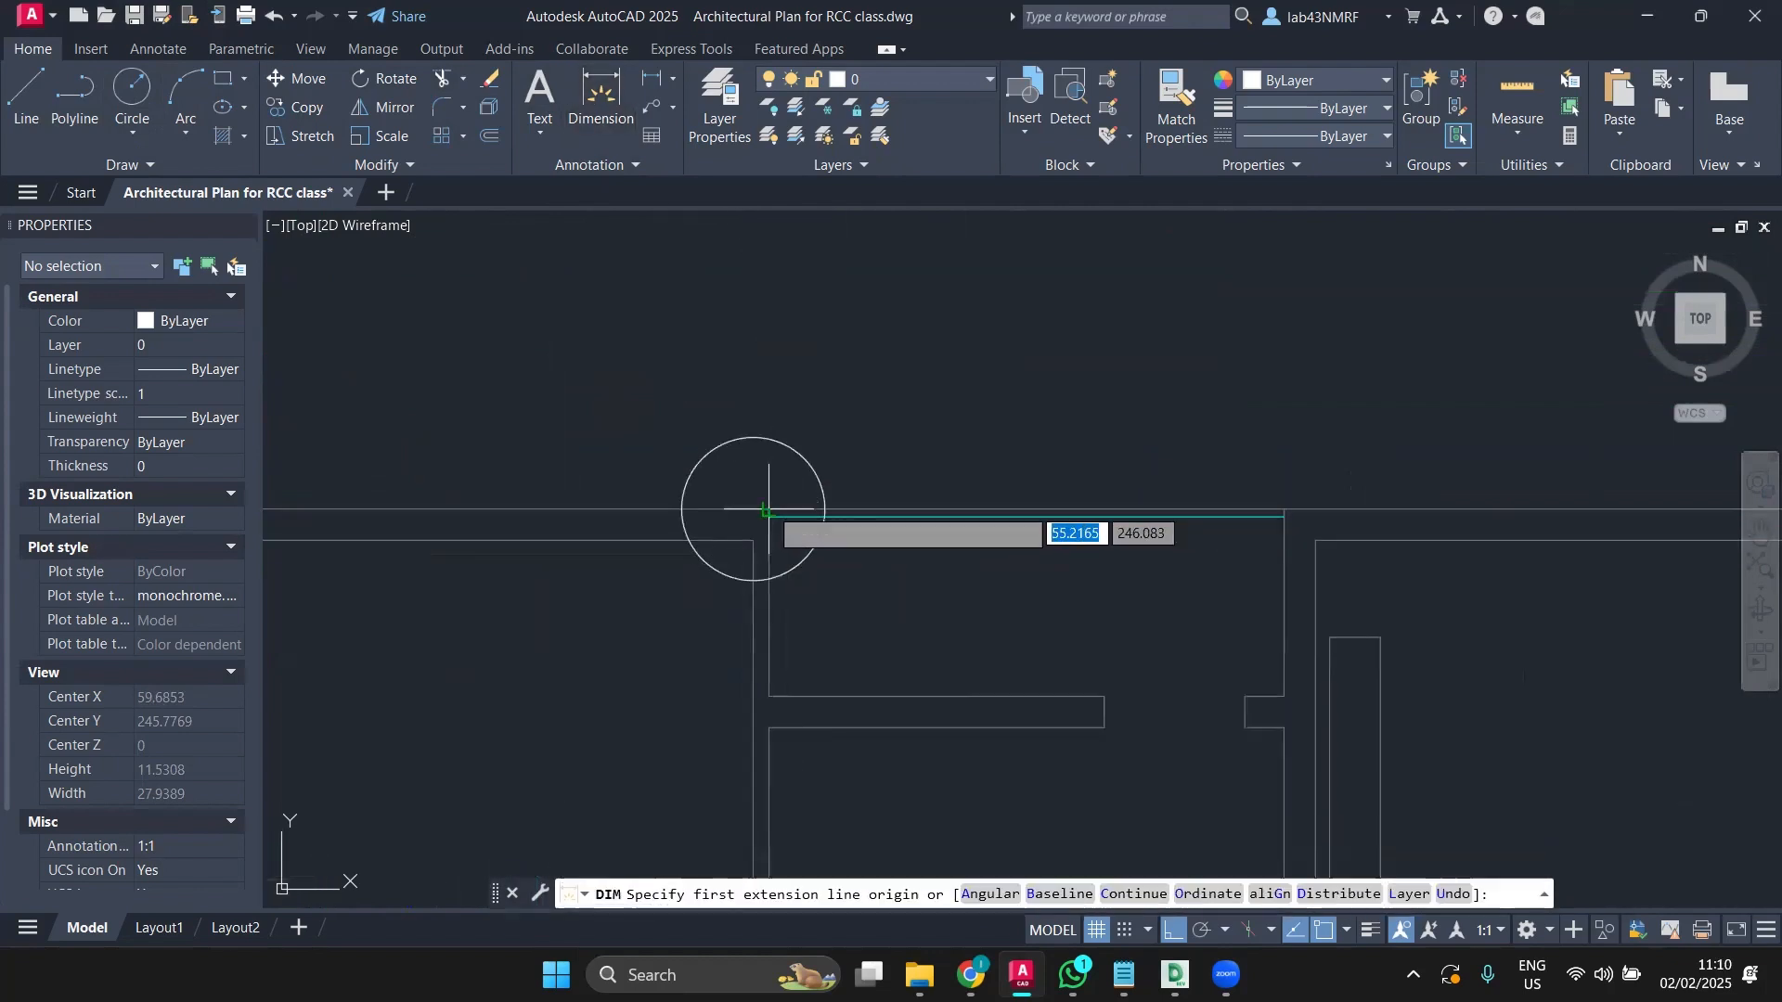
click(771, 517)
scroll(1217, 519, down, 2)
middle_drag(1217, 520, 763, 484)
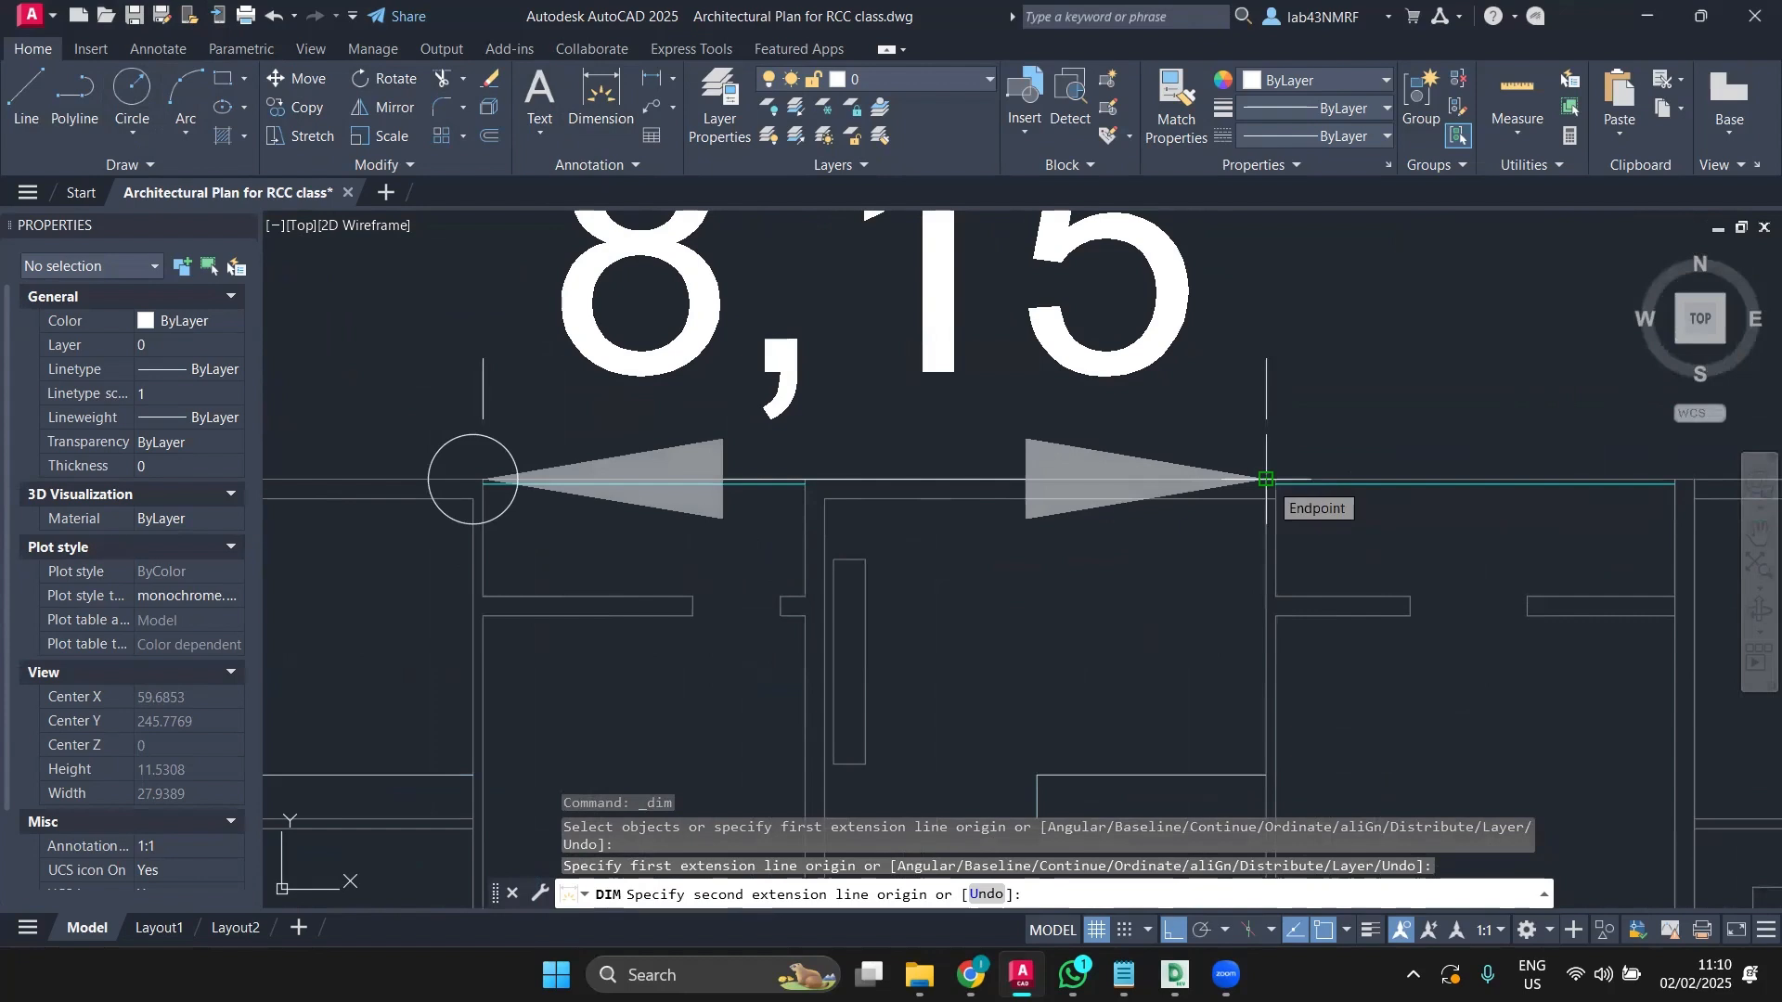
key(Escape)
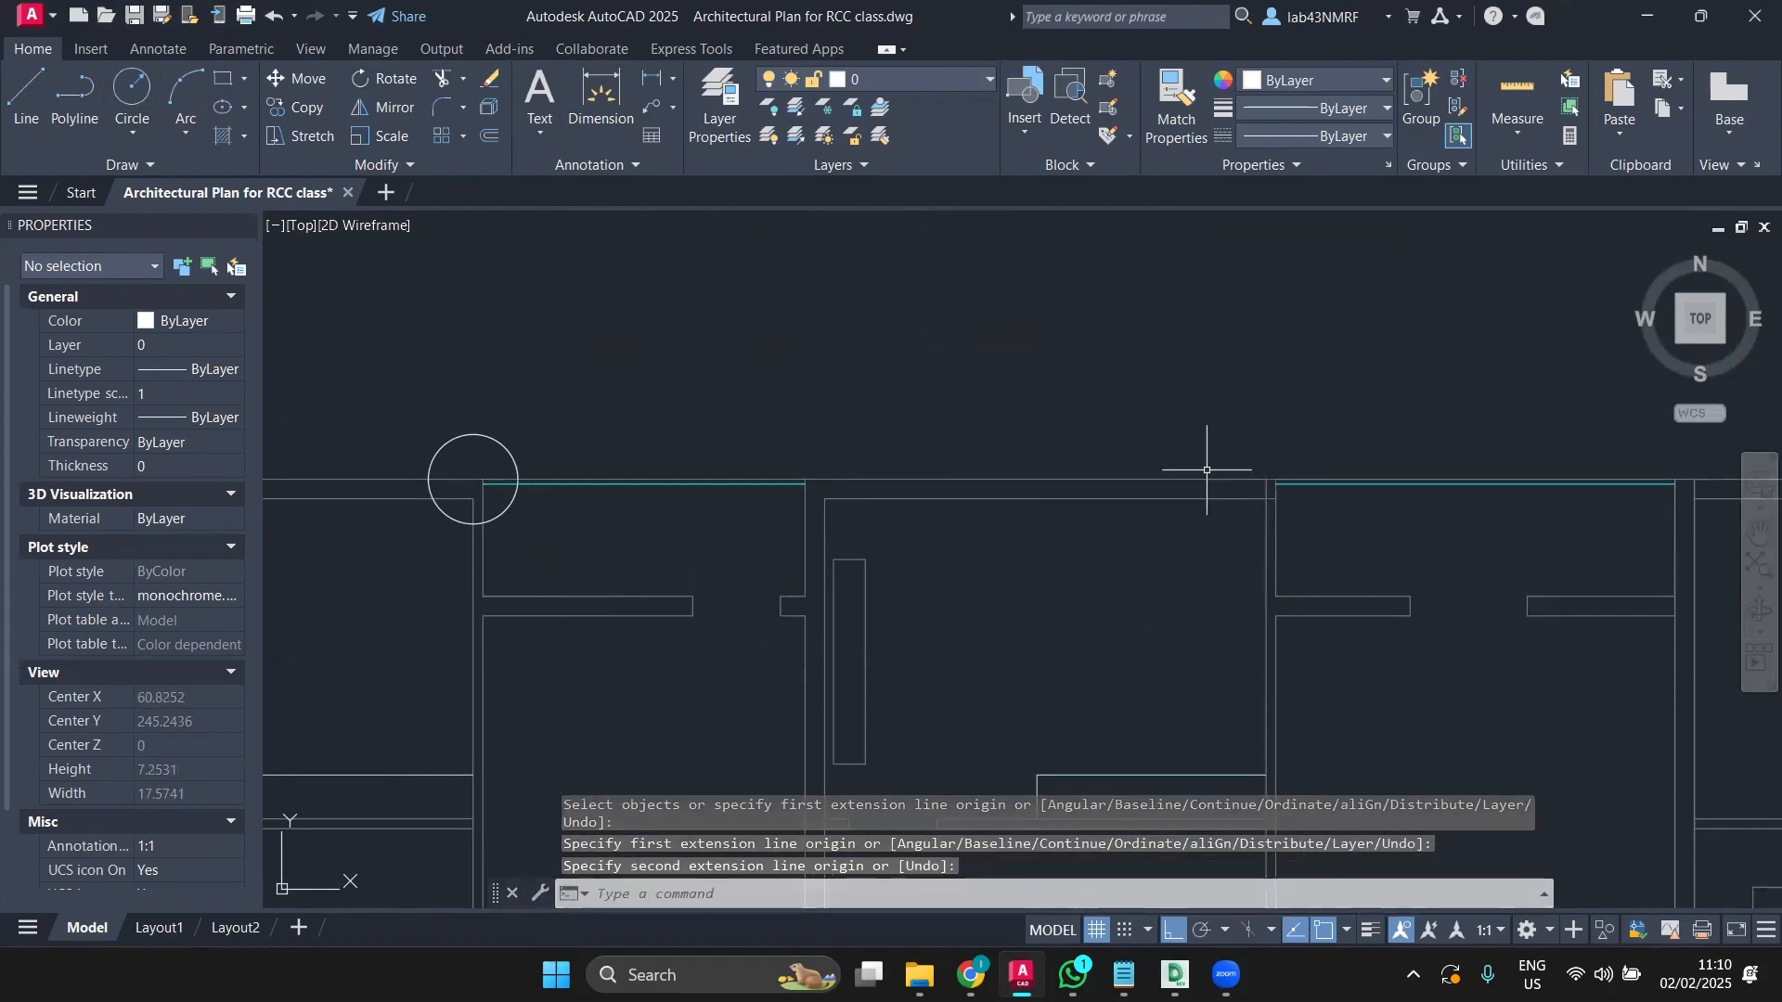
click(472, 432)
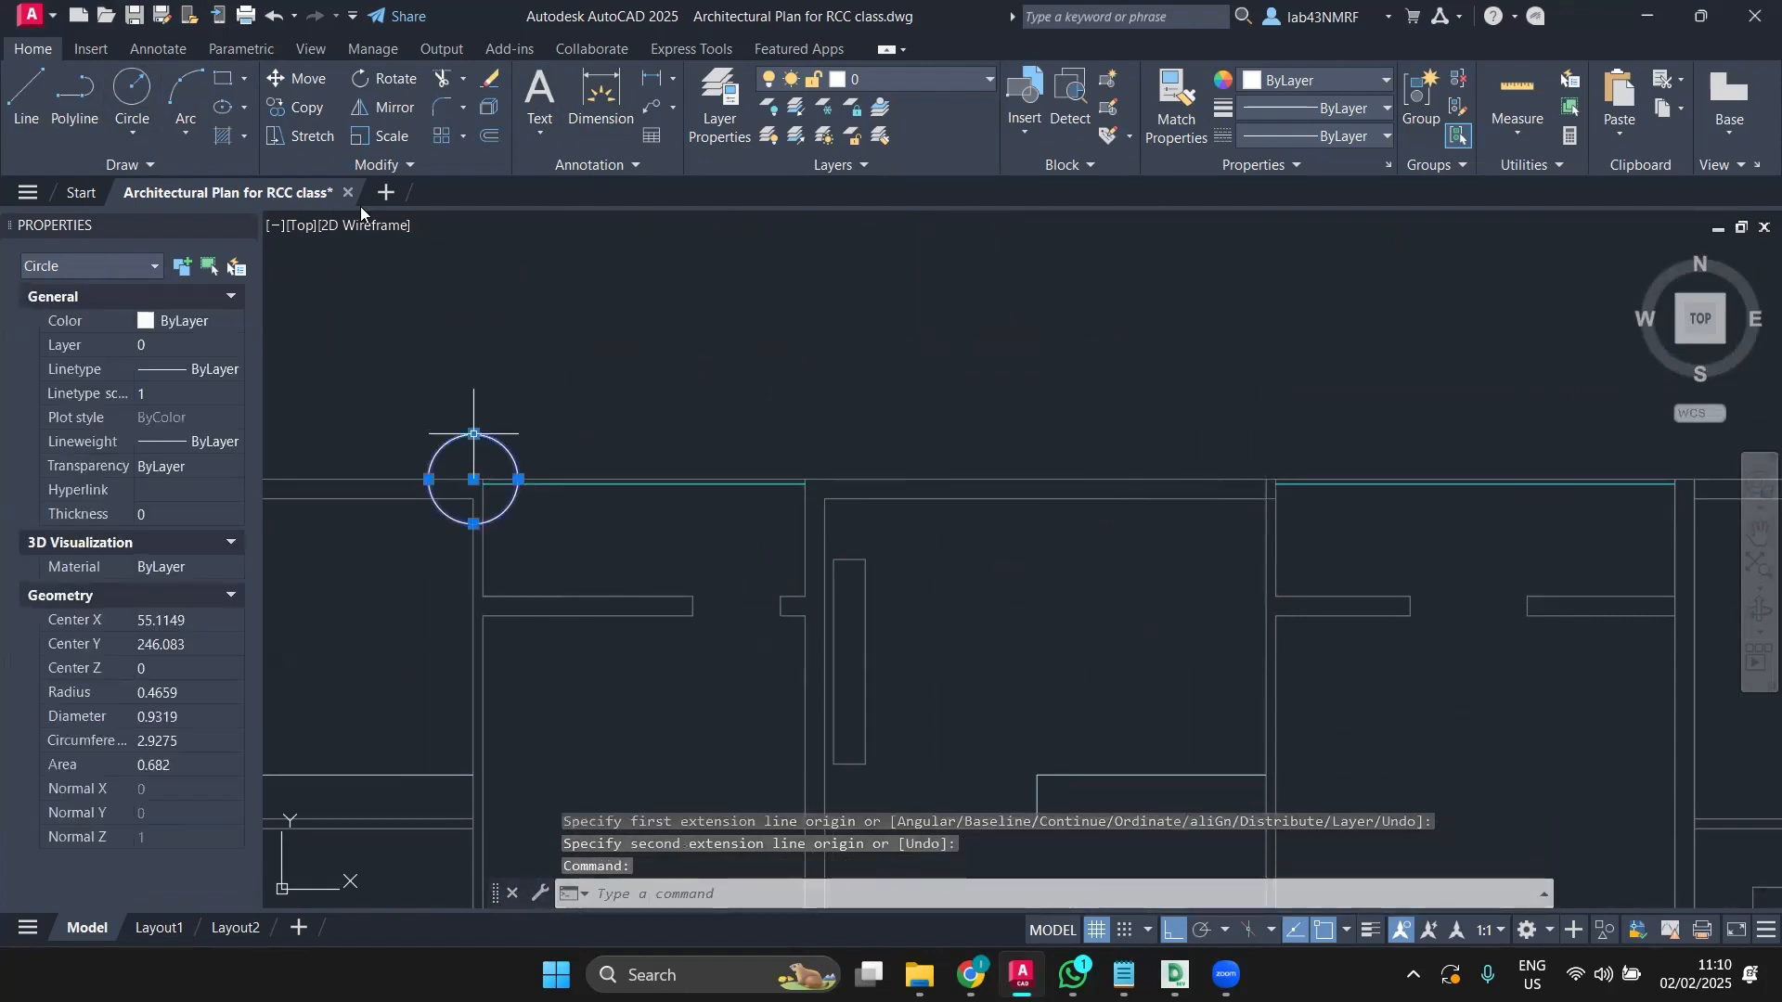
click(302, 106)
click(473, 479)
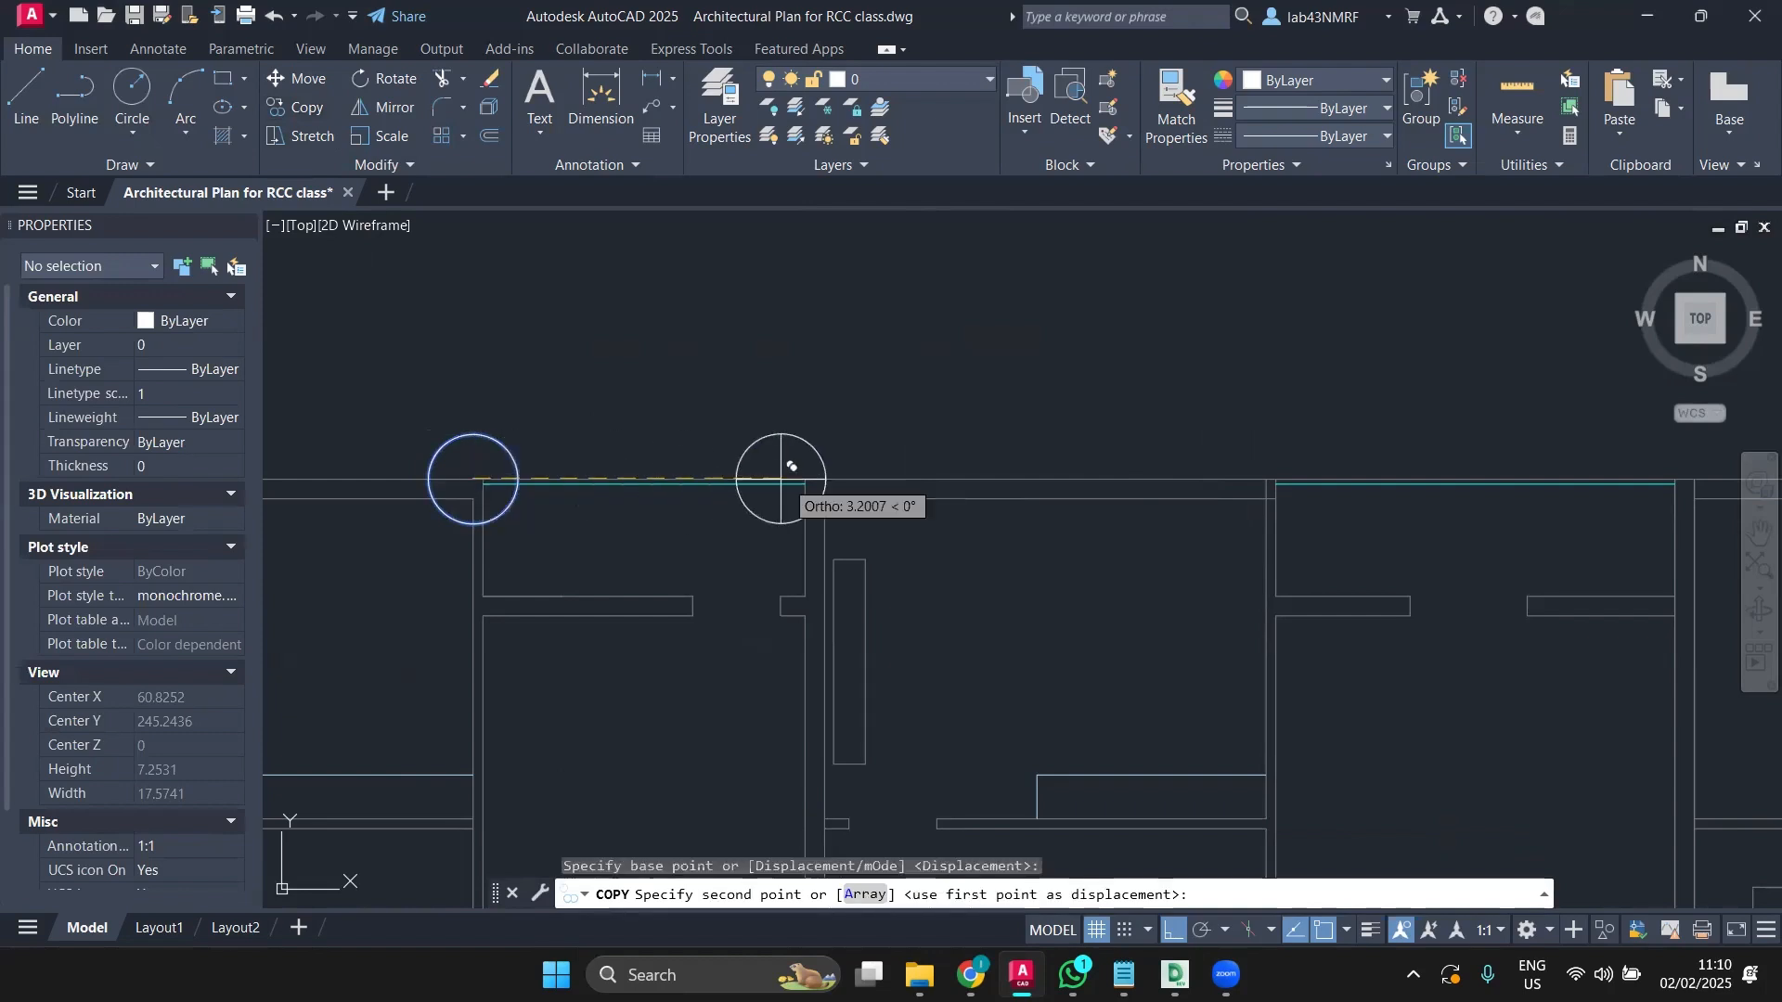
click(1266, 479)
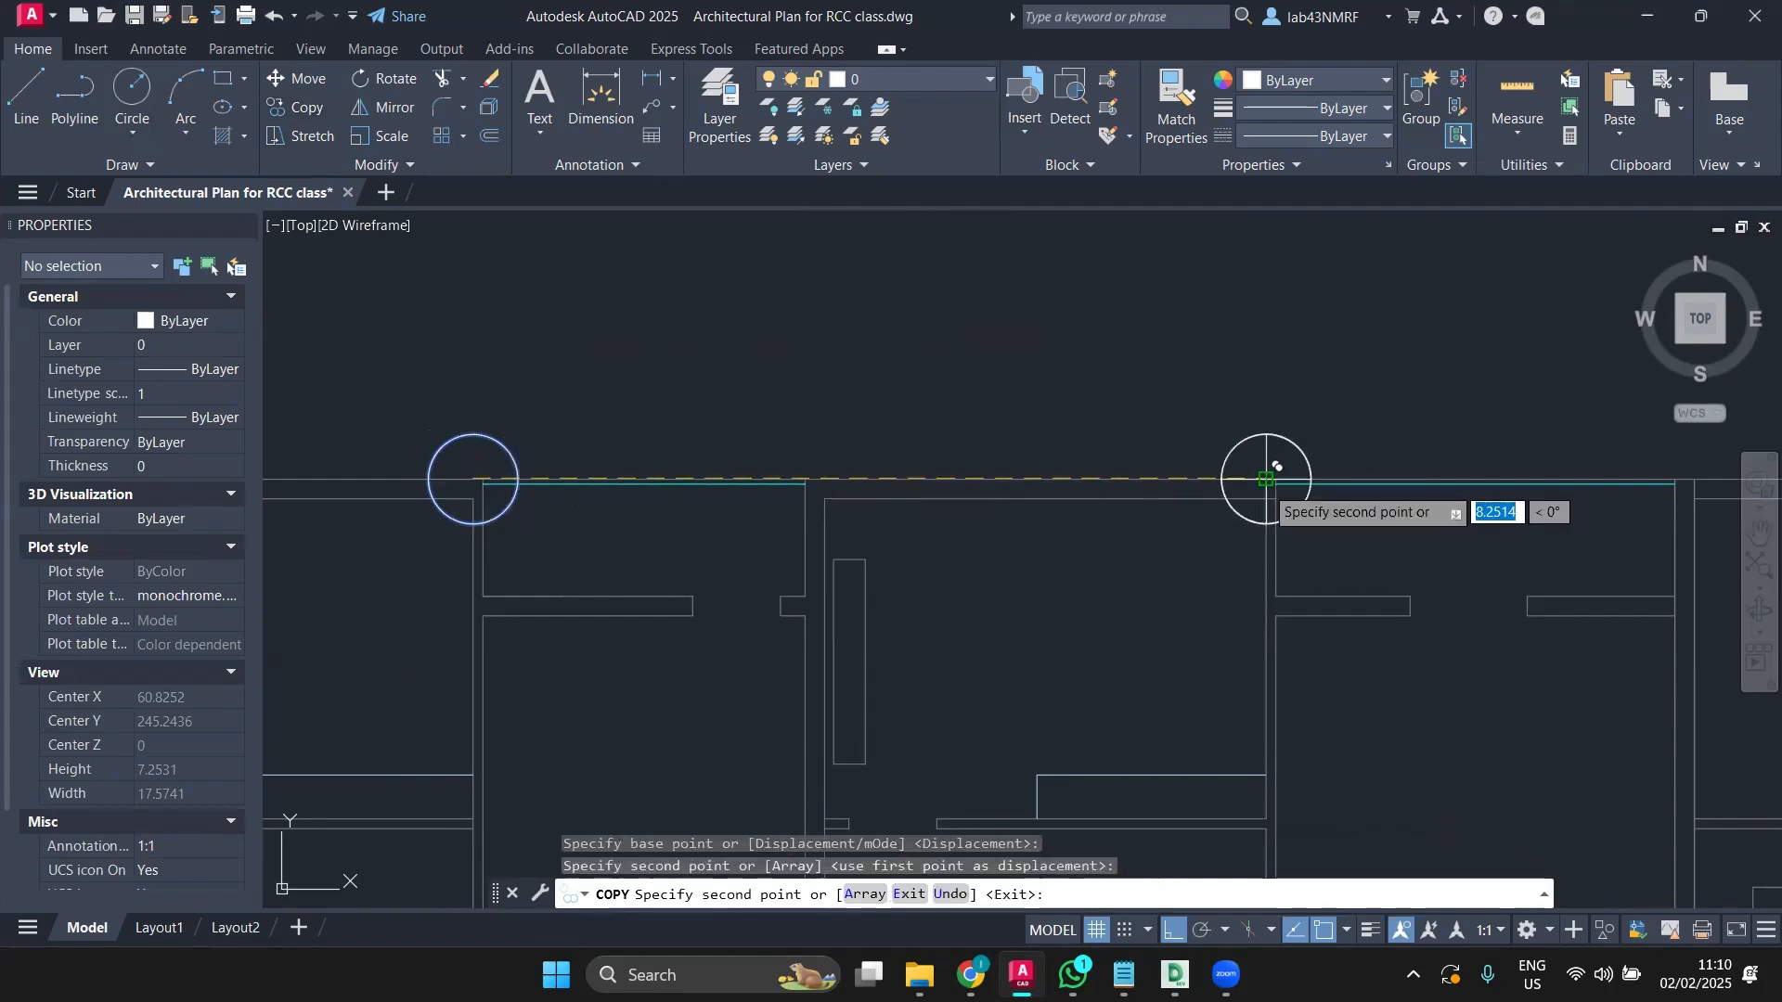
scroll(1267, 479, down, 7)
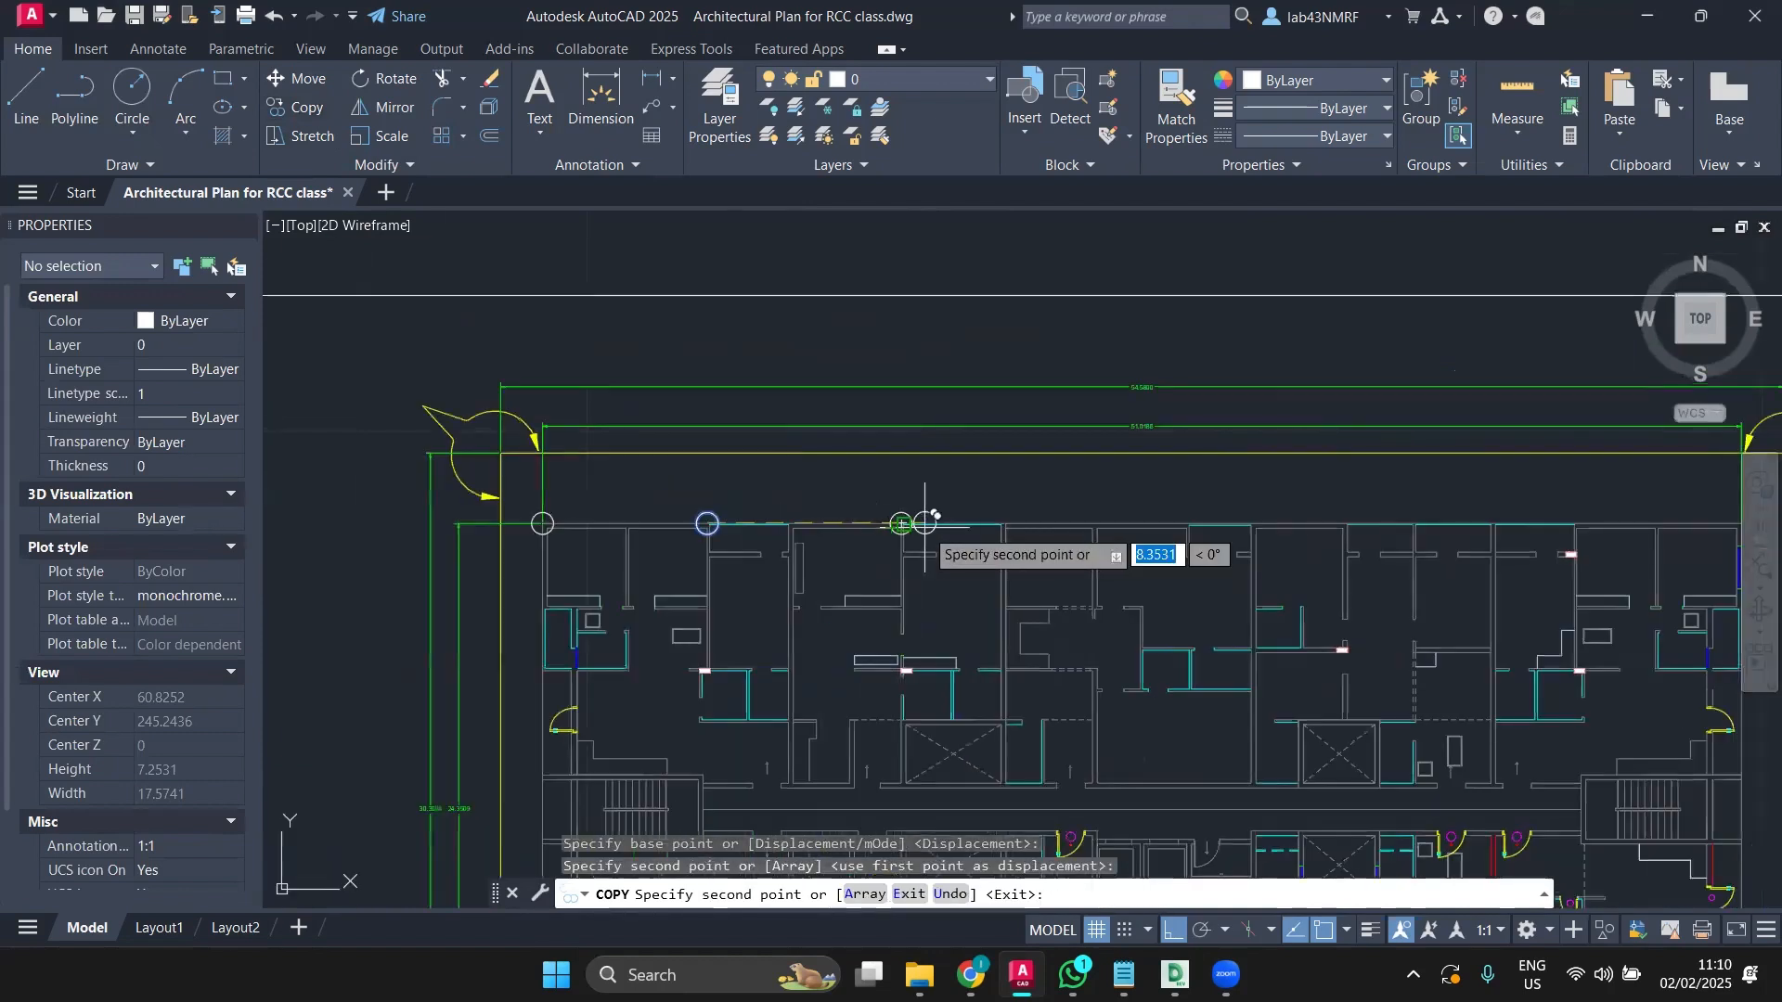
key(Escape)
Step: Measure from the newest circle and copy it to the following wall junction
click(600, 92)
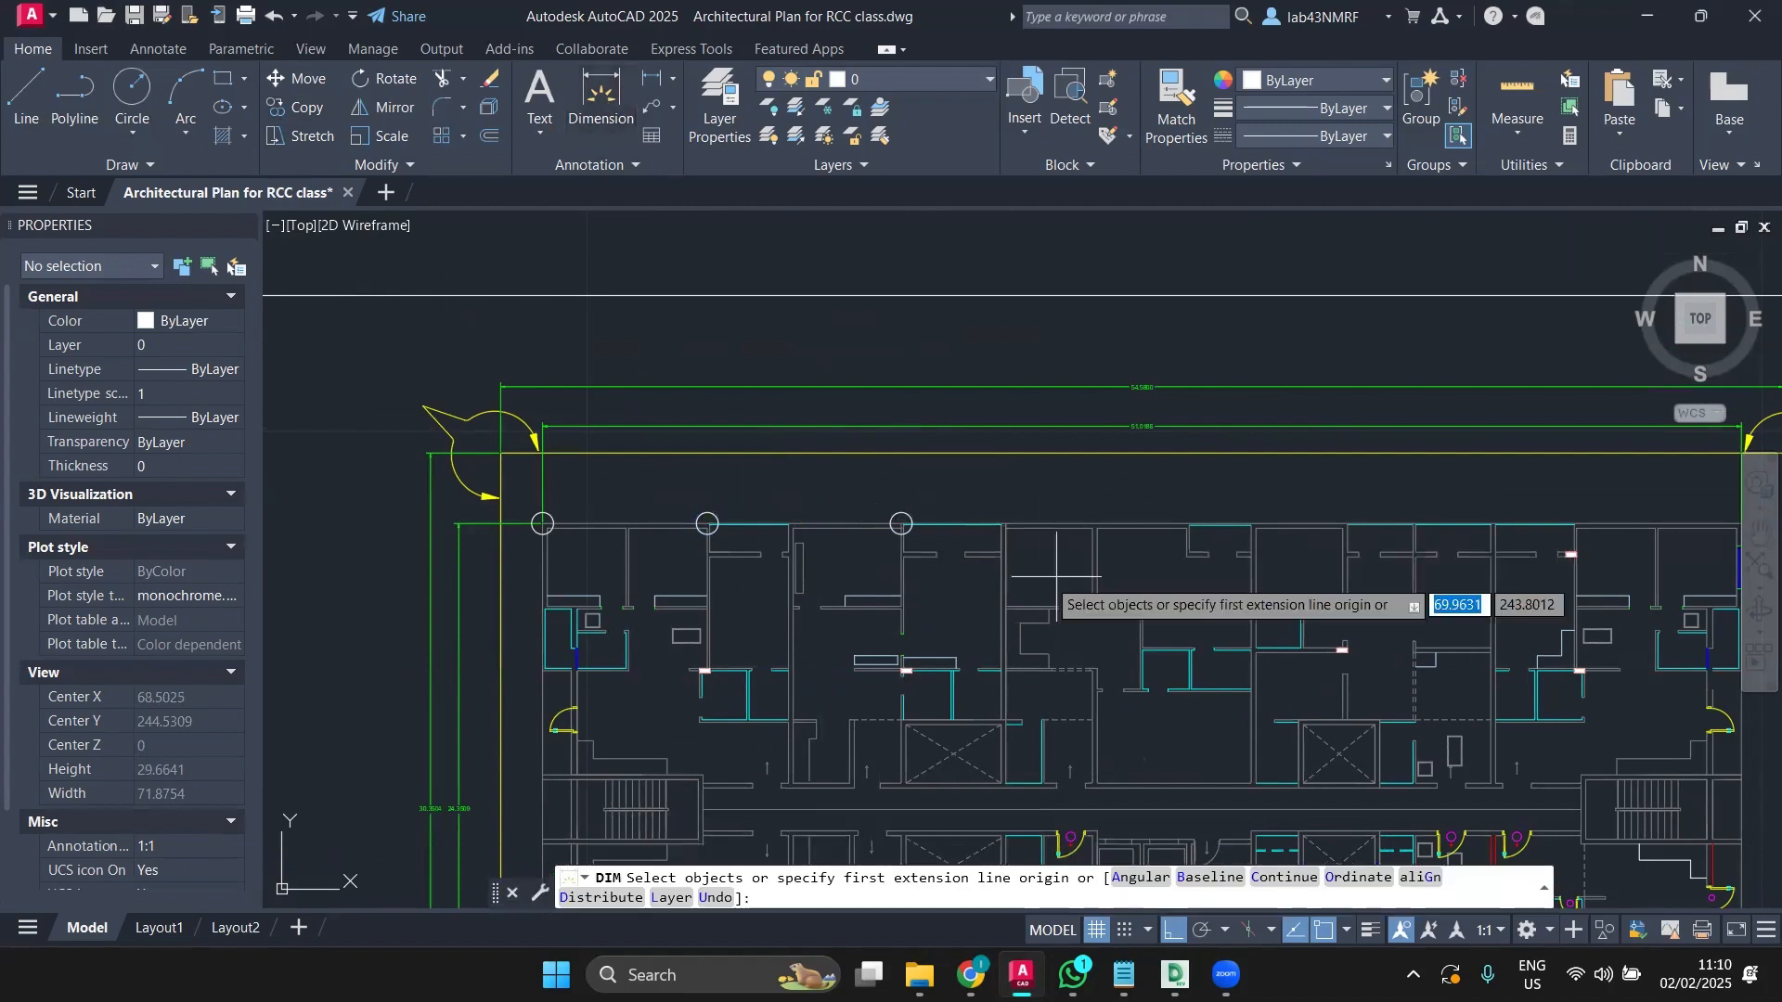
click(904, 524)
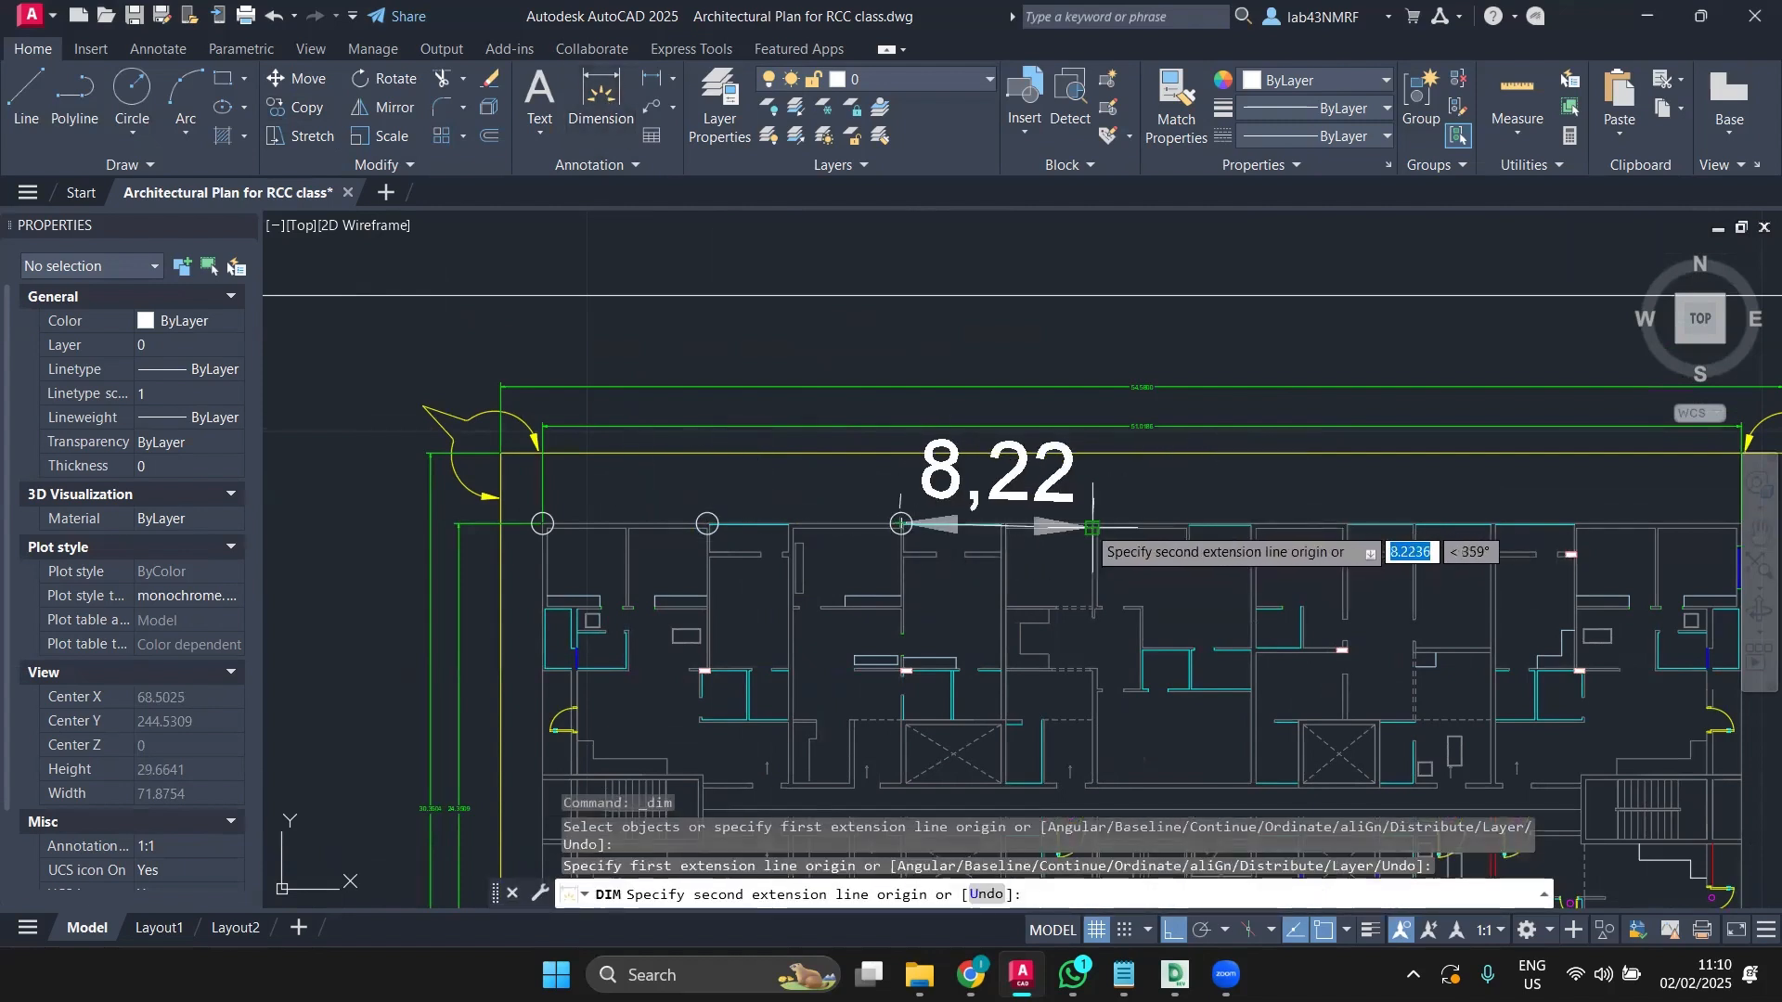
key(Escape)
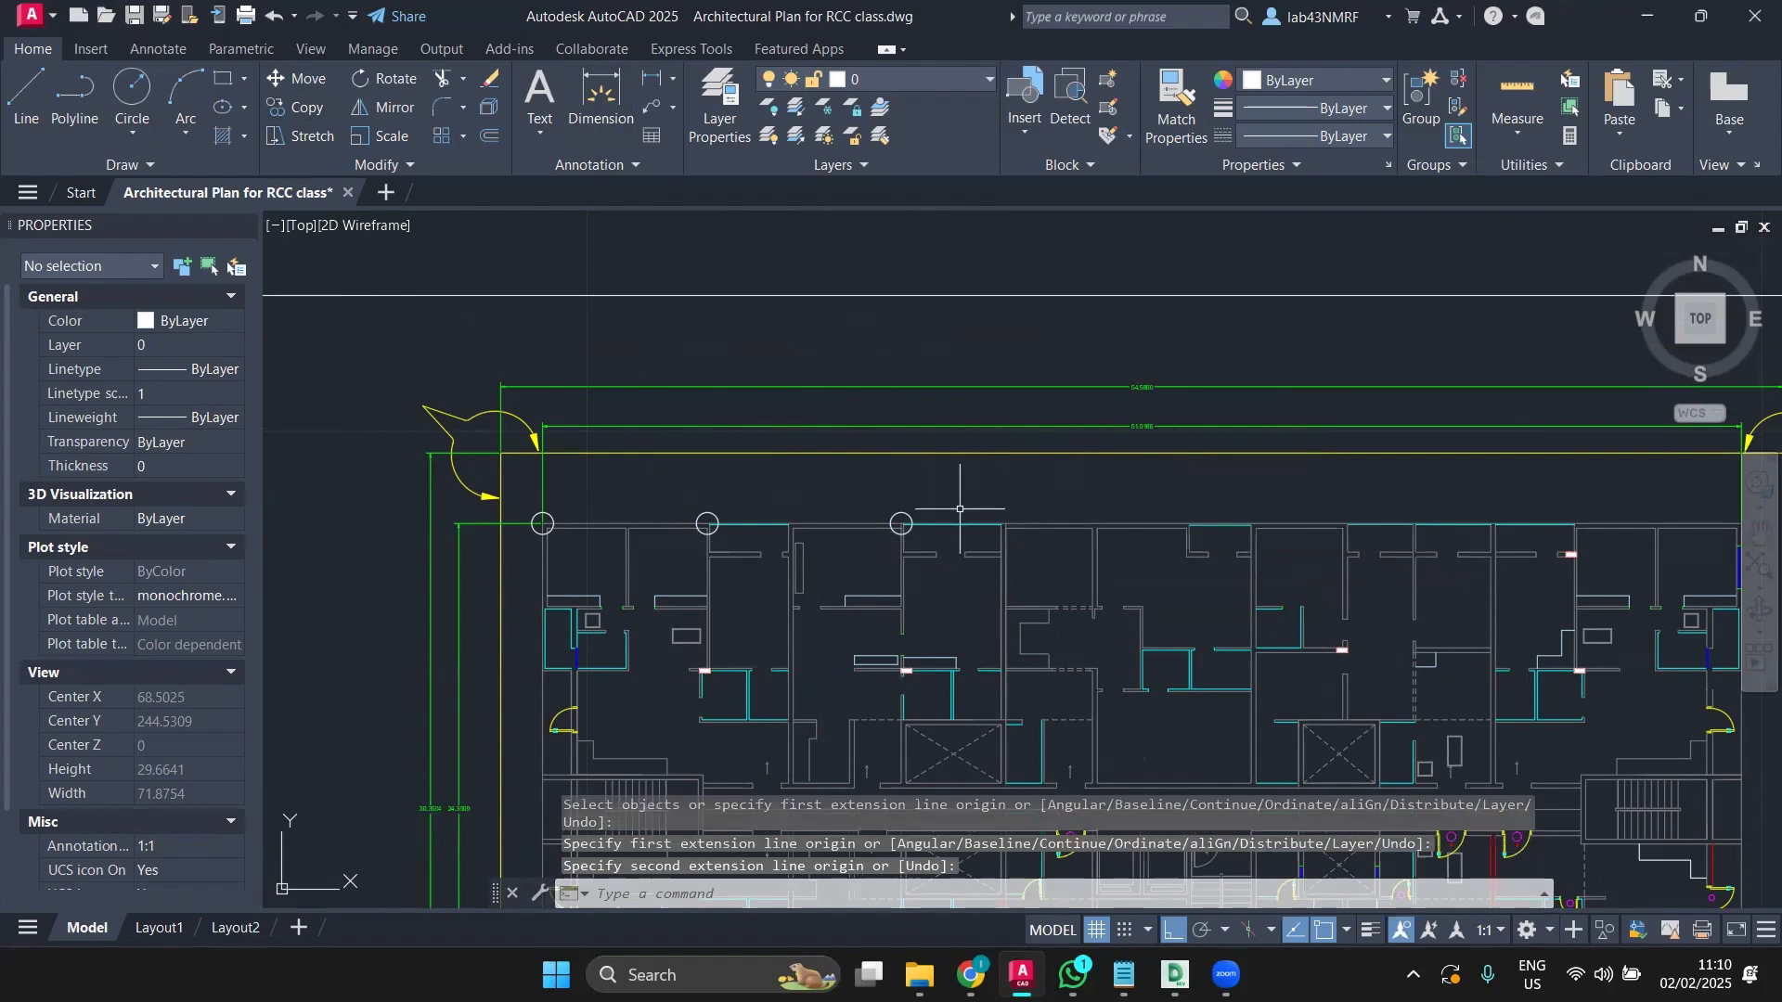
click(902, 513)
click(300, 108)
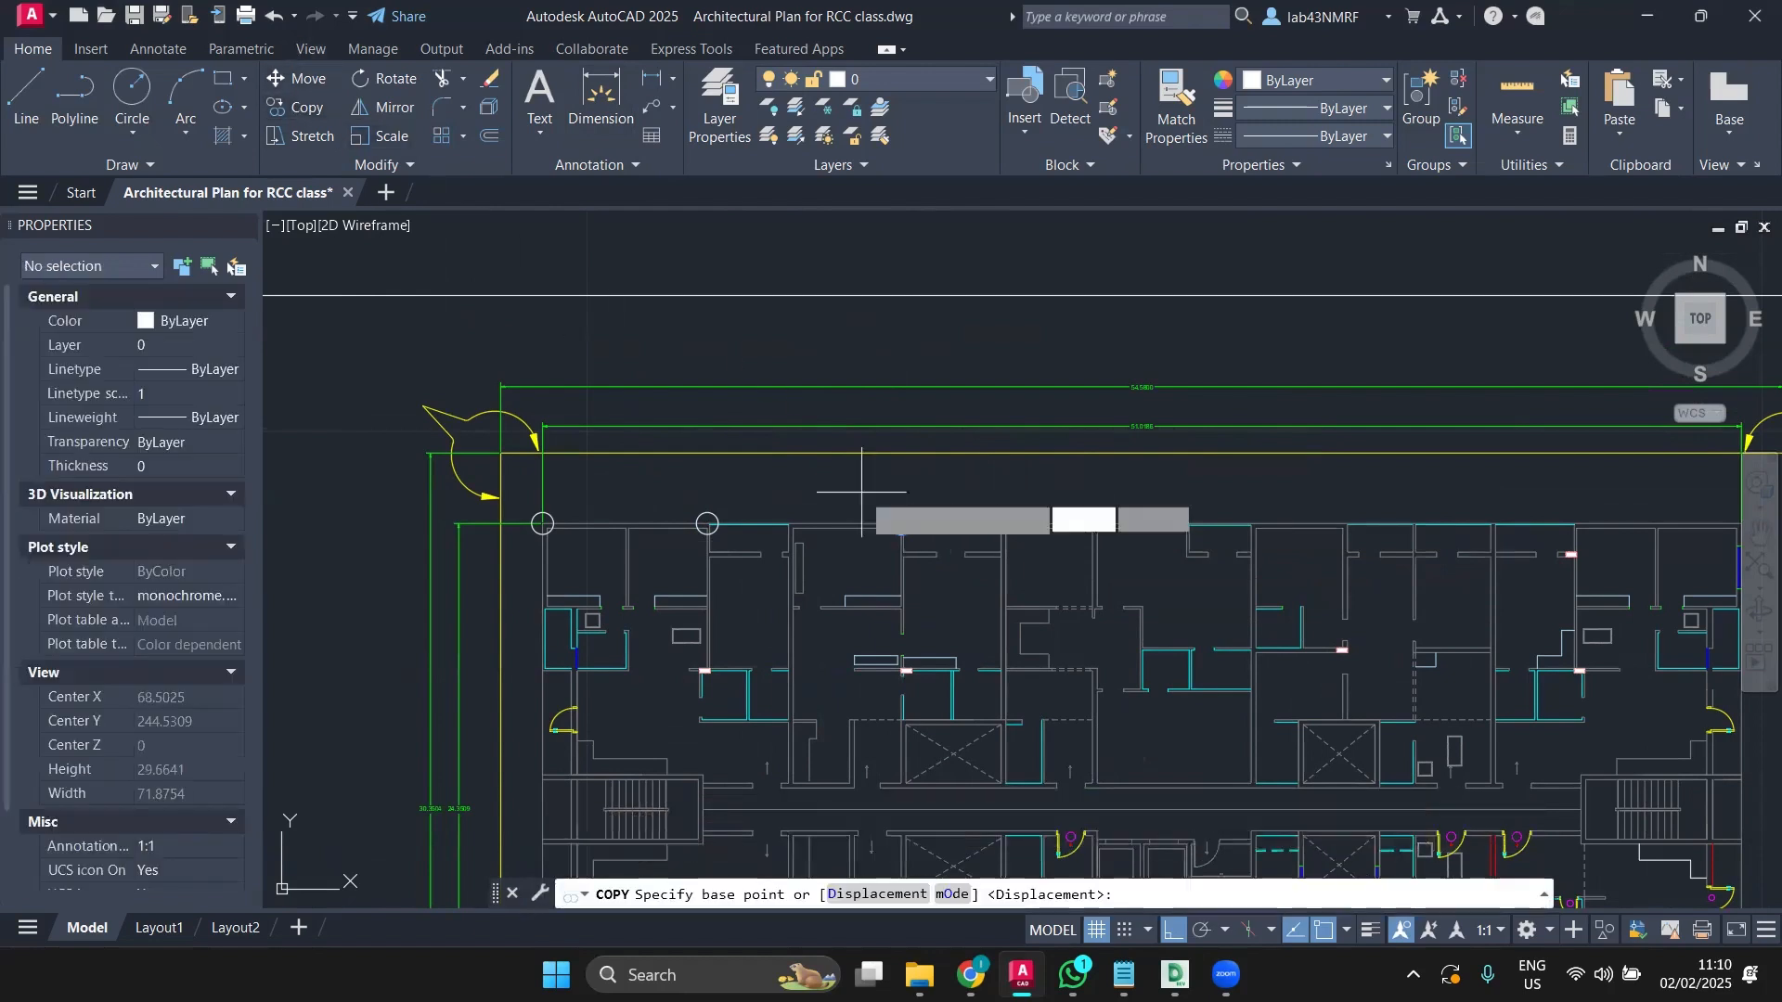
scroll(899, 517, up, 2)
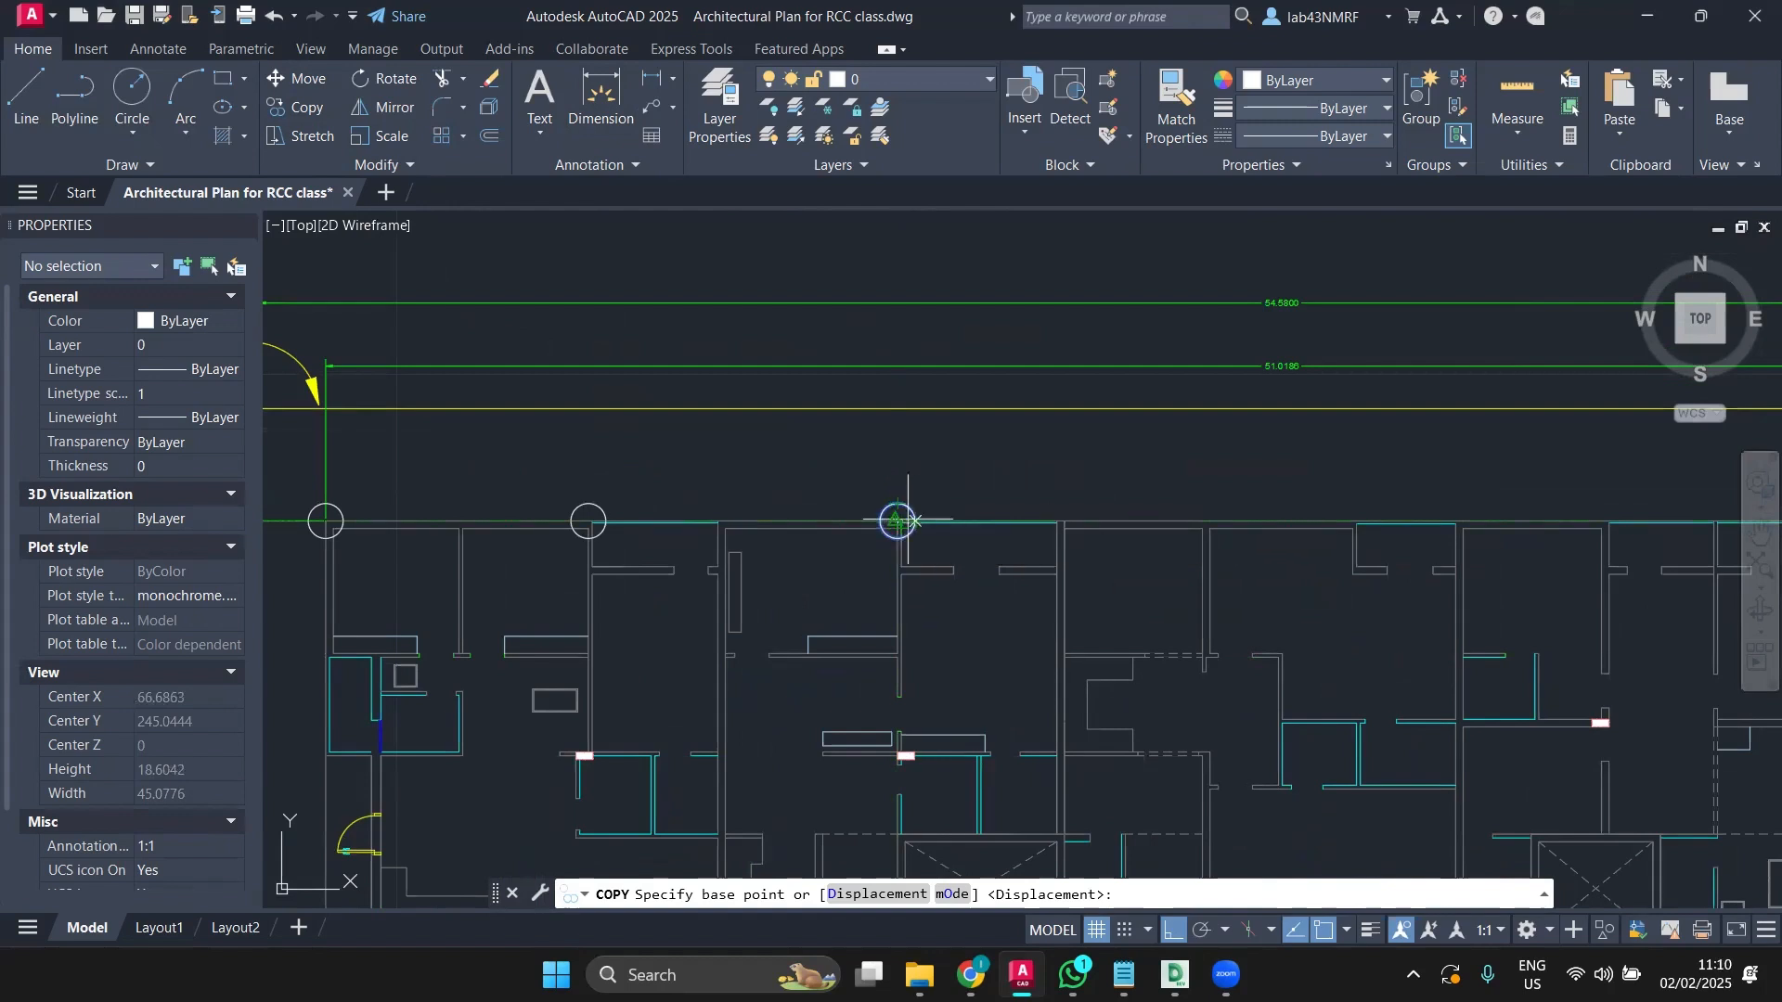
click(897, 522)
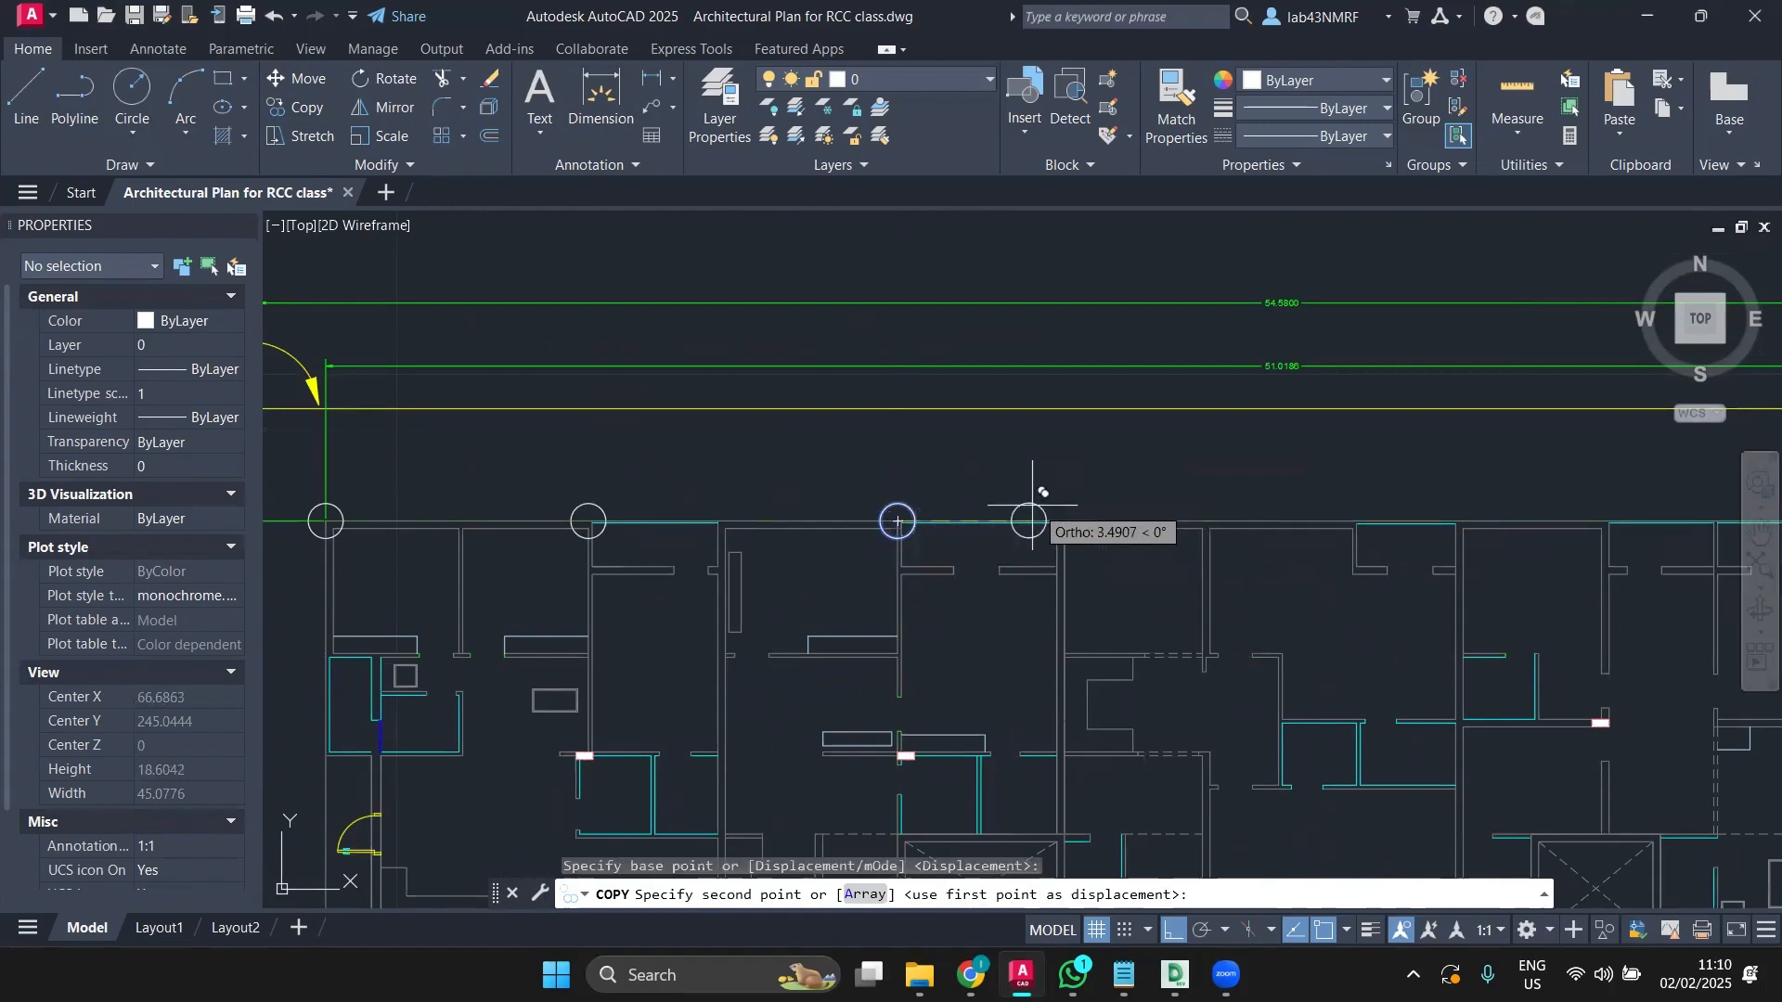
click(1205, 524)
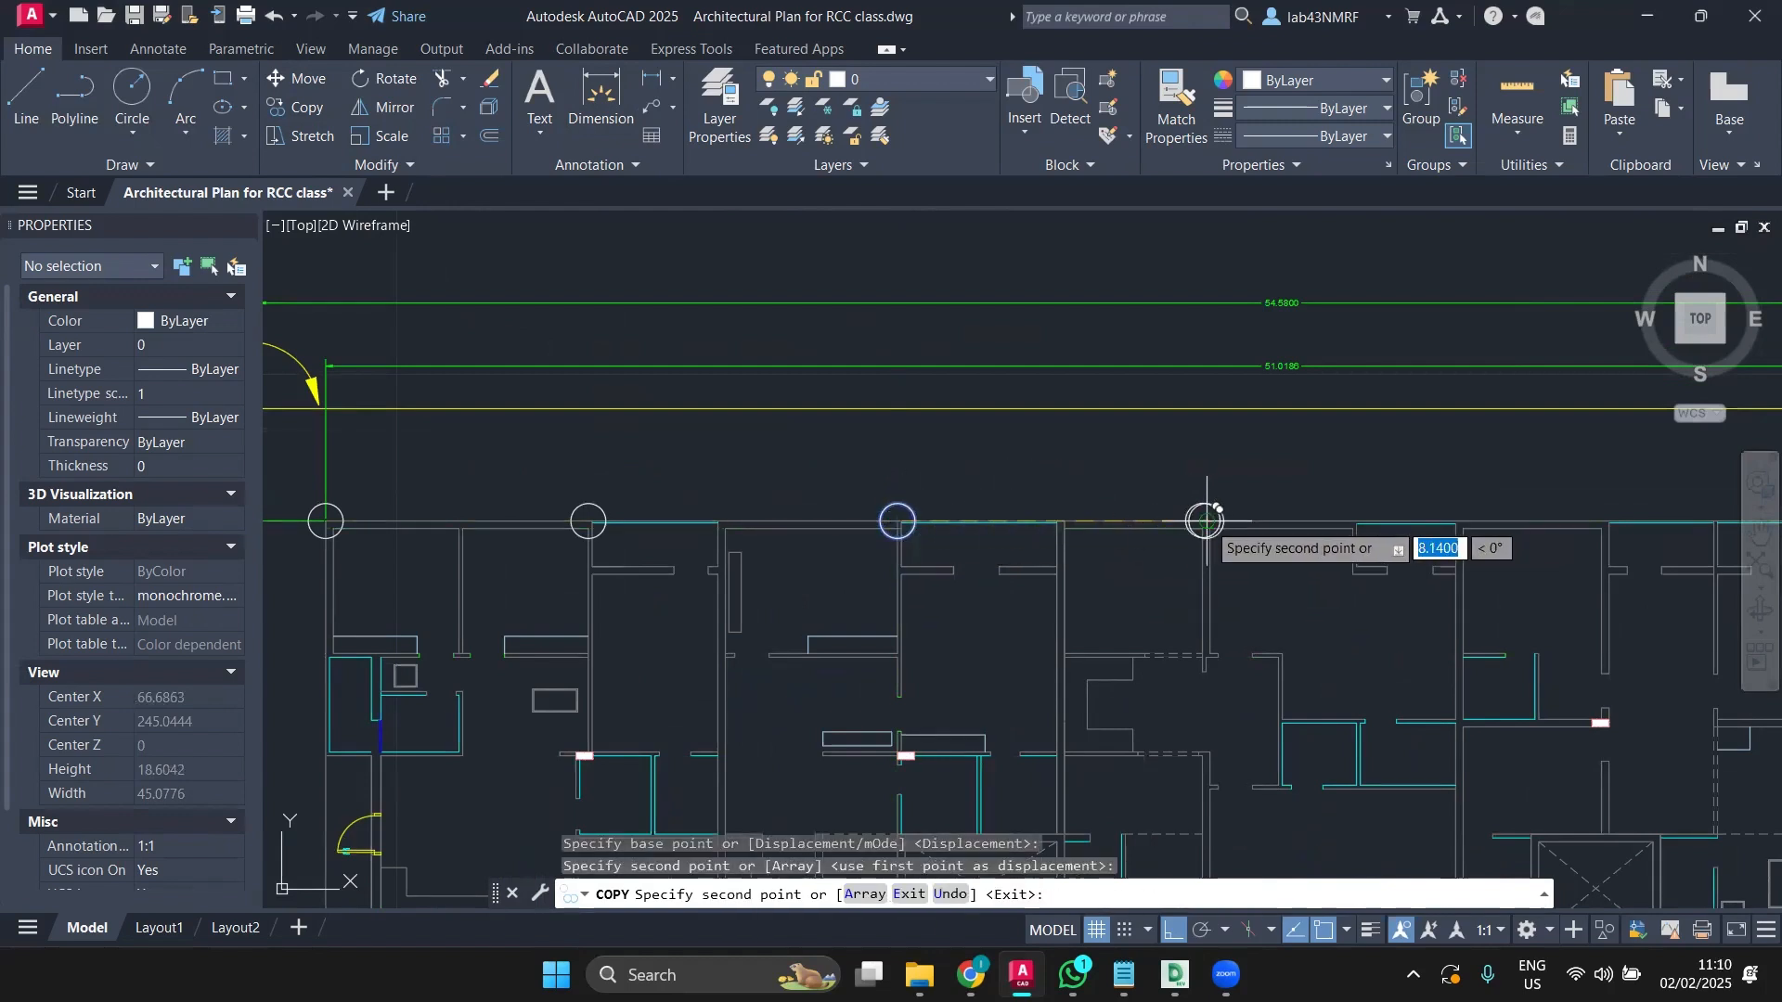
middle_drag(1324, 591, 1071, 597)
Step: Check the spacing from the newest column circle with DIM, then cancel the measurement
key(Escape)
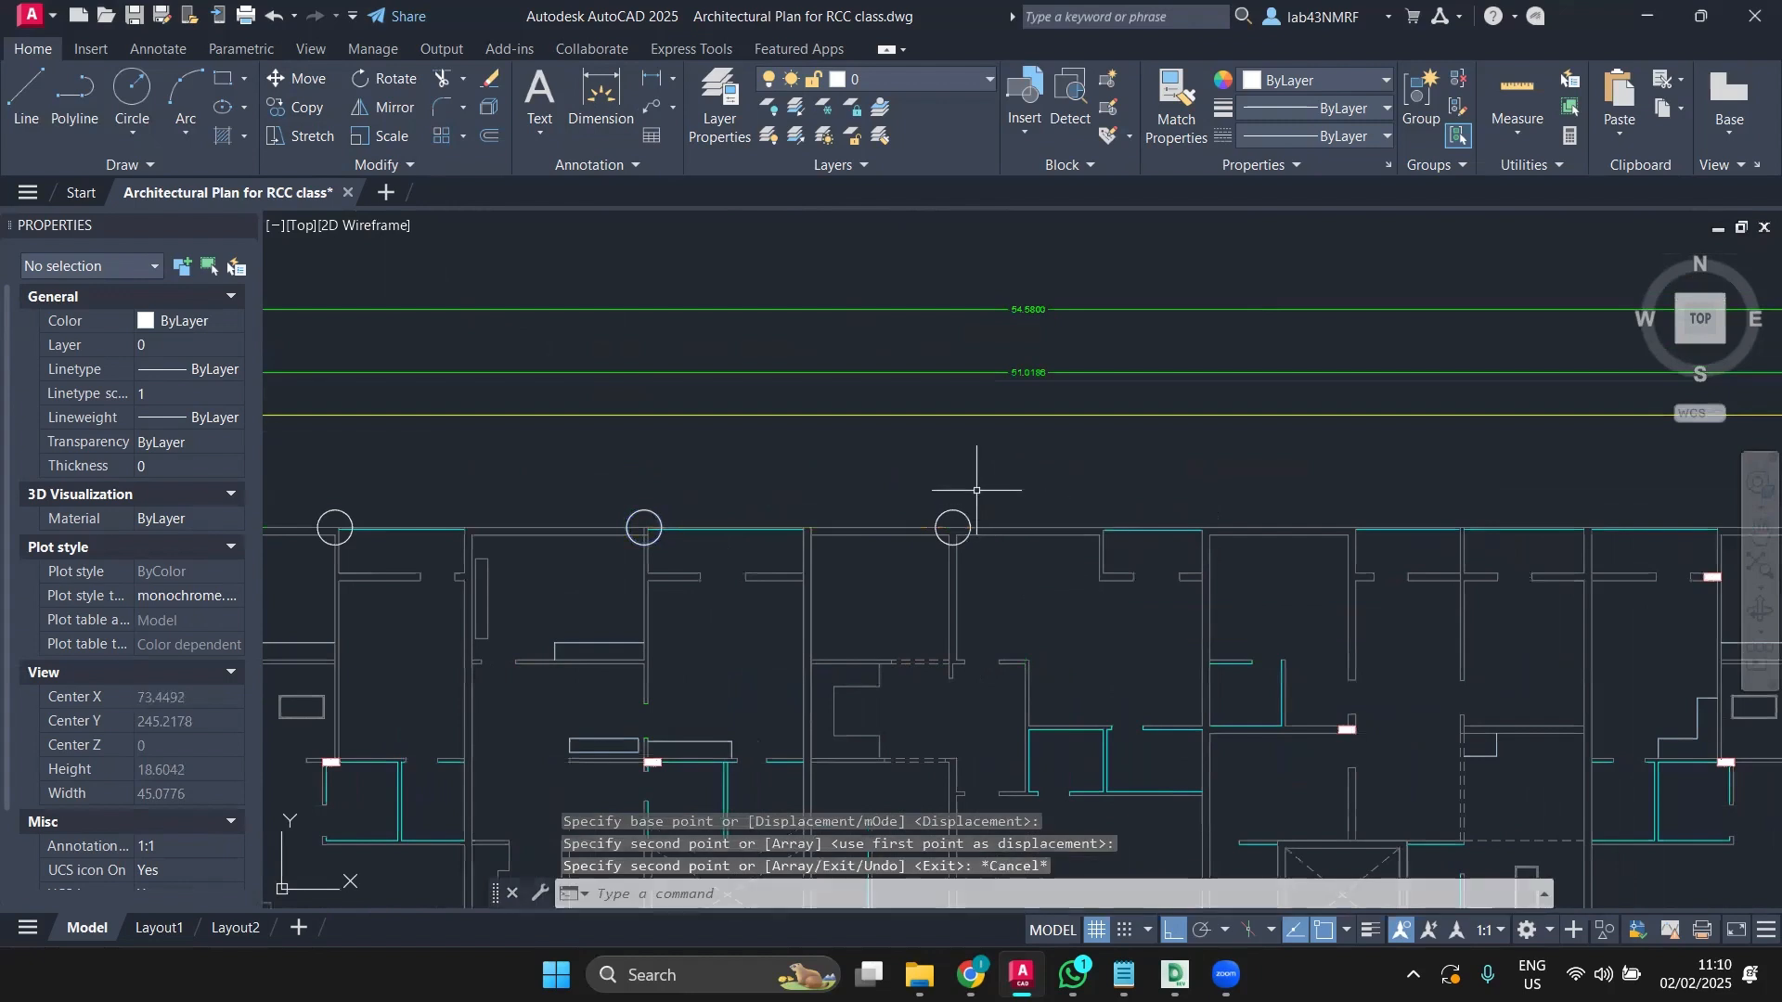
scroll(954, 498, up, 4)
click(633, 115)
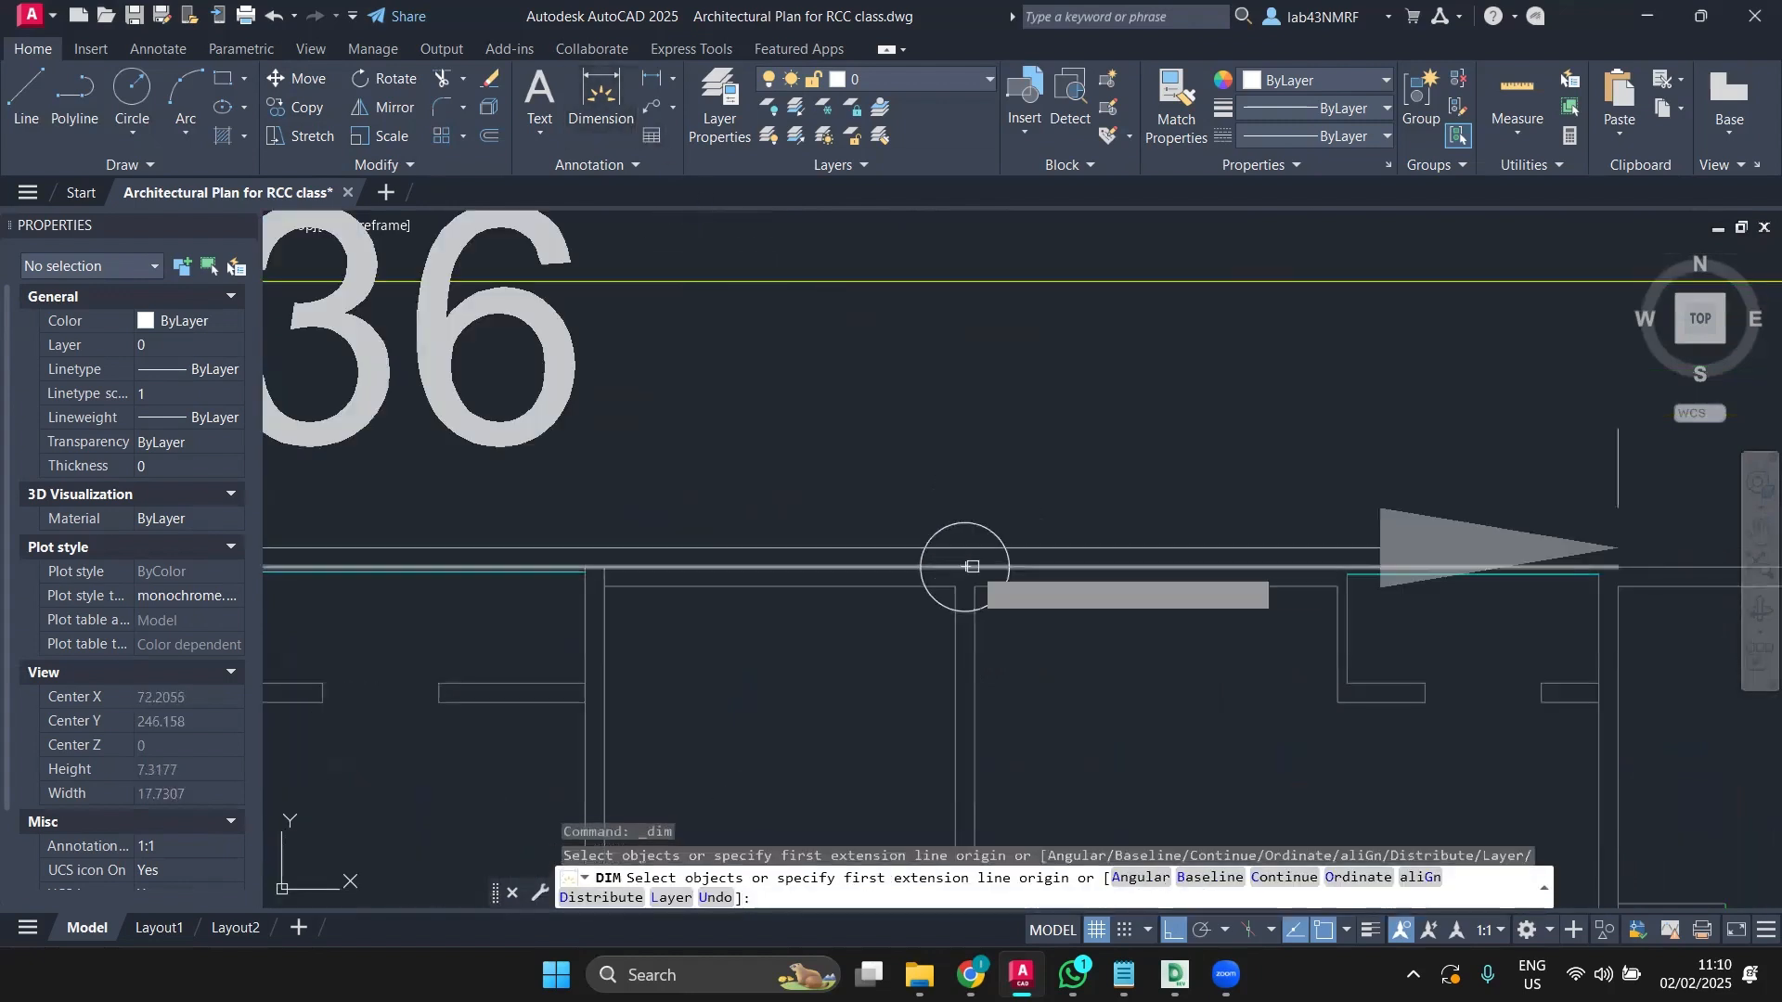
key(Return)
click(966, 566)
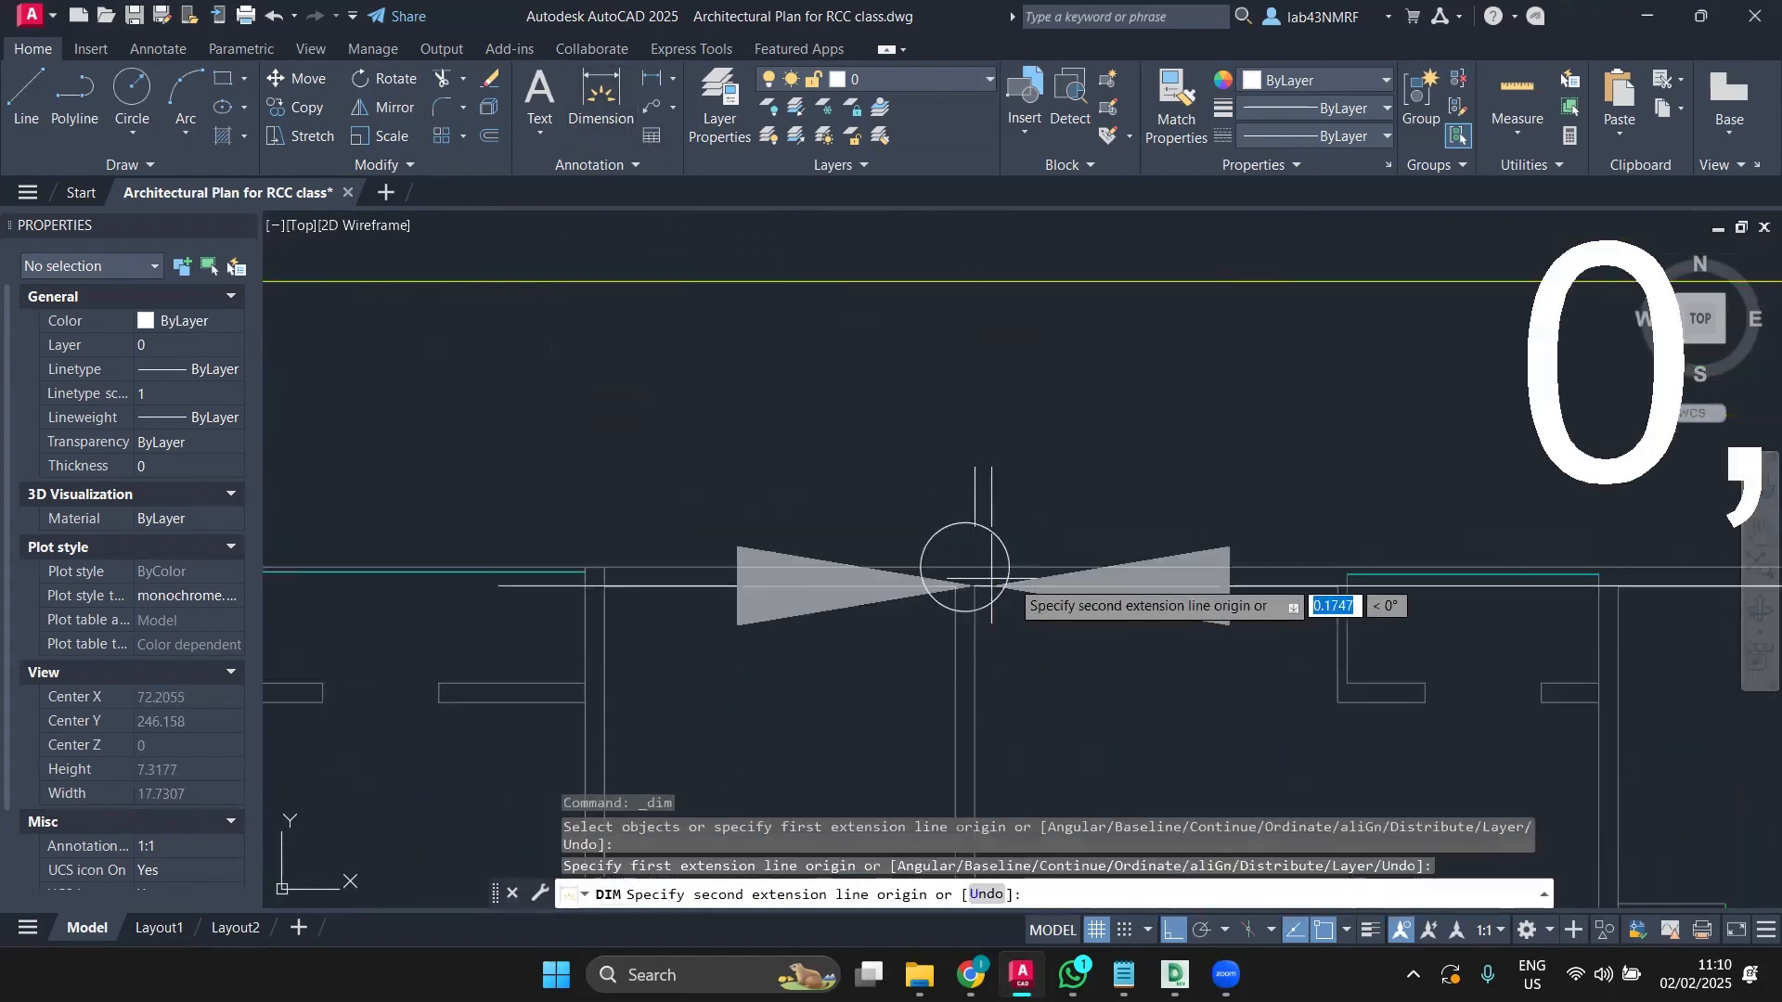
scroll(1428, 610, down, 4)
middle_drag(1427, 610, 1134, 599)
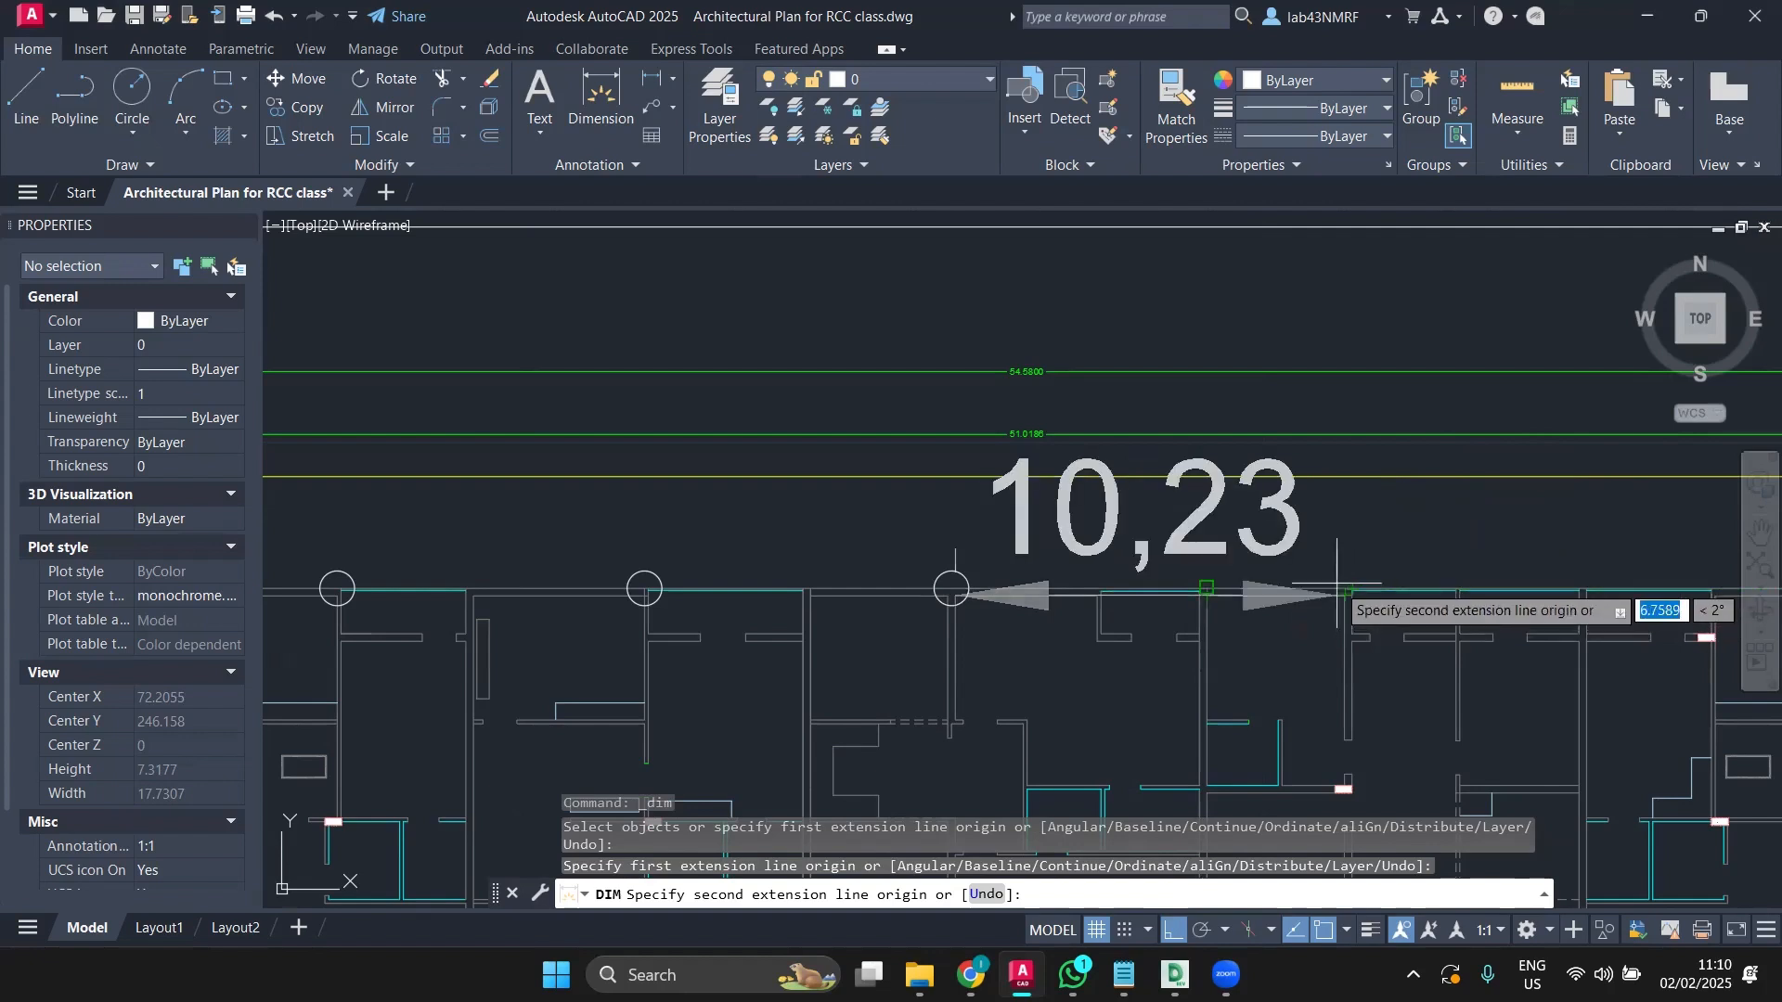
scroll(1341, 594, down, 3)
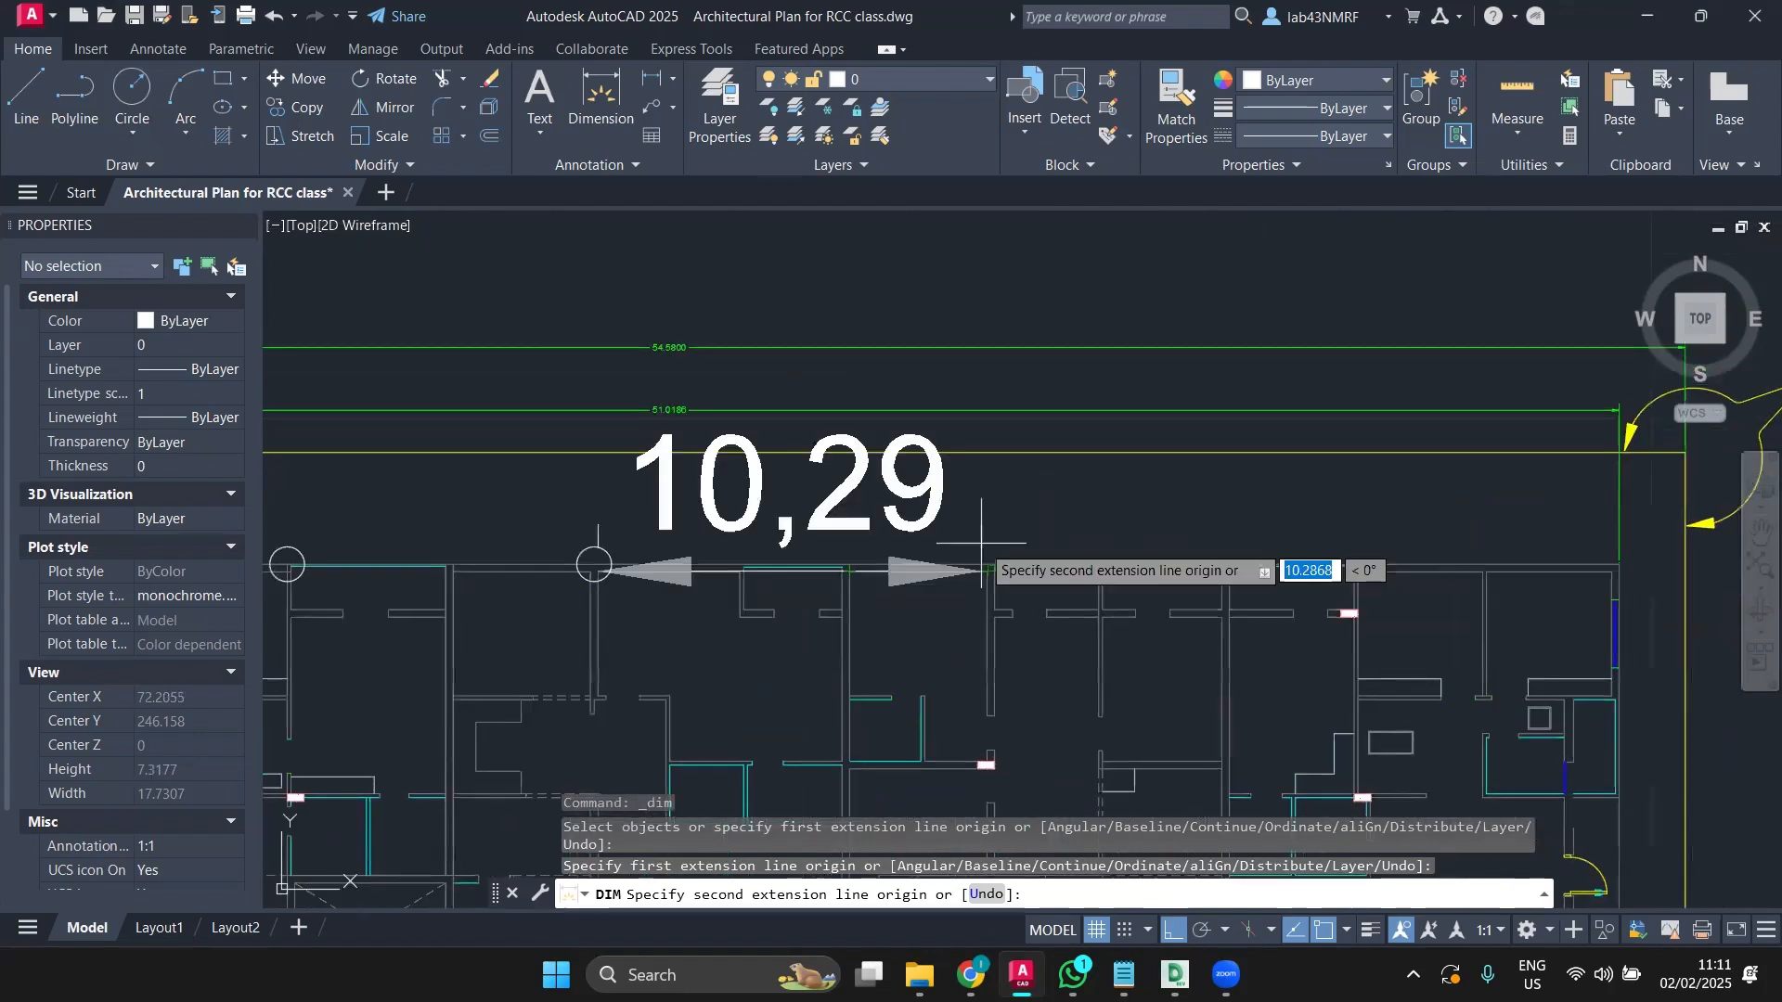
key(Escape)
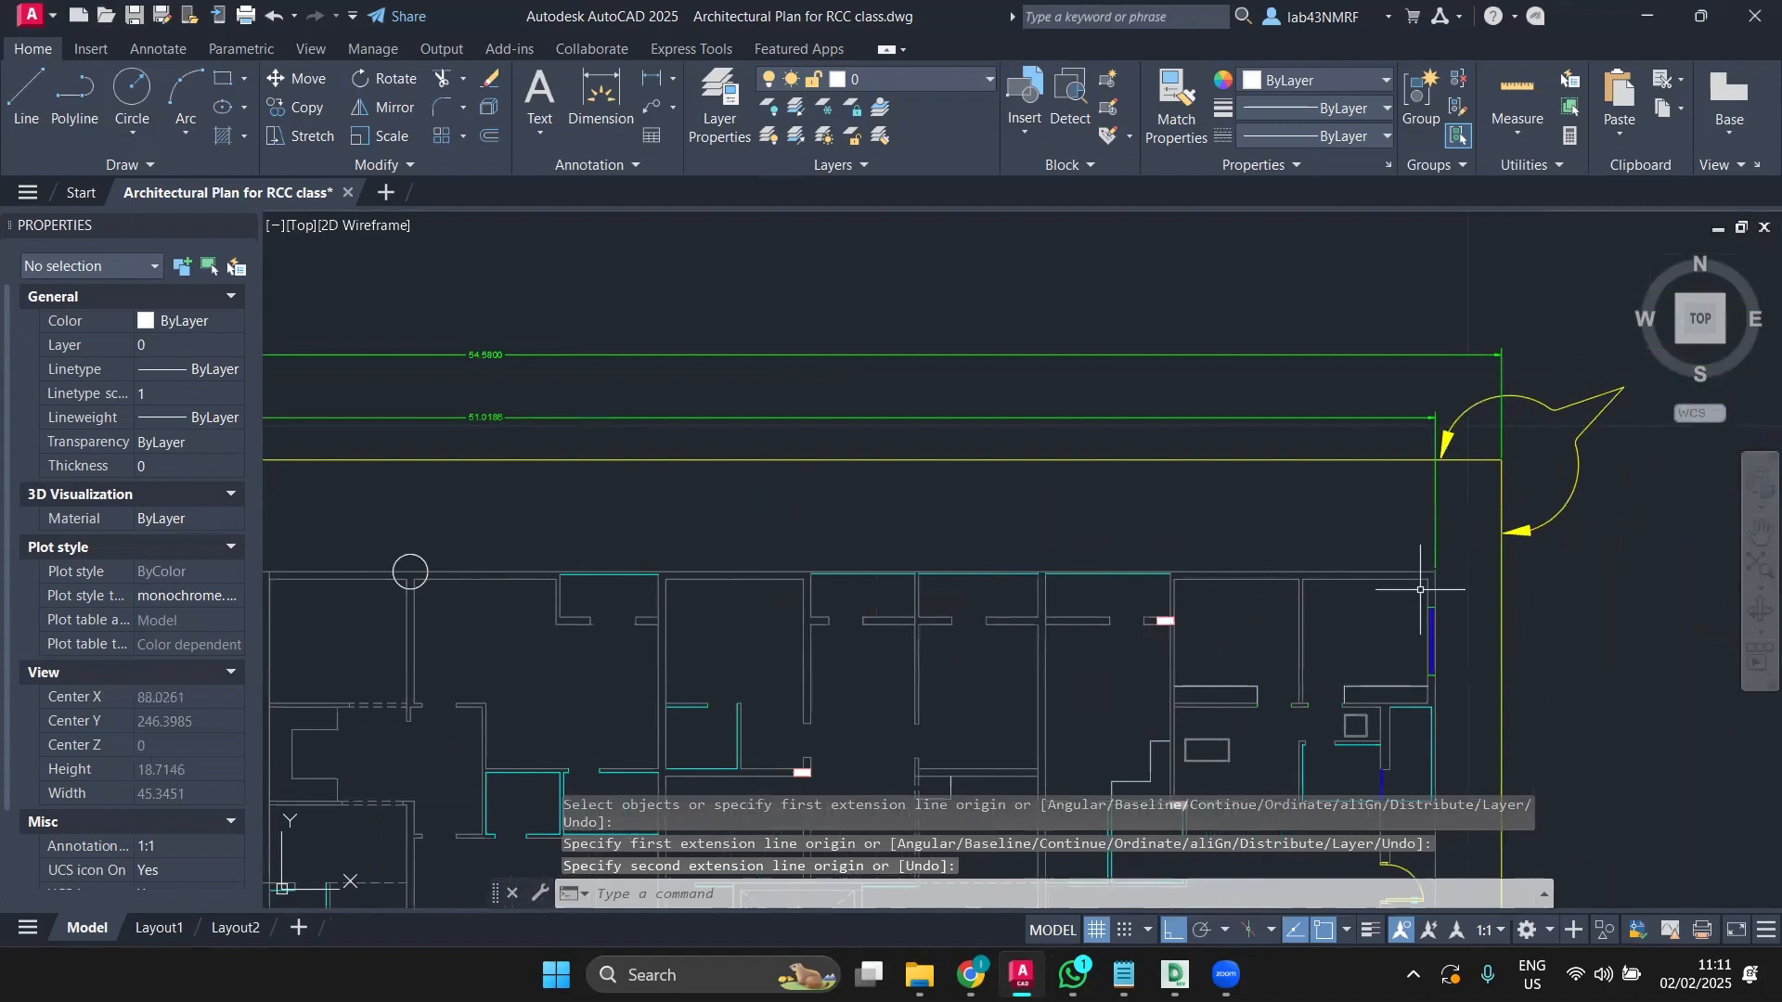
Step: Begin copying the last column circle, then abandon the copy
click(402, 558)
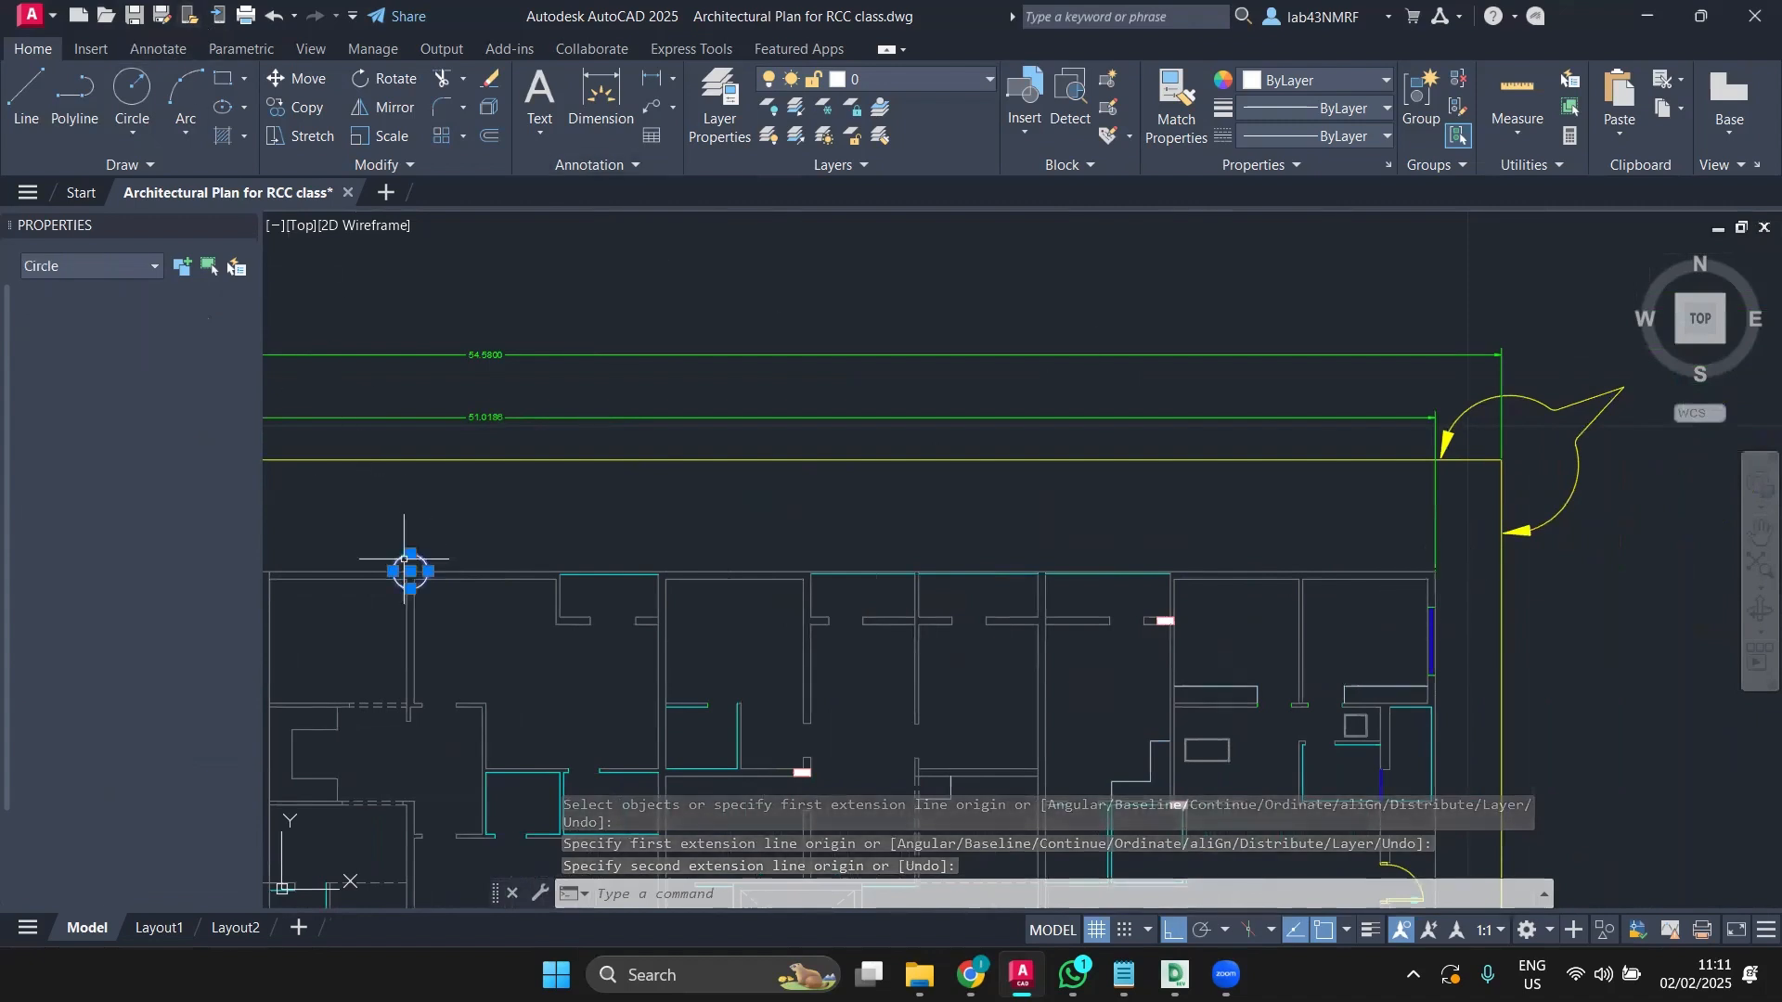
click(312, 111)
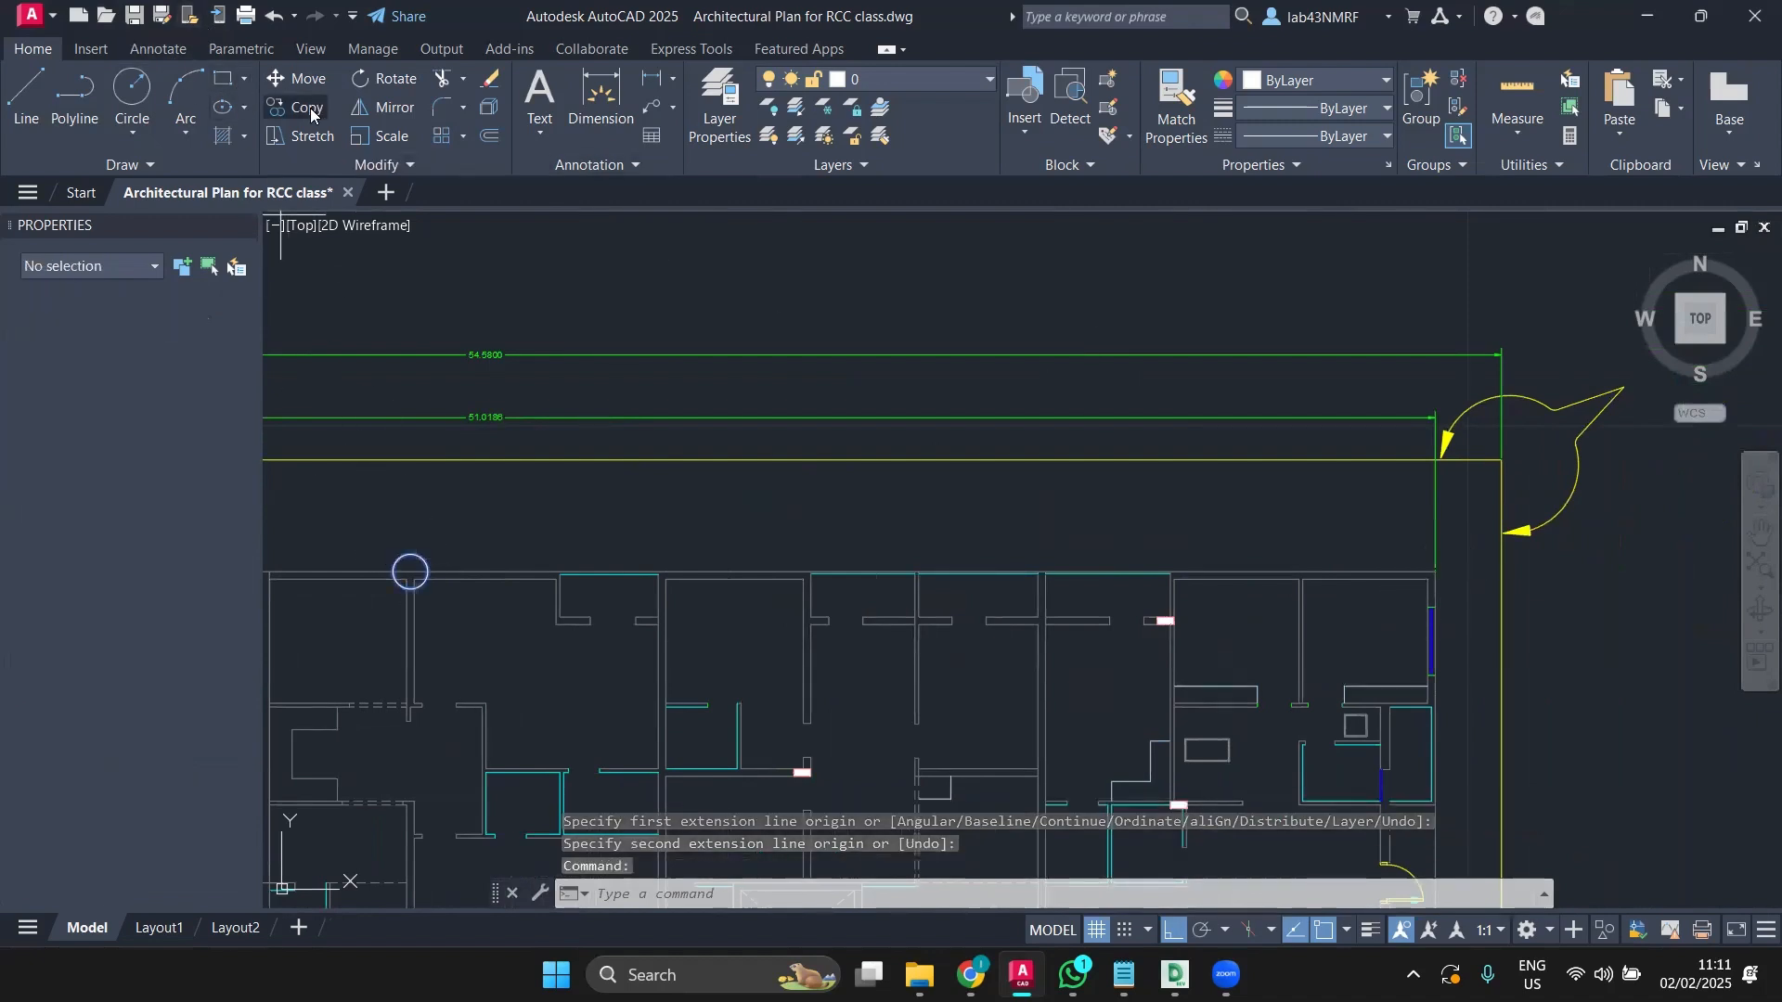
click(411, 571)
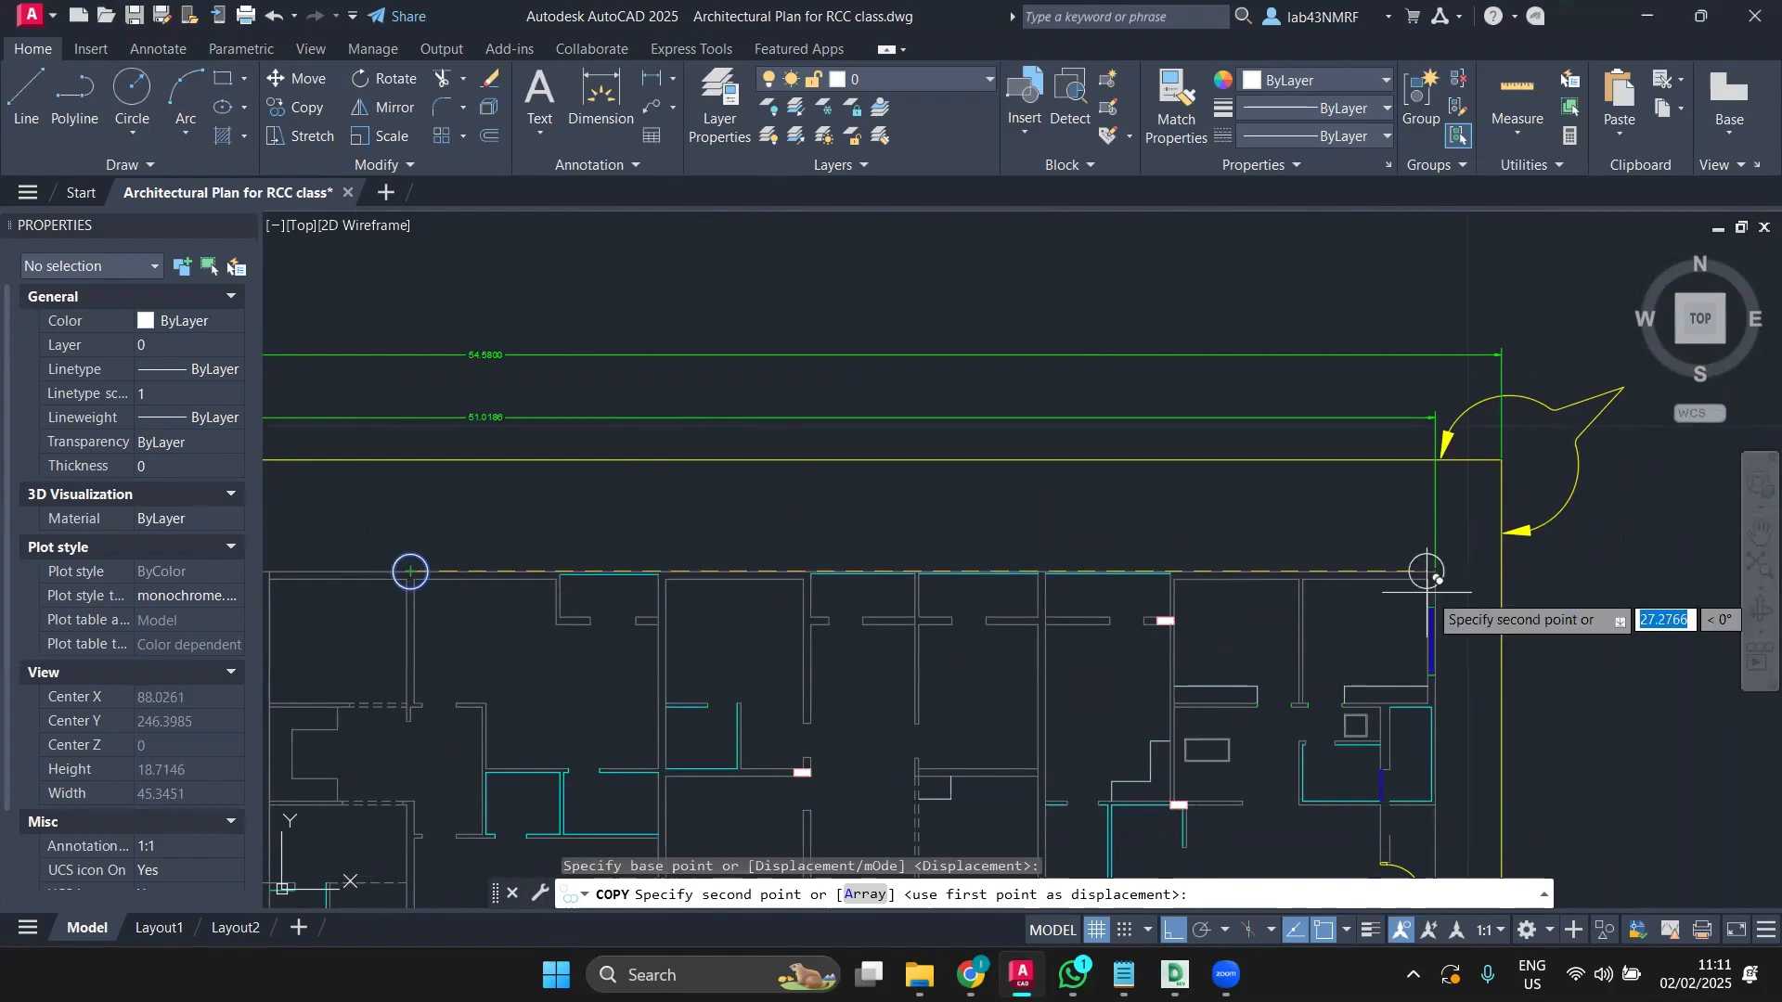
scroll(1433, 588, up, 2)
key(ctrl+c)
key(Escape)
scroll(1183, 547, down, 3)
middle_drag(1183, 548, 1323, 523)
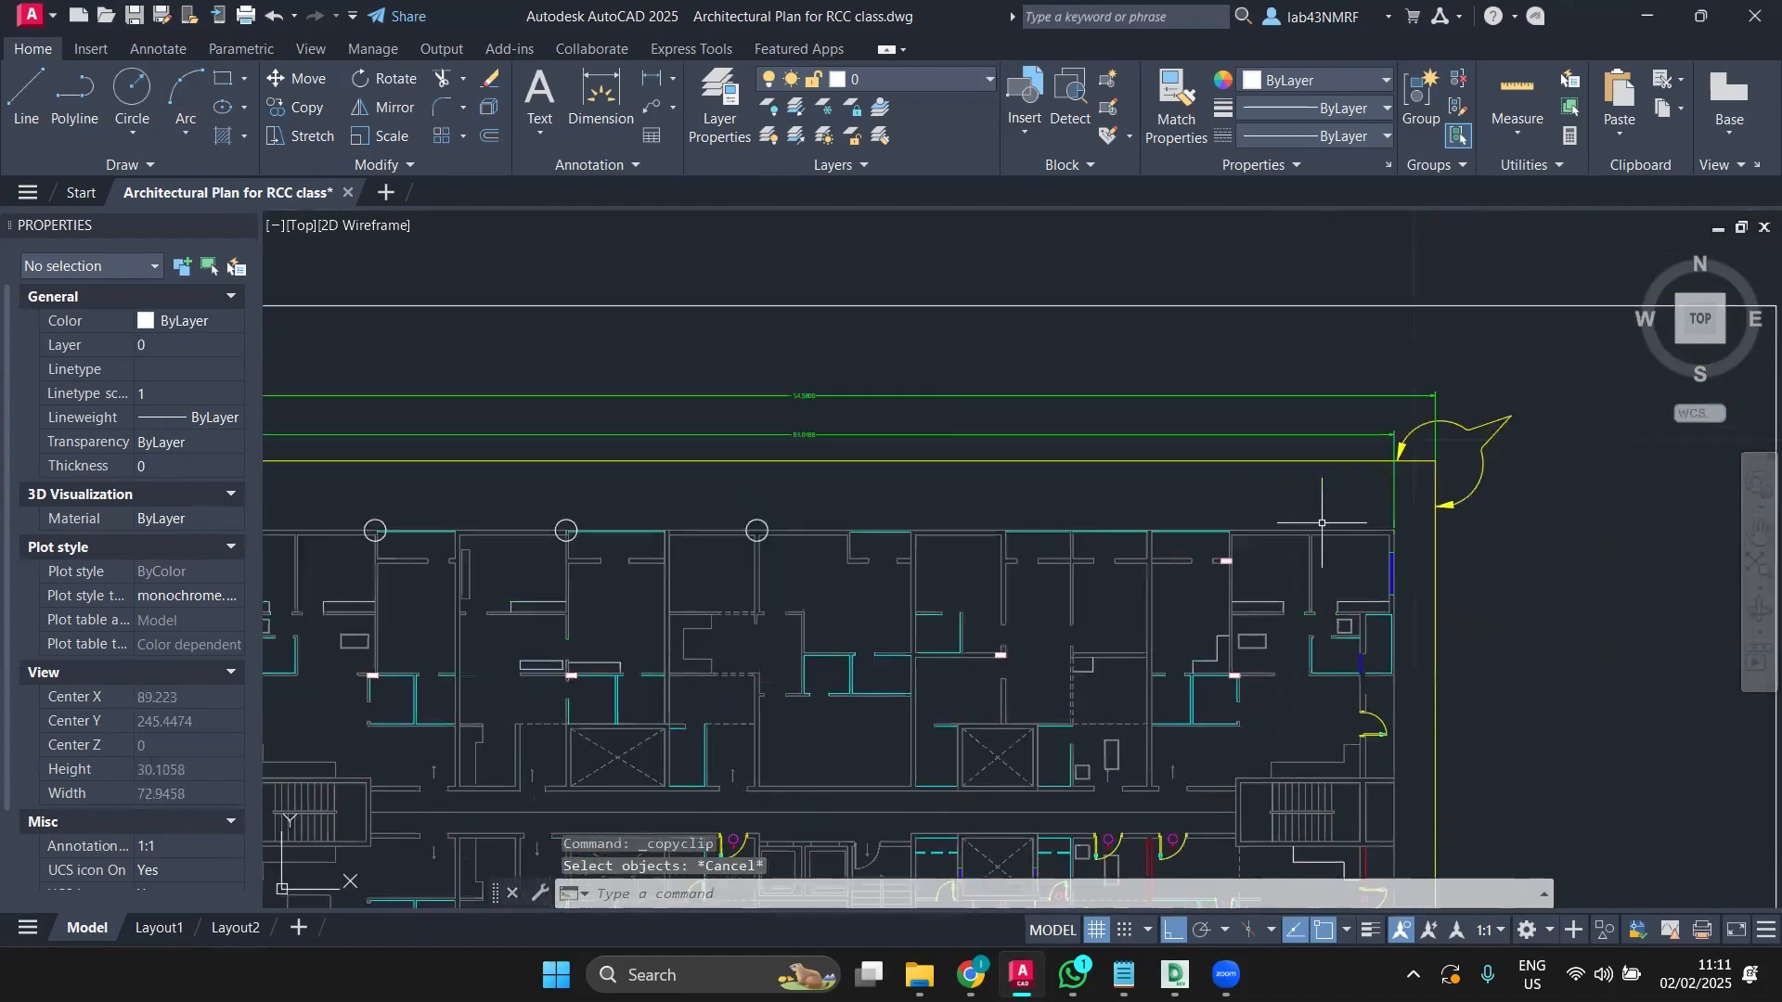
Step: Copy the third column circle from its centre to the top-right wall corner
click(757, 530)
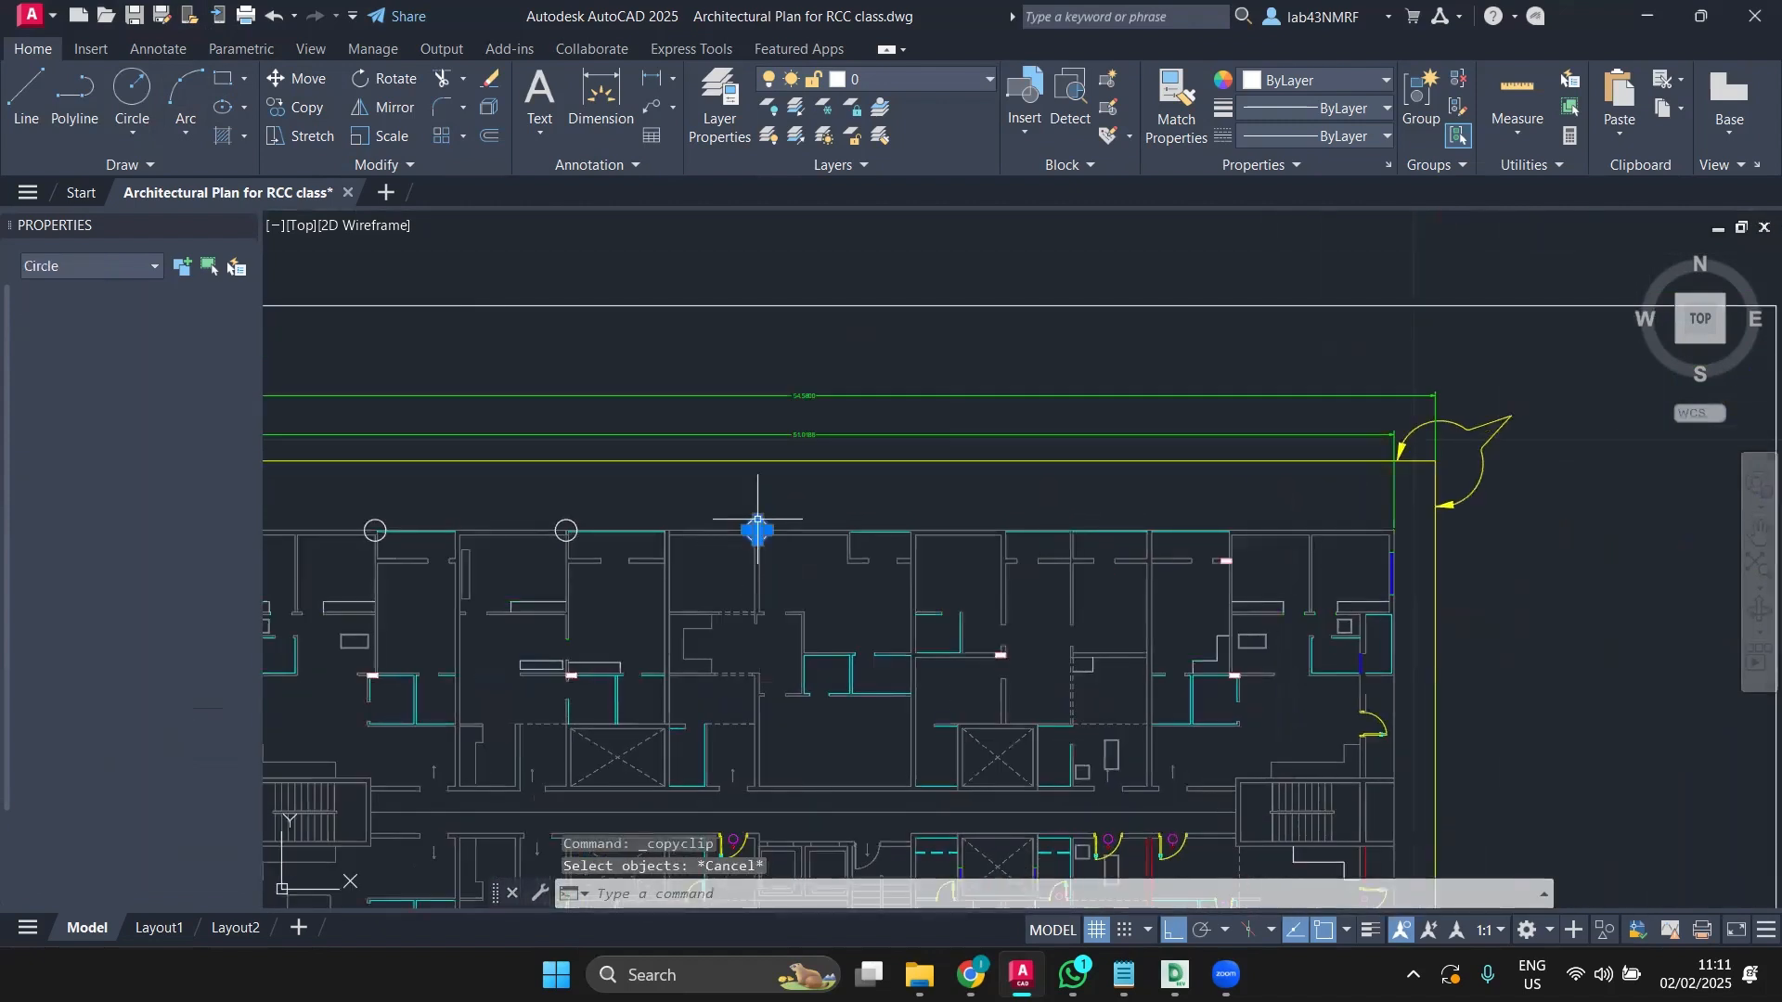
click(307, 108)
click(756, 530)
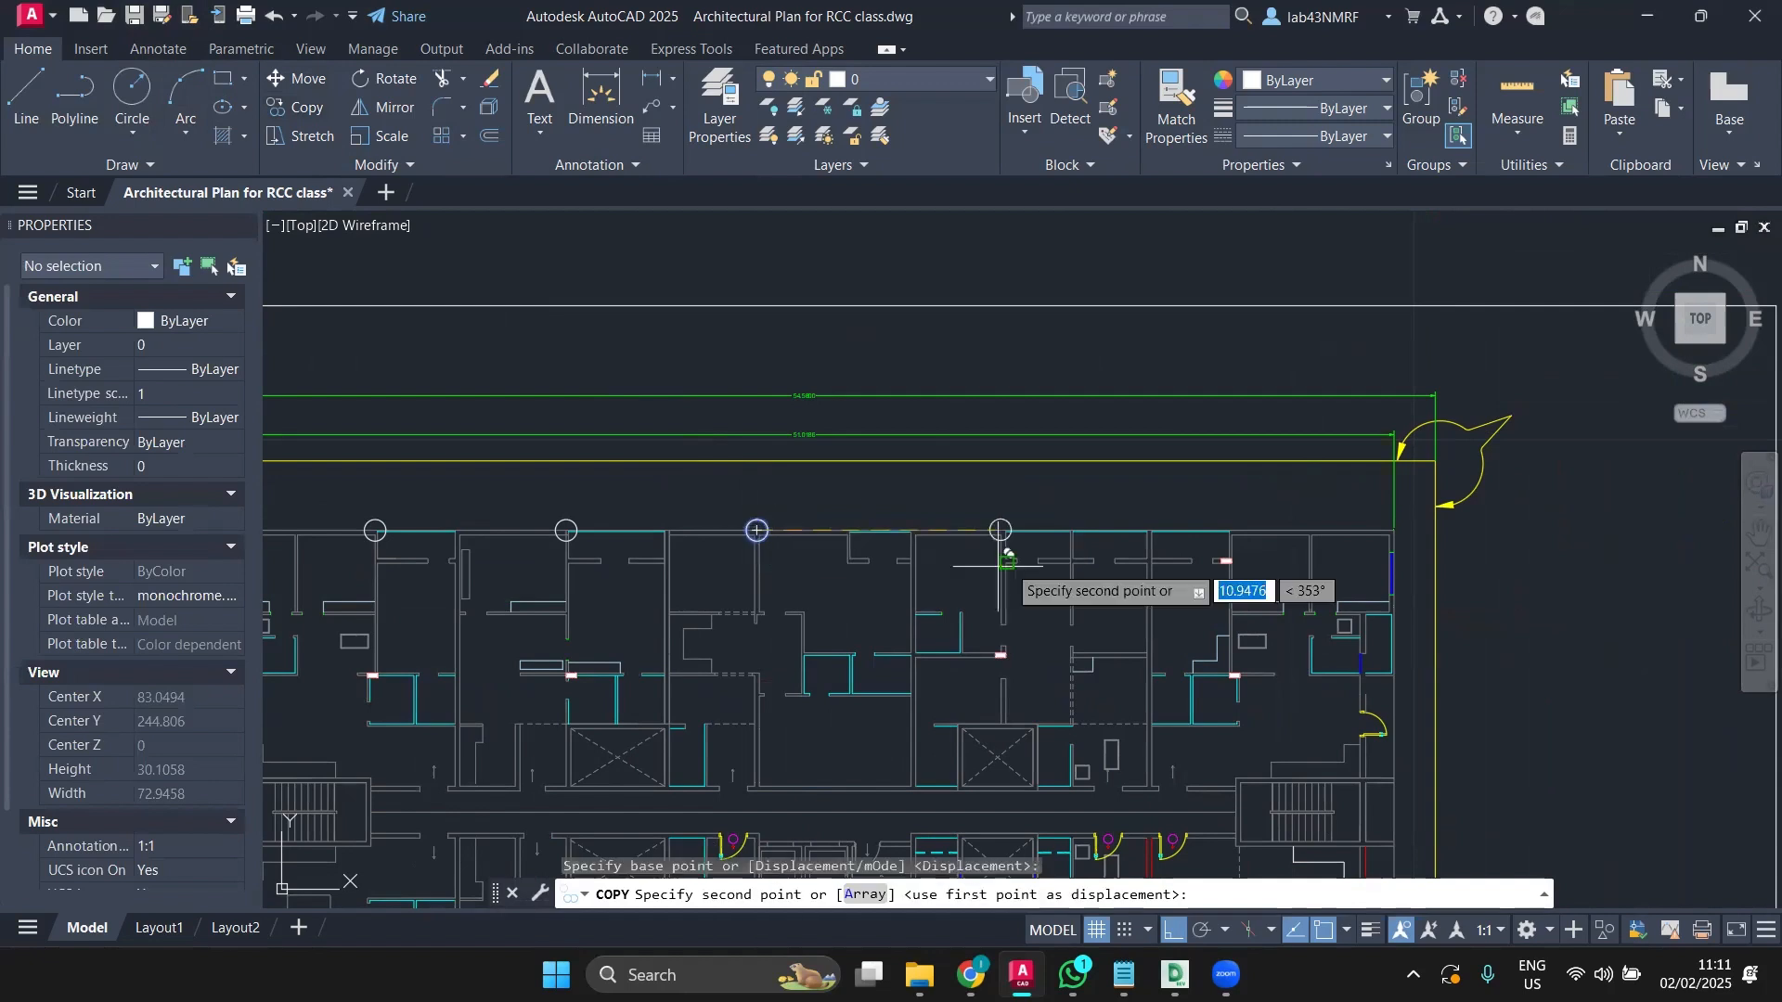
scroll(1383, 501, up, 5)
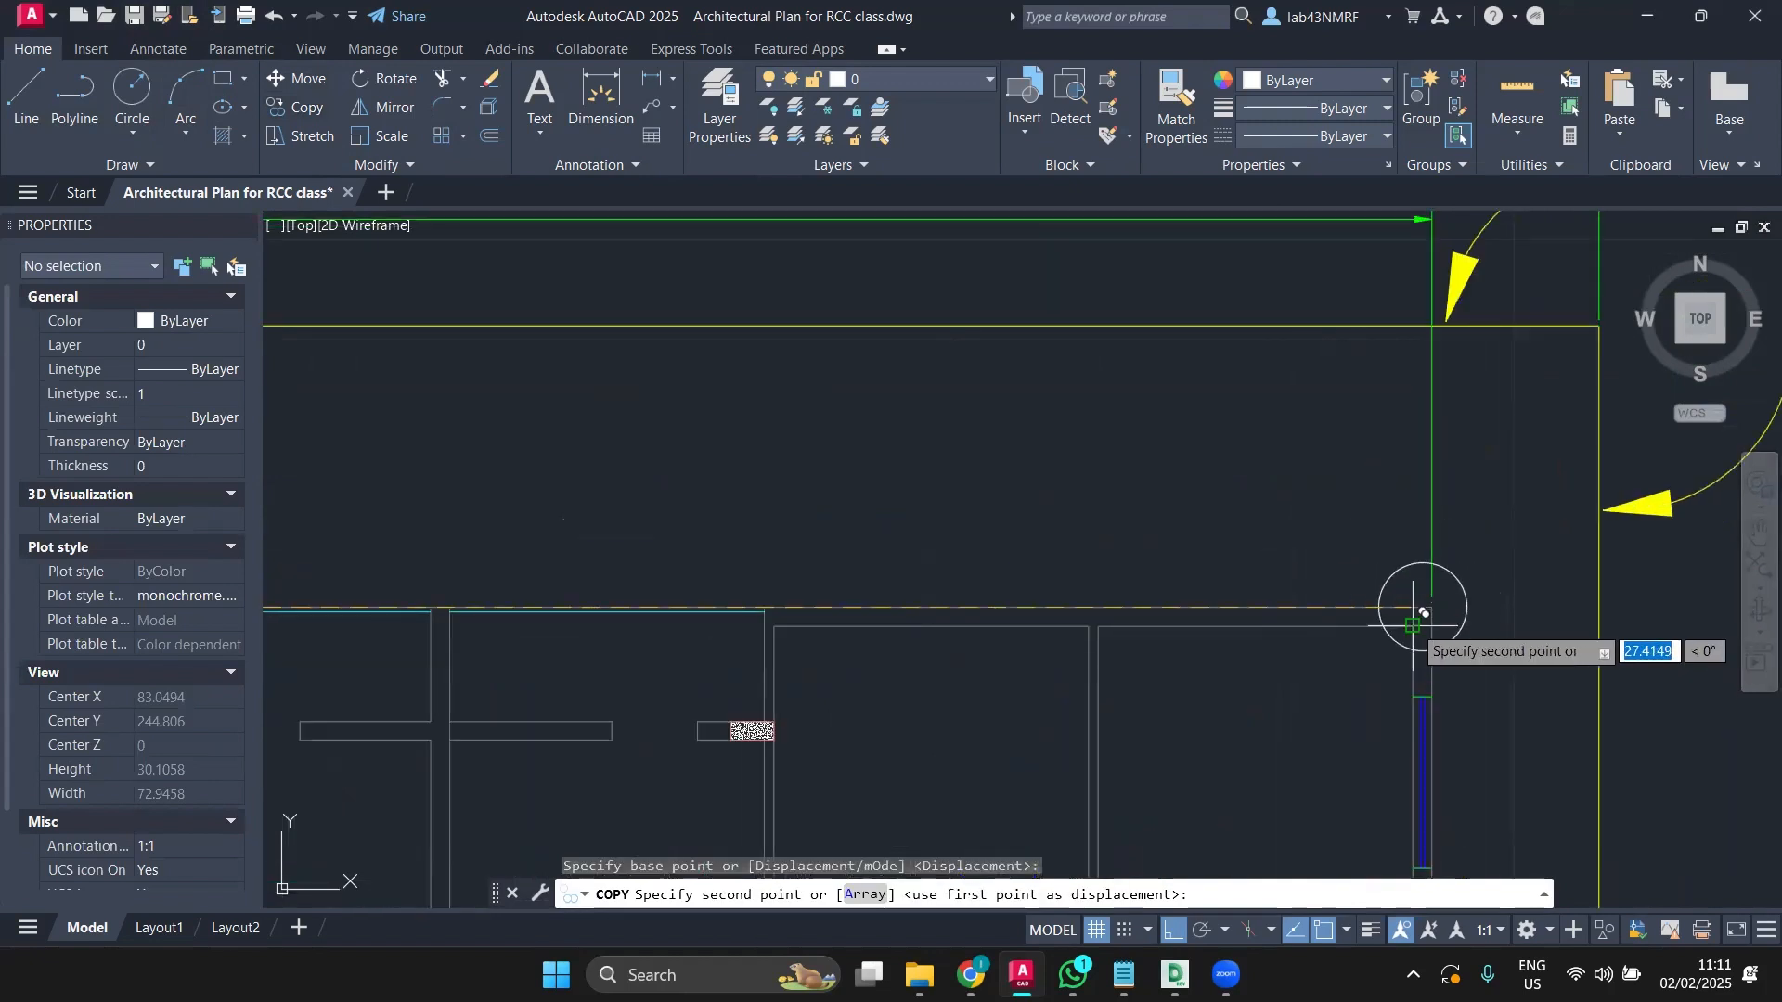
click(1414, 626)
key(Escape)
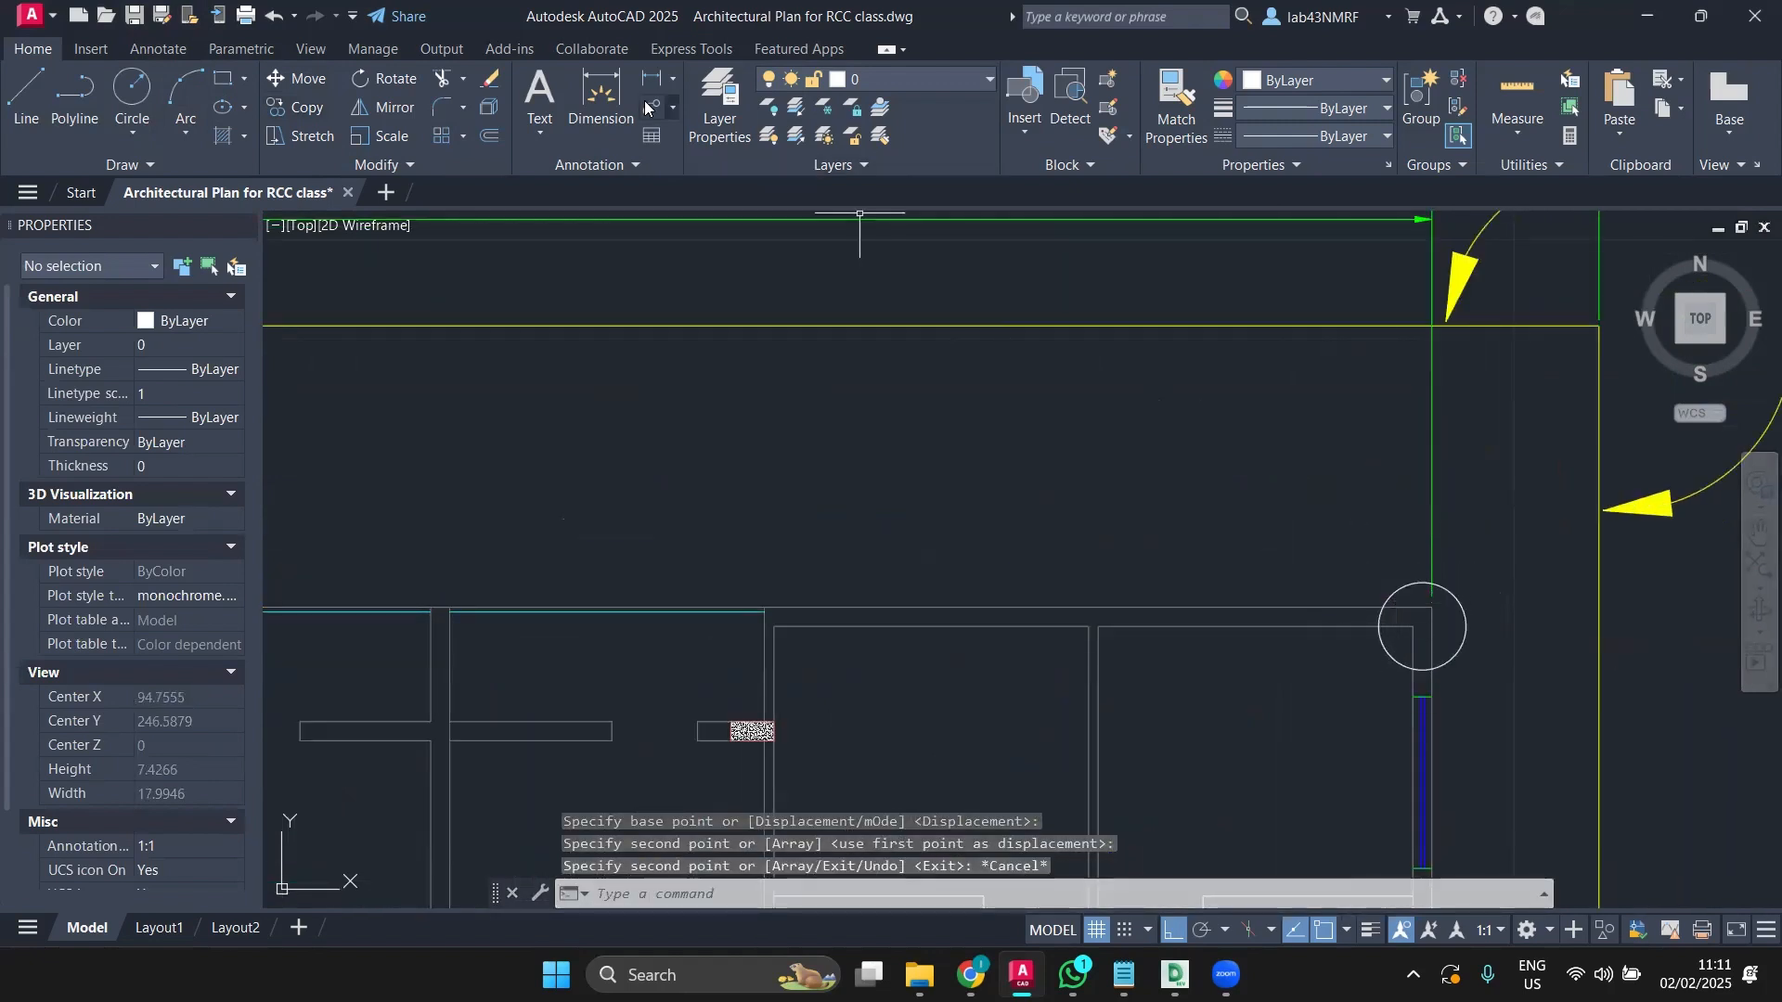
Step: Measure from the top-right corner, then copy that corner circle about 7 units left along the wall
click(602, 97)
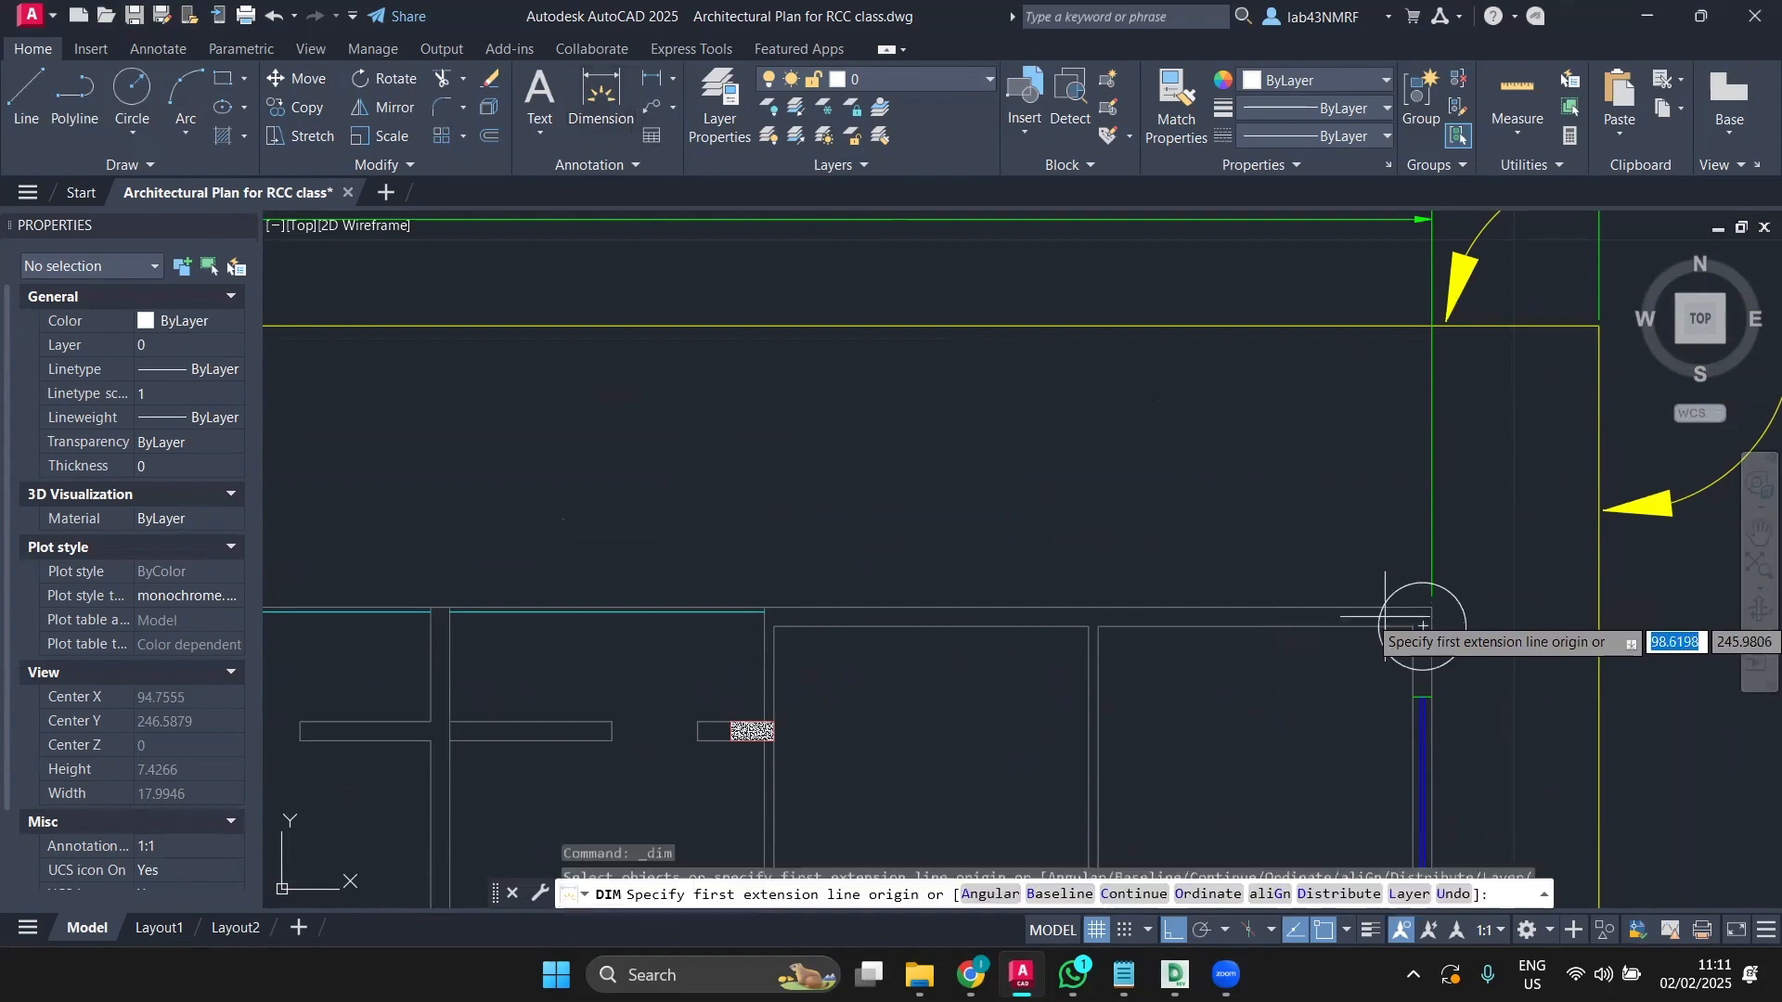
click(1429, 612)
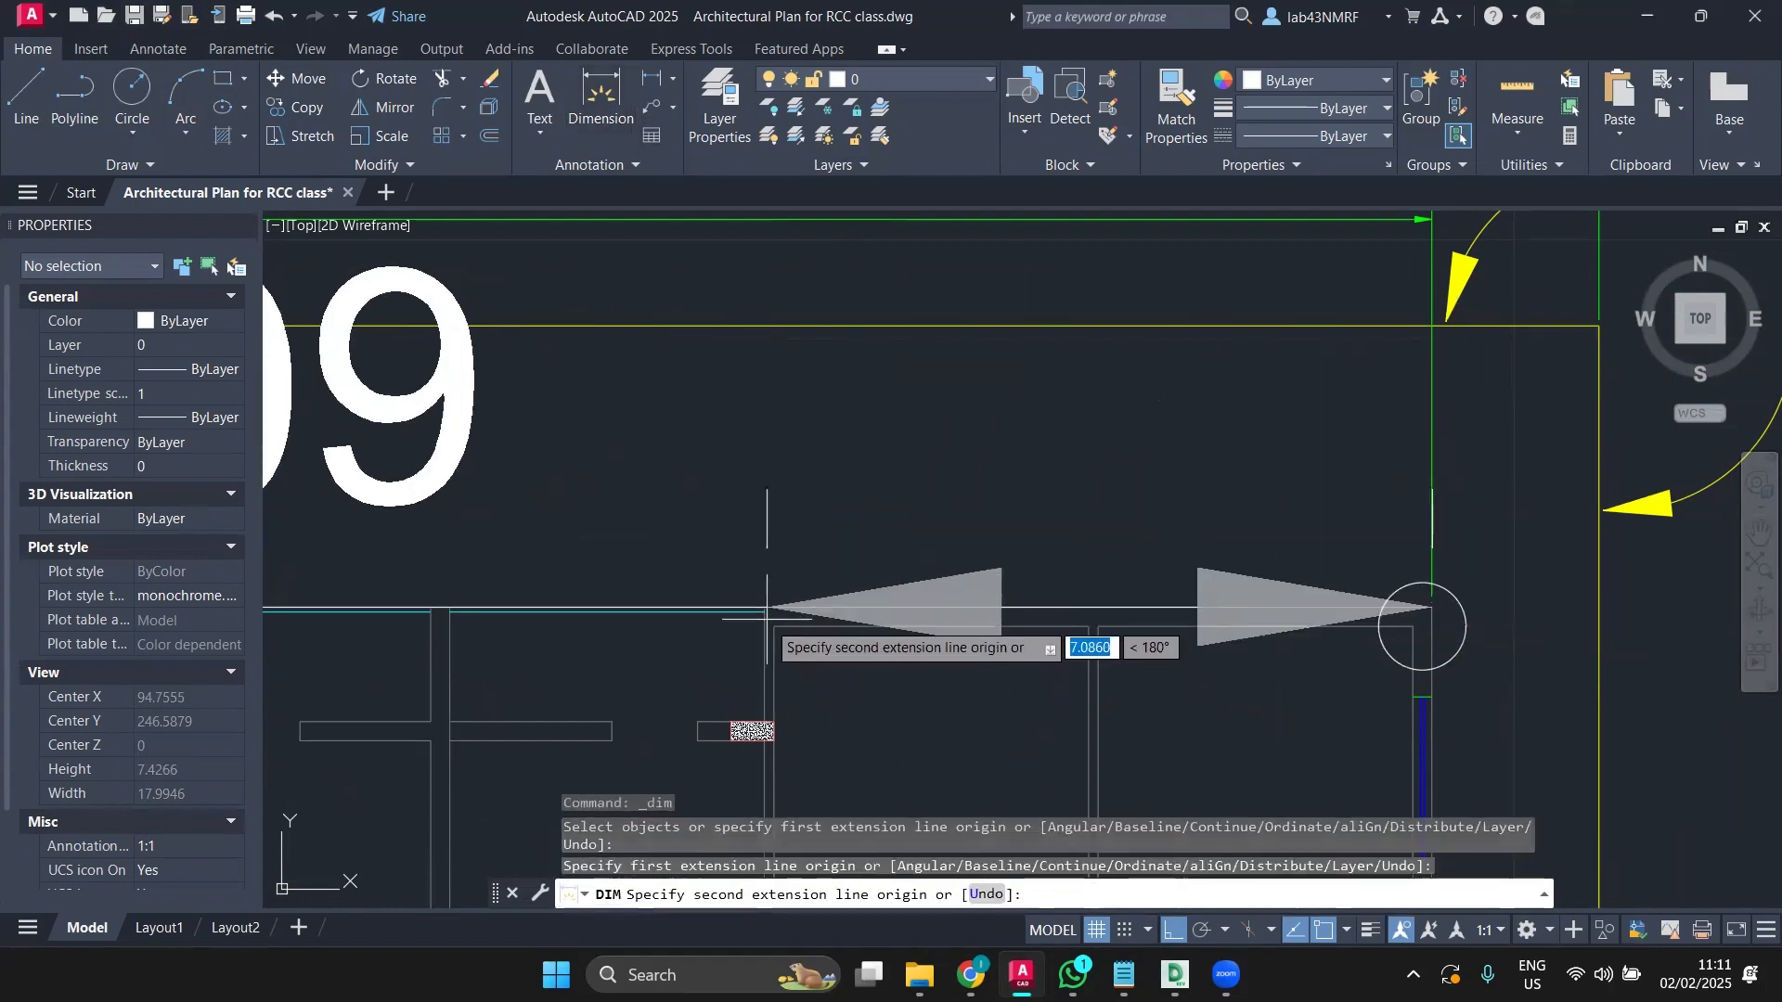
scroll(767, 612, down, 3)
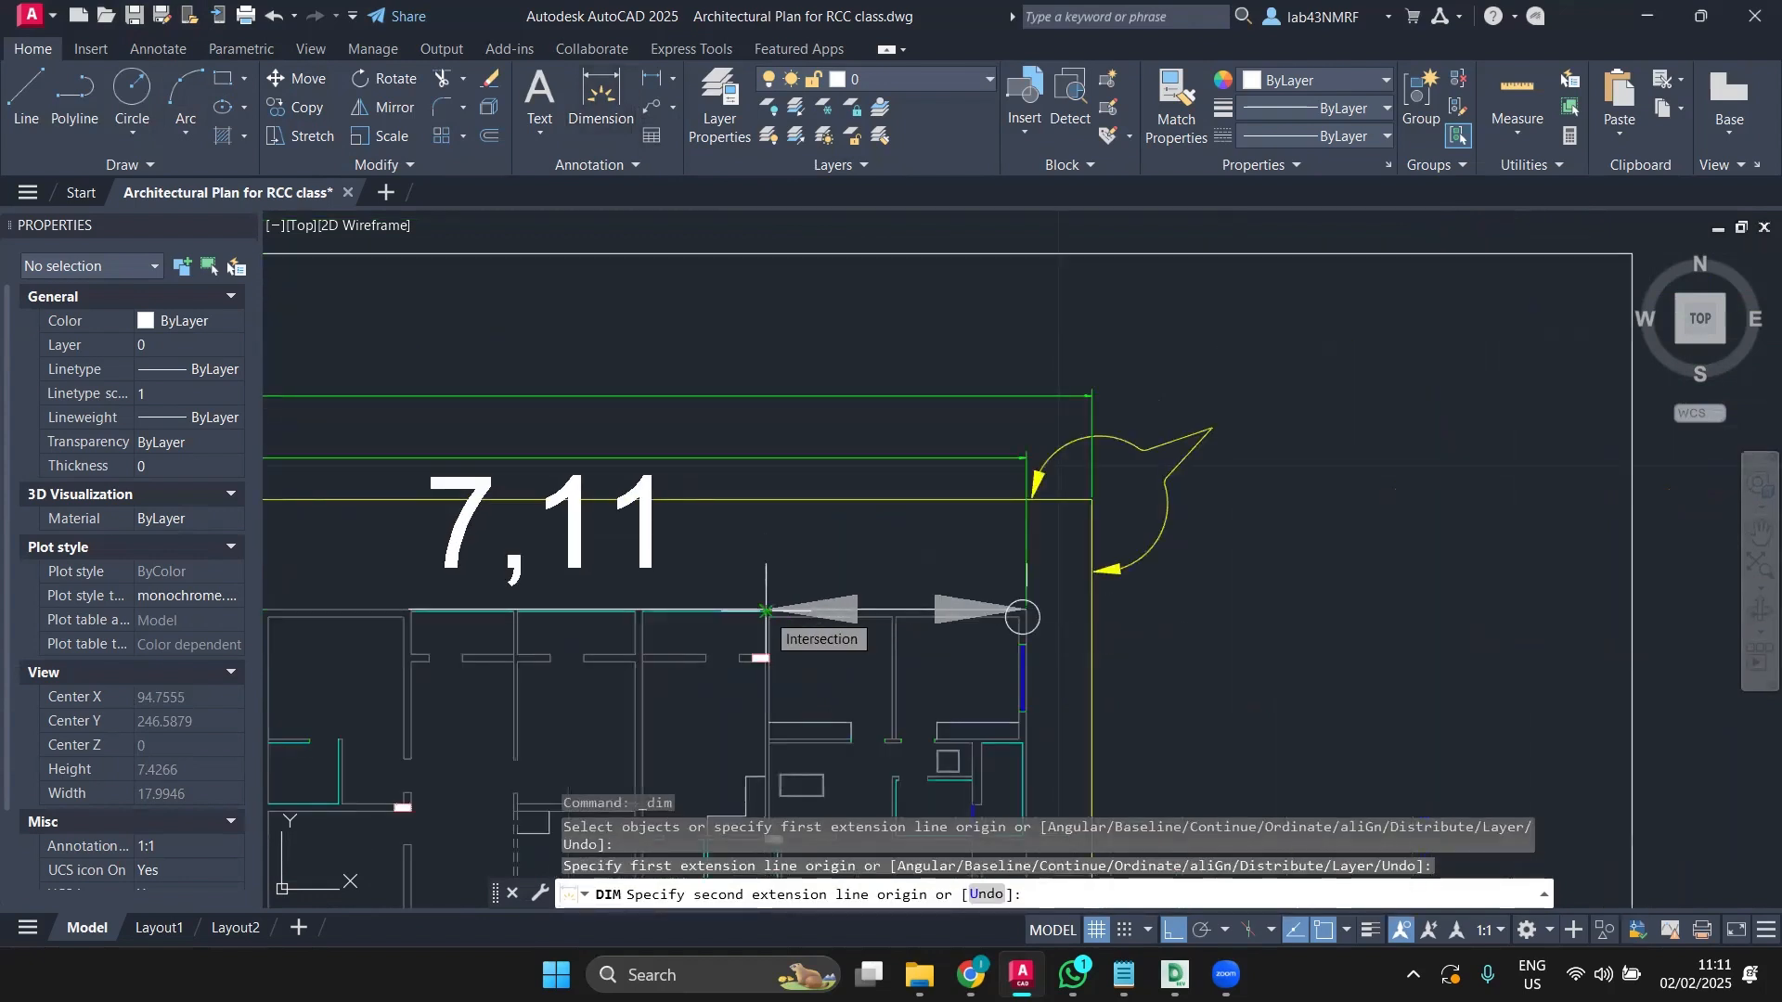
key(Escape)
click(1029, 599)
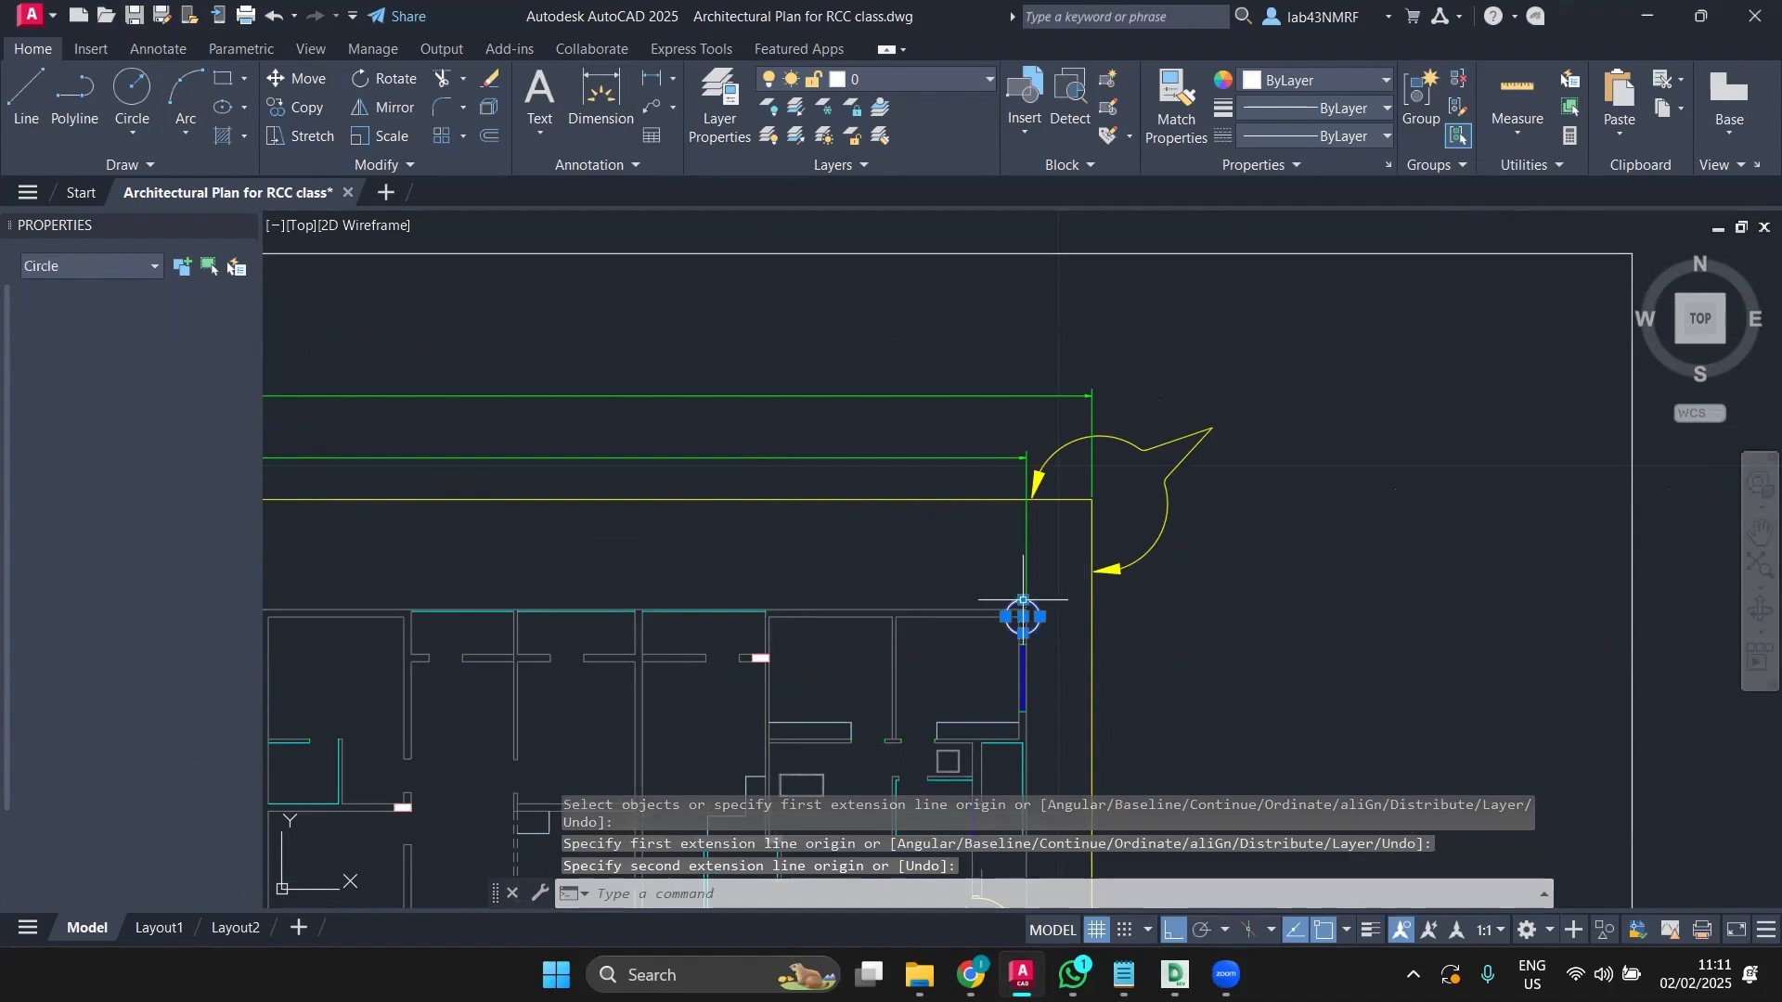
click(274, 105)
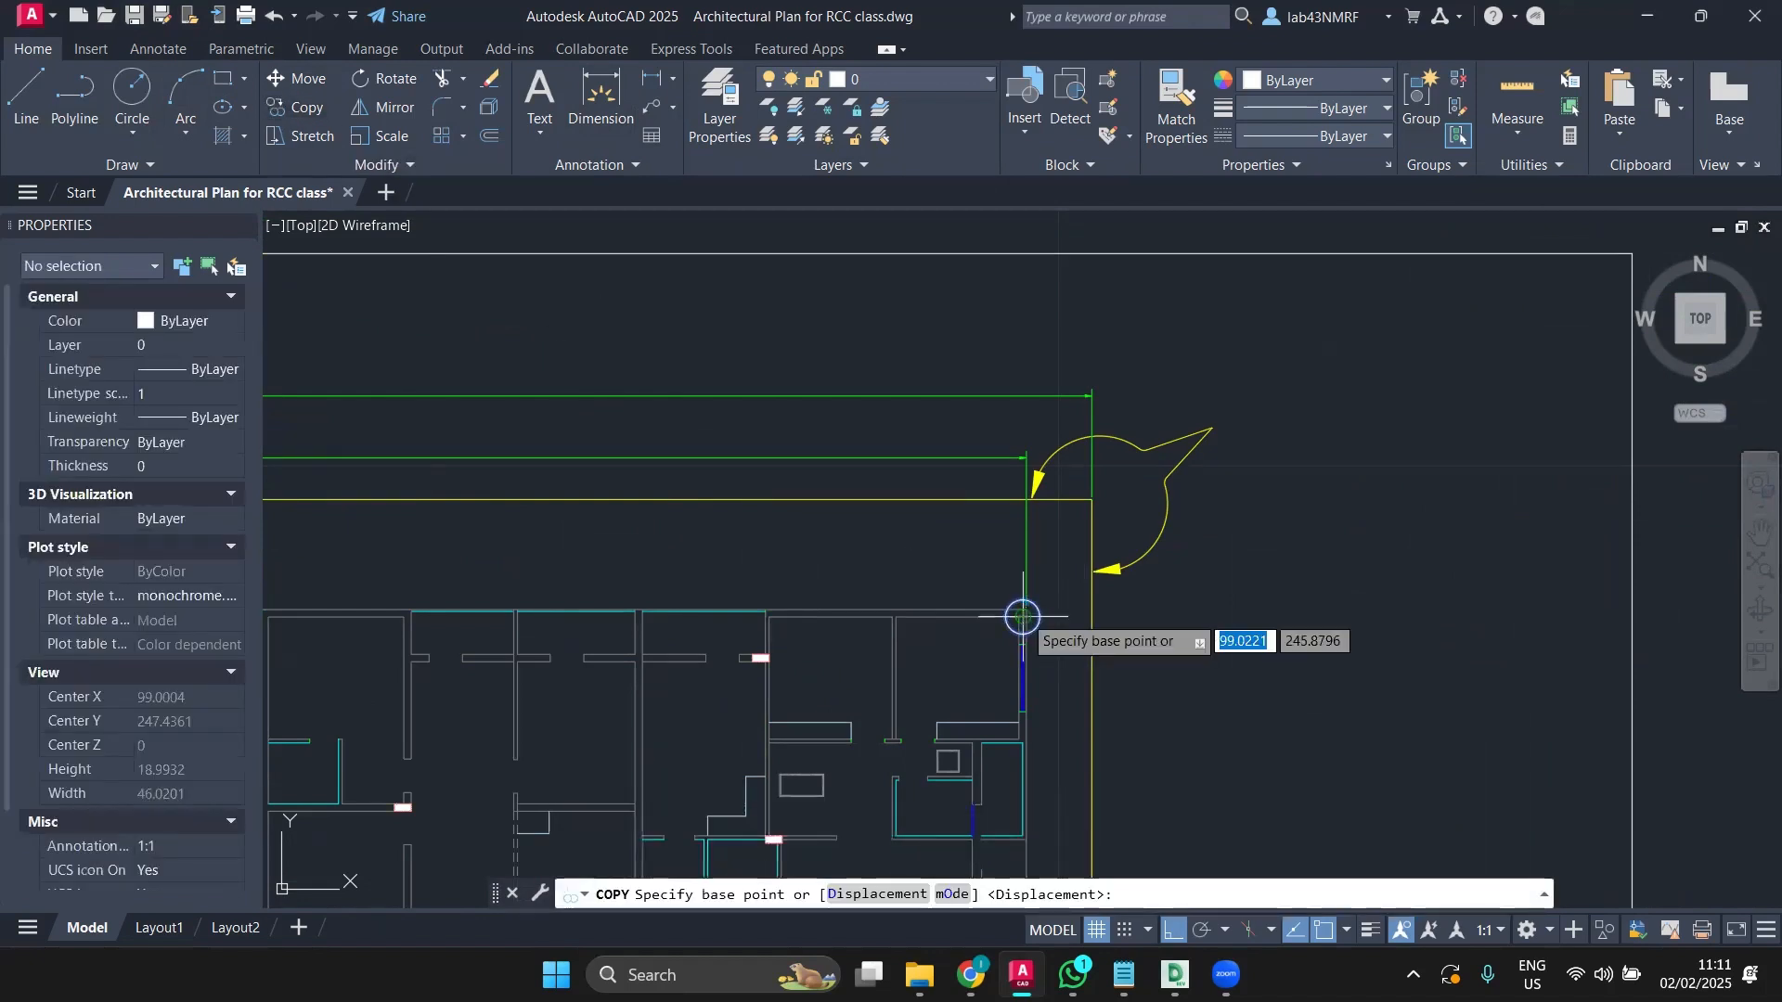
click(1023, 616)
scroll(781, 617, up, 4)
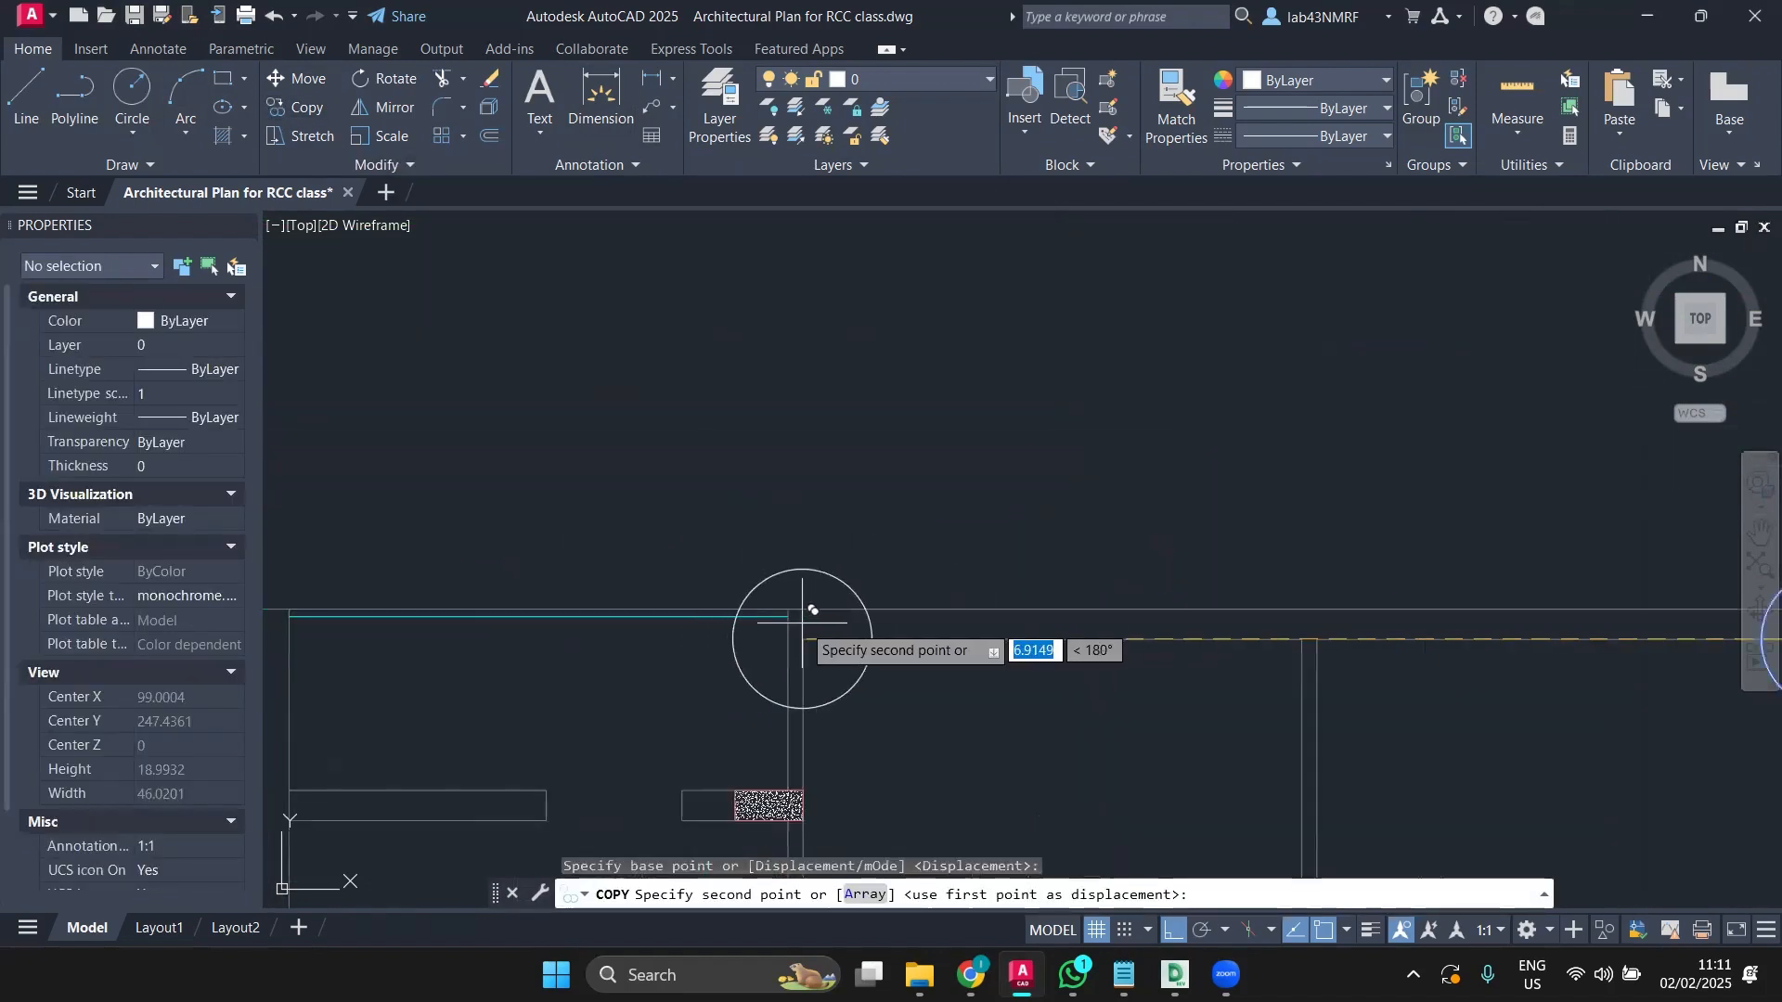
click(764, 616)
key(Escape)
scroll(803, 588, down, 2)
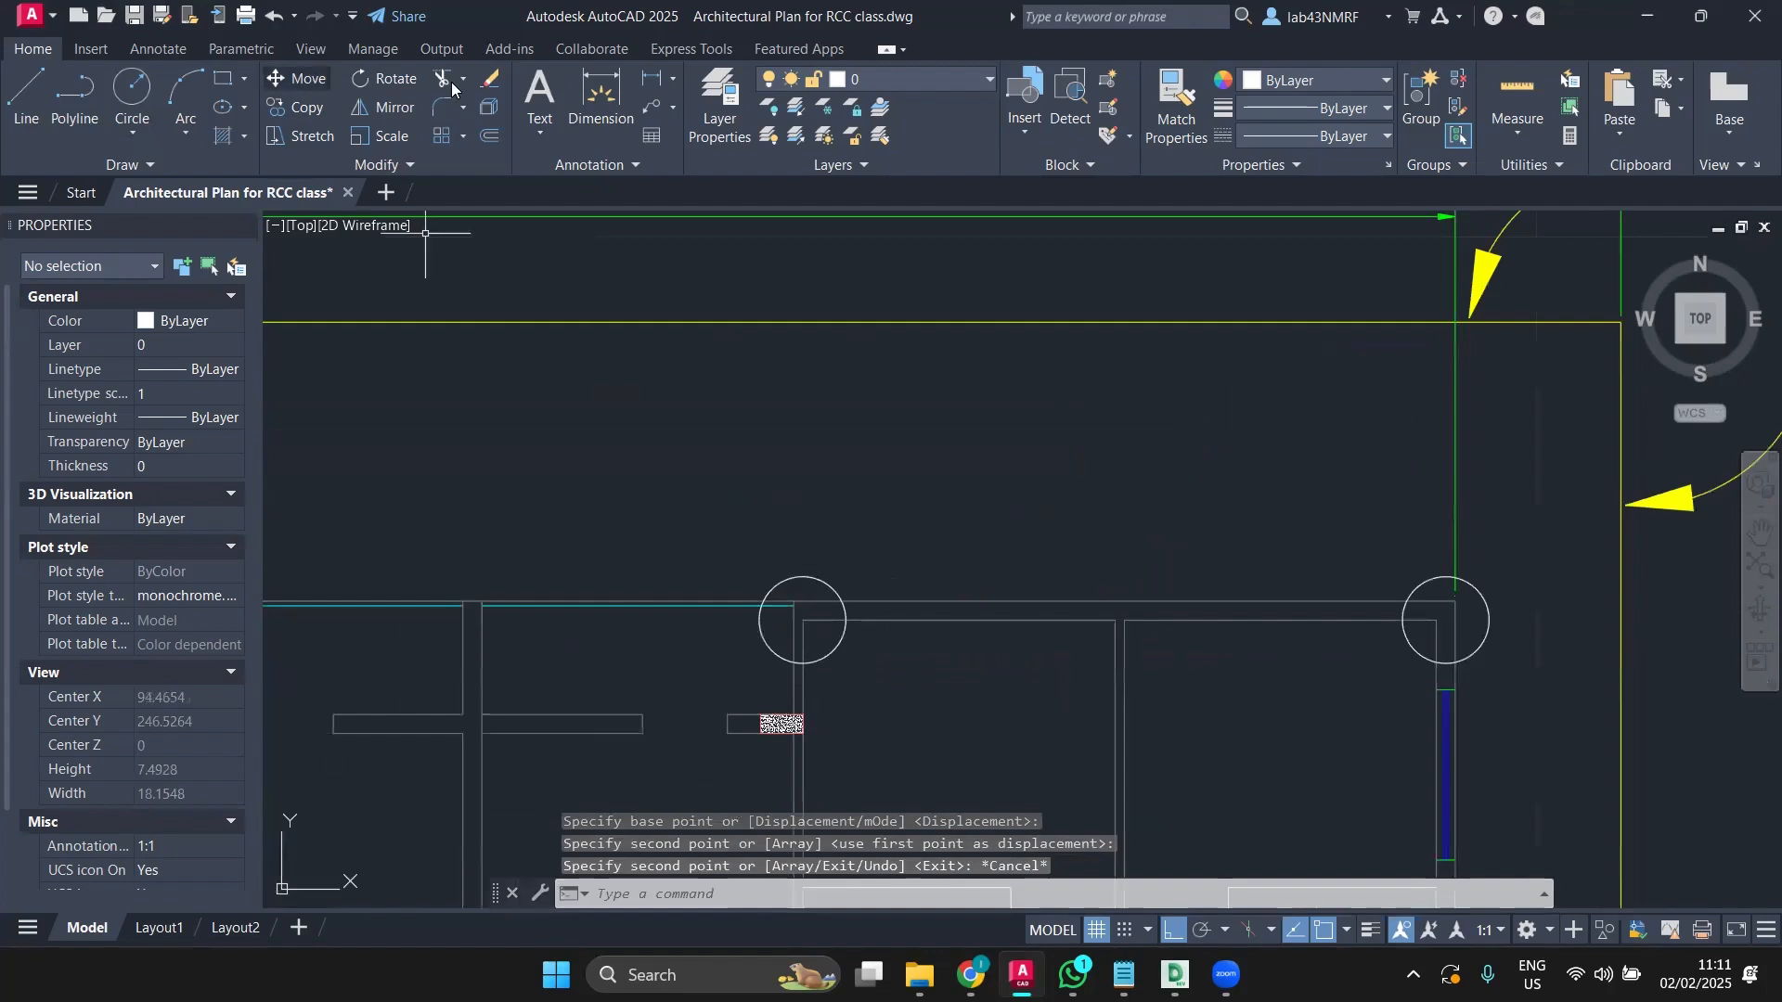
click(600, 100)
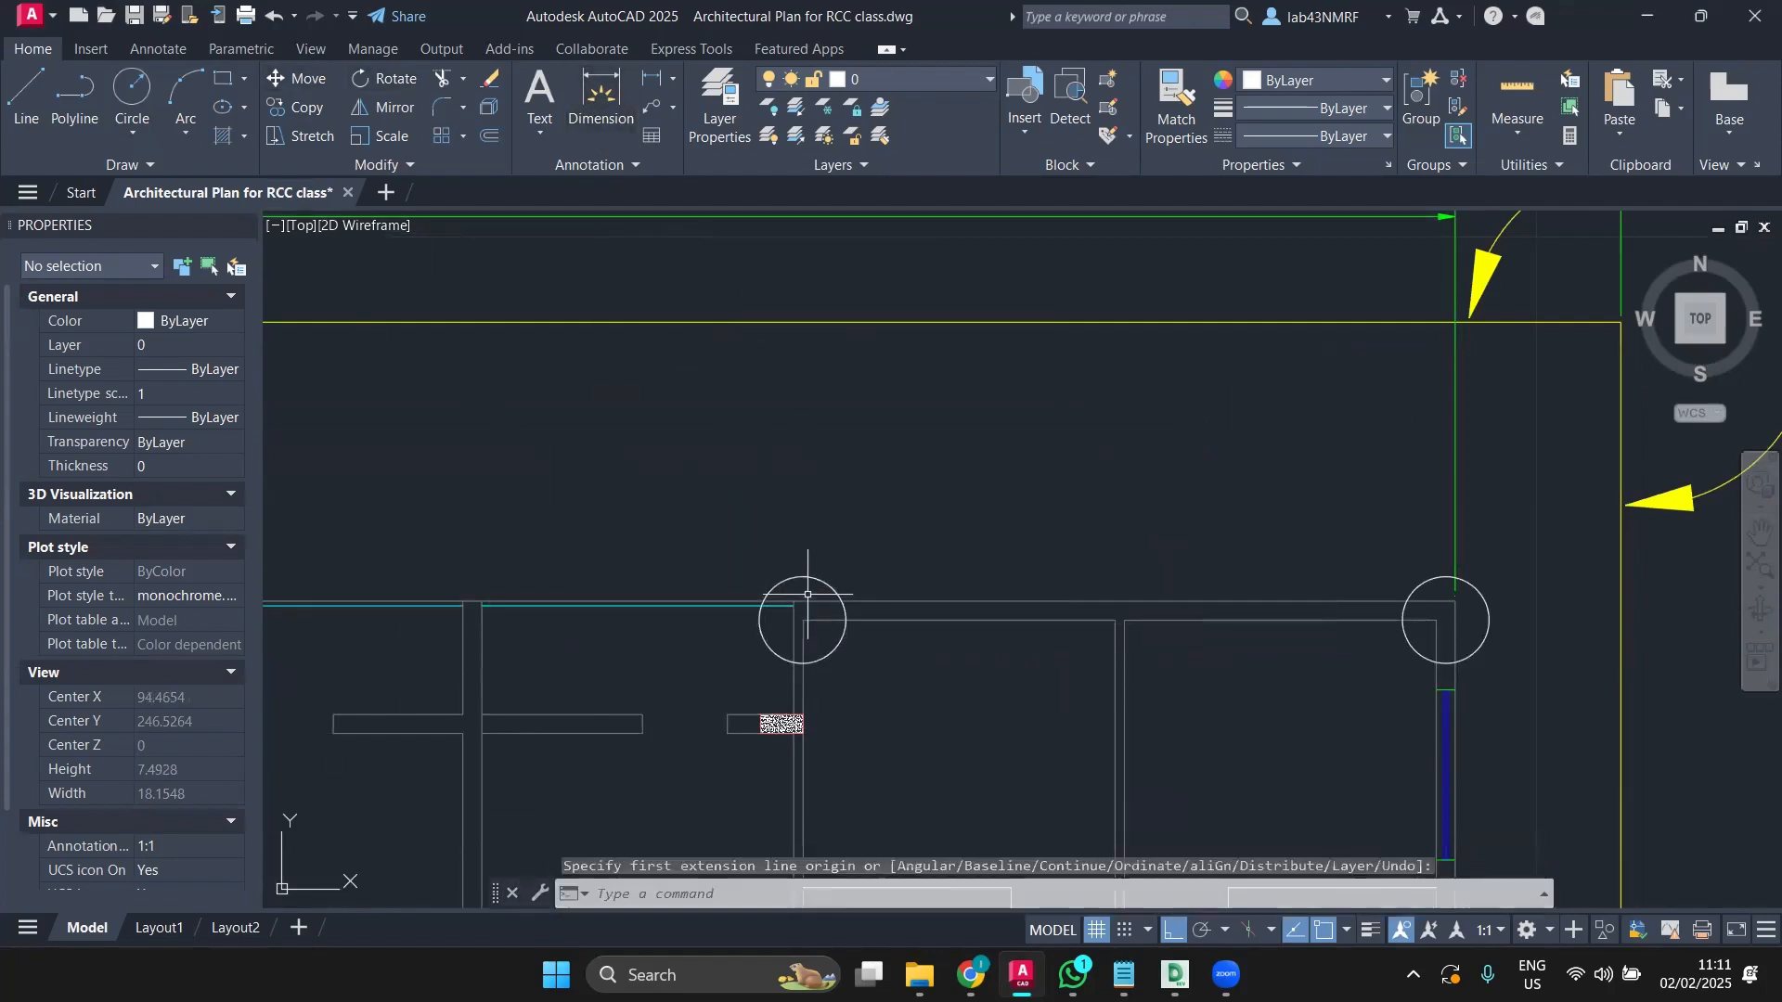
Step: After a DIM check, copy the newest circle from its centre about 7 units further left
scroll(829, 543, down, 2)
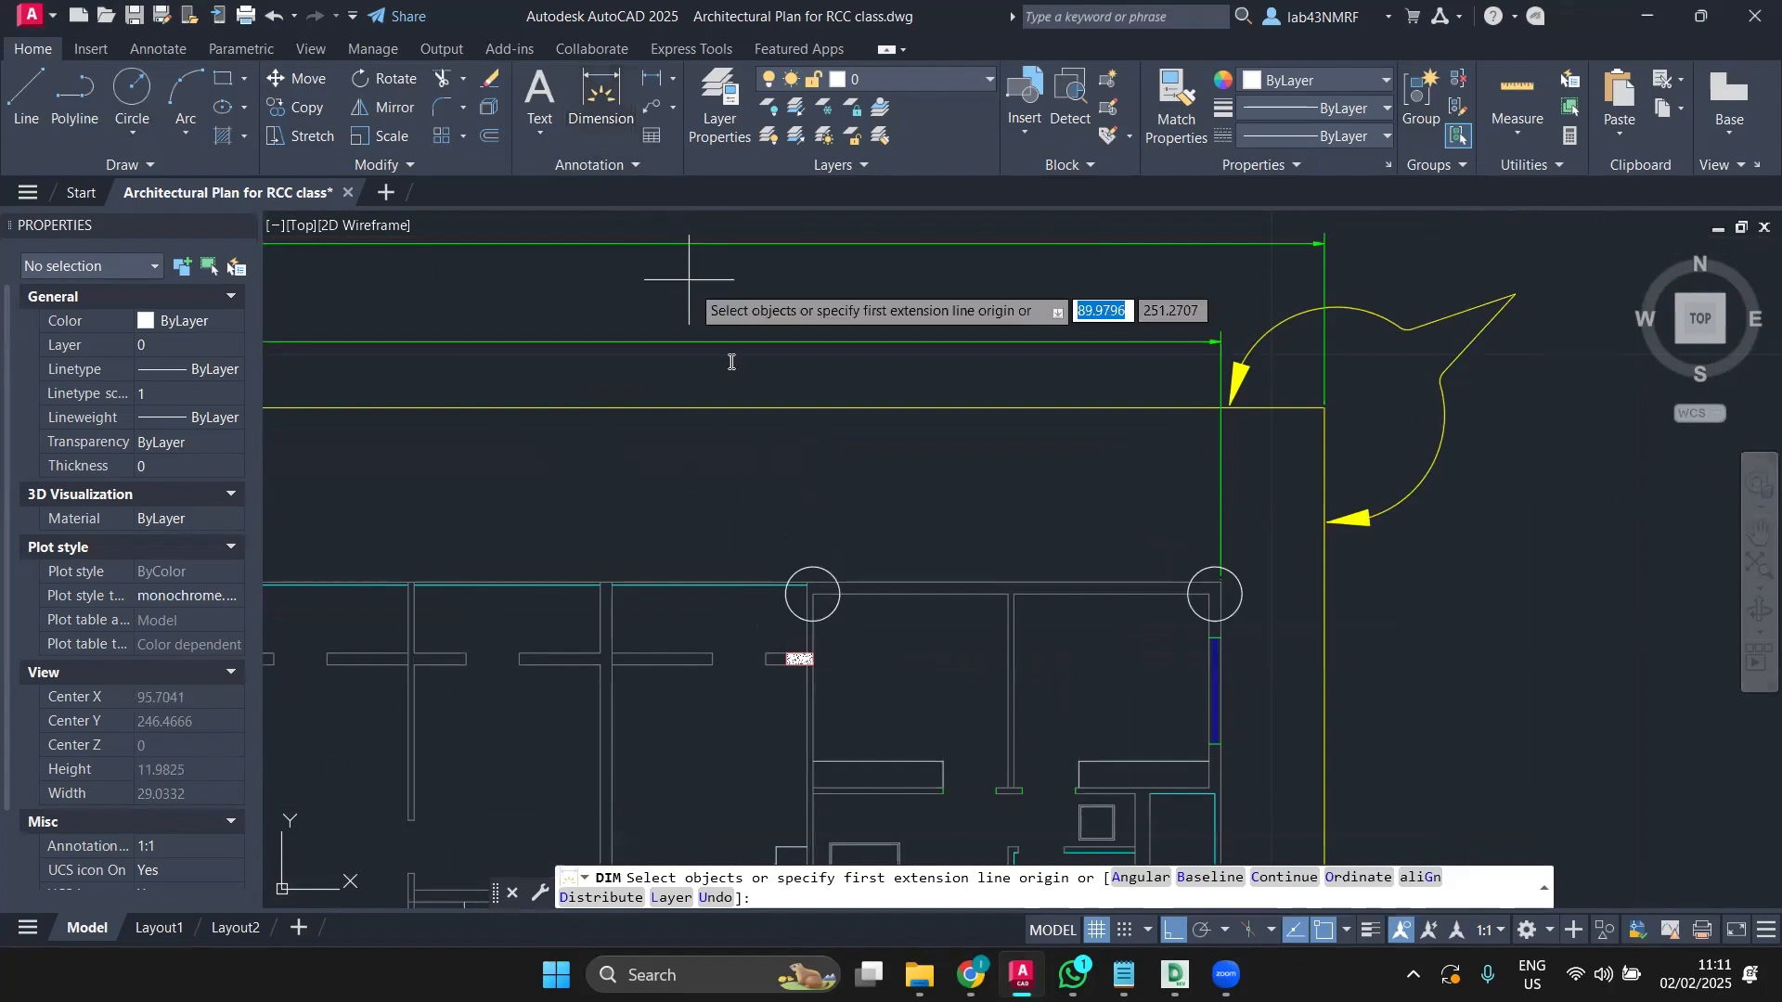
click(813, 592)
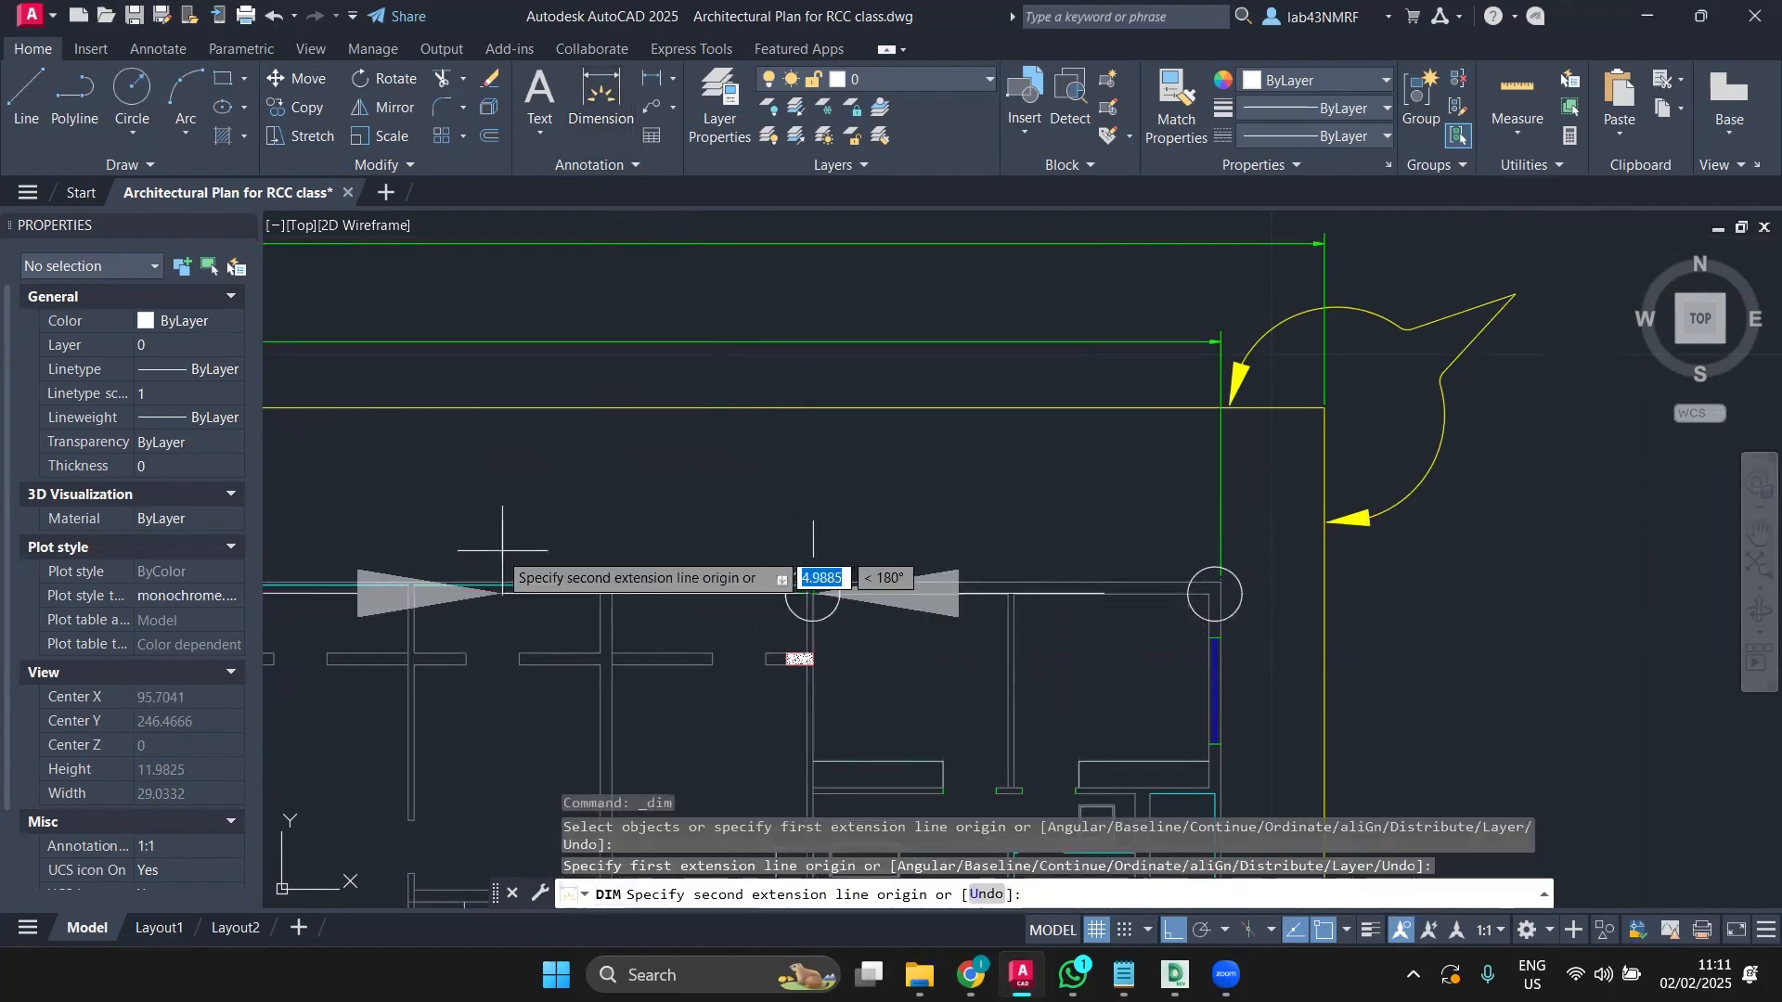
middle_drag(502, 550, 803, 551)
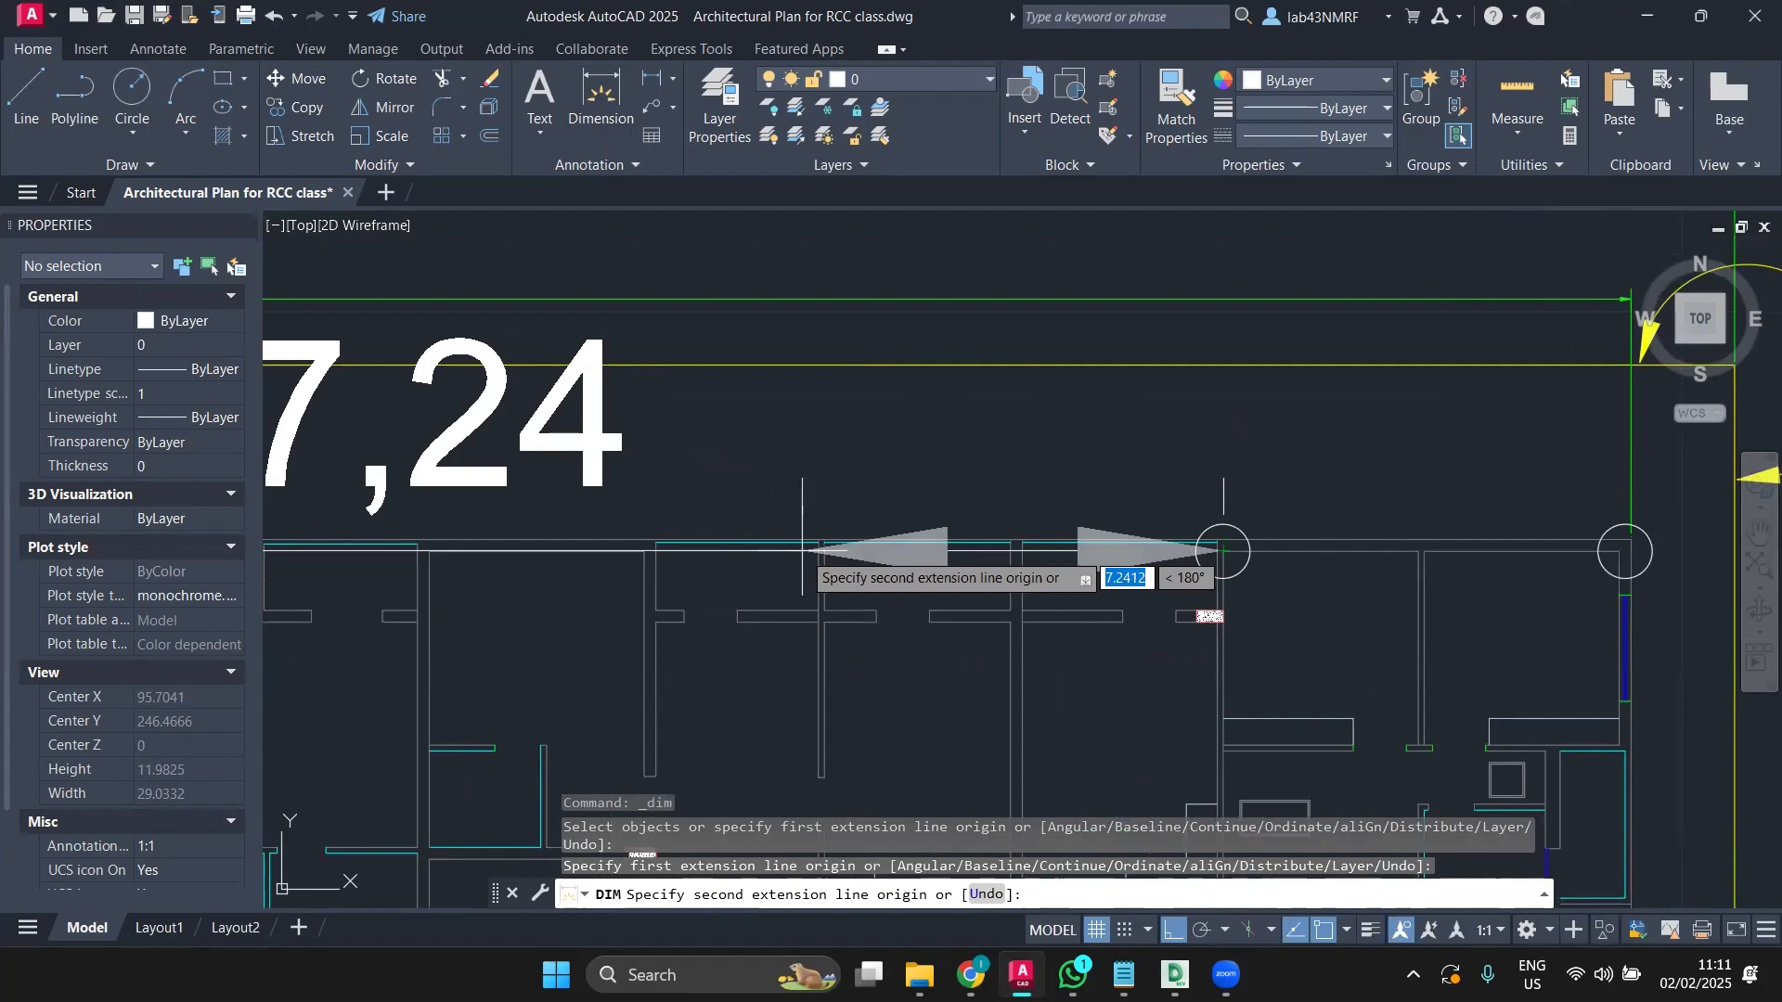
key(Escape)
click(1244, 532)
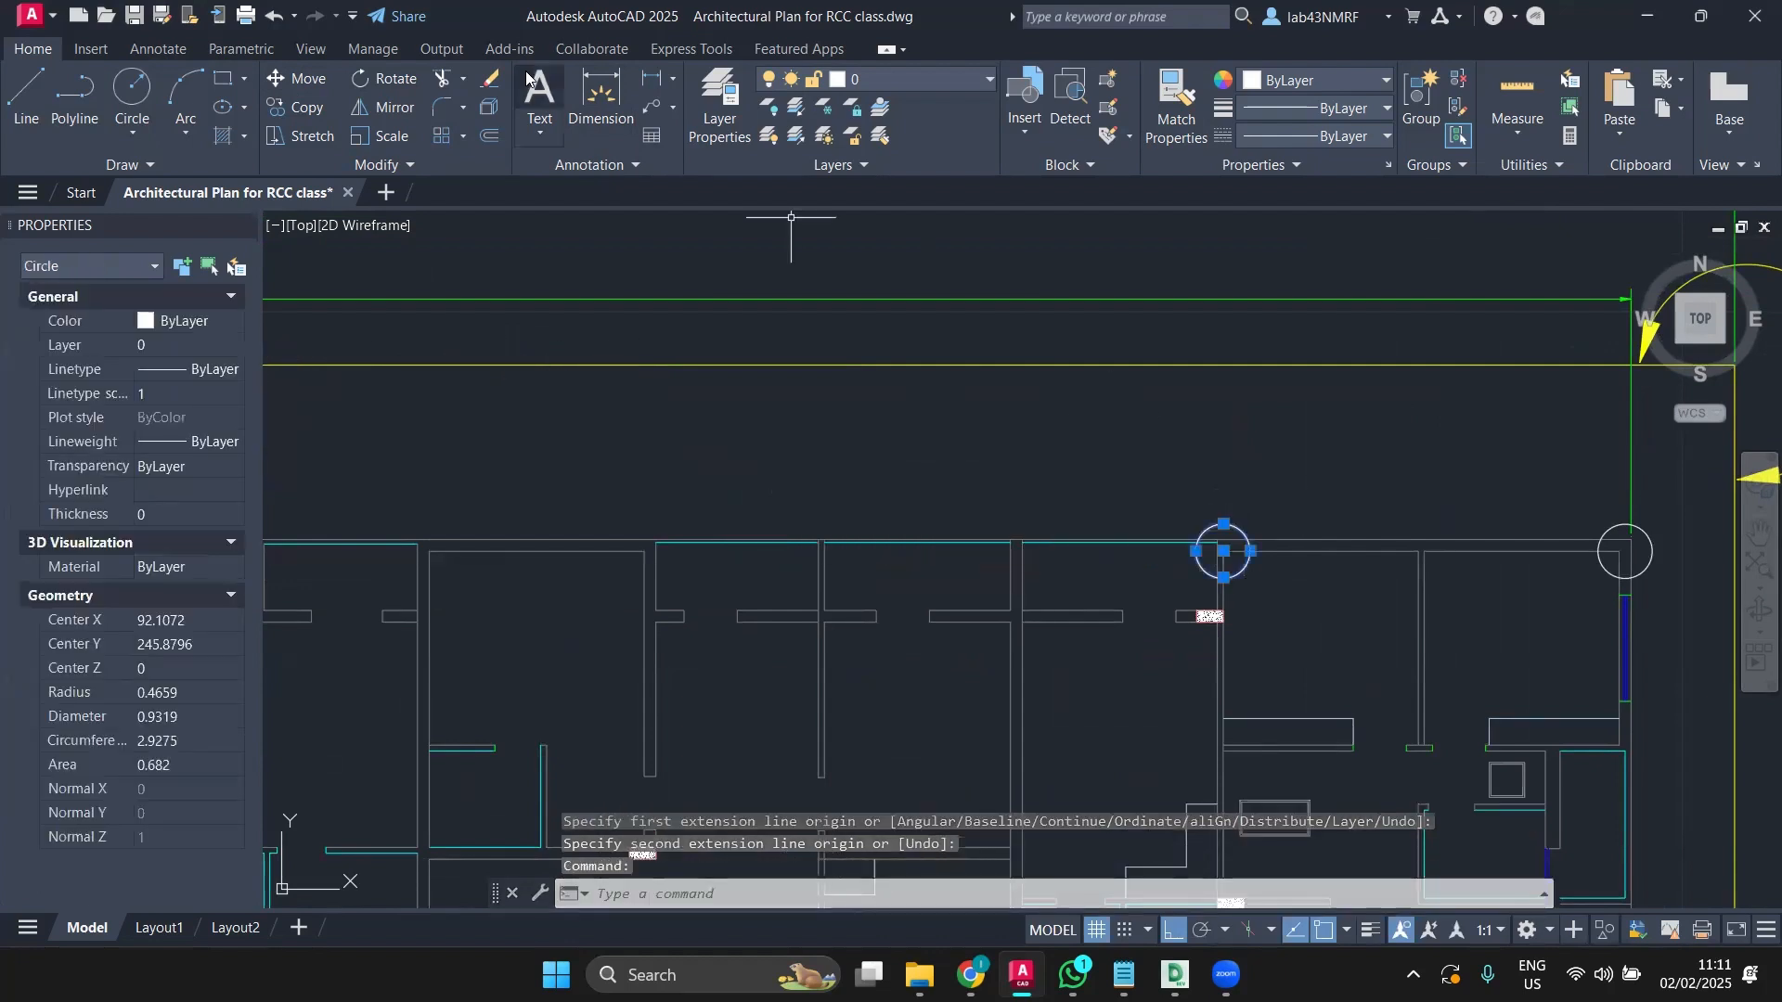
click(303, 104)
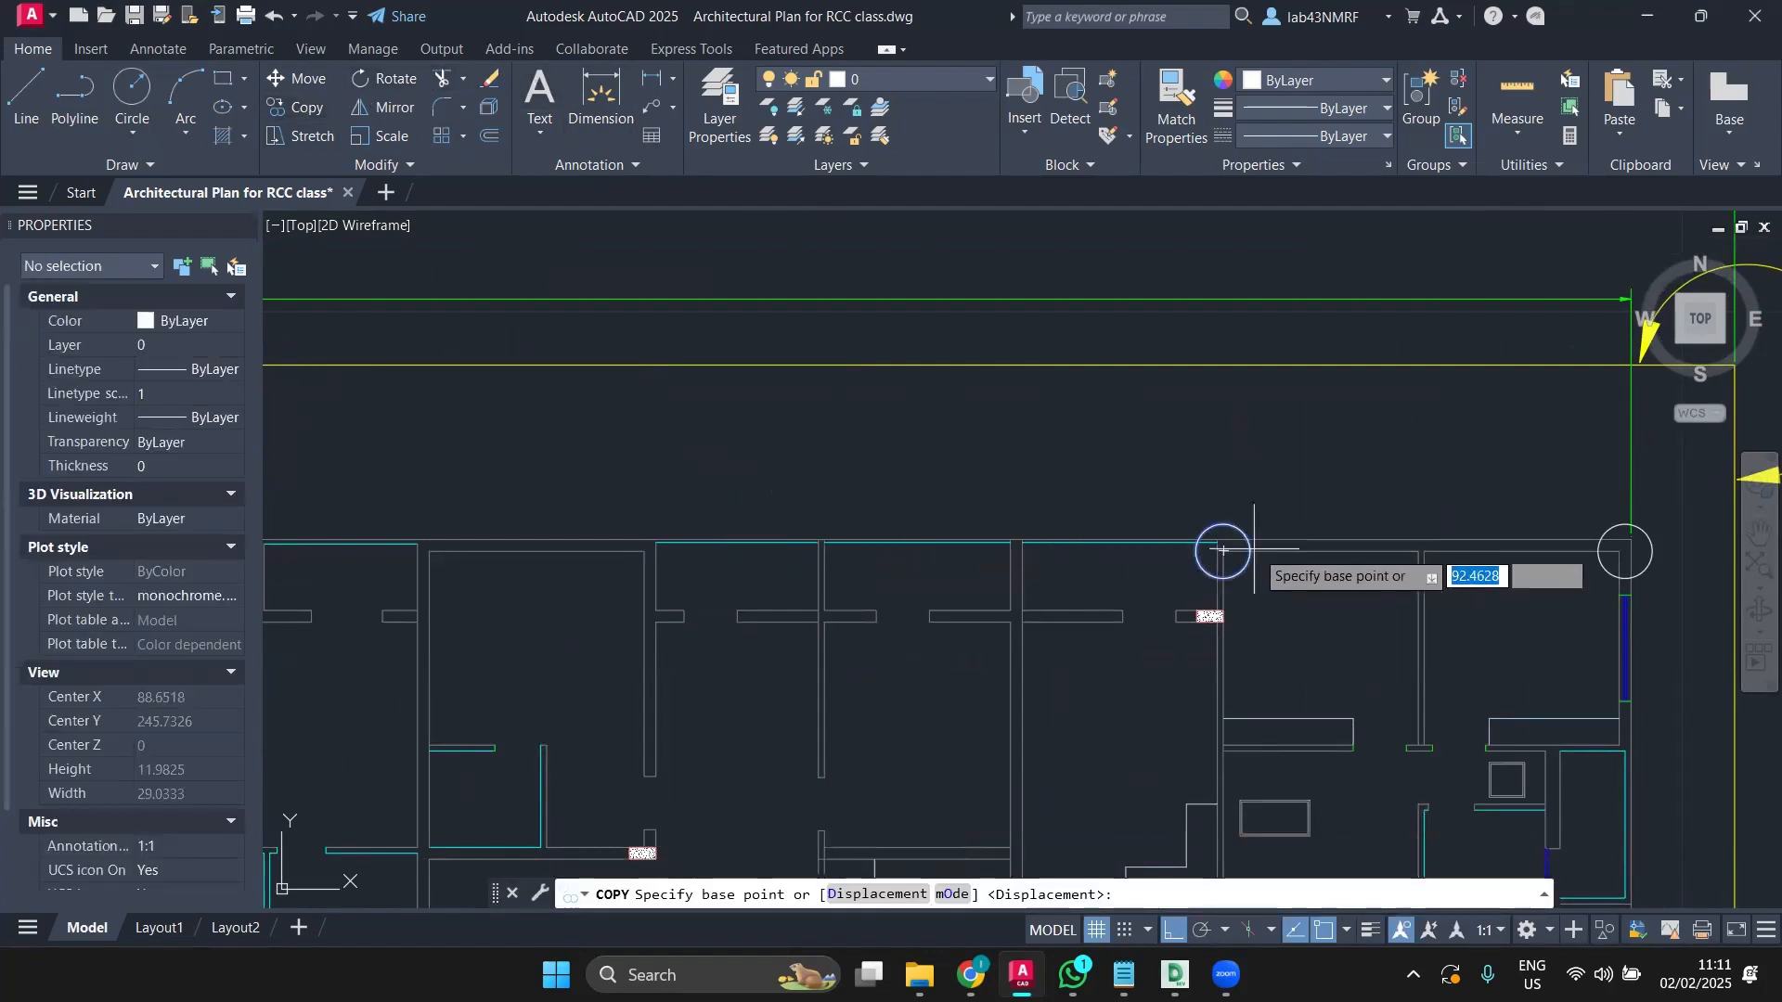
click(1222, 551)
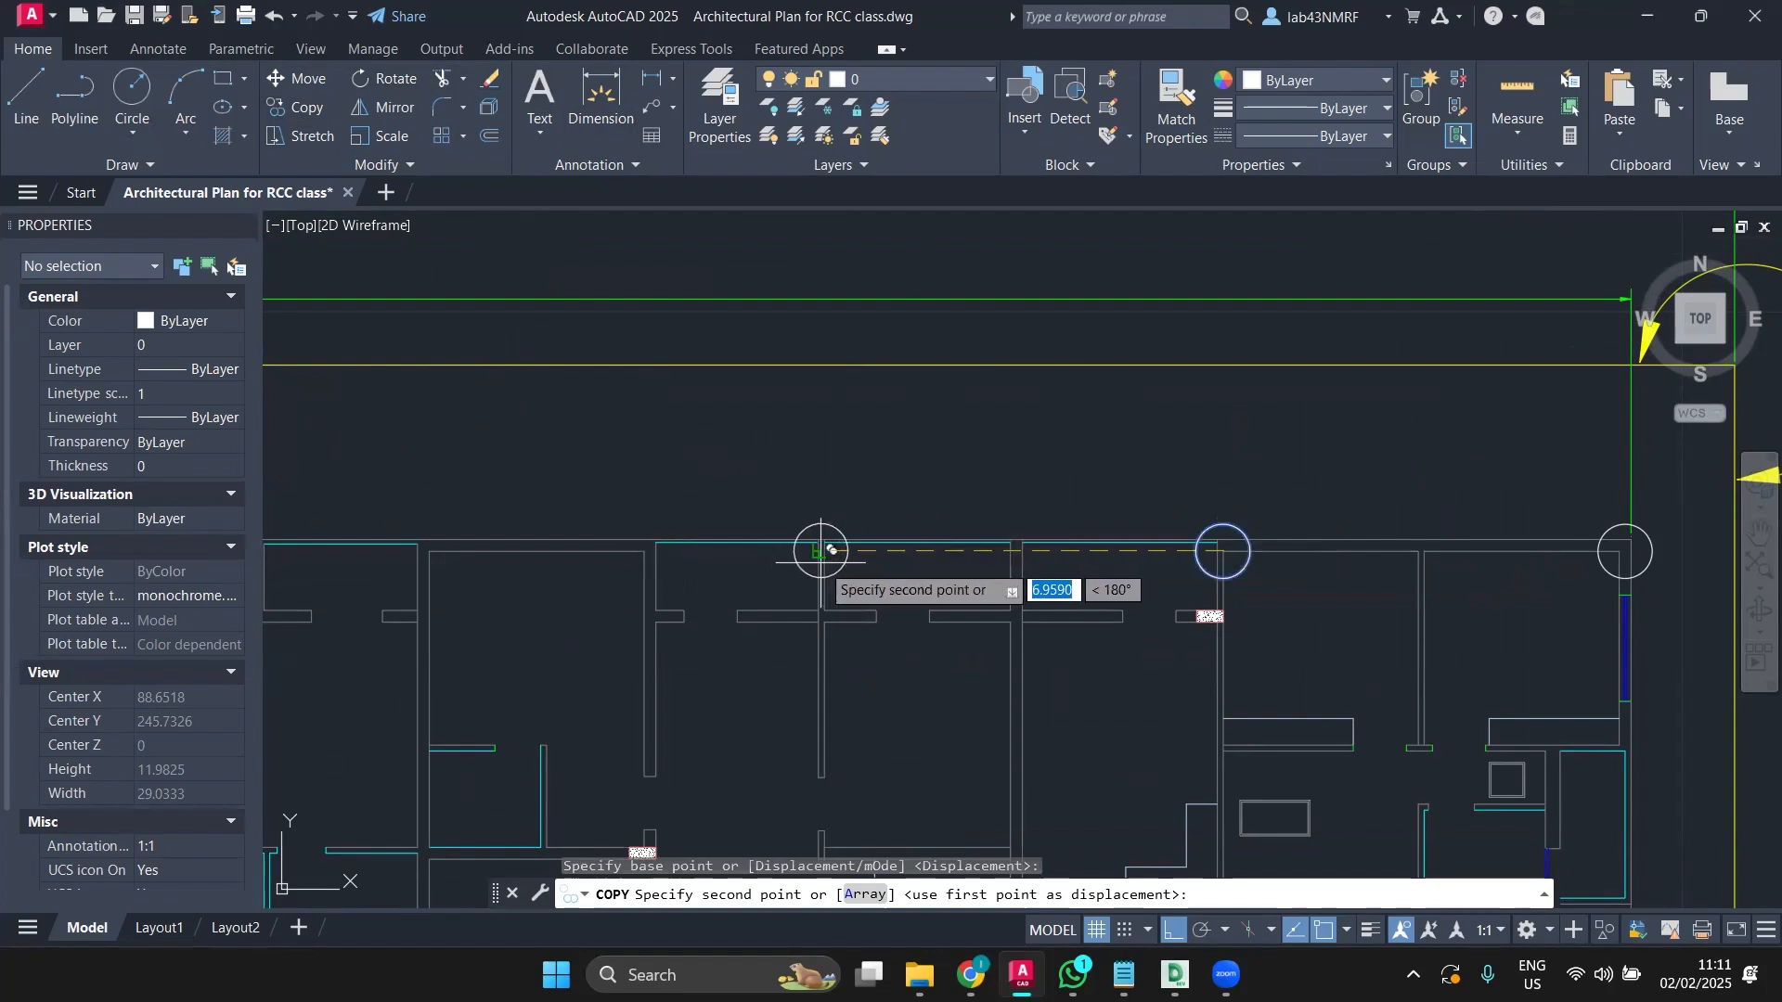
click(824, 551)
key(Escape)
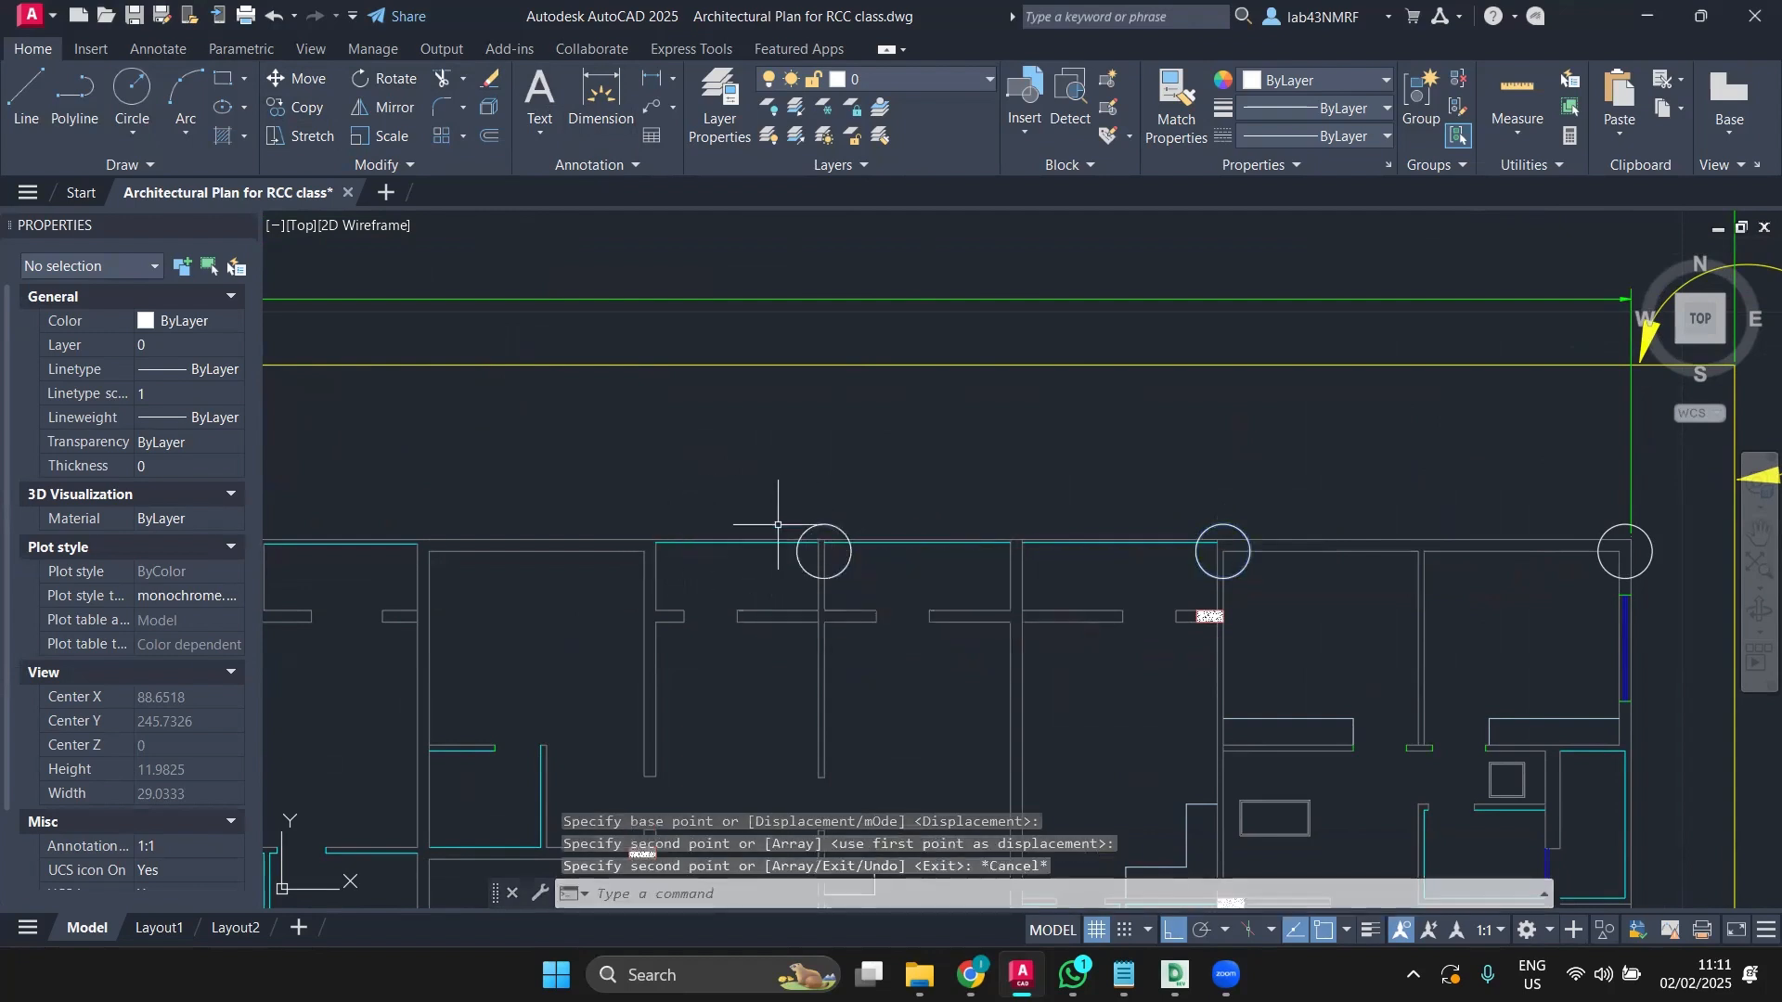
click(599, 97)
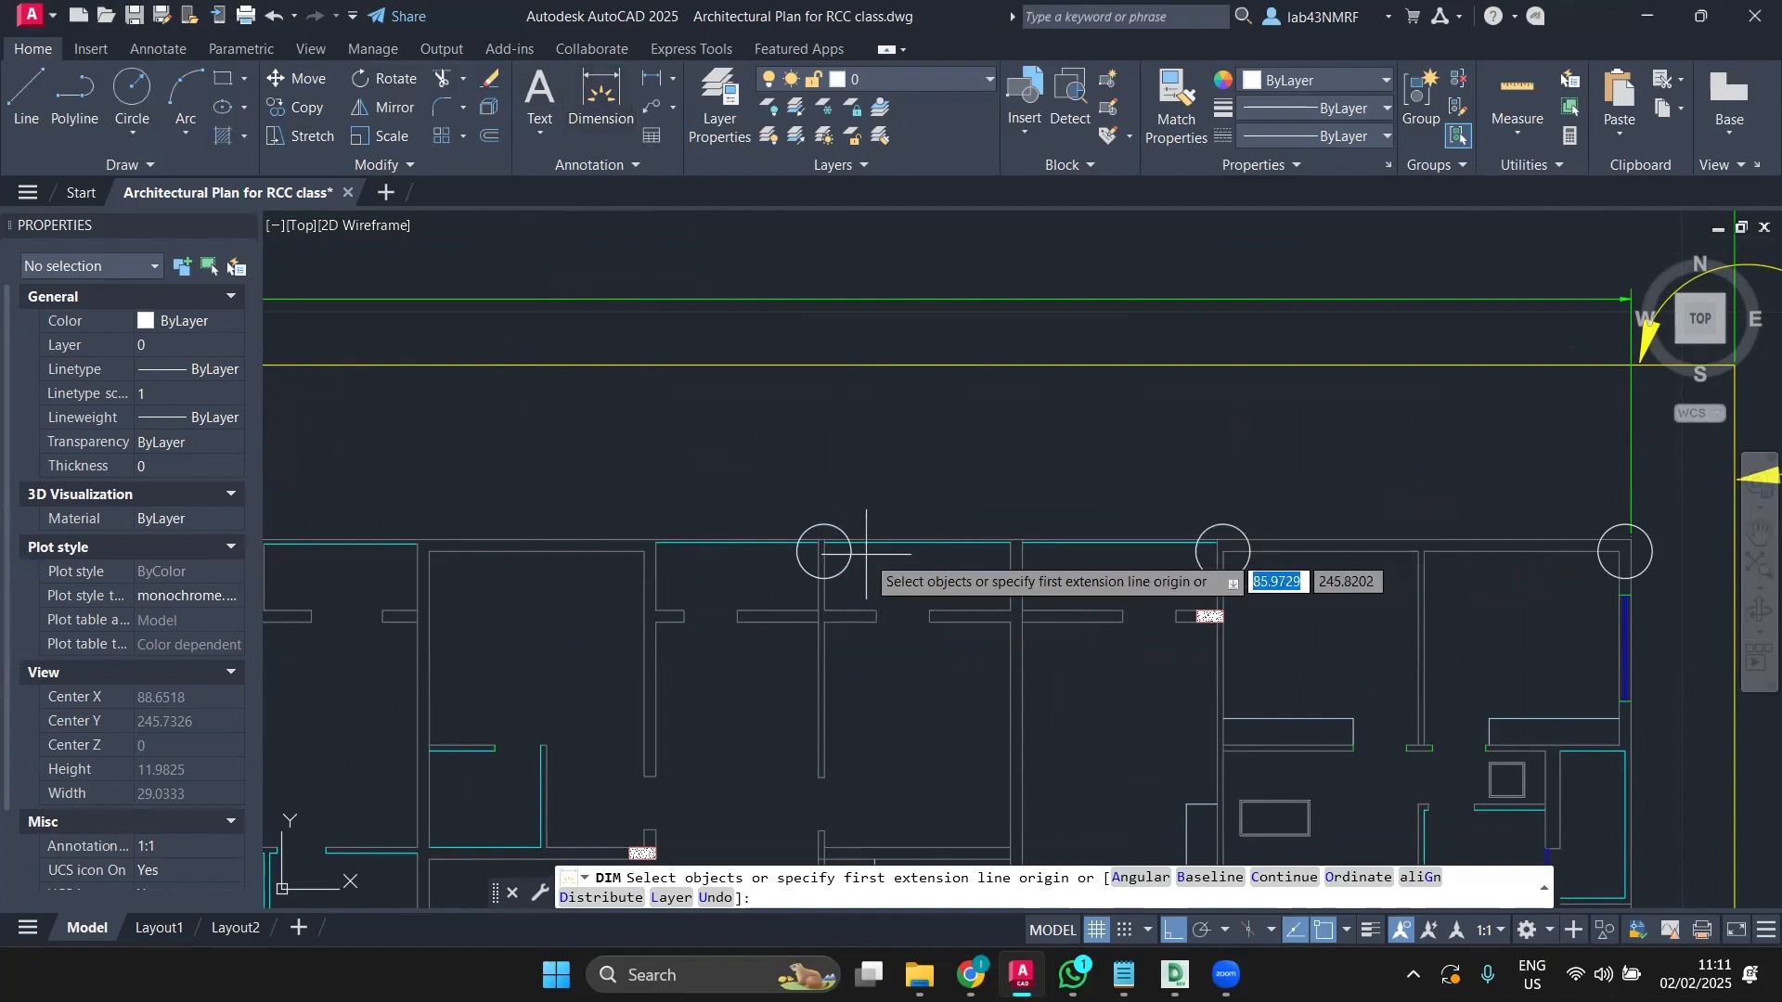
Step: Check the gap with DIM, then copy a top-wall circle about 7.26 units to the left
click(825, 542)
middle_drag(645, 548, 944, 543)
scroll(803, 548, down, 2)
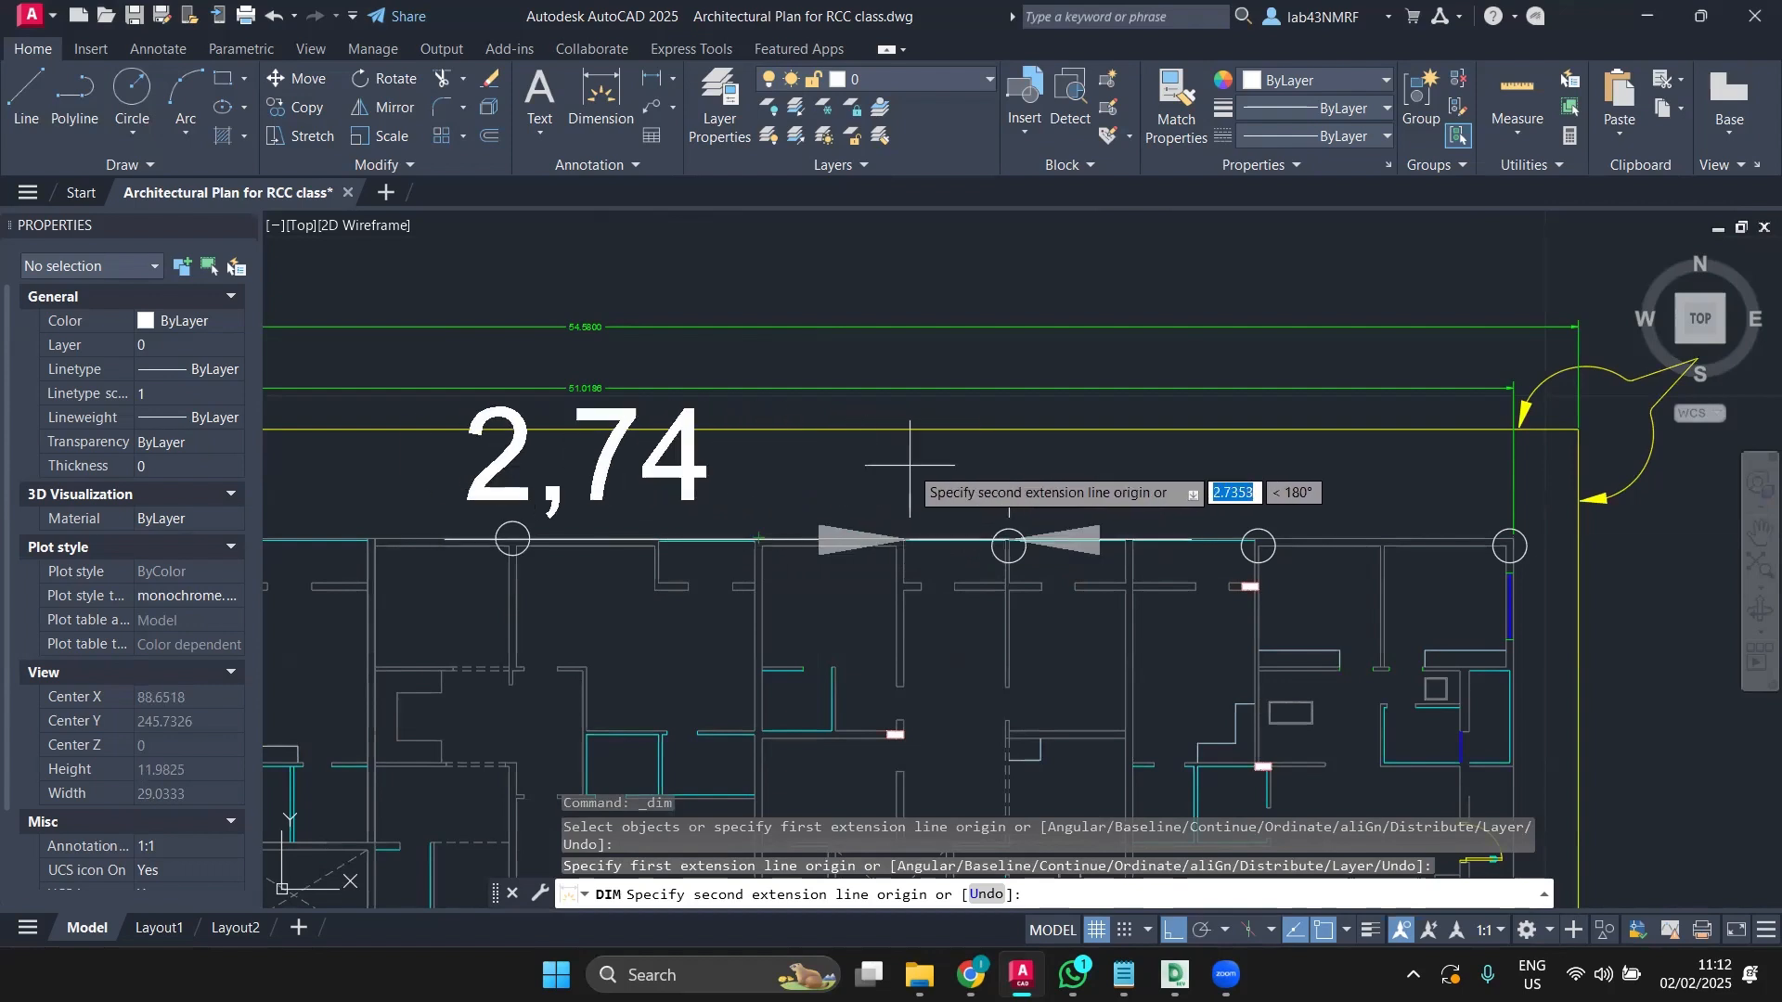
key(Escape)
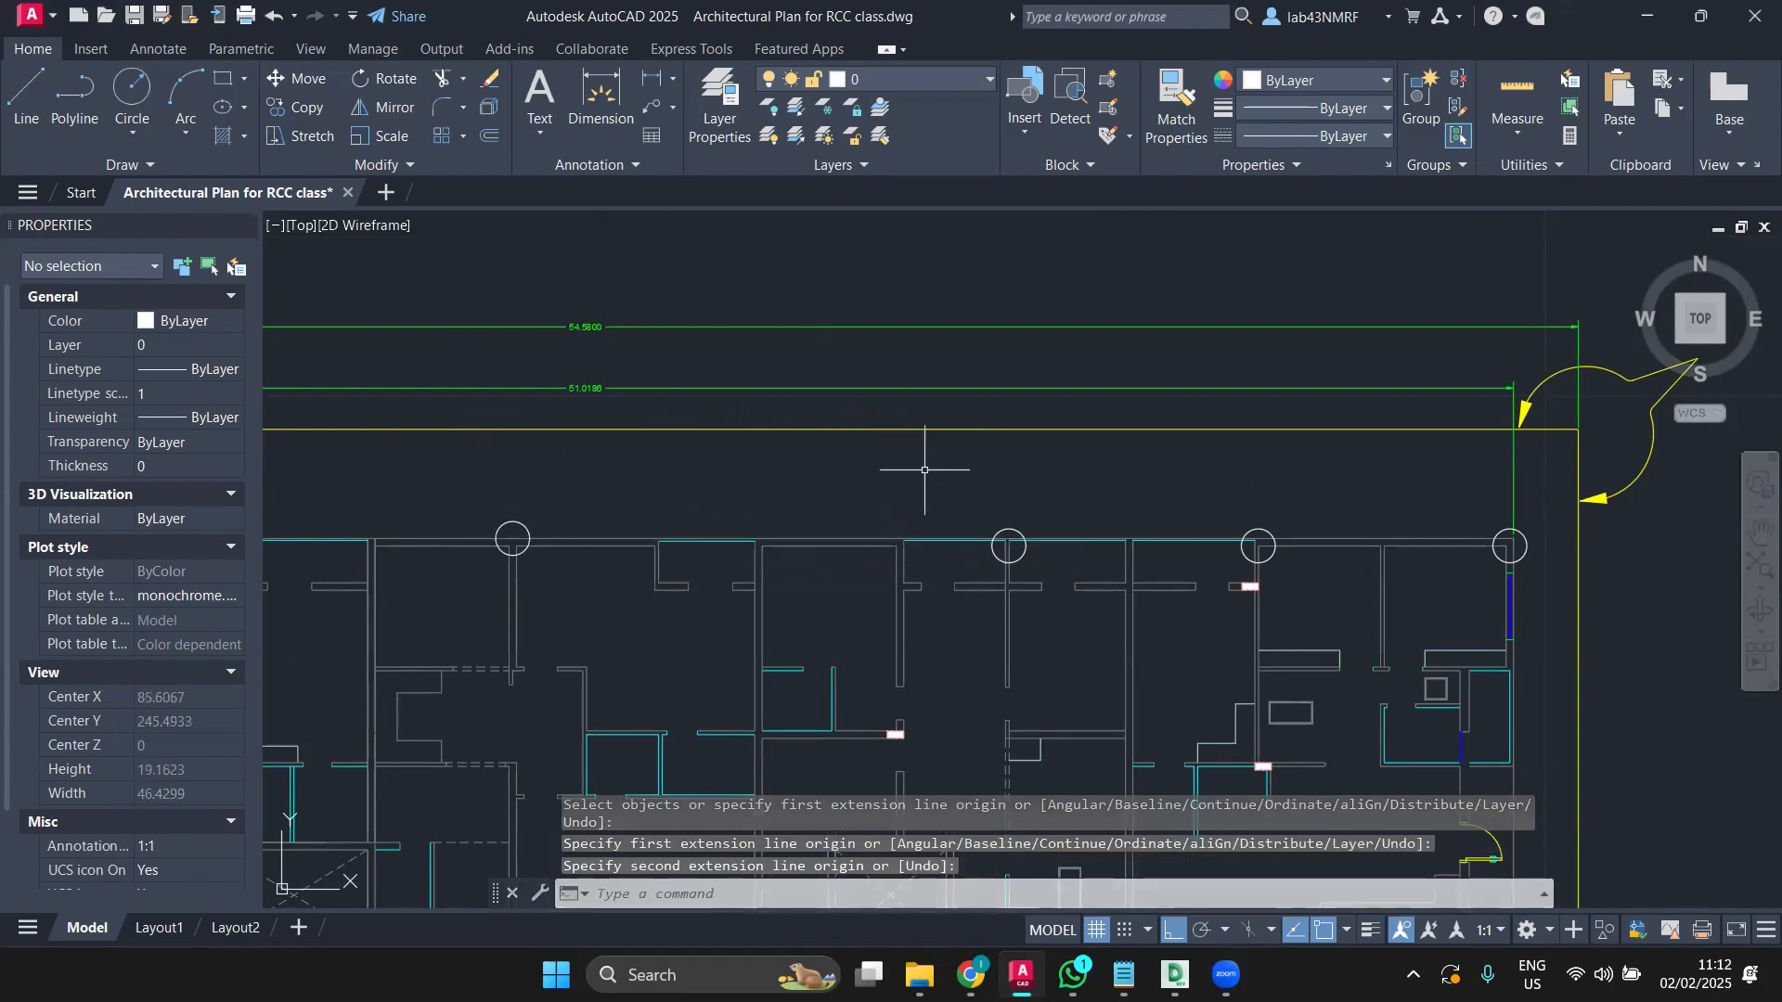
click(993, 549)
click(313, 108)
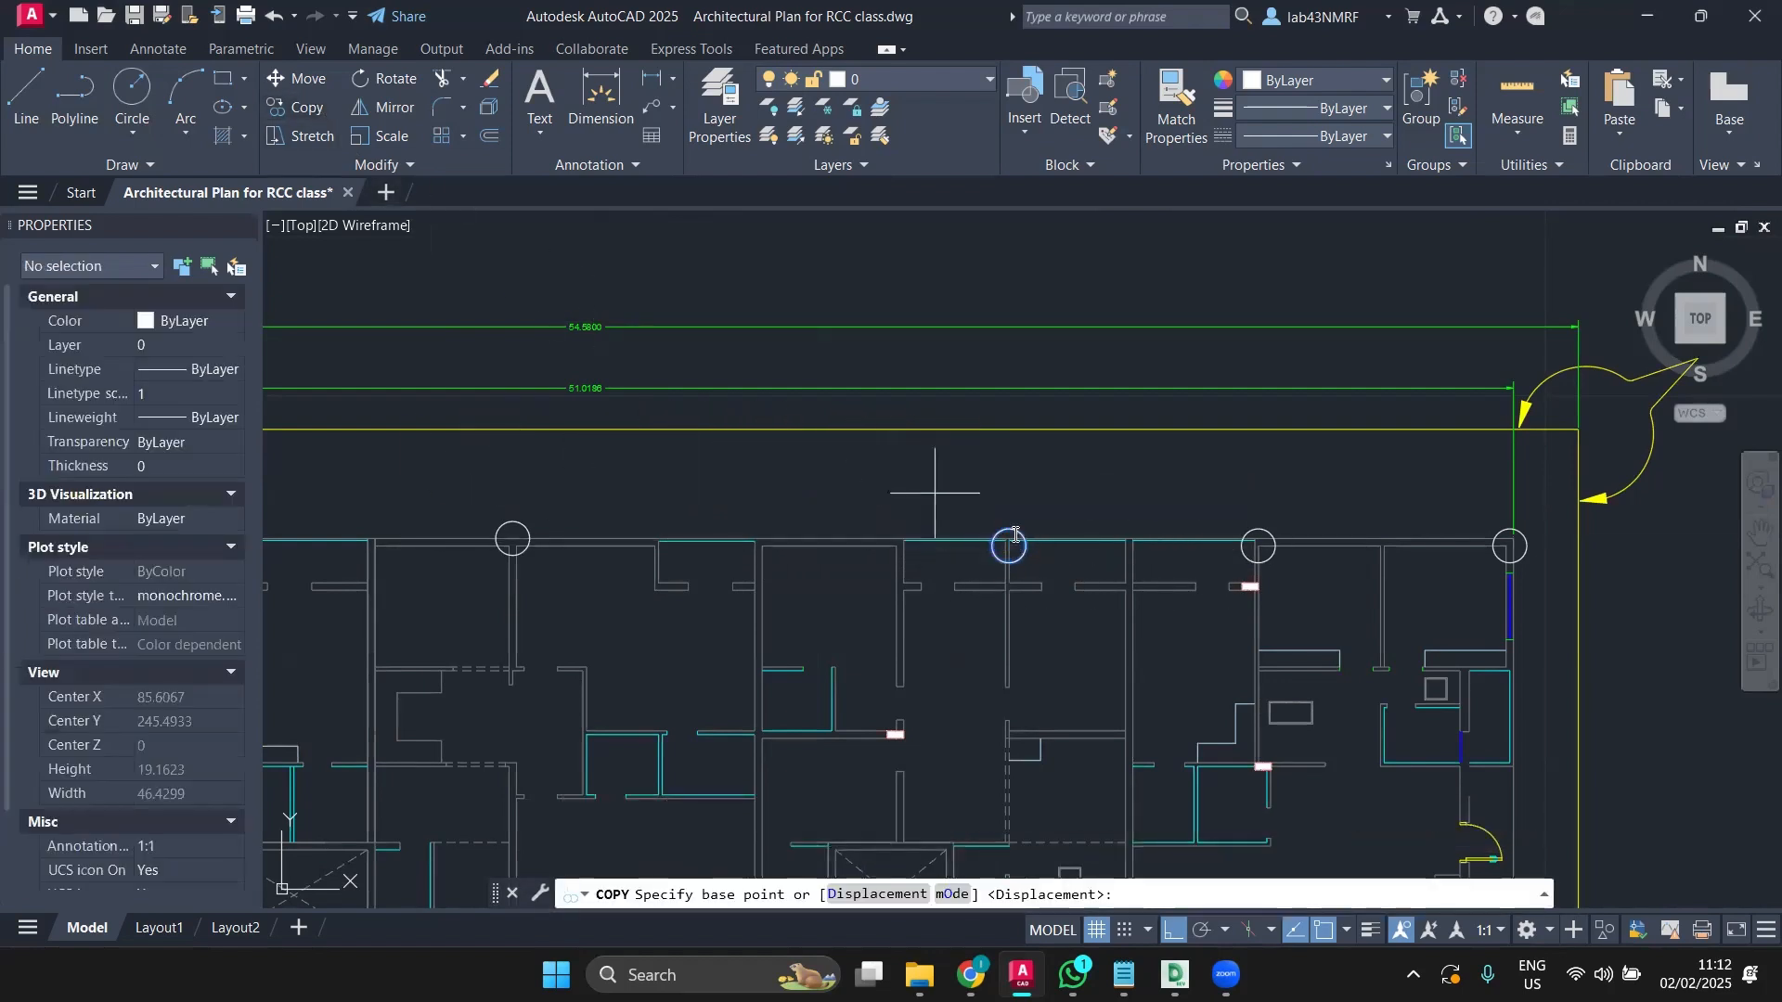
click(1008, 546)
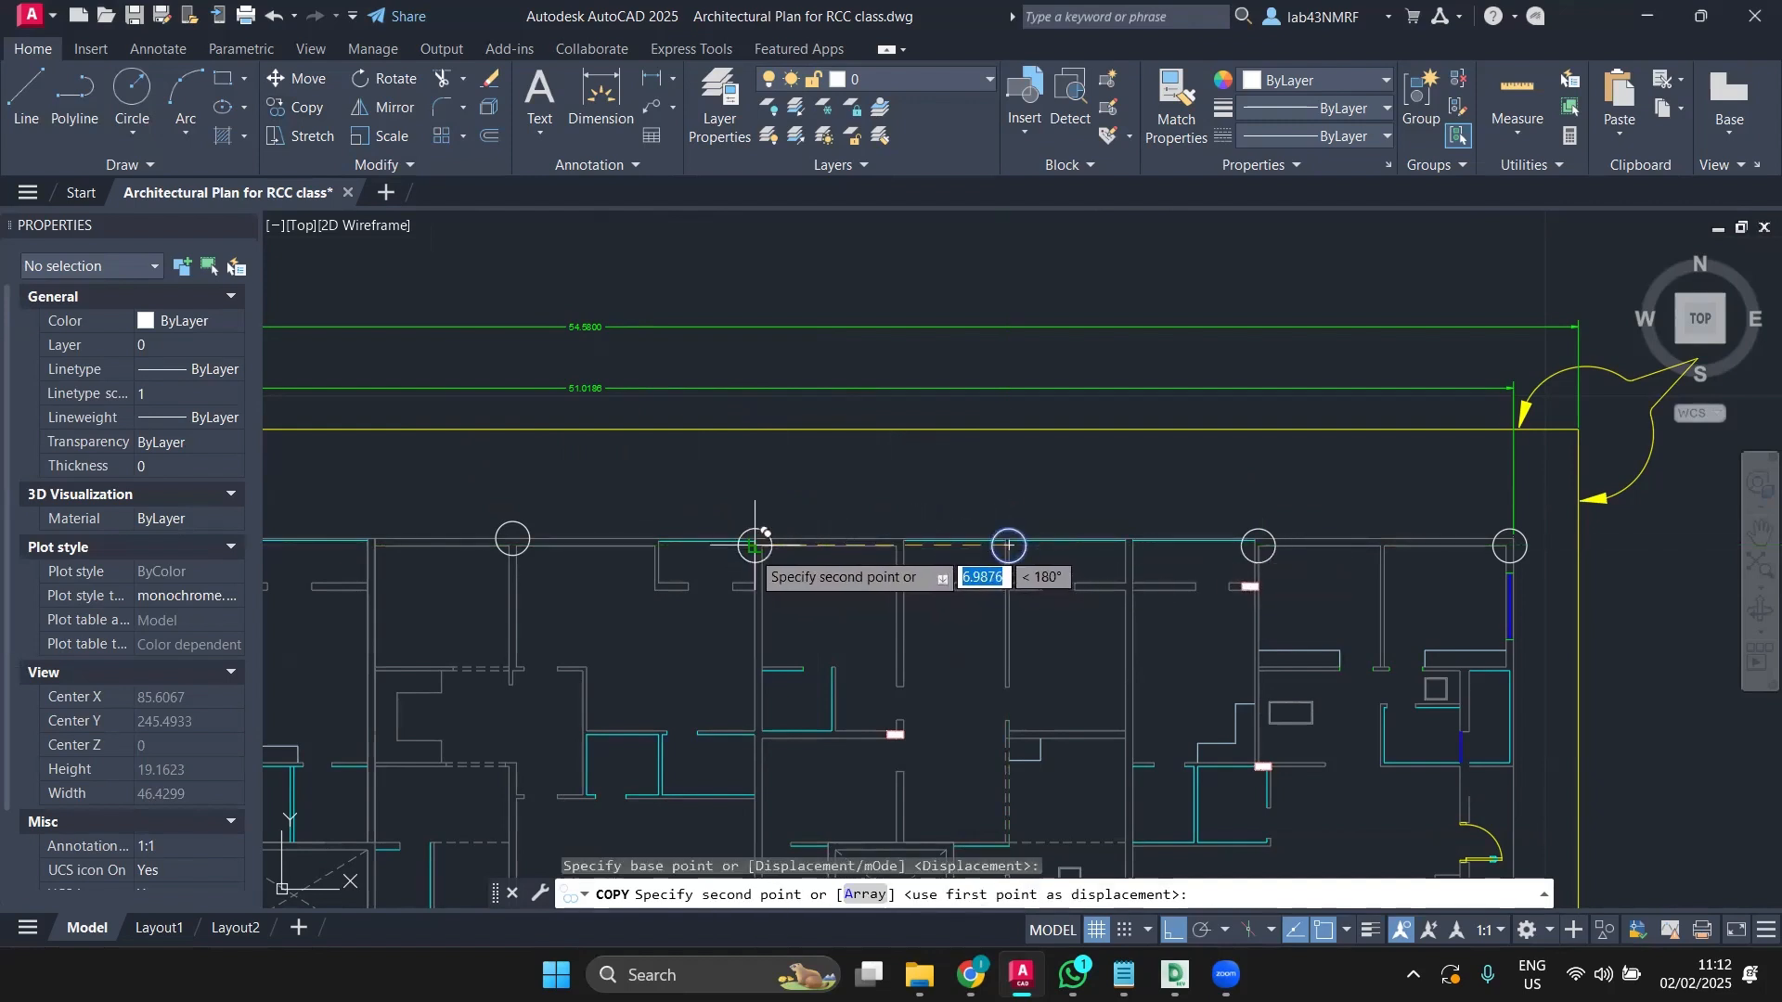
scroll(751, 548, up, 4)
click(800, 546)
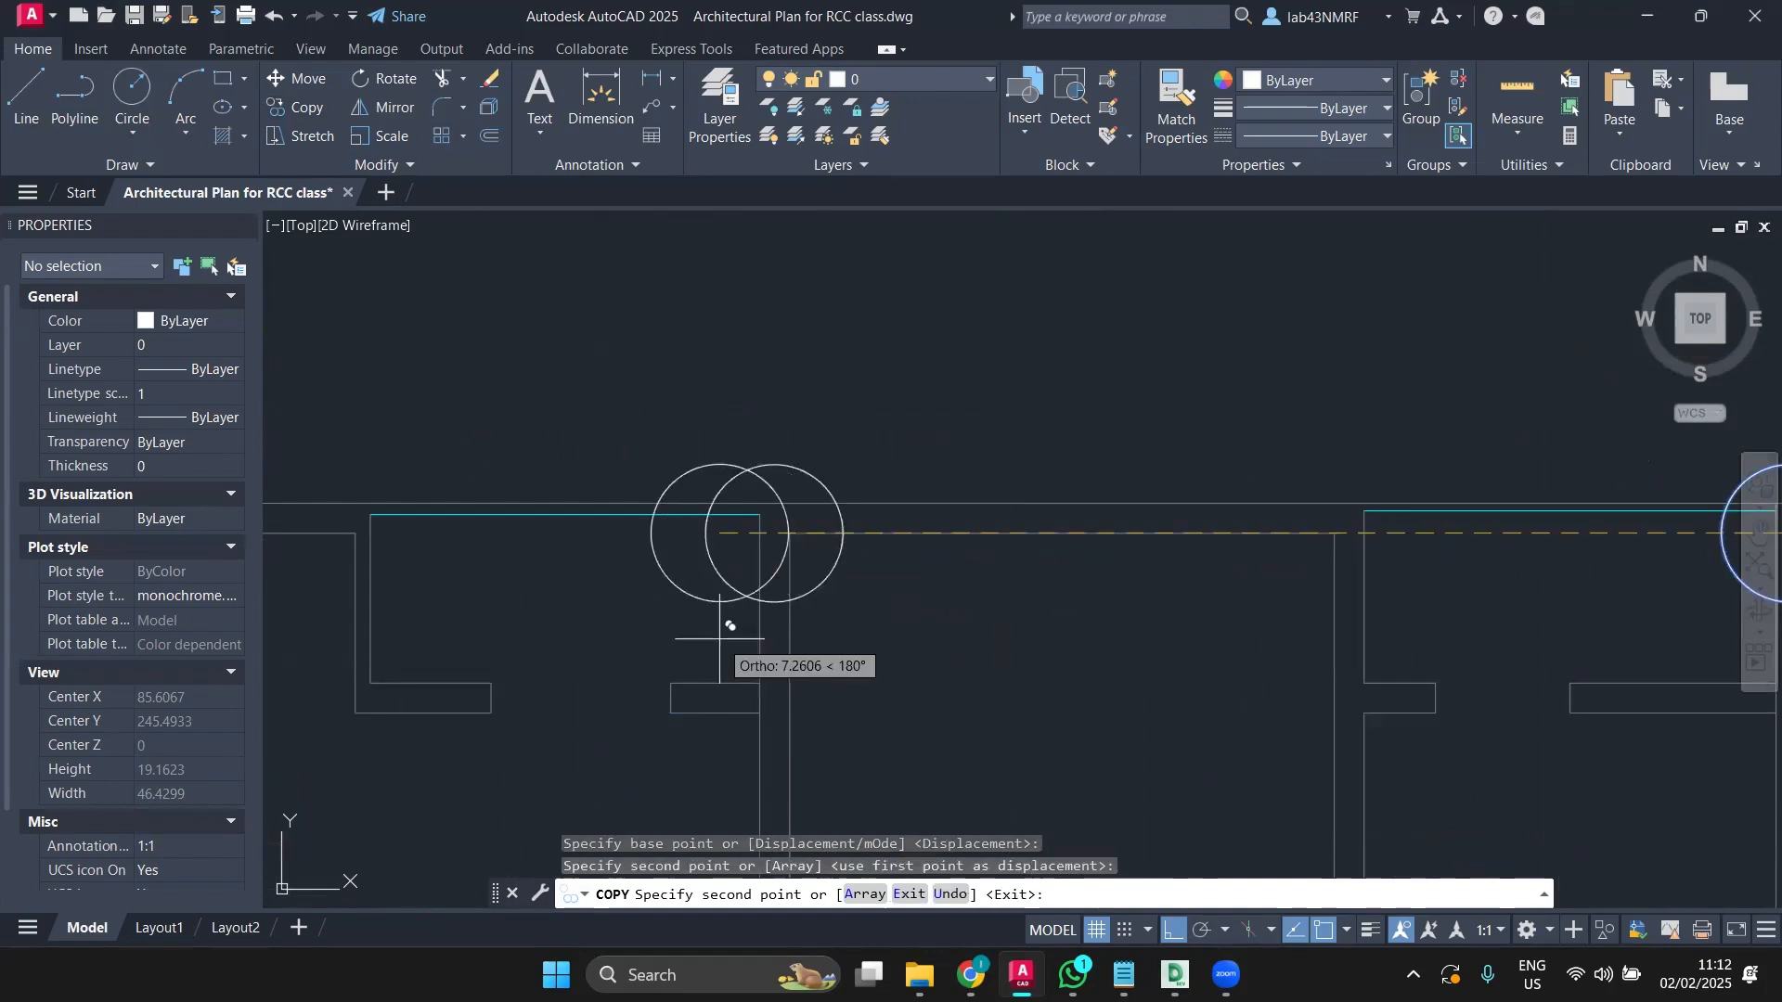
scroll(729, 612, down, 4)
key(Escape)
scroll(732, 597, down, 4)
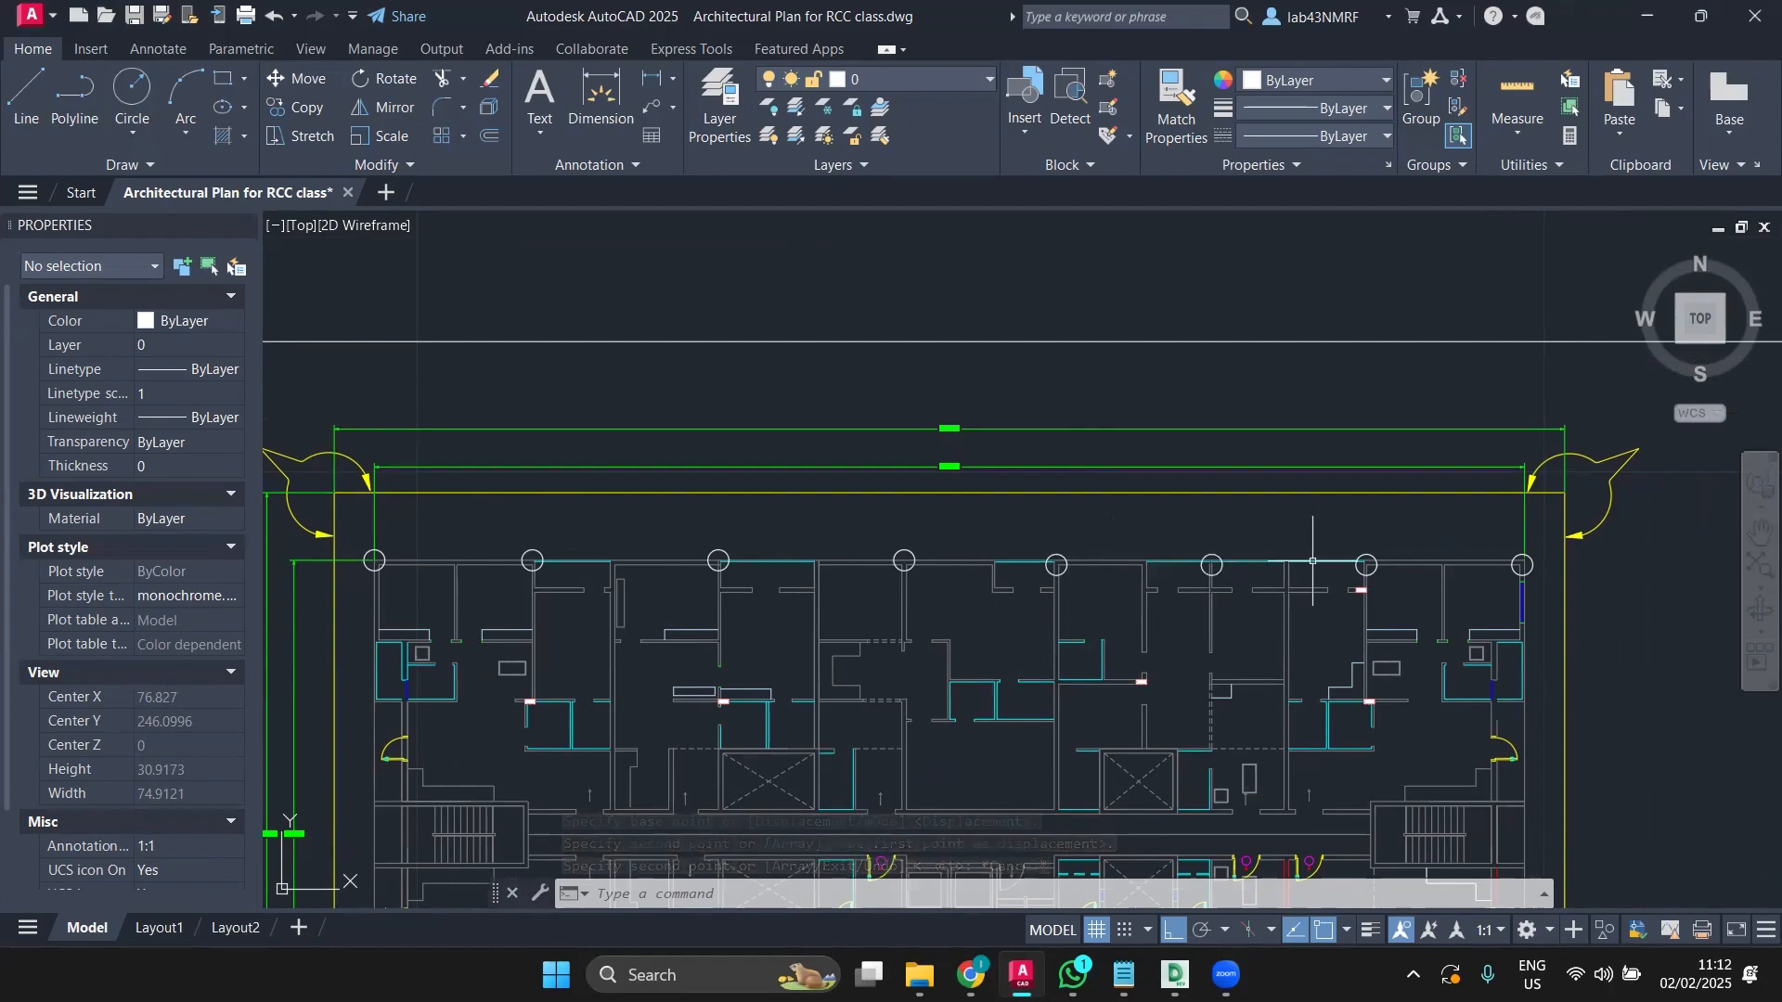
scroll(1173, 390, down, 3)
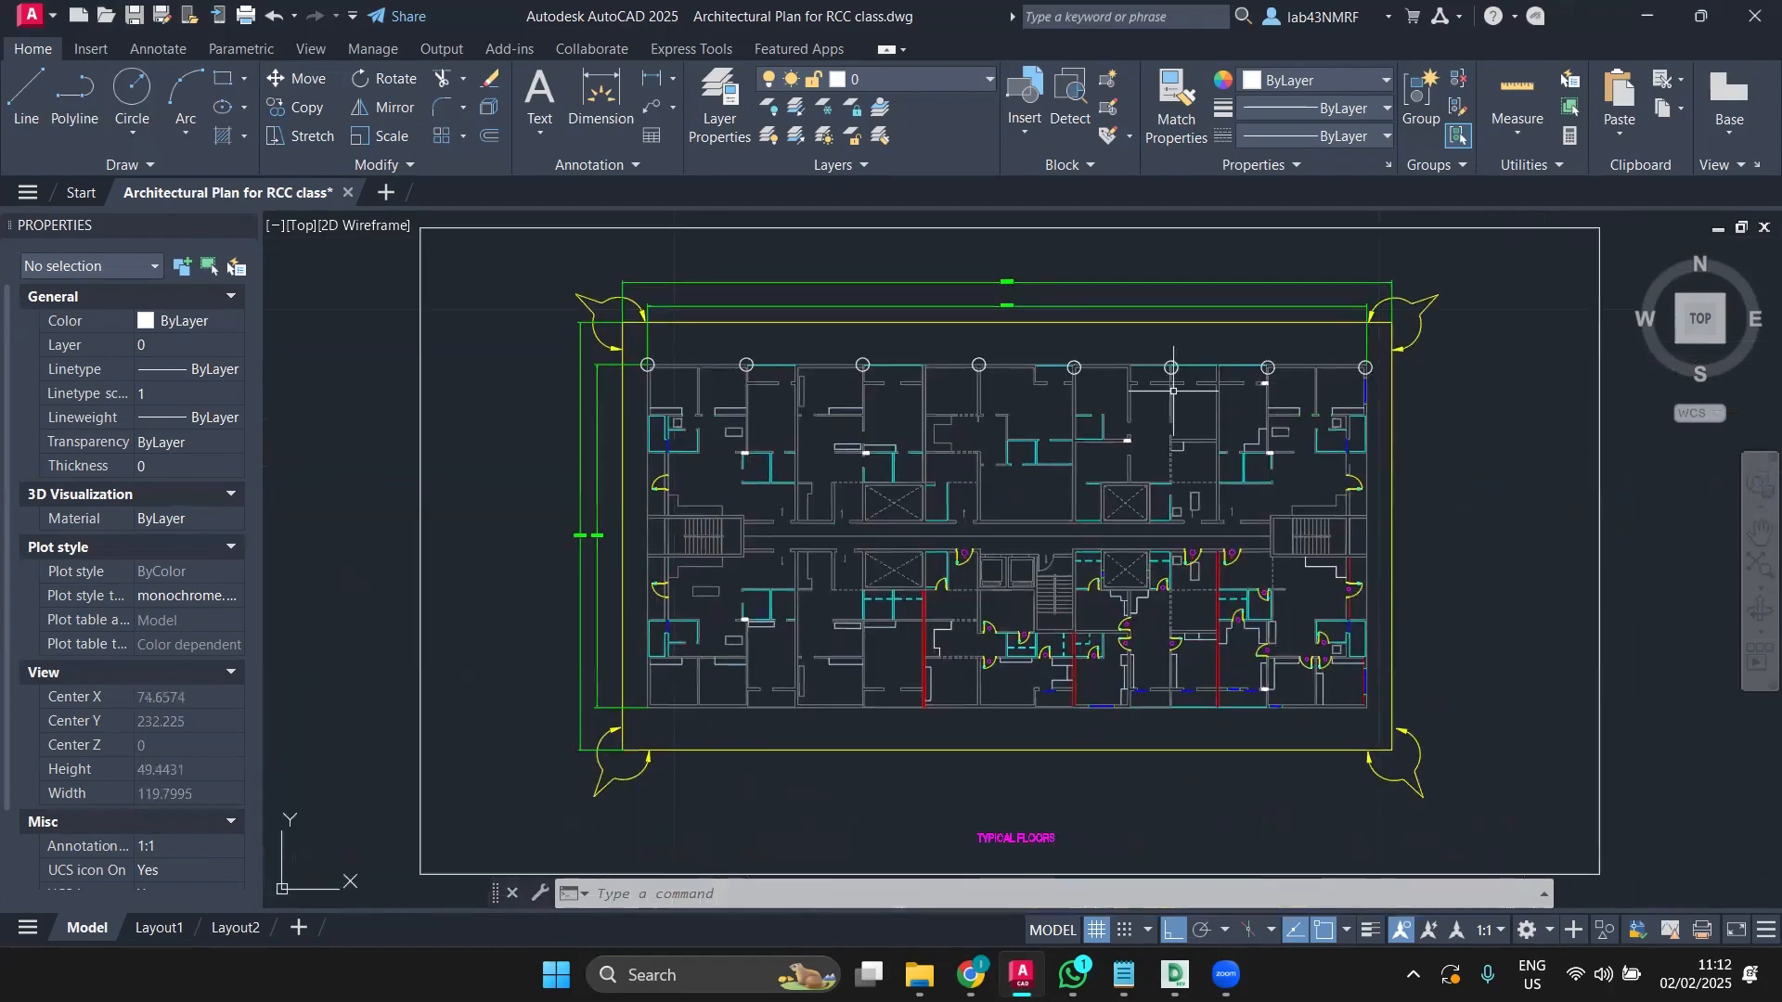
scroll(1193, 730, up, 2)
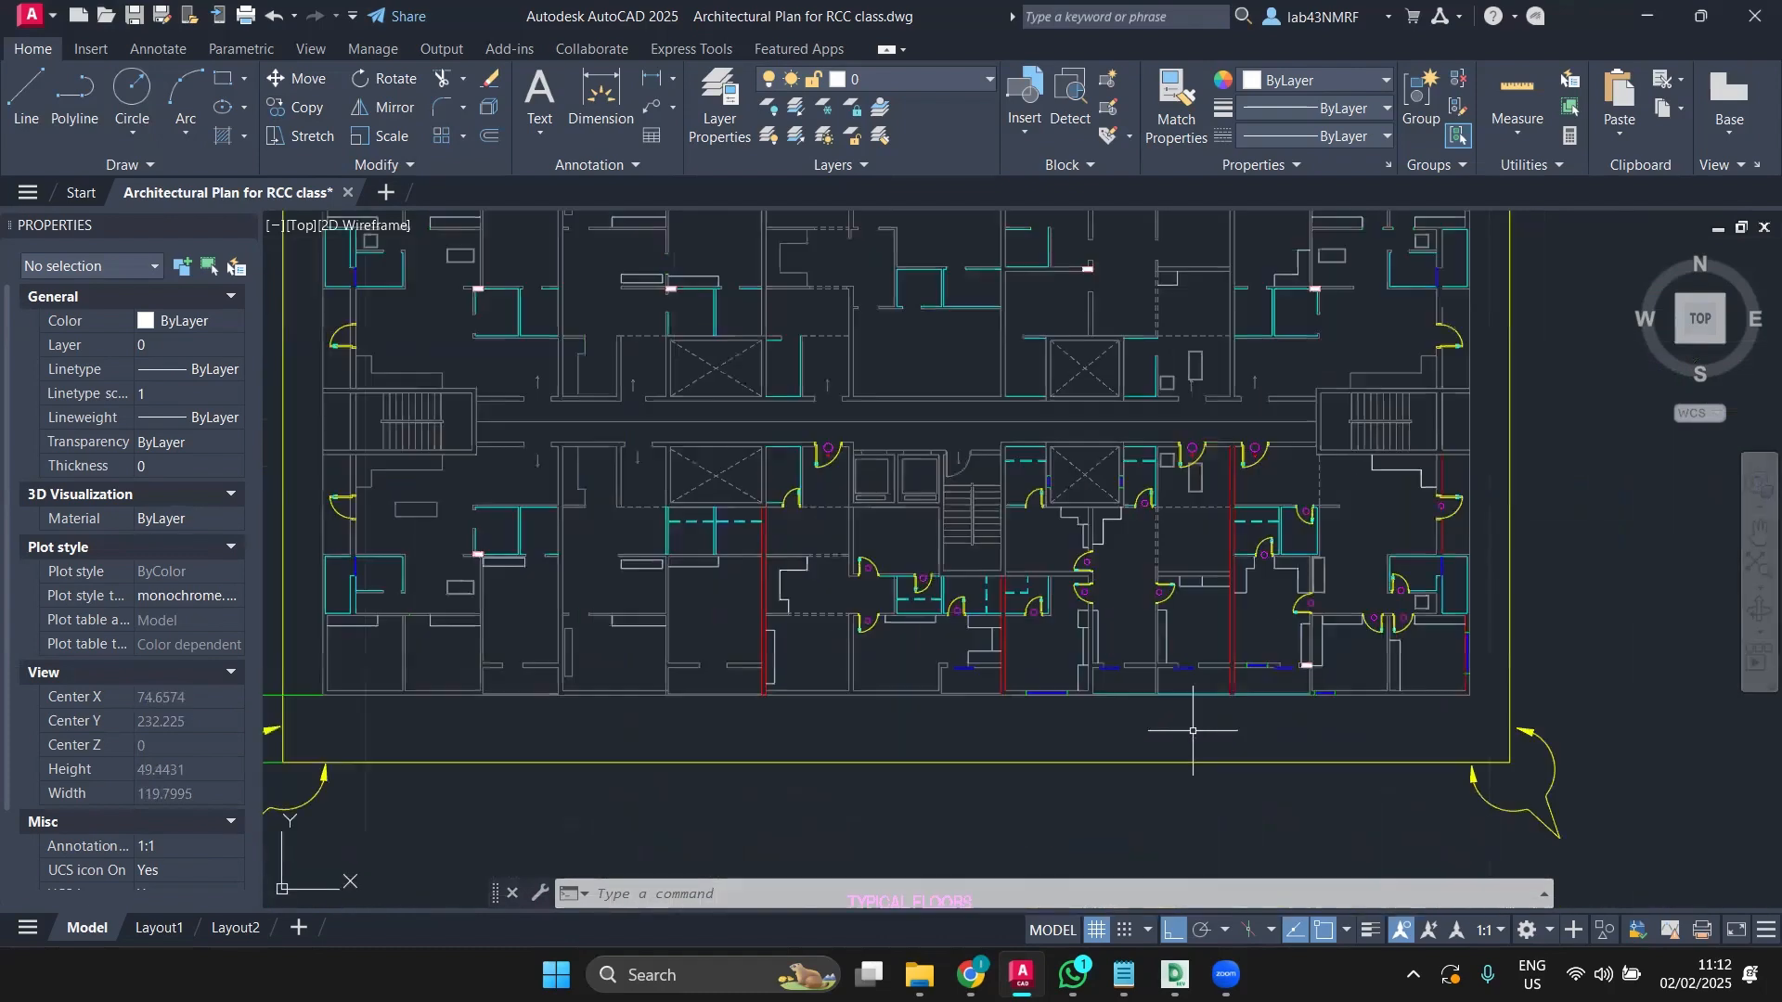
mouse_move(1193, 731)
middle_down()
mouse_move(1113, 856)
mouse_move(1110, 792)
mouse_move(1104, 812)
middle_up()
scroll(1112, 856, up, 2)
scroll(1103, 812, down, 2)
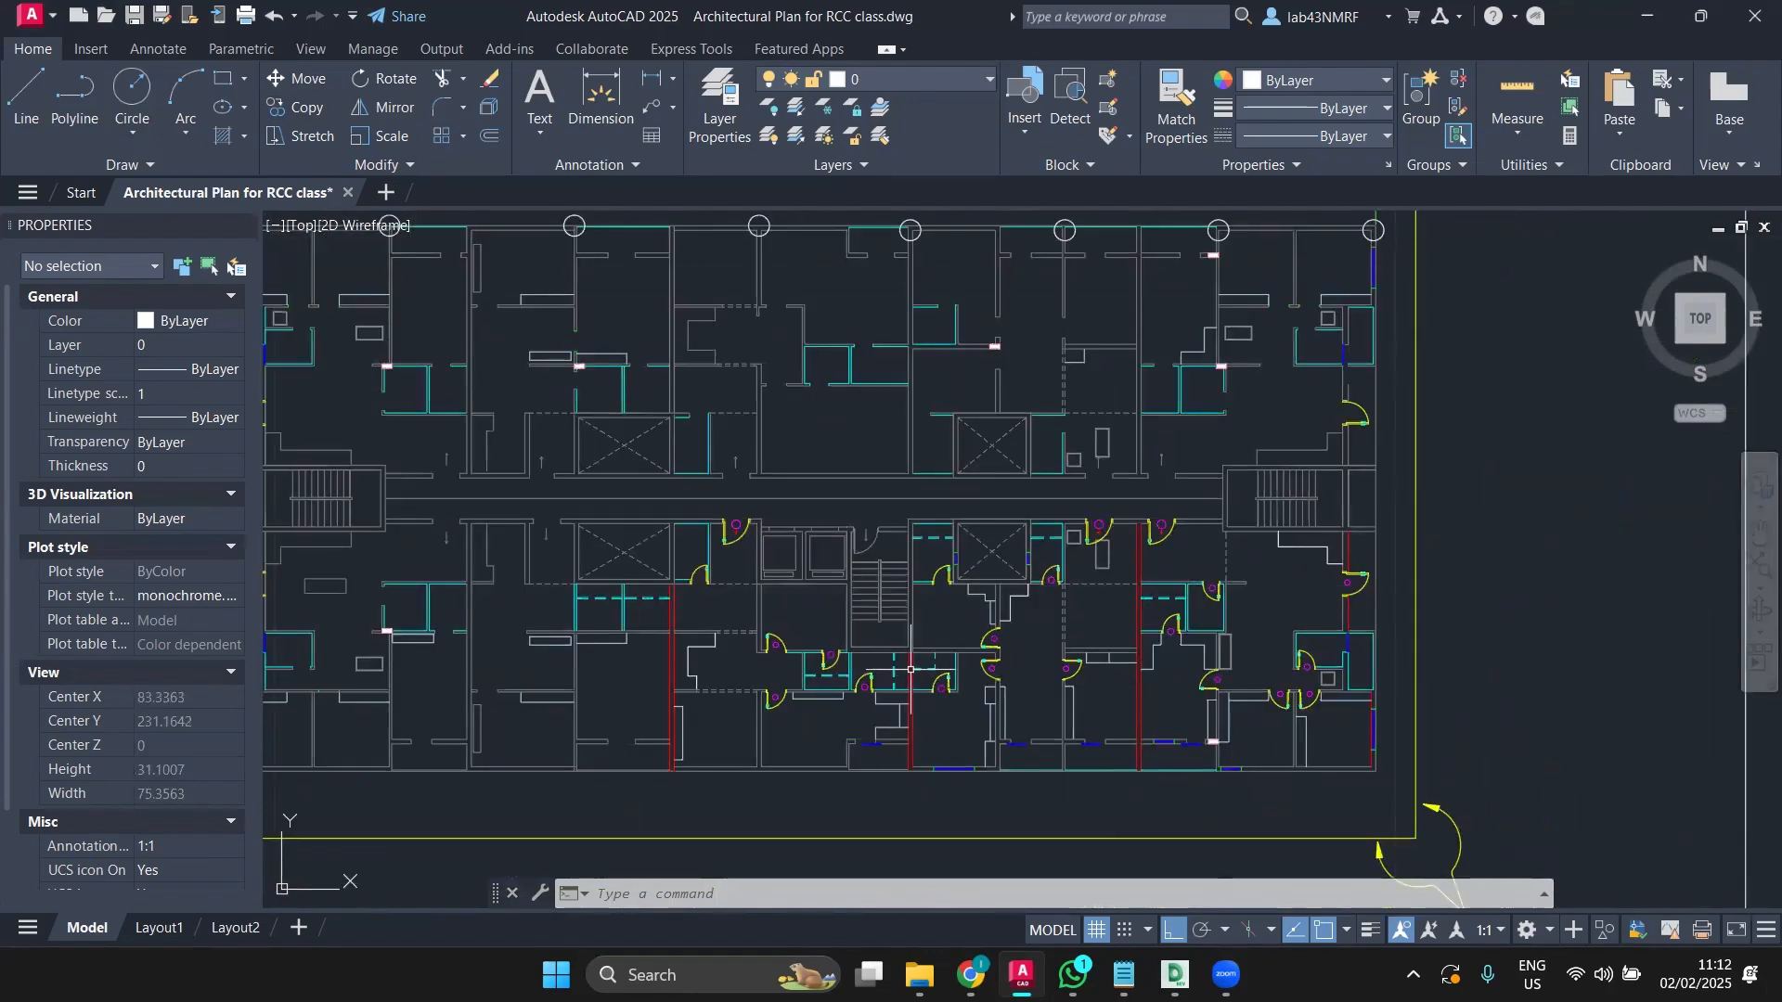
mouse_move(631, 374)
middle_down()
mouse_move(708, 454)
mouse_move(854, 529)
middle_up()
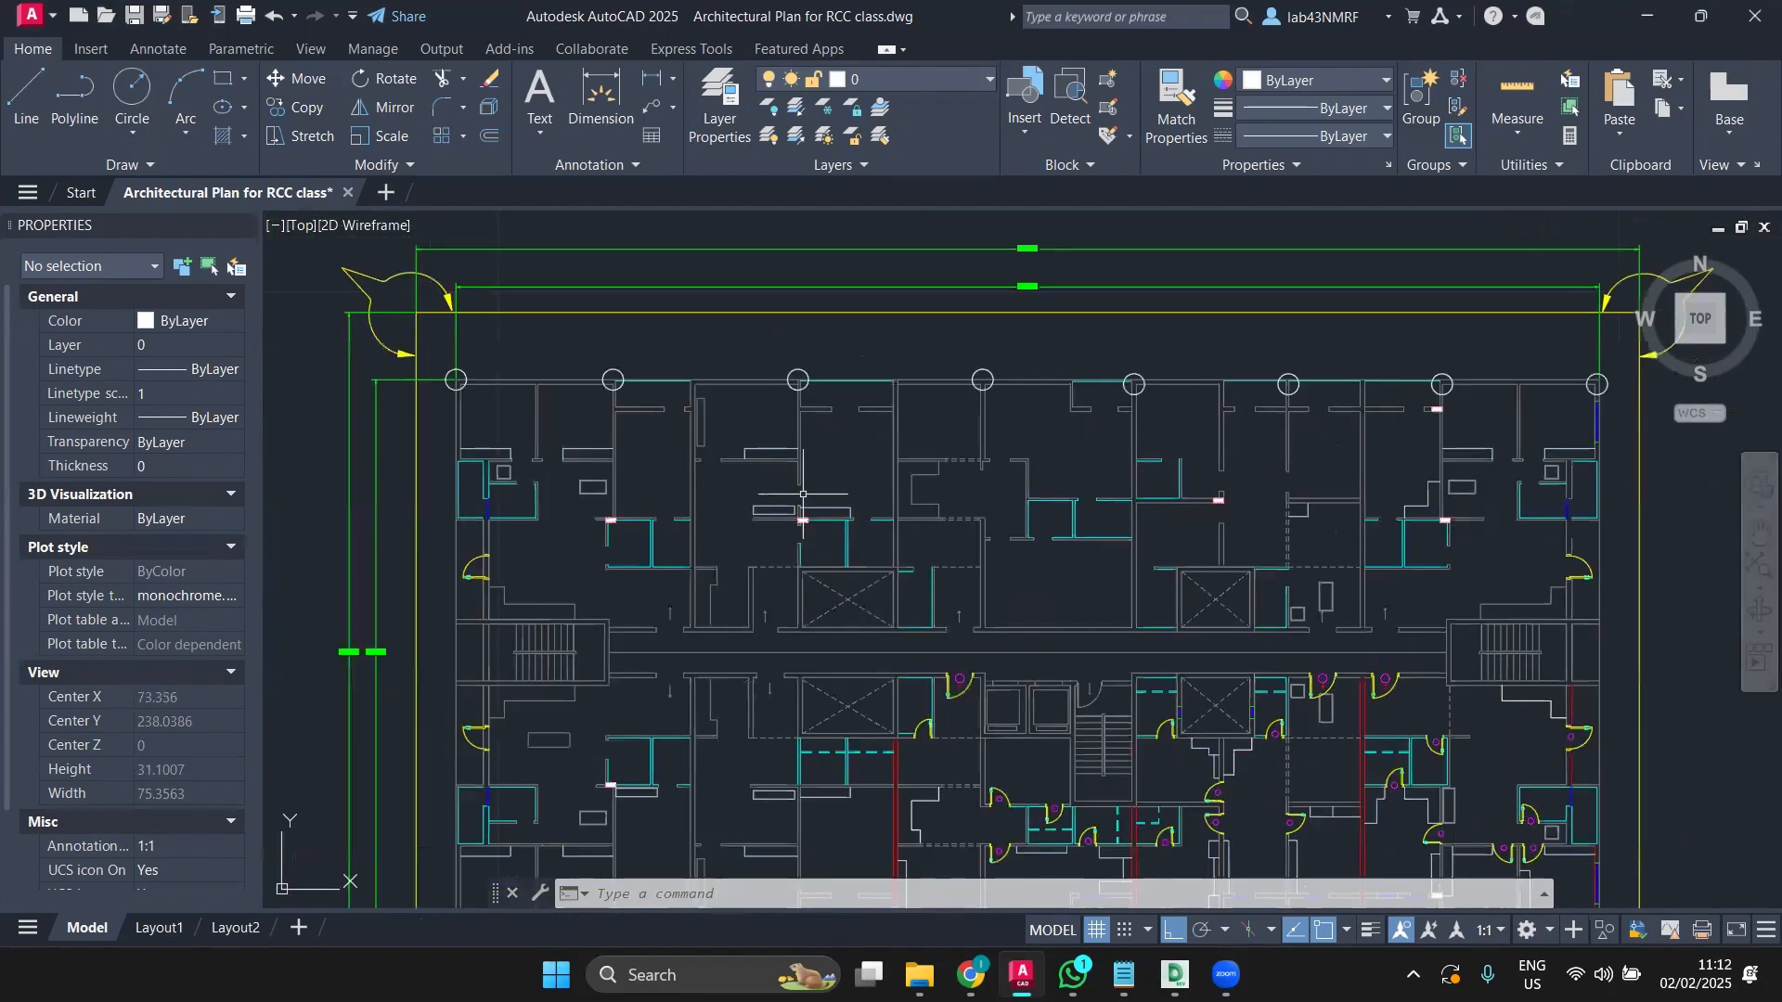
scroll(619, 427, down, 2)
scroll(448, 360, up, 2)
scroll(485, 366, up, 3)
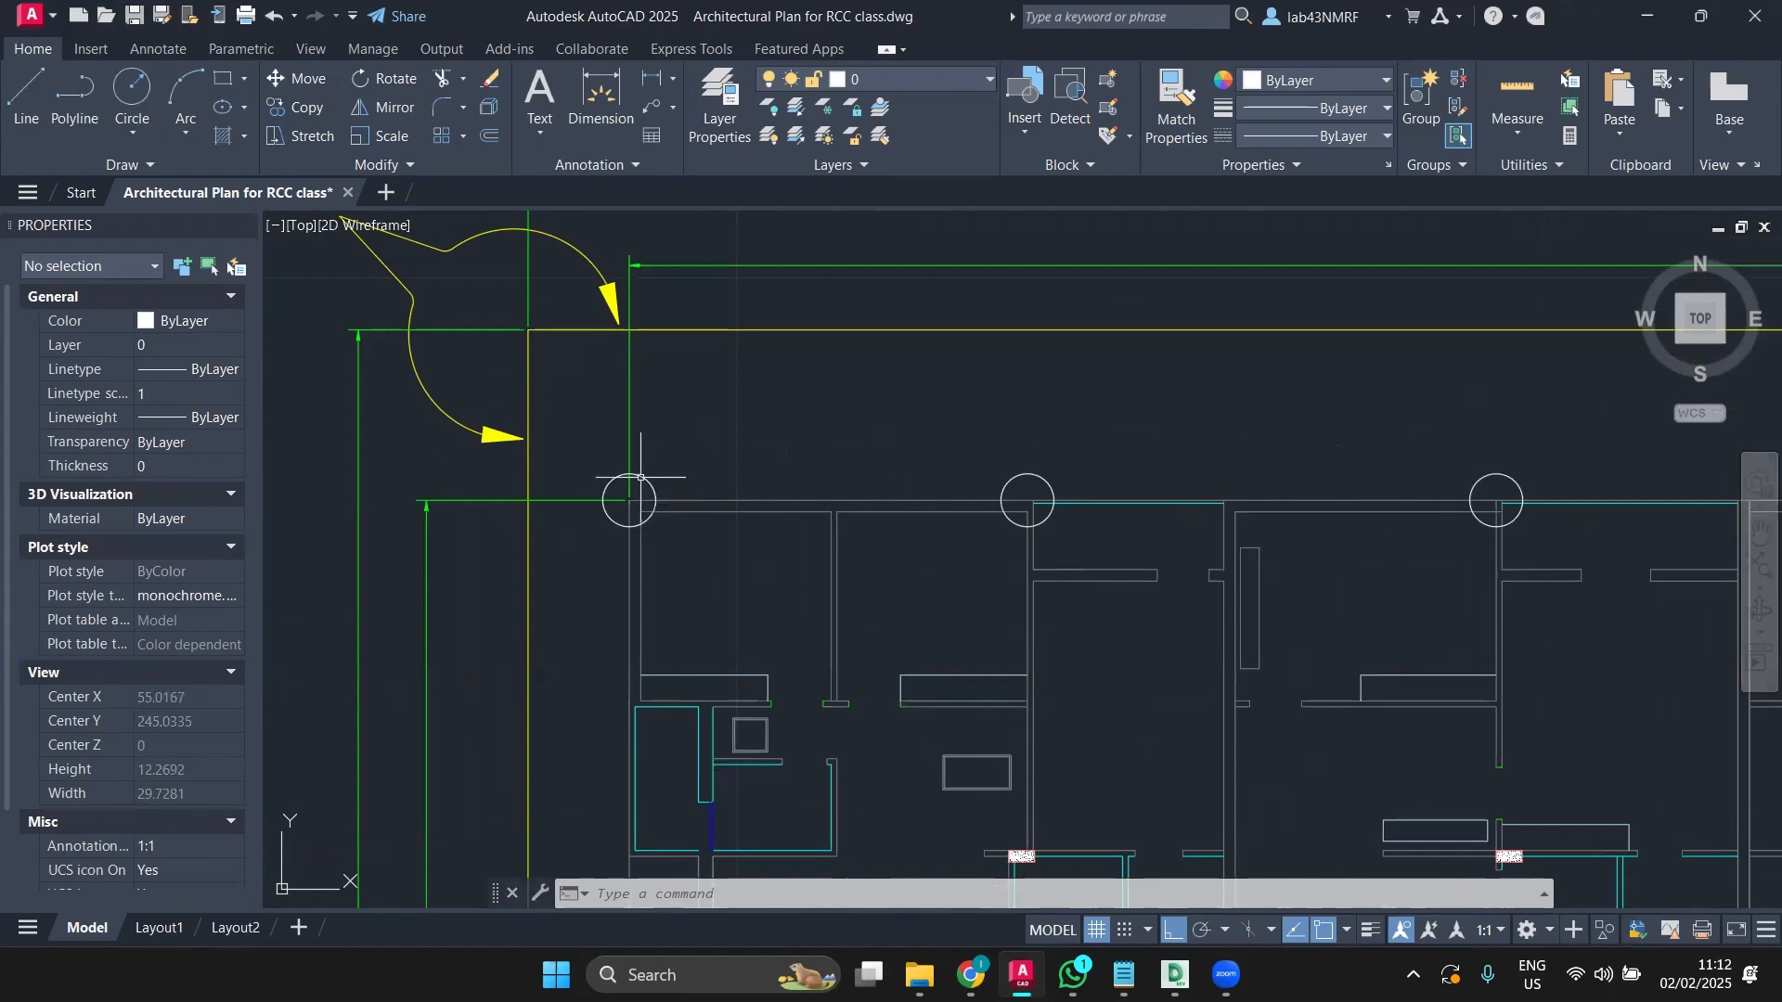
click(641, 477)
Step: Select all similar circles from the right-click menu, view the whole plan, then clear the selection
right_click(643, 490)
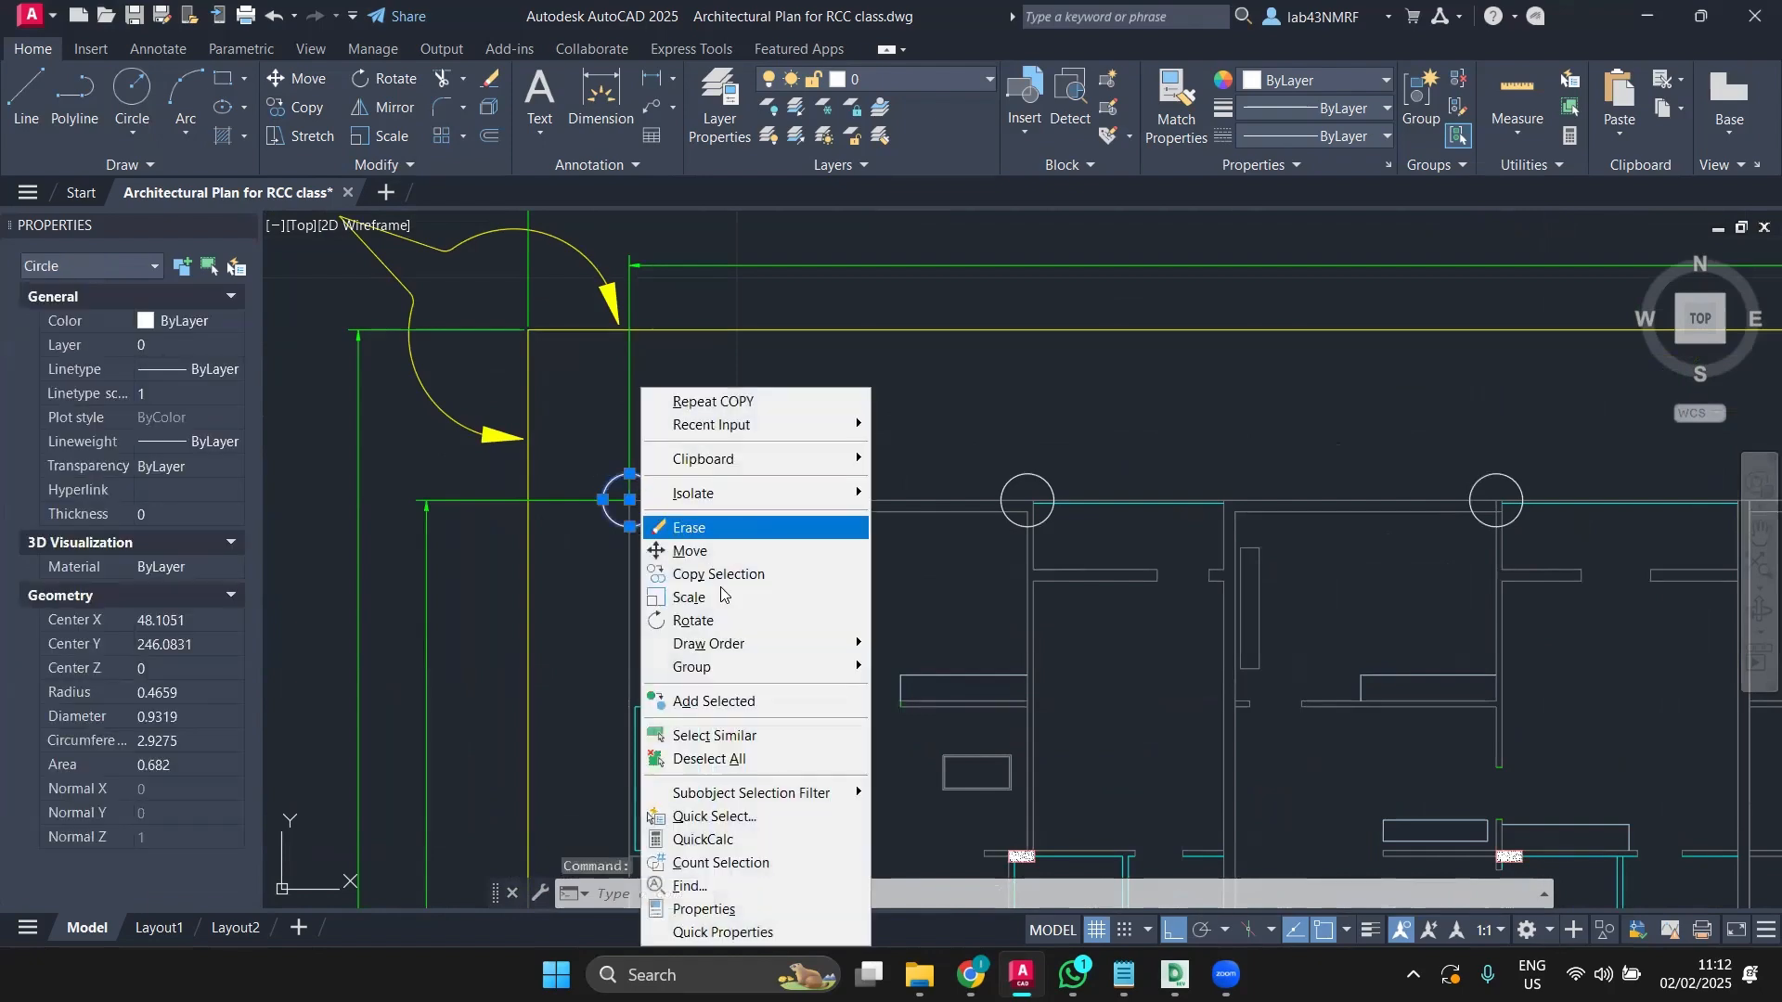
click(710, 735)
scroll(705, 649, down, 3)
middle_drag(726, 668, 658, 454)
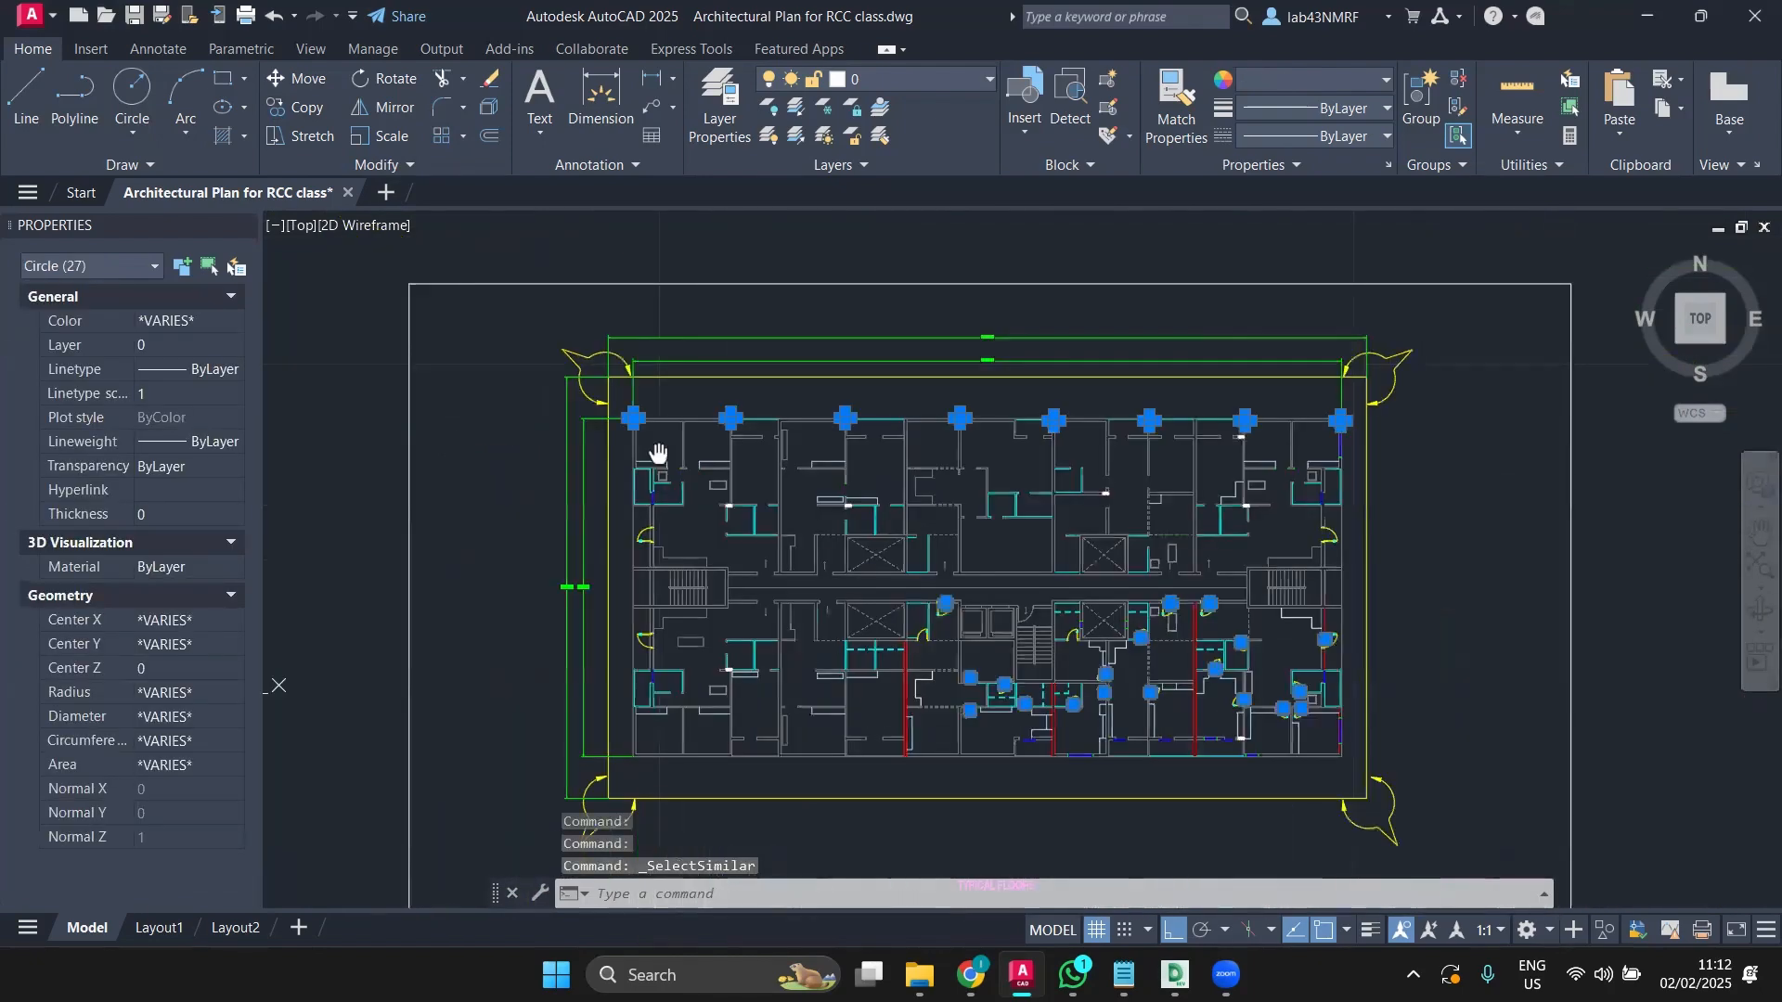
key(Escape)
Step: Window-select the first four top-row circles, then clear that selection
scroll(617, 400, up, 2)
scroll(610, 396, up, 2)
drag(637, 417, 738, 557)
drag(858, 406, 963, 483)
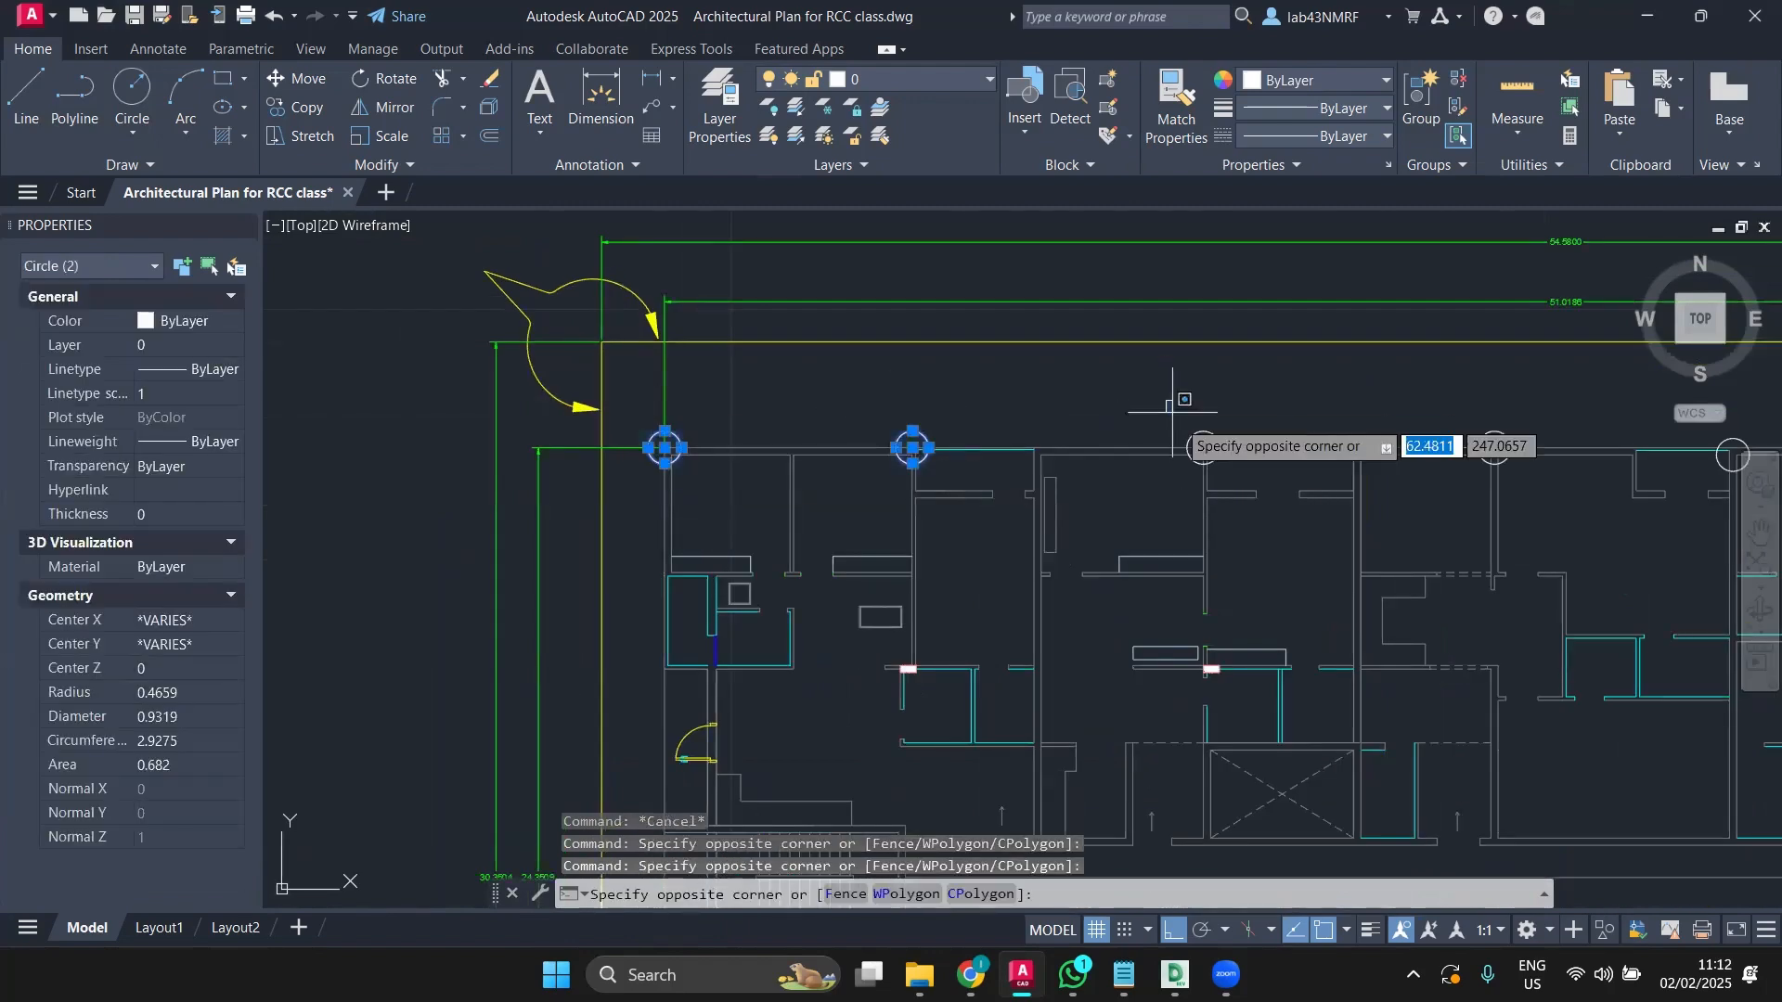
drag(1173, 397, 1265, 497)
middle_drag(1474, 434, 937, 384)
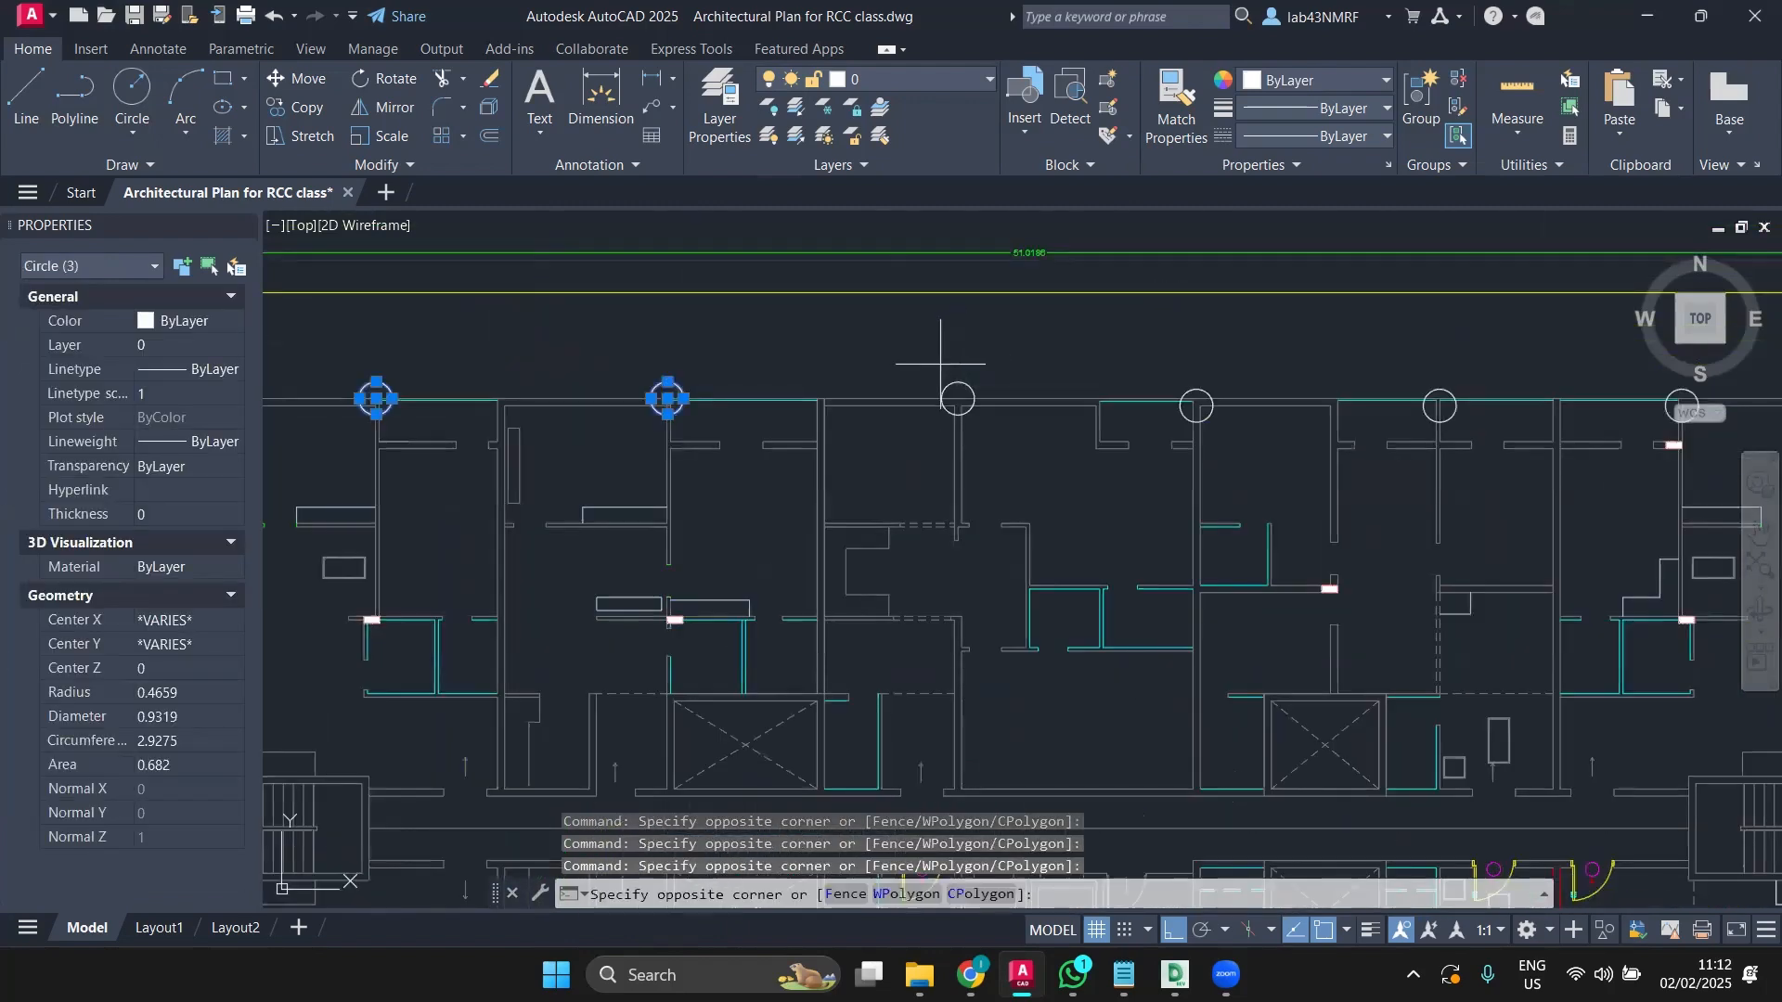
drag(938, 365, 990, 440)
key(space)
click(1173, 375)
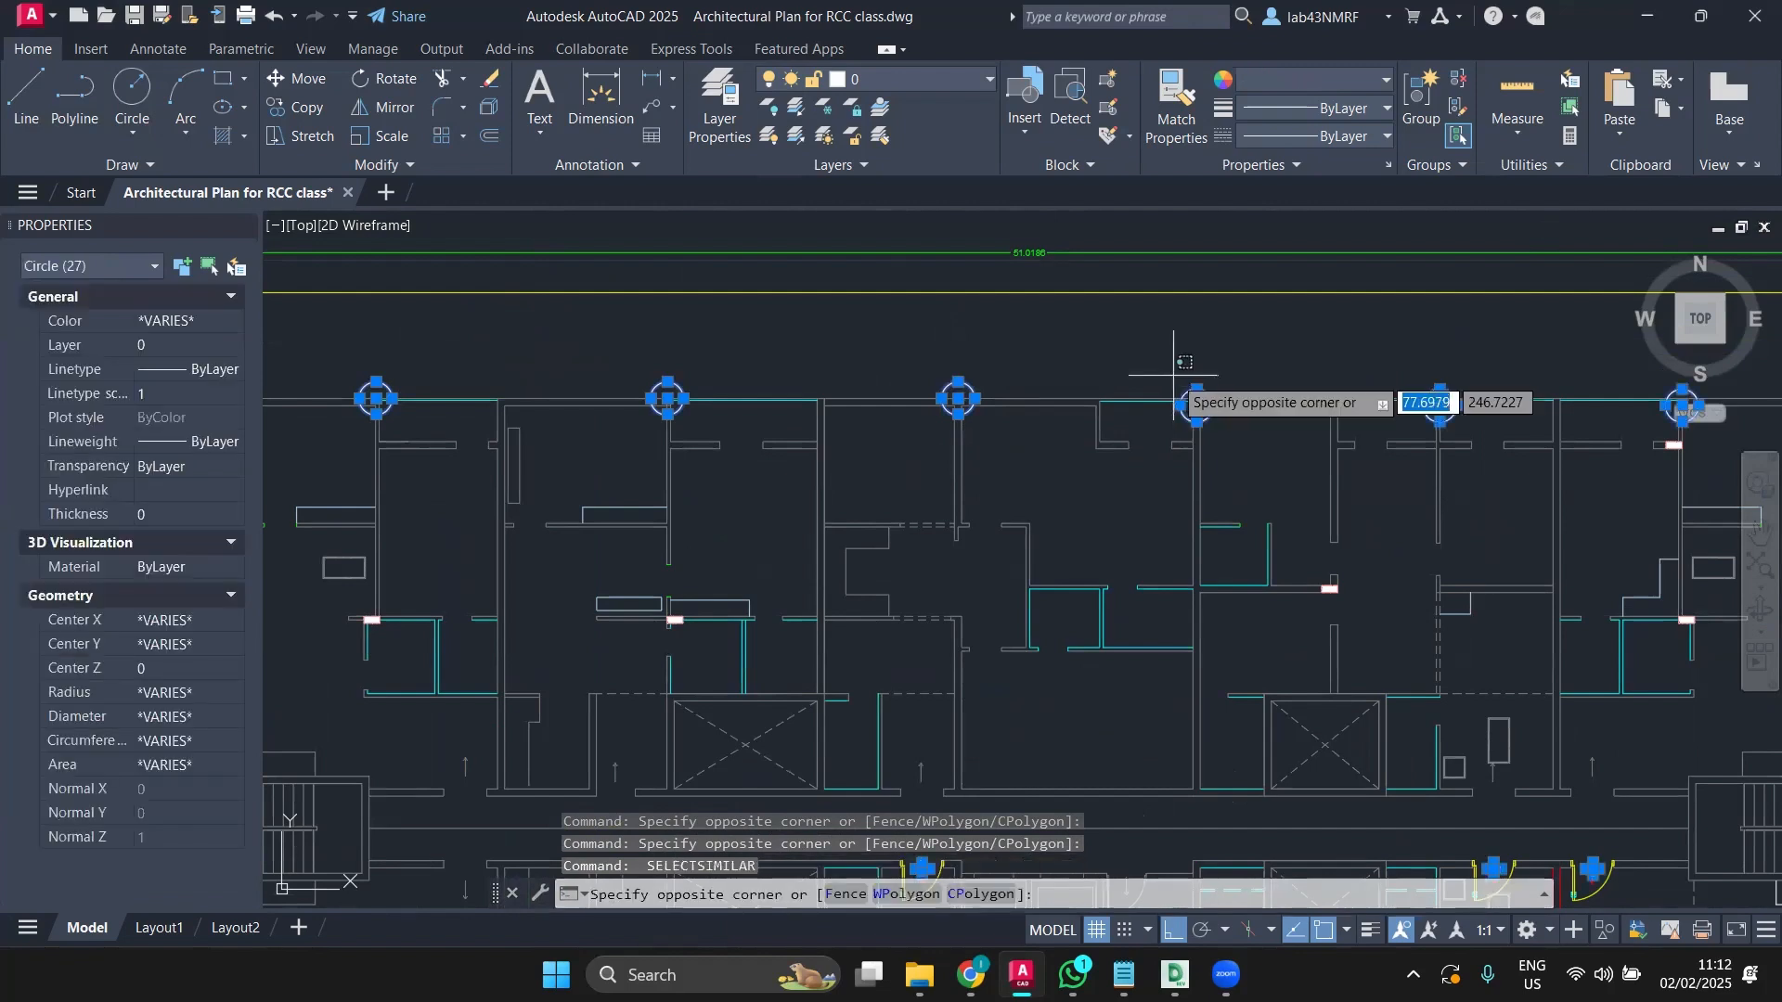
key(Escape)
key(Escape)
Step: Window-select the first three column circles at the plan's upper-left
middle_drag(783, 398, 1459, 443)
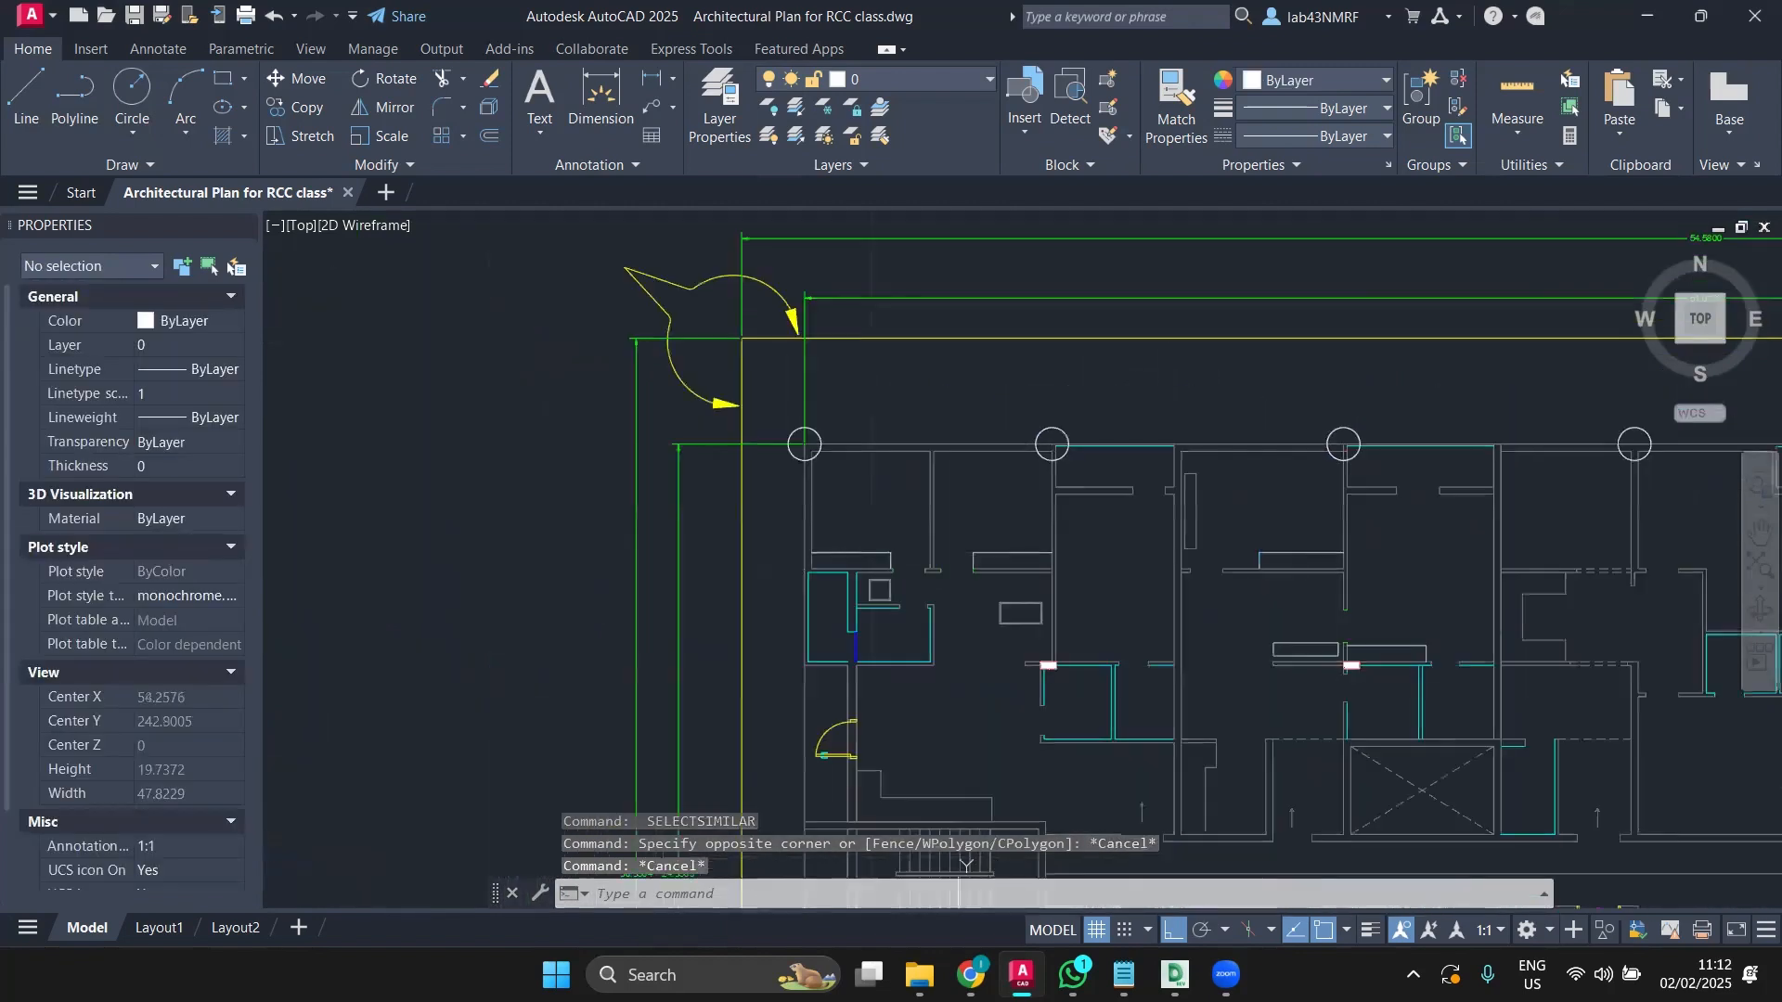
click(762, 418)
click(856, 497)
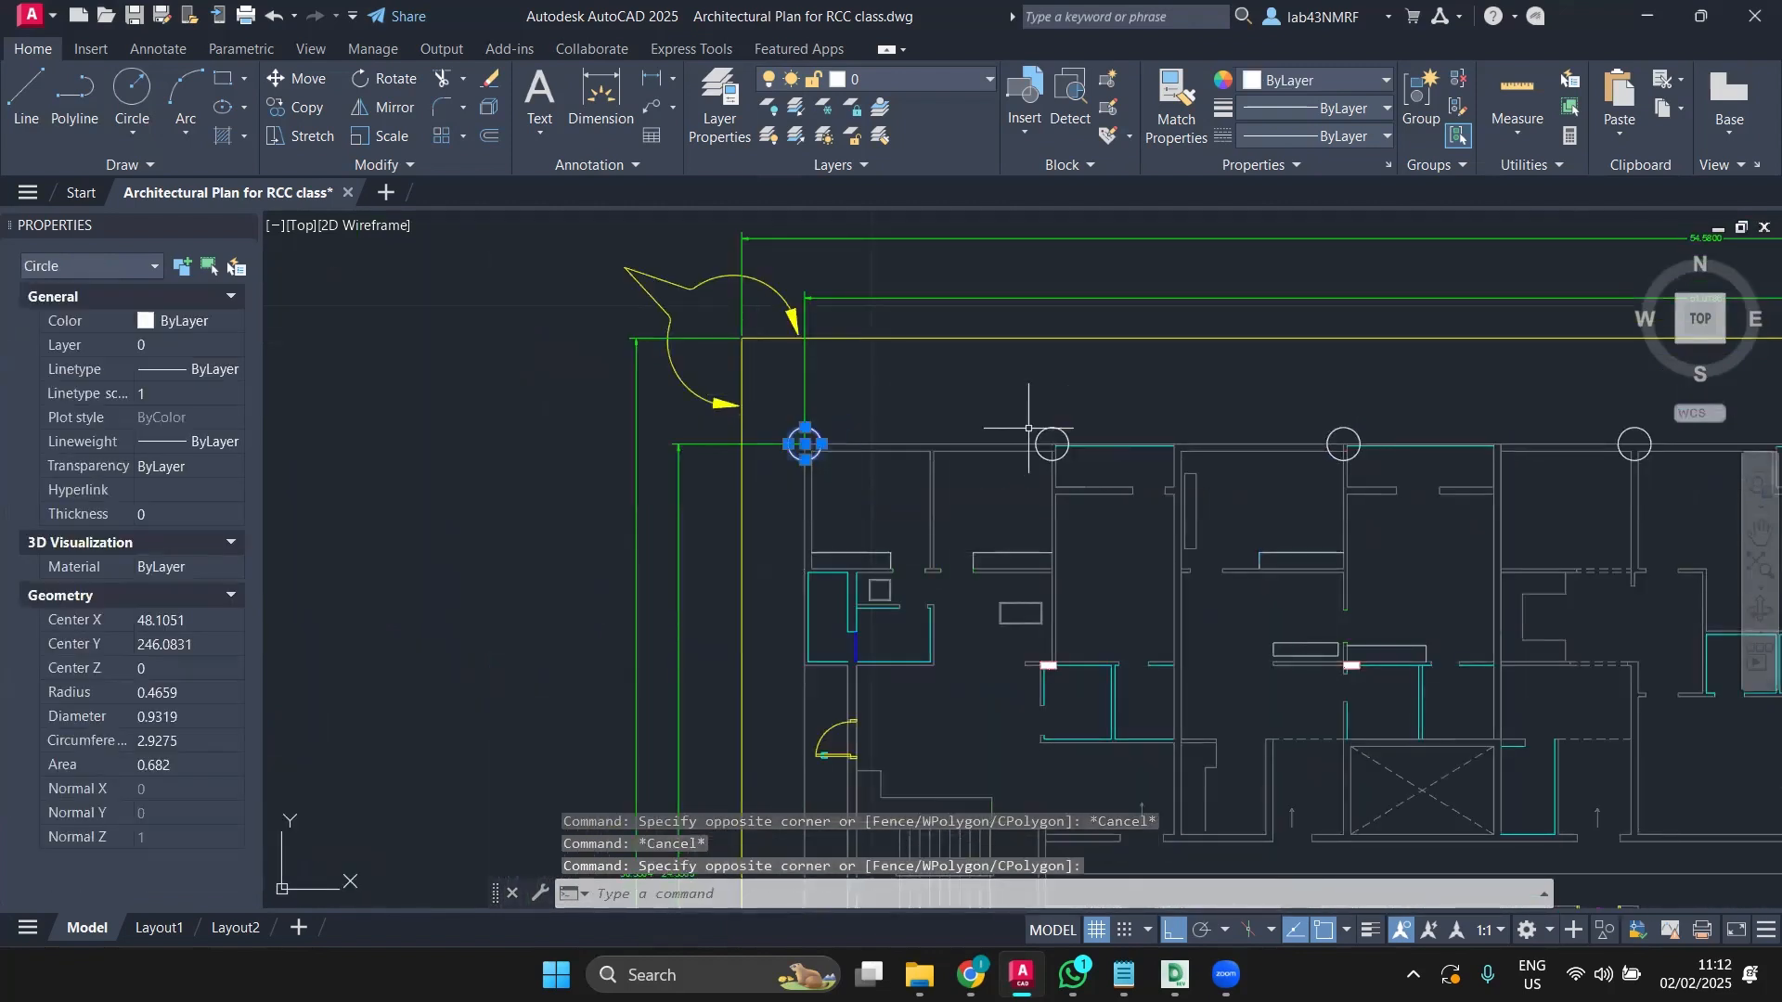
click(1028, 428)
click(1079, 466)
click(1322, 401)
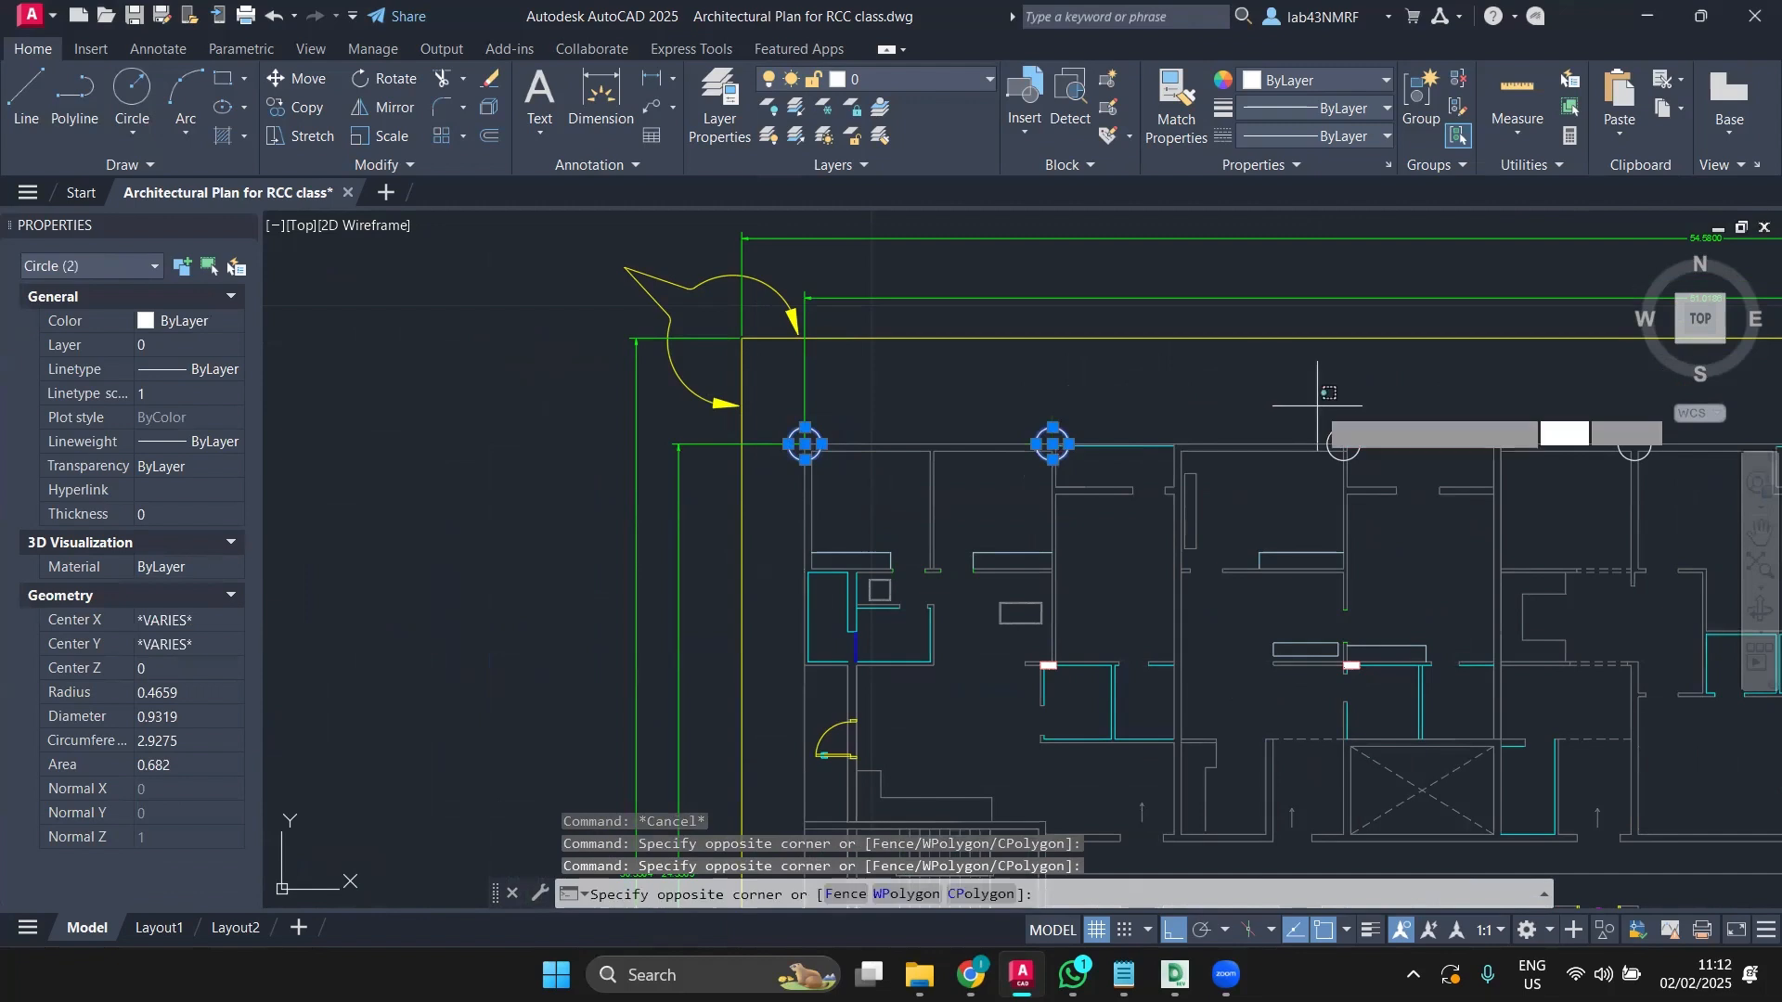
click(1403, 477)
Step: Add the remaining five top-row circles by window, then zoom out to the whole plan
mouse_move(1403, 477)
middle_down()
mouse_move(965, 477)
mouse_move(705, 452)
middle_up()
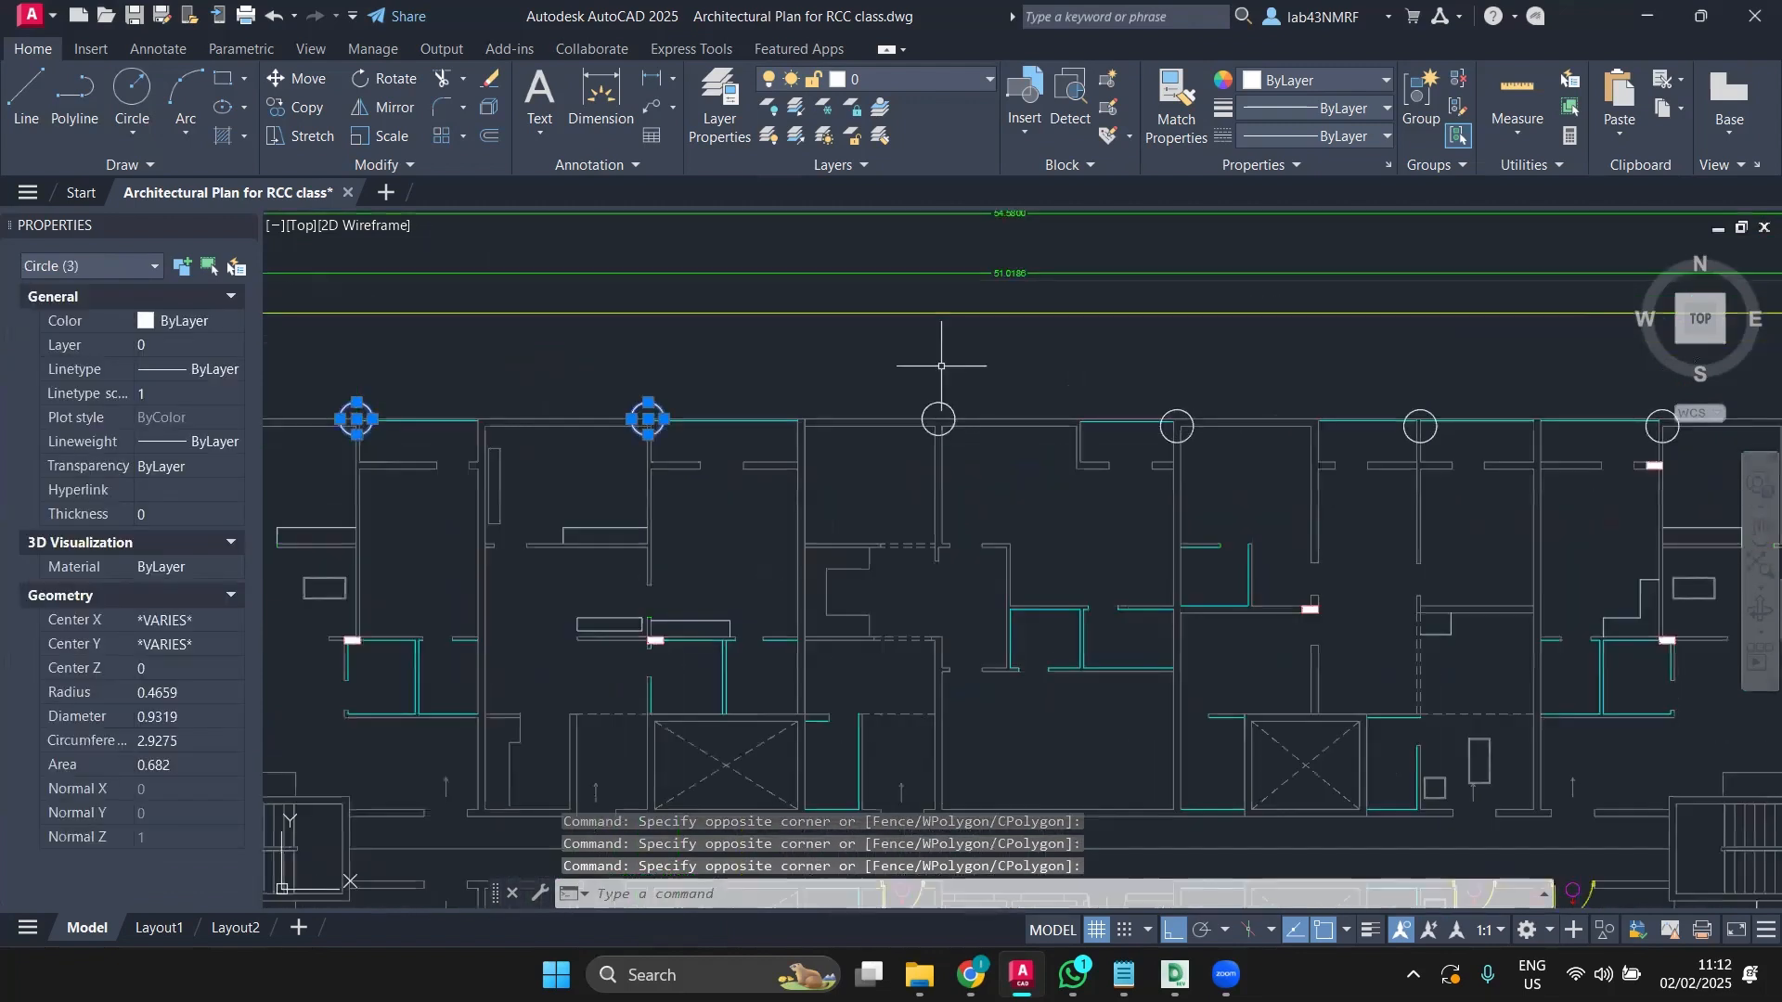
click(892, 388)
click(1012, 446)
click(1154, 395)
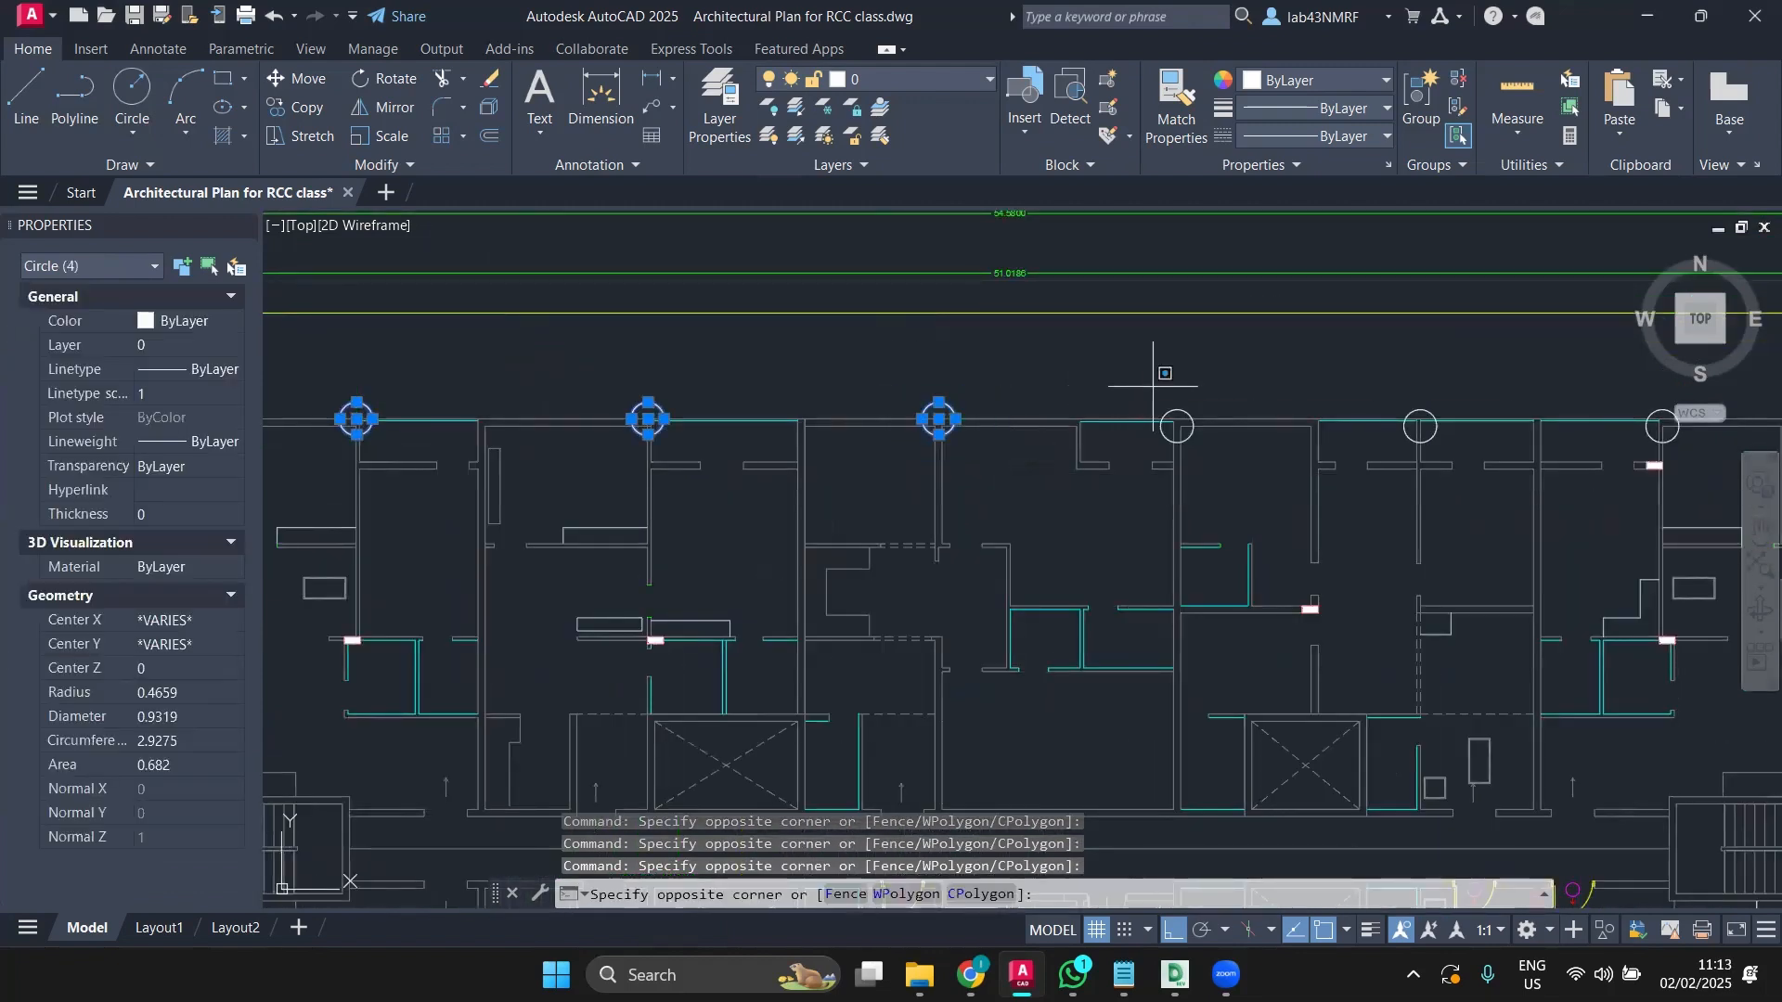
click(1220, 469)
click(1383, 387)
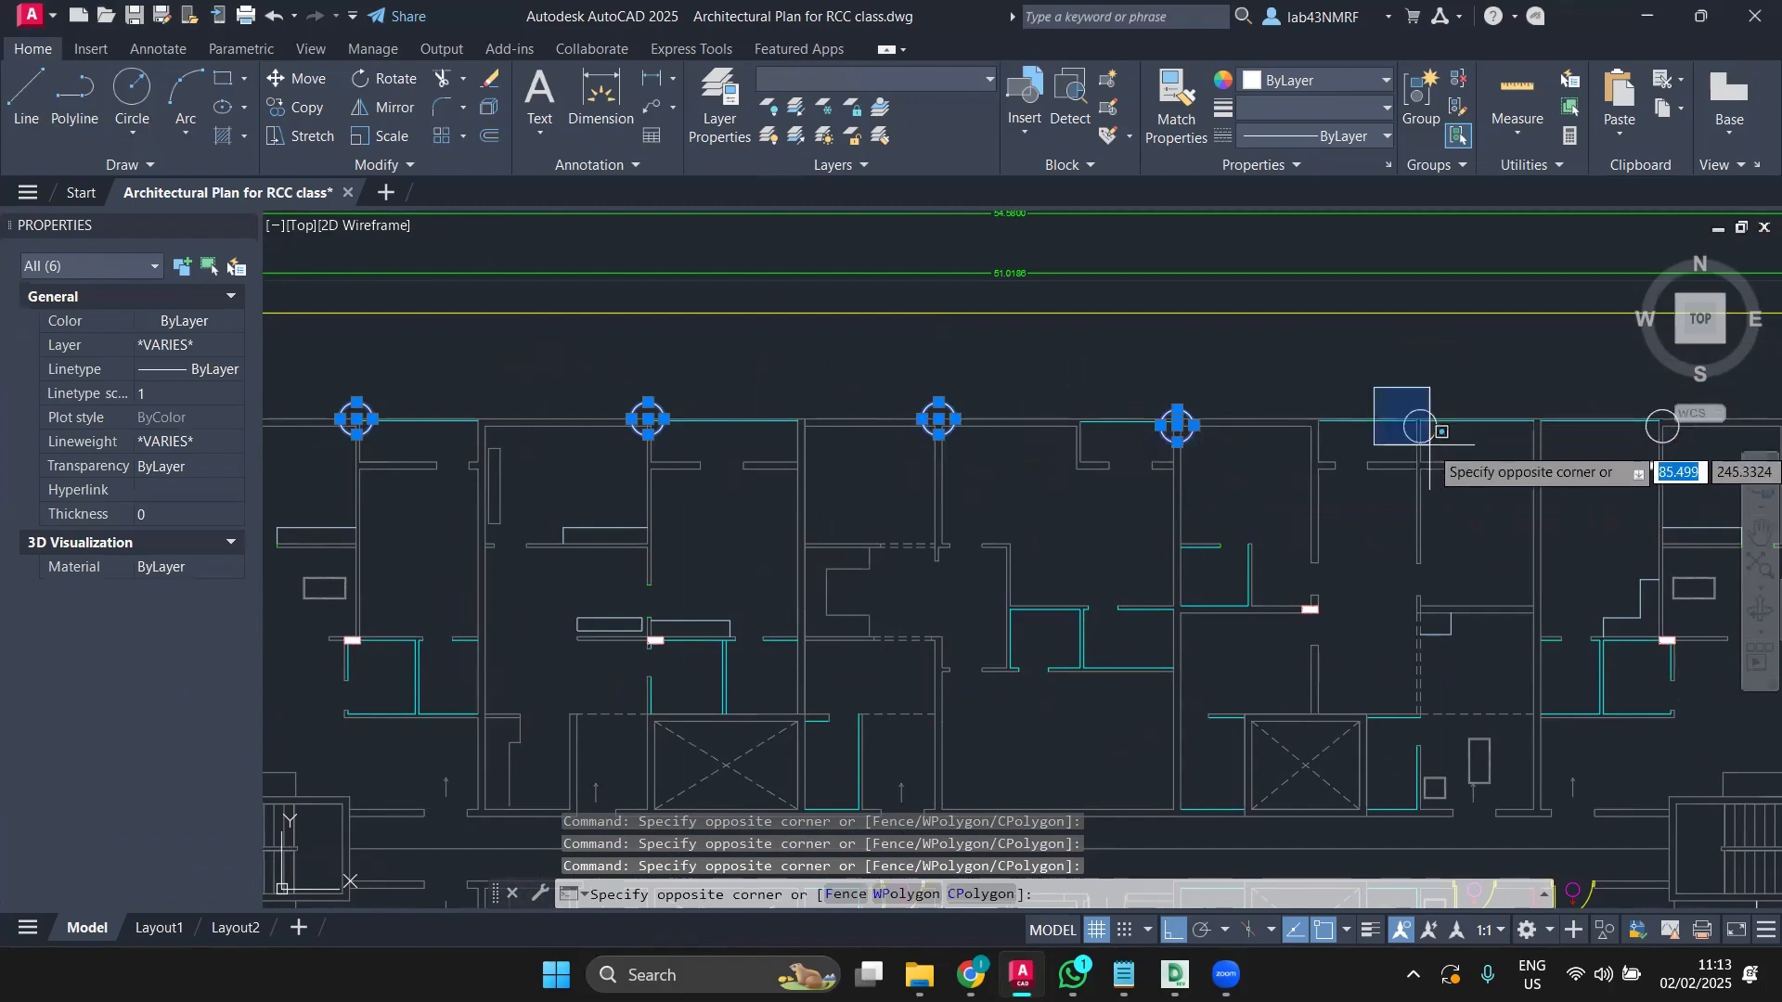
click(1453, 469)
middle_drag(1385, 450, 650, 415)
click(907, 351)
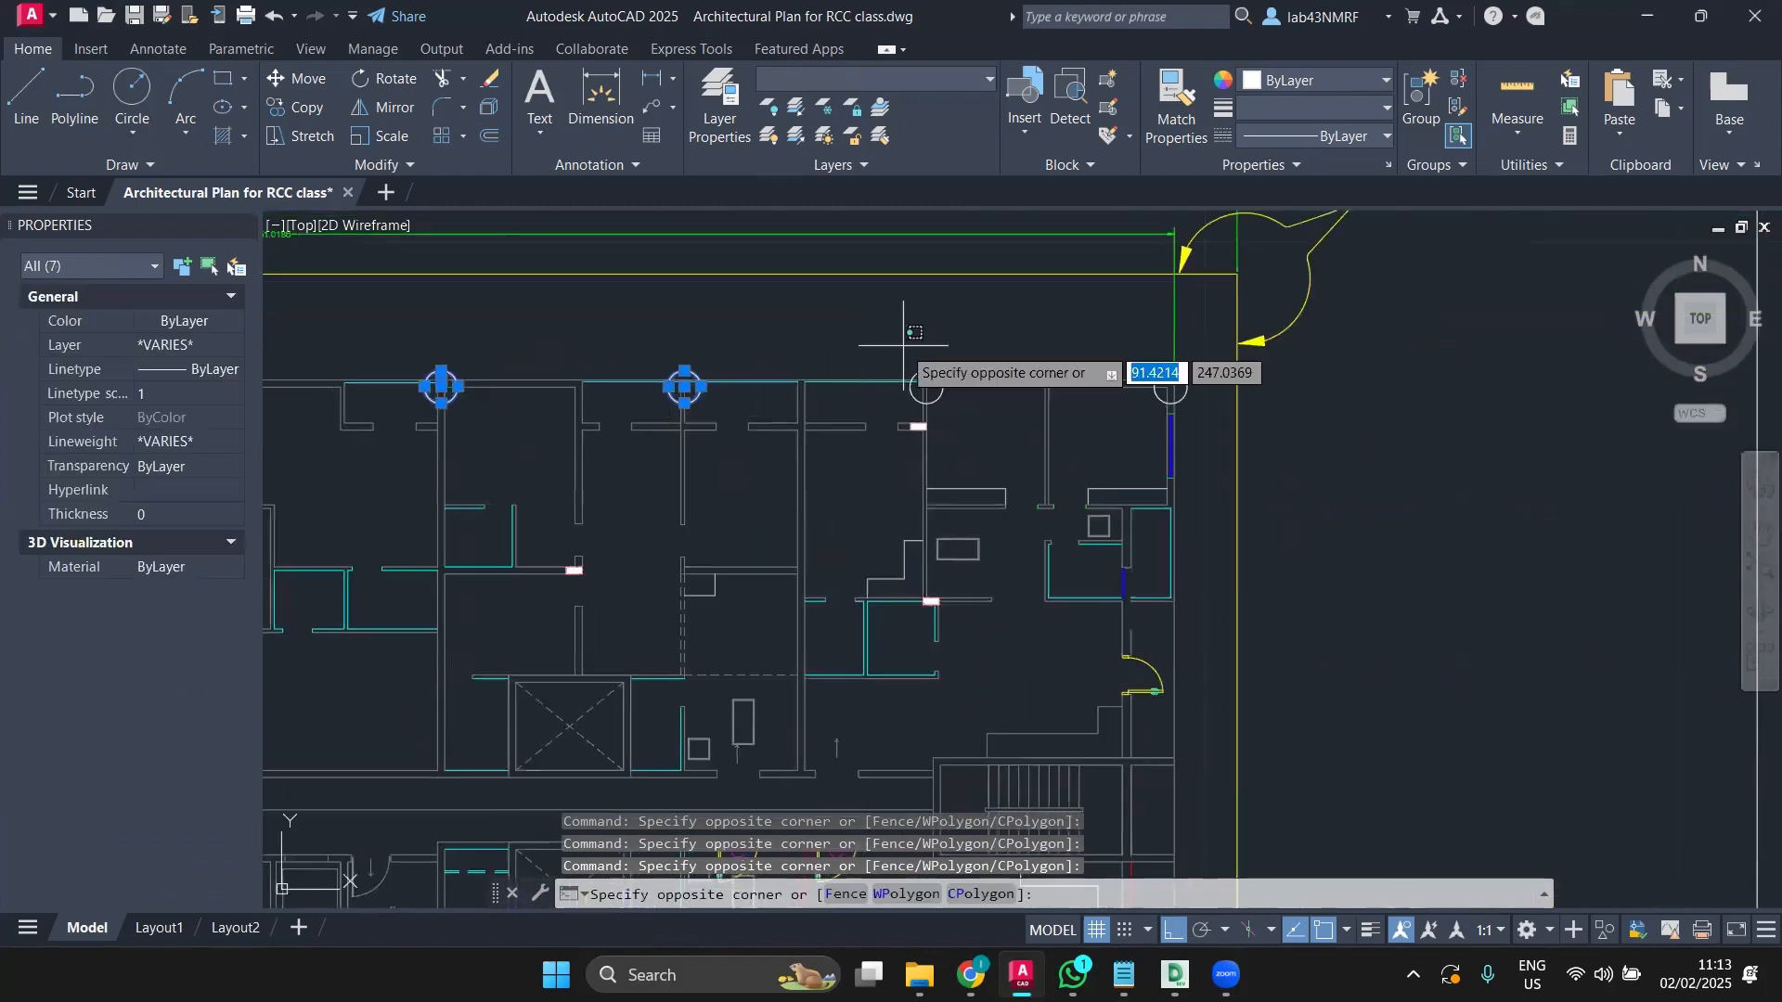
click(987, 406)
click(1147, 358)
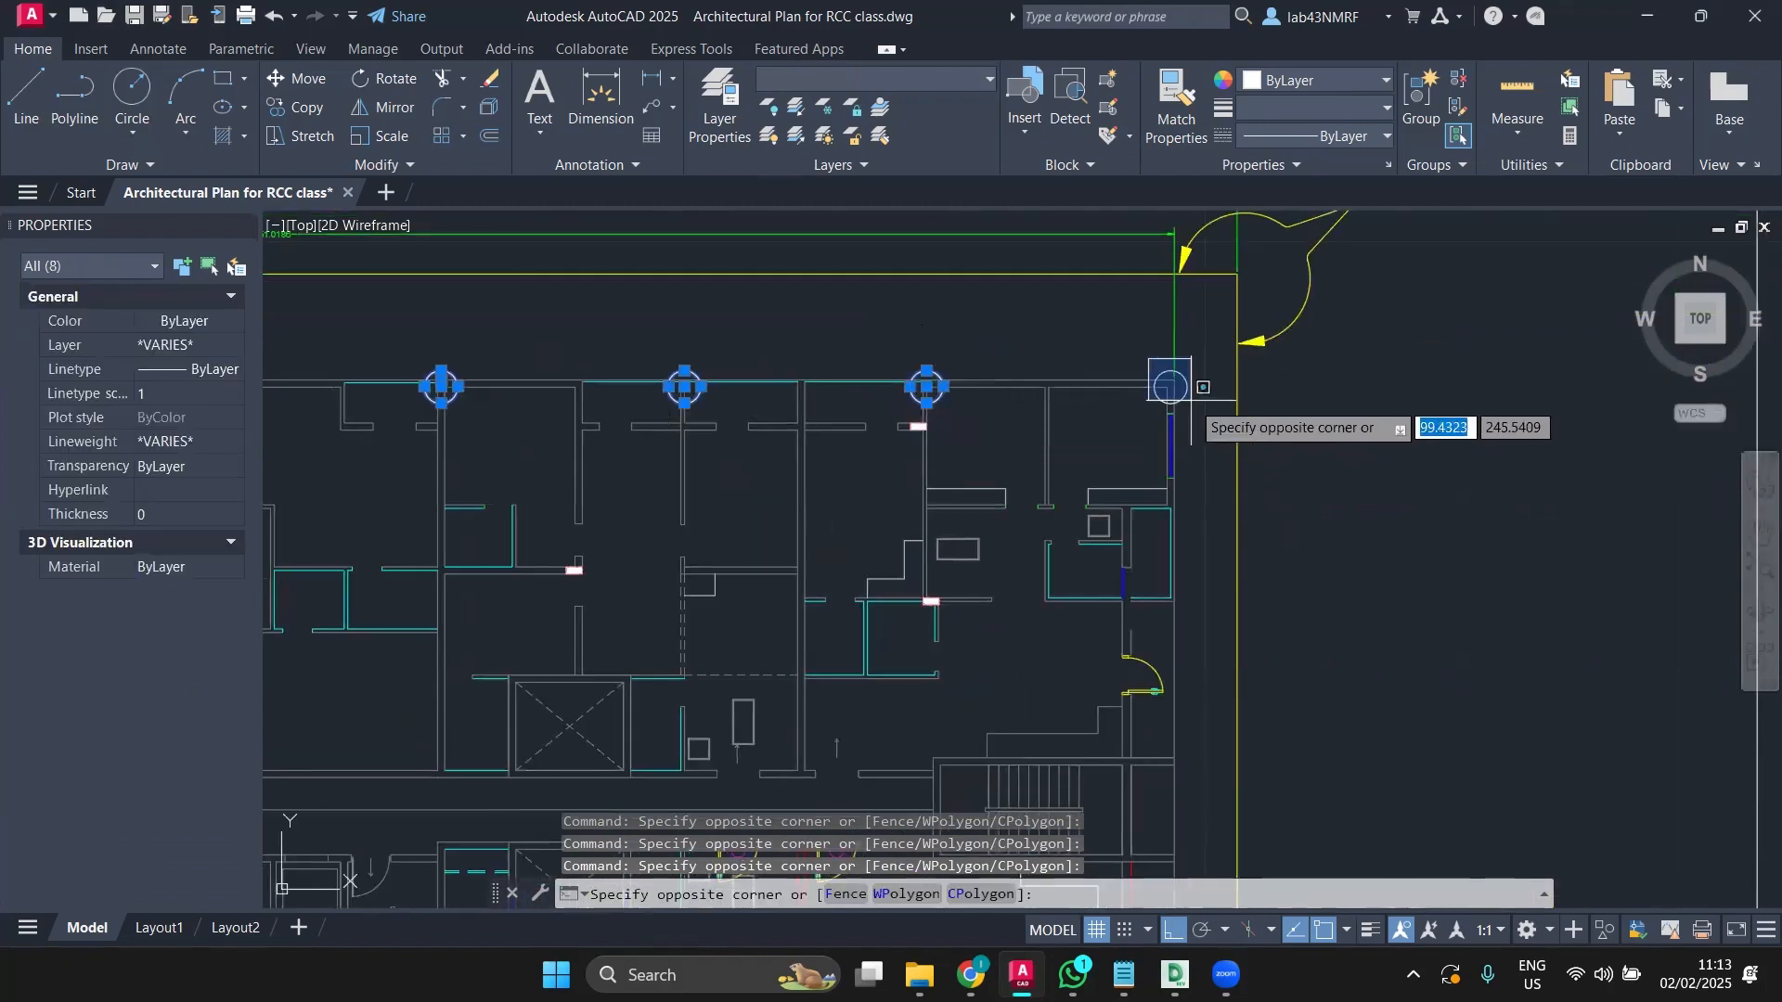
click(1206, 423)
scroll(1147, 432, down, 4)
middle_drag(1147, 432, 1186, 378)
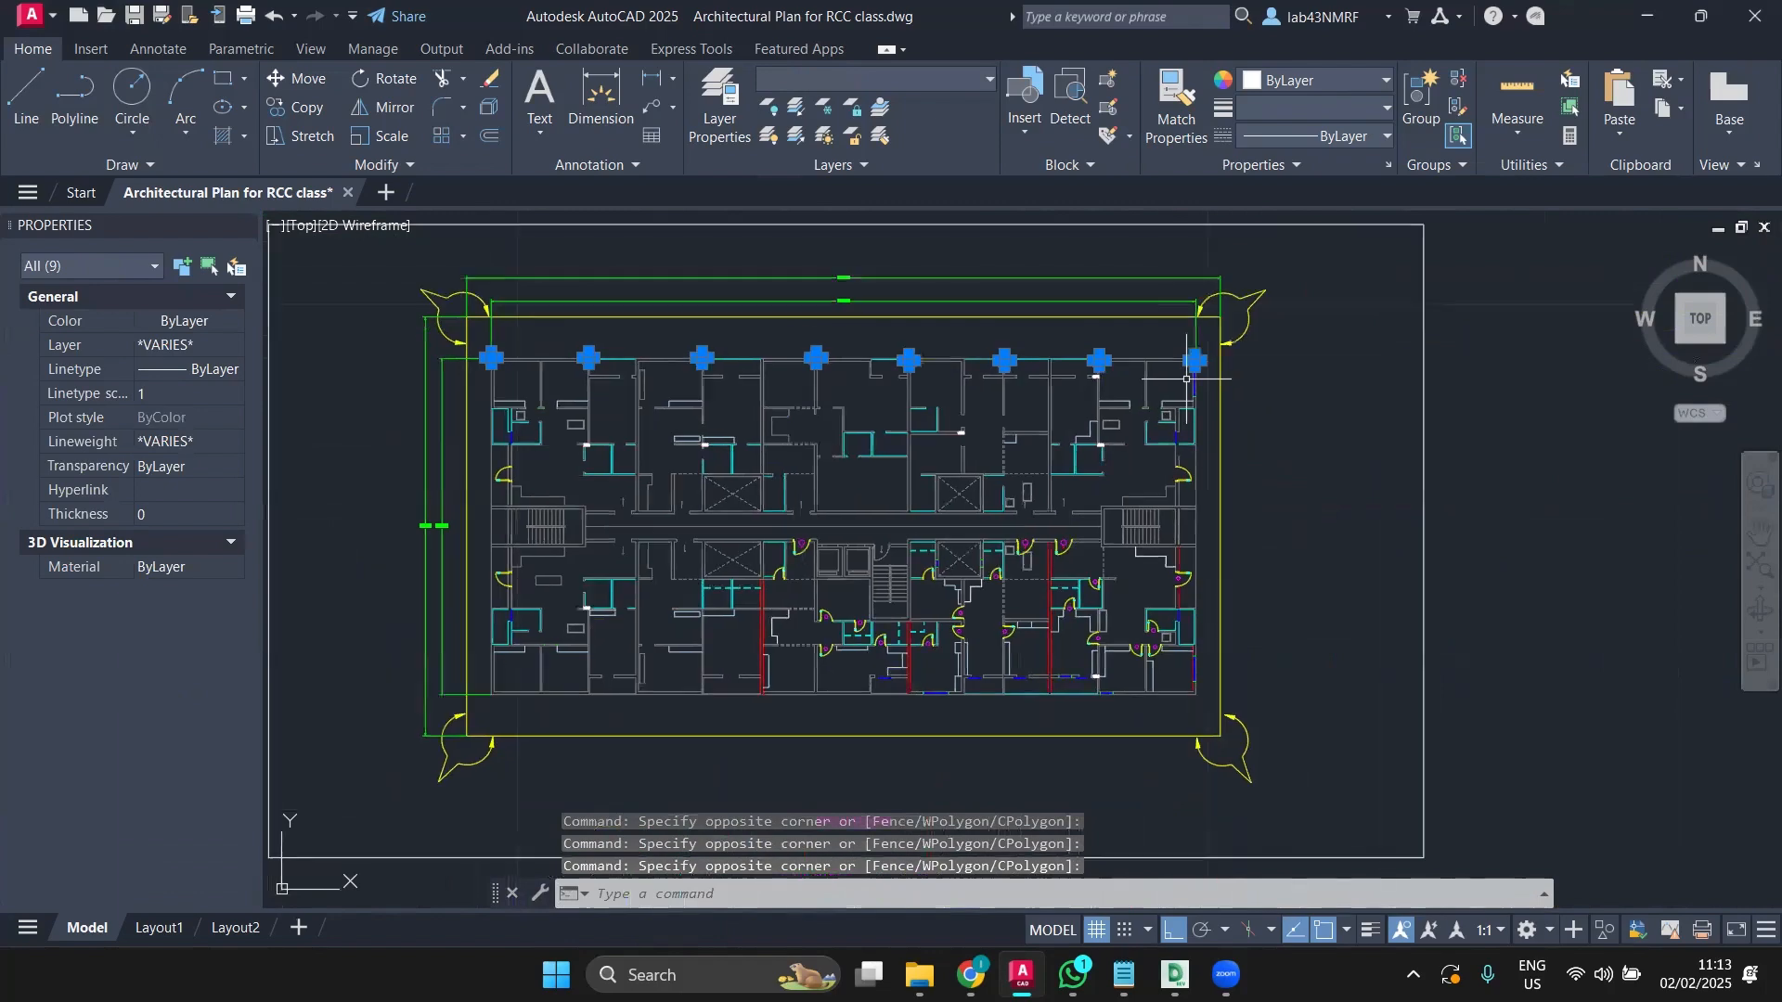
Step: Mirror the selected top-row circles across the plan's horizontal centre line, keeping the originals
click(374, 108)
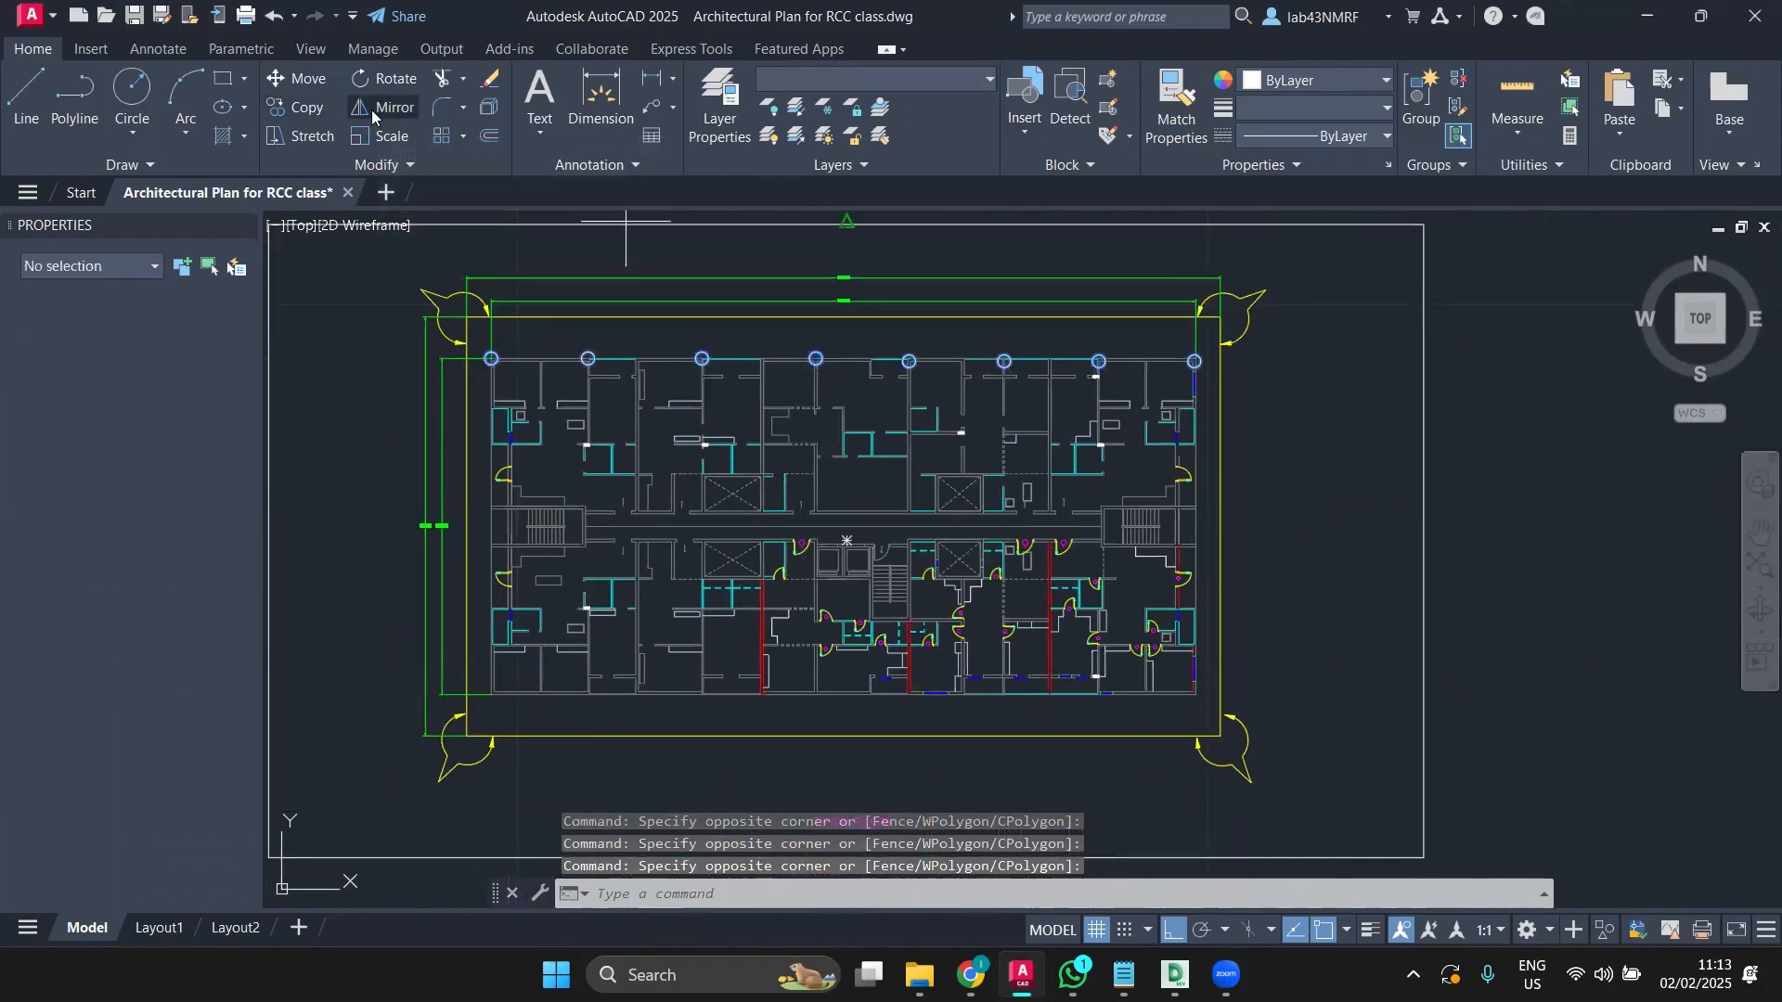
scroll(1181, 541, up, 5)
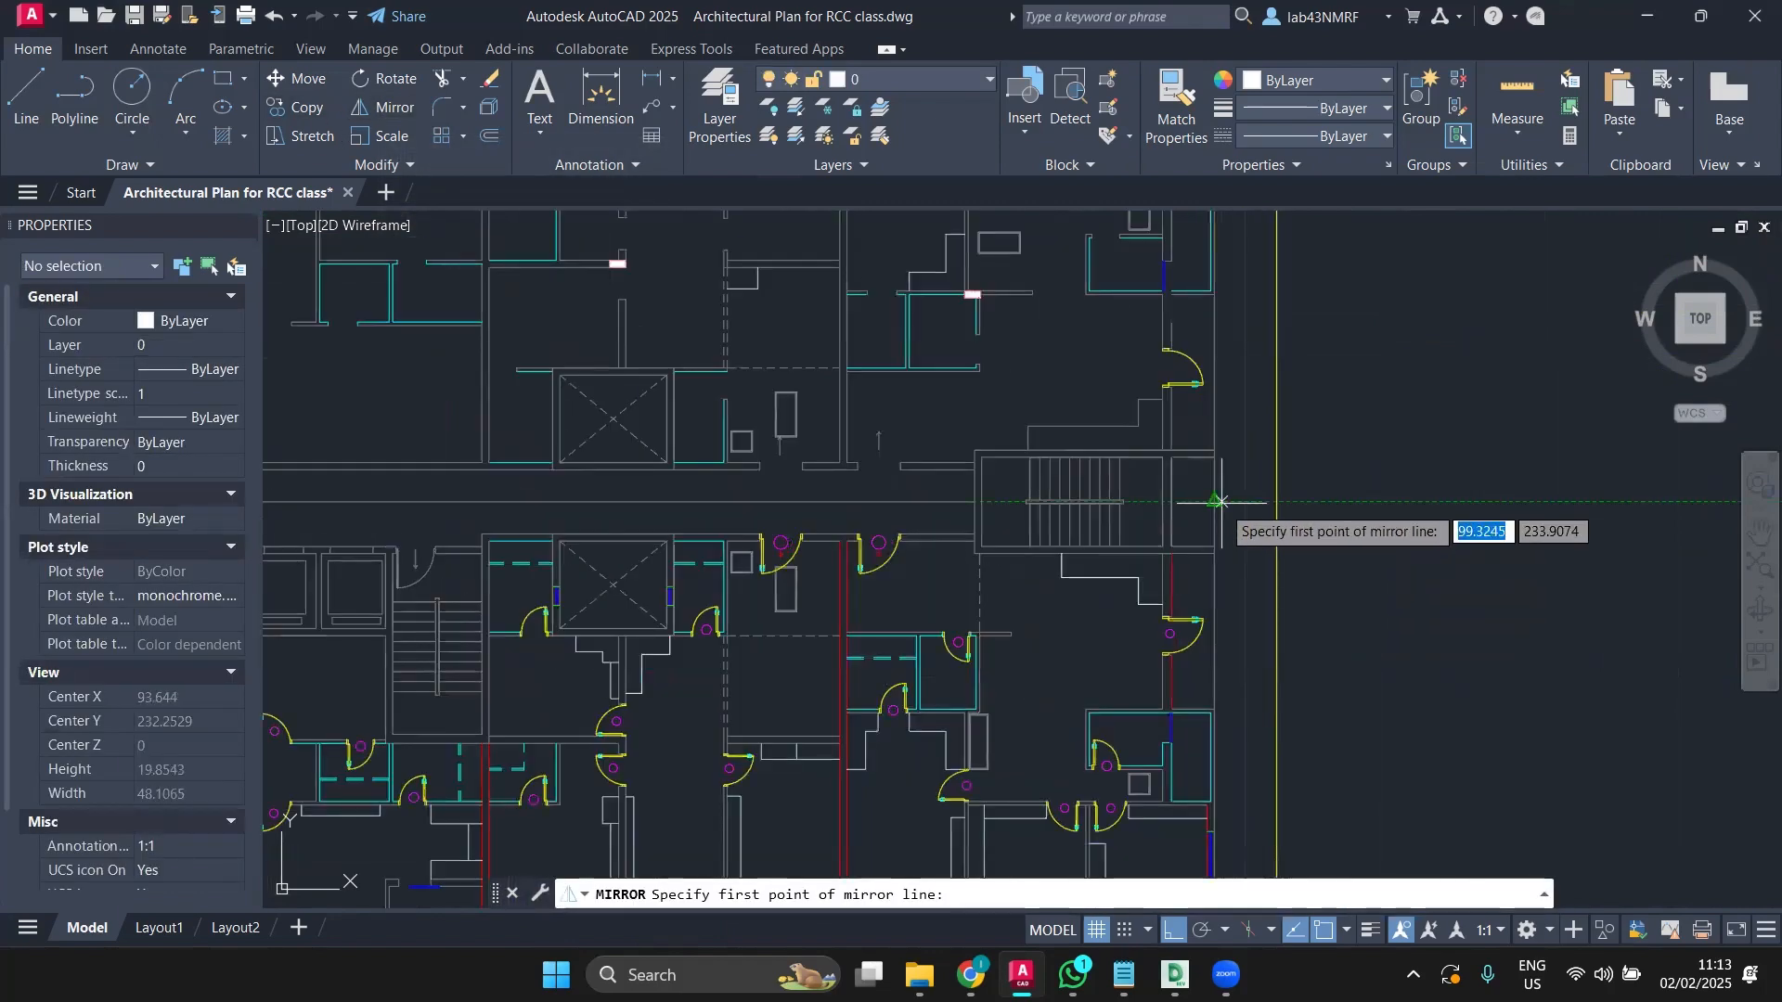
scroll(1242, 506, down, 5)
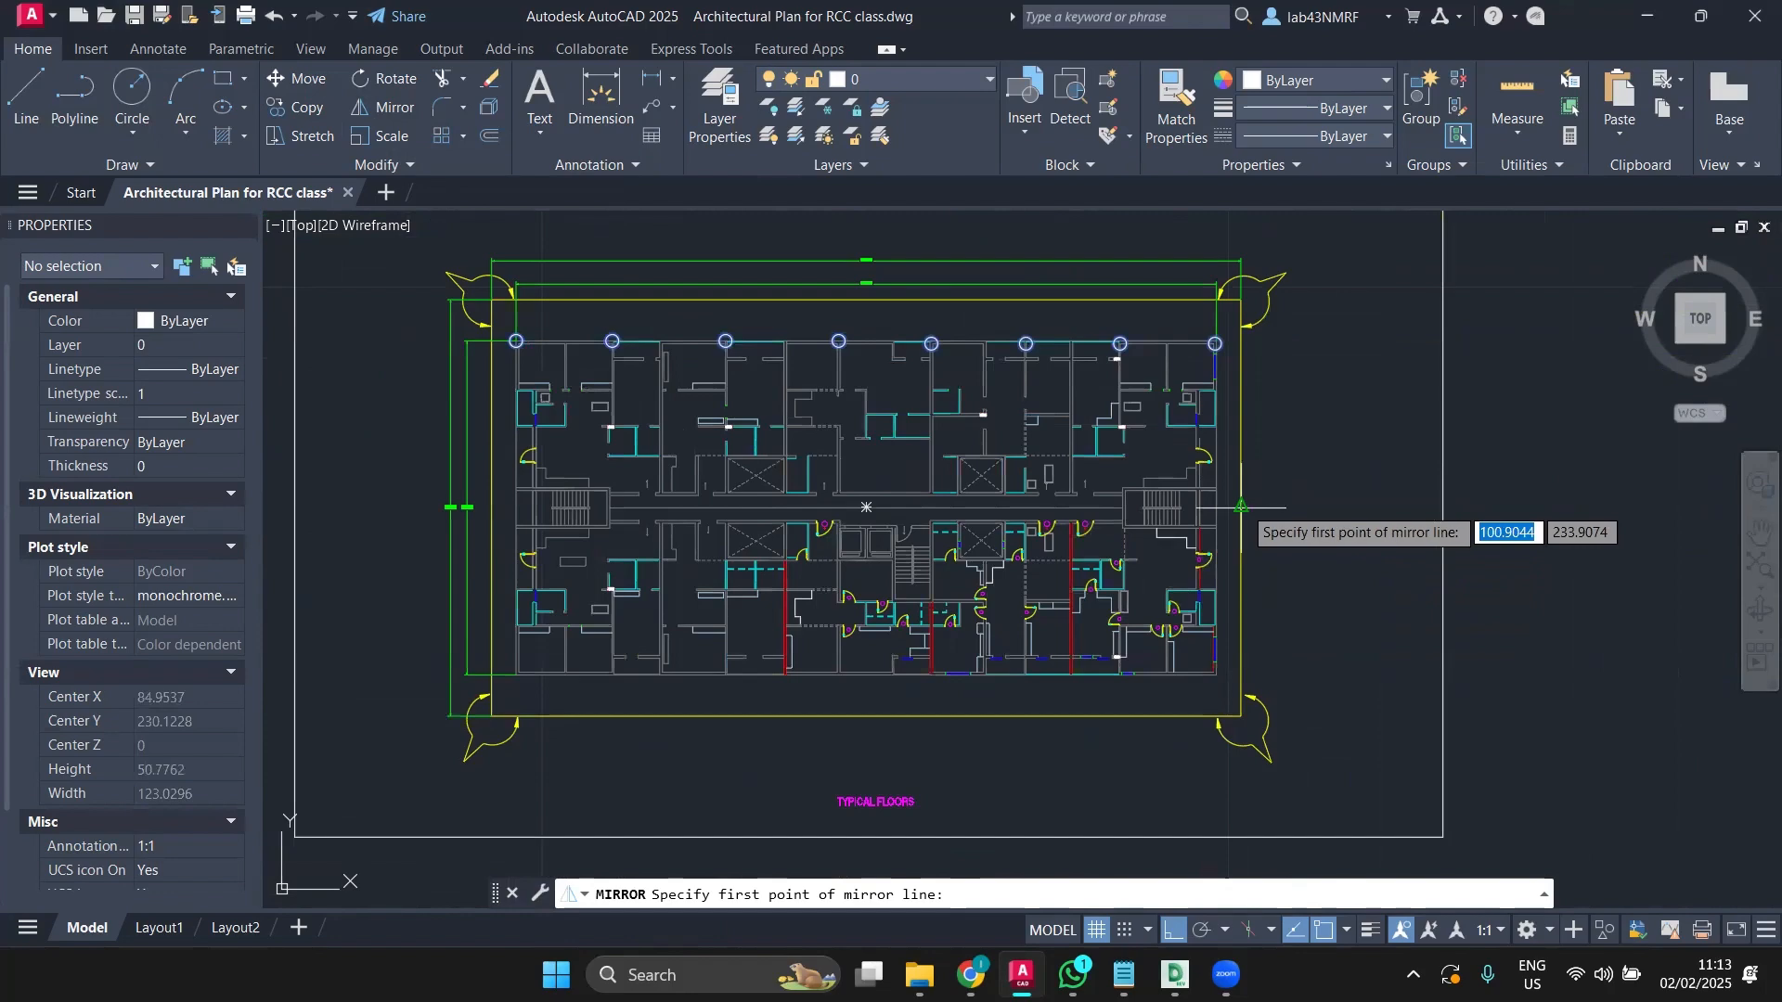
click(1242, 506)
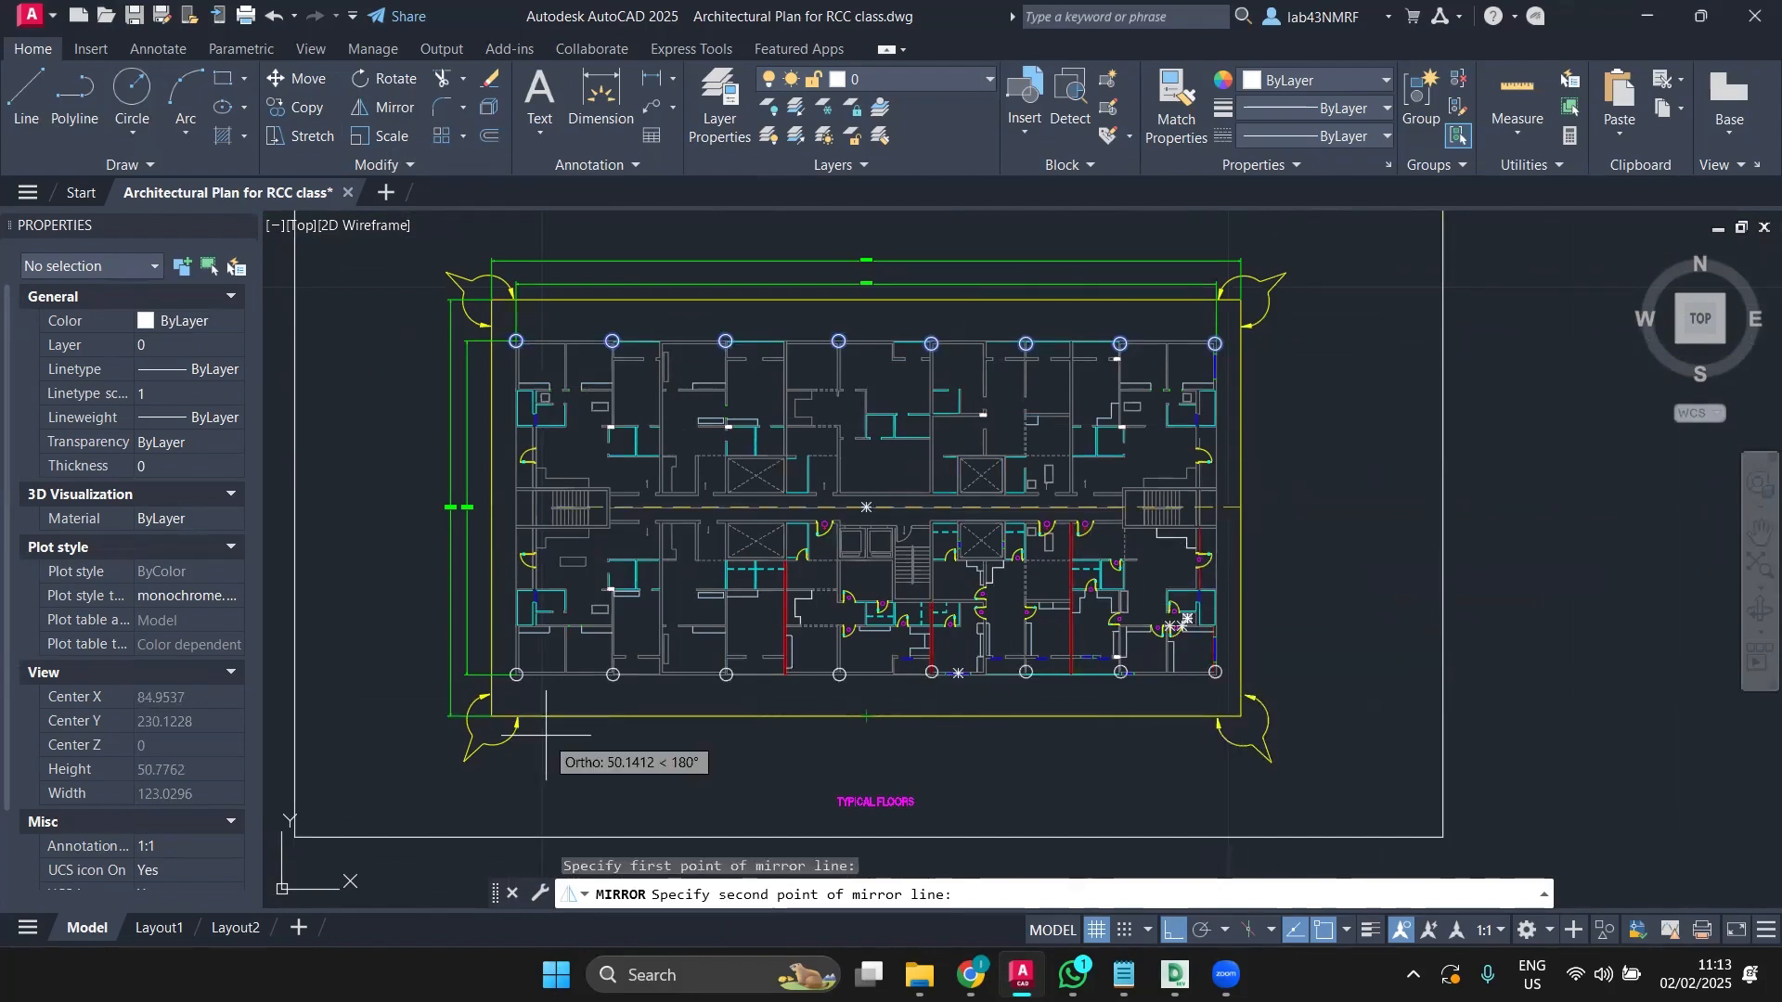
click(537, 747)
click(582, 829)
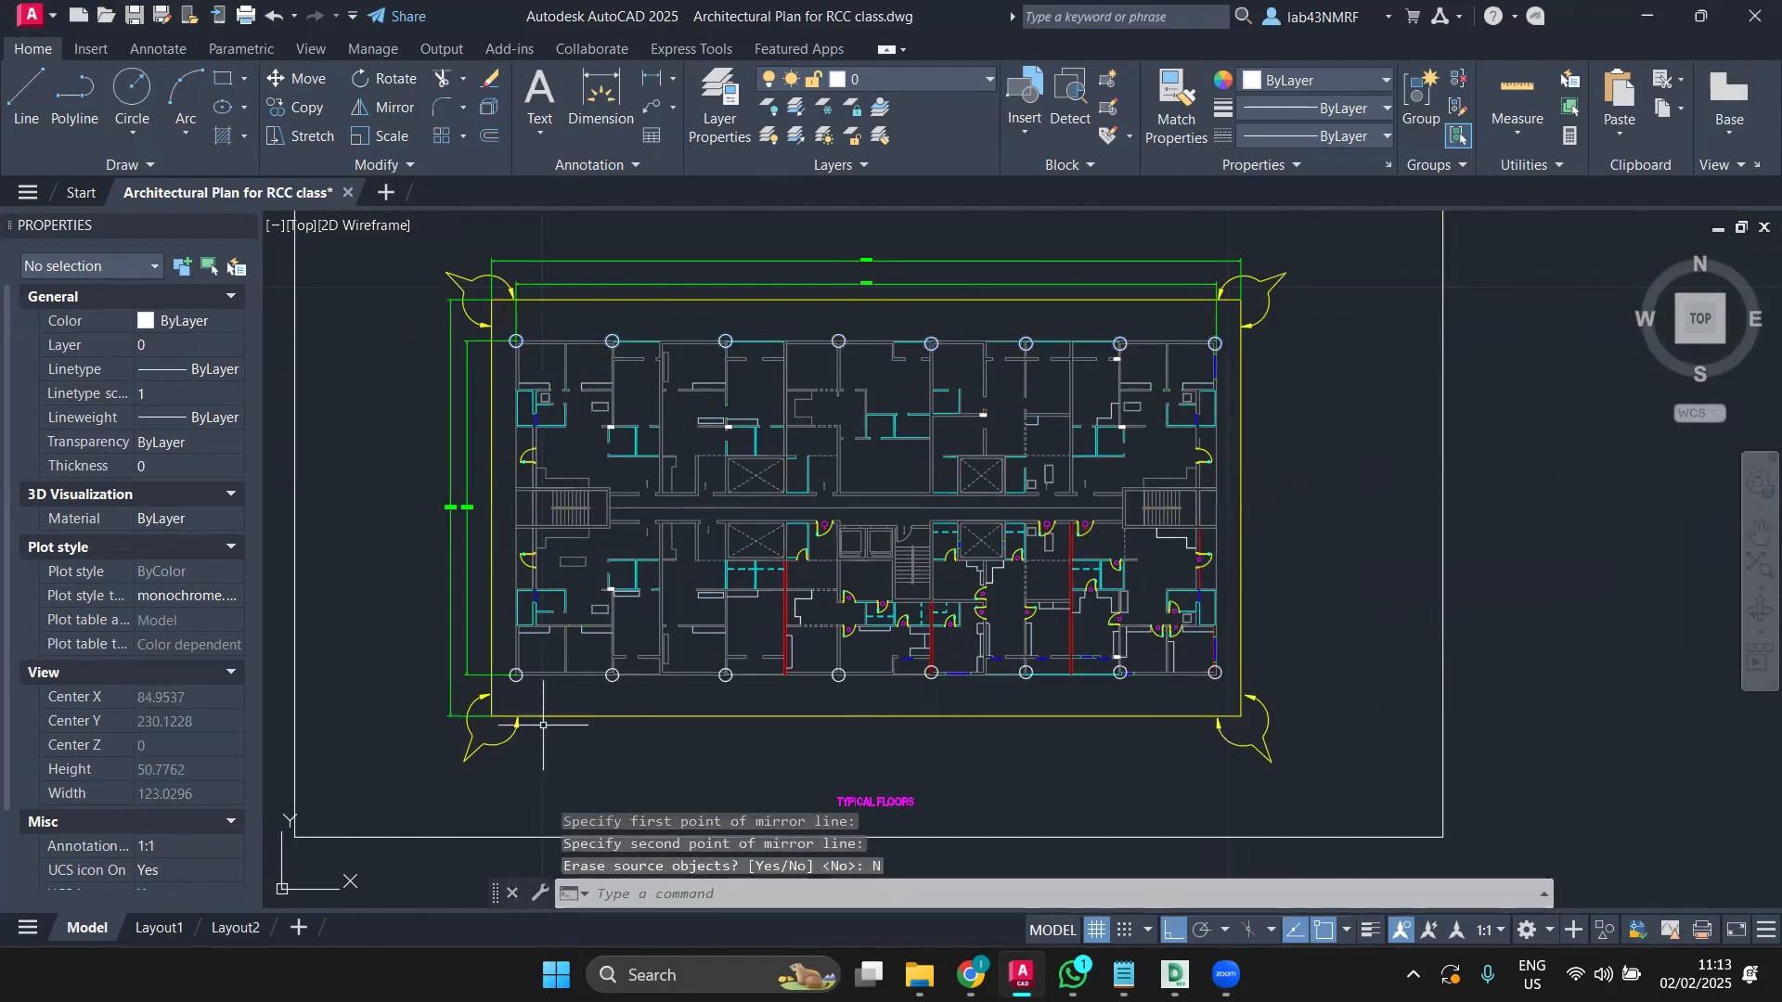
scroll(514, 697, up, 5)
scroll(1066, 634, up, 2)
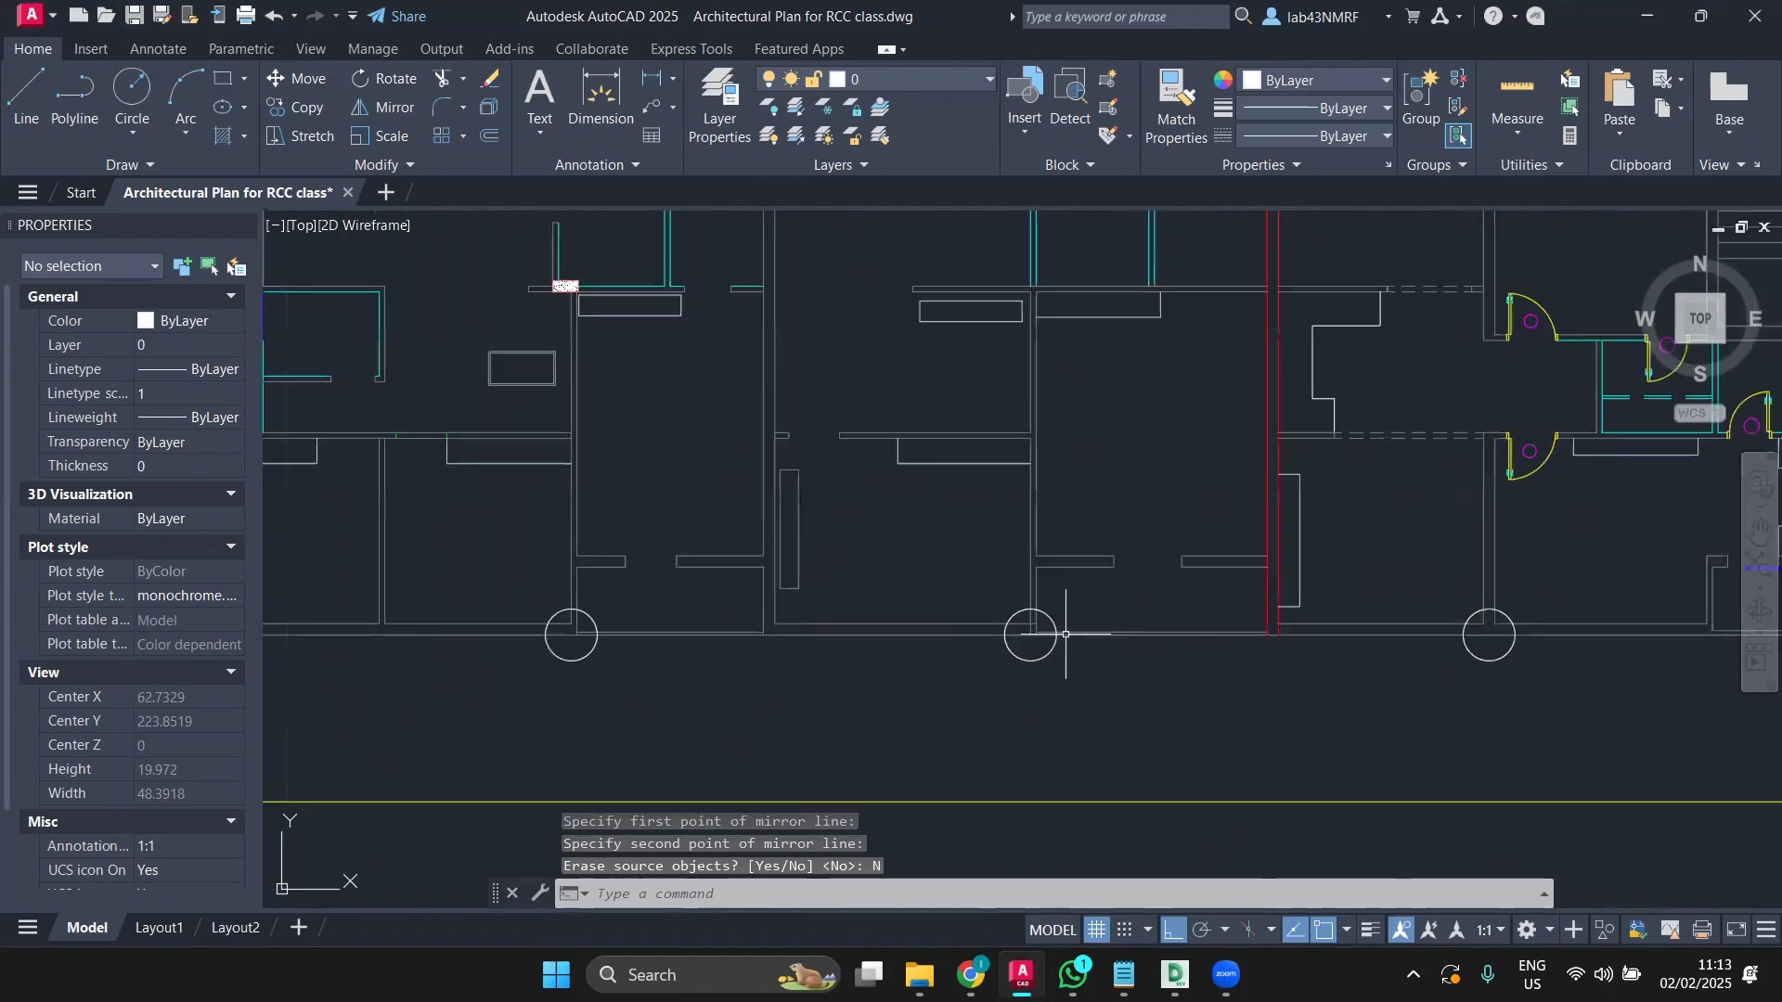
scroll(1049, 632, down, 2)
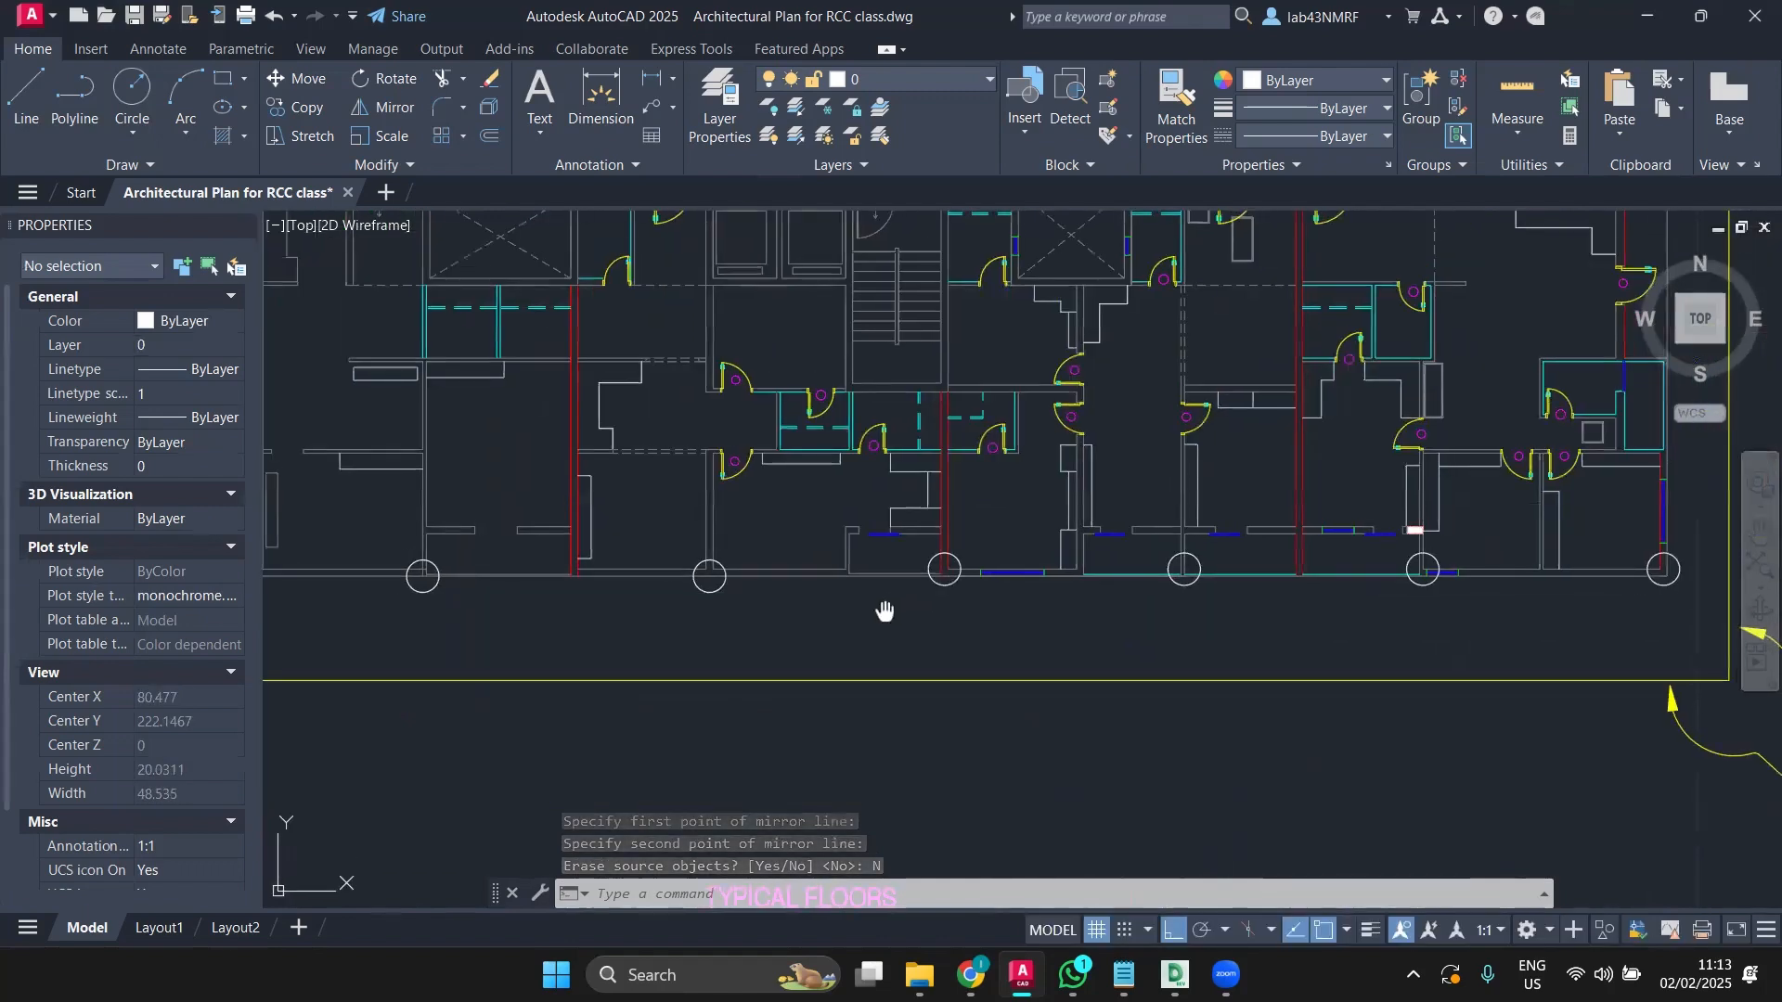
scroll(883, 609, down, 1)
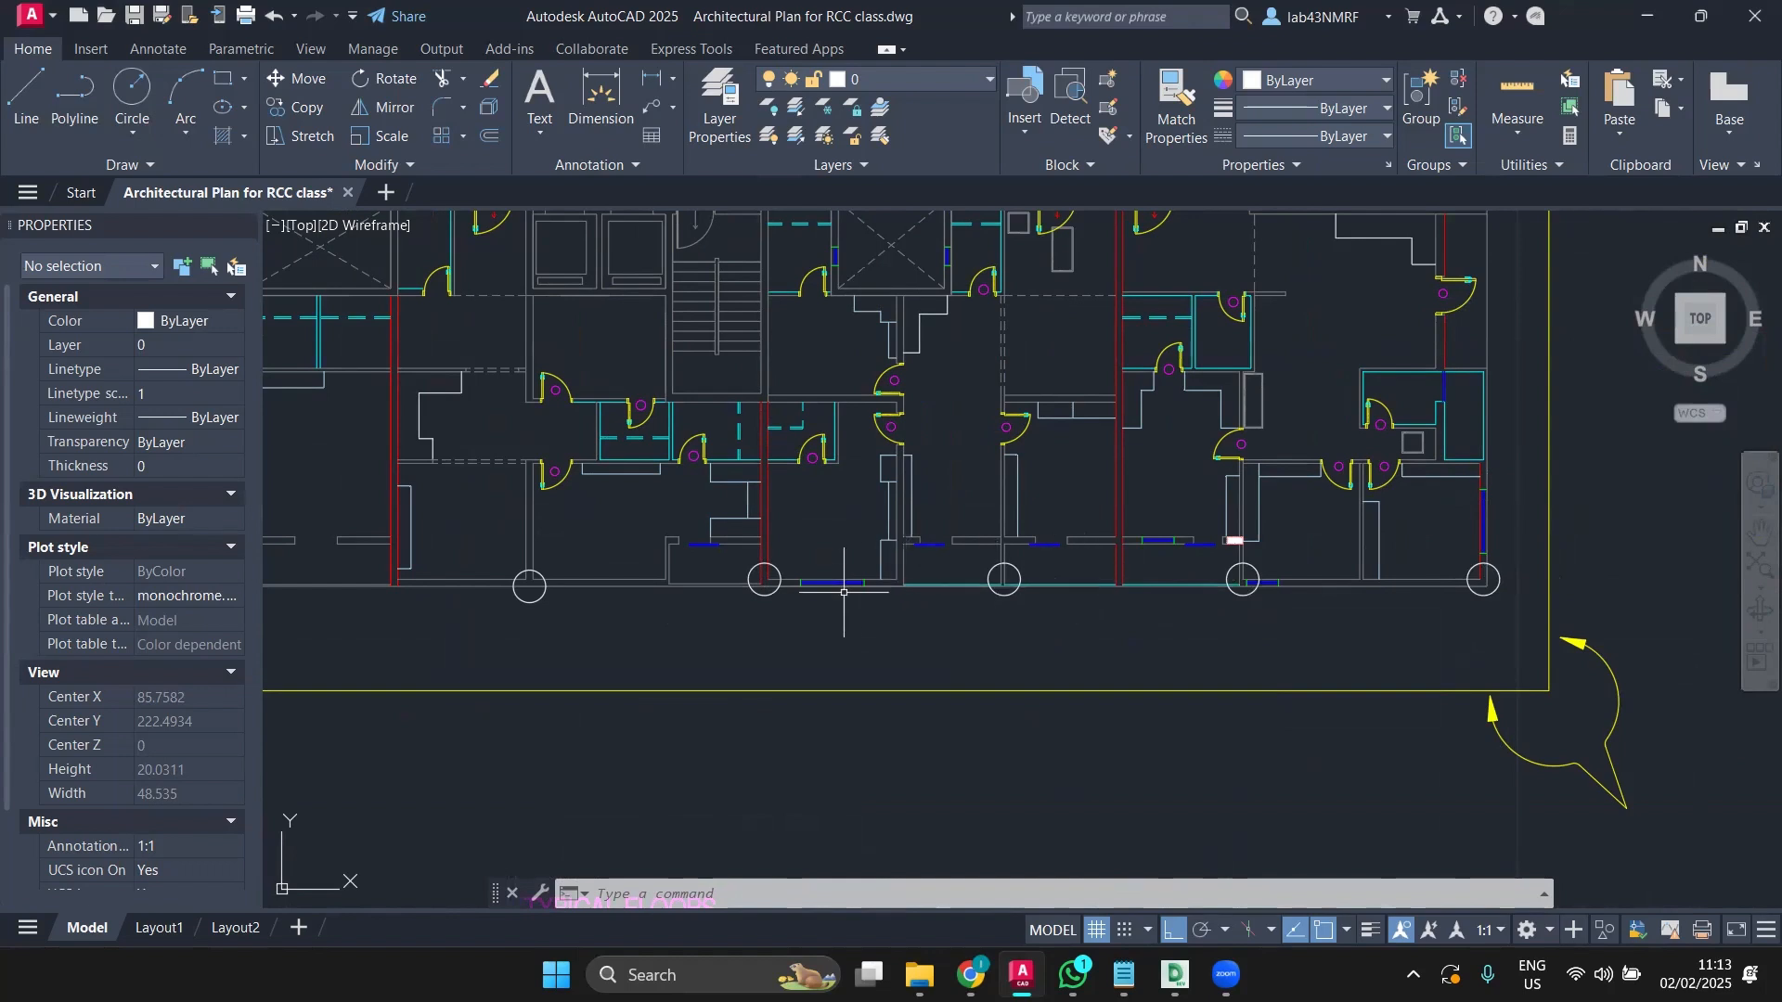
middle_drag(844, 592, 799, 673)
Step: Start a dimension from a bottom-row circle's centre, then pan over the plan's top-left
click(601, 102)
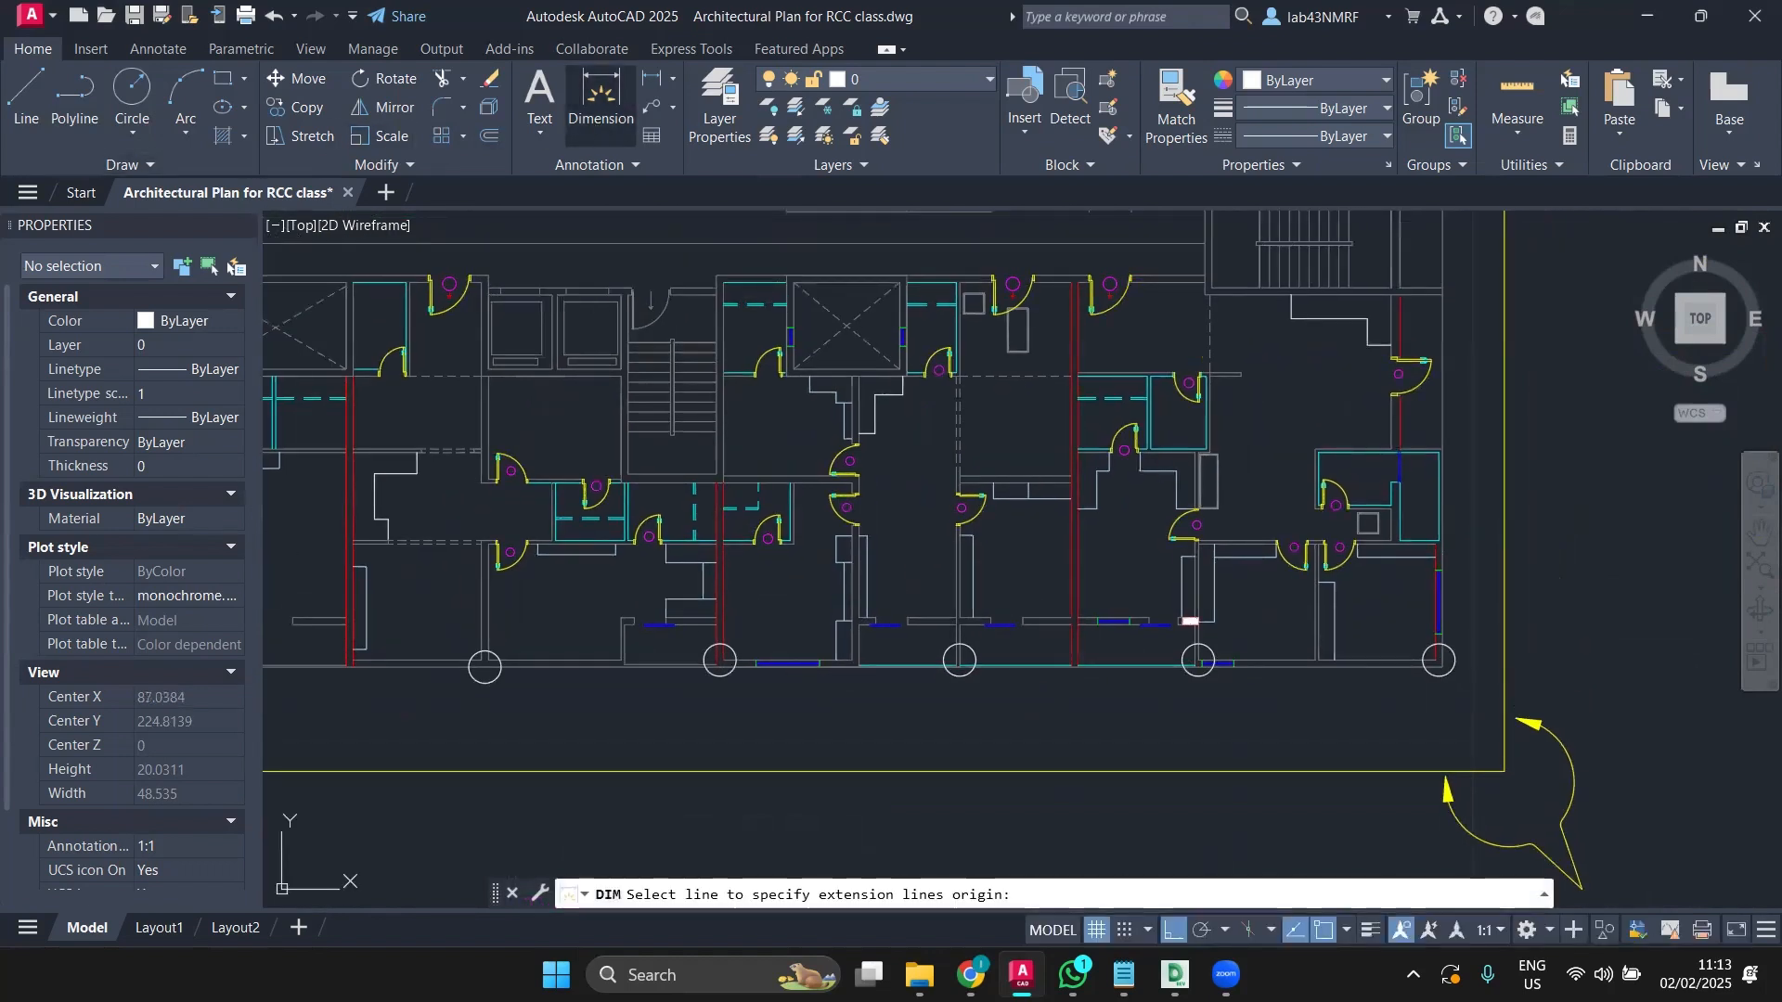
scroll(961, 673, up, 4)
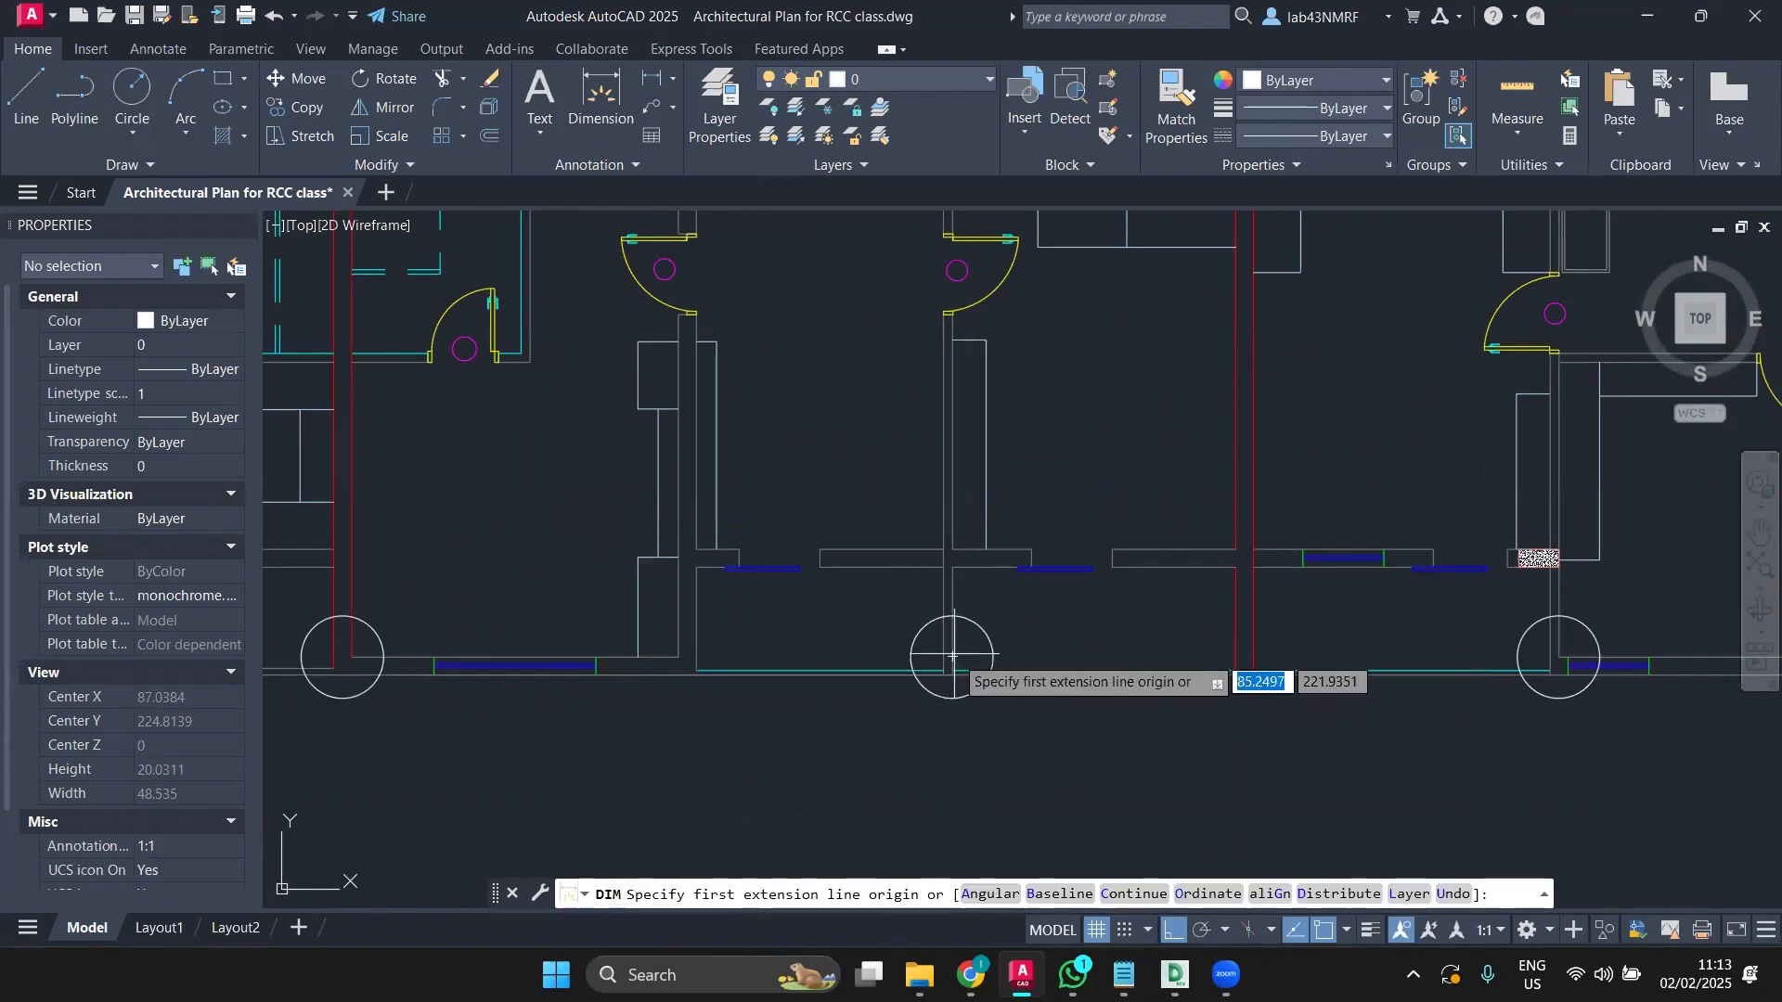
click(952, 655)
scroll(928, 705, down, 6)
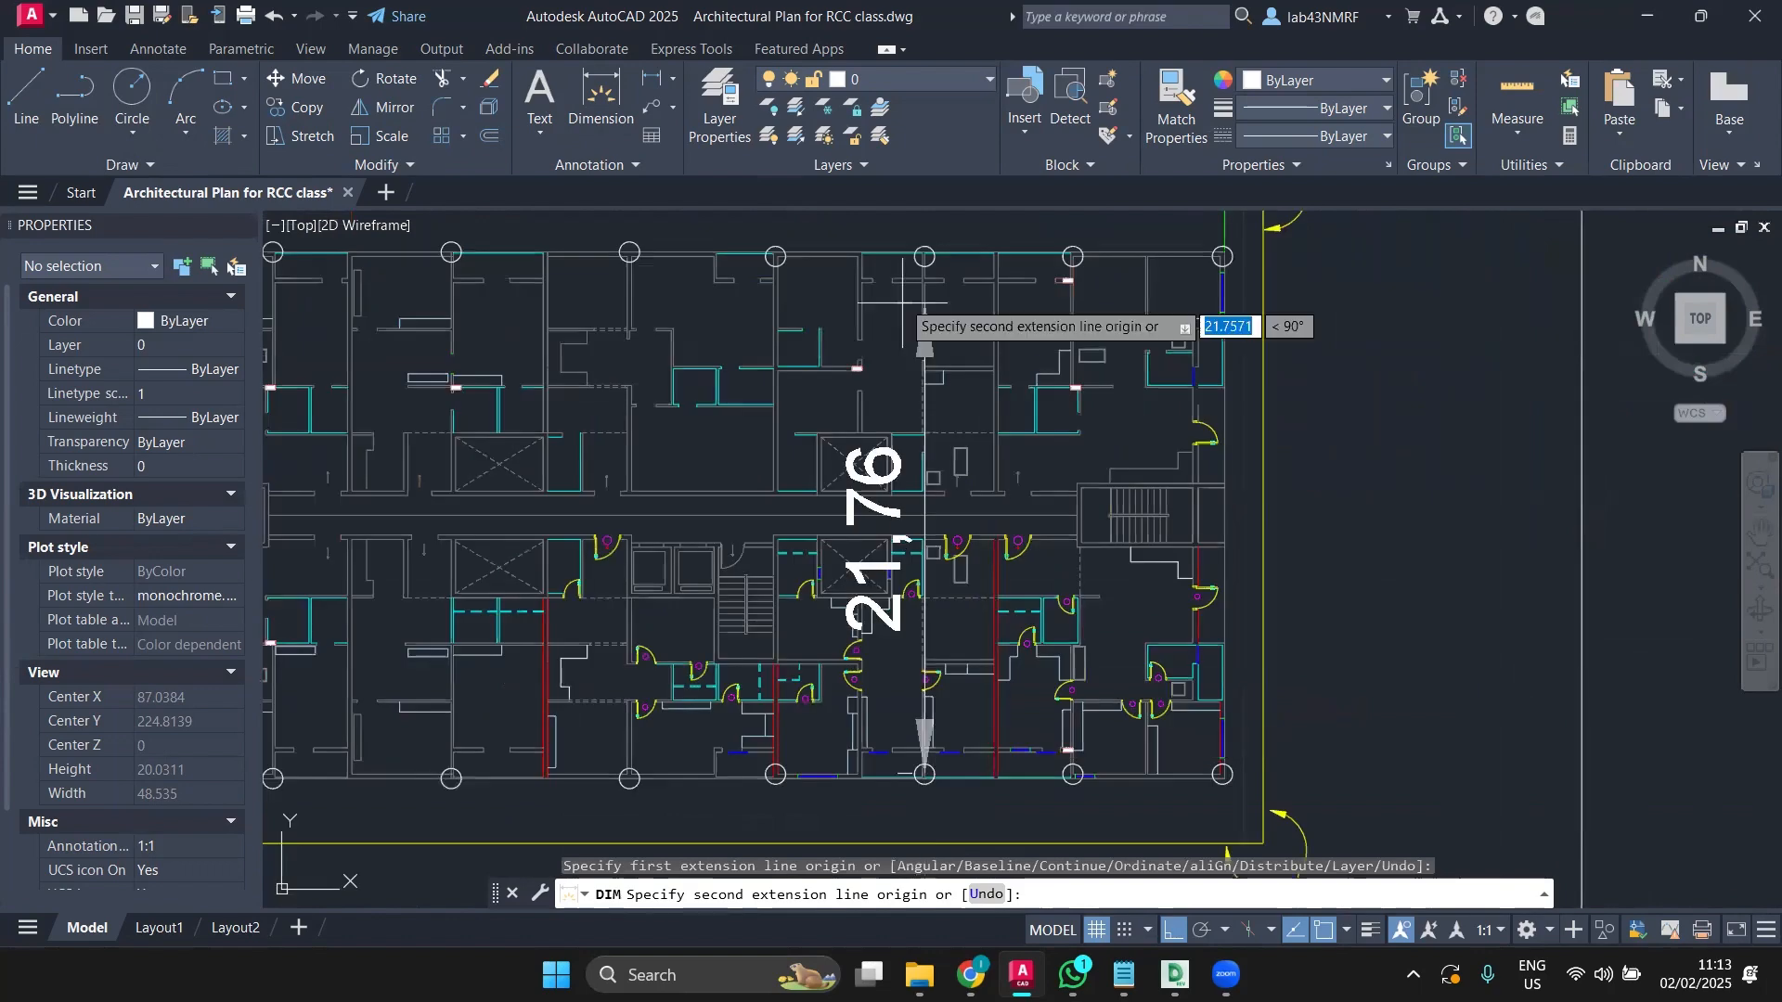
scroll(934, 271, up, 4)
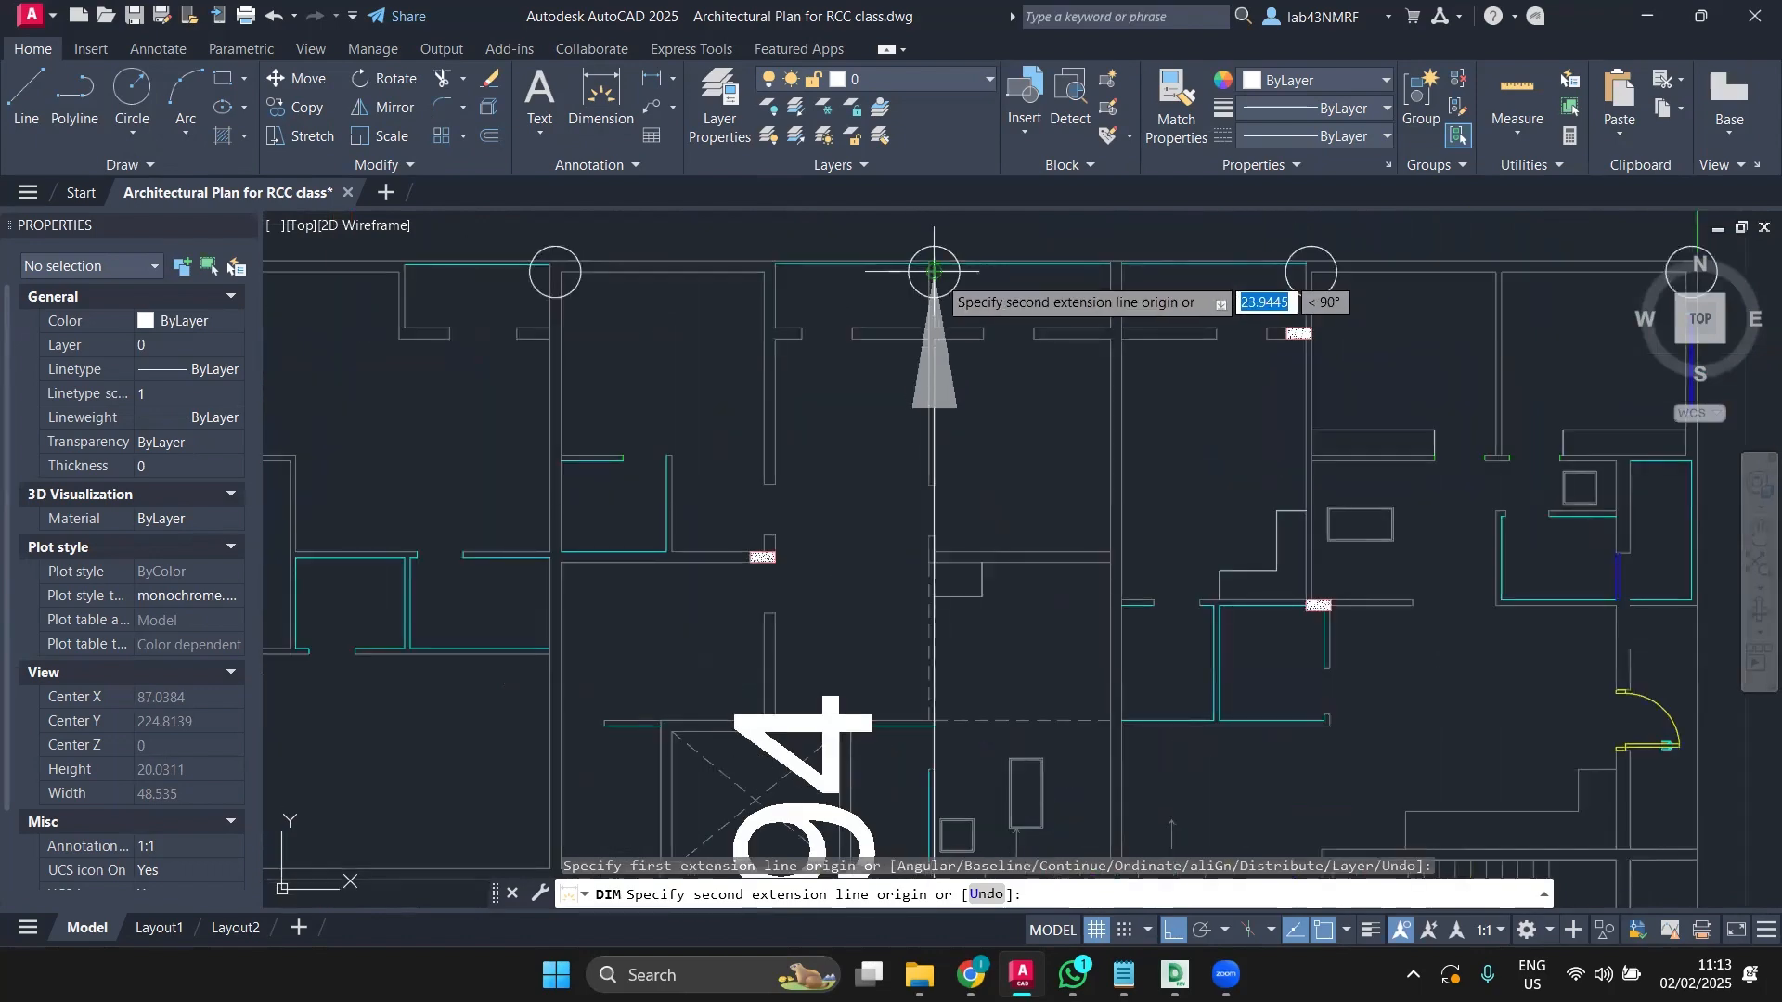
scroll(933, 271, down, 2)
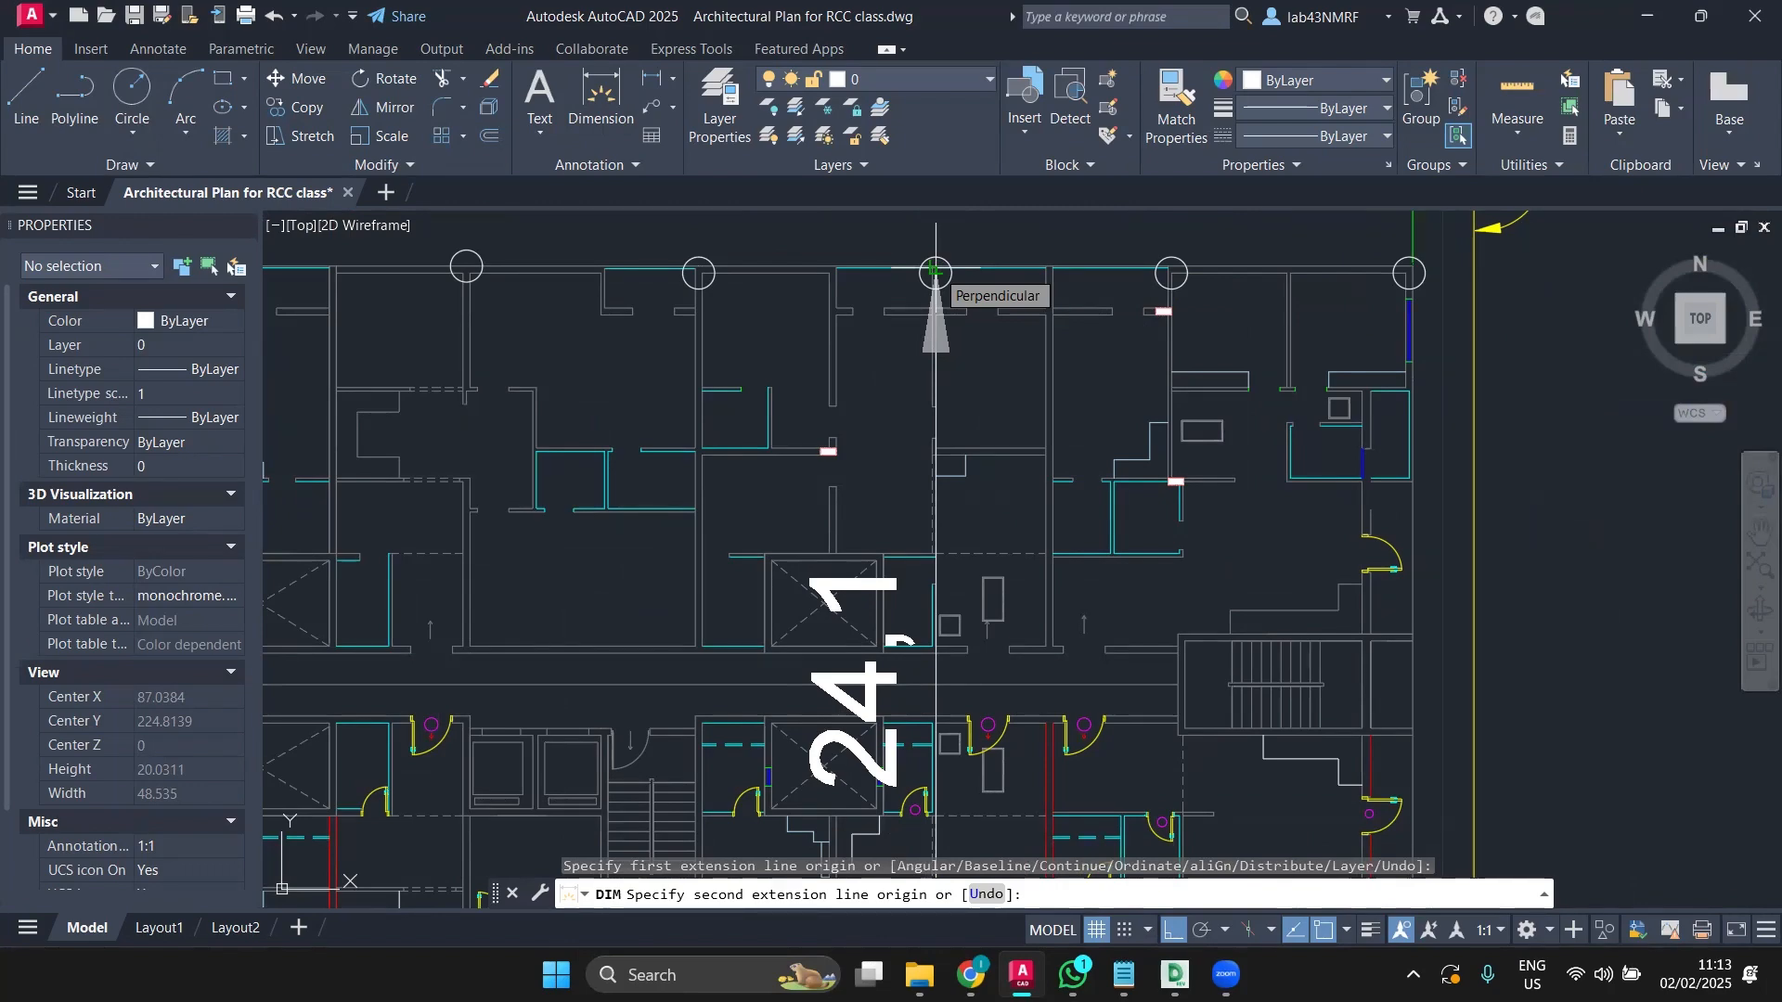
scroll(935, 272, down, 3)
middle_drag(739, 353, 756, 389)
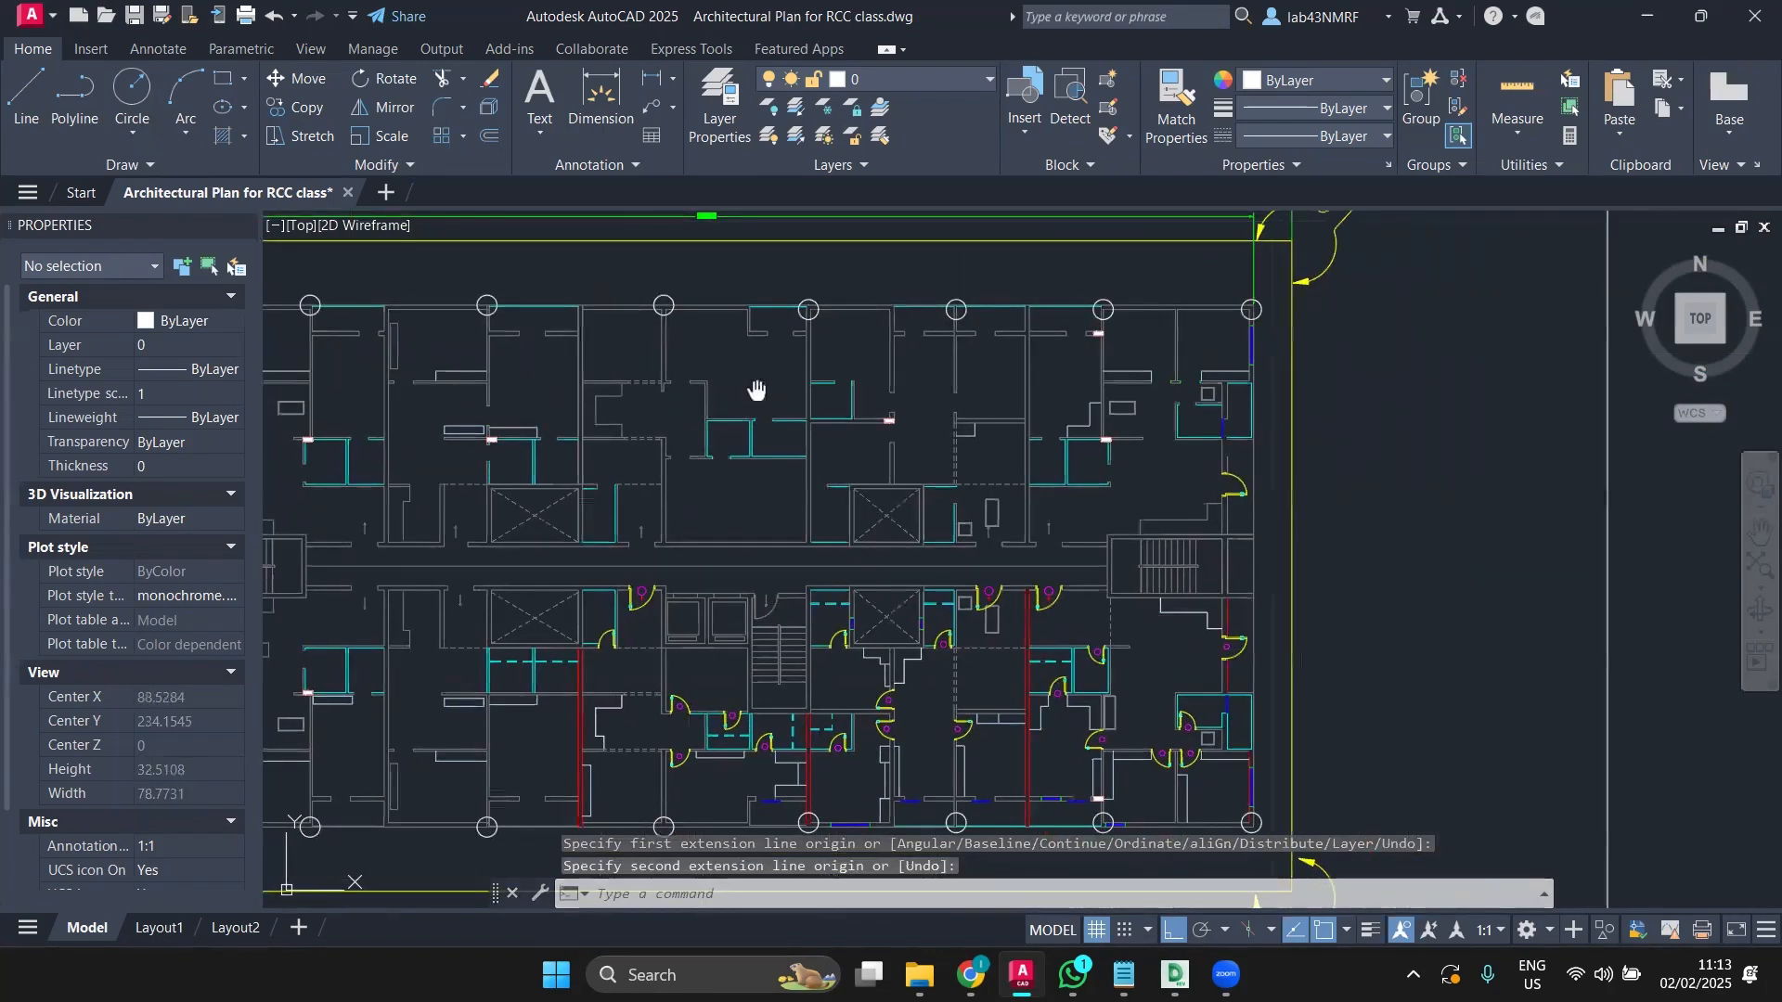
drag(0, 0, 0, 0)
middle_drag(756, 389, 1092, 420)
scroll(614, 318, up, 2)
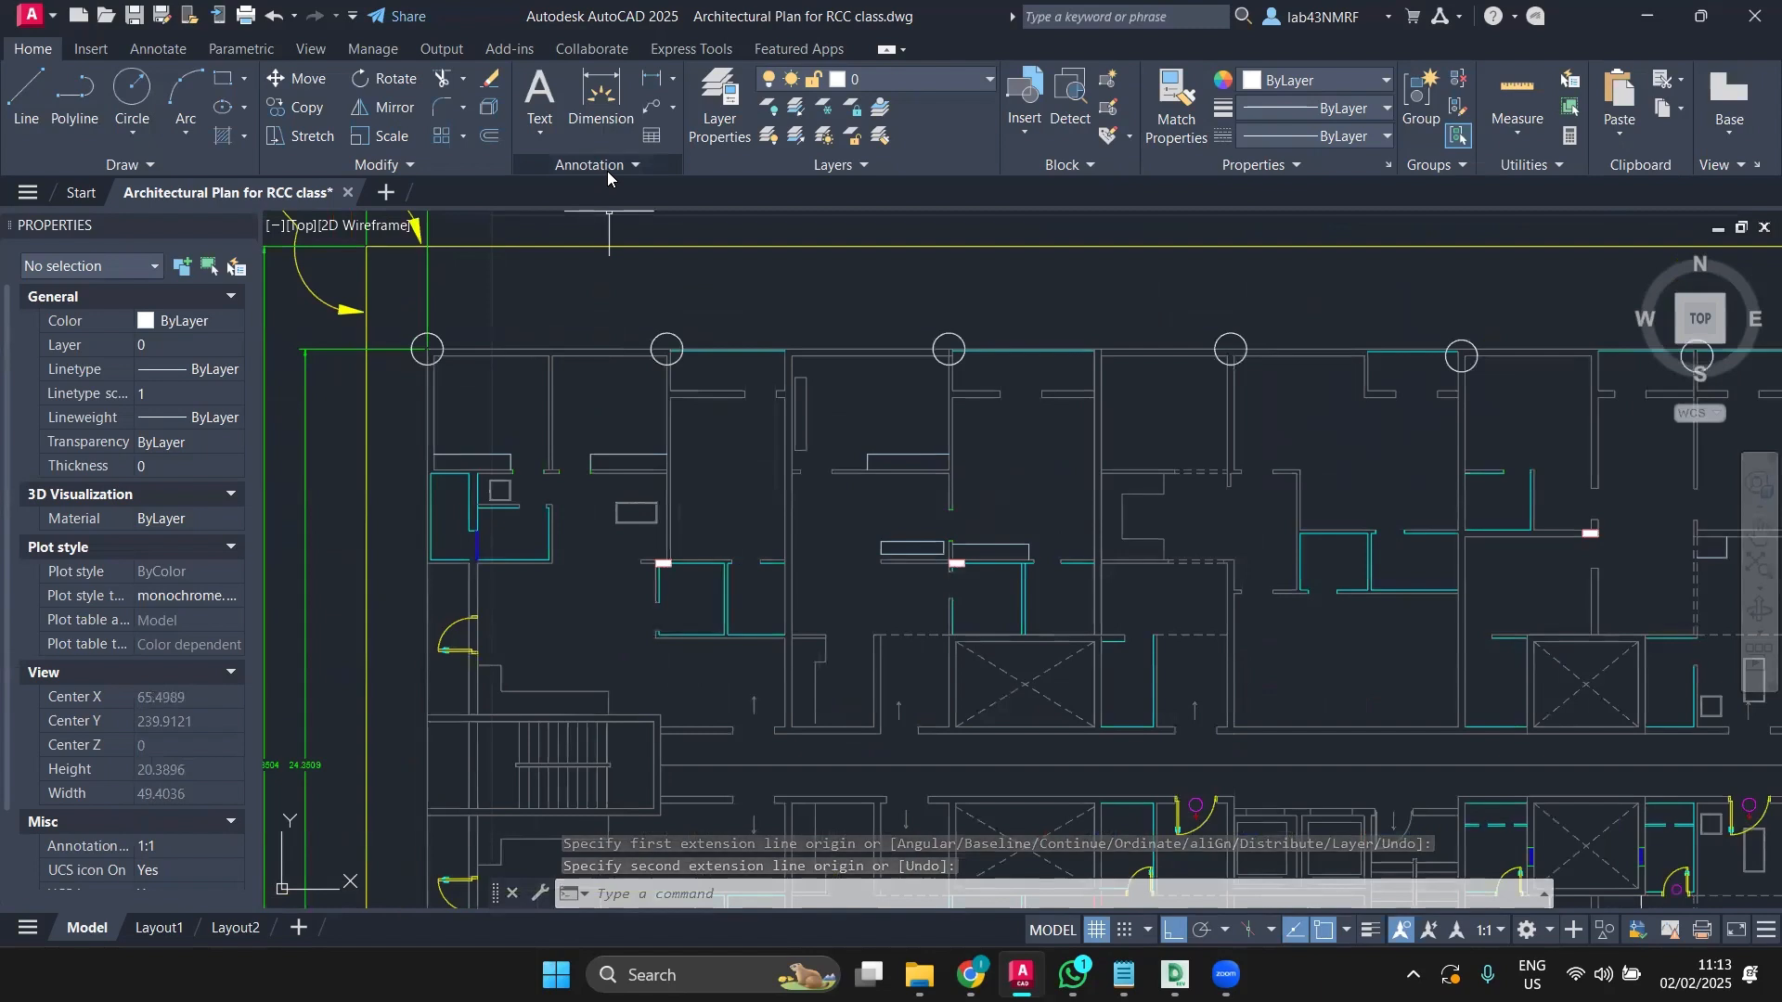
Step: Attempt a dimension from a top-row column, cancel it, and fit the whole plan in view
click(601, 100)
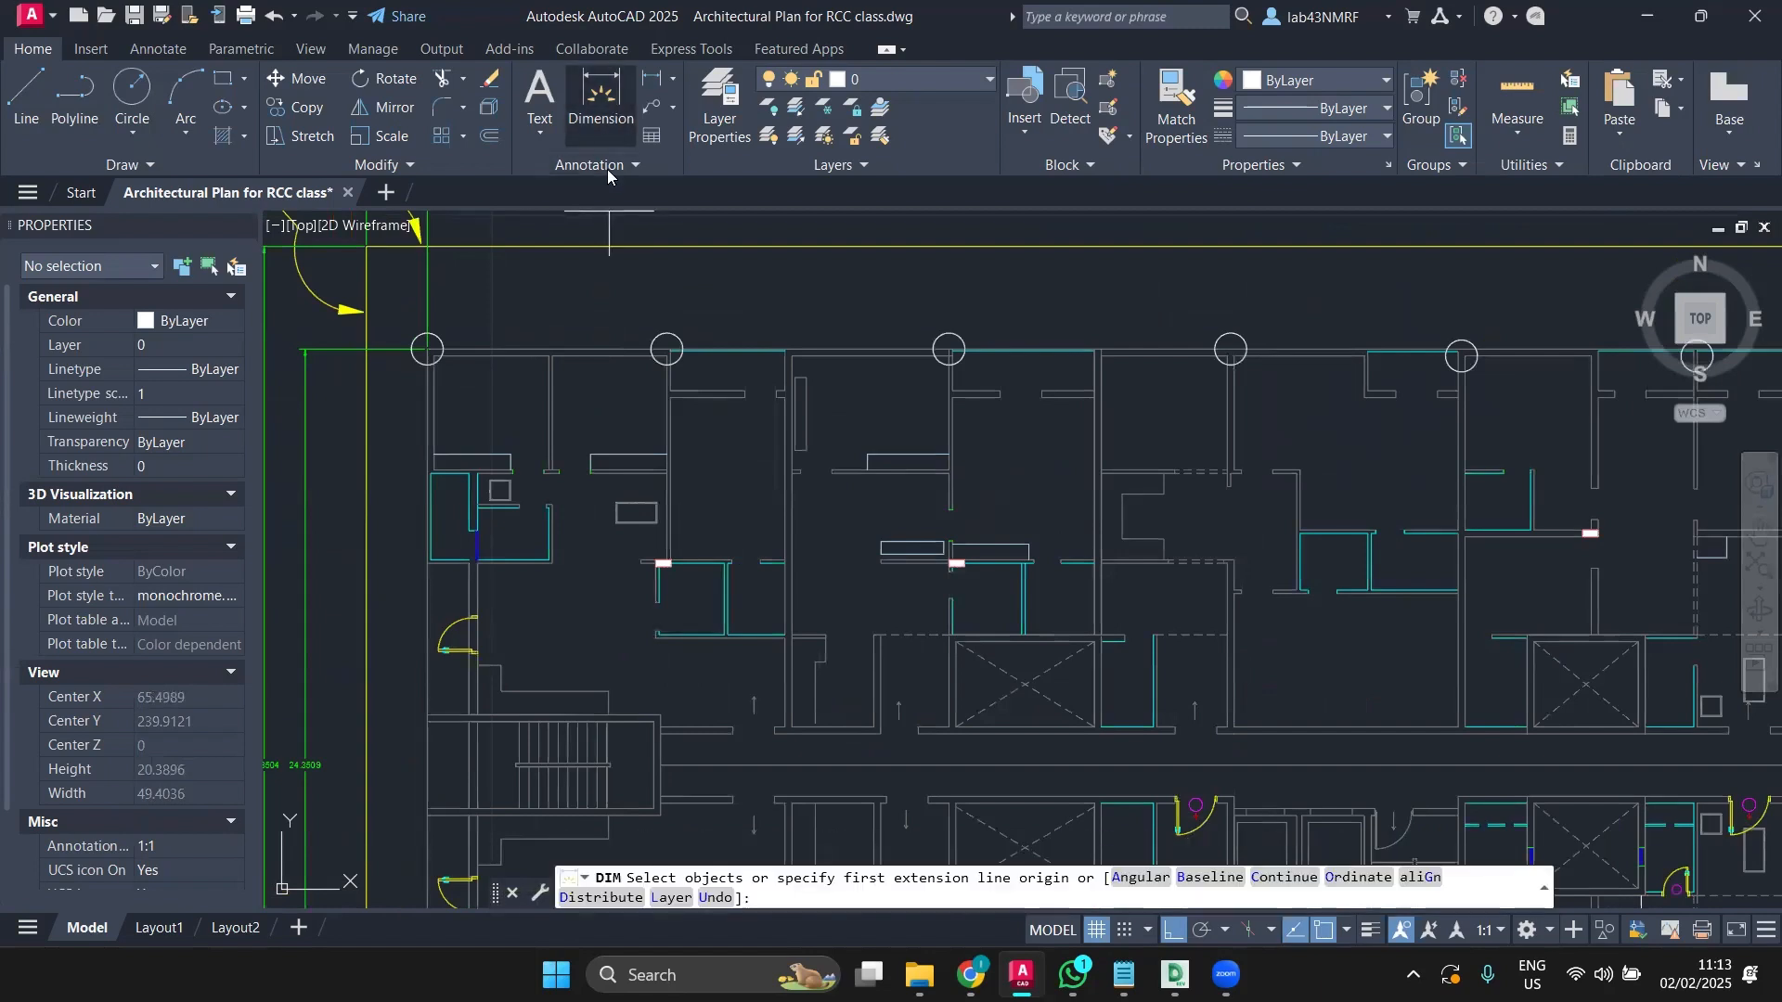
click(668, 349)
middle_drag(632, 565, 752, 392)
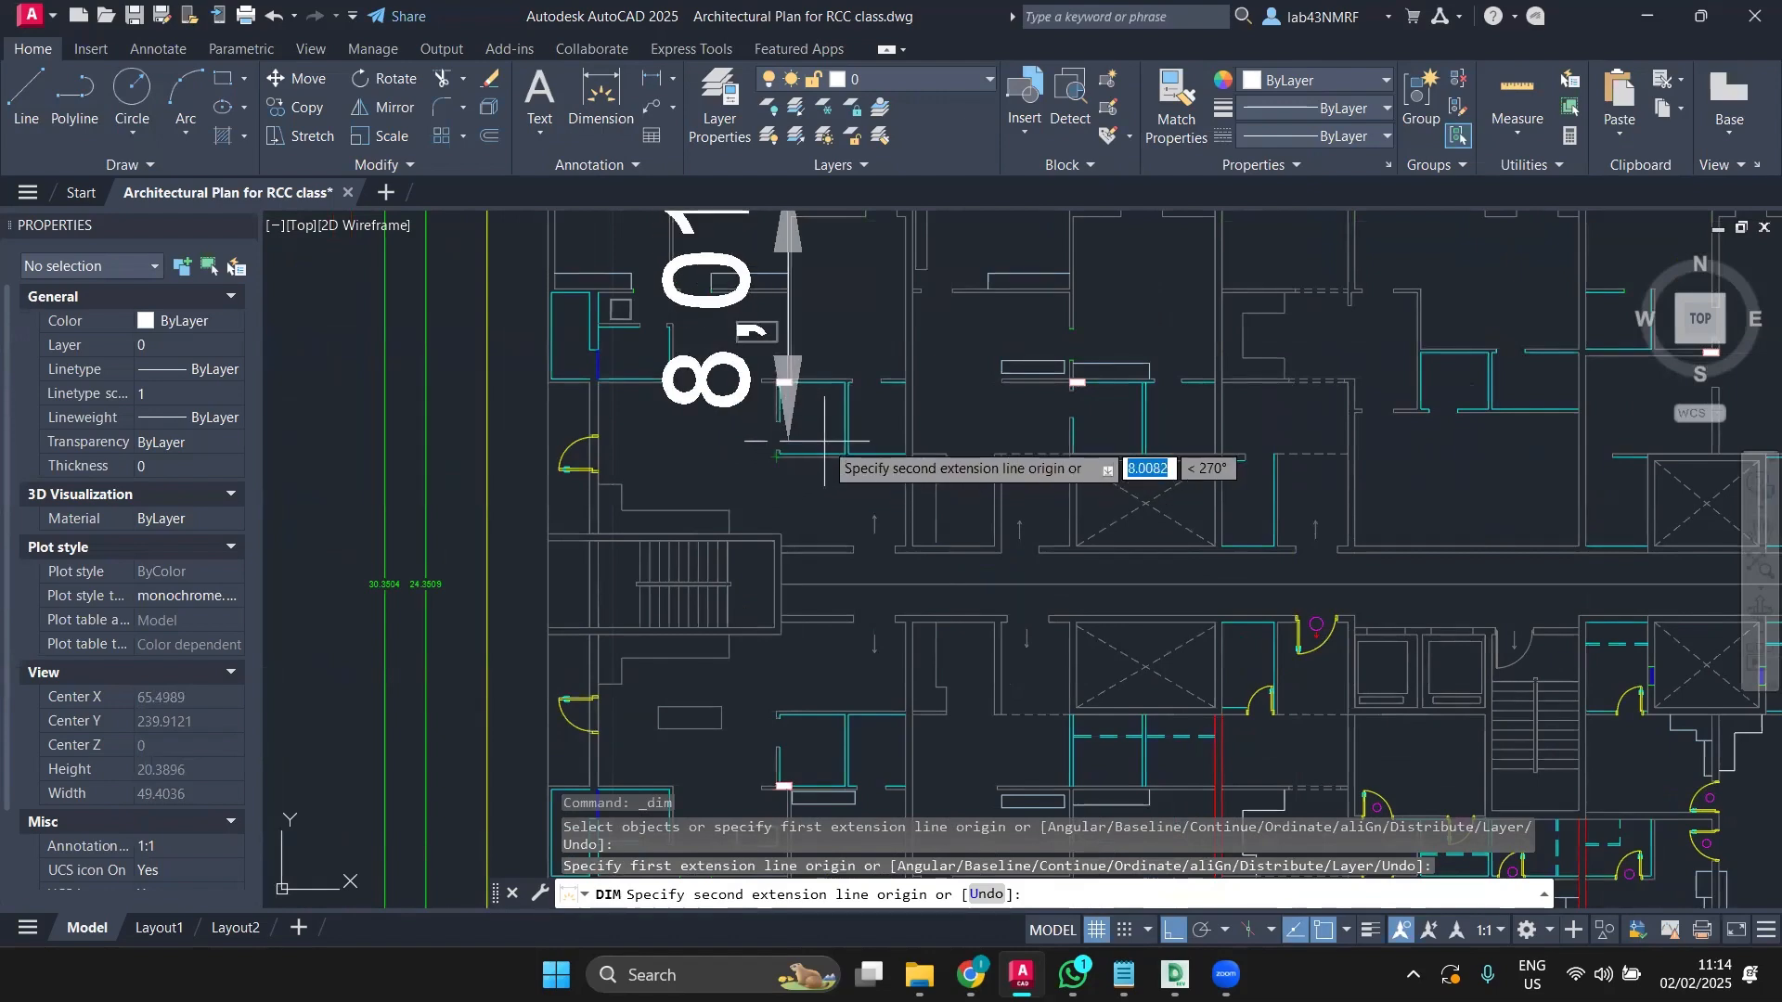
key(Escape)
scroll(733, 453, down, 5)
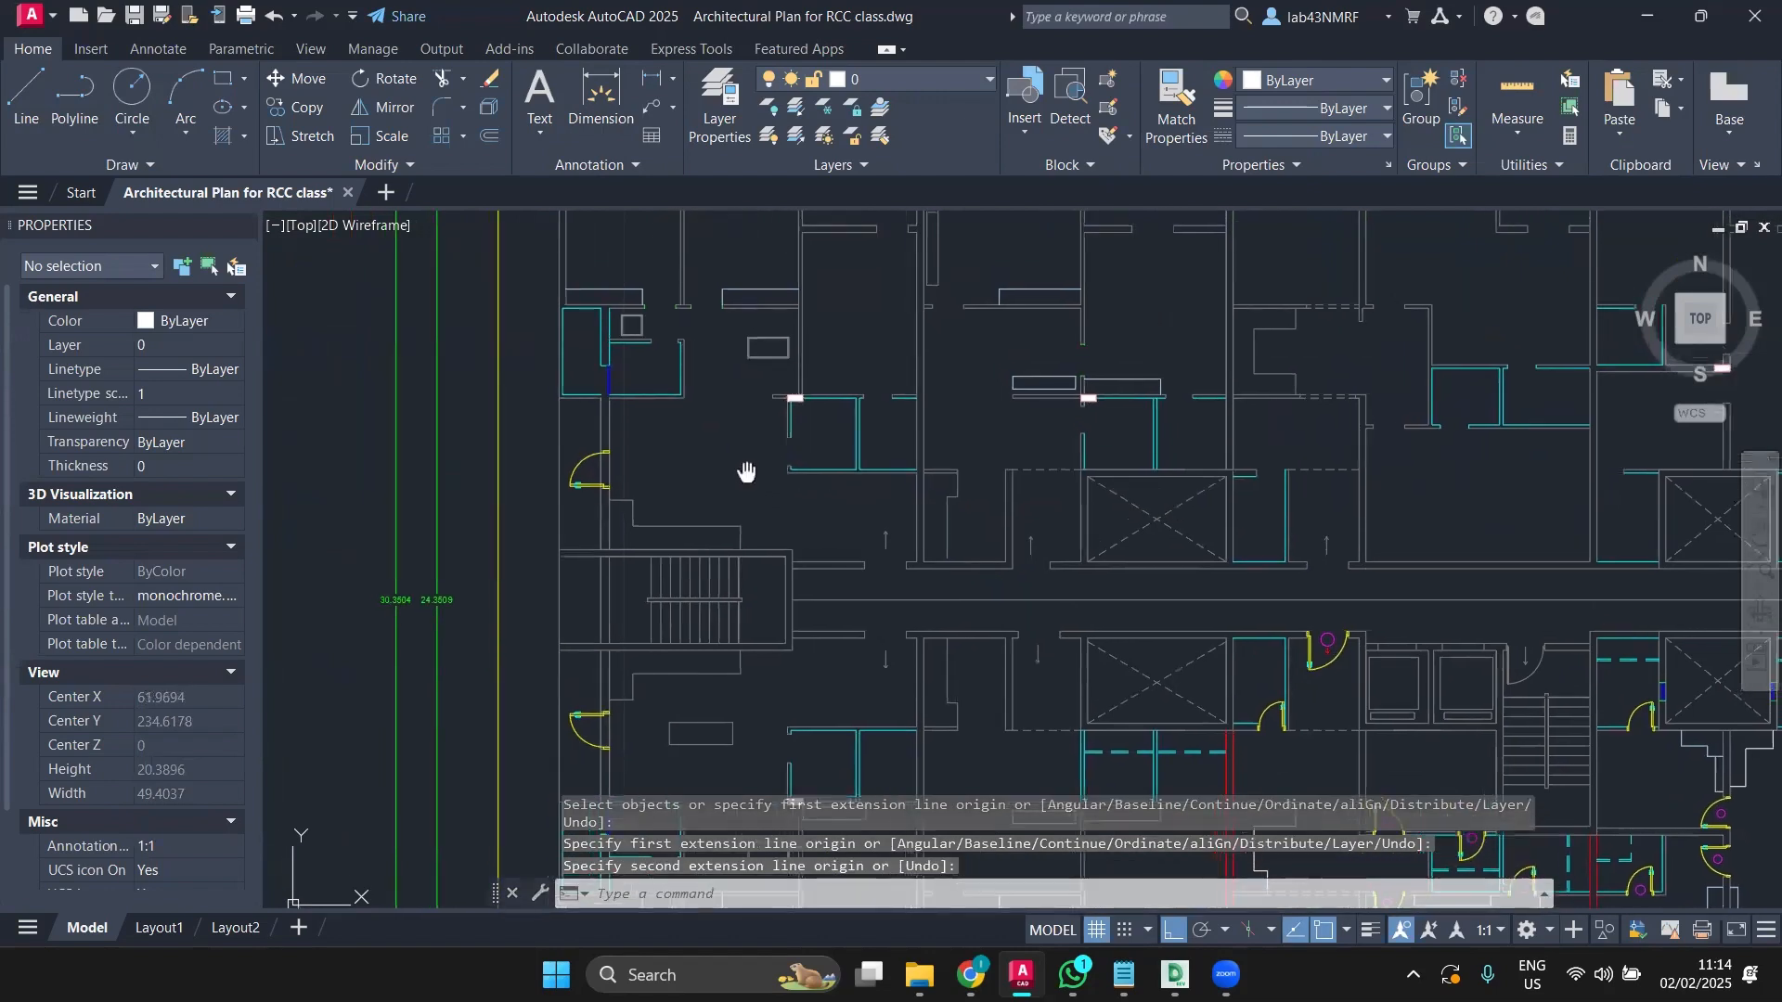
scroll(660, 478, up, 7)
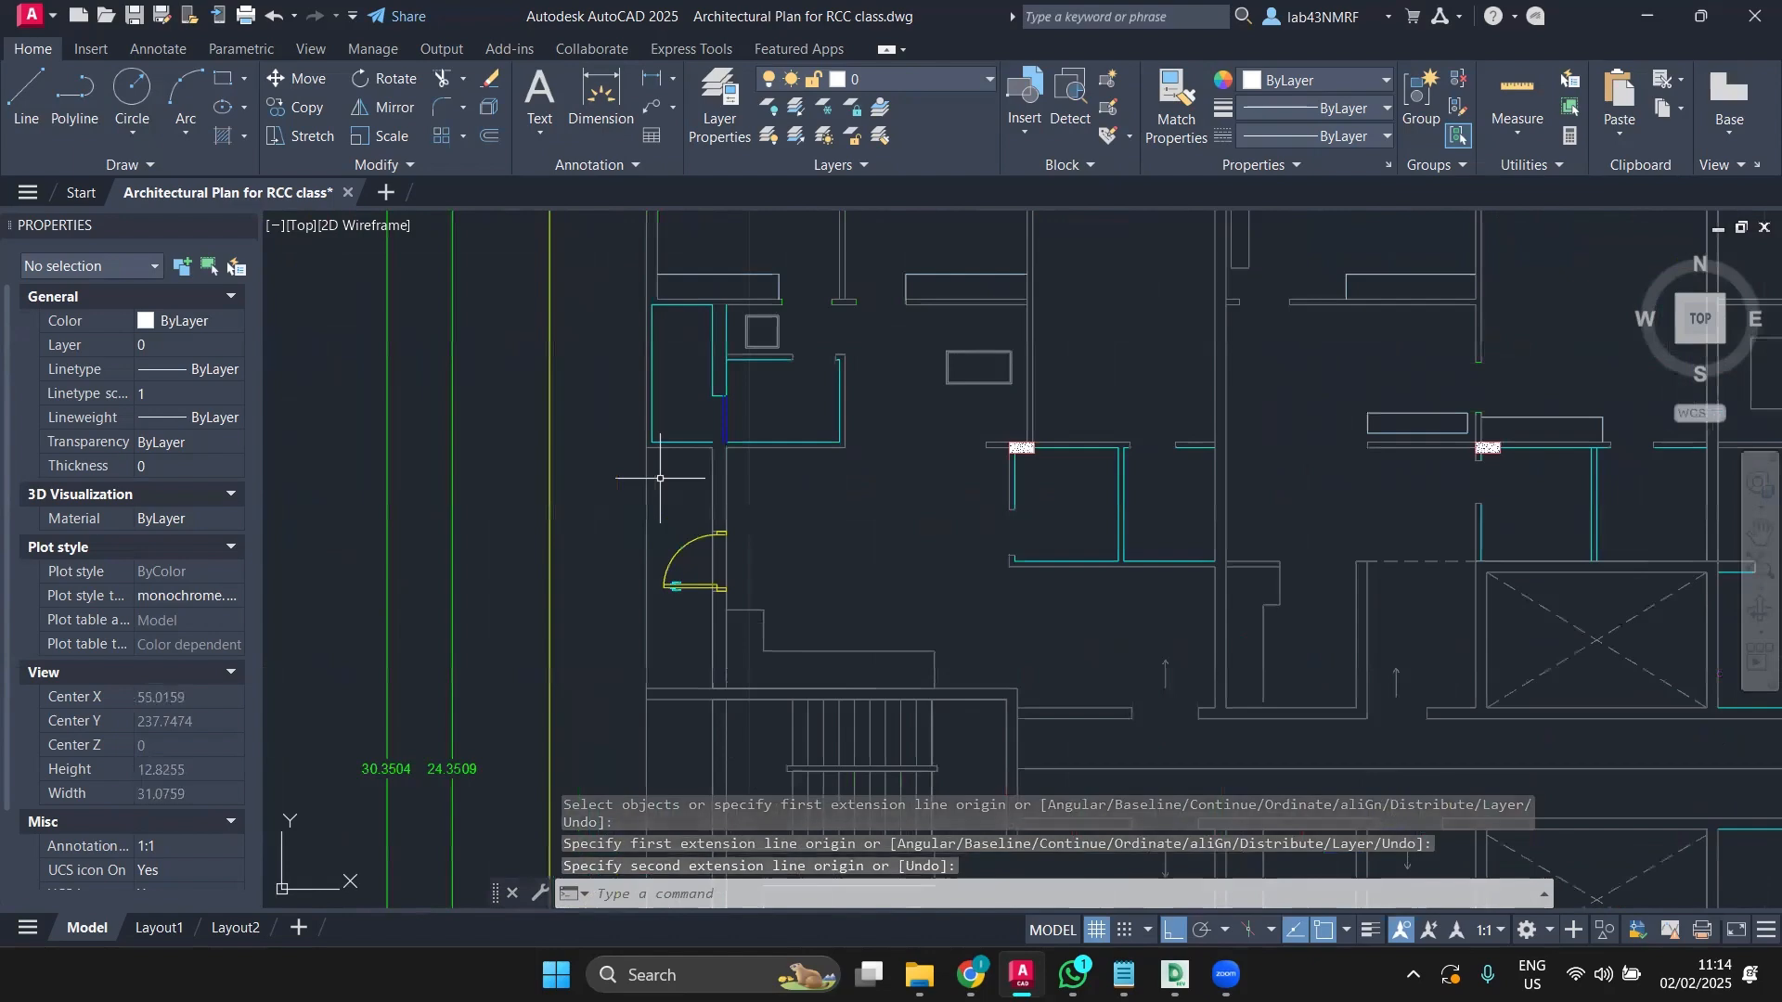
scroll(660, 477, down, 3)
mouse_move(659, 478)
middle_down()
mouse_move(645, 517)
mouse_move(645, 480)
middle_up()
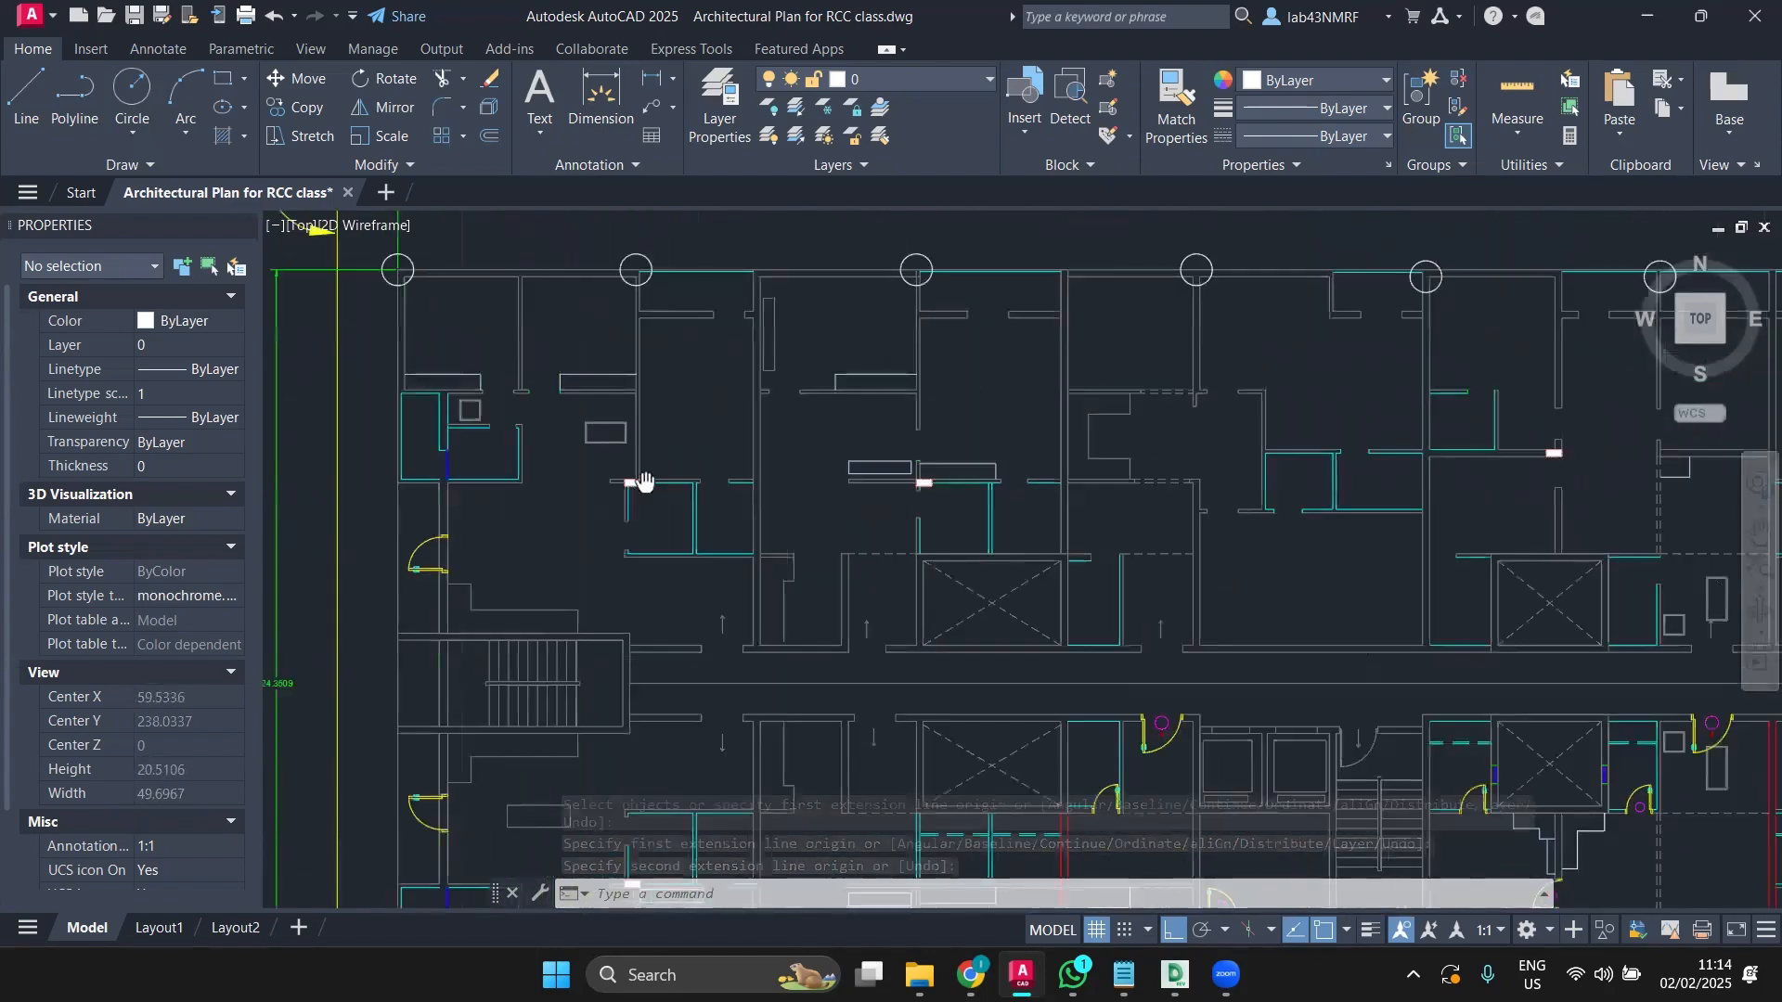
scroll(645, 481, down, 4)
scroll(787, 472, up, 2)
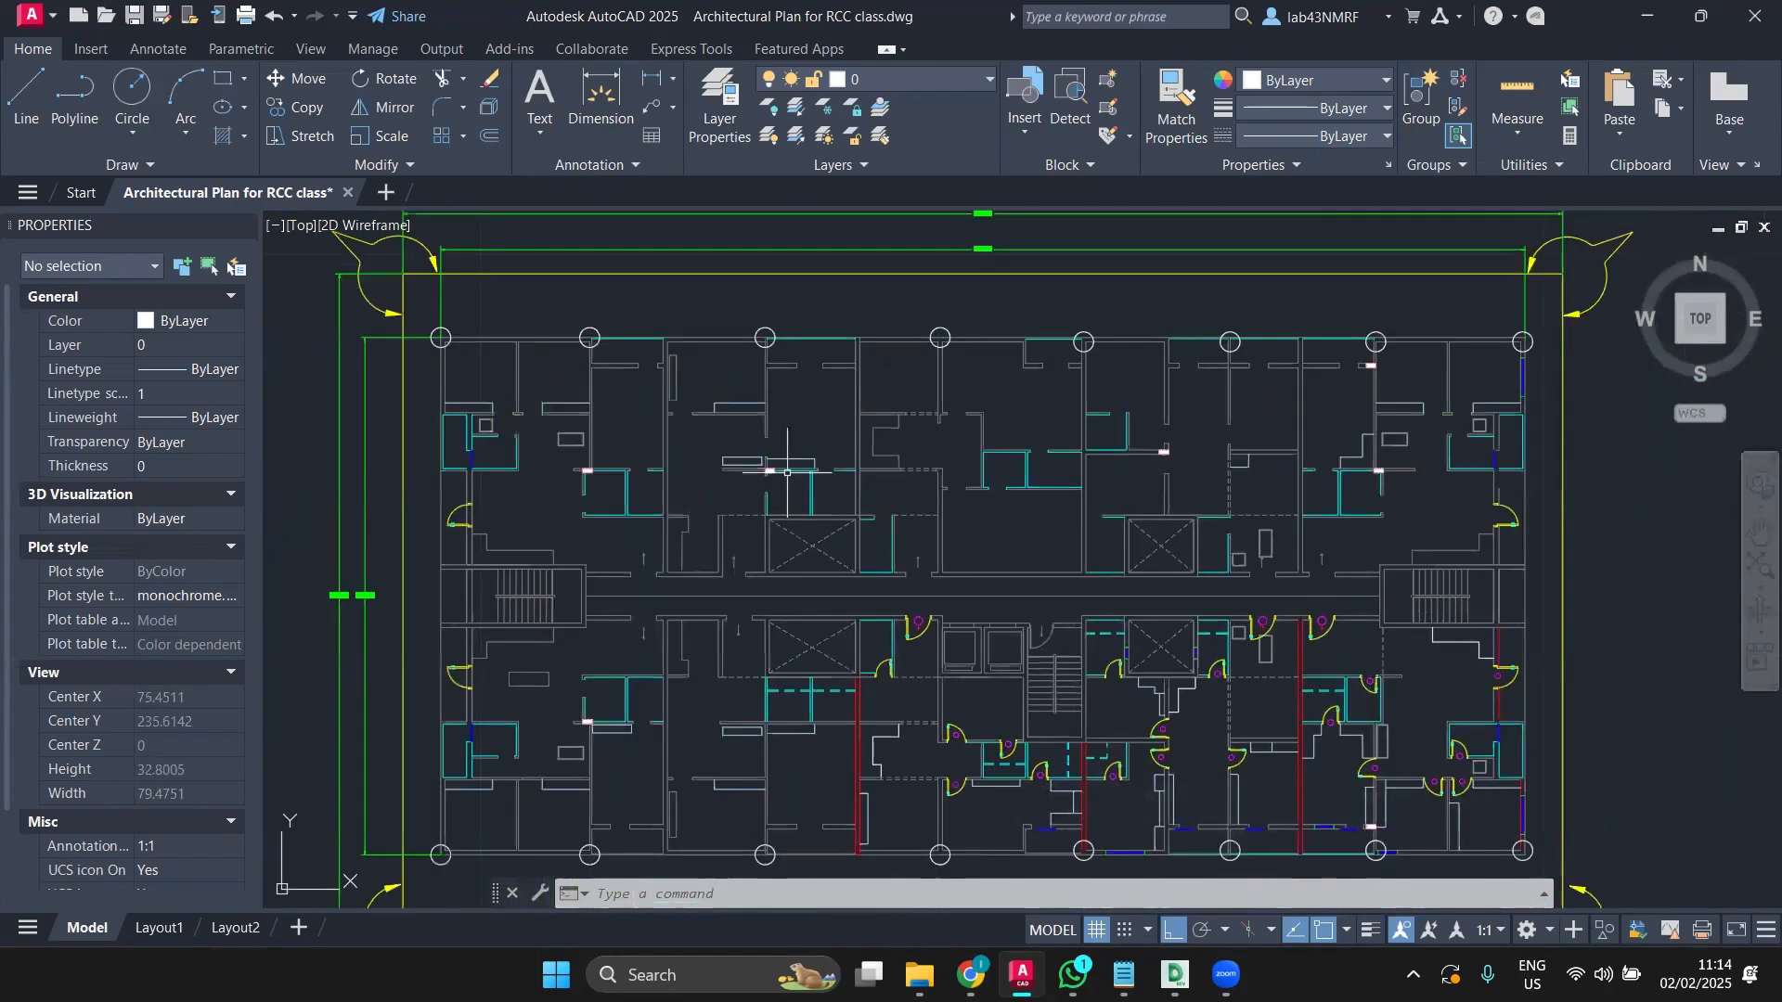
scroll(922, 329, up, 2)
Step: Select all eight top-row column circles, including both corner circles, until Properties shows Circle (8)
click(937, 333)
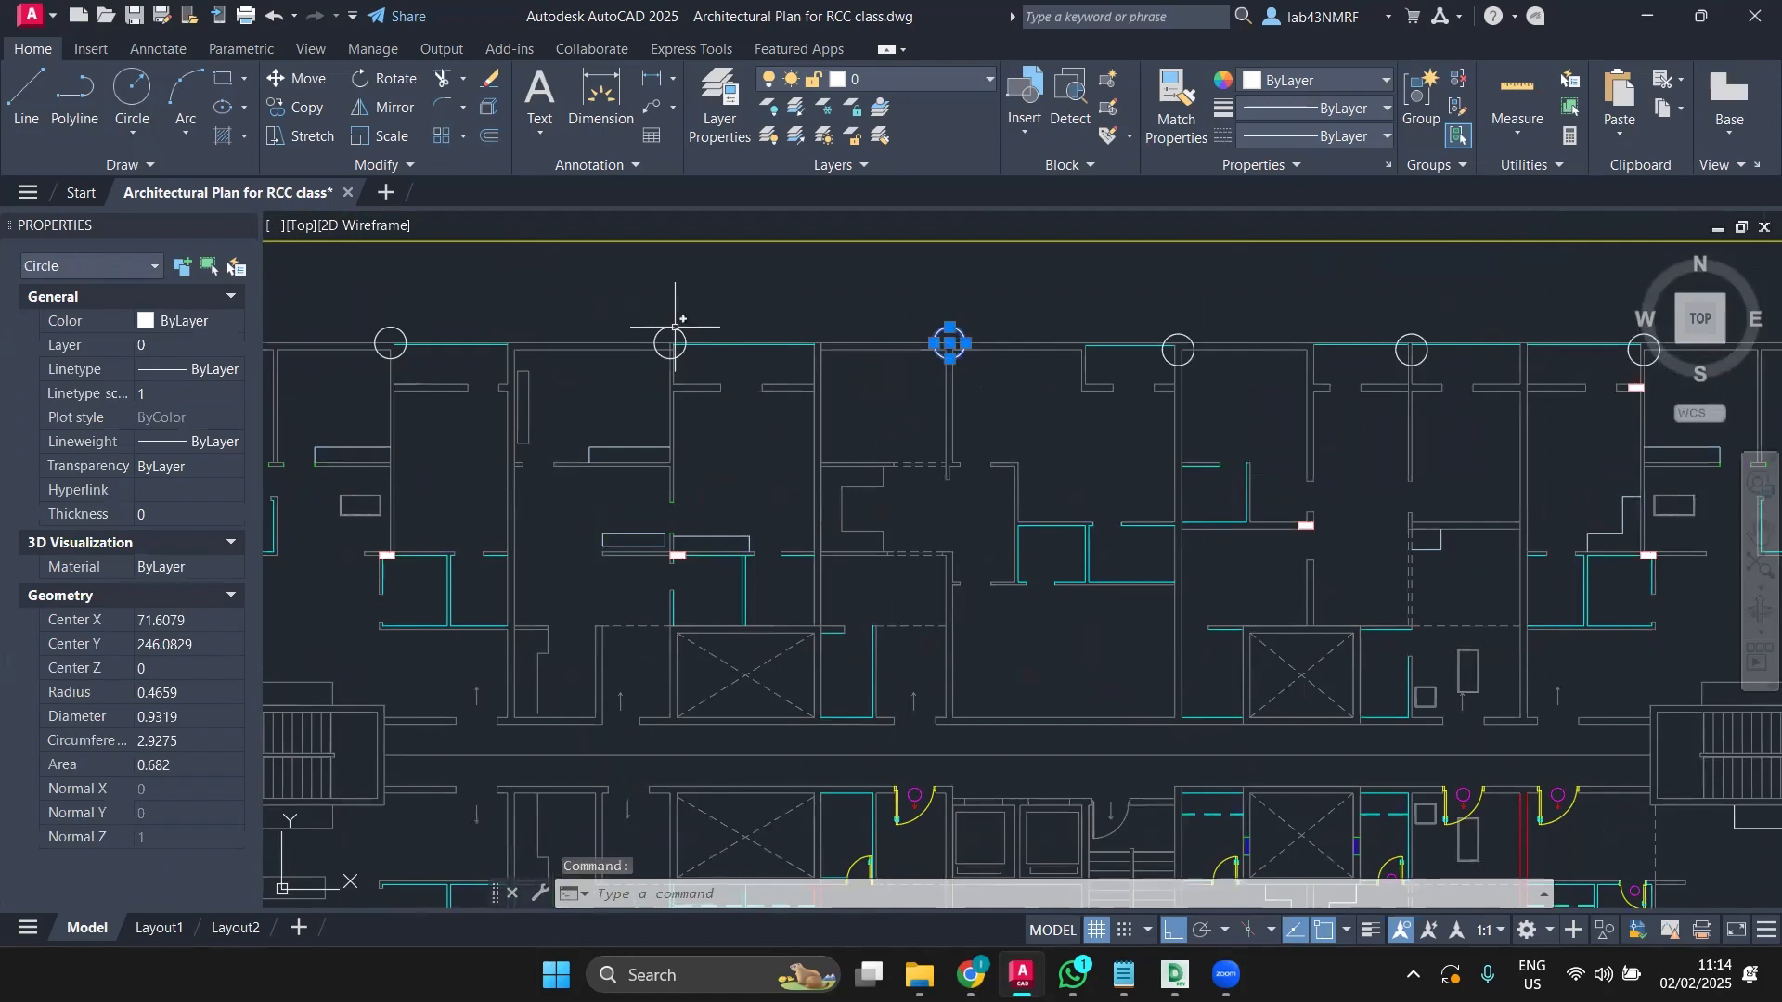
click(672, 330)
scroll(806, 362, down, 2)
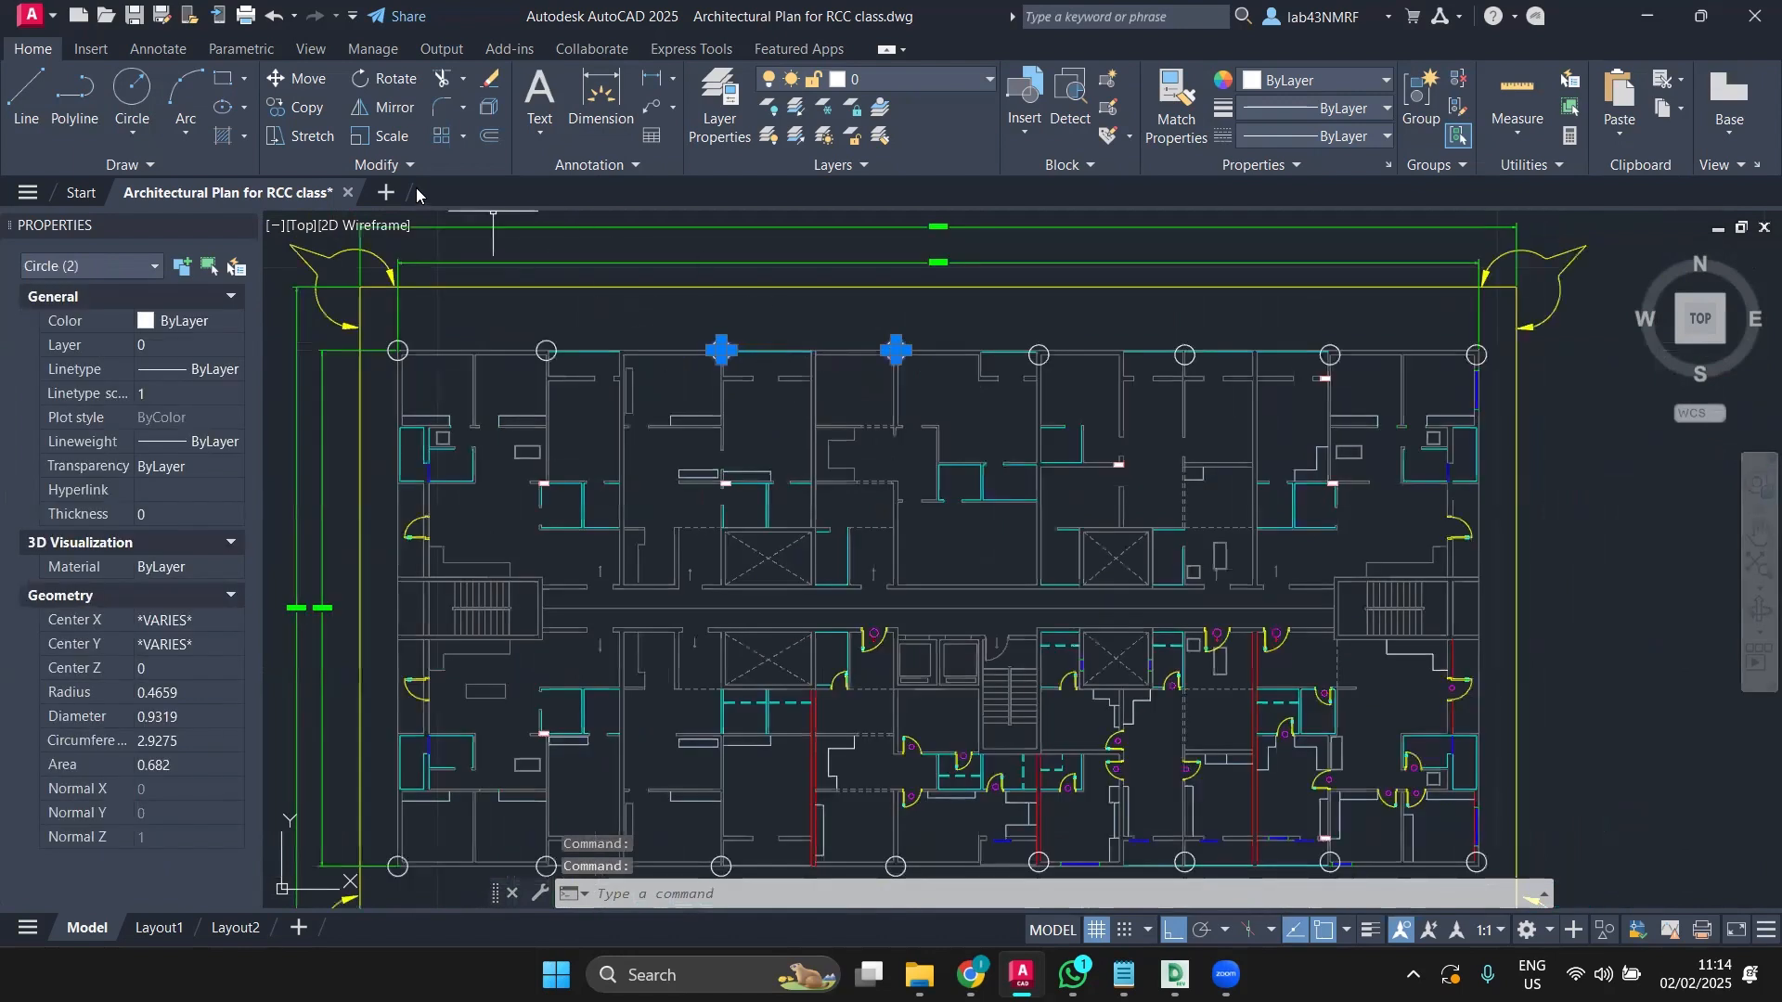
click(1037, 342)
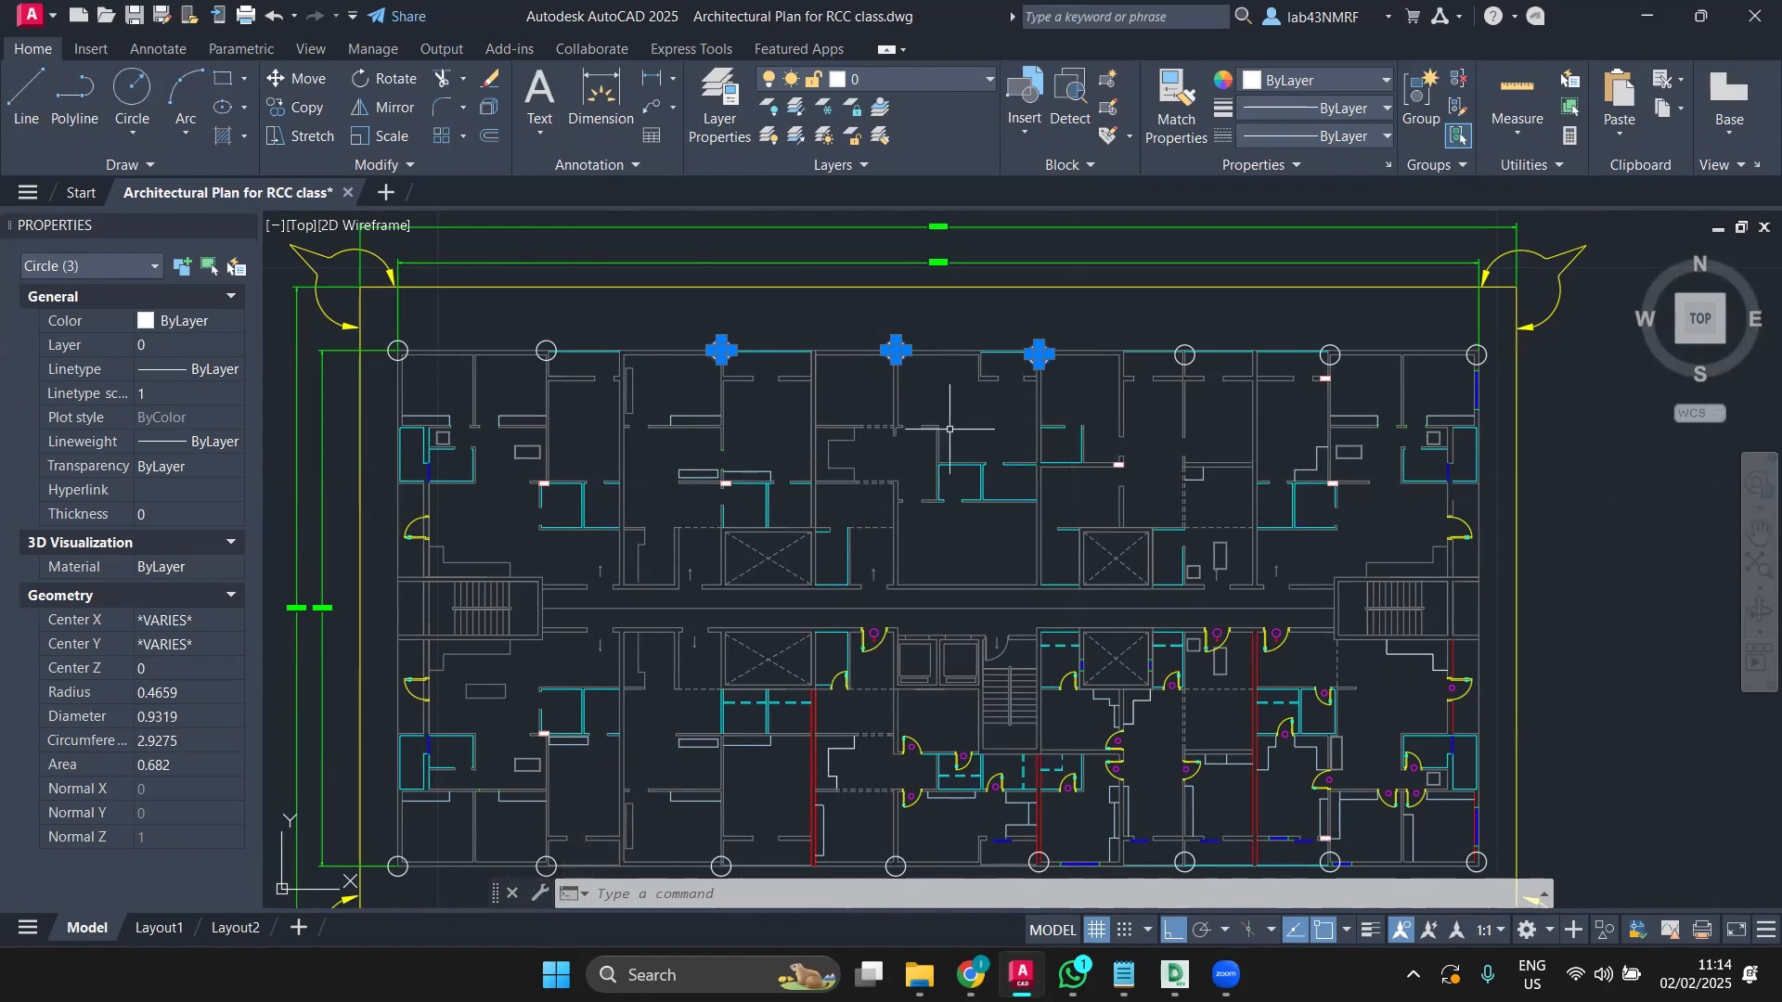
click(401, 345)
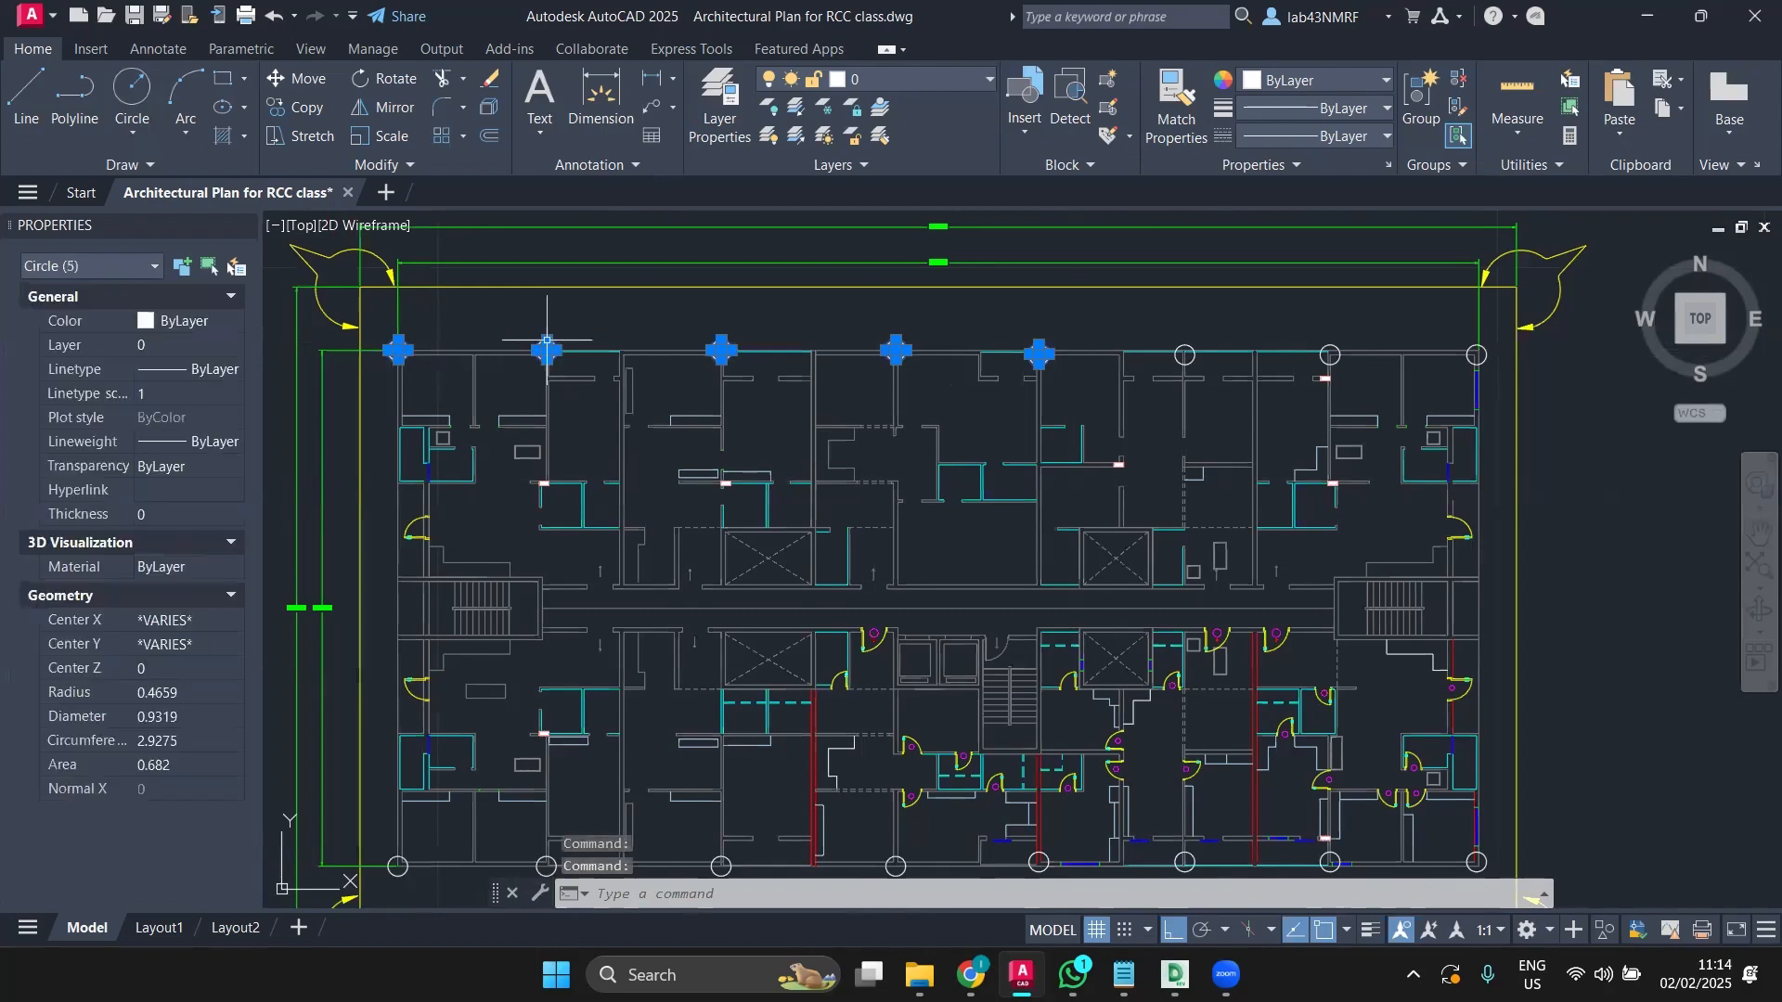
click(1187, 338)
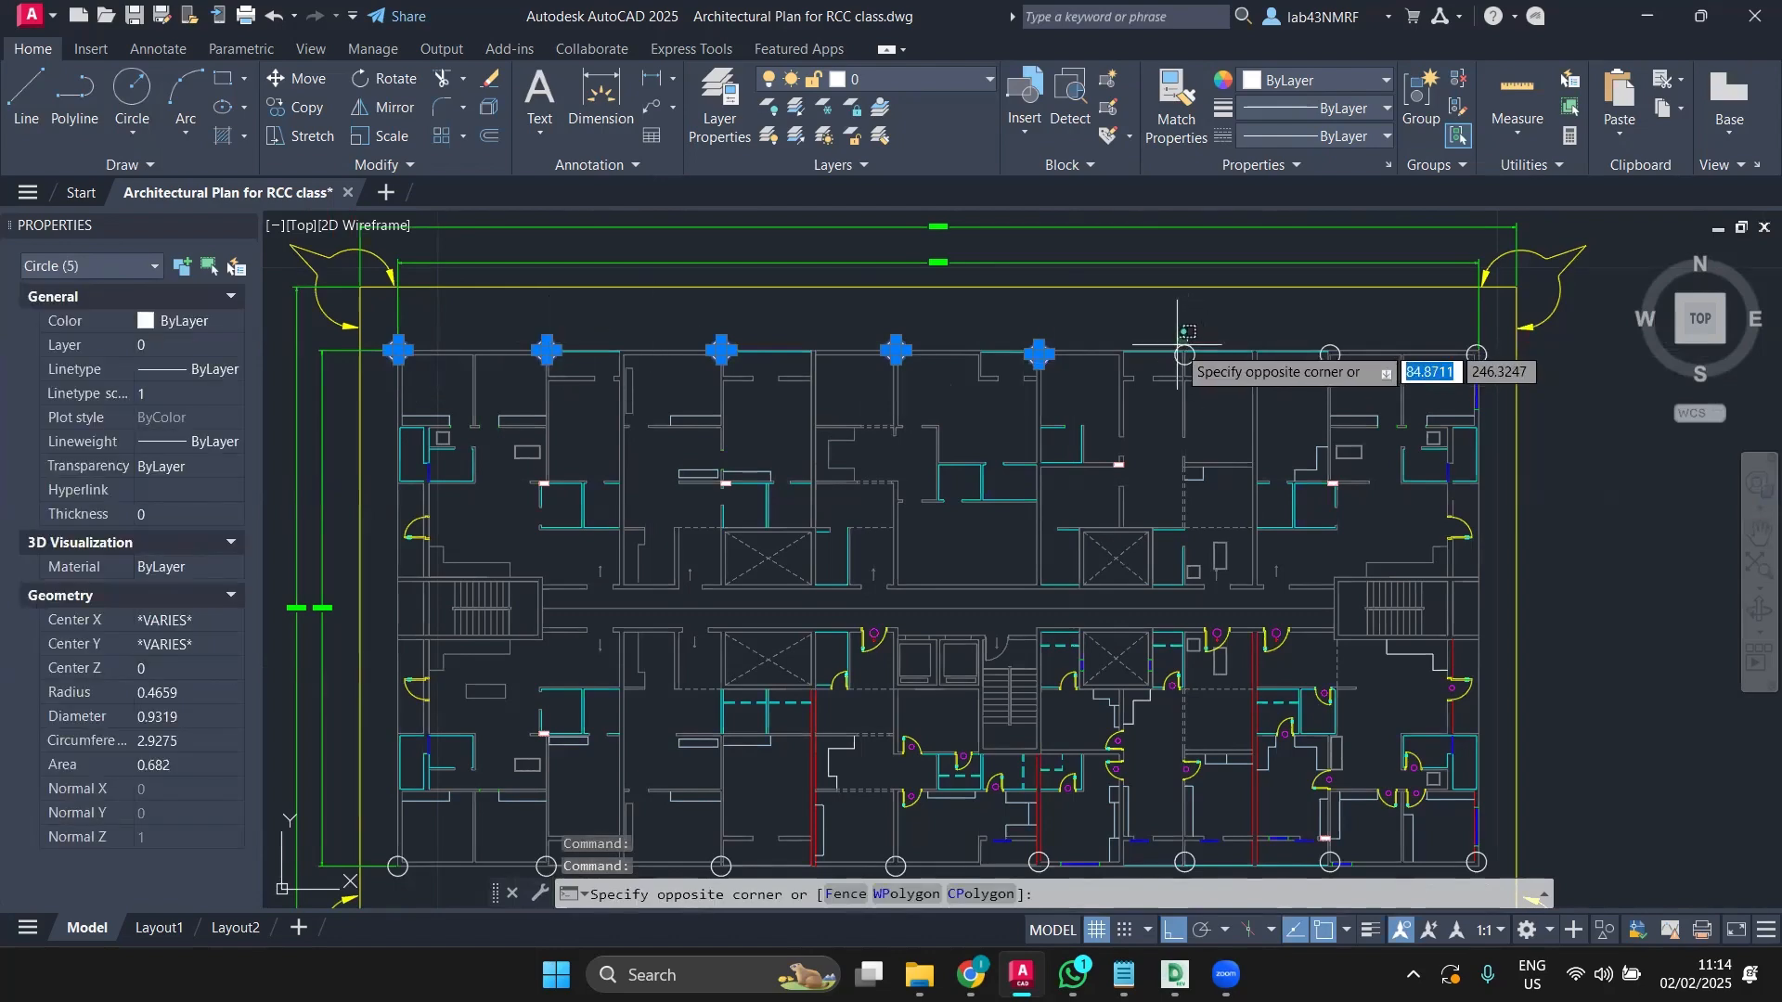
click(1178, 344)
scroll(1316, 352, up, 4)
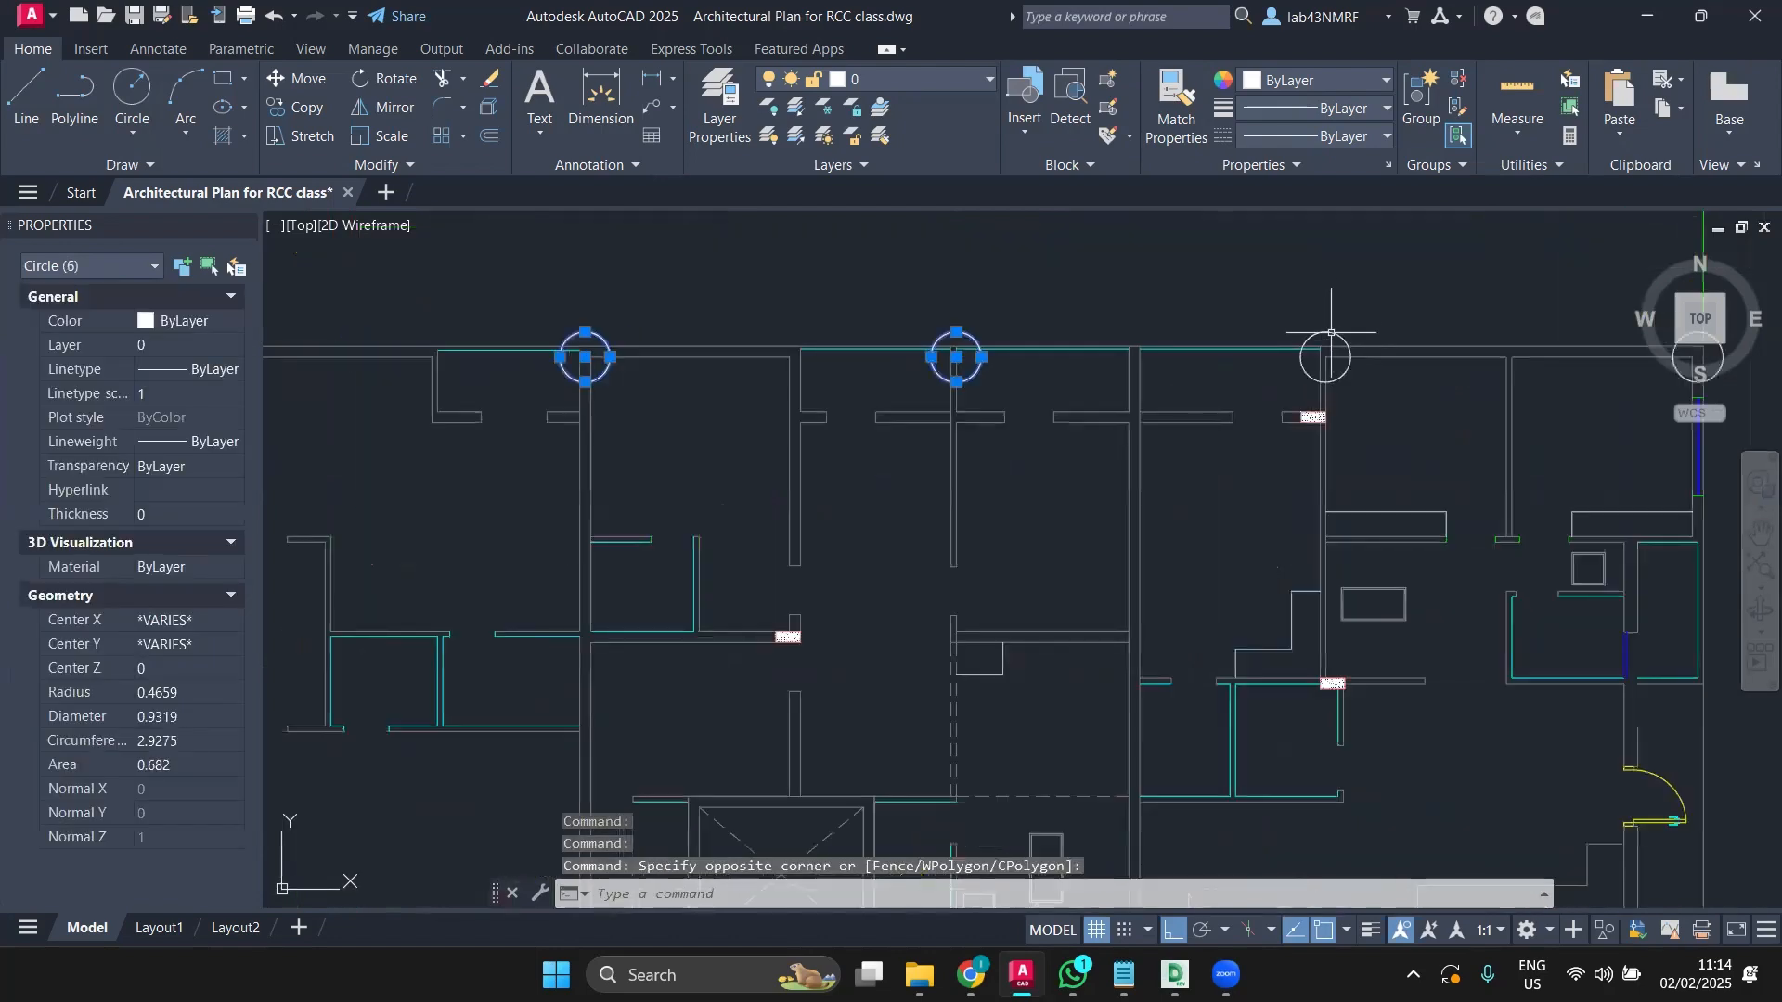
click(1320, 331)
scroll(1337, 315, down, 2)
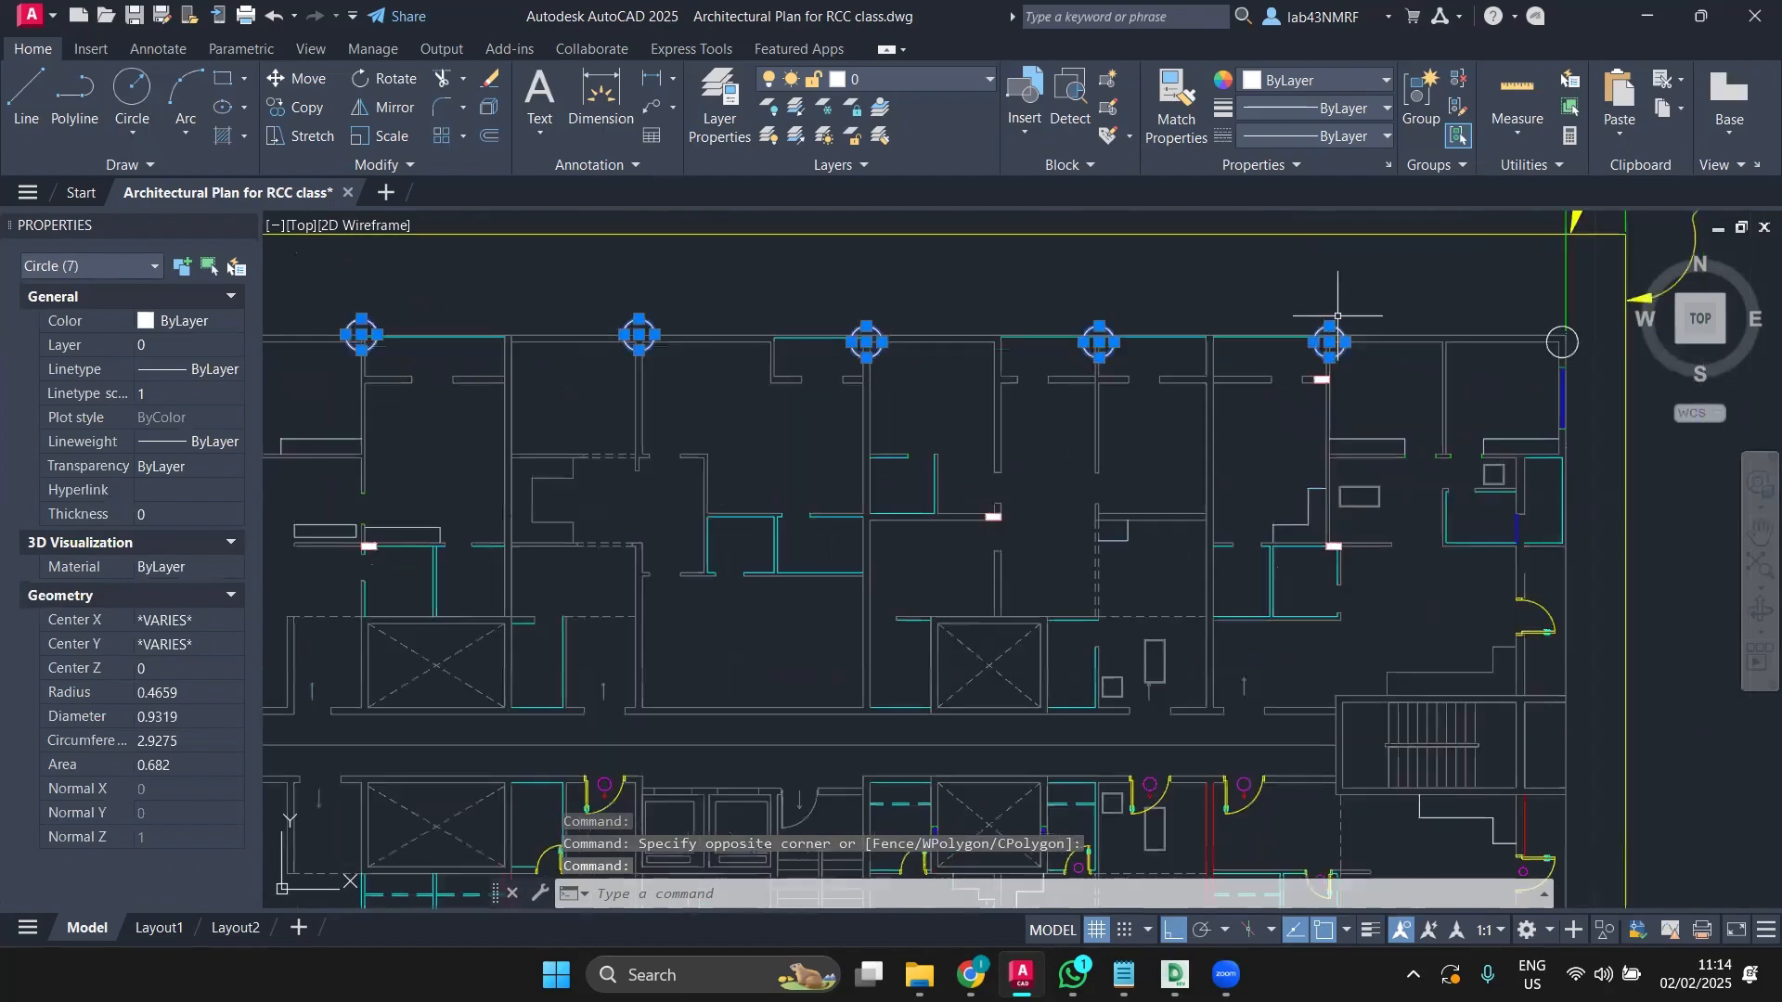
scroll(1309, 353, up, 3)
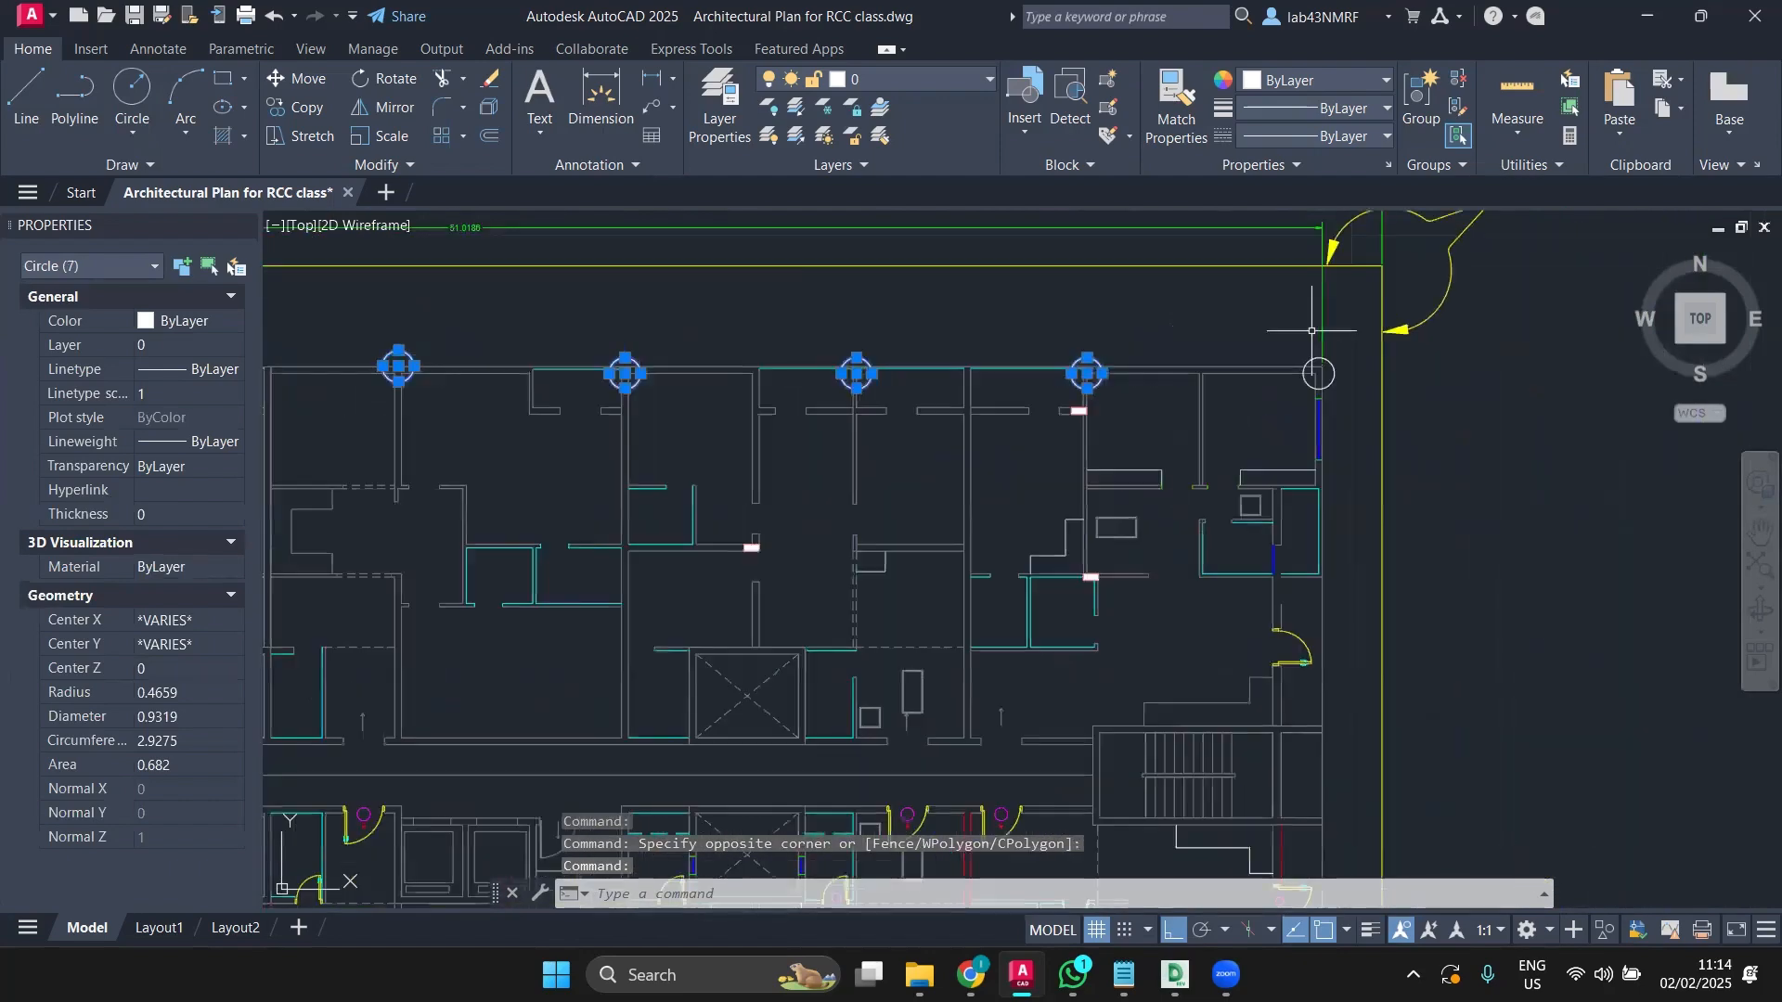
click(1308, 376)
scroll(1136, 403, down, 4)
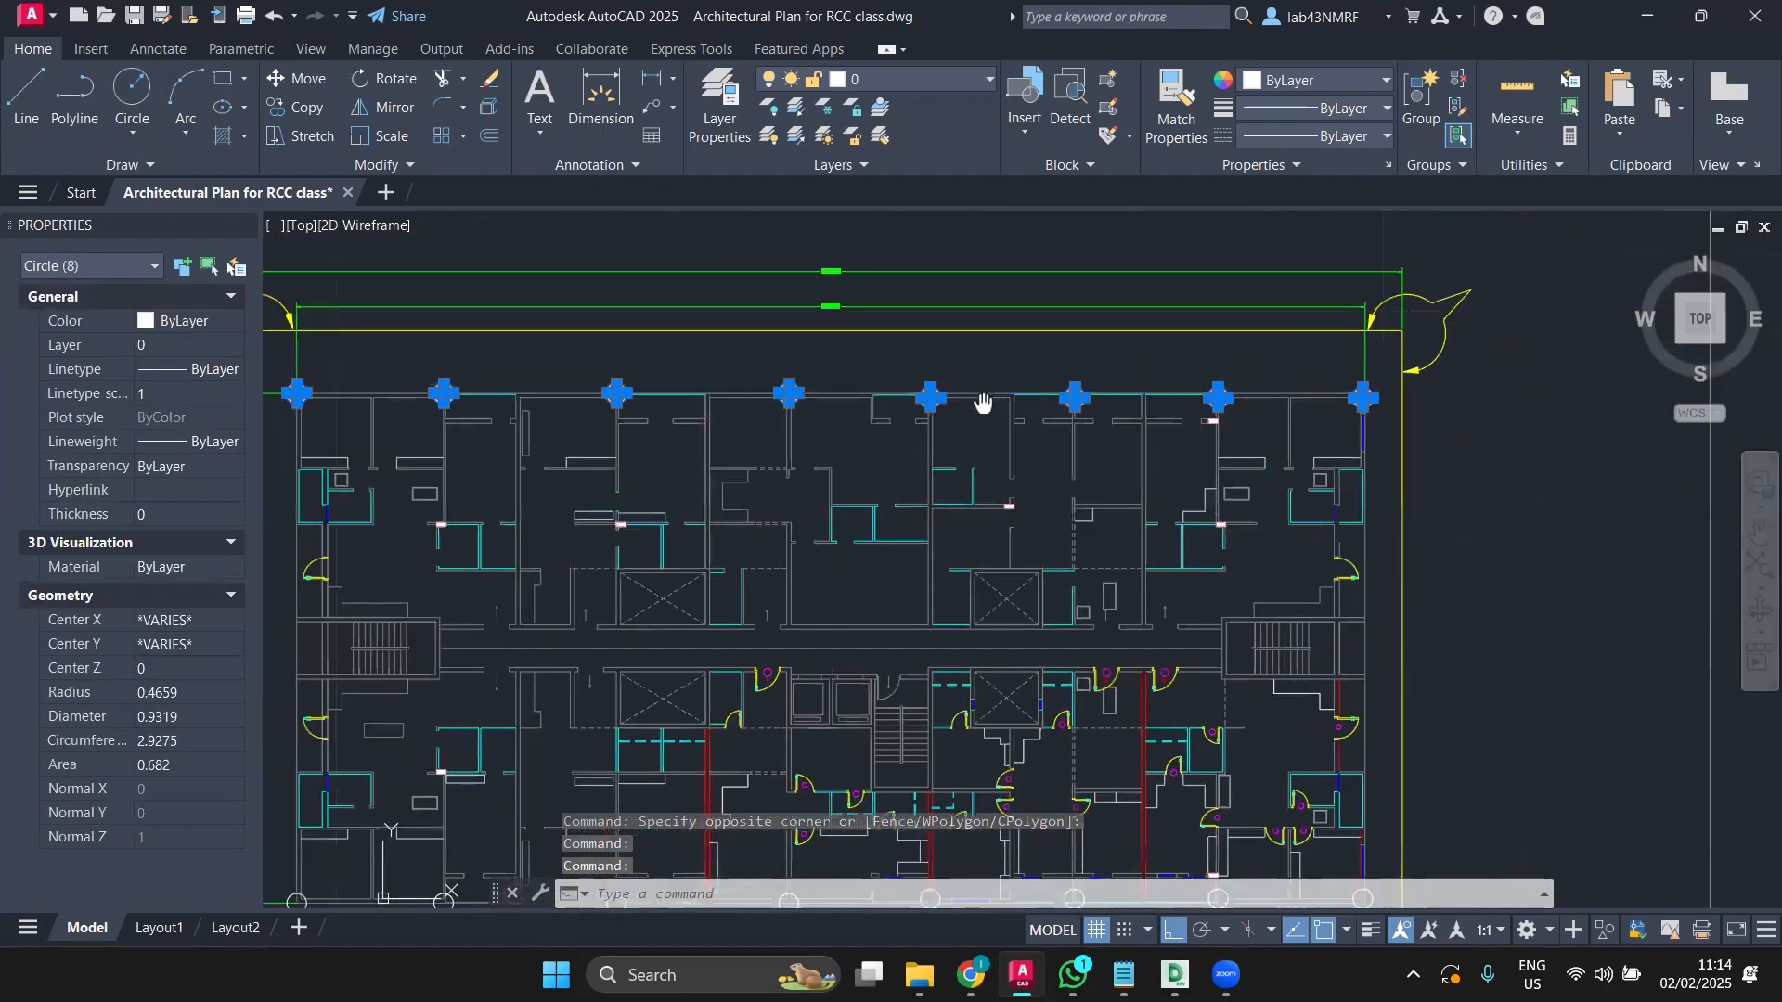
scroll(1137, 403, down, 3)
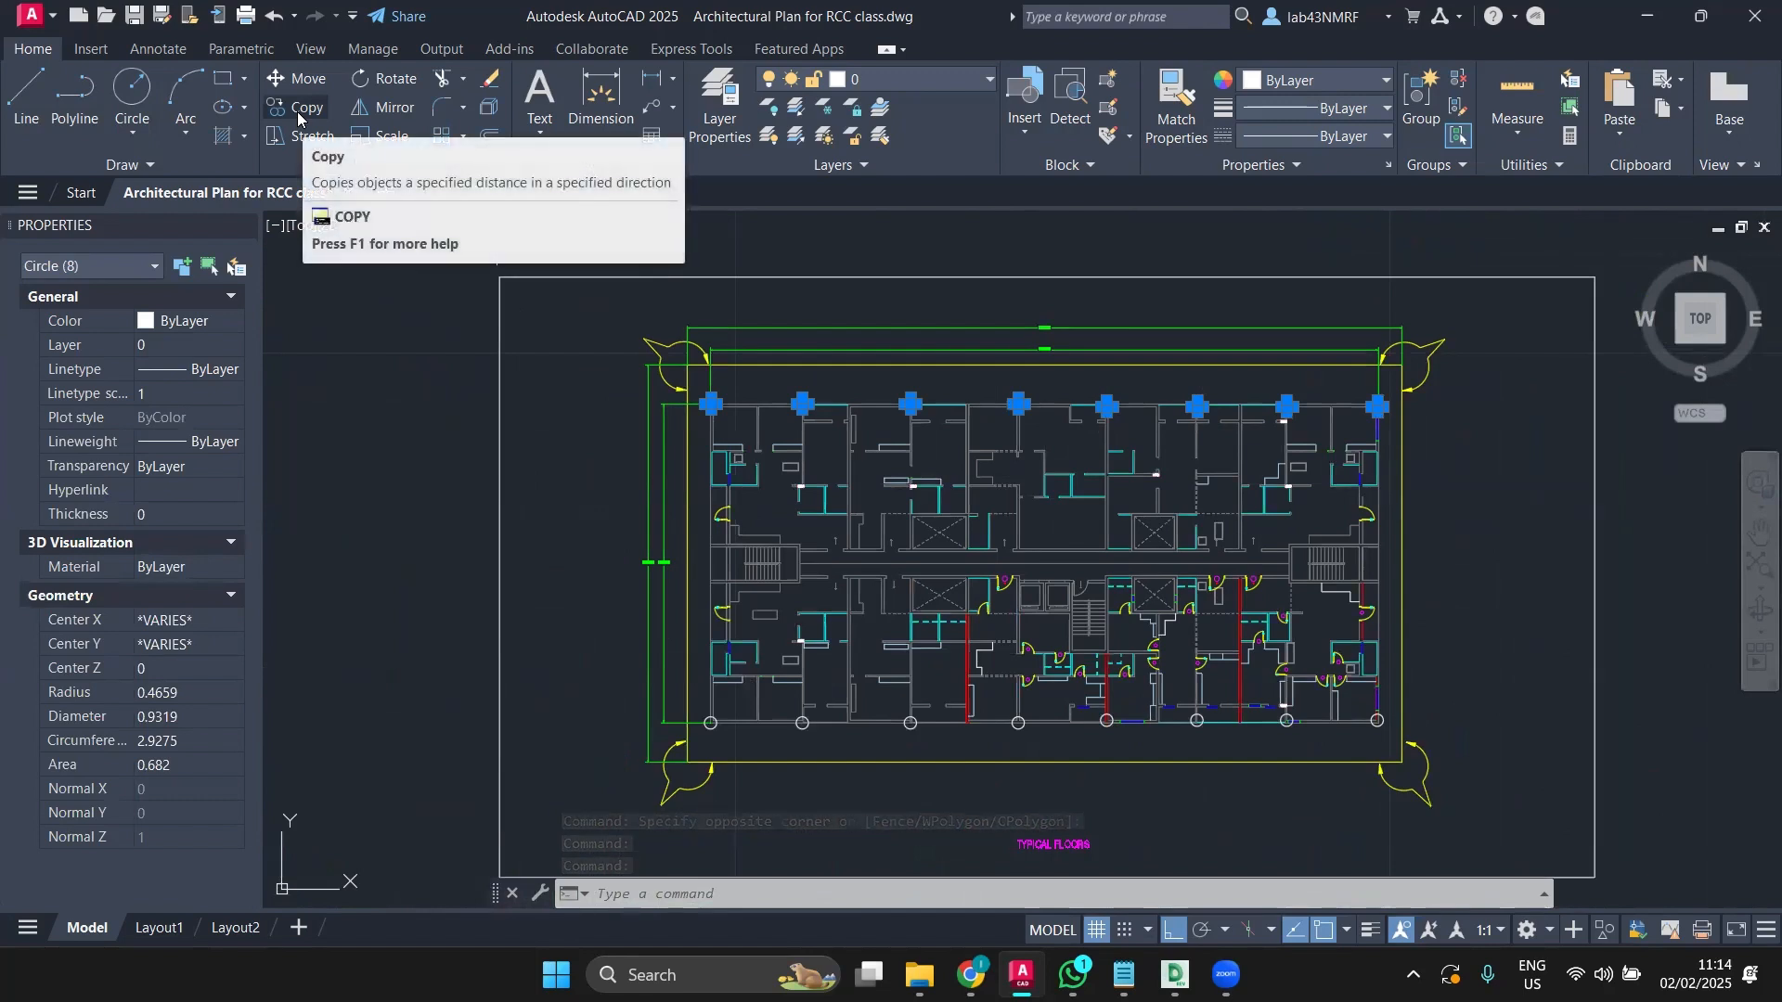
Step: Copy the selected top-row column circles 8 units straight down onto the next wall row
click(298, 109)
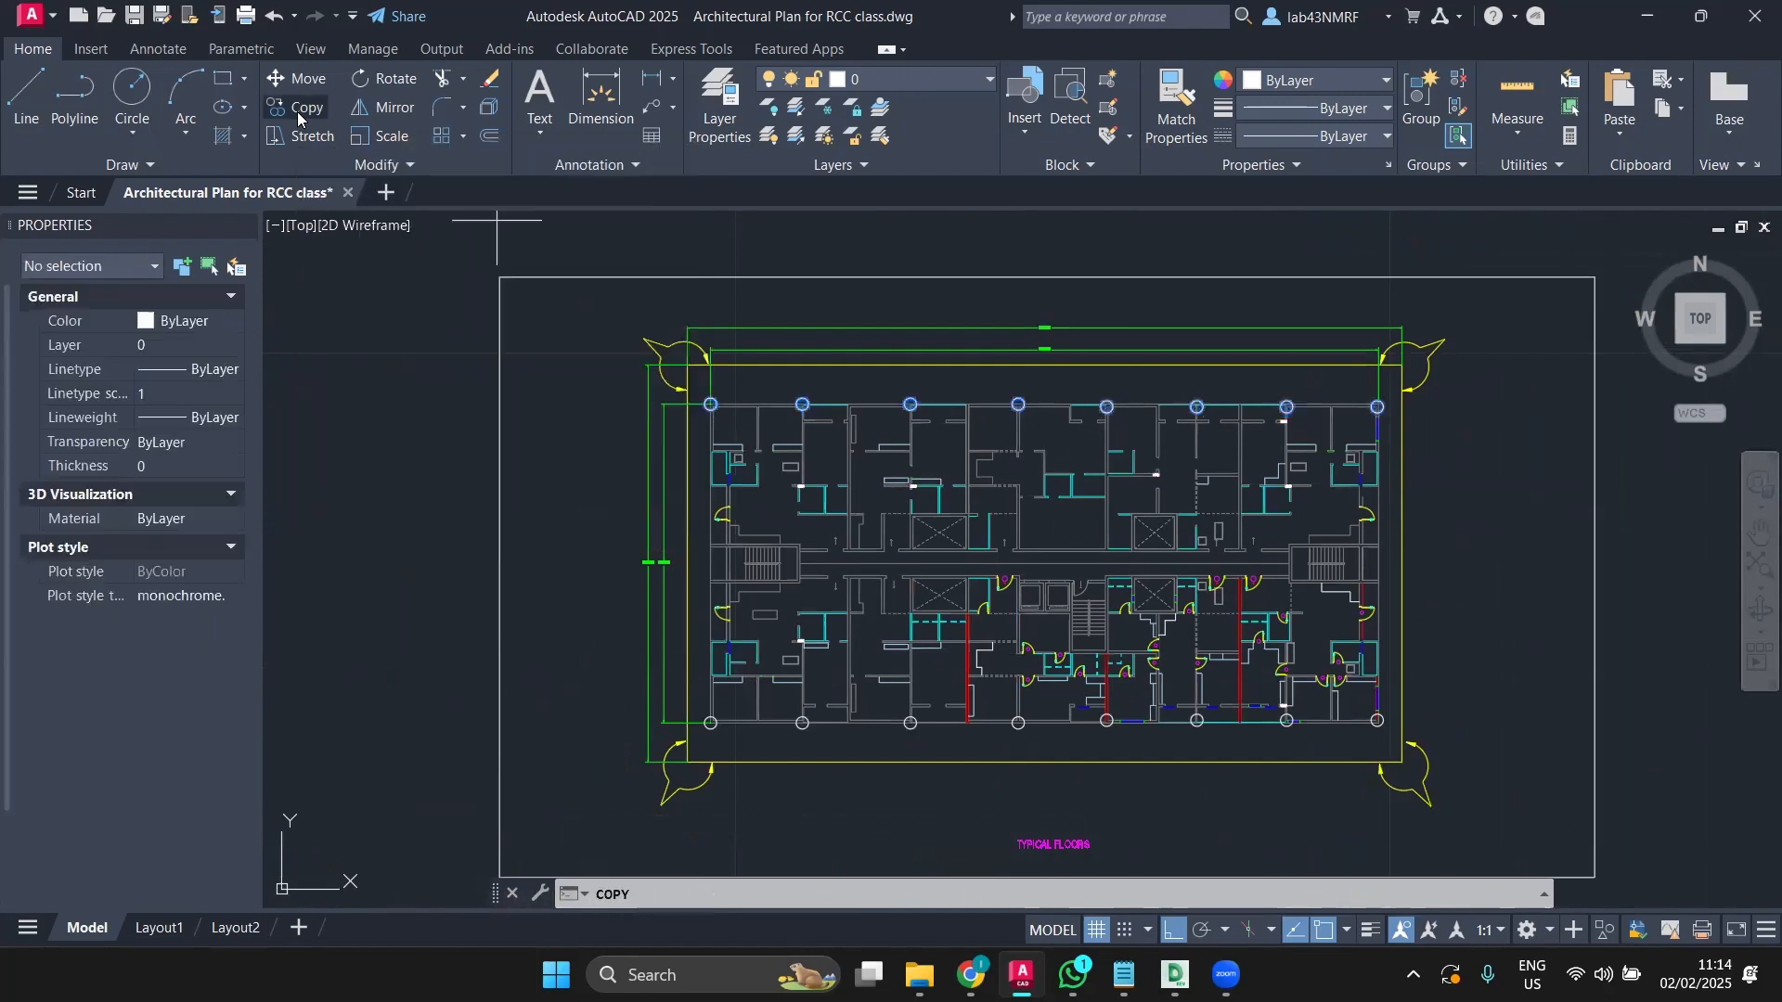
click(323, 356)
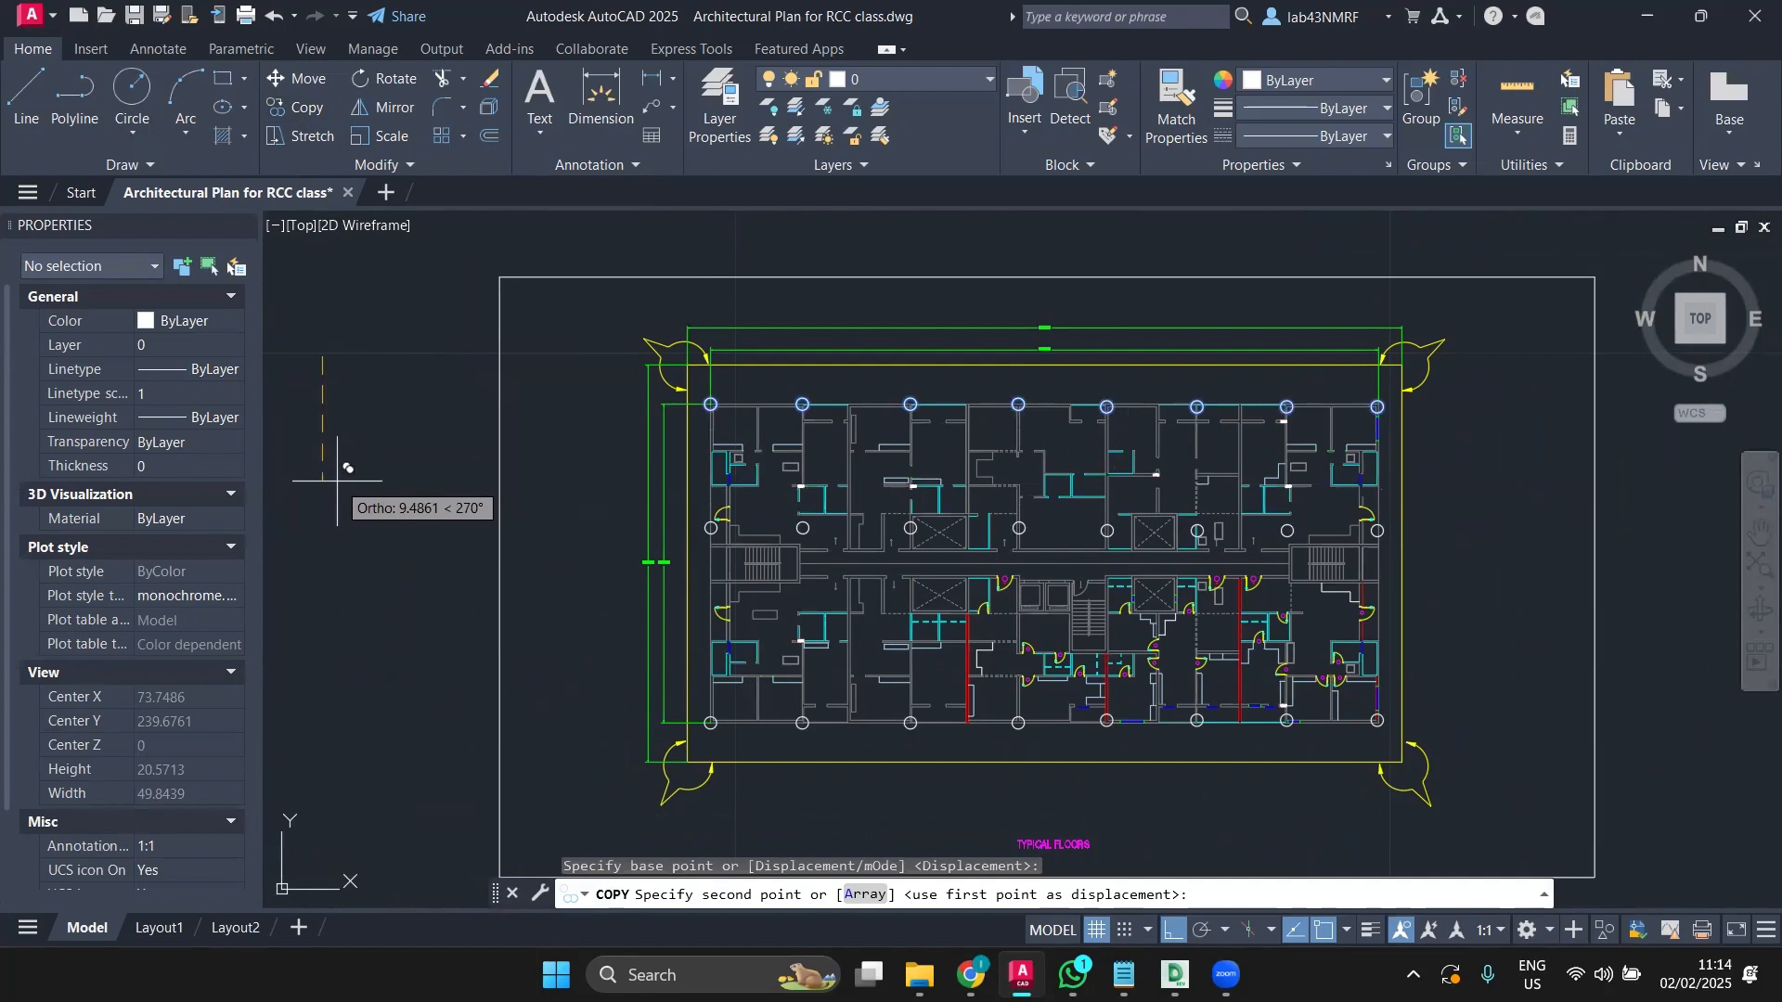
text(8)
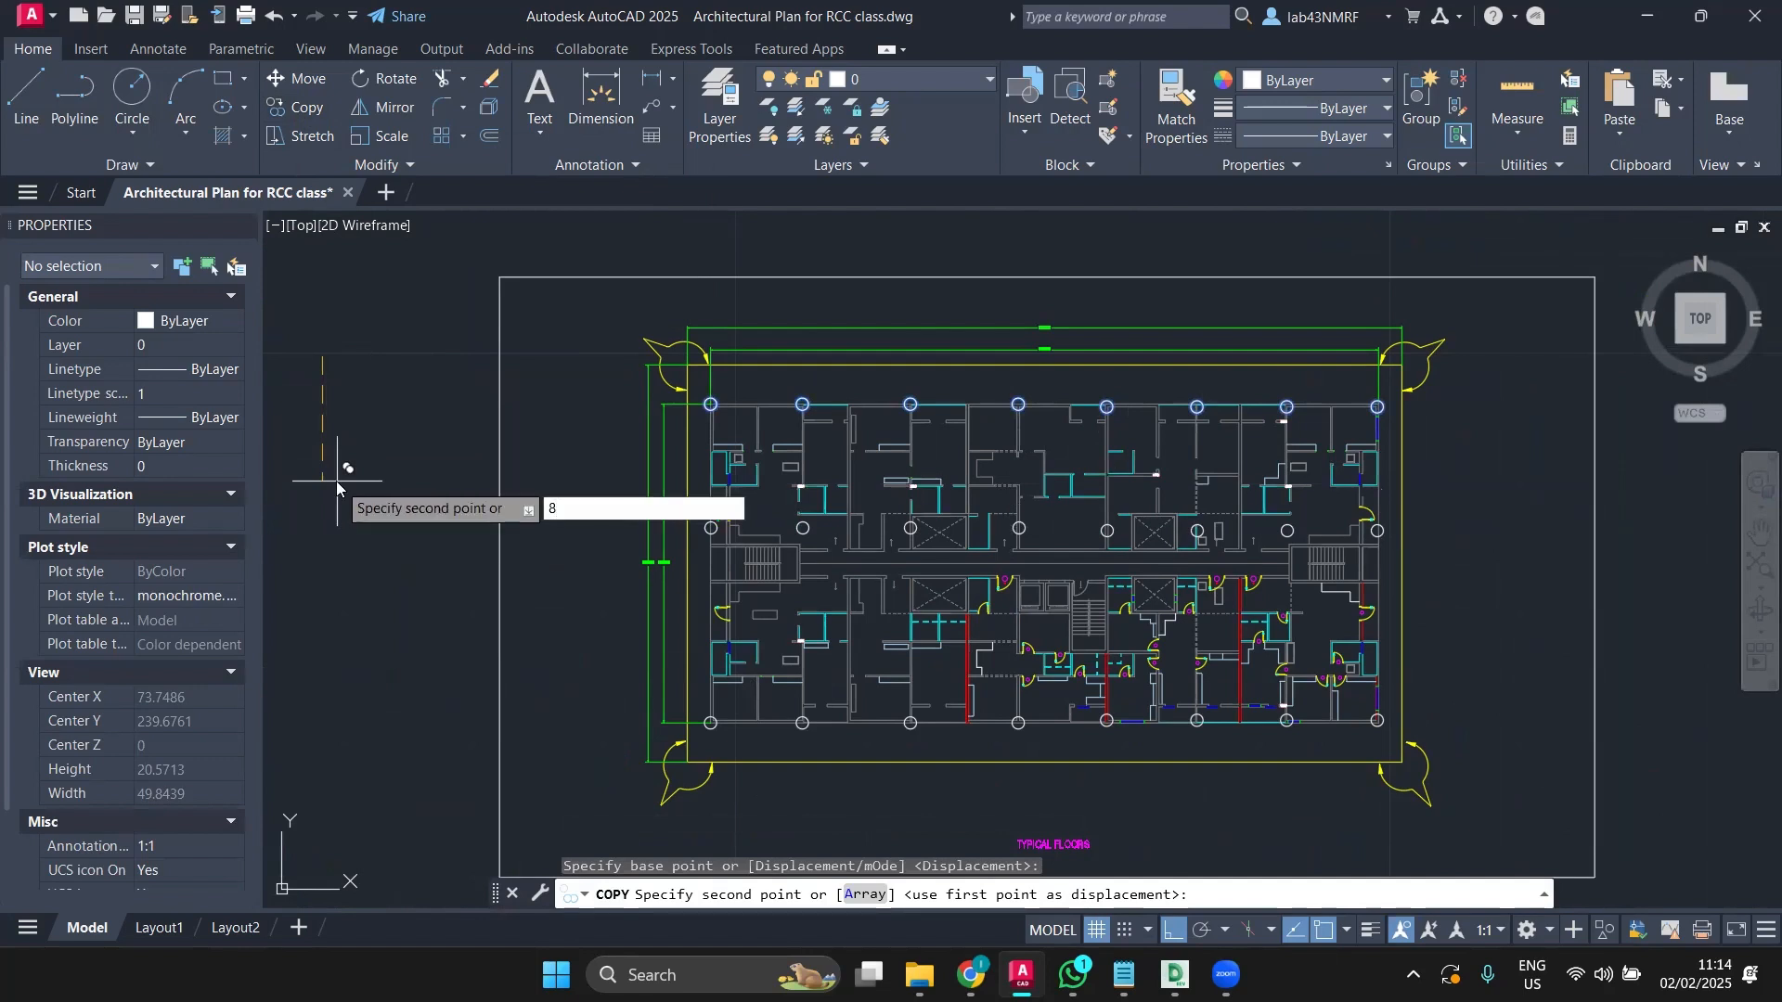
key(Return)
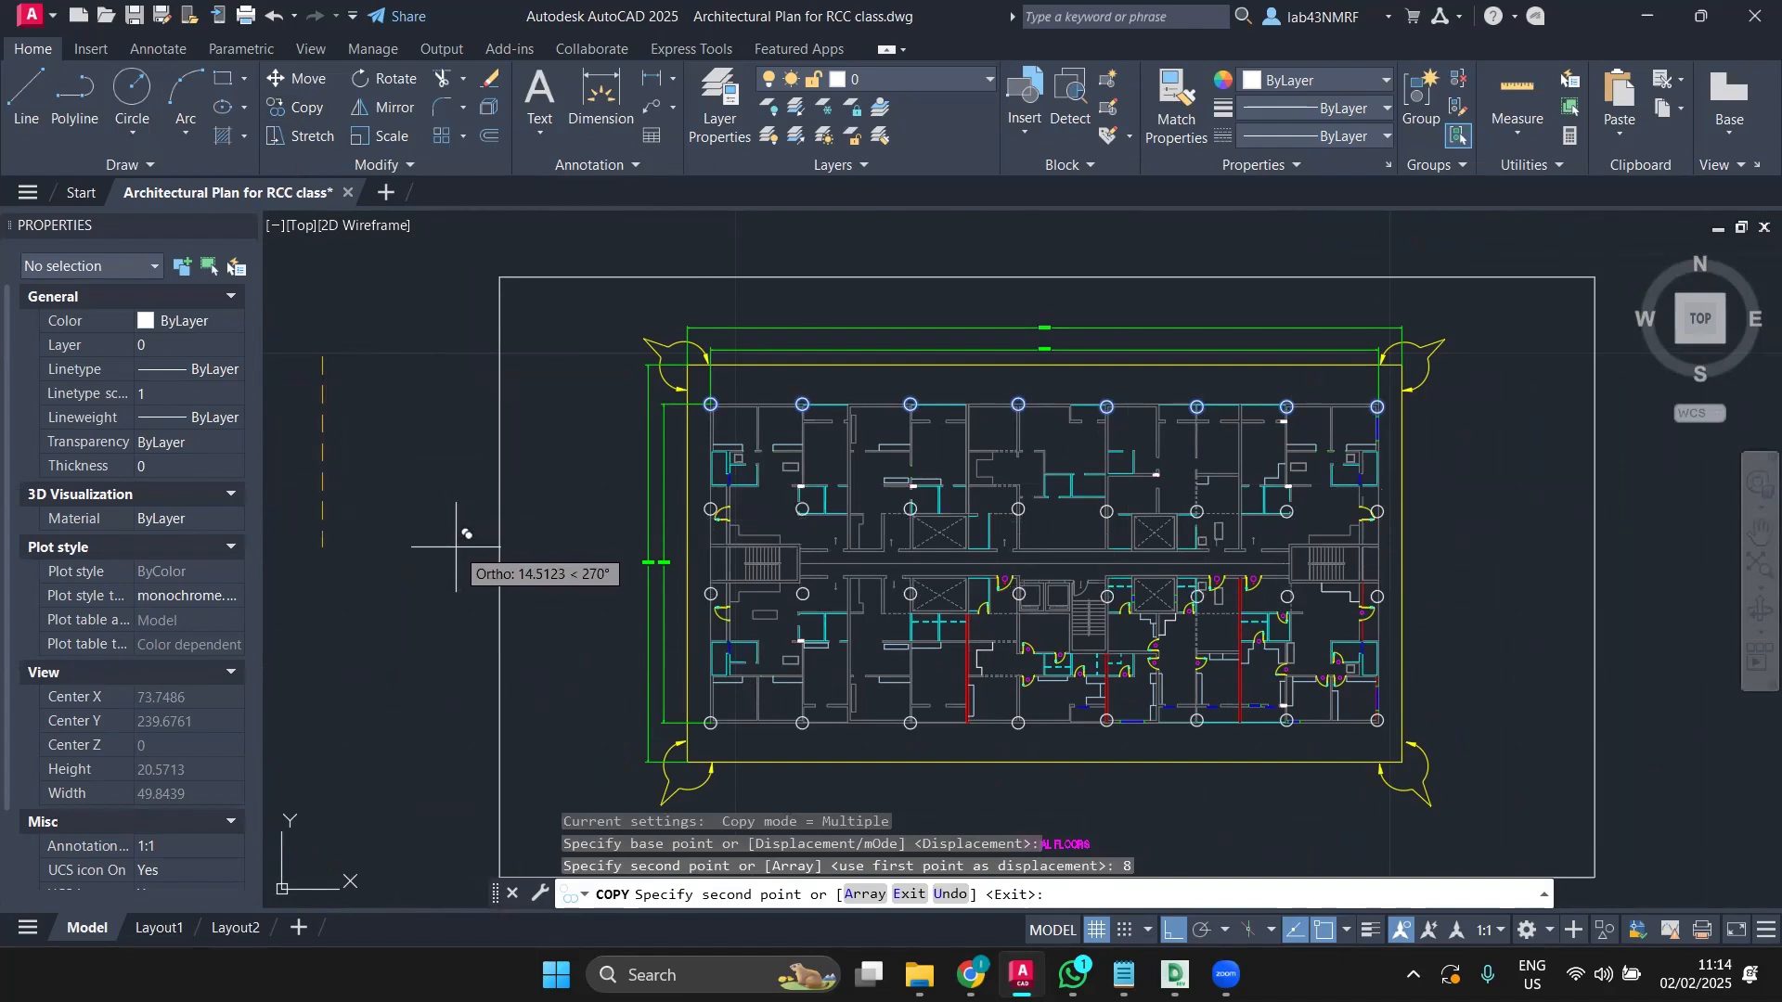
key(Escape)
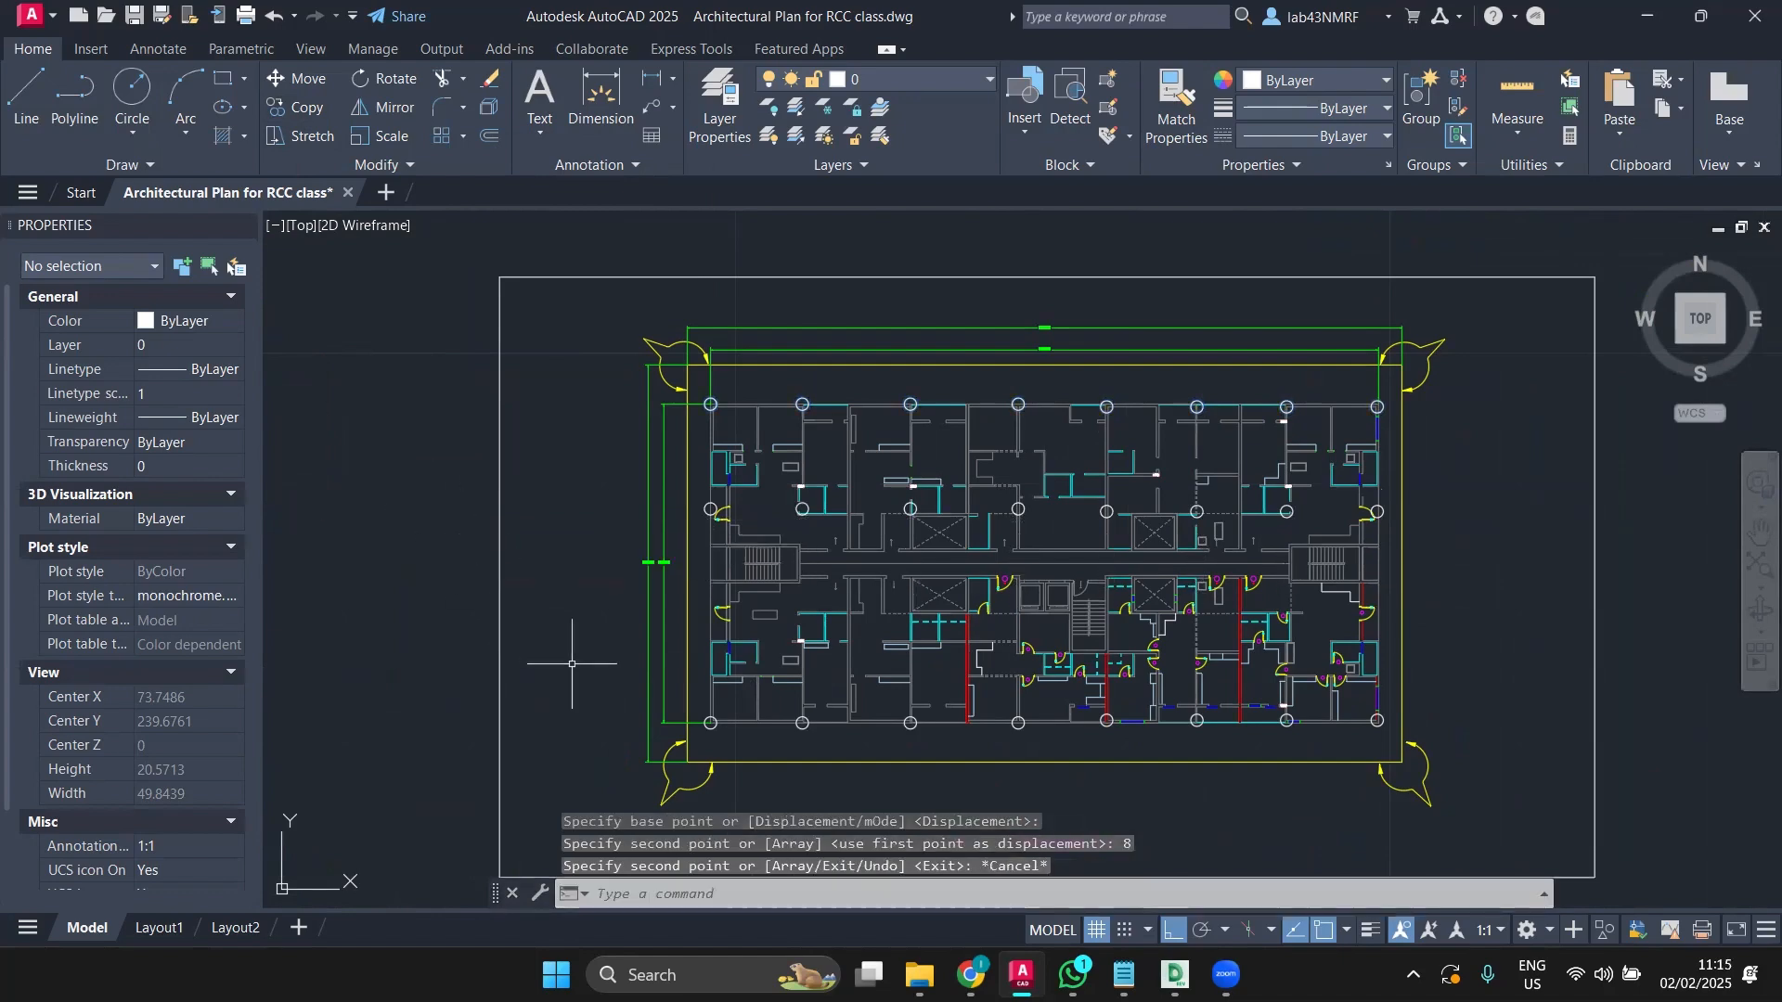
Step: Begin selecting the new second row, picking its first two circles
scroll(719, 525, up, 4)
click(710, 510)
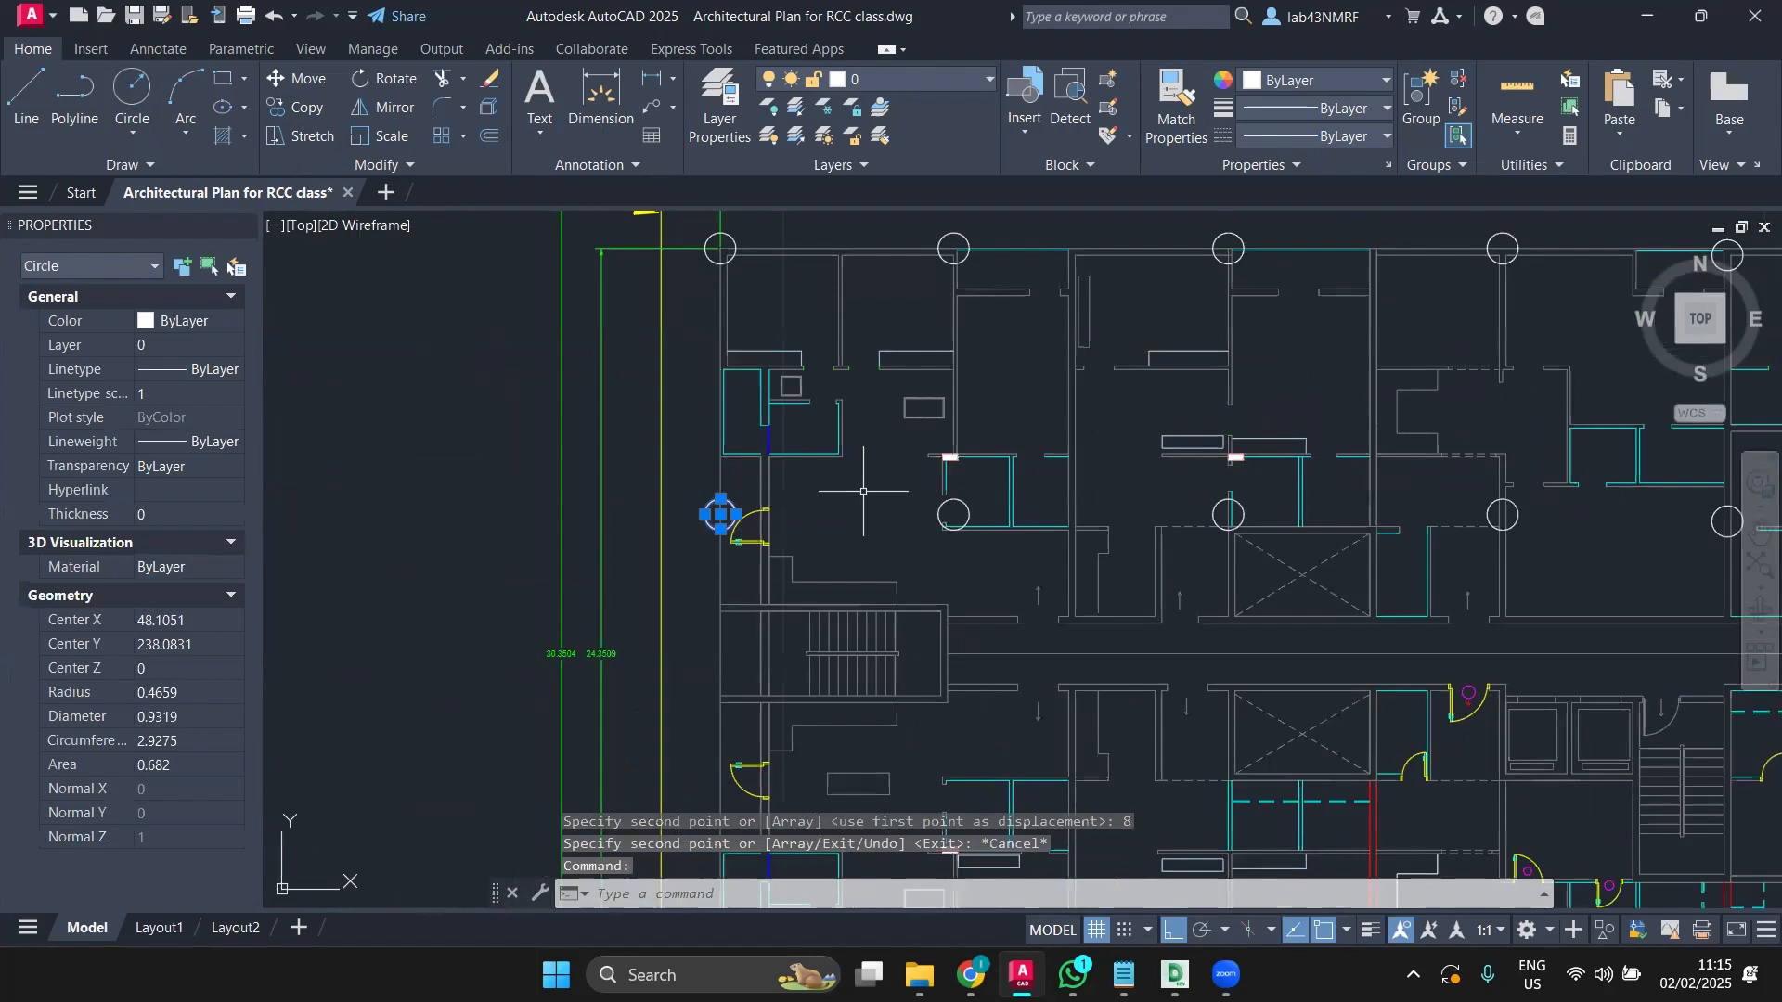
click(963, 506)
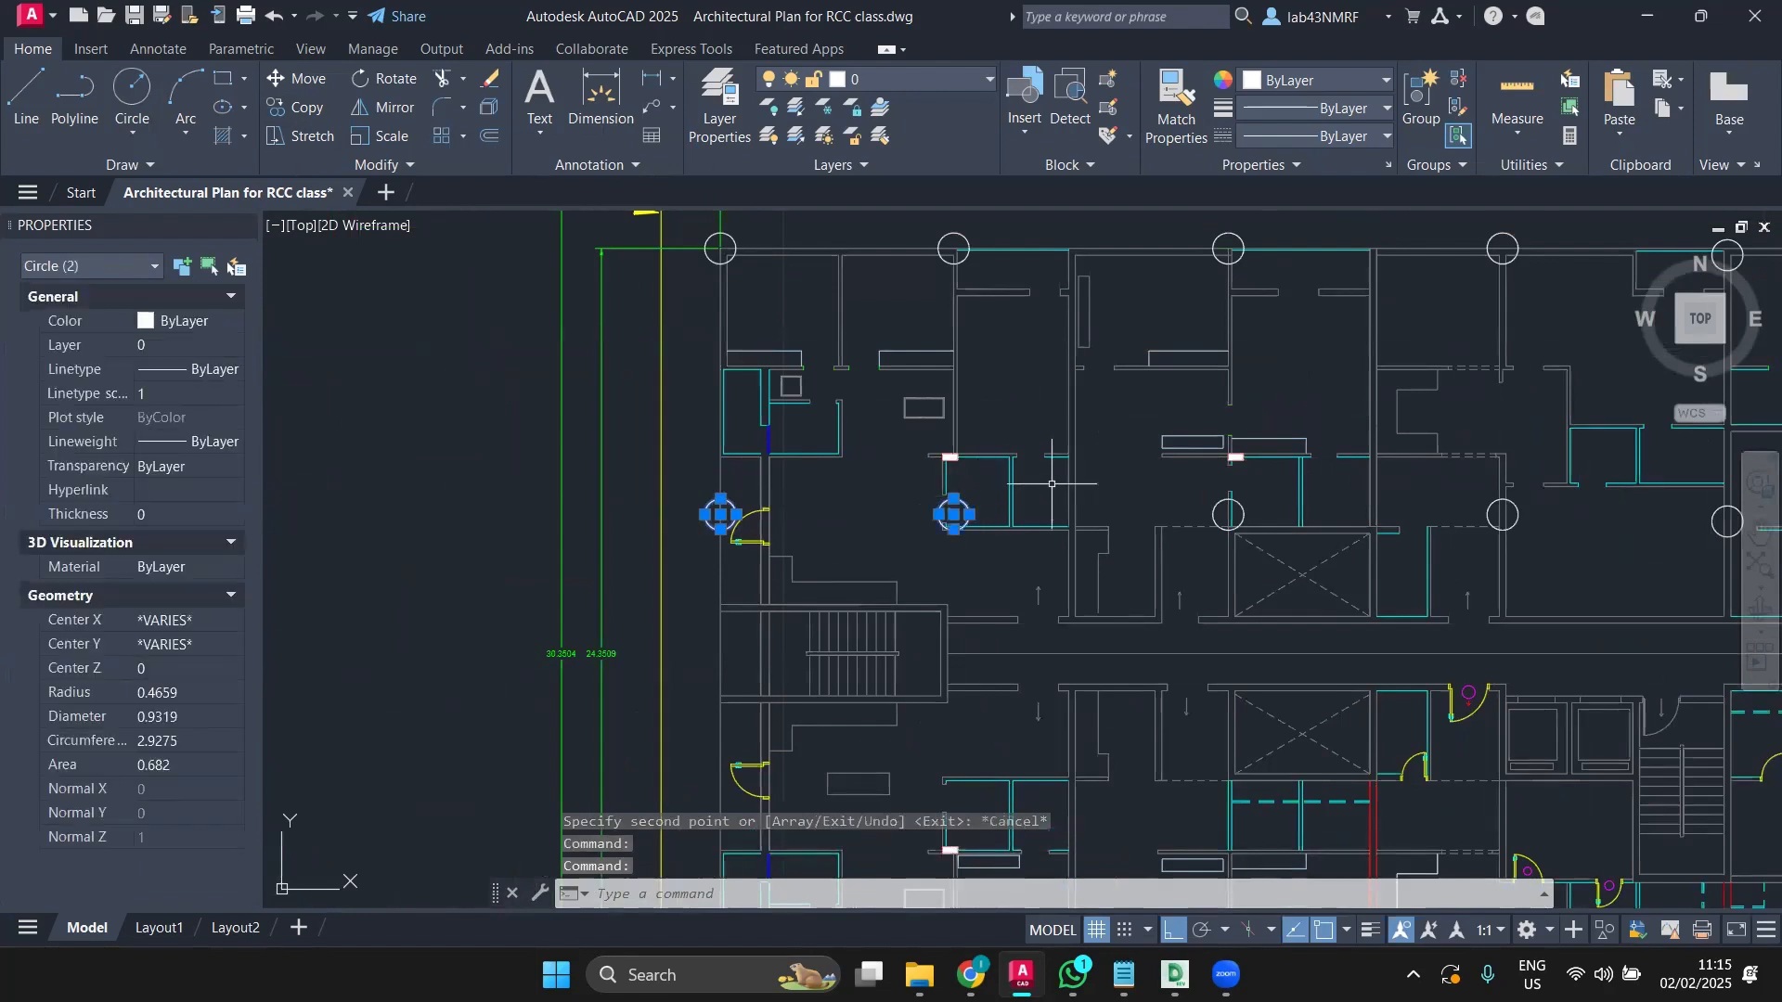
Step: Add the remaining second-row circles to the selection, ending with the rightmost one
click(1220, 507)
click(1213, 515)
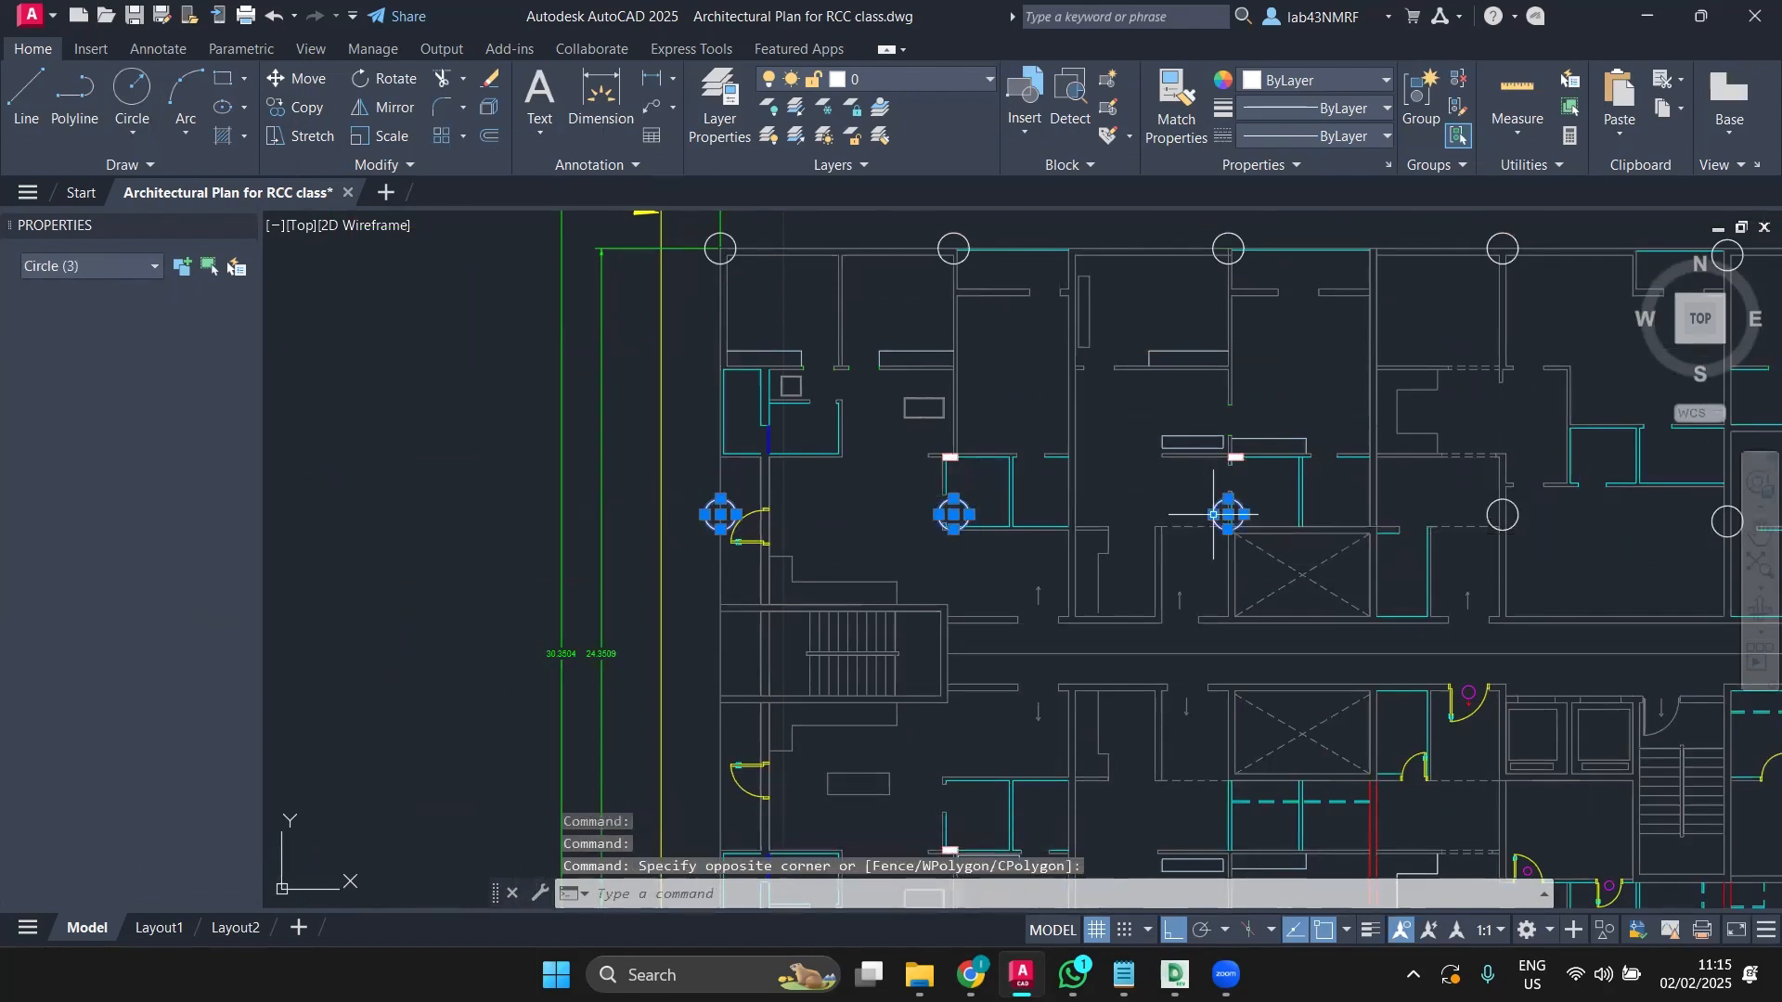
click(1506, 512)
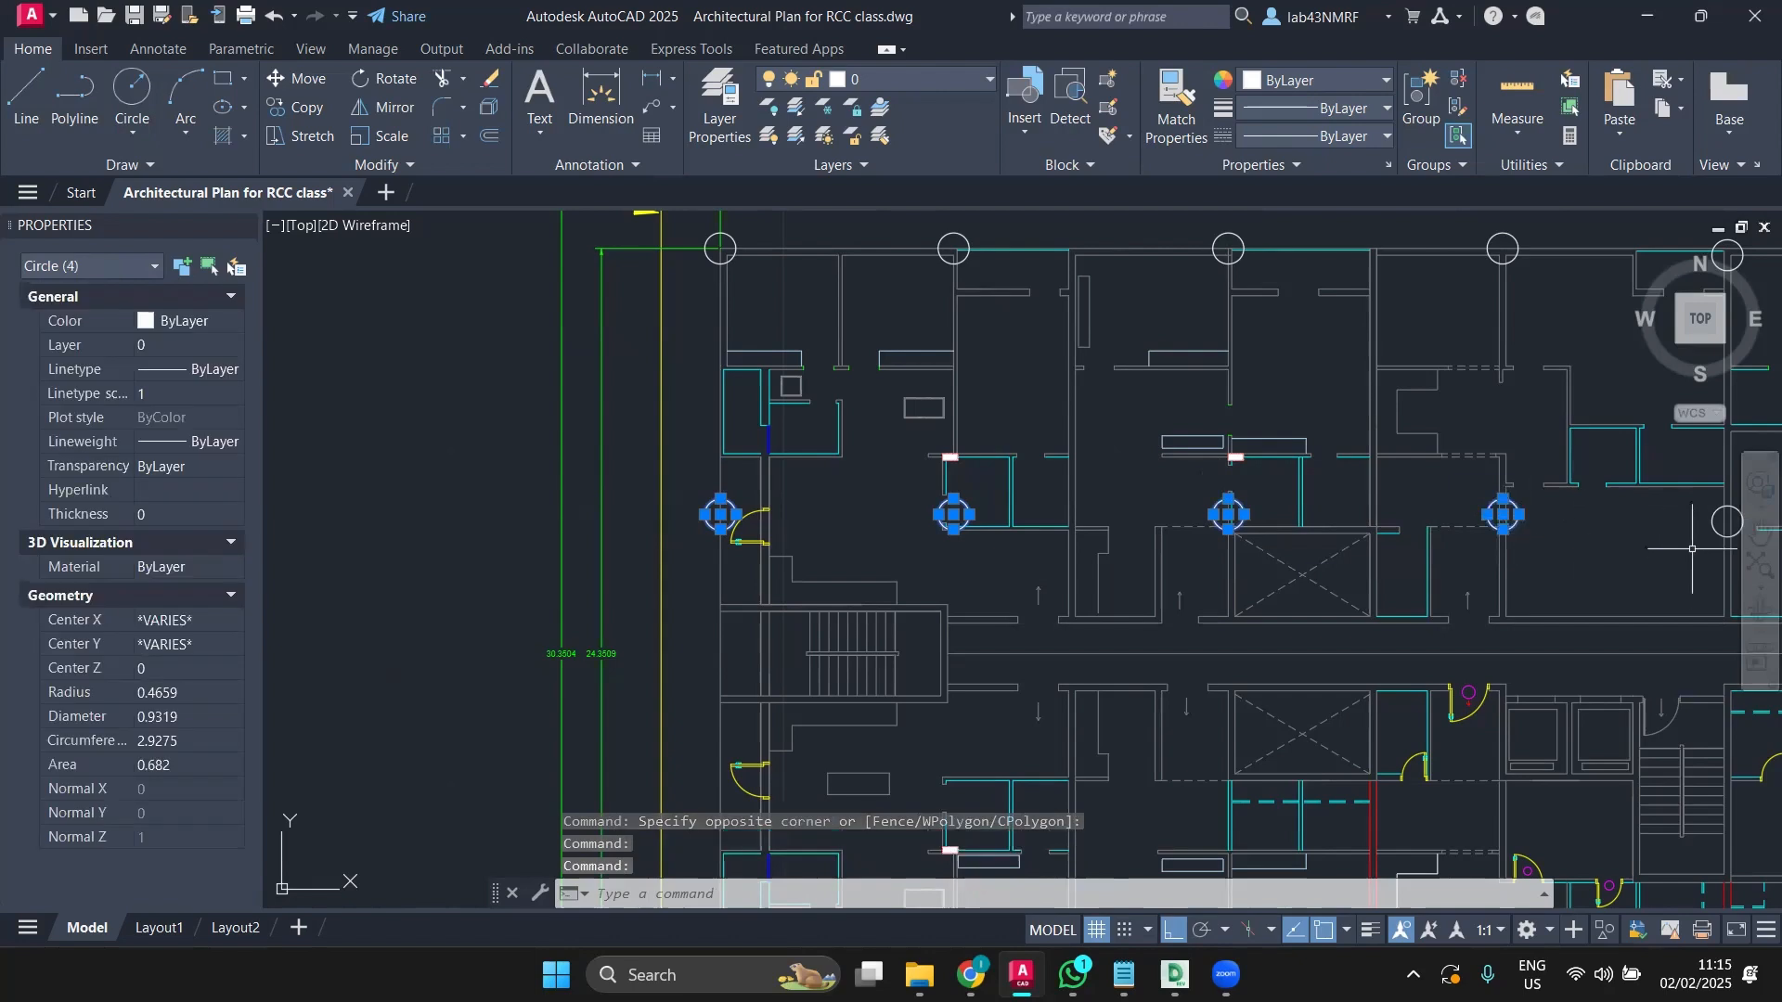
click(1712, 522)
scroll(1712, 521, down, 5)
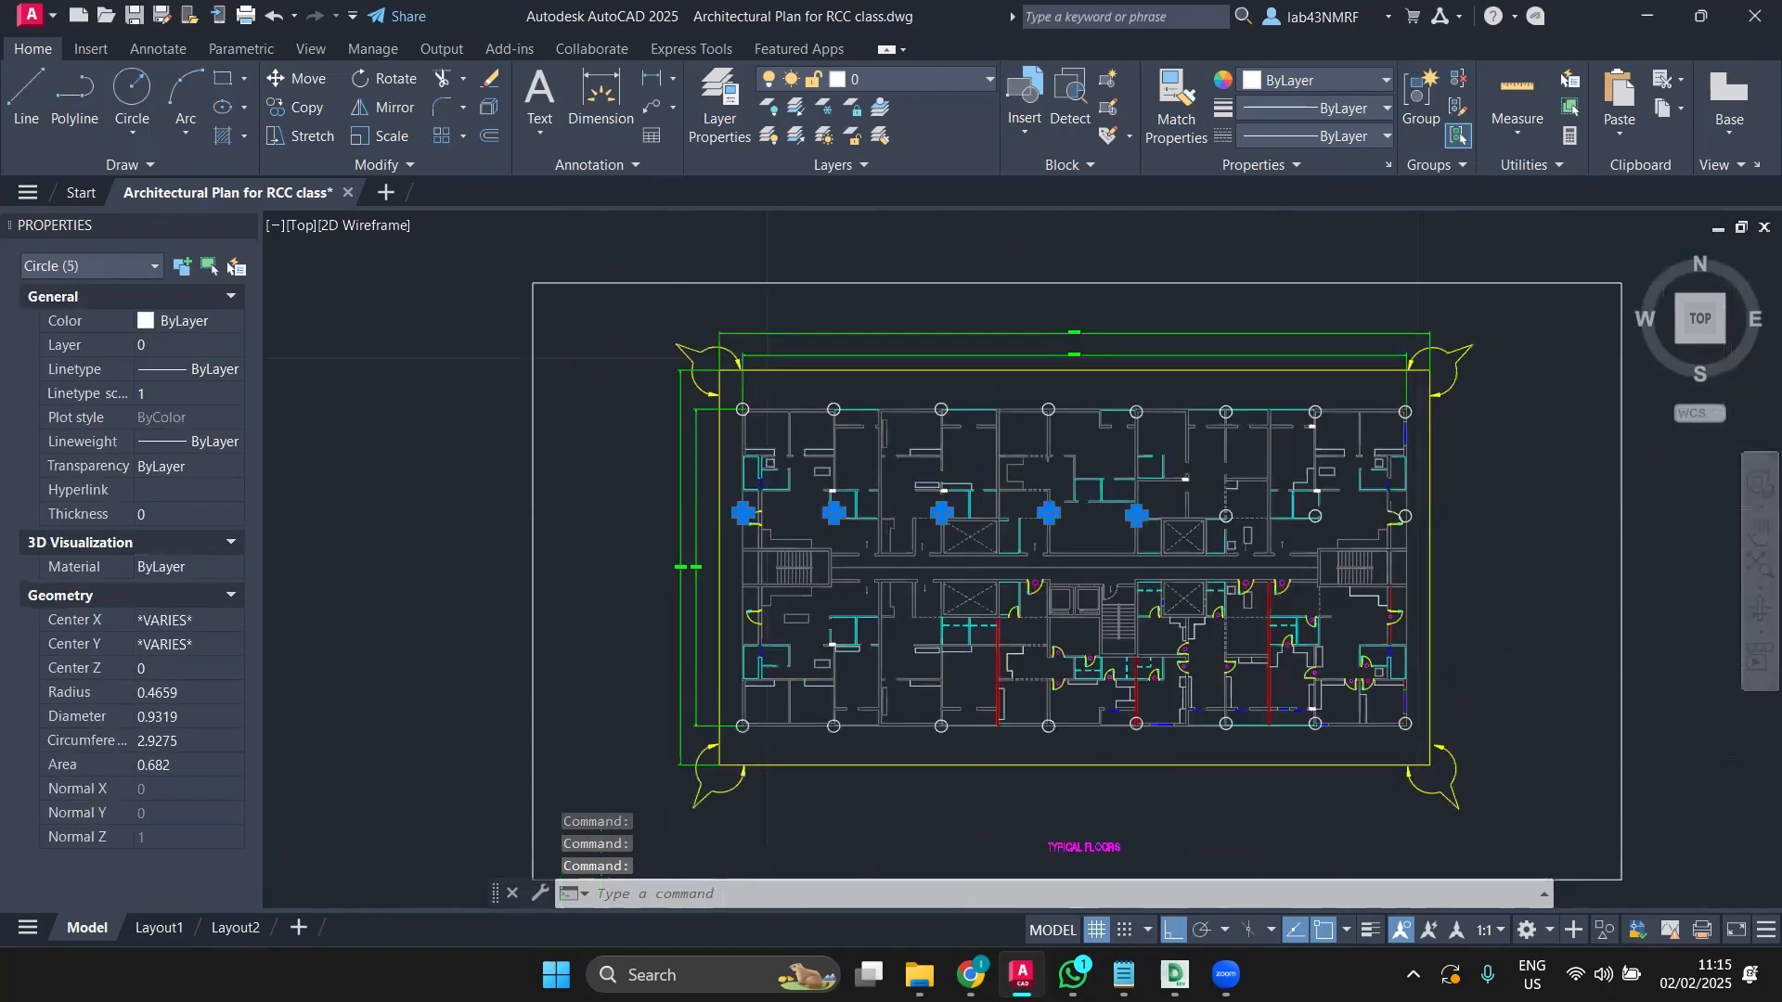
scroll(1165, 483, up, 5)
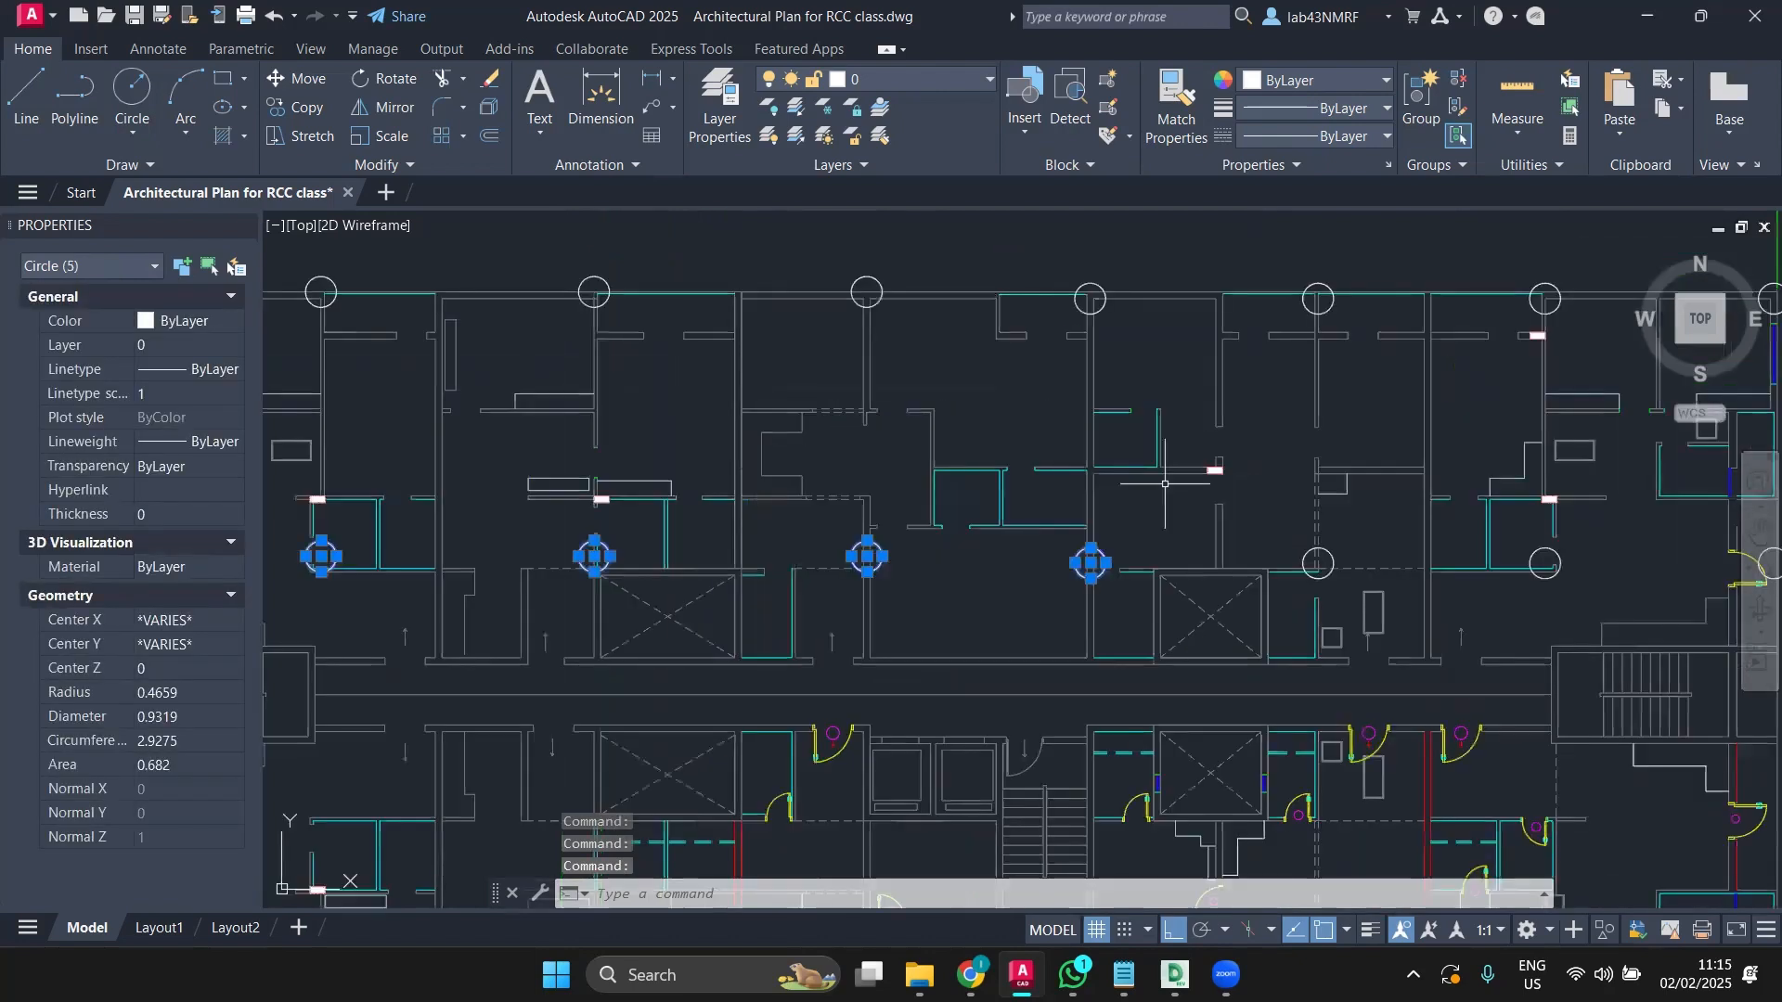
click(1318, 555)
click(1556, 549)
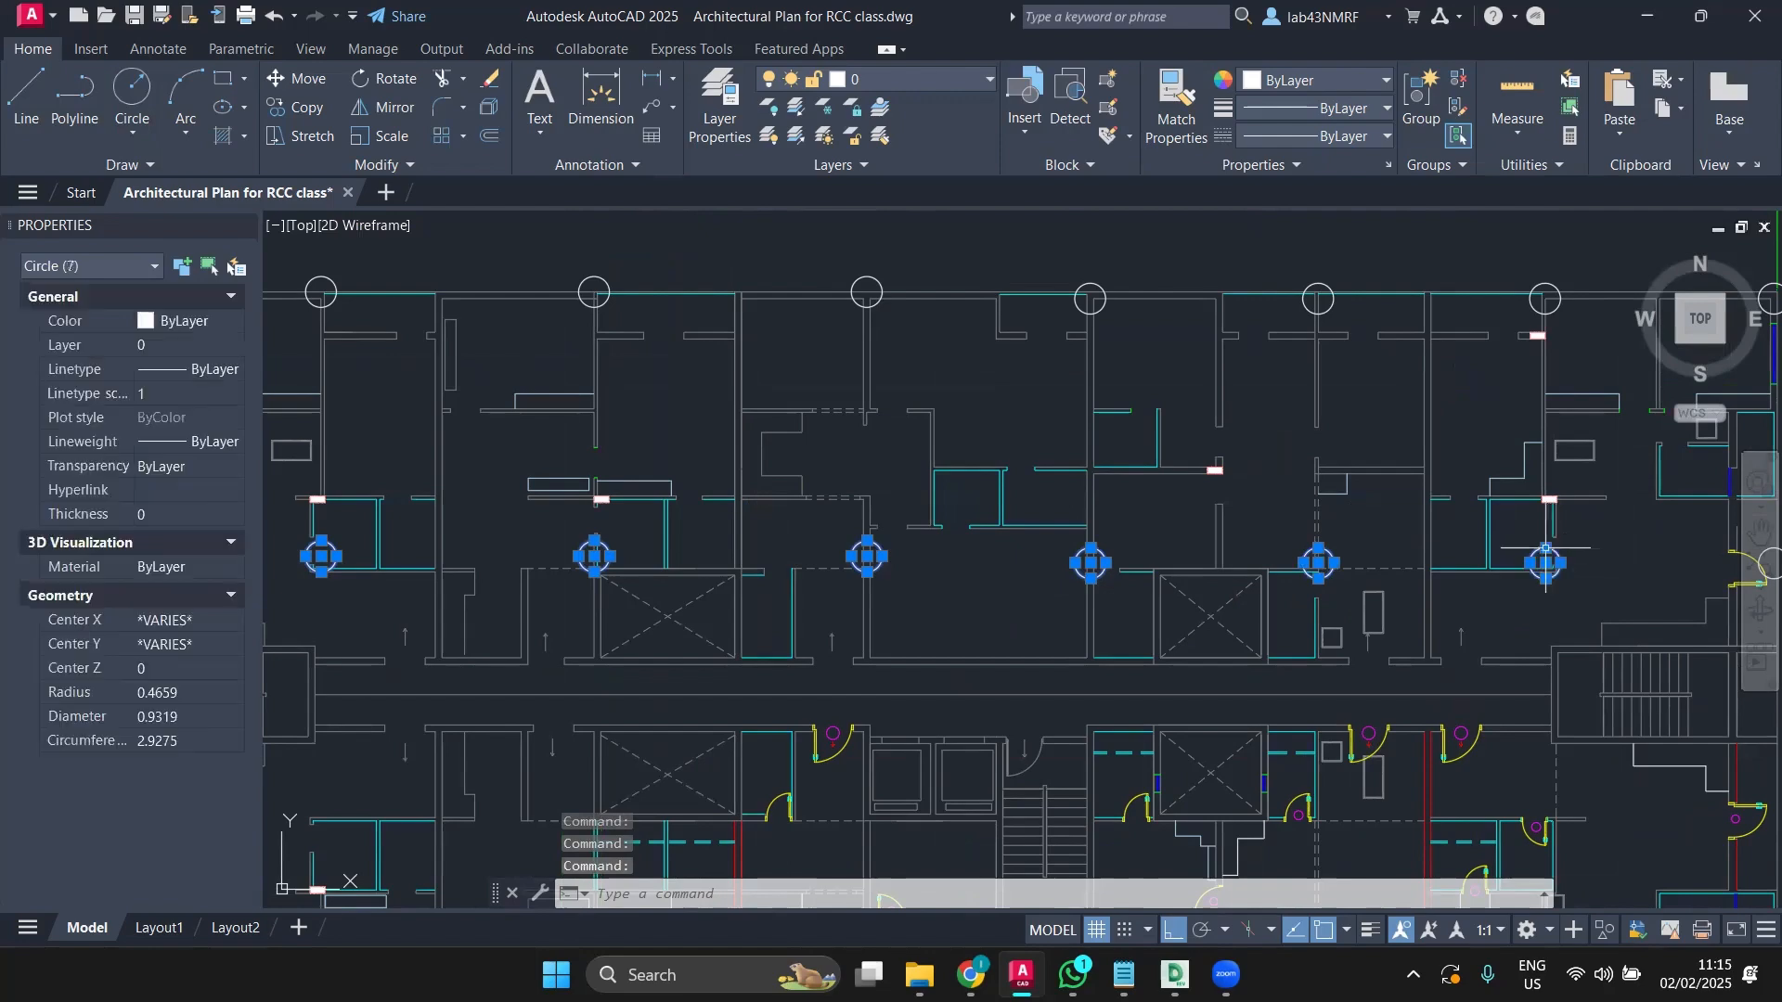
scroll(1556, 549, down, 4)
scroll(1527, 550, up, 2)
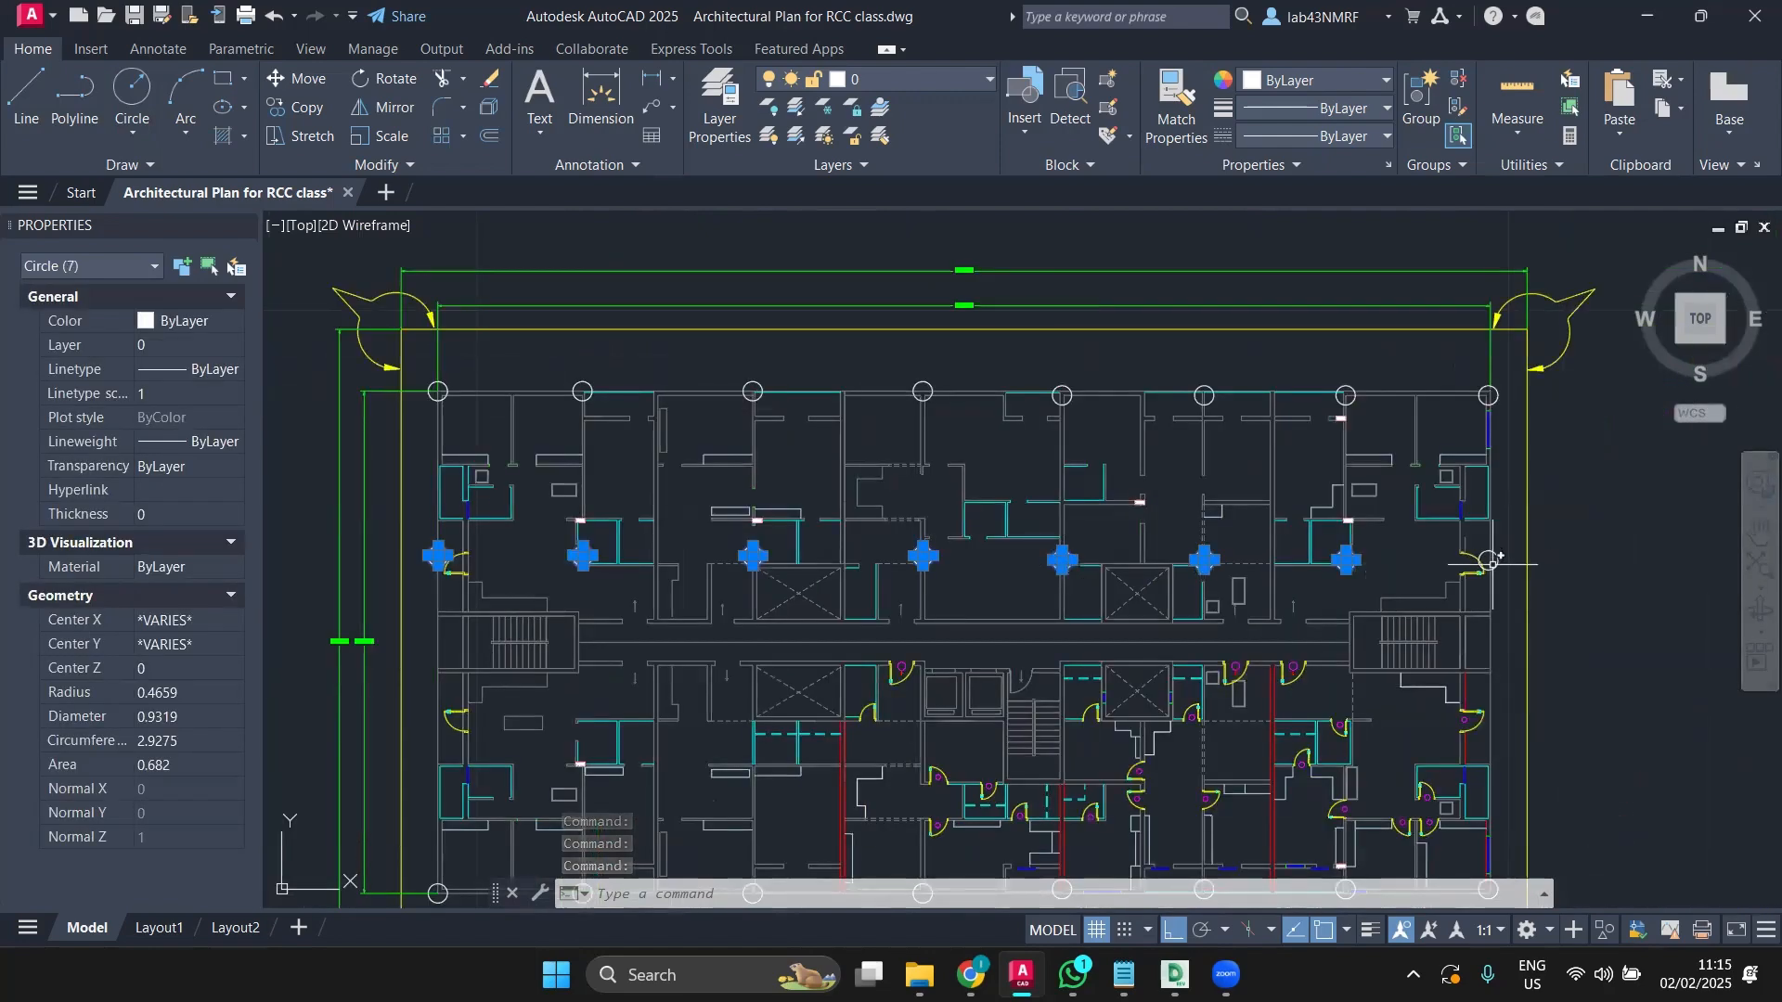
click(1490, 561)
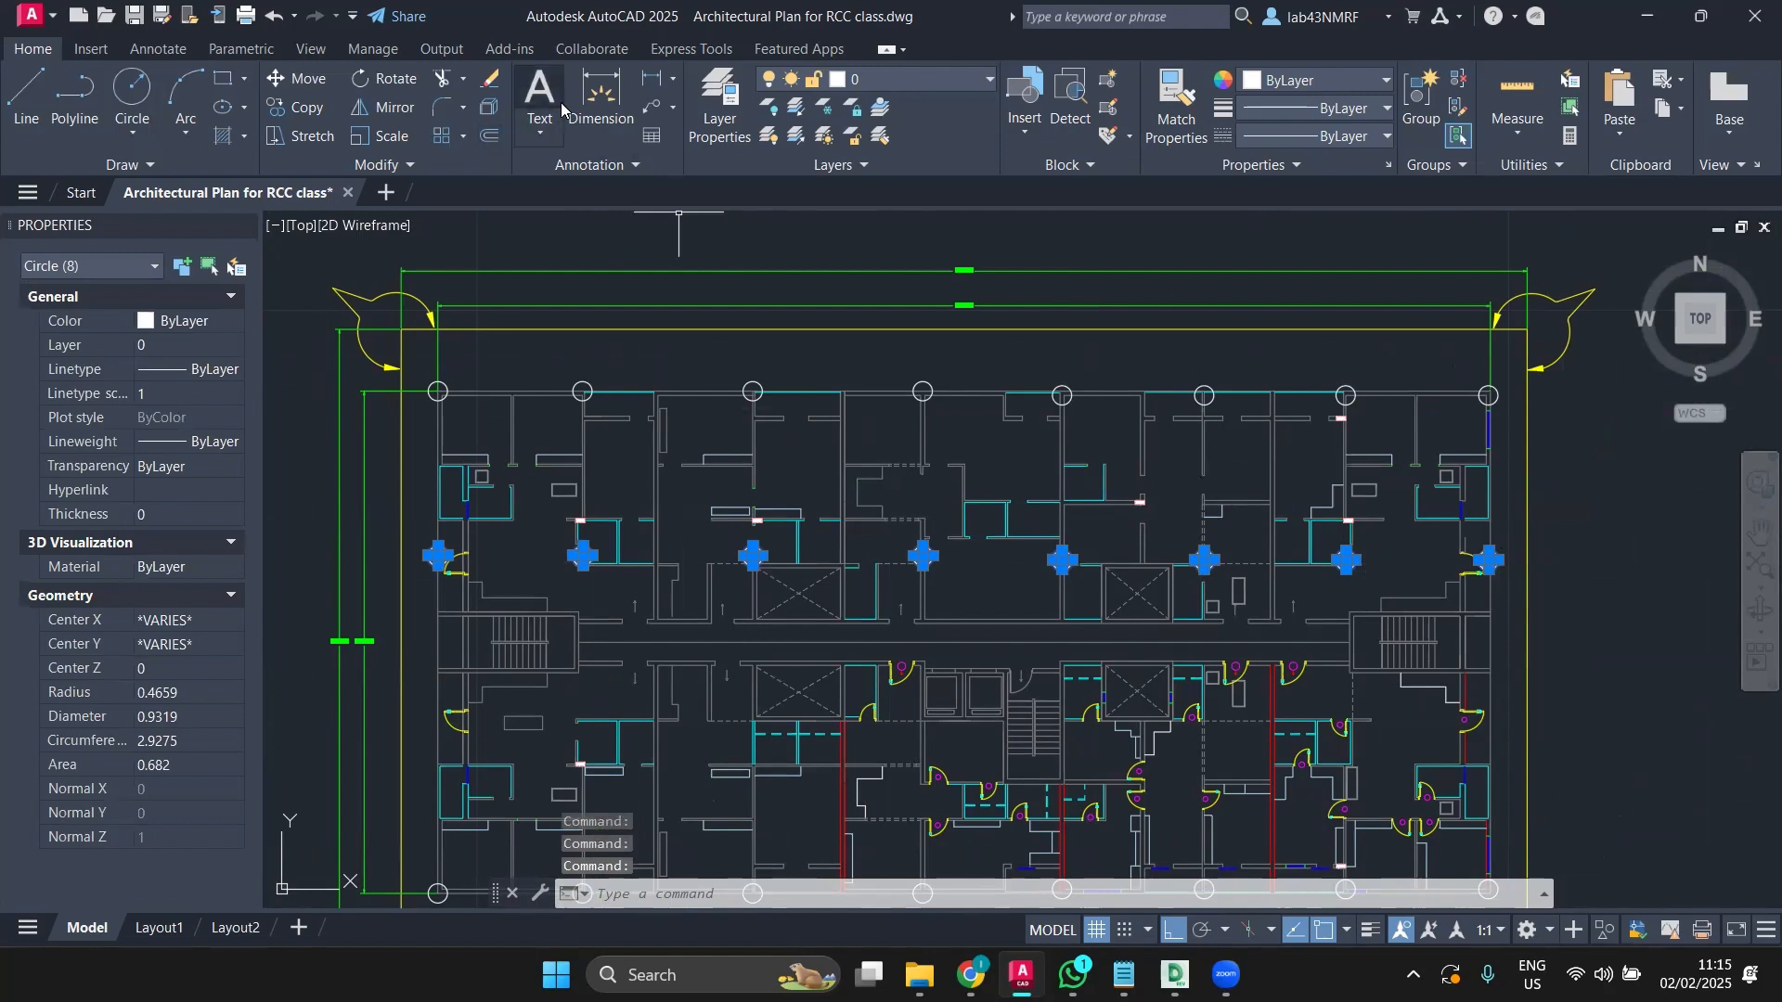
Step: Mirror the second-row circles across the plan's horizontal midline, keeping the originals
click(368, 109)
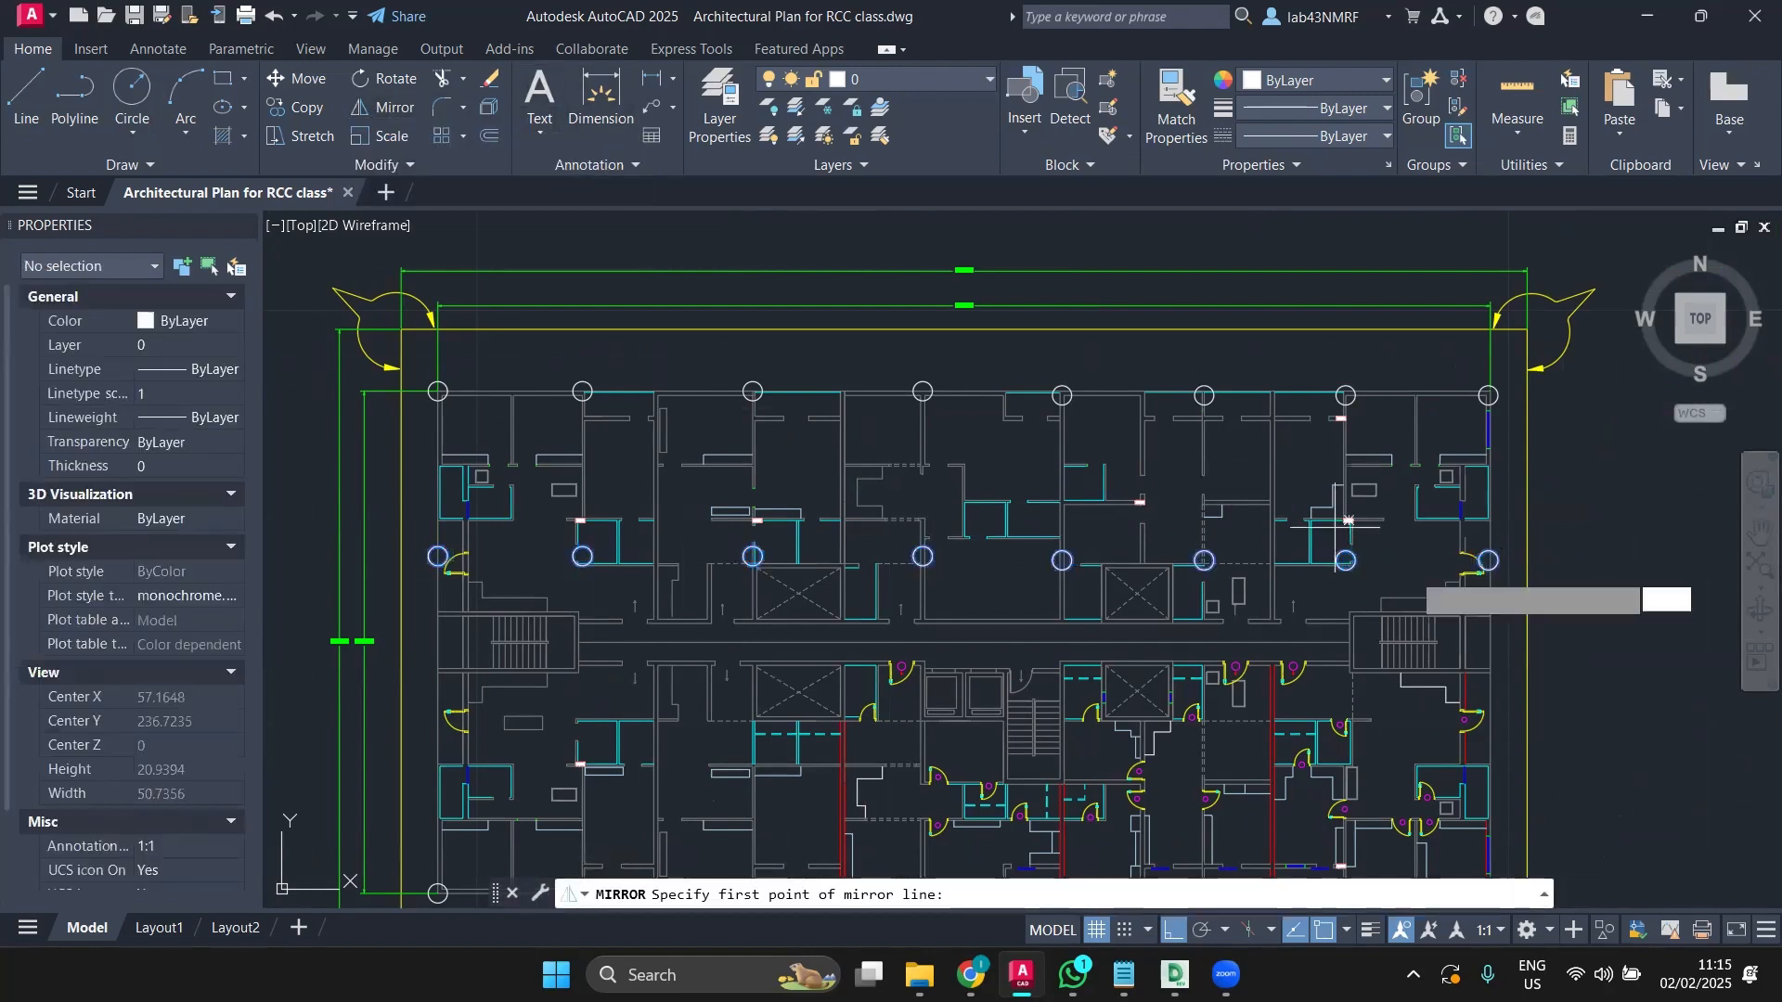
click(1527, 641)
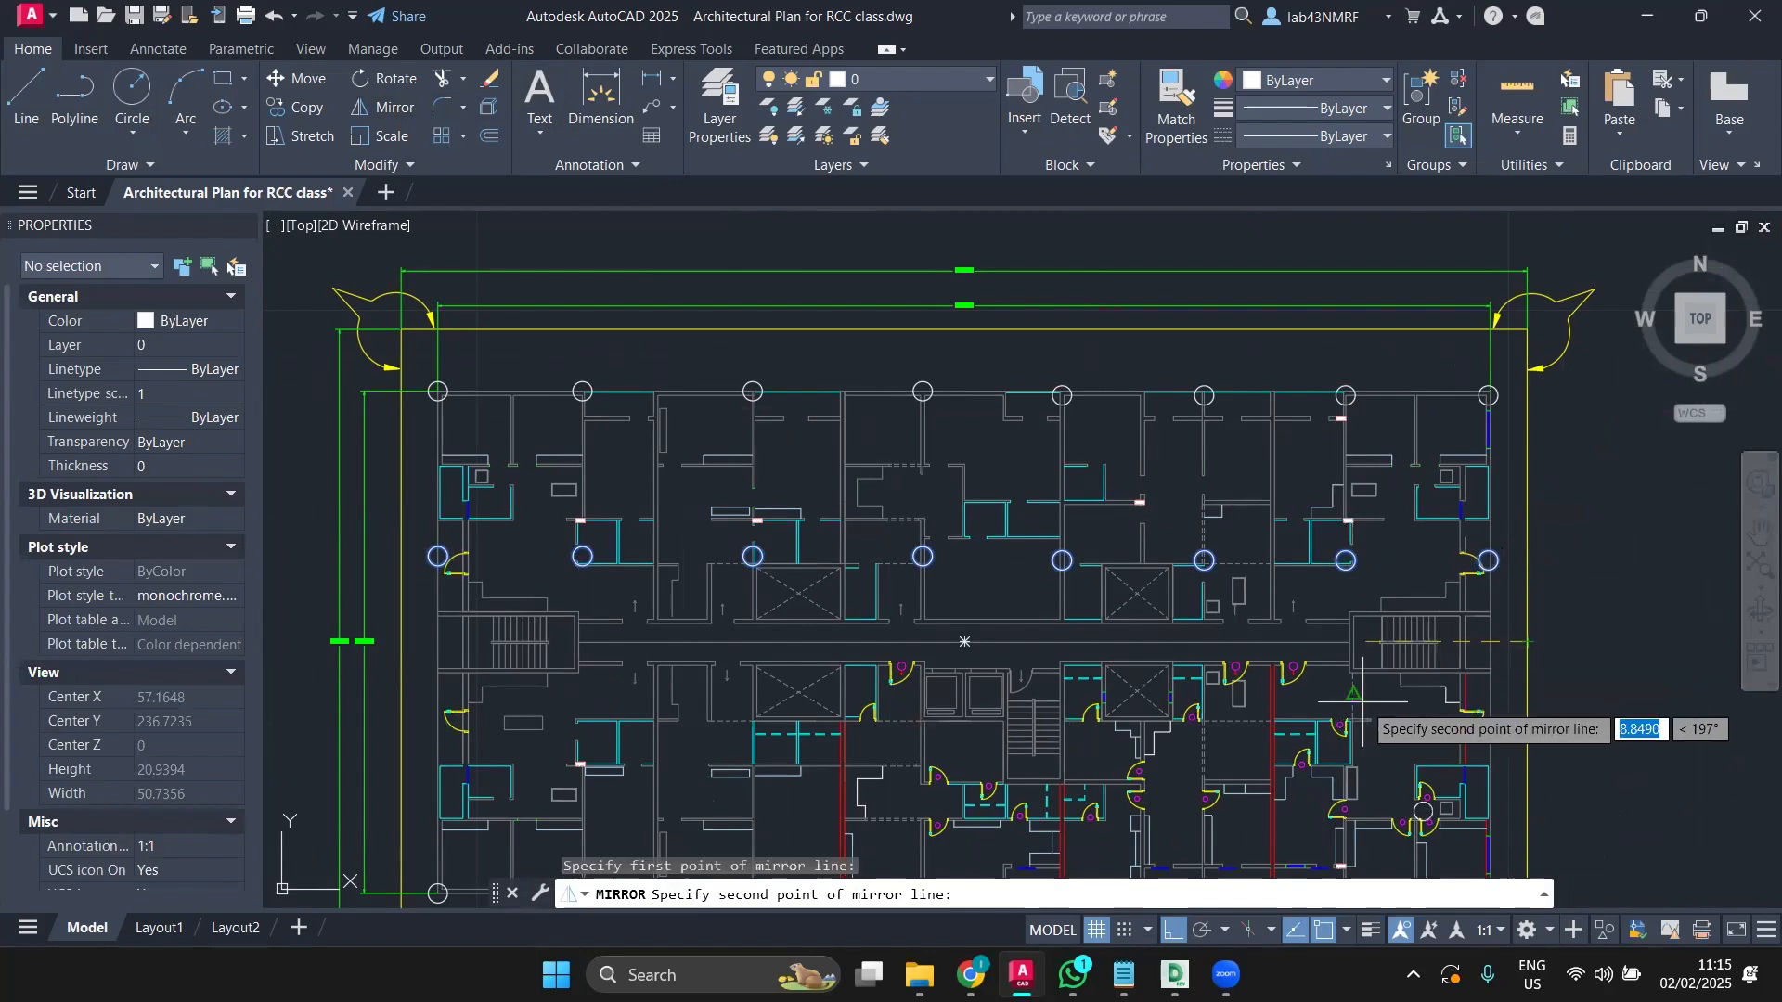
middle_drag(1363, 702, 1229, 521)
click(889, 816)
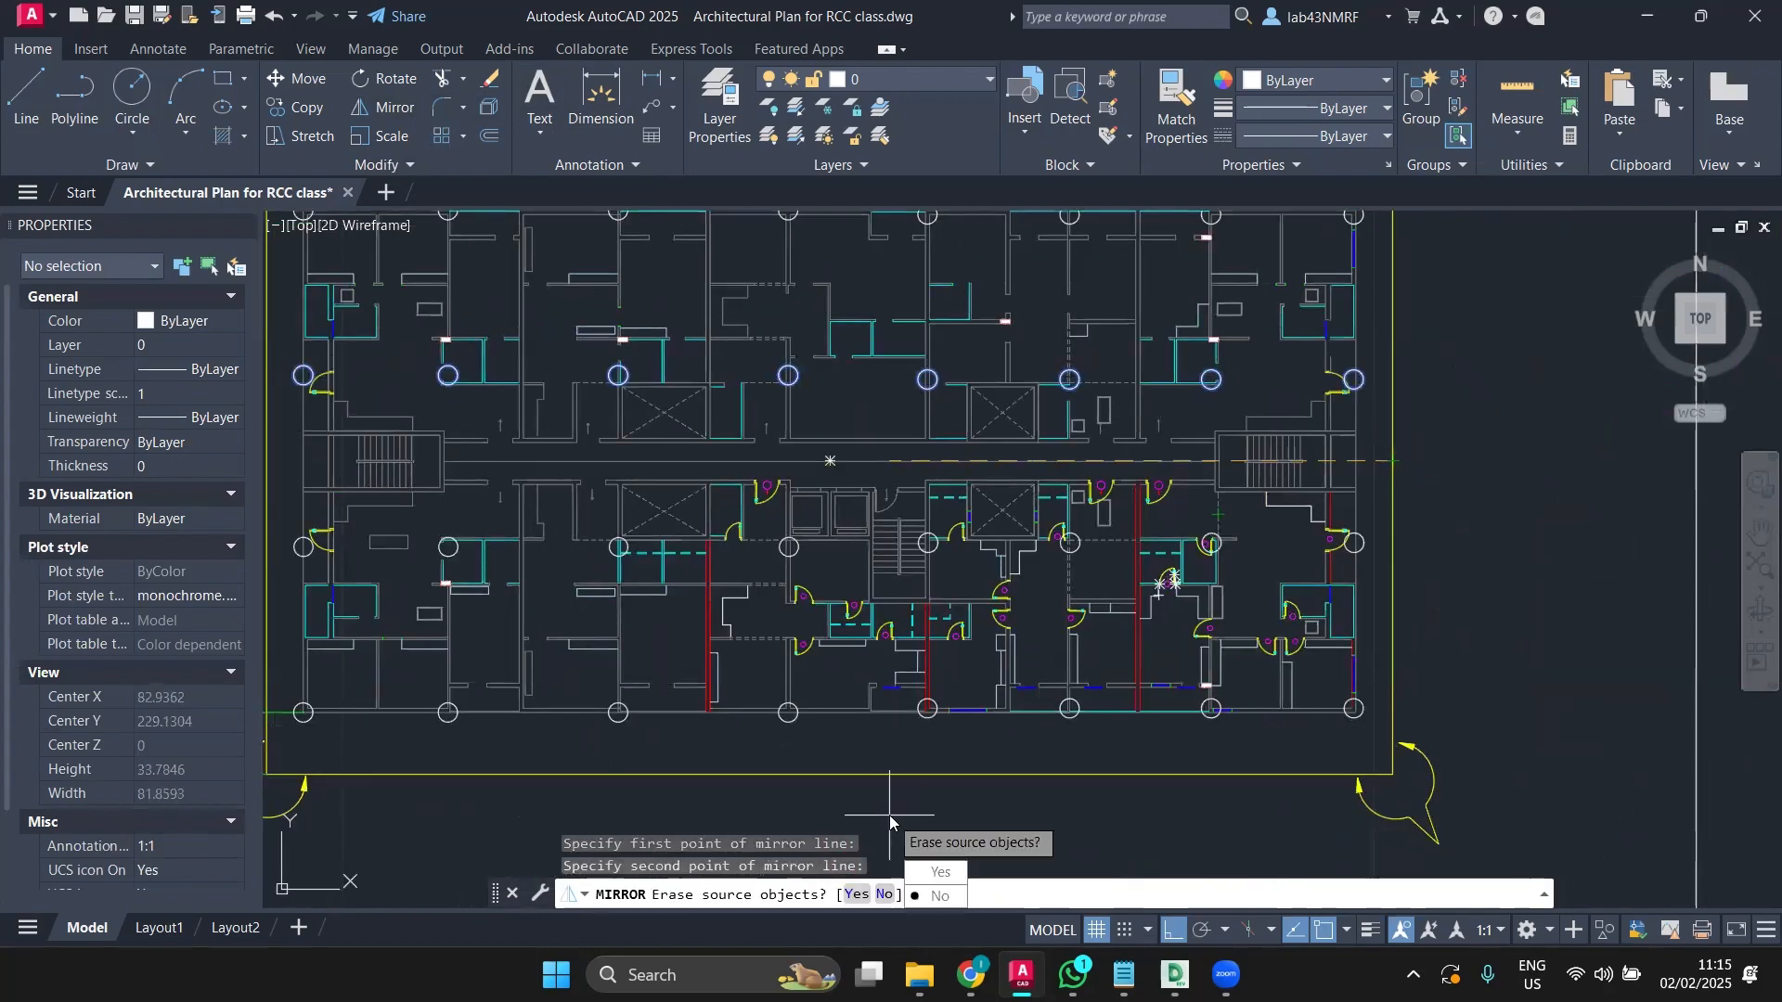
click(939, 896)
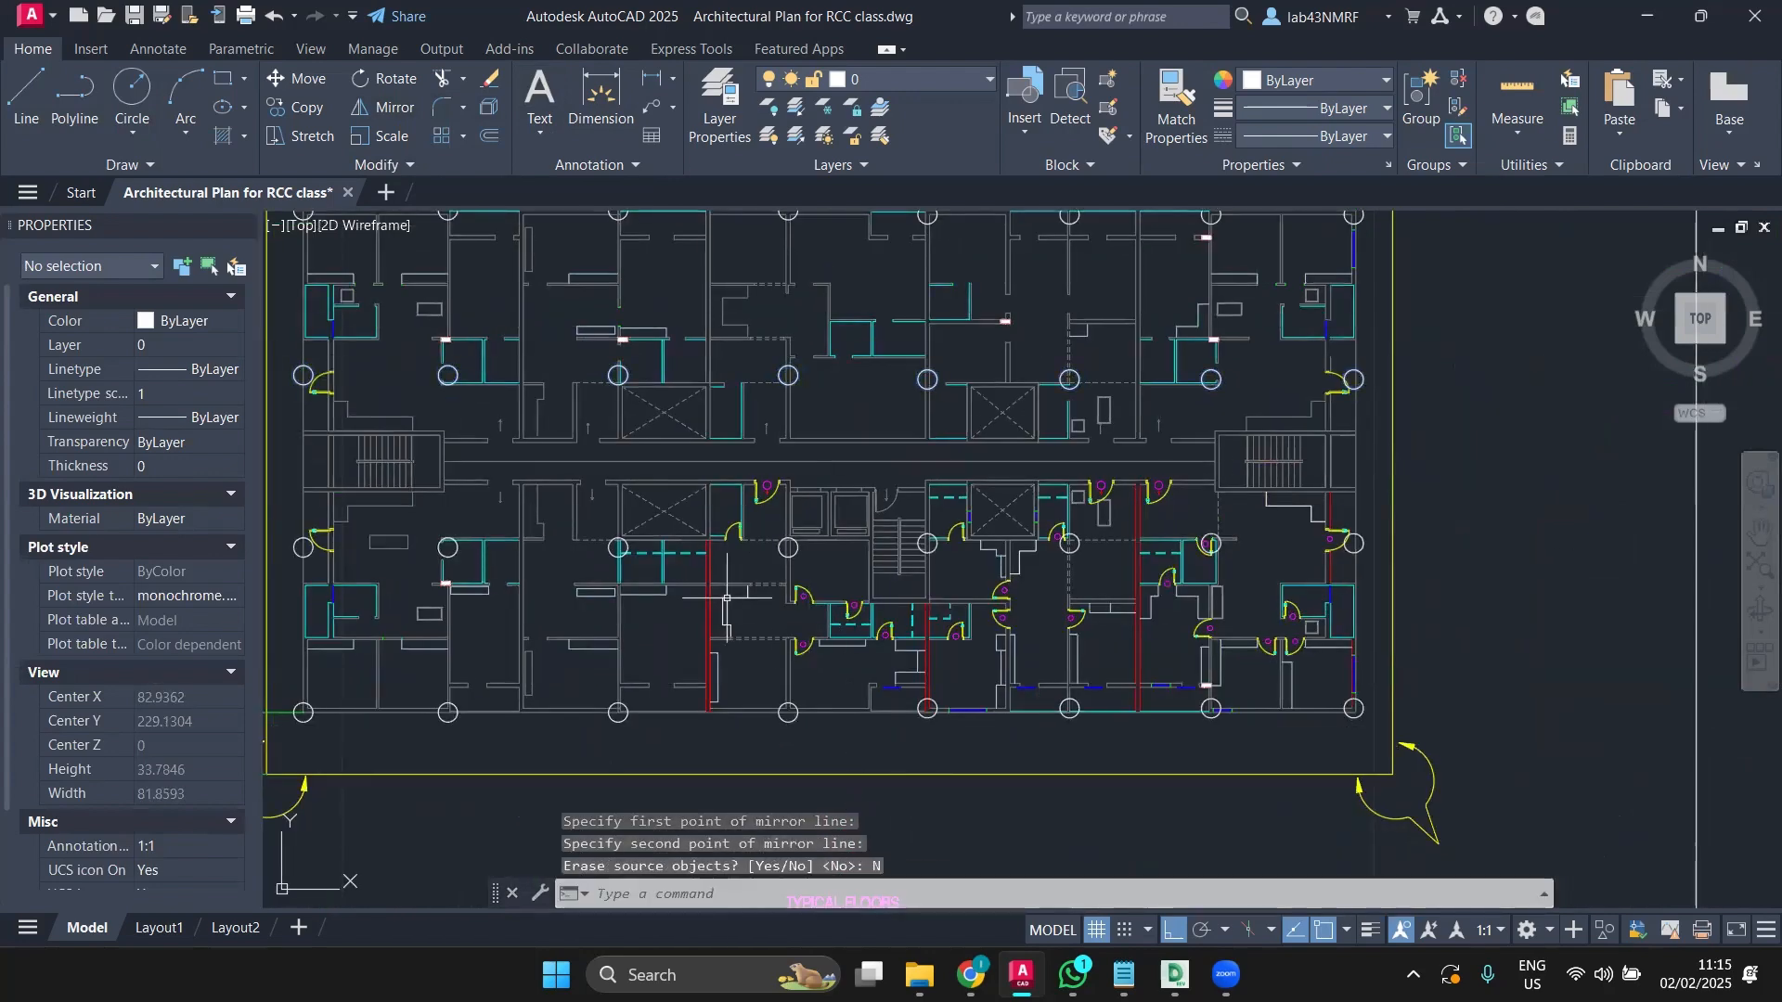
middle_drag(729, 597, 769, 550)
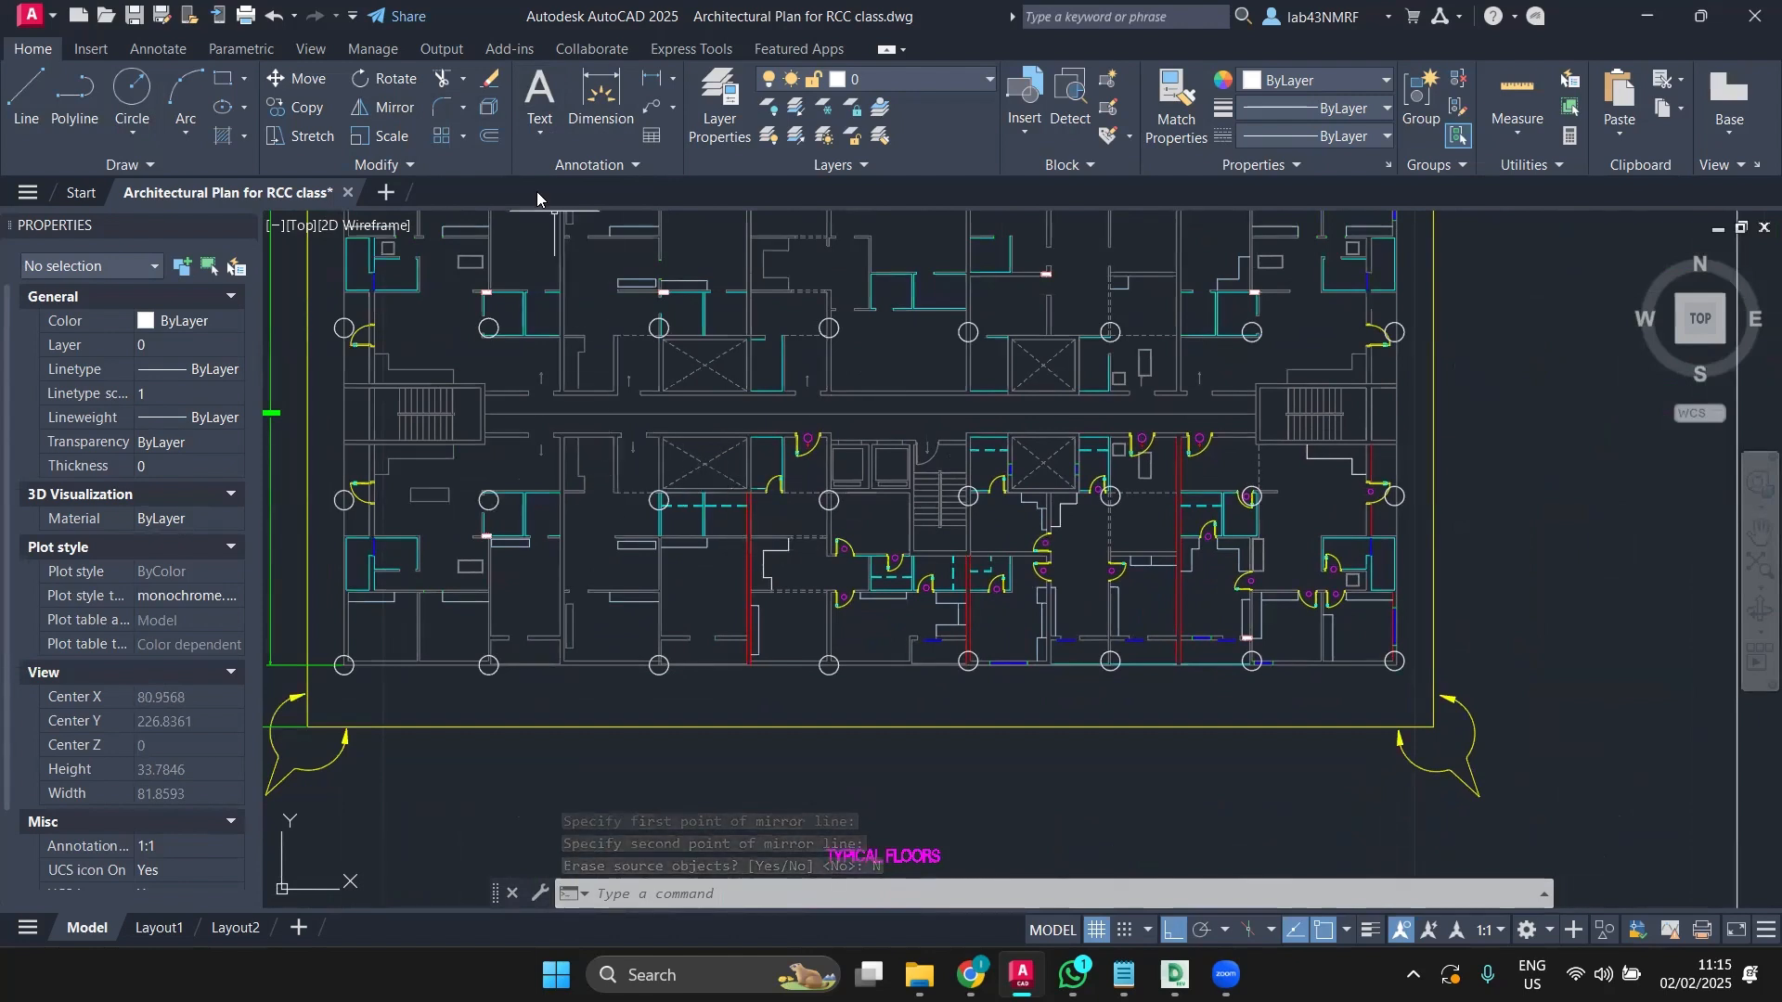
click(572, 93)
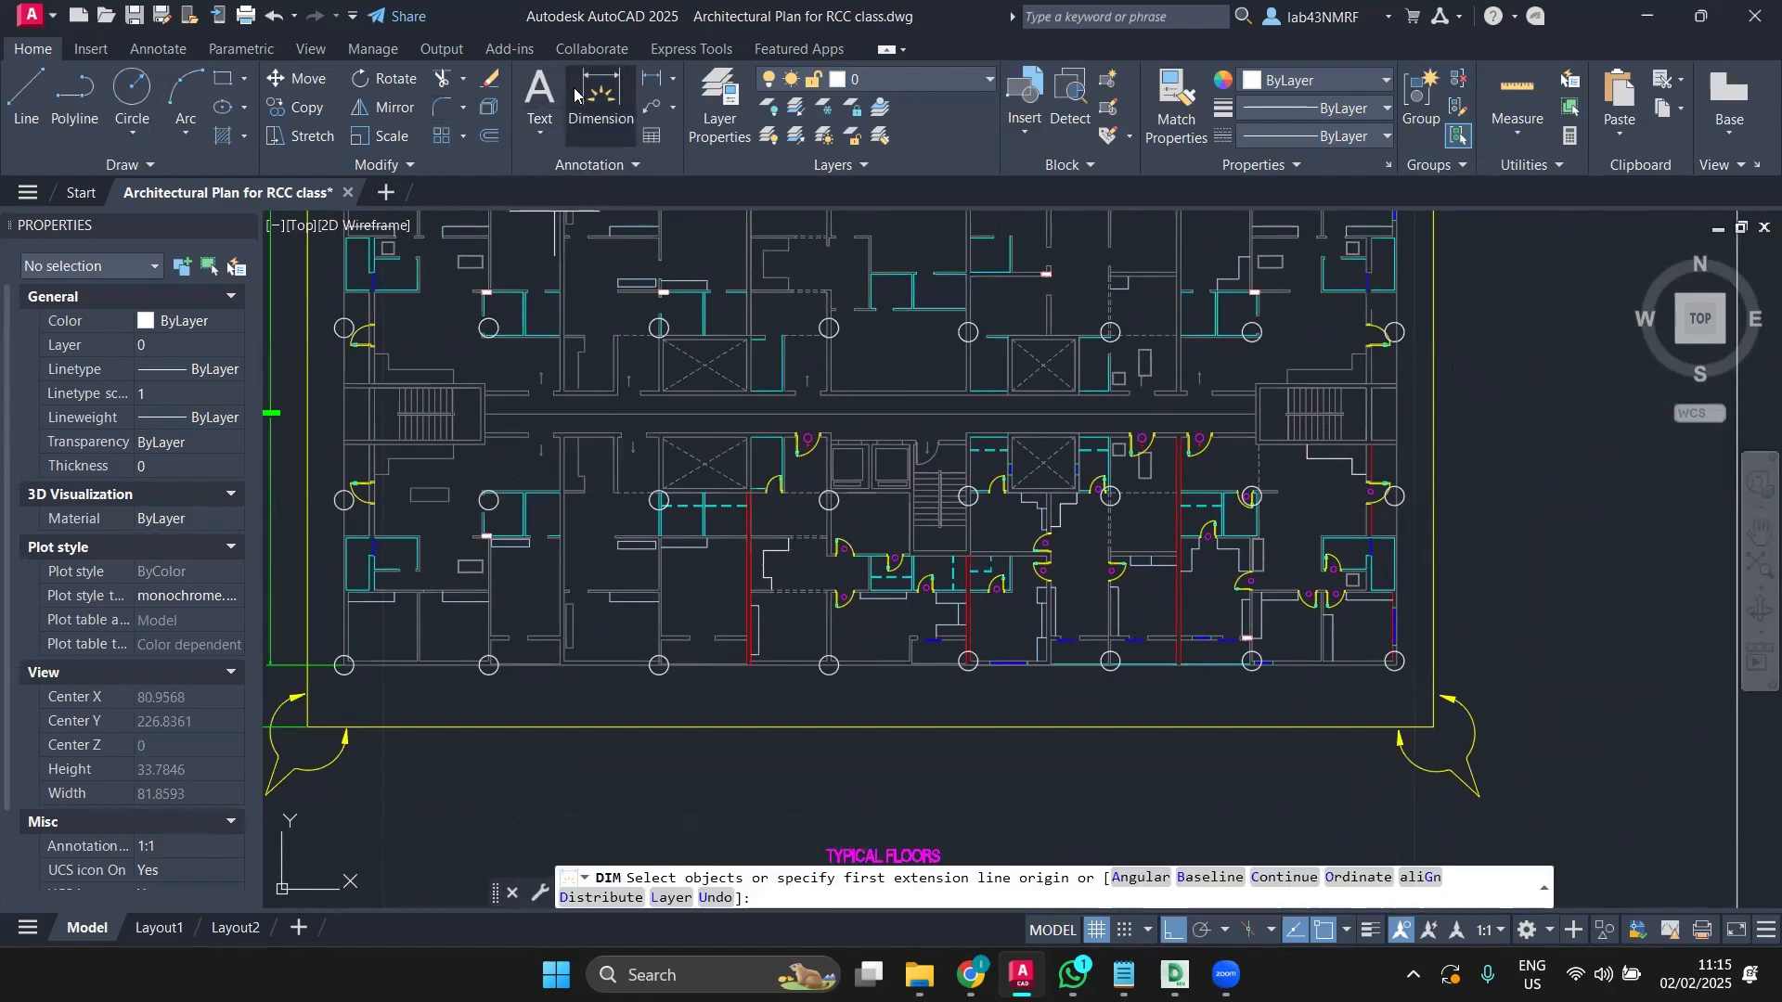
scroll(1135, 408, up, 2)
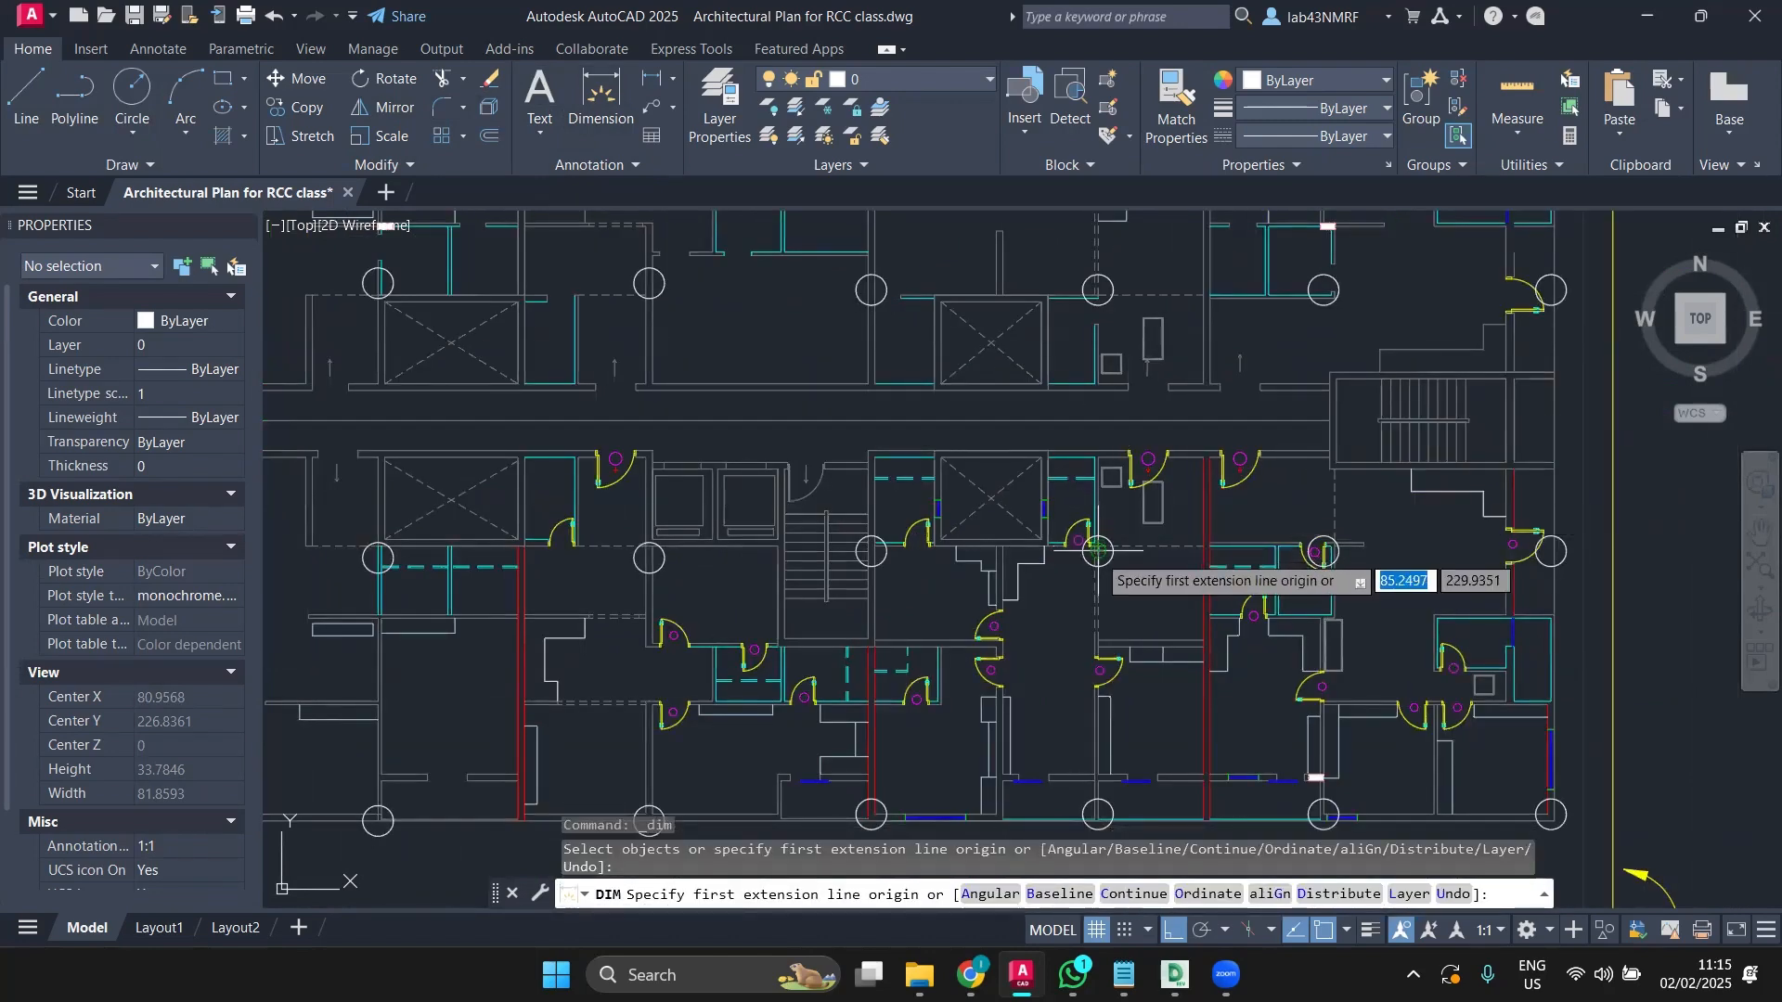
click(1098, 549)
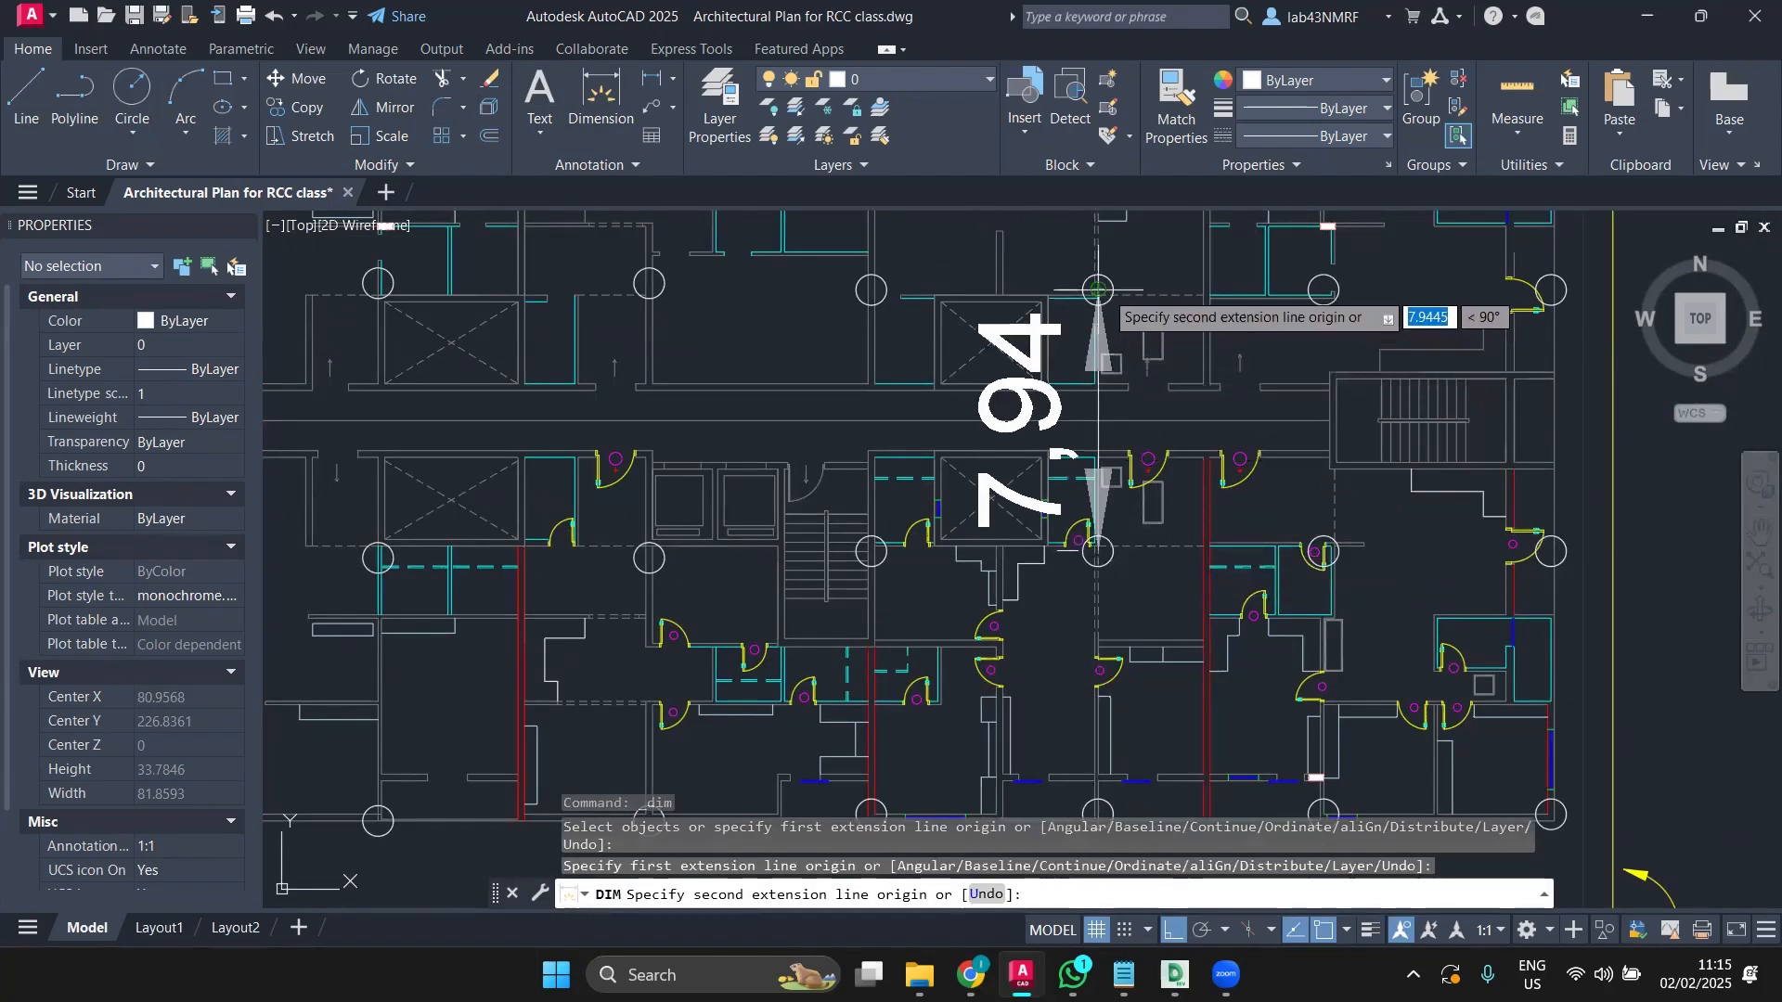
key(Escape)
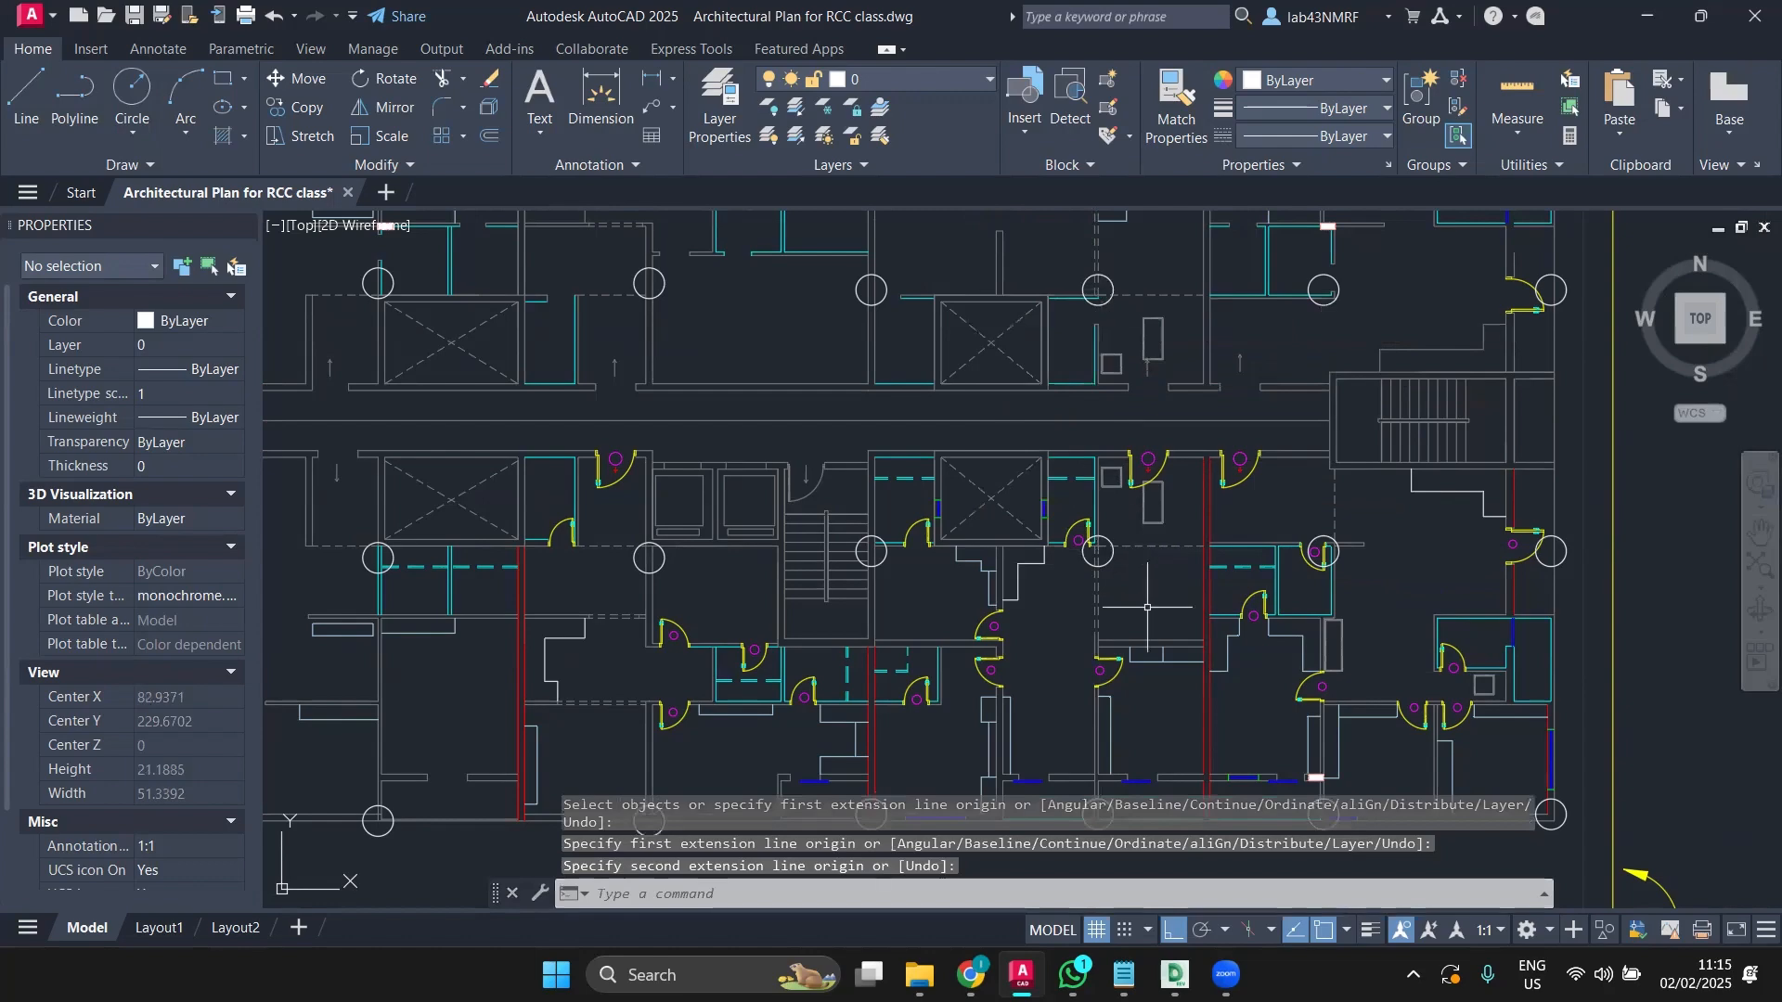
scroll(1147, 594, down, 2)
scroll(1299, 520, up, 5)
key(Return)
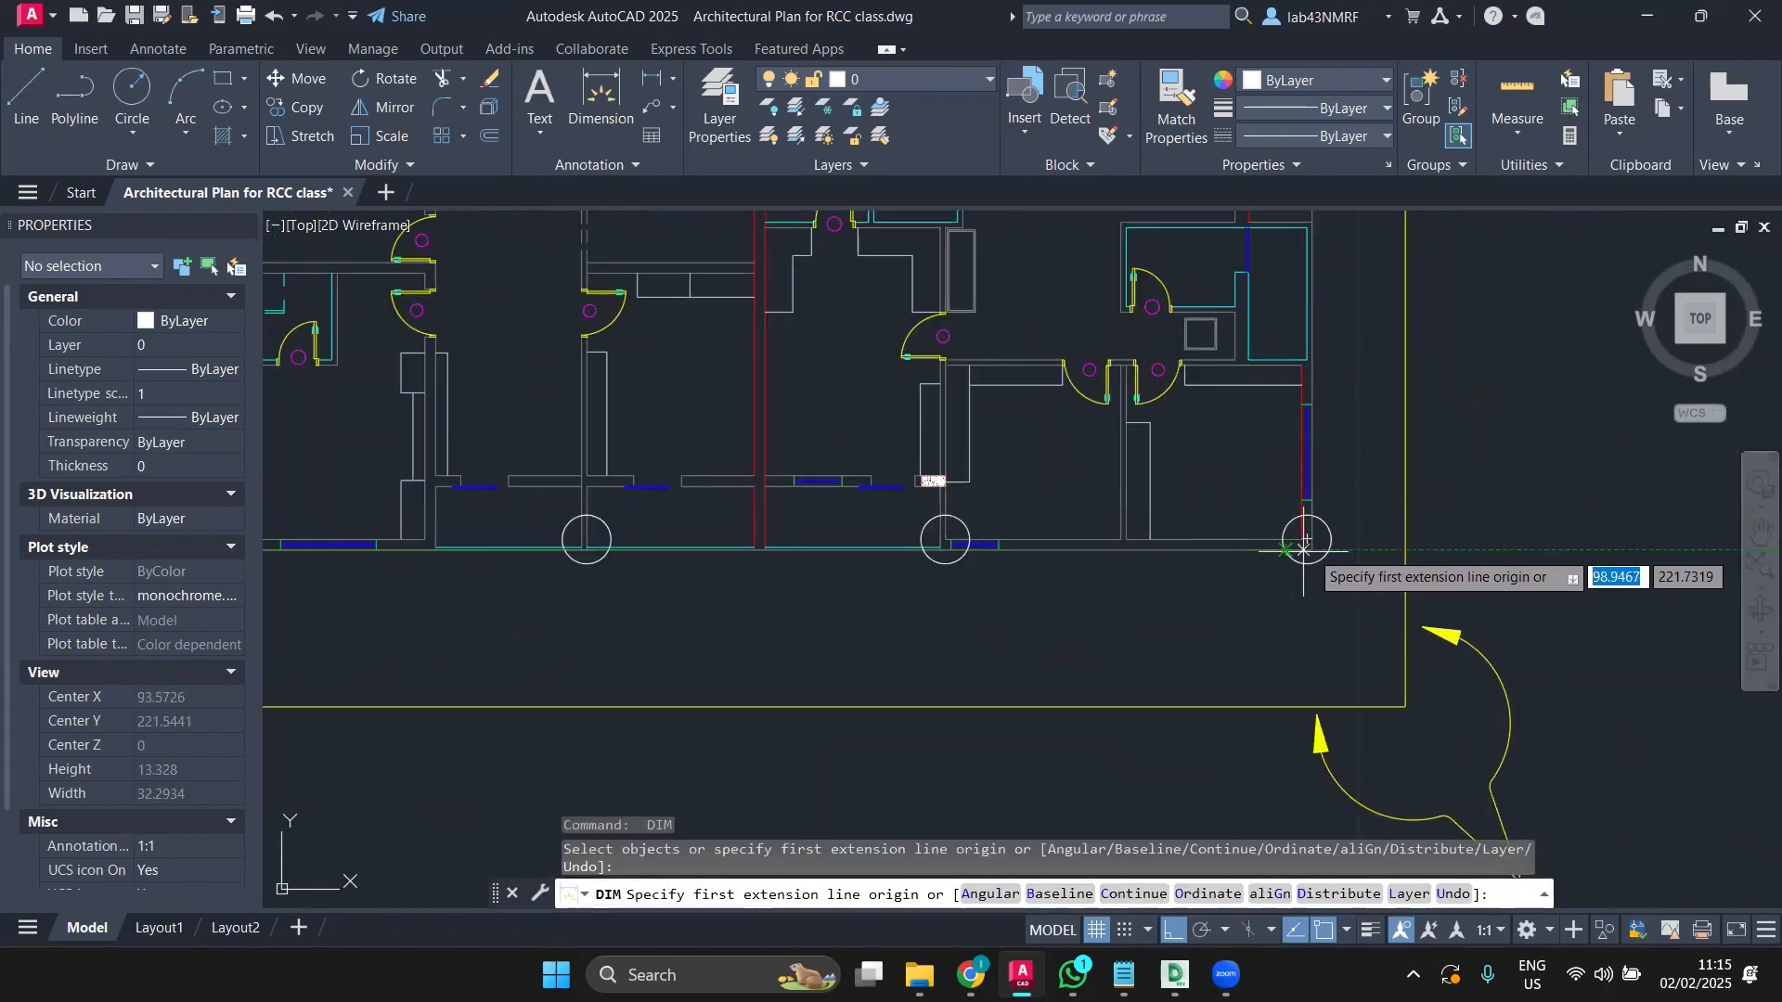
click(1309, 540)
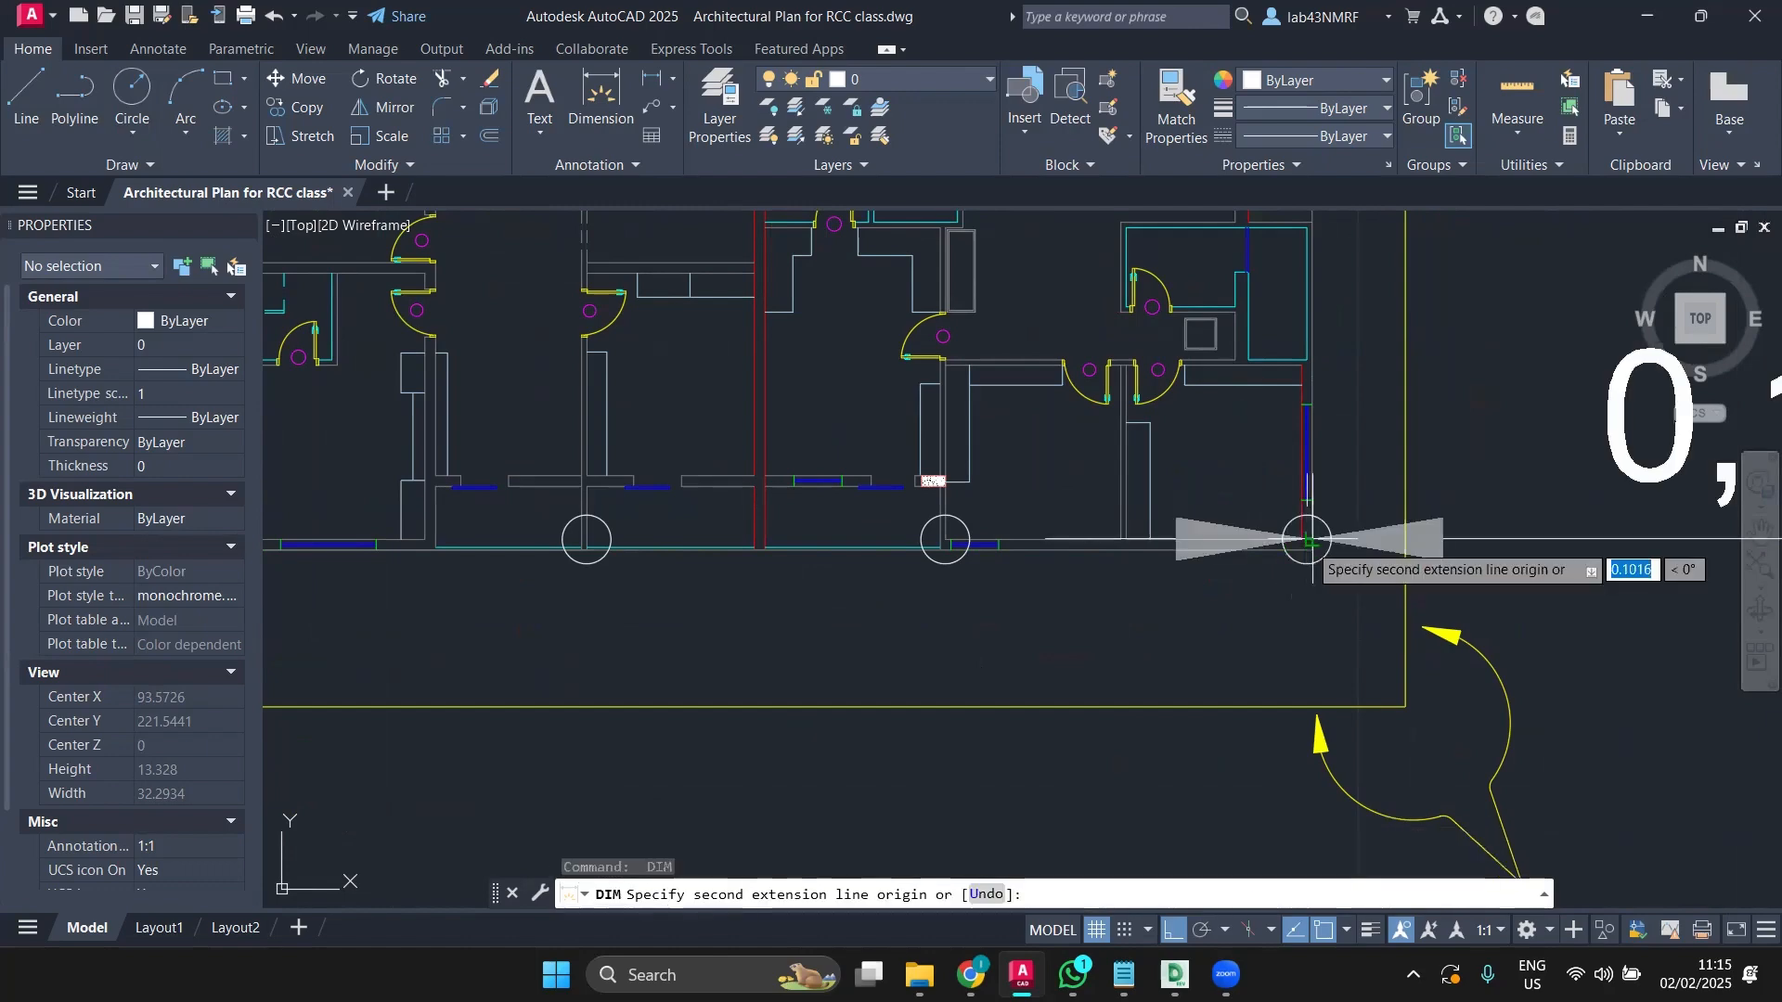
middle_drag(1323, 420, 1229, 784)
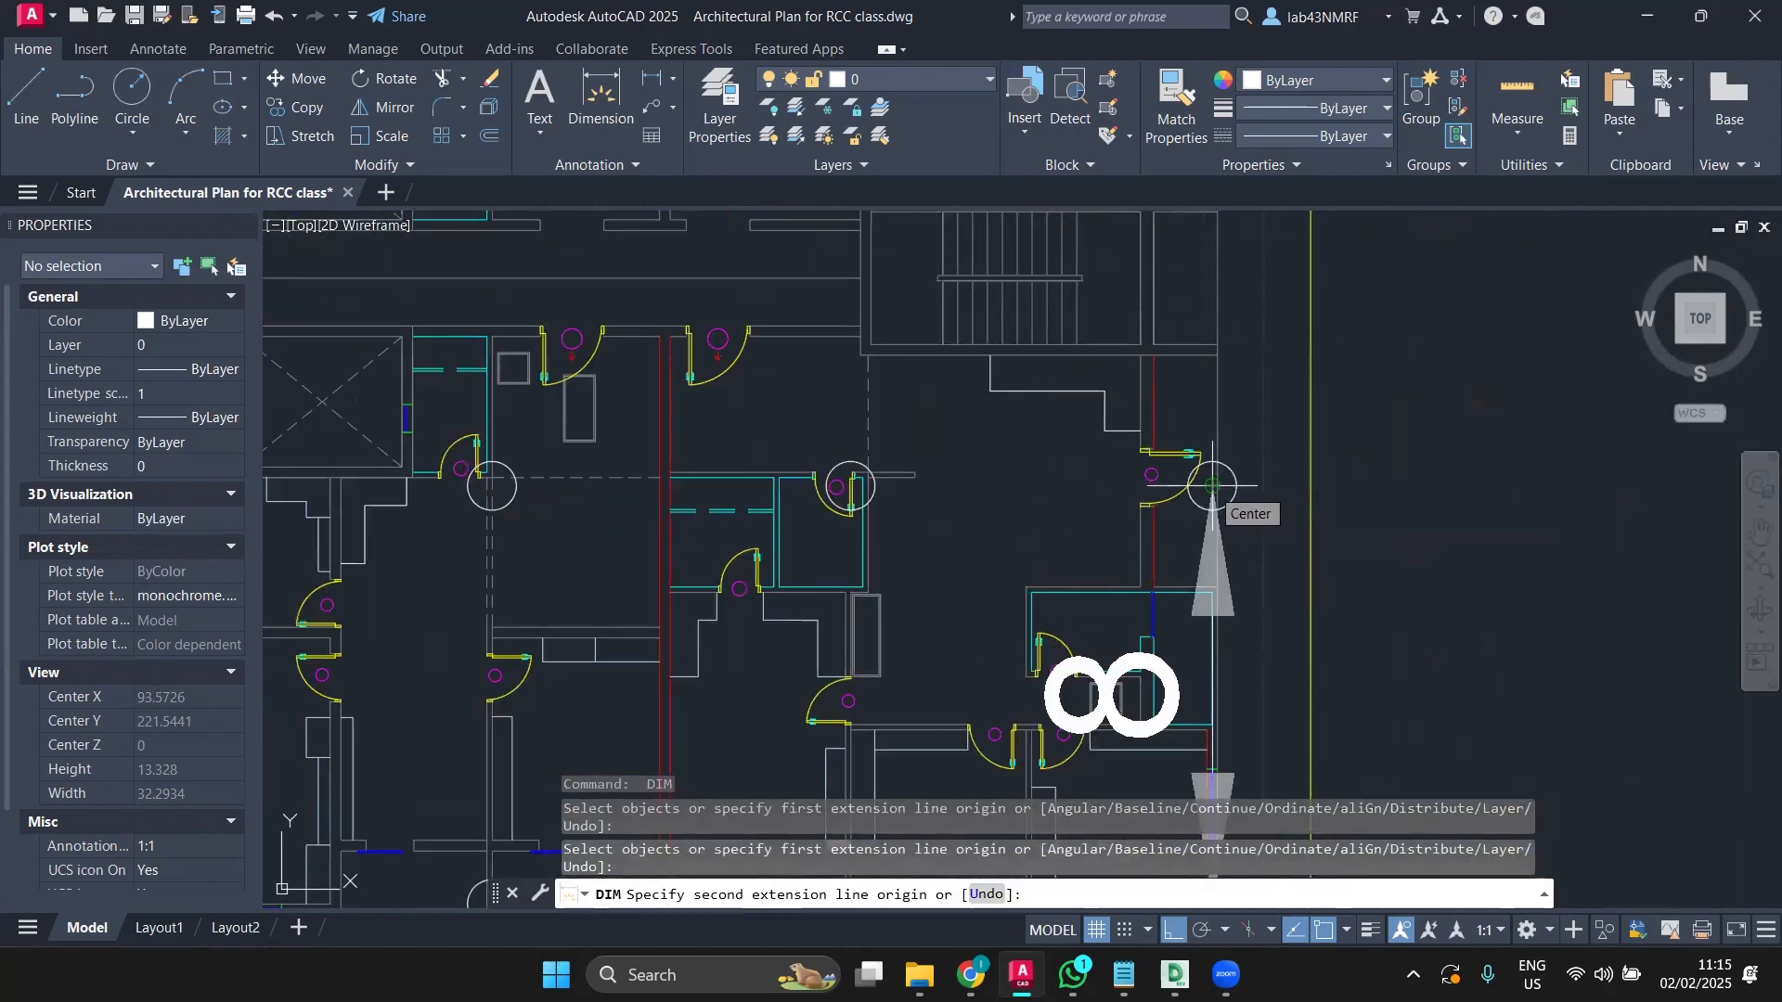
scroll(1212, 485, down, 6)
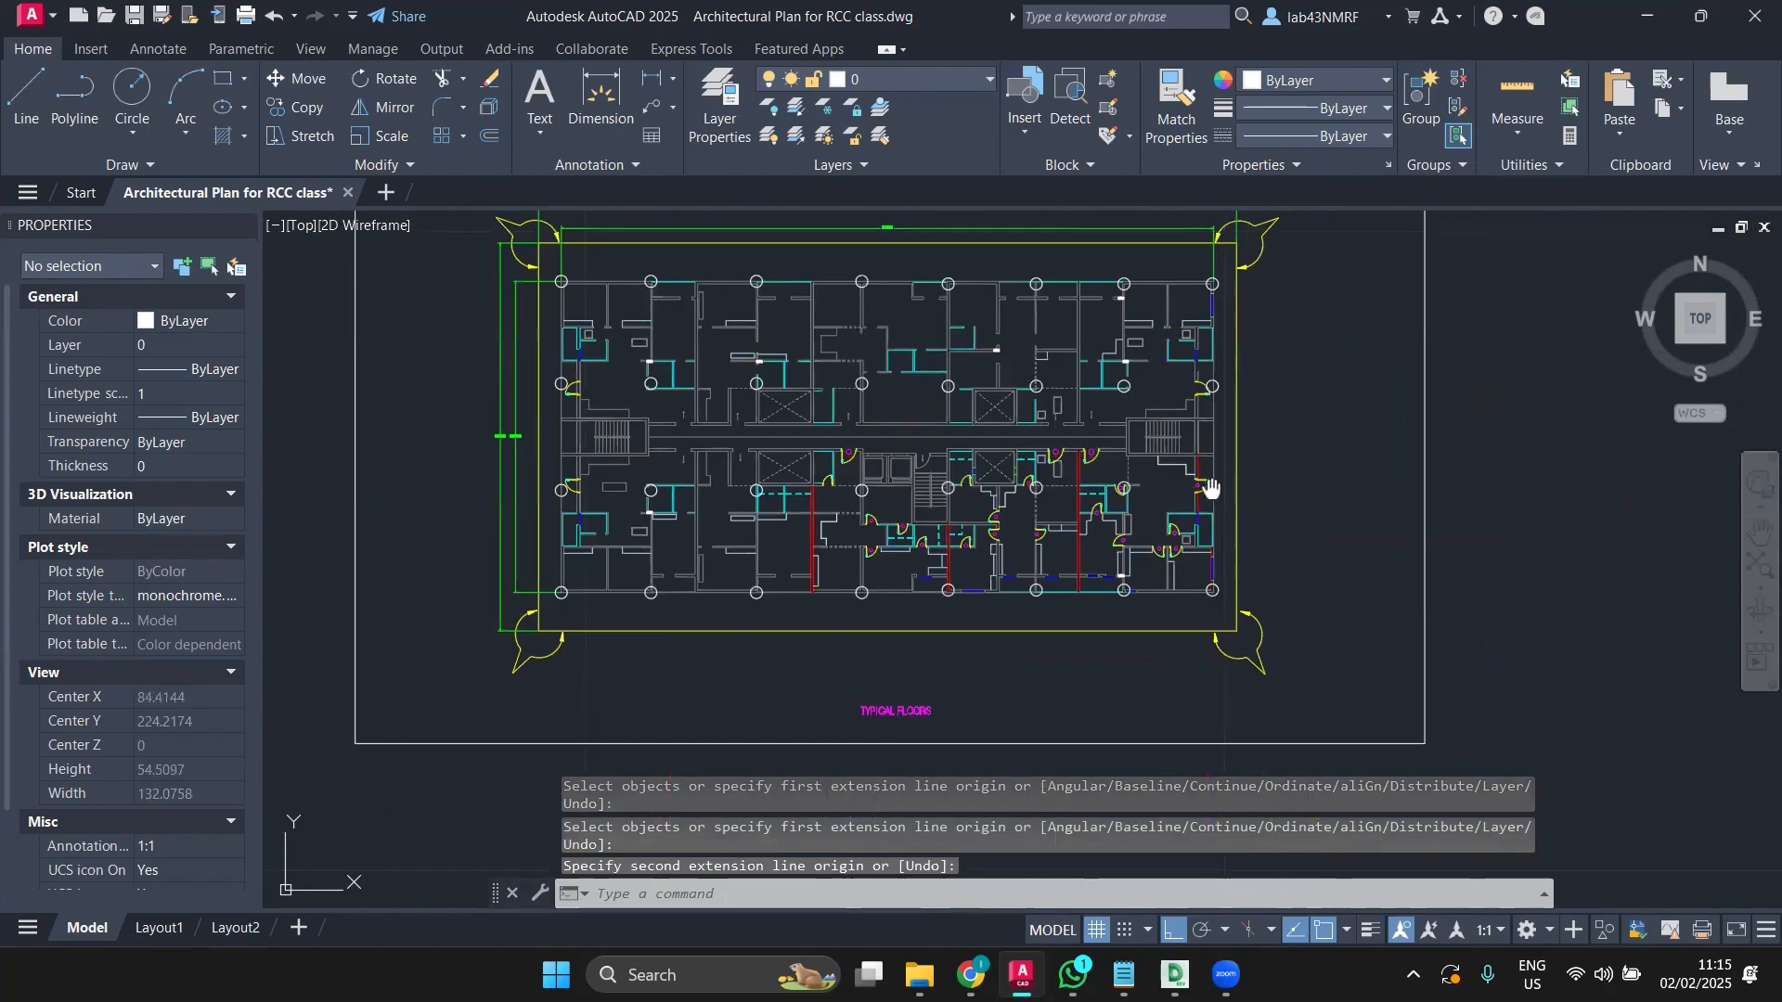
middle_drag(1270, 493, 1333, 491)
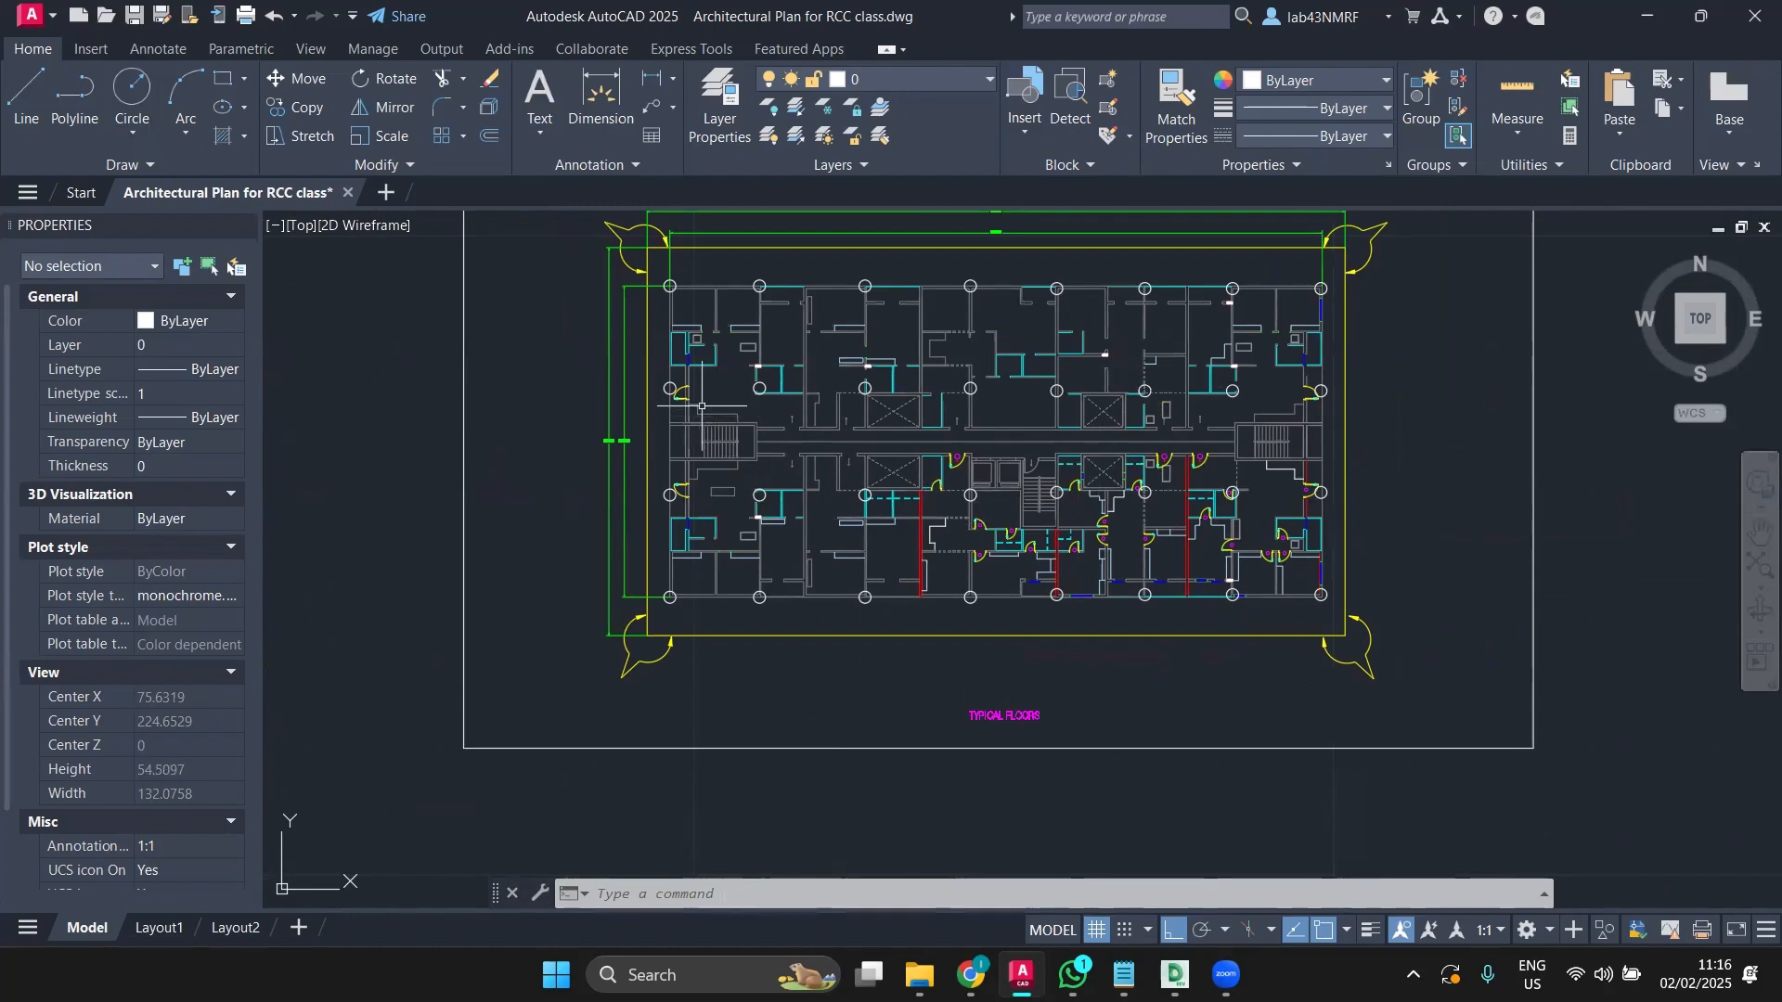
Step: Move the left column circle by the door, with Ortho off, so its centre sits on the jamb midpoint
scroll(683, 396, up, 2)
scroll(684, 397, up, 2)
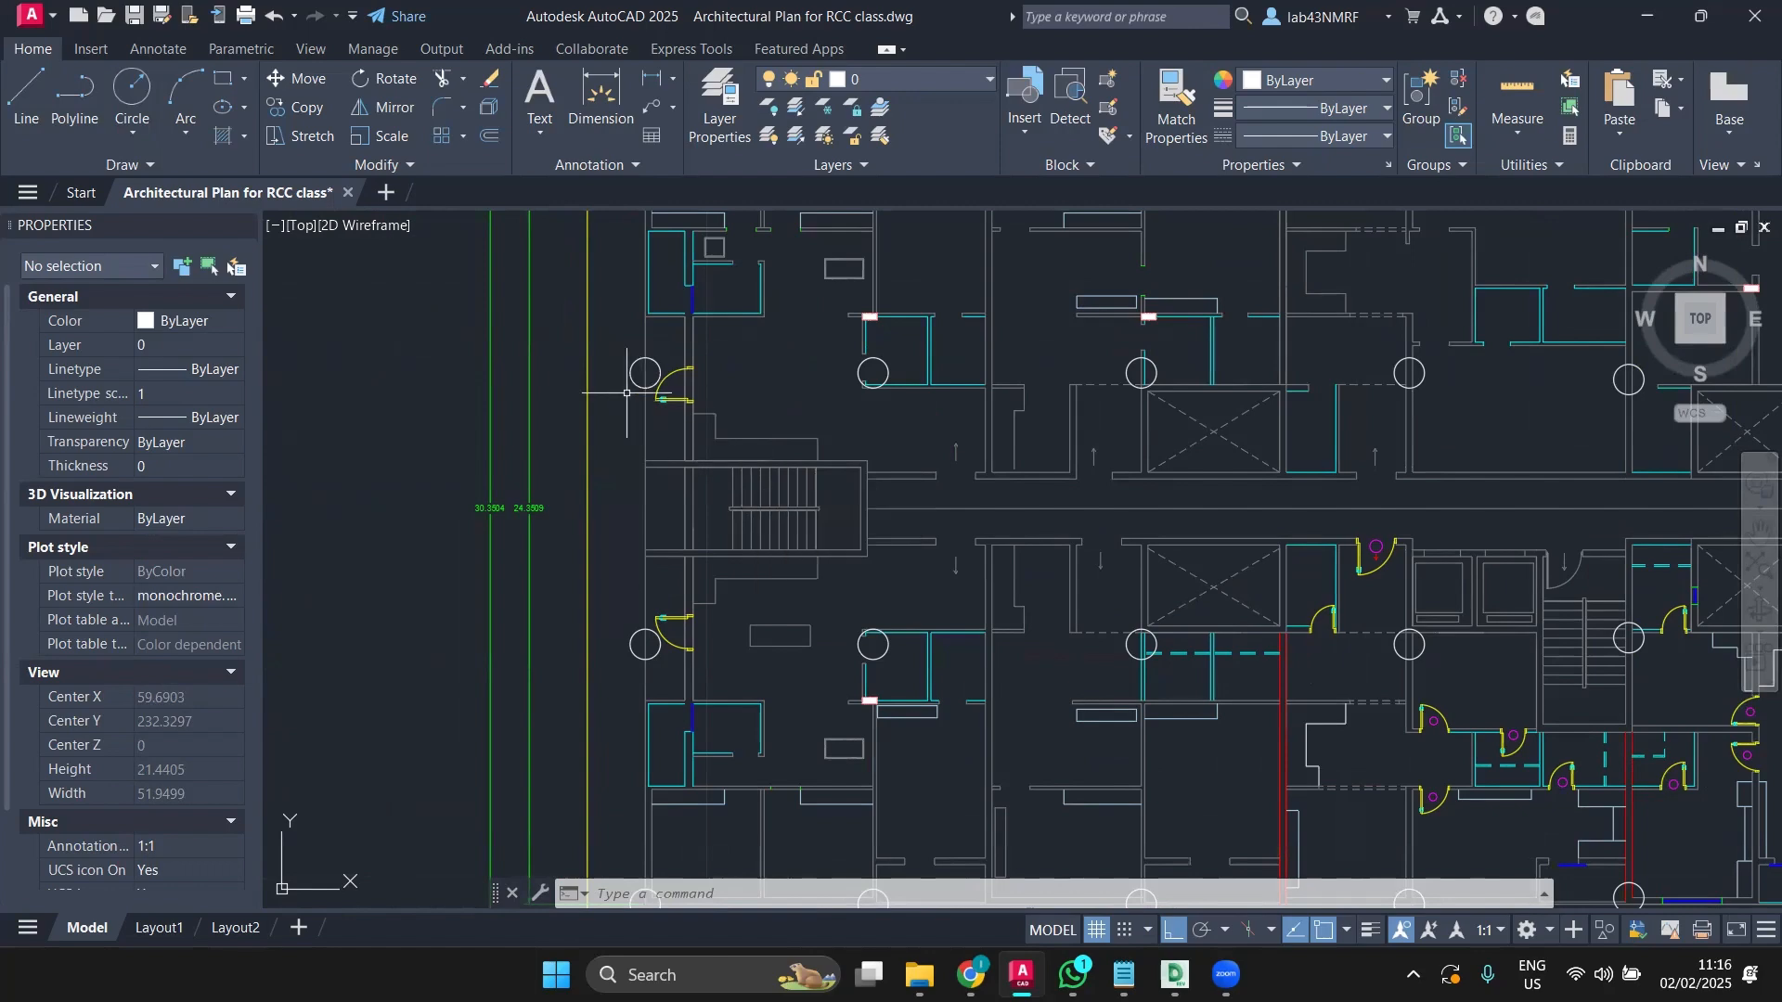
middle_drag(644, 376, 731, 455)
scroll(729, 443, up, 2)
scroll(730, 455, down, 2)
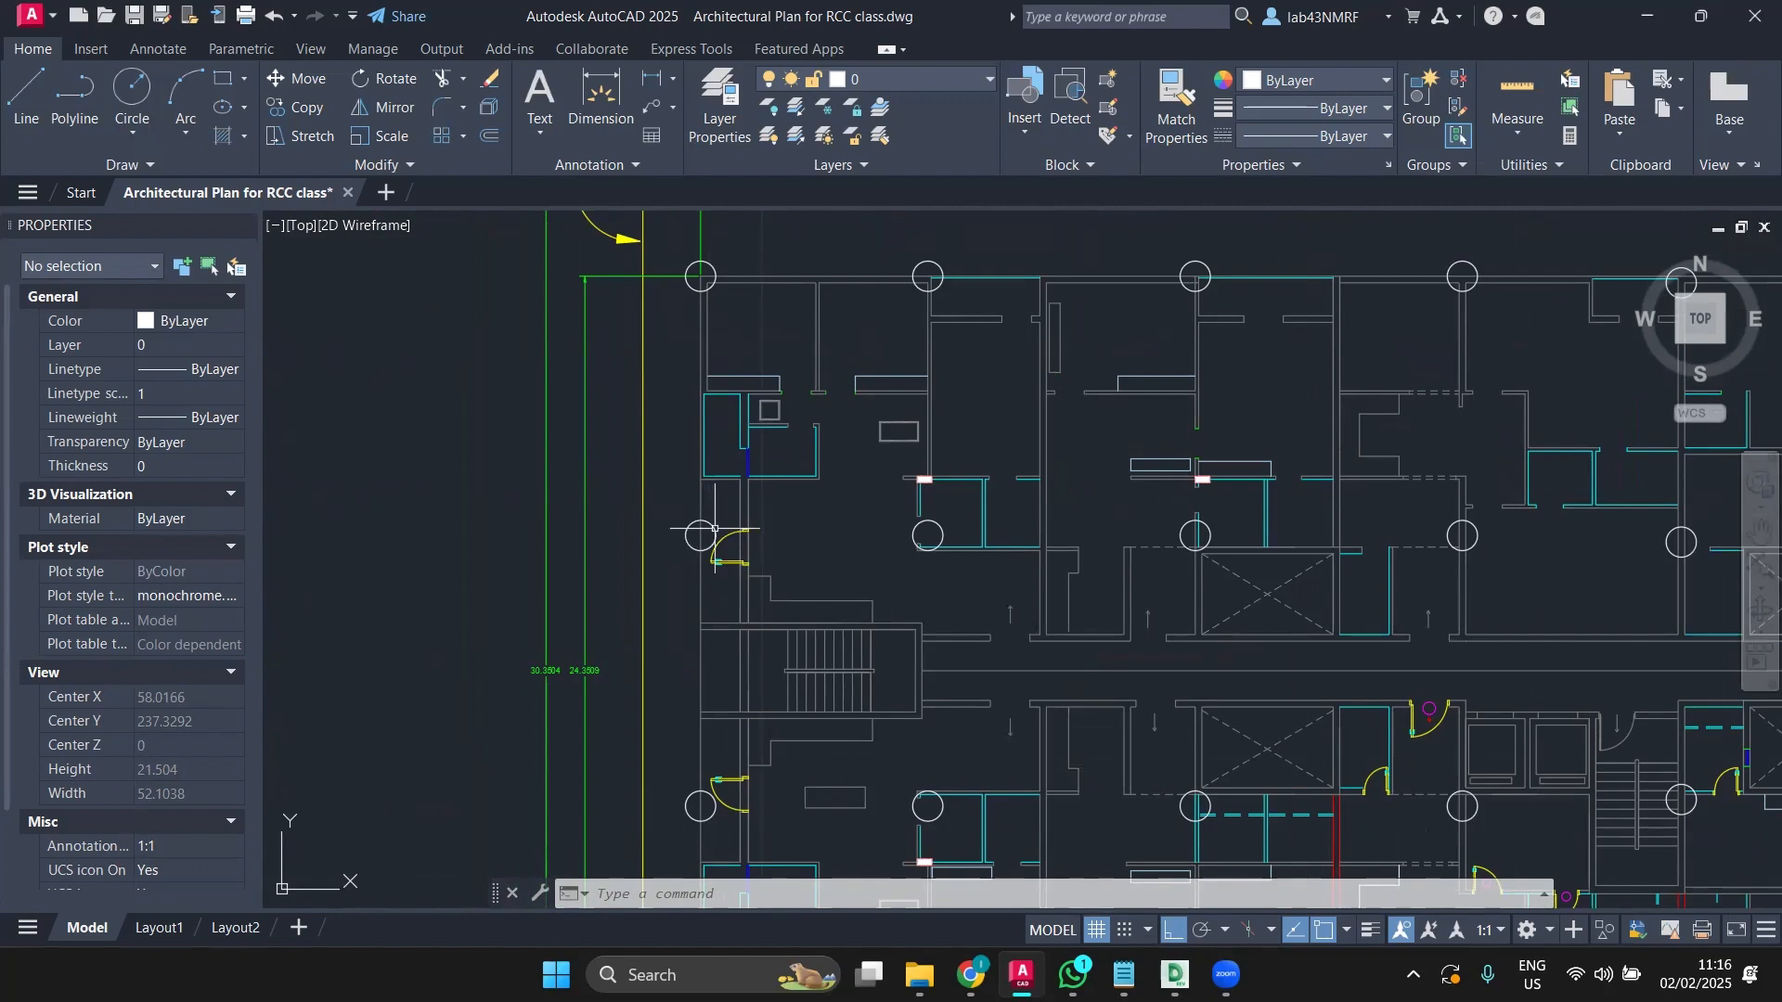
click(715, 529)
scroll(727, 492, up, 4)
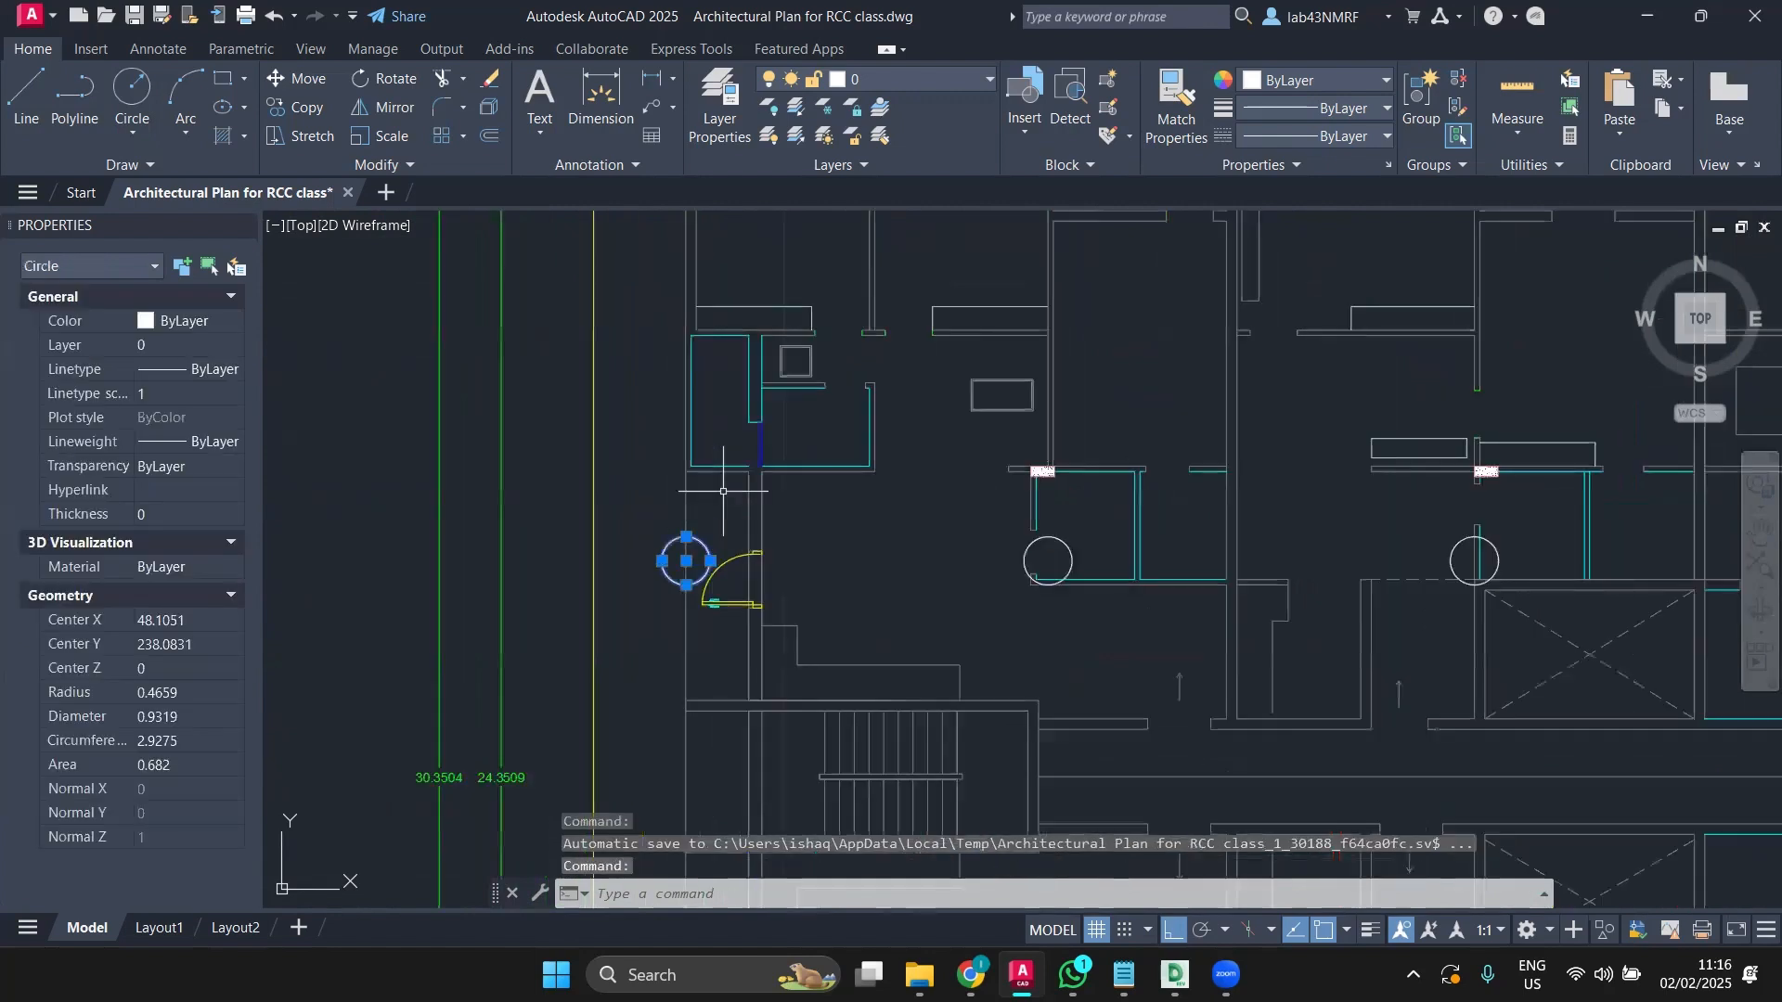
click(309, 79)
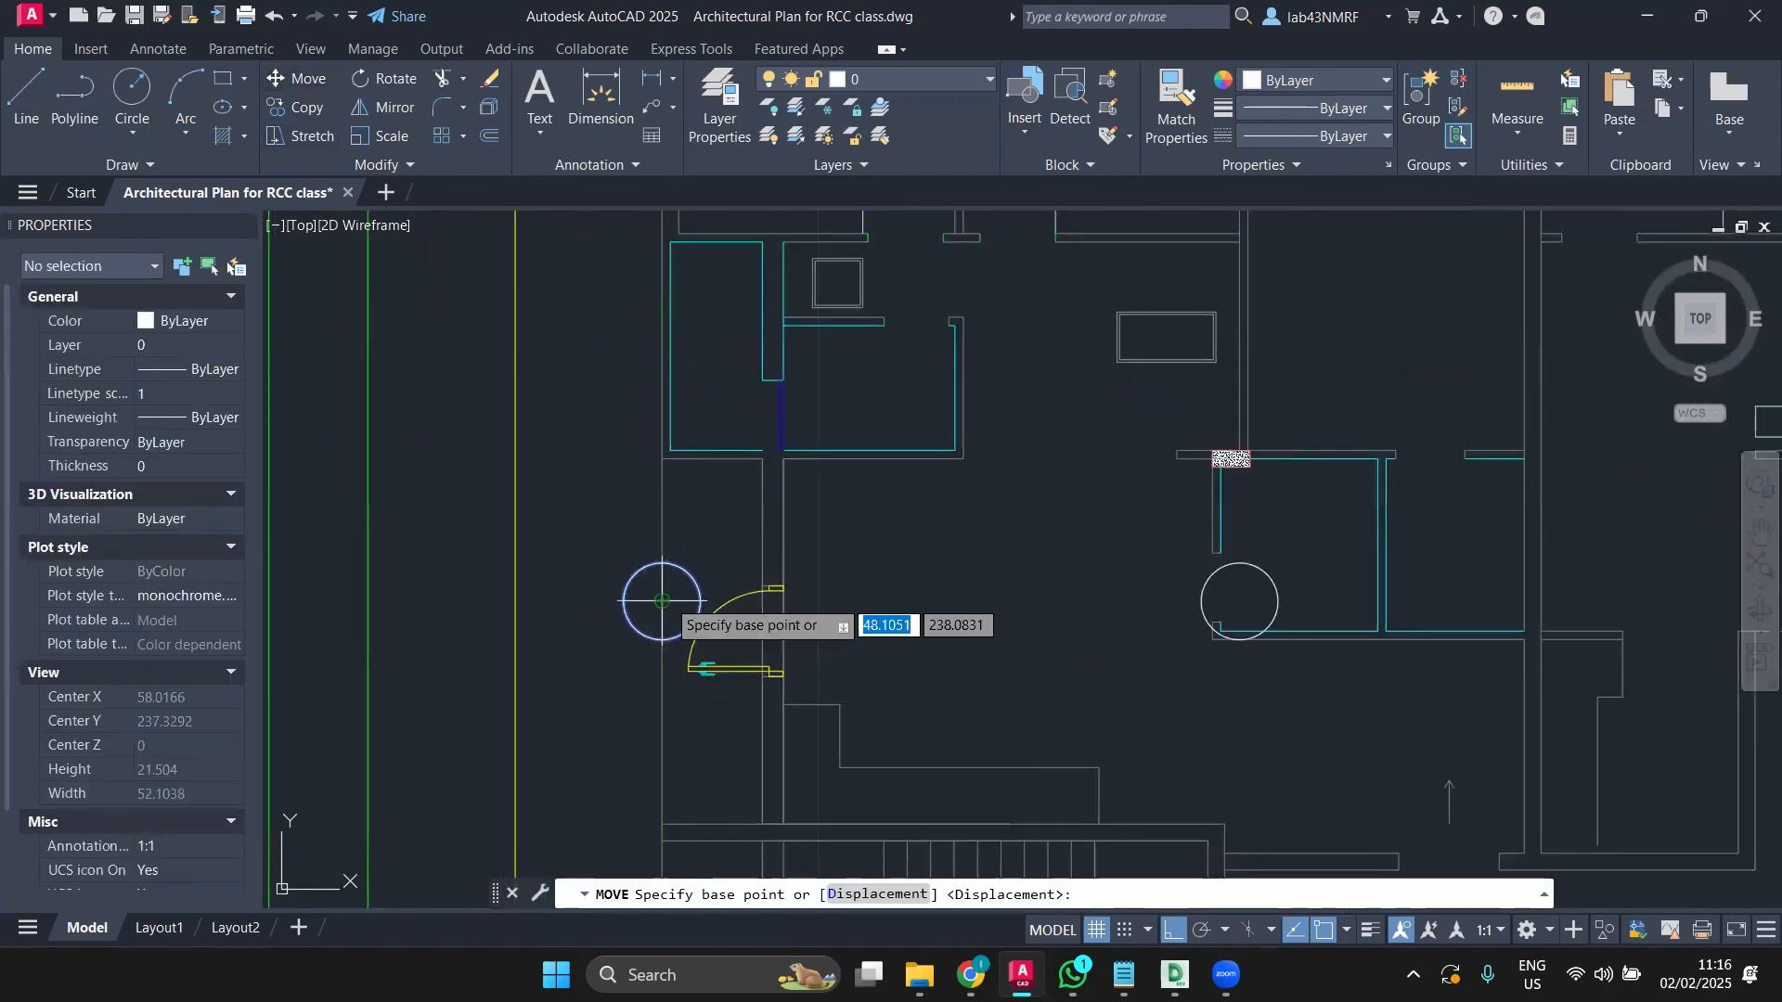
click(661, 600)
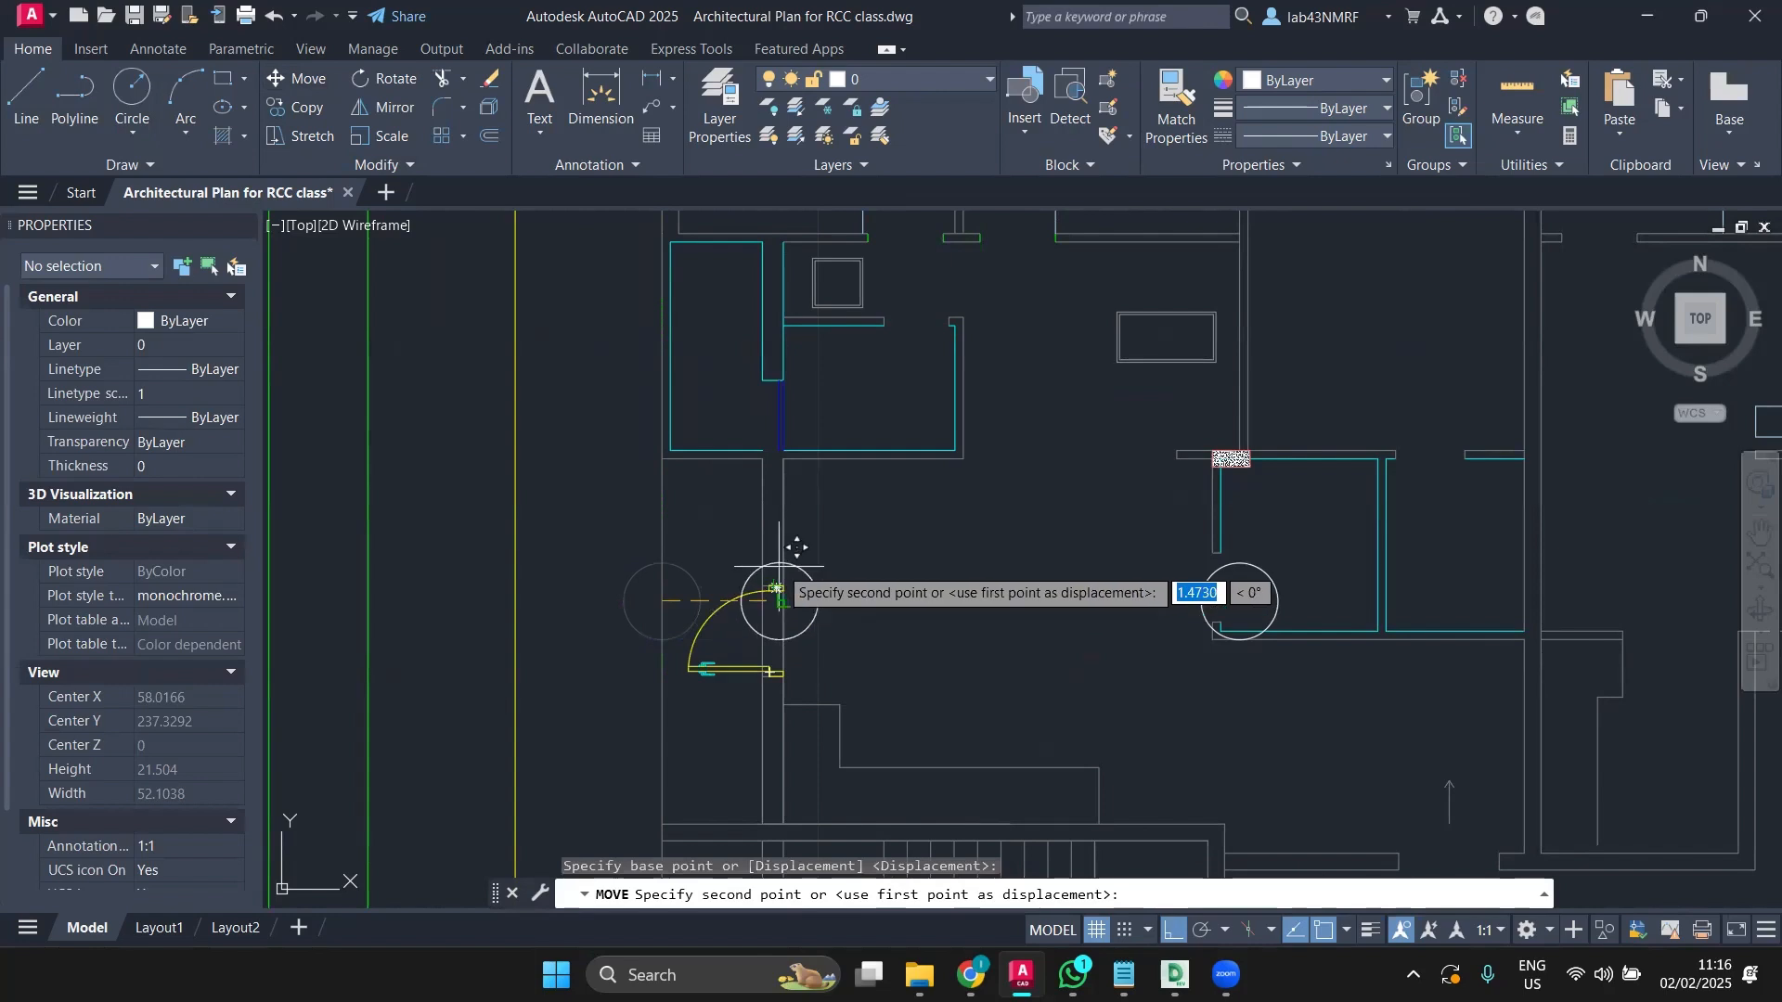
click(1167, 929)
scroll(784, 650, up, 5)
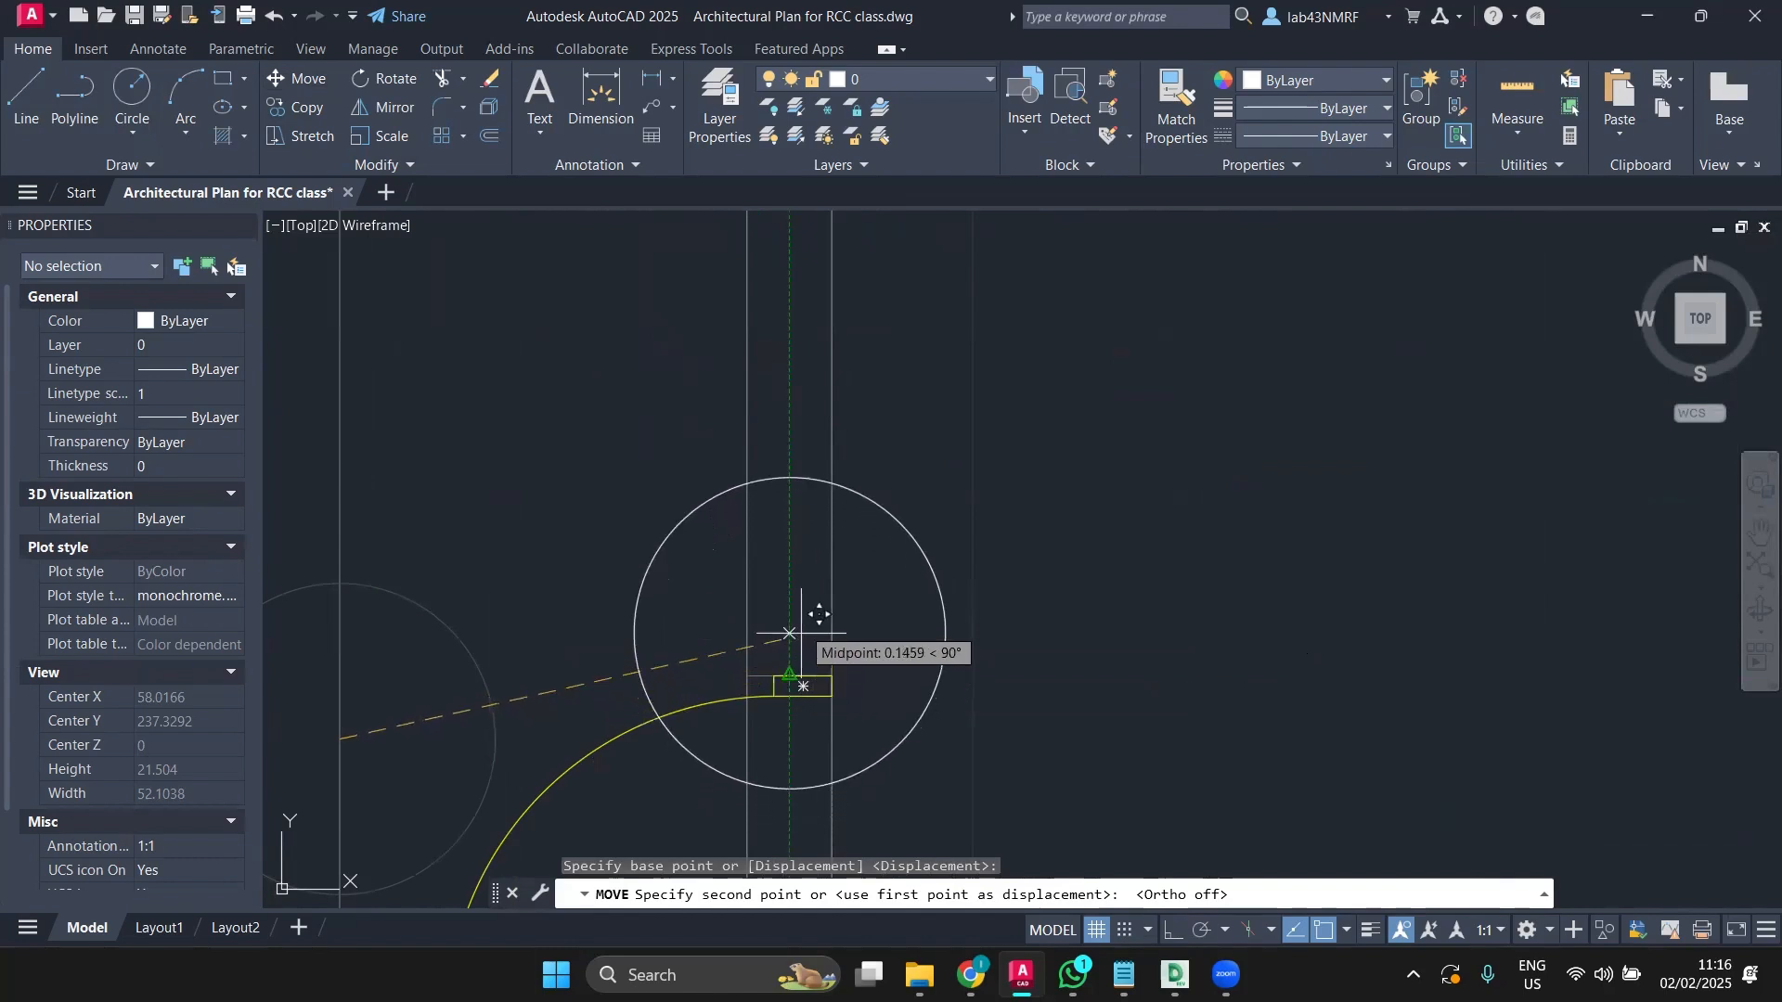
click(790, 573)
Step: Select the misplaced lower-left column circle
scroll(790, 573, down, 6)
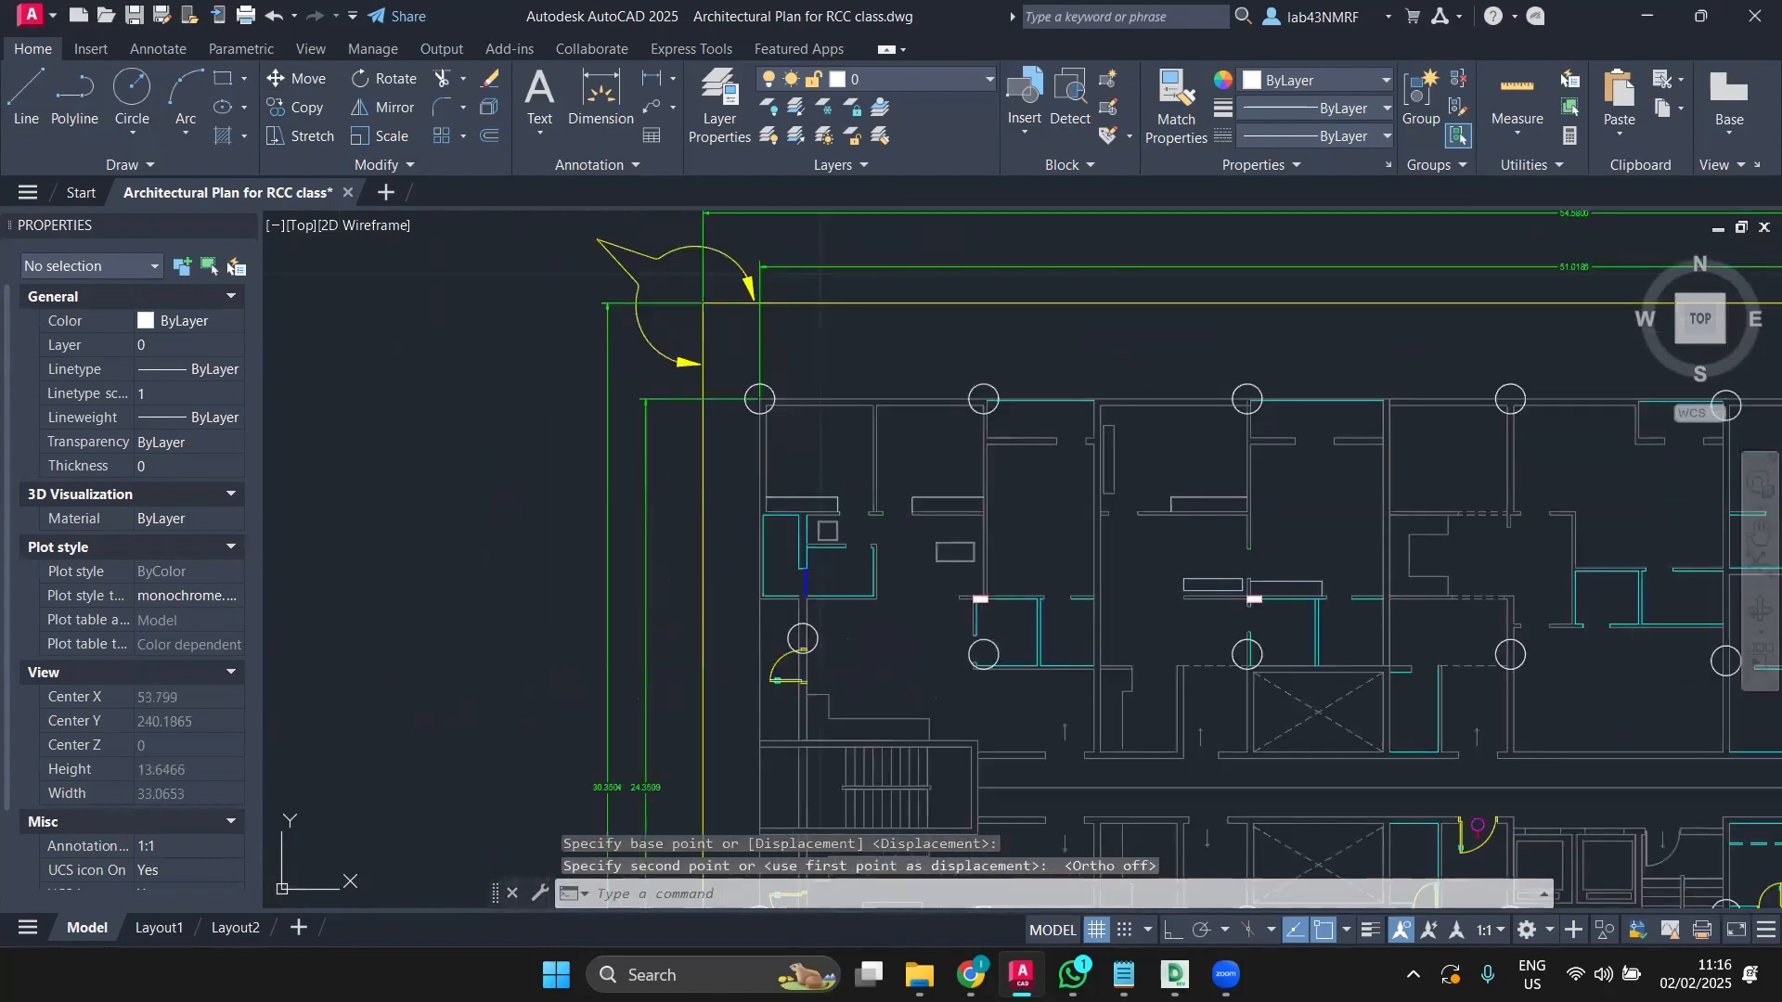
middle_drag(805, 499, 802, 434)
click(802, 433)
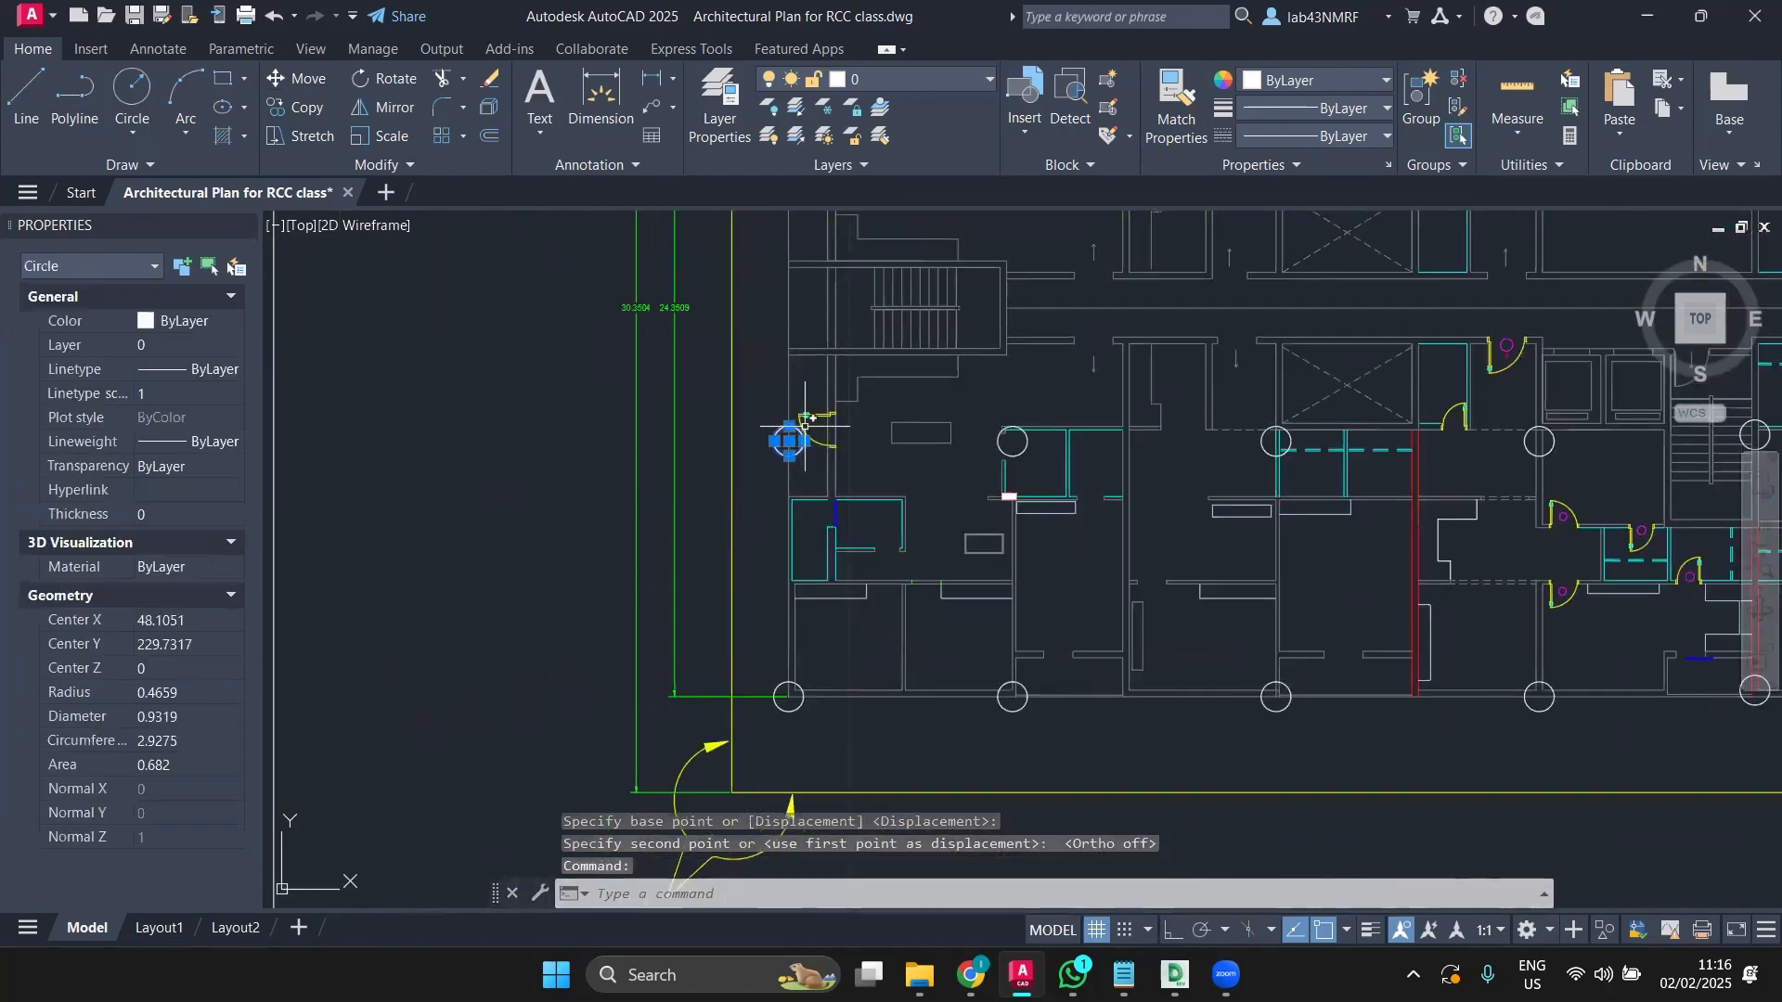
Step: Delete the misplaced lower-left circle and replace it with a horizontal mirror of the jamb circle, keeping the original
key(Delete)
middle_drag(815, 417, 693, 594)
click(719, 342)
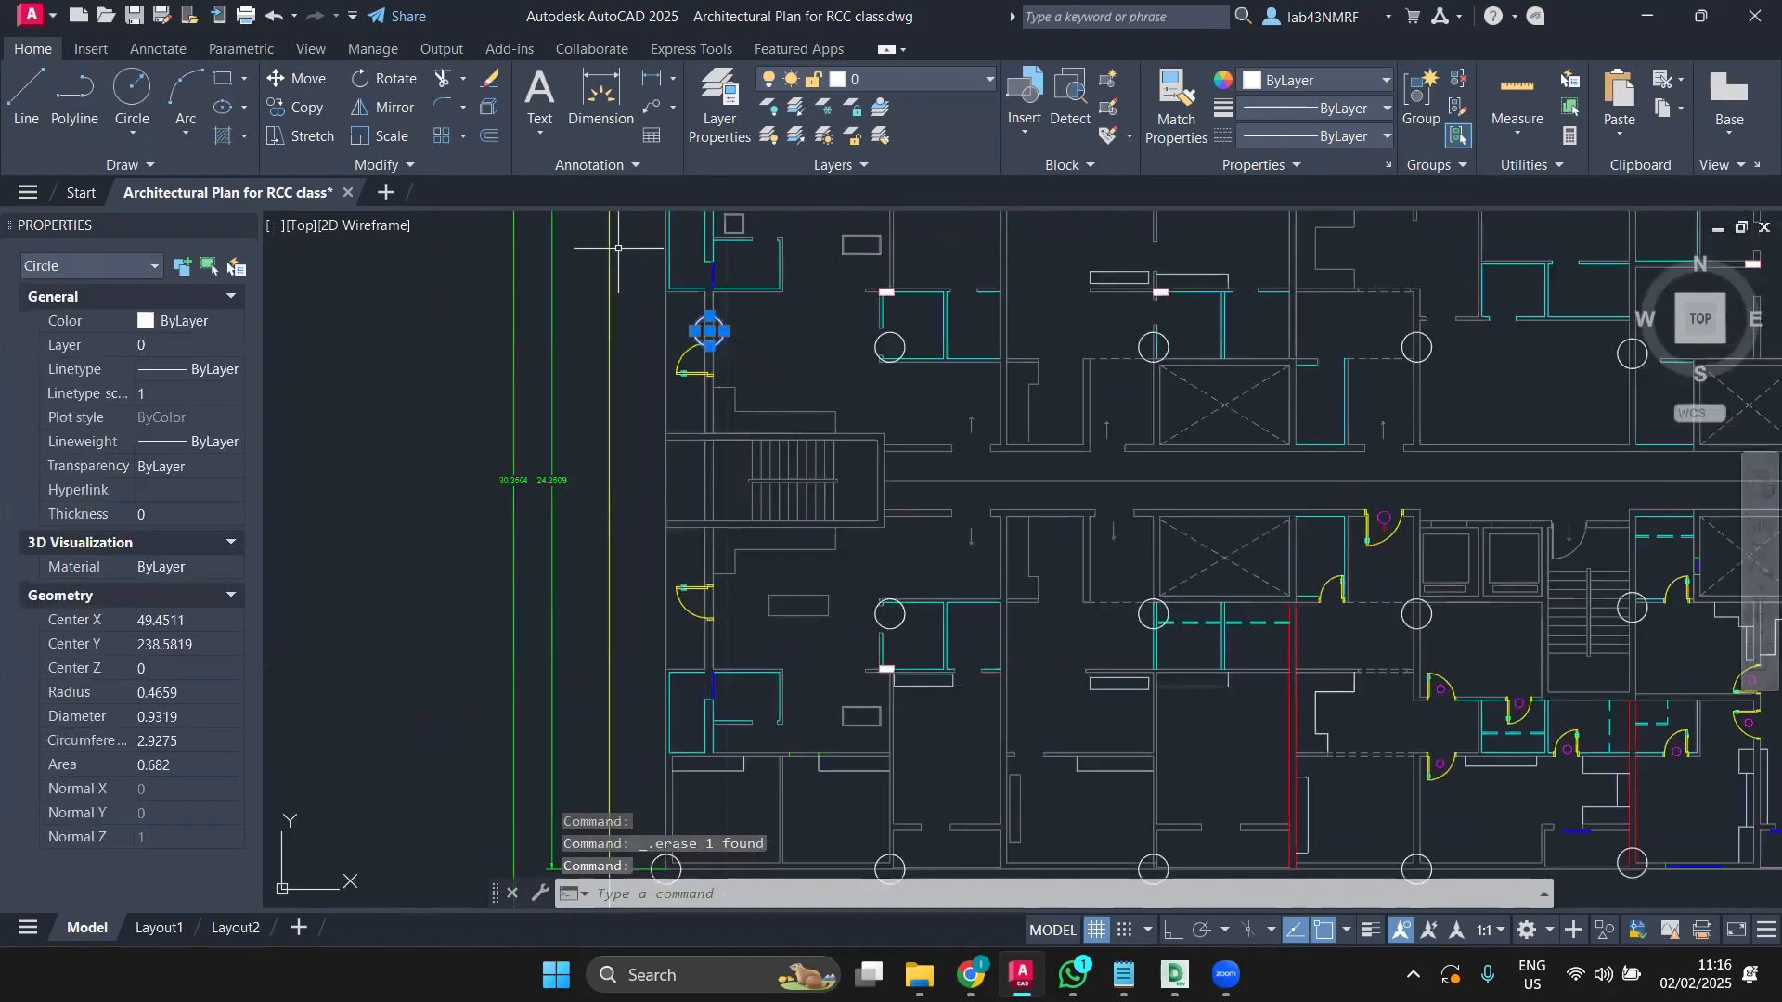
click(385, 108)
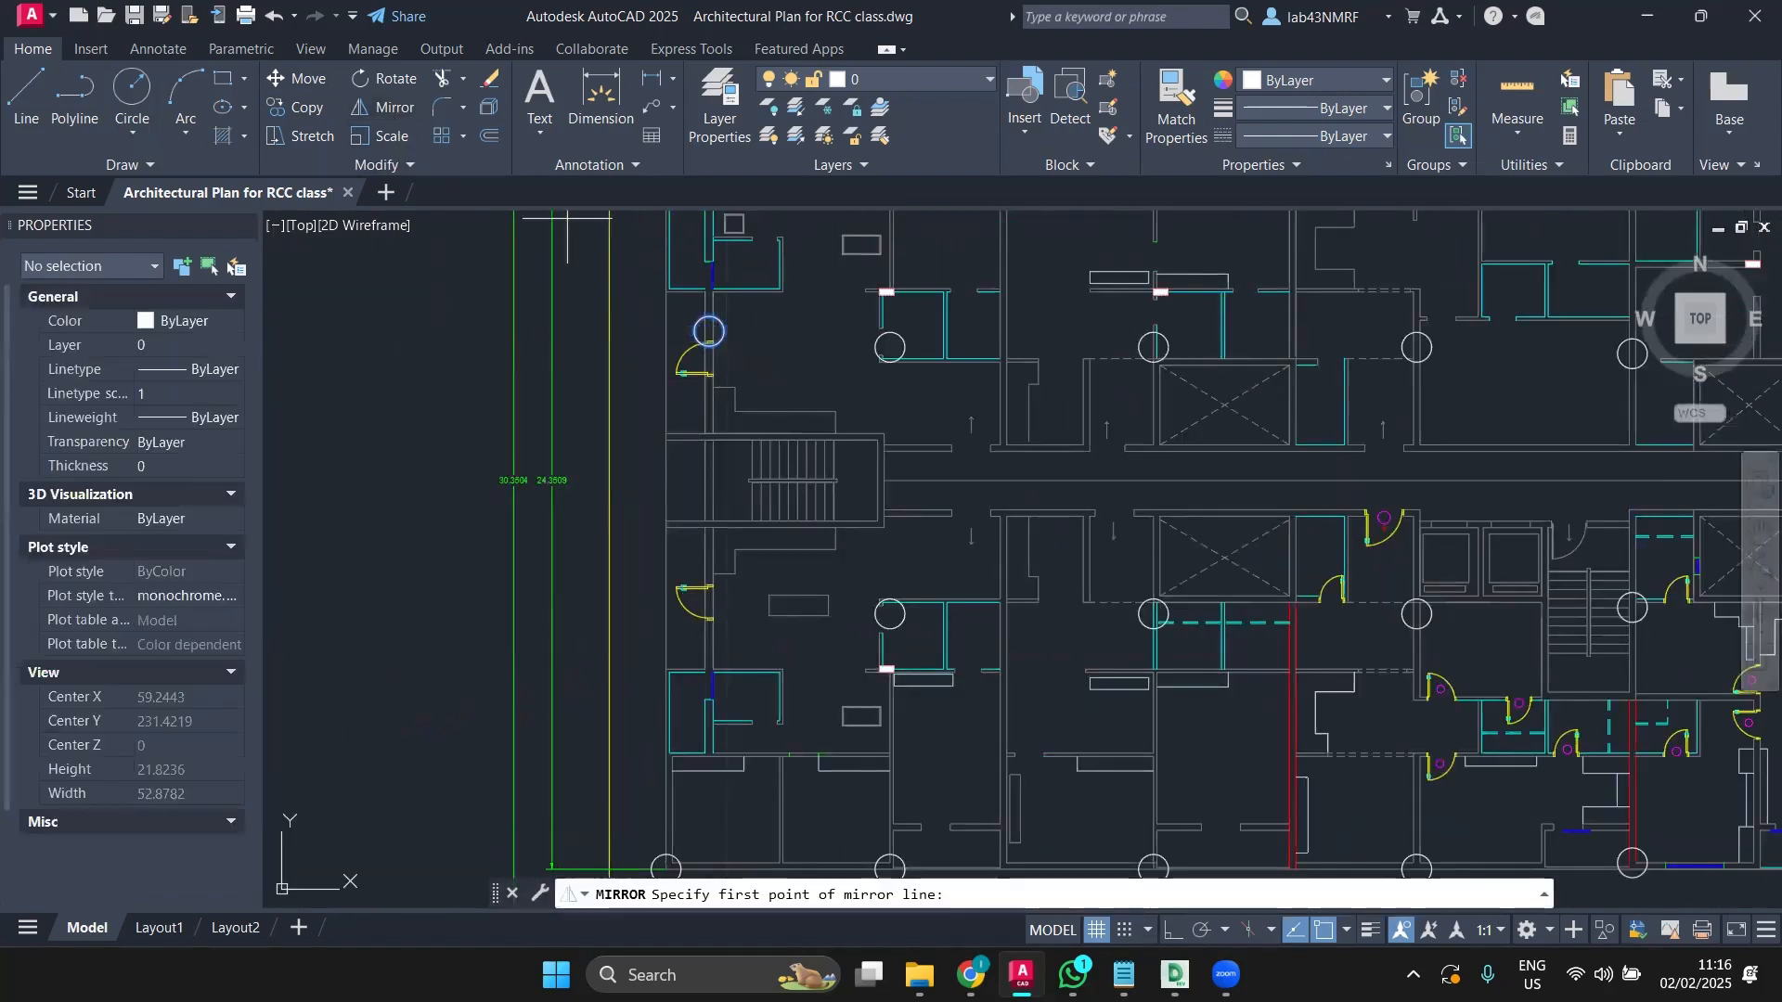
click(610, 480)
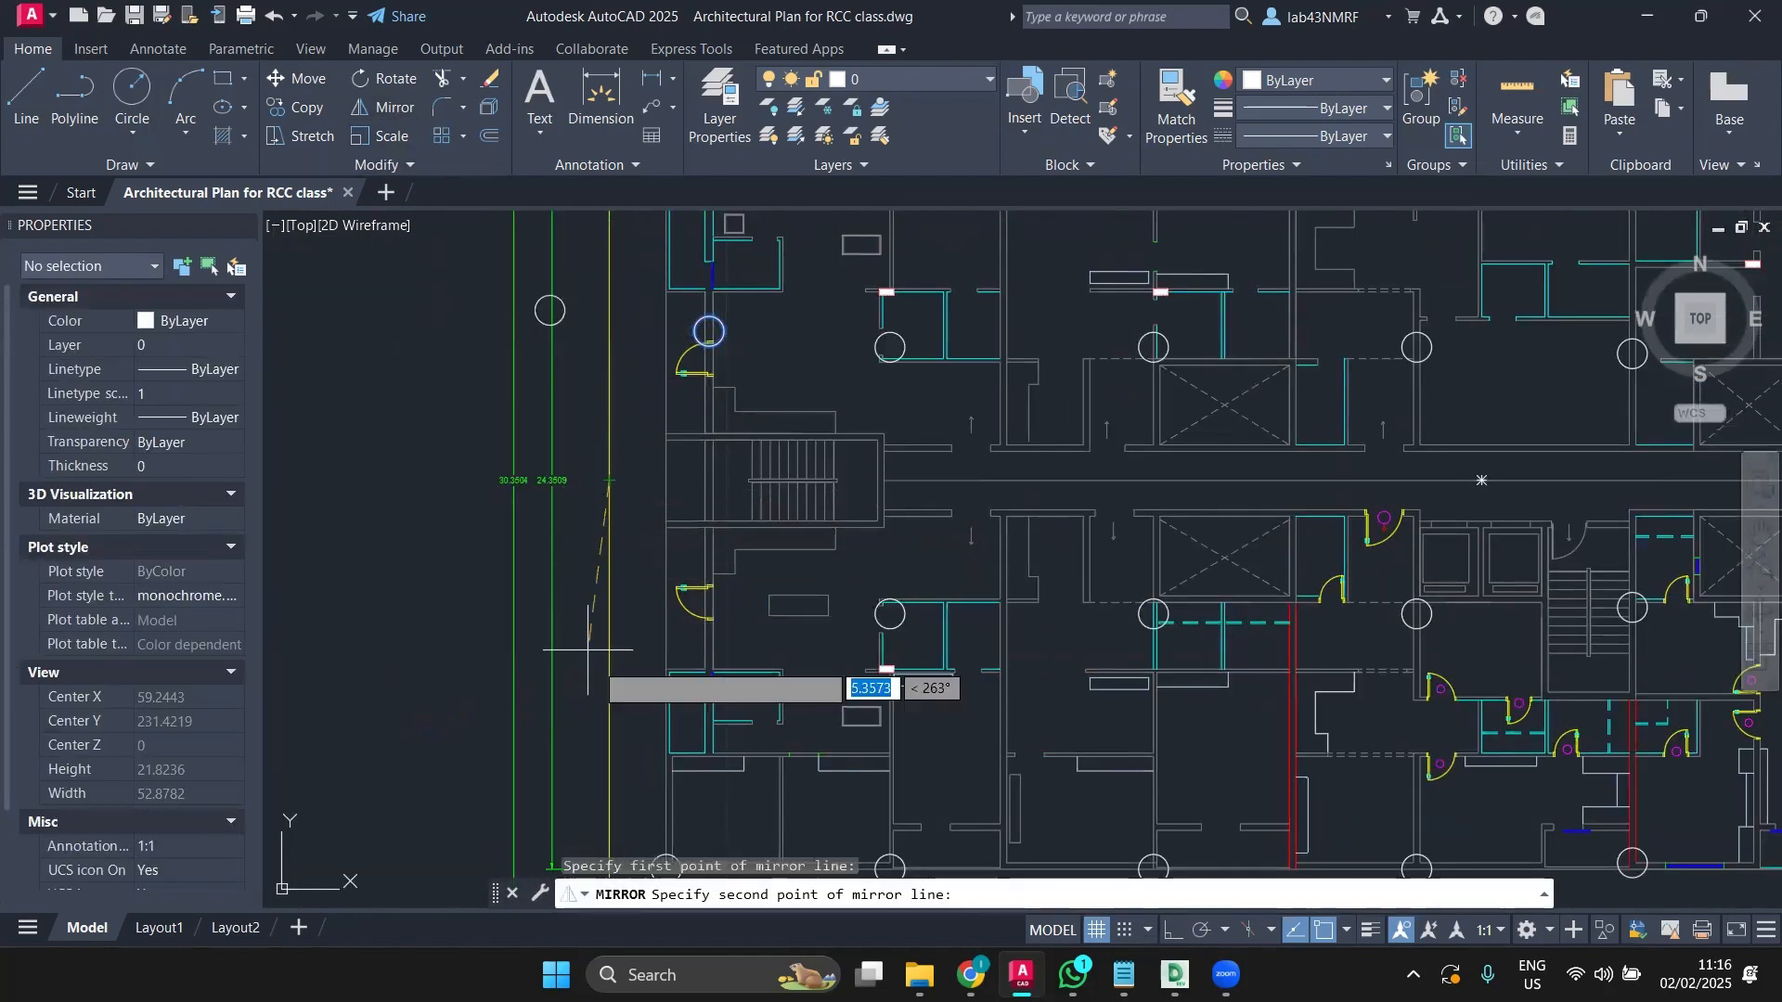
click(1172, 930)
click(332, 601)
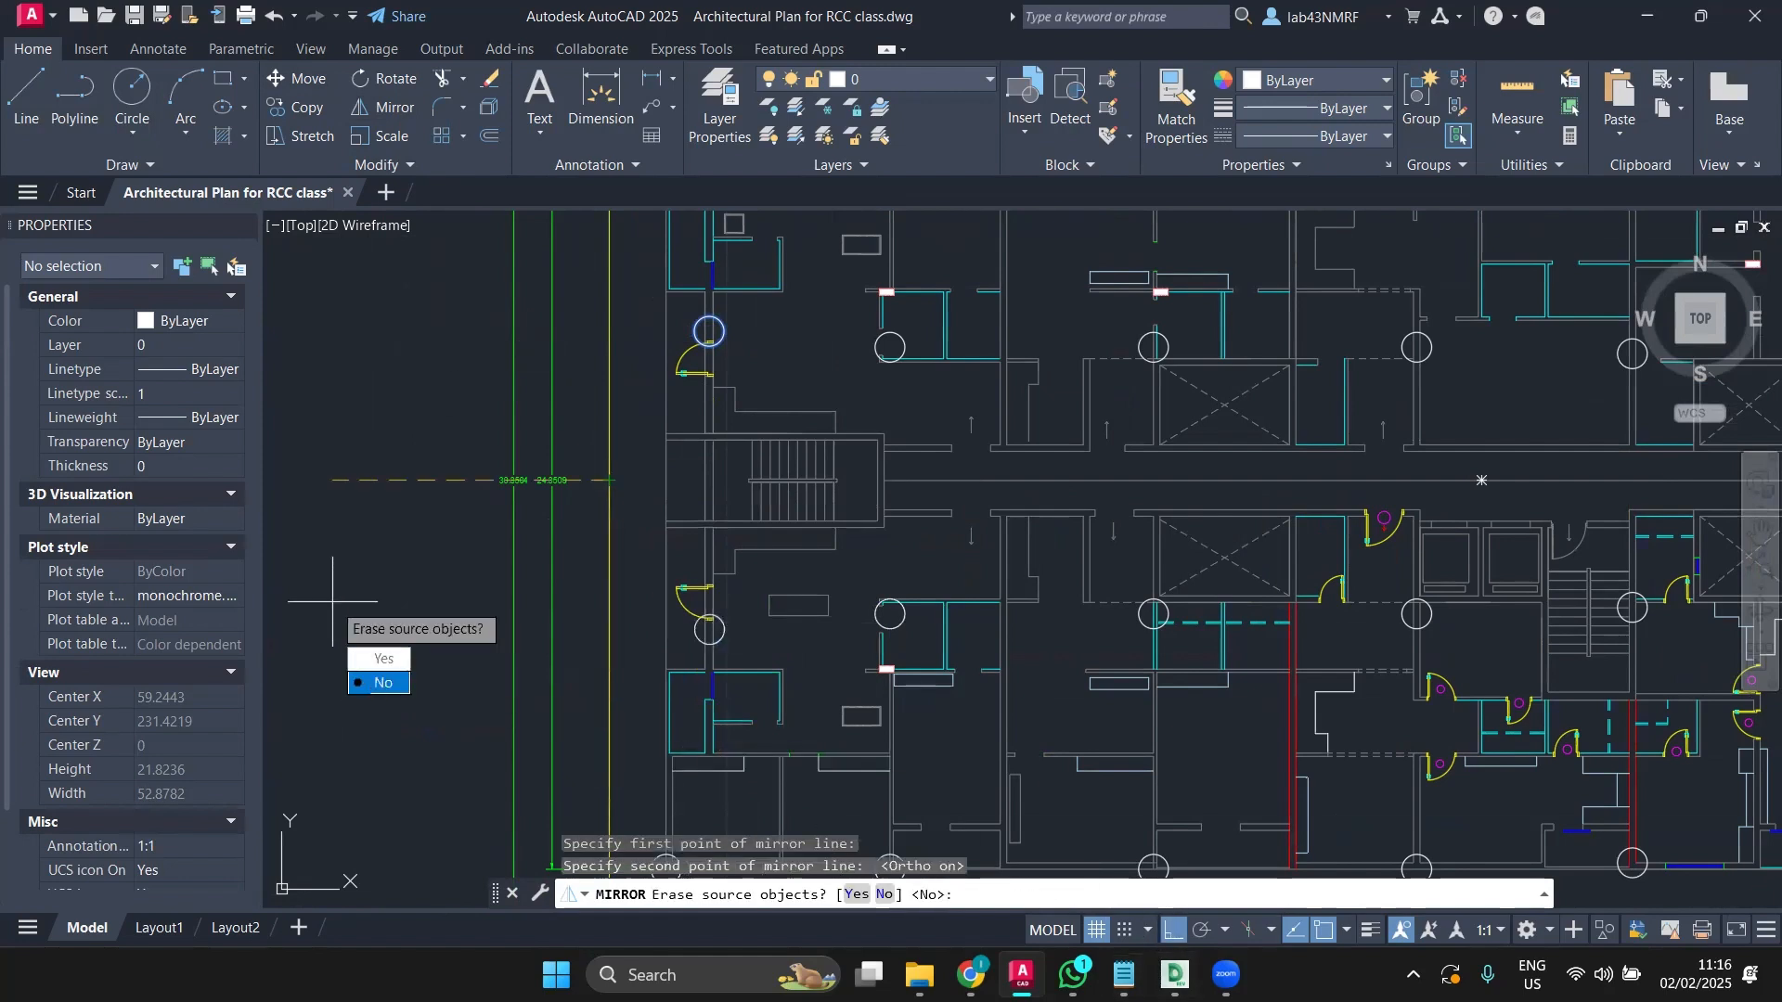
text(n)
key(Return)
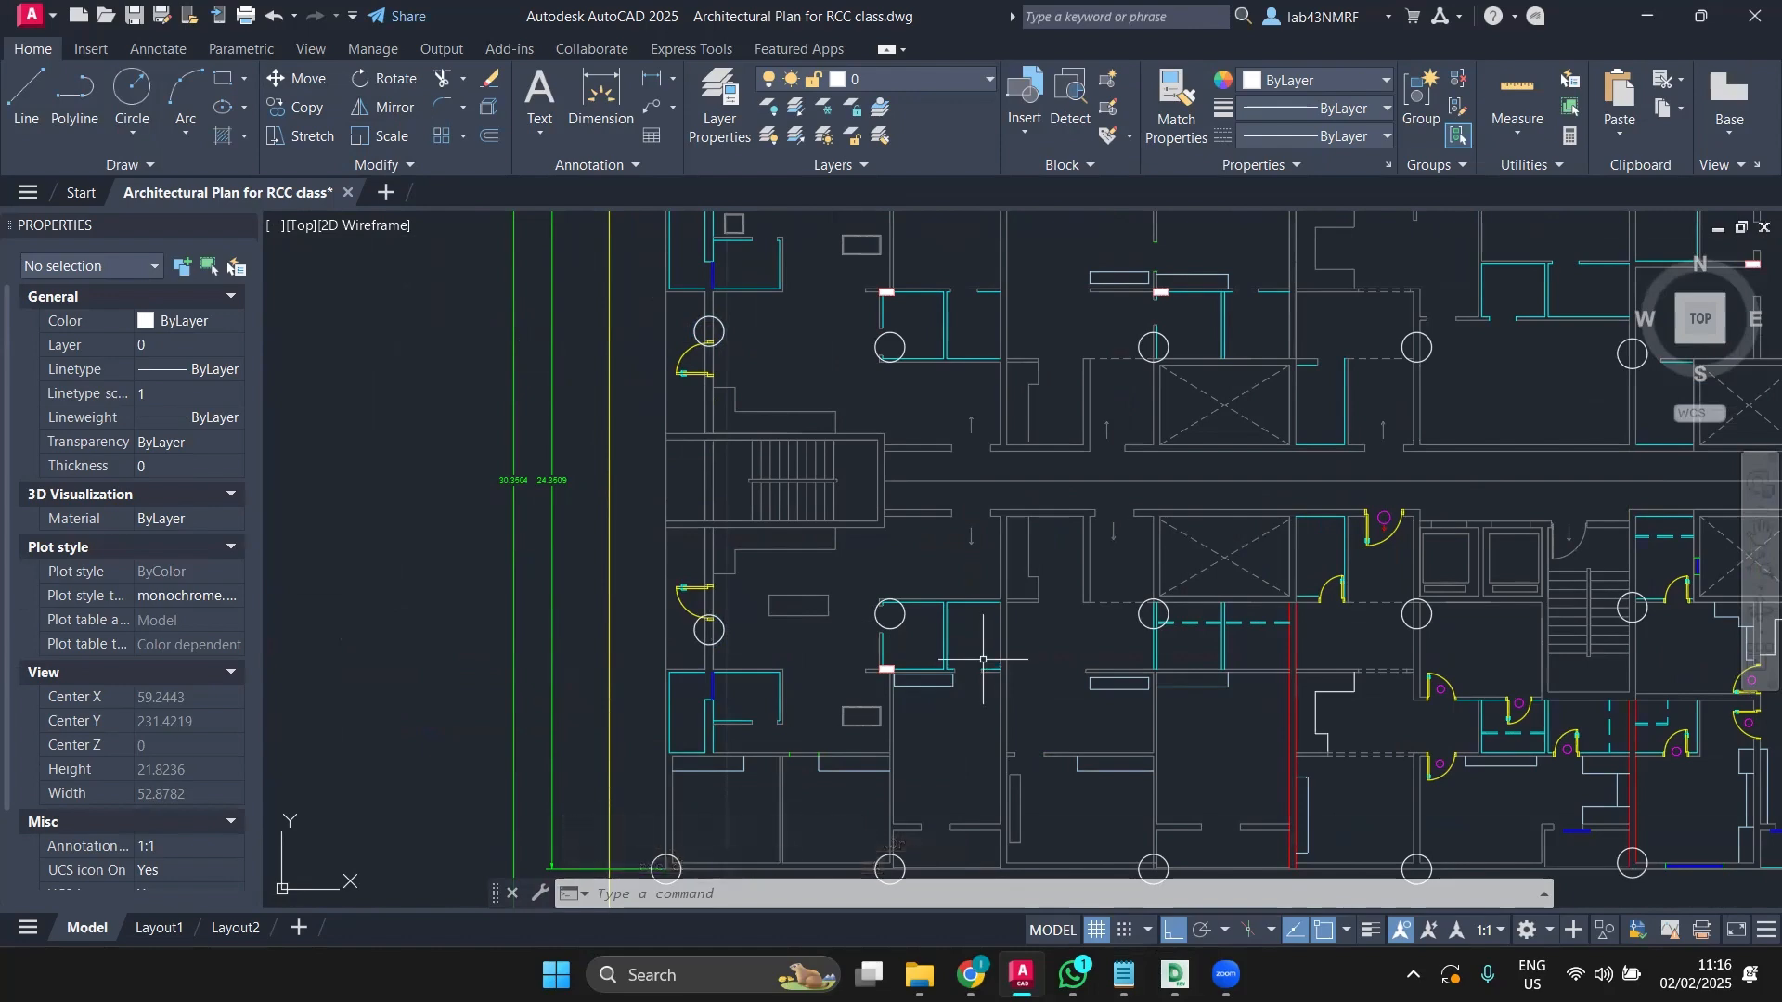
mouse_move(983, 660)
middle_down()
mouse_move(560, 654)
mouse_move(476, 716)
mouse_move(199, 685)
middle_up()
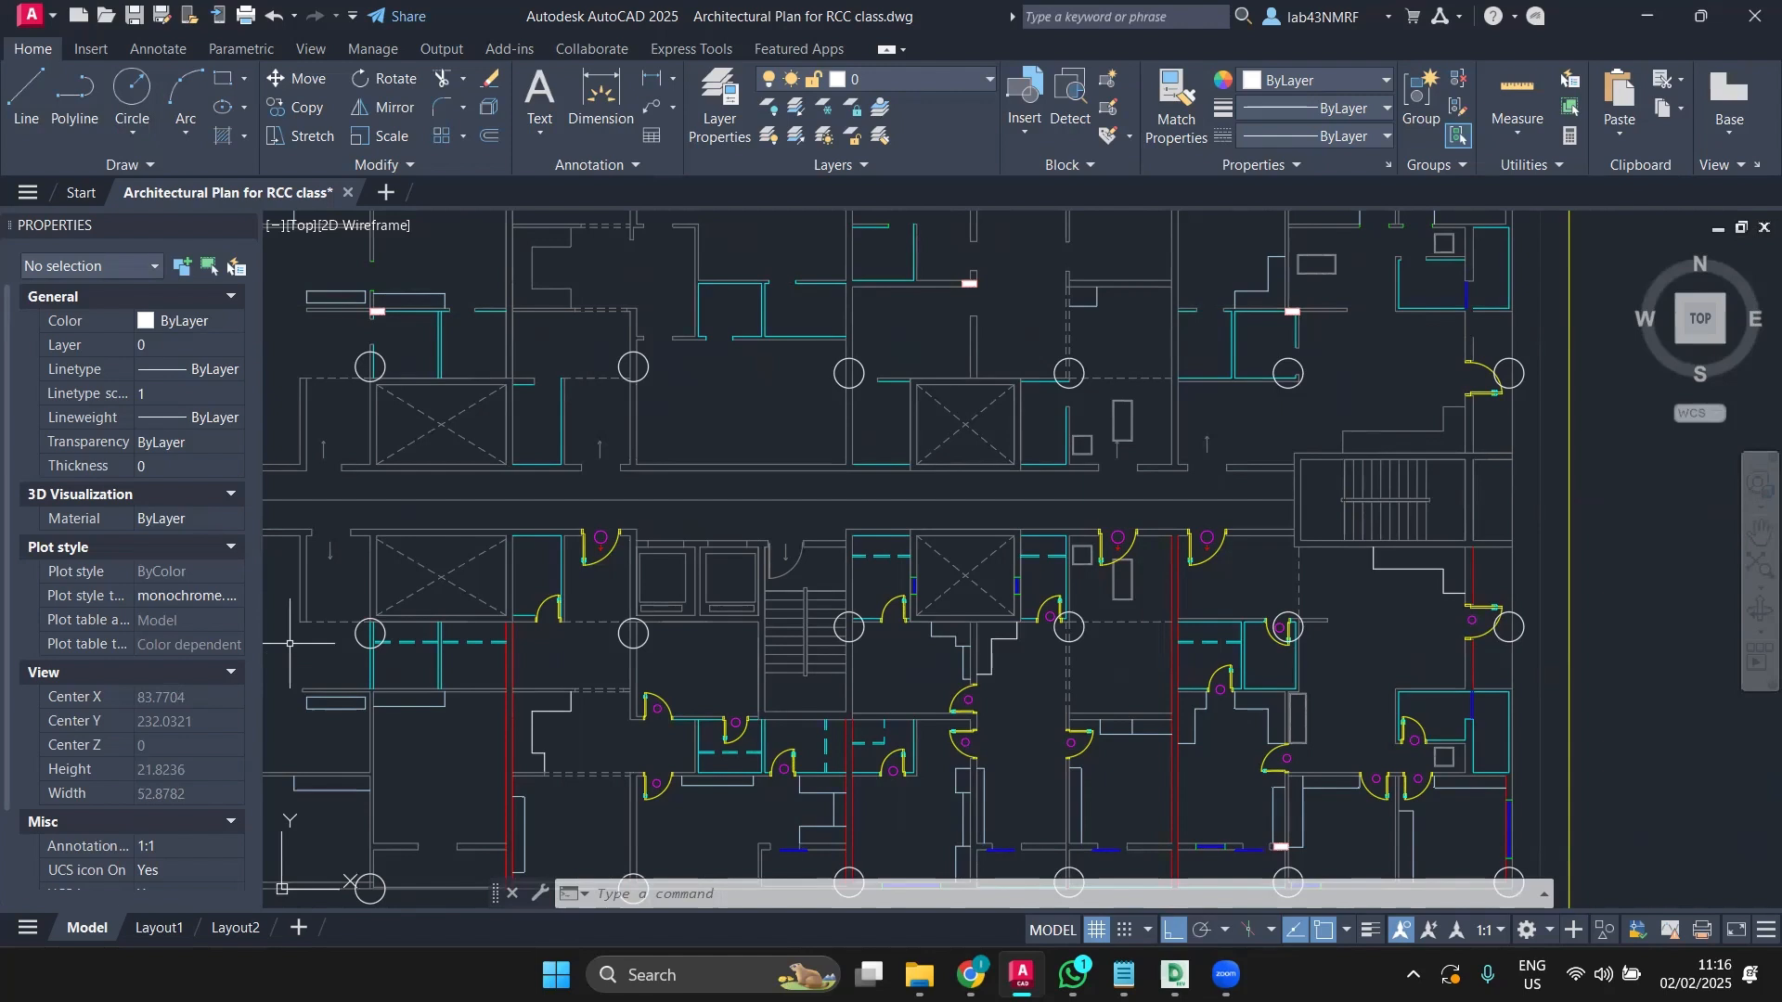
Step: Delete the two misplaced column circles on the plan's right edge
click(1526, 620)
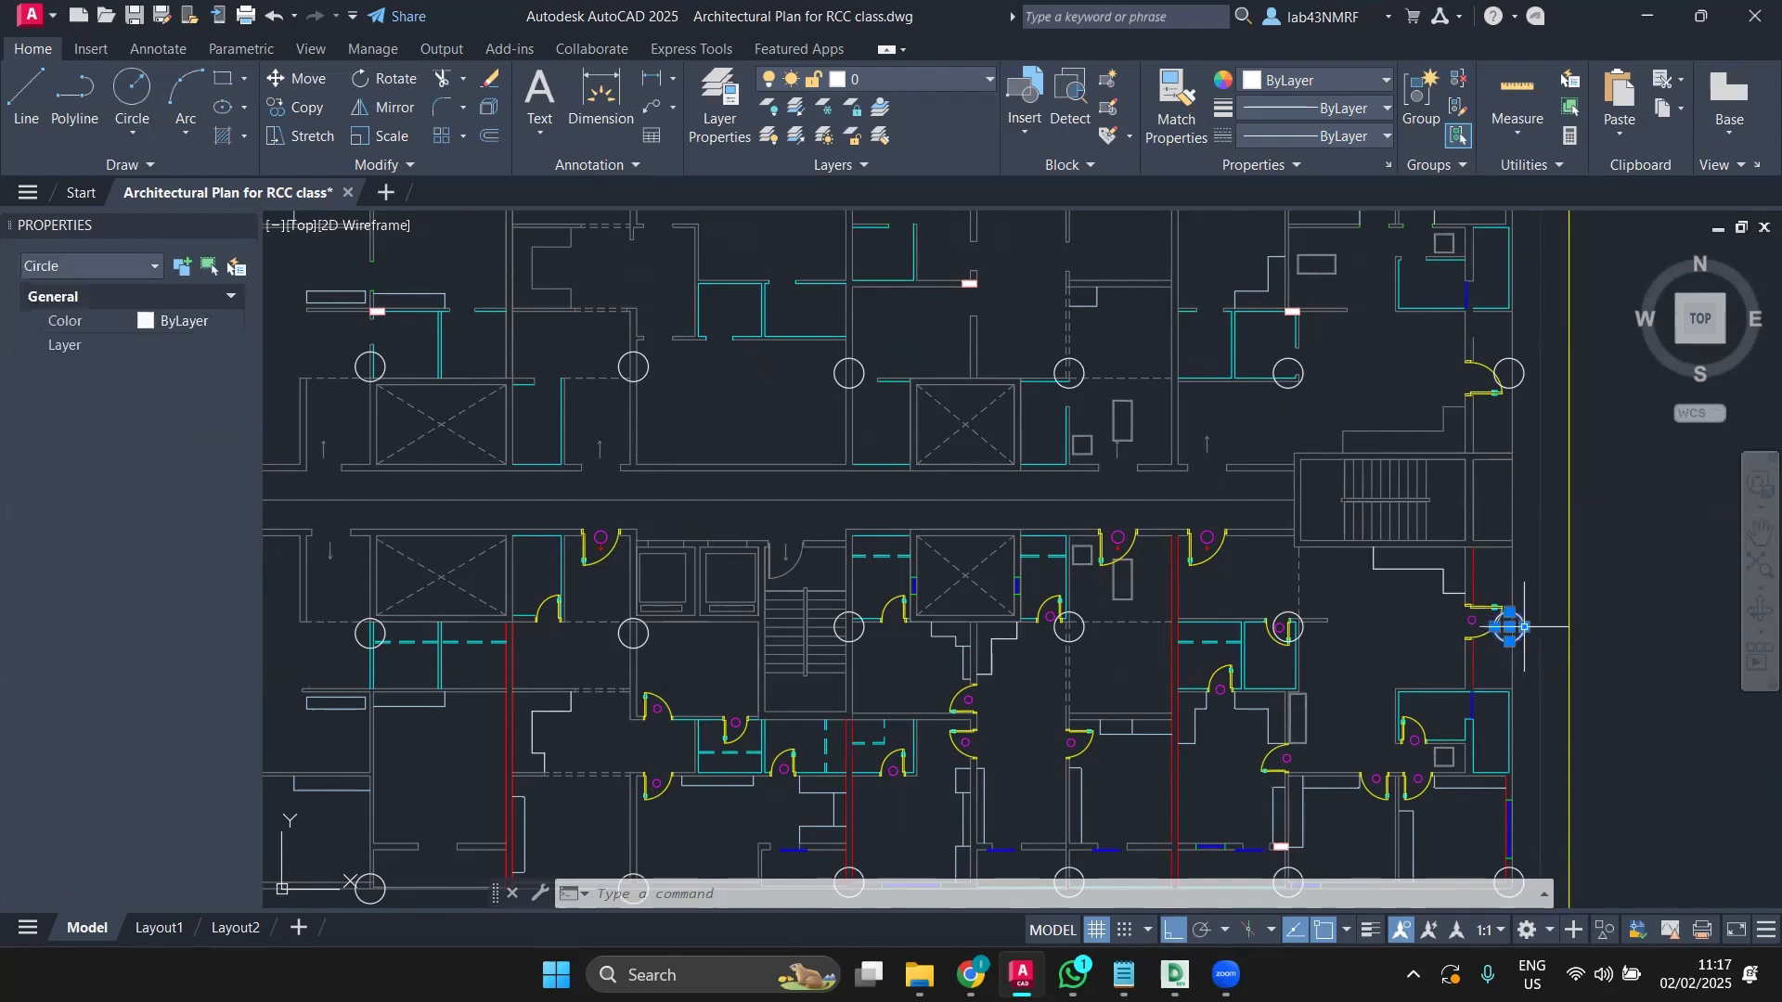
click(1519, 363)
key(Delete)
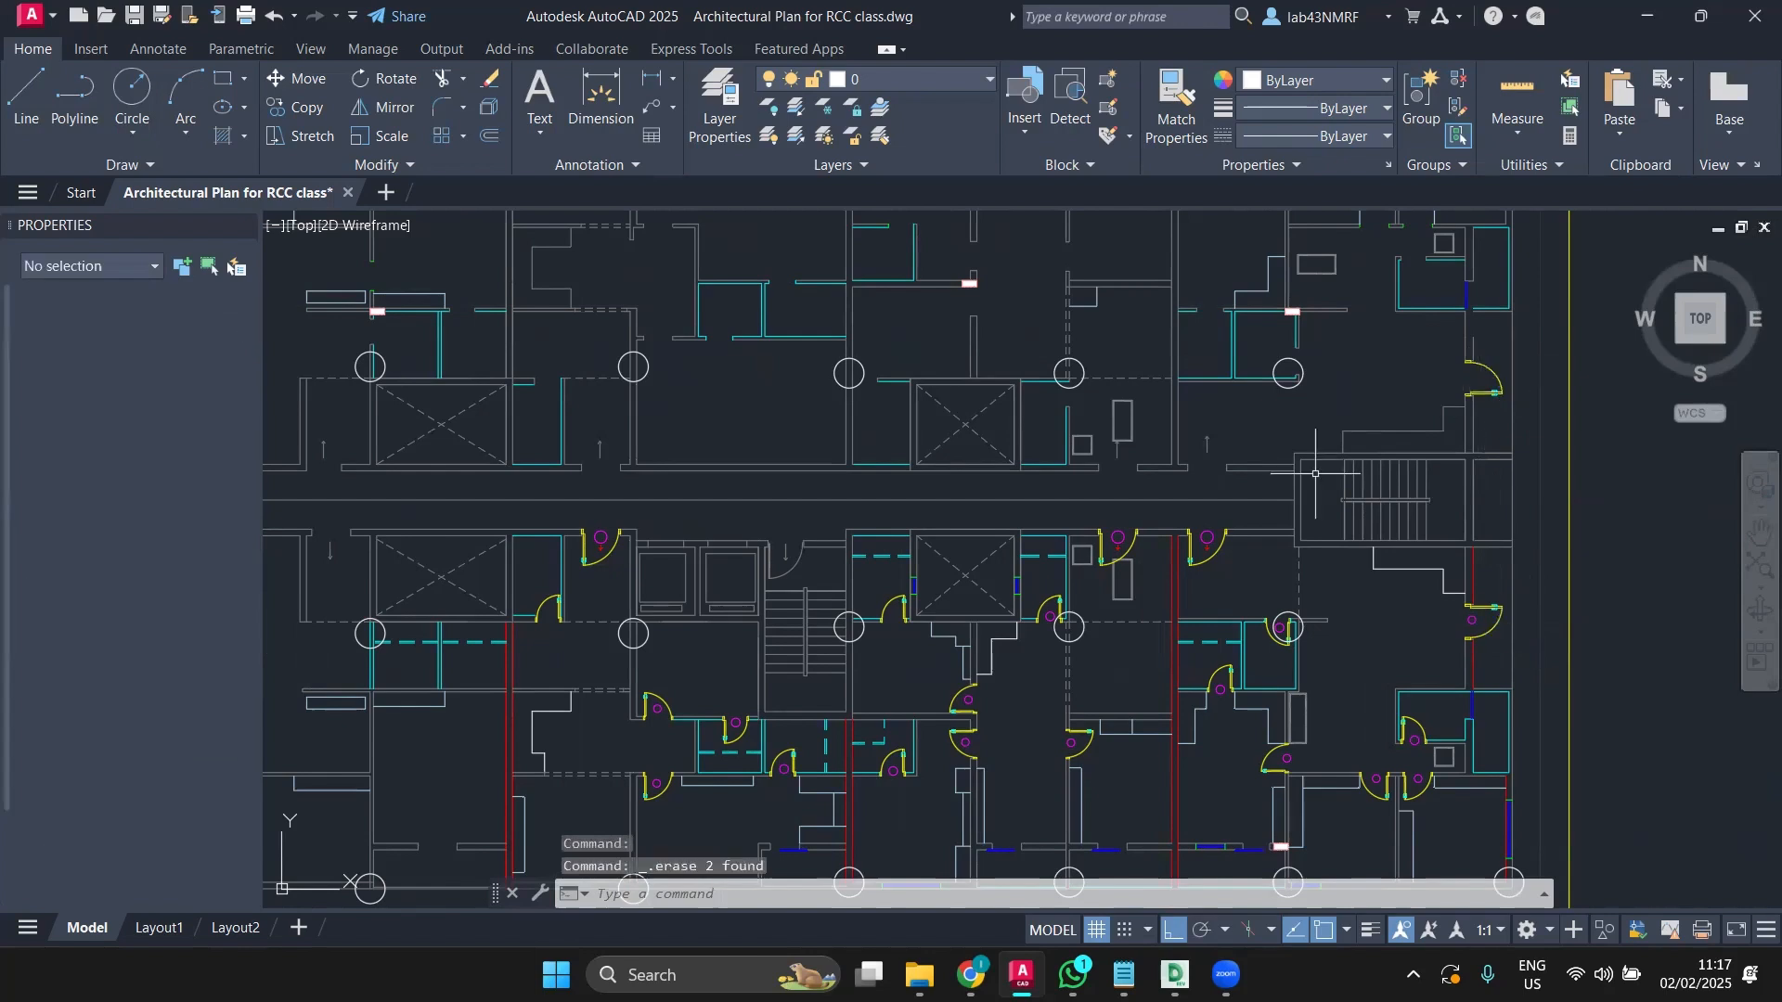
Step: Mirror the two left-edge column circles about a vertical axis through the bottom boundary's midpoint, keeping the originals
middle_drag(1142, 559, 1763, 504)
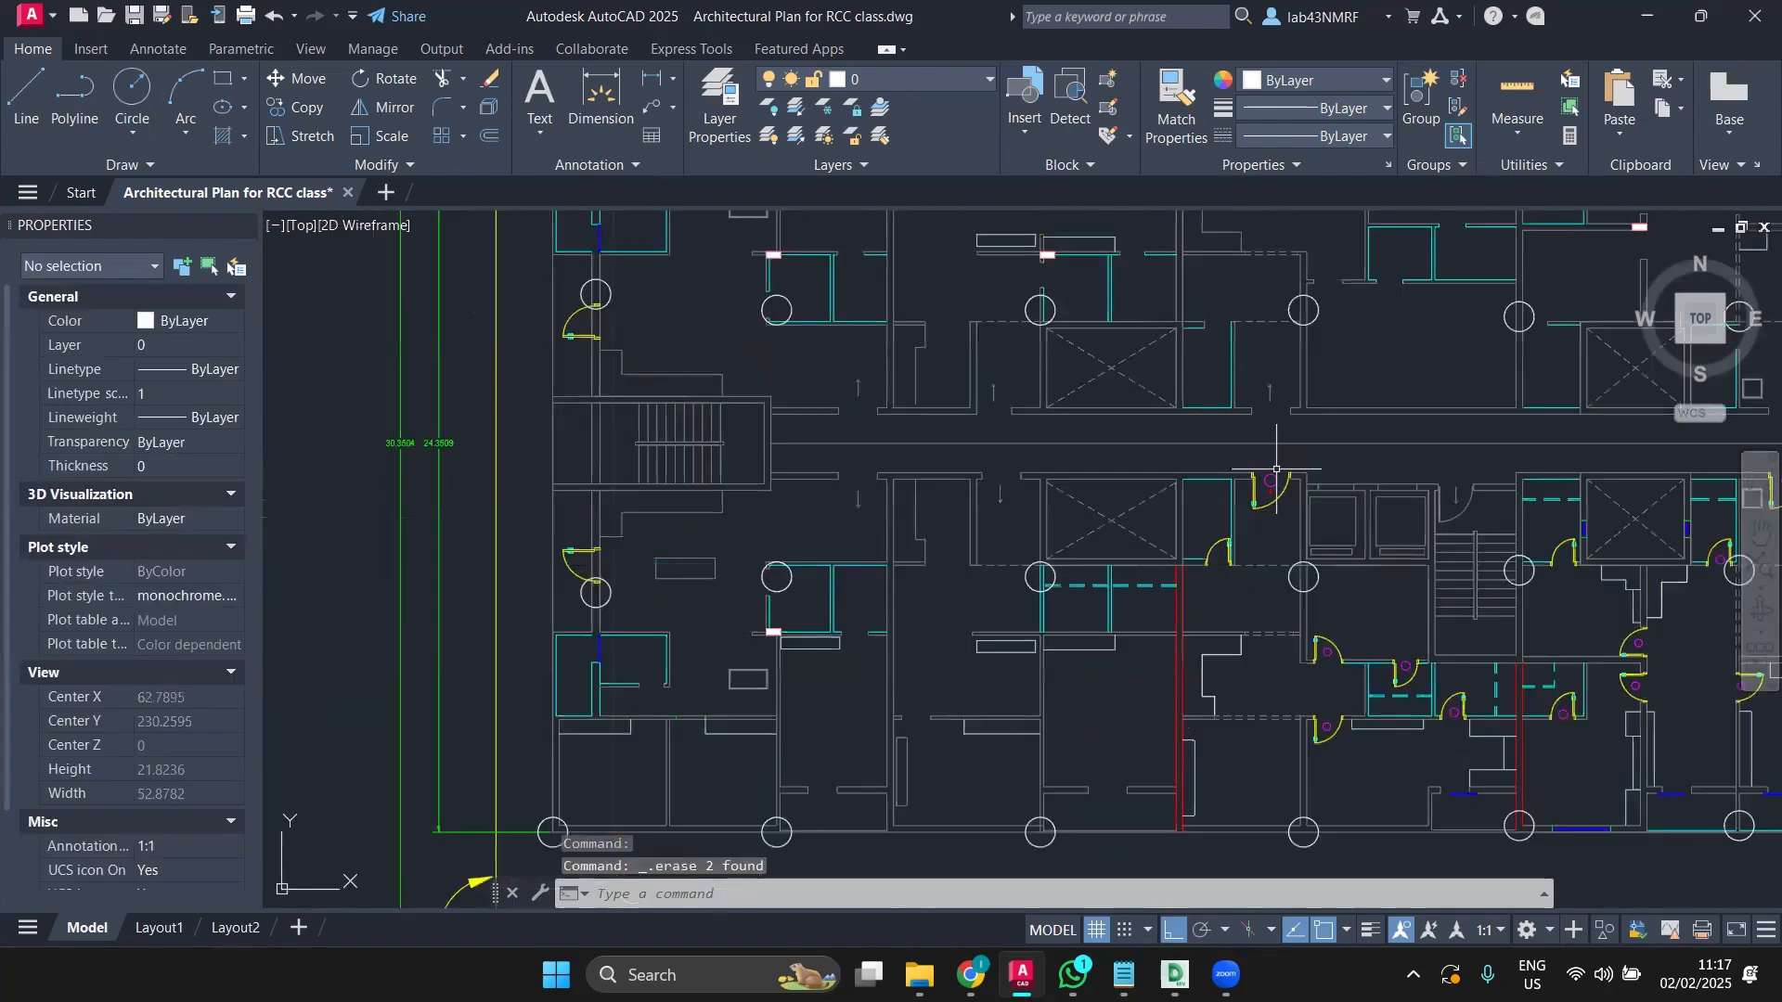
click(584, 280)
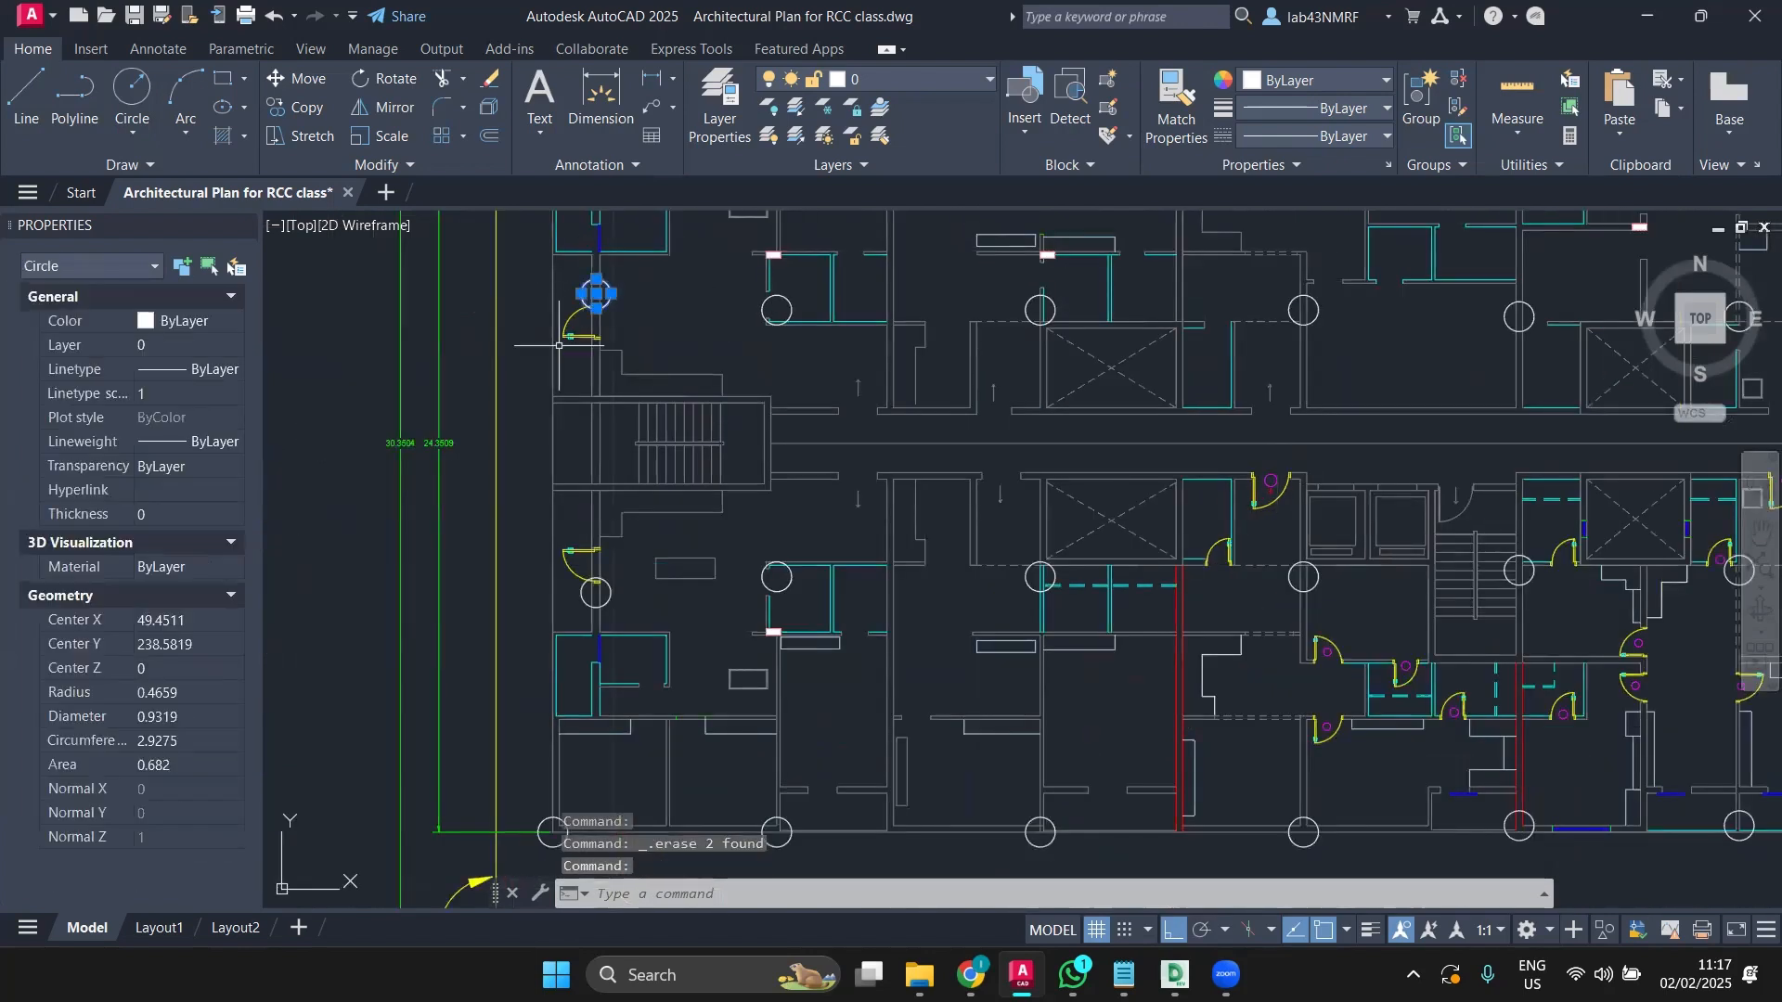
click(585, 594)
click(385, 107)
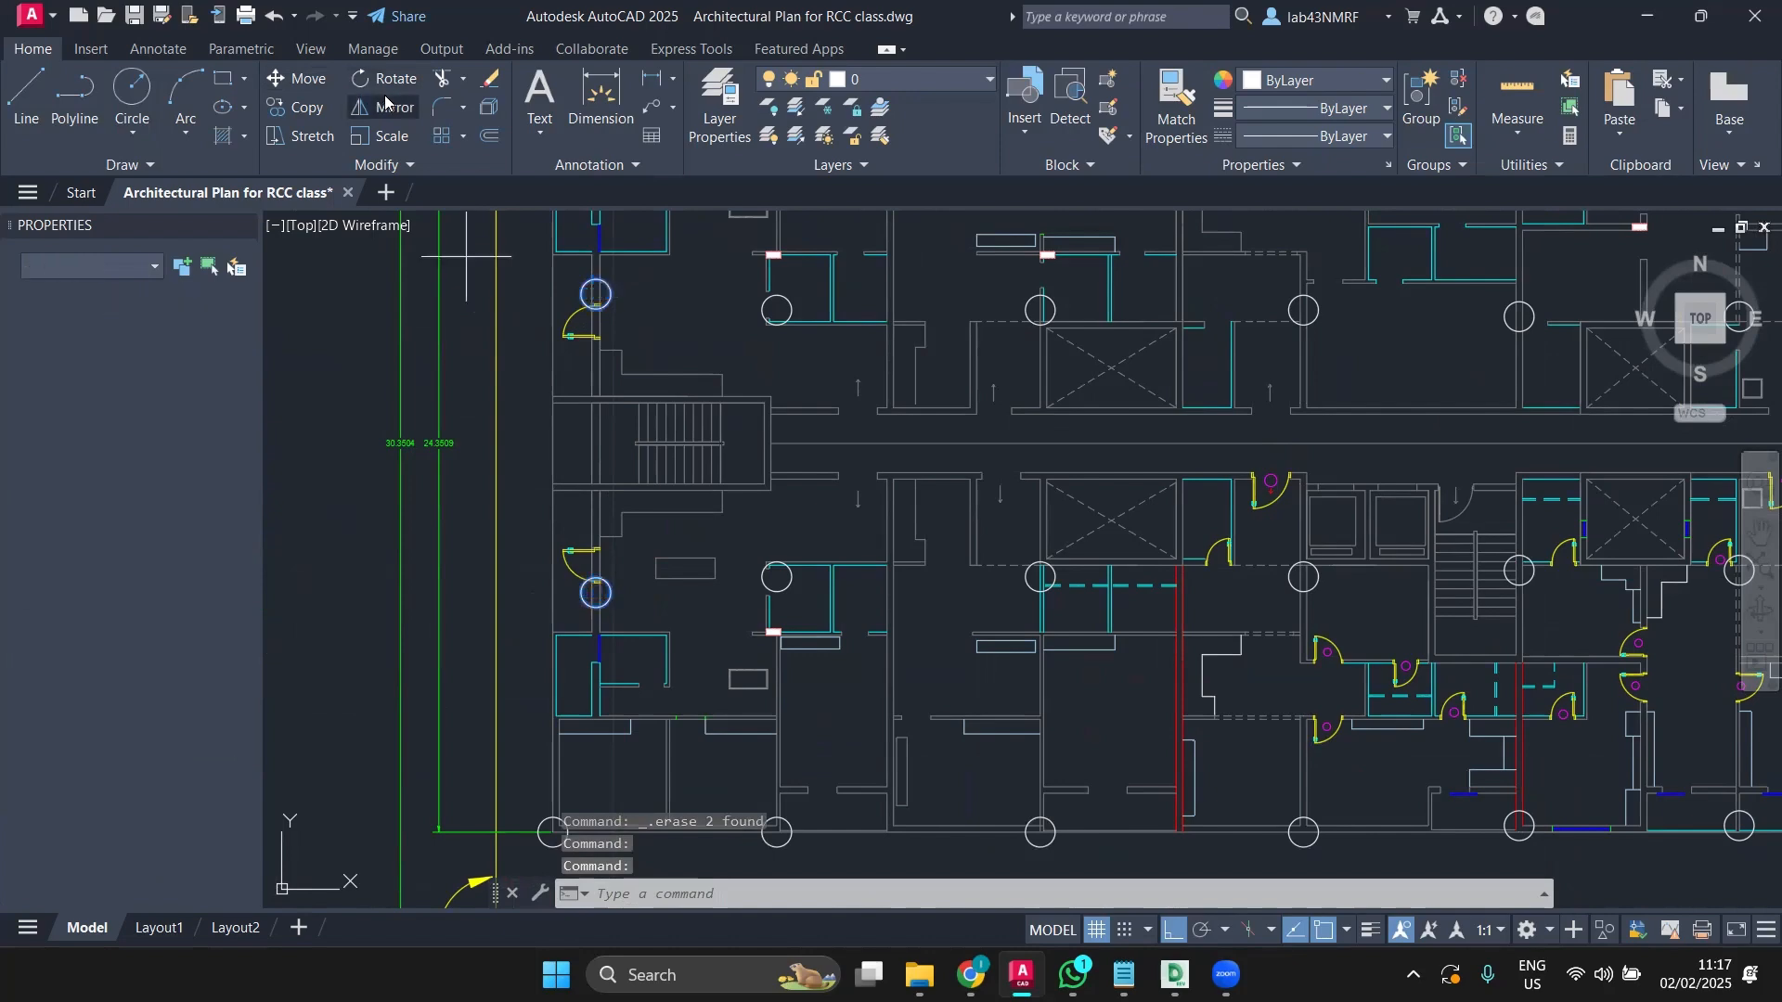
scroll(950, 452, down, 2)
middle_drag(951, 452, 721, 392)
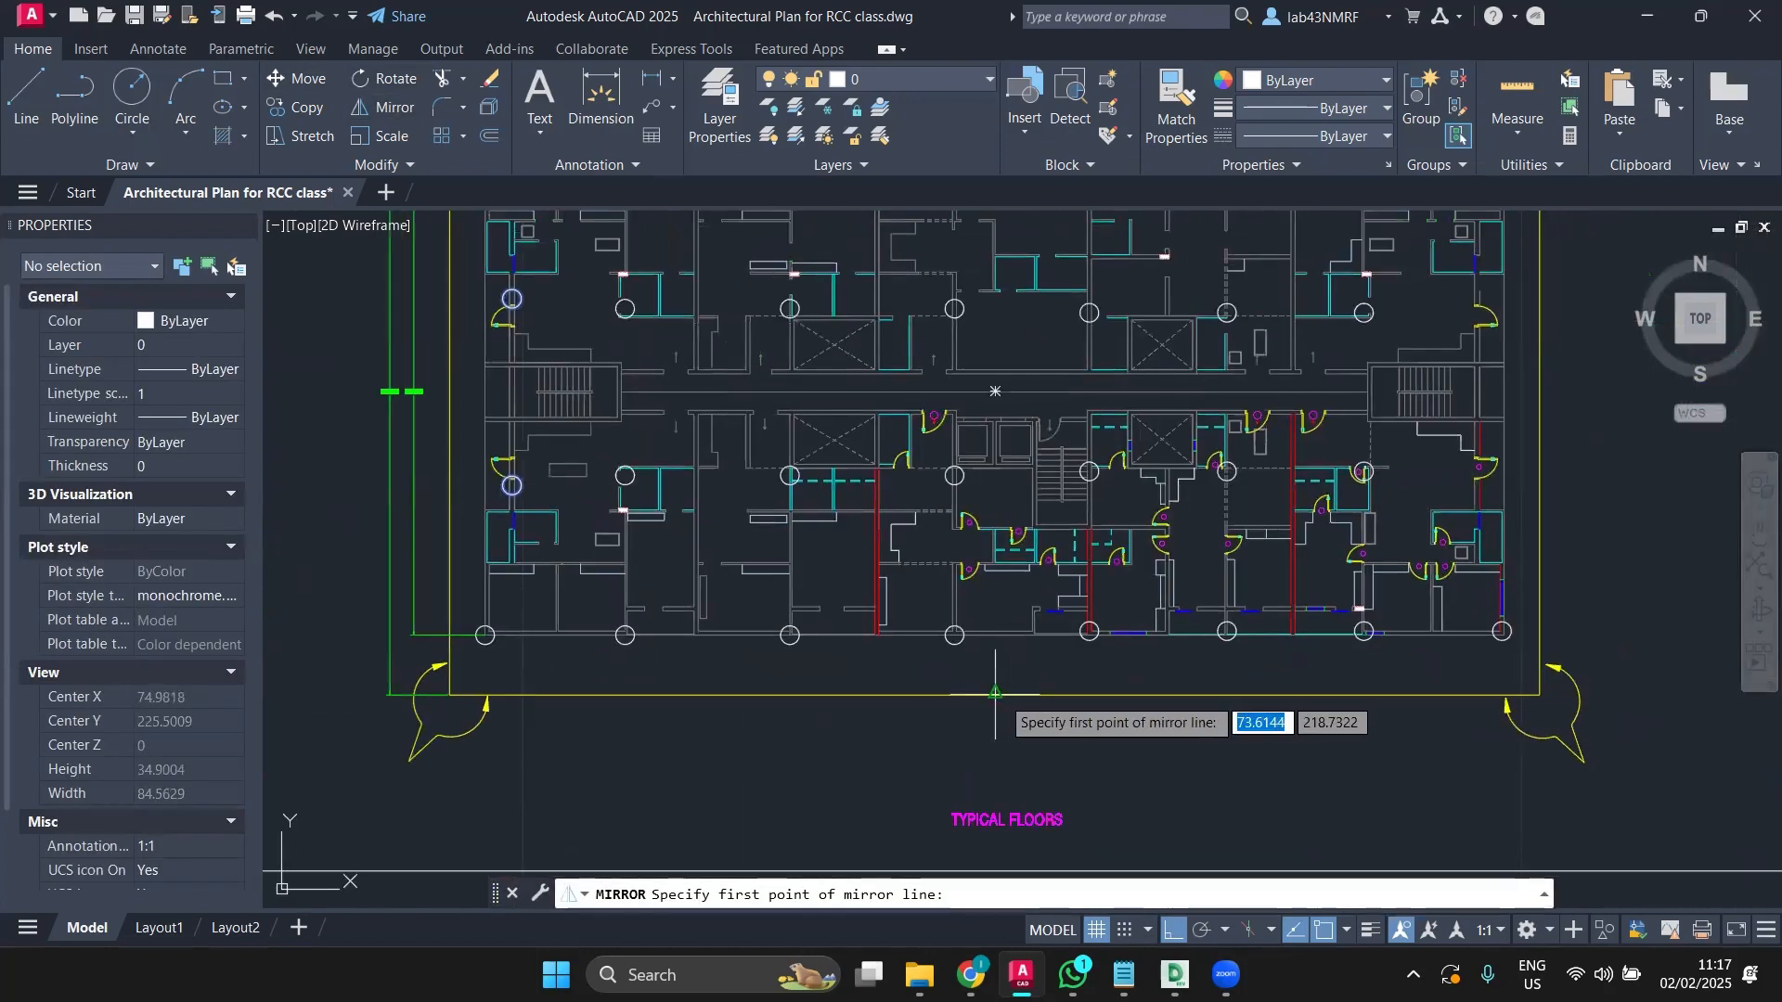
click(995, 693)
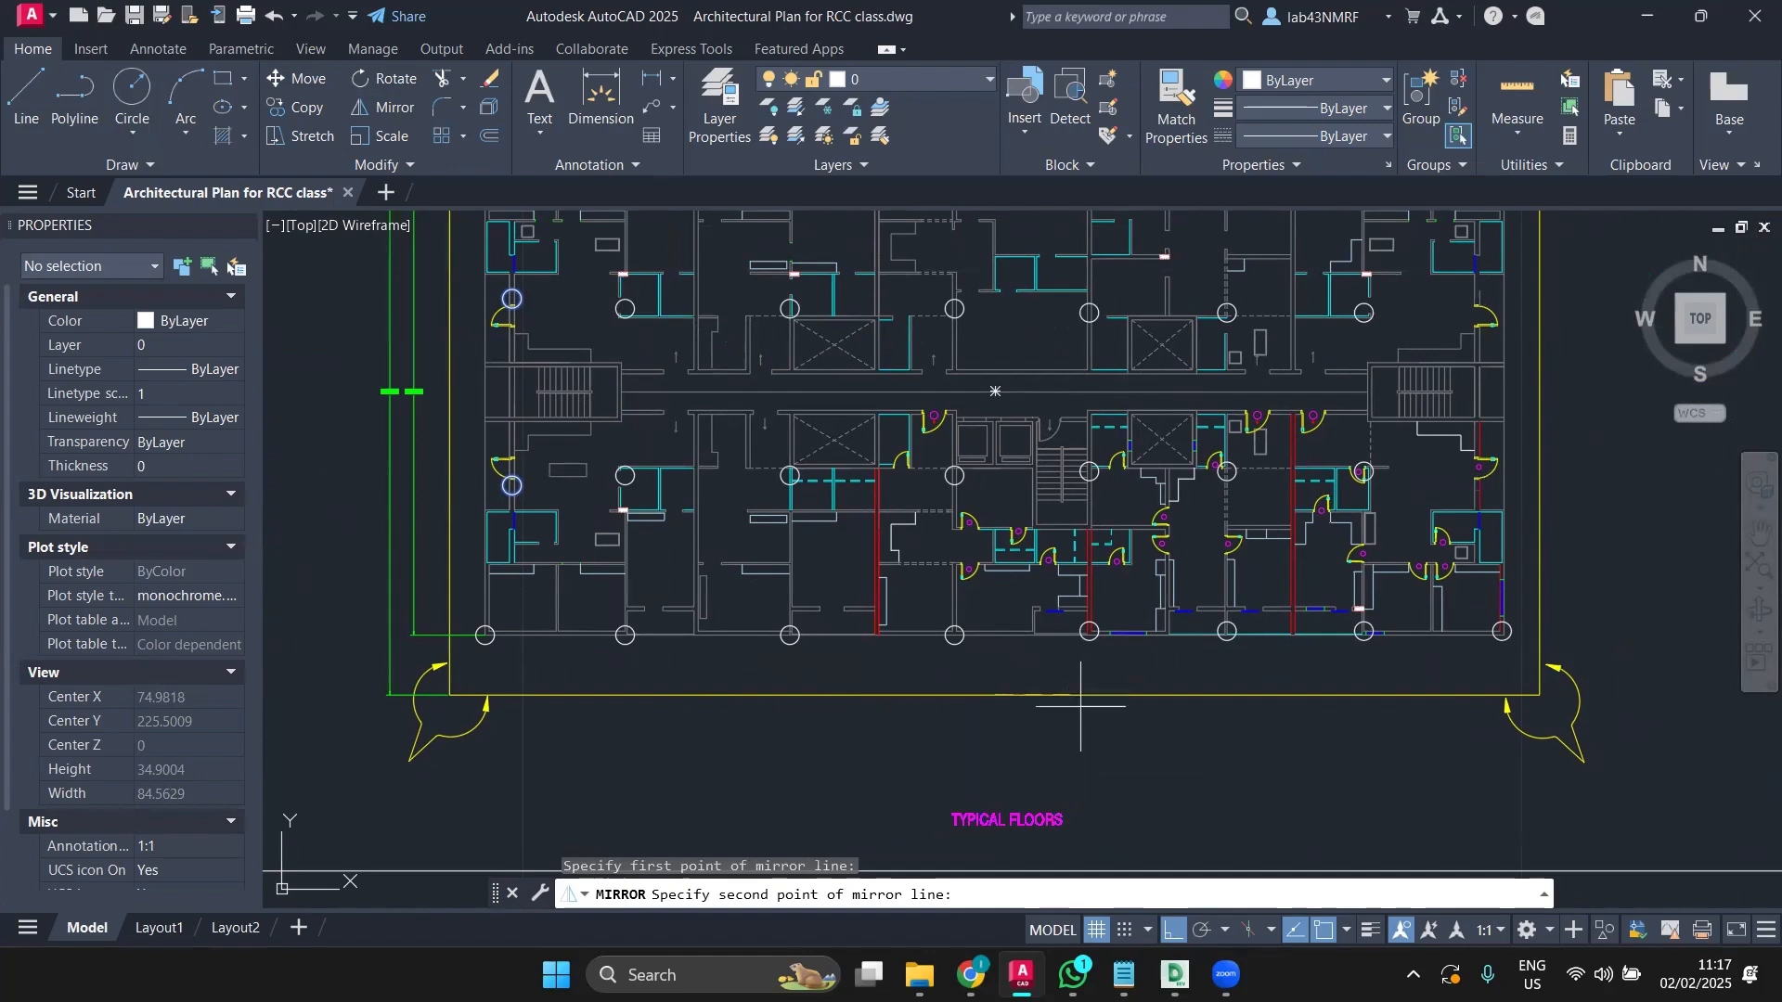
click(1050, 774)
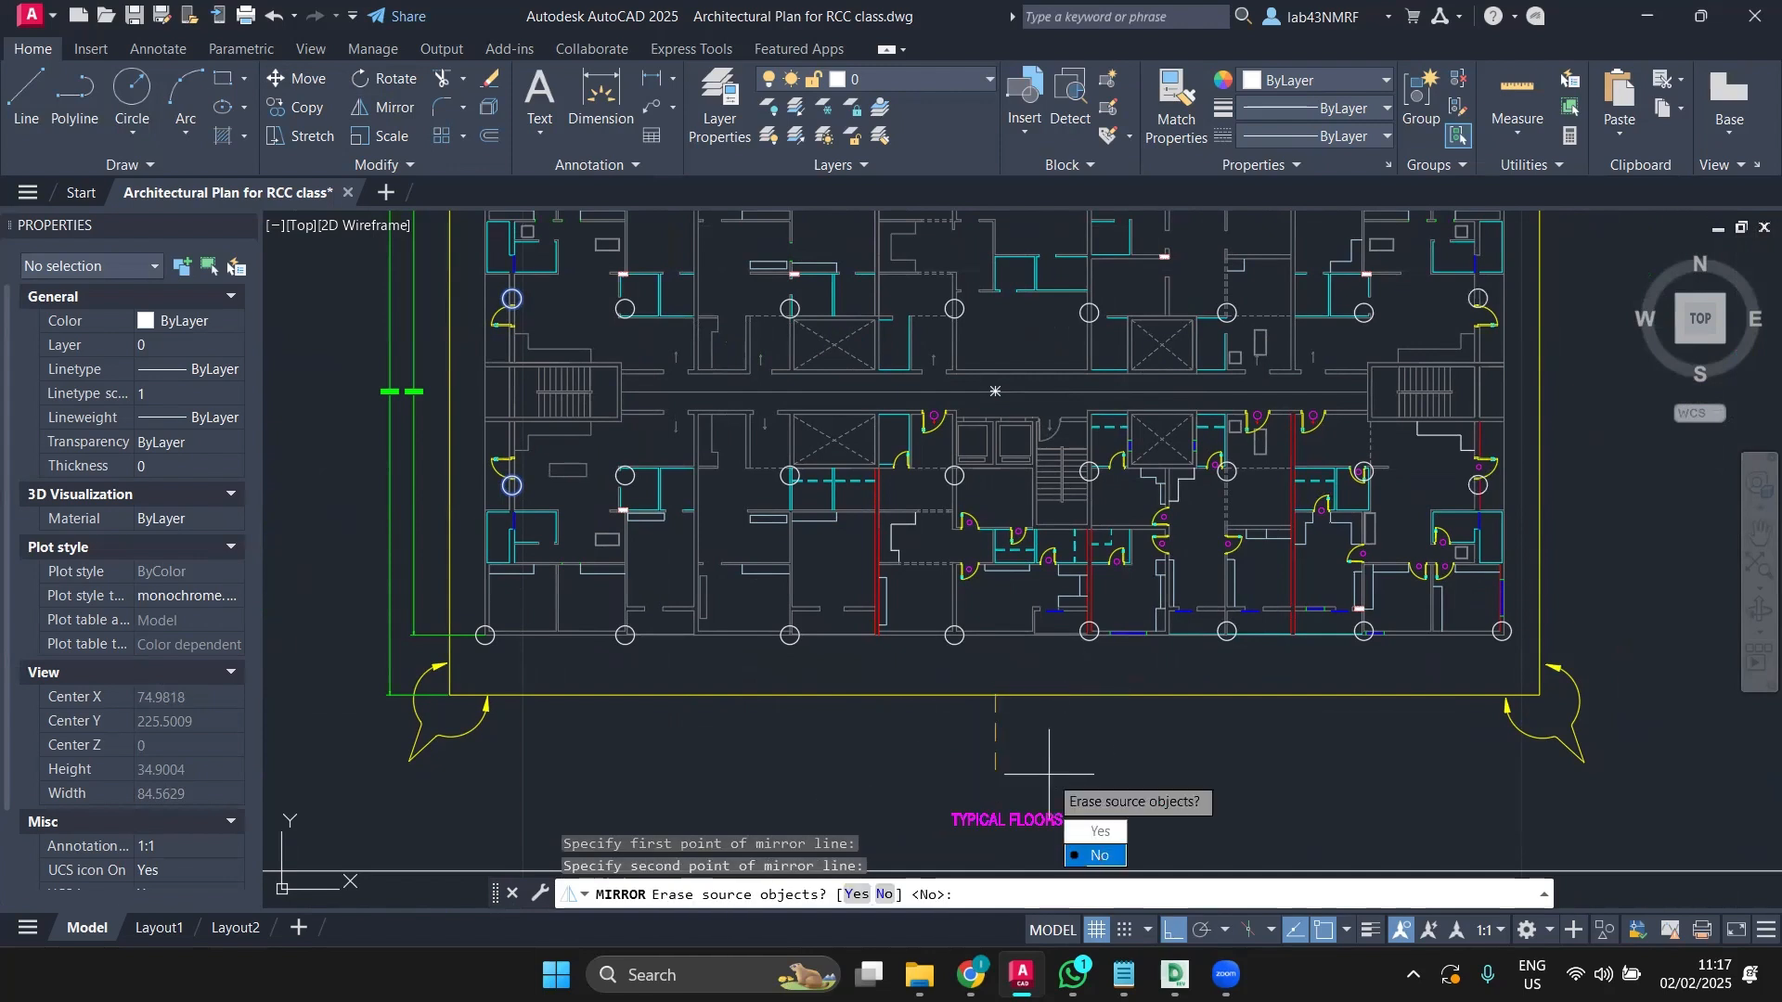
text(n)
key(Return)
middle_drag(1559, 407, 1539, 442)
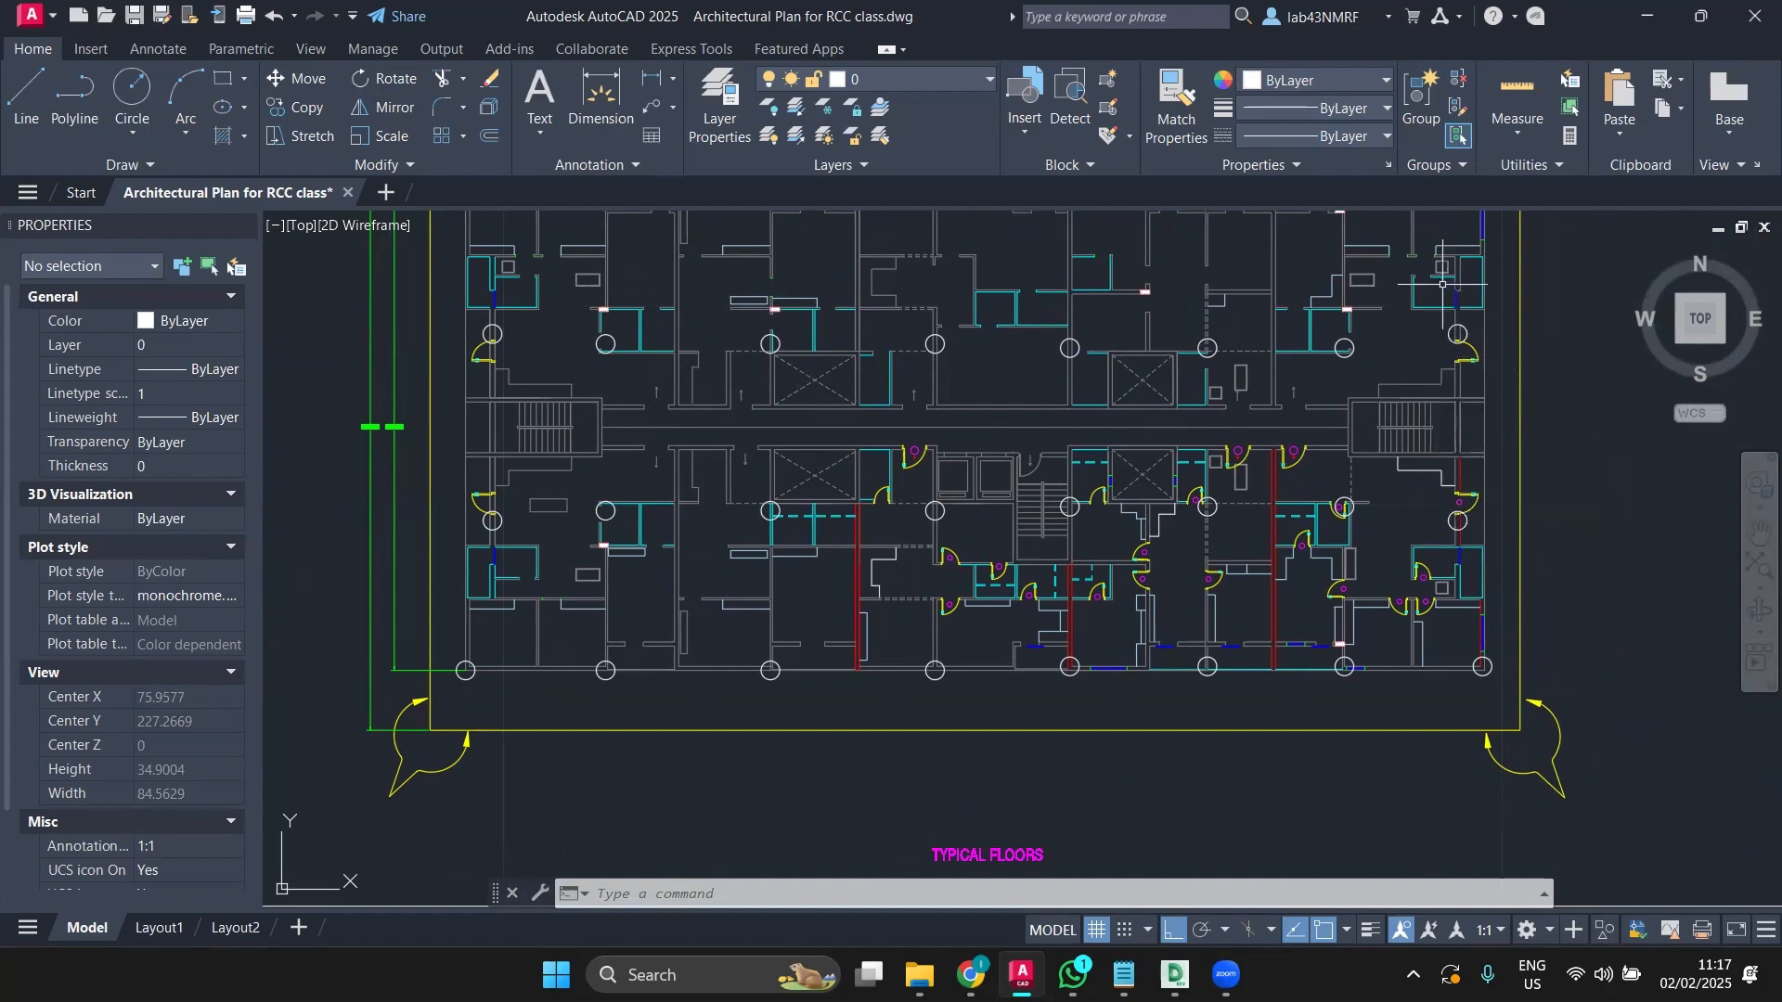
middle_drag(995, 485, 959, 521)
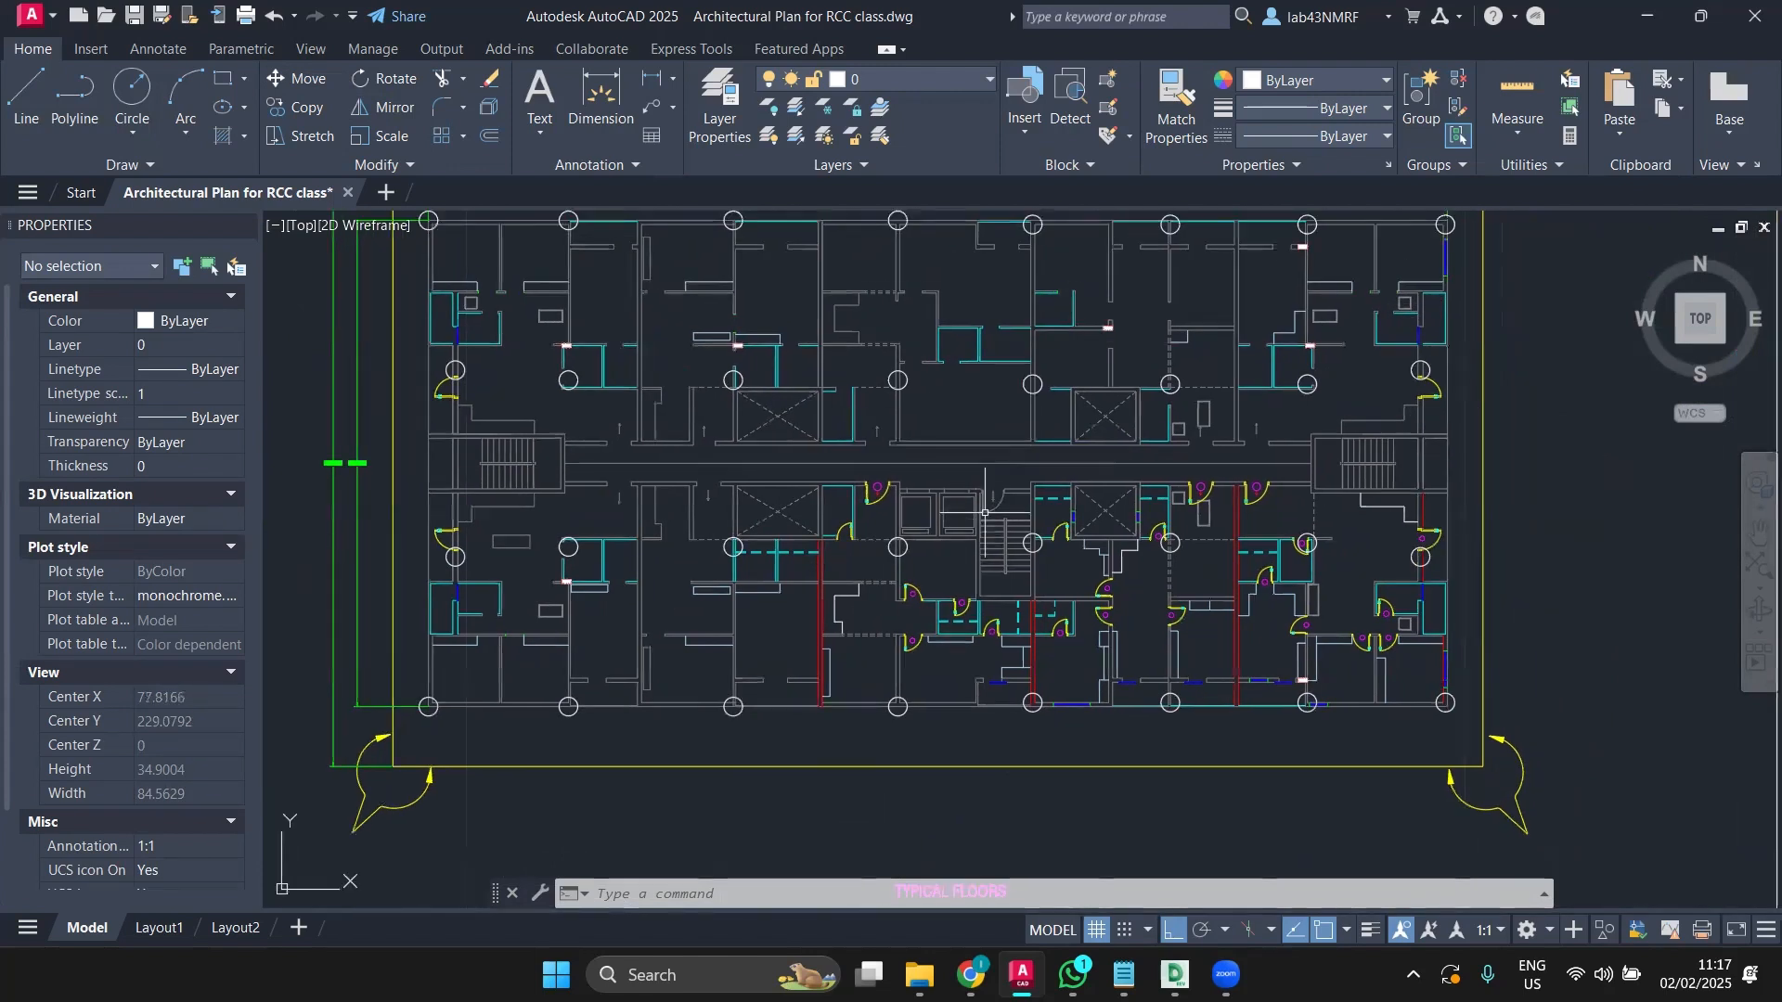
Step: Start lines at several lift-area wall corners, cancelling each misplaced attempt
click(26, 92)
scroll(959, 522, up, 4)
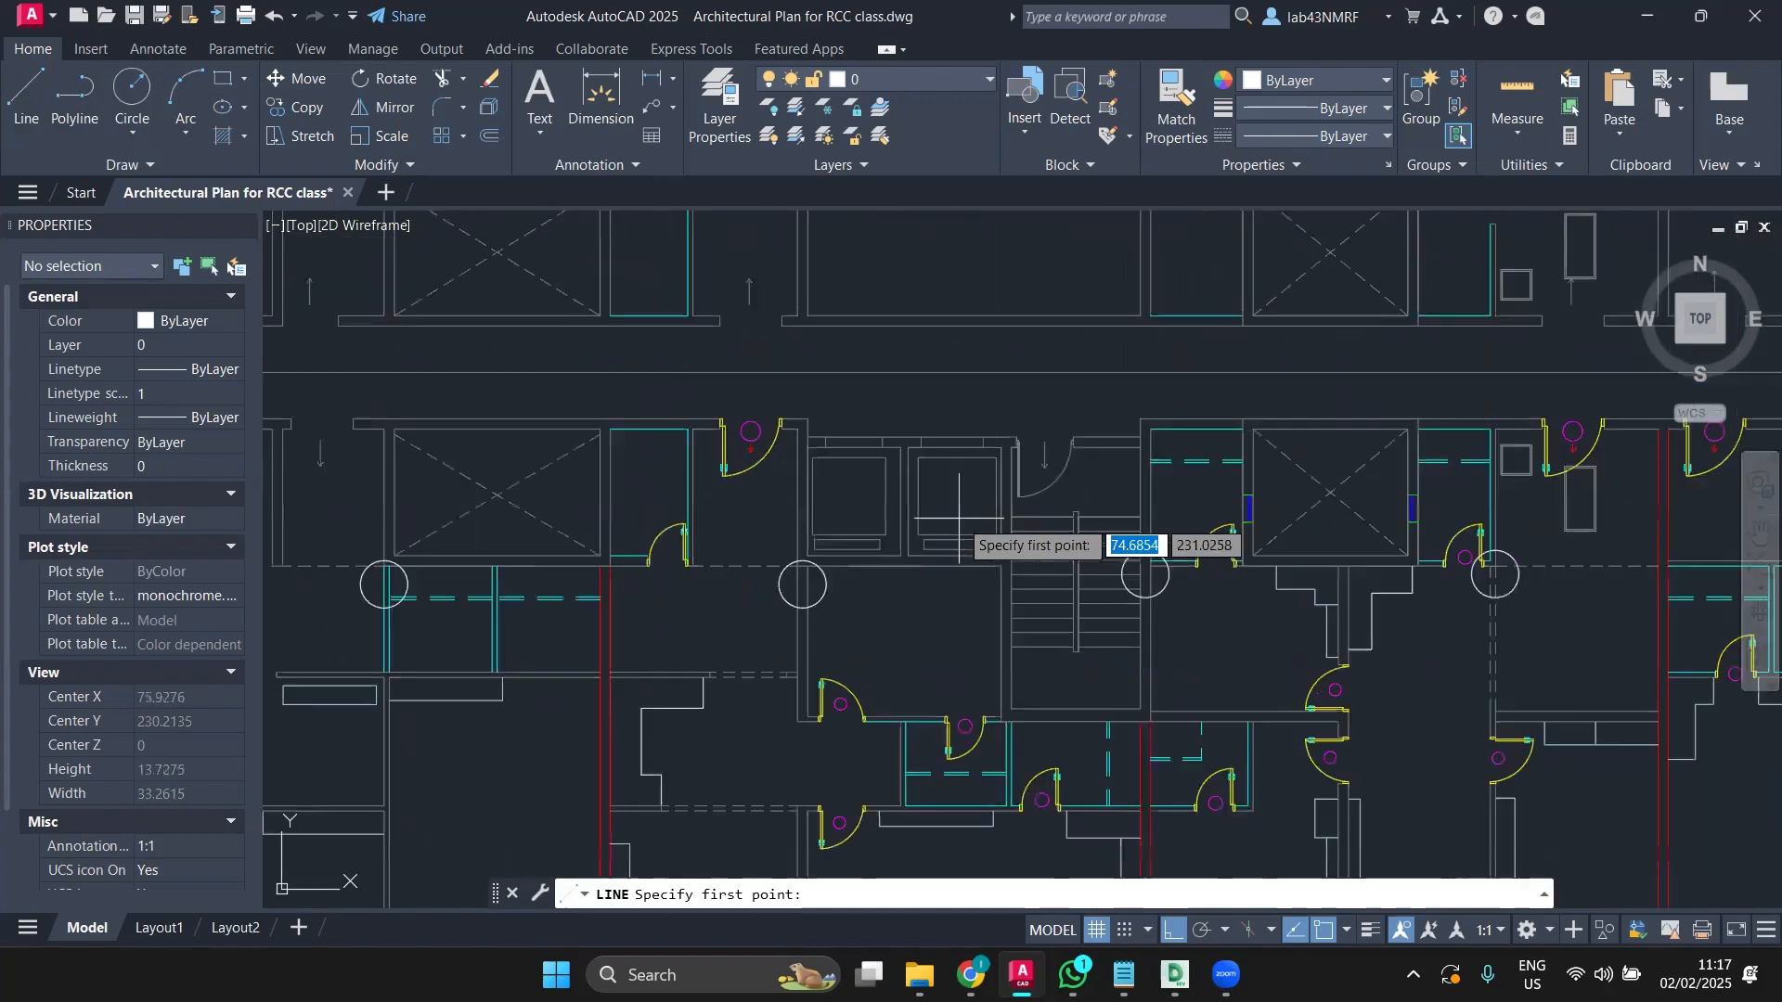
scroll(764, 421, down, 4)
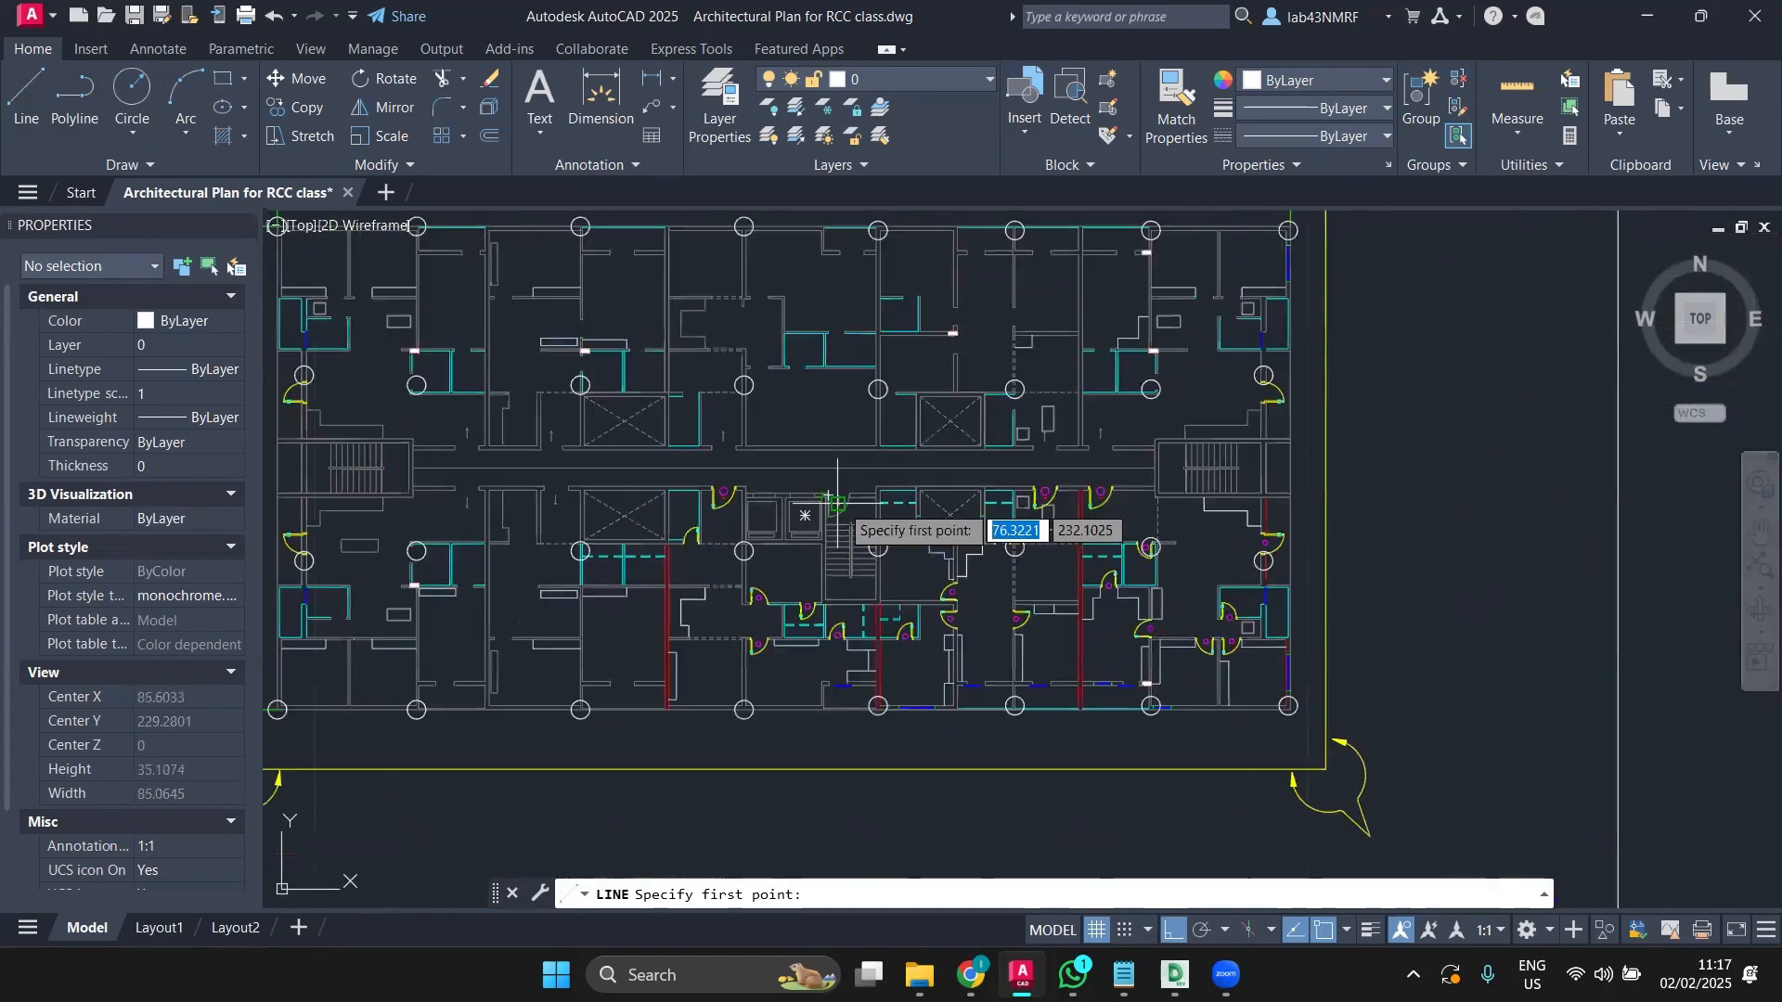
scroll(838, 502, up, 6)
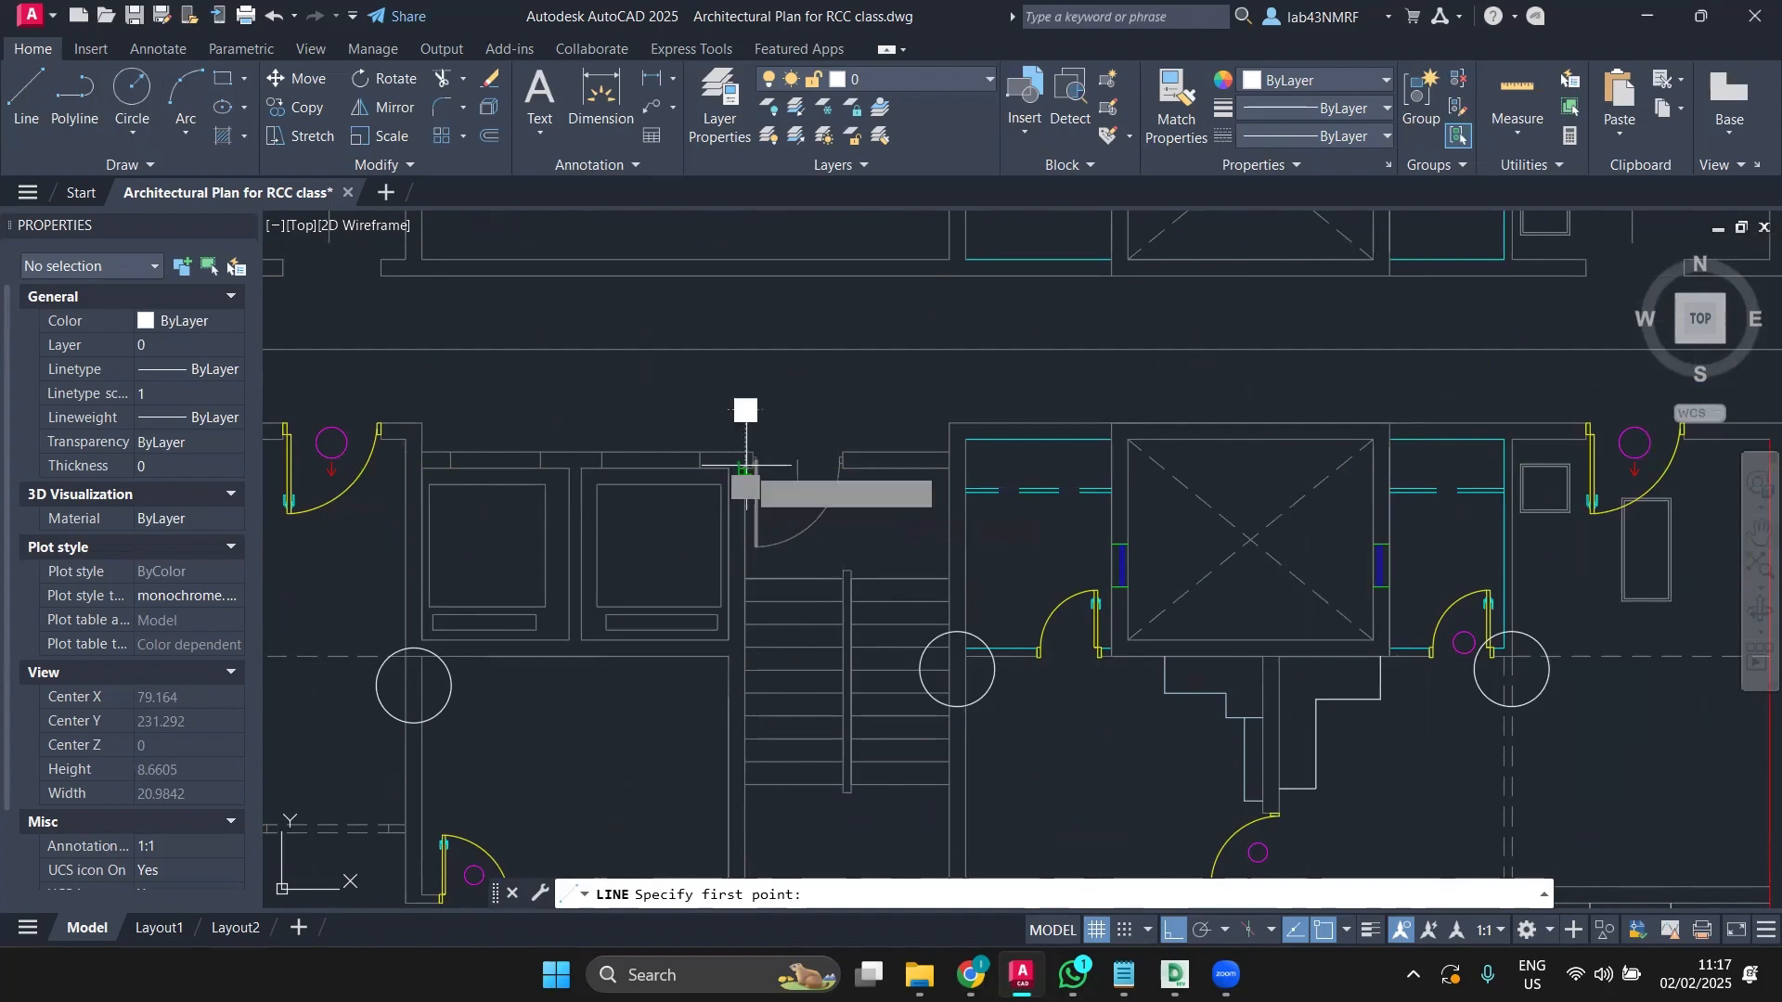
click(746, 469)
middle_drag(927, 729, 722, 464)
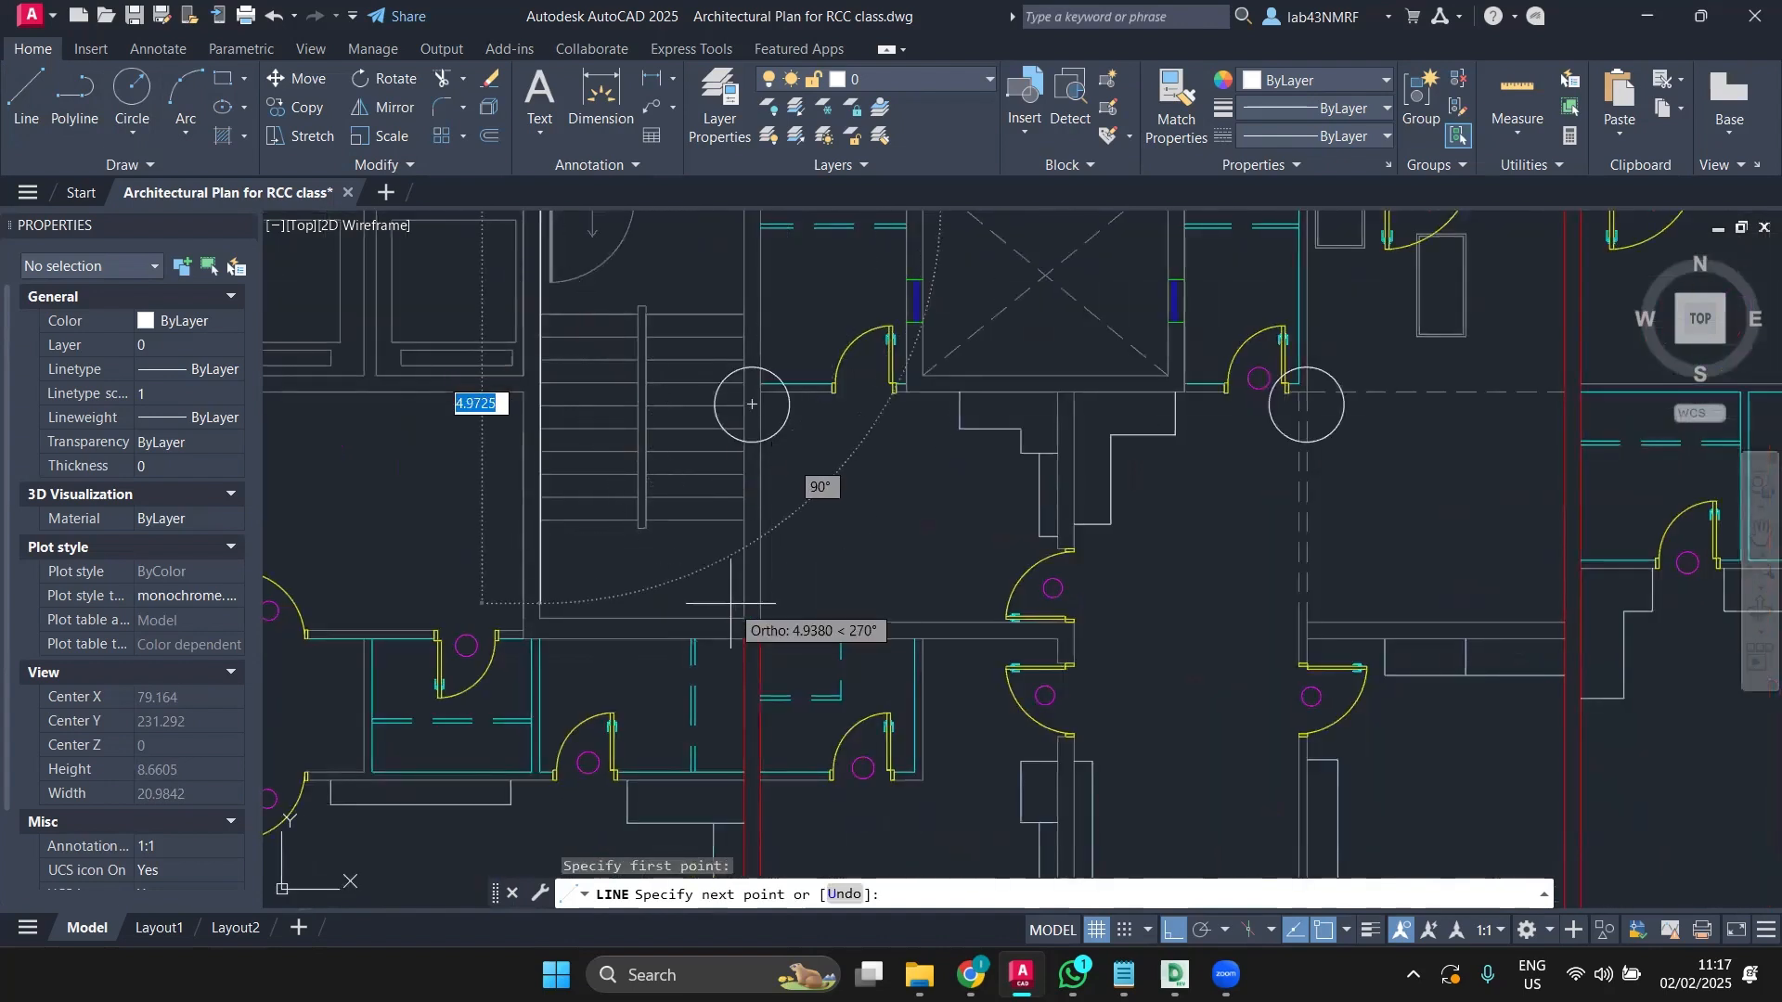
scroll(675, 587, down, 2)
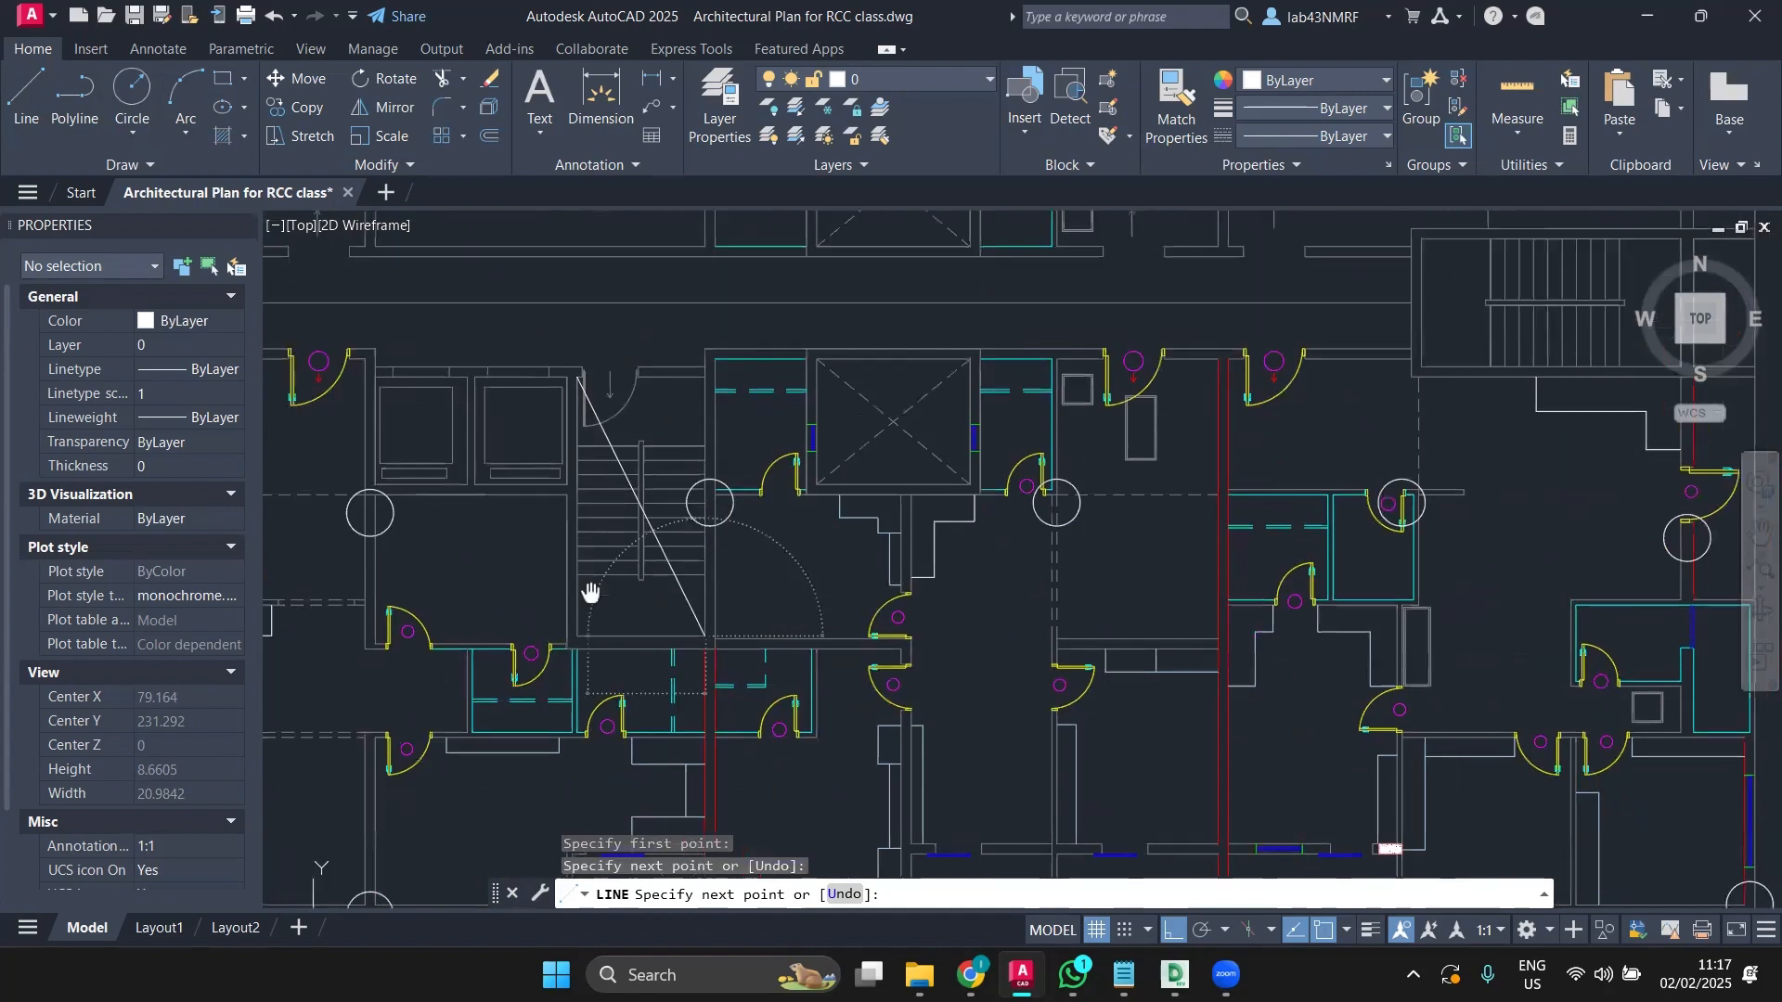
key(Escape)
key(Return)
scroll(705, 389, up, 2)
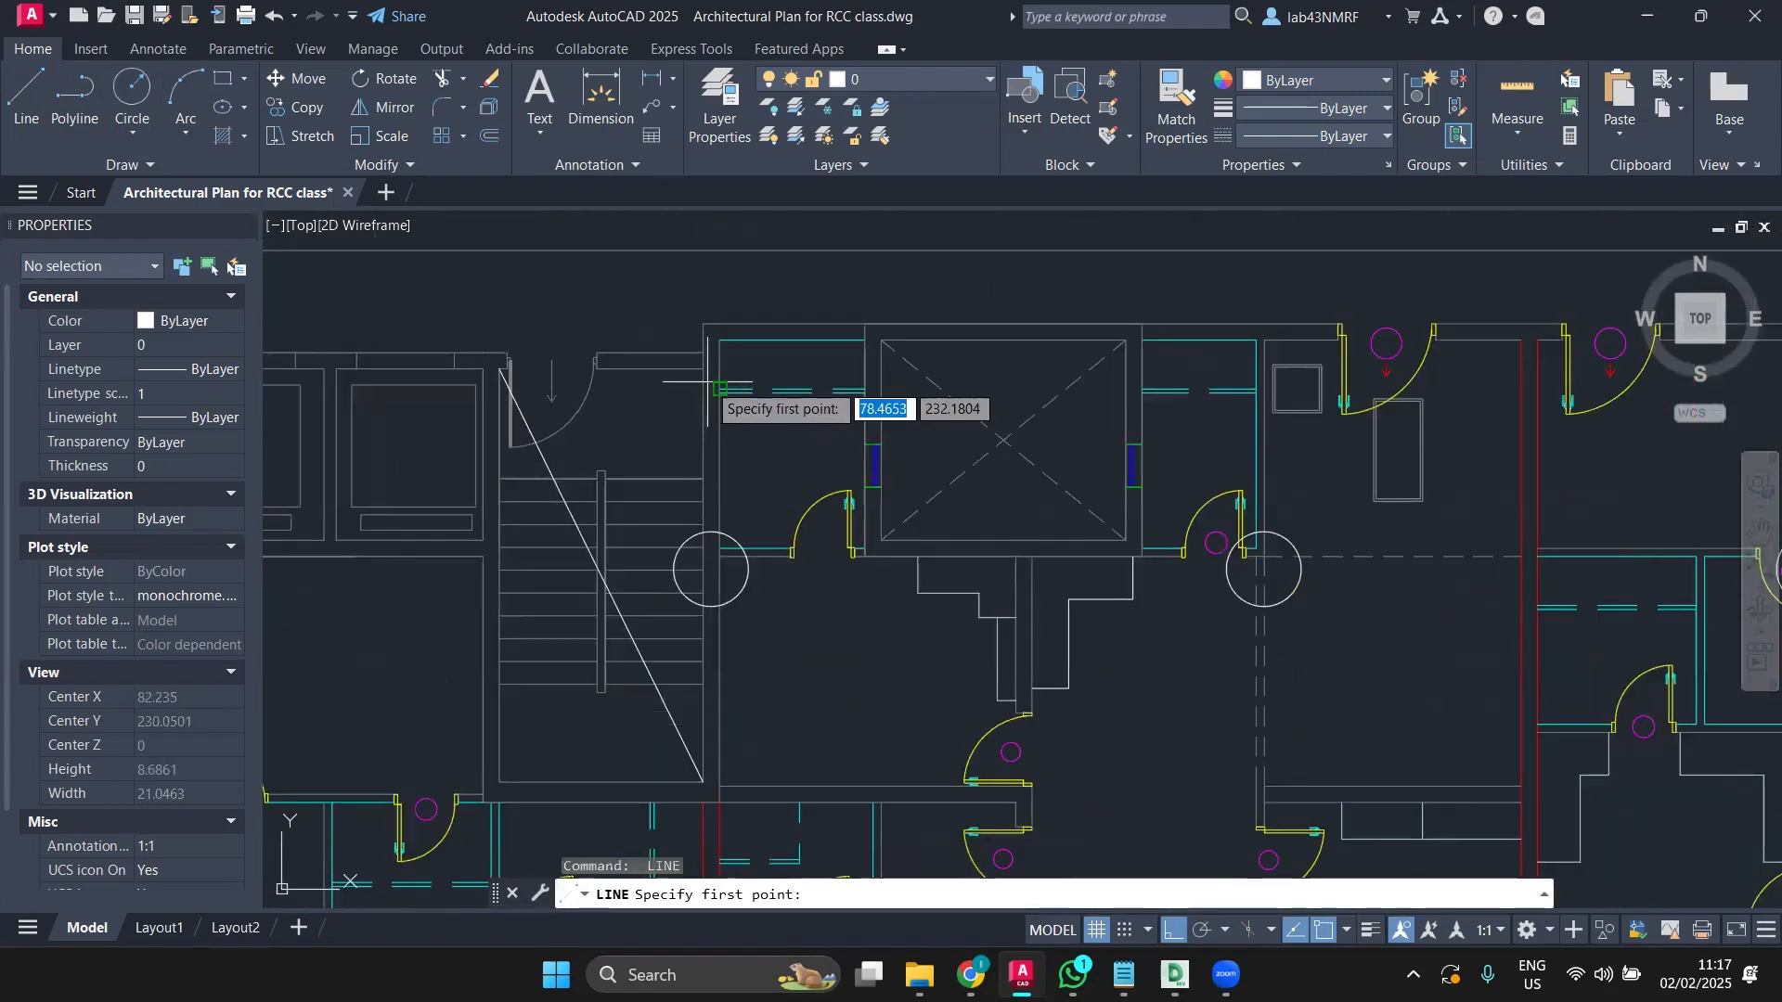
click(703, 368)
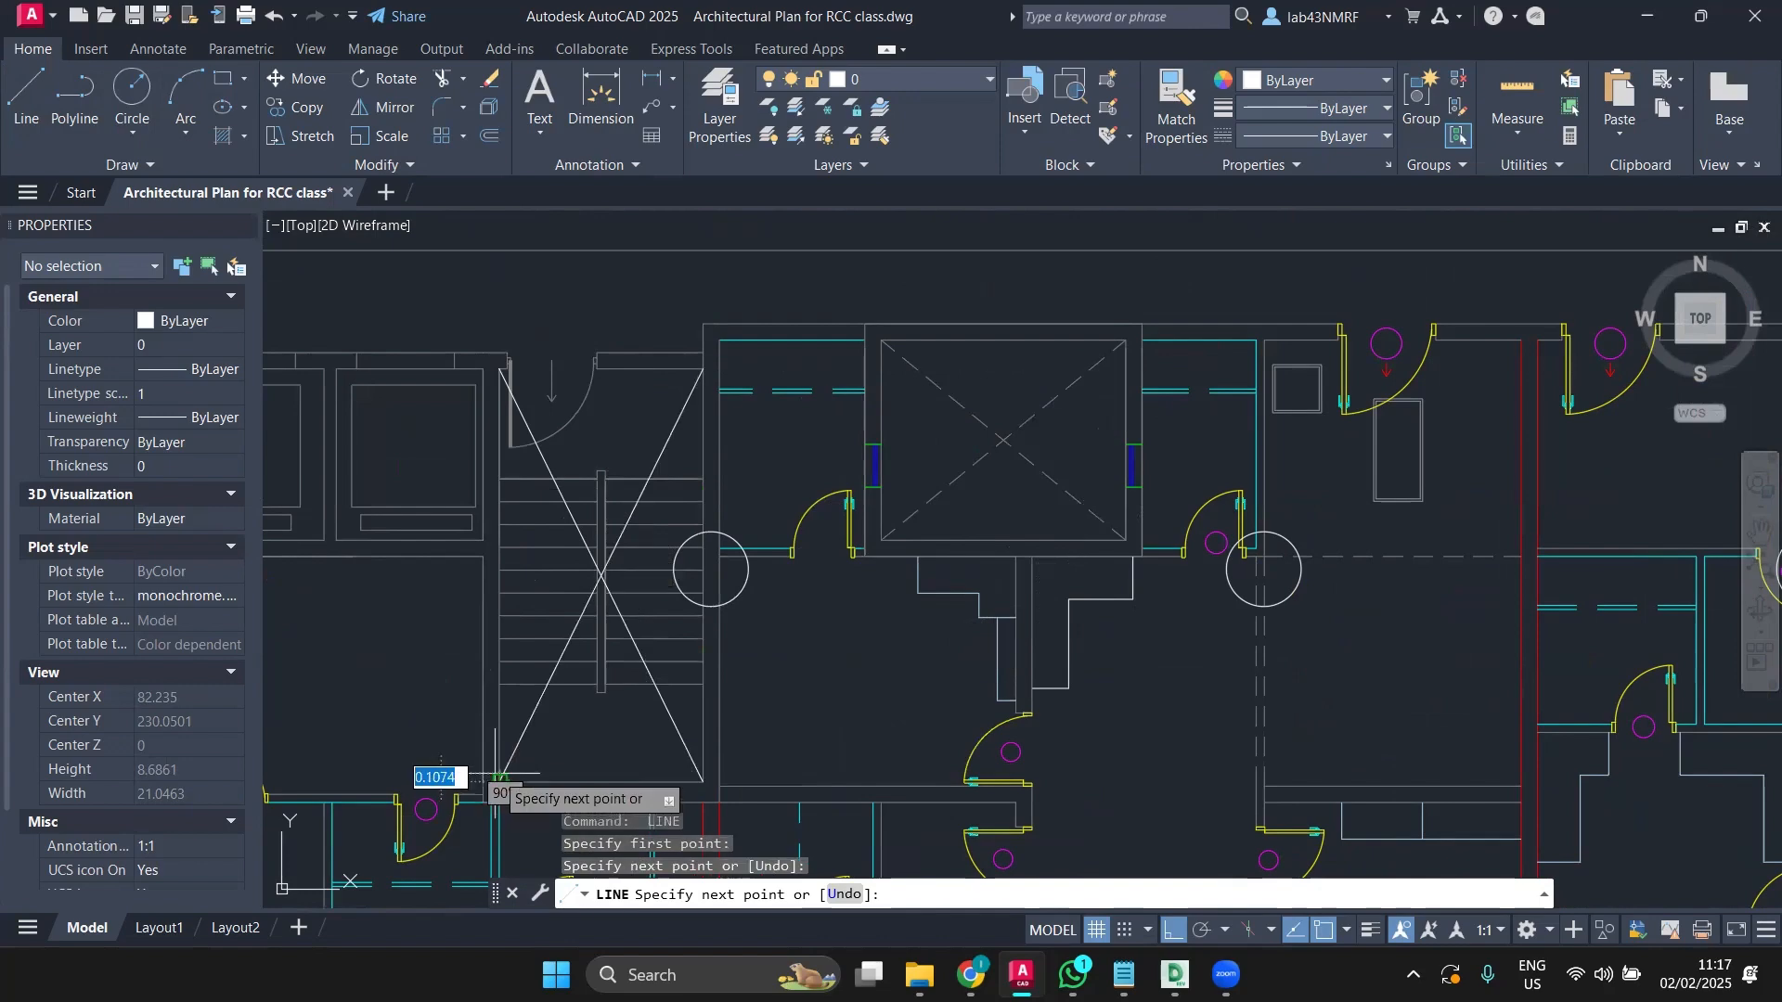
scroll(557, 649, down, 4)
key(Escape)
scroll(564, 583, up, 2)
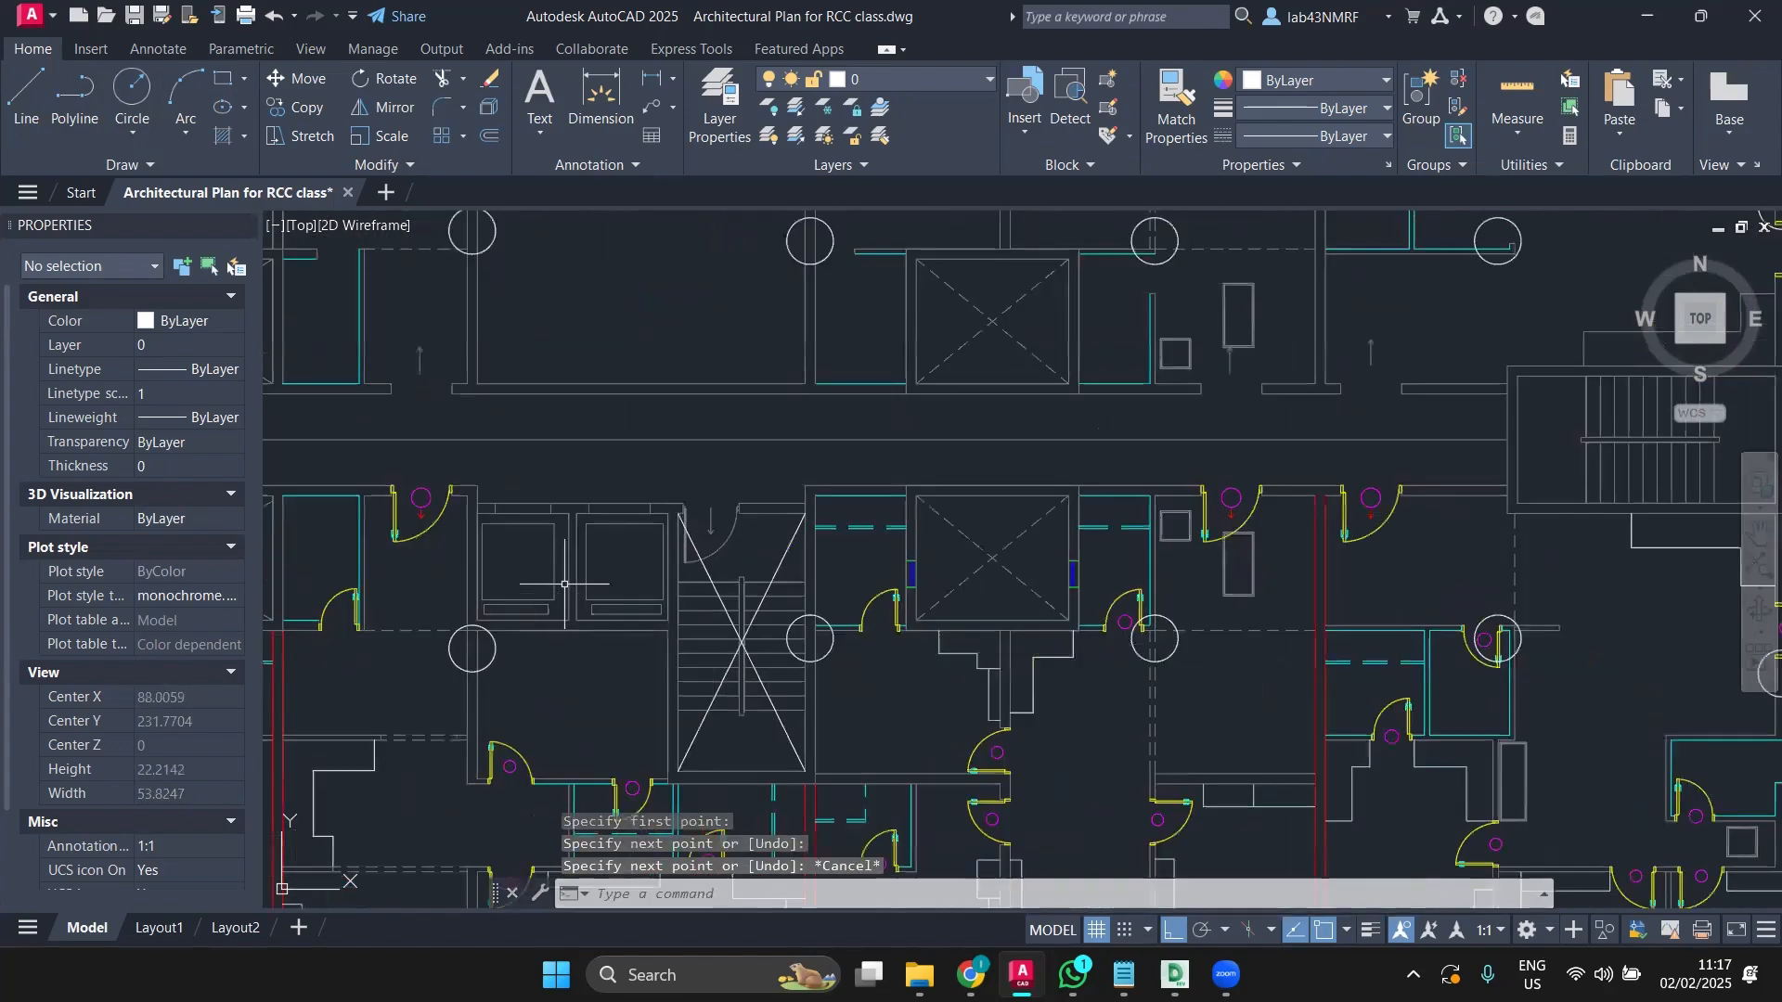
scroll(565, 583, up, 2)
key(space)
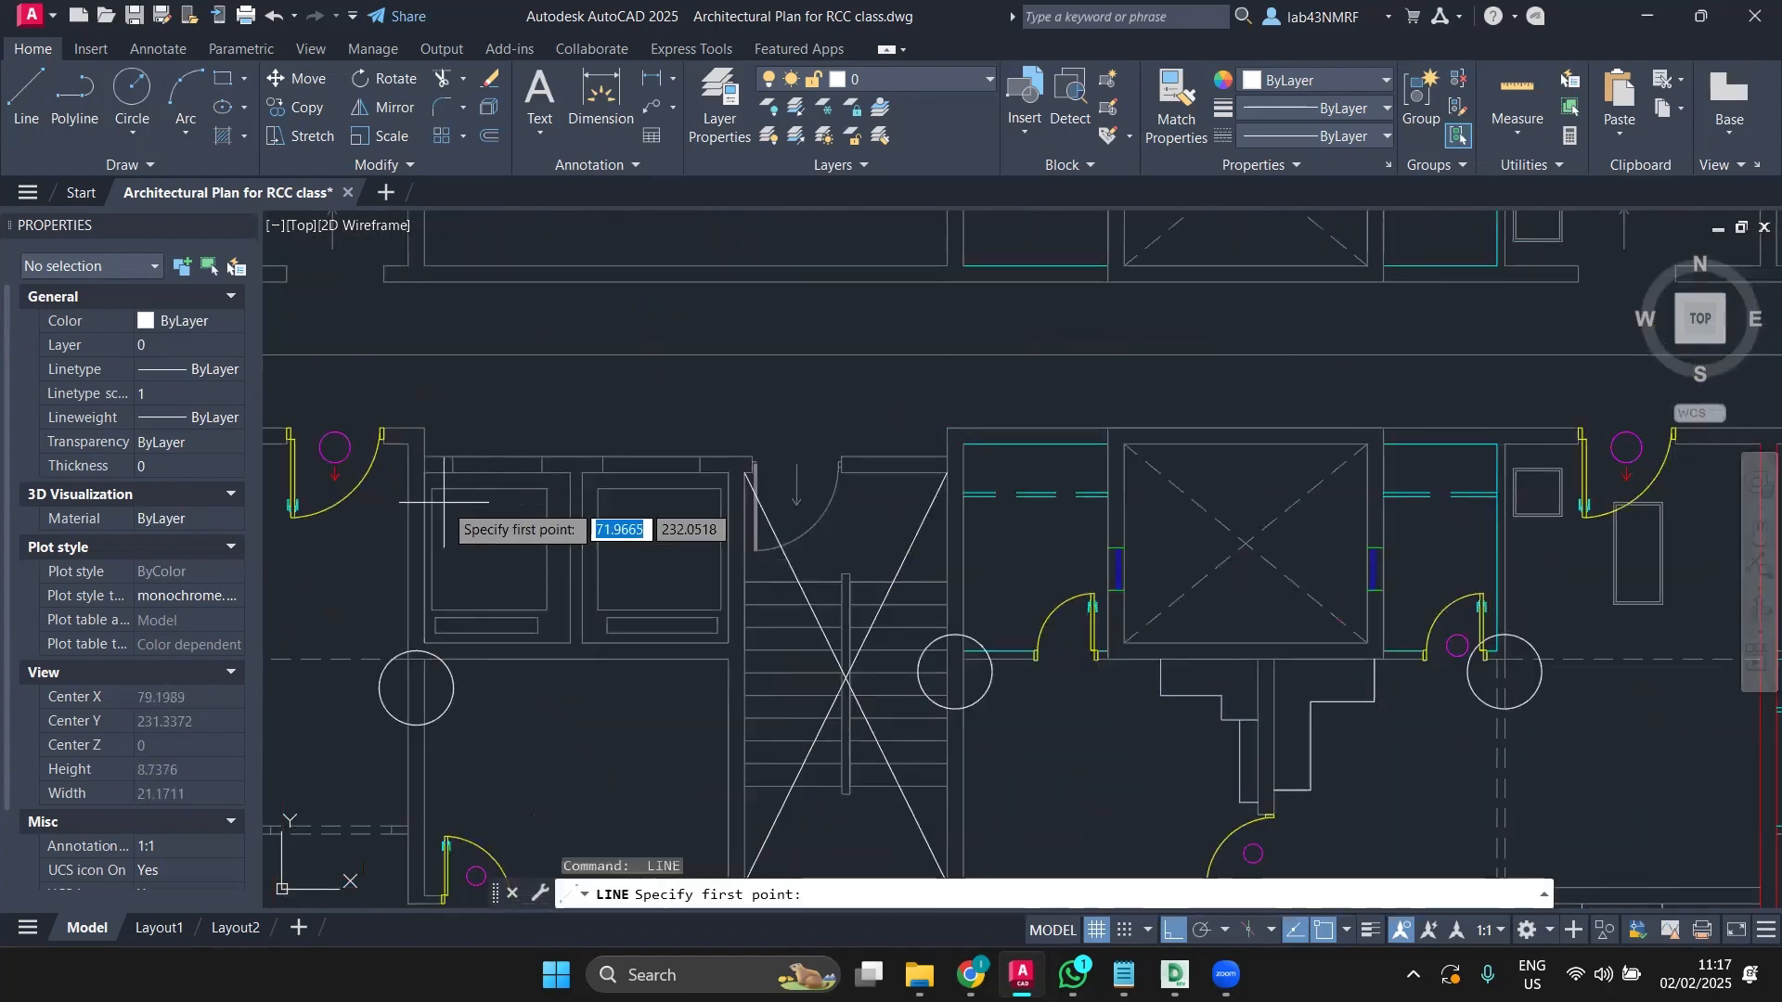
click(432, 489)
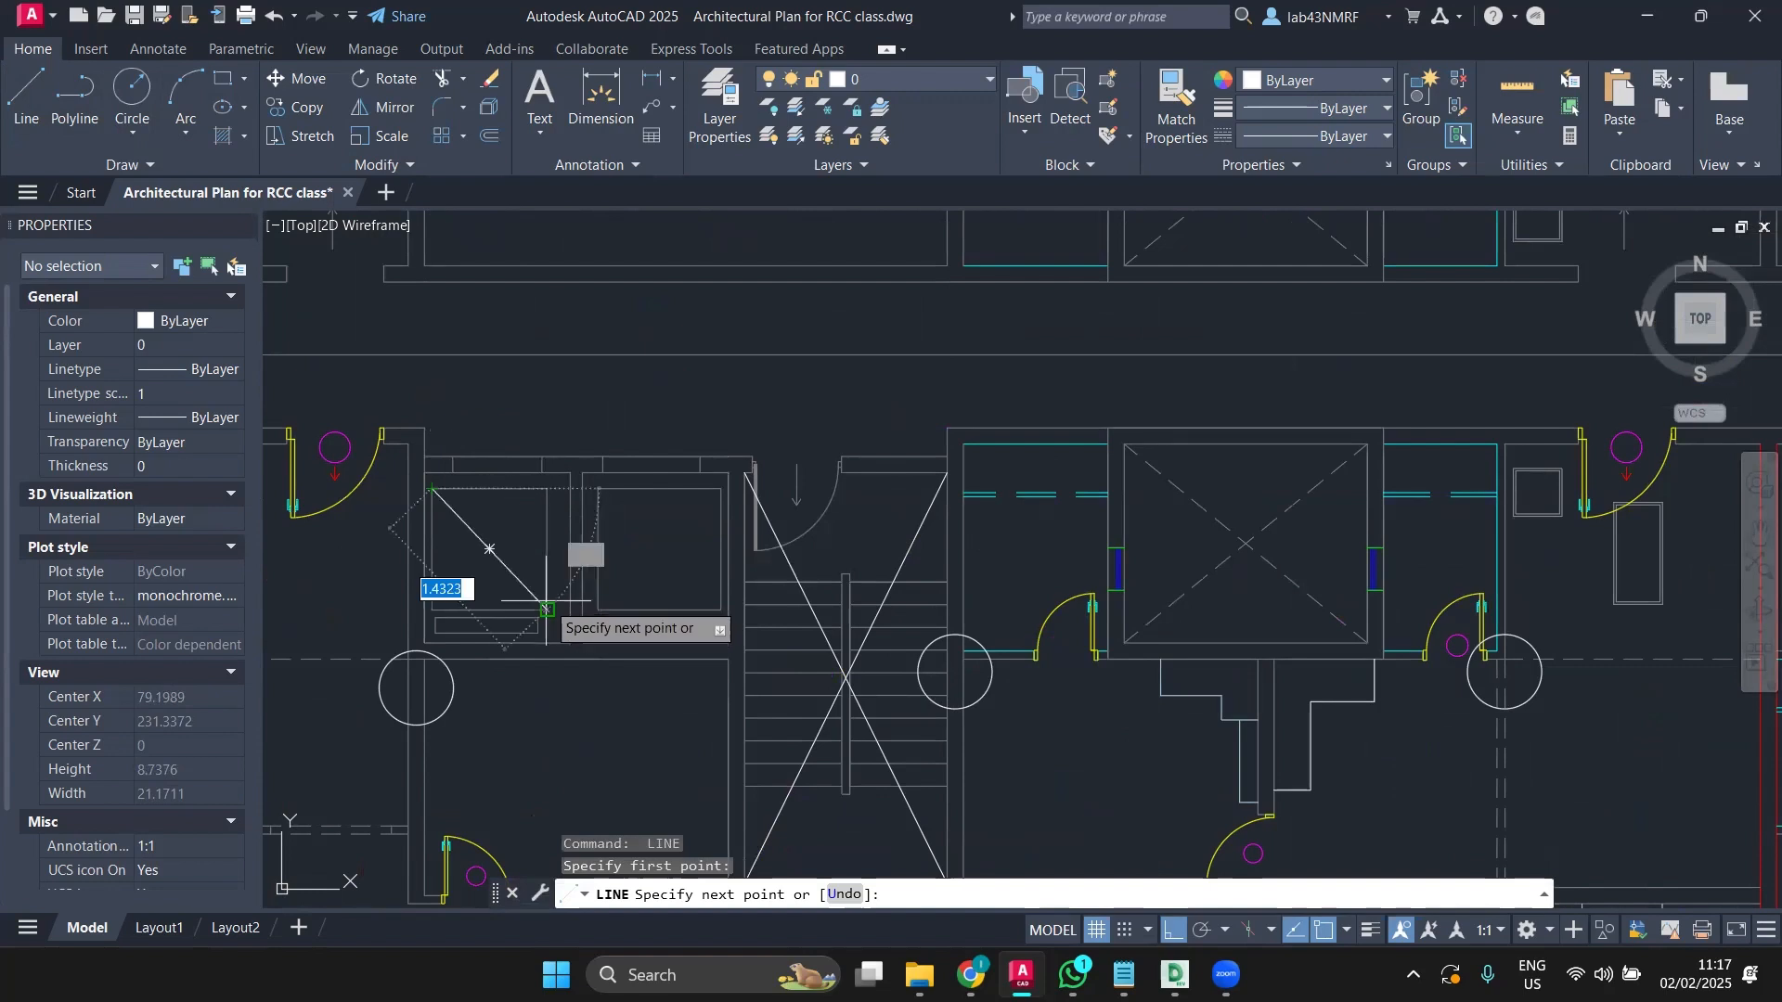
scroll(570, 642, up, 2)
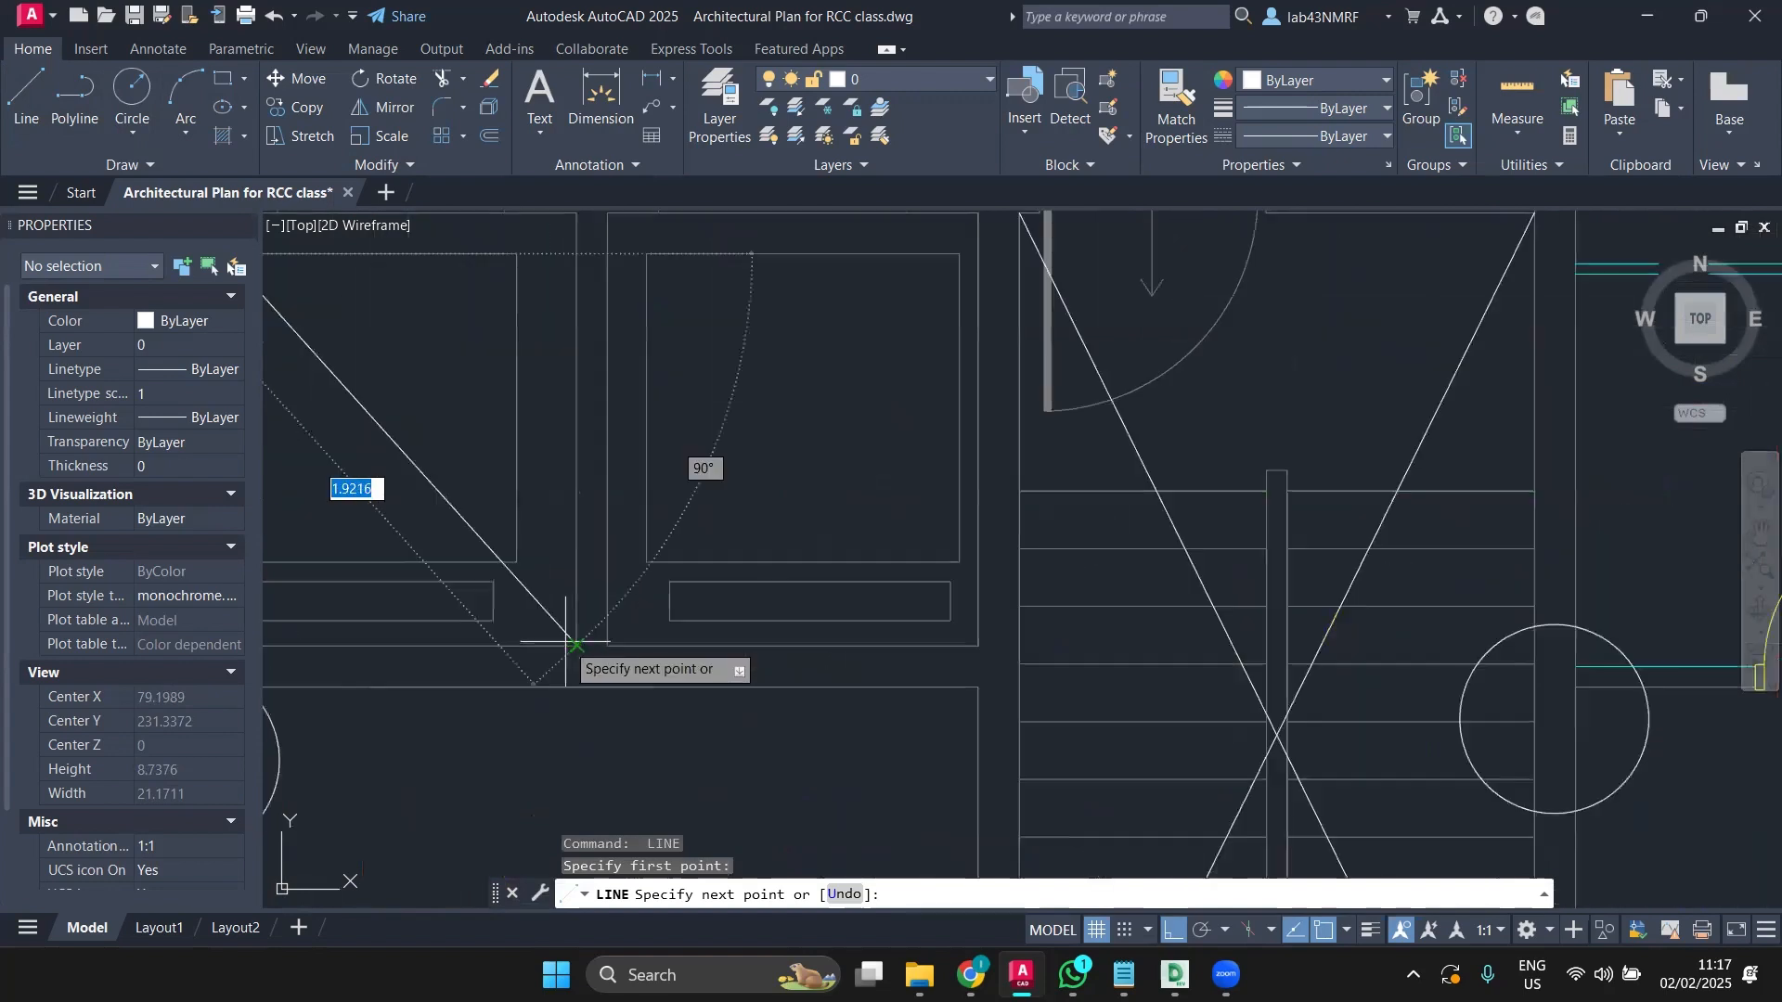
middle_drag(566, 621, 726, 698)
key(Escape)
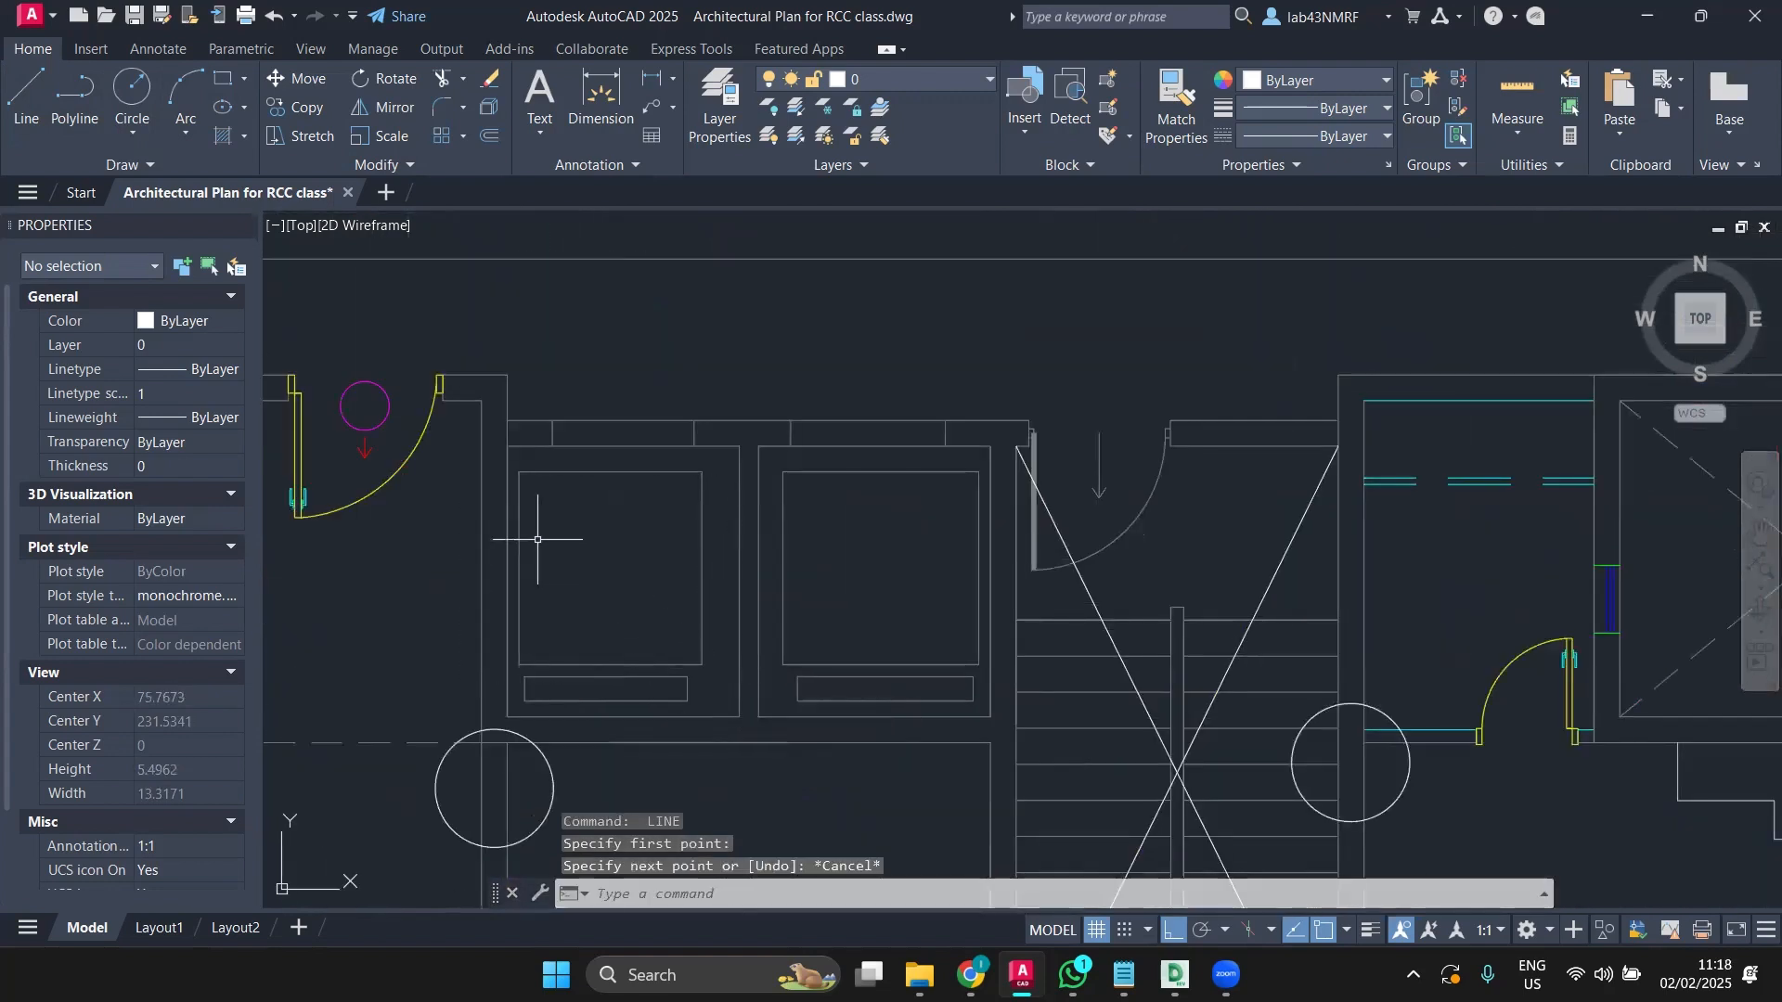
Step: Draw both corner-to-corner diagonals across the left lift box to form an X
key(space)
click(507, 446)
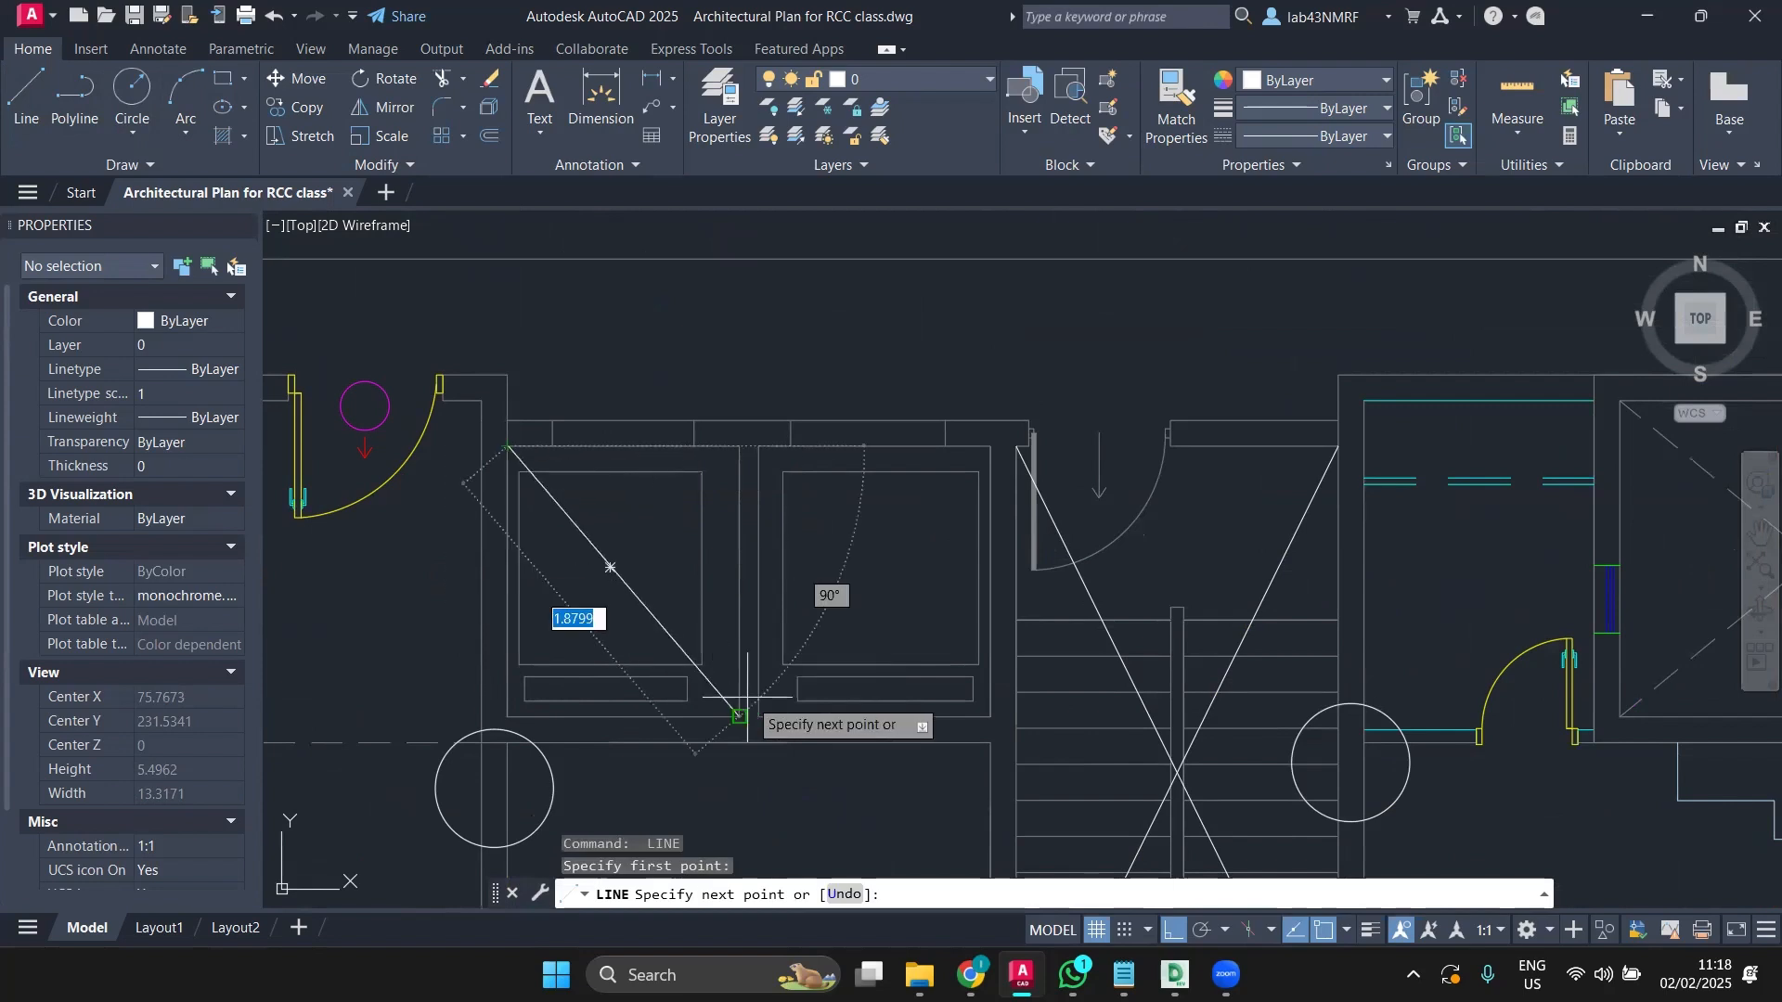
click(739, 717)
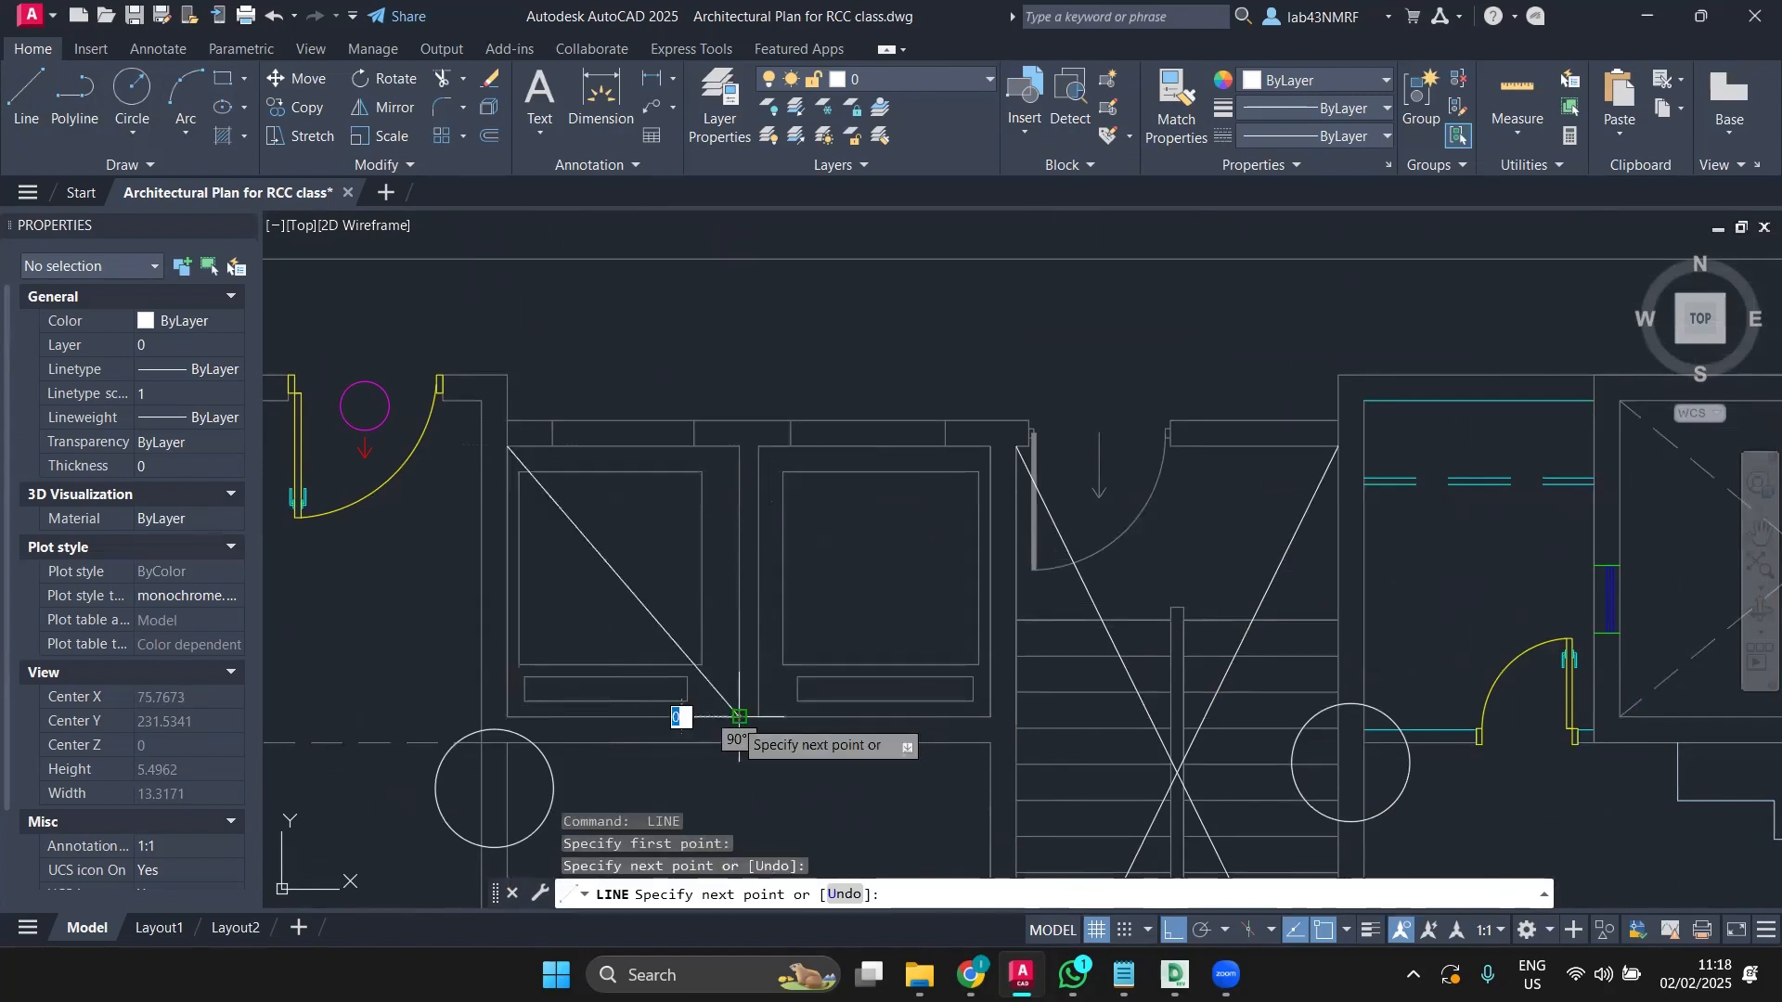
key(Return)
key(Return)
click(739, 446)
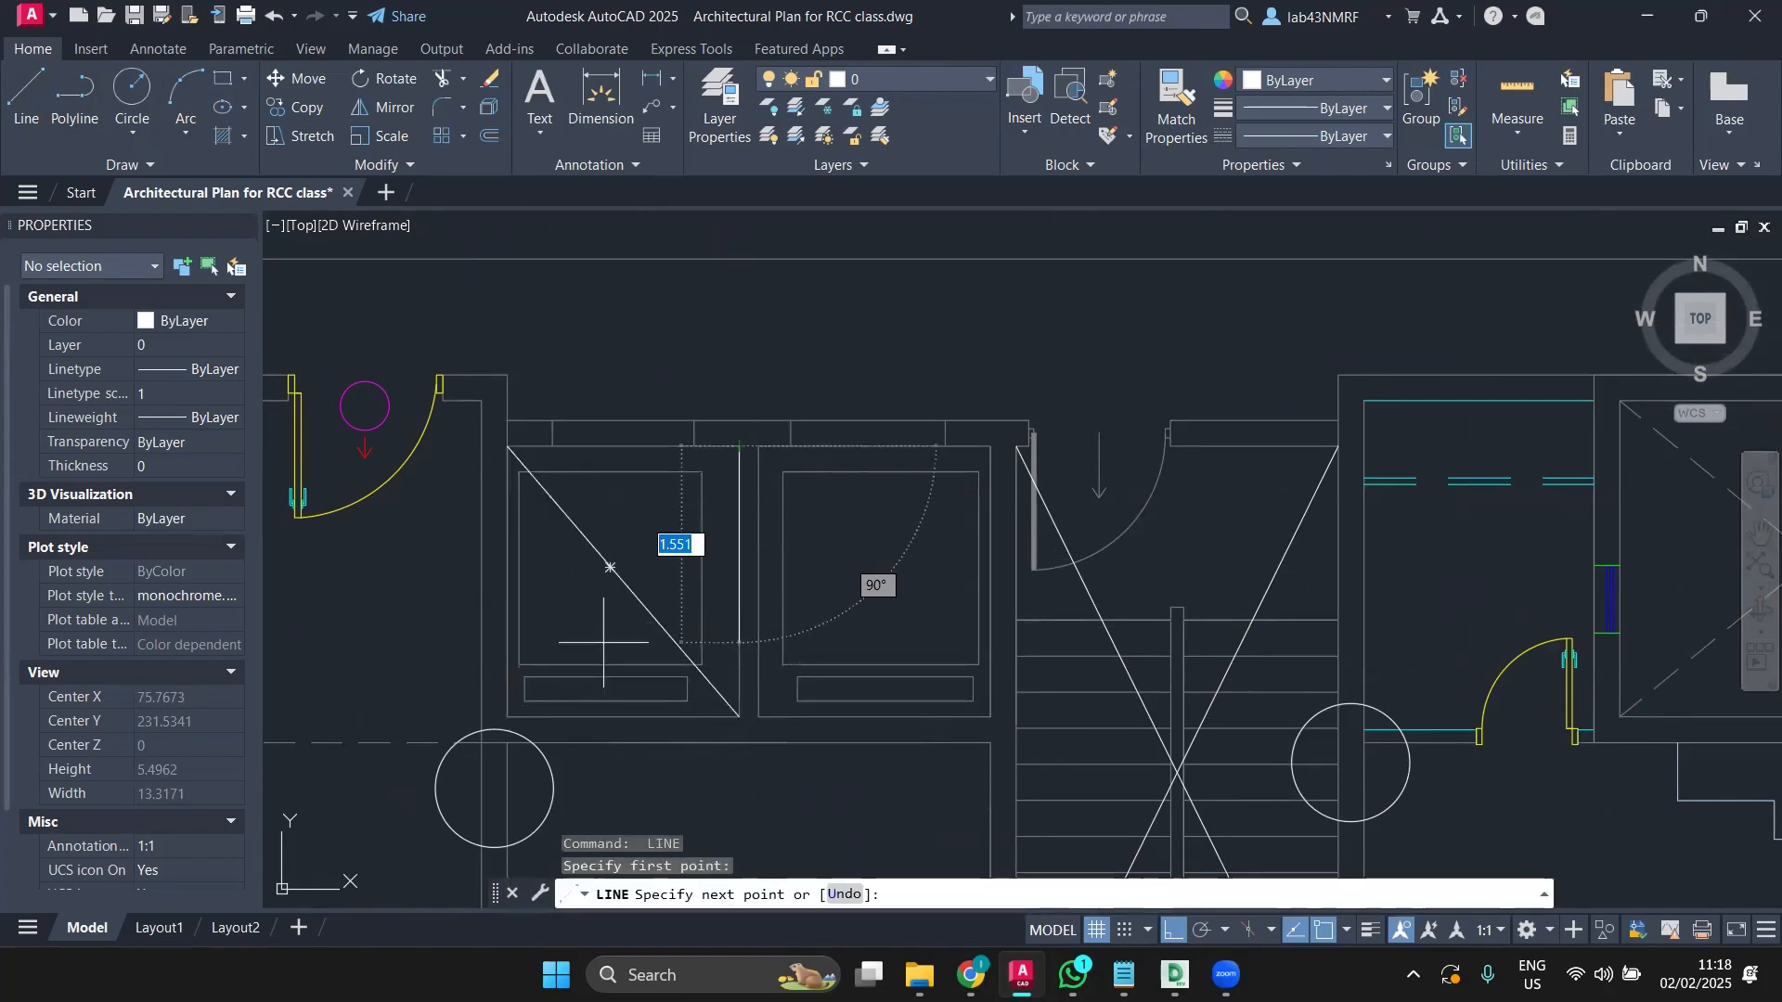
click(508, 717)
key(Return)
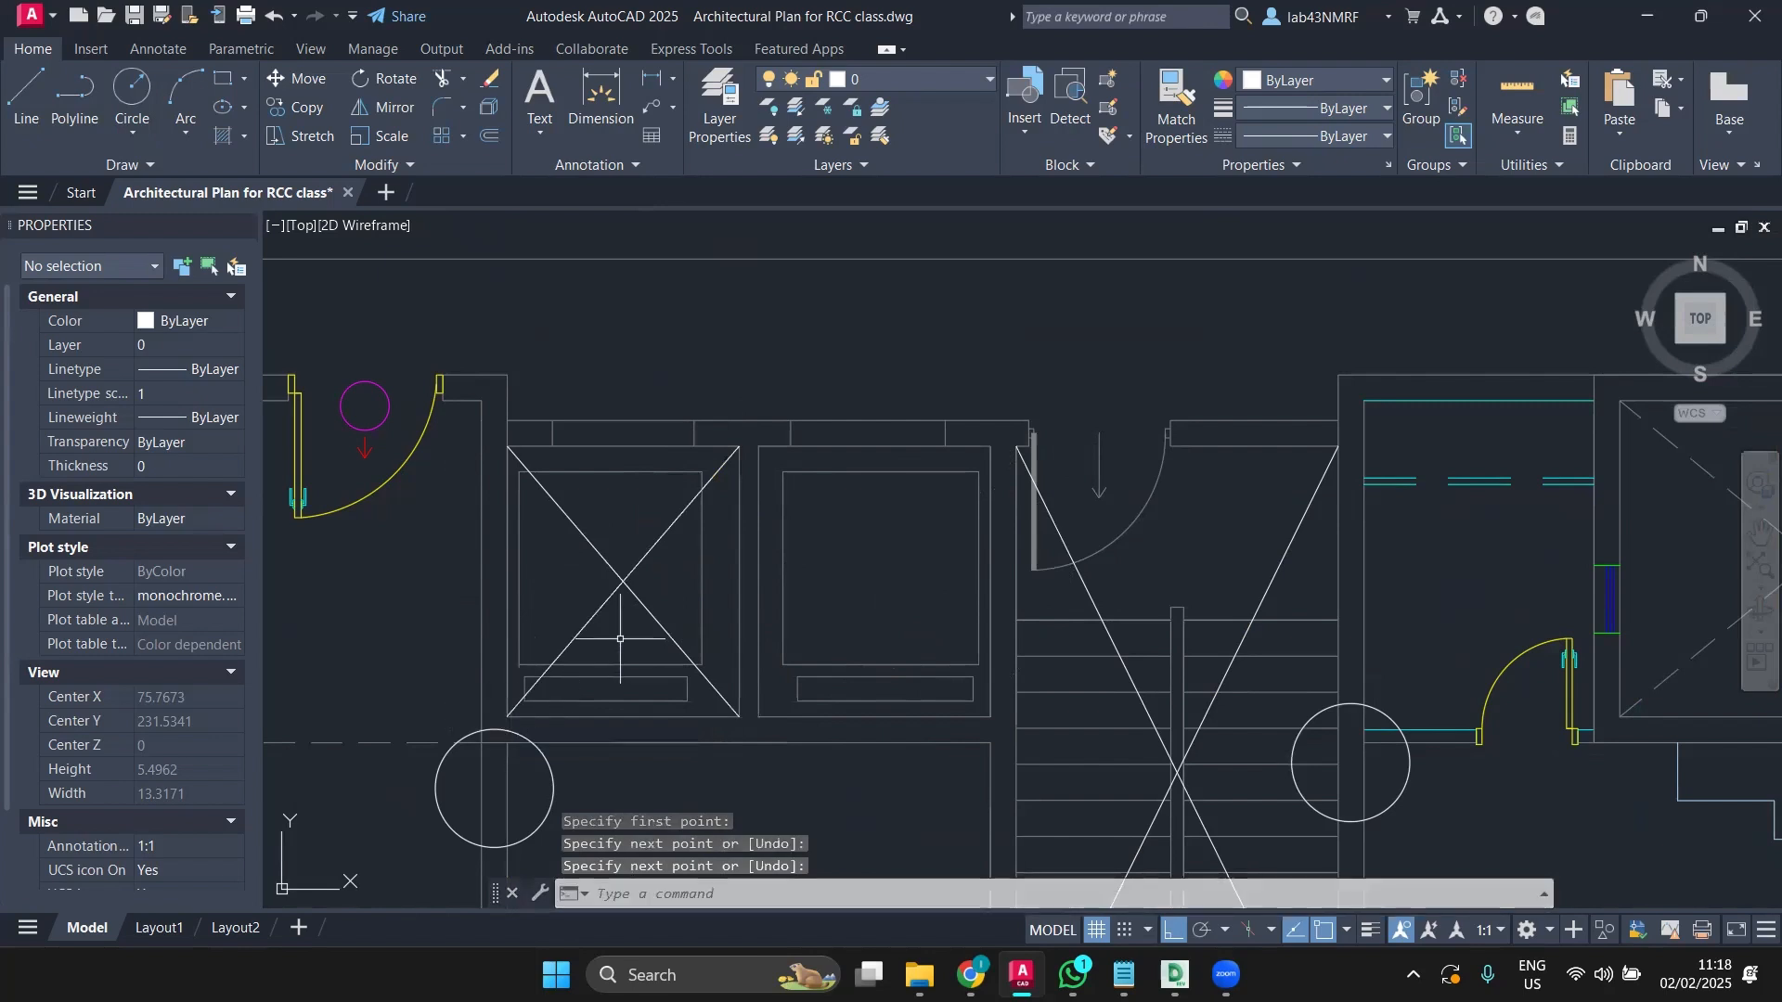
Step: Draw both corner-to-corner diagonals across the right lift box to form an X
key(Return)
click(761, 447)
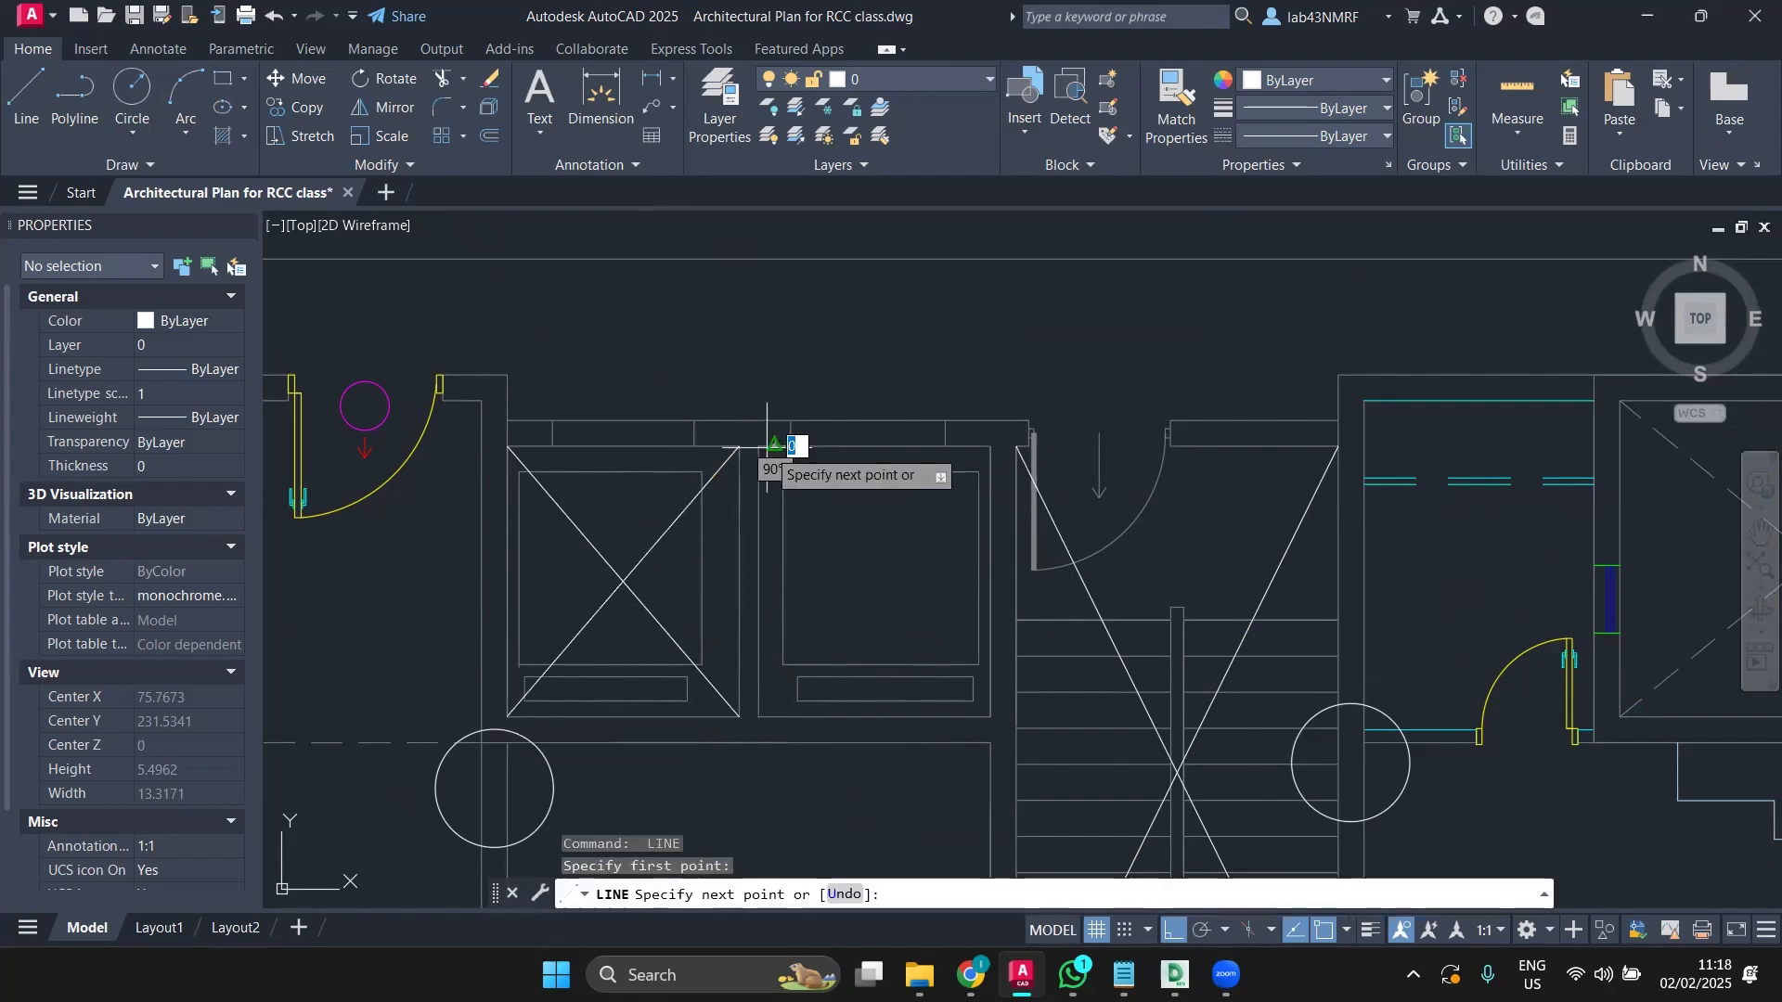
key(Escape)
key(Return)
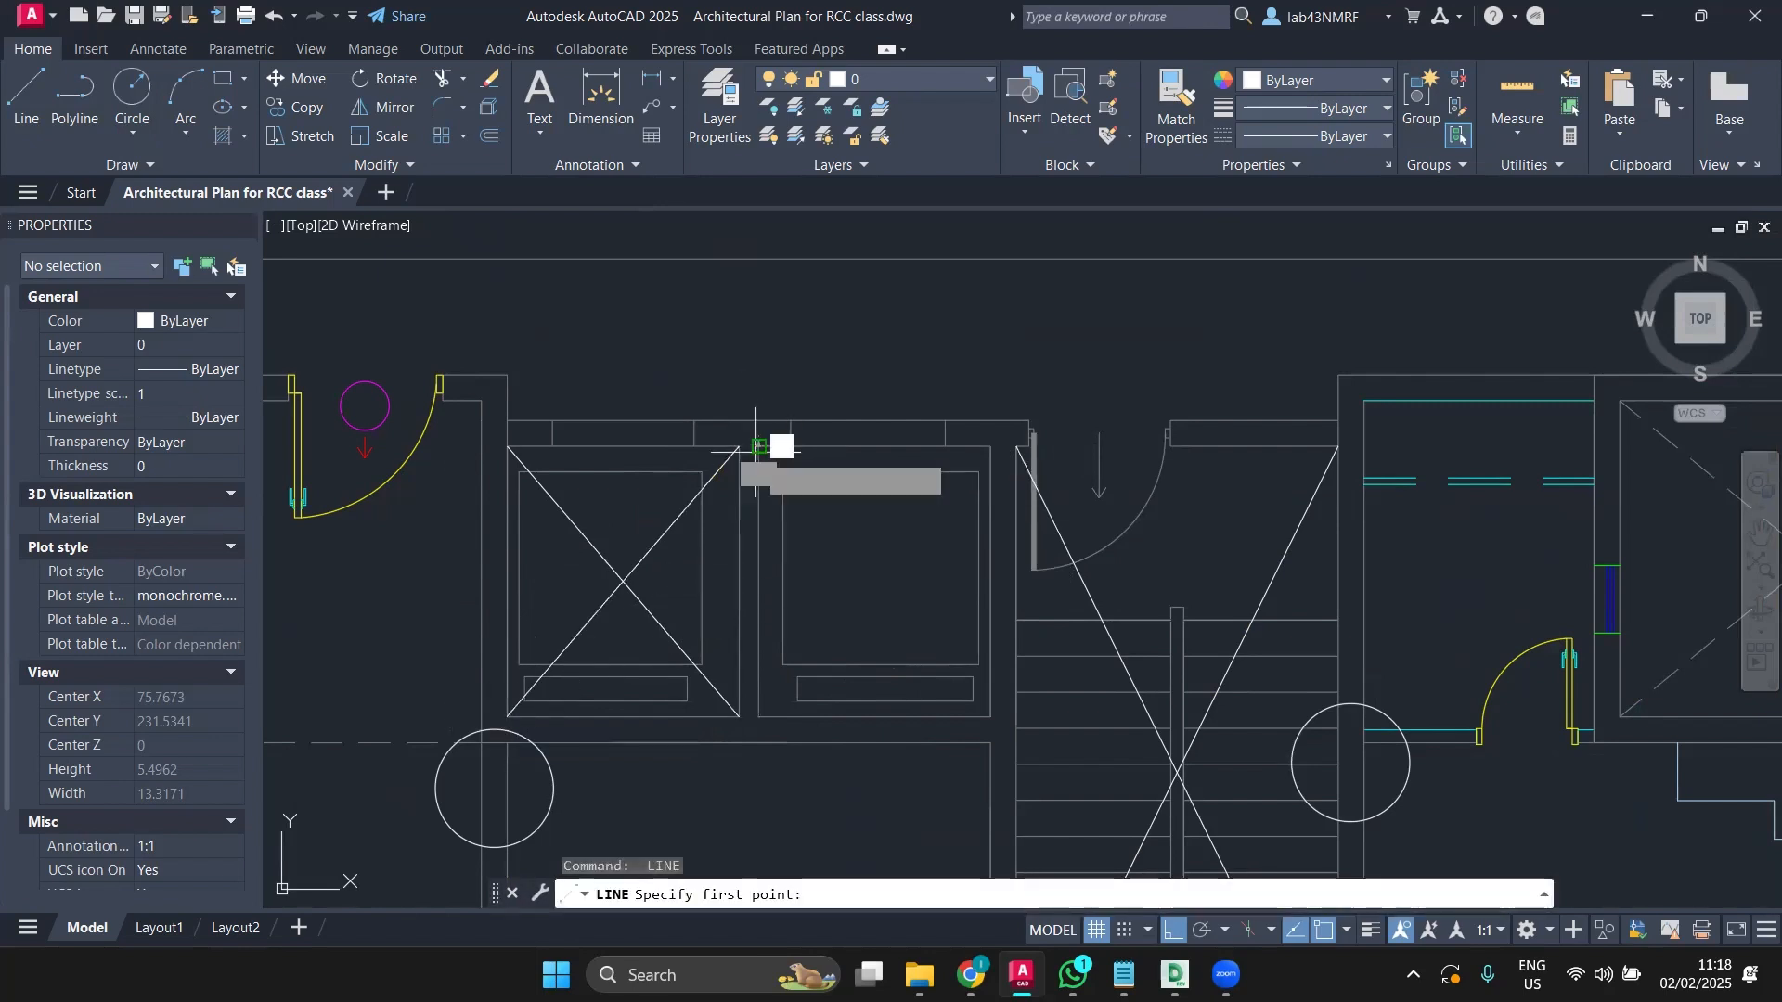
click(761, 447)
click(956, 724)
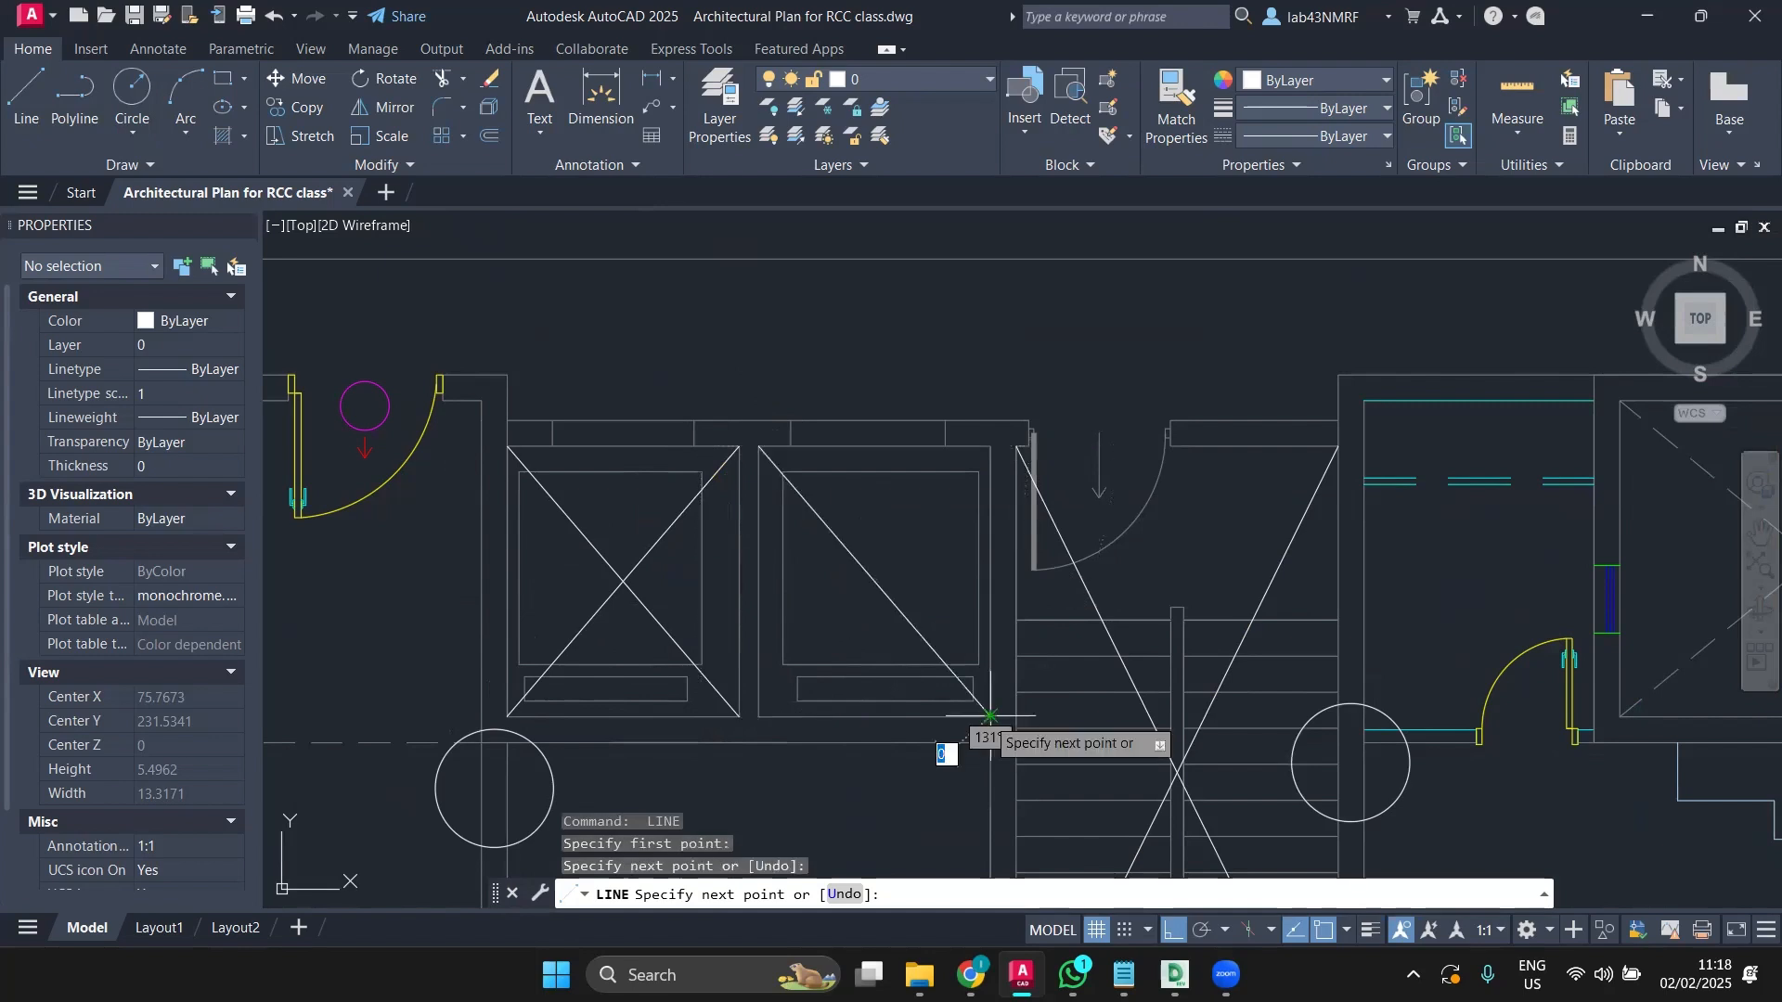
key(Return)
key(Return)
click(991, 447)
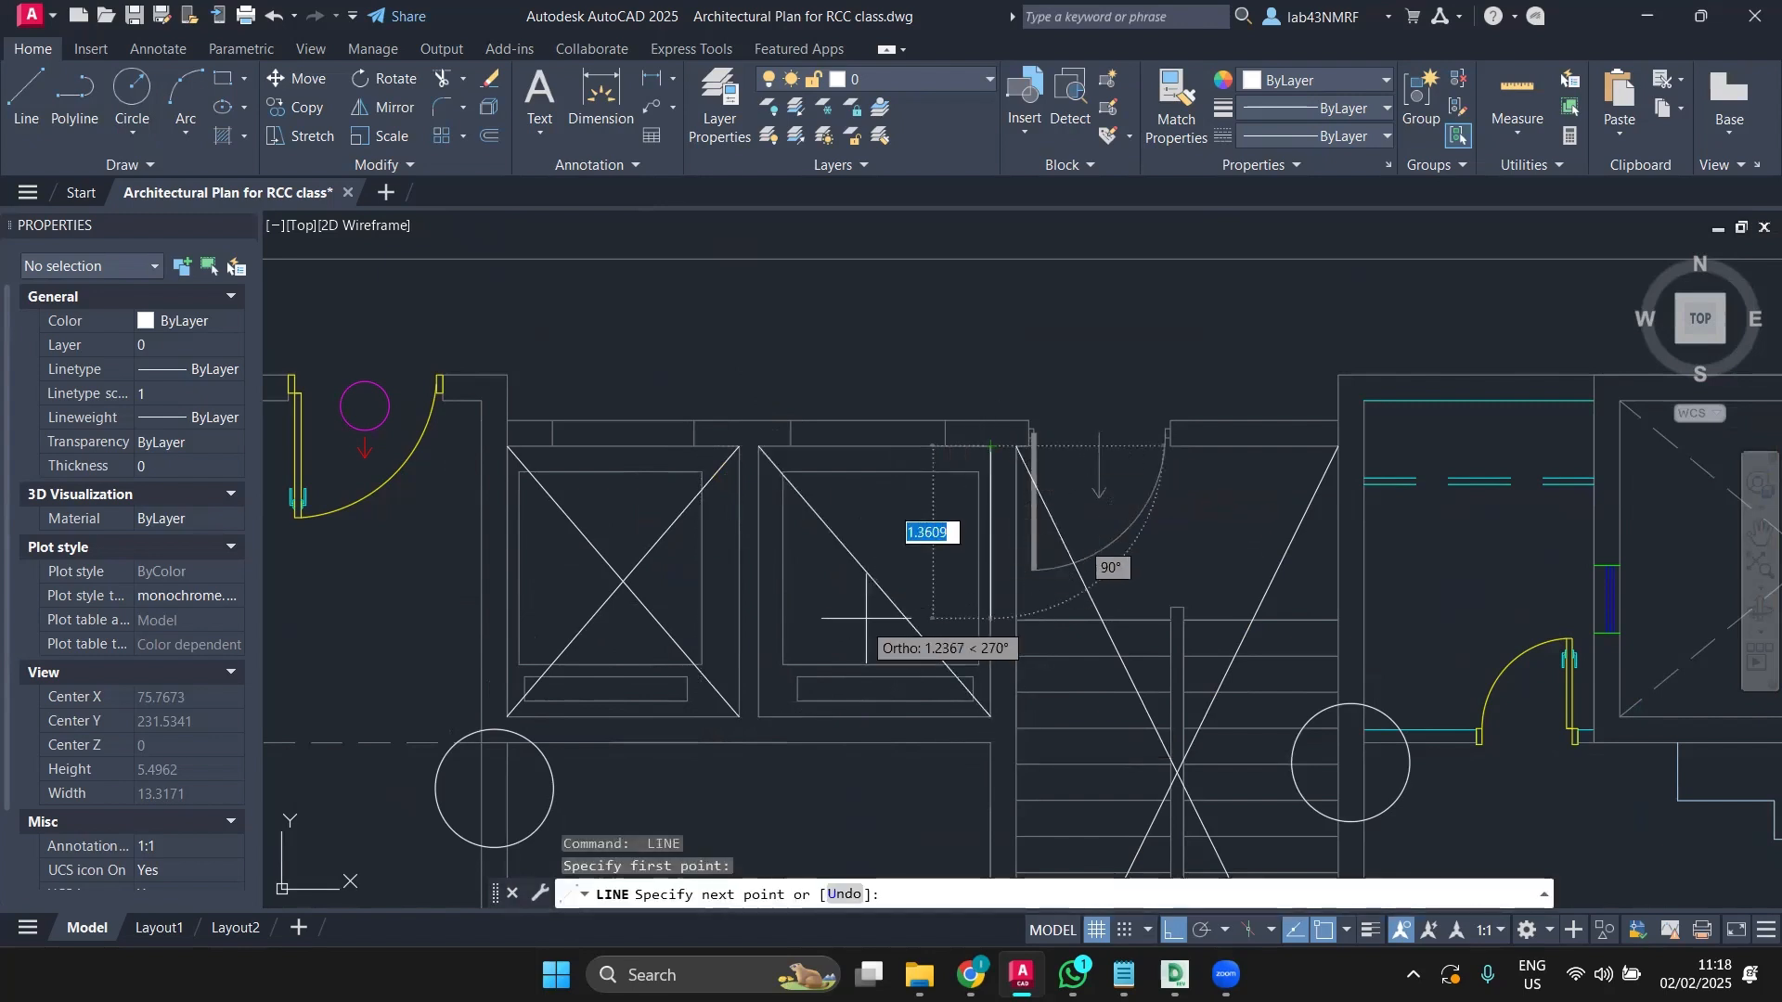
click(759, 716)
key(Return)
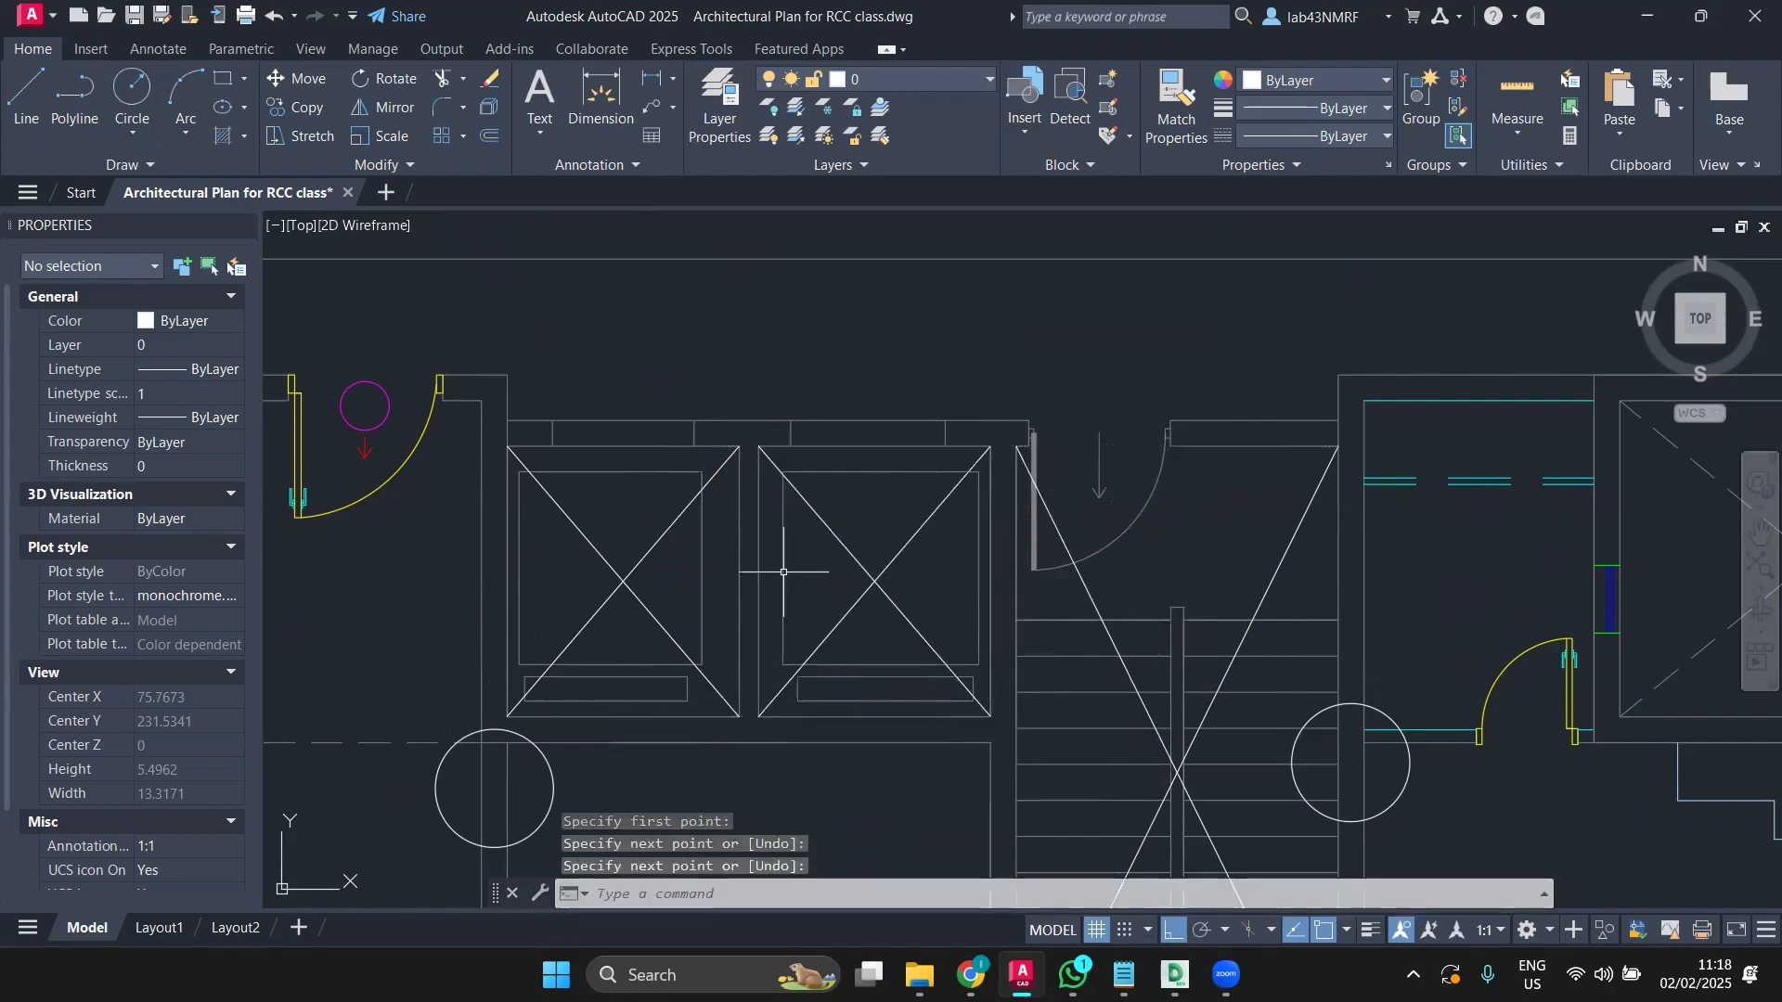
scroll(792, 539, down, 3)
middle_drag(792, 539, 802, 530)
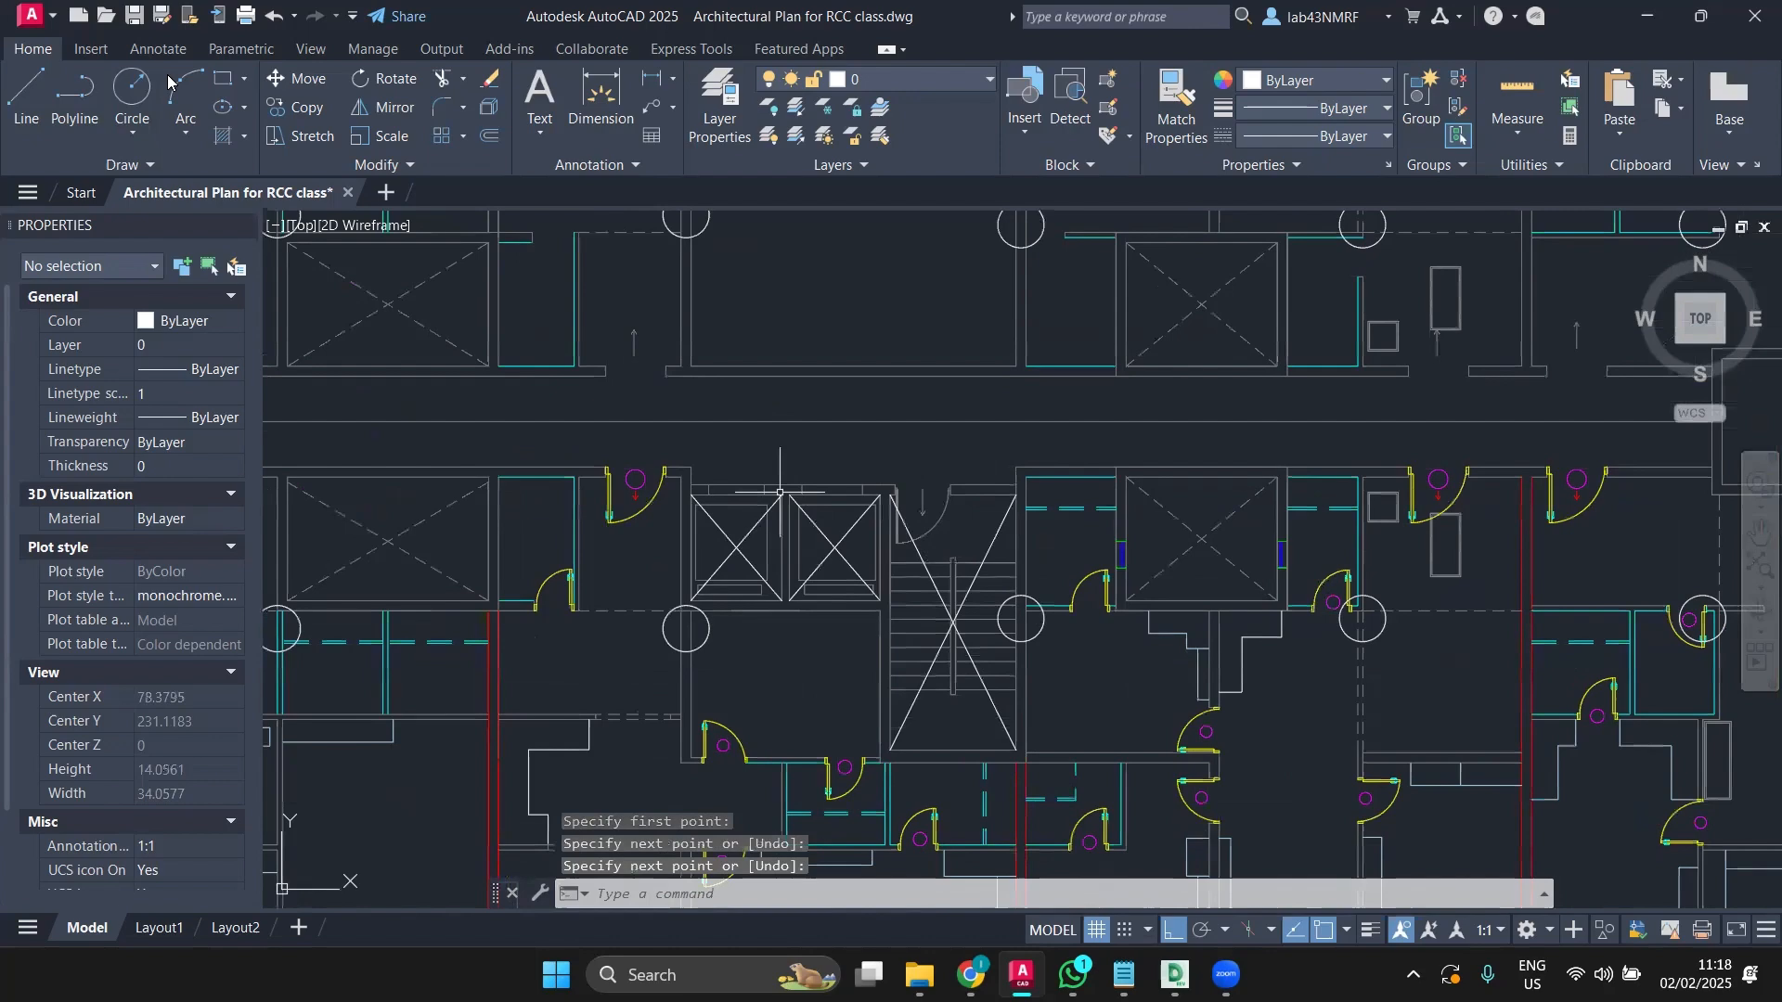
Step: Draw rectangles over the left and right lift boxes, corner to corner
click(223, 78)
scroll(731, 594, up, 4)
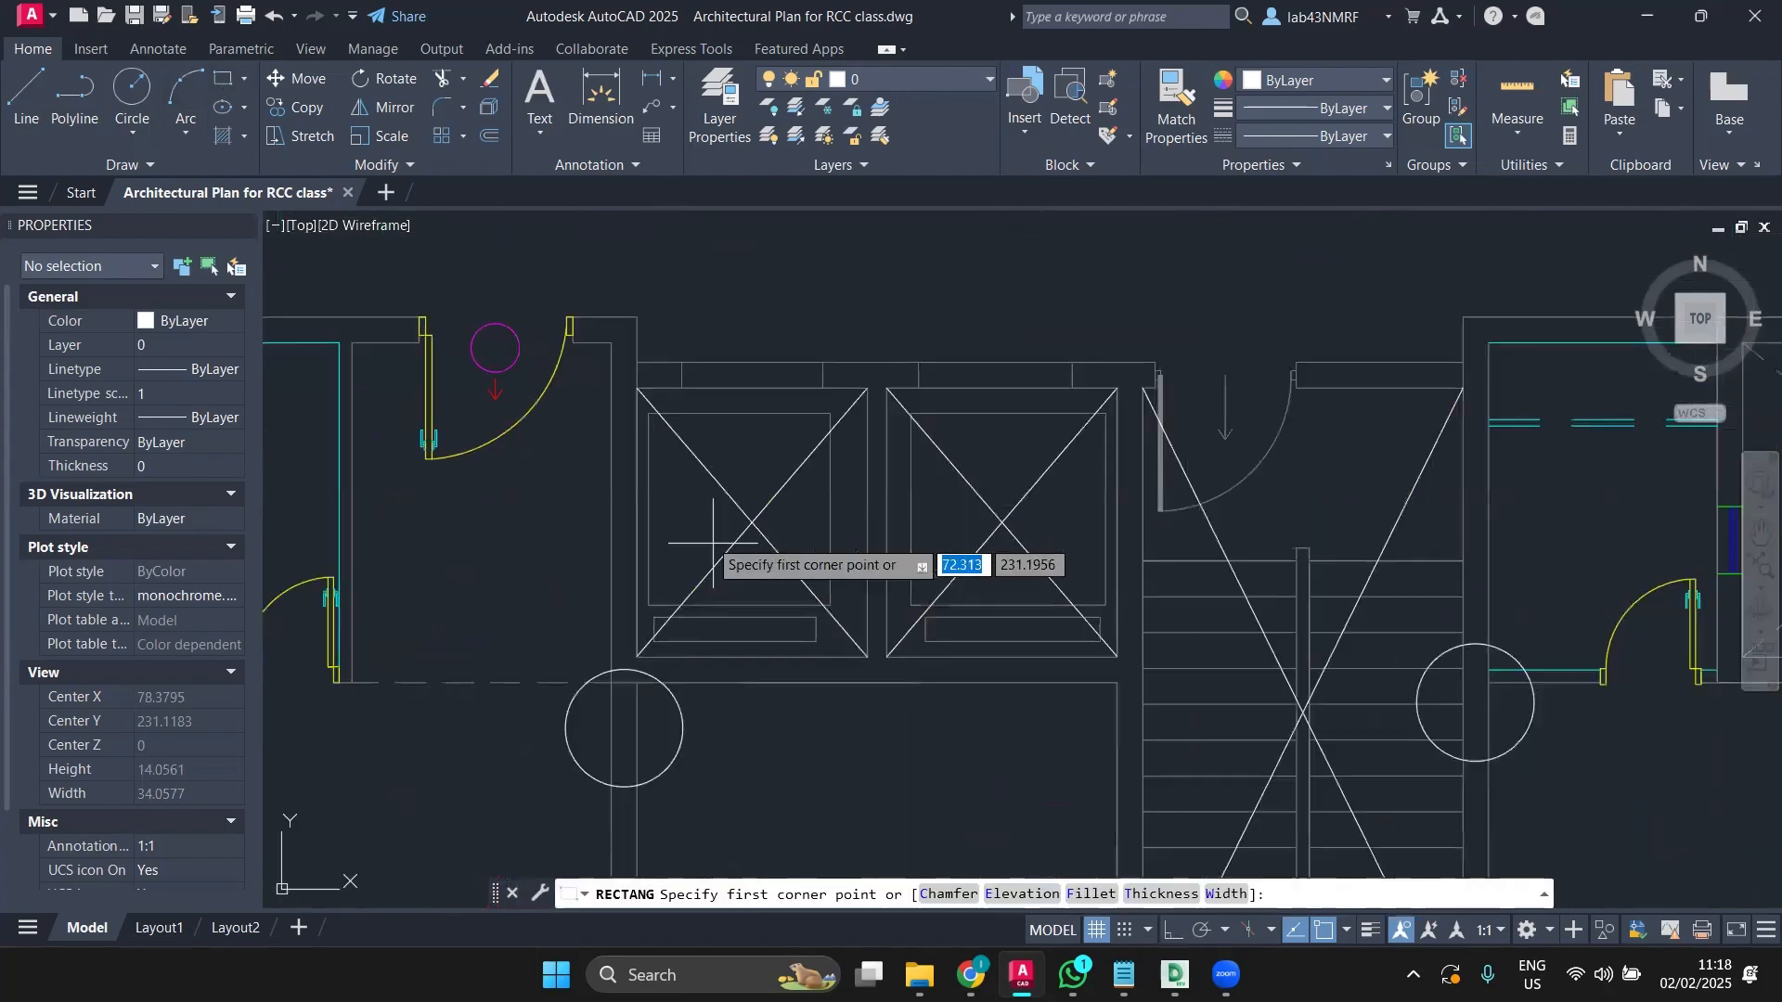
click(637, 388)
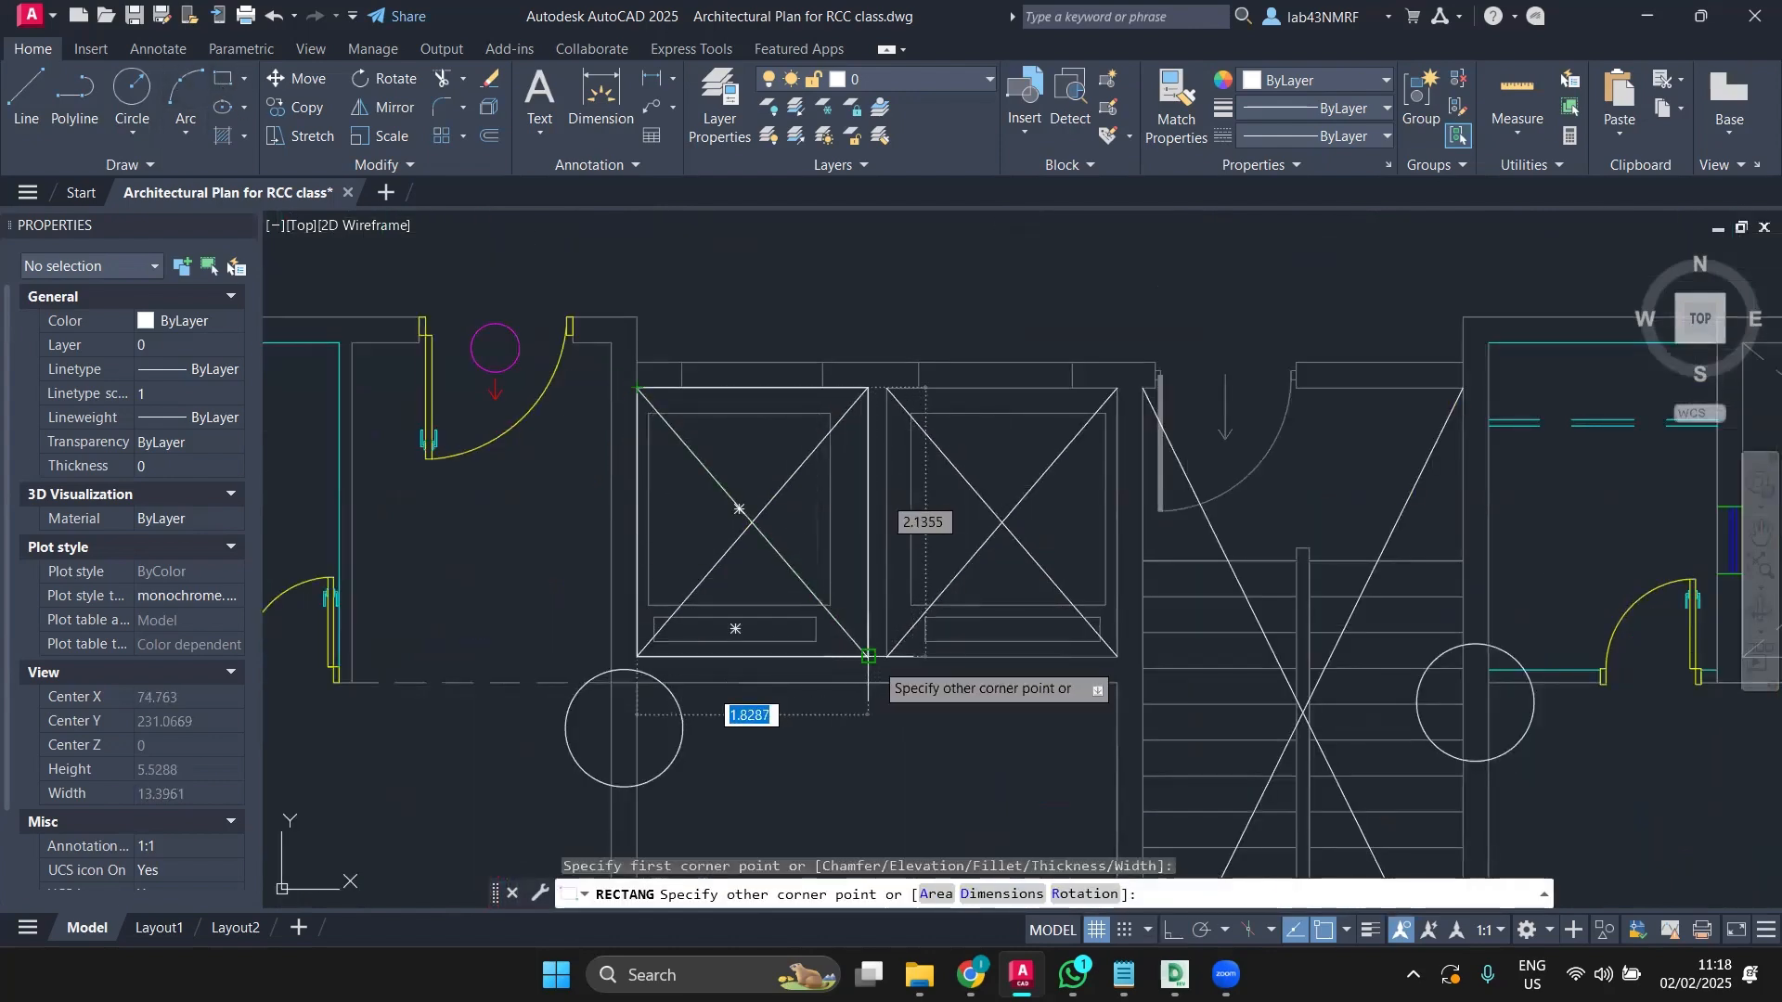
click(868, 656)
key(space)
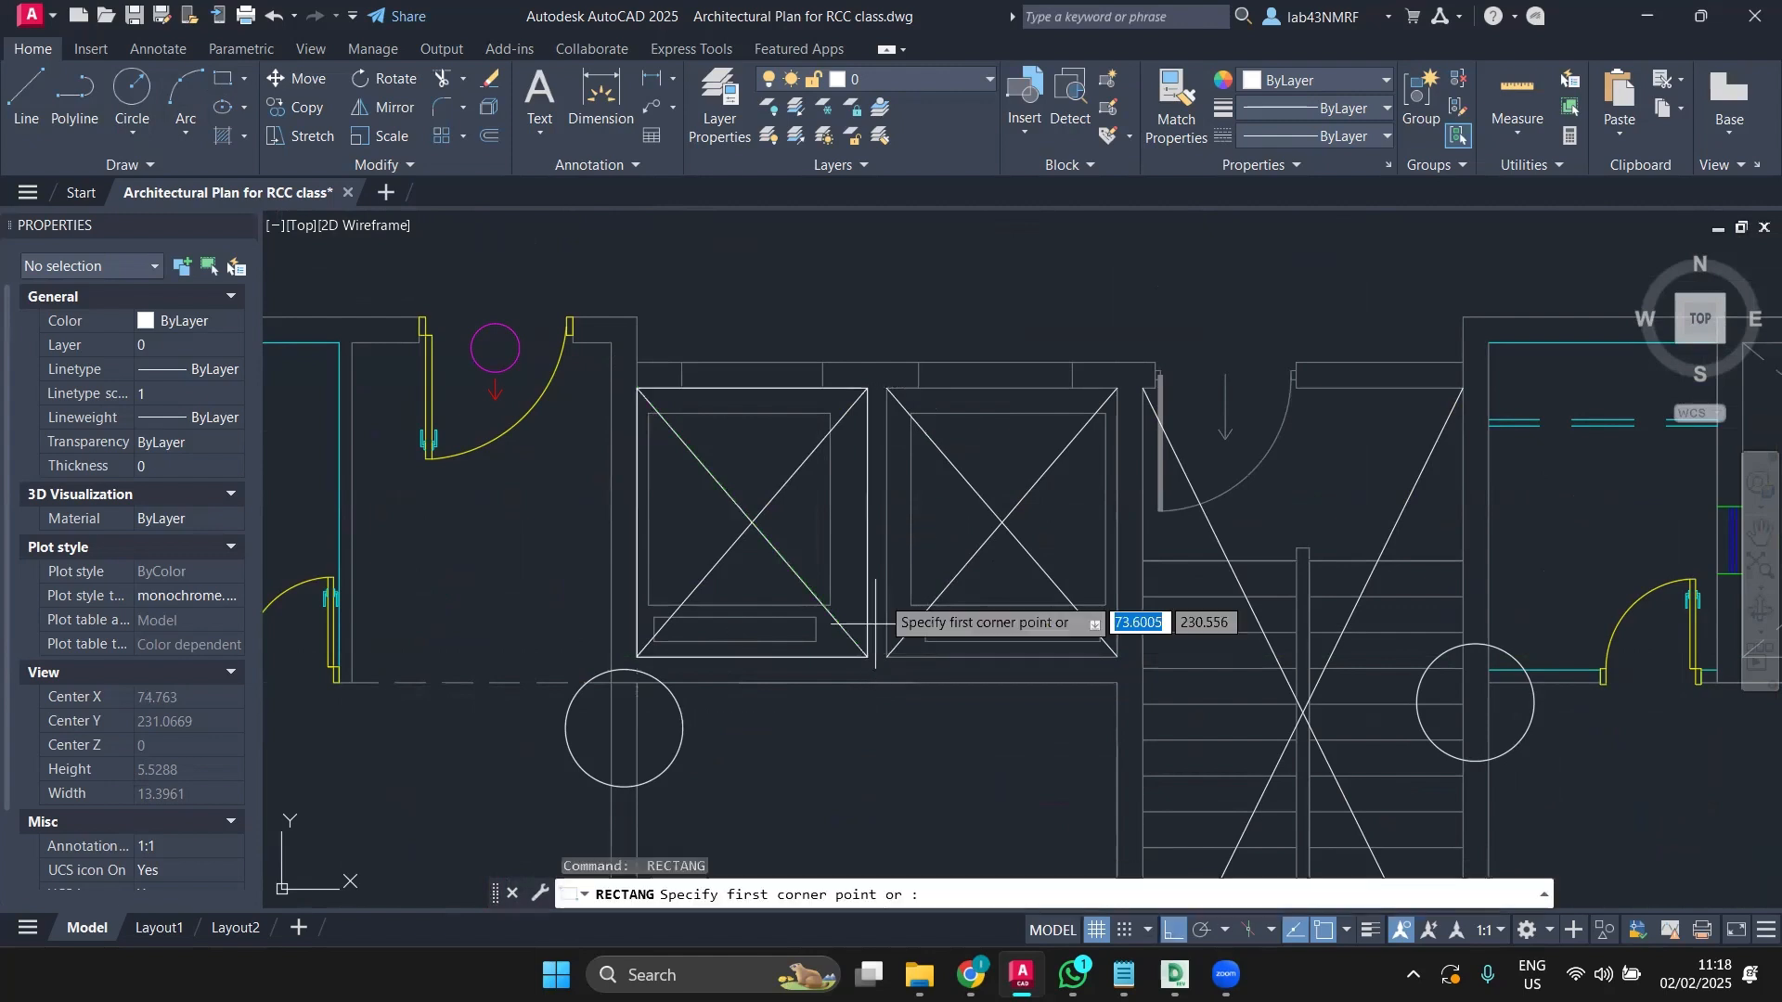
click(886, 388)
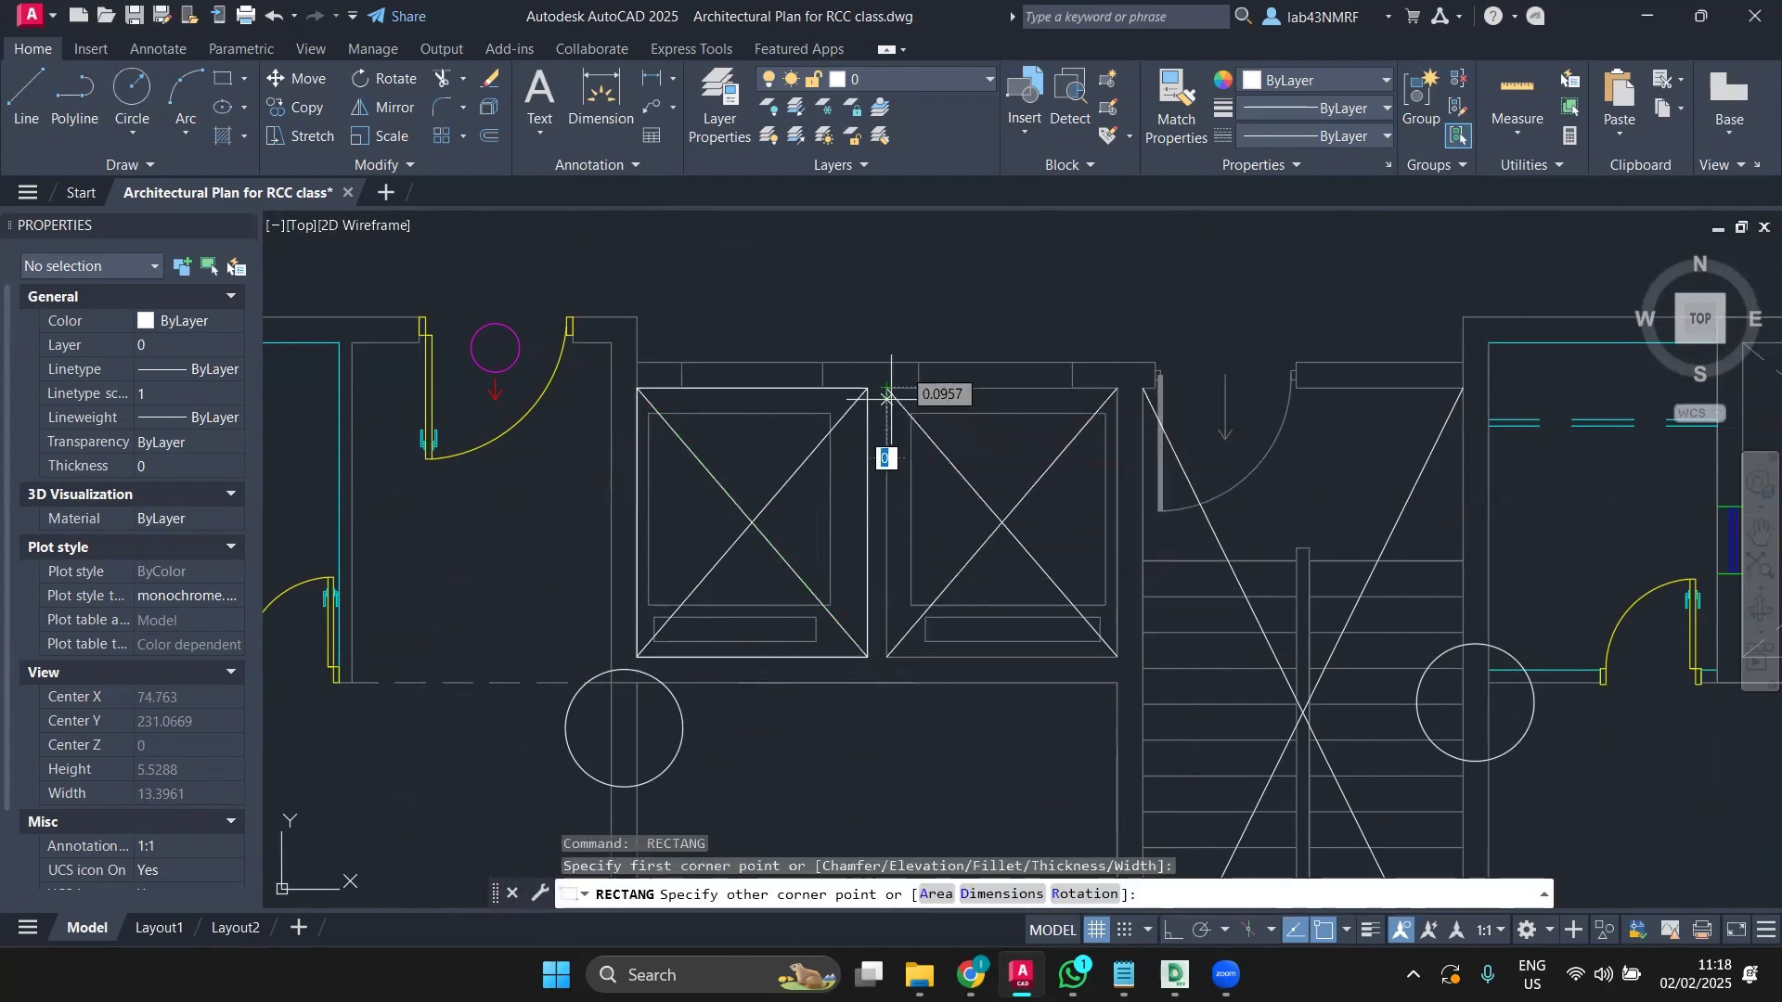
click(1113, 658)
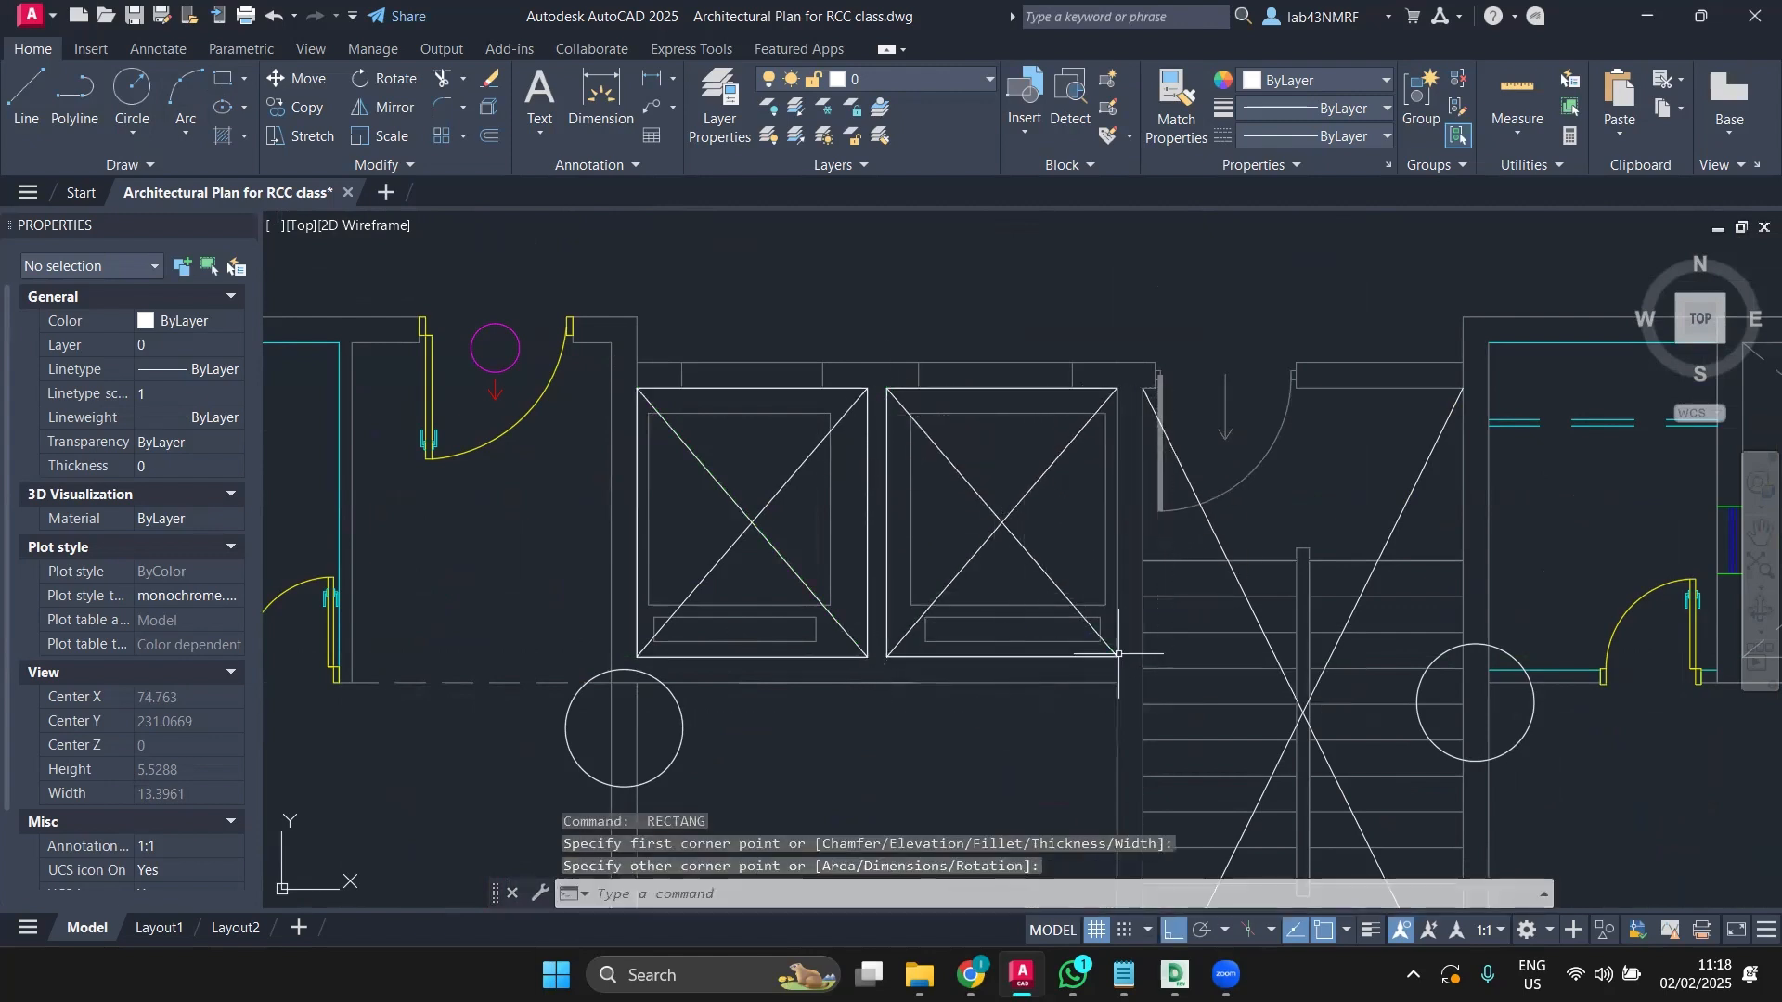
scroll(767, 561, down, 4)
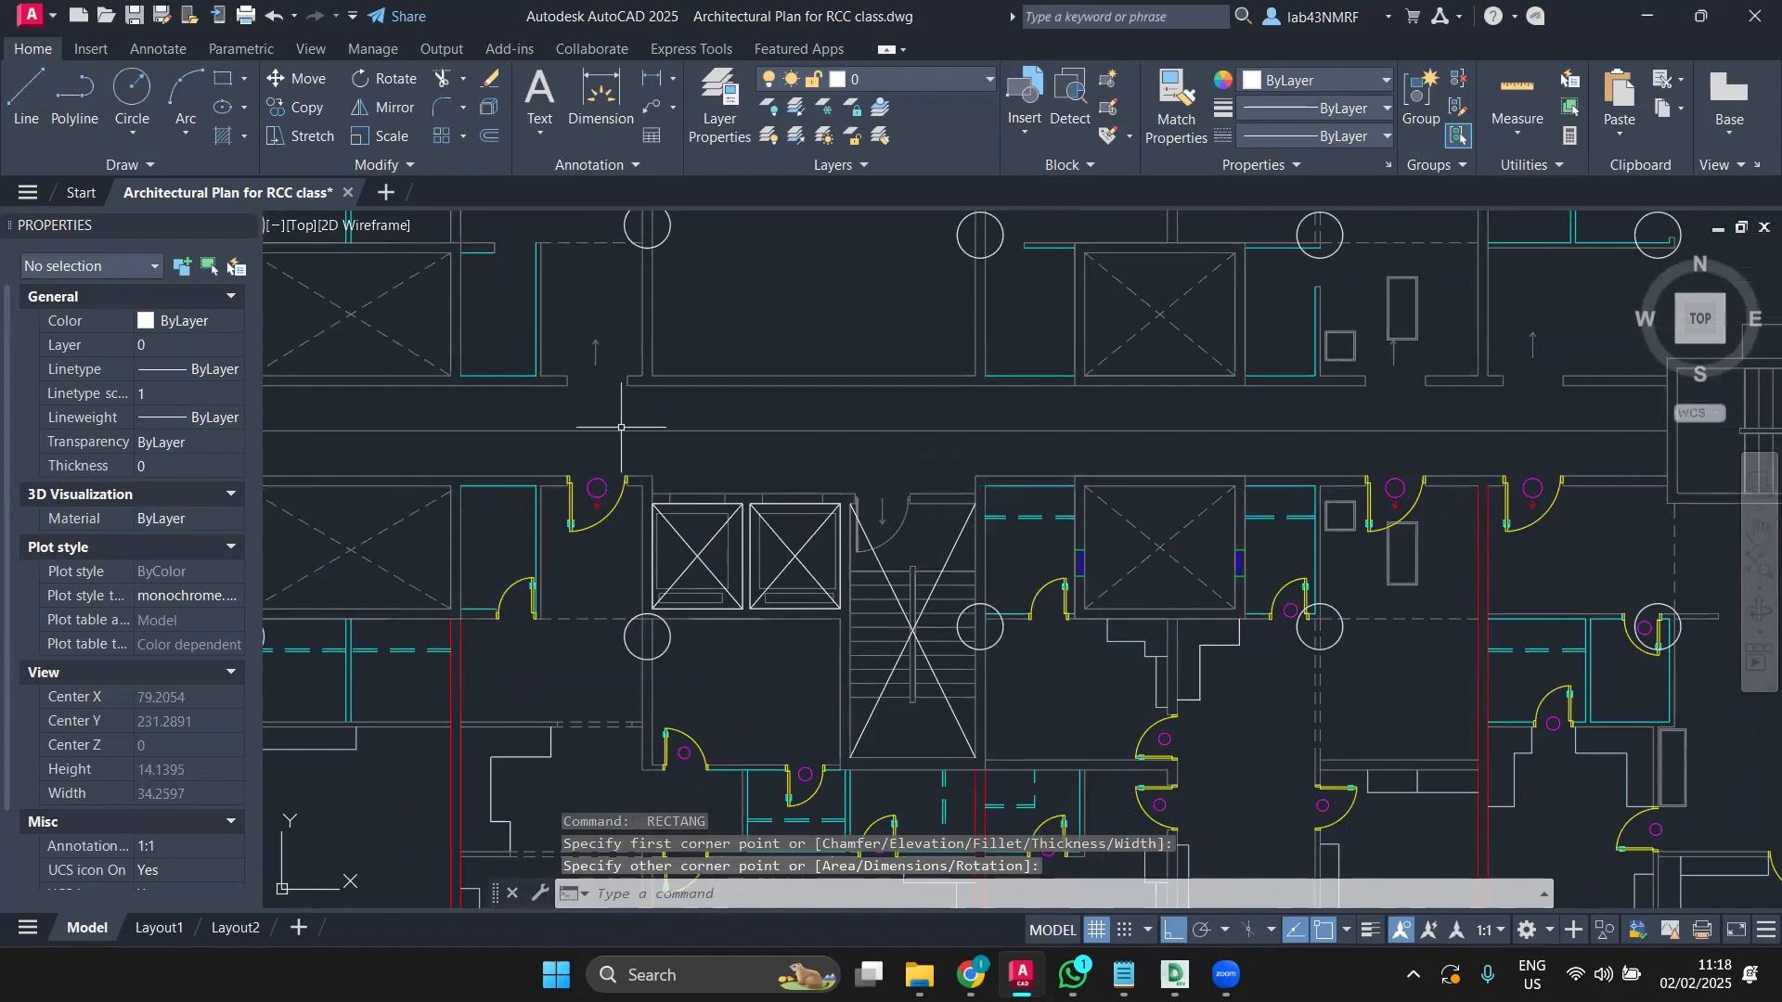
Step: Trace the walls enclosing the lift shaft area with a polyline through its corners
click(74, 93)
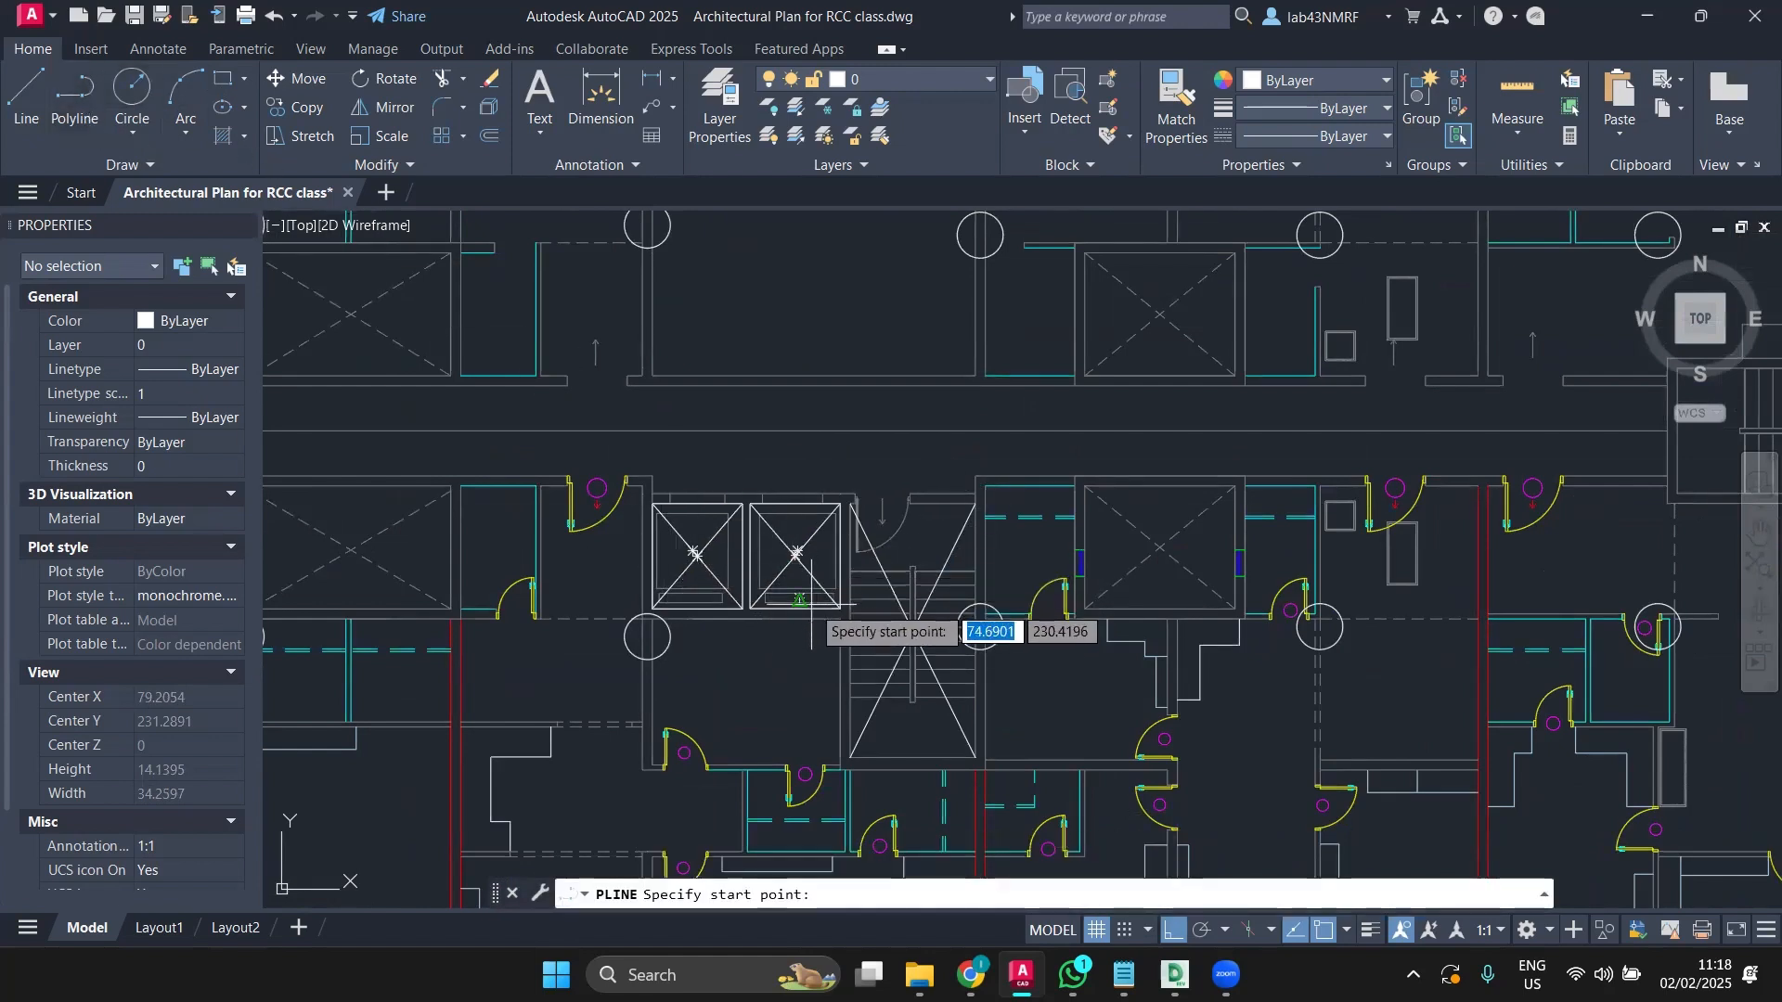
scroll(723, 587, up, 4)
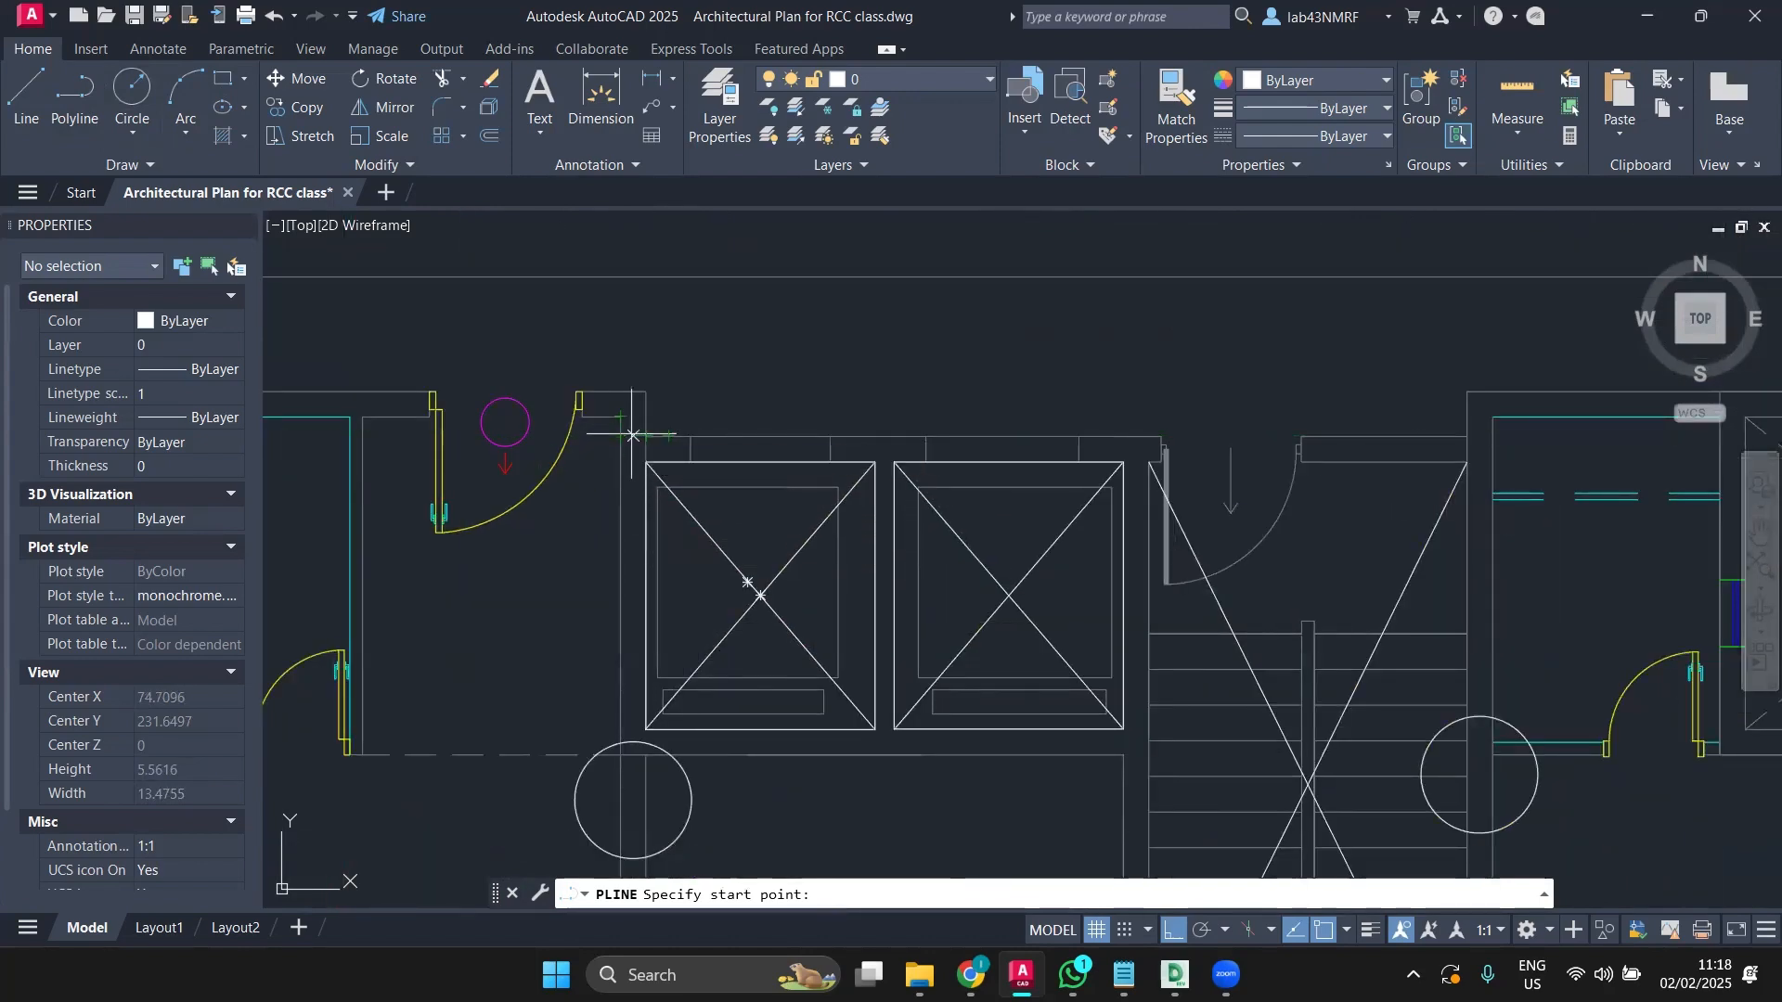
click(621, 435)
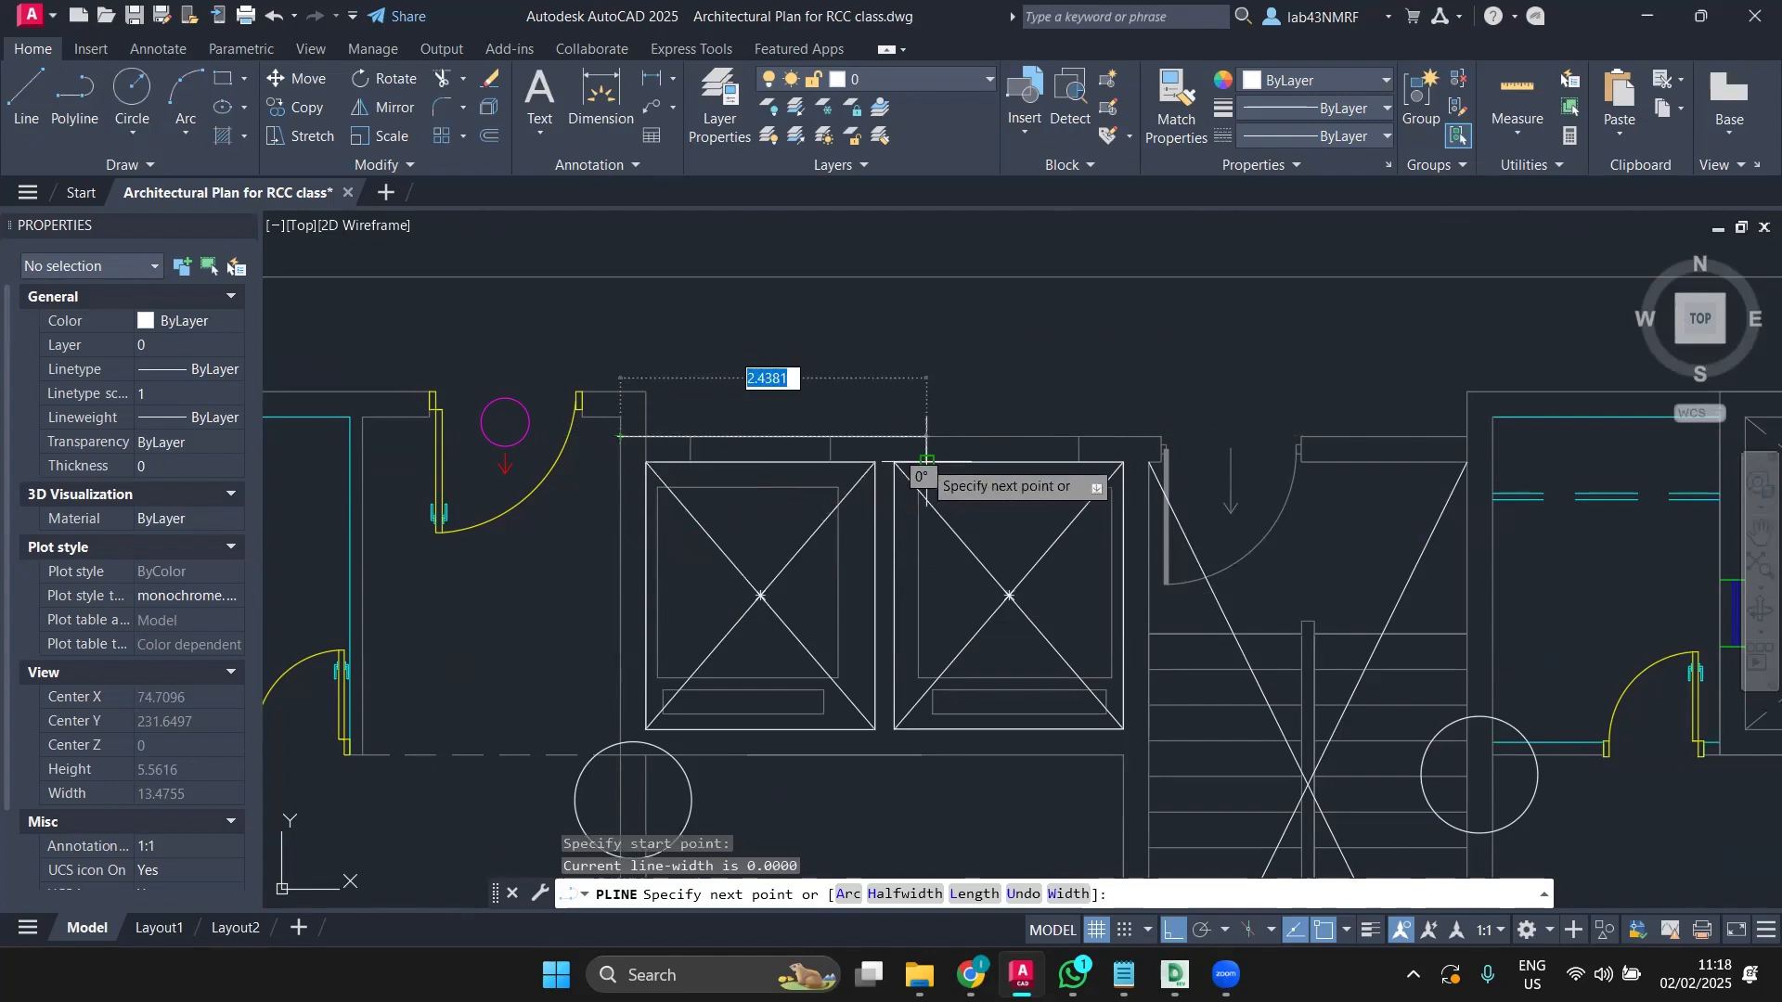
middle_drag(1479, 449, 1281, 457)
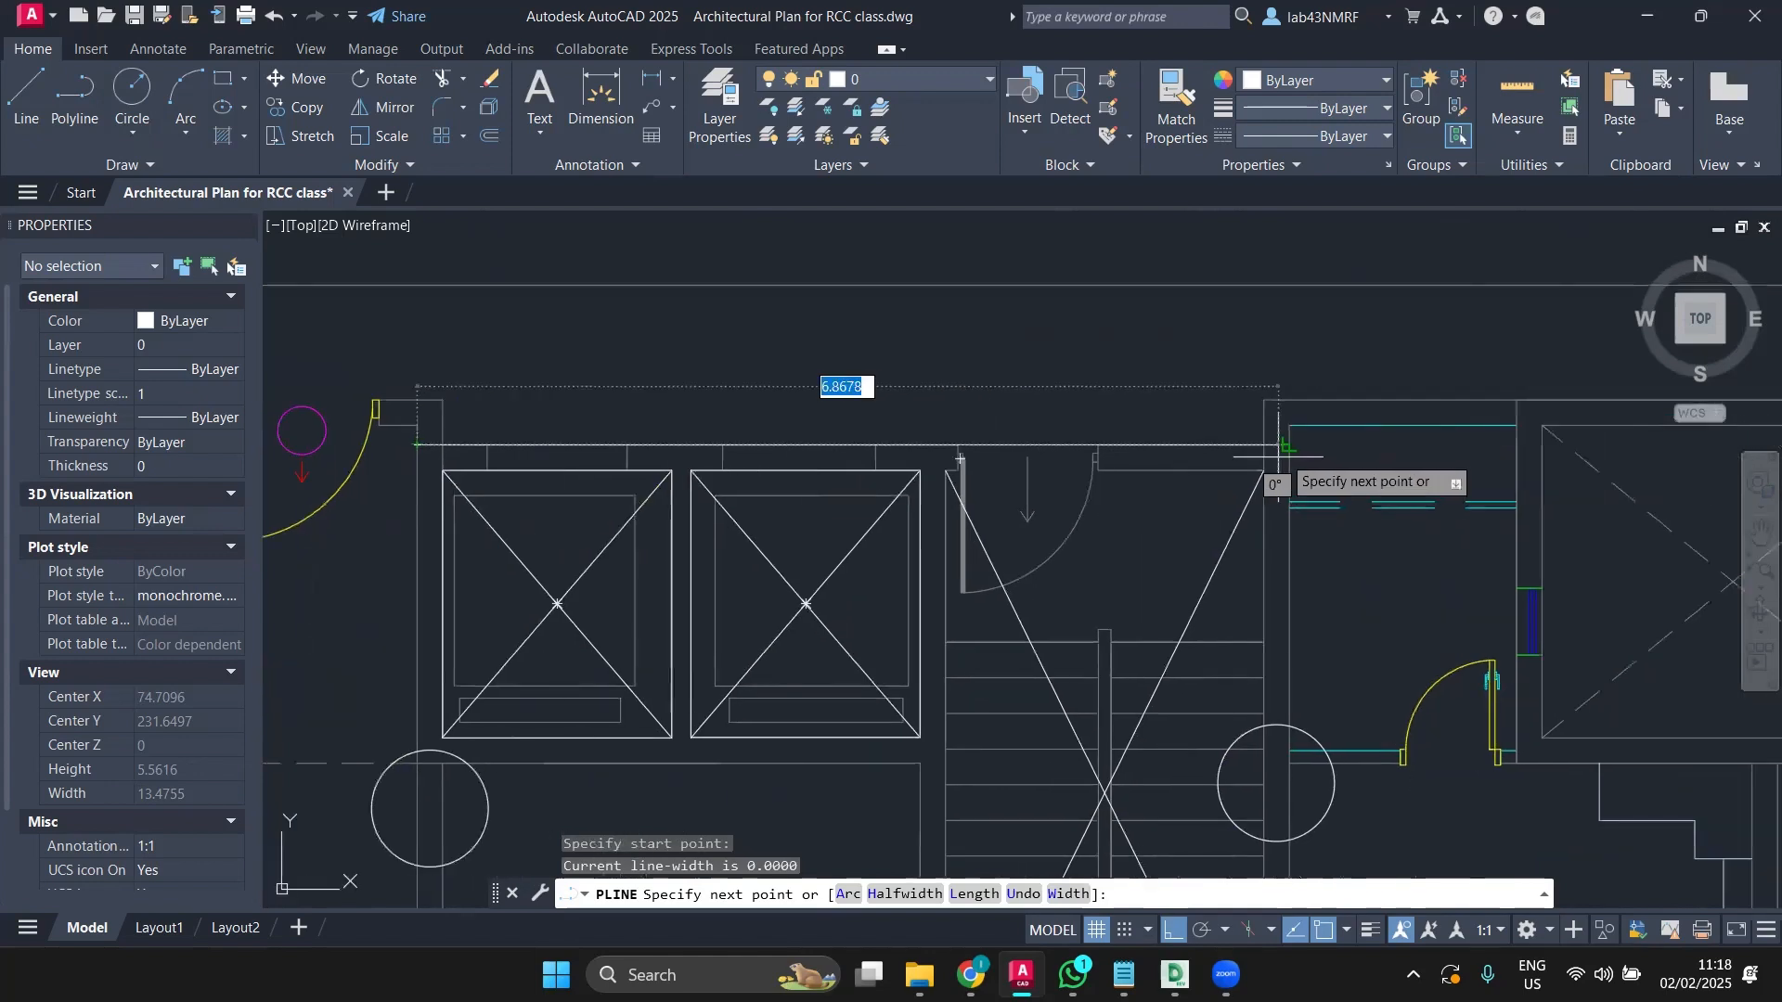
click(1289, 445)
middle_drag(1270, 659, 1213, 225)
scroll(1211, 343, down, 2)
scroll(1213, 594, up, 4)
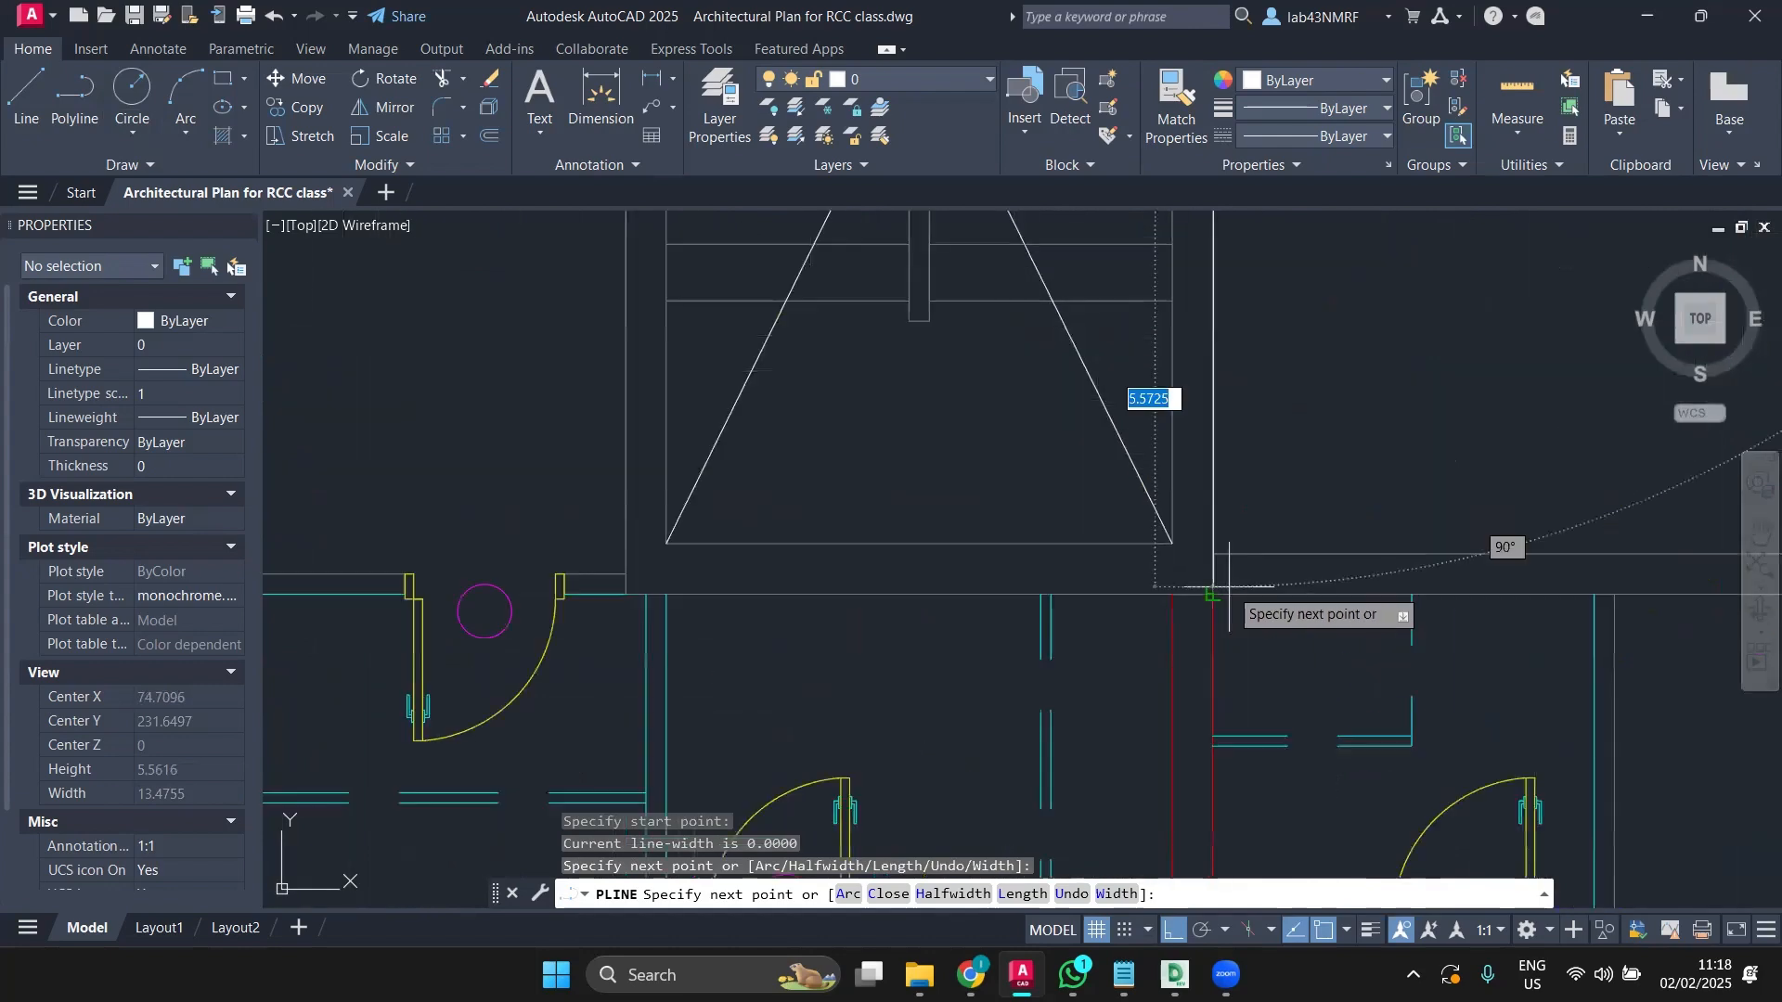
click(1212, 594)
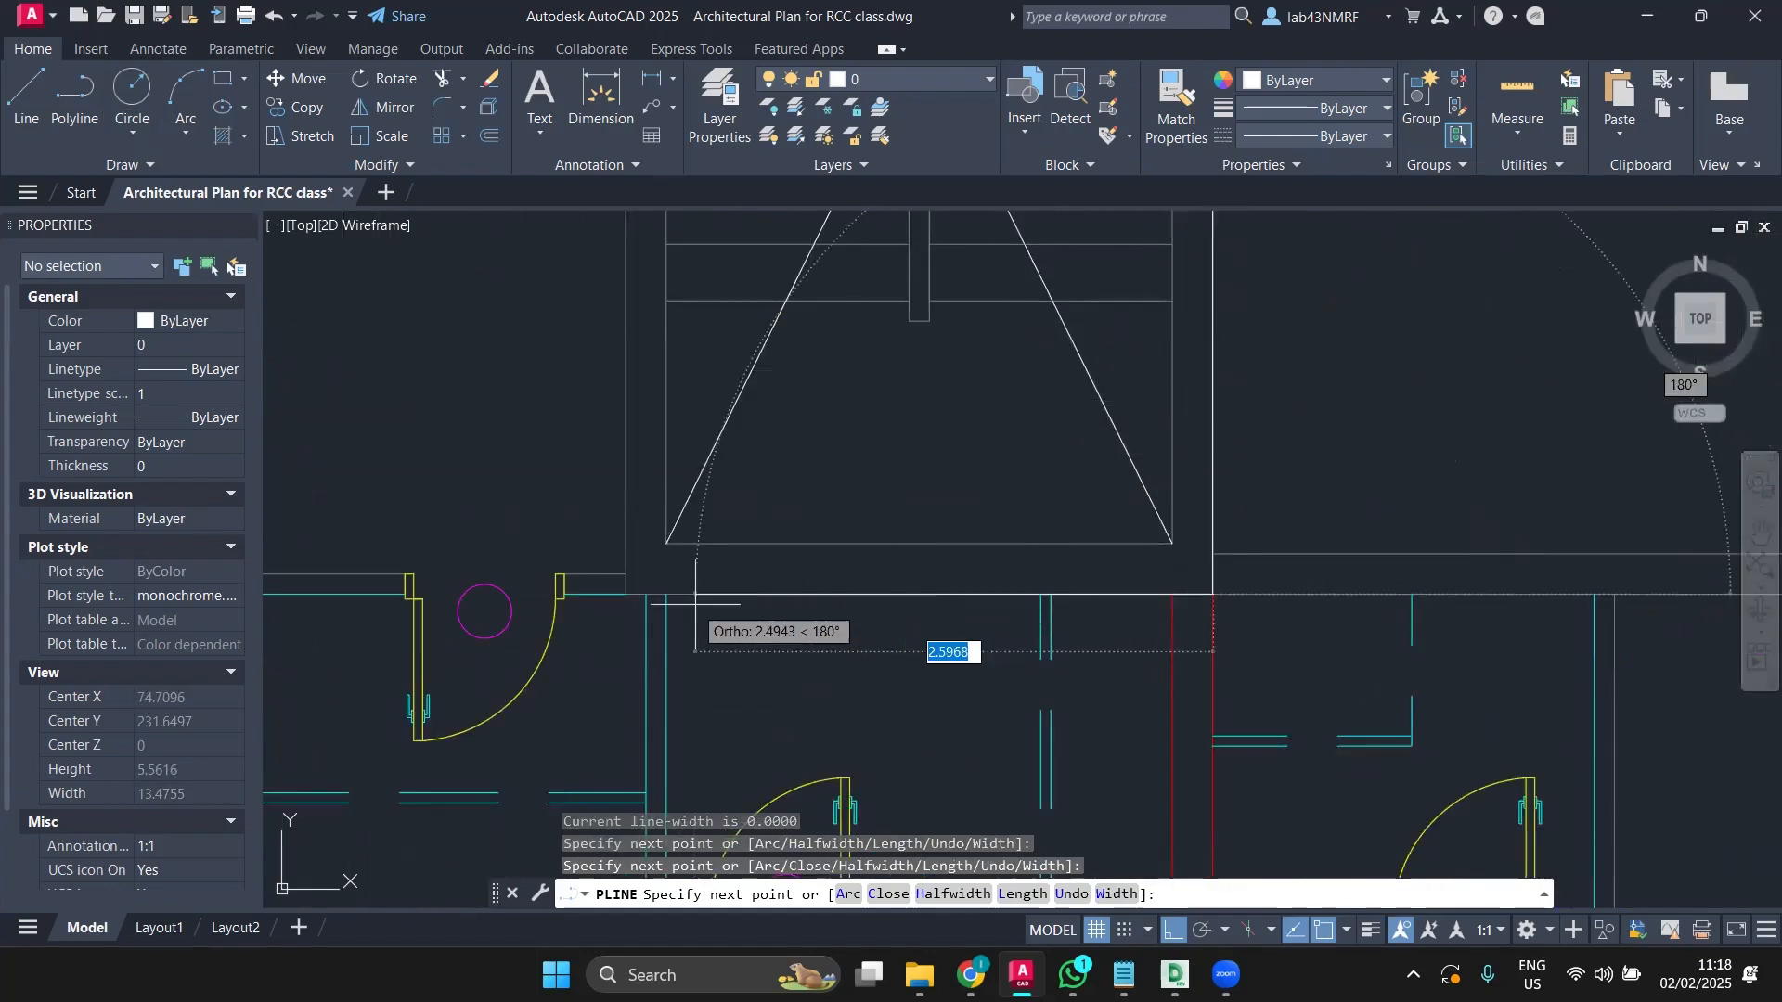
click(626, 594)
scroll(650, 417, down, 3)
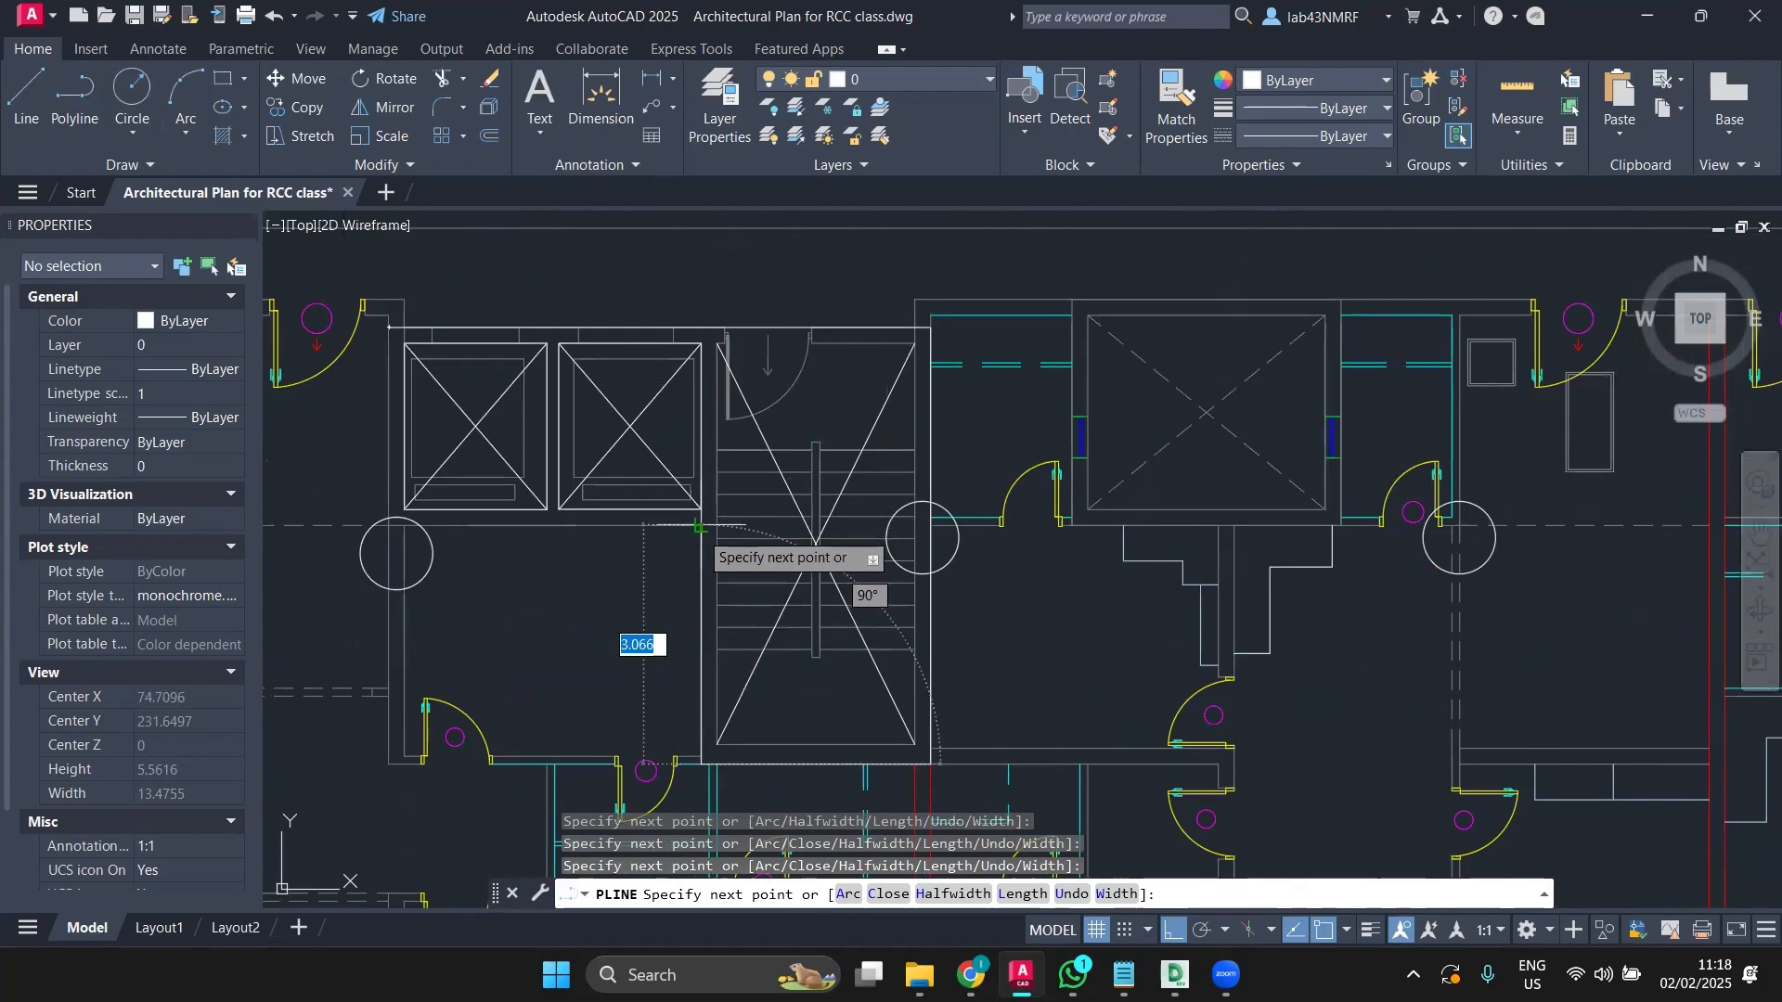
click(698, 526)
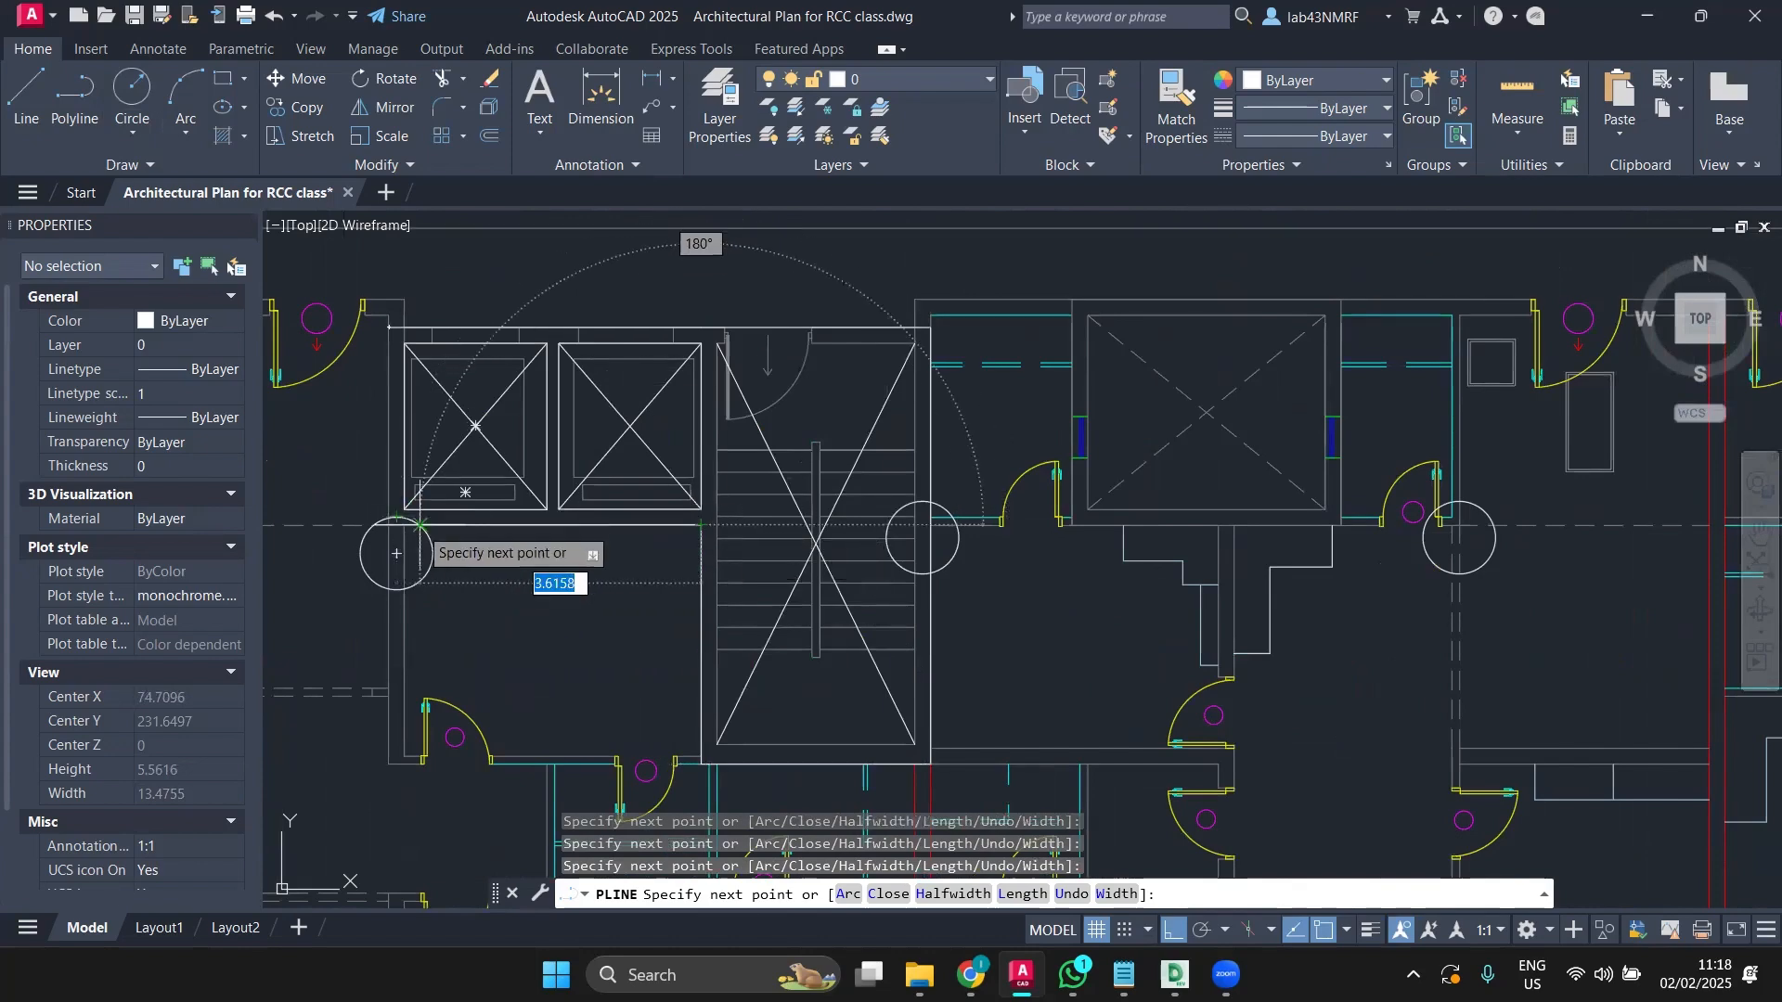
scroll(414, 534, up, 5)
middle_drag(310, 495, 625, 592)
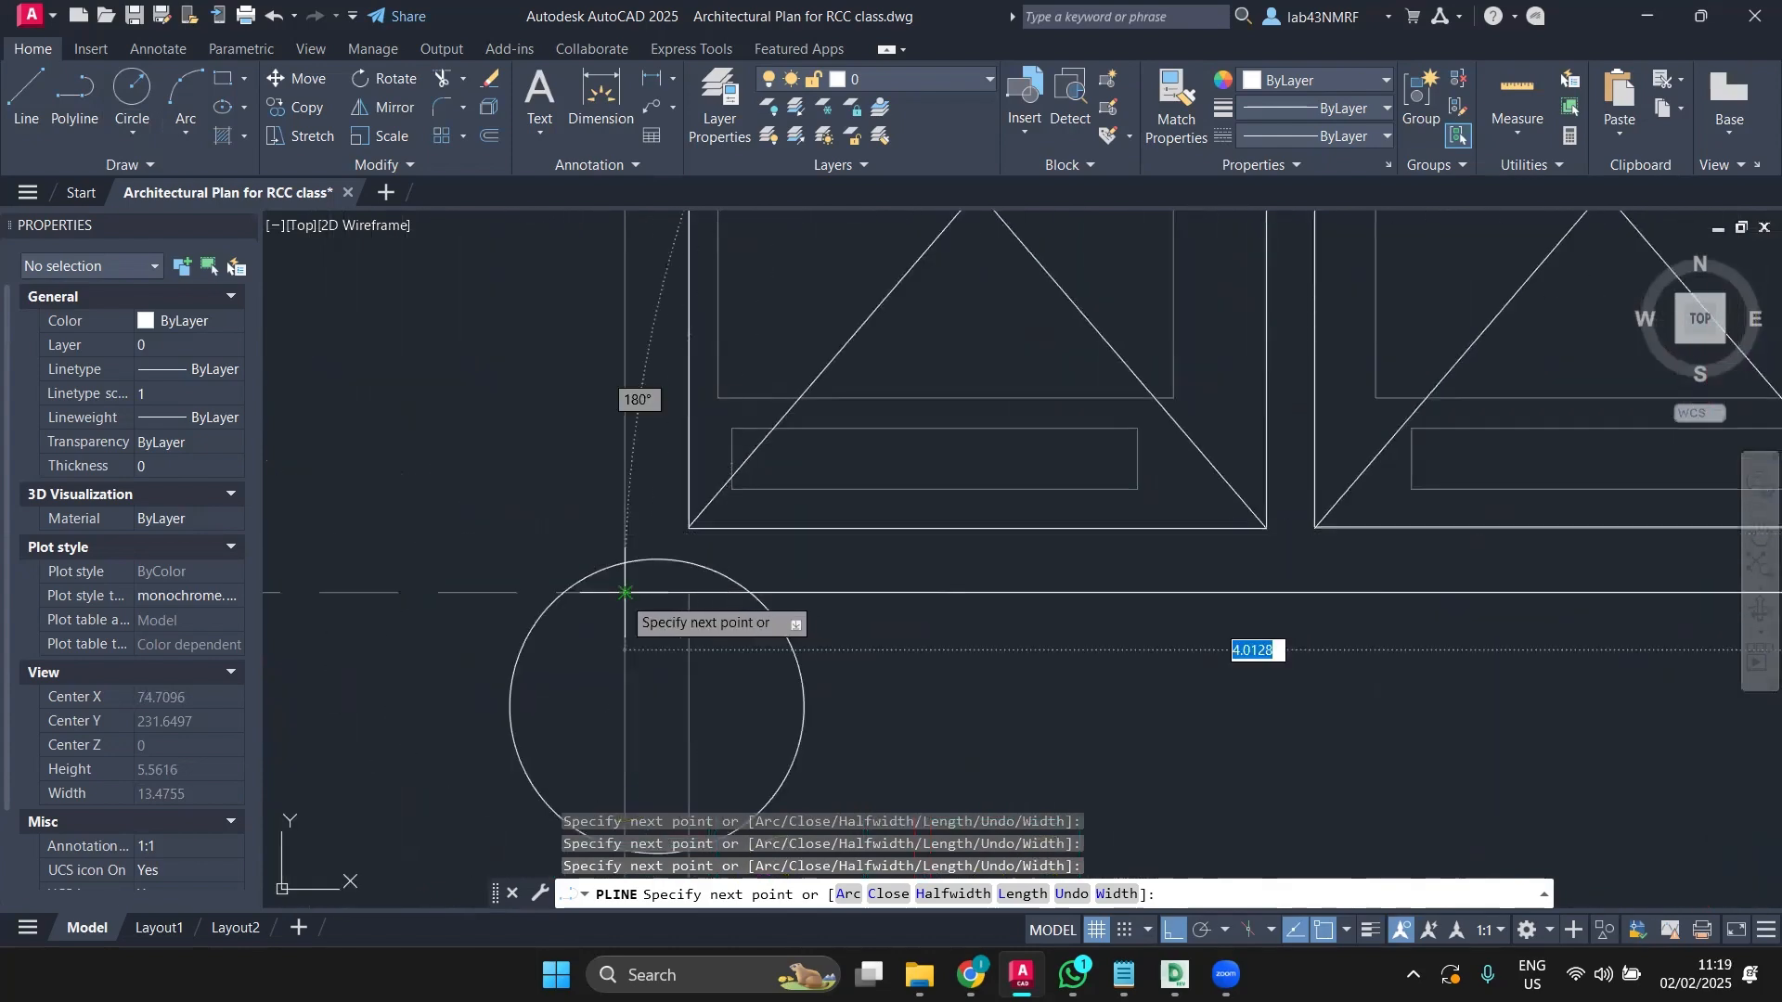
scroll(624, 584, down, 5)
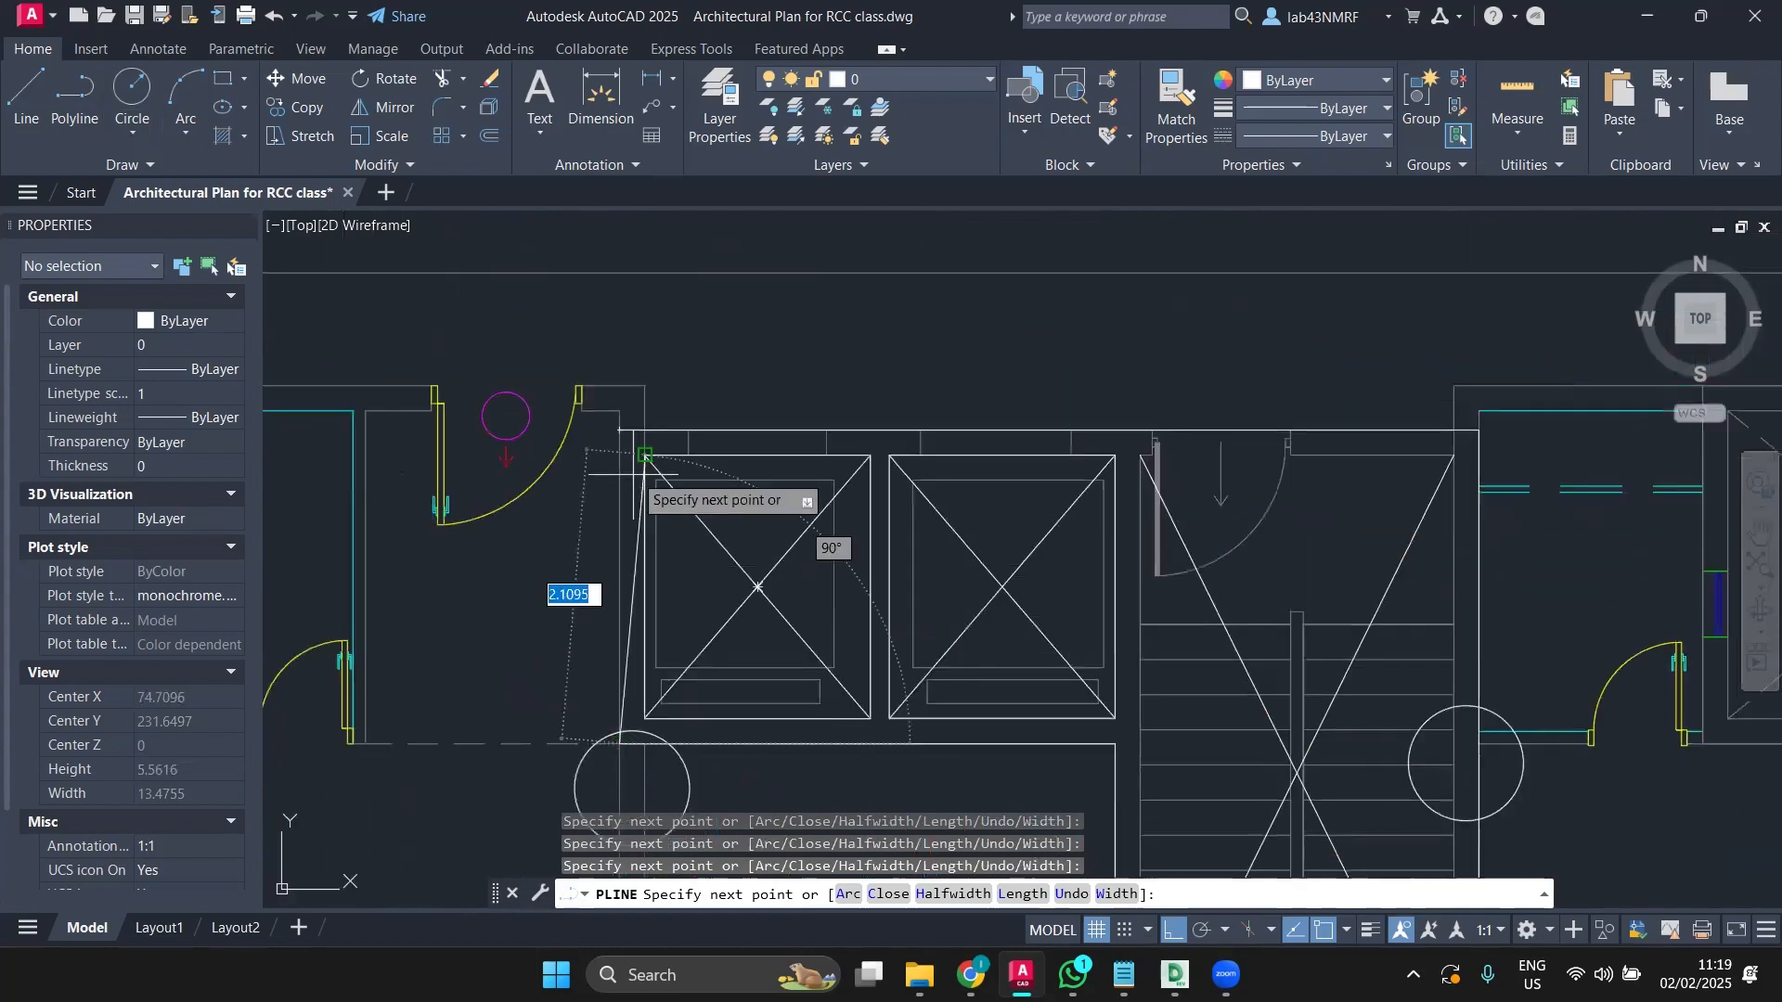
key(Return)
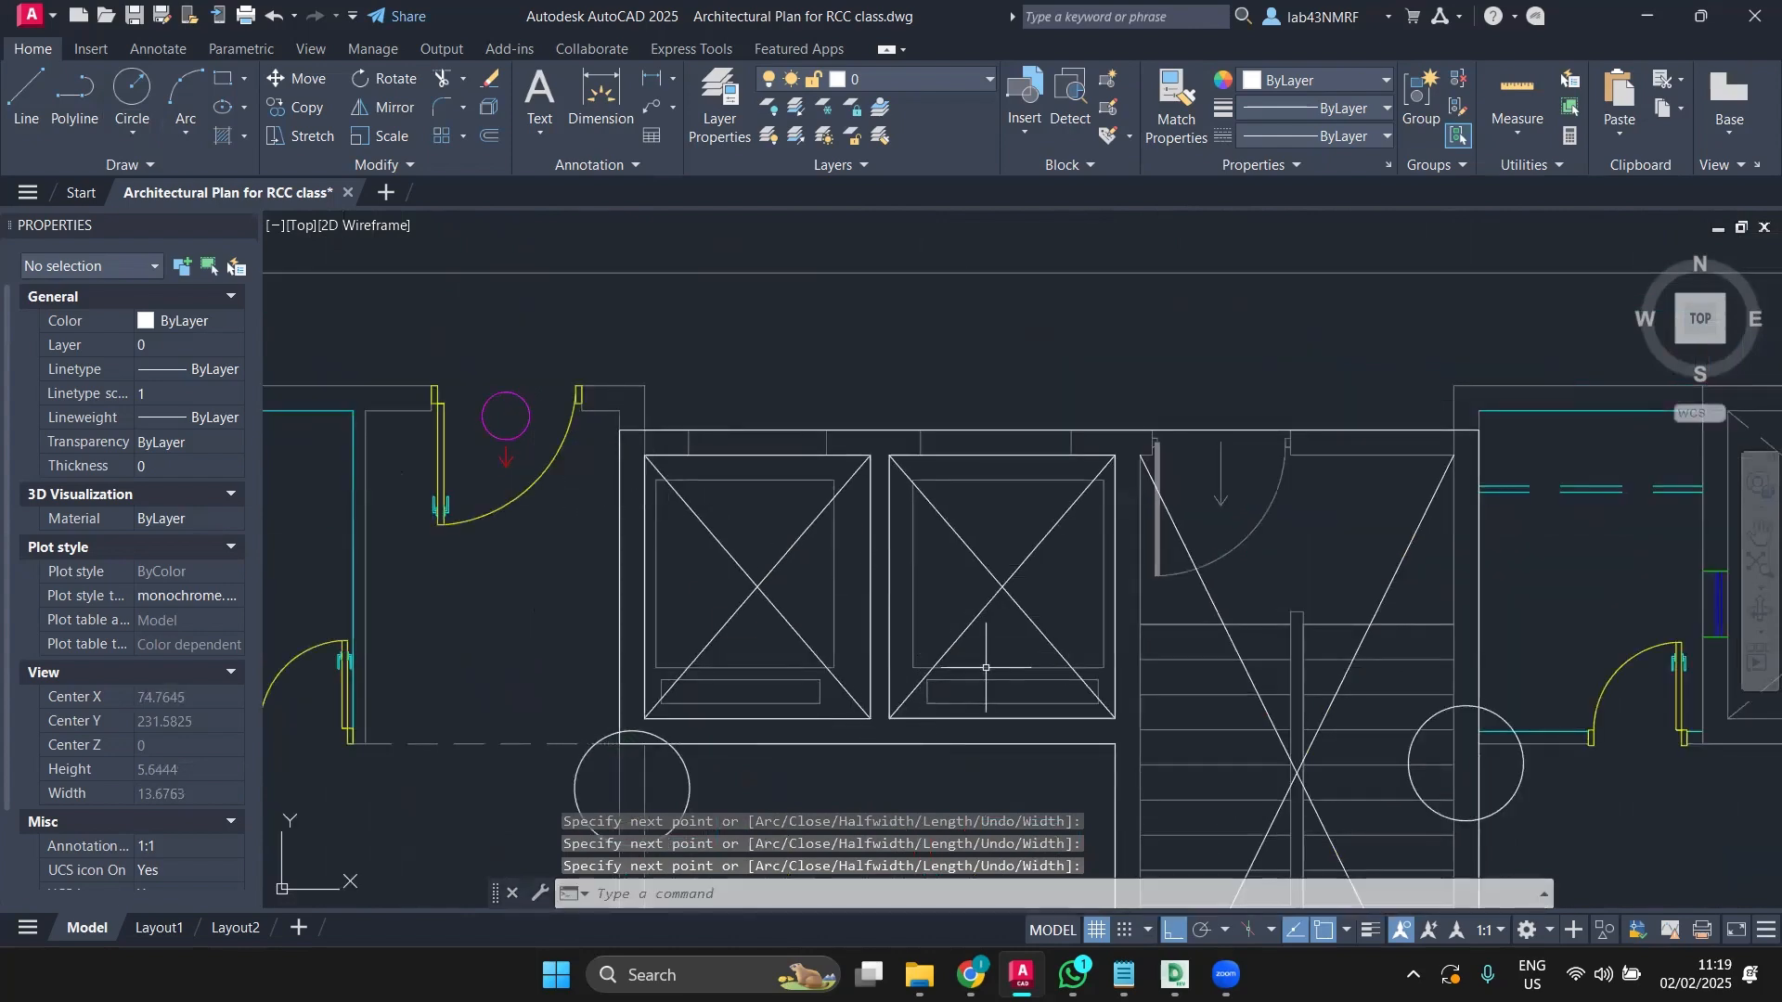
scroll(986, 668, down, 2)
scroll(928, 534, down, 2)
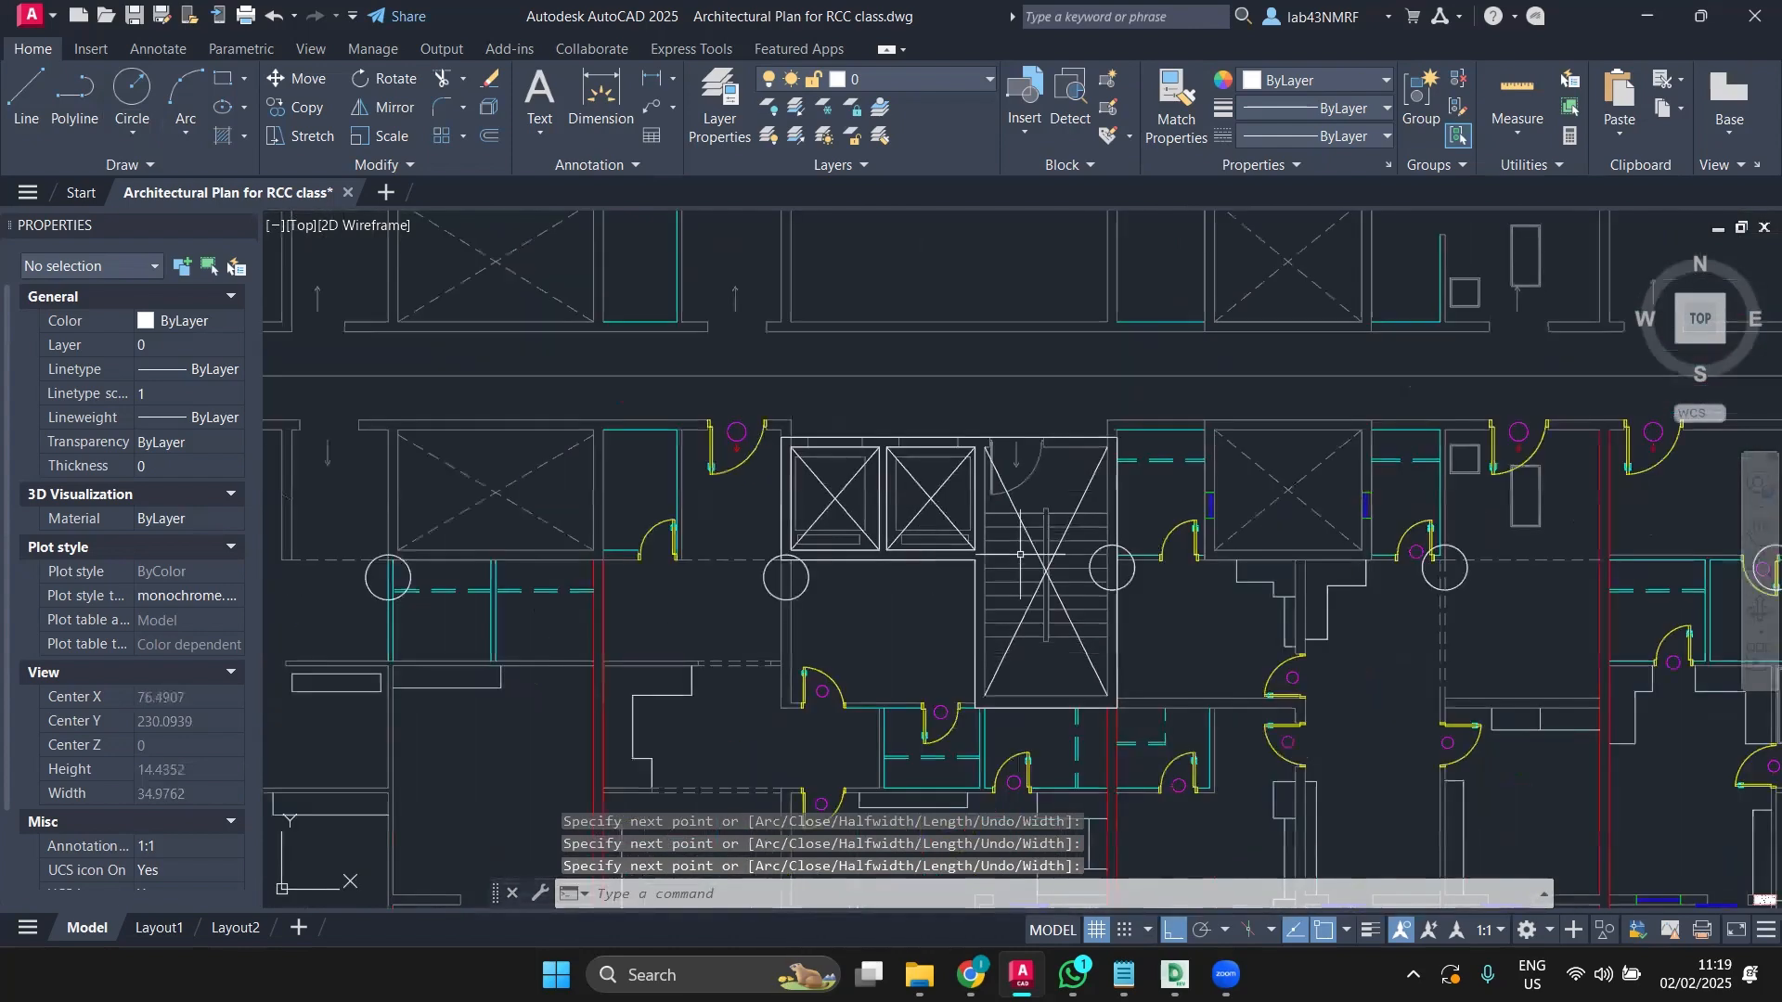
scroll(1020, 554, down, 2)
scroll(974, 534, up, 2)
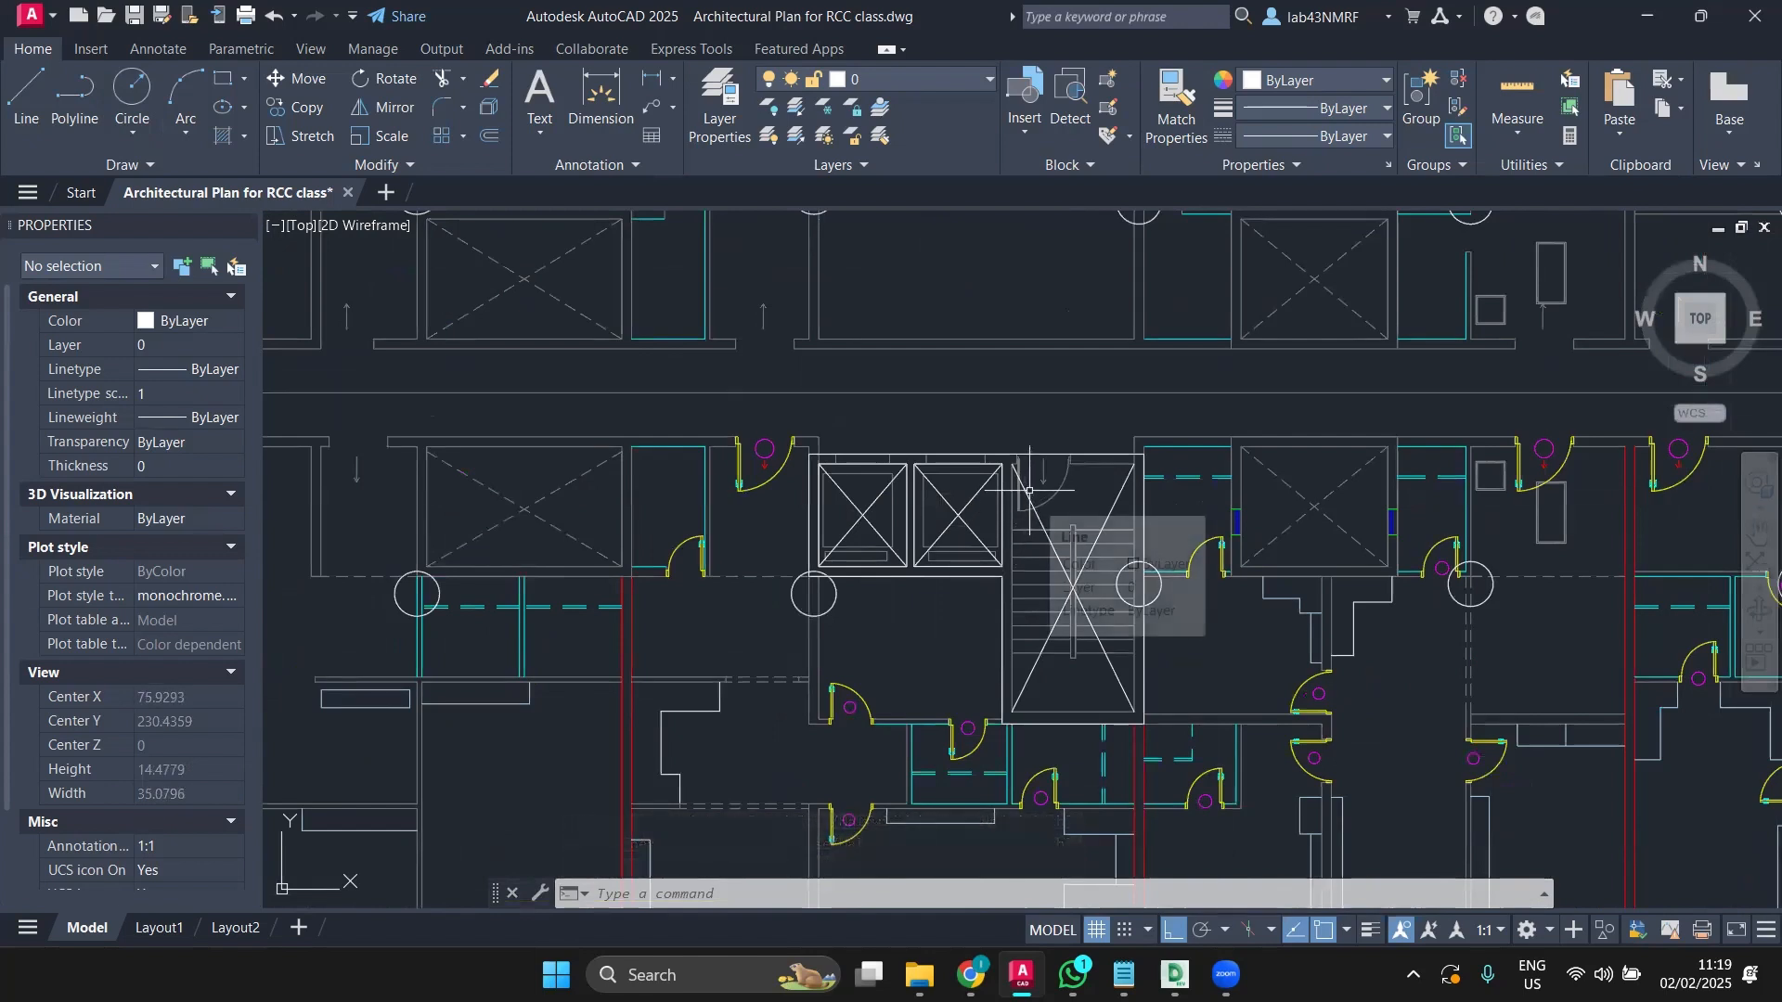
Step: Delete the column circle left of the lift core and the one beside the staircase
click(834, 603)
key(Delete)
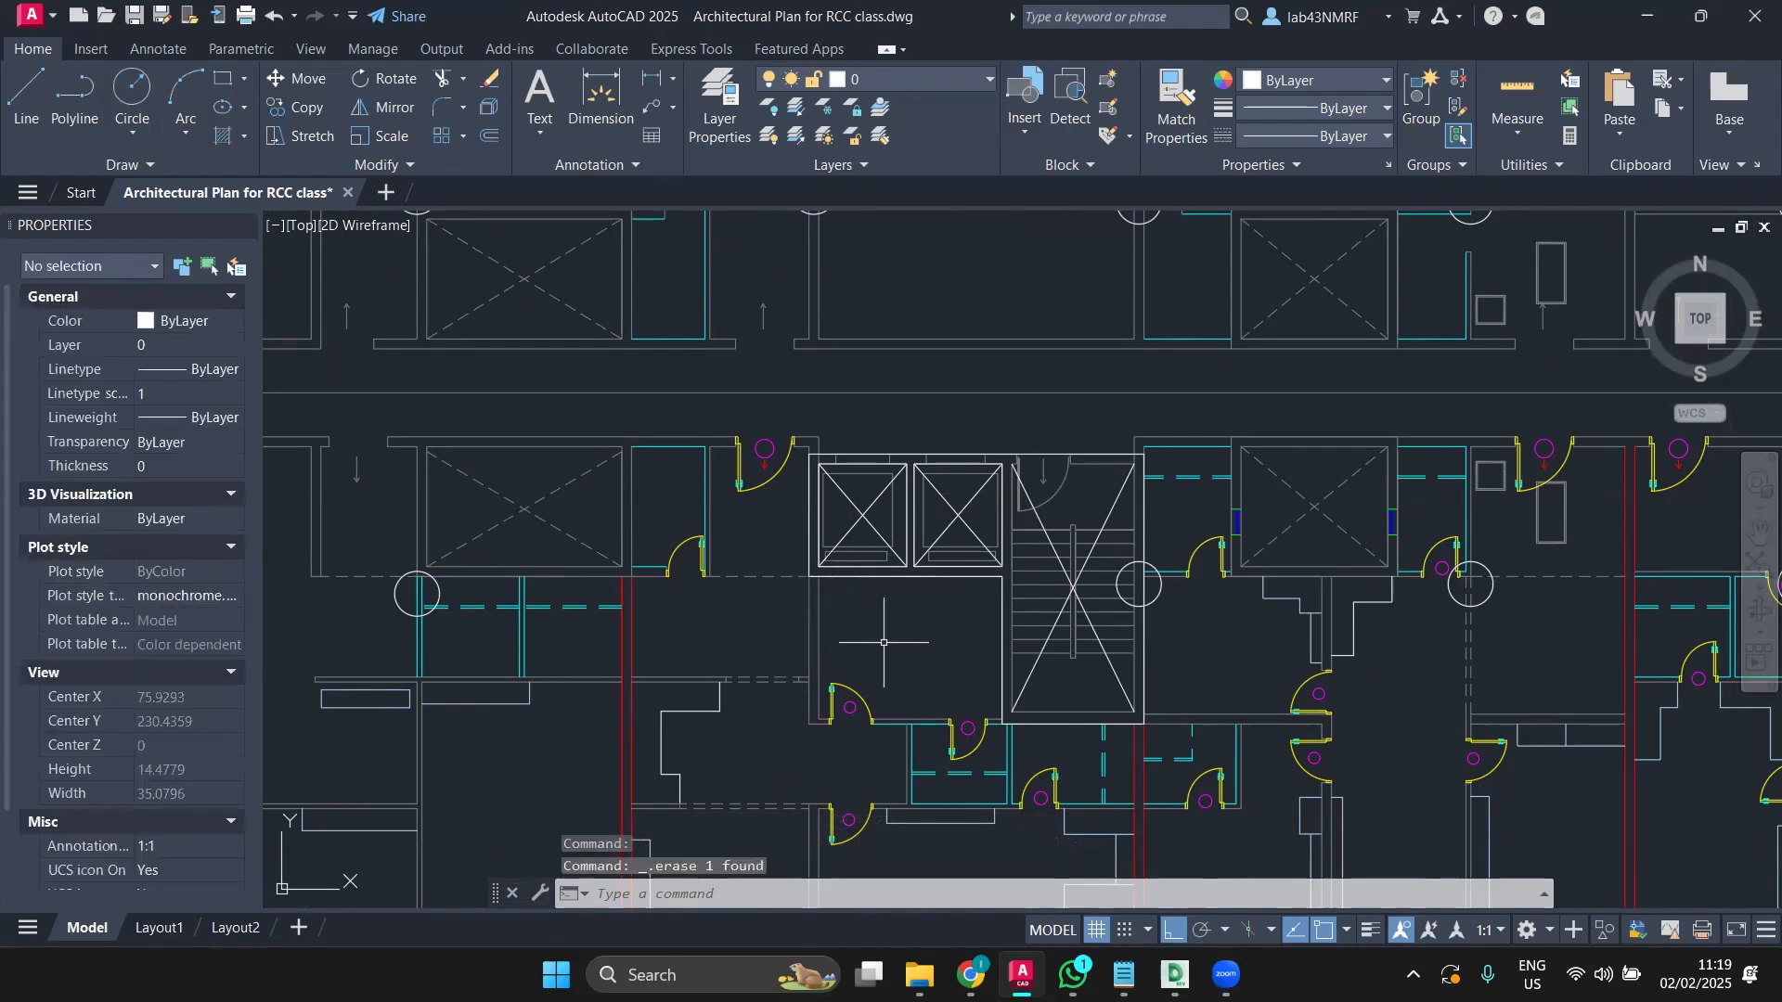
click(1159, 593)
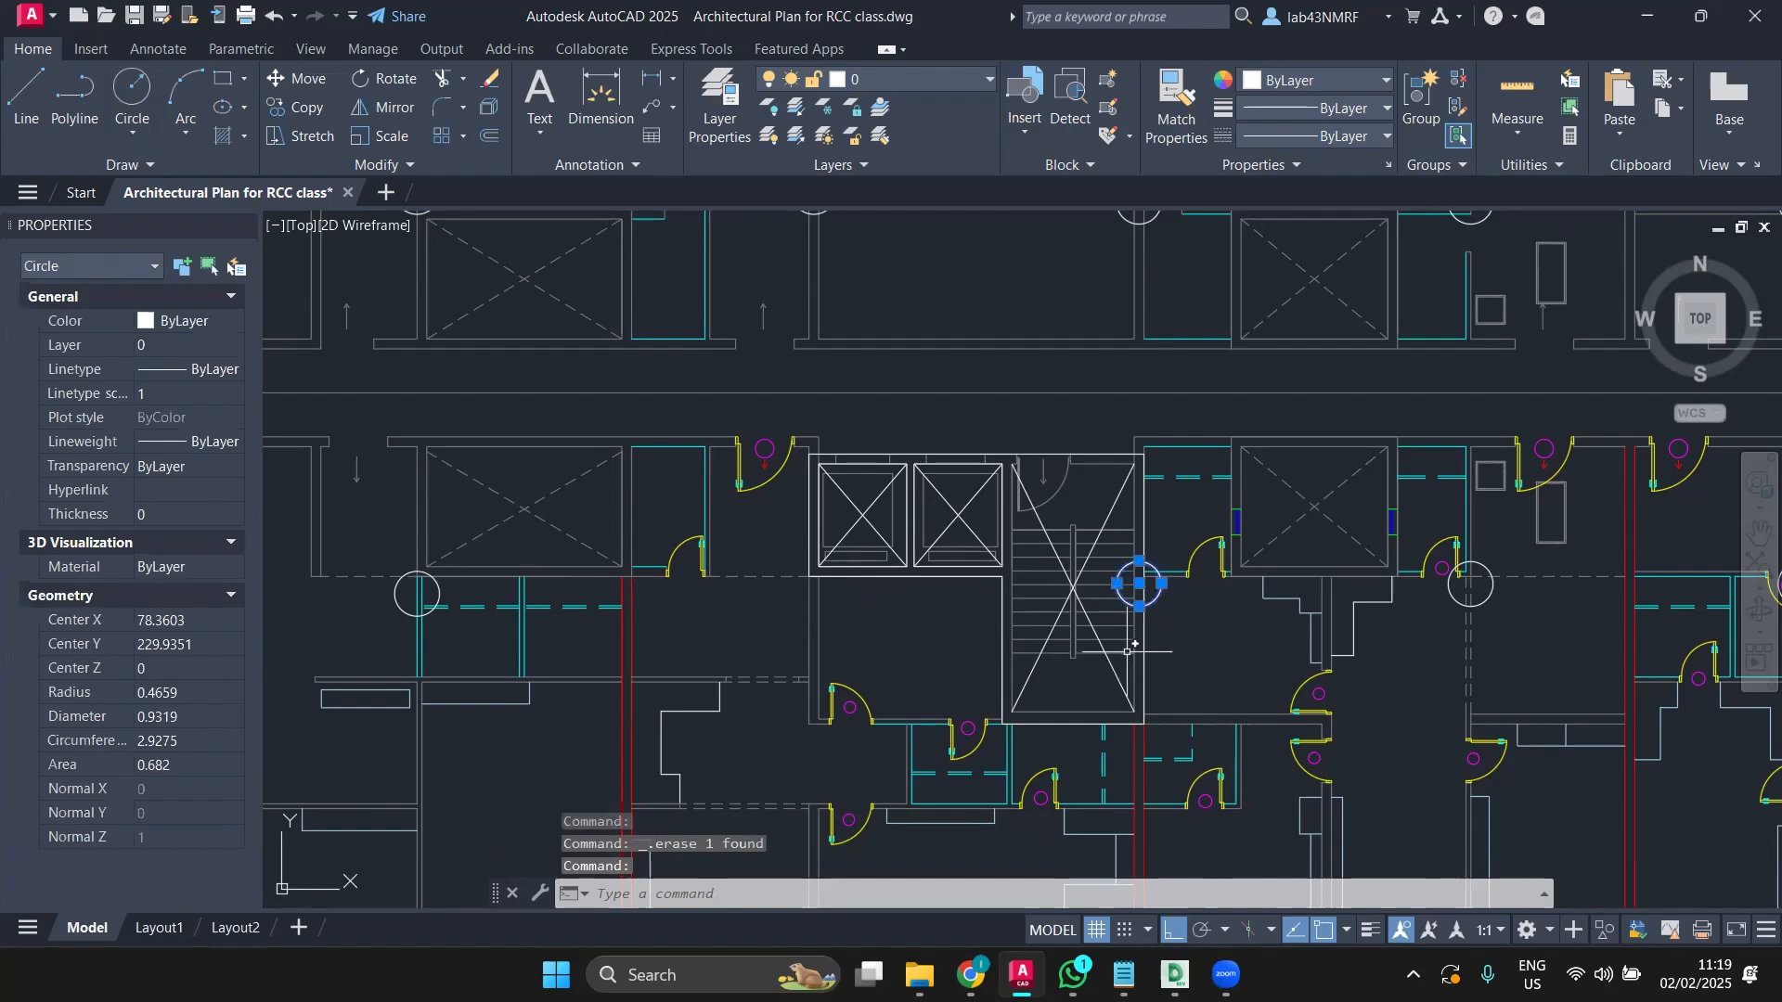
key(Delete)
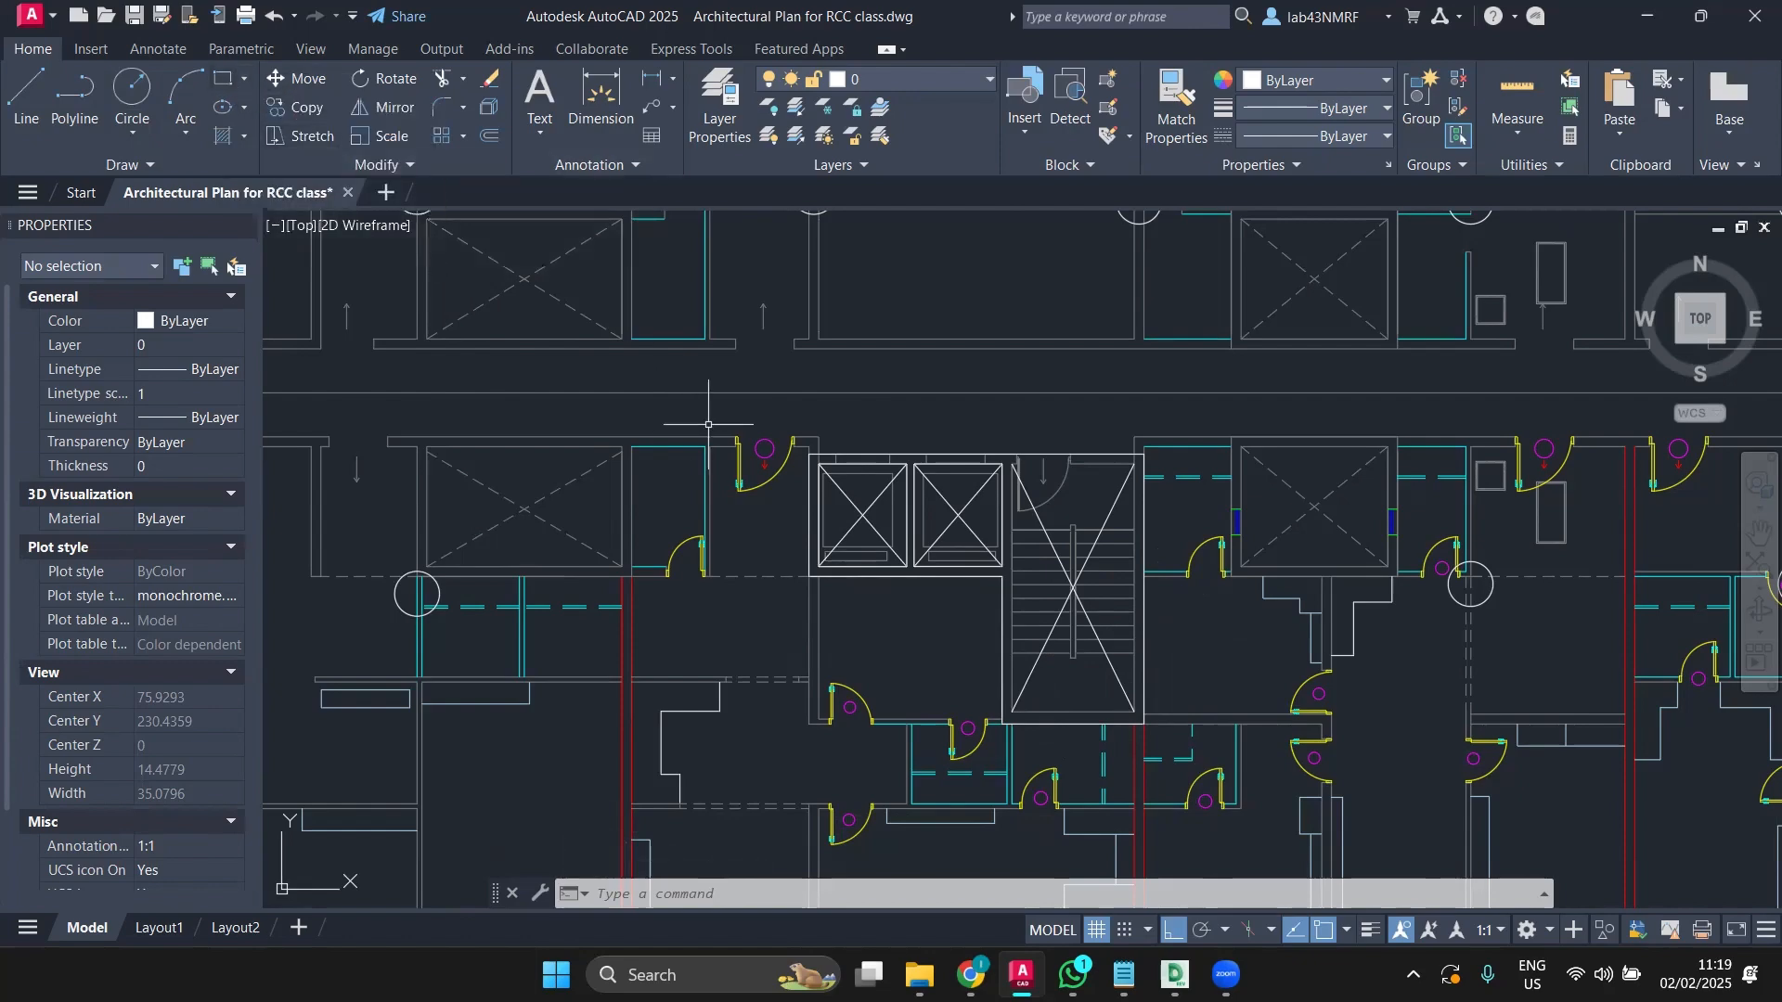
scroll(696, 410, down, 3)
Step: Box the left staircase with a rectangle from its top-left to bottom-right corner
mouse_move(726, 437)
middle_down()
mouse_move(780, 482)
mouse_move(1244, 609)
mouse_move(1304, 570)
middle_up()
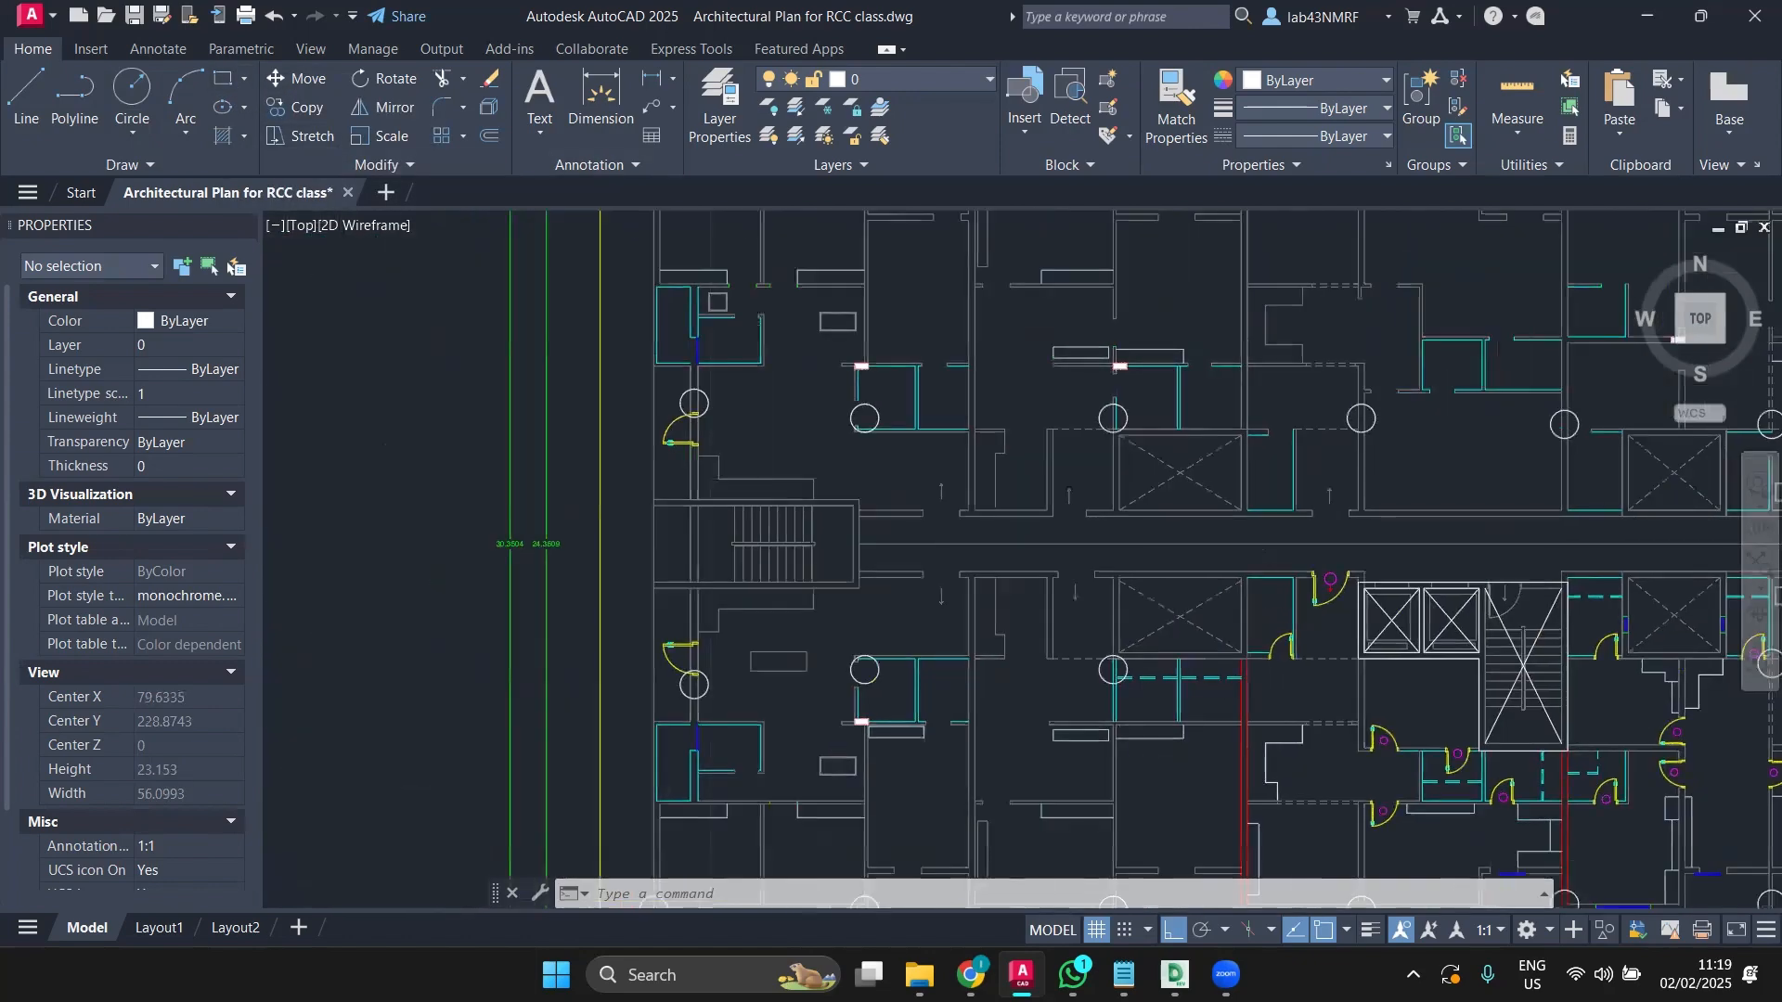
scroll(760, 543, up, 2)
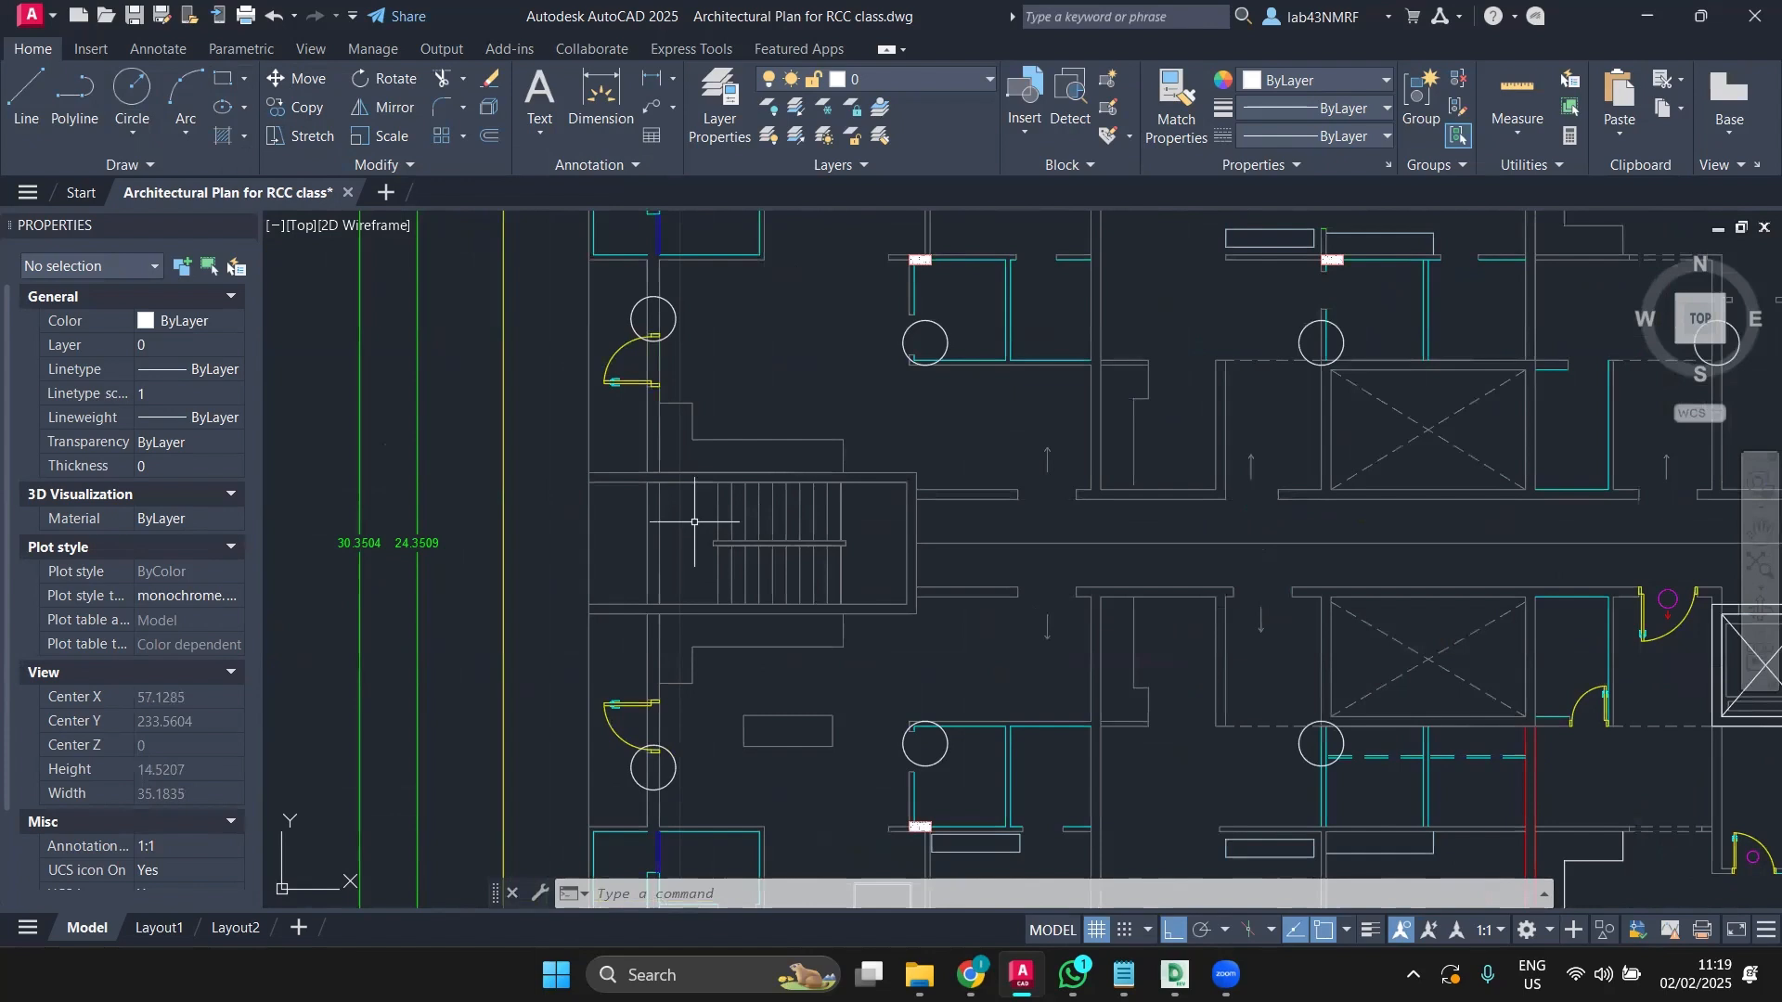
click(226, 79)
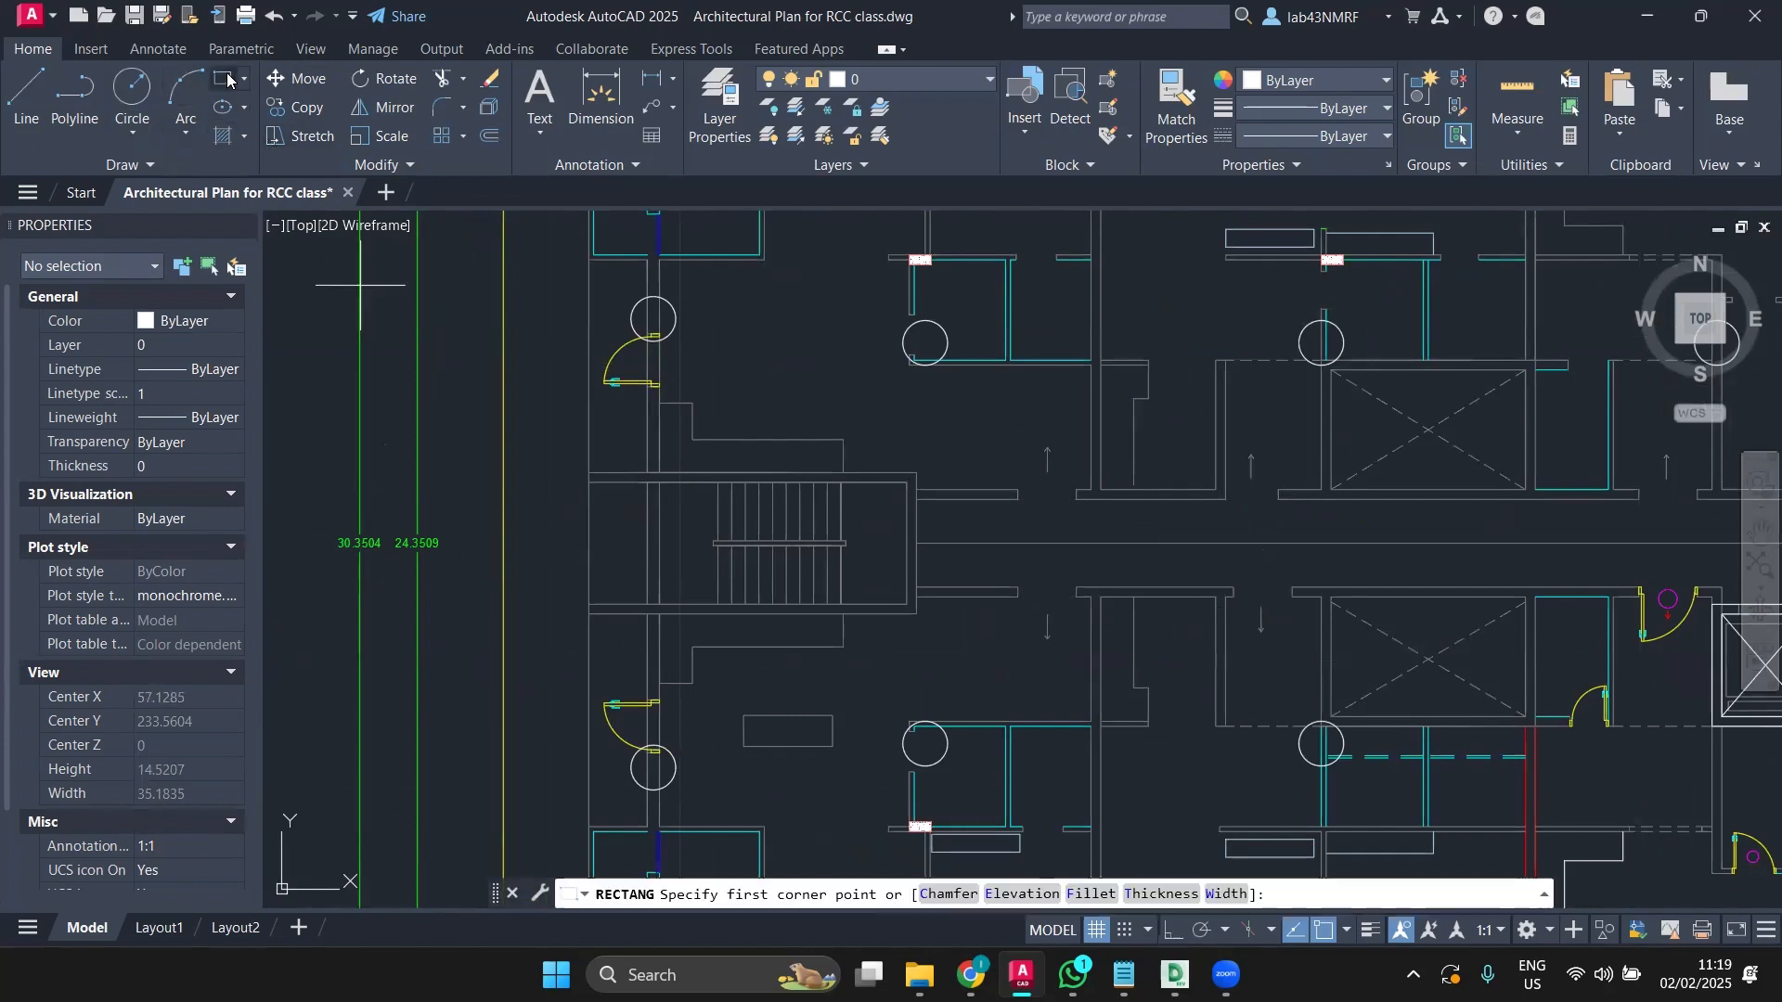
click(647, 473)
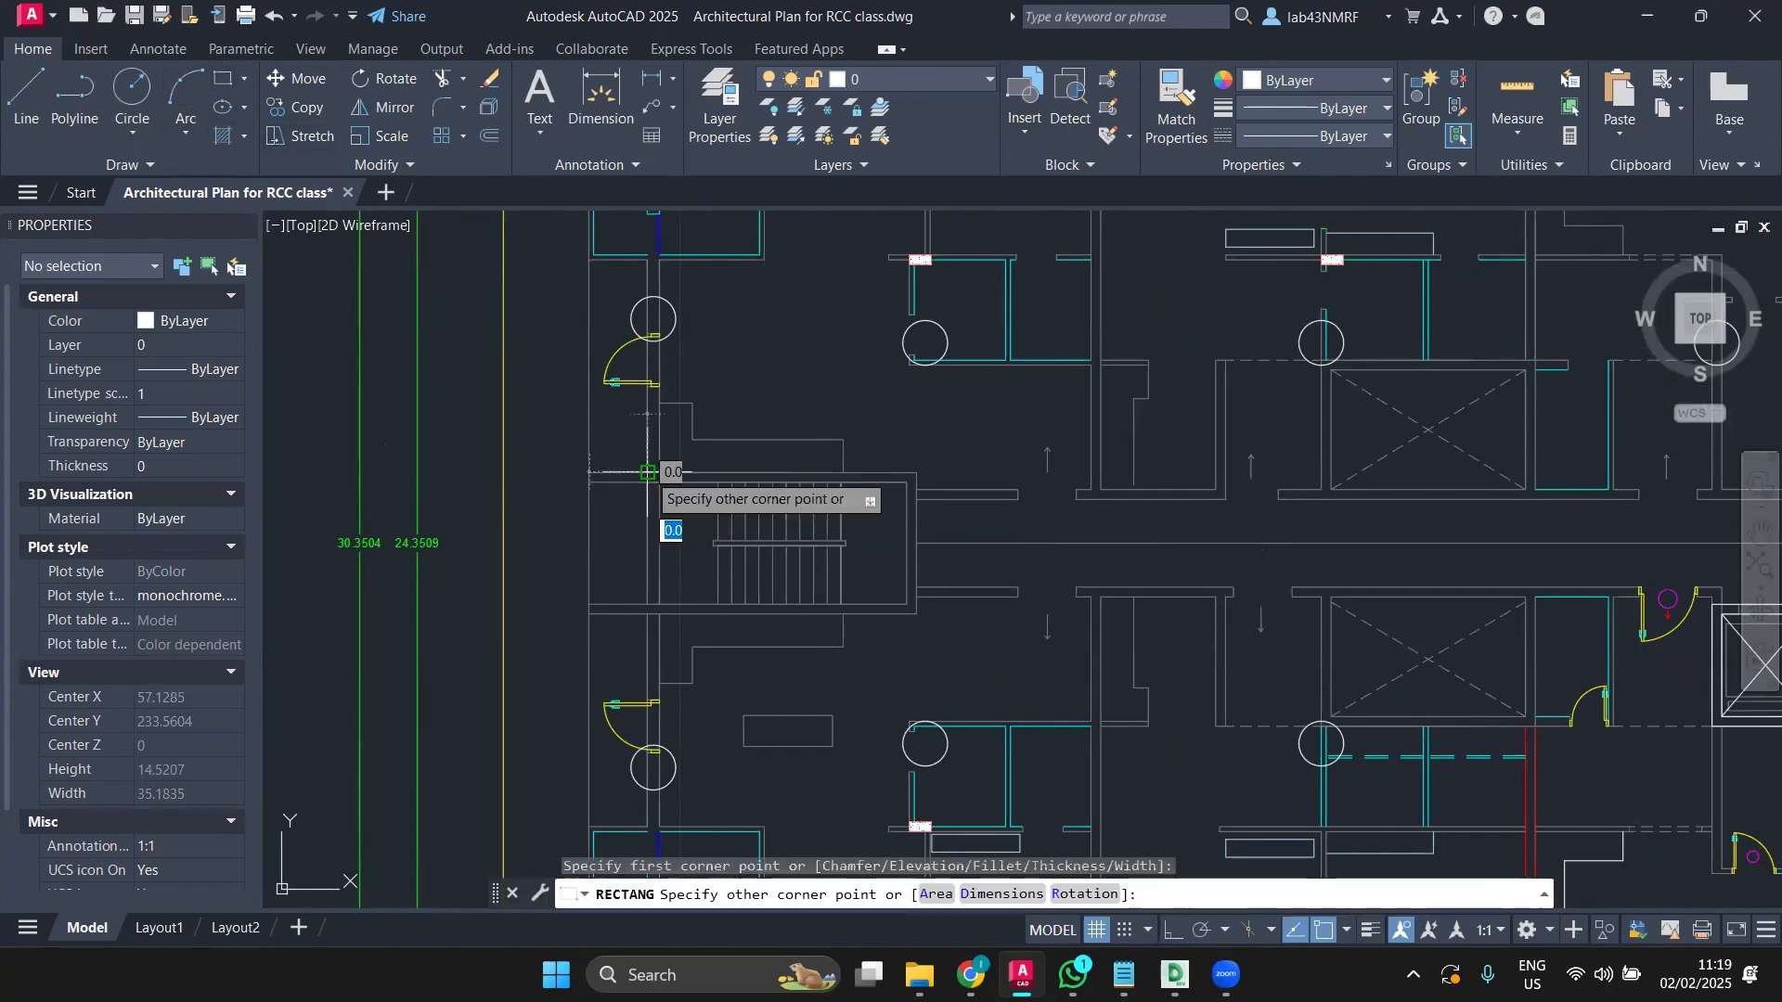
click(917, 614)
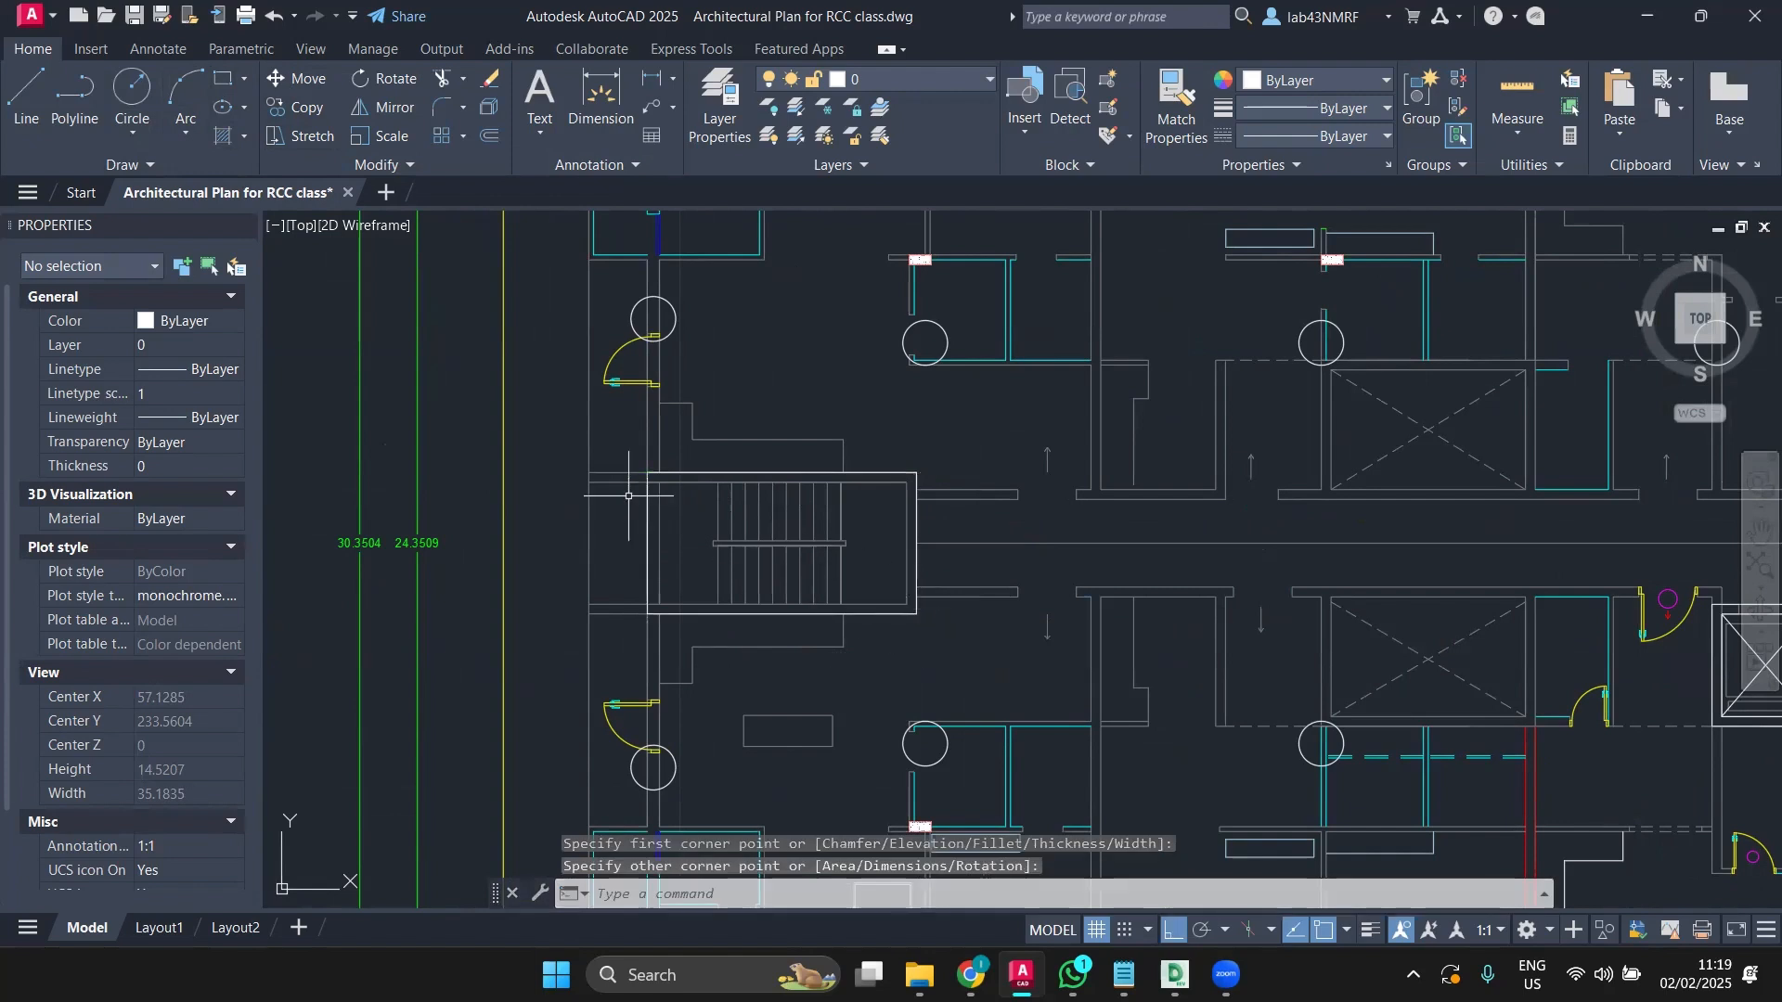
key(Return)
click(657, 484)
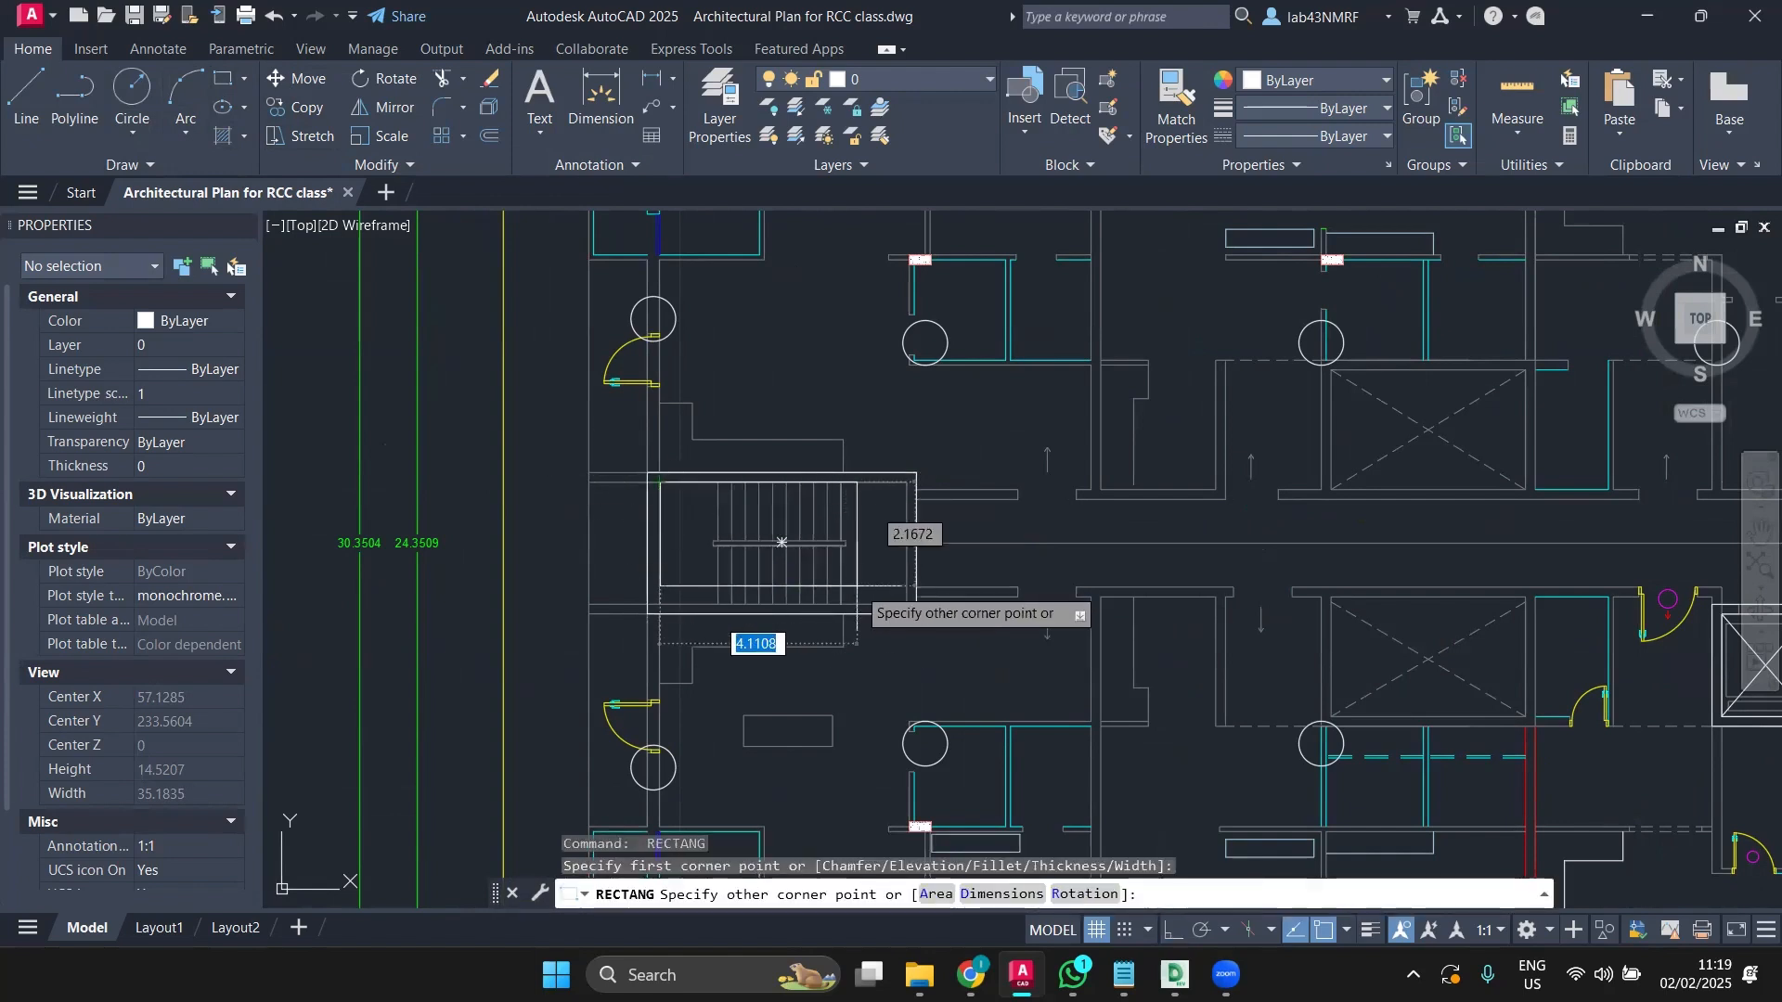
scroll(861, 586, up, 2)
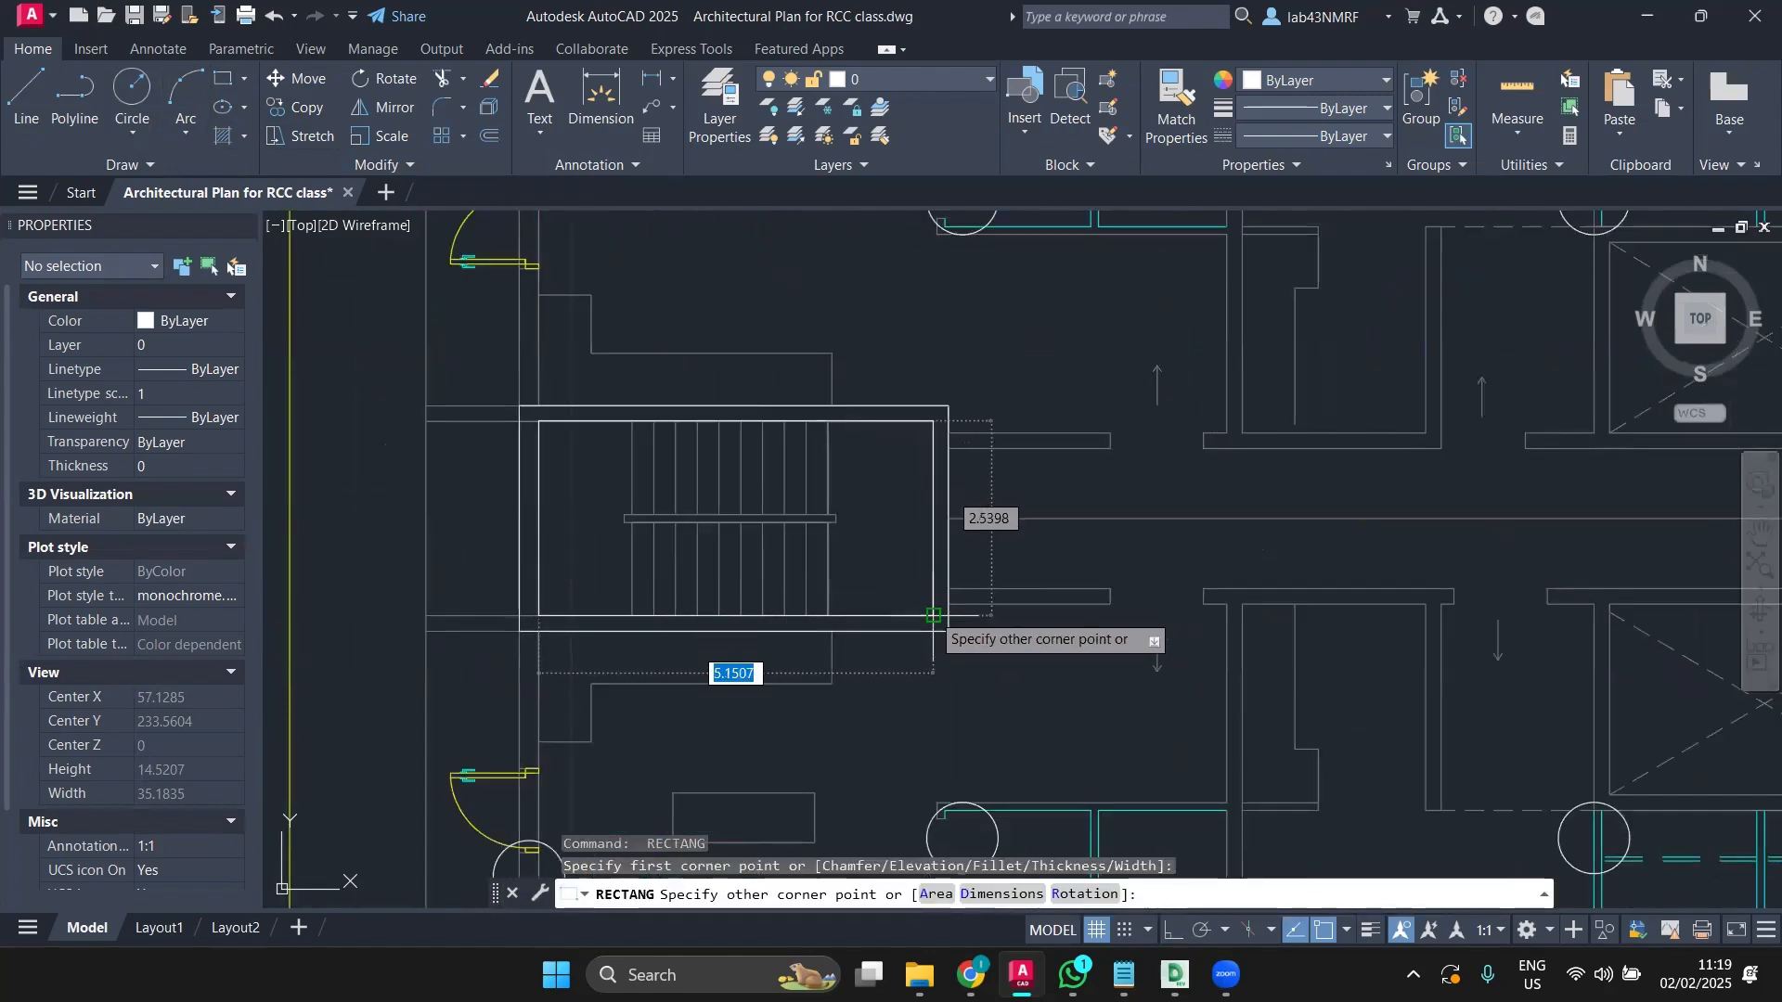
click(931, 612)
Step: Draw two diagonal lines crossing the stair rectangle corner to corner
click(27, 93)
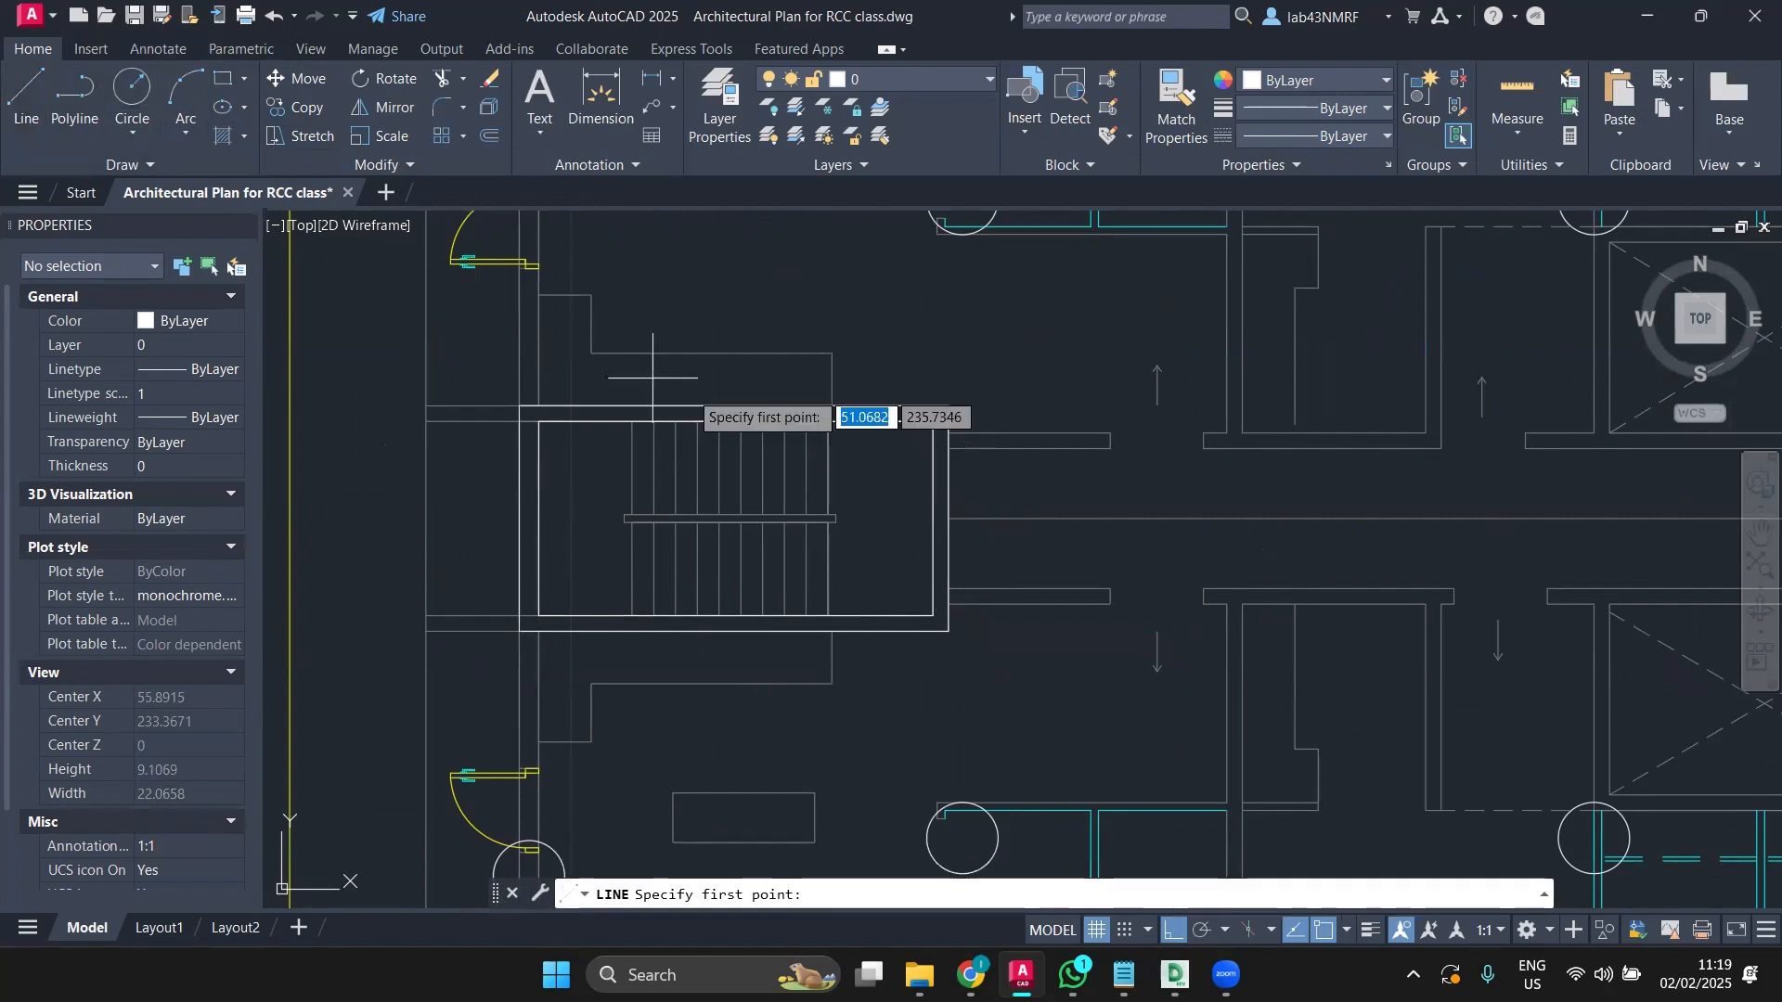
click(933, 423)
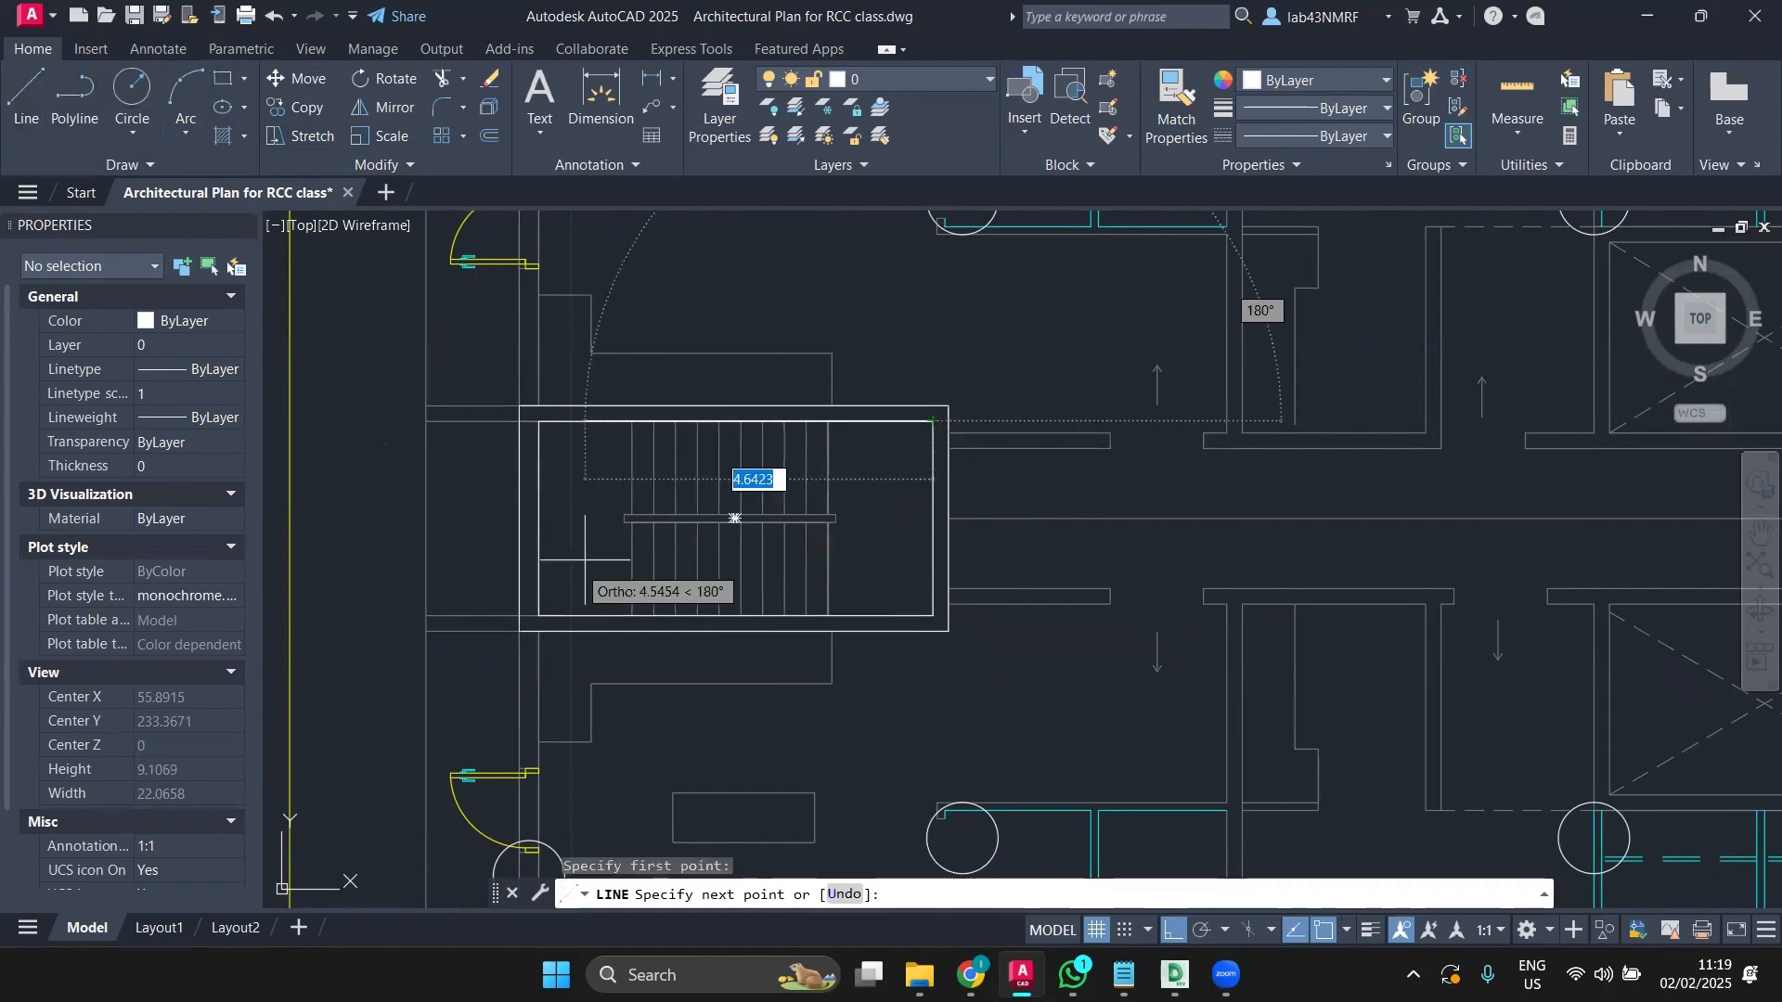
click(539, 614)
key(Return)
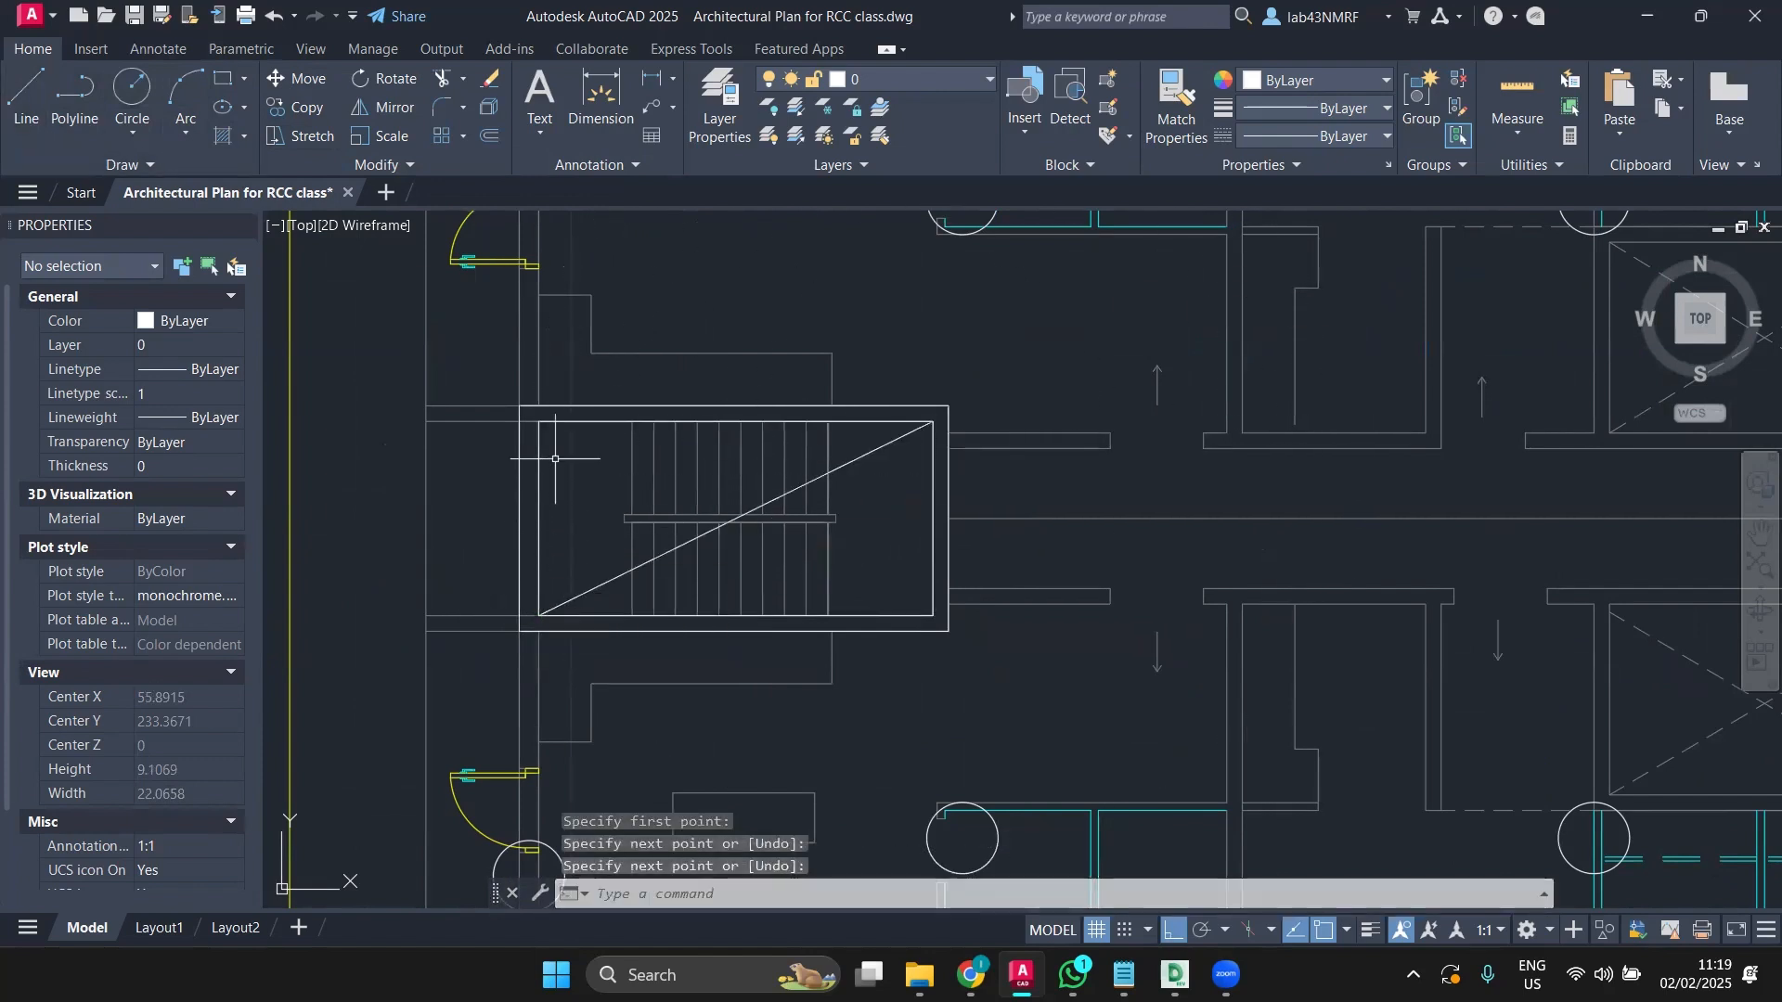
key(Return)
click(539, 422)
click(933, 614)
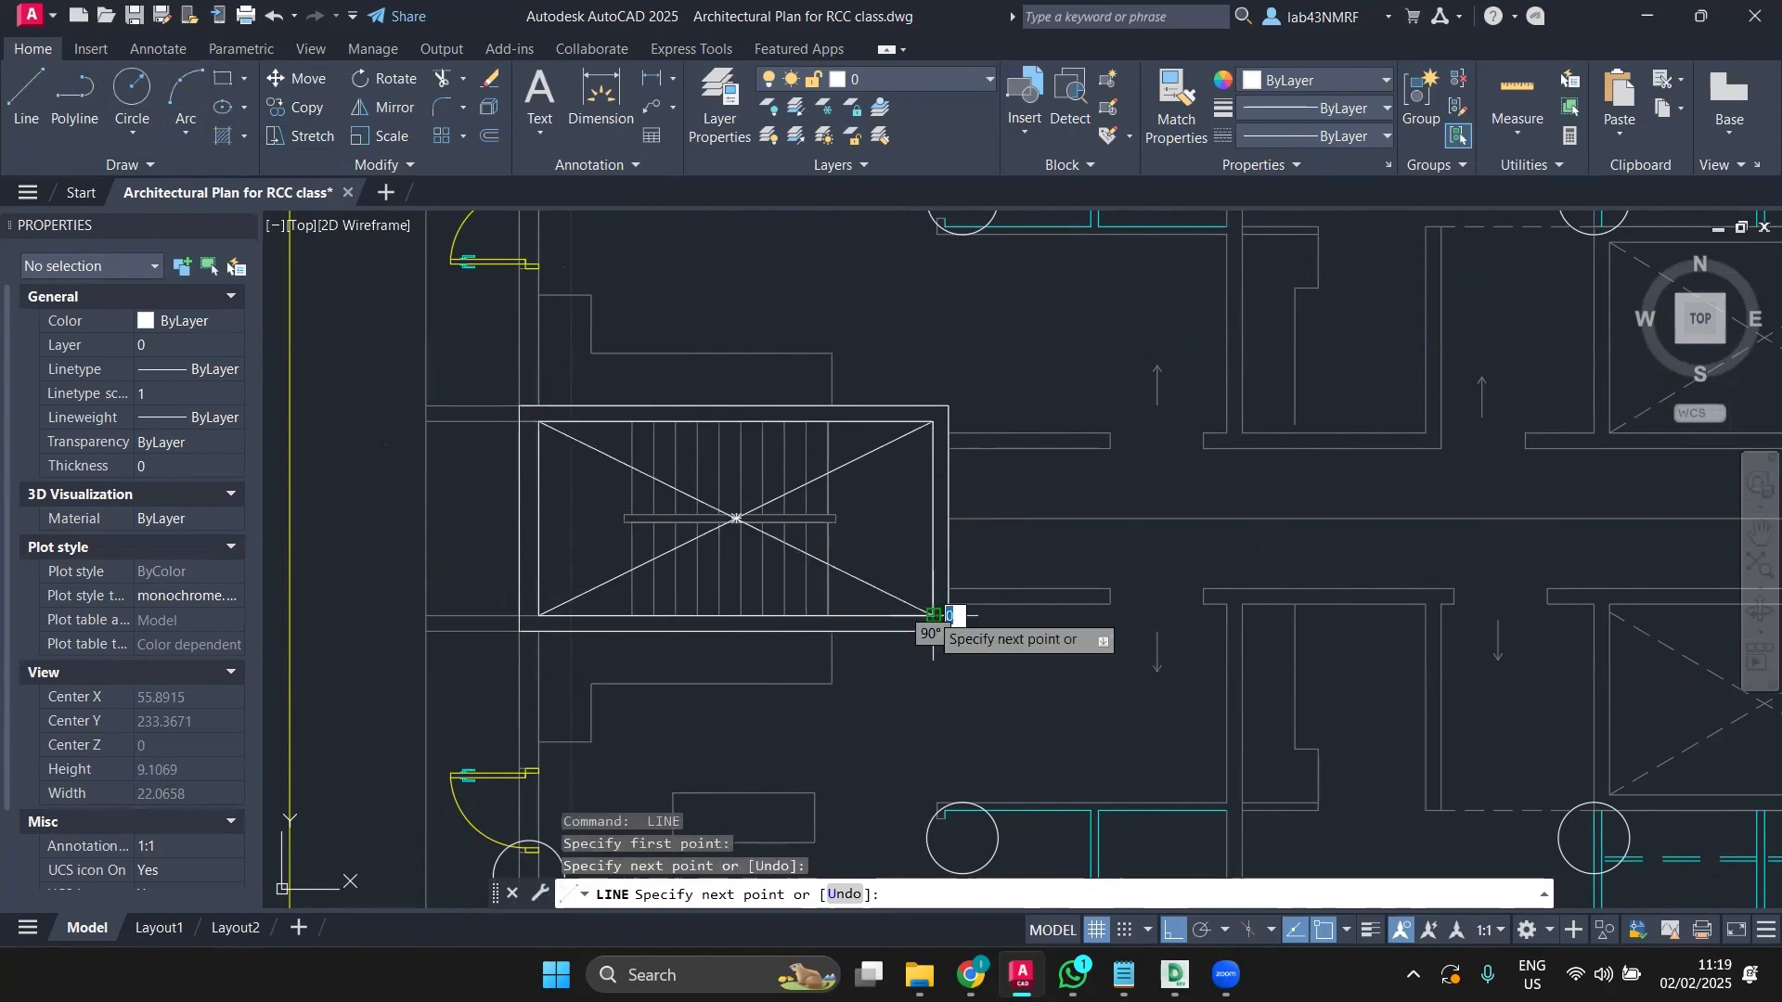
key(Escape)
scroll(840, 530, down, 4)
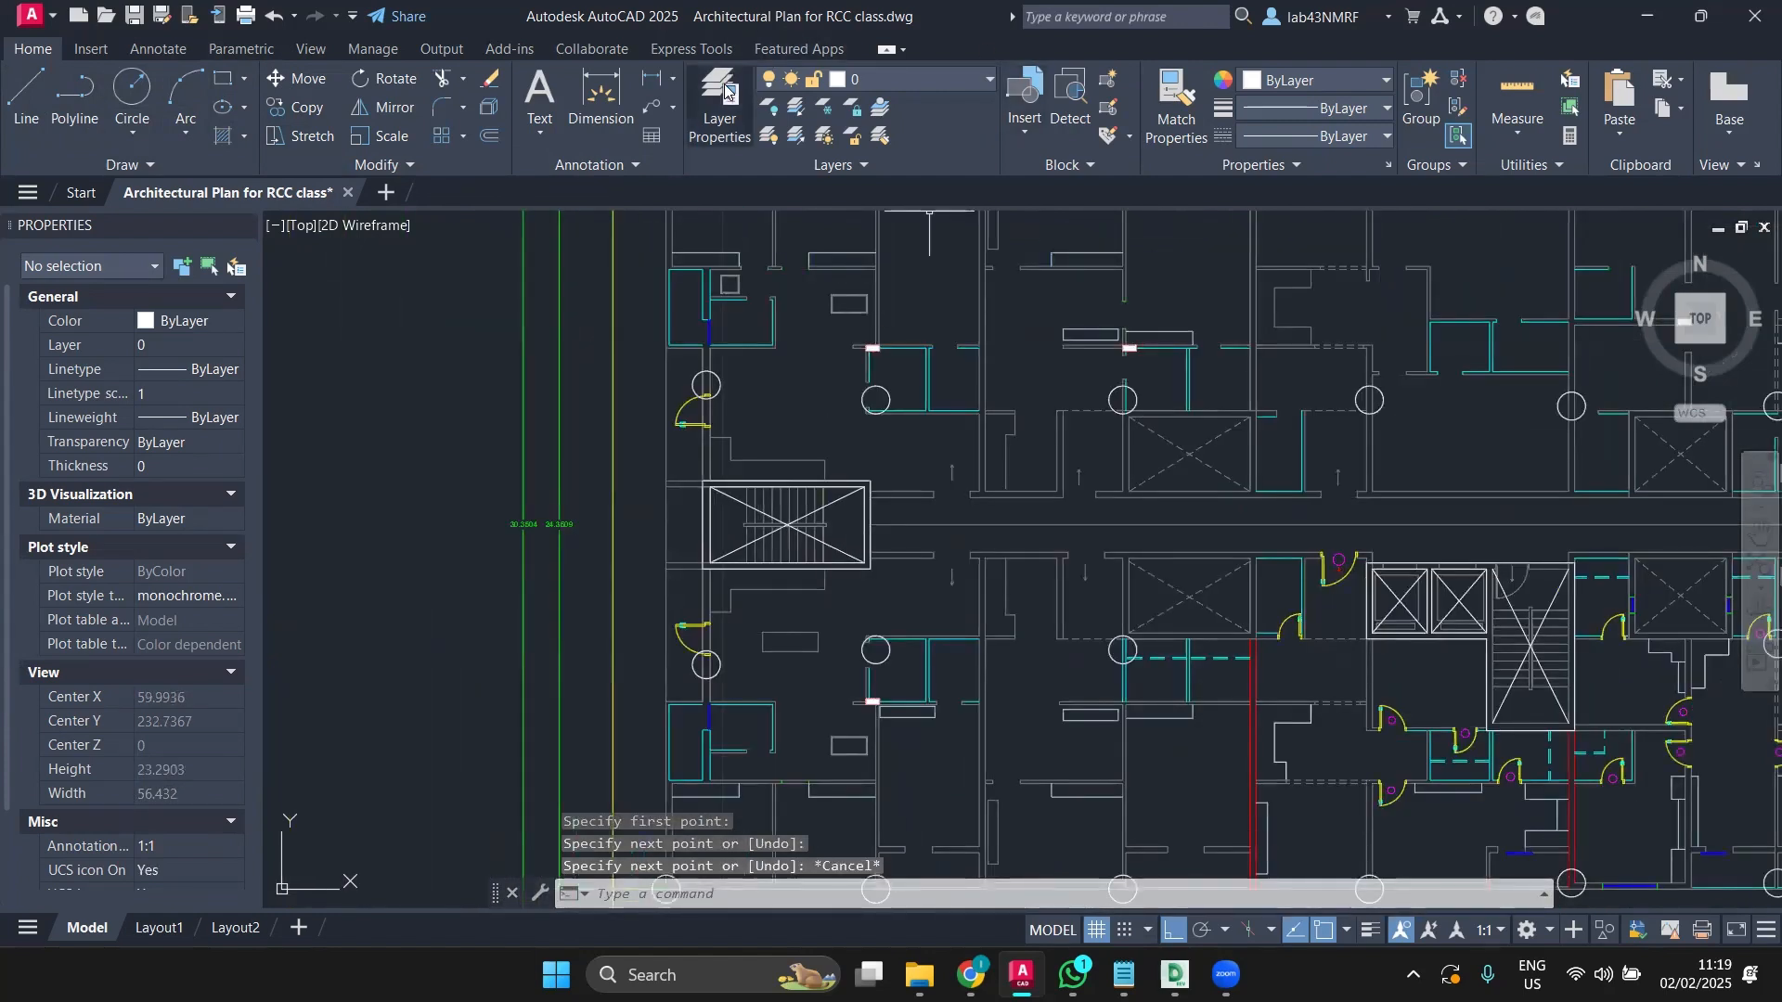
Step: Create a new layer named CENTRE LINE in the layer manager and make it current
click(721, 125)
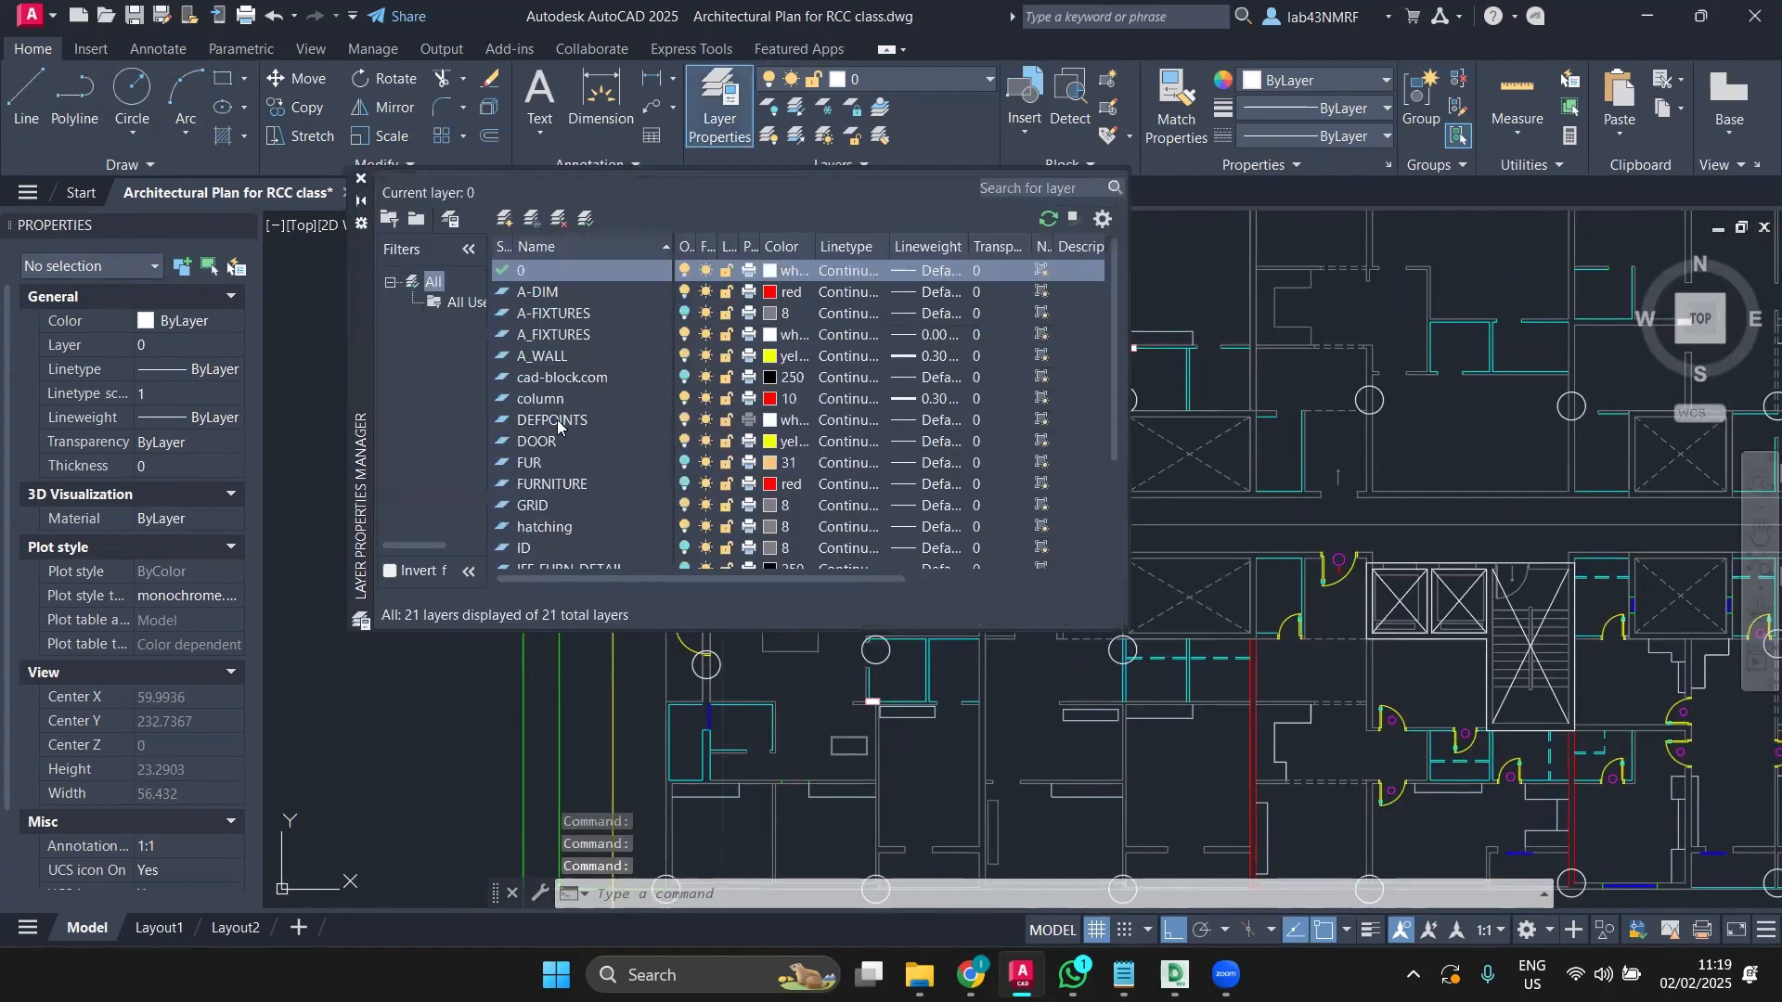
right_click(559, 420)
click(631, 493)
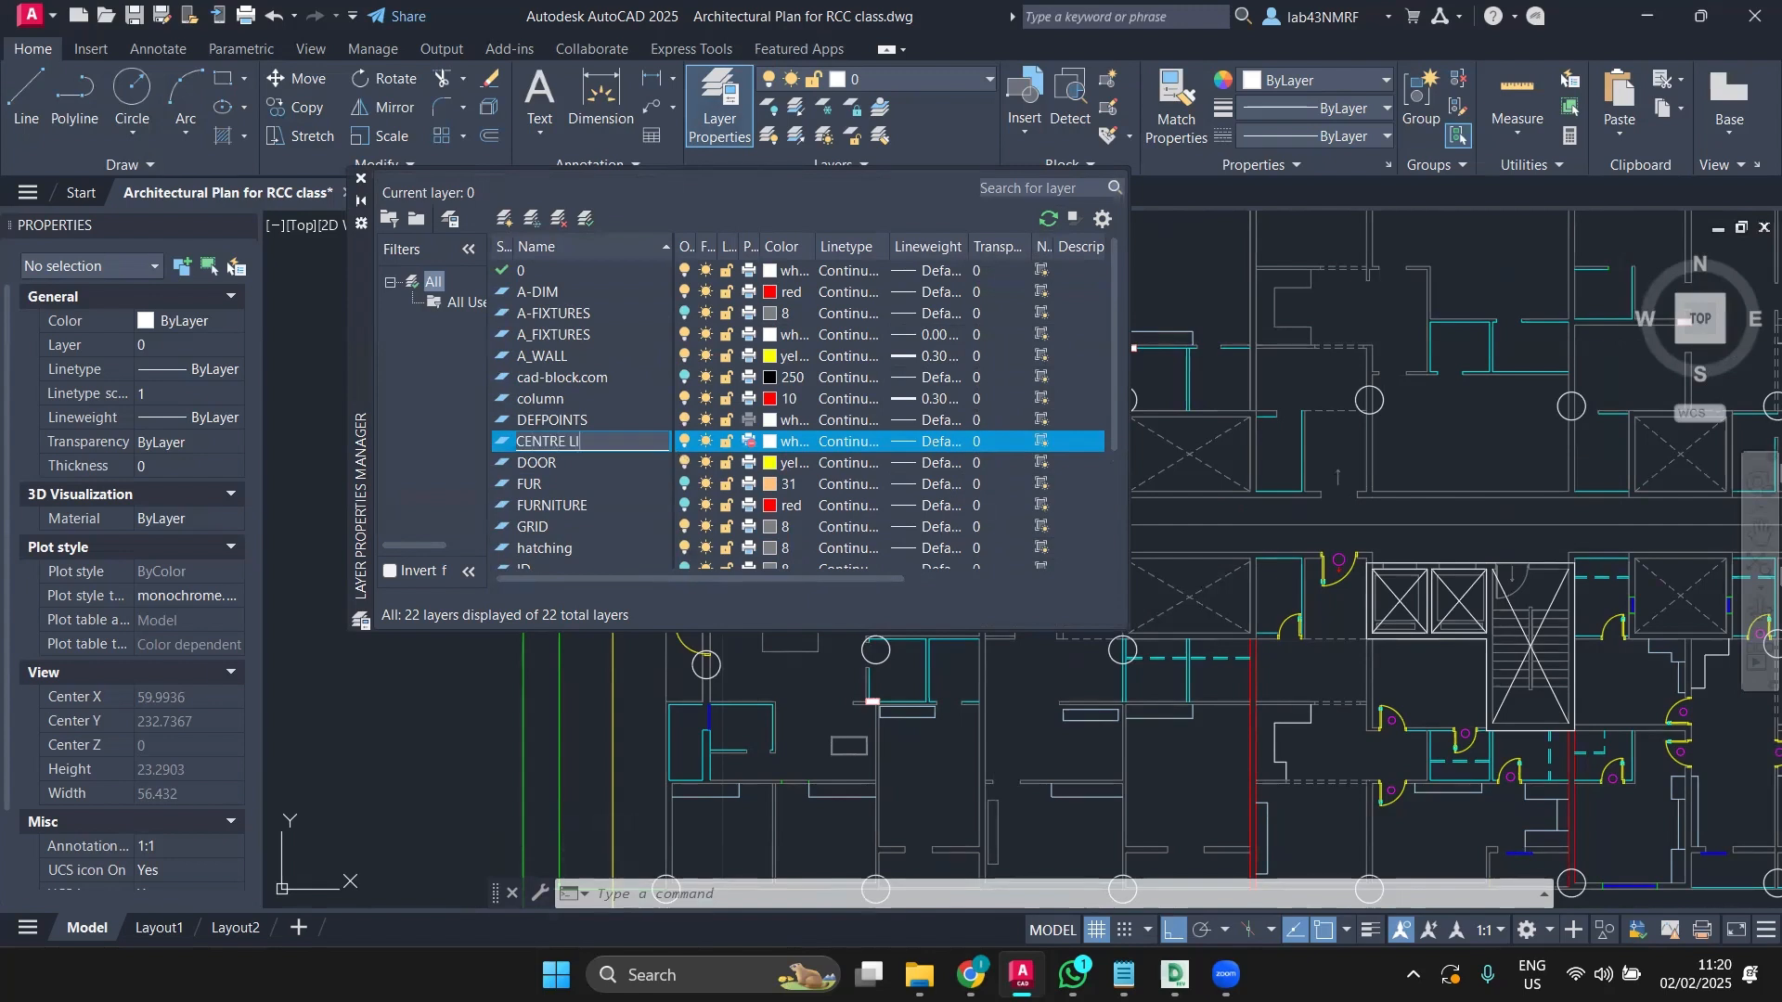
key(Return)
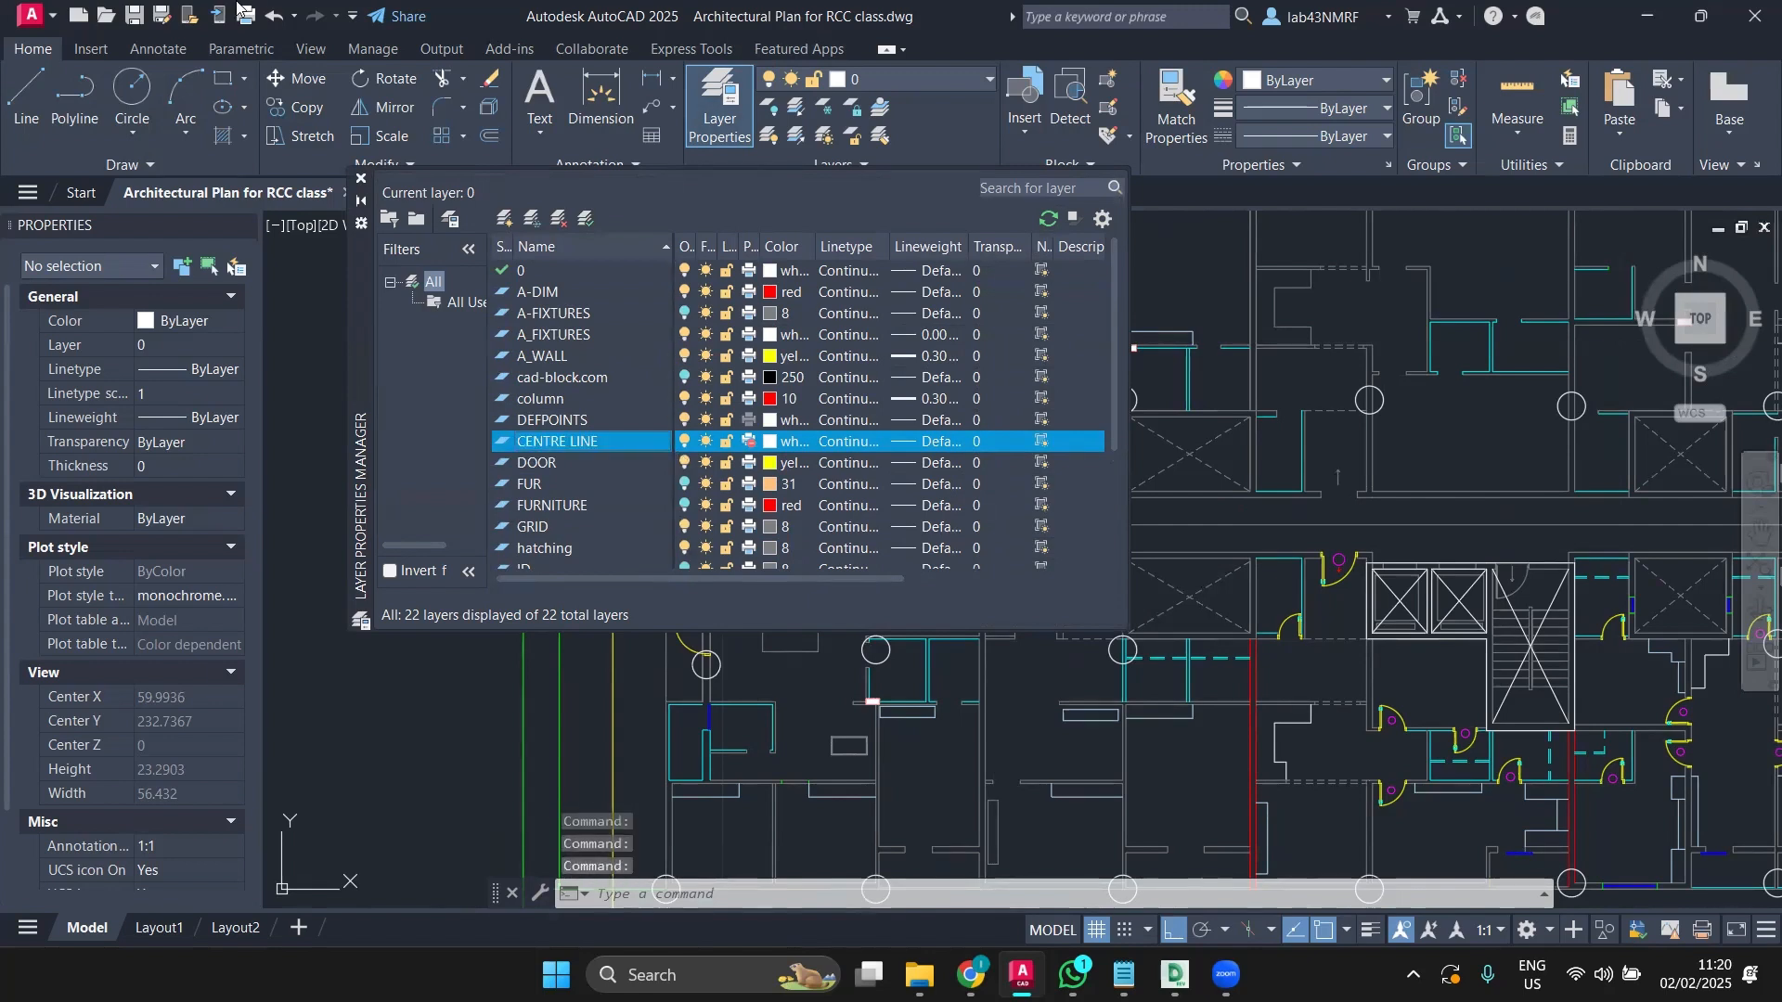
double_click(635, 441)
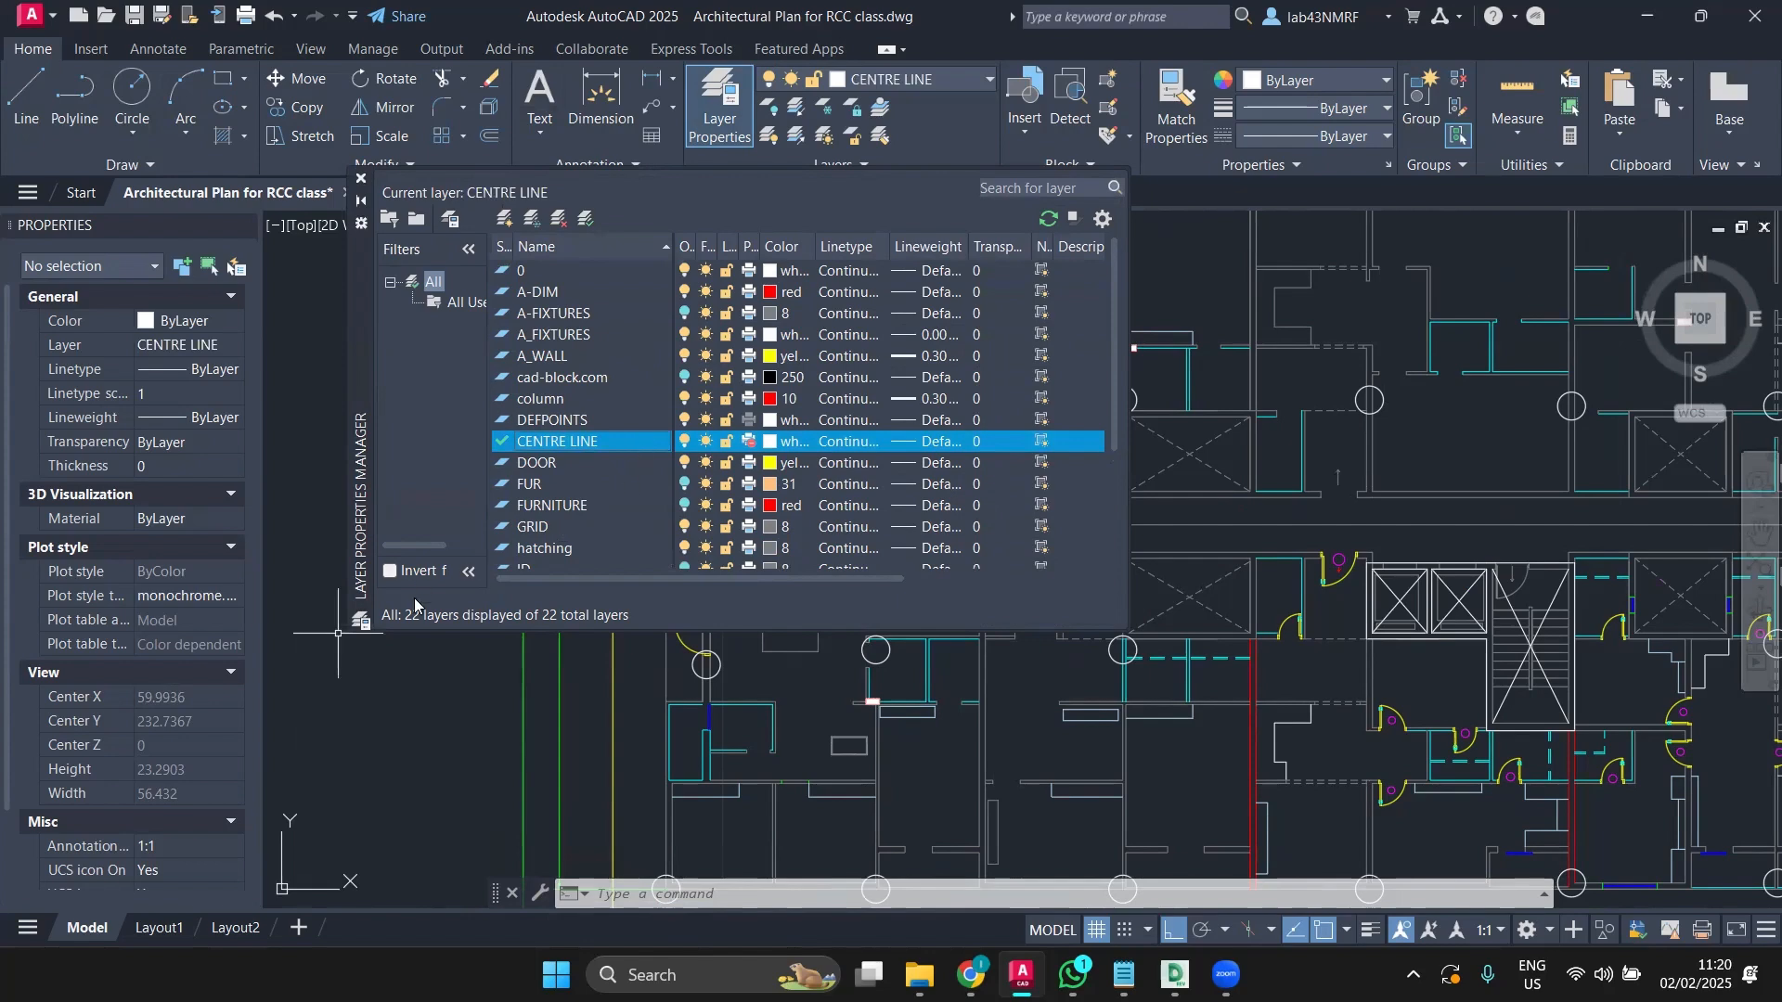
click(504, 687)
click(504, 687)
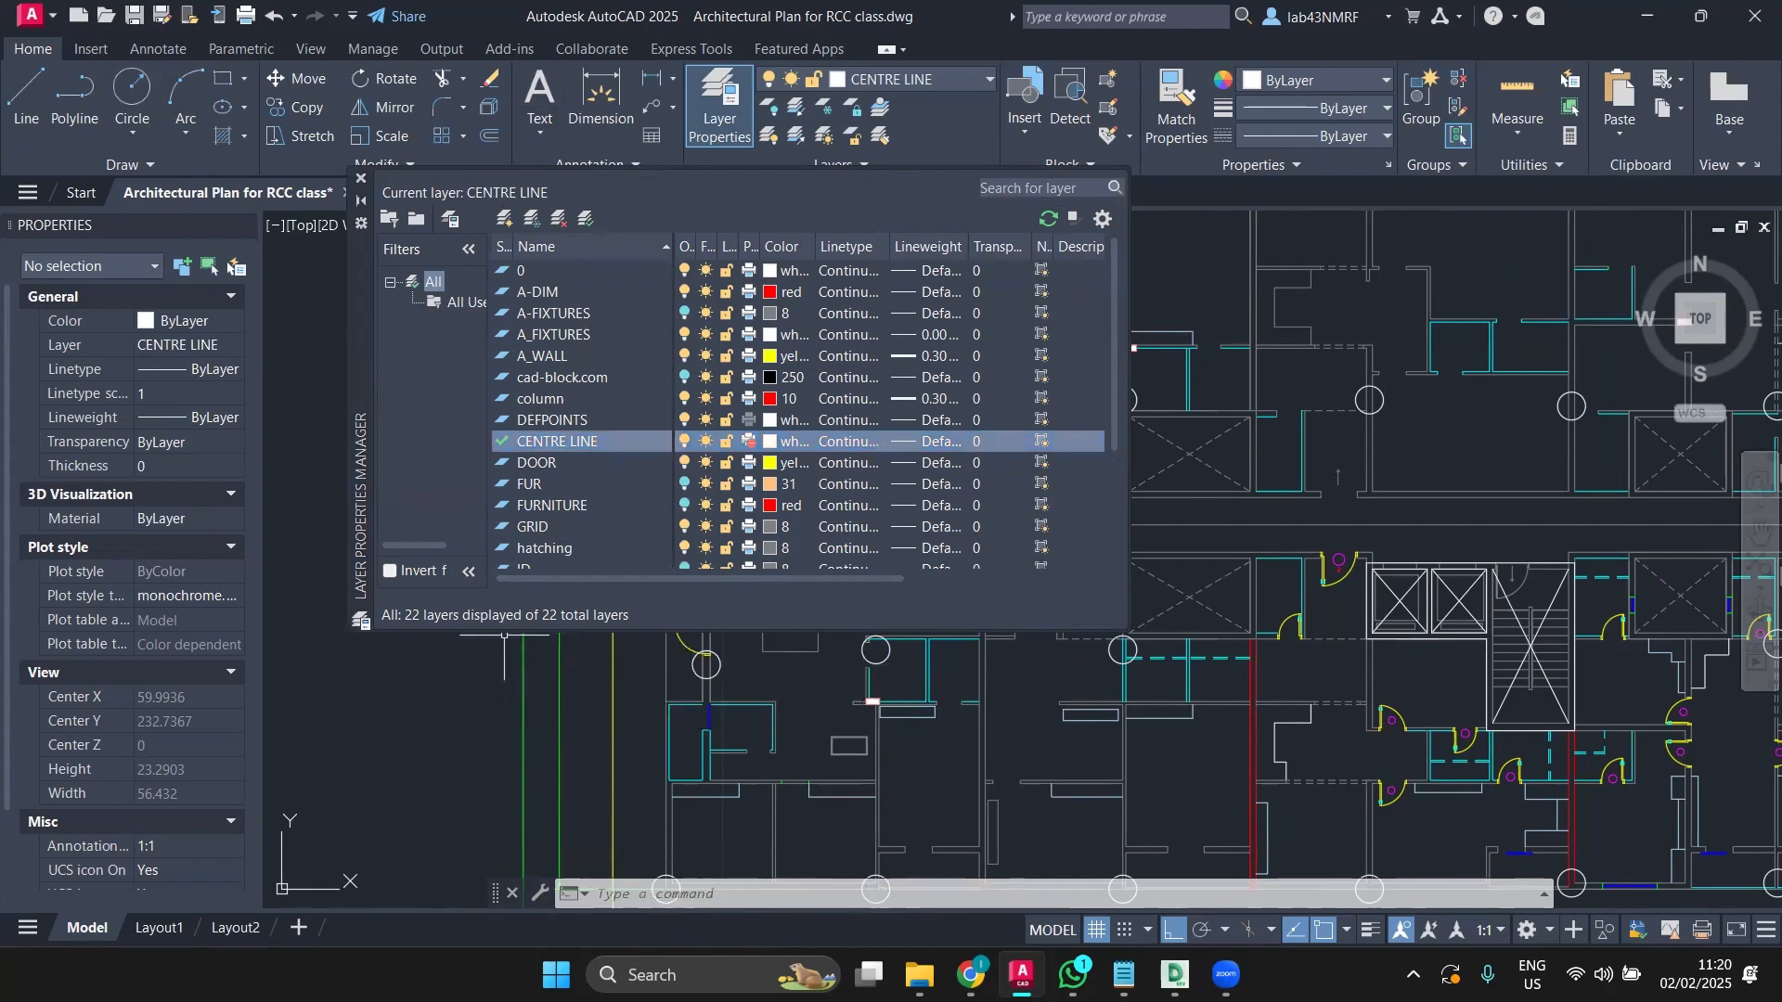
Step: Select the left stair's outer and inner rectangles and both of its diagonals
click(362, 179)
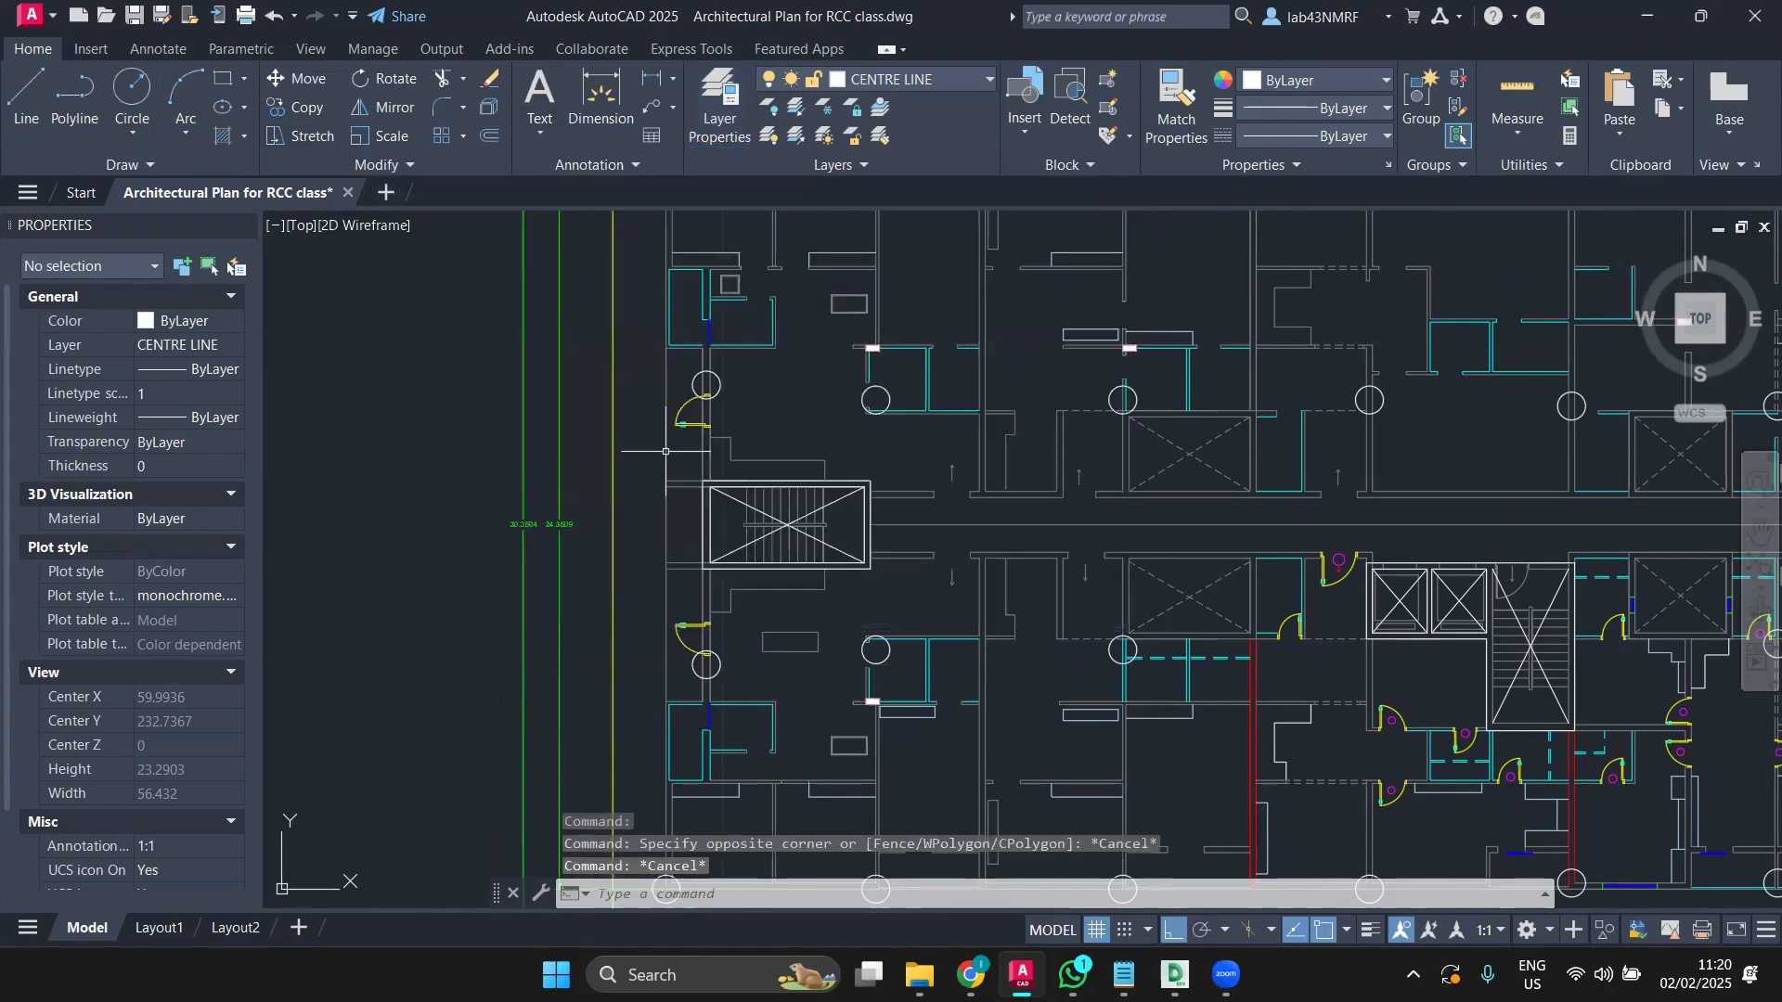
scroll(787, 547, up, 6)
click(871, 535)
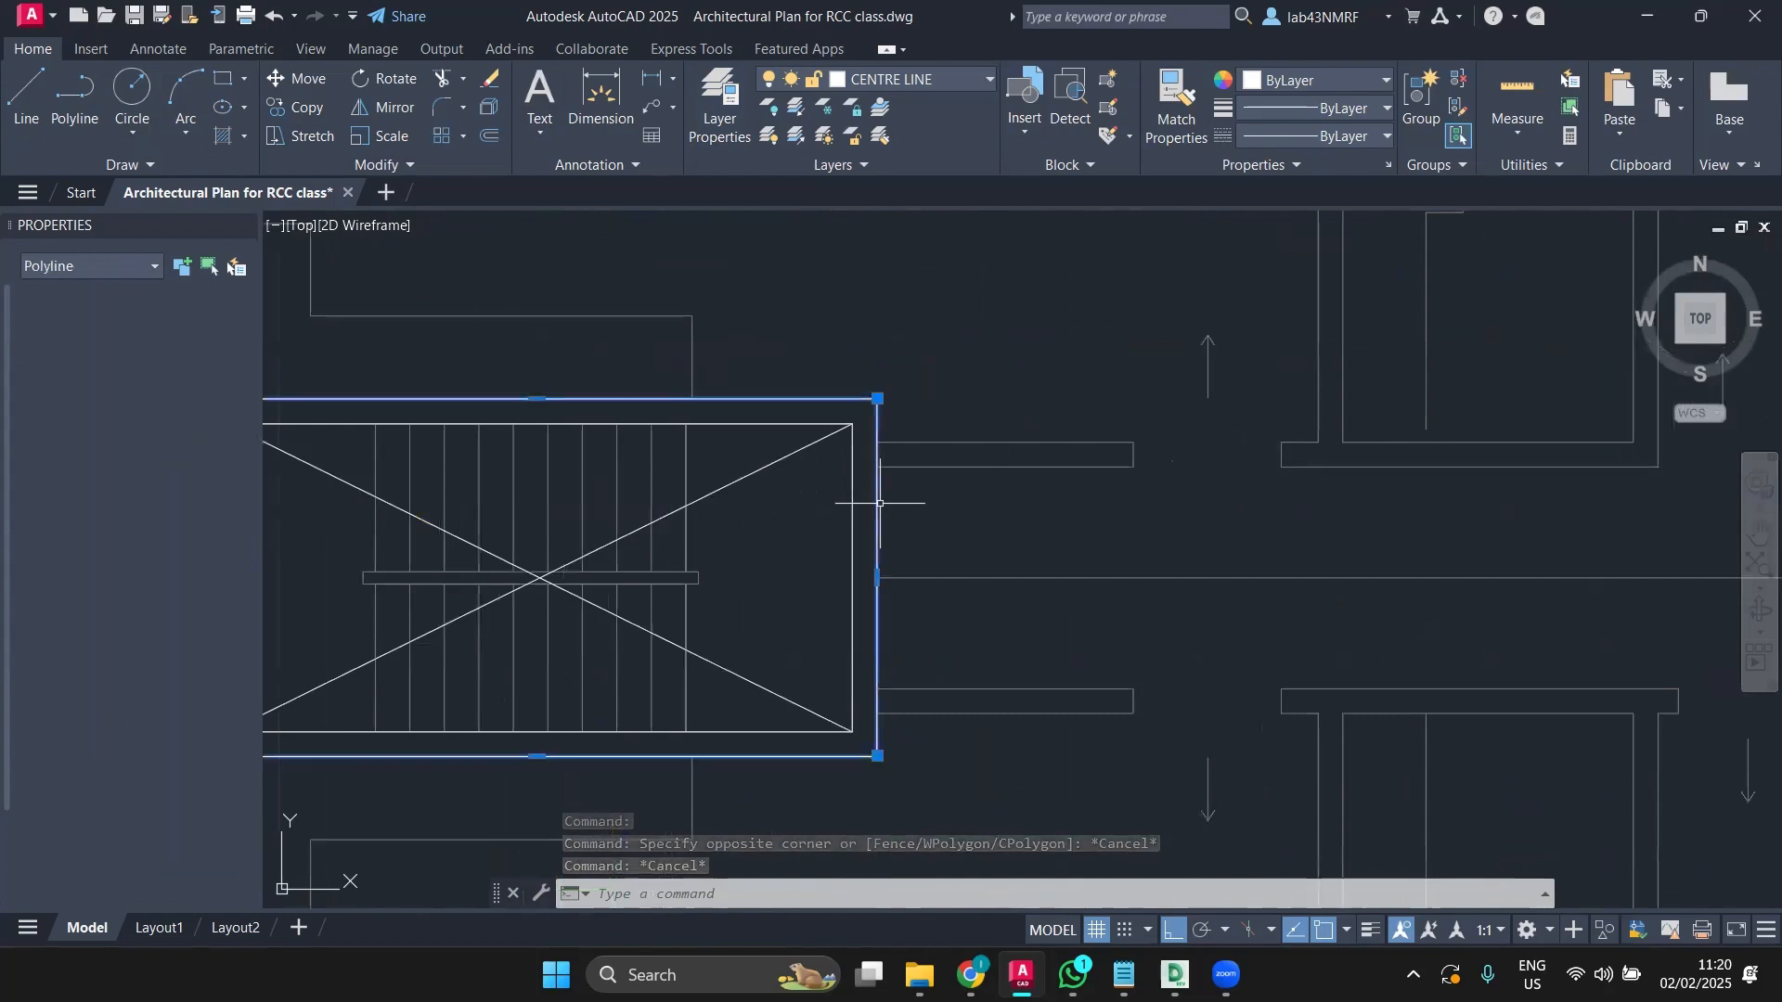
click(851, 548)
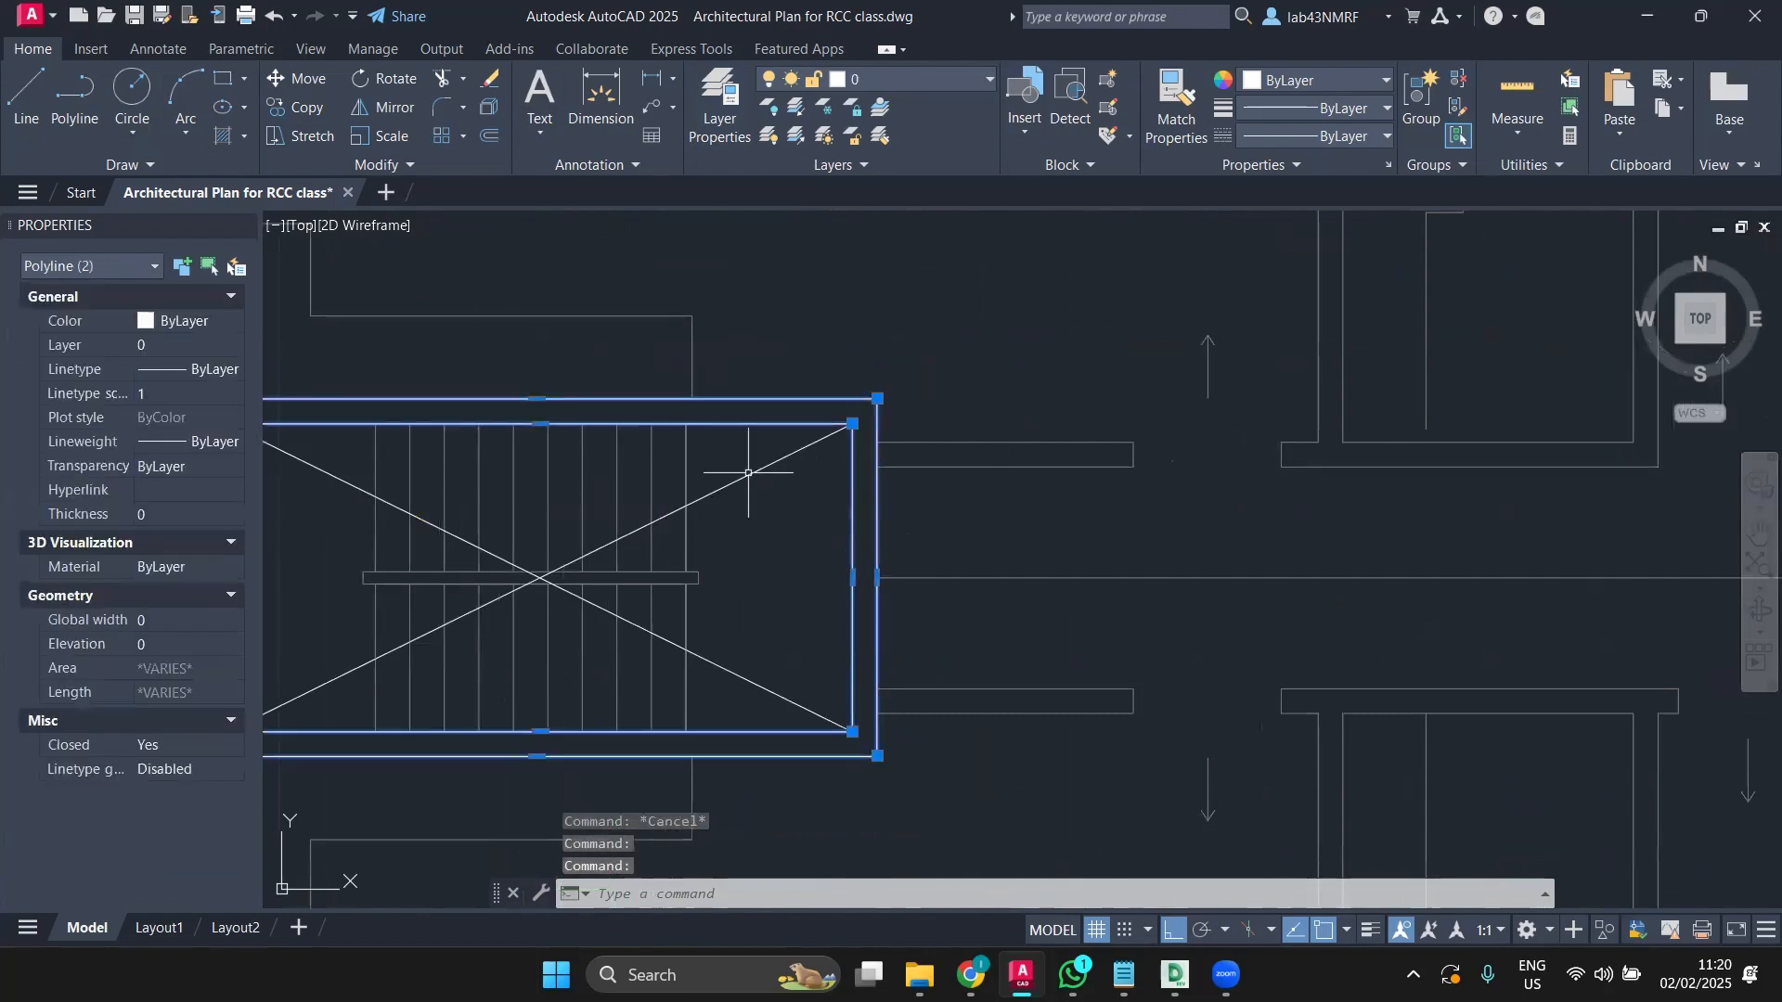
click(747, 476)
click(735, 676)
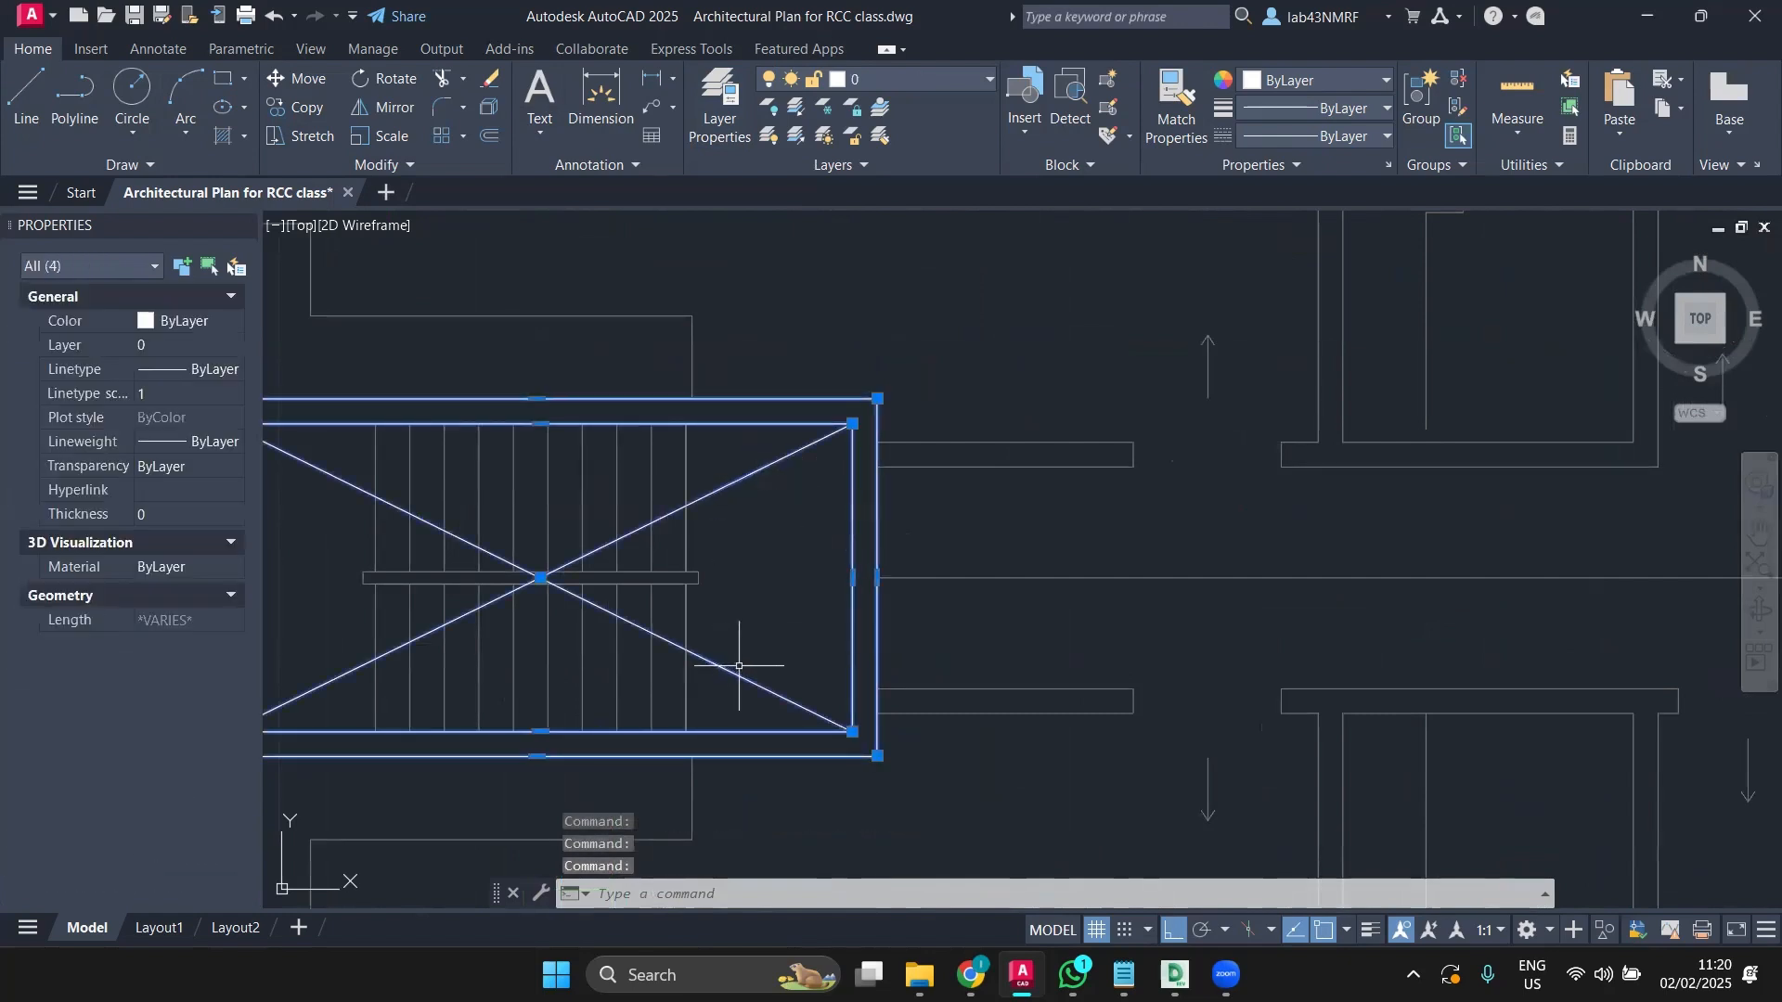
scroll(734, 673, down, 6)
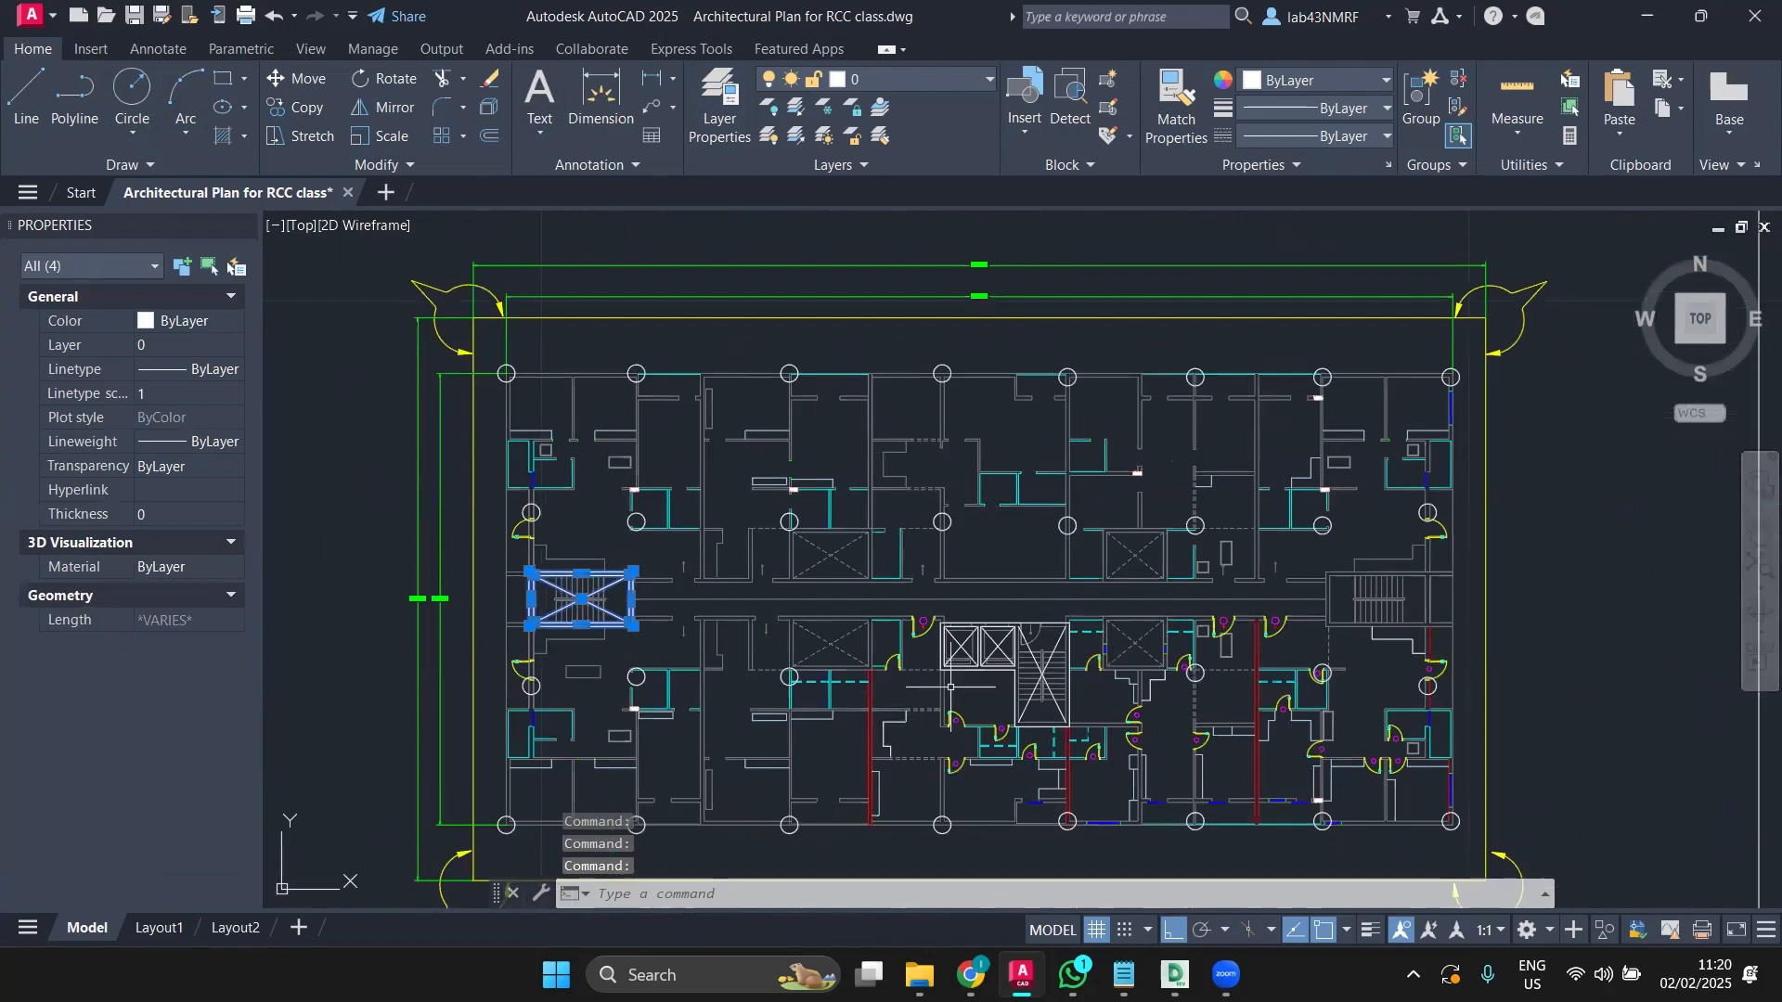
scroll(950, 687, up, 6)
Step: Add the lift core outline, both lift box rectangles and diagonals, and the central stair diagonal
click(809, 595)
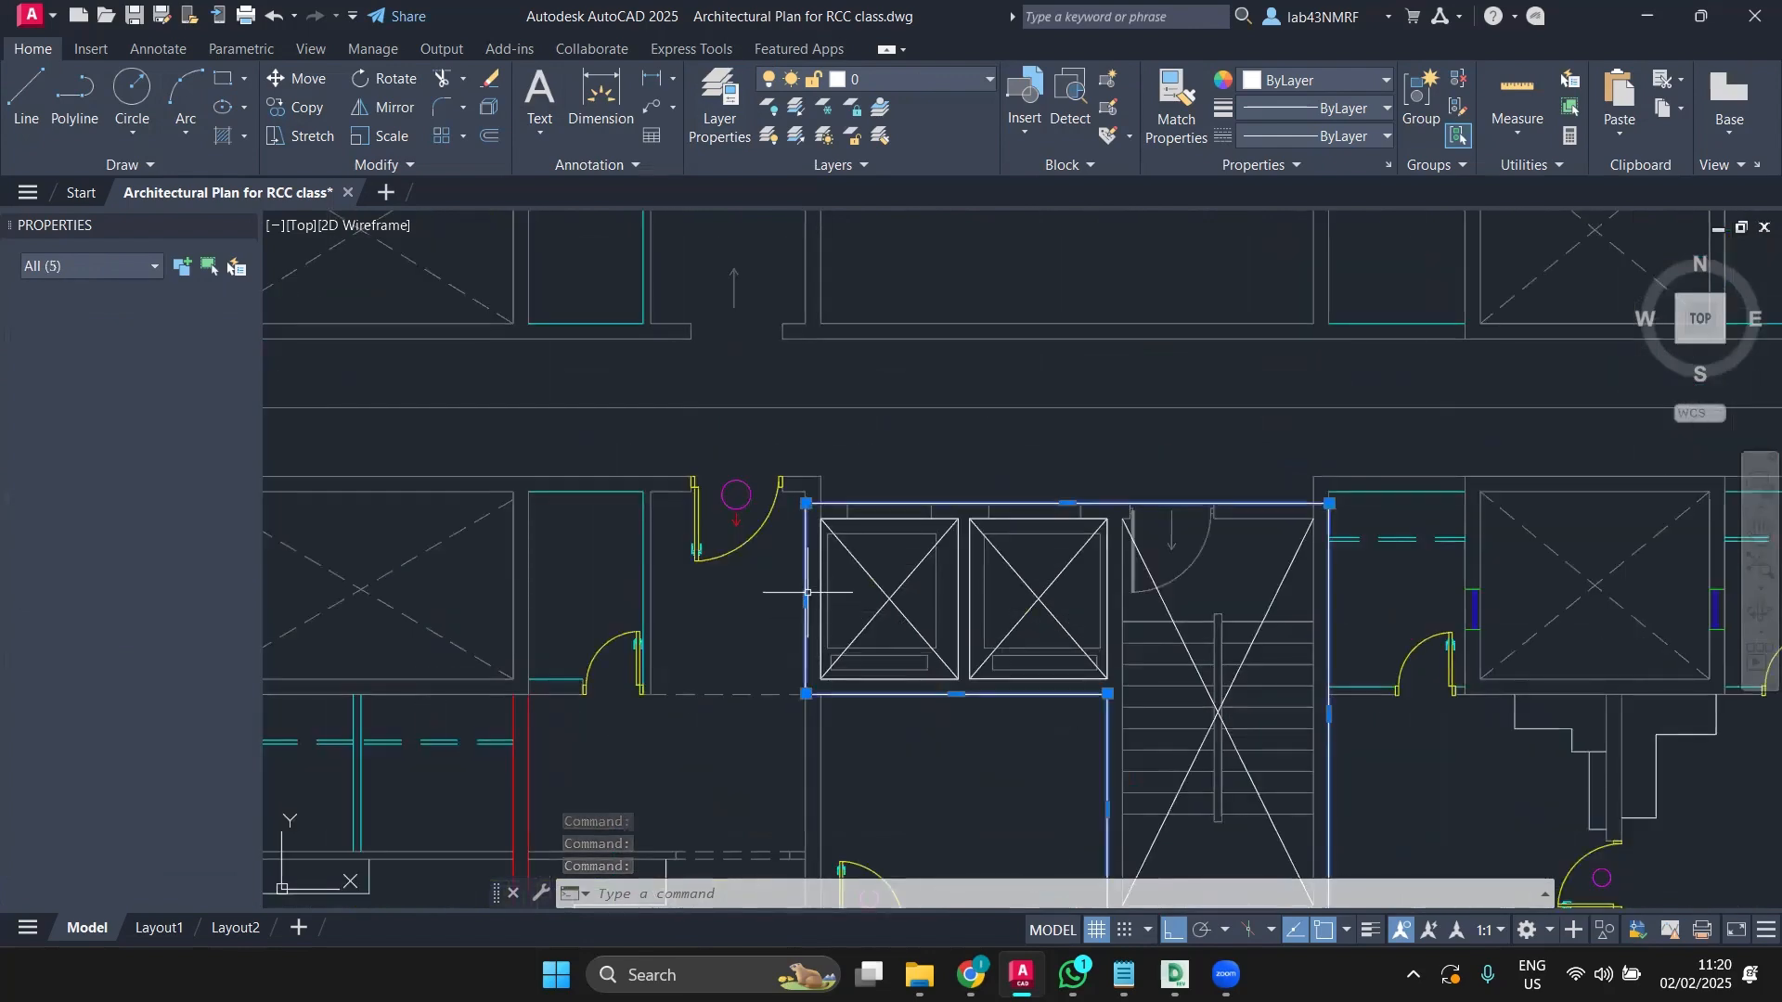
click(821, 597)
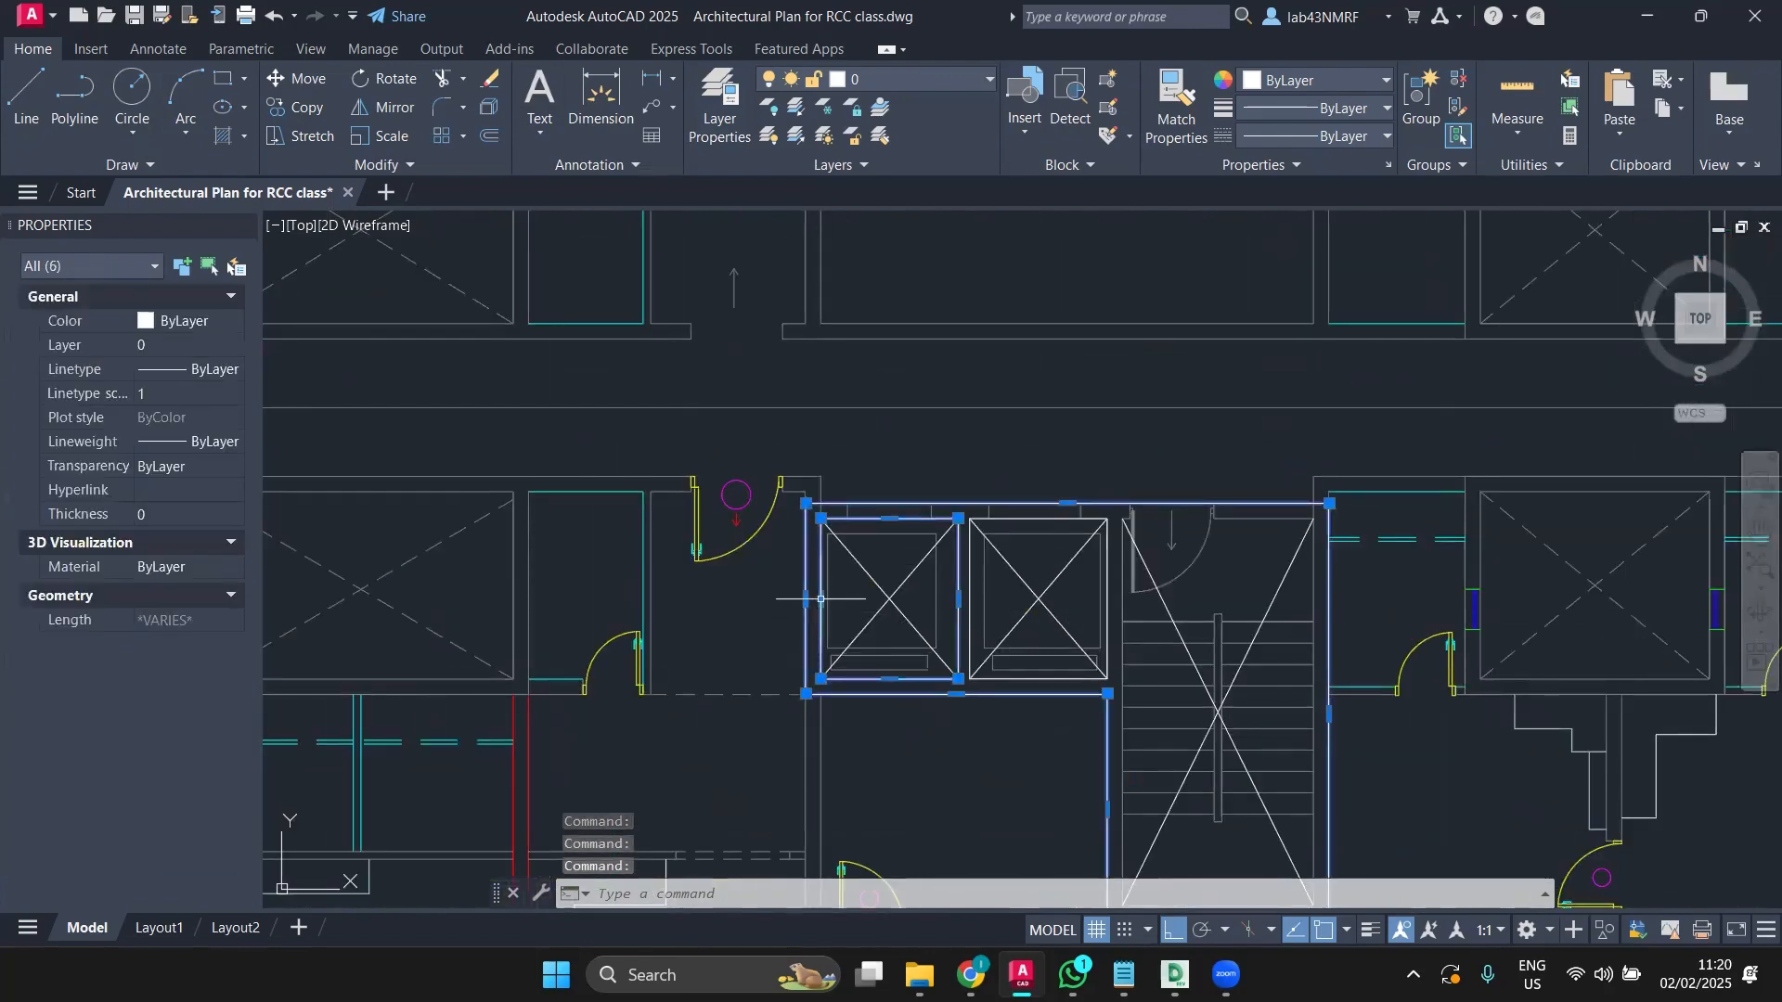
click(864, 568)
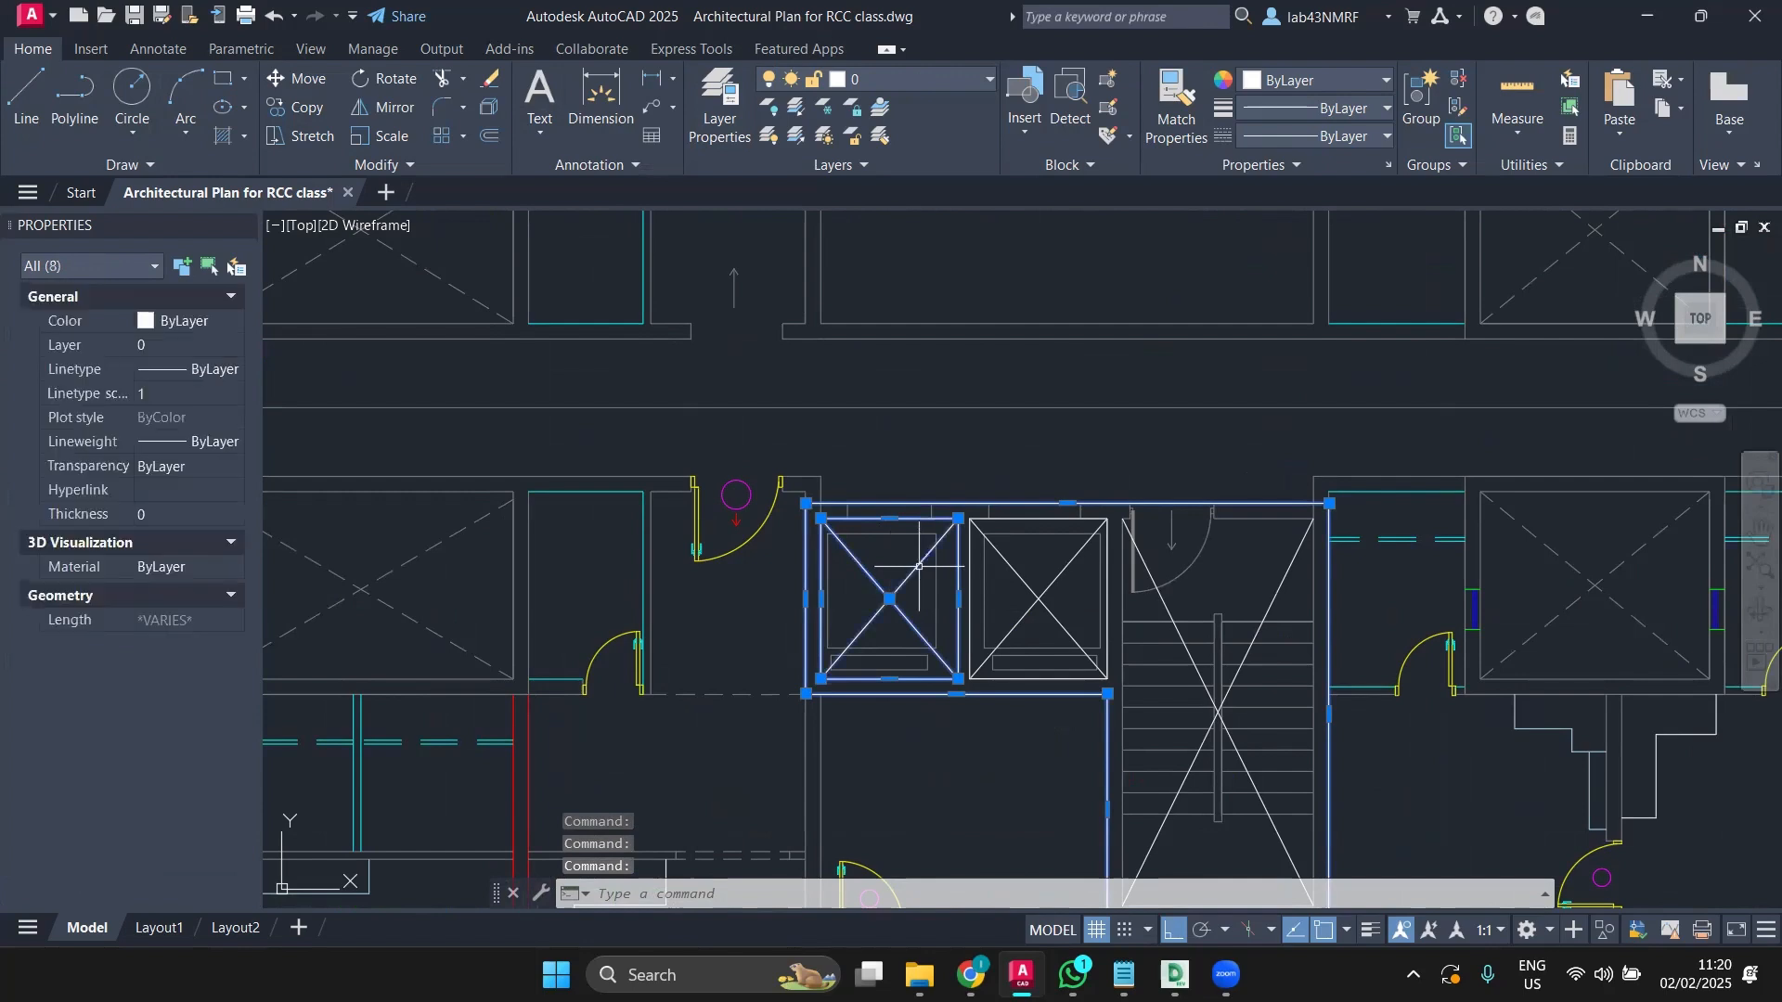
click(1006, 561)
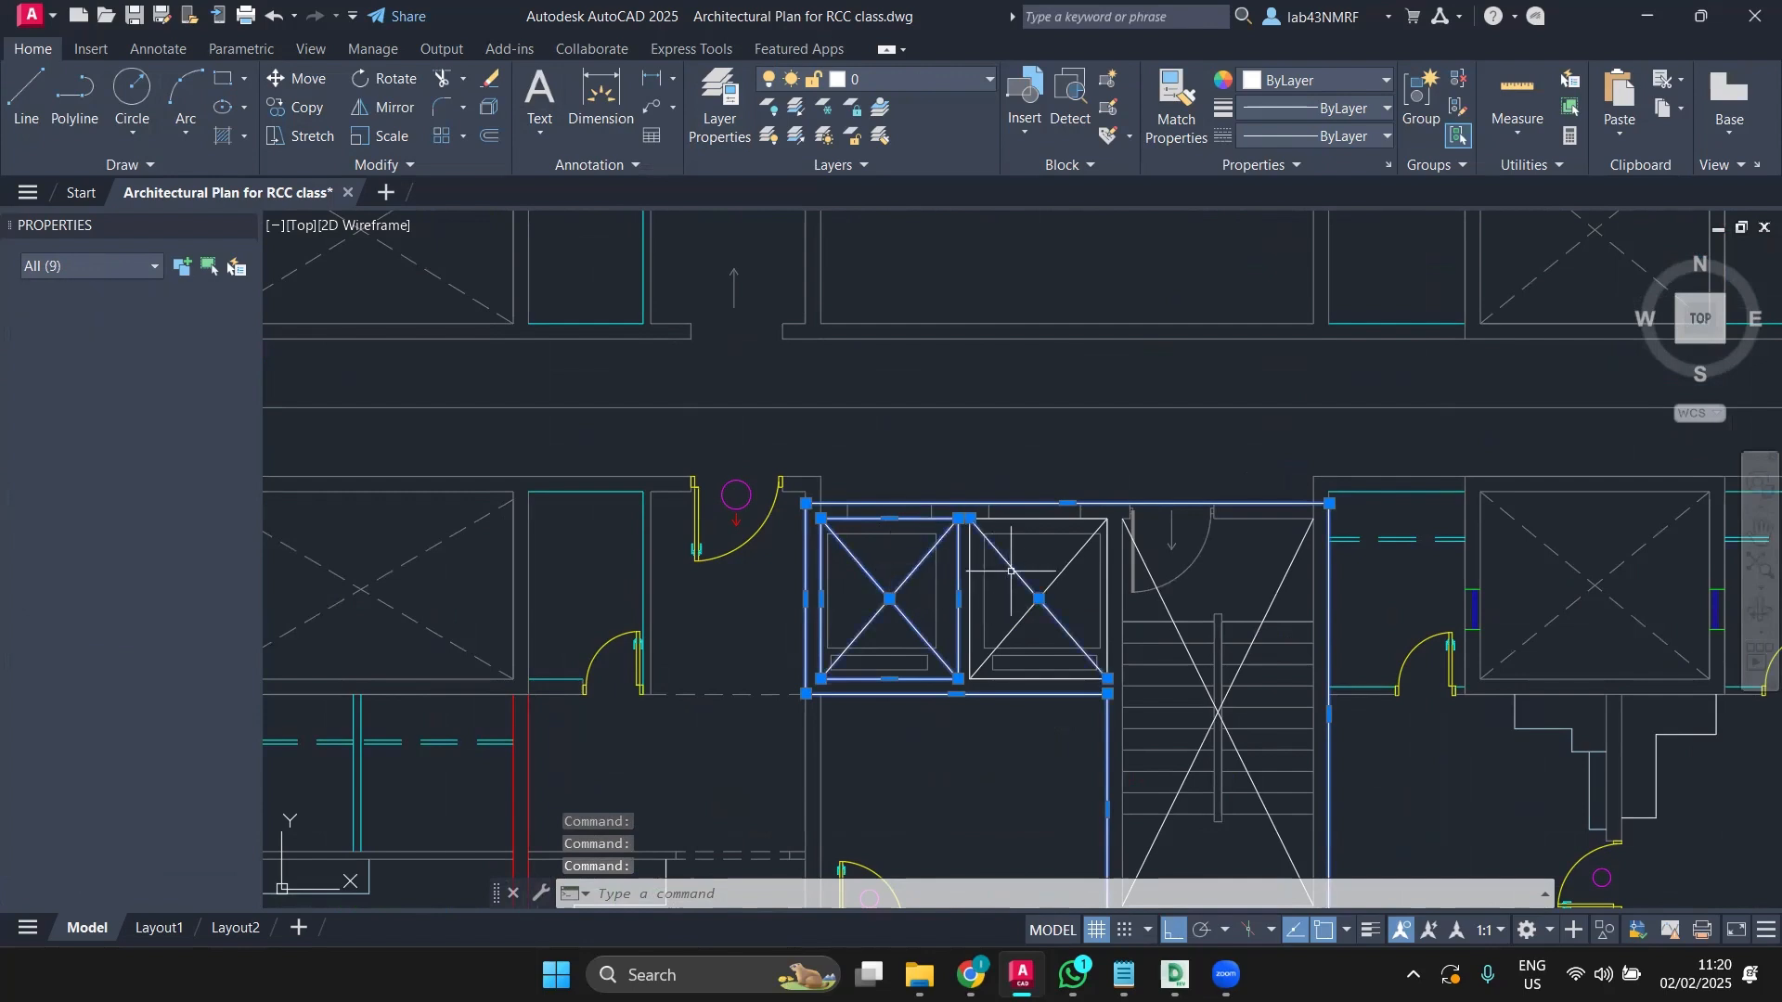
click(1046, 518)
middle_drag(1189, 616, 1033, 568)
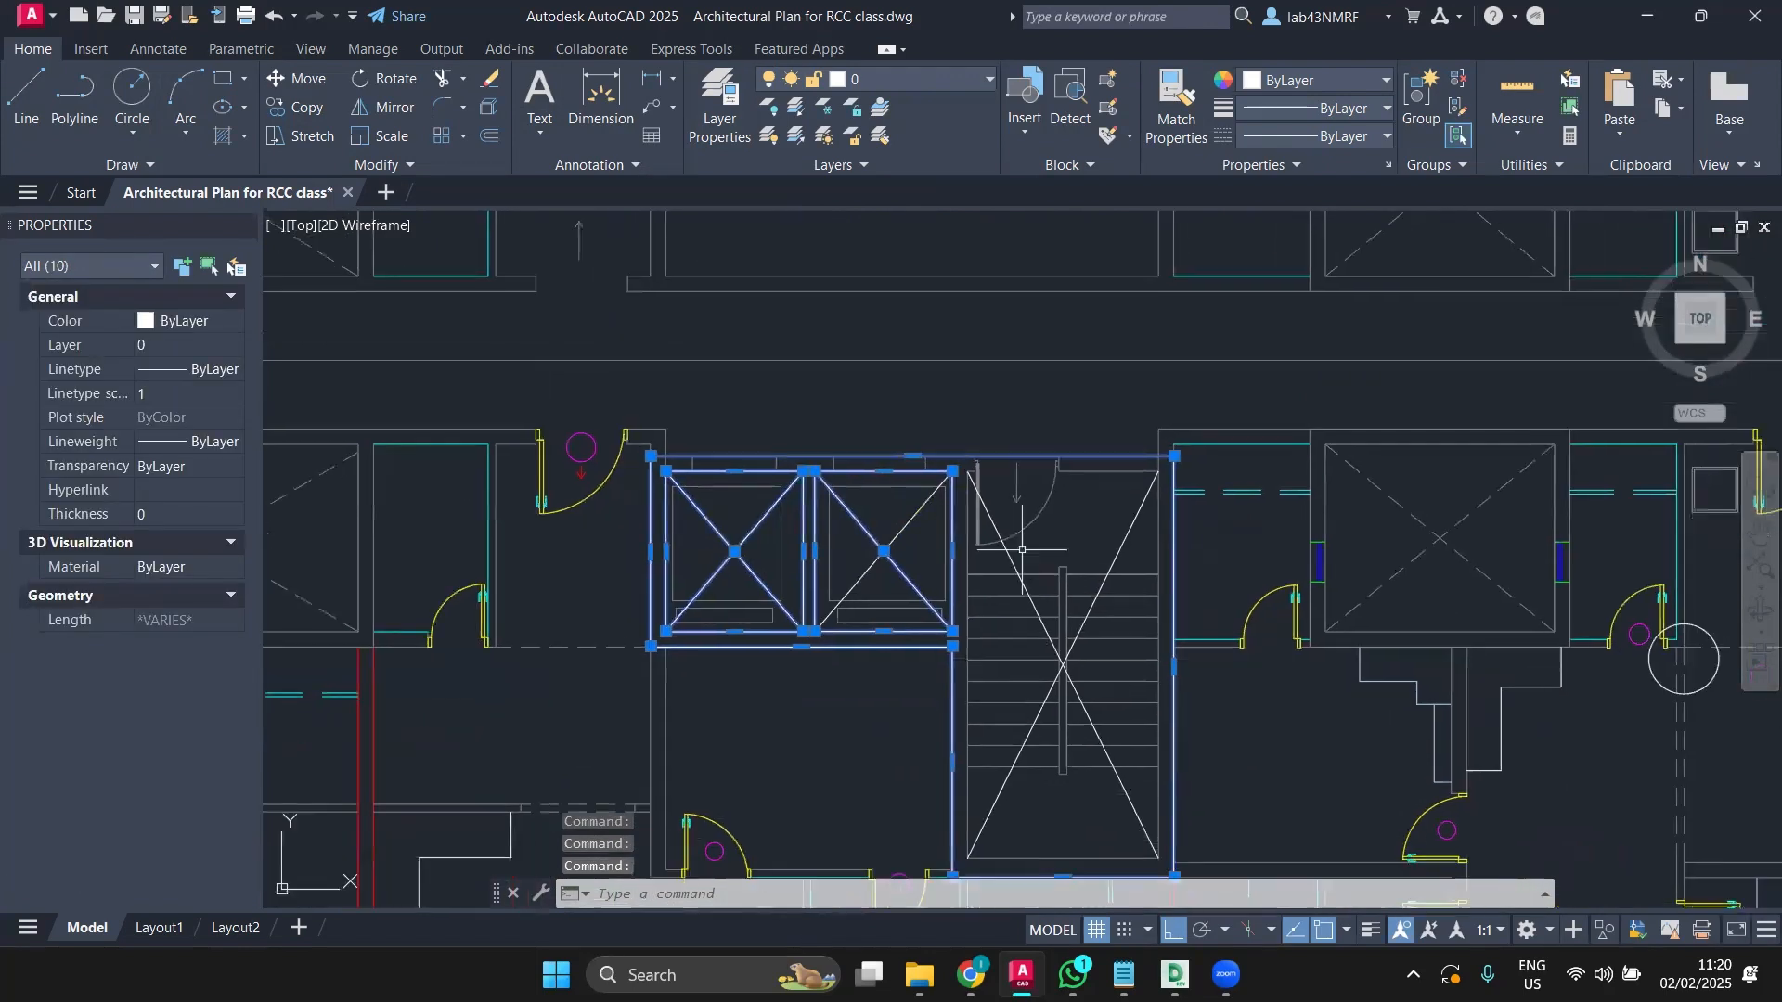
click(1129, 546)
scroll(1129, 547, down, 6)
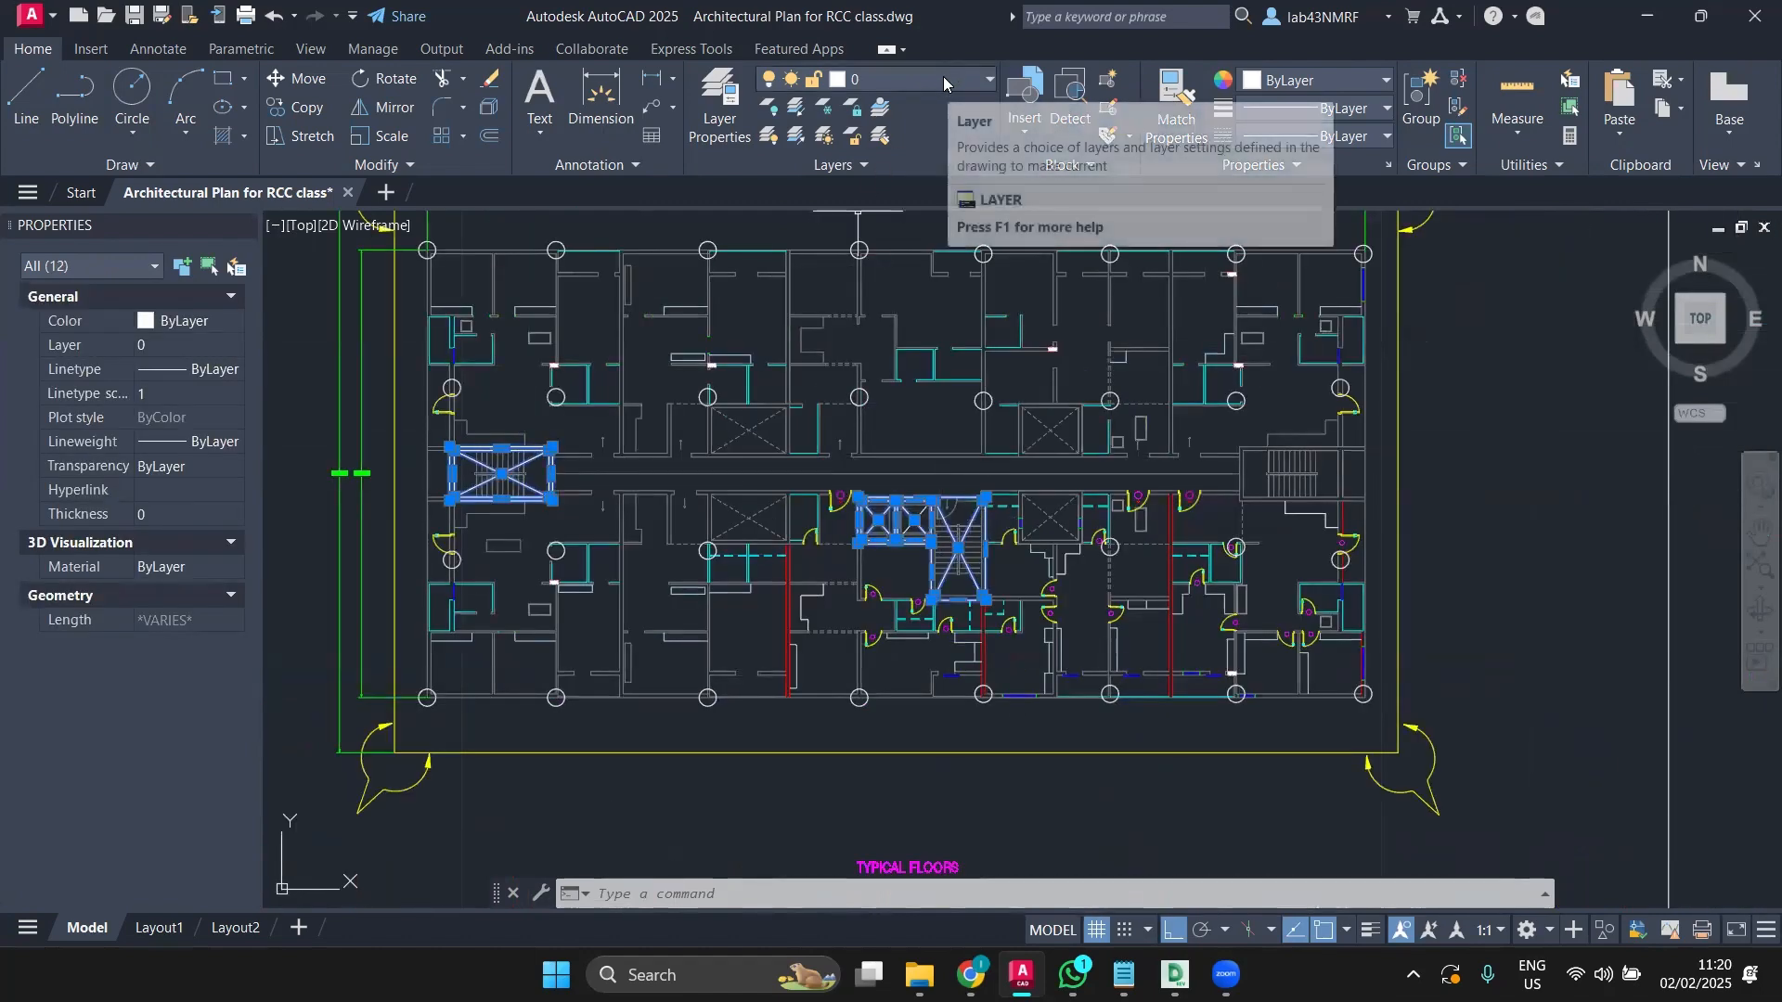
scroll(875, 705, up, 3)
scroll(871, 516, up, 2)
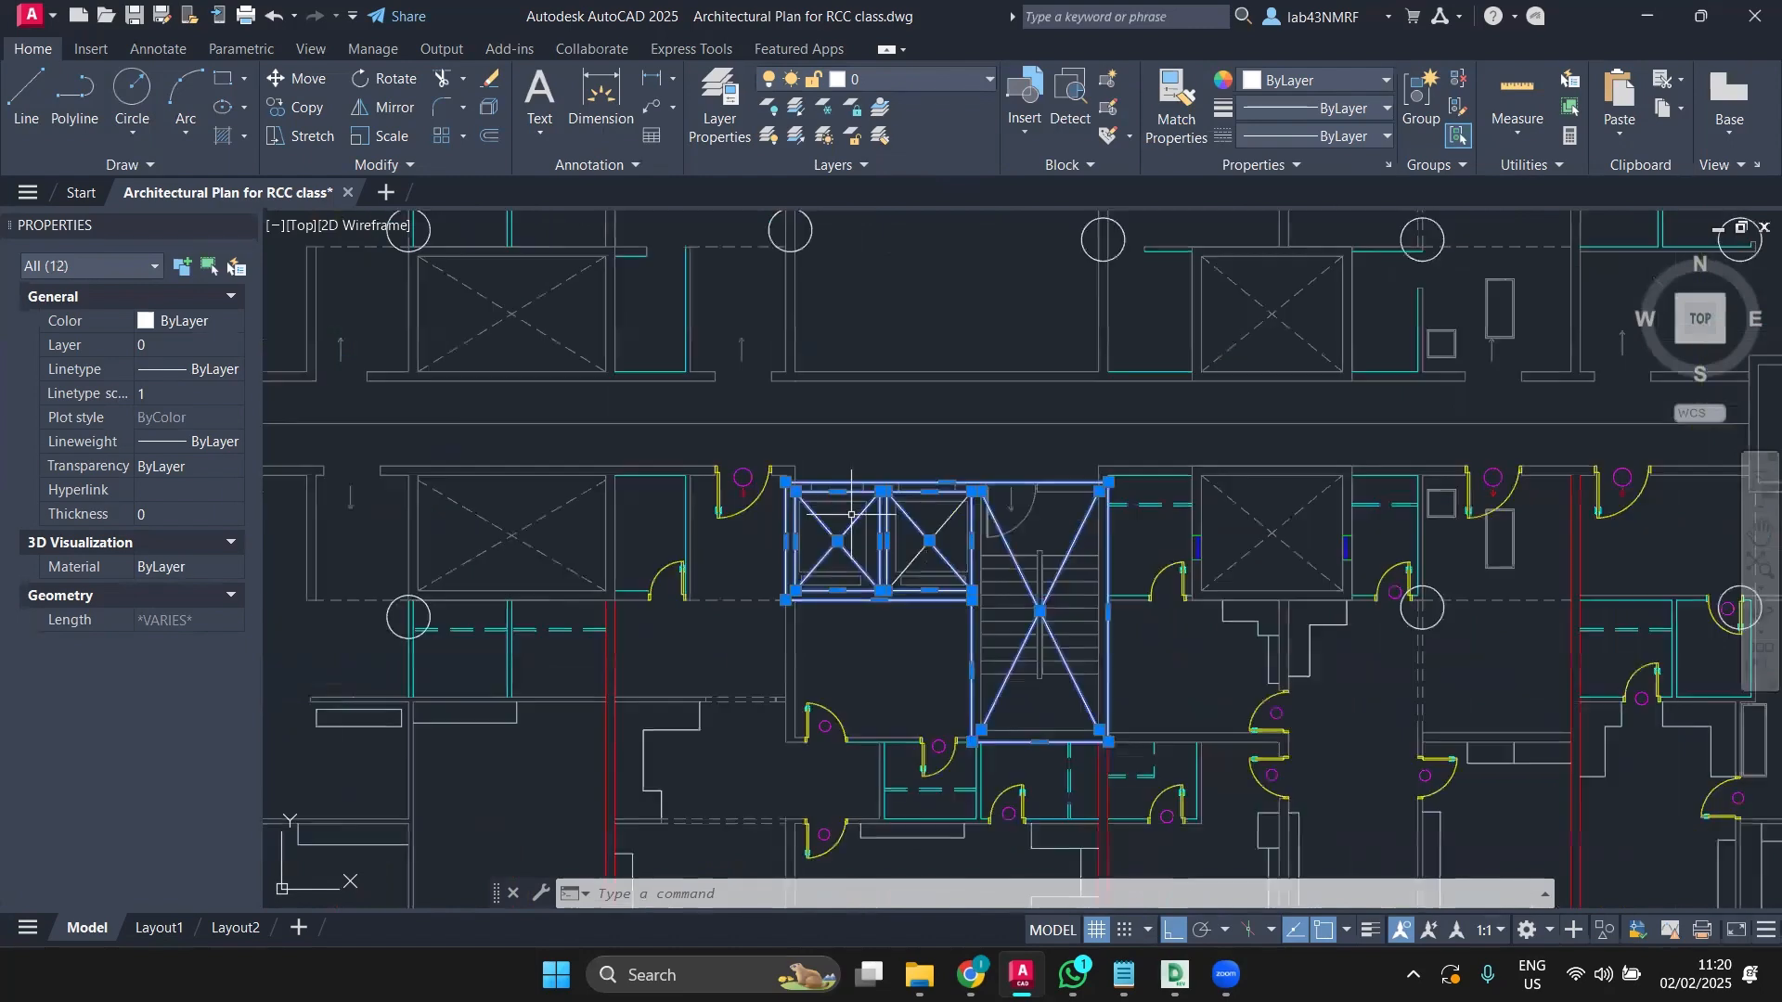
scroll(851, 515, up, 4)
Step: Move the selected outlines and diagonals onto the CENTRE LINE layer
click(892, 82)
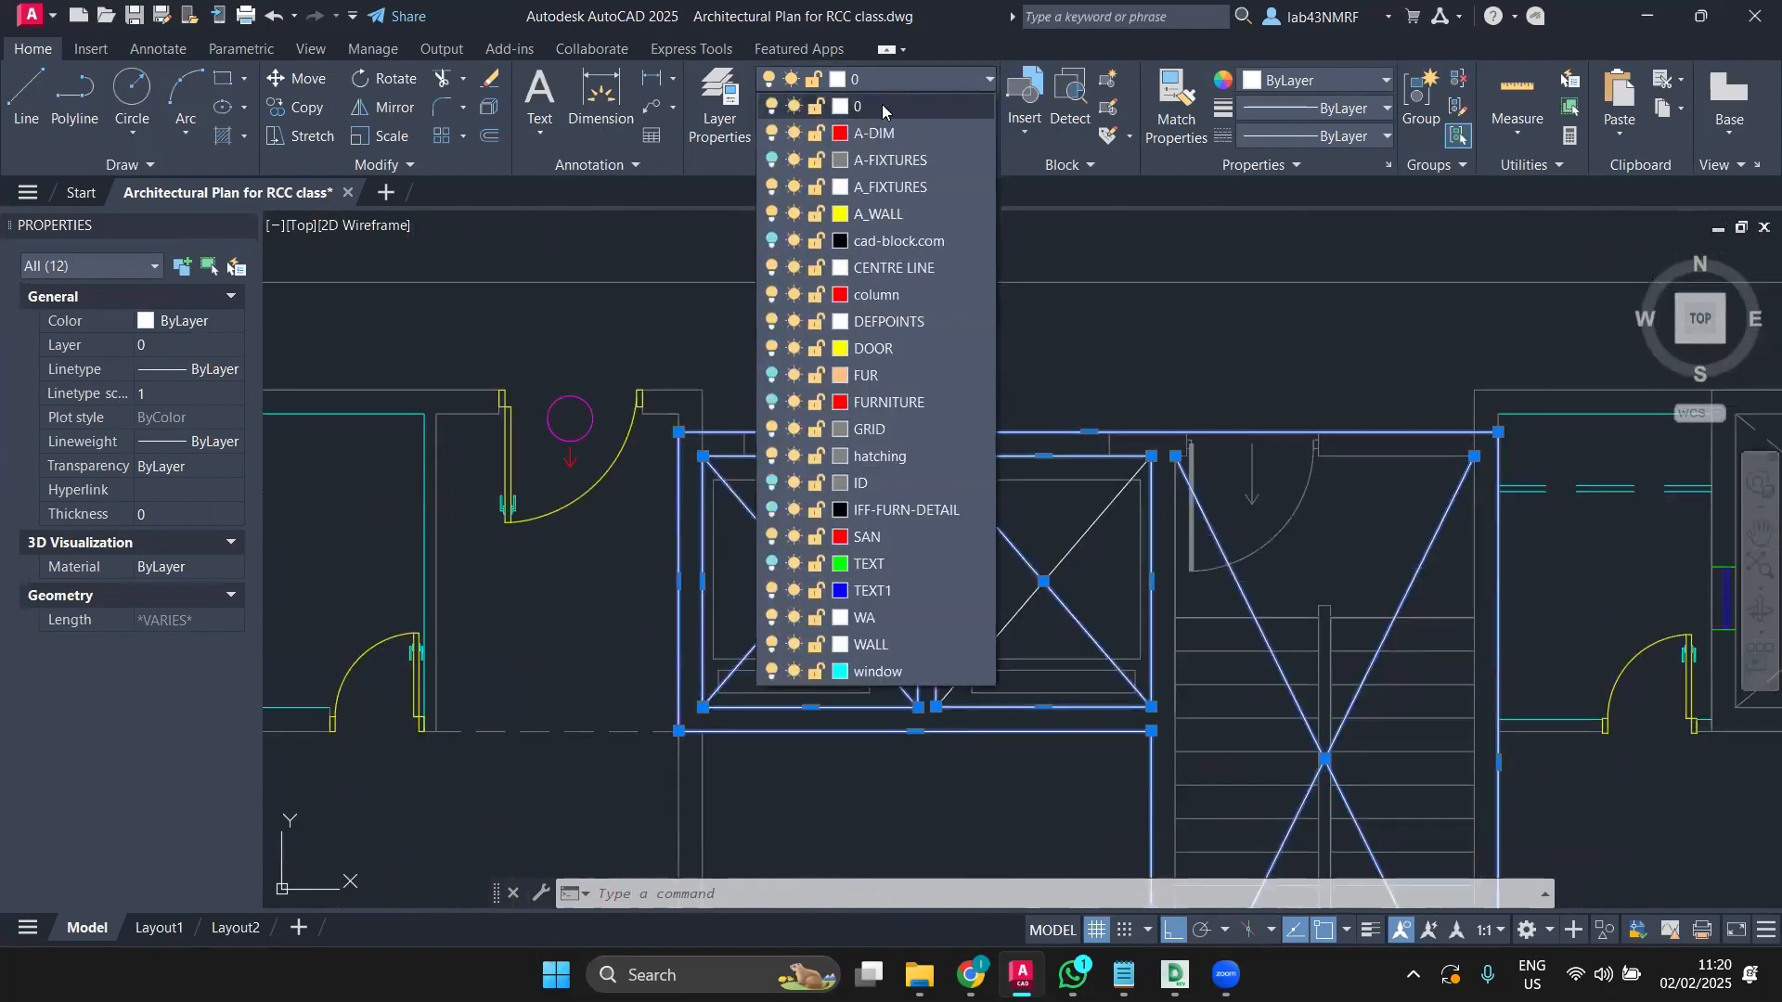
click(874, 269)
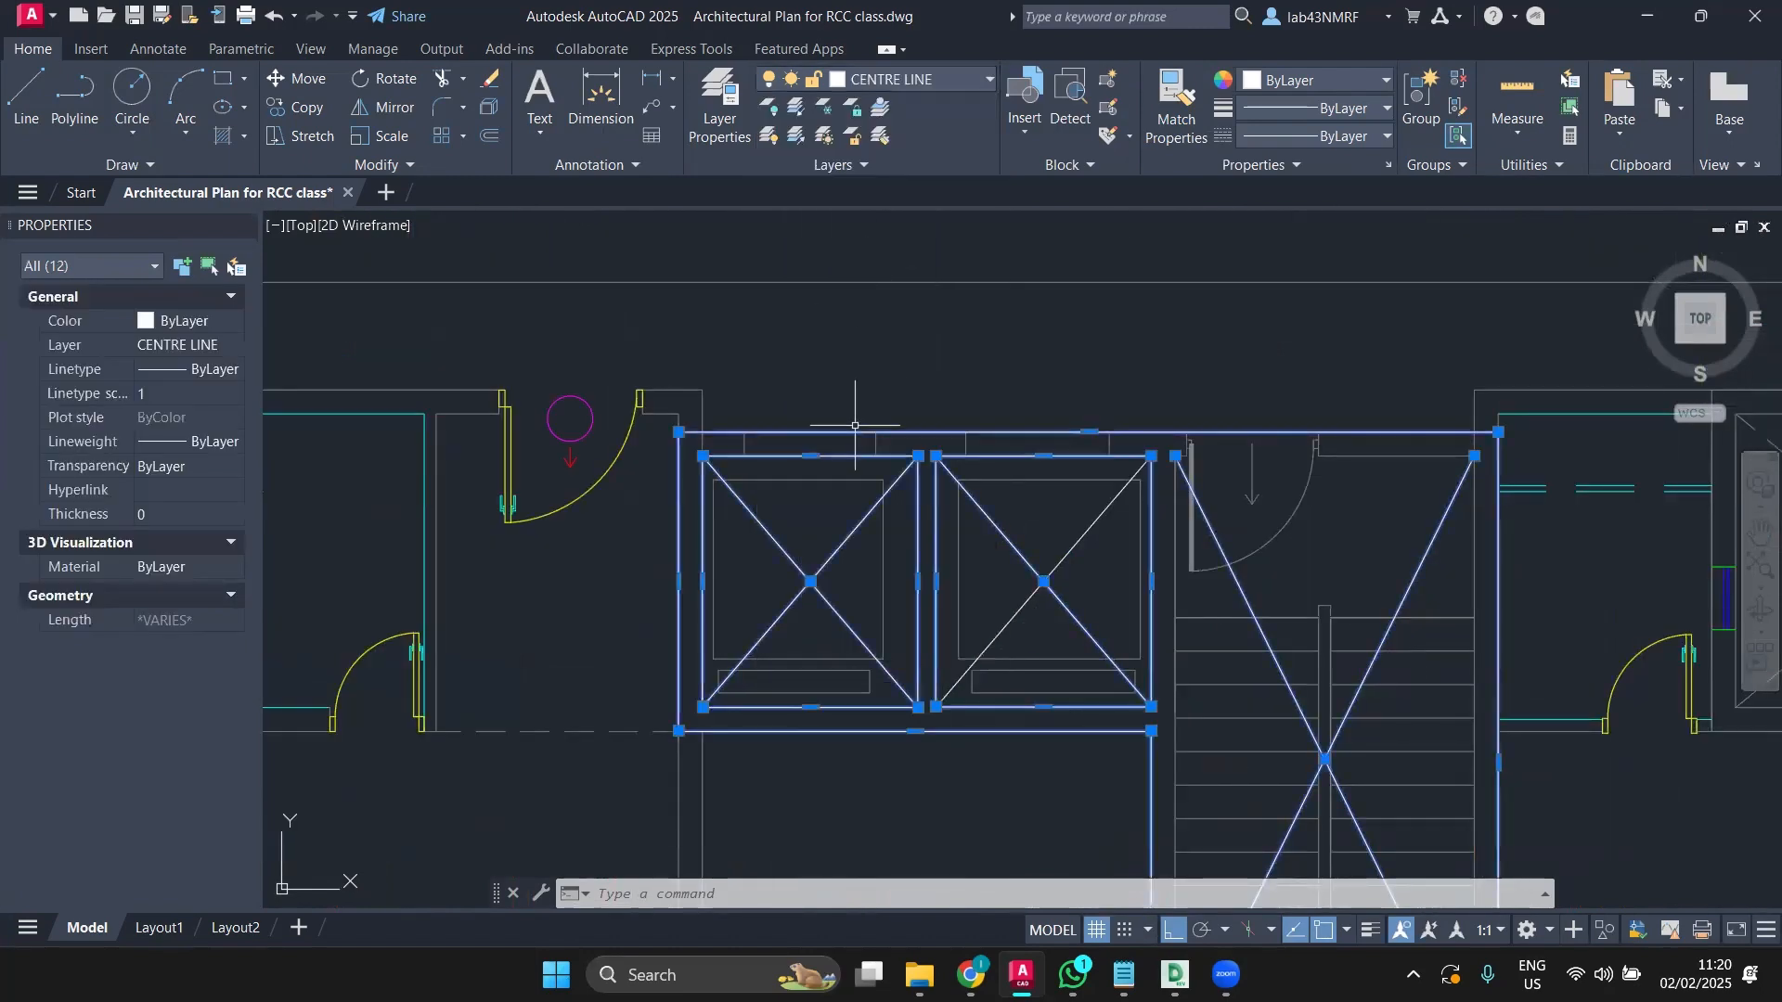
scroll(854, 399, down, 5)
key(Escape)
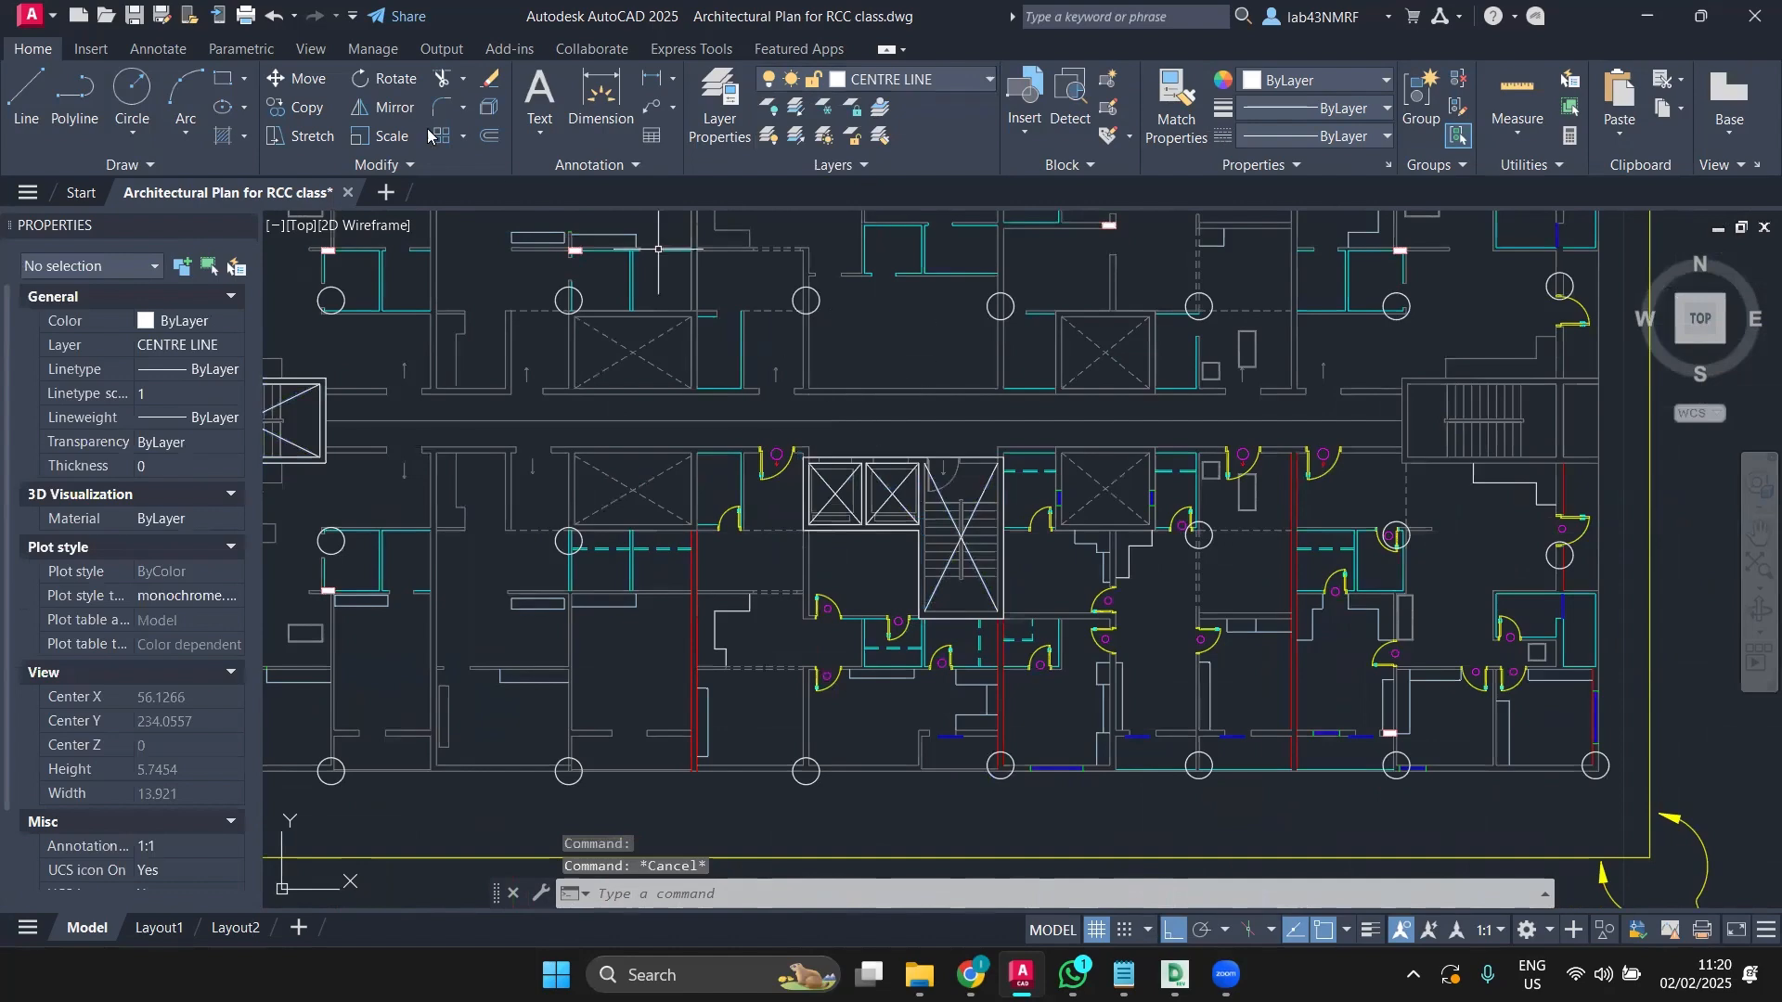
Step: Draw a rectangle framing the crossed stair block at the corridor's left end
click(223, 81)
scroll(932, 483, up, 6)
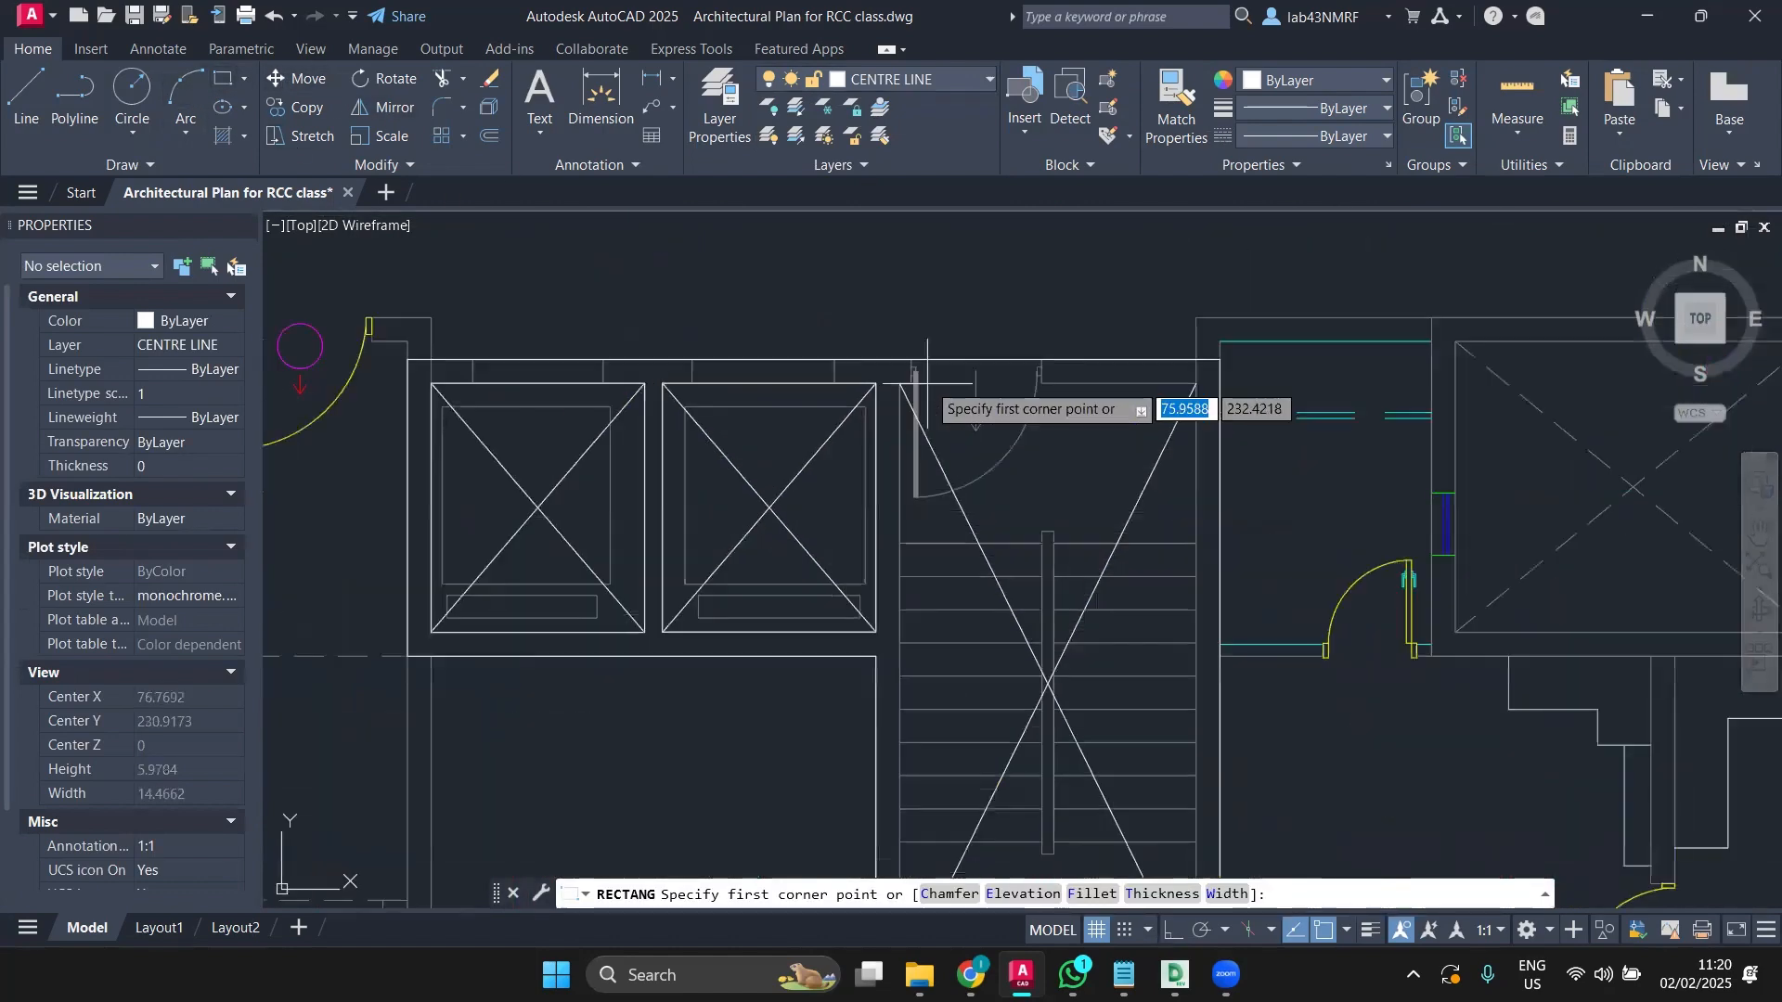
click(900, 383)
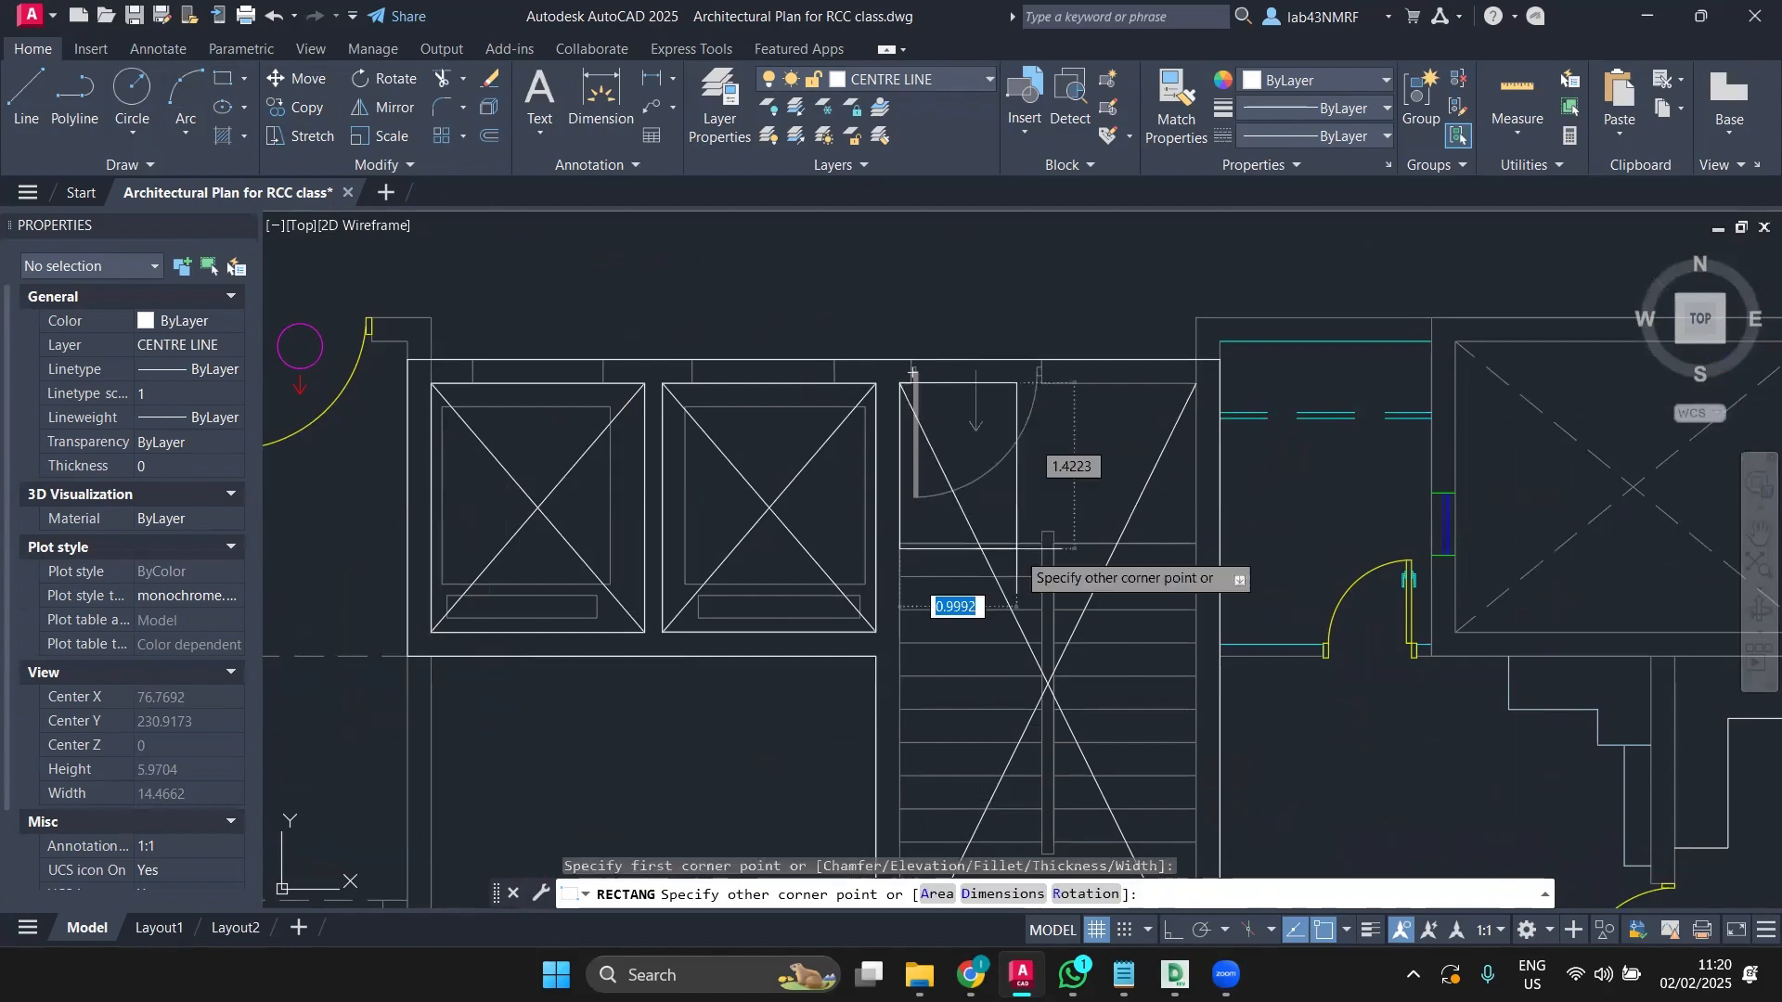
middle_drag(1096, 710, 839, 373)
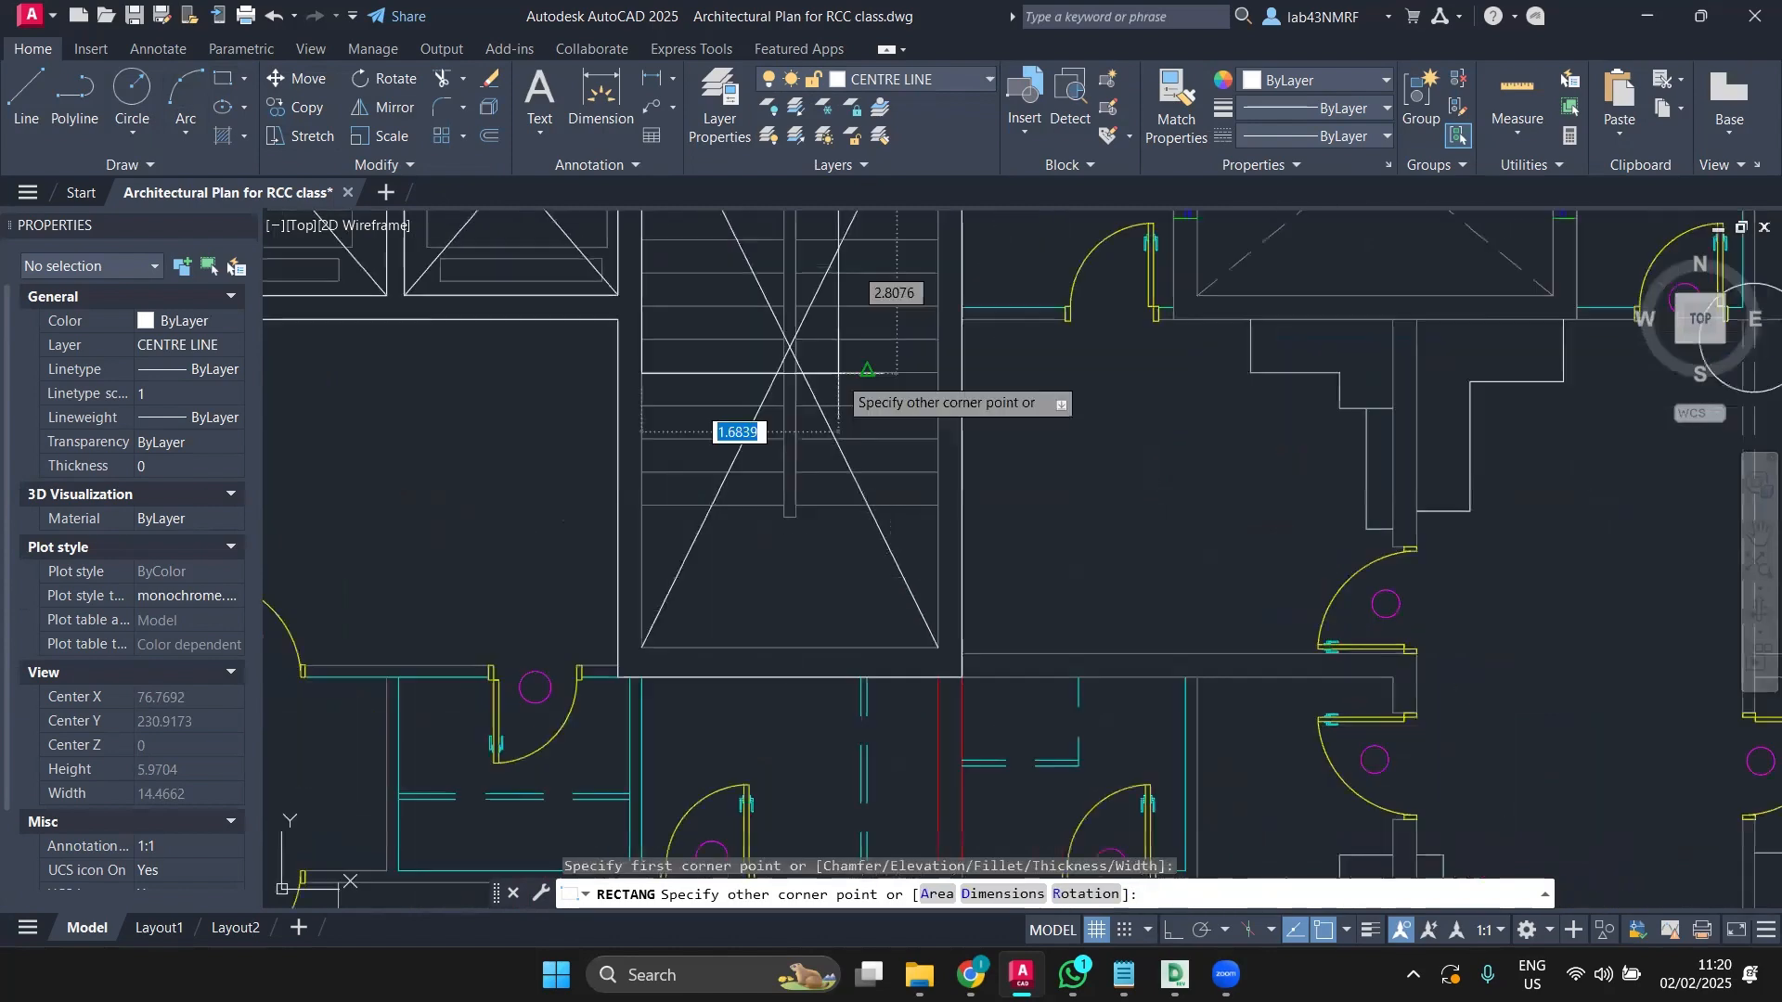
click(935, 644)
scroll(935, 640, down, 6)
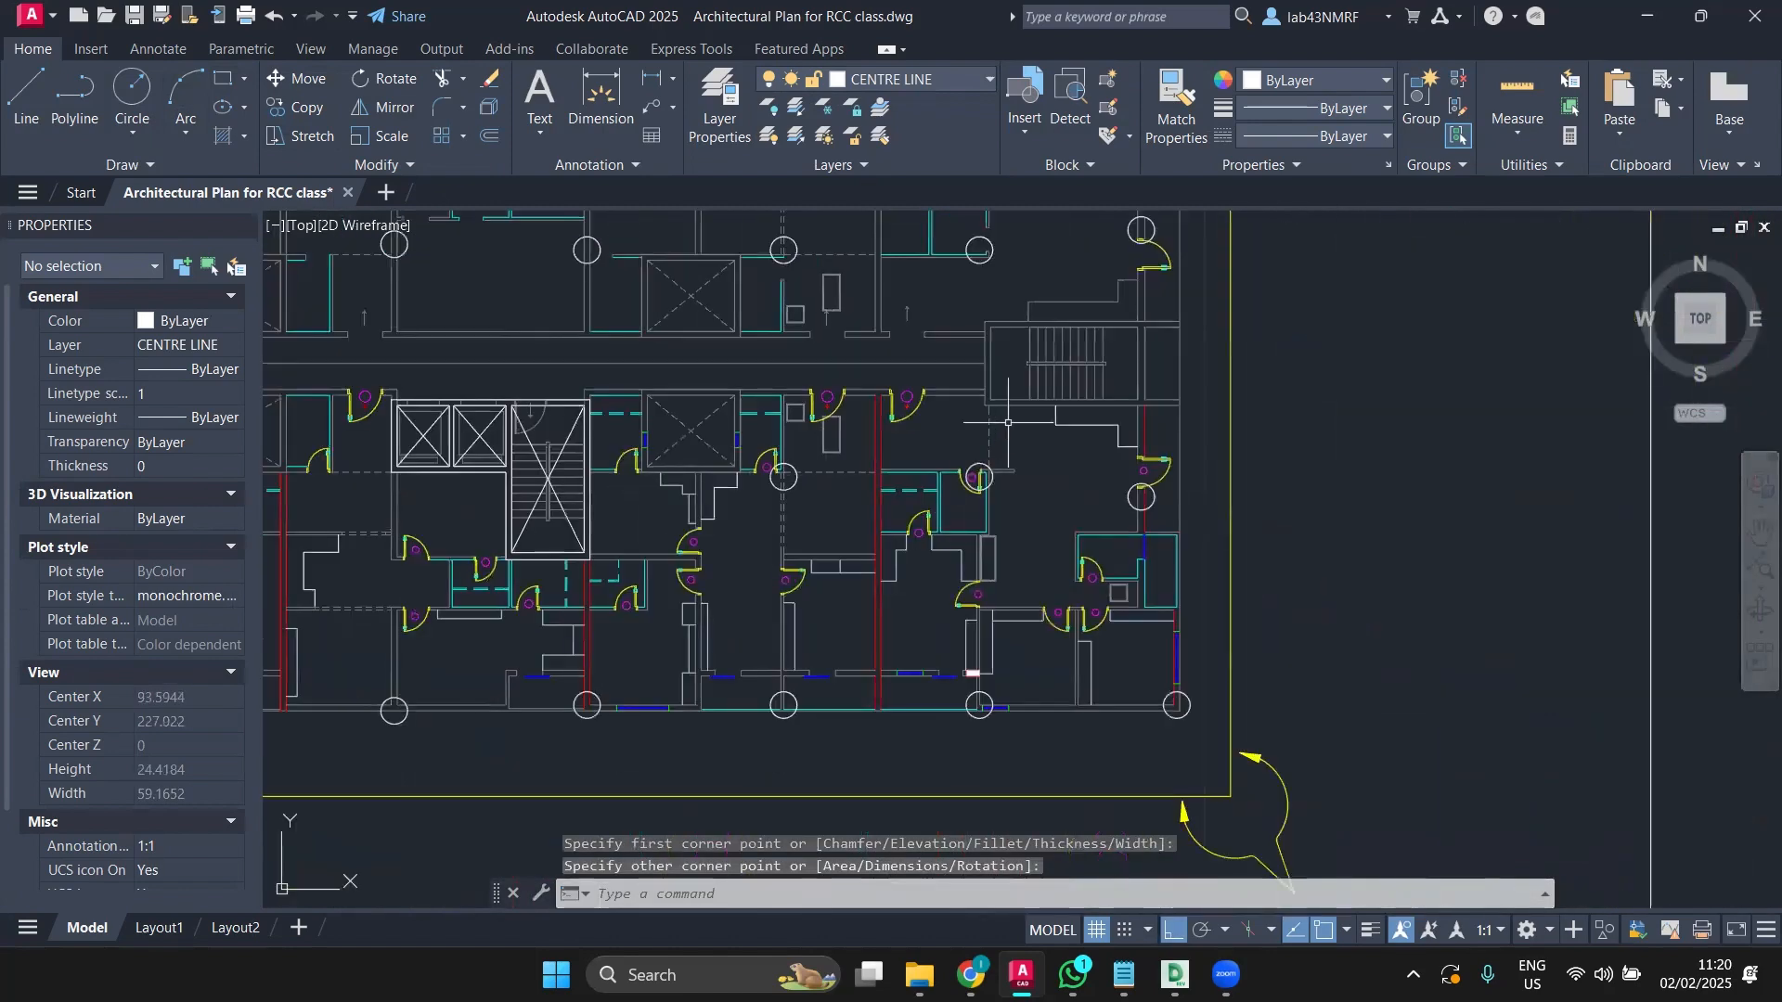
scroll(1008, 422, up, 4)
key(Return)
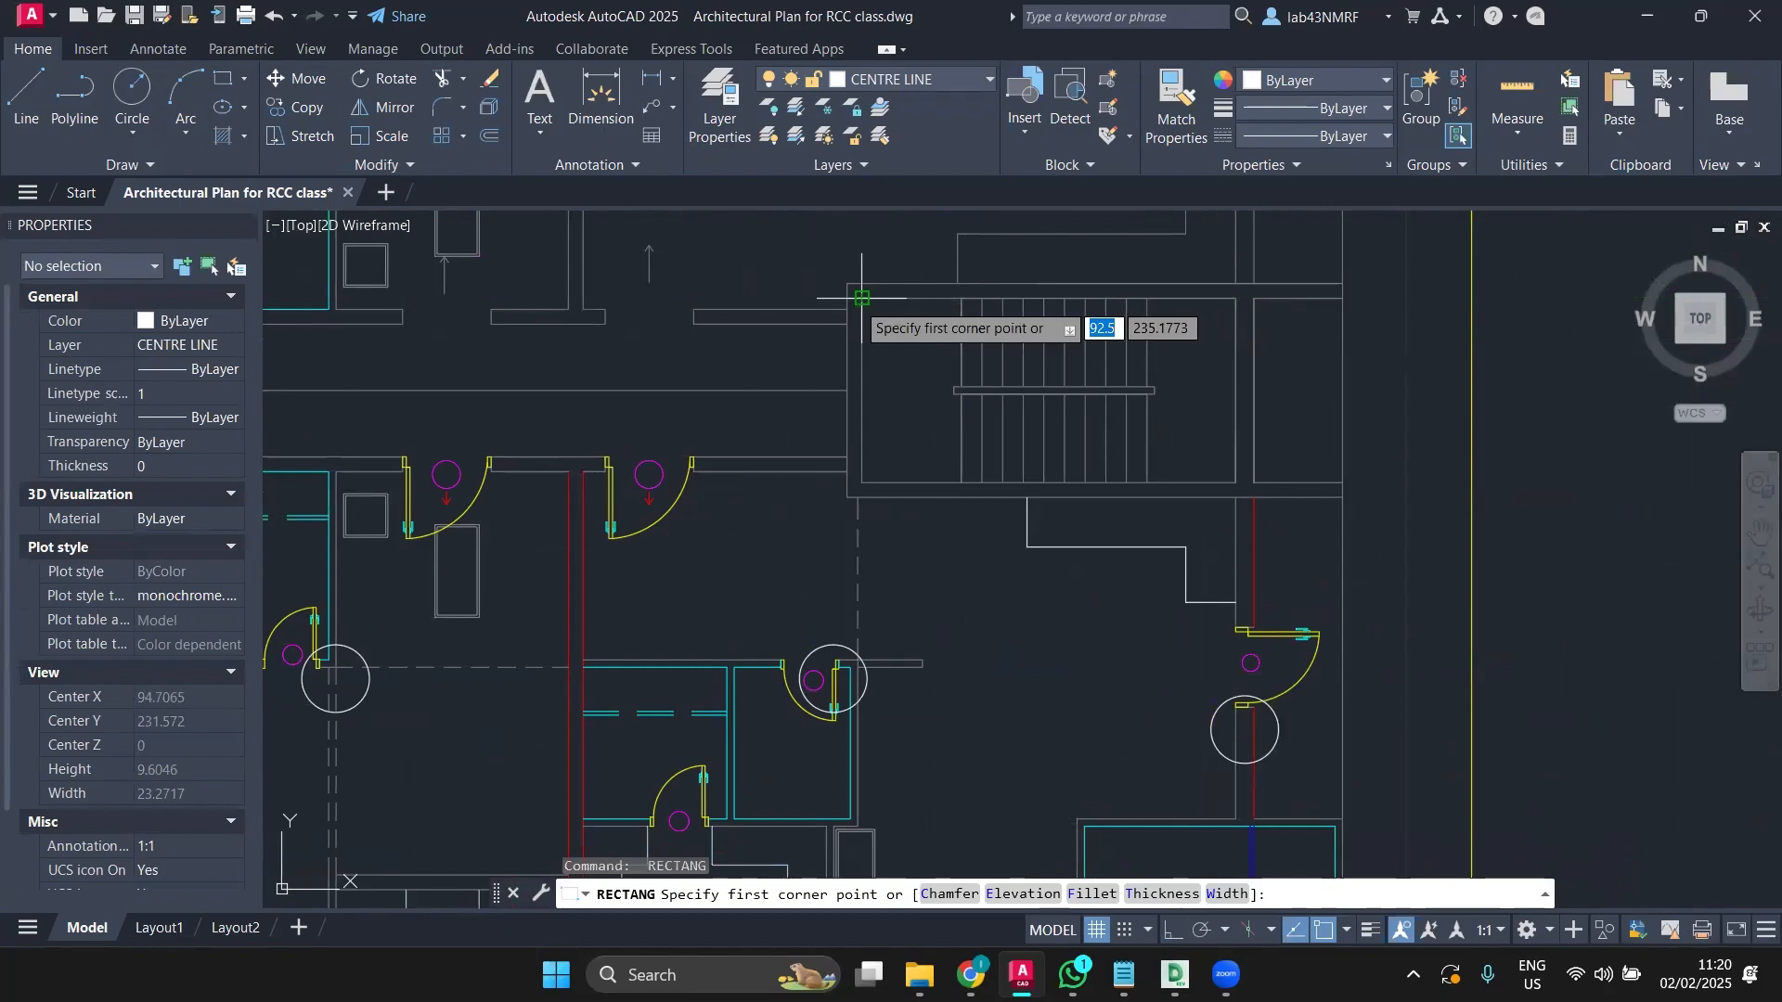
key(Escape)
scroll(843, 347, down, 6)
middle_drag(872, 360, 1128, 435)
Step: Select the stair block's inner and outer rectangles and both diagonals
scroll(1128, 435, up, 5)
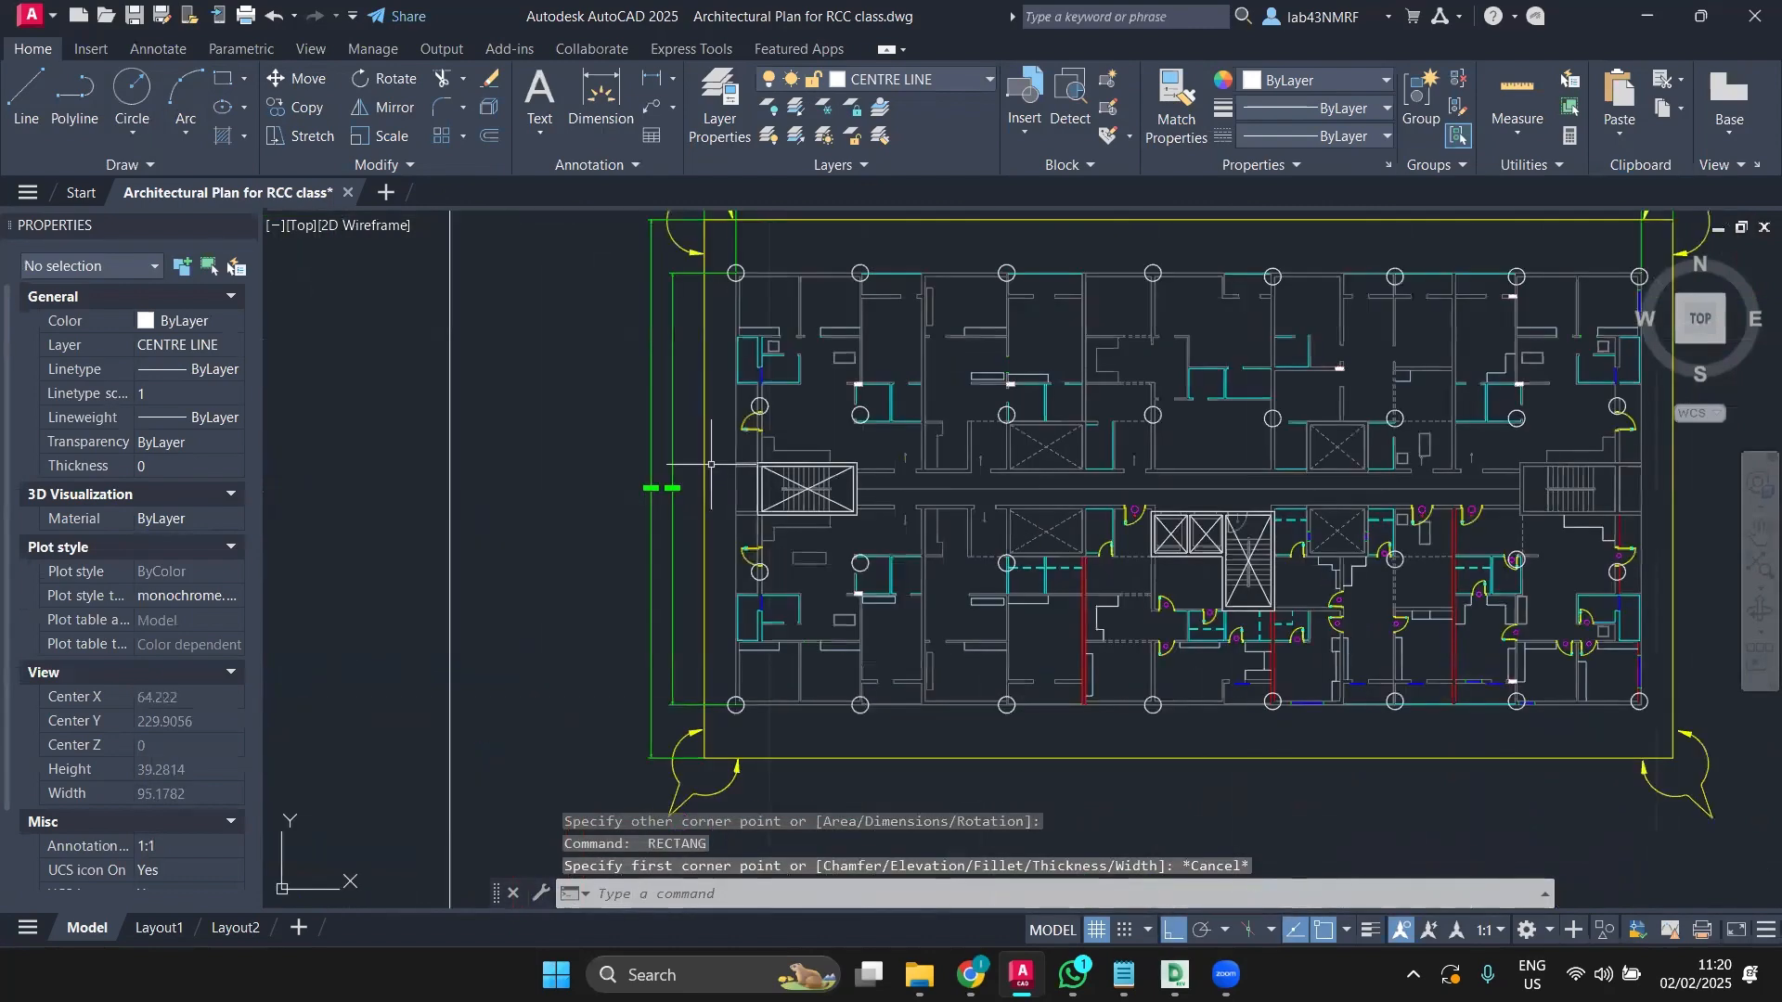
click(731, 469)
click(723, 489)
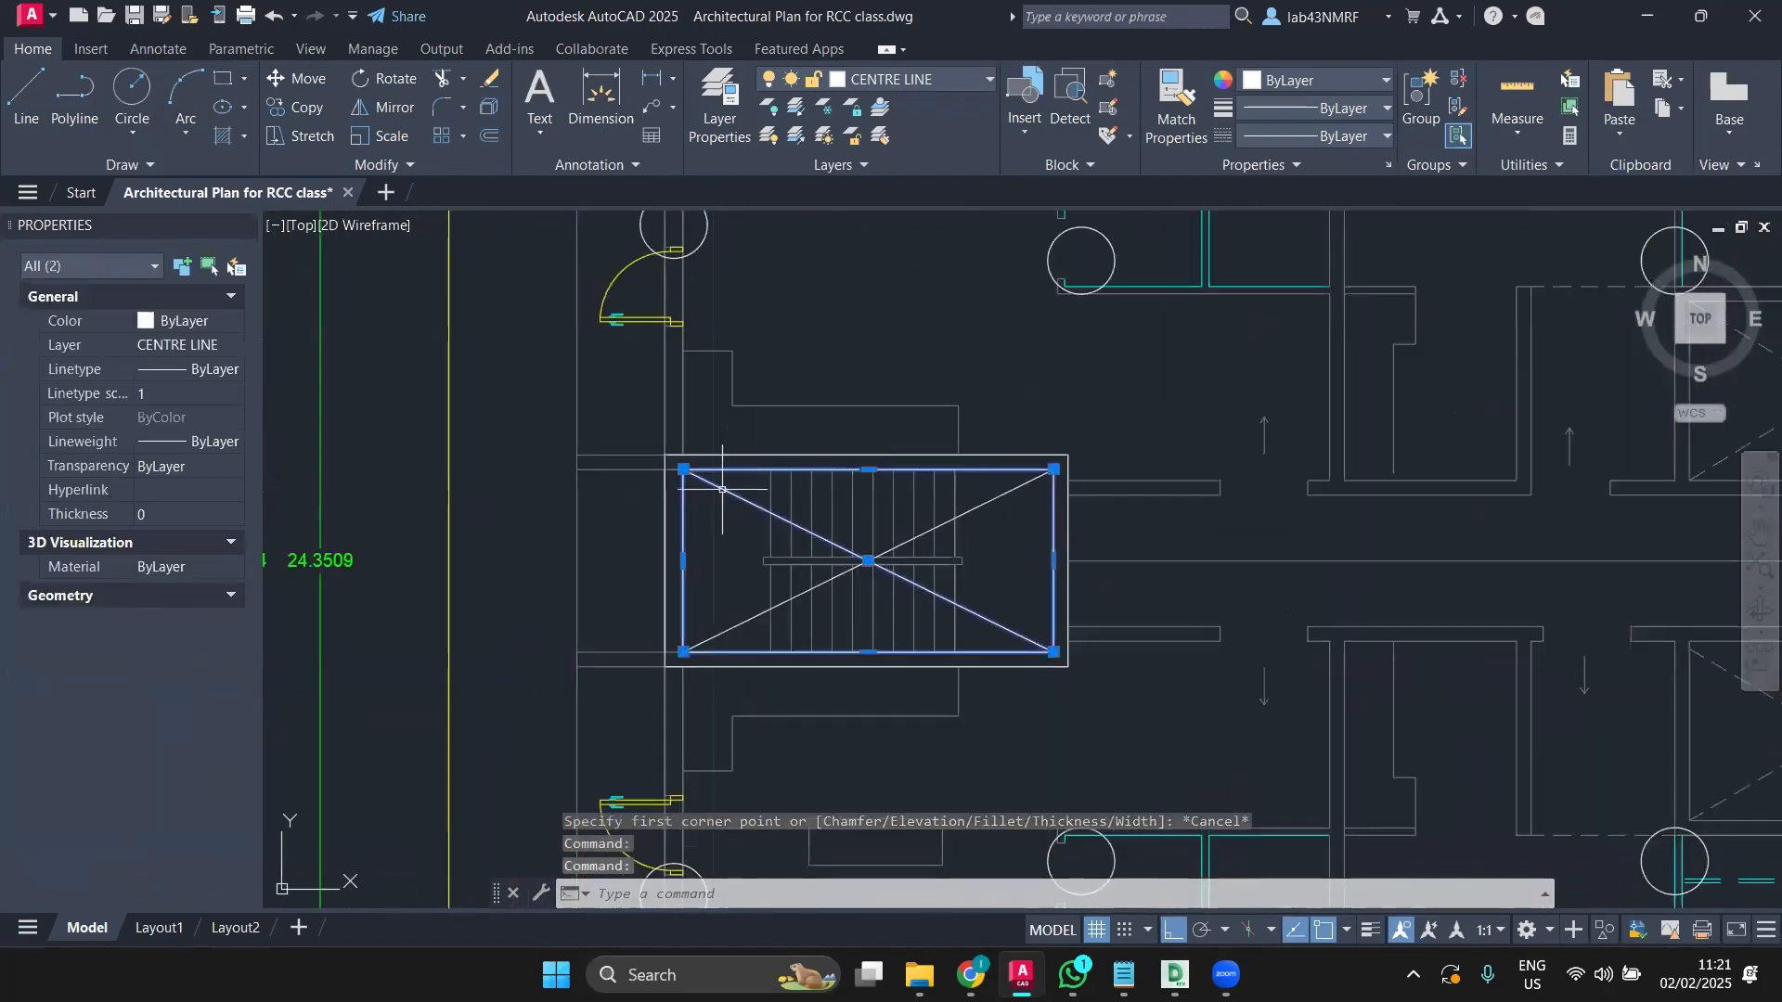
click(735, 631)
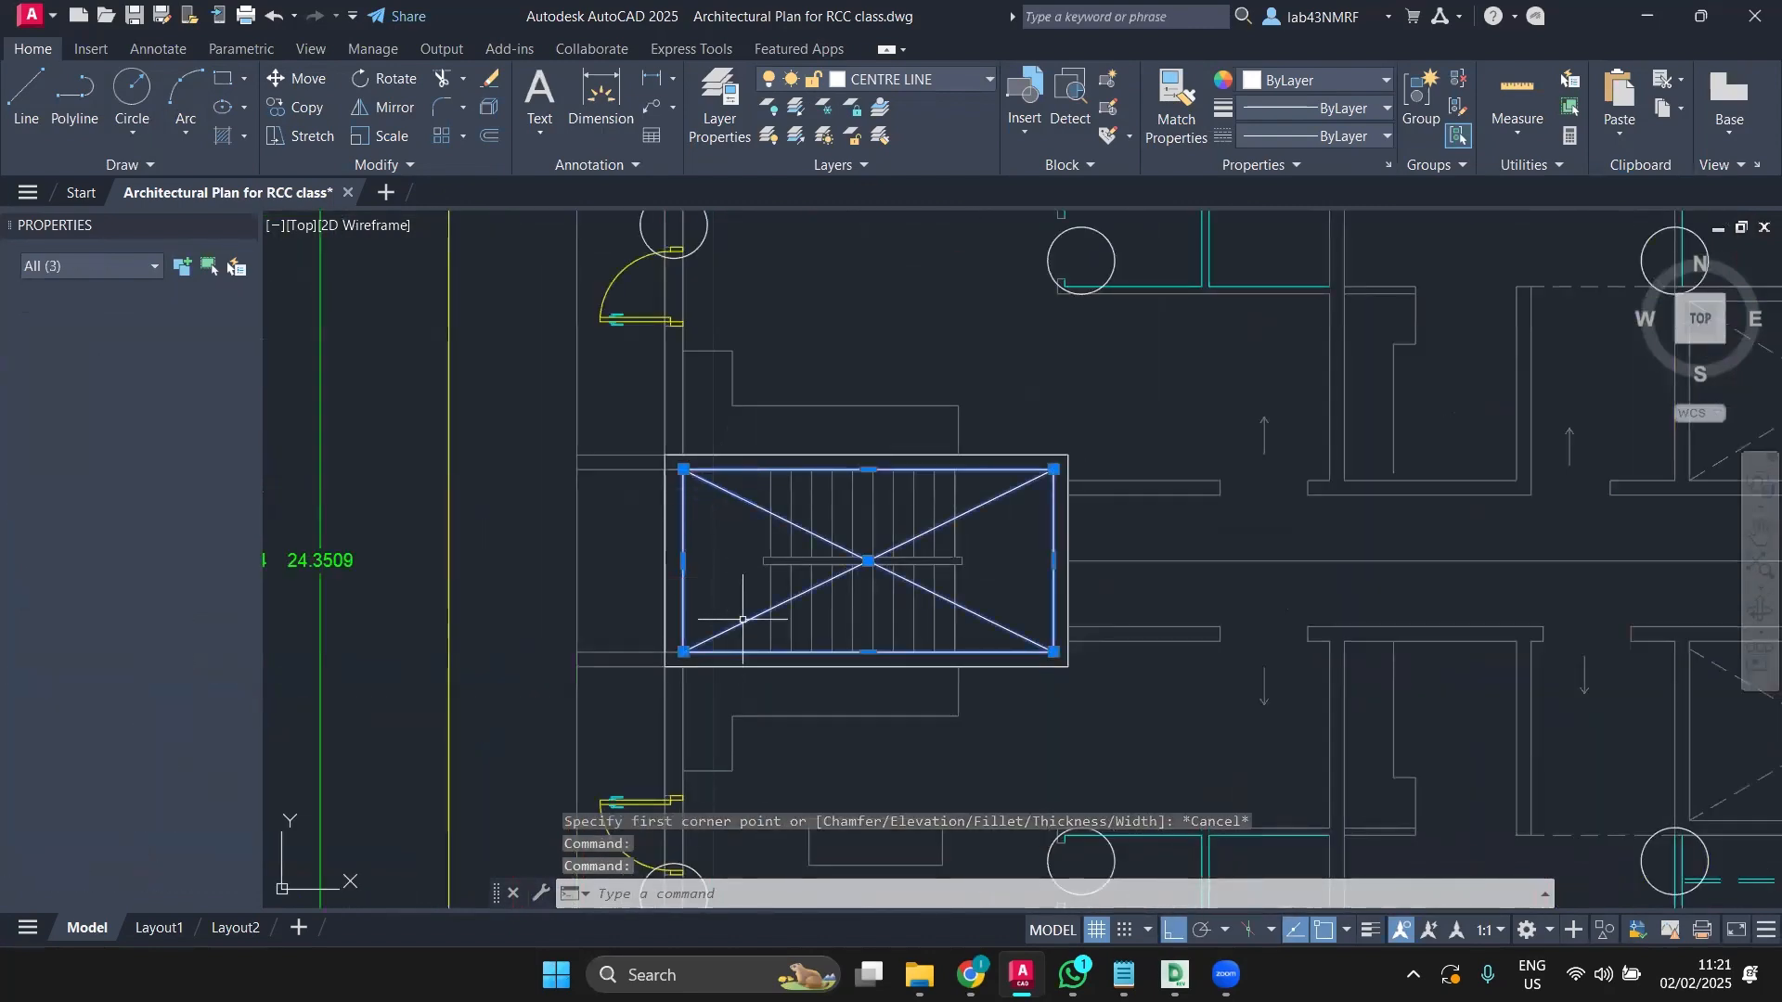
click(771, 454)
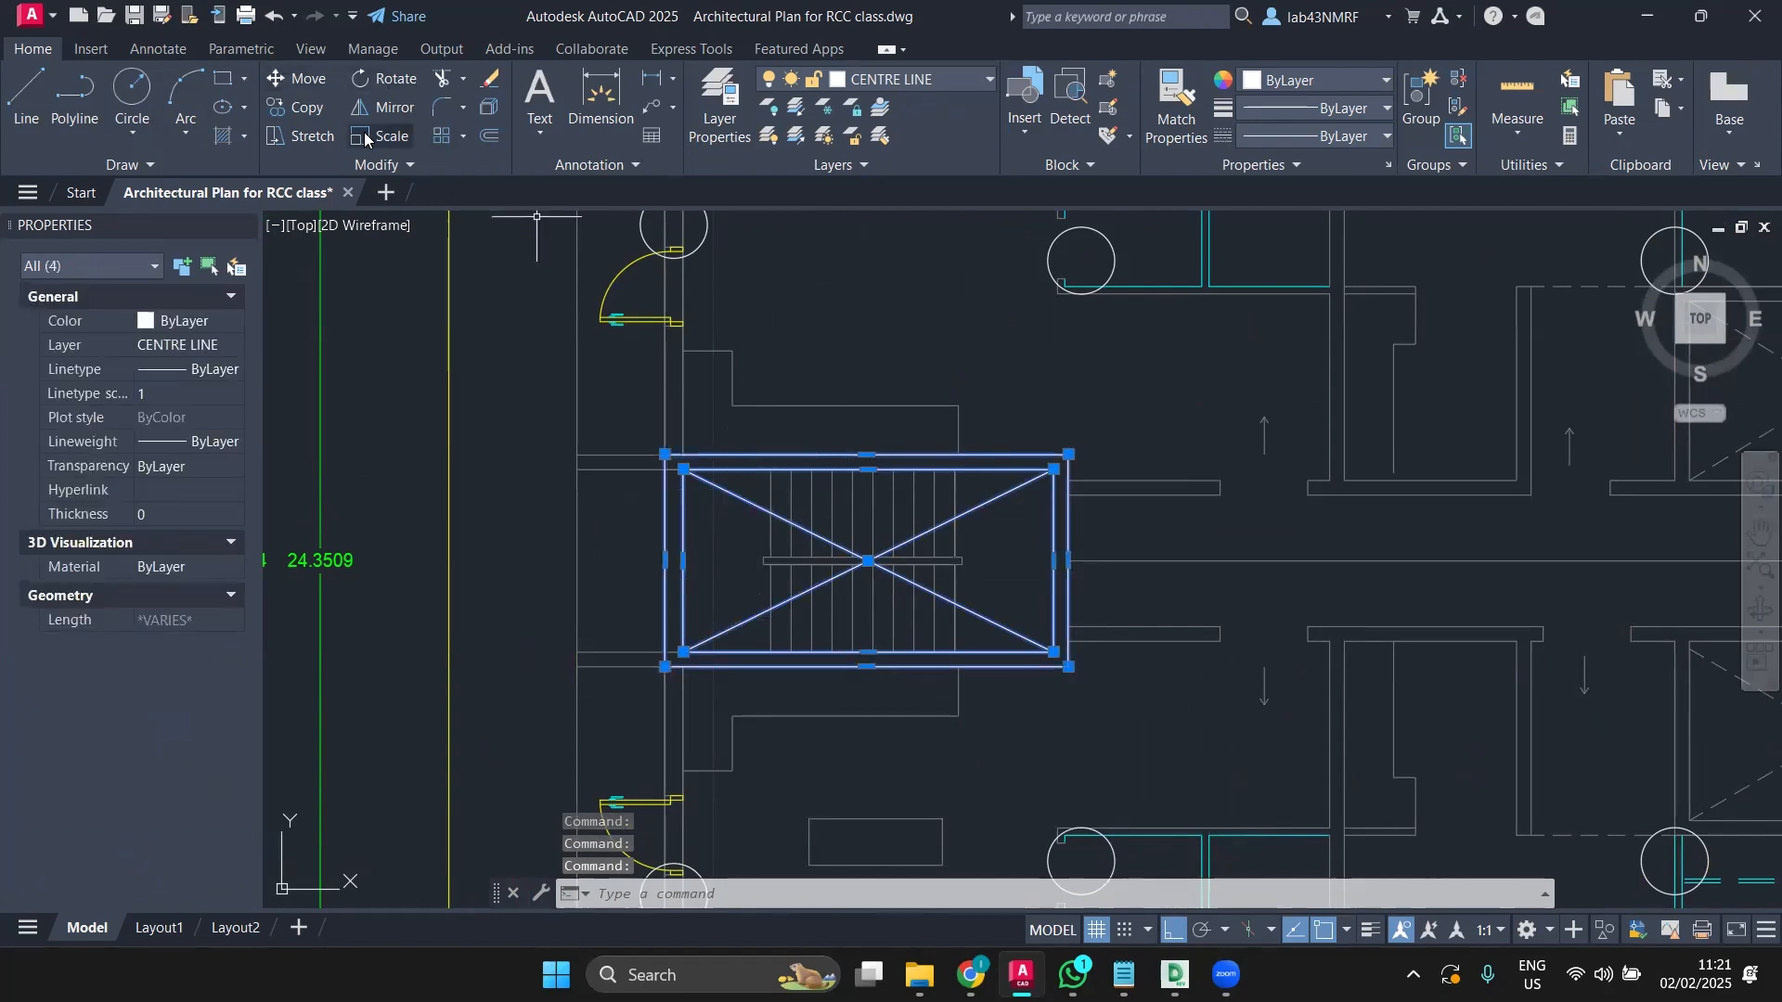
Step: Mirror the stair block across the plan's vertical centre line, keeping the original
click(383, 107)
scroll(1002, 547, down, 5)
middle_drag(1006, 536, 711, 272)
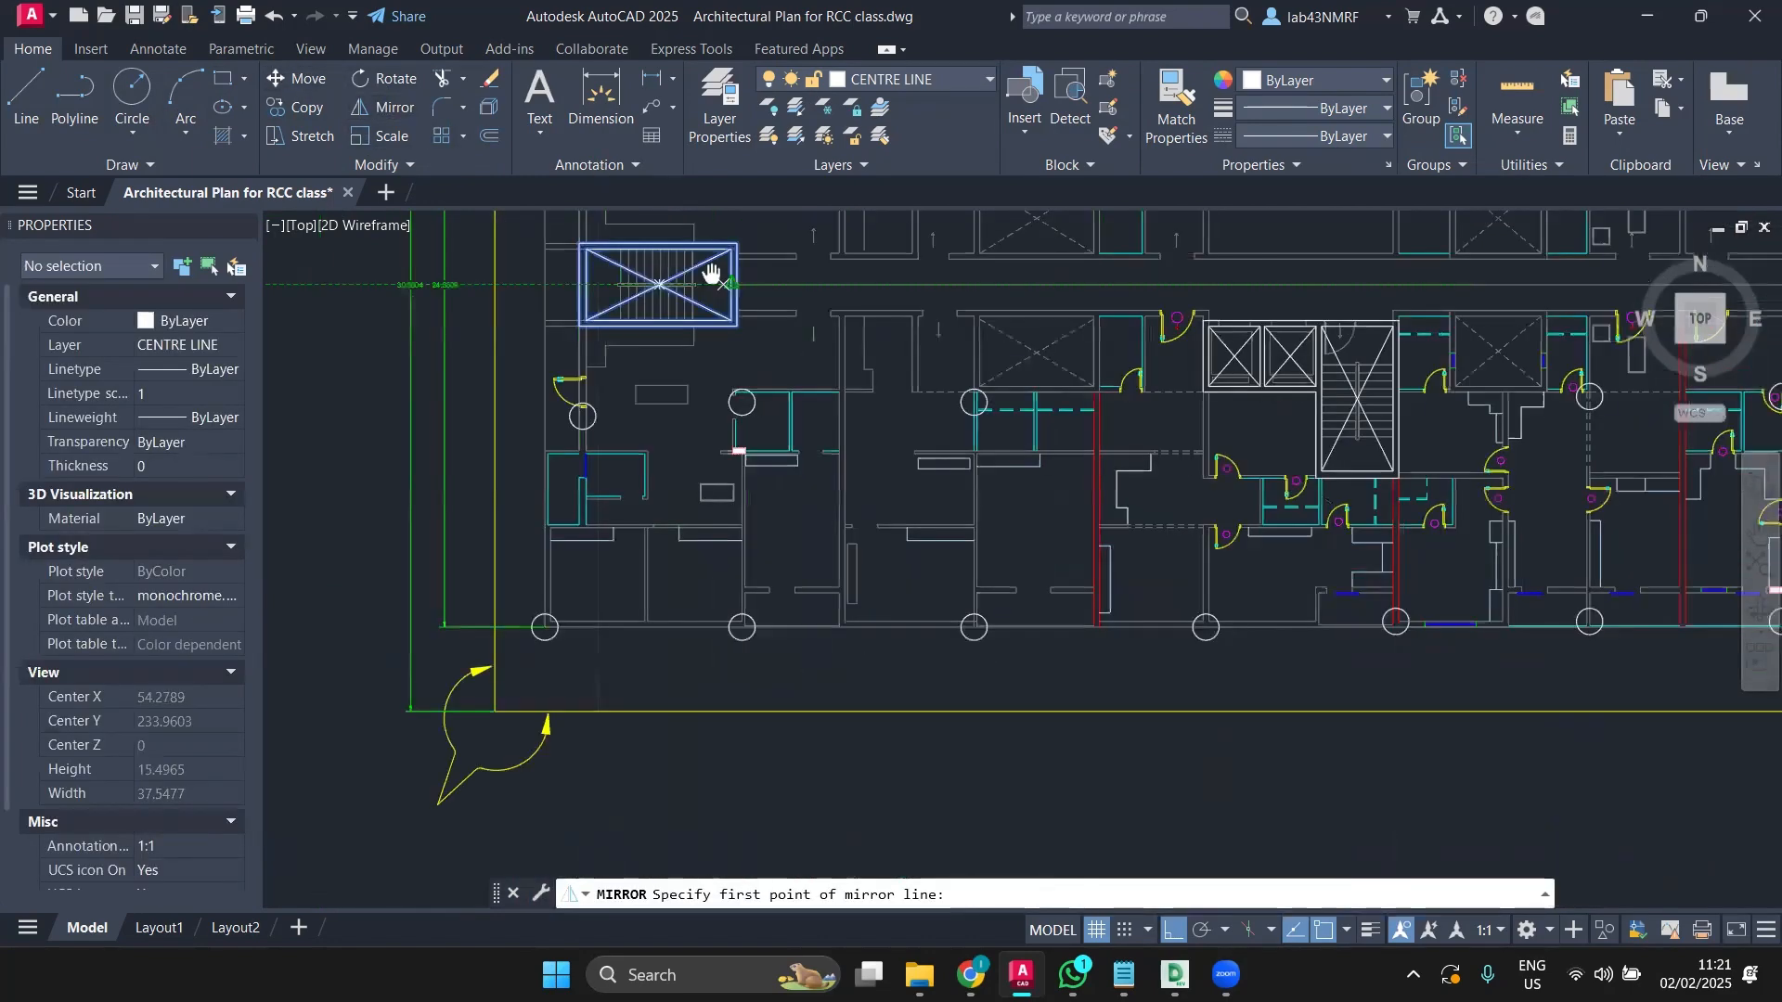
scroll(711, 272, down, 4)
click(1044, 547)
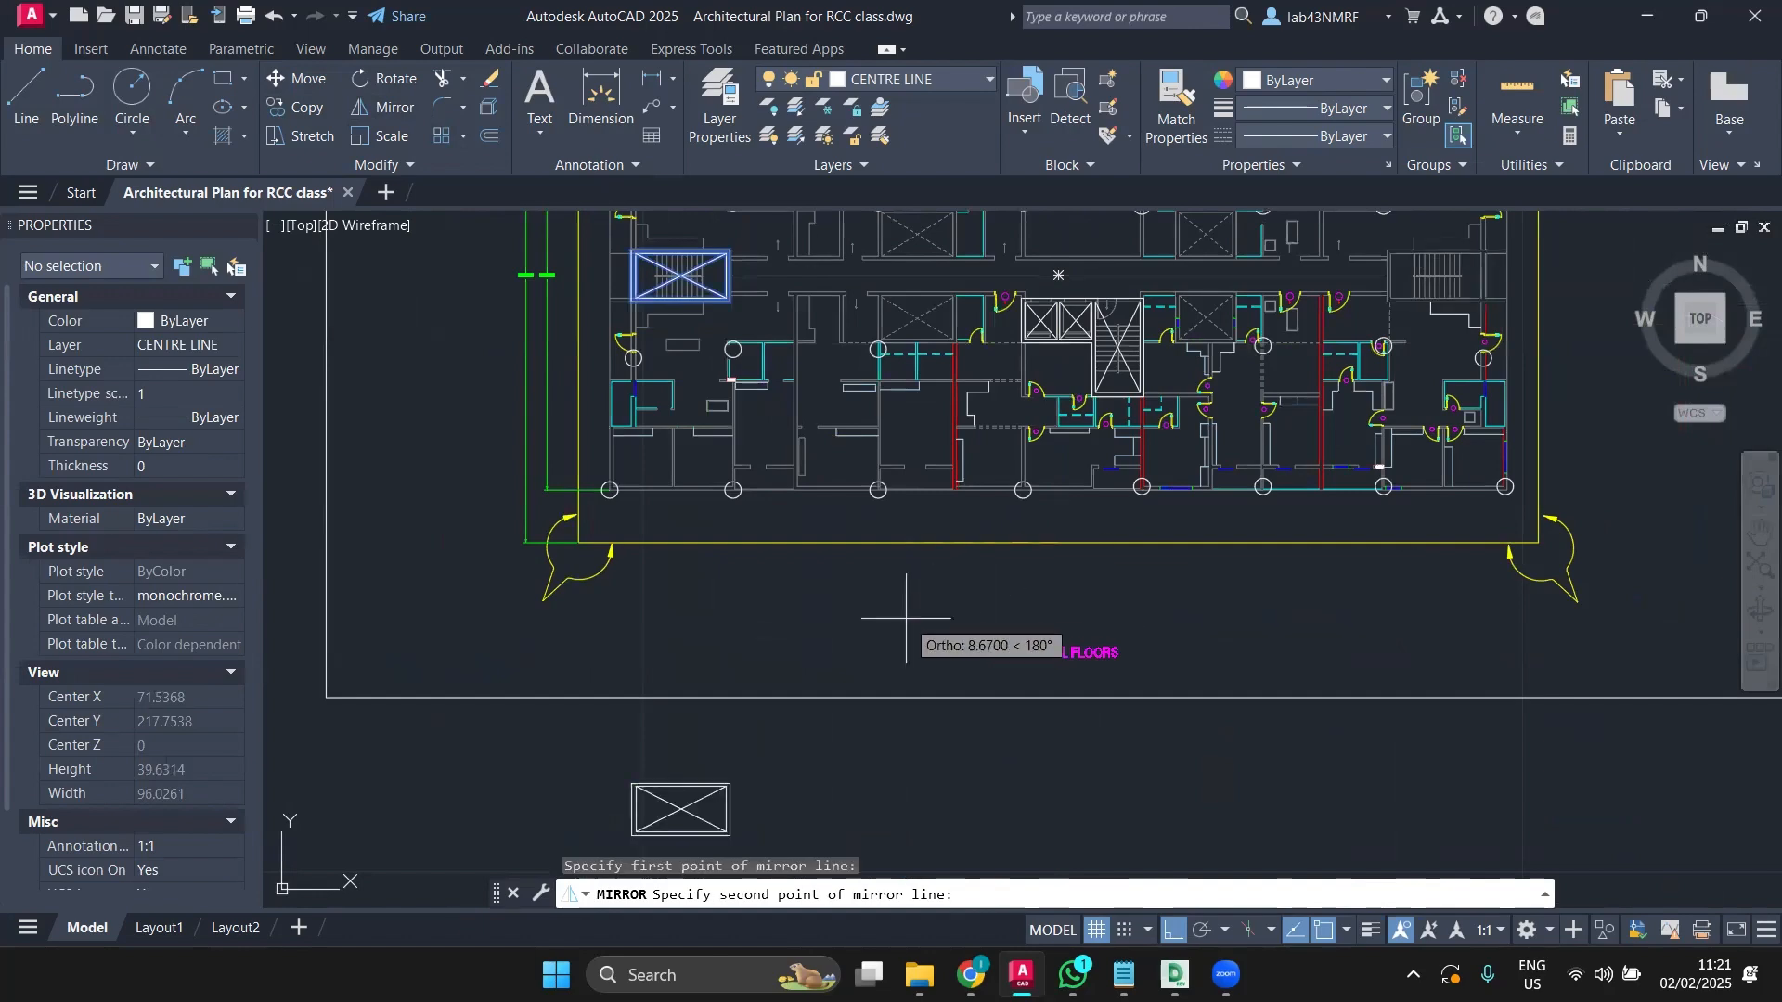
click(991, 619)
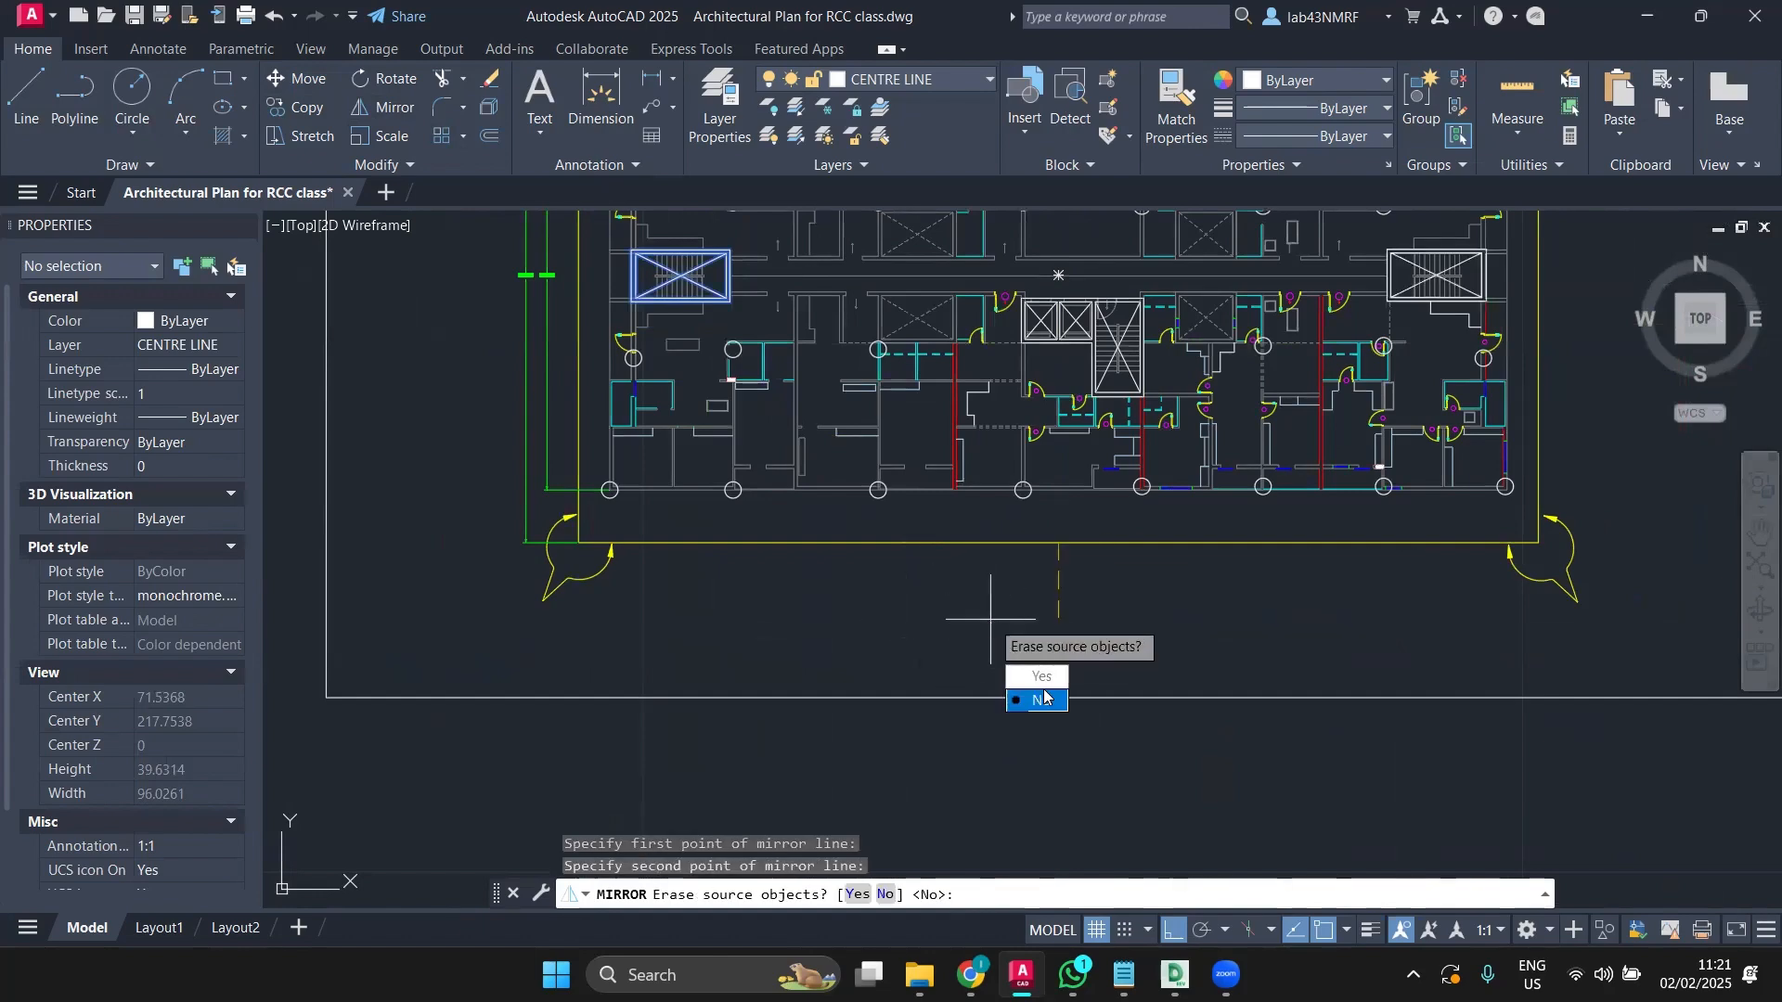
key(Return)
middle_drag(1274, 451, 1006, 653)
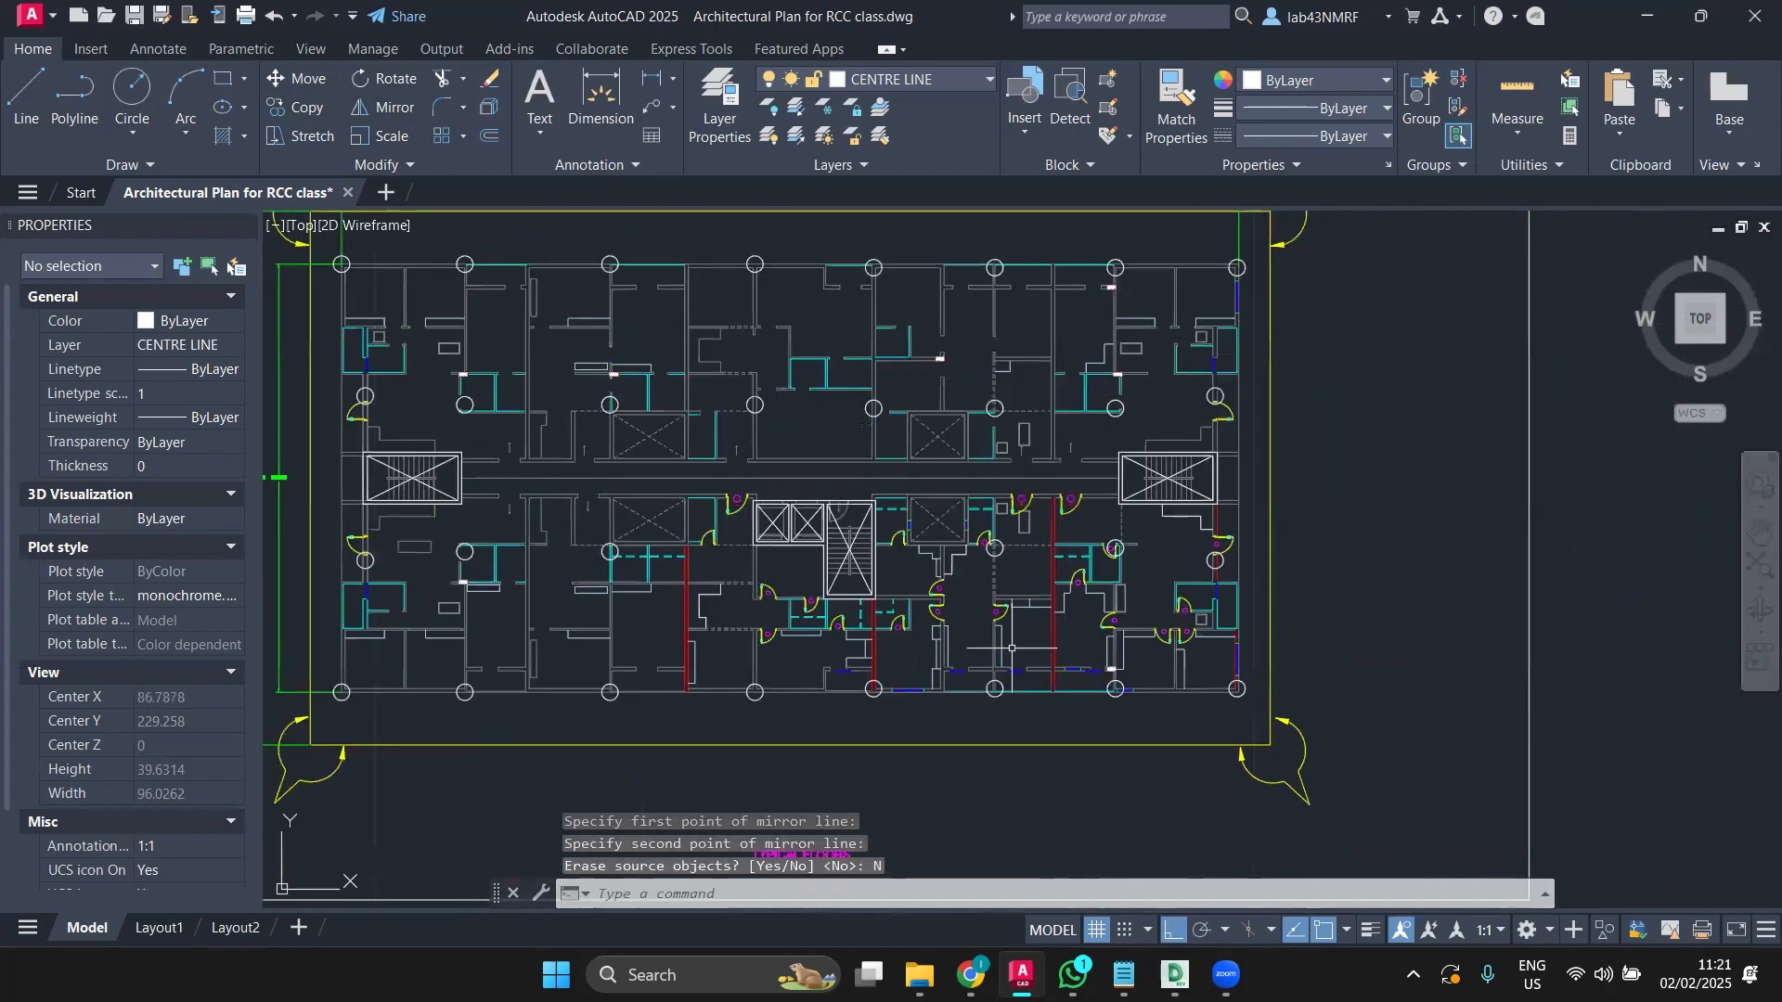
middle_drag(938, 463, 1022, 591)
scroll(479, 399, up, 4)
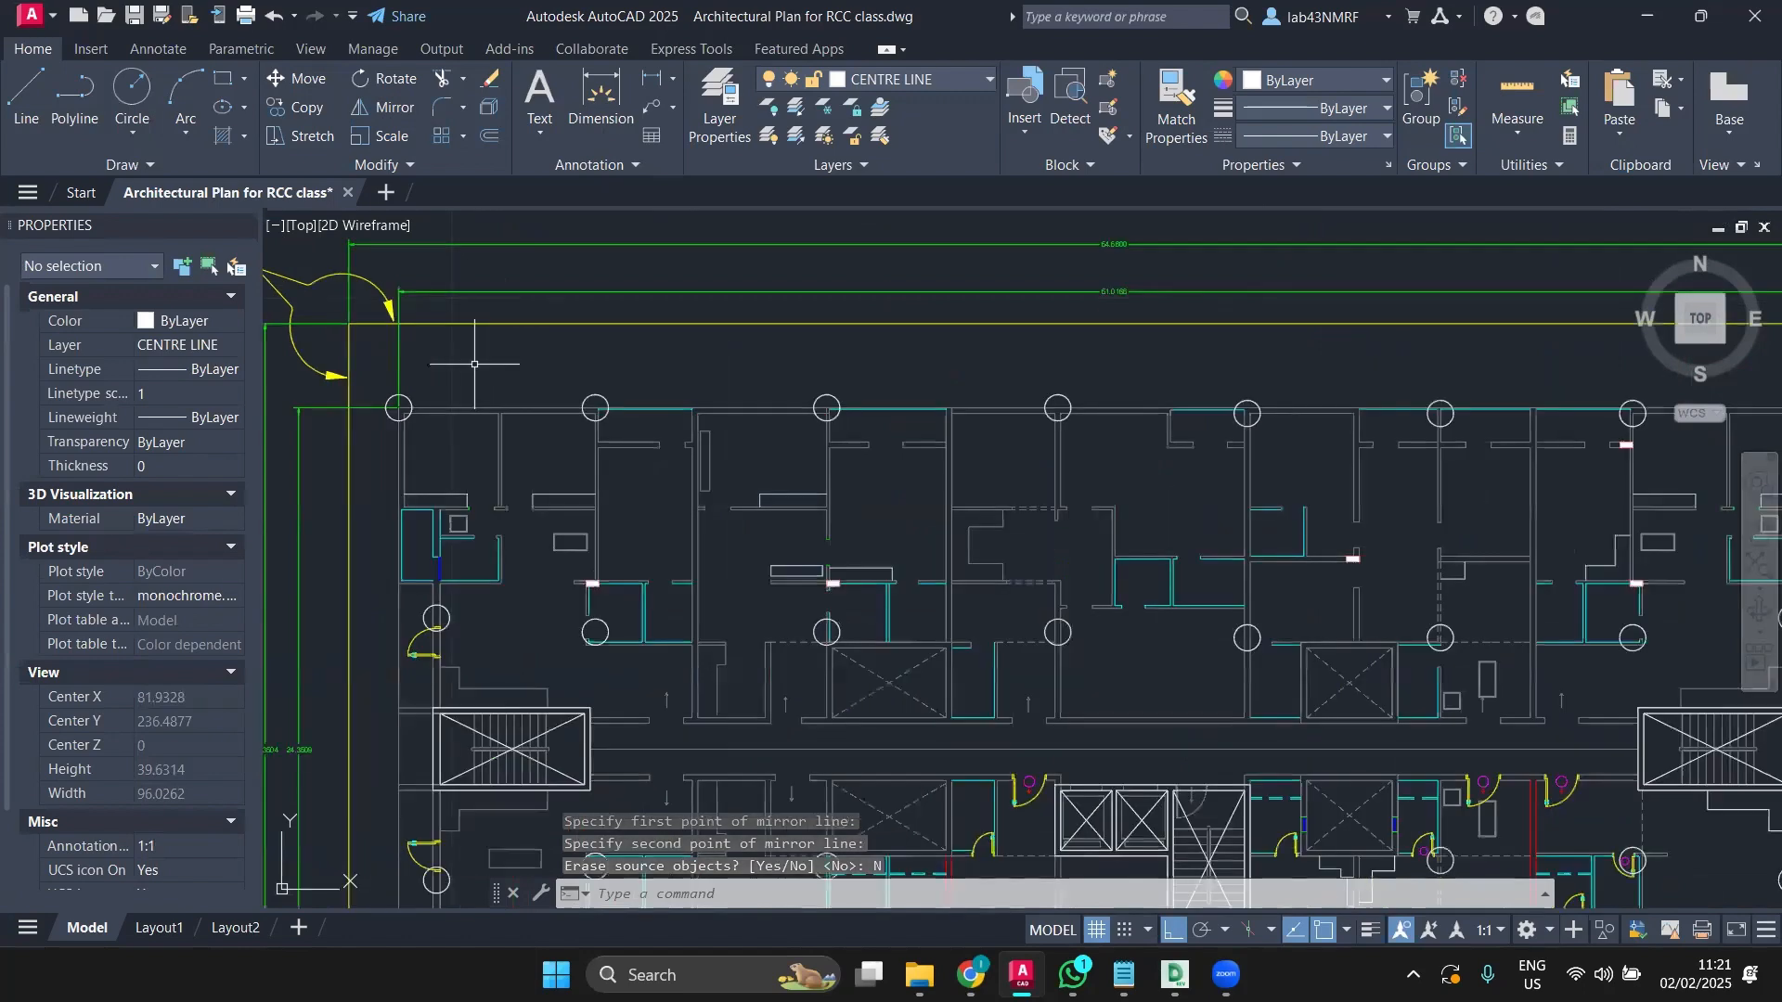
middle_drag(477, 366, 643, 446)
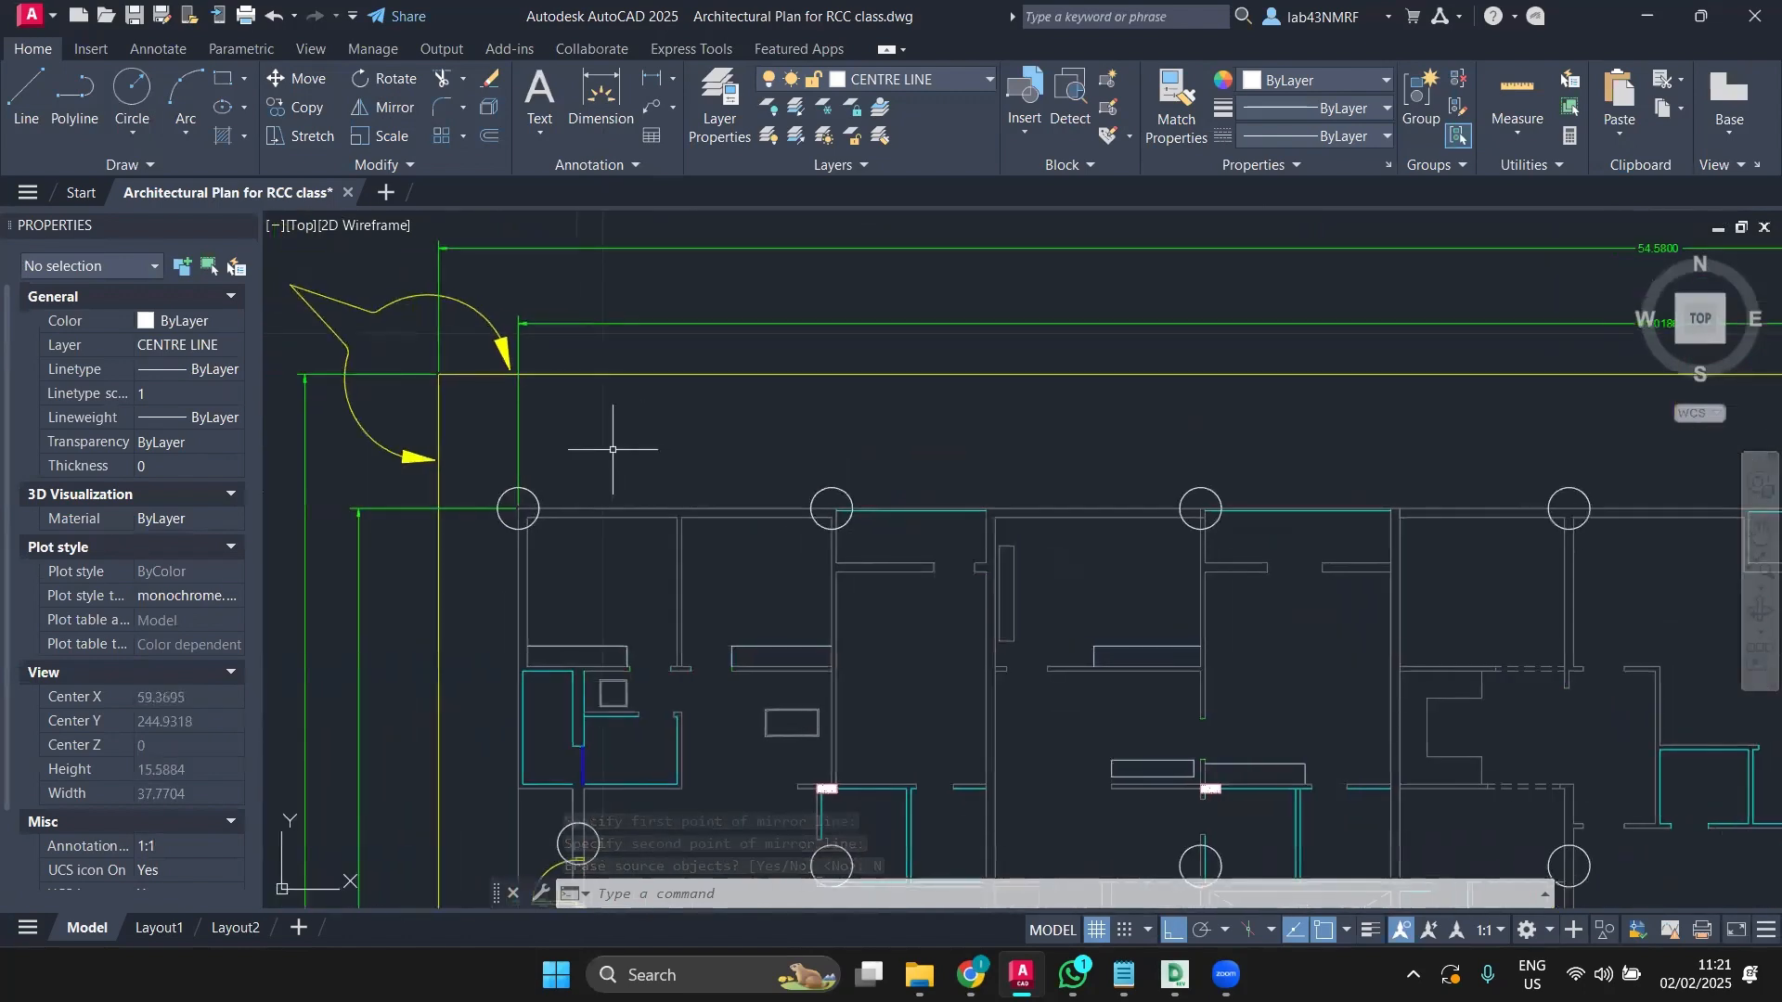
scroll(520, 510, up, 4)
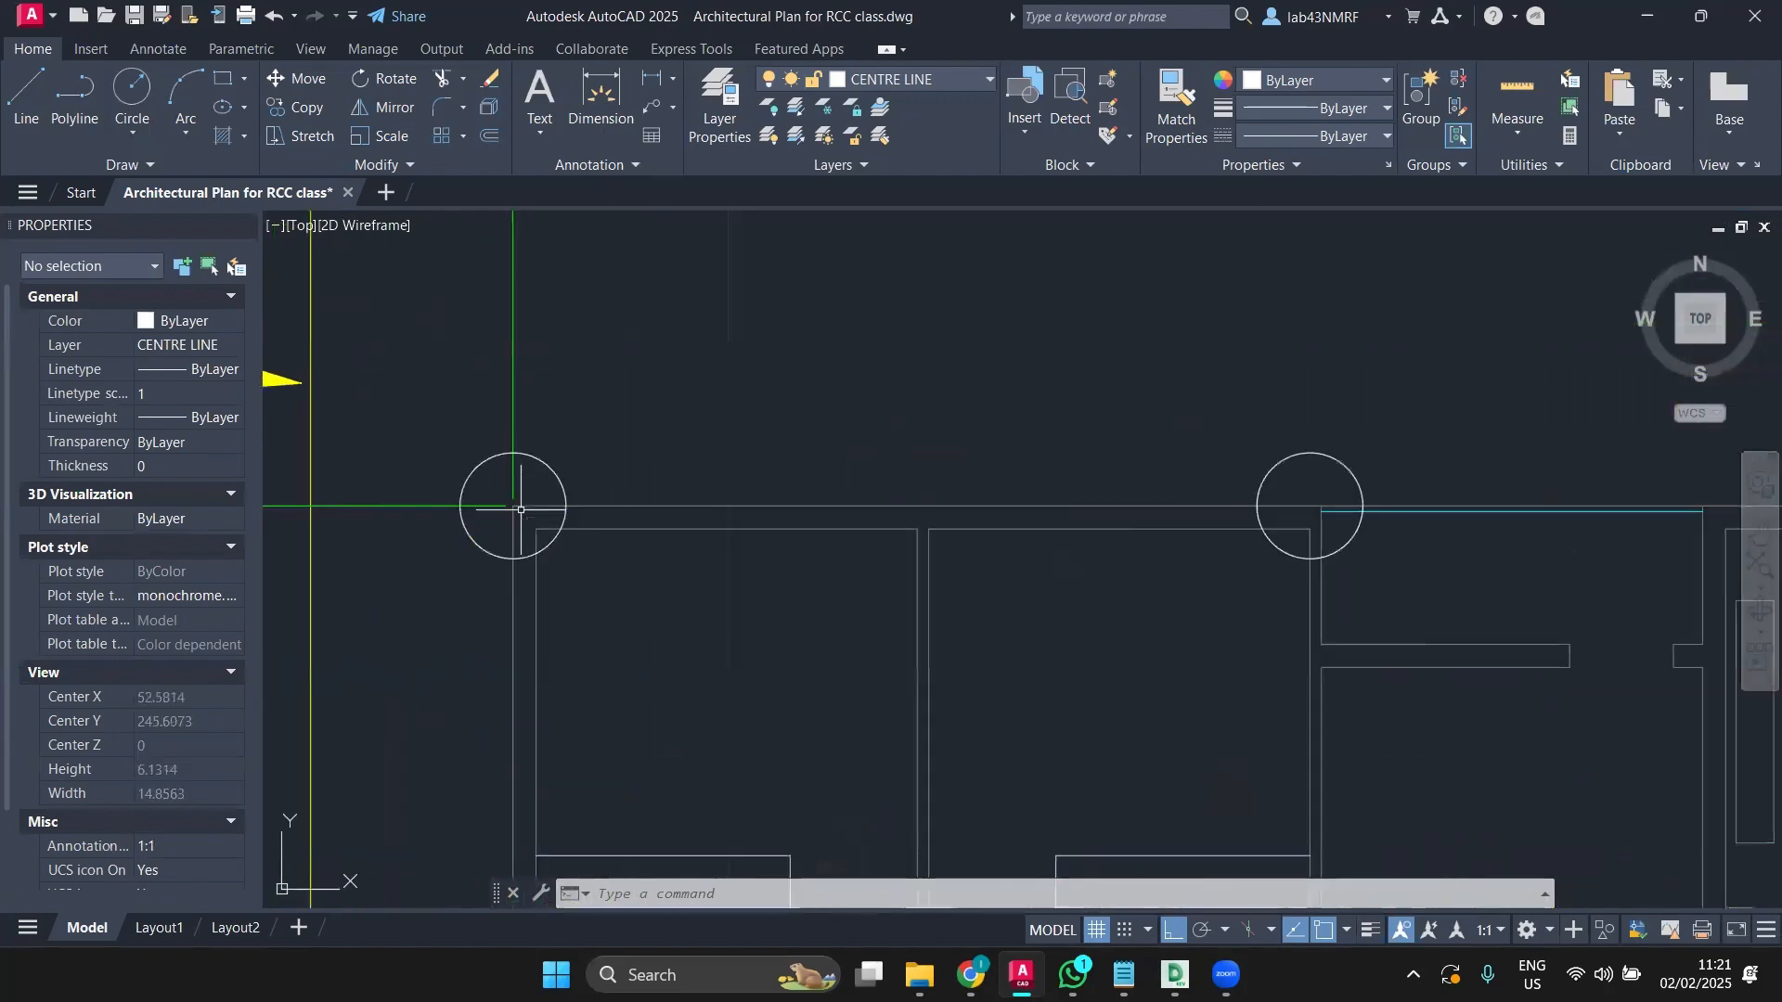
scroll(560, 465, down, 2)
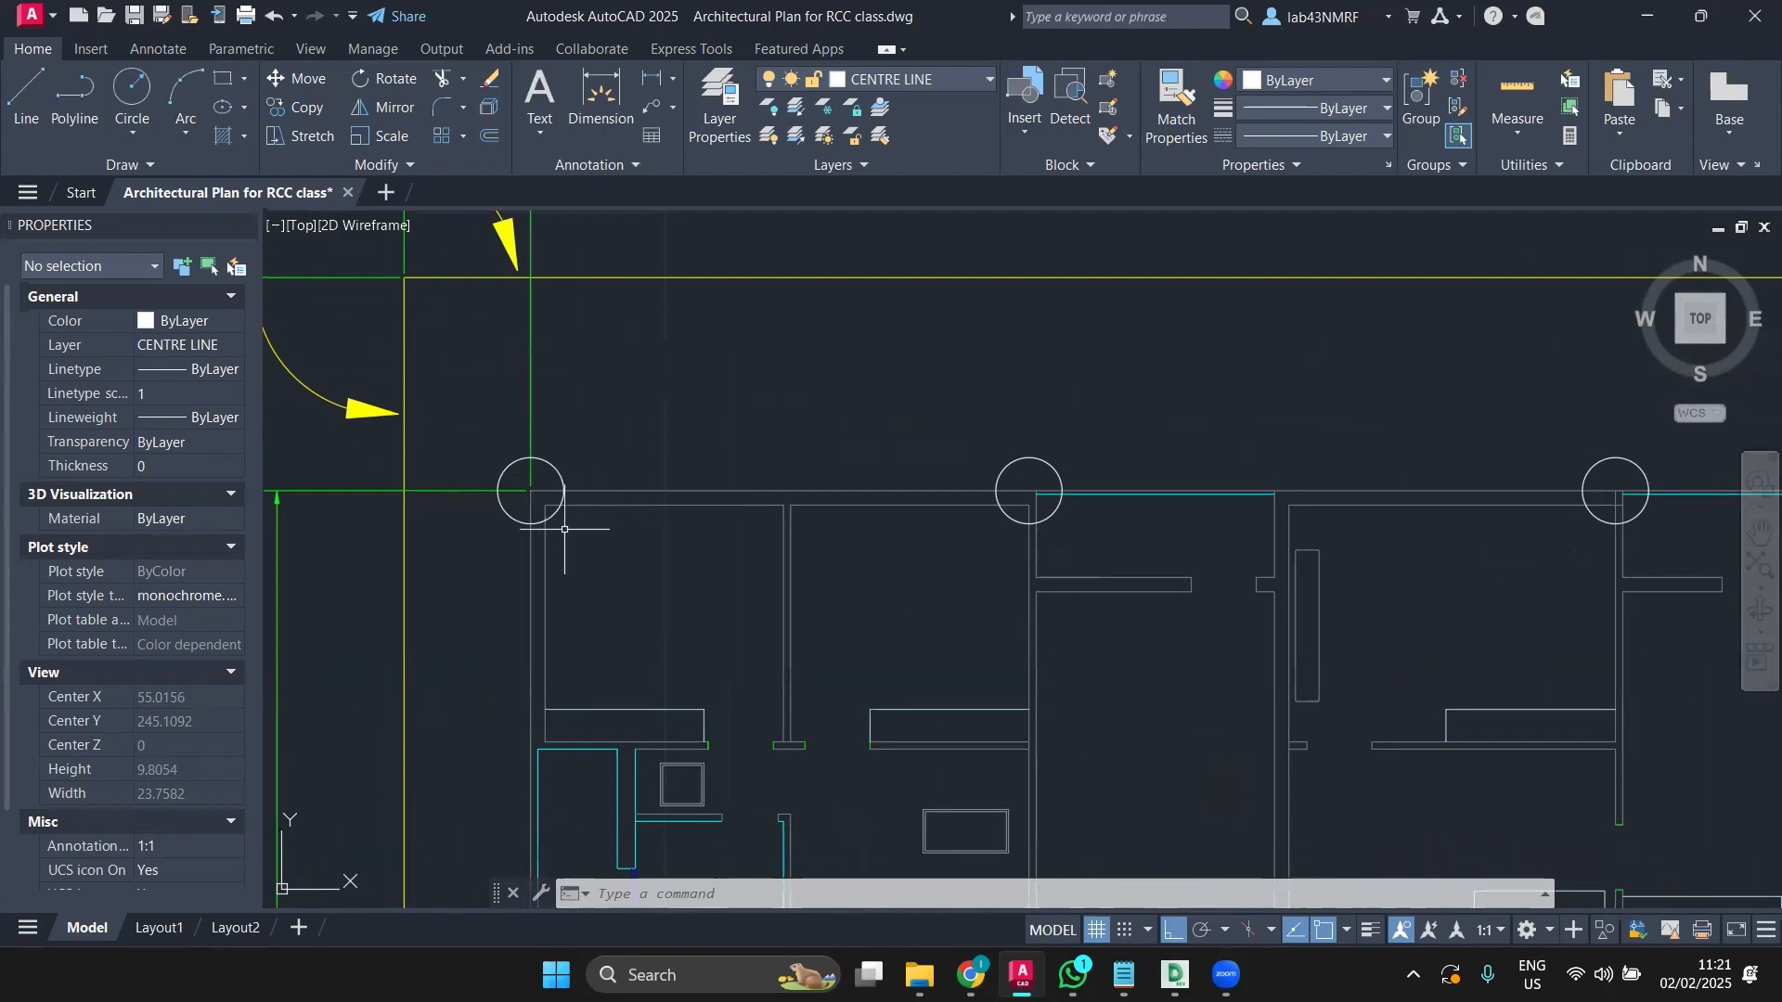
scroll(563, 539, down, 2)
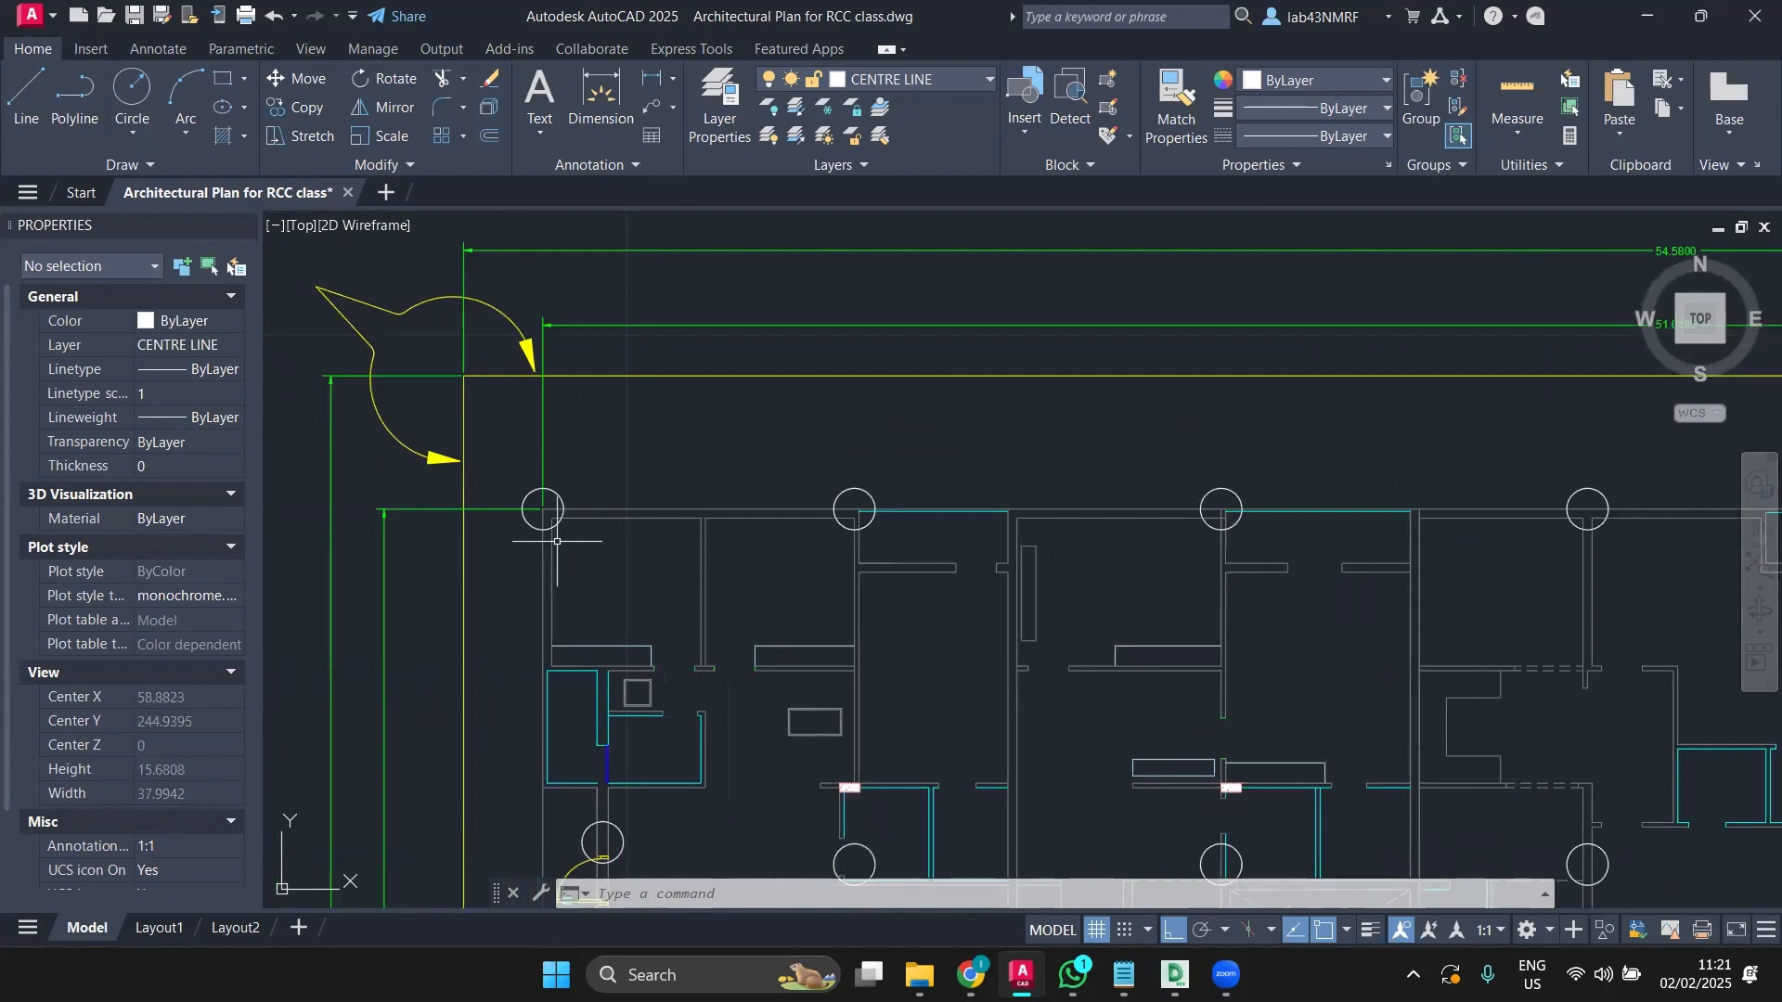
scroll(525, 599, down, 2)
middle_drag(525, 598, 510, 361)
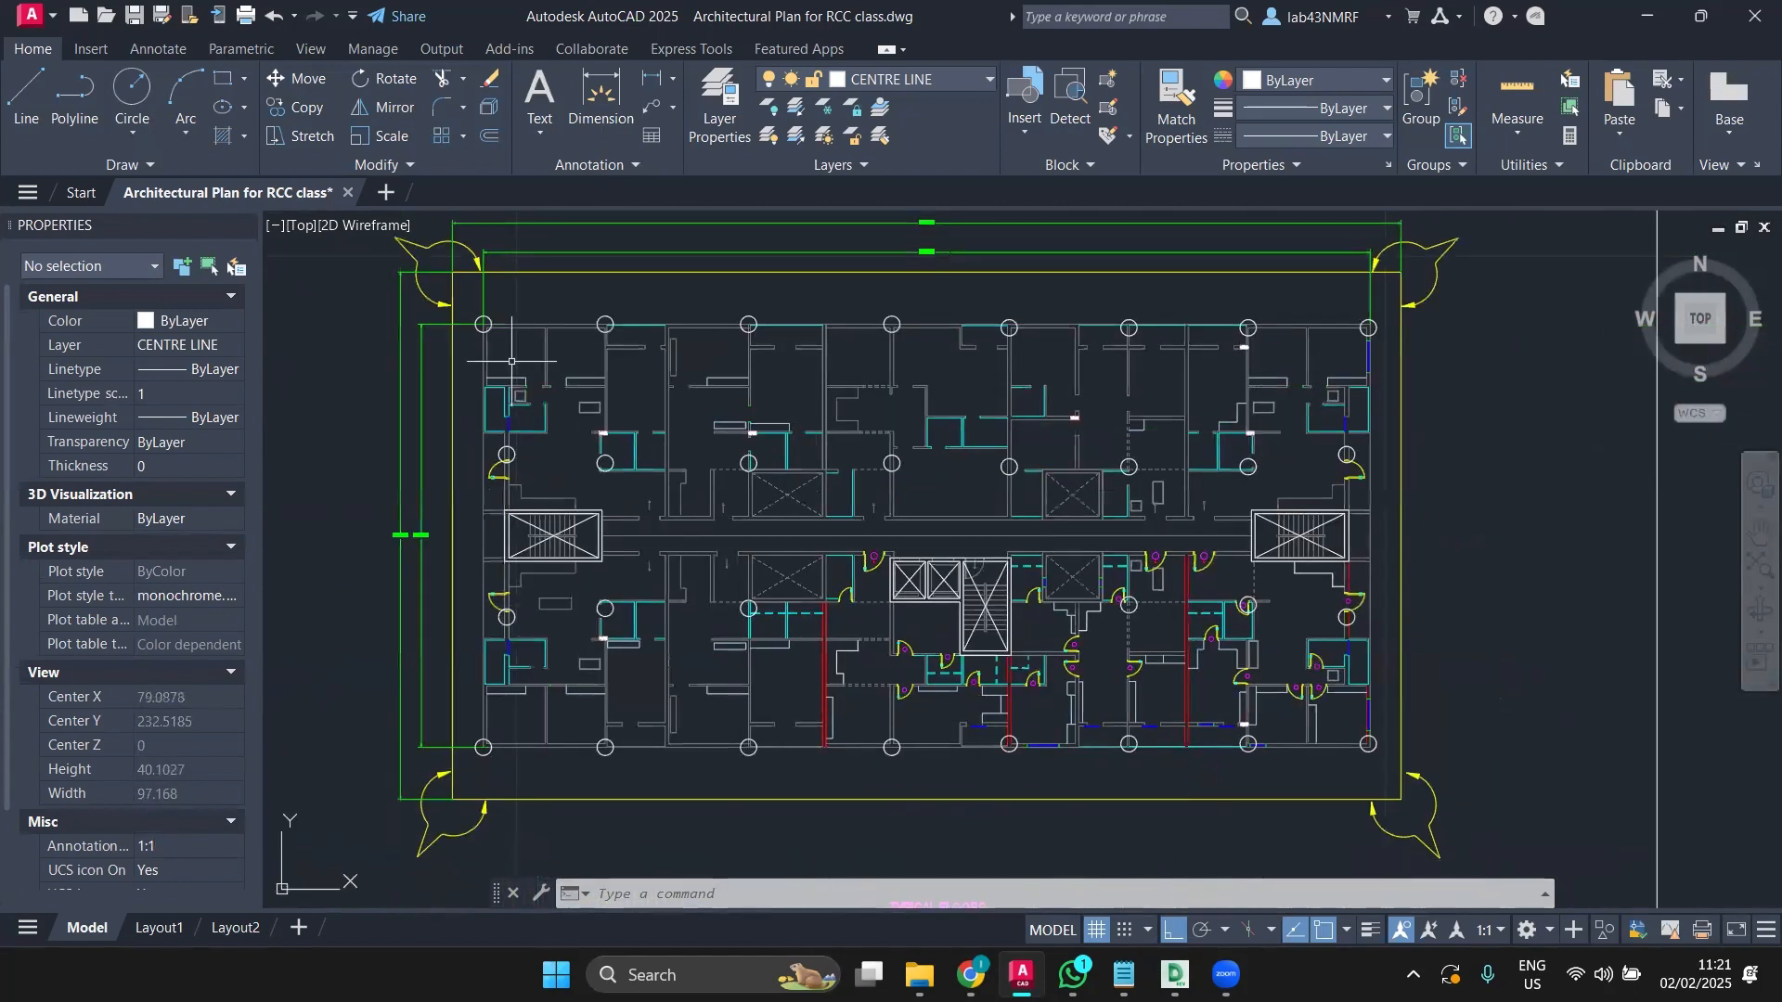
click(484, 317)
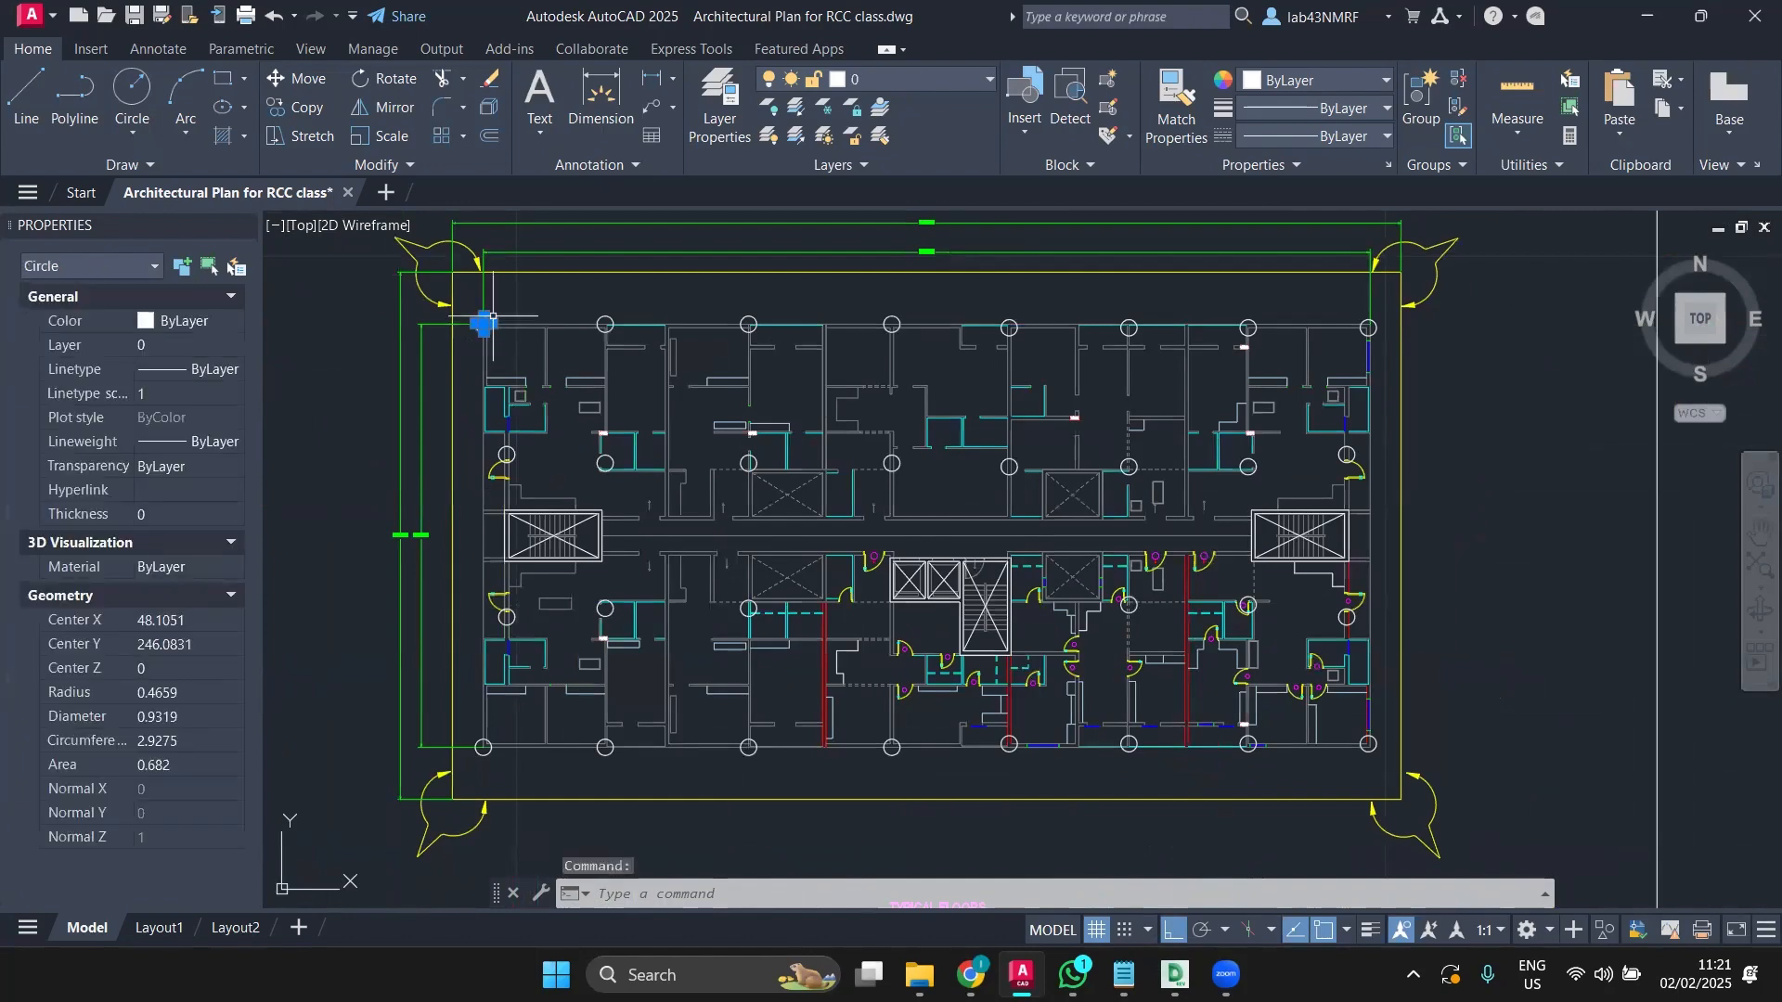
click(605, 317)
key(Escape)
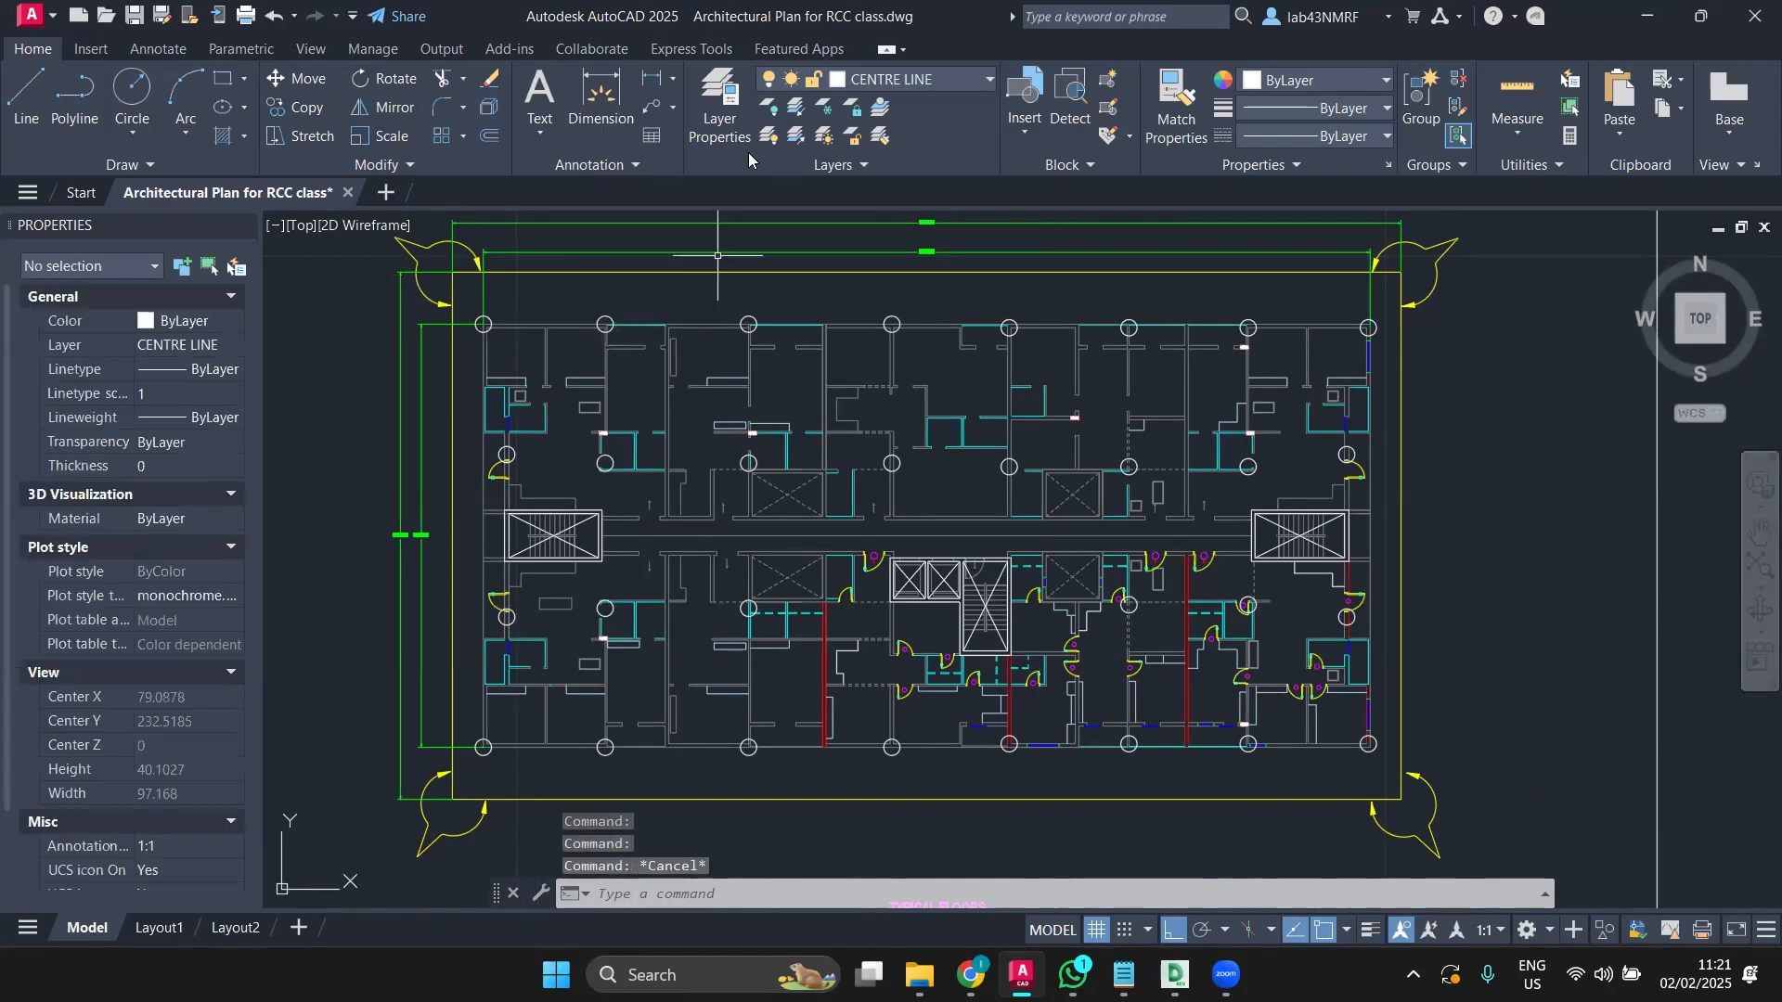
Step: In Layer Properties, add a new layer, Layer1, based on the column layer
click(704, 107)
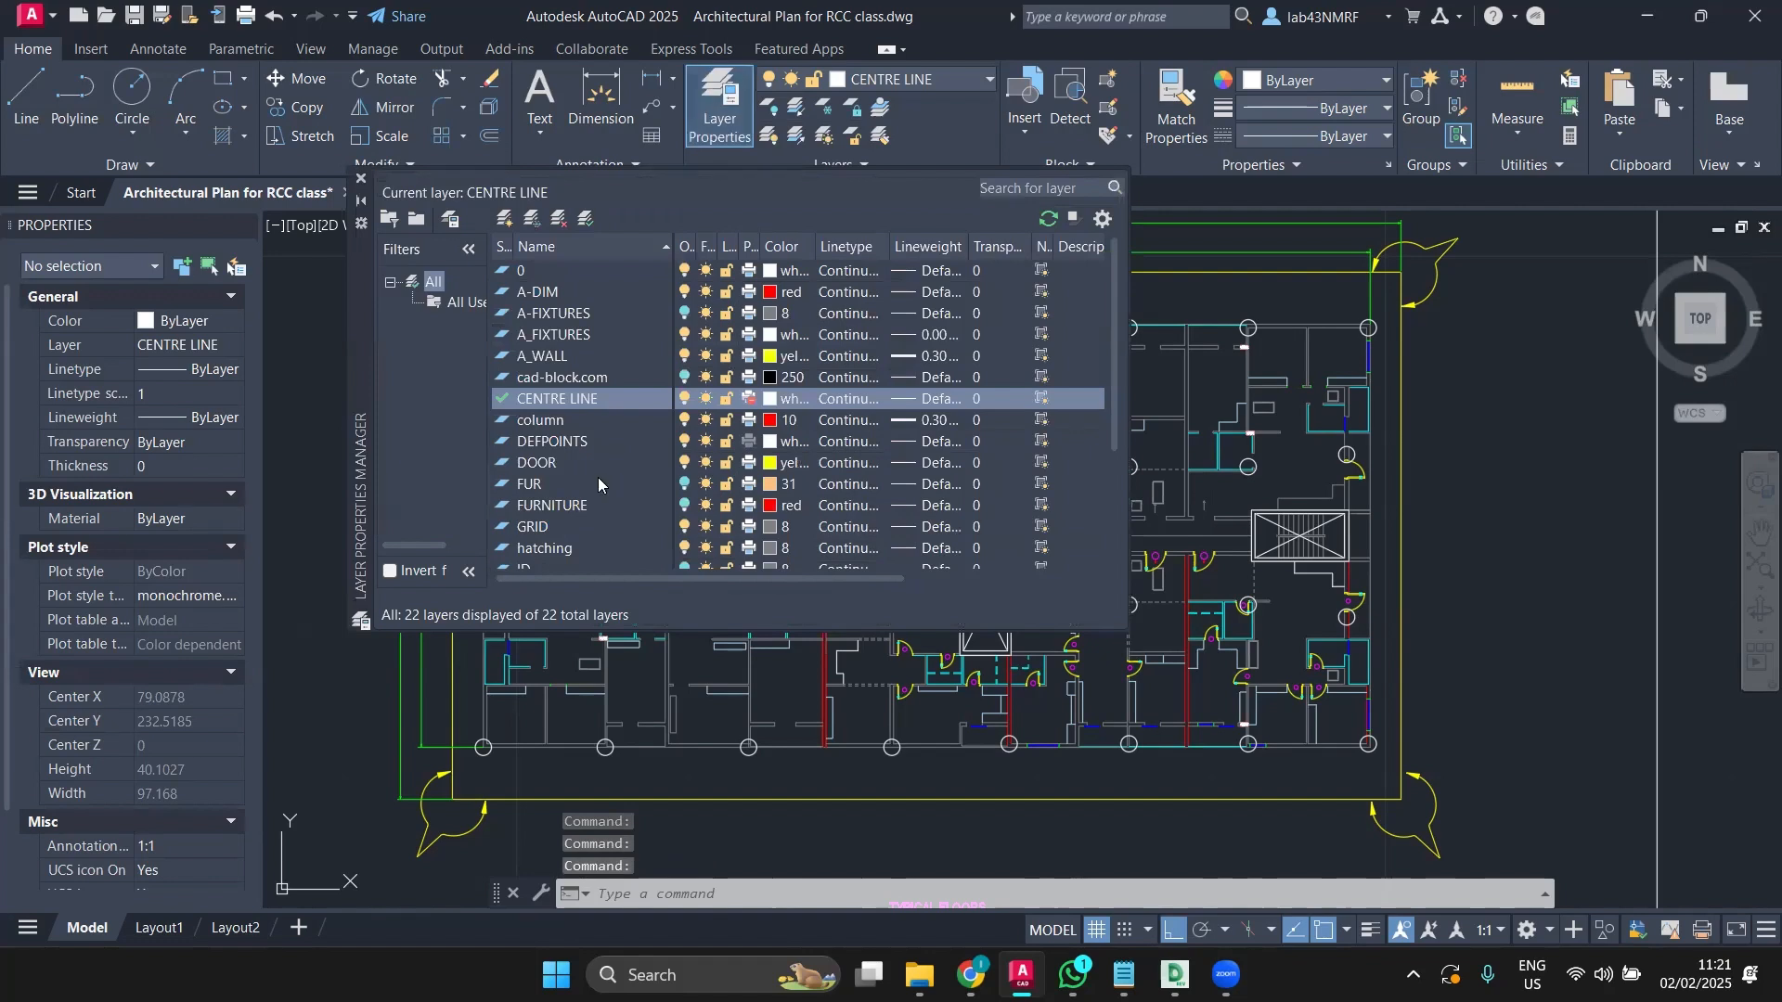
right_click(560, 429)
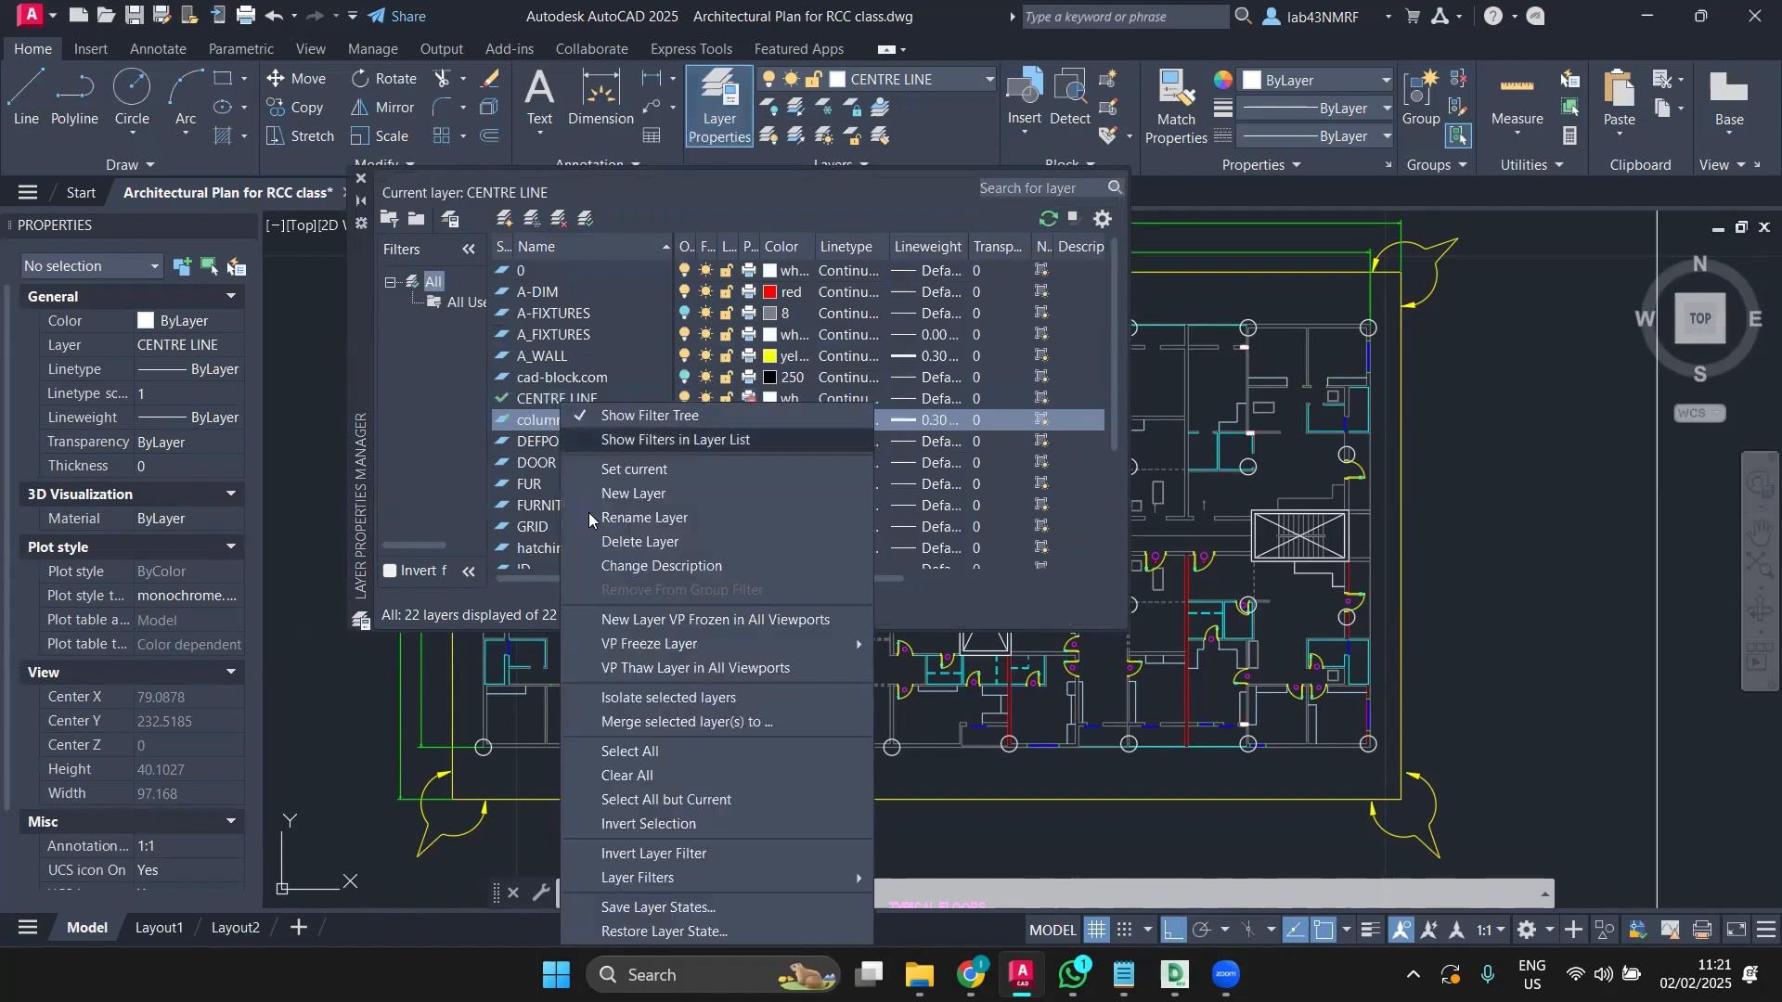
click(667, 495)
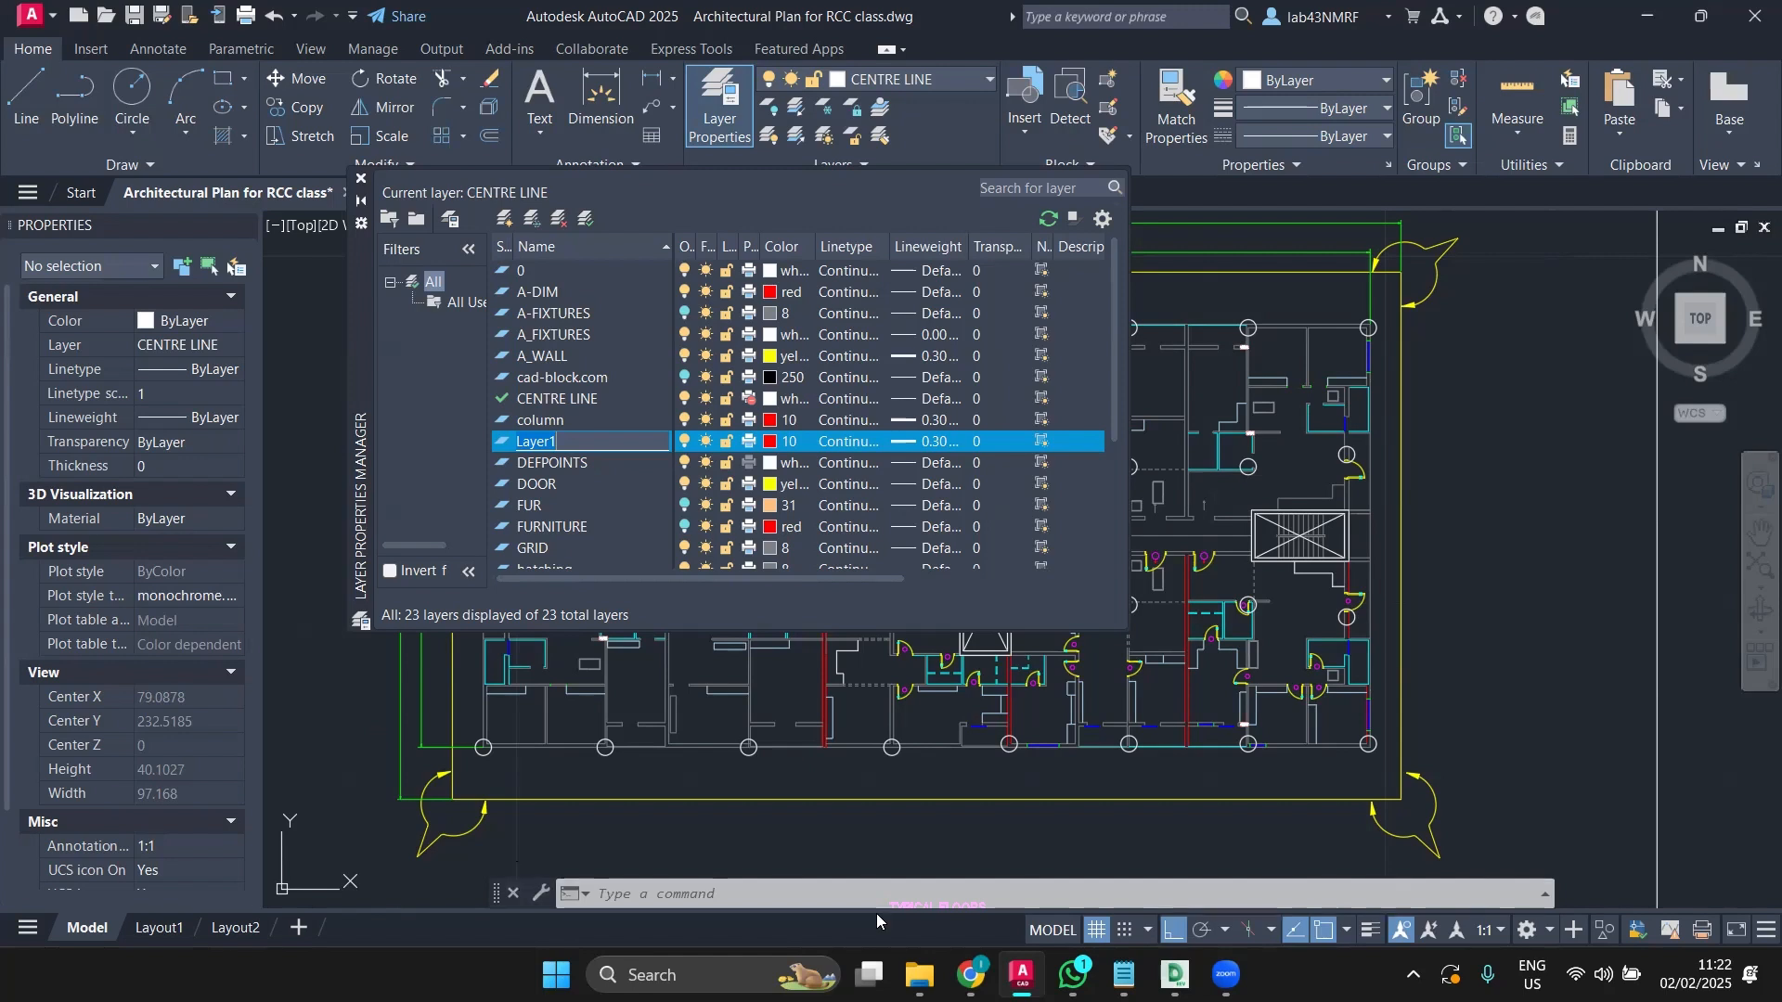
mouse_move(919, 974)
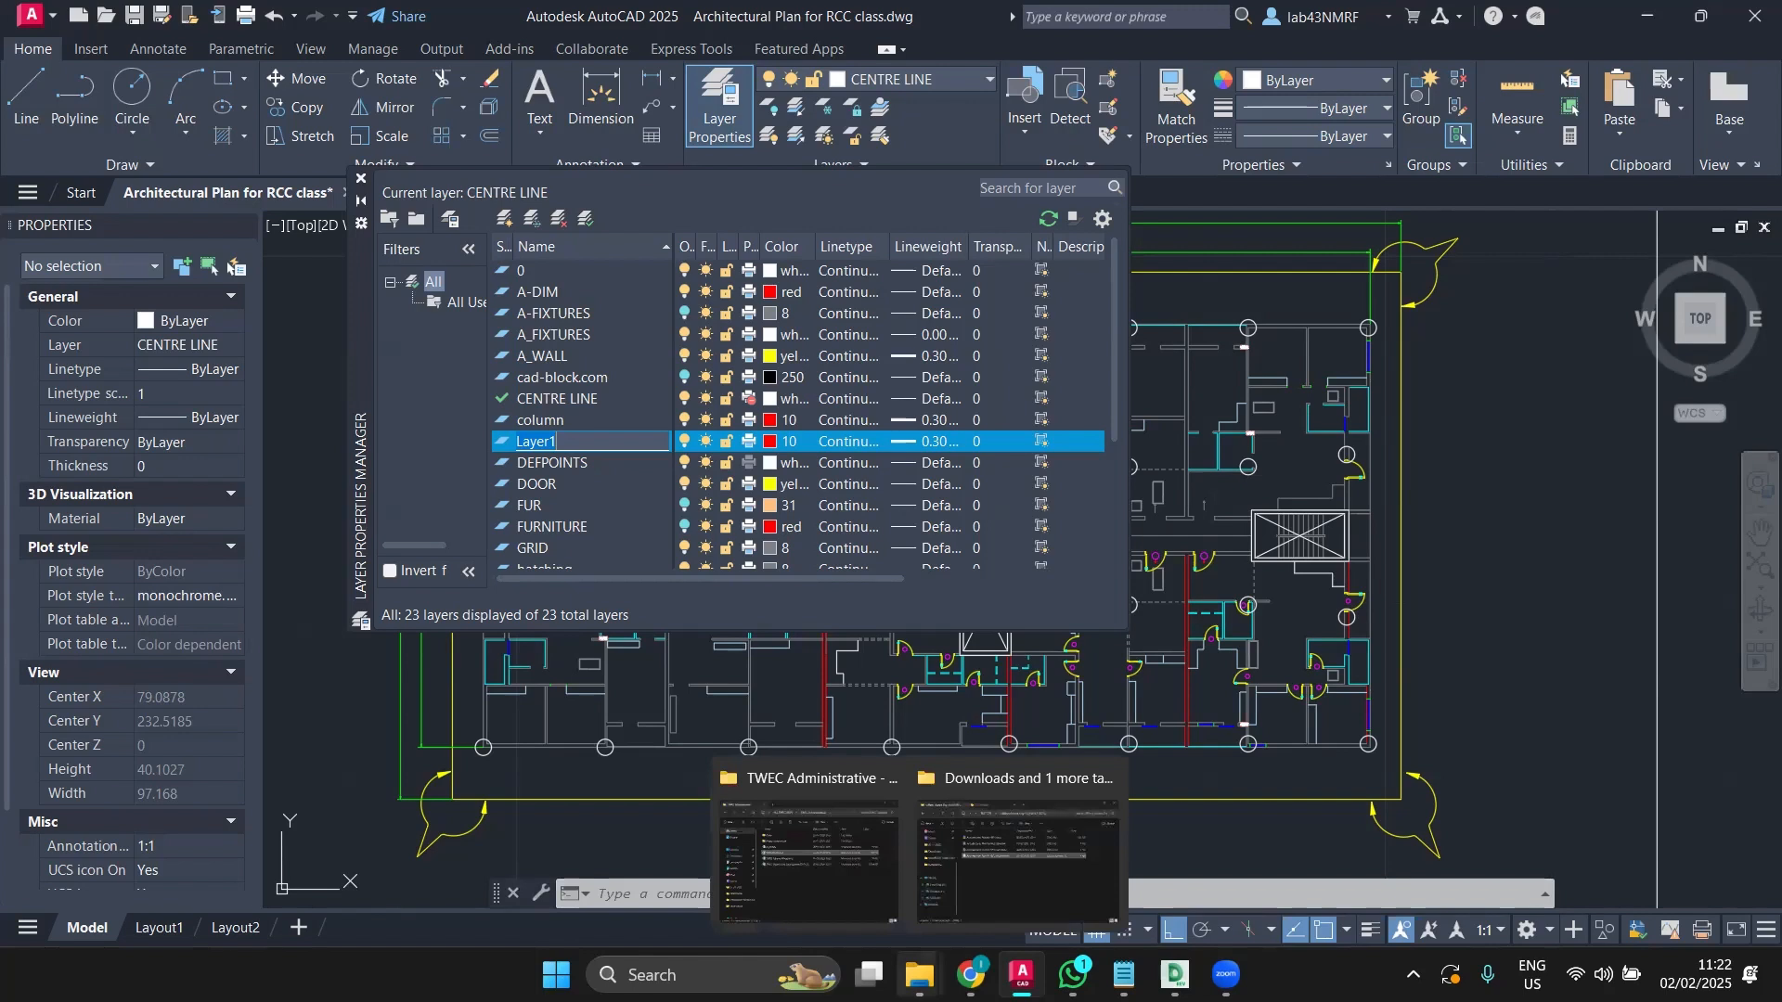
Step: Close one Explorer window, browse the other into Day-13 and back, then minimize it
click(882, 778)
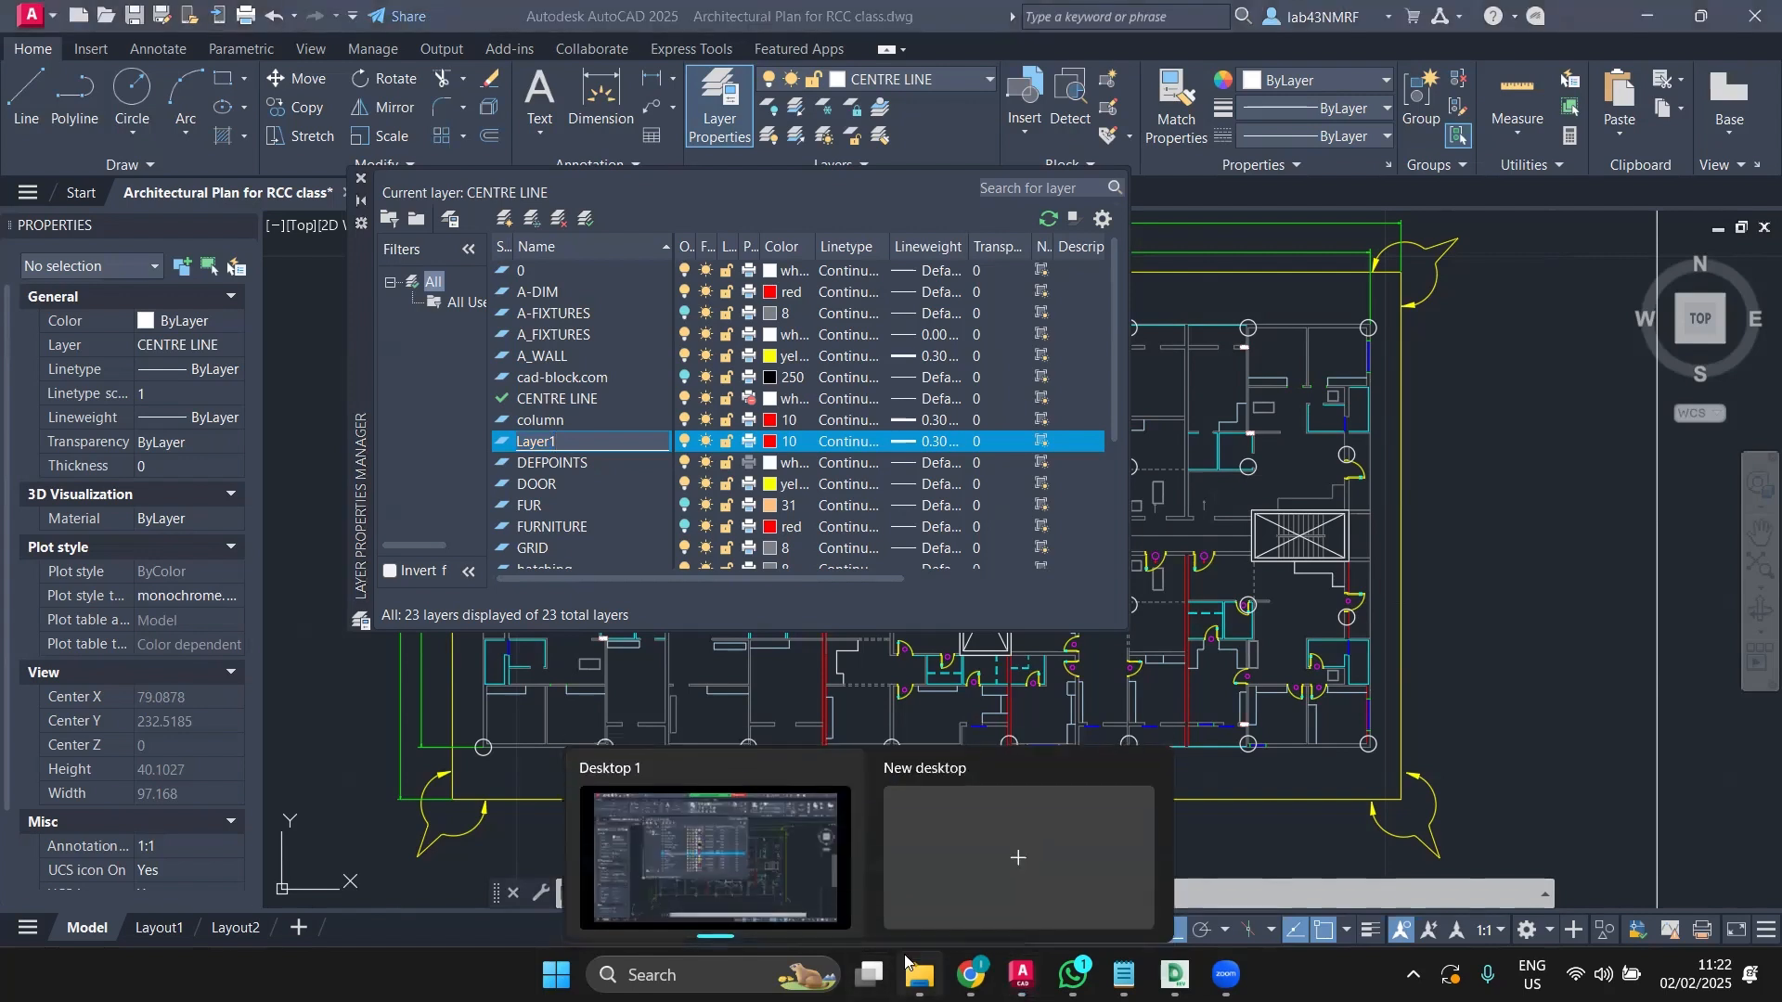
click(939, 861)
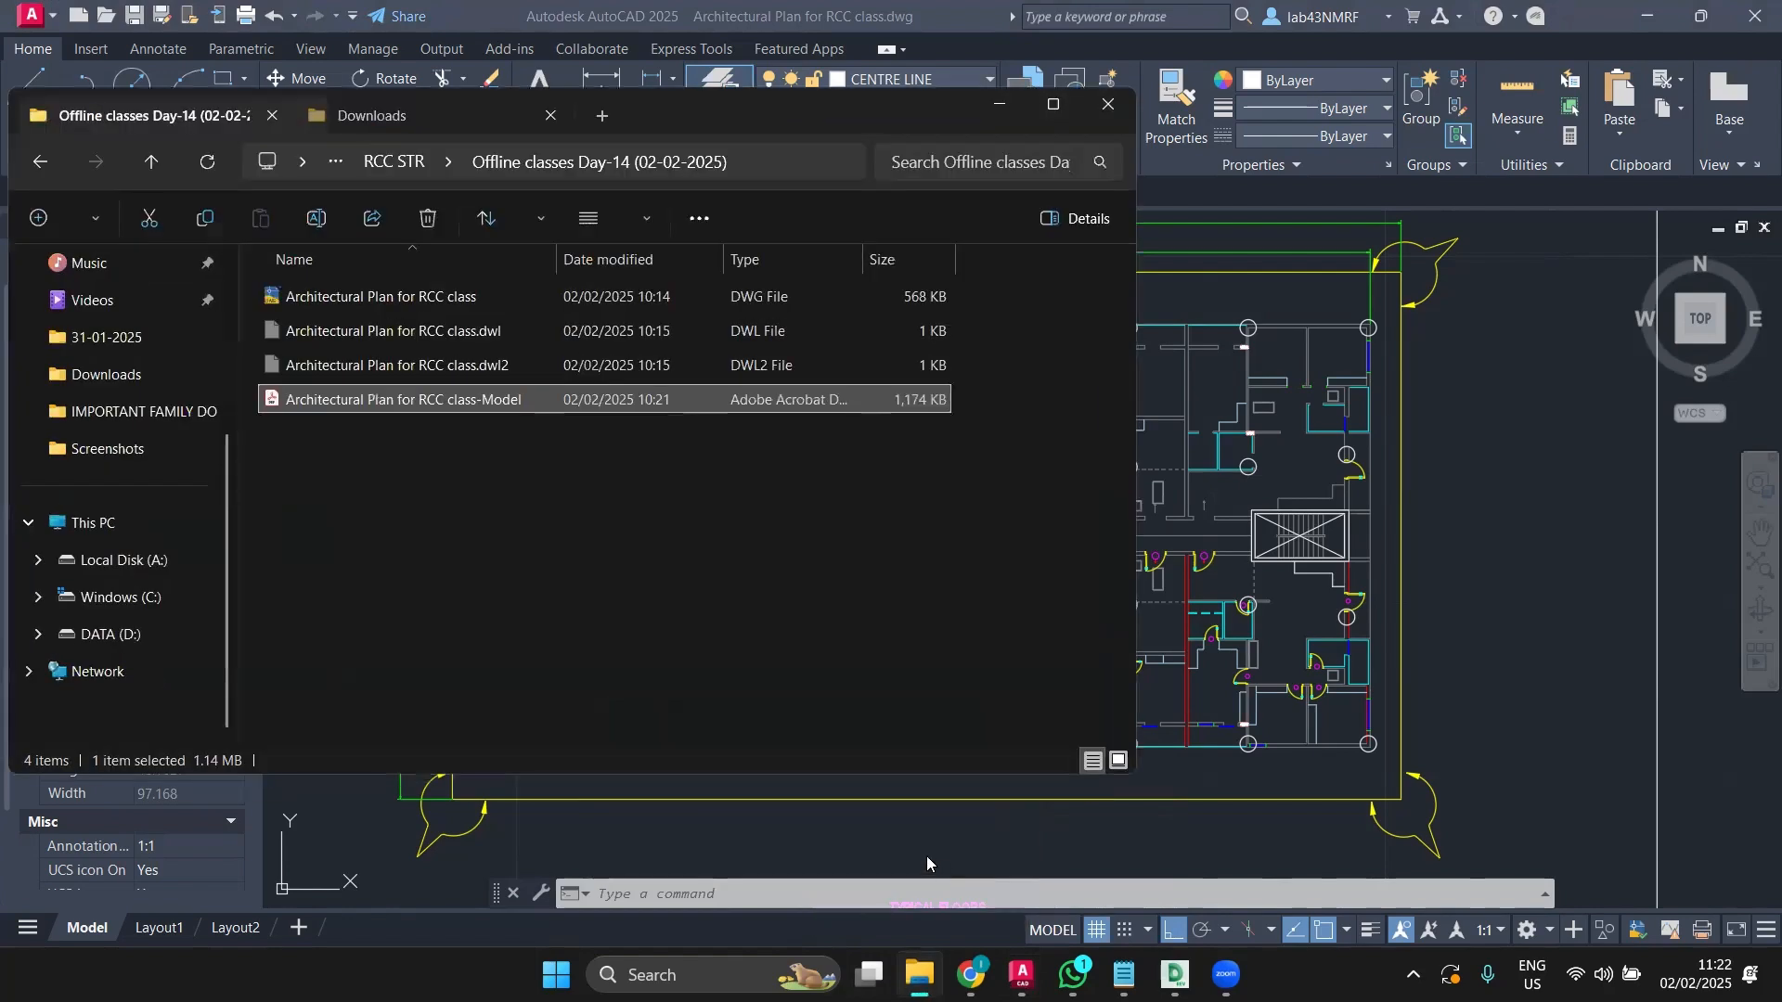
click(33, 165)
click(359, 473)
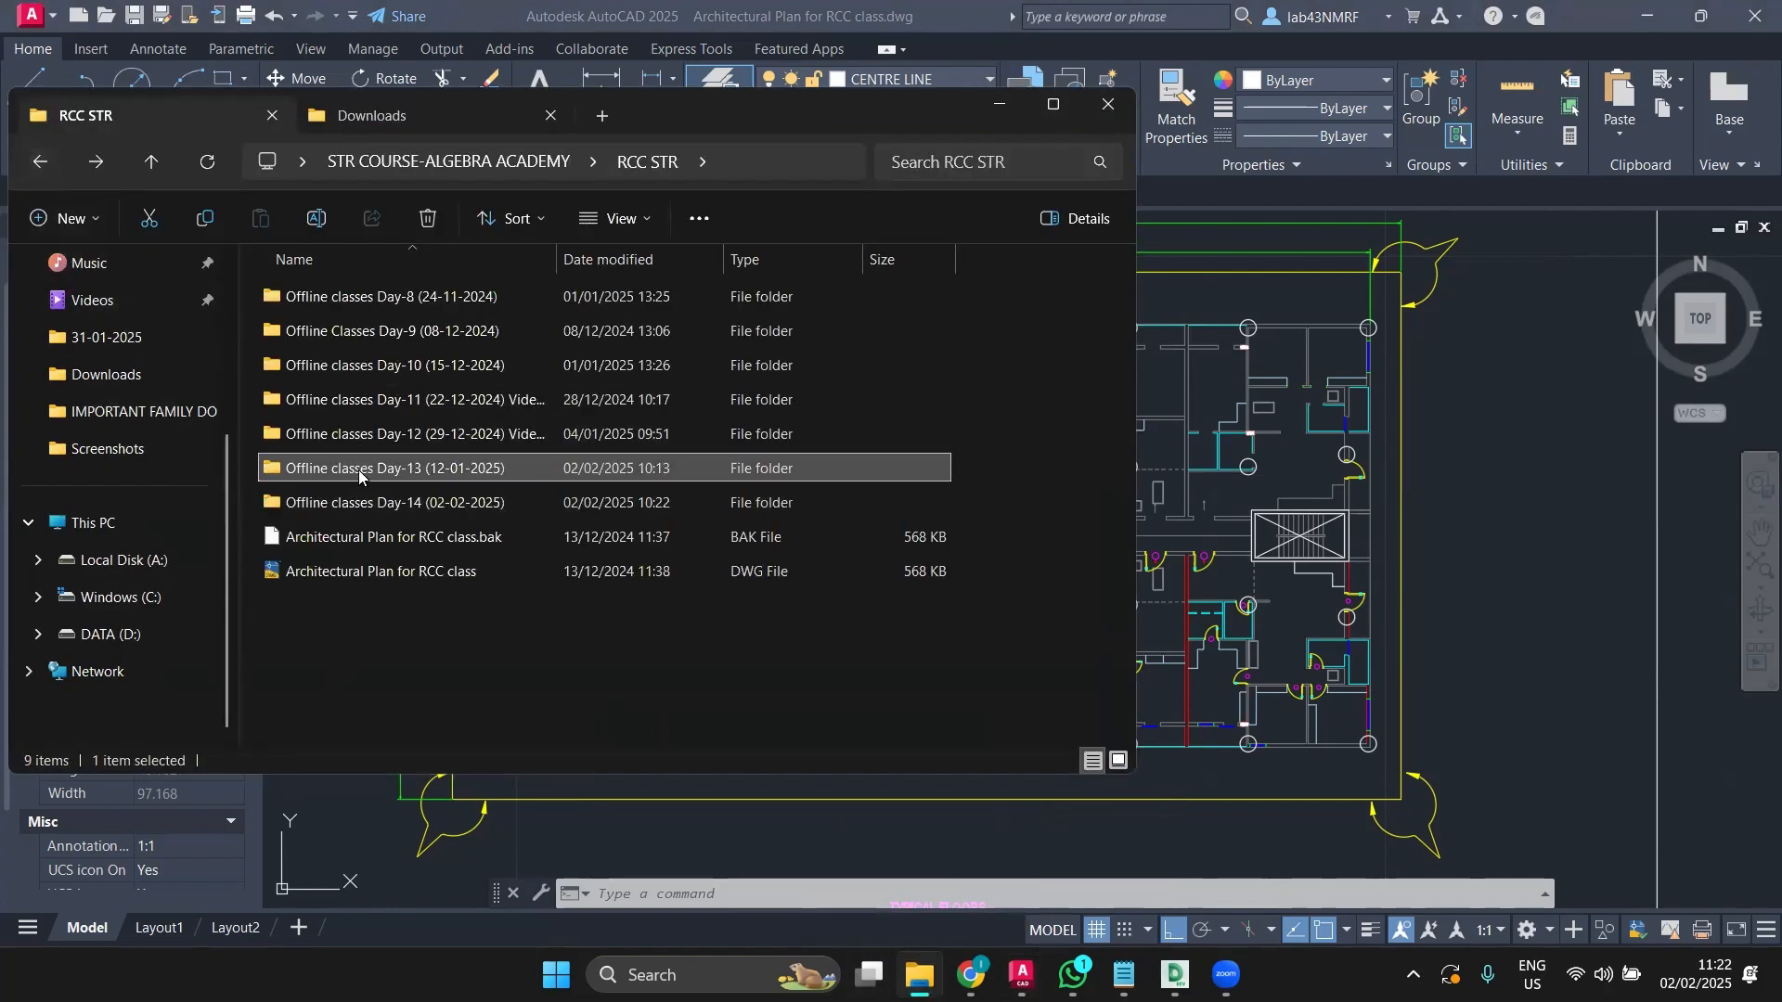
double_click(359, 470)
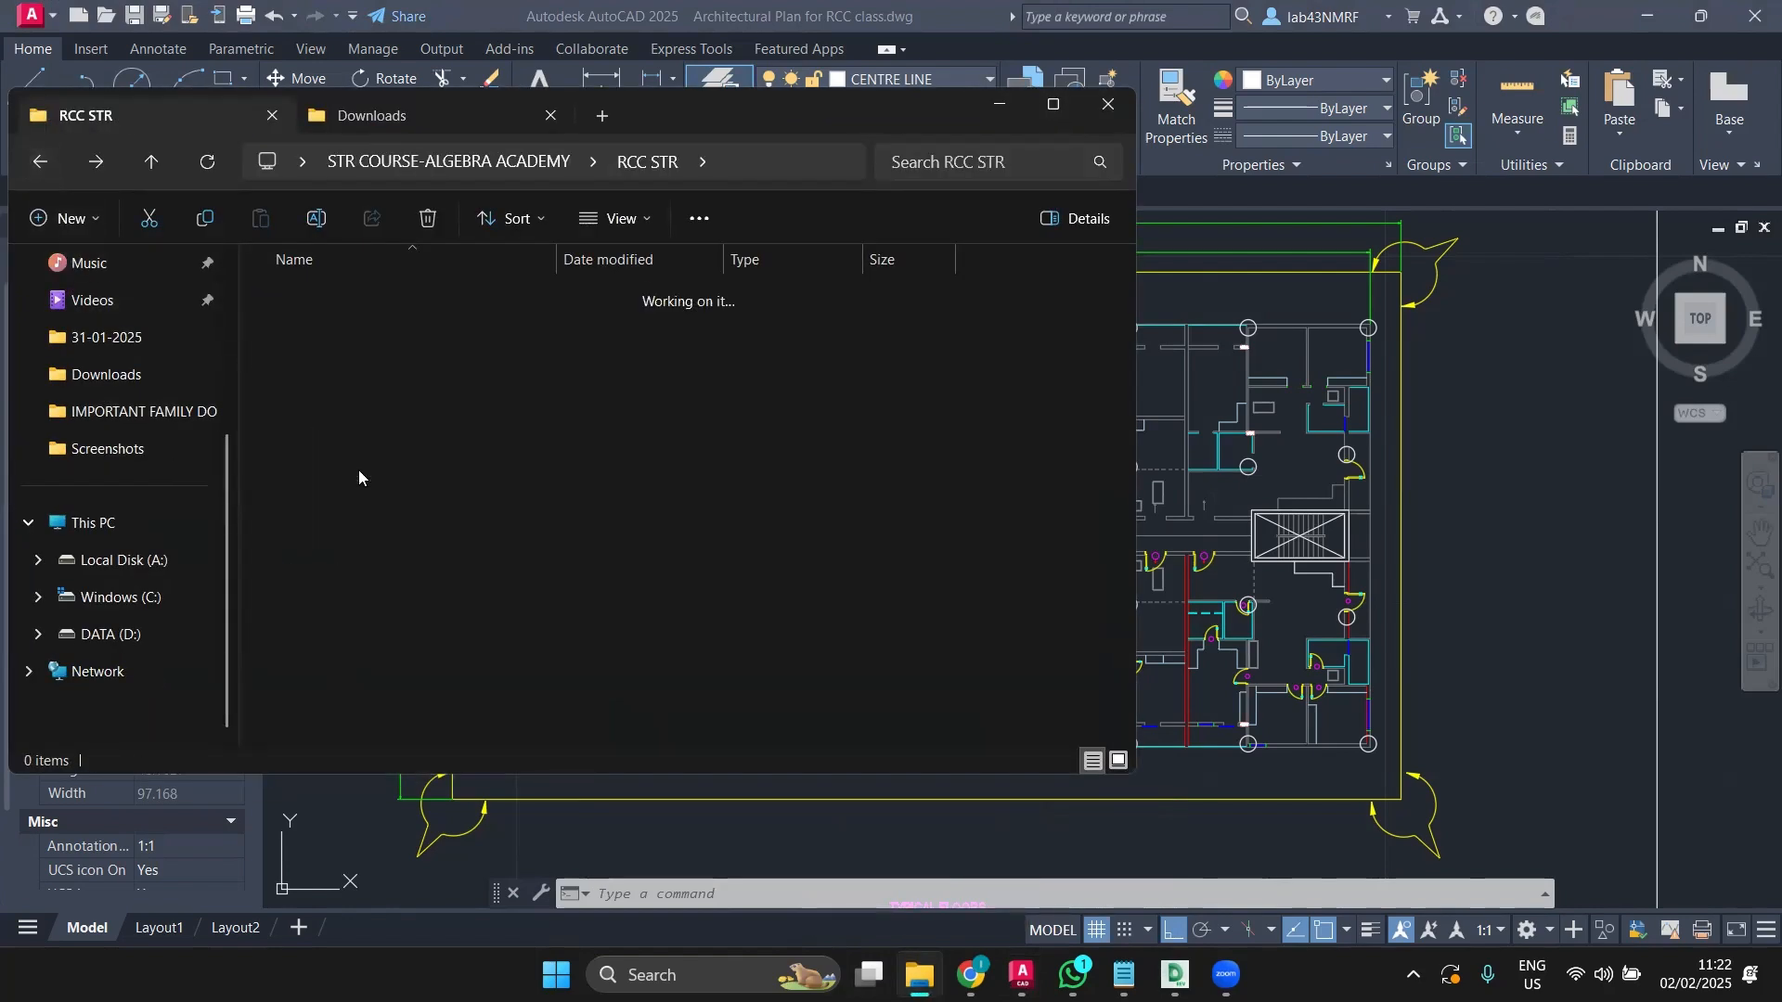
click(35, 162)
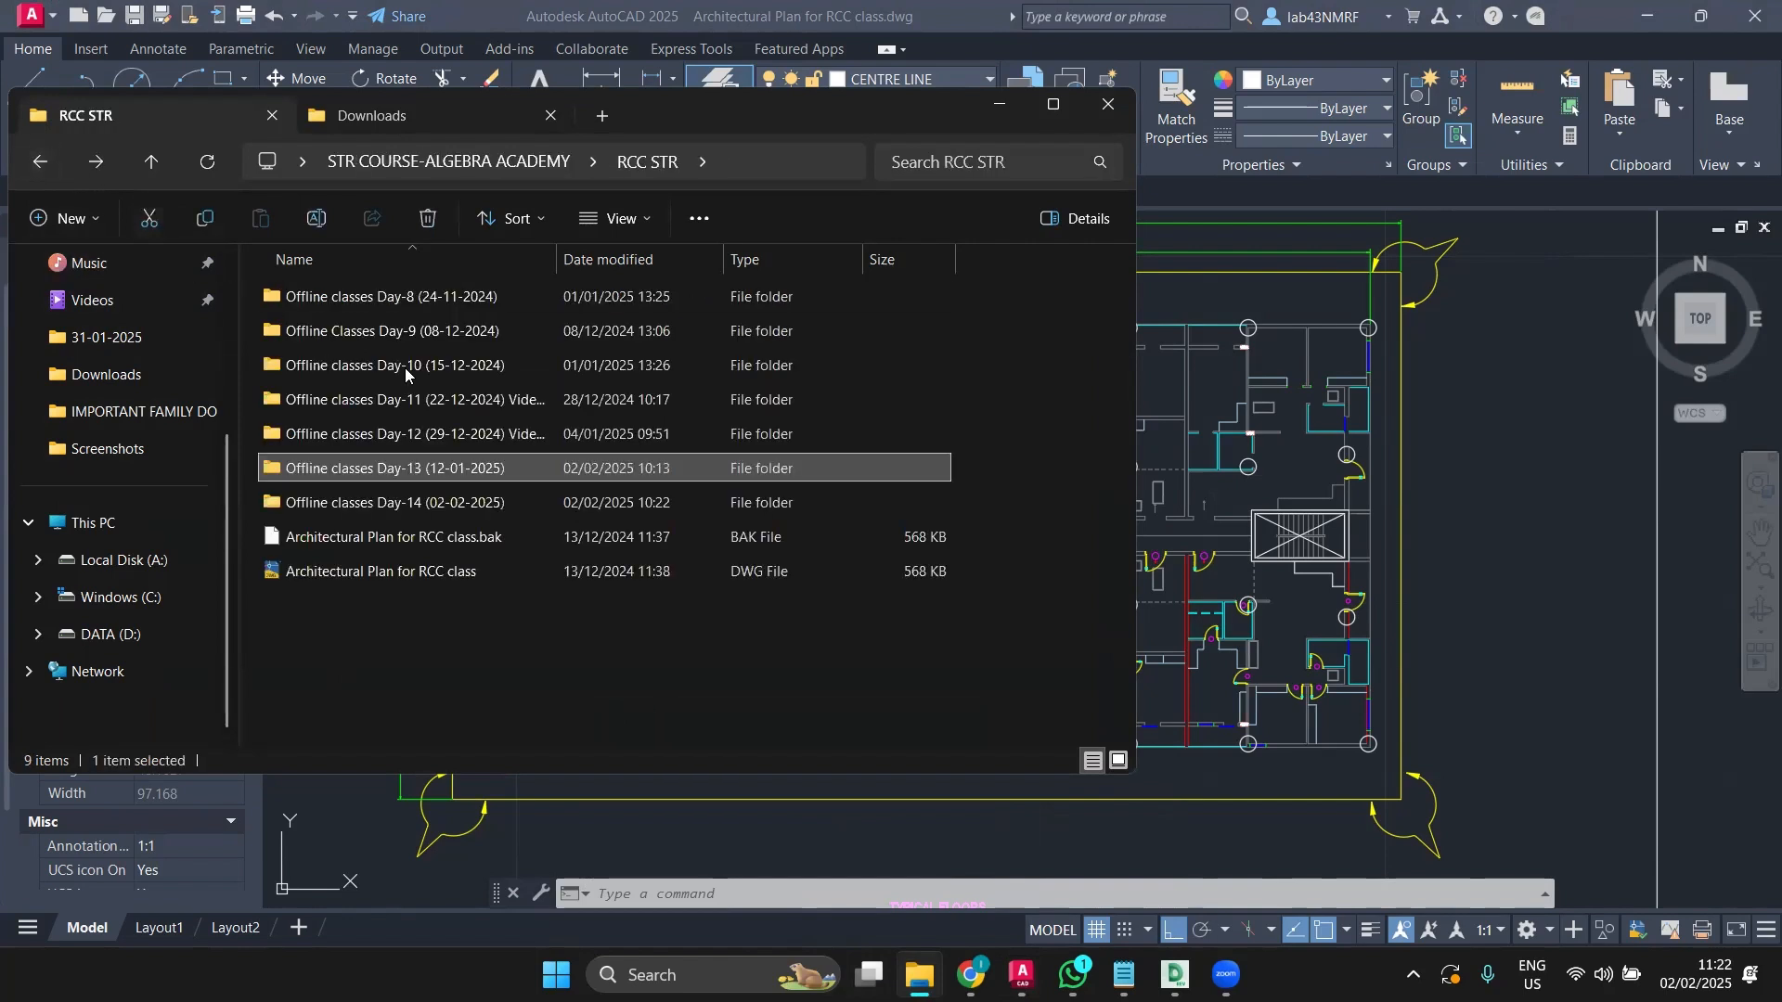
click(989, 105)
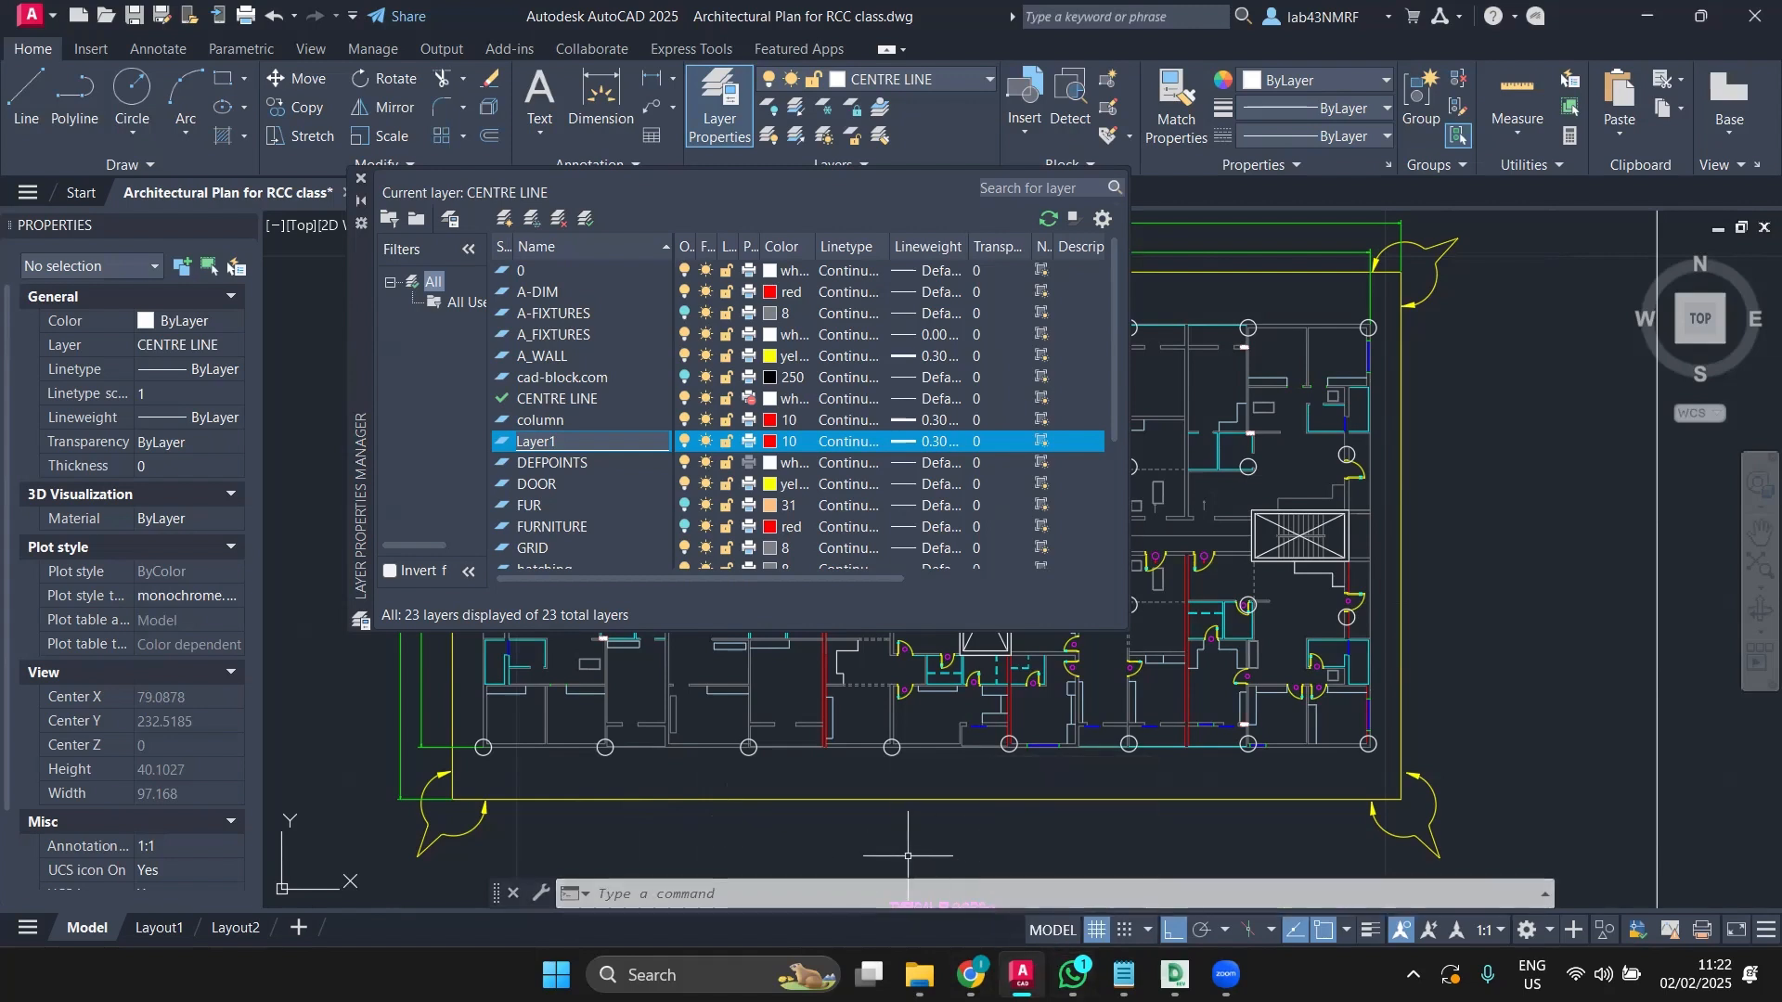
Step: Rename Layer1 to COLS and close the Layer Properties Manager
double_click(572, 441)
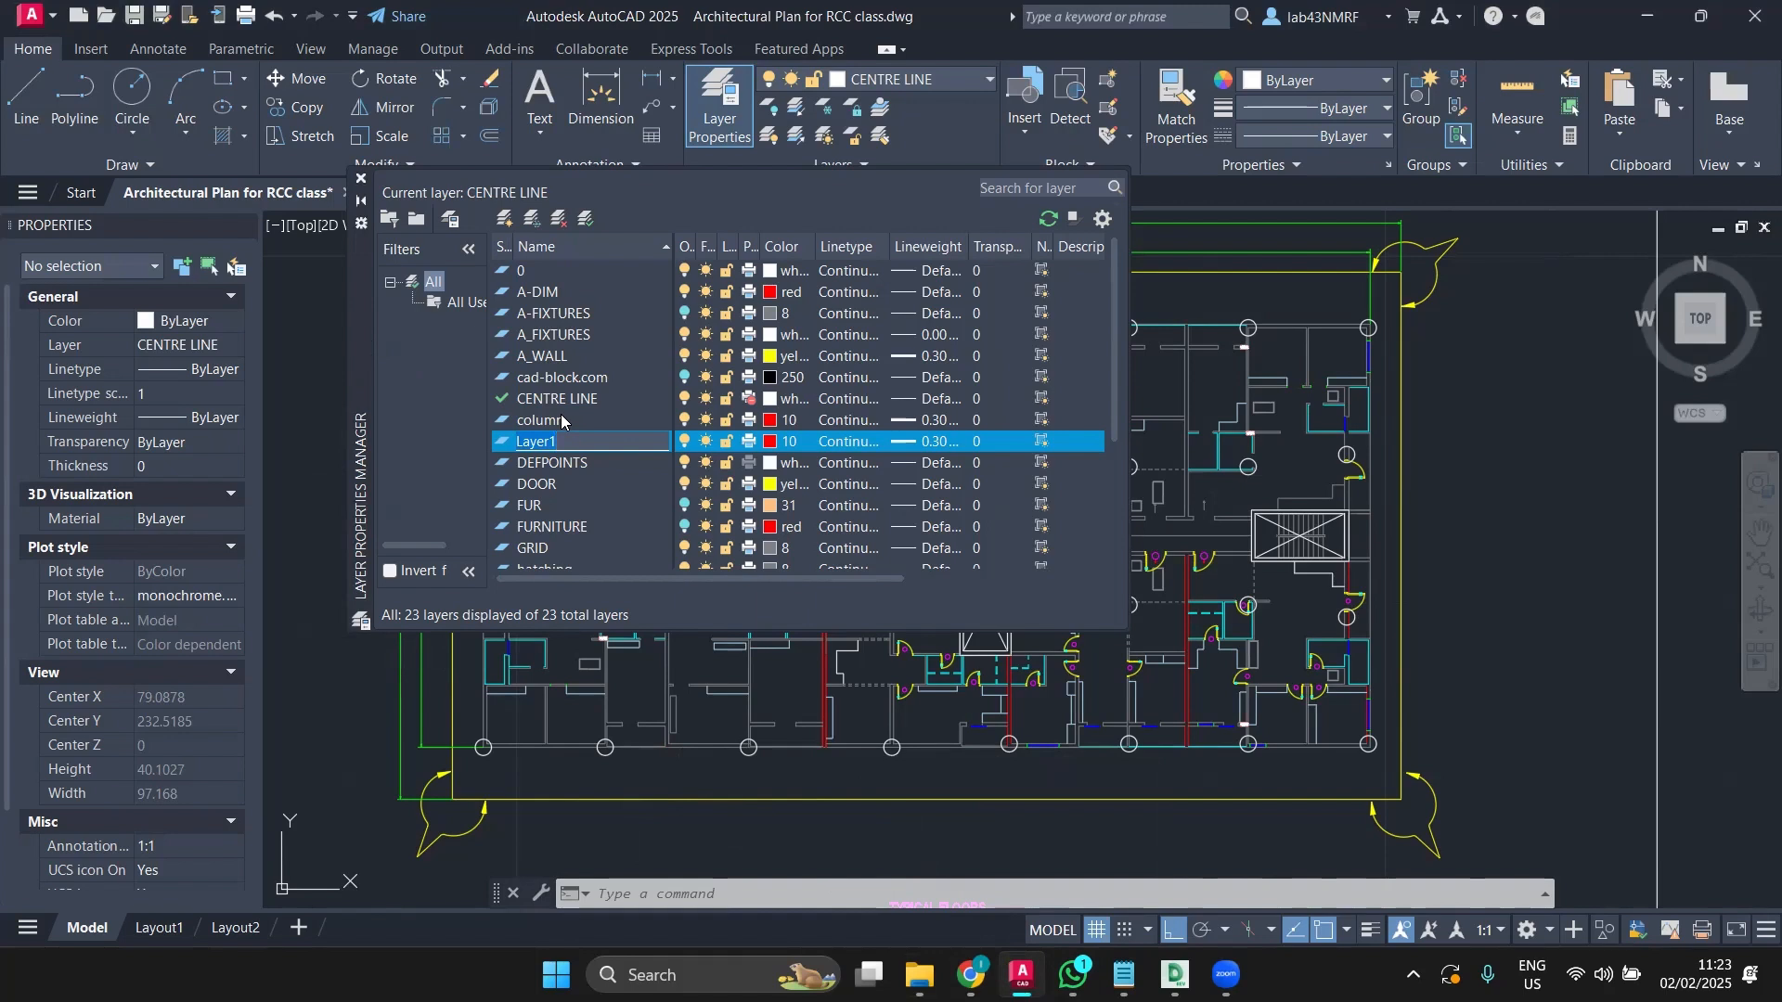
text(COLS)
click(450, 475)
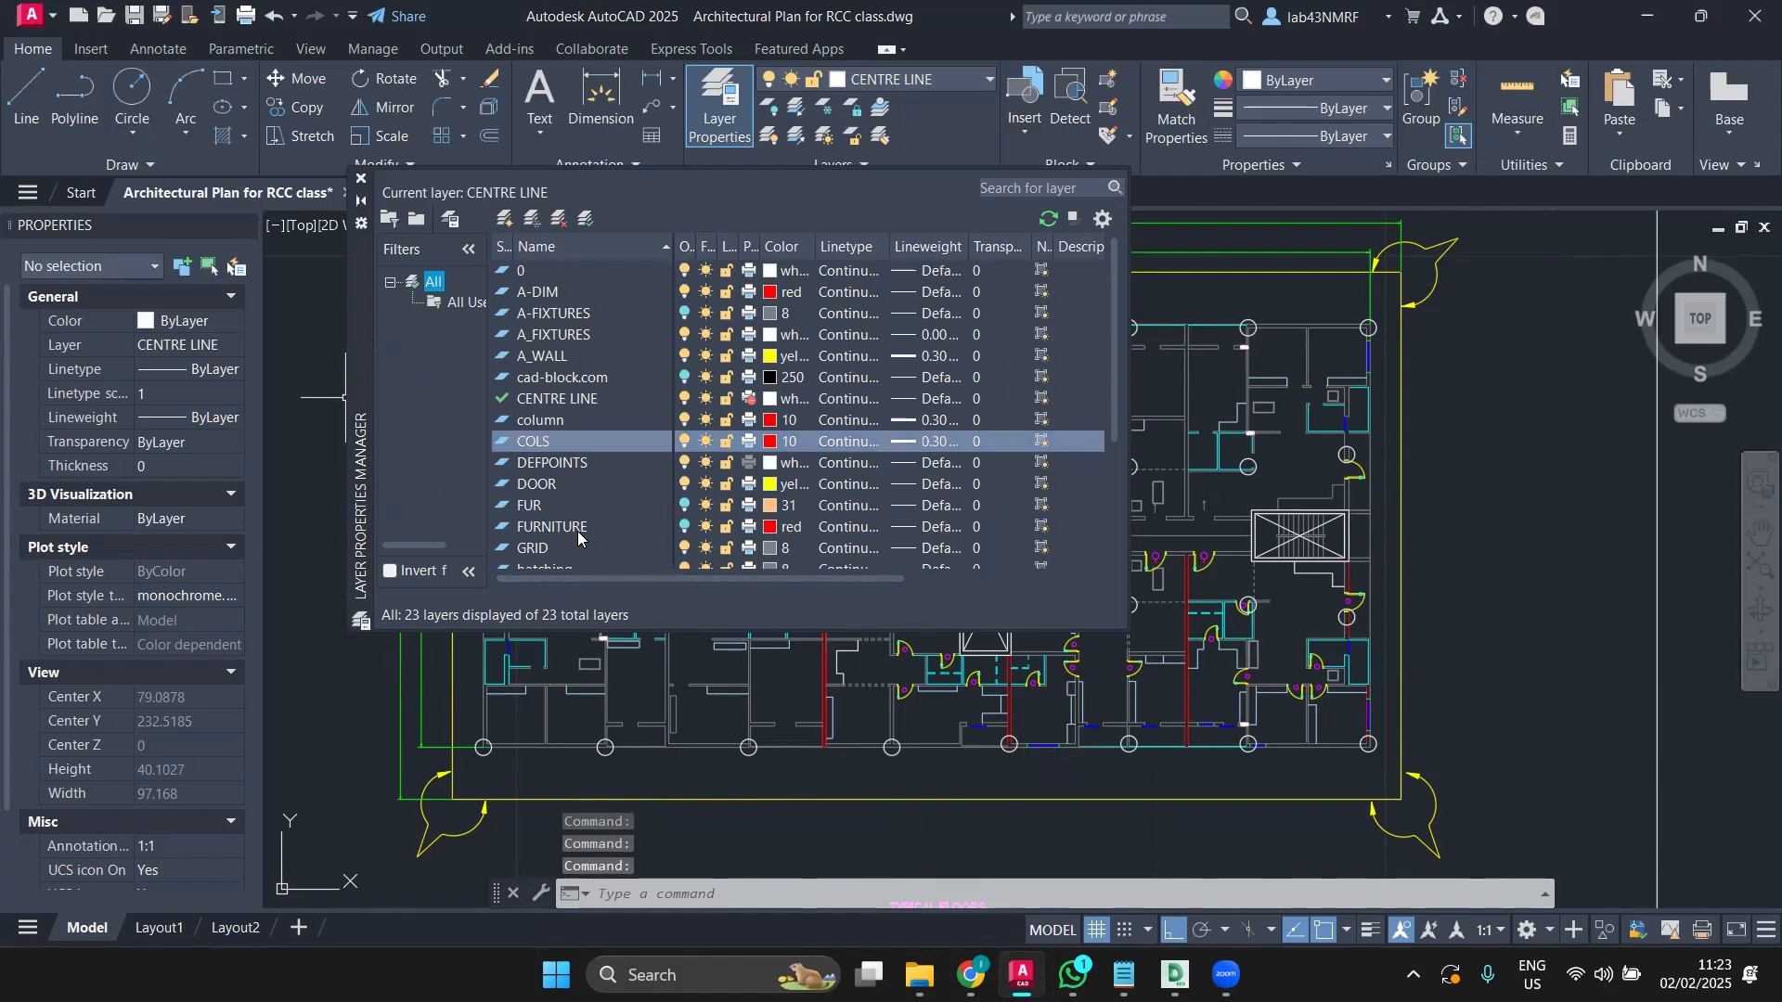
click(361, 178)
scroll(496, 310, up, 4)
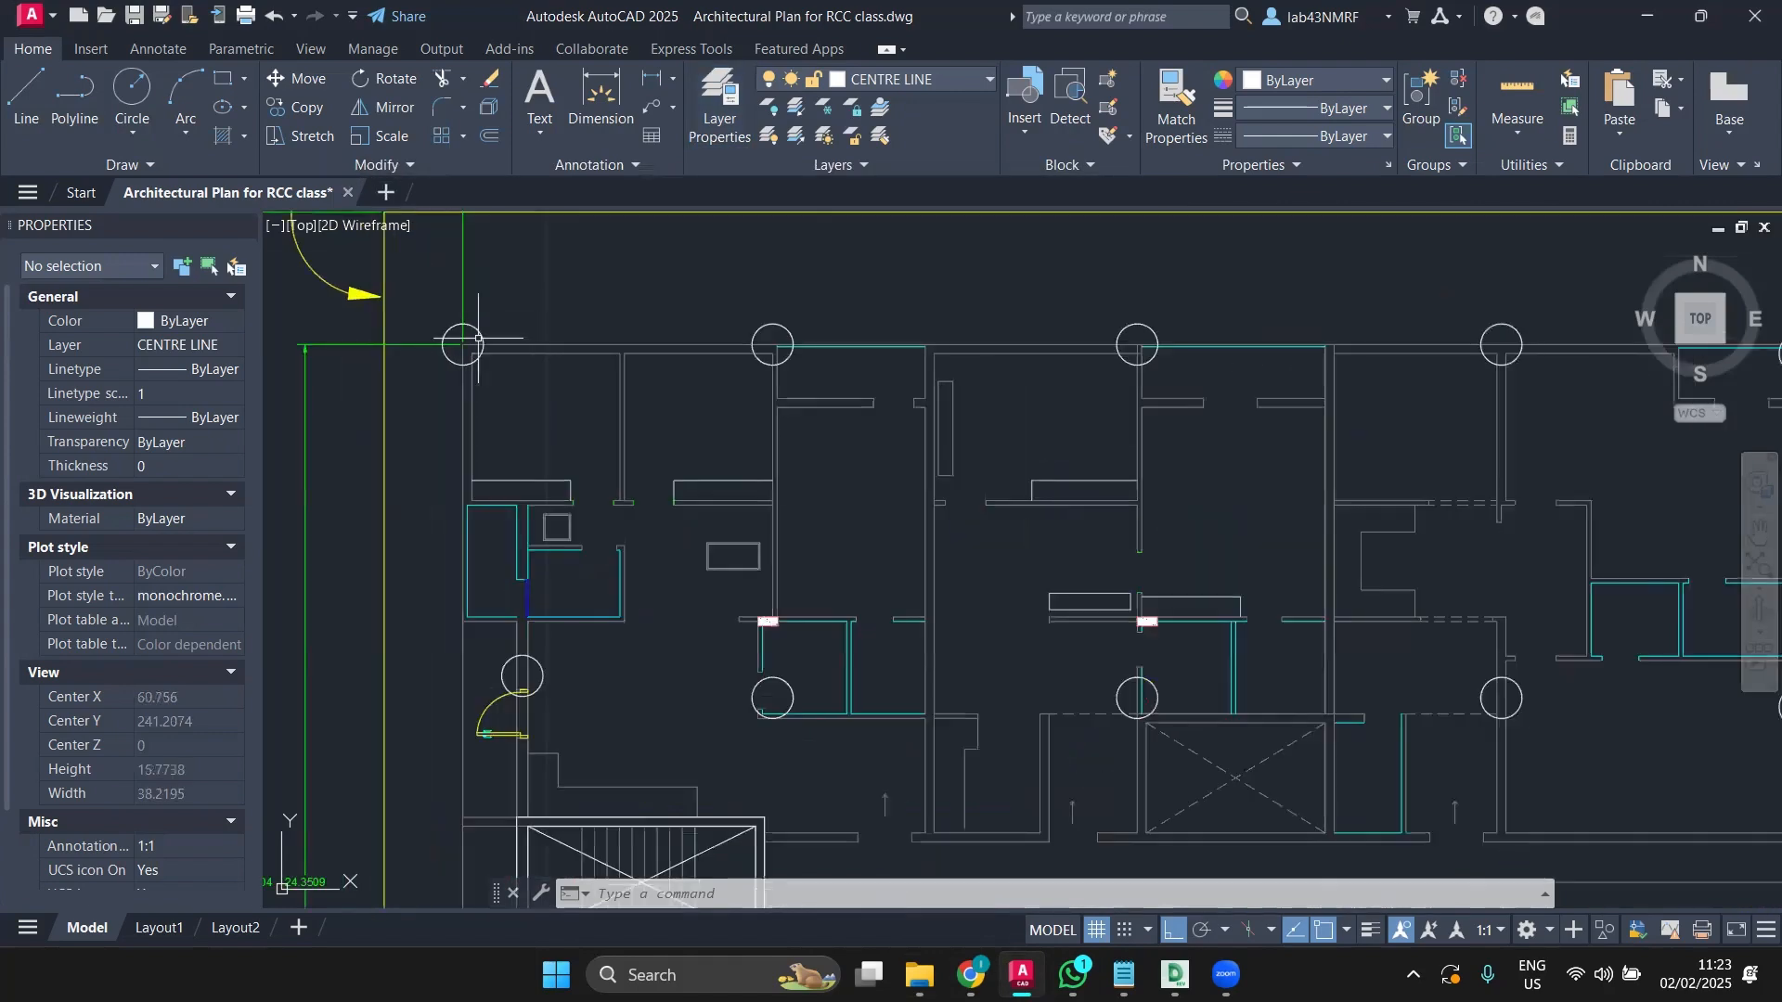
Step: Select the top-row column circles from the top-left to the top-right corner
click(478, 330)
click(779, 326)
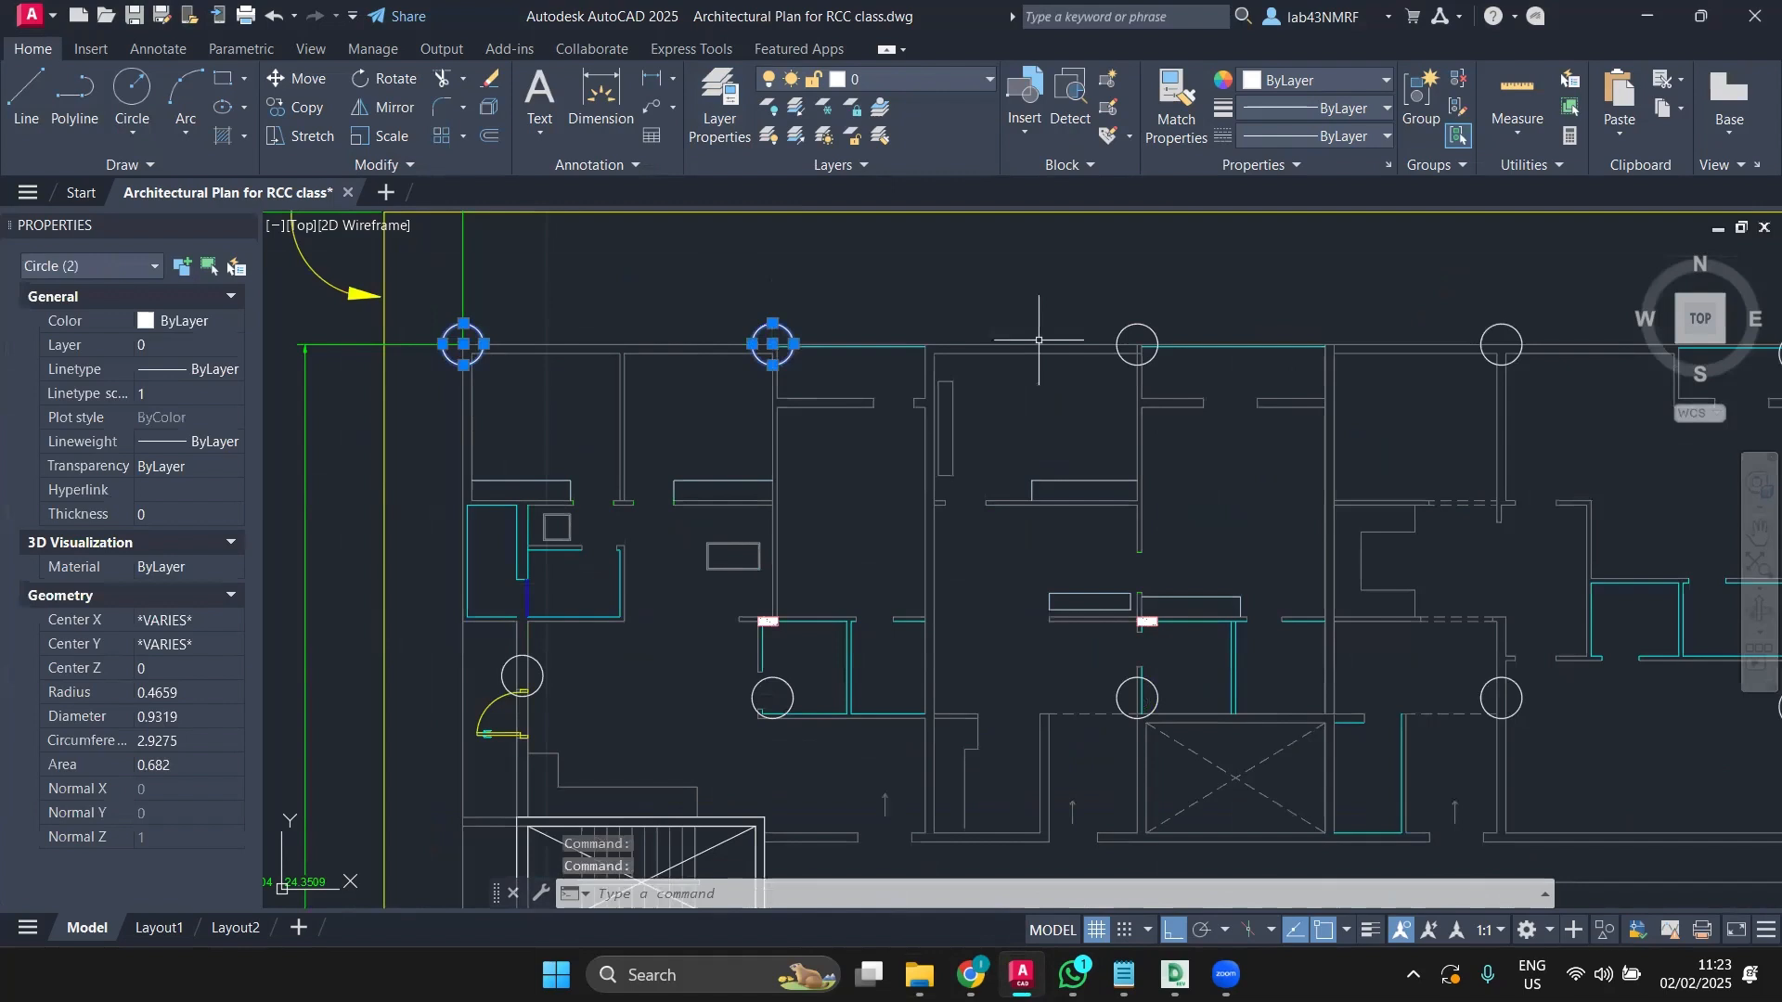
click(1152, 327)
click(1503, 327)
scroll(1503, 330, down, 3)
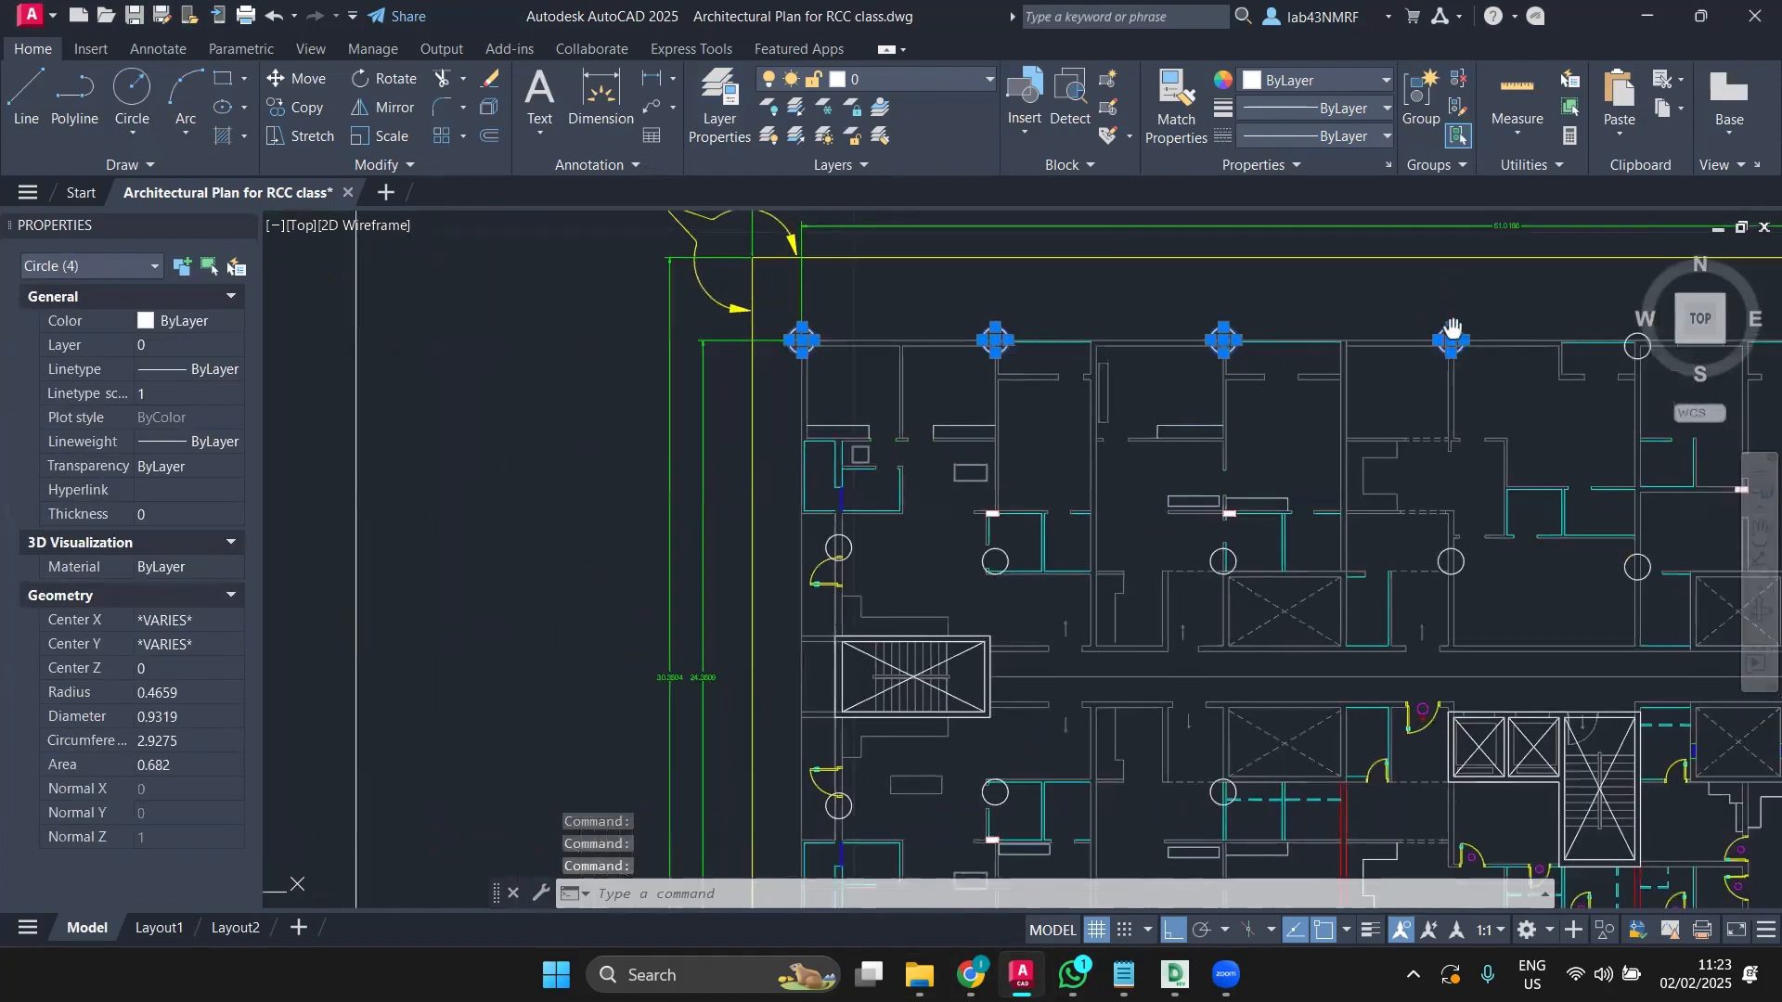
middle_drag(1454, 339, 938, 340)
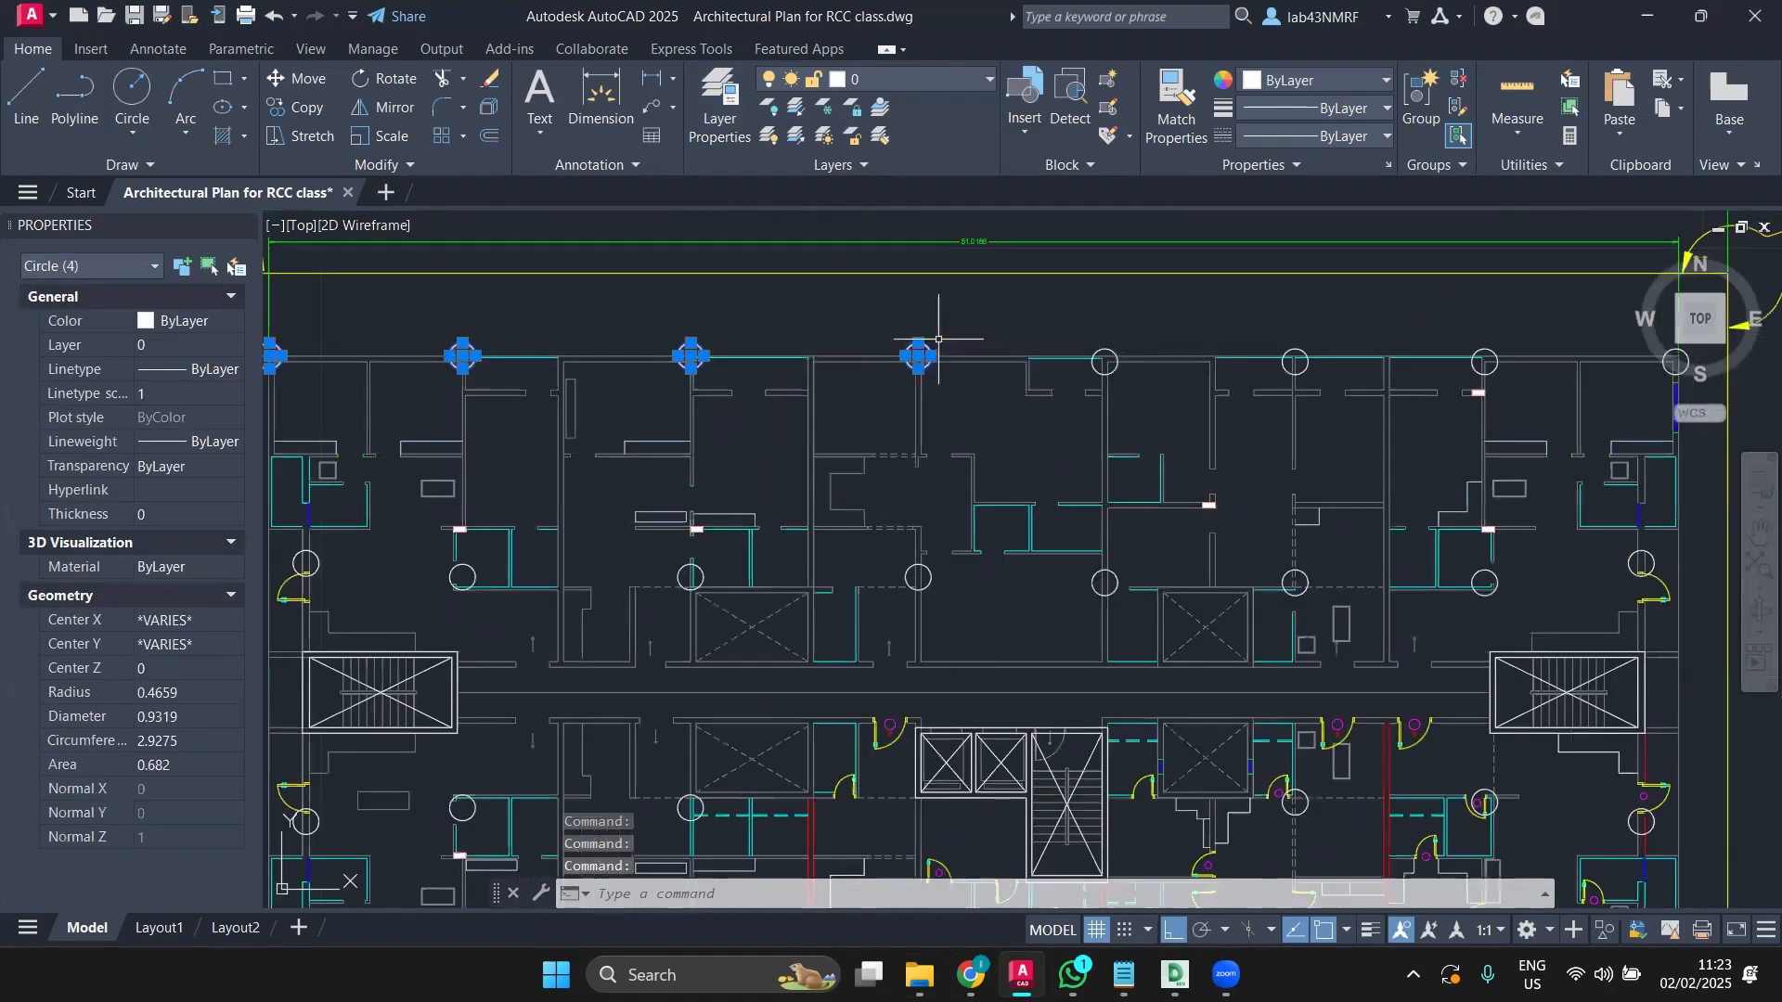
click(1096, 348)
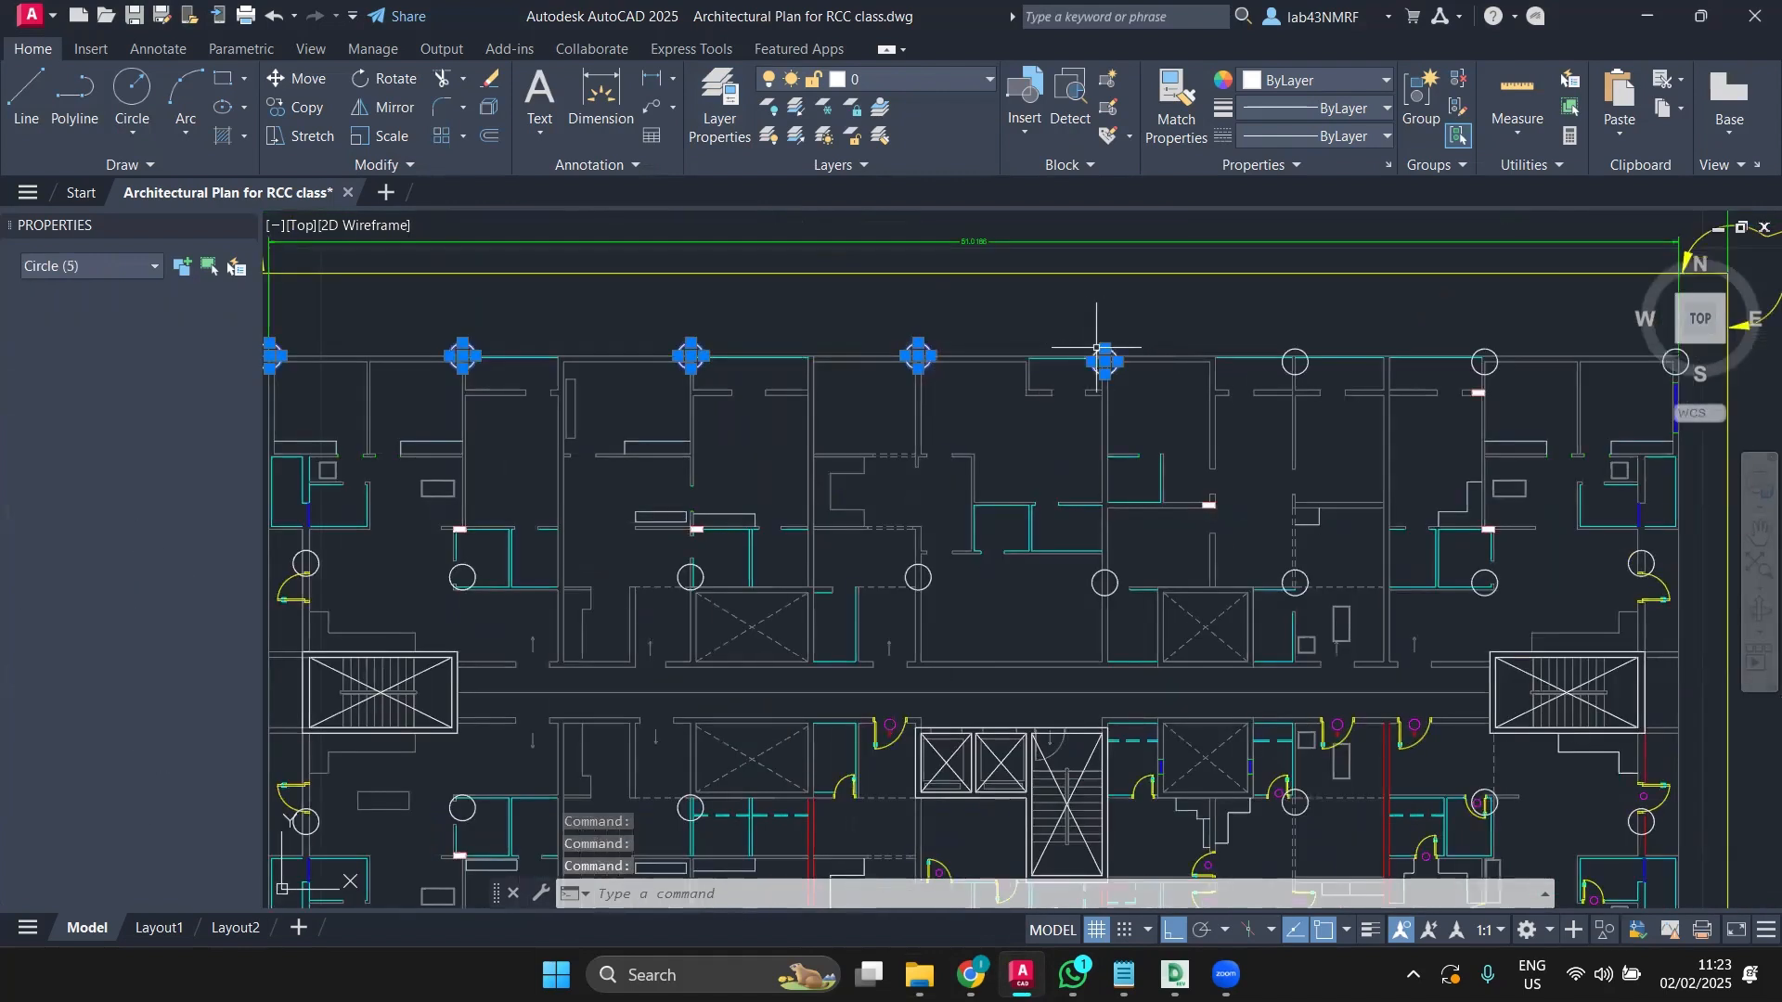
click(1293, 347)
click(1485, 349)
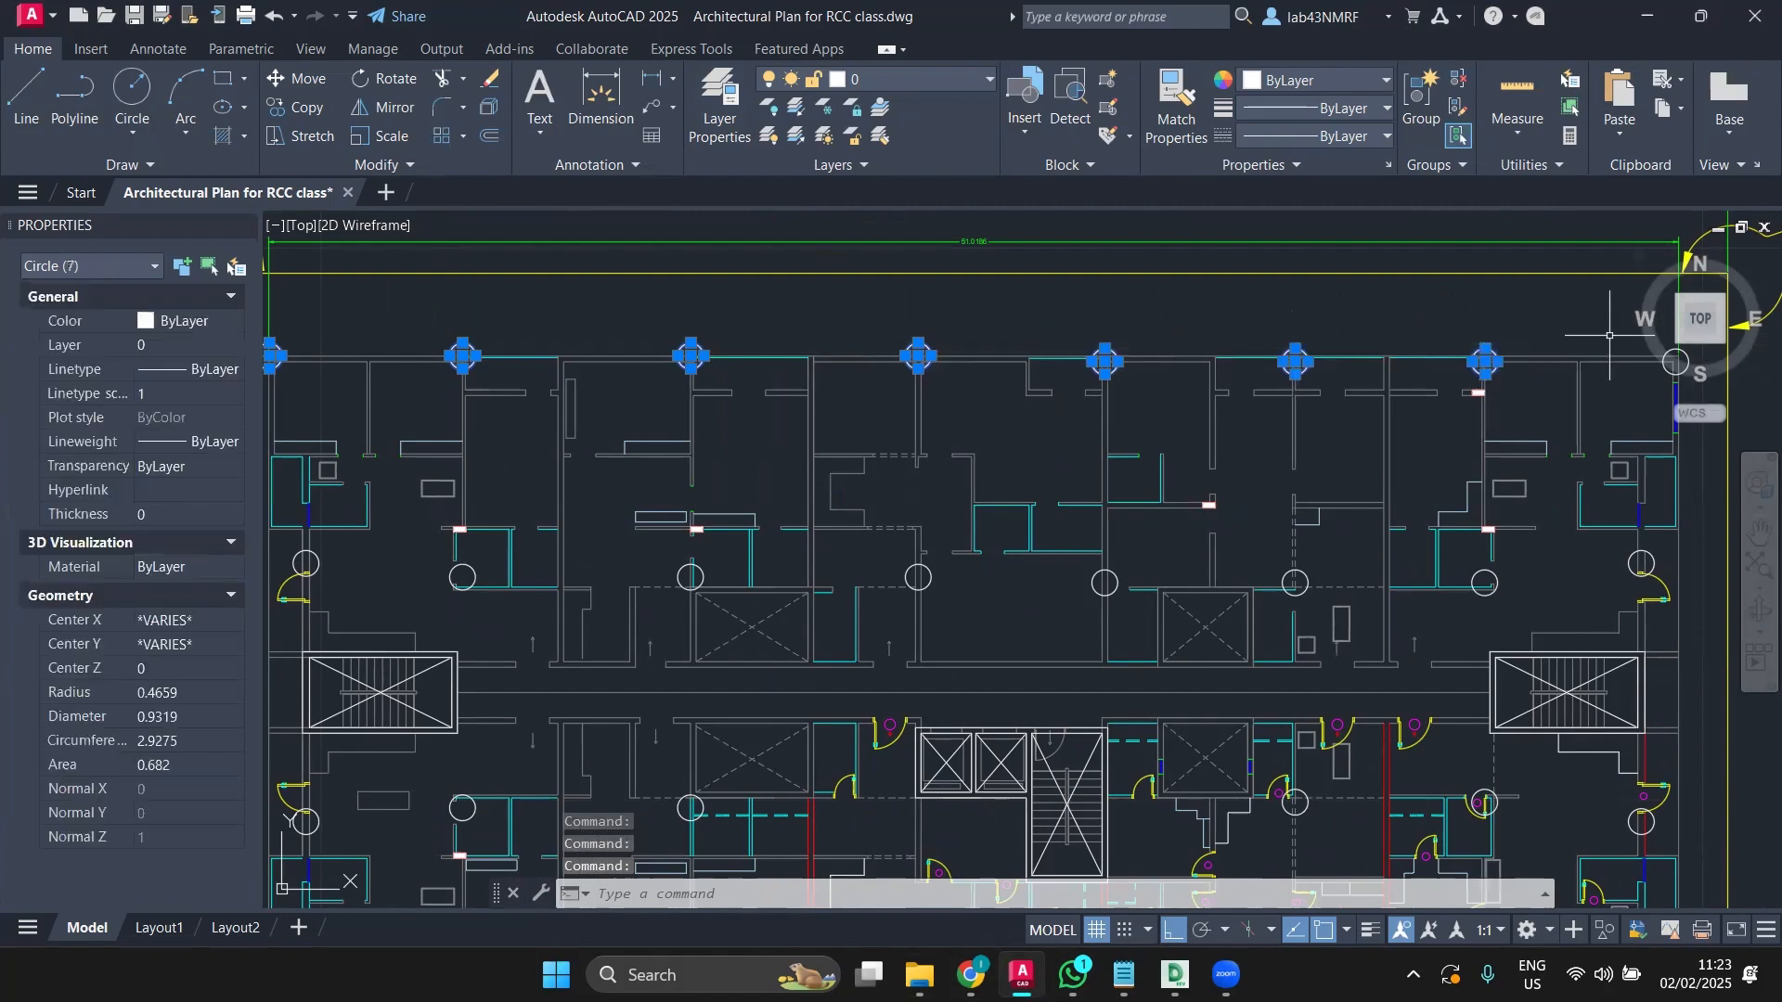
middle_drag(1581, 349, 1276, 379)
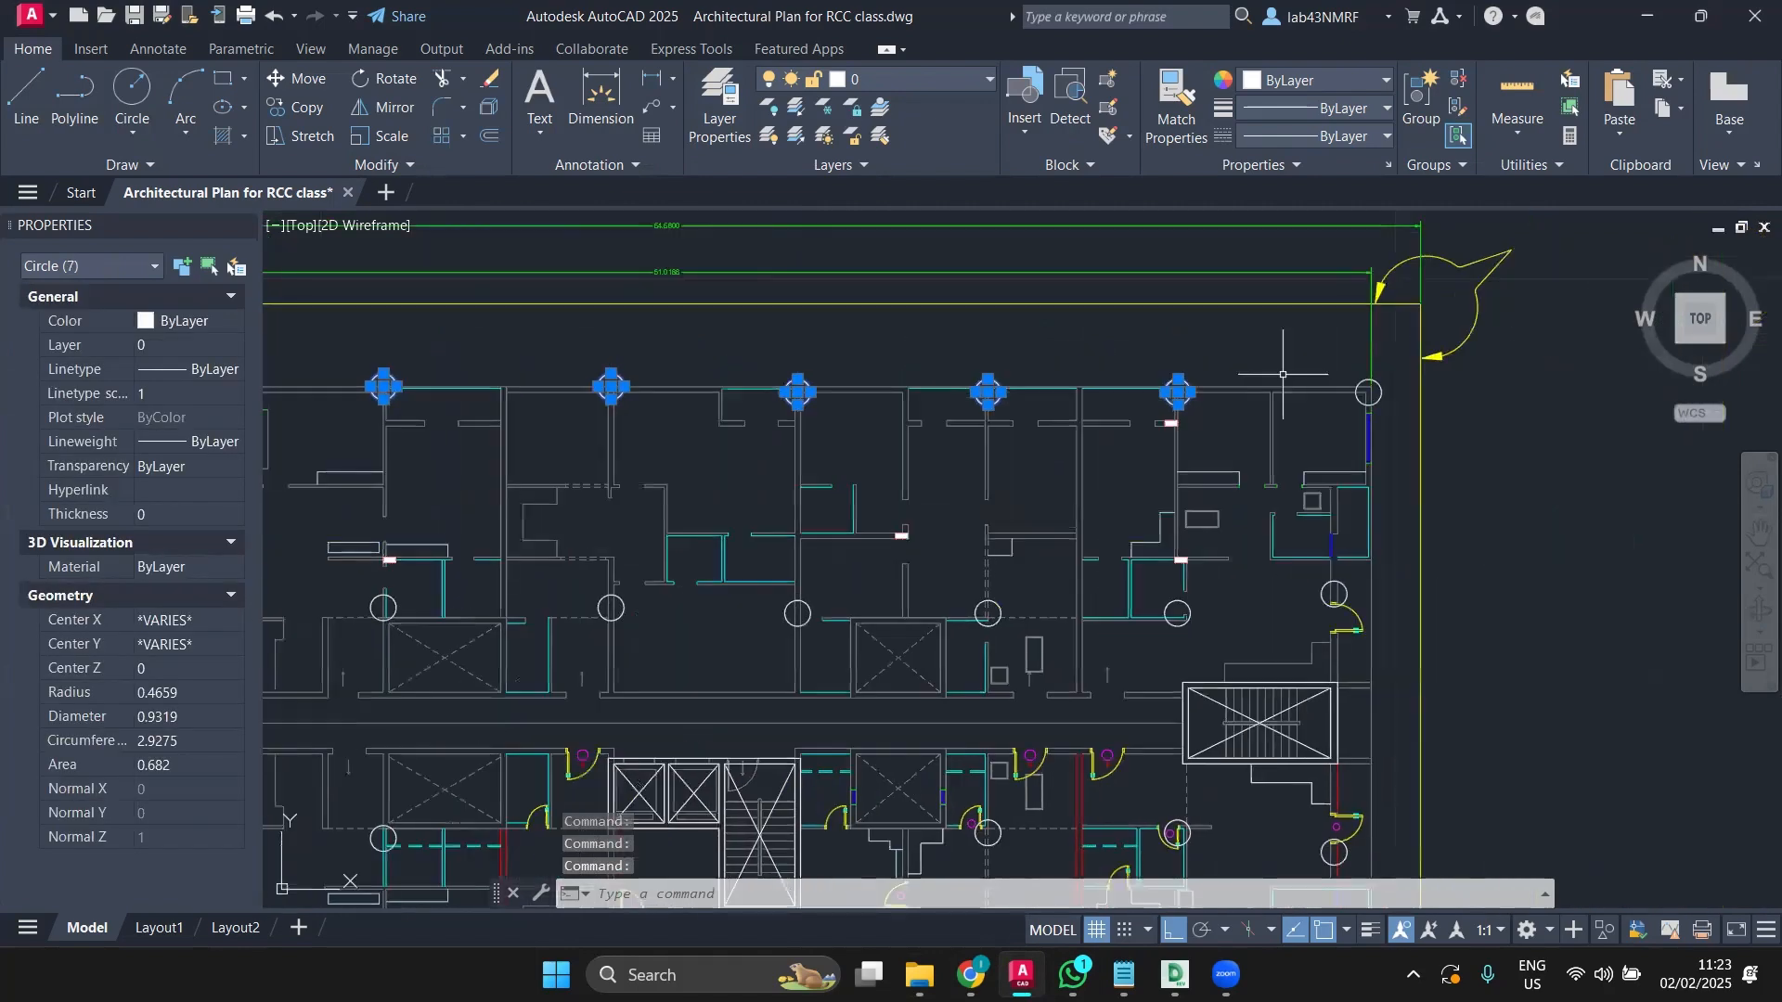
click(1369, 379)
Step: Add the second-row column circles from the right edge to the far left
click(1334, 581)
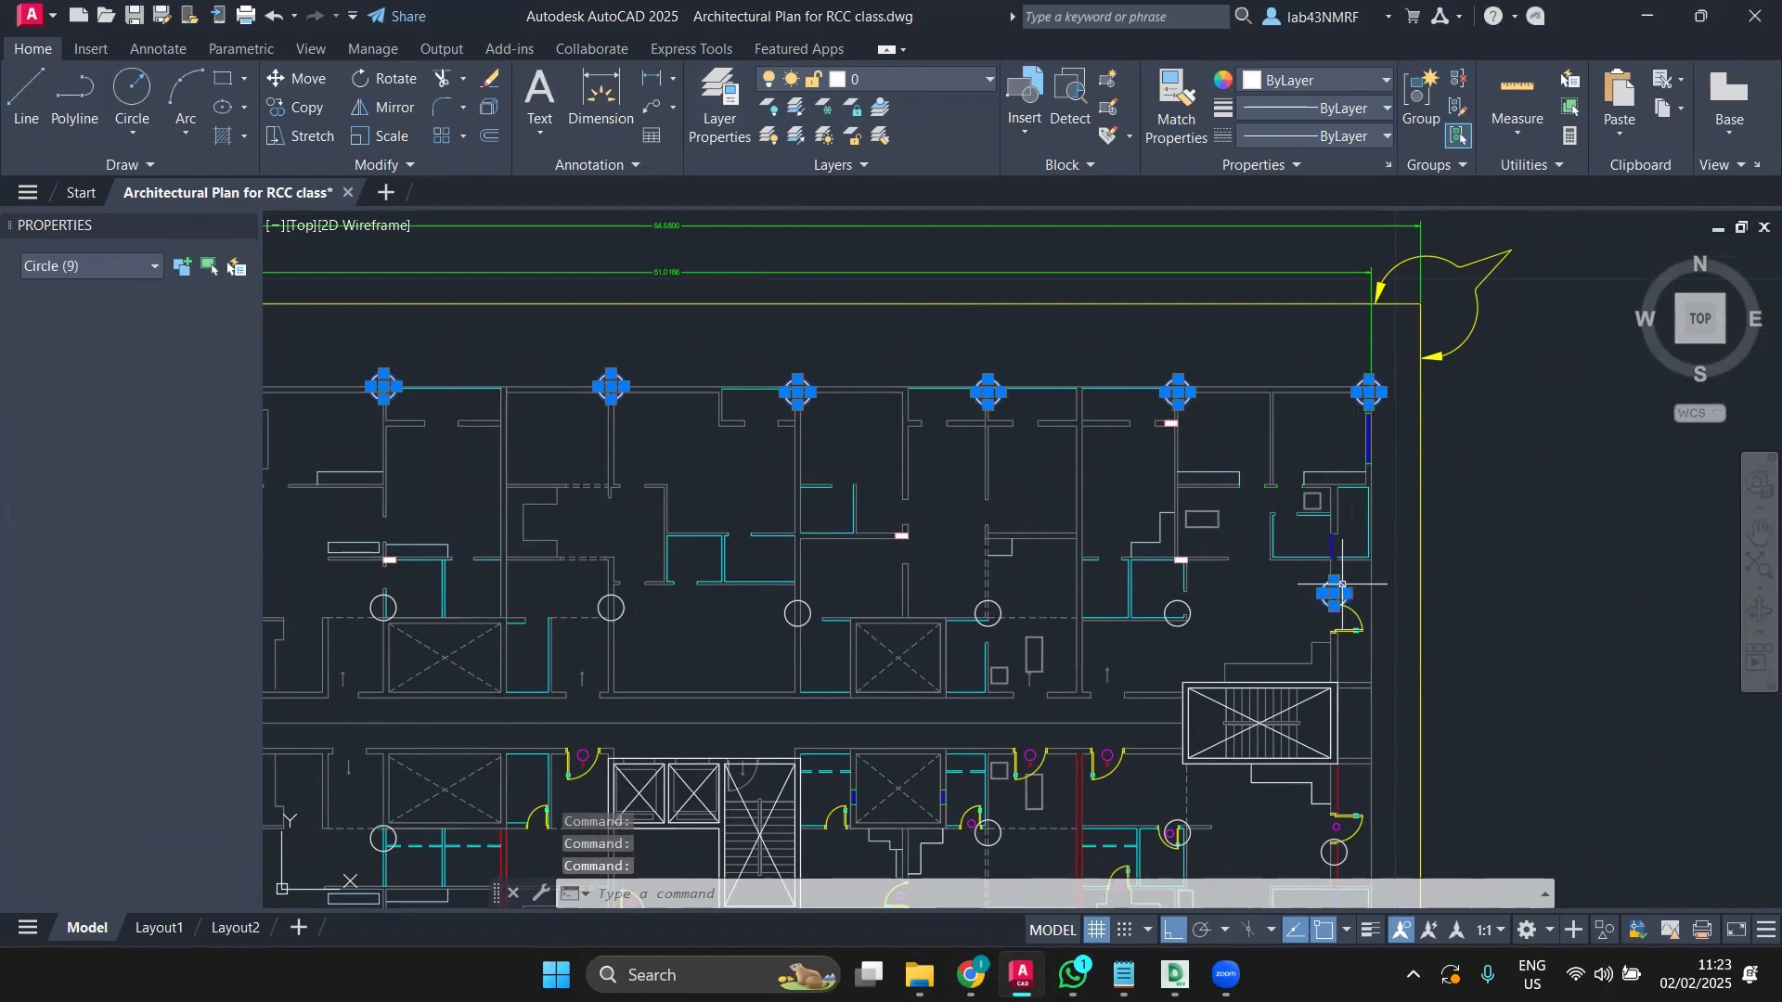
click(1177, 601)
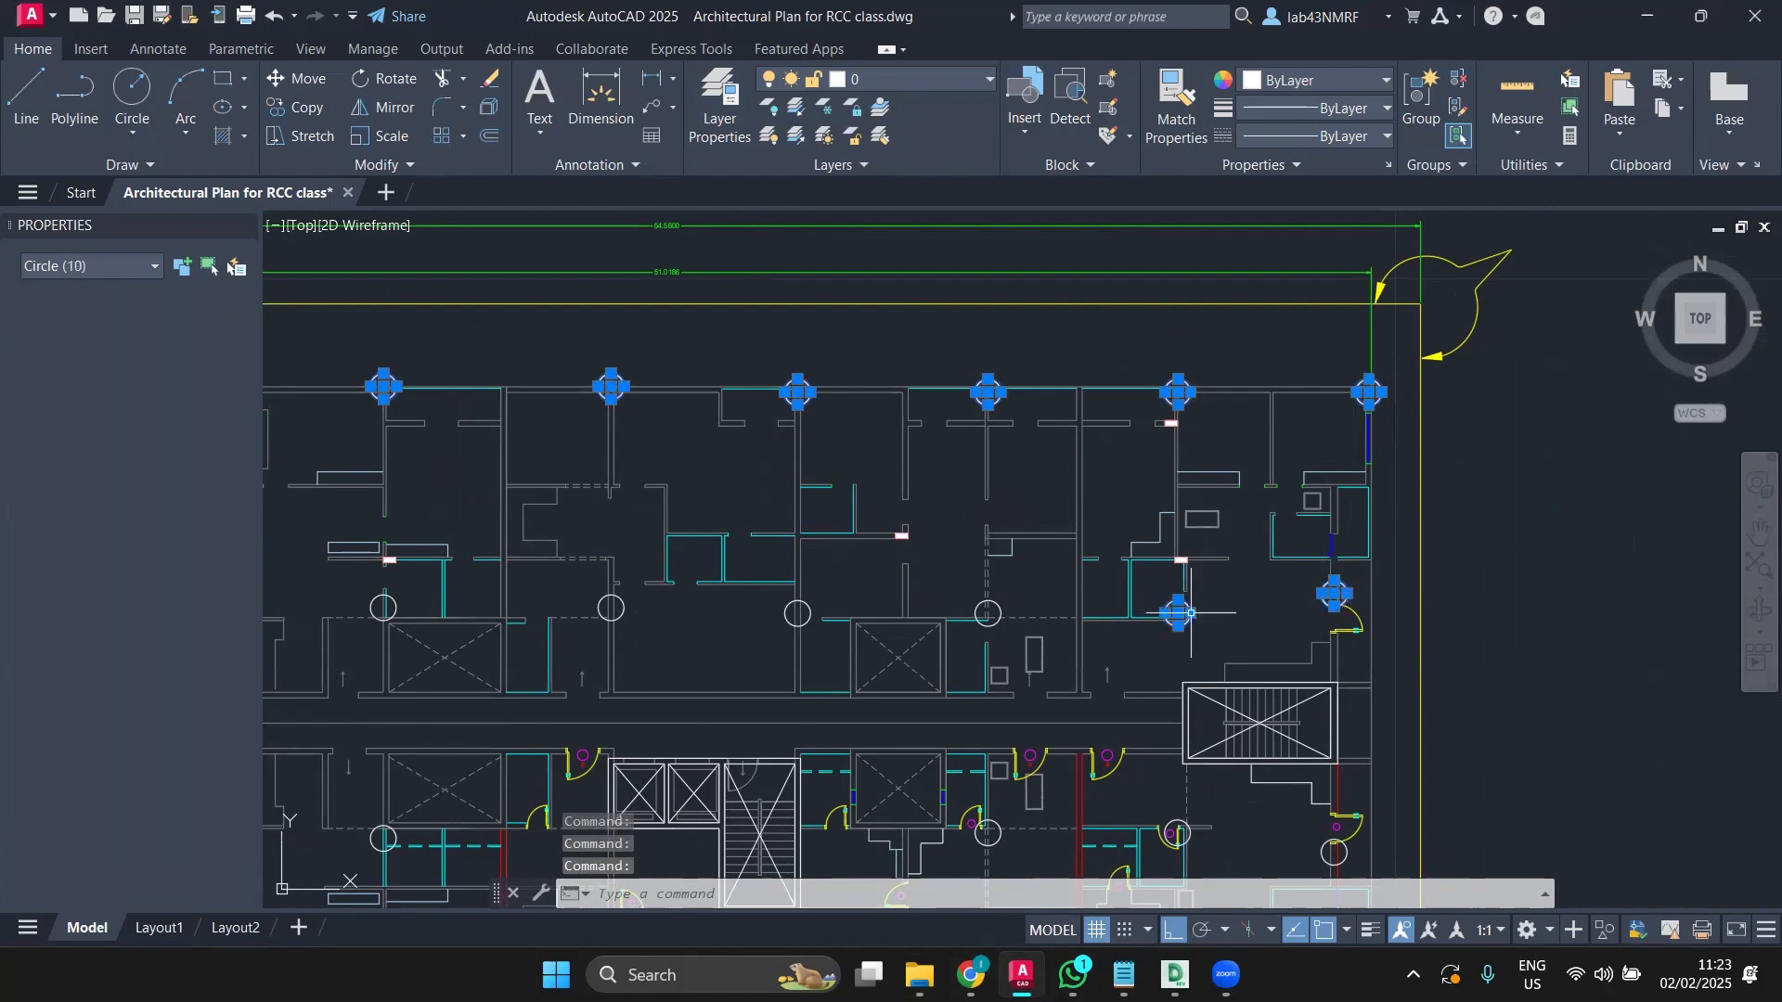
click(994, 605)
click(806, 605)
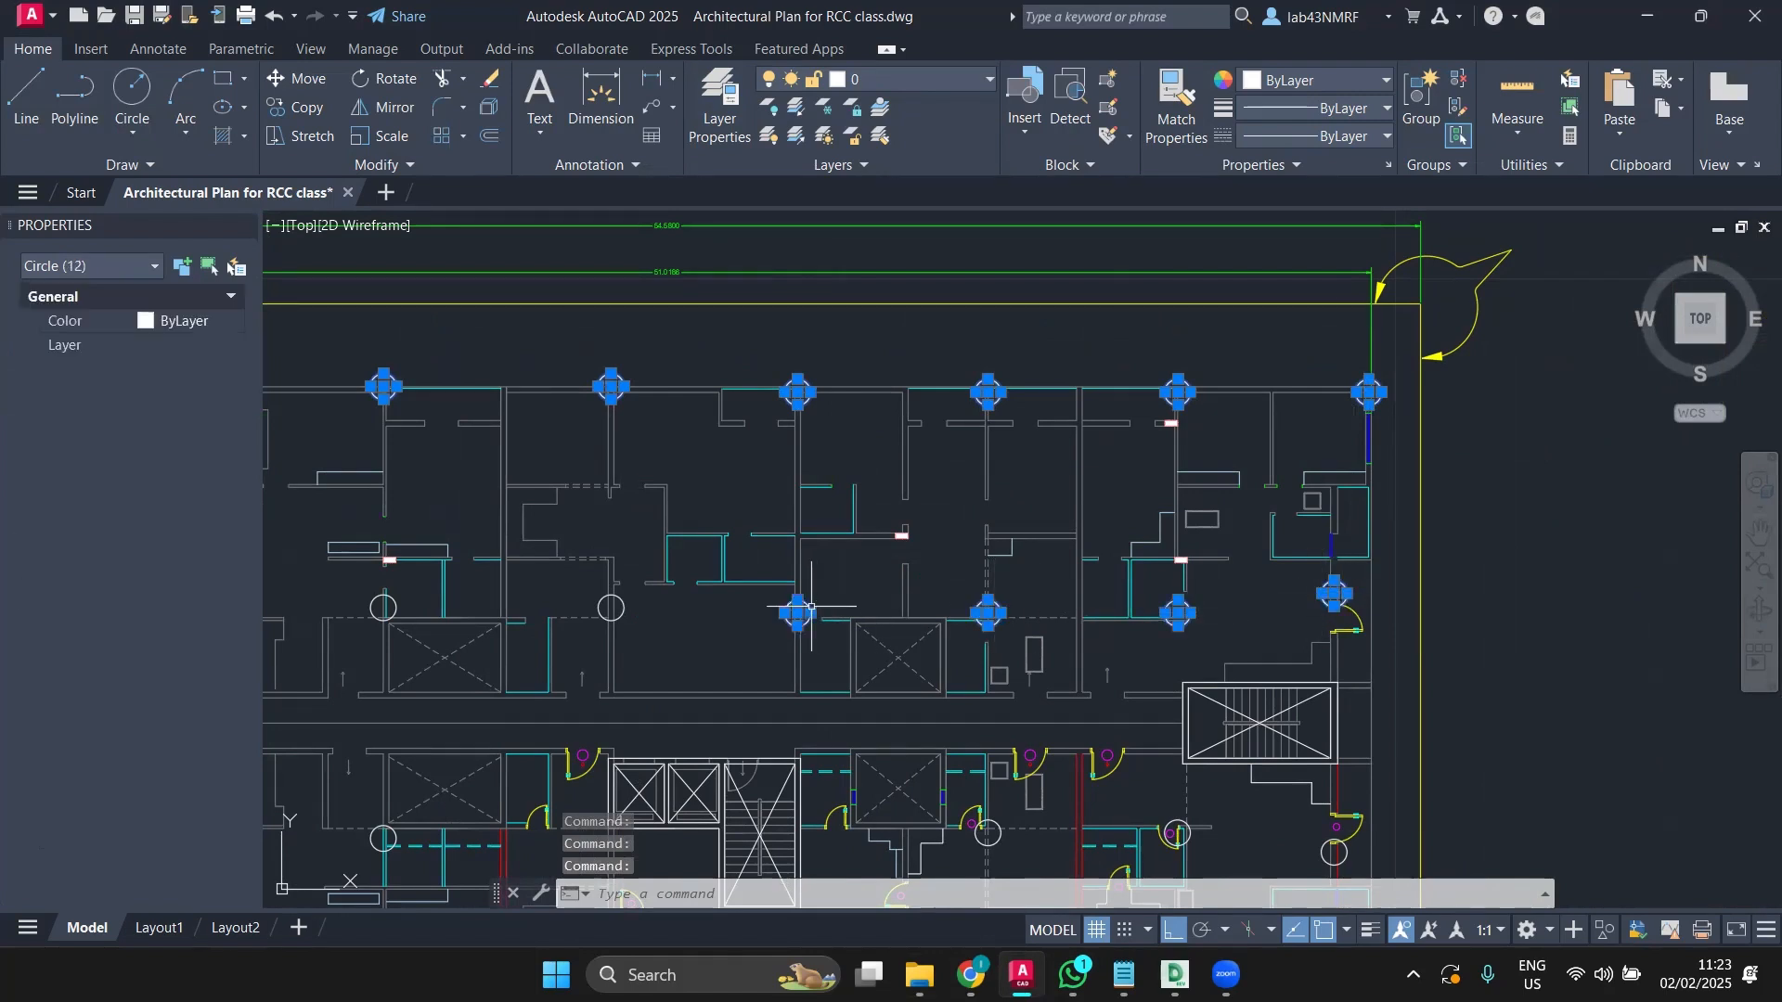
click(624, 603)
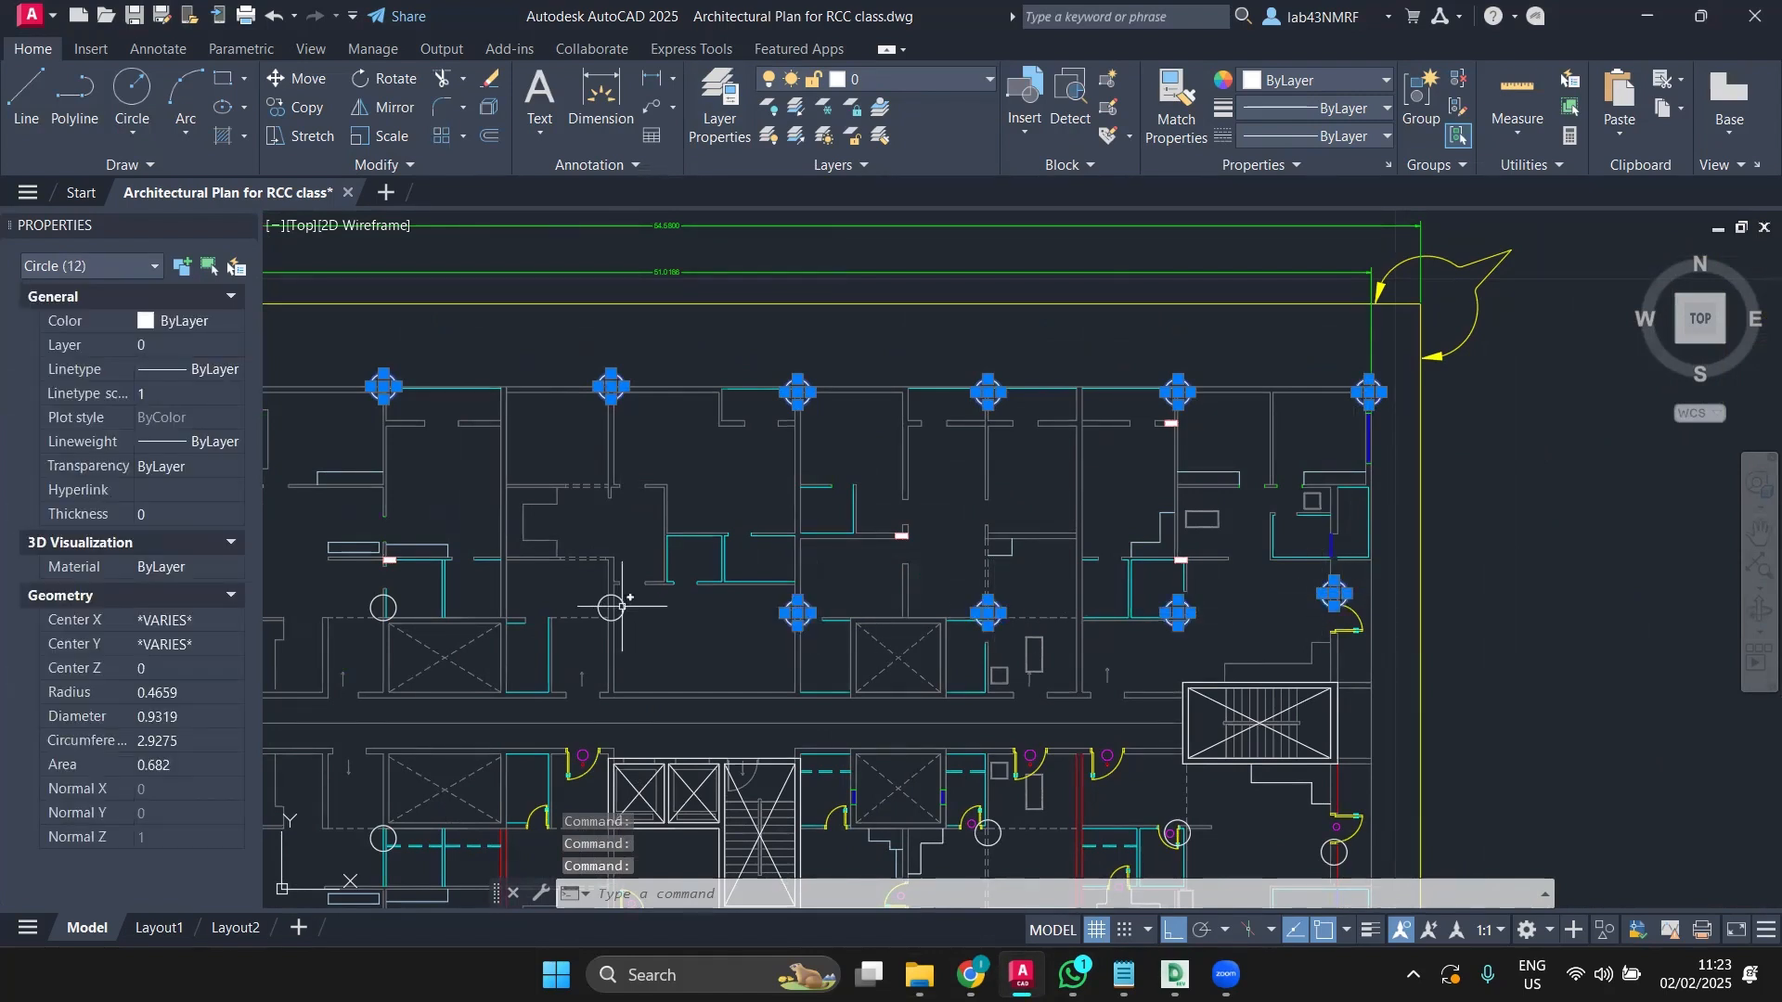
click(392, 602)
scroll(392, 602, down, 5)
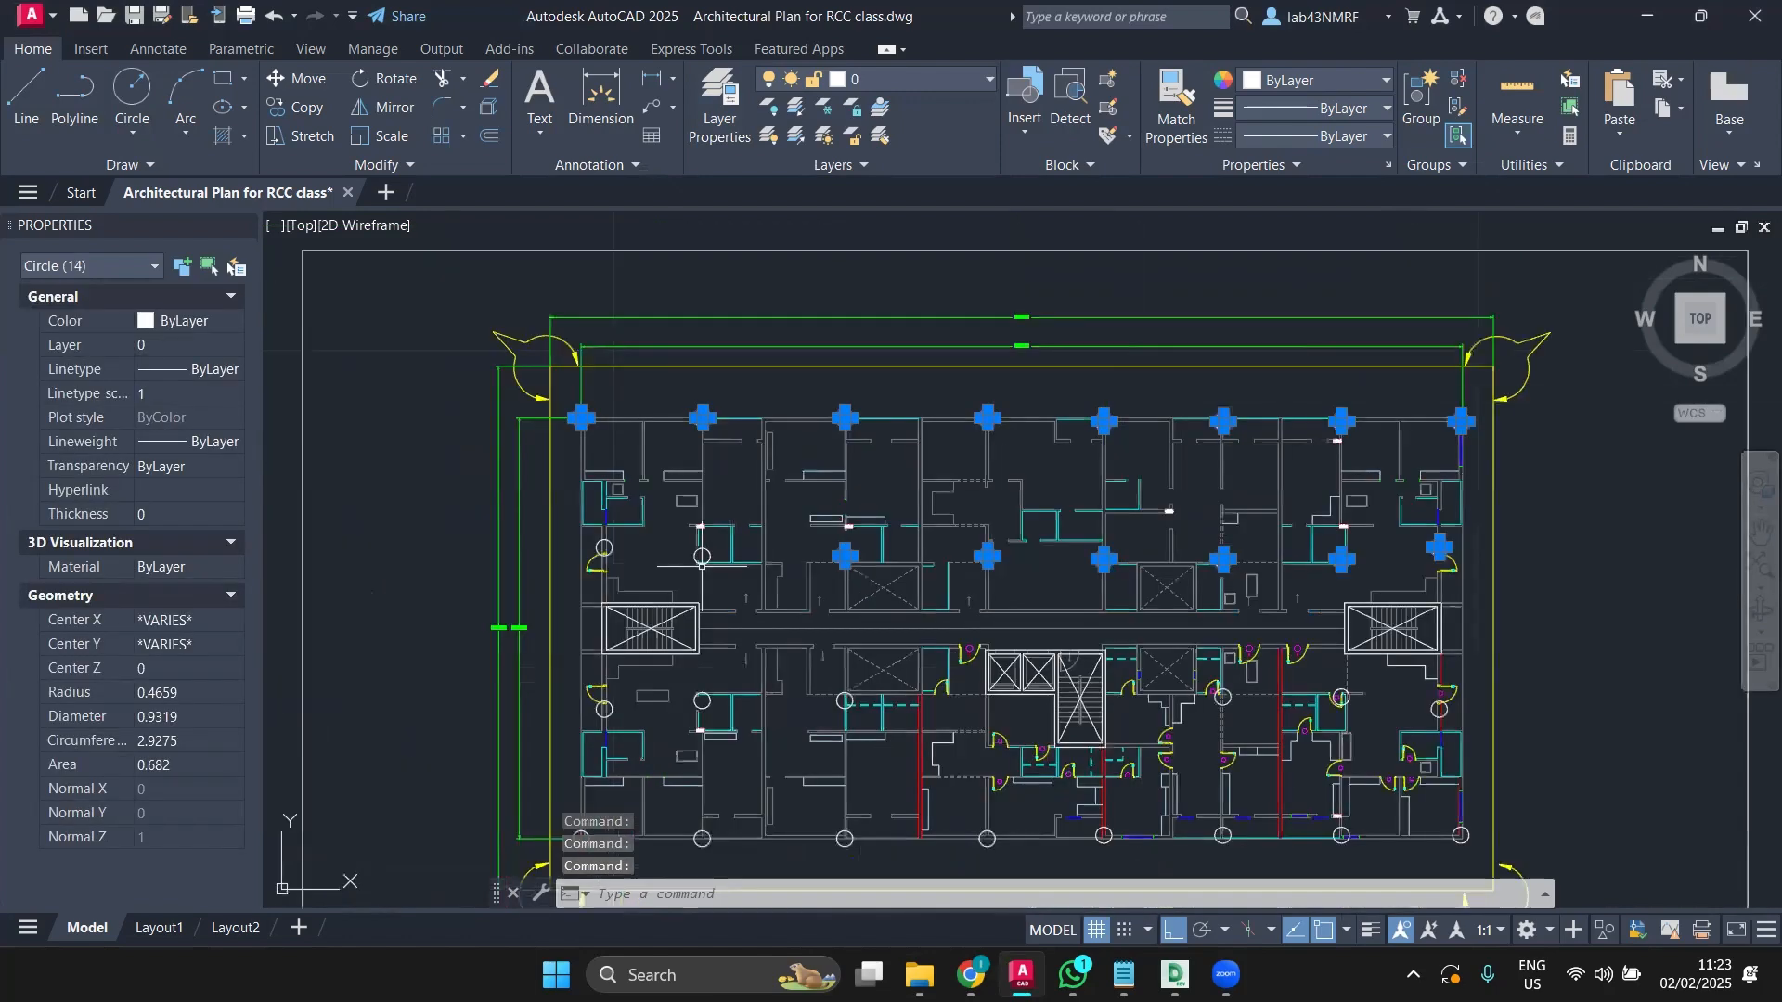
click(703, 555)
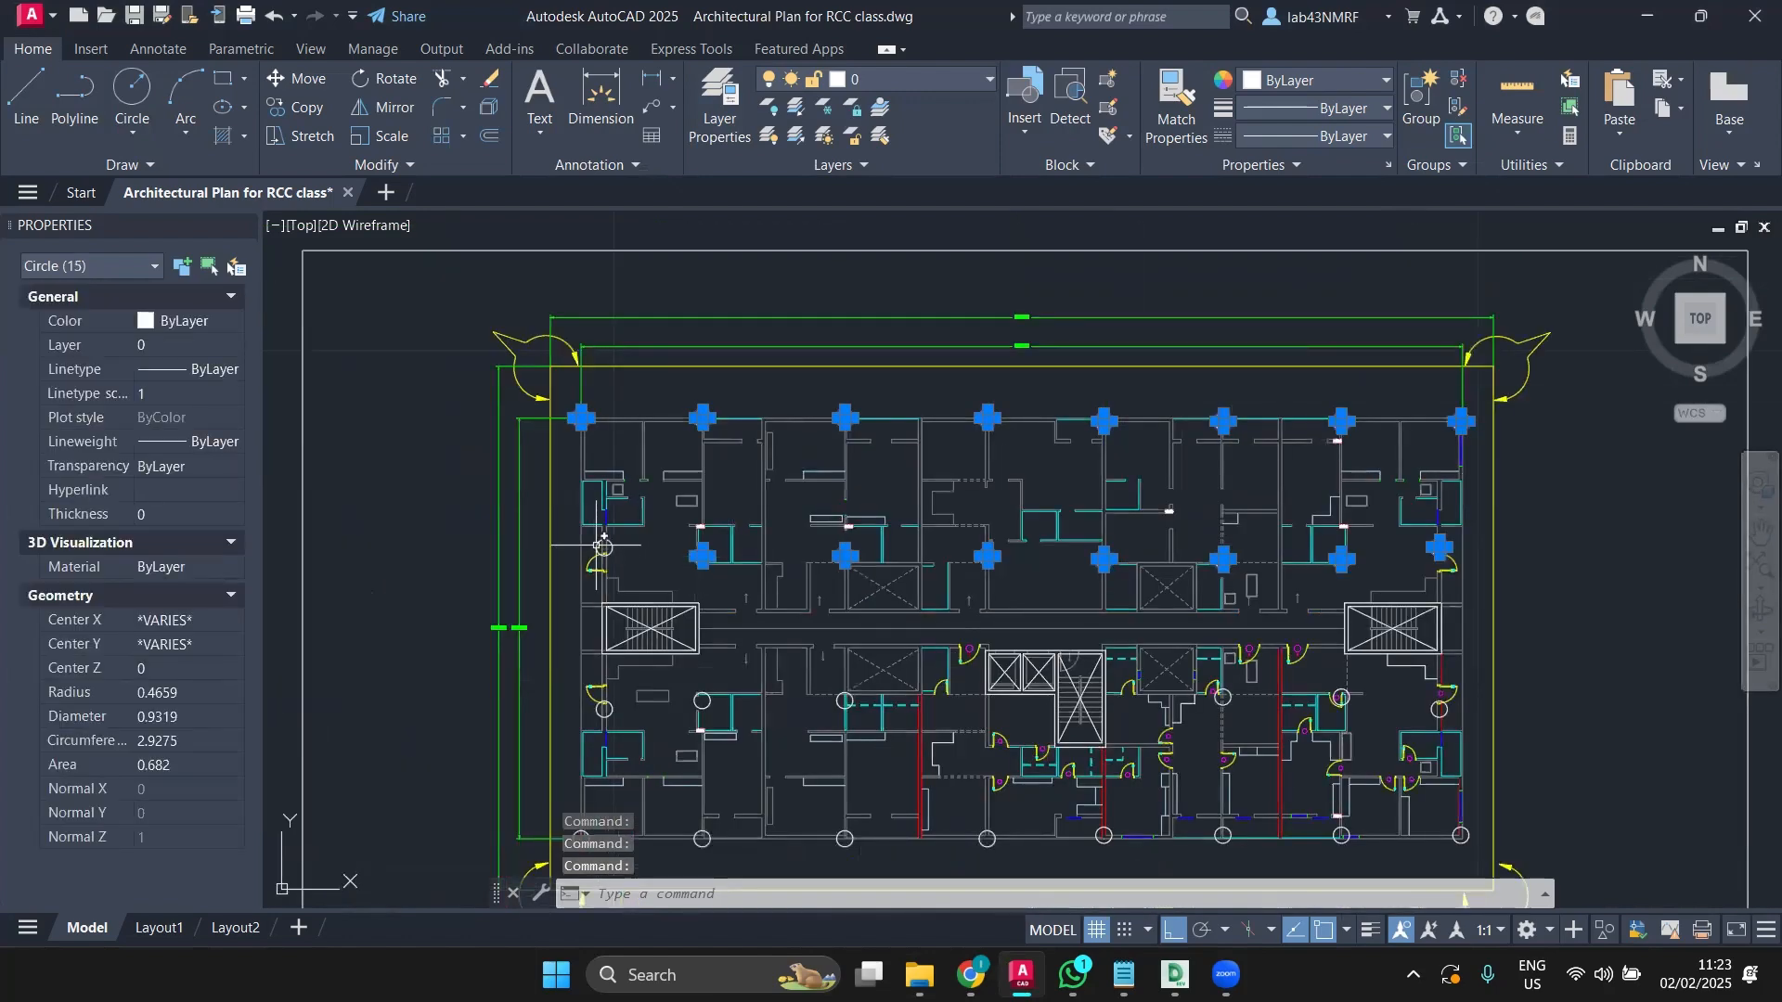
click(604, 547)
scroll(610, 708, up, 6)
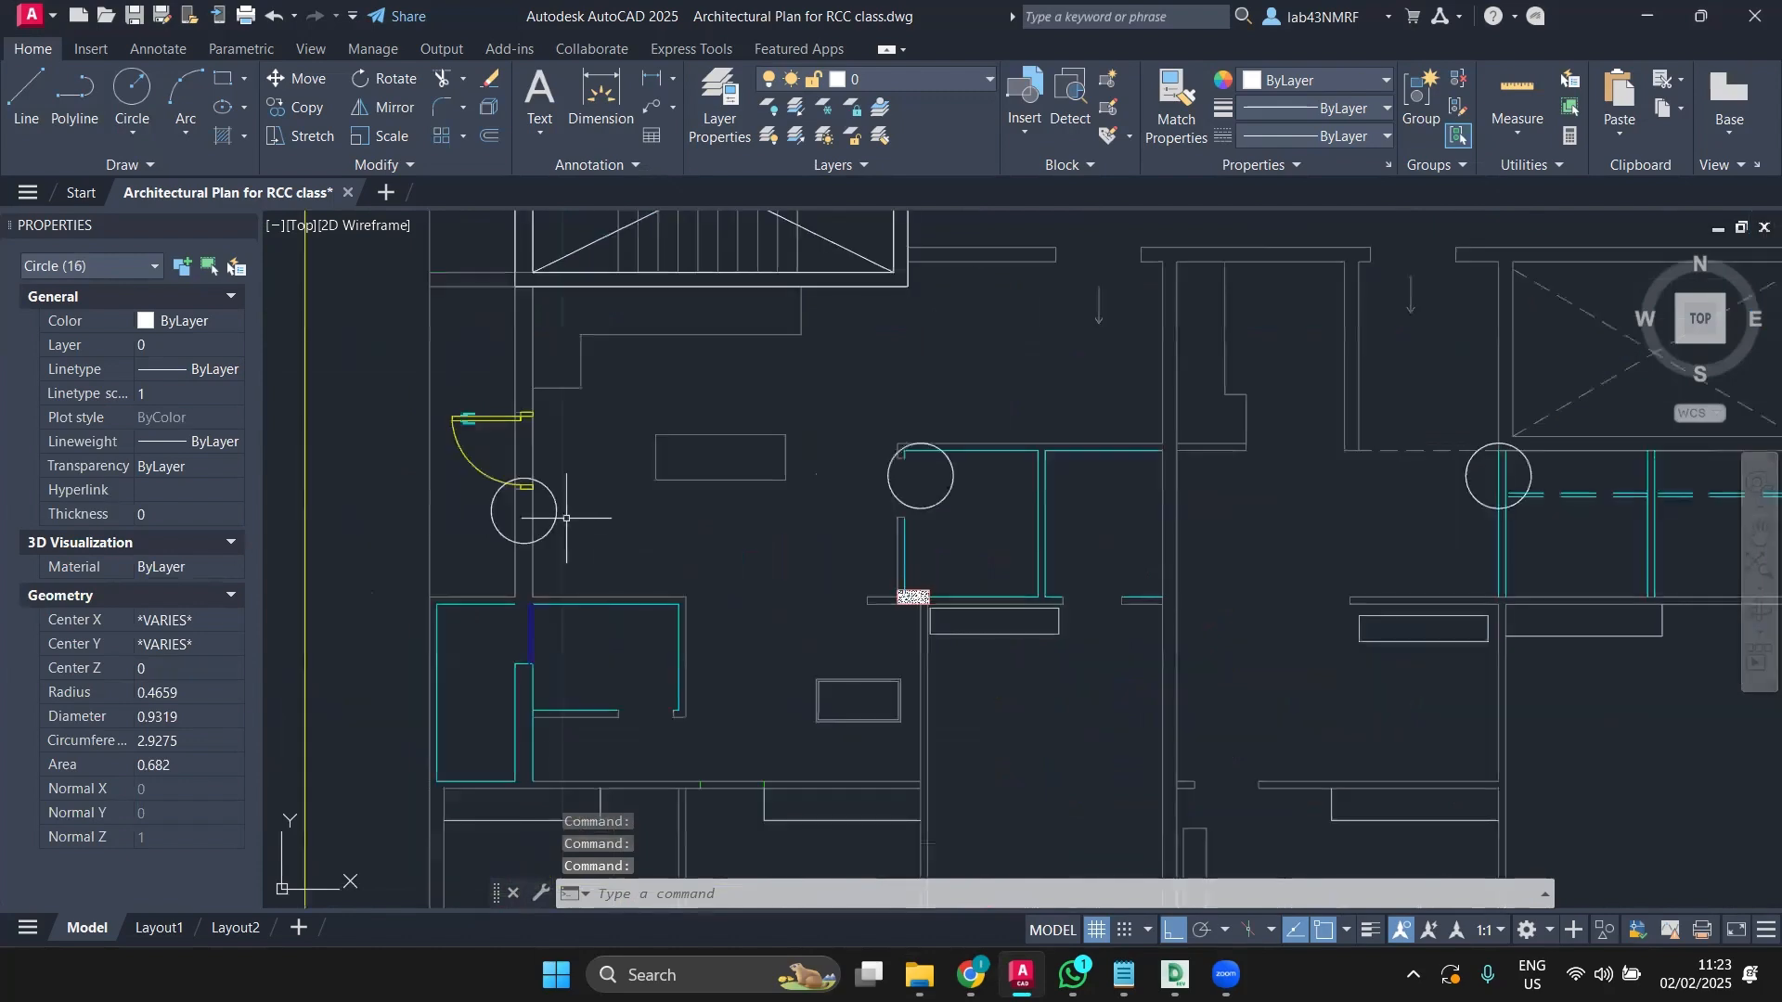
click(555, 512)
click(516, 516)
scroll(864, 513, down, 5)
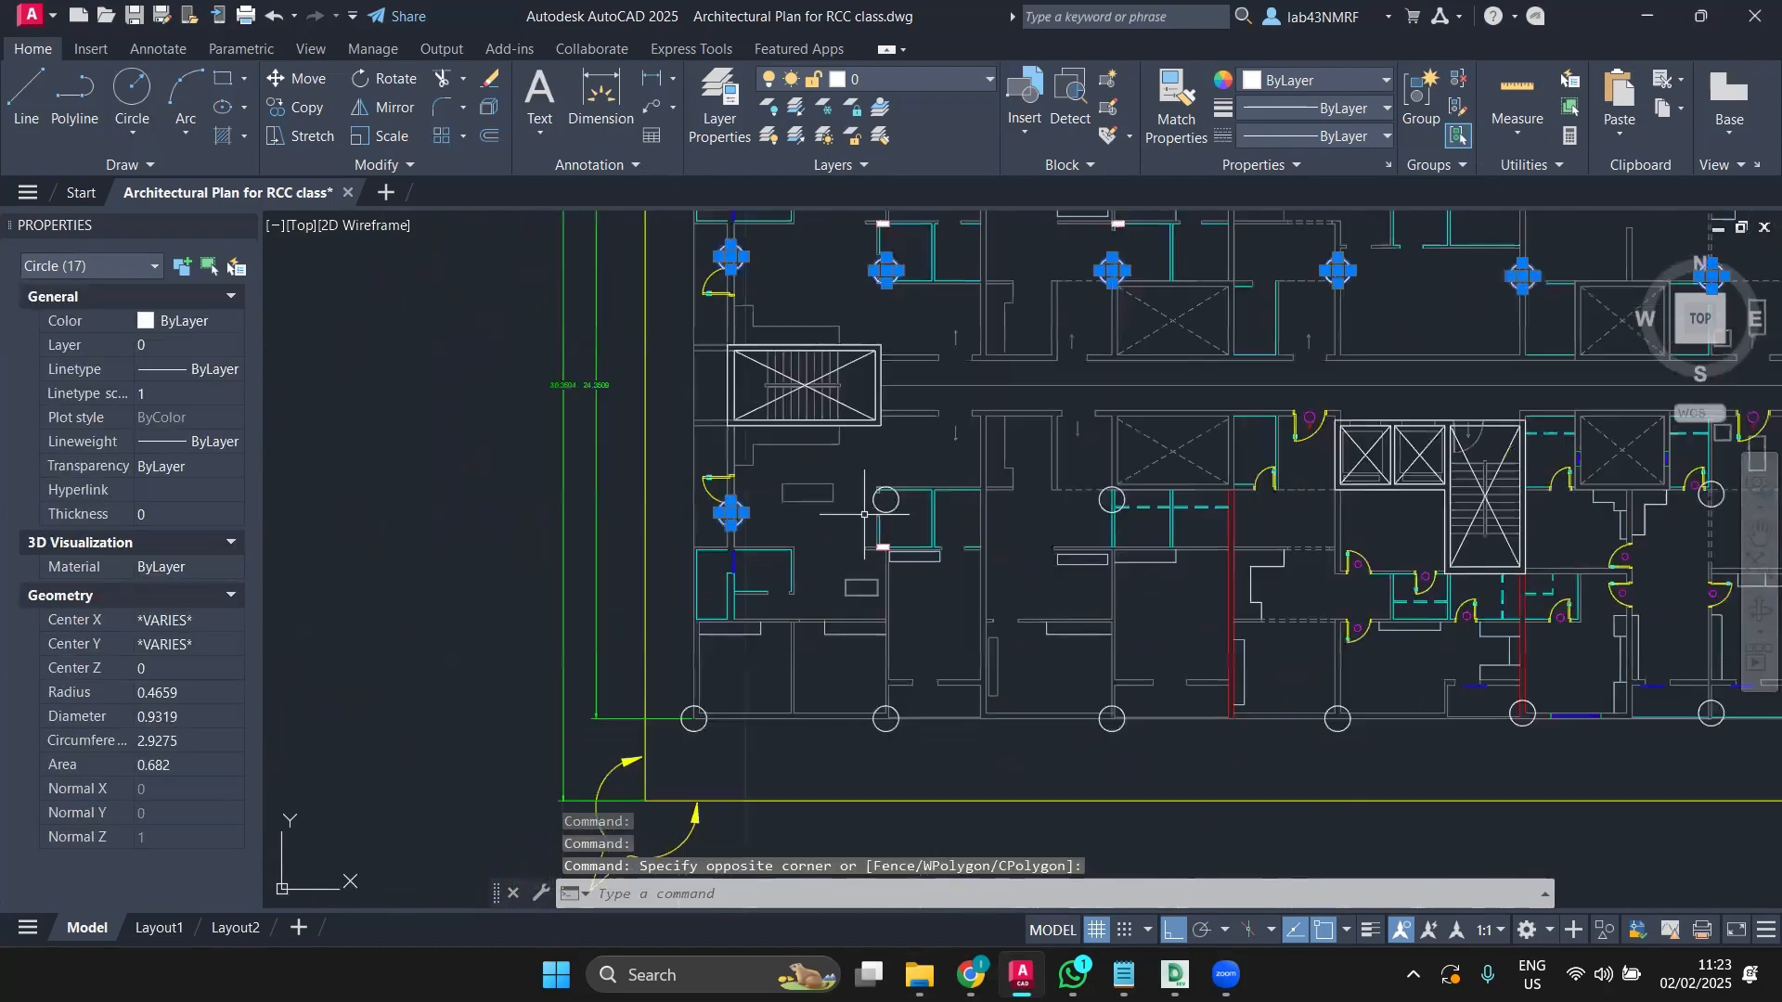
Step: Add the third-row column circles across to the right edge
click(887, 501)
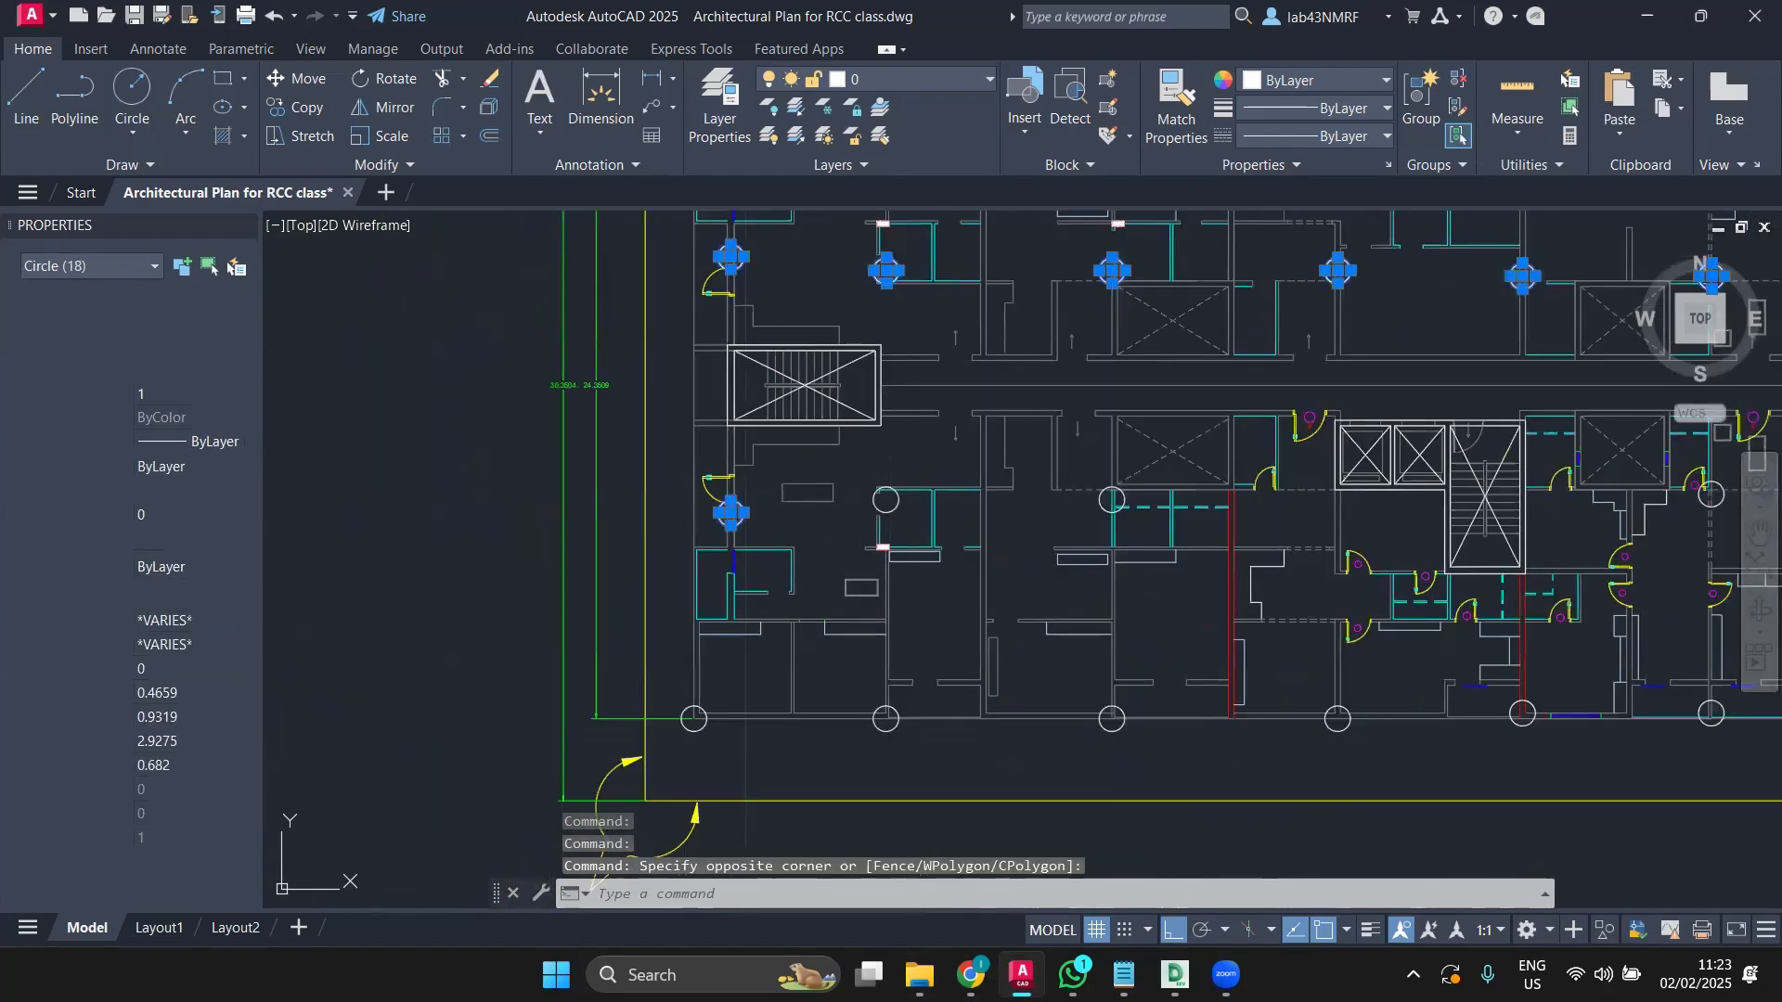
click(1111, 498)
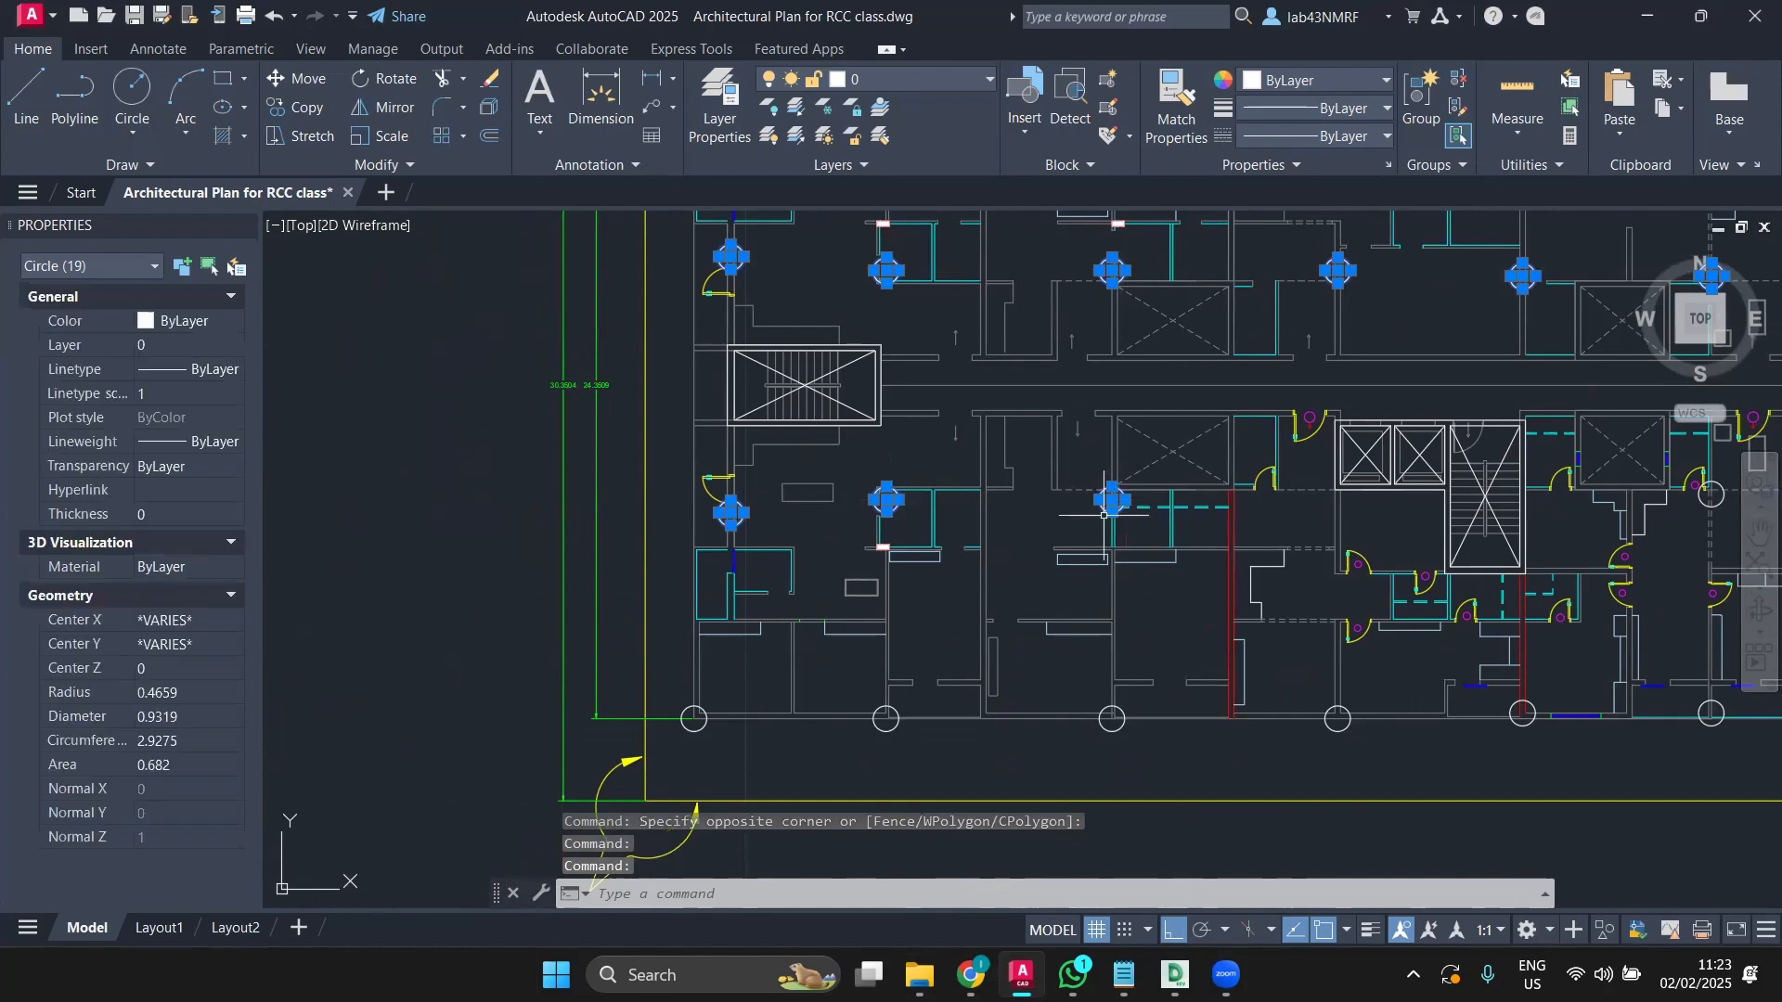
middle_drag(1505, 489, 1077, 469)
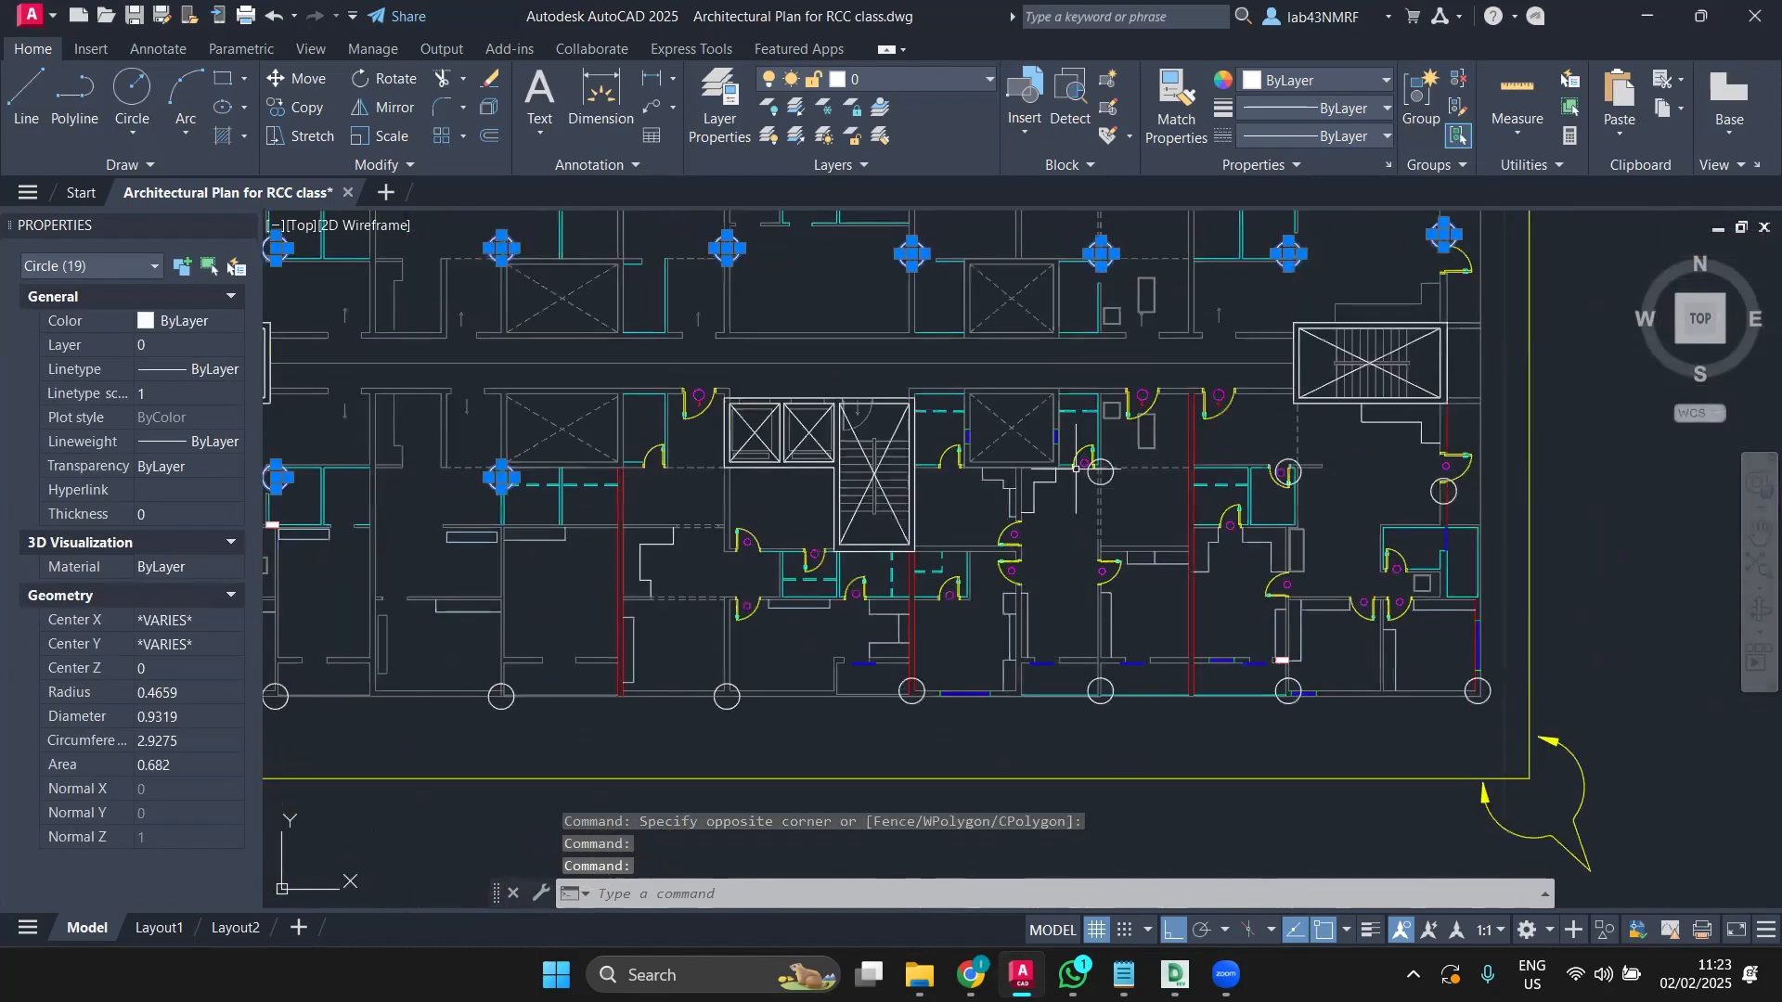
click(1113, 471)
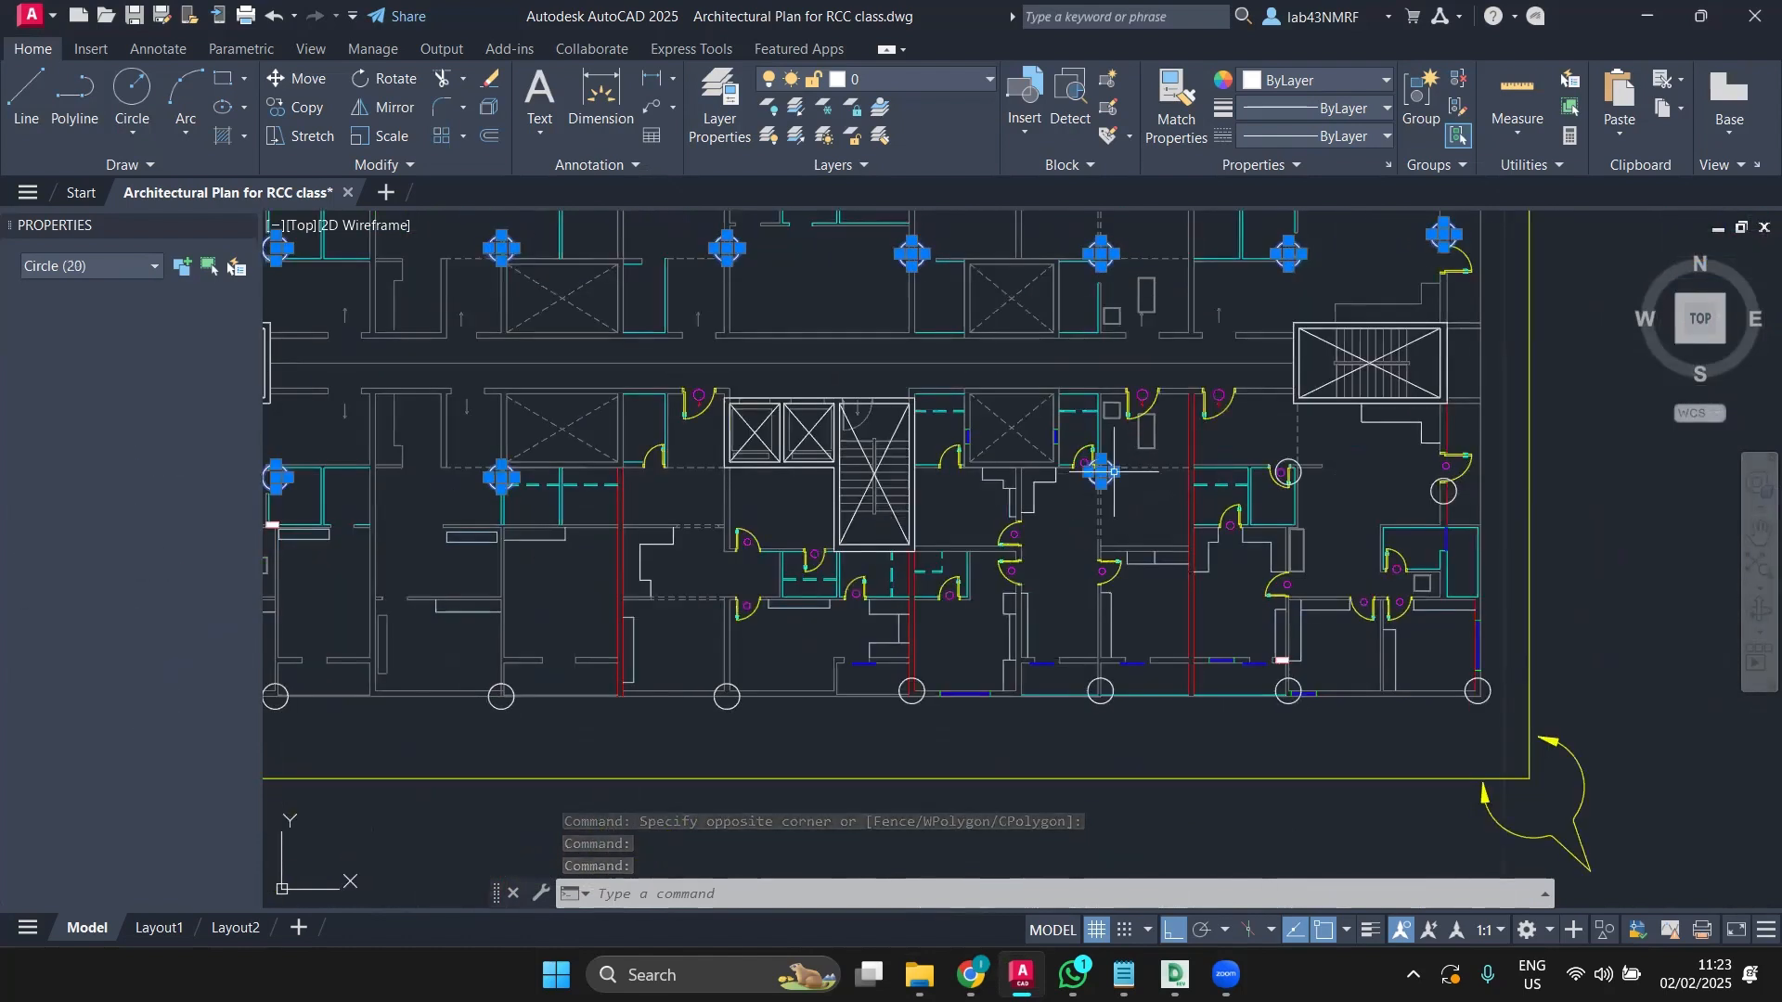
click(1299, 471)
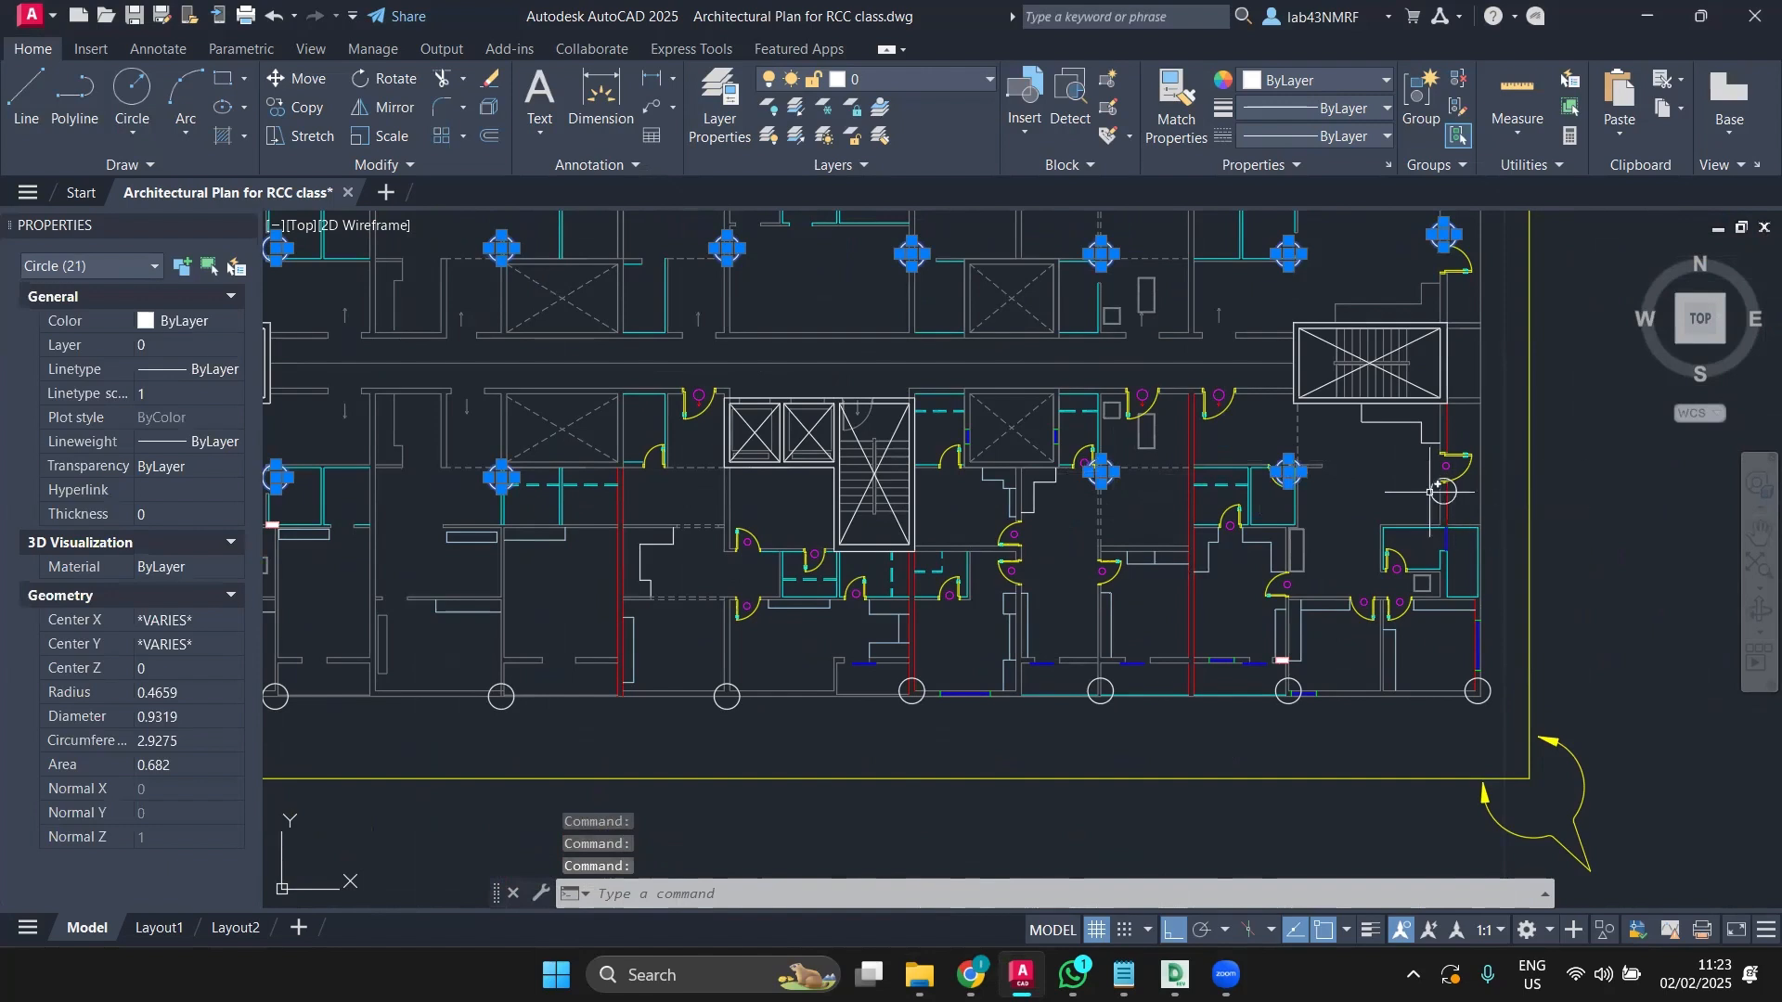
click(1431, 492)
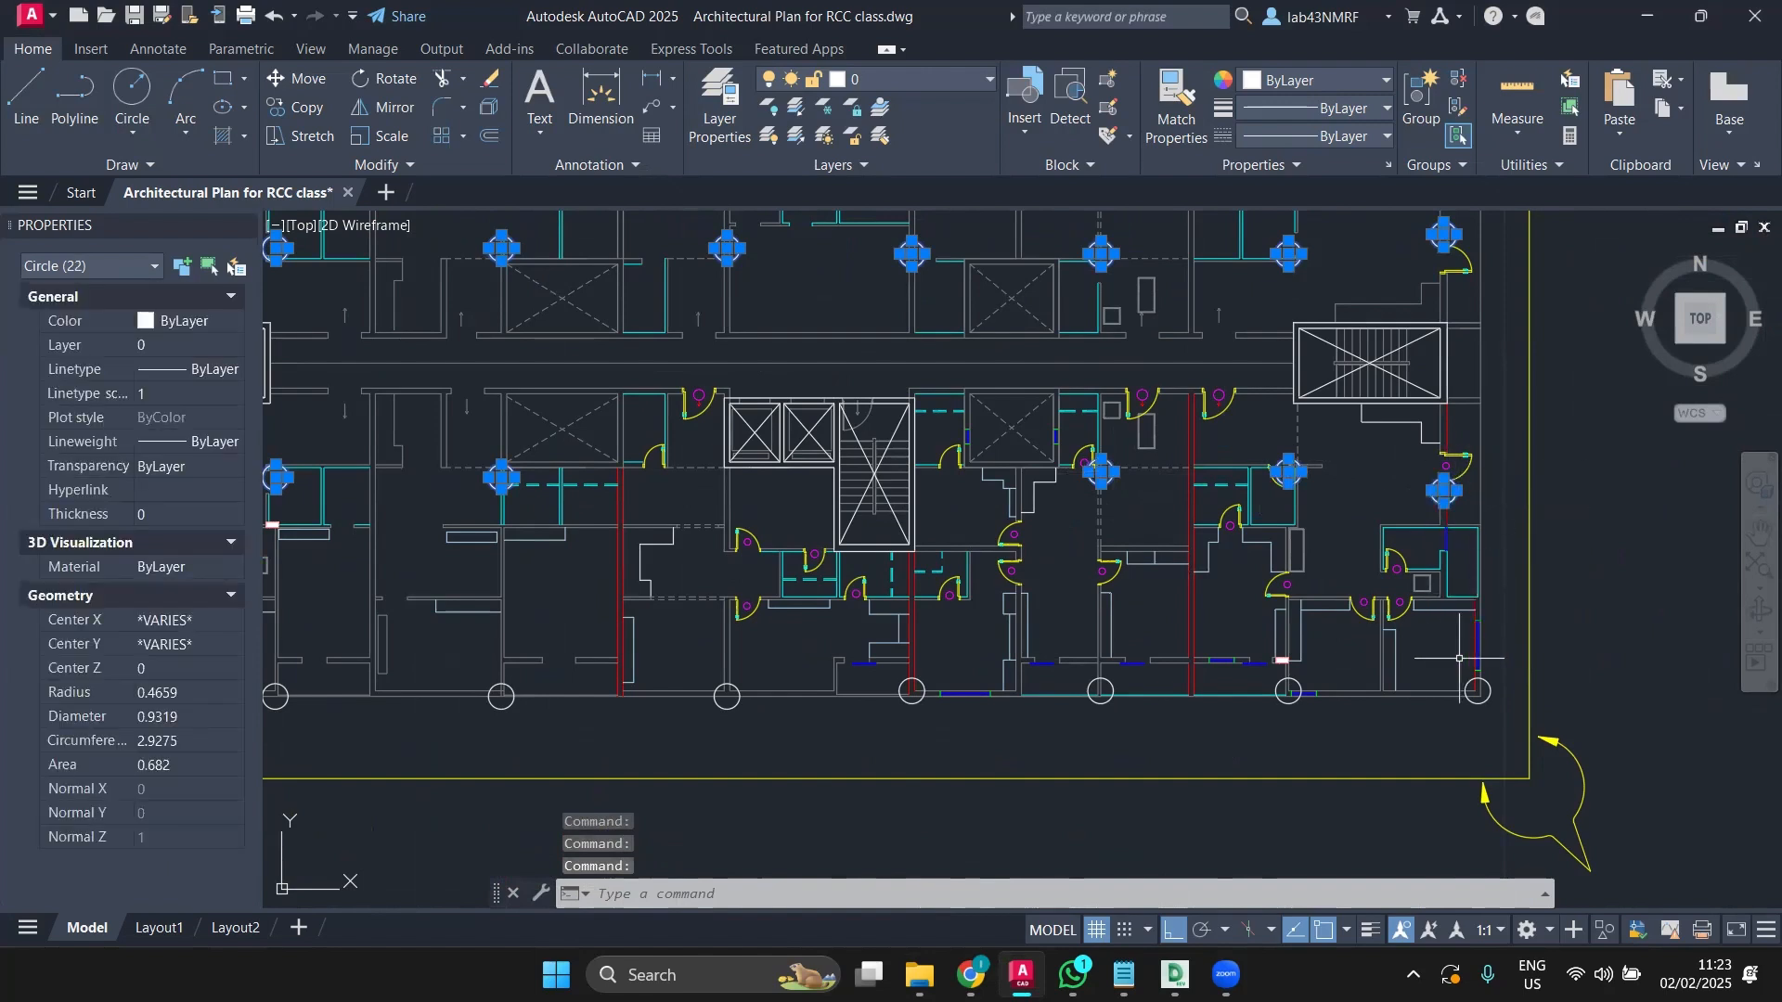
Step: Add the bottom-row column circles from the bottom-right to the bottom-left corner
click(1473, 689)
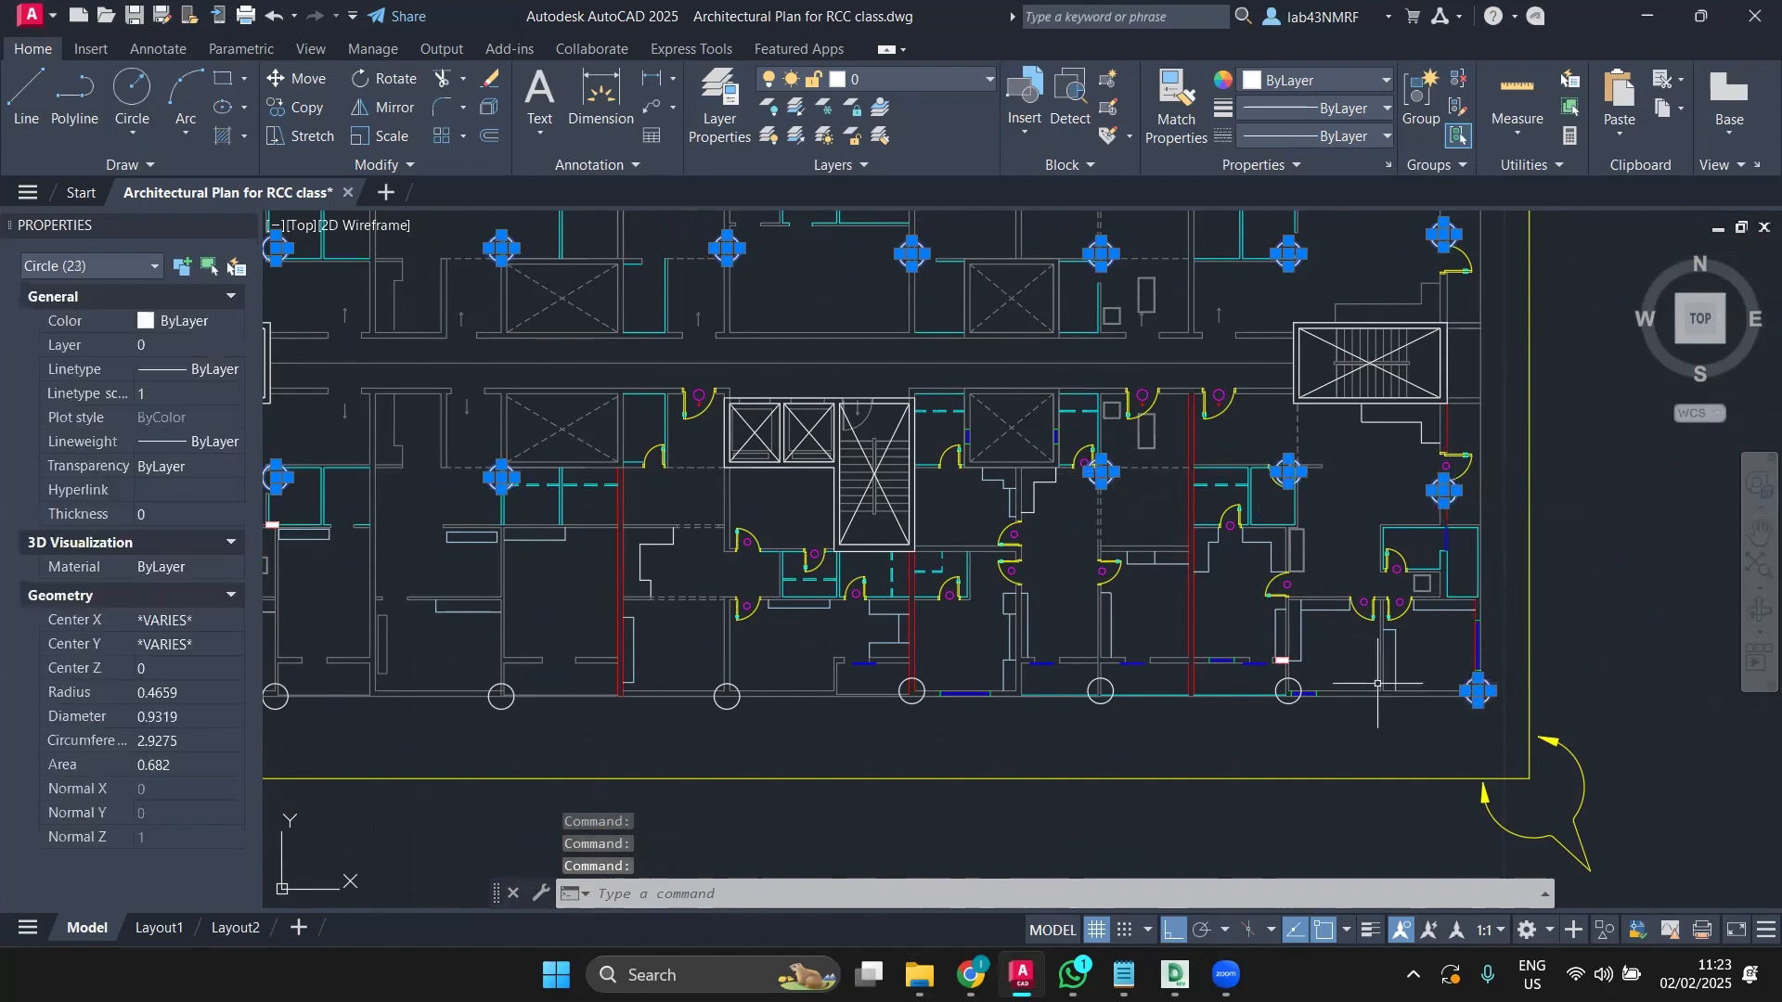
click(1288, 686)
click(1105, 685)
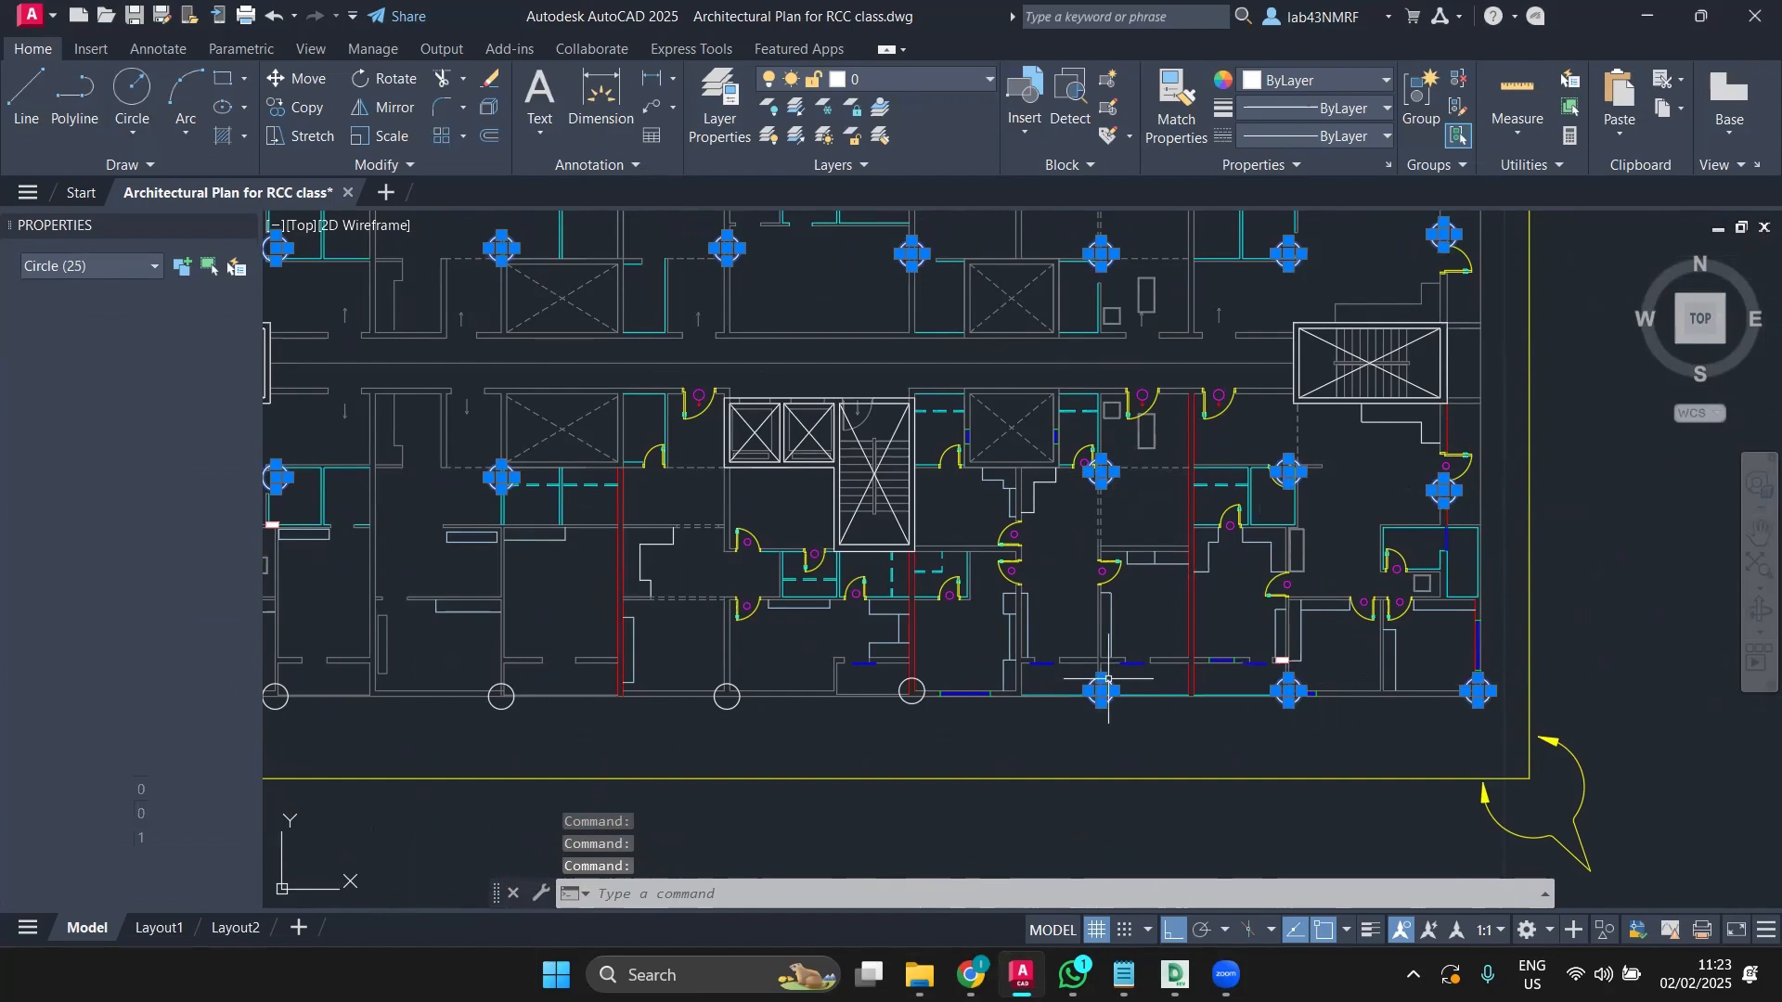
click(919, 679)
click(738, 686)
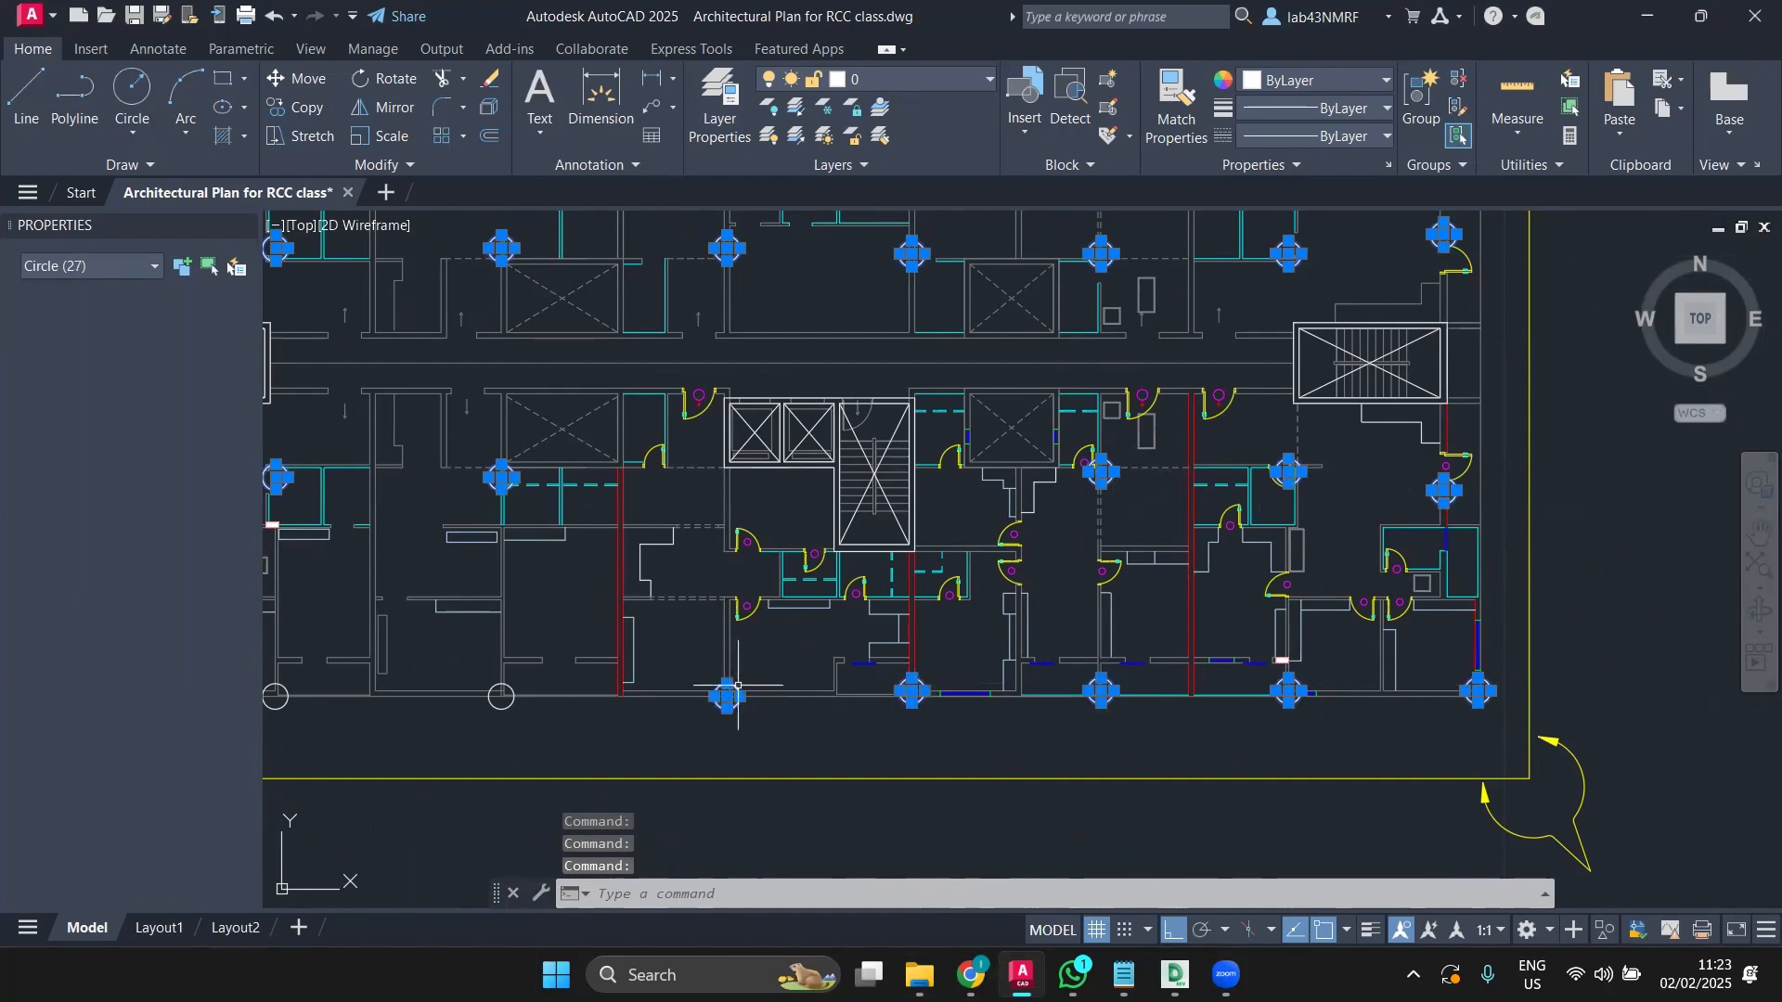
click(501, 696)
middle_drag(390, 690, 825, 673)
click(718, 671)
click(531, 669)
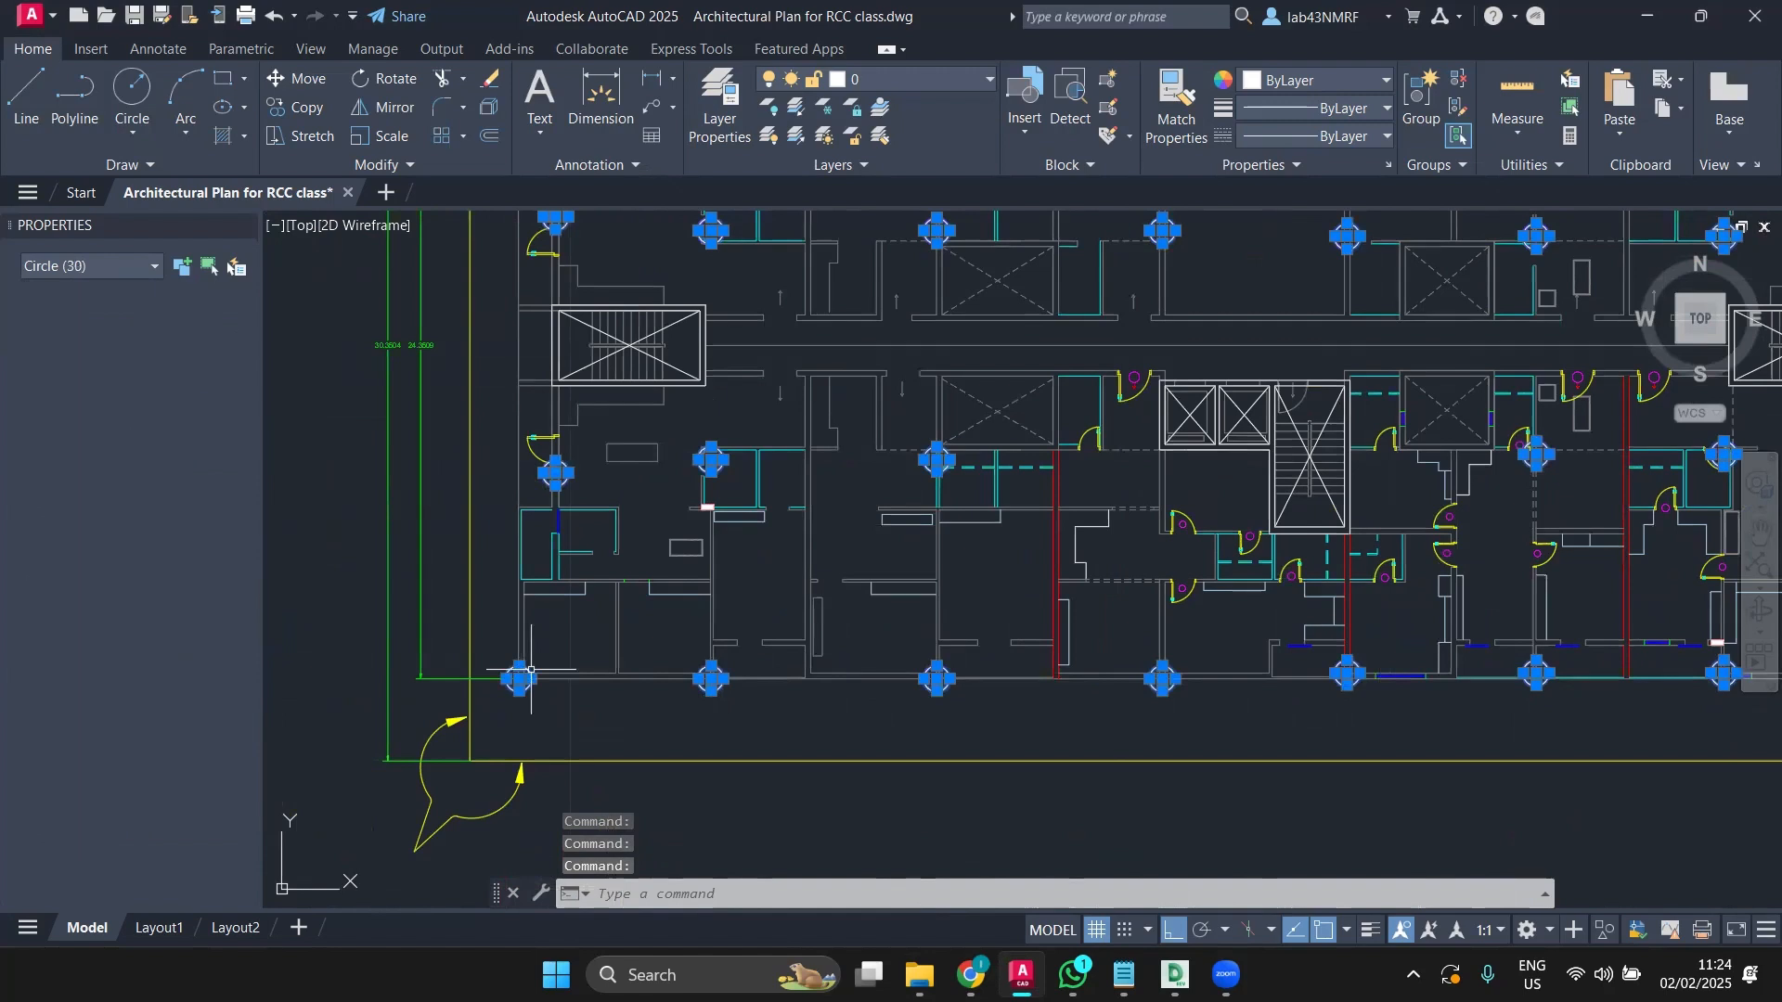
click(861, 88)
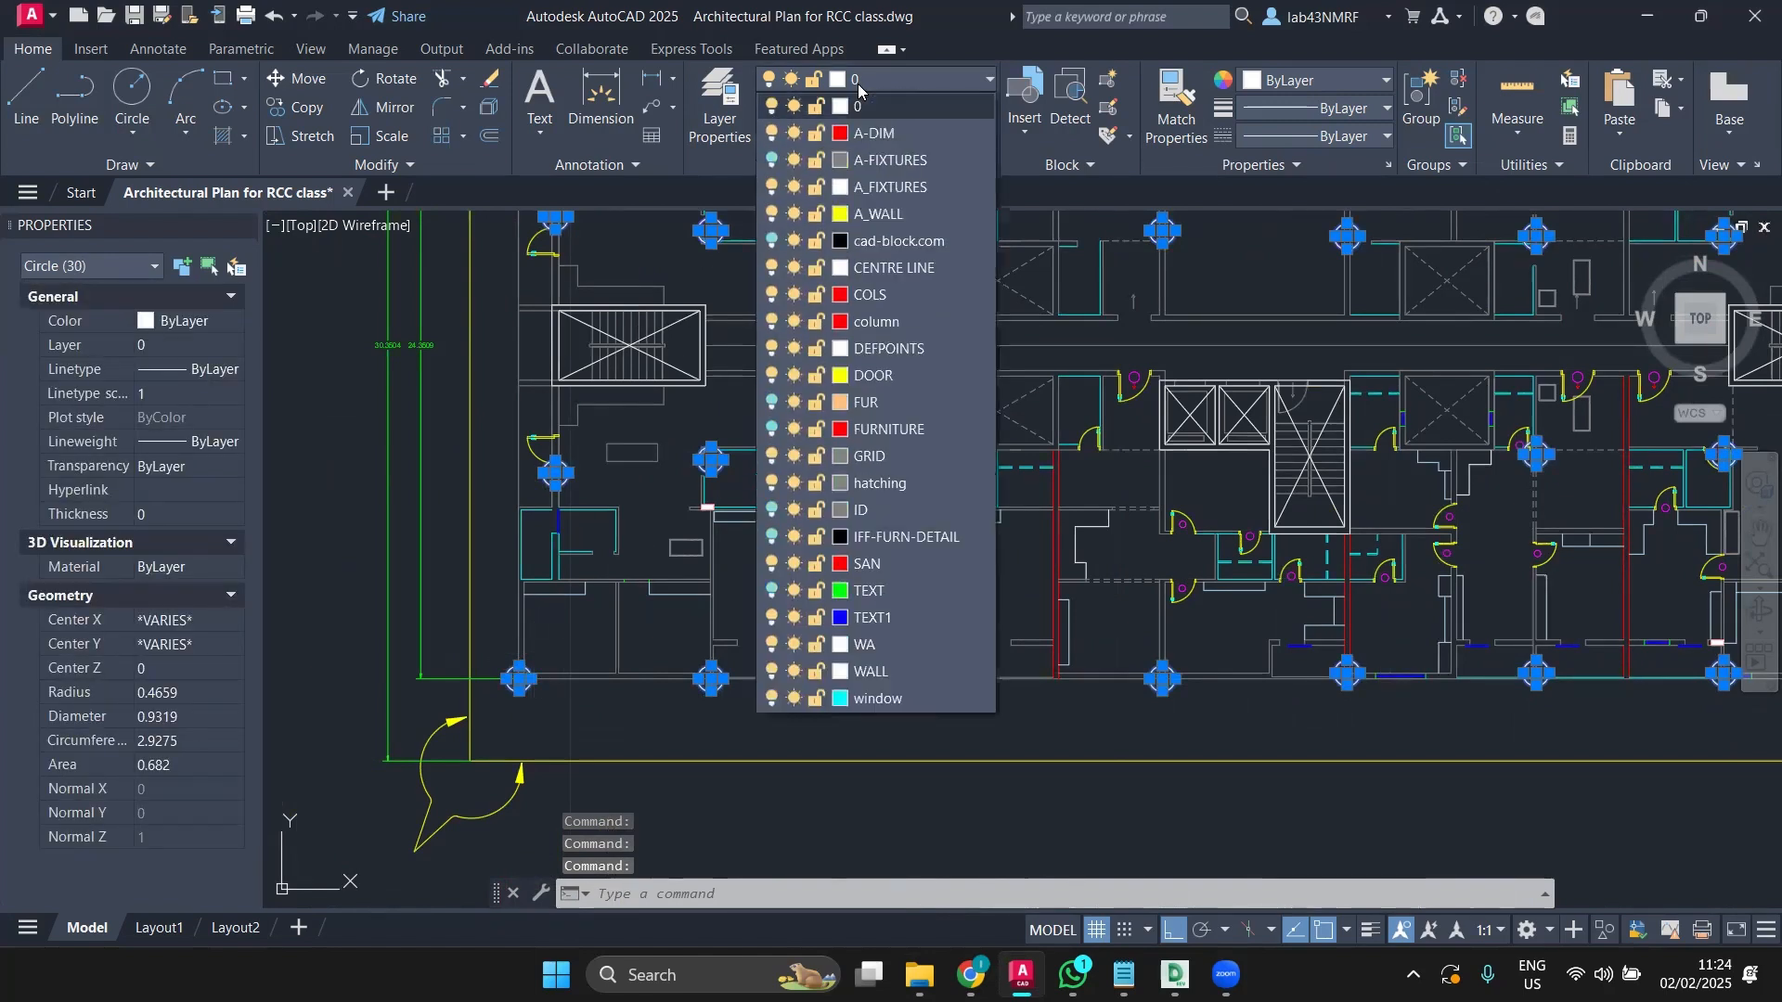
Step: Move the 30 selected column circles onto the red COLS layer and deselect them
click(893, 303)
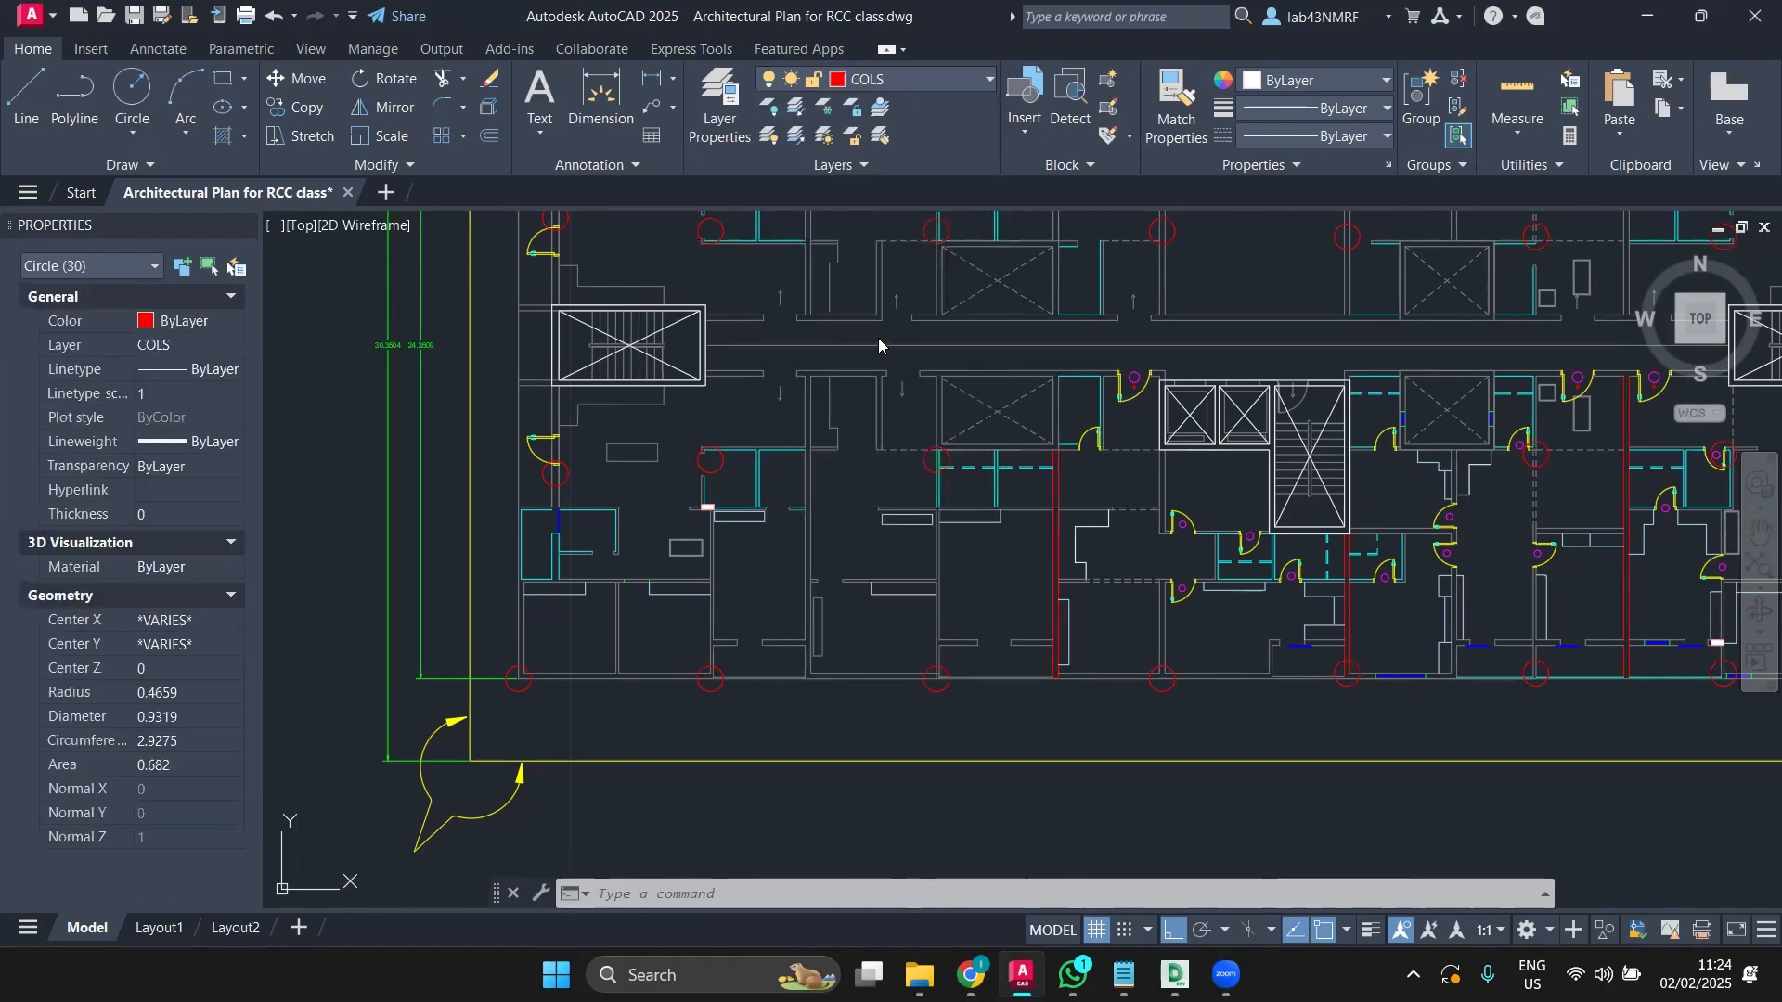
scroll(817, 655, down, 2)
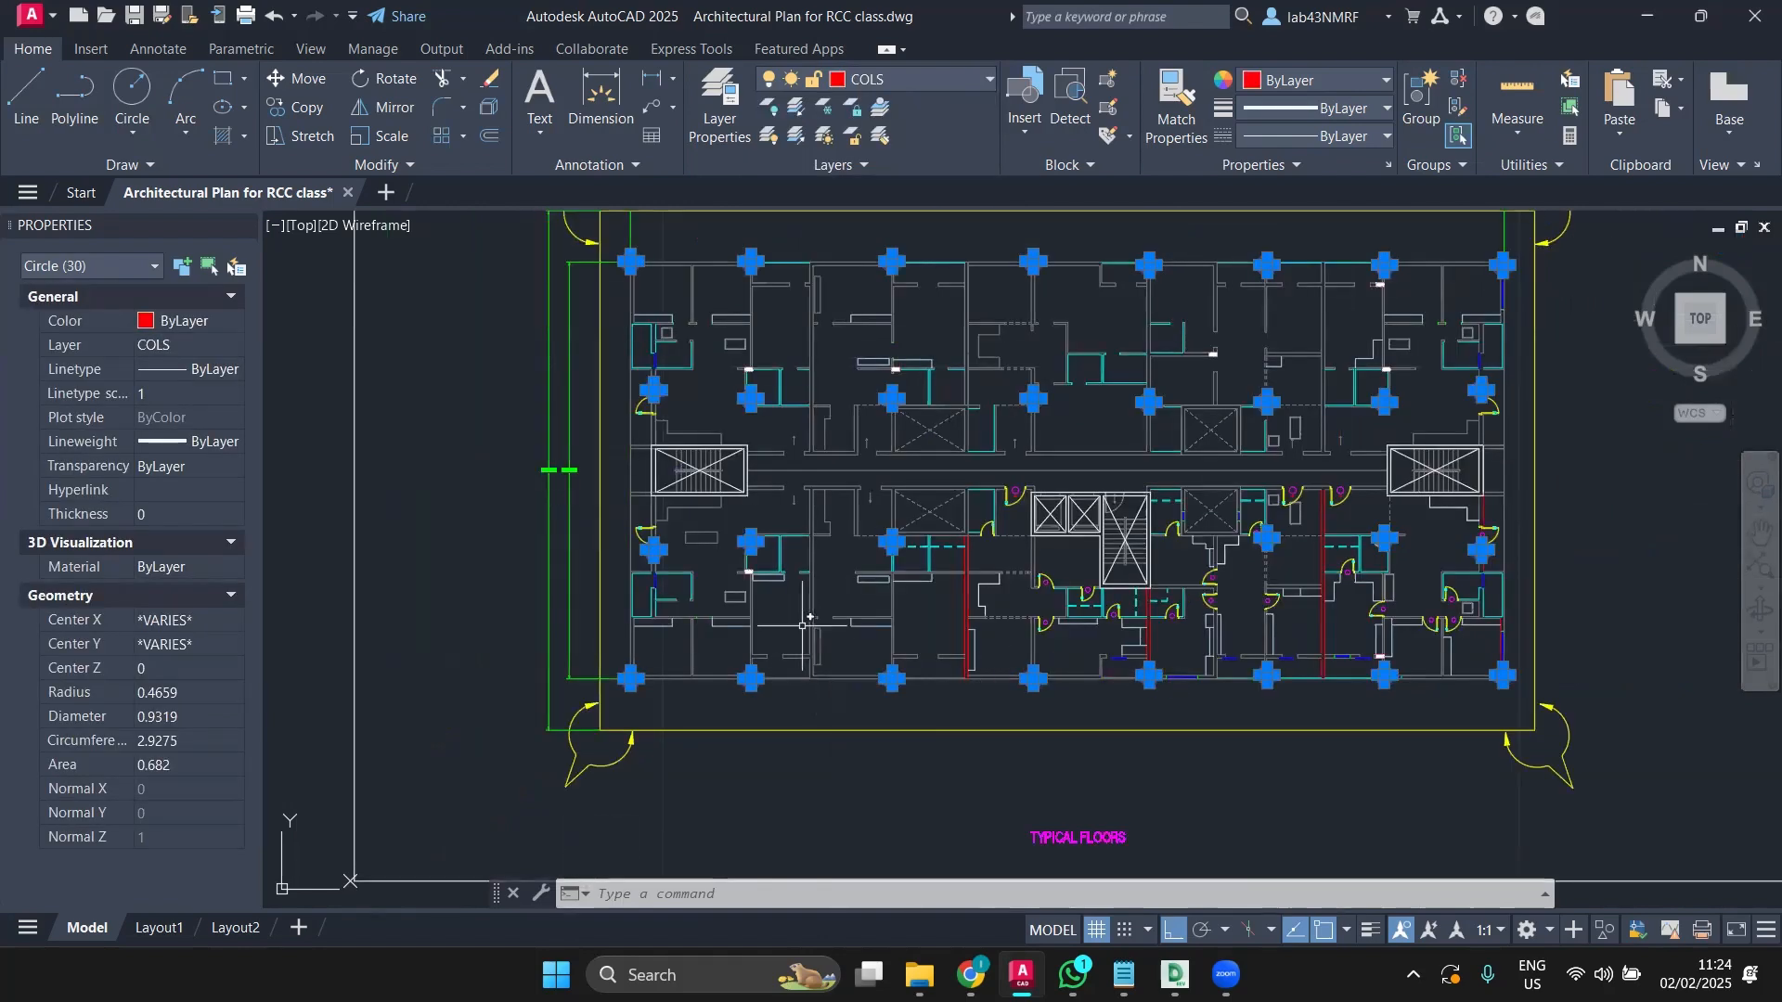
key(Escape)
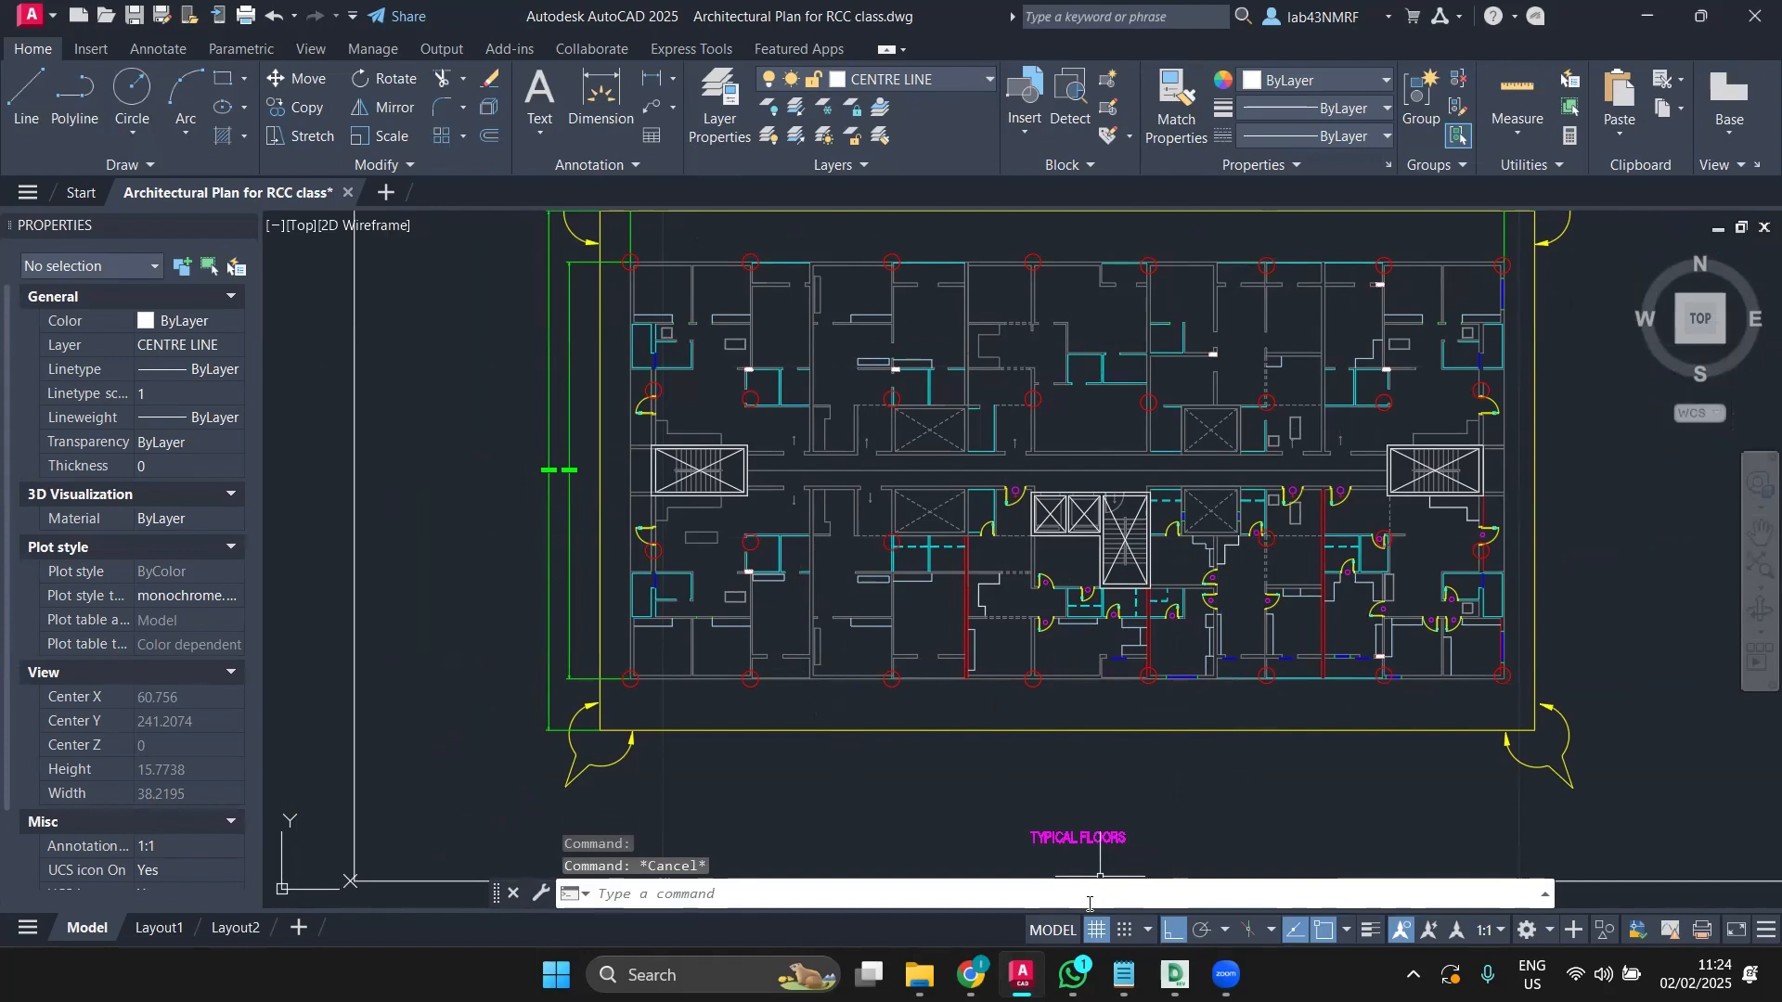
Step: Save the Column load calculation.xlsx attachment from WhatsApp to the Desktop, then minimize WhatsApp
click(1073, 975)
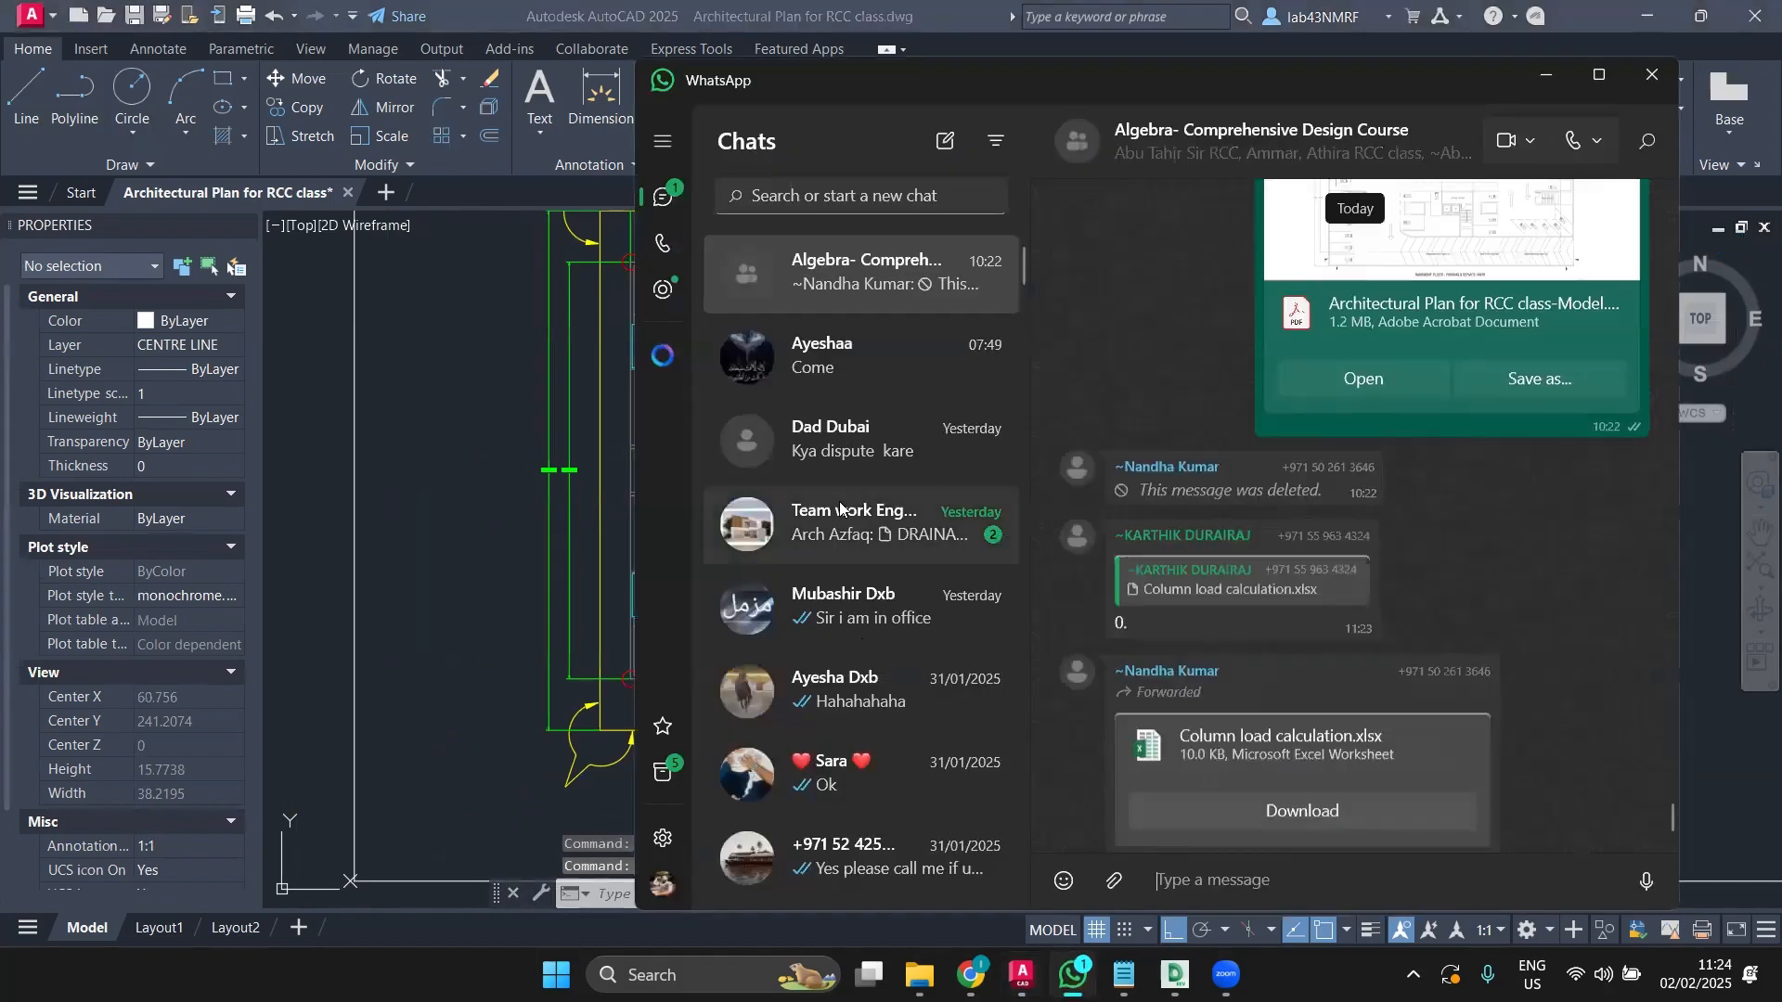
click(1266, 772)
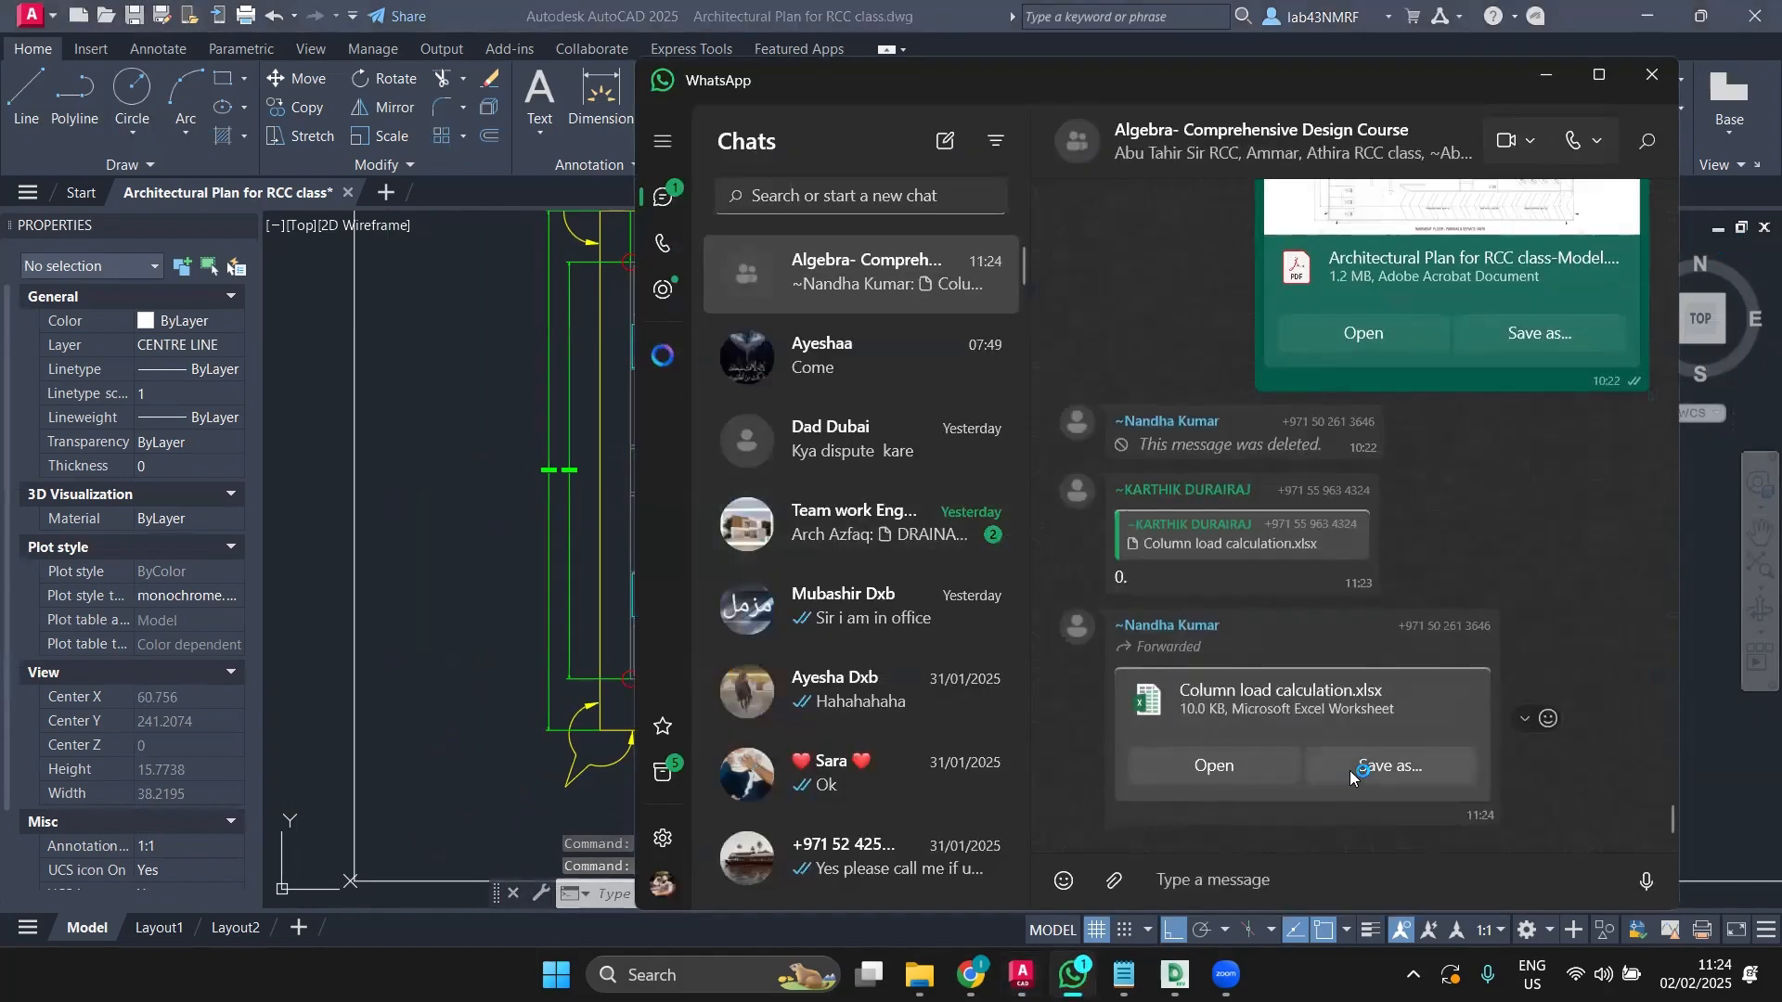
click(1349, 771)
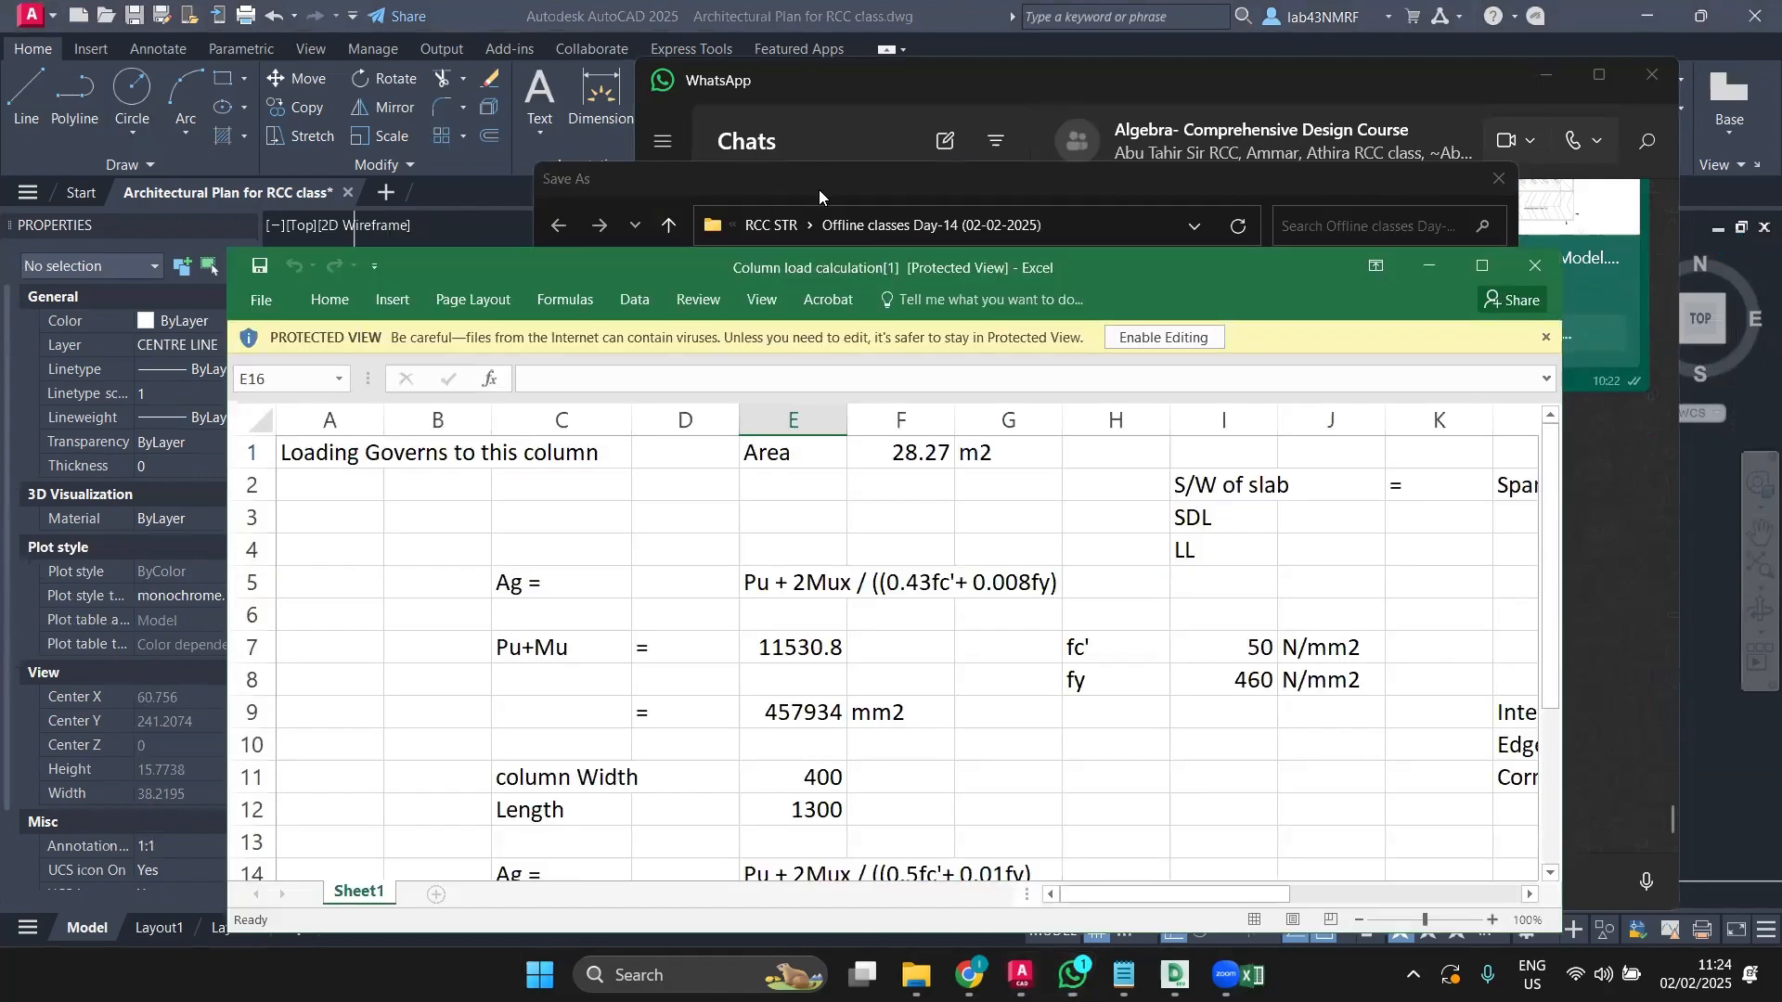
click(817, 187)
drag(813, 182, 729, 151)
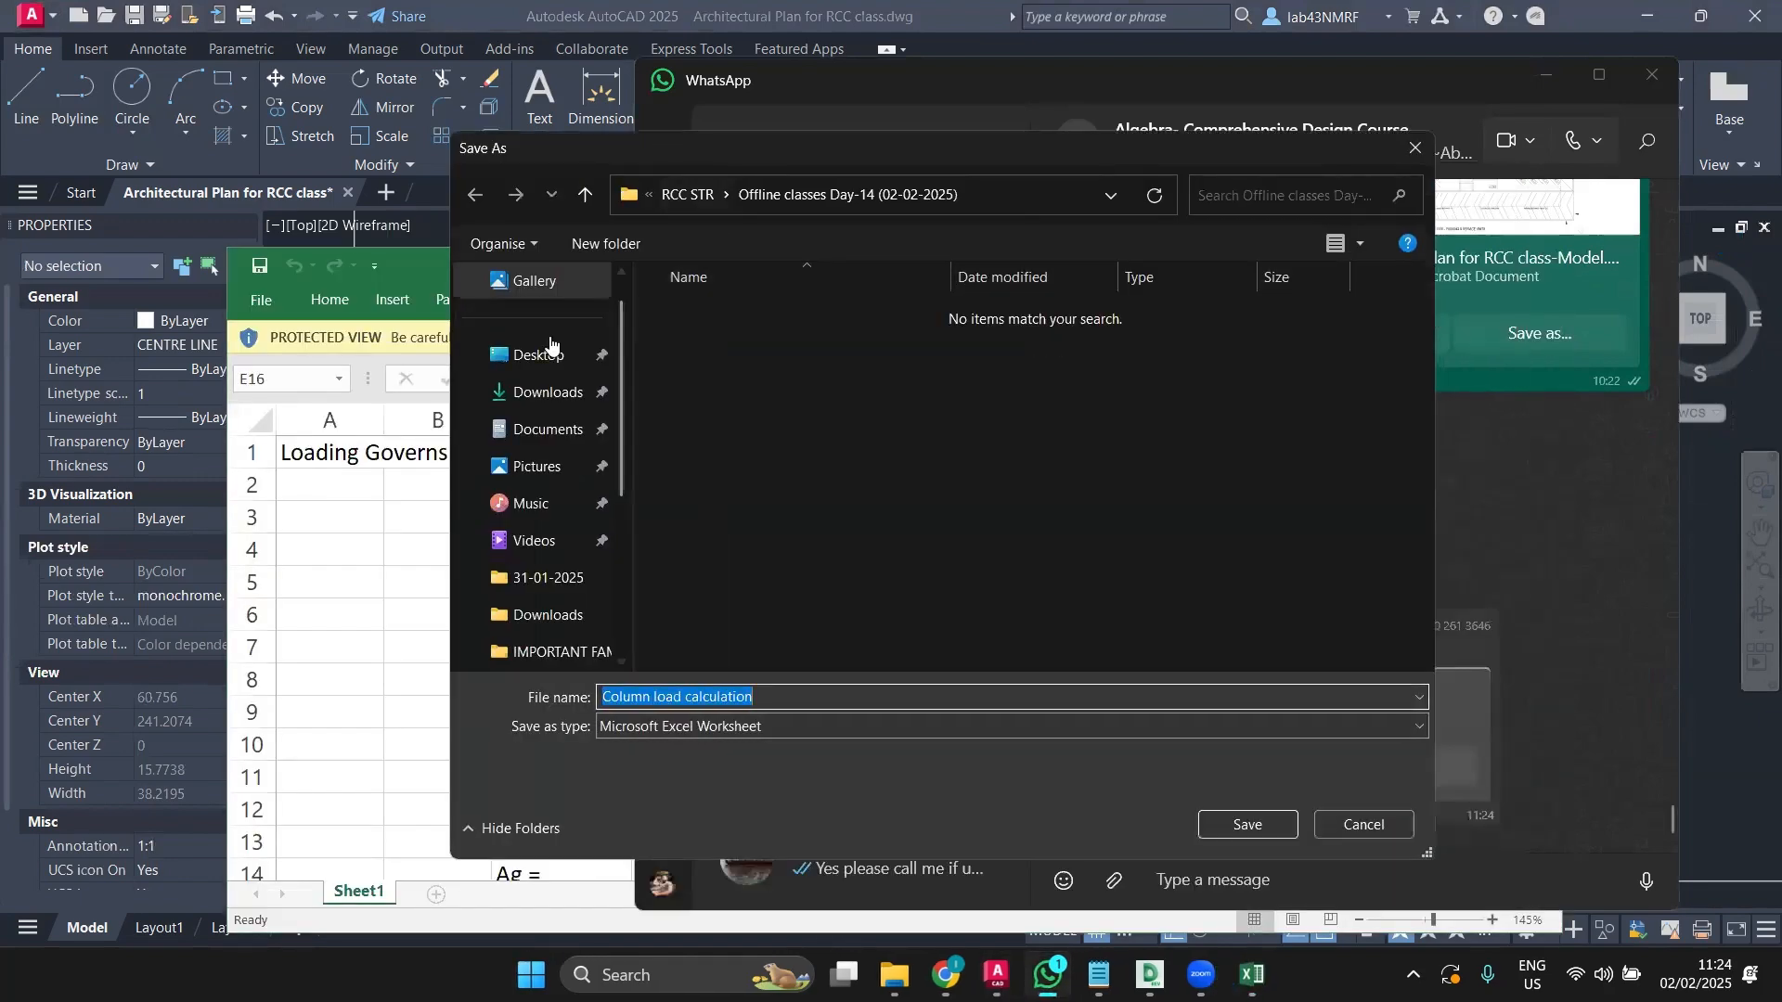
click(548, 353)
click(1245, 825)
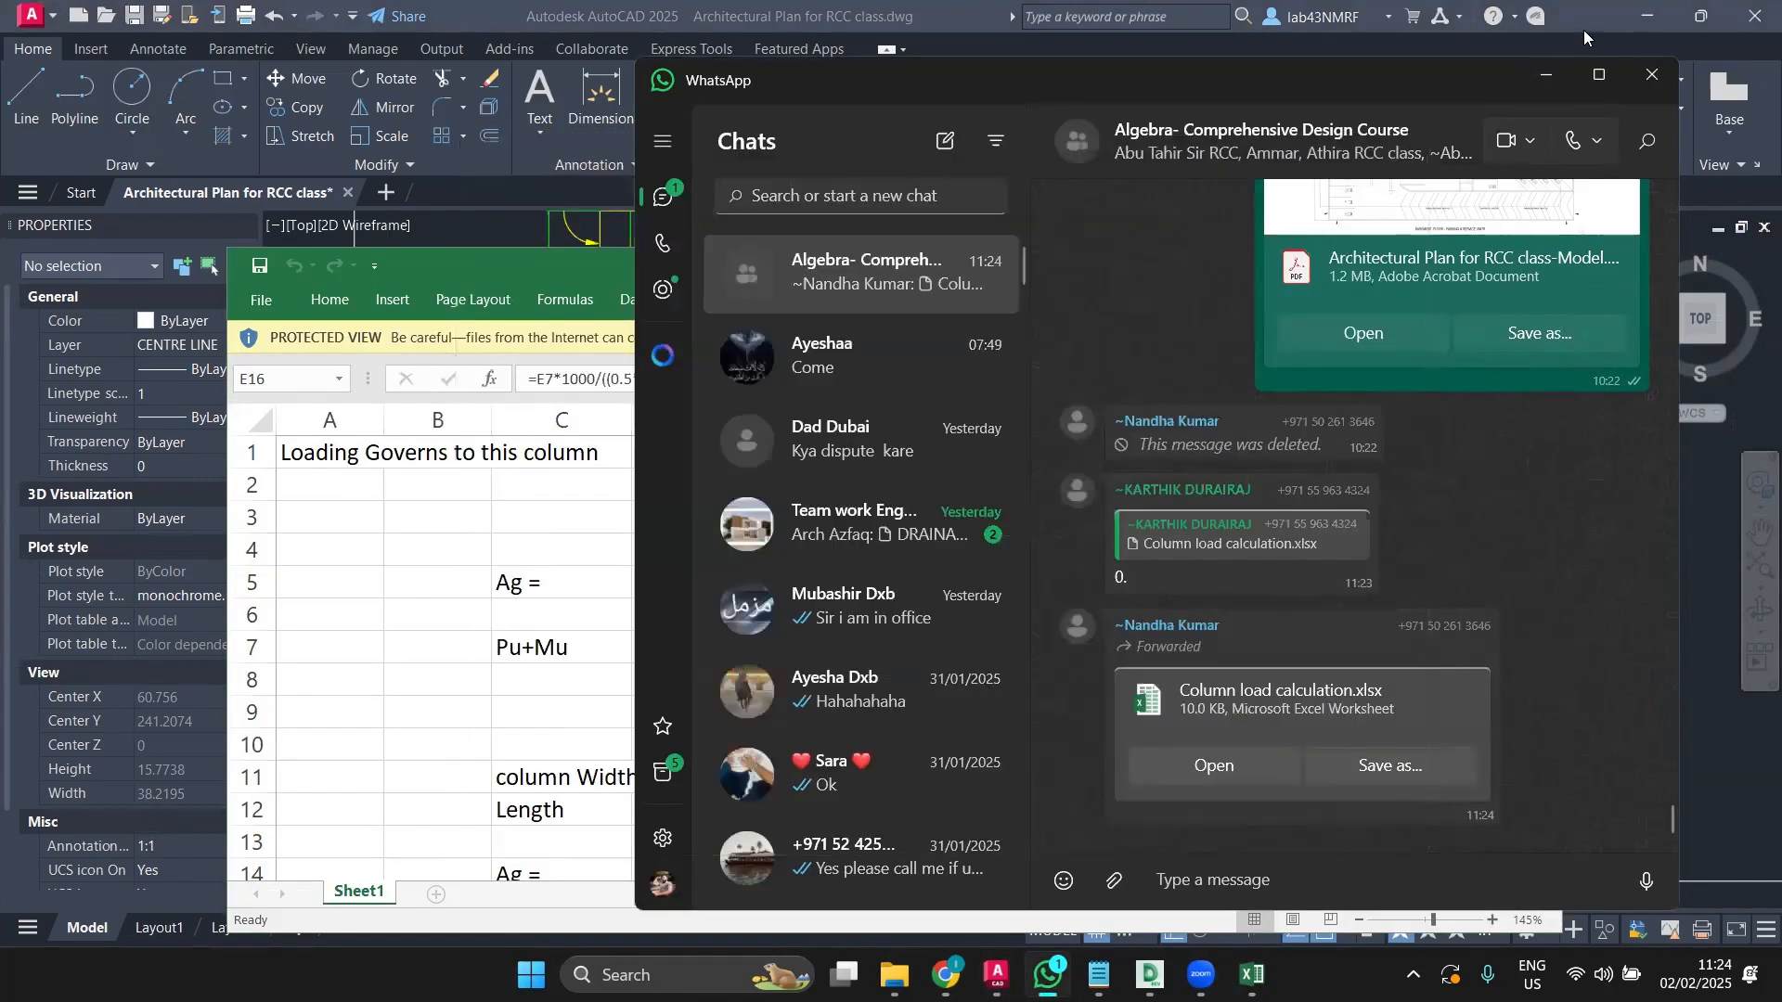
click(1546, 74)
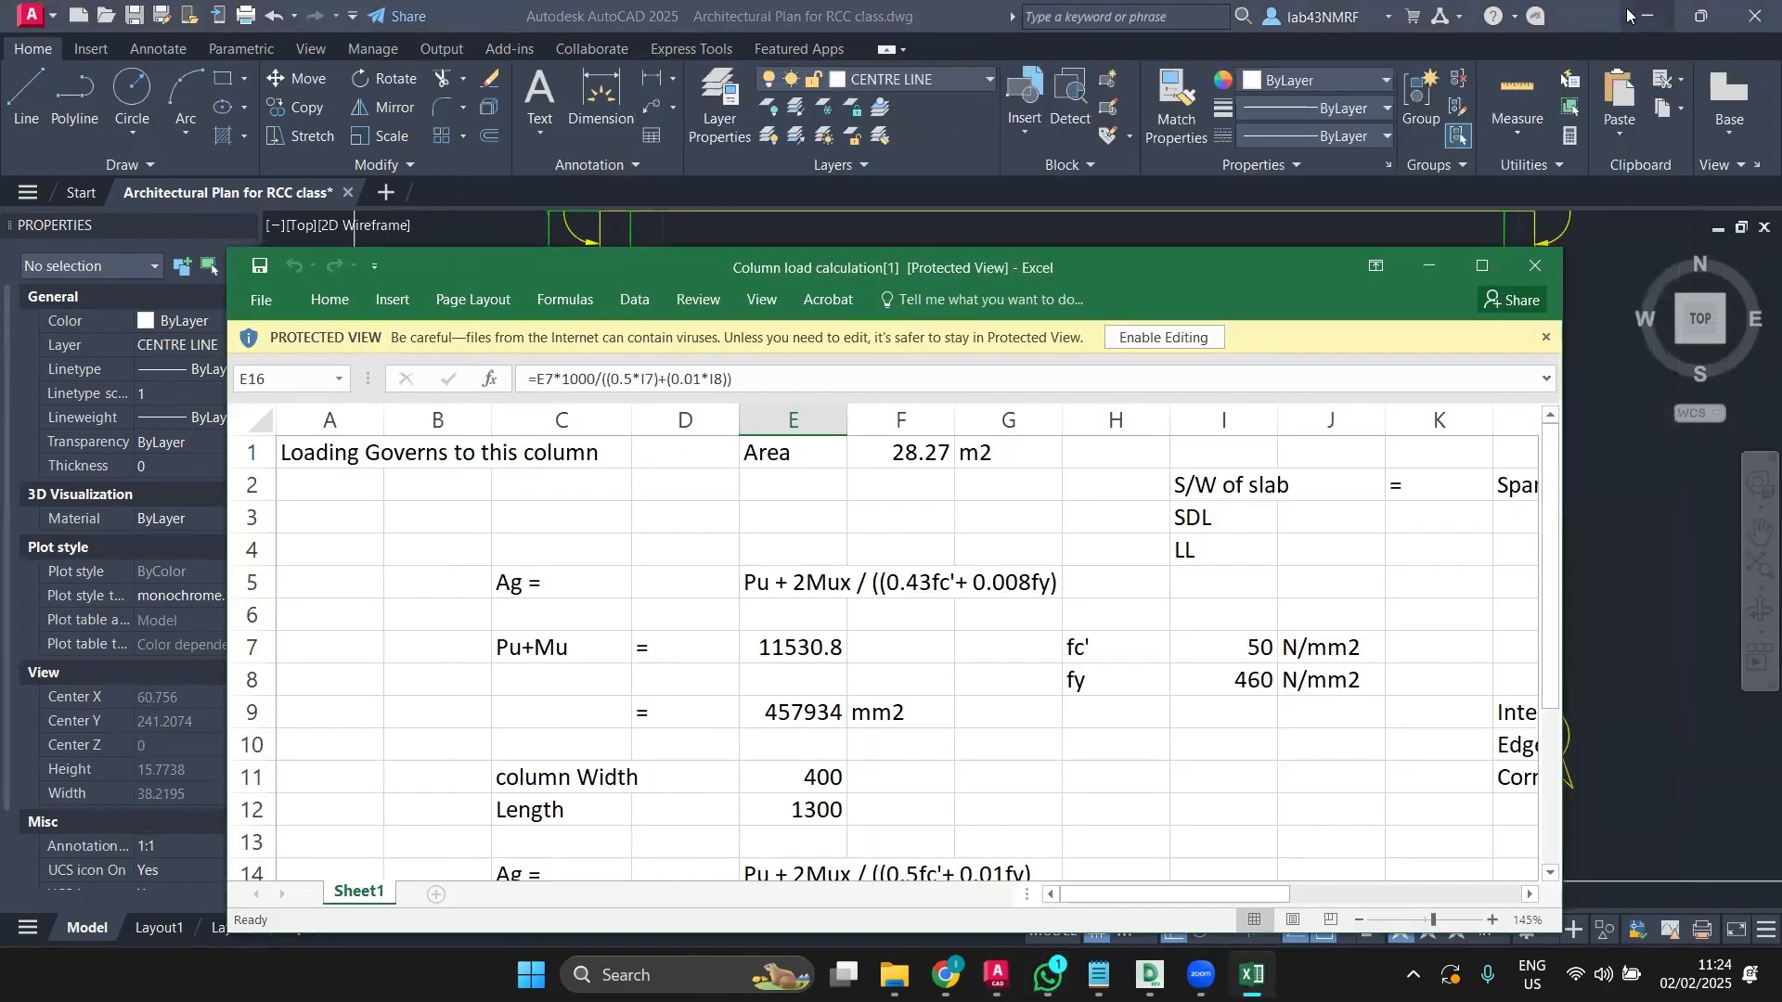
Step: Maximize the Excel column load sheet to review it, then return to AutoCAD
double_click(1236, 263)
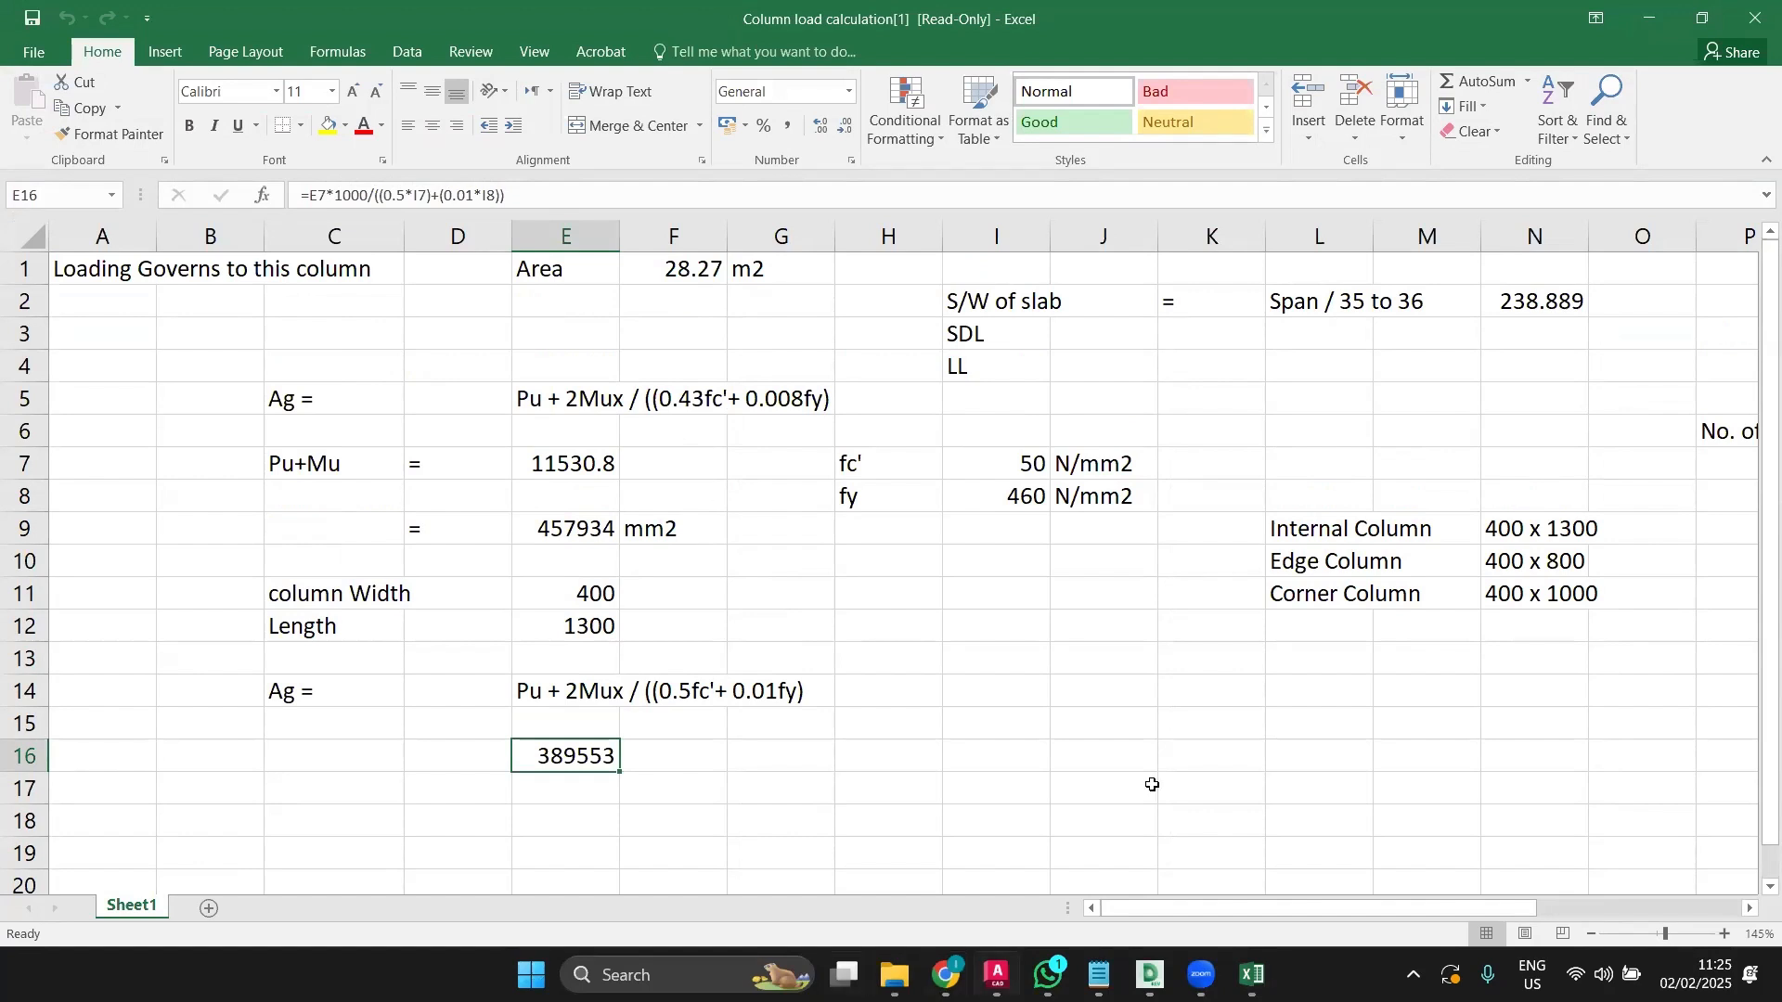
click(997, 974)
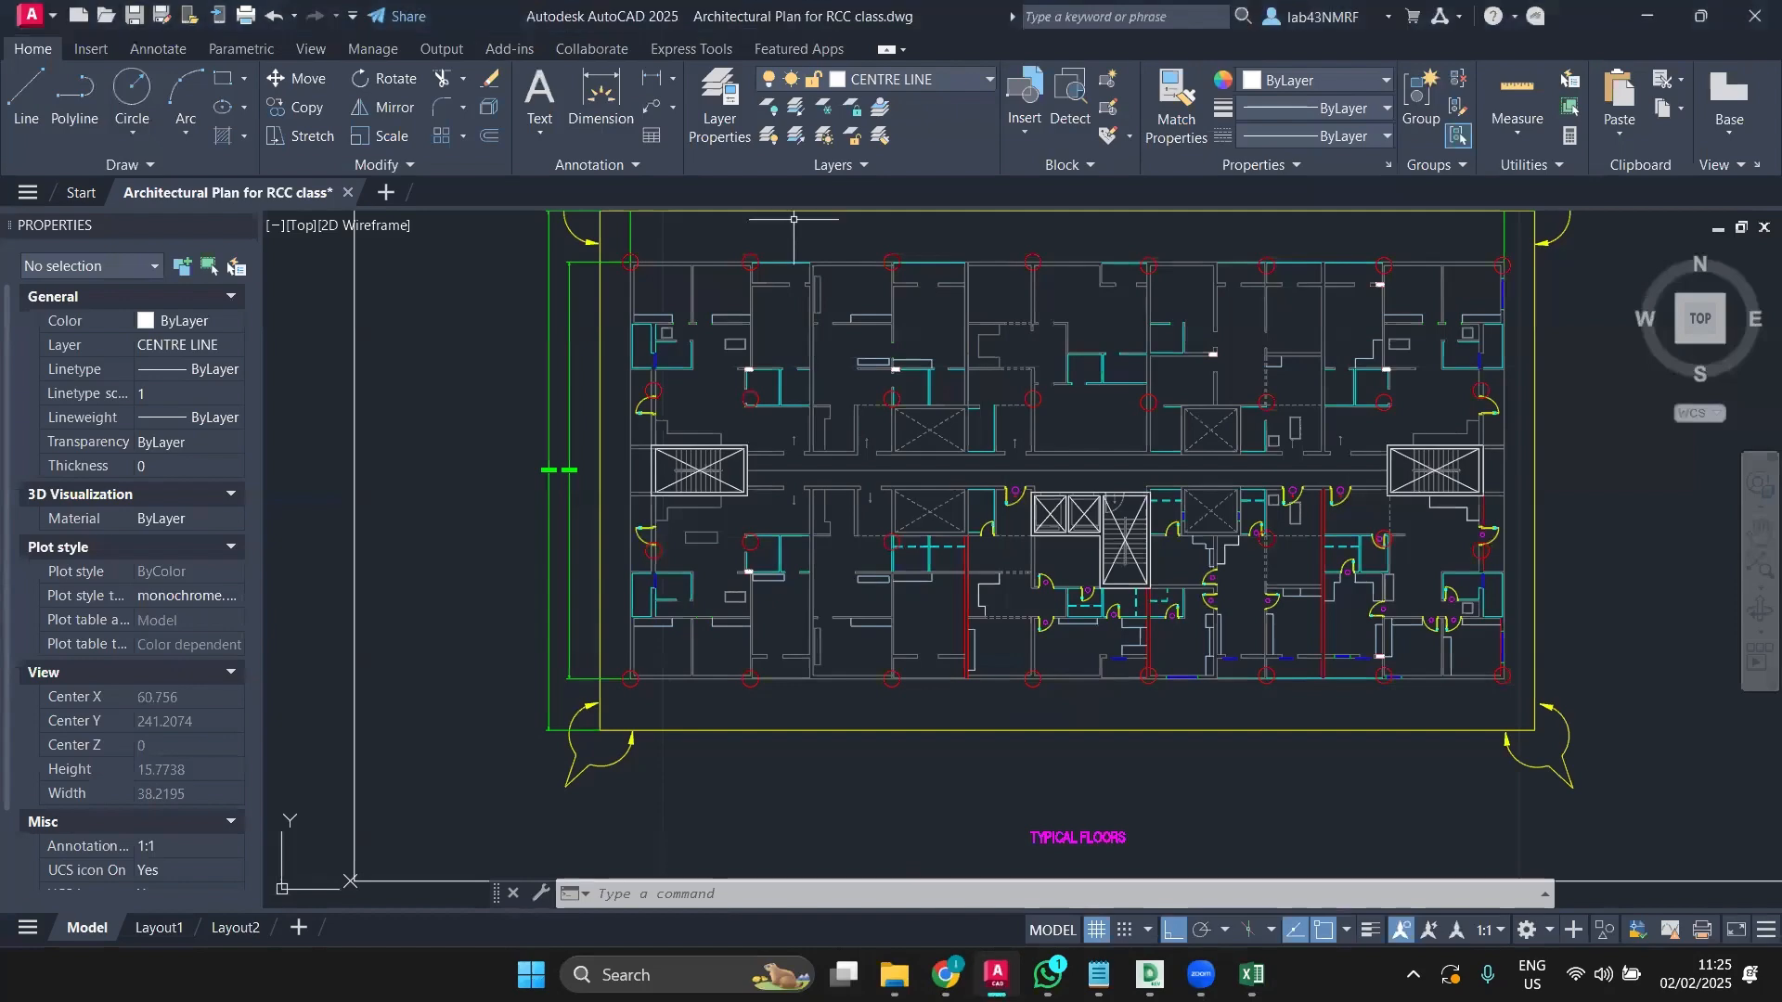
Step: Make Standard the current dimension style via DIMSTY, discarding ISO-25 overrides, and begin a linear dimension
middle_drag(704, 285, 694, 436)
scroll(1069, 451, up, 2)
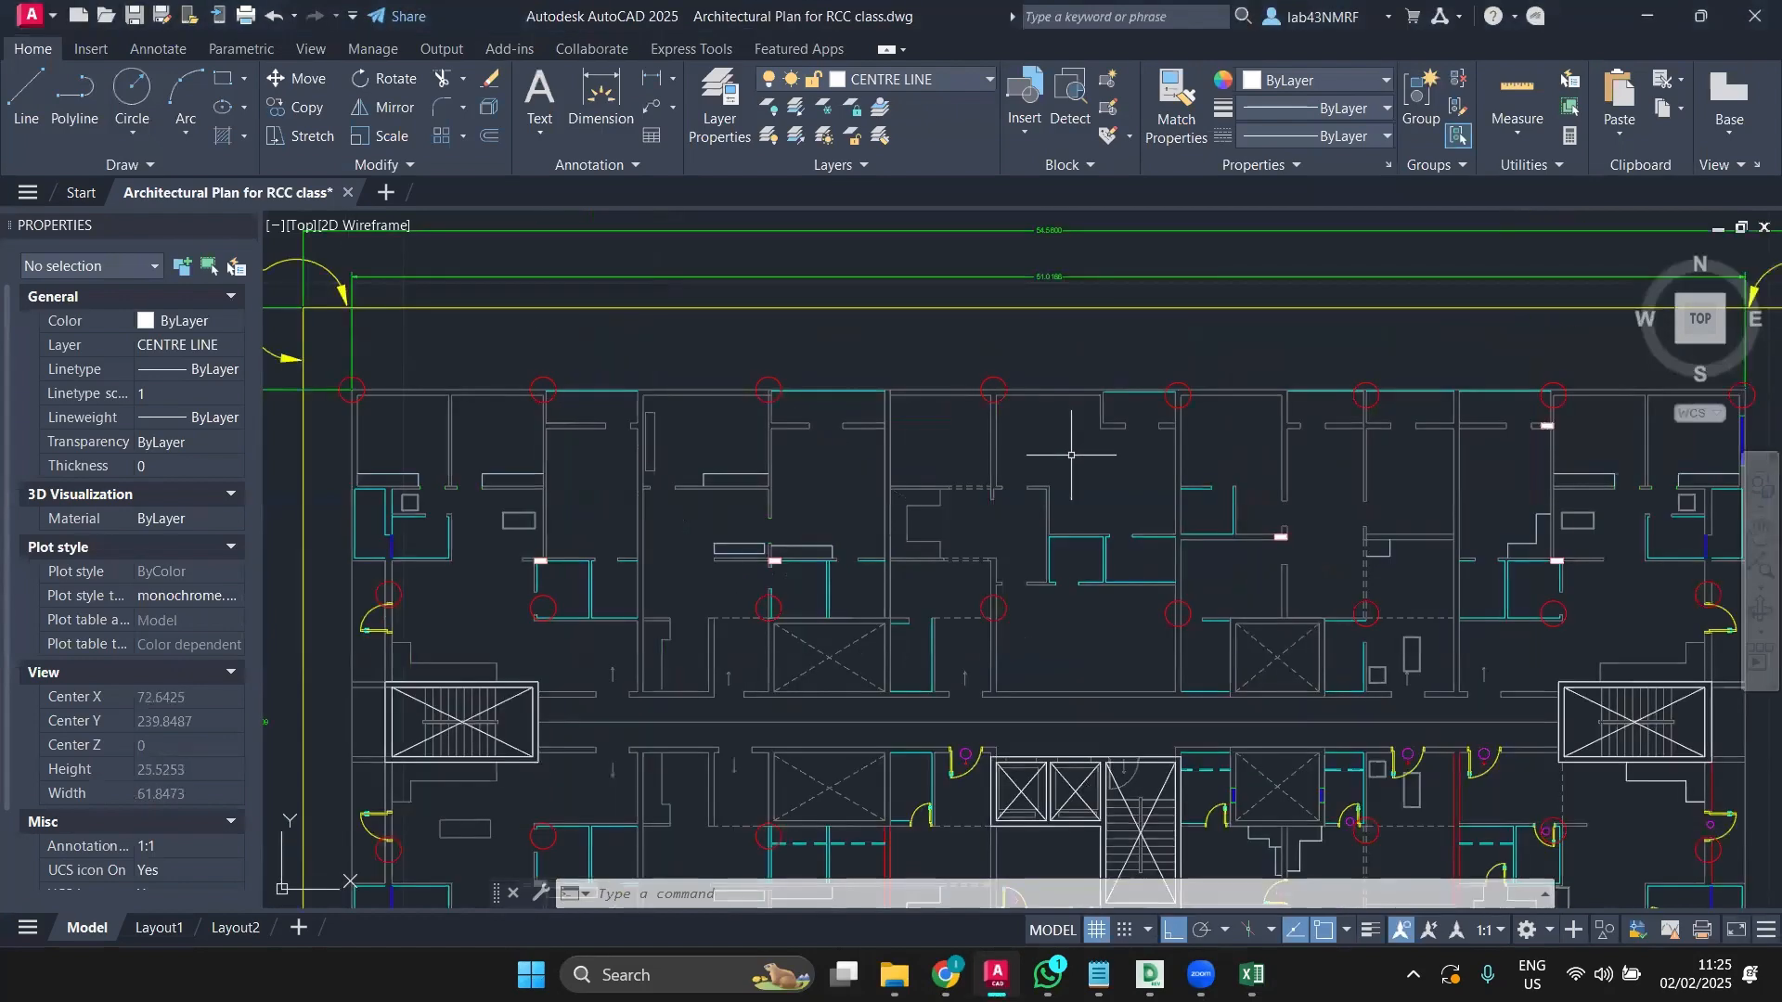
middle_drag(1068, 464, 1065, 544)
middle_drag(328, 490, 562, 526)
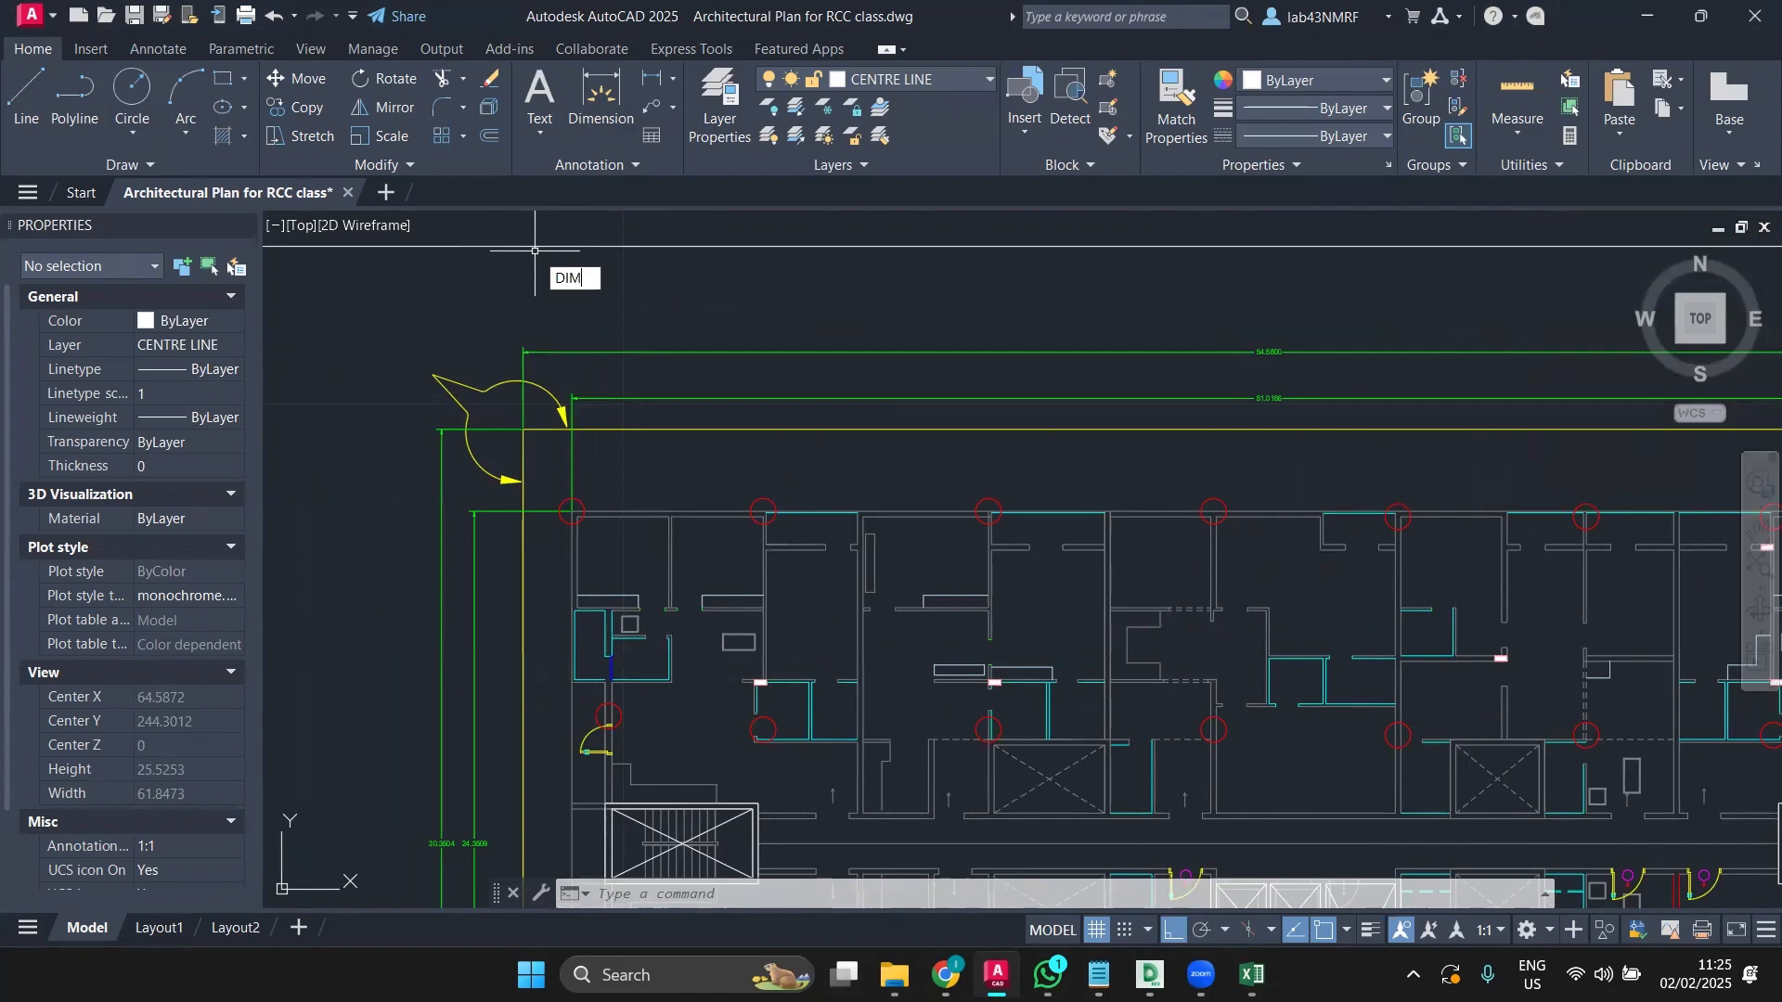
text(STY)
key(Return)
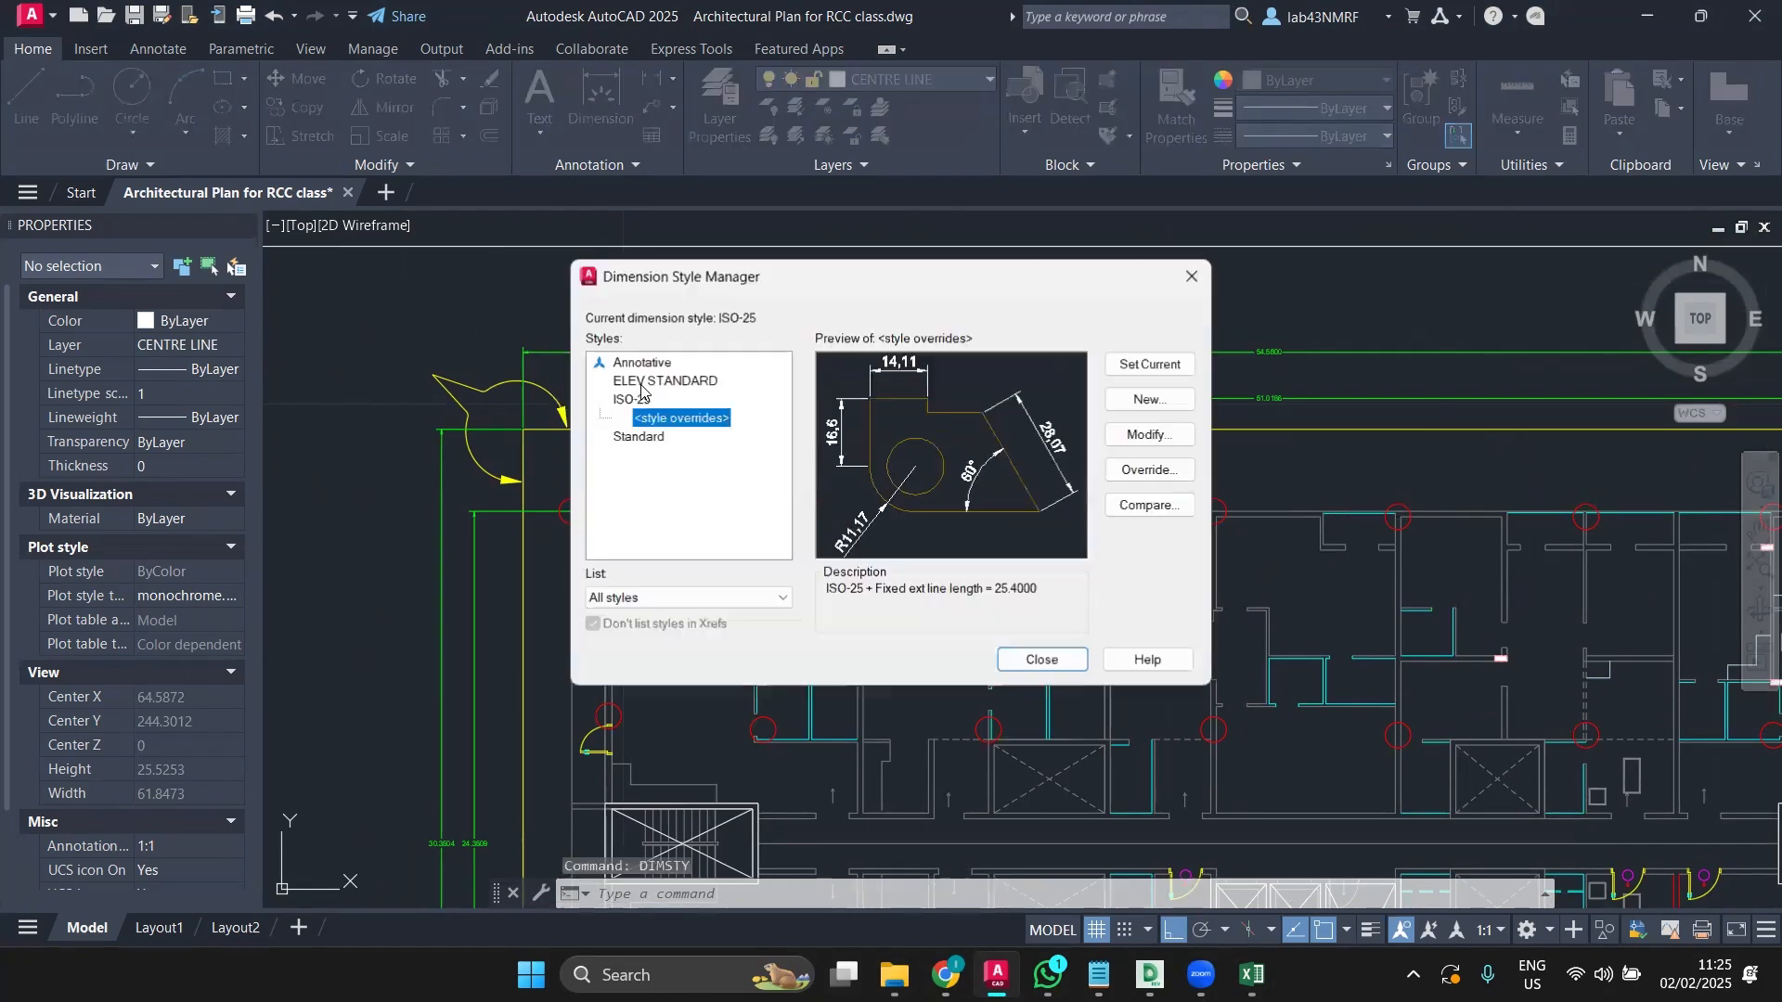
click(671, 384)
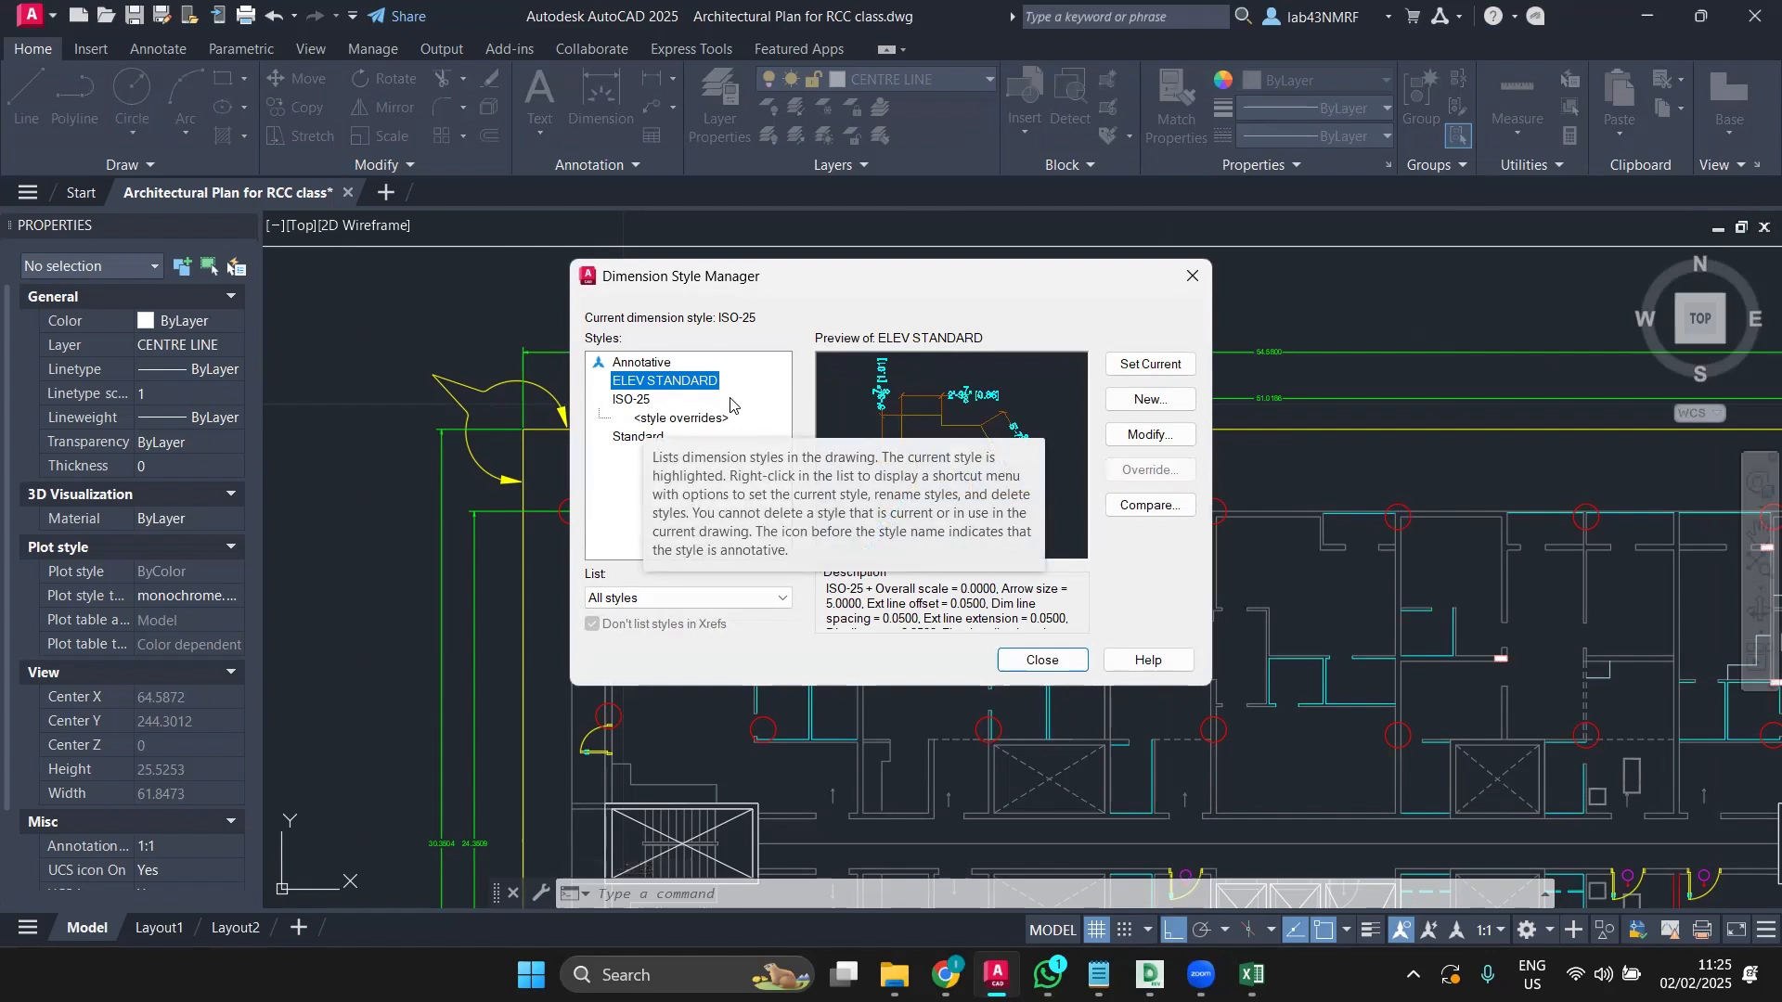
click(640, 436)
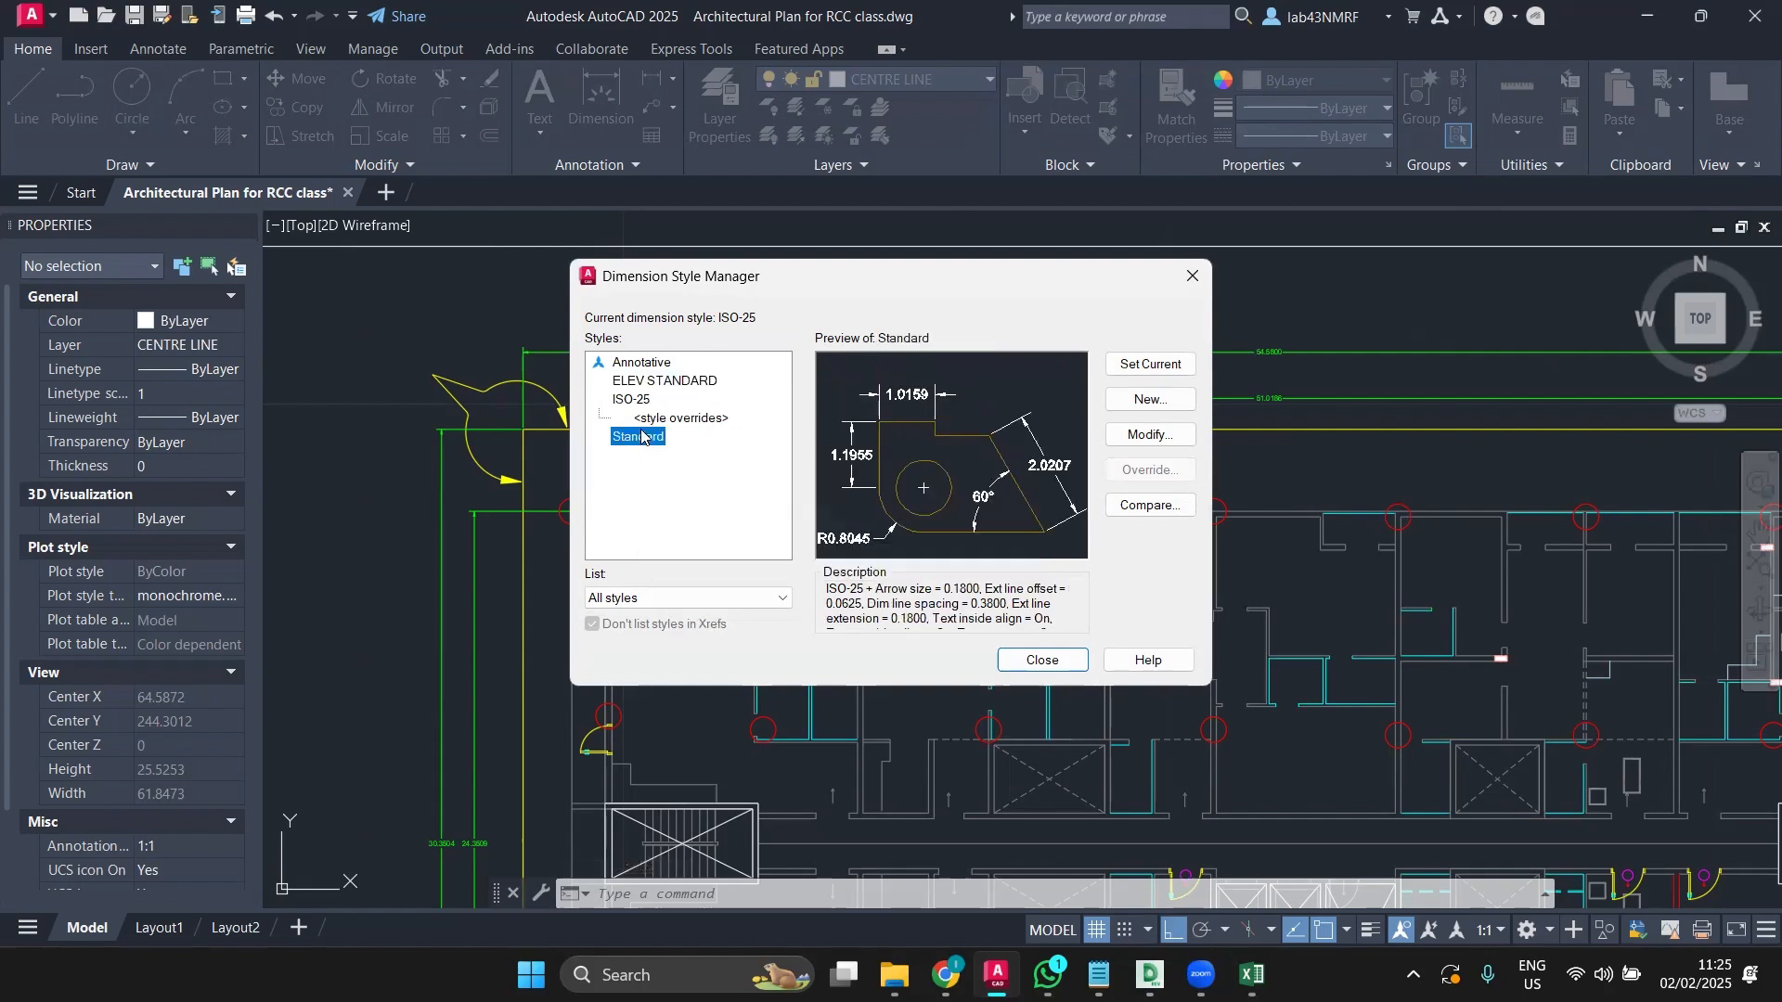
click(1139, 367)
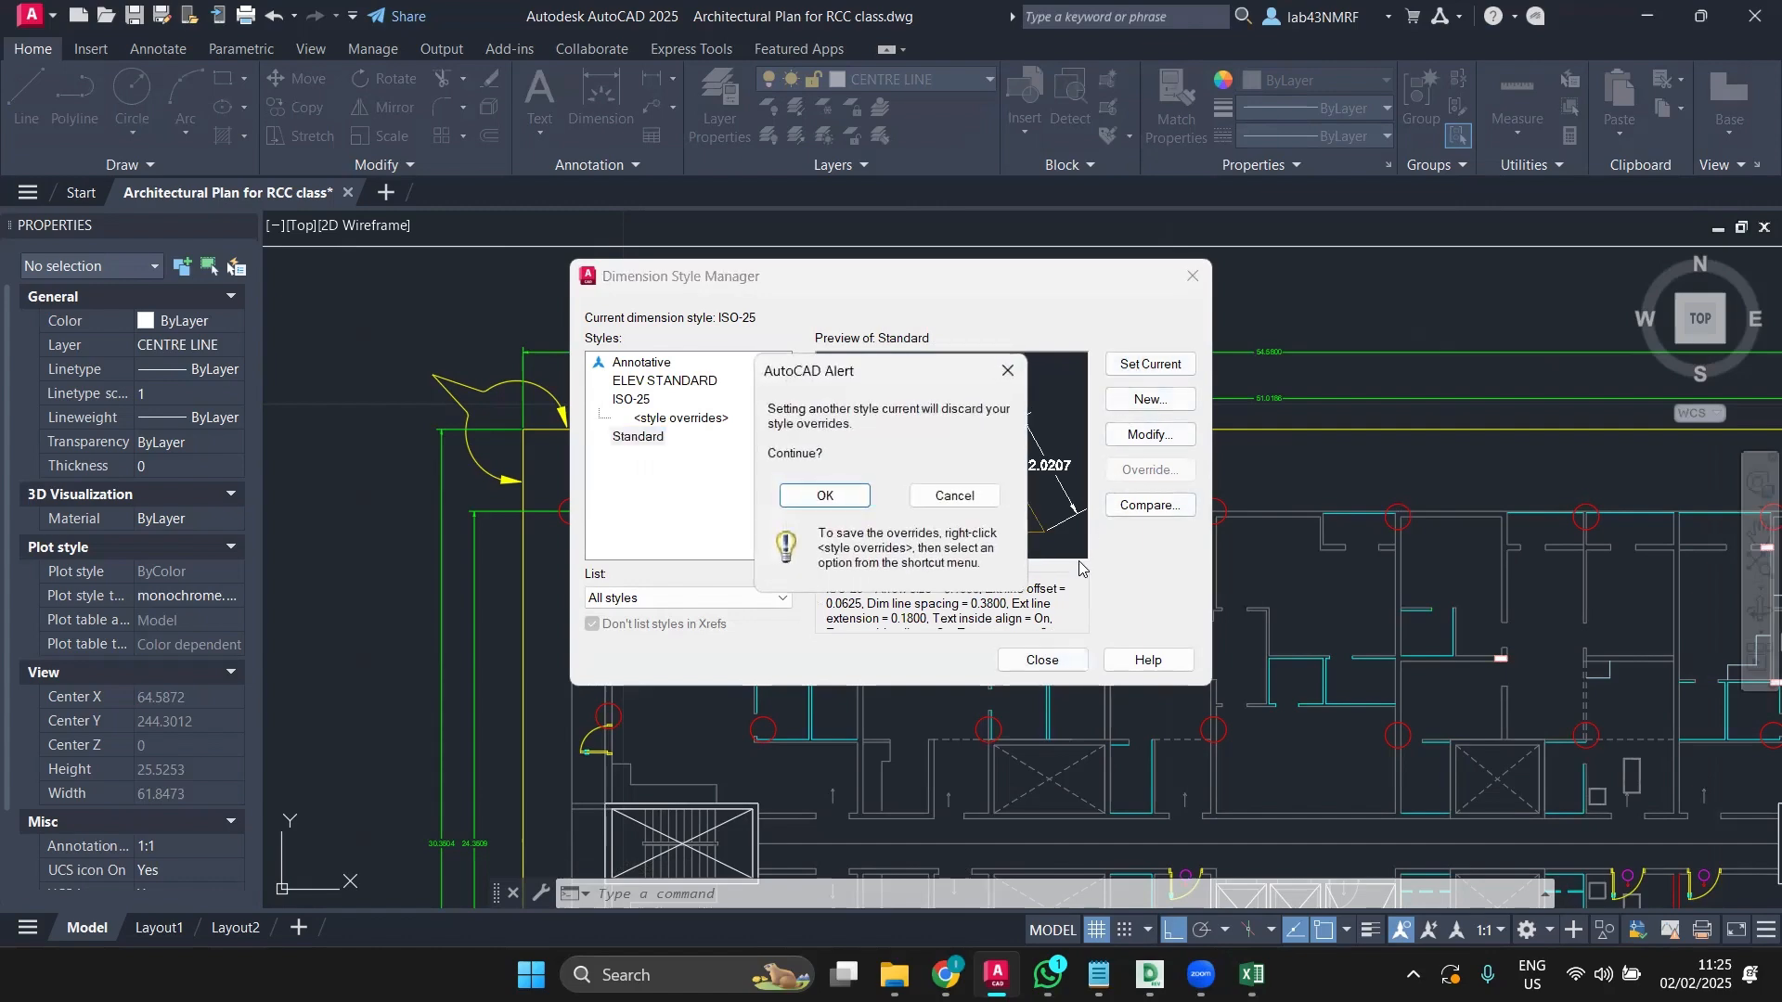
click(822, 497)
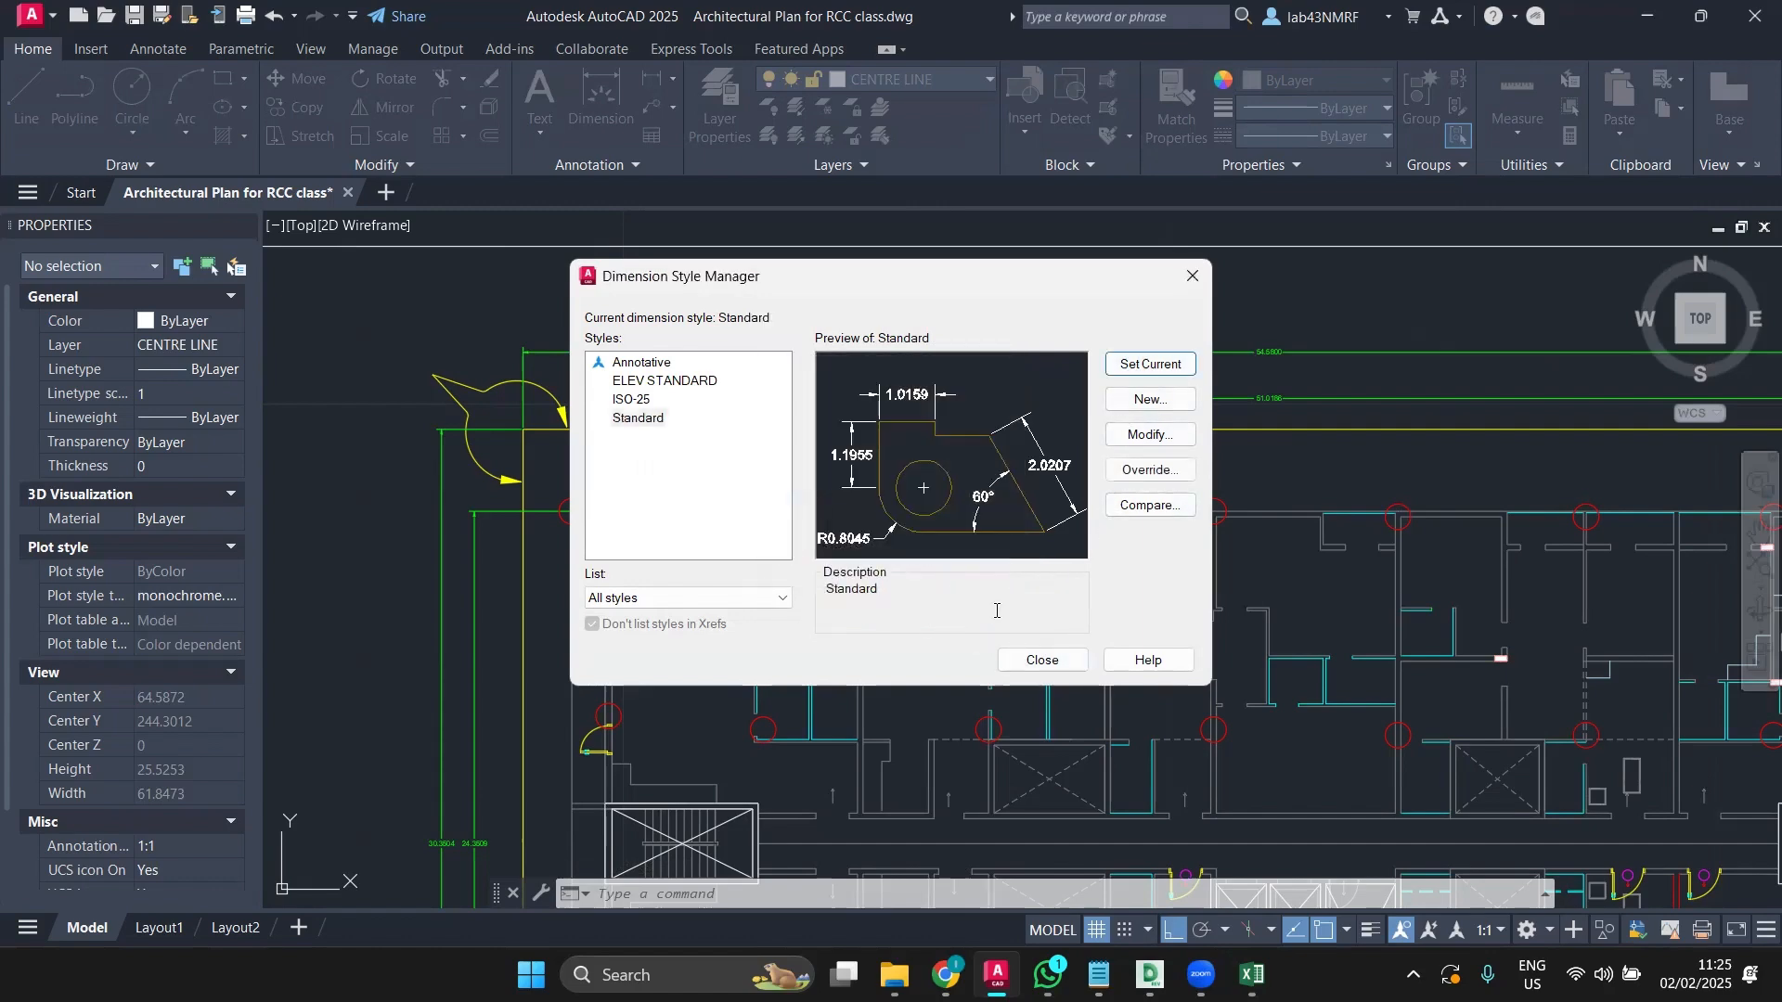
click(1041, 662)
click(601, 102)
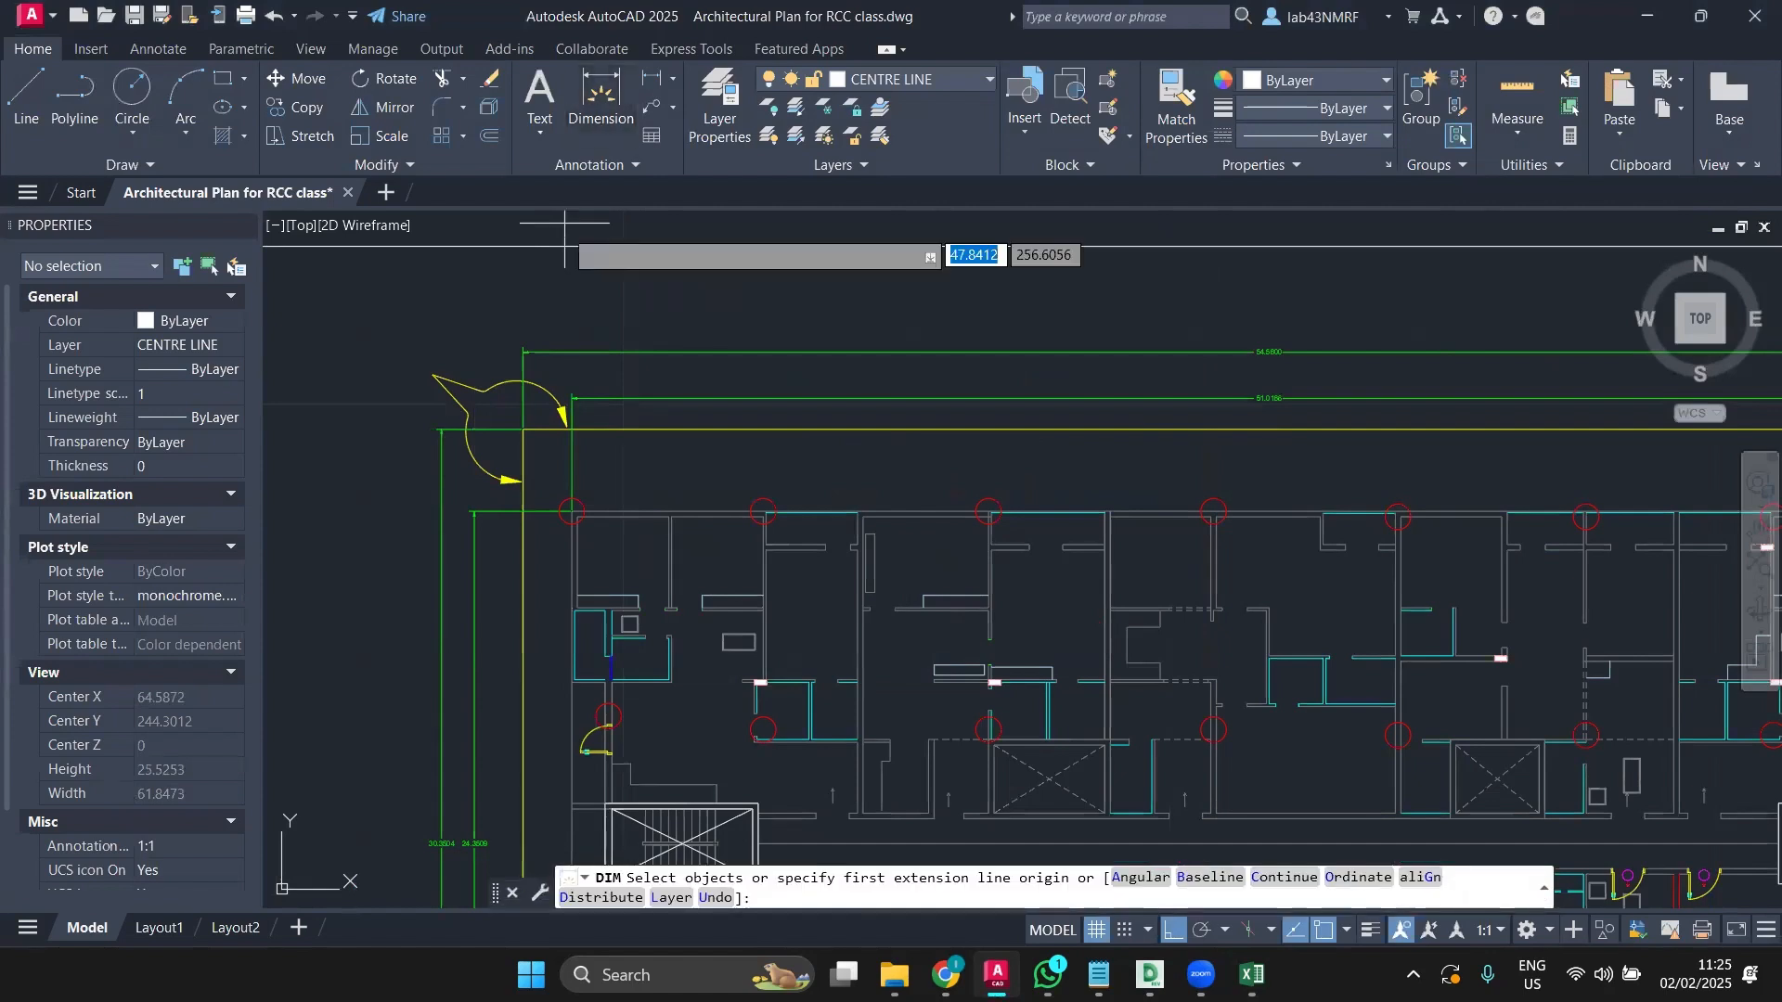
scroll(571, 512, up, 4)
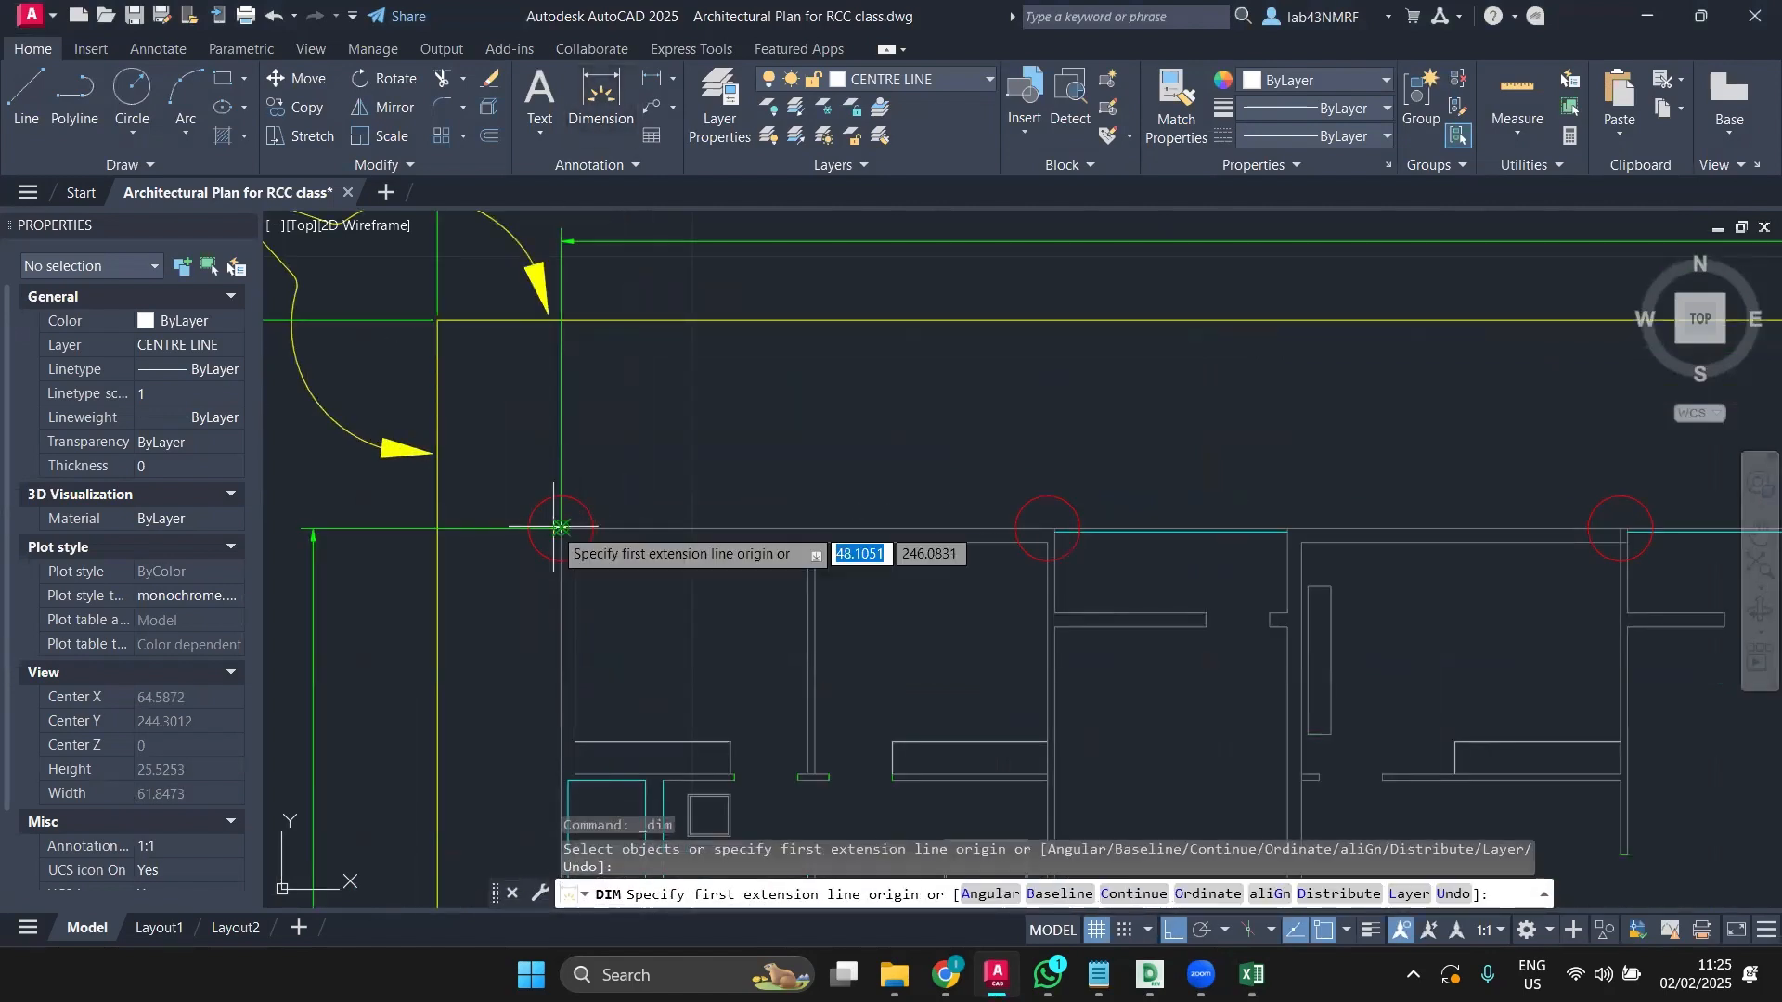
click(559, 528)
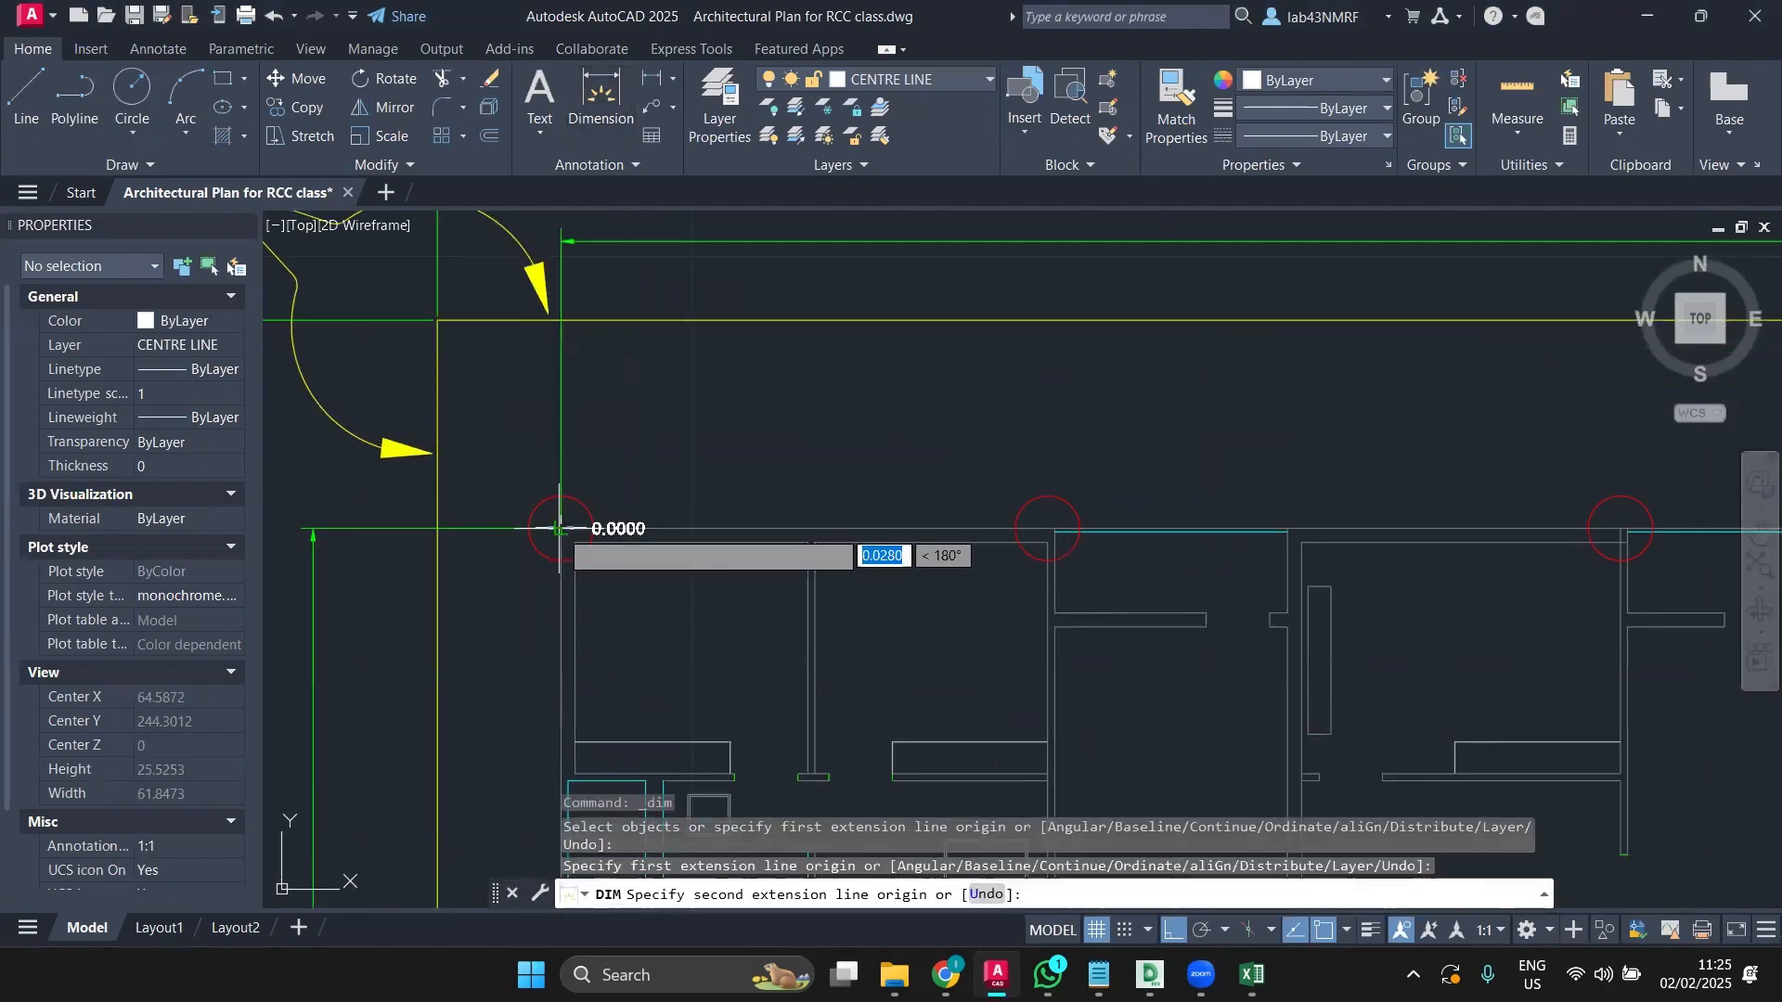
click(1047, 527)
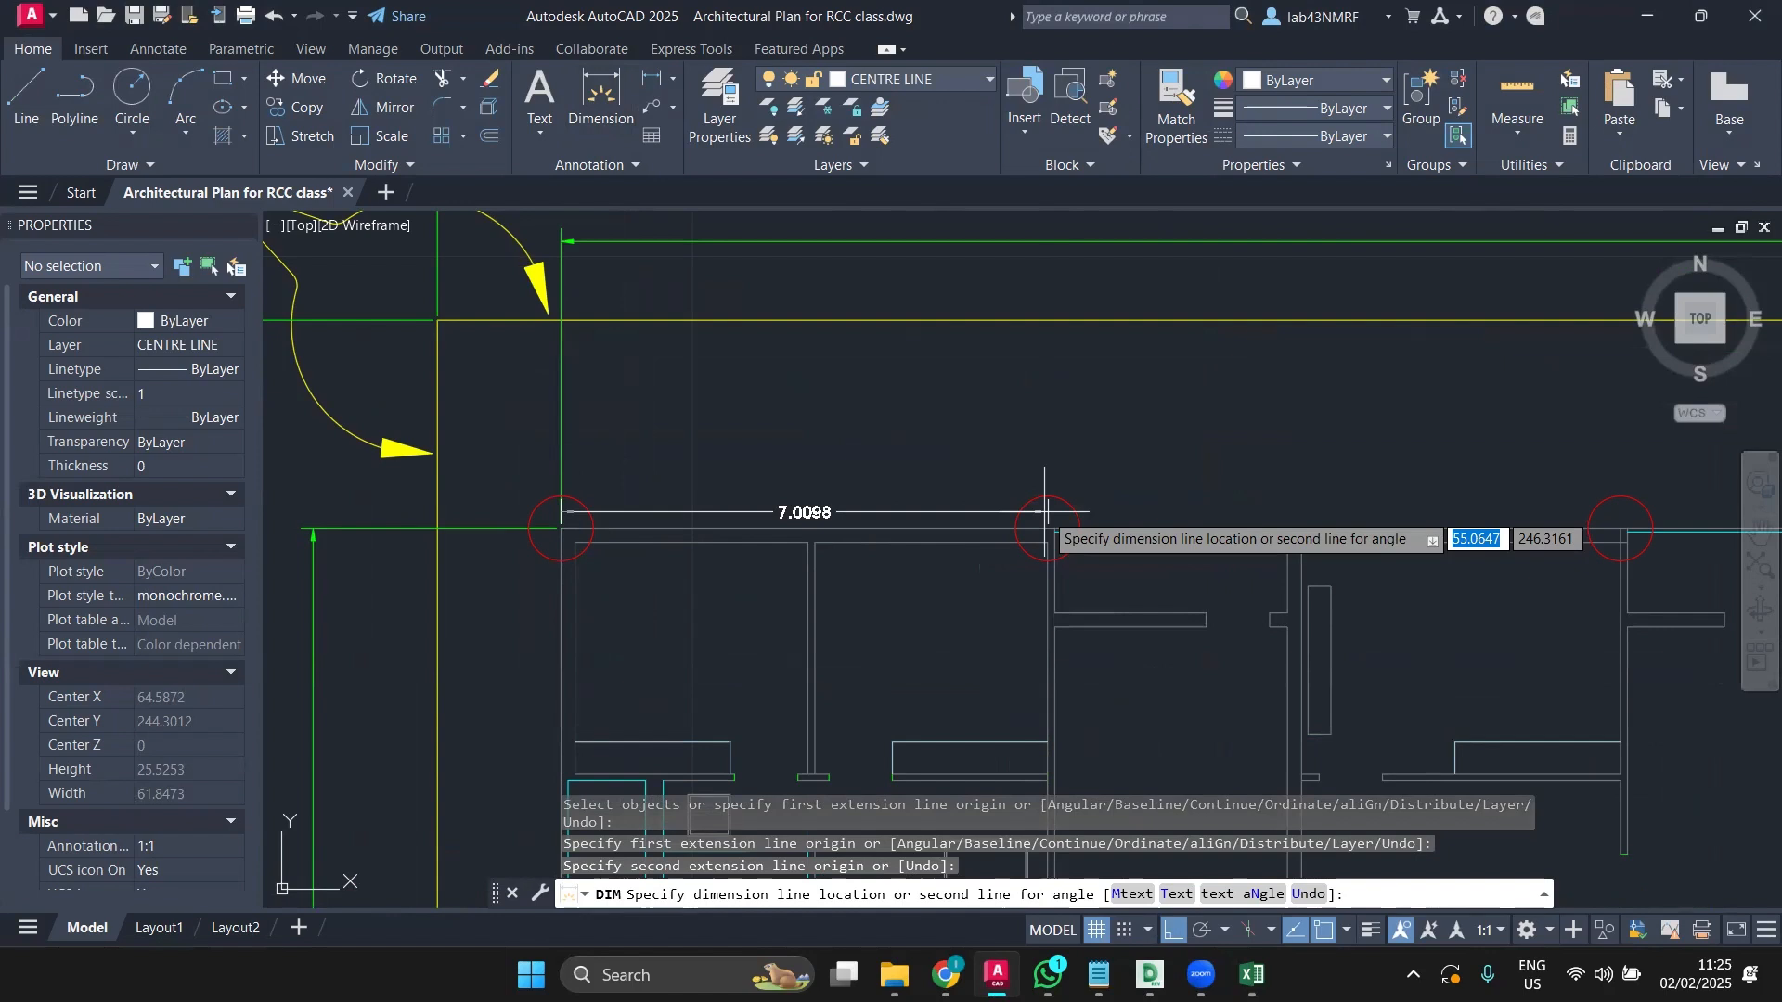
key(Escape)
text(DIM)
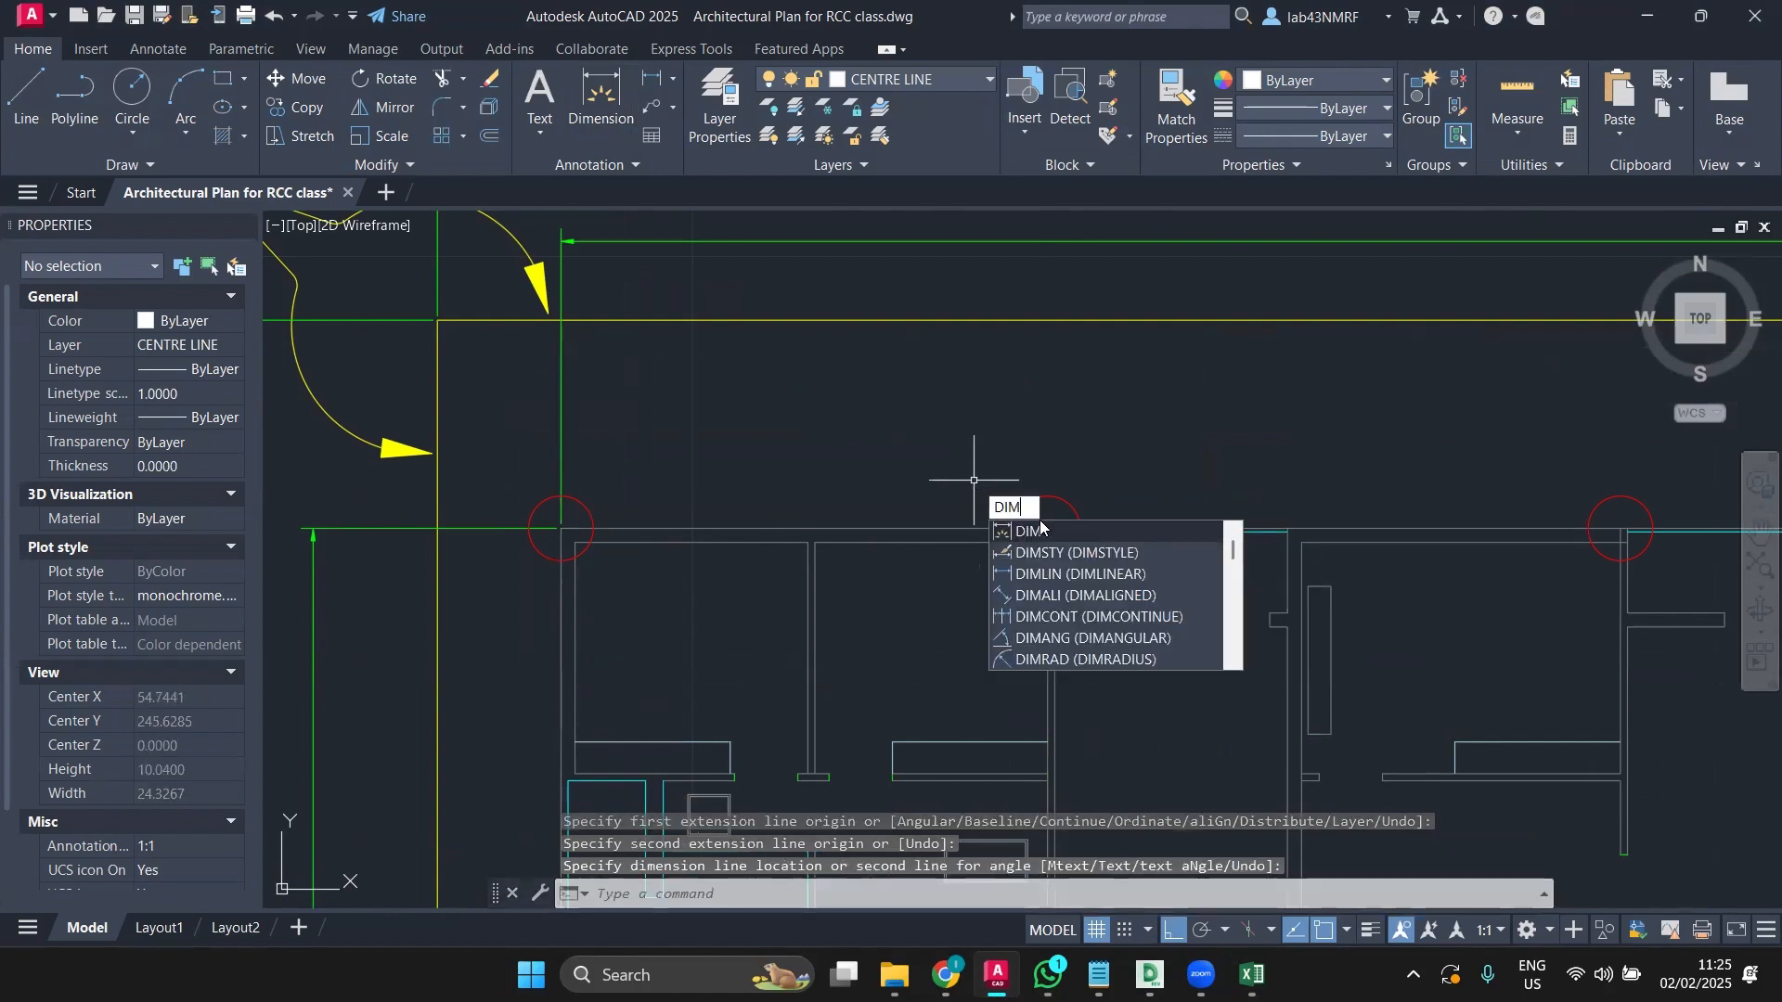
Step: Set the Standard dimension style's primary unit precision to 0.00
click(1040, 549)
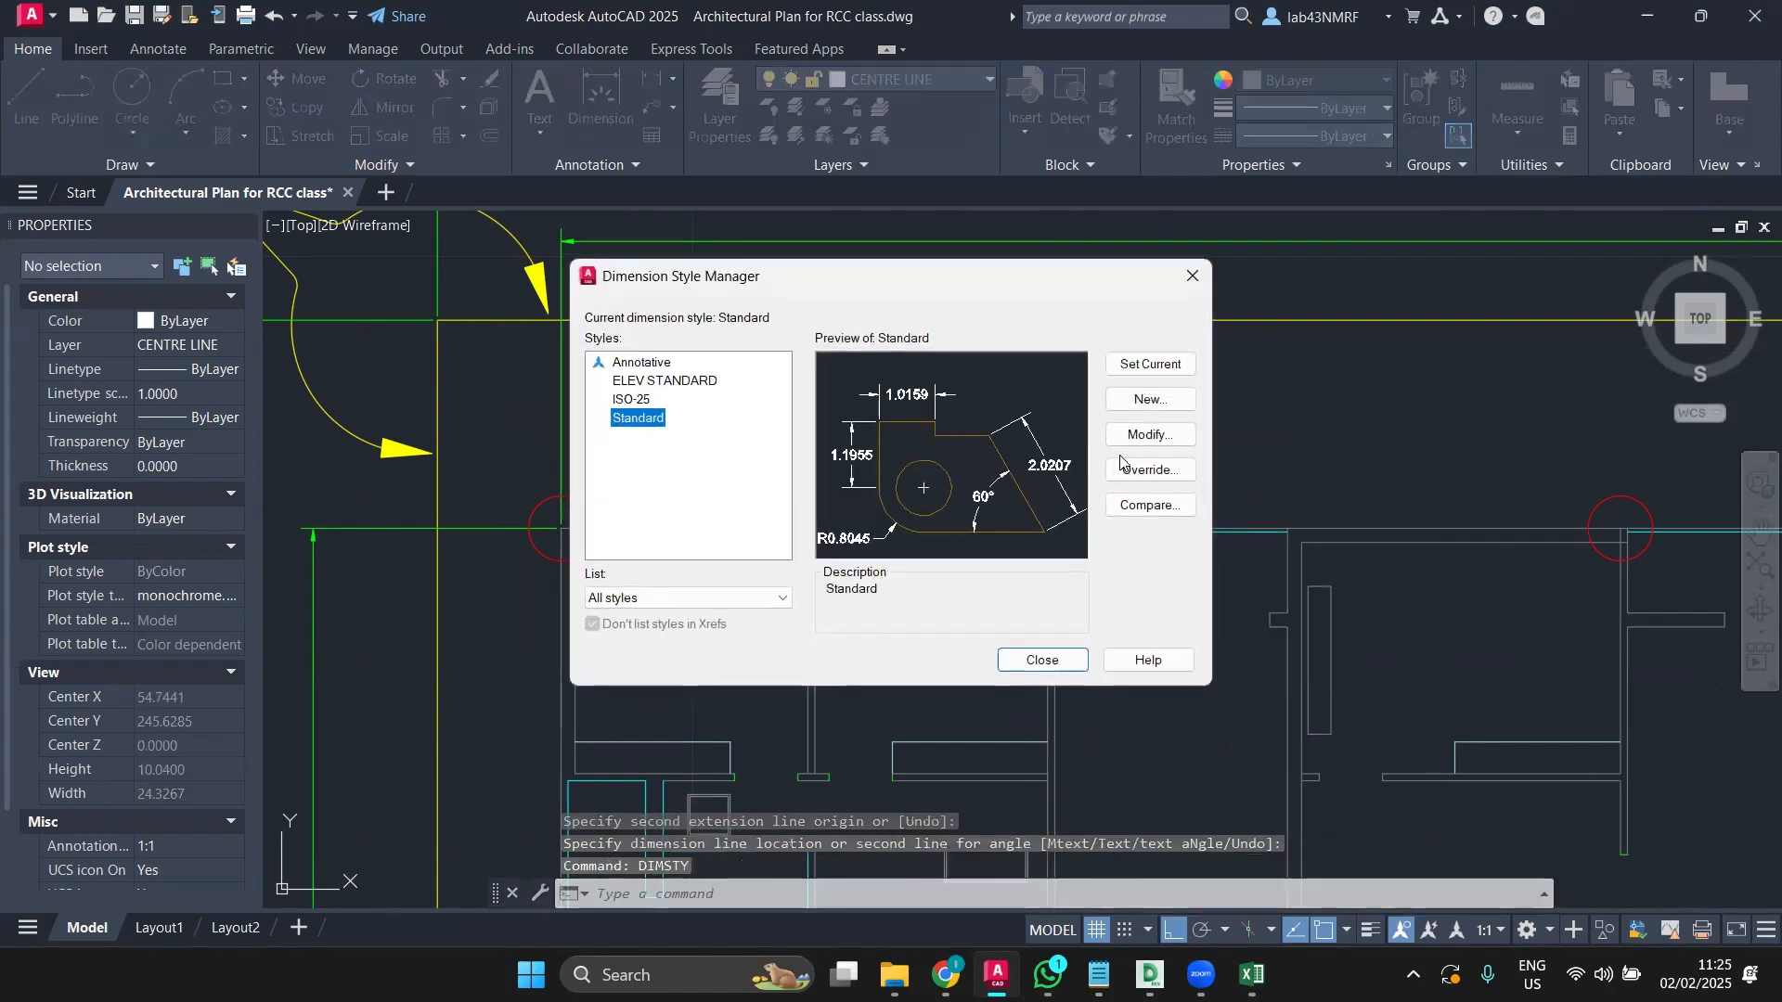
click(1167, 444)
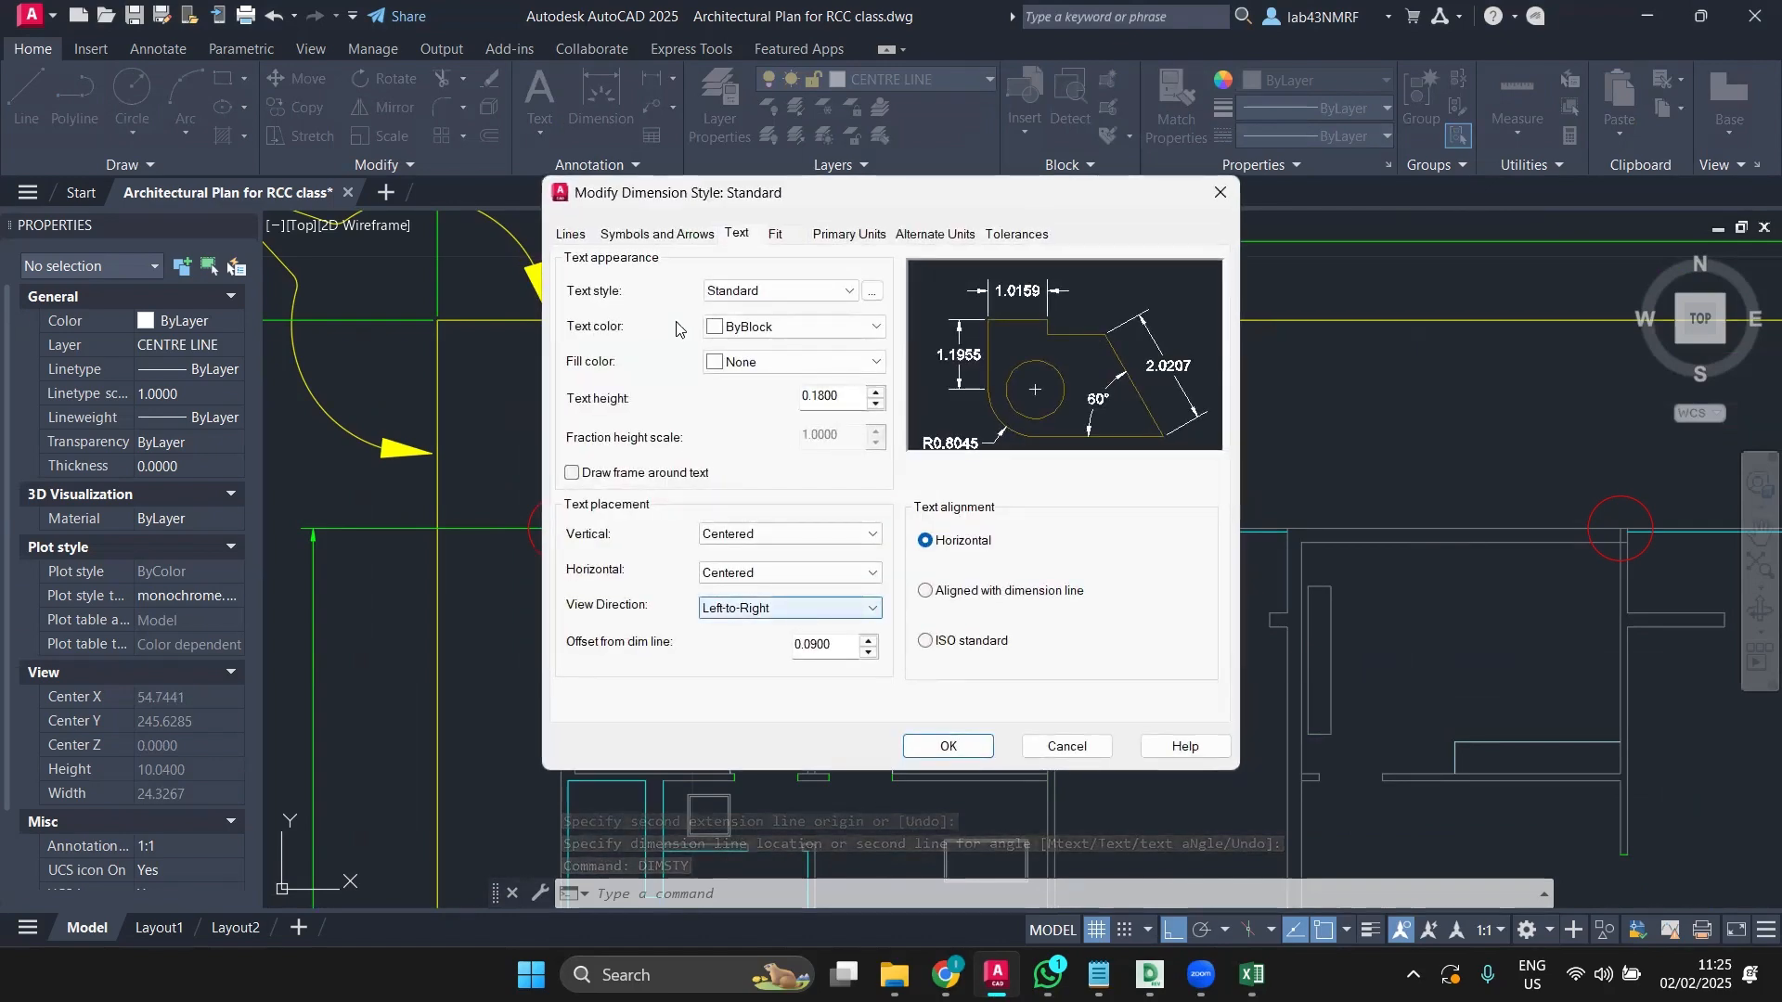
click(849, 233)
click(807, 313)
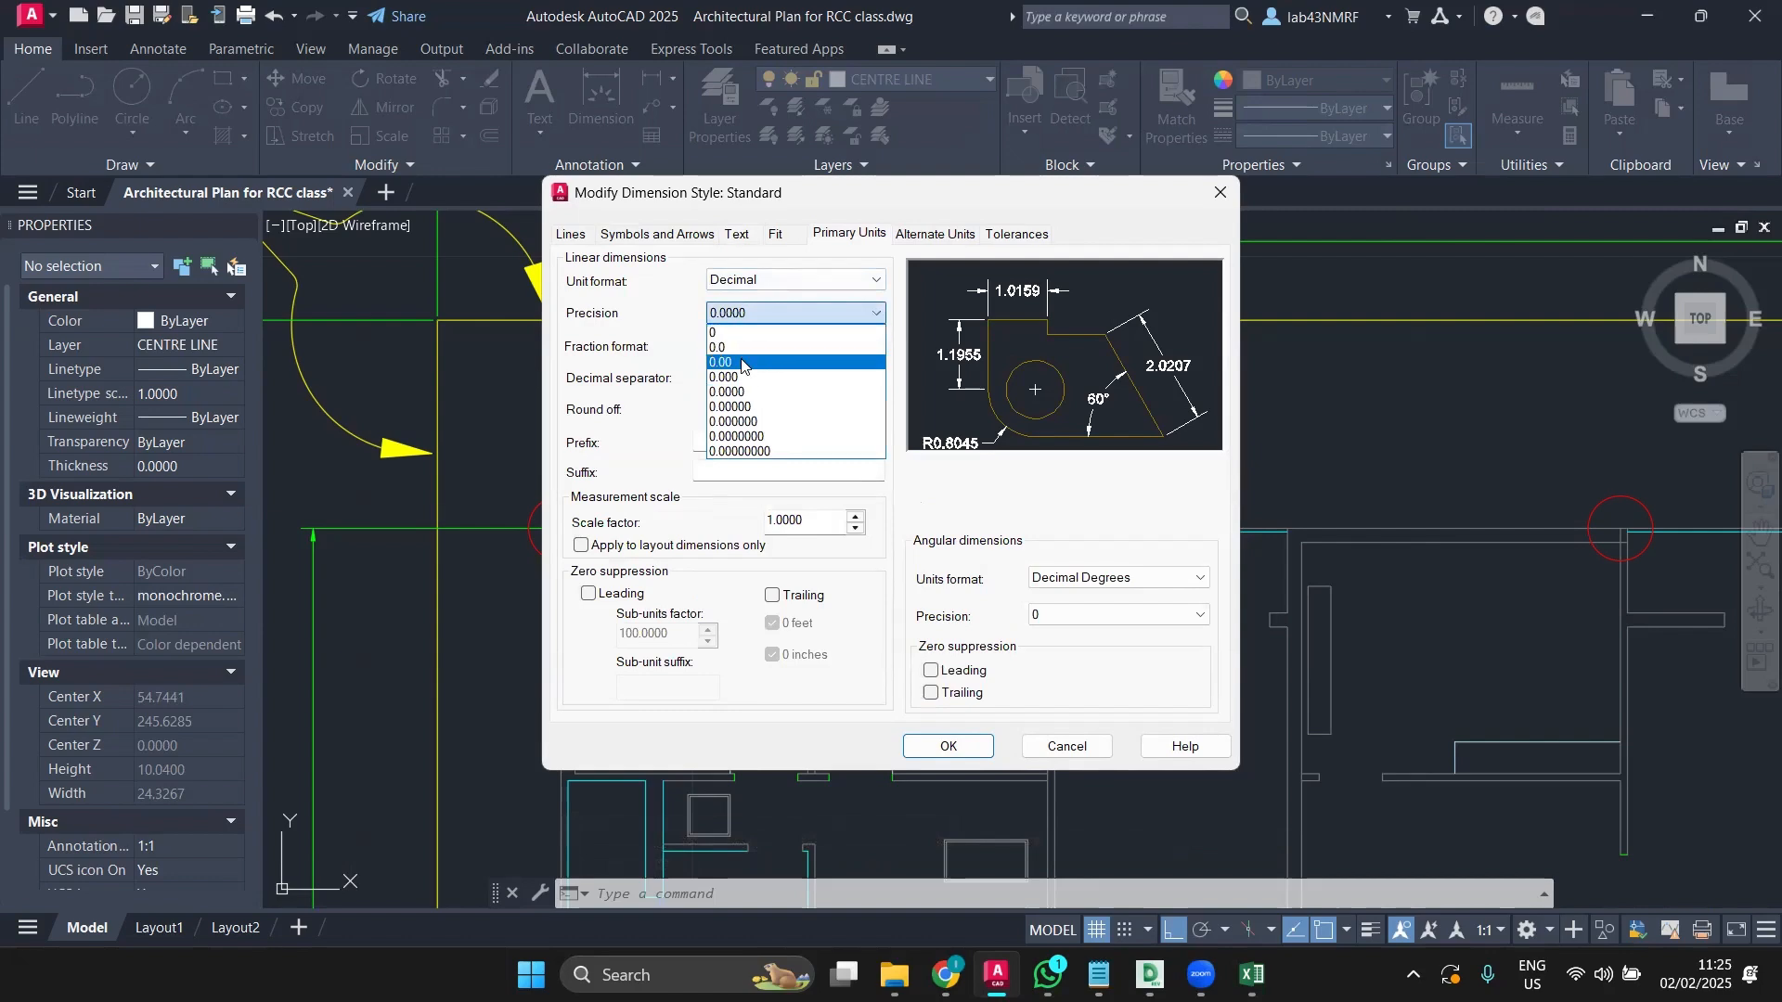
click(743, 362)
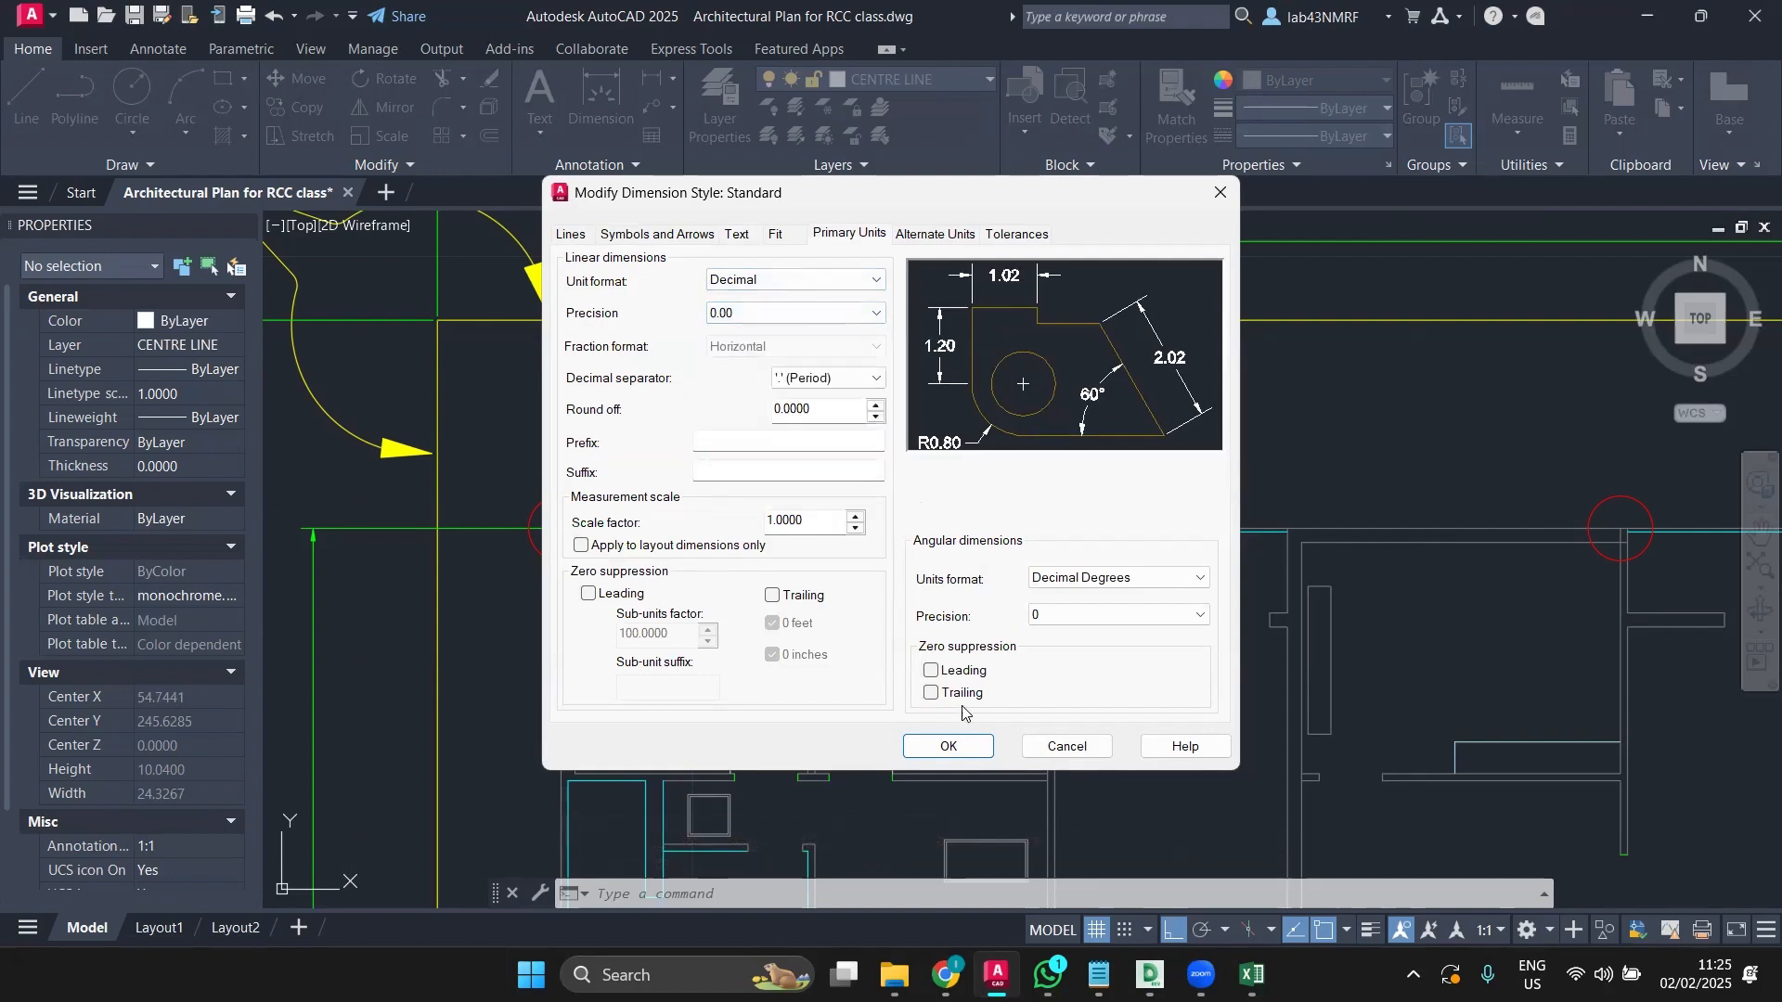
click(949, 745)
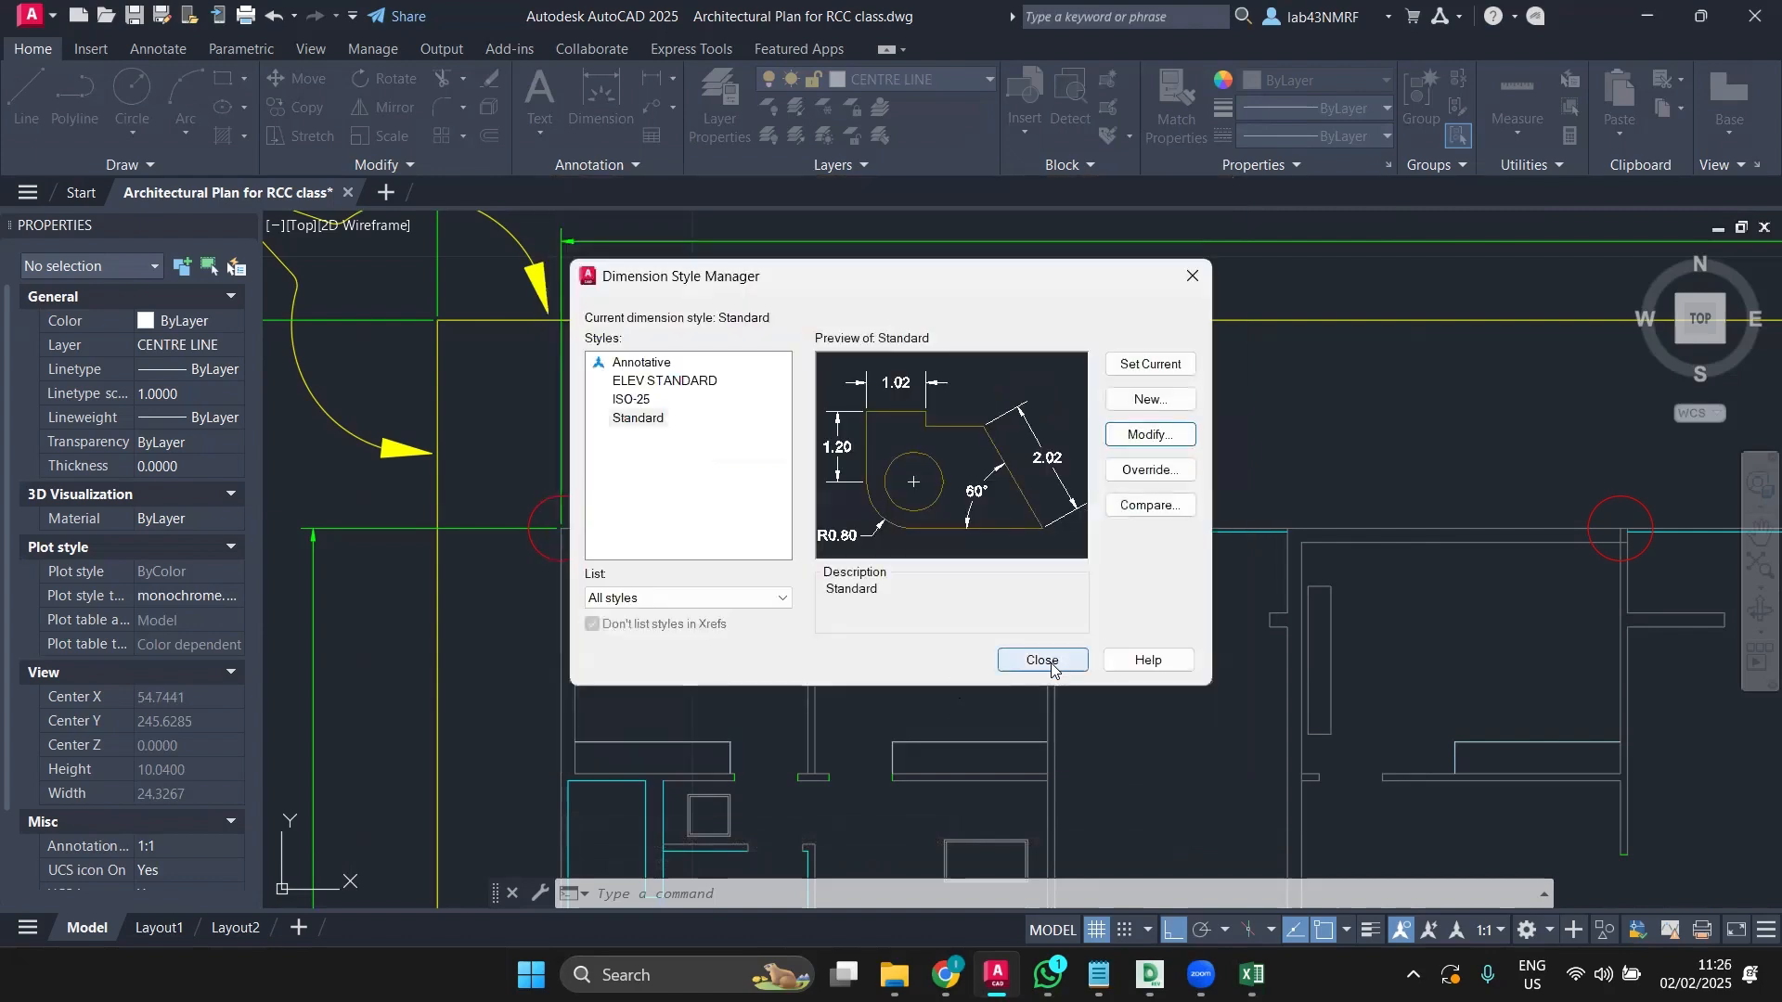
click(1051, 667)
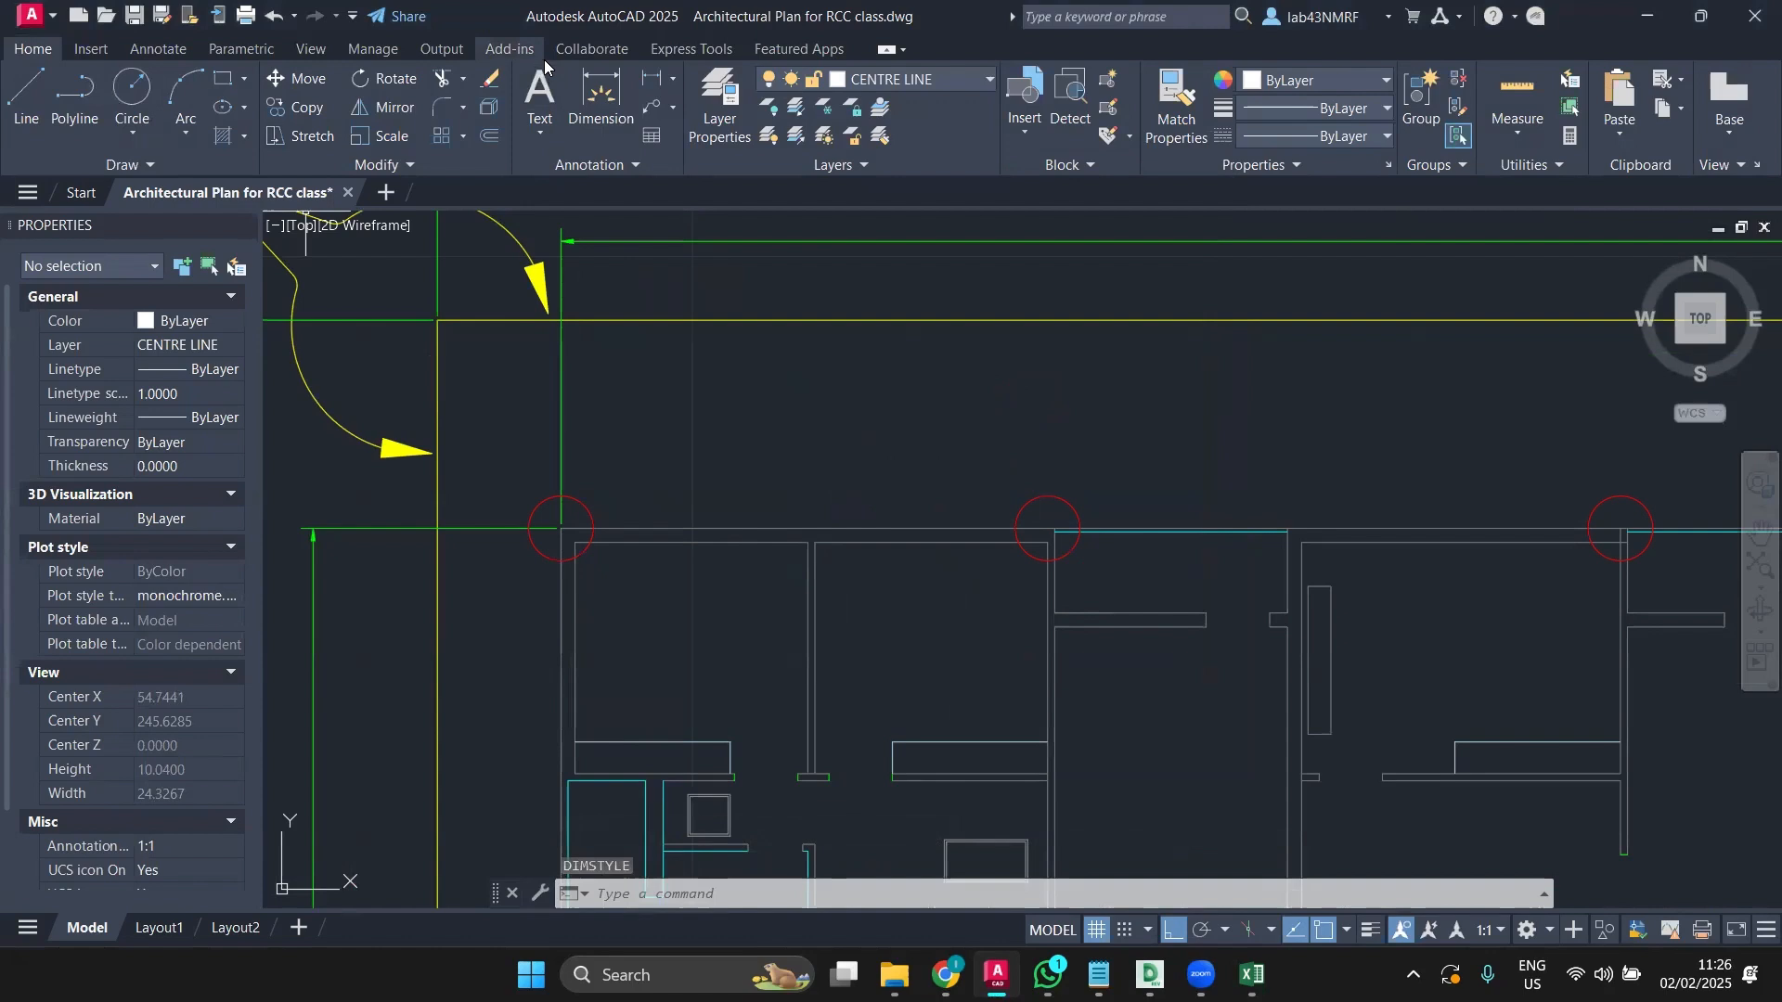
Step: Add a 7.01 linear dimension between the first two top-row column circles, placed above them
click(601, 100)
click(559, 528)
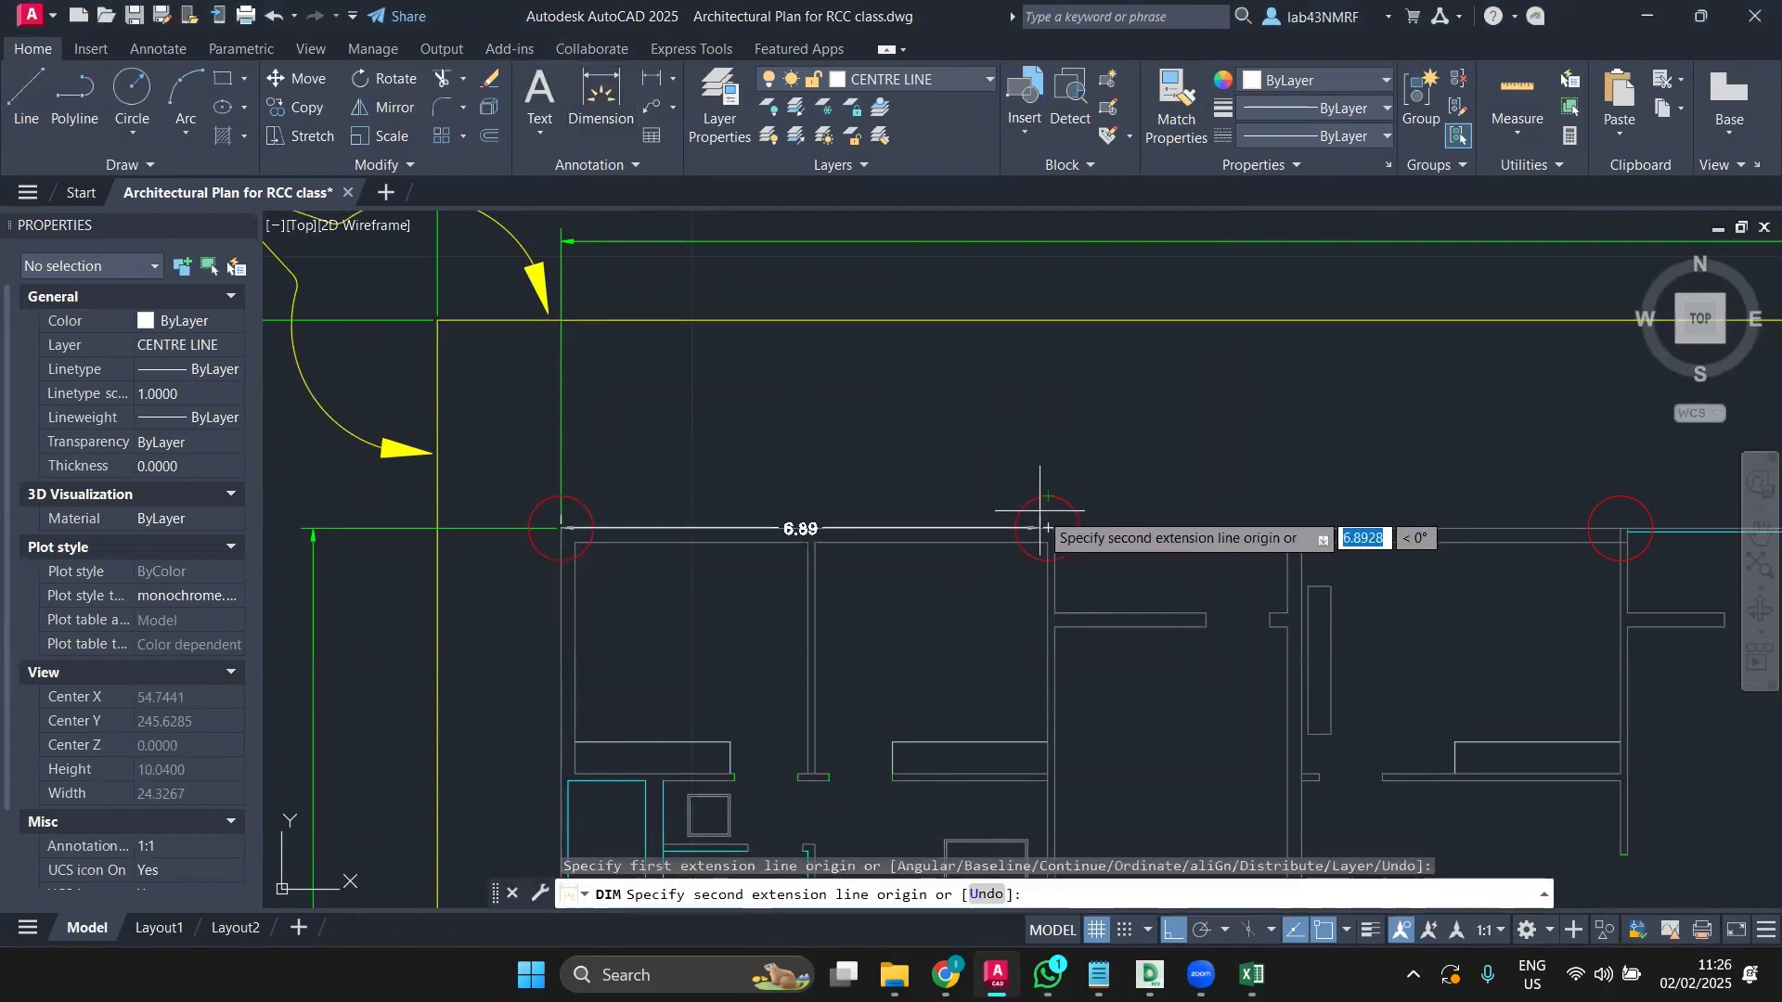
click(1047, 525)
click(1048, 390)
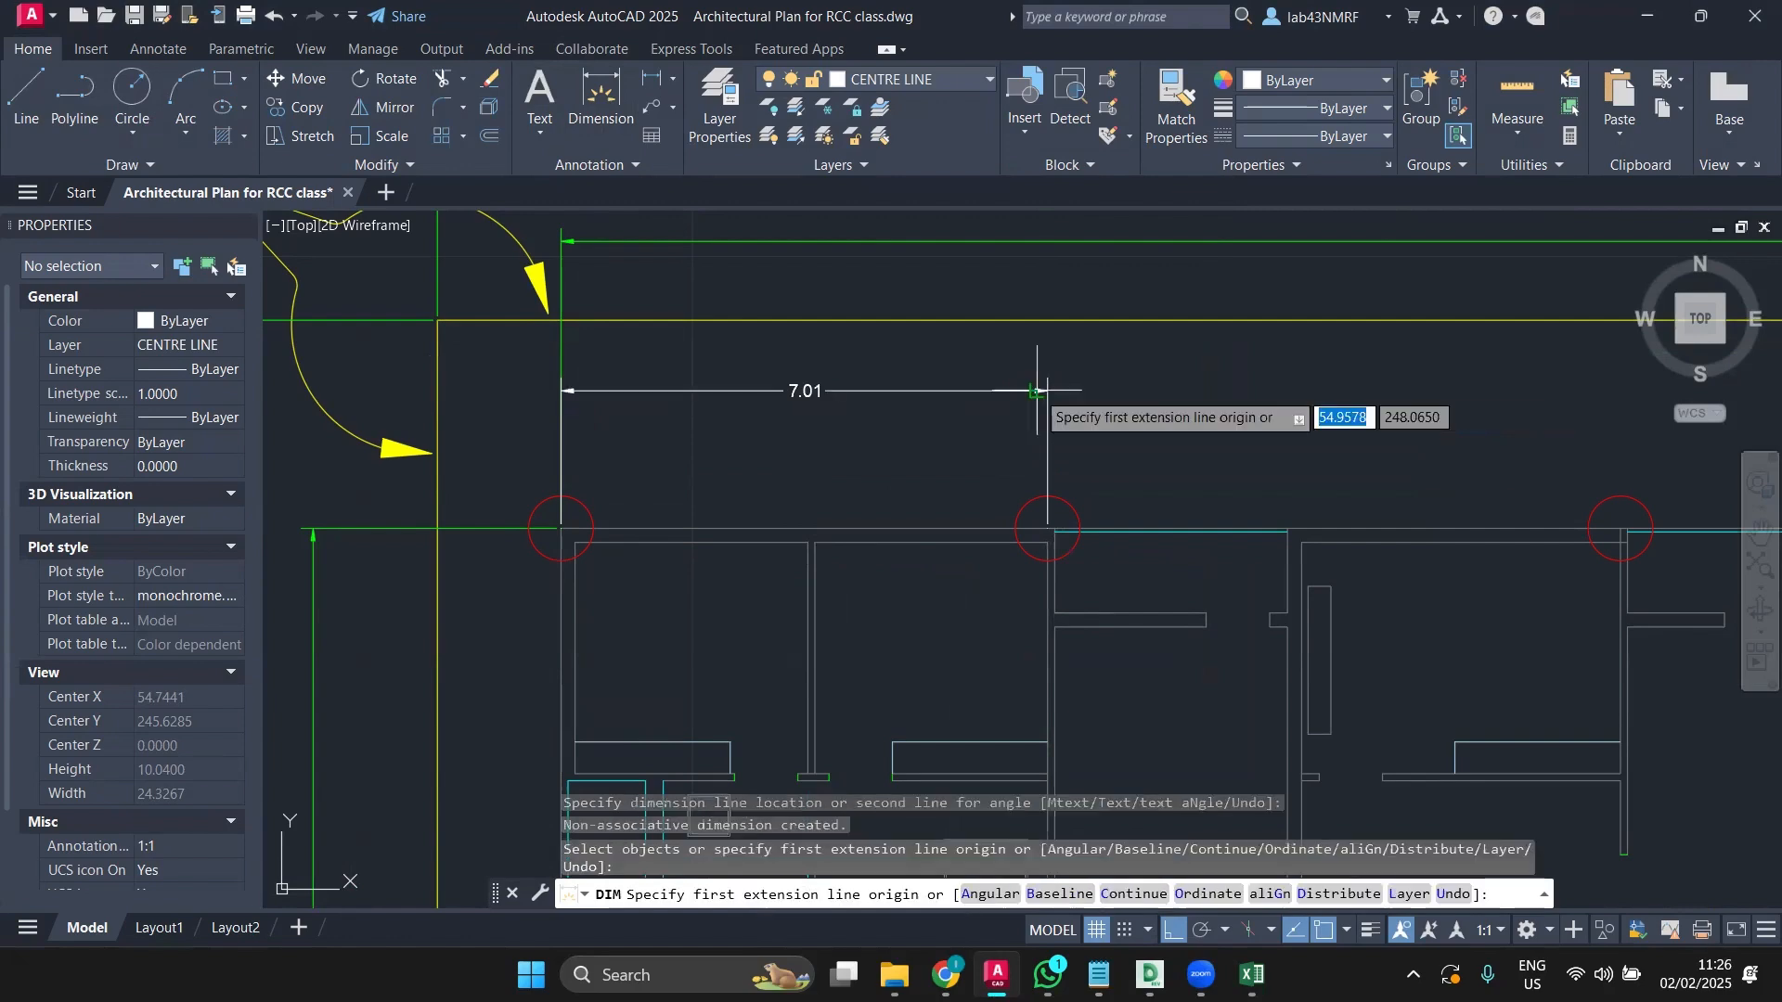
scroll(1003, 427, down, 4)
middle_drag(1002, 427, 864, 457)
Step: Give the Standard dimension style 1.0000 text height and centre marks of size 1
text(DIM)
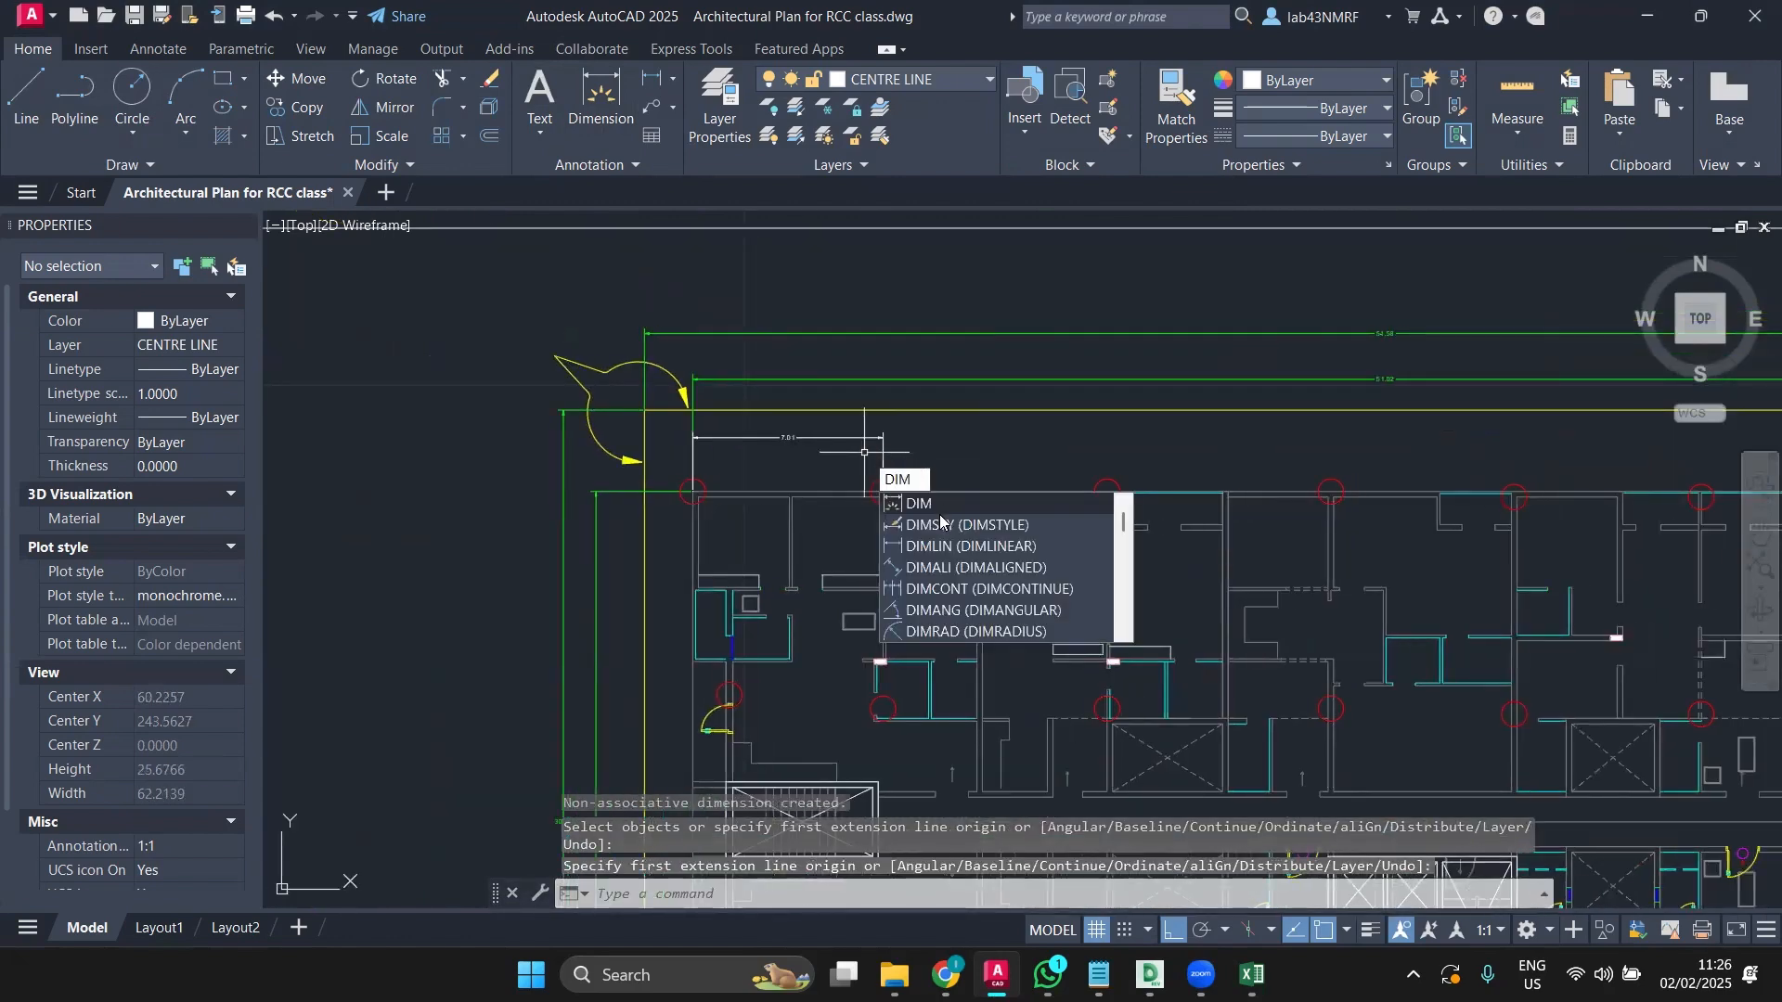
click(940, 524)
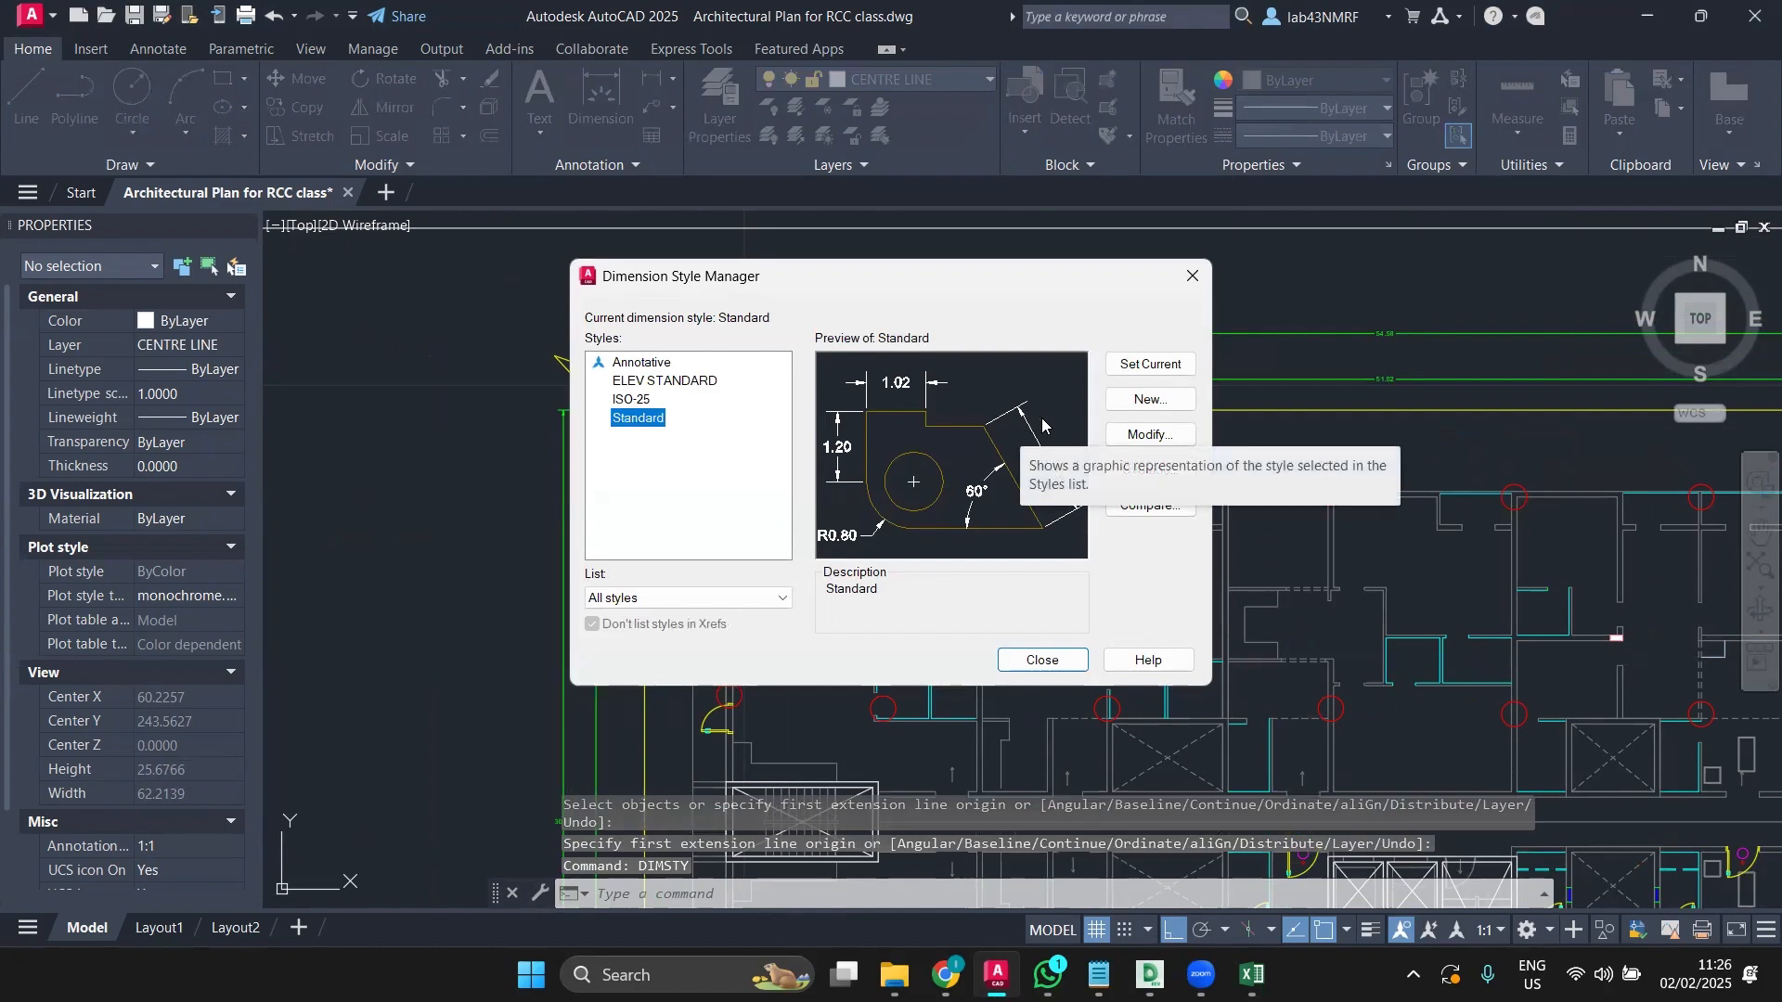
click(1147, 435)
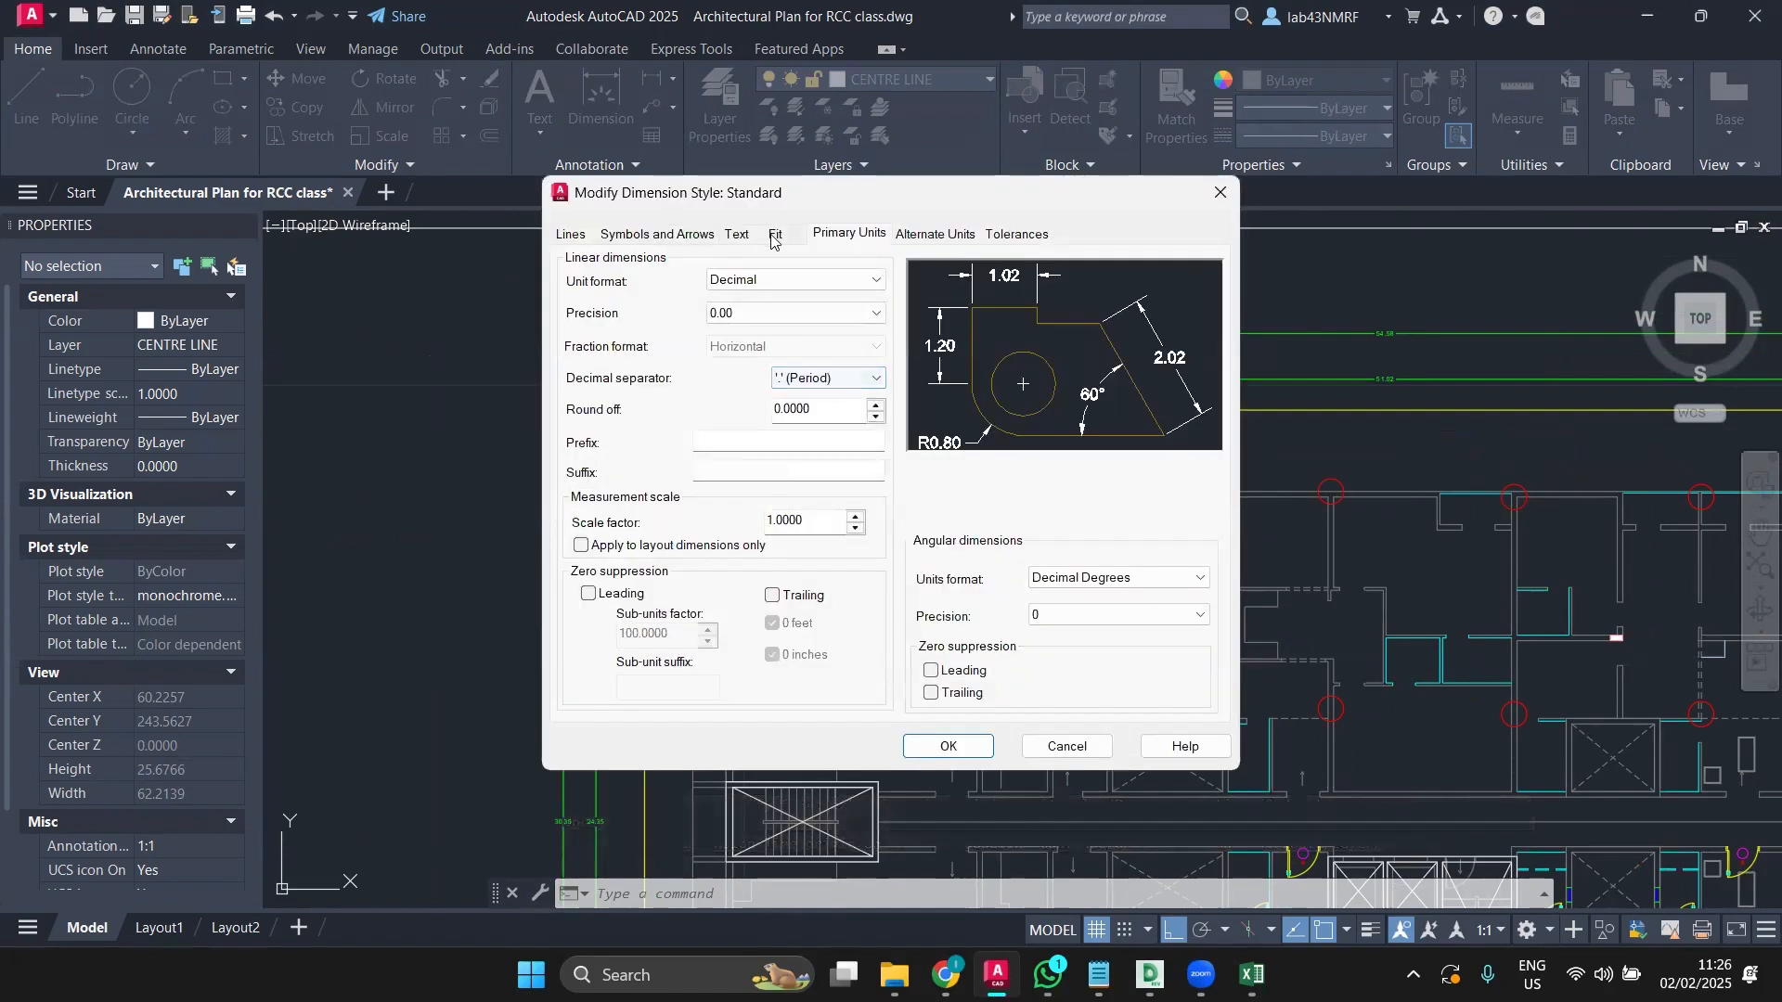
click(738, 235)
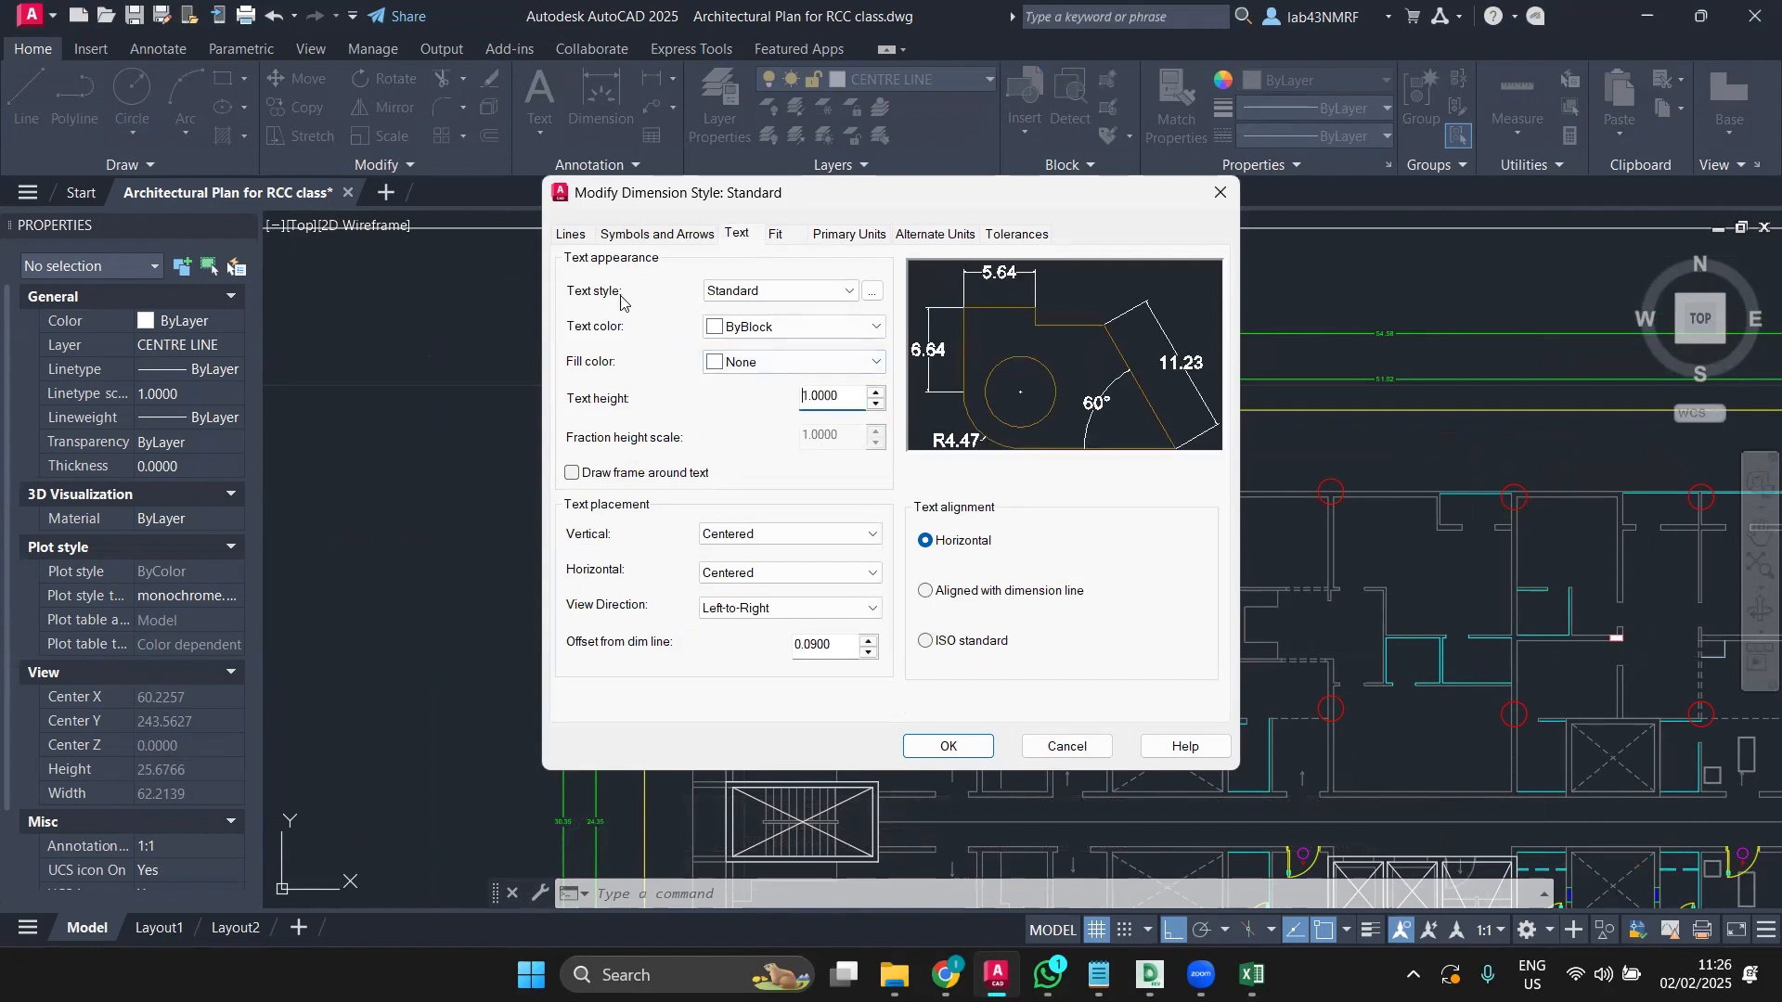
click(658, 236)
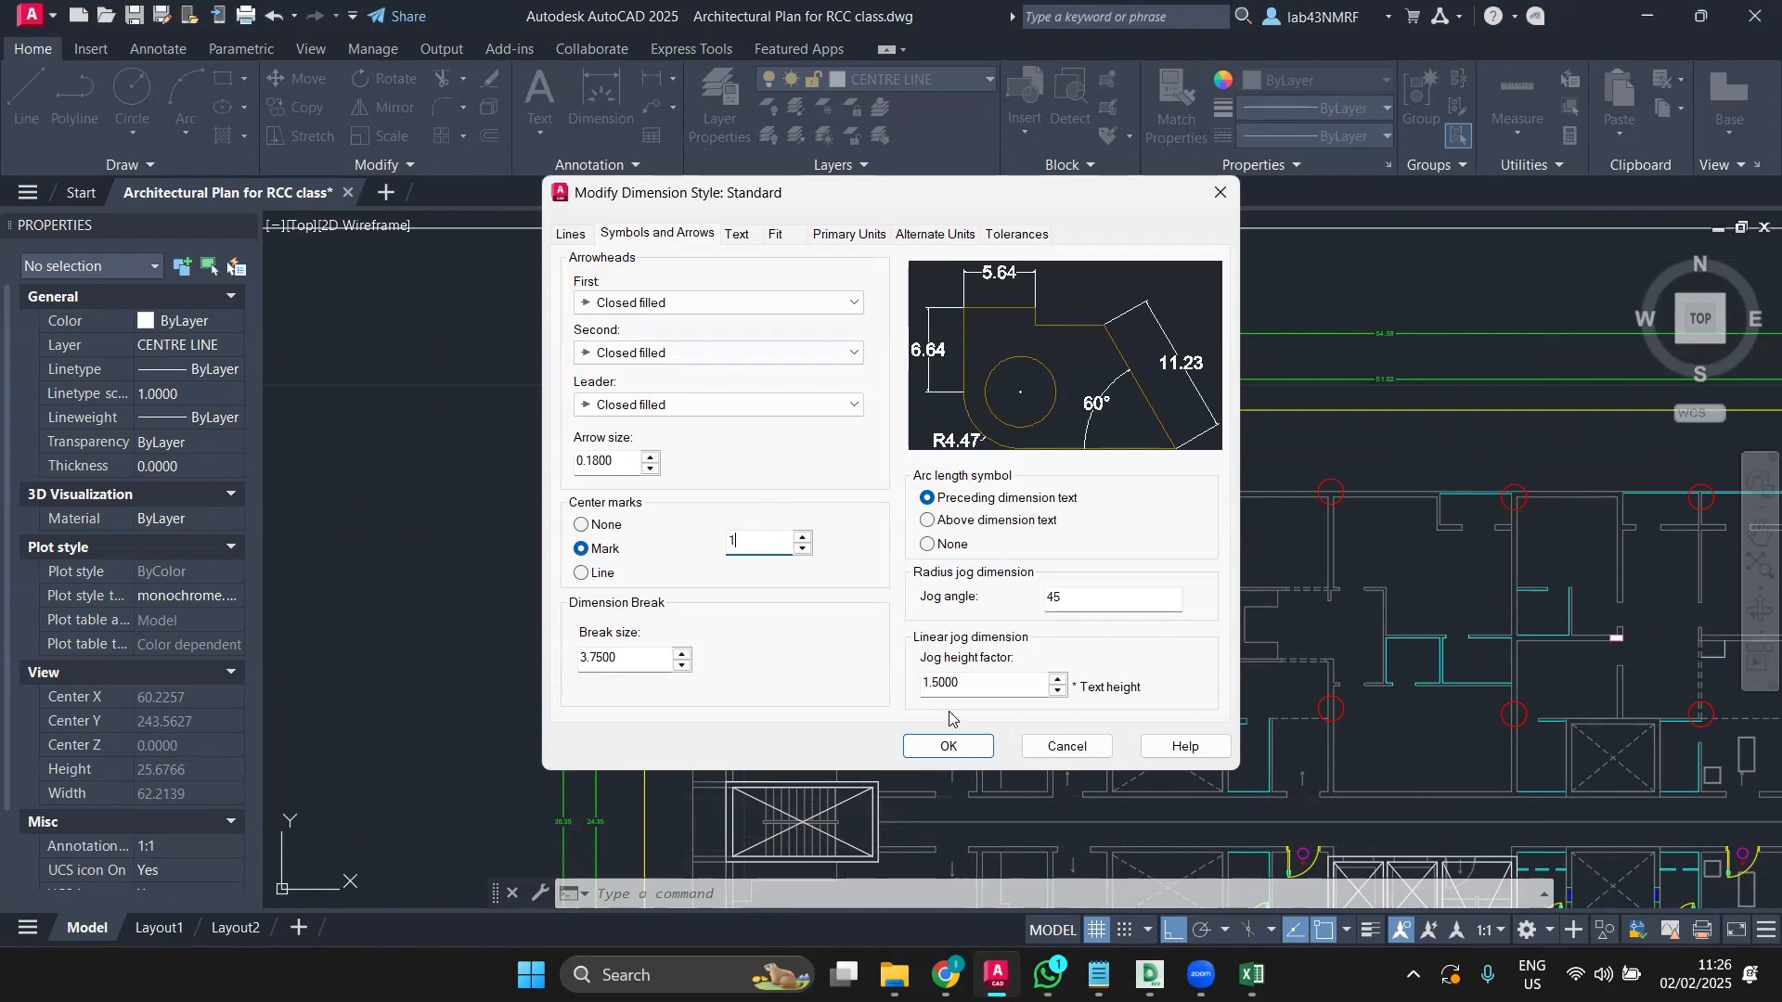
click(942, 748)
click(1042, 661)
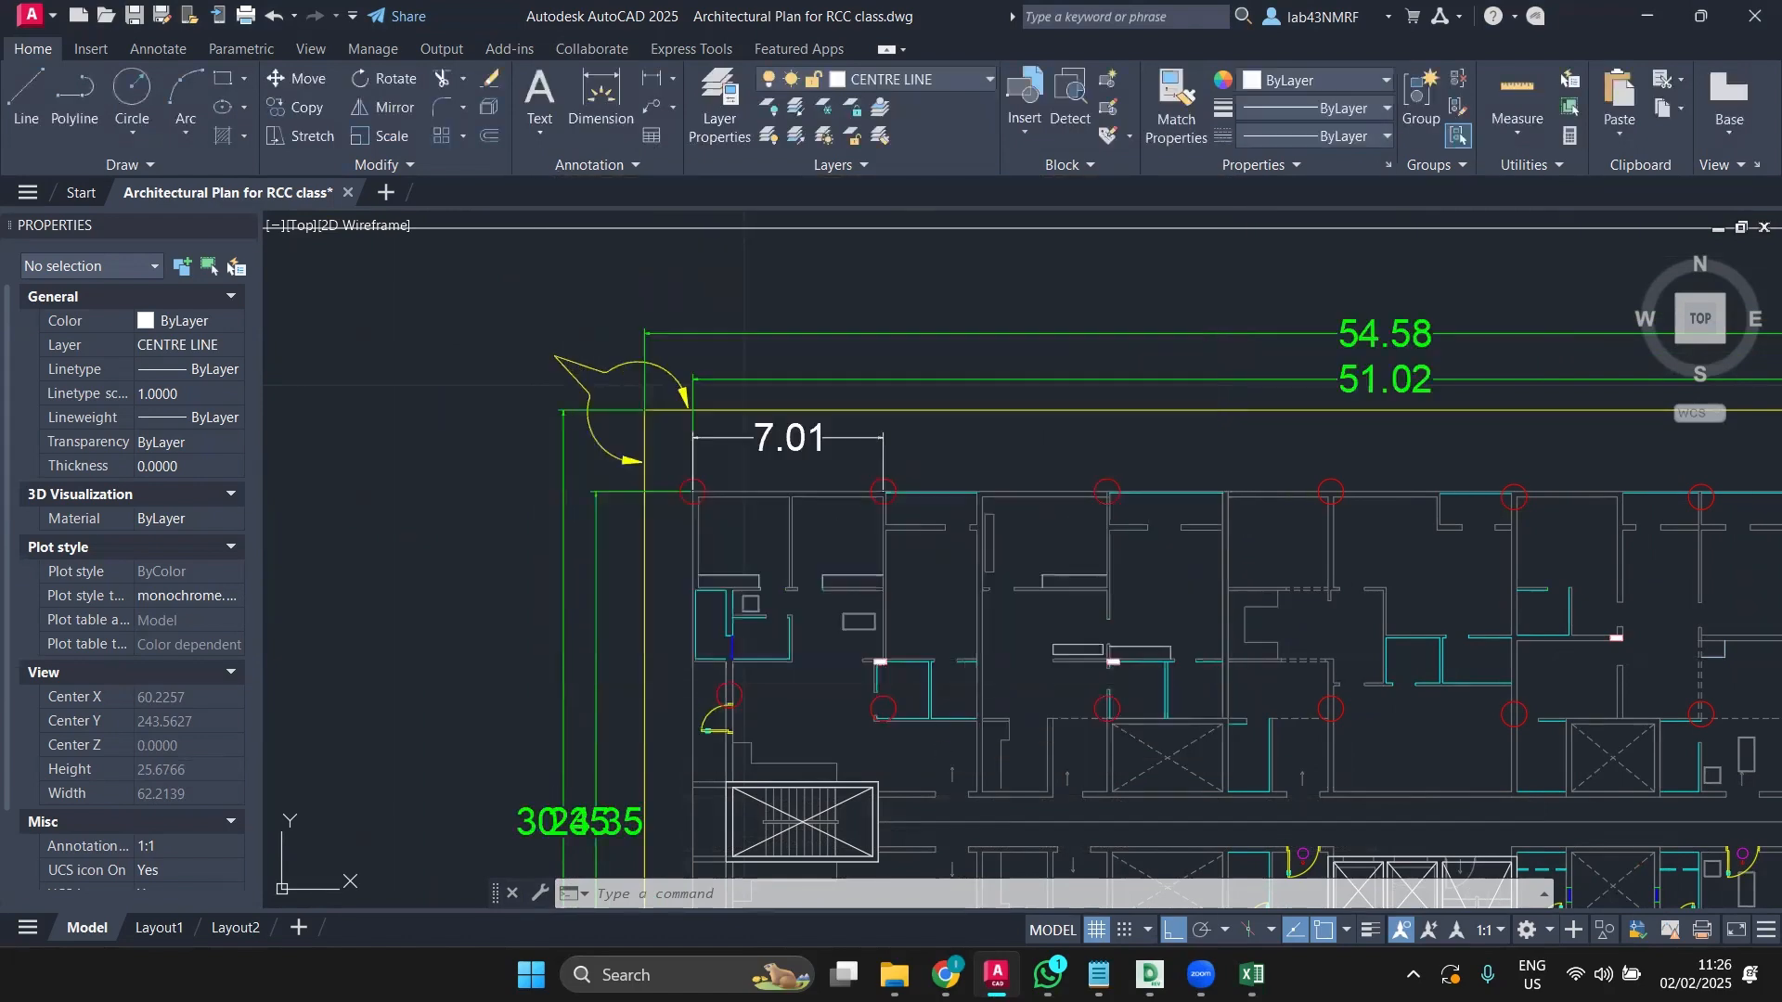
middle_drag(863, 461, 764, 468)
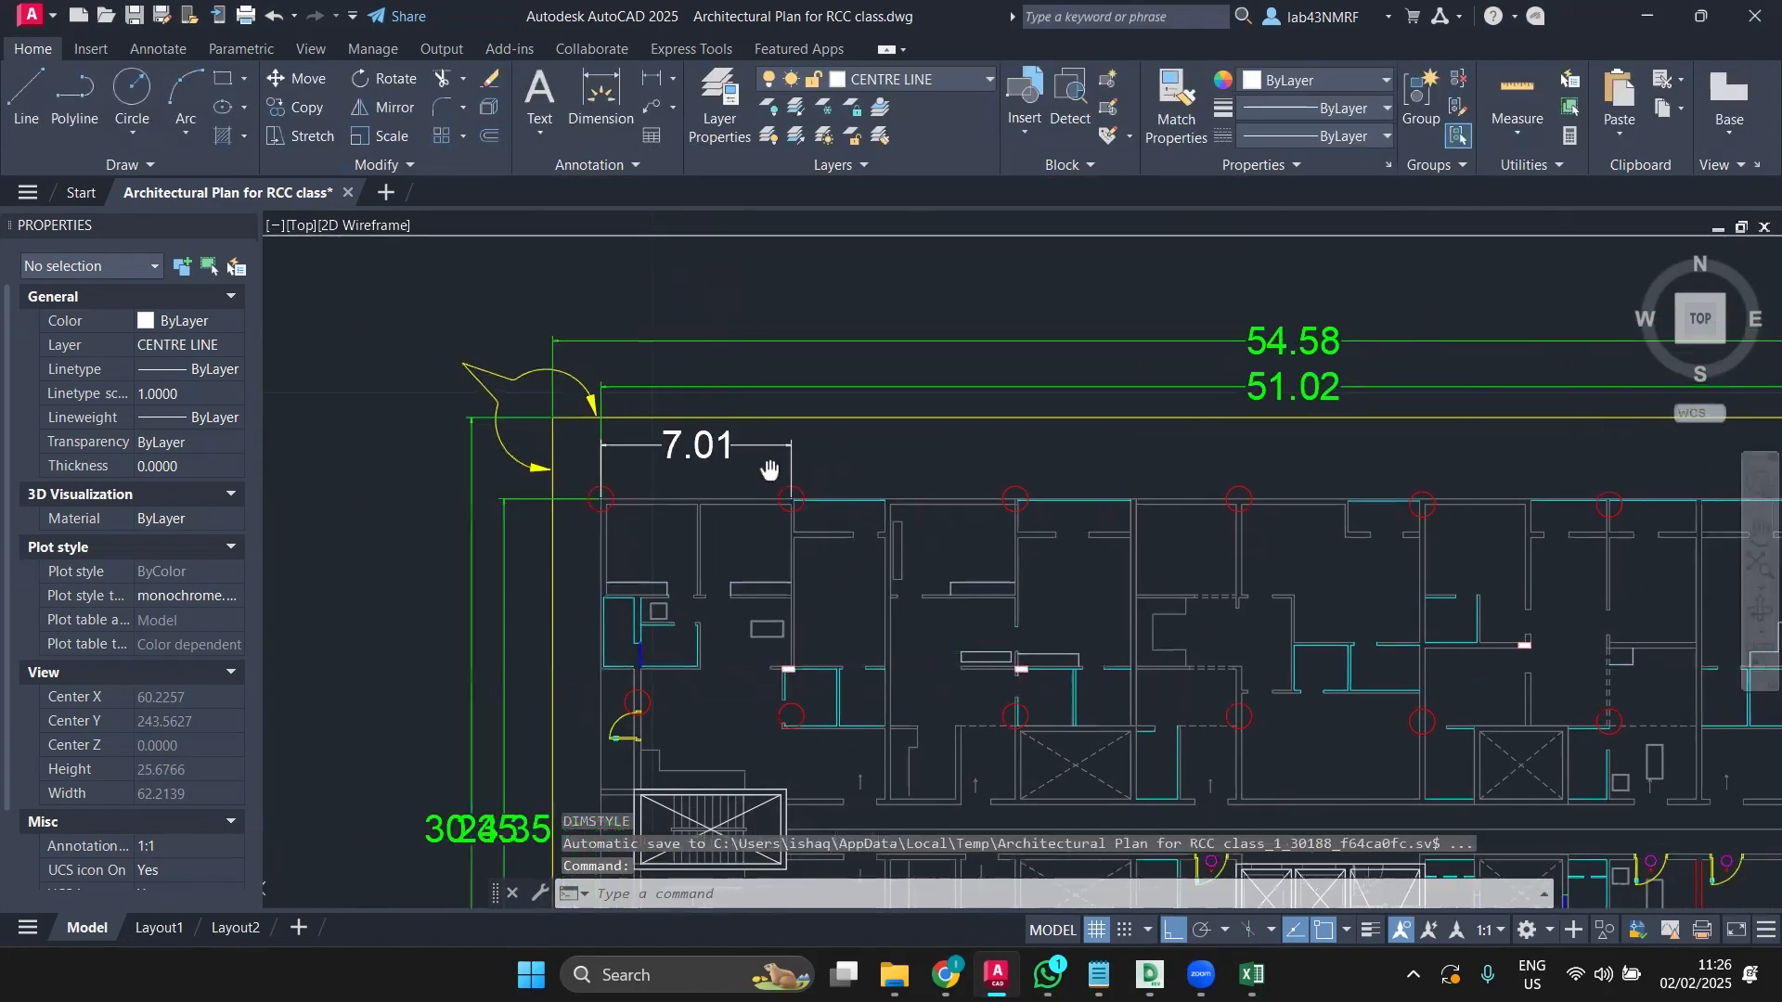
Step: Add the 8.25 column-spacing dimension in line with the 7.01 dimension
click(600, 103)
scroll(825, 449, up, 2)
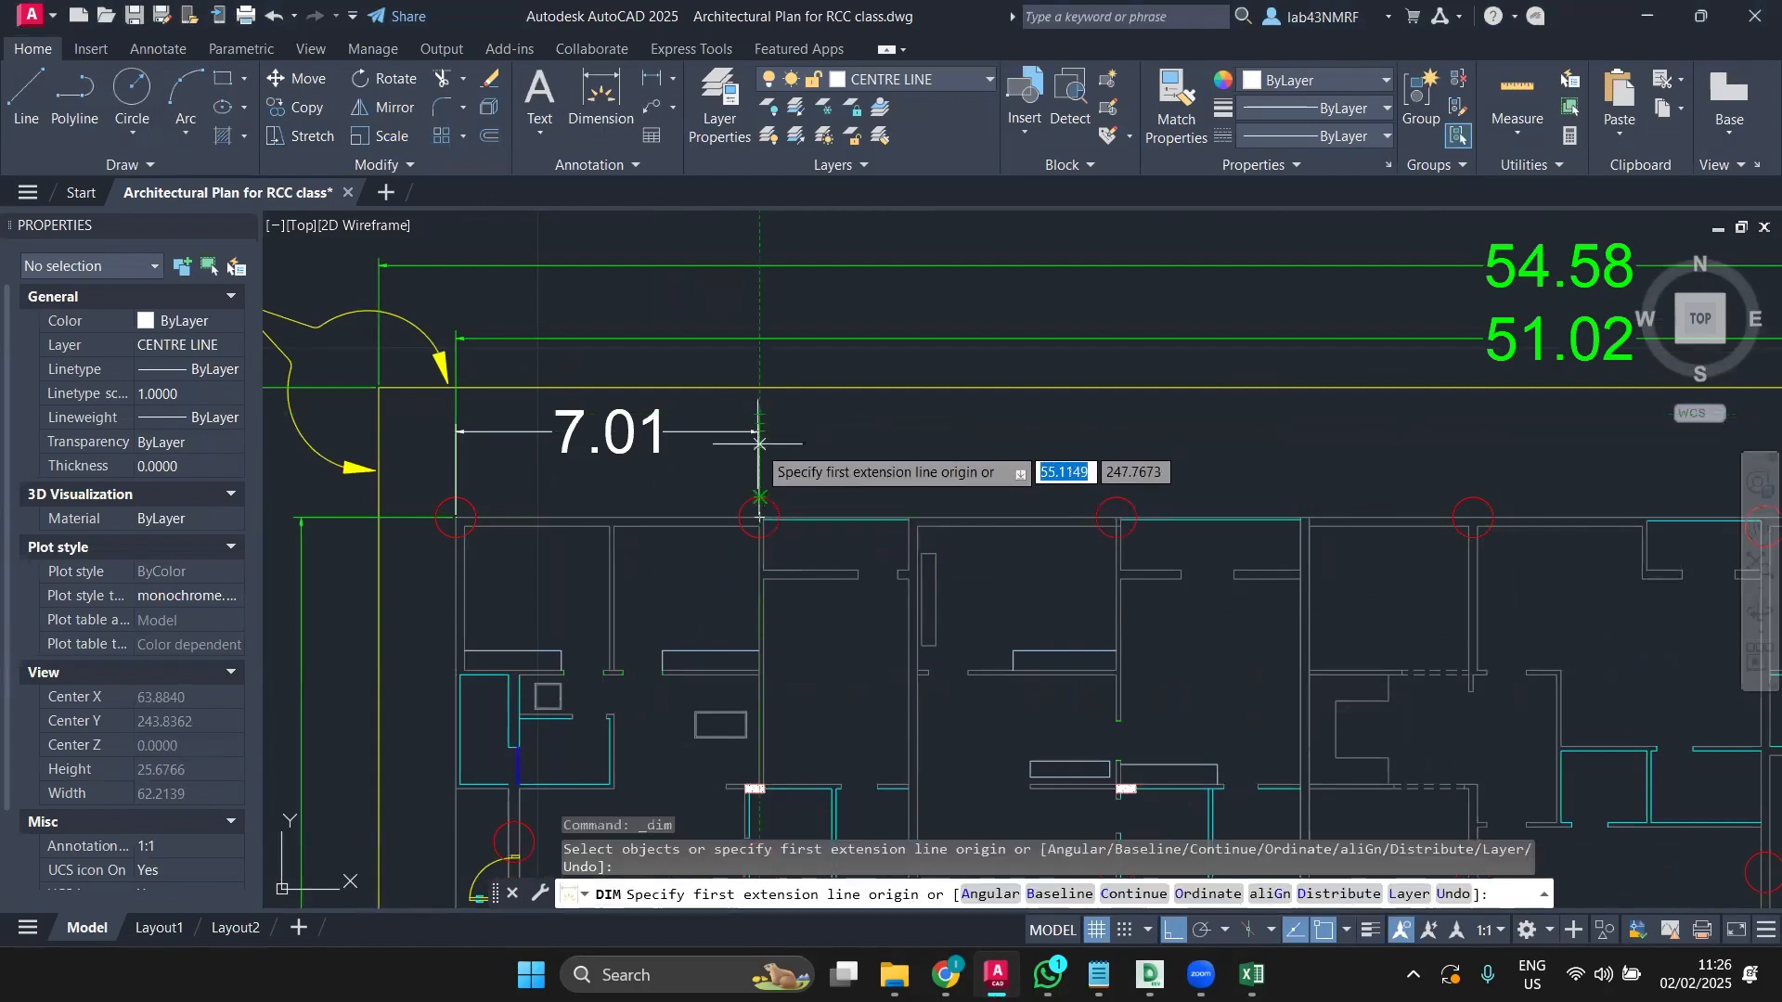
scroll(757, 434, up, 2)
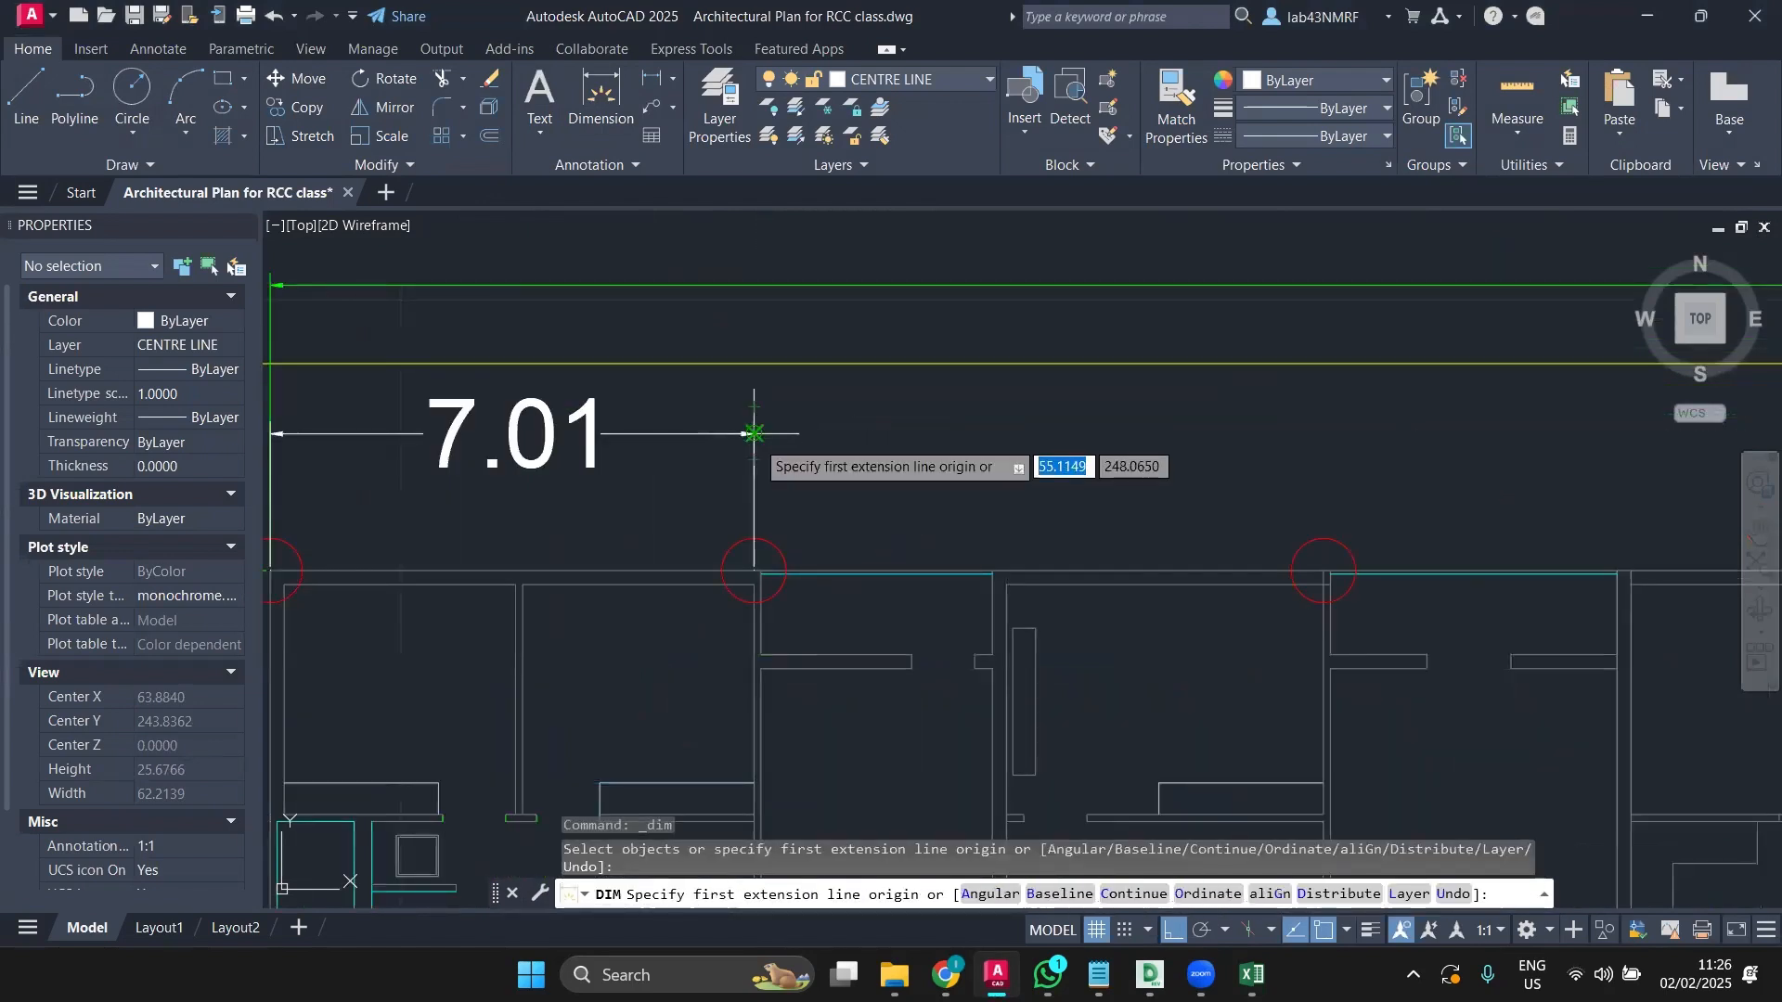
click(754, 433)
middle_drag(1344, 495, 1136, 508)
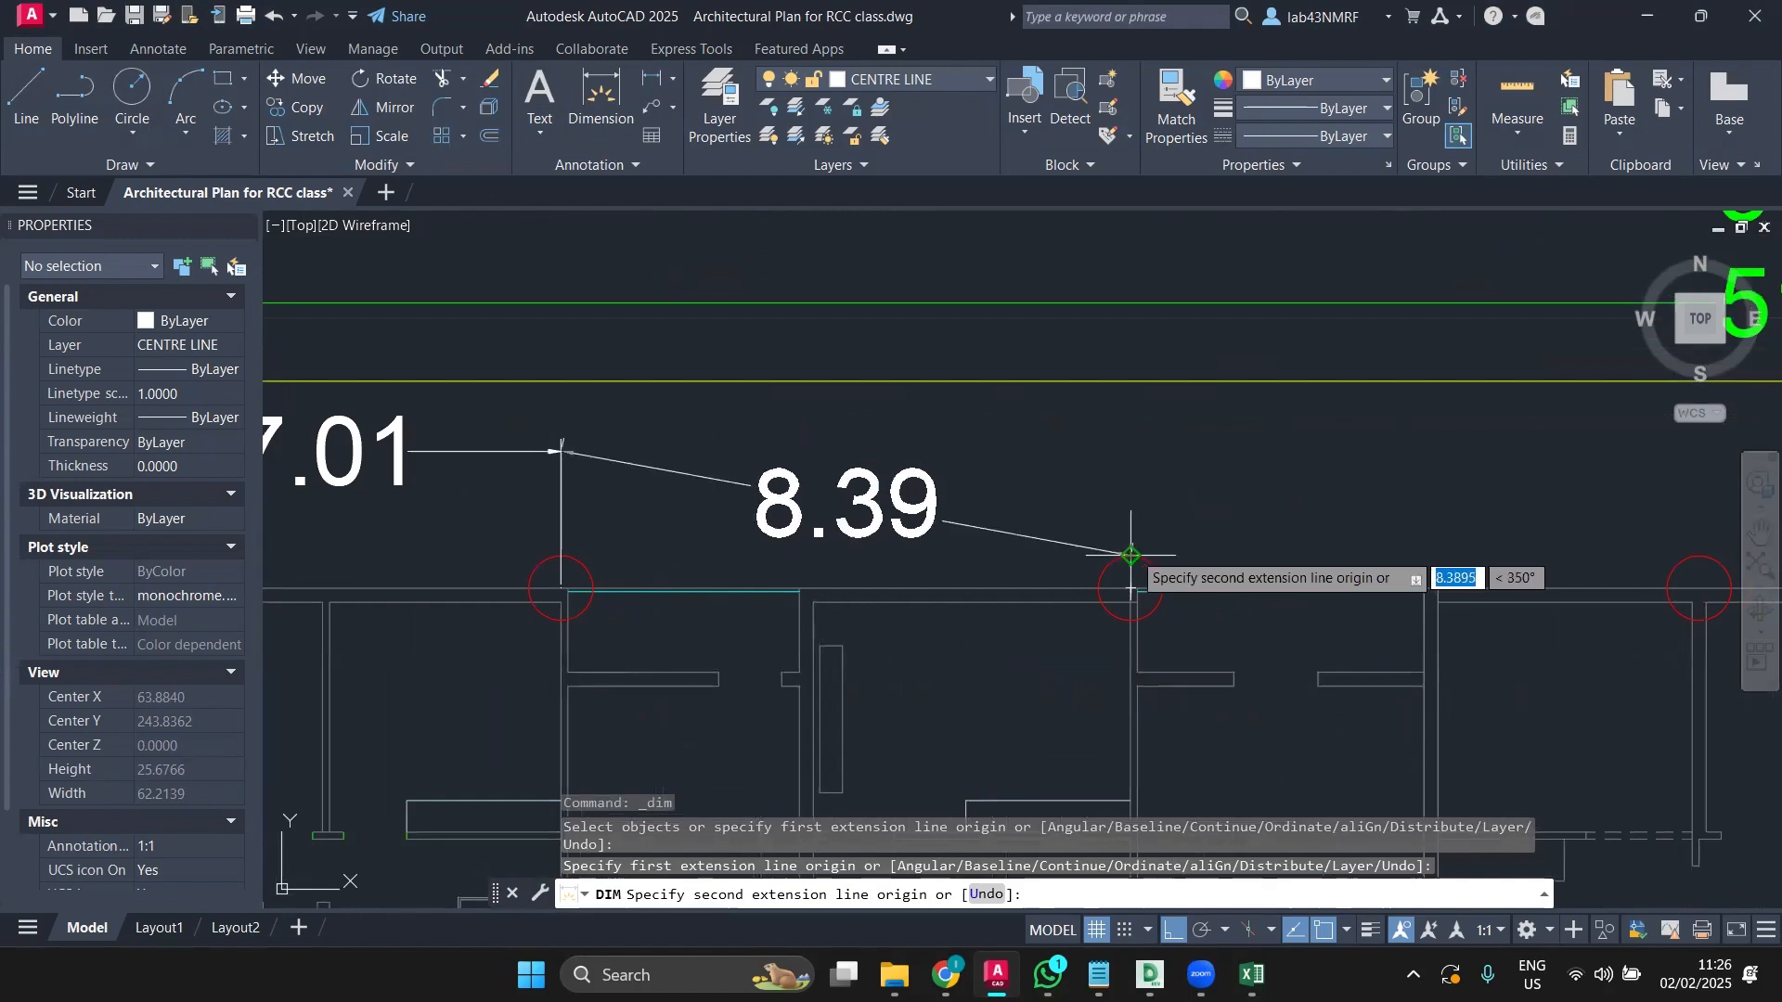
click(1129, 506)
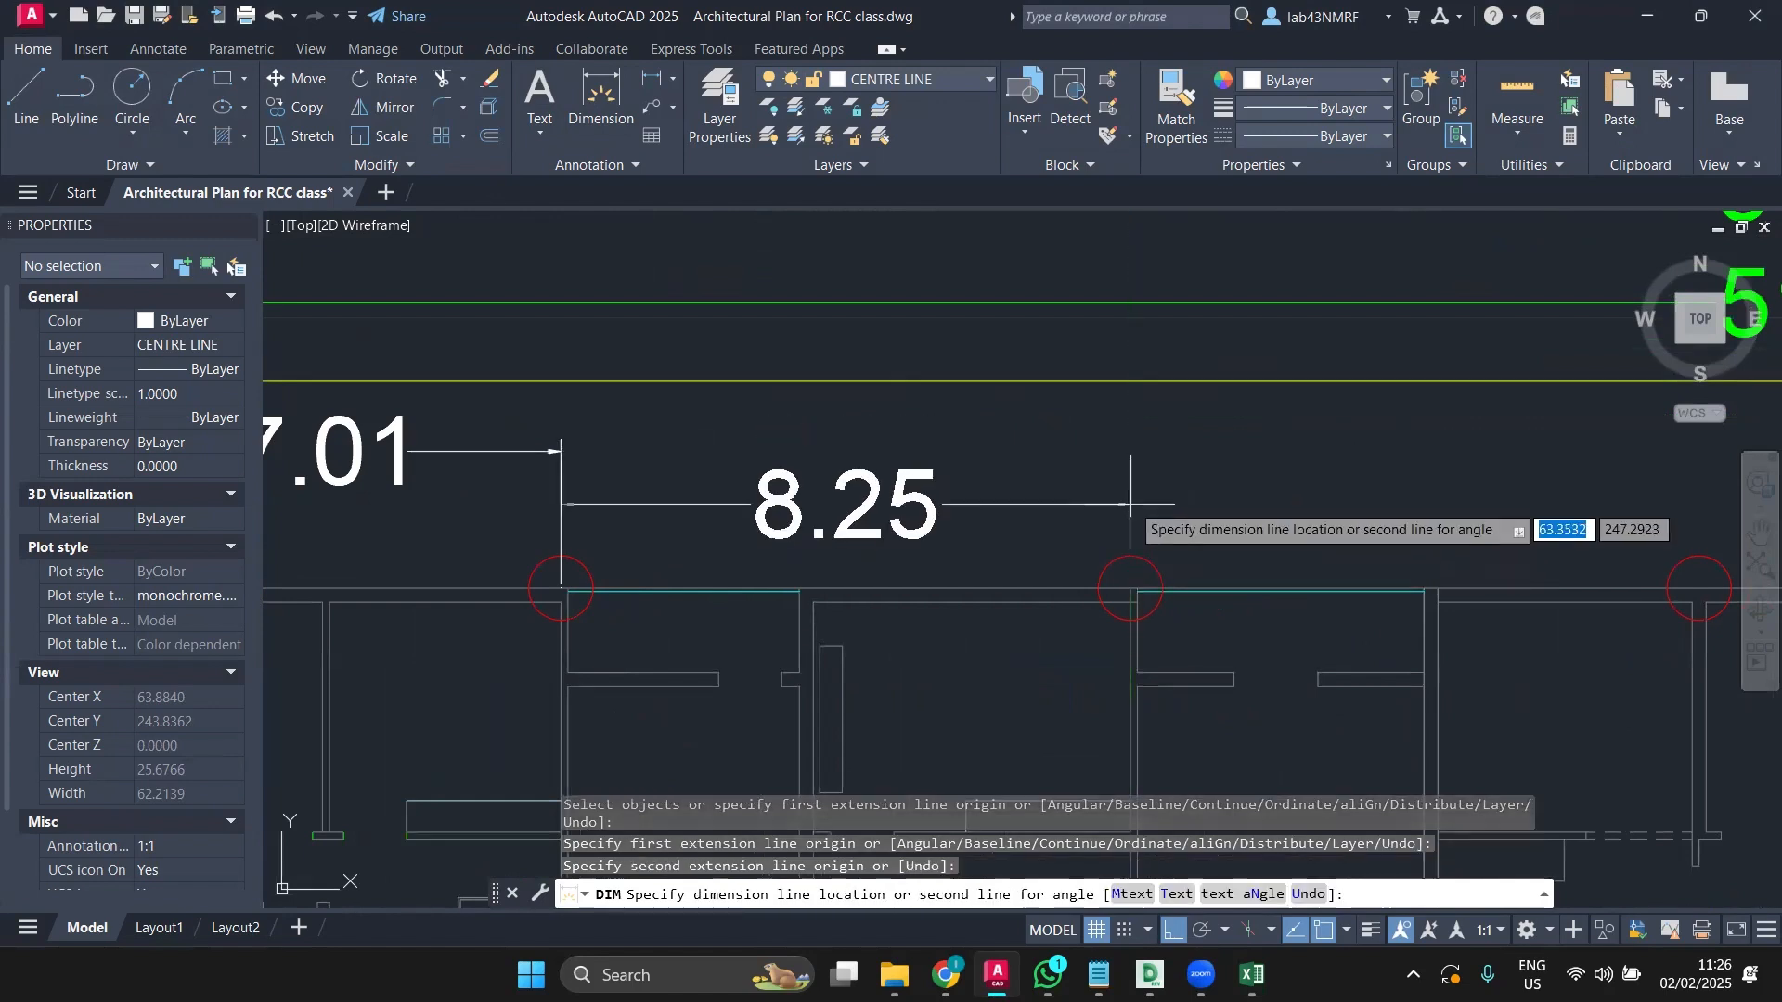
click(1128, 450)
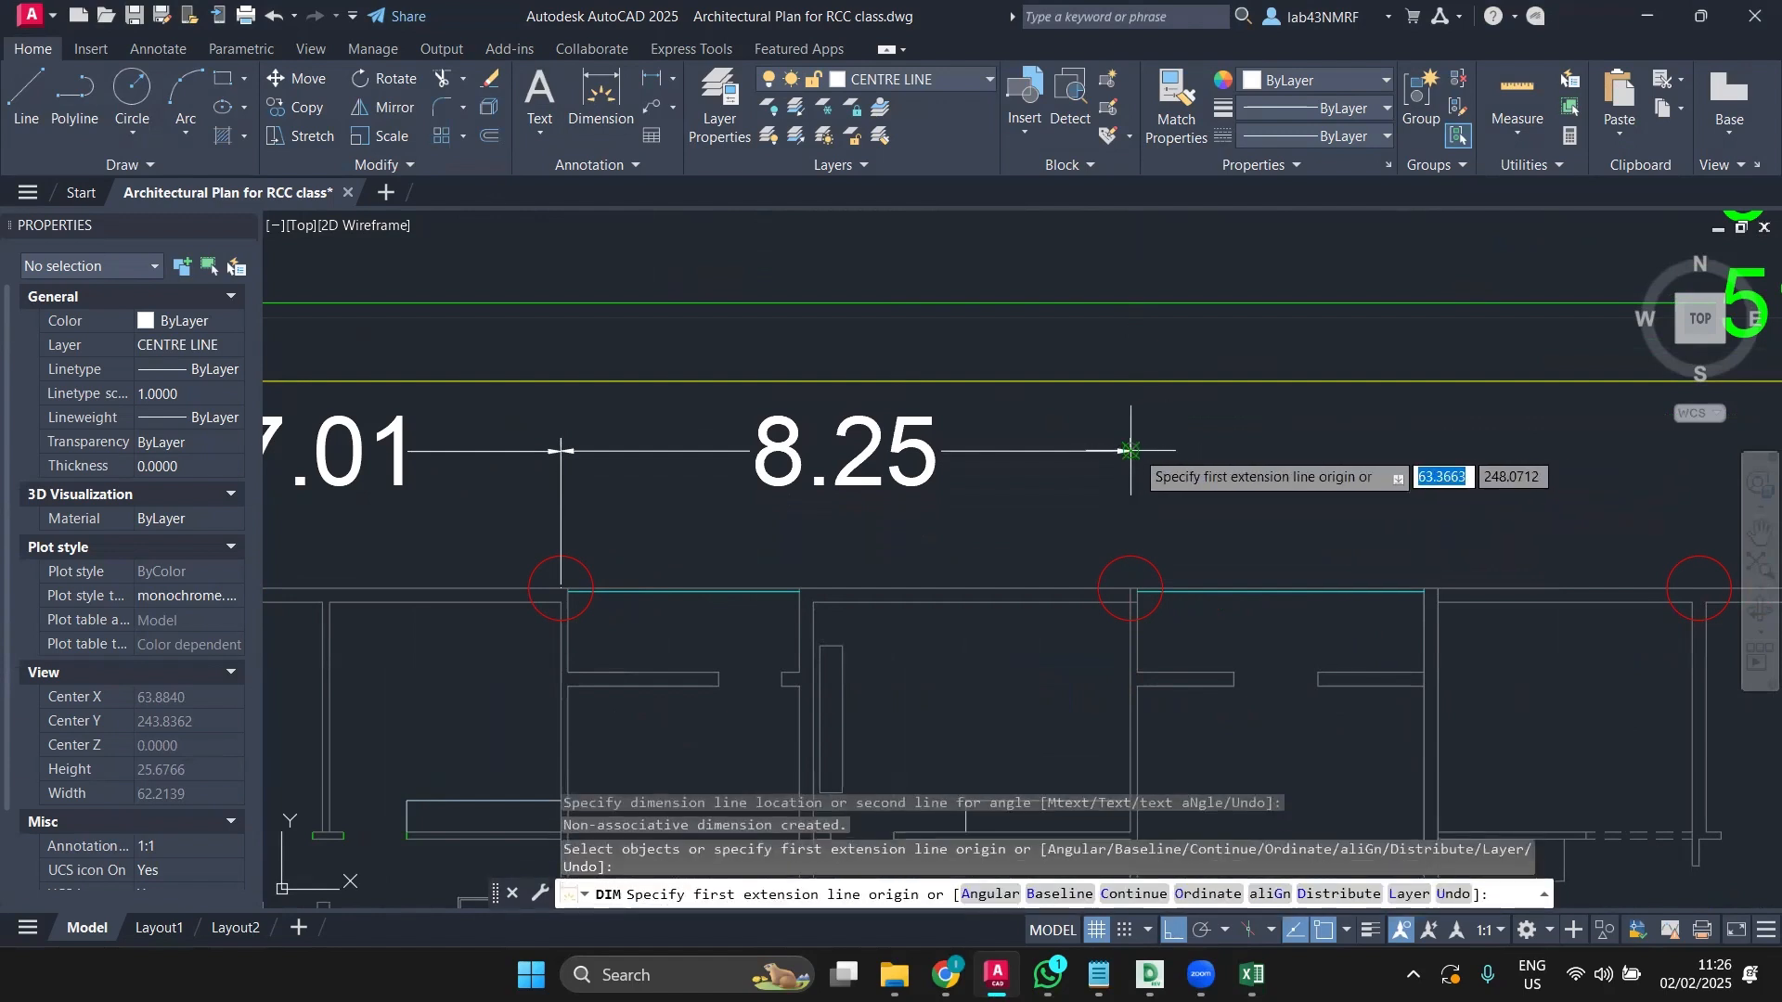
click(1131, 450)
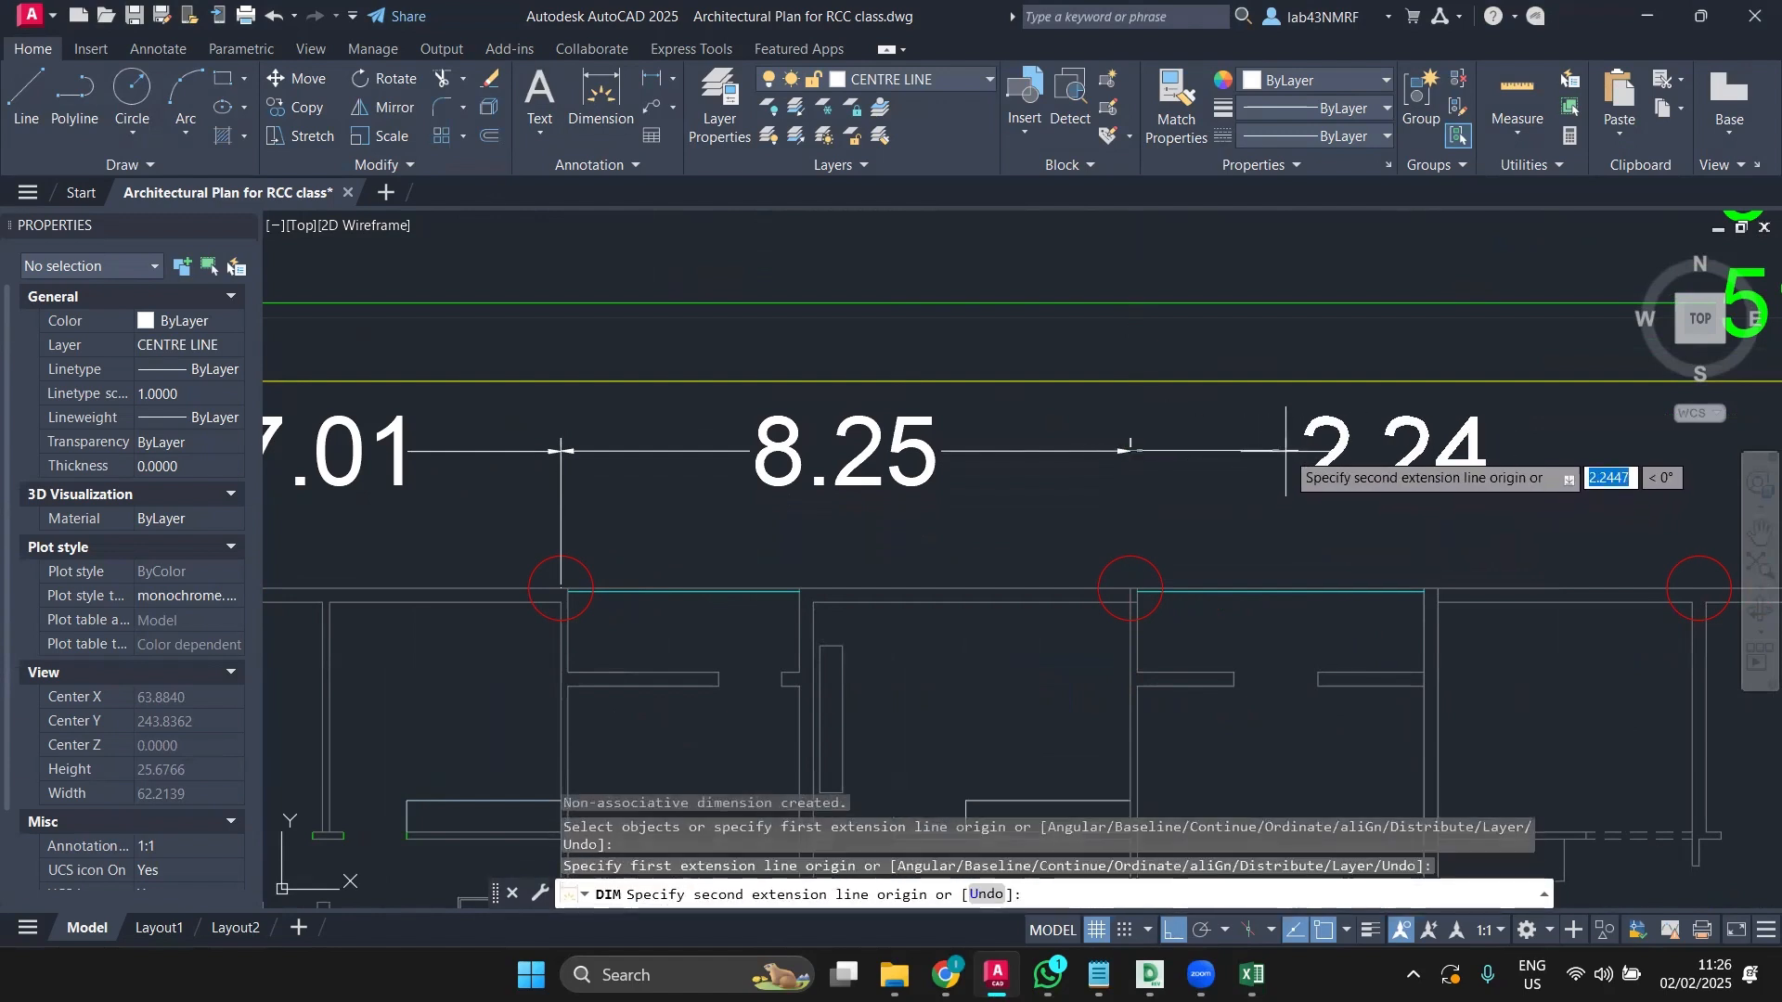
key(Escape)
scroll(990, 458, down, 3)
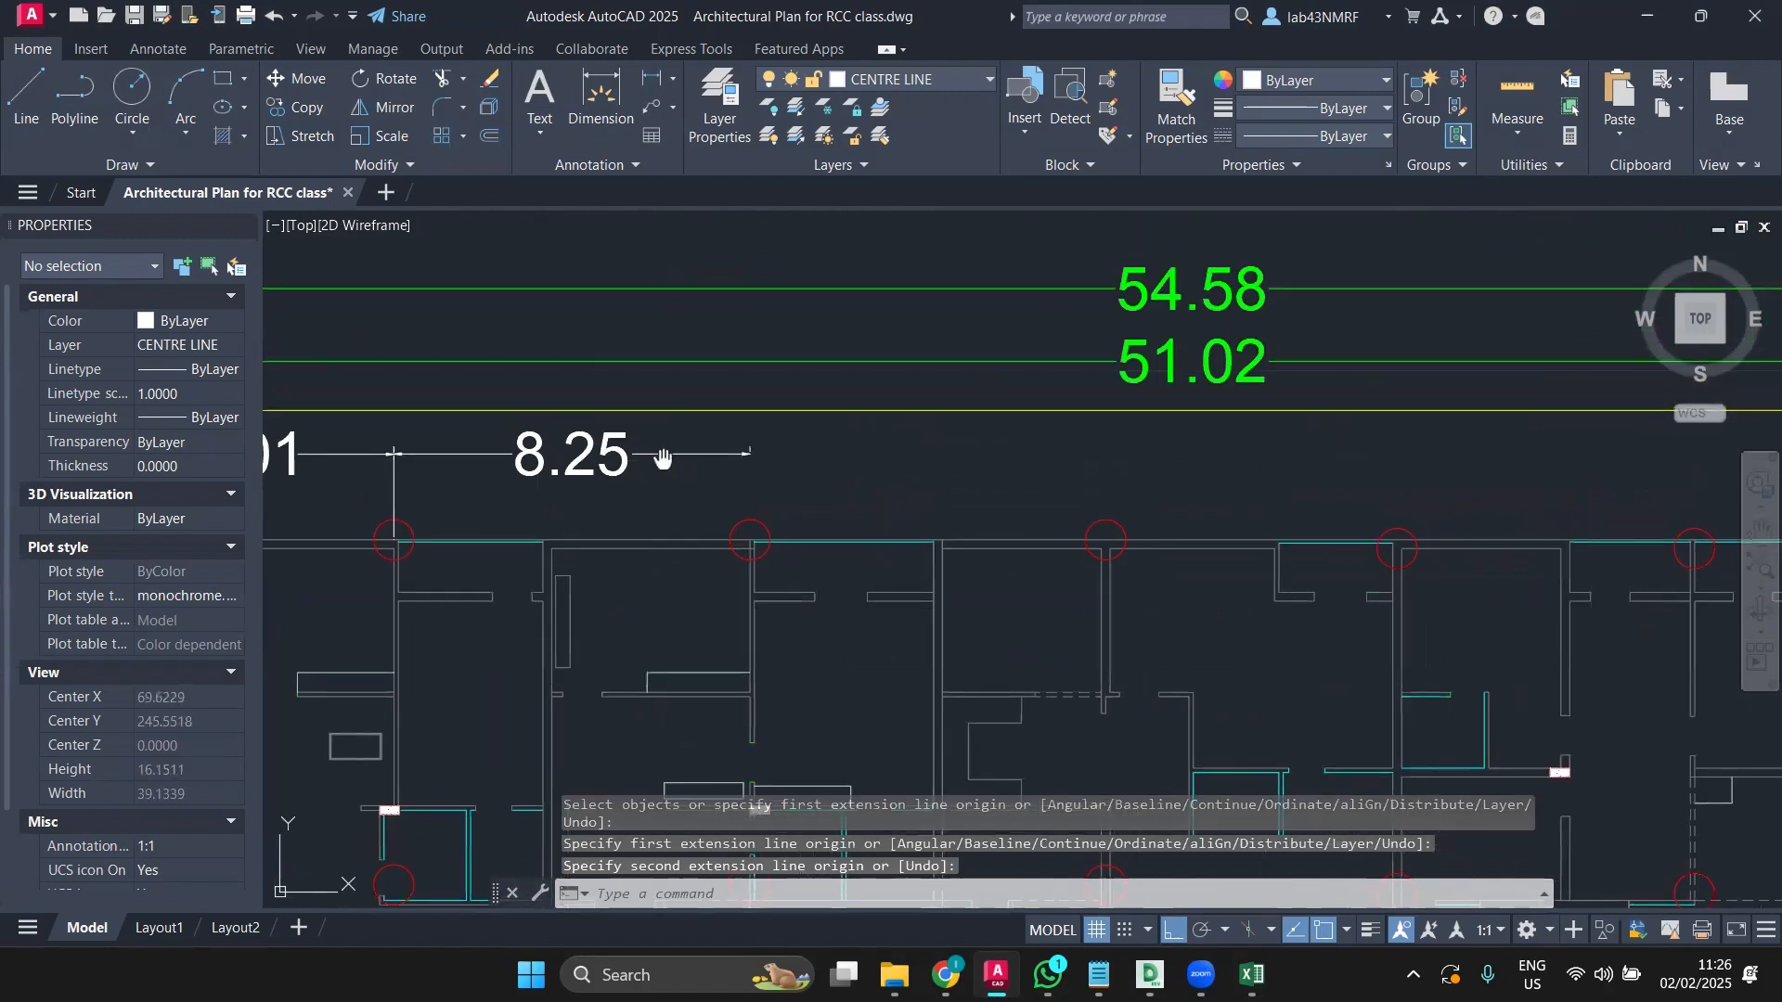
middle_drag(805, 473, 861, 509)
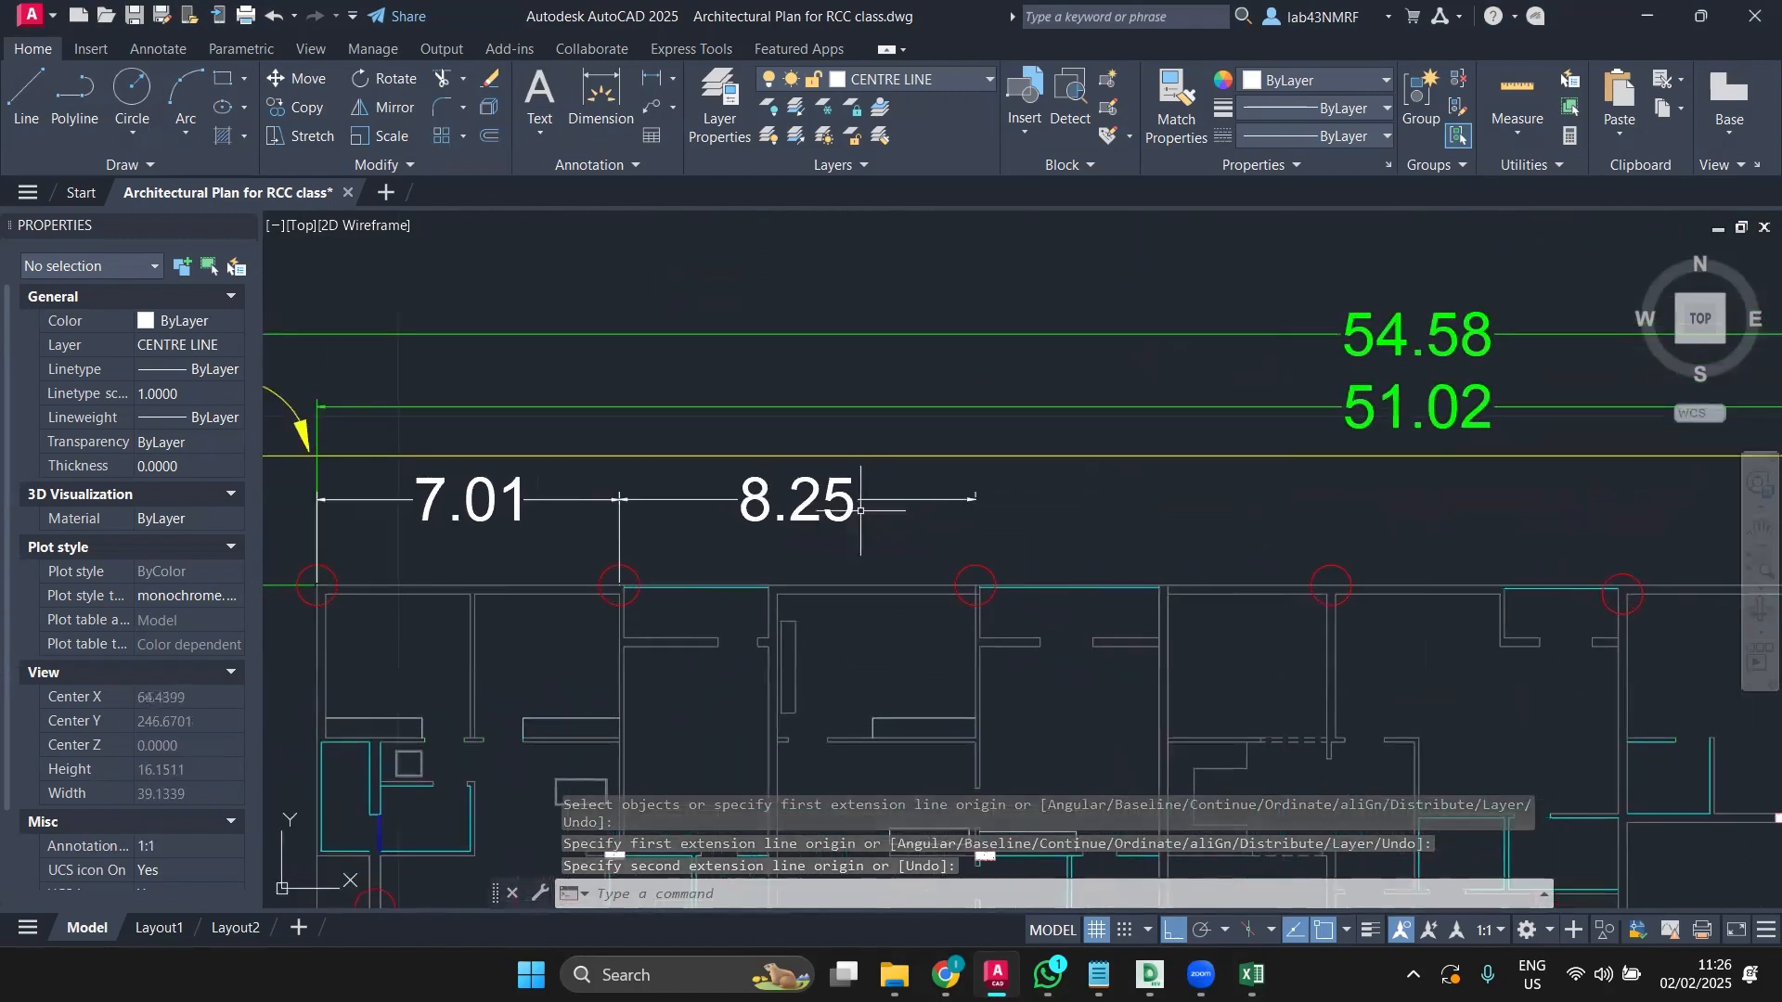
Step: Continue the top row with the 8.24 and 6.75 column-spacing dimensions
click(600, 93)
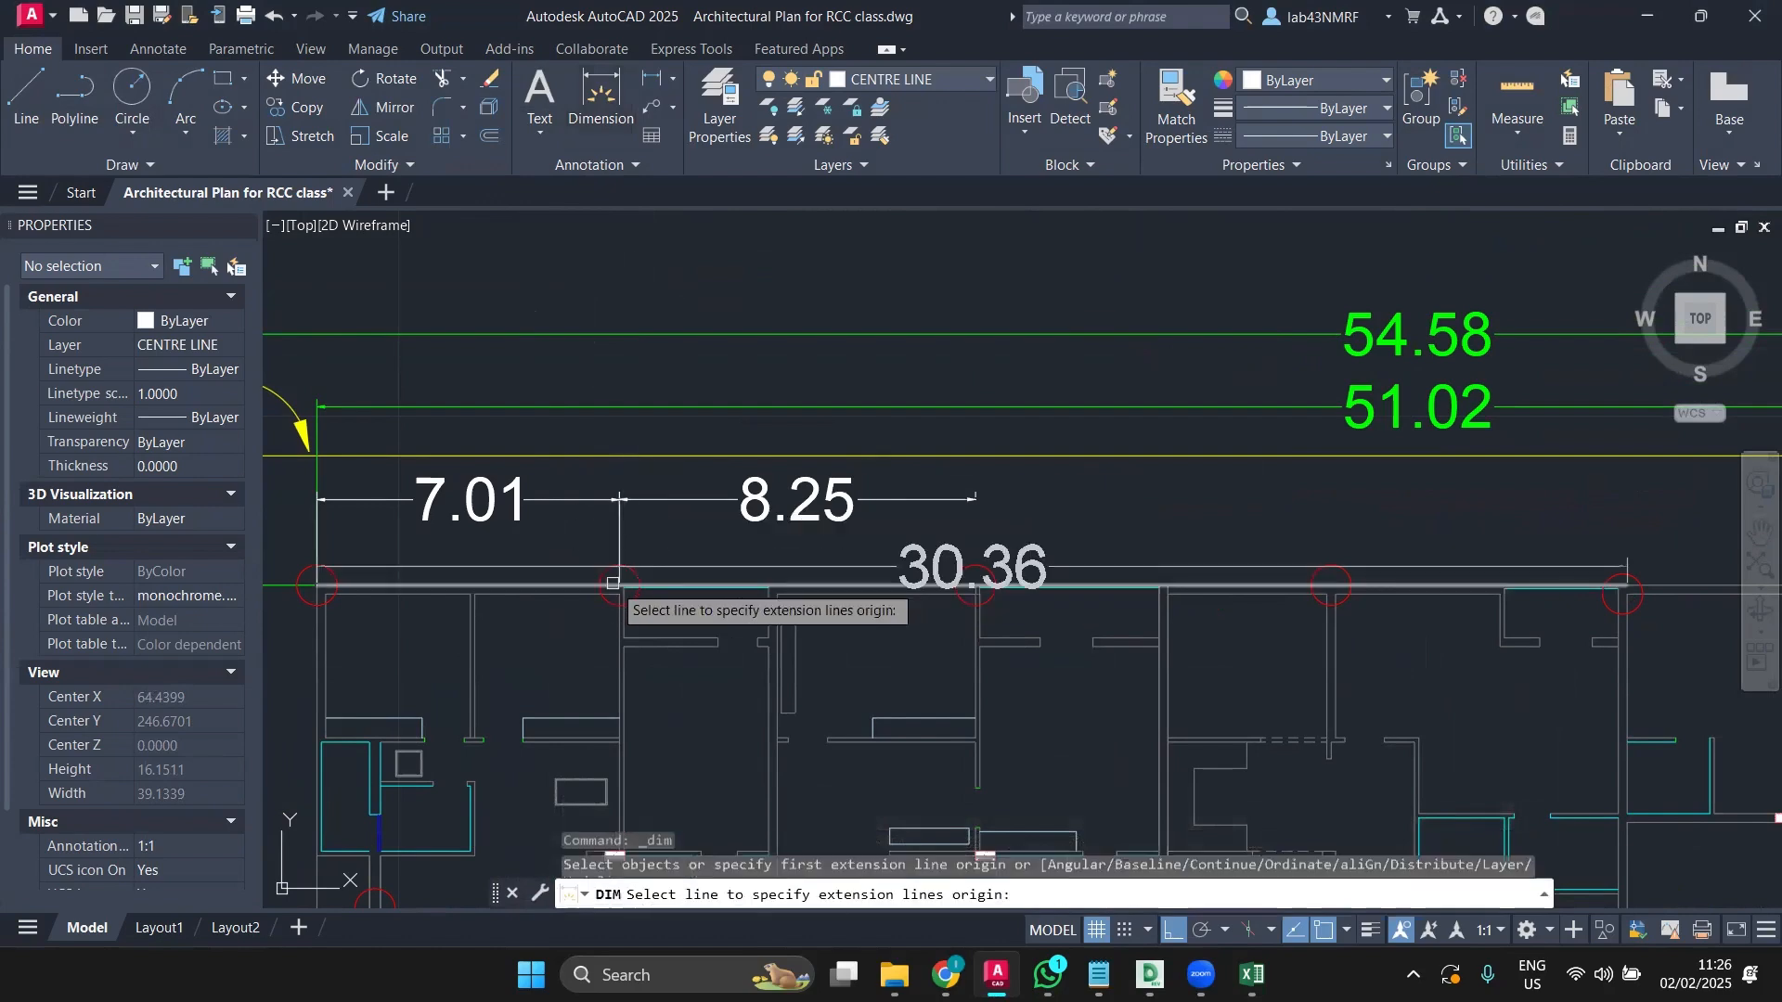
scroll(620, 563, up, 2)
click(620, 564)
key(Escape)
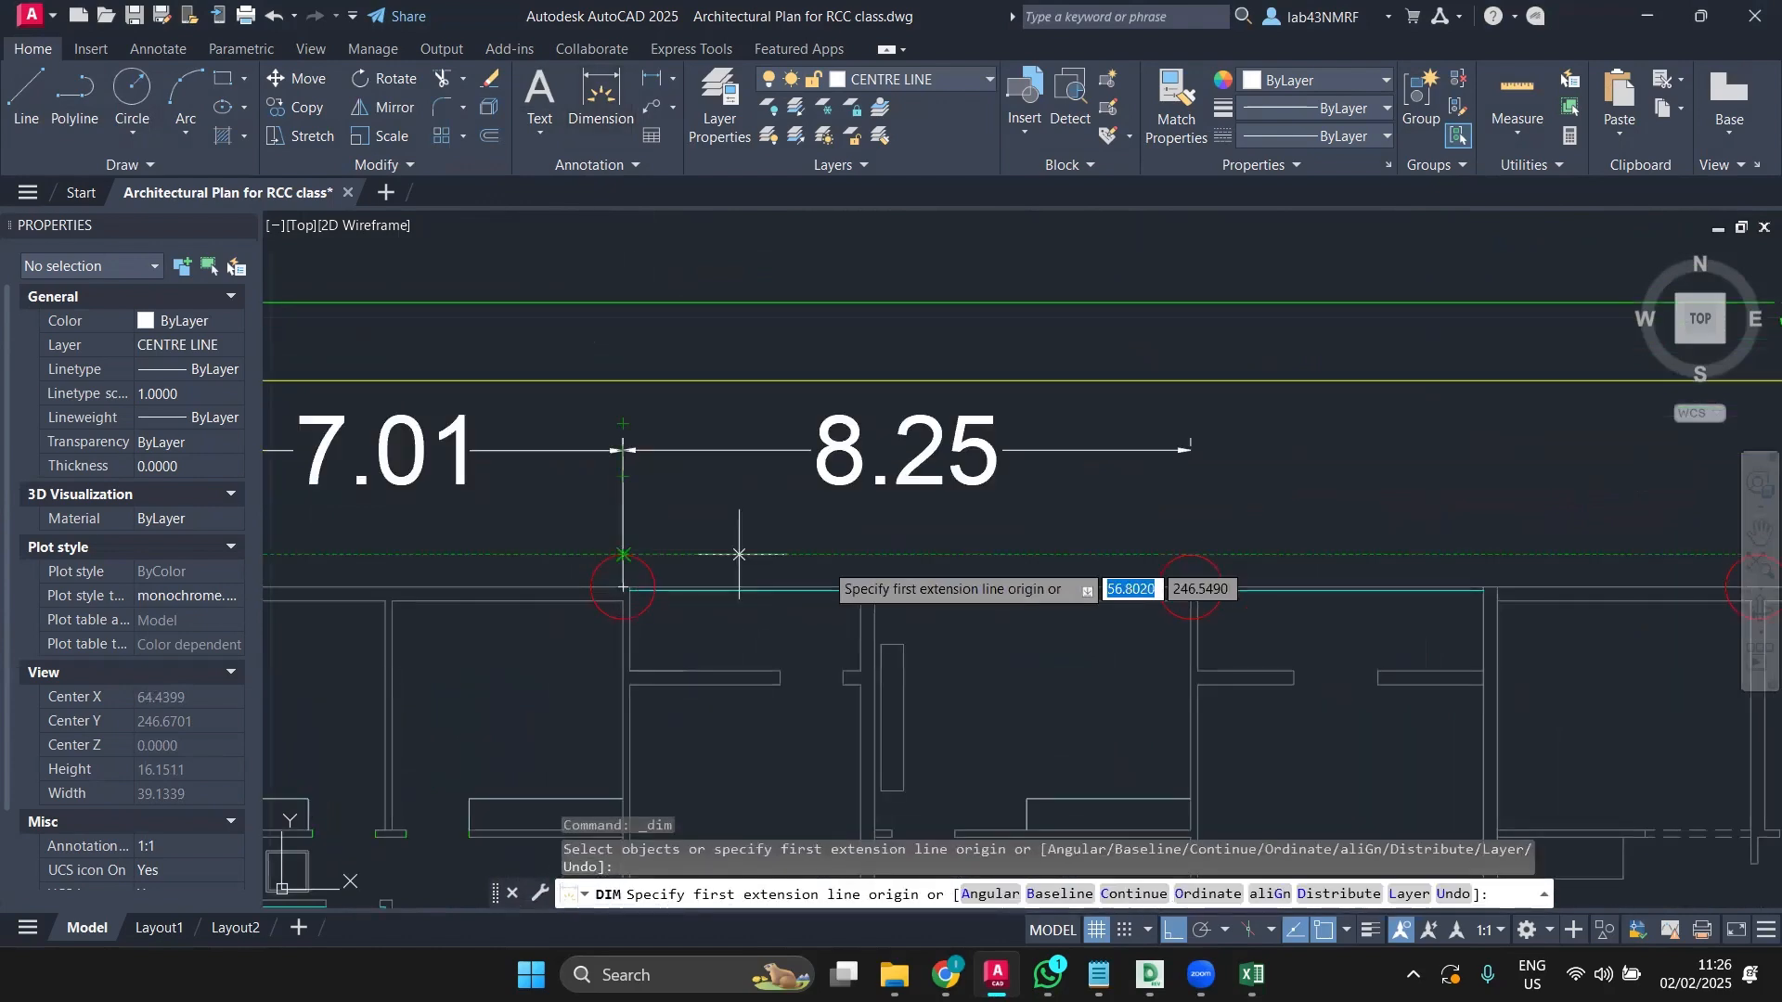
click(1191, 554)
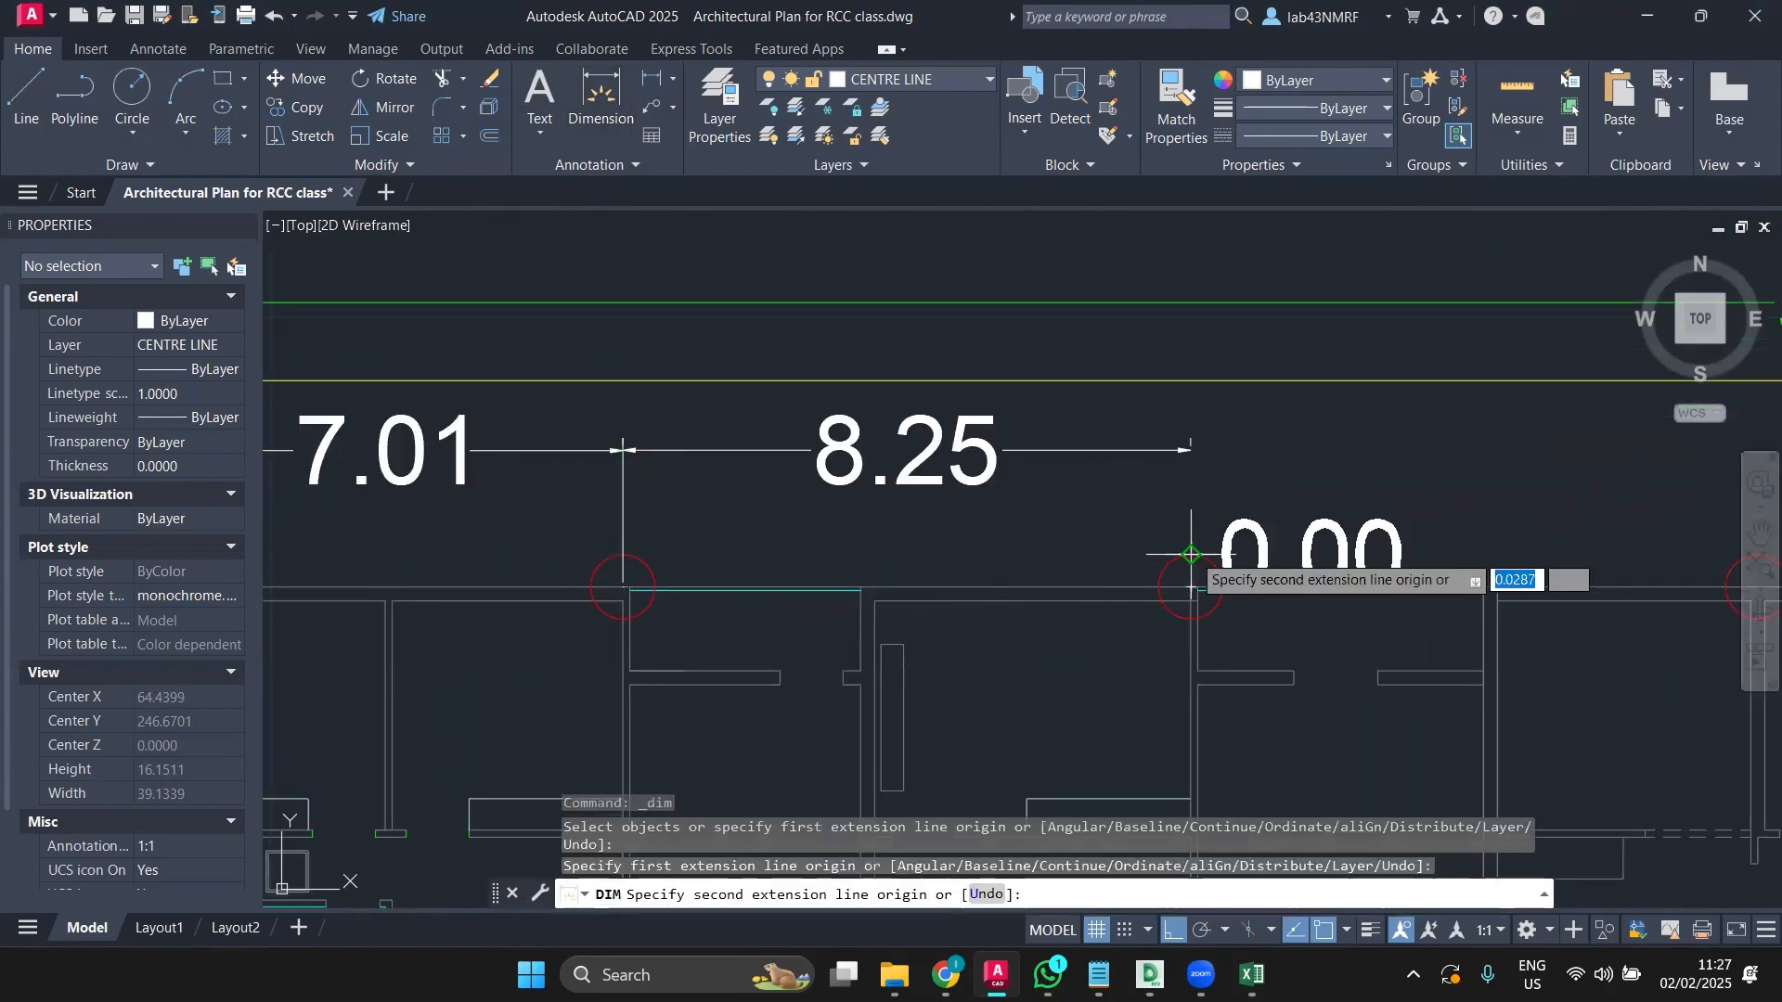
middle_drag(1634, 577, 1002, 548)
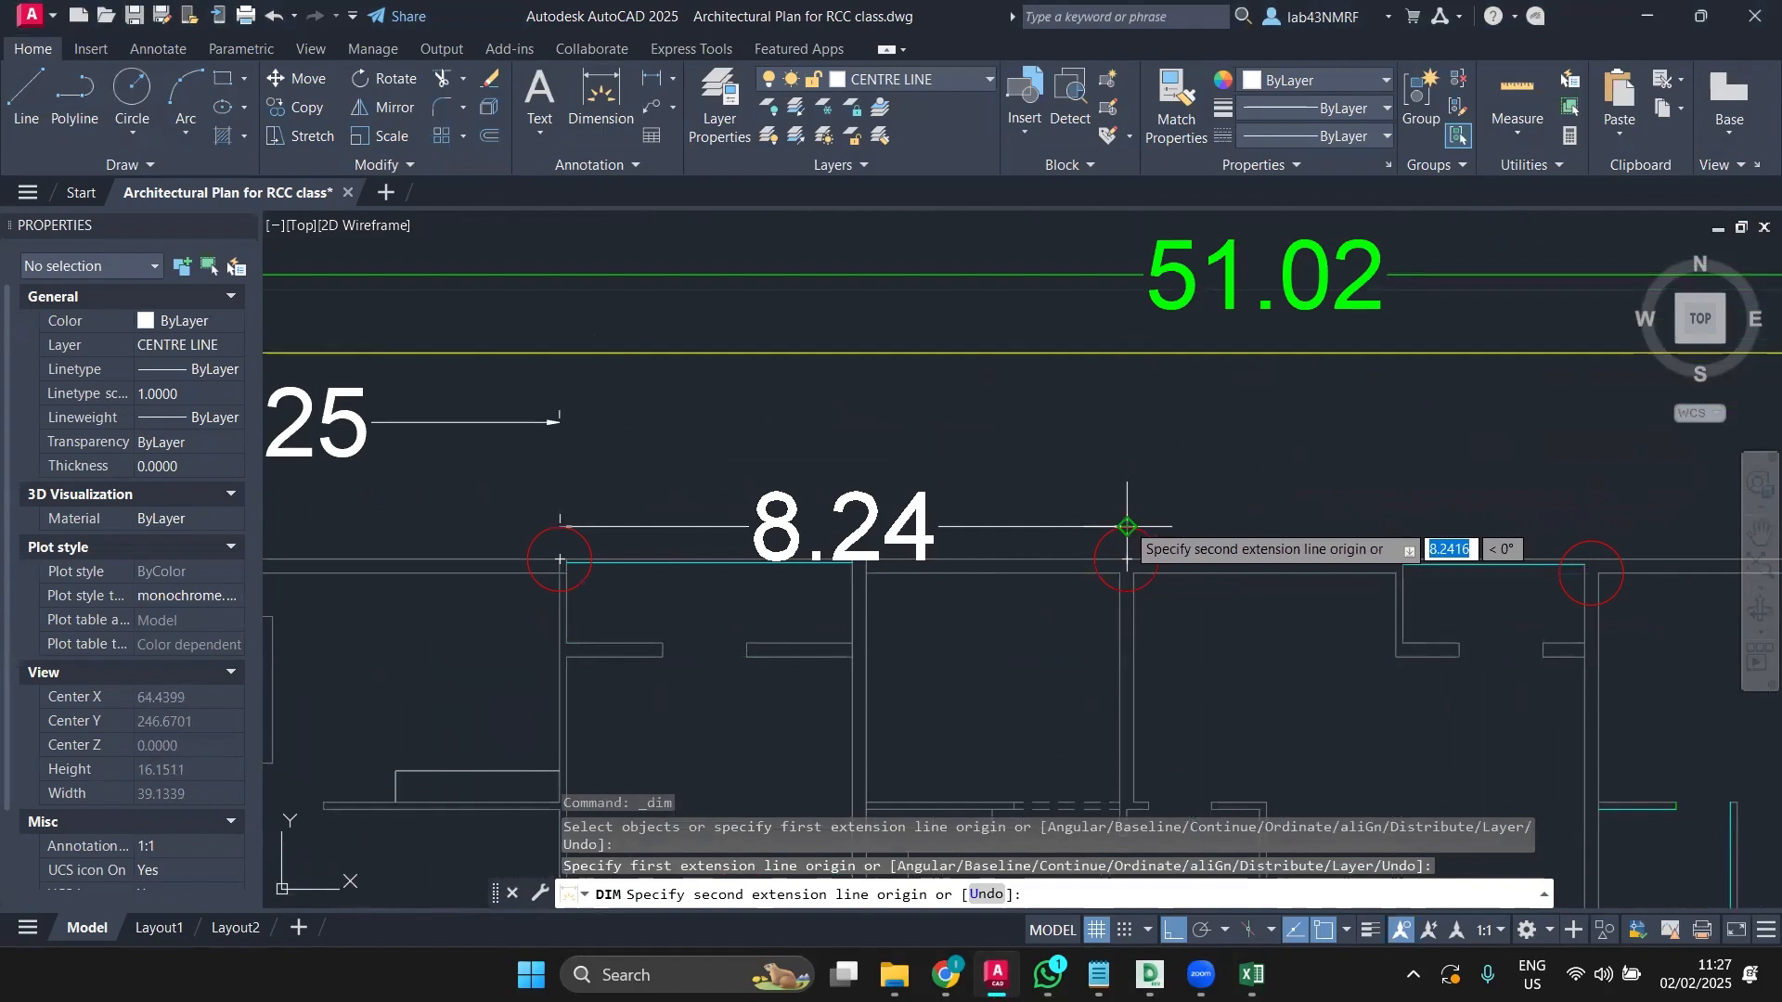
click(1126, 527)
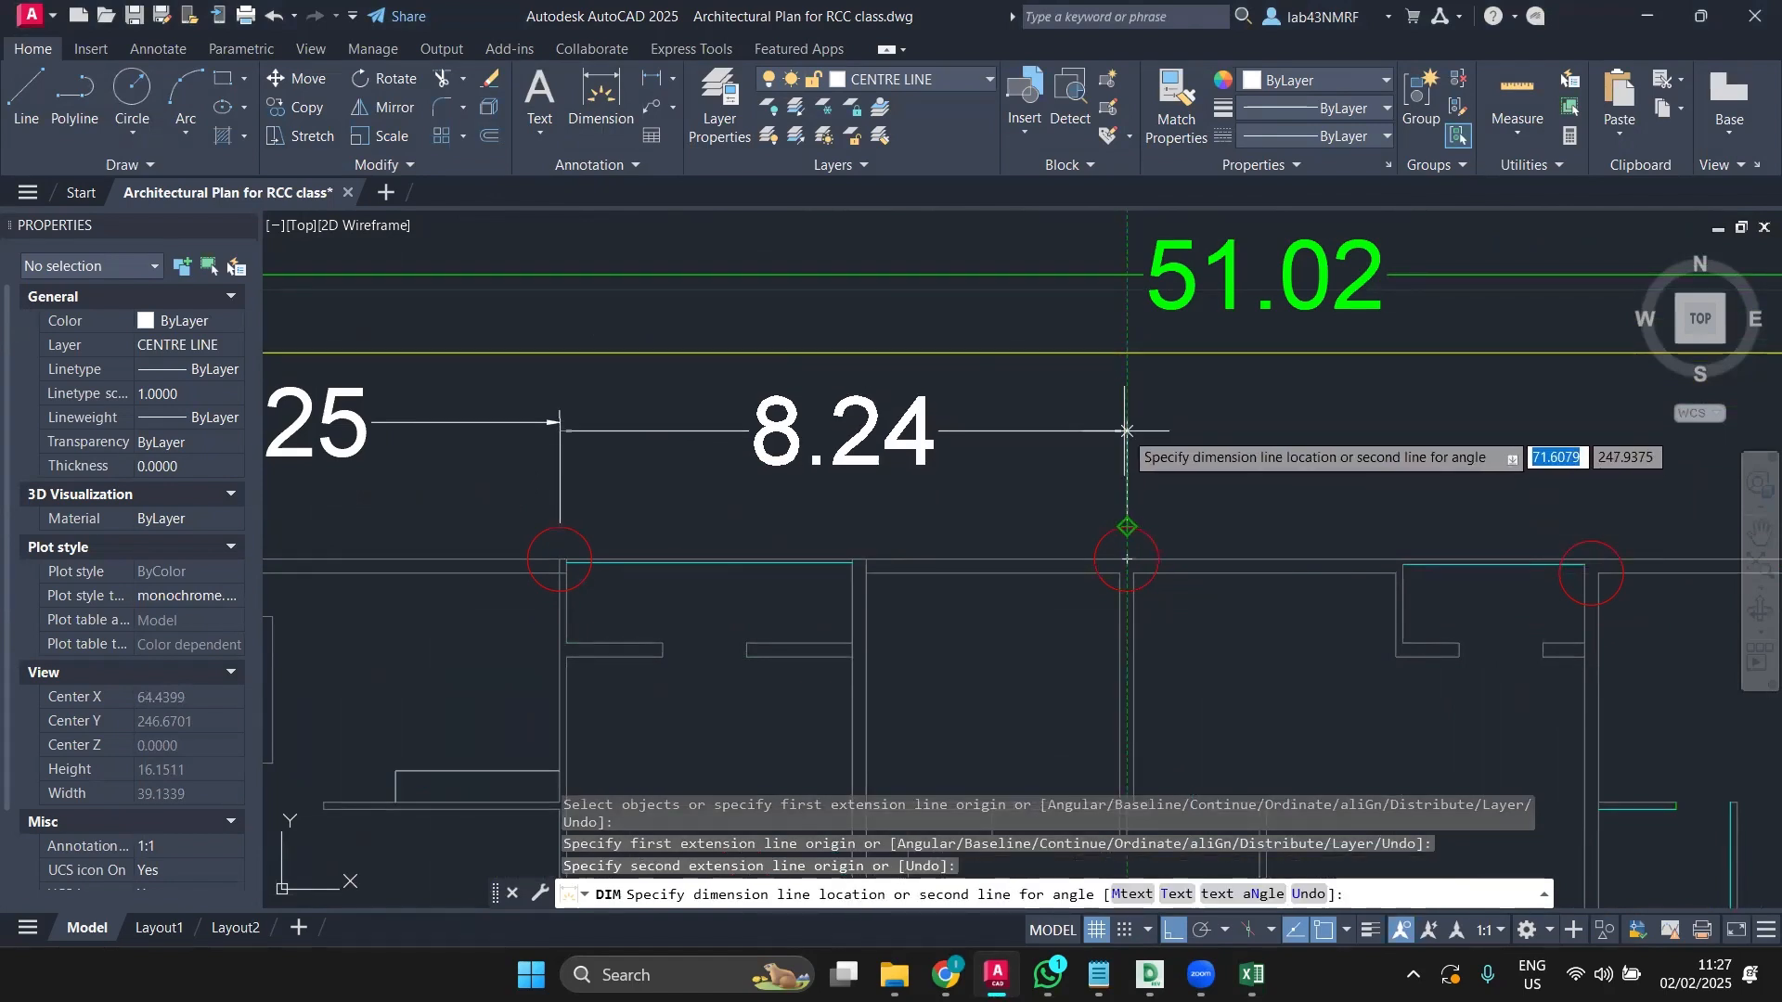
click(1127, 422)
click(1145, 526)
key(Escape)
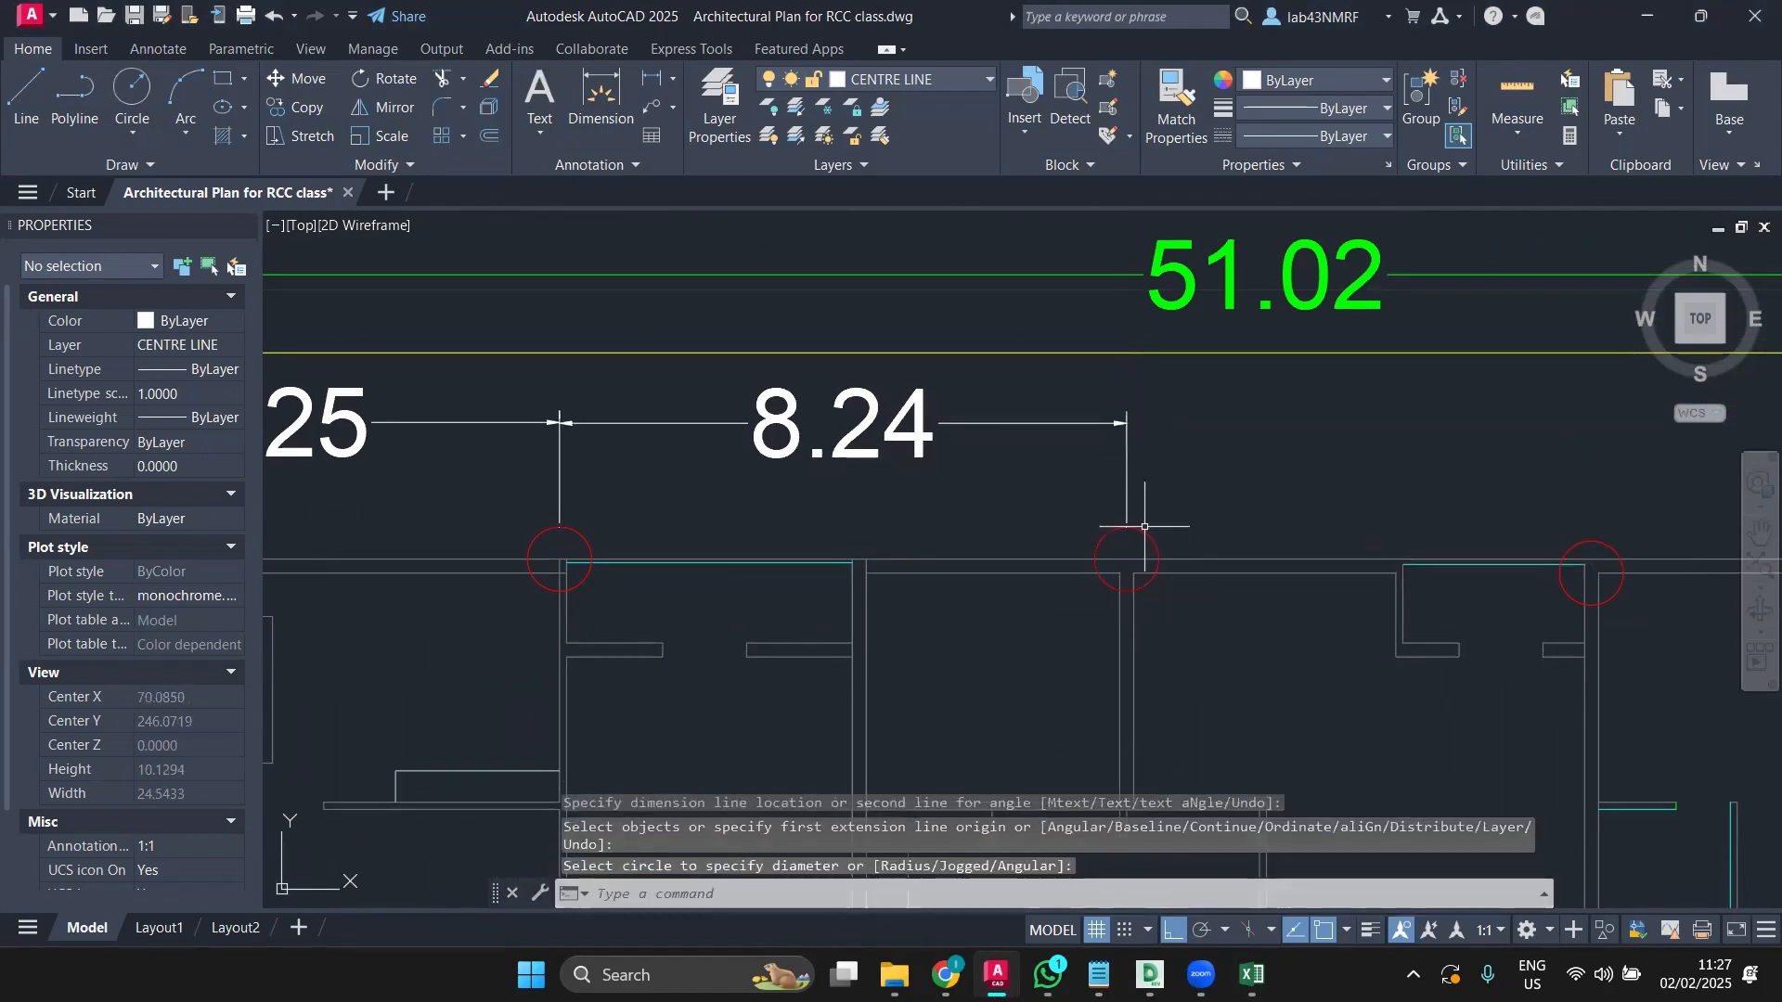
key(Return)
click(1133, 526)
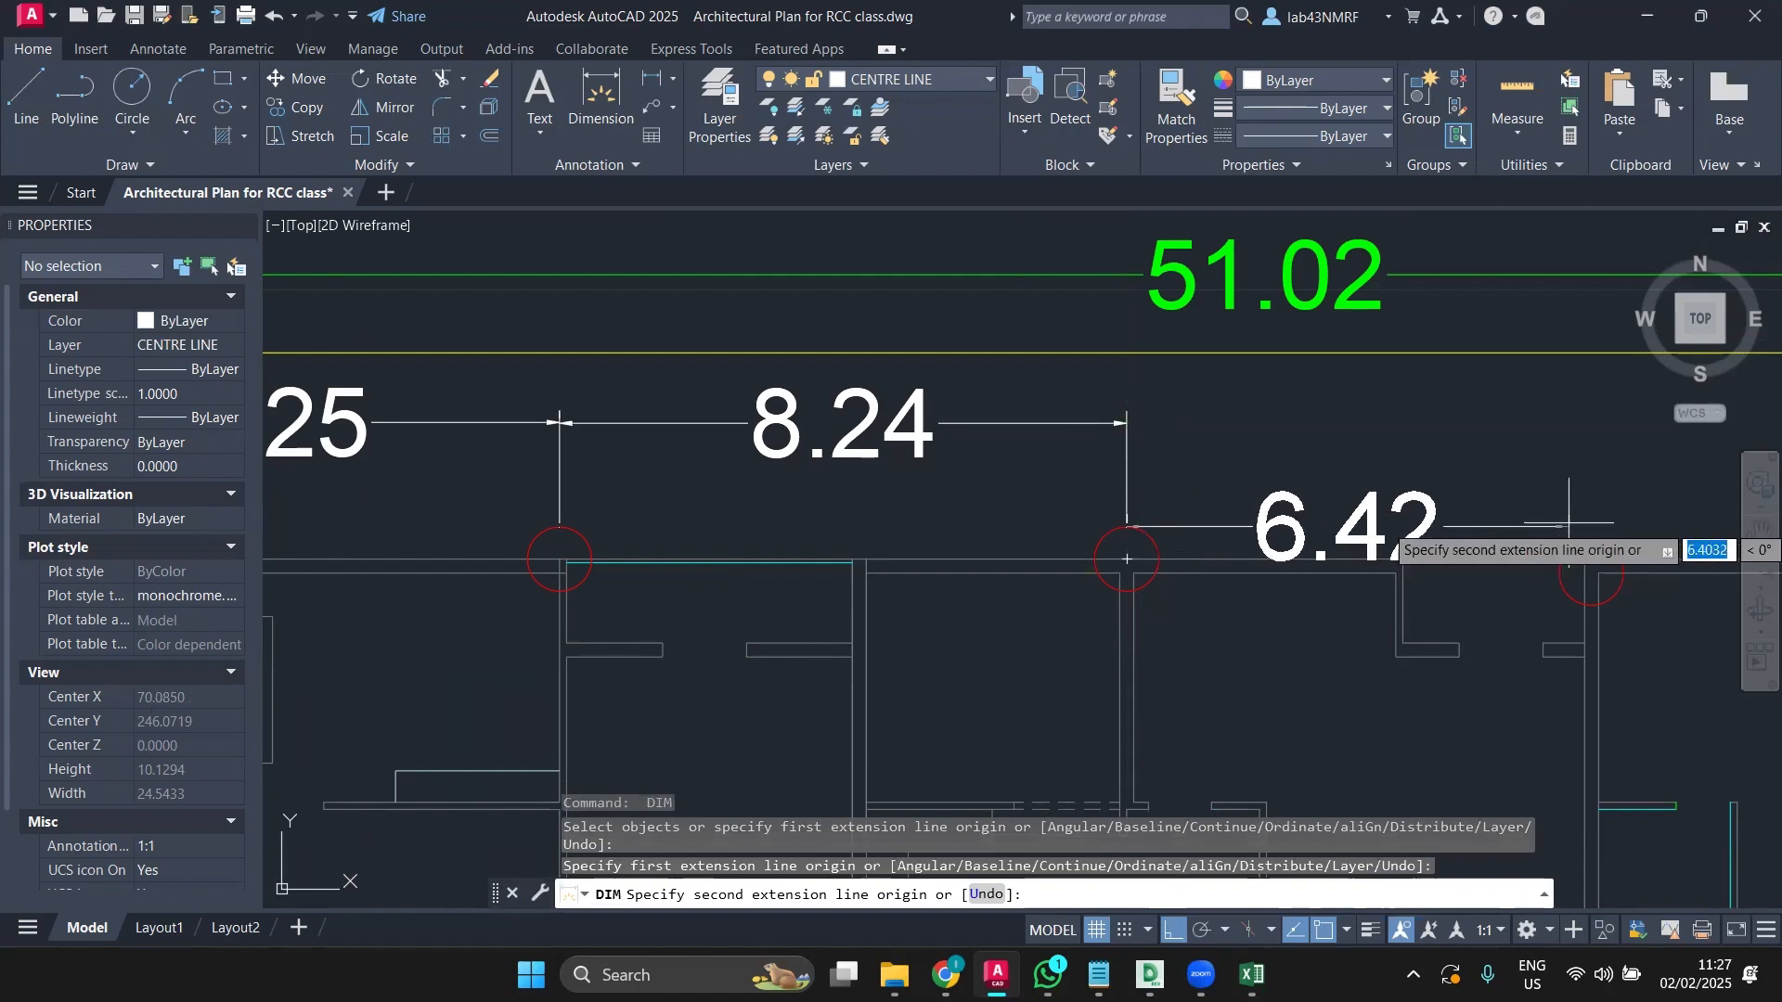
click(1592, 540)
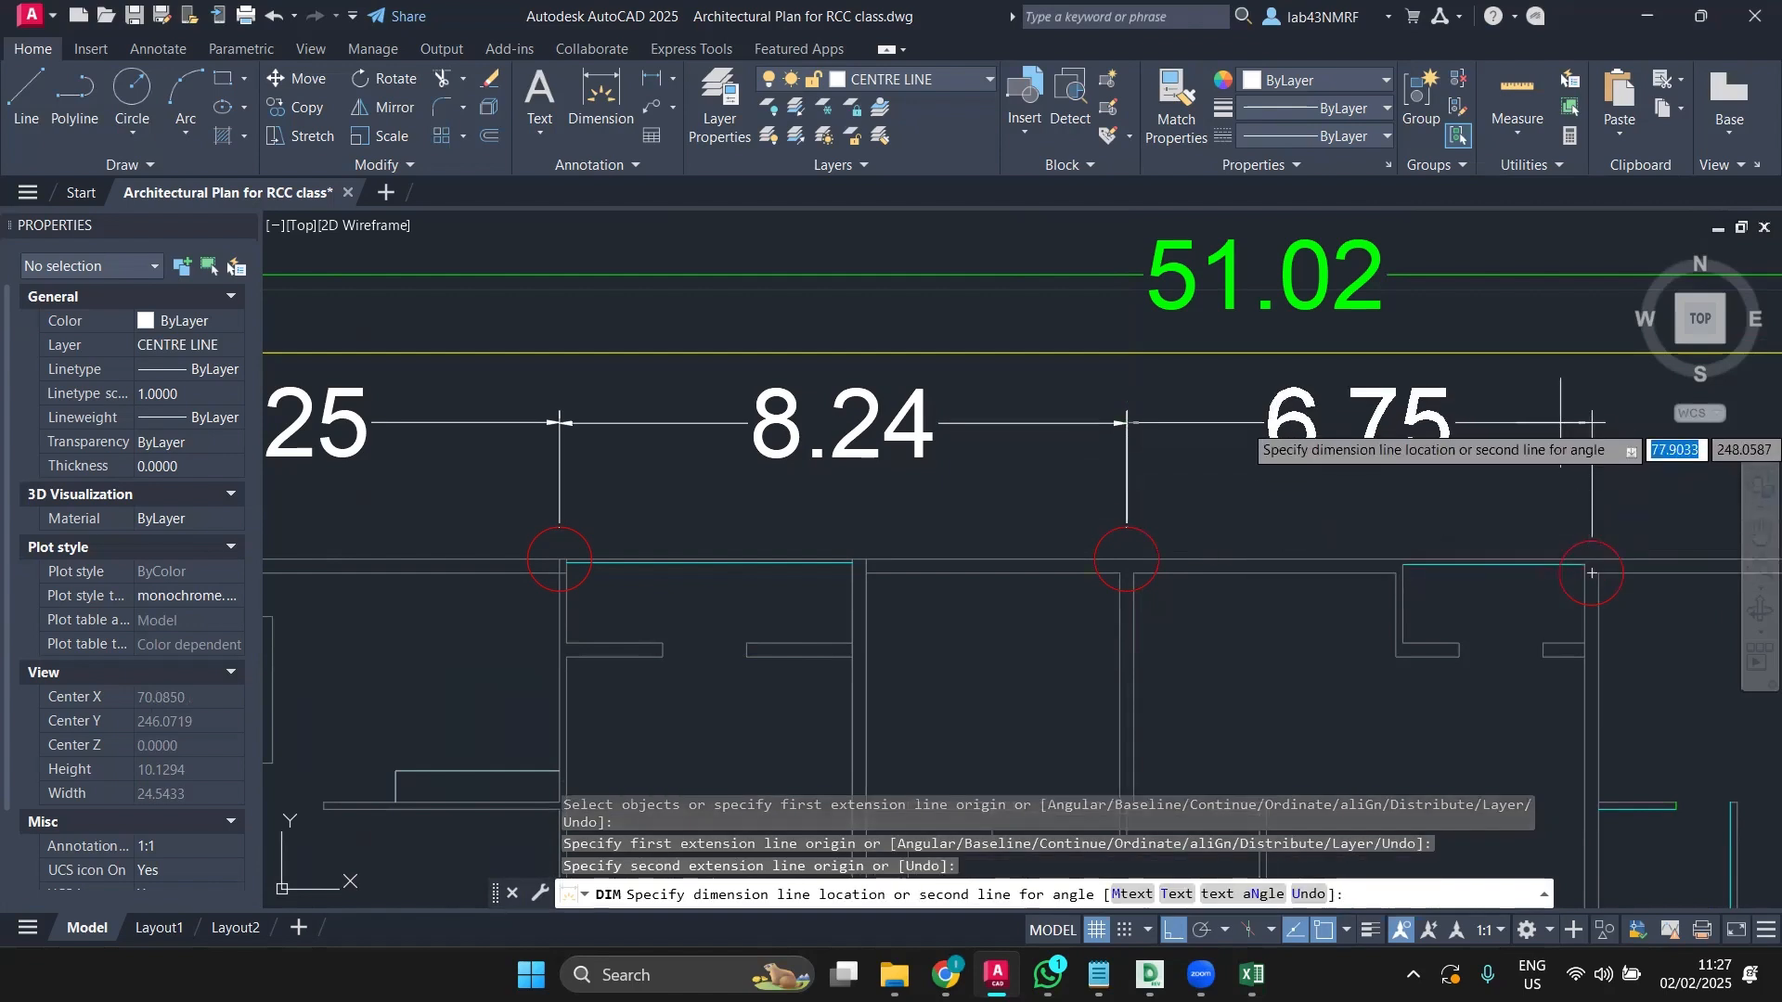
click(1560, 424)
Step: Finish the top row with the 6.89, 6.86 and 7.02 dimensions up to the last column
middle_drag(1540, 515, 923, 517)
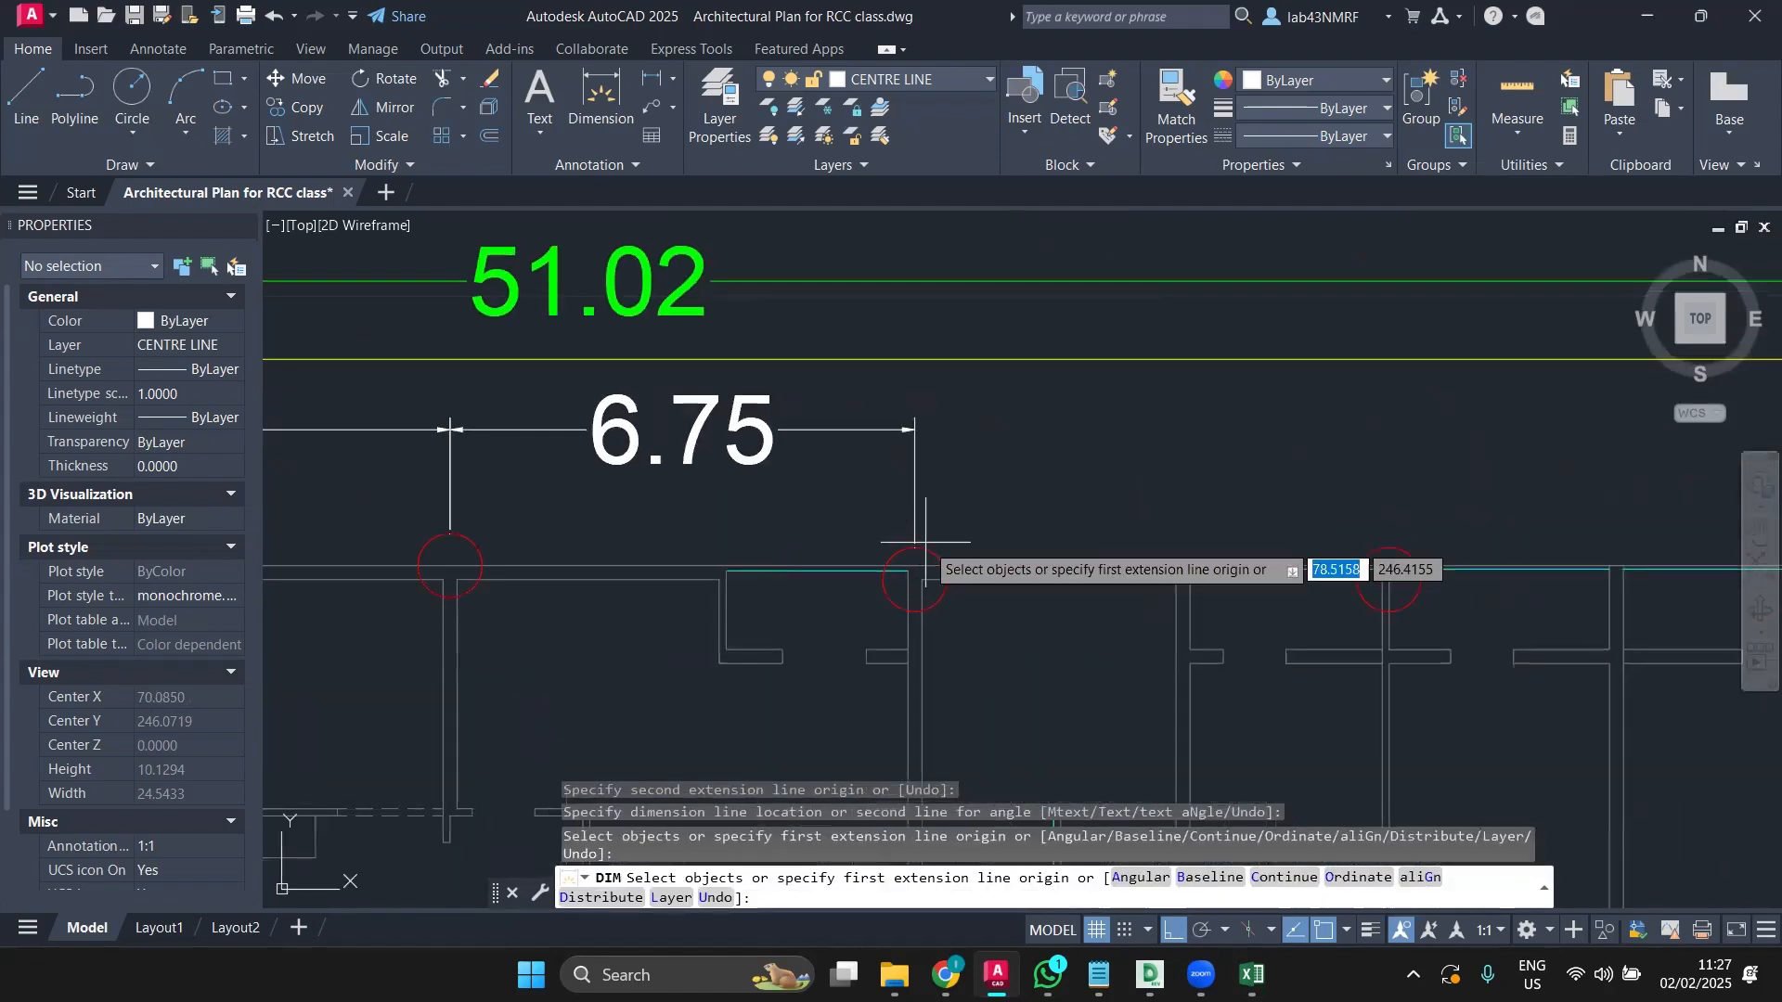
click(914, 548)
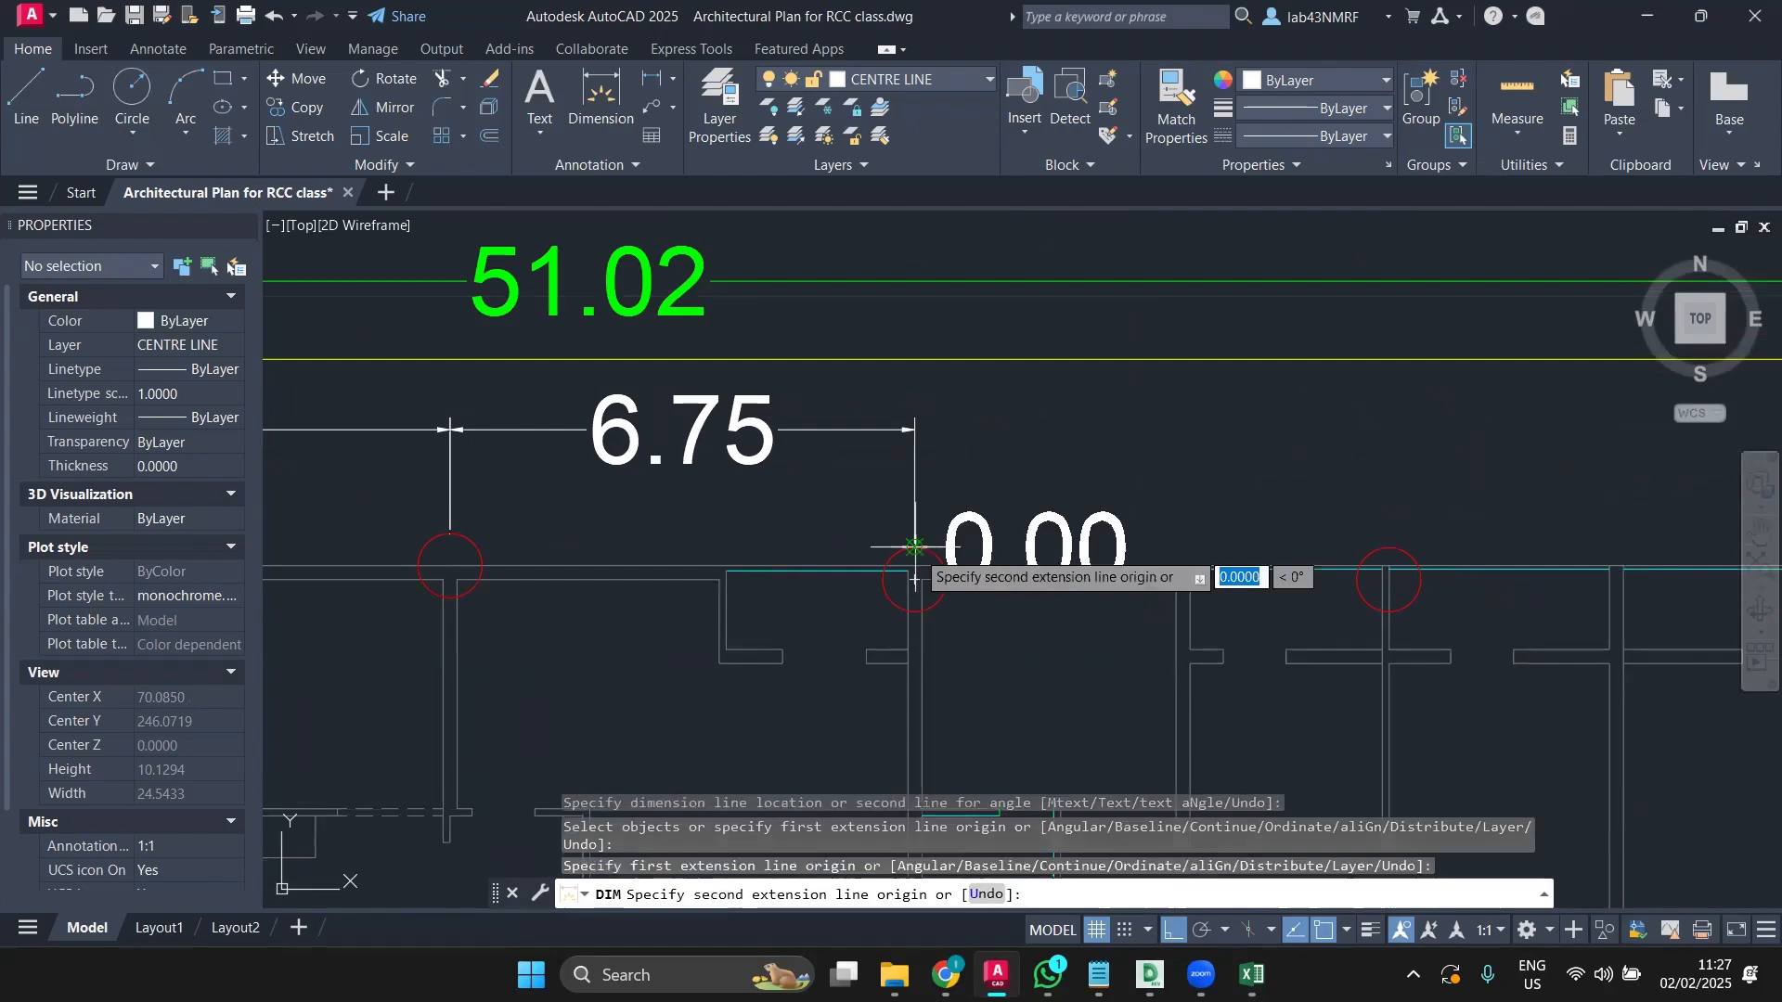
click(1389, 548)
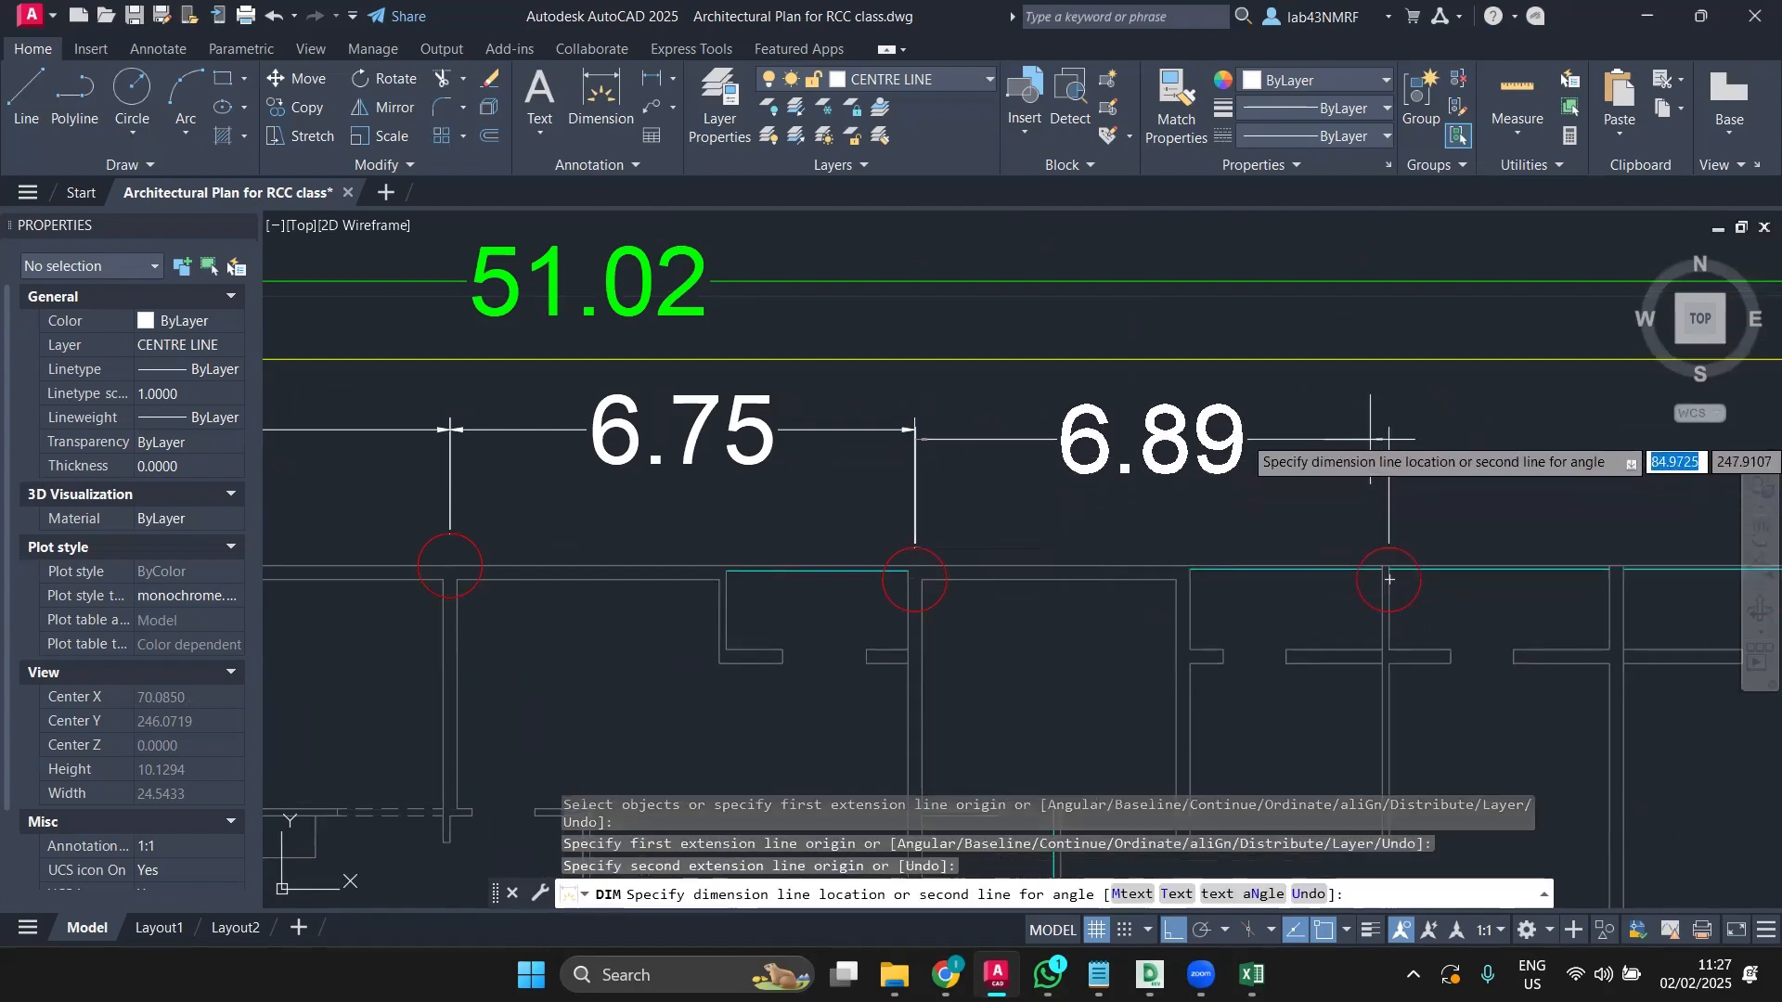
click(1388, 427)
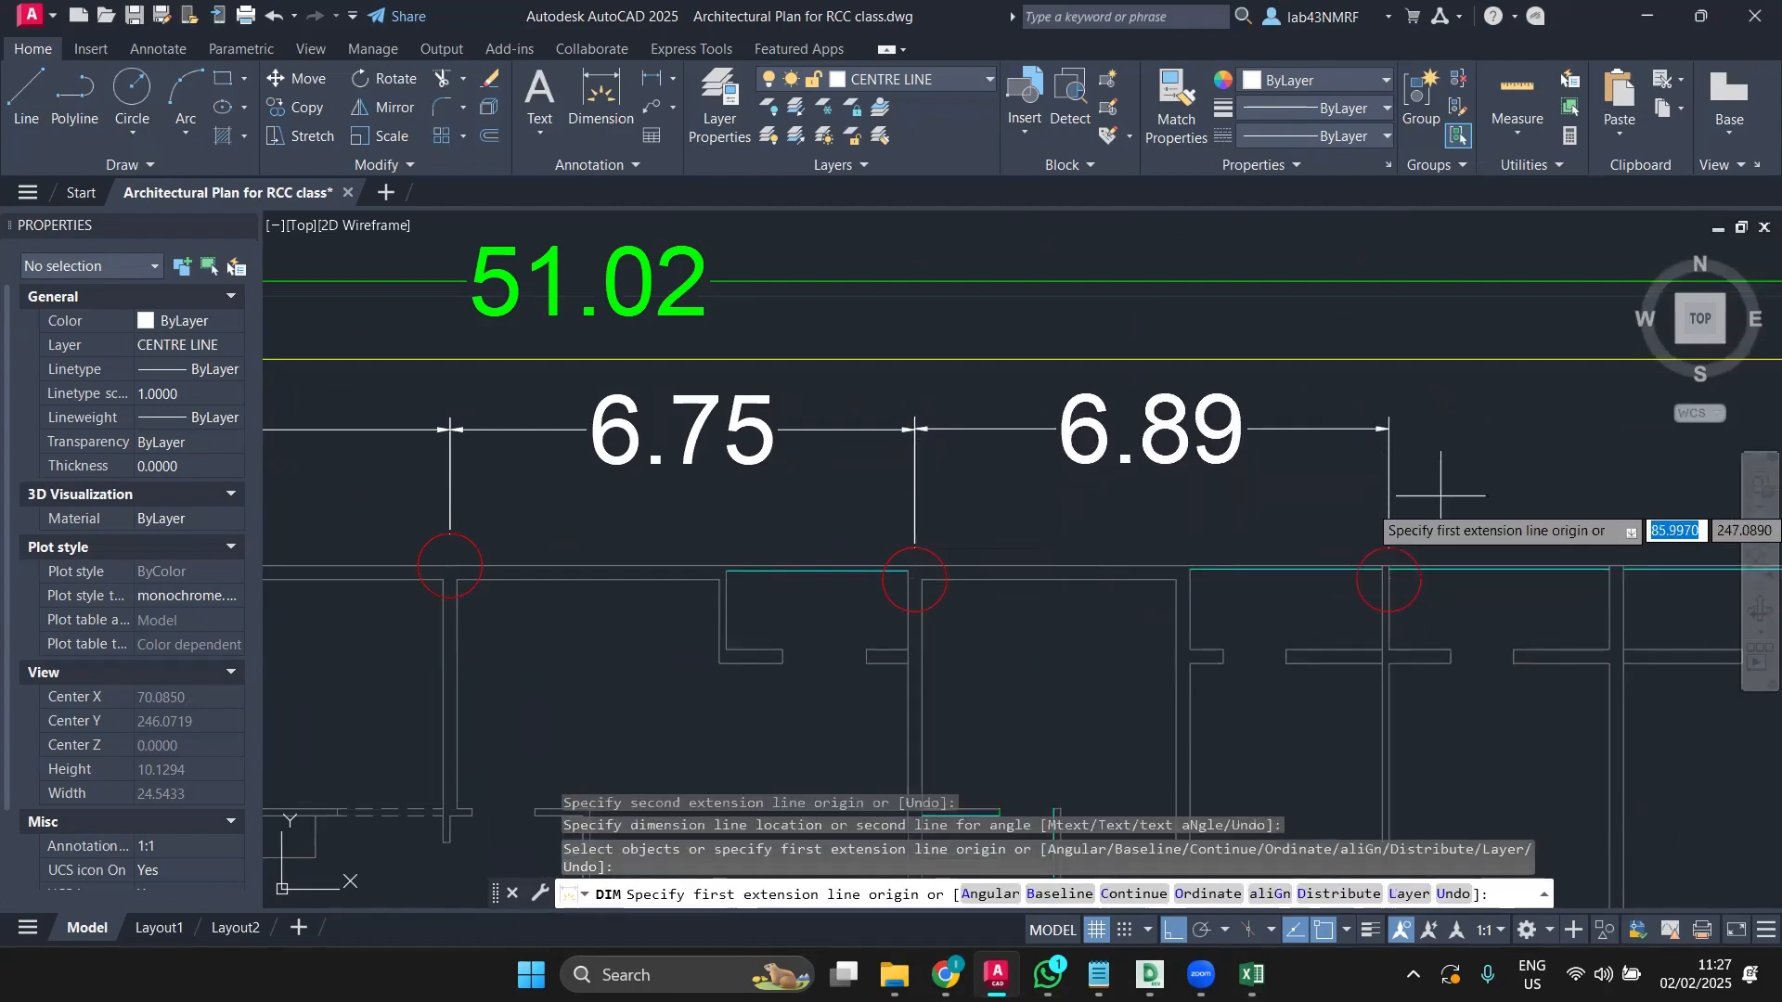
middle_drag(1441, 519, 998, 568)
click(1001, 607)
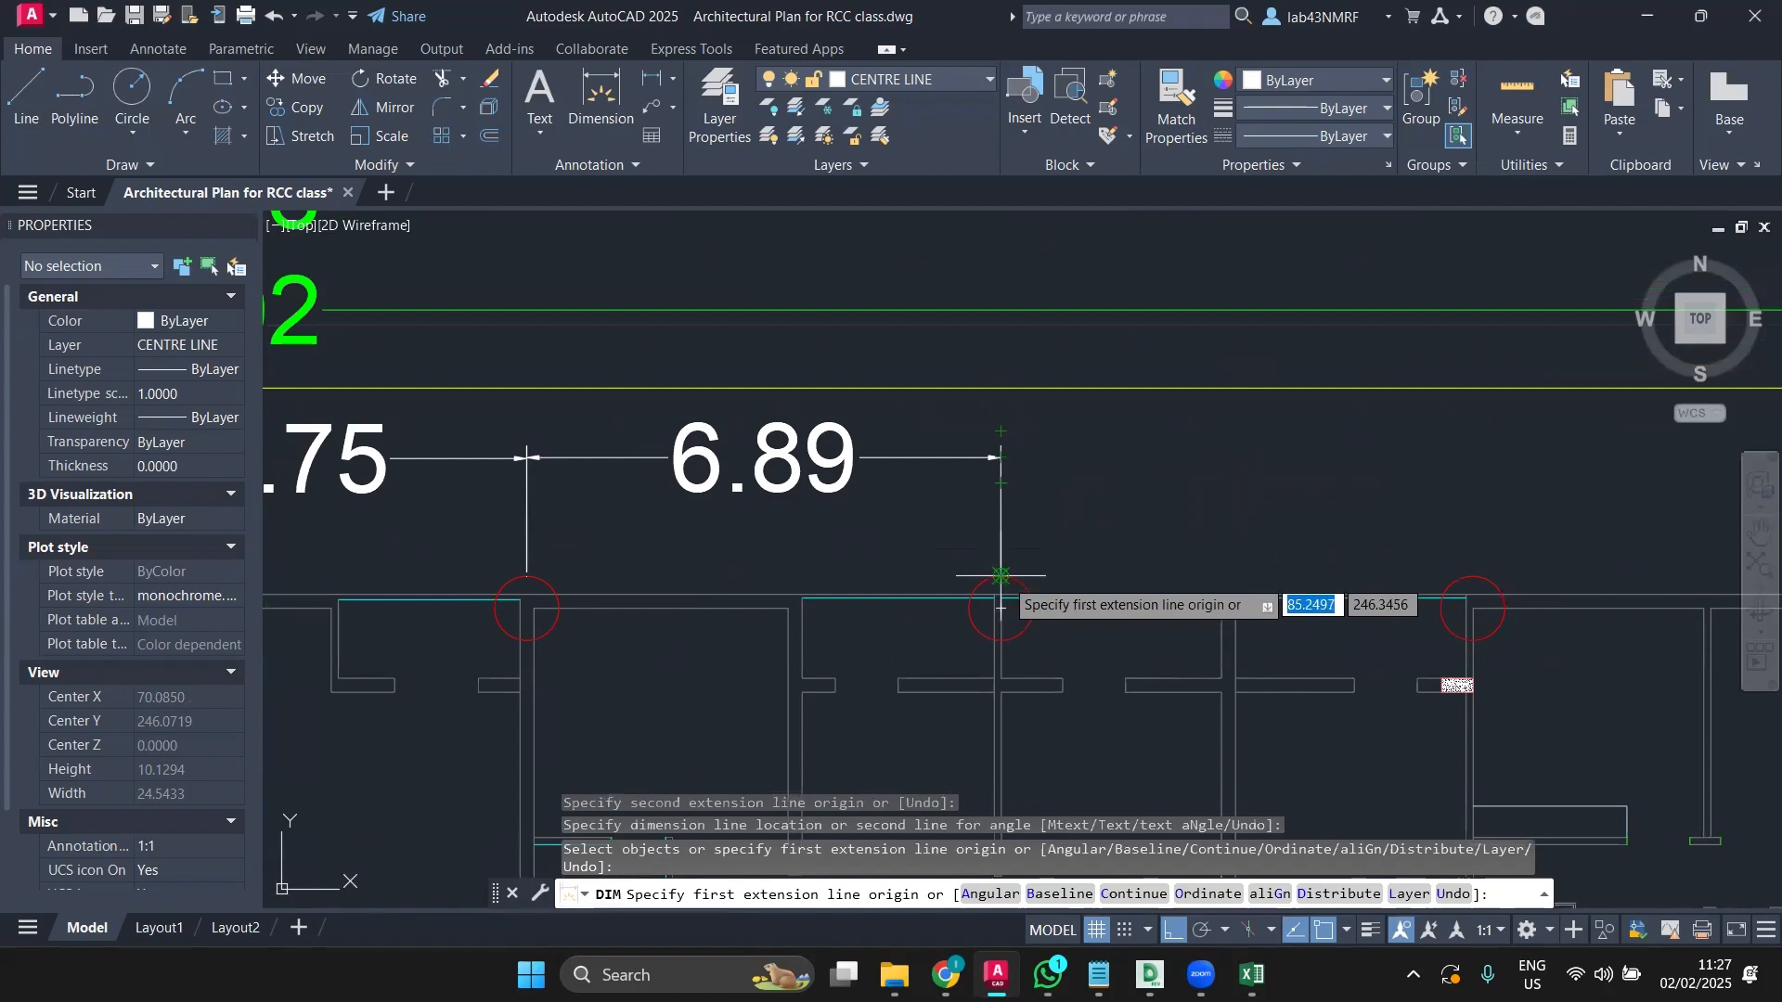
click(1472, 608)
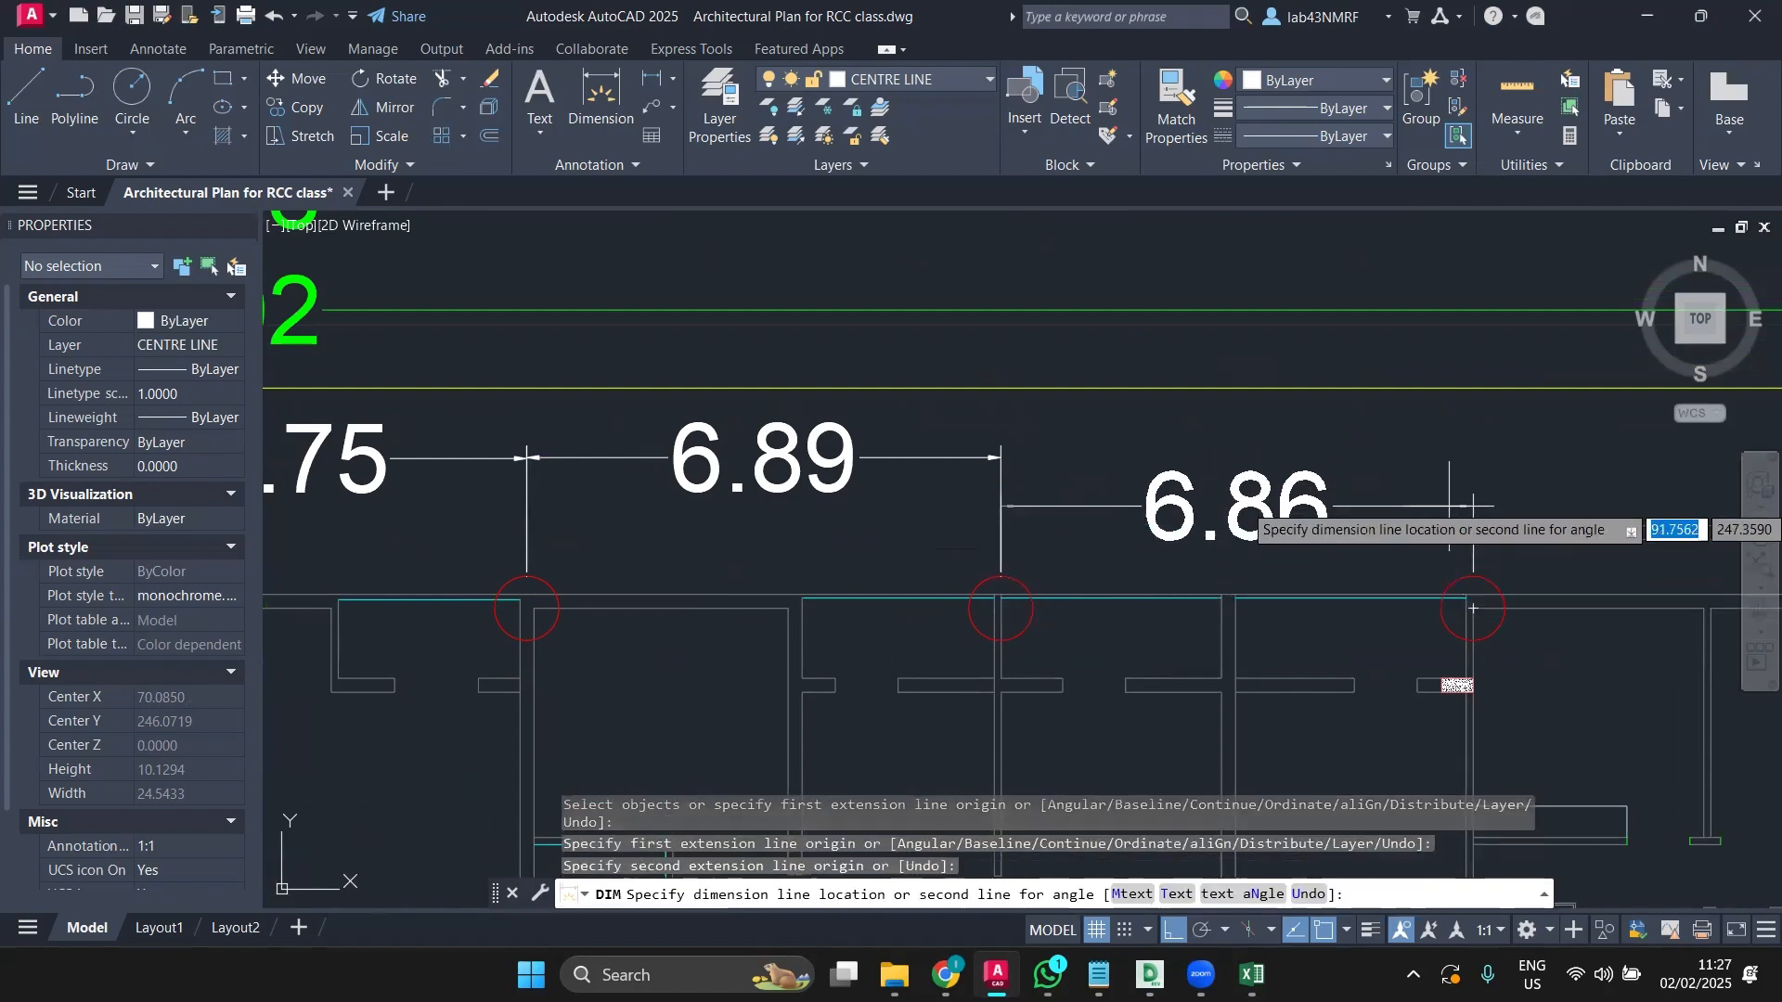
click(1473, 455)
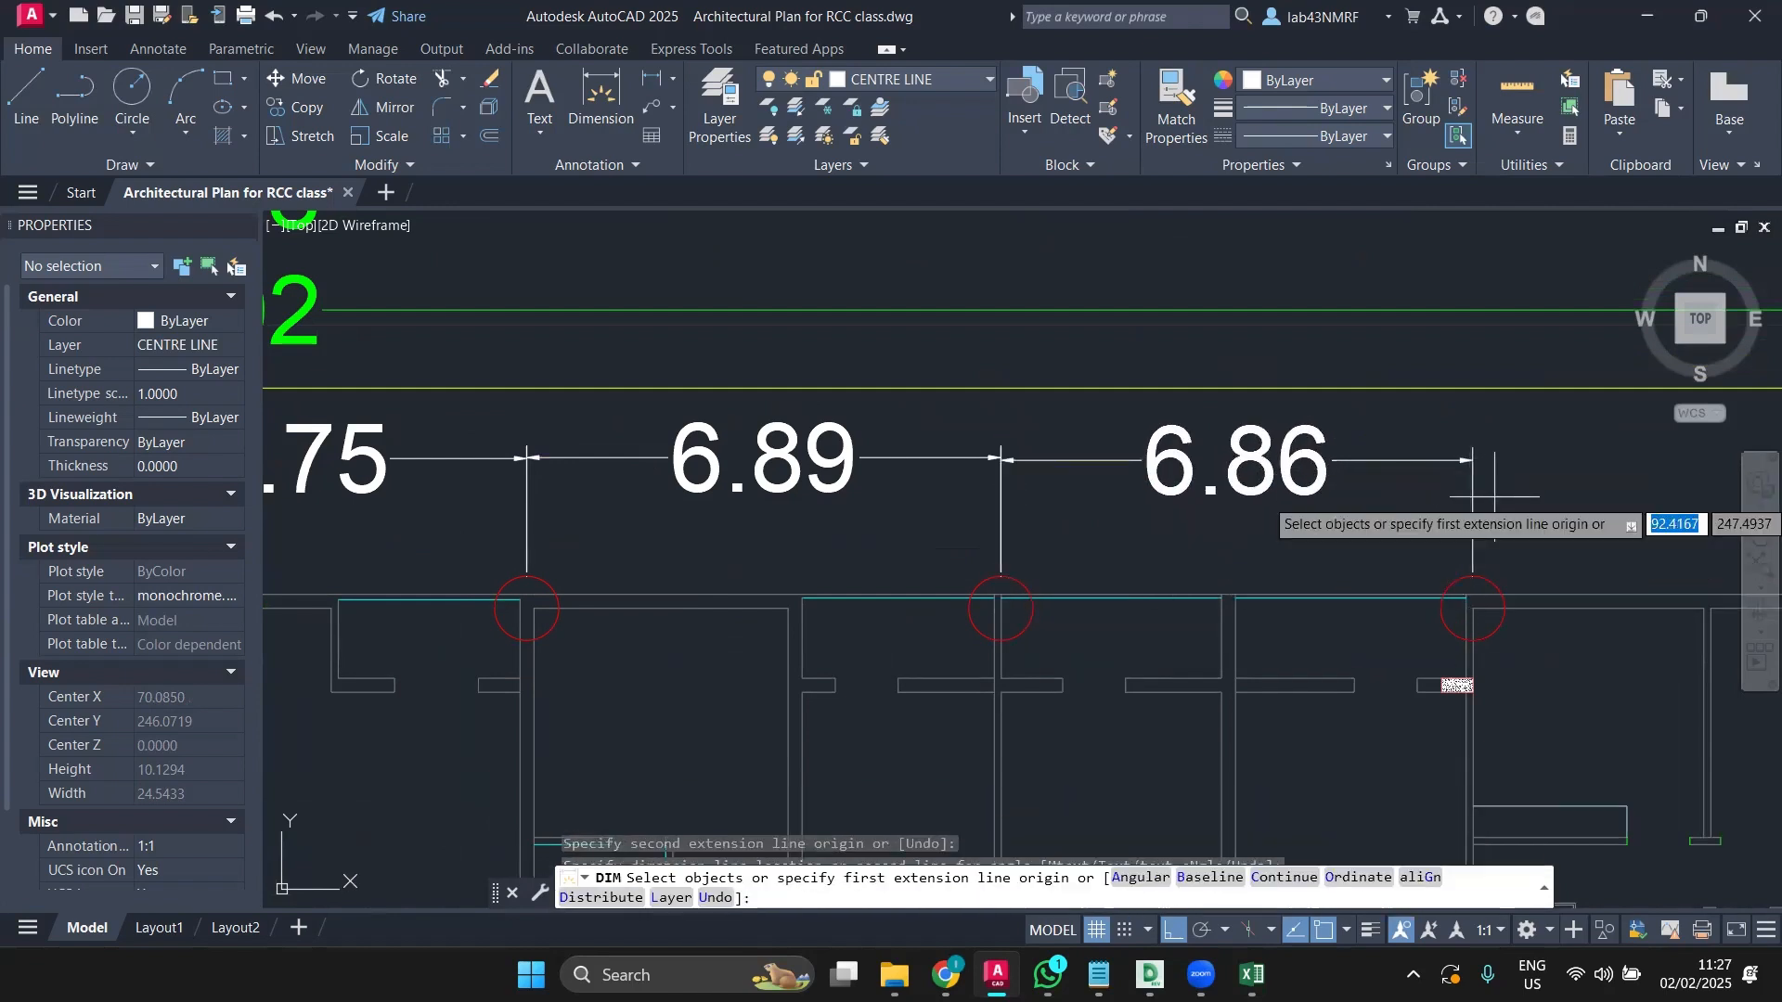
middle_drag(1476, 483, 956, 492)
click(952, 609)
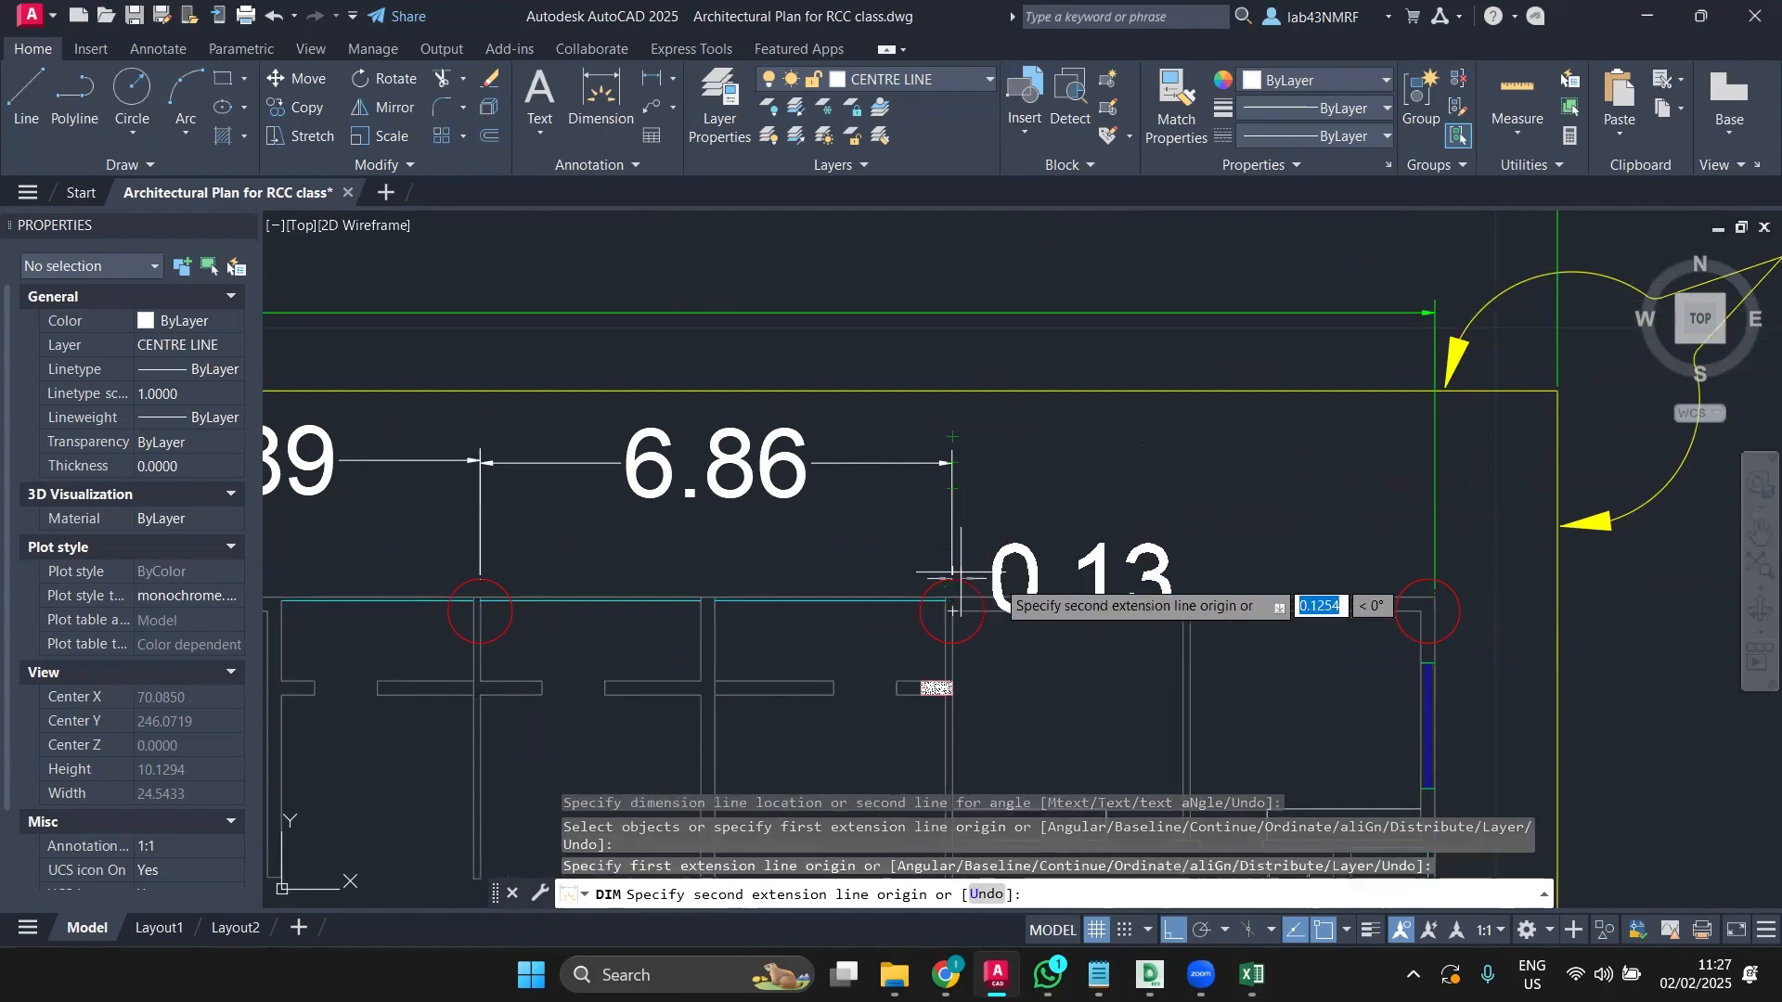
click(1434, 580)
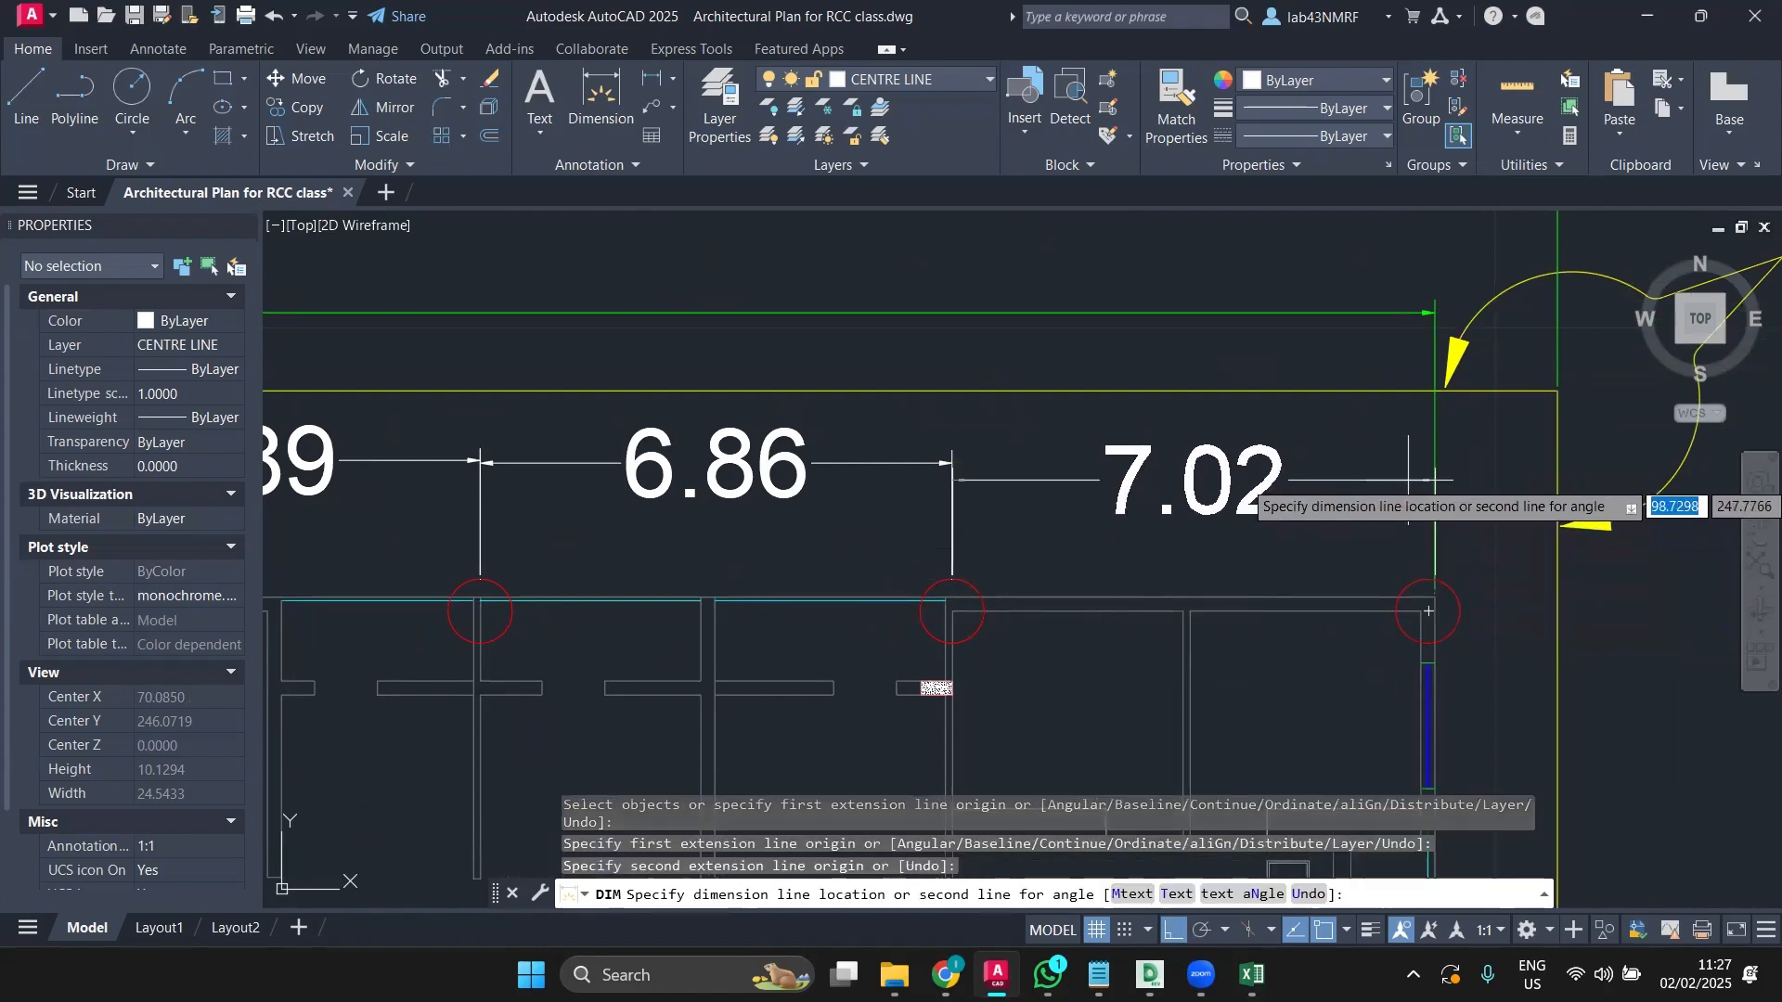
click(1299, 466)
scroll(1313, 608, down, 6)
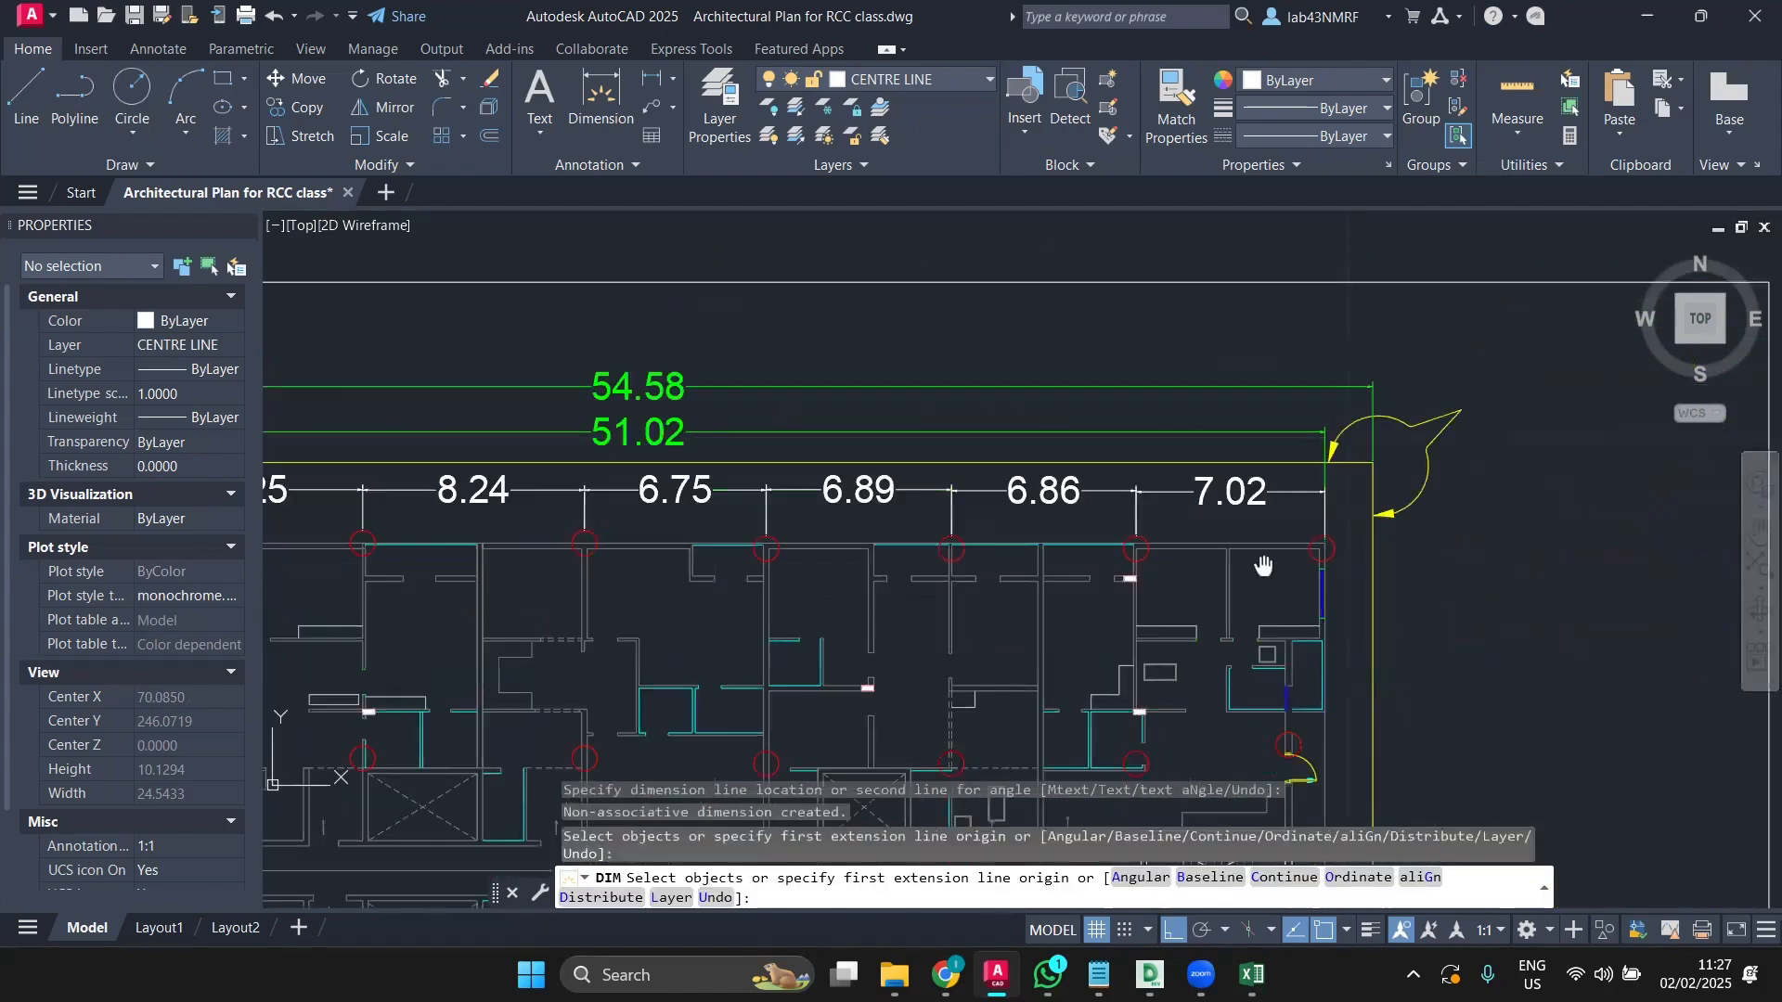
scroll(886, 649, up, 4)
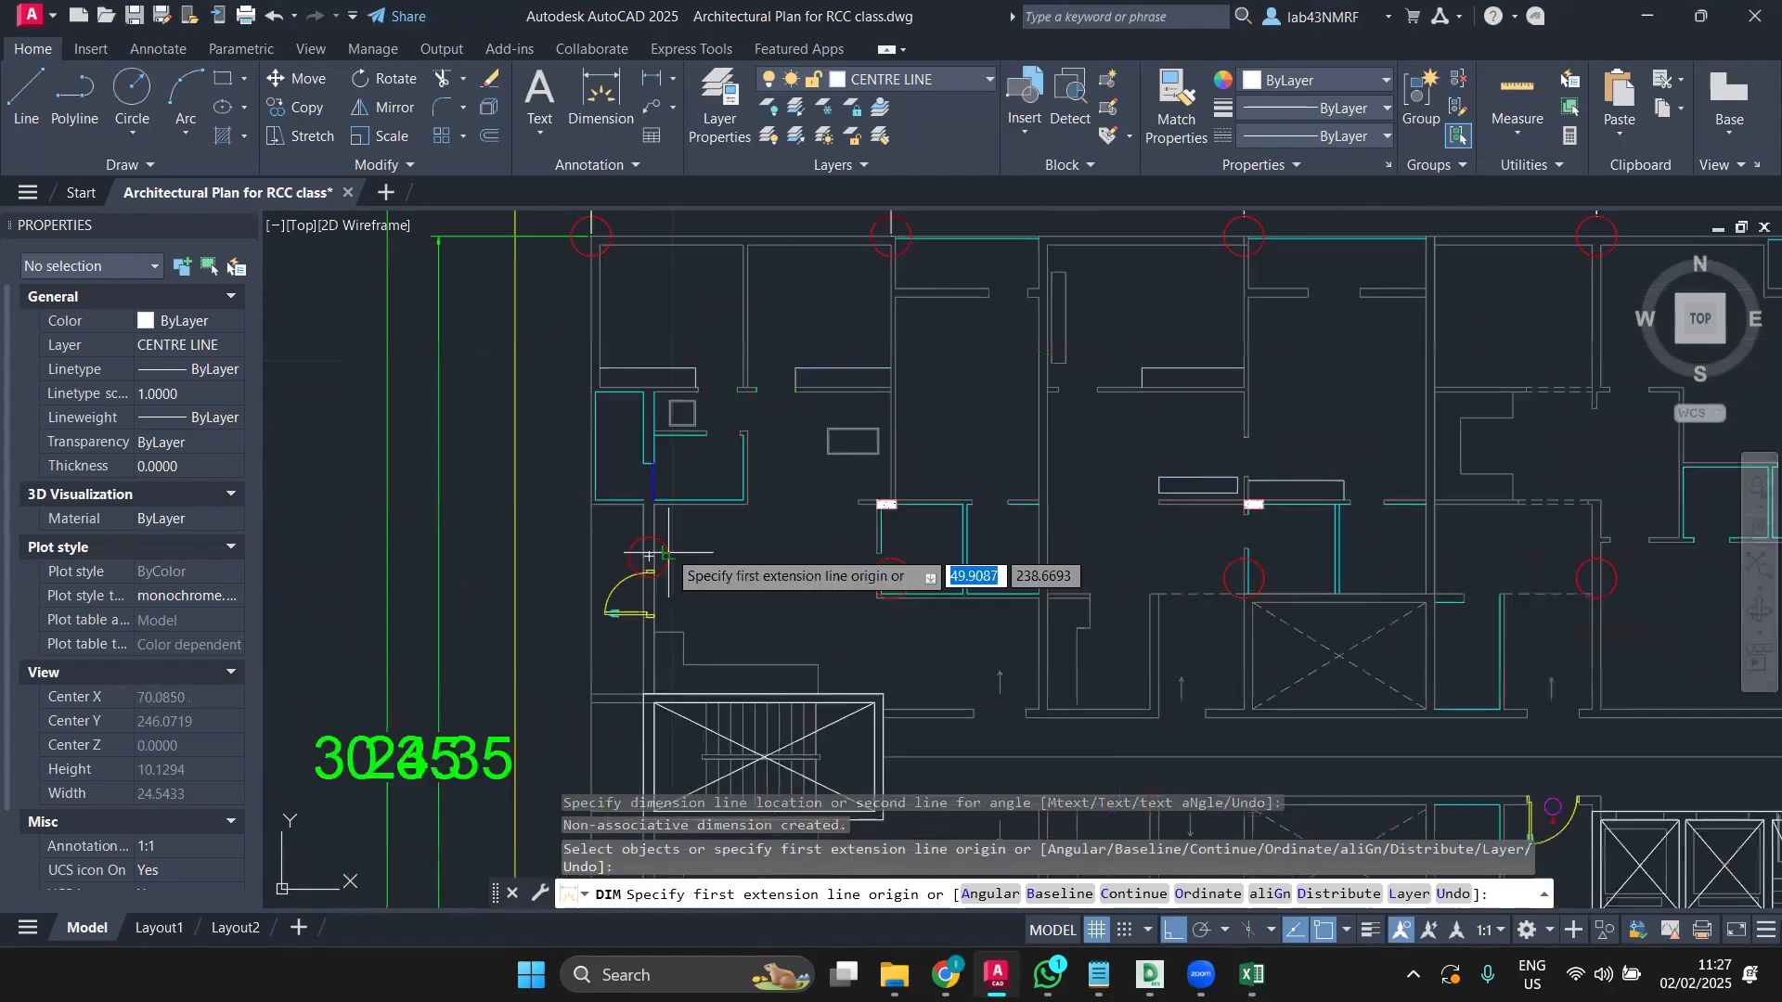
Step: Dimension the 8.00 vertical spacing from a top-row column centre to the column below it
middle_drag(648, 555, 641, 637)
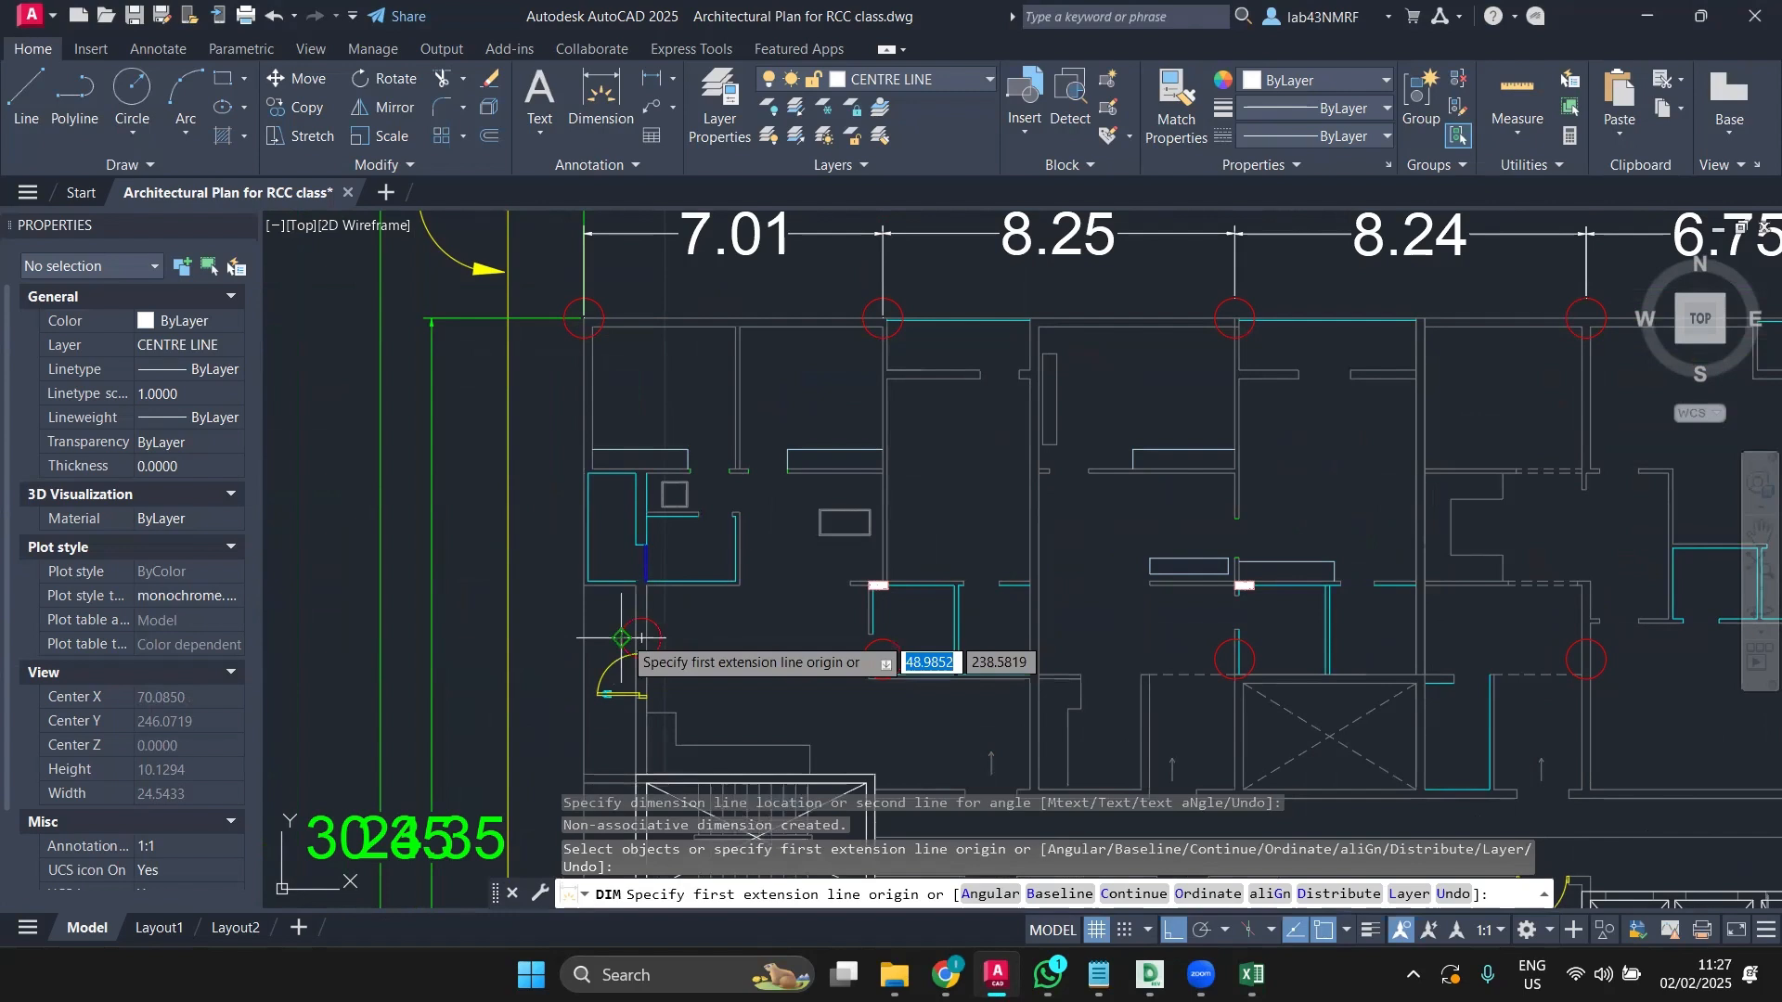
click(883, 319)
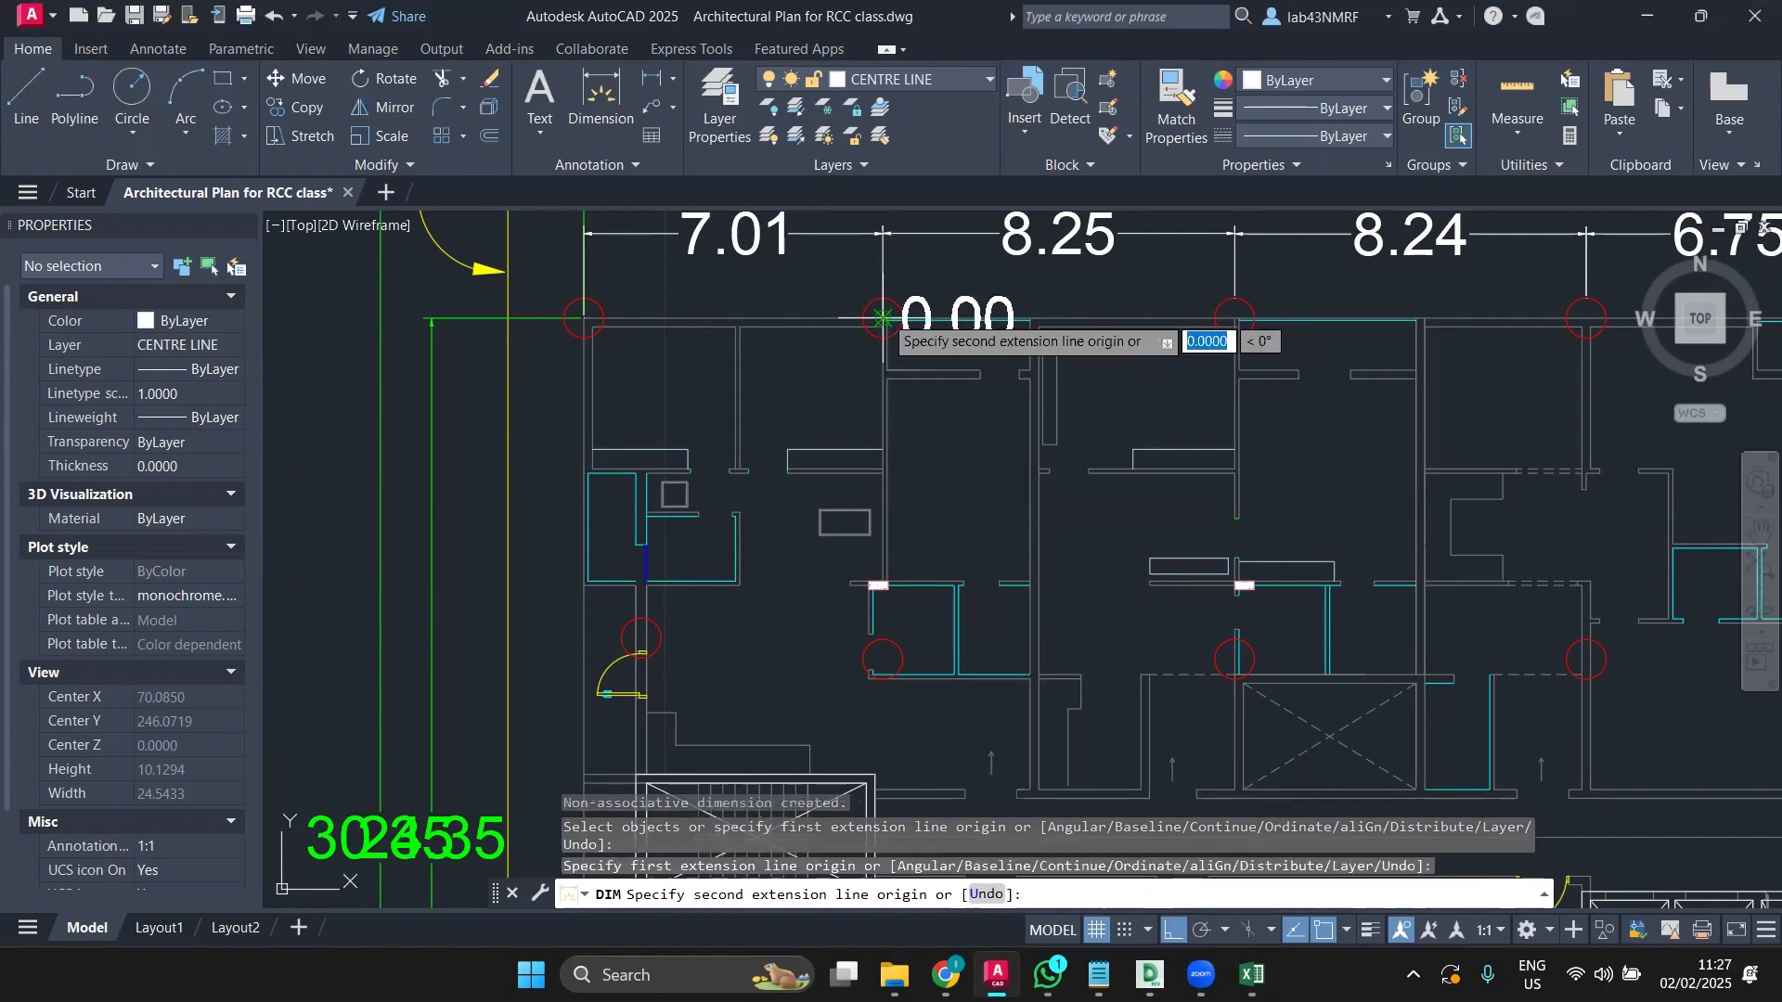
click(882, 660)
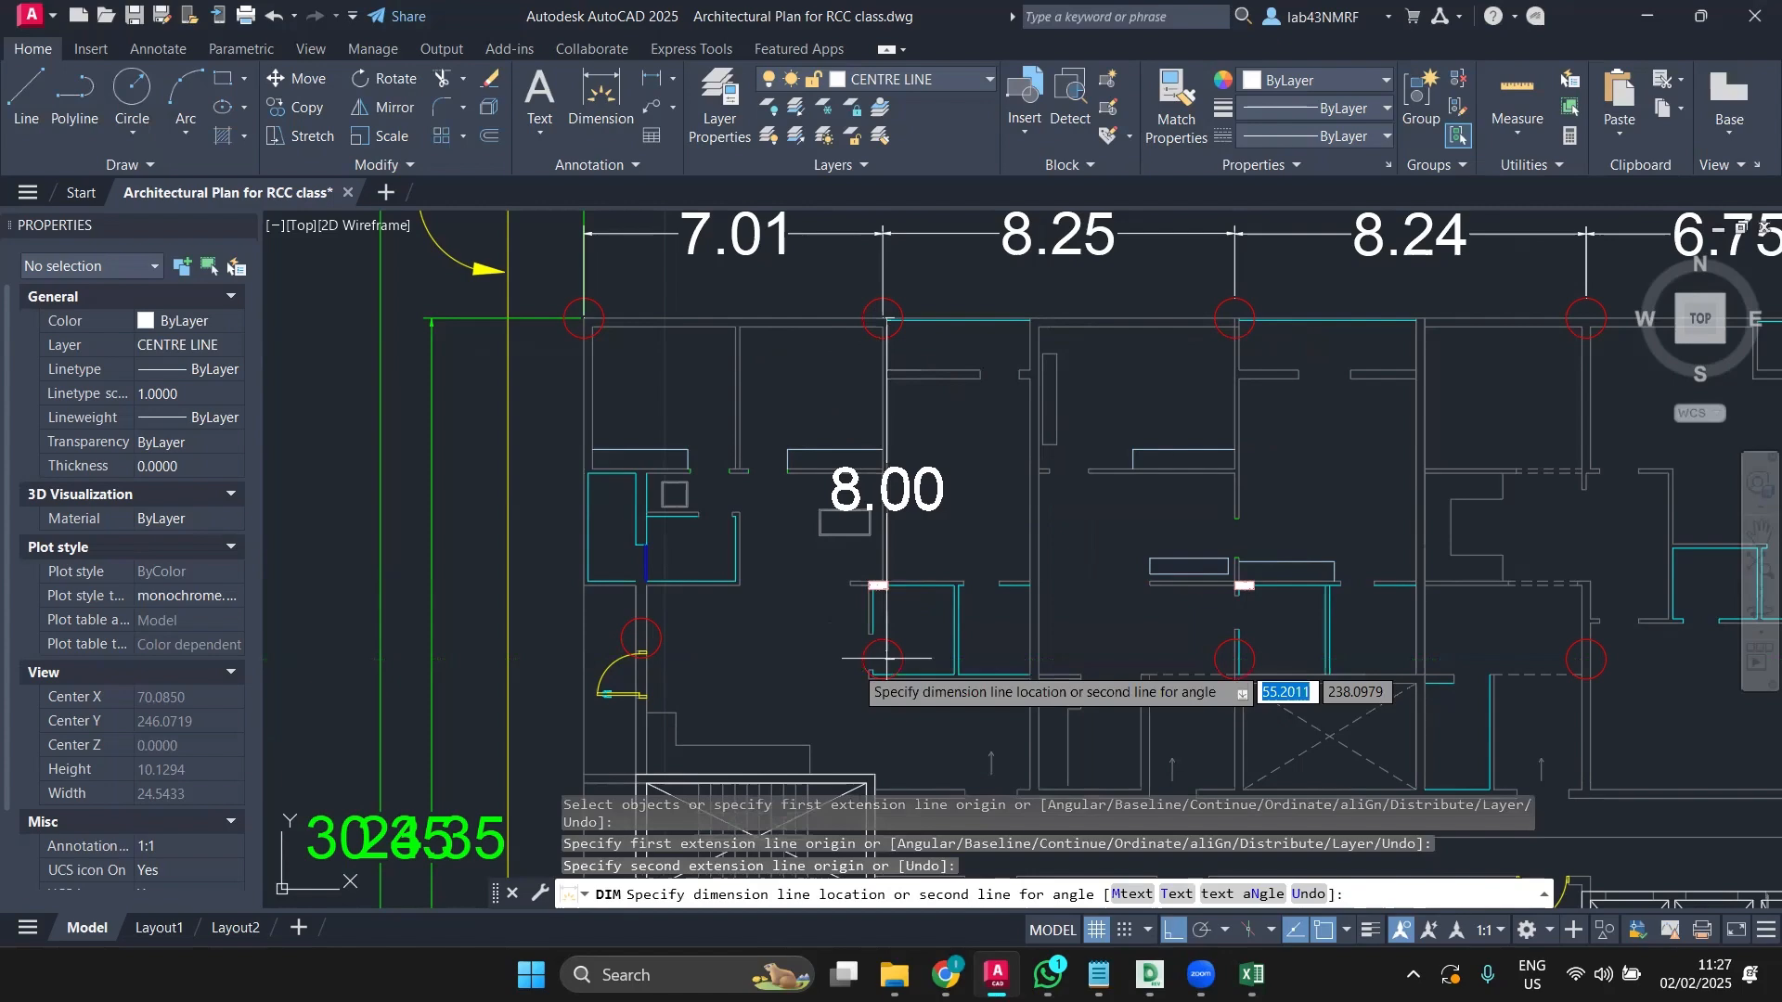
click(806, 674)
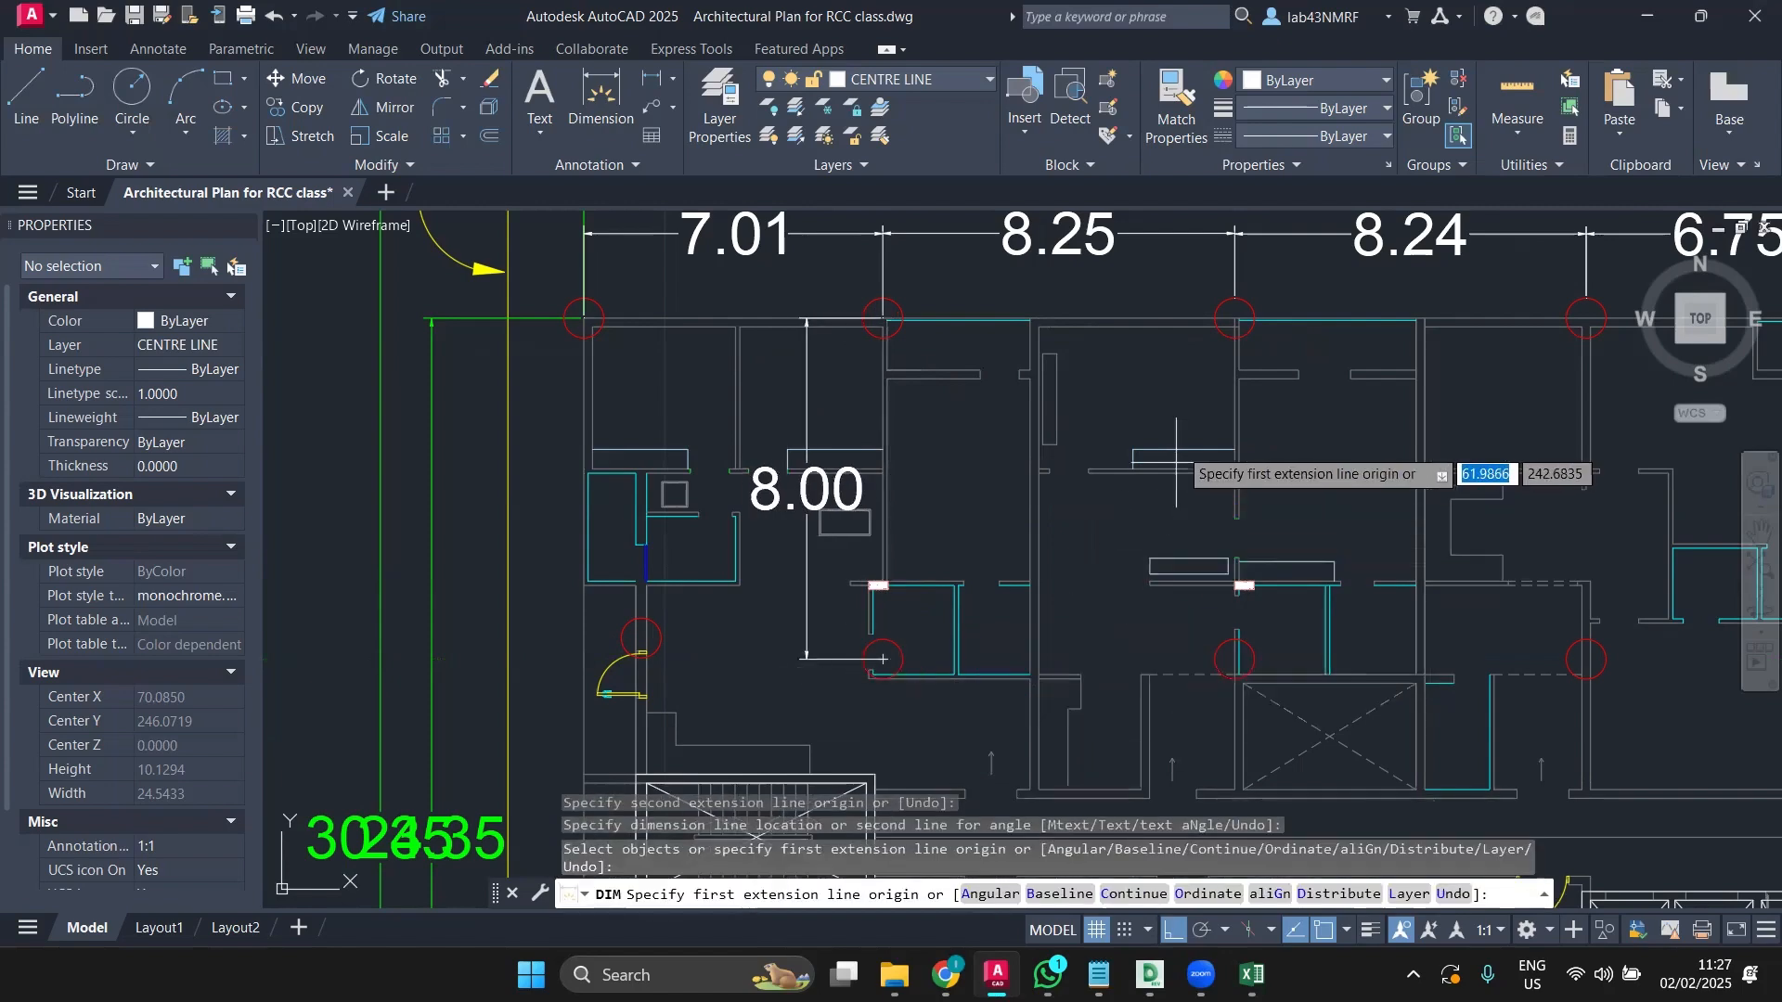
Step: Copy the 8.00 dimension from its top column node to the next two column centres
key(Return)
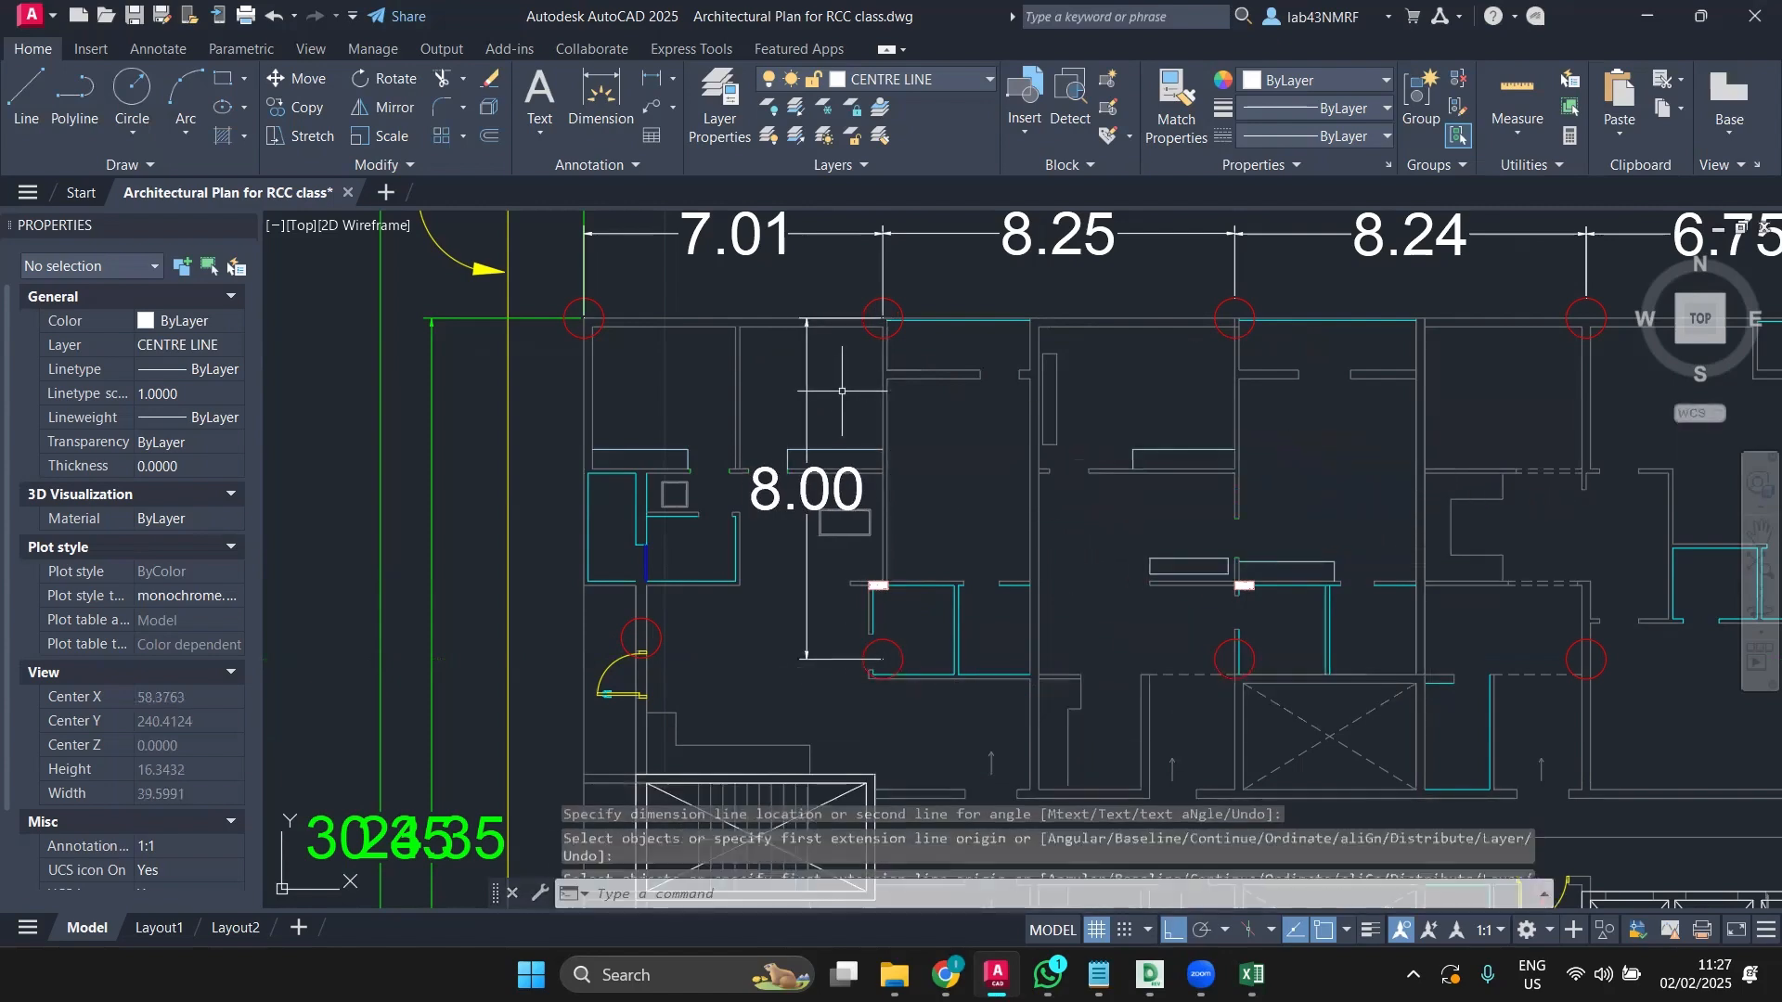
click(806, 374)
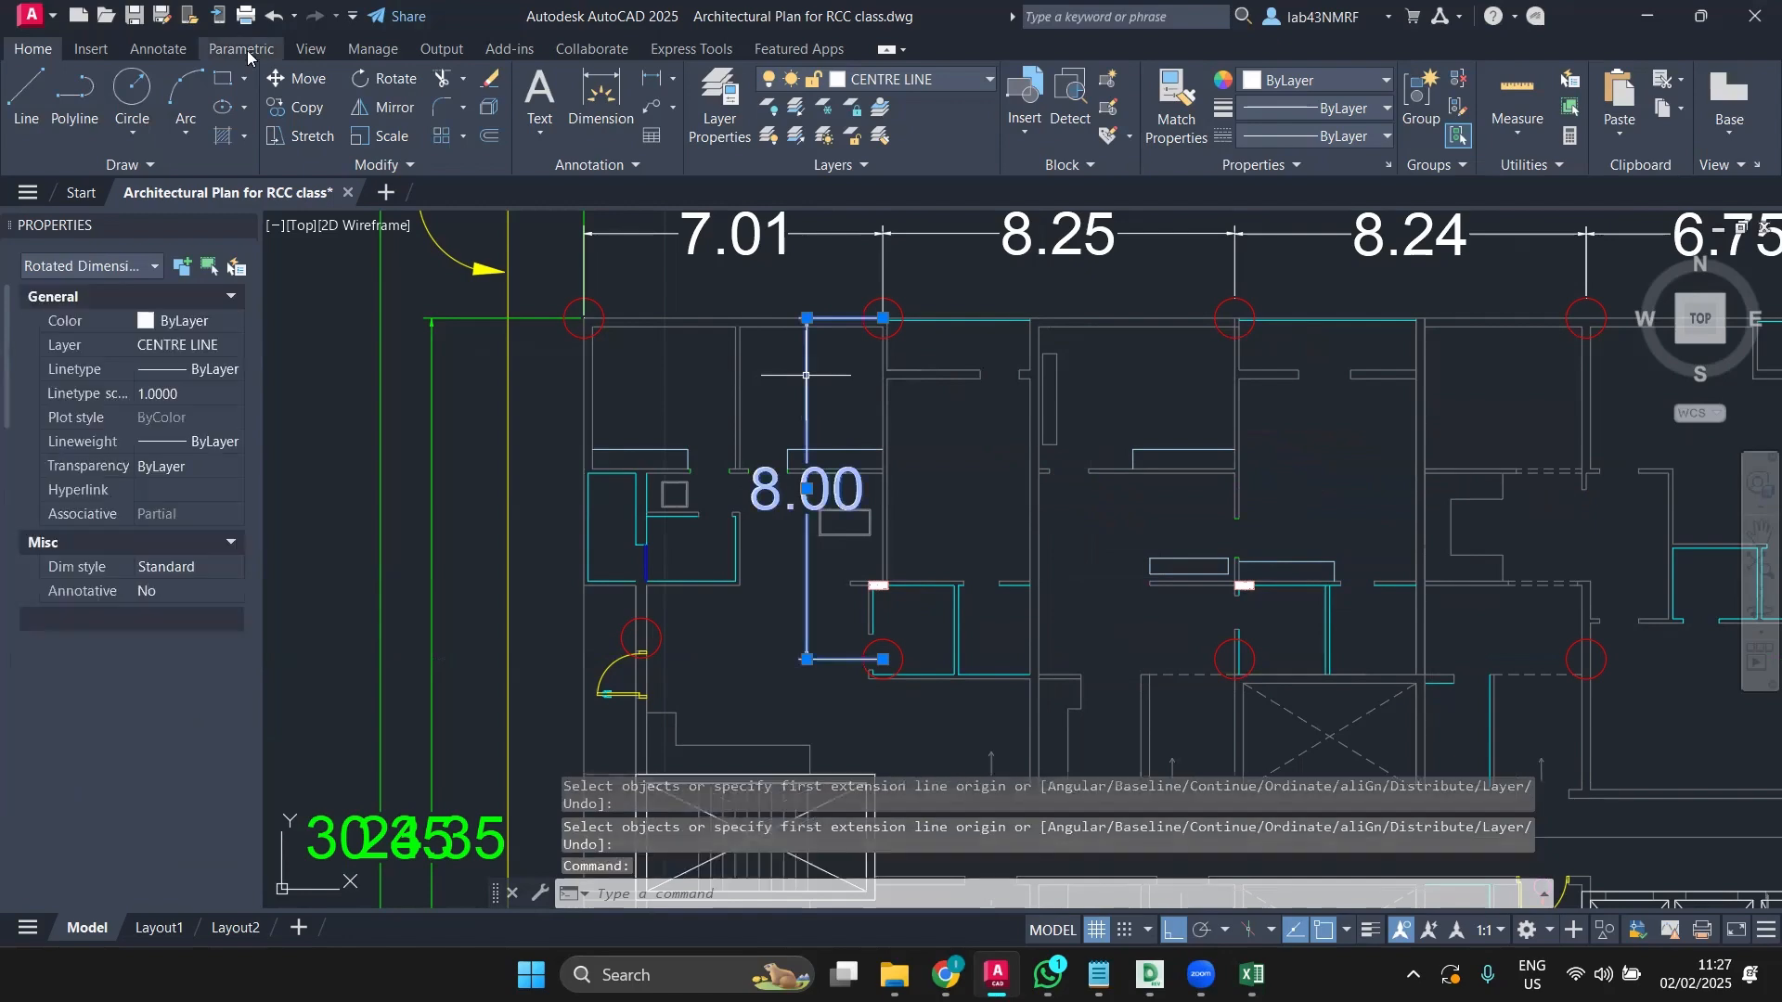
click(295, 107)
scroll(882, 318, up, 5)
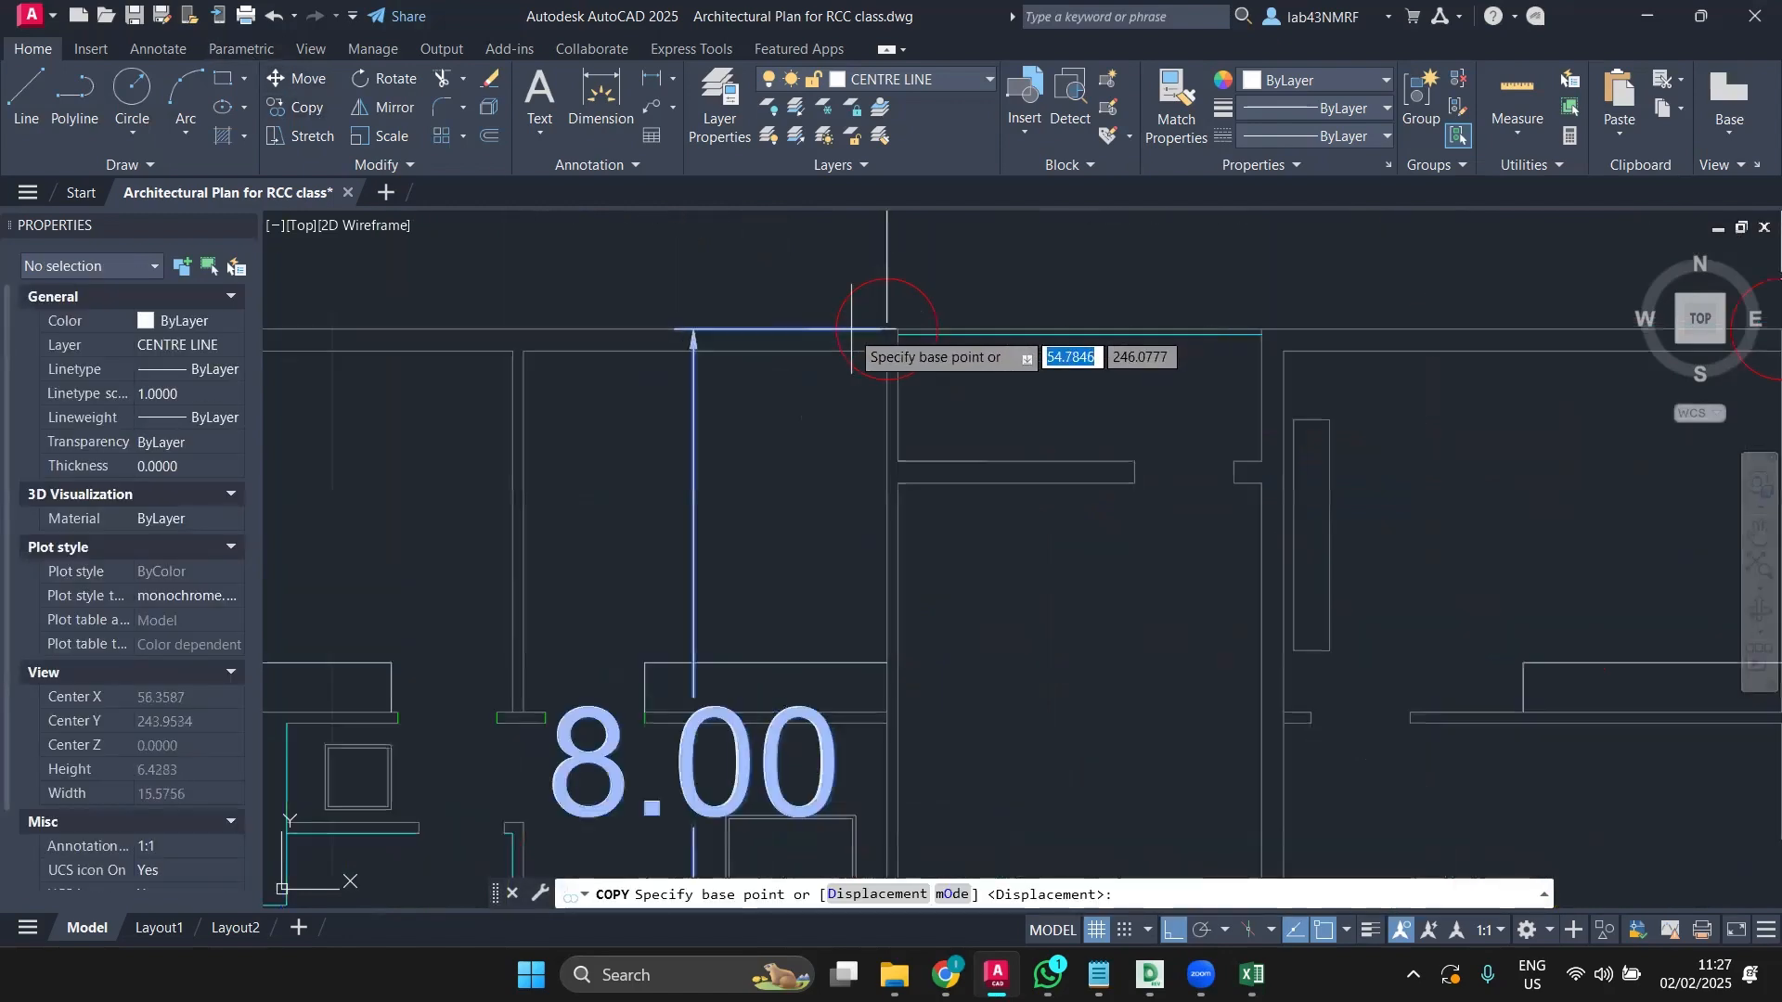
click(882, 318)
scroll(965, 320, down, 5)
middle_drag(1211, 341, 728, 325)
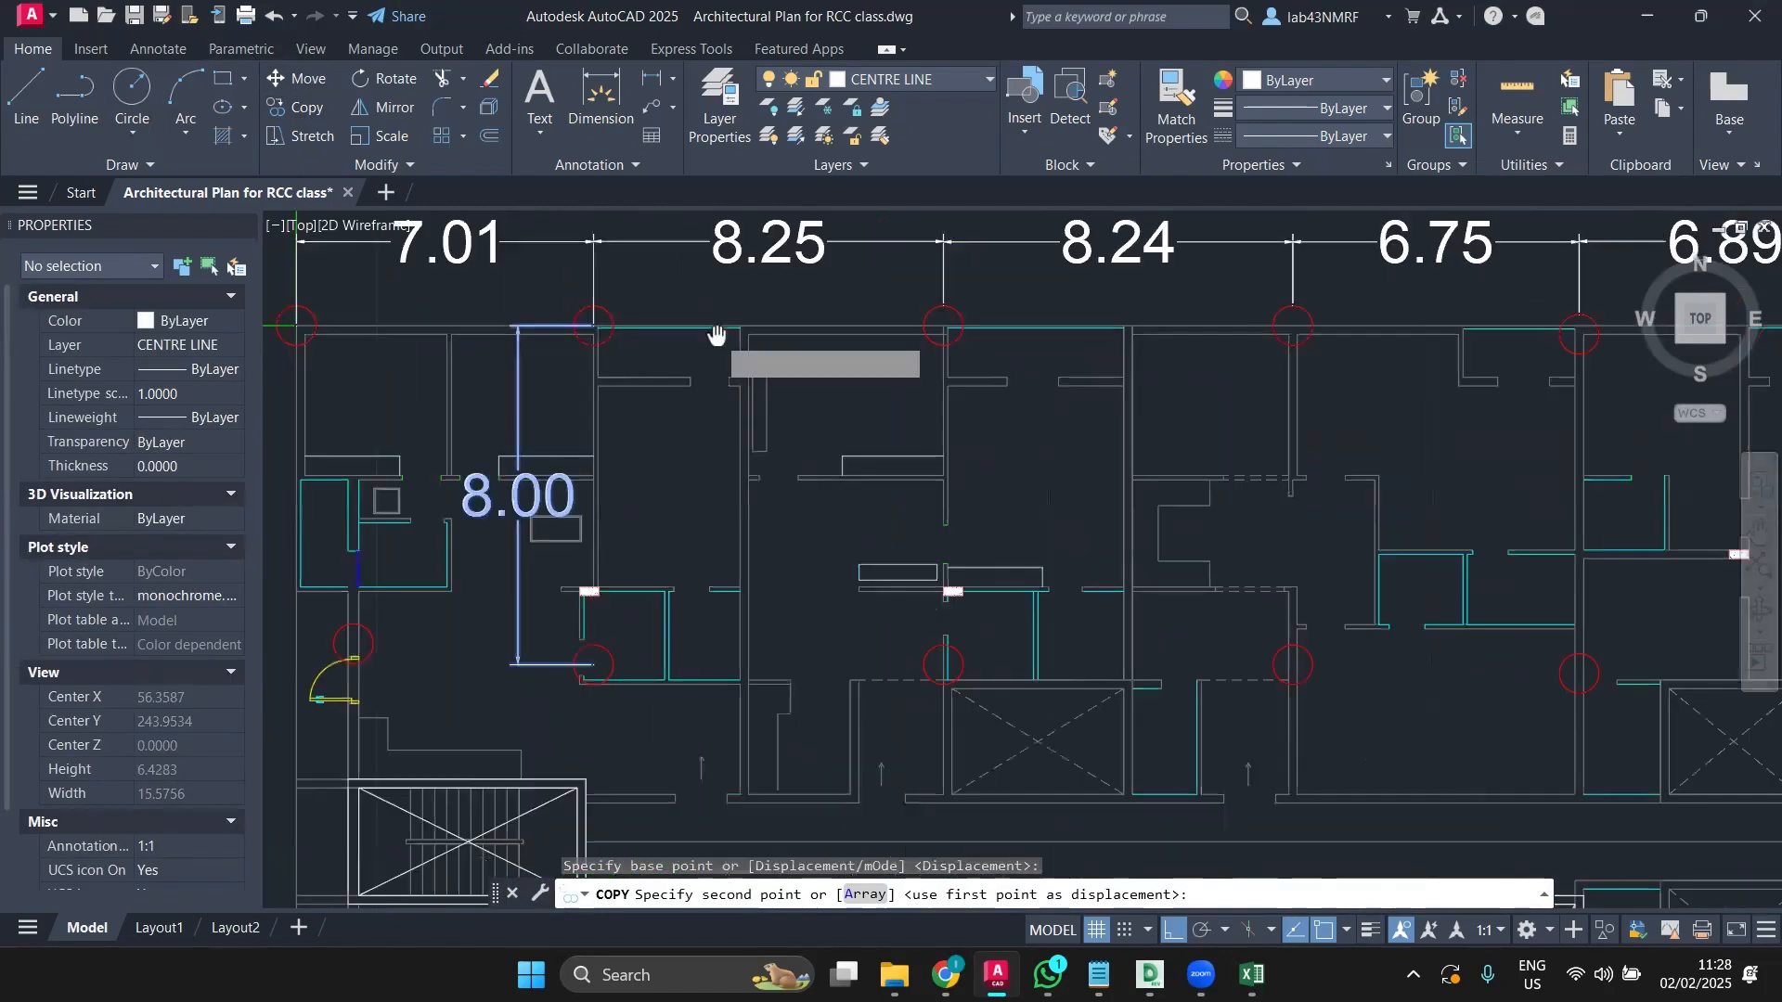
scroll(925, 325, up, 4)
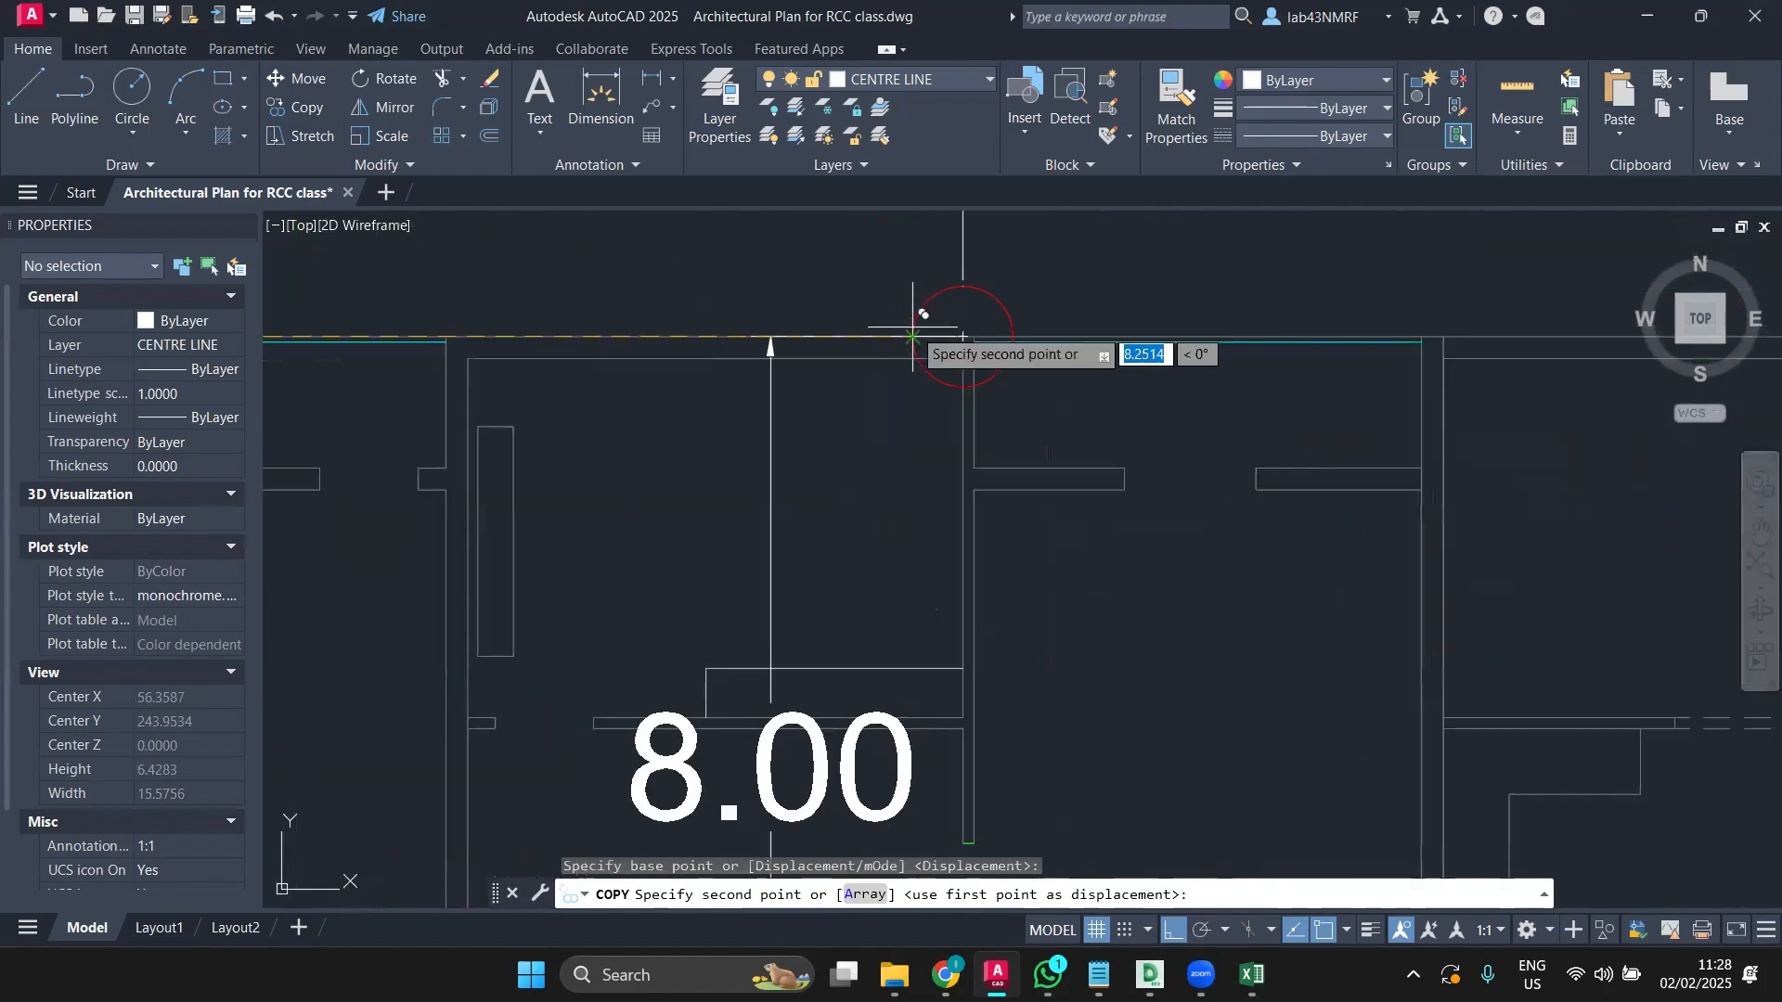
middle_drag(1057, 337, 558, 251)
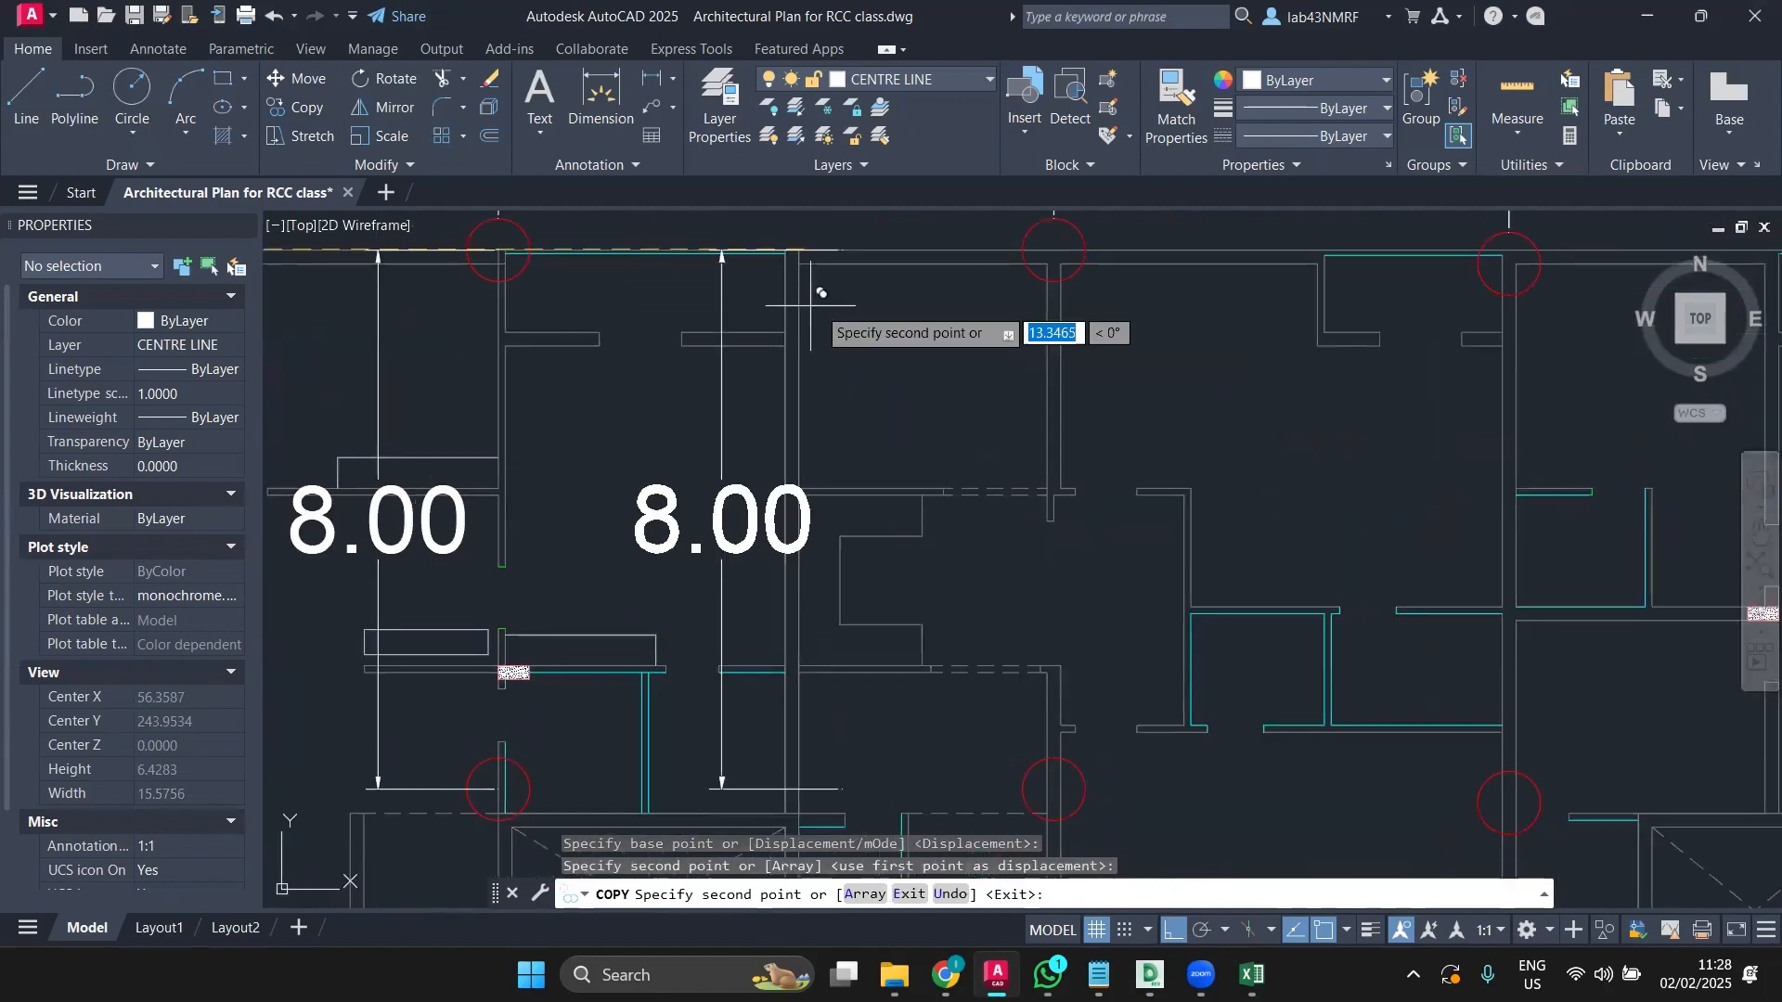
click(1024, 249)
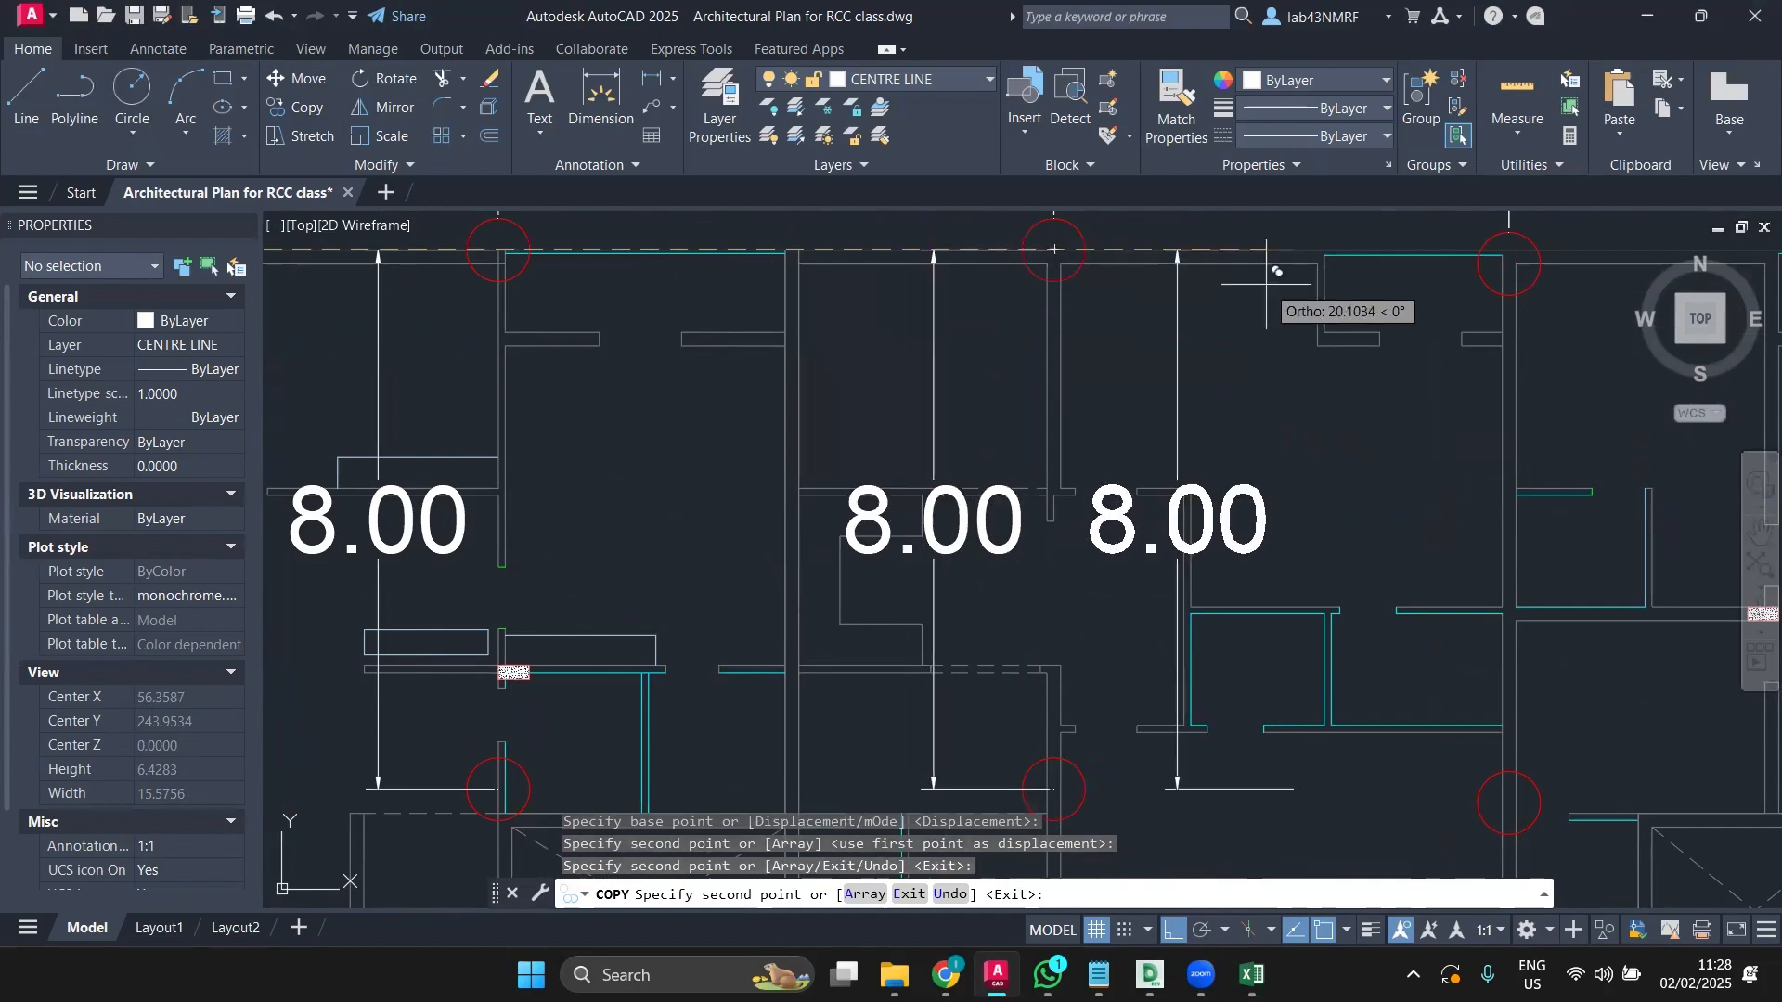
scroll(1014, 297, down, 4)
scroll(1005, 295, up, 3)
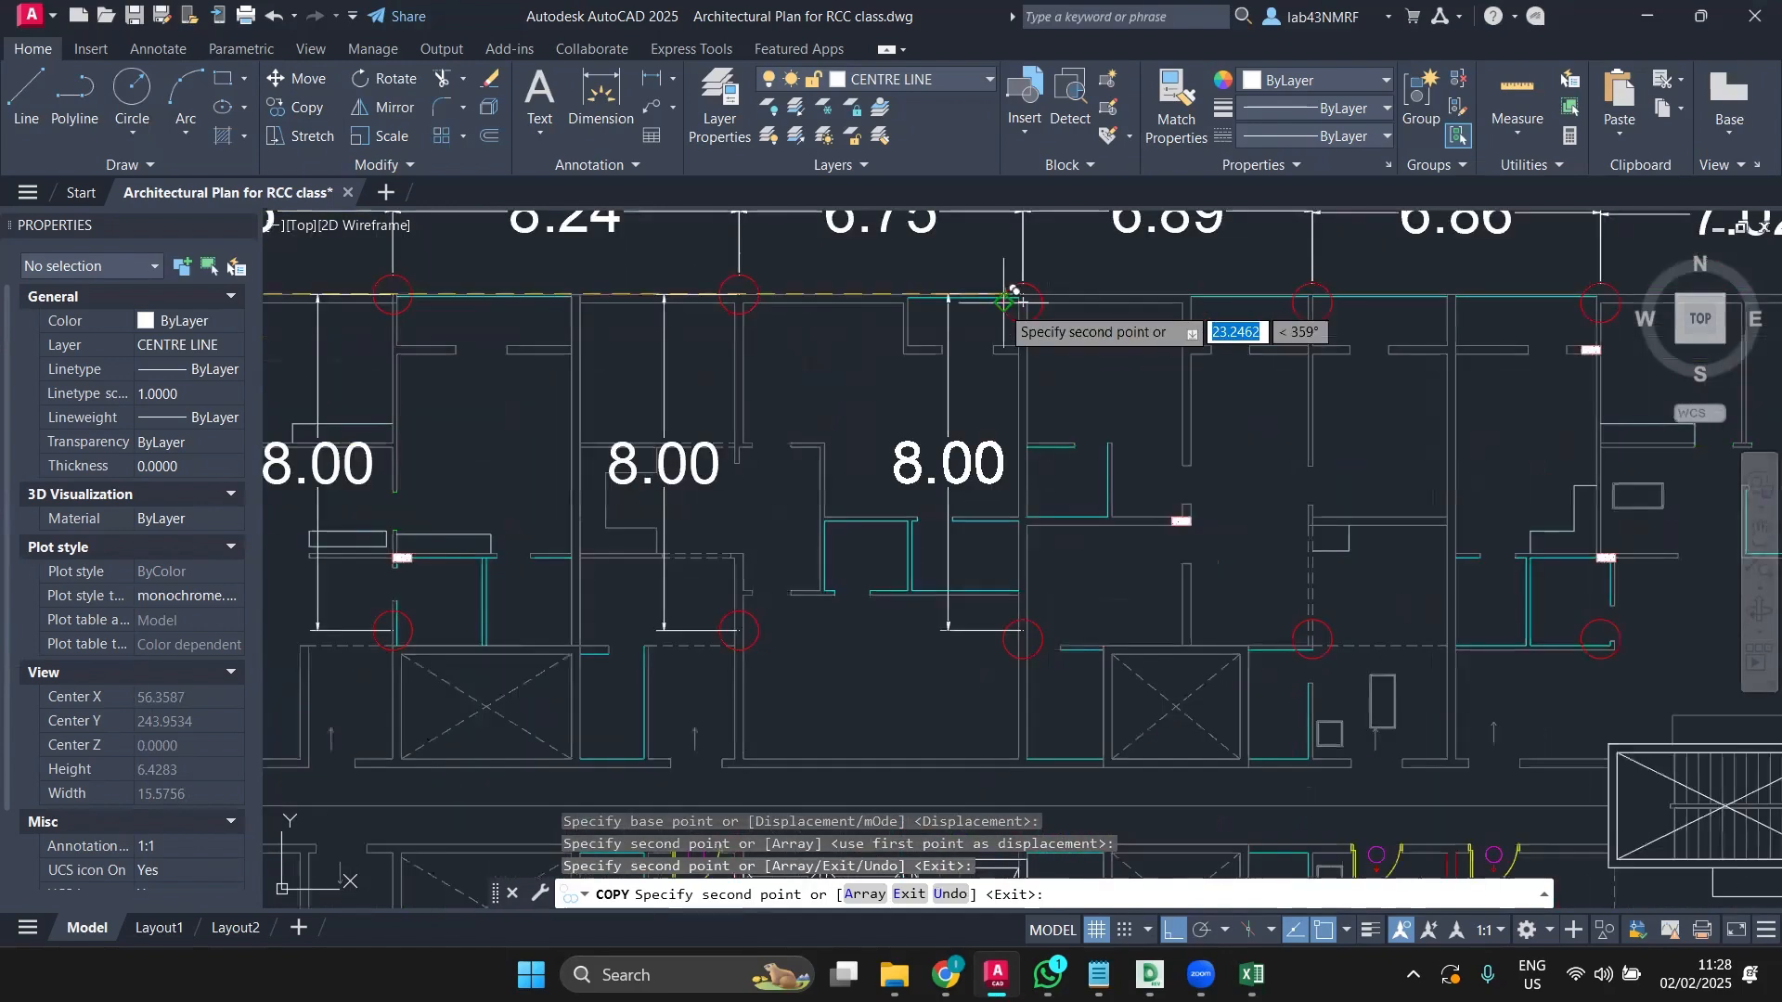
click(1050, 300)
Step: Place further 8.00 dimension copies at the remaining column centres through the rightmost column
scroll(1362, 366, down, 1)
middle_drag(1358, 368, 898, 335)
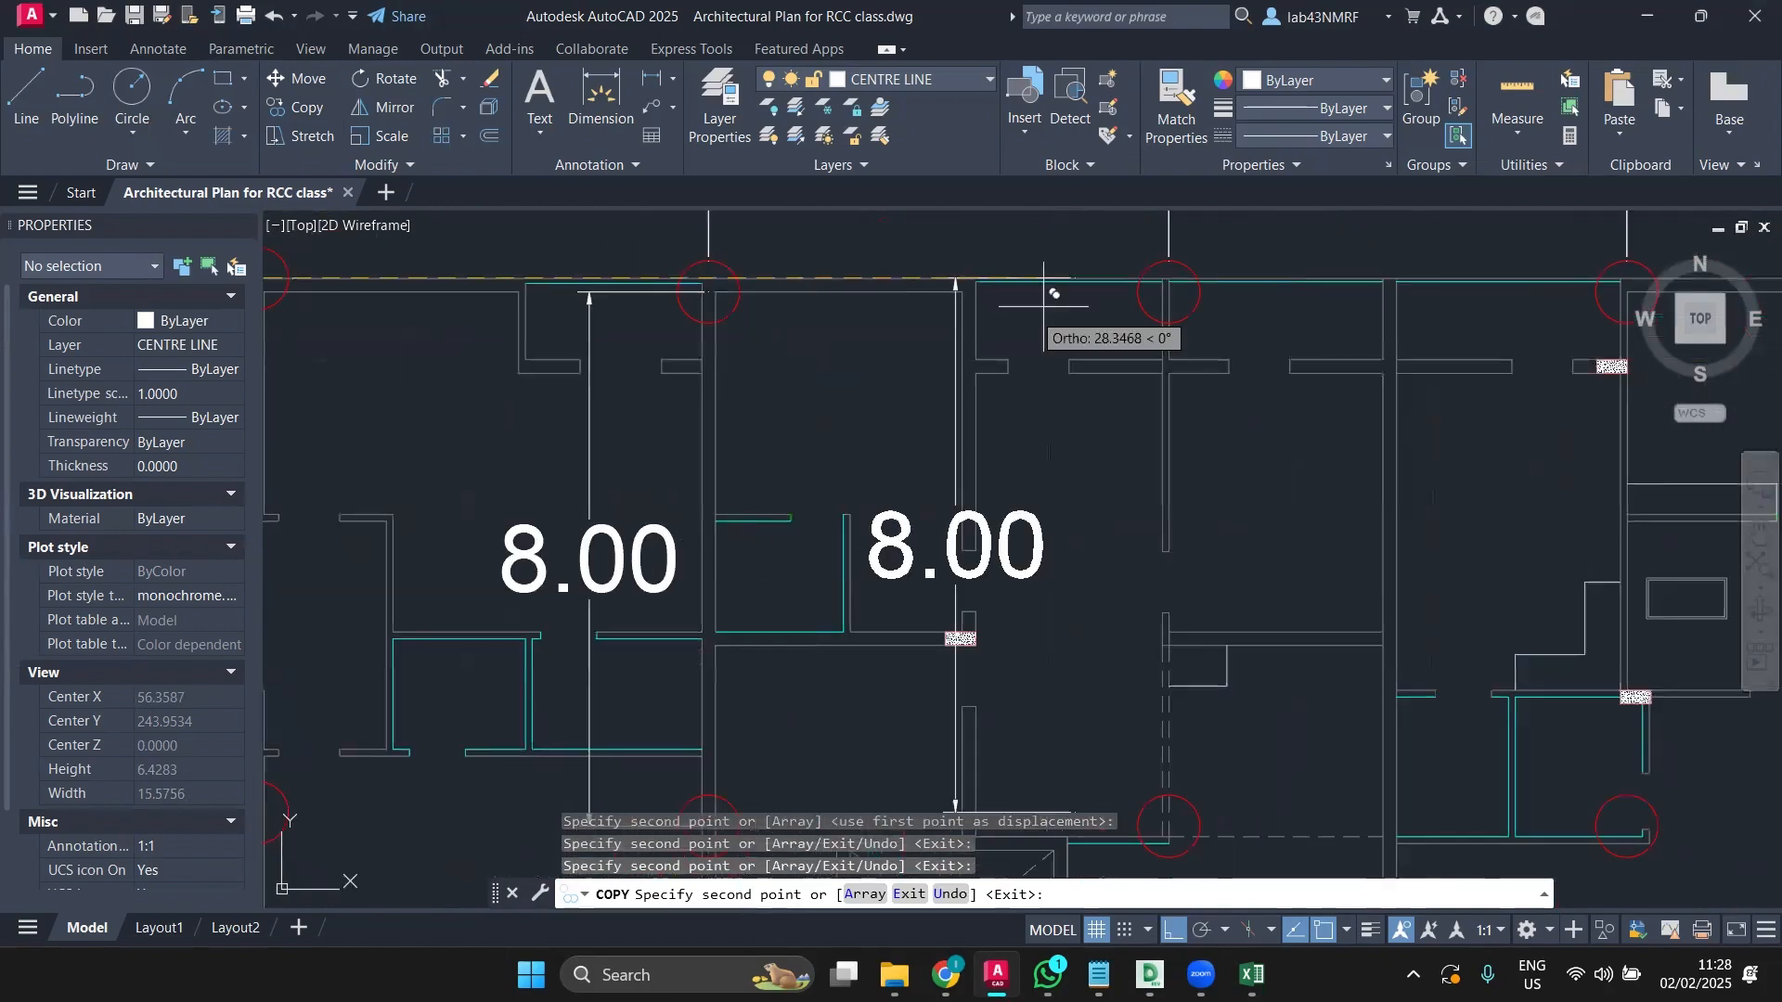
click(1166, 291)
scroll(1118, 341, down, 4)
middle_drag(1117, 342, 738, 374)
scroll(935, 360, up, 4)
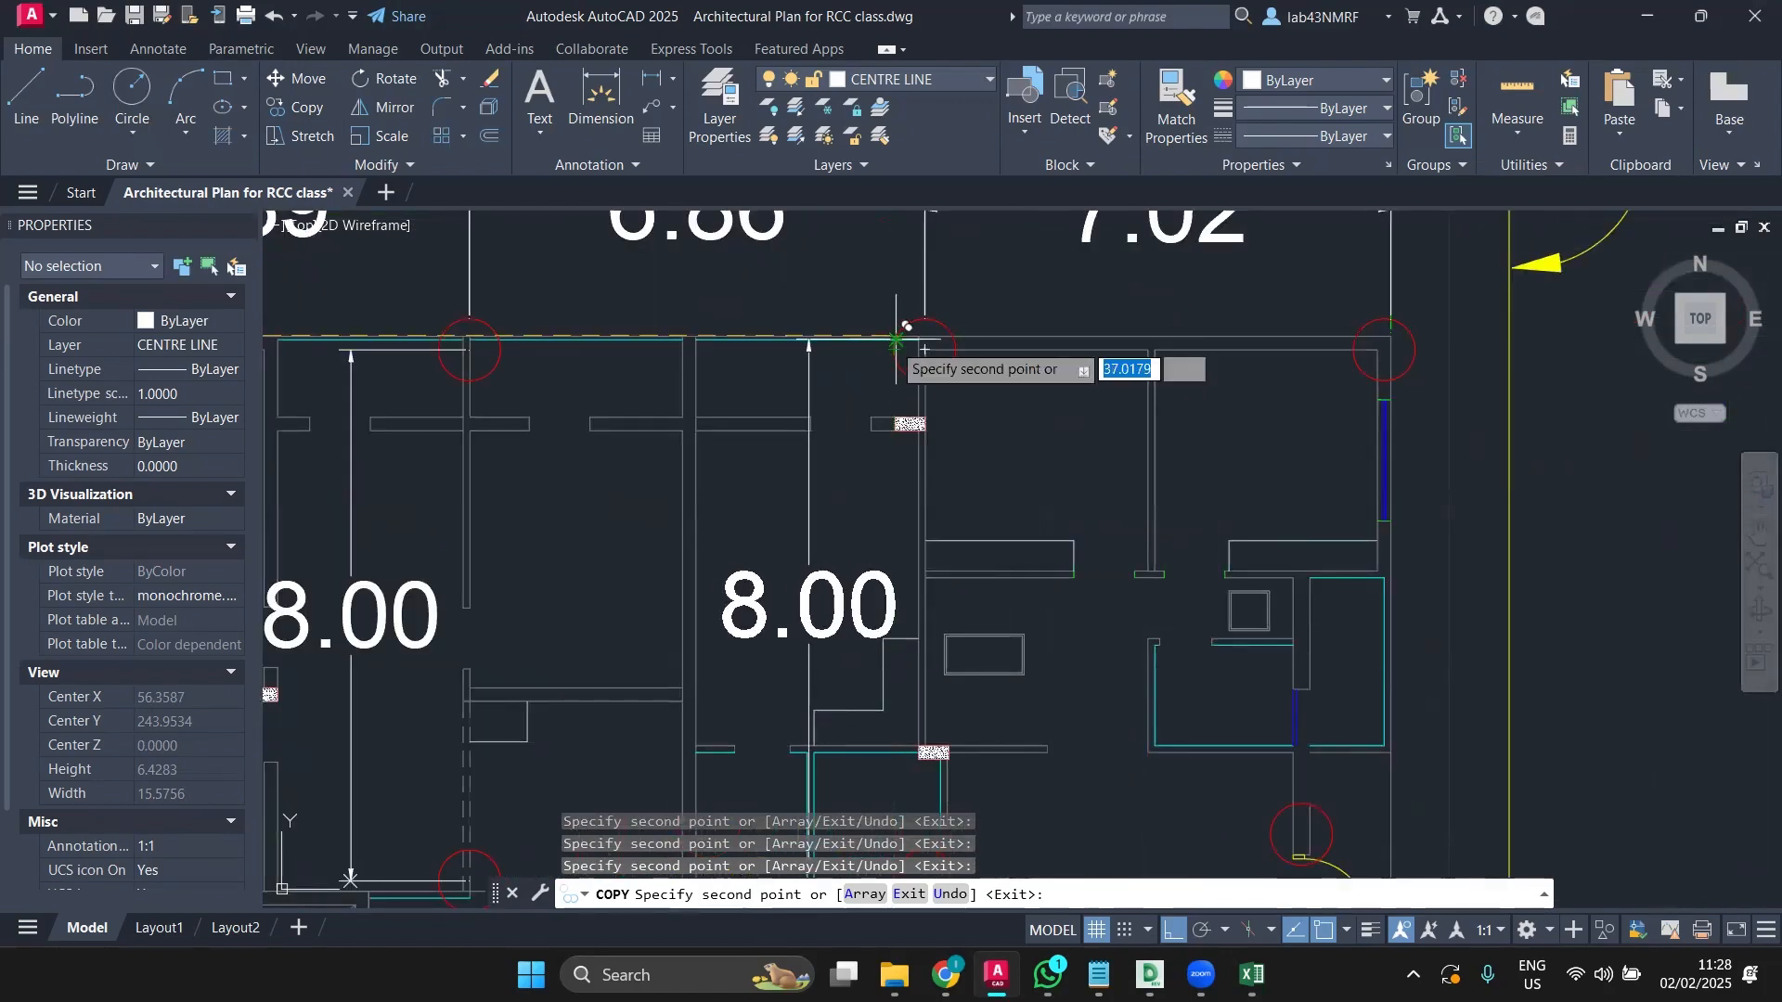
click(924, 350)
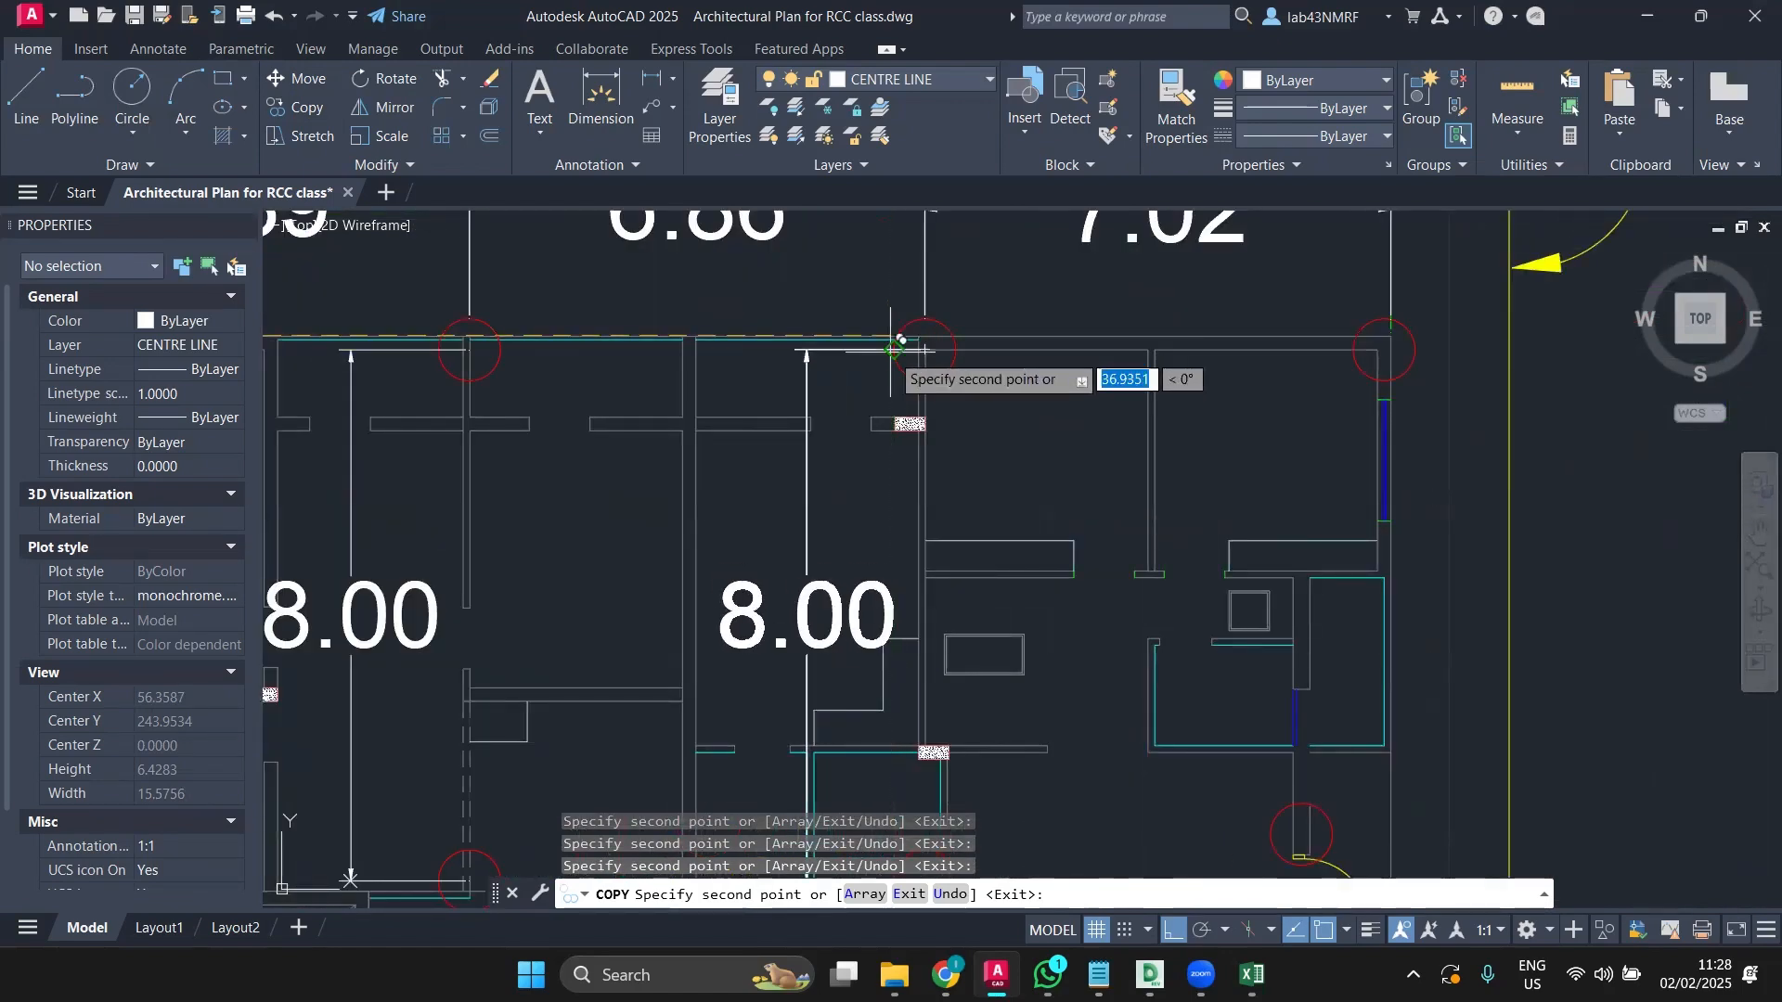
click(1383, 350)
scroll(1267, 420, down, 5)
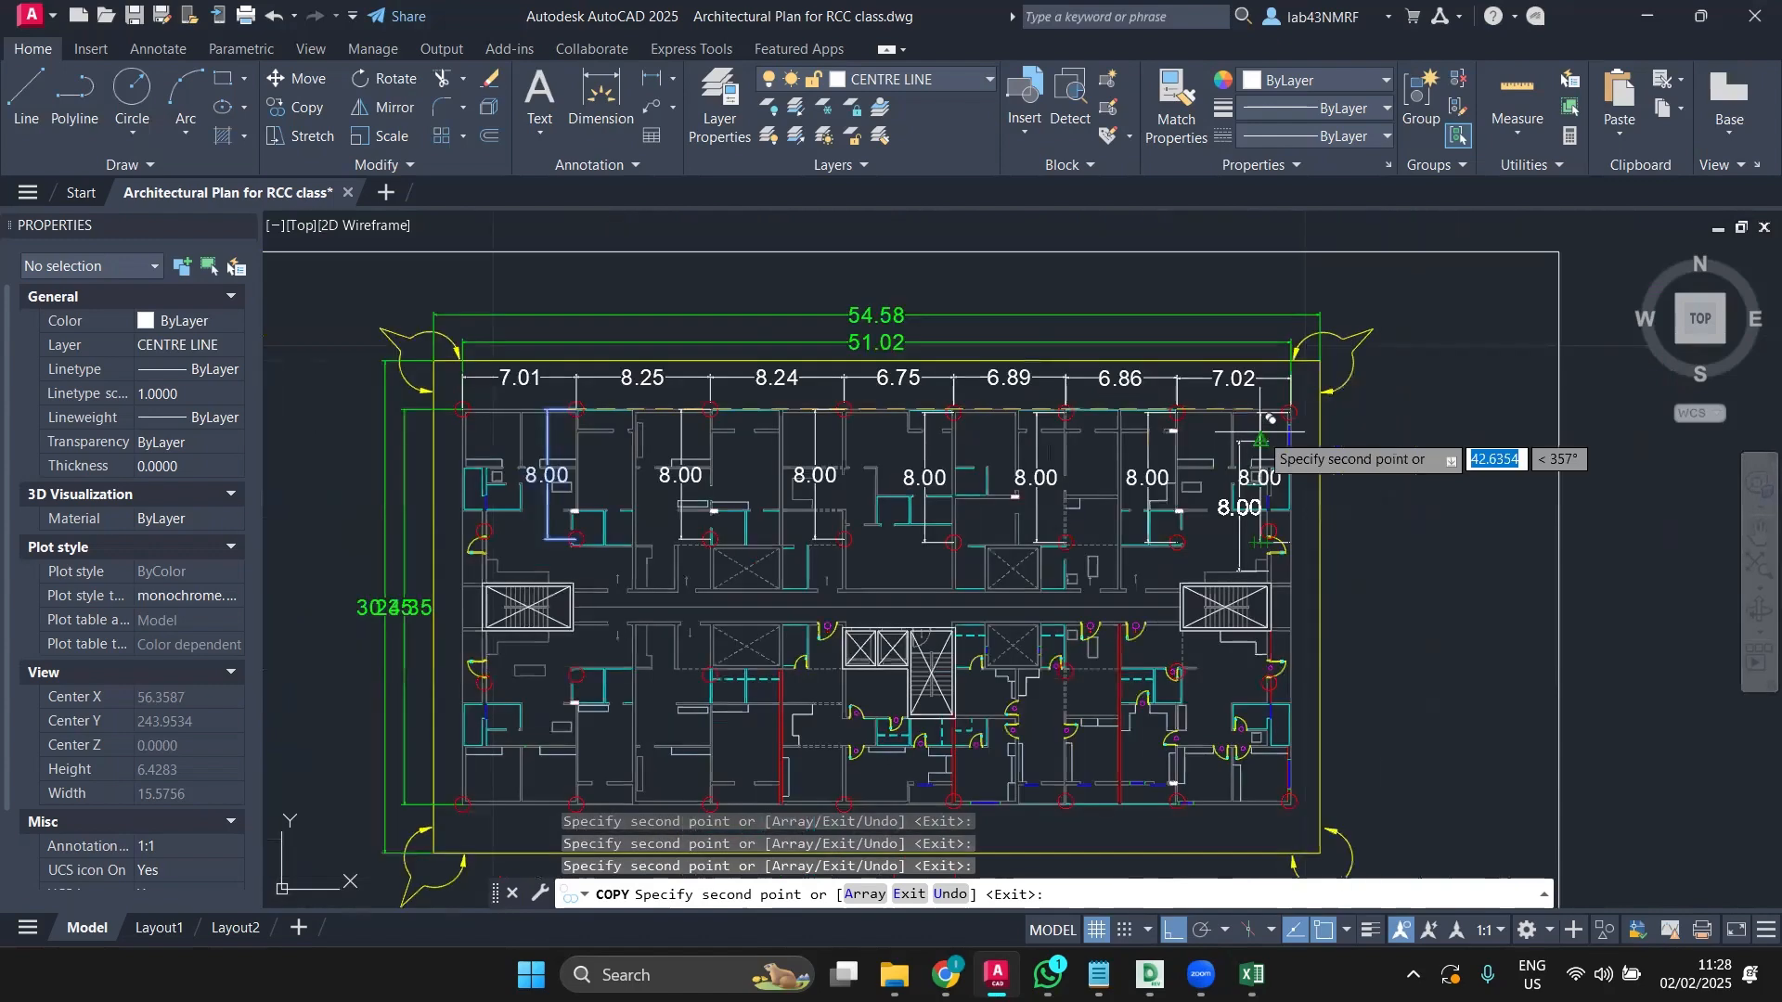
middle_drag(1067, 510, 1082, 509)
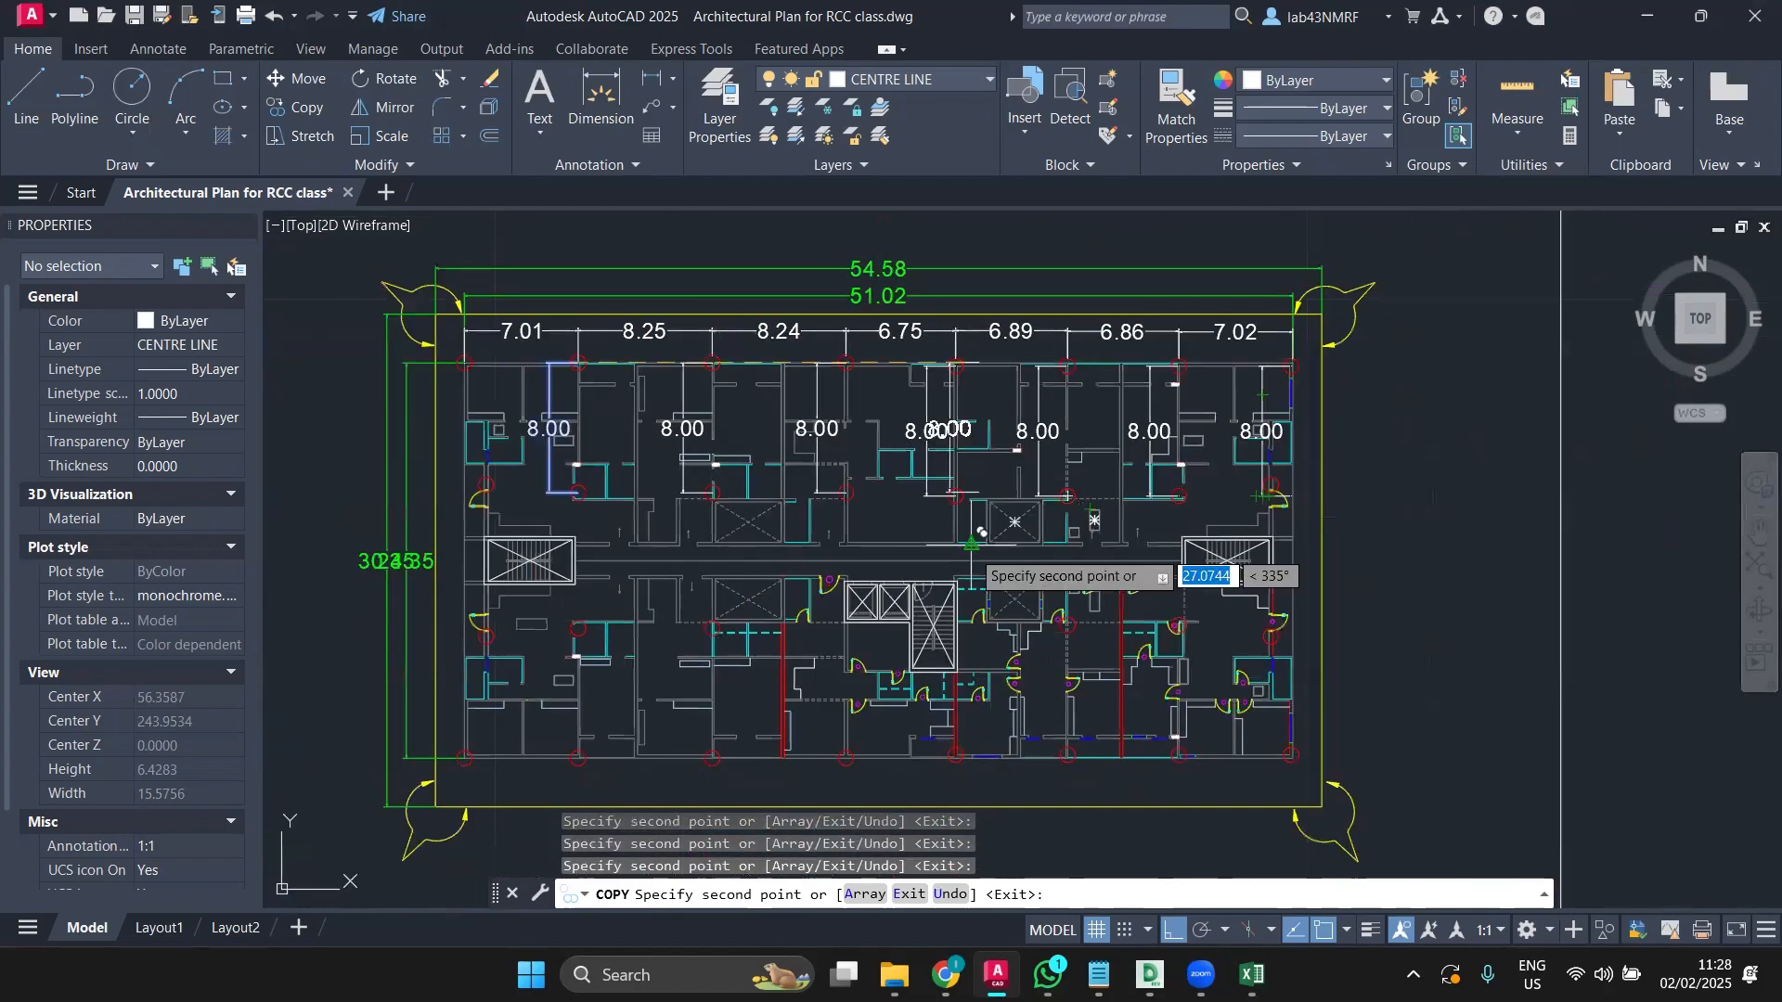
key(Escape)
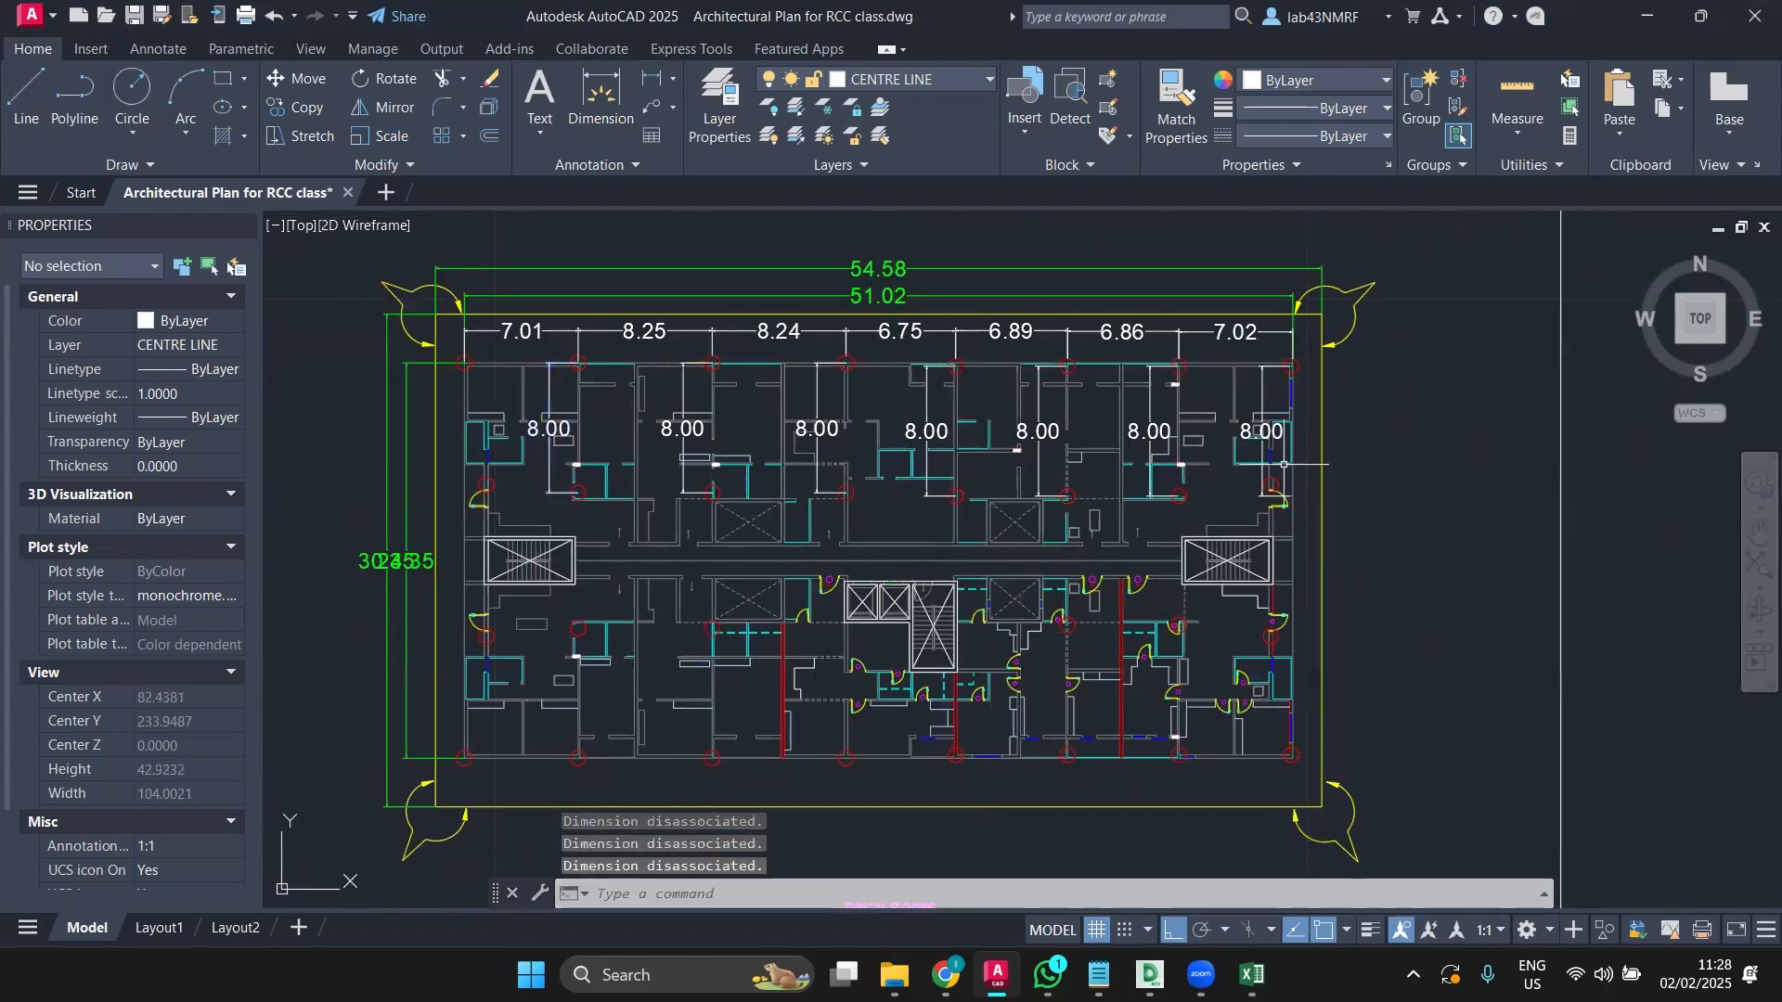
Step: Grip-stretch the rightmost 8.00 vertical dimension so it reads 7.30
scroll(1283, 464, up, 6)
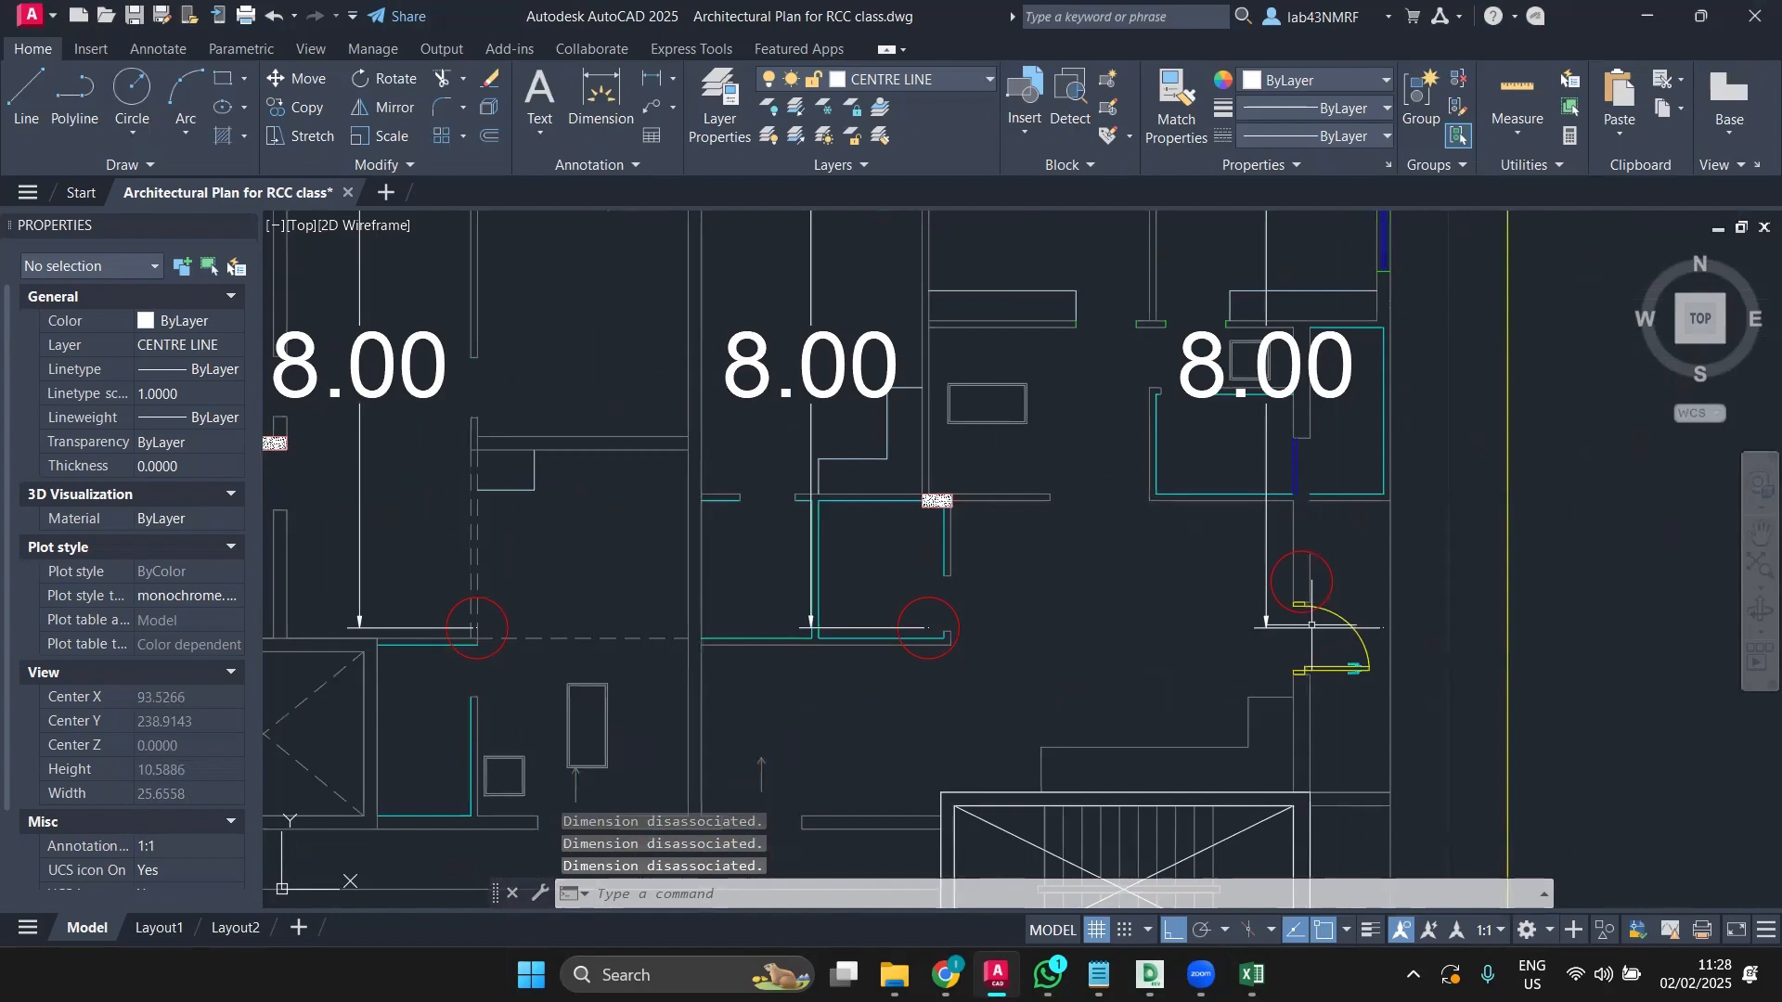
click(1311, 625)
click(1384, 628)
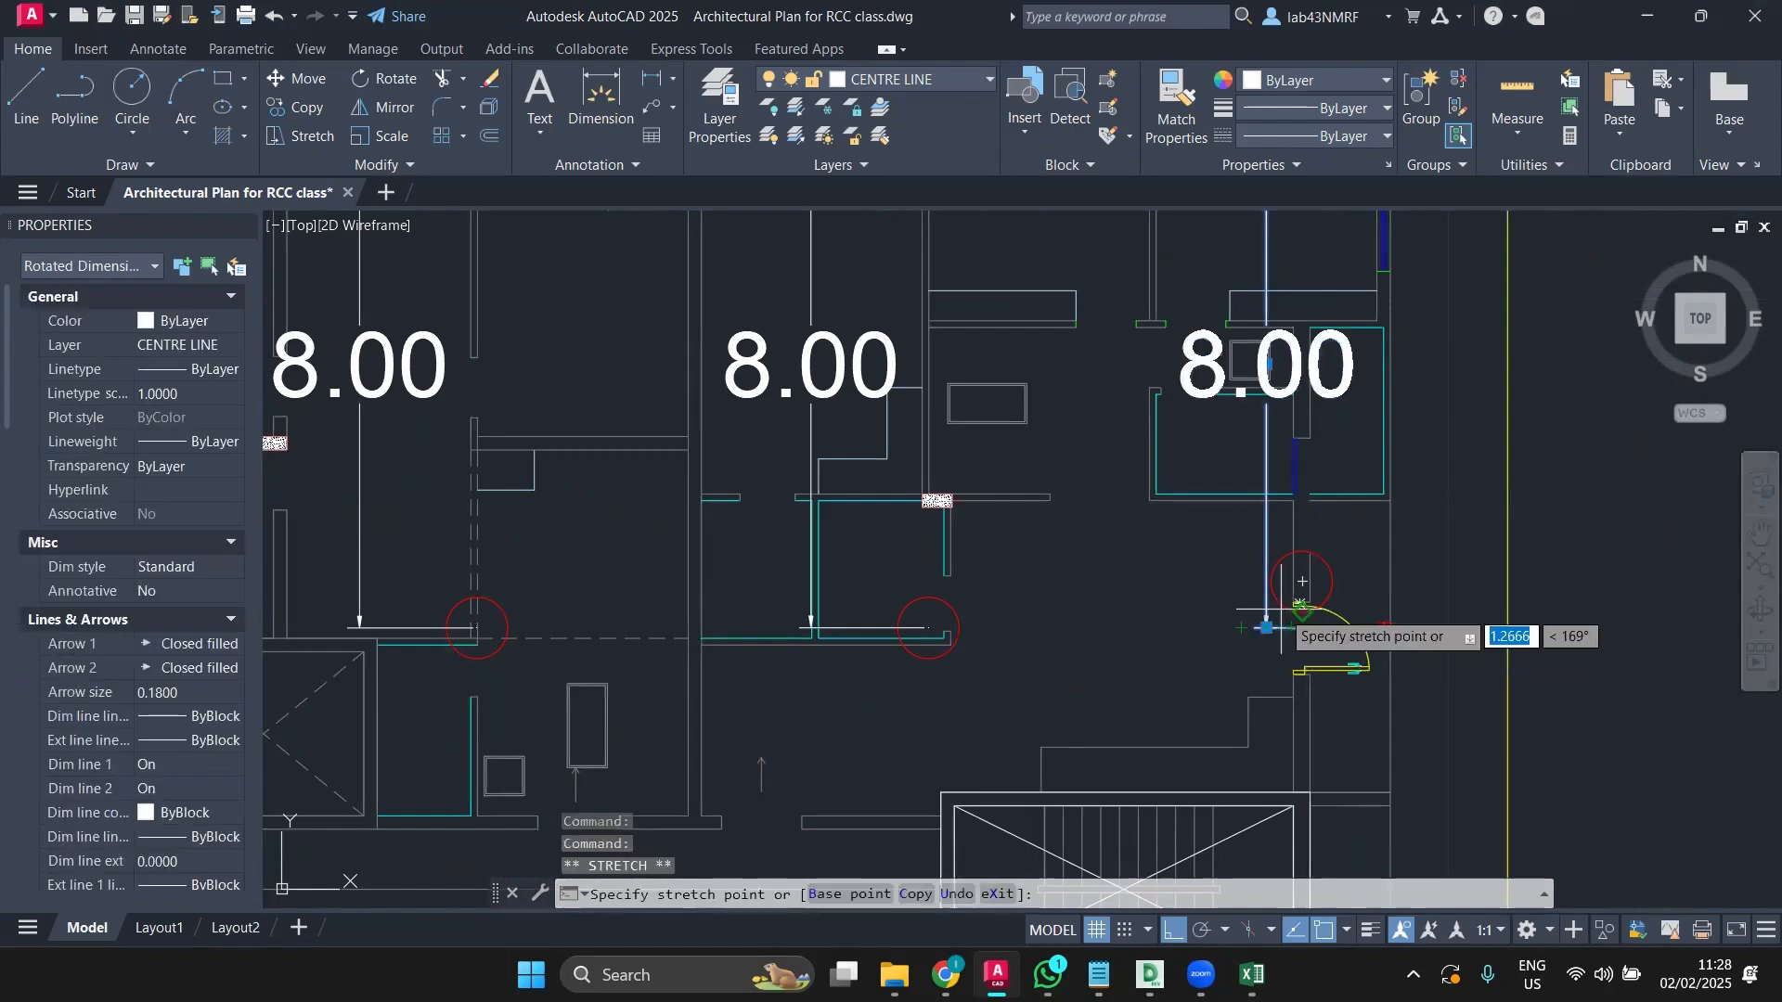
scroll(1301, 601, down, 4)
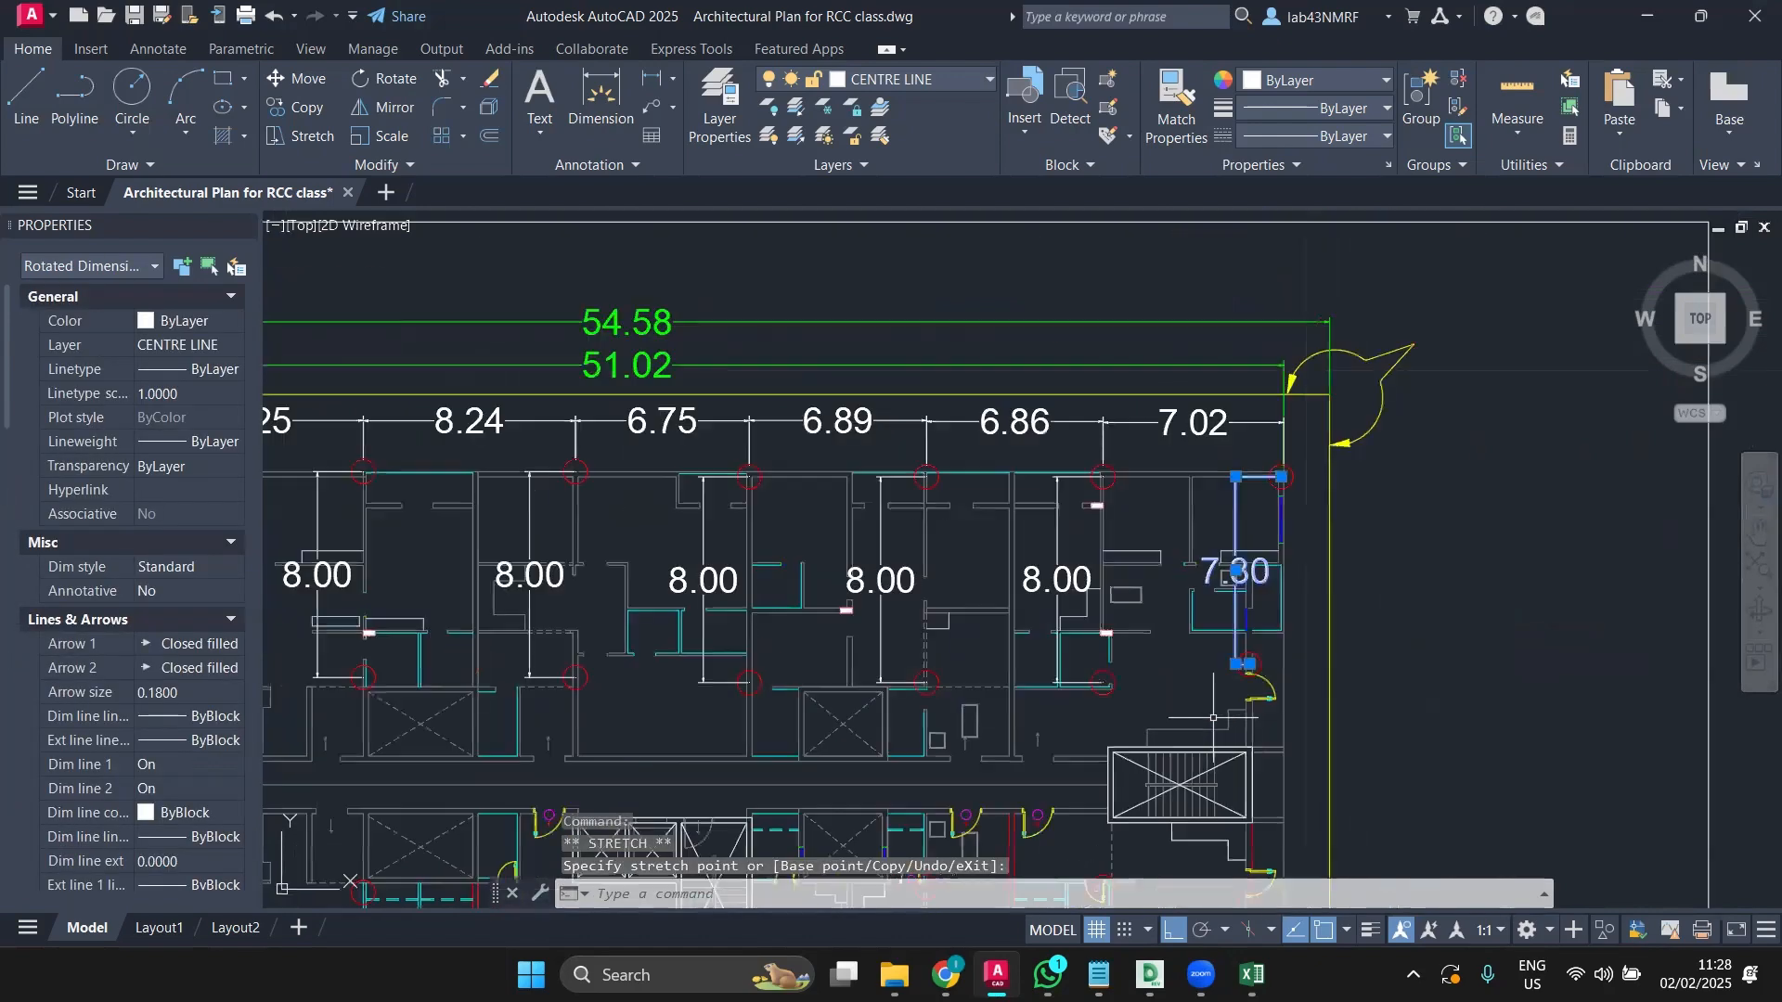
key(Escape)
Step: Add a 7.50 vertical dimension between the left-end top column and the one below
scroll(1125, 700, down, 2)
middle_drag(1085, 683, 1319, 501)
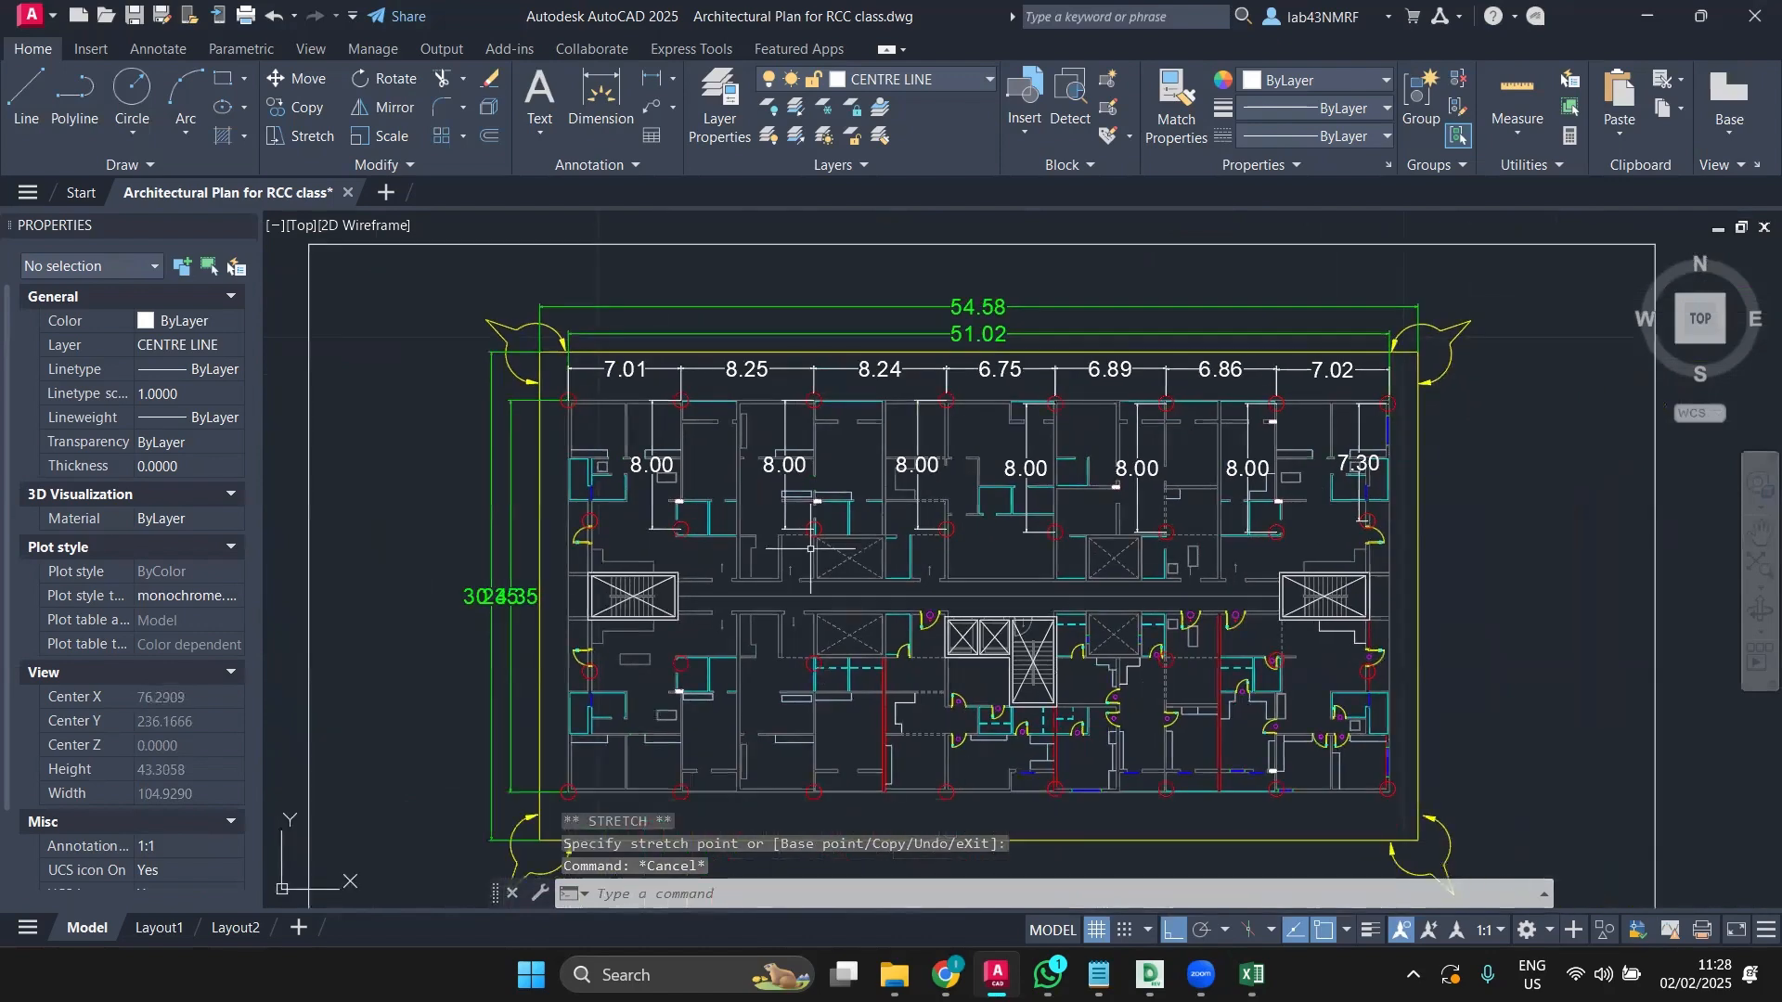
middle_drag(788, 576, 886, 584)
scroll(659, 522, up, 2)
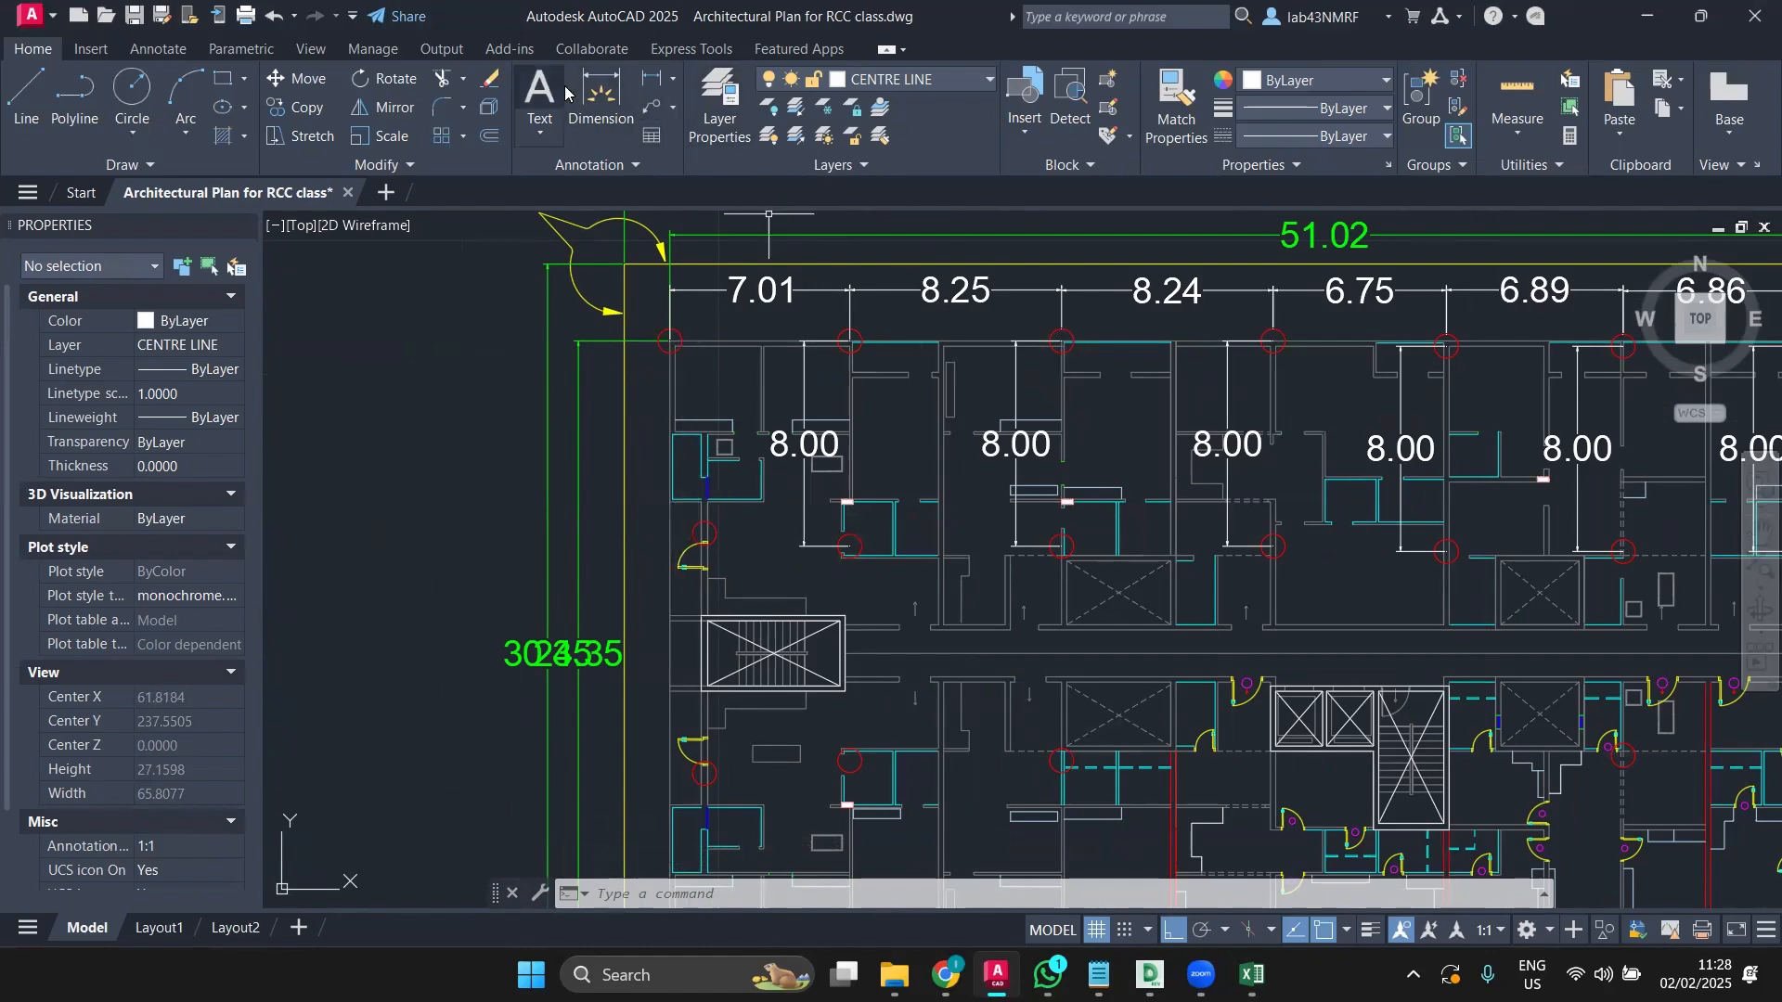
click(594, 93)
scroll(664, 297, up, 2)
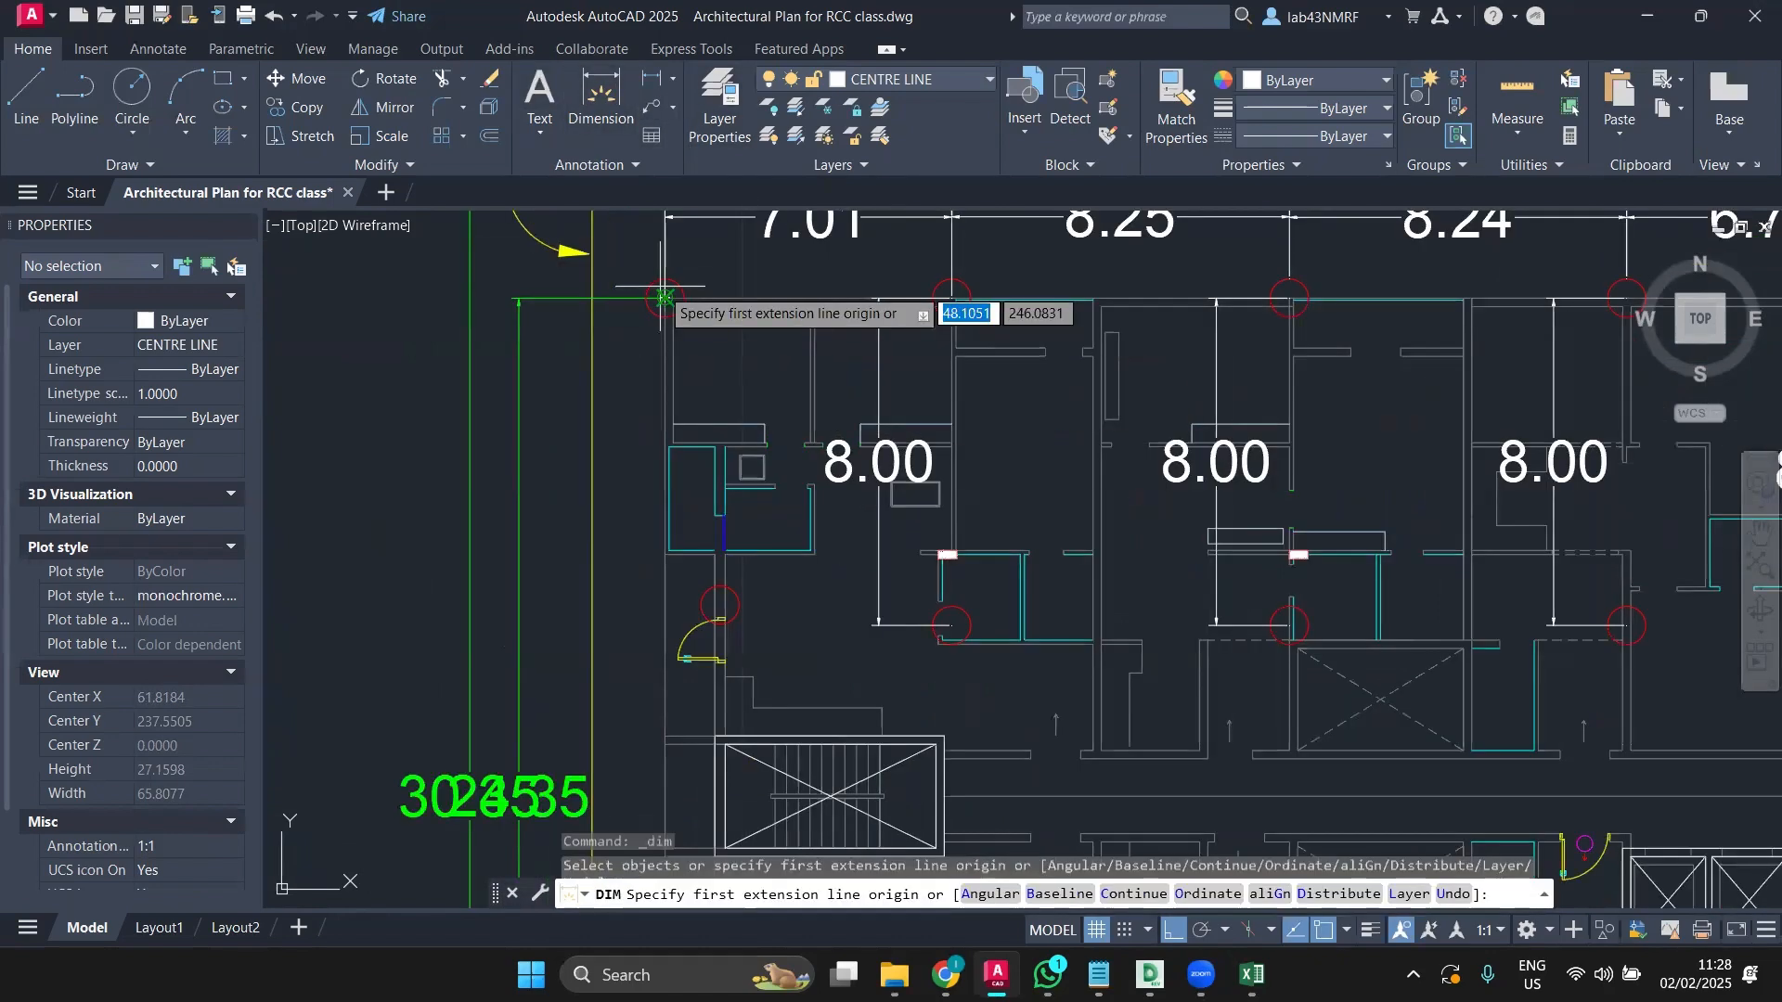
click(664, 297)
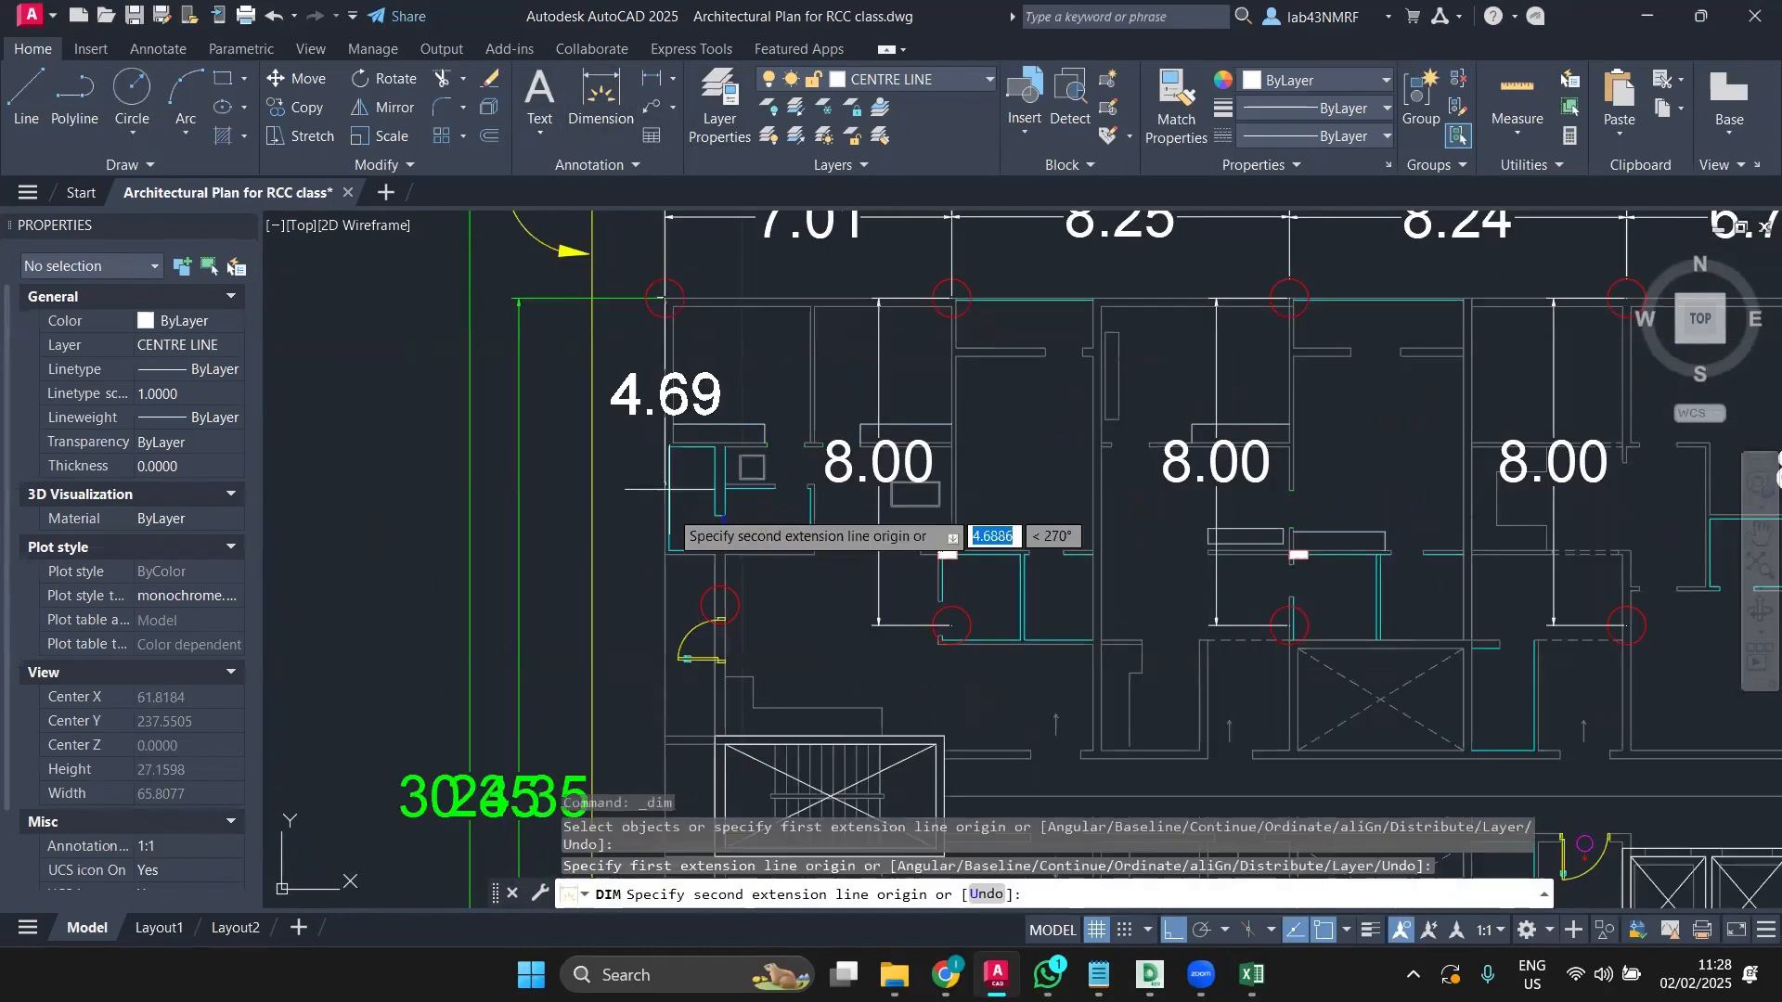
click(716, 605)
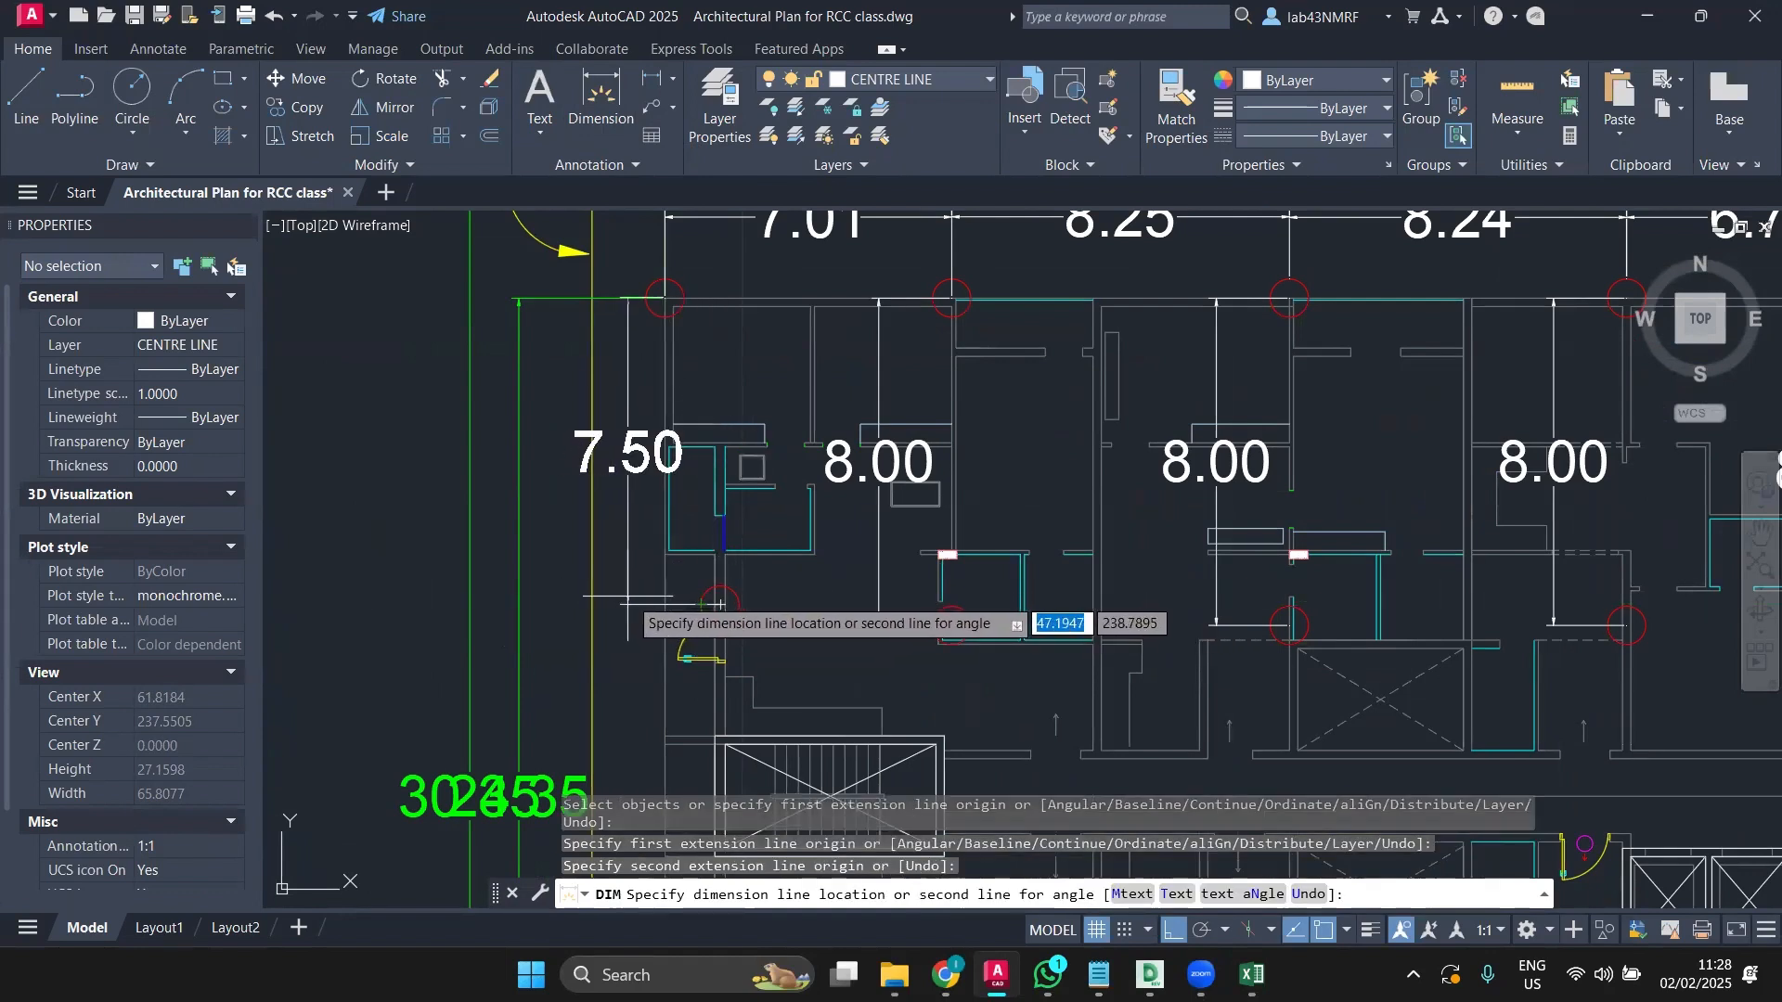
click(631, 599)
key(Return)
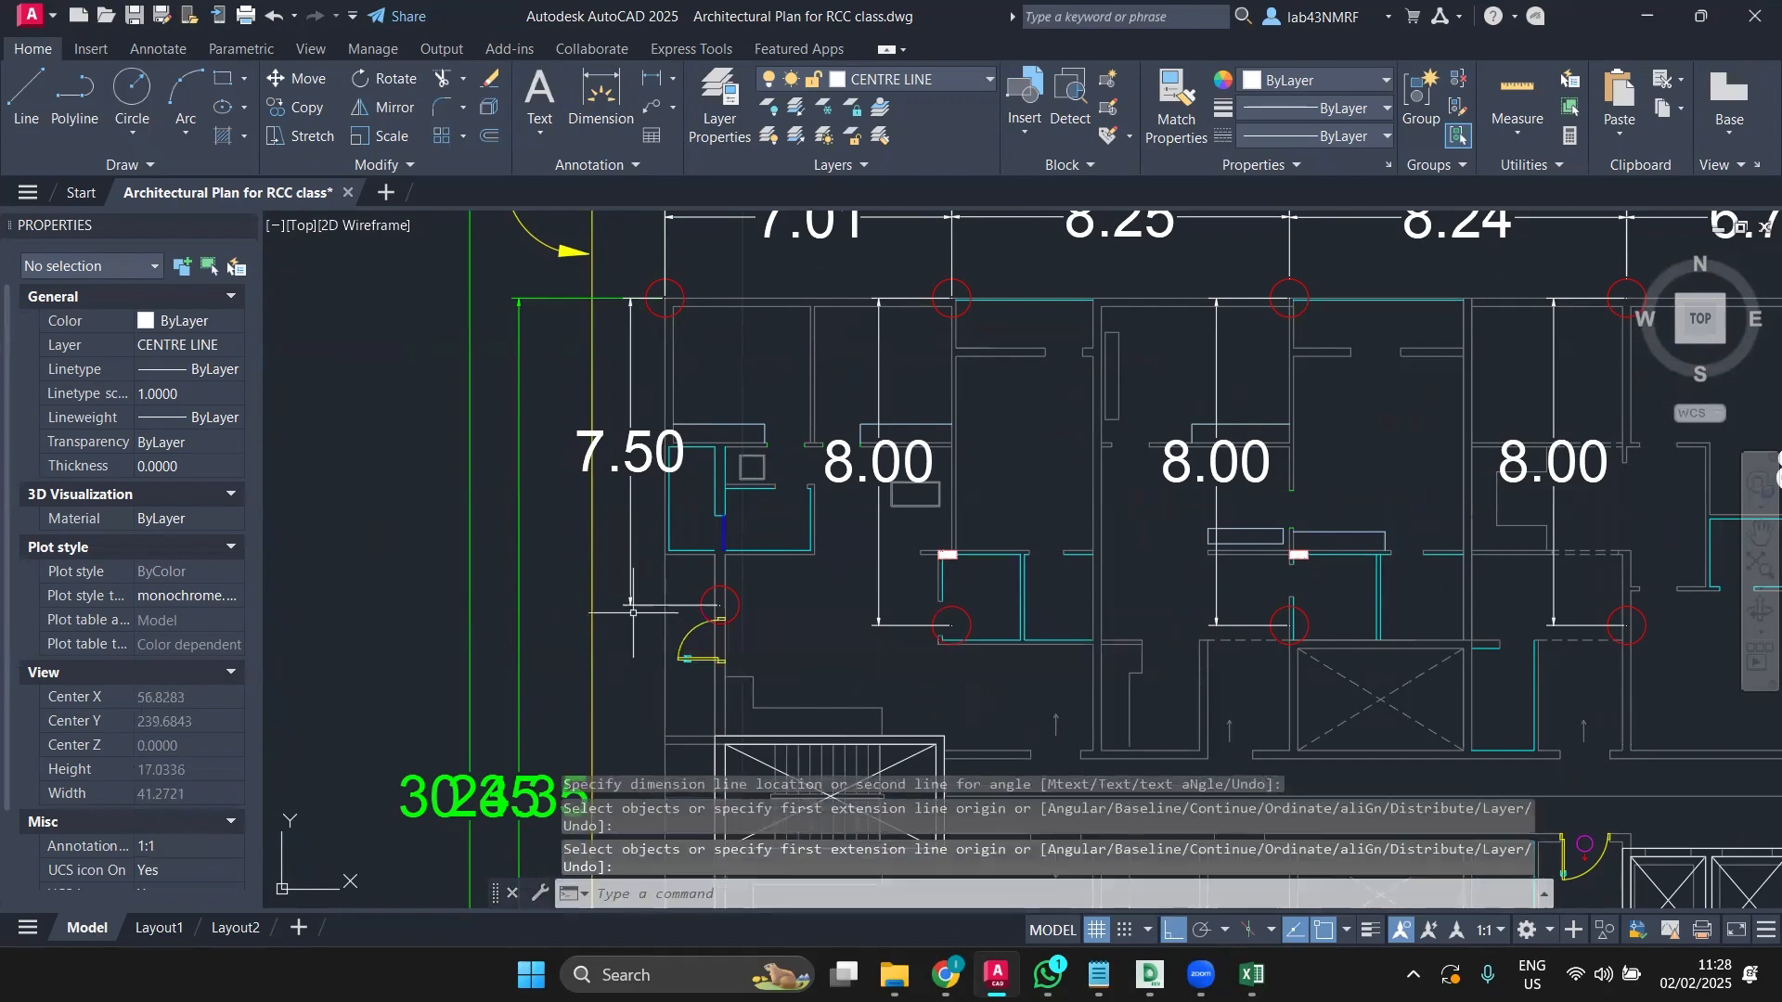
Step: Select the new 7.50 dimension
scroll(640, 599, down, 2)
scroll(646, 599, down, 3)
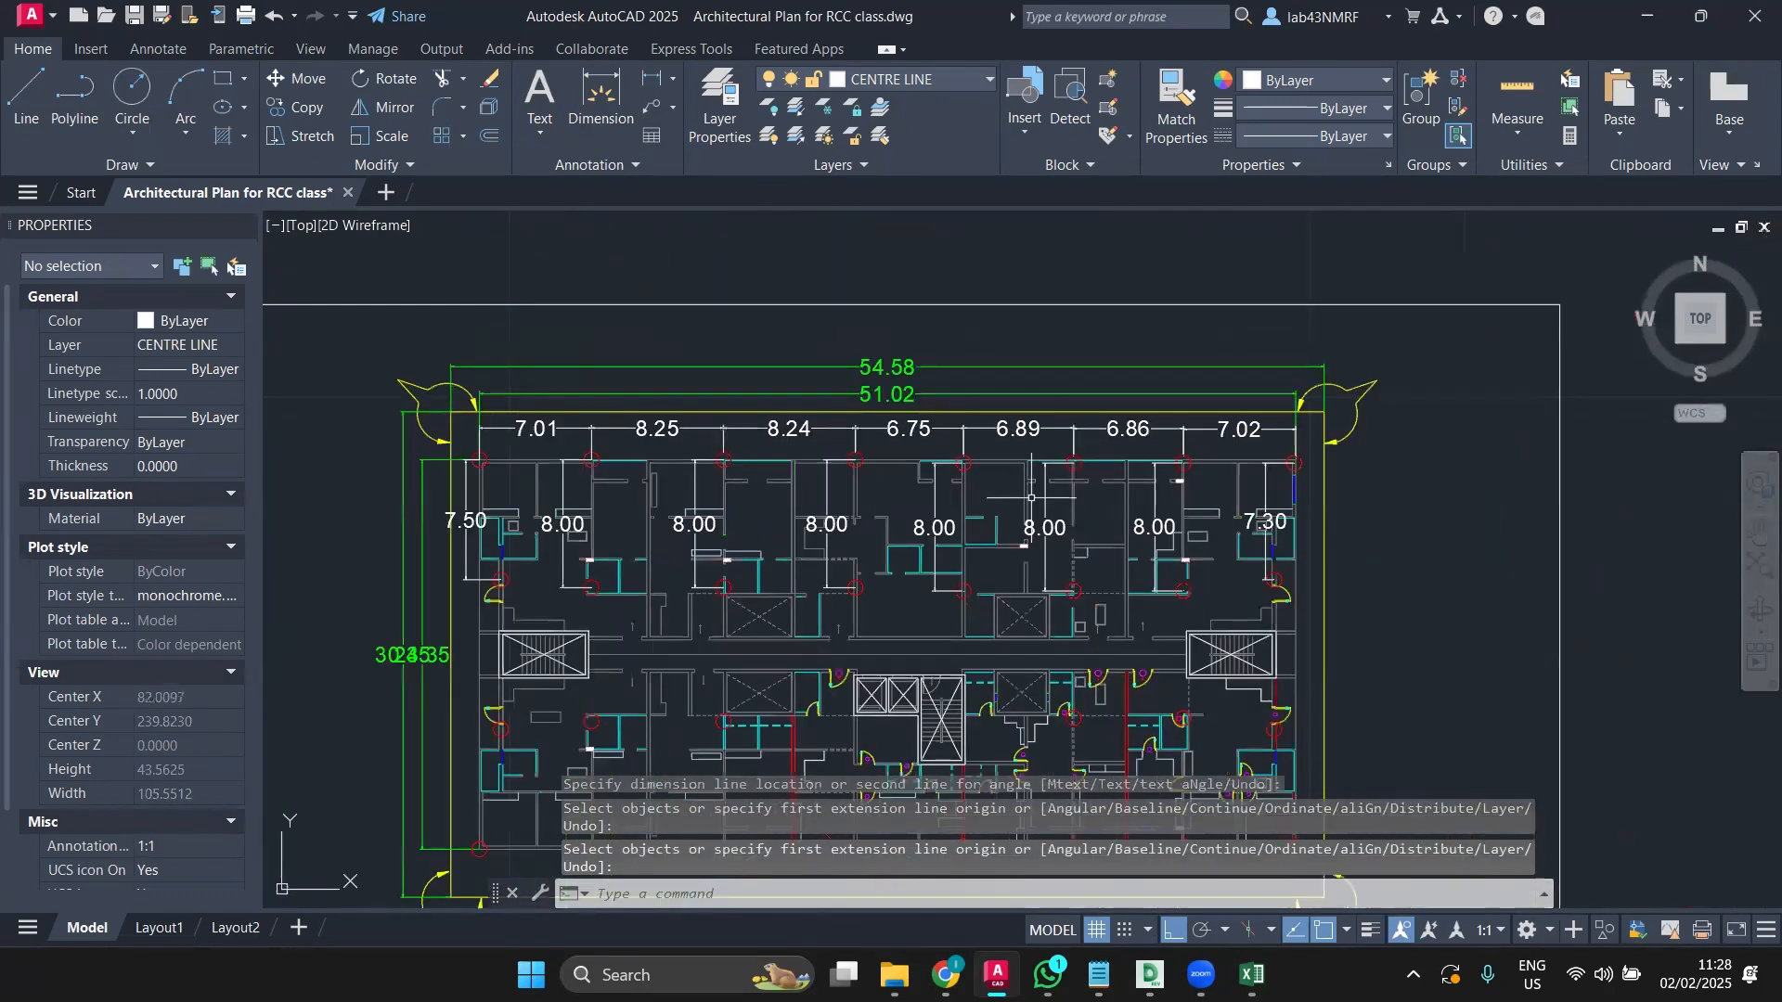
scroll(446, 550, up, 4)
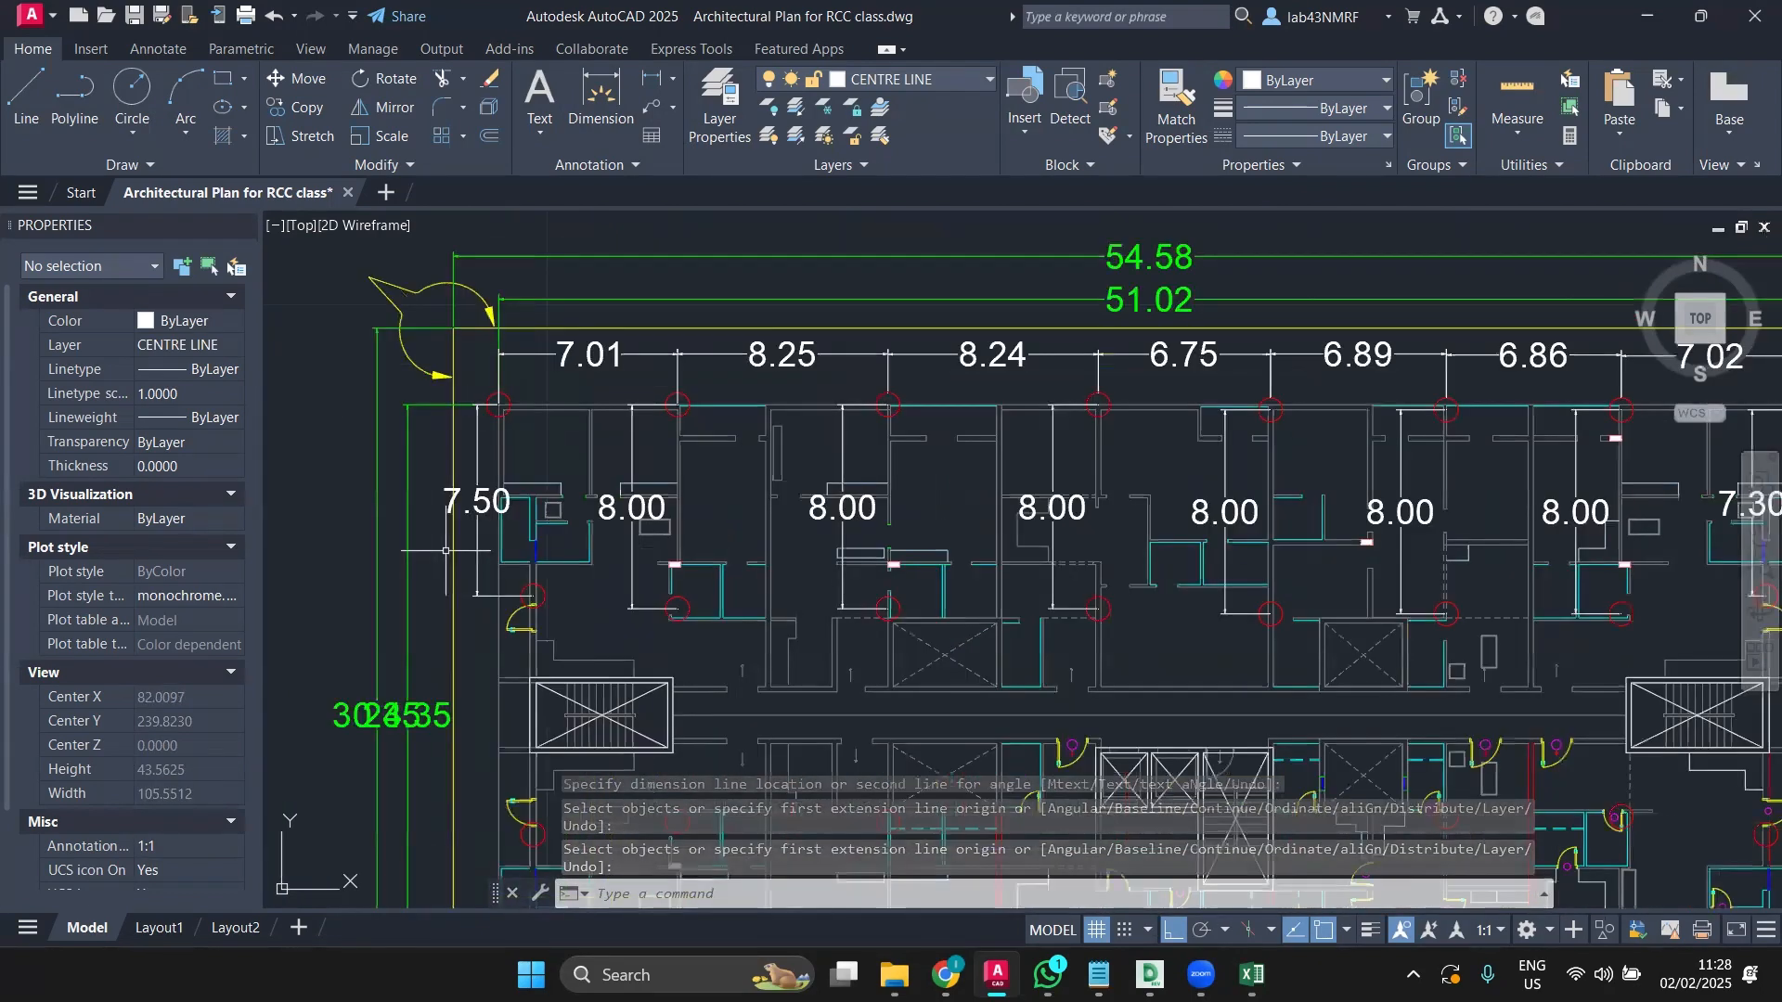
click(538, 641)
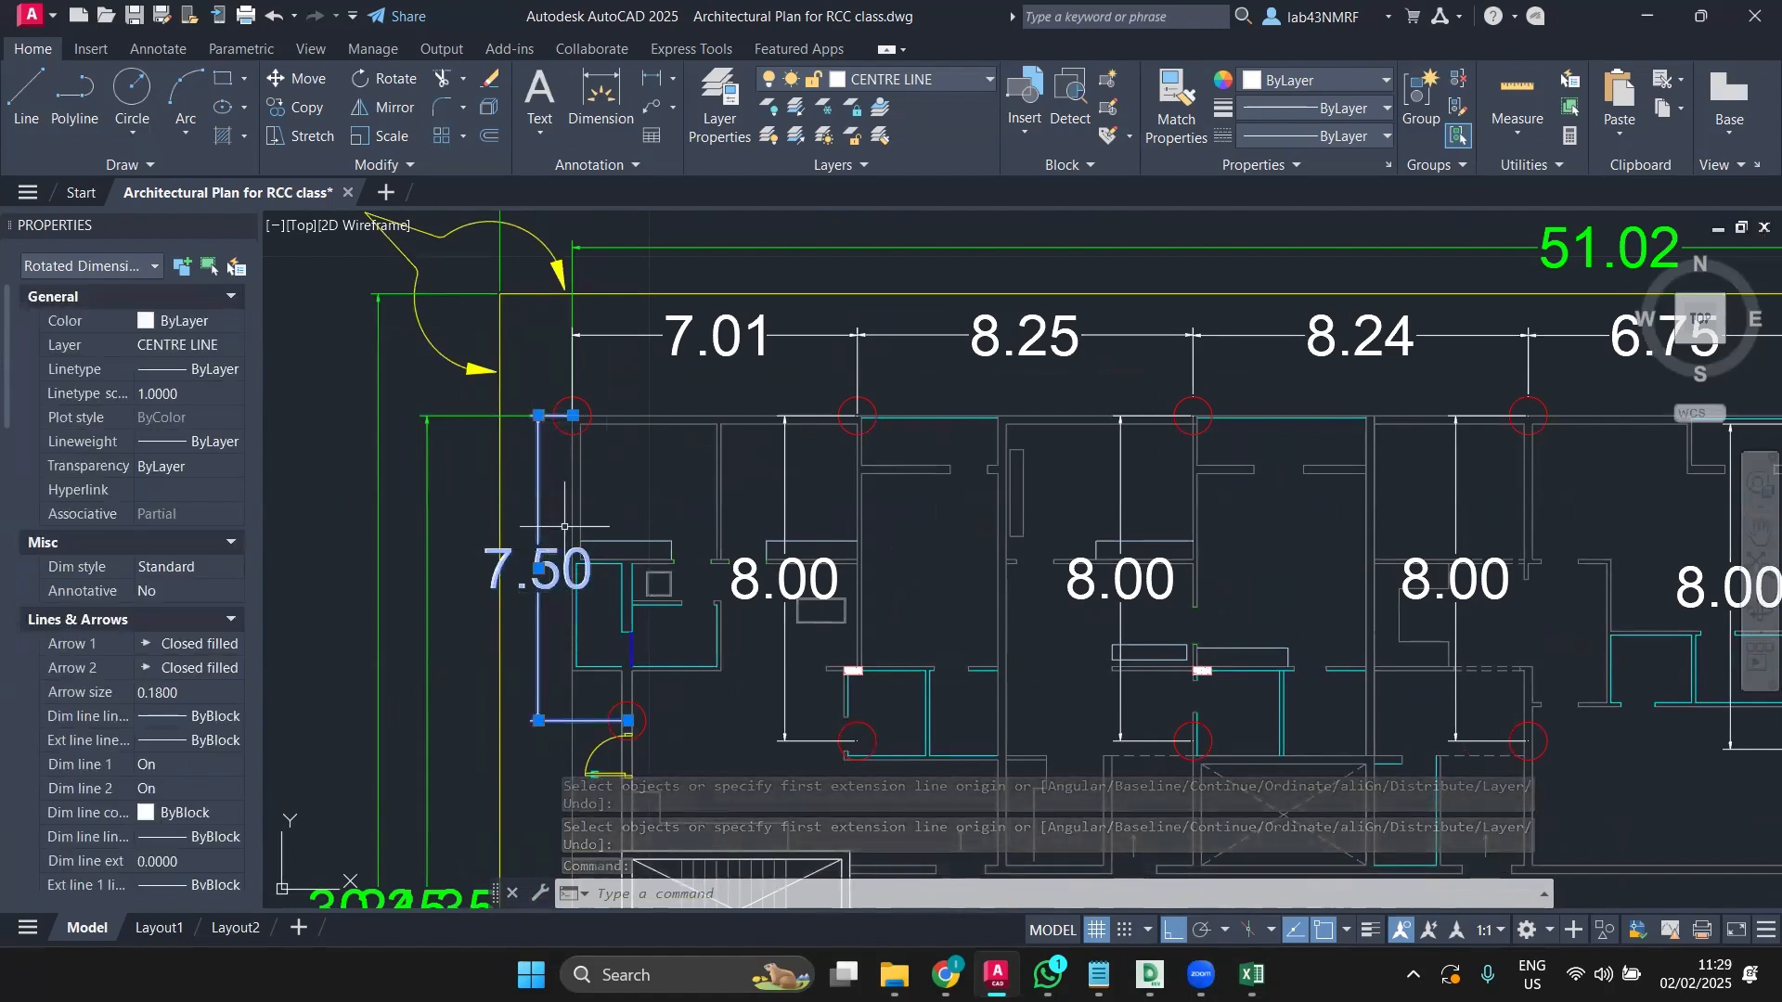
Step: Delete the 7.50 dimension, abandon a started line, and undo to restore the dimension
key(Delete)
click(26, 93)
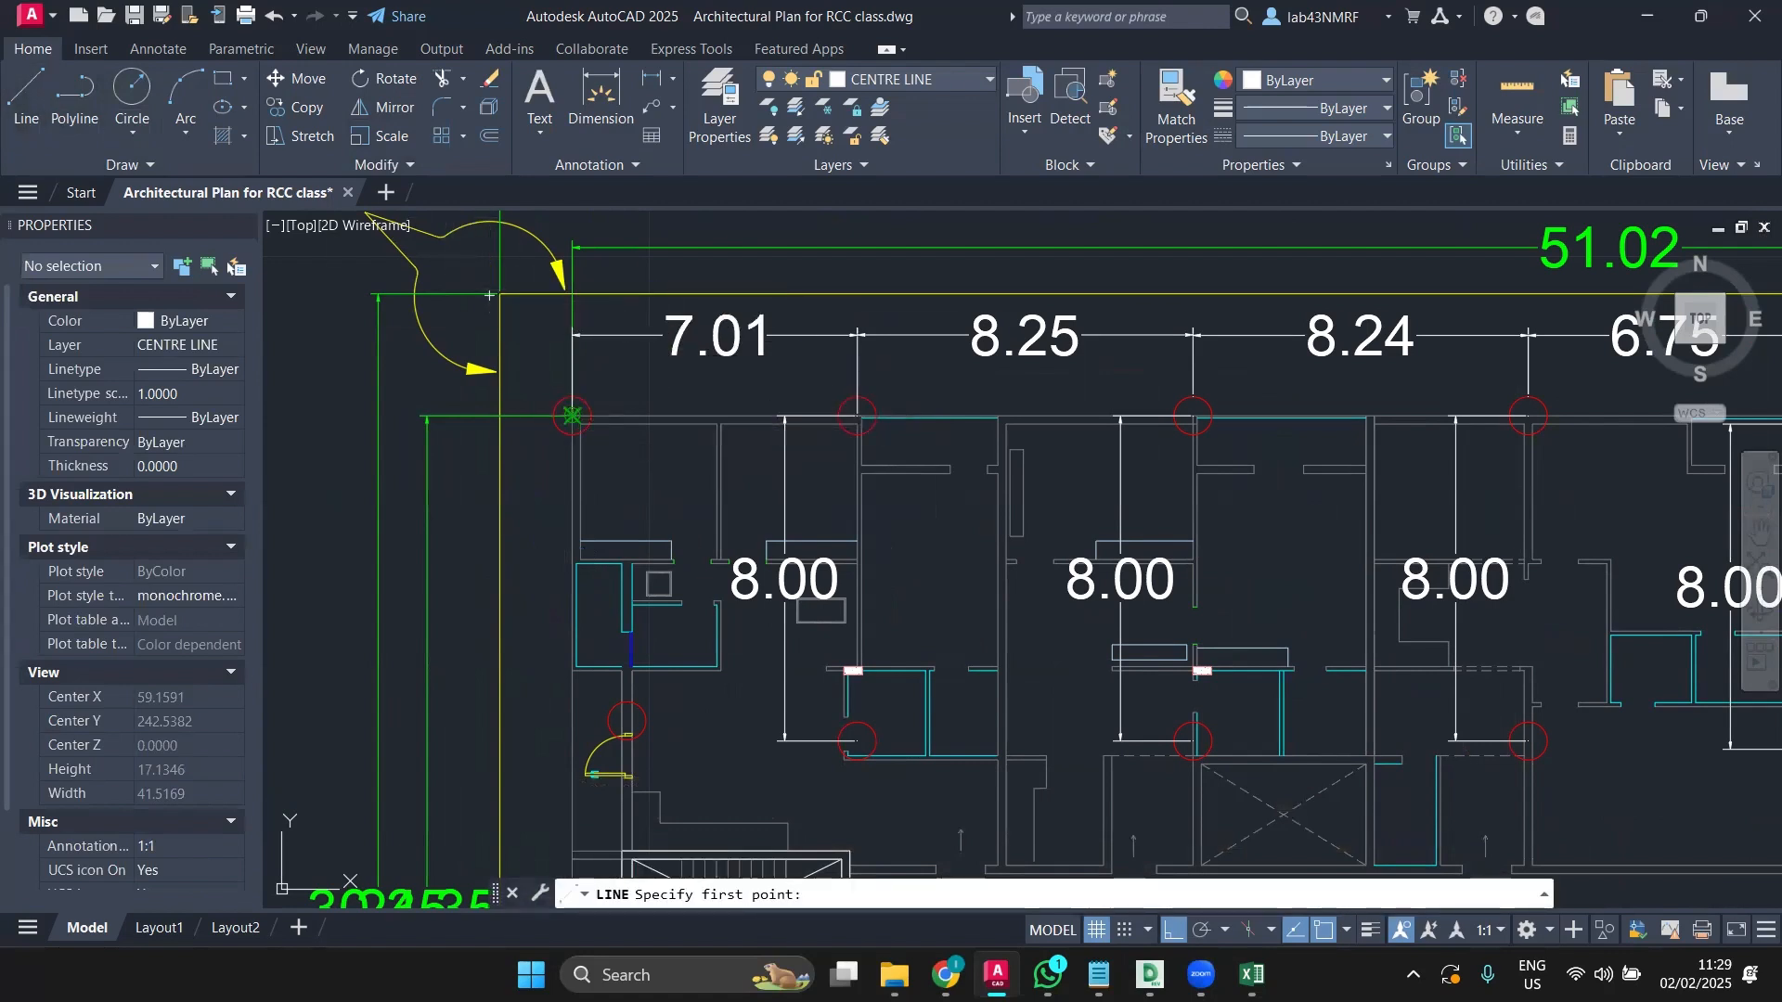
click(516, 416)
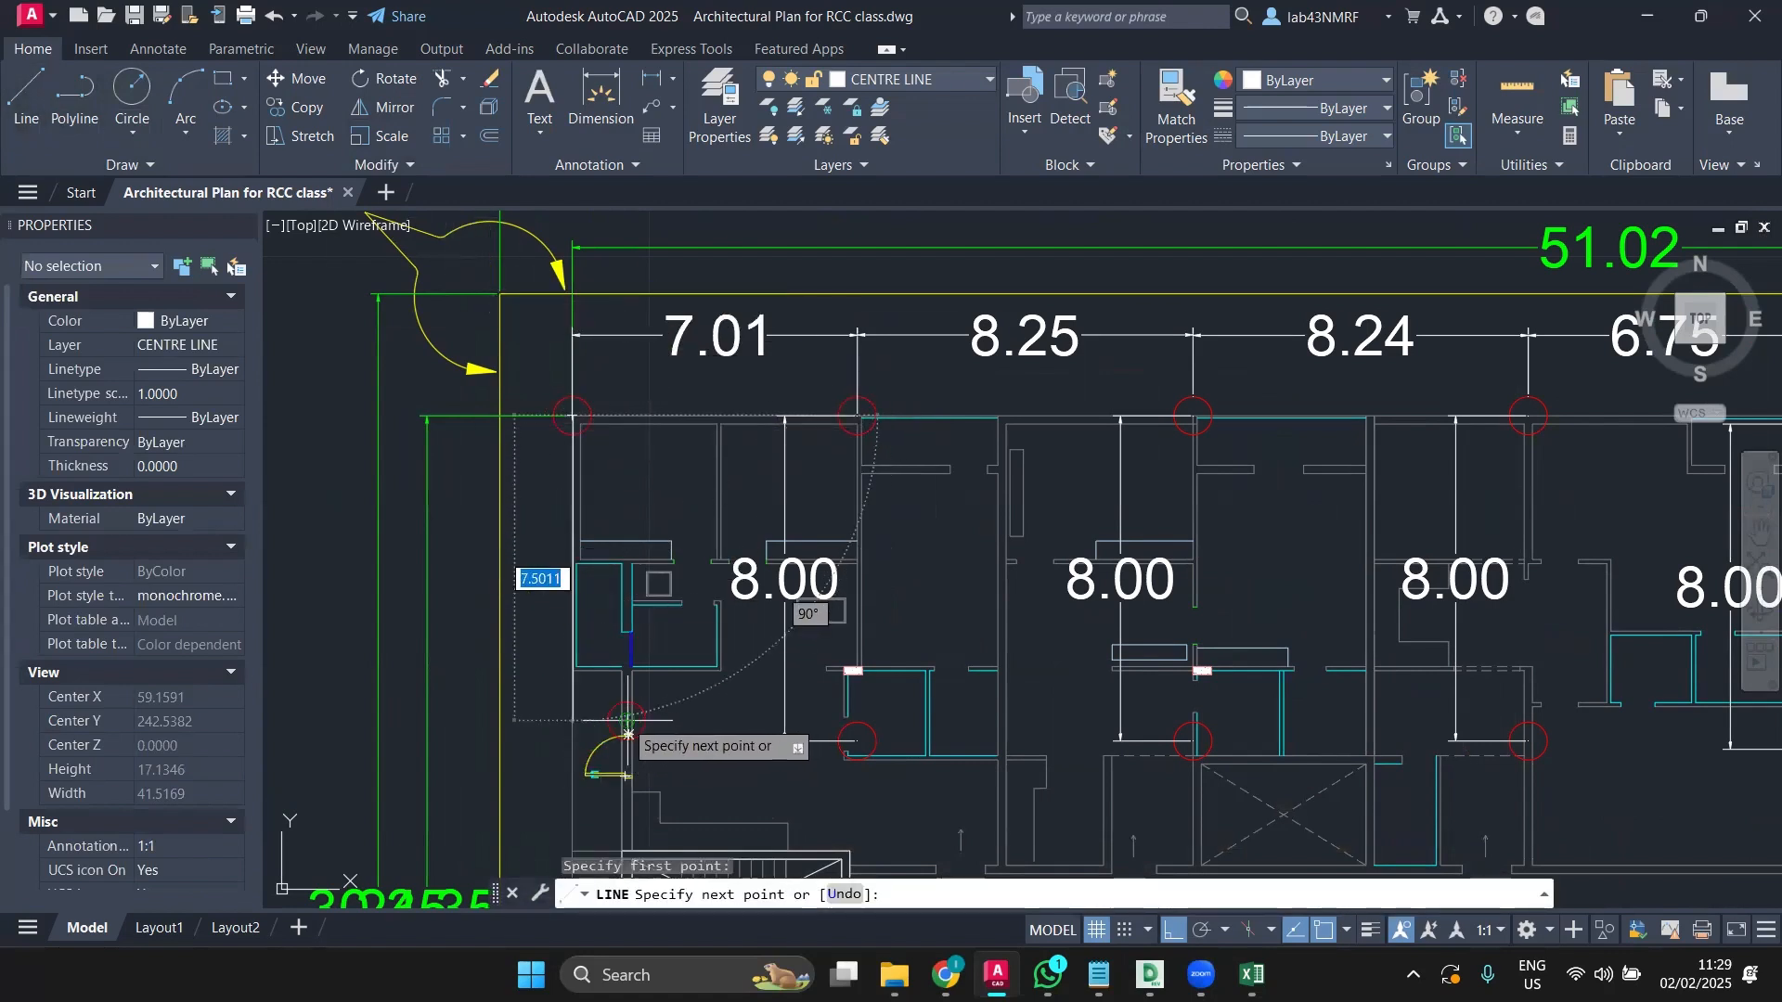
key(Escape)
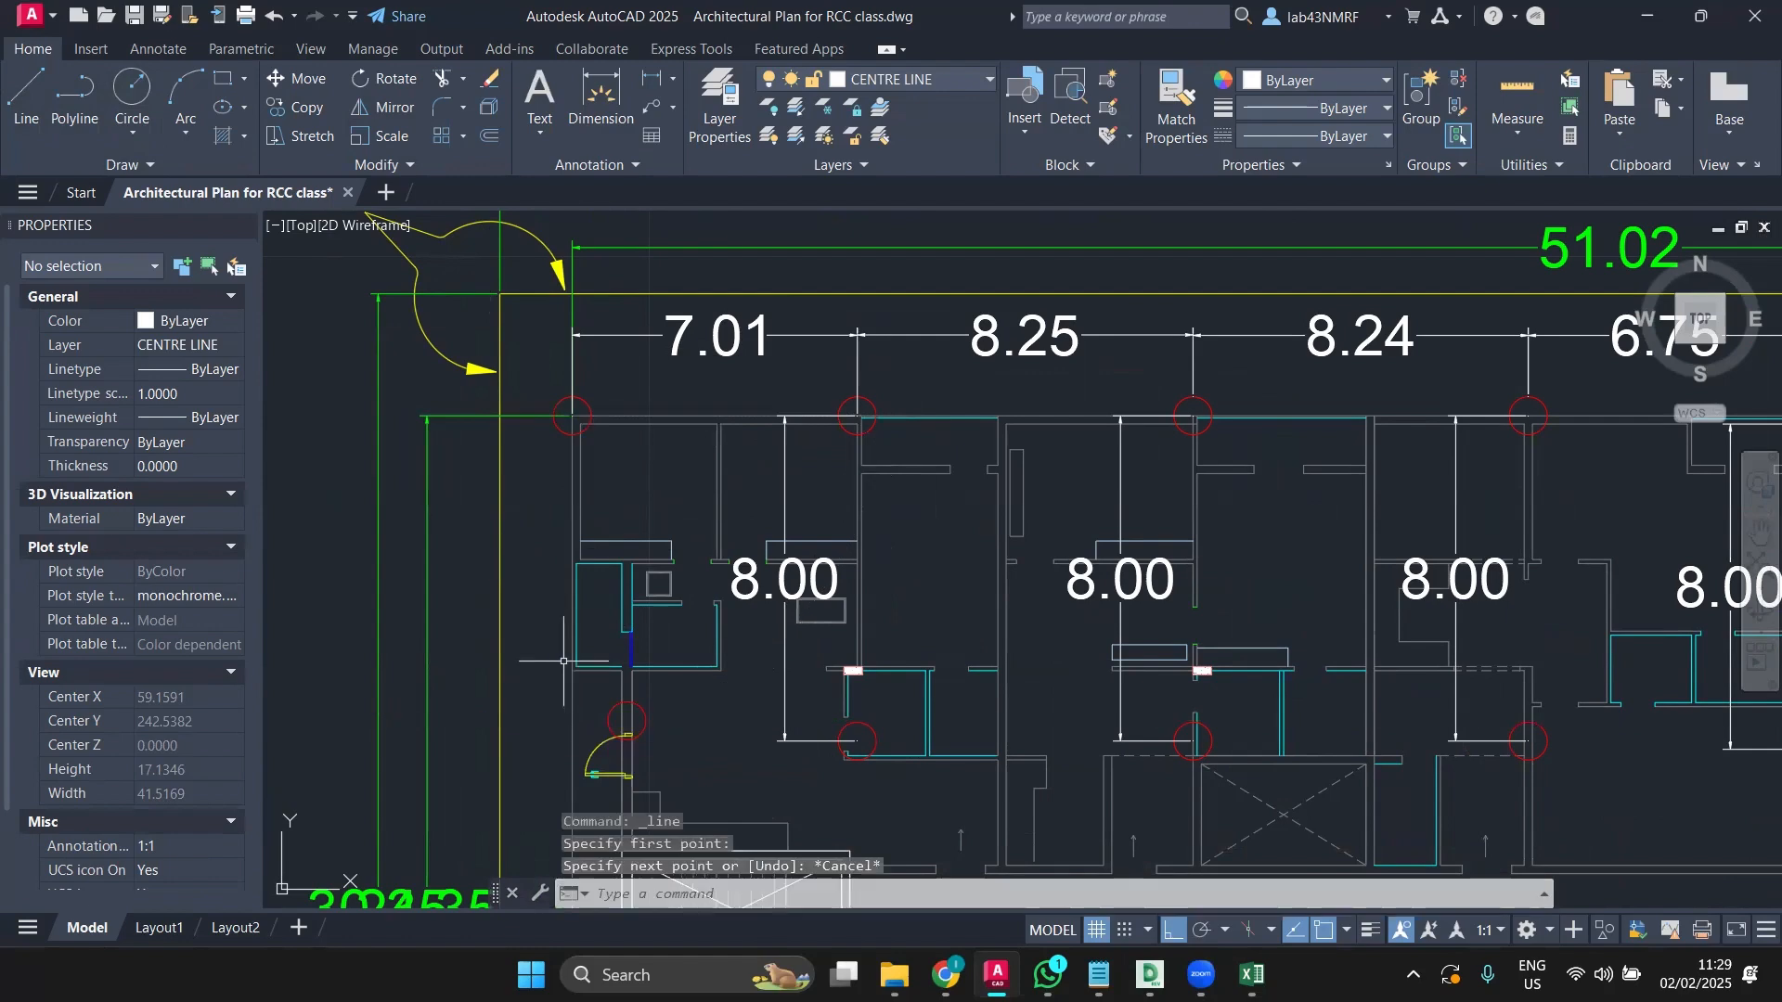
key(ctrl+z)
key(ctrl+z)
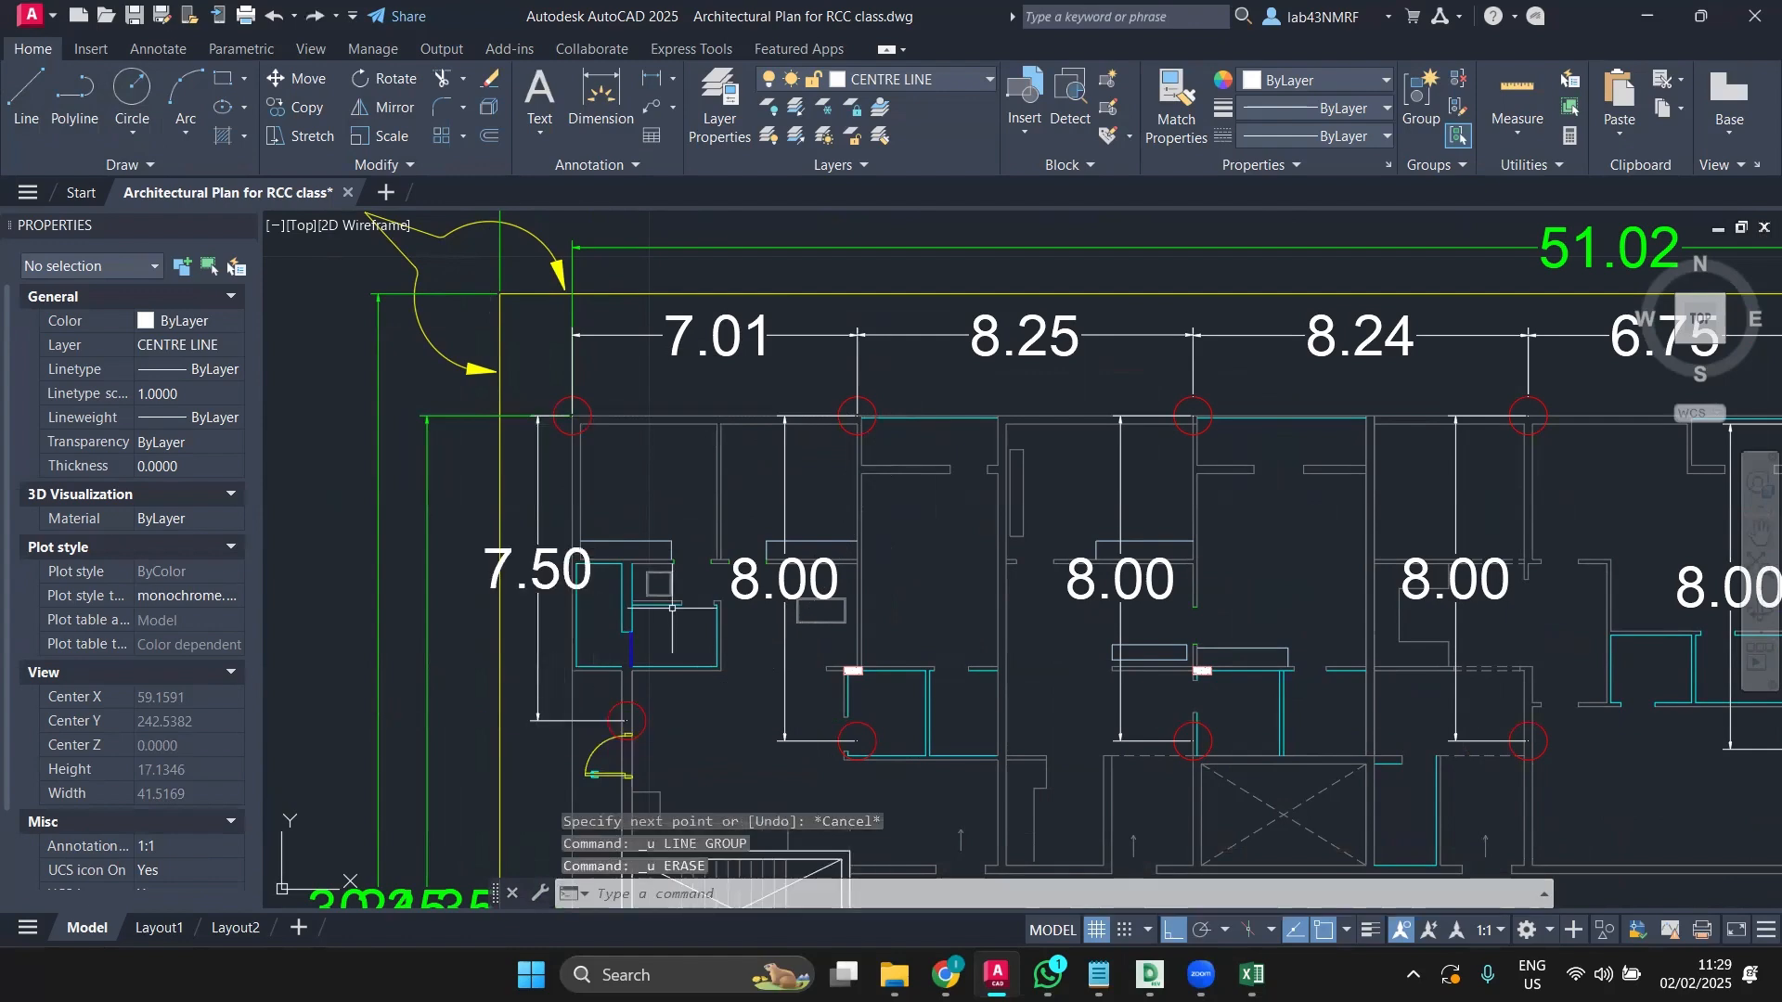
Step: Erase the 7.30 vertical dimension at the plan's right end
scroll(672, 608, down, 2)
middle_drag(672, 608, 386, 557)
middle_drag(1541, 712, 1043, 712)
scroll(1043, 711, up, 4)
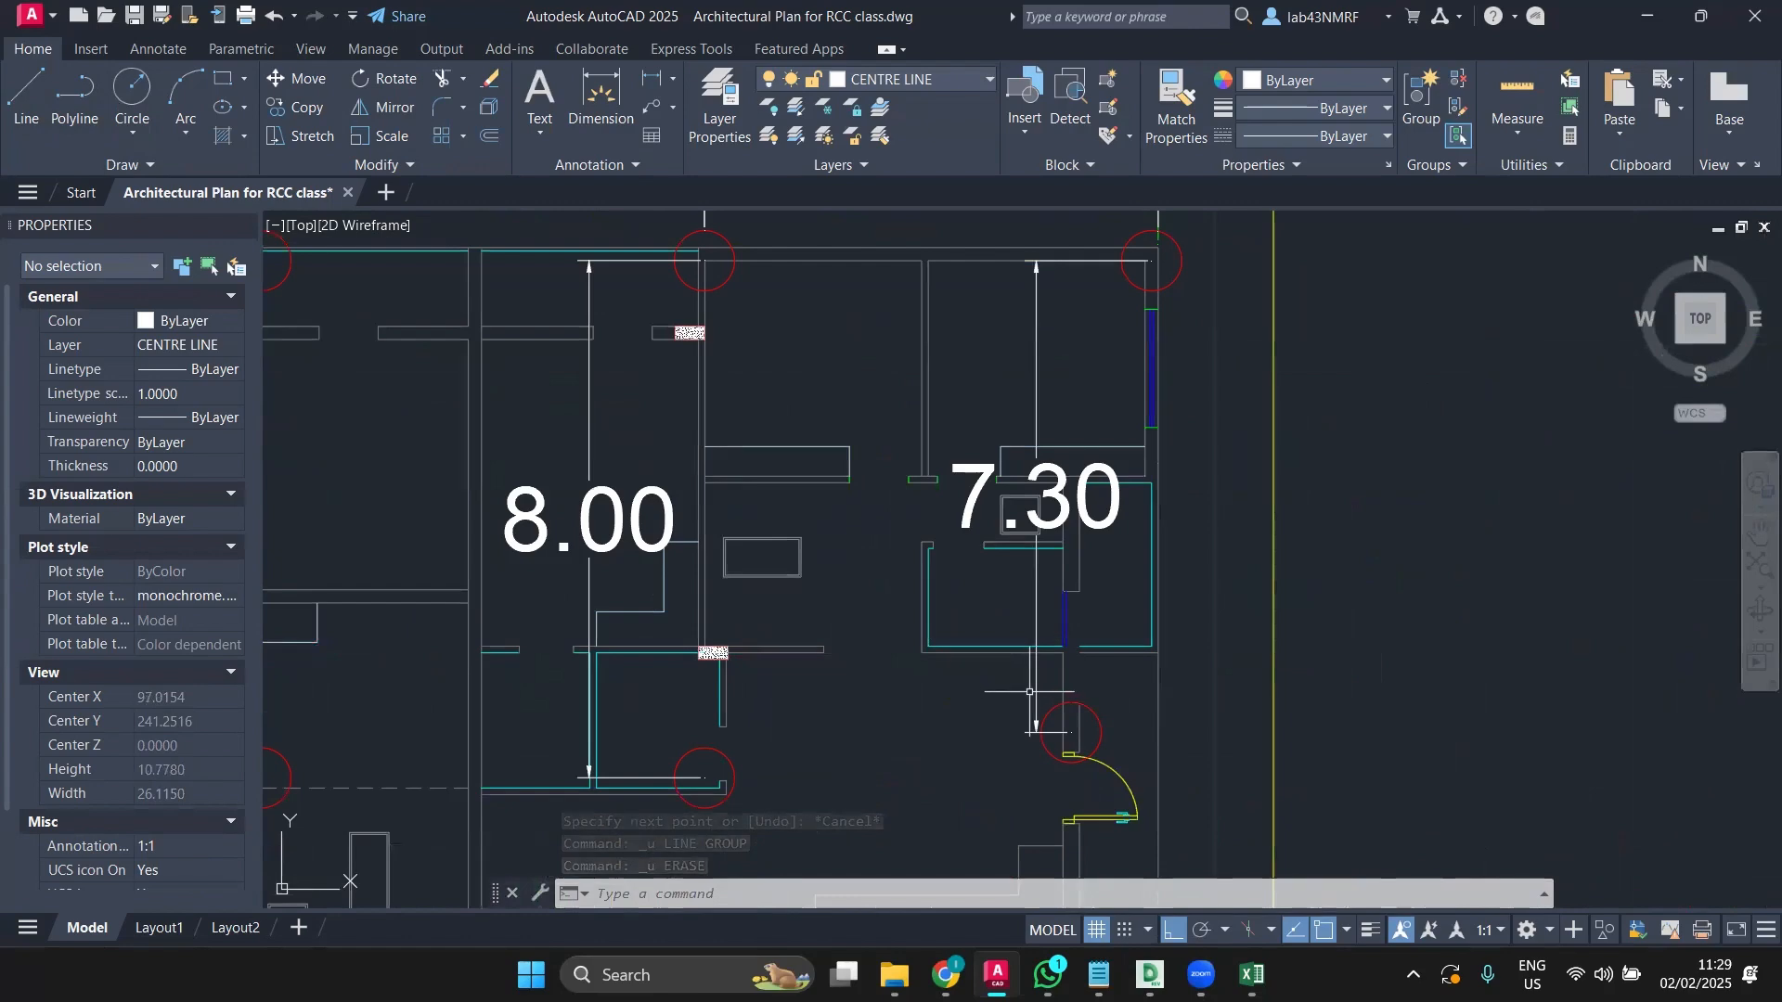
click(1035, 692)
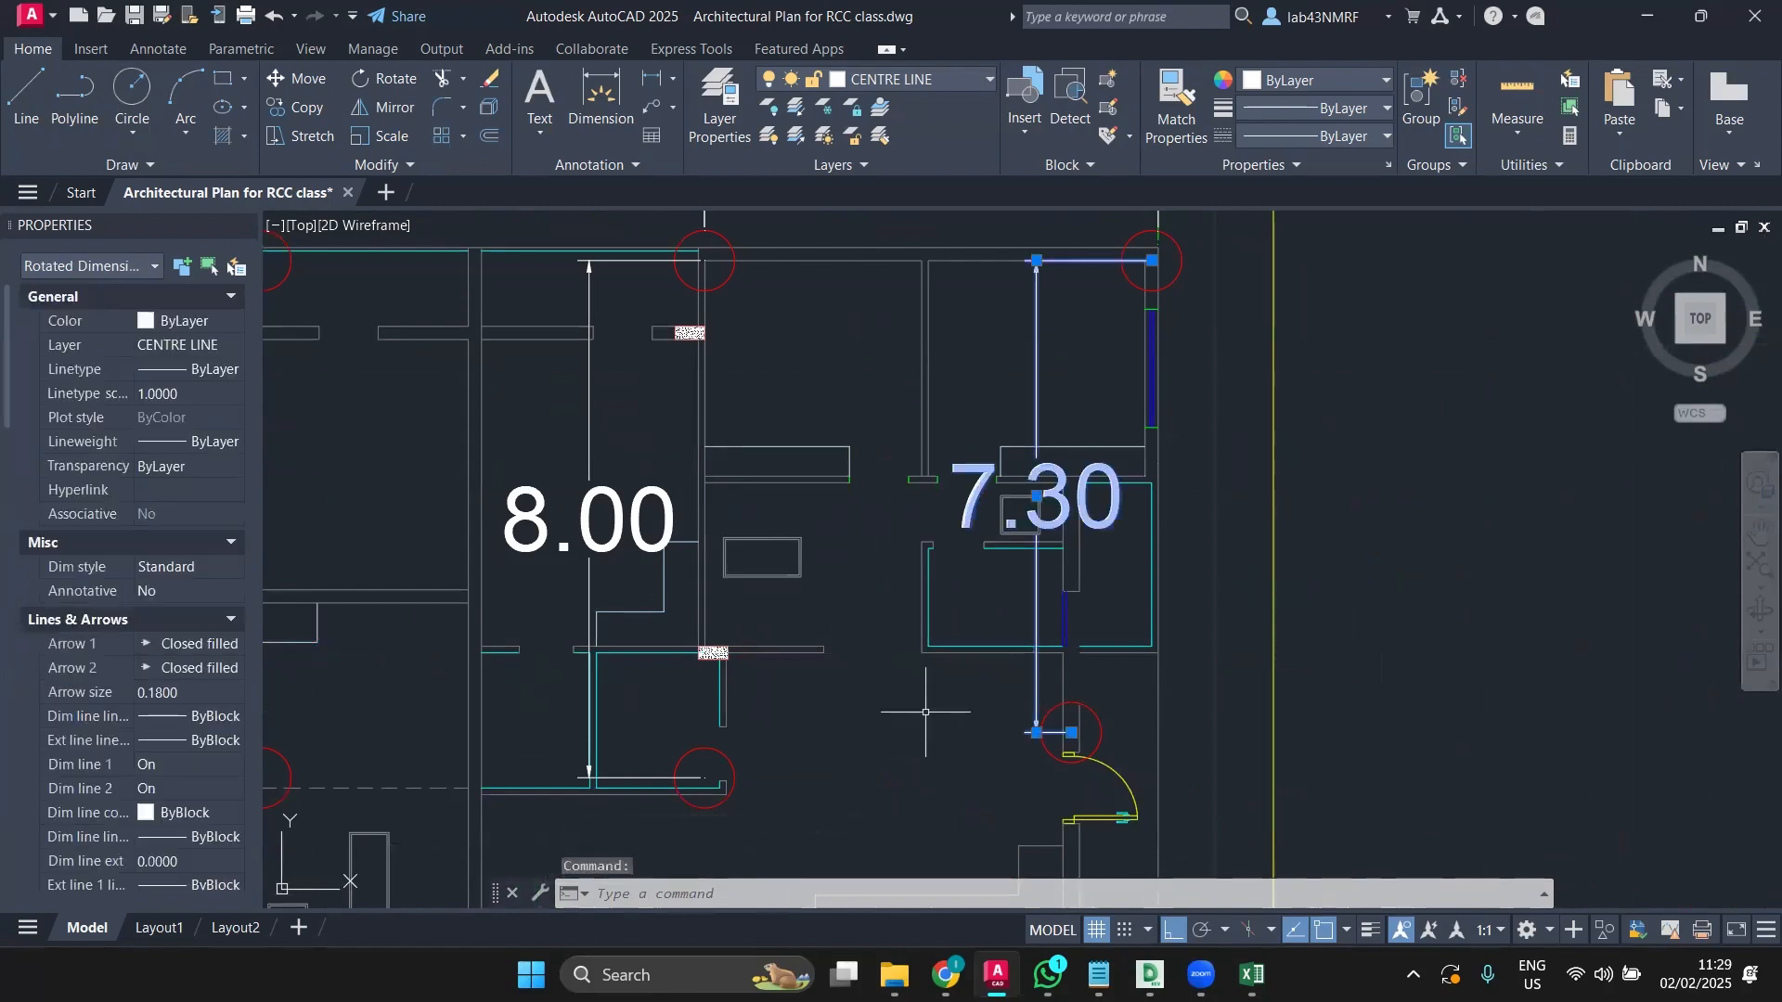
scroll(926, 712, down, 2)
scroll(938, 690, down, 4)
middle_drag(942, 706, 1223, 651)
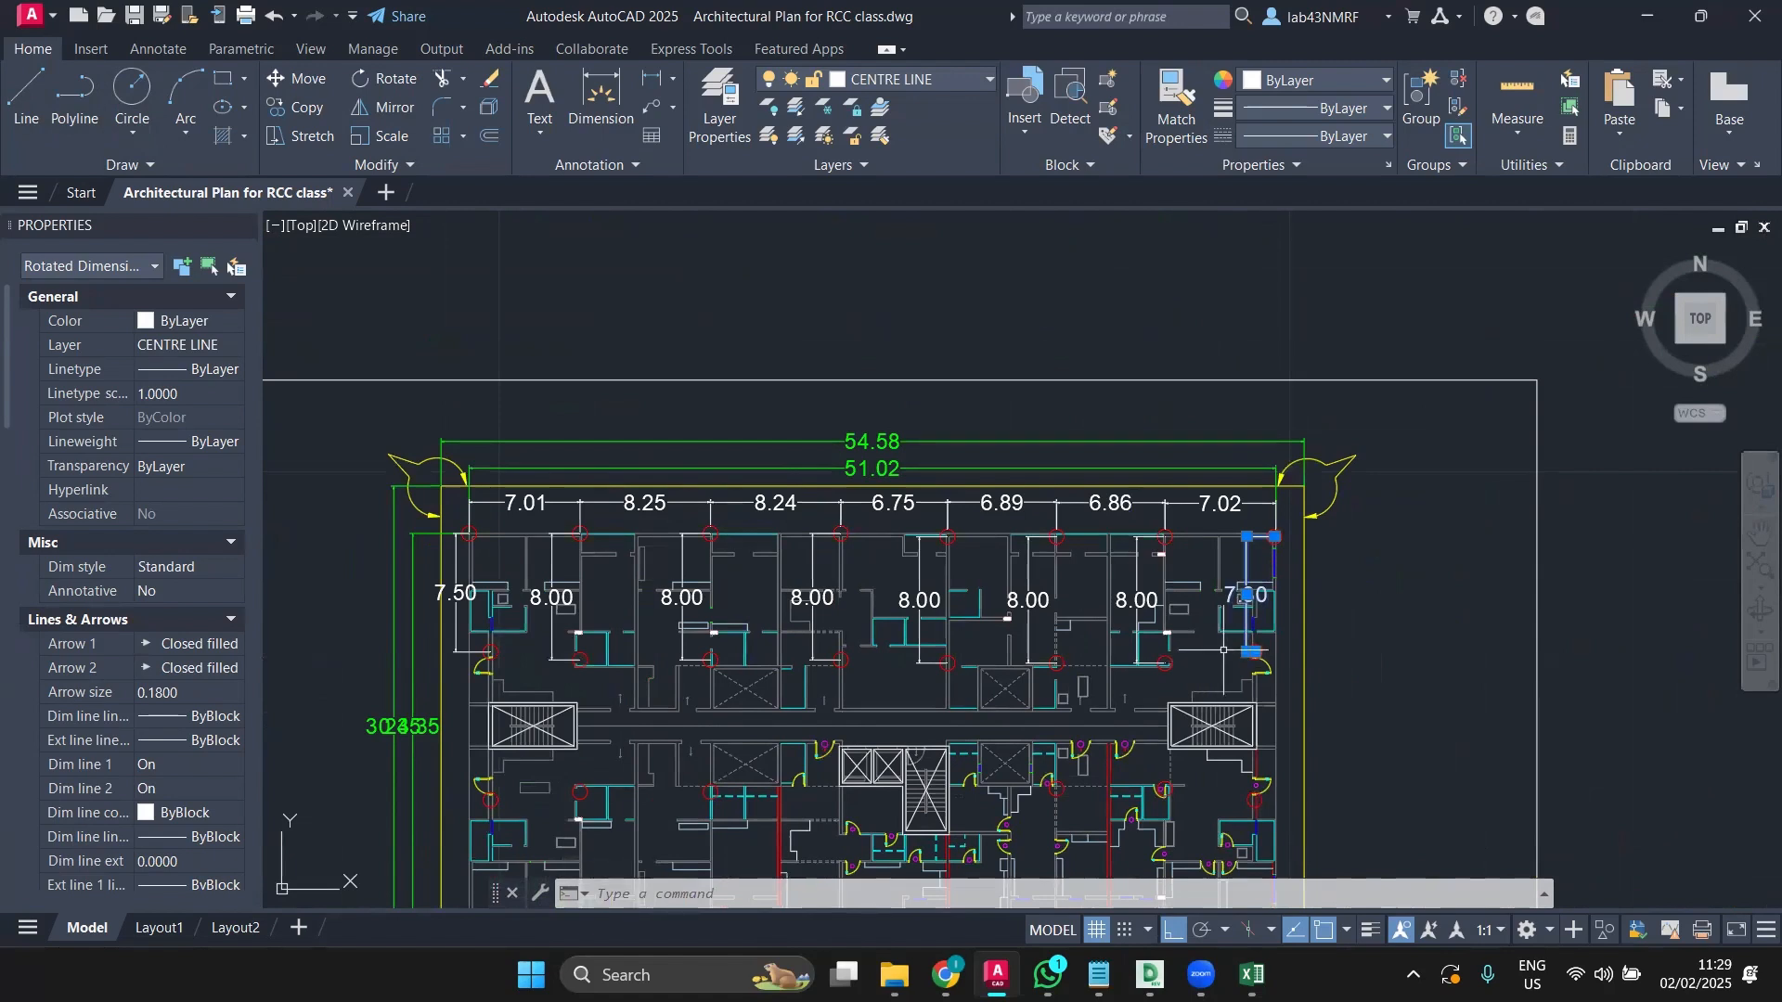
scroll(1290, 664, up, 4)
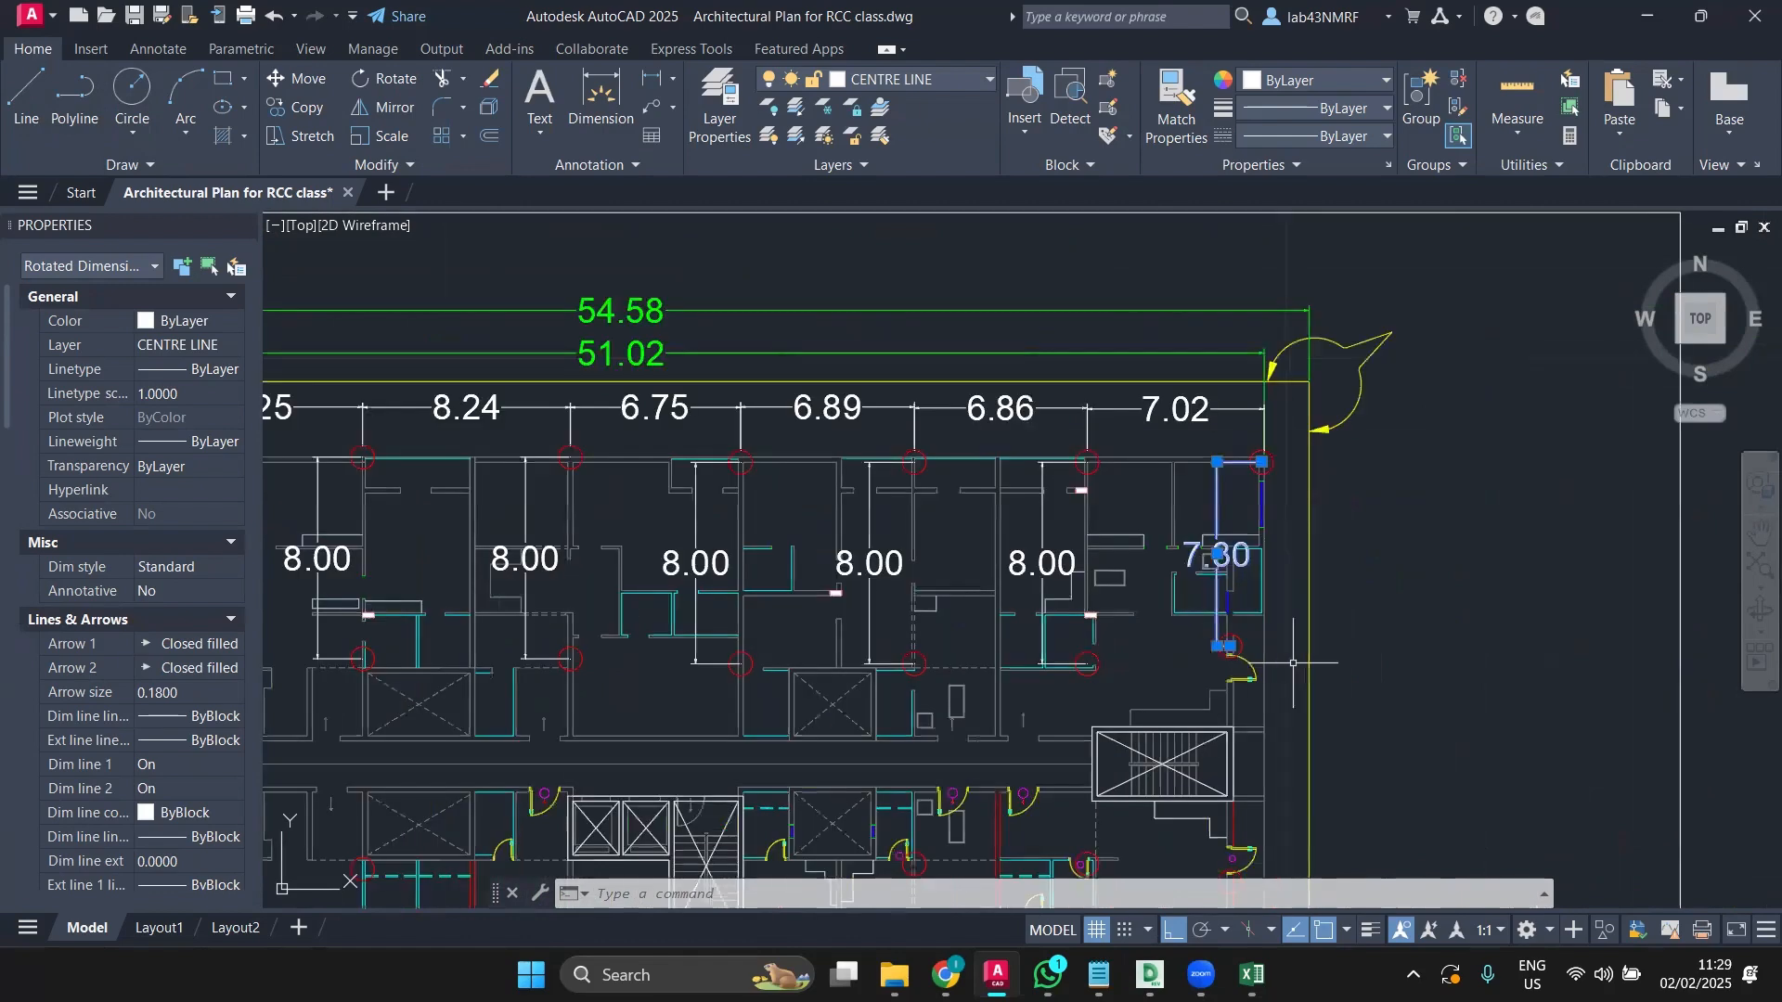
key(Delete)
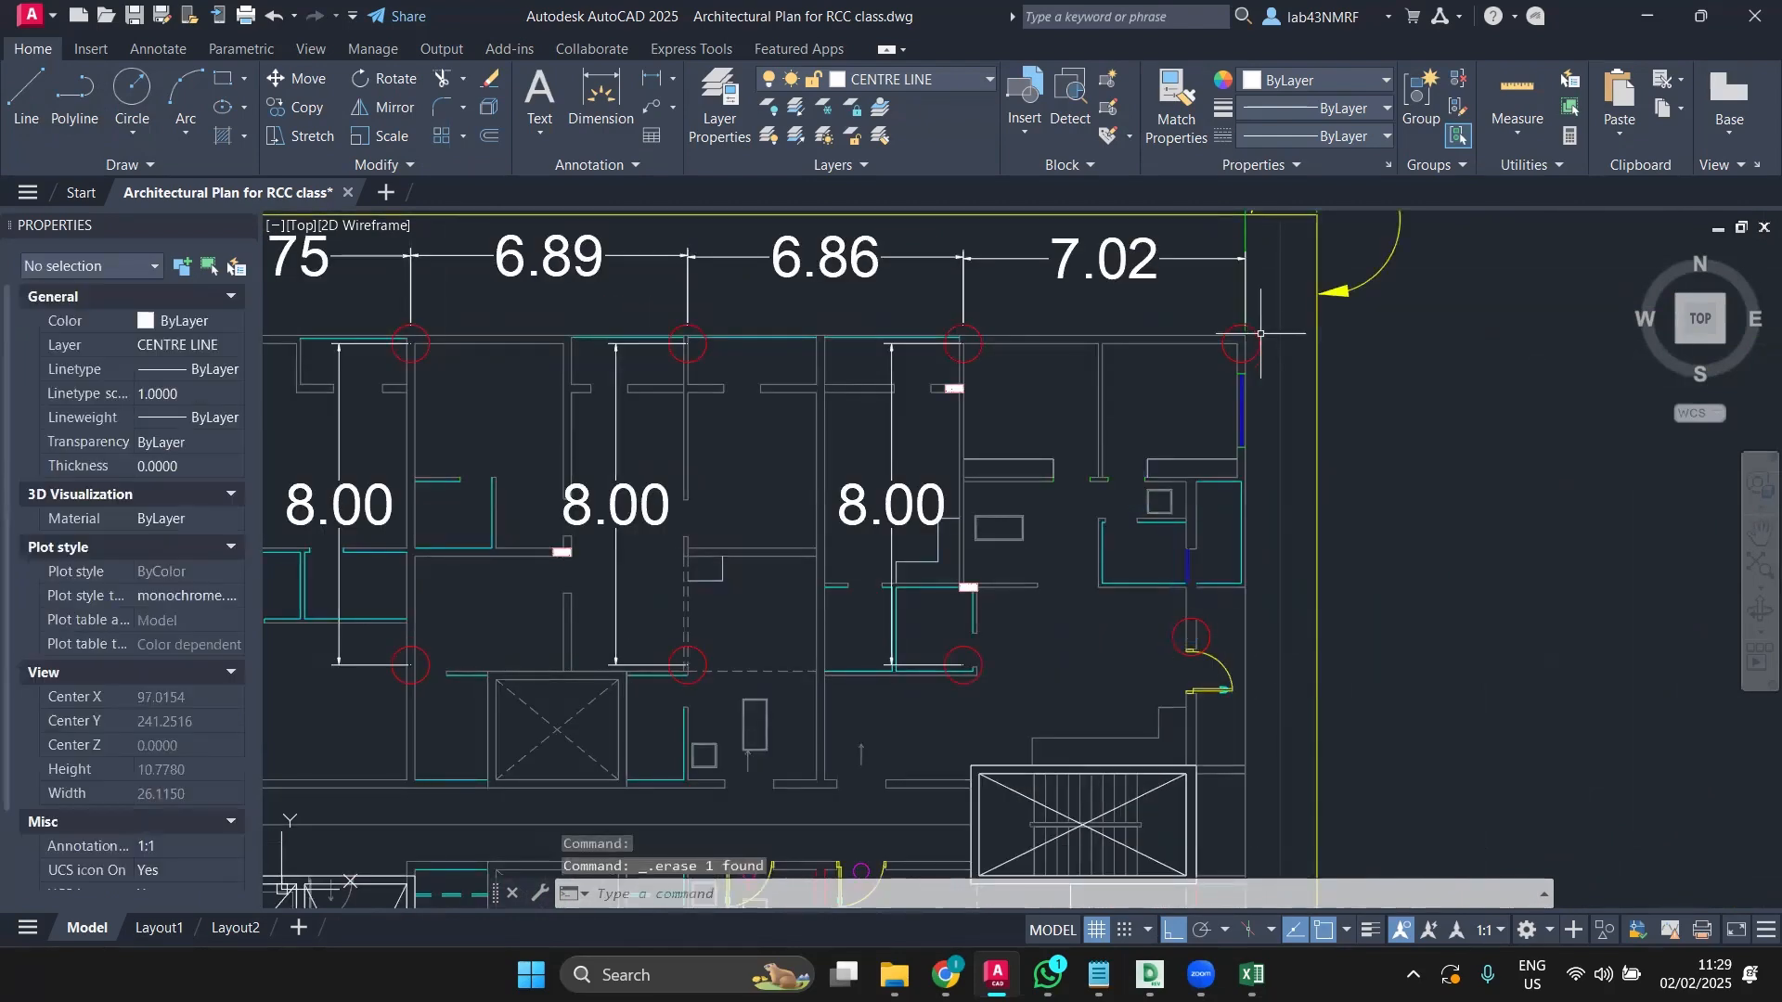
Step: Select the top-left column circle together with the 7.50 dimension
click(1245, 342)
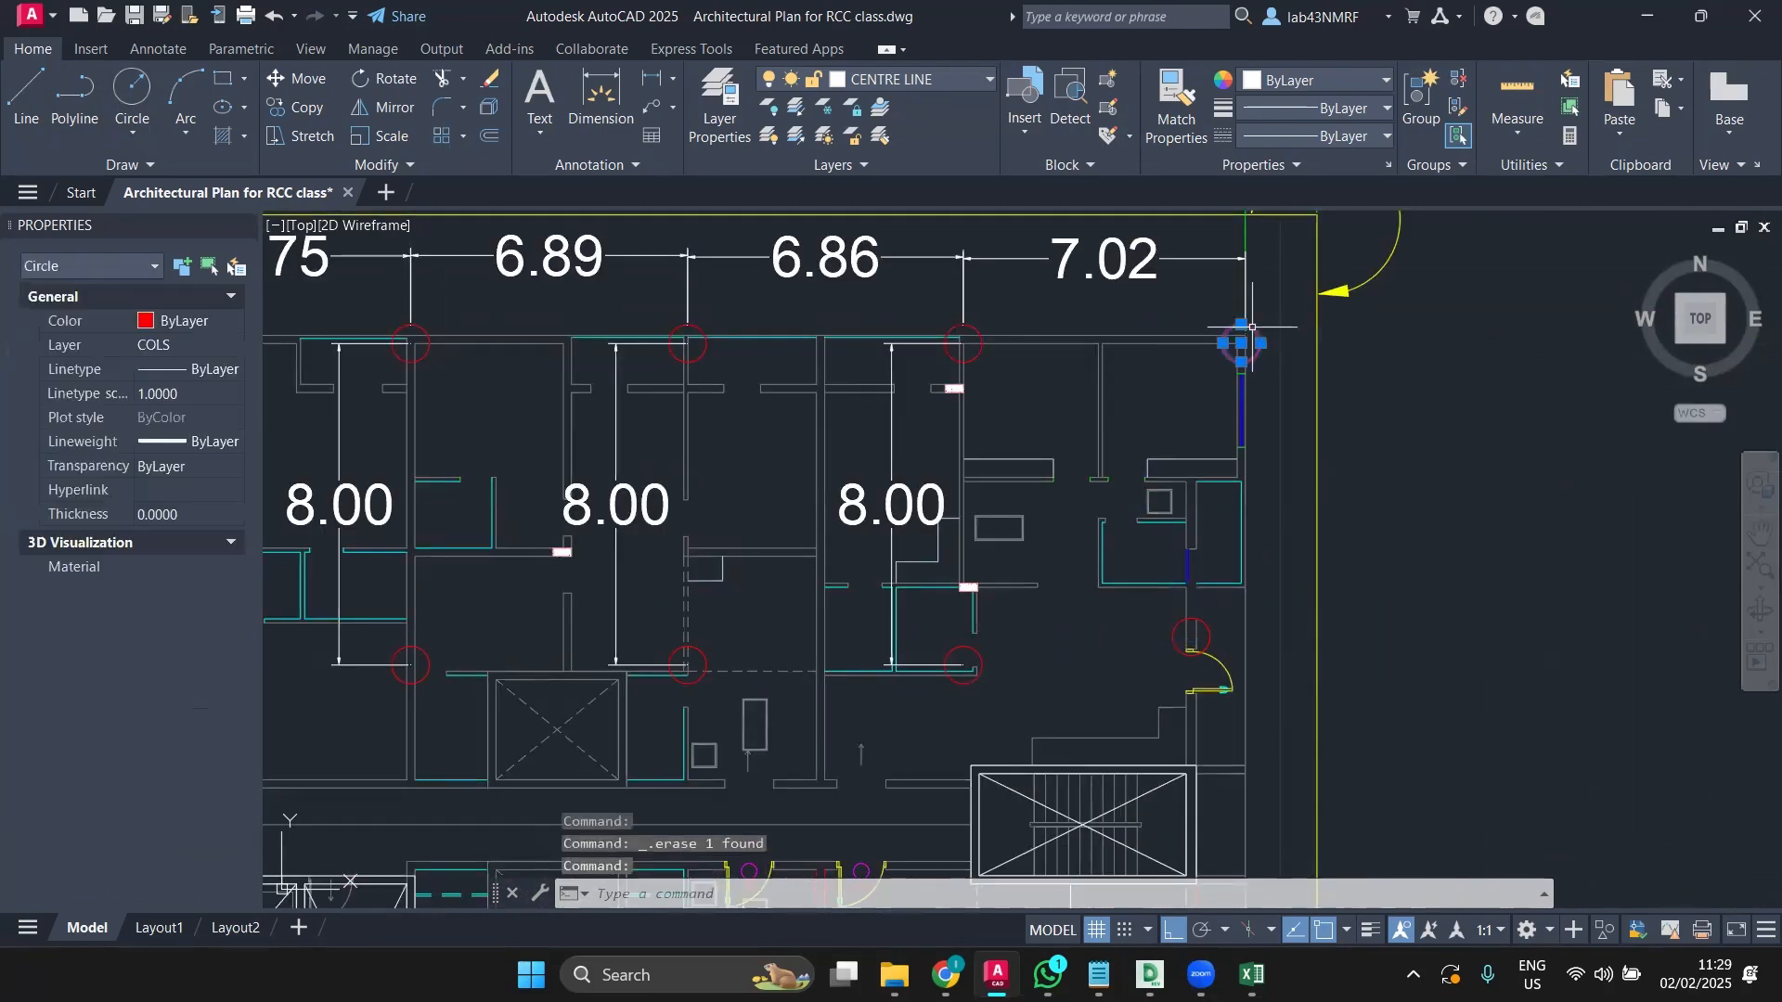
scroll(1207, 417, down, 4)
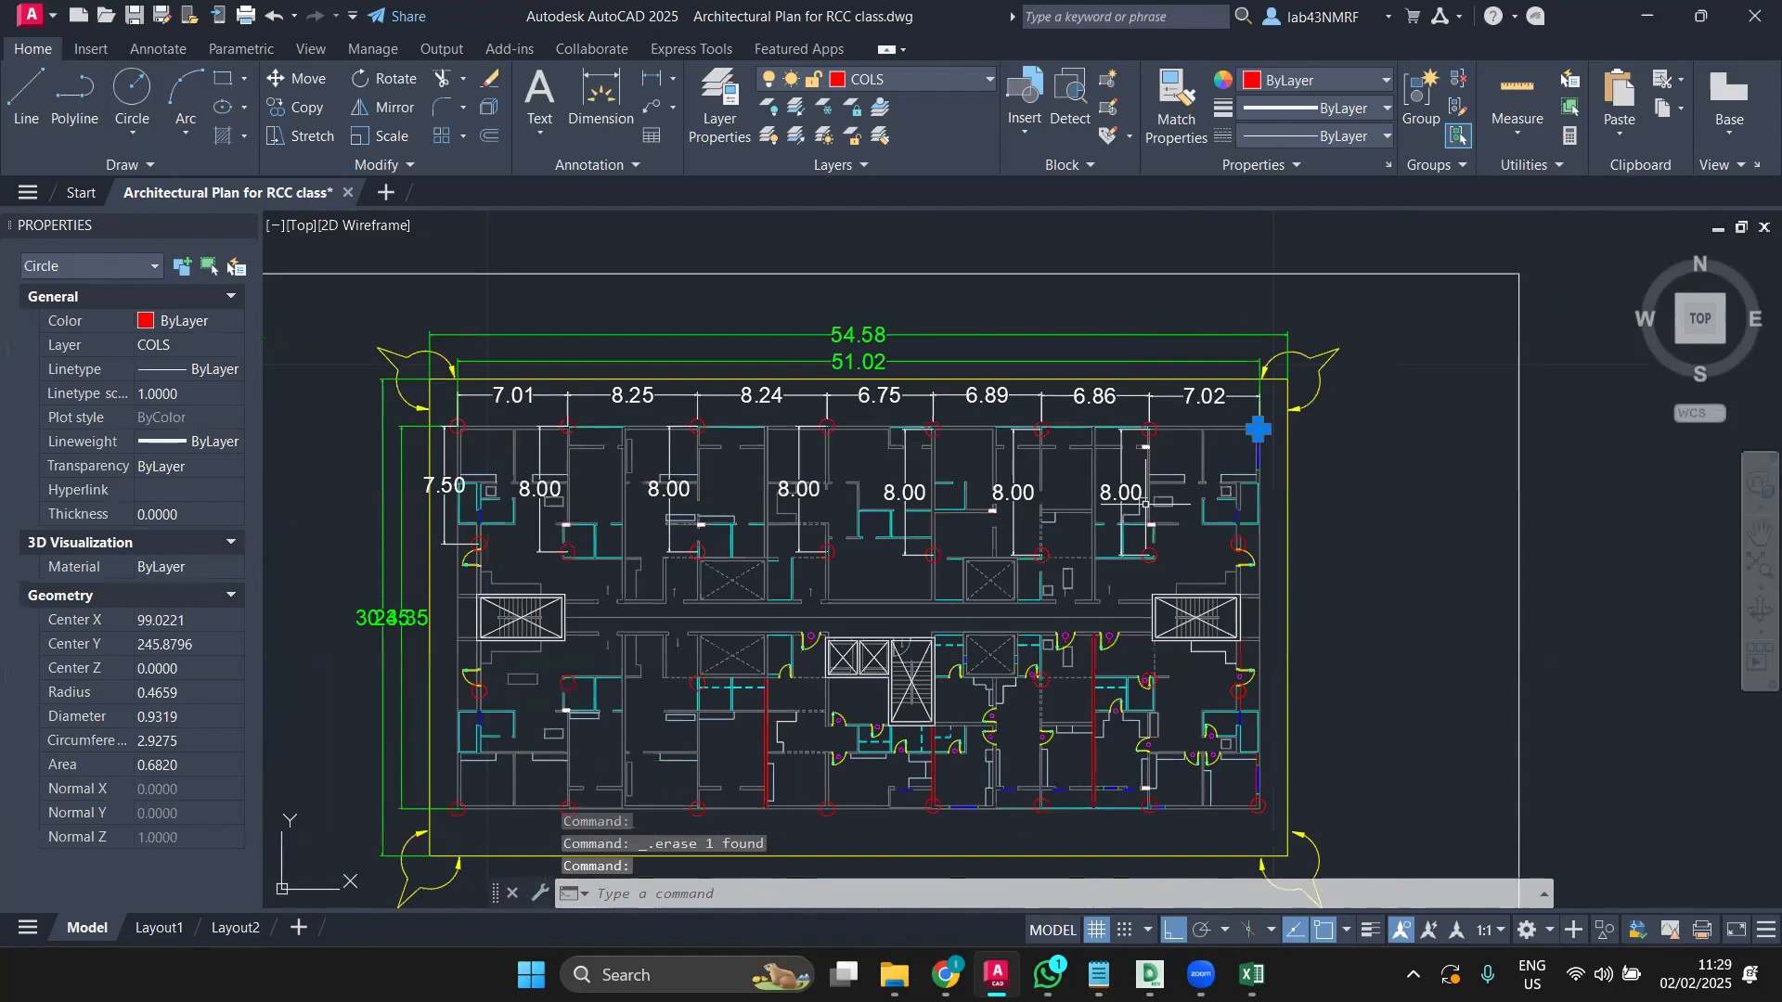
key(Escape)
scroll(450, 427, up, 4)
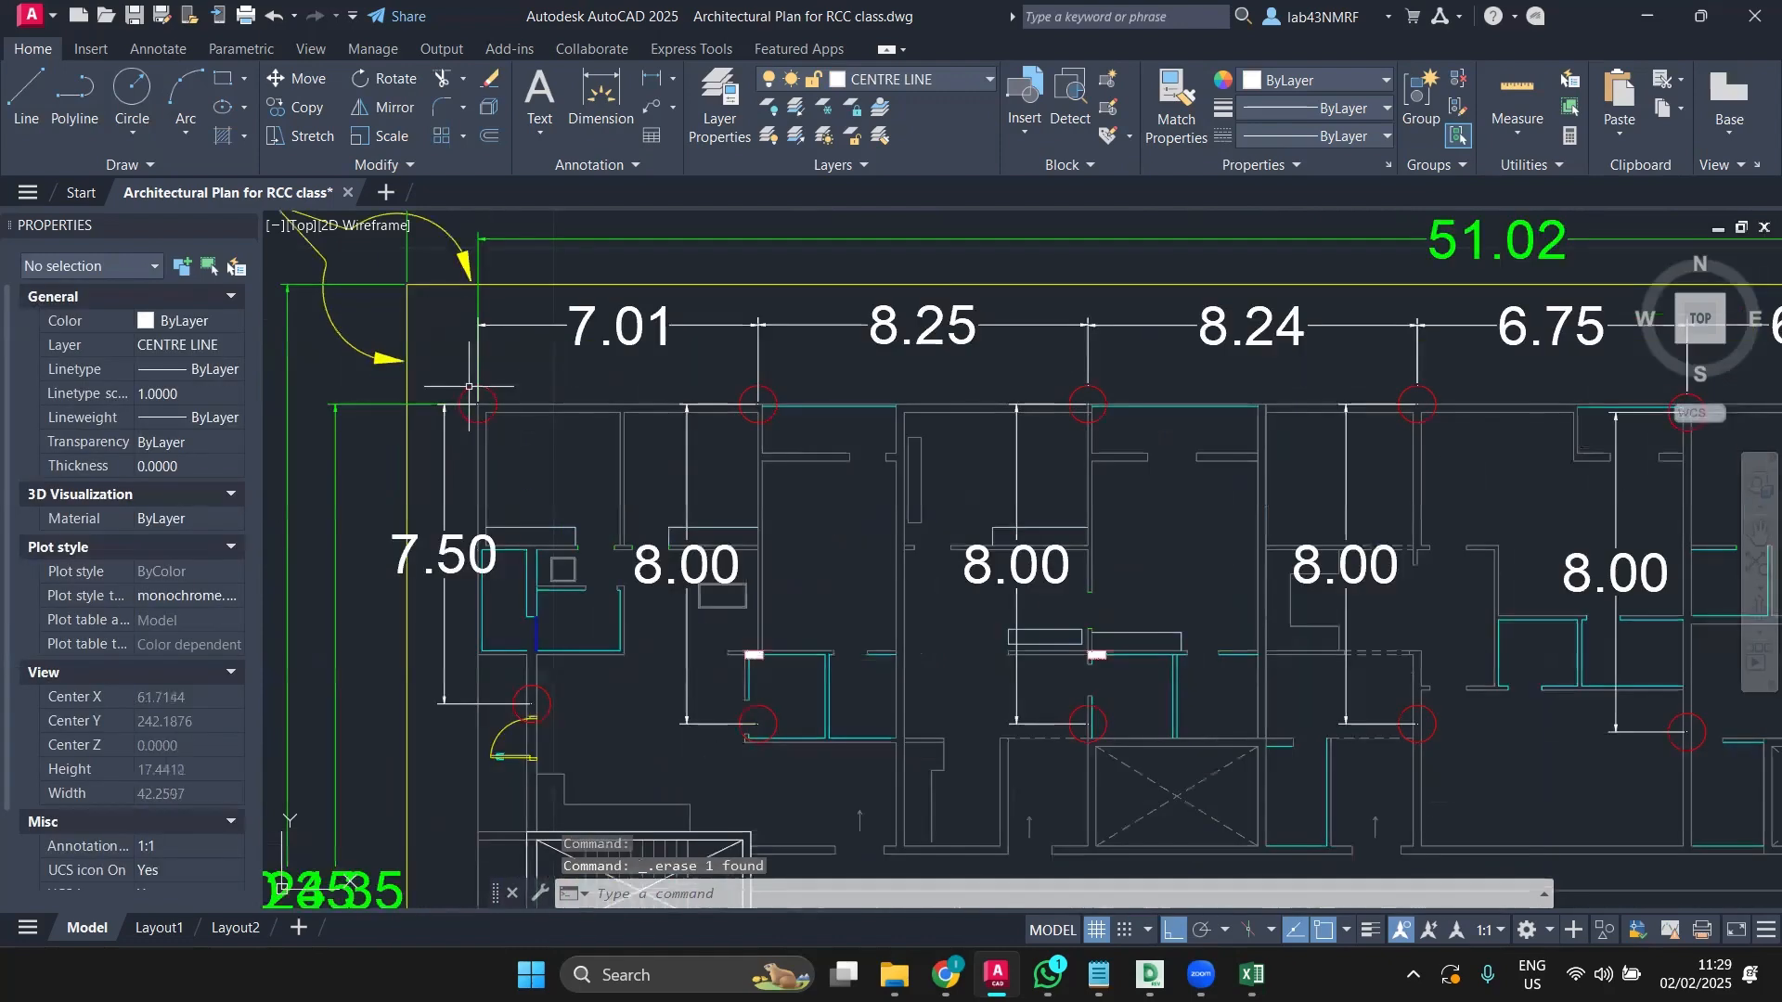
click(469, 388)
click(445, 445)
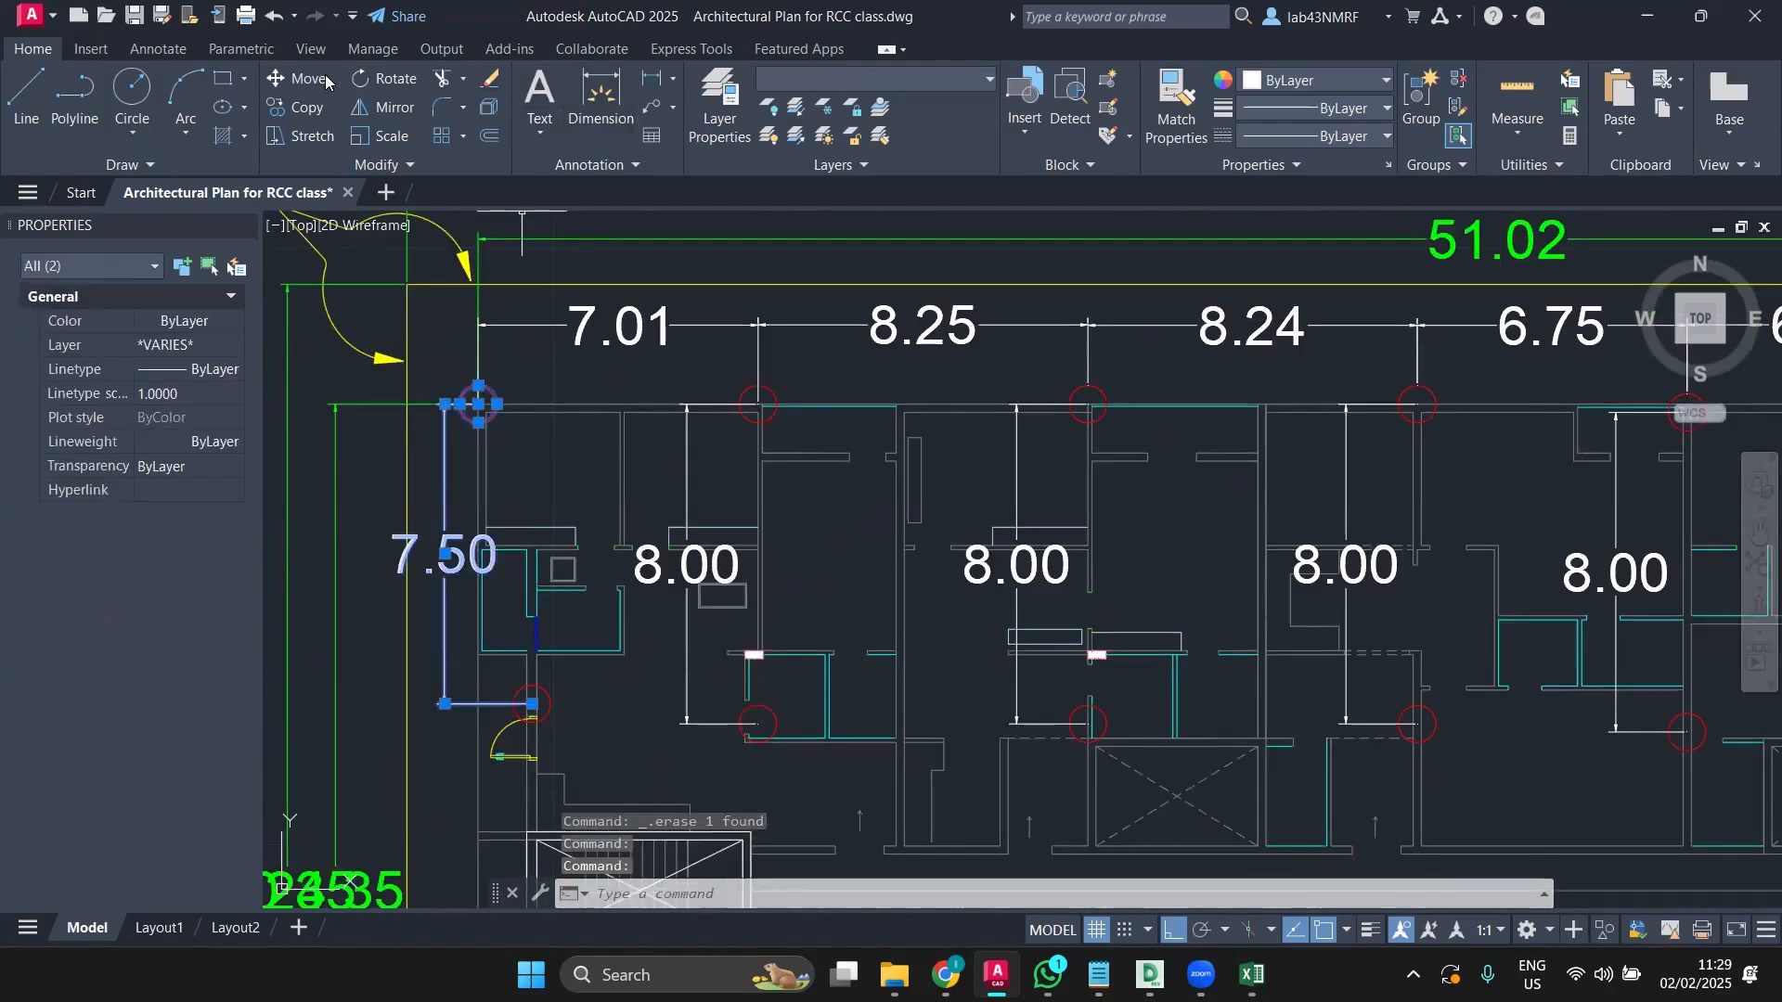
Step: Mirror the selected objects across a line from the top centre, keeping the originals
click(385, 107)
scroll(420, 429, down, 2)
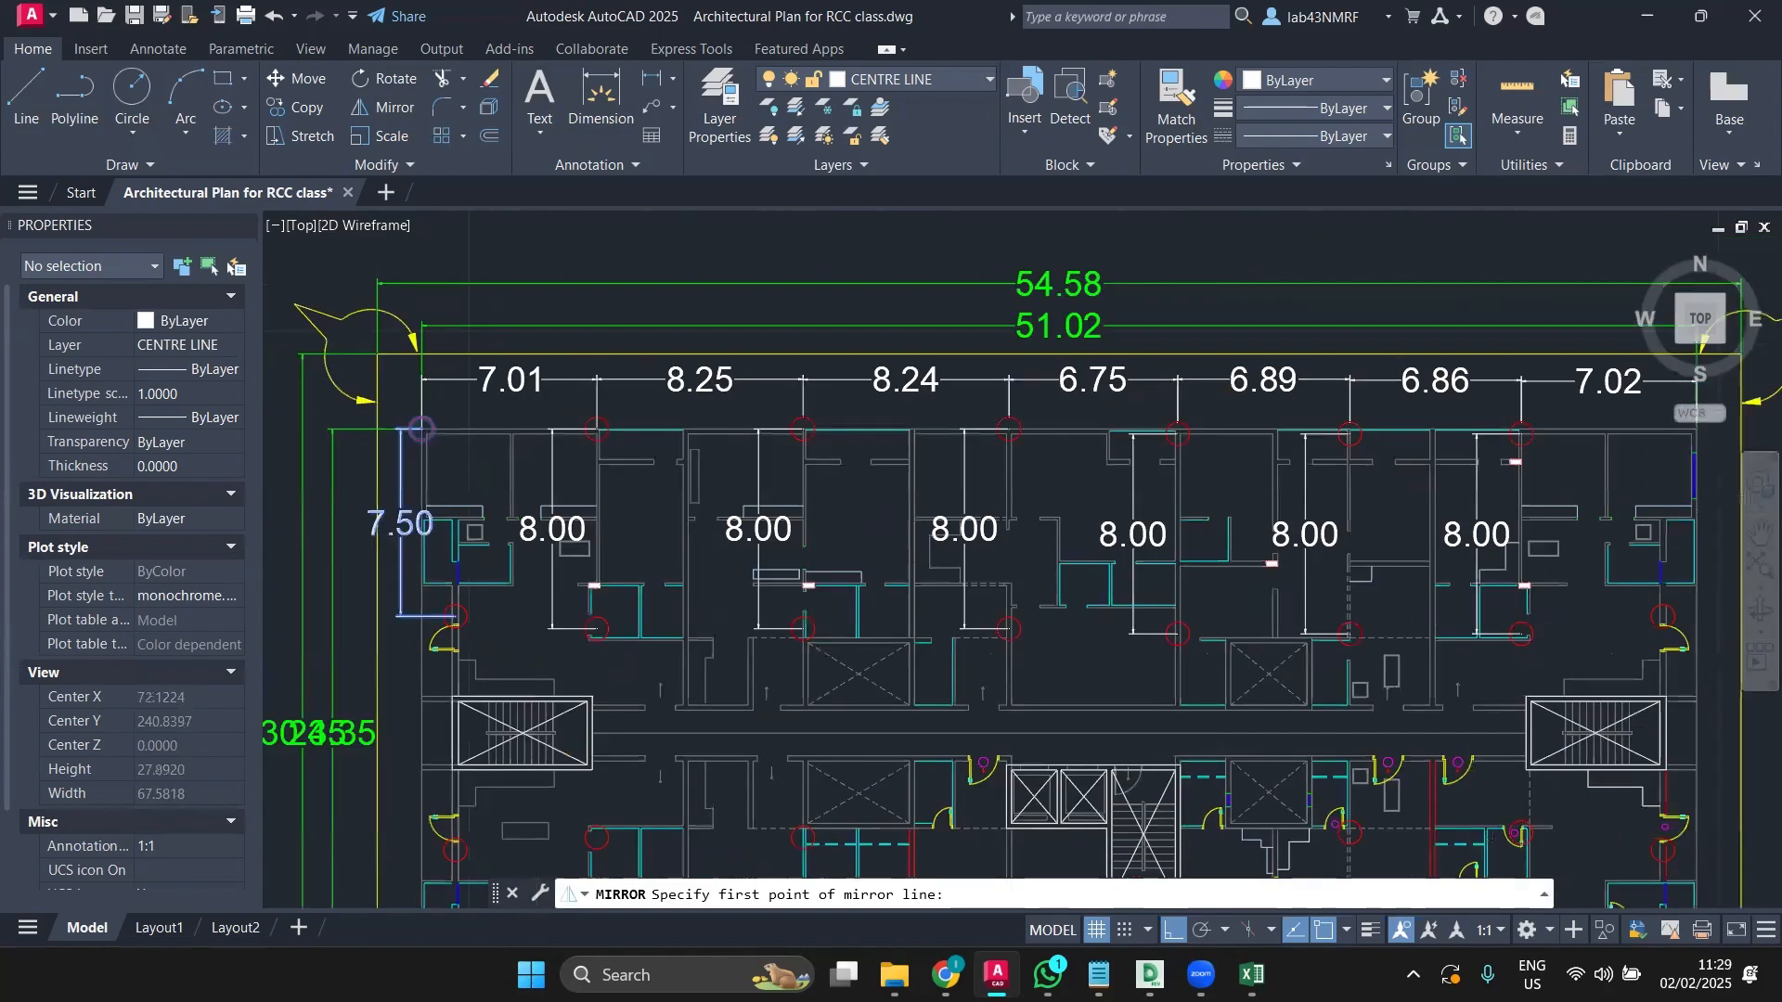
click(1059, 354)
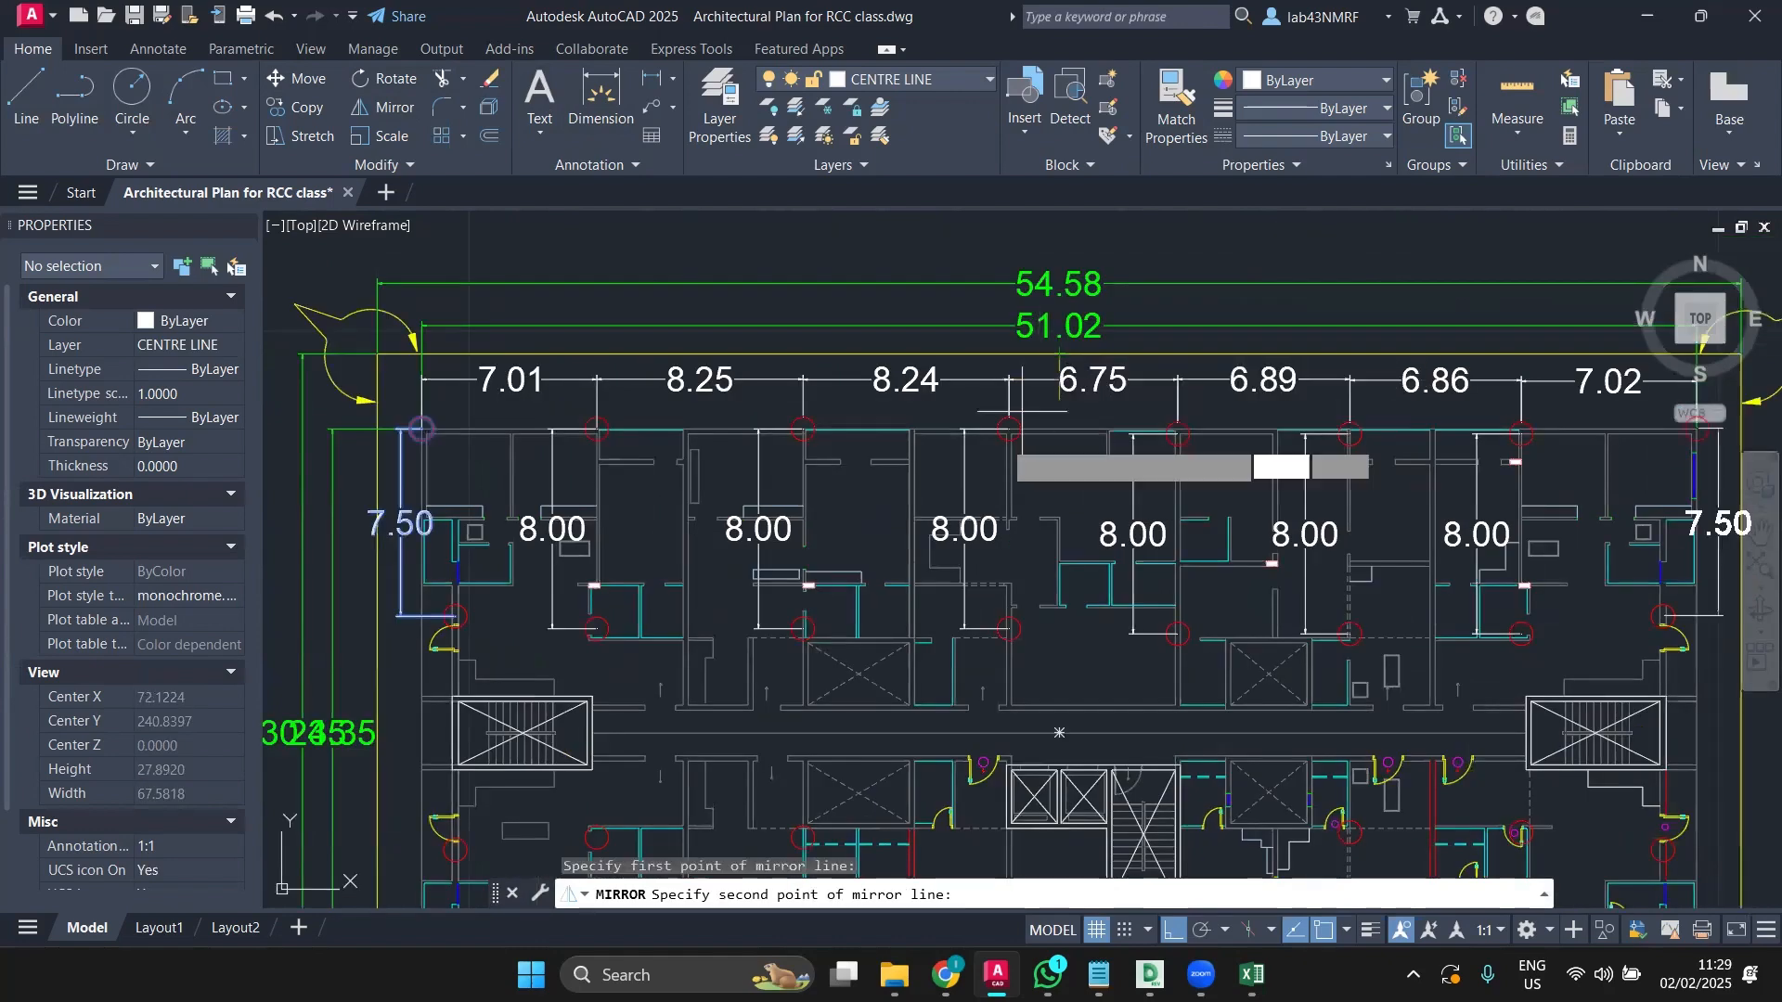
click(723, 729)
text(N)
key(Return)
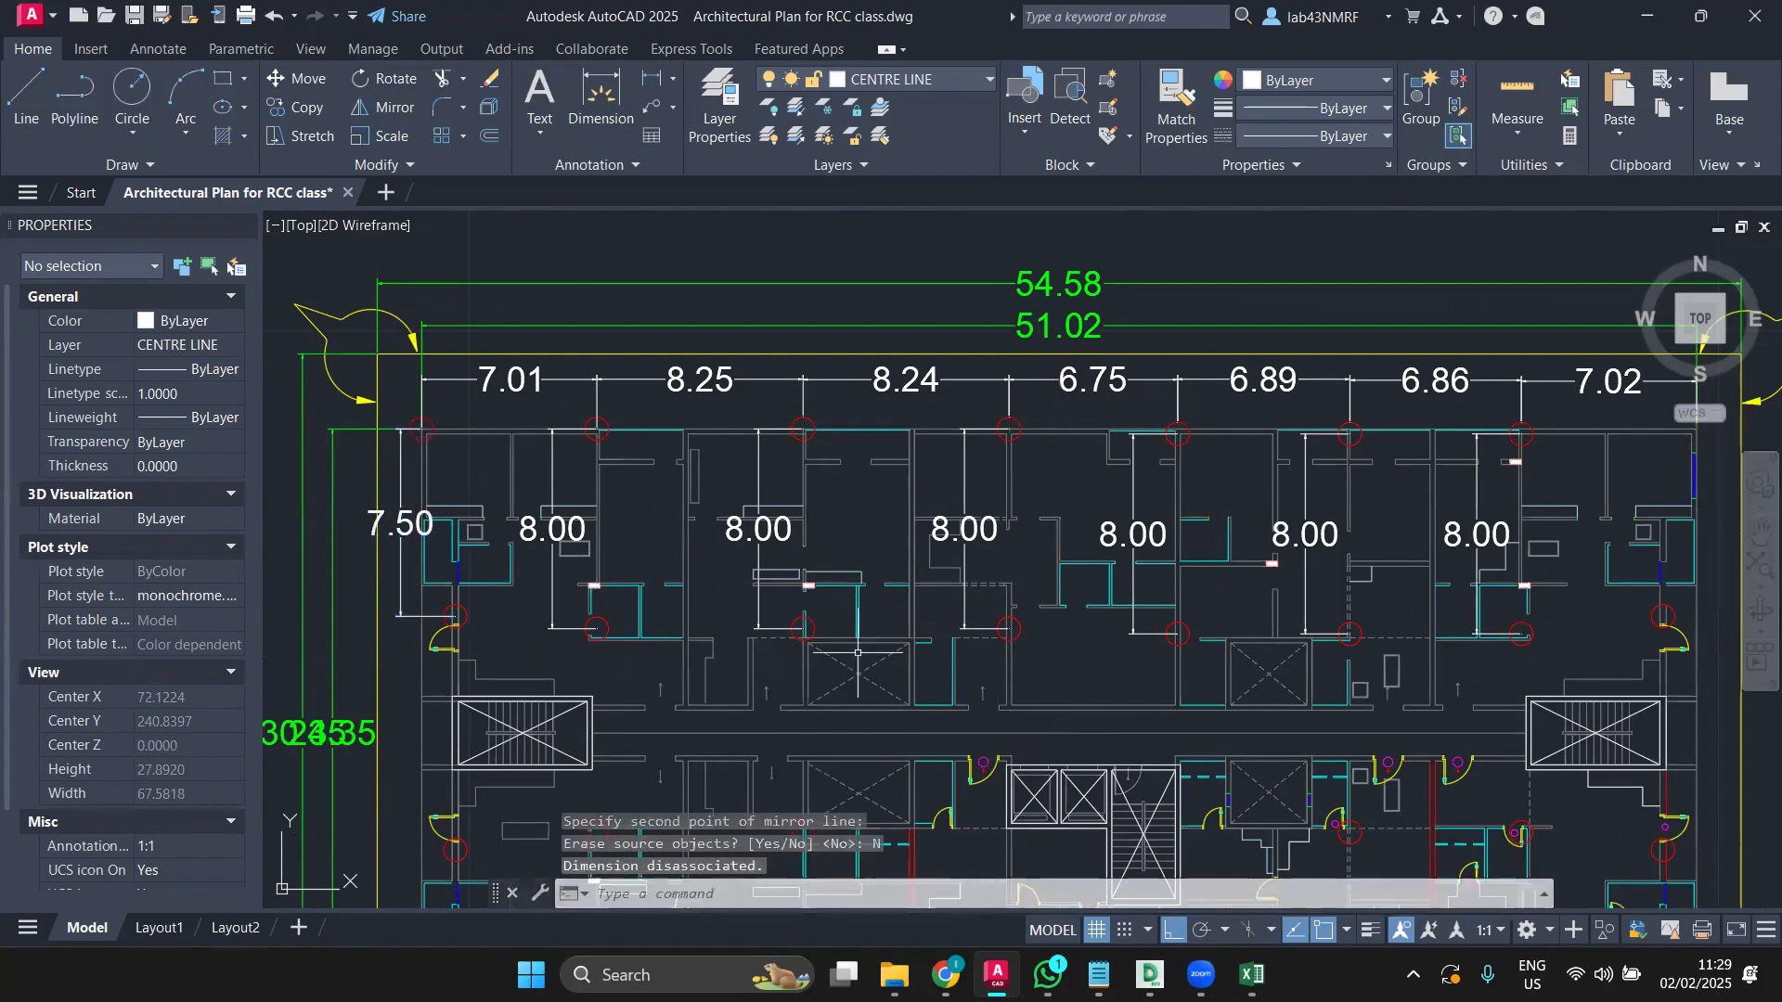
Step: Mirror the left-end 7.50 dimension about a vertical line through the 51.02 midpoint, keeping the original
scroll(858, 653, down, 4)
middle_drag(766, 656, 697, 640)
scroll(751, 580, up, 2)
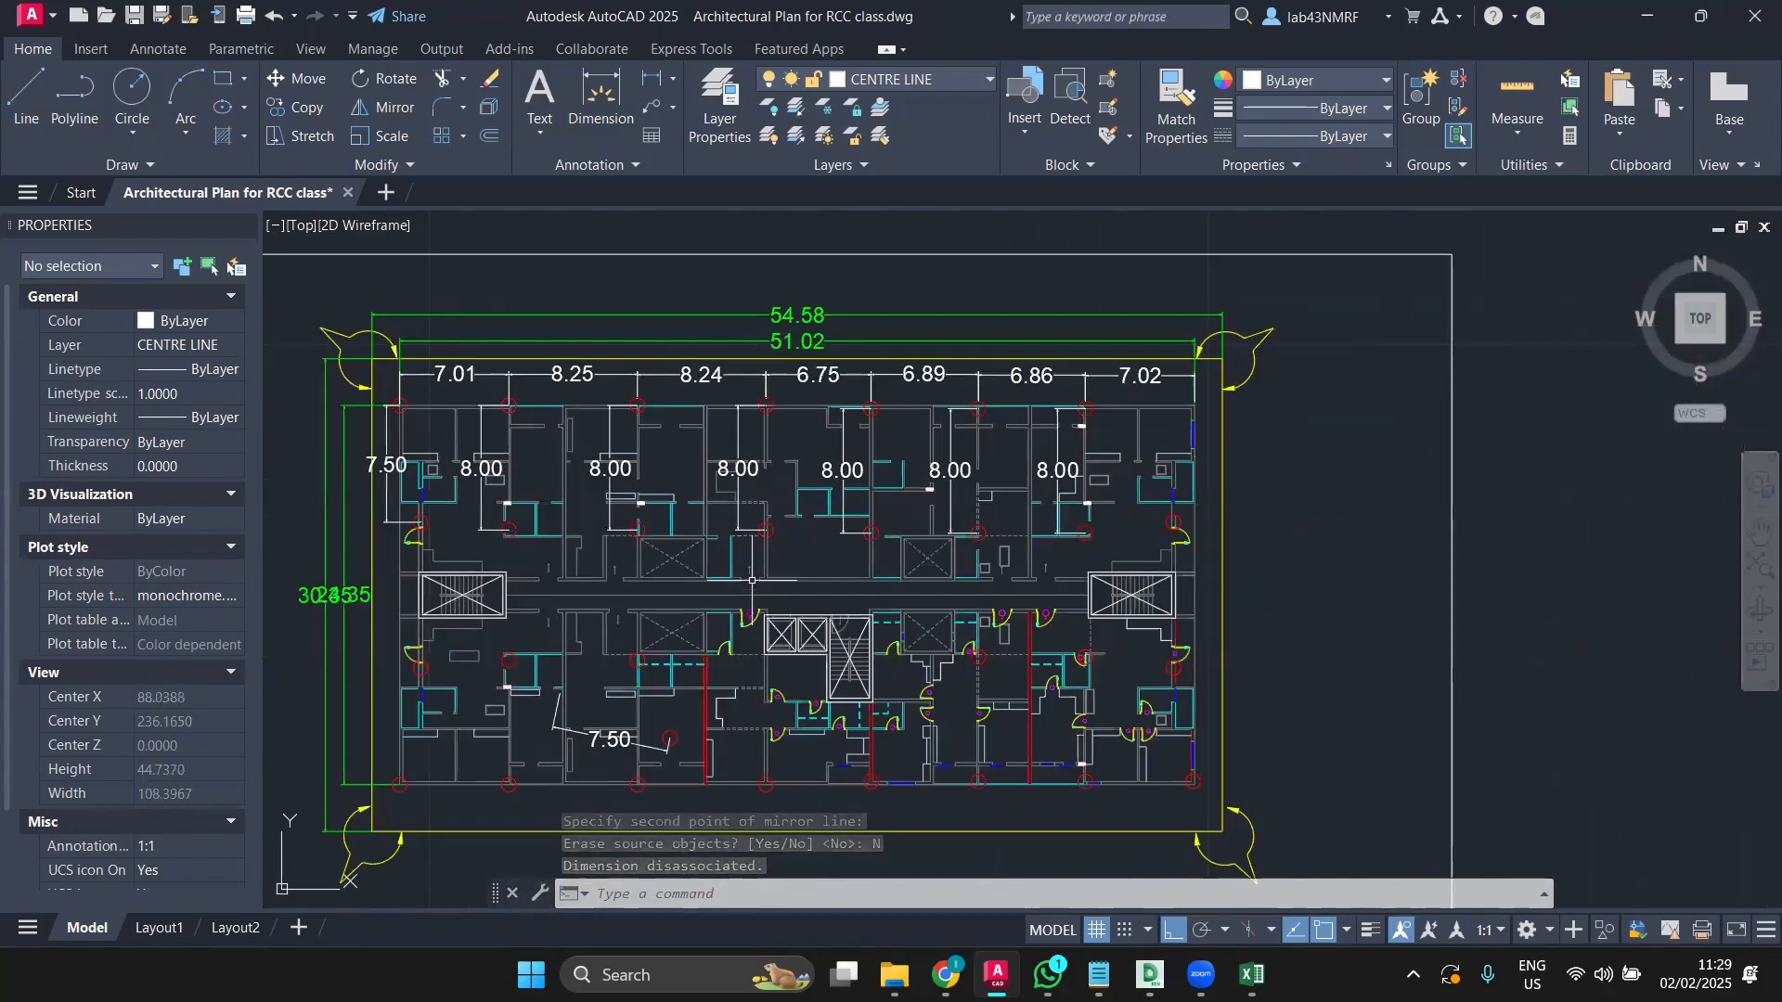
scroll(373, 451, up, 2)
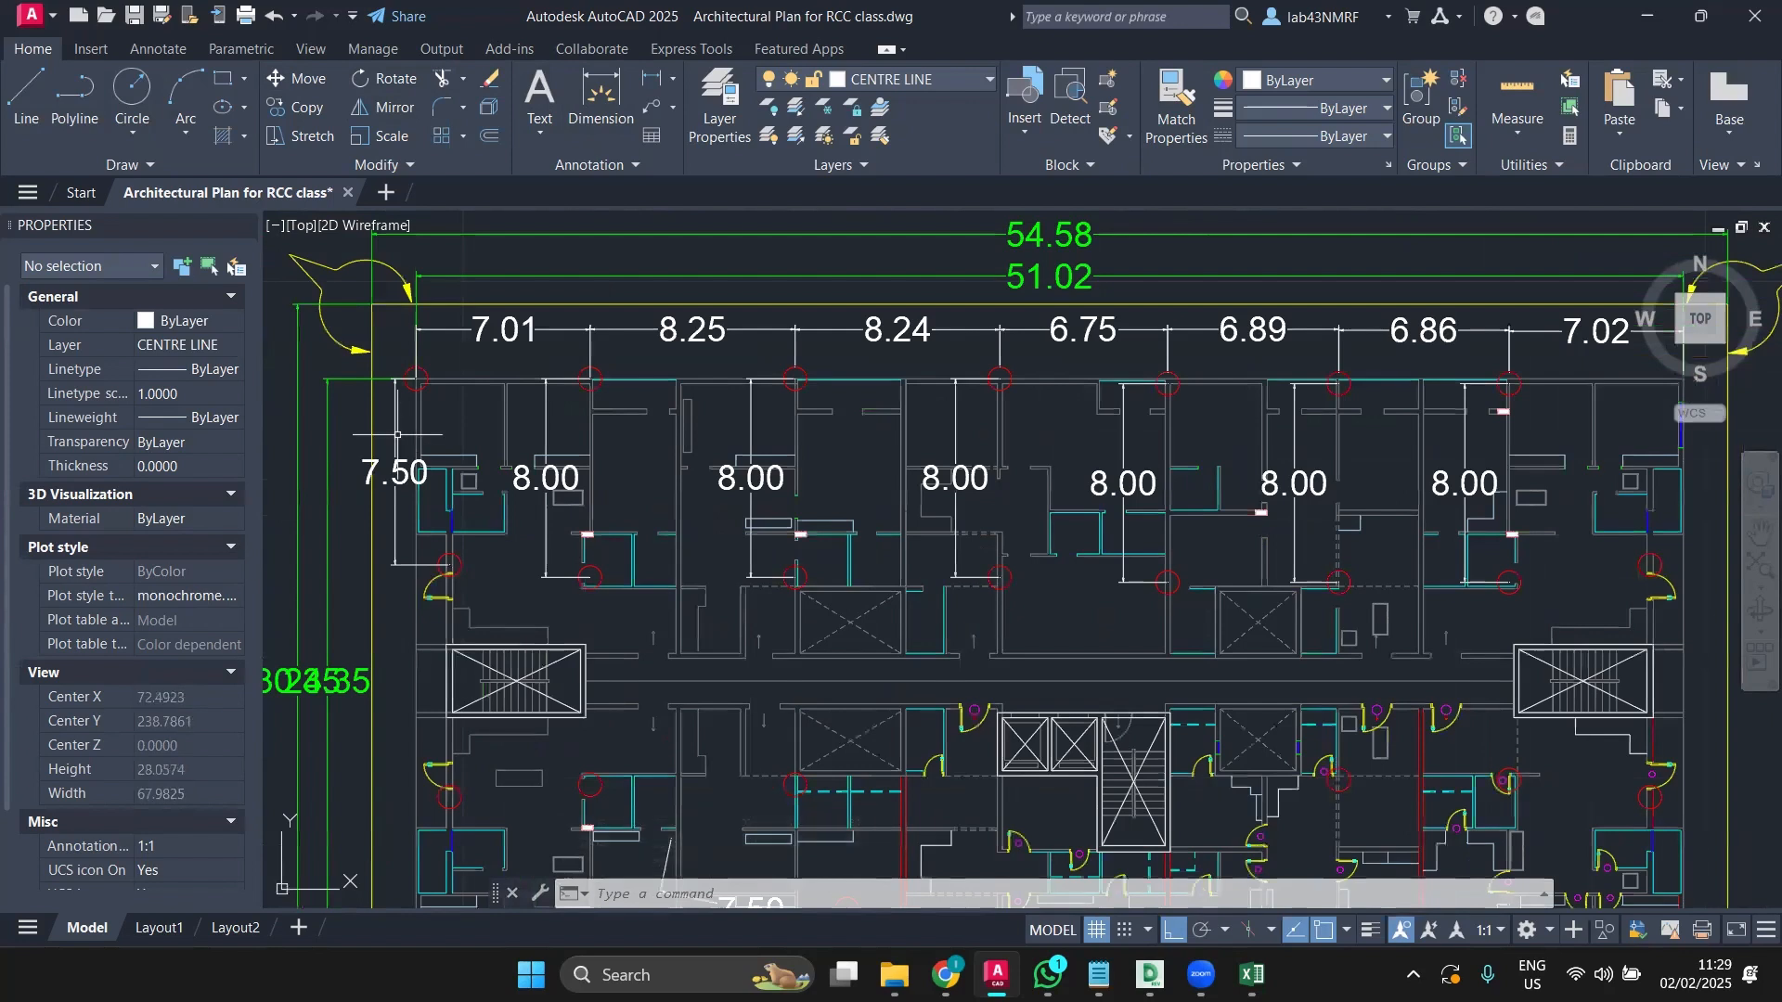
click(396, 469)
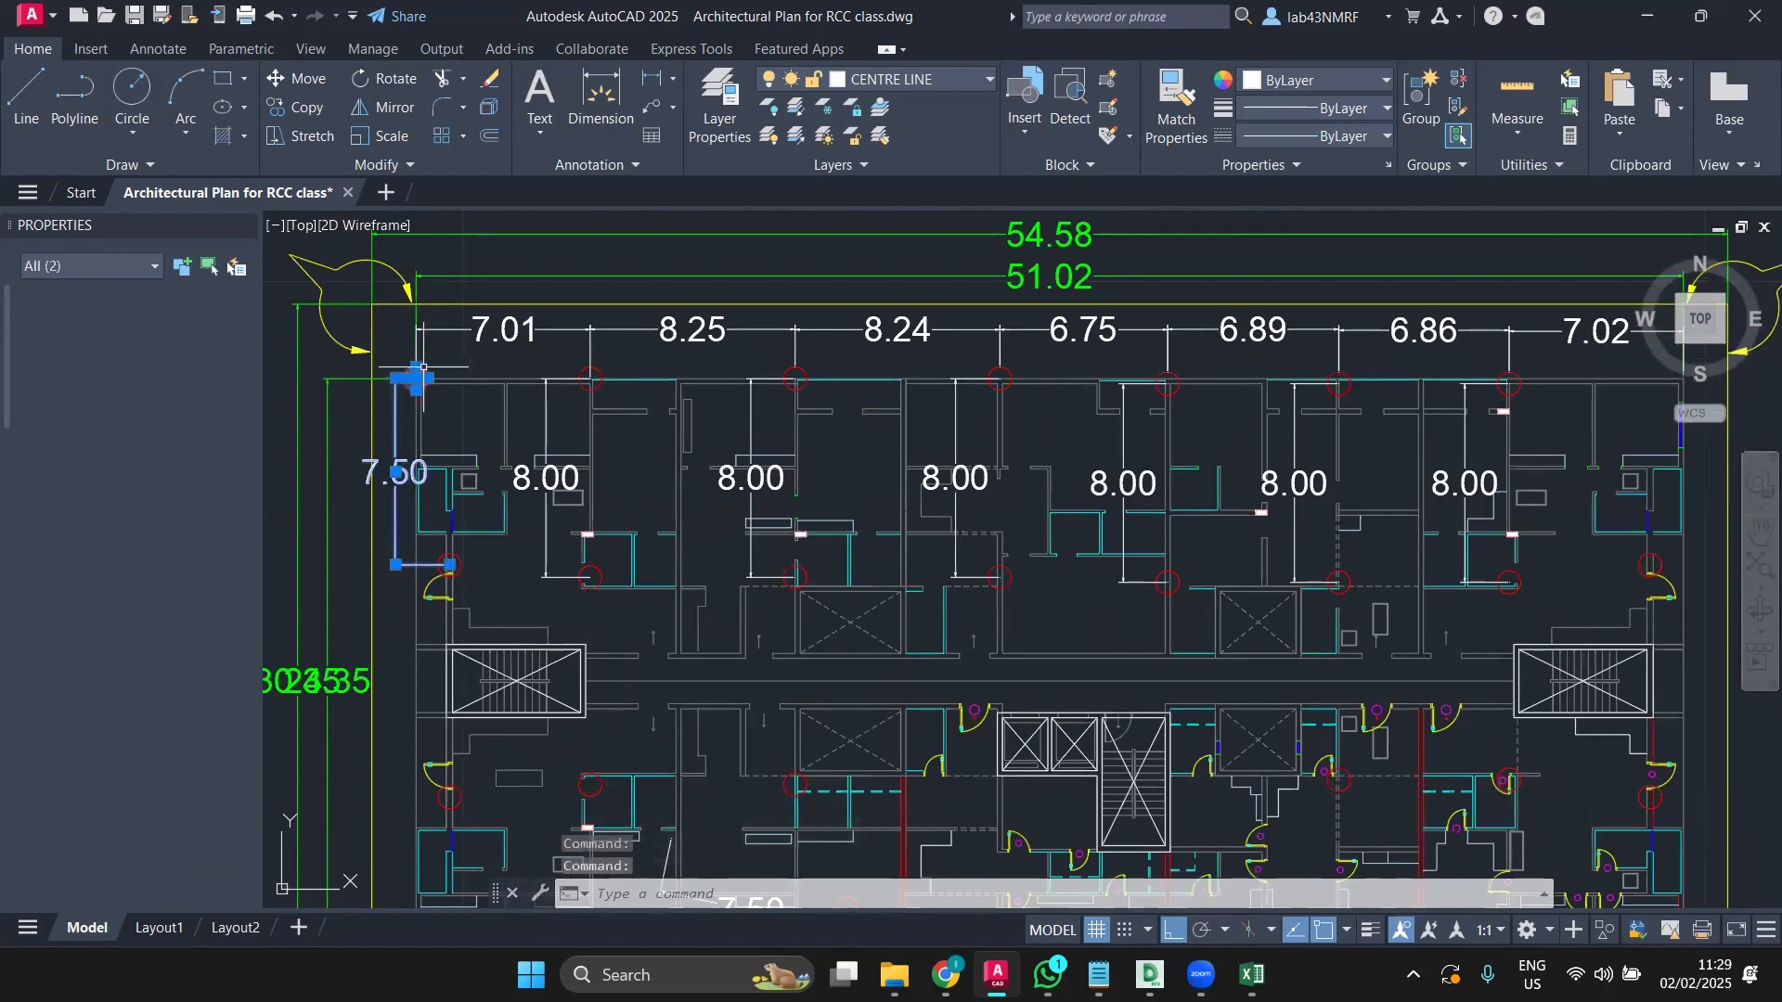
click(382, 107)
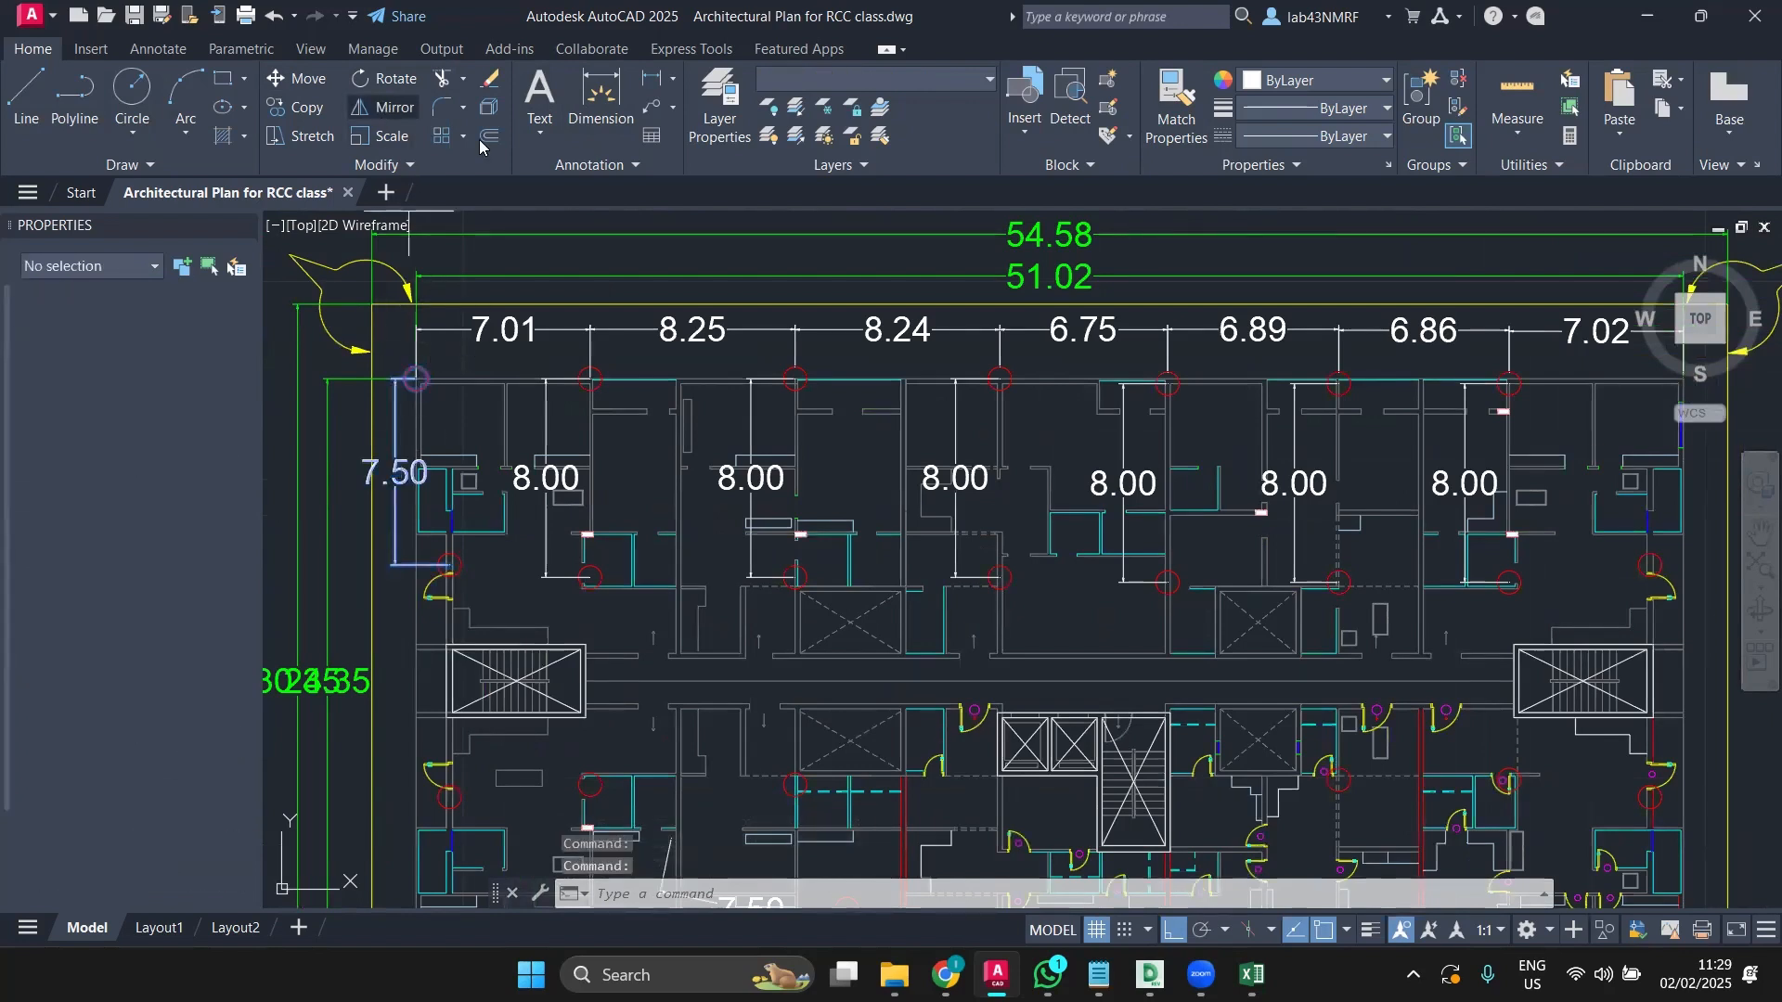
click(1050, 306)
scroll(701, 317, down, 2)
middle_drag(701, 297, 486, 457)
click(888, 249)
click(938, 332)
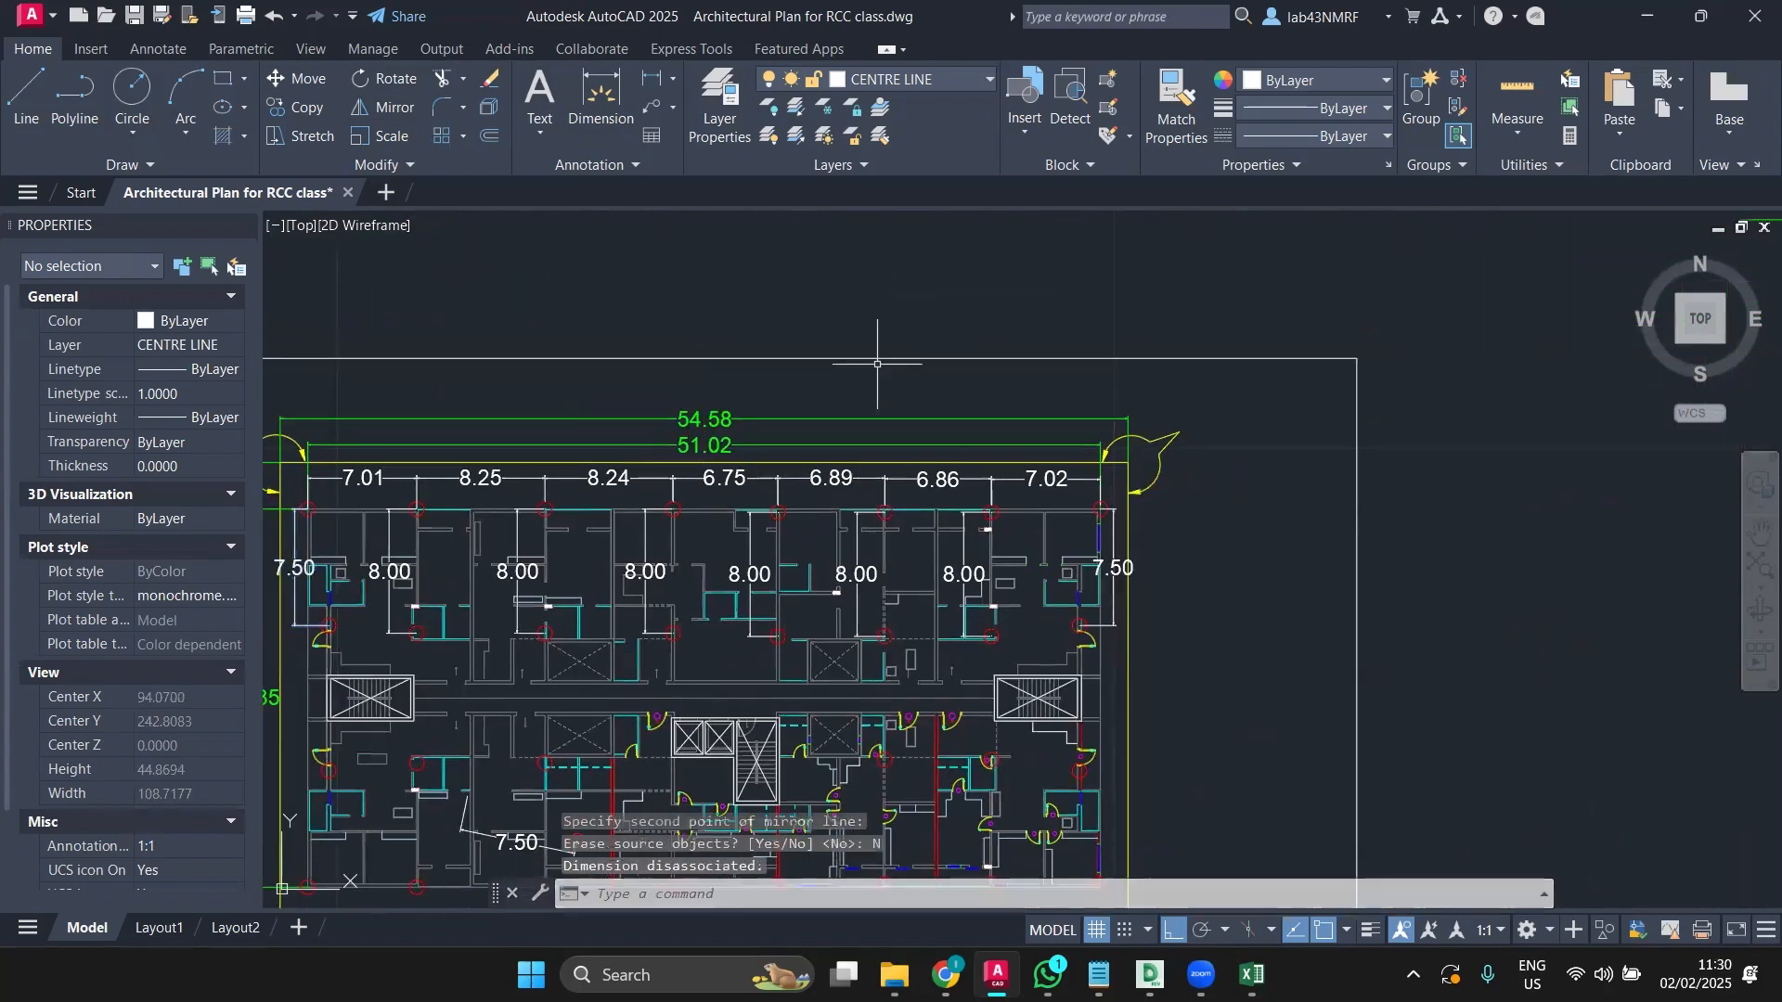
scroll(938, 336, down, 2)
scroll(571, 420, up, 1)
scroll(572, 420, up, 4)
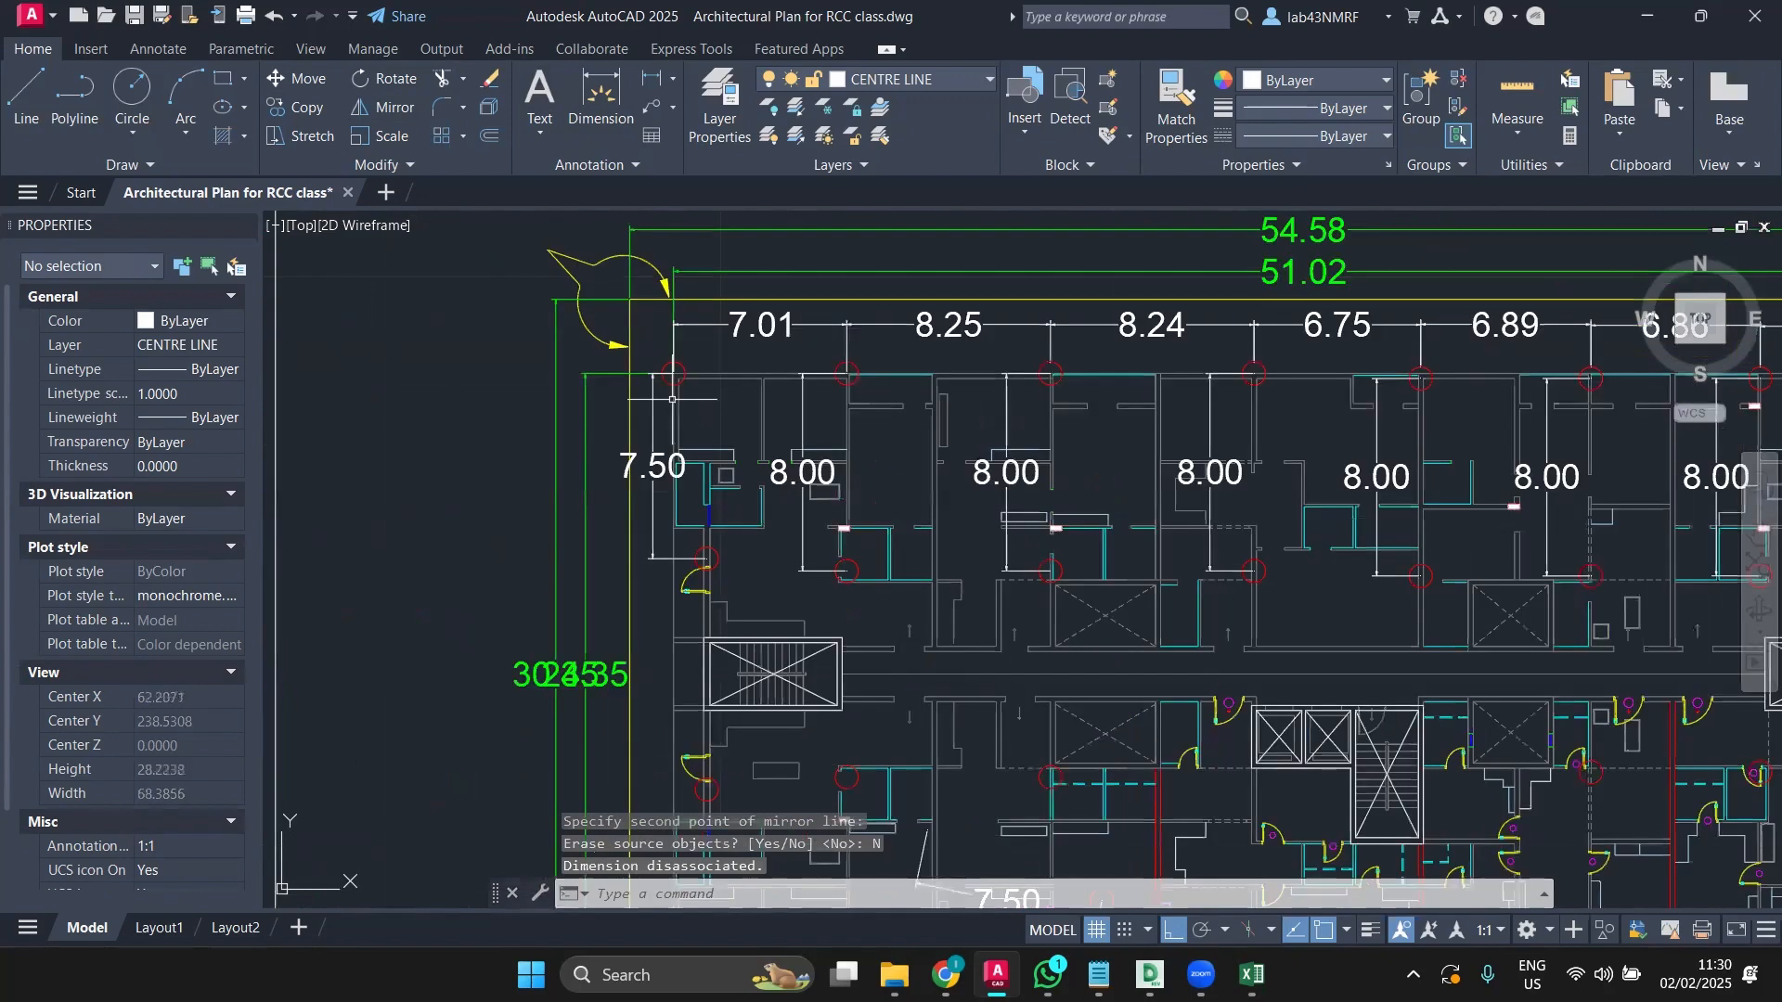
click(653, 408)
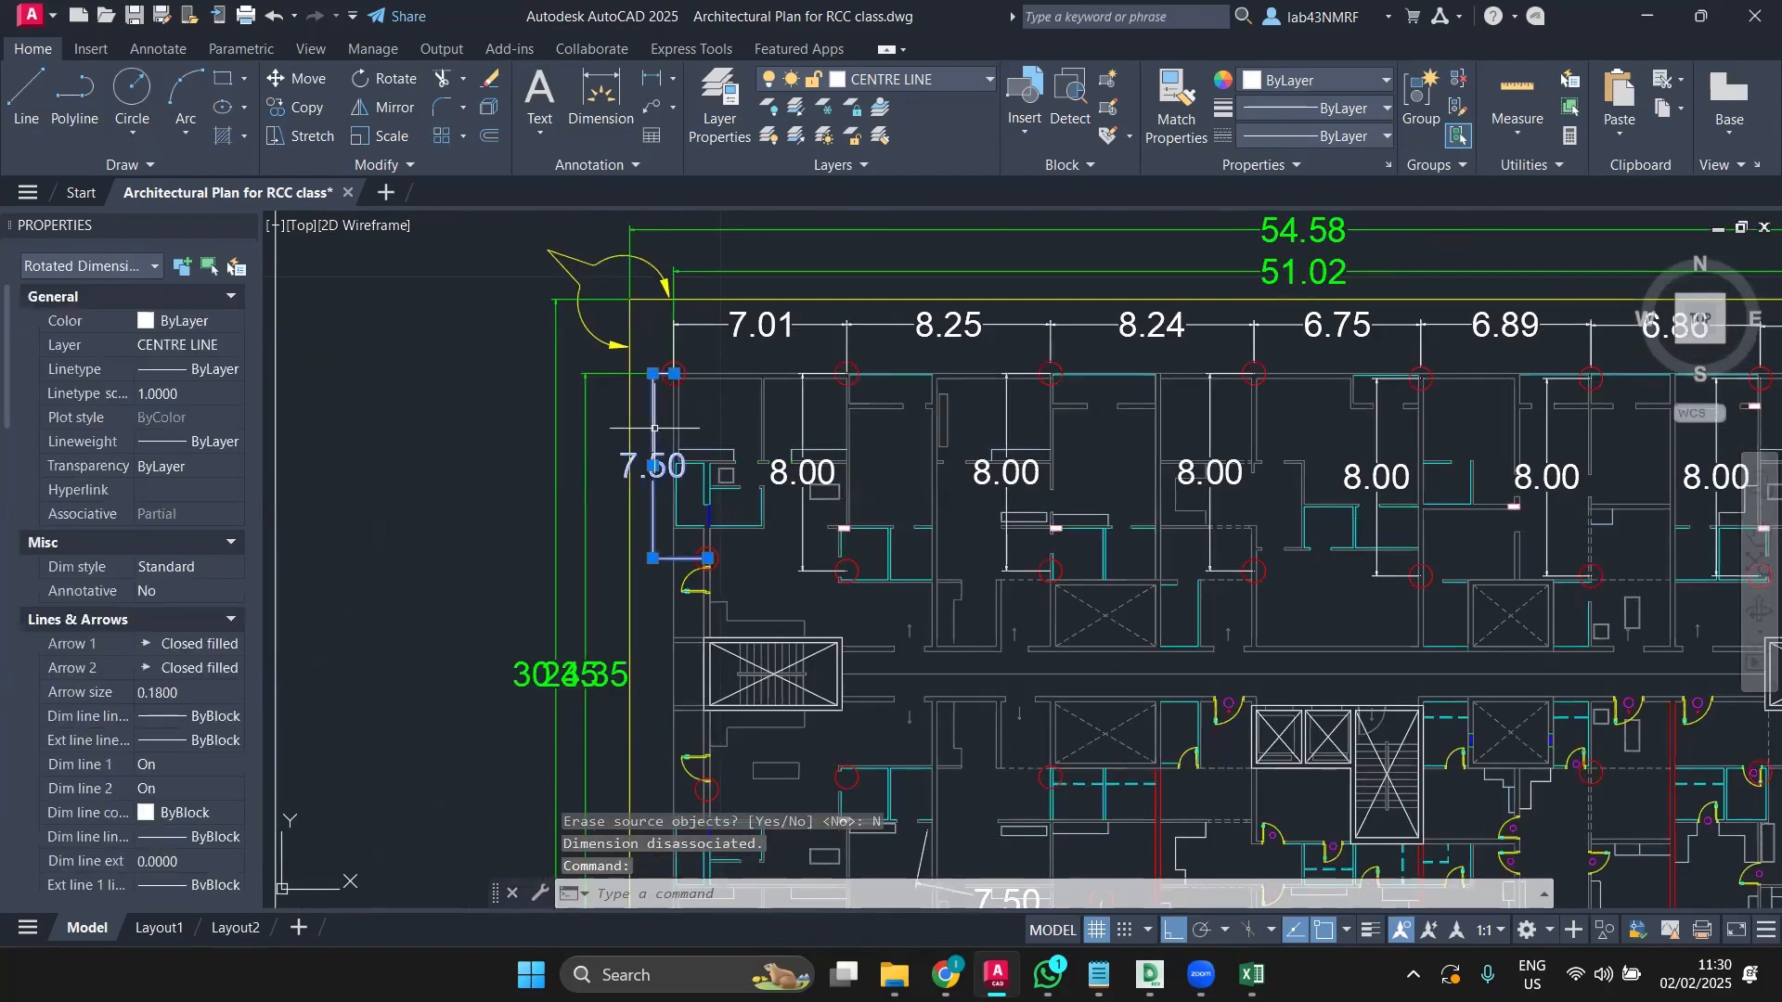
Step: Delete the stray 7.50 dimension copy and its leftover piece lower in the plan
right_click(656, 409)
click(728, 735)
scroll(883, 528, down, 3)
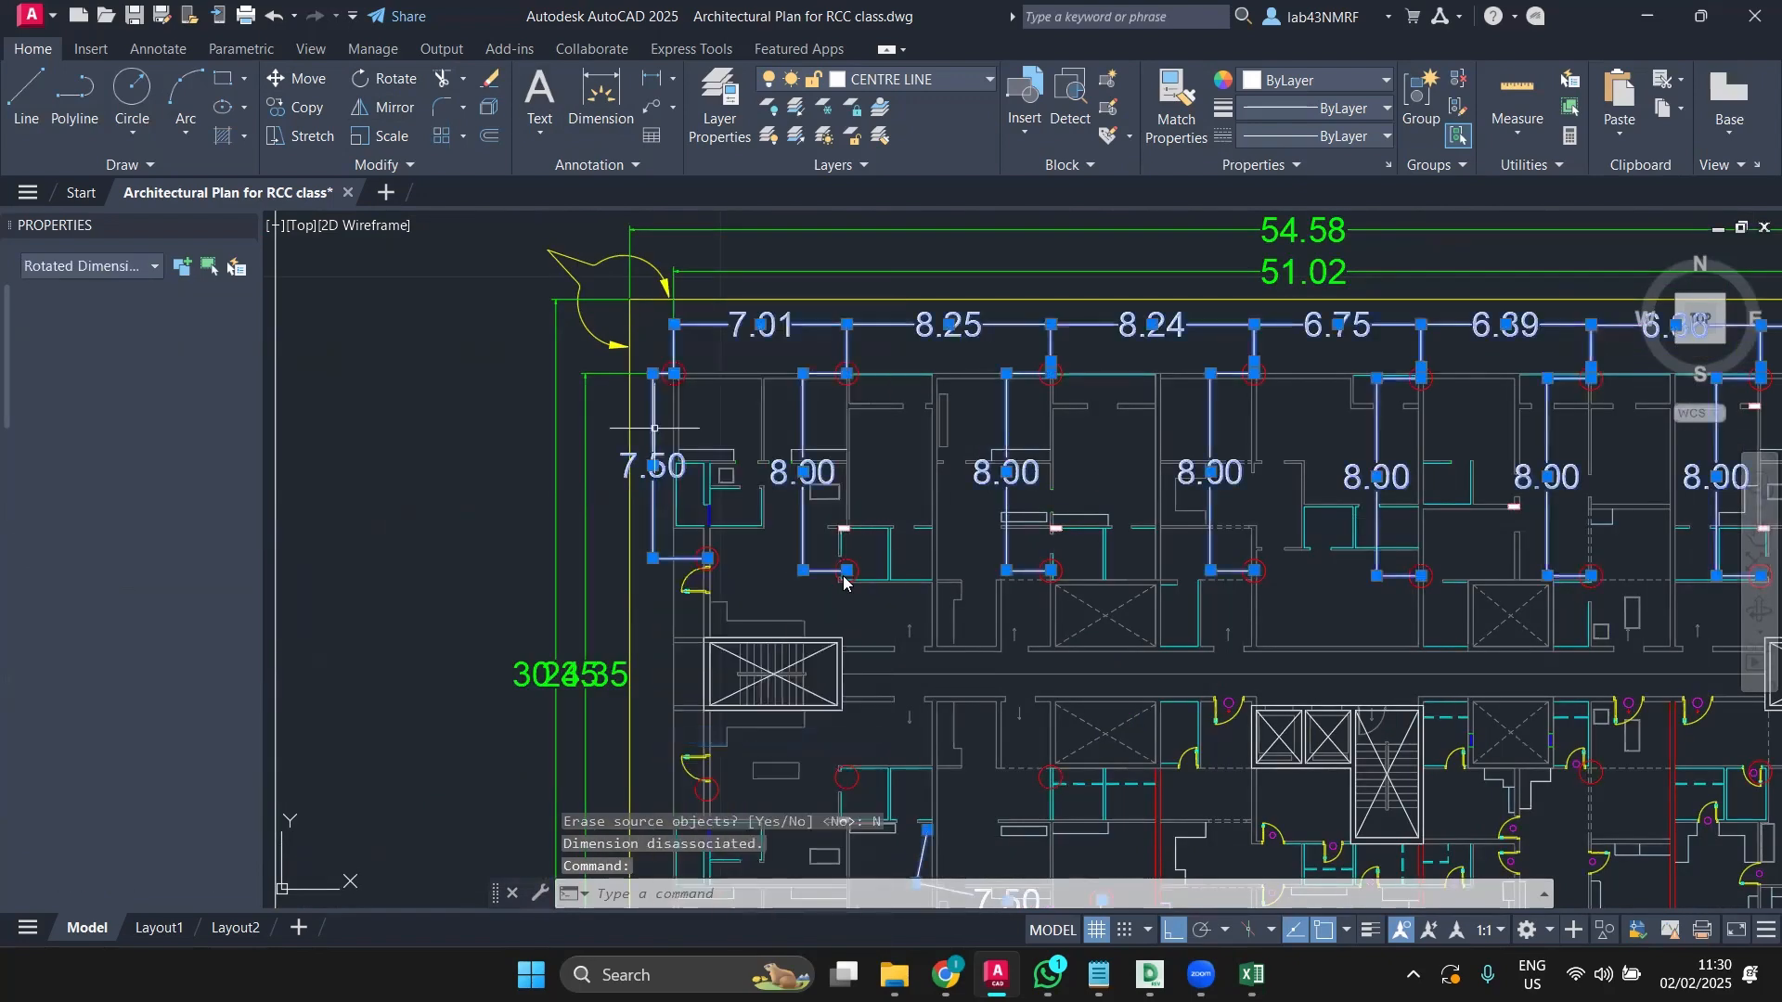
middle_drag(883, 528, 656, 505)
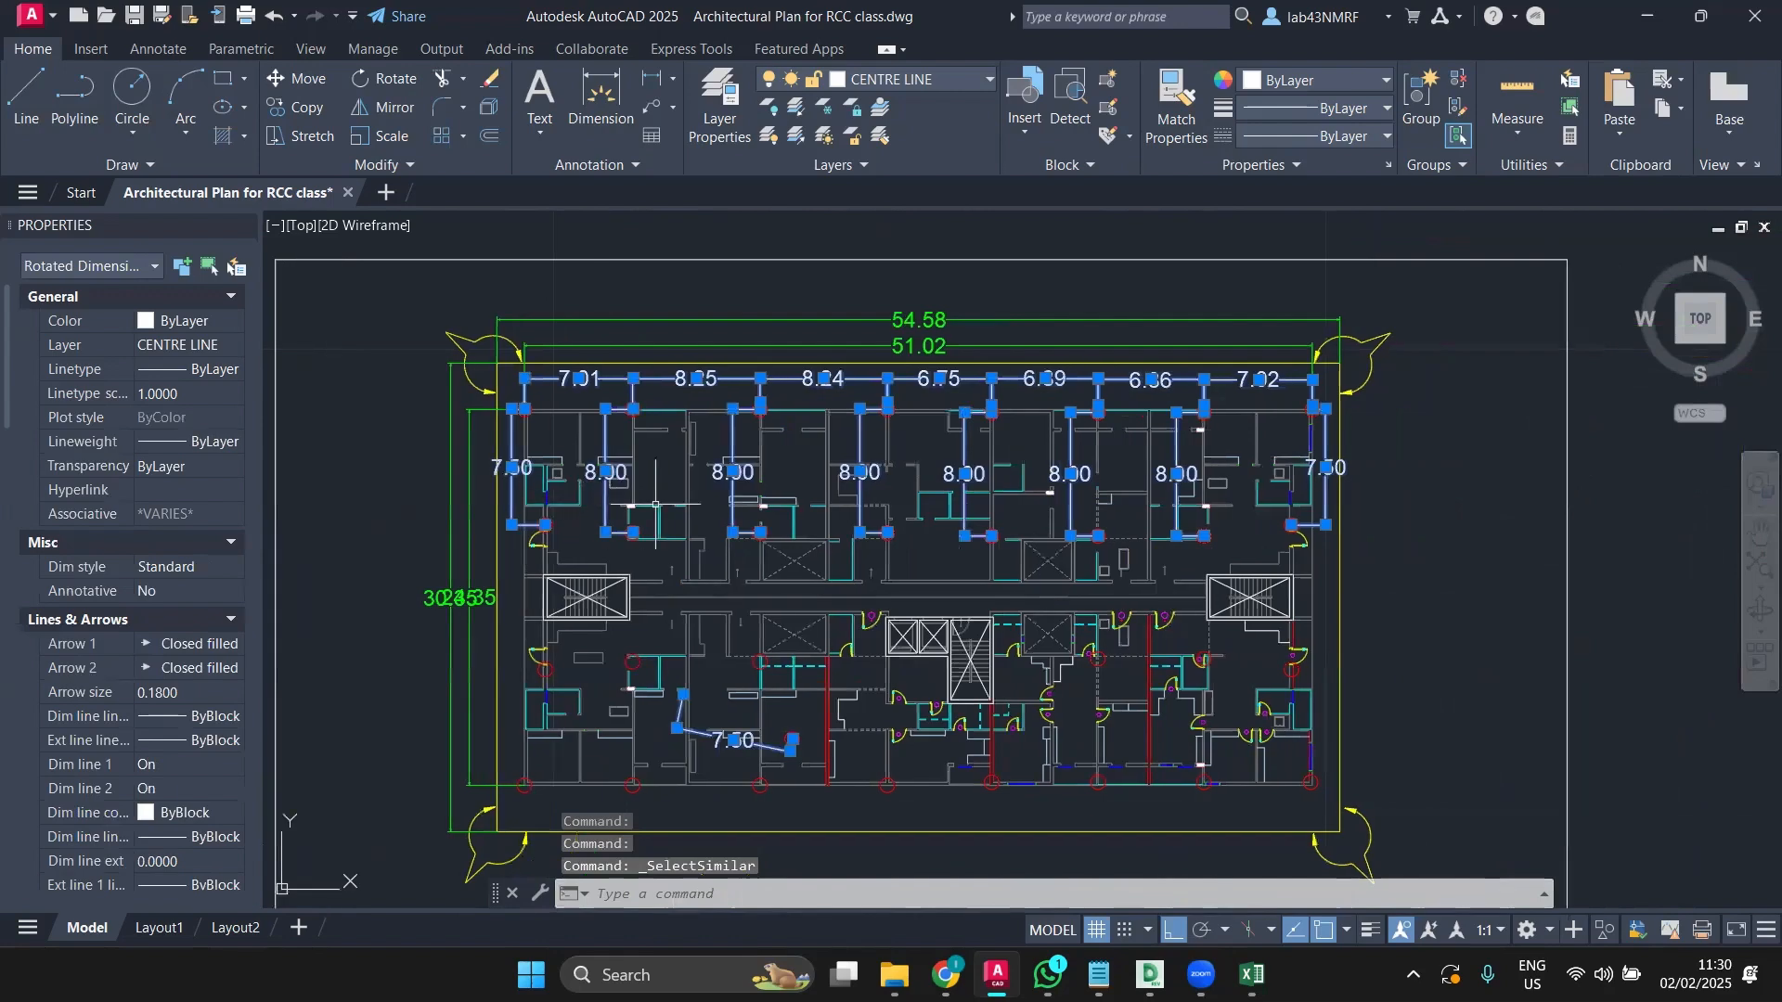
scroll(661, 503, down, 2)
scroll(662, 503, up, 2)
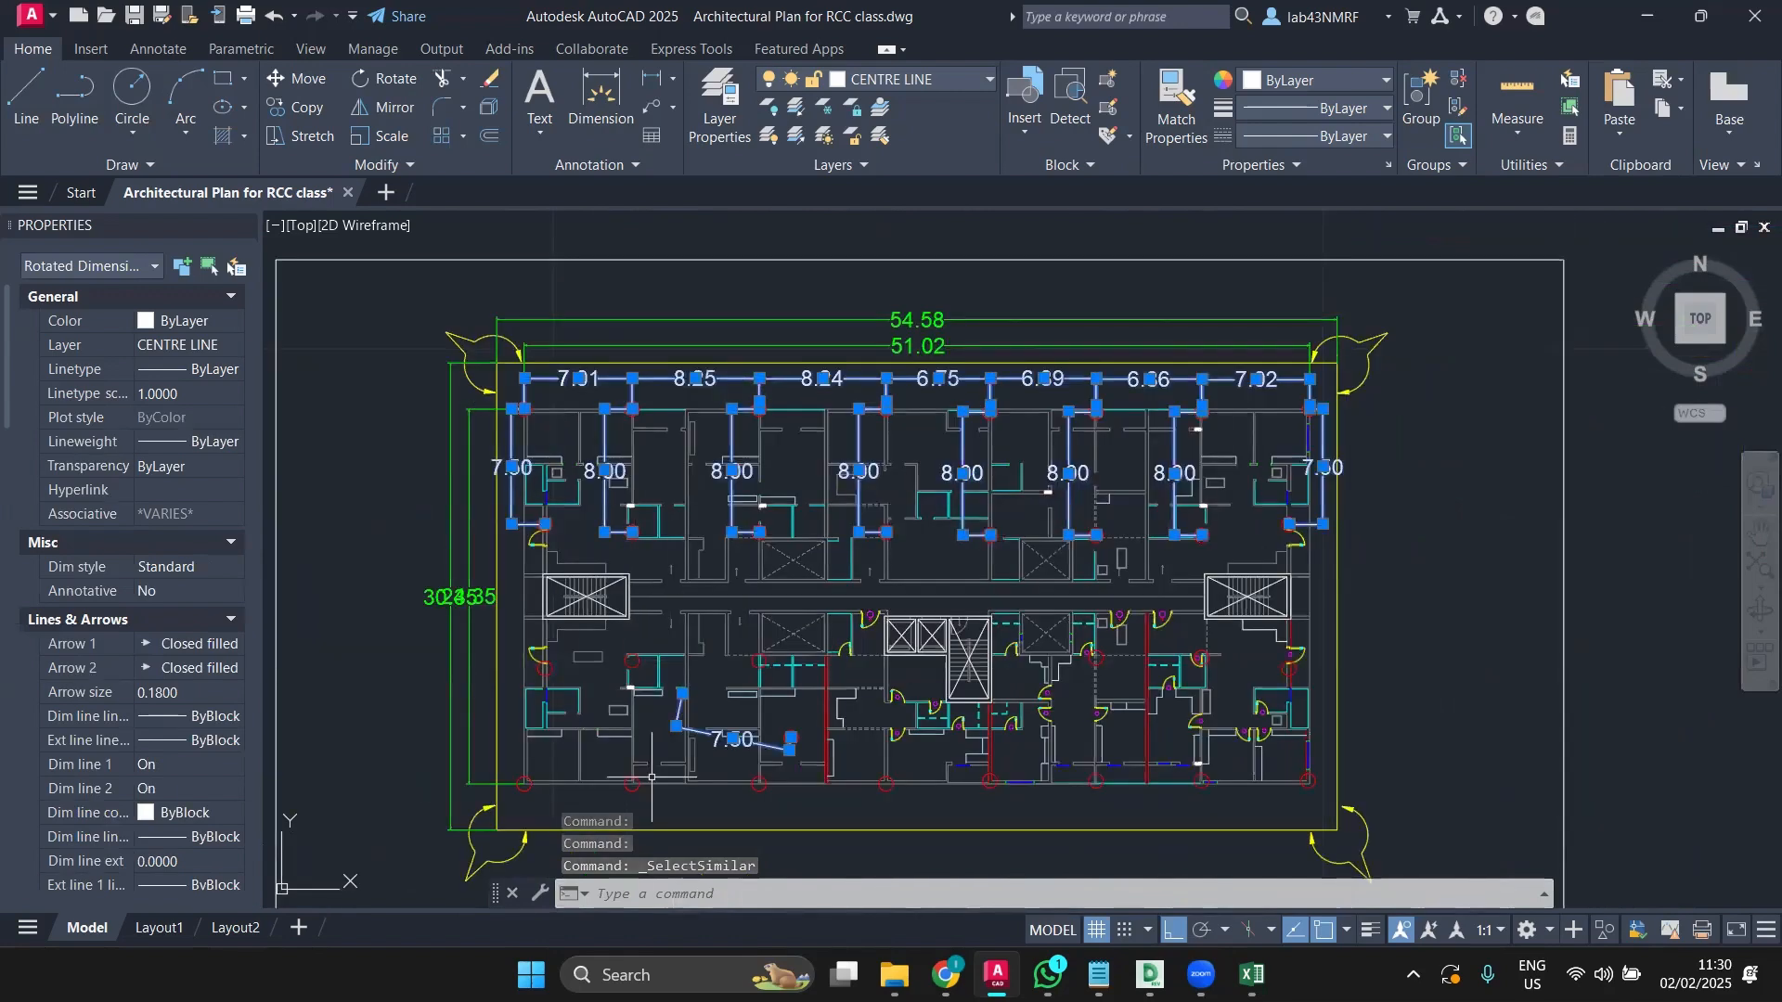
key(Escape)
scroll(717, 721, up, 2)
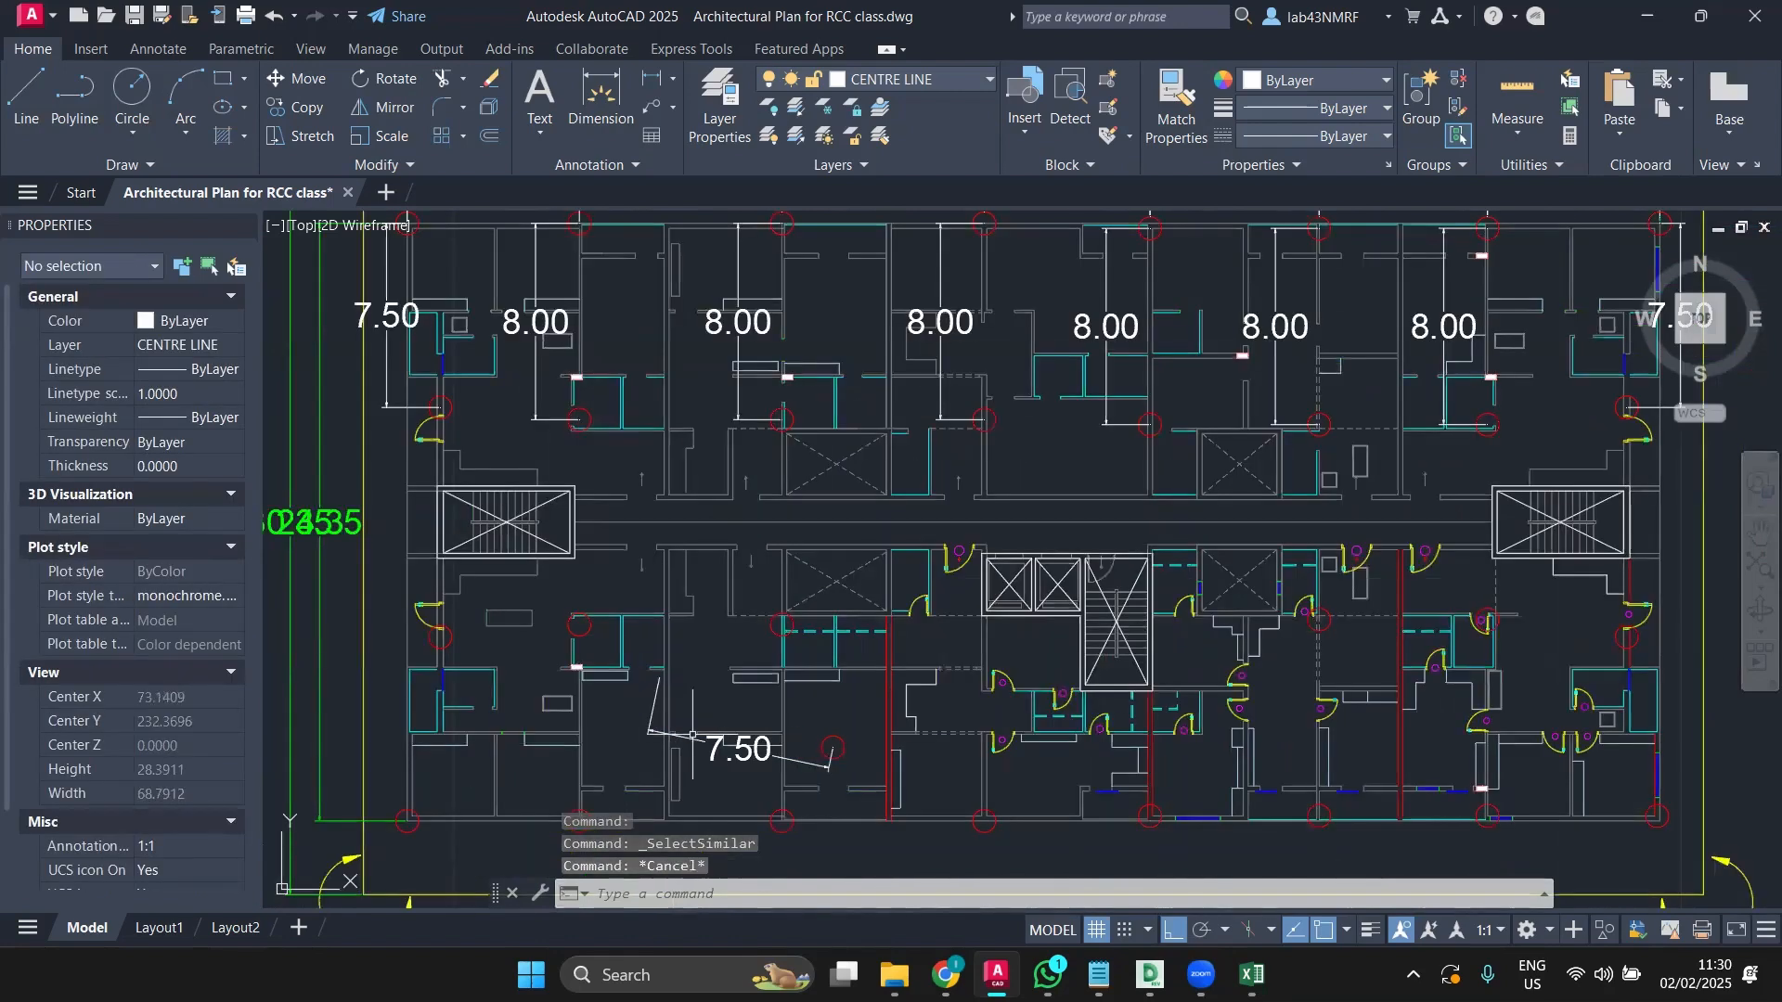
click(688, 740)
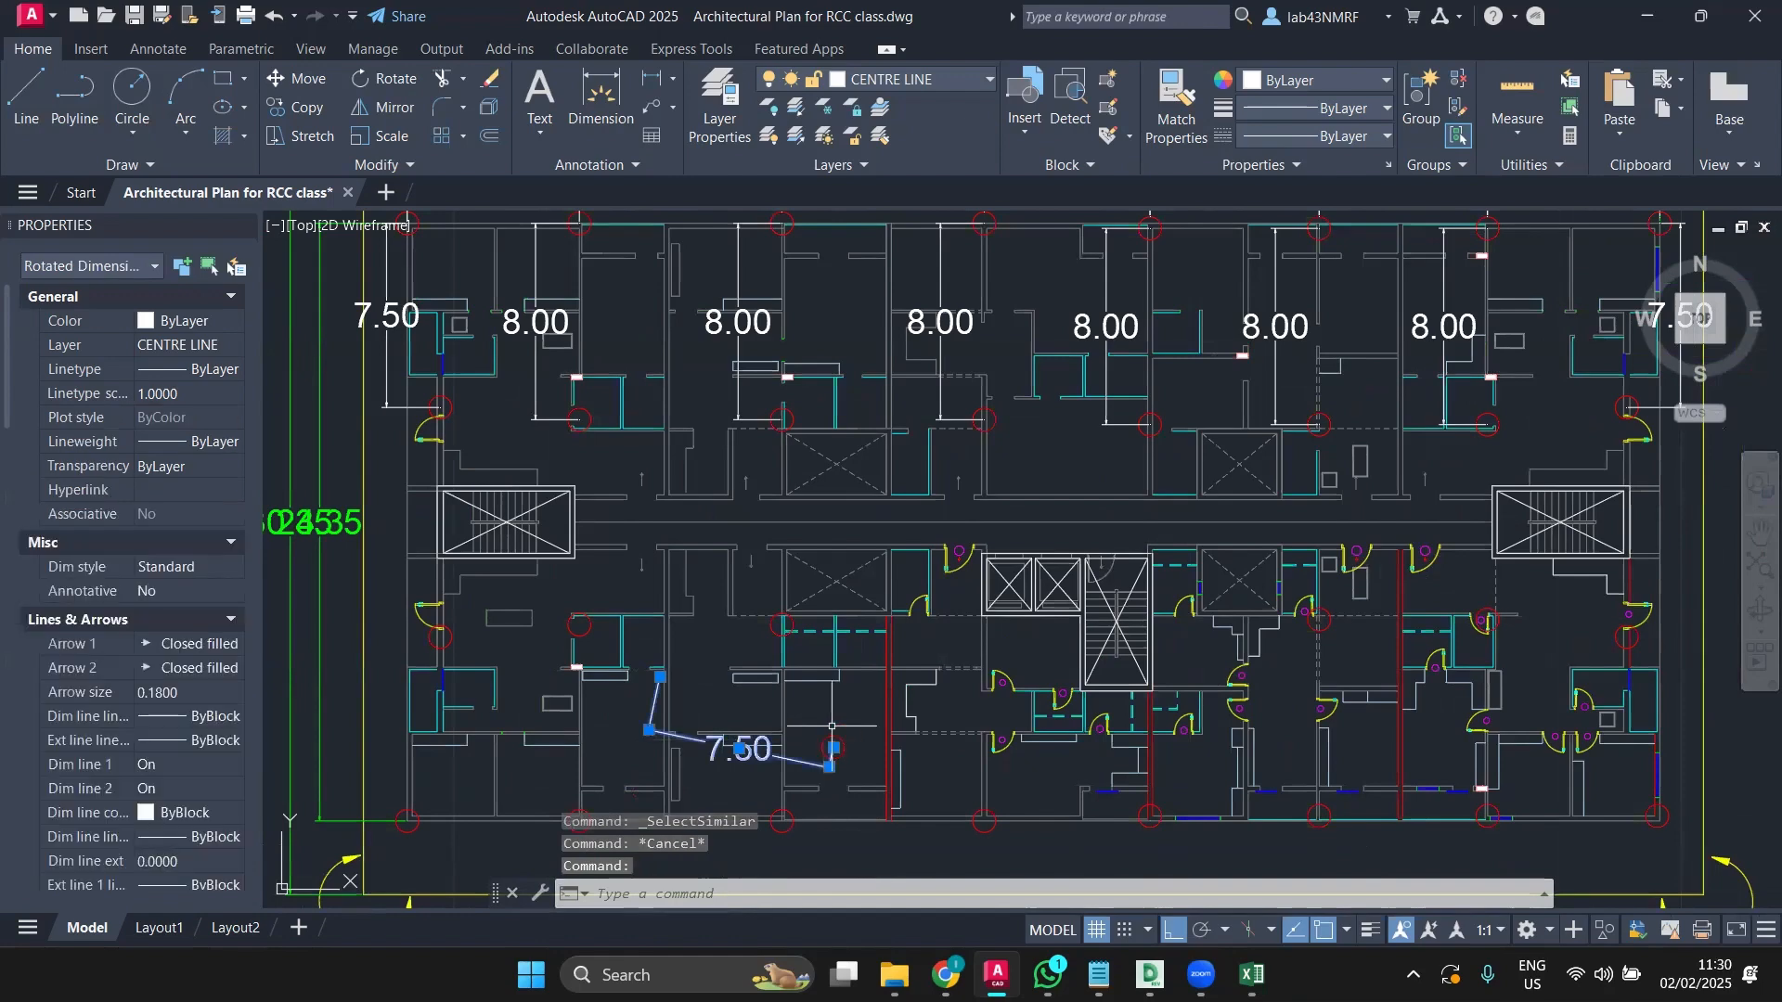
click(830, 736)
key(Delete)
scroll(778, 688, down, 2)
scroll(538, 463, up, 2)
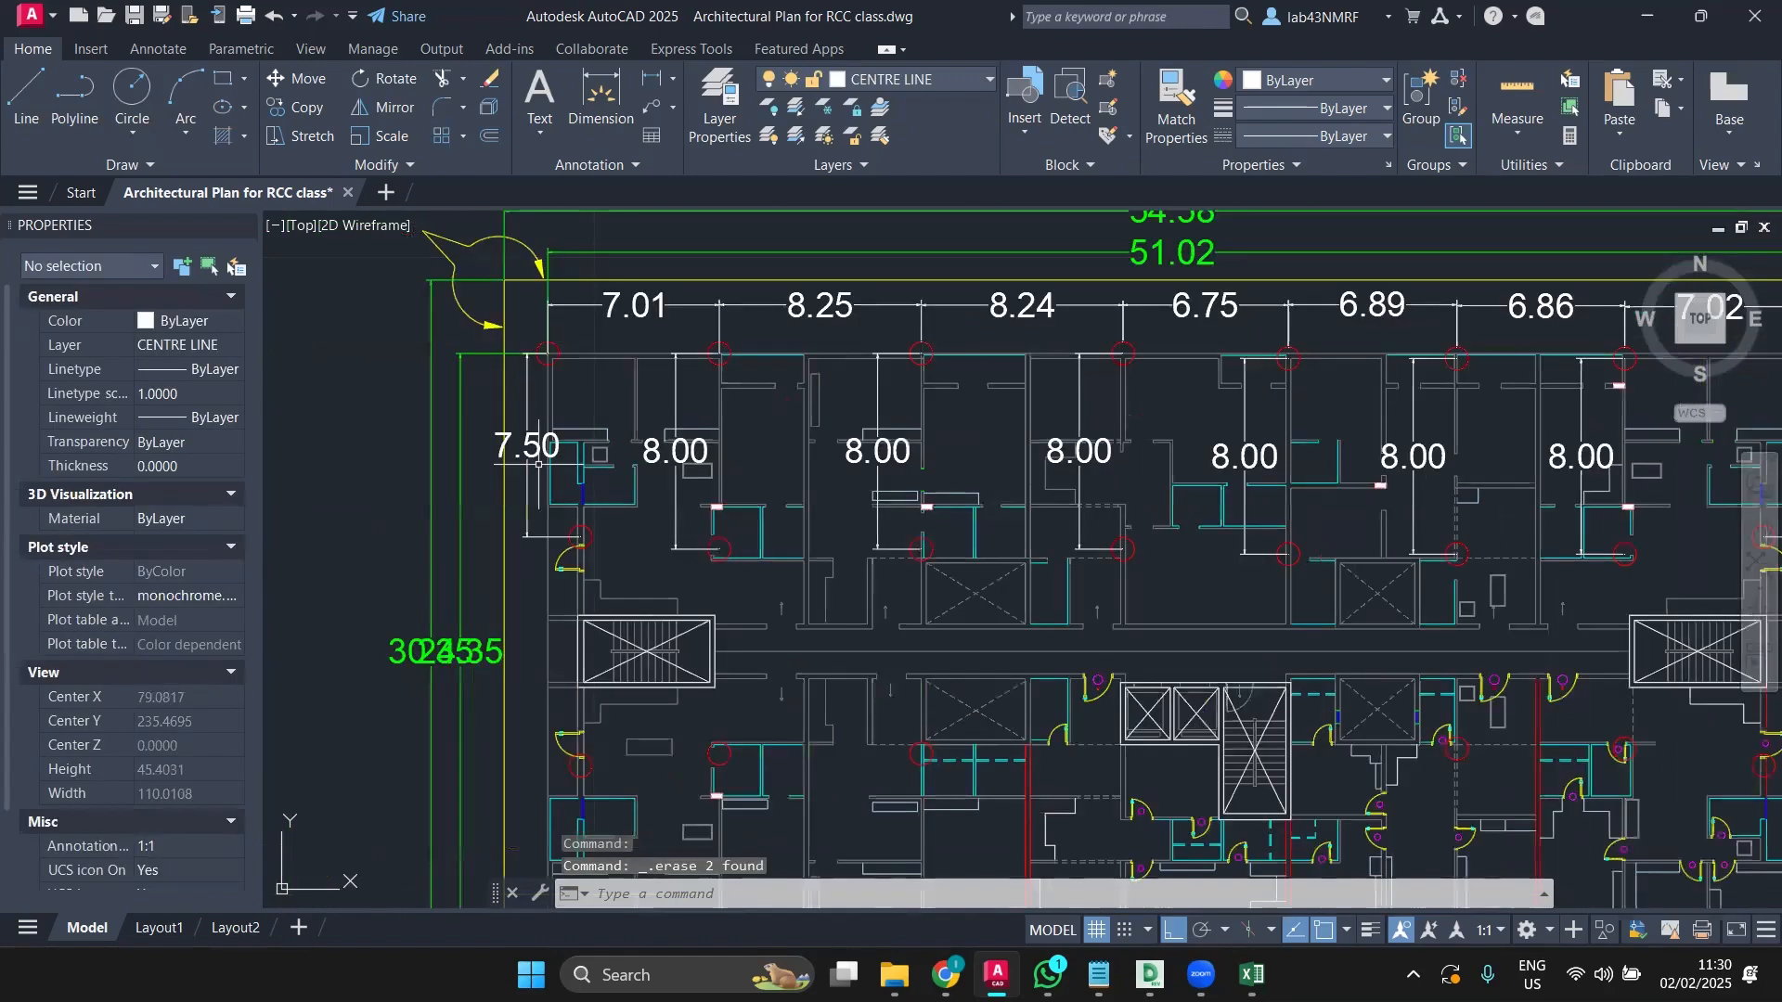
Step: Select all similar dimensions and mirror them across the plan's mid-height, keeping the originals
click(538, 463)
right_click(520, 464)
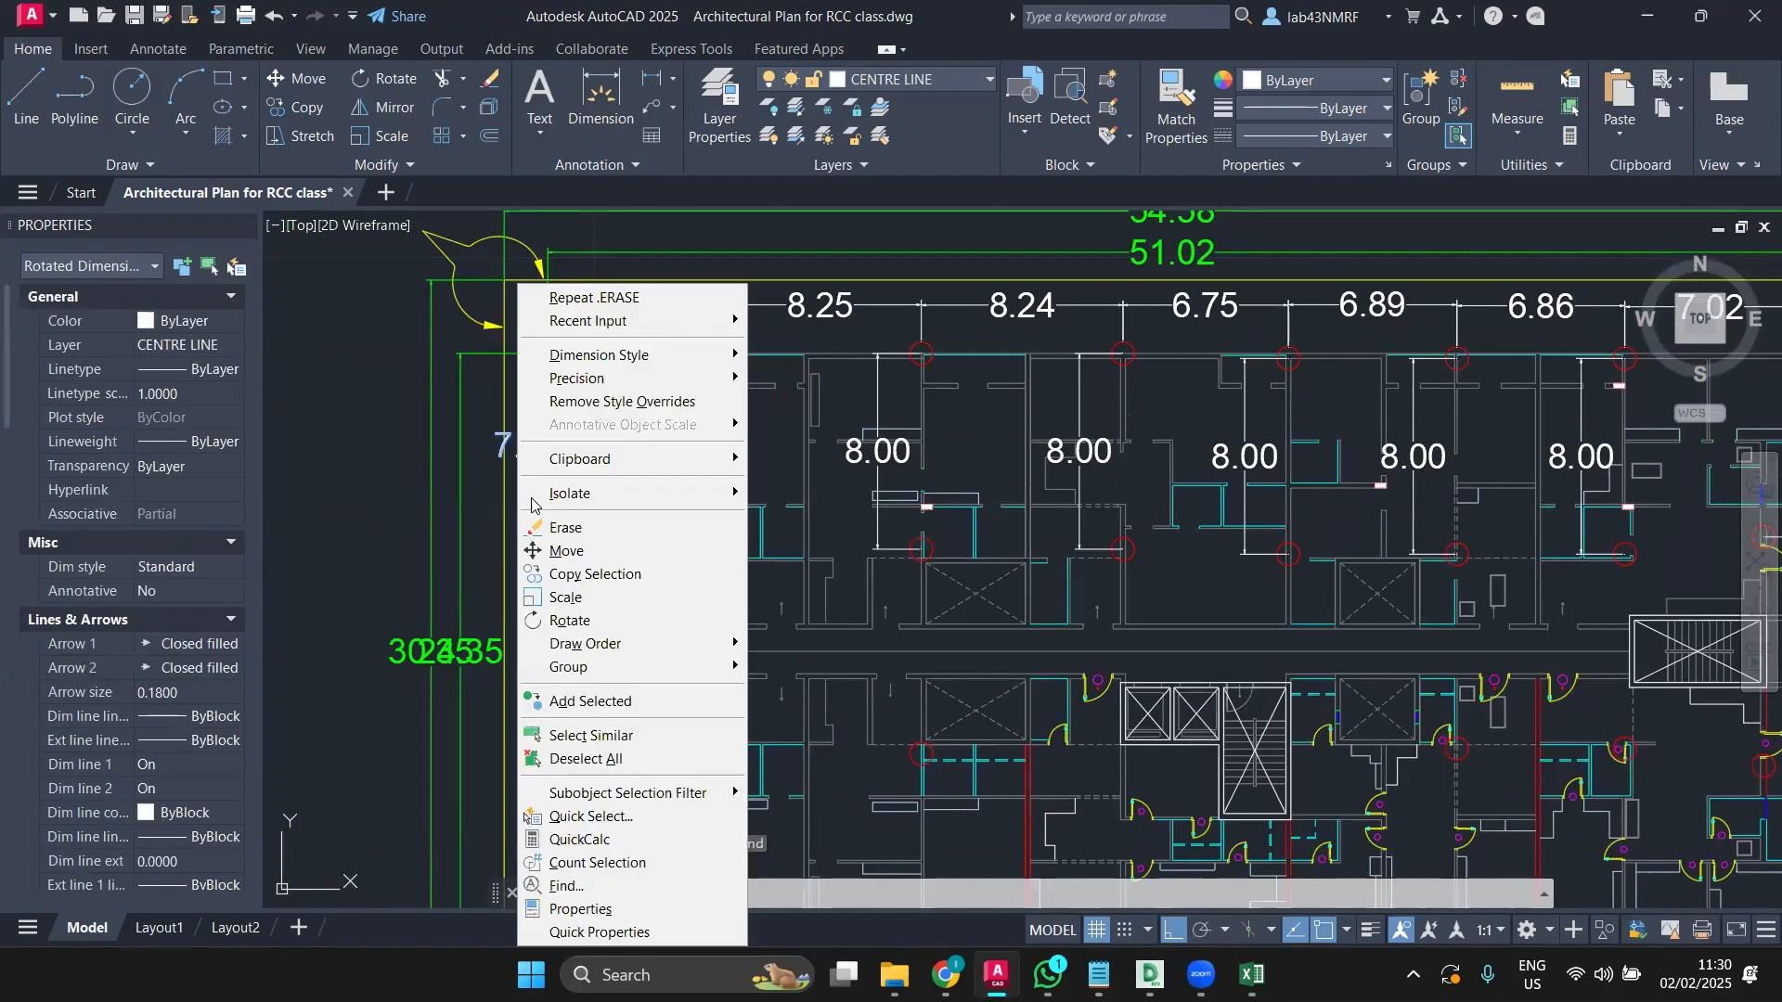
click(585, 735)
scroll(648, 625, down, 4)
middle_drag(647, 625, 576, 529)
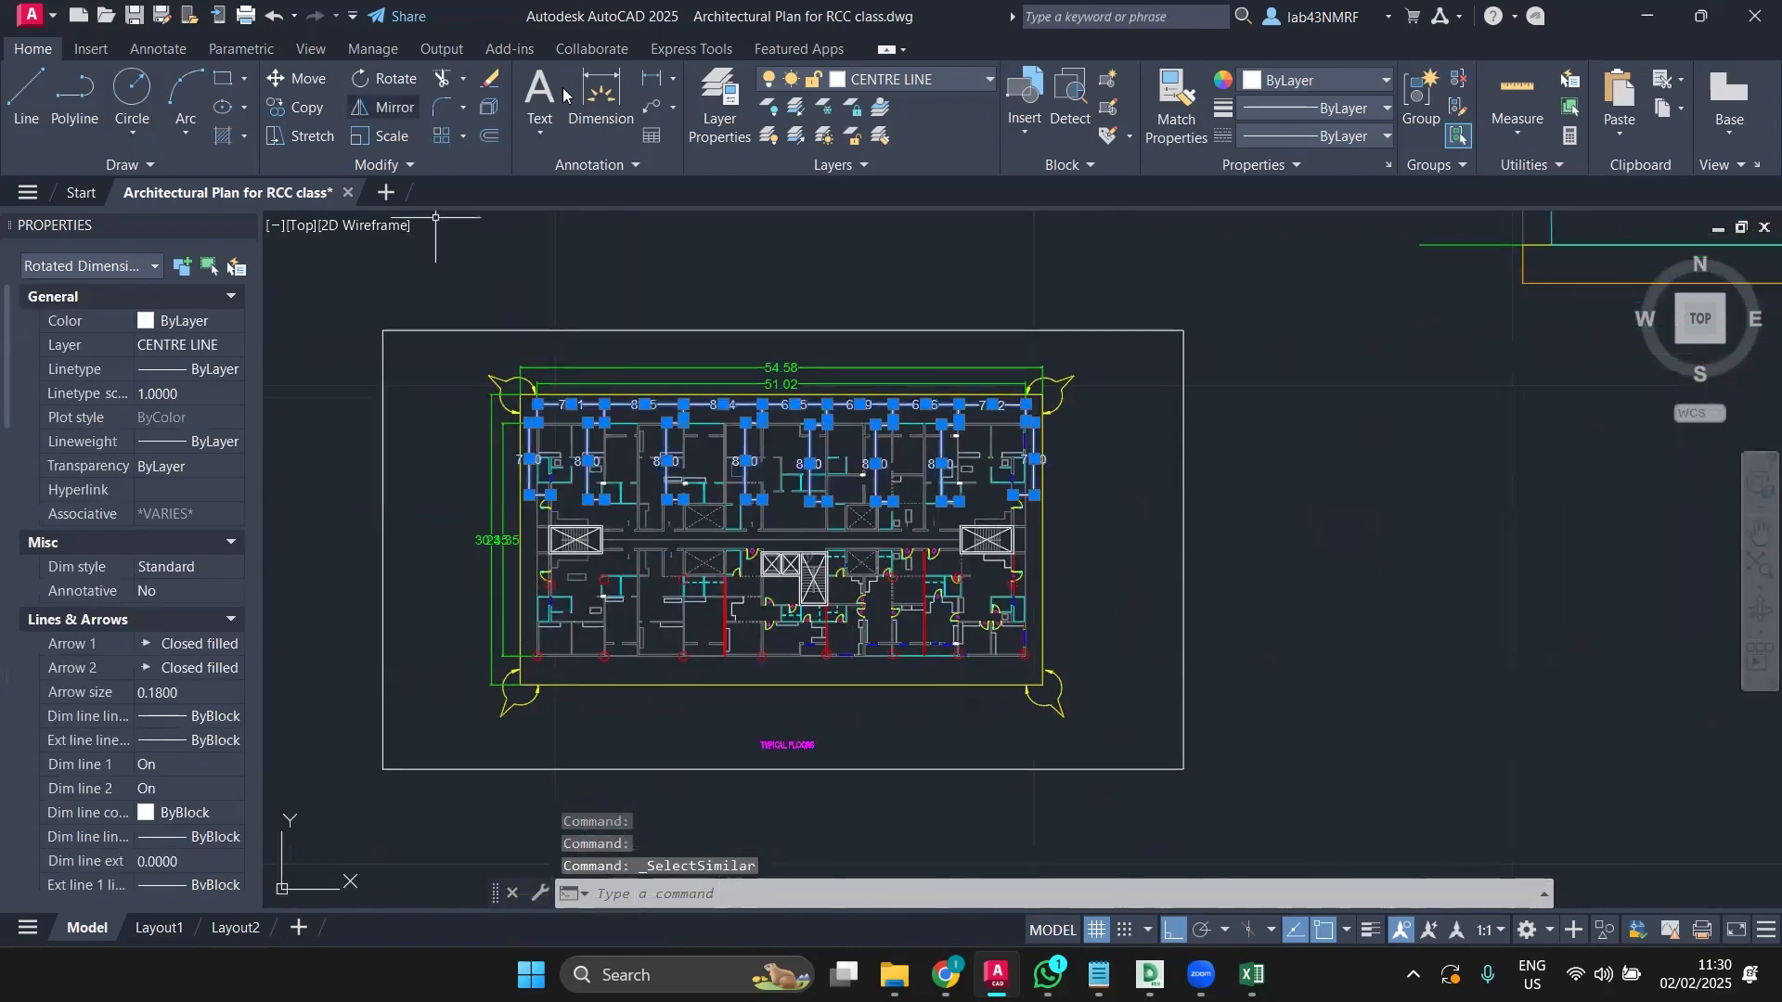
click(383, 107)
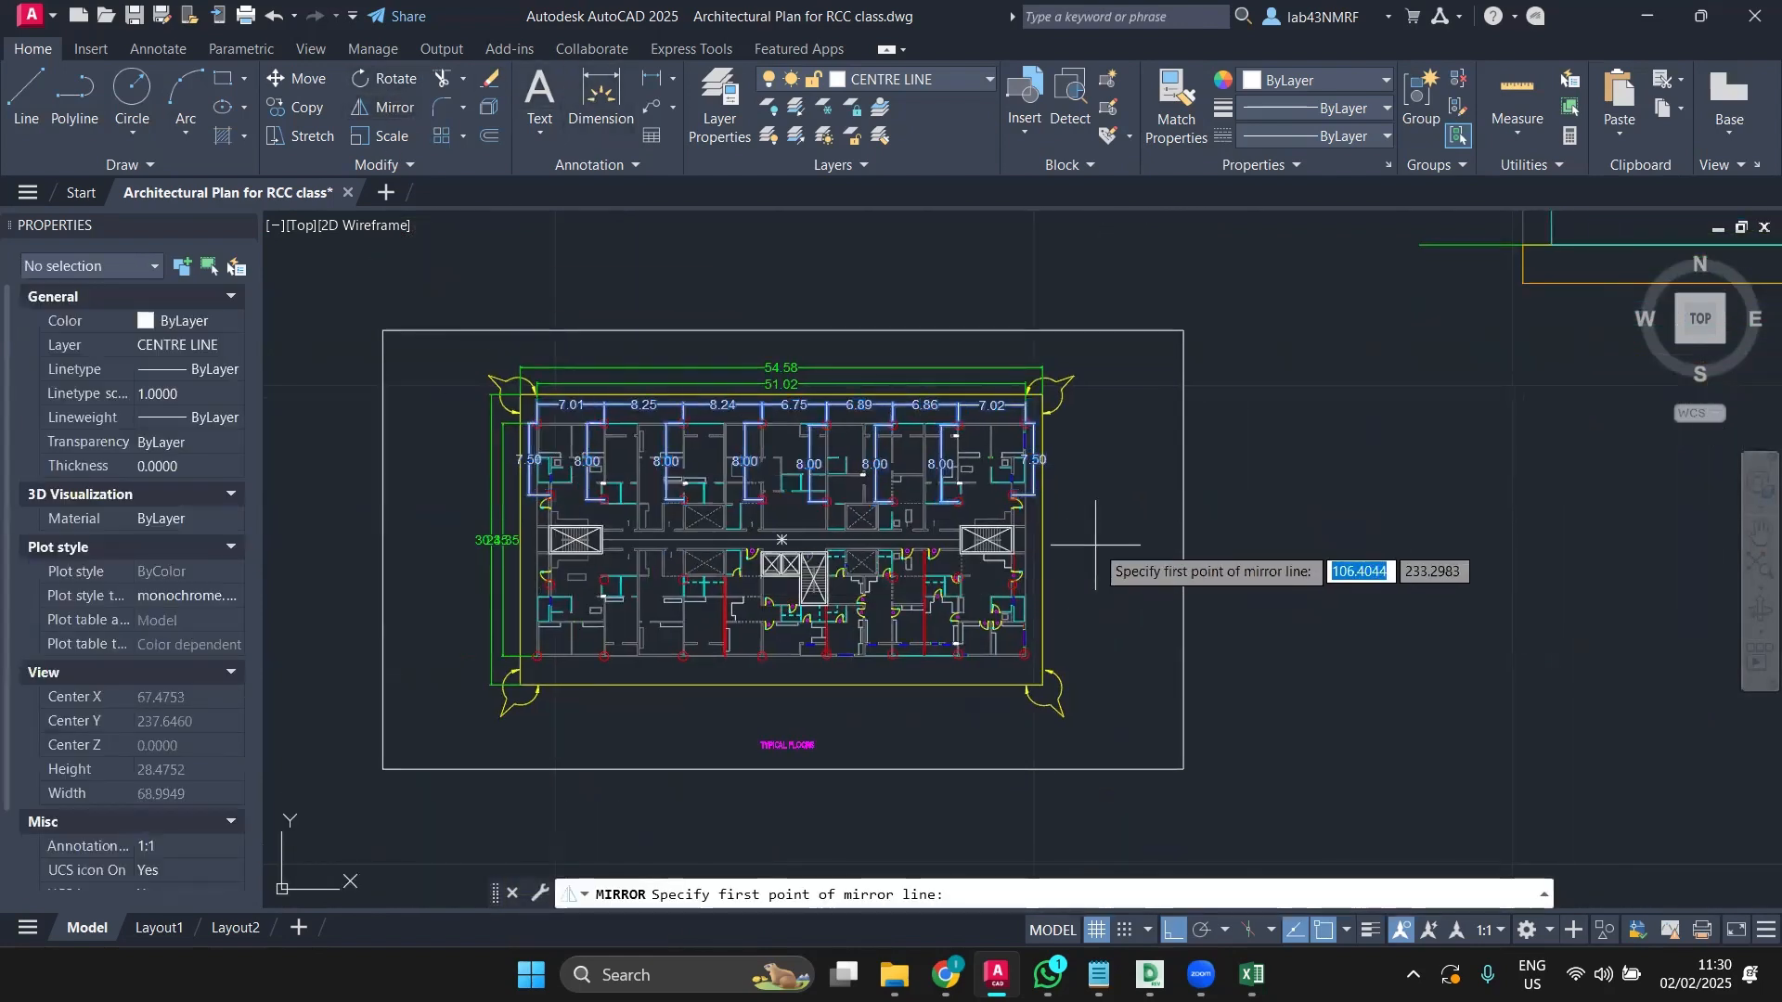
scroll(1063, 525, up, 3)
click(1029, 557)
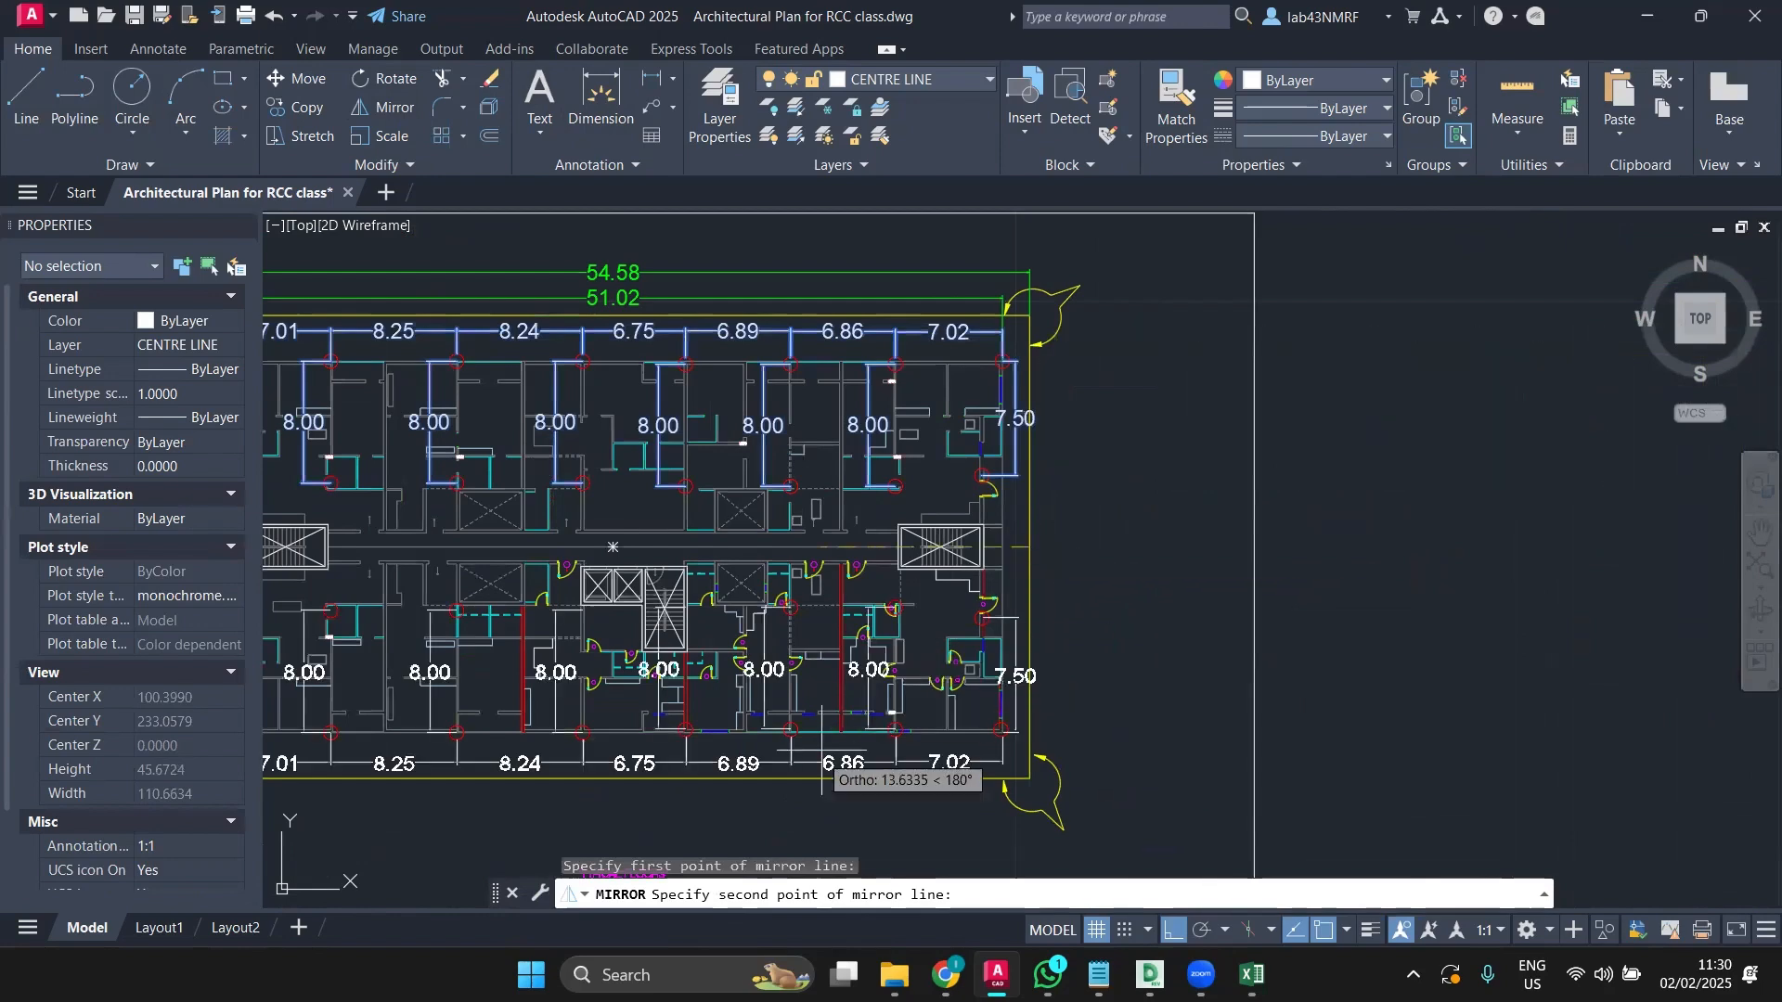
middle_drag(777, 821, 1027, 656)
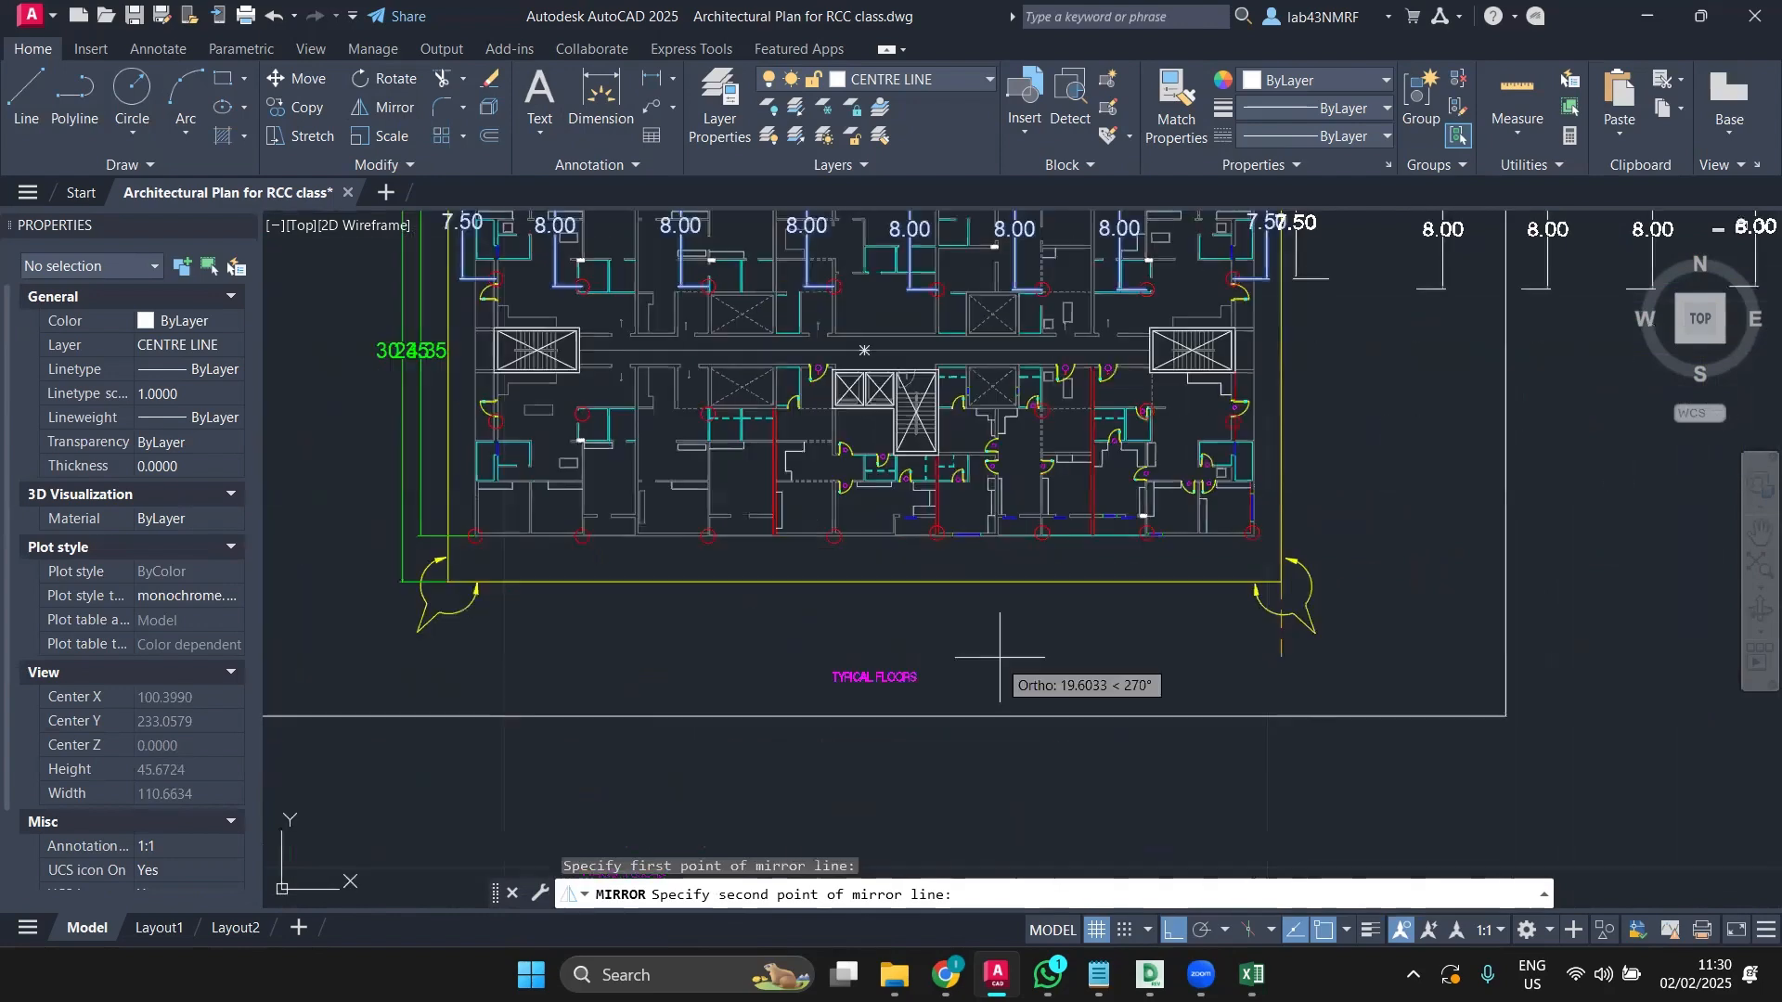
click(551, 668)
click(586, 748)
scroll(517, 585, down, 3)
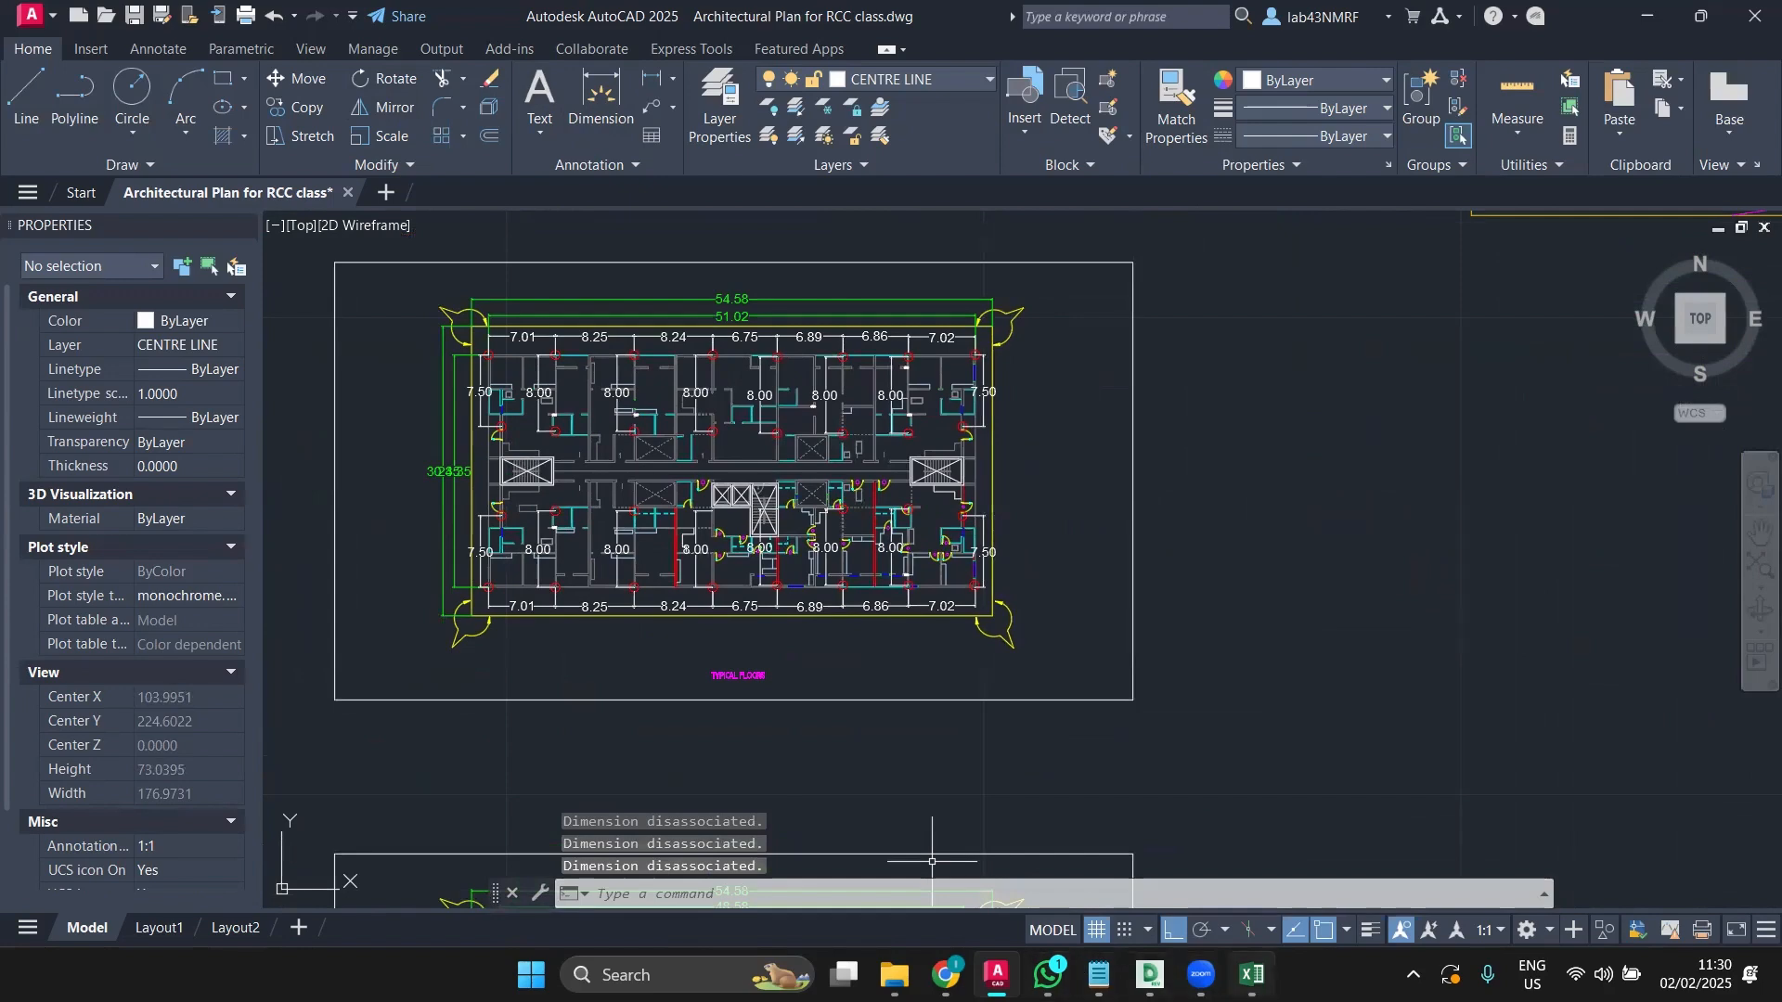
scroll(466, 394, up, 4)
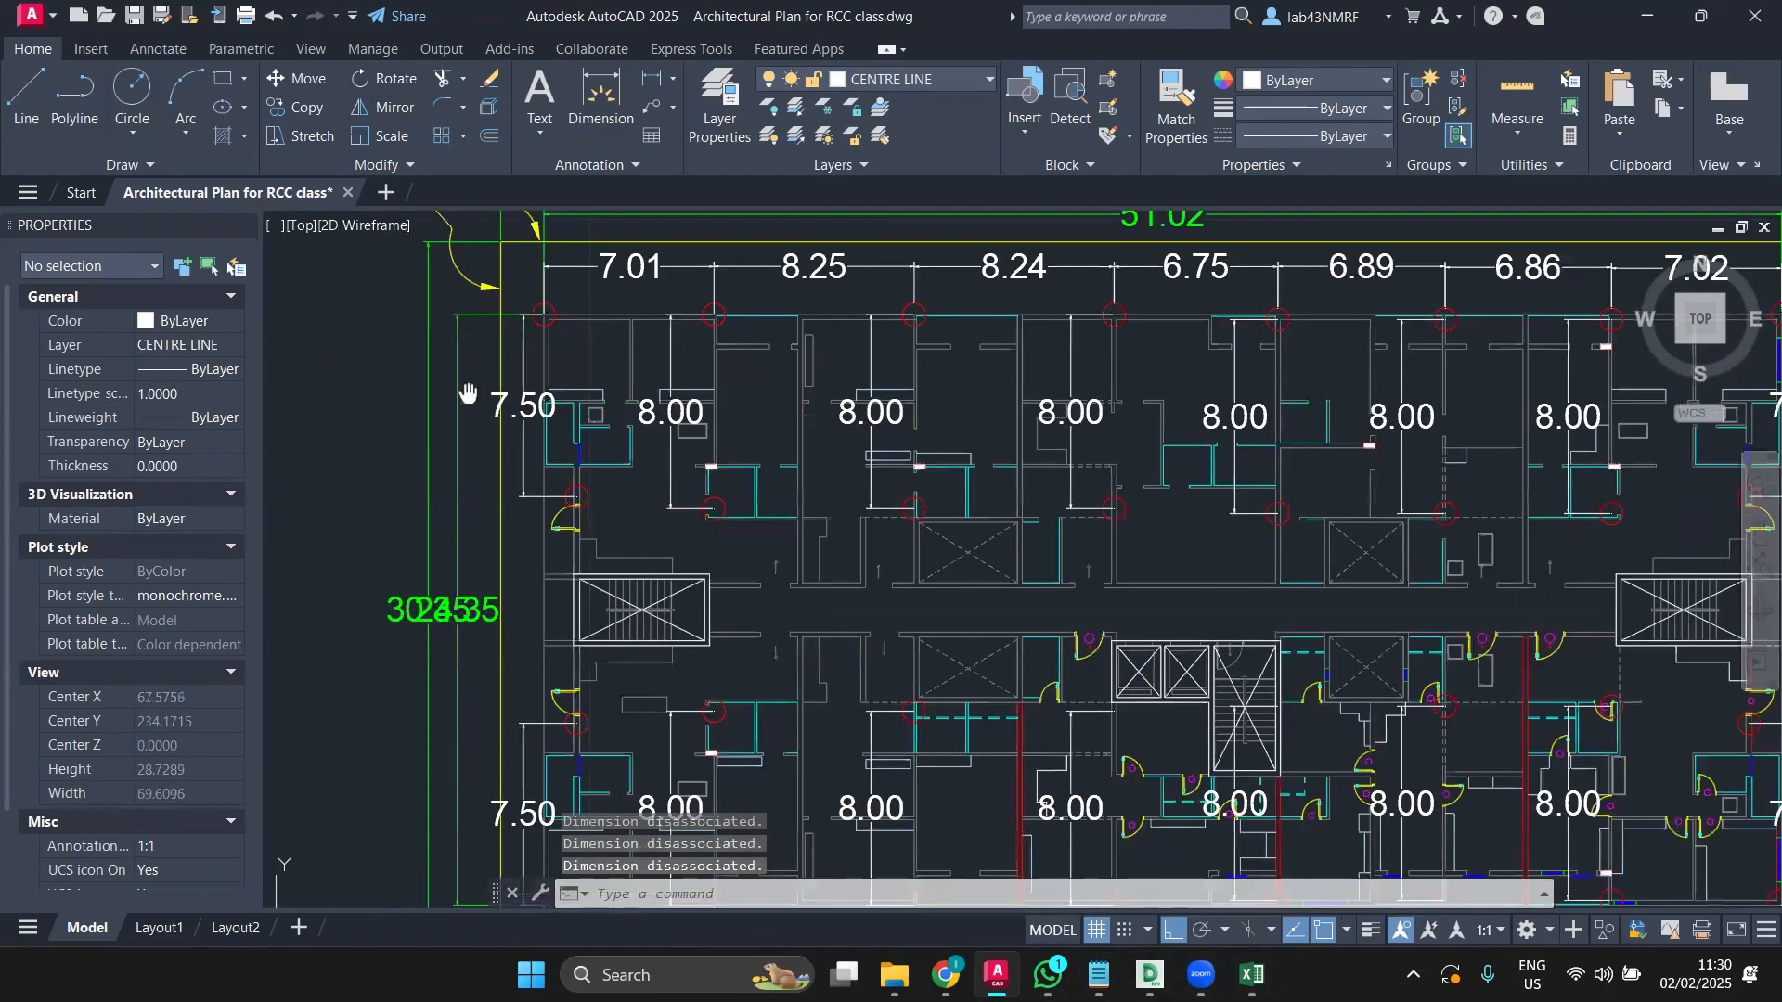
Step: Add a 5.66 horizontal dimension between the left-end column centre and the next column
middle_drag(468, 394, 364, 532)
scroll(364, 533, up, 2)
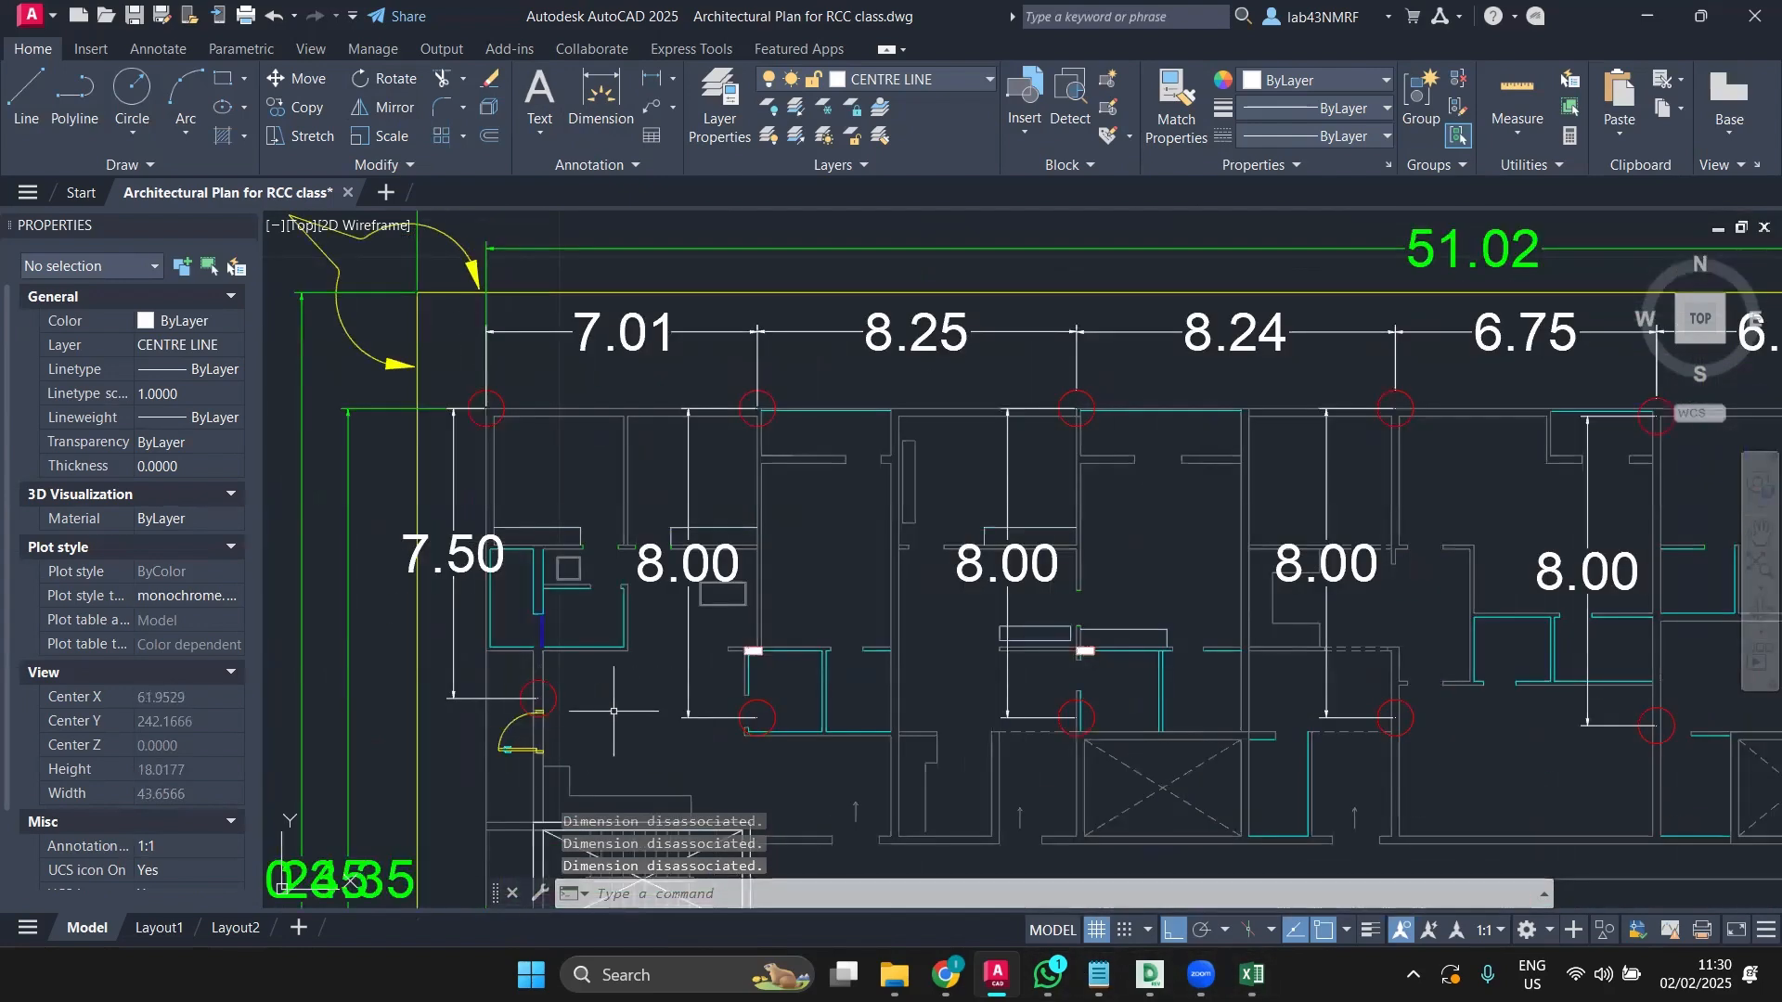
scroll(578, 610, down, 2)
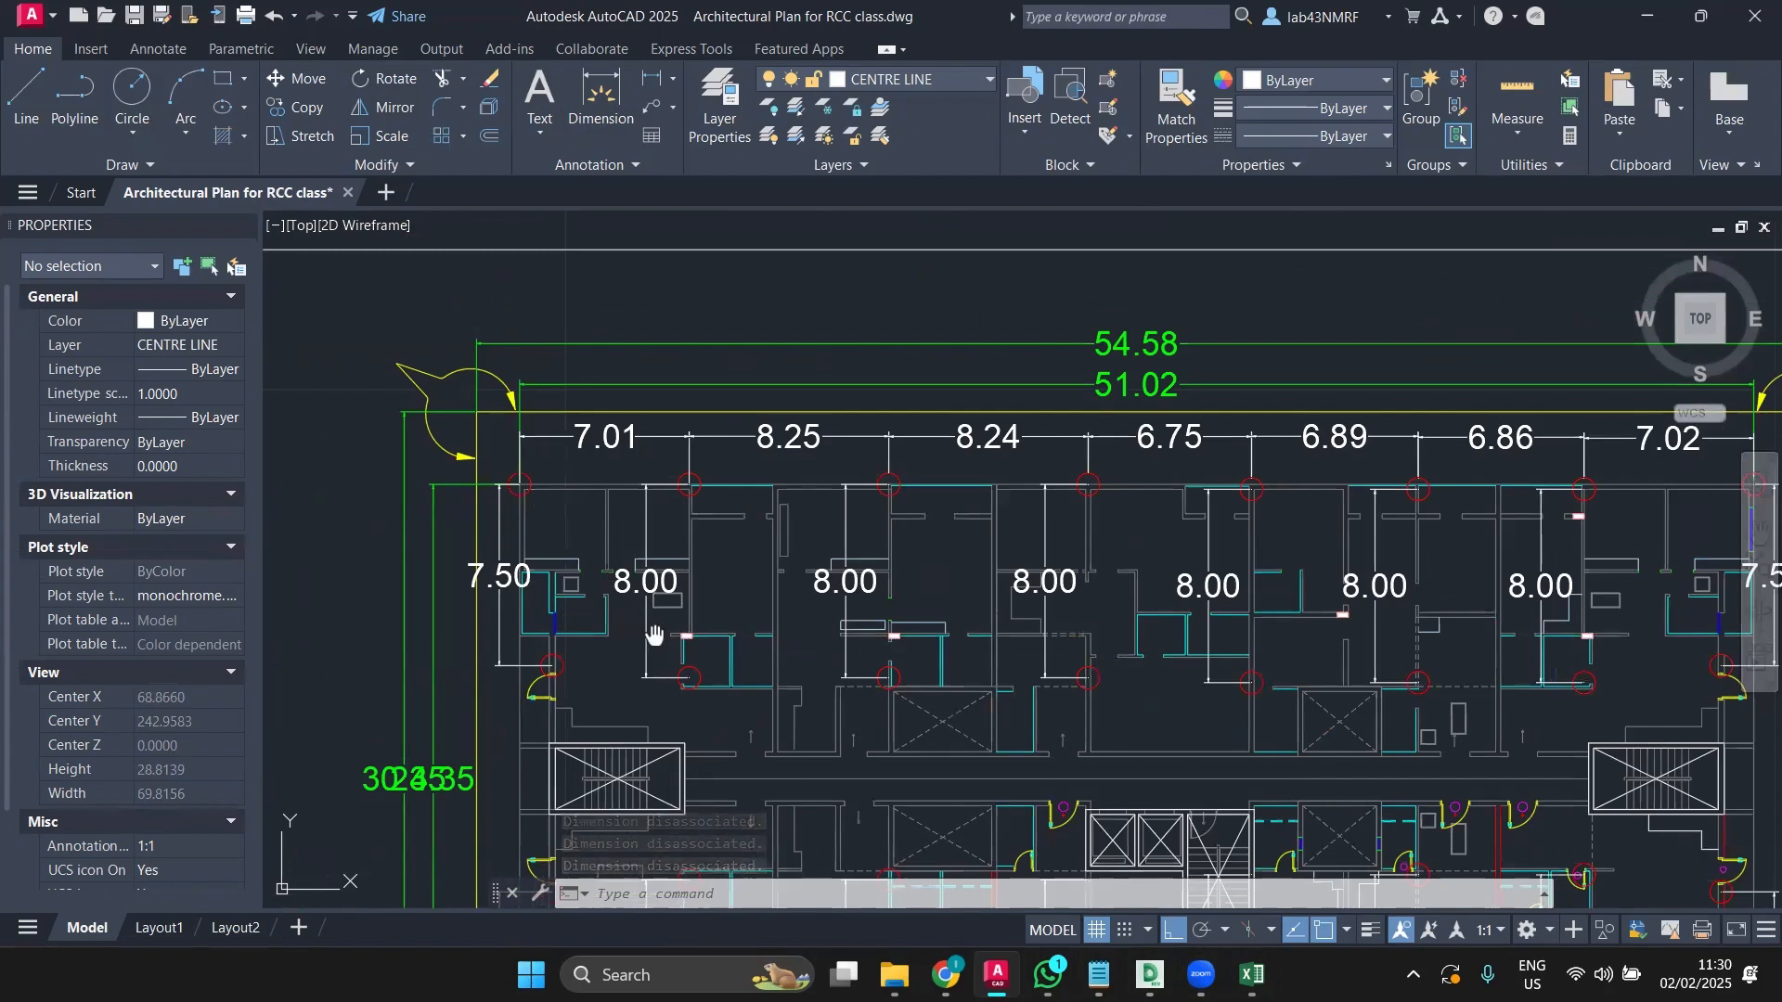
middle_drag(654, 635, 598, 538)
scroll(599, 538, up, 2)
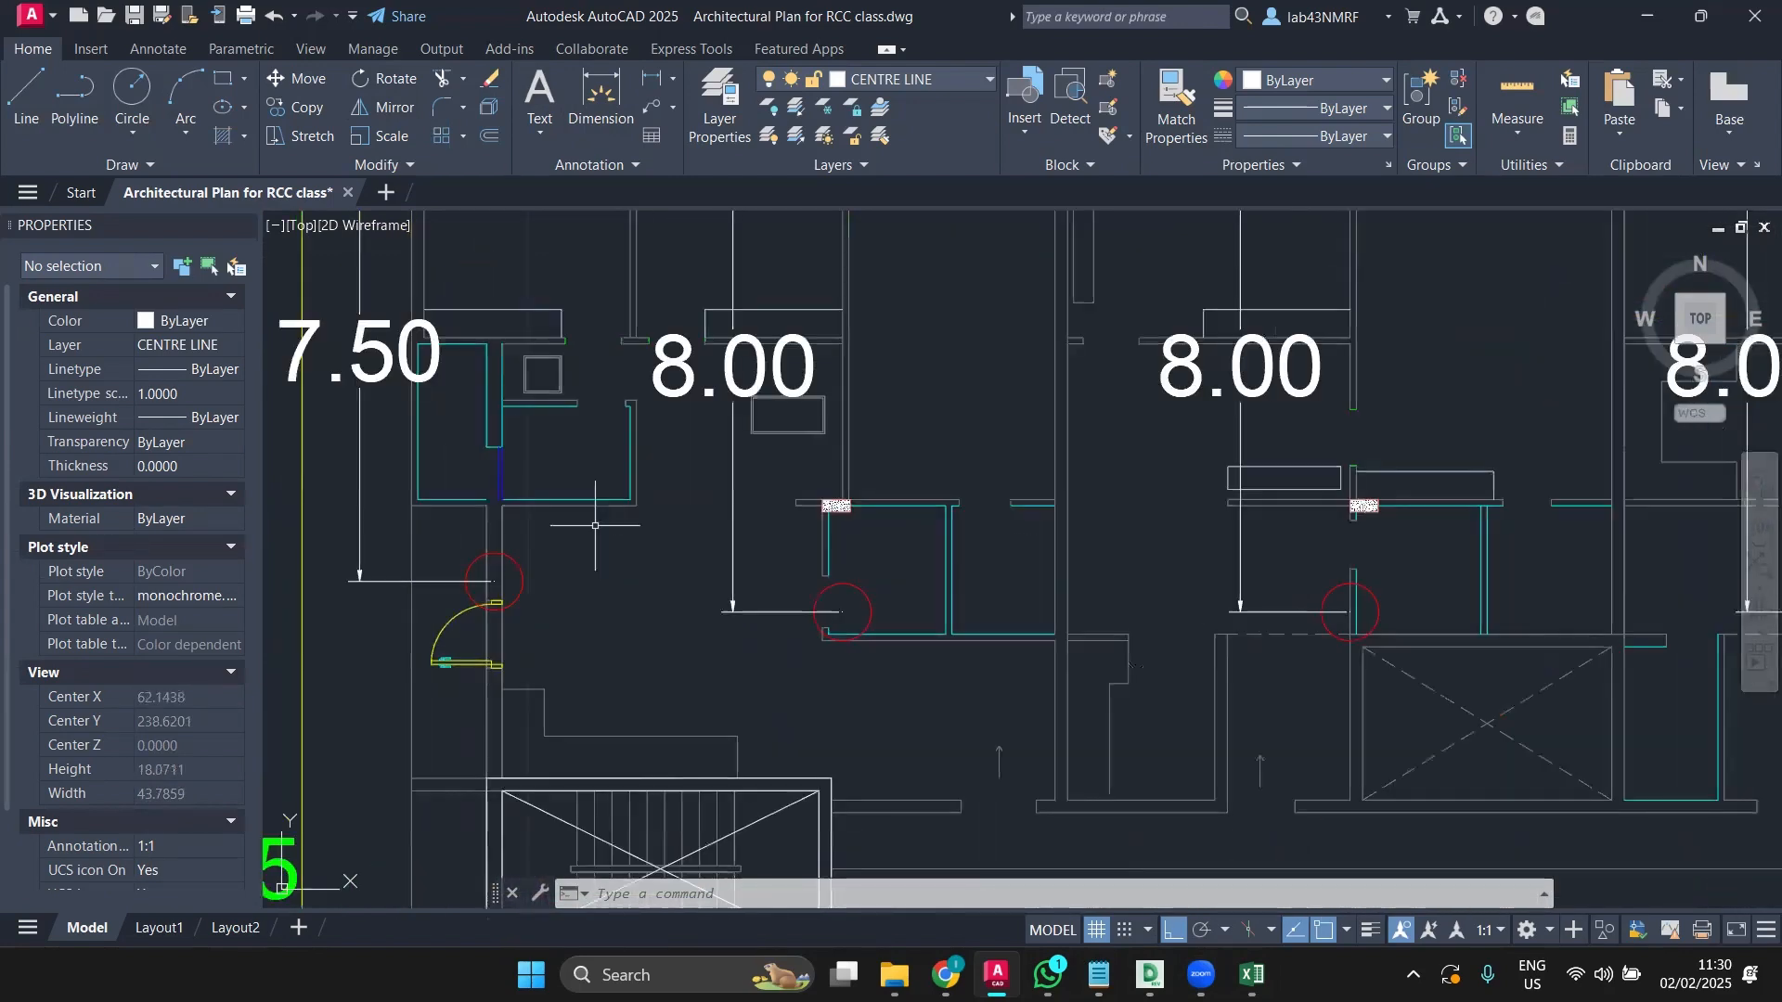
click(600, 97)
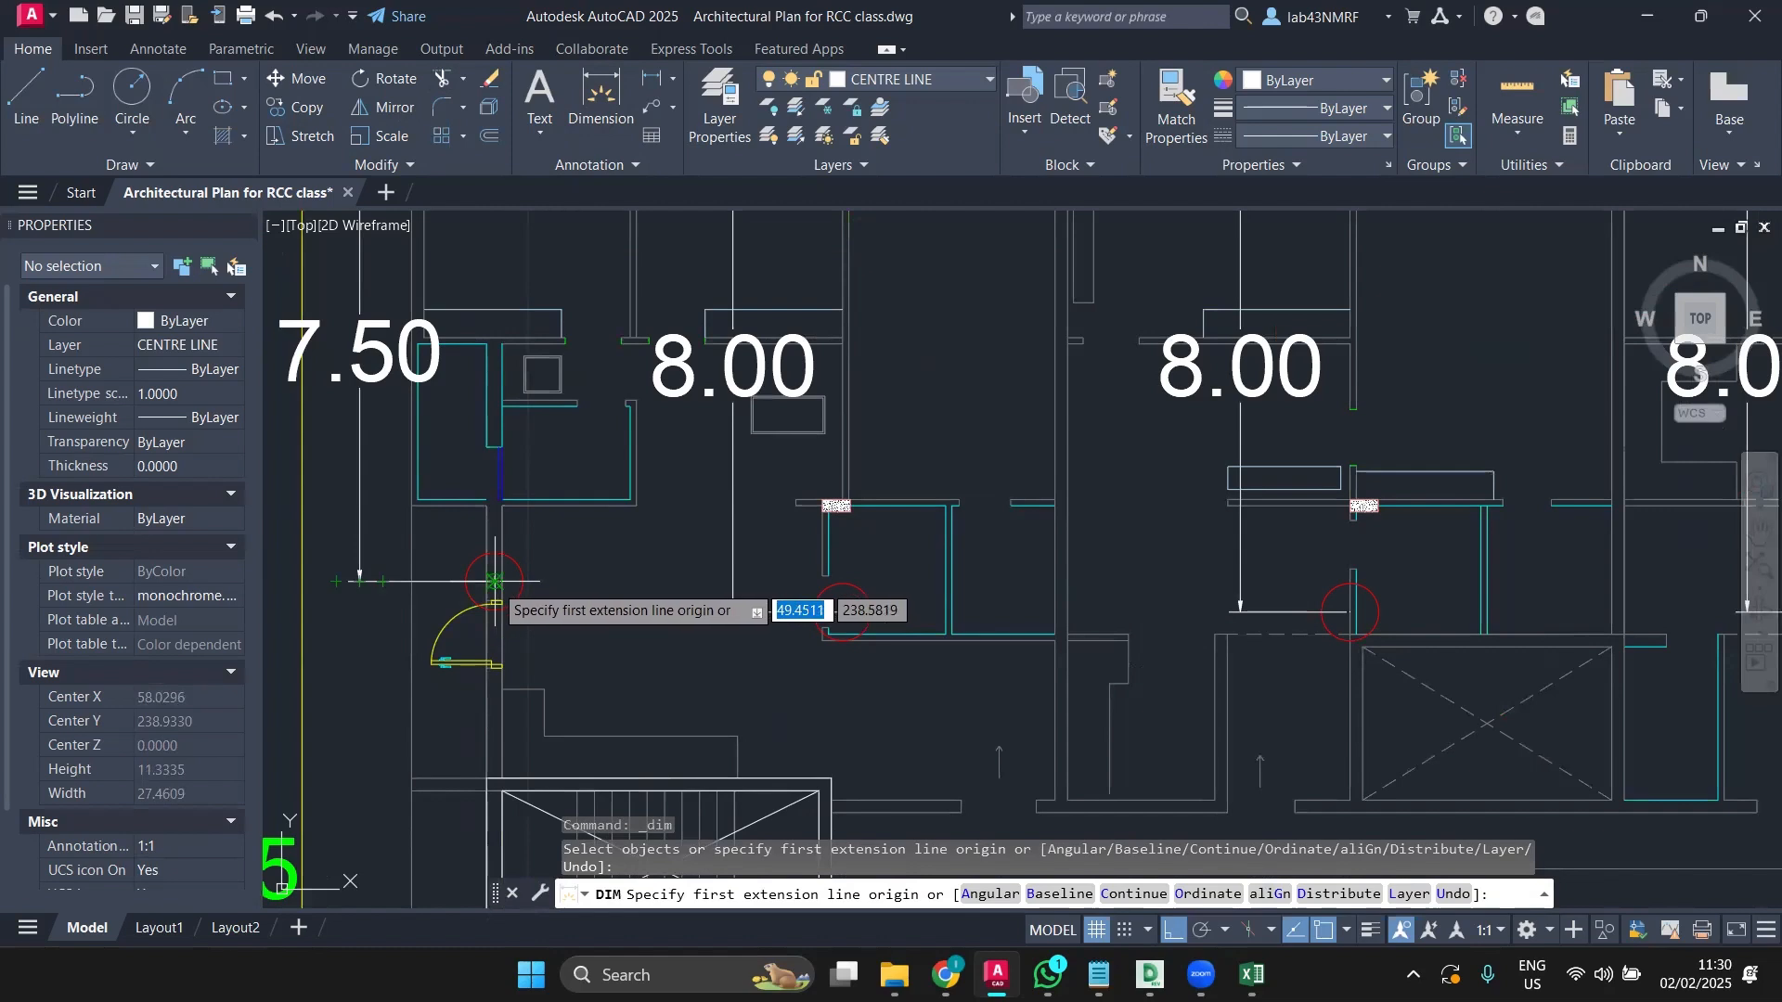
click(494, 582)
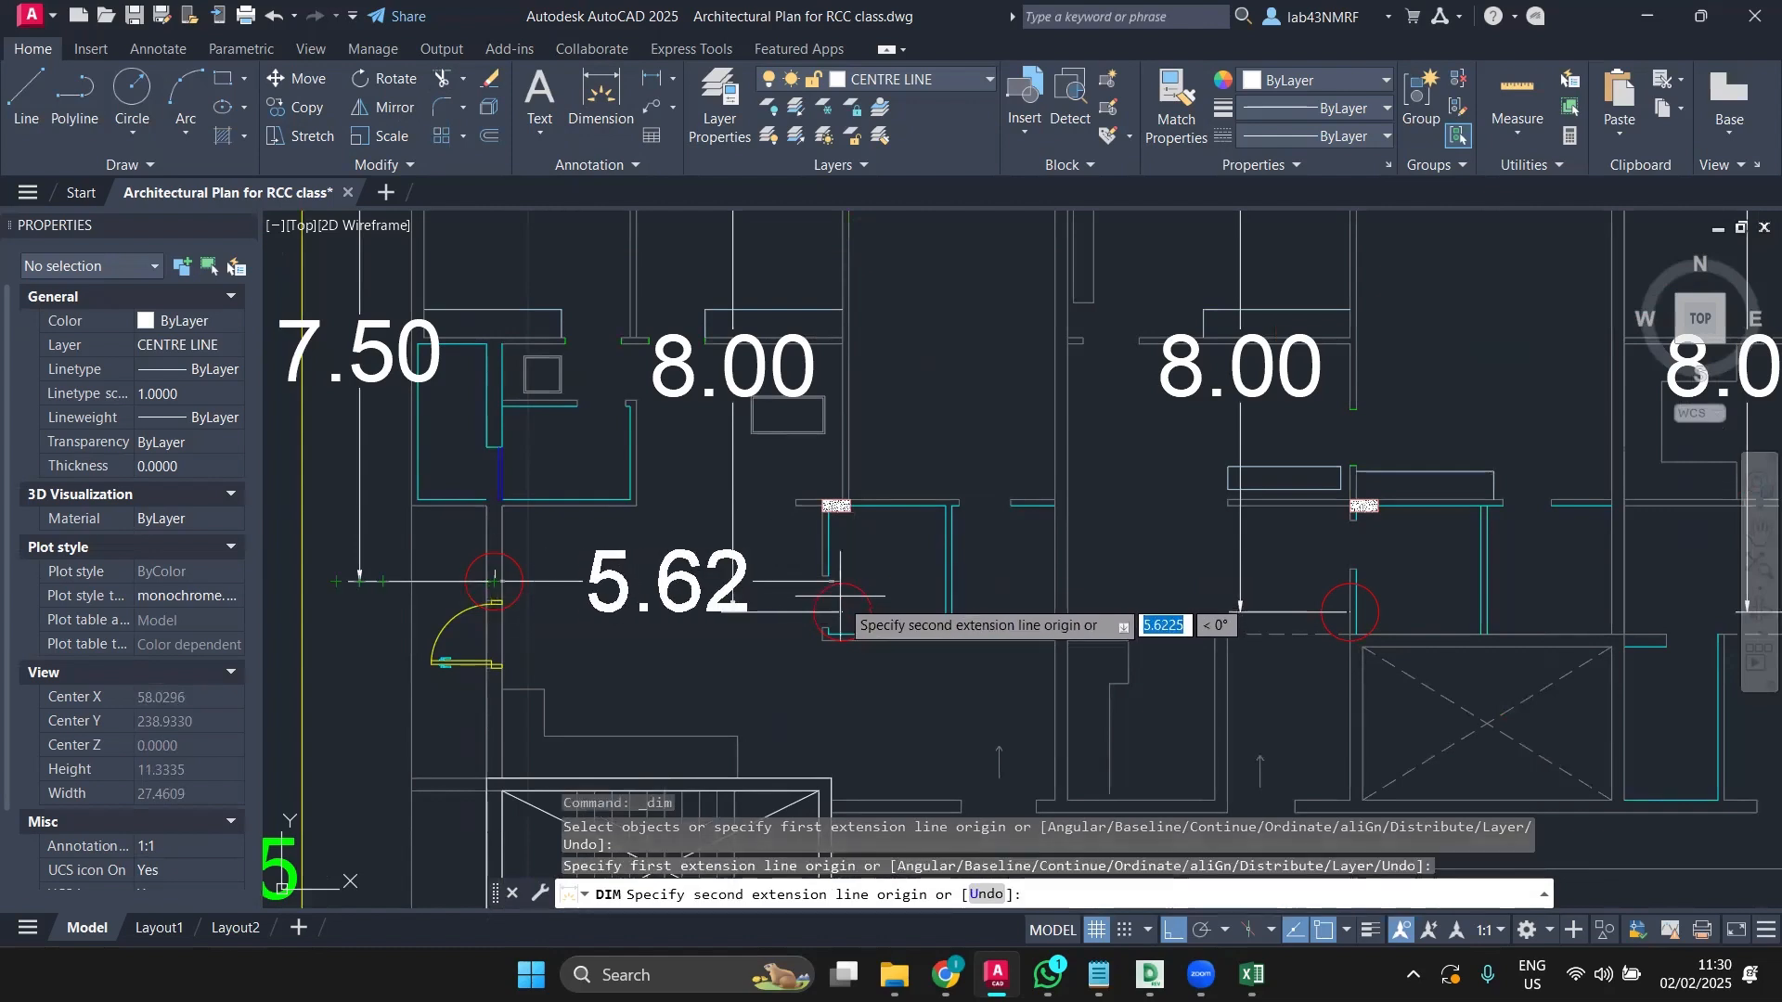
click(843, 581)
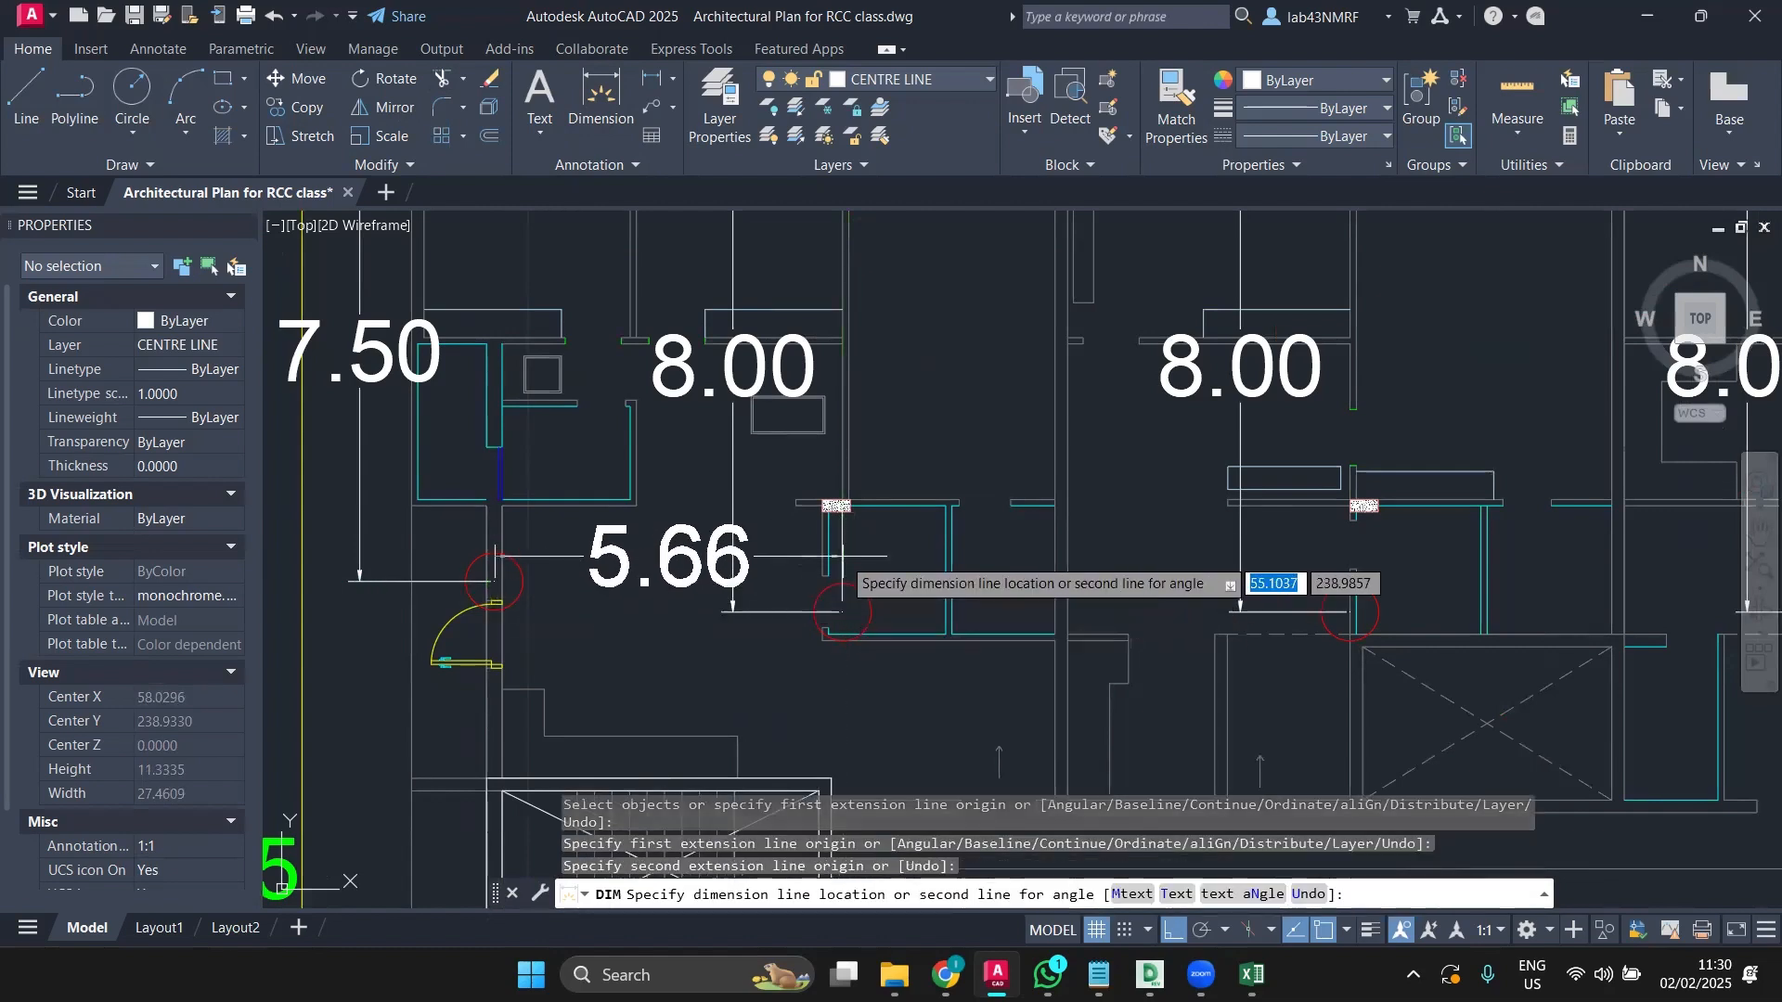
click(844, 536)
key(Escape)
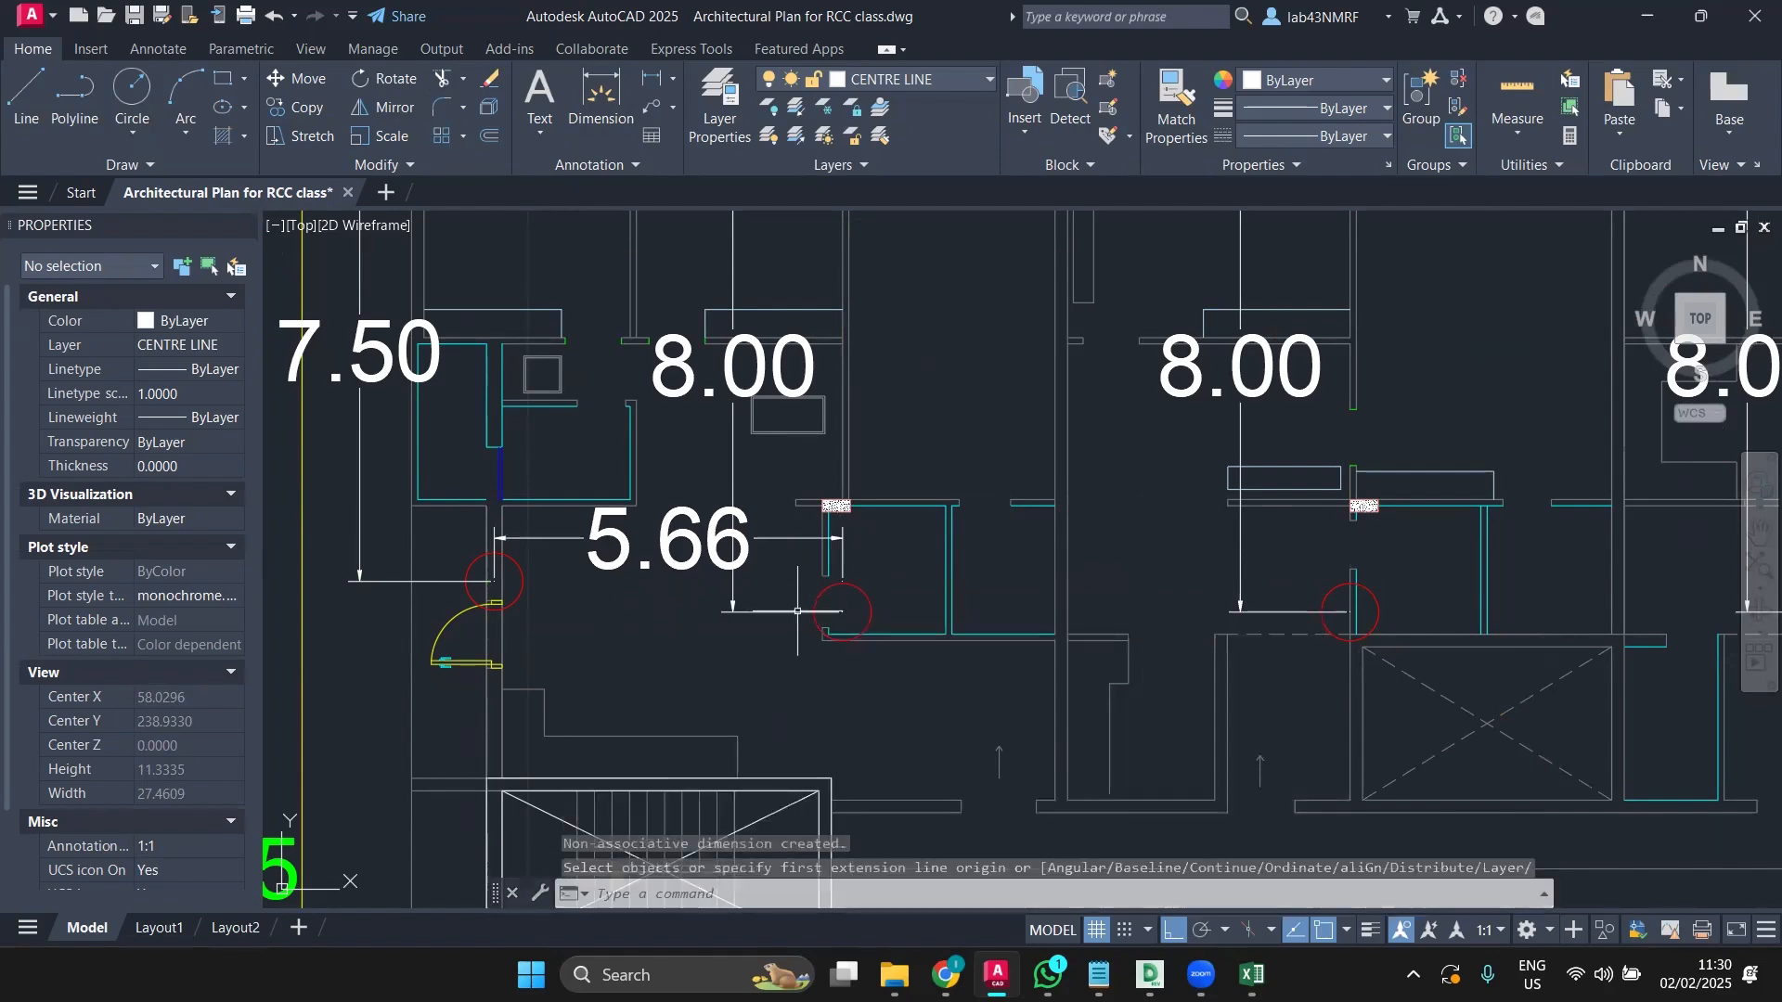
scroll(816, 611, down, 2)
scroll(797, 611, down, 2)
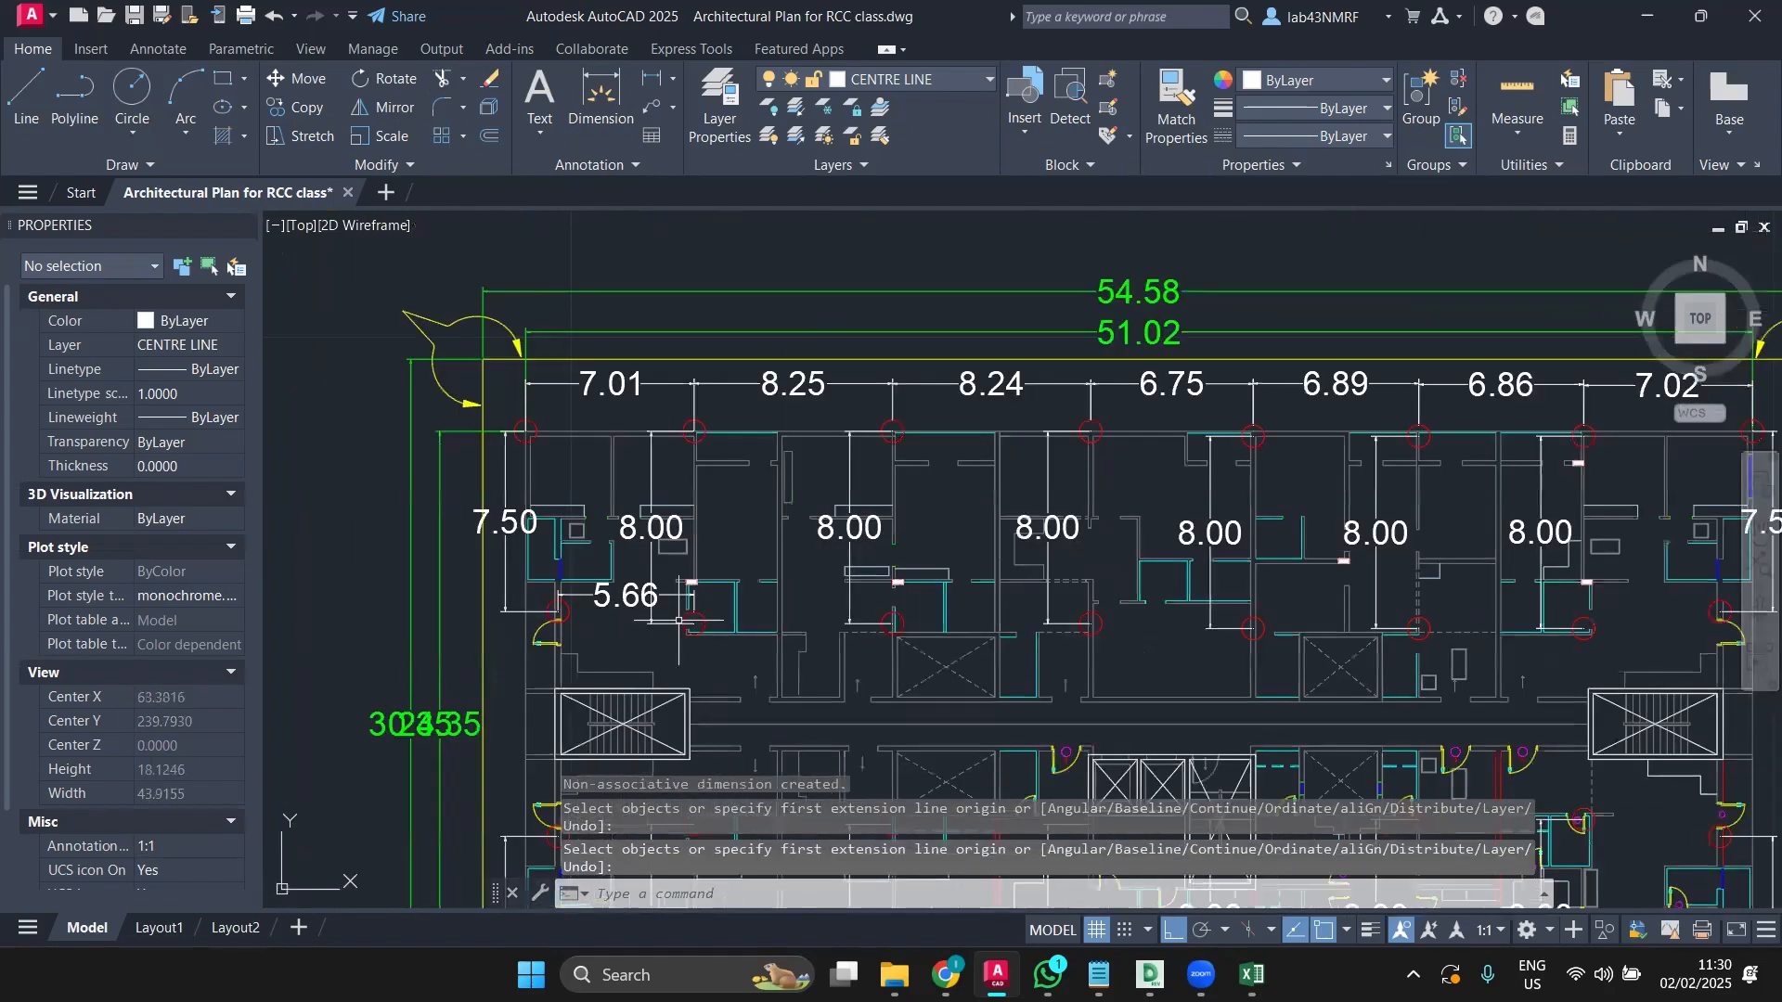
scroll(678, 620, down, 2)
scroll(566, 524, up, 4)
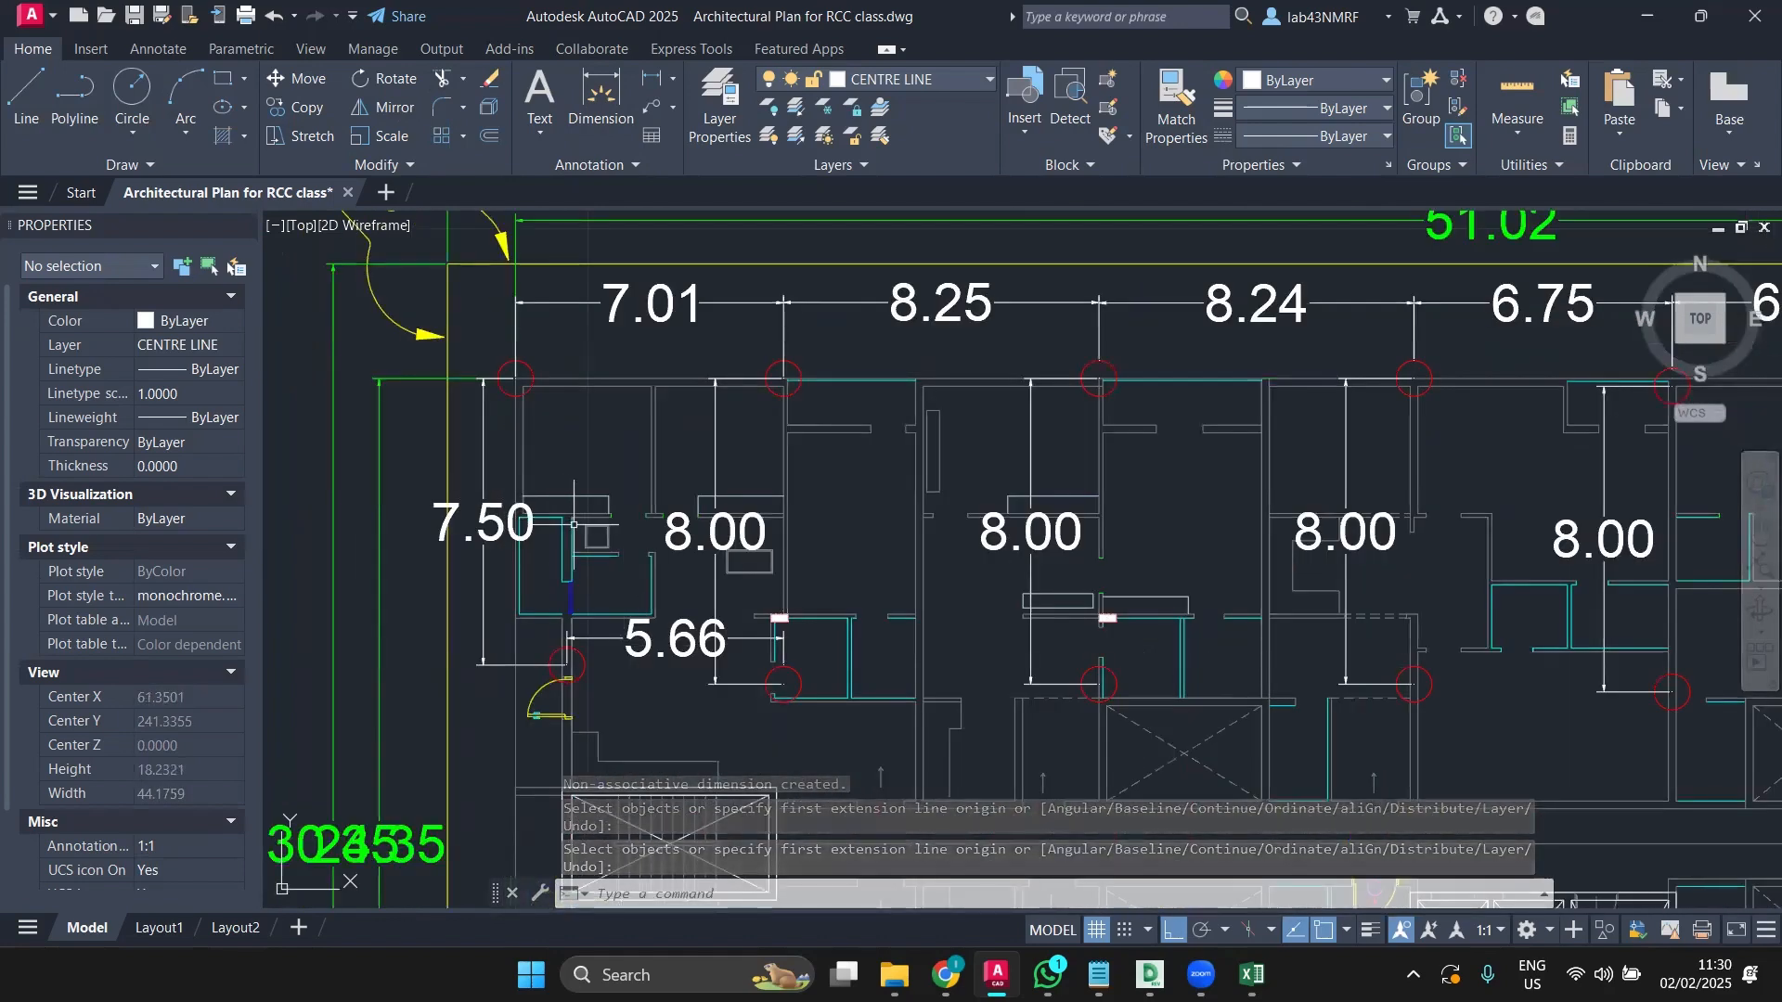
text(DIM)
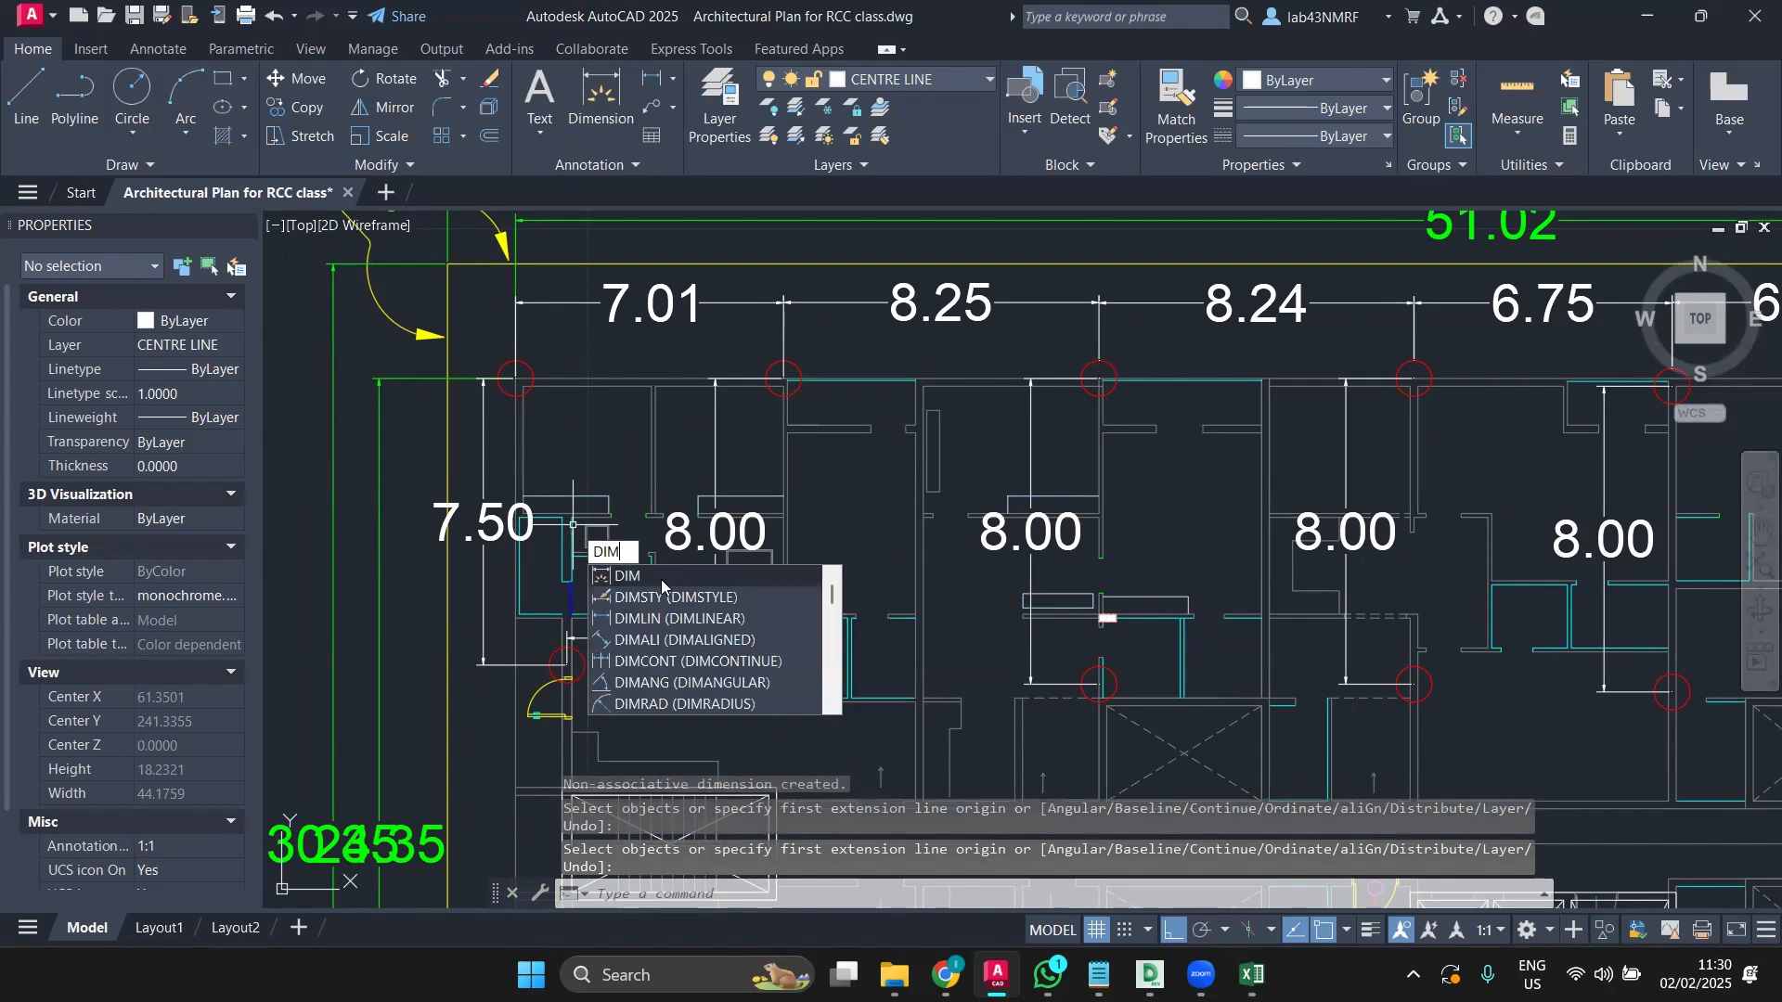
click(658, 598)
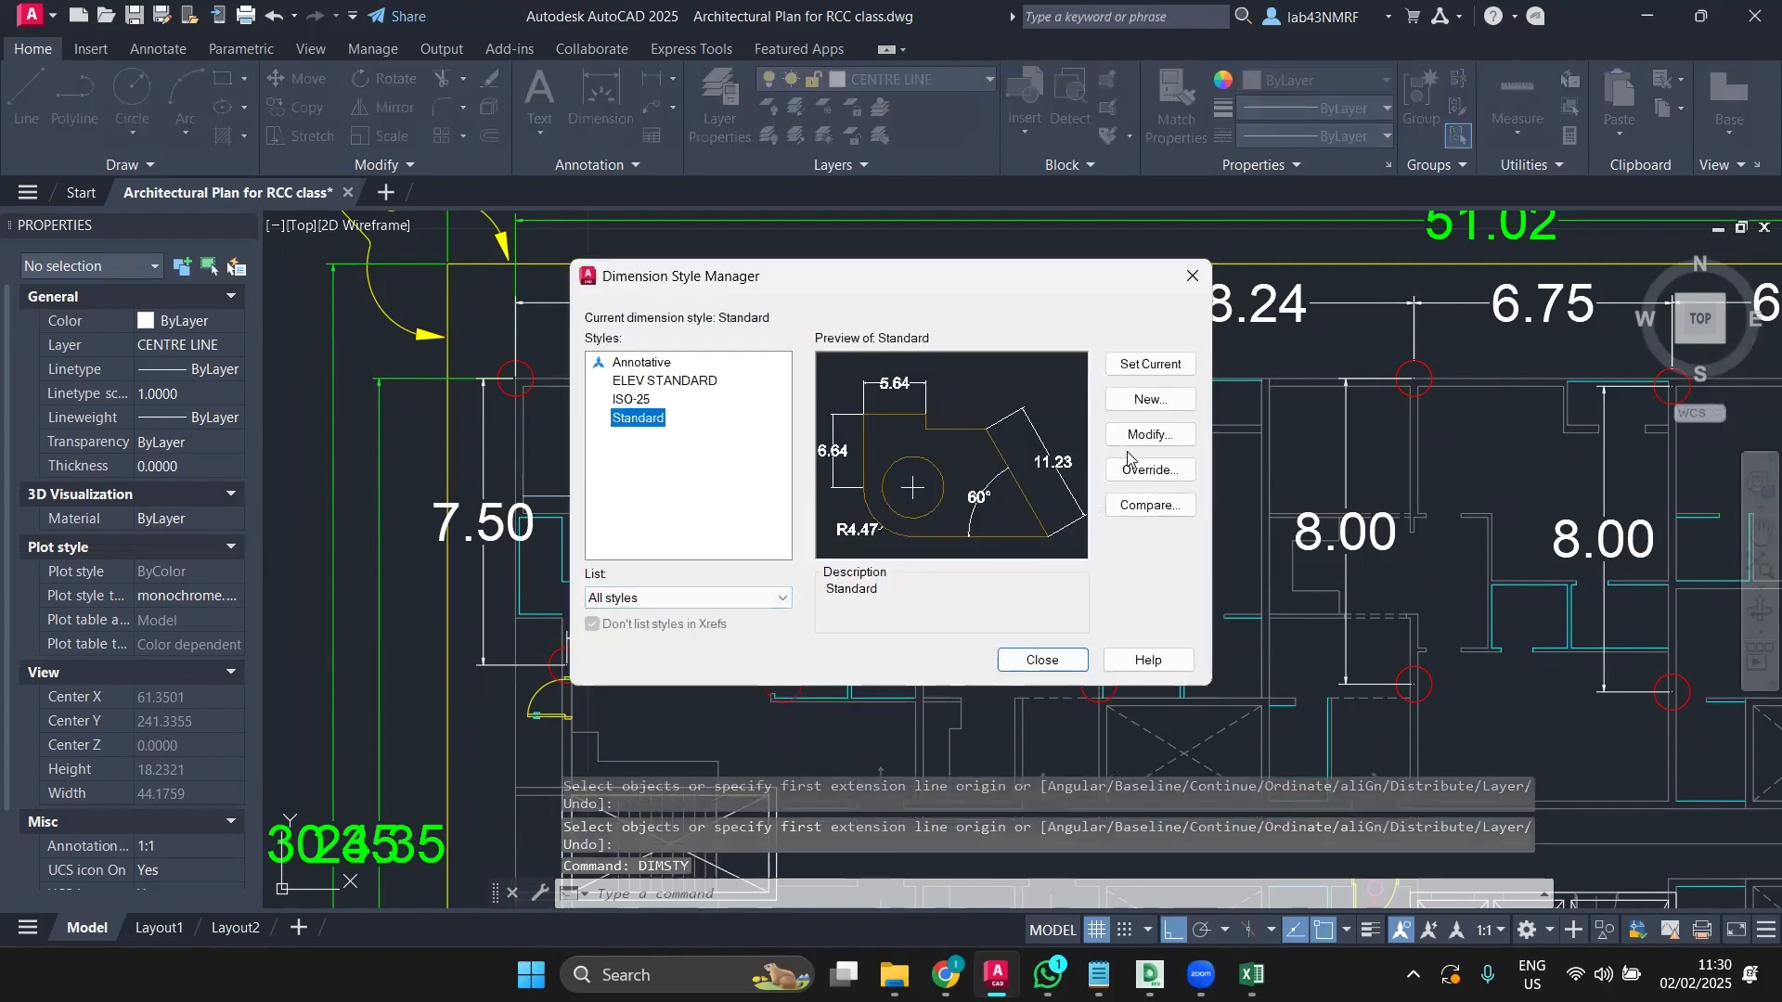
click(1151, 436)
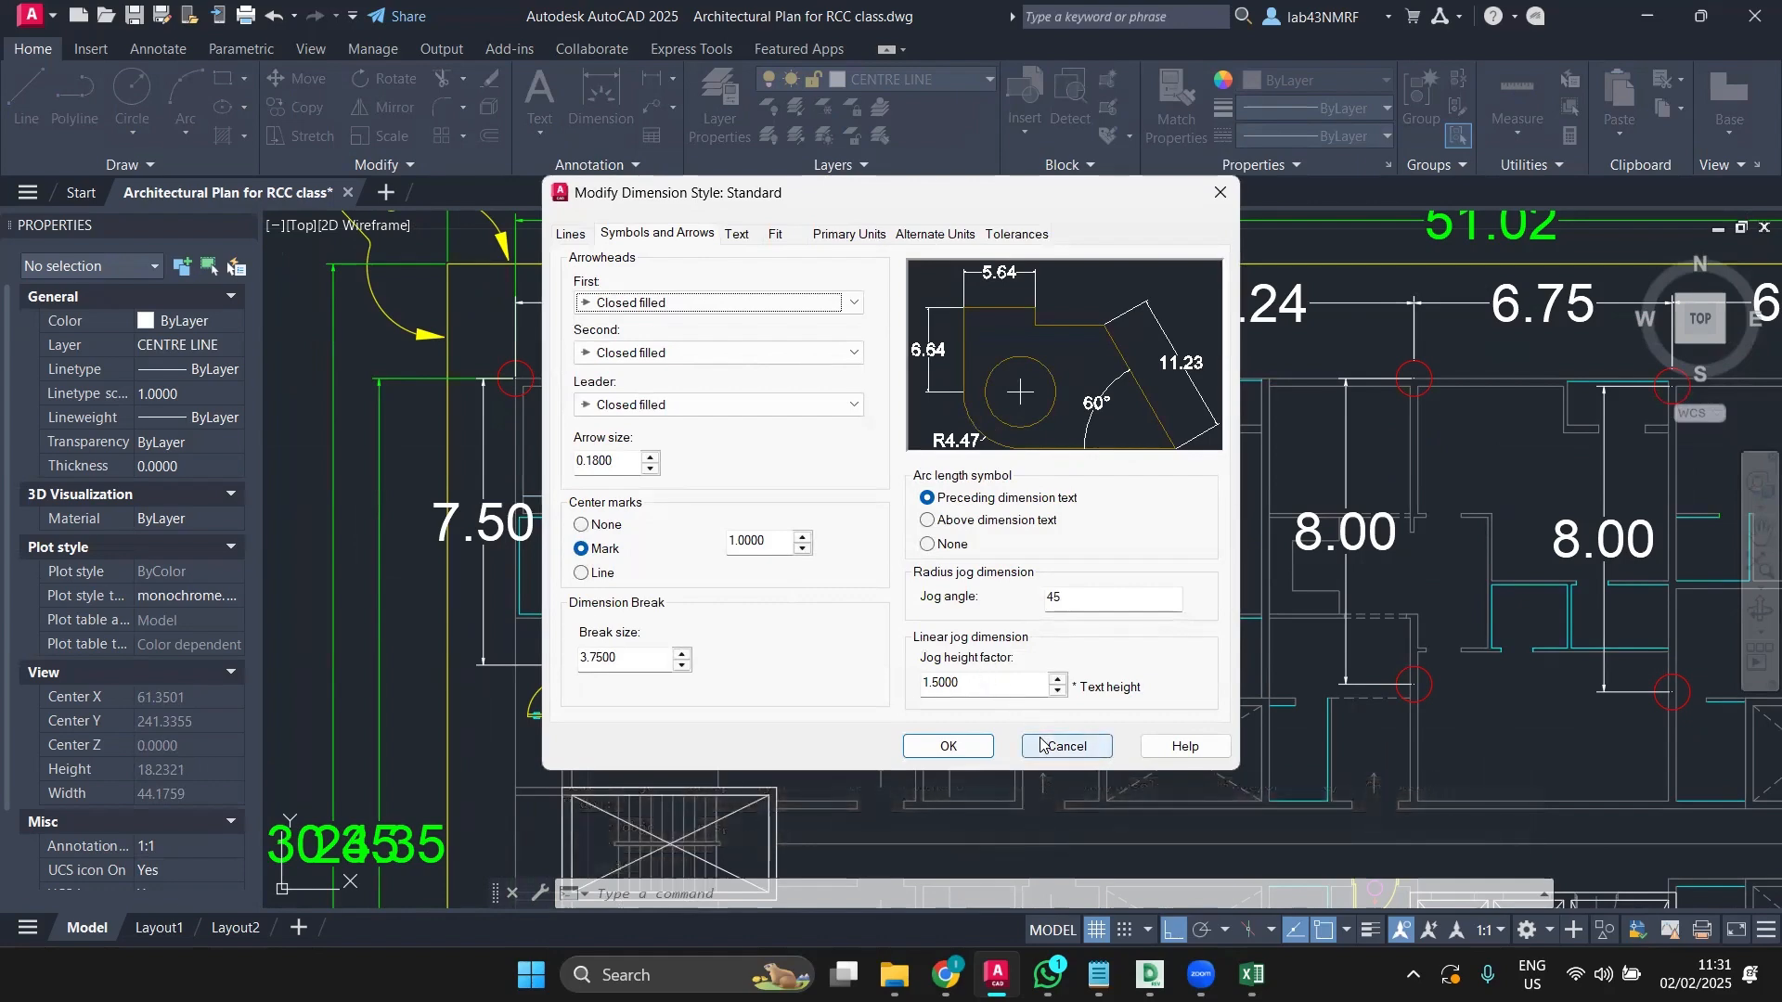
click(1065, 746)
click(1042, 660)
scroll(1021, 655, down, 2)
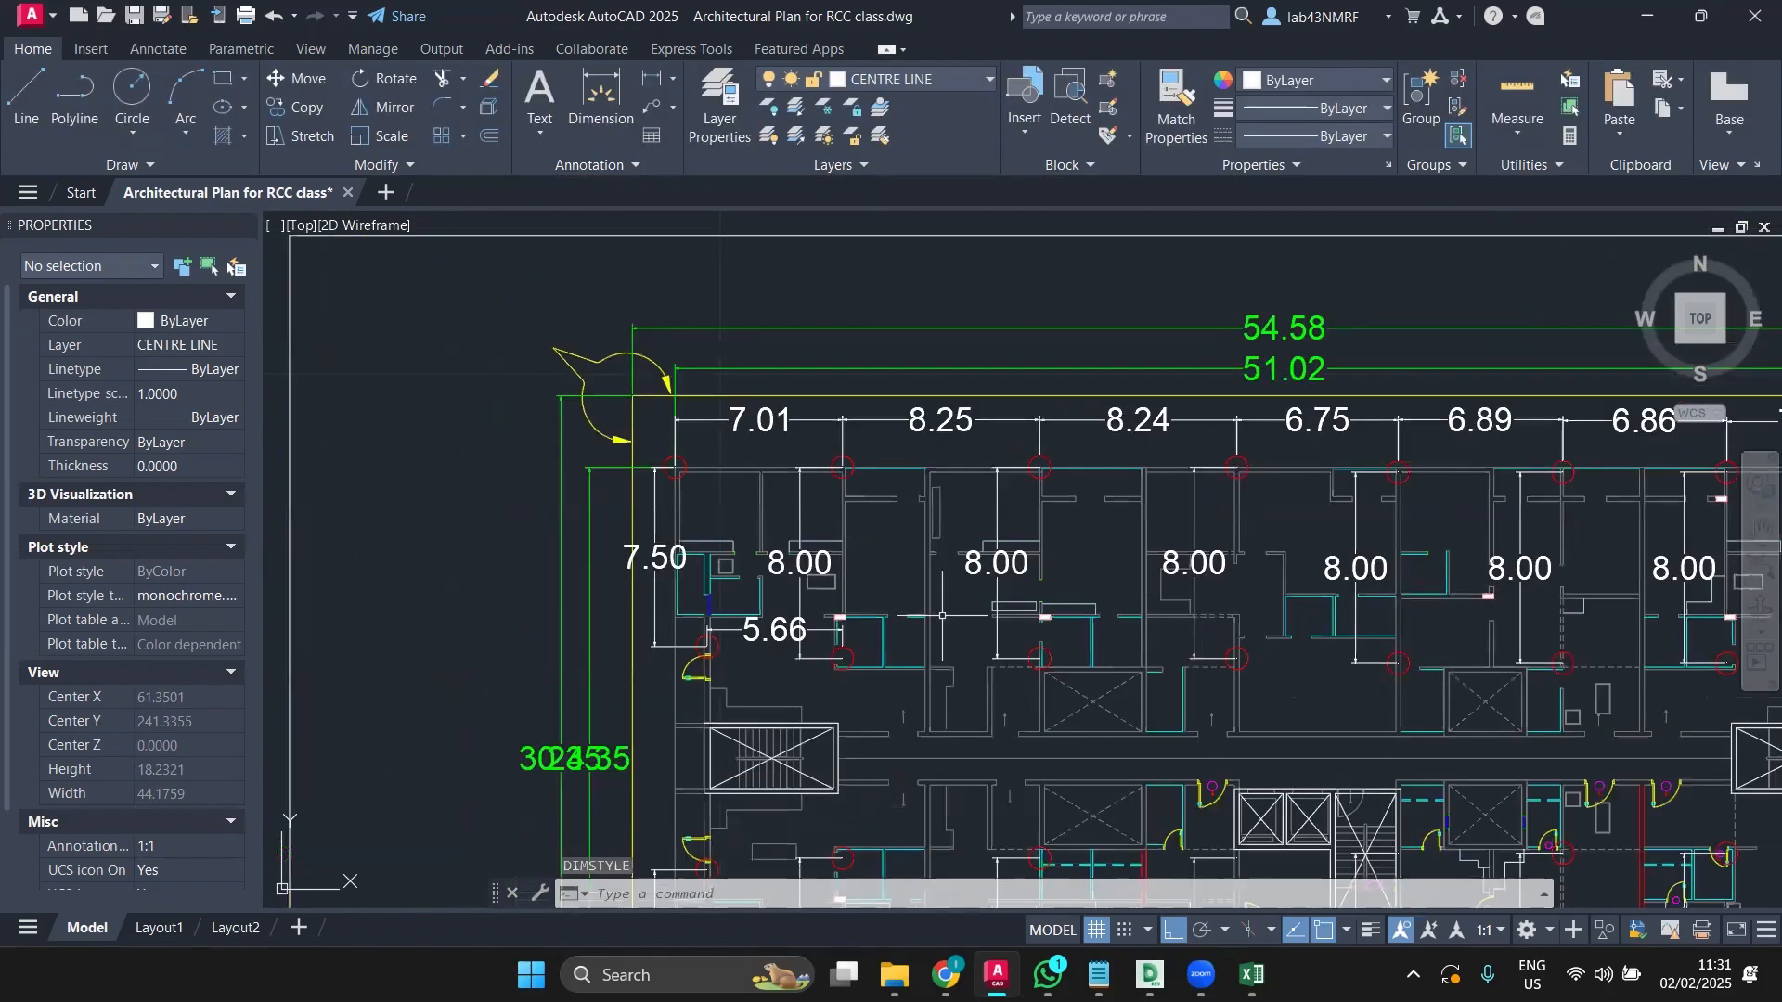
mouse_move(971, 674)
middle_down()
mouse_move(863, 666)
mouse_move(715, 620)
middle_up()
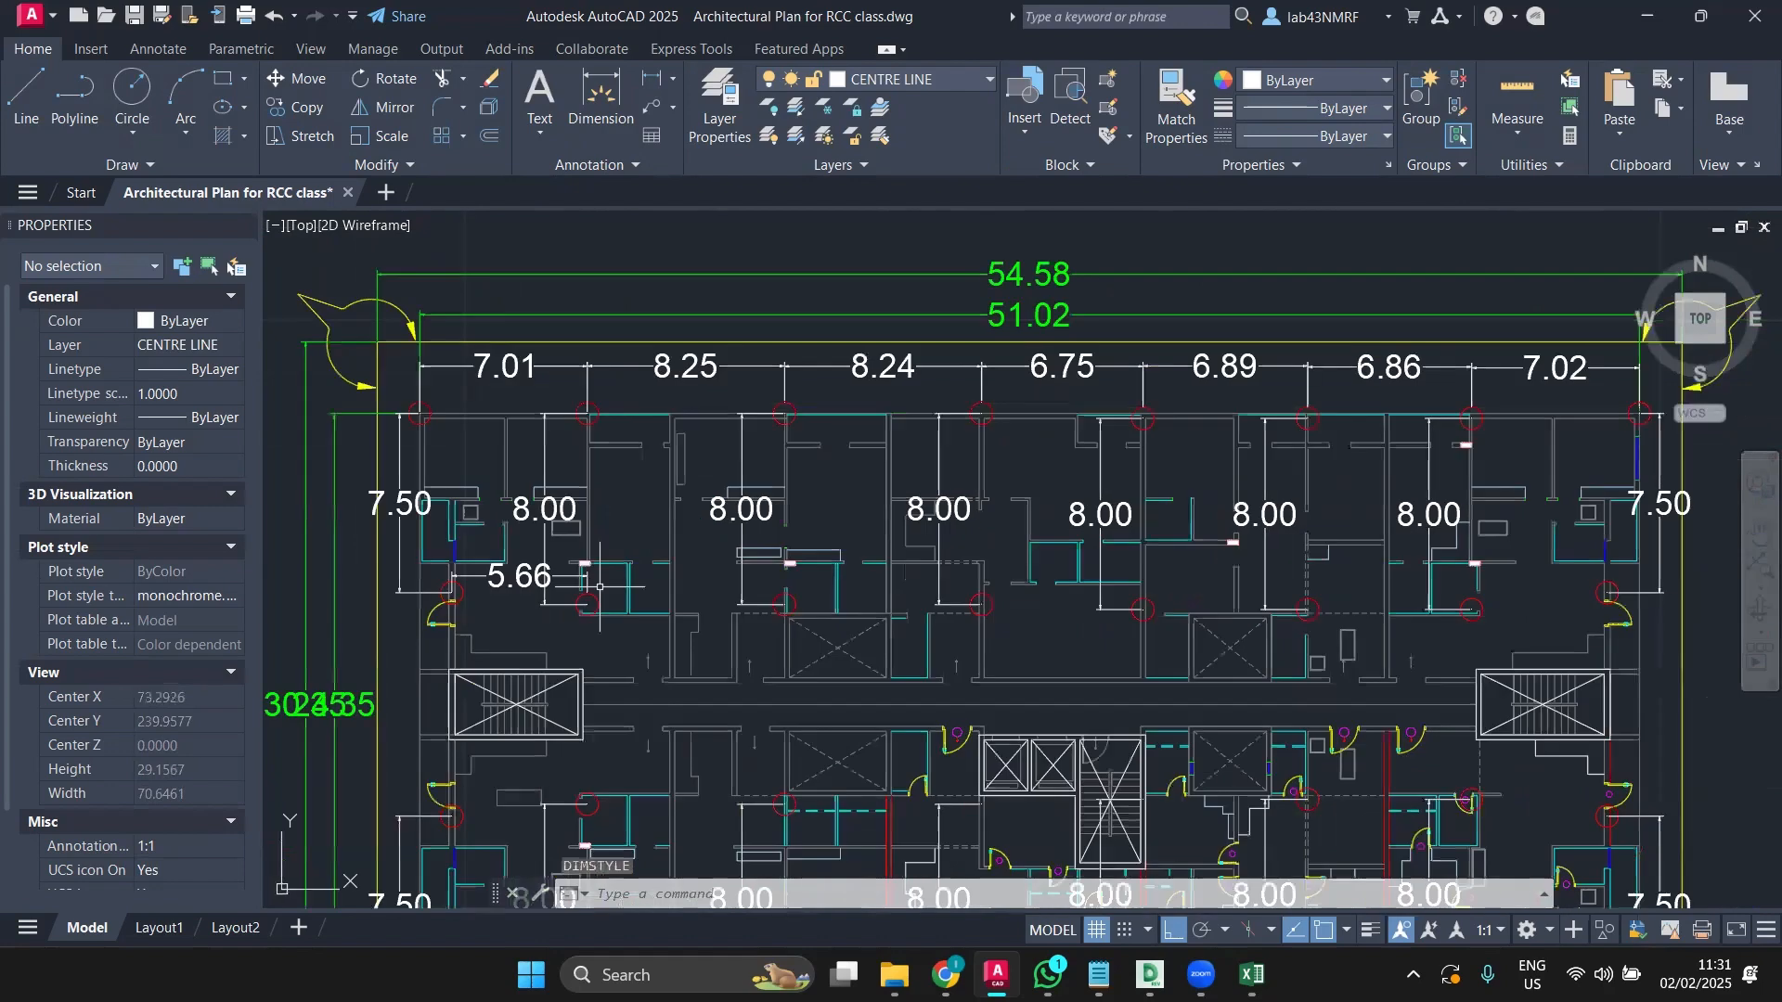
scroll(557, 619, down, 3)
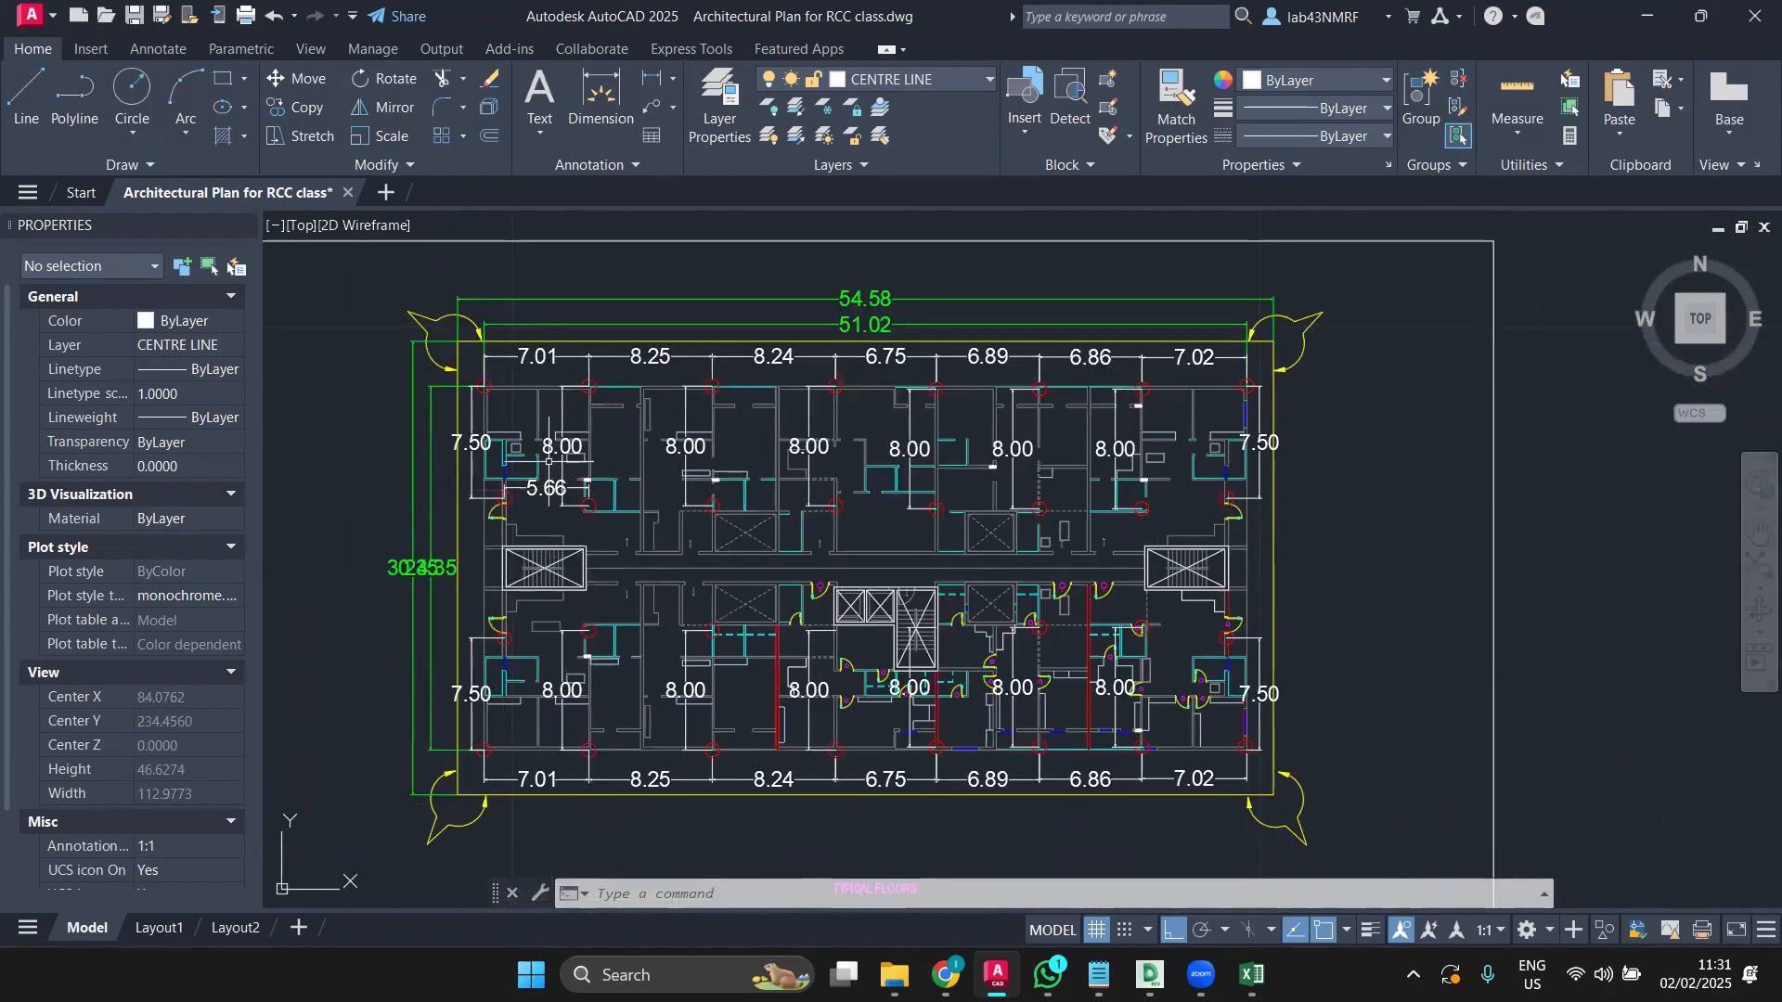
middle_drag(548, 462, 517, 516)
scroll(628, 455, up, 2)
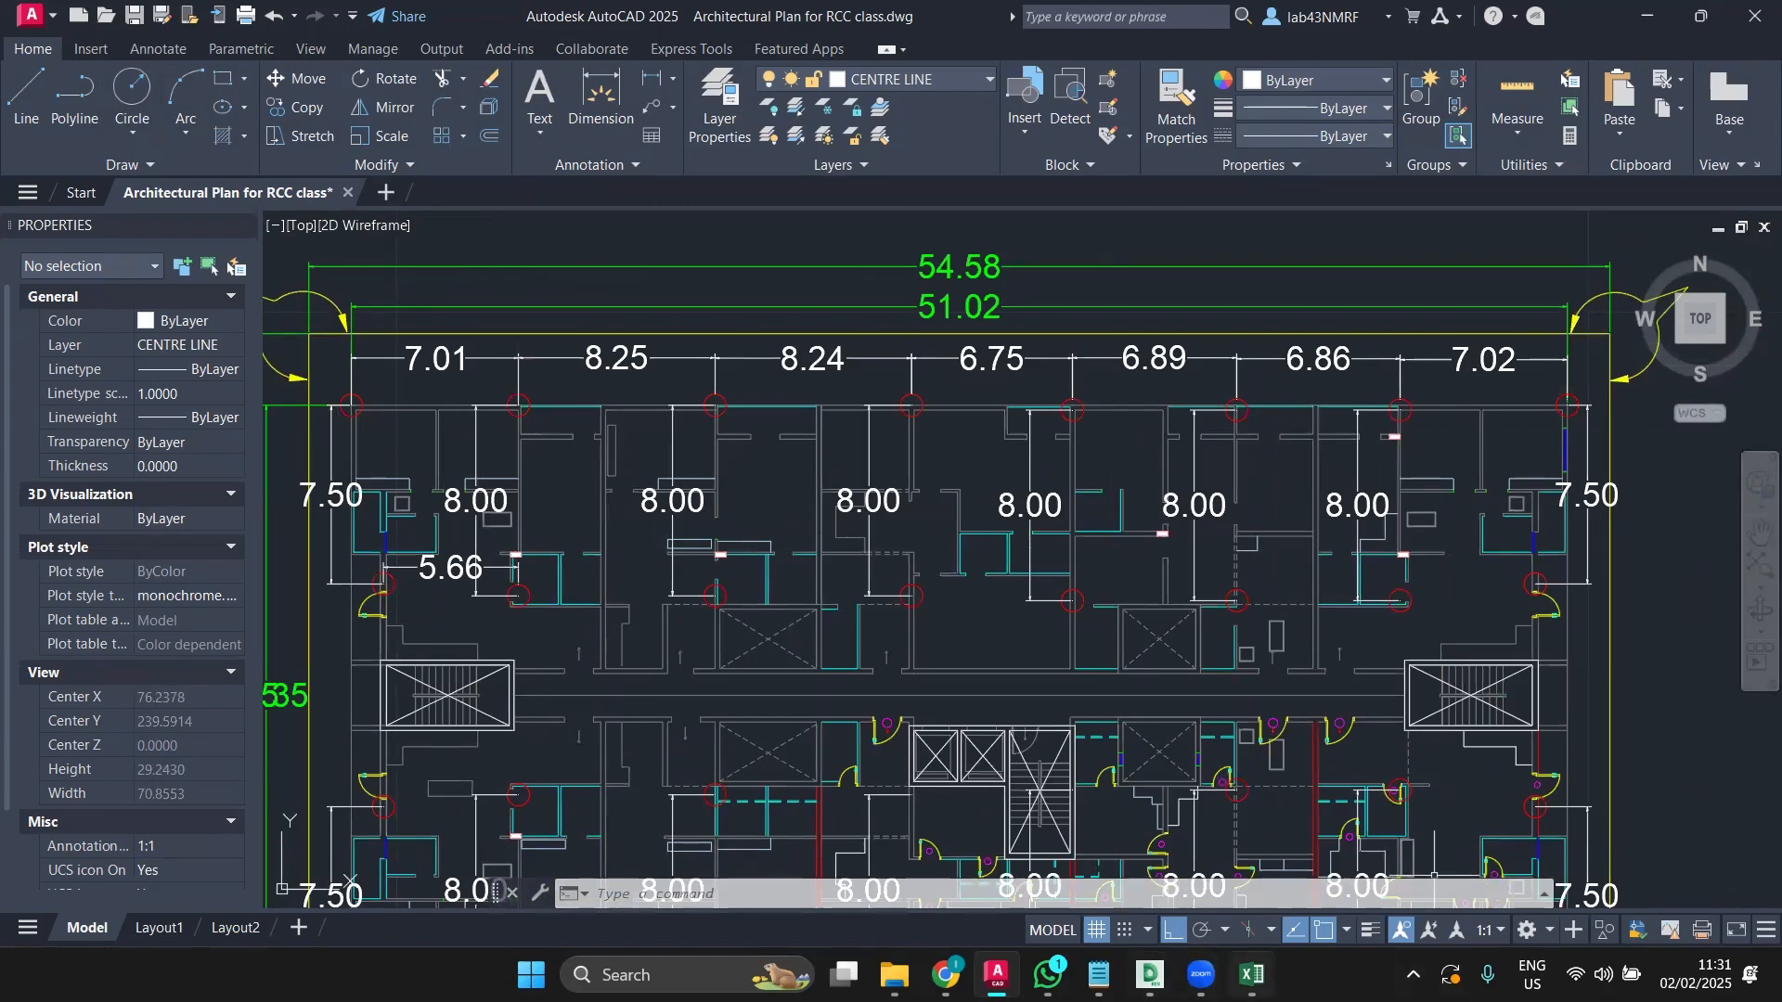
click(1251, 974)
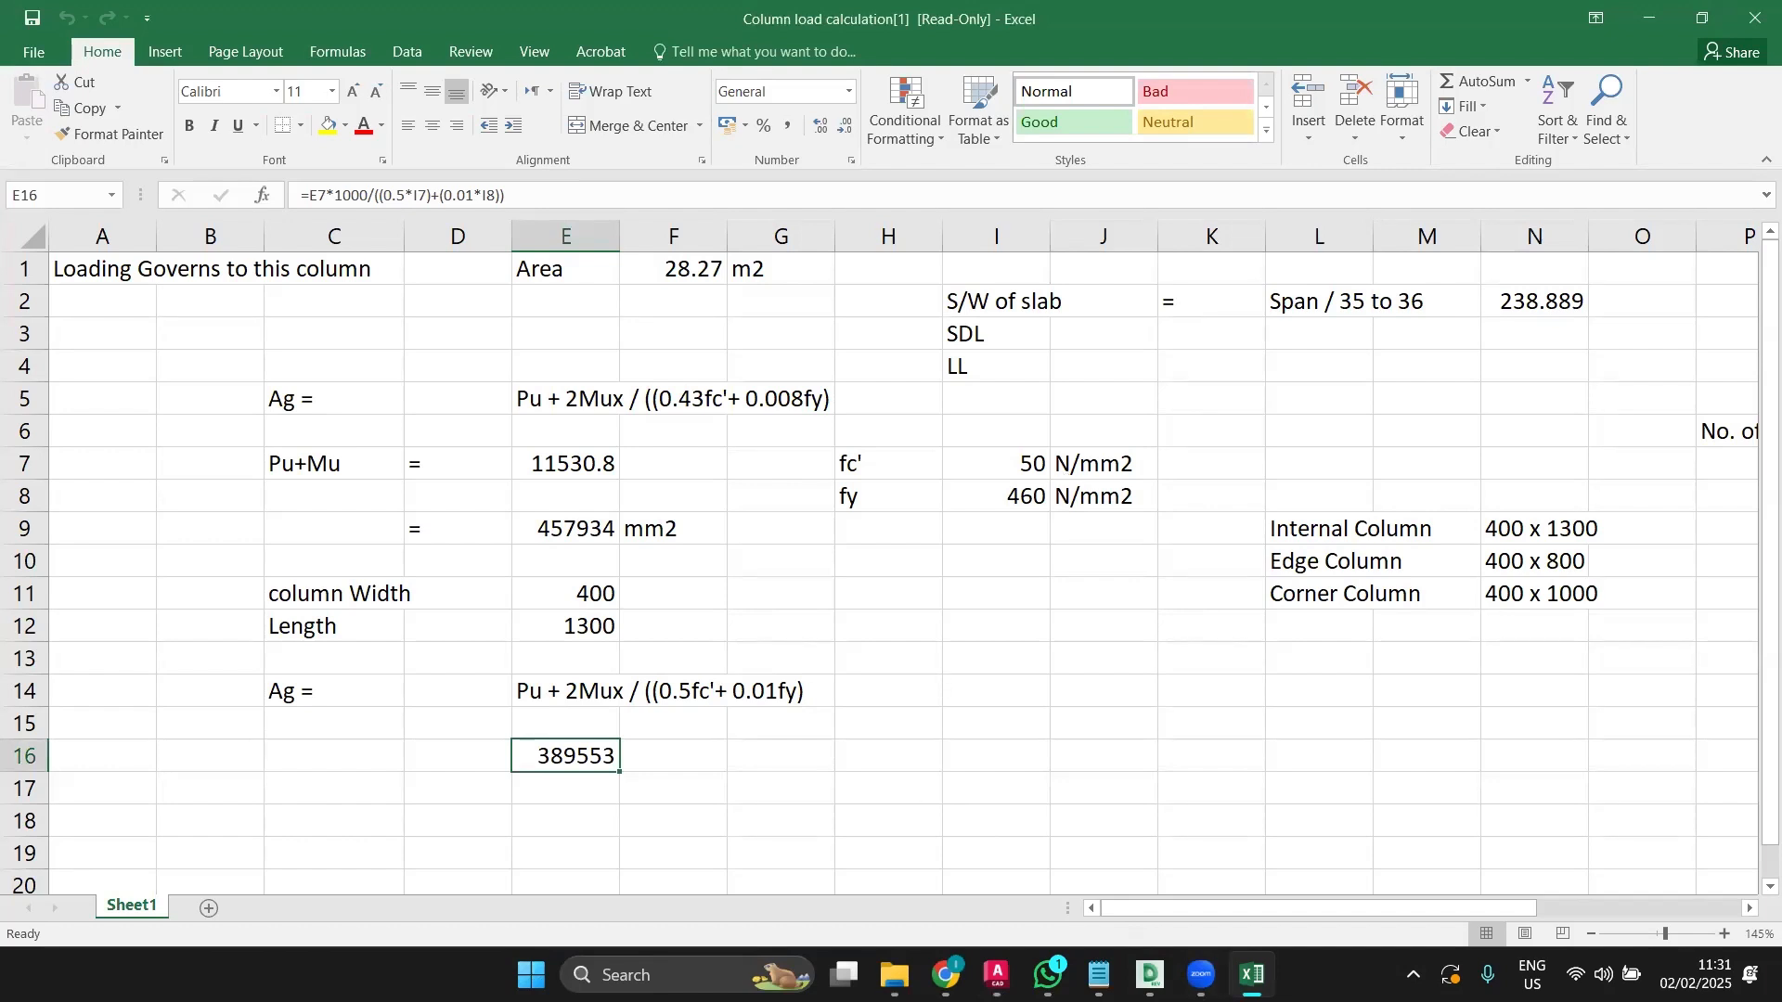
key(alt+Tab)
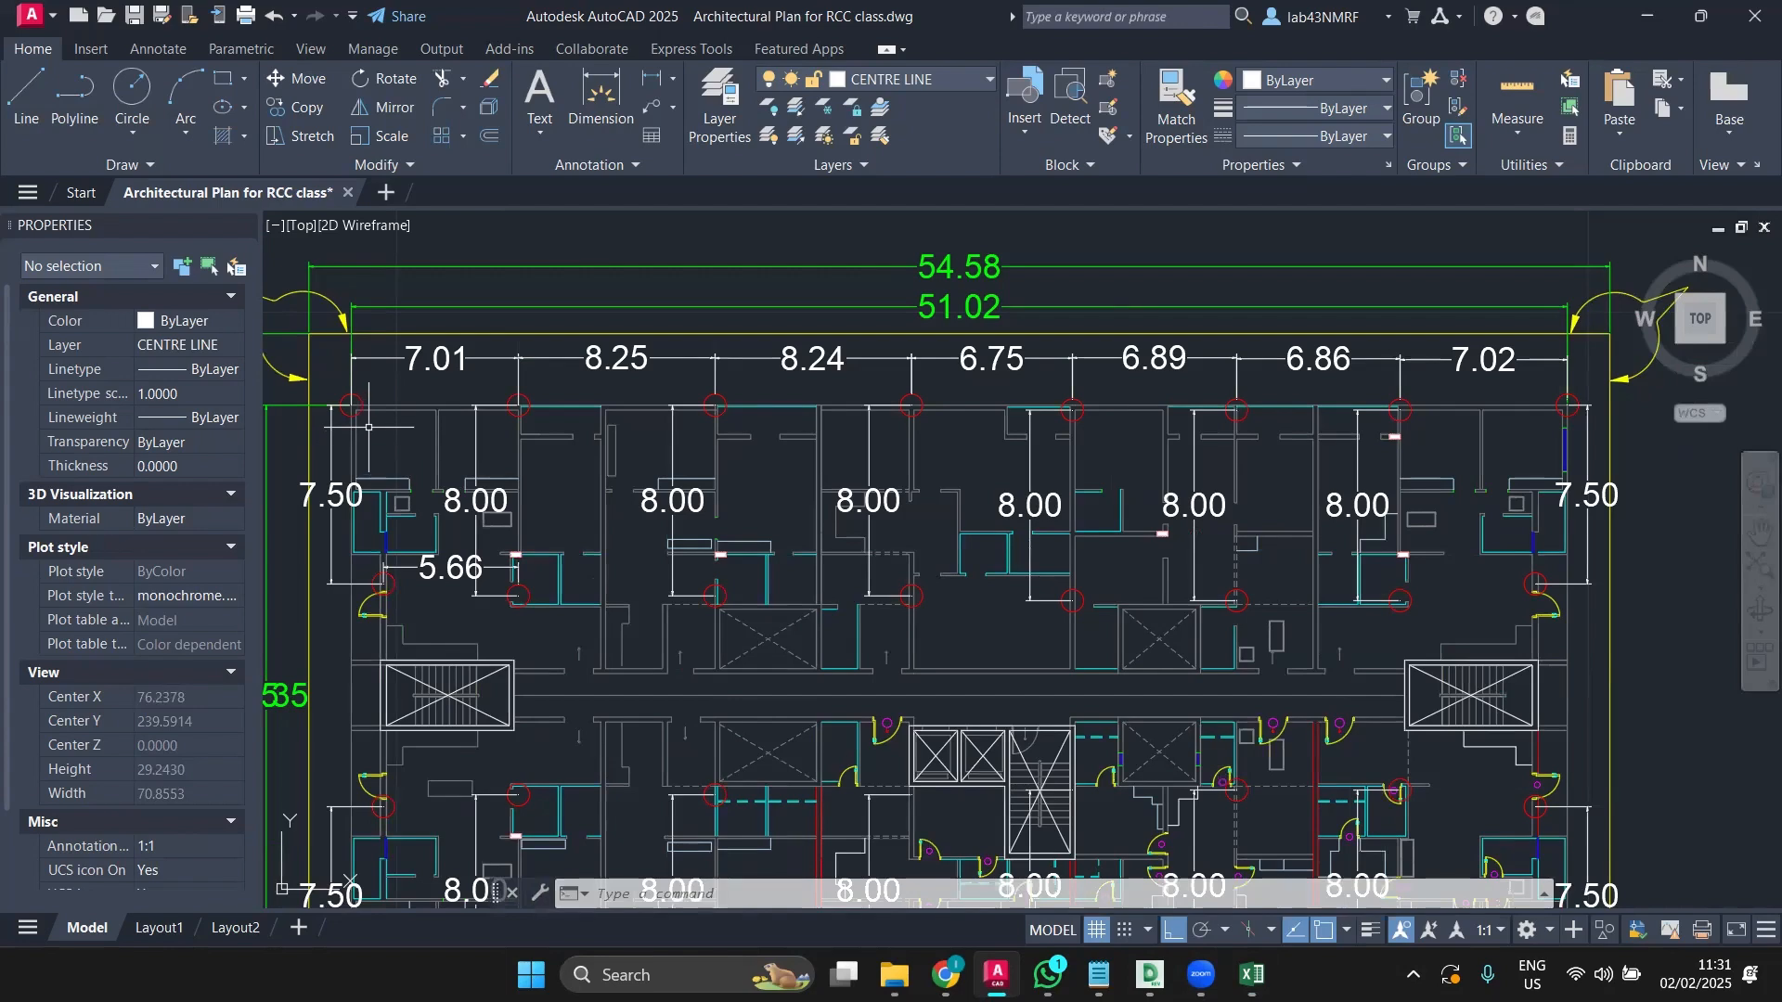
middle_drag(373, 424, 528, 468)
scroll(528, 469, up, 2)
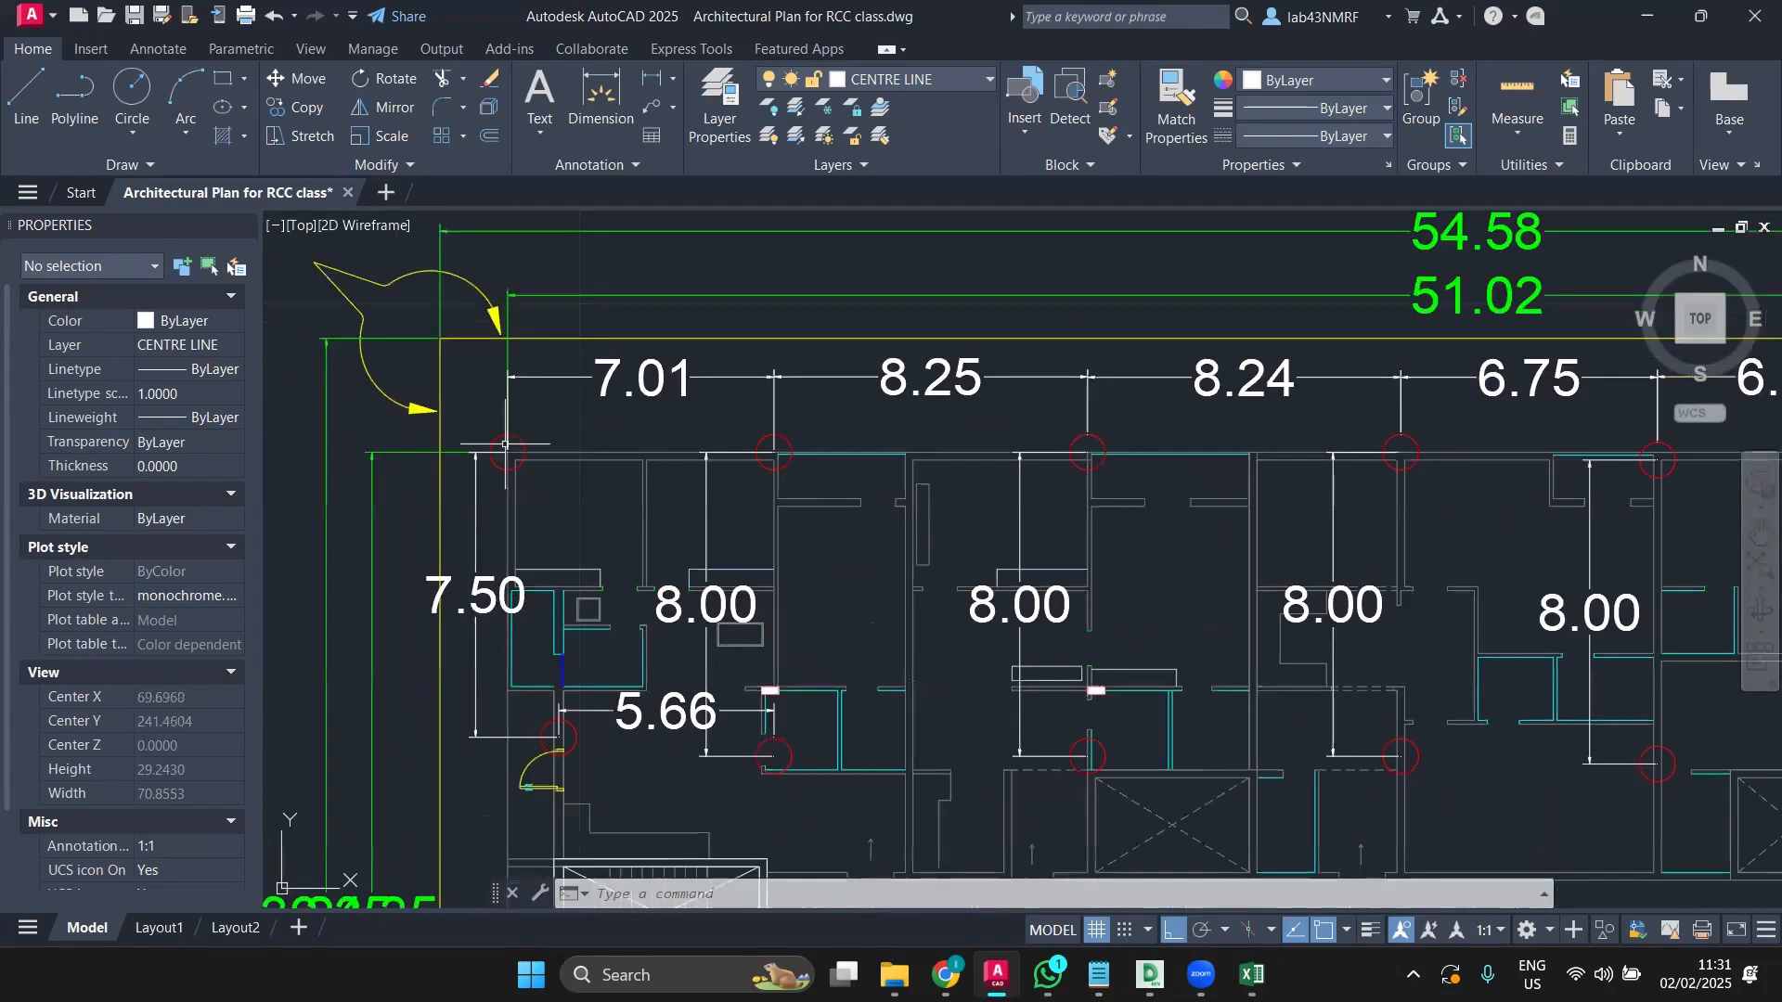
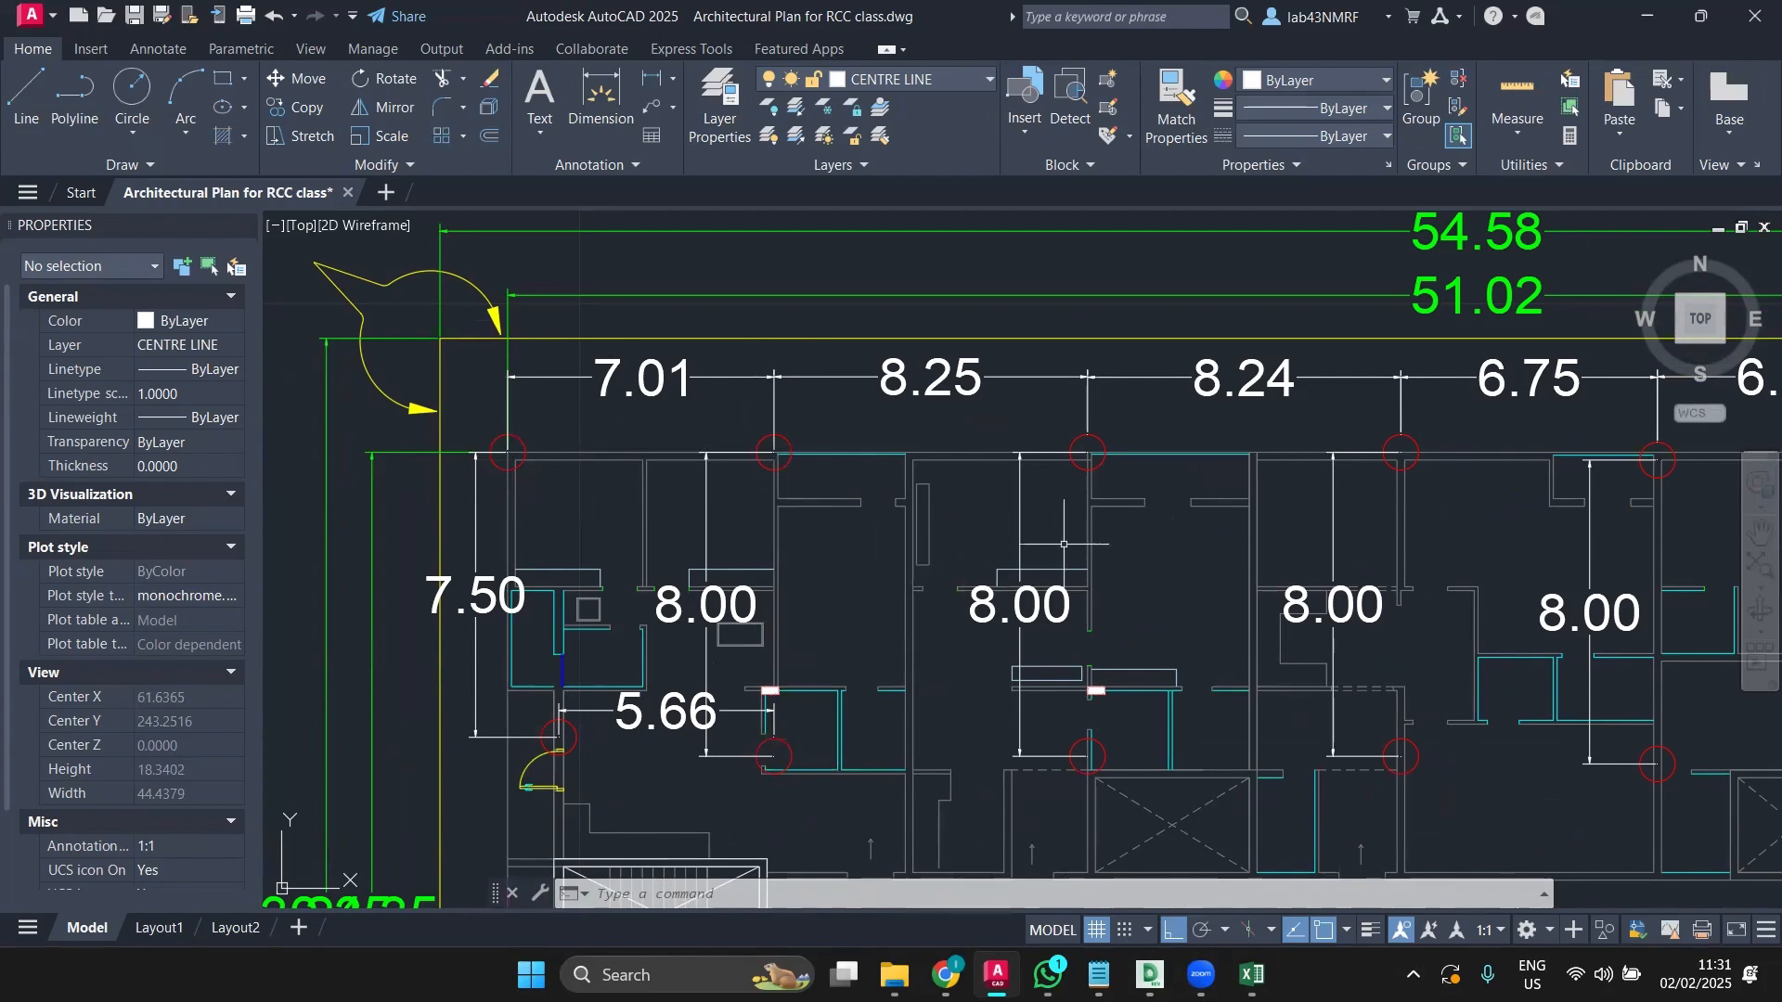
Step: Dimension the 8.35 corridor span between the upper and lower column centres
scroll(1064, 544, down, 5)
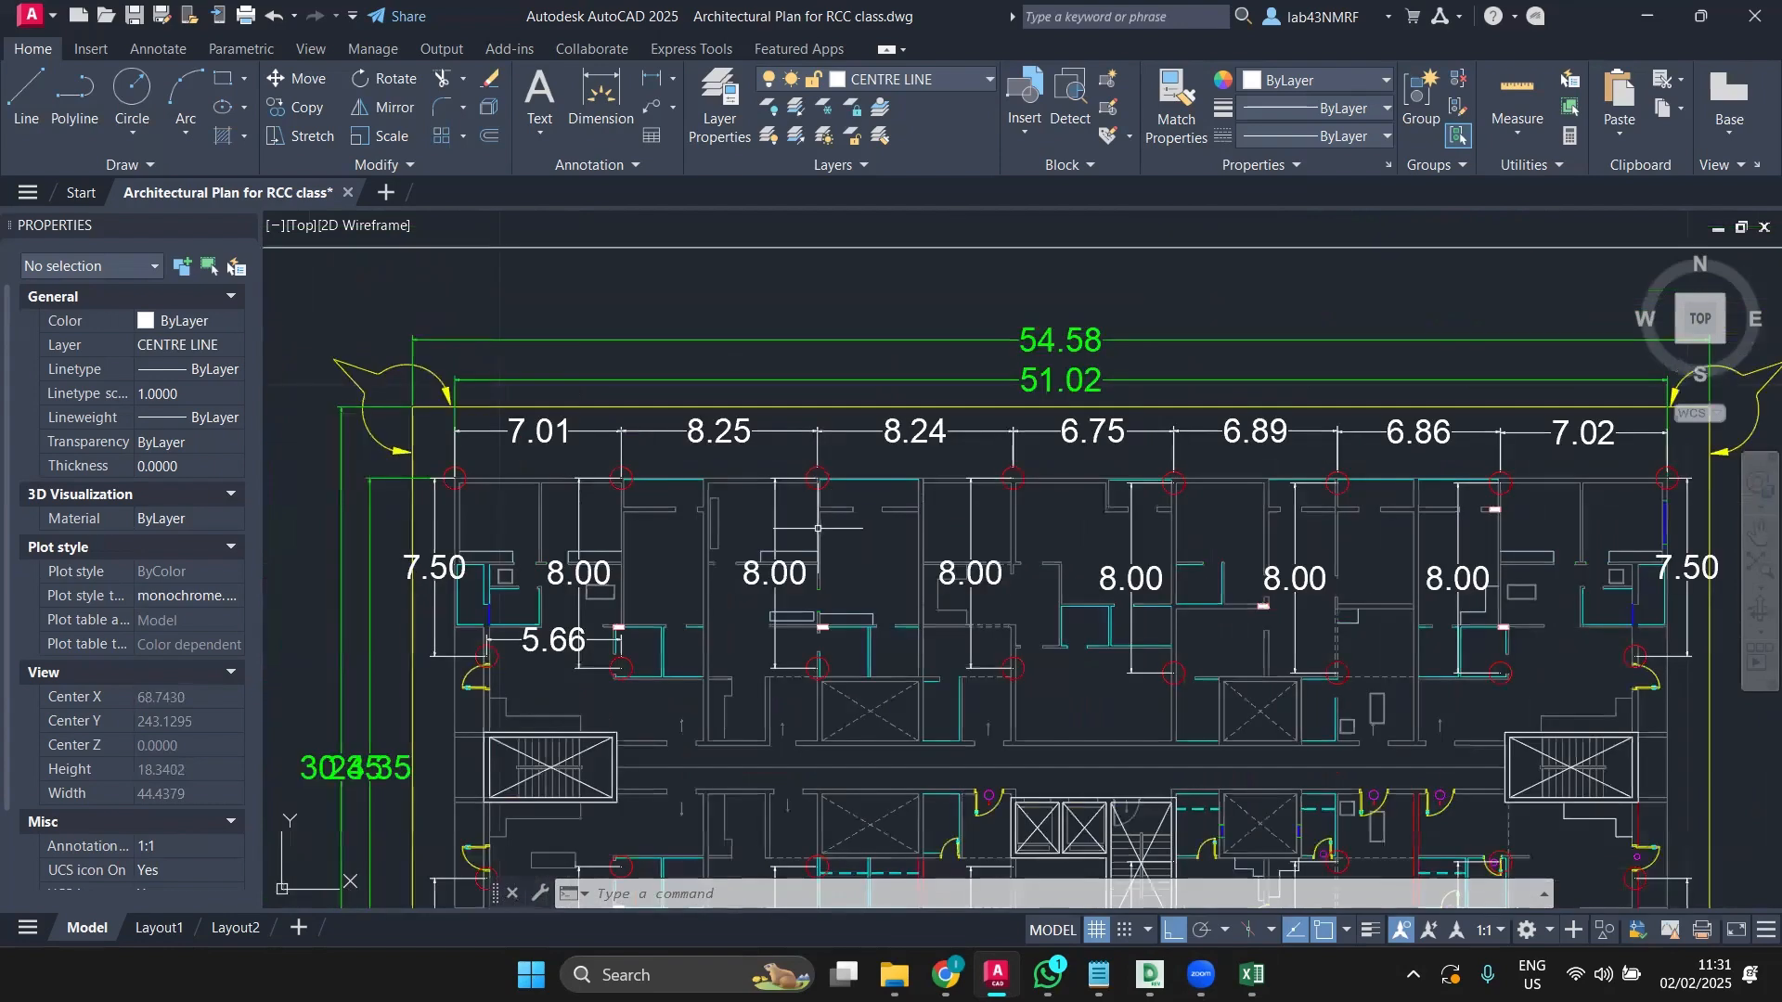
scroll(817, 528, down, 4)
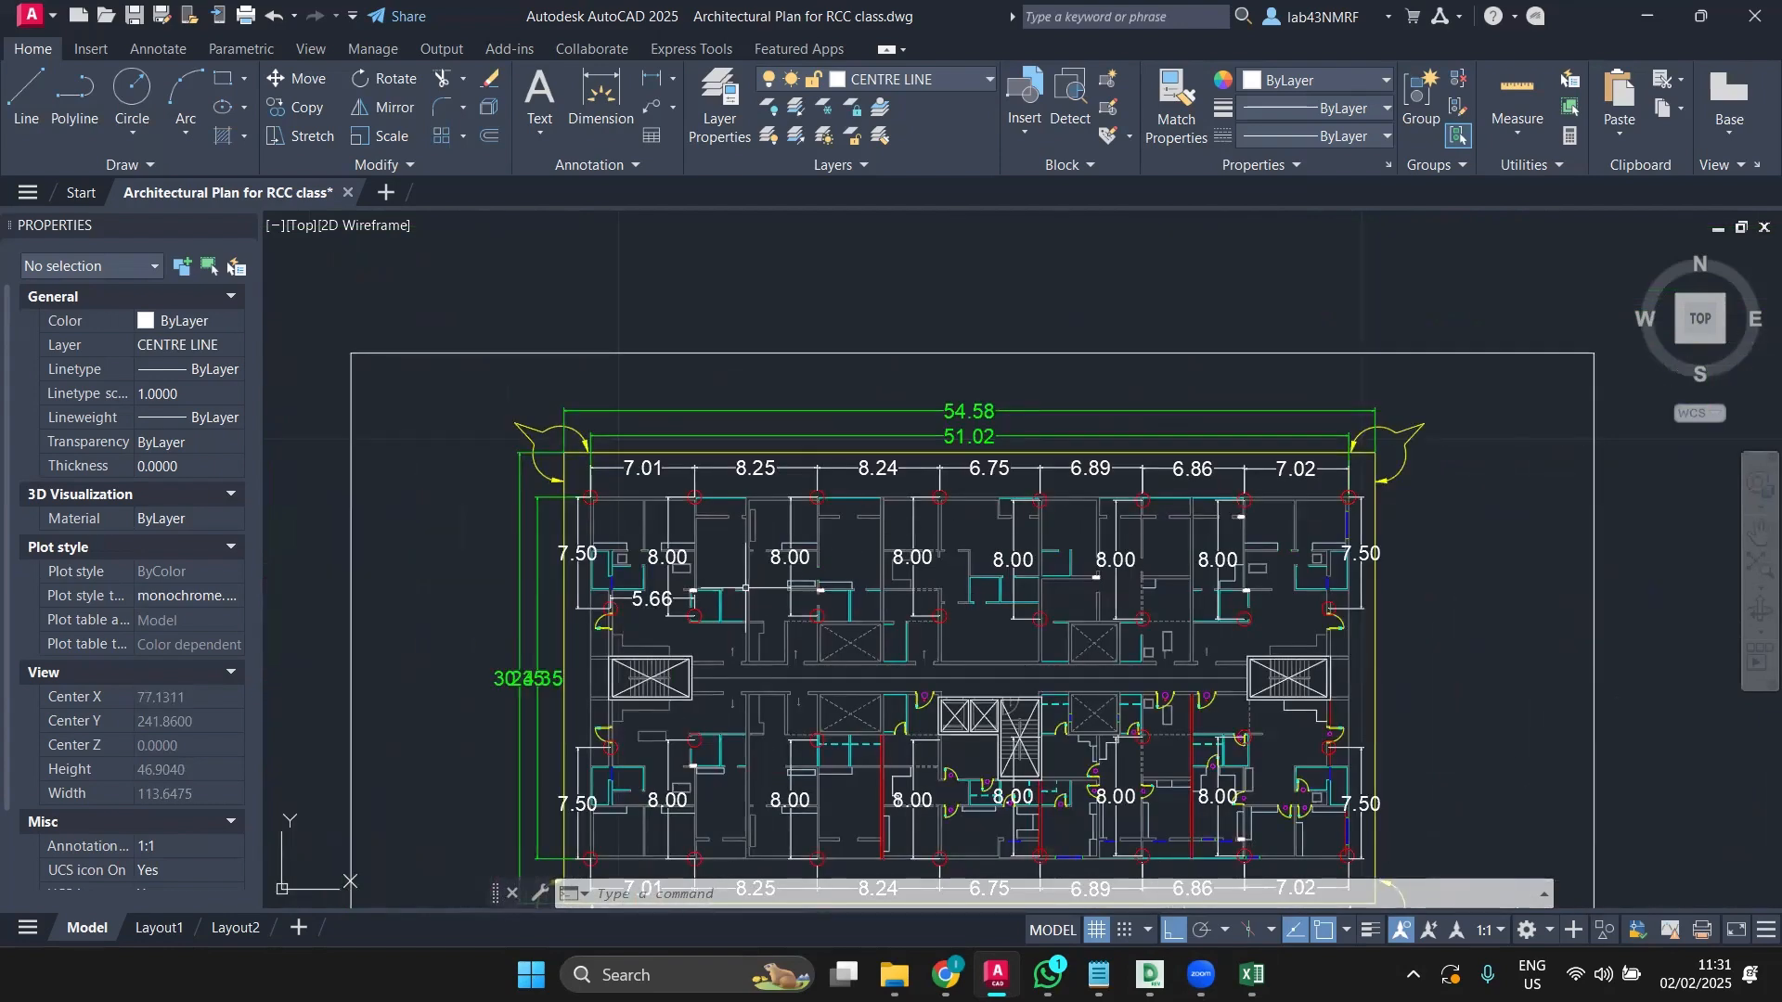
scroll(743, 610, up, 2)
scroll(883, 637, up, 2)
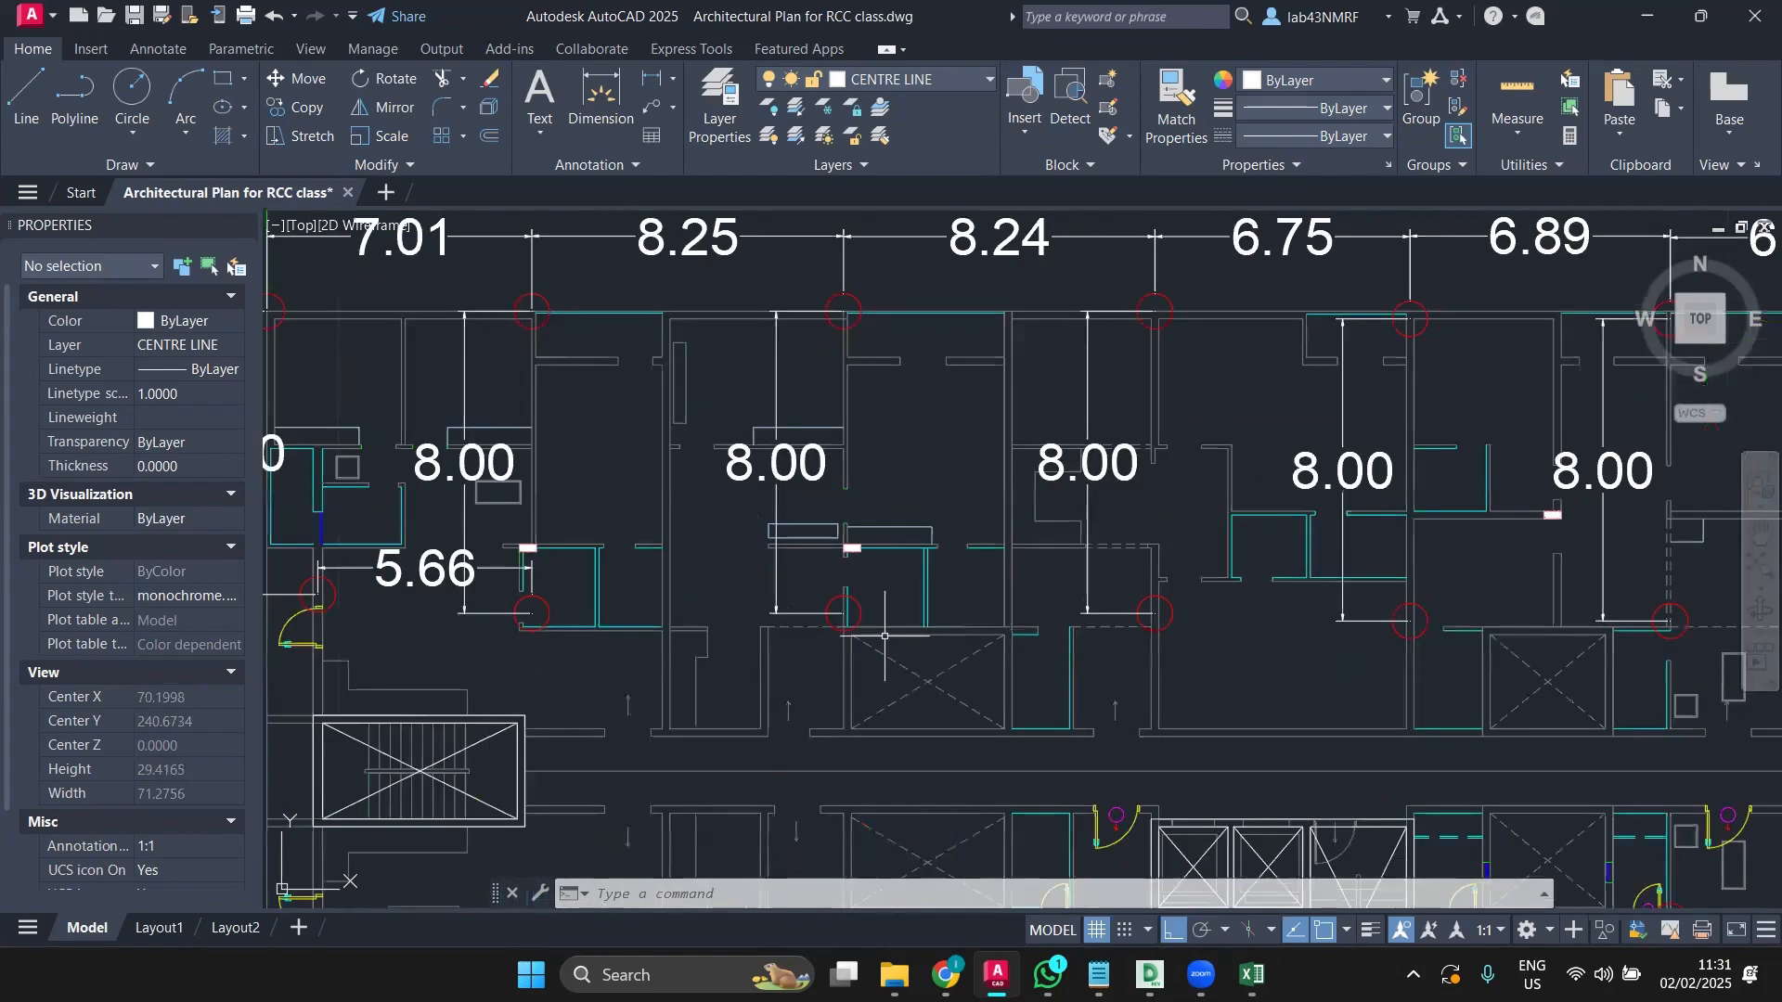
scroll(884, 637, down, 2)
middle_drag(885, 638, 852, 535)
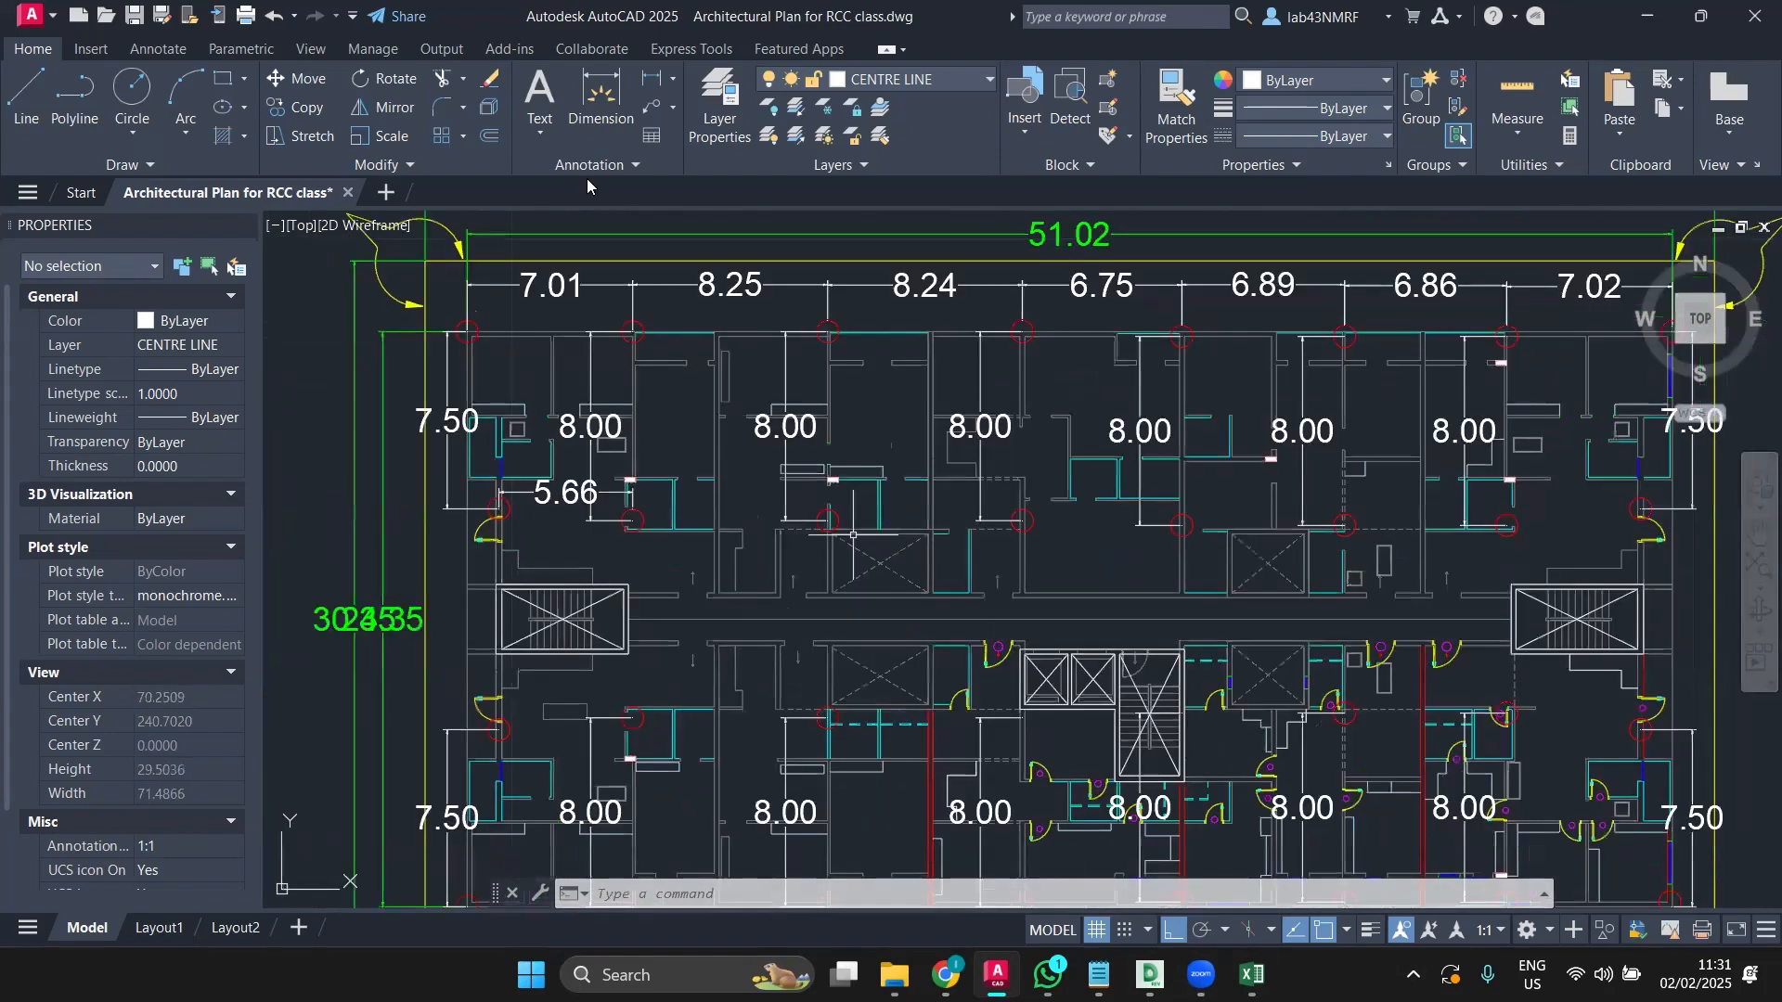
click(600, 100)
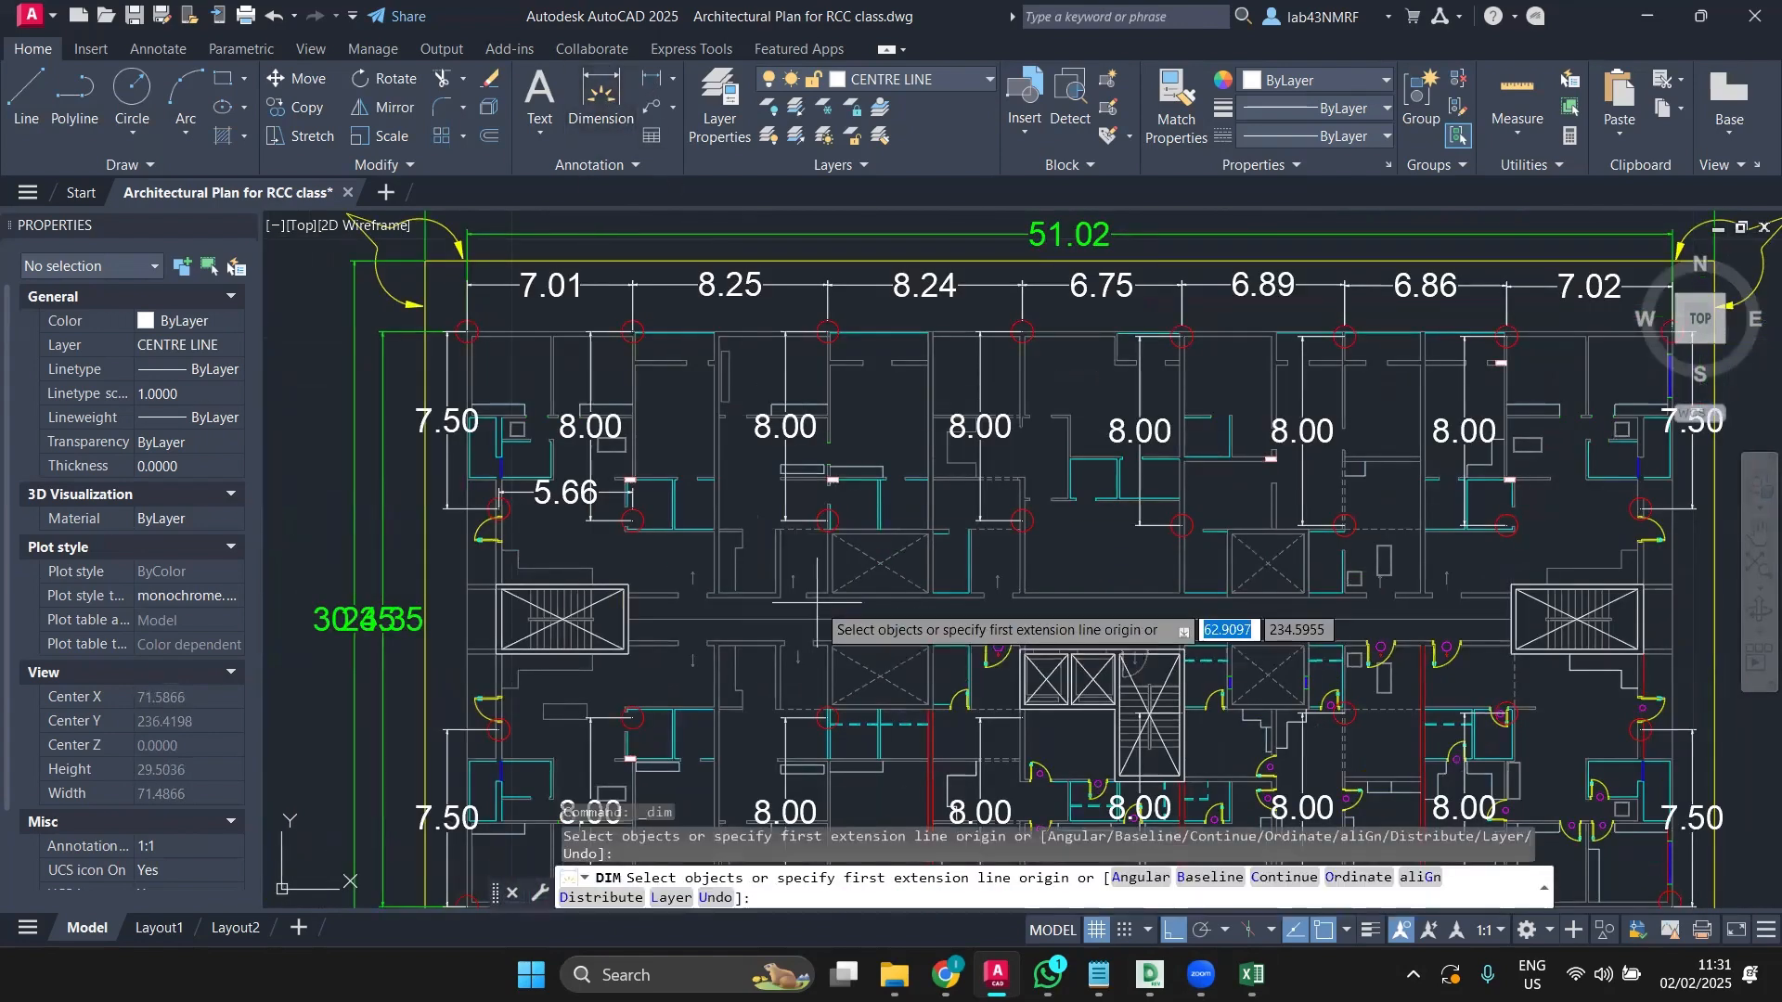
scroll(823, 511, up, 3)
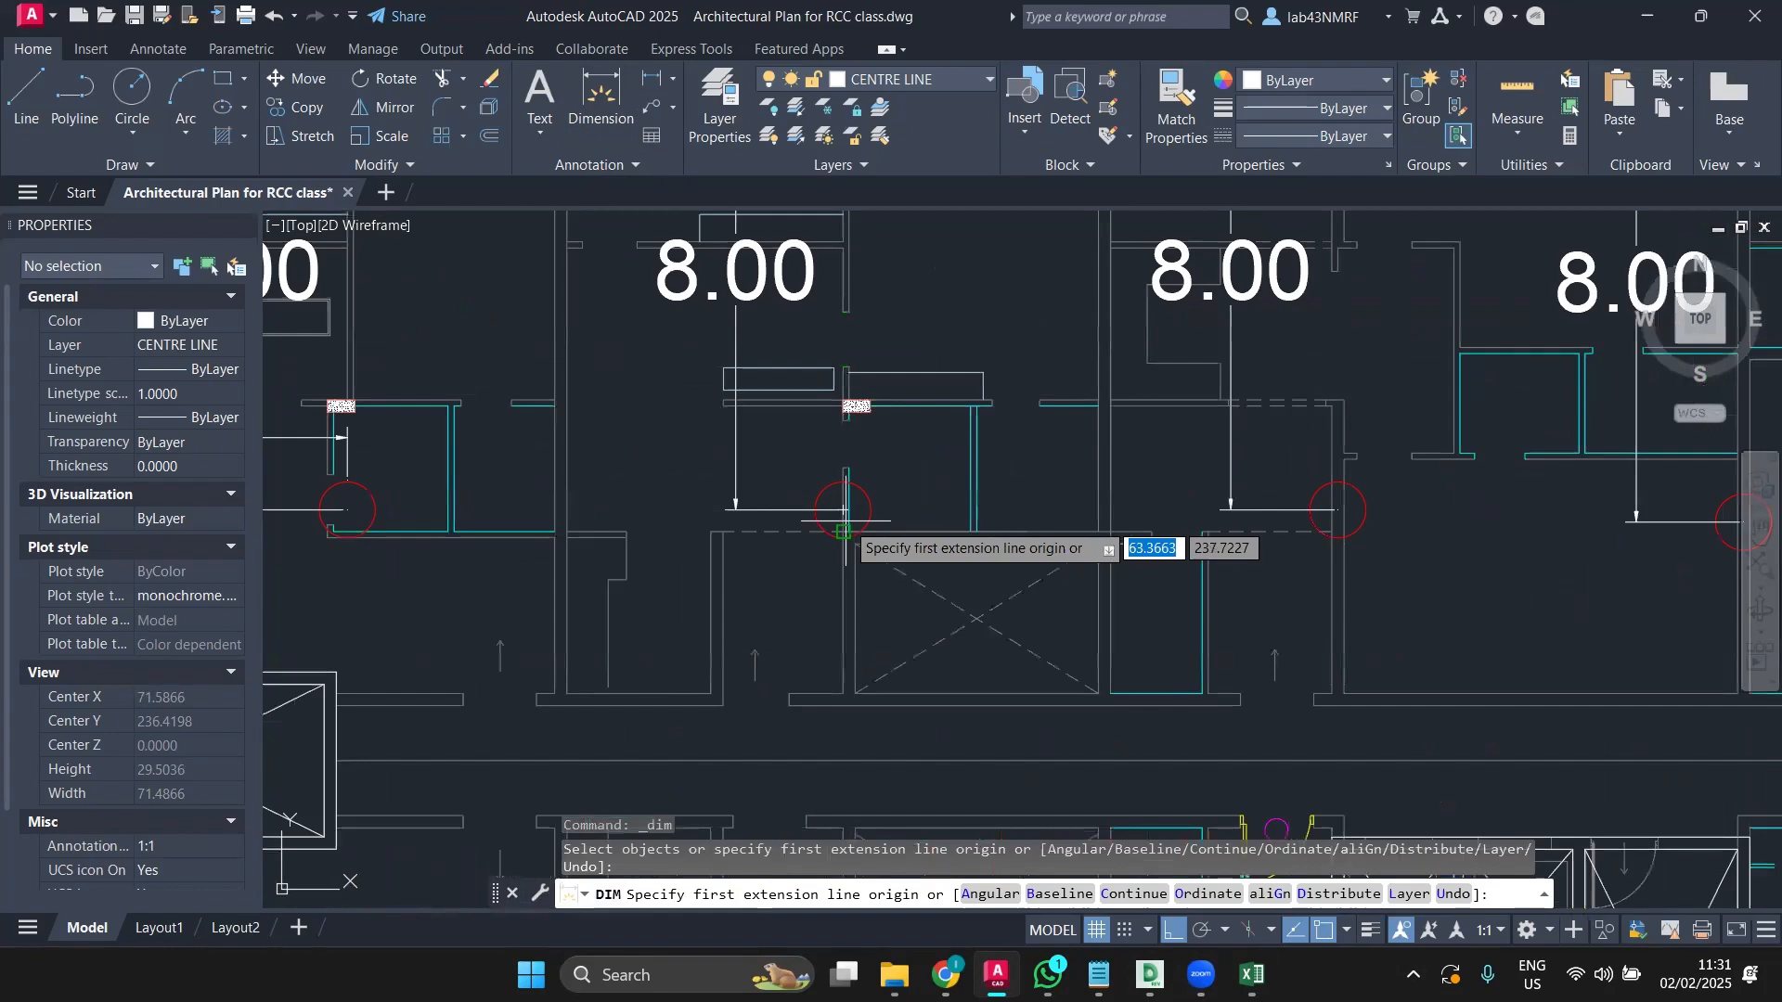
click(842, 509)
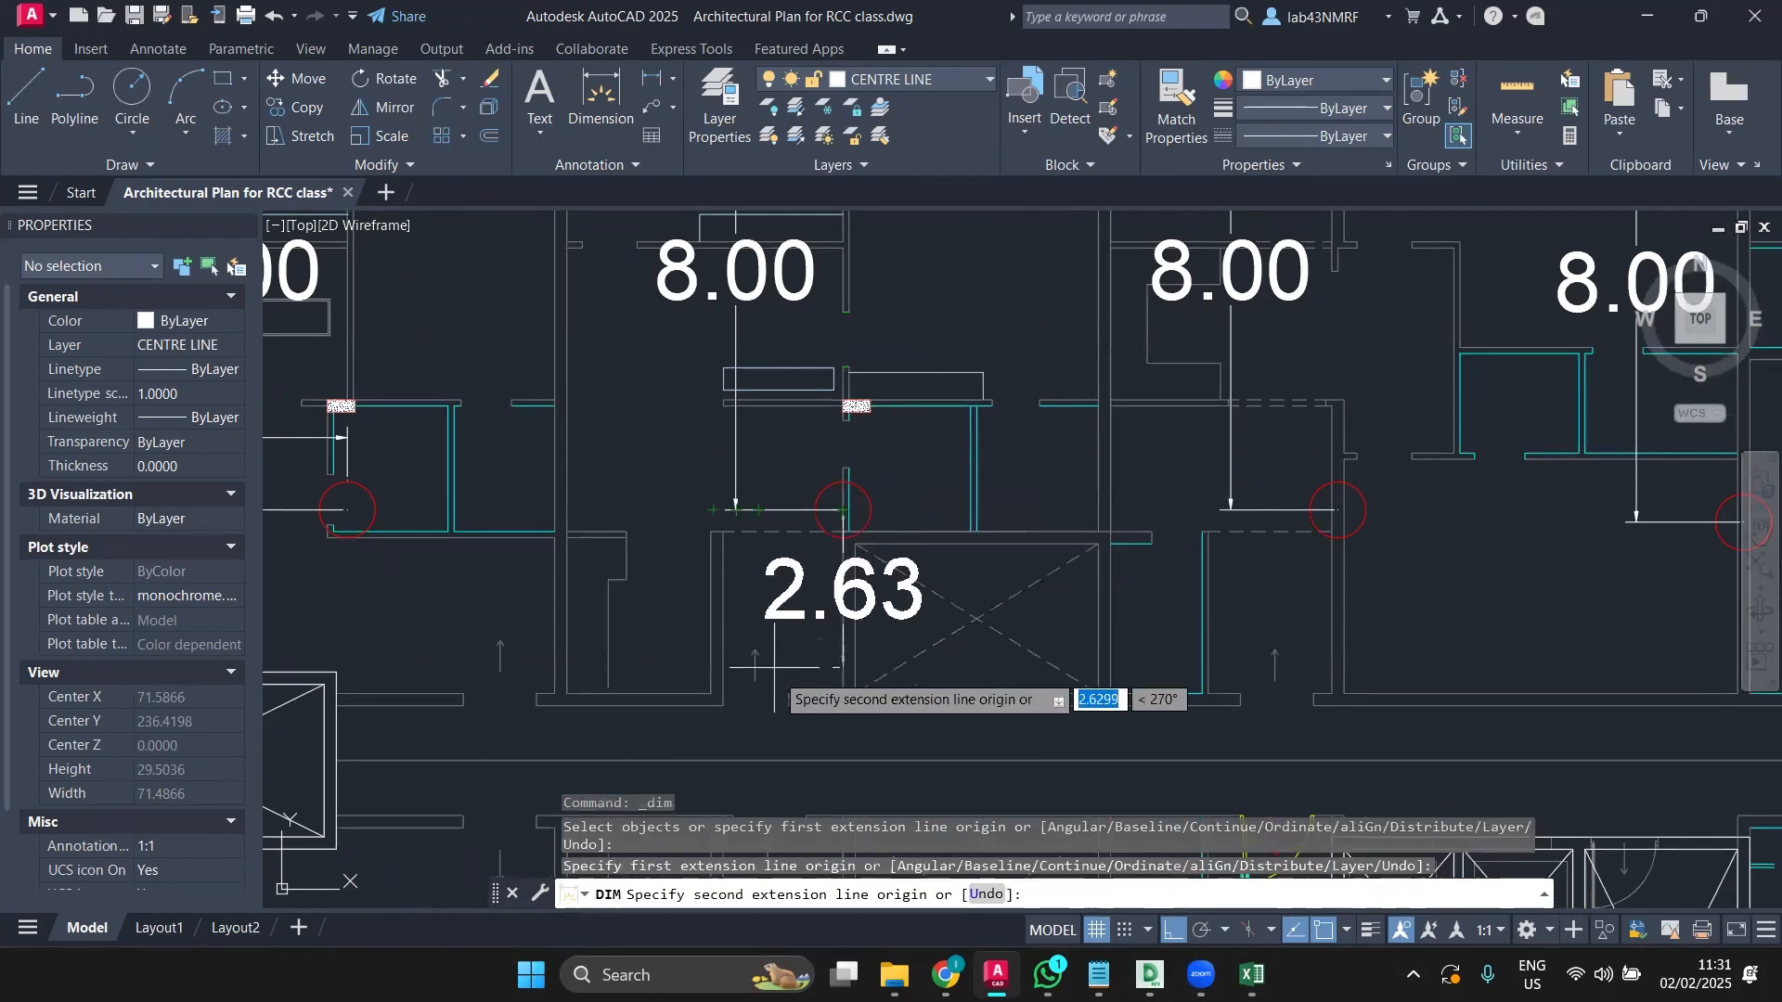
scroll(798, 575, down, 2)
middle_drag(798, 612, 695, 433)
scroll(696, 651, up, 2)
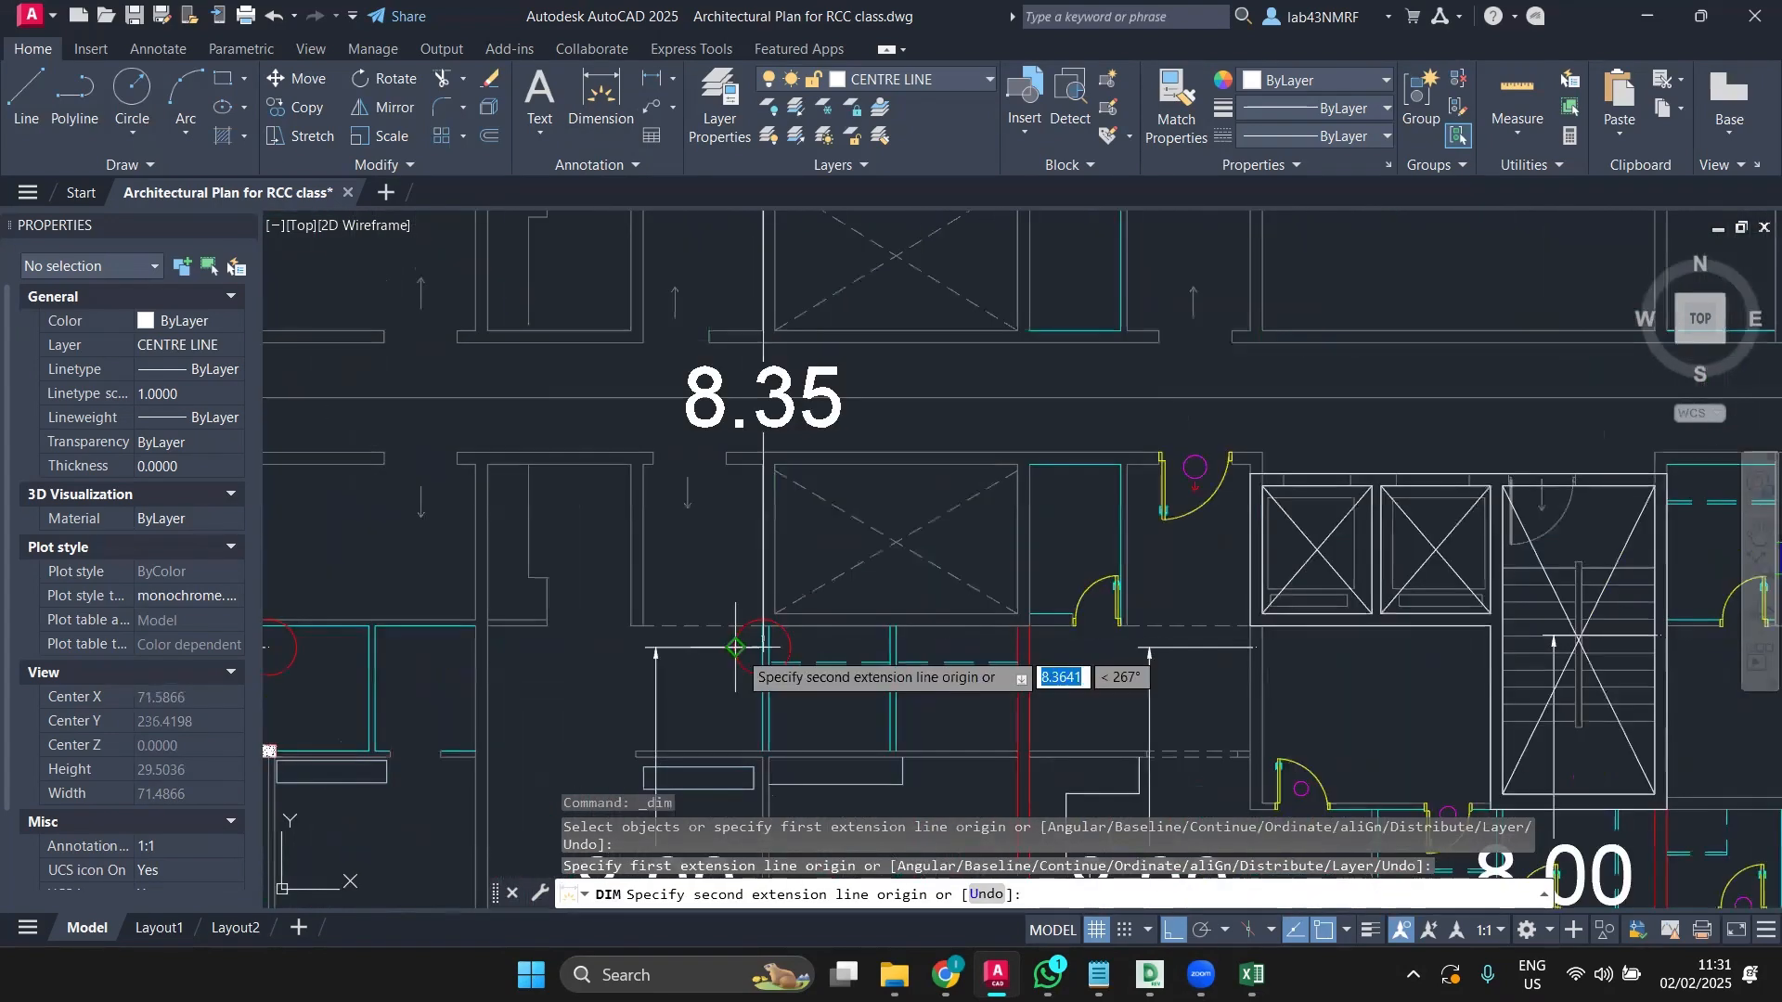
click(763, 647)
scroll(641, 686, down, 2)
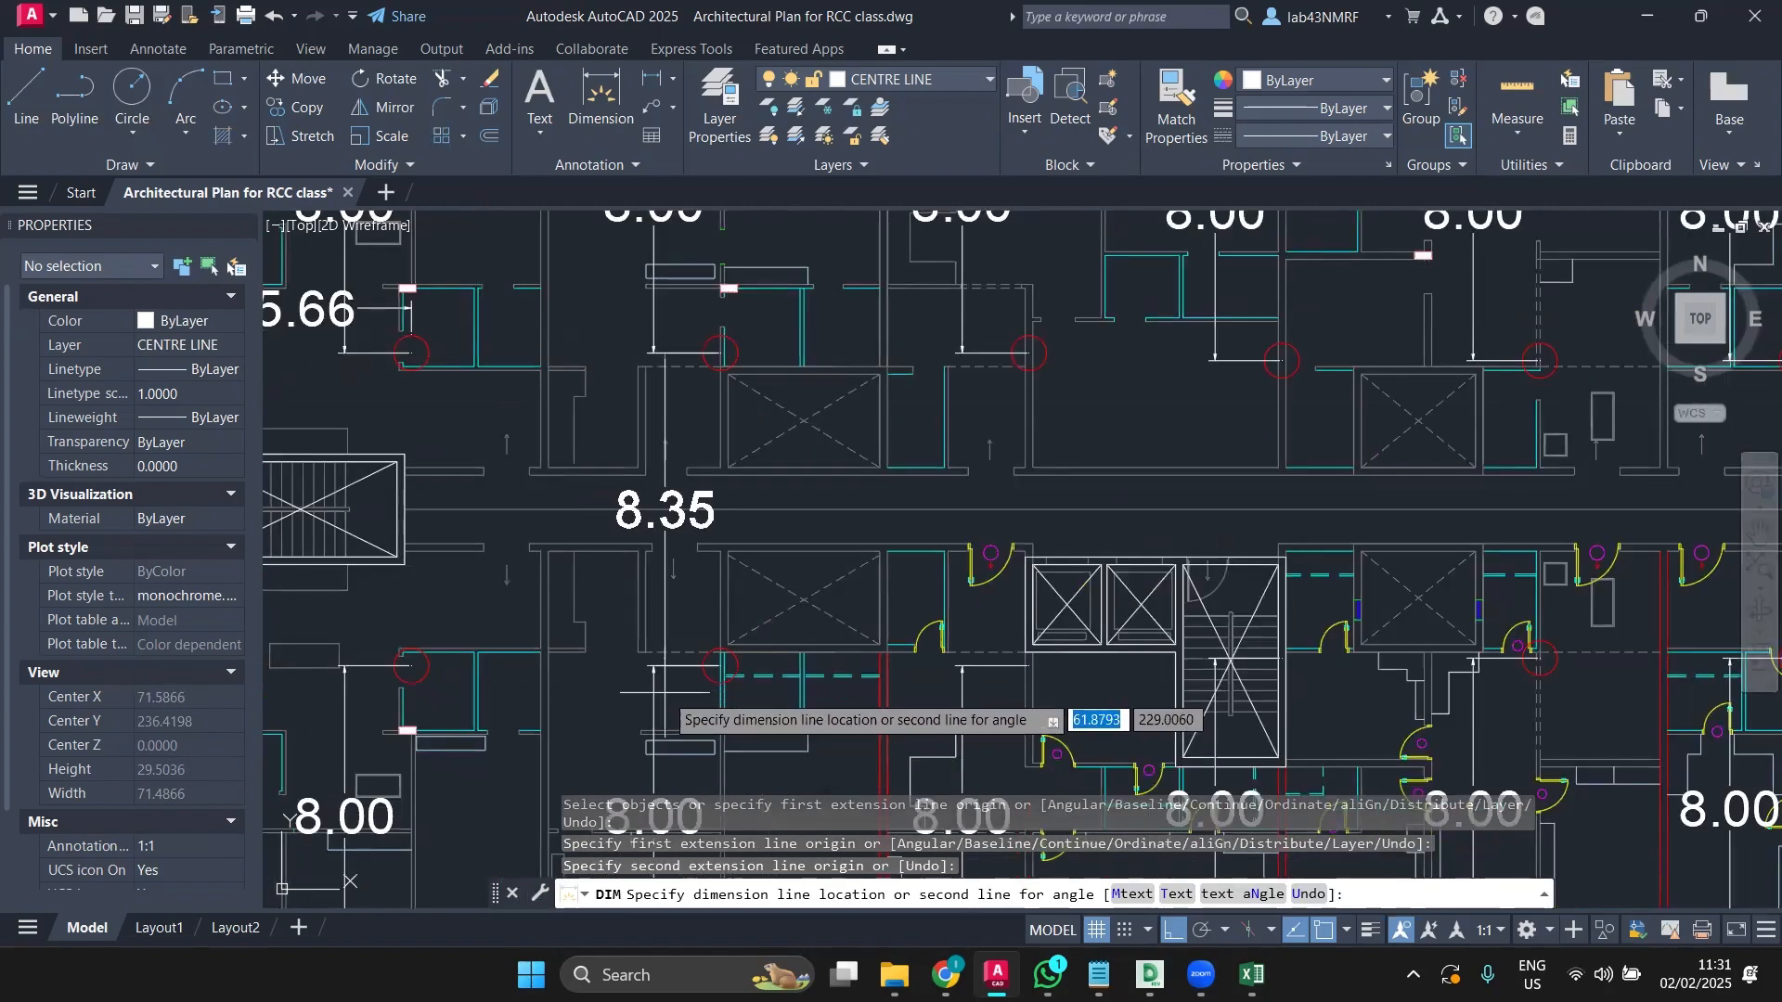
click(665, 691)
key(Return)
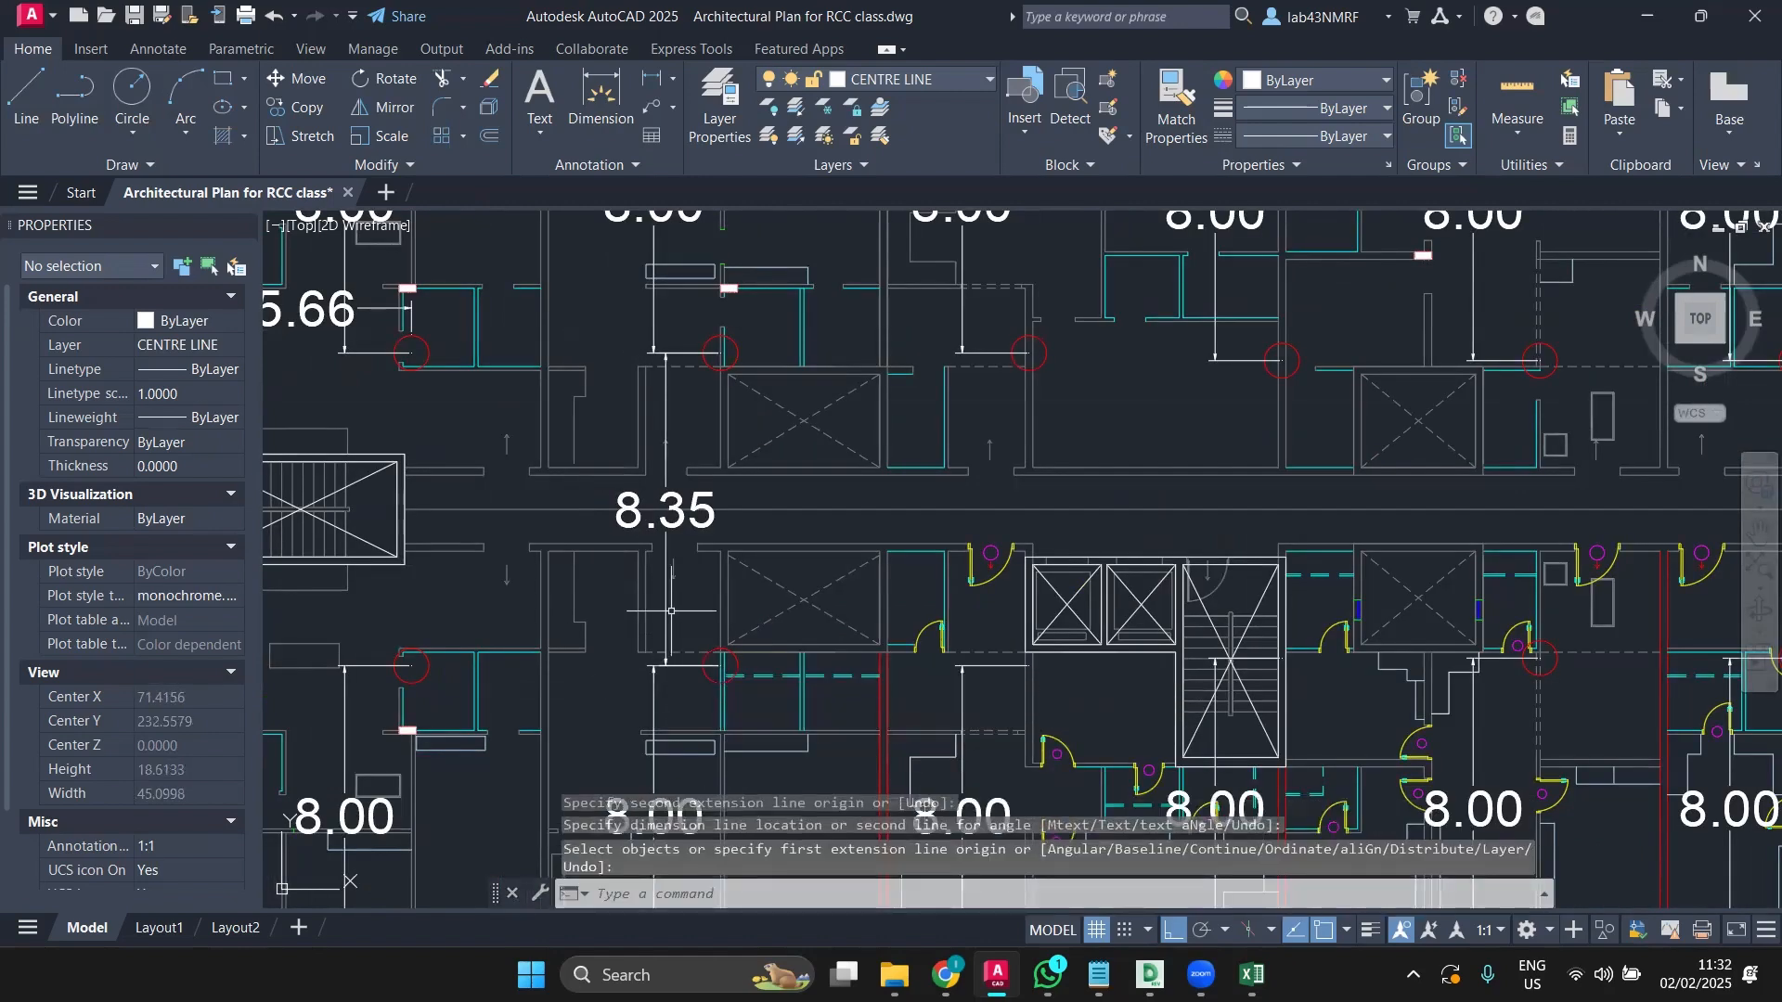
scroll(670, 602, down, 2)
middle_drag(673, 600, 761, 633)
scroll(763, 552, up, 2)
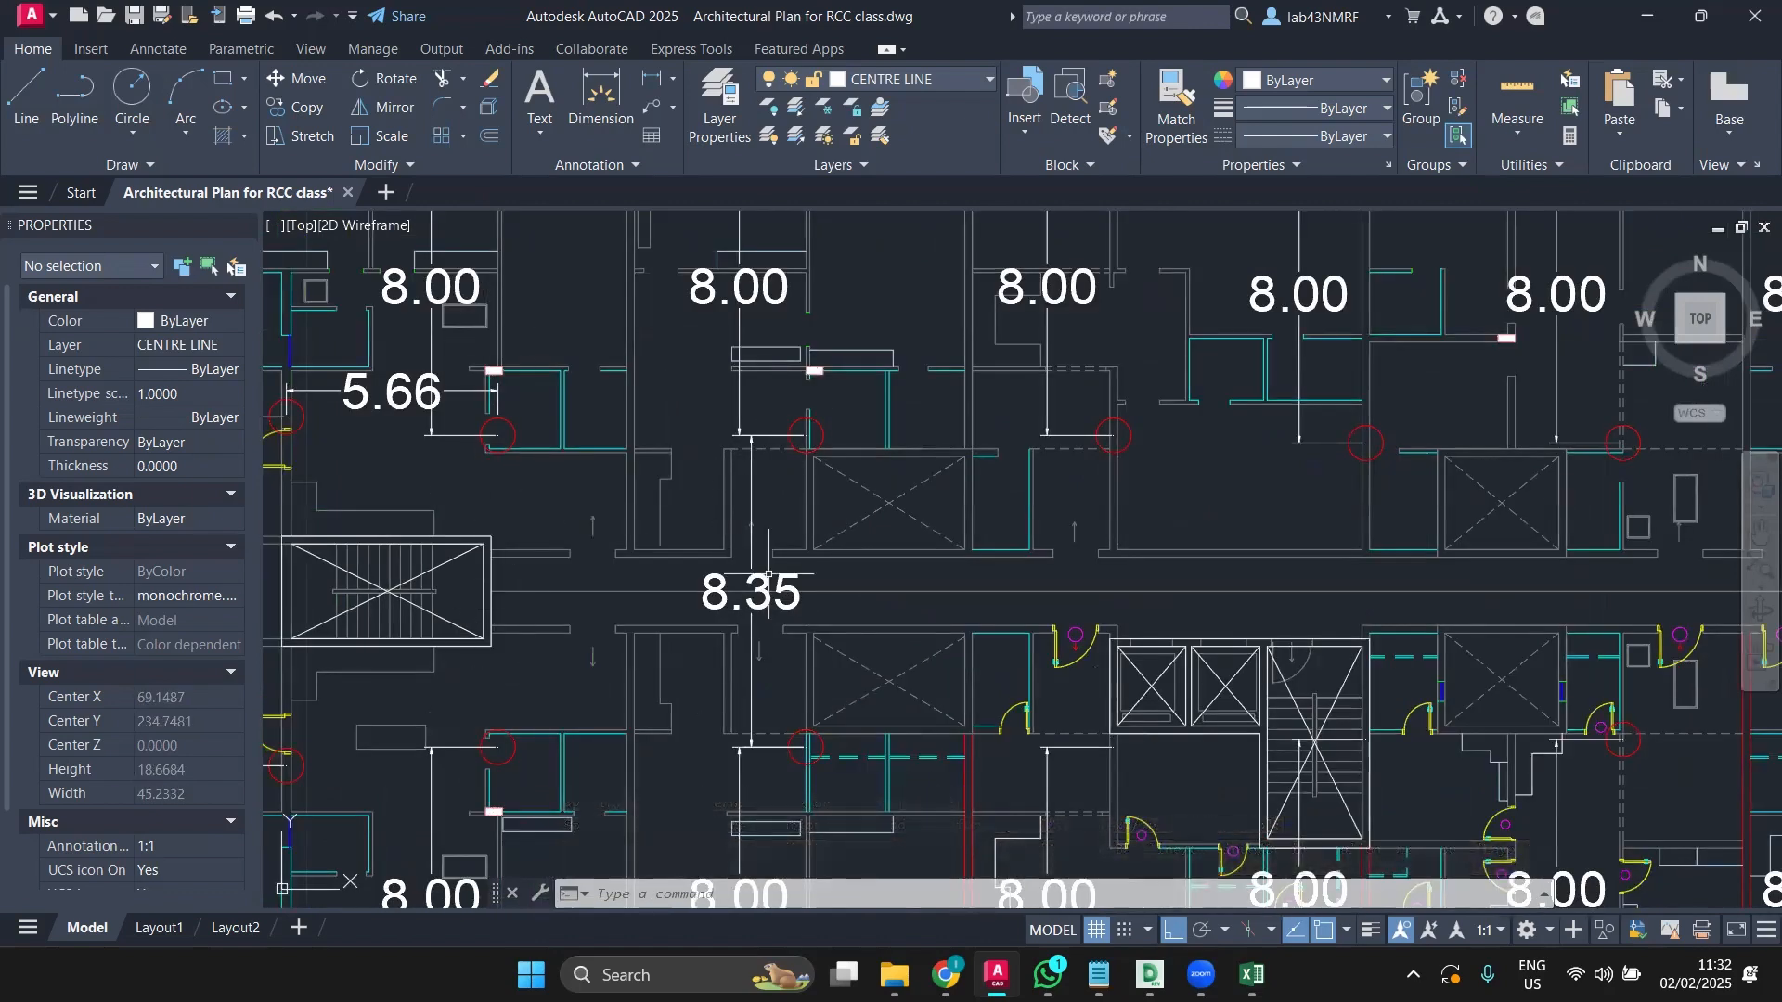
scroll(1109, 548, down, 2)
middle_drag(1108, 548, 927, 594)
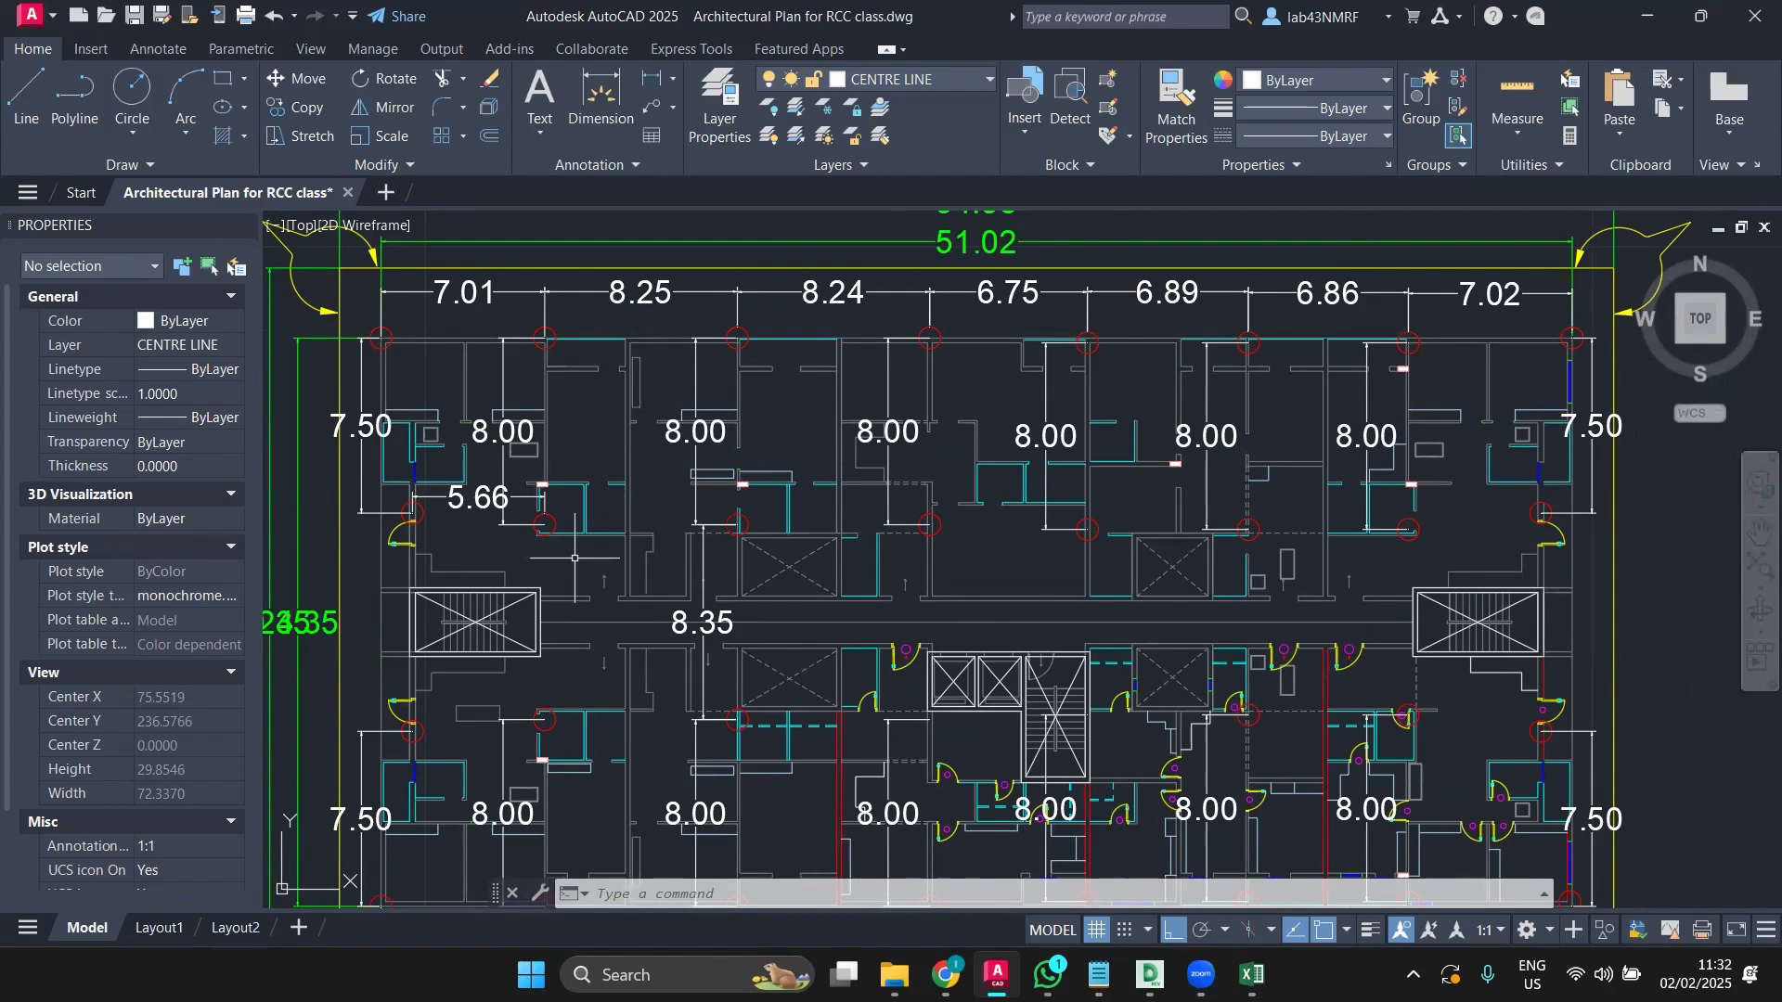
Step: In the load workbook, enter the label LENGTH in E2 and 8.175 in F2
mouse_move(555, 513)
click(1252, 974)
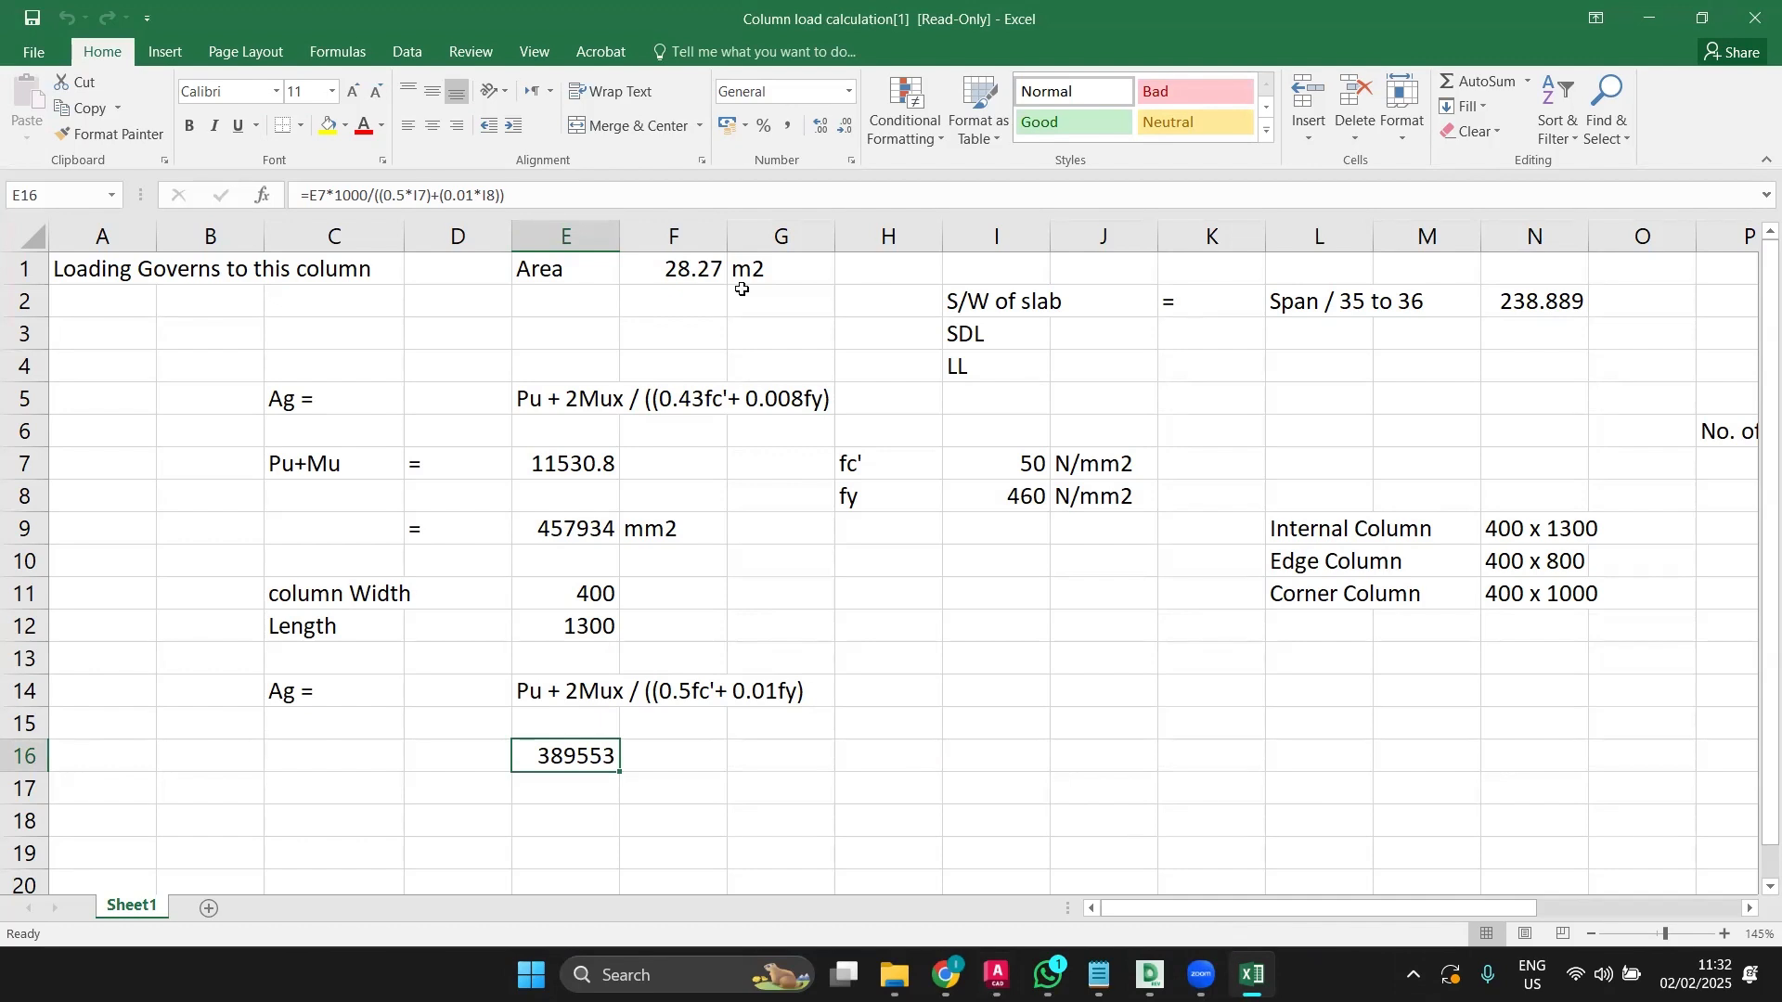
double_click(547, 297)
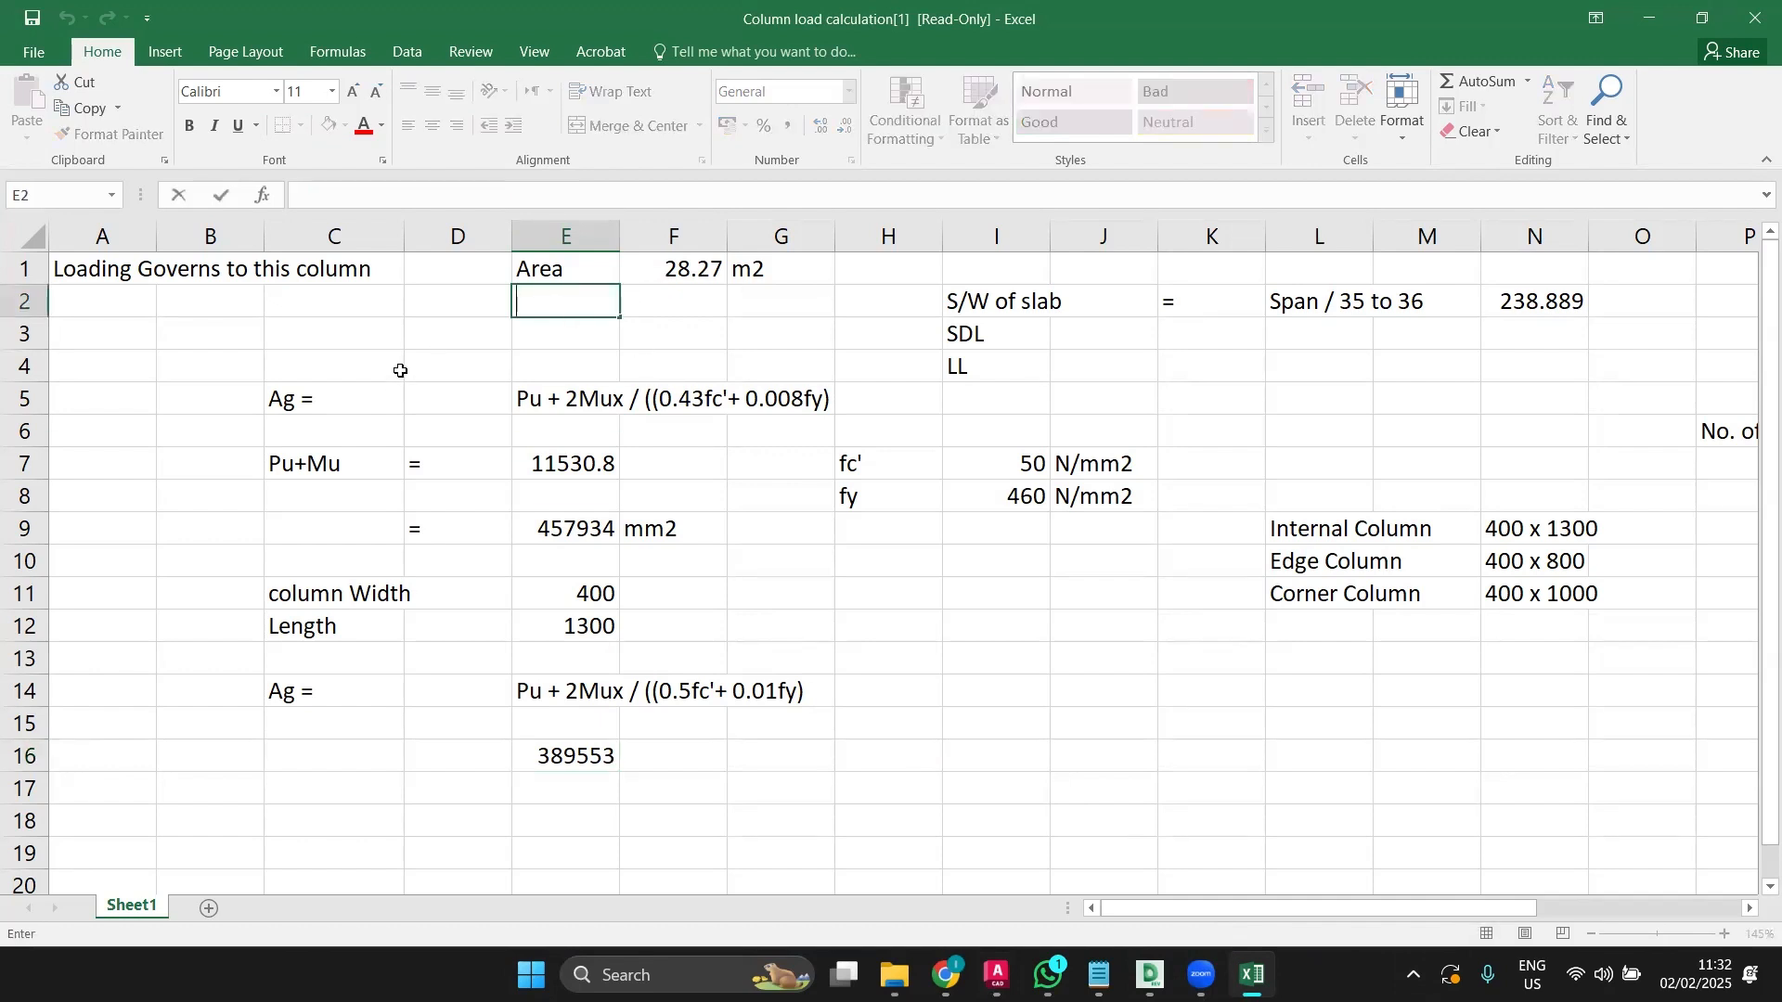
text(LENGTH)
key(Return)
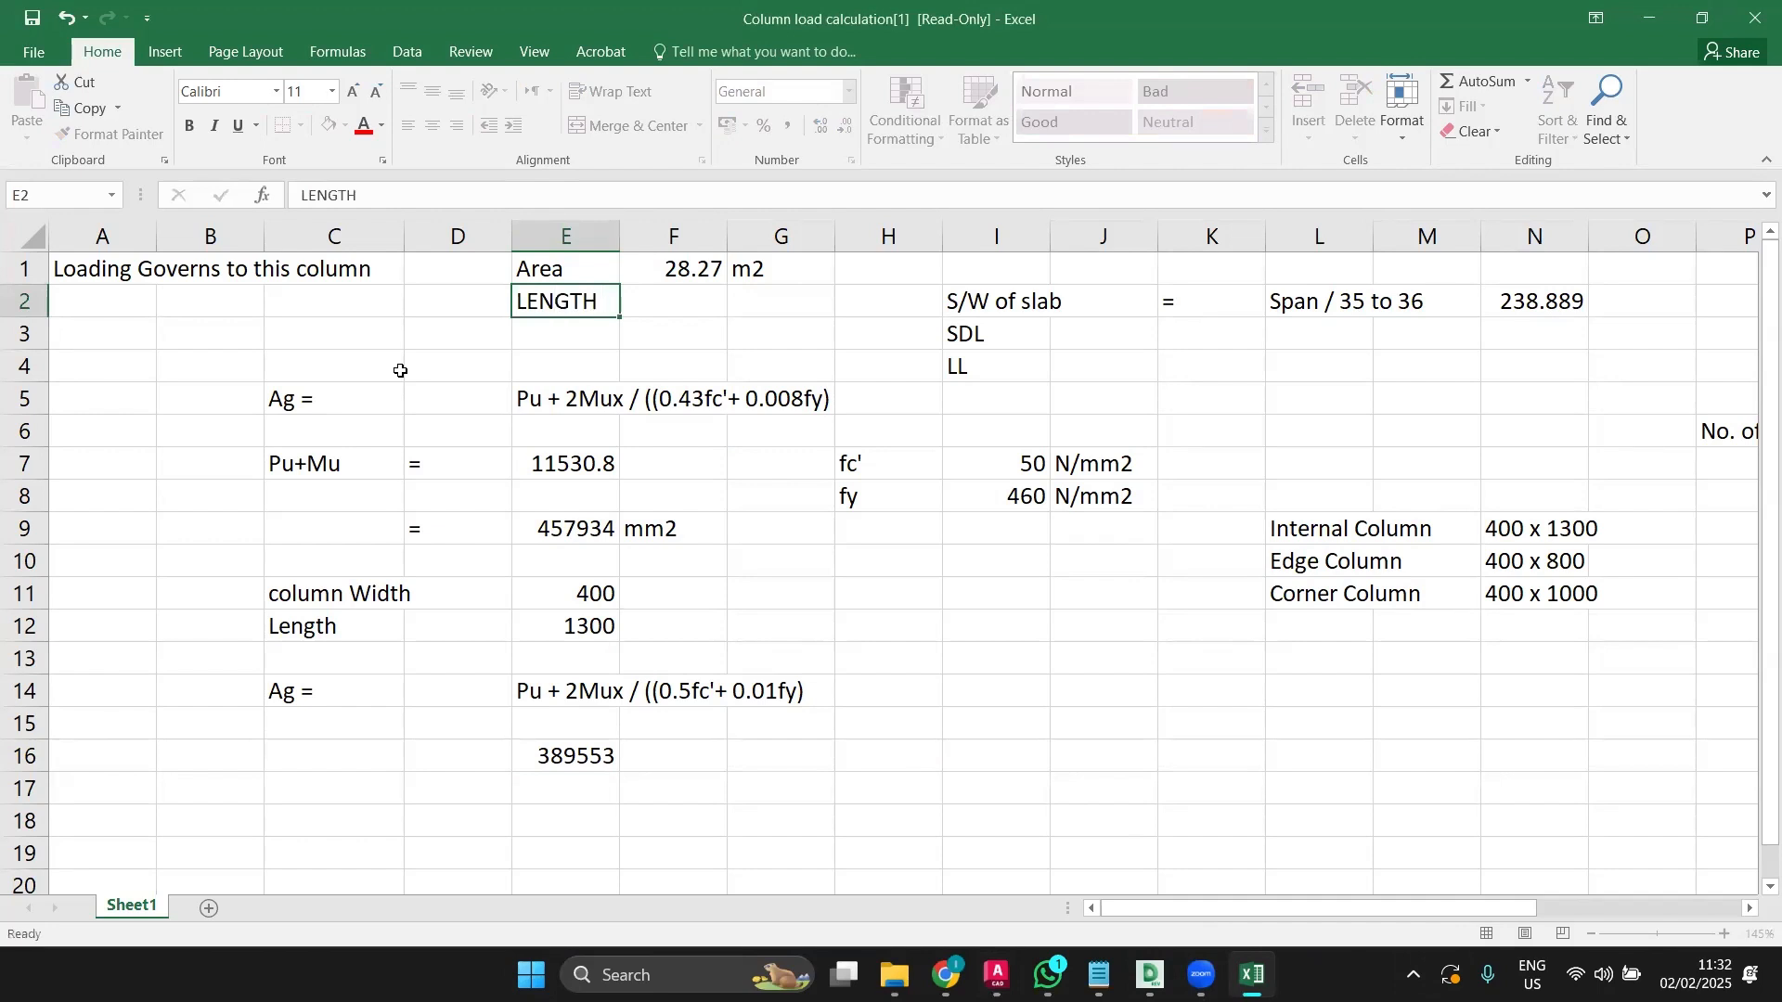
click(708, 289)
text(8.4175)
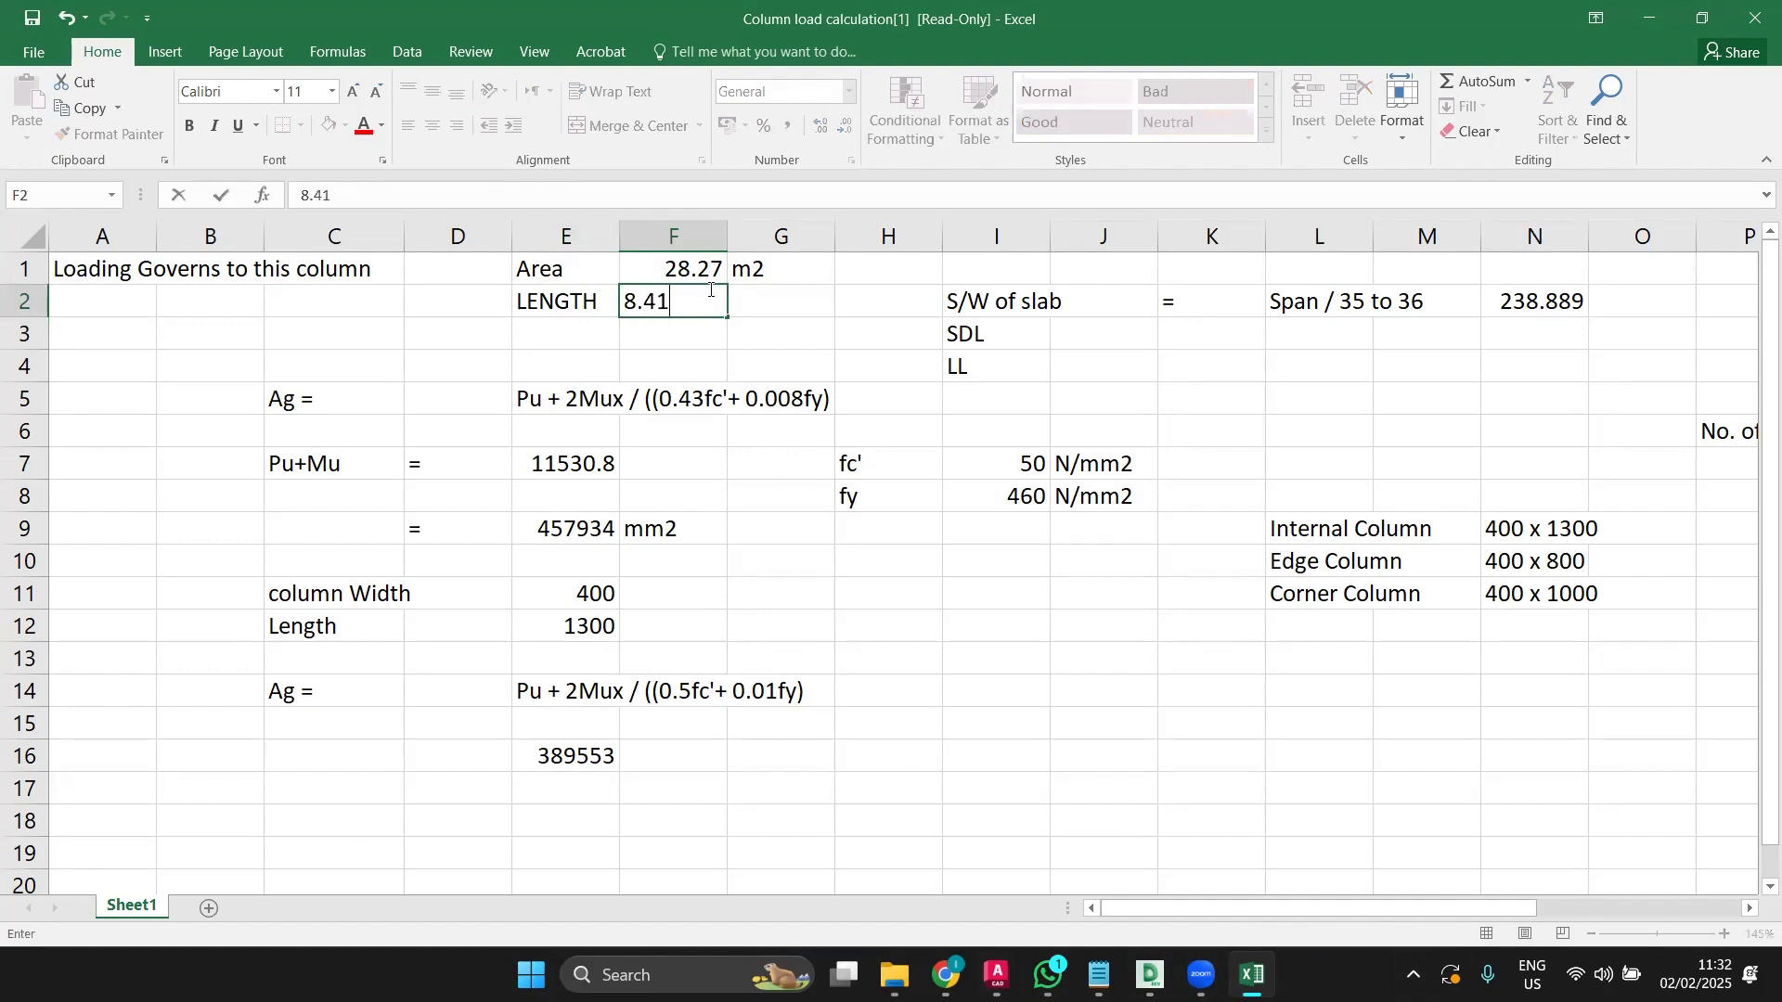
key(BackSpace)
key(BackSpace)
key(BackSpace)
key(BackSpace)
text(175)
click(773, 339)
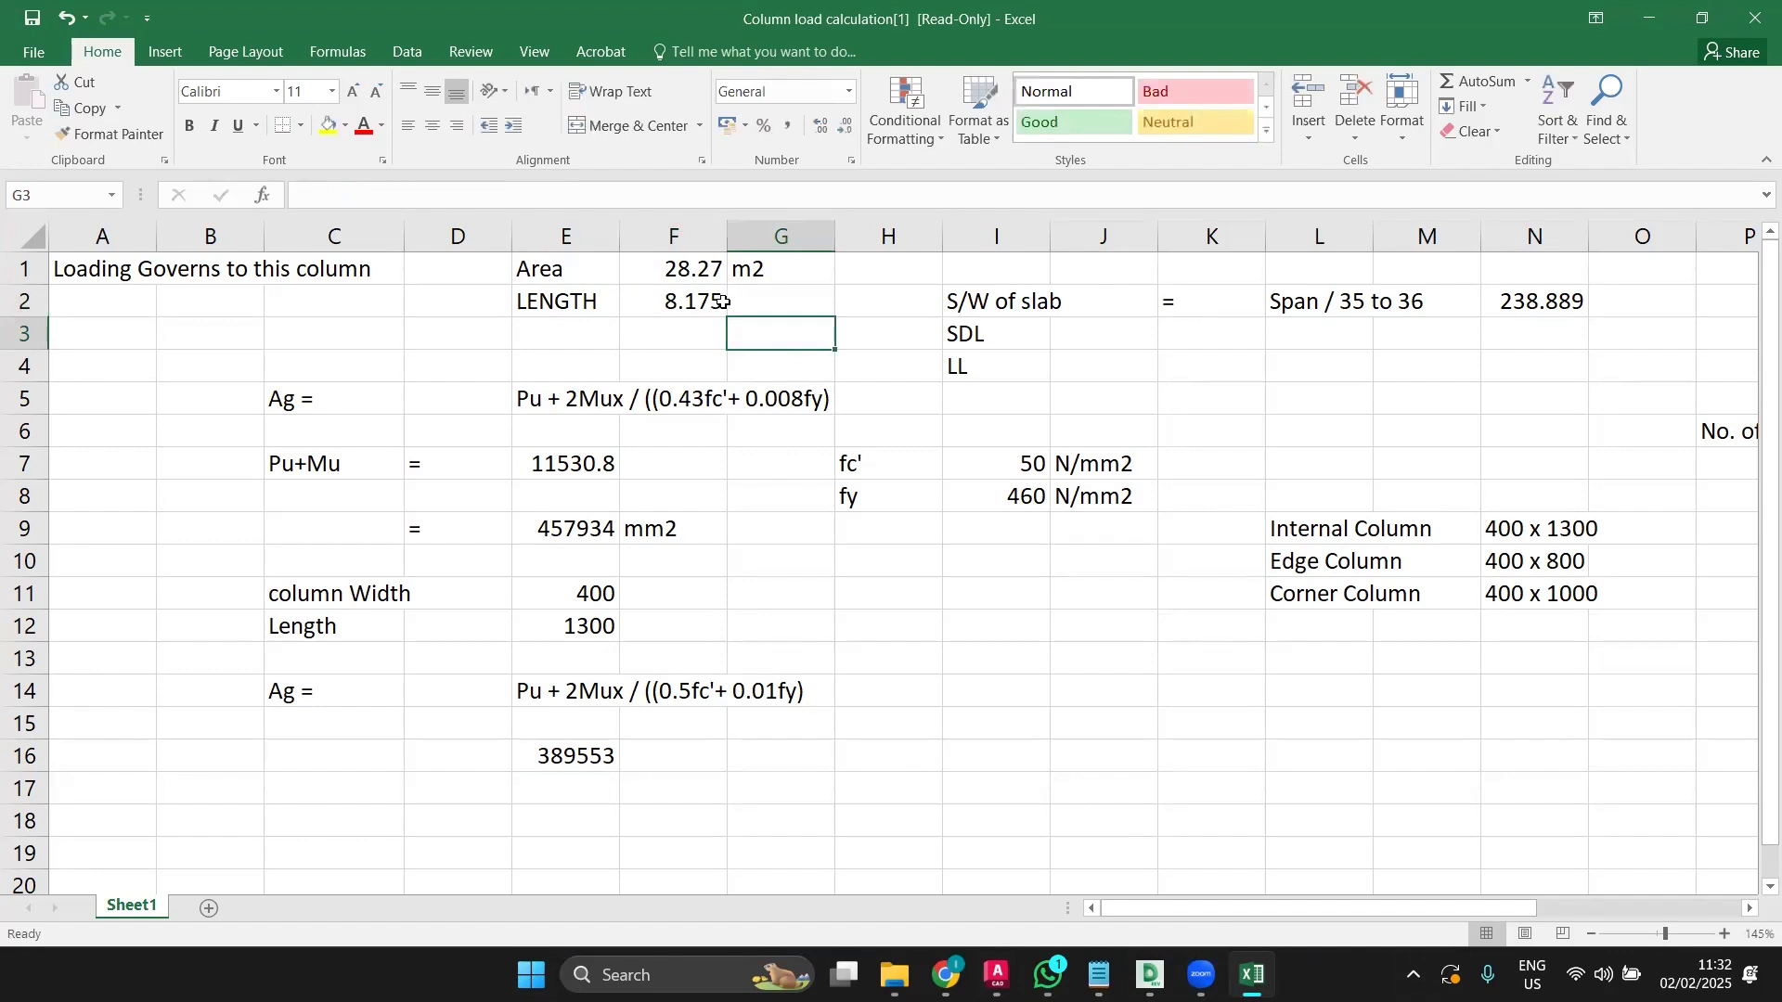
Step: Add the unit m in G2, then bring the AutoCAD plan back
click(761, 295)
text(m)
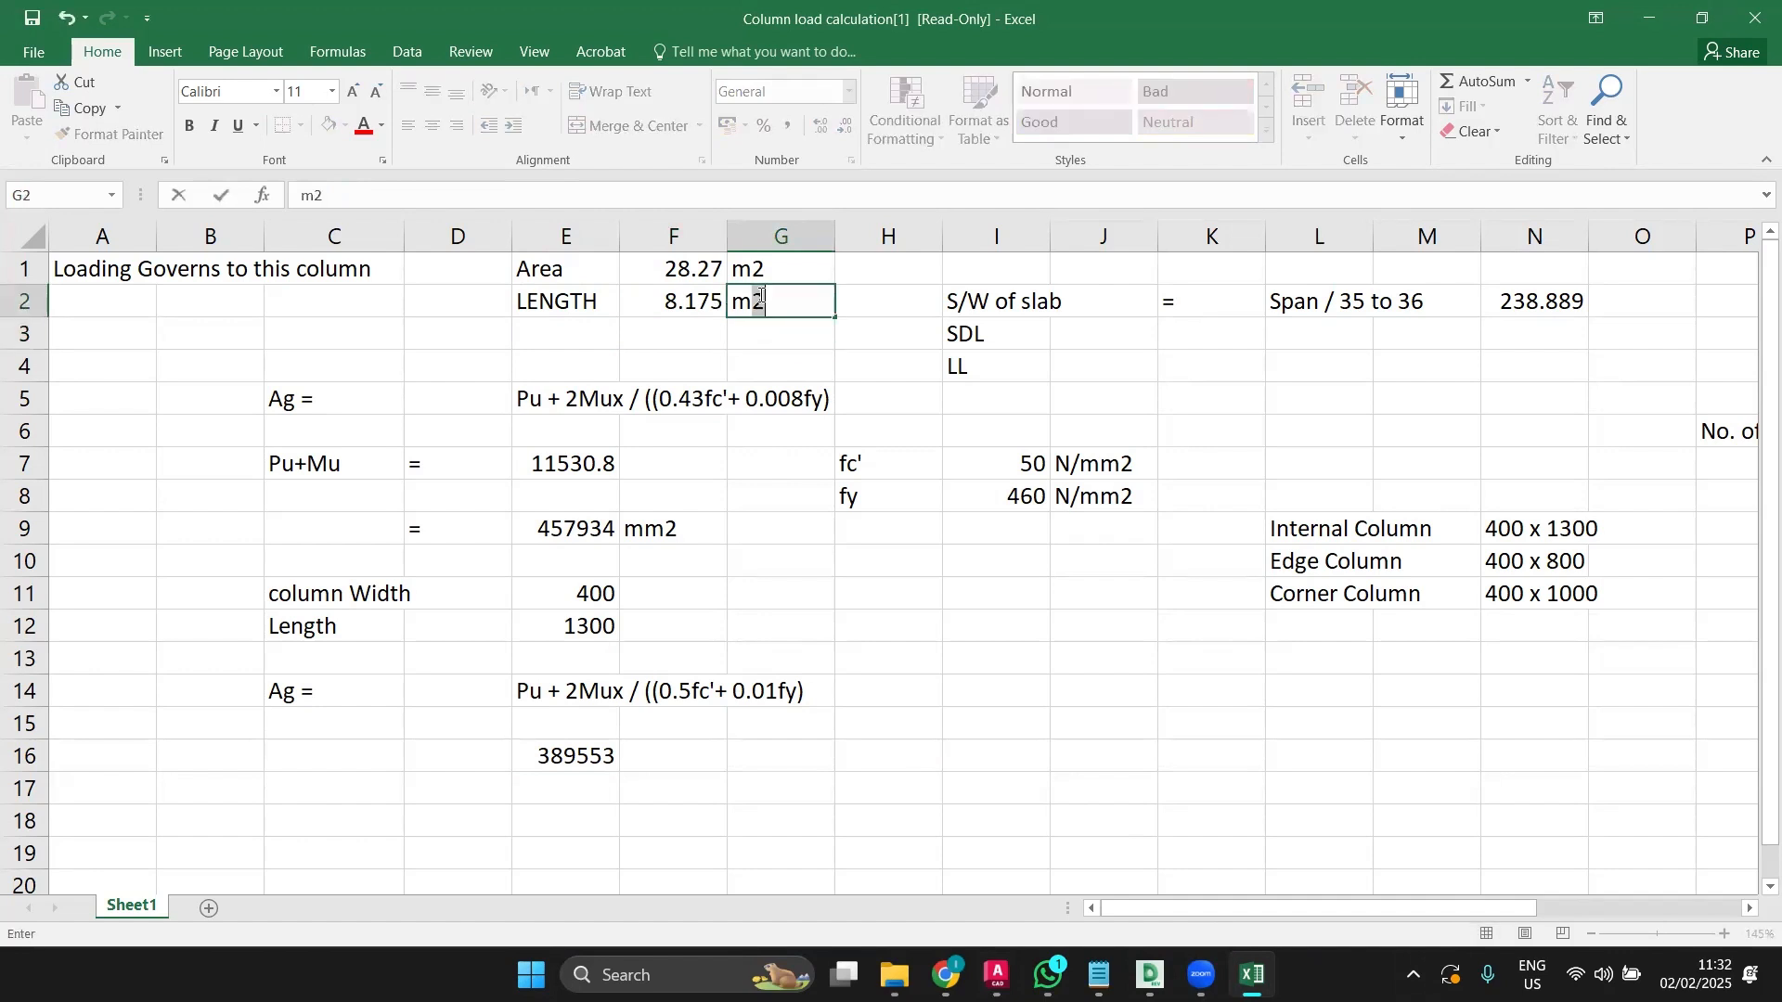
key(BackSpace)
key(Return)
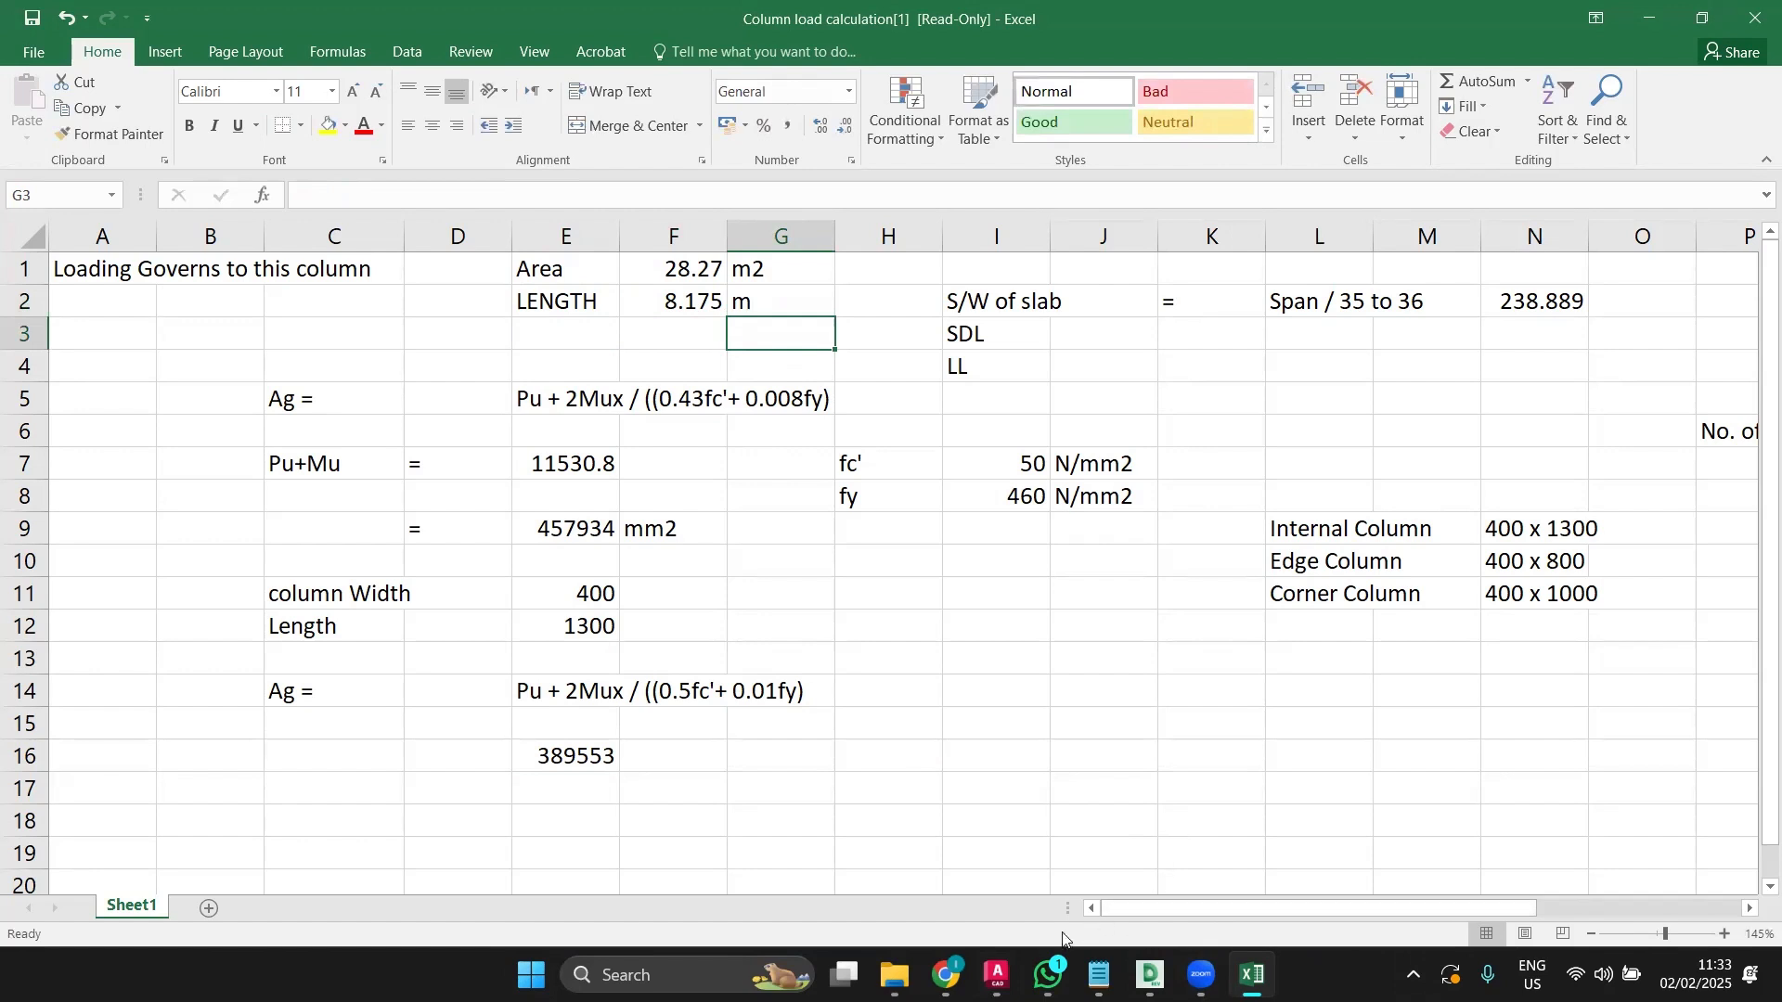
click(998, 975)
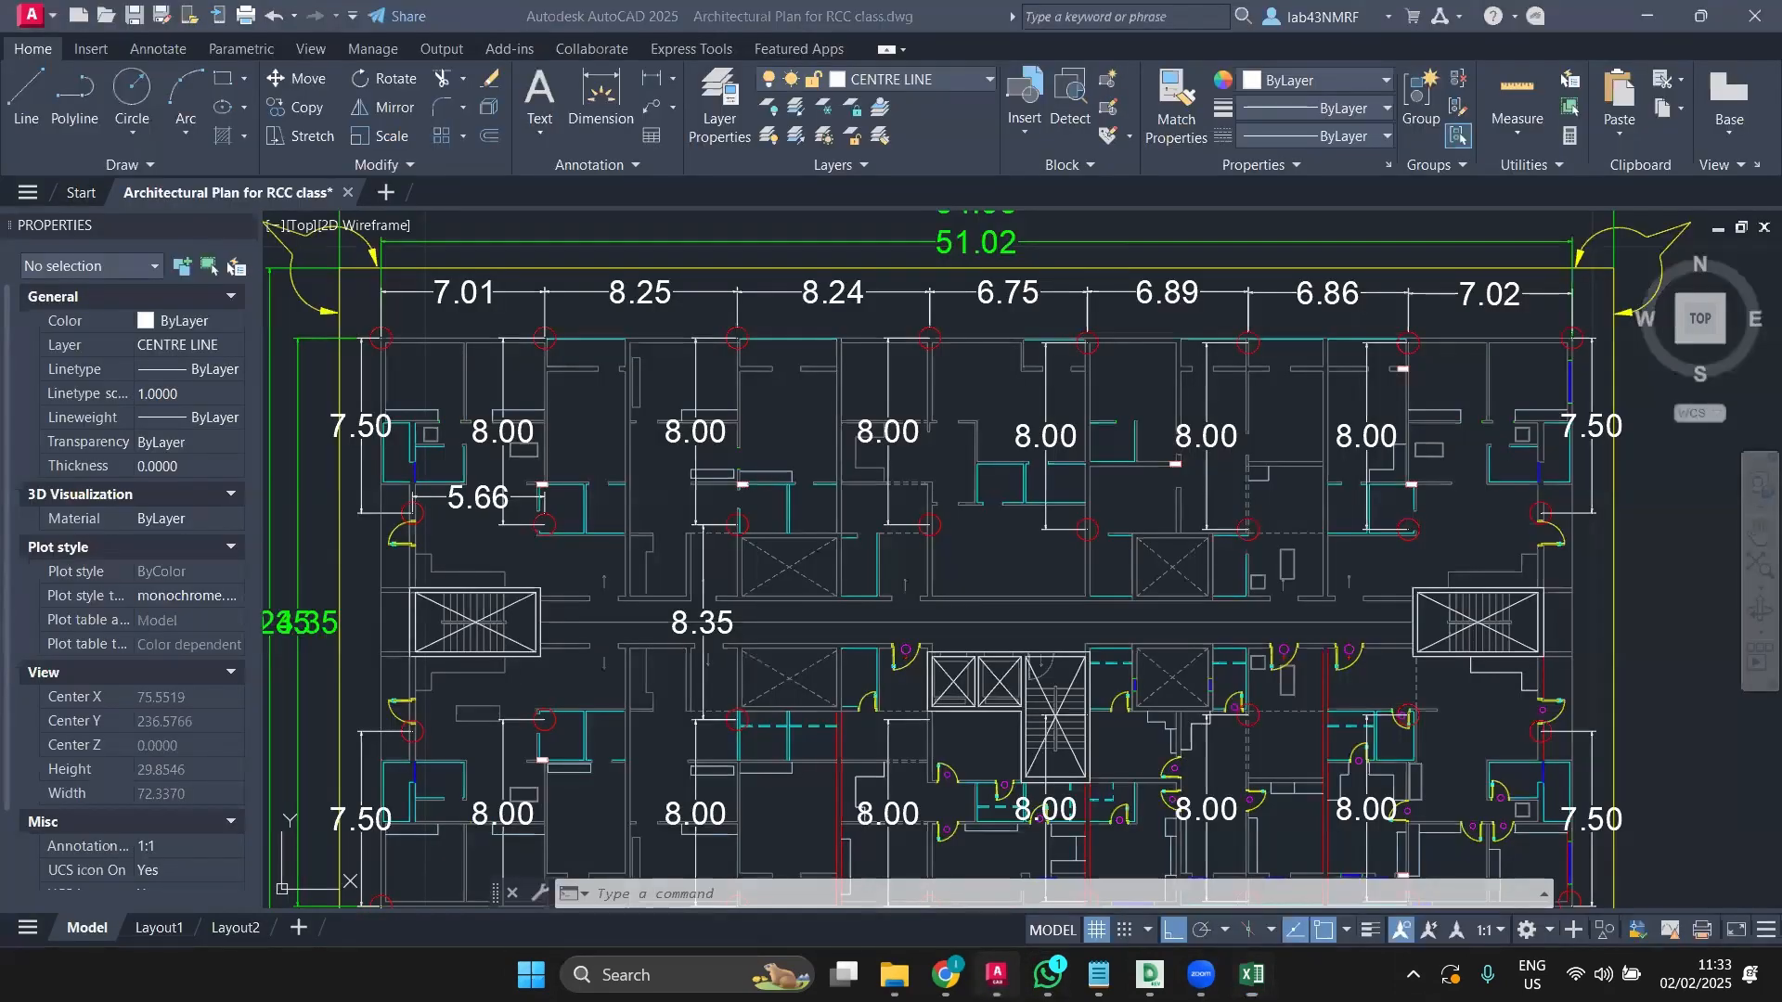
Step: Nudge the plan view slightly, then return to the Column load calculation workbook
middle_drag(656, 503, 716, 561)
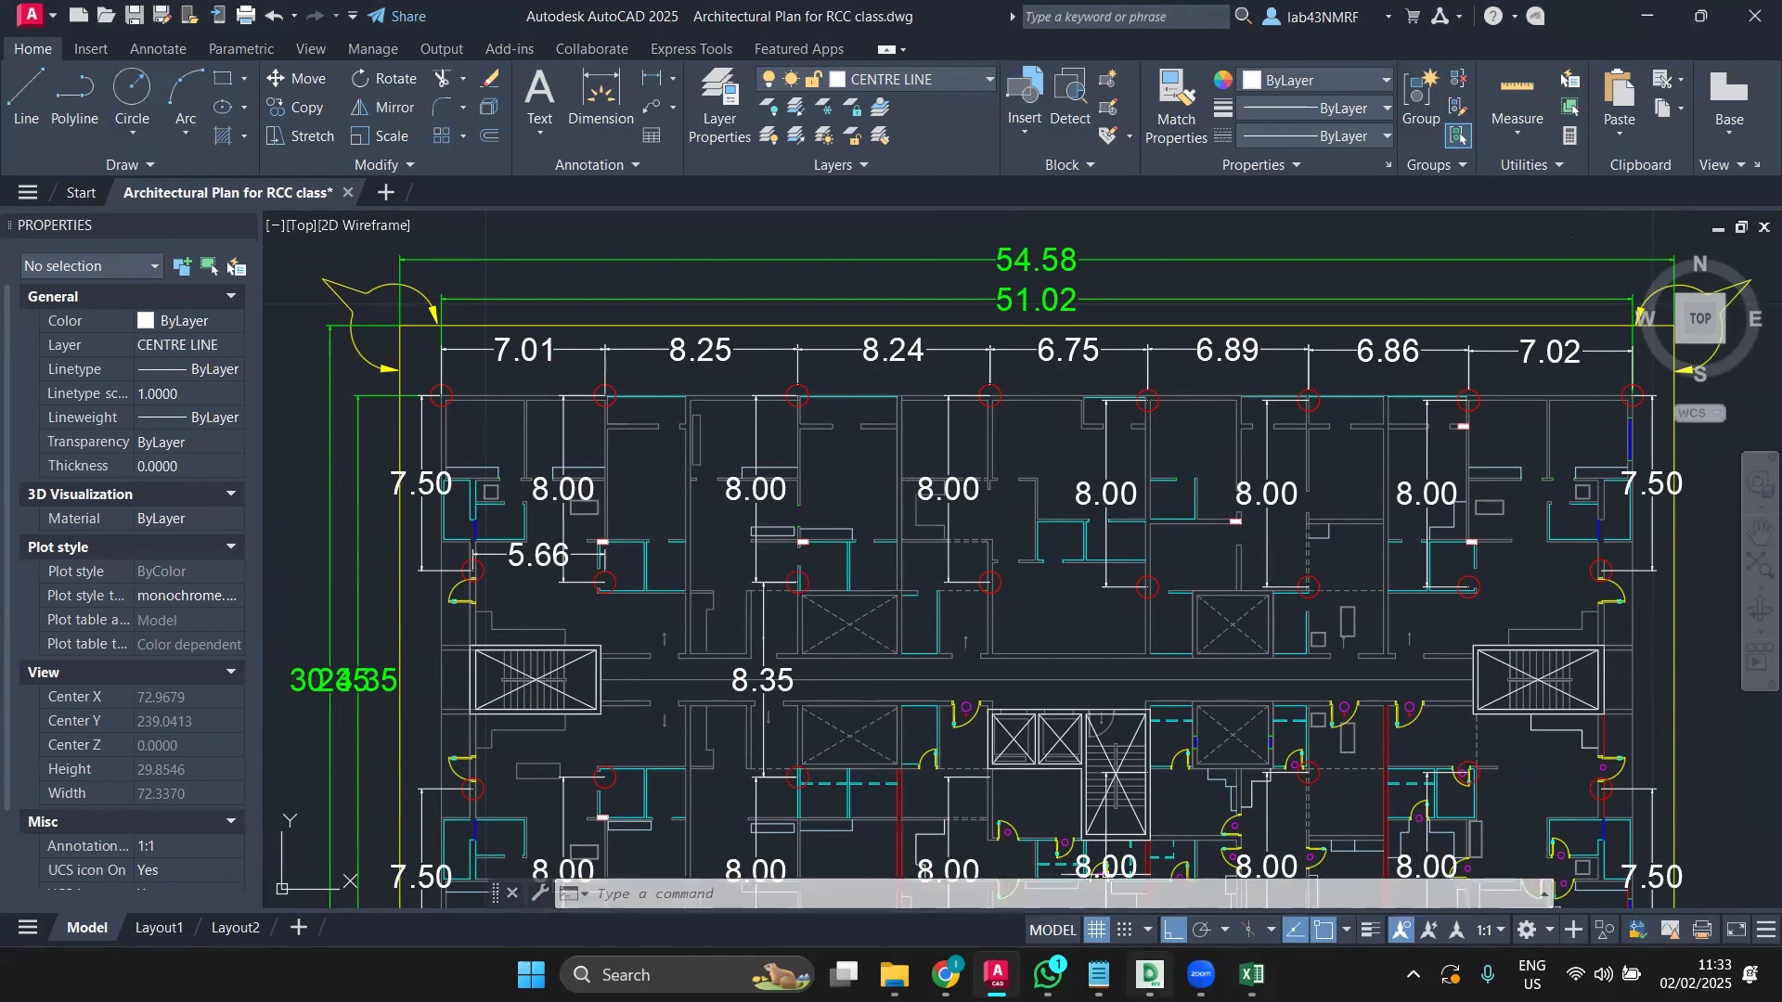
click(1252, 974)
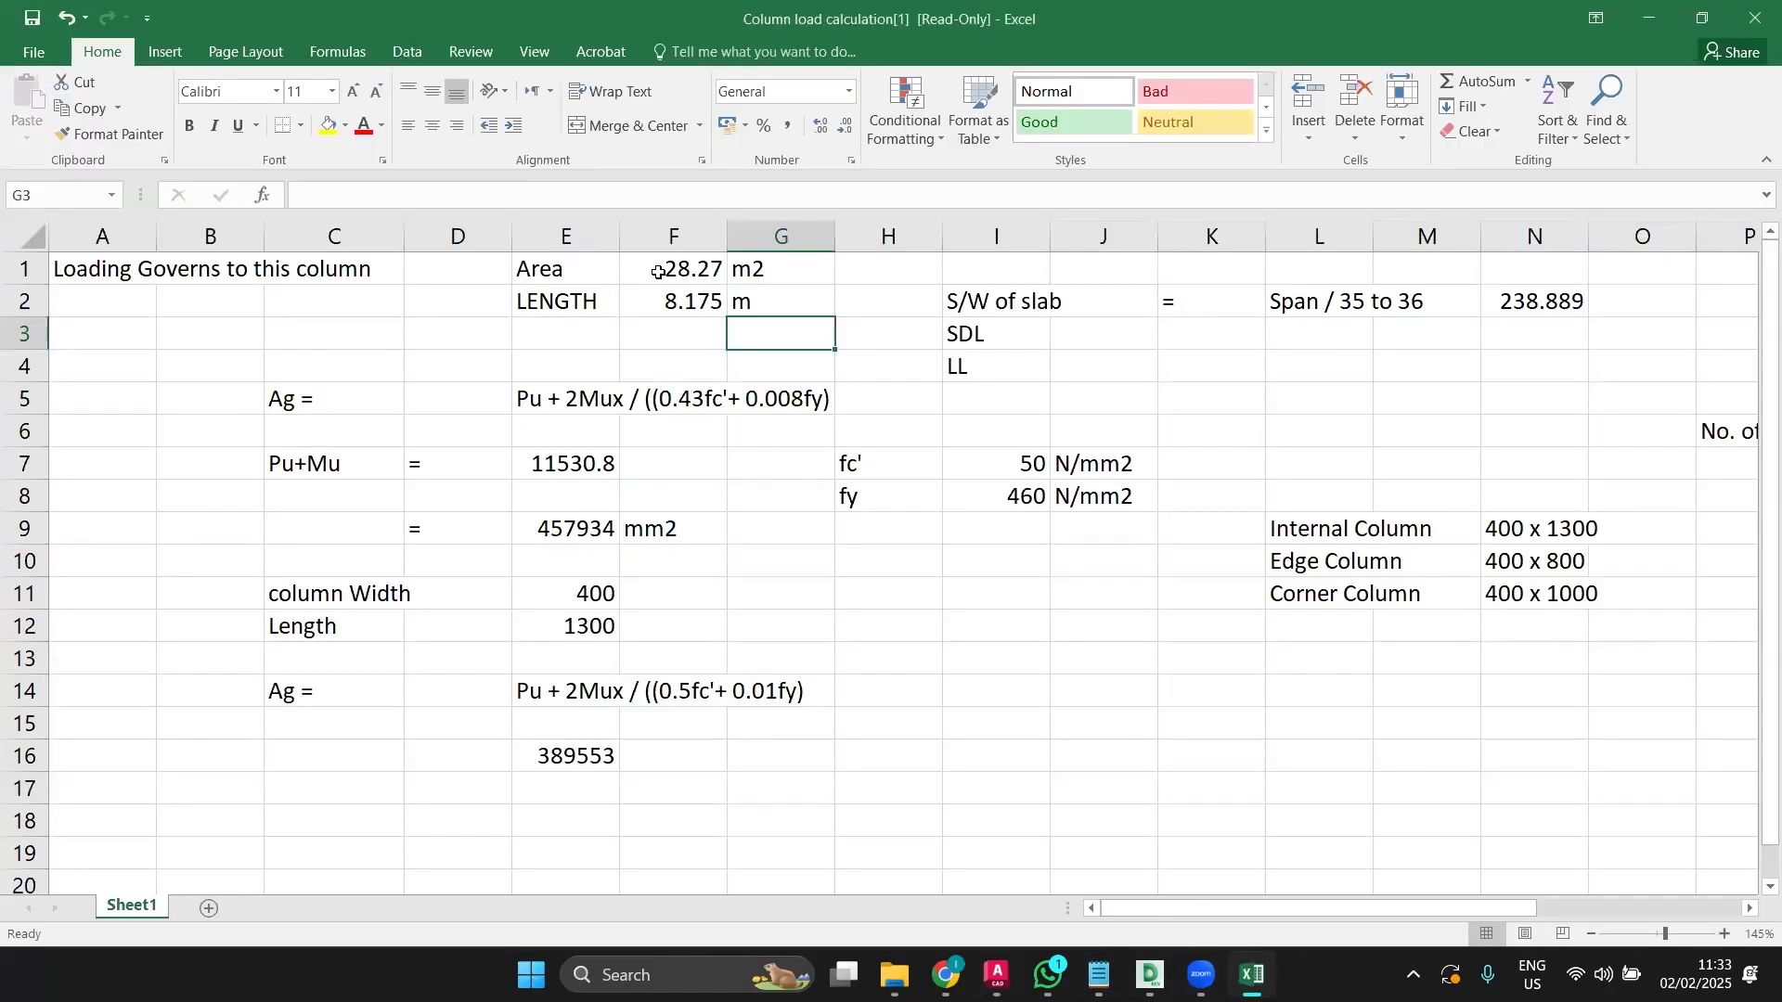
Step: Copy the LENGTH label into E3 and rename it WIDTH
click(572, 310)
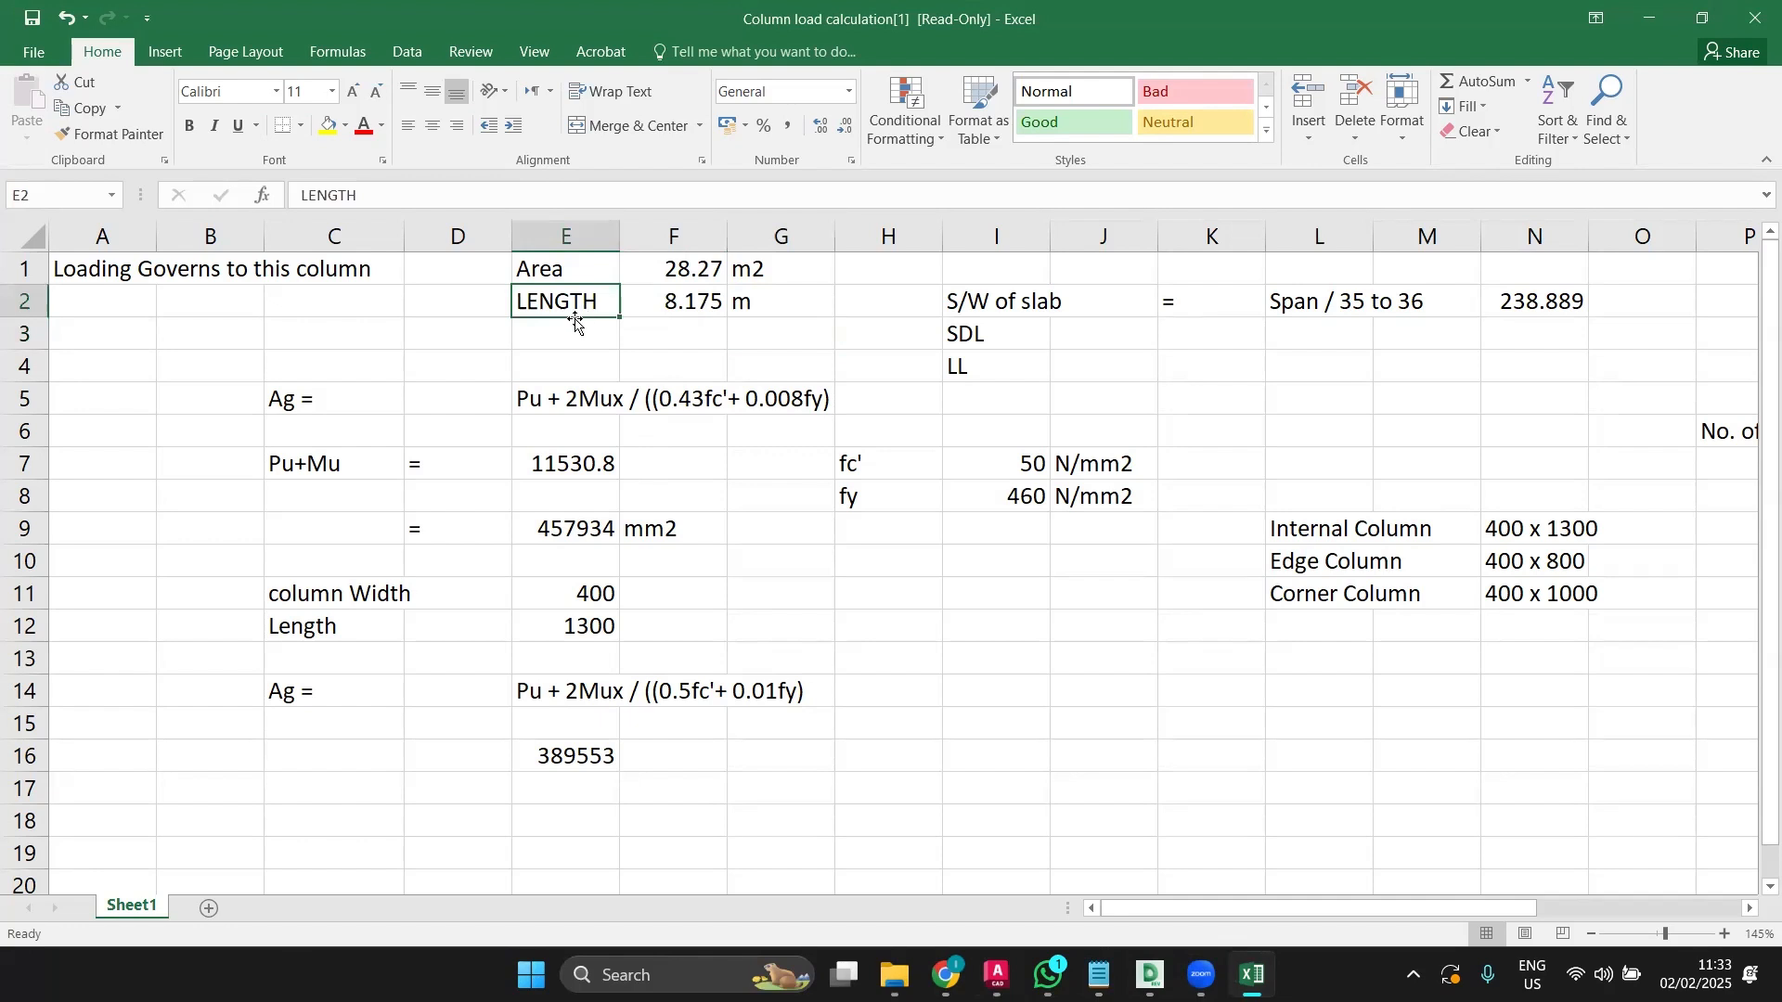
key(ctrl+c)
click(570, 326)
key(ctrl+v)
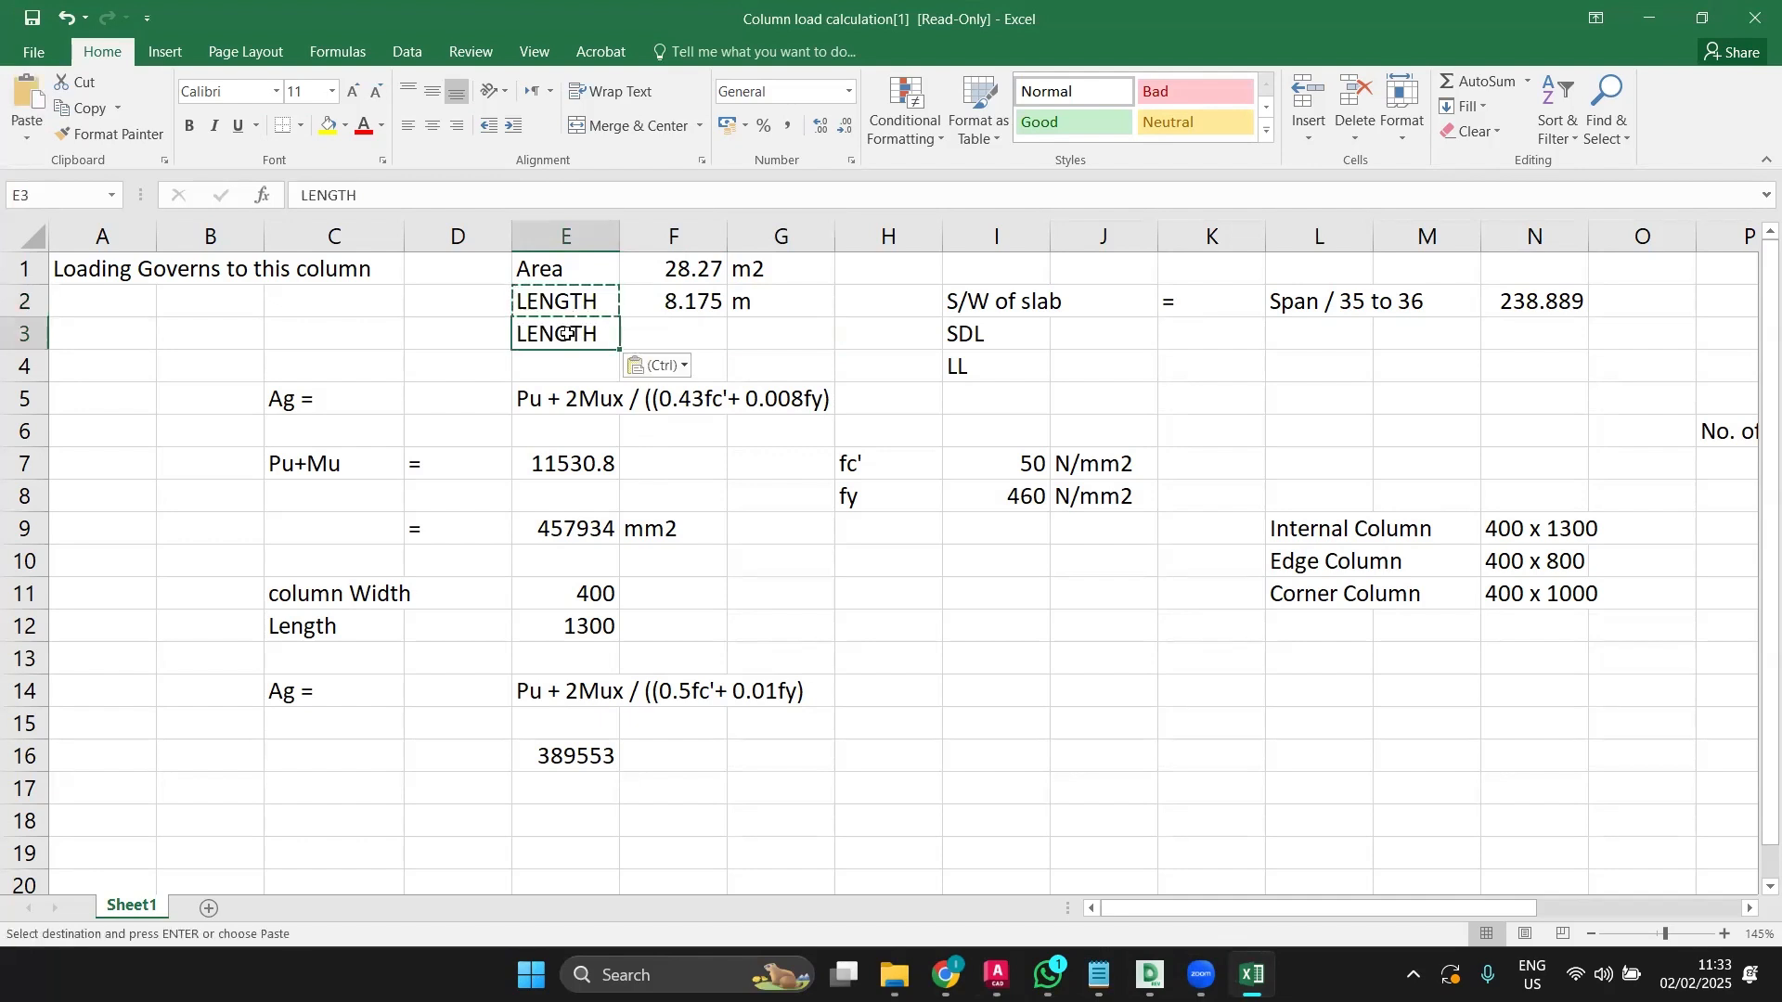
double_click(569, 330)
double_click(569, 333)
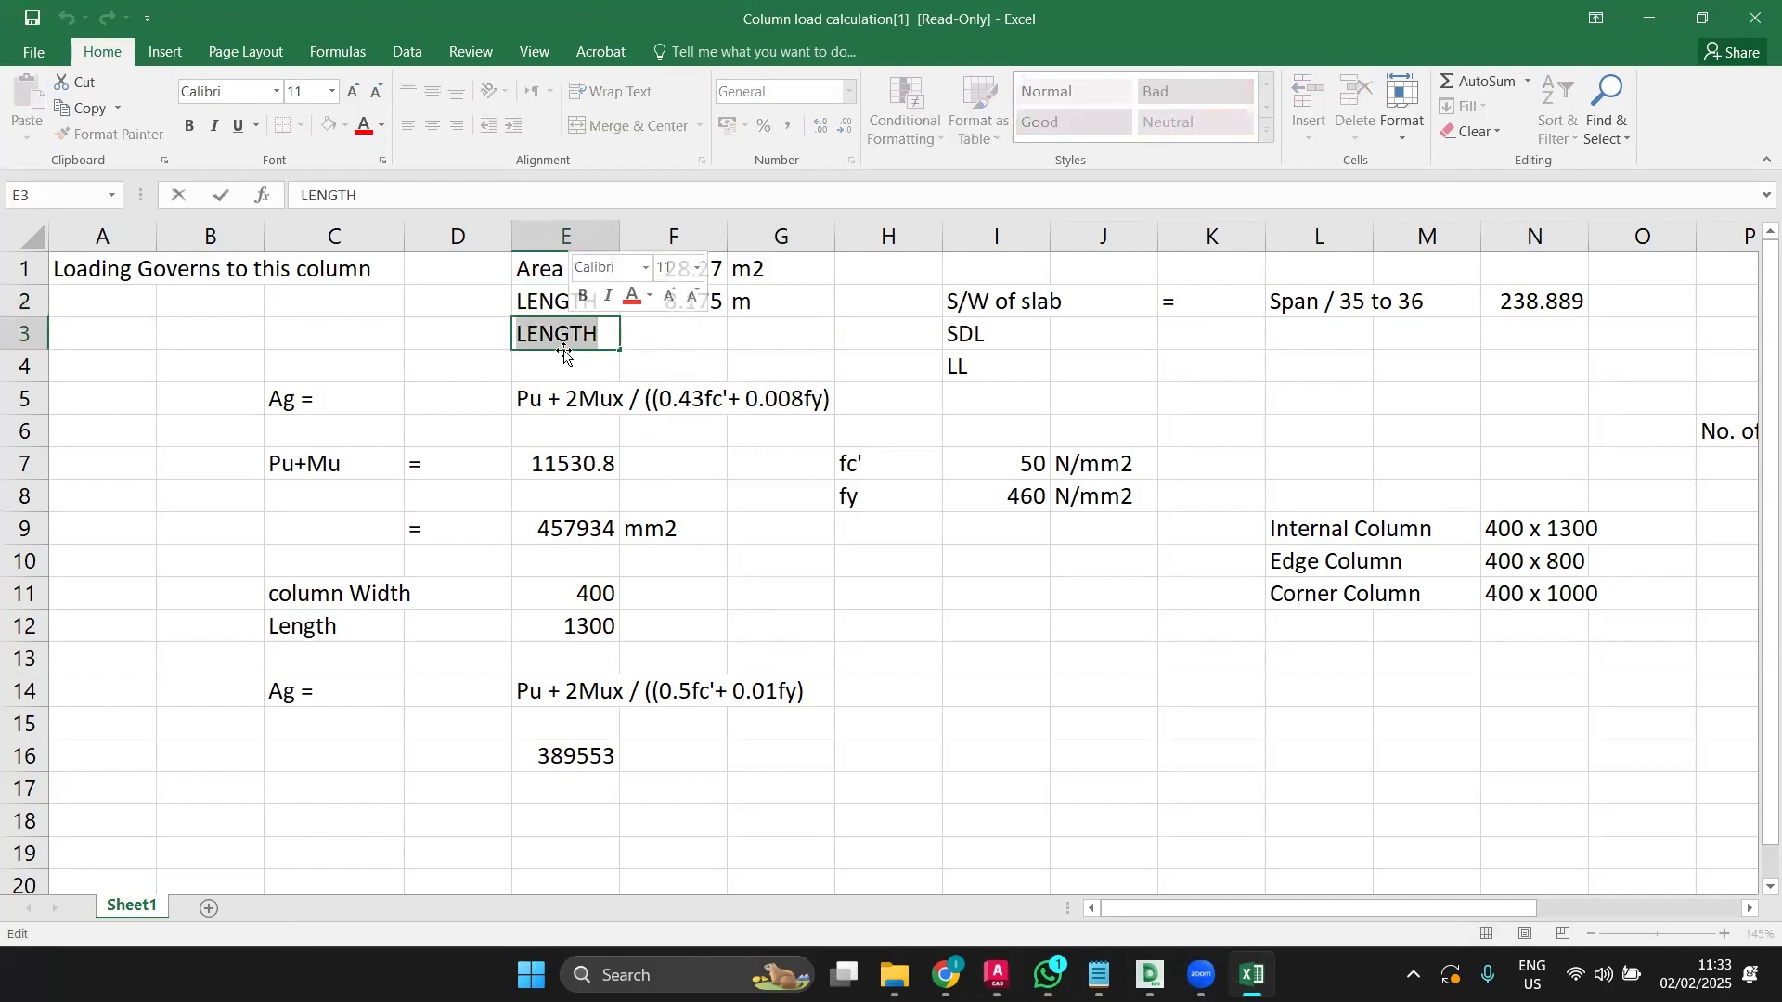
text(wid)
key(BackSpace)
key(BackSpace)
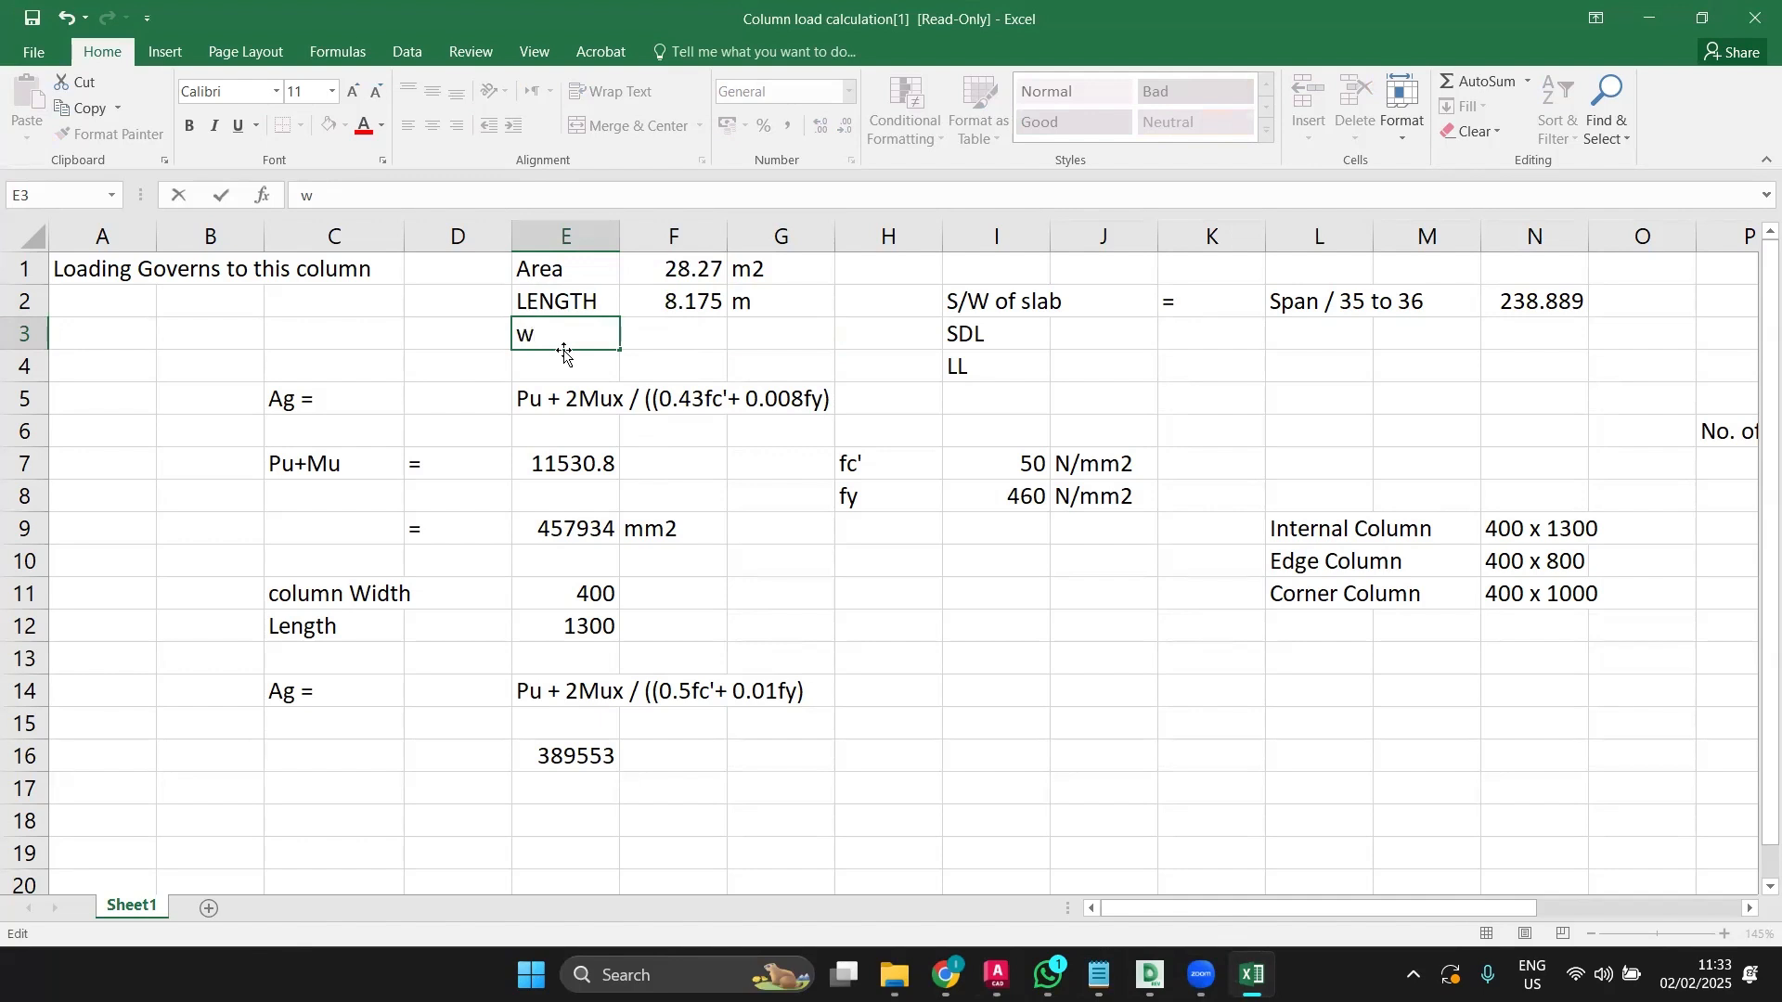
key(BackSpace)
text(WIDTH)
key(Return)
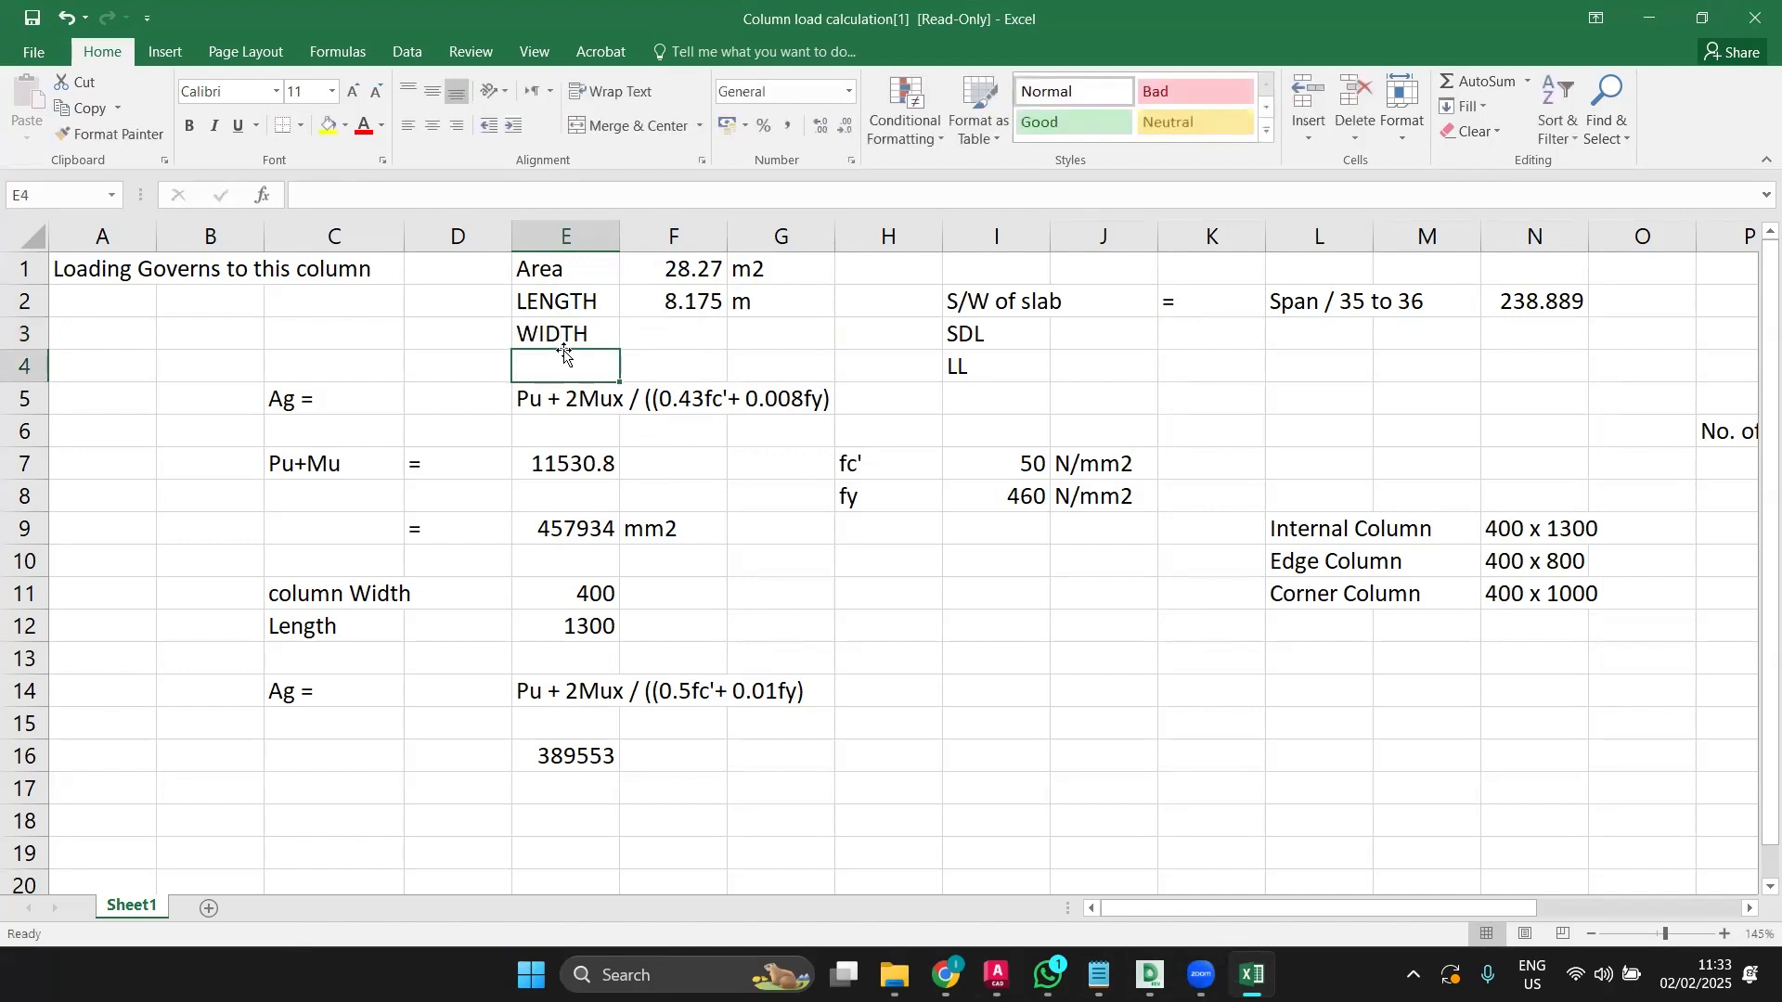
Step: Enter the width value 8.245 in F3
click(680, 323)
text(8.)
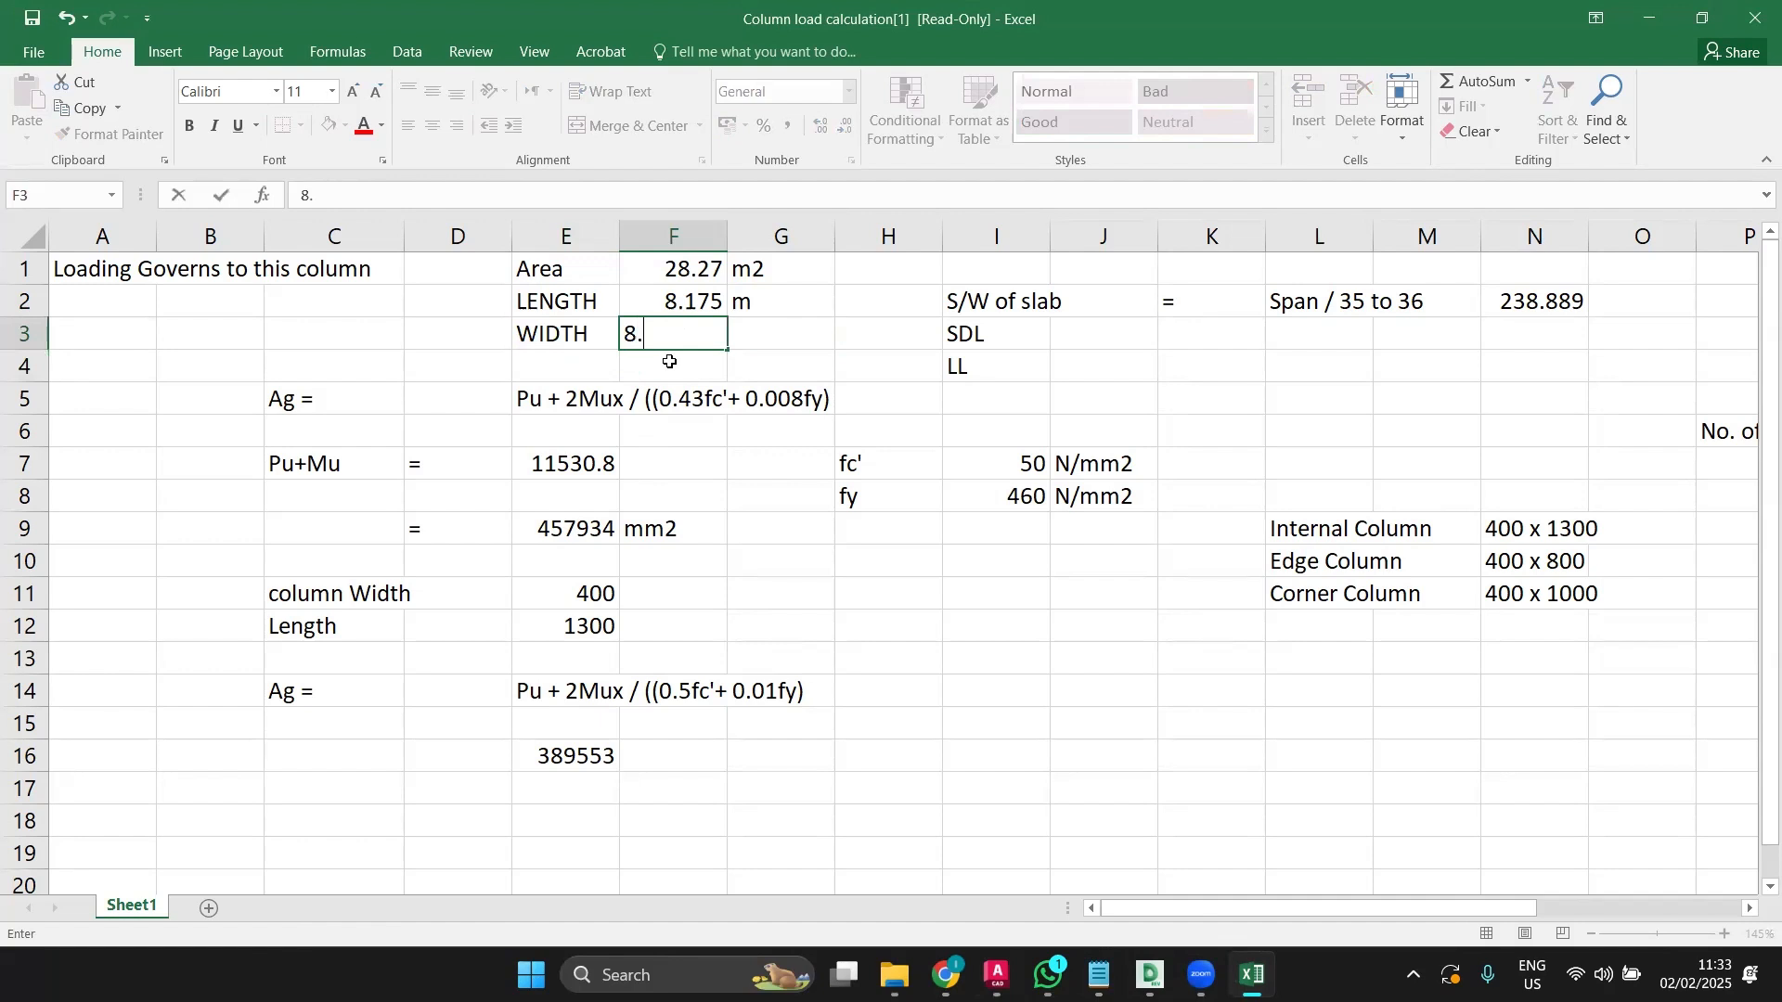
text(24)
key(BackSpace)
text(245)
key(Return)
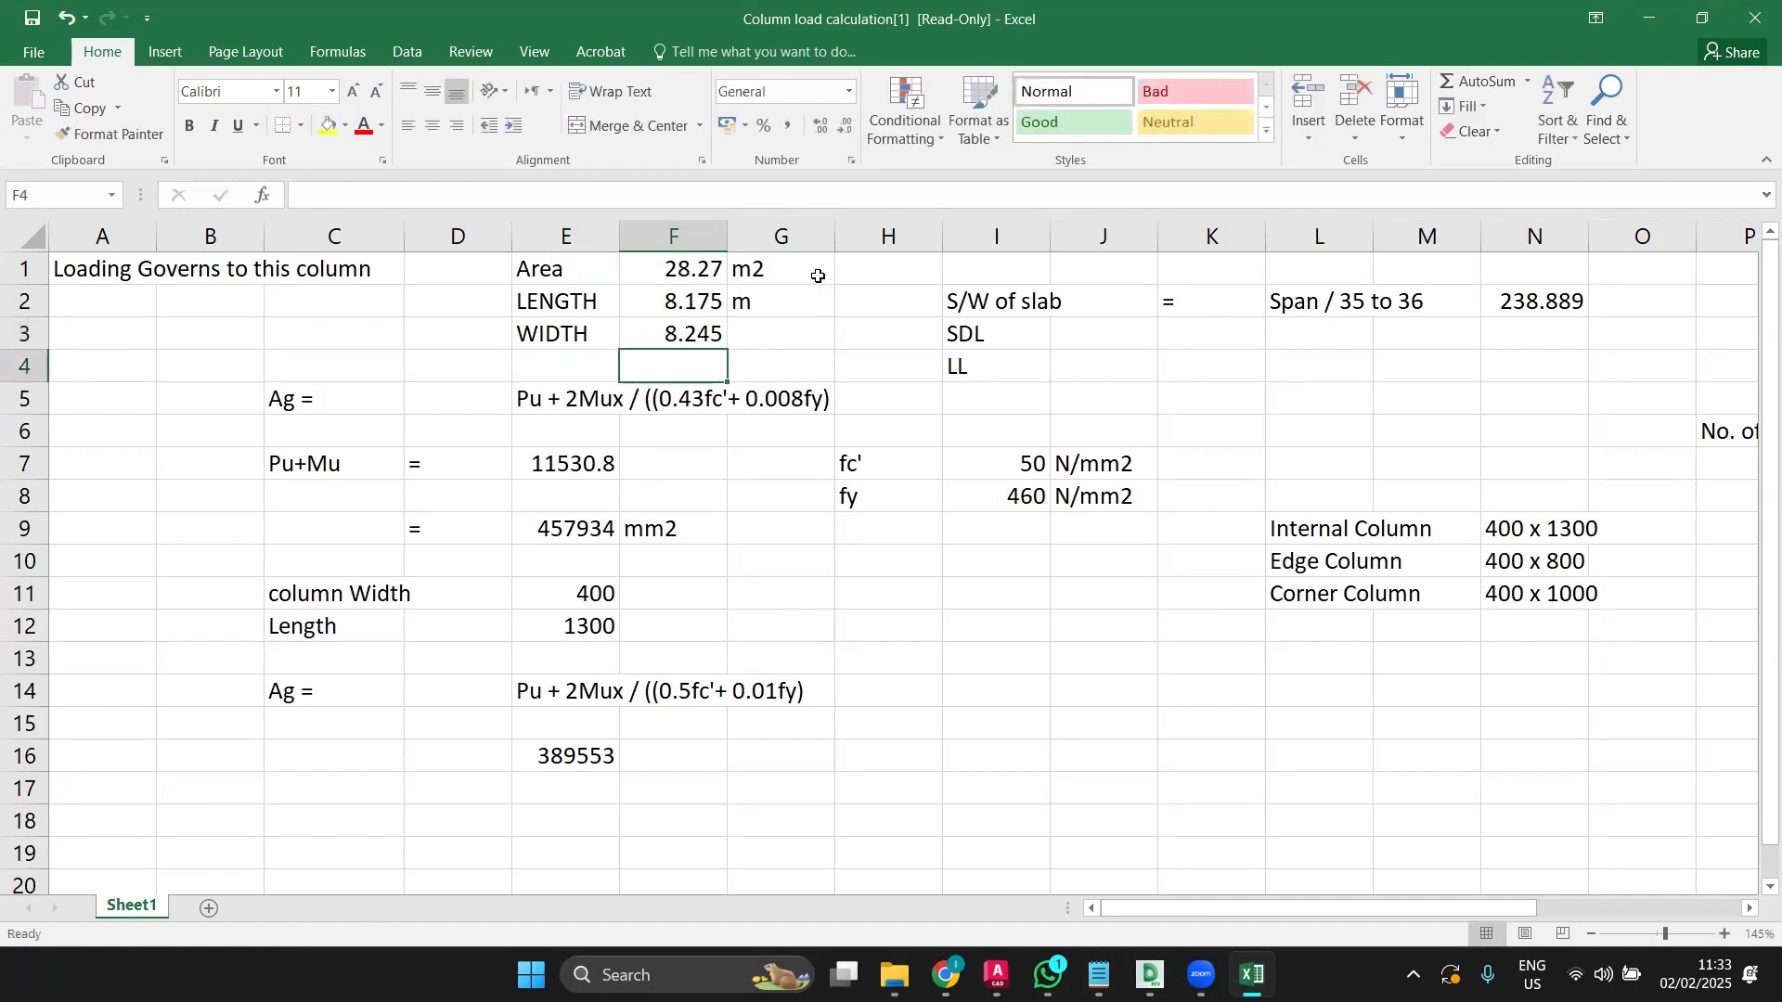
Step: Copy the m unit from G2 into G3
click(802, 309)
key(ctrl+c)
click(805, 332)
key(ctrl+v)
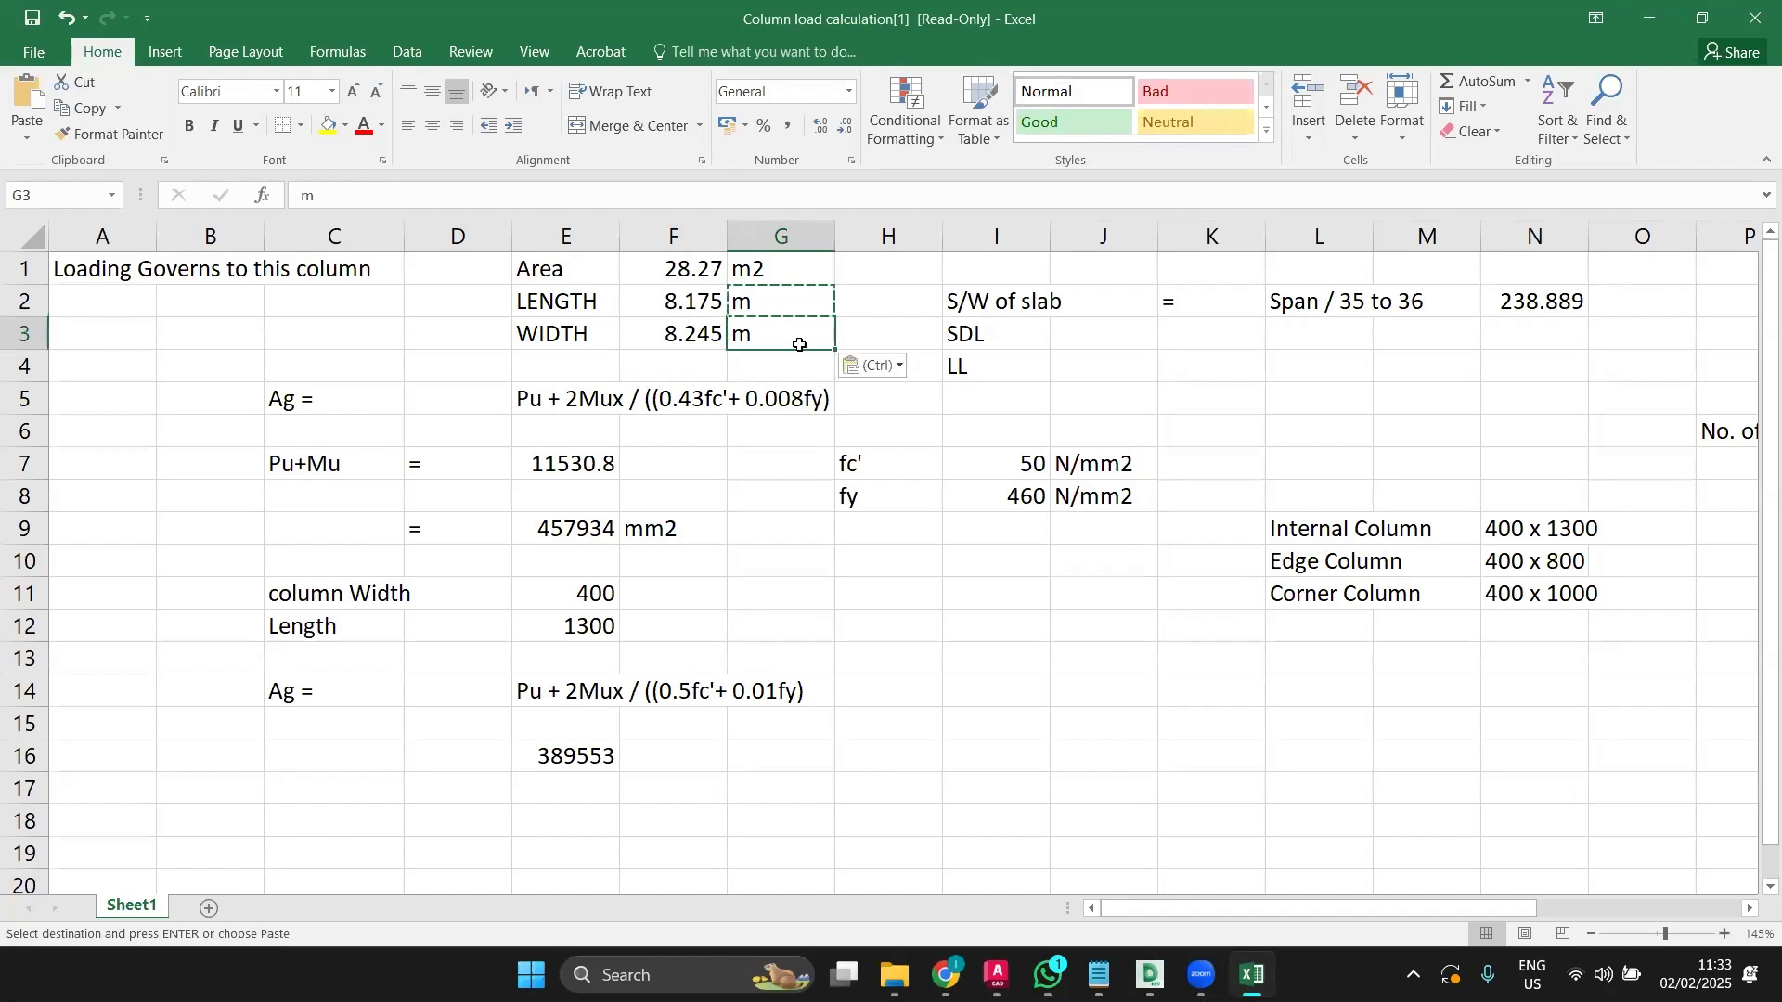
click(876, 304)
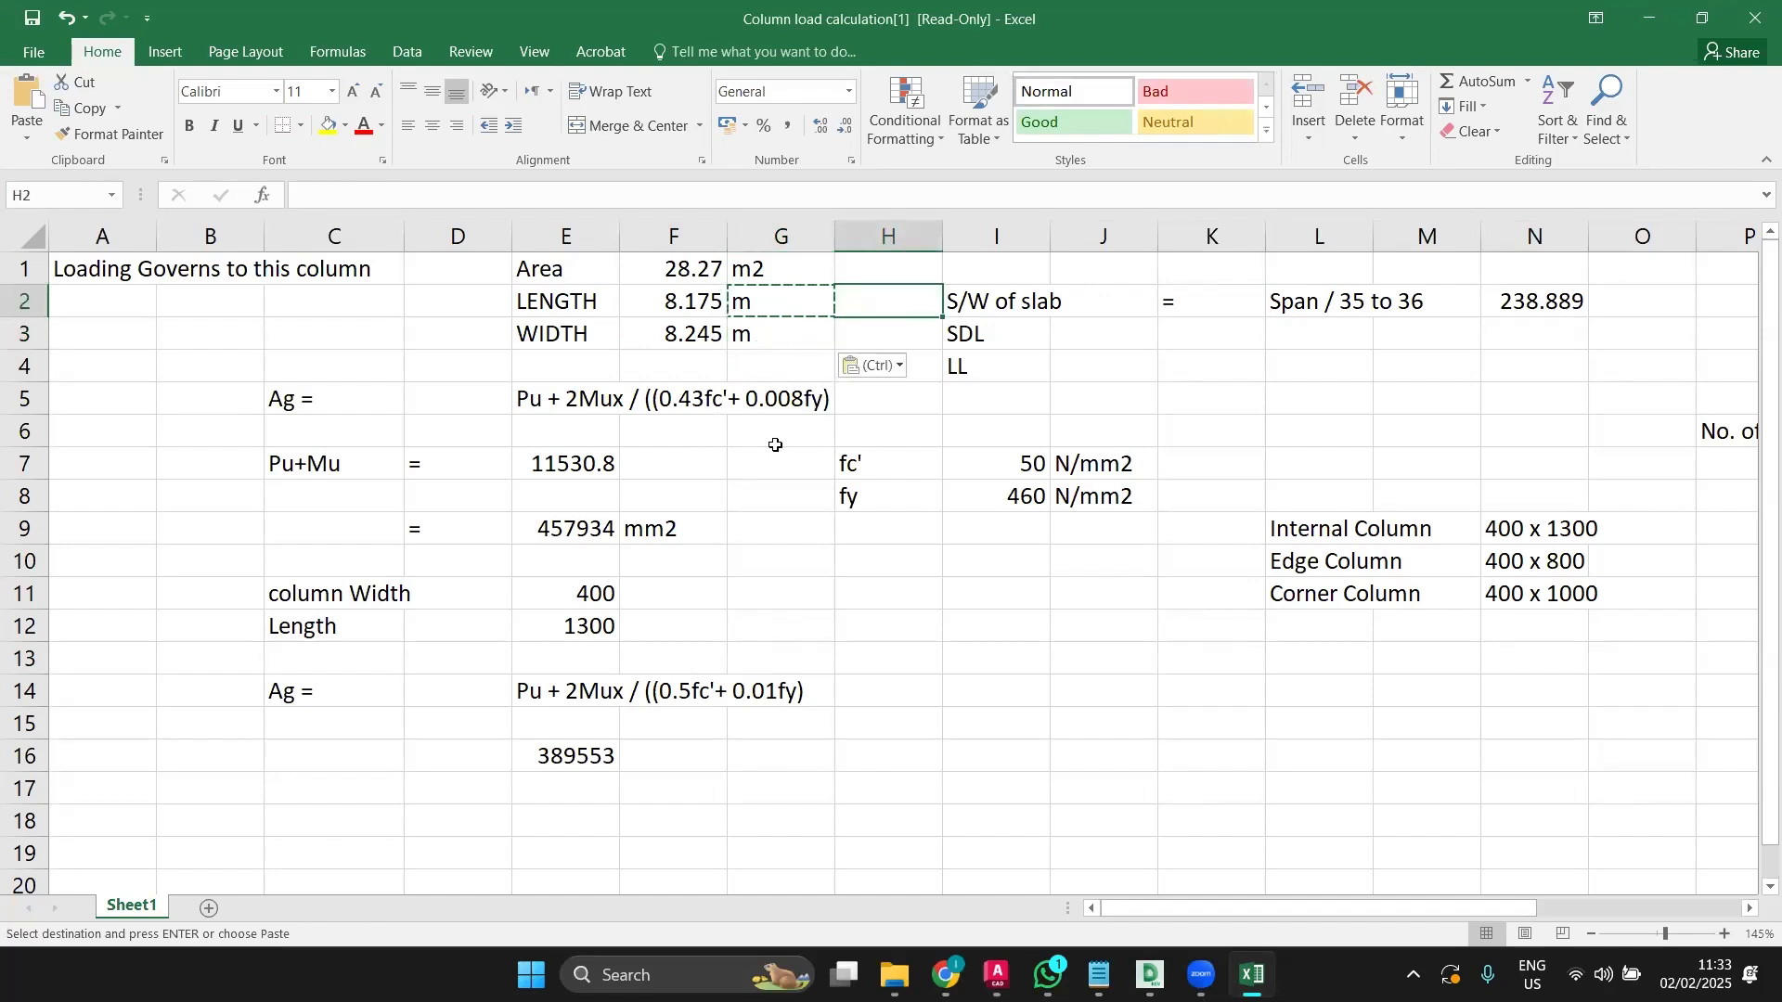
key(Escape)
click(739, 438)
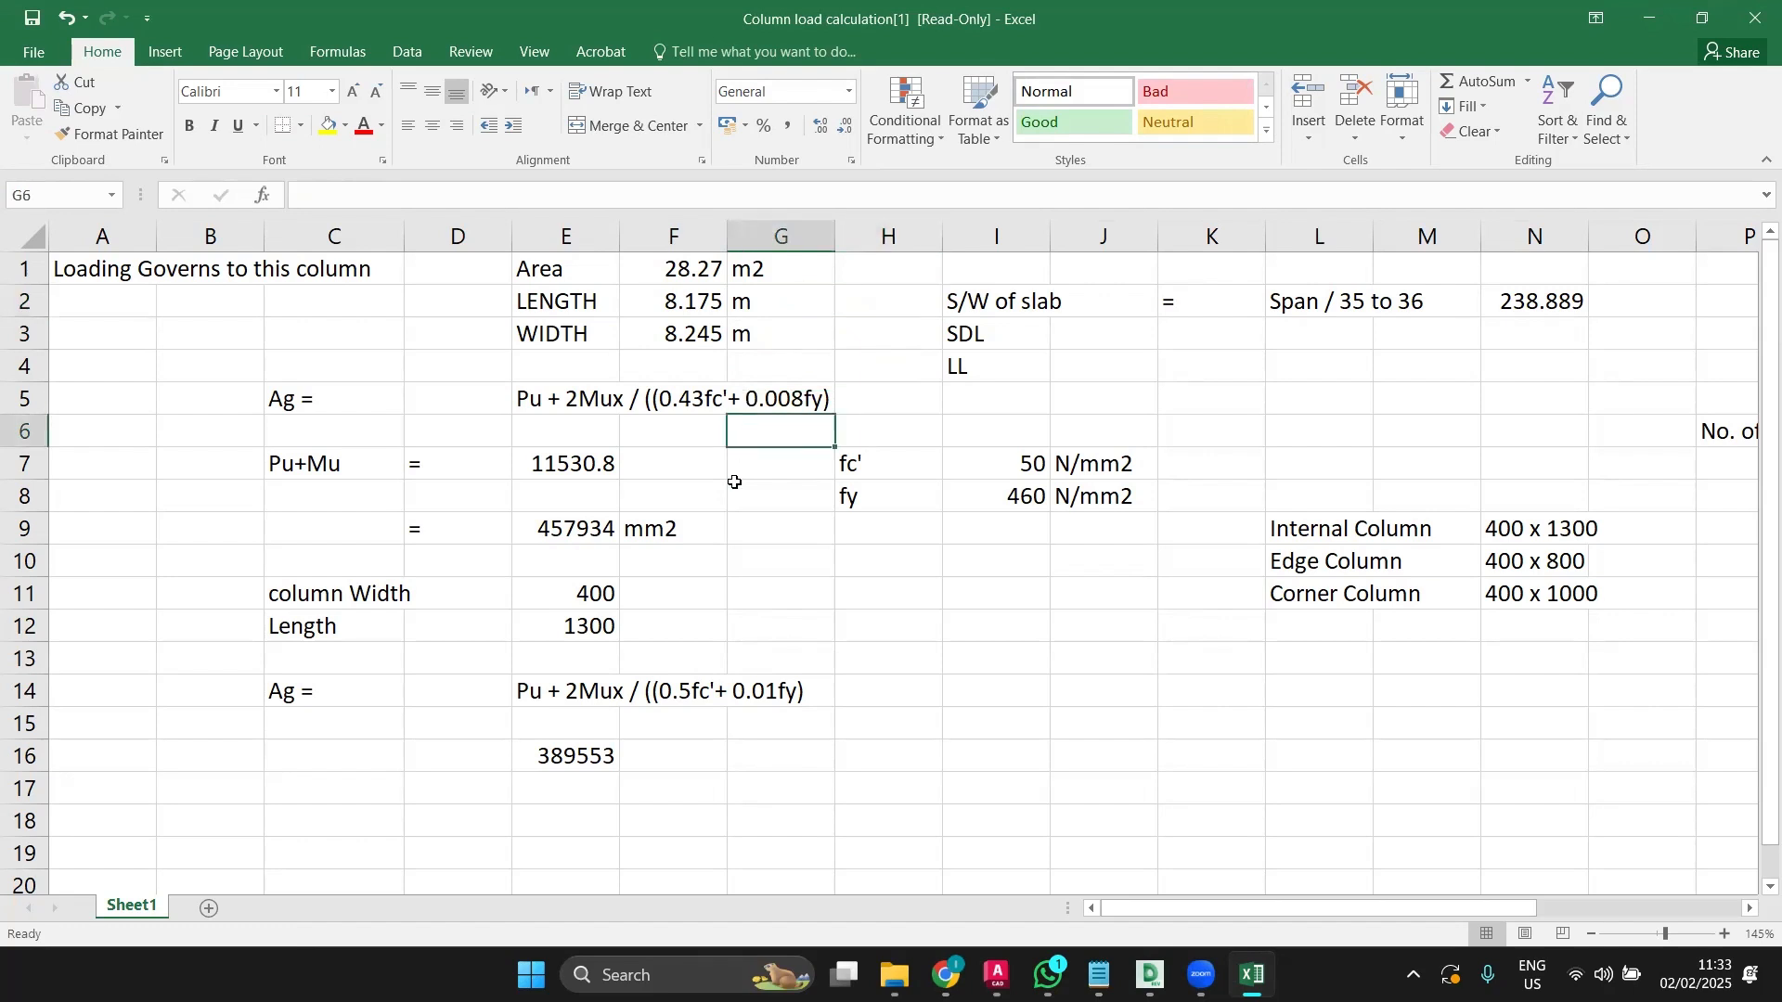
Step: Replace the Area in F1 with =F2*F3 (67.4029 m2), check N2's formula, and return to AutoCAD
click(678, 262)
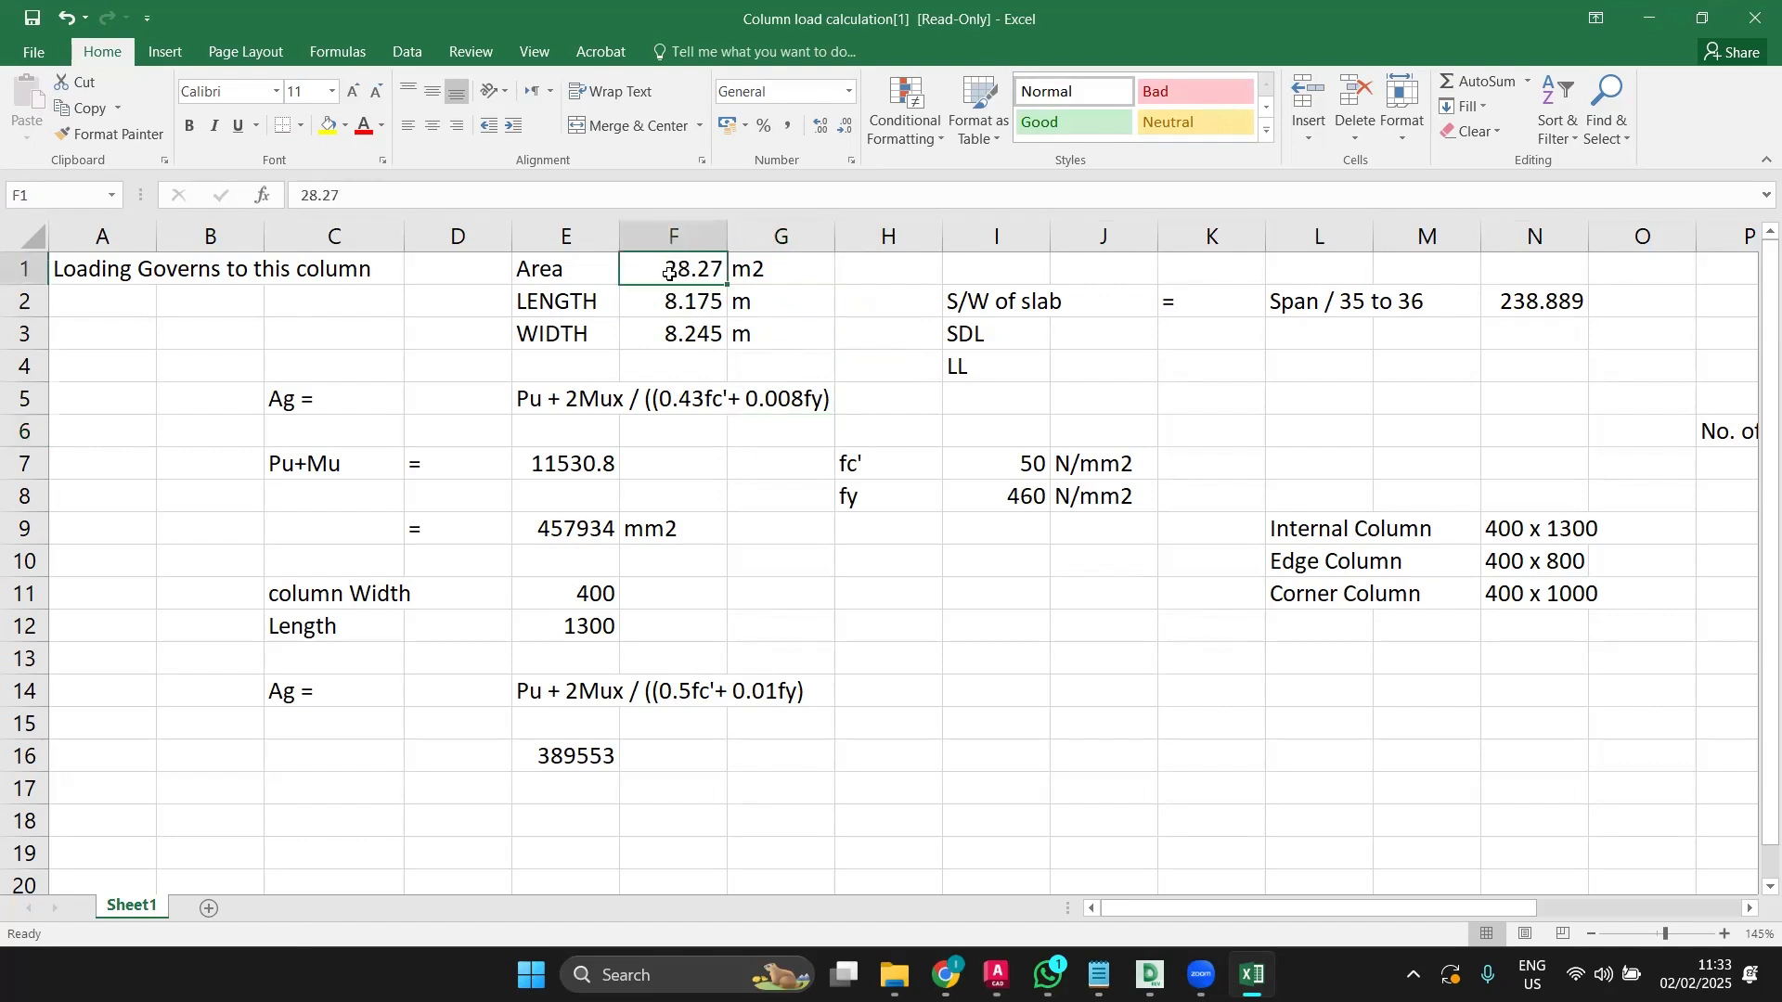
double_click(687, 270)
double_click(688, 270)
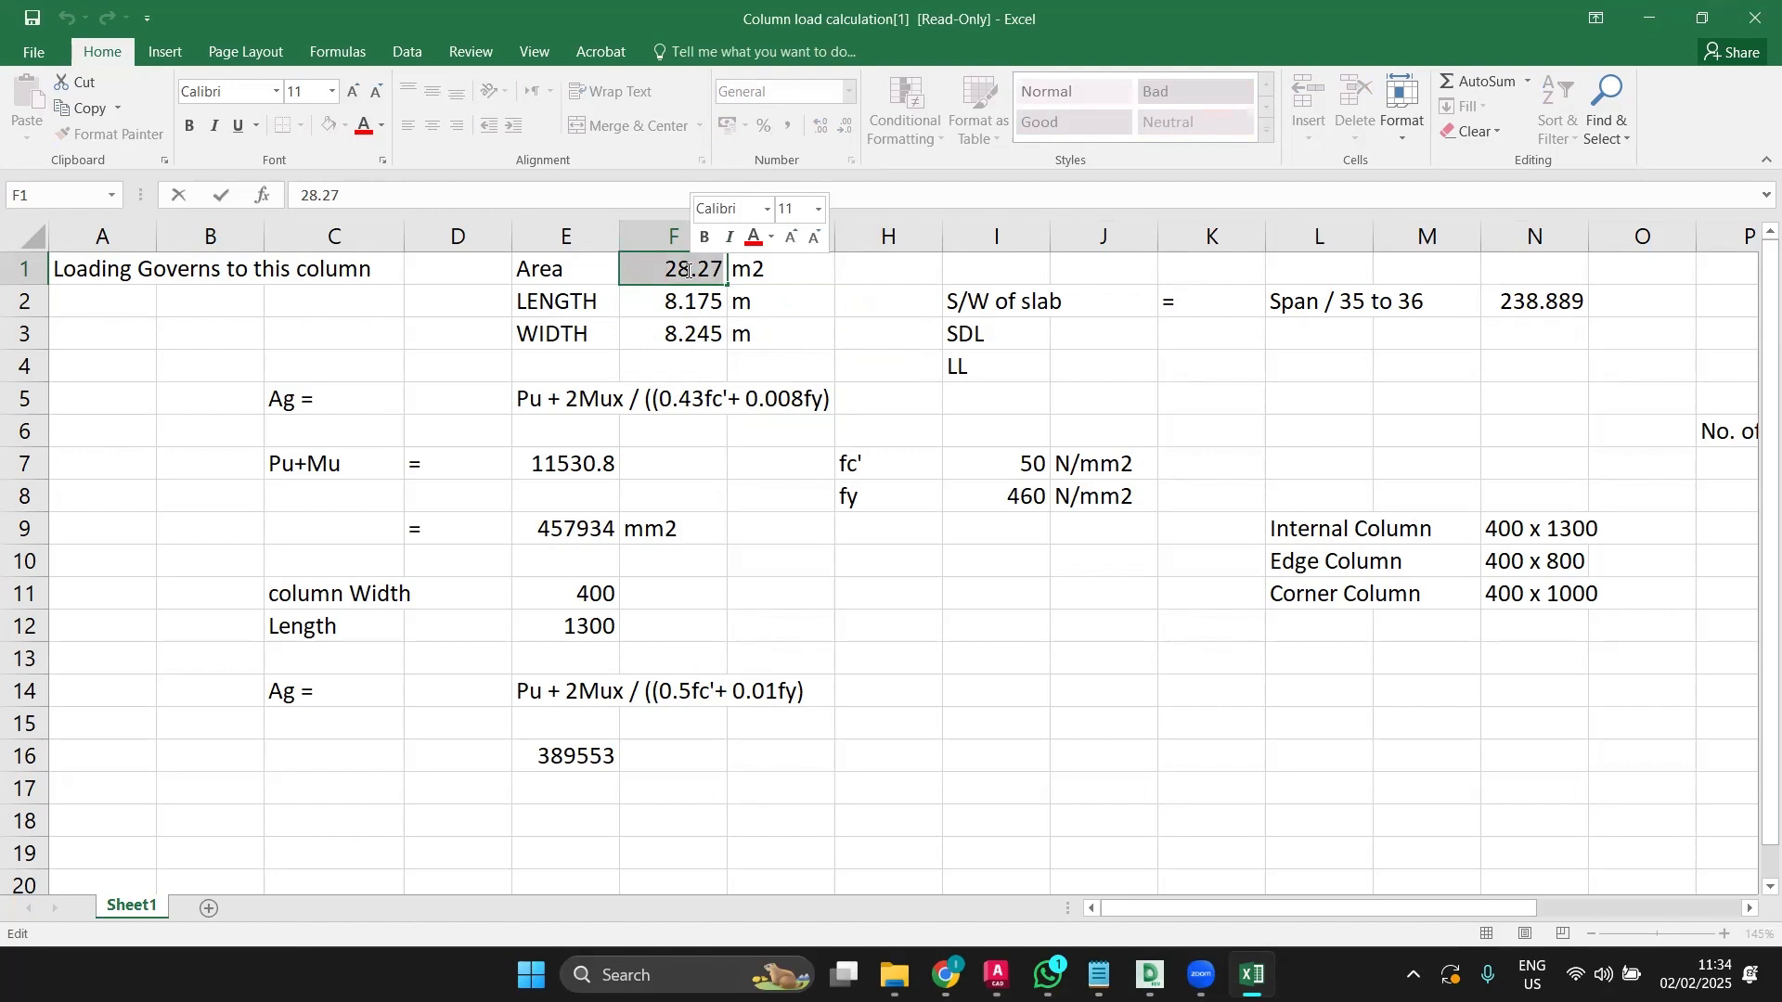
text(=)
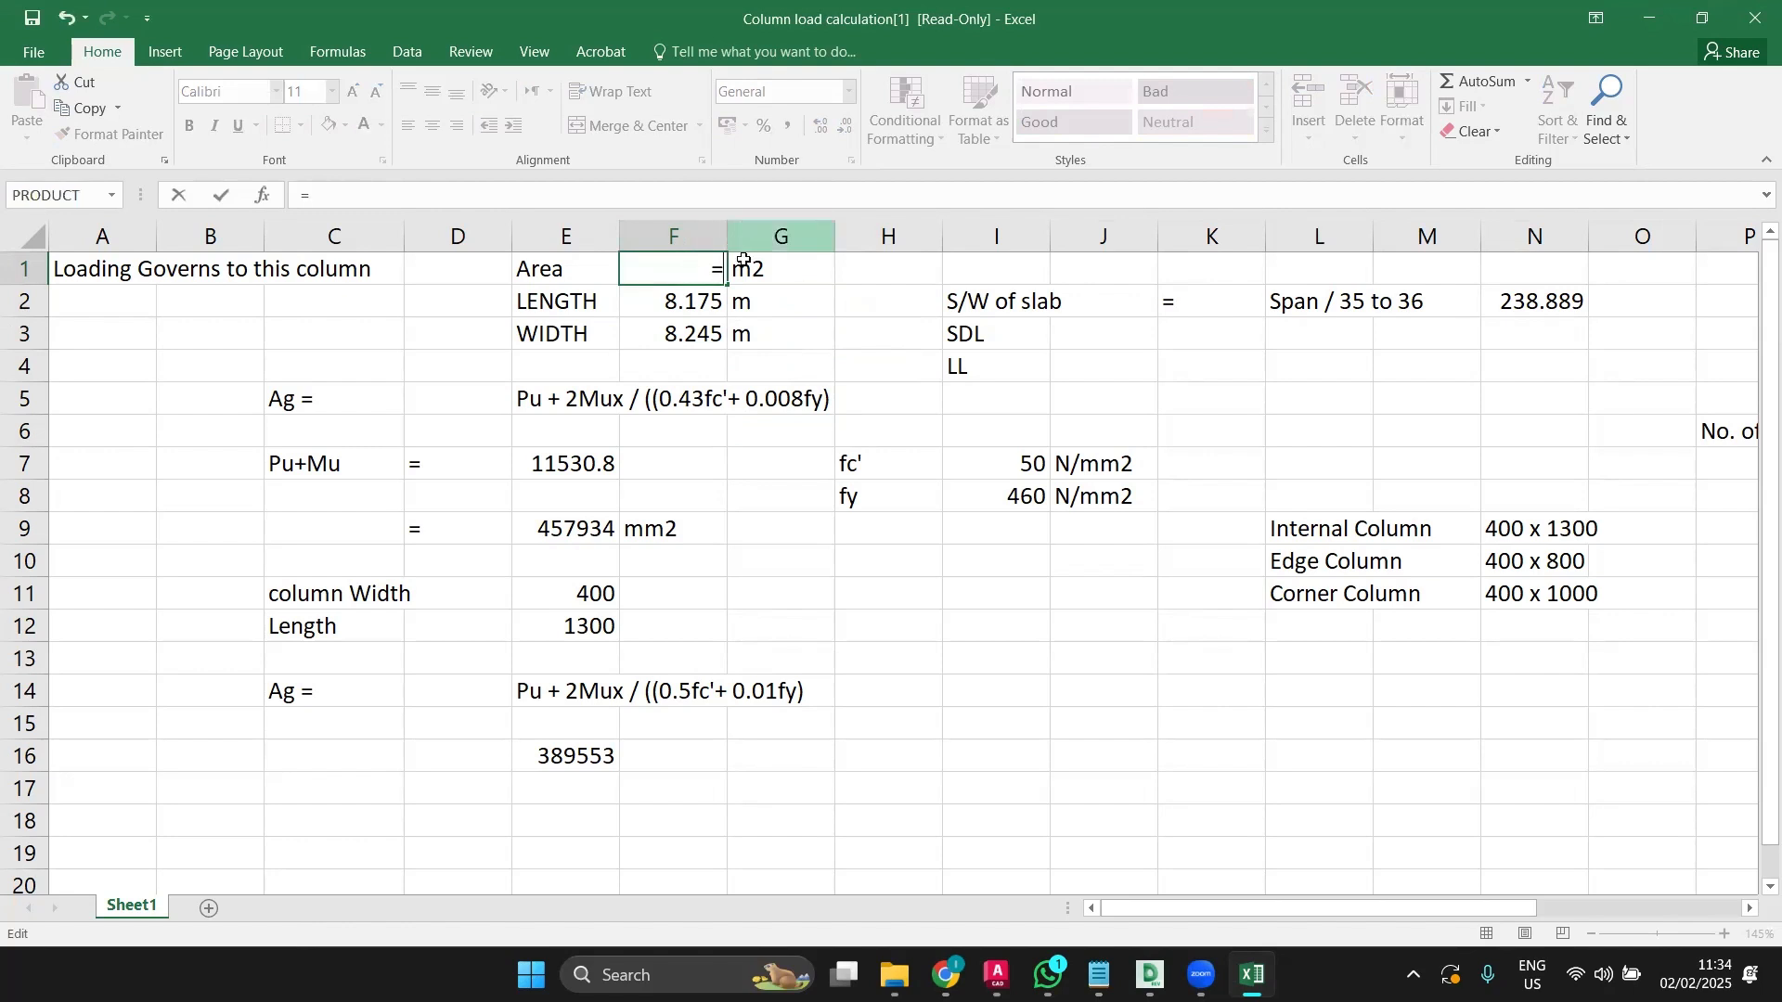
click(688, 309)
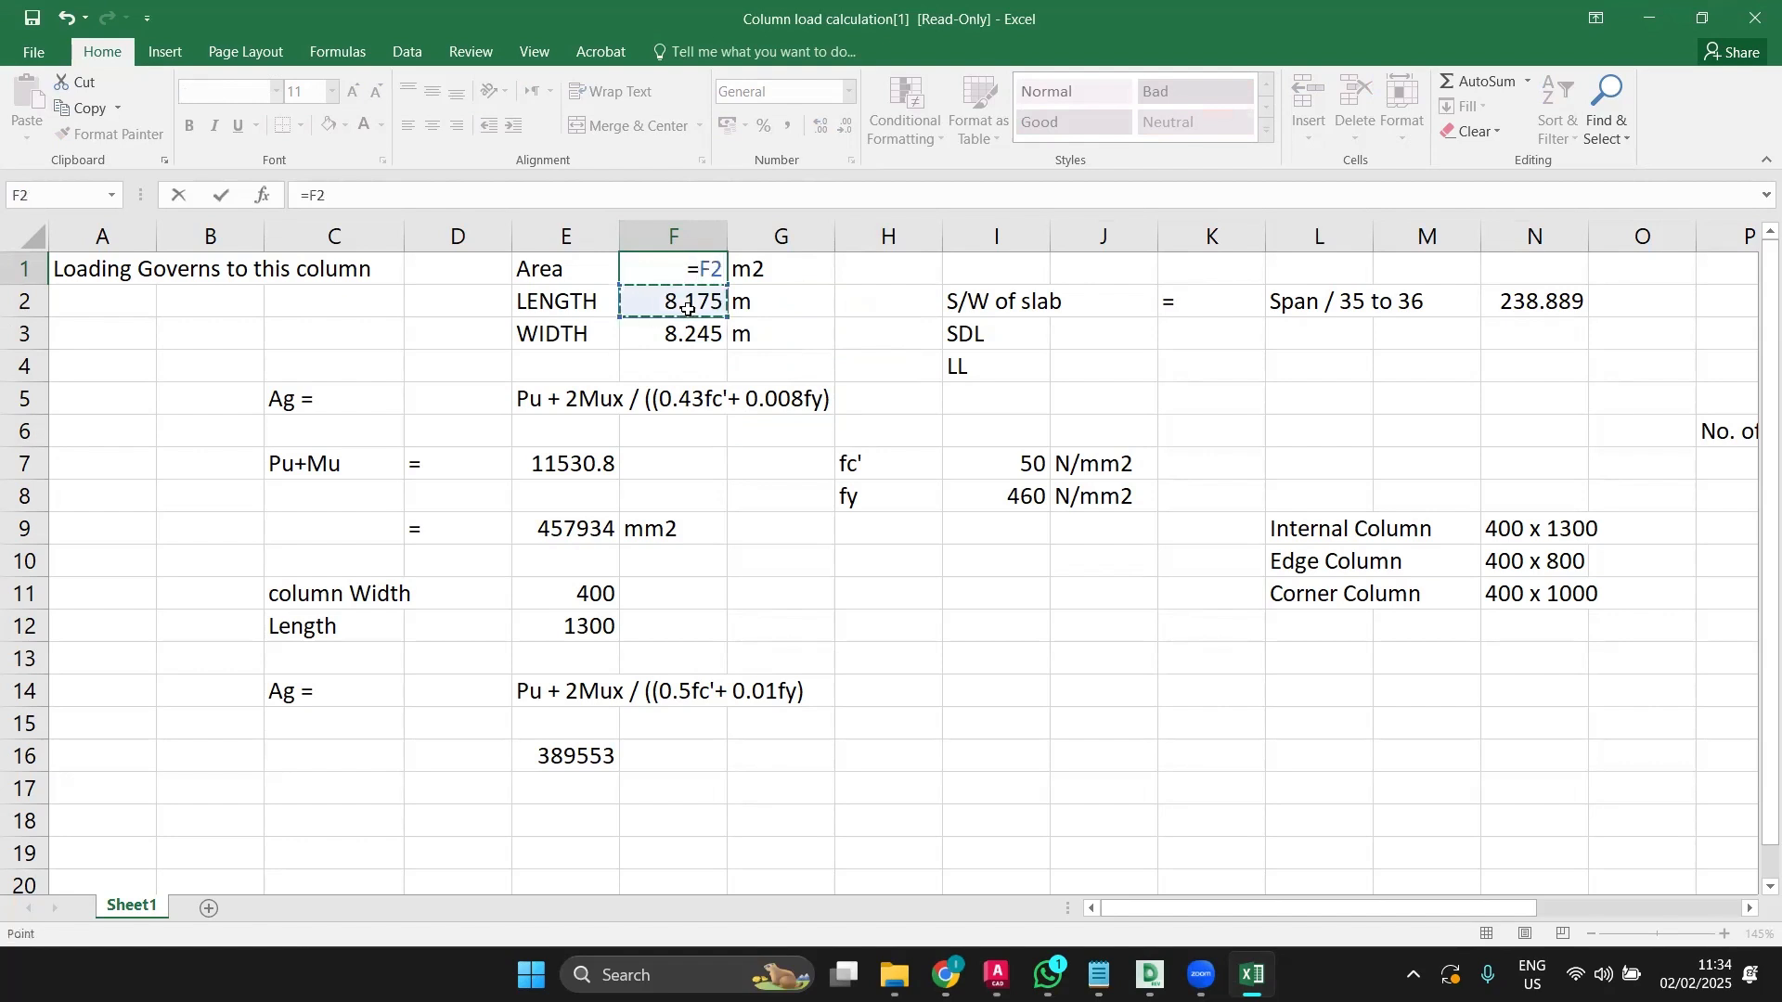
text(*)
click(692, 338)
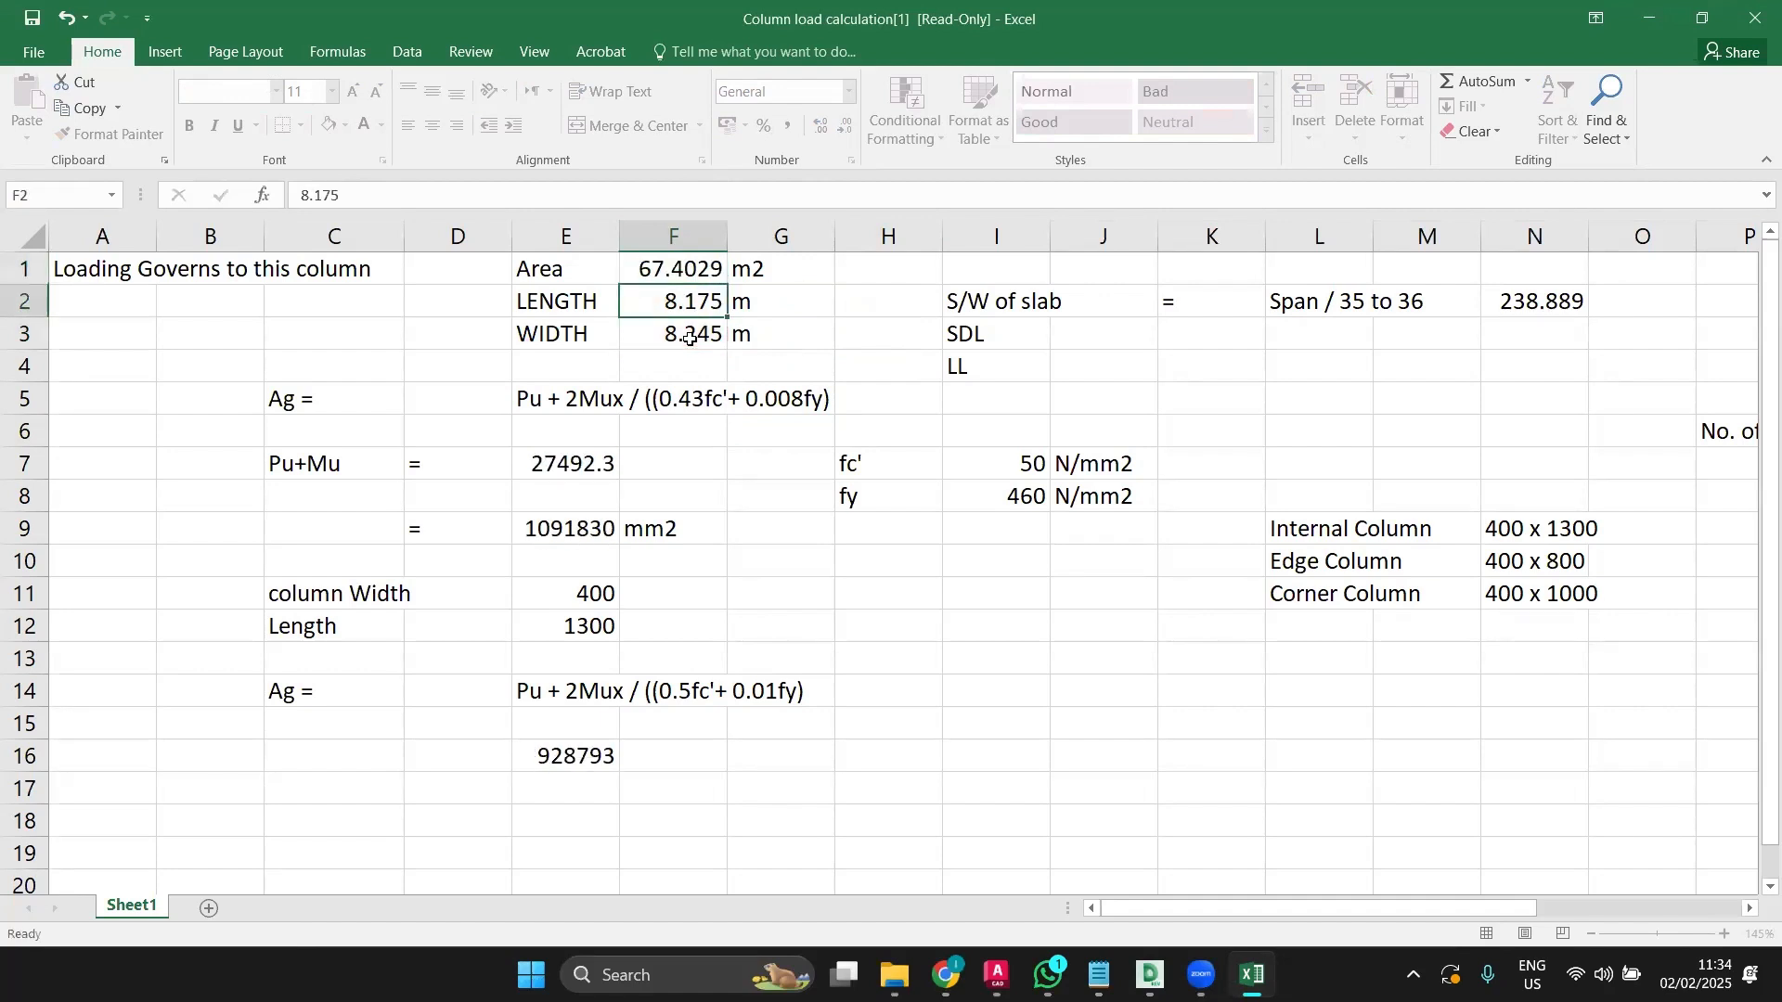
key(Return)
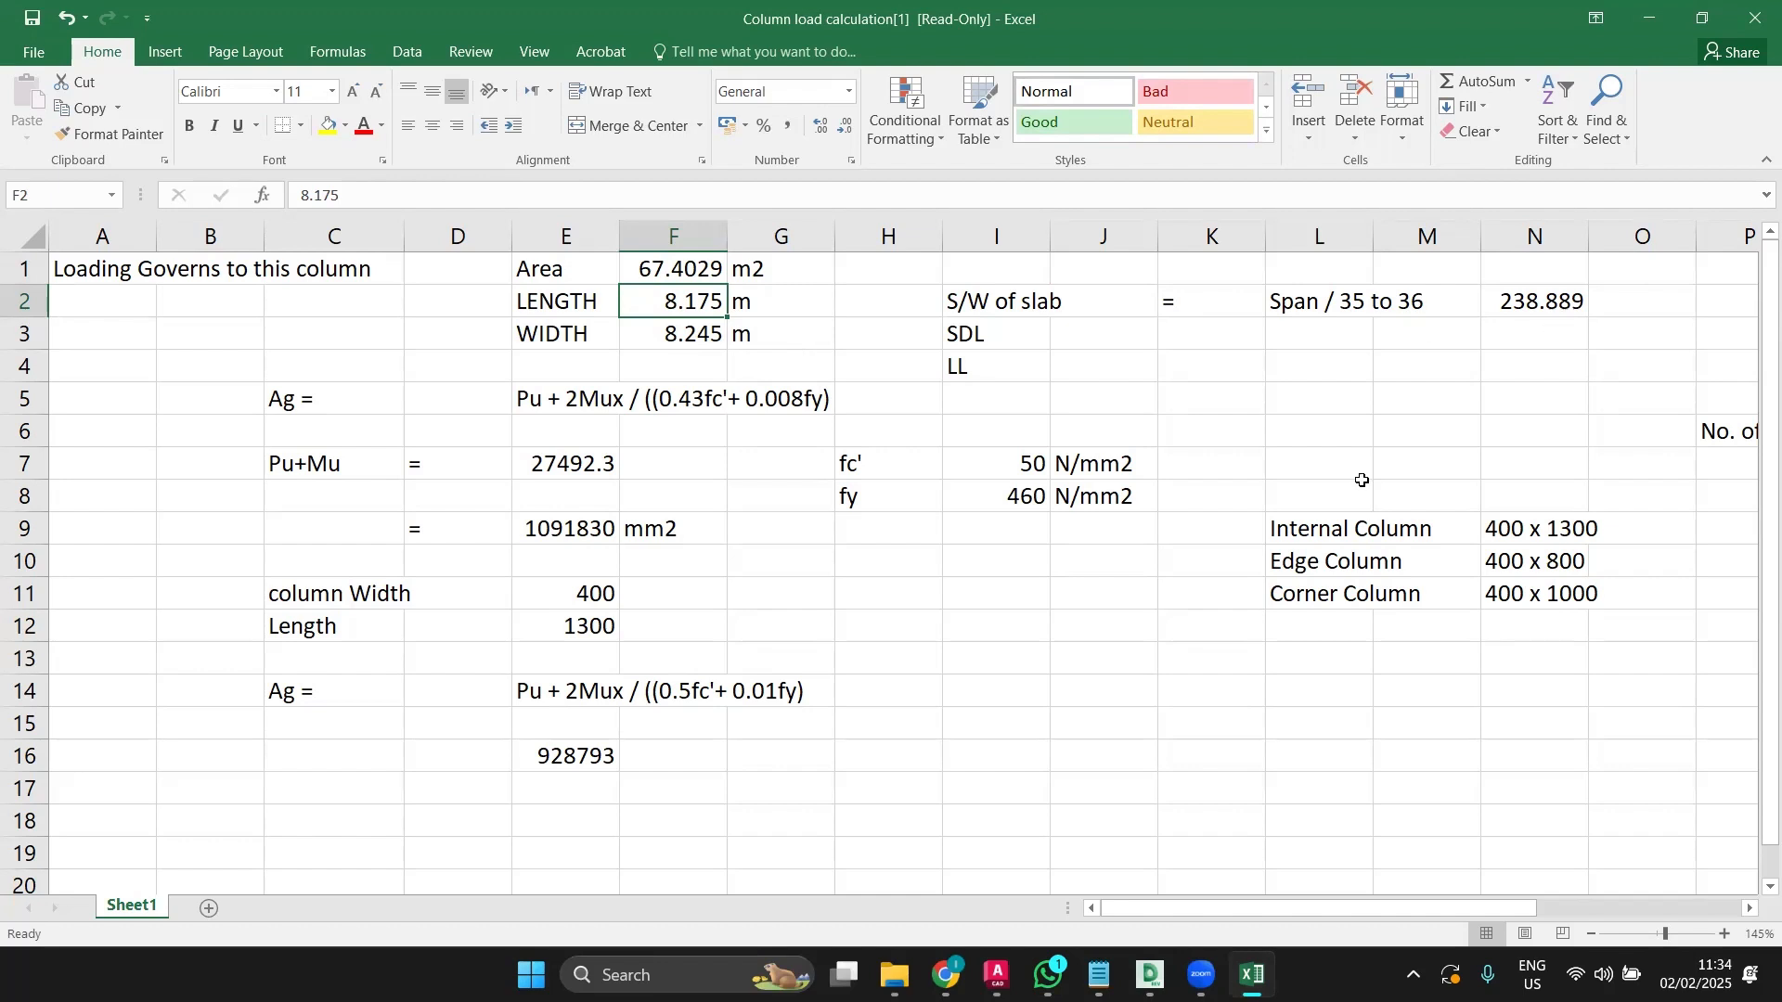
double_click(1539, 302)
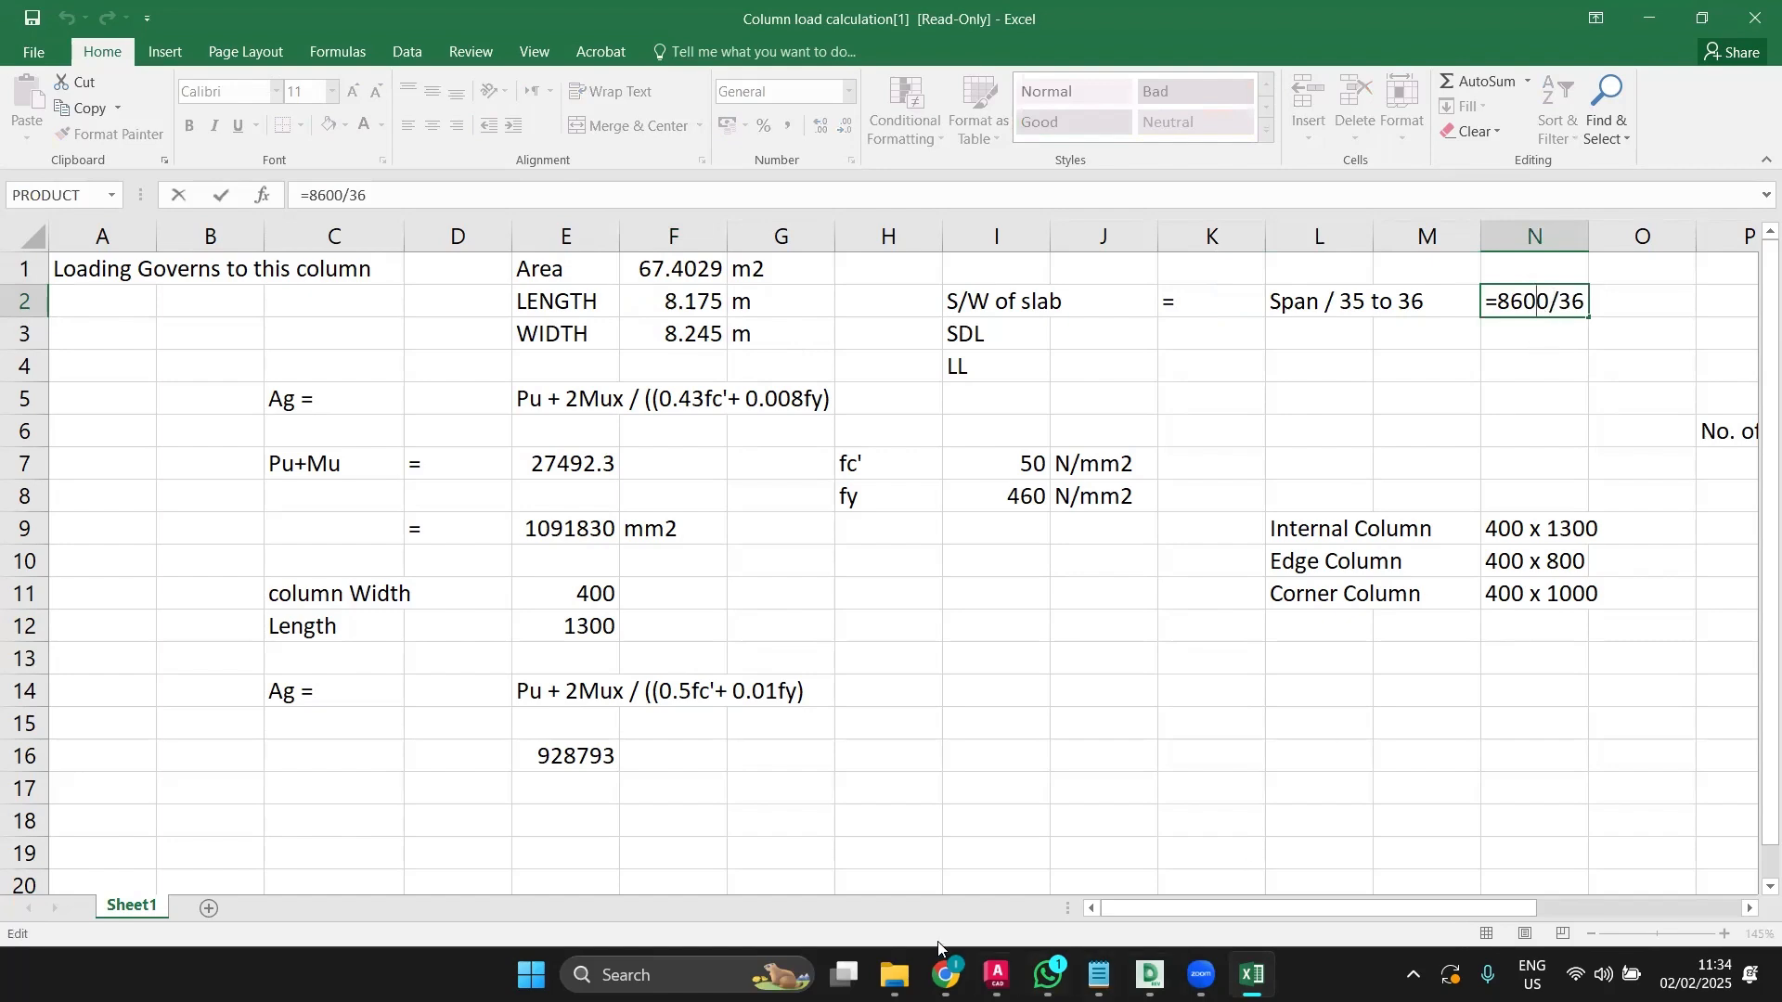
click(986, 970)
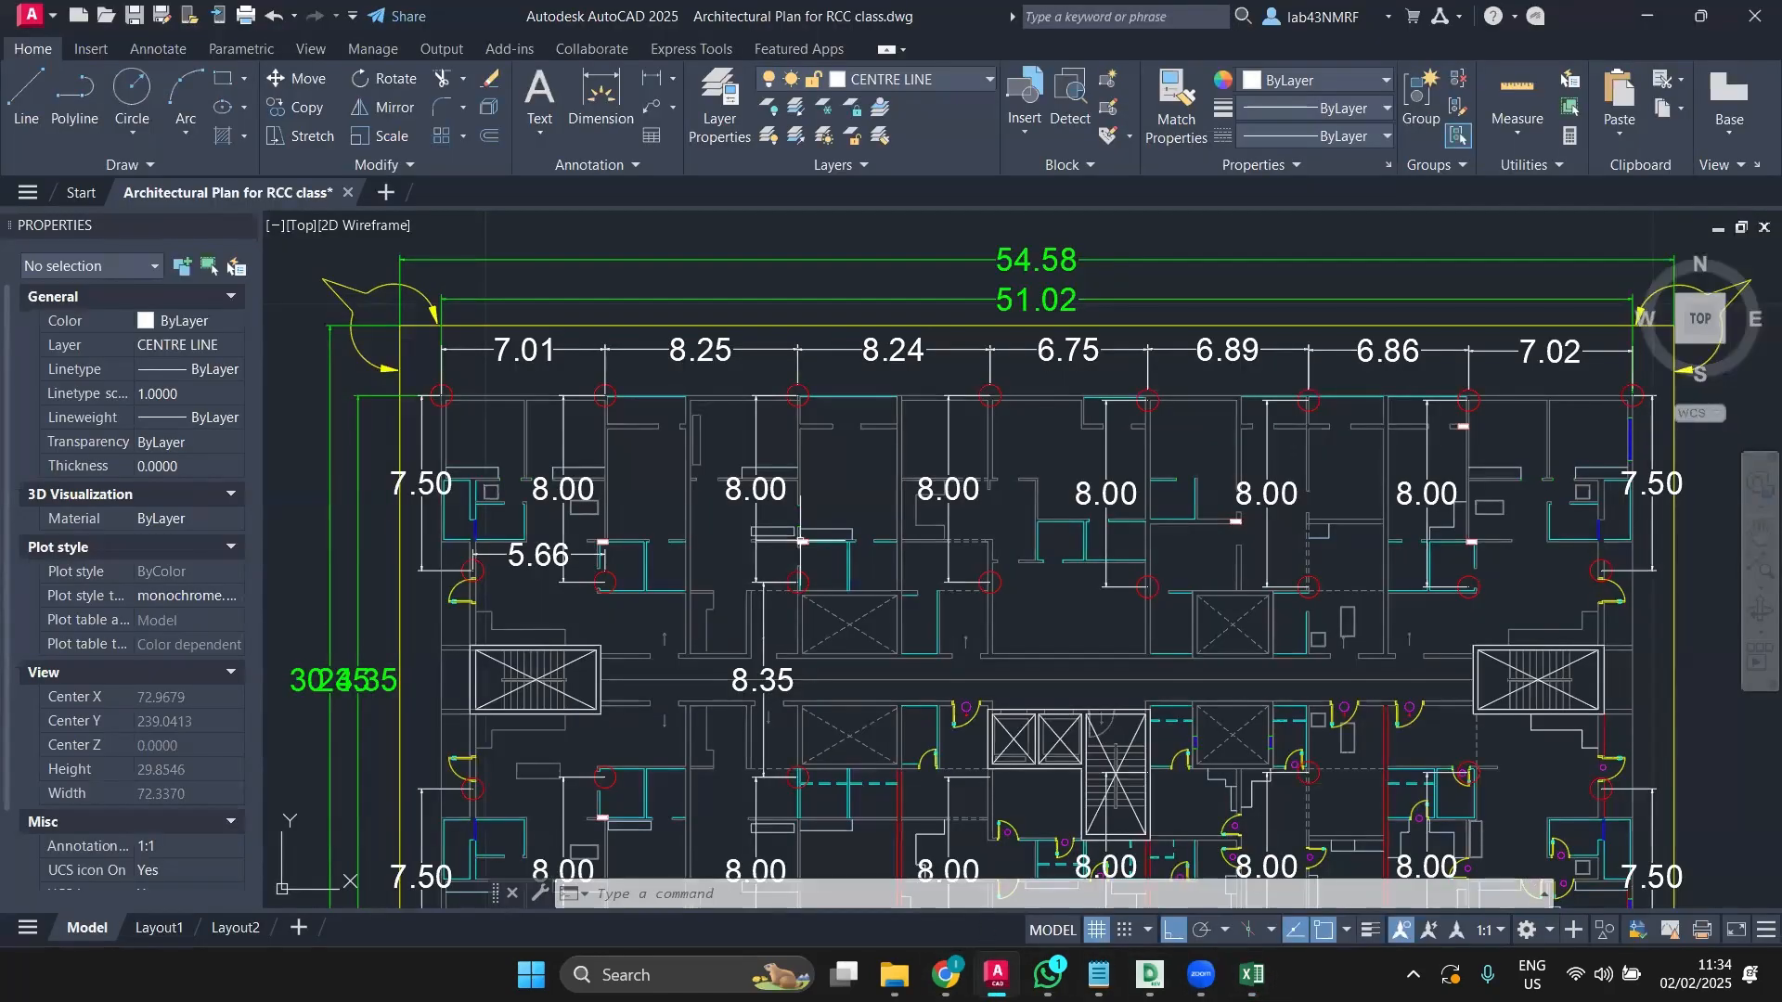
Step: Review the column spans on the floor plan, then return to the Excel load sheet
scroll(723, 709, down, 2)
middle_drag(729, 700, 825, 600)
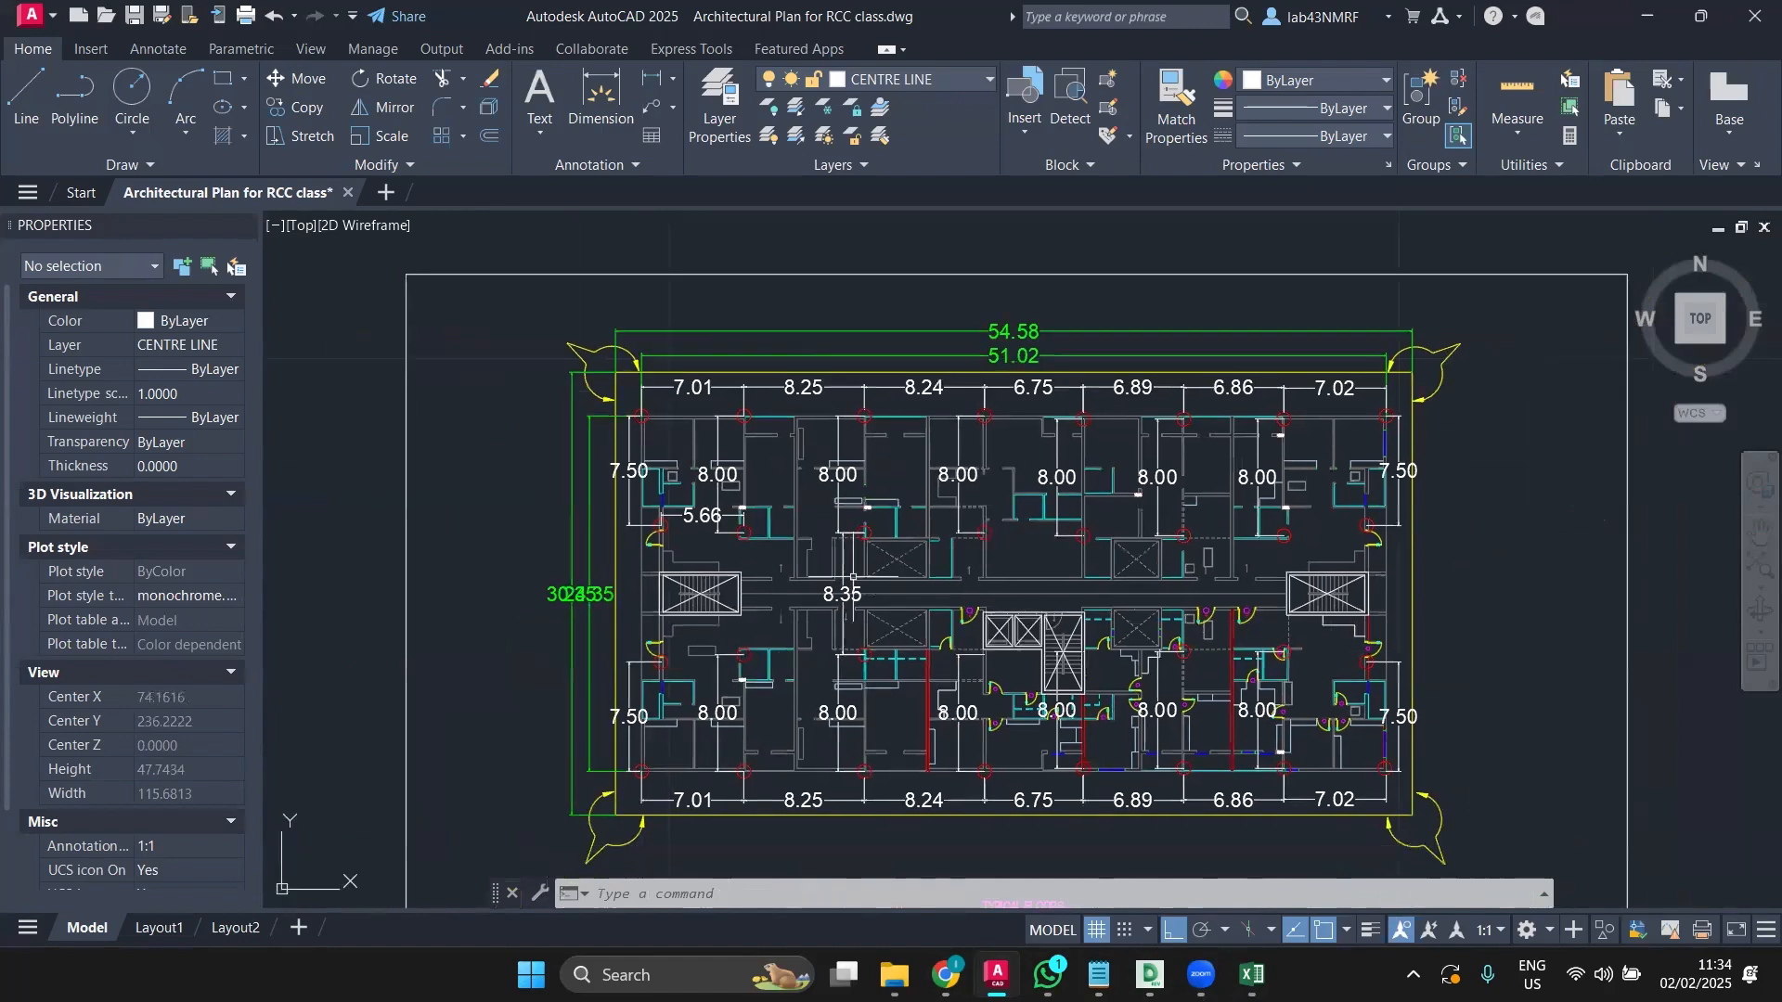
scroll(853, 577, up, 2)
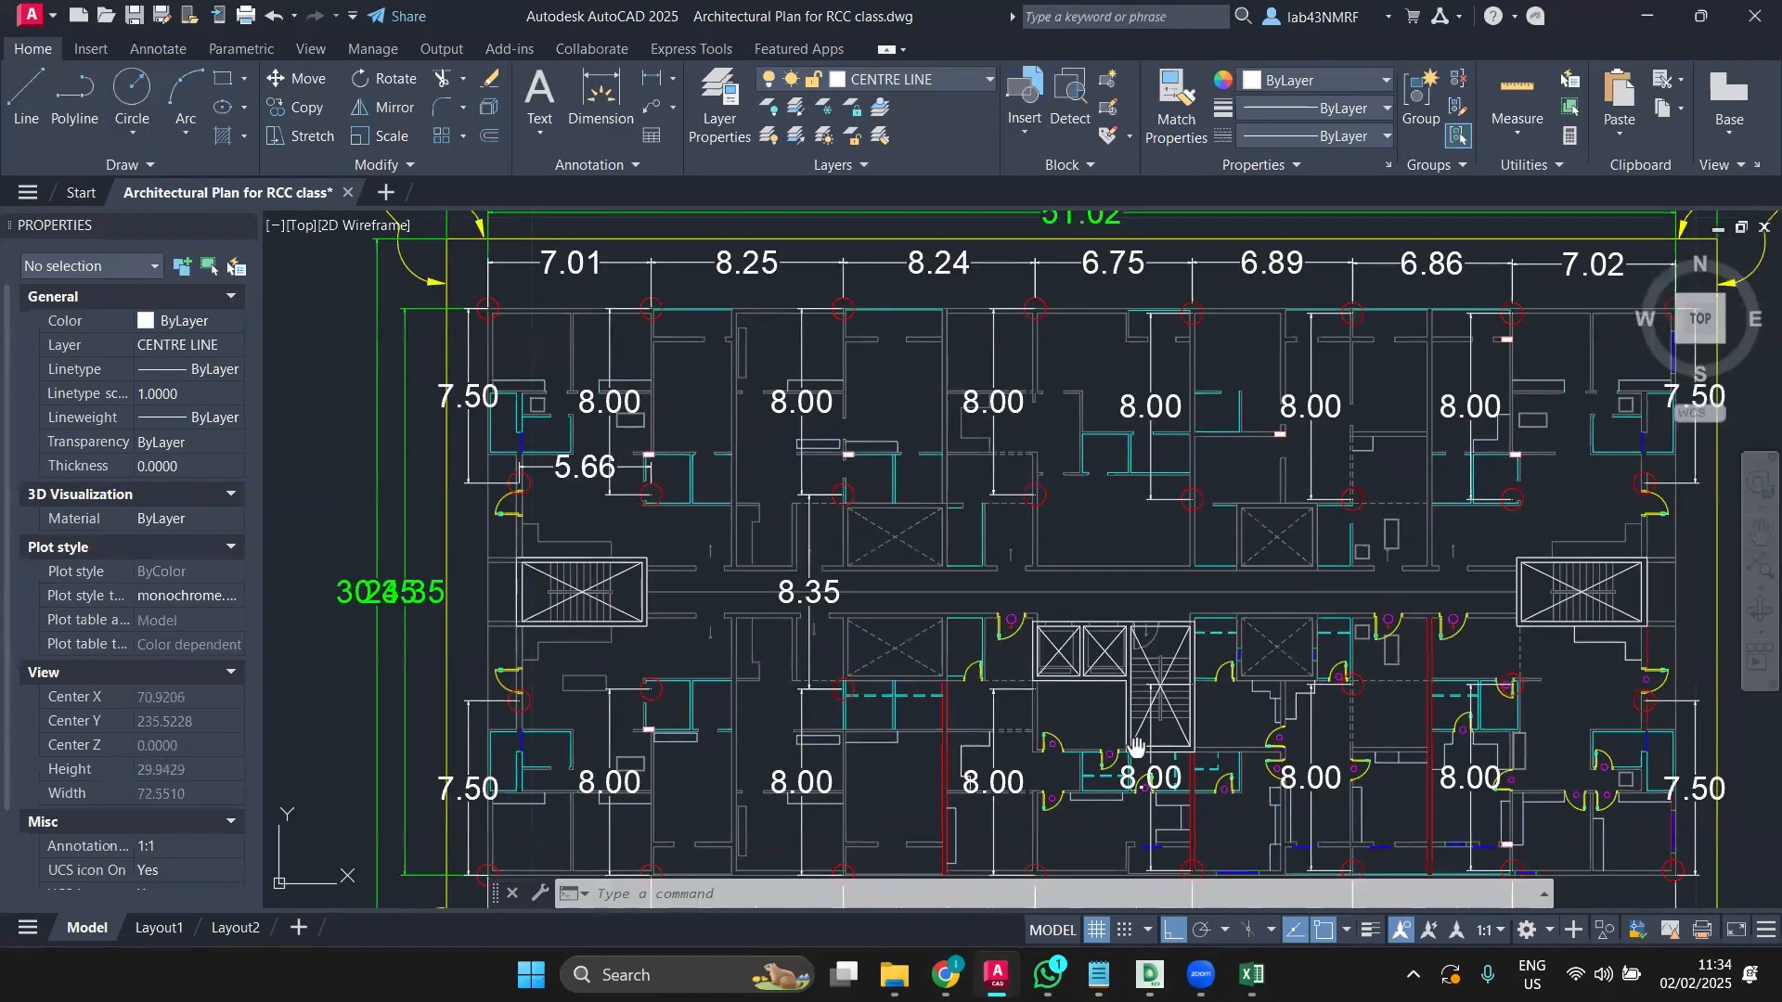
middle_drag(748, 588, 707, 526)
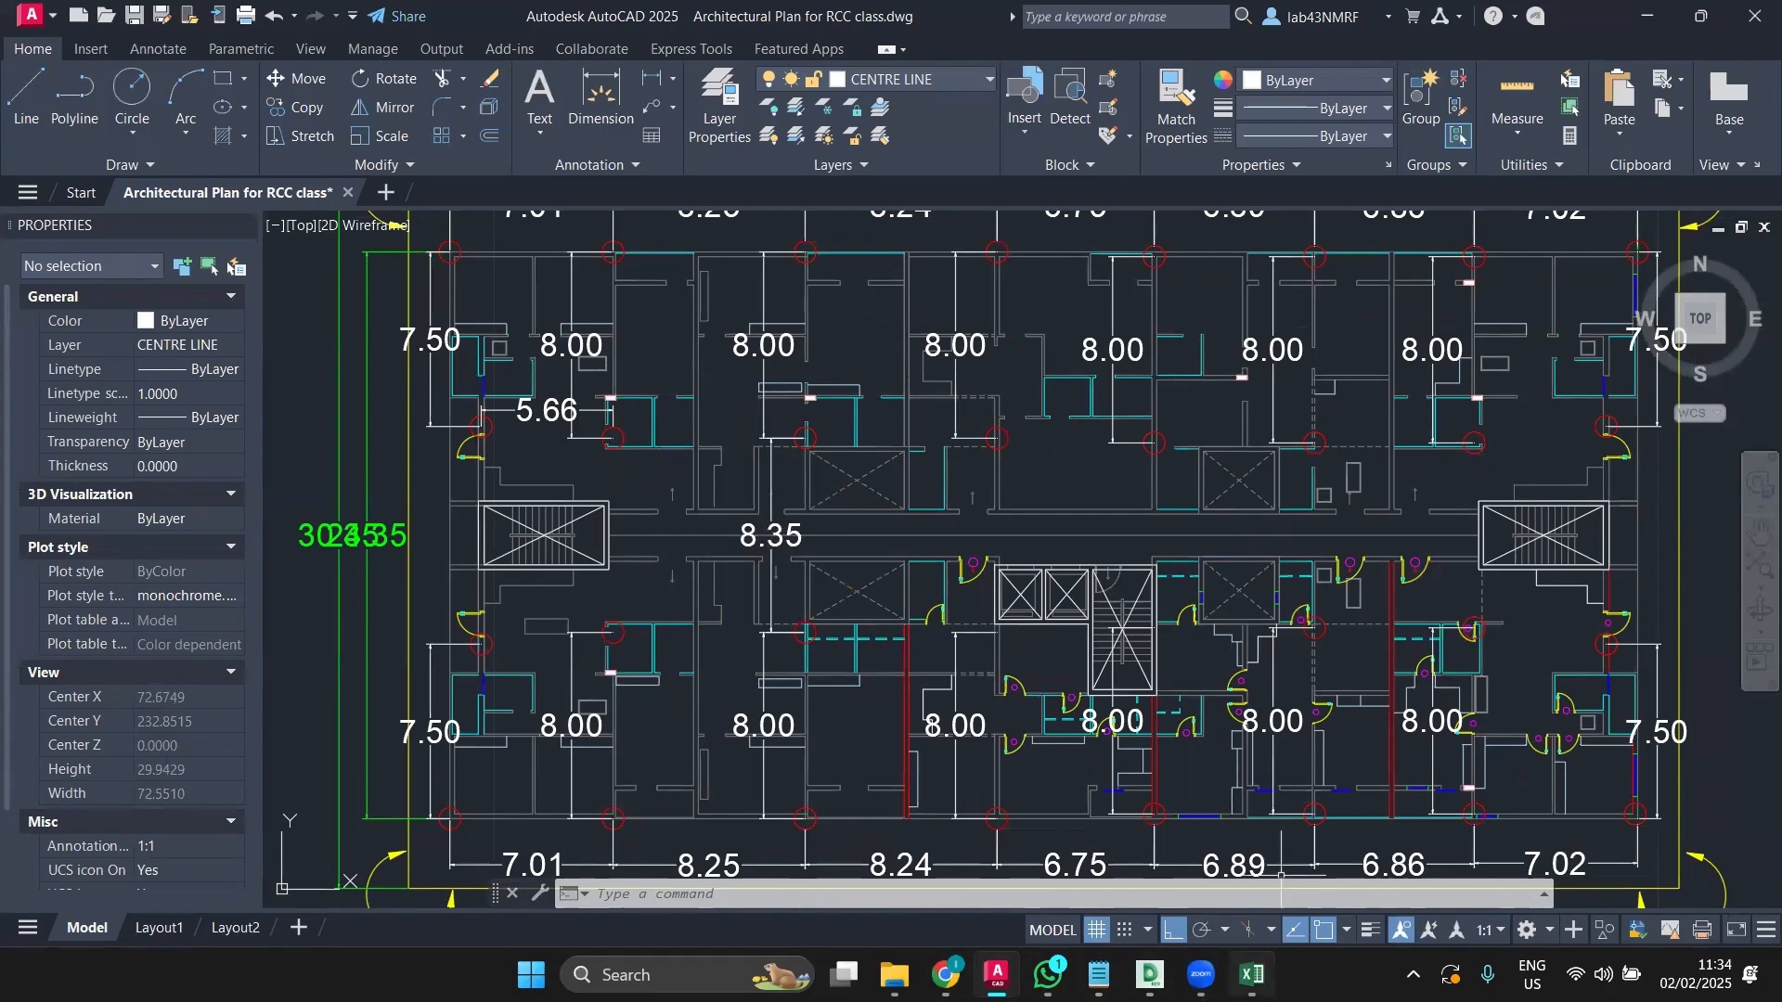
click(1252, 974)
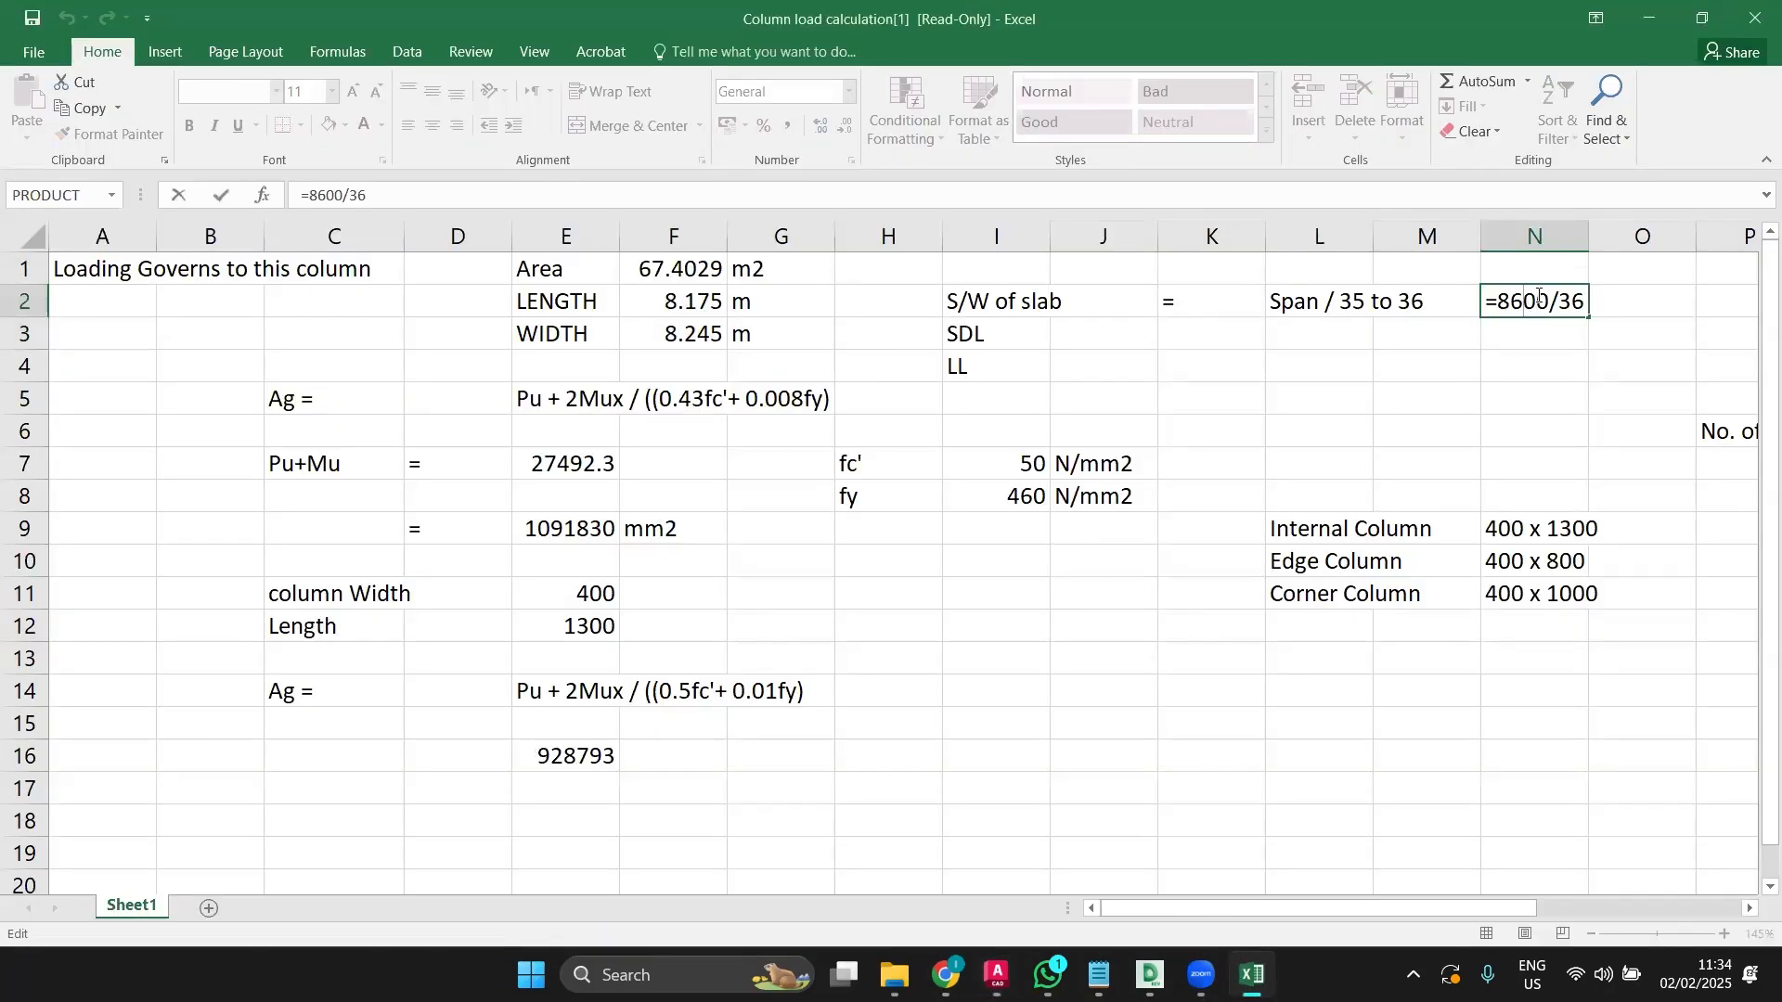
Step: Change N2's span formula to =8350/36 so it returns 231.944
key(BackSpace)
key(BackSpace)
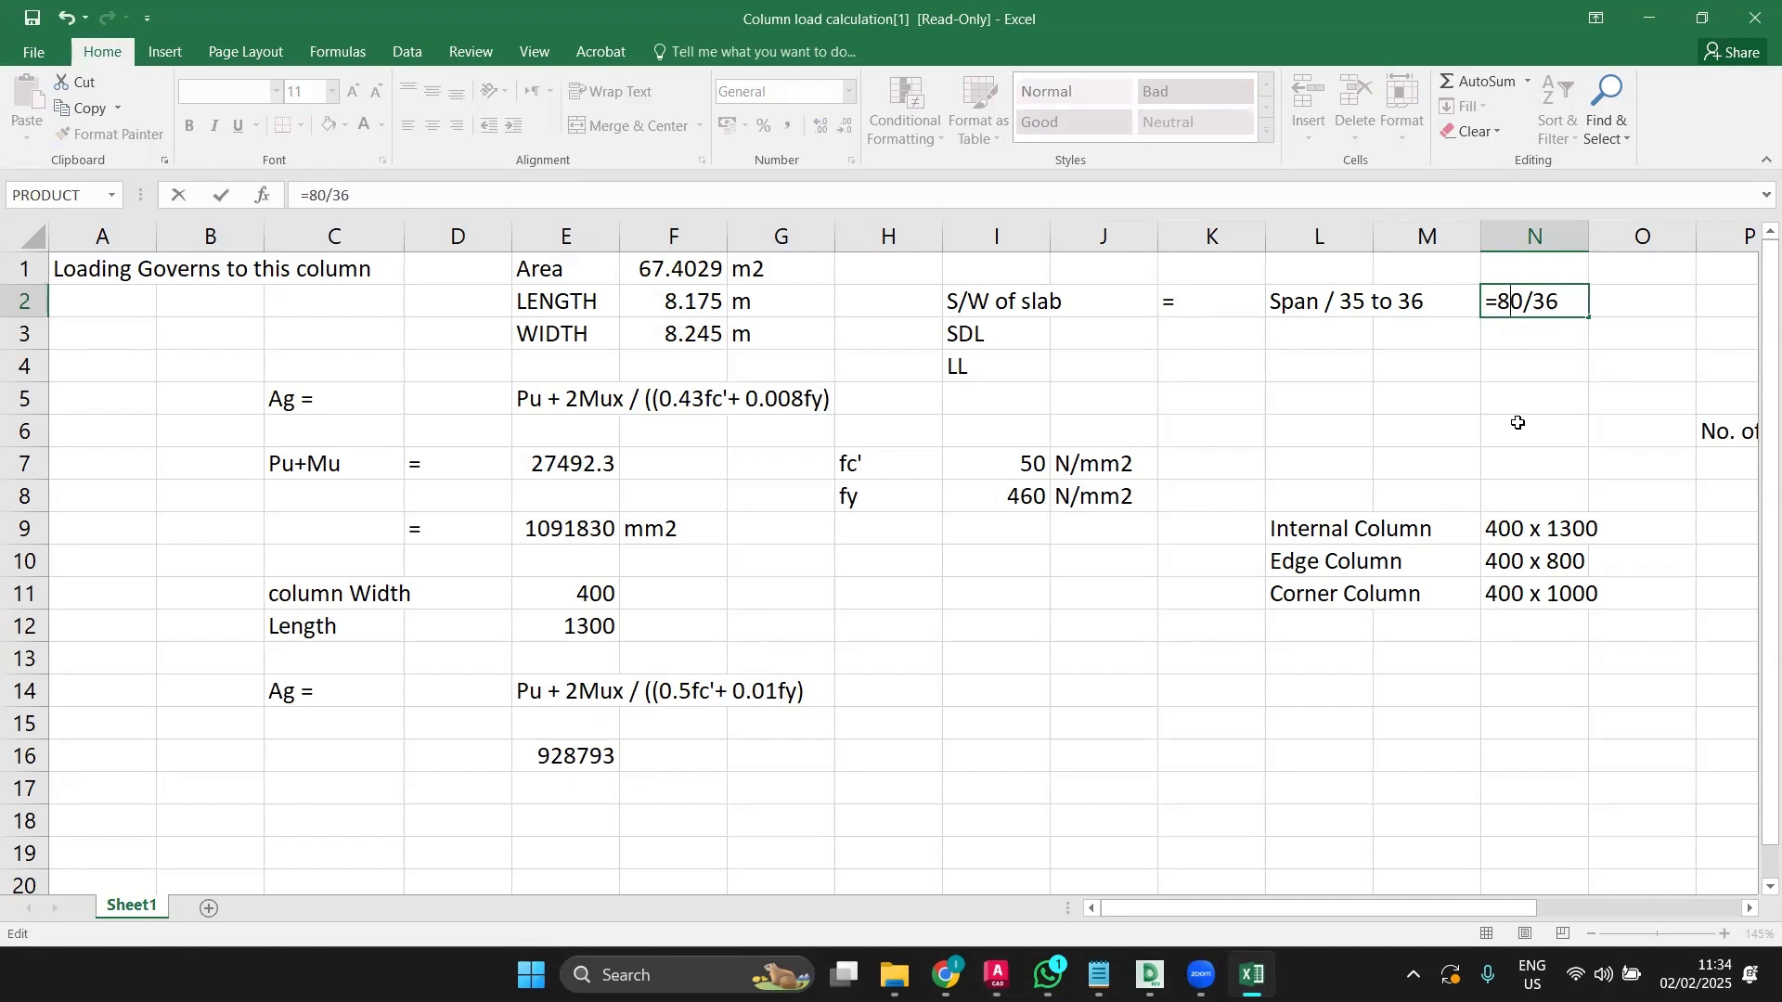
text(35)
key(Return)
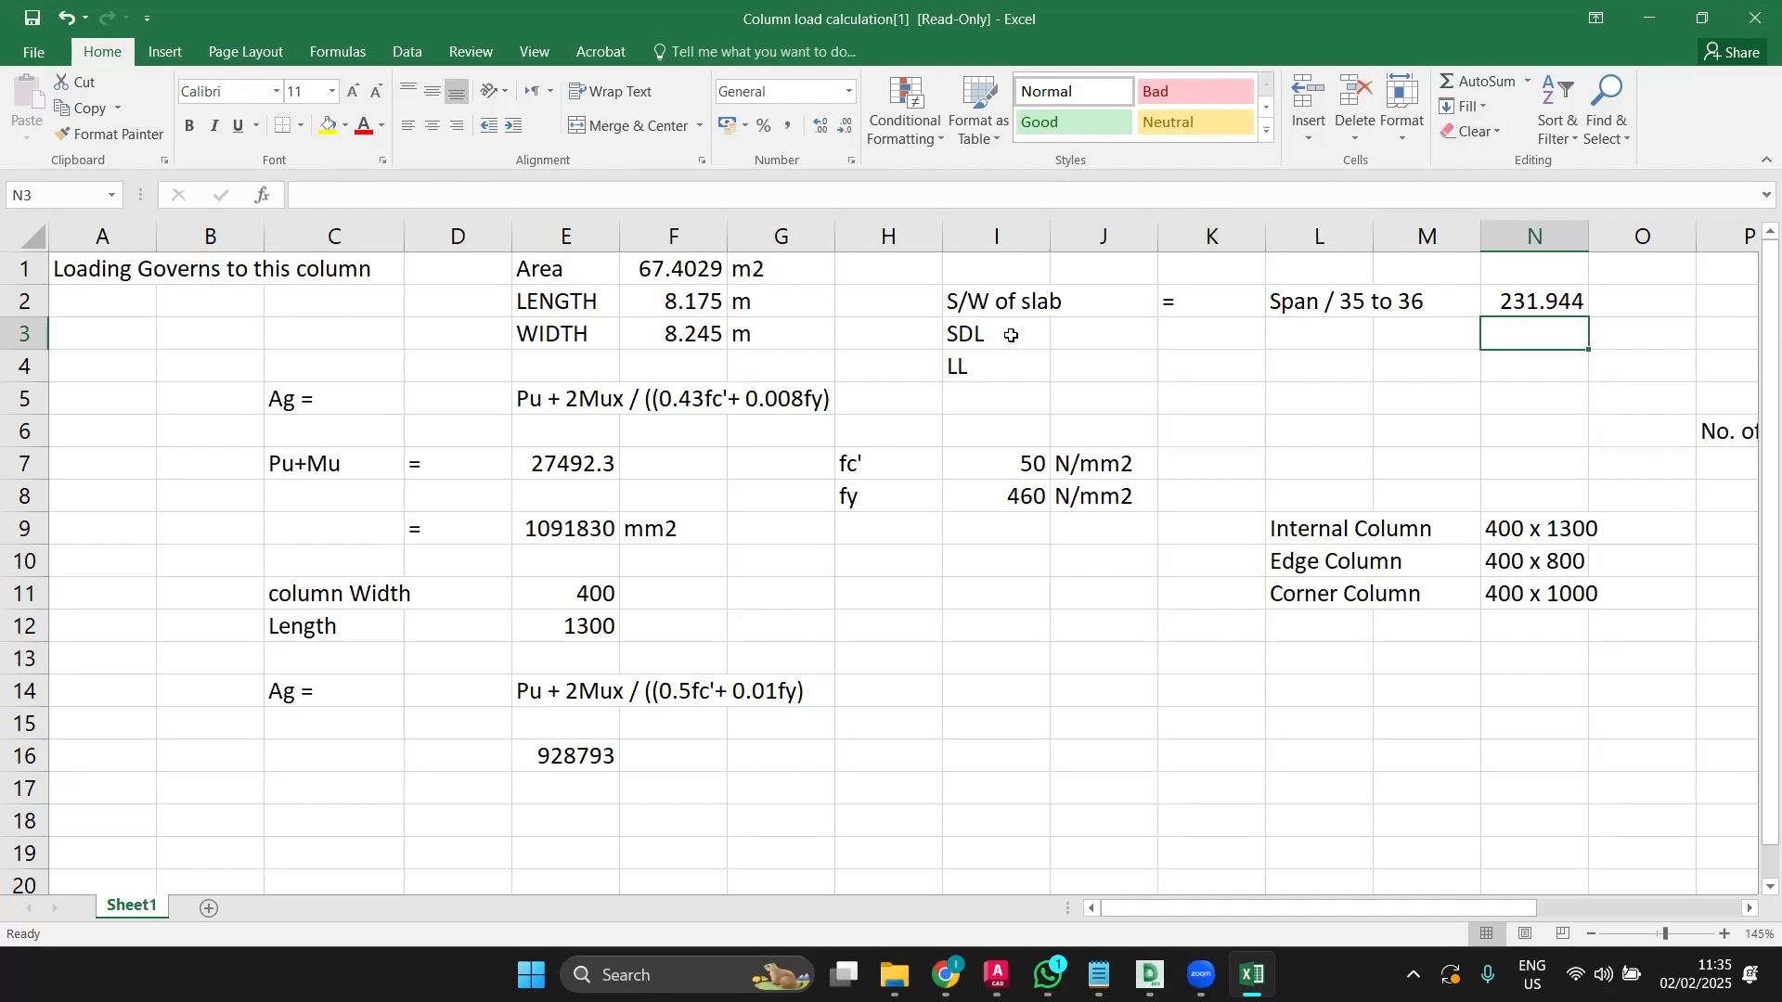
Step: Zoom the sheet out to 85% and open Q2's =0.24*25 self-weight formula for editing
ctrl+scroll(1233, 746, down, 3)
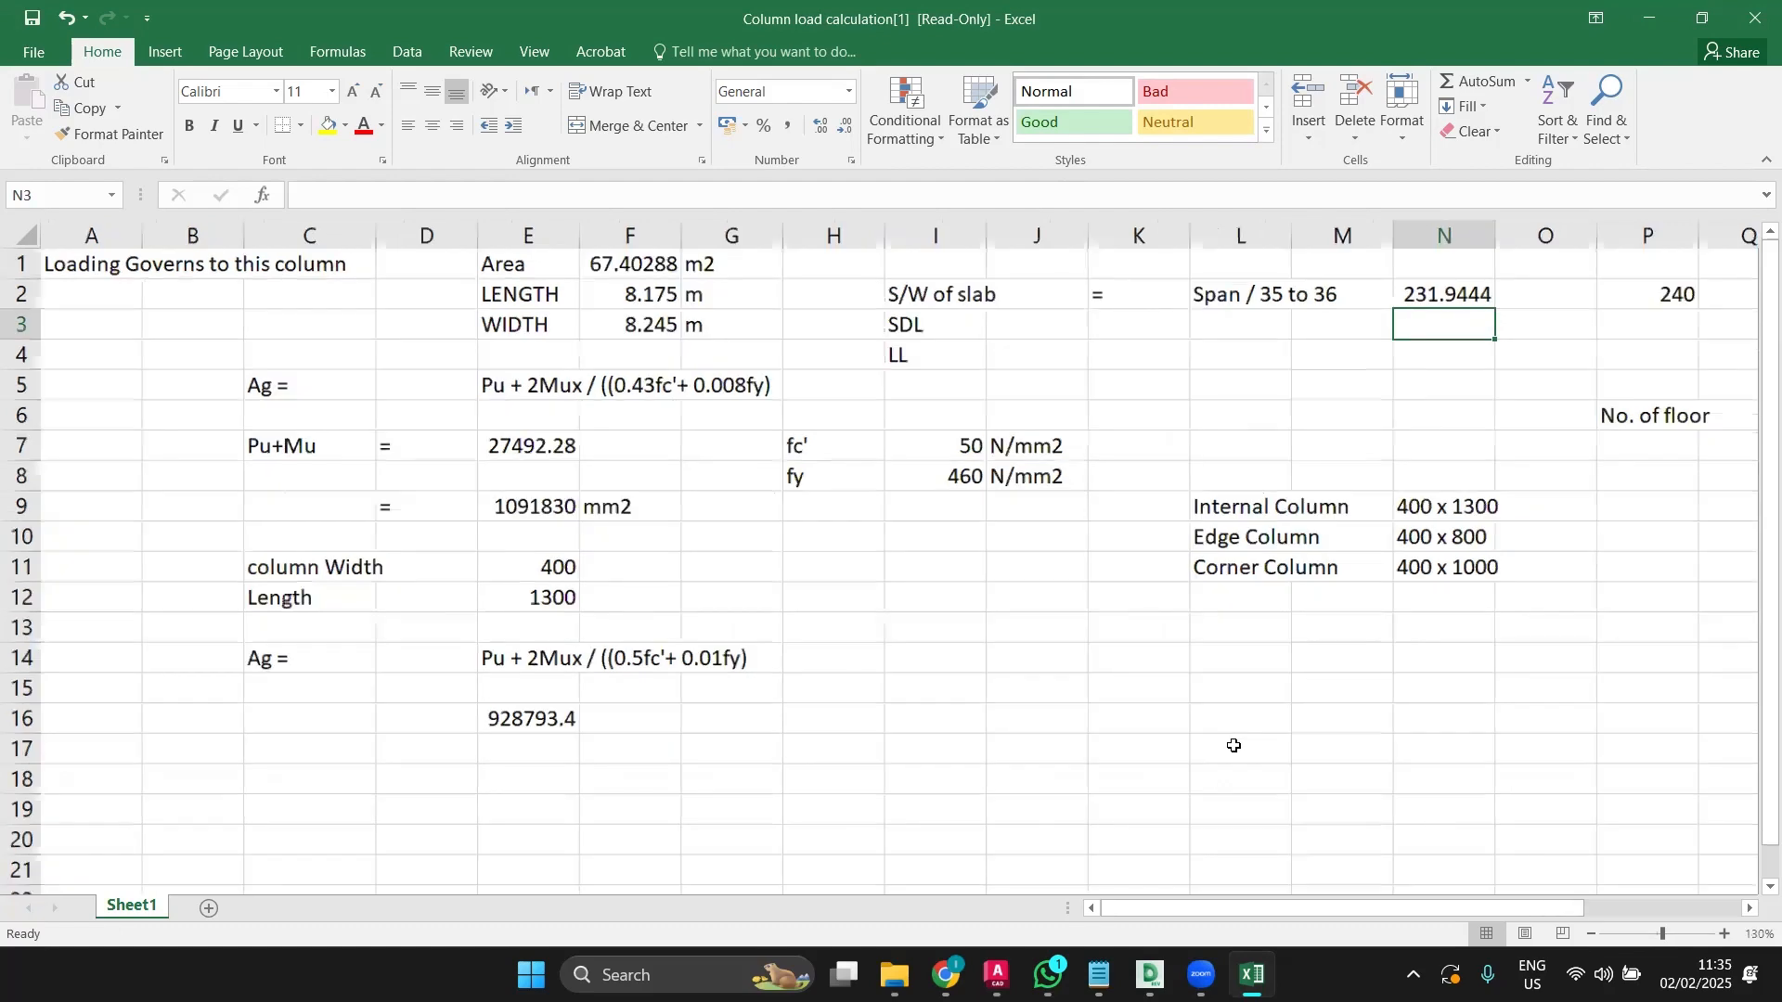
ctrl+scroll(1233, 746, down, 2)
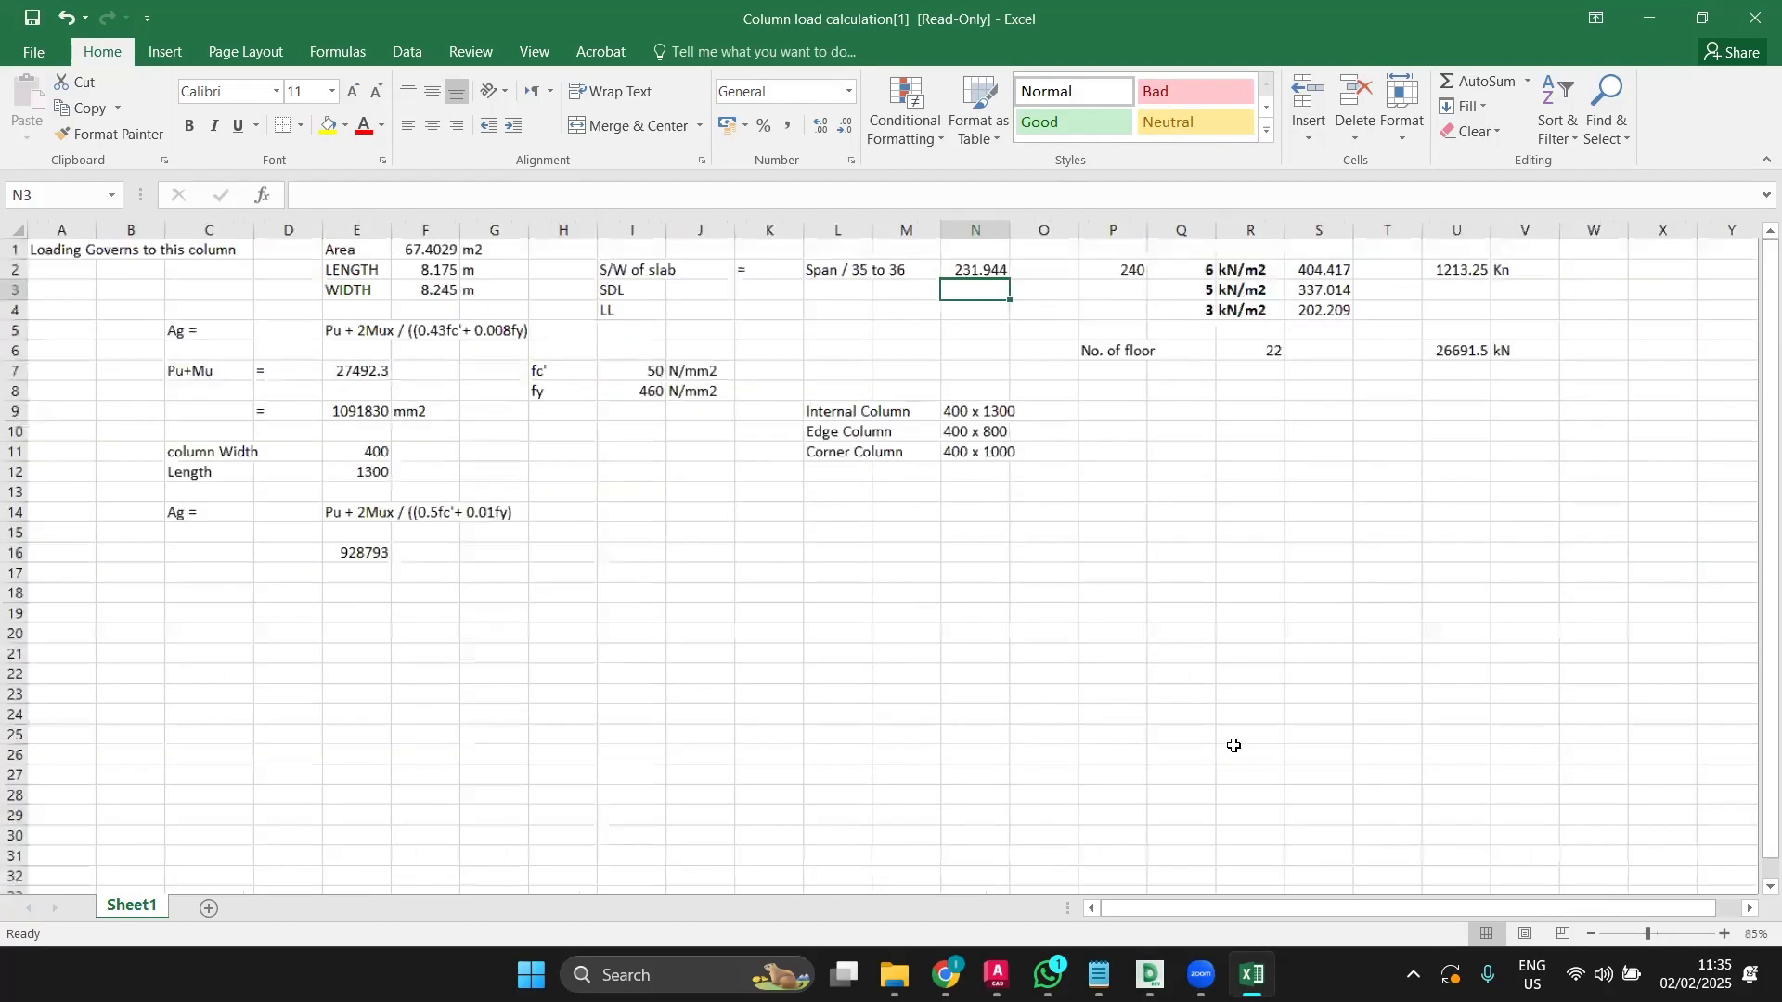
ctrl+scroll(848, 631, down, 1)
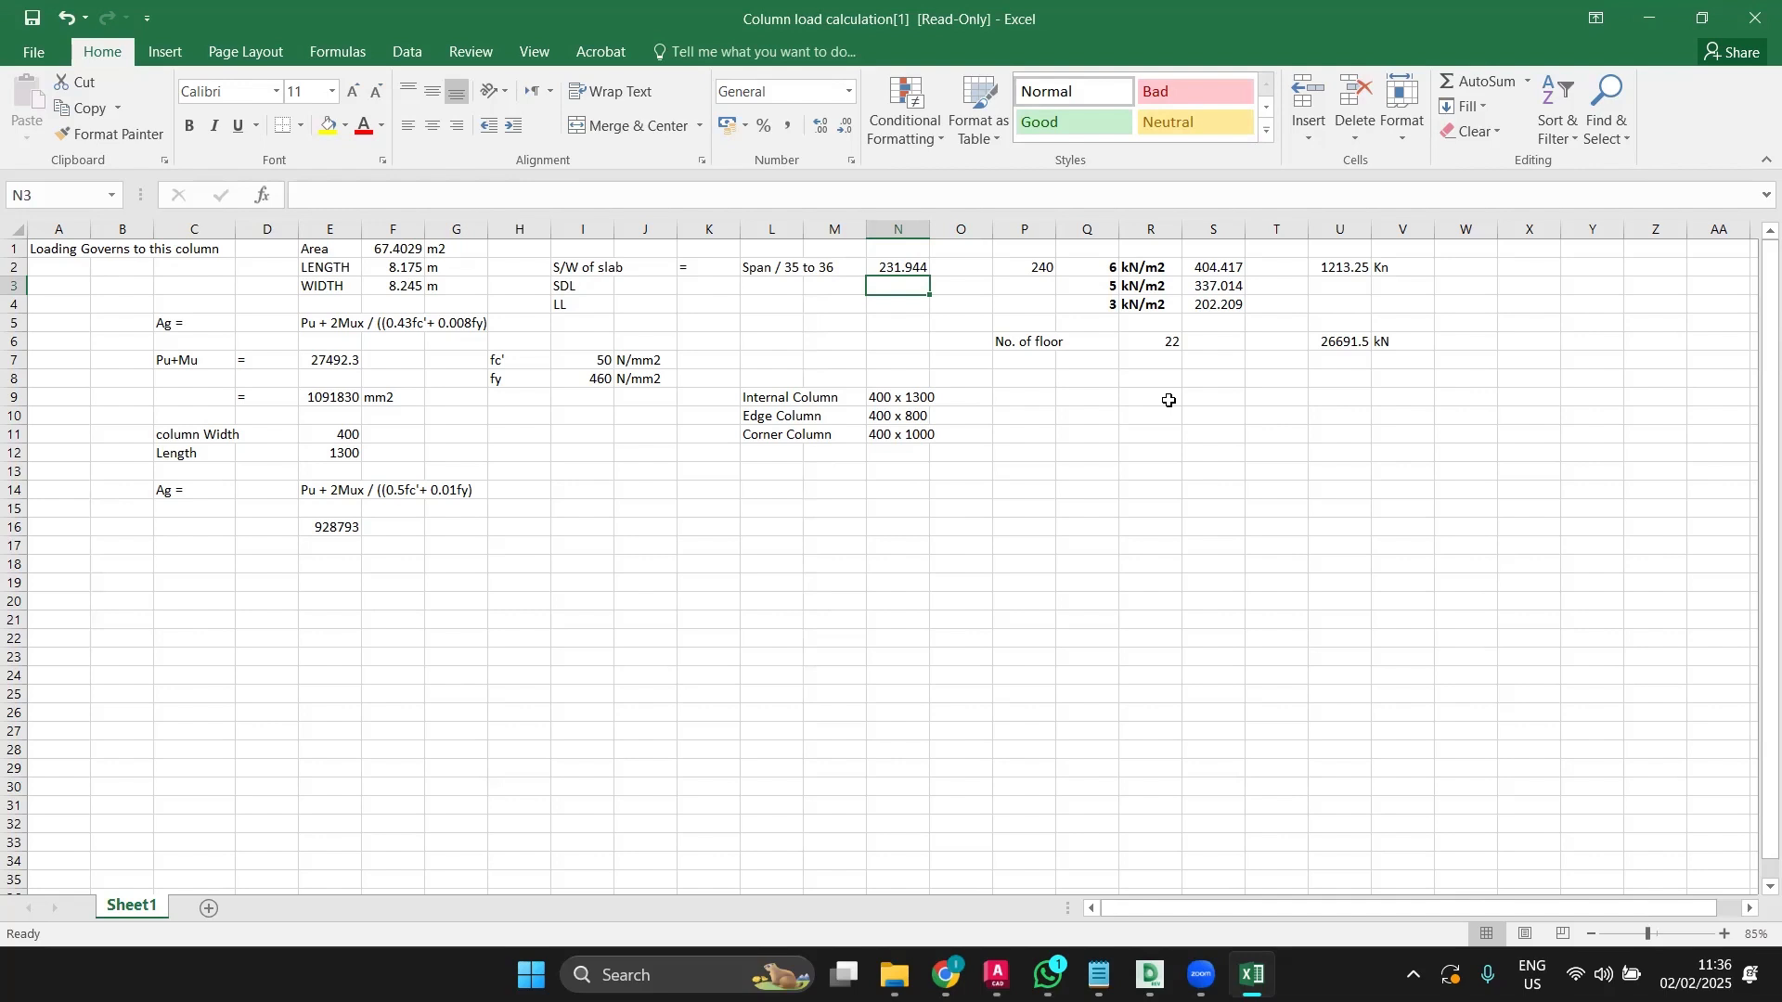
click(1104, 267)
double_click(1103, 267)
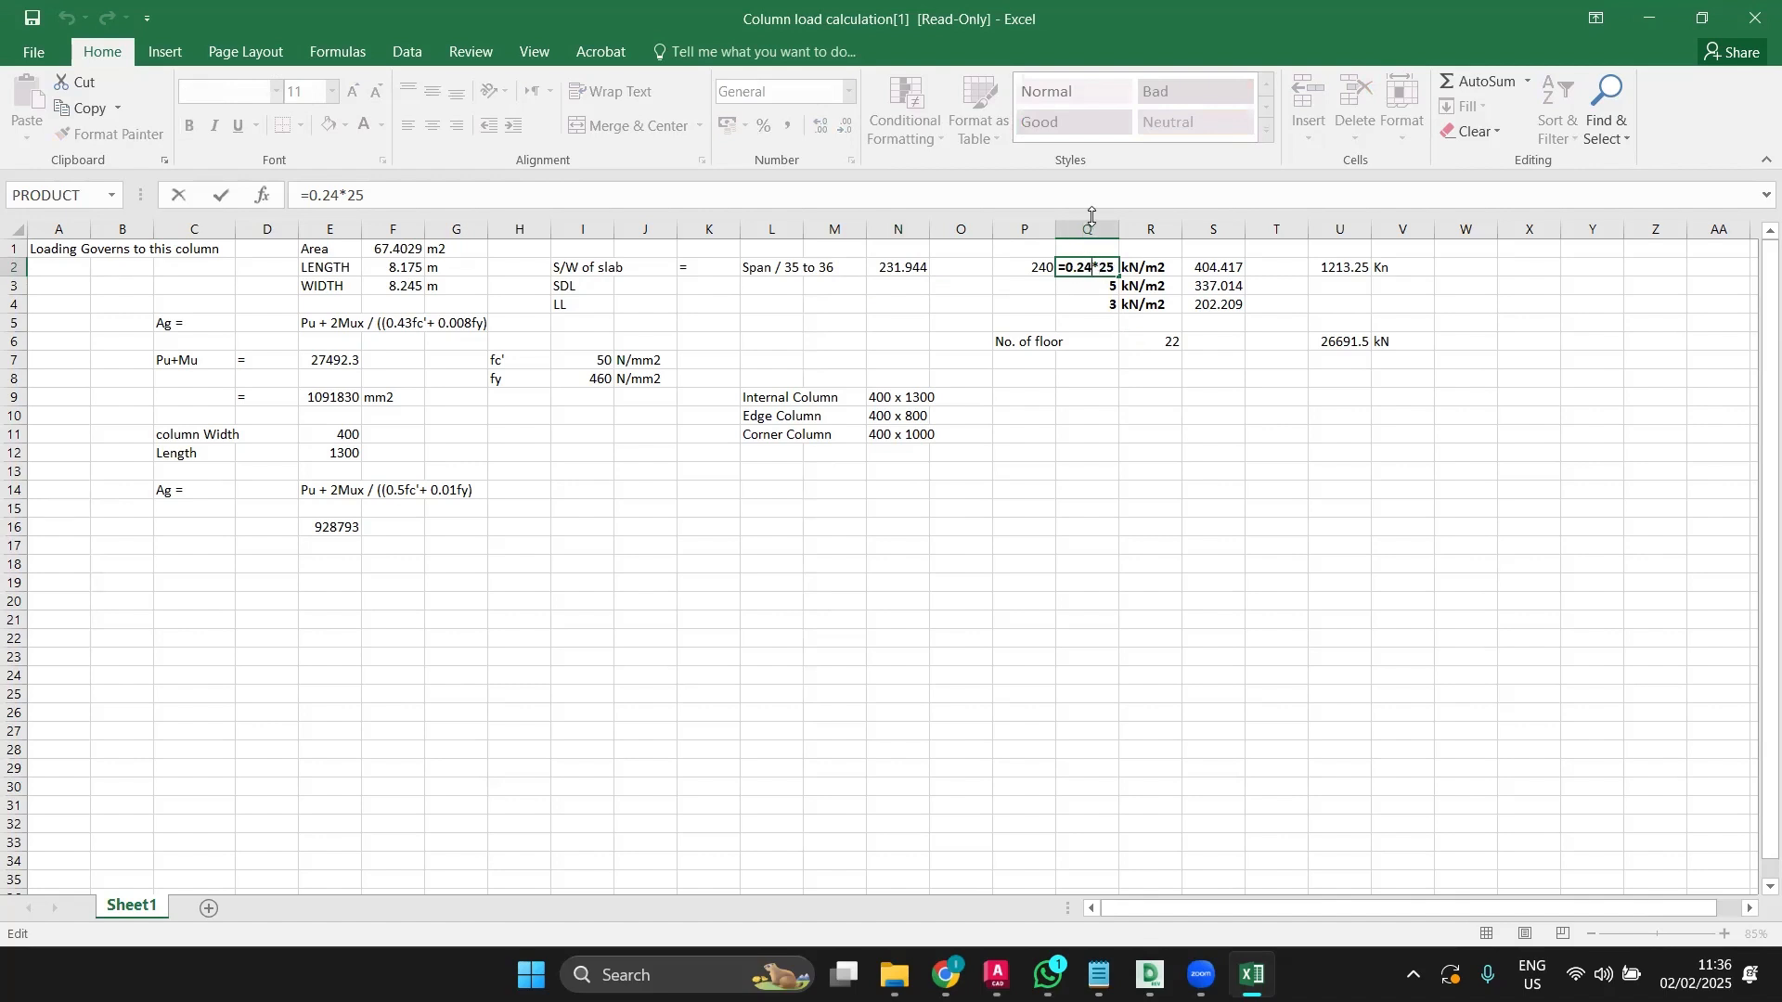
key(BackSpace)
text(3)
key(Return)
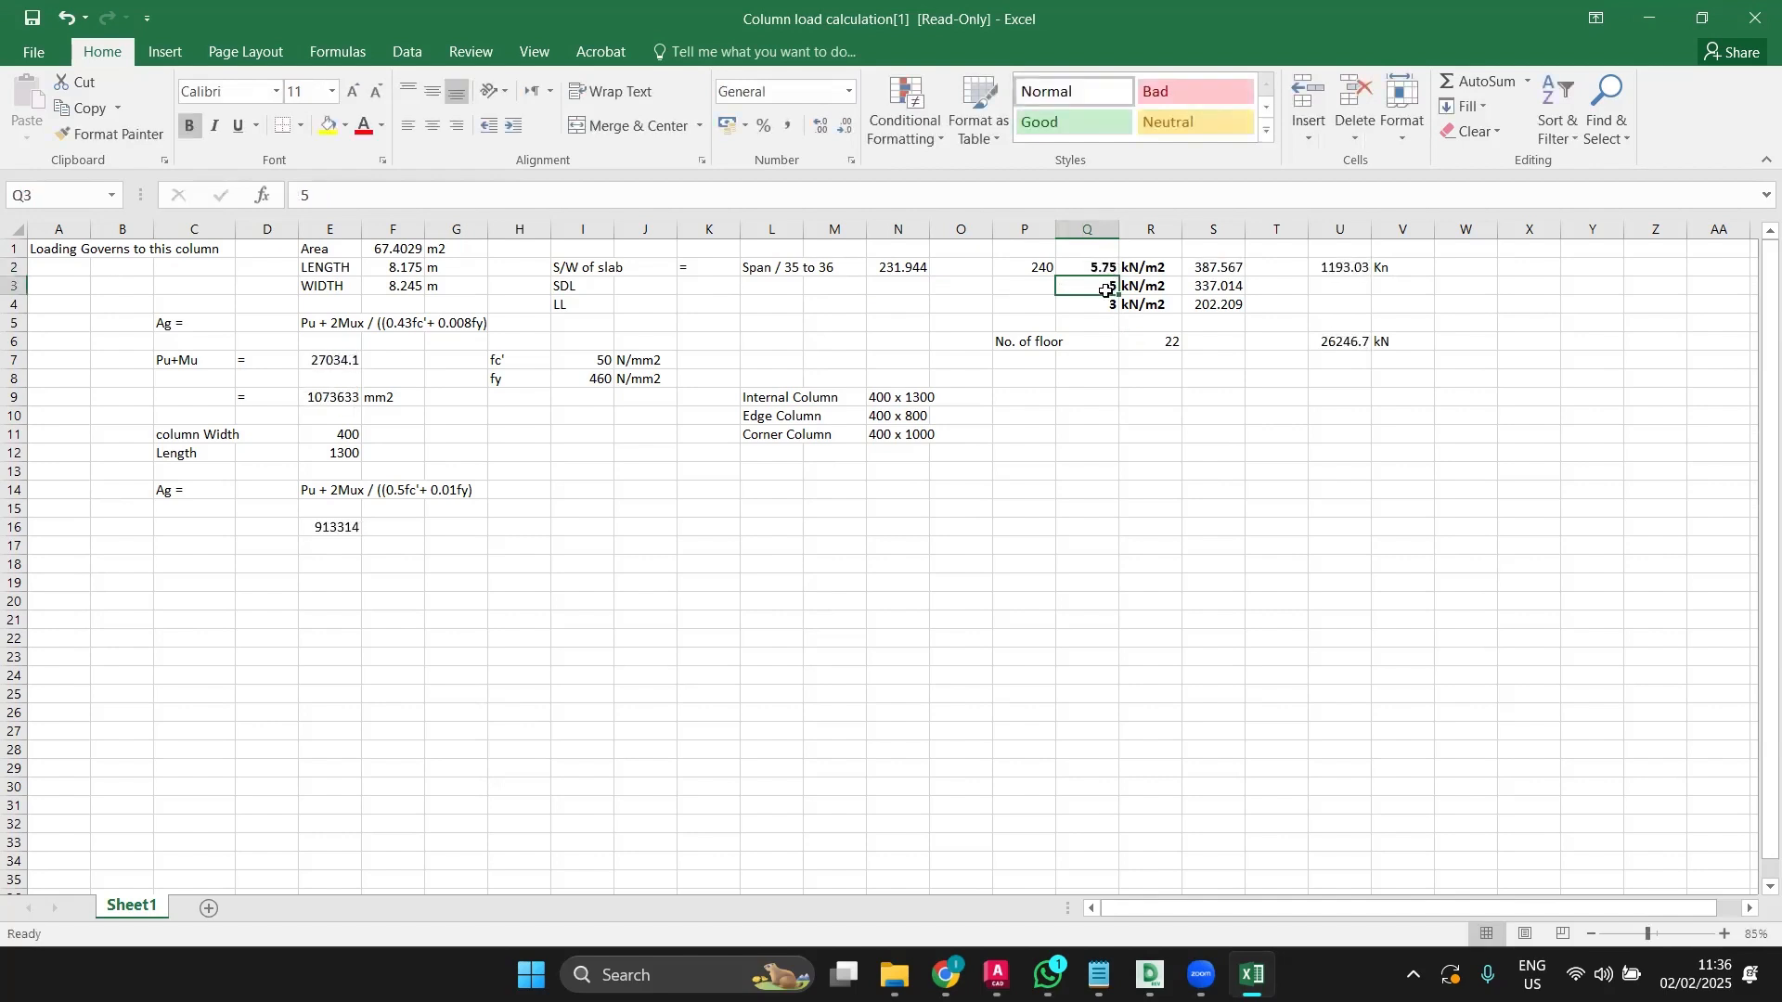
ctrl+scroll(1108, 279, up, 1)
ctrl+scroll(1108, 280, up, 1)
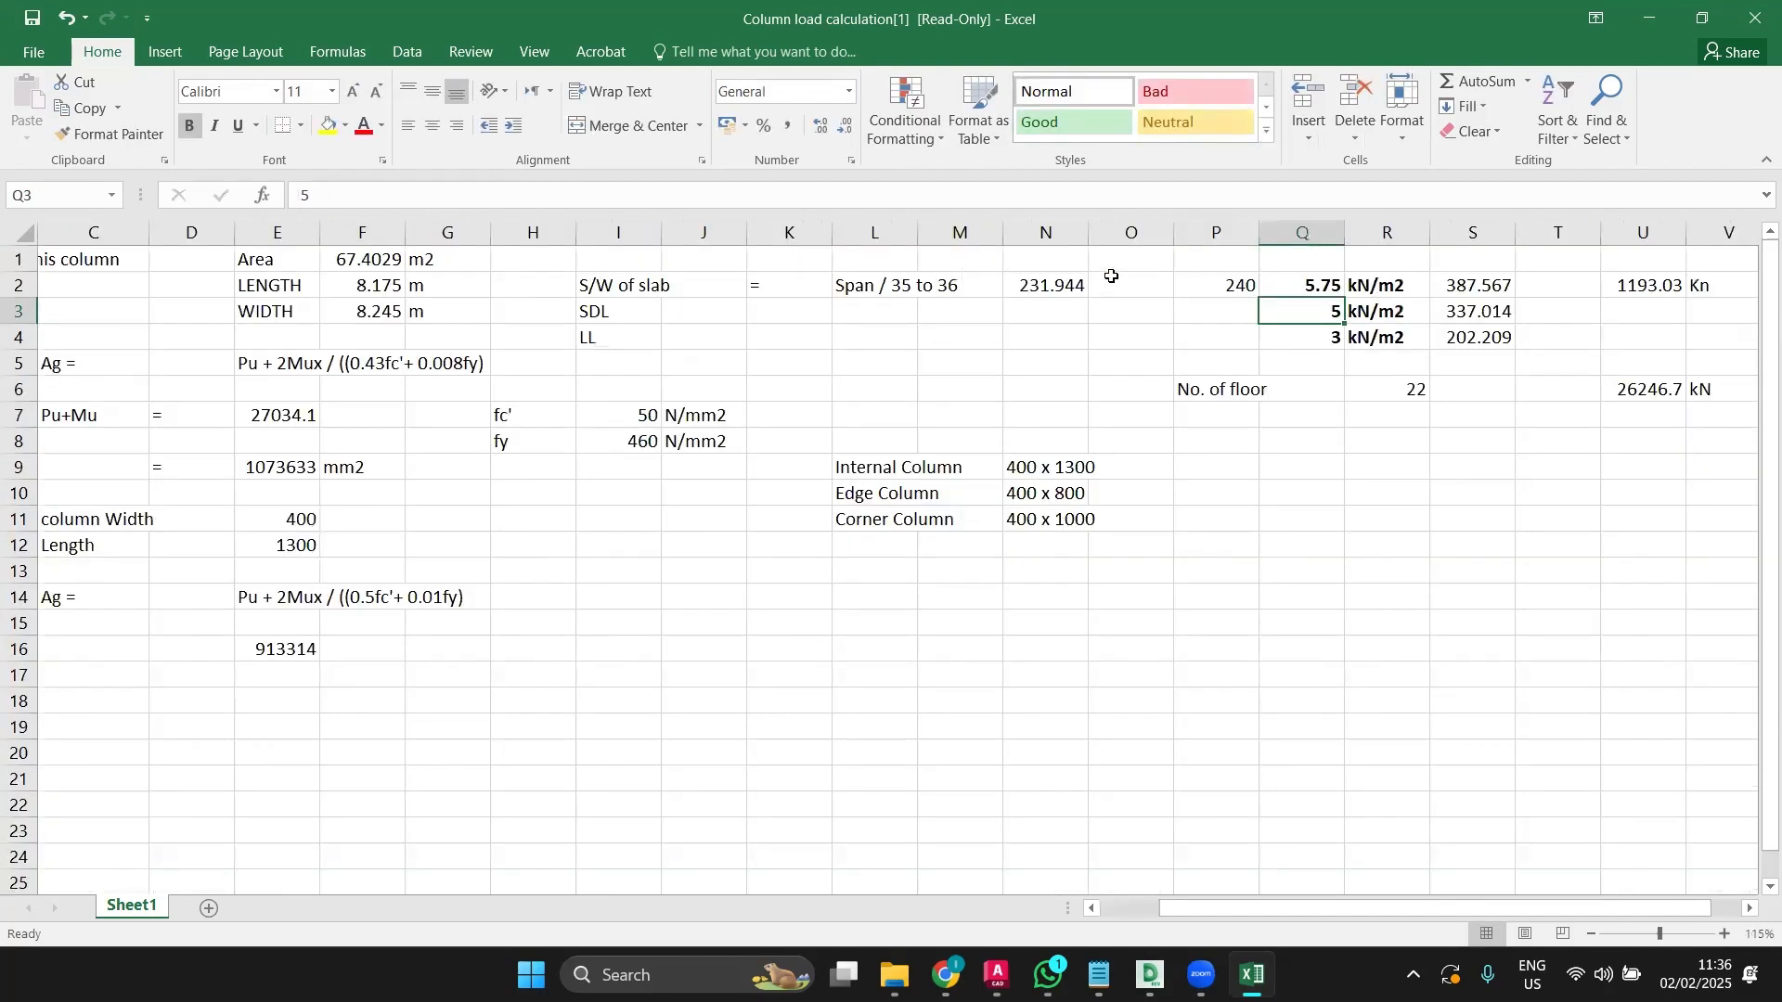
double_click(1239, 289)
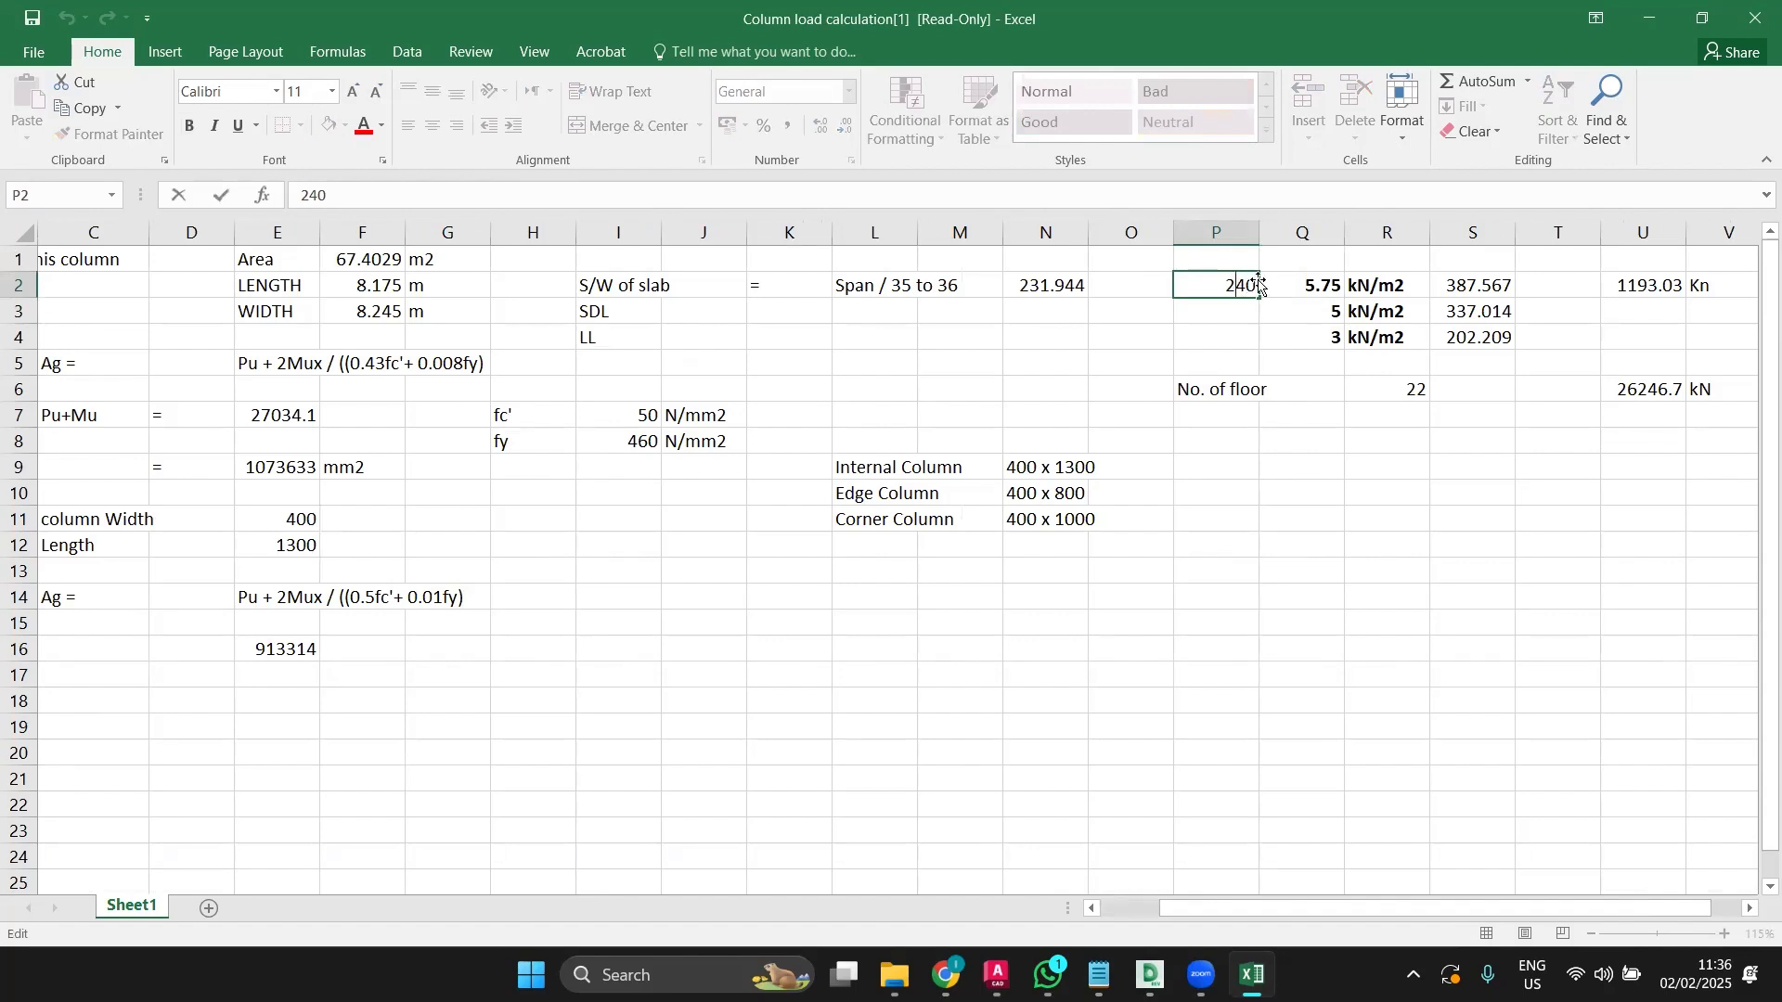
click(1327, 312)
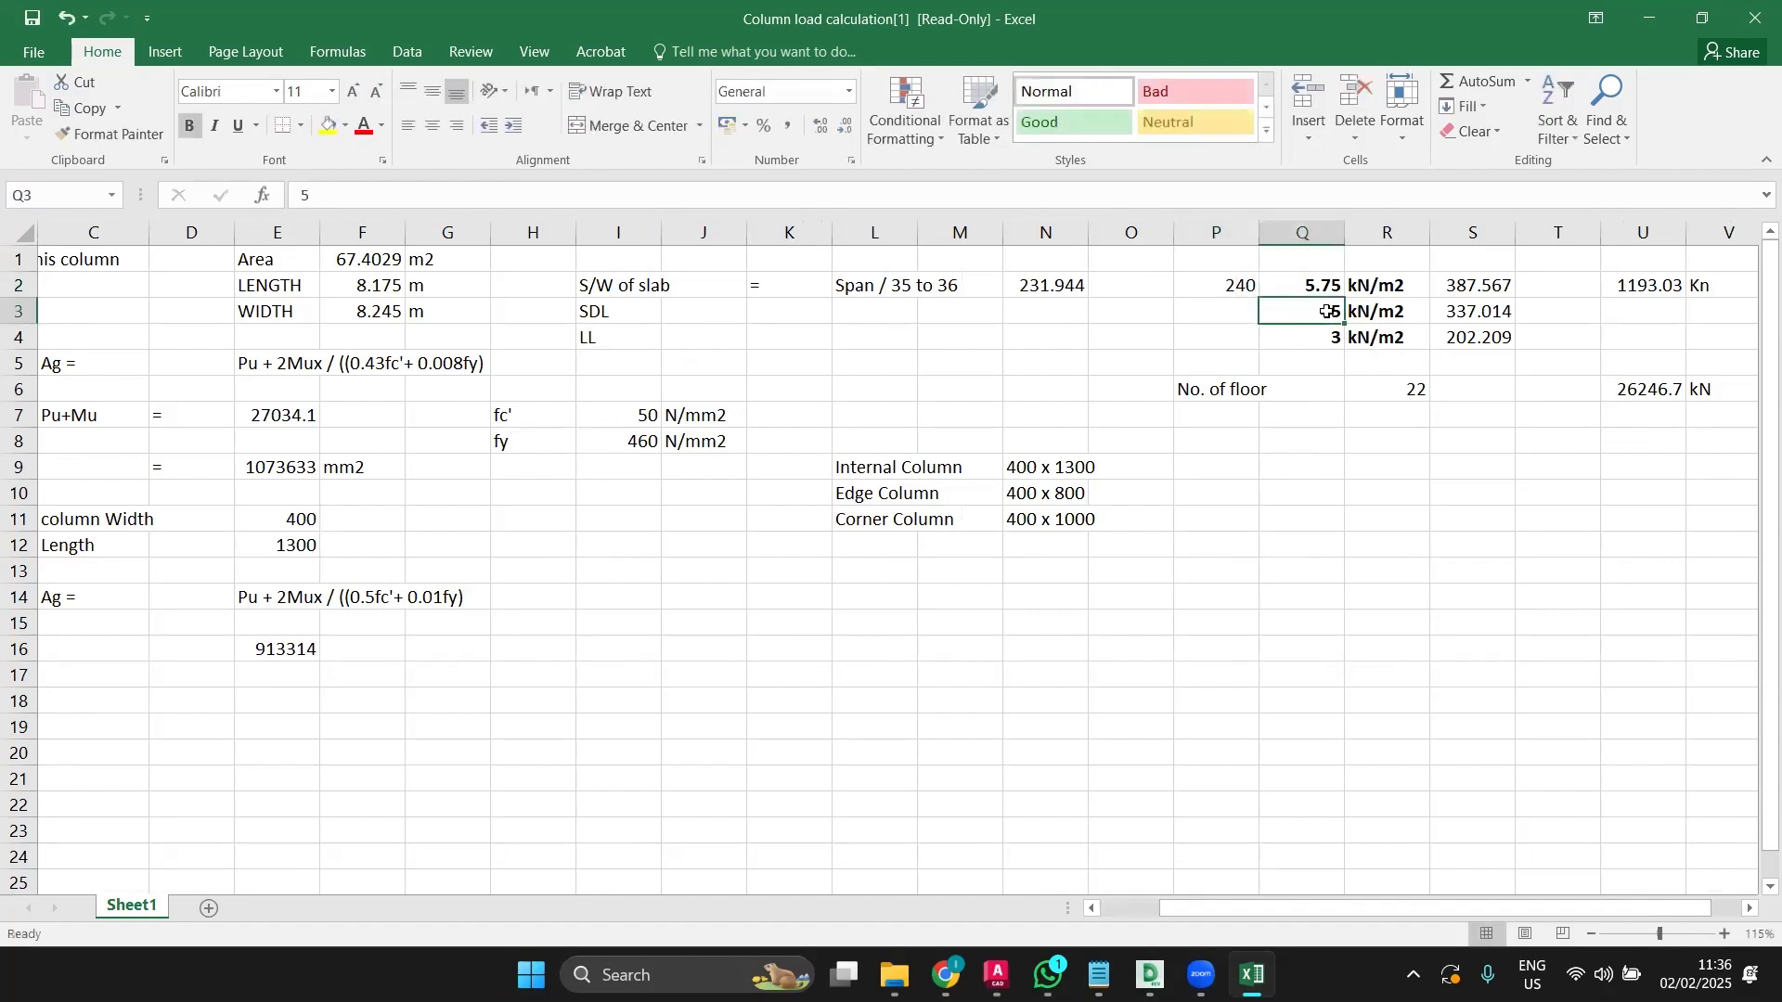
double_click(1252, 288)
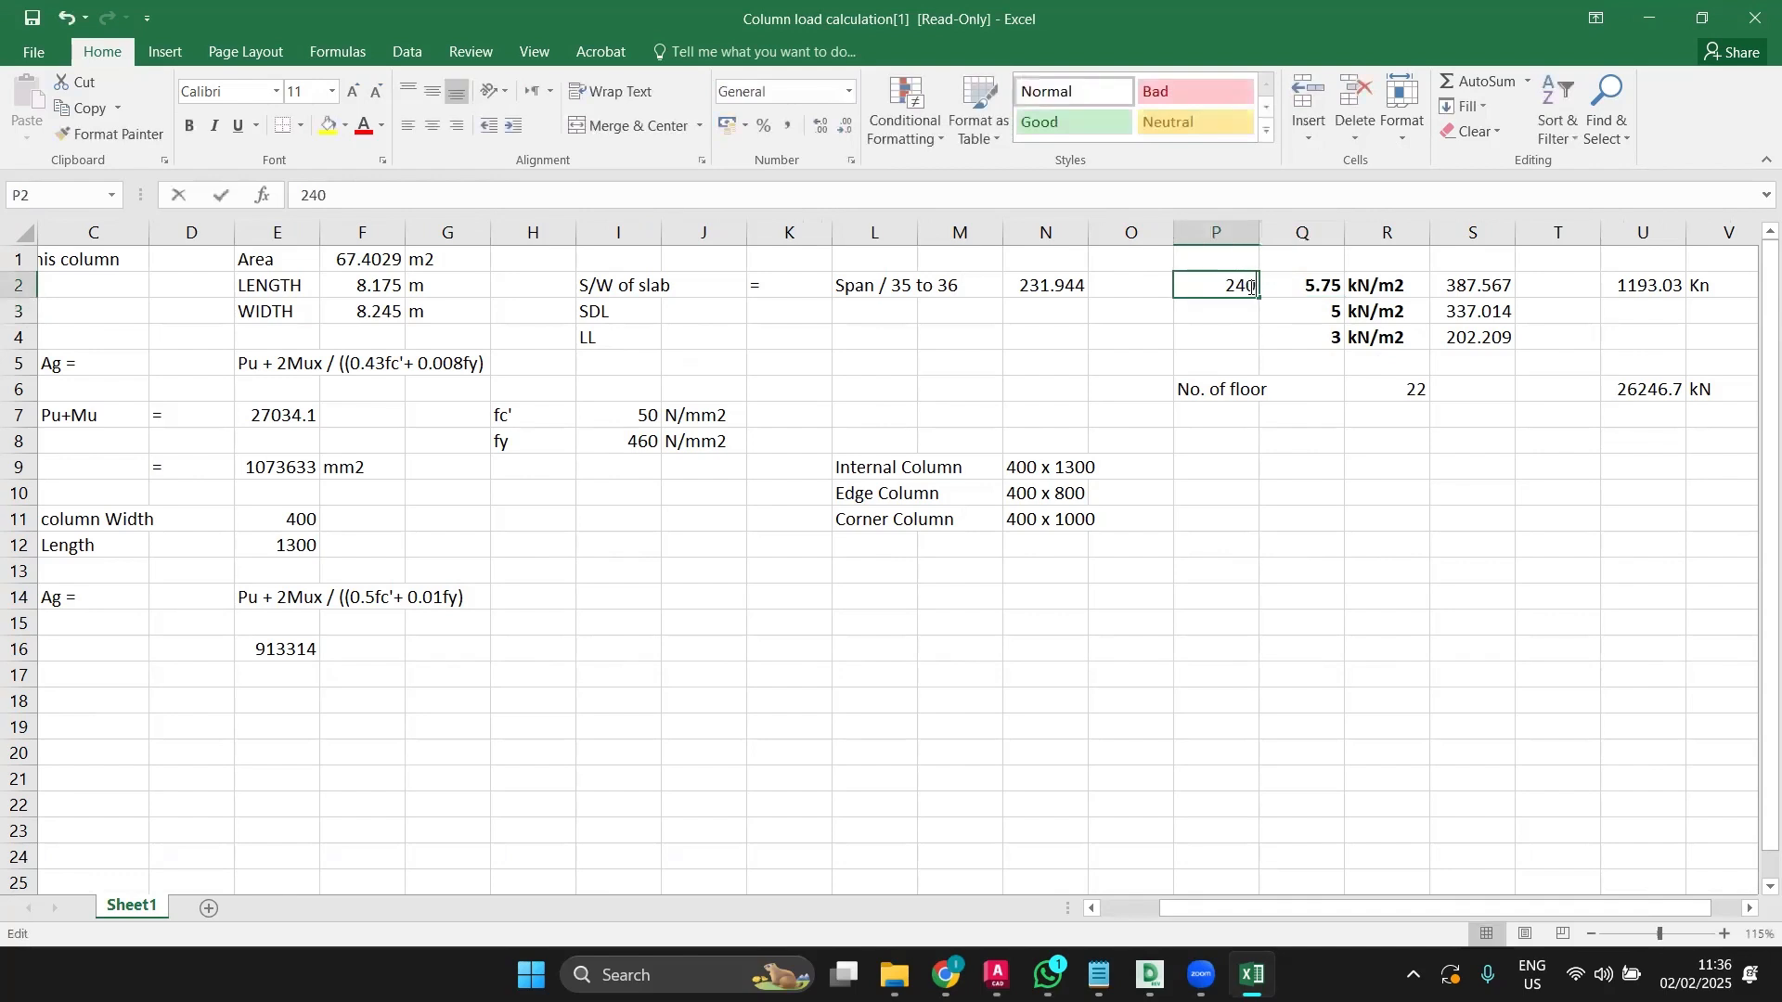
key(BackSpace)
key(BackSpace)
text(30)
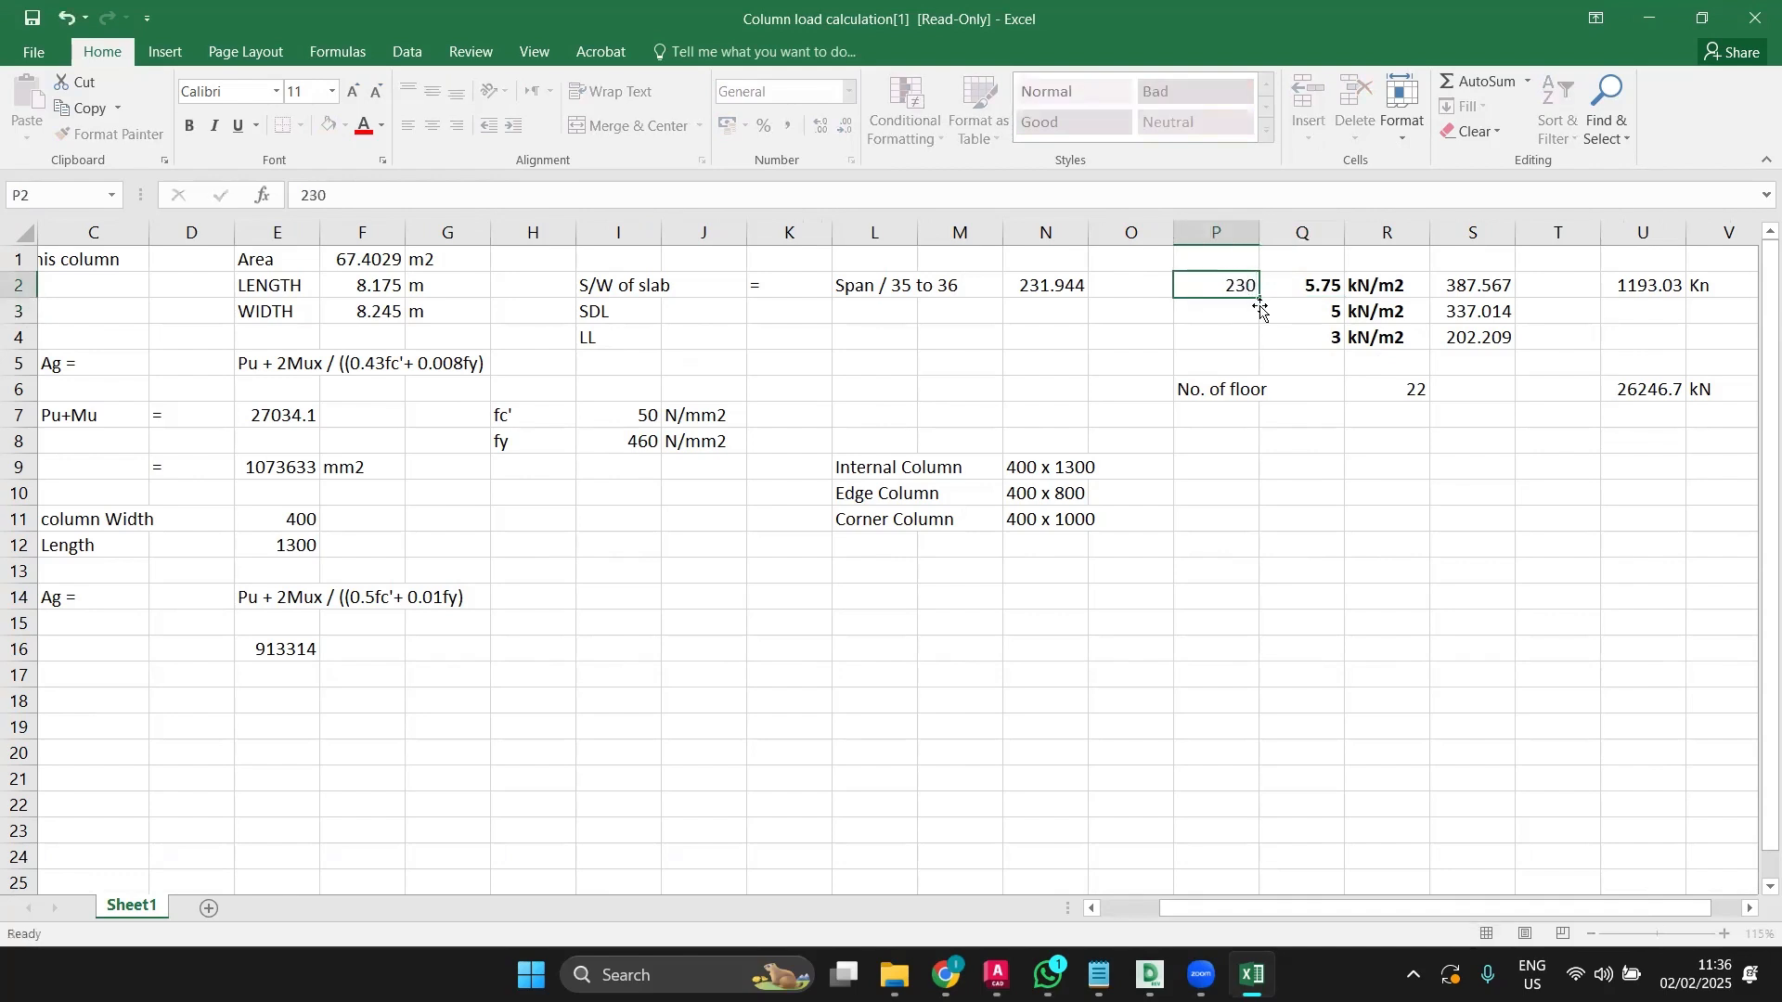
key(Return)
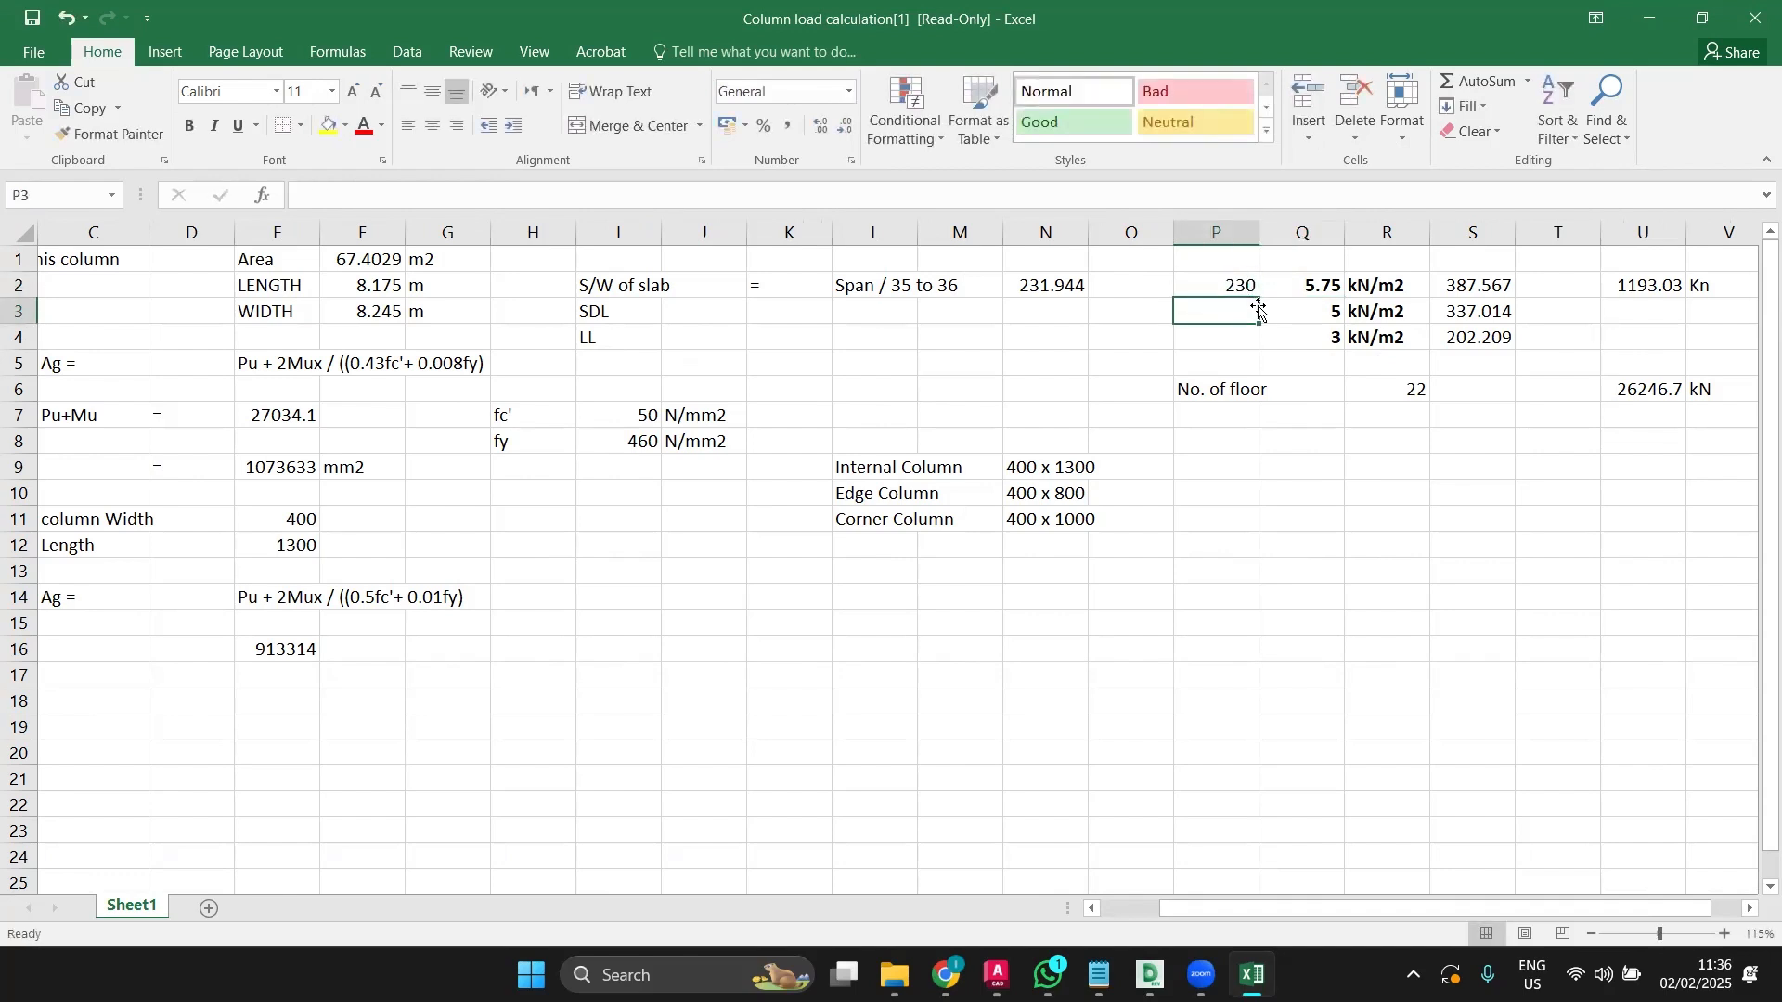
double_click(1320, 292)
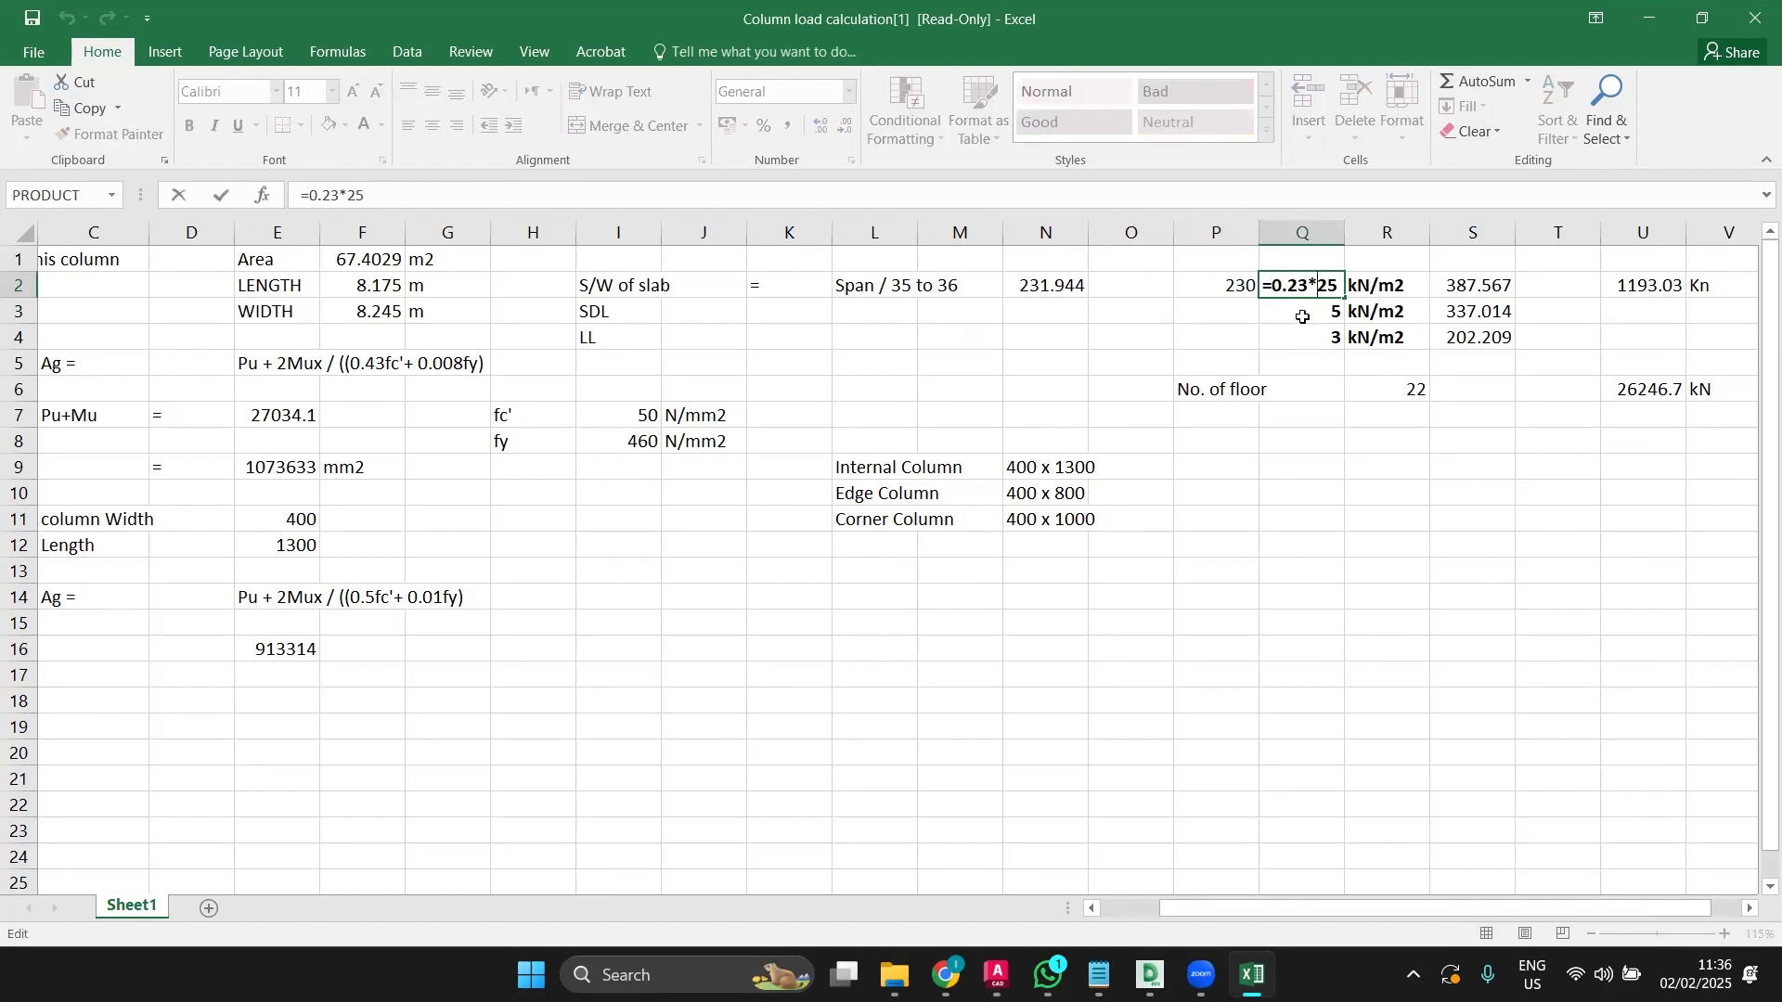
click(1307, 314)
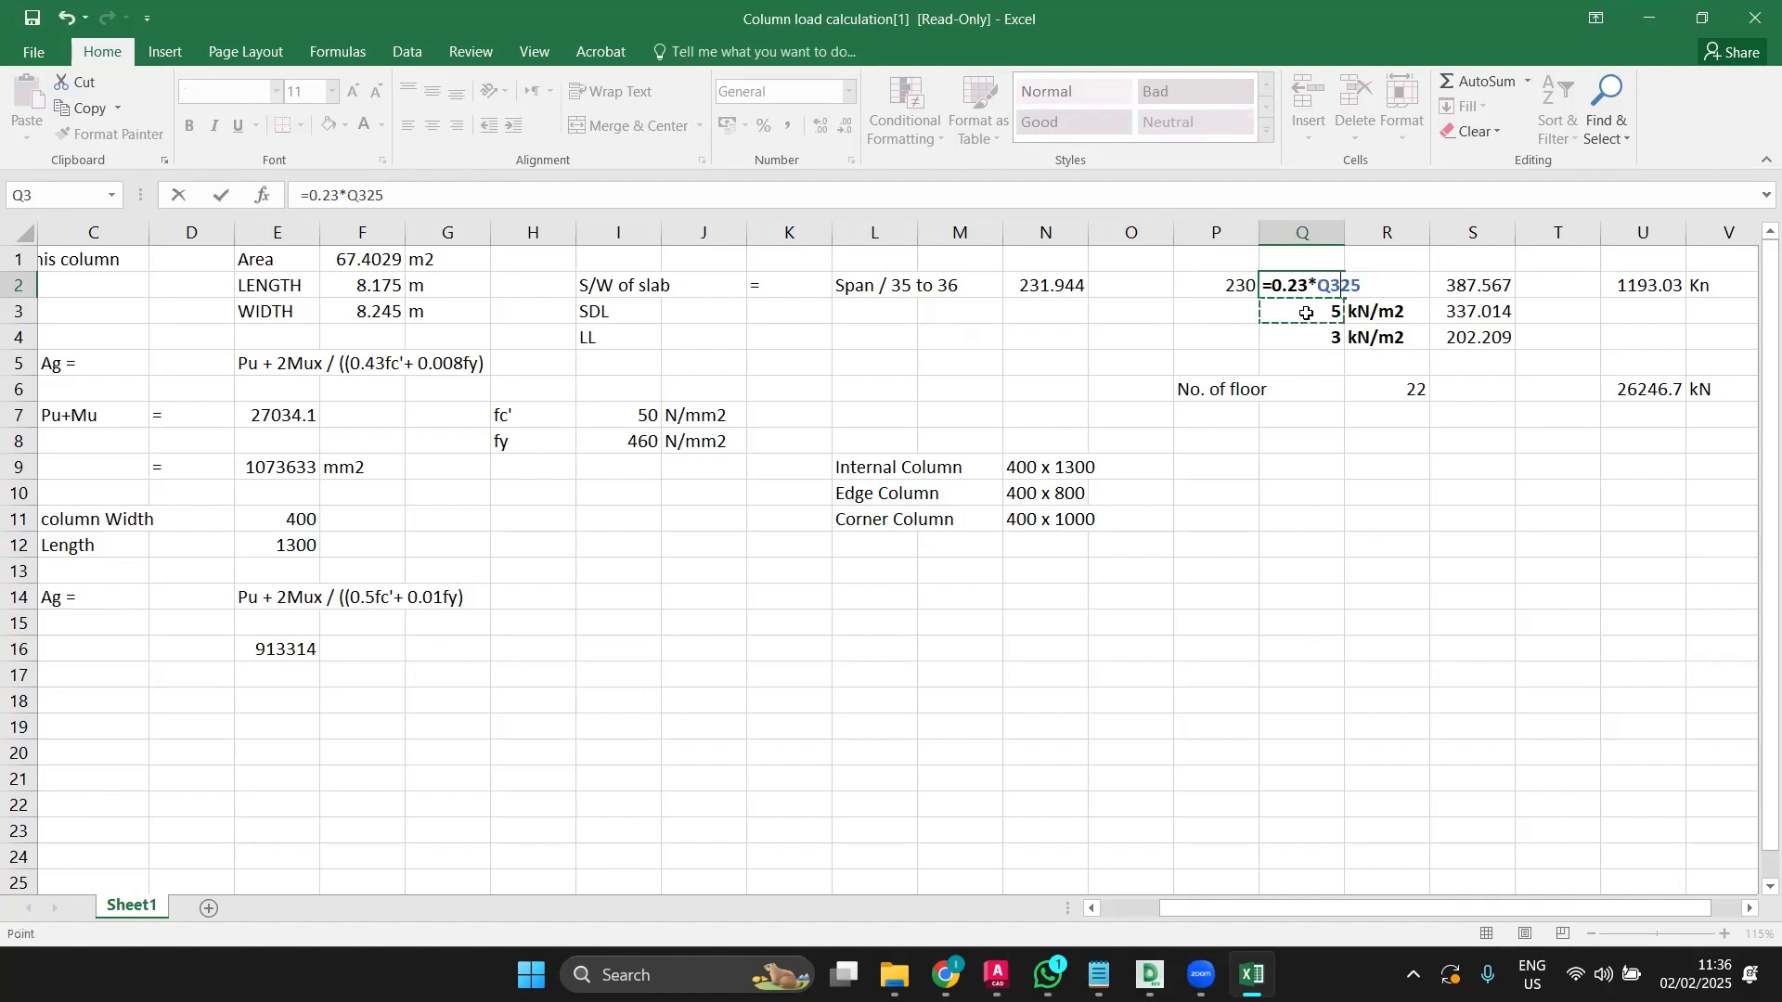
key(Escape)
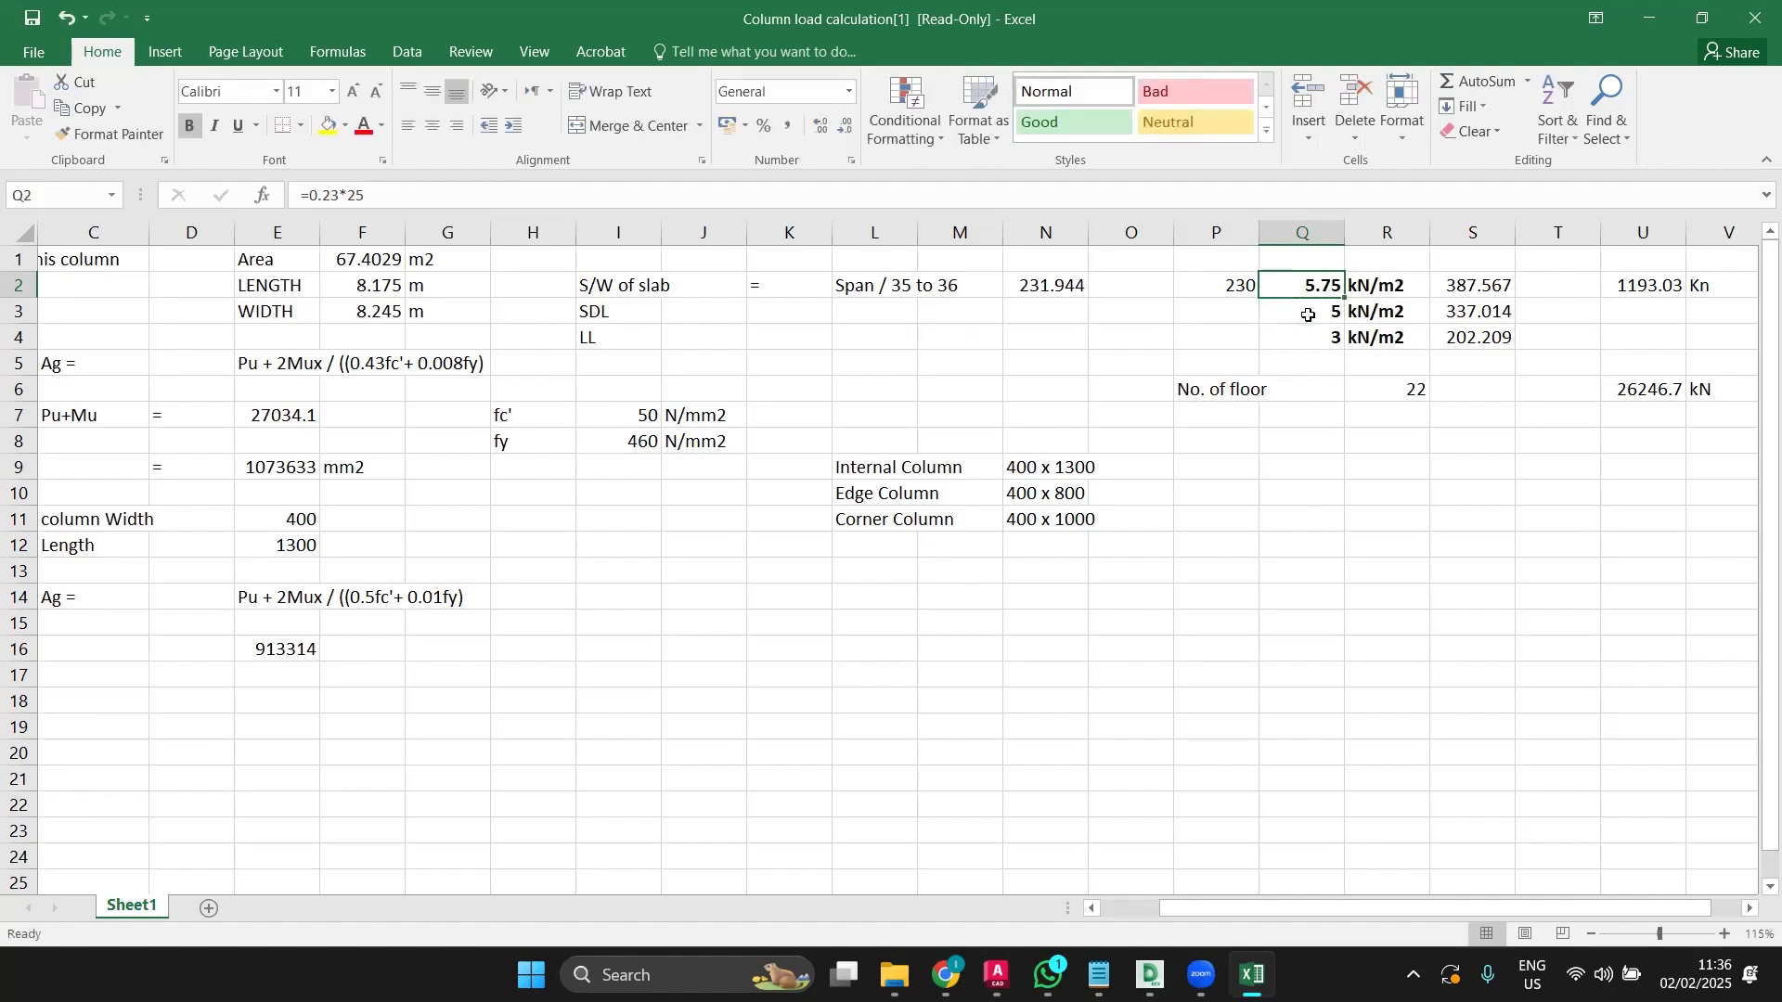
click(1308, 316)
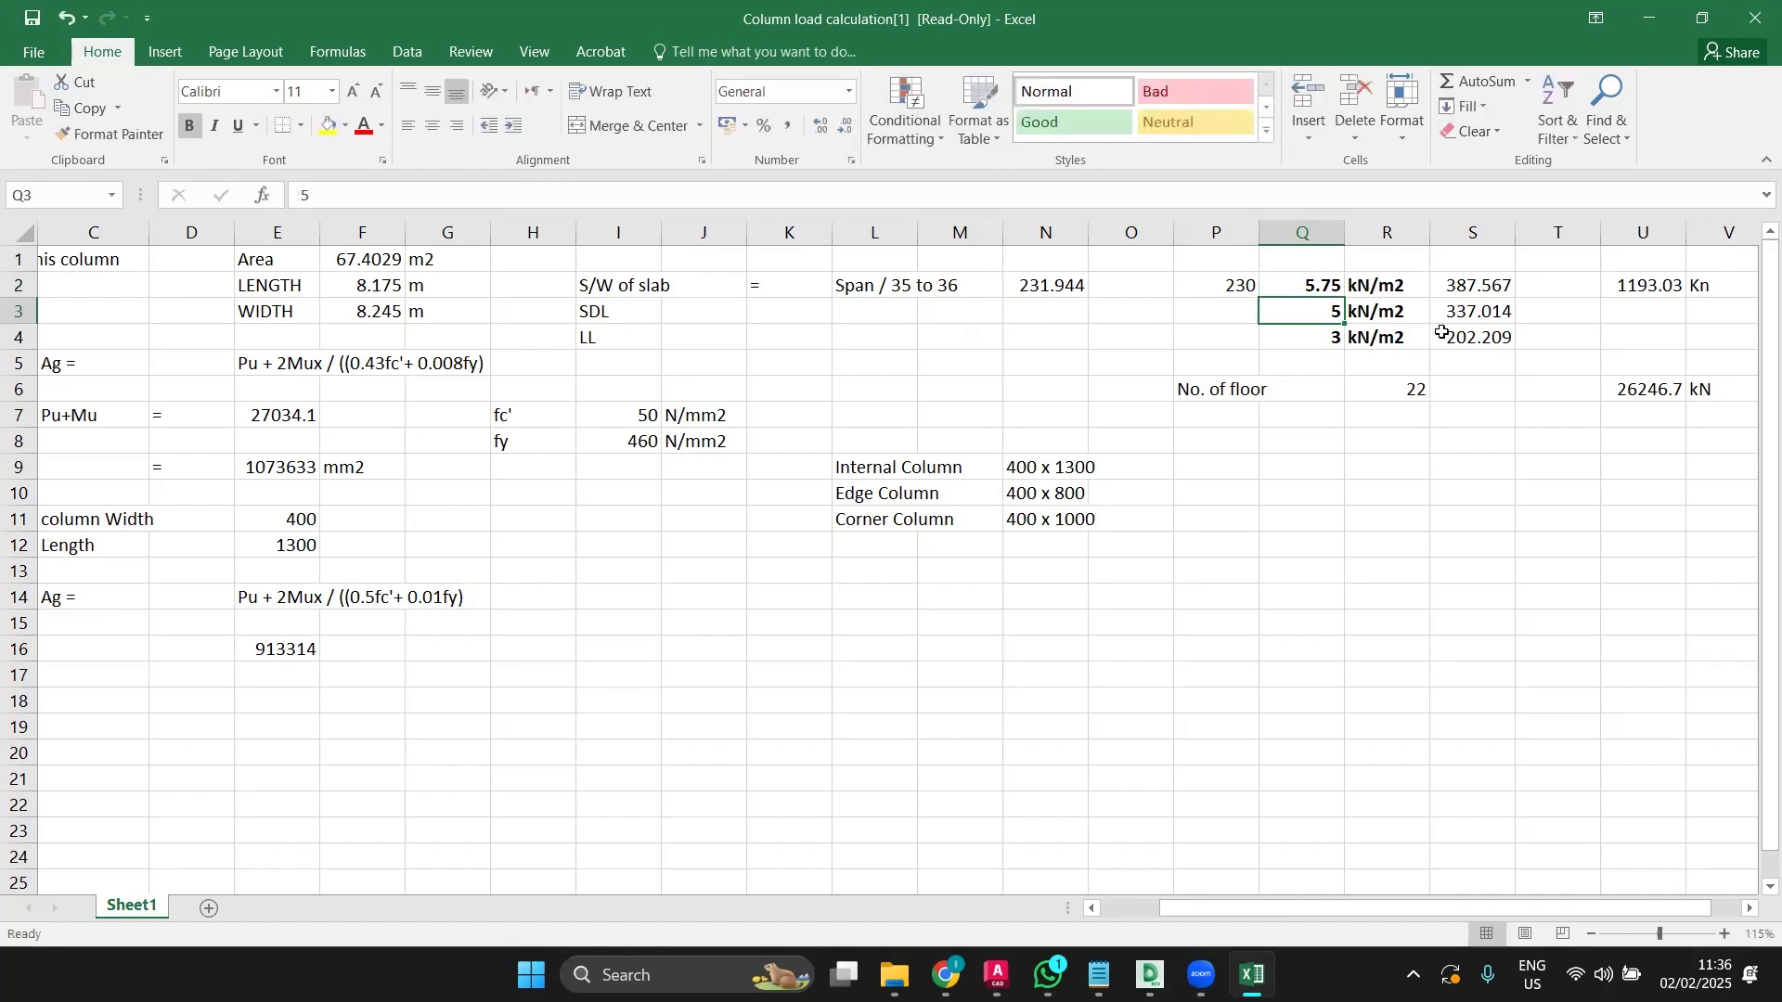
click(1483, 288)
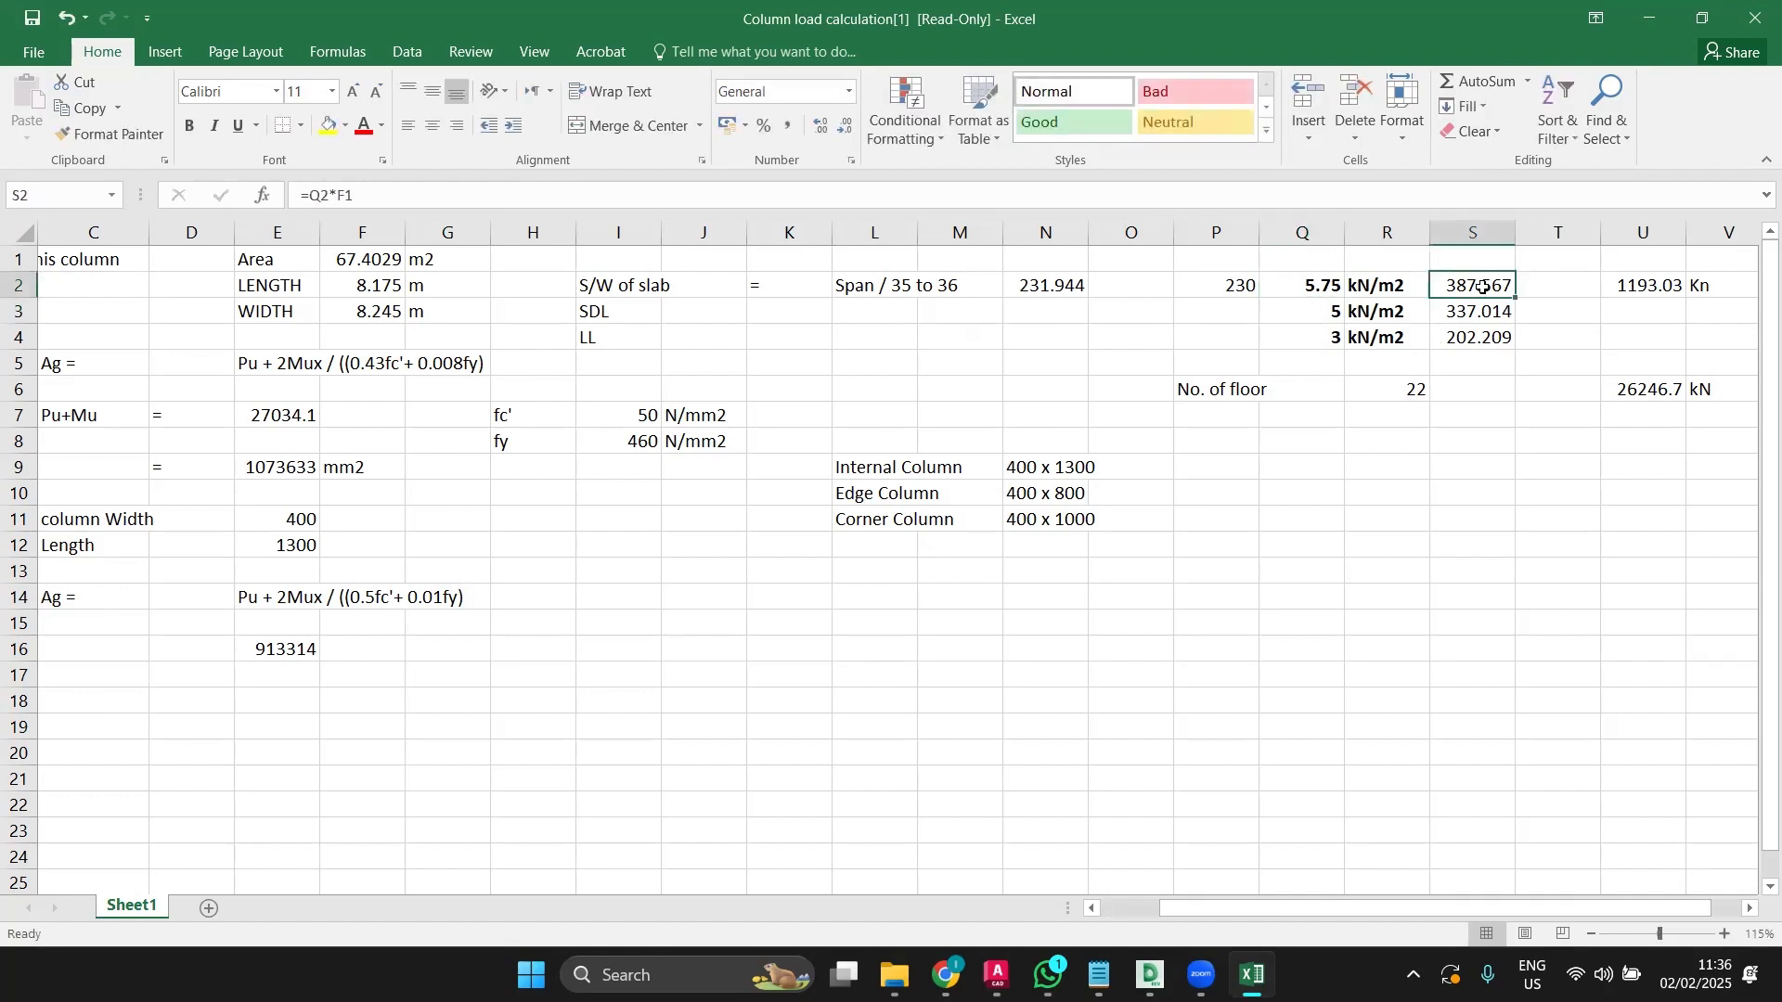
double_click(1483, 288)
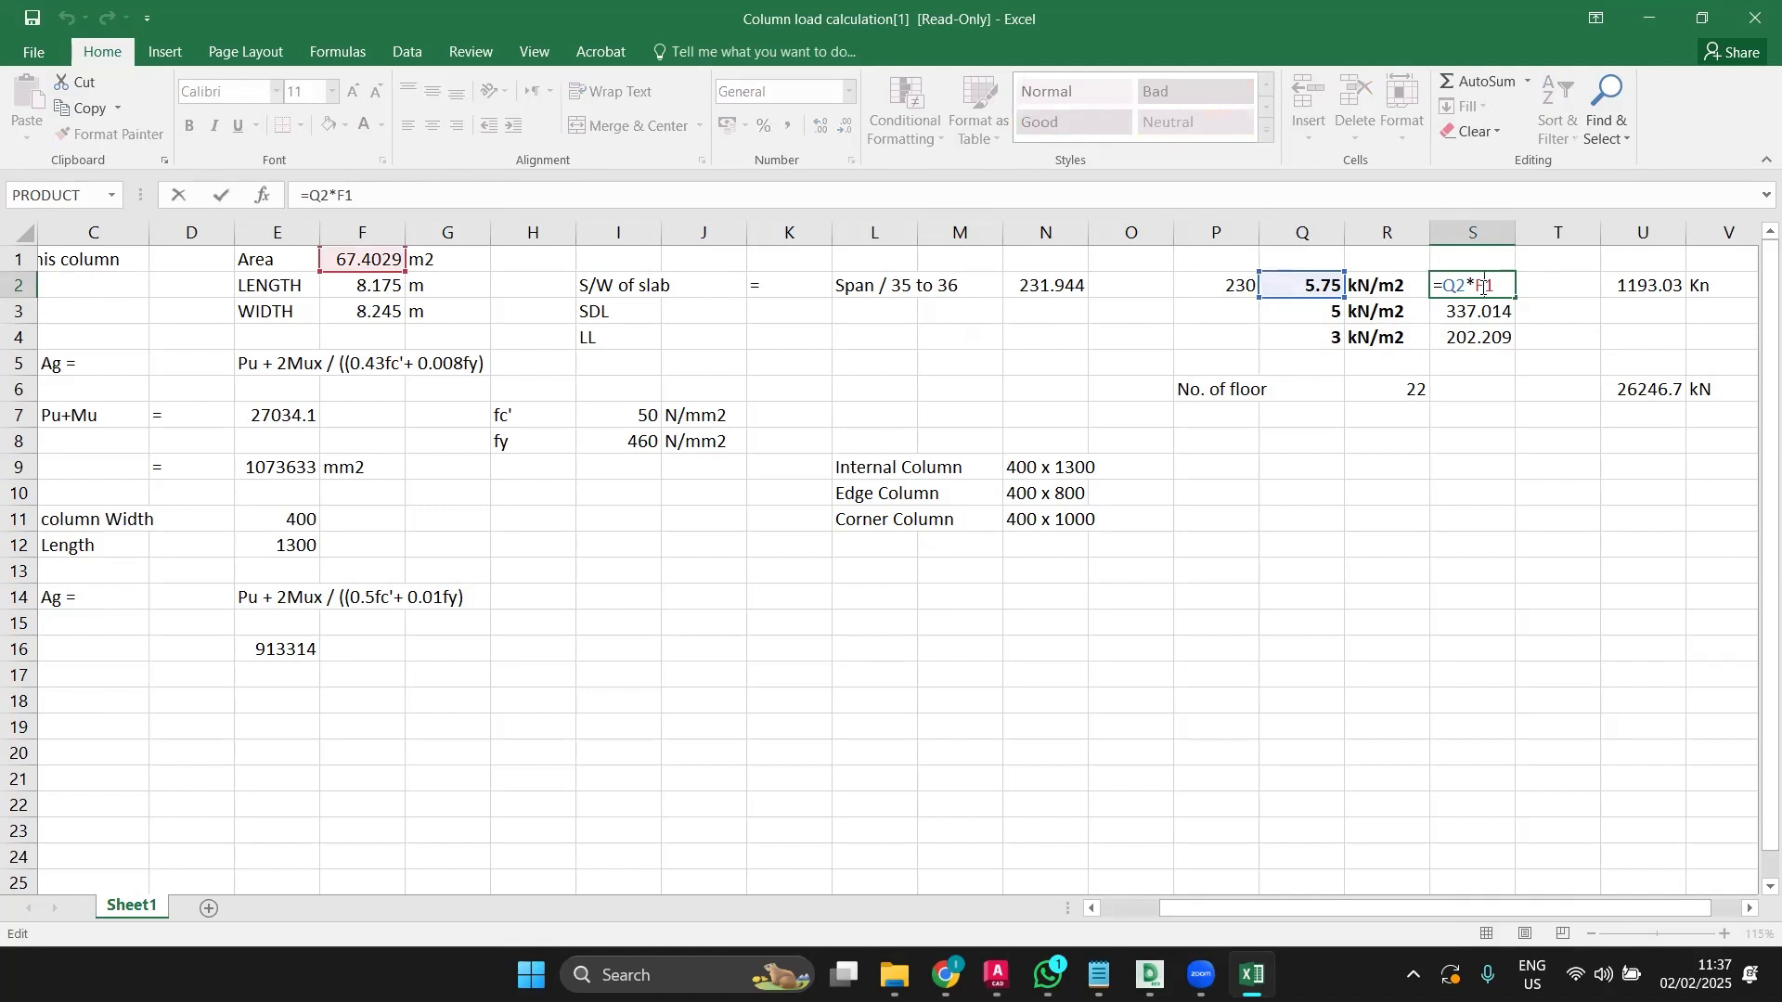
key(Escape)
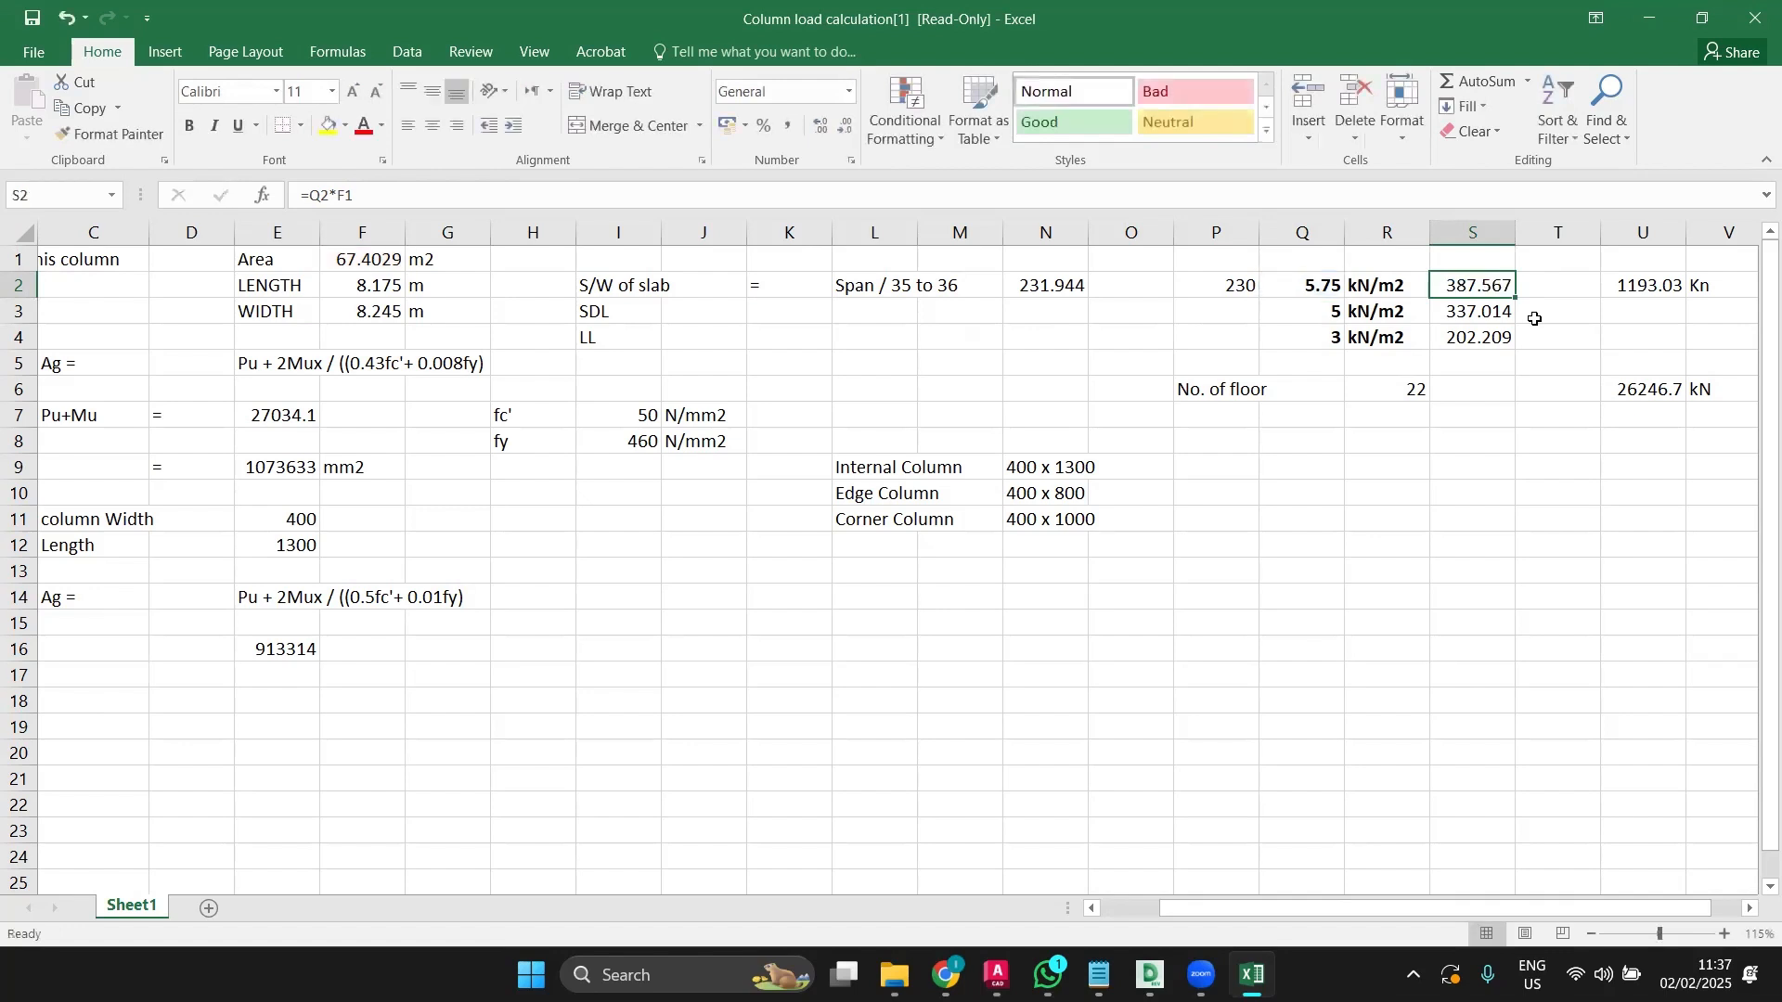
double_click(1476, 321)
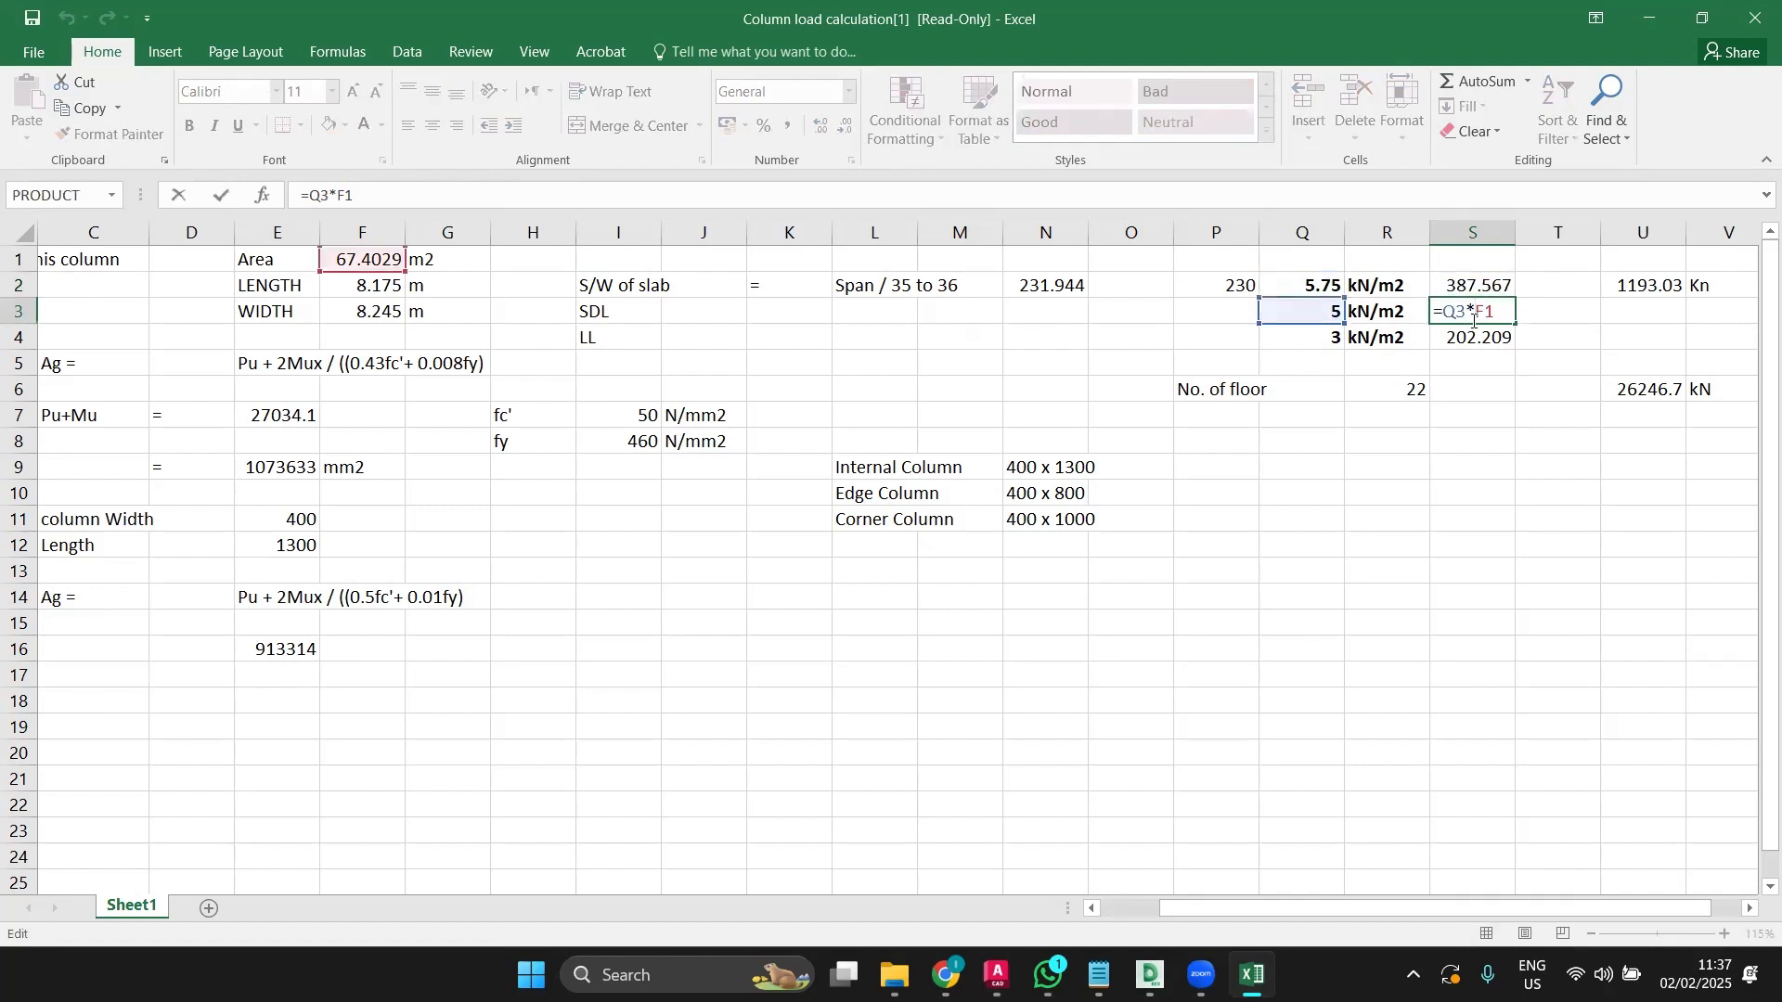
key(Escape)
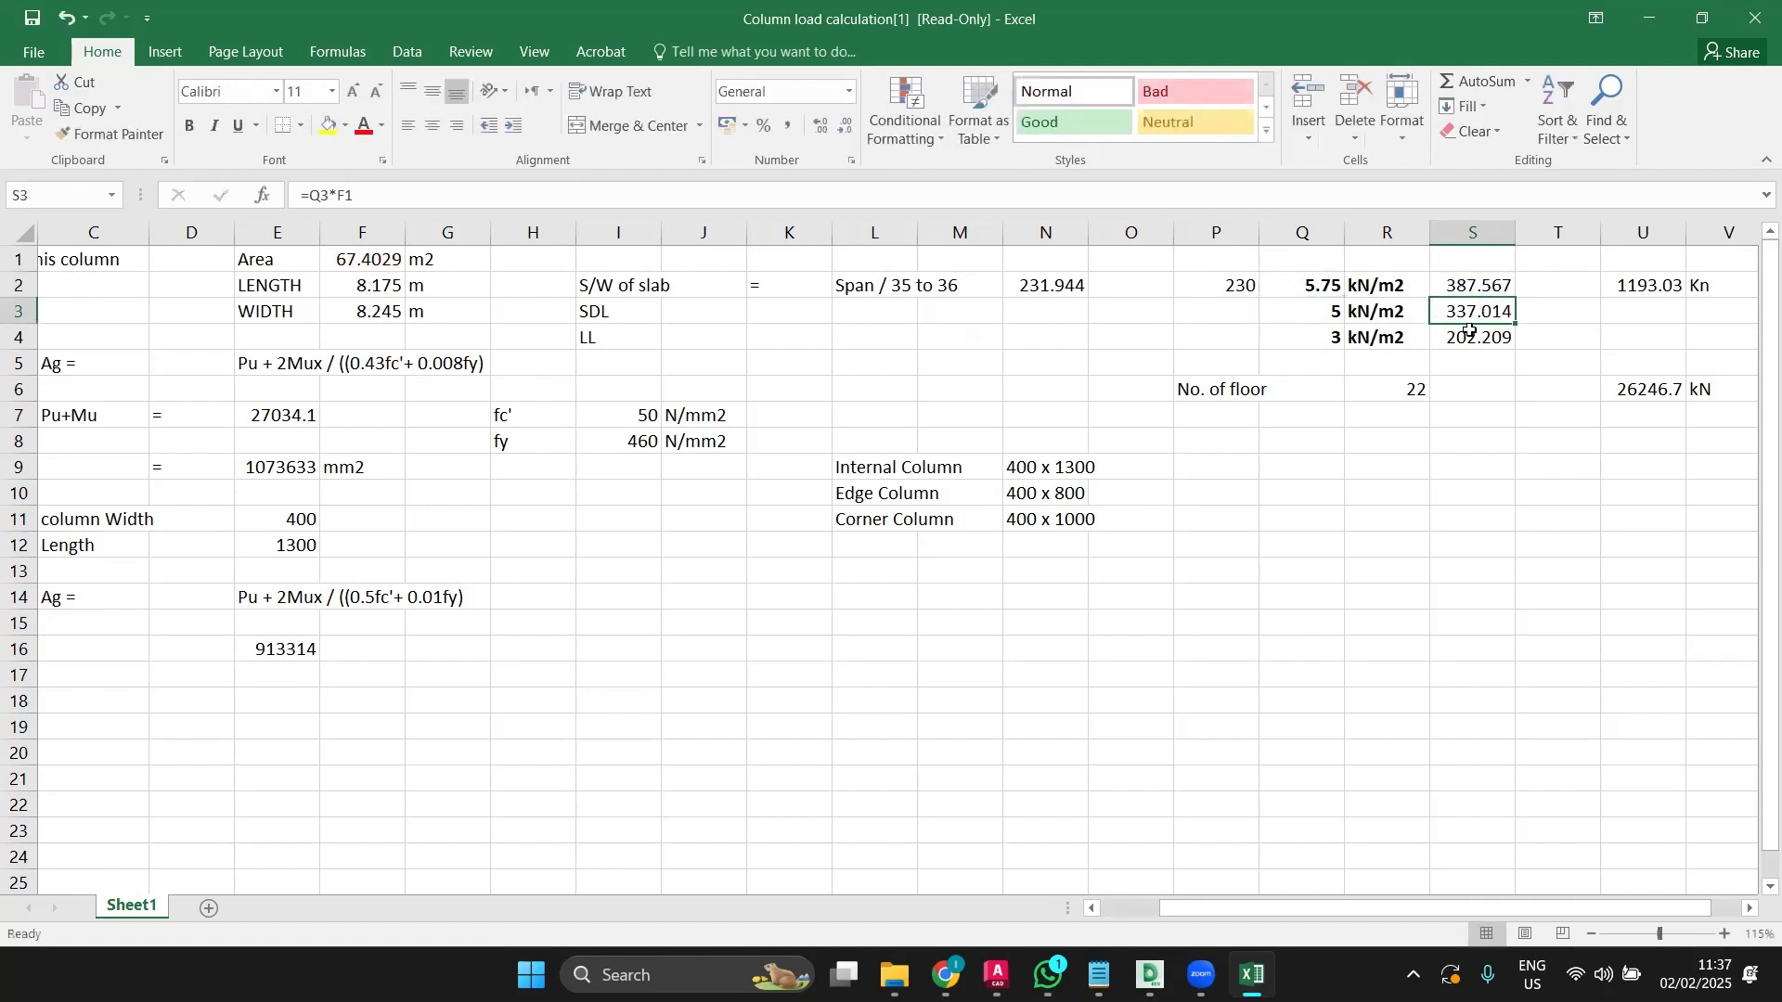
double_click(1469, 339)
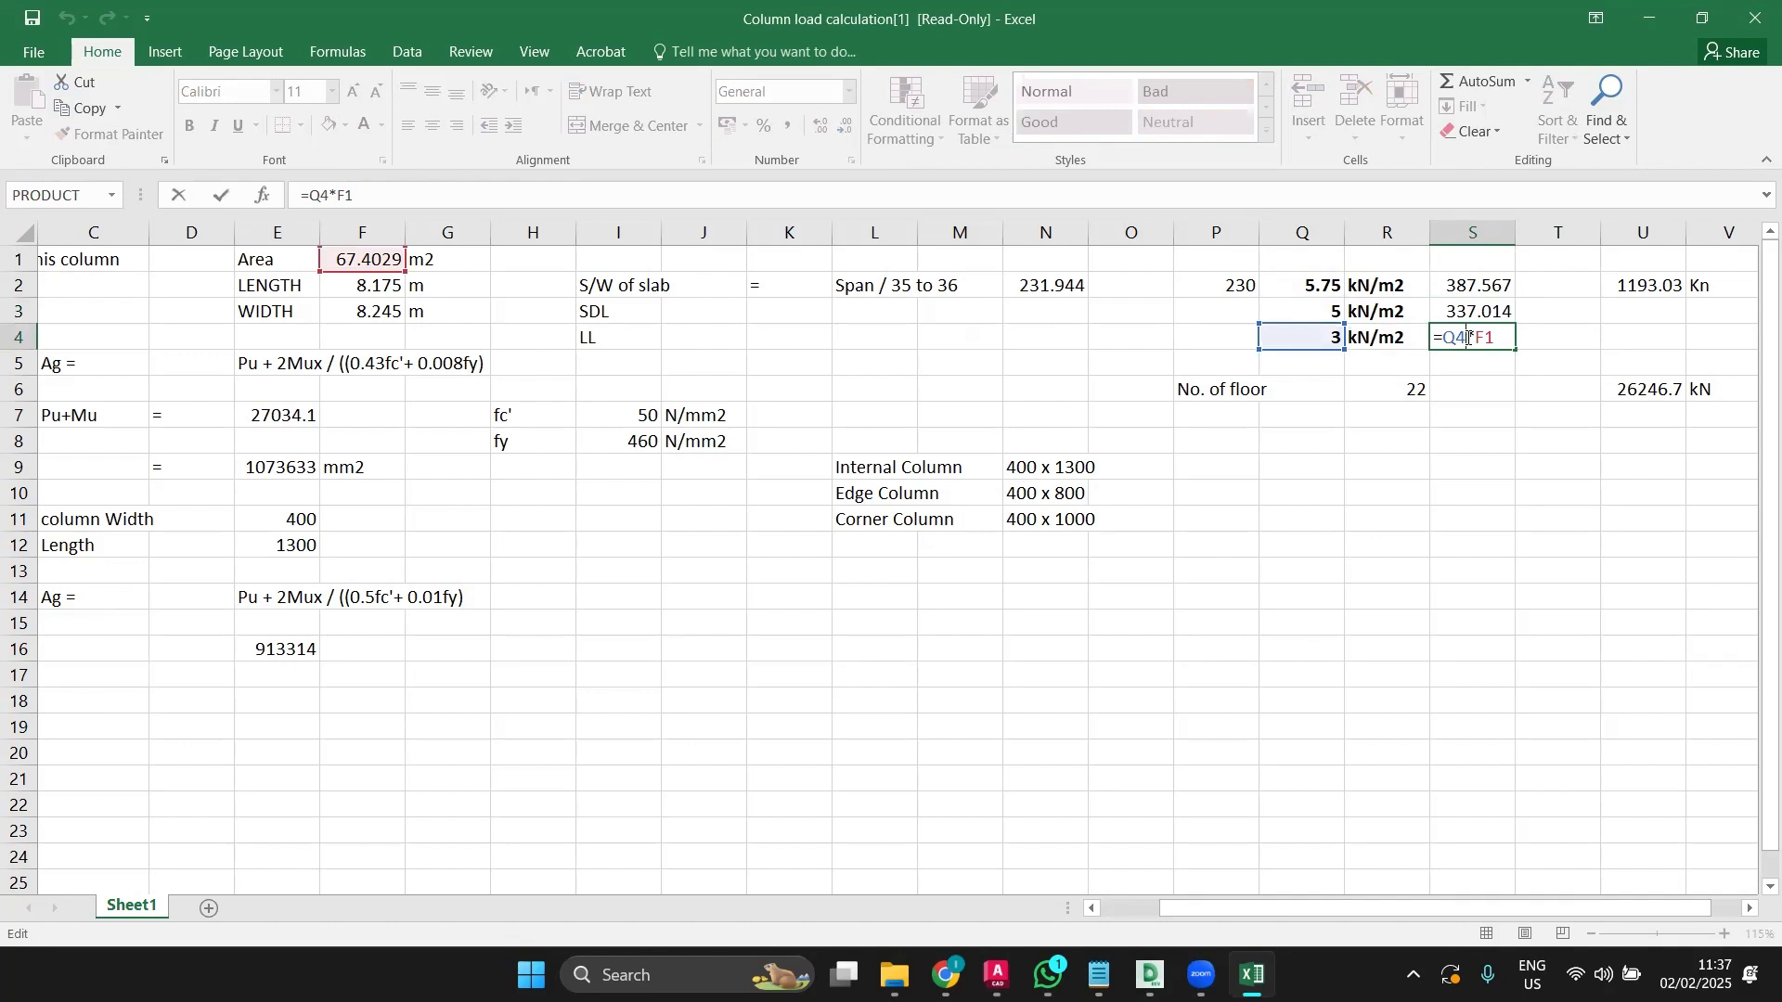
key(Escape)
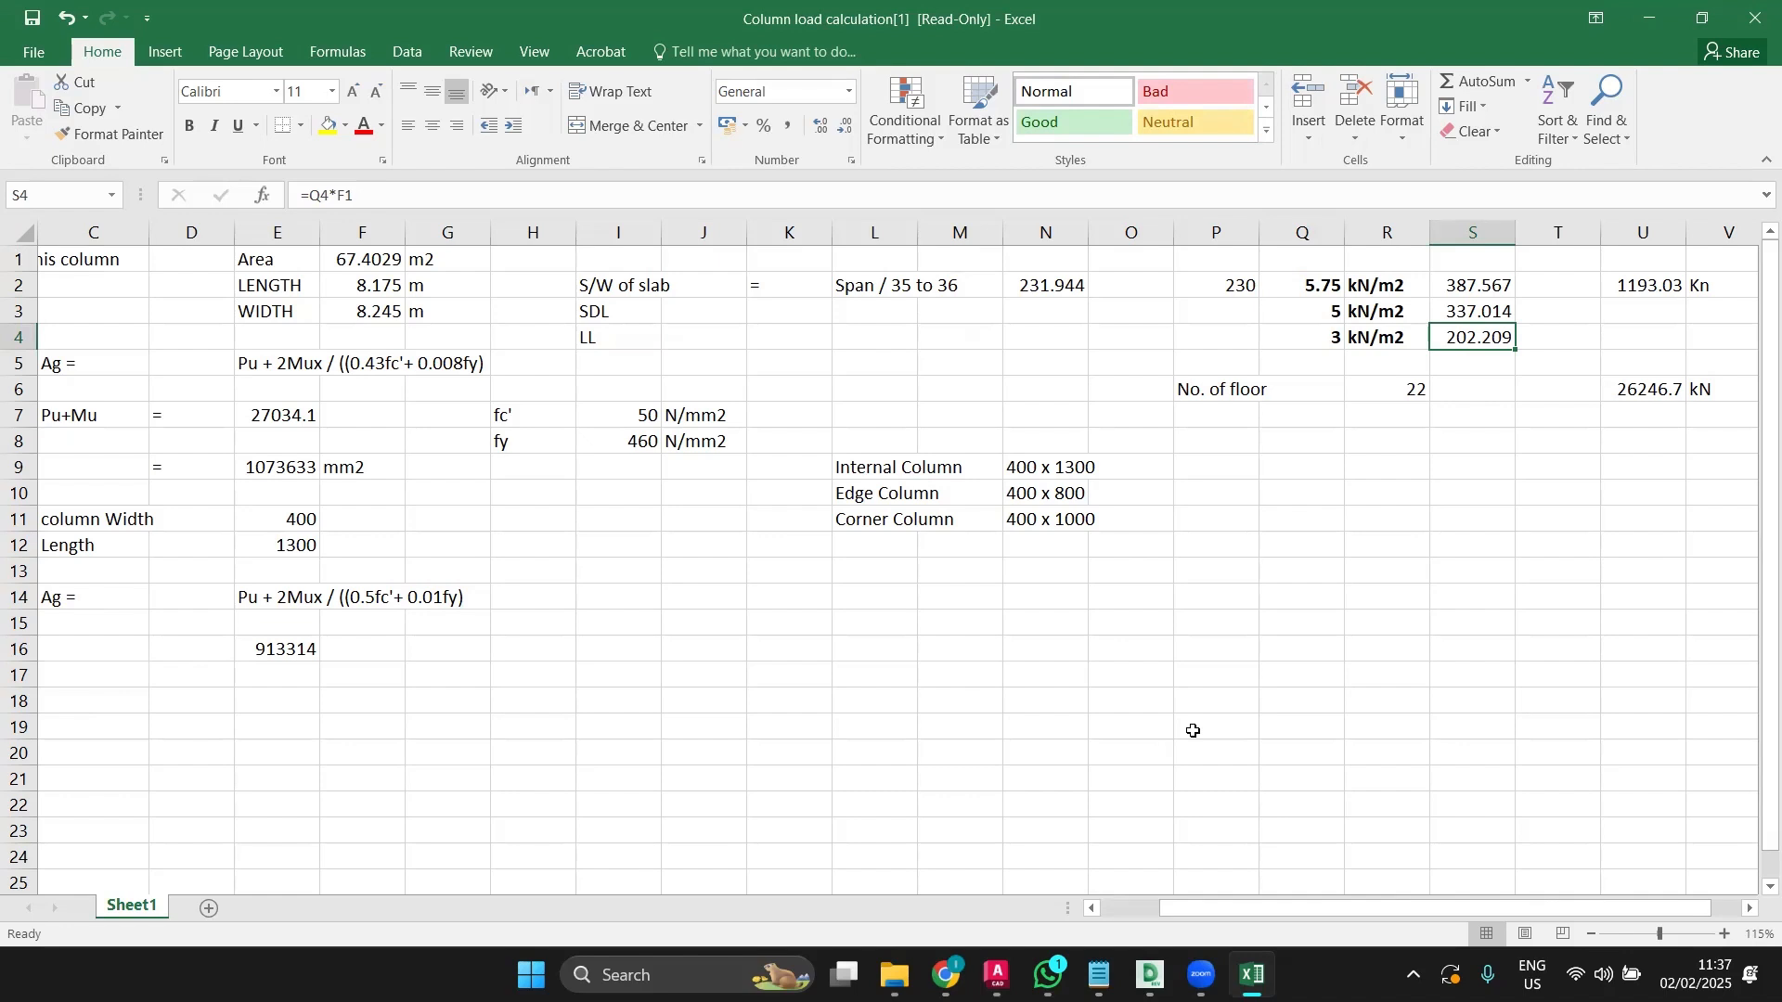
Step: Change the number of floors in R6 from 22 to 10
double_click(1411, 390)
double_click(1414, 388)
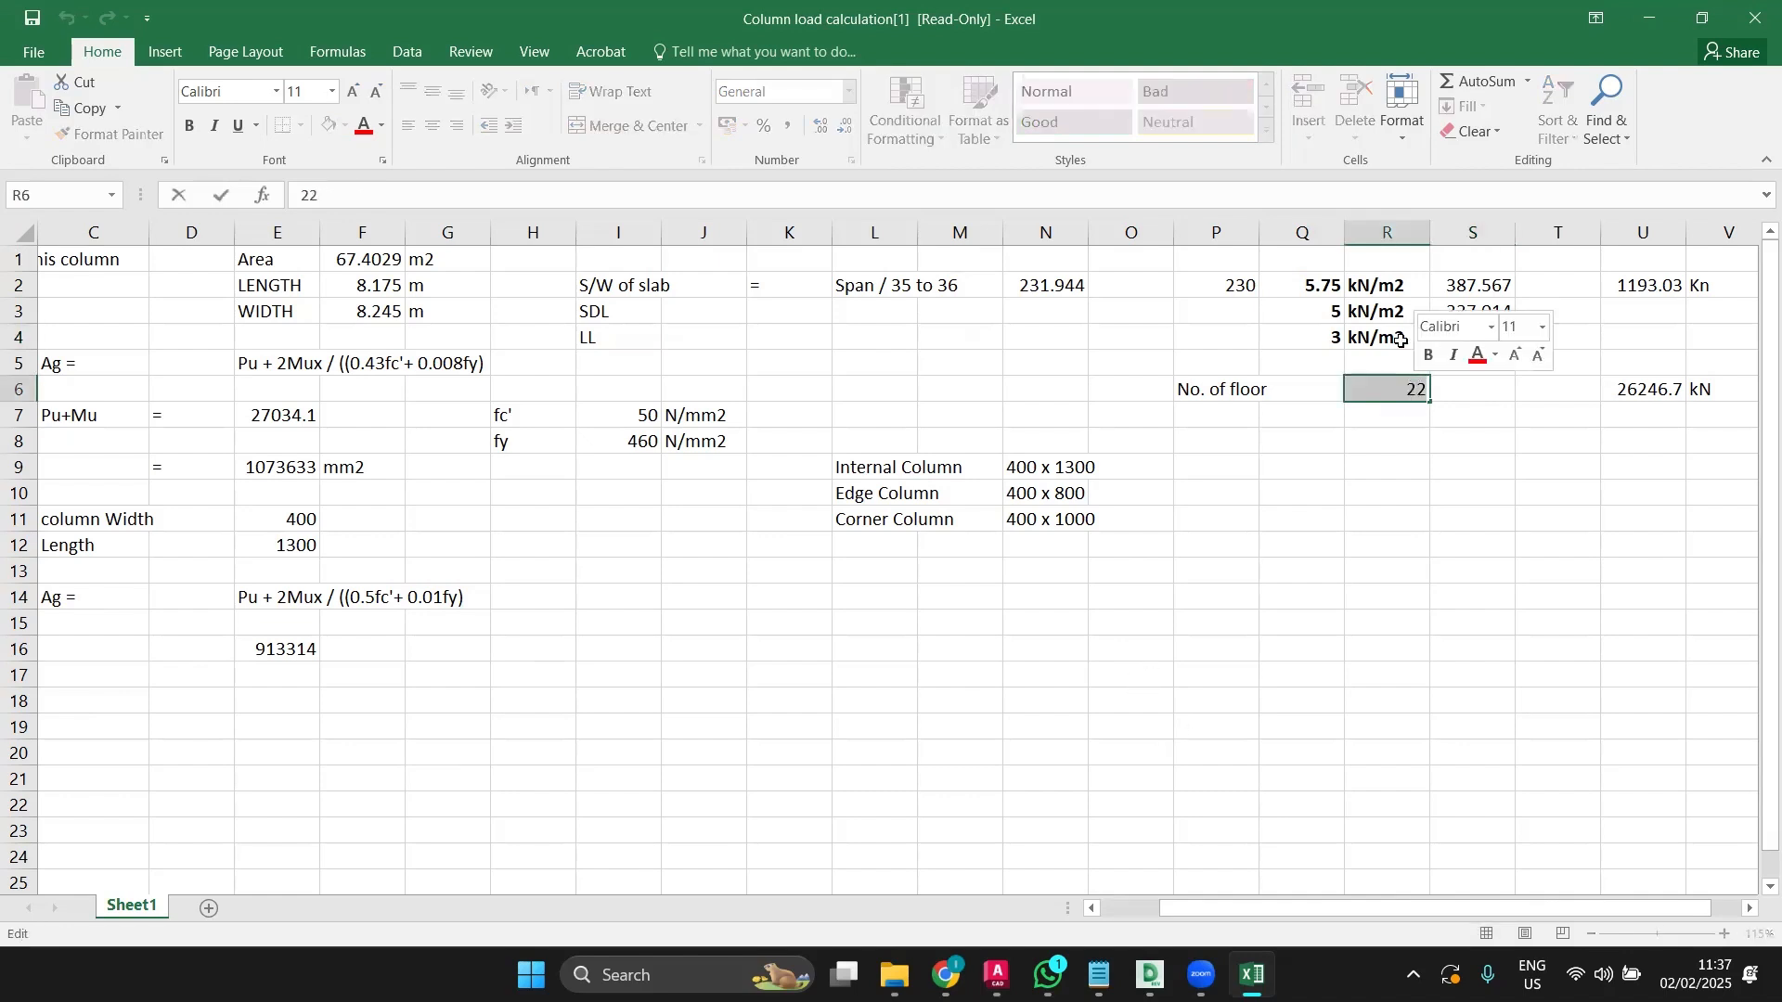
text(10)
key(Return)
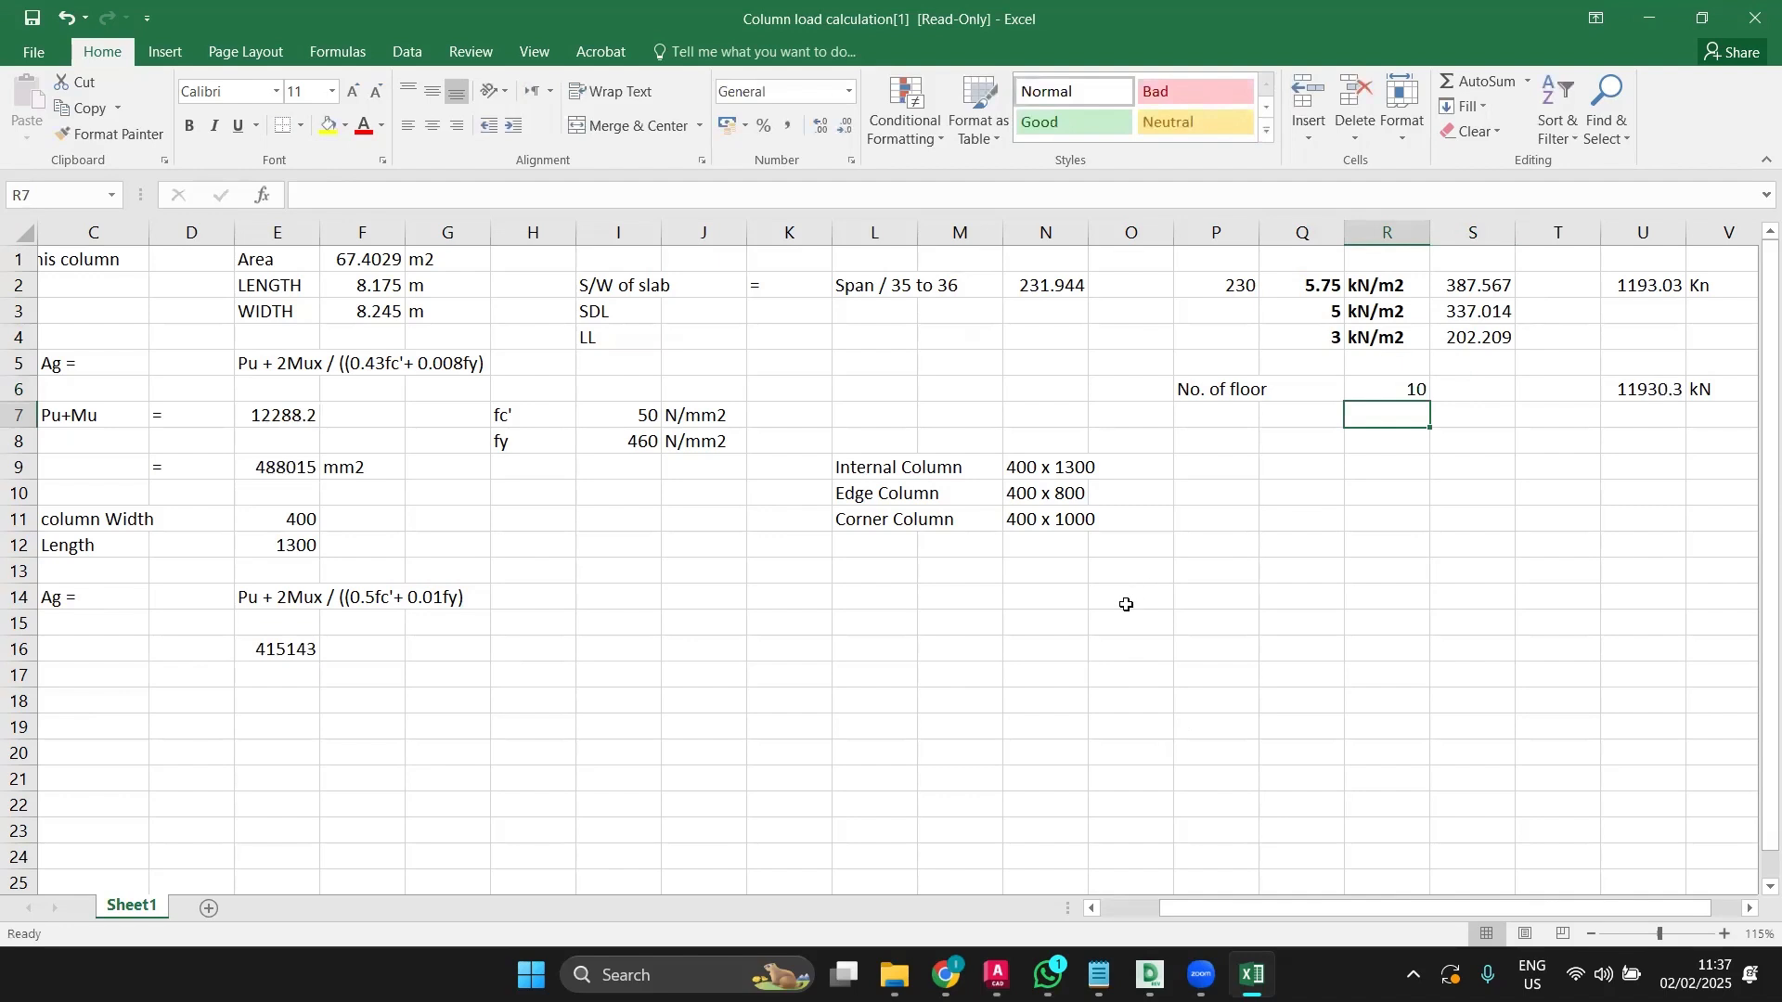
Step: Inspect the total column load in U6 and the factored load formula in U2
click(1658, 392)
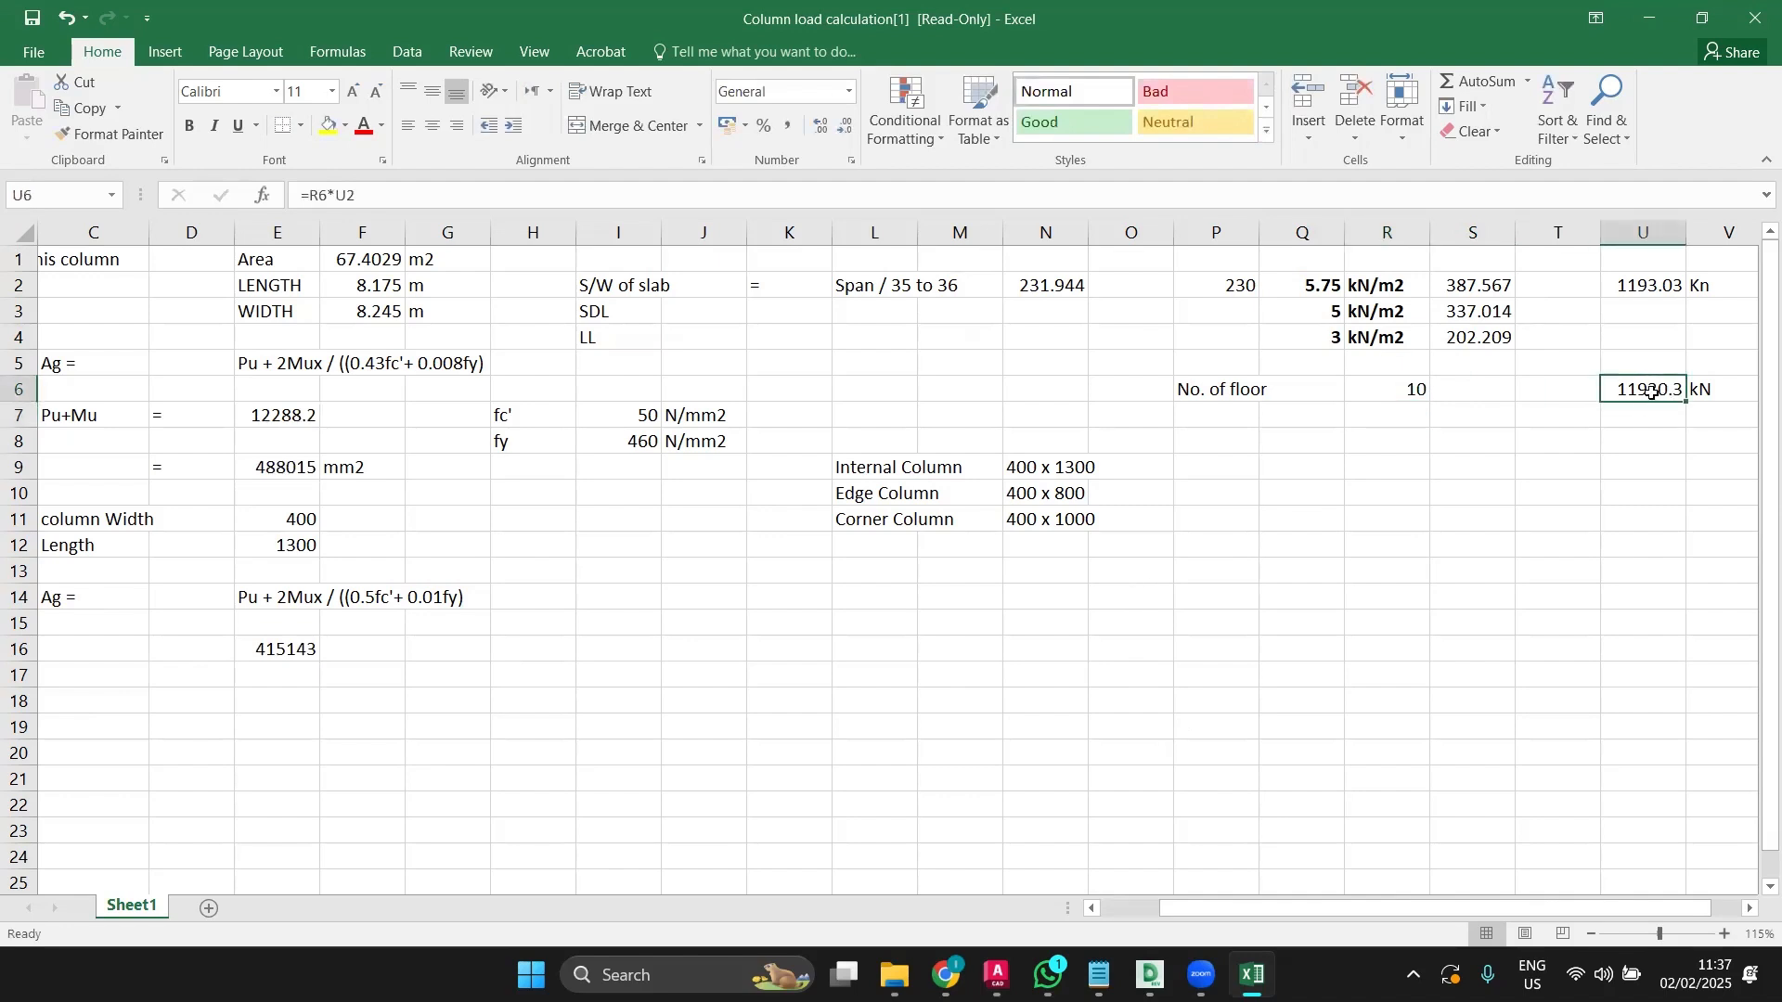
double_click(1639, 287)
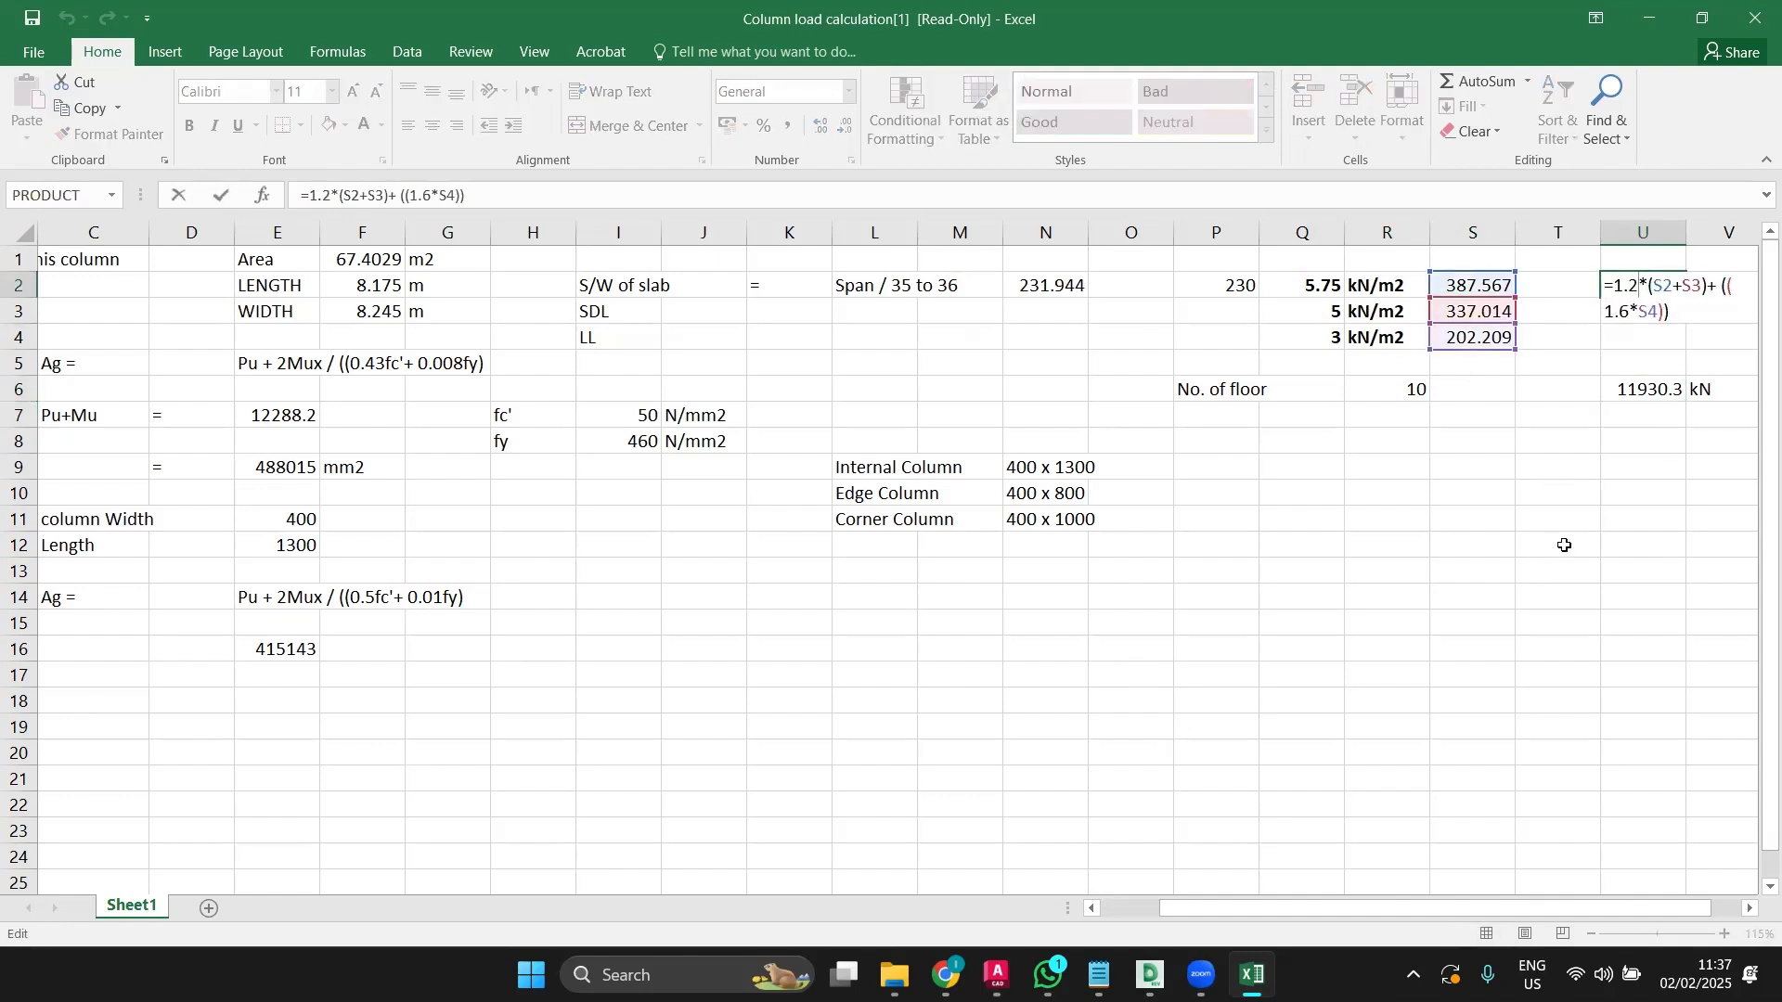
click(1593, 493)
ctrl+scroll(1578, 520, down, 2)
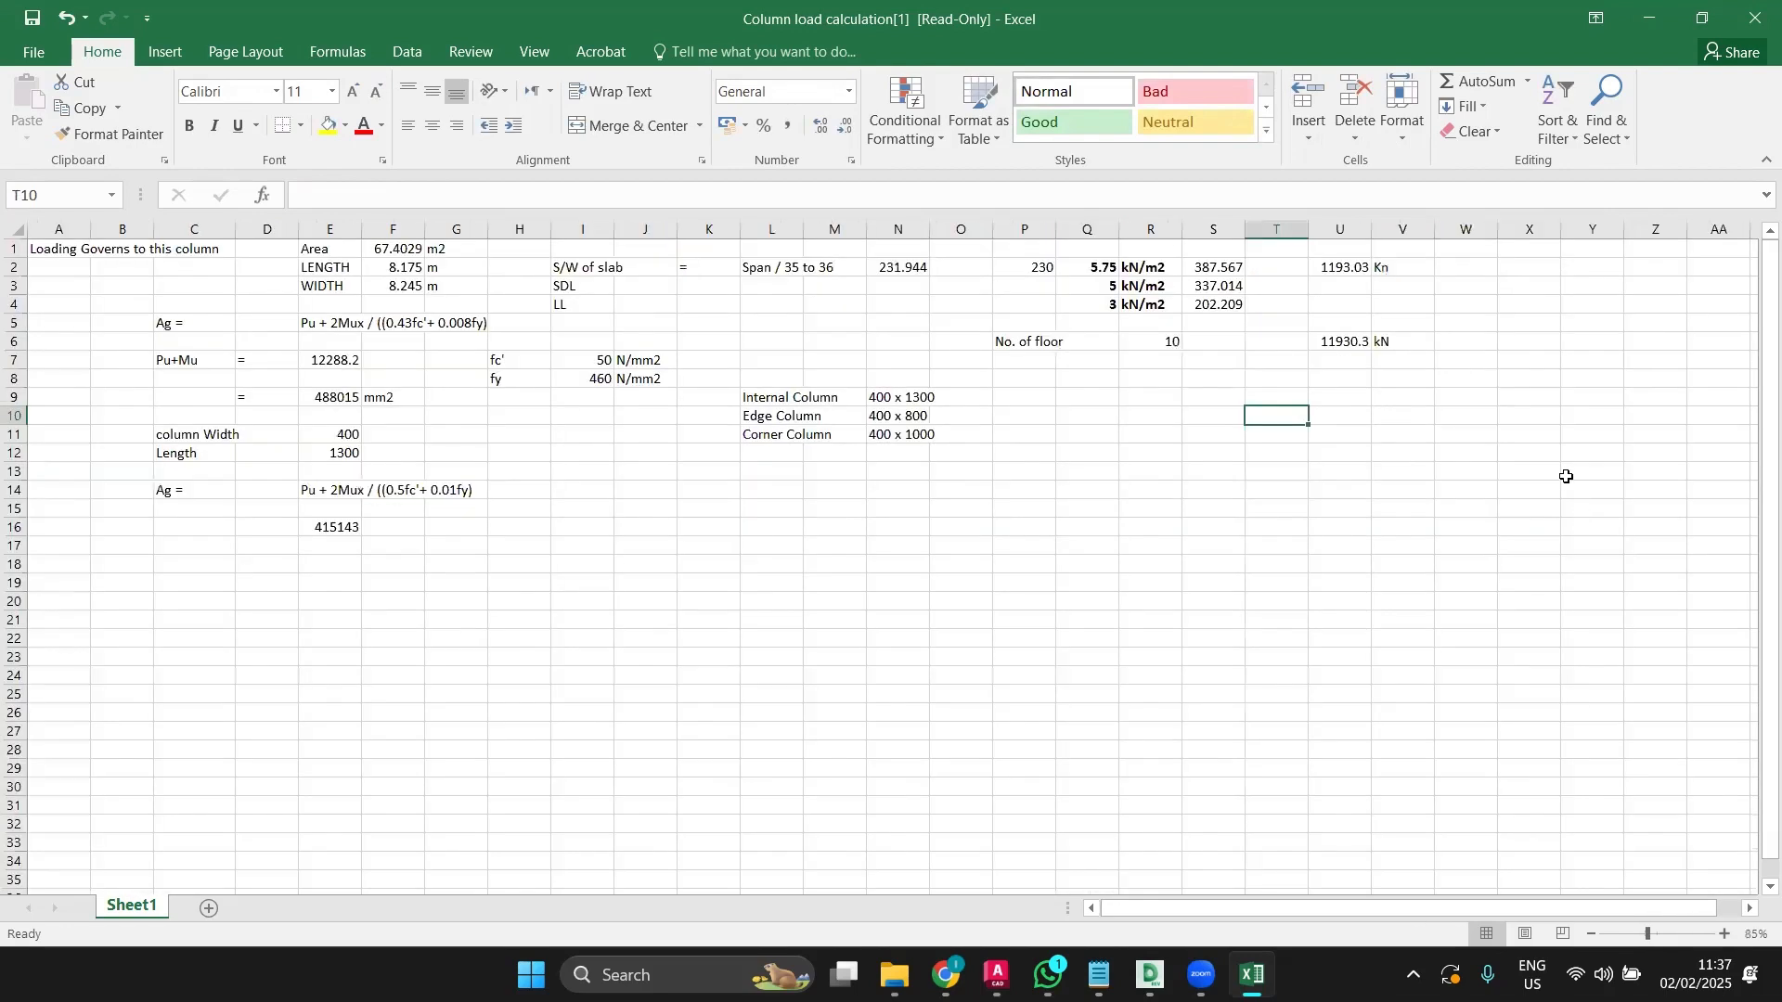
double_click(1333, 267)
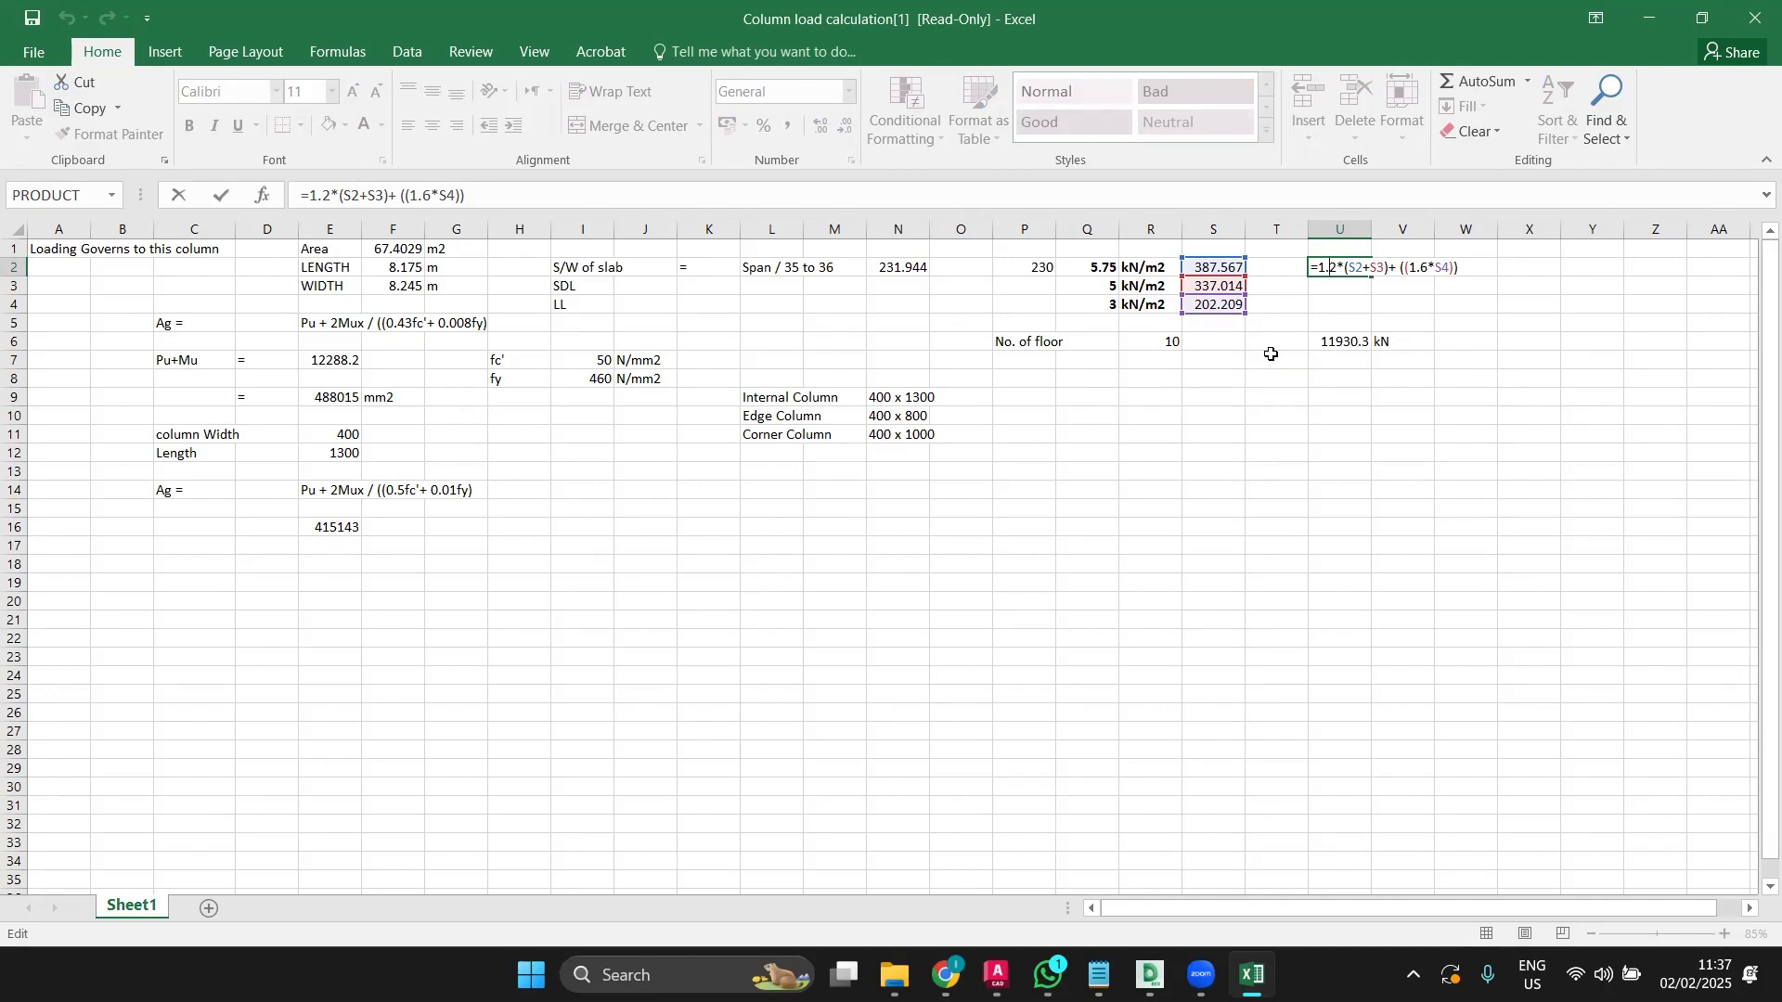
key(Escape)
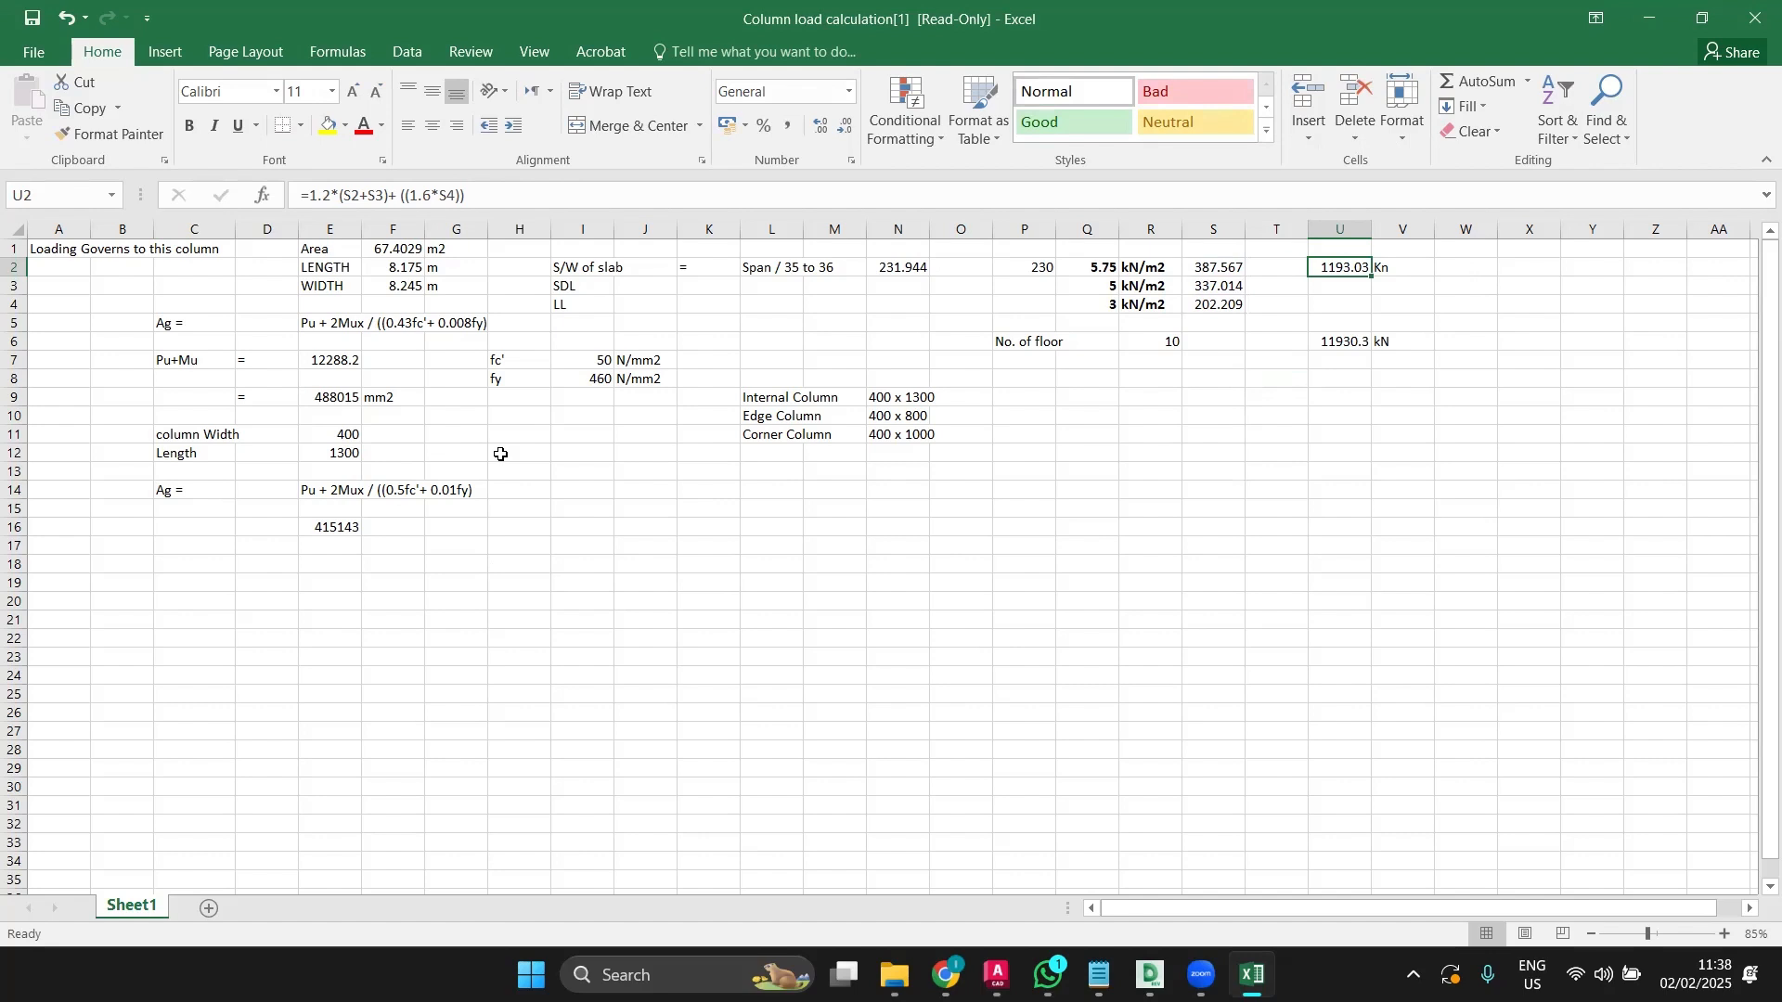
click(1352, 344)
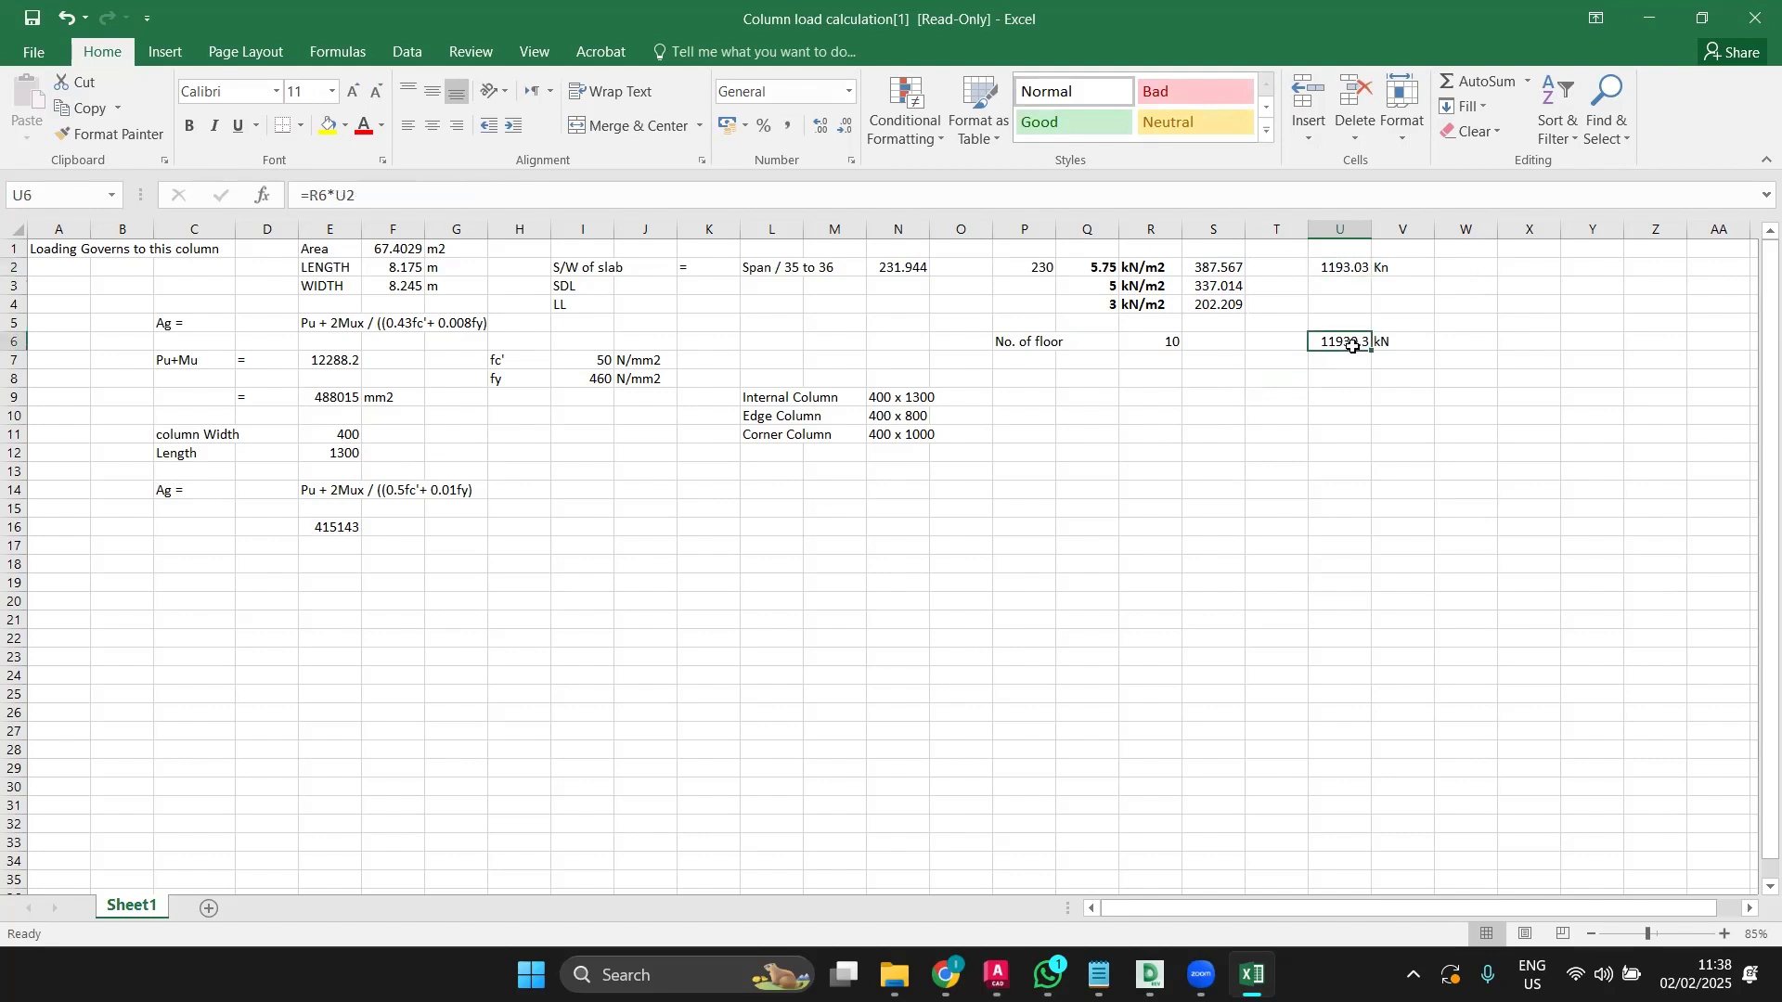
double_click(1352, 345)
key(Escape)
click(329, 362)
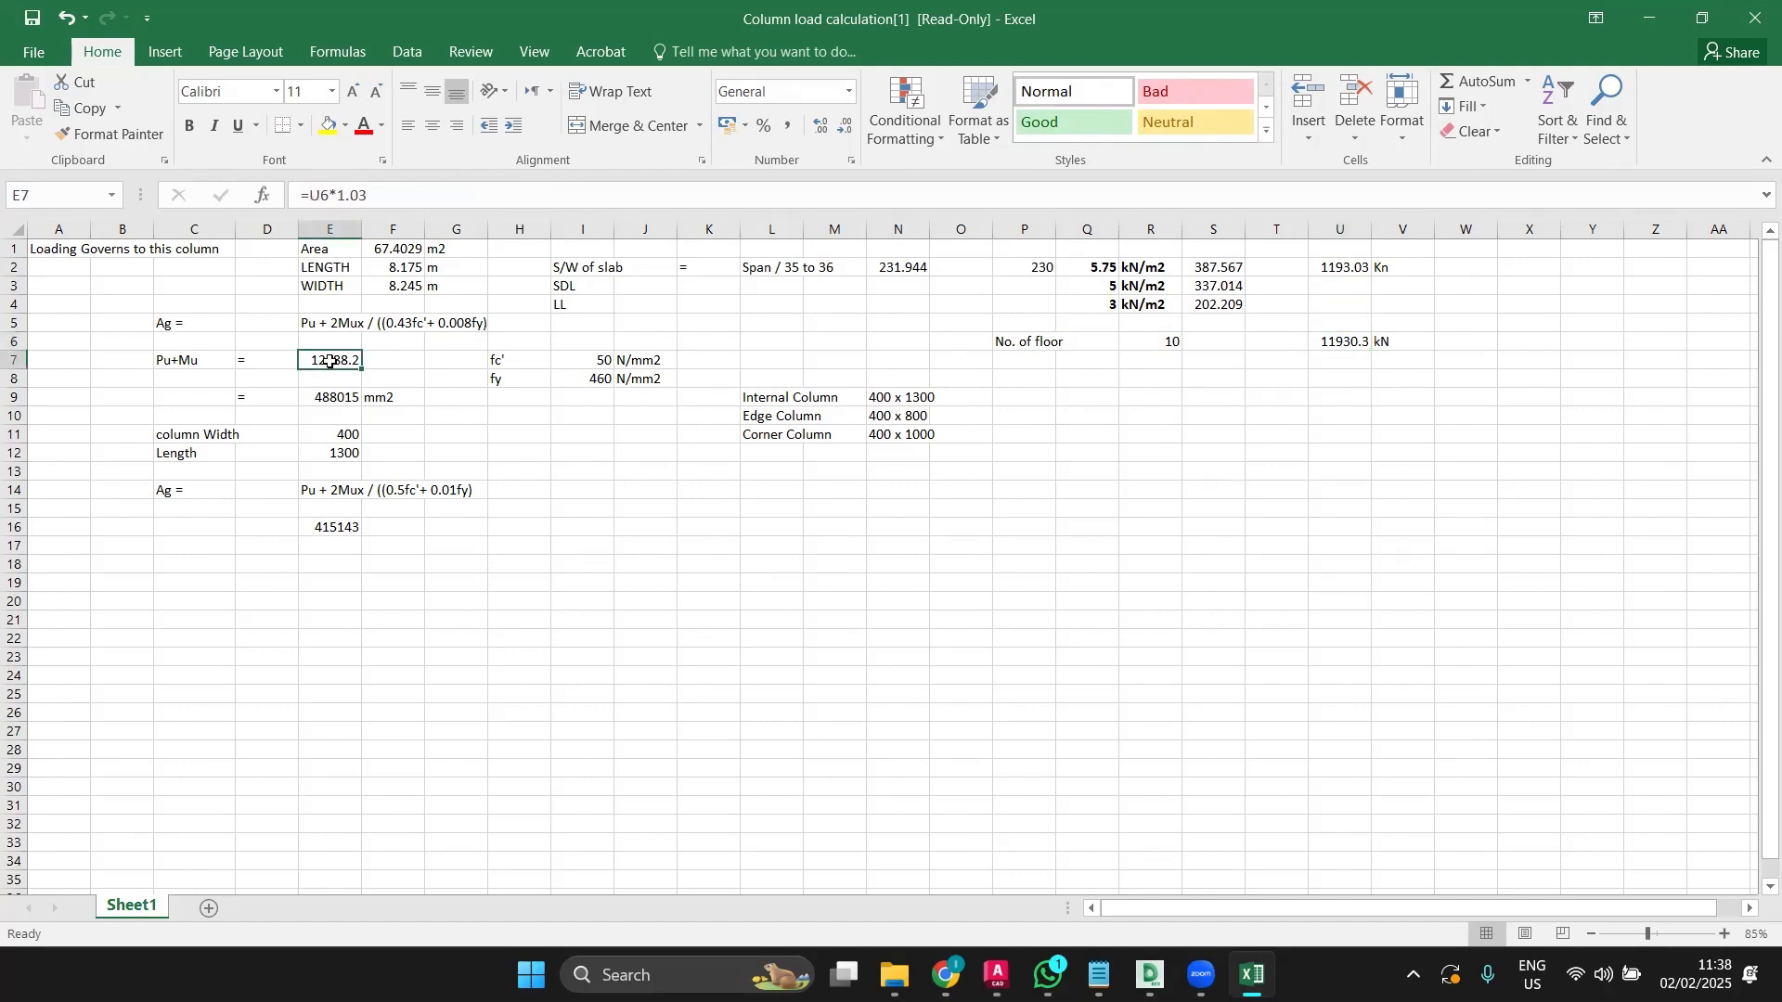
double_click(330, 362)
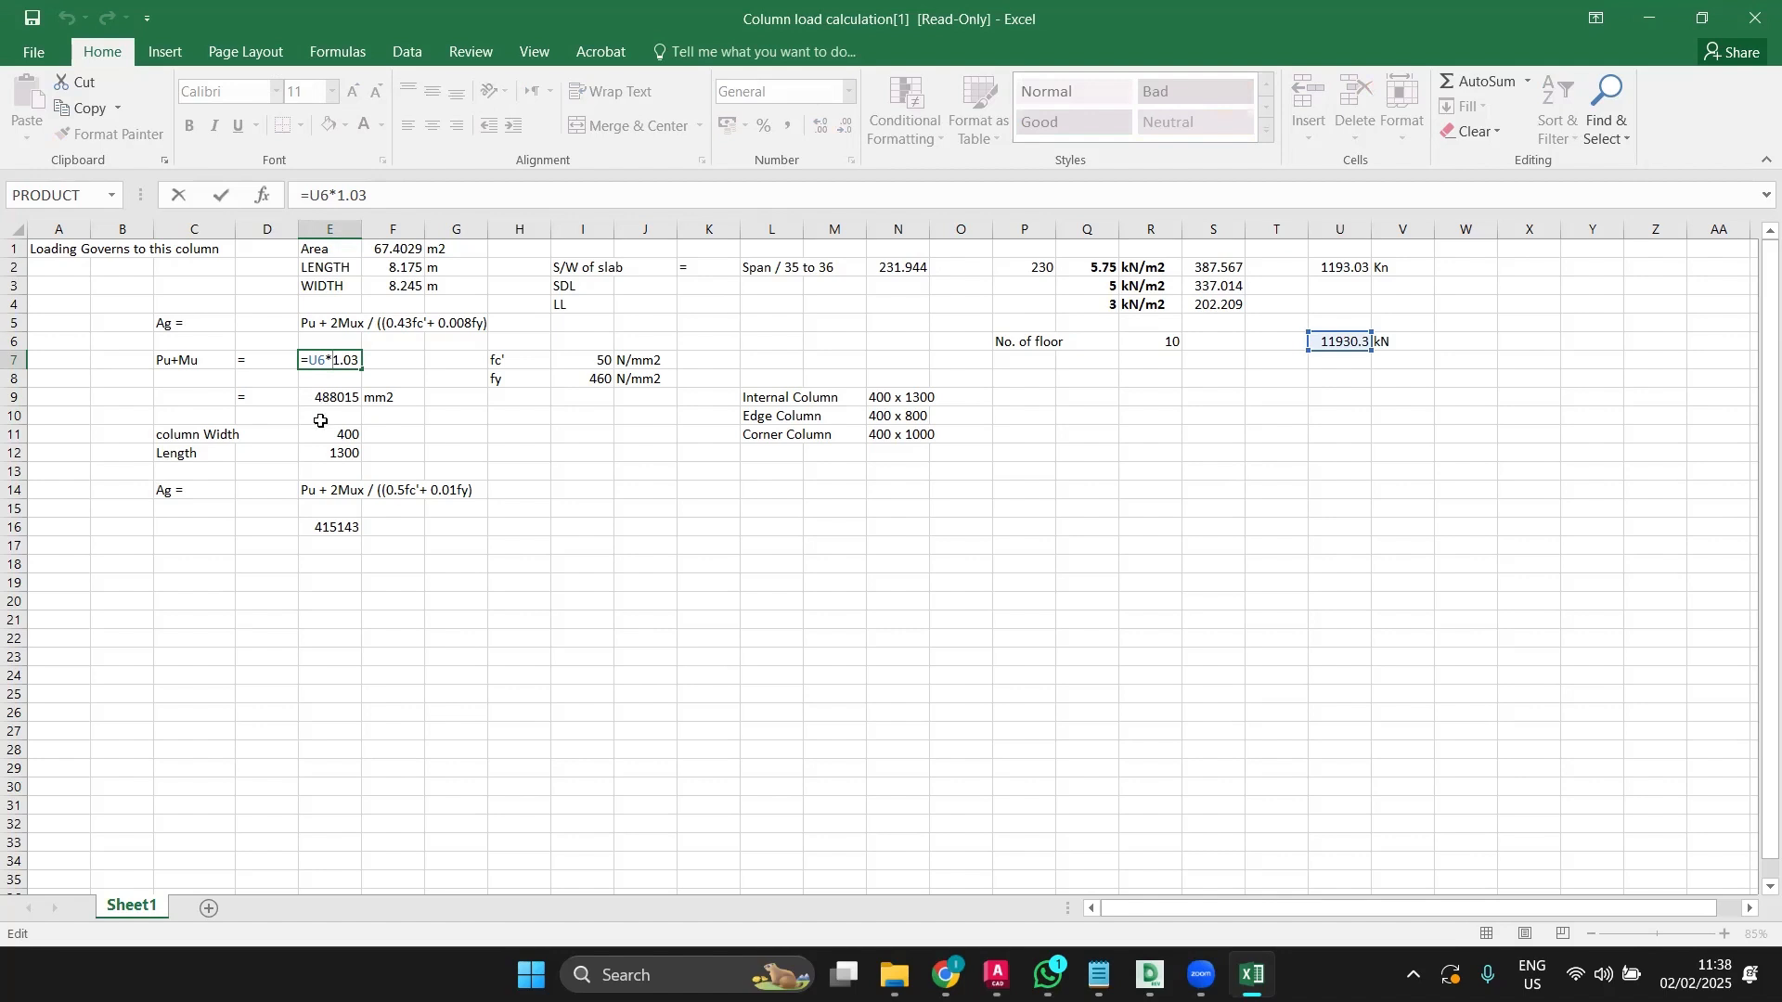
key(Escape)
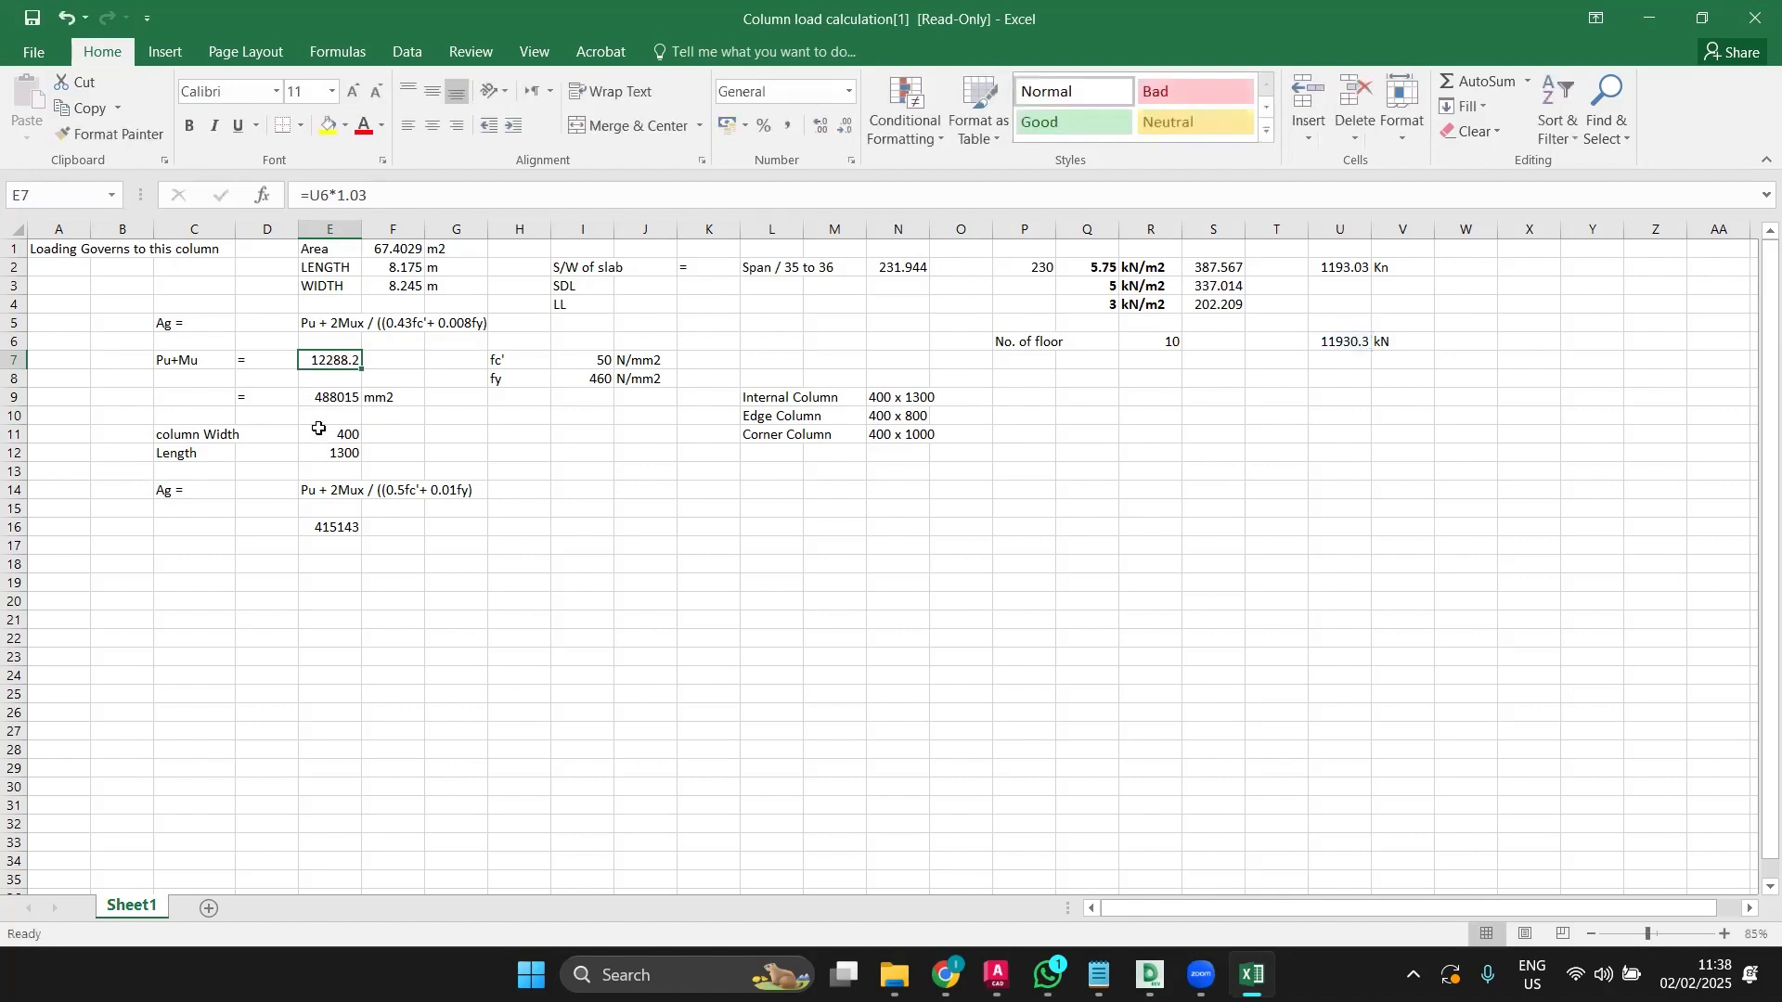
click(319, 492)
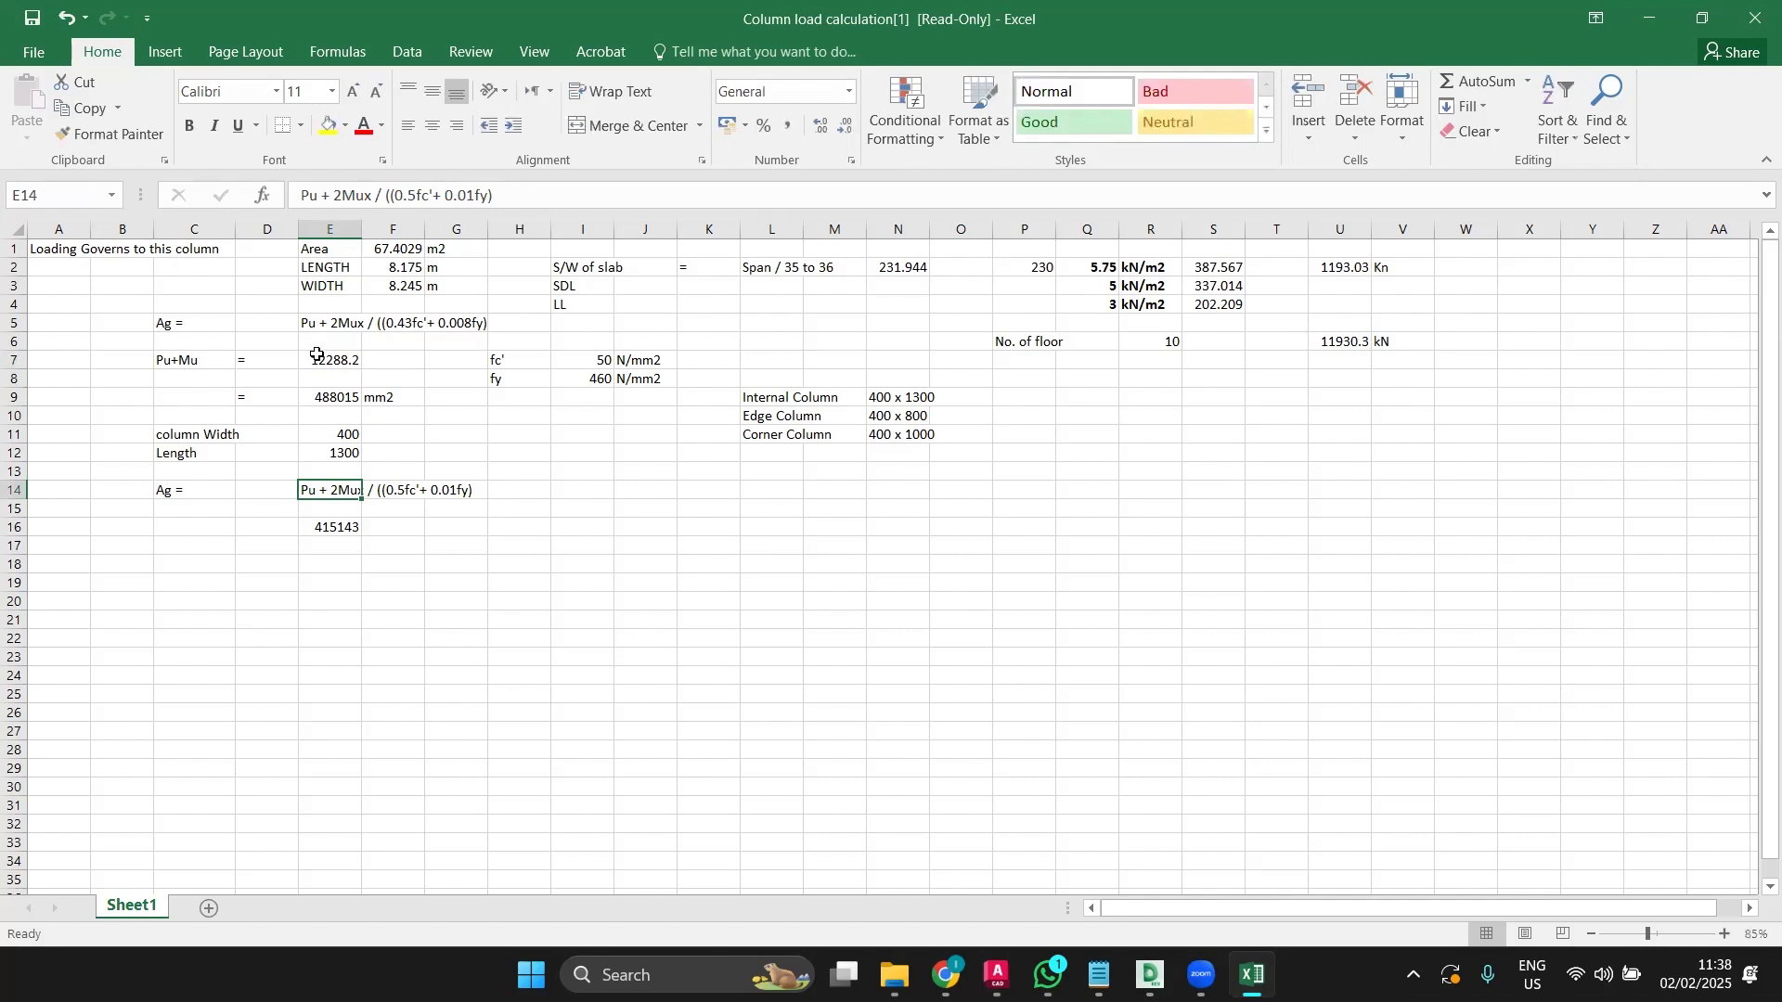
double_click(343, 396)
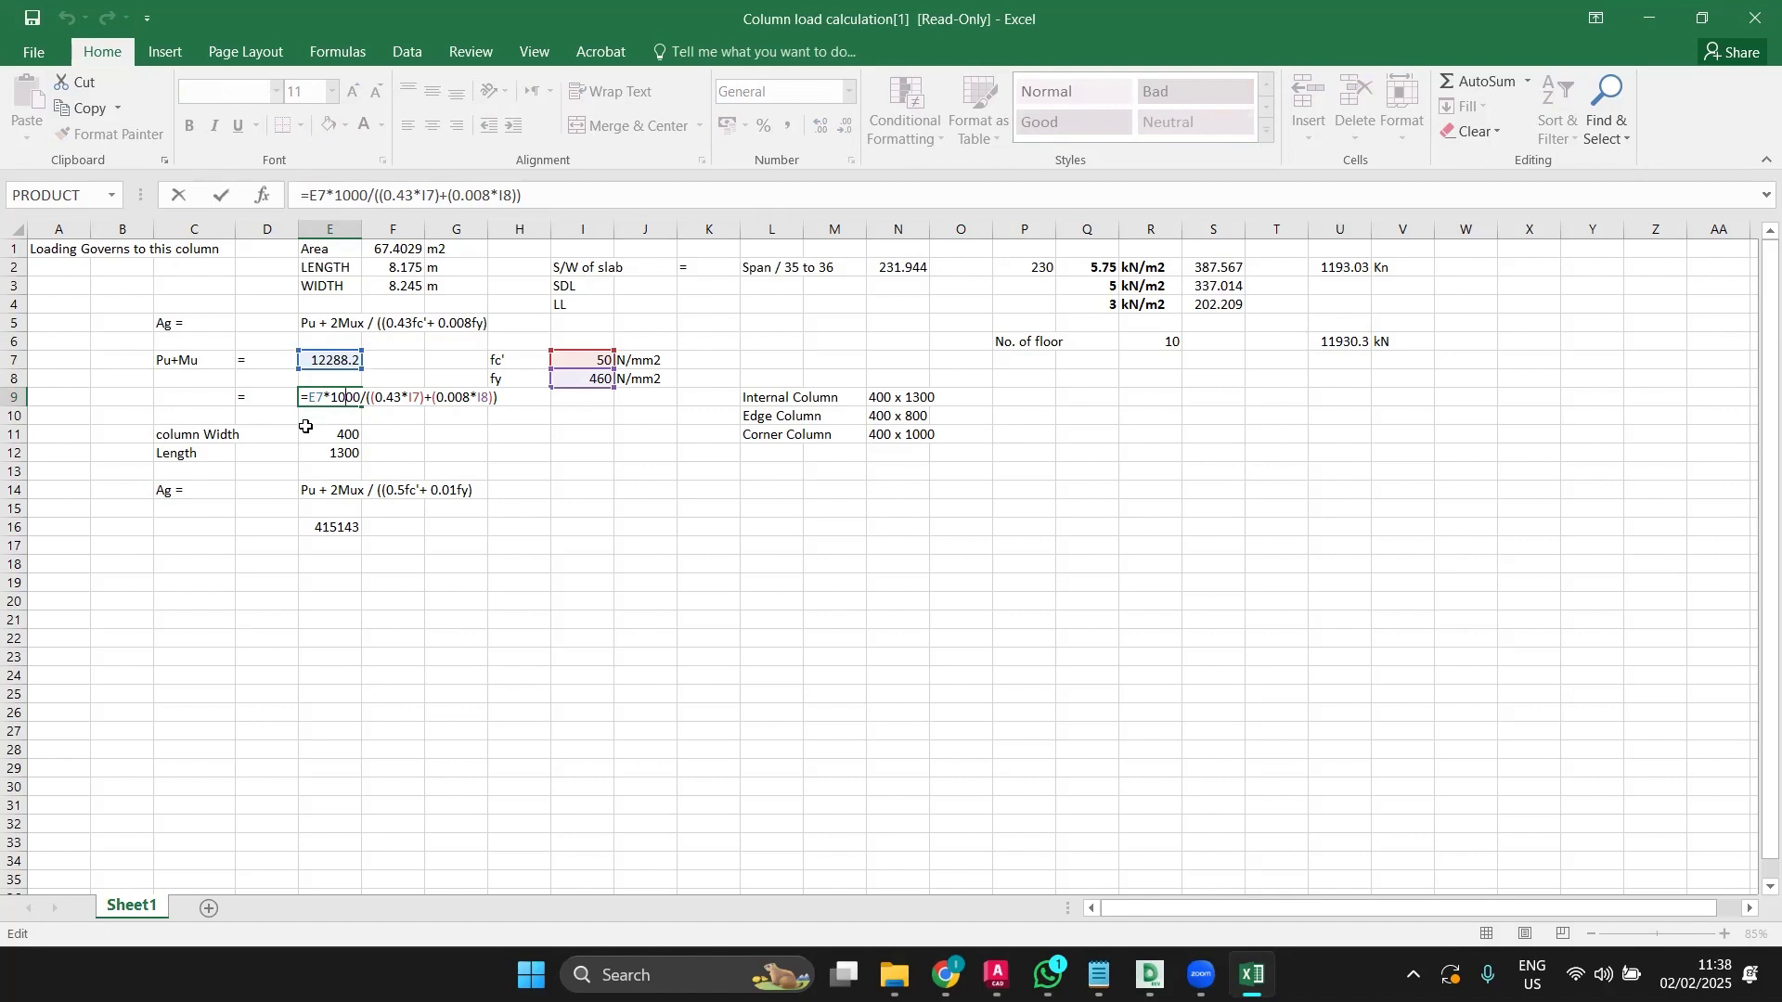
key(Escape)
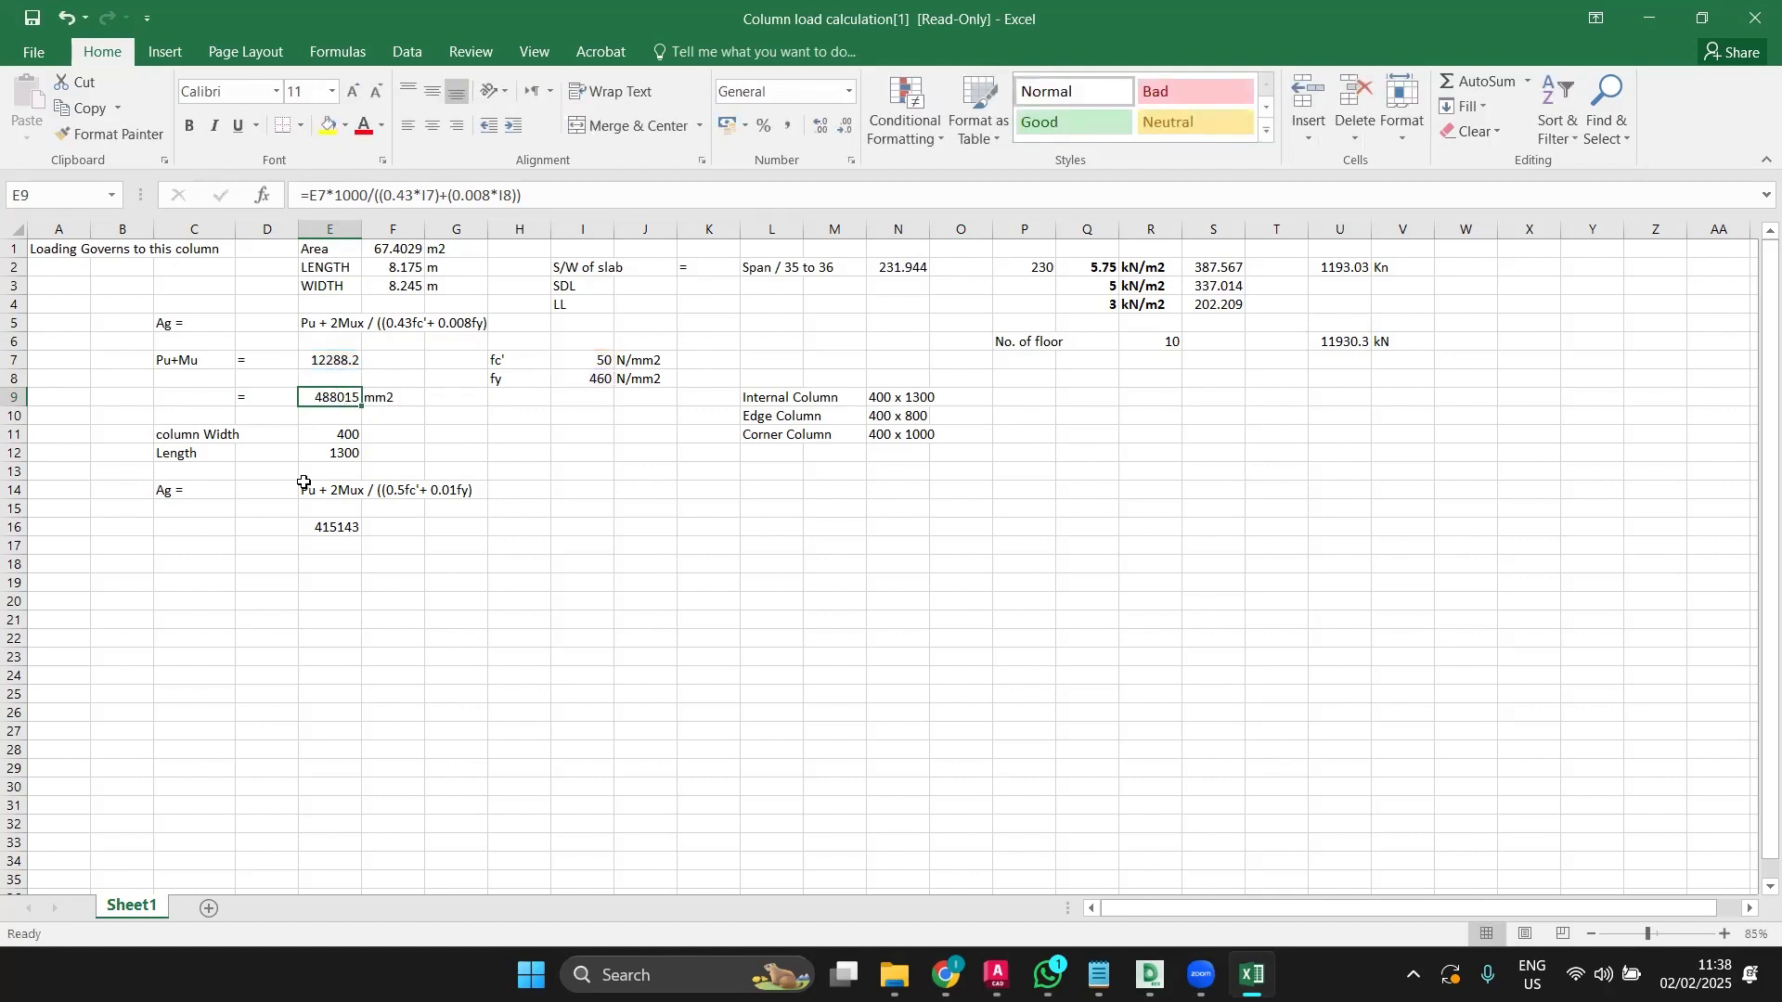
Step: Set the column width in E11 to 300
double_click(346, 433)
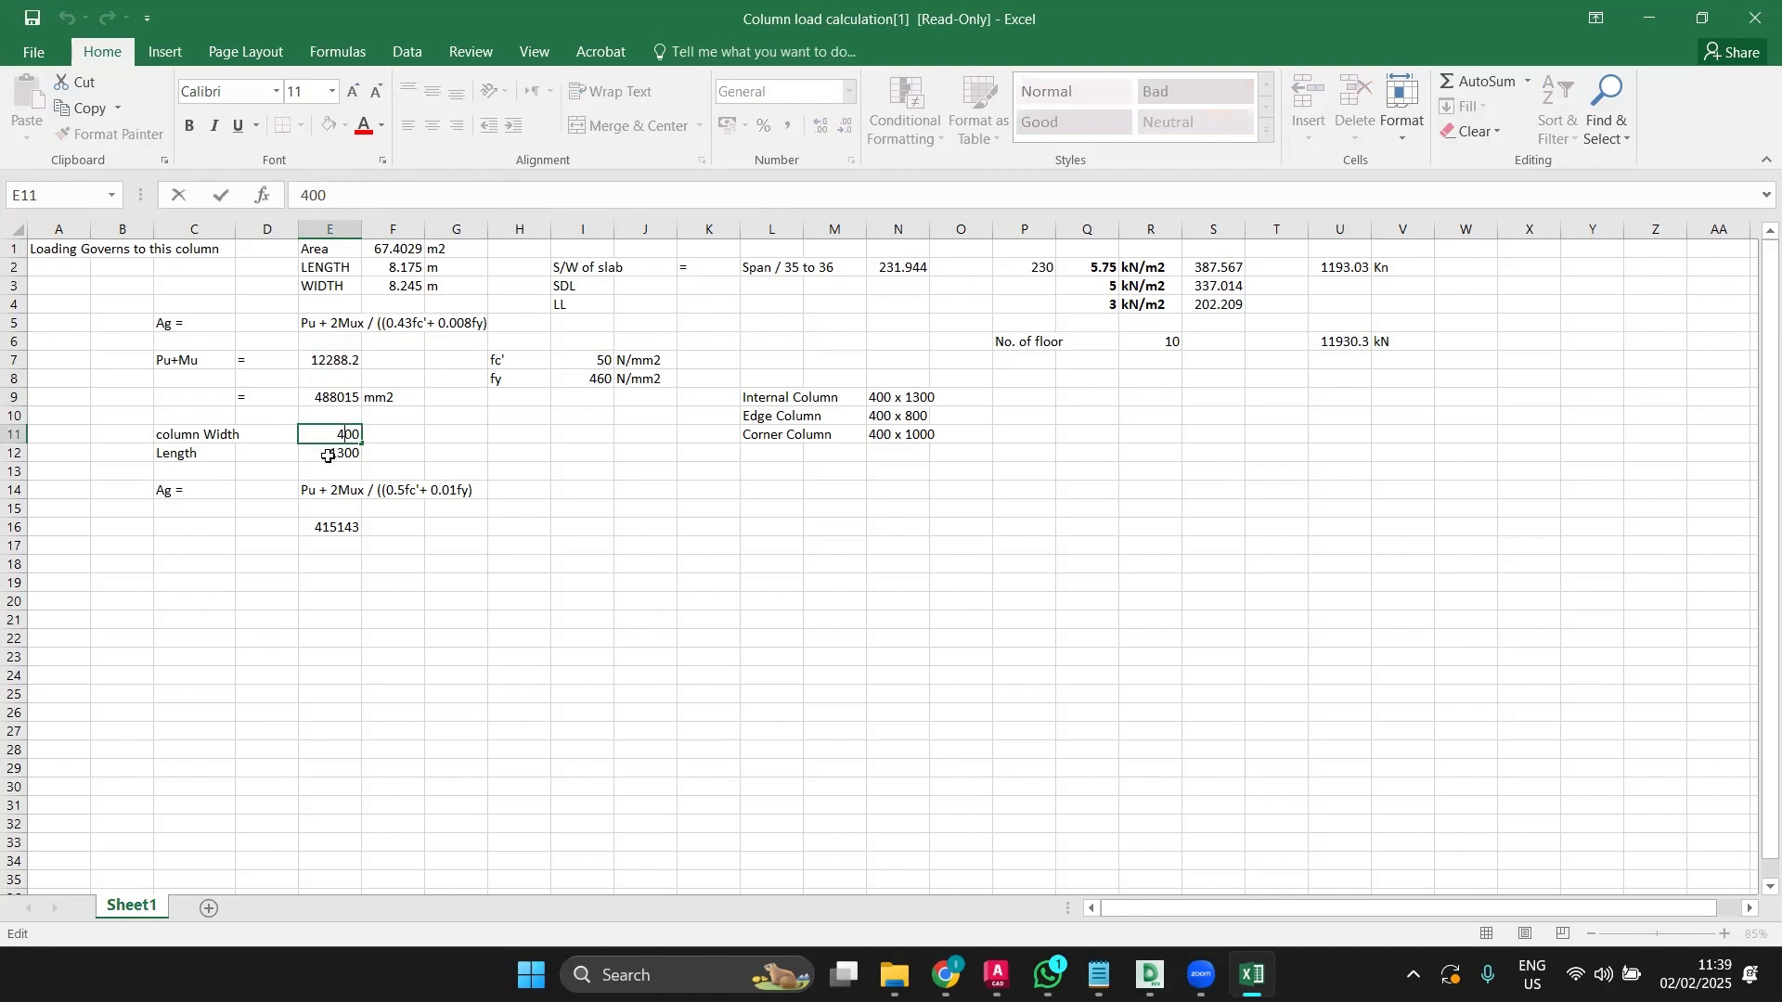
key(Escape)
double_click(353, 452)
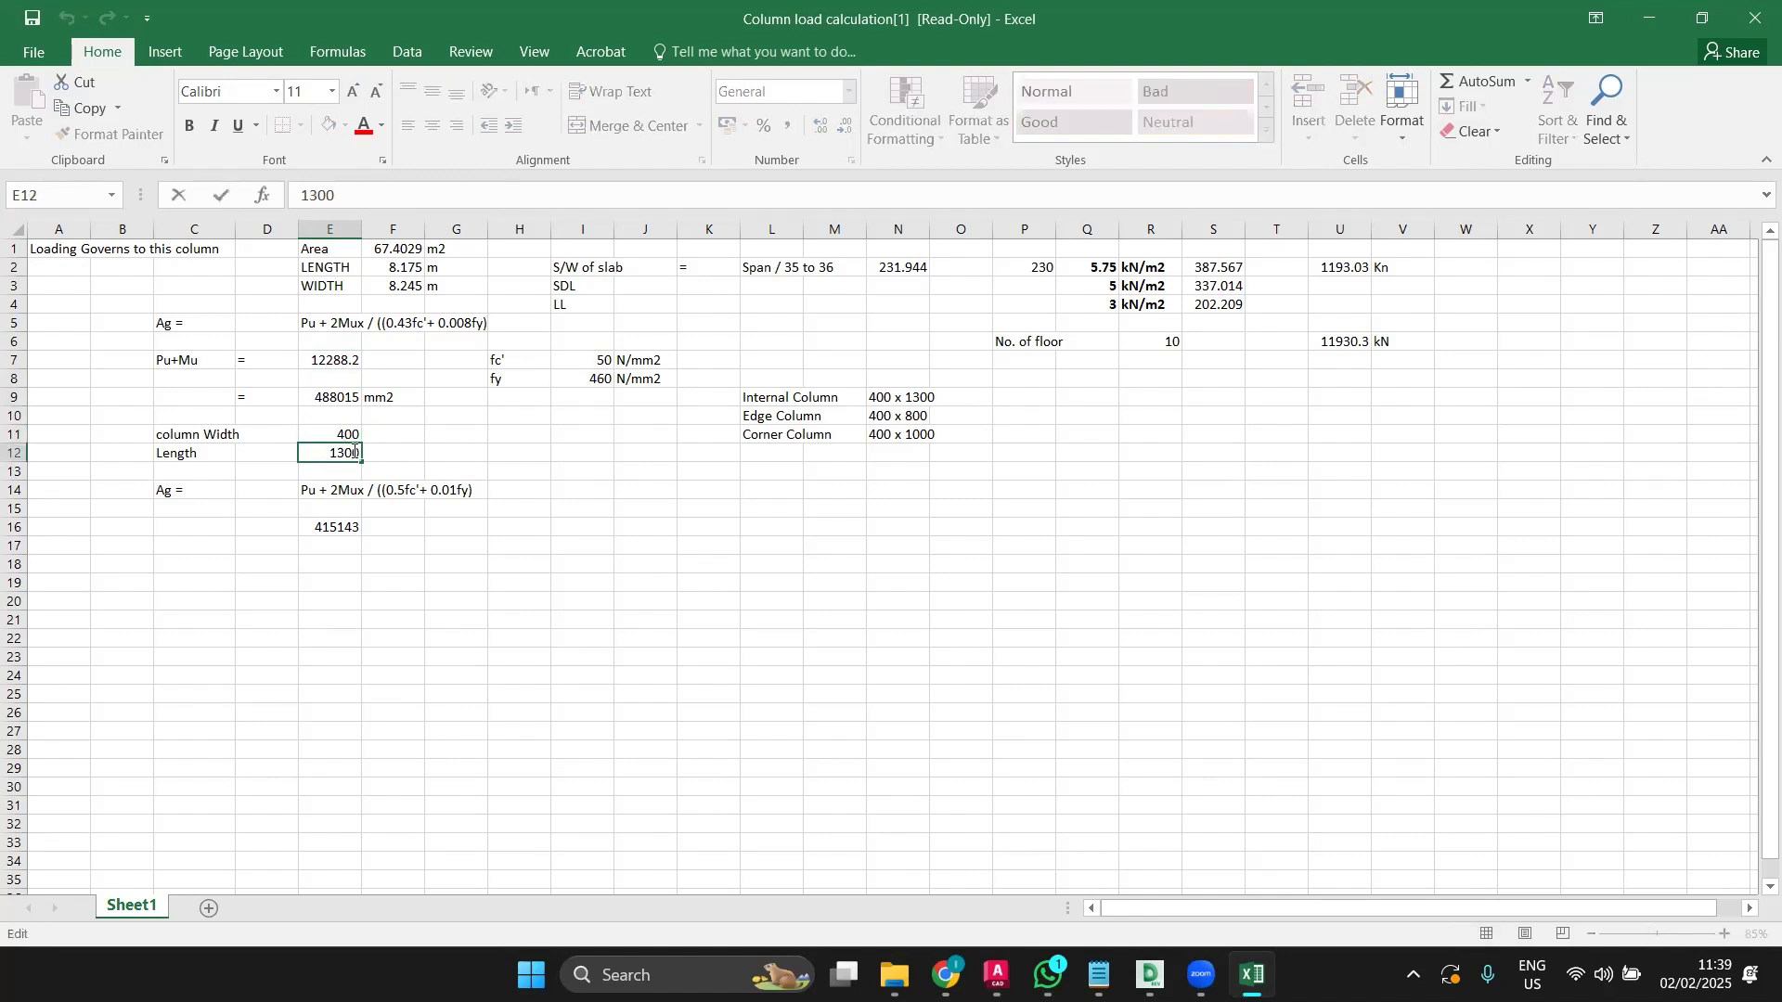
key(Escape)
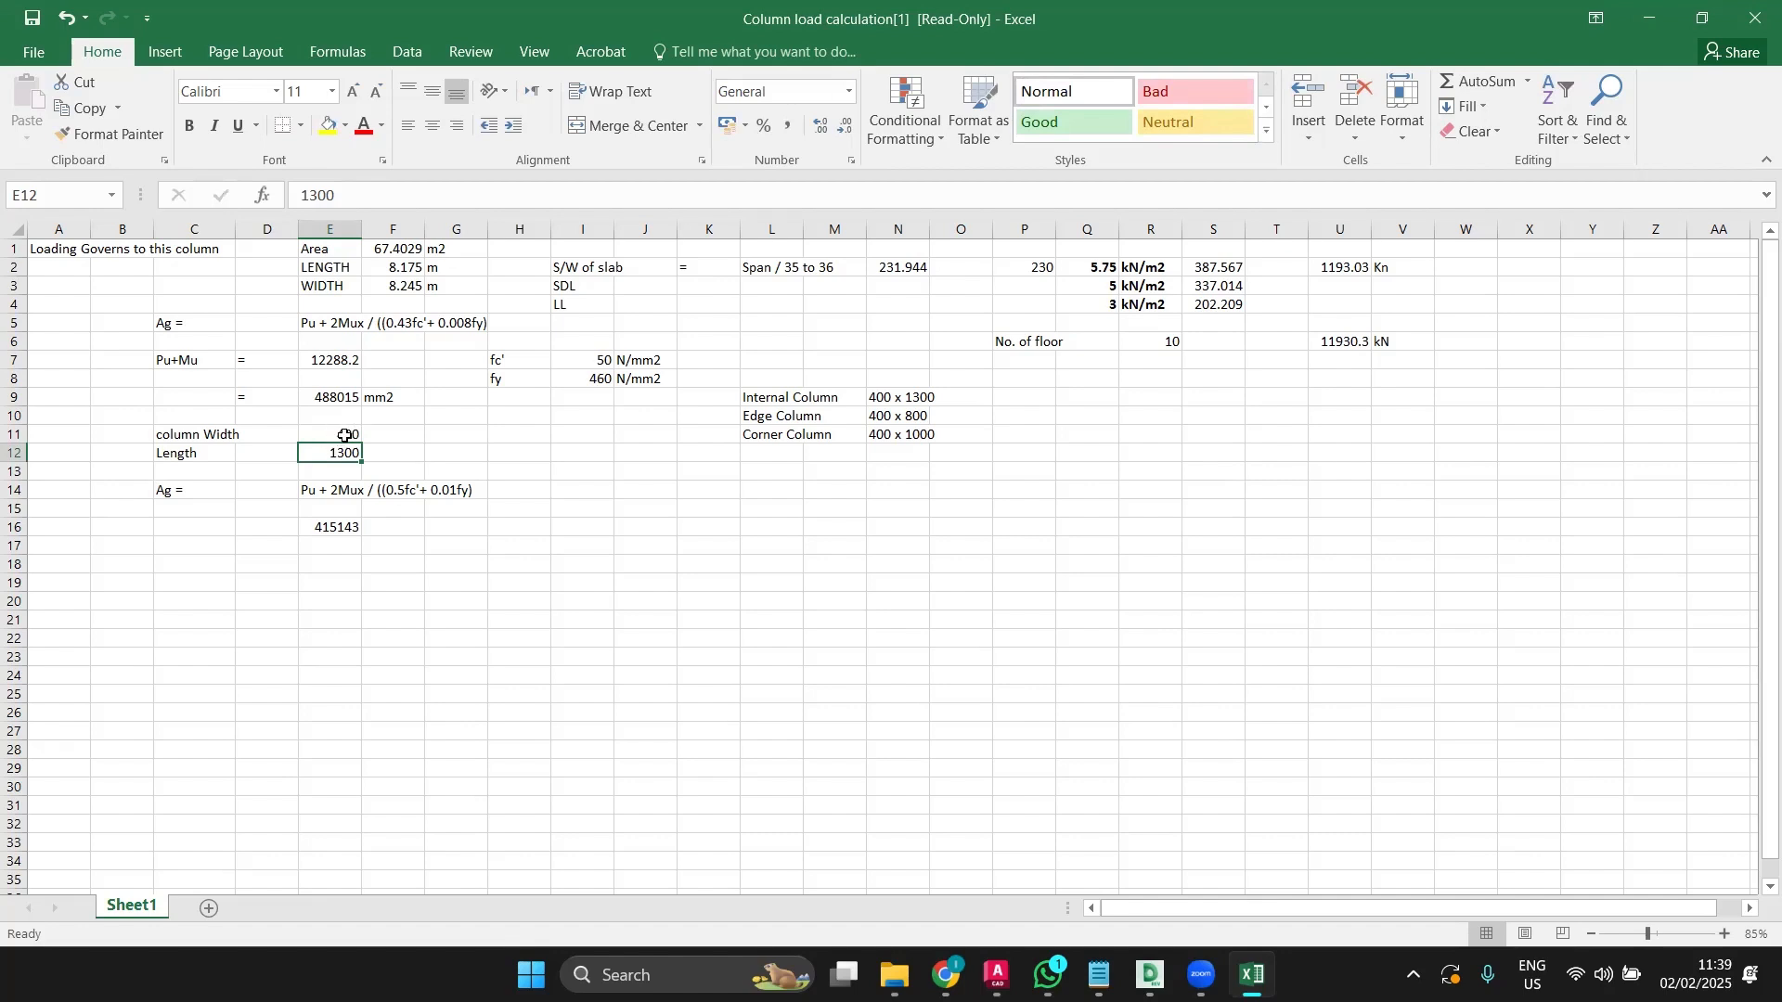
double_click(345, 435)
key(BackSpace)
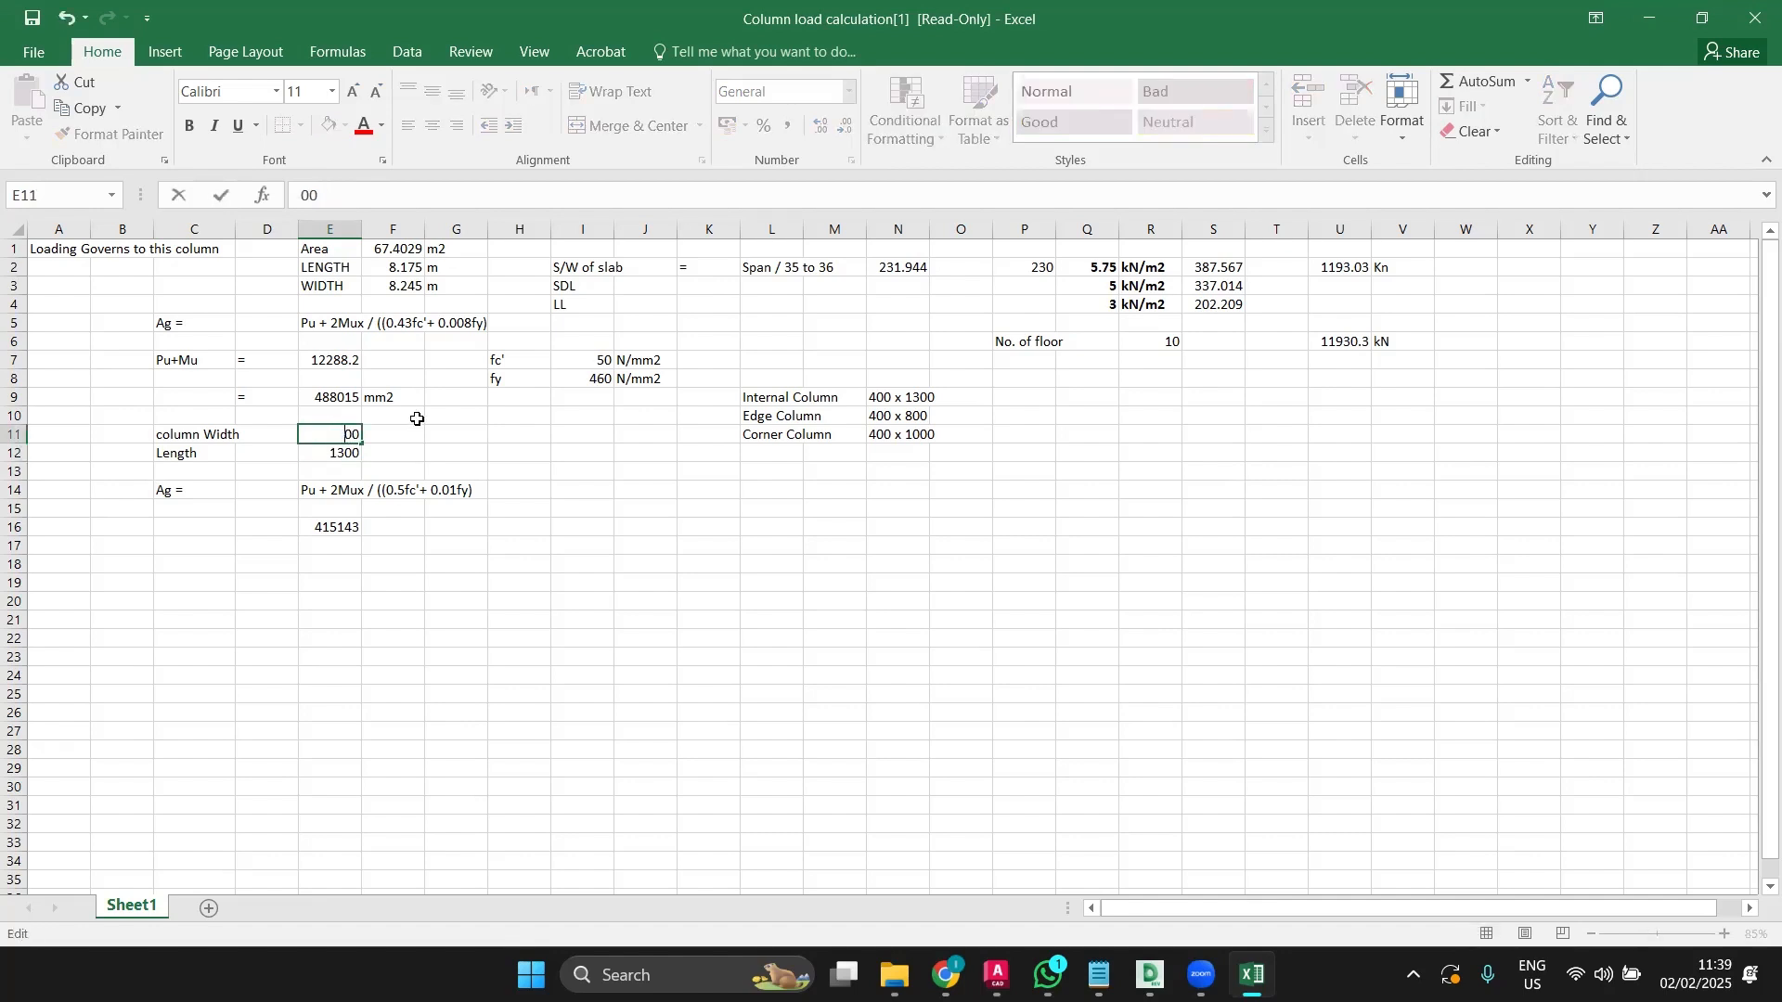
text(3)
key(Return)
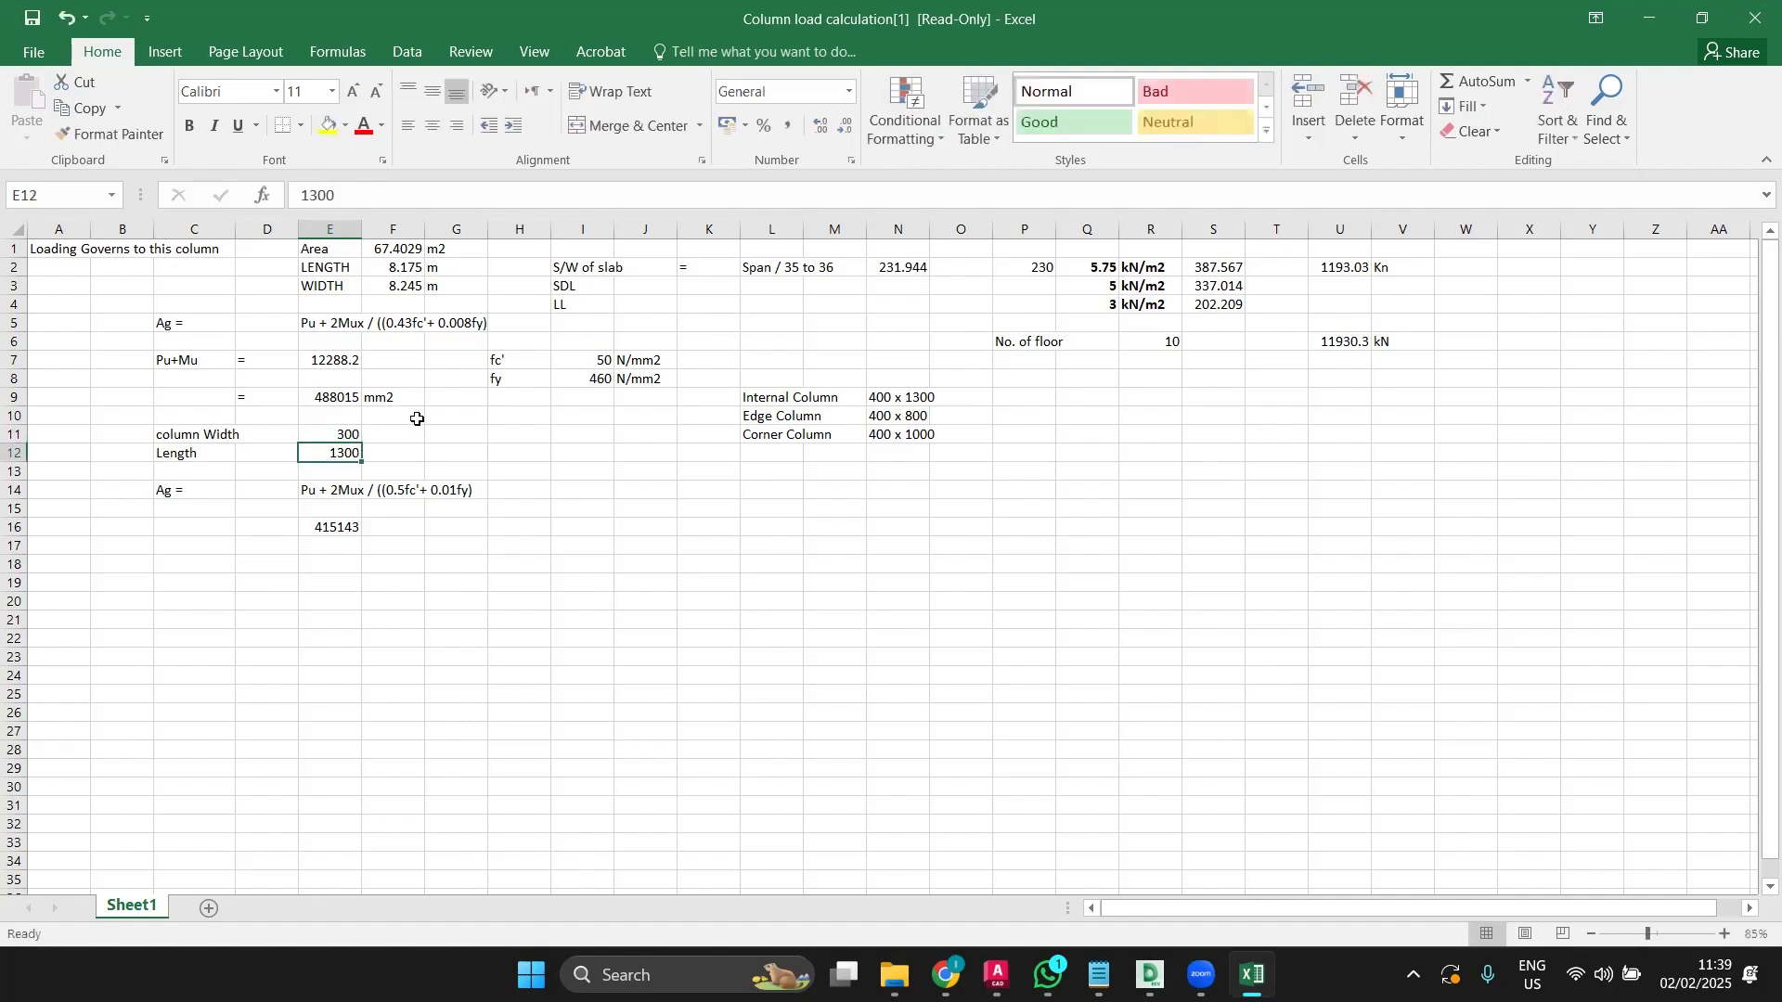
click(355, 434)
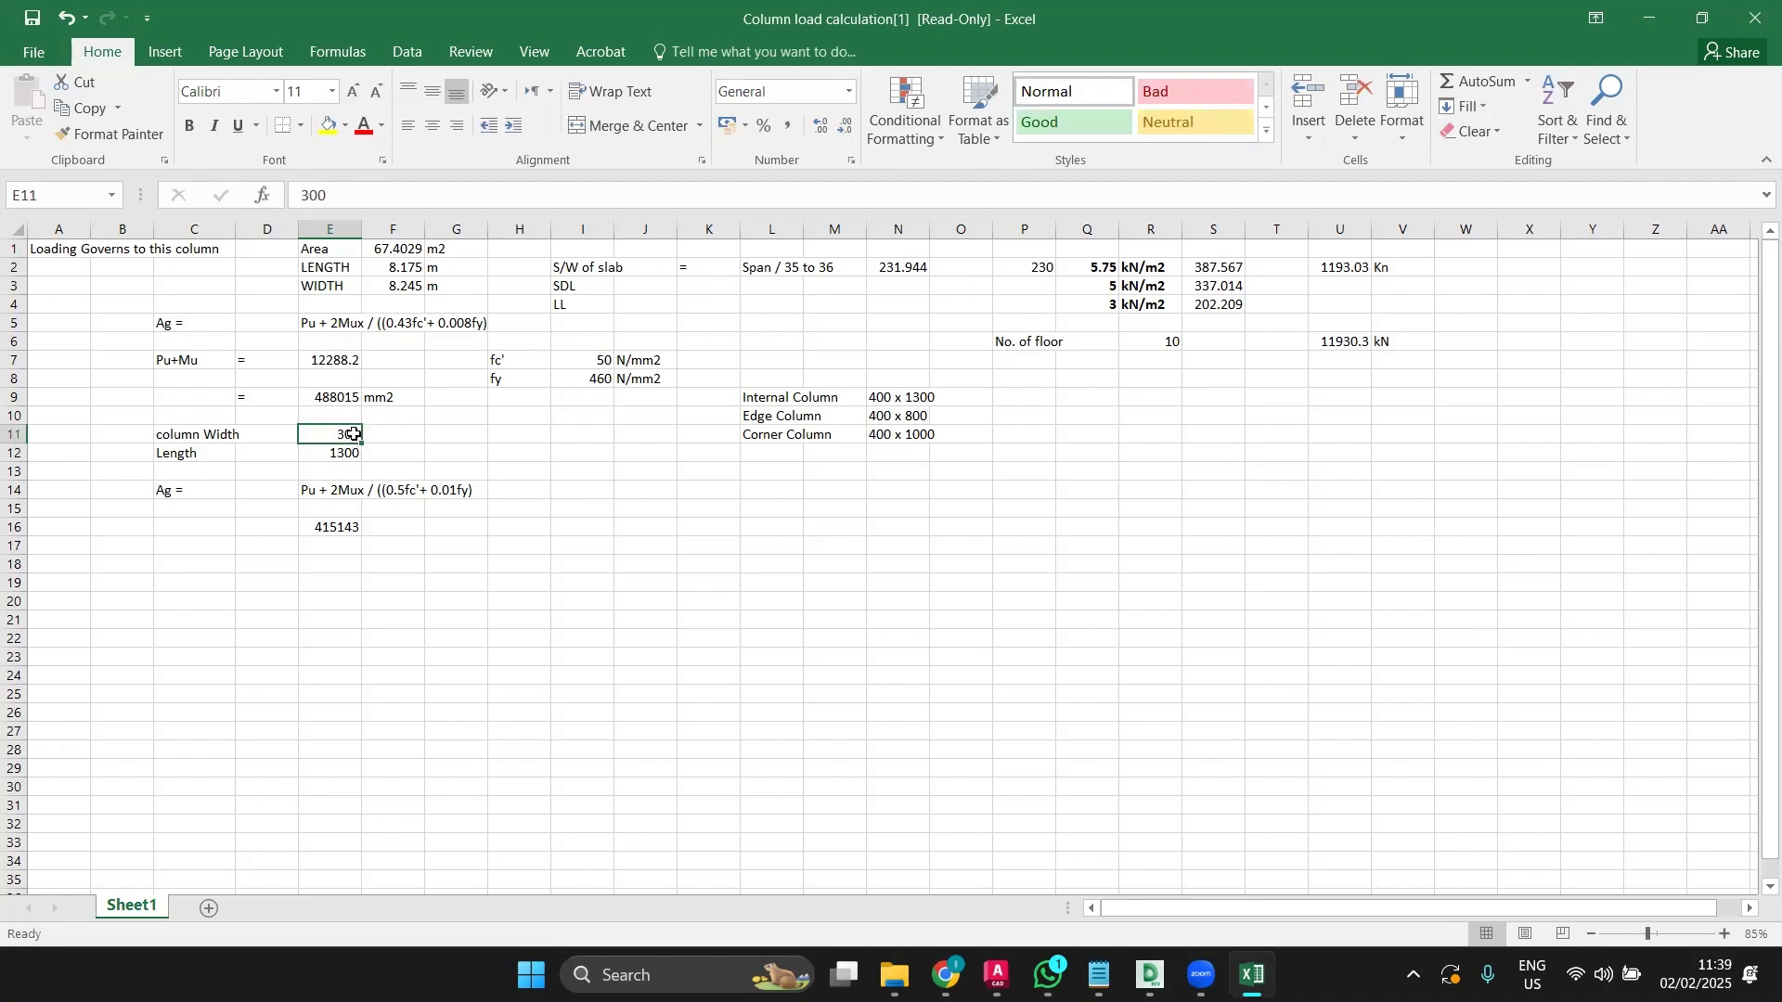
Step: Replace the 1300 Length in E12 with =E9/E11, giving 1626.72
click(340, 454)
double_click(341, 454)
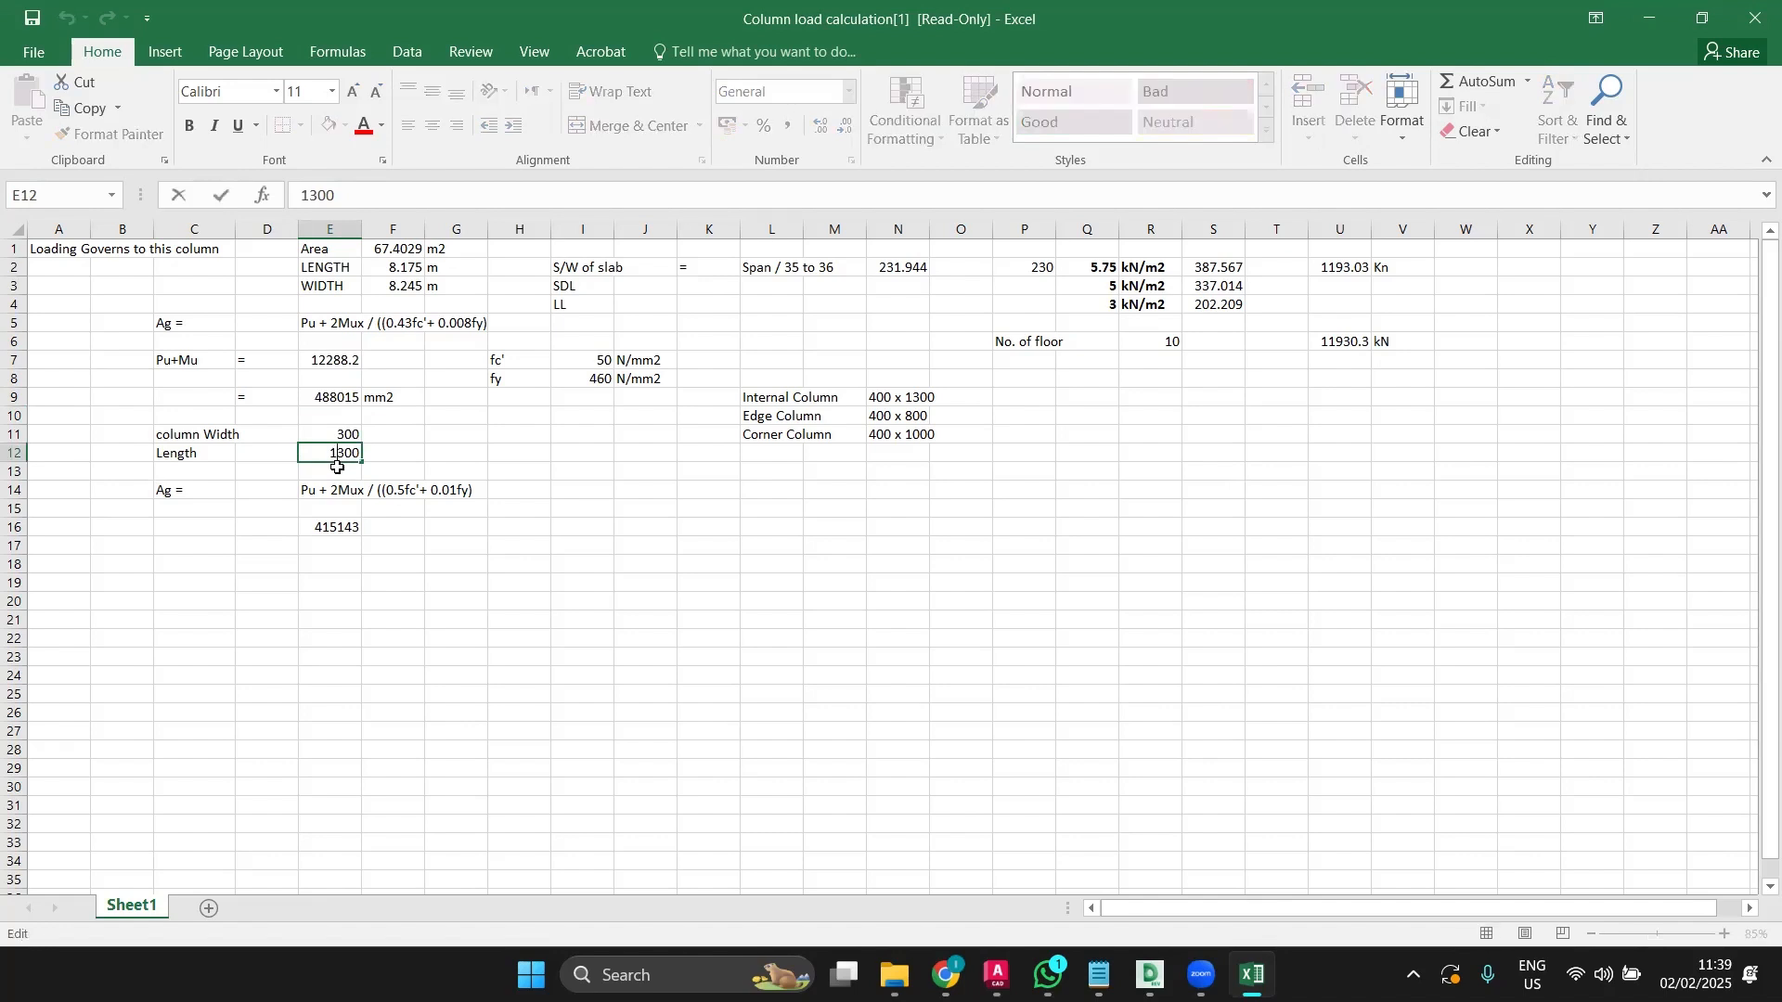
drag(332, 454, 376, 458)
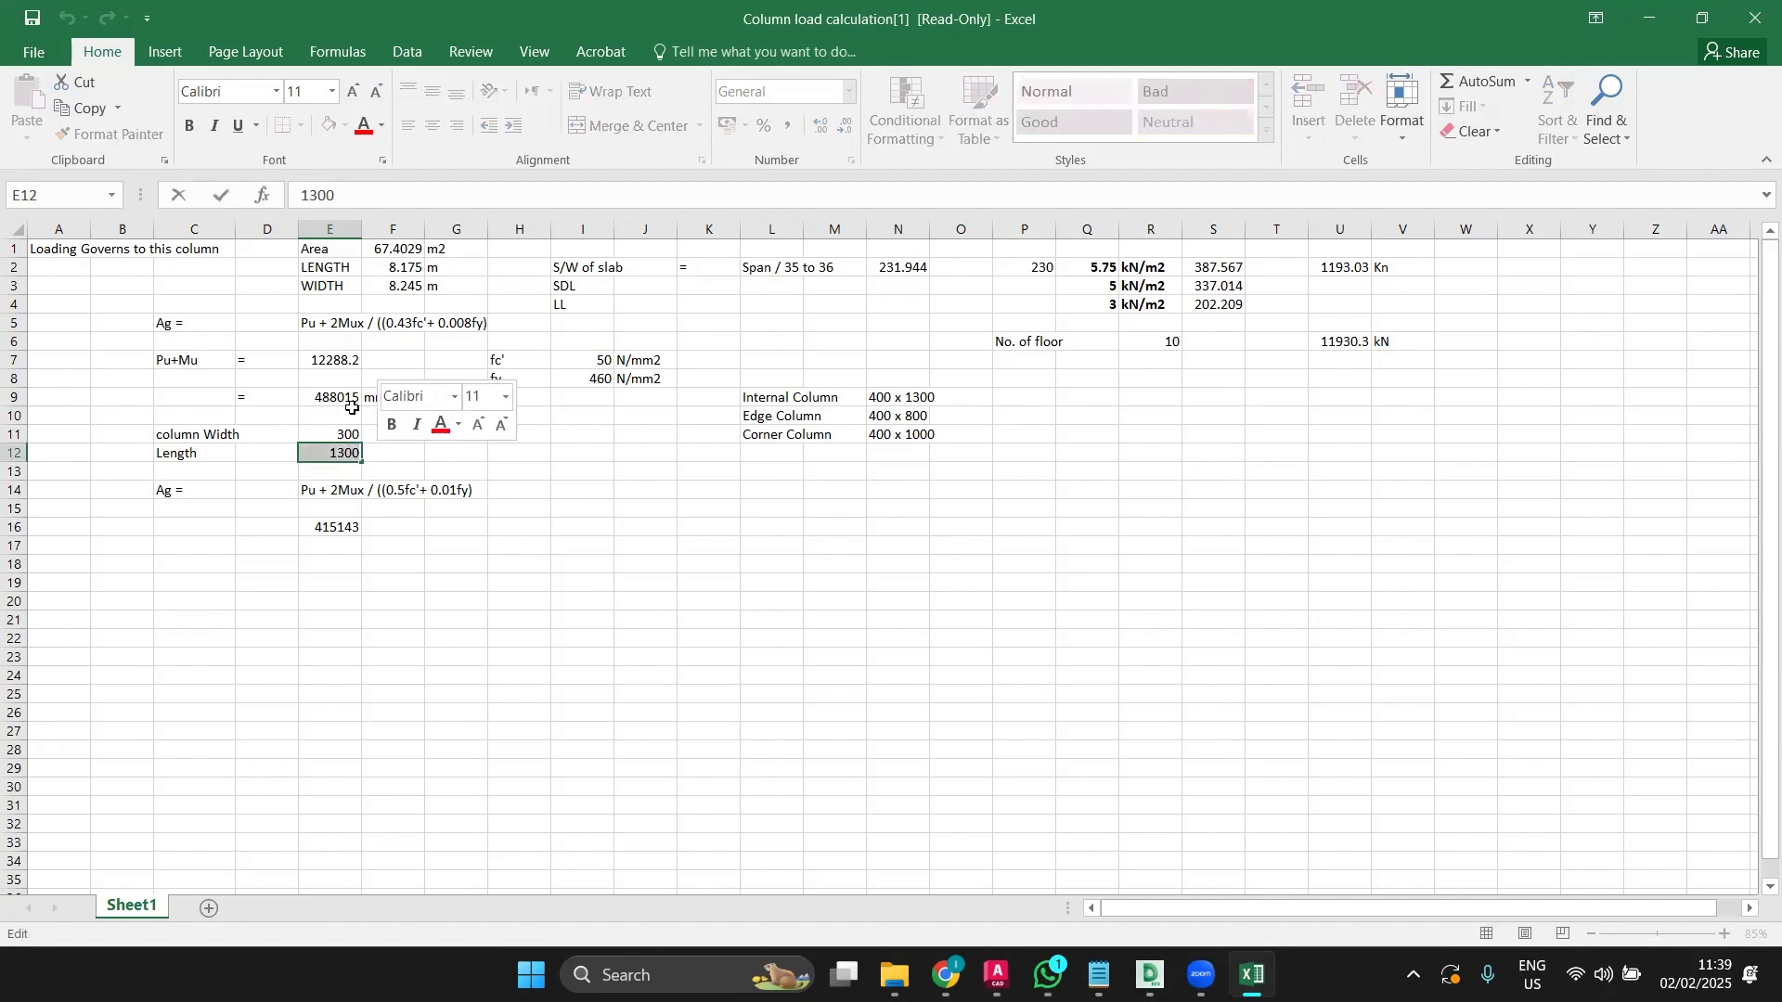
text(=)
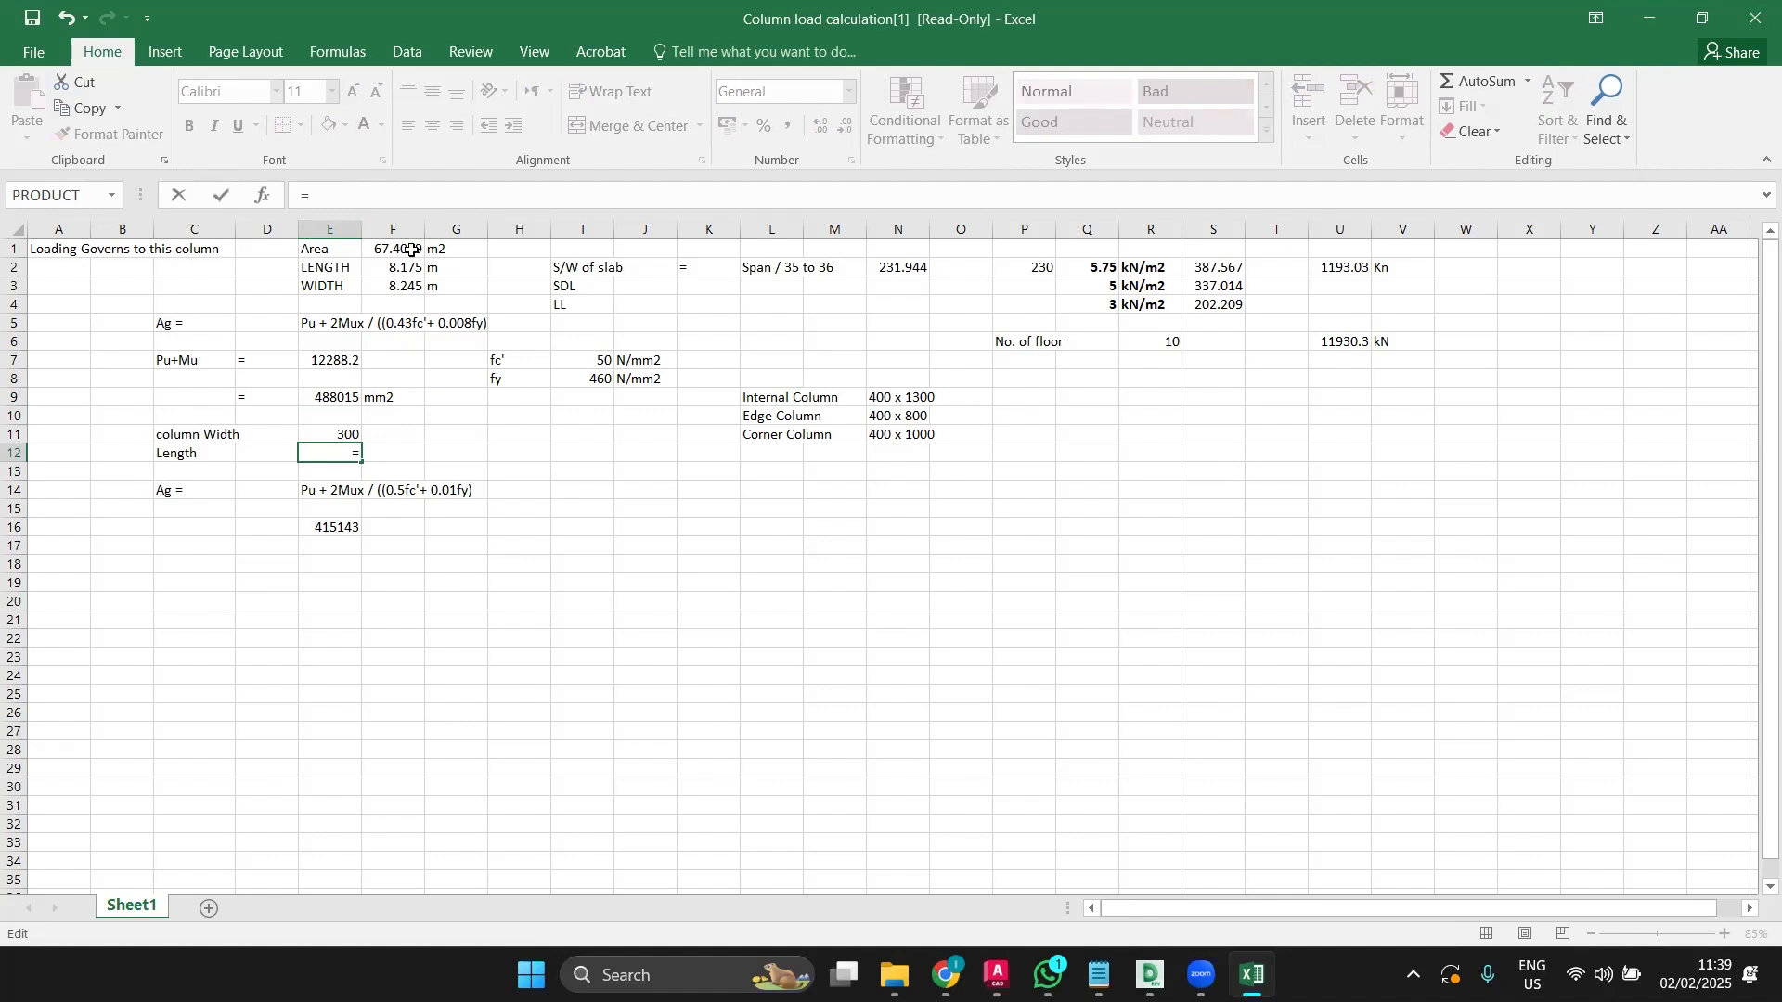
click(348, 399)
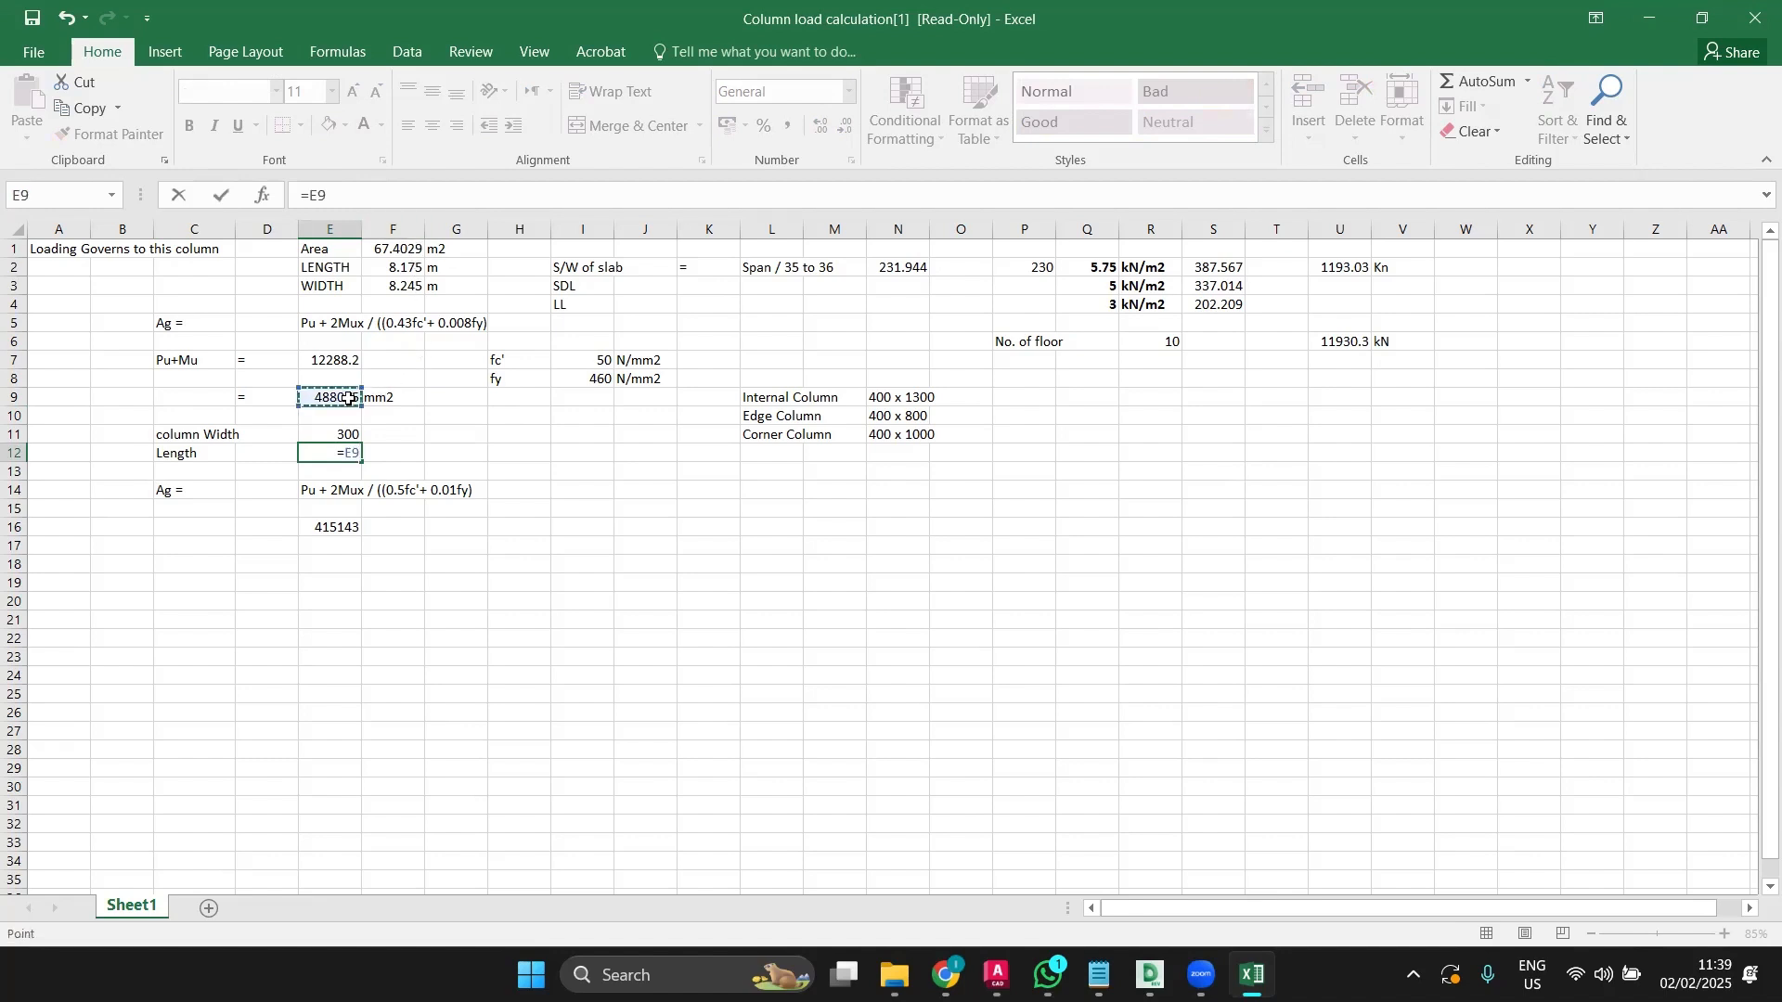
text(/)
click(330, 432)
key(Return)
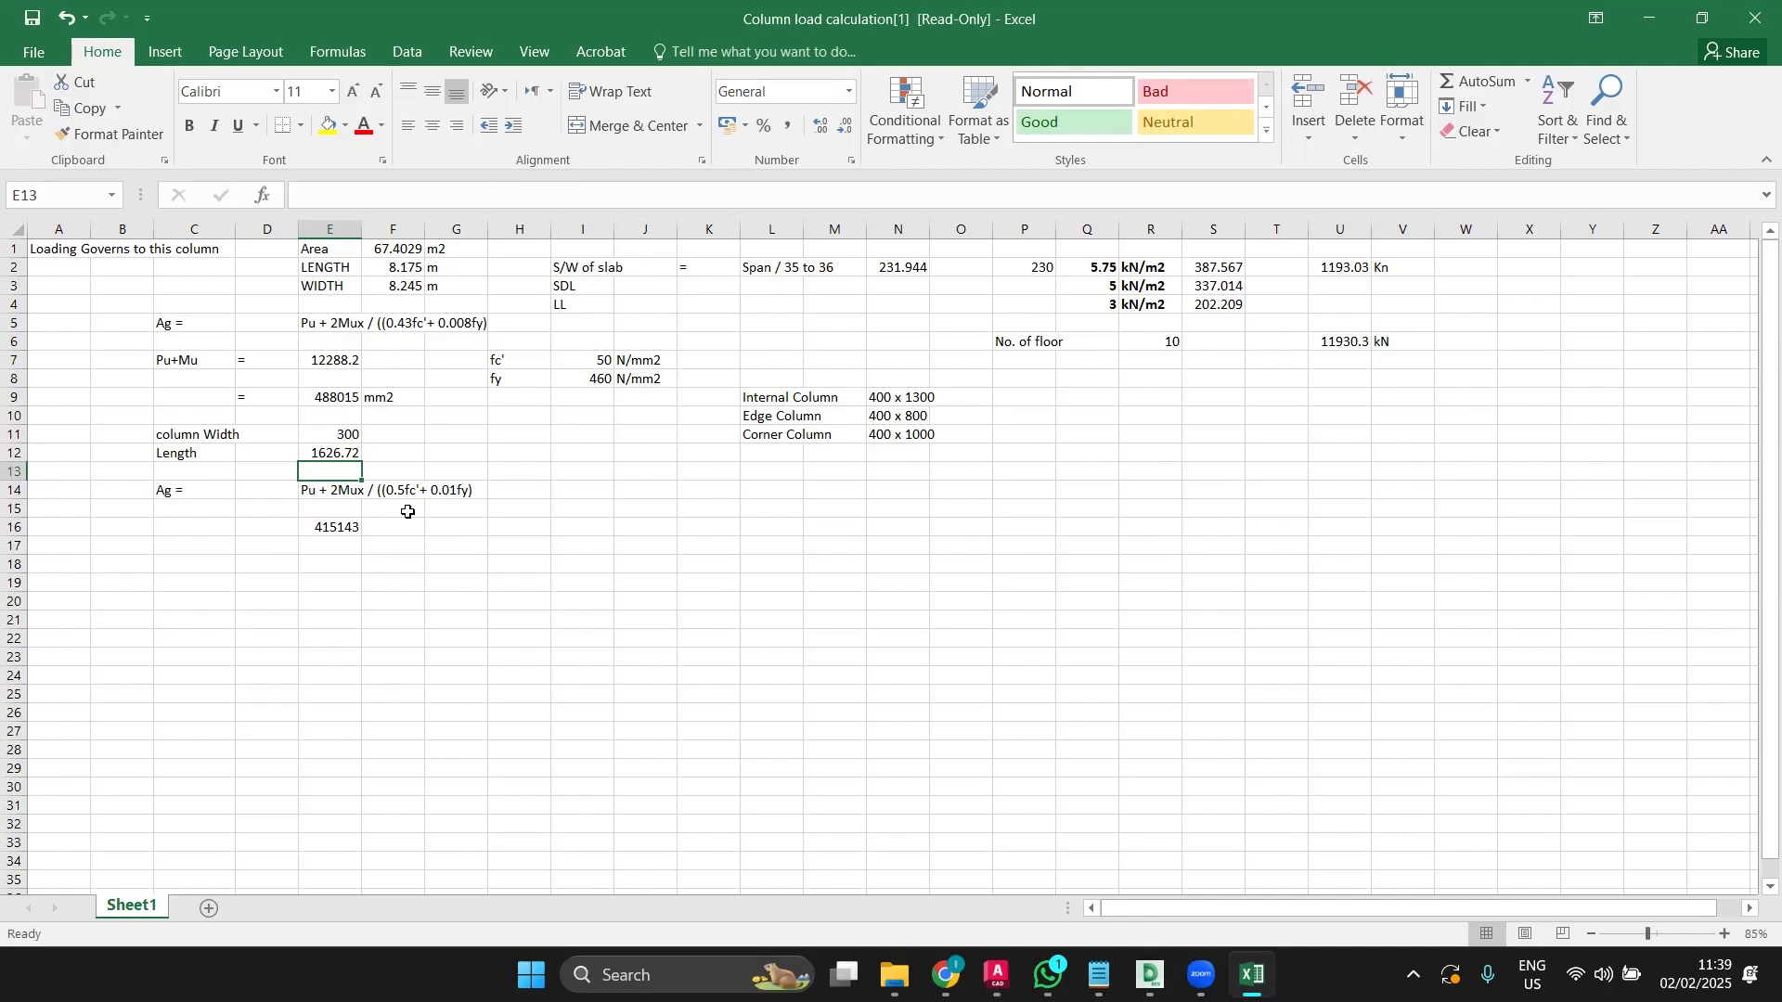
Step: Check the E16 formula, then change the Internal Column size in N9 from 400 x 1300 to 300 x 1600
double_click(321, 529)
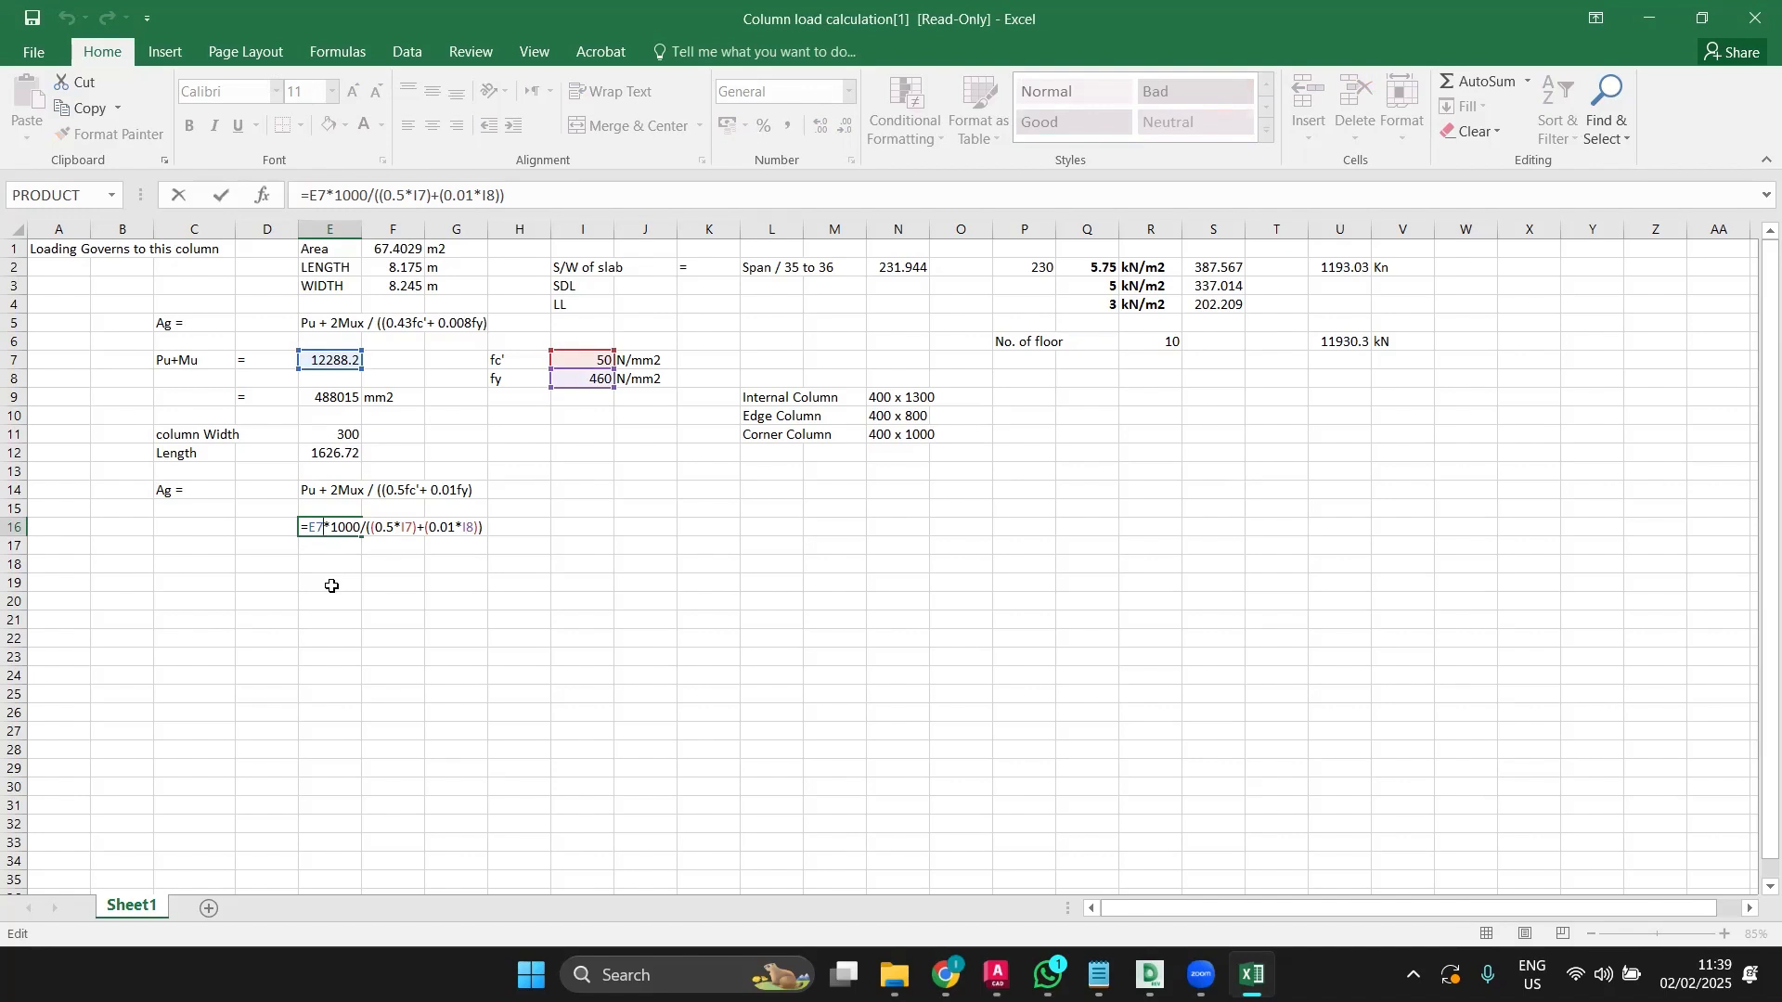
key(Escape)
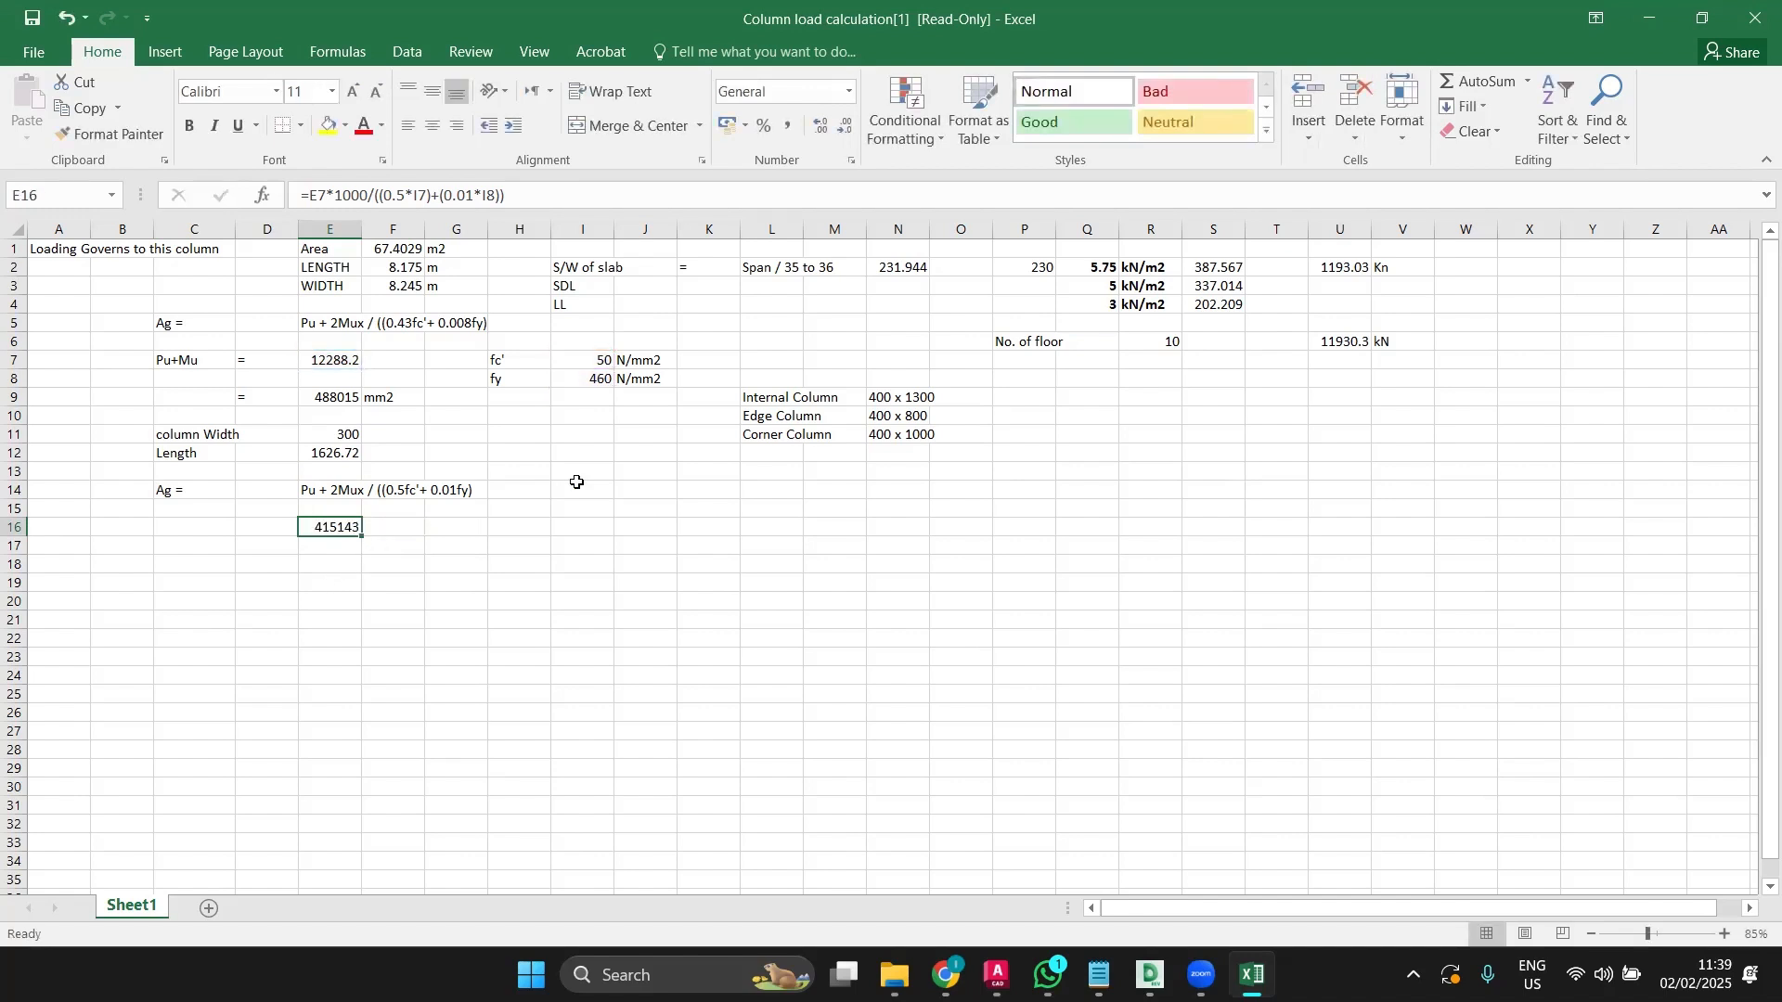
click(909, 397)
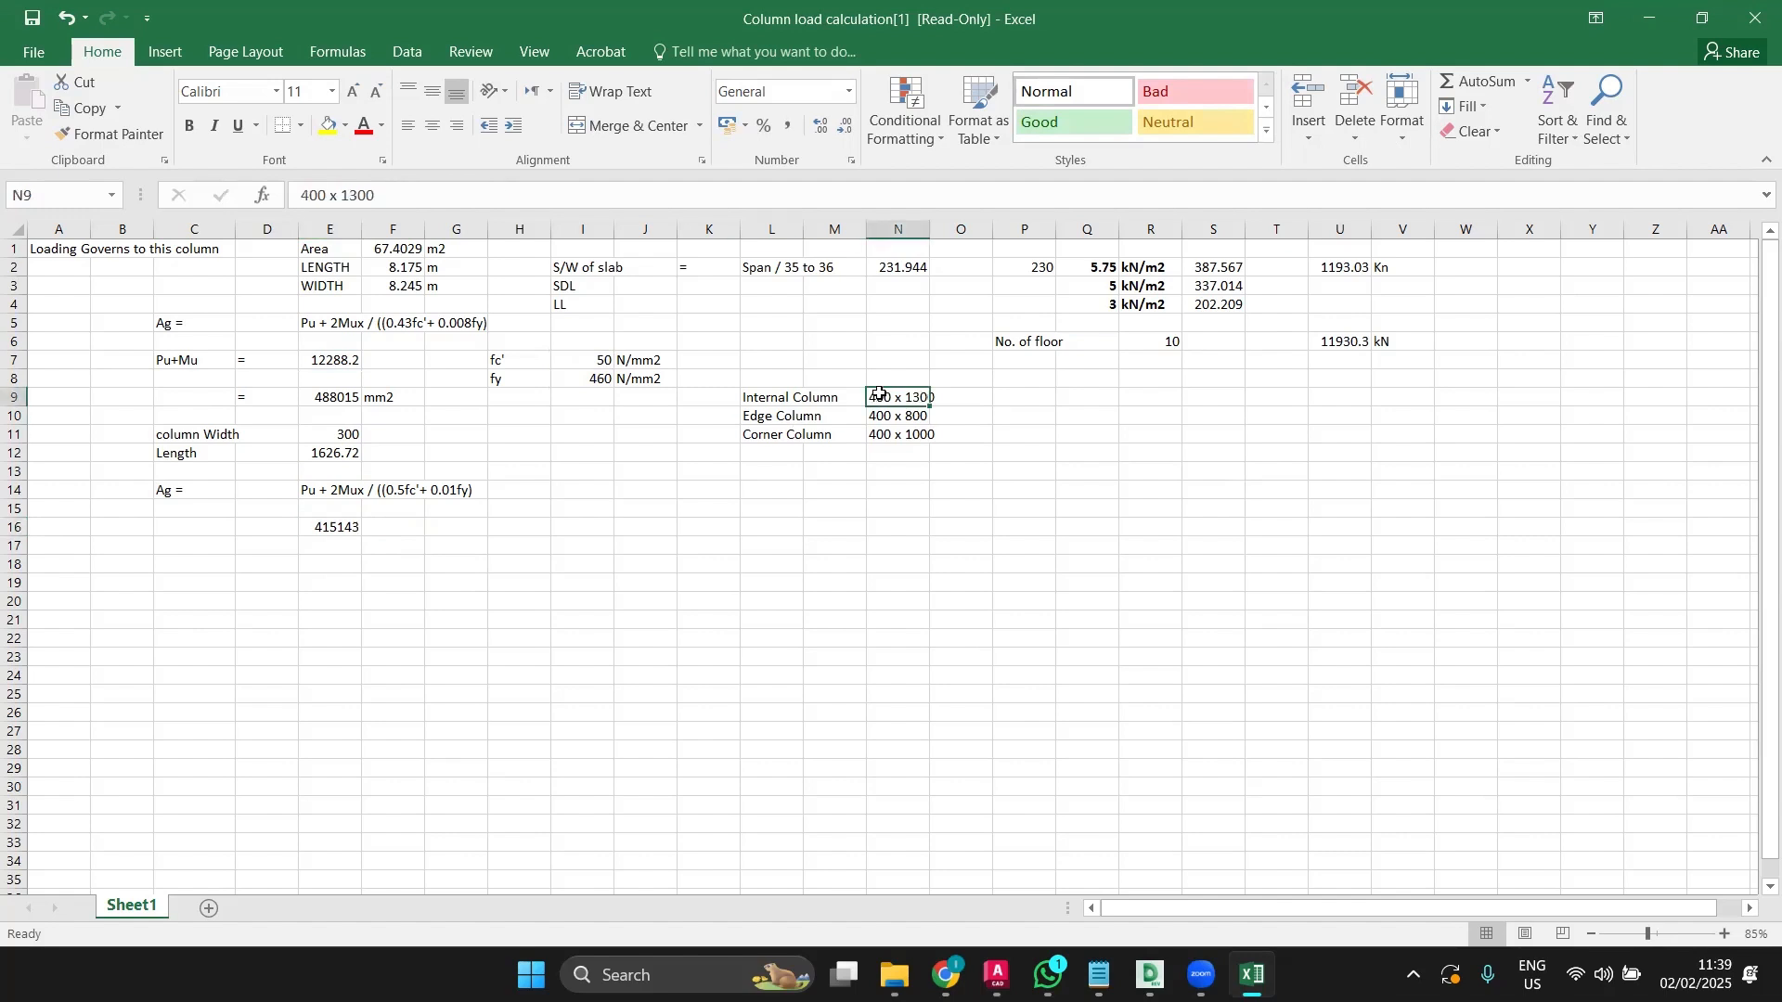
double_click(879, 393)
key(BackSpace)
text(3)
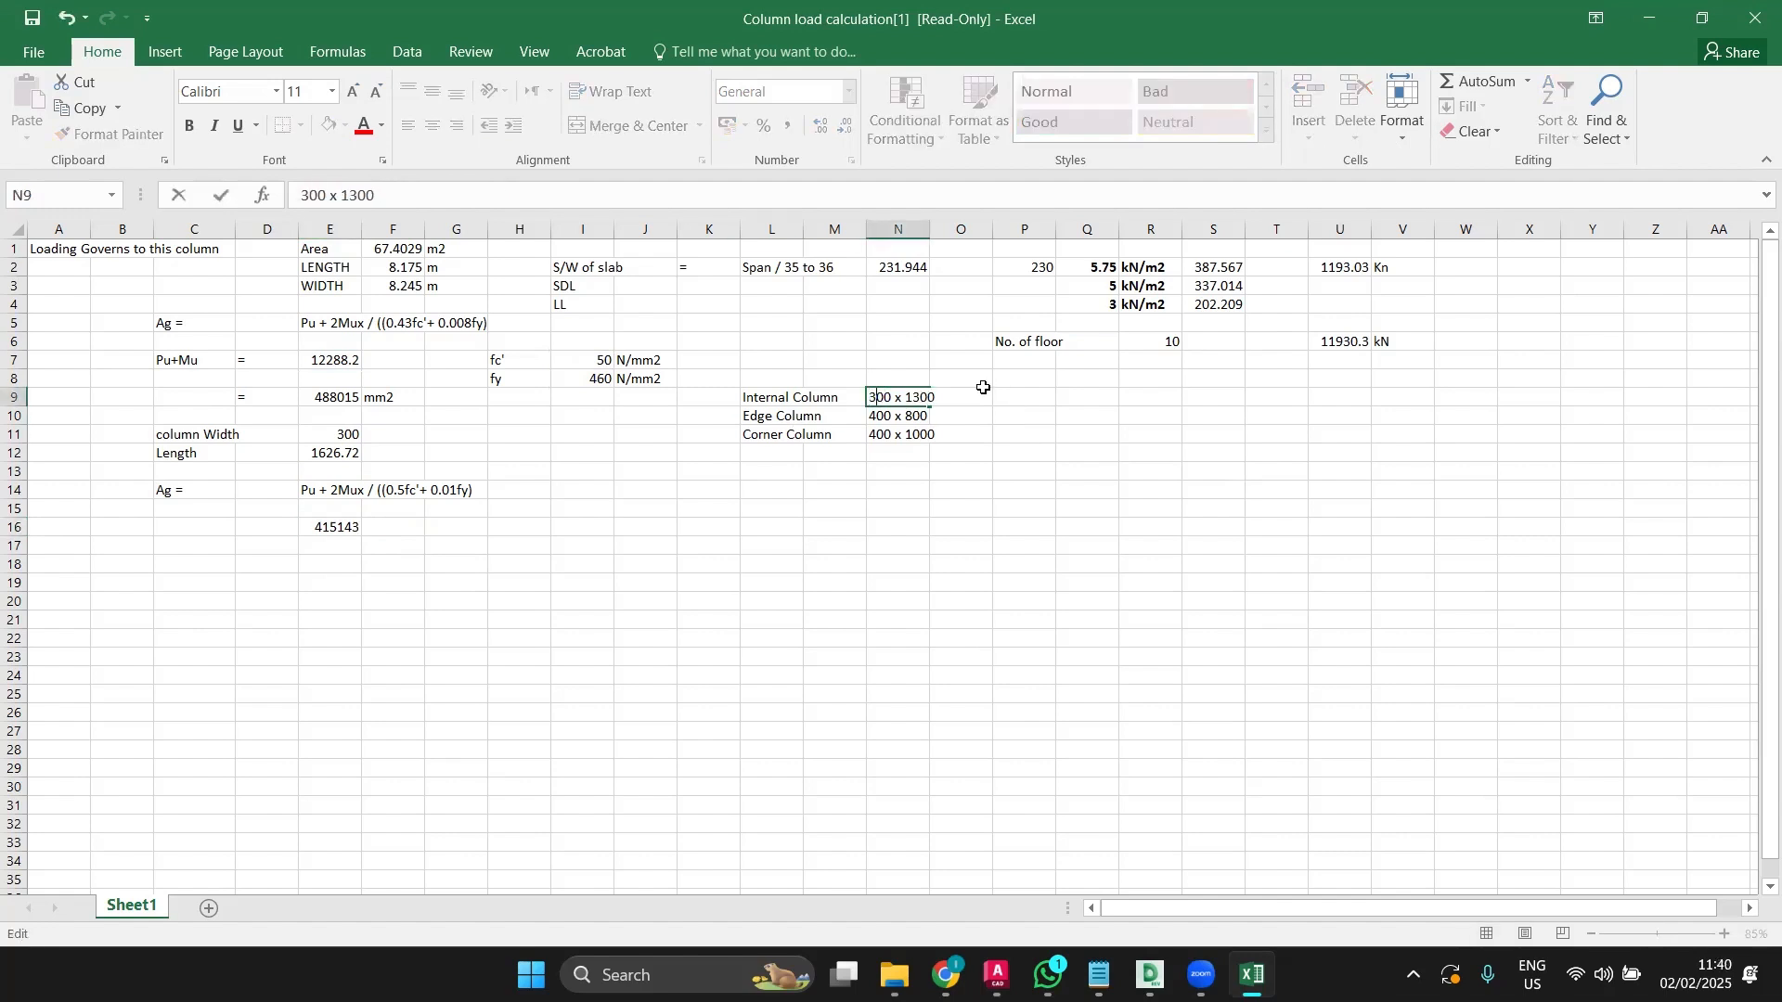
key(Right)
key(Right)
key(Right)
key(BackSpace)
text(6)
key(Return)
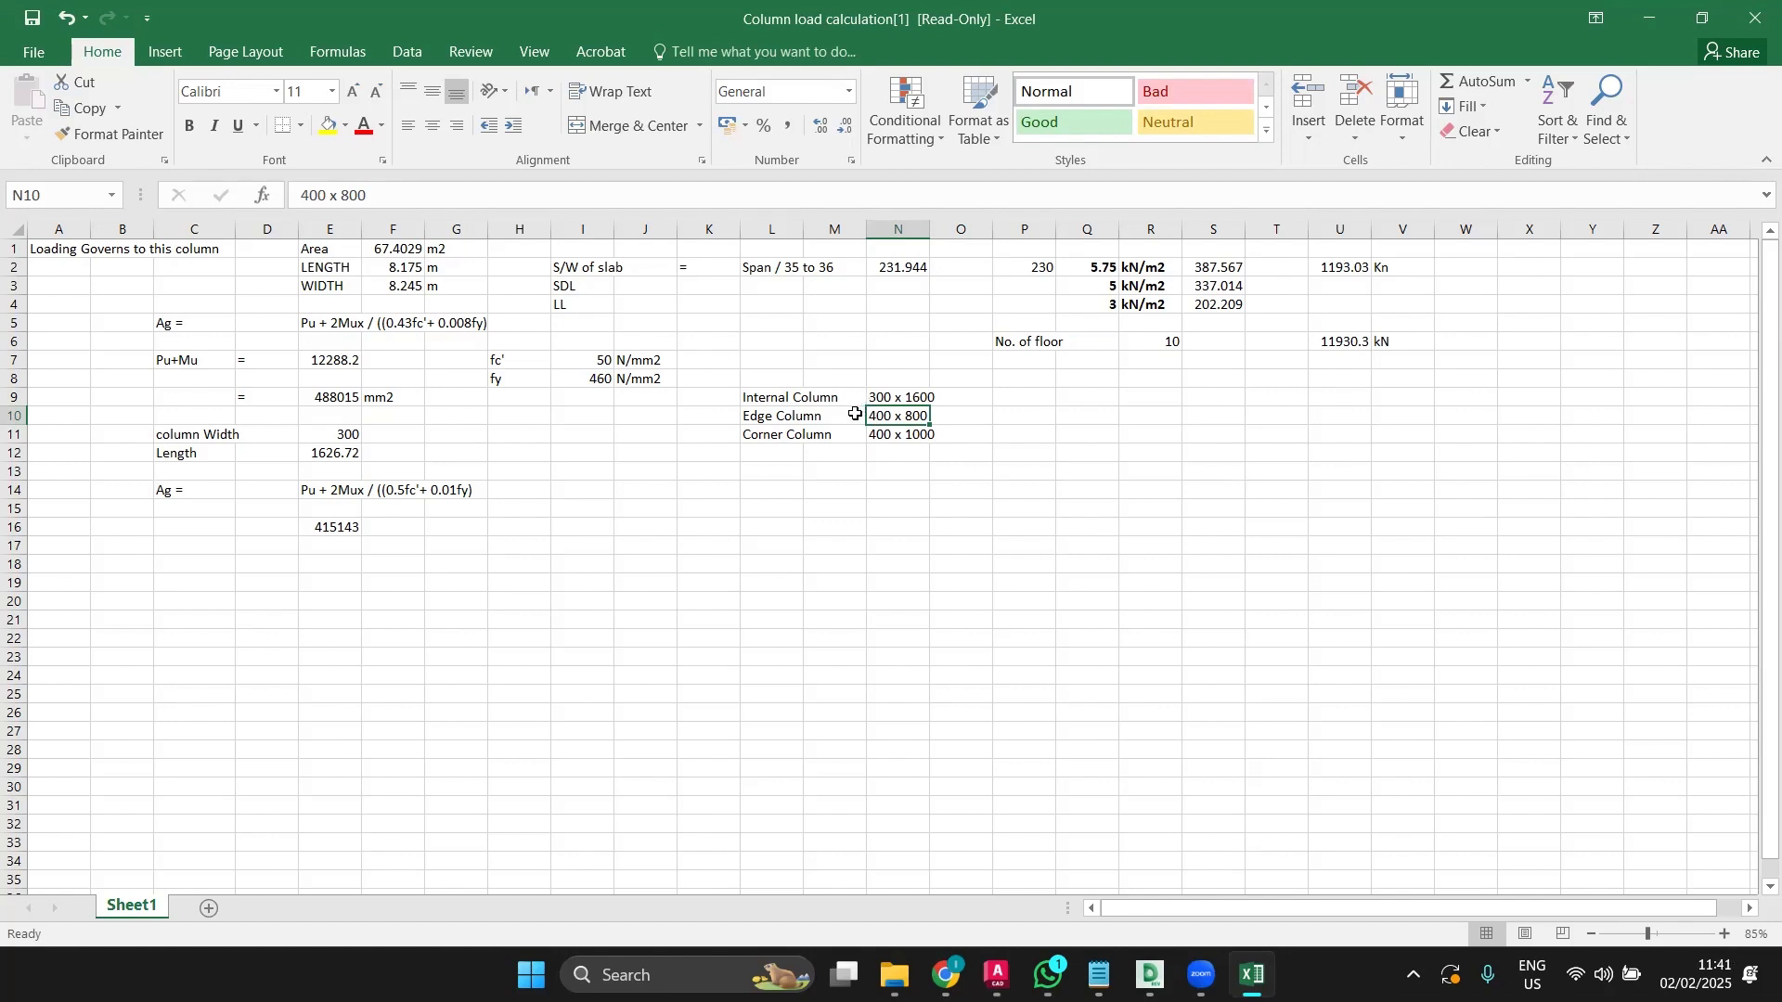
Step: Edit the Internal Column size from 300 x 1600 to 300 x 1500, then bring up the AutoCAD plan
ctrl+scroll(846, 428, up, 2)
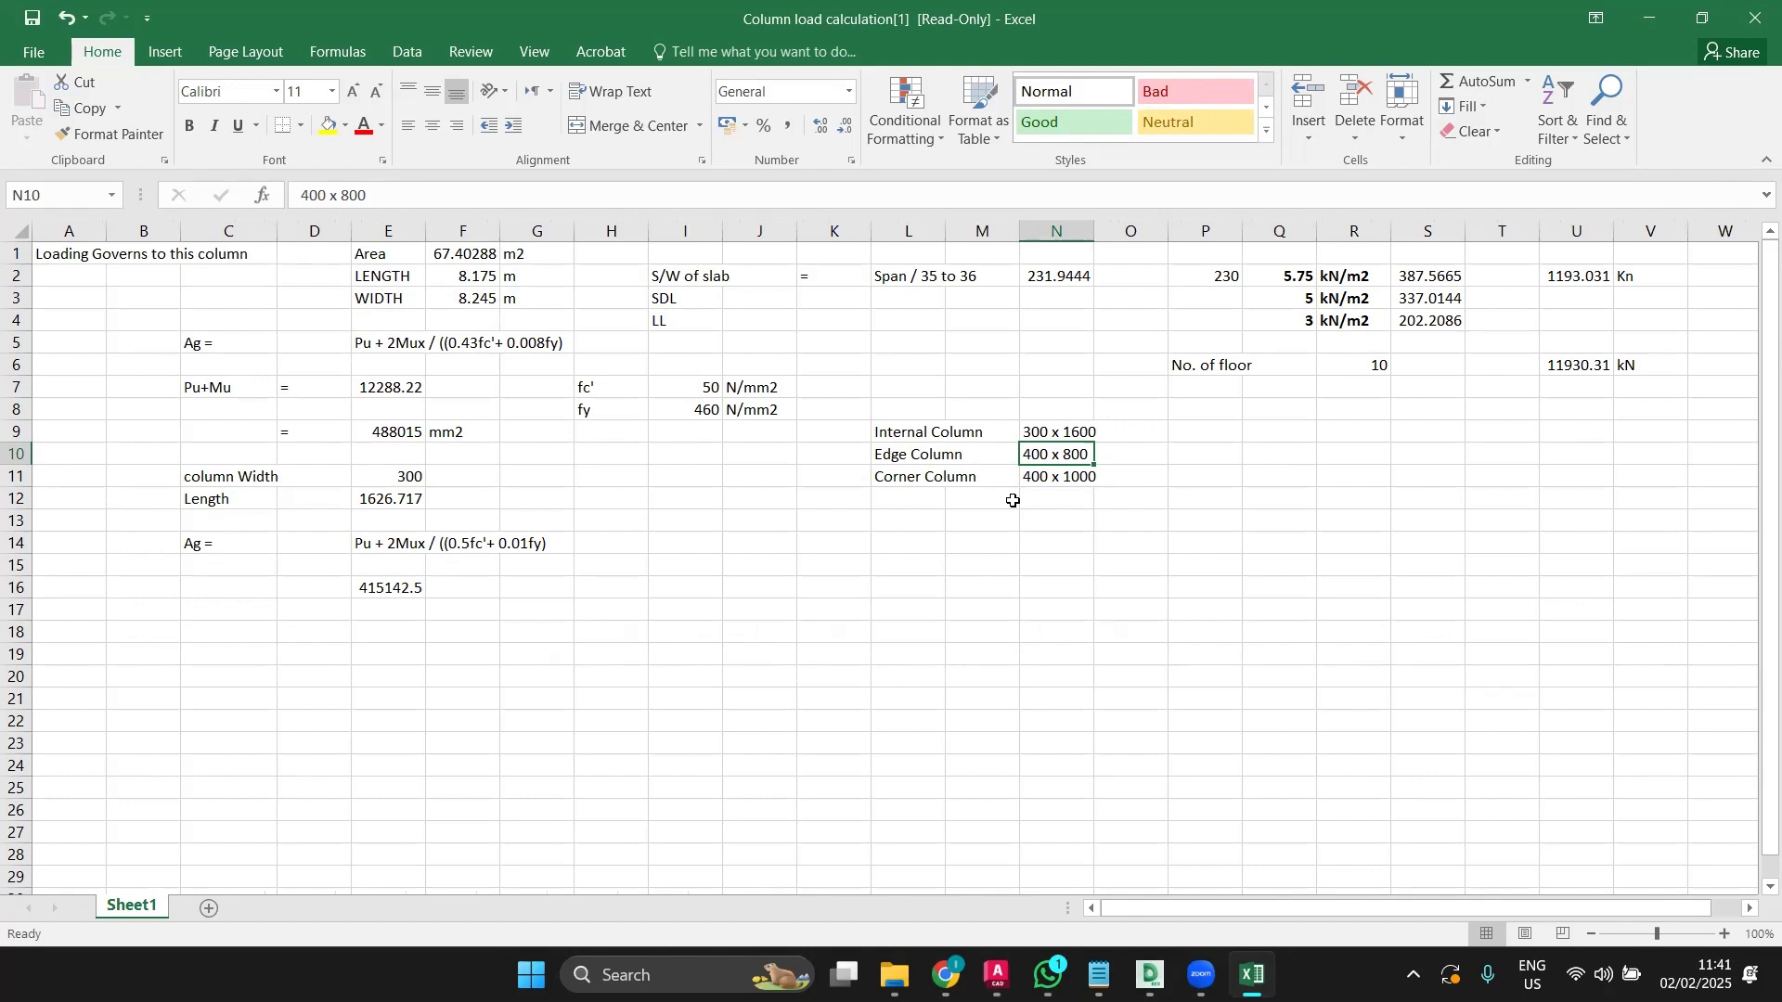
click(766, 540)
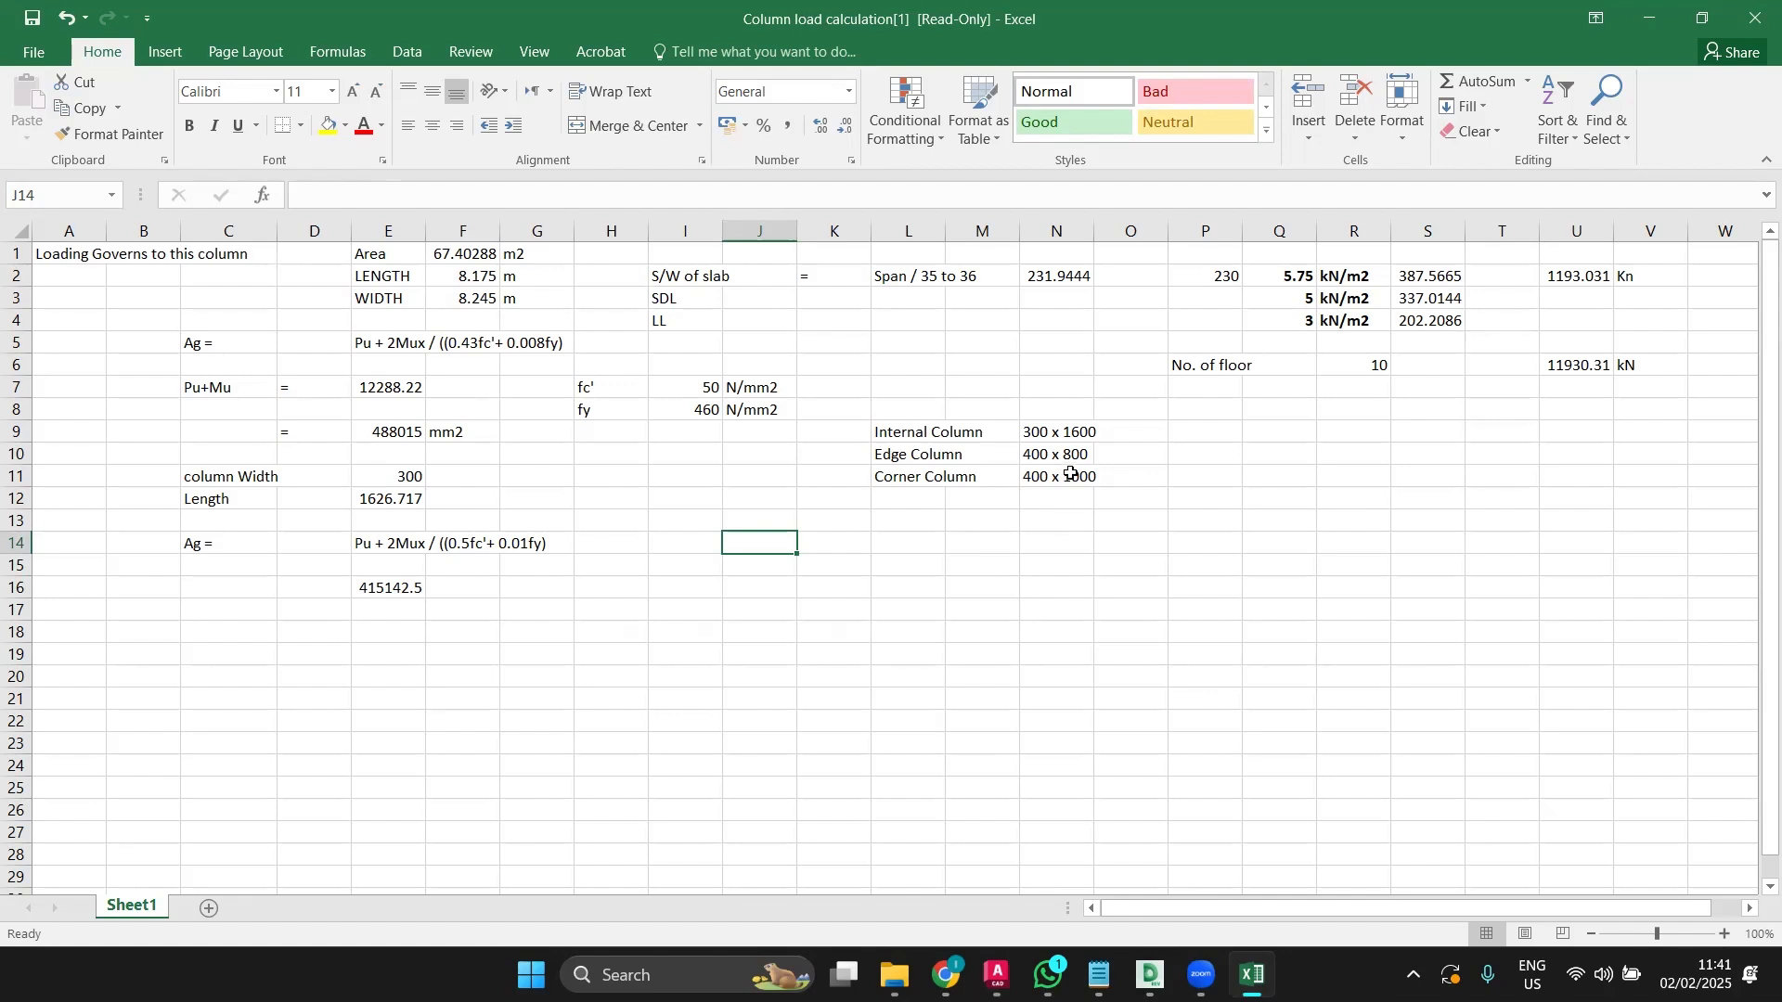
double_click(1079, 433)
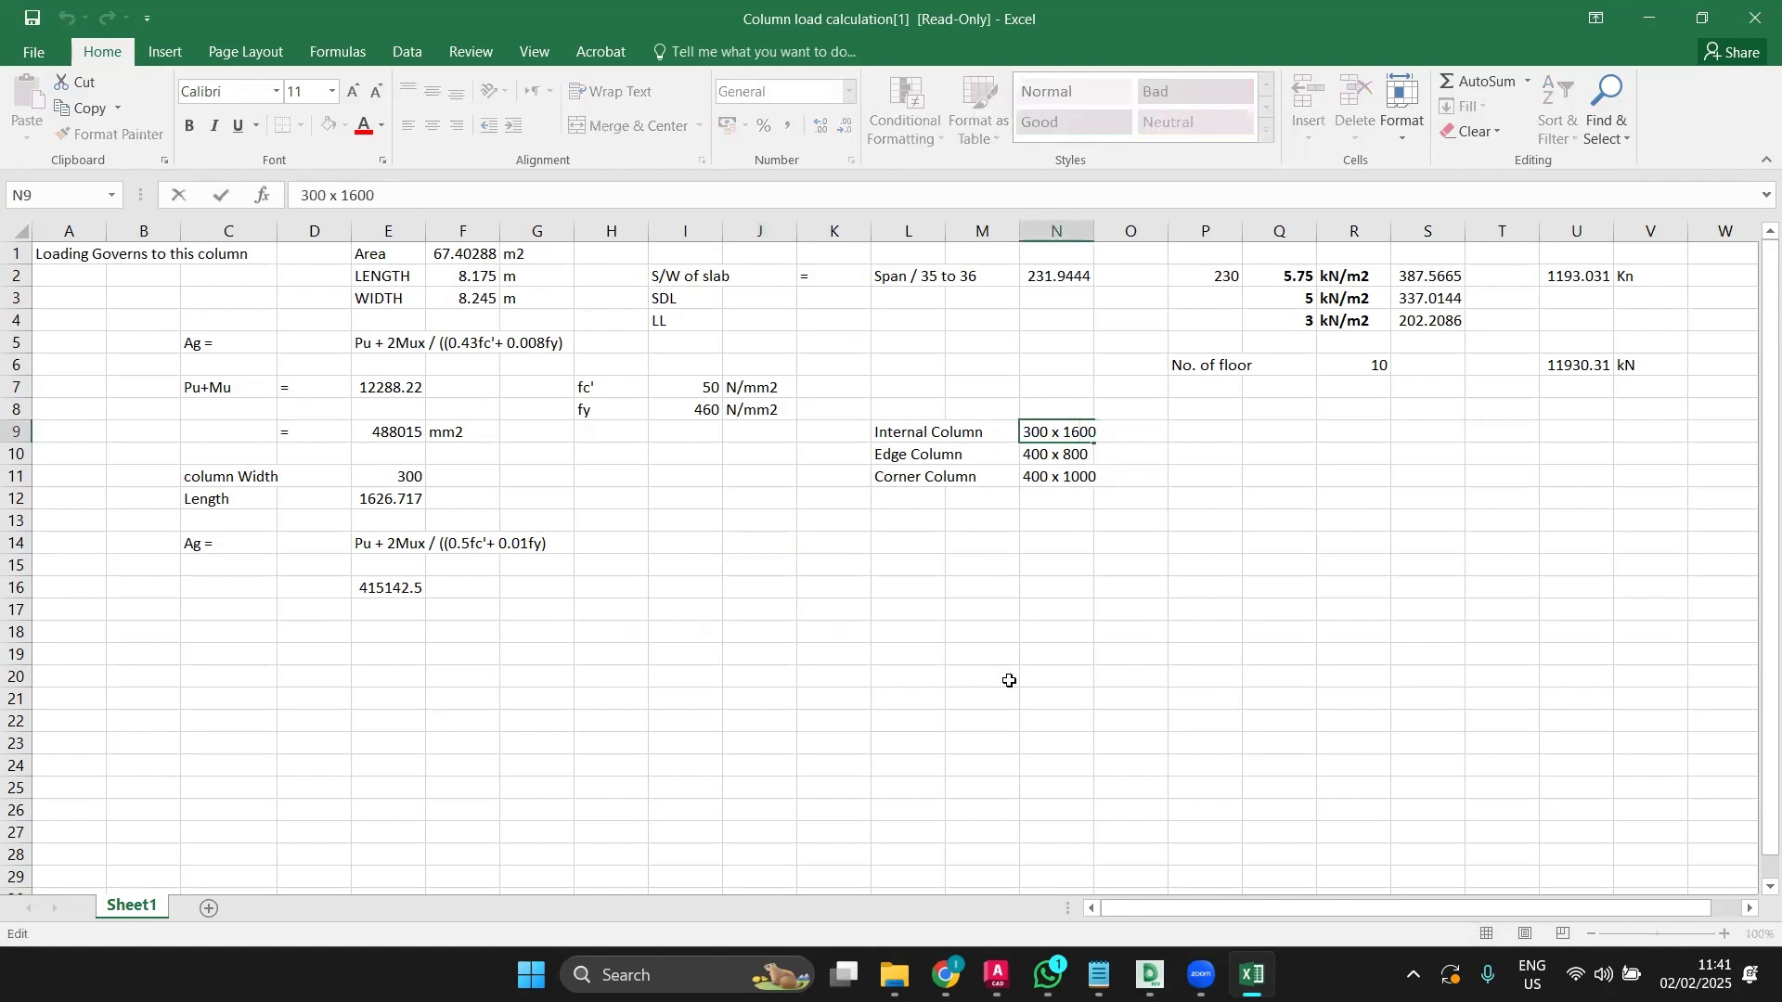
key(BackSpace)
text(5)
key(Return)
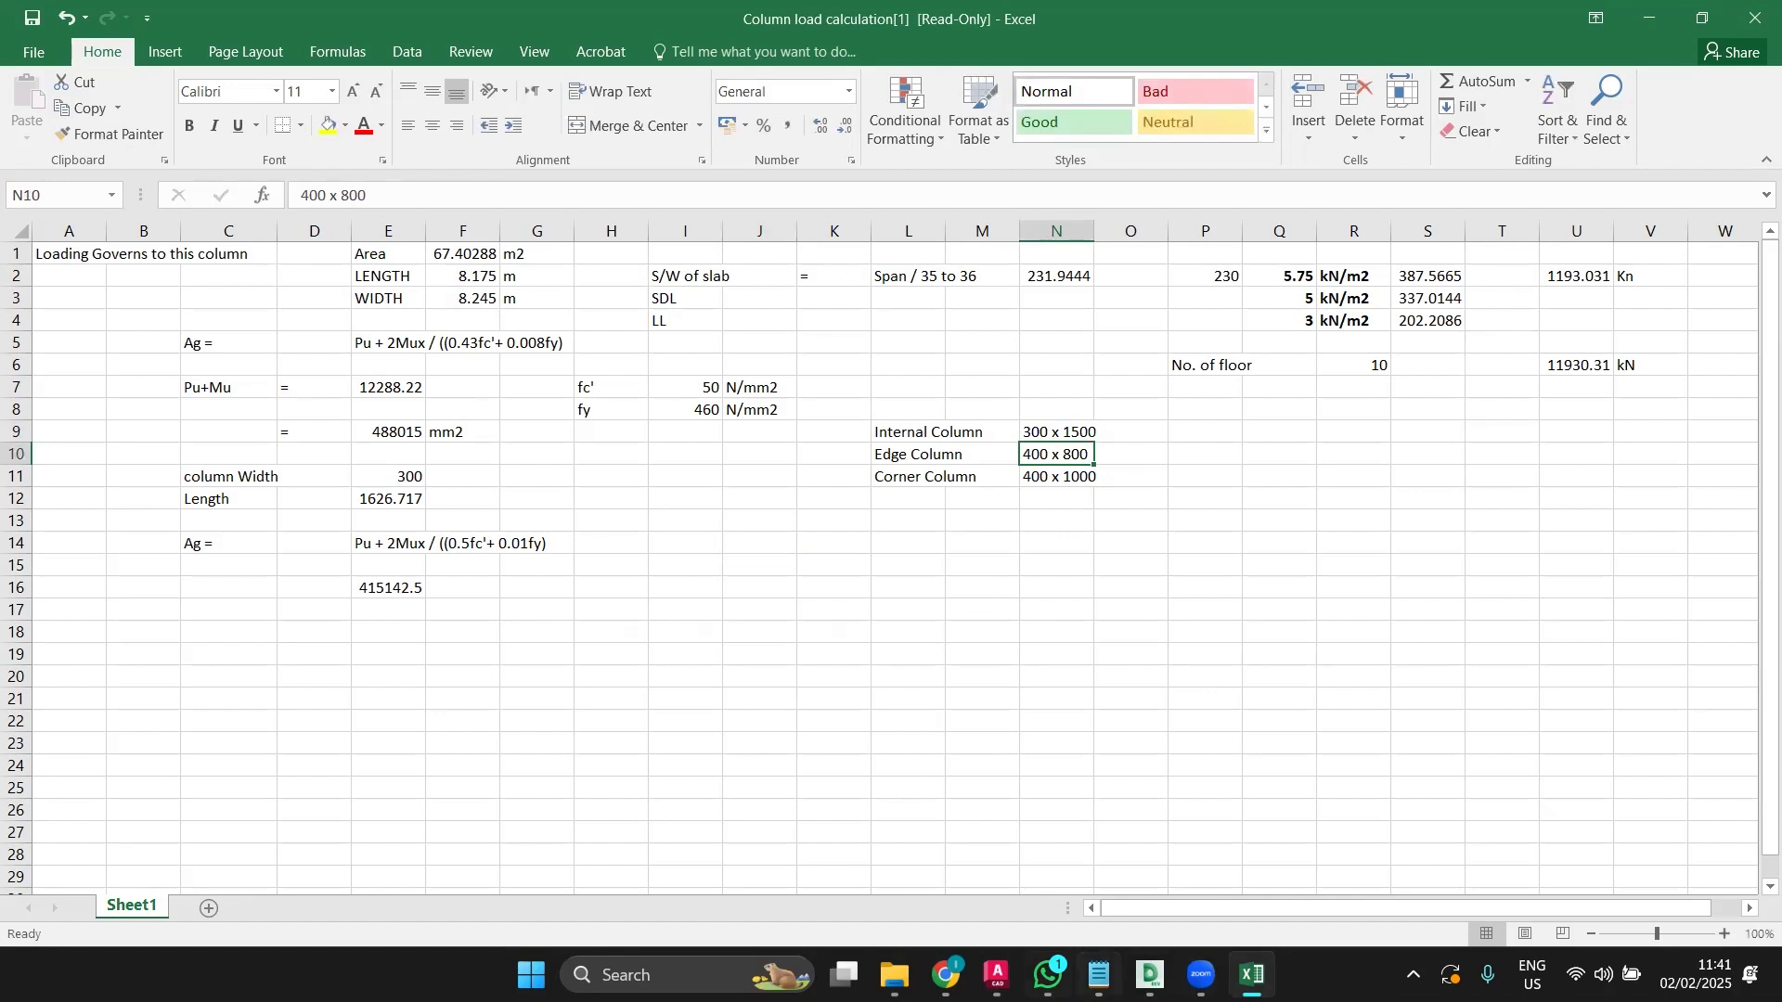
click(996, 974)
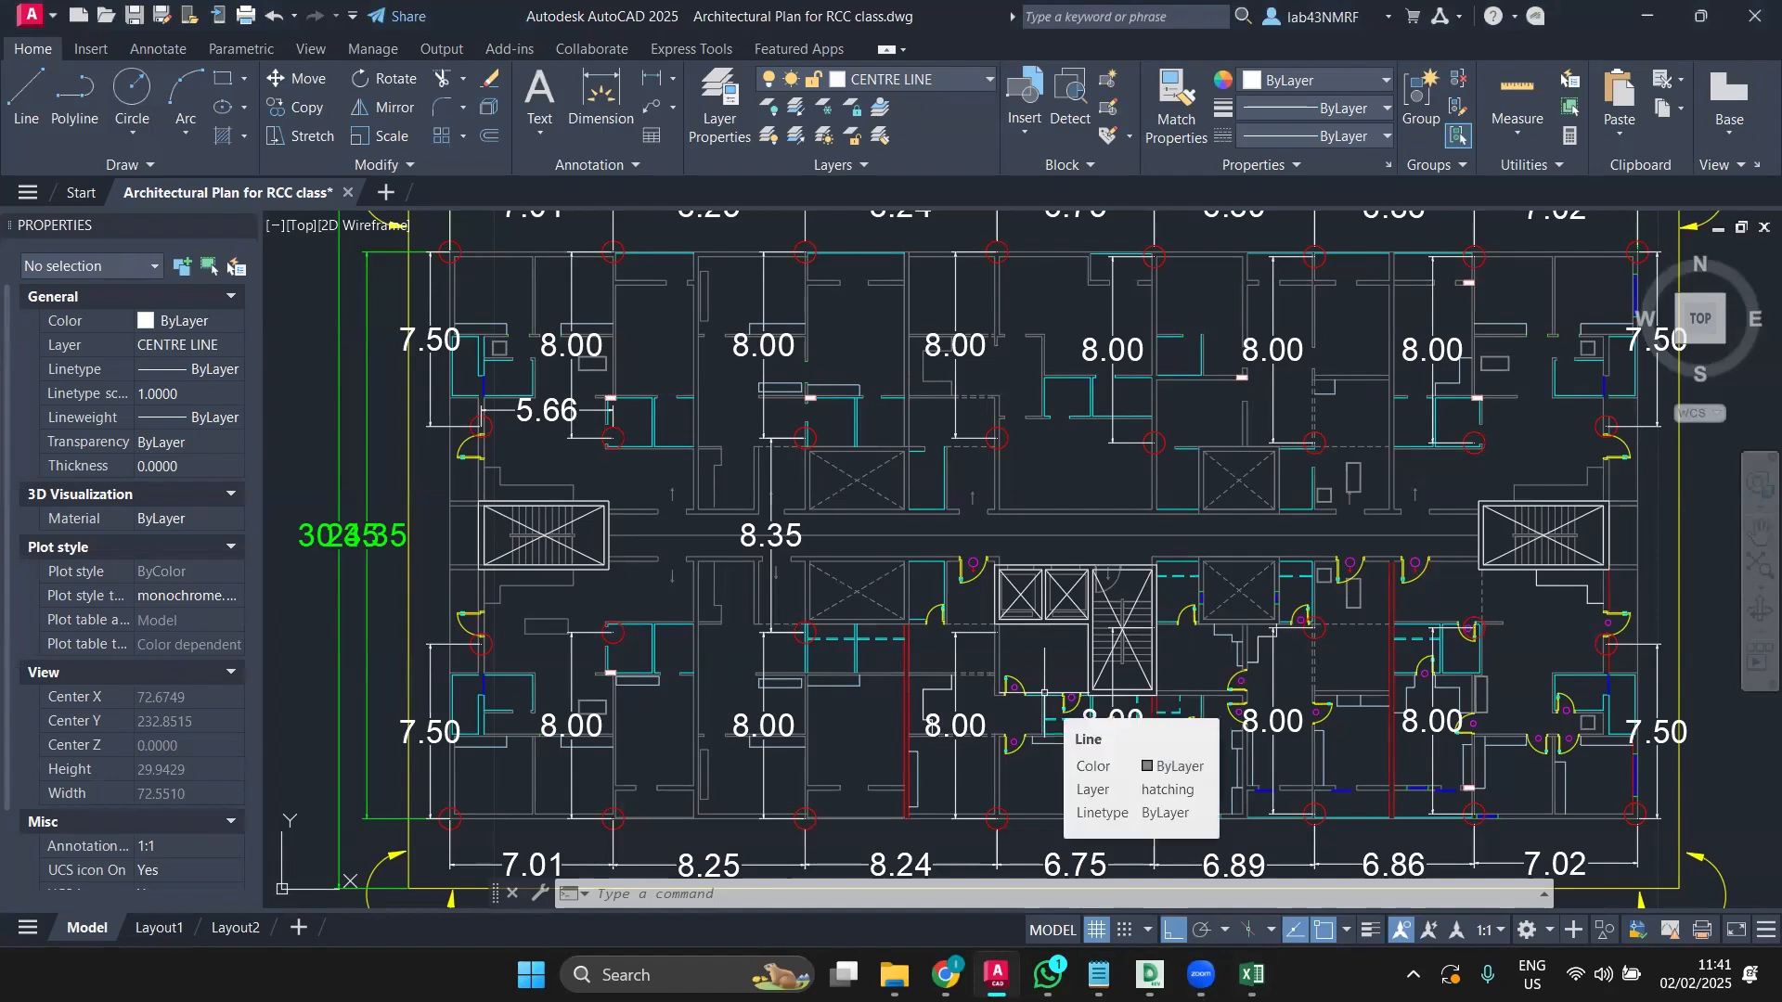
Step: Pan the AutoCAD plan down to show its top dimensions, then return to the column-load workbook
middle_drag(826, 626, 848, 734)
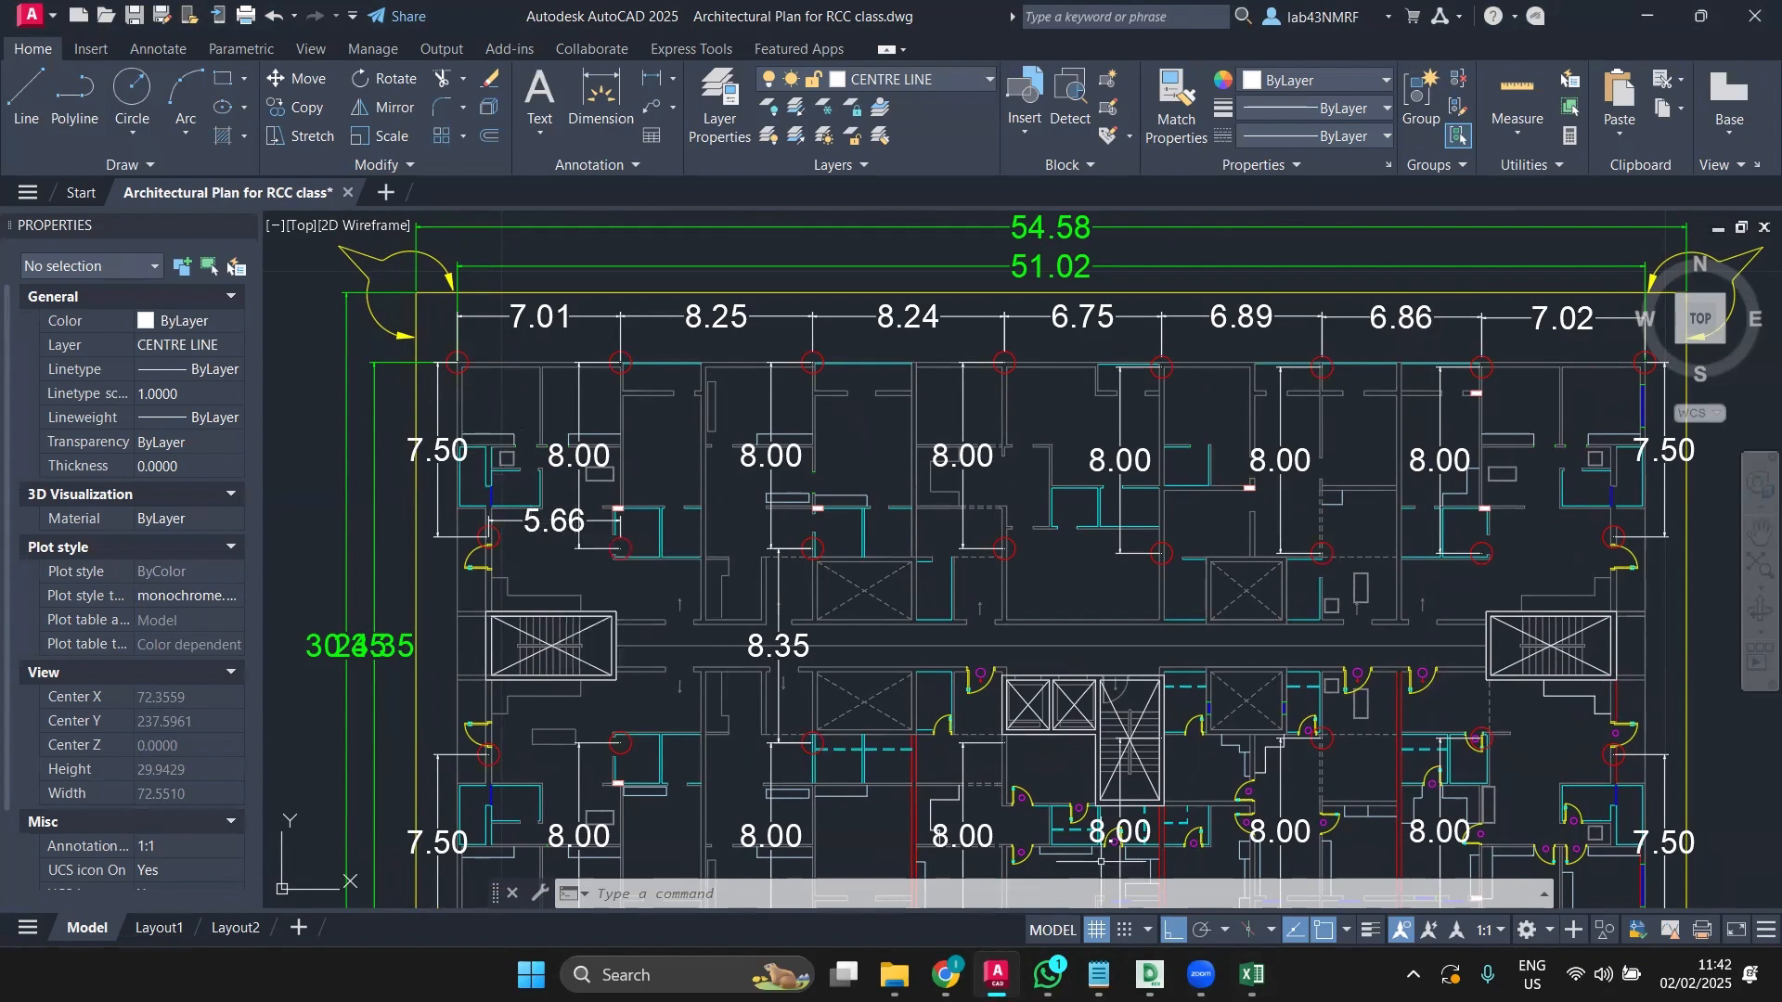
click(1244, 971)
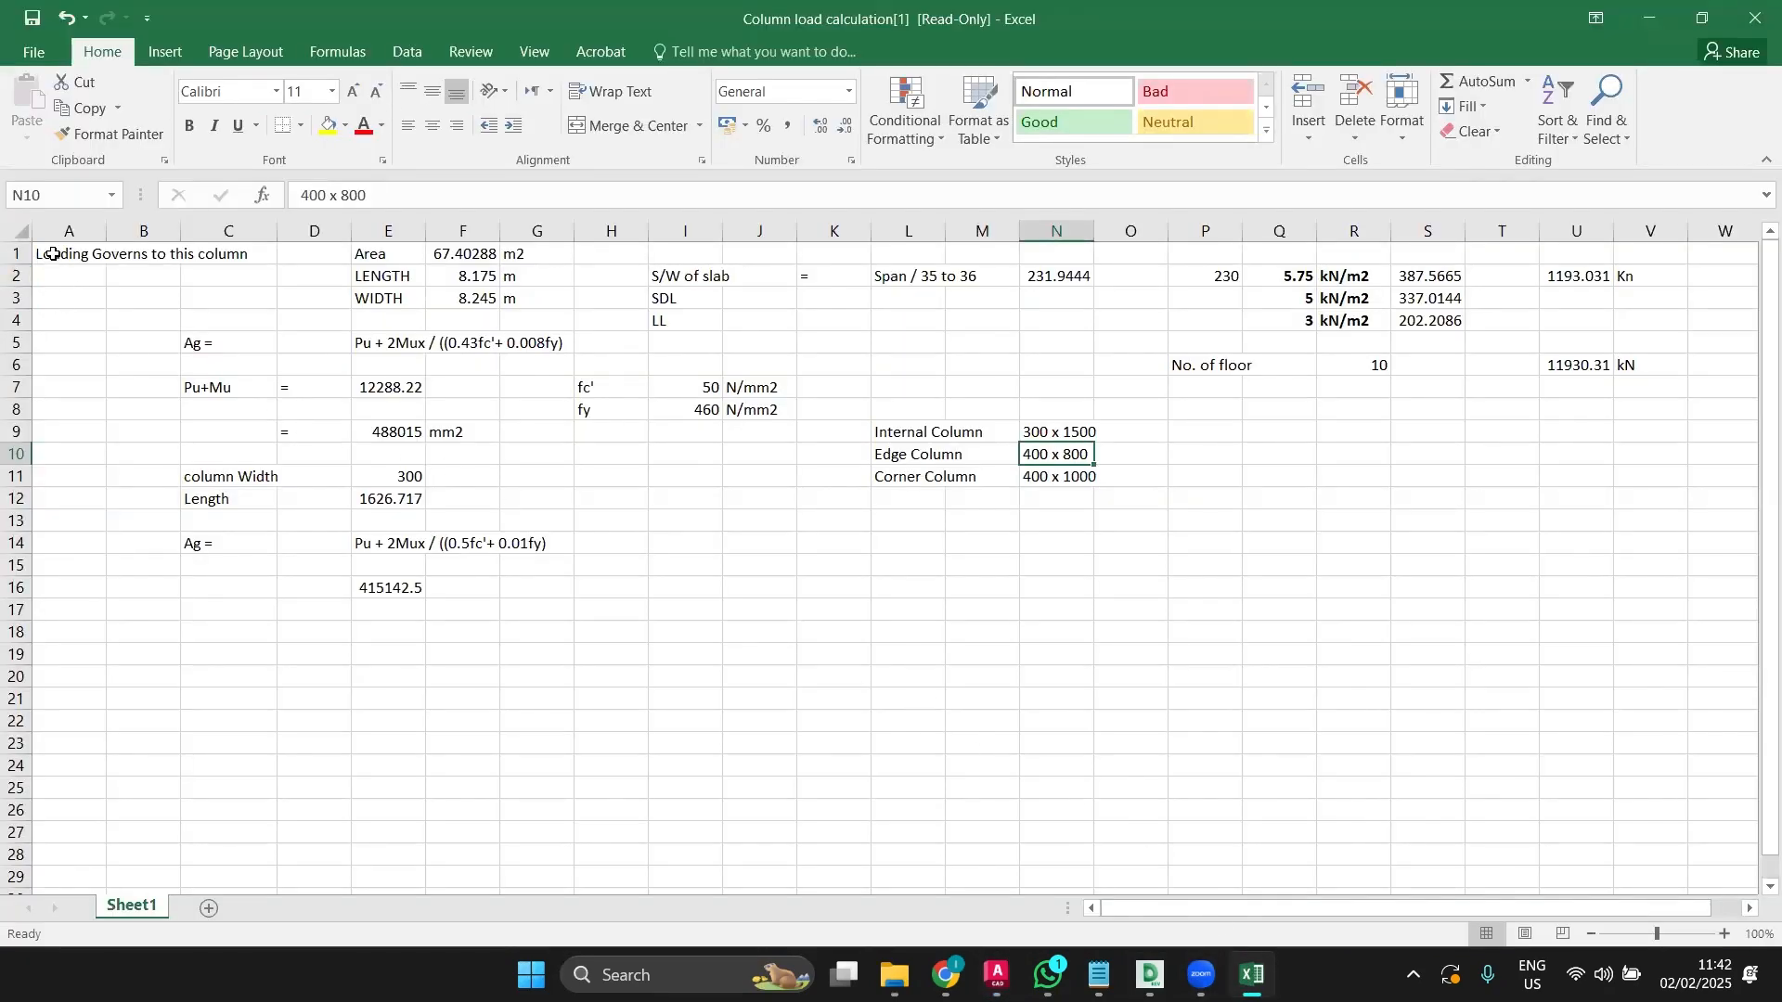
Step: Duplicate the Column load calculation file on the desktop and bring the workbook back up
click(1649, 16)
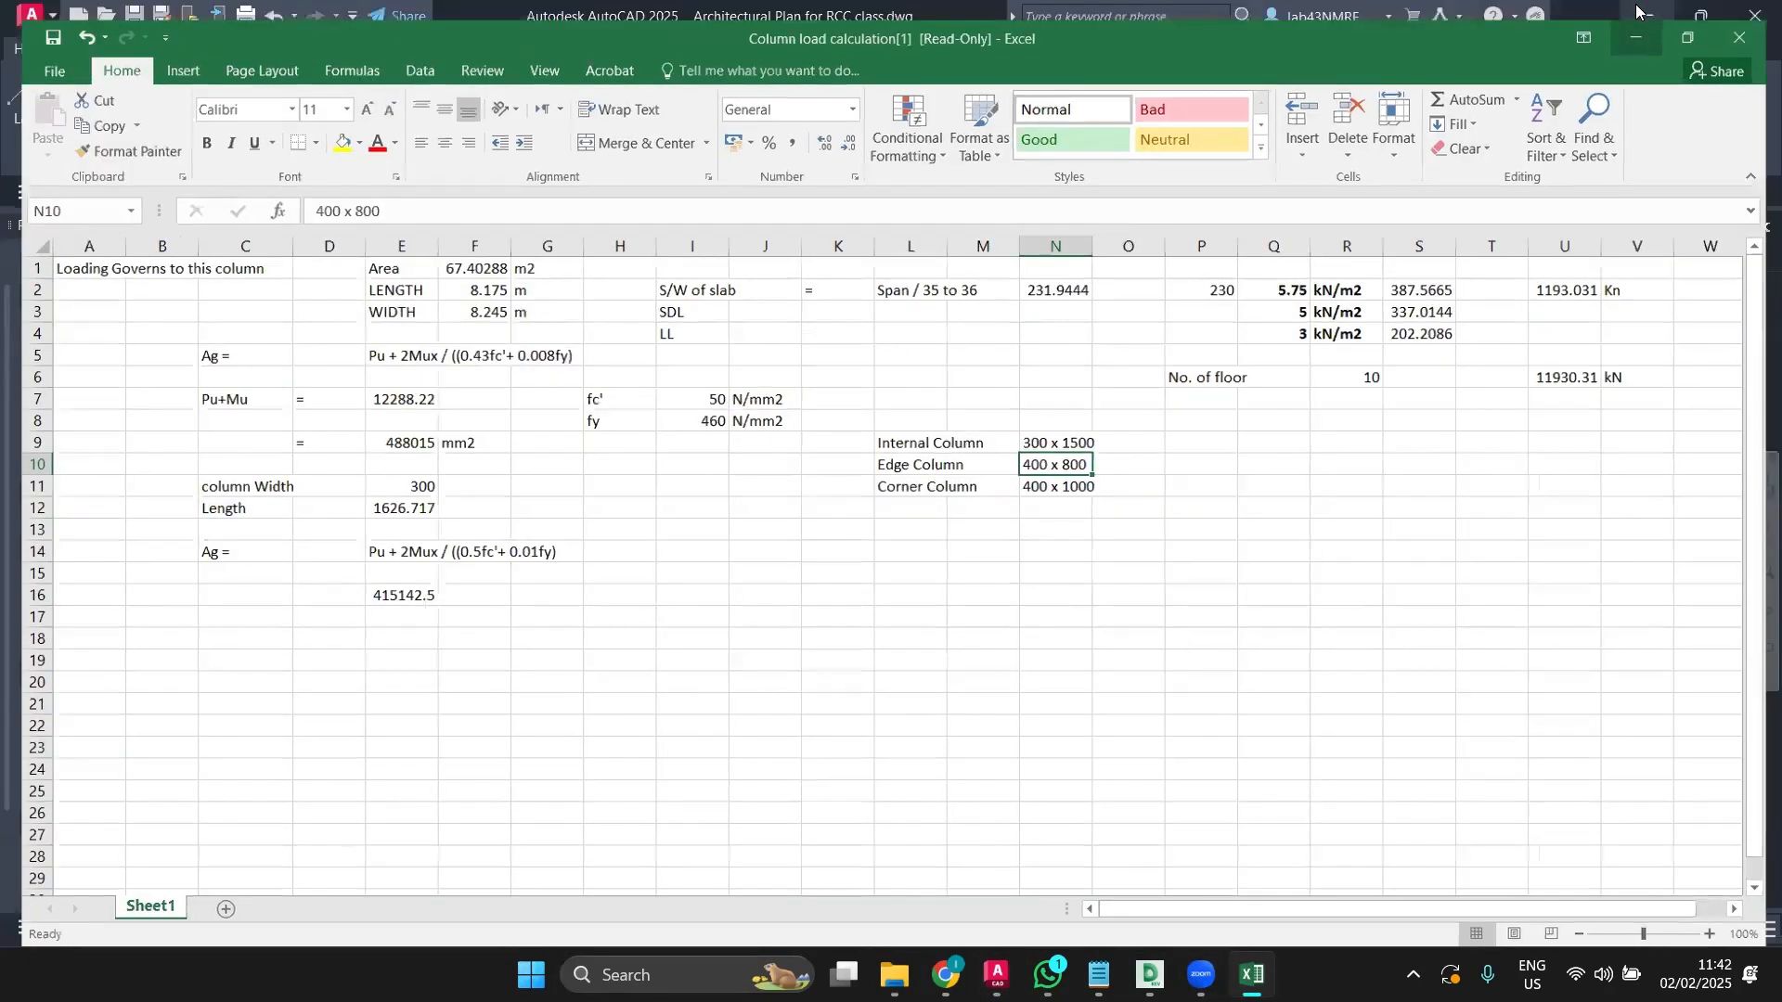
click(1635, 12)
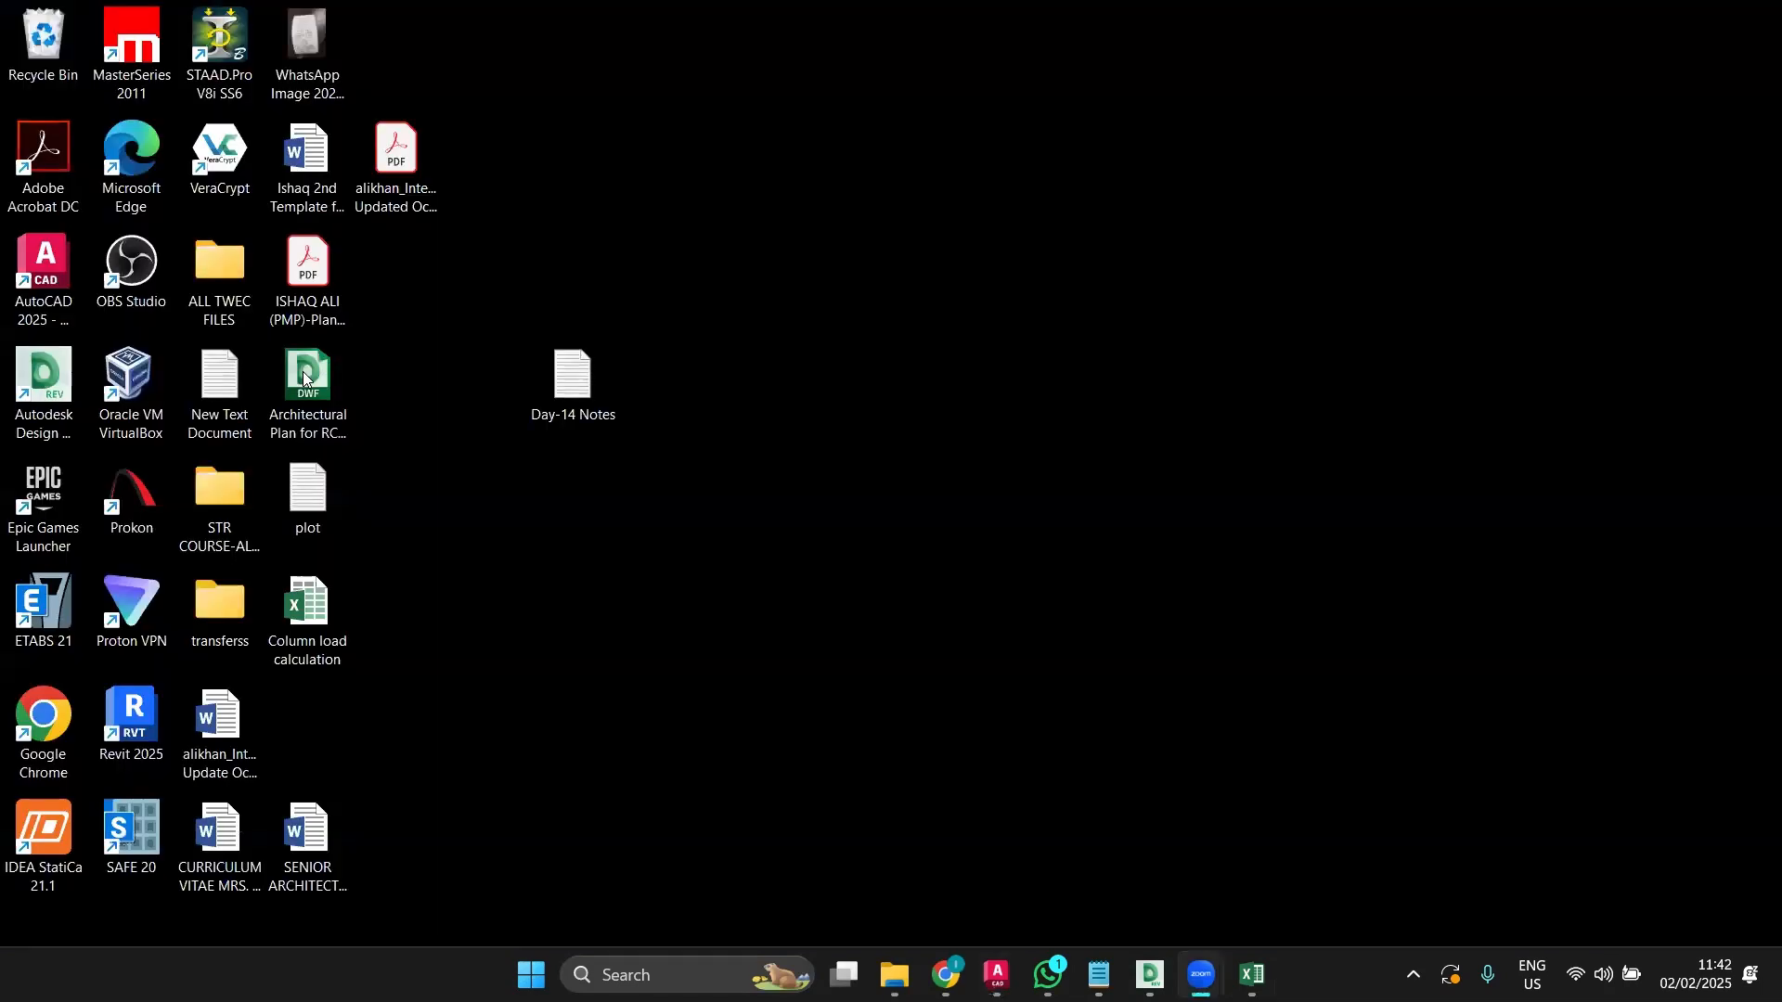
click(341, 603)
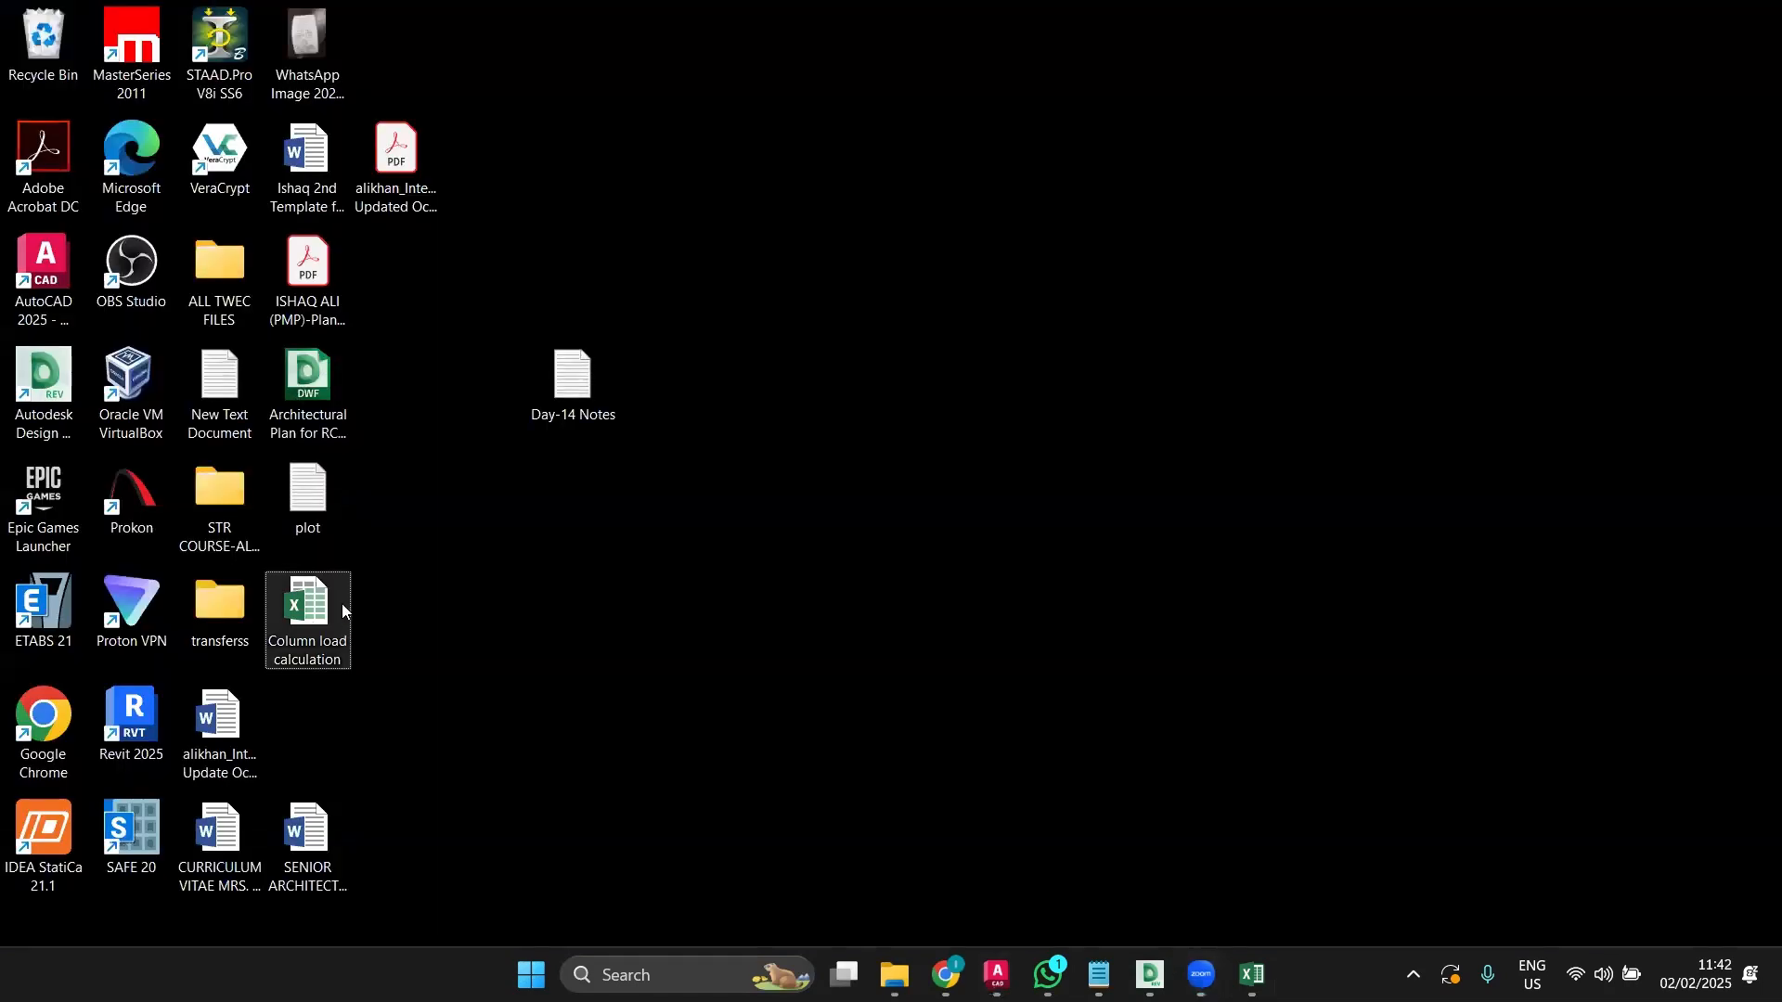
key(ctrl+c)
key(ctrl+v)
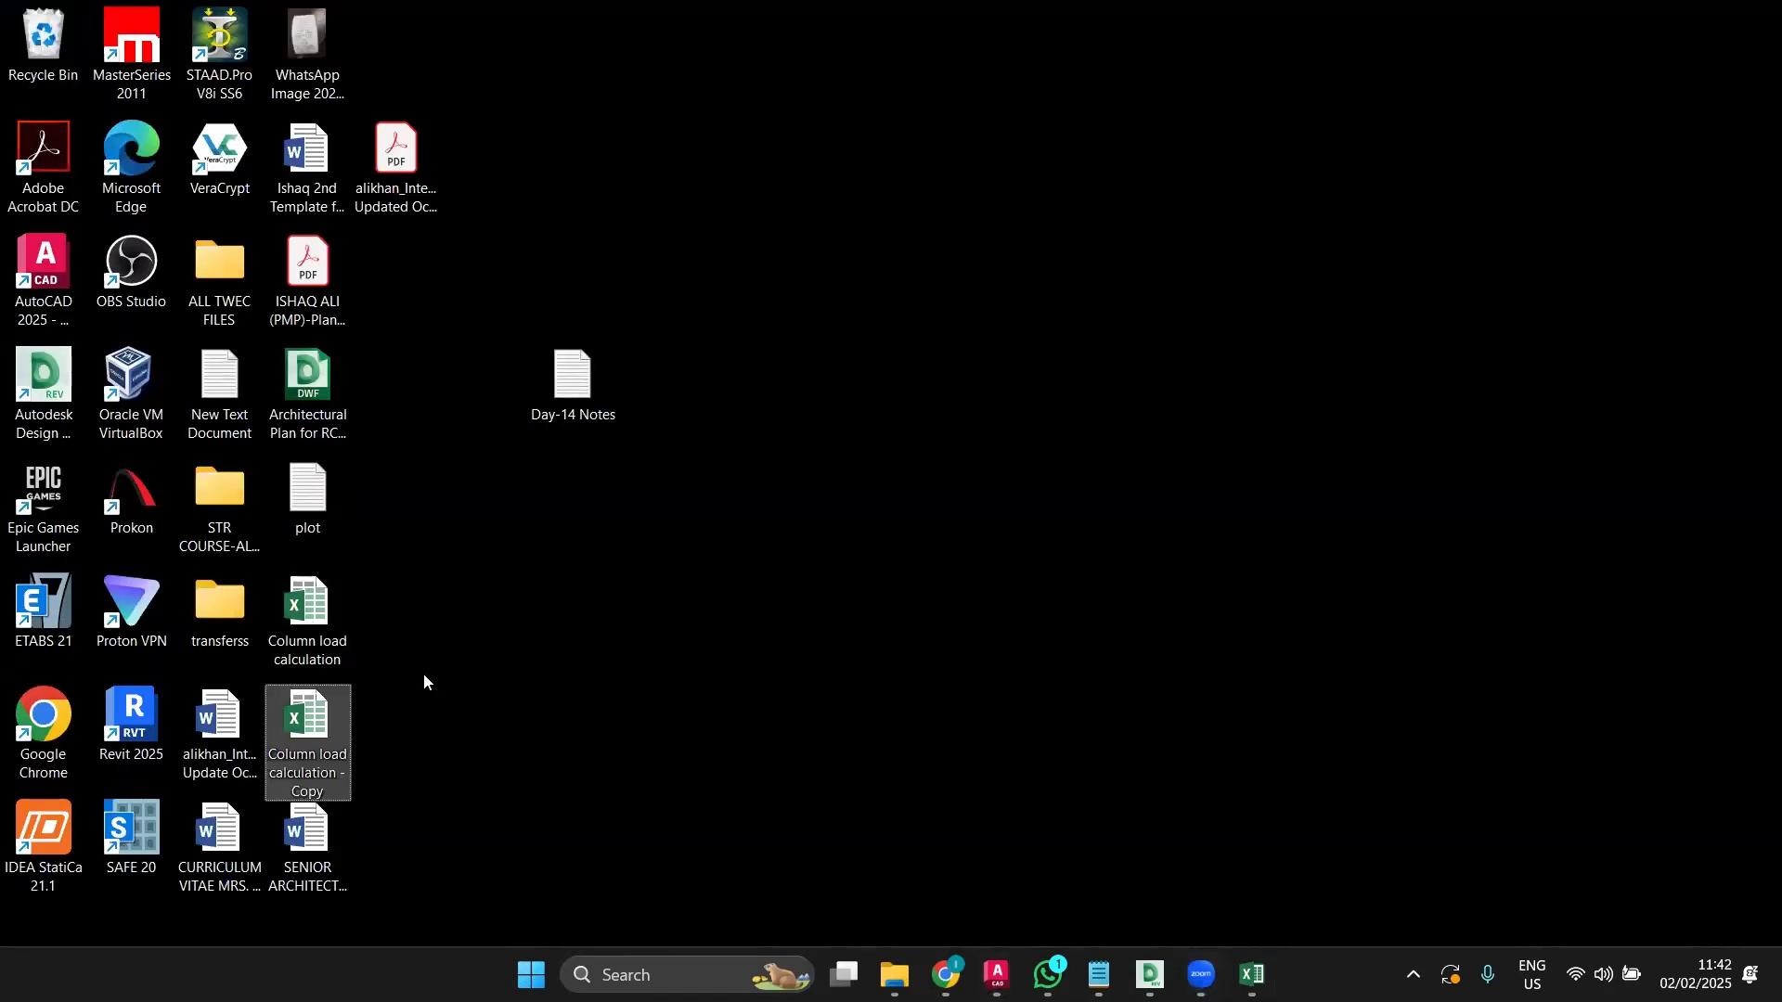
click(1252, 975)
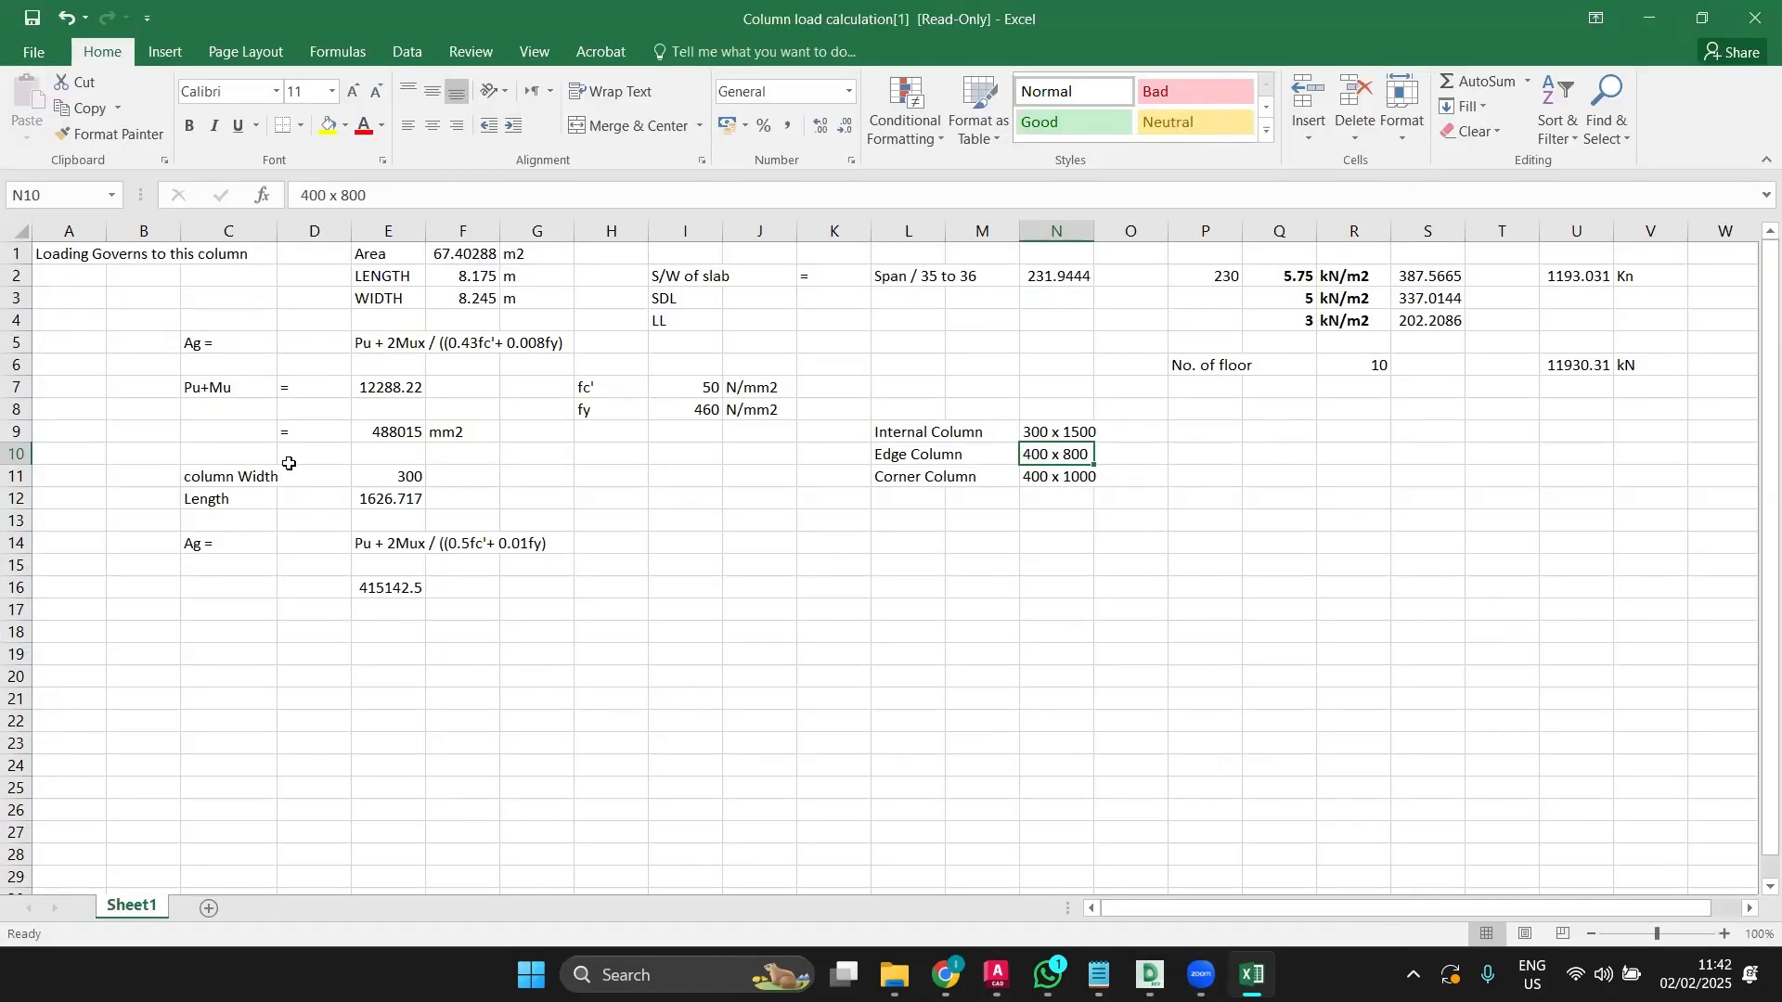
click(1662, 17)
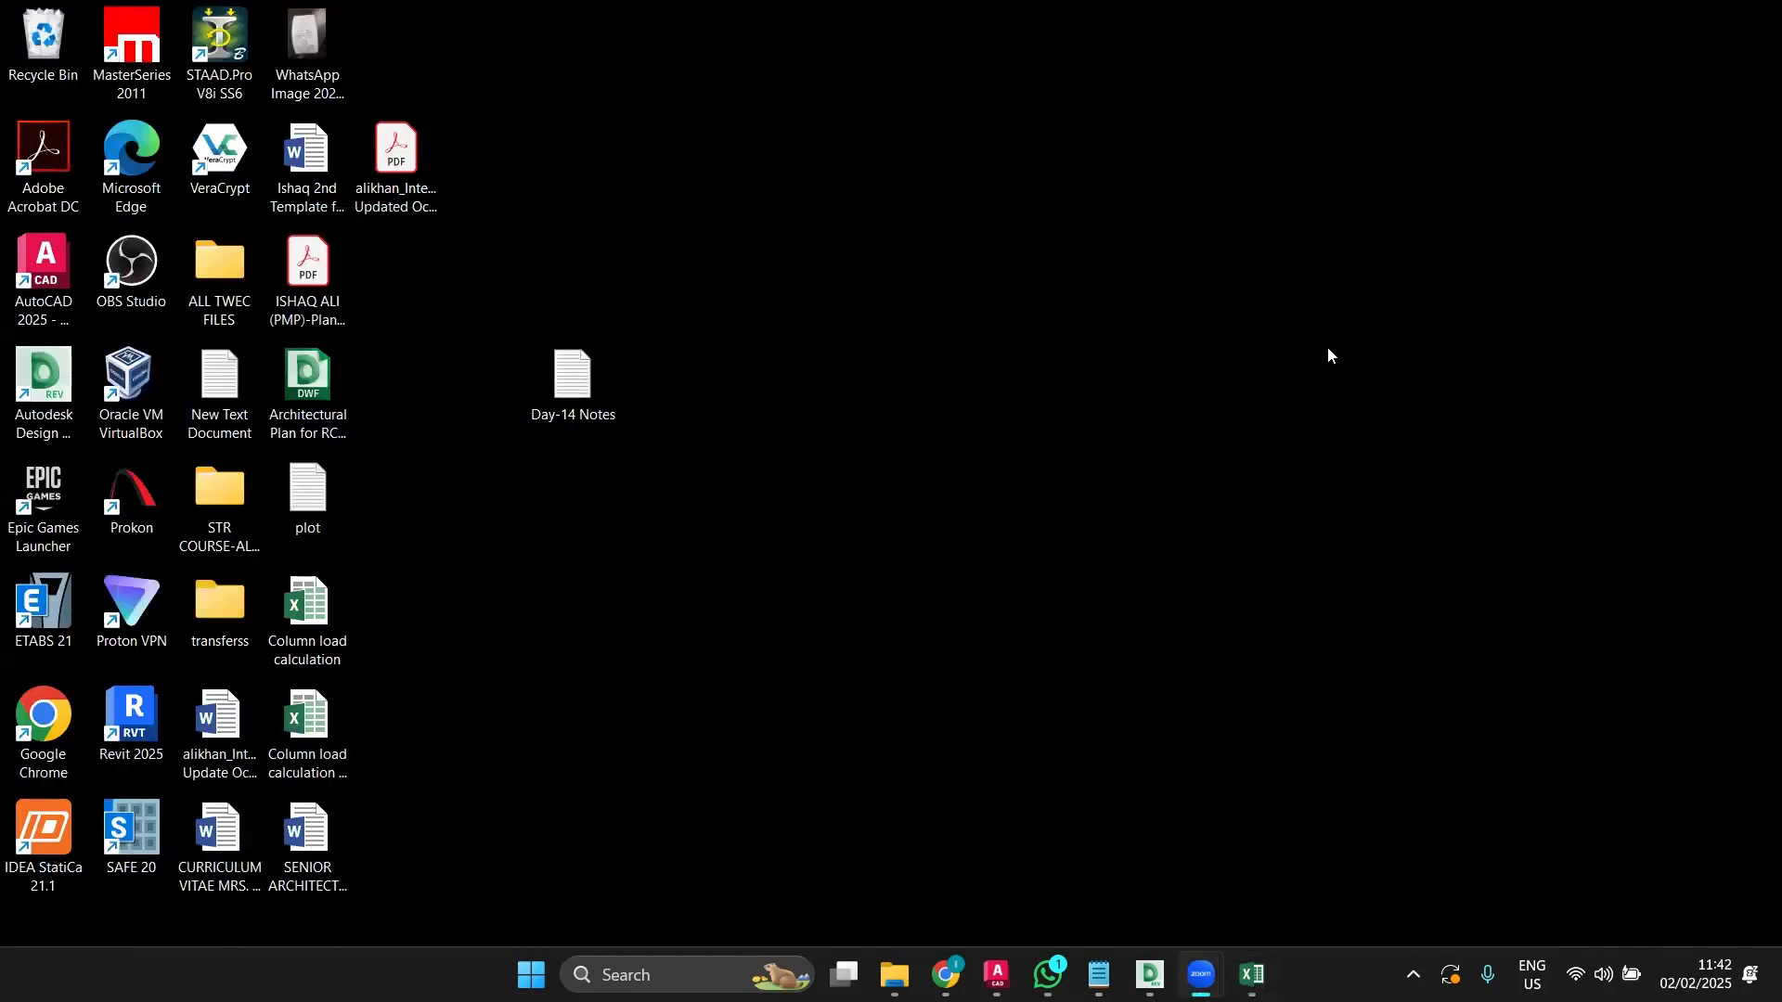
click(1252, 974)
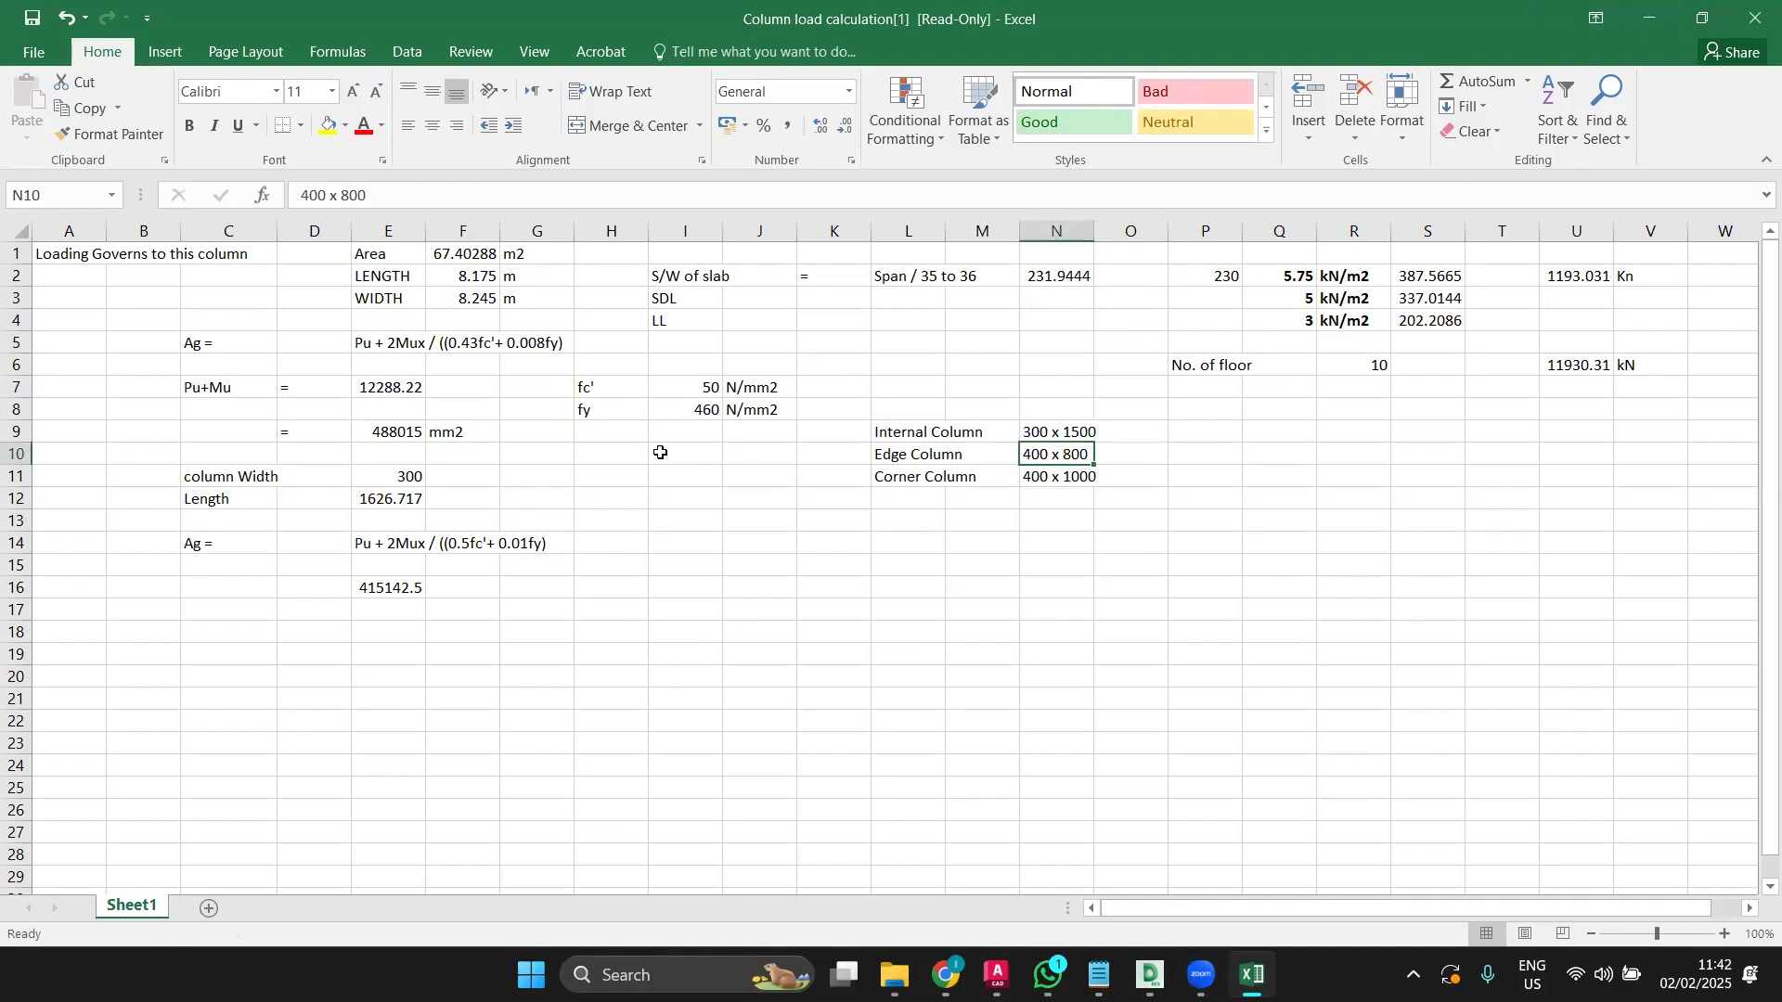
Step: Replace the =F2*F3 Area formula in F1 with a fixed value of 15
ctrl+scroll(660, 452, down, 2)
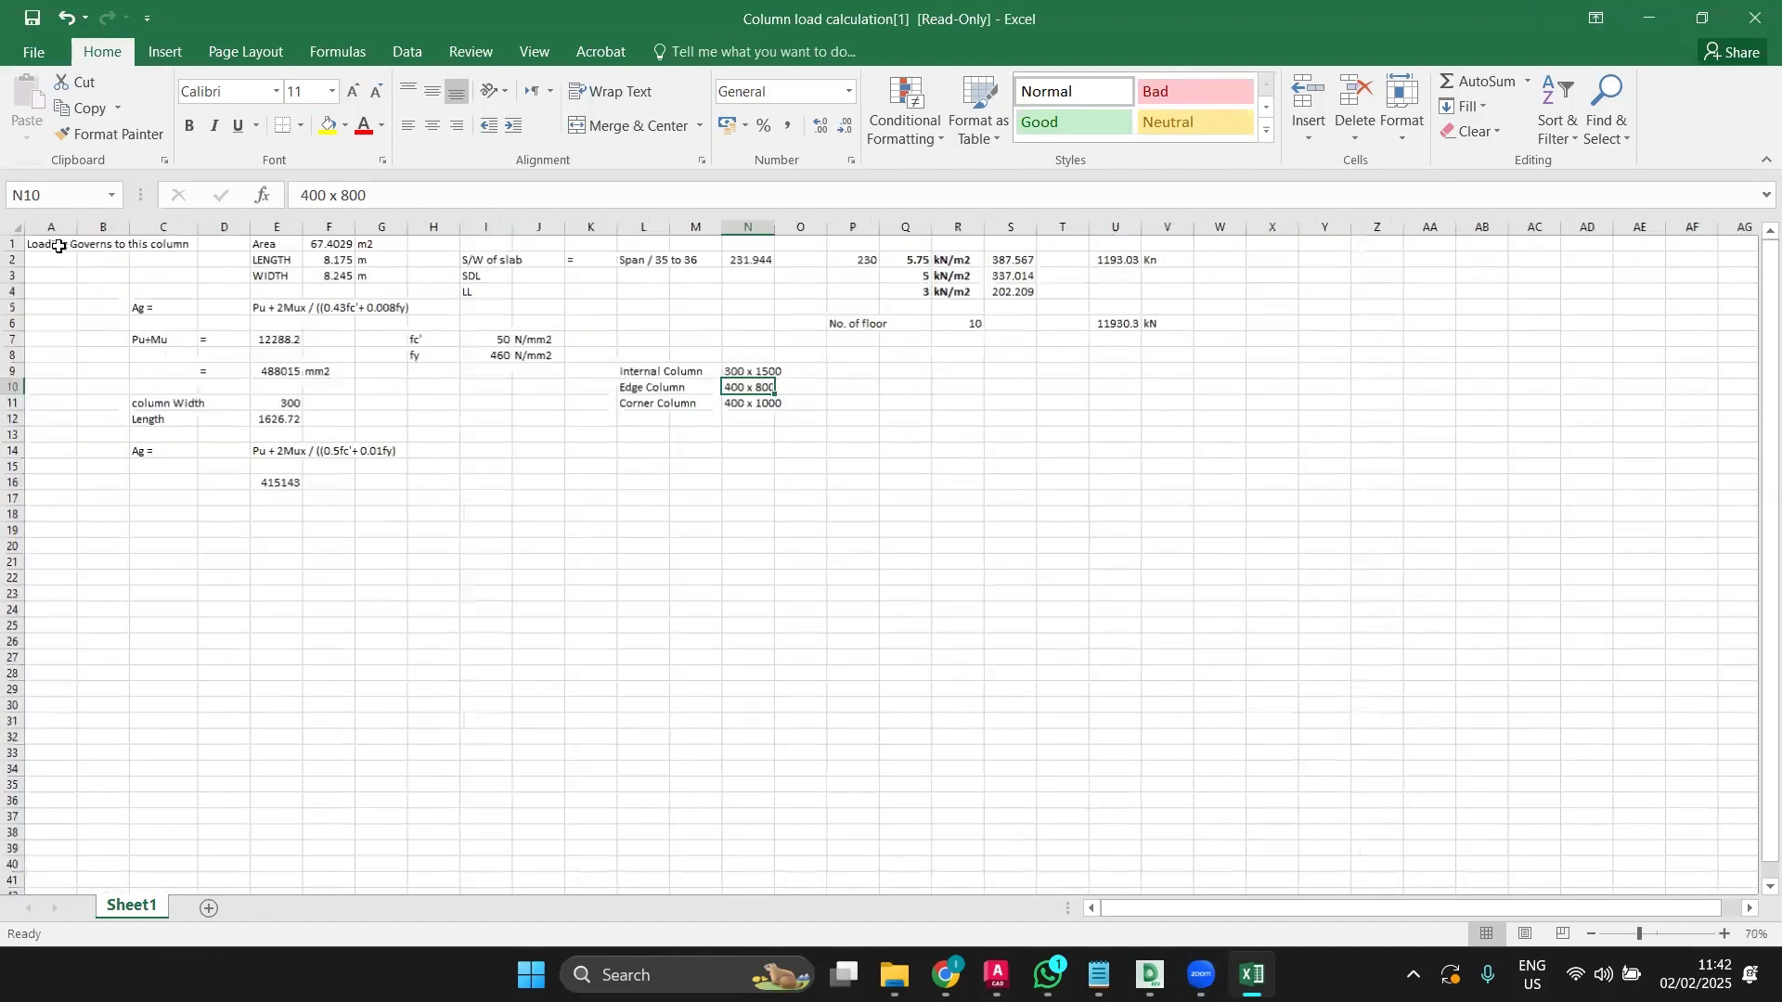
drag(51, 241, 86, 257)
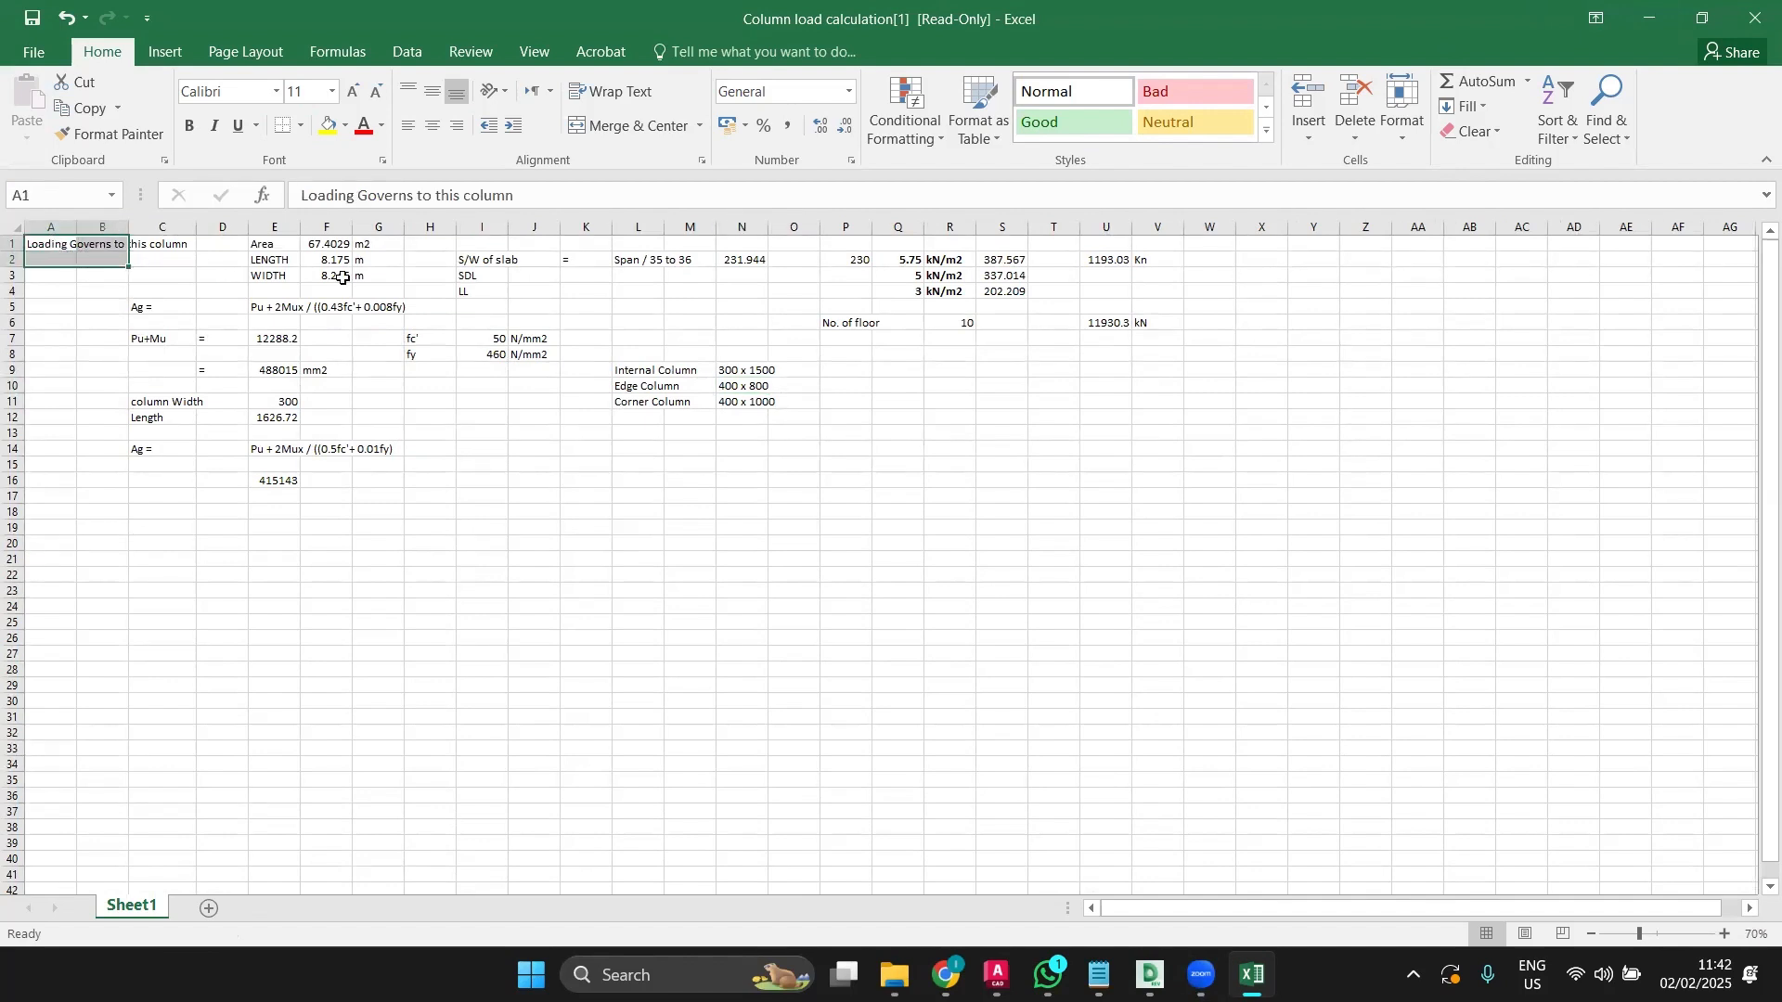
double_click(317, 243)
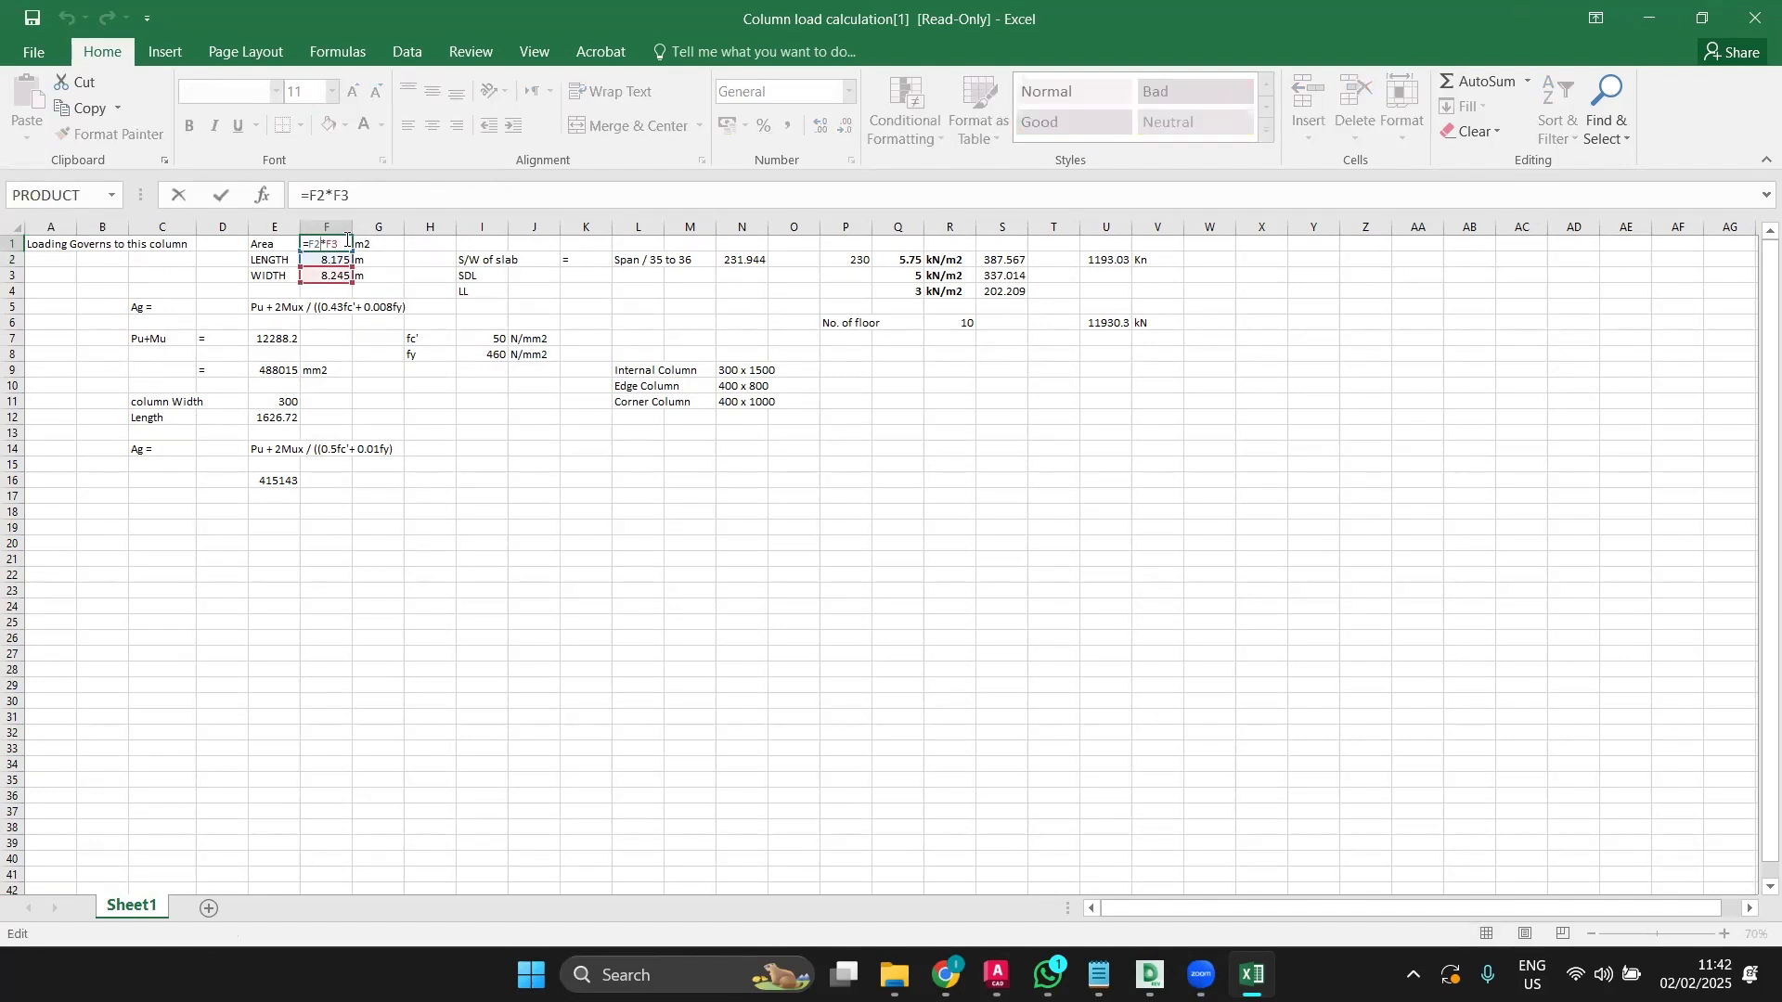
drag(347, 240, 290, 246)
text(15)
key(Return)
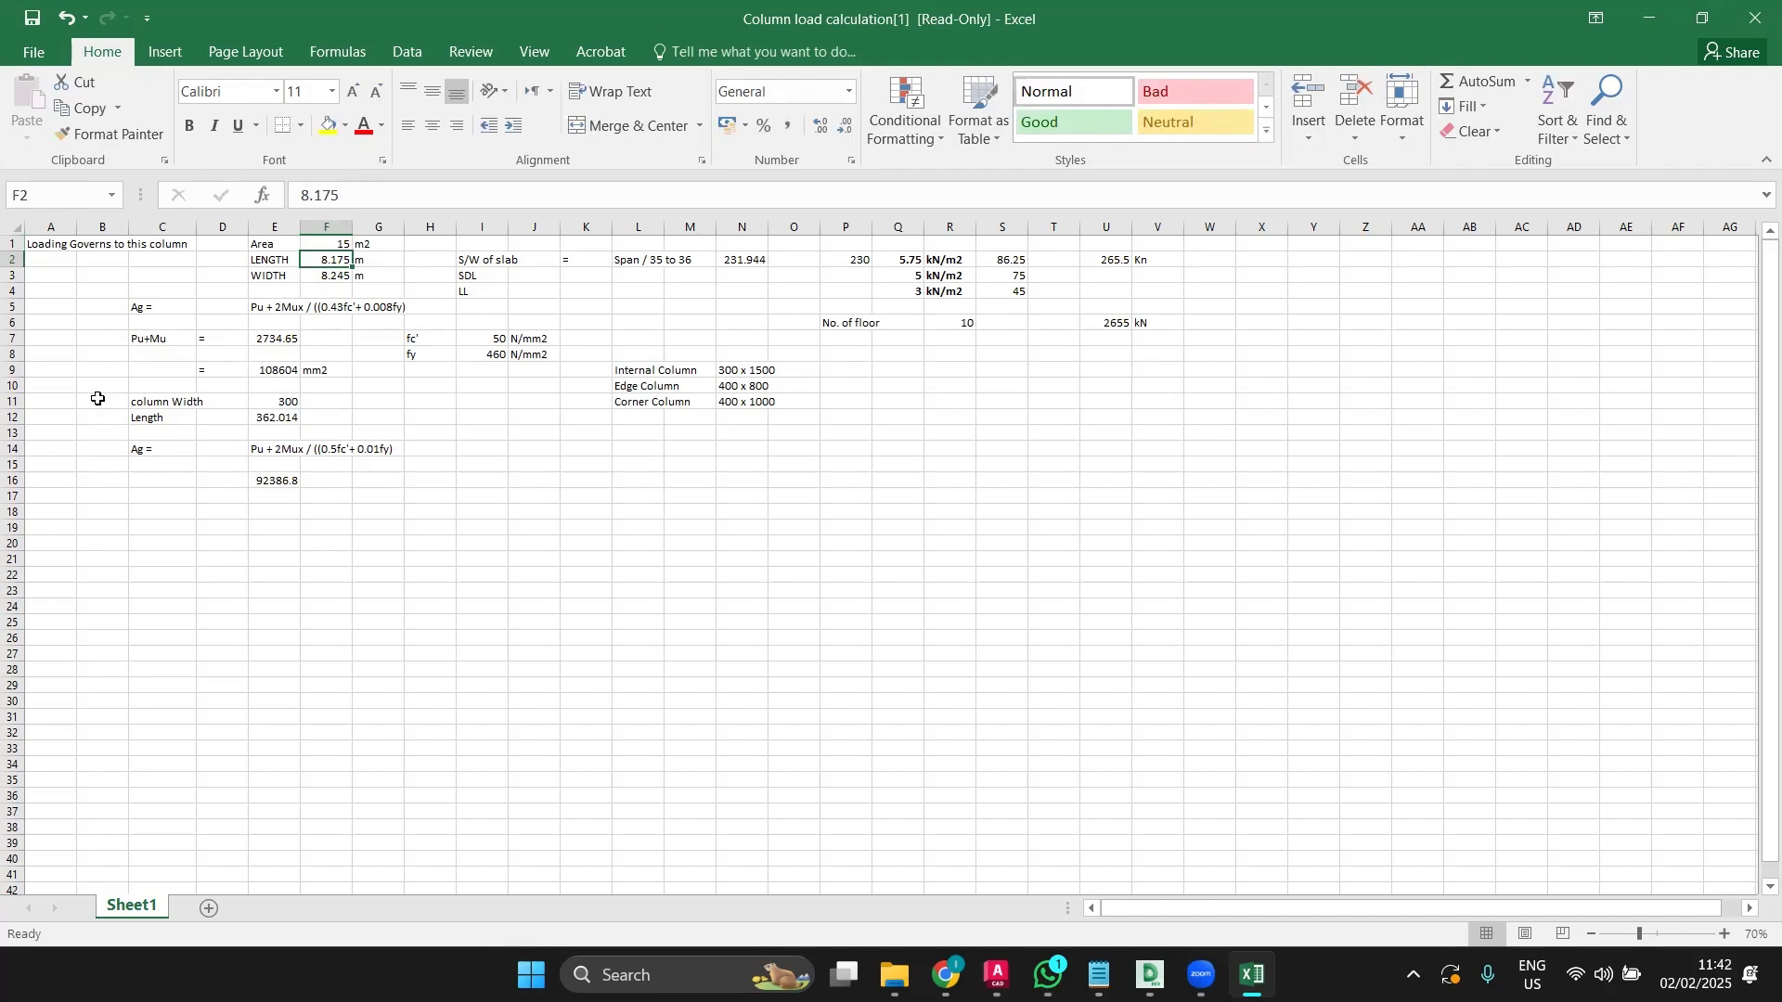
ctrl+scroll(186, 380, up, 1)
ctrl+scroll(186, 379, up, 1)
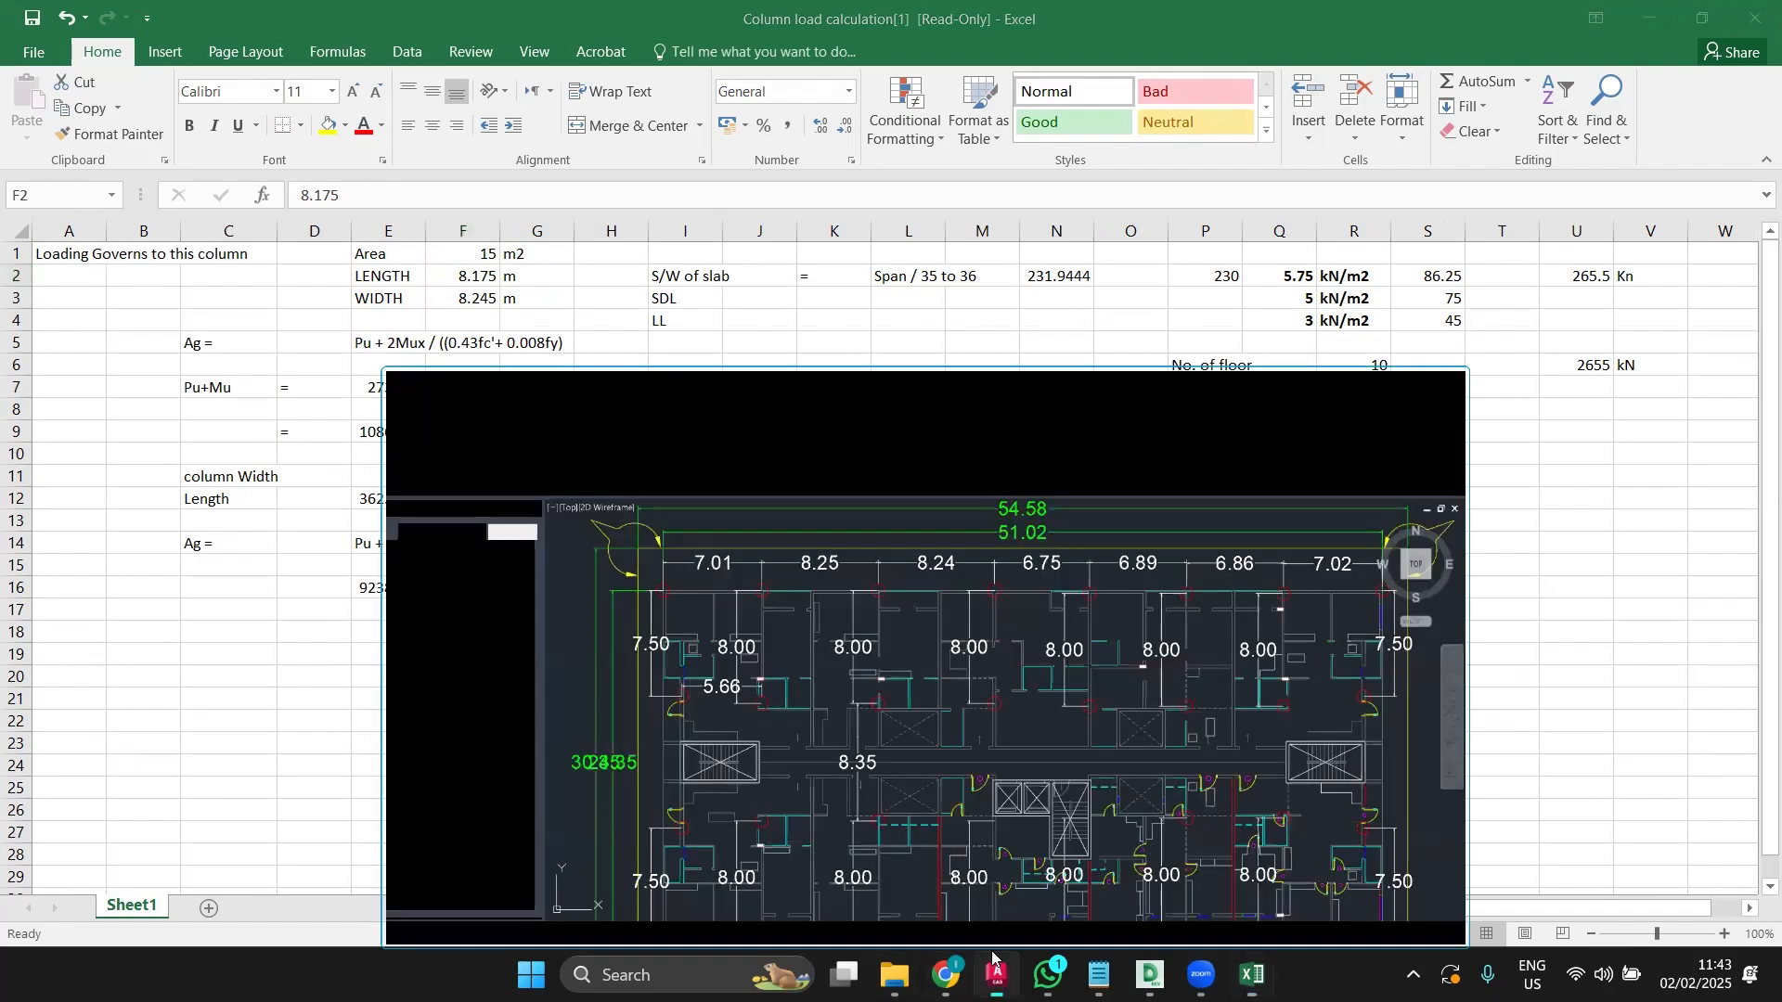
Step: Undo the last sheet change, restore the previous zoom, and switch to the AutoCAD architectural plan
click(995, 970)
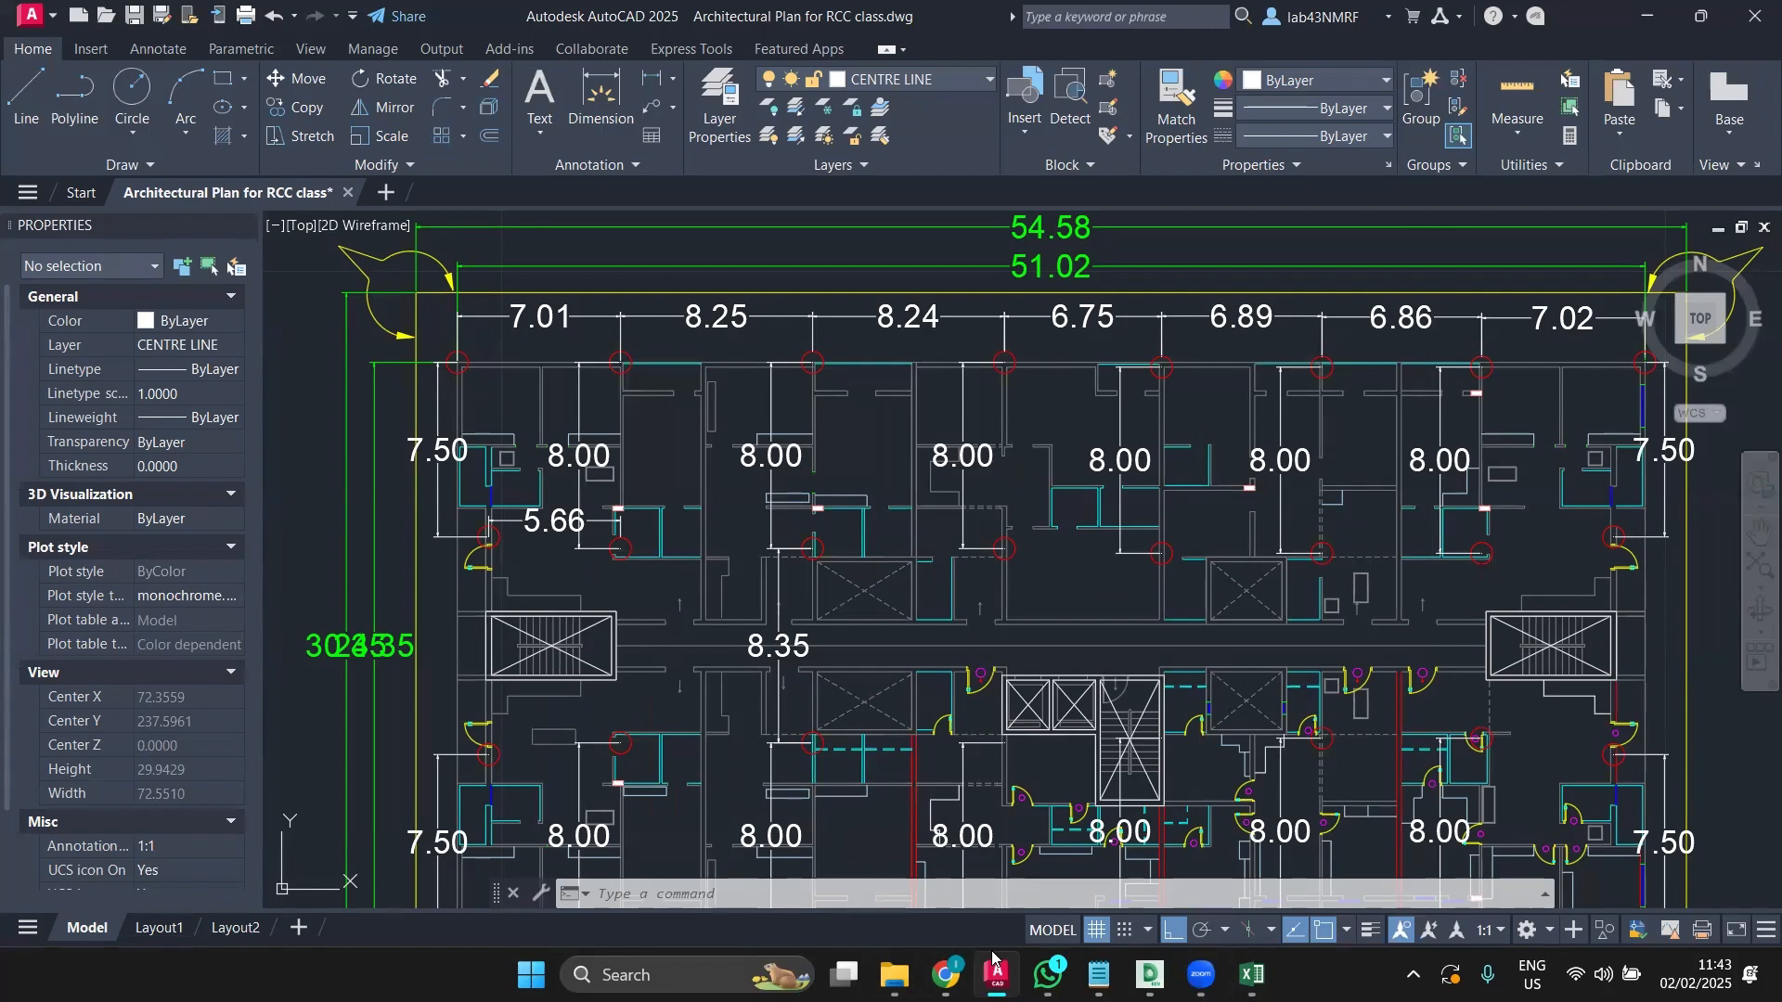
click(993, 966)
click(450, 272)
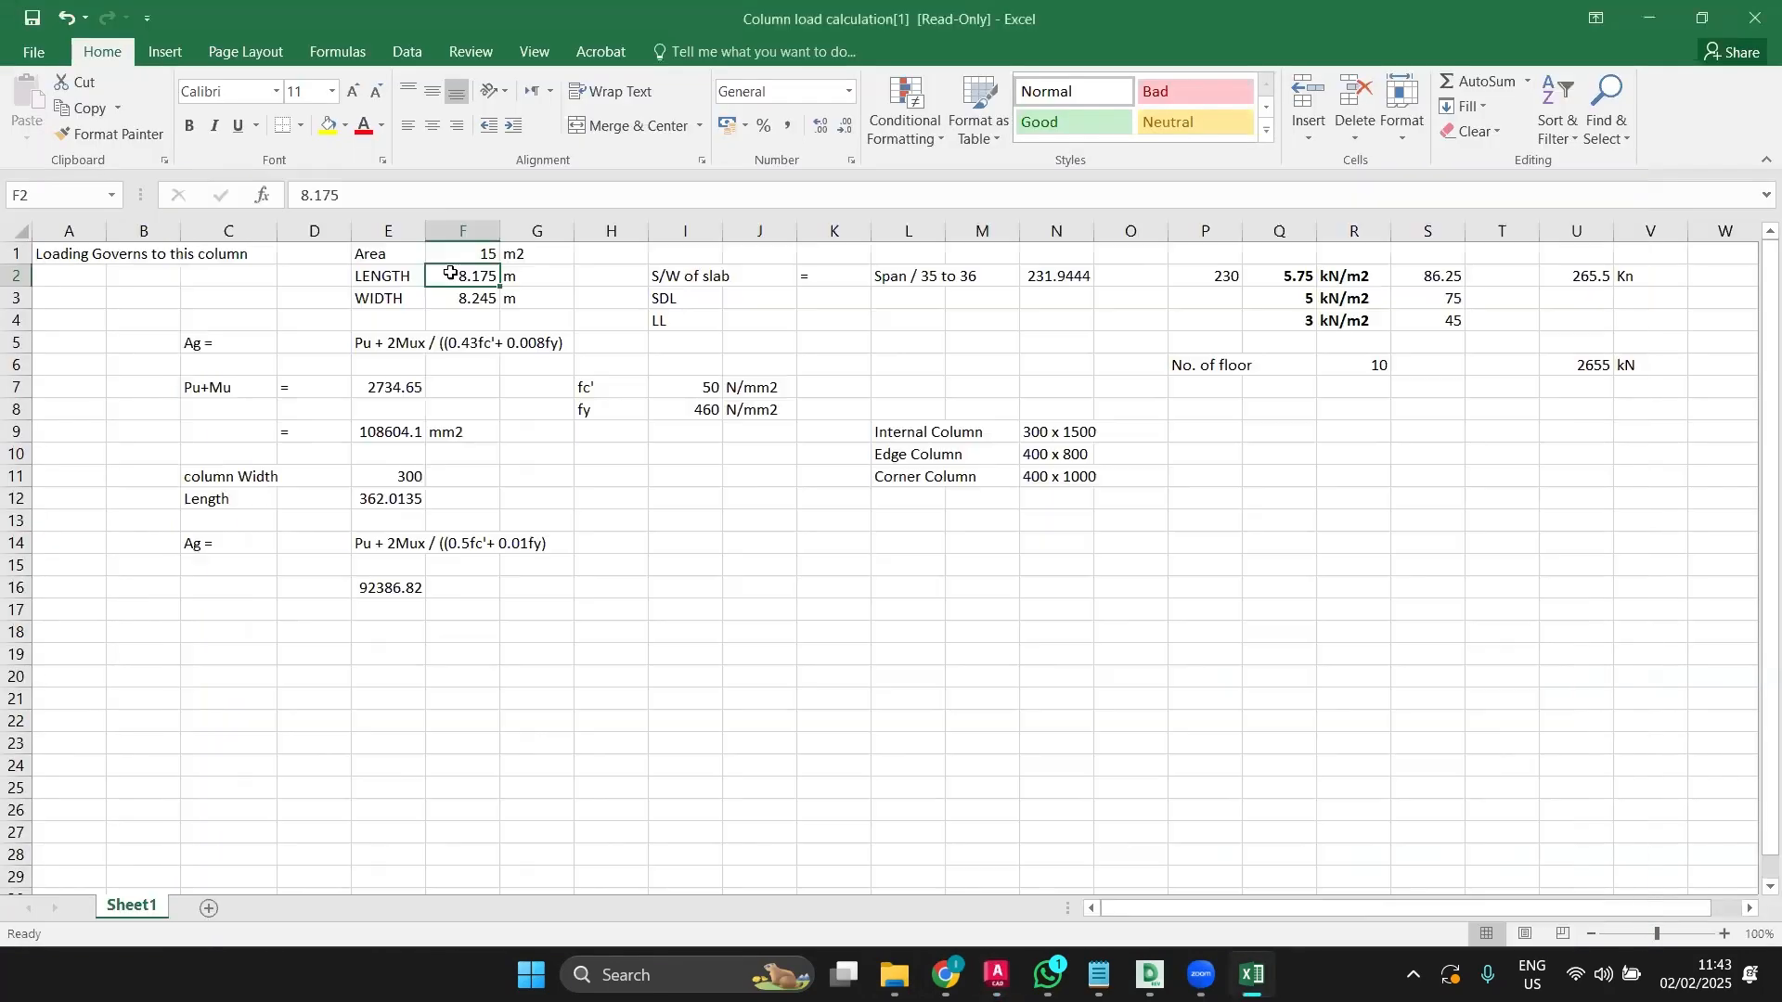
click(69, 20)
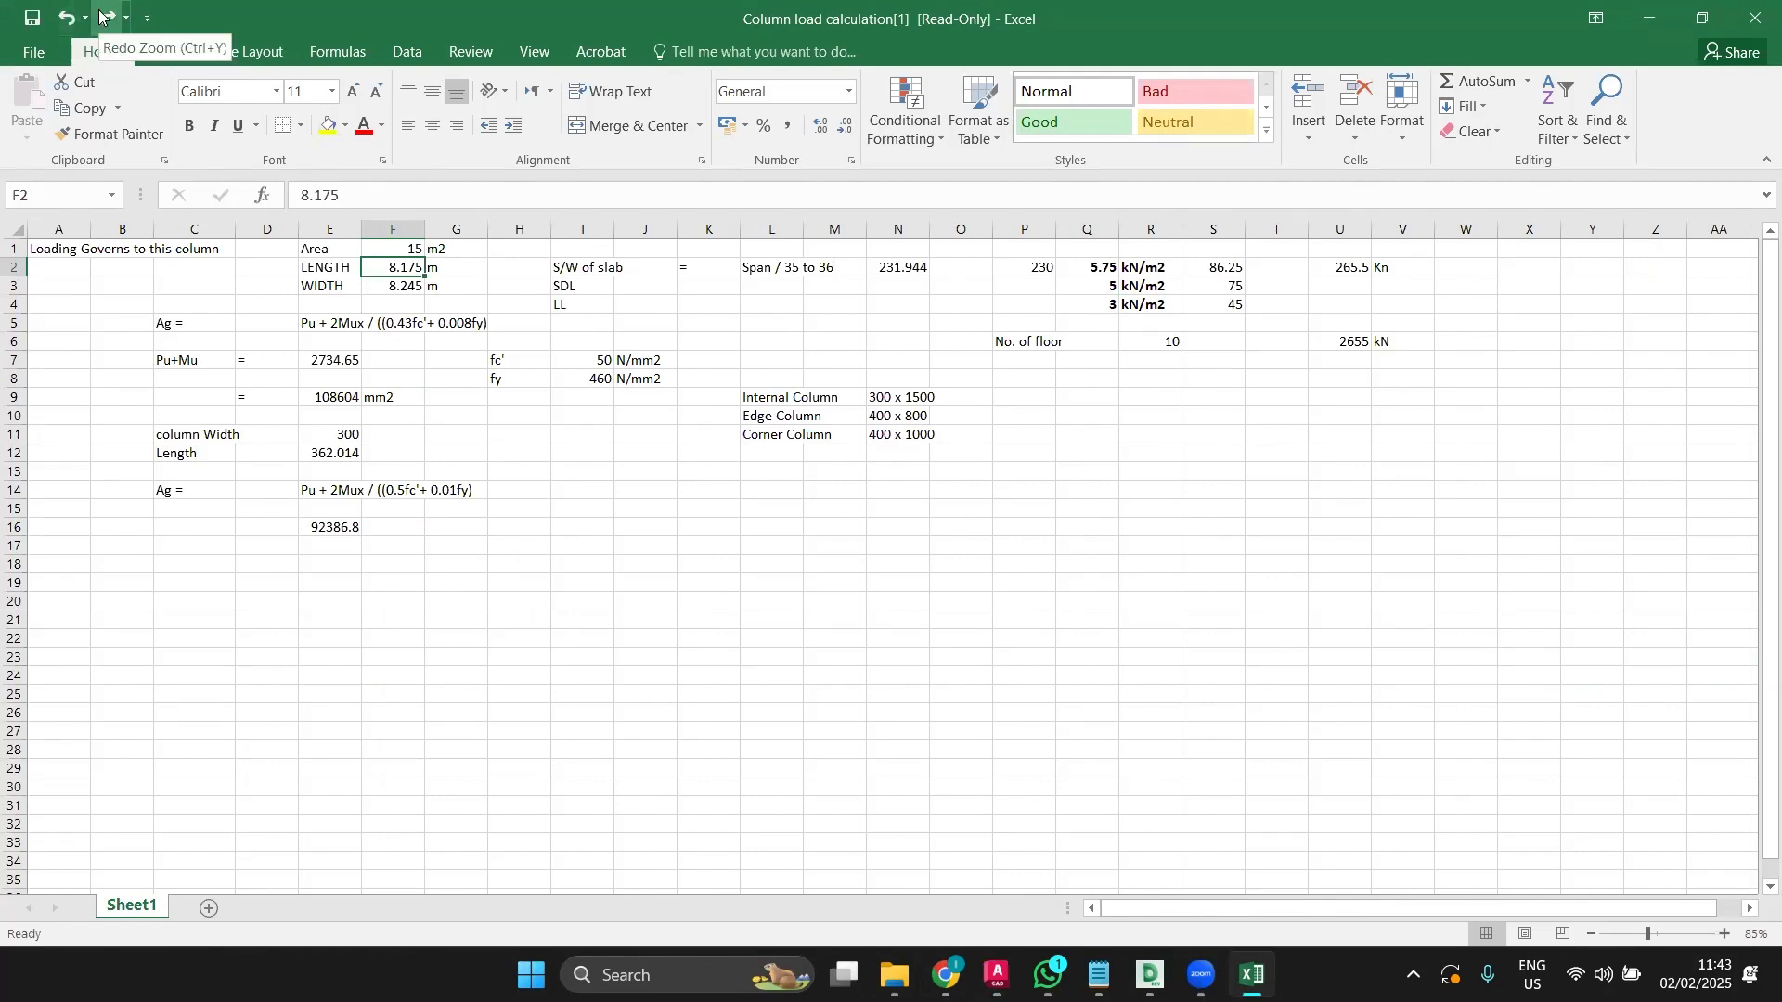
click(103, 16)
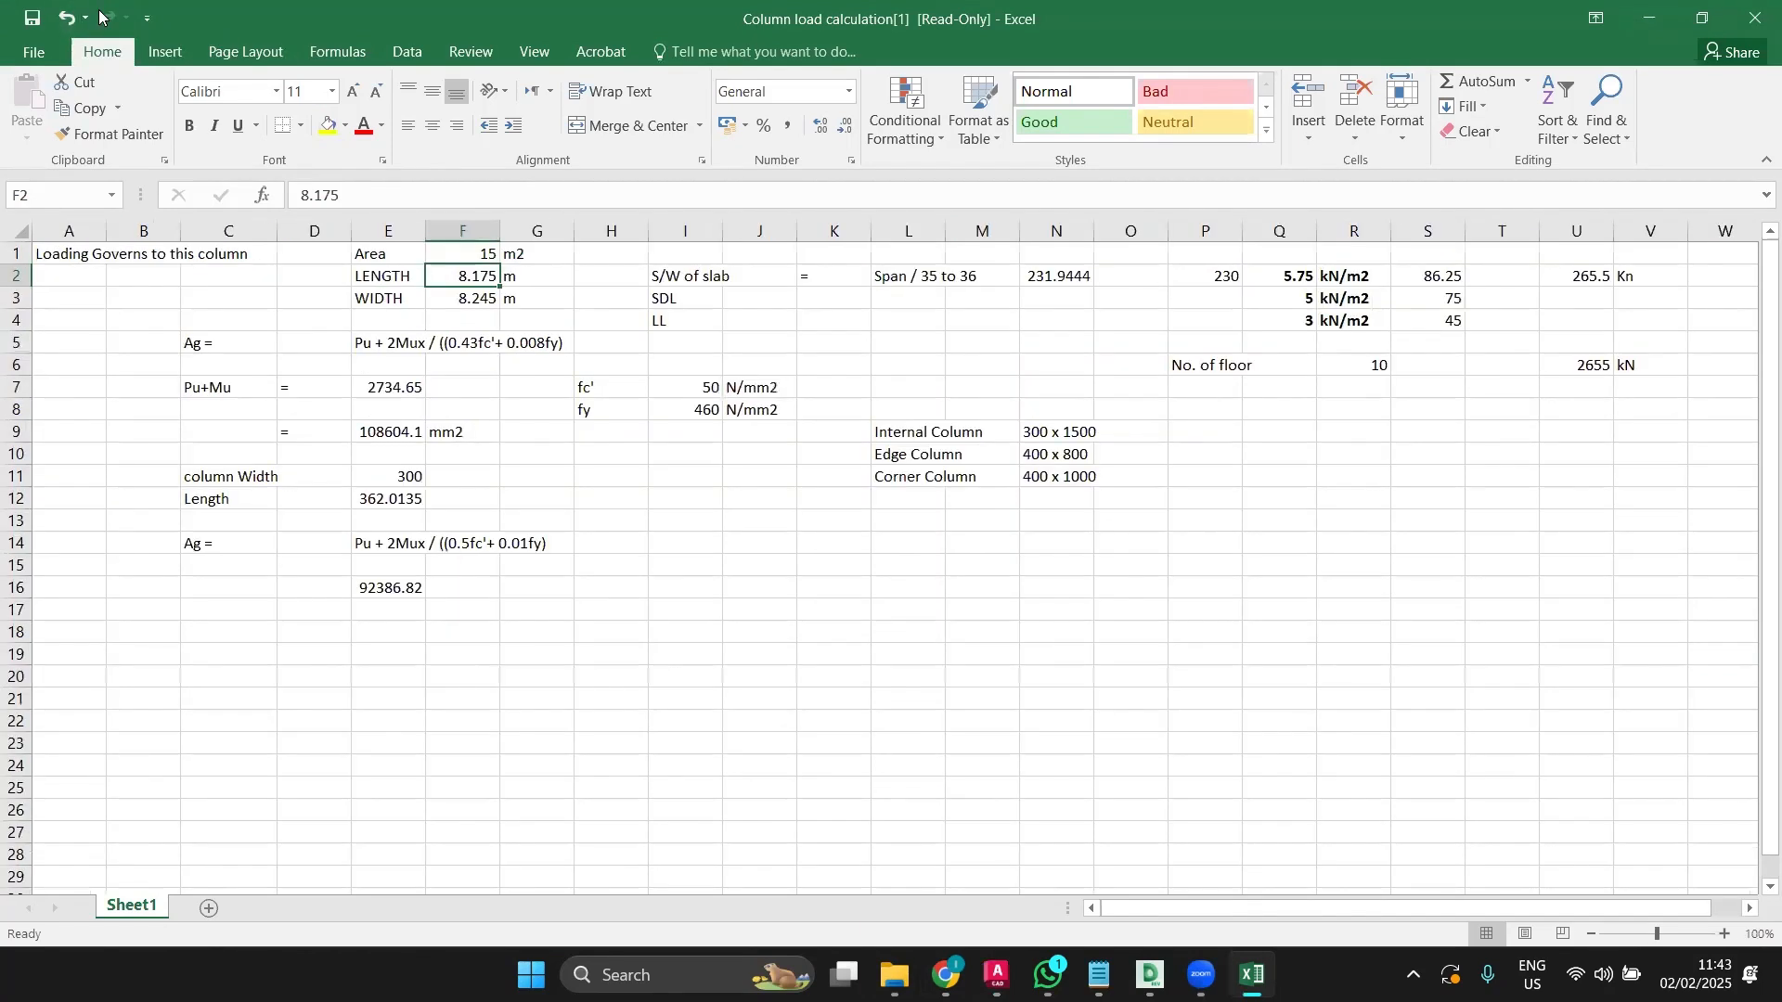
click(305, 681)
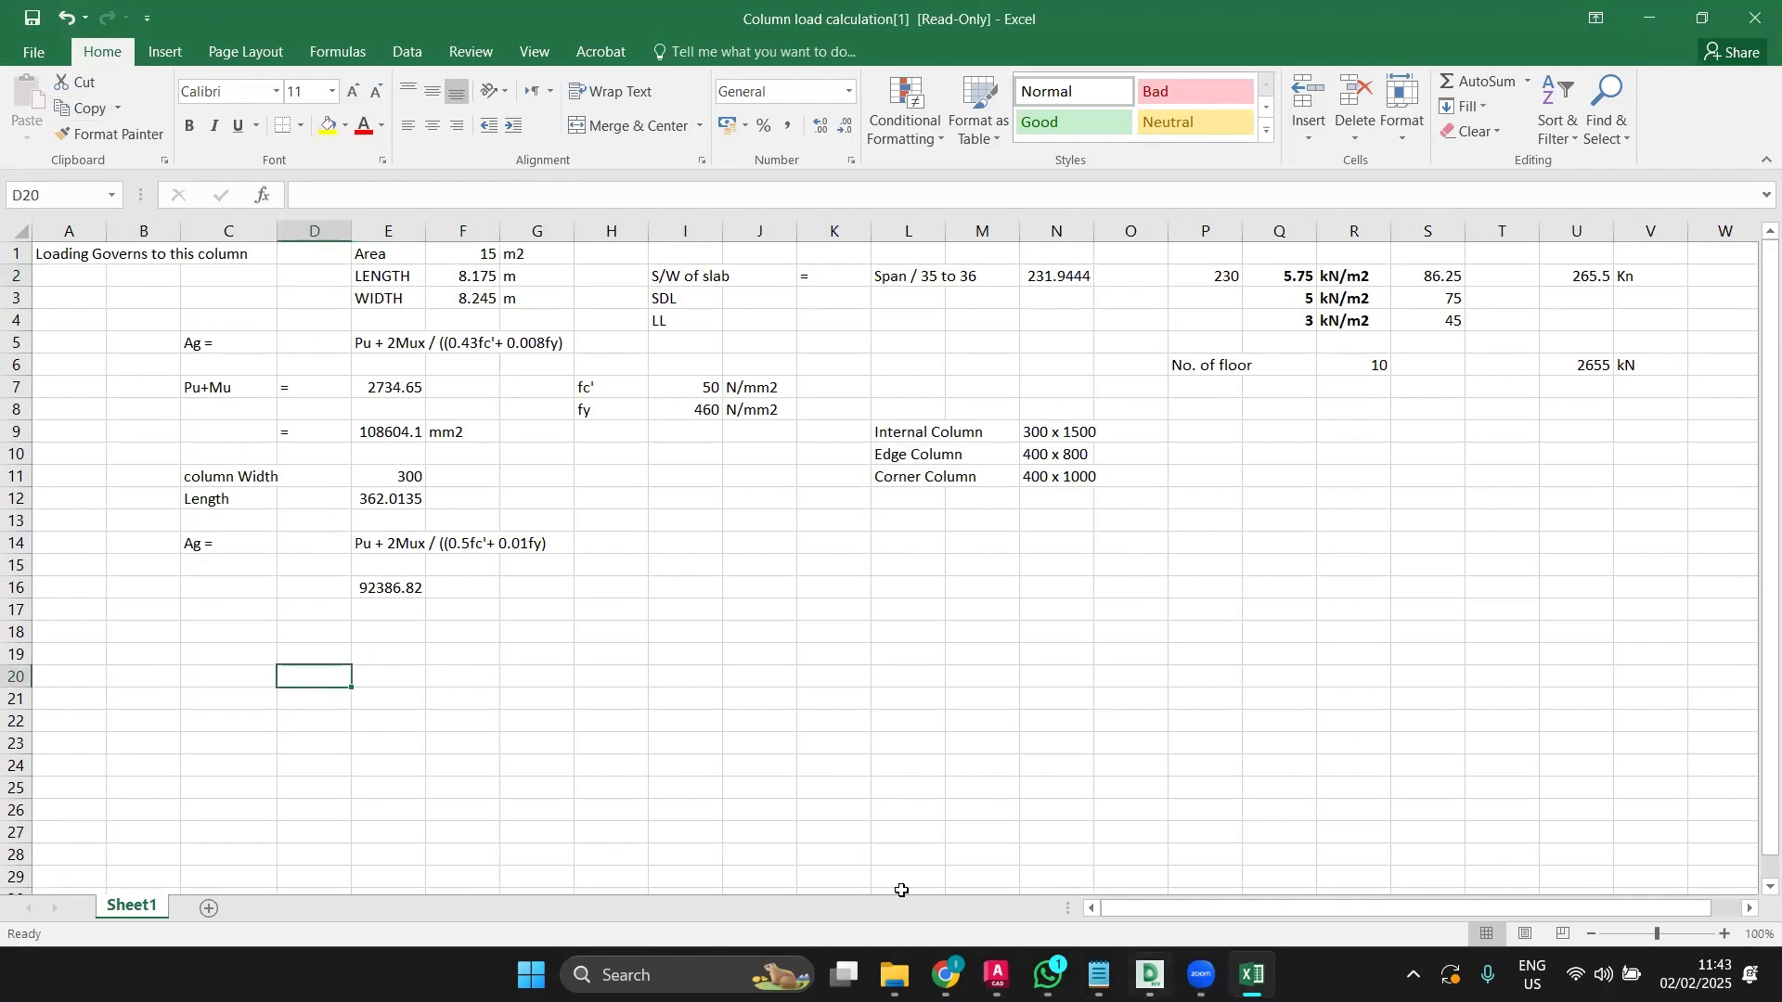
key(alt+Tab)
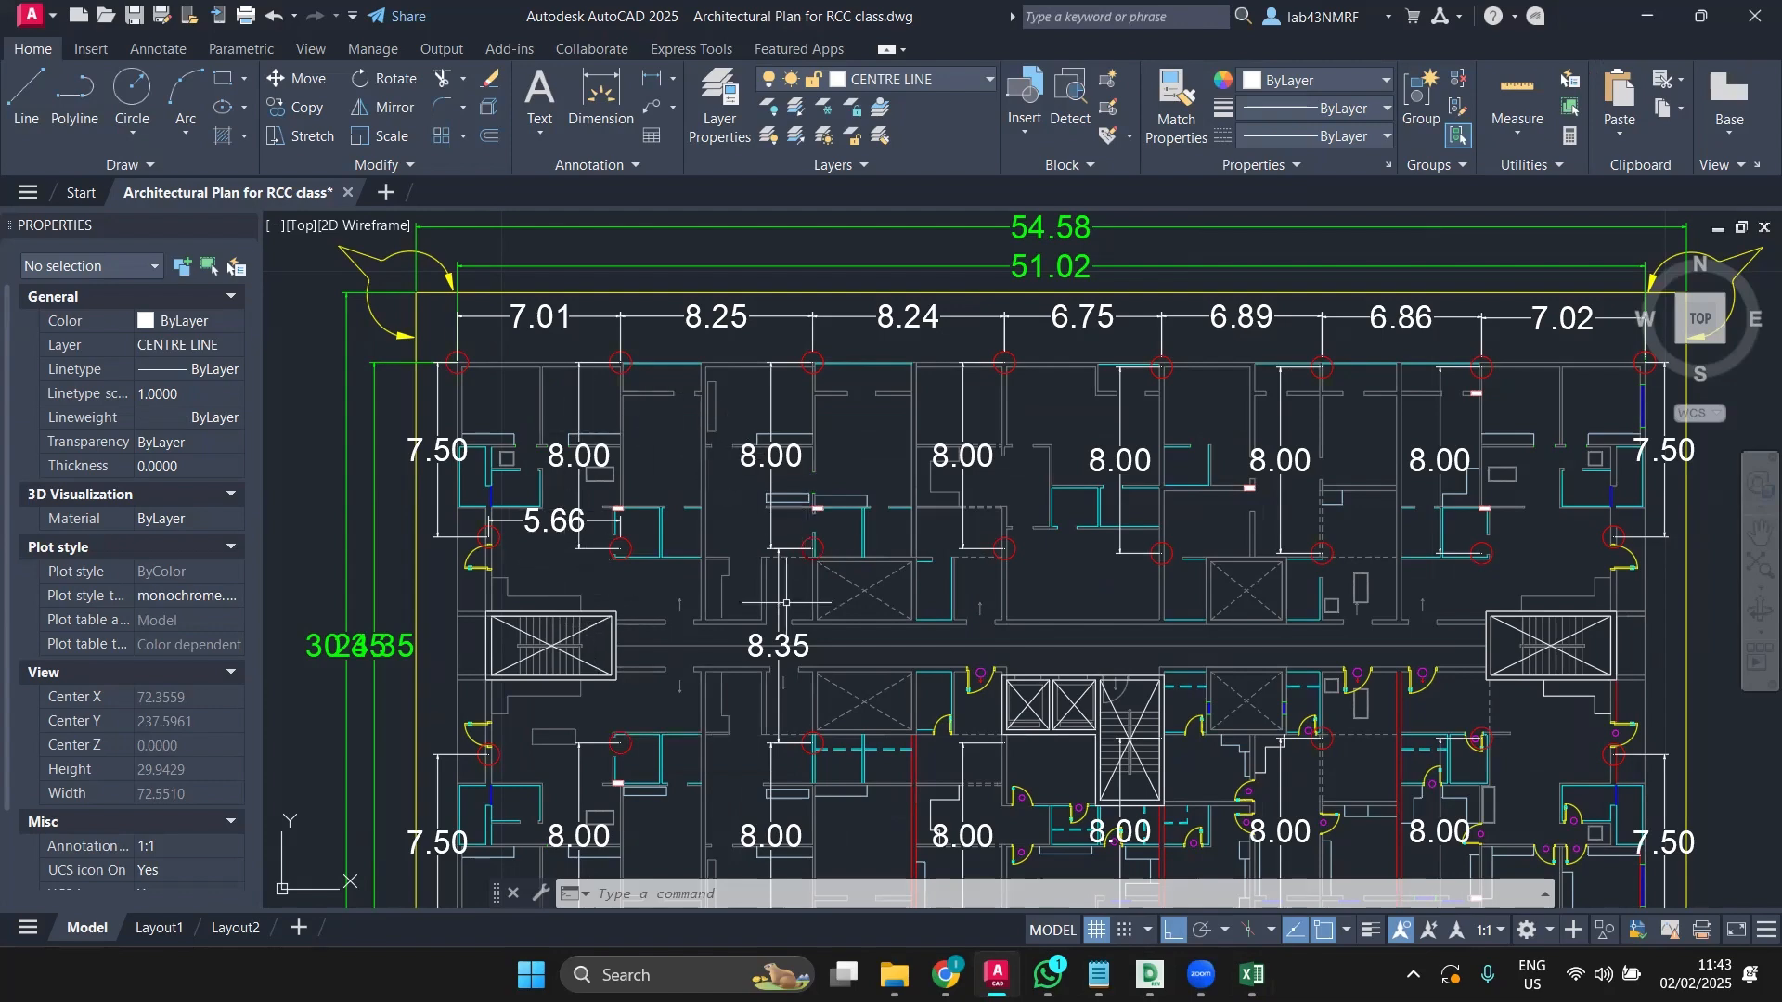
Step: Draw a 0.3 by 1.5 rectangle in the empty space left of the floor plan
scroll(400, 355, up, 2)
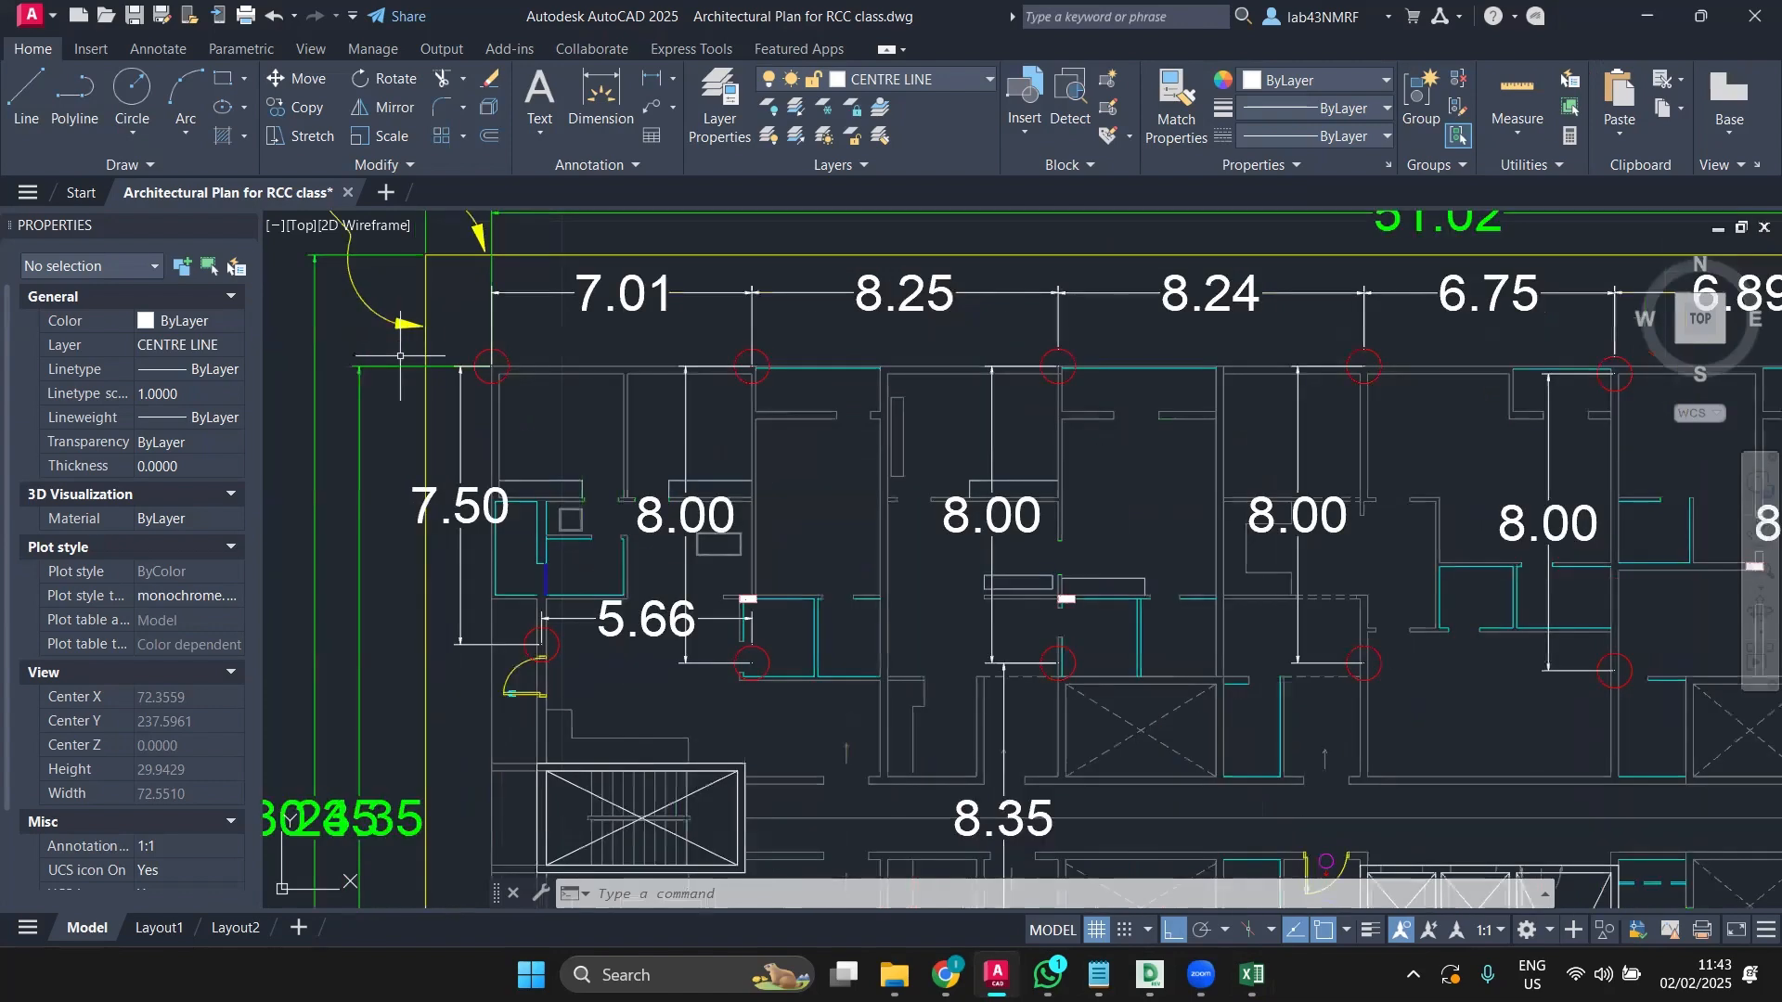
scroll(400, 356, up, 3)
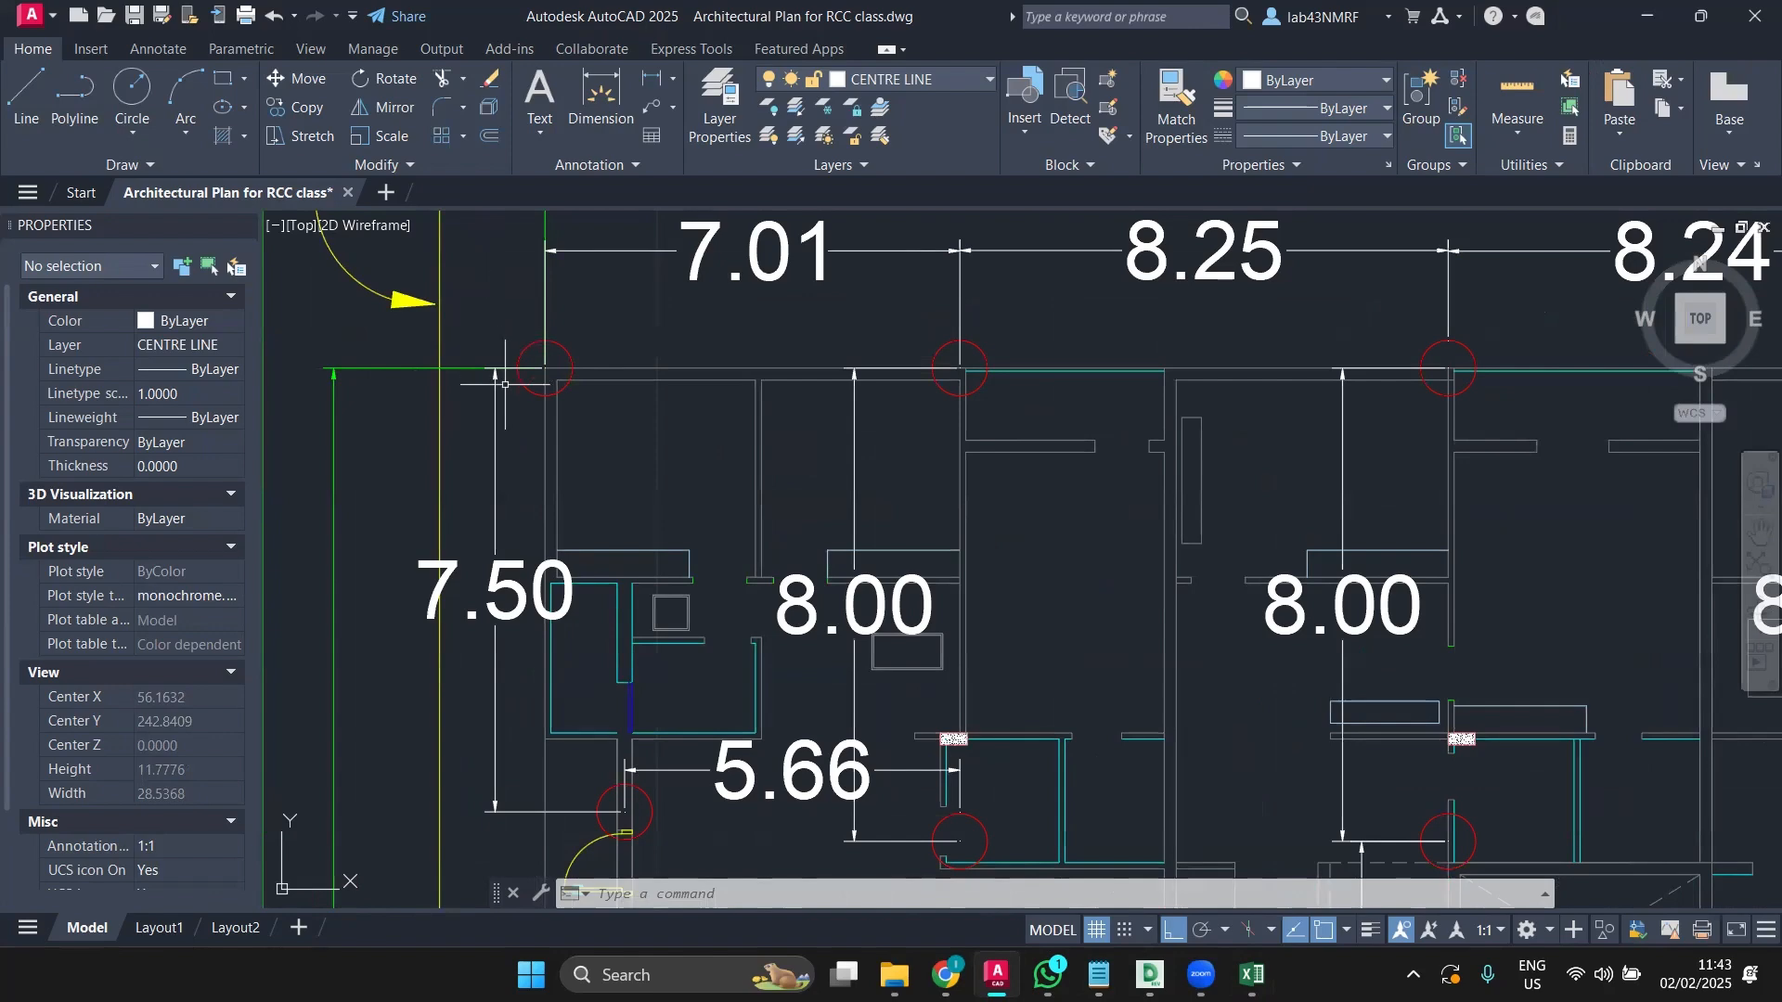
scroll(505, 389, down, 3)
click(223, 78)
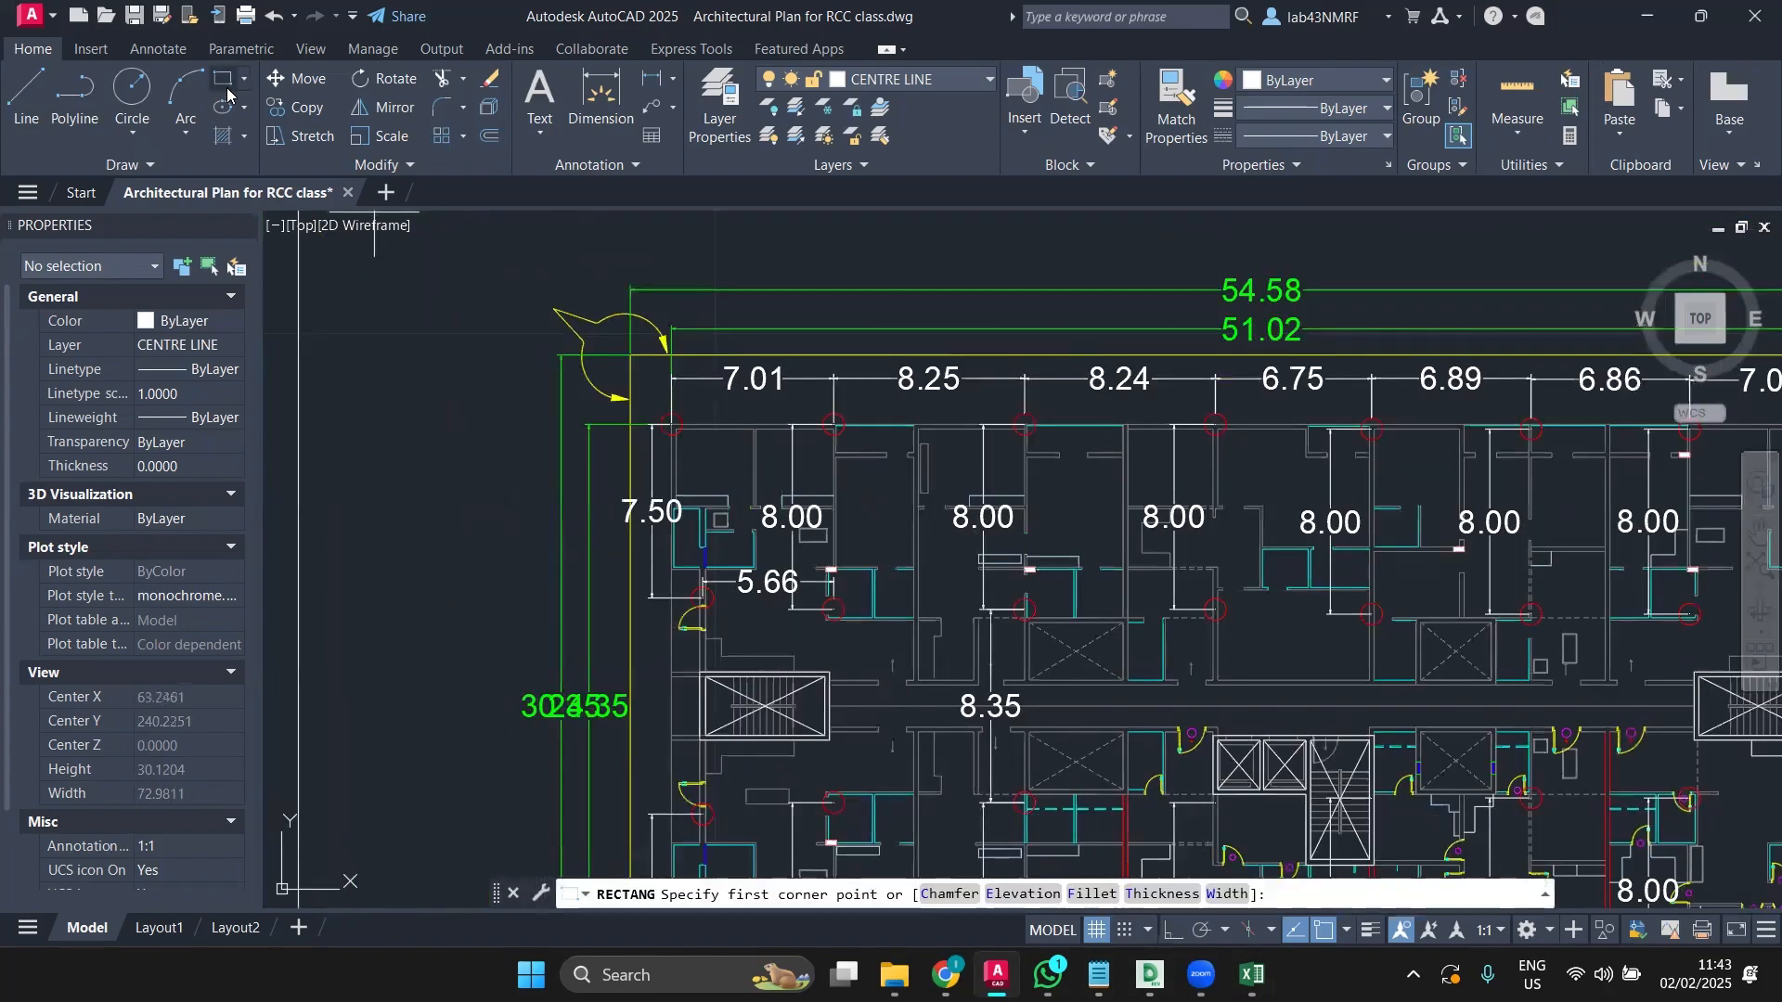
mouse_move(368, 377)
middle_down()
mouse_move(514, 395)
mouse_move(710, 379)
middle_up()
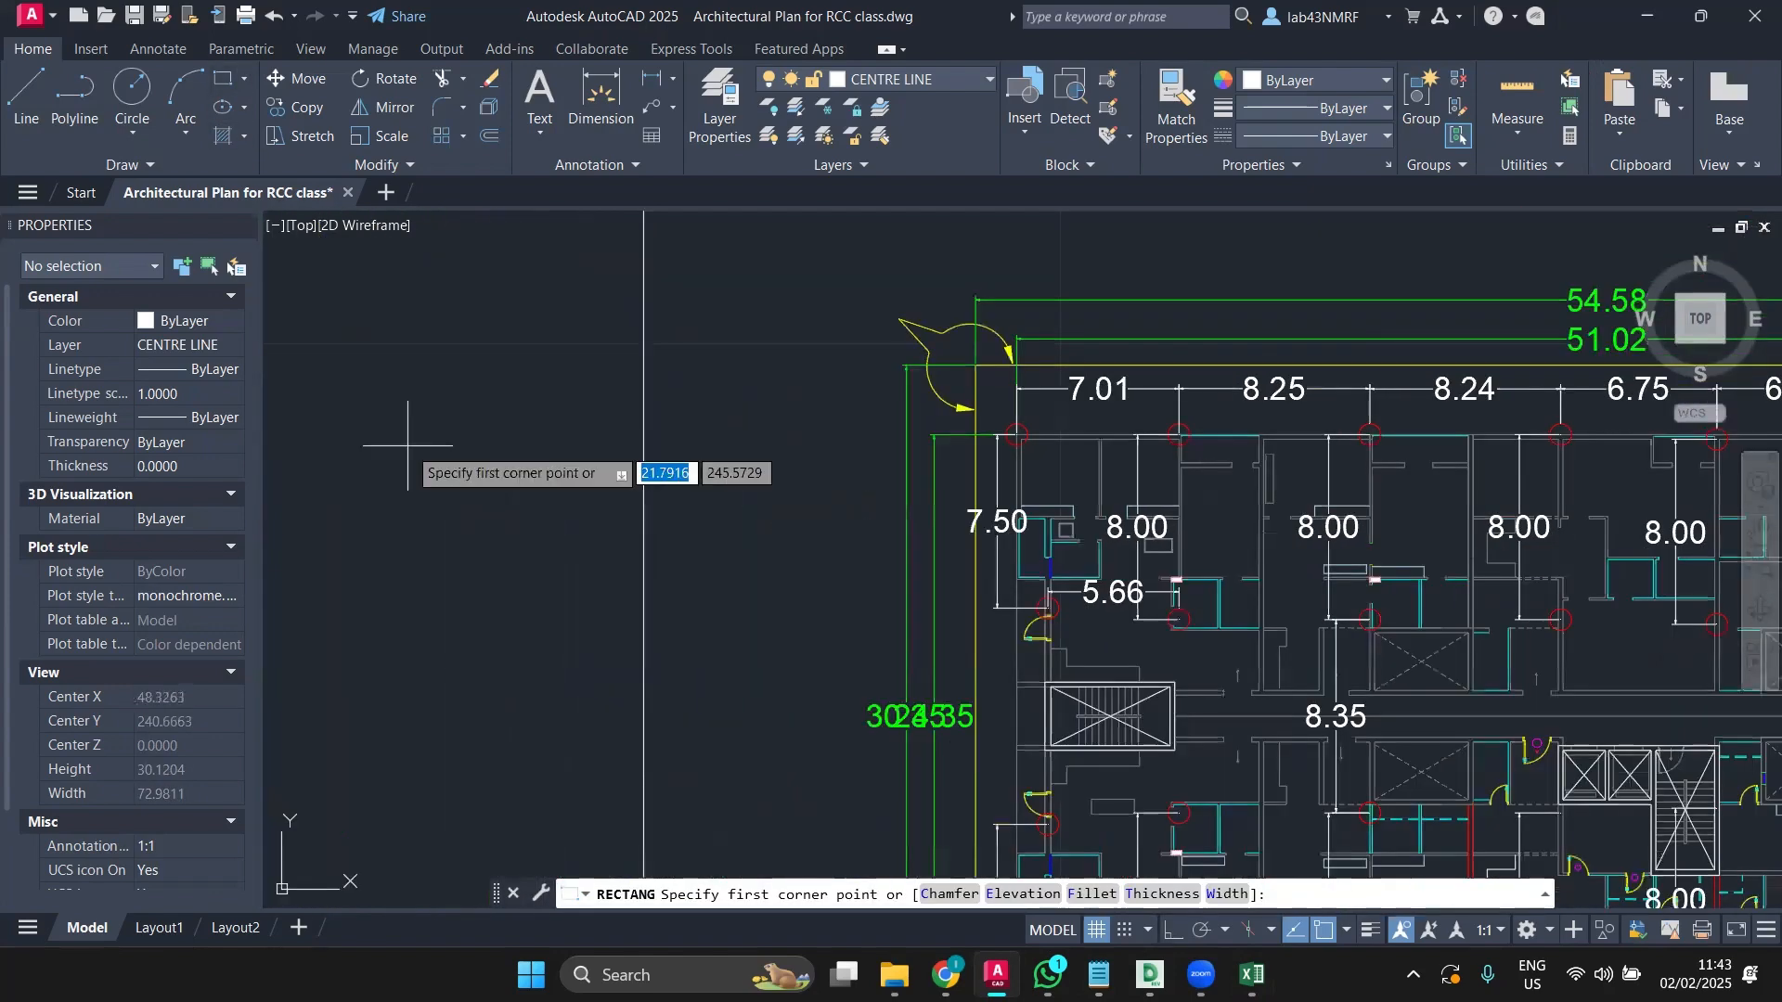
click(407, 446)
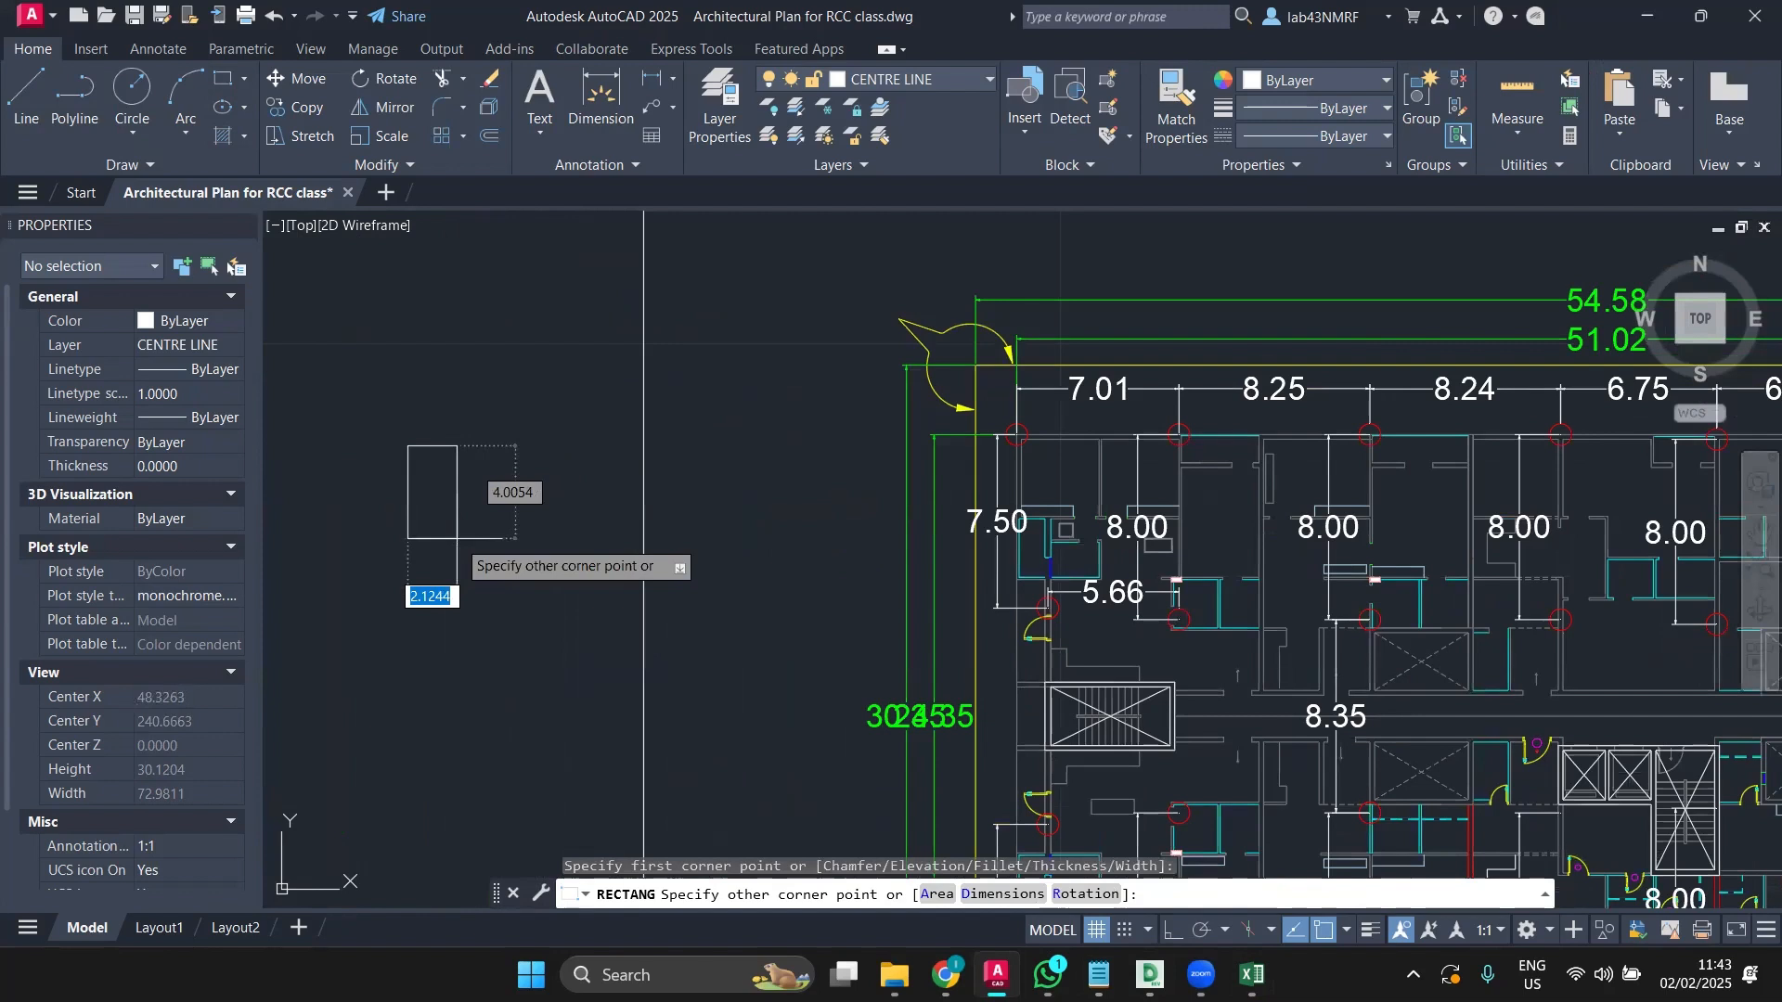
text(0.3)
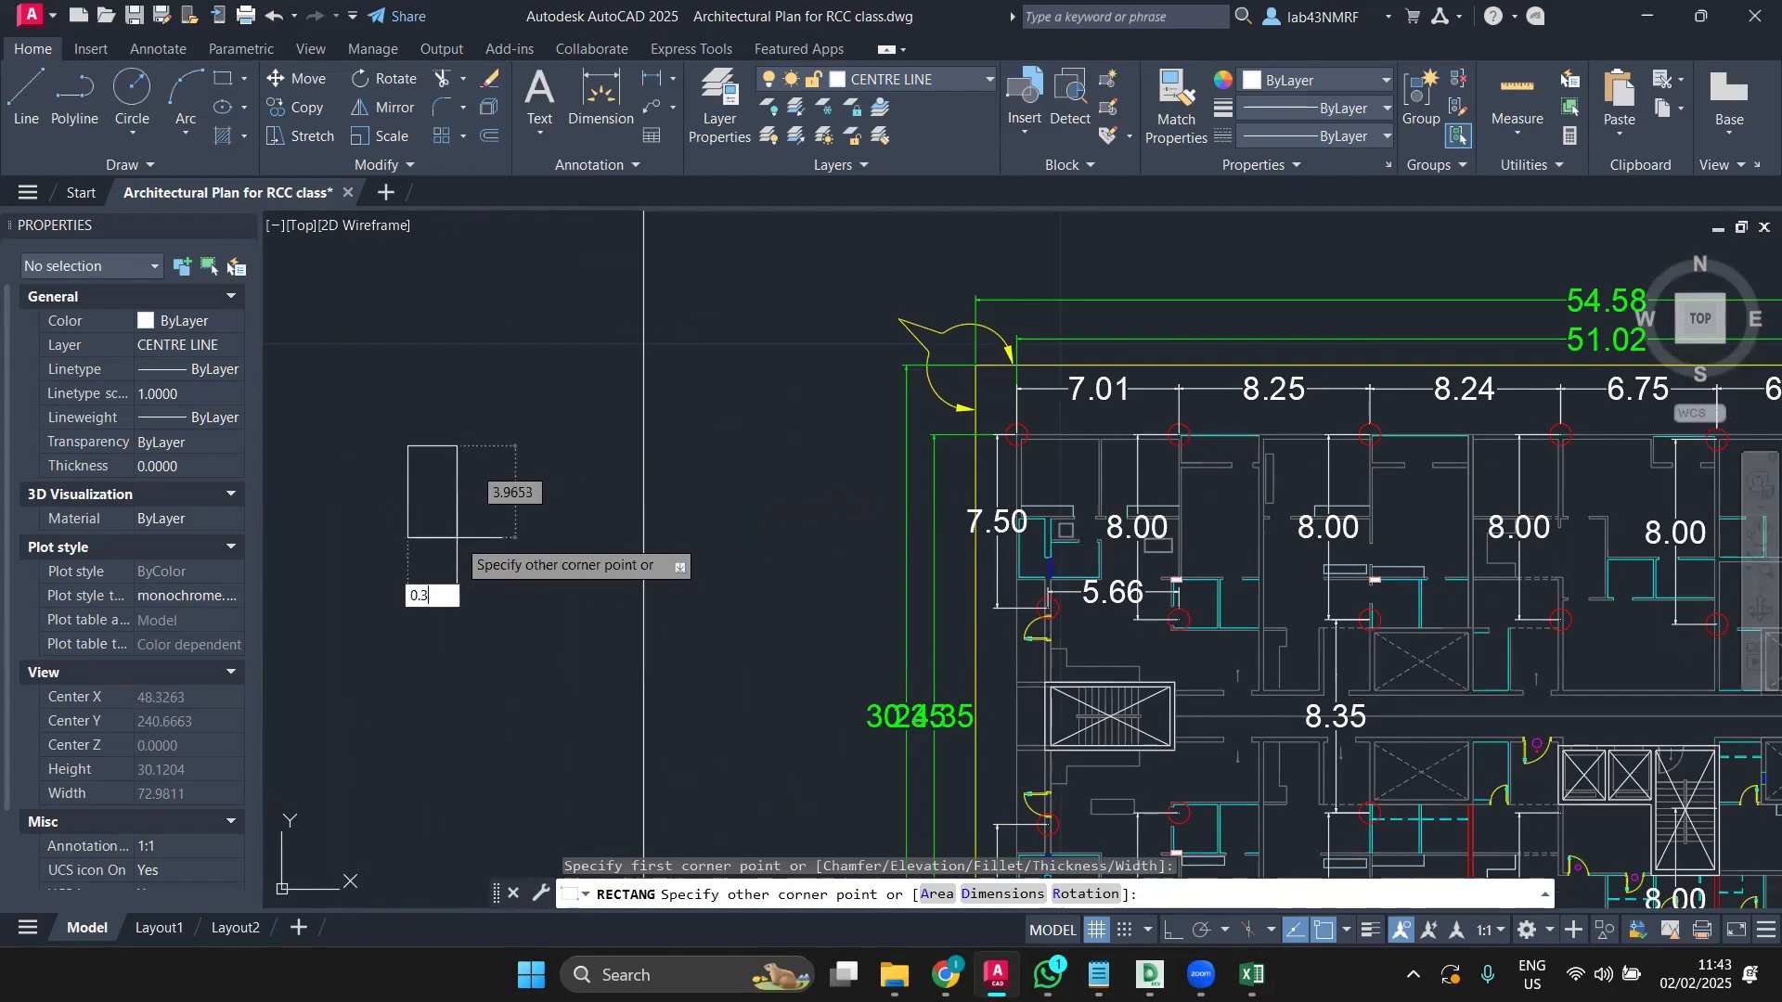
key(Tab)
text(1.5)
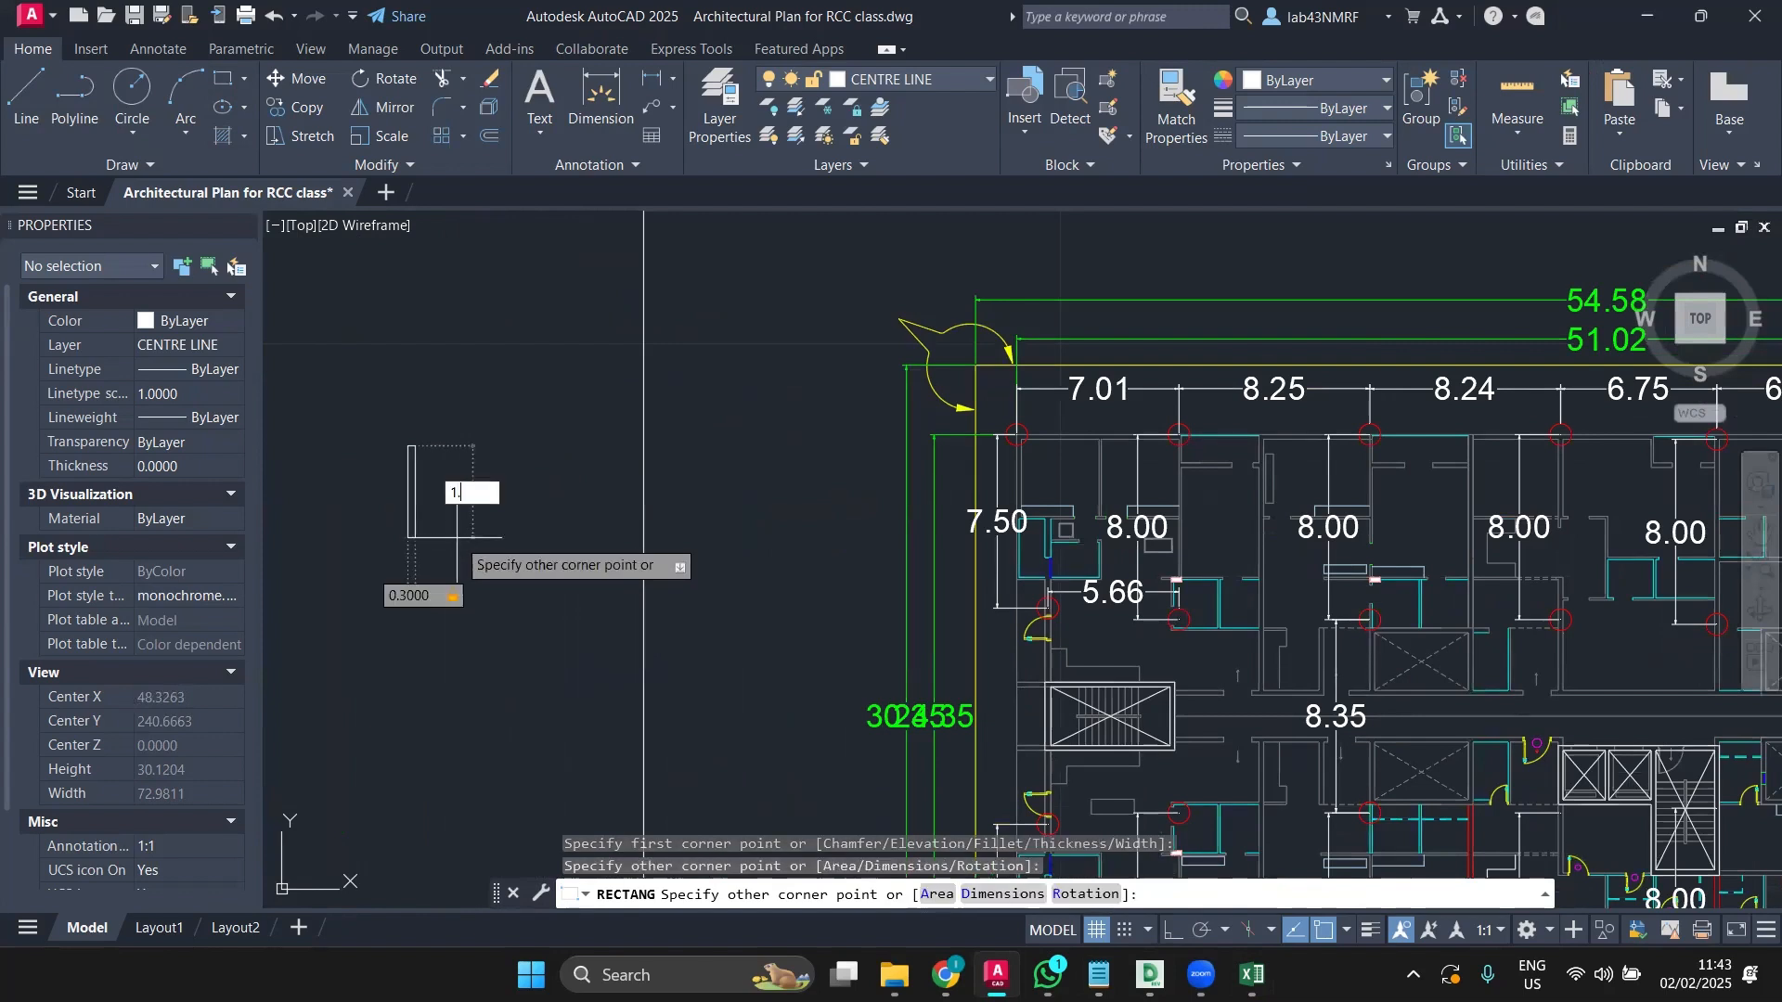
key(Return)
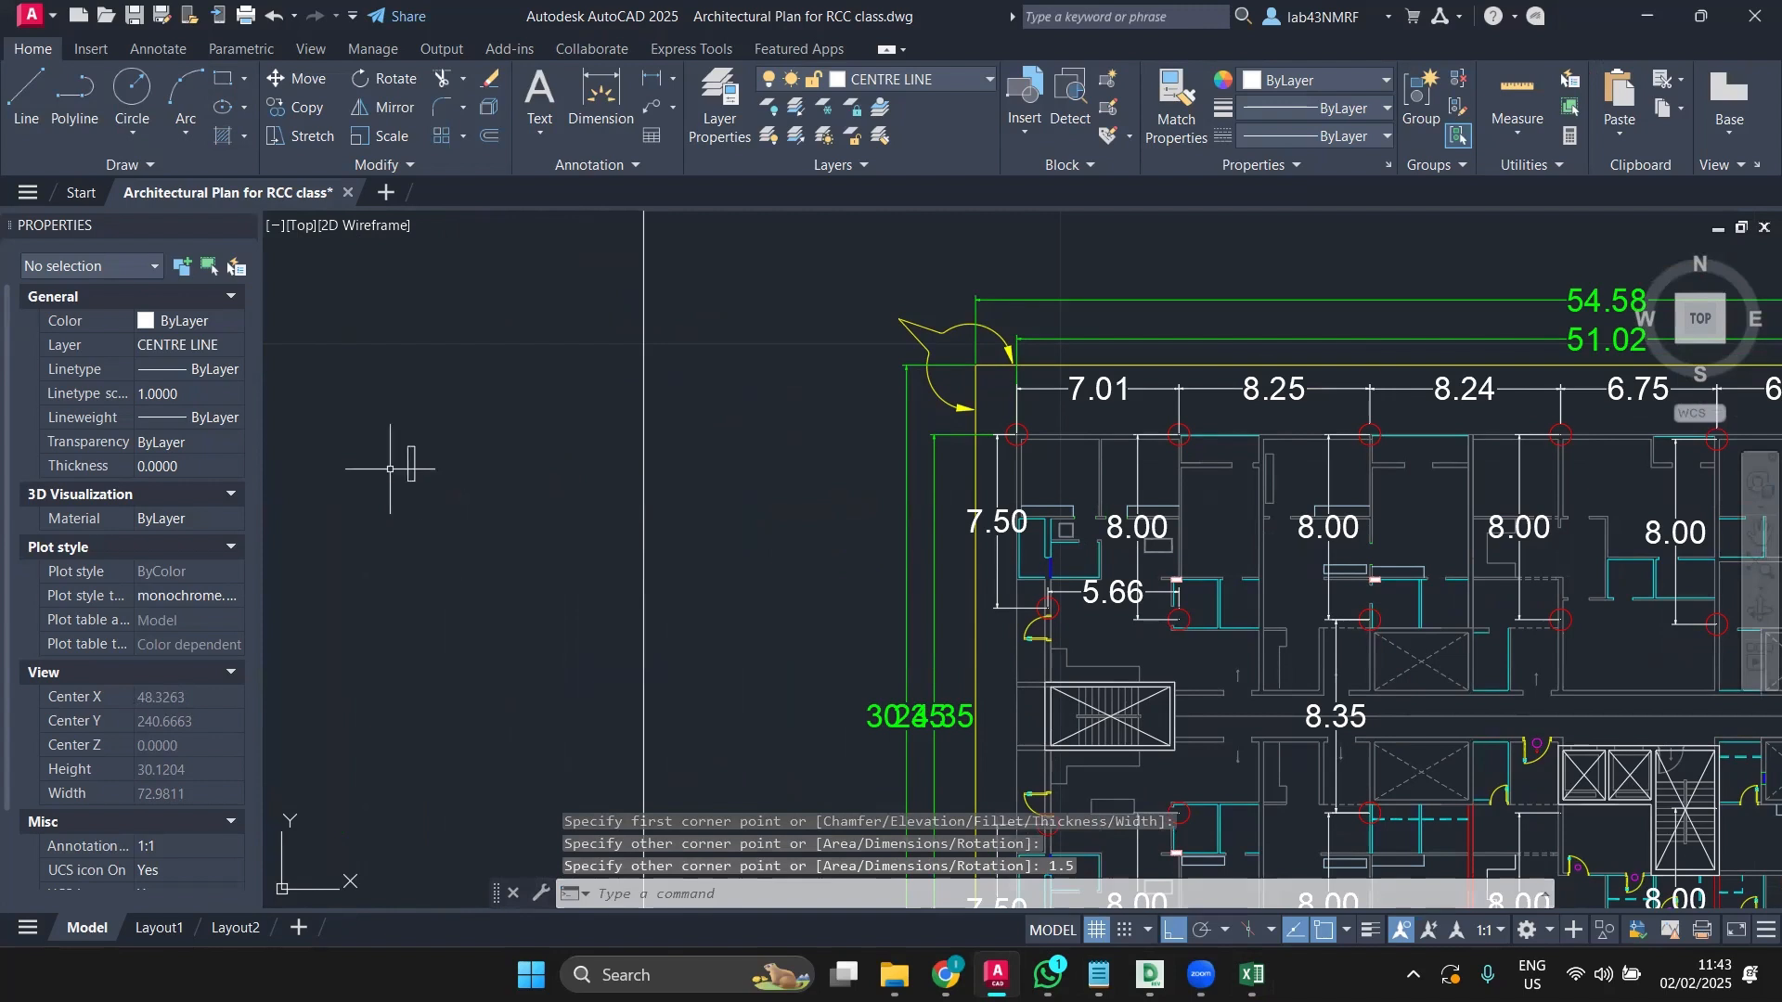
Step: Start a DIM check on the rectangle from its top-left corner, then cancel it
scroll(422, 455, up, 2)
scroll(420, 457, up, 2)
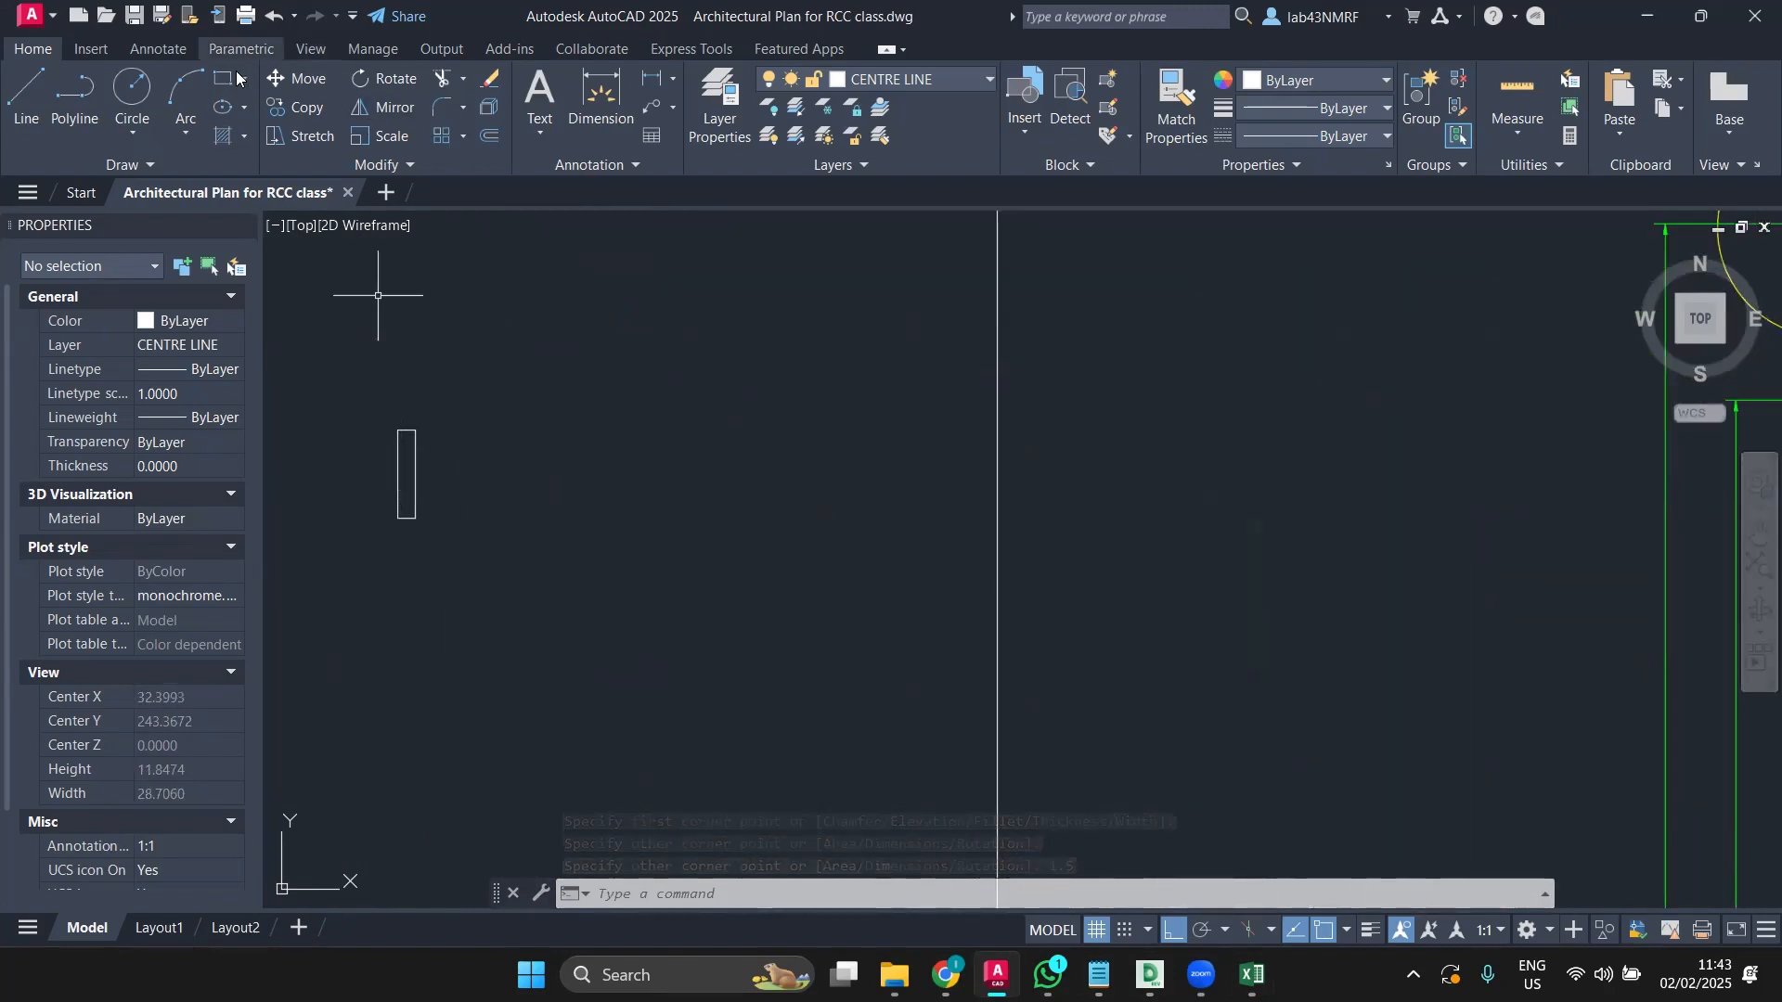
text(dim)
key(Return)
scroll(363, 390, up, 4)
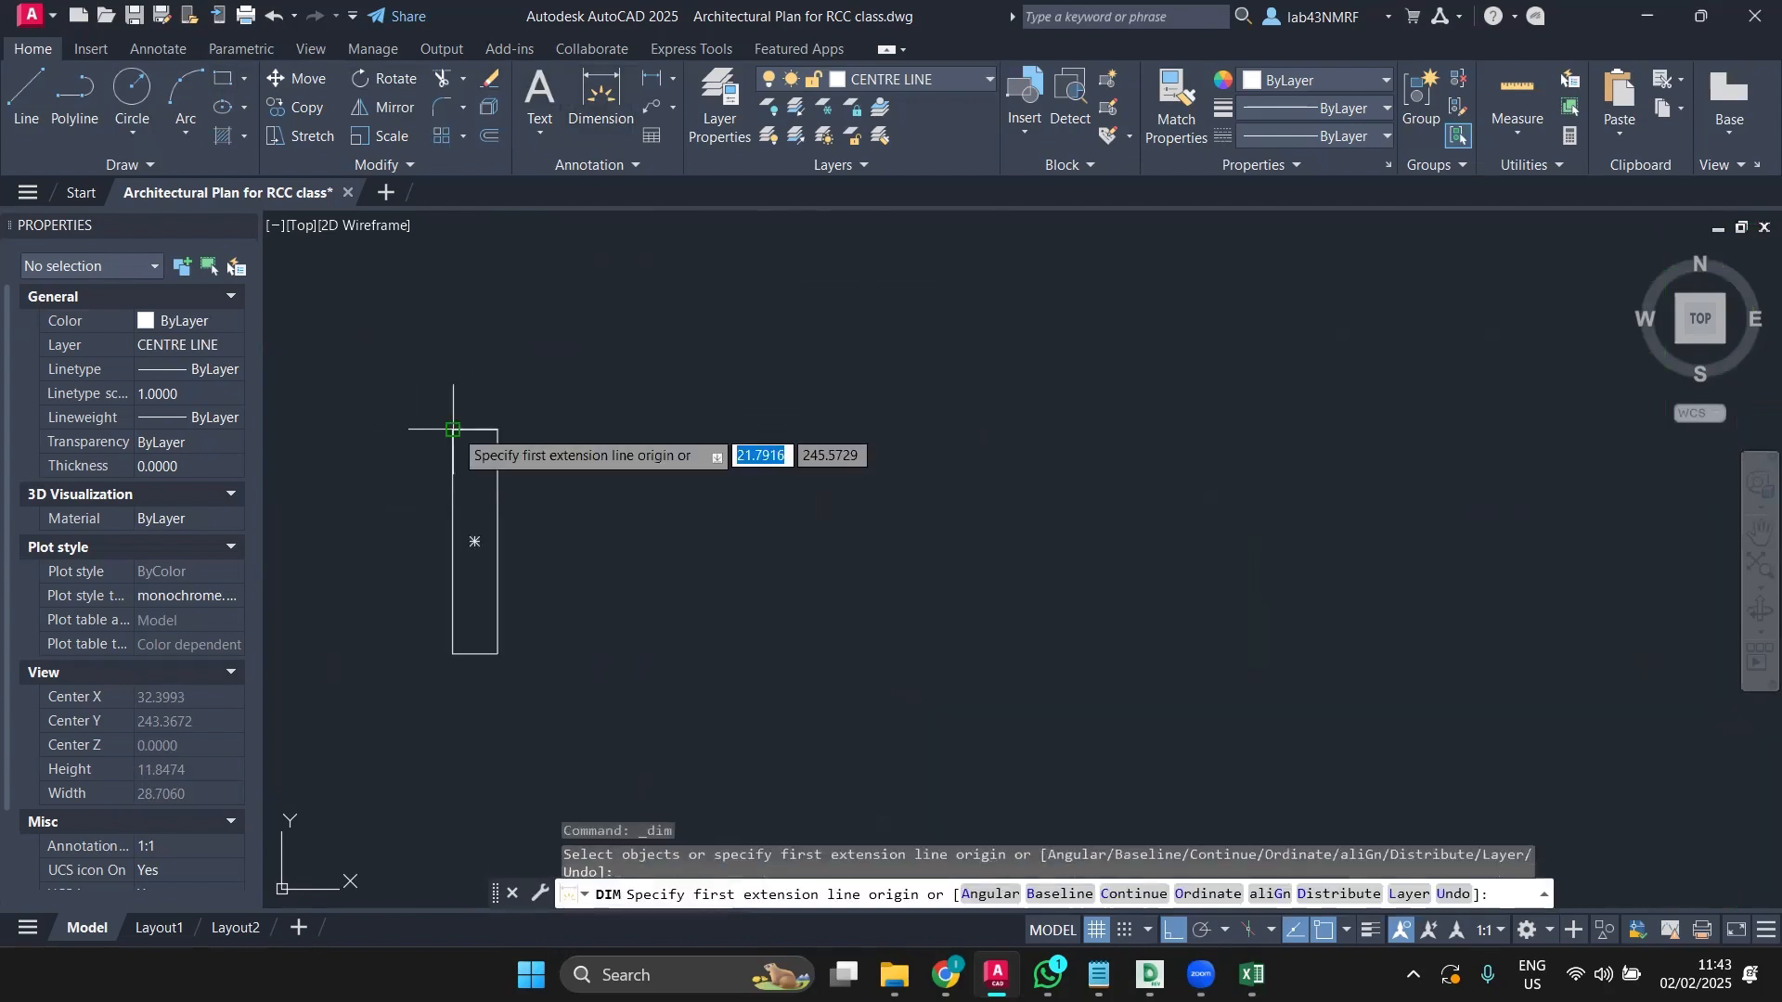
click(453, 429)
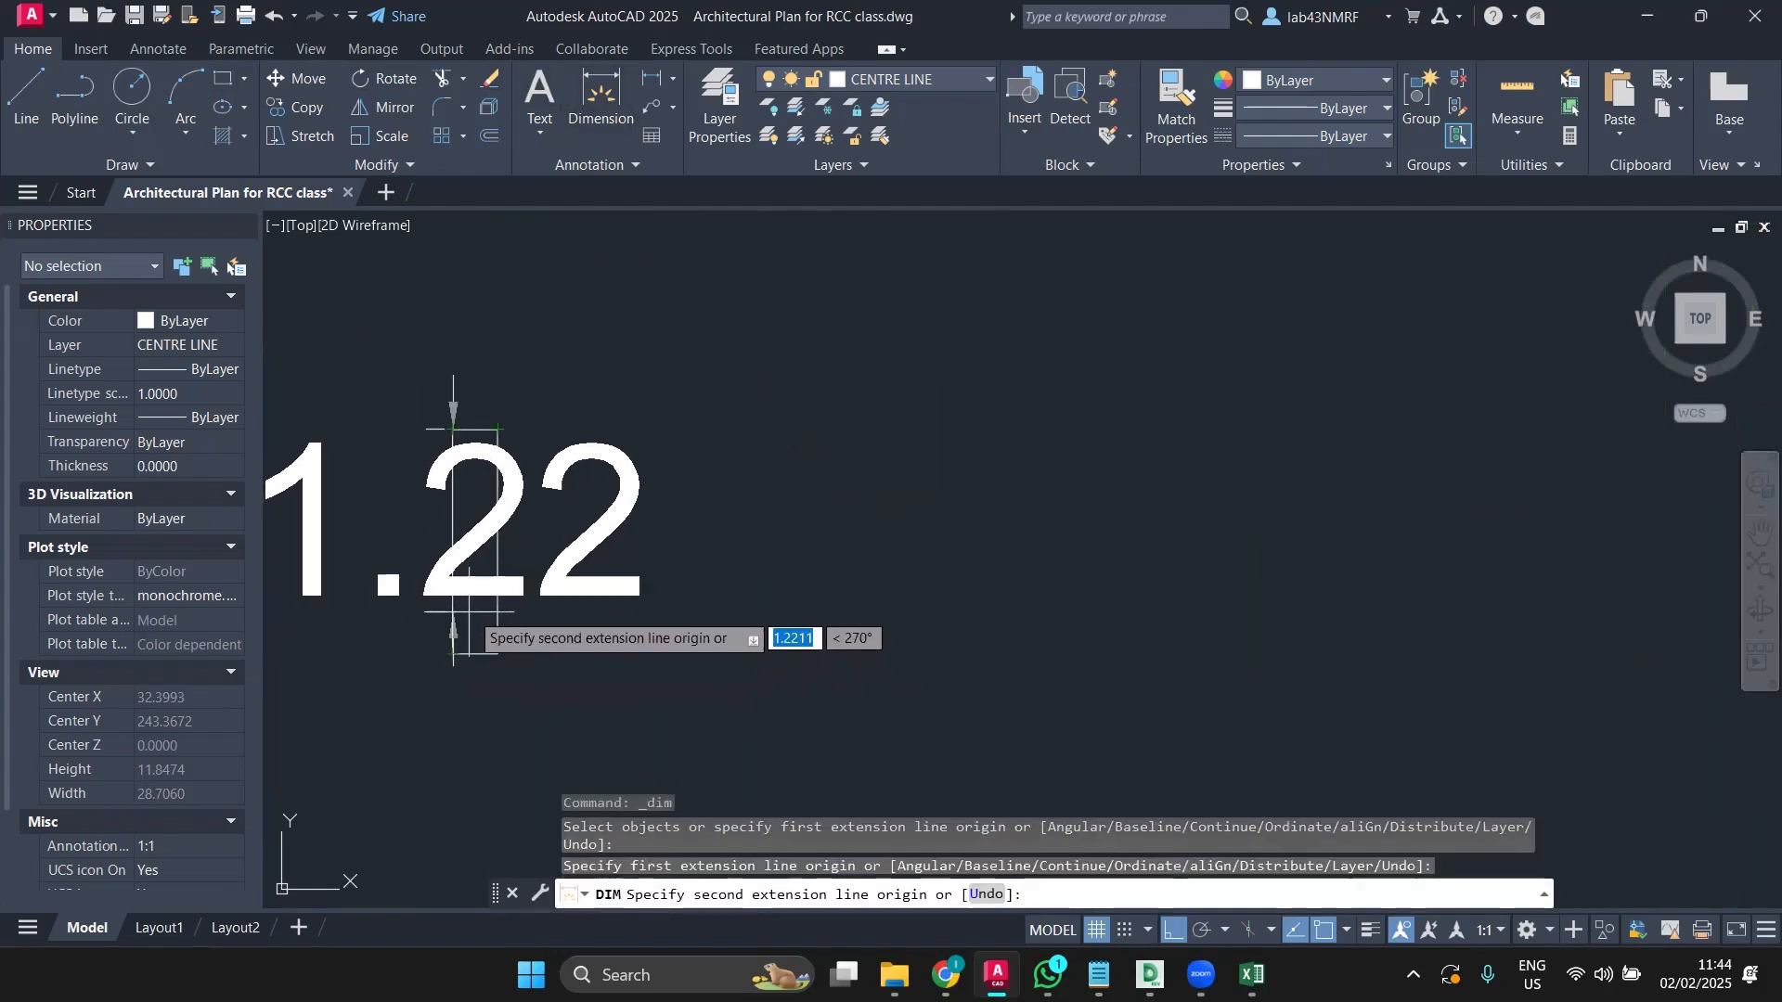
key(Escape)
scroll(515, 533, down, 2)
scroll(514, 533, down, 2)
Step: Copy the column rectangle from its top corner to the plan's top-left grid intersection
click(509, 533)
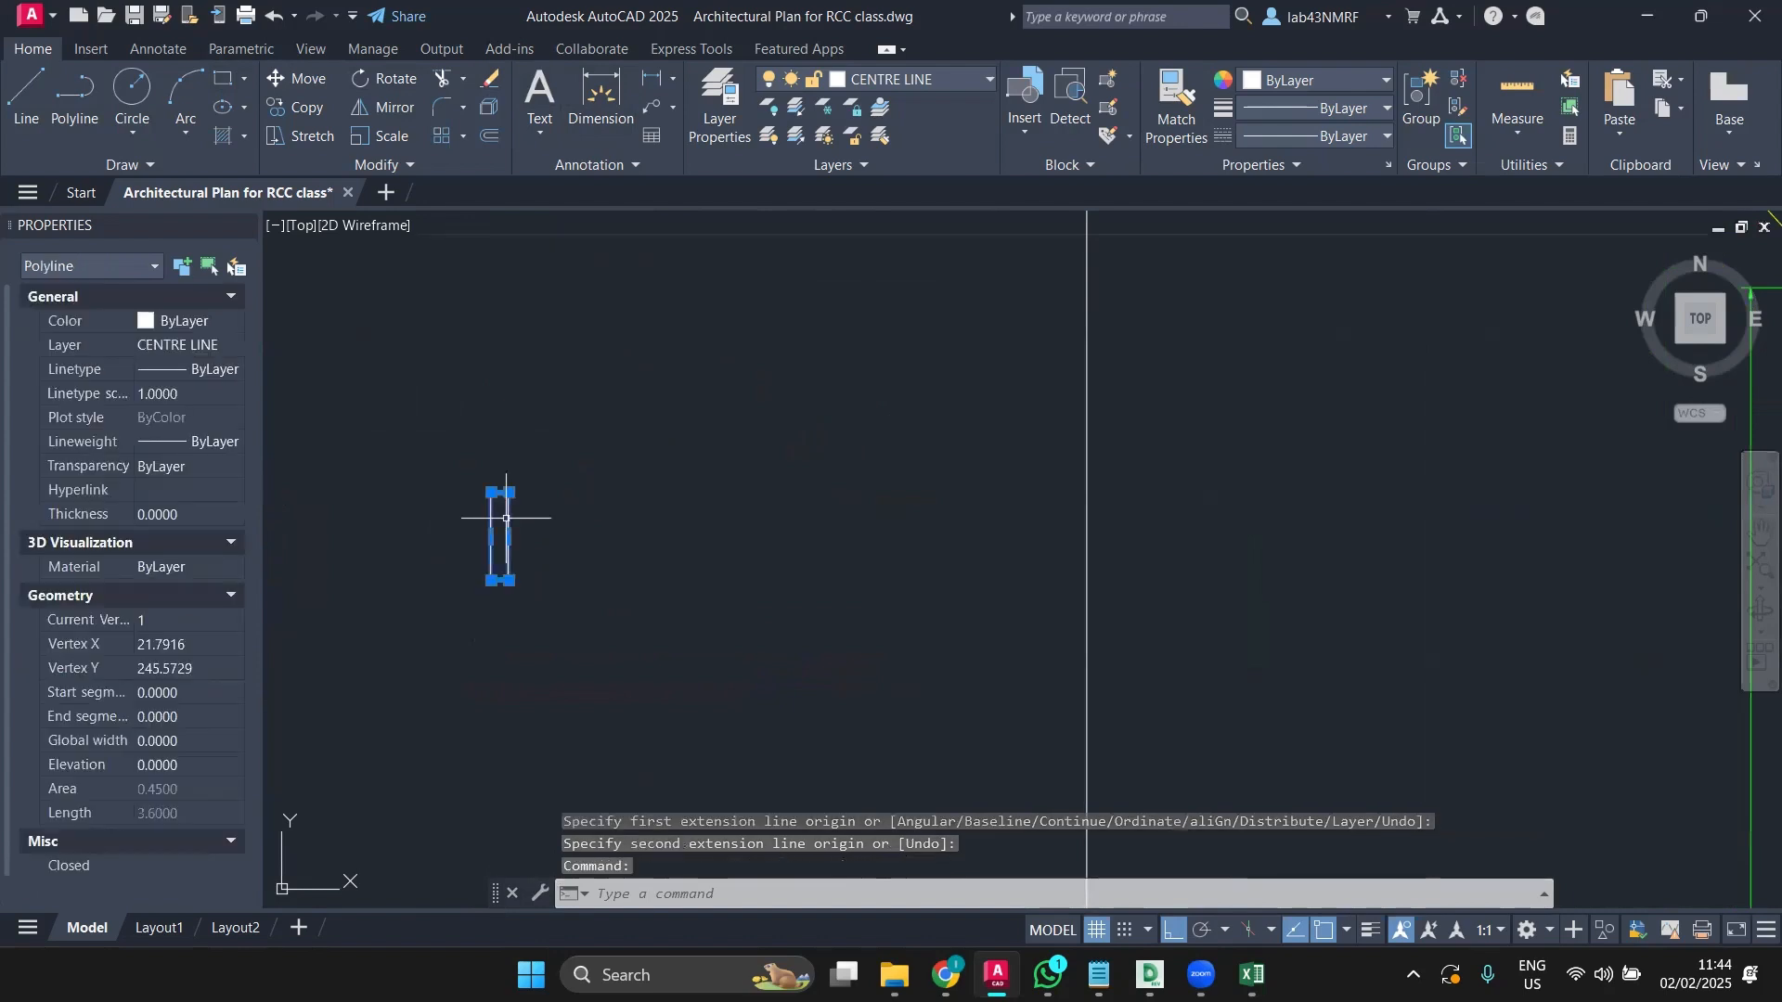
click(295, 110)
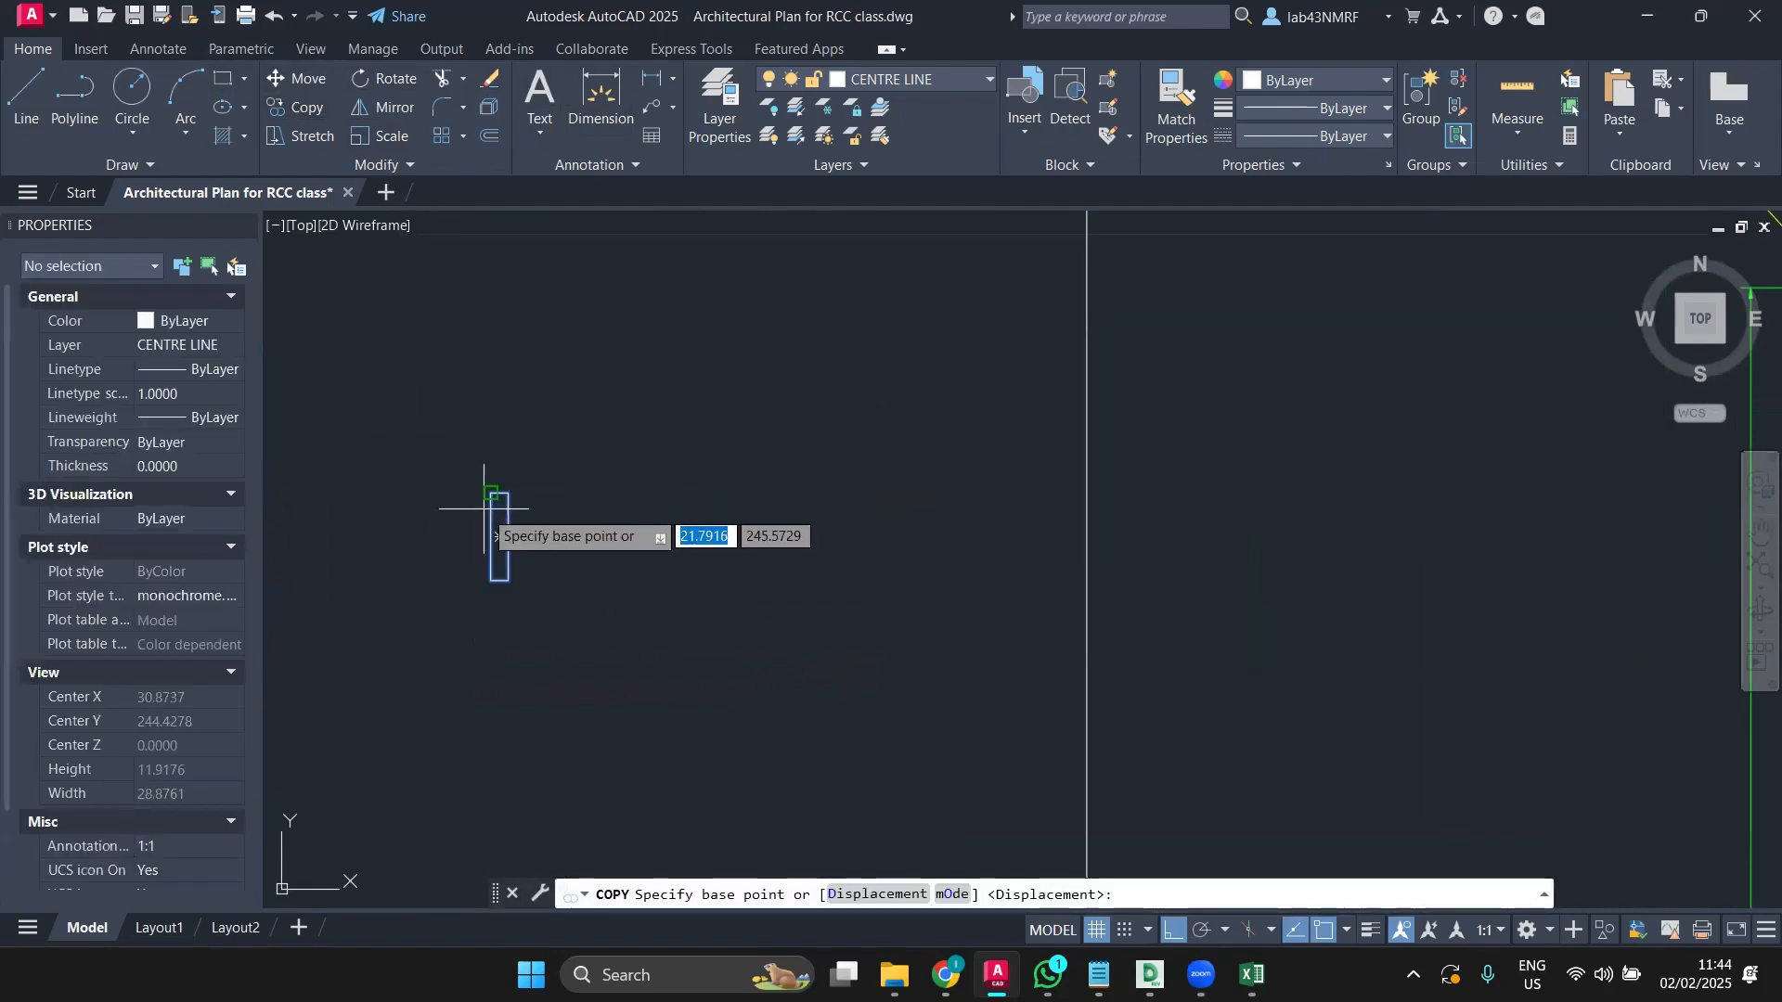
click(491, 493)
scroll(942, 422, down, 3)
scroll(947, 399, down, 2)
middle_drag(1015, 409, 772, 477)
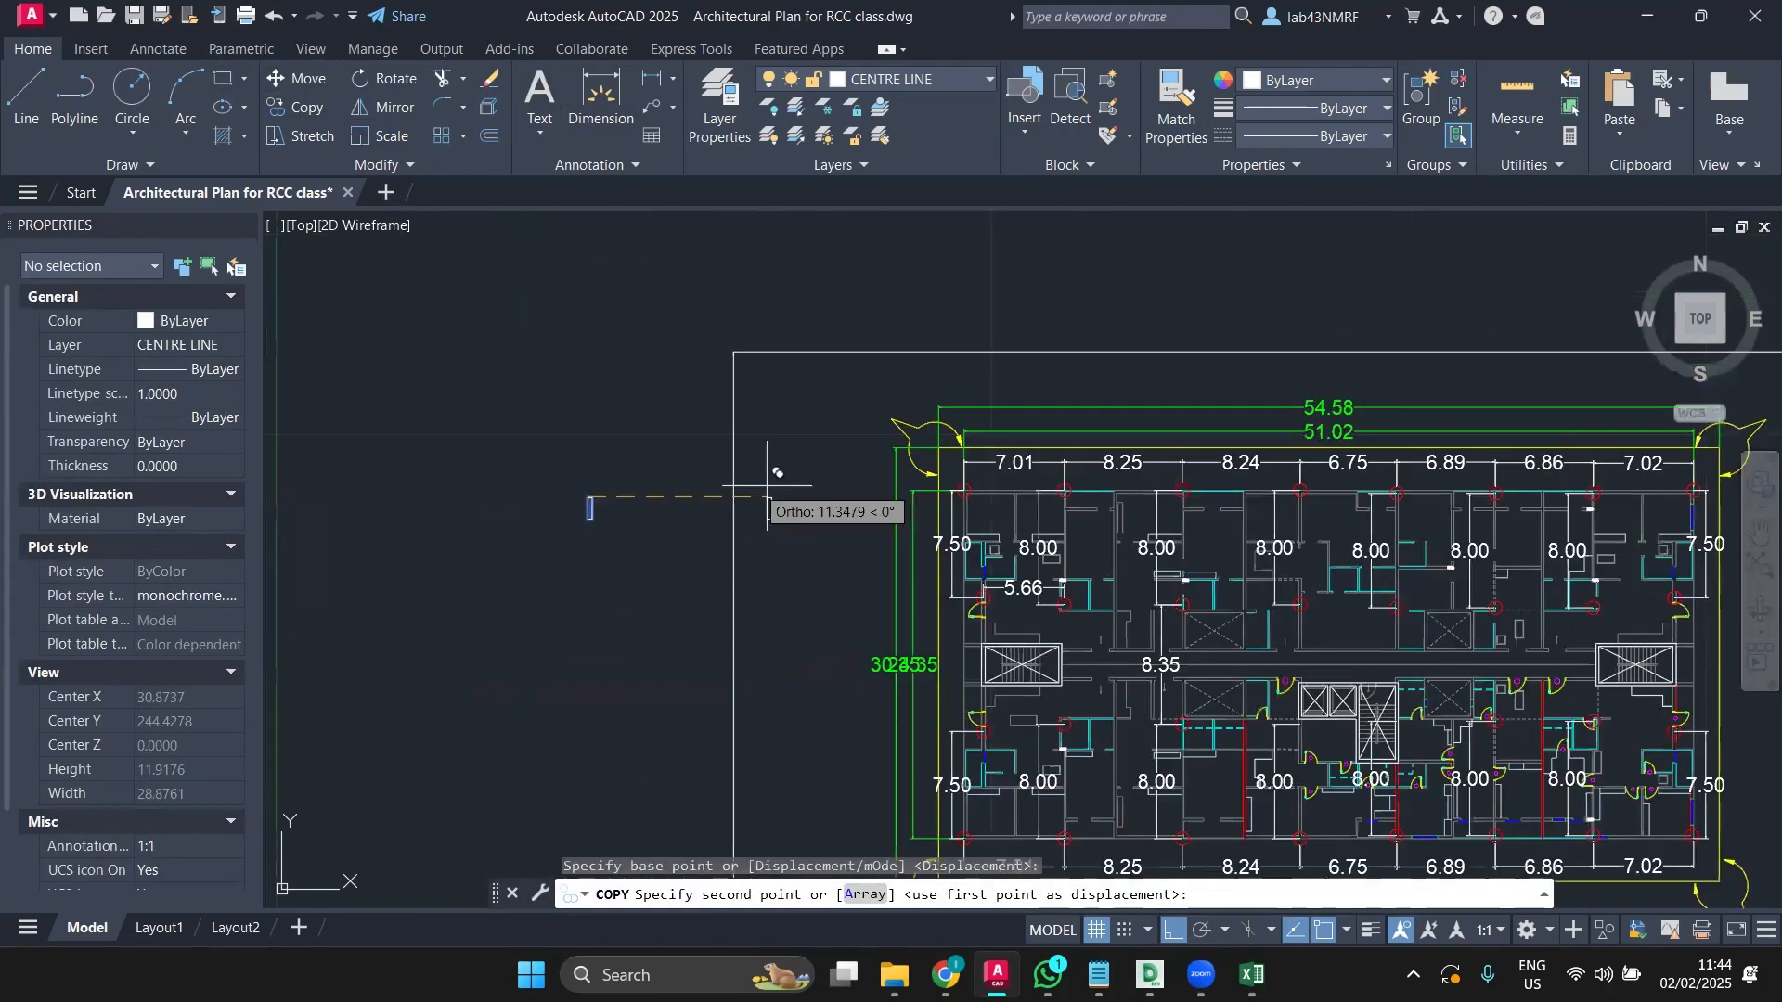
scroll(960, 477, up, 8)
middle_drag(1068, 575, 991, 550)
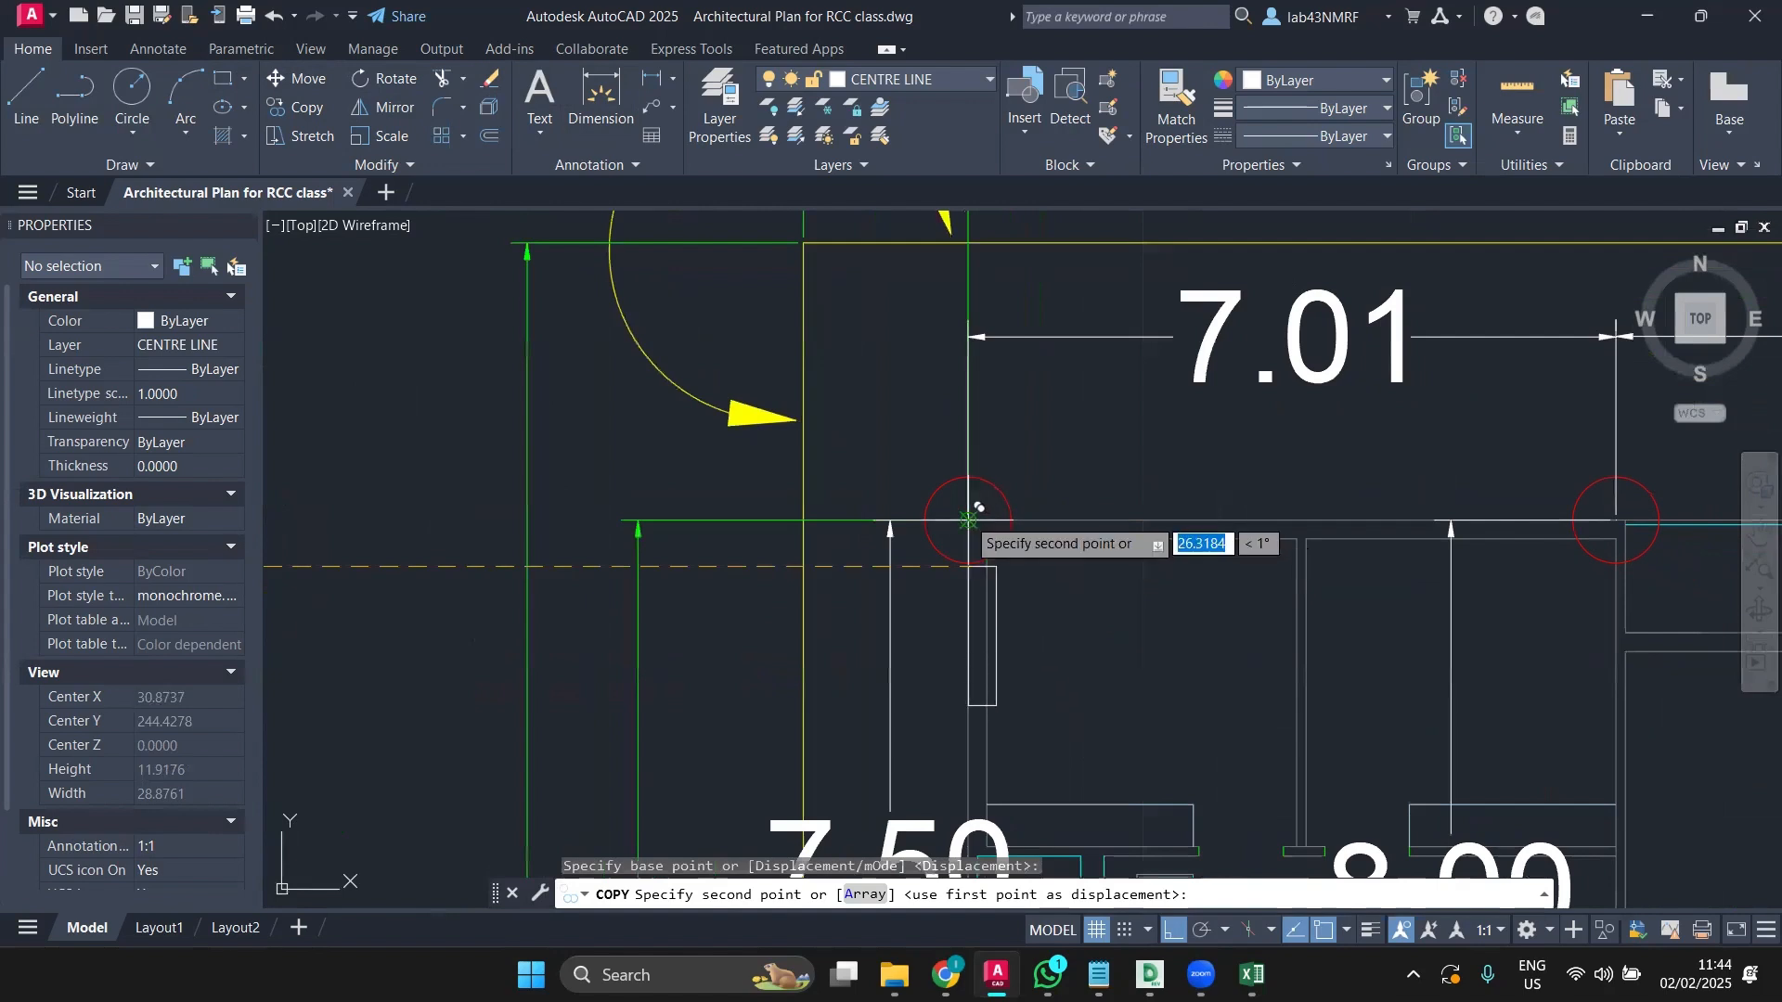
click(968, 520)
Step: Turn off ortho, end the copy, and select the rectangle at the corner column
scroll(1067, 599, down, 2)
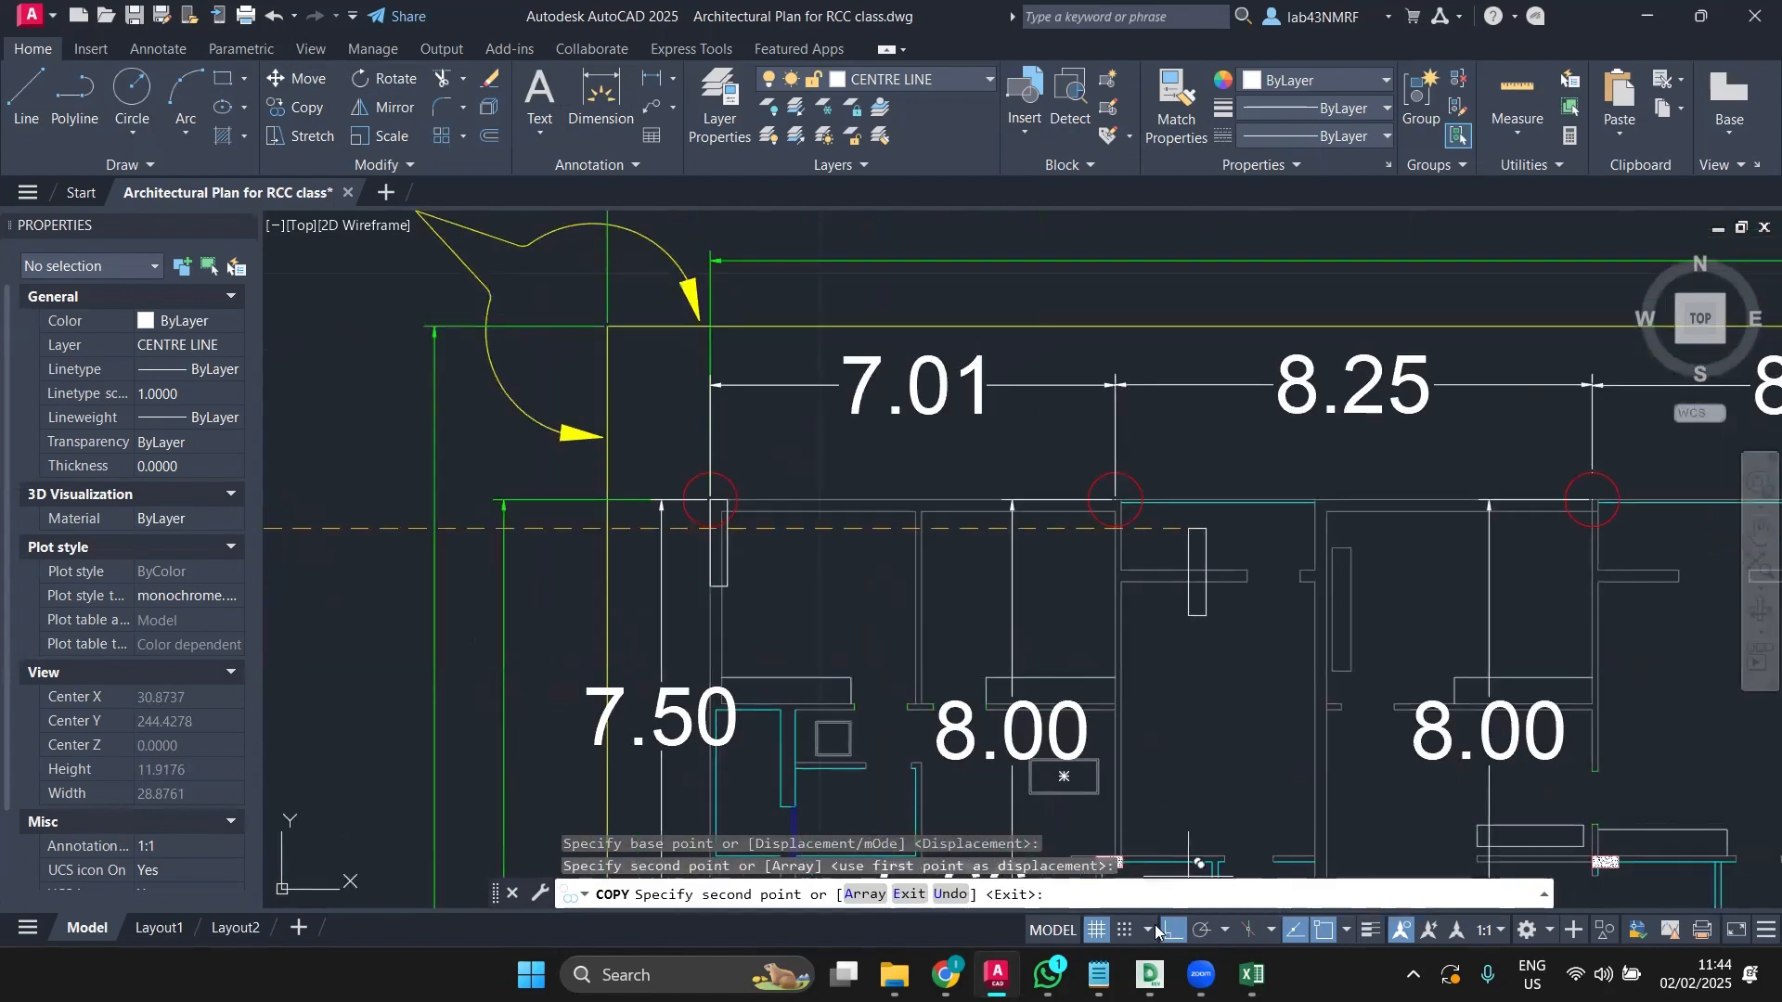
click(1169, 929)
middle_drag(1068, 515, 789, 501)
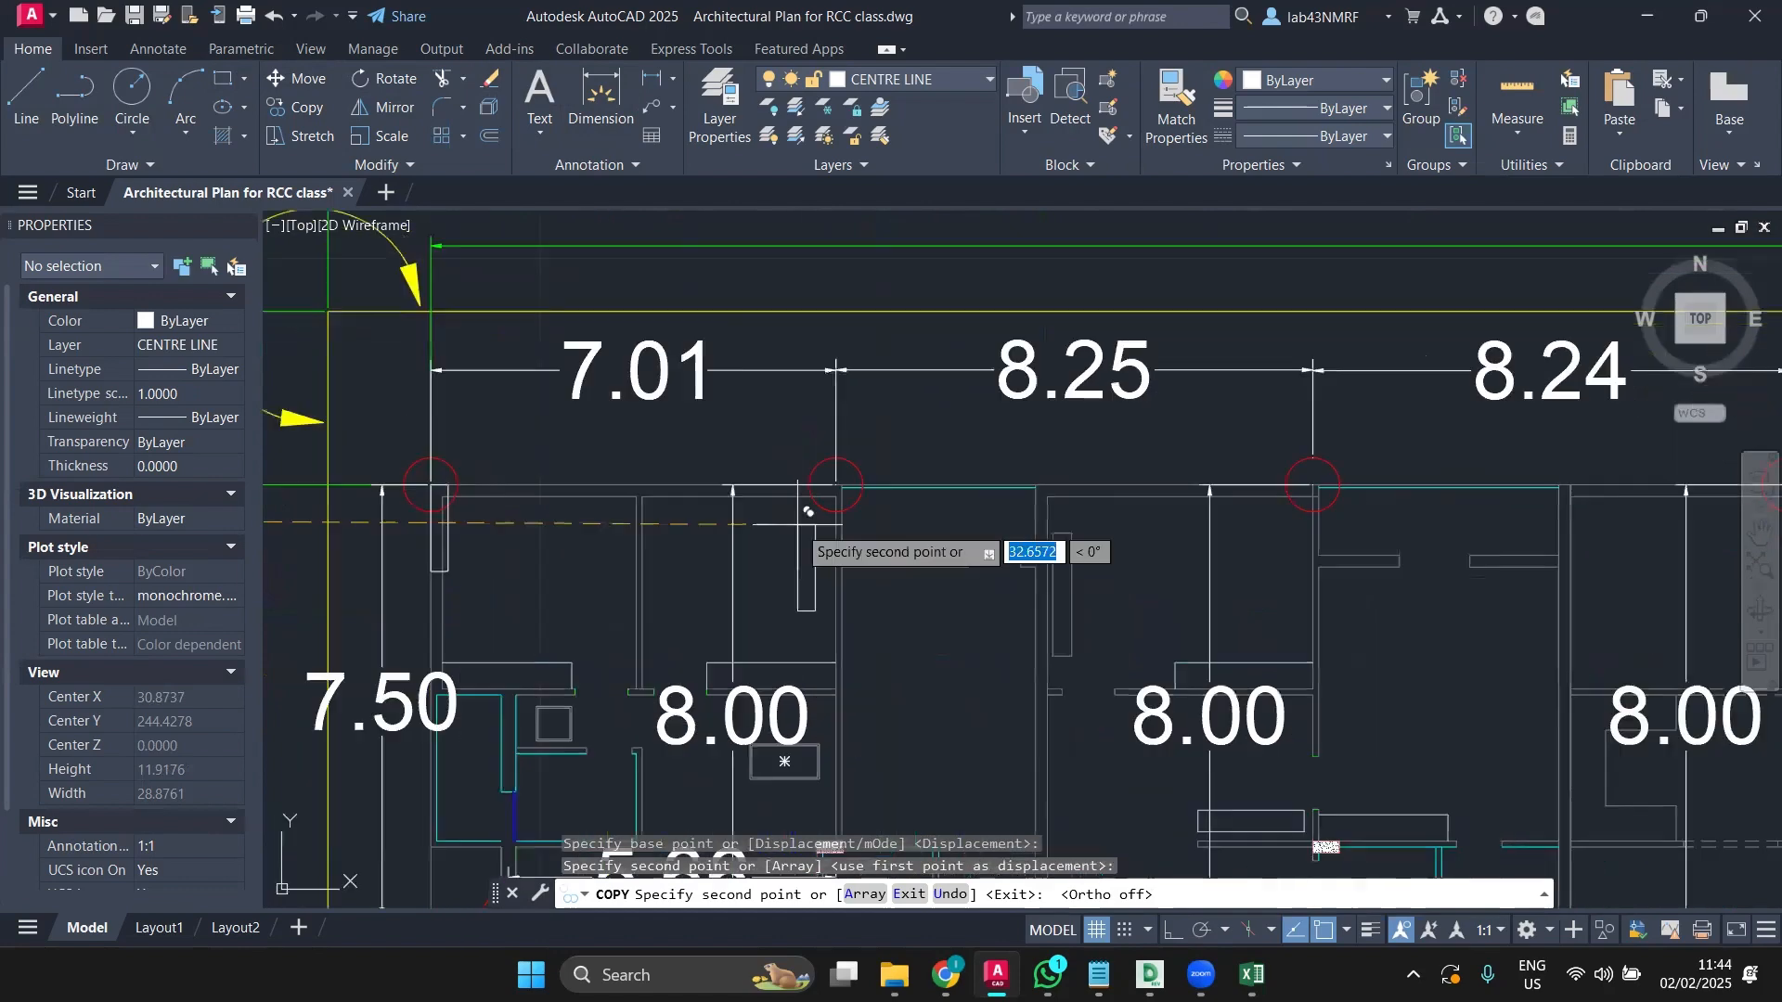
key(Escape)
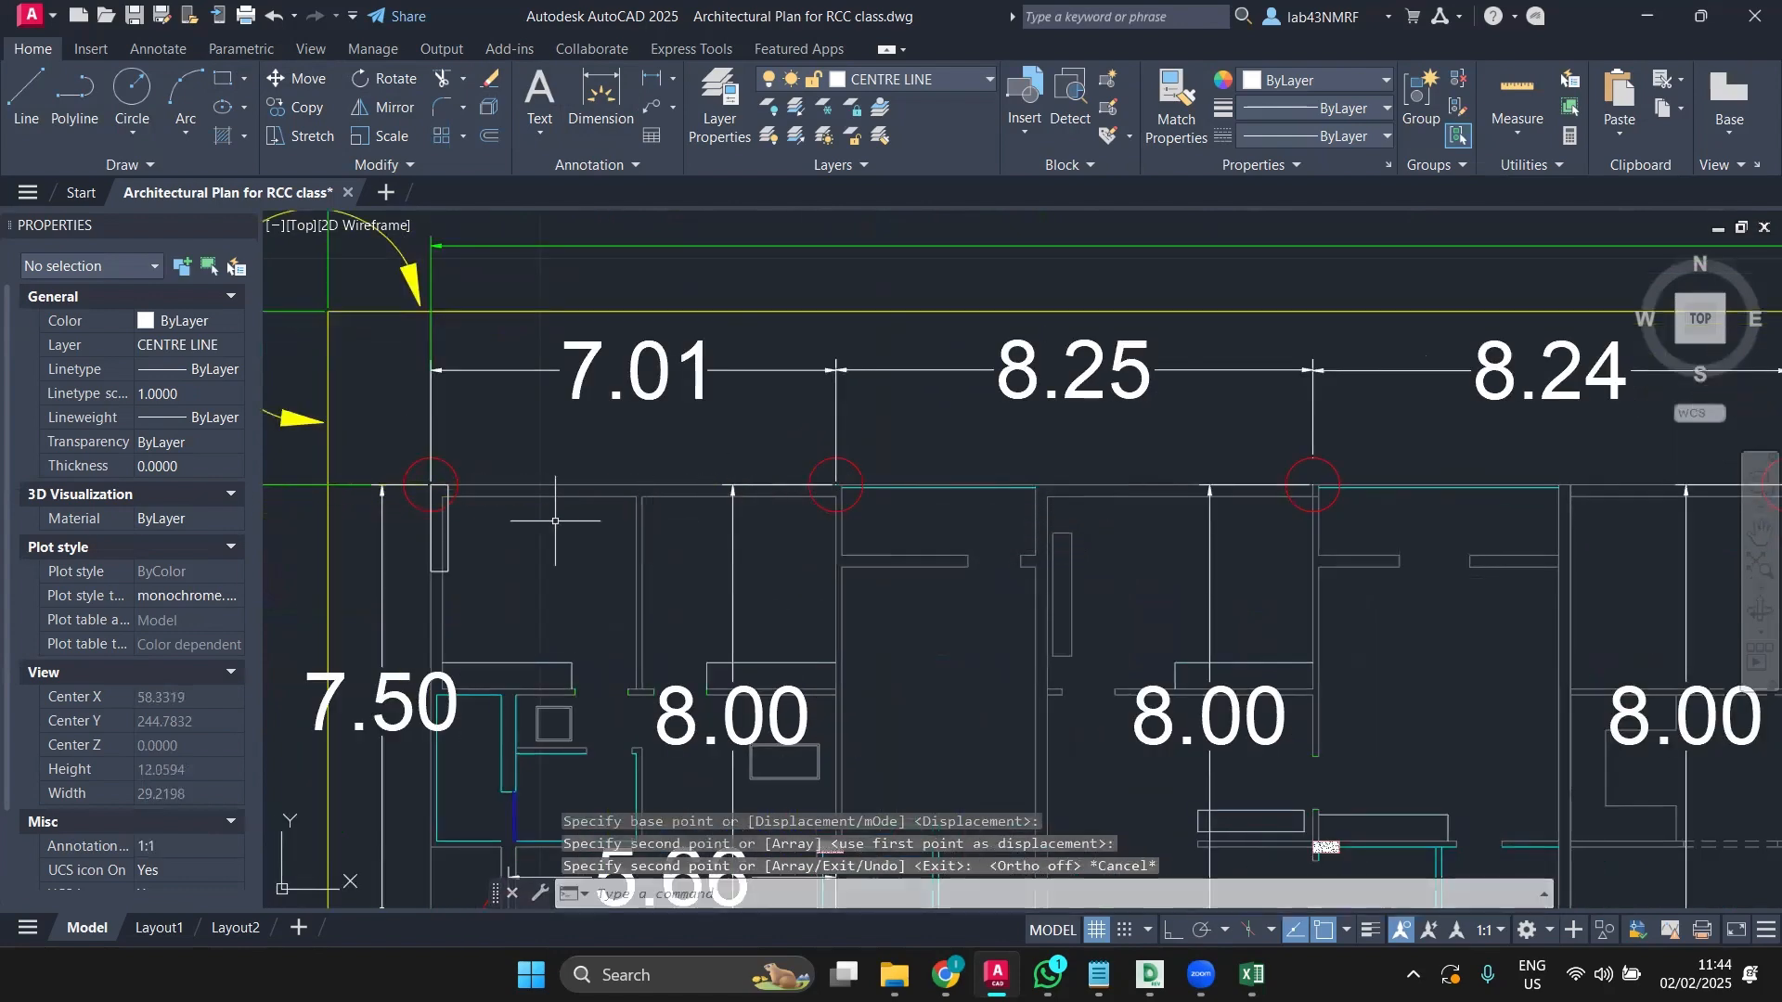
click(448, 519)
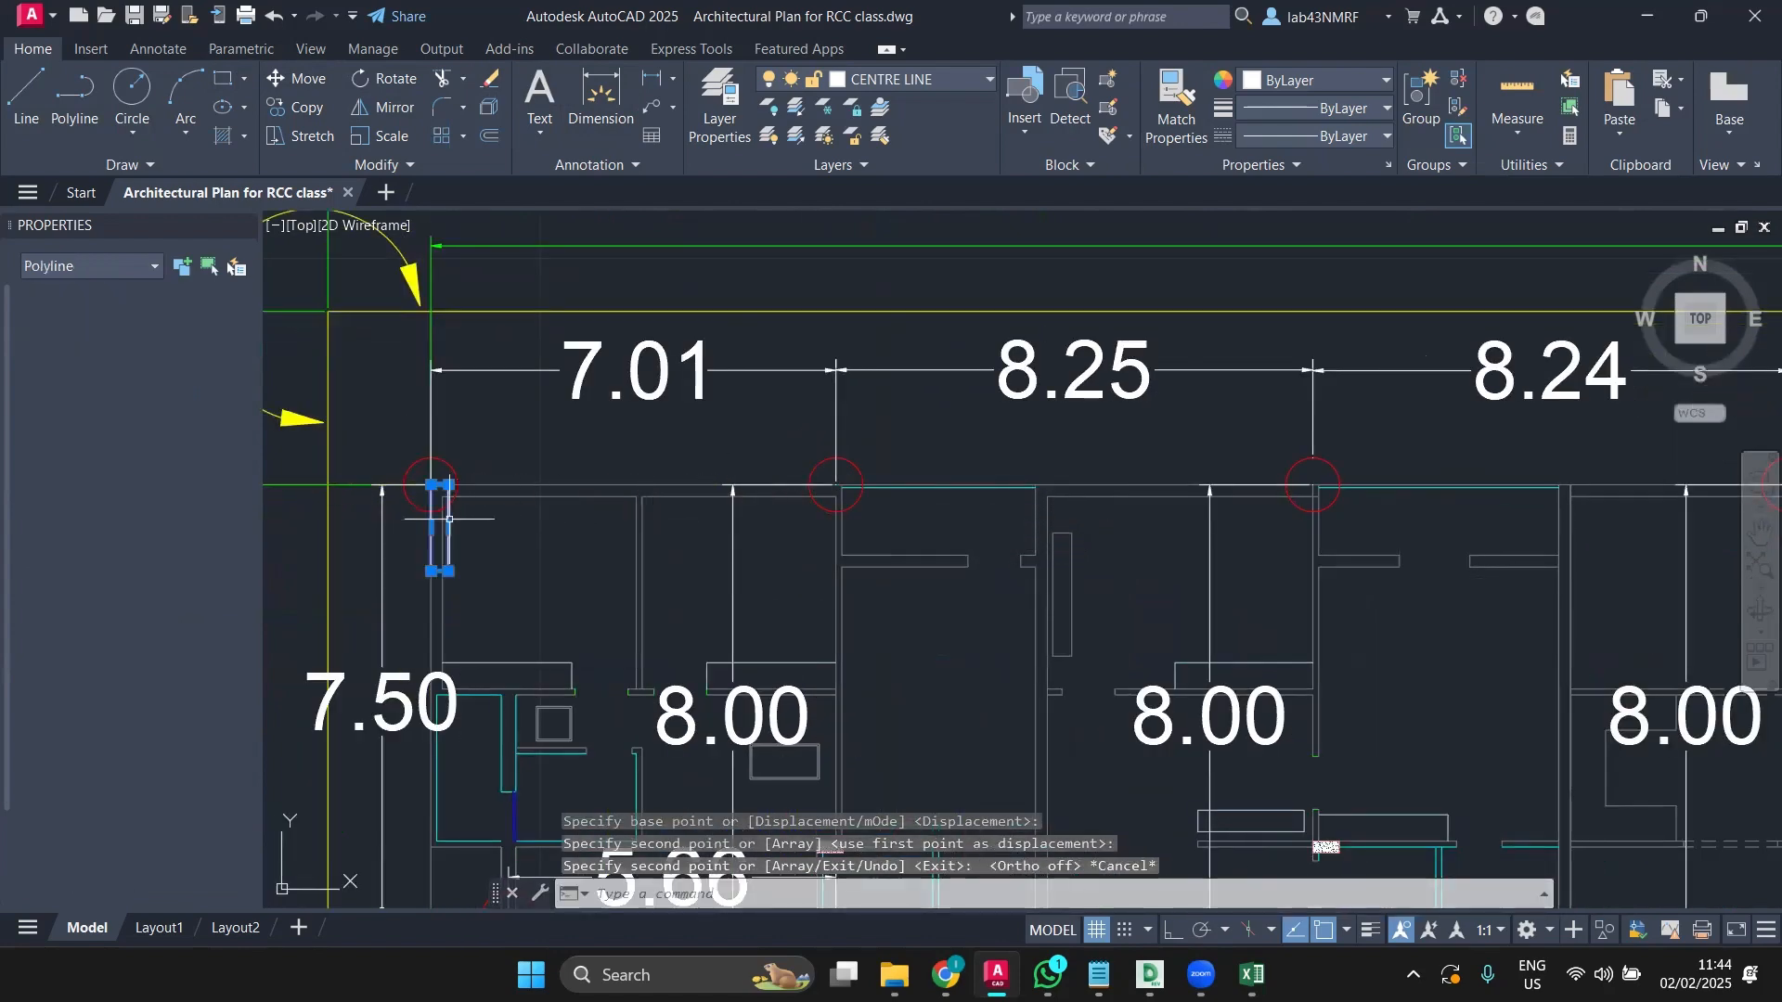
scroll(448, 518, up, 2)
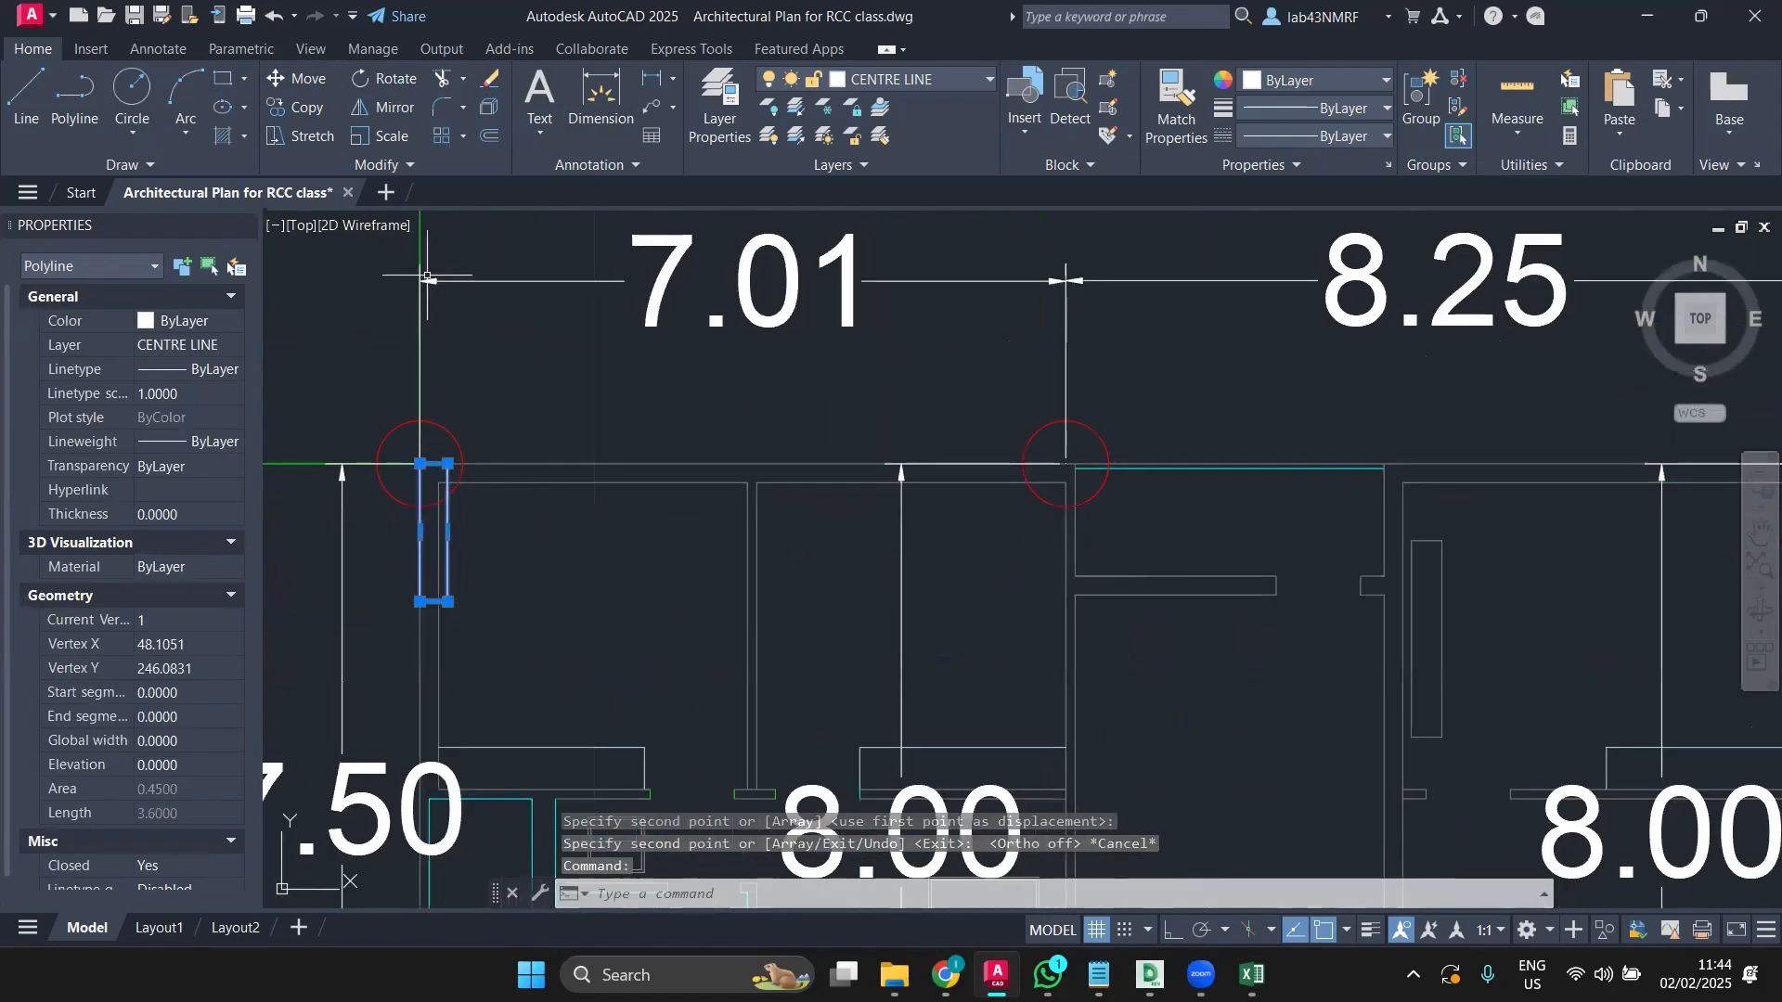
Step: Start copying the corner rectangle from its top-right corner, then cancel
click(295, 107)
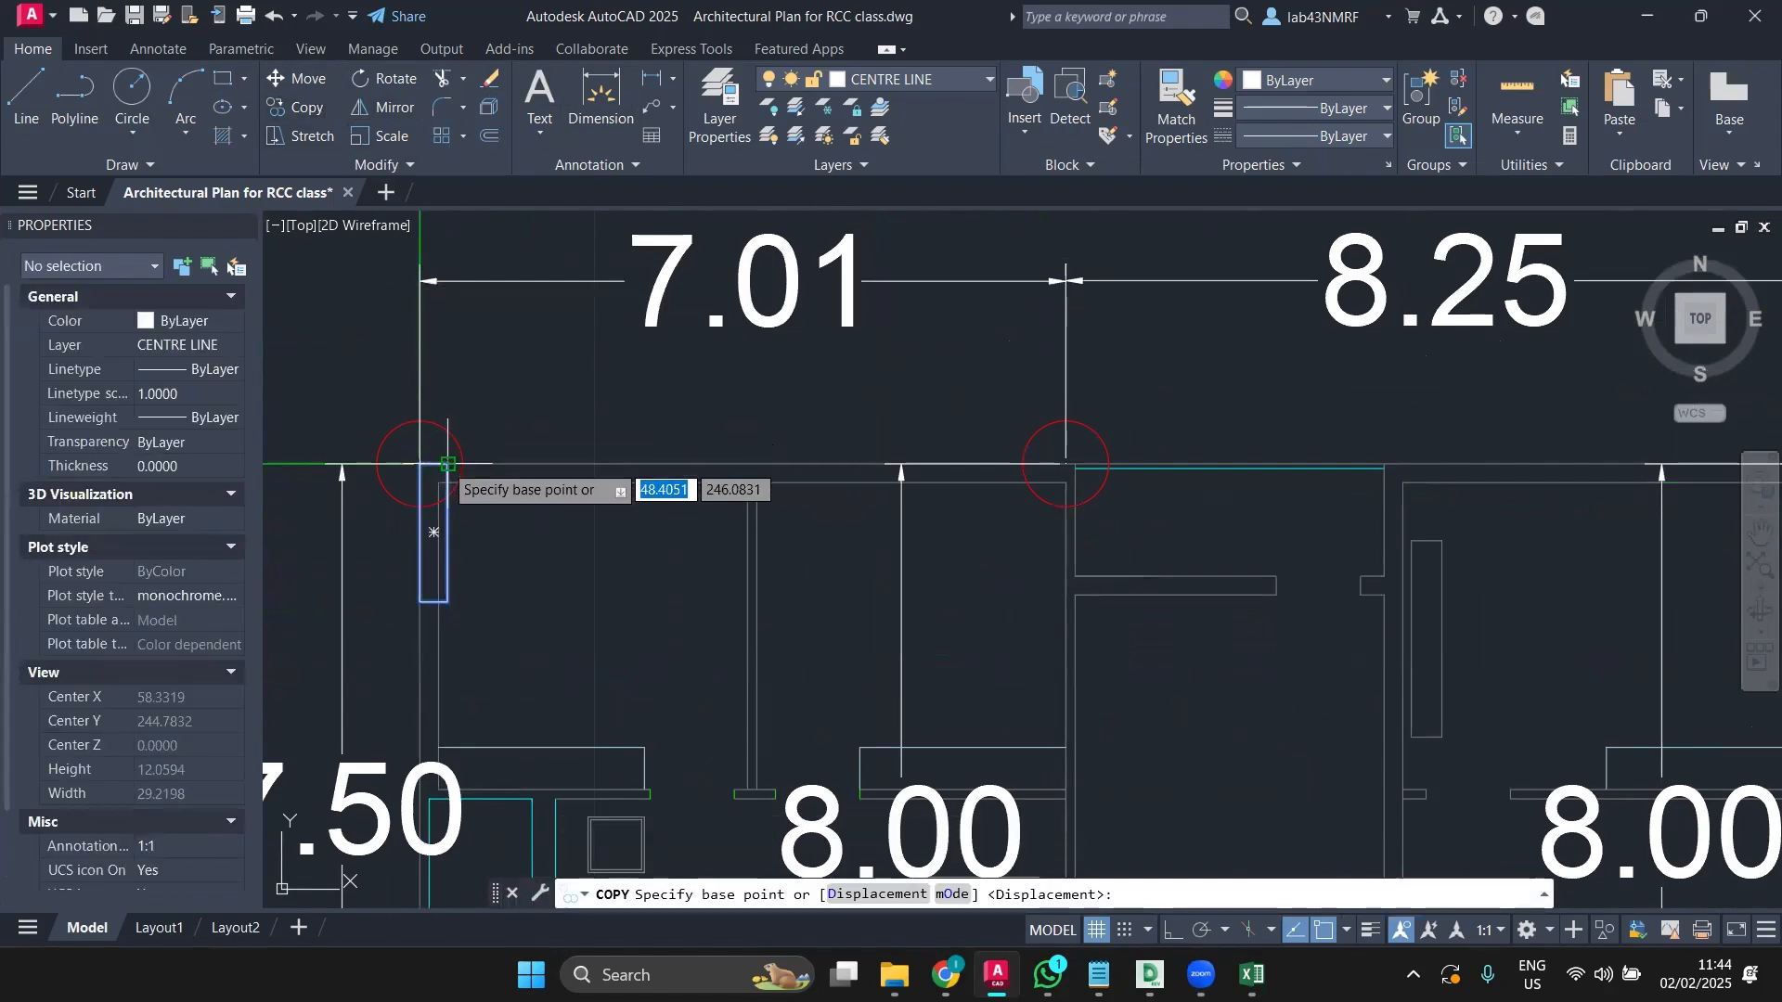
click(449, 464)
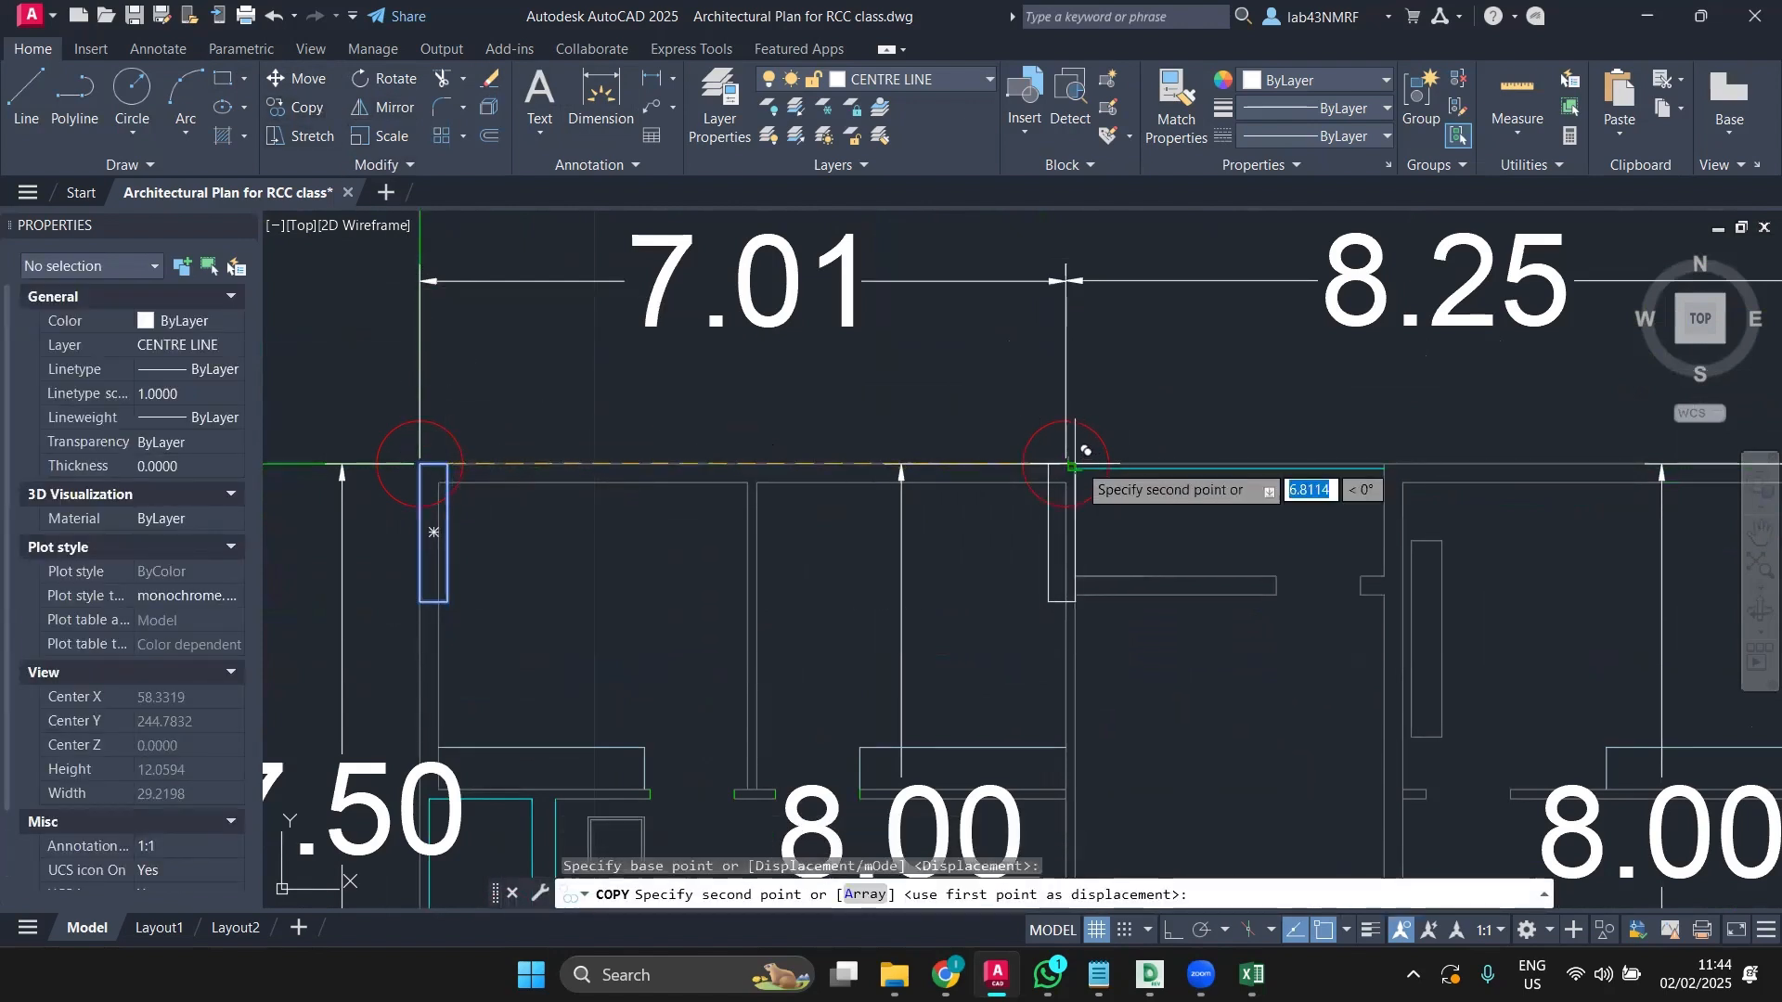
scroll(1075, 451, up, 6)
scroll(1054, 461, up, 4)
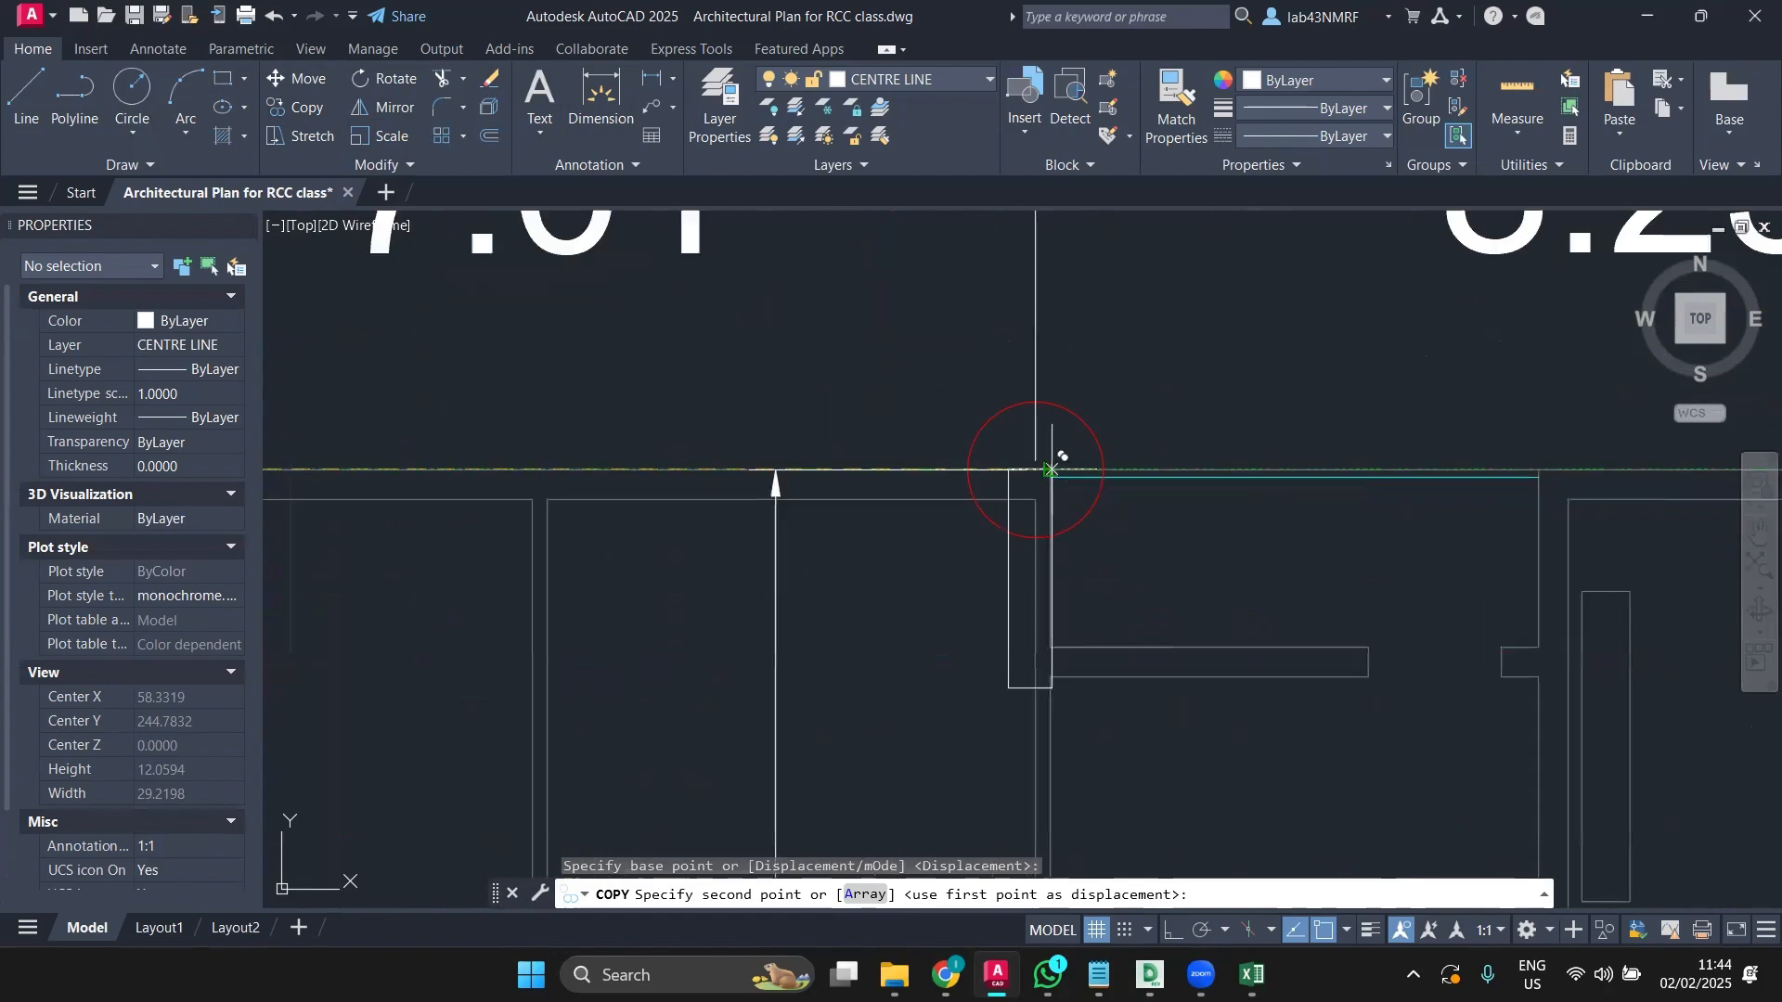
key(Escape)
Step: Retry copying the rectangle at the first grid intersection from its top, then cancel
scroll(1066, 468, down, 5)
click(729, 533)
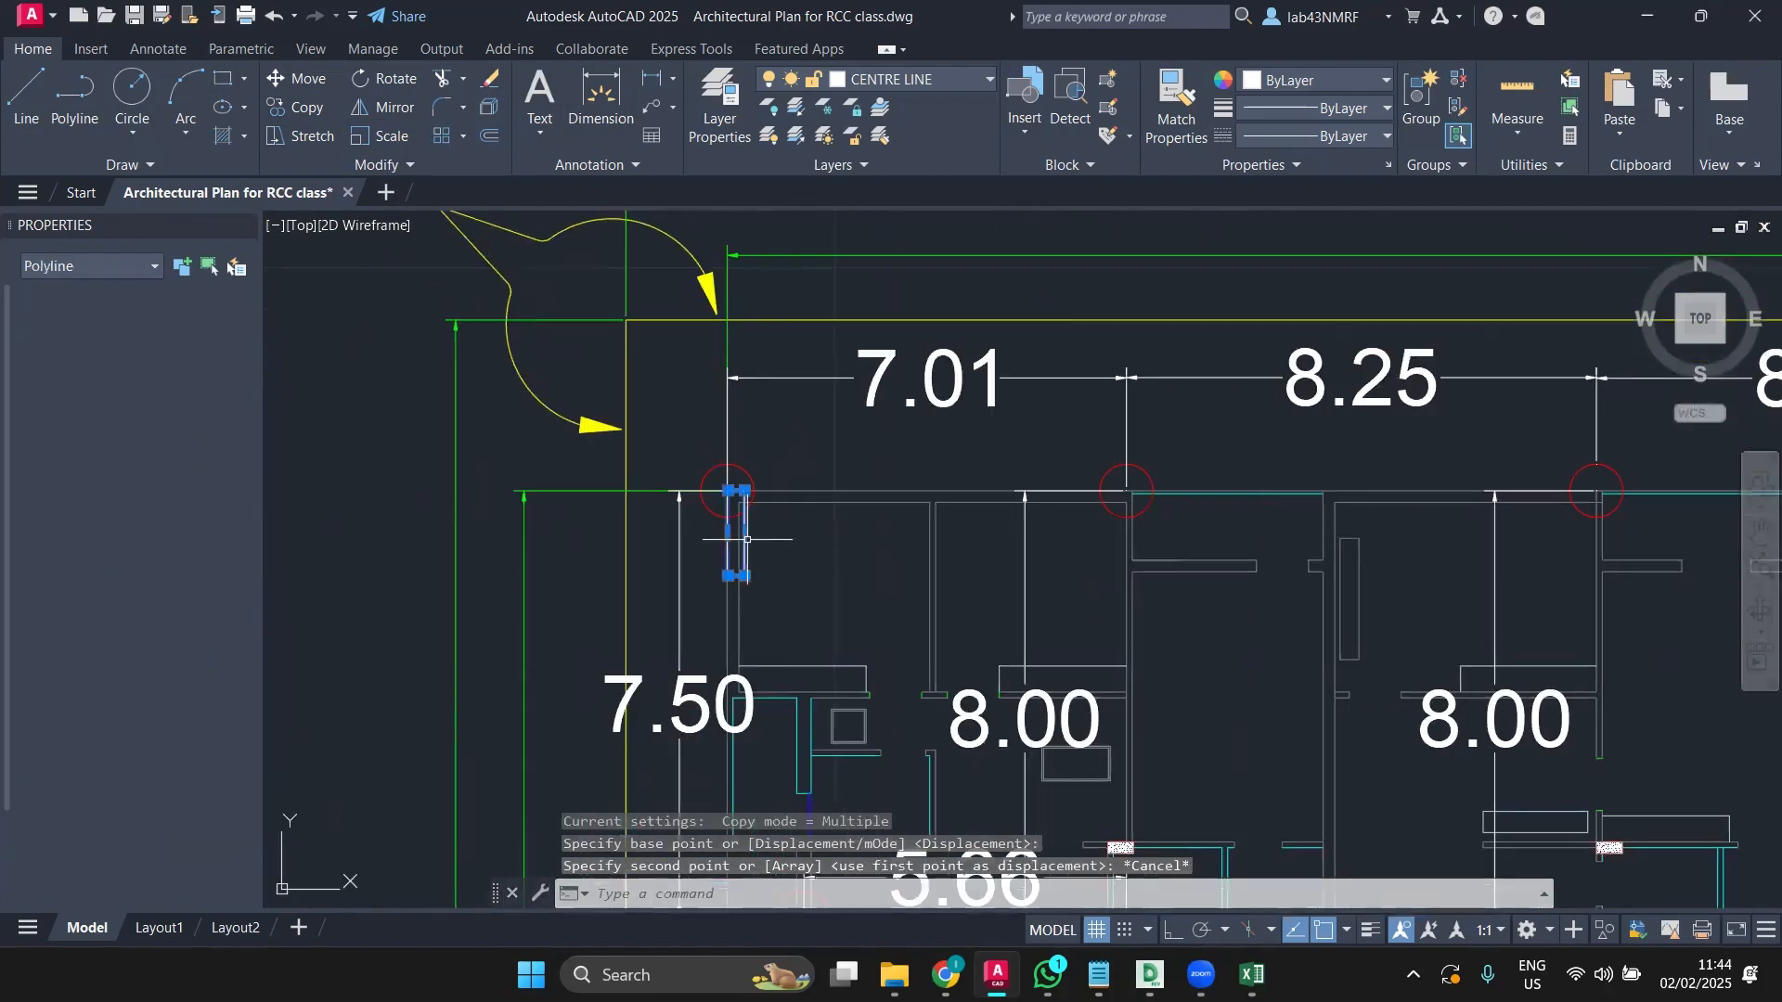
click(297, 107)
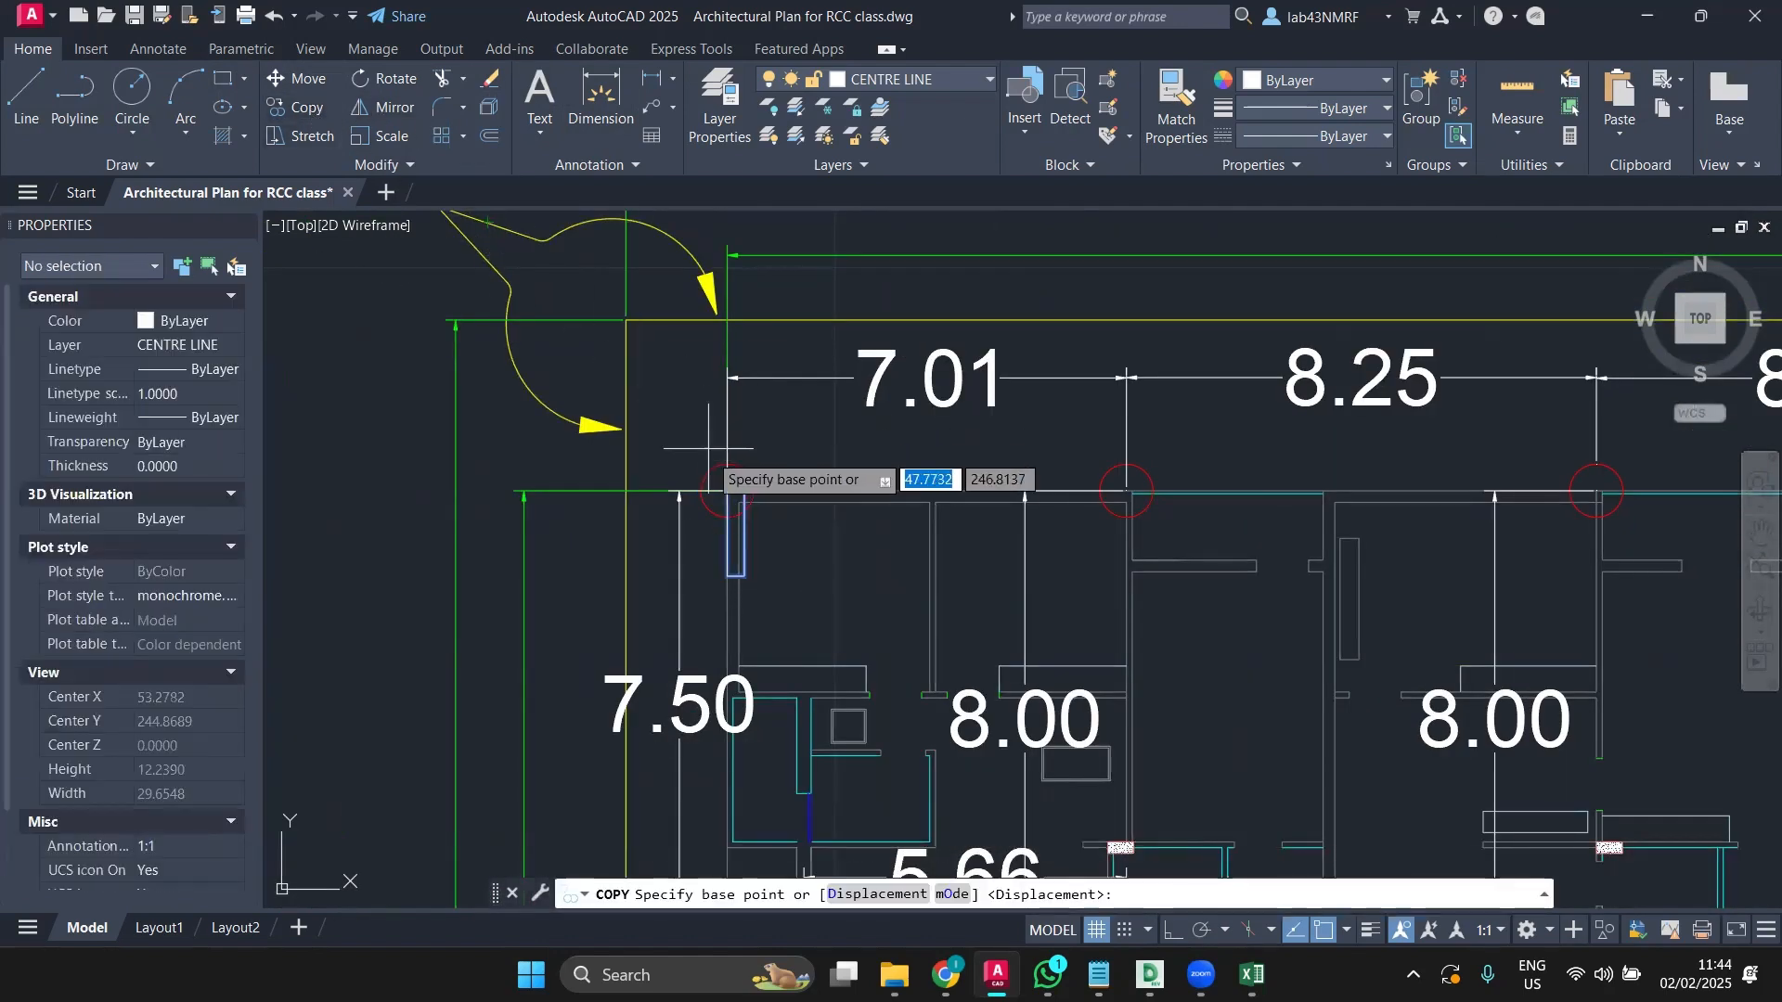
scroll(707, 474, up, 4)
scroll(708, 473, down, 2)
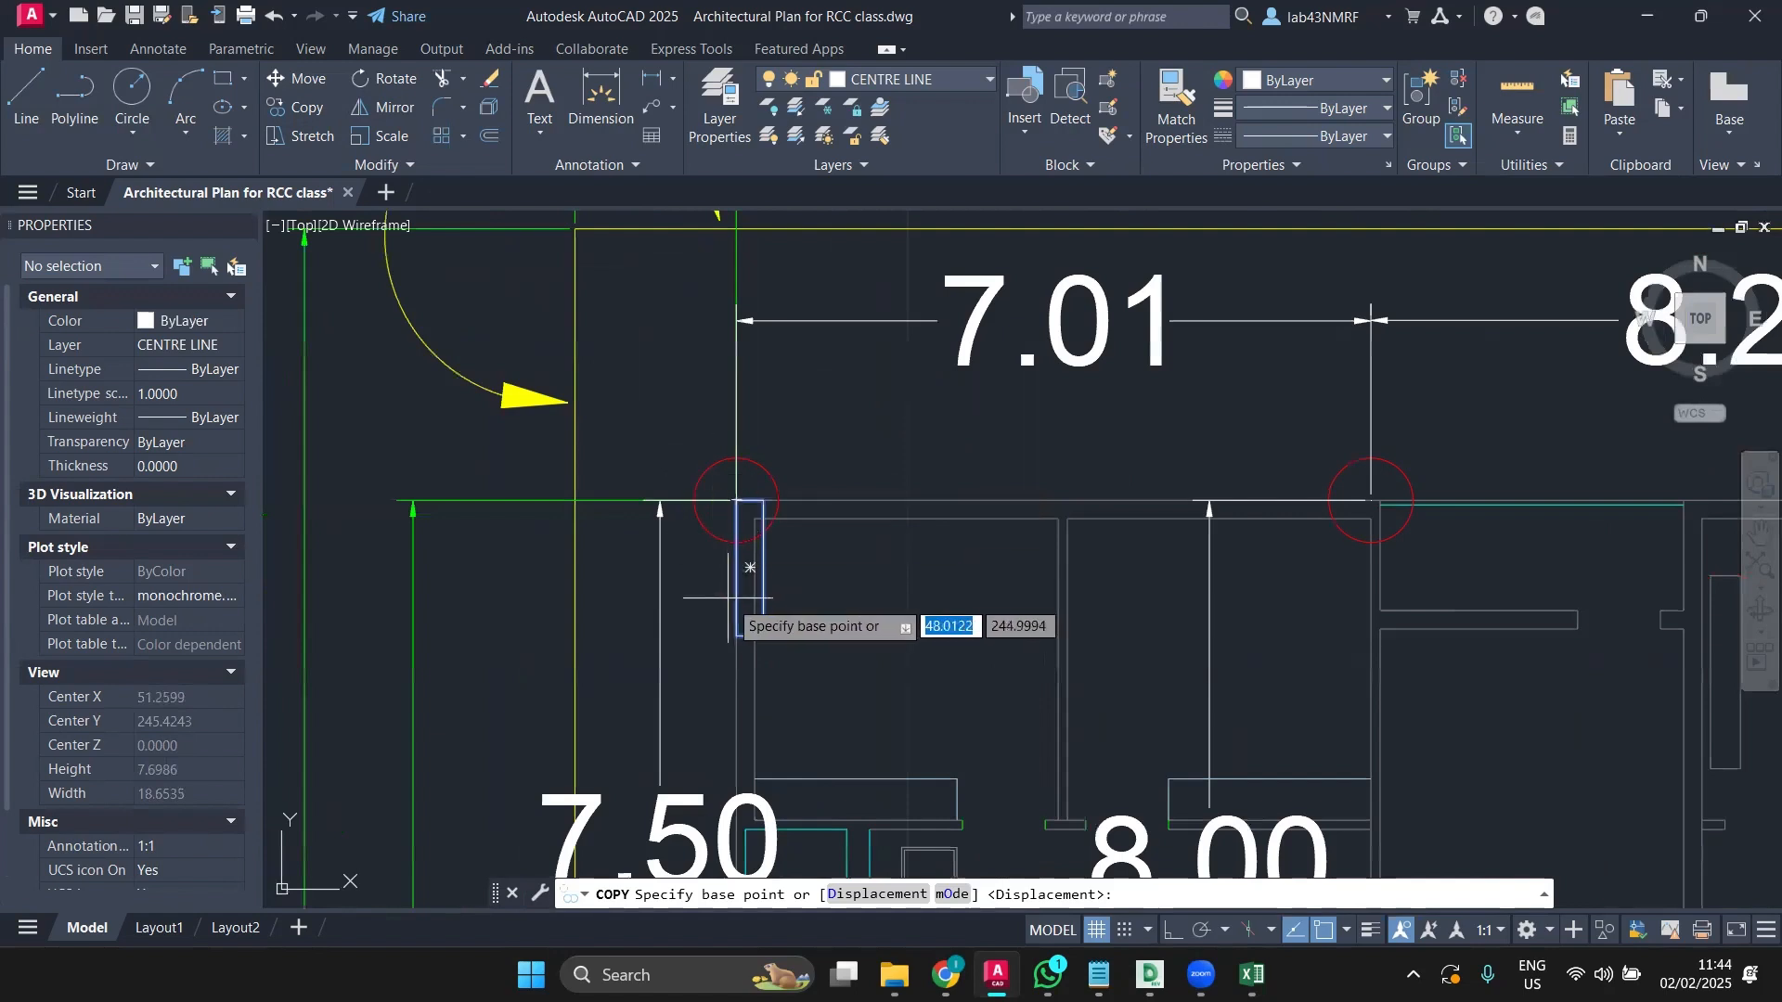
middle_drag(728, 594, 632, 574)
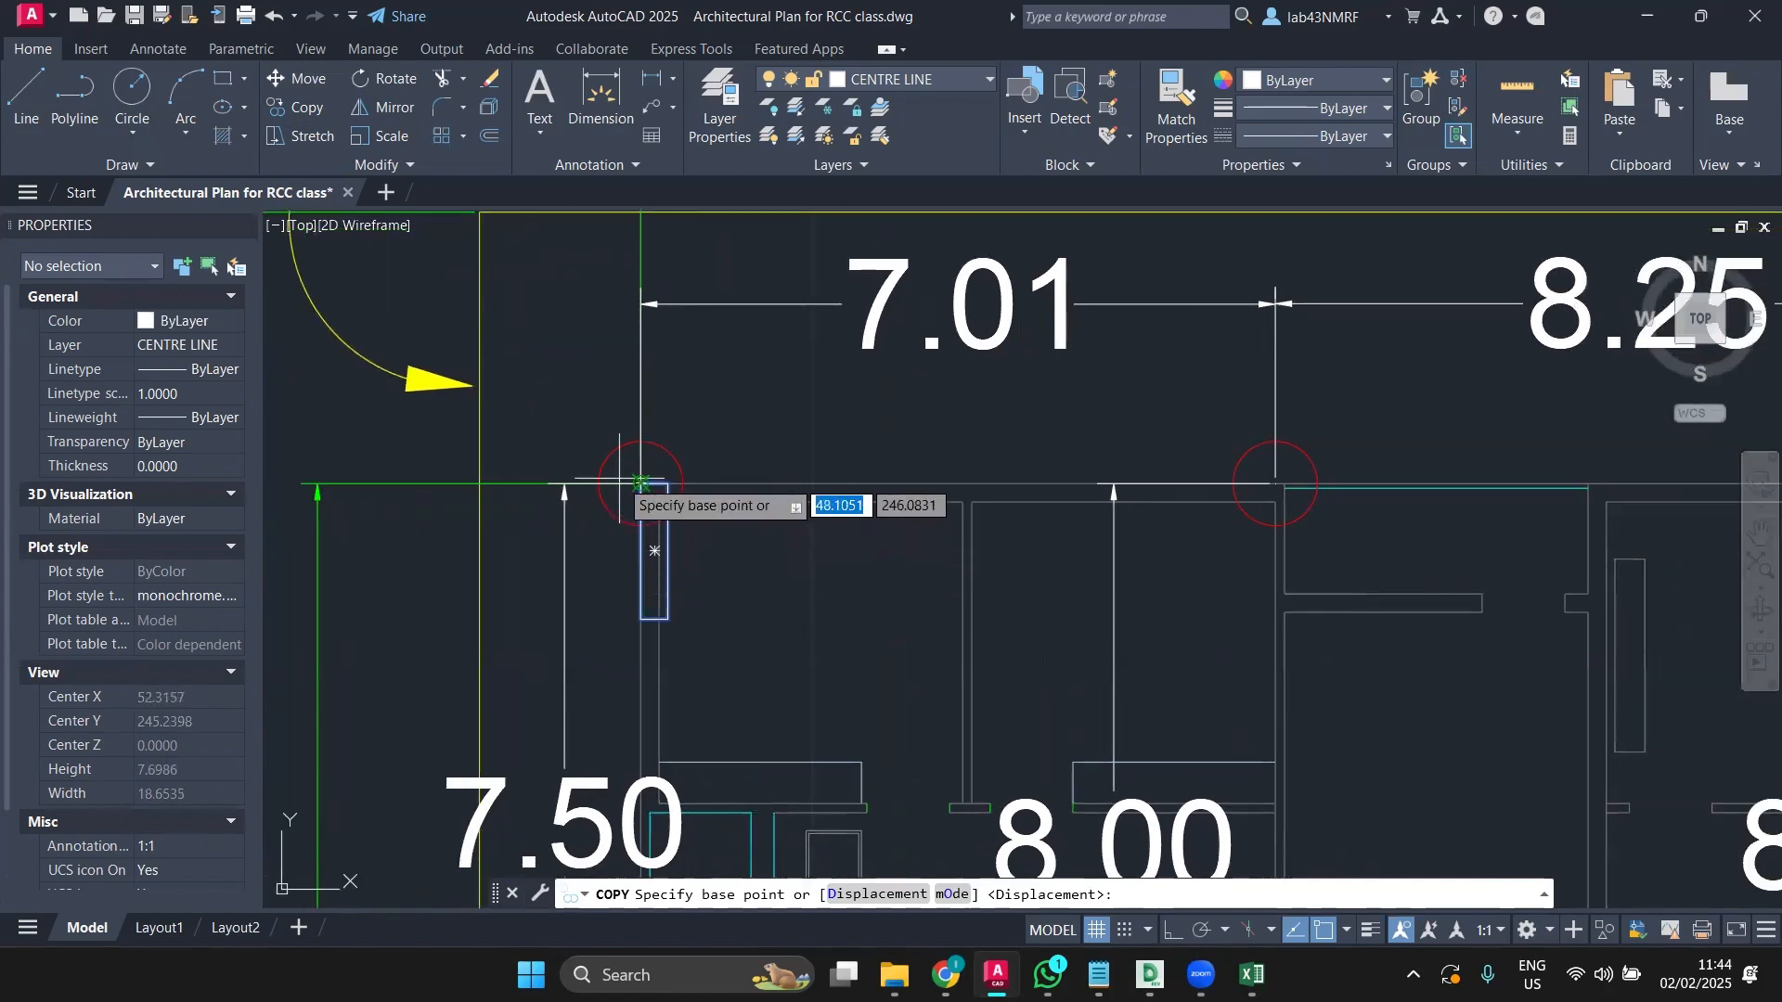
scroll(641, 483, up, 6)
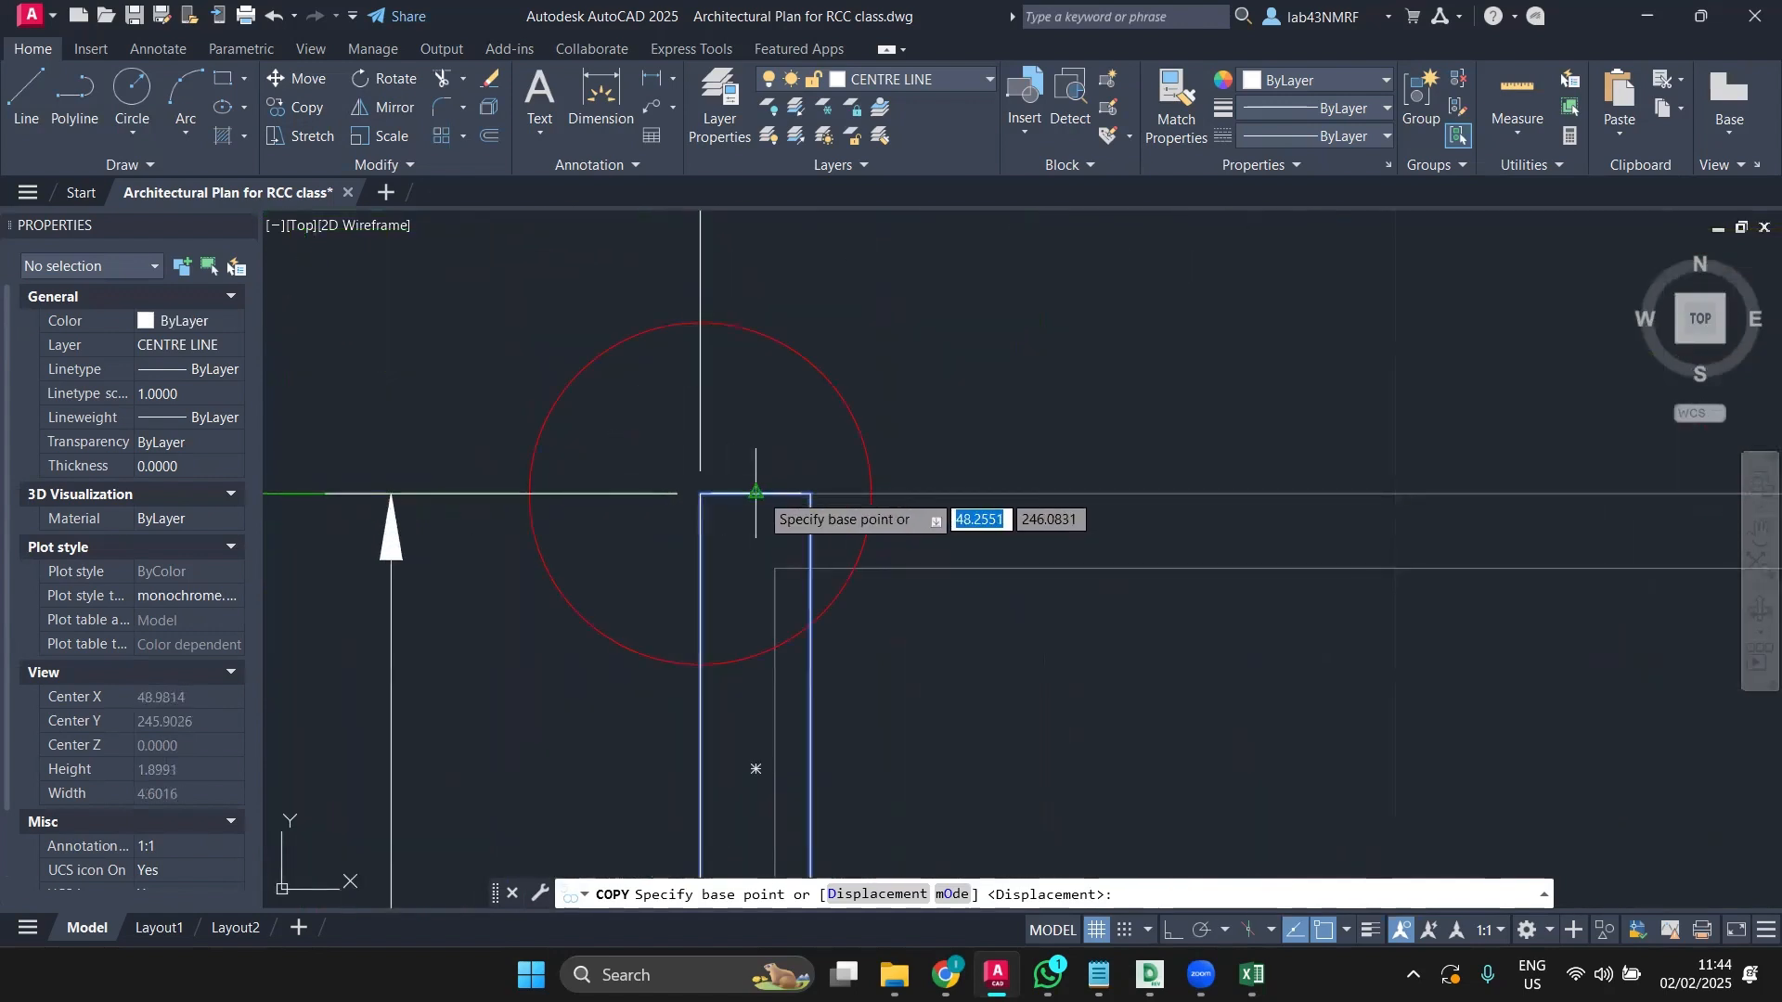
click(755, 492)
scroll(886, 464, down, 8)
middle_drag(891, 466, 765, 457)
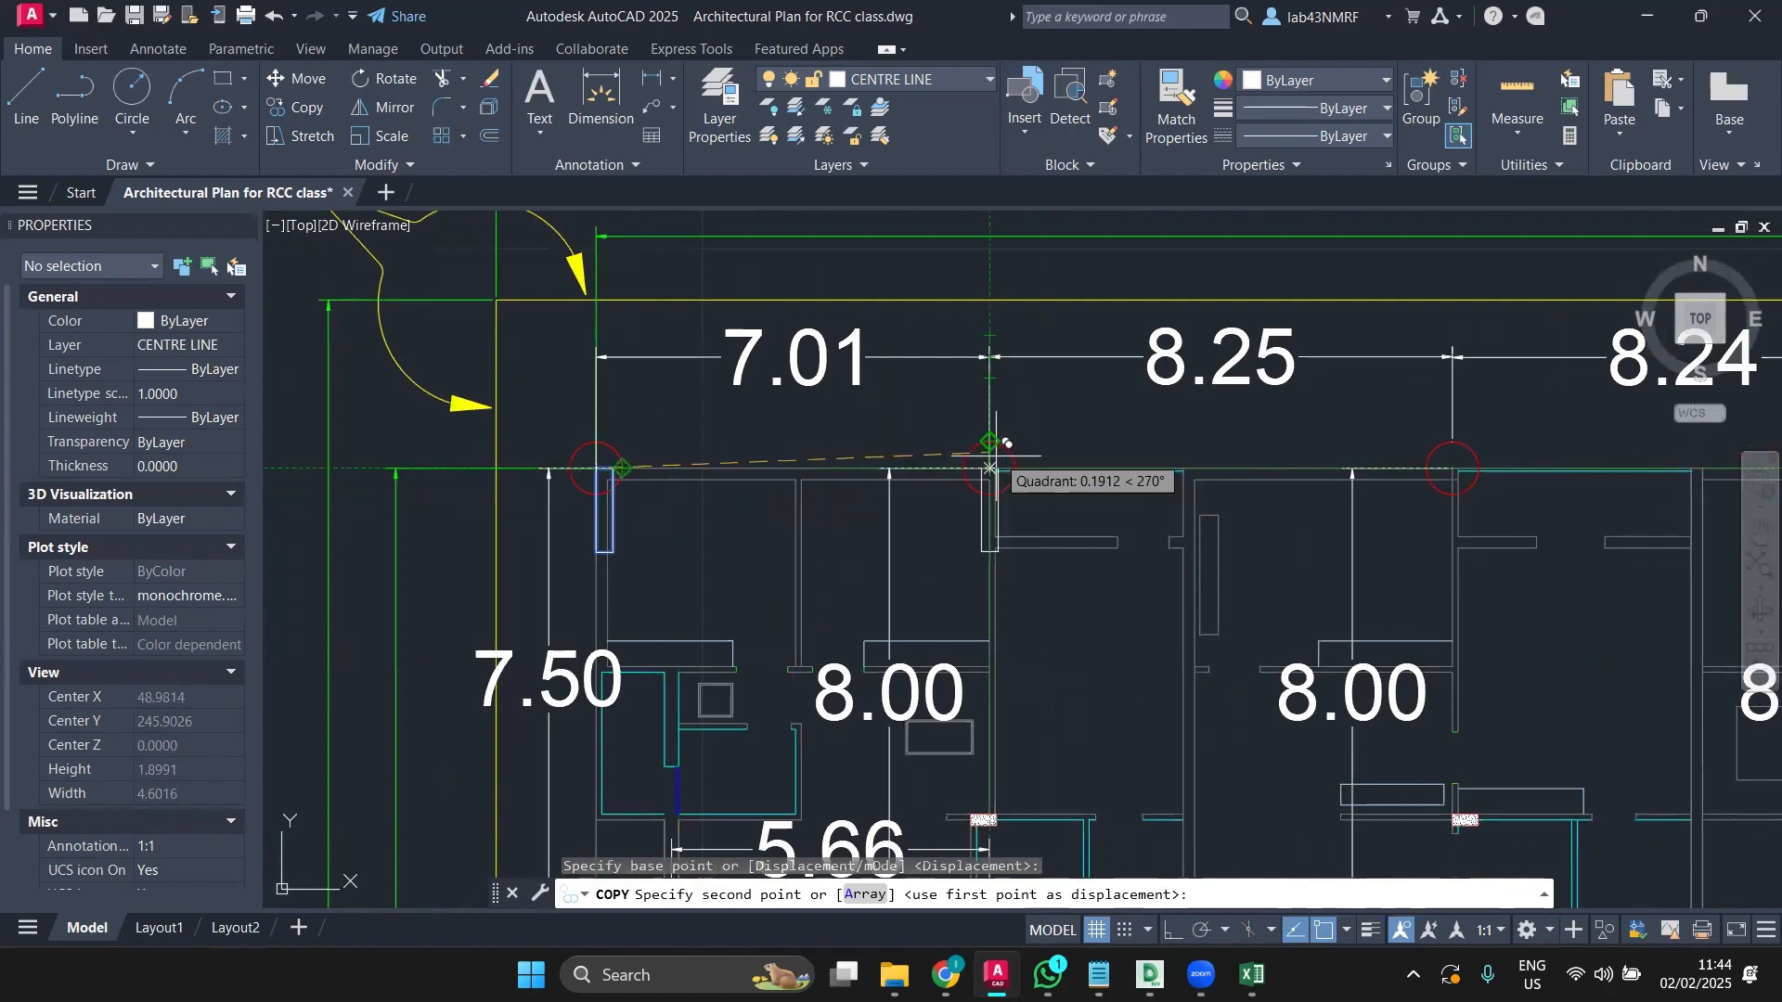
scroll(990, 467, up, 8)
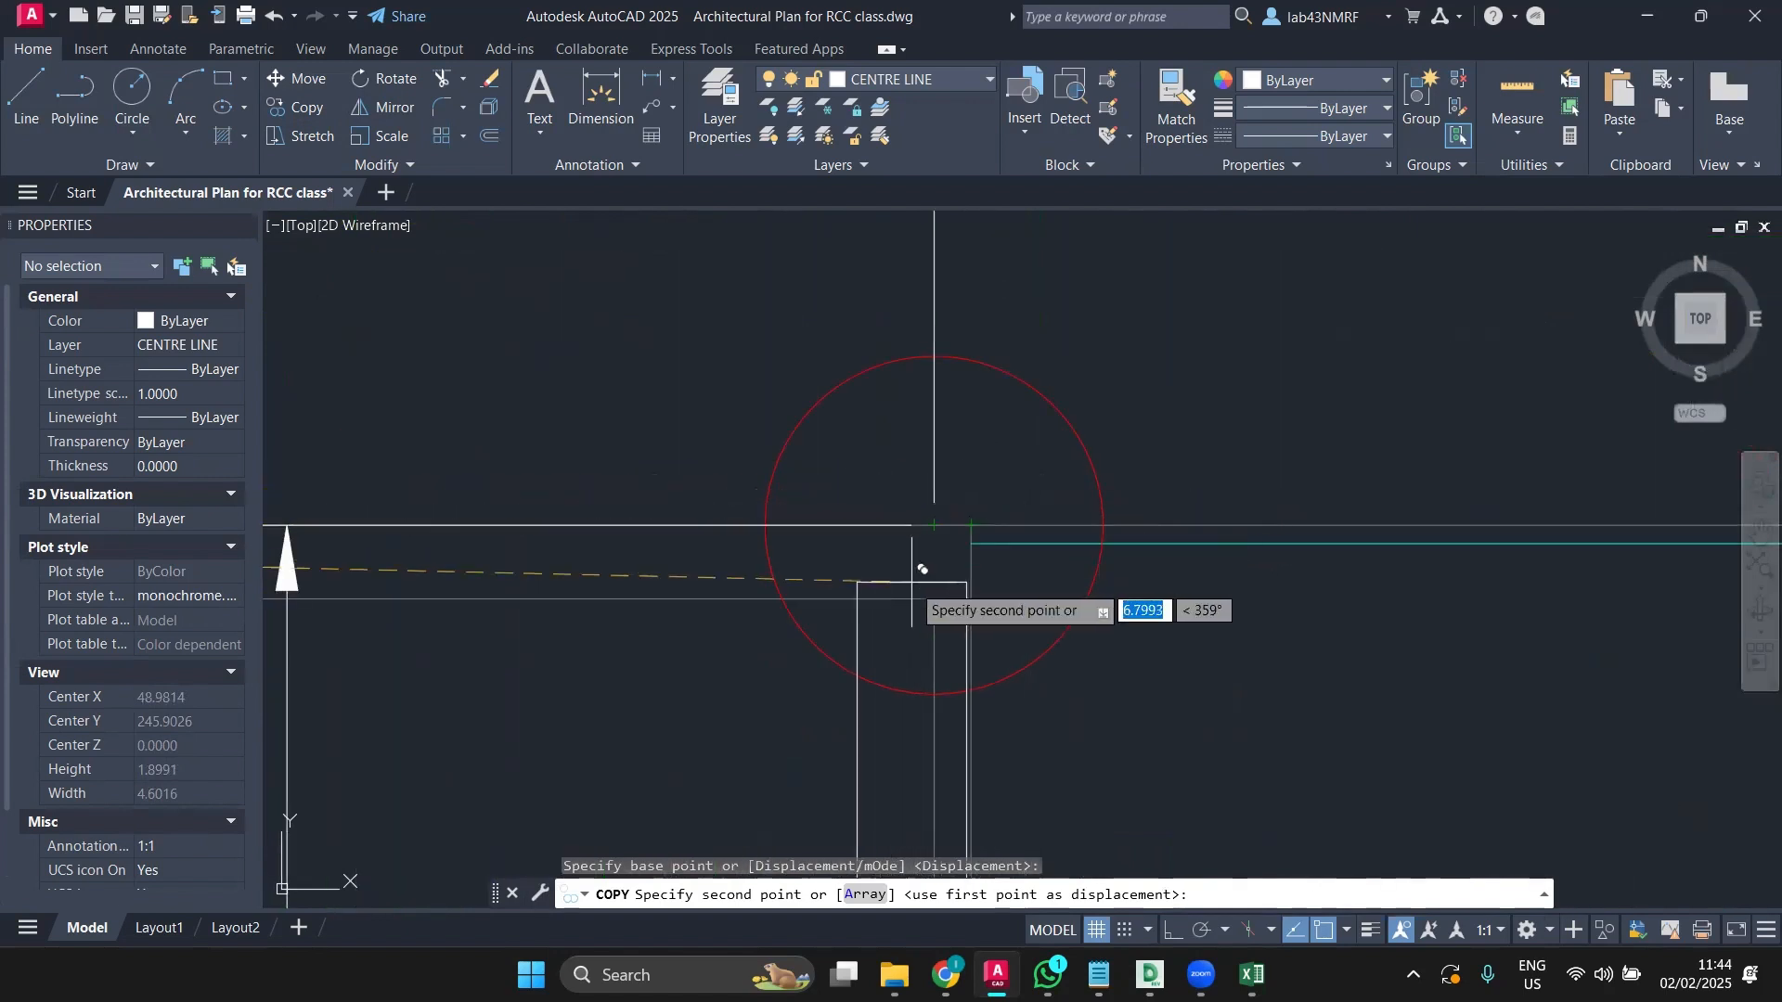
key(Escape)
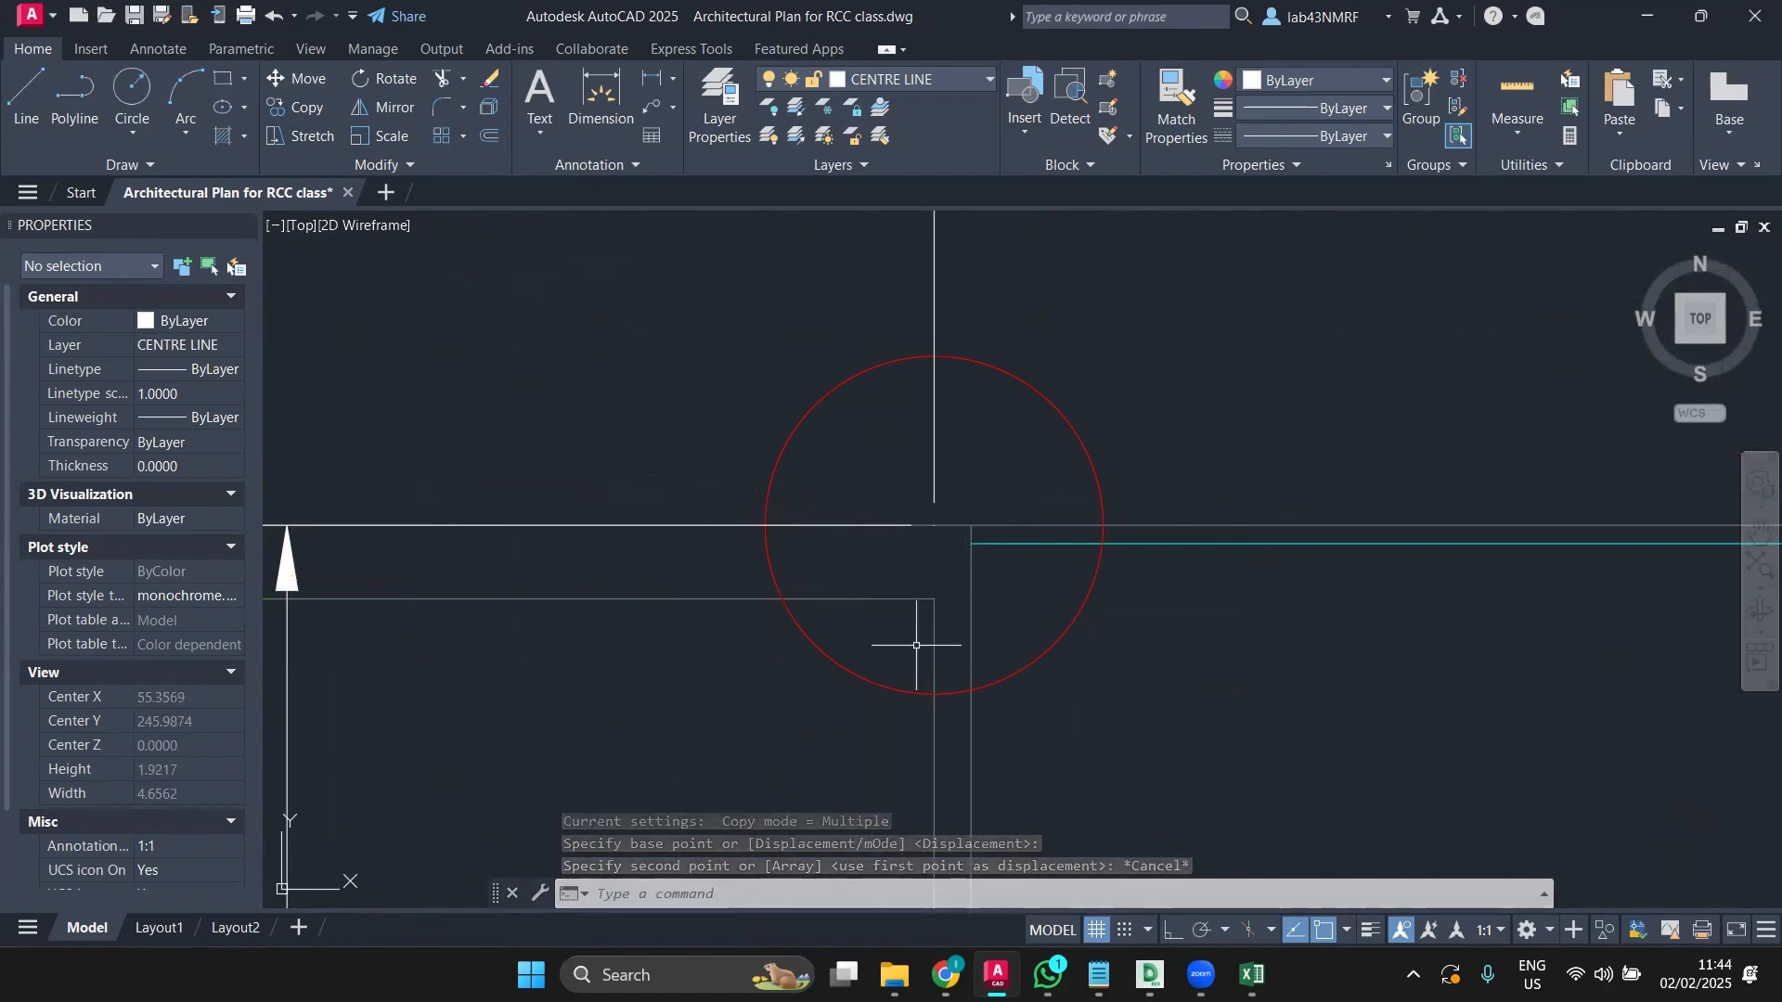
Step: Copy the column rectangle to the next grid intersection along the top grid line and select the copy
scroll(923, 661, down, 2)
middle_drag(923, 657, 1004, 601)
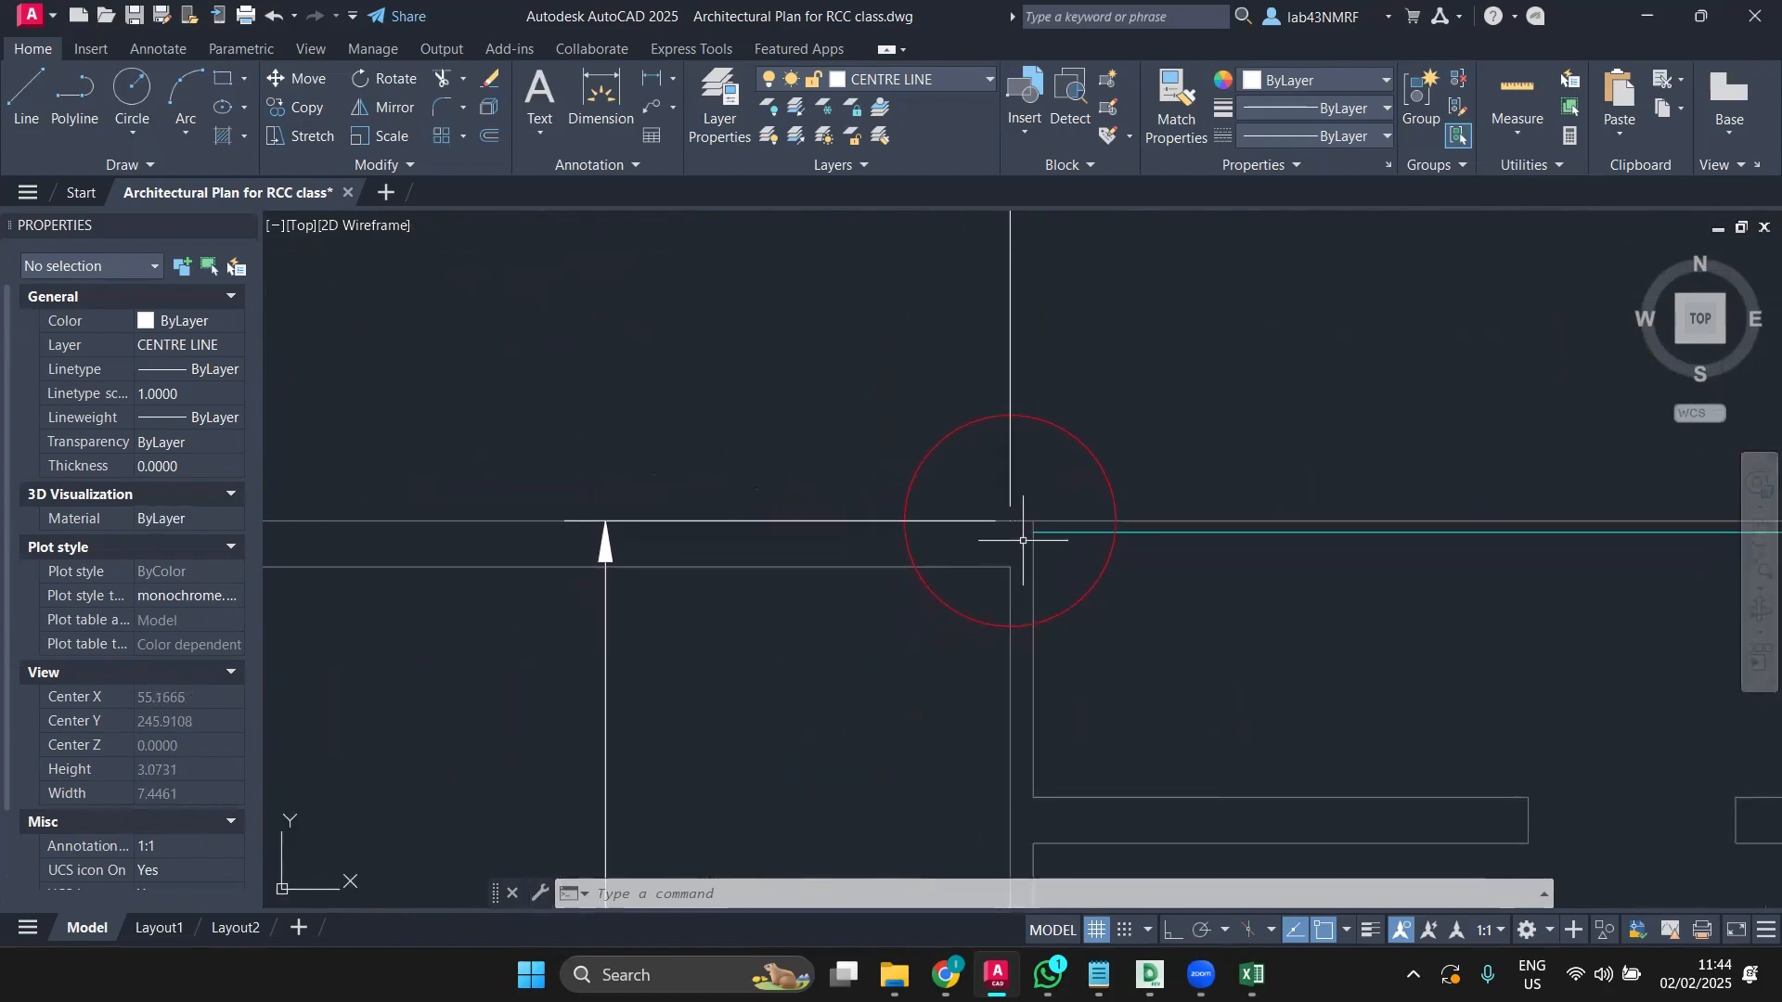
scroll(1023, 540, down, 3)
middle_drag(1026, 538, 1172, 480)
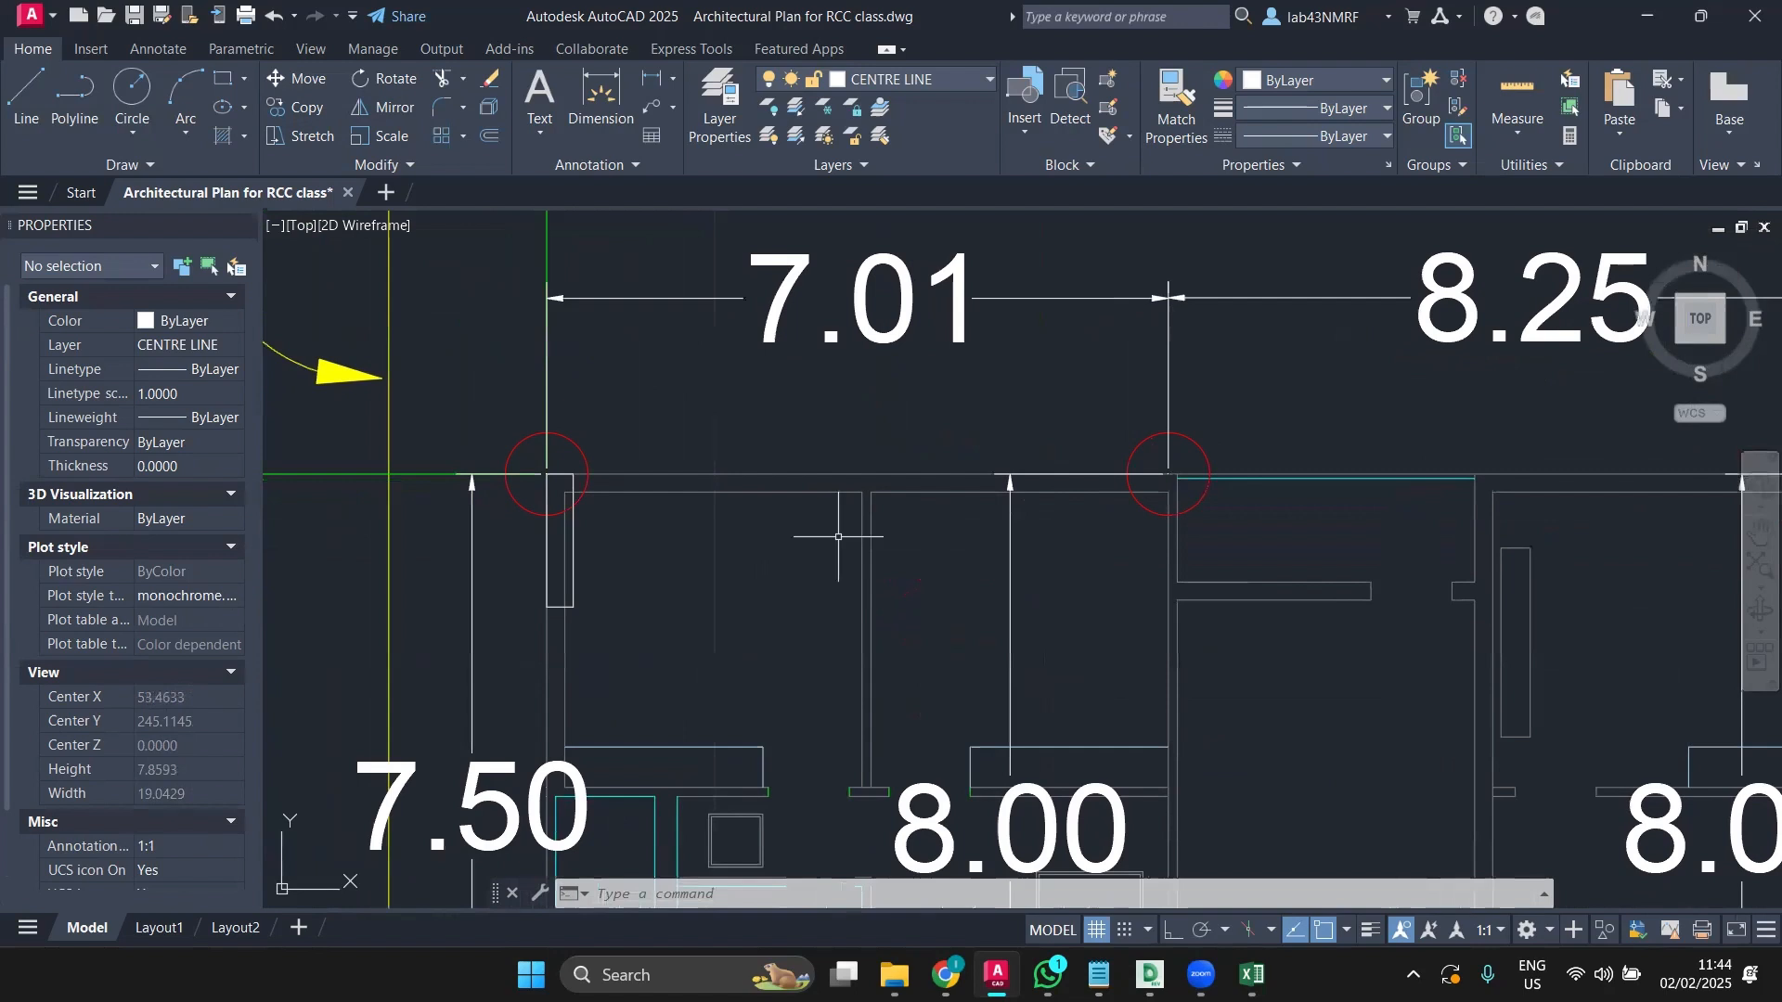
click(573, 550)
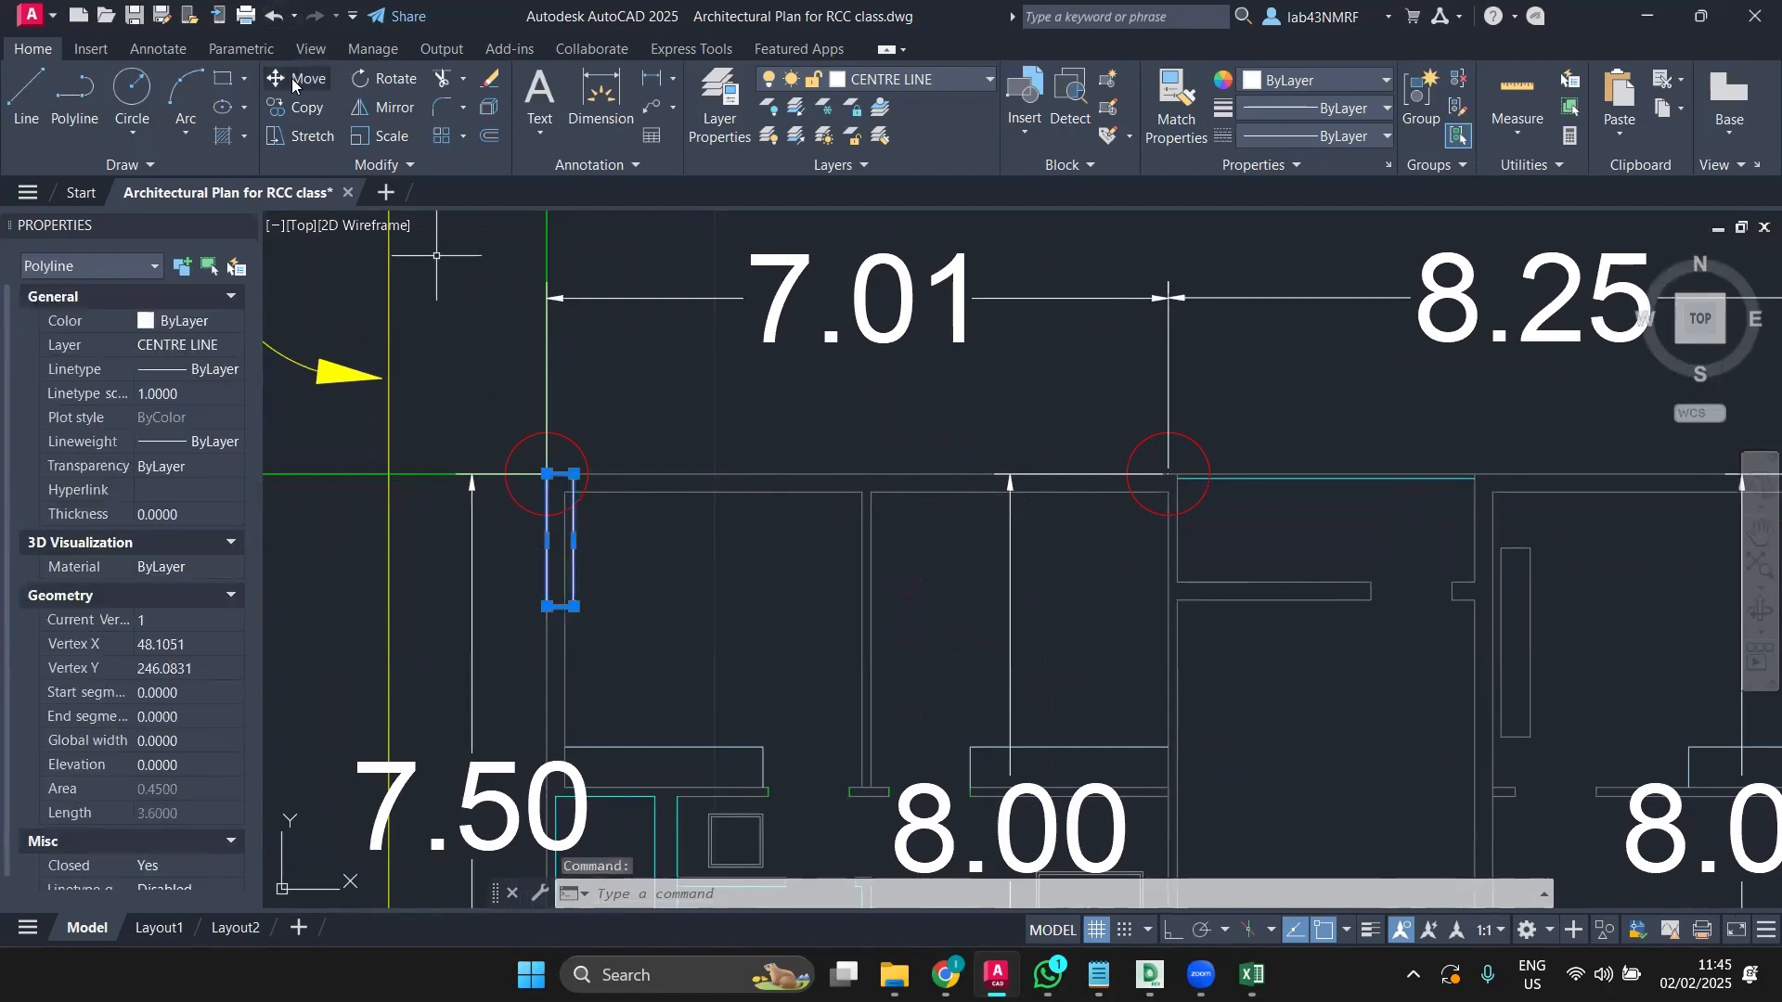
click(303, 107)
scroll(553, 481, up, 2)
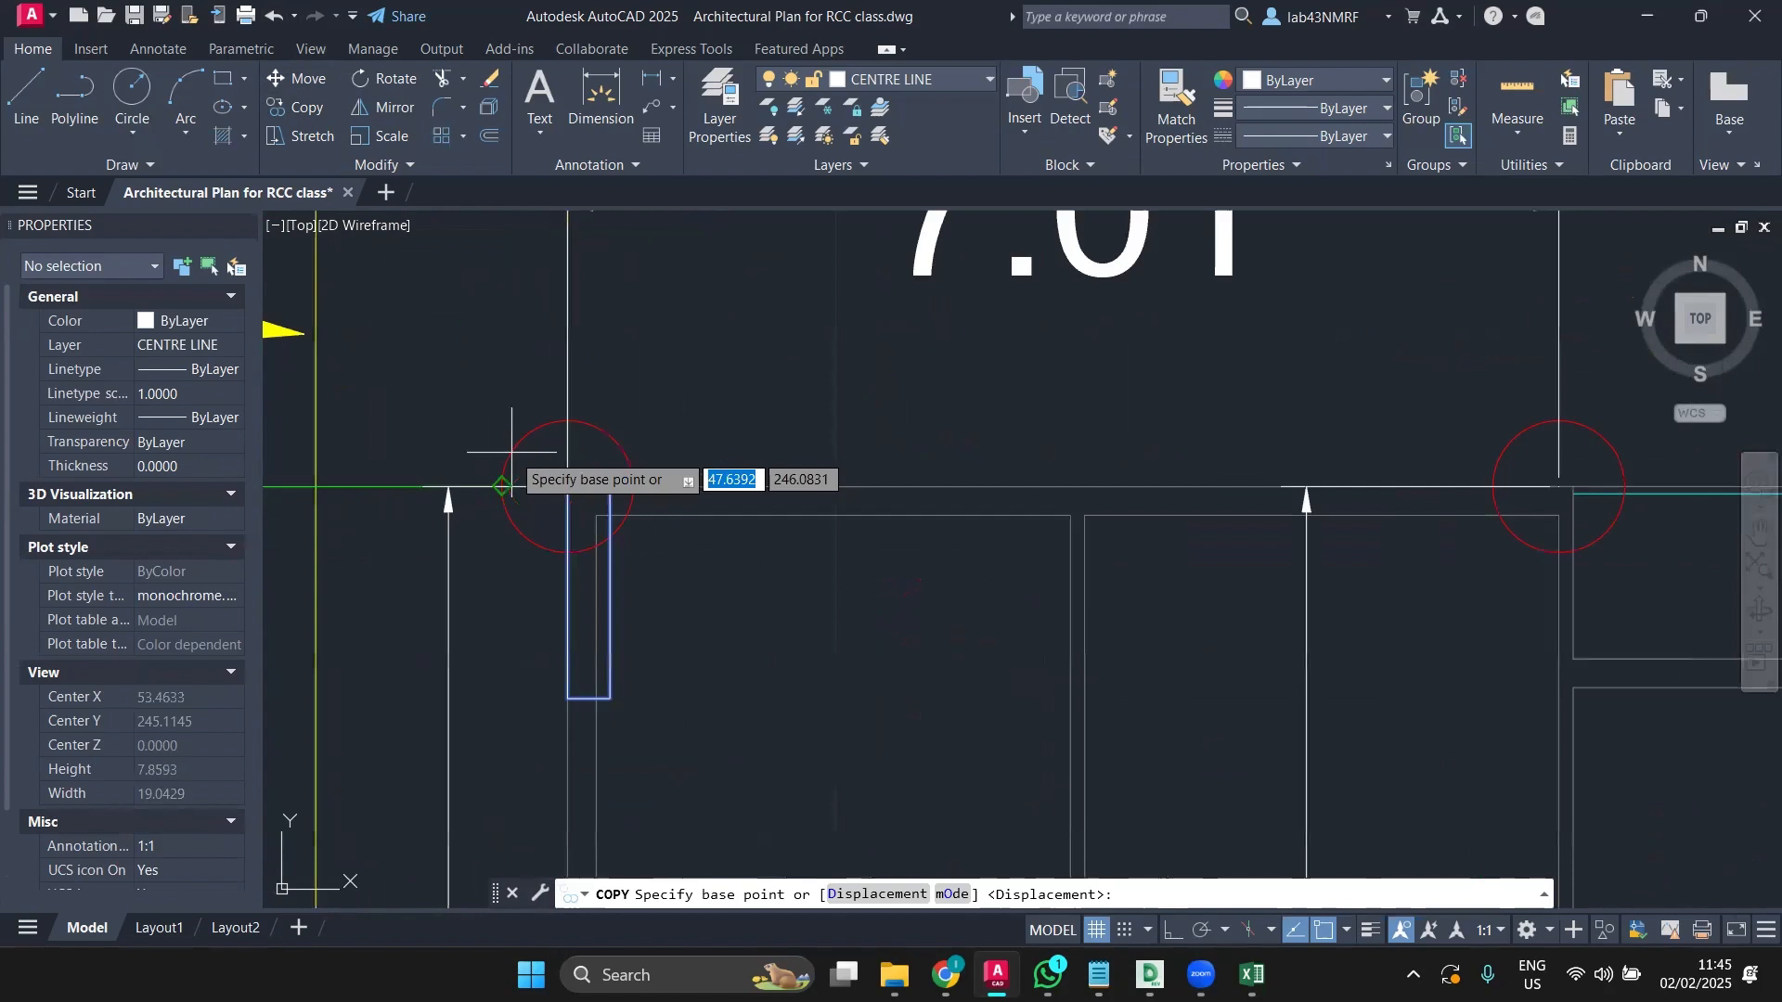
click(568, 485)
scroll(985, 487, down, 2)
middle_drag(986, 475, 780, 507)
scroll(1128, 511, up, 5)
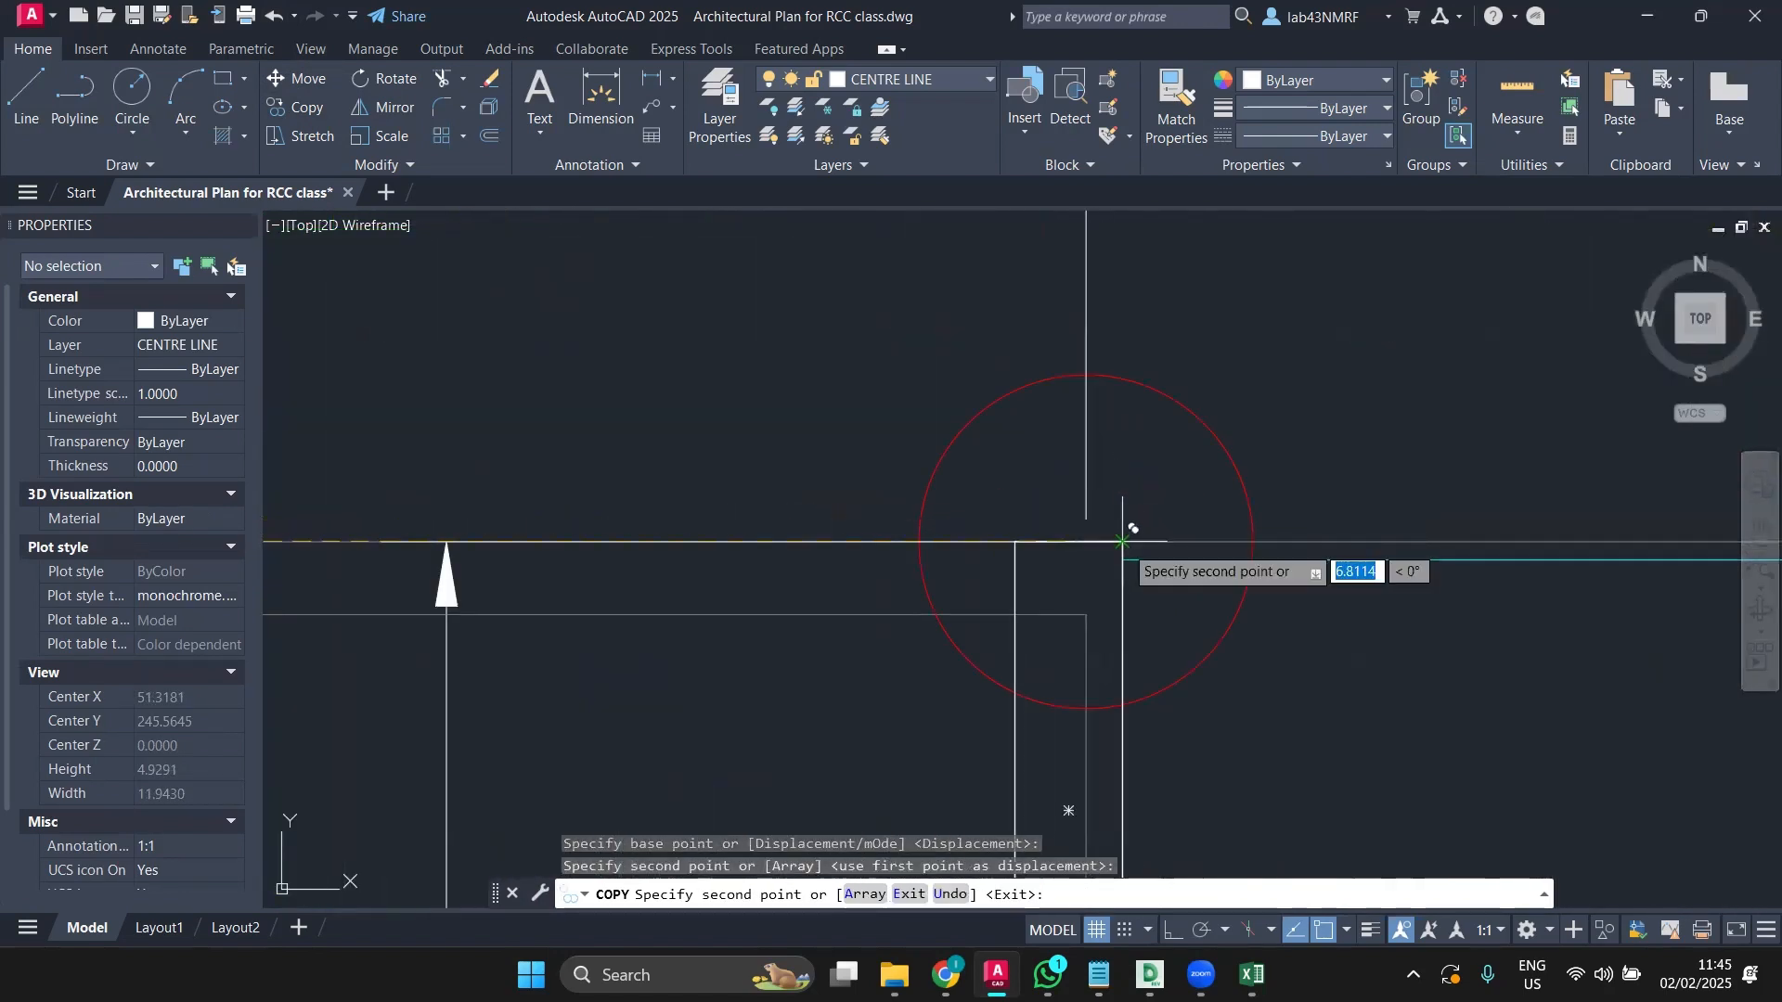
key(Escape)
scroll(1114, 576, down, 2)
click(1120, 617)
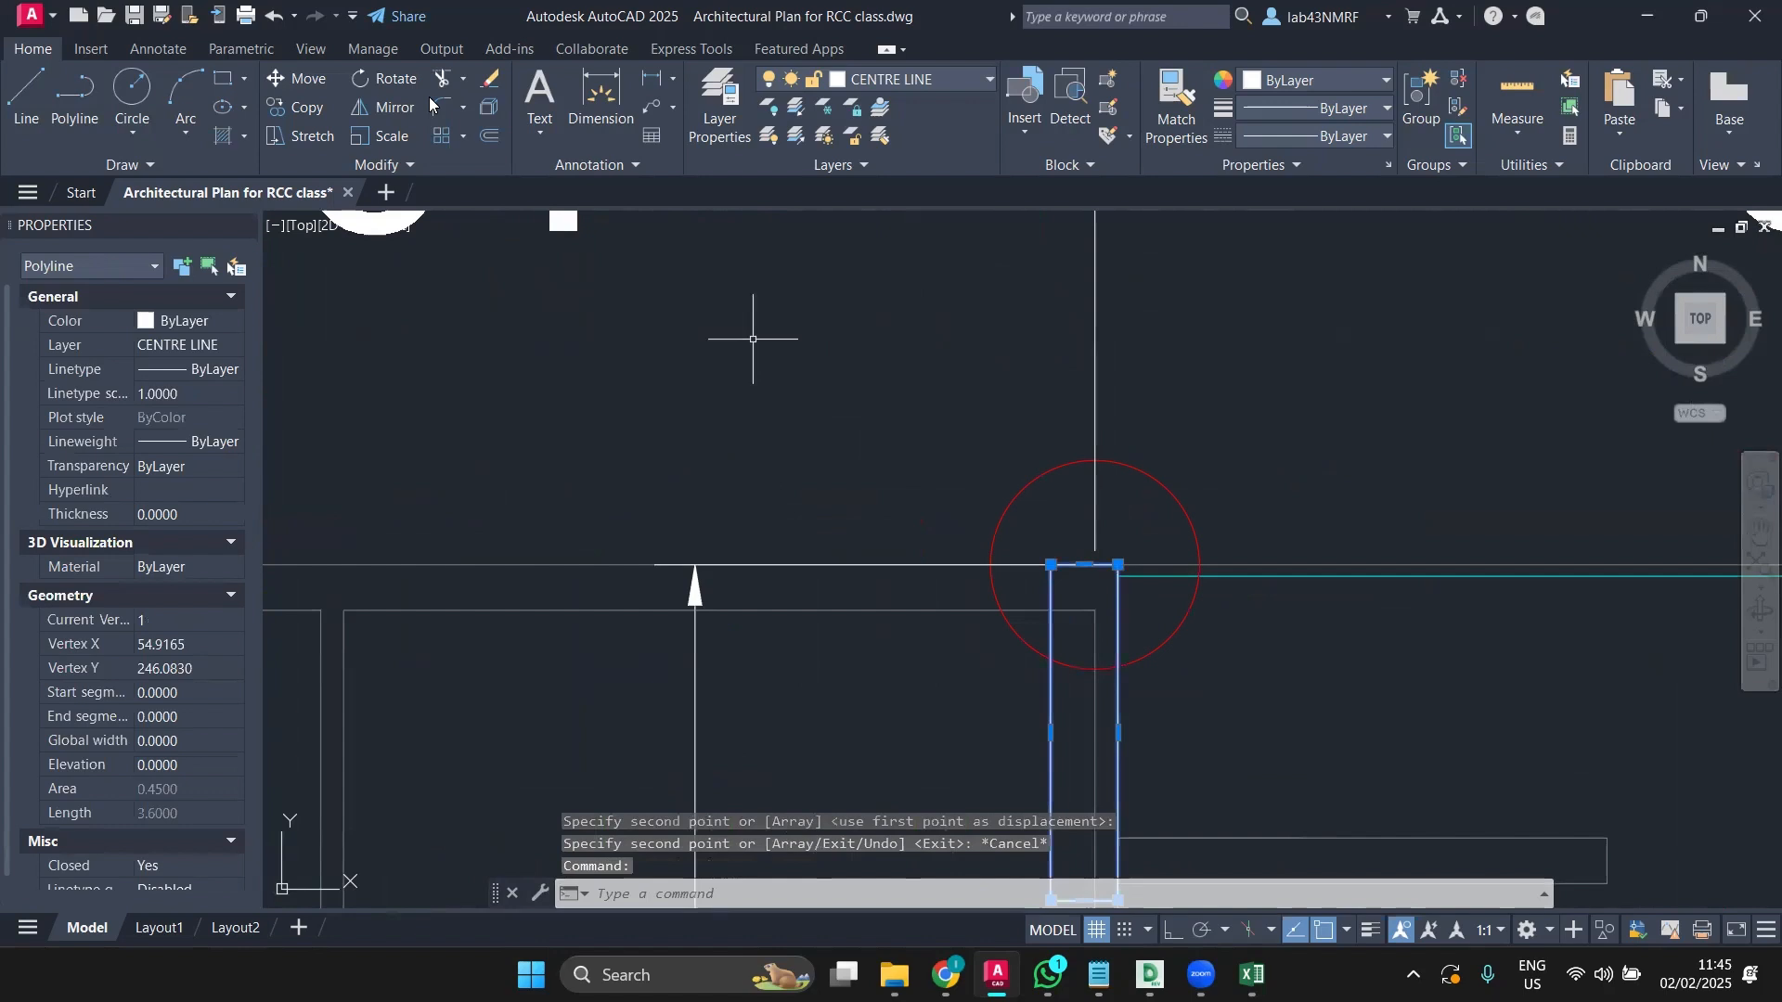
Step: With Ortho on, move the copied column rectangle 0.15 to the right
click(313, 78)
middle_drag(1082, 437, 745, 334)
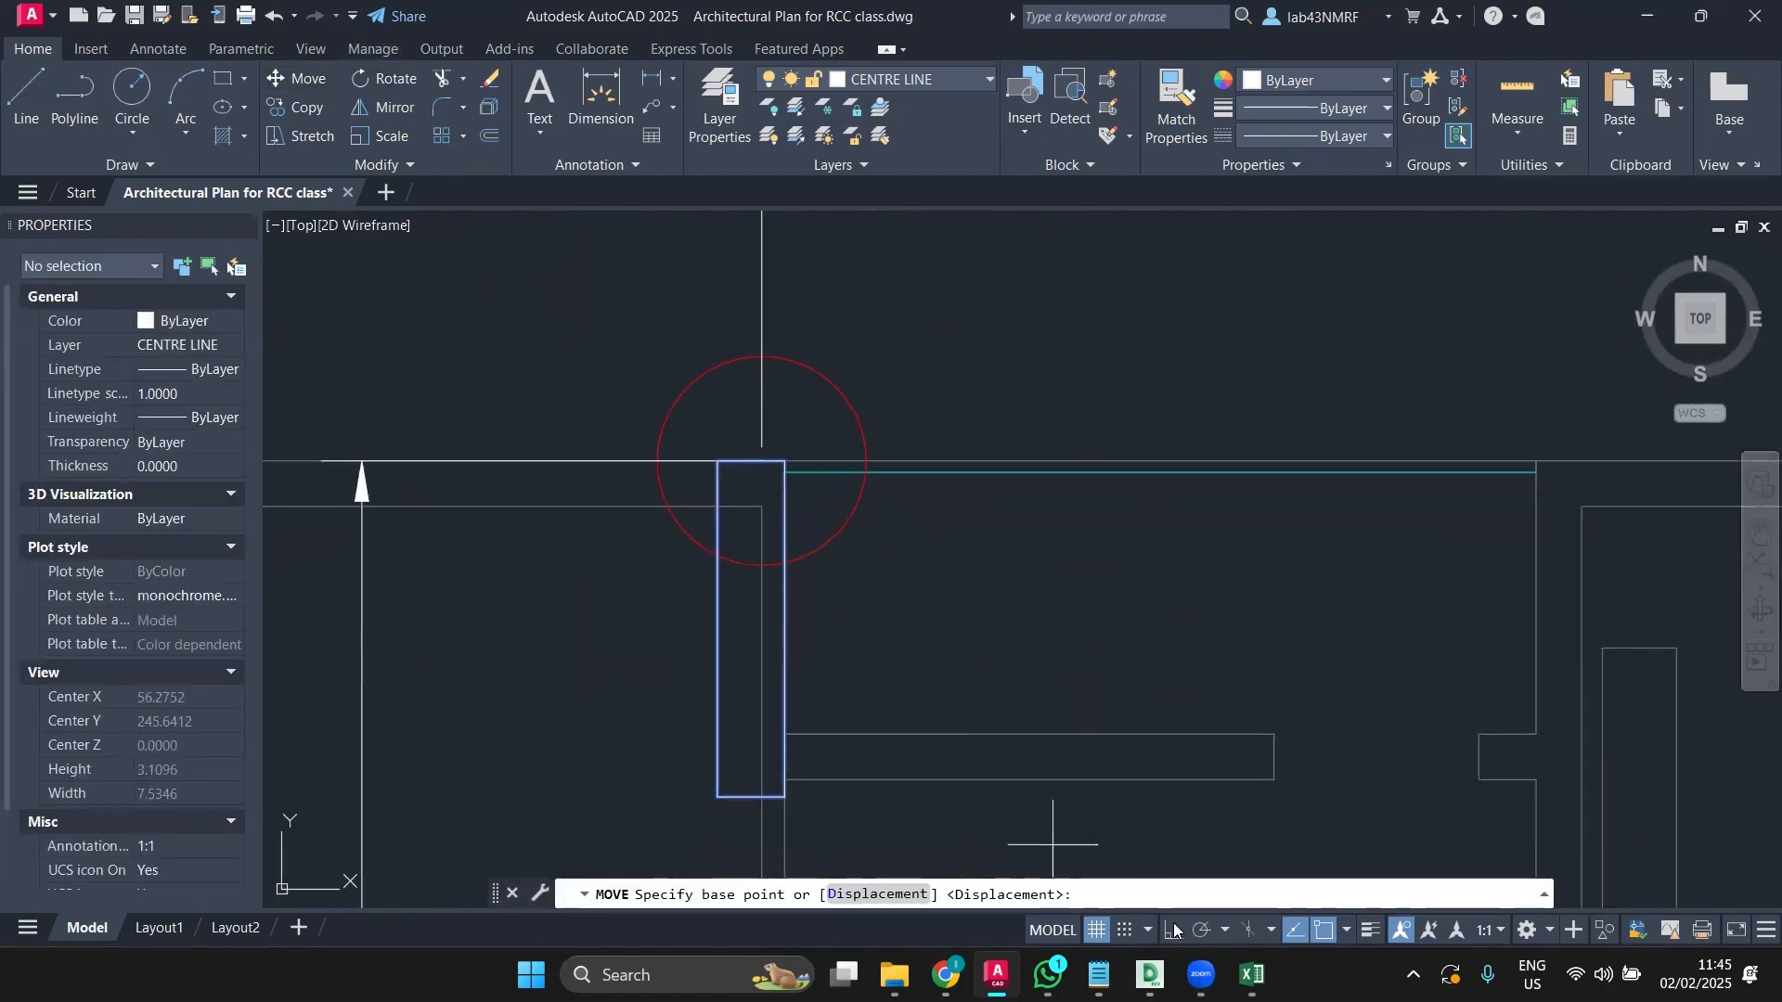
click(1173, 929)
click(942, 331)
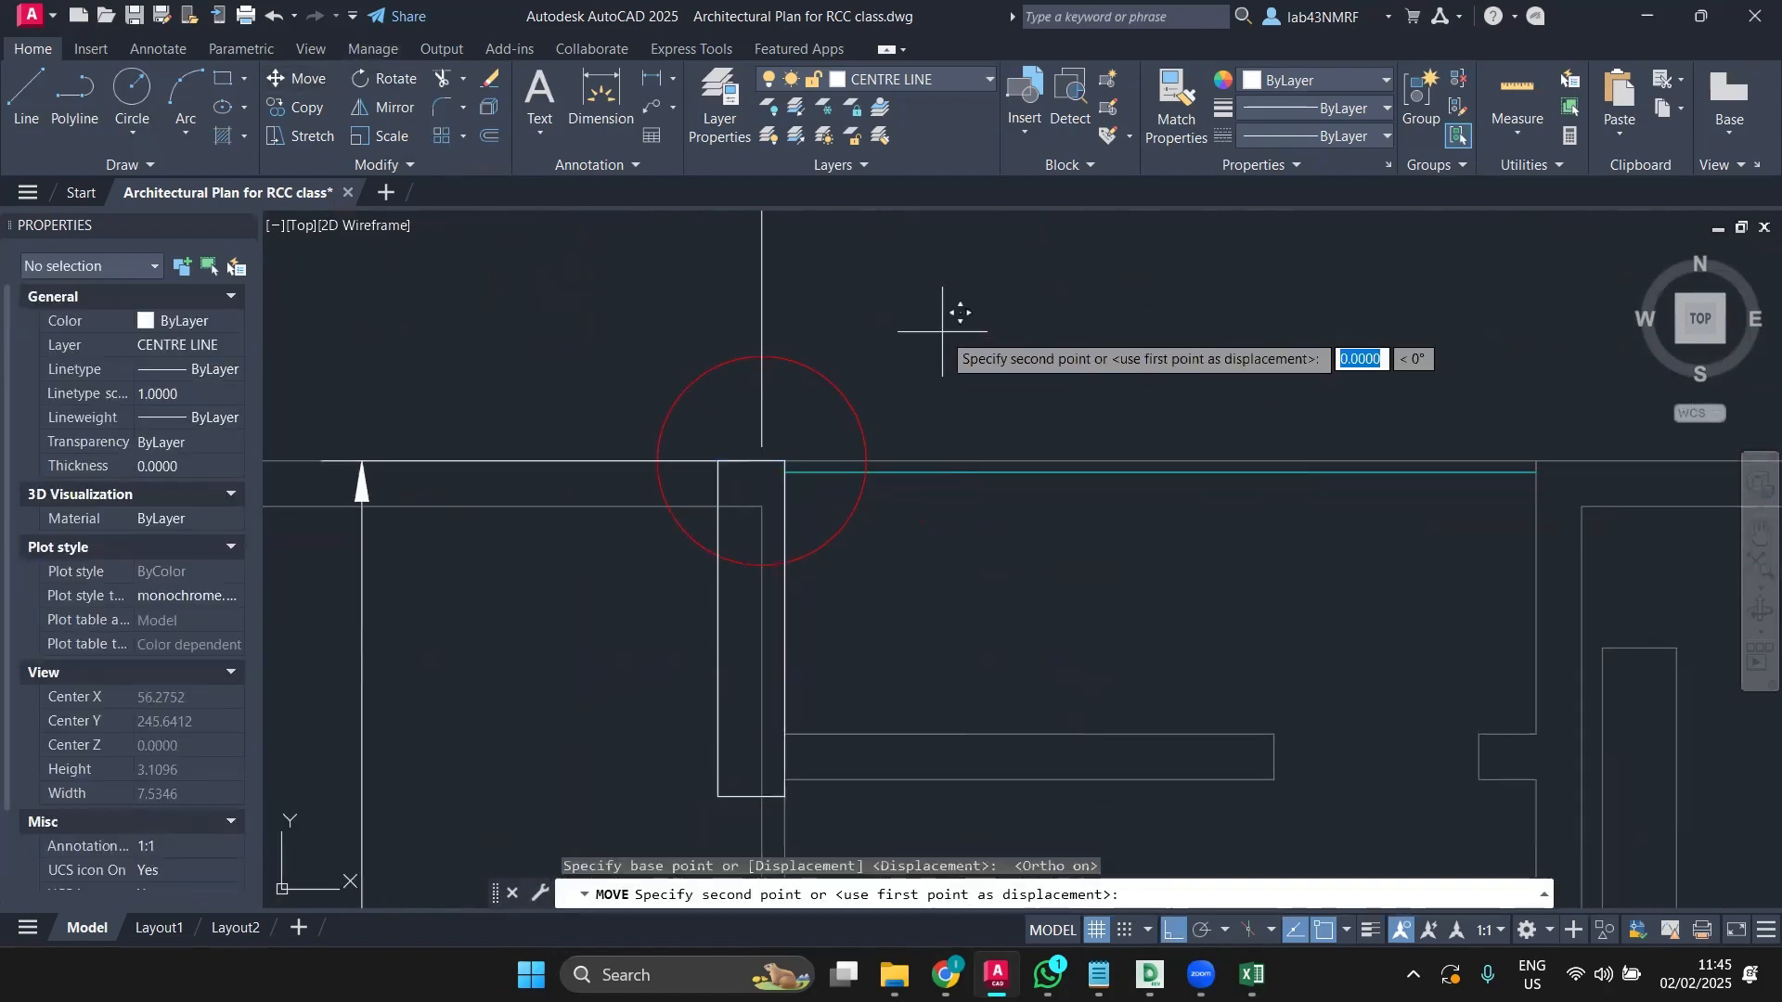
text(0.15)
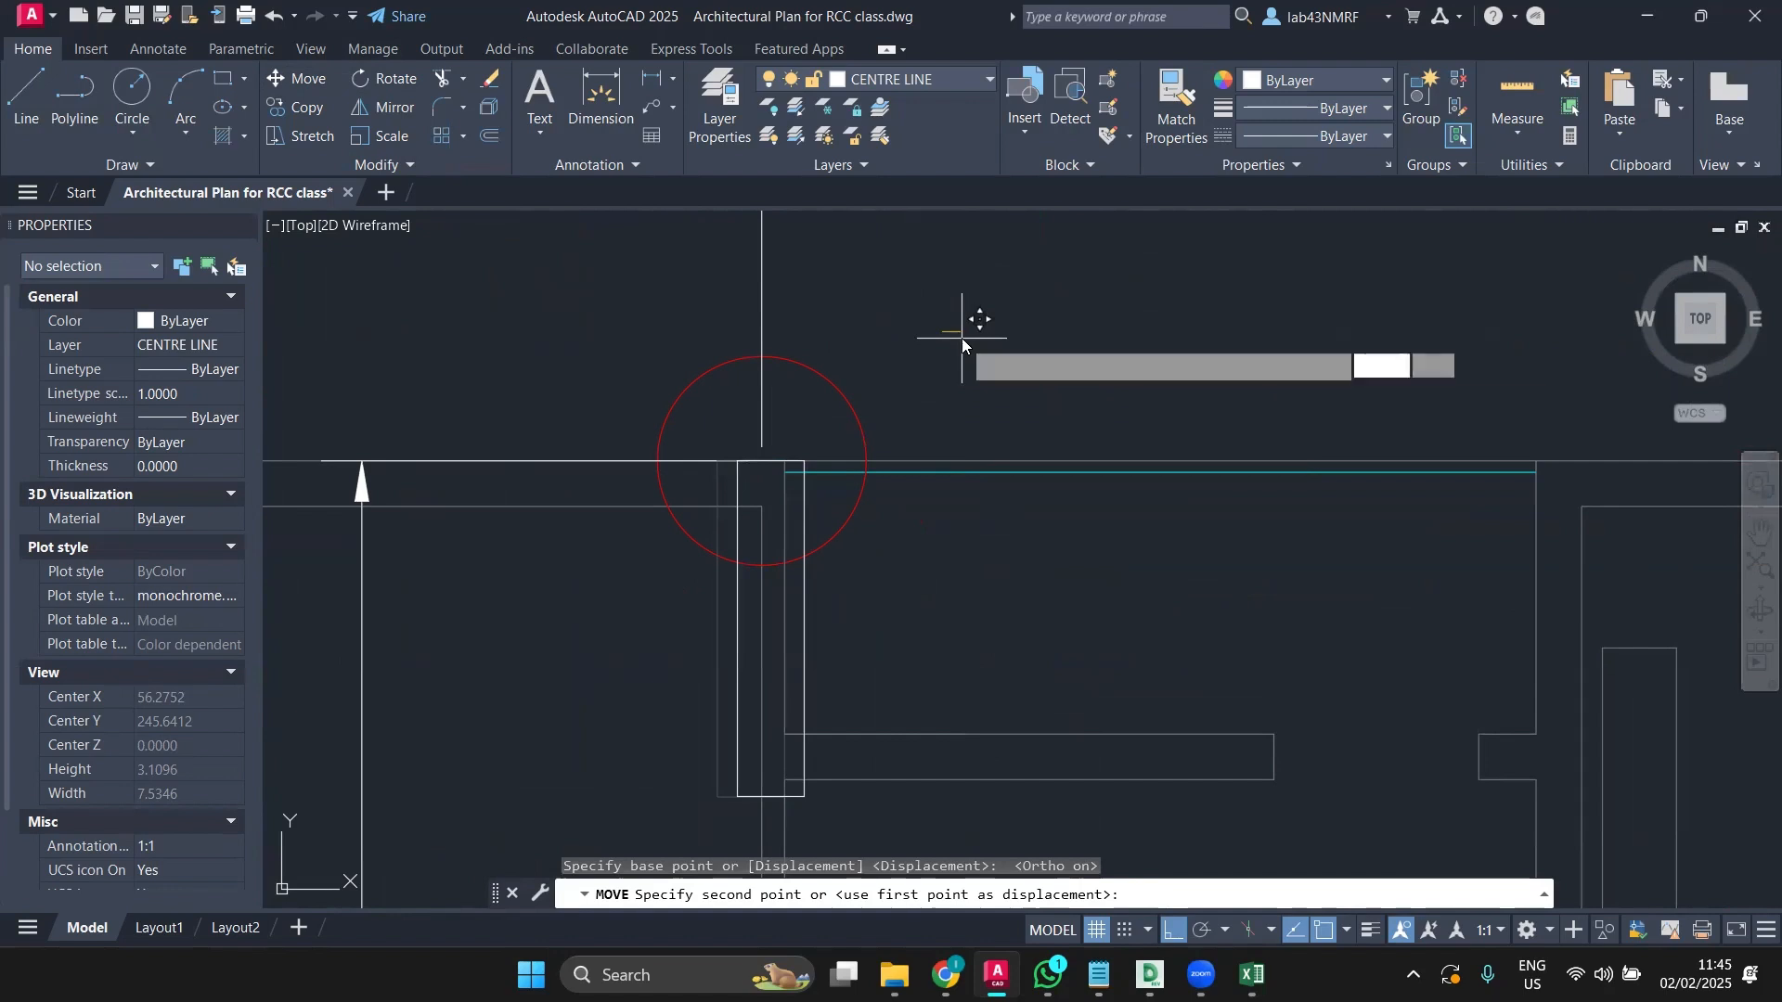
key(Return)
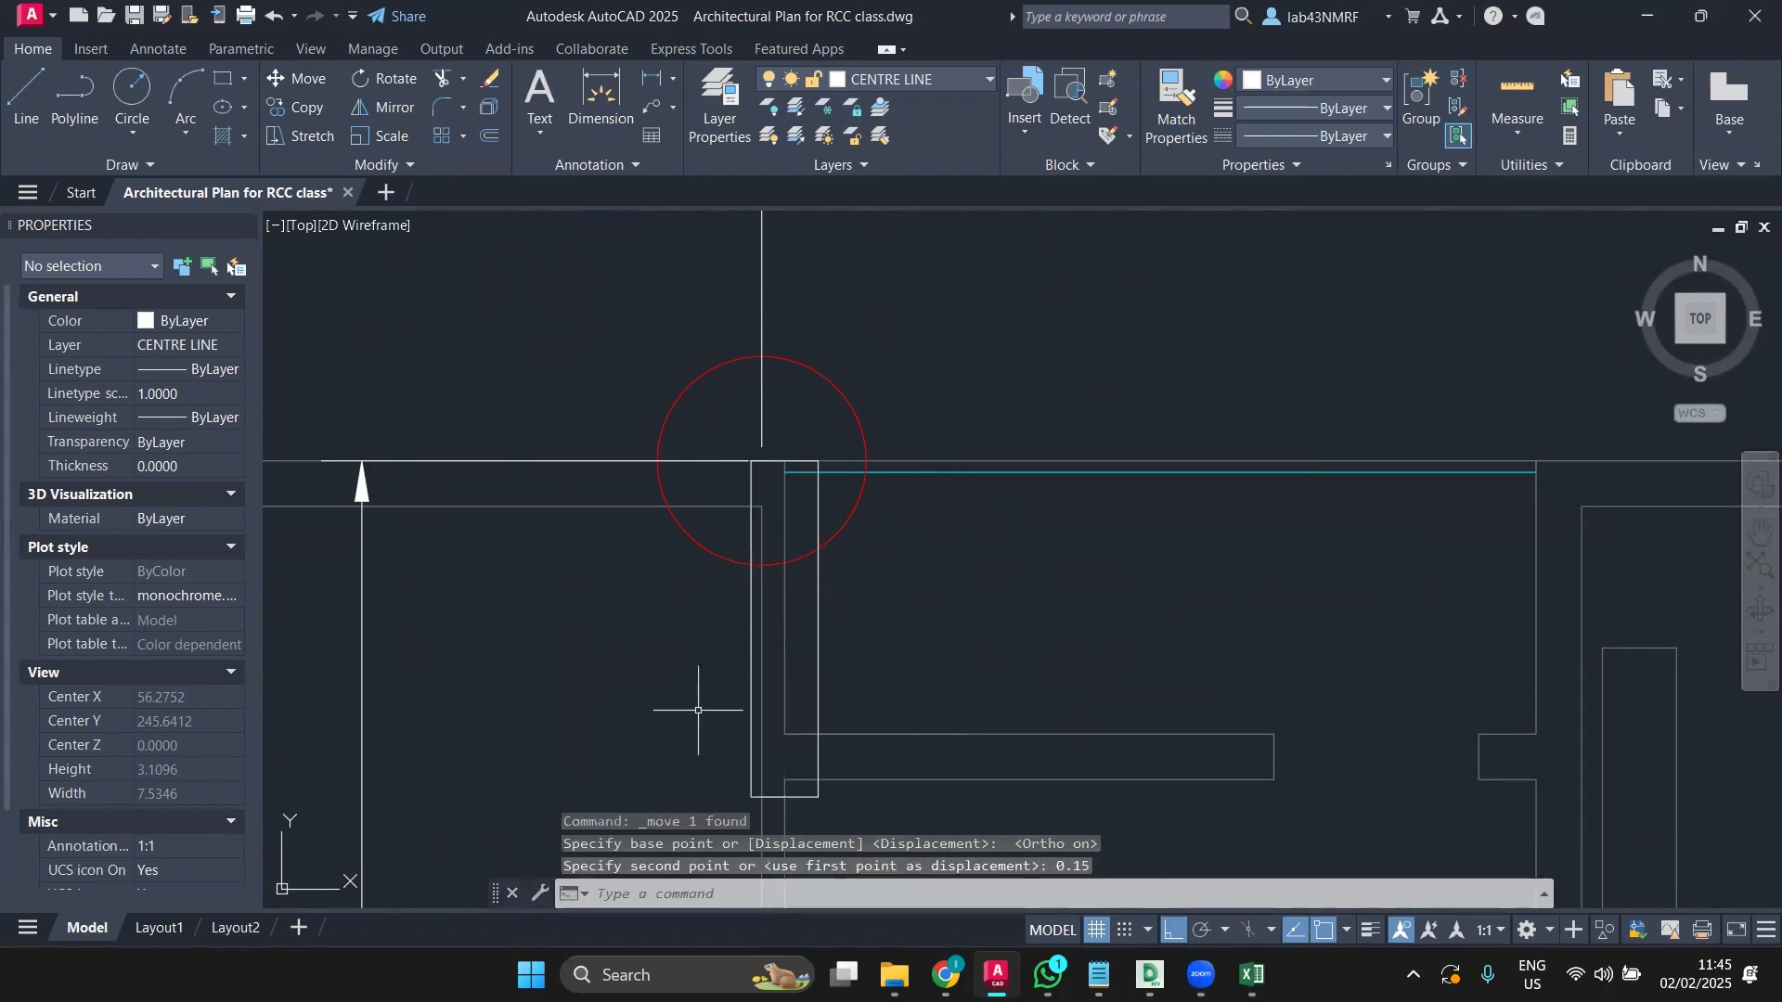
Step: Move the rectangle 0.075 back to the left, centring it on the vertical grid line
click(819, 613)
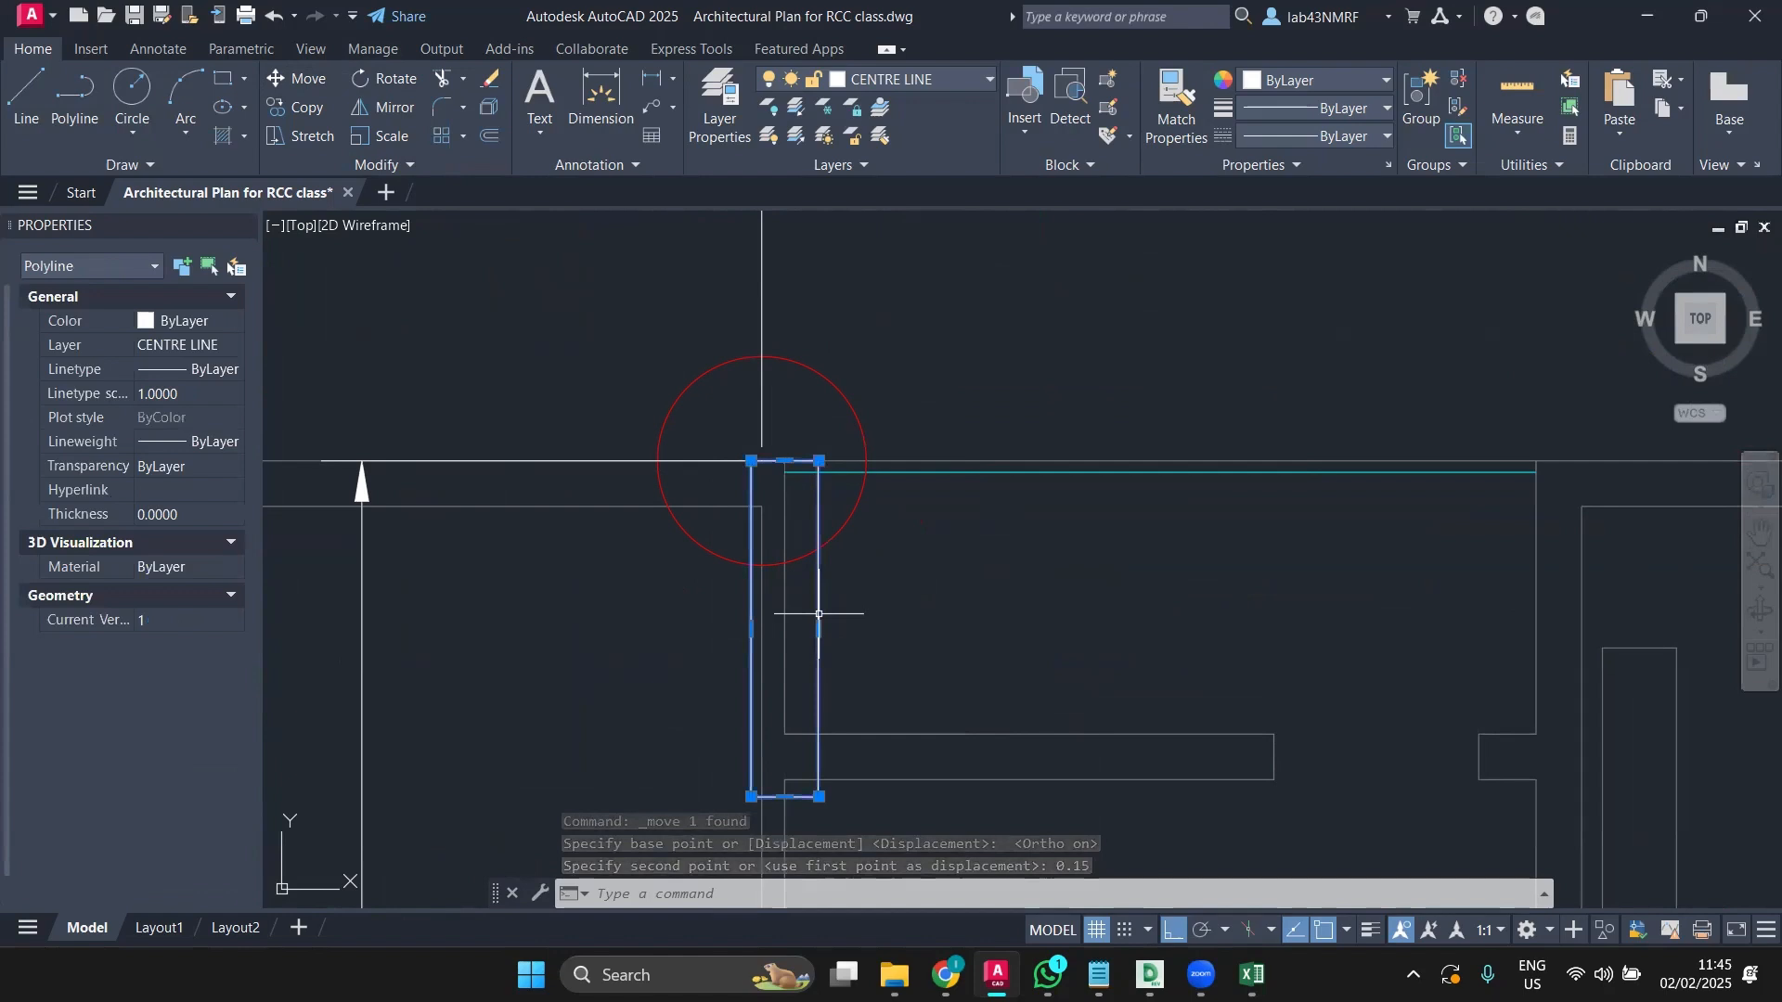
click(325, 83)
click(1055, 317)
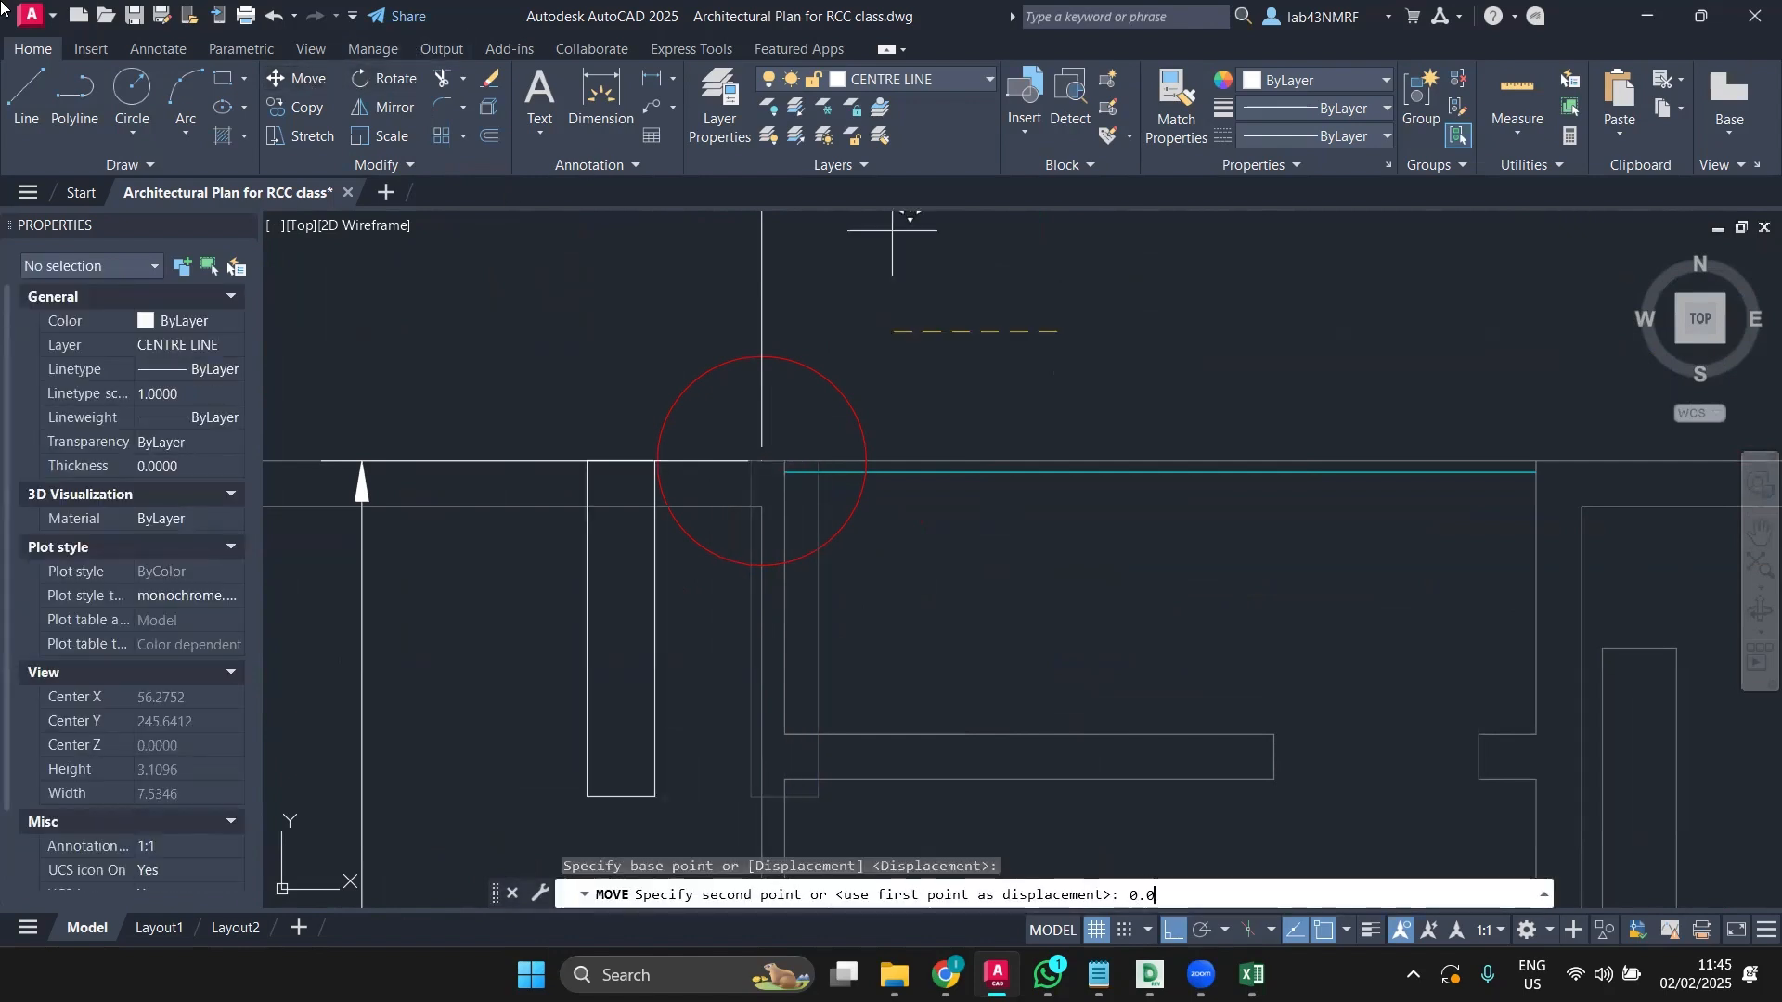
key(Return)
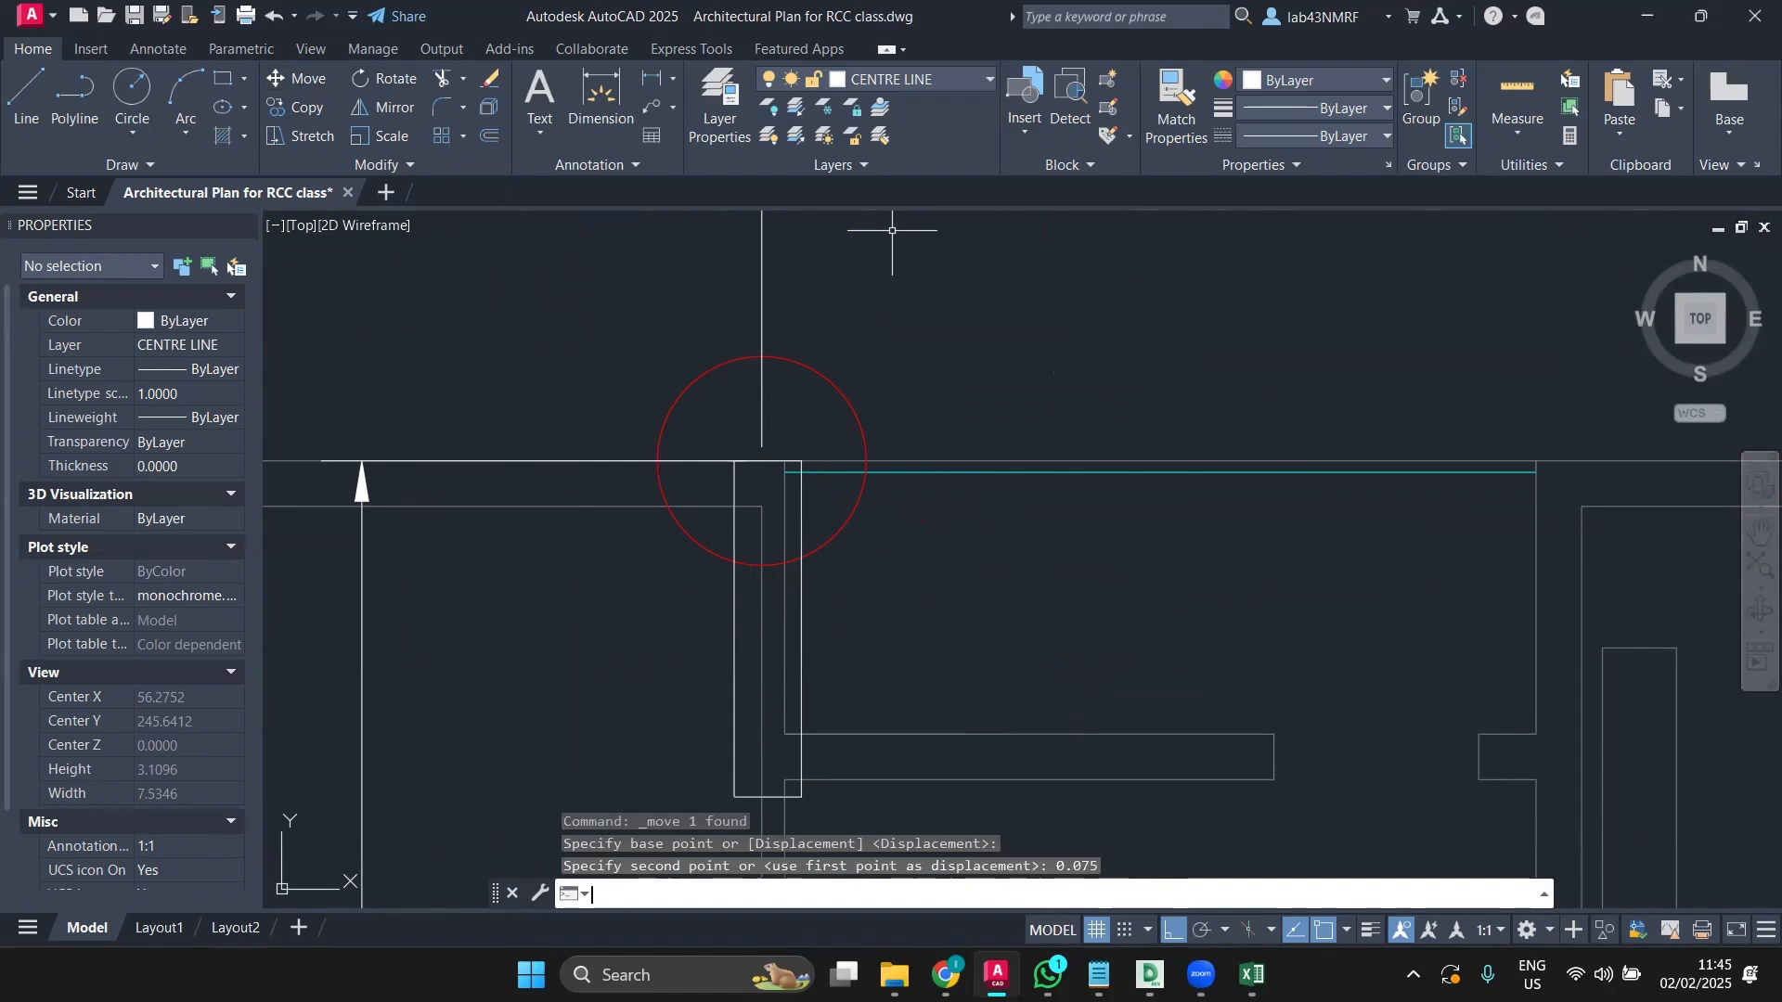
scroll(796, 506, up, 2)
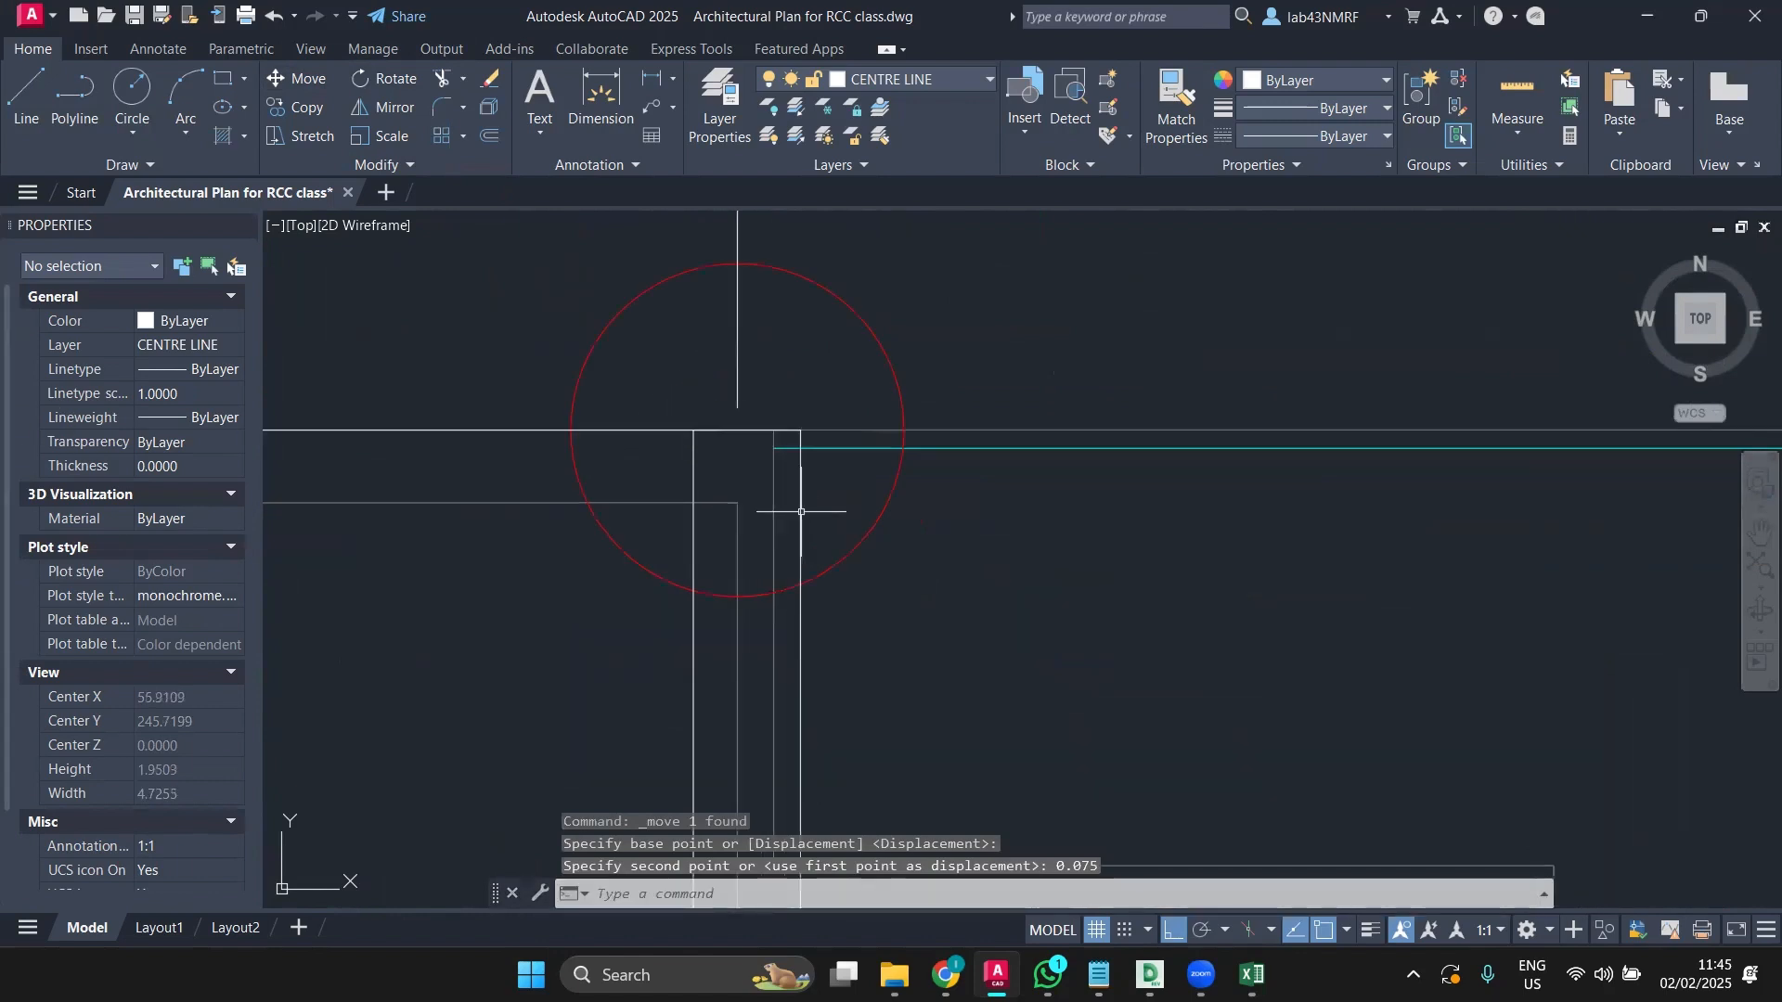
scroll(800, 512, down, 1)
scroll(855, 488, down, 1)
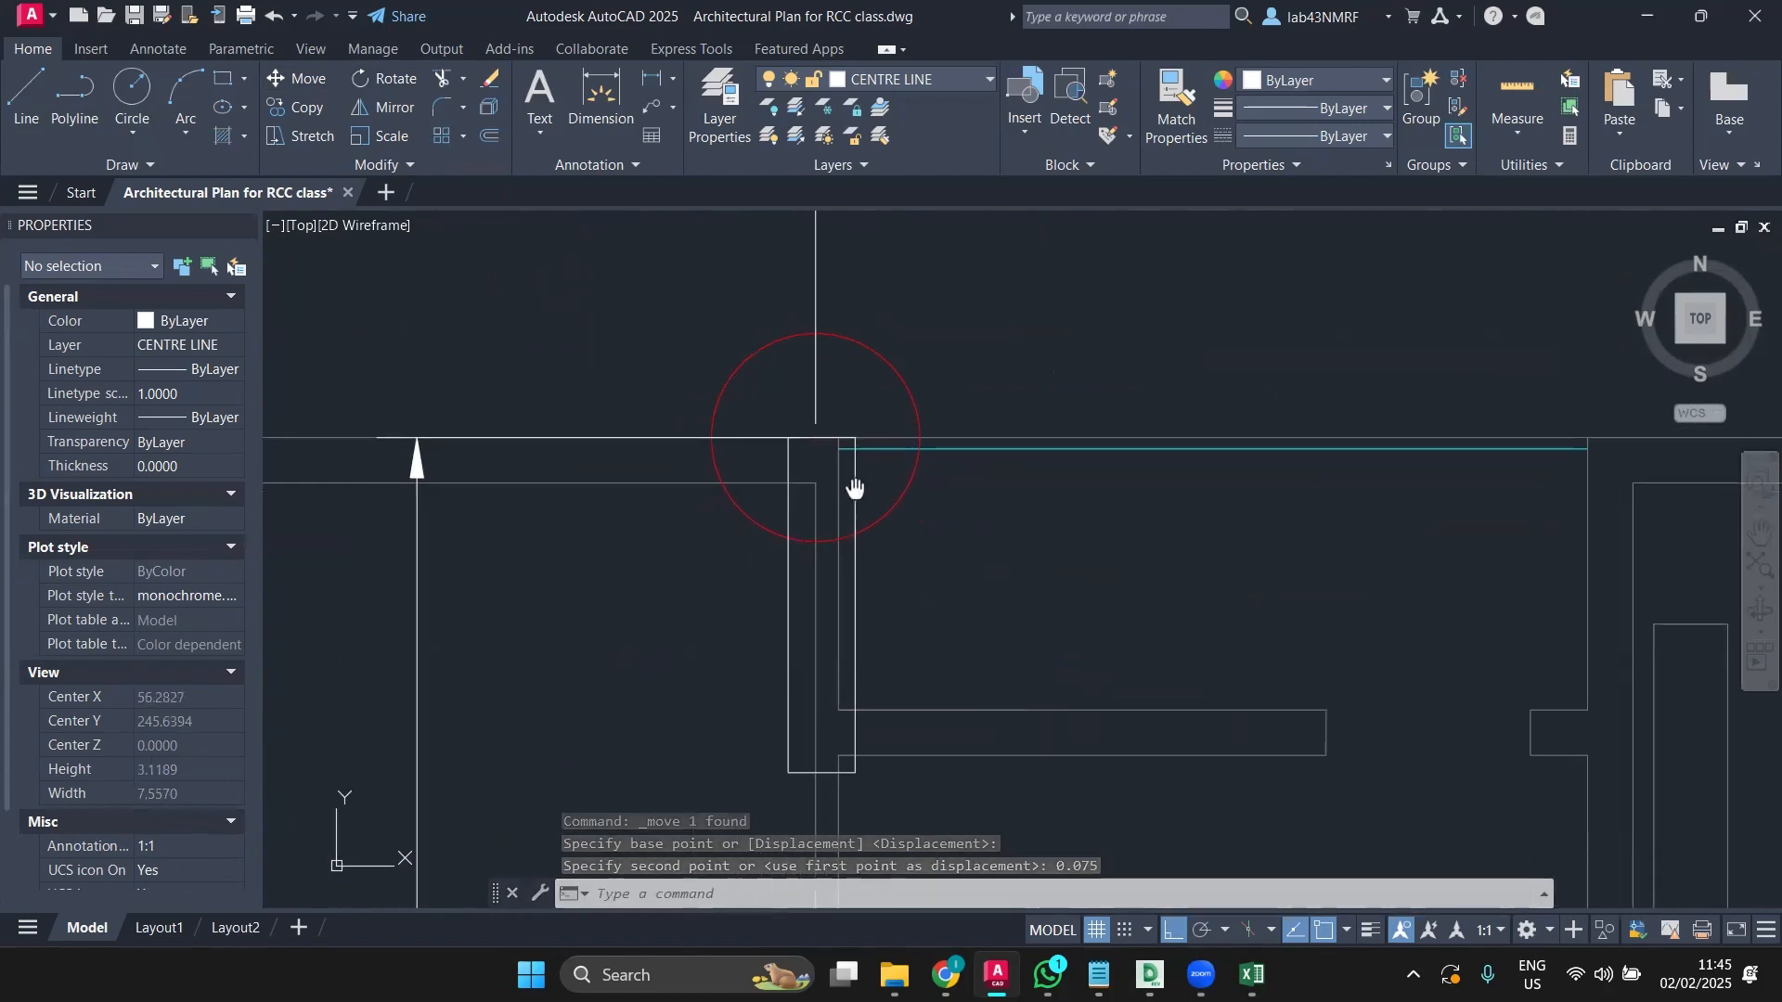
Step: Start a line at the column rectangle's bottom edge, then cancel it
key(l)
key(Return)
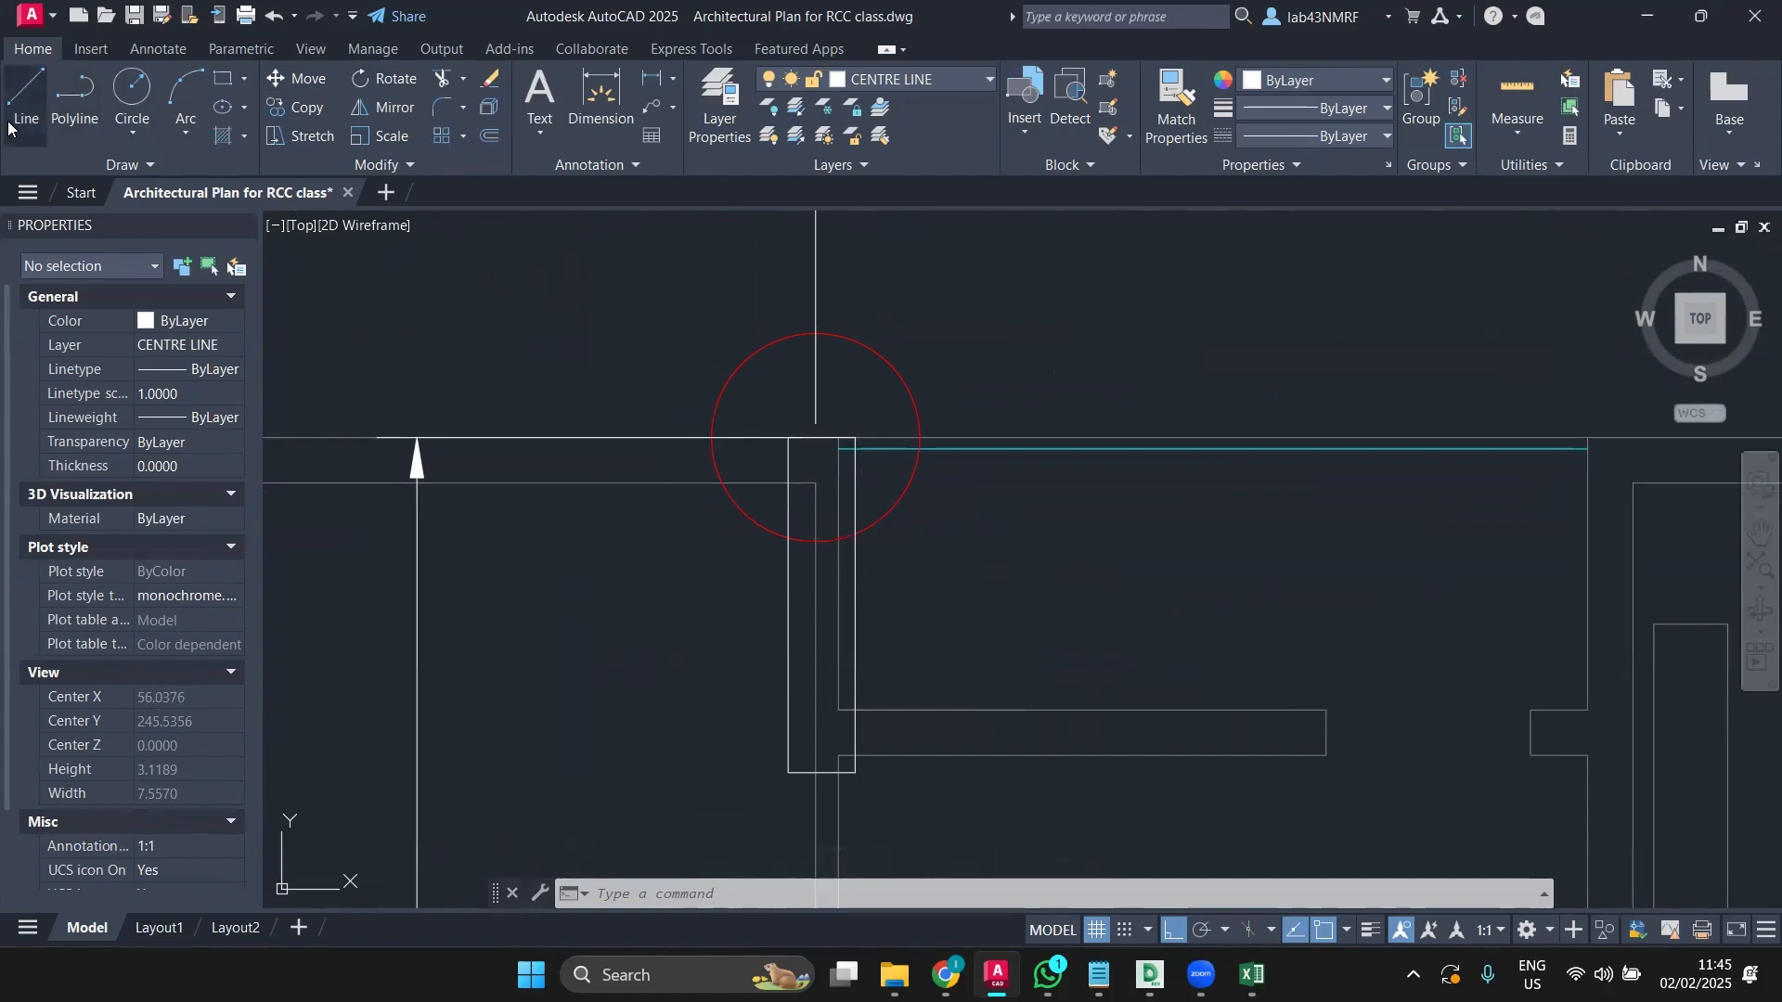
scroll(807, 740, up, 4)
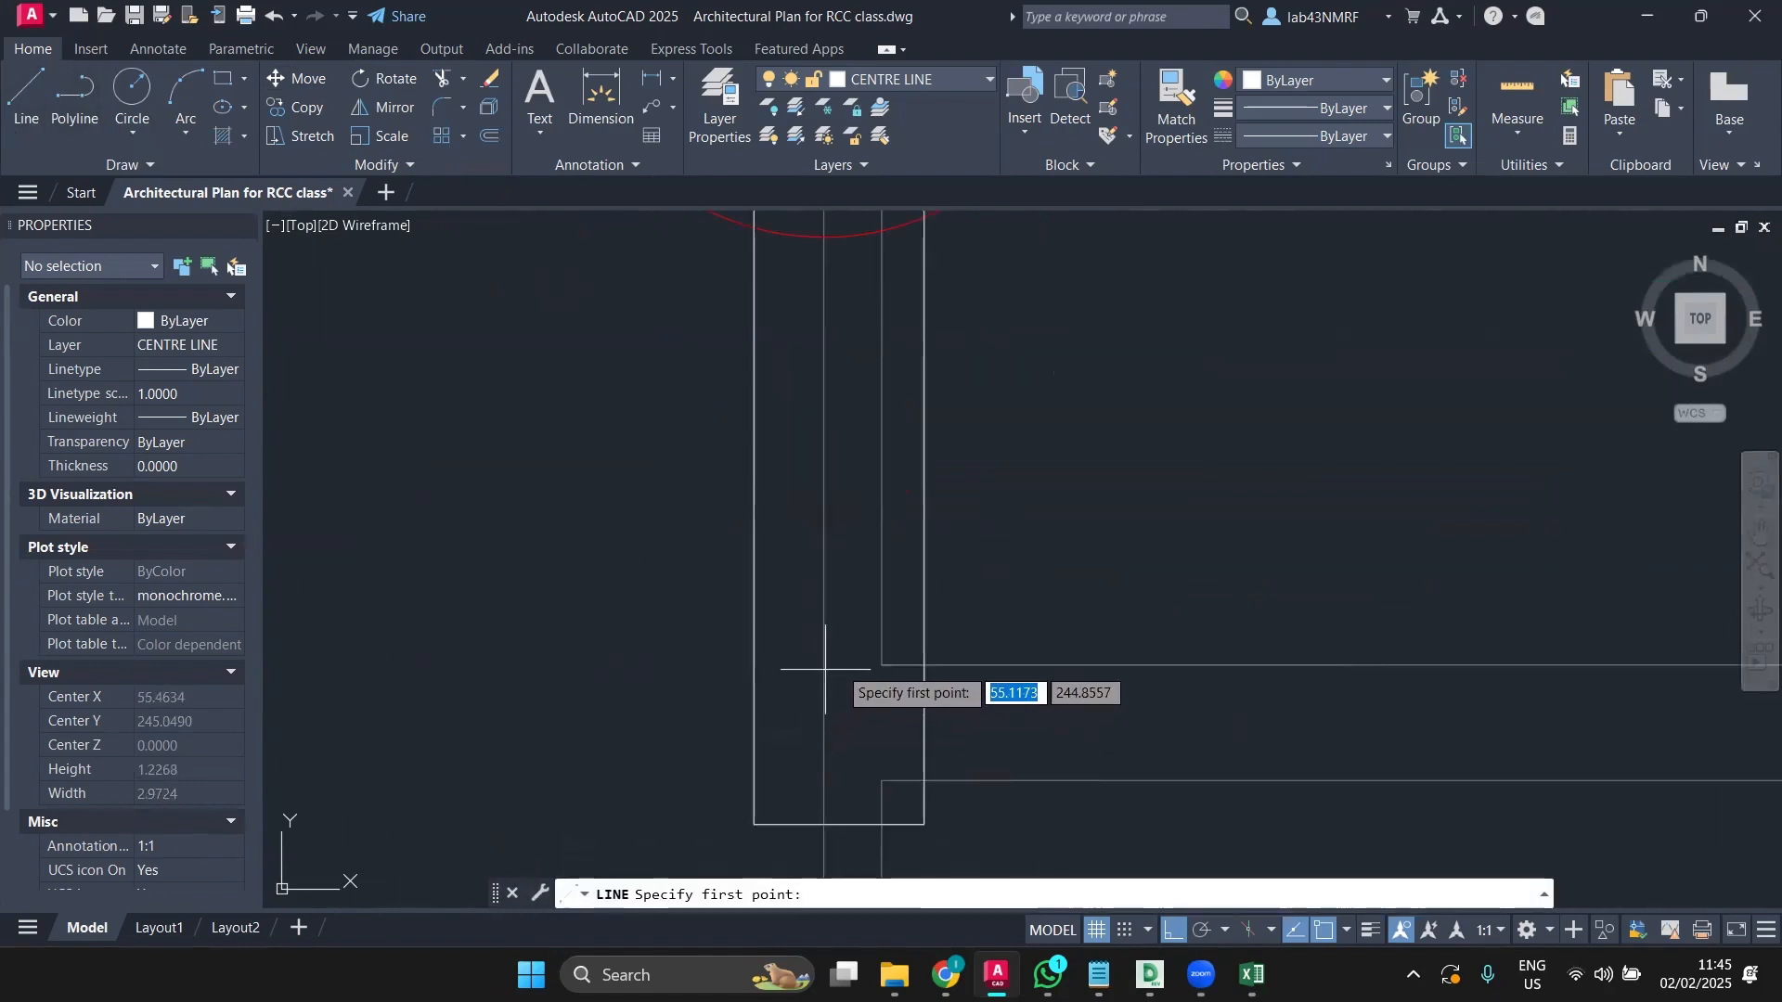
click(824, 823)
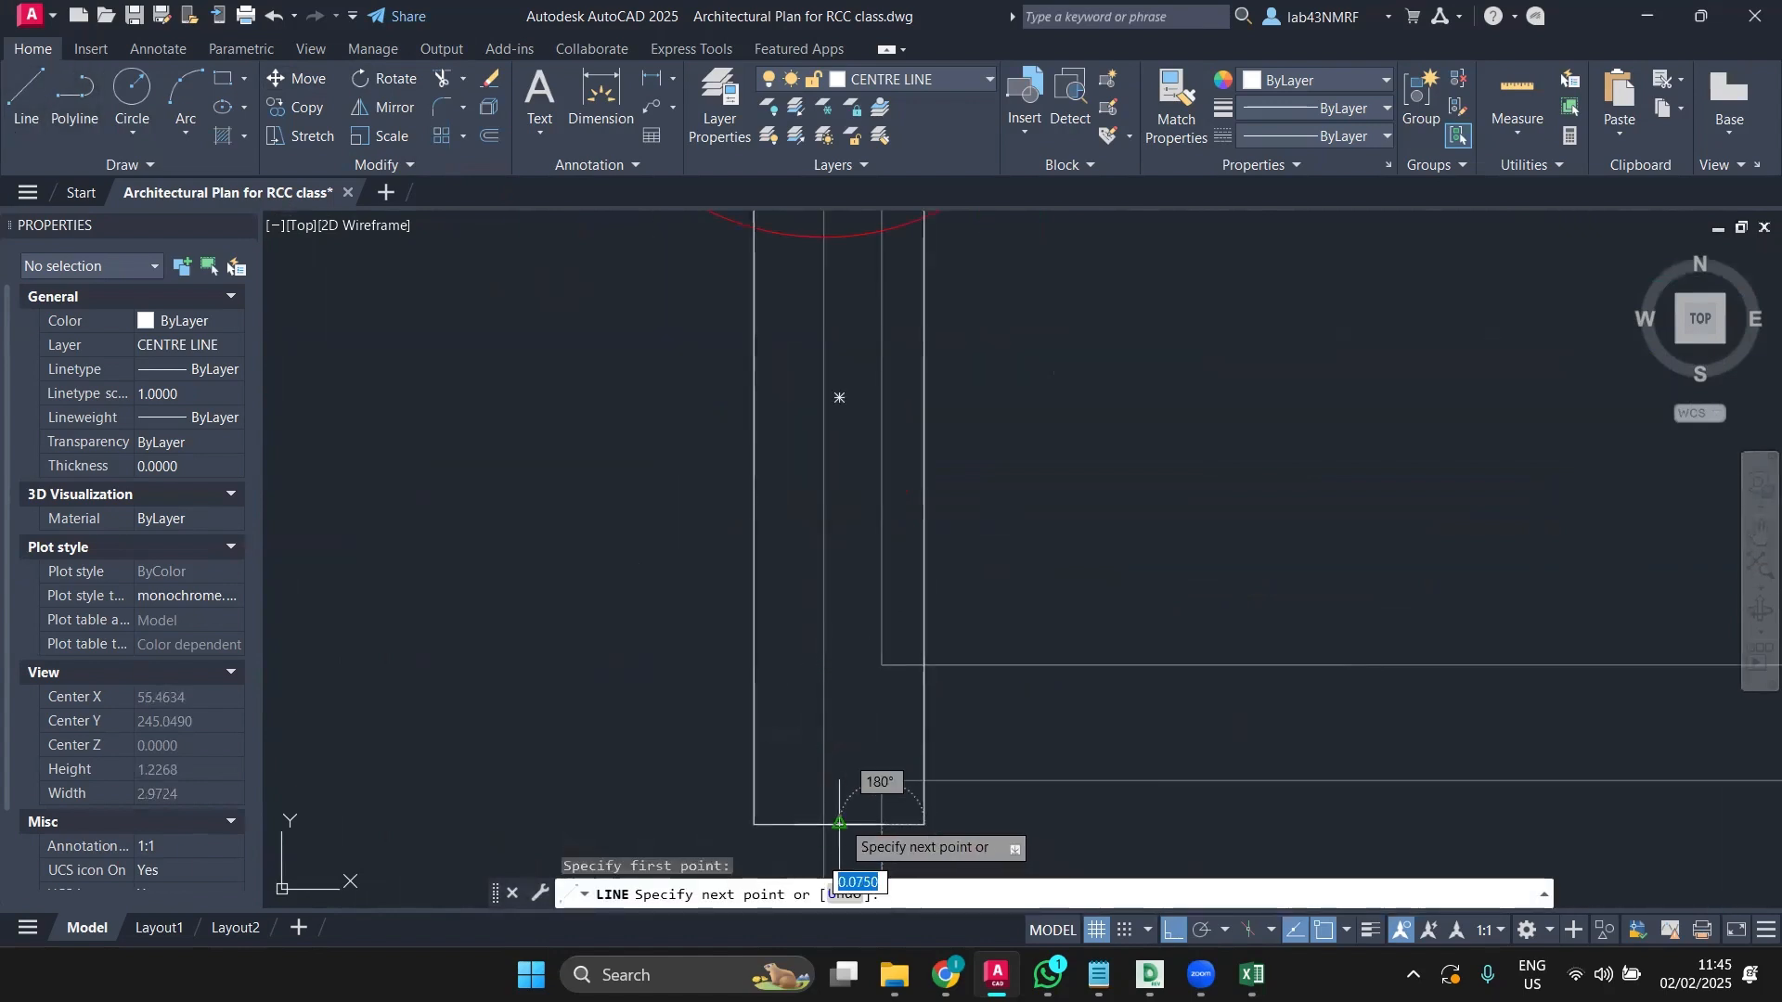
key(Escape)
Step: Move the column rectangle slightly right, using its bottom midpoint as the base point
middle_drag(810, 816, 768, 670)
click(753, 678)
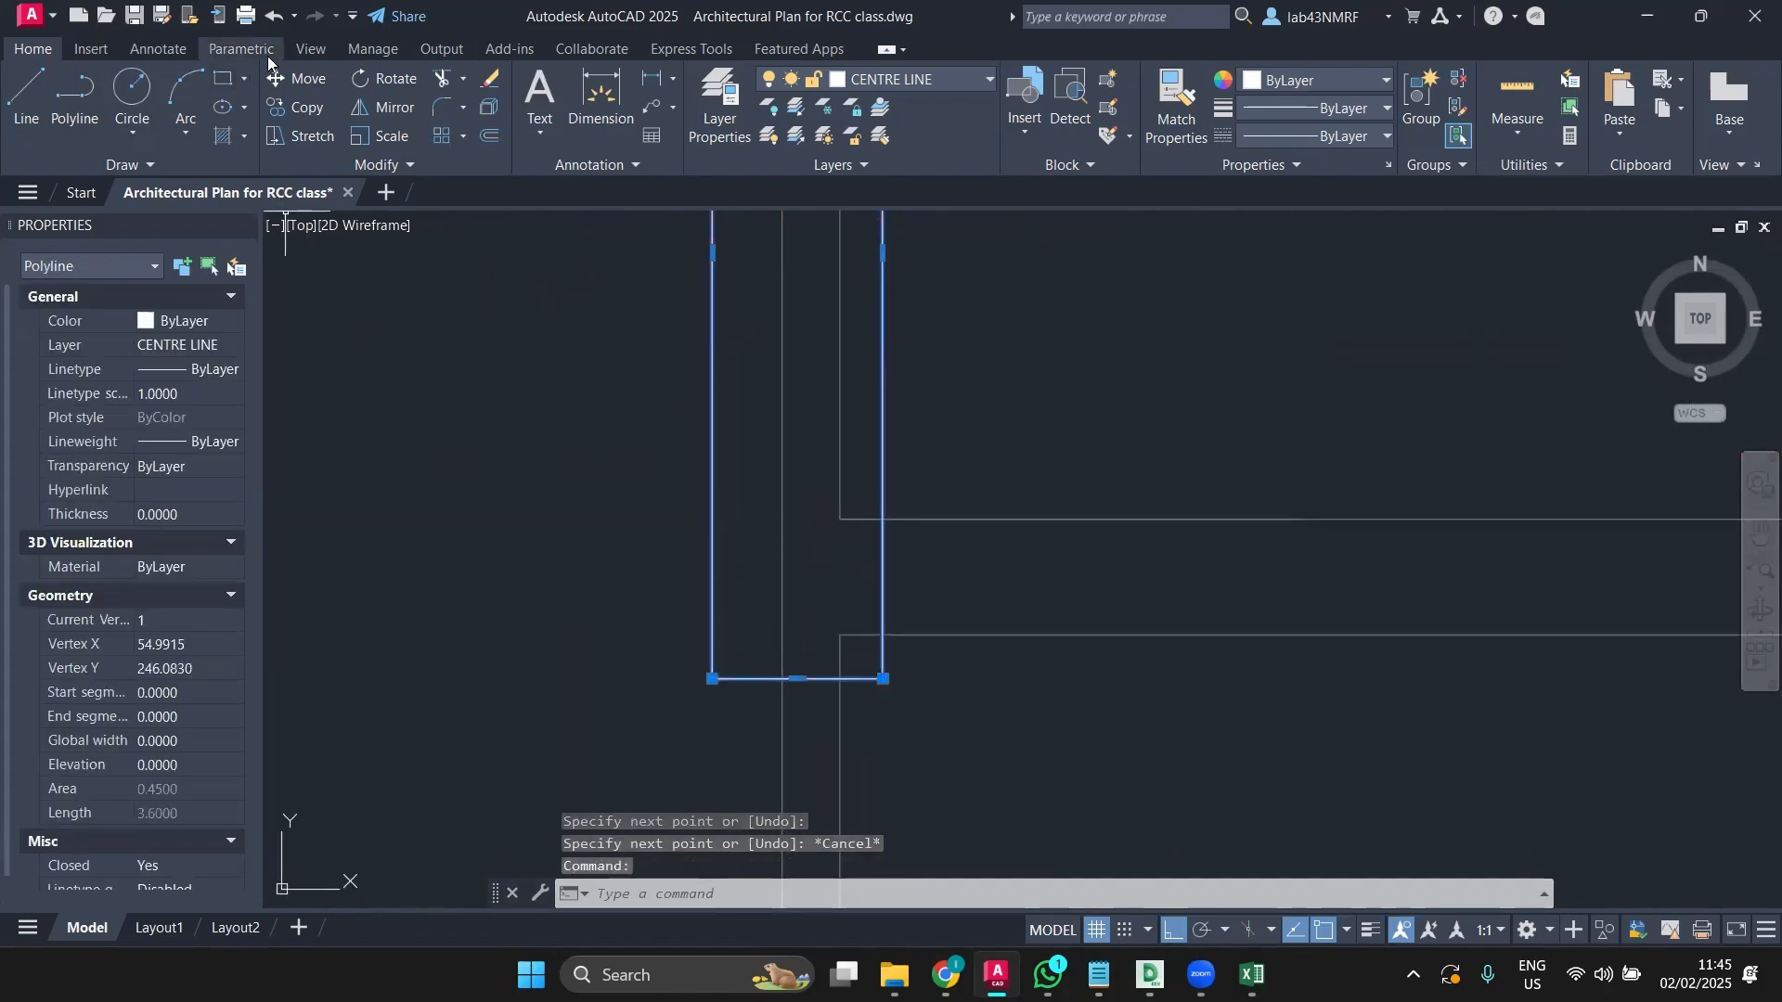
click(288, 78)
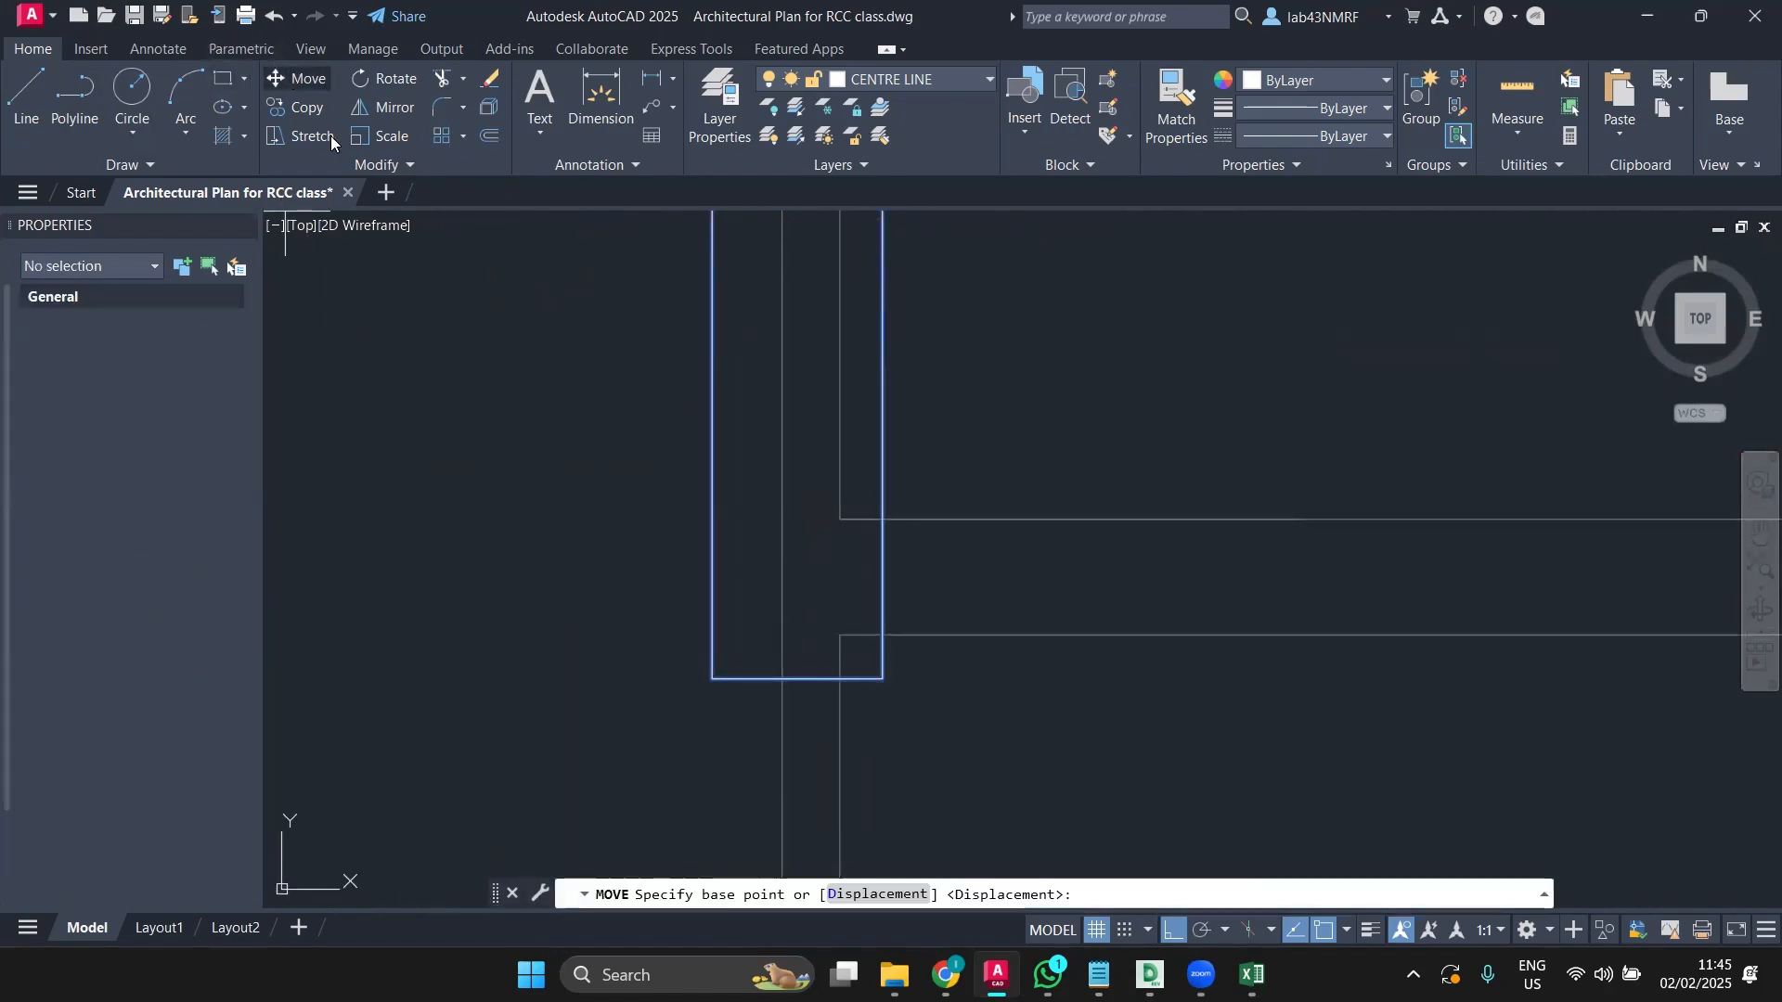
click(797, 676)
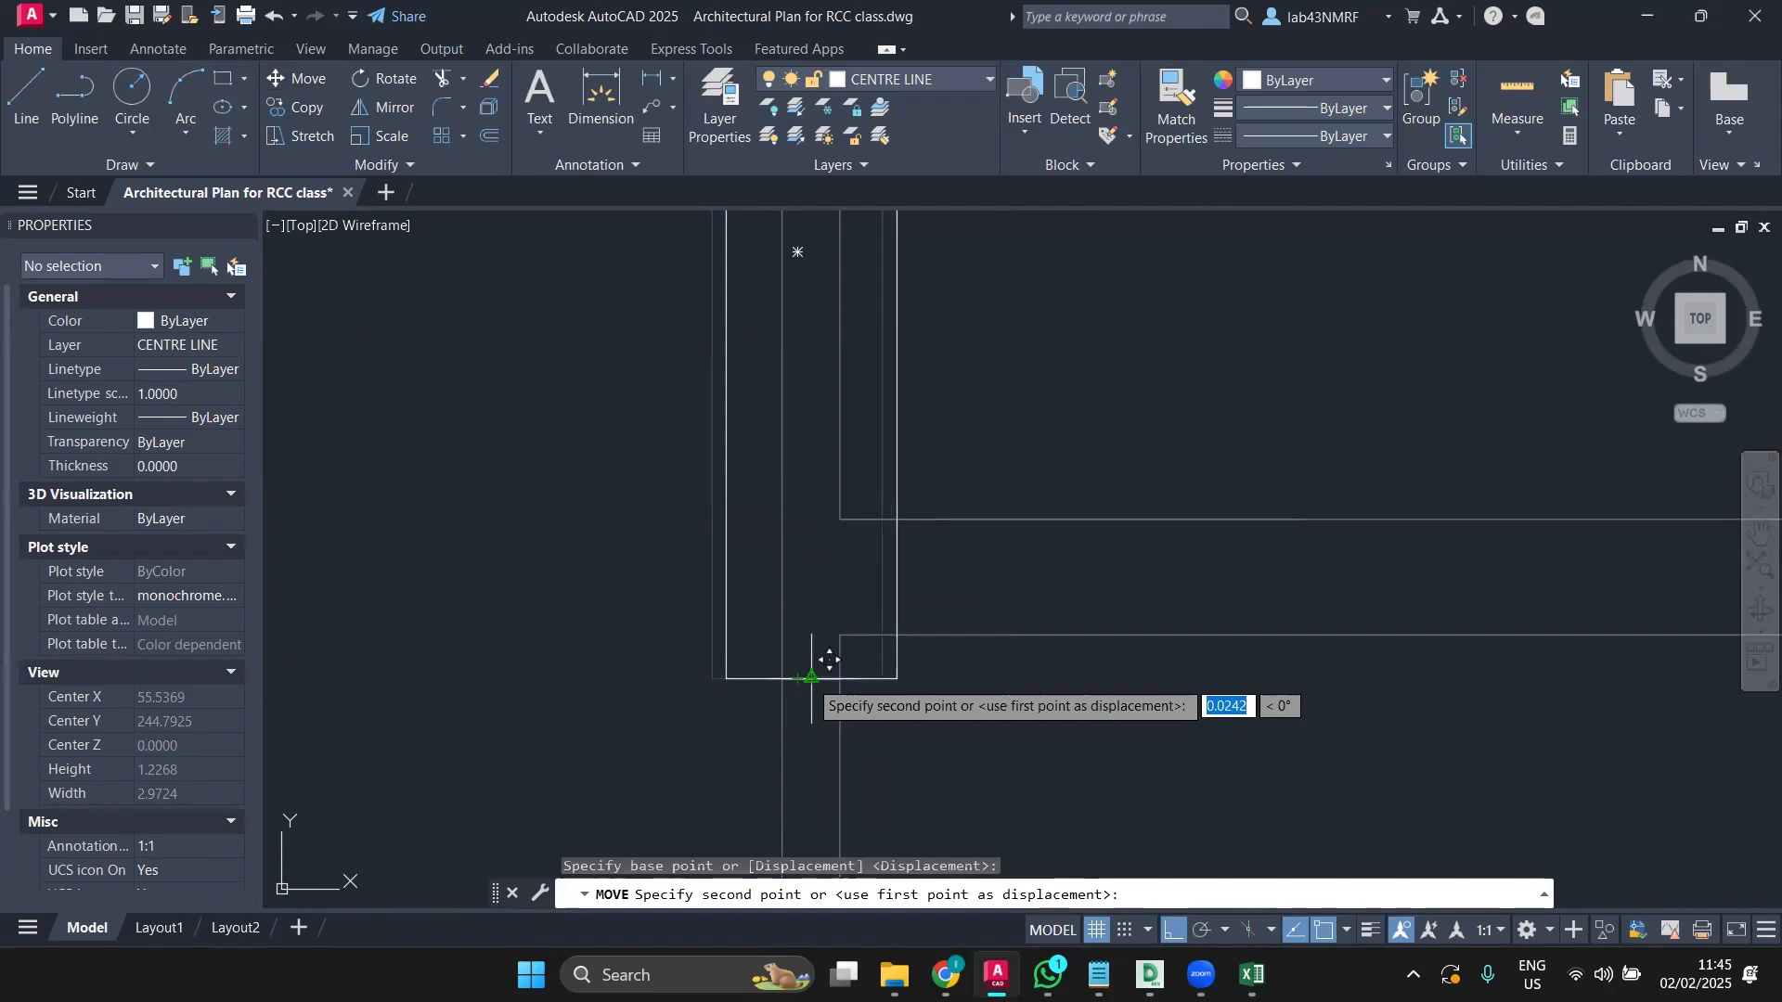
click(810, 661)
key(Escape)
Step: Window-select the stray short line and erase it
click(765, 644)
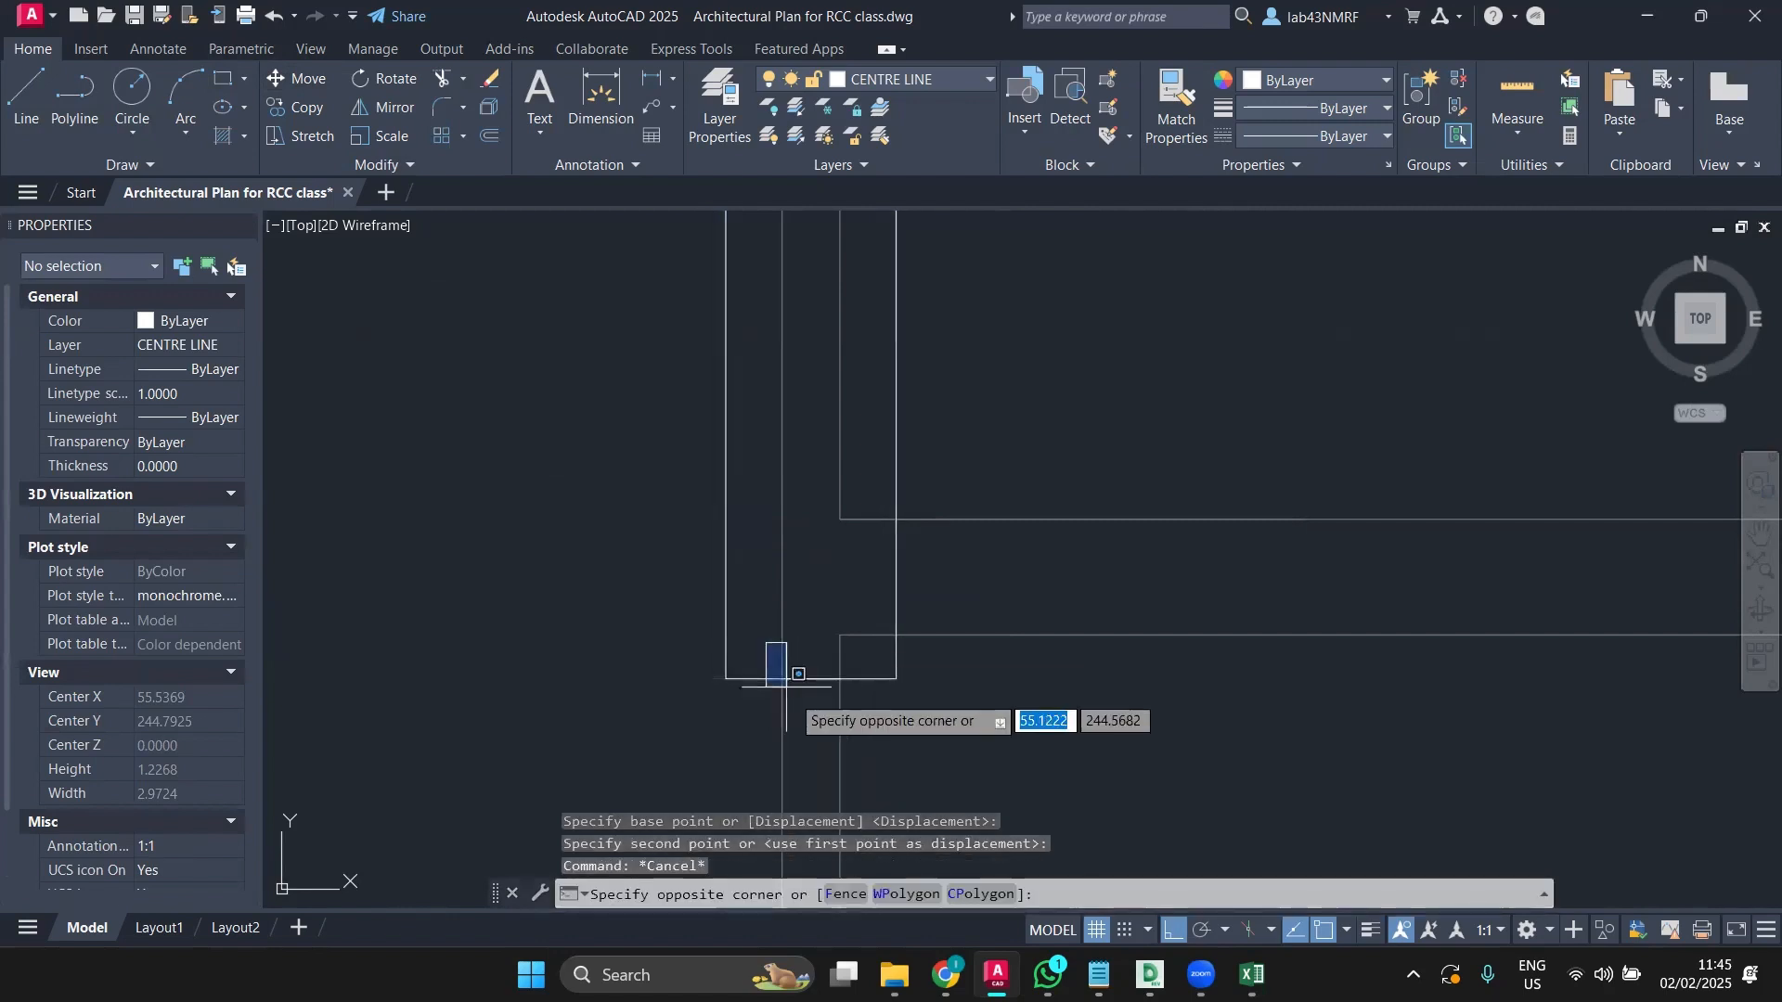
click(867, 696)
key(Delete)
scroll(830, 663, down, 2)
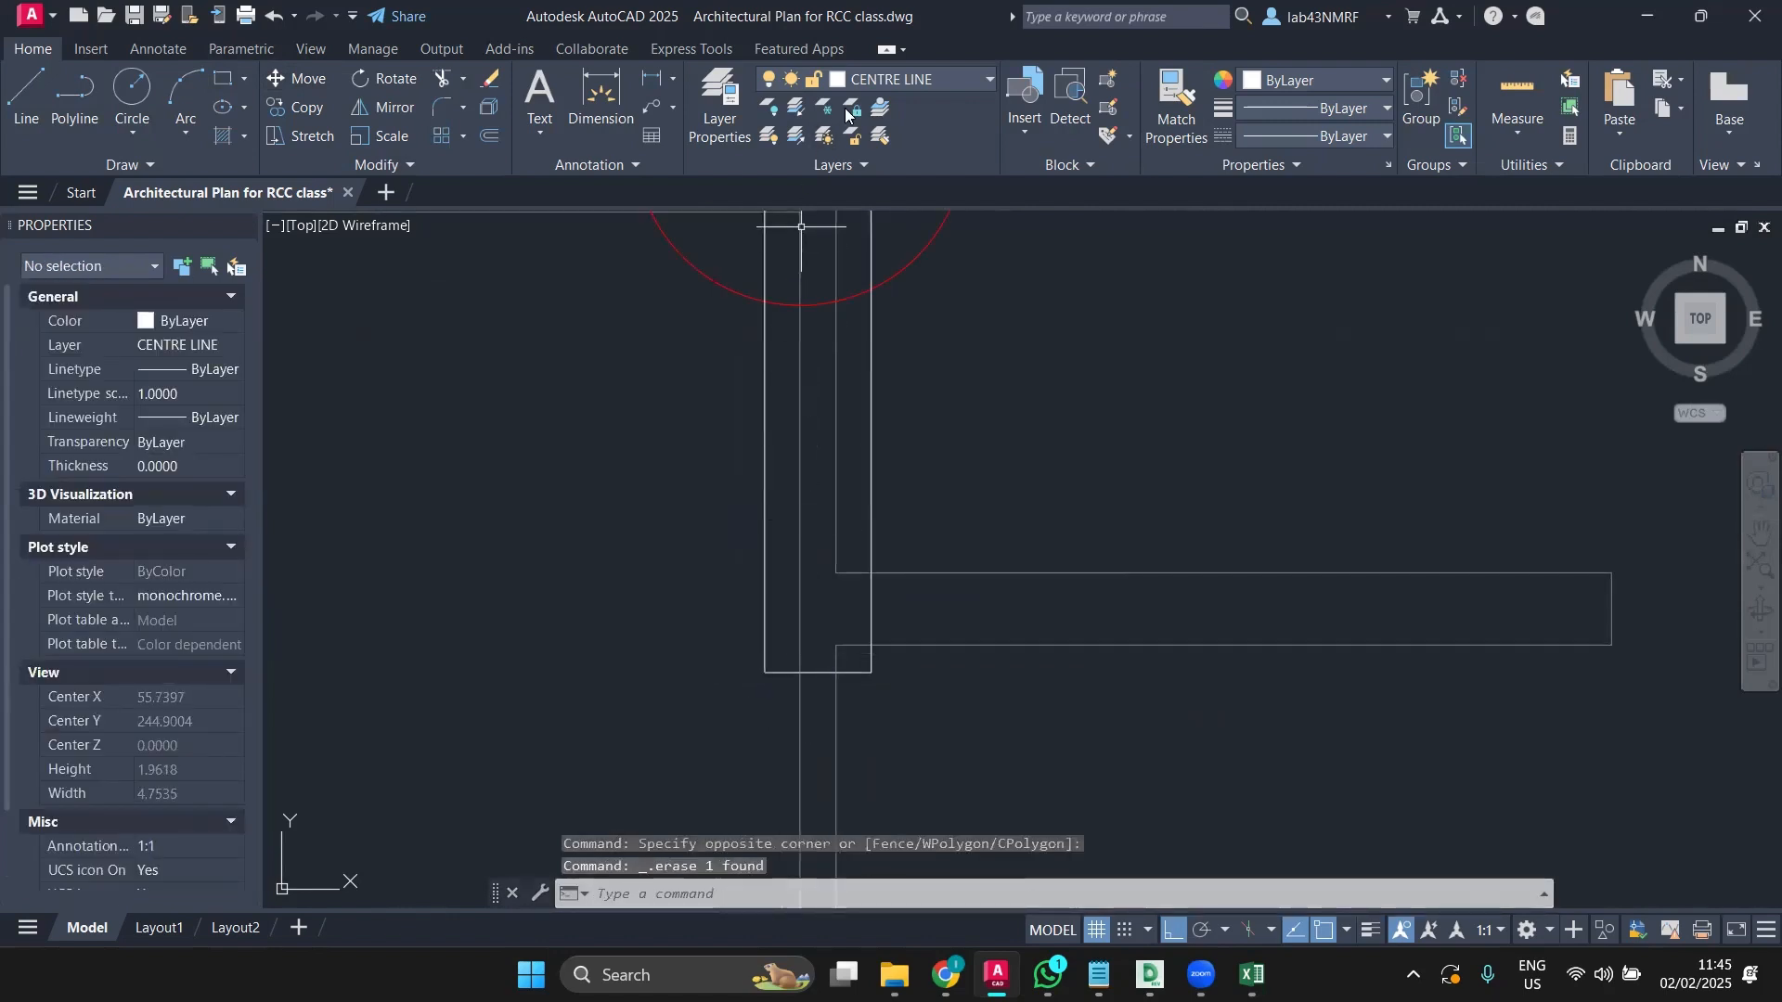
click(1495, 264)
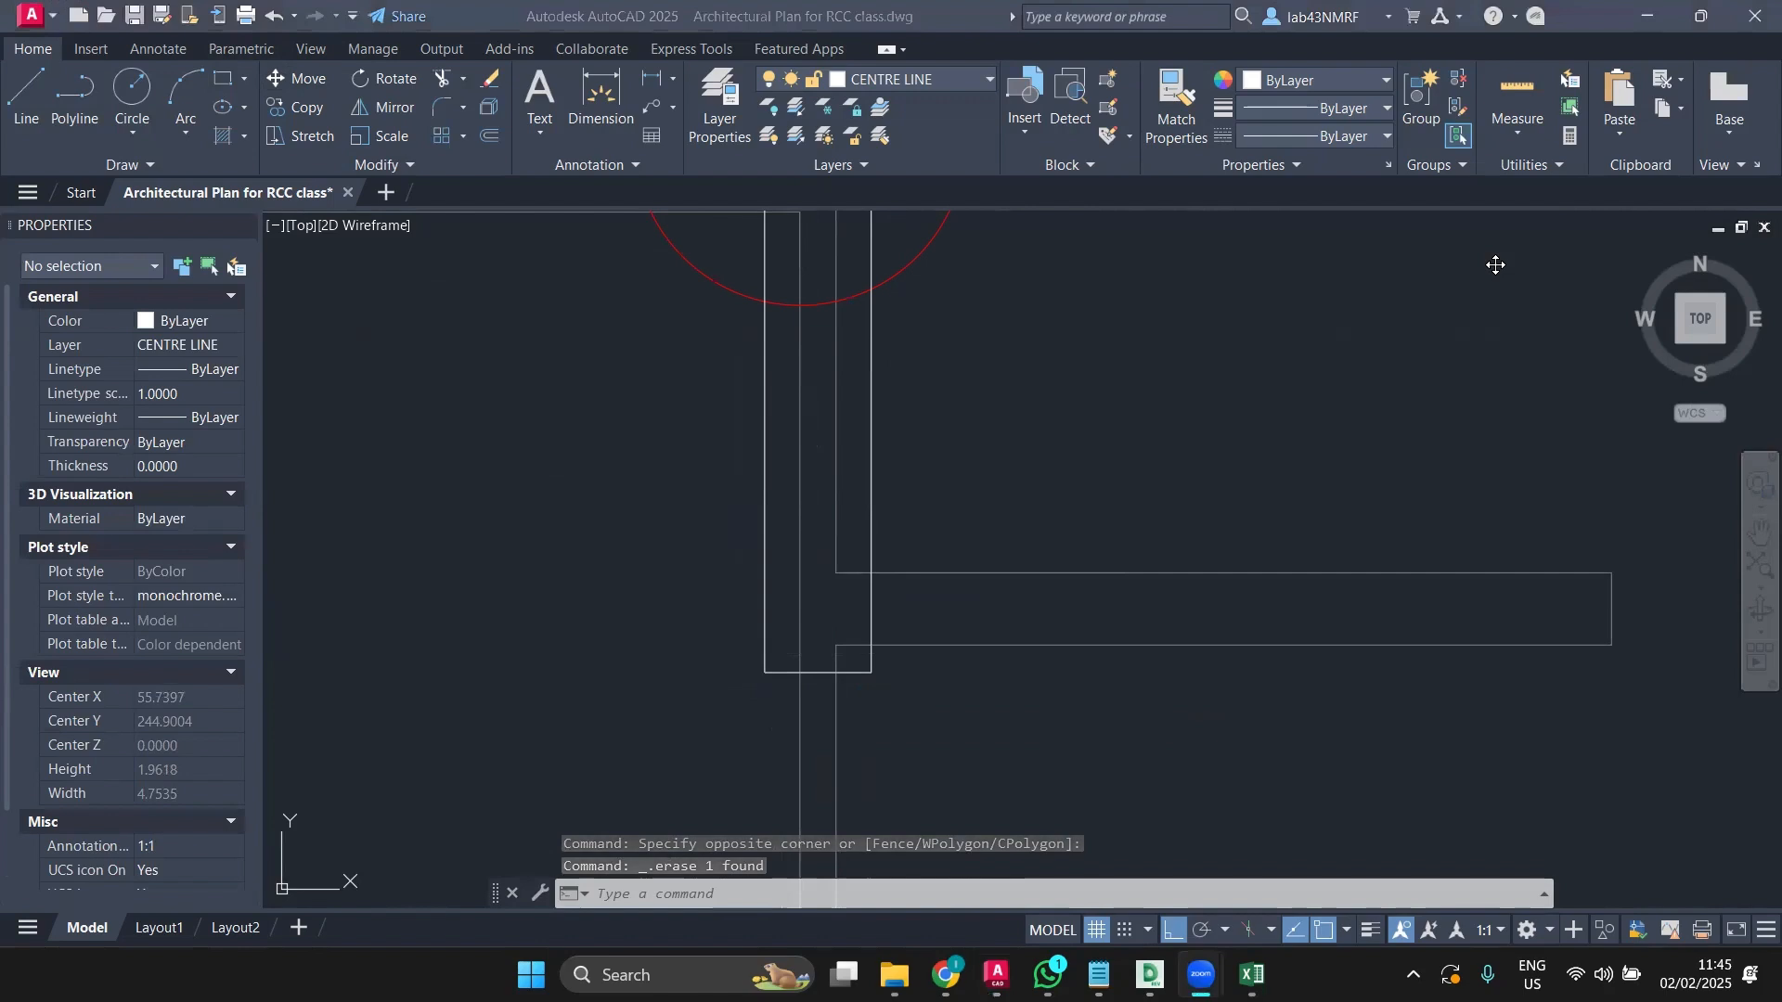
scroll(731, 395, down, 4)
Step: Select the right and left column rectangles under the 7.01 dimension together
click(731, 395)
middle_drag(798, 438, 935, 544)
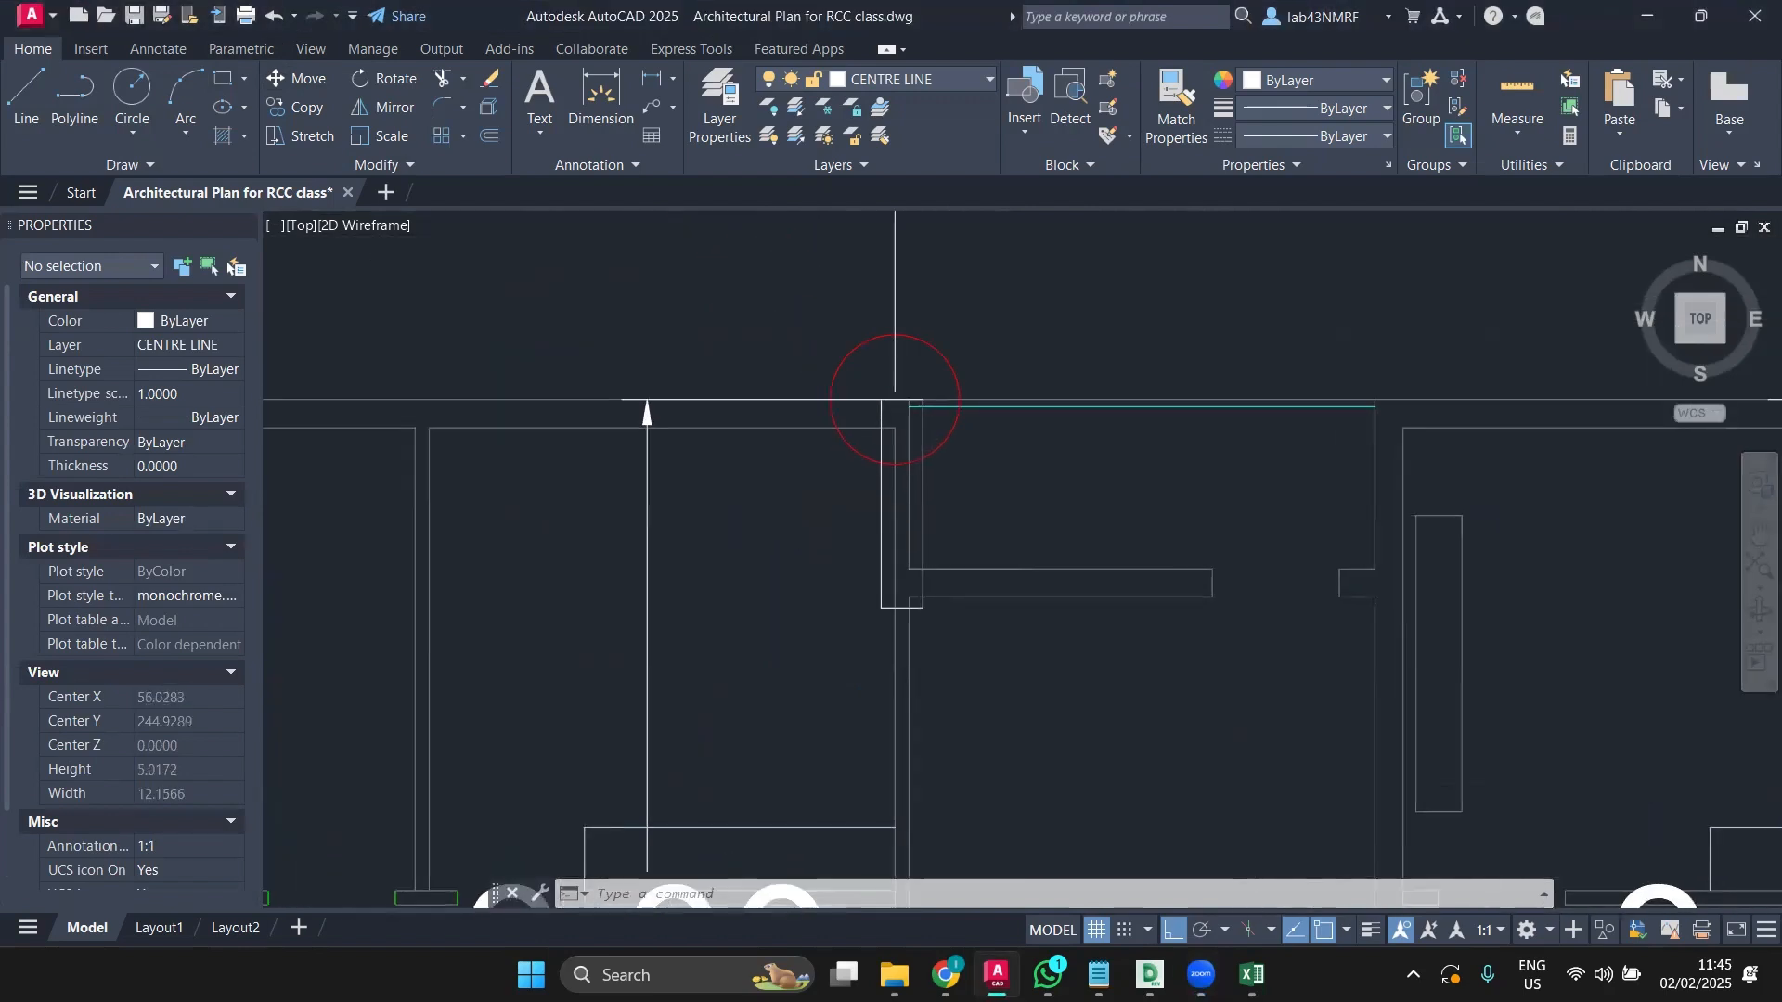
click(822, 585)
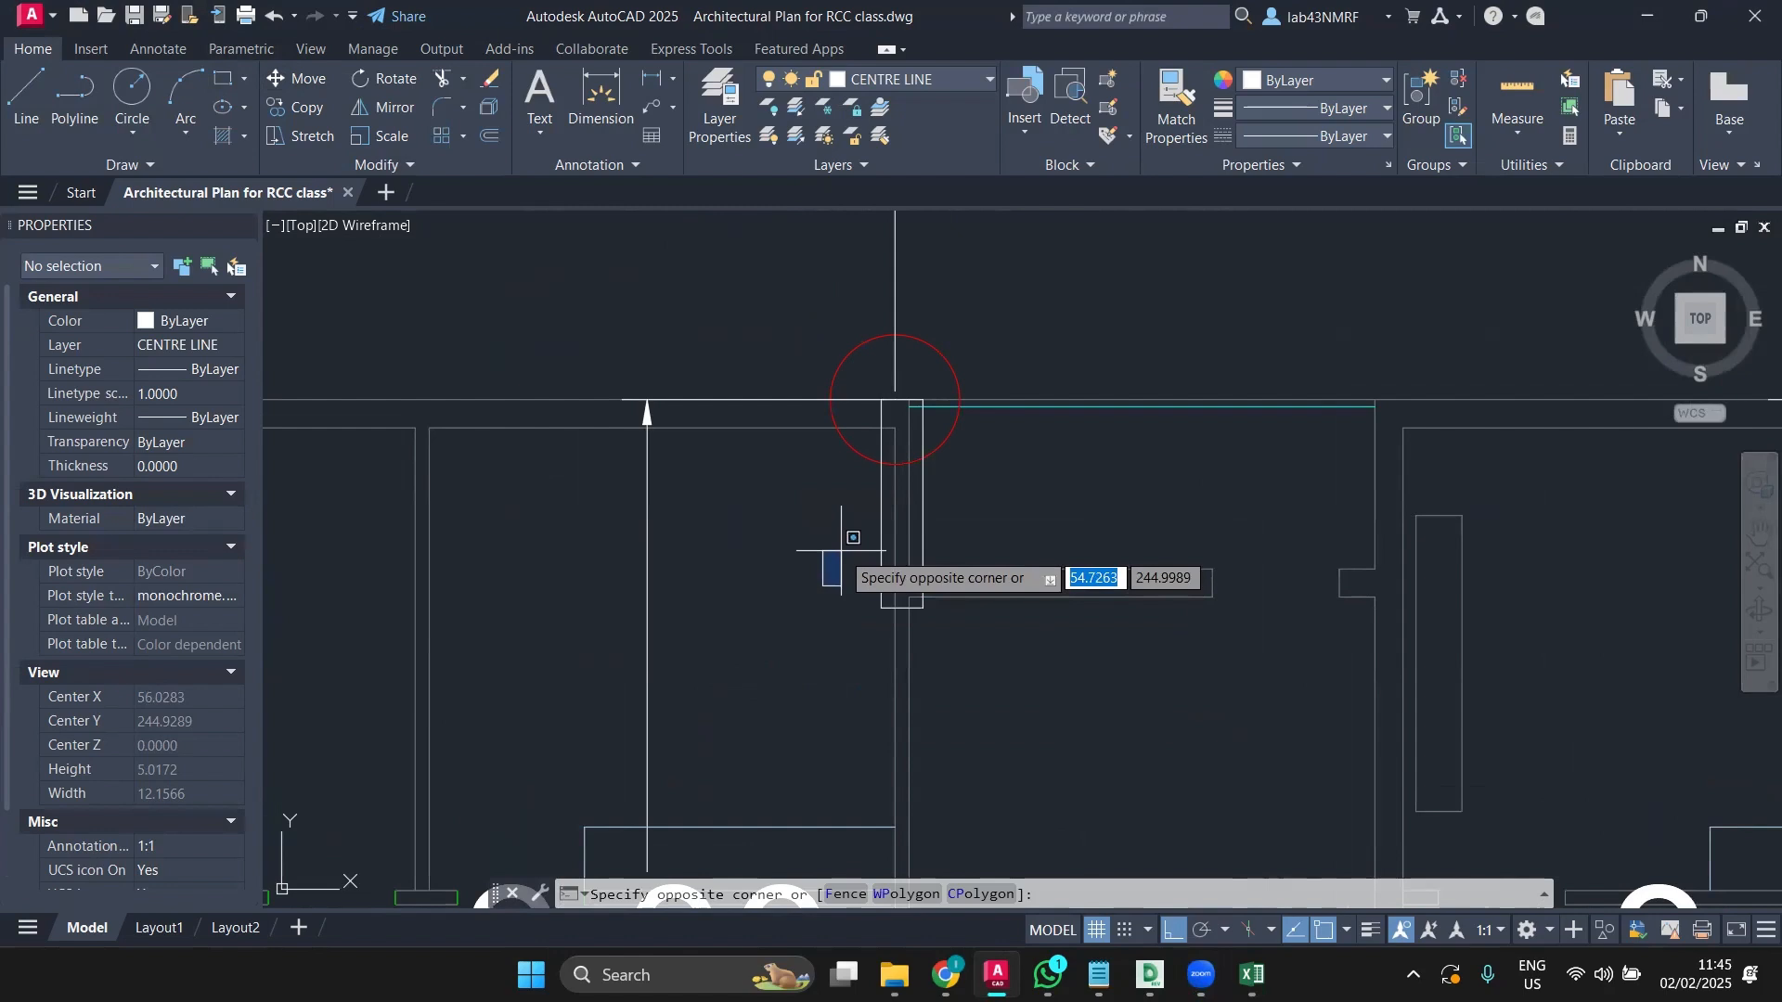
key(Escape)
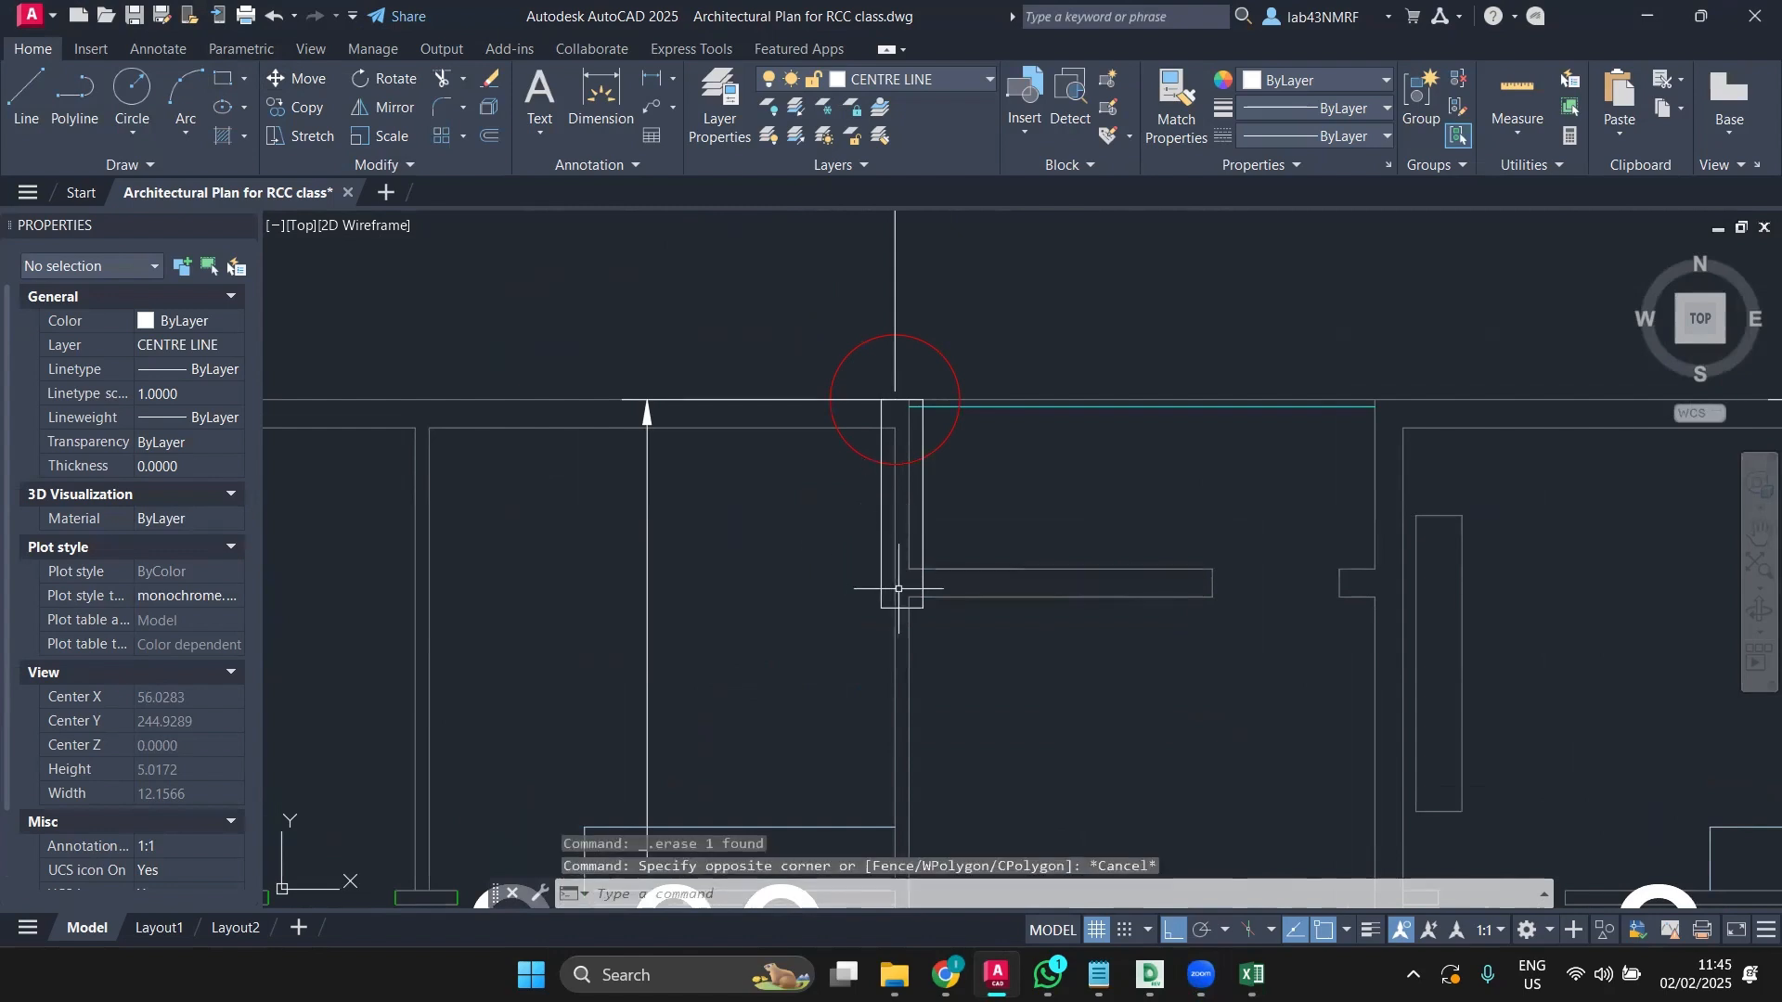
click(874, 509)
key(Escape)
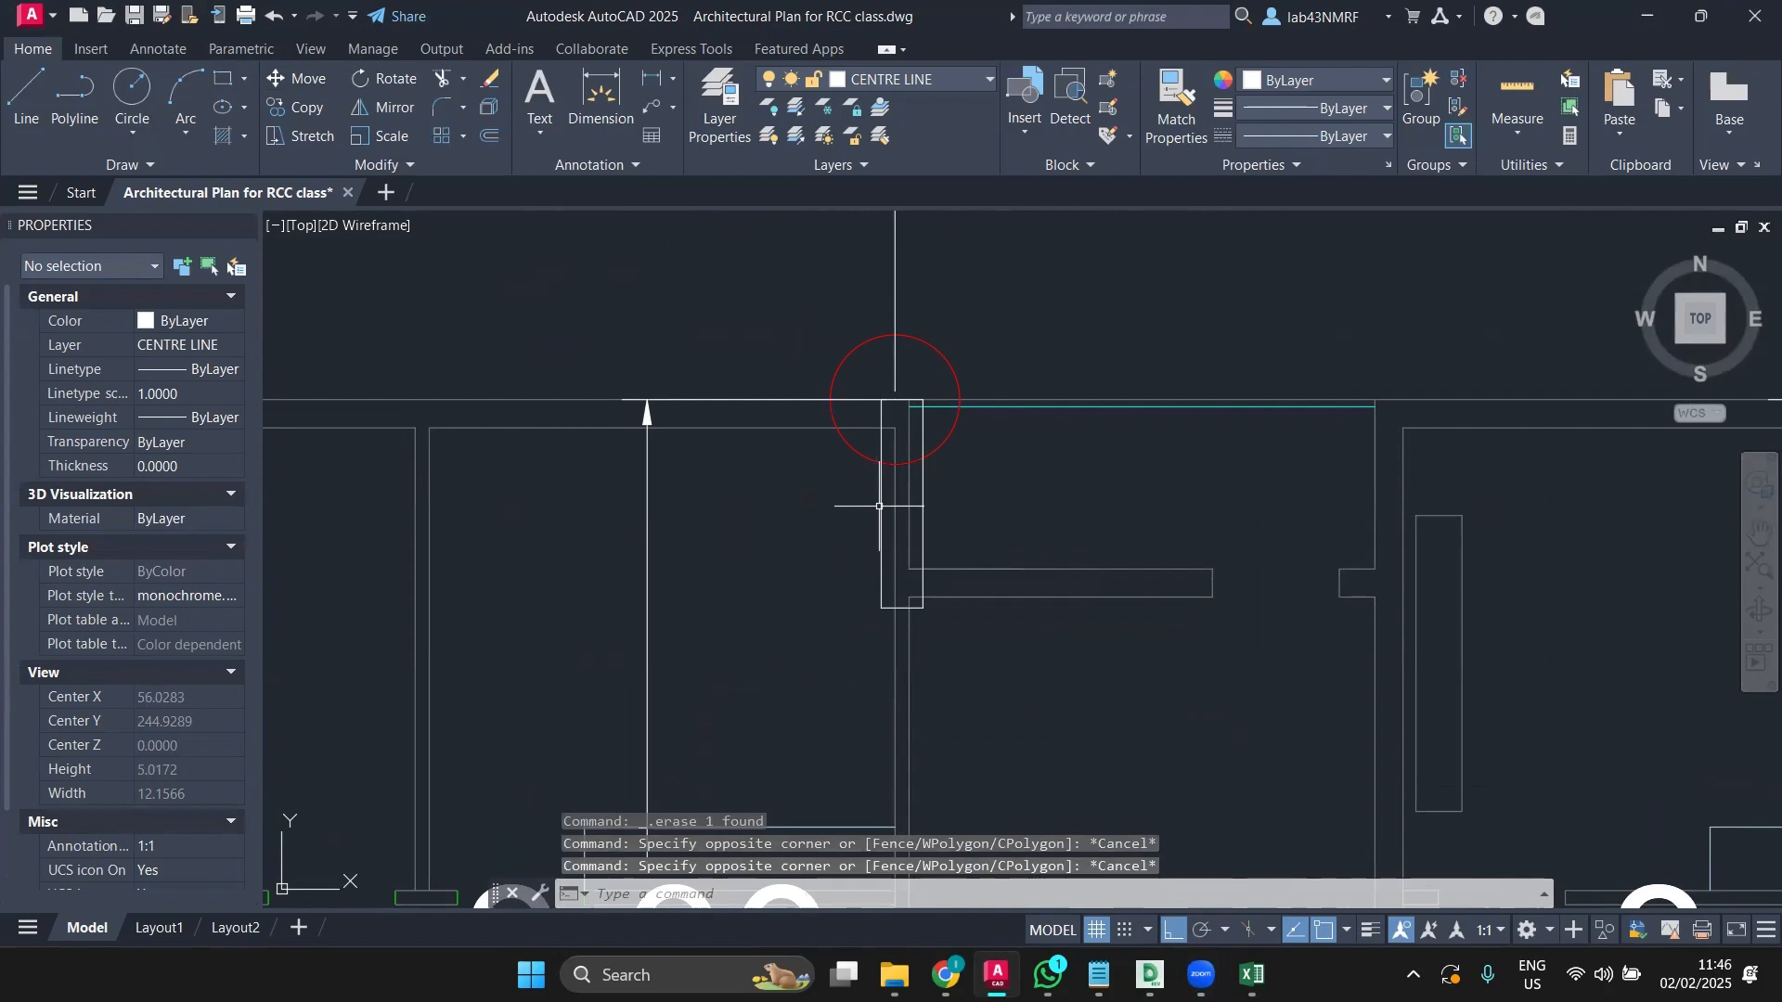
click(879, 506)
scroll(879, 506, down, 4)
scroll(557, 520, up, 2)
click(562, 502)
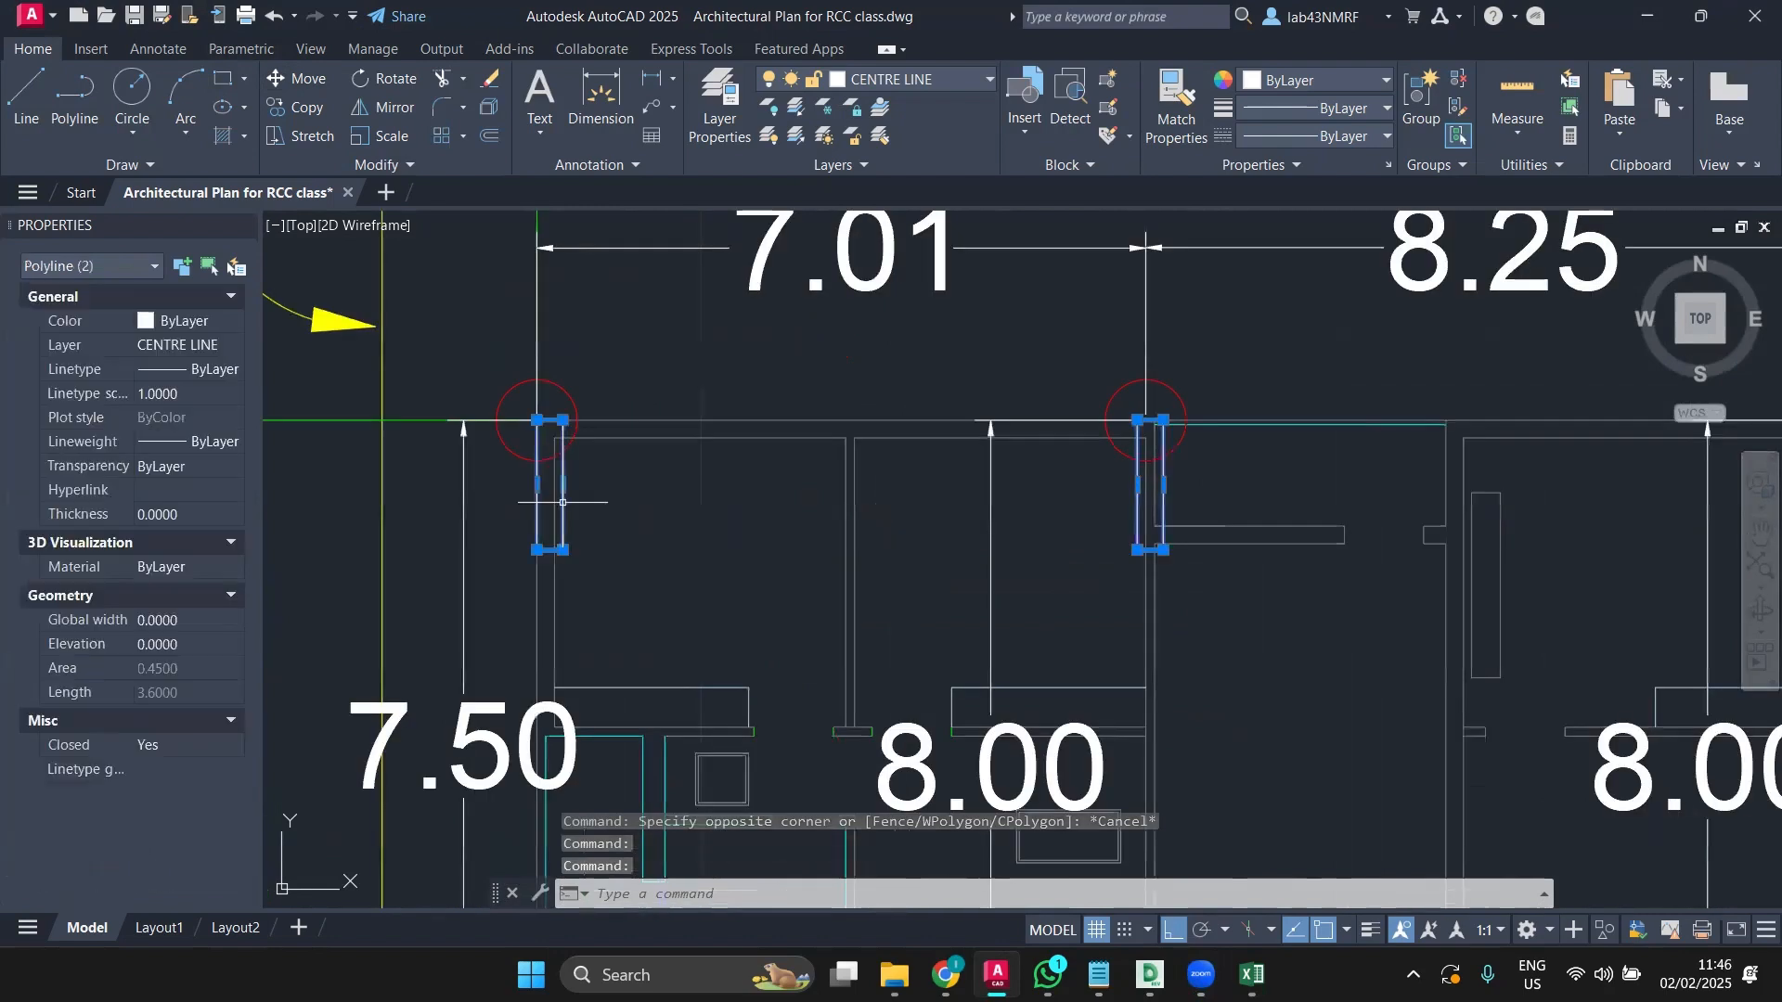
Step: Create a new layer named DXF COLUMNS in the Layer Properties Manager
click(904, 82)
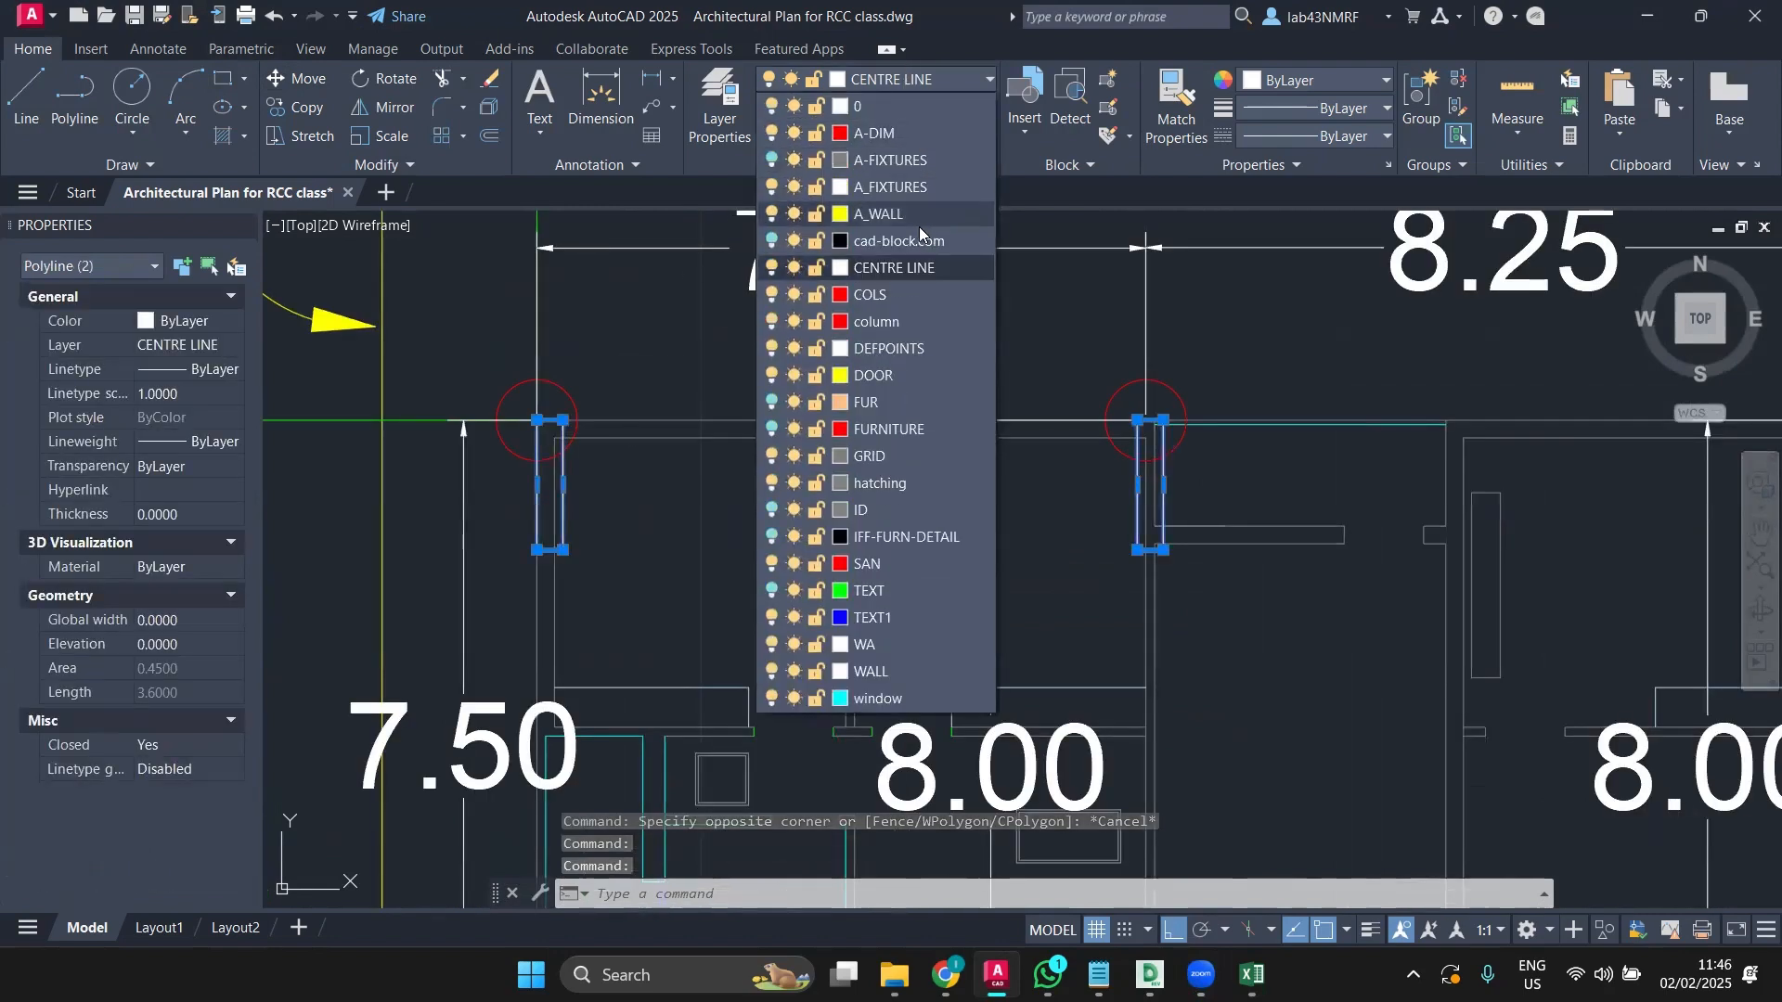
key(Escape)
key(Escape)
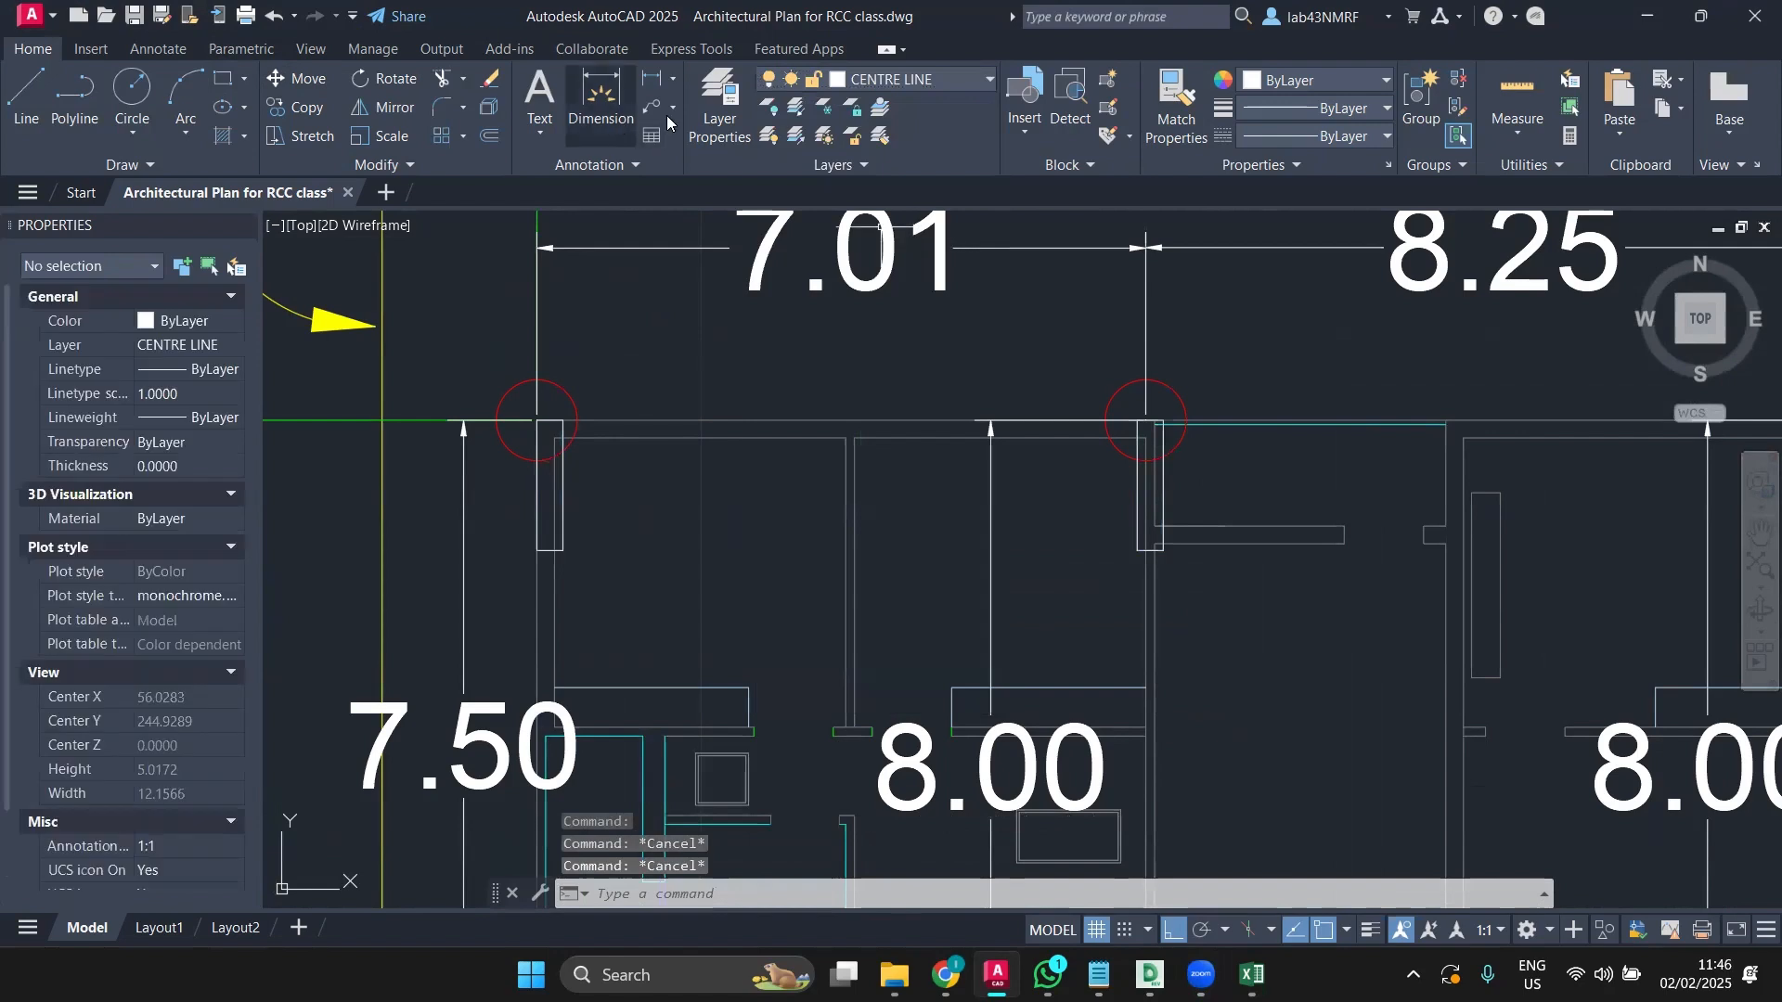
click(720, 118)
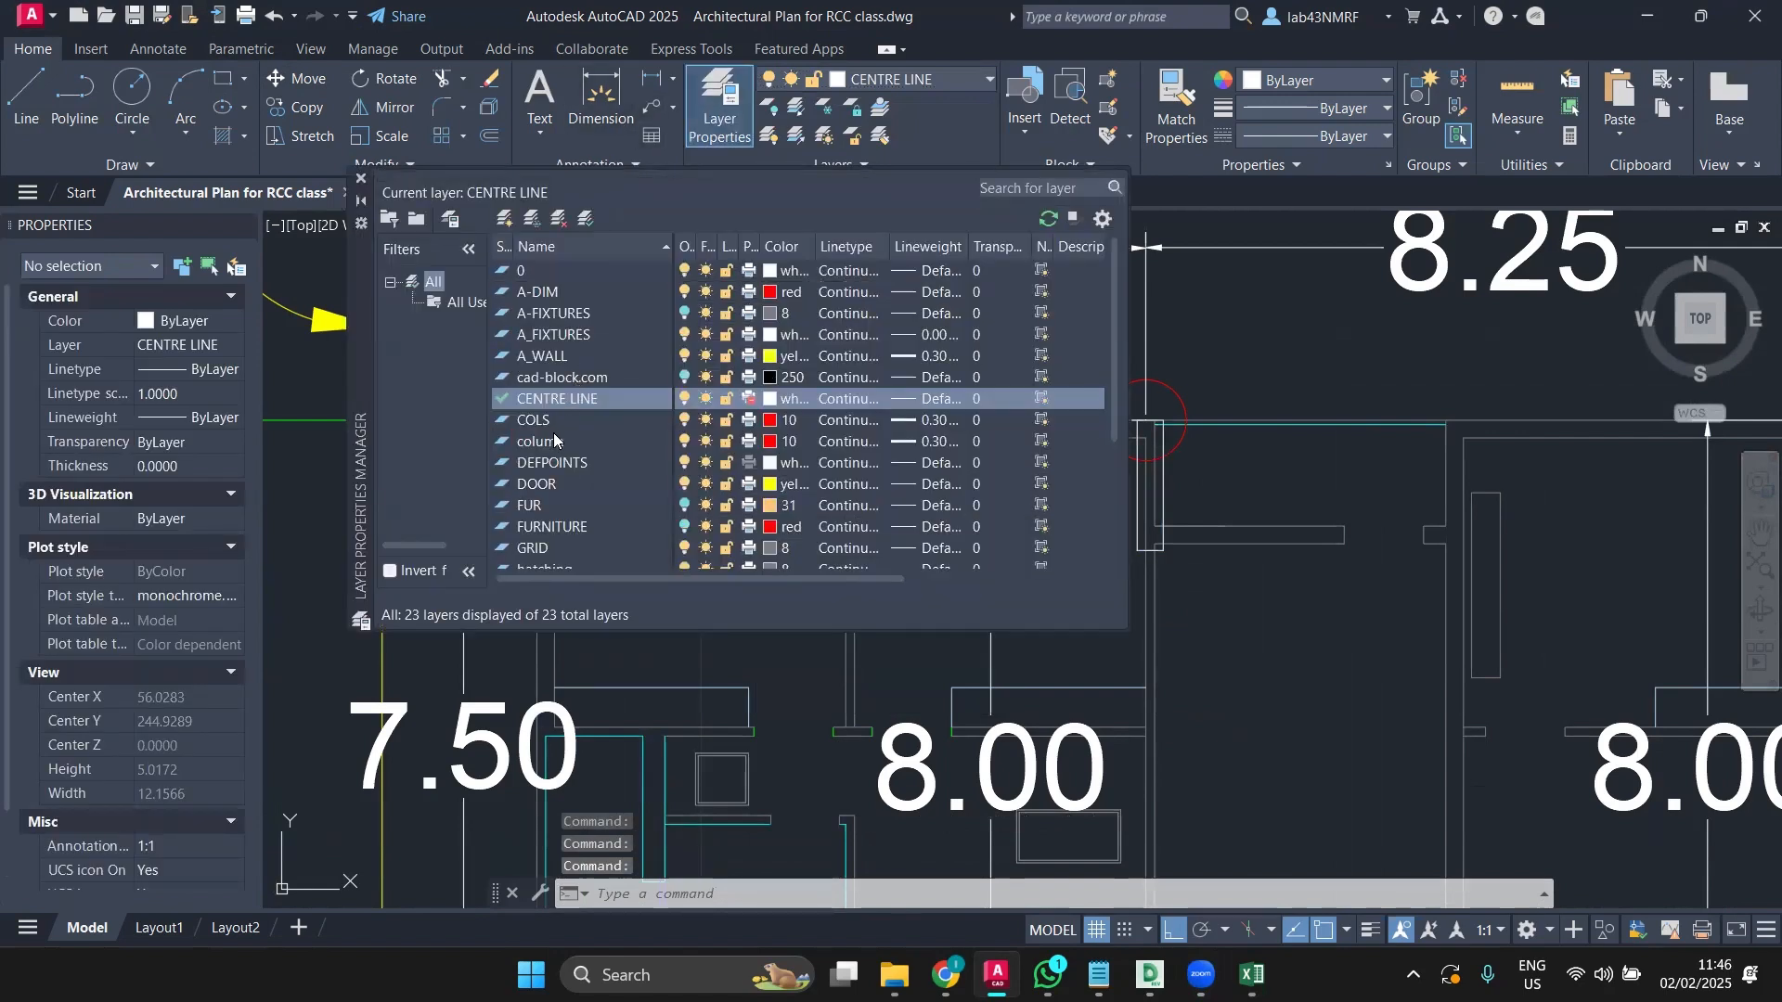
right_click(559, 401)
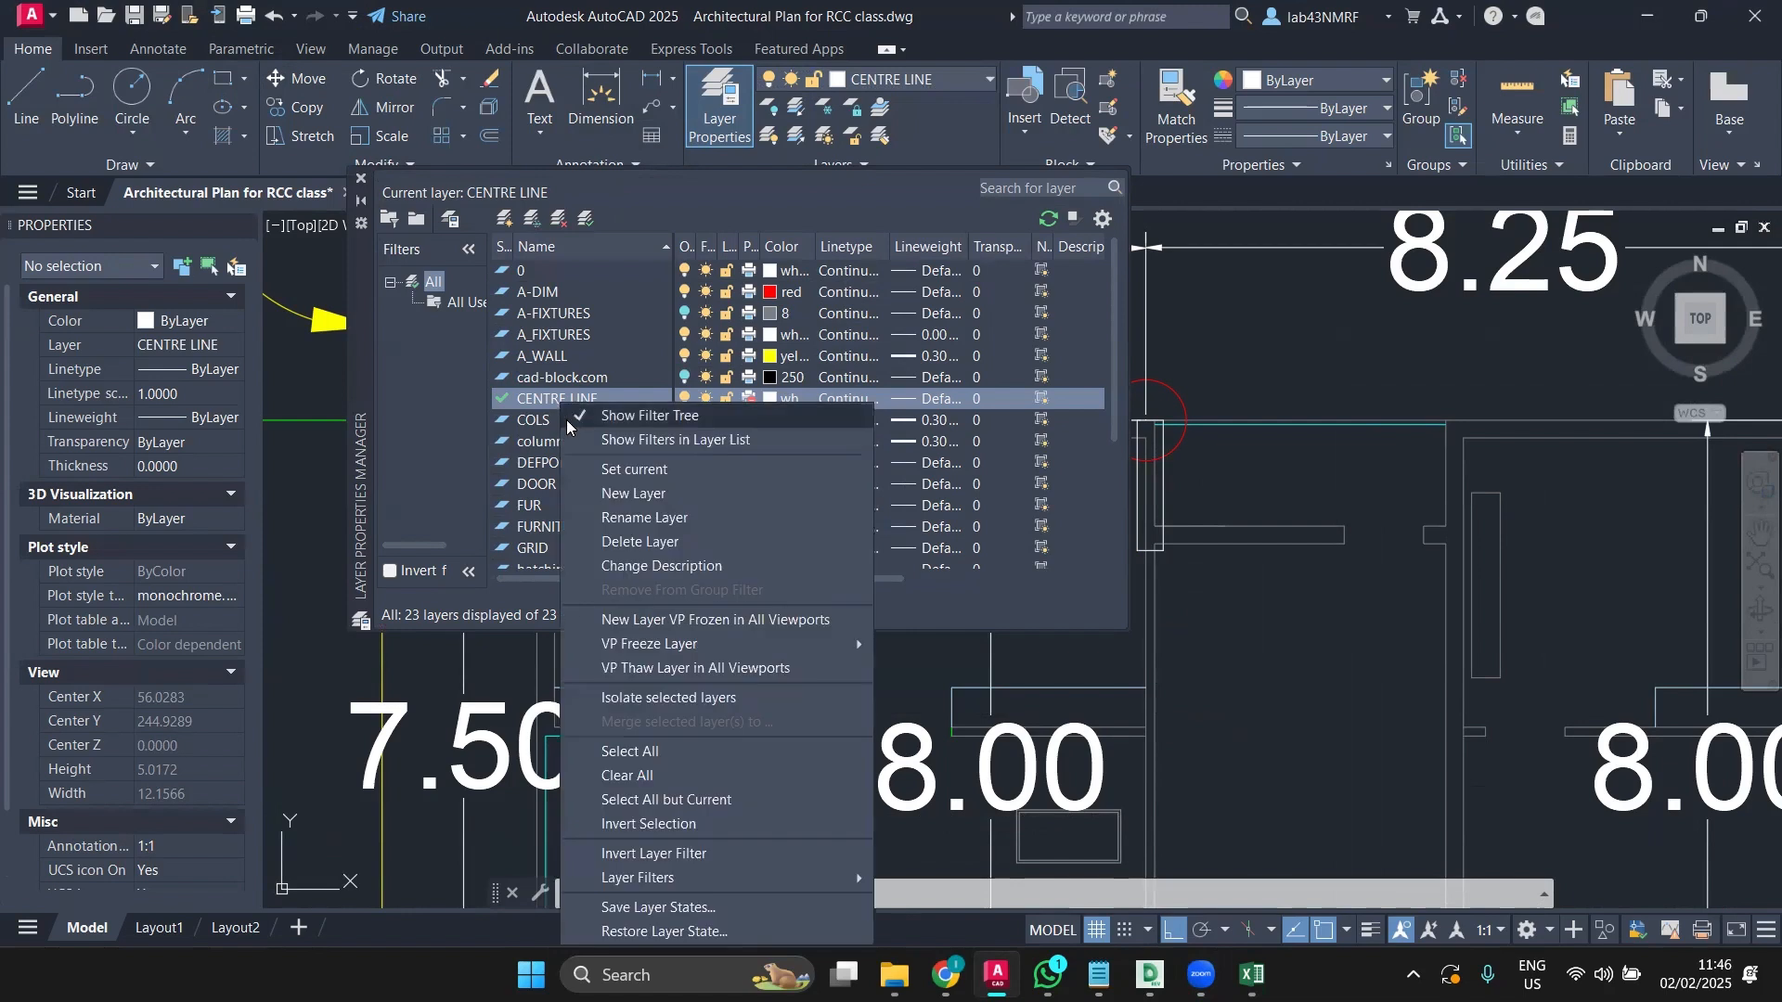
click(608, 488)
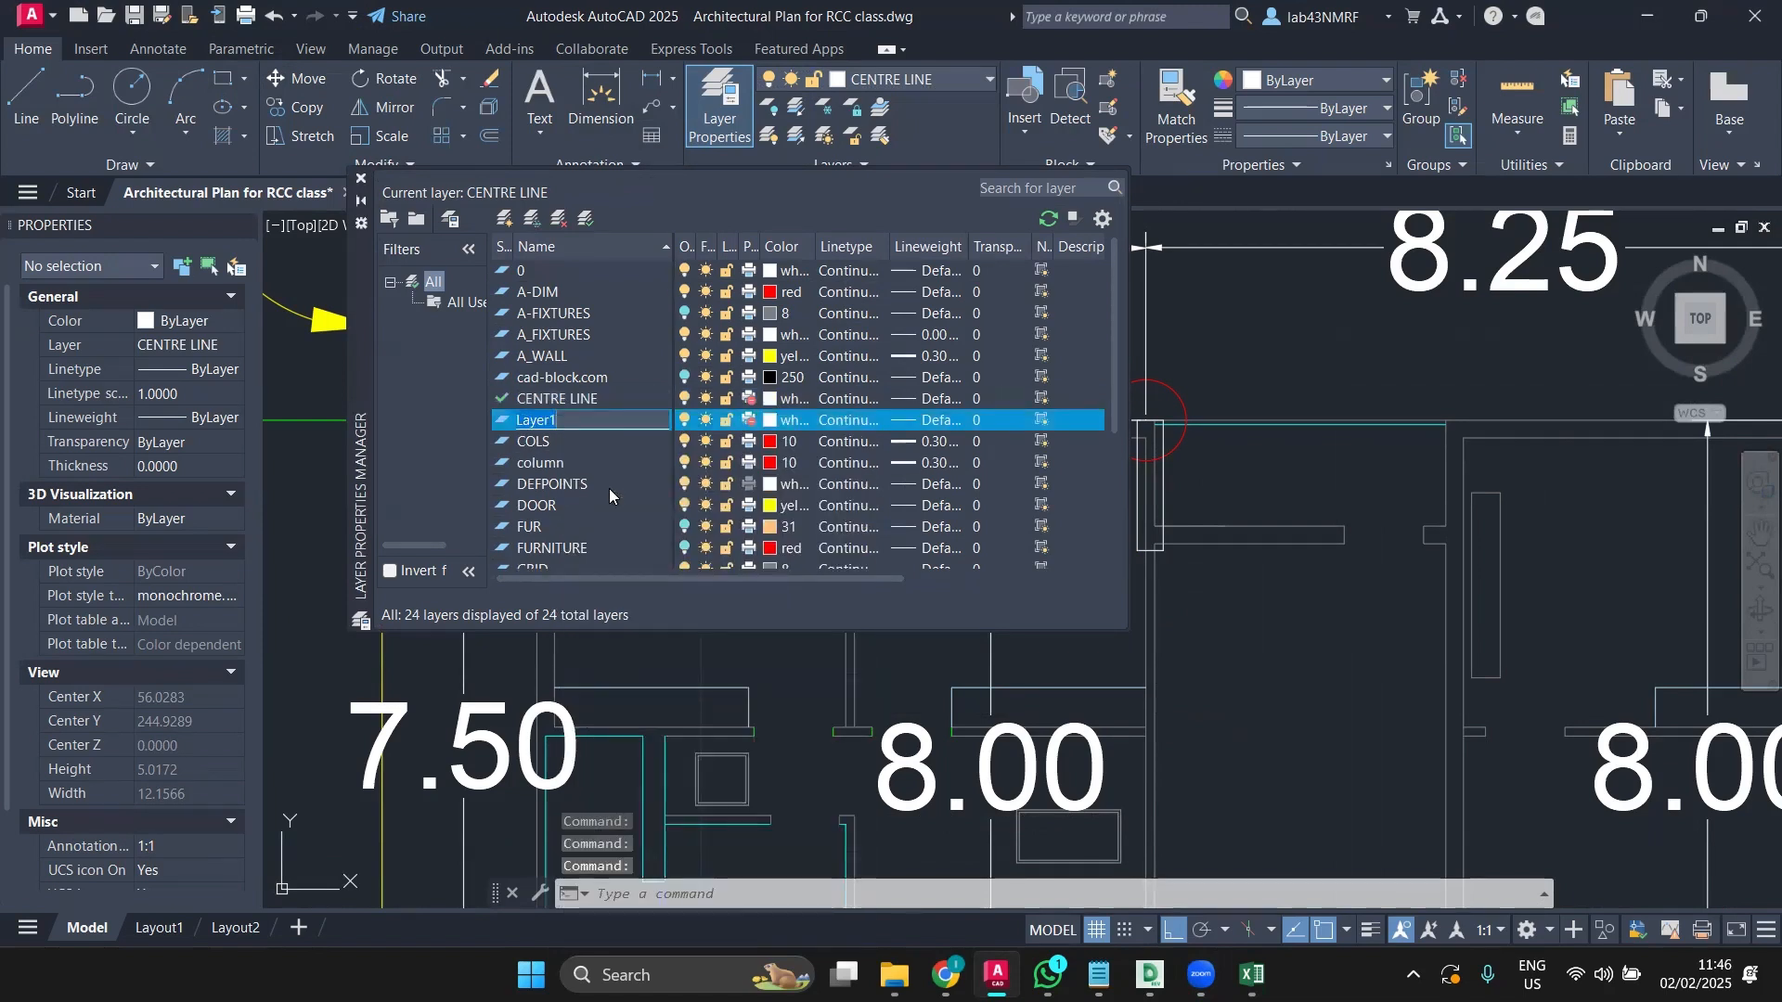
text(DXF COLUMNS)
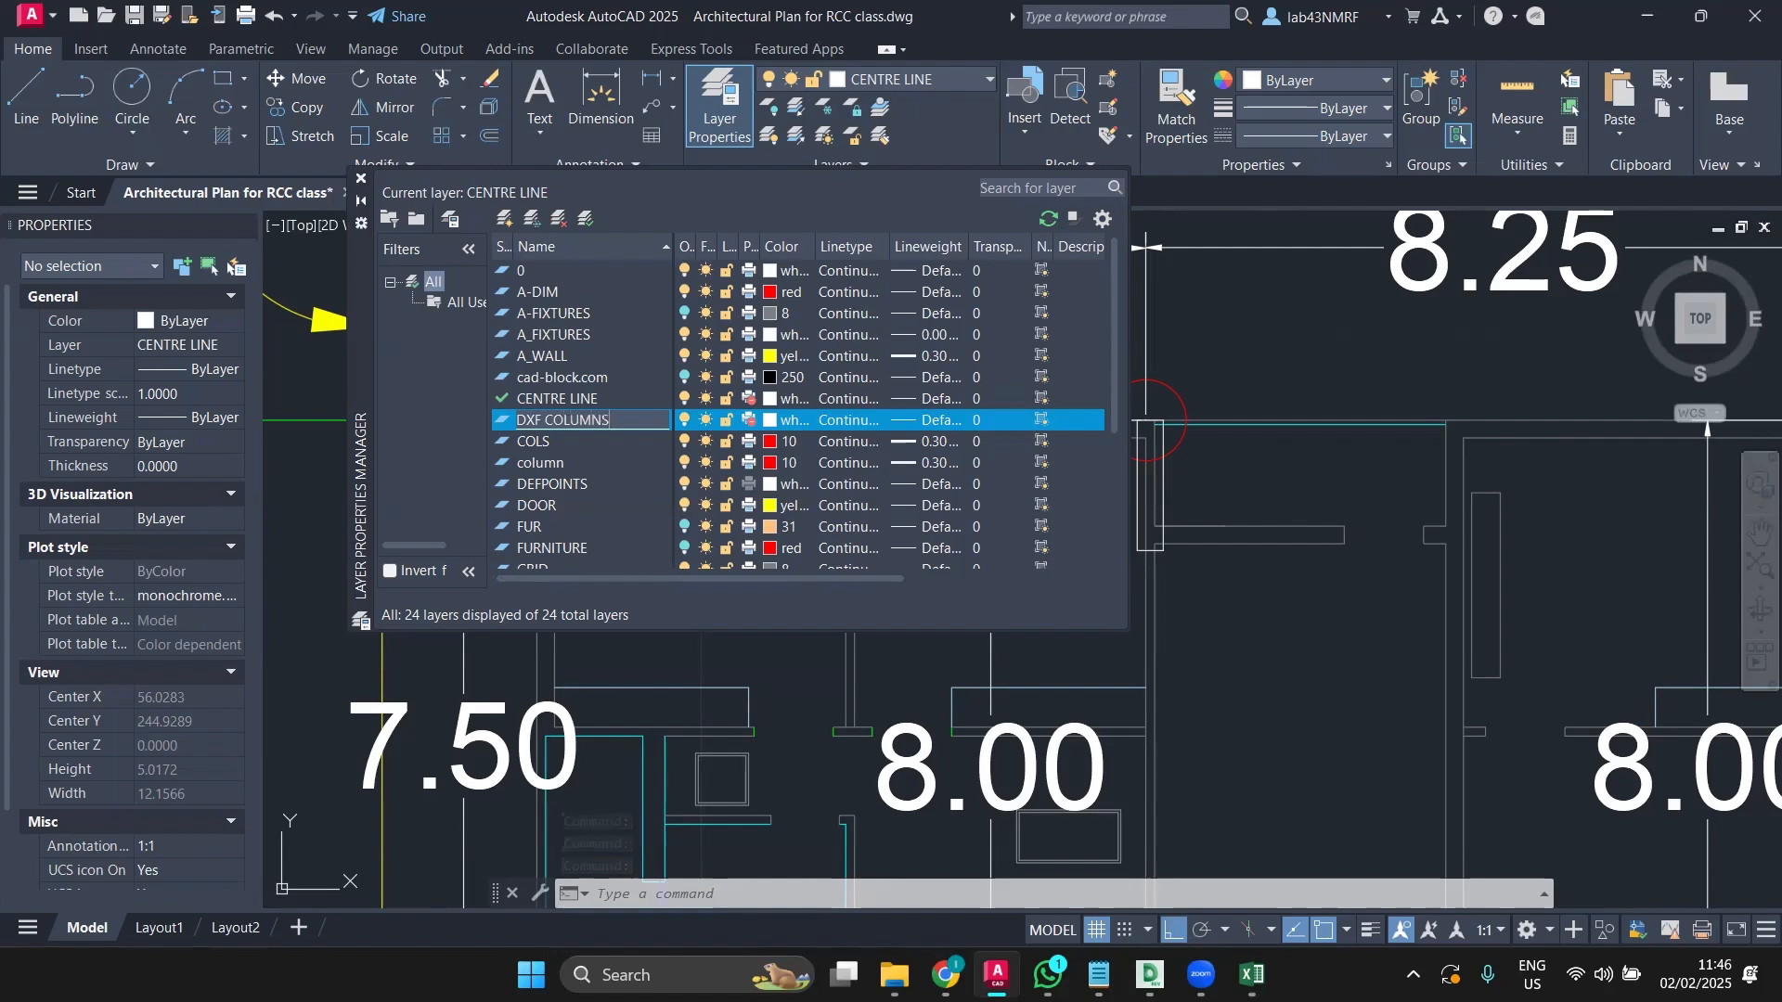
key(Return)
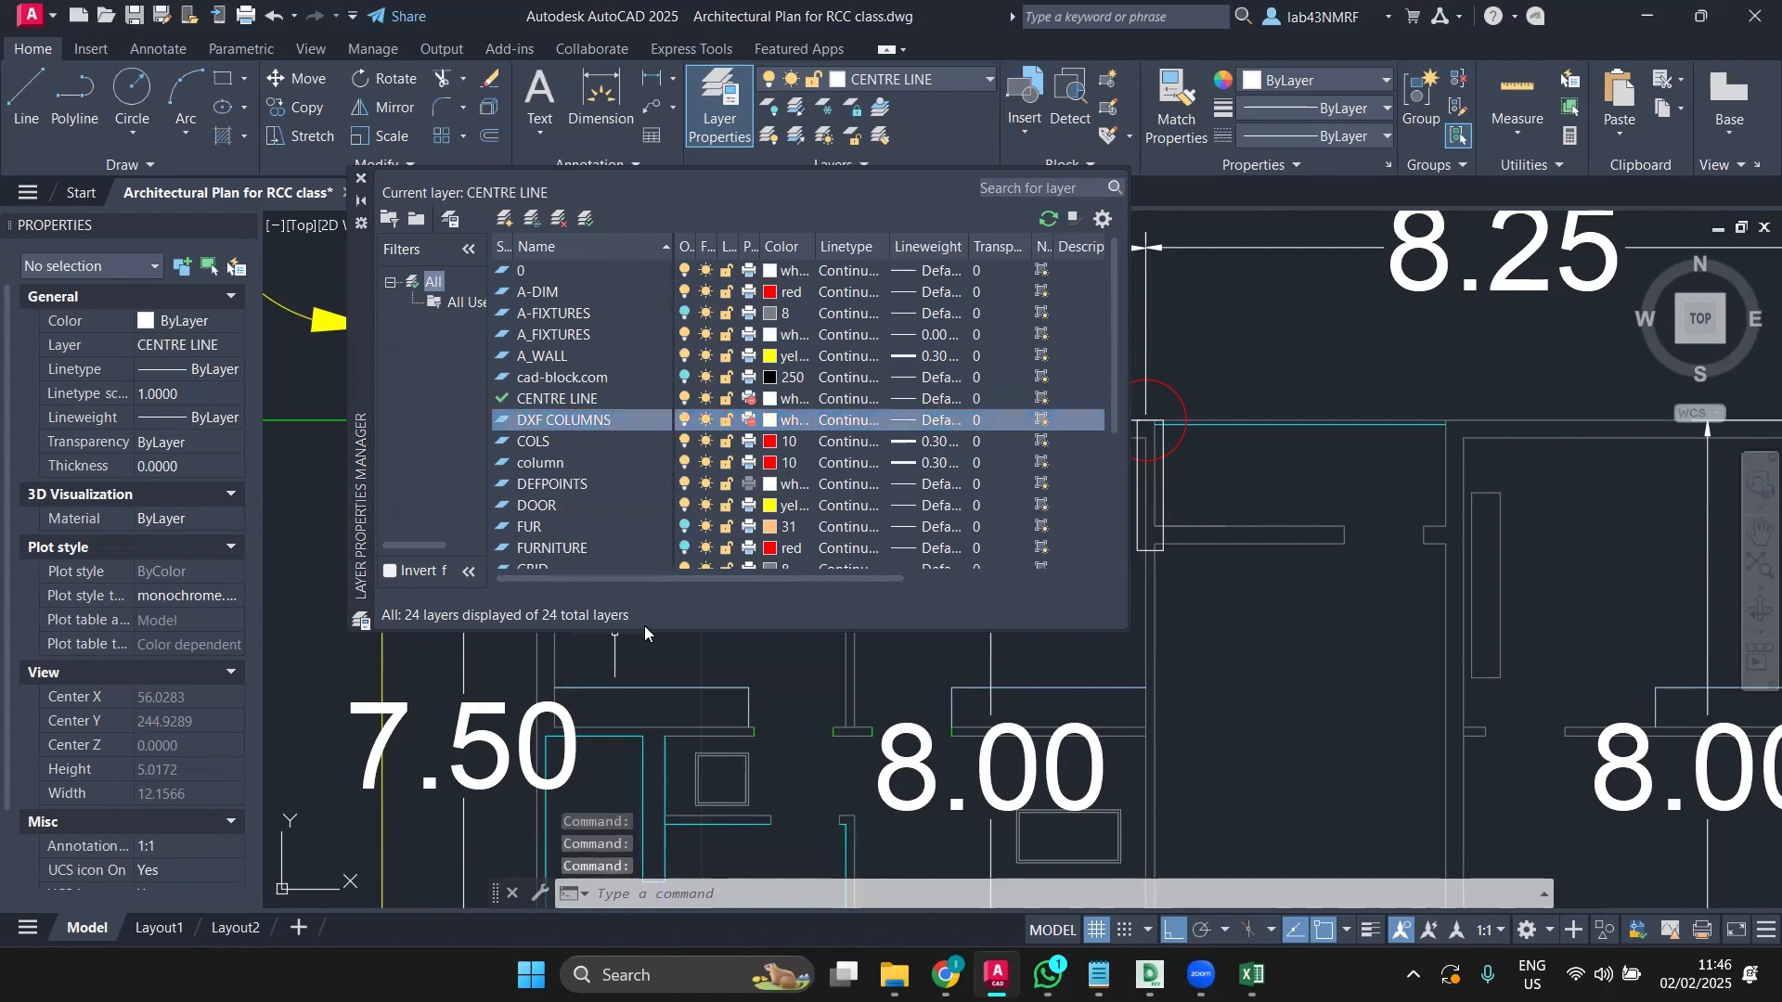
key(Escape)
click(361, 179)
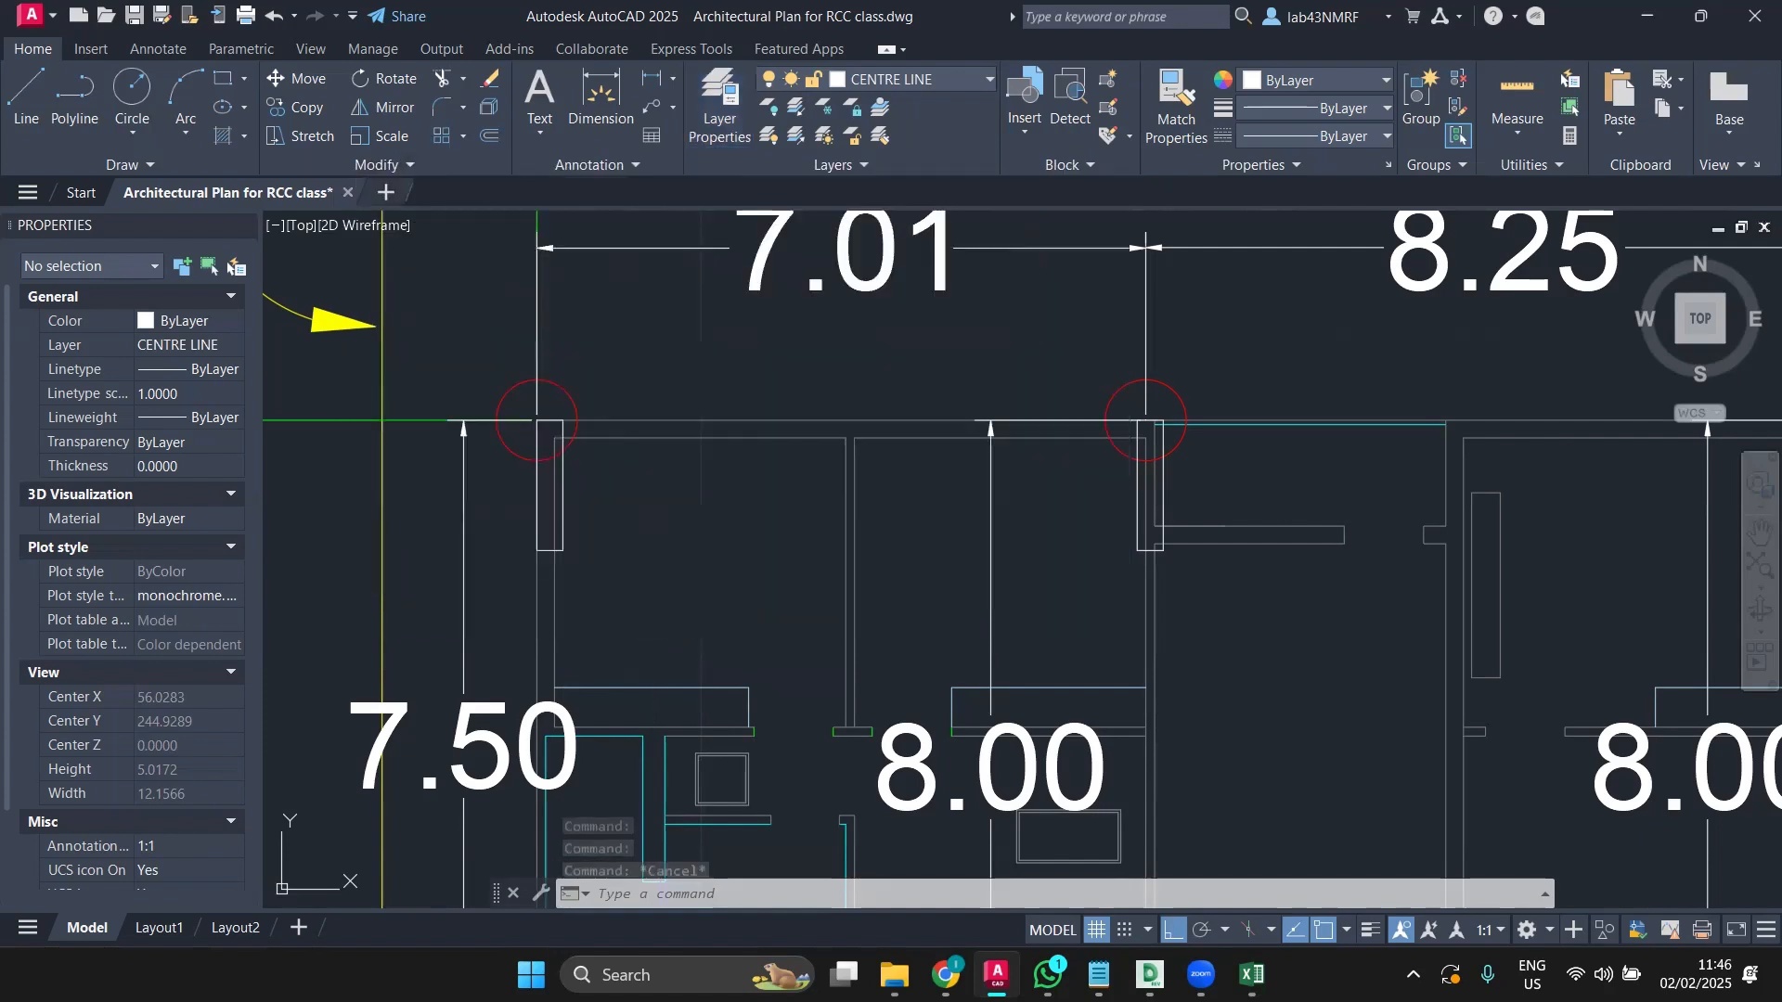
Step: Move both column rectangles onto the DXF COLUMNS layer
click(562, 497)
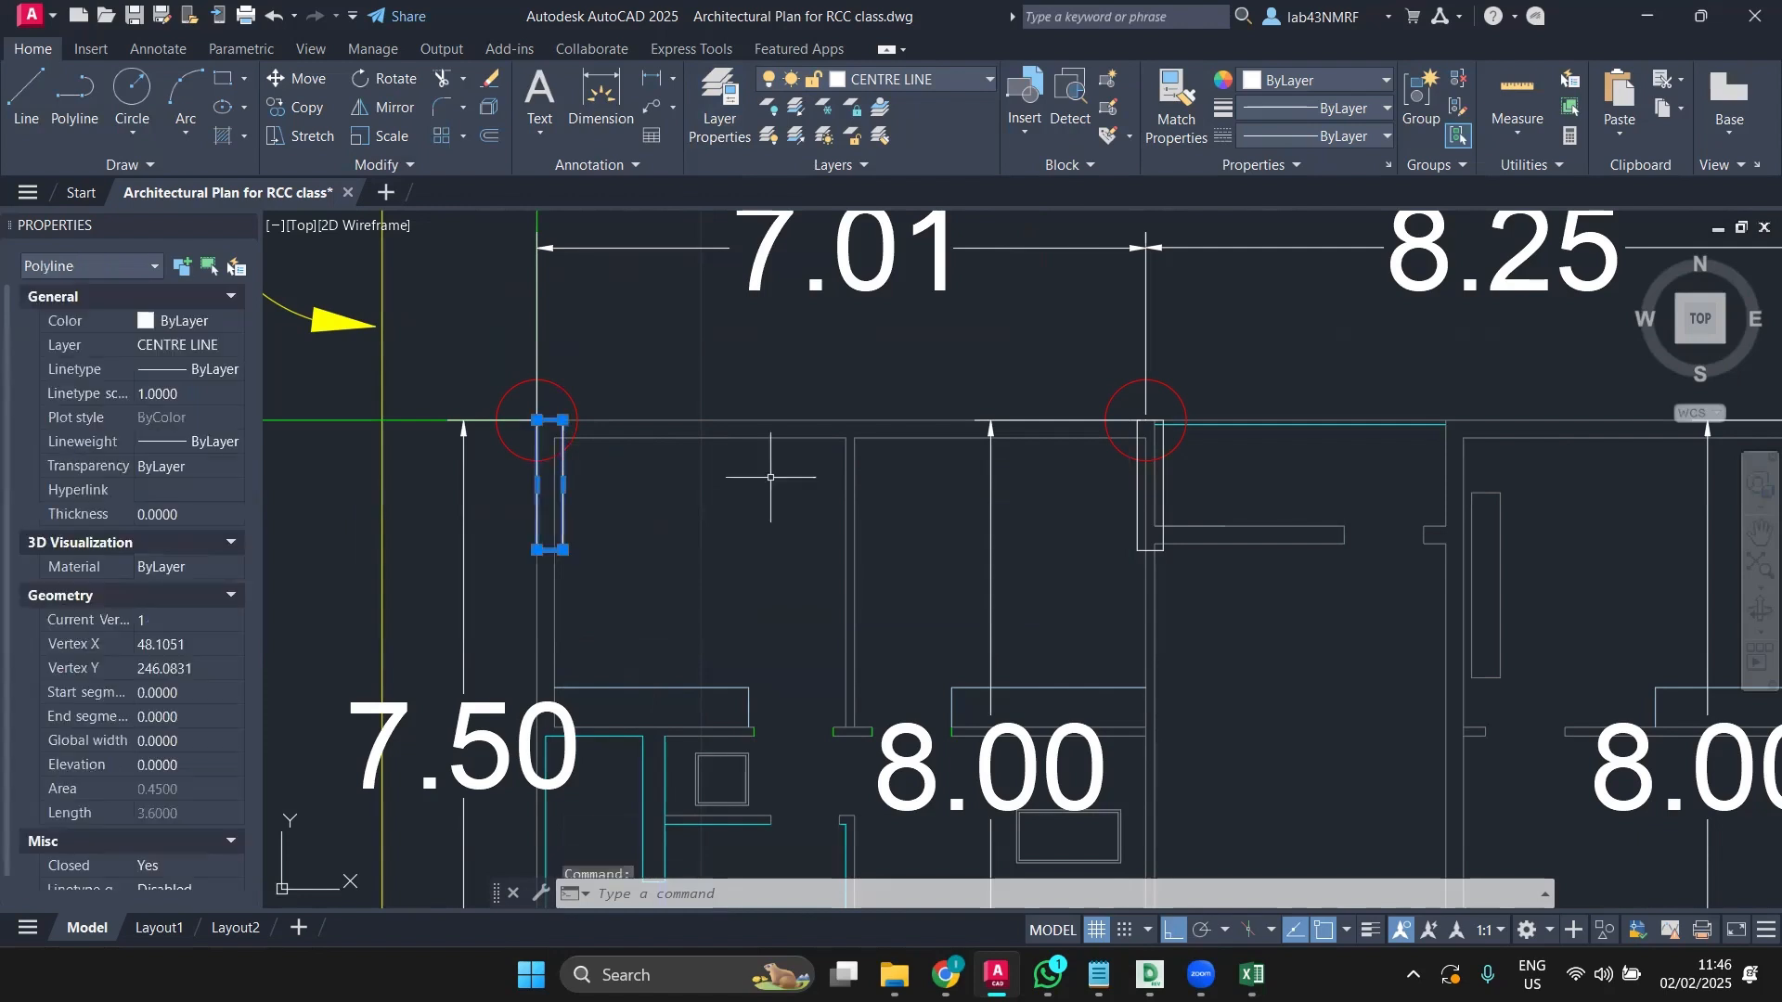
click(1140, 492)
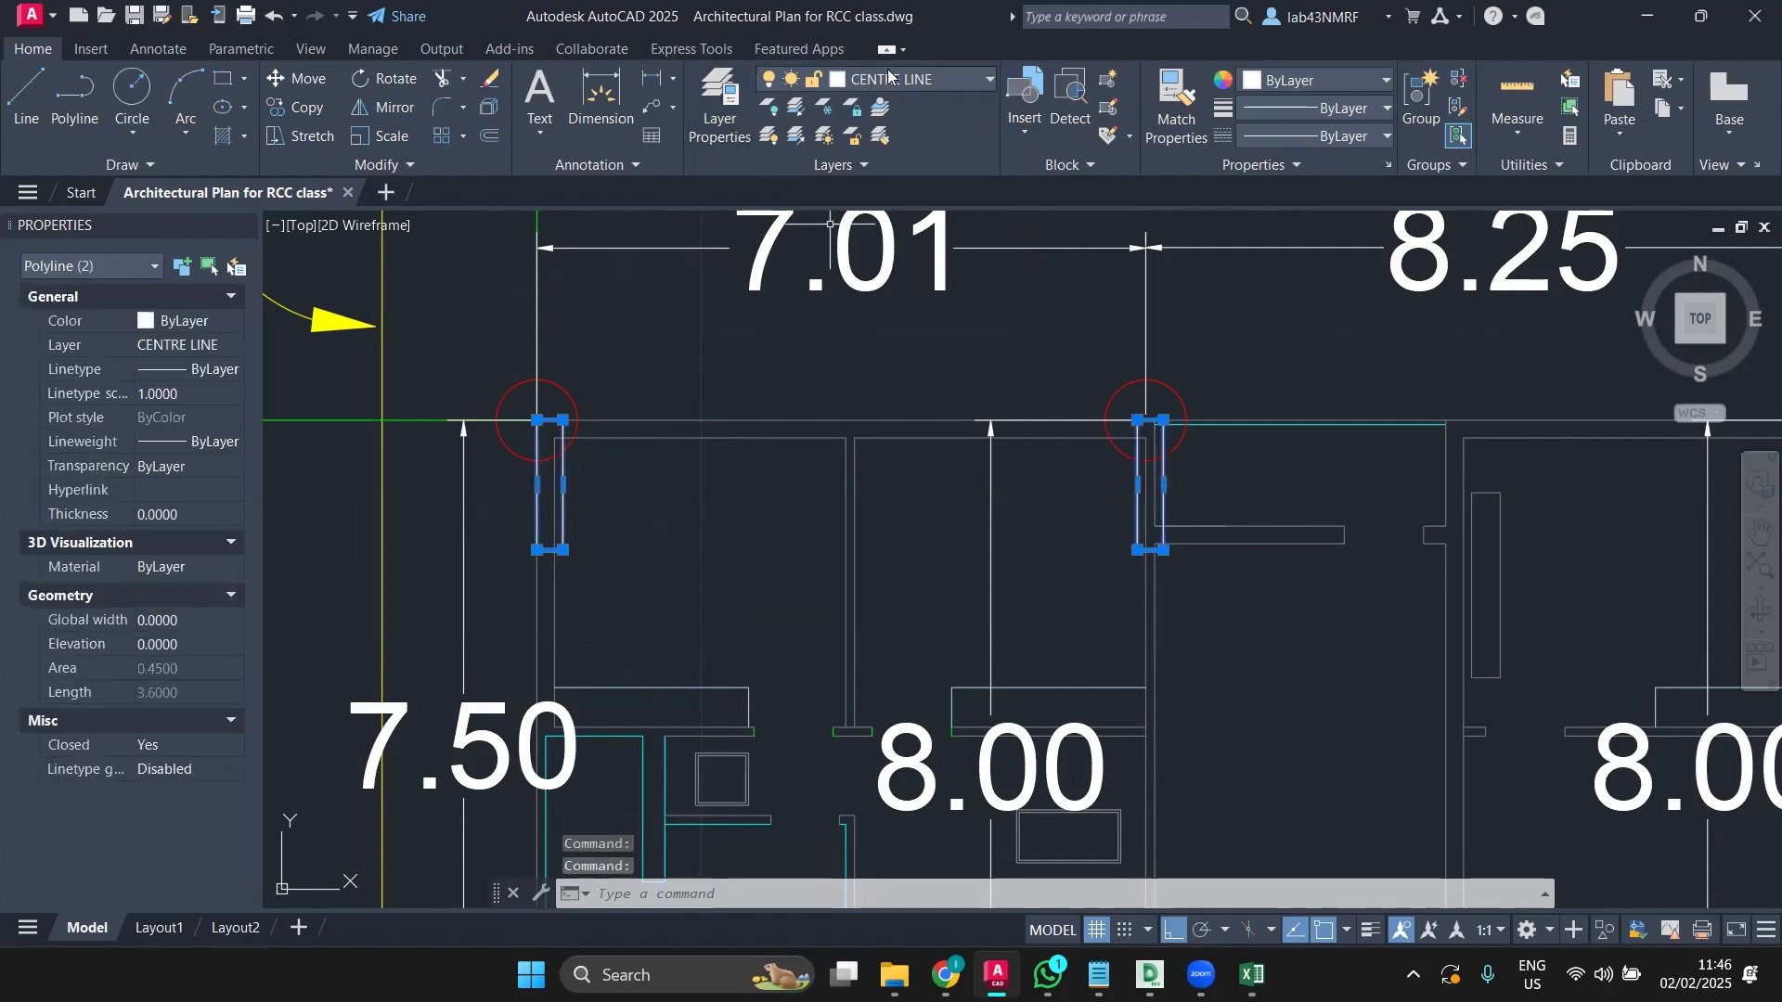
click(921, 80)
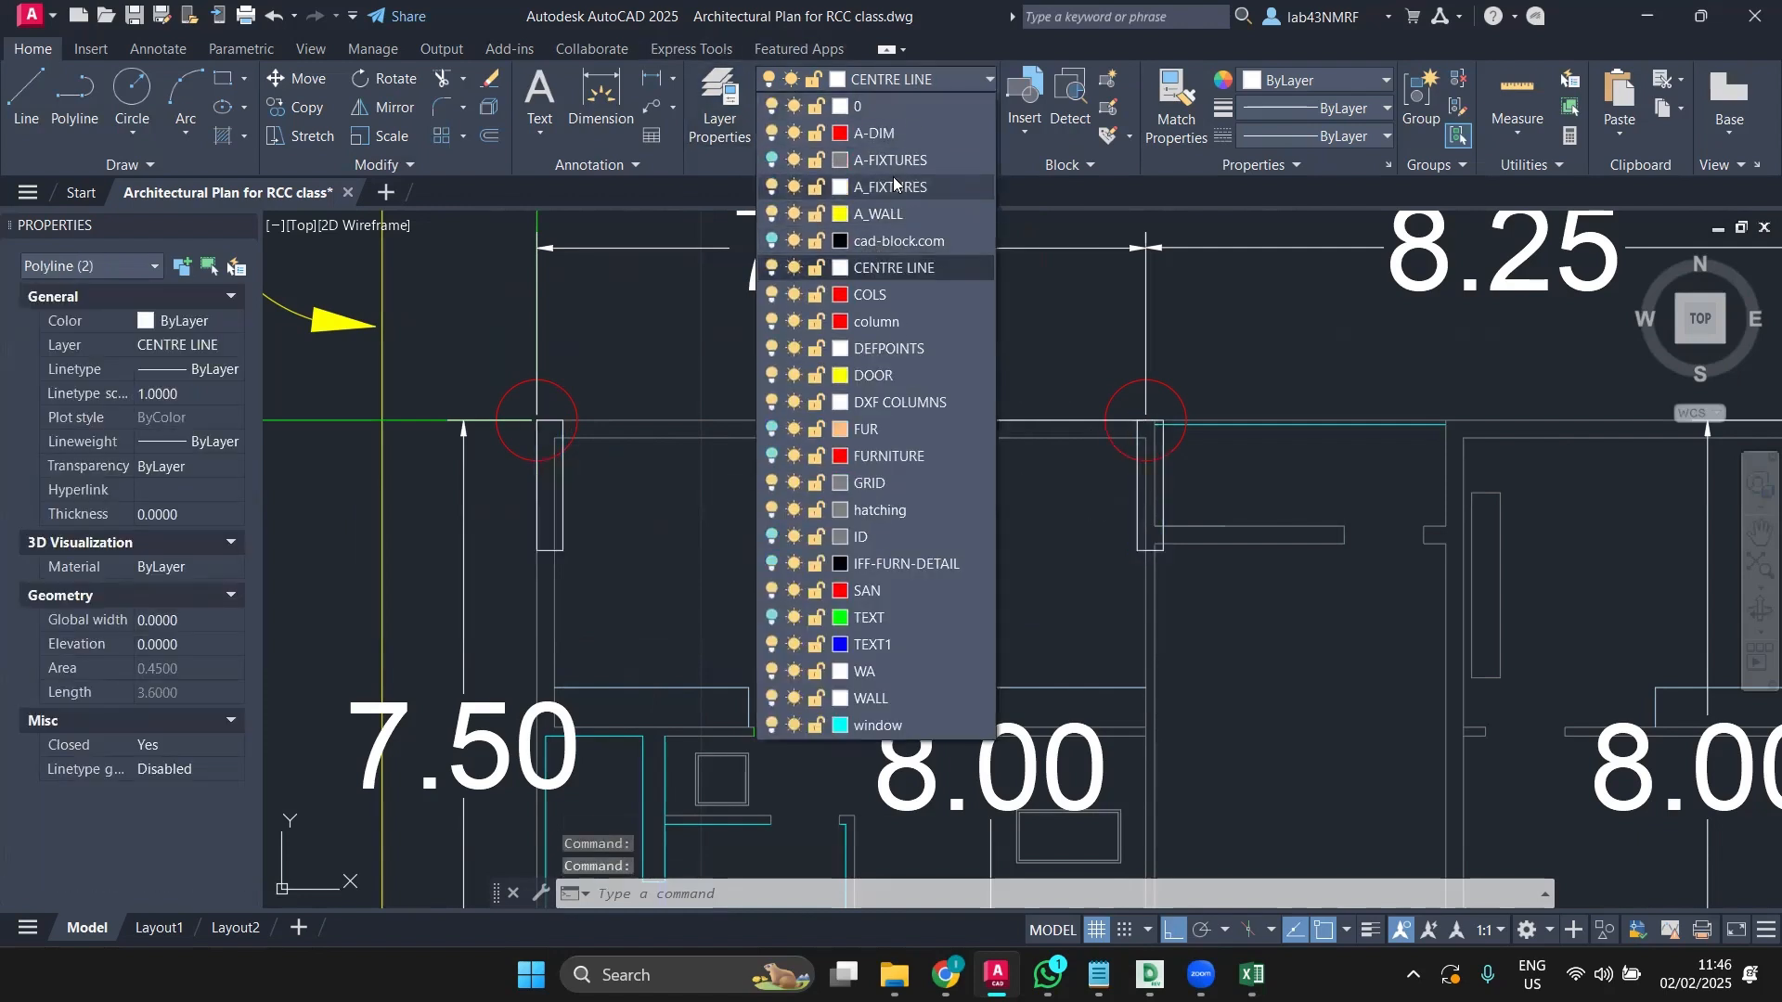
click(884, 402)
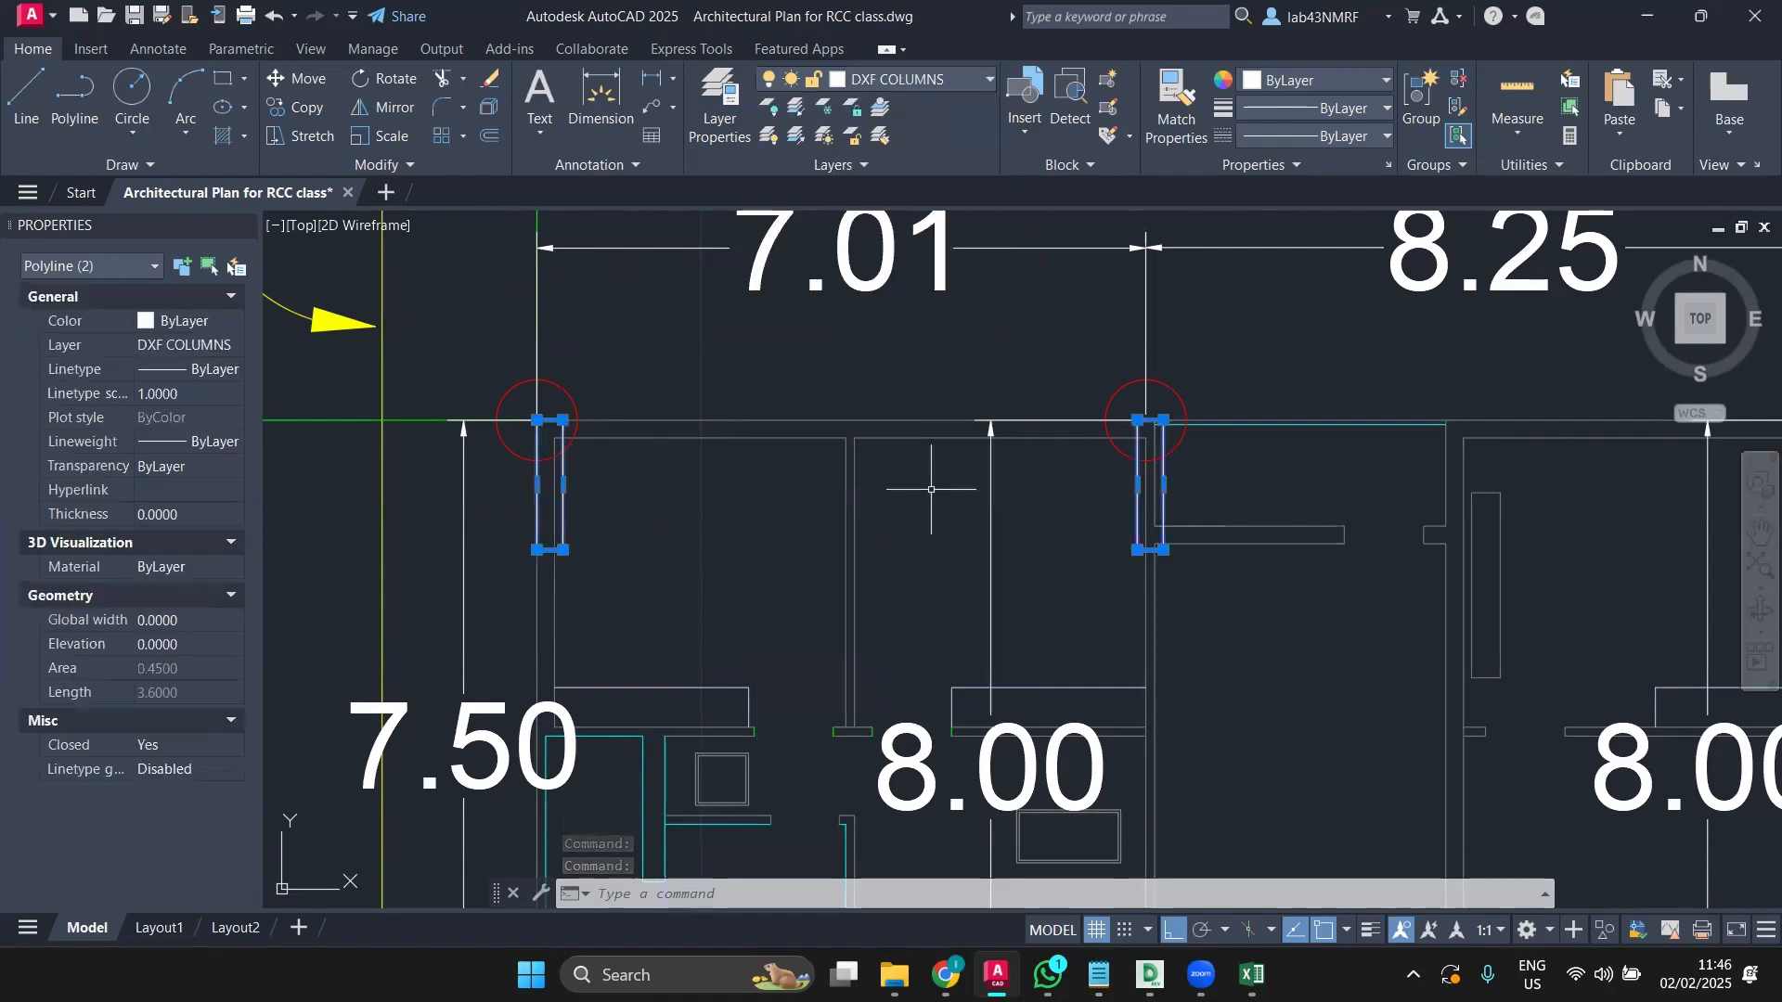
key(Escape)
middle_drag(1279, 474, 762, 545)
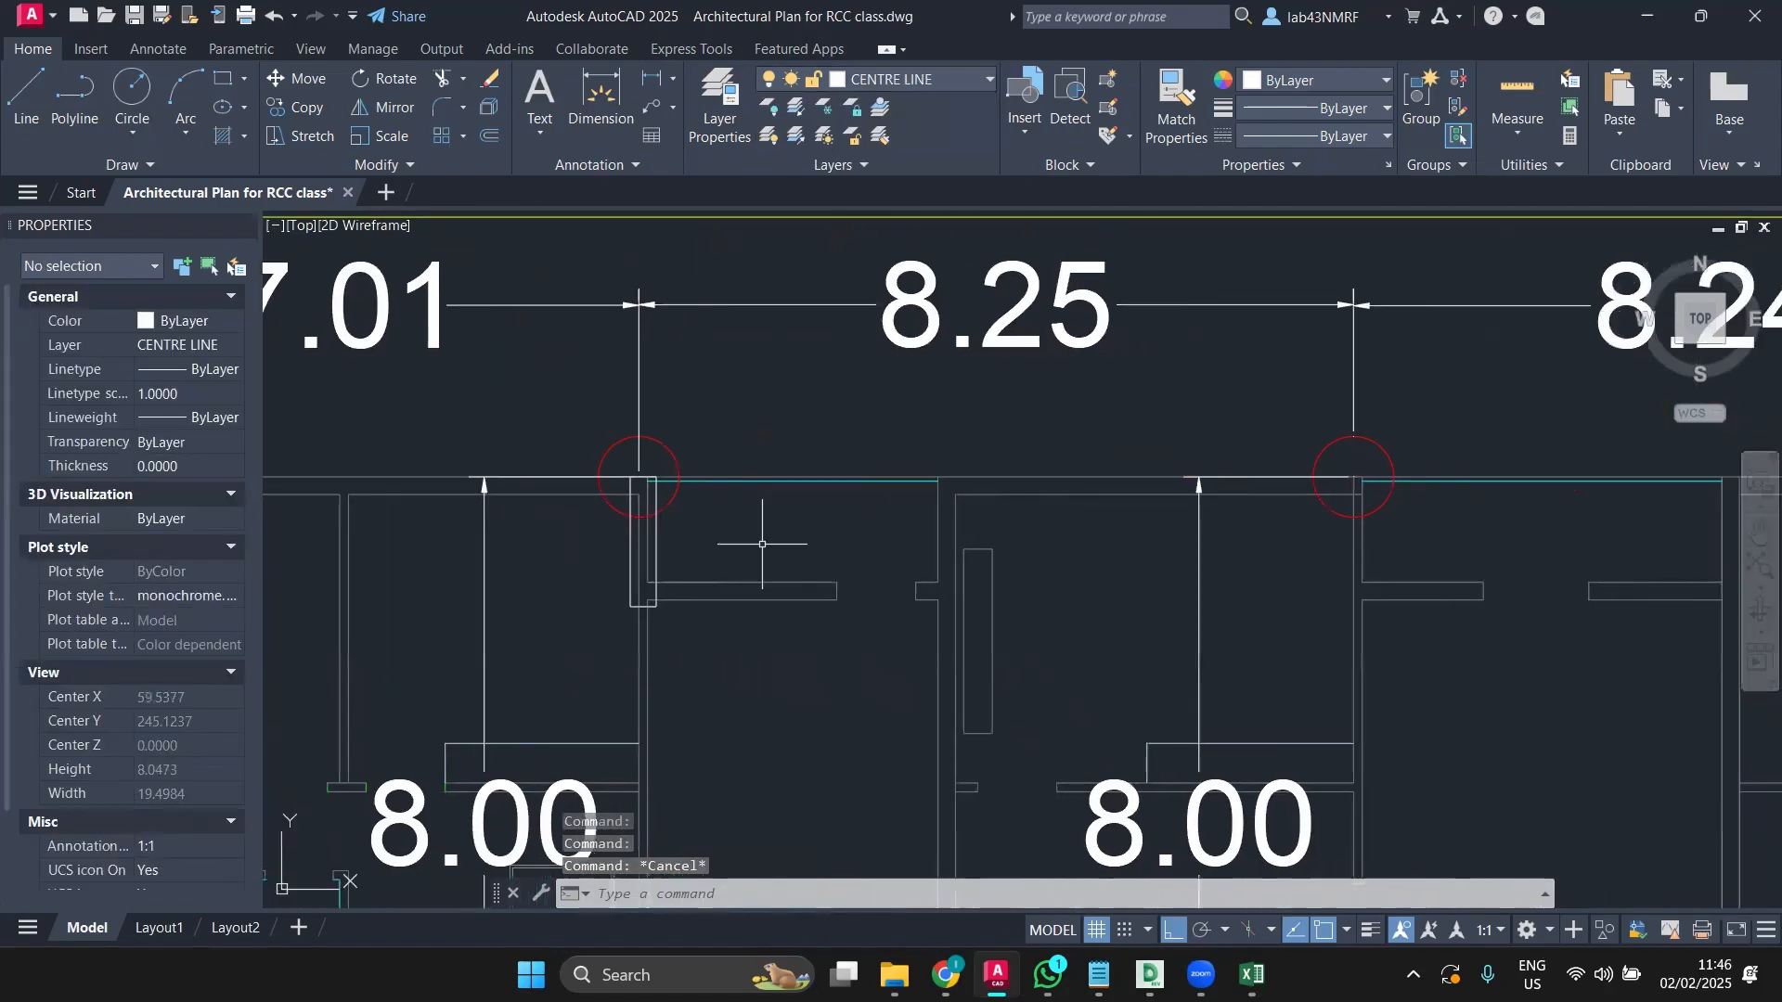
Step: Start a line at the column's top corner and cancel it without drawing
scroll(652, 595, up, 4)
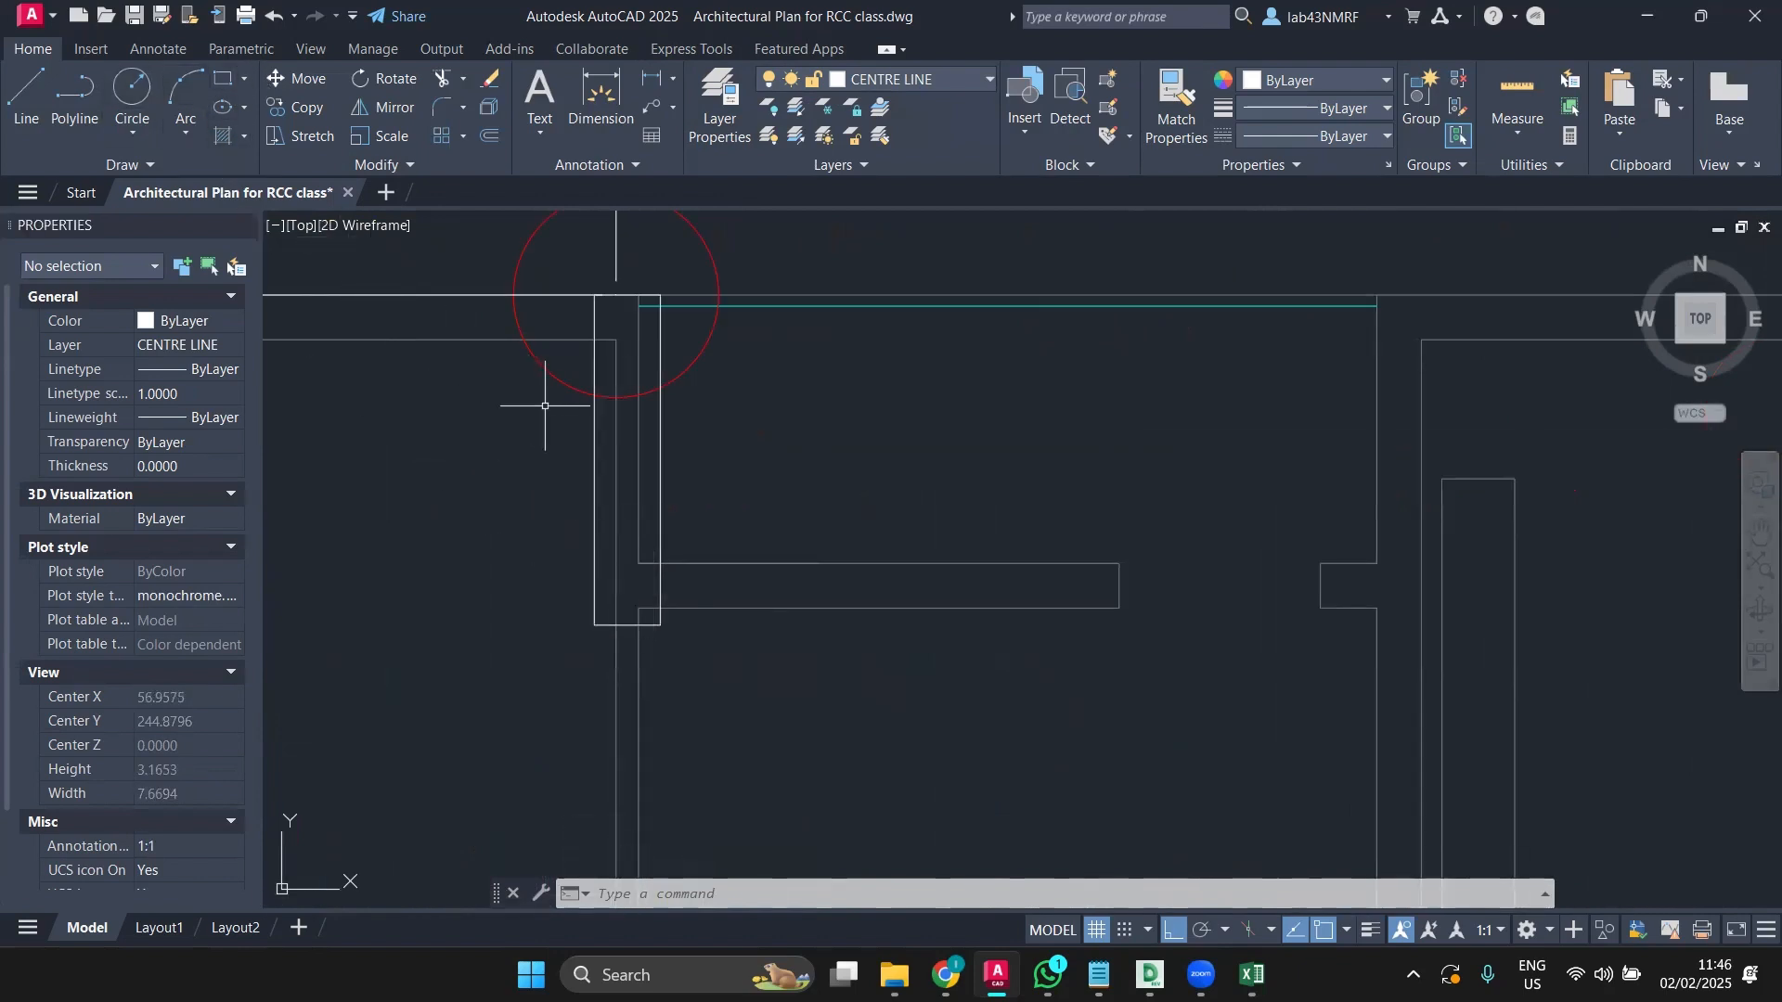
click(26, 93)
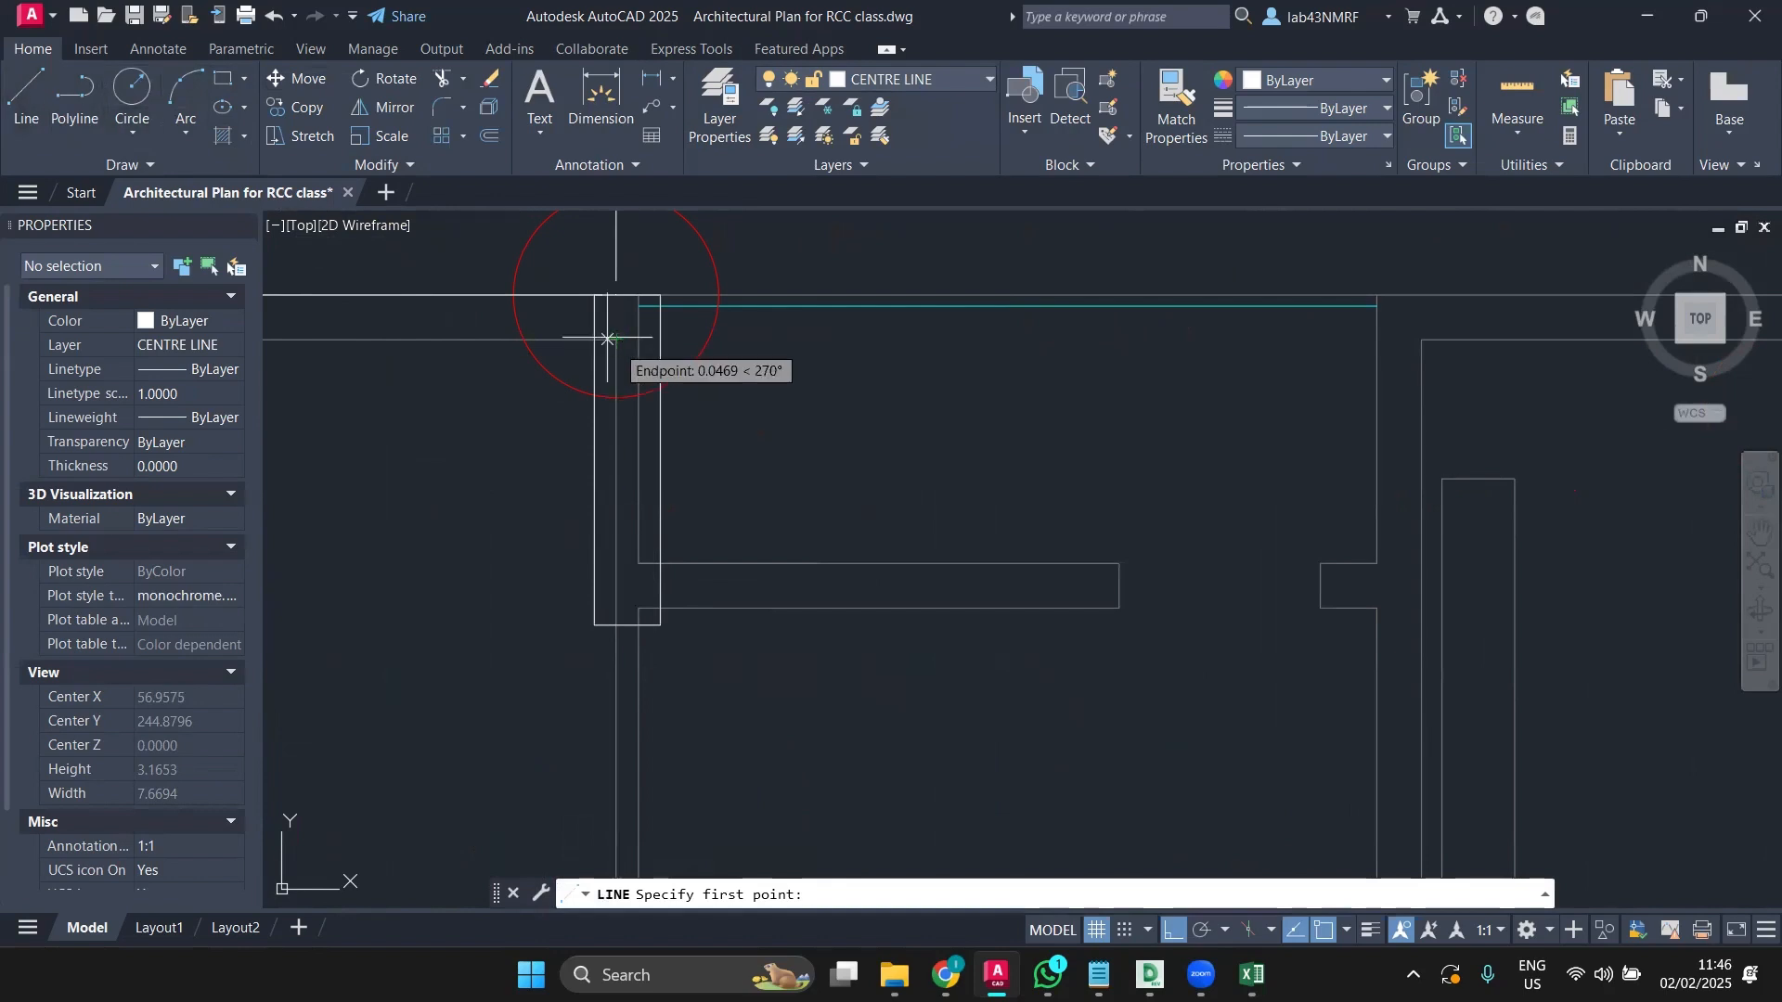
scroll(608, 338, up, 4)
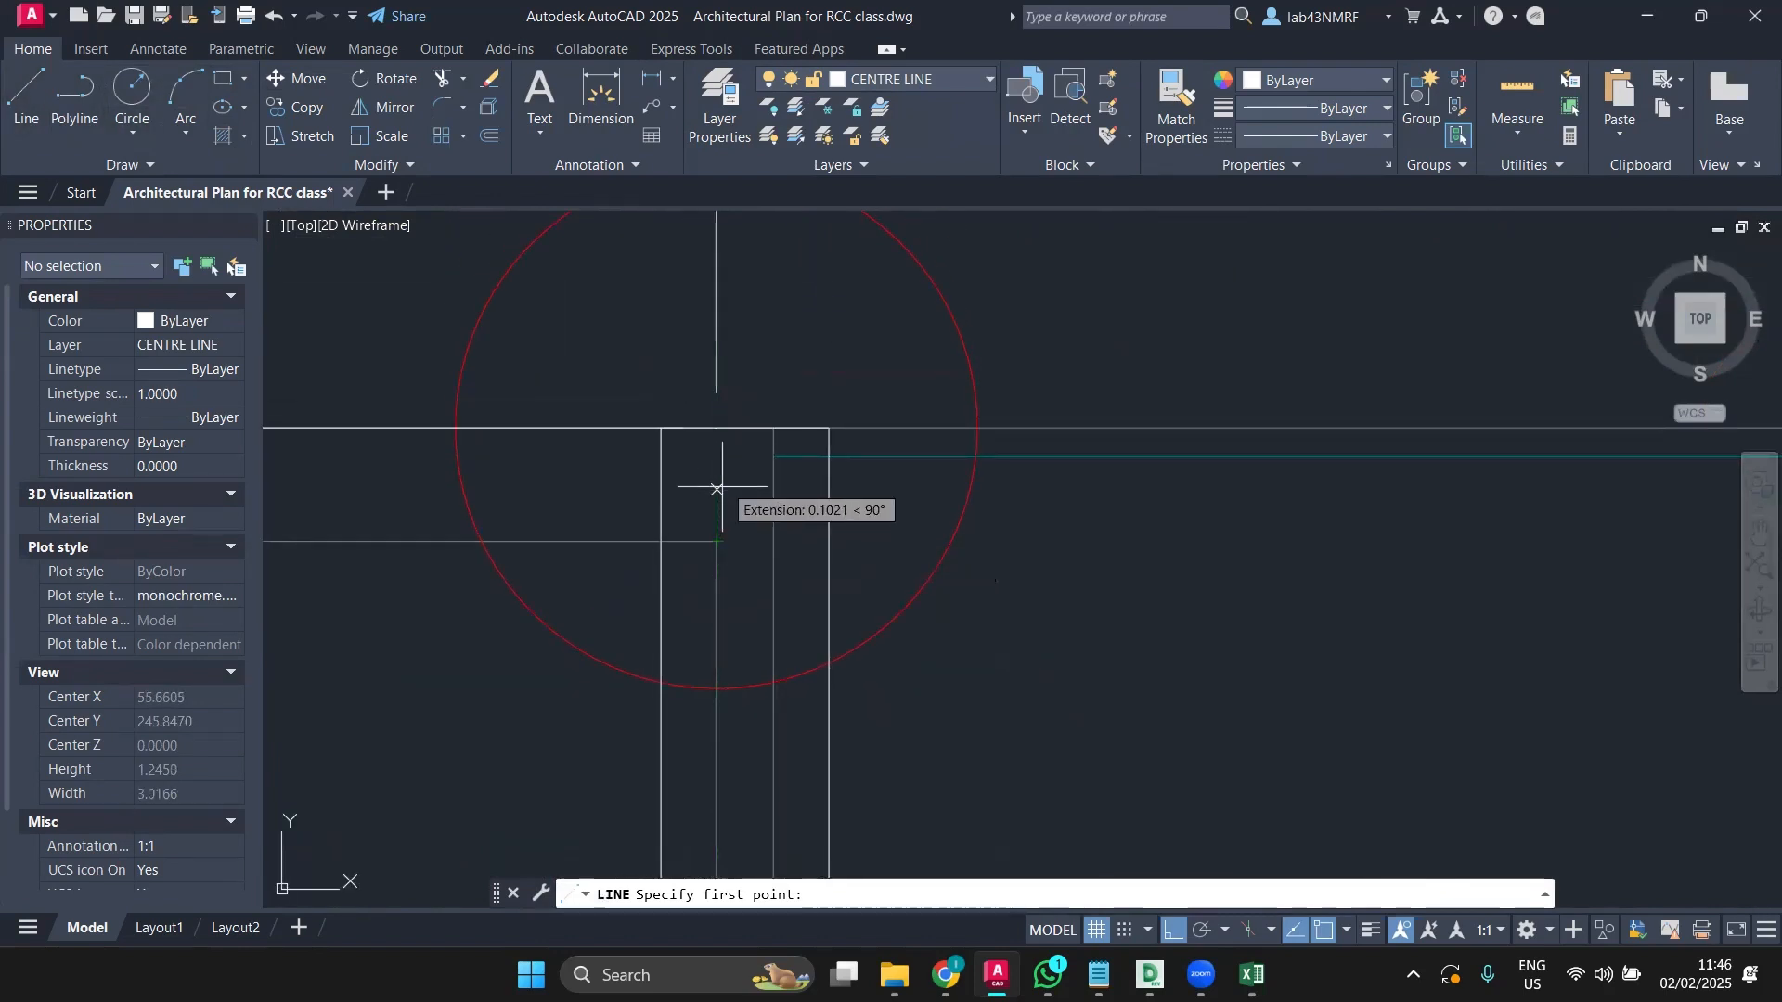
click(717, 427)
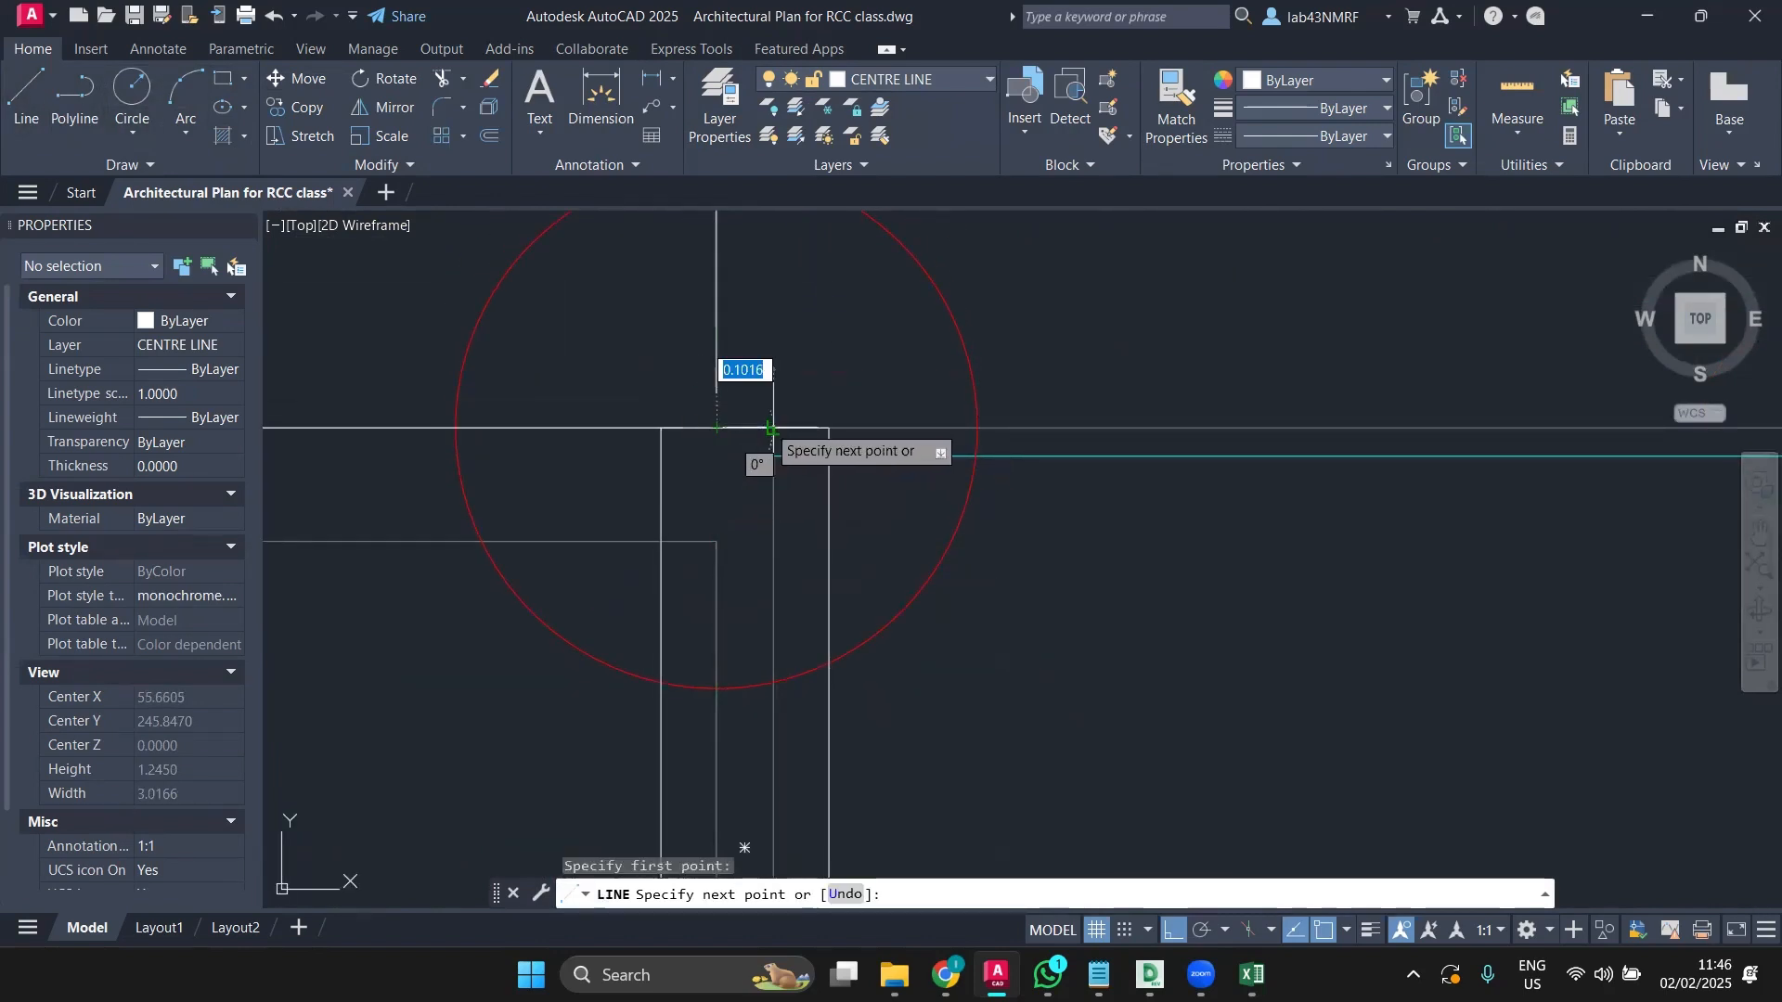
key(Escape)
Step: Clear a window selection and select only the column's outer rectangle
scroll(757, 416, down, 4)
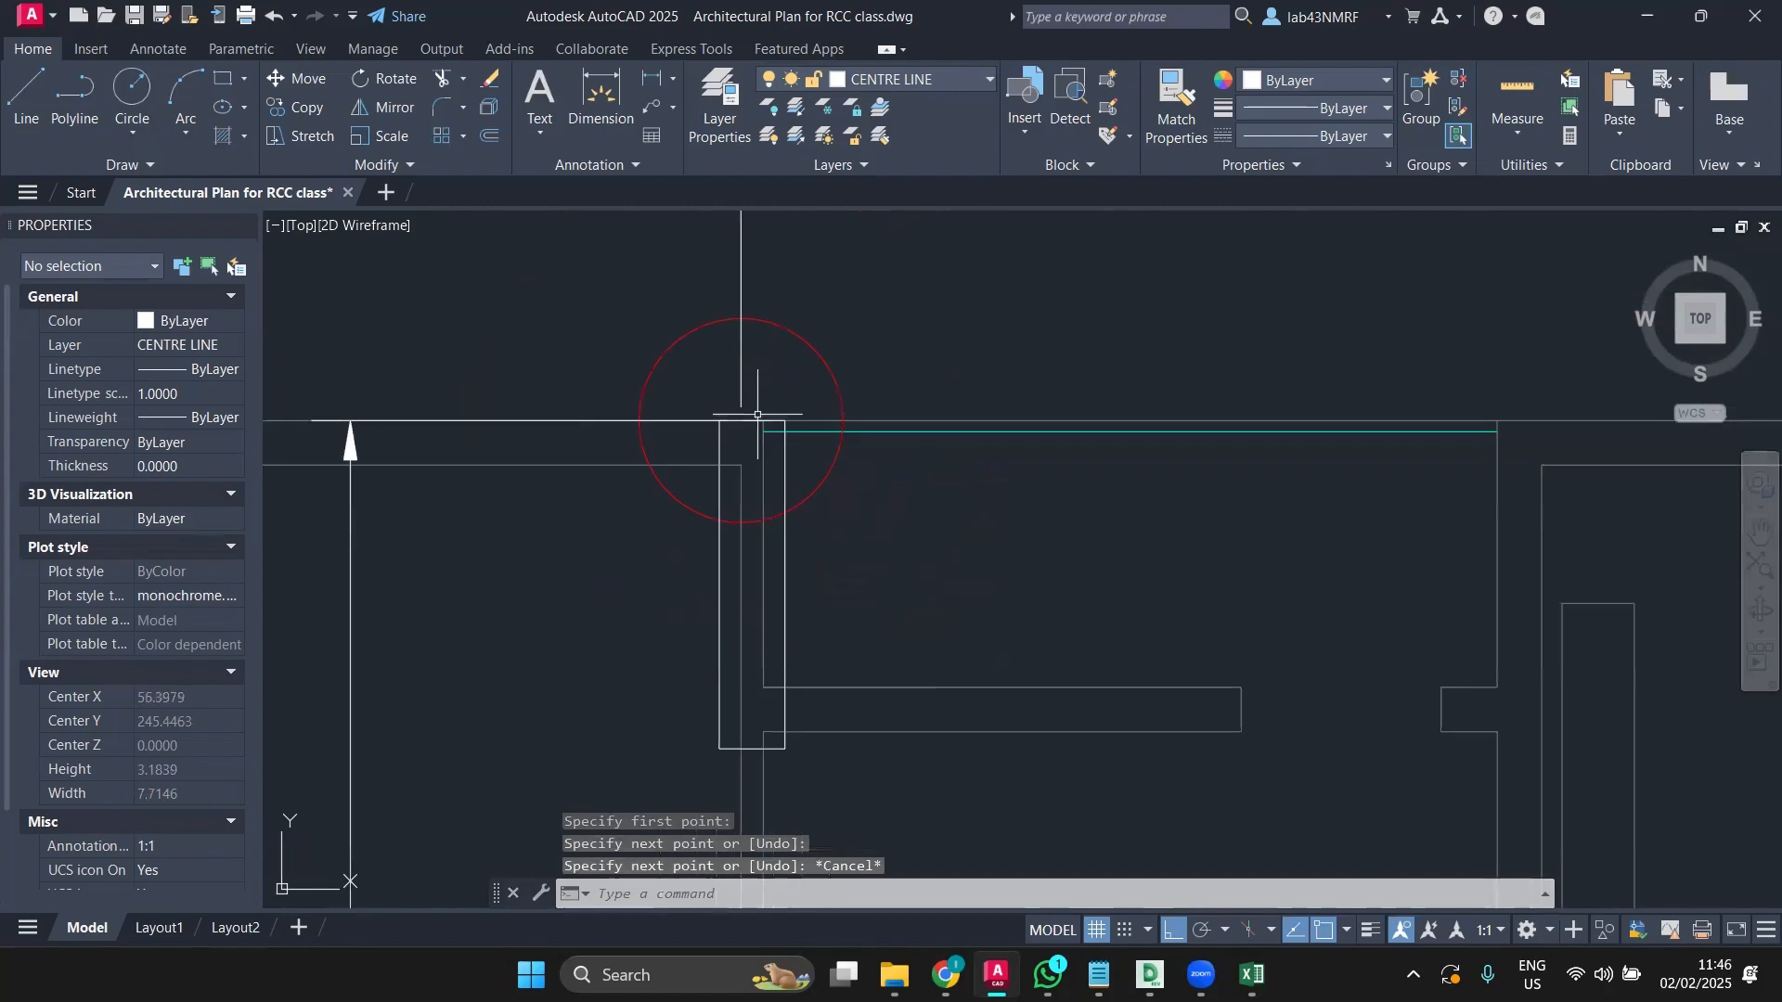
click(692, 409)
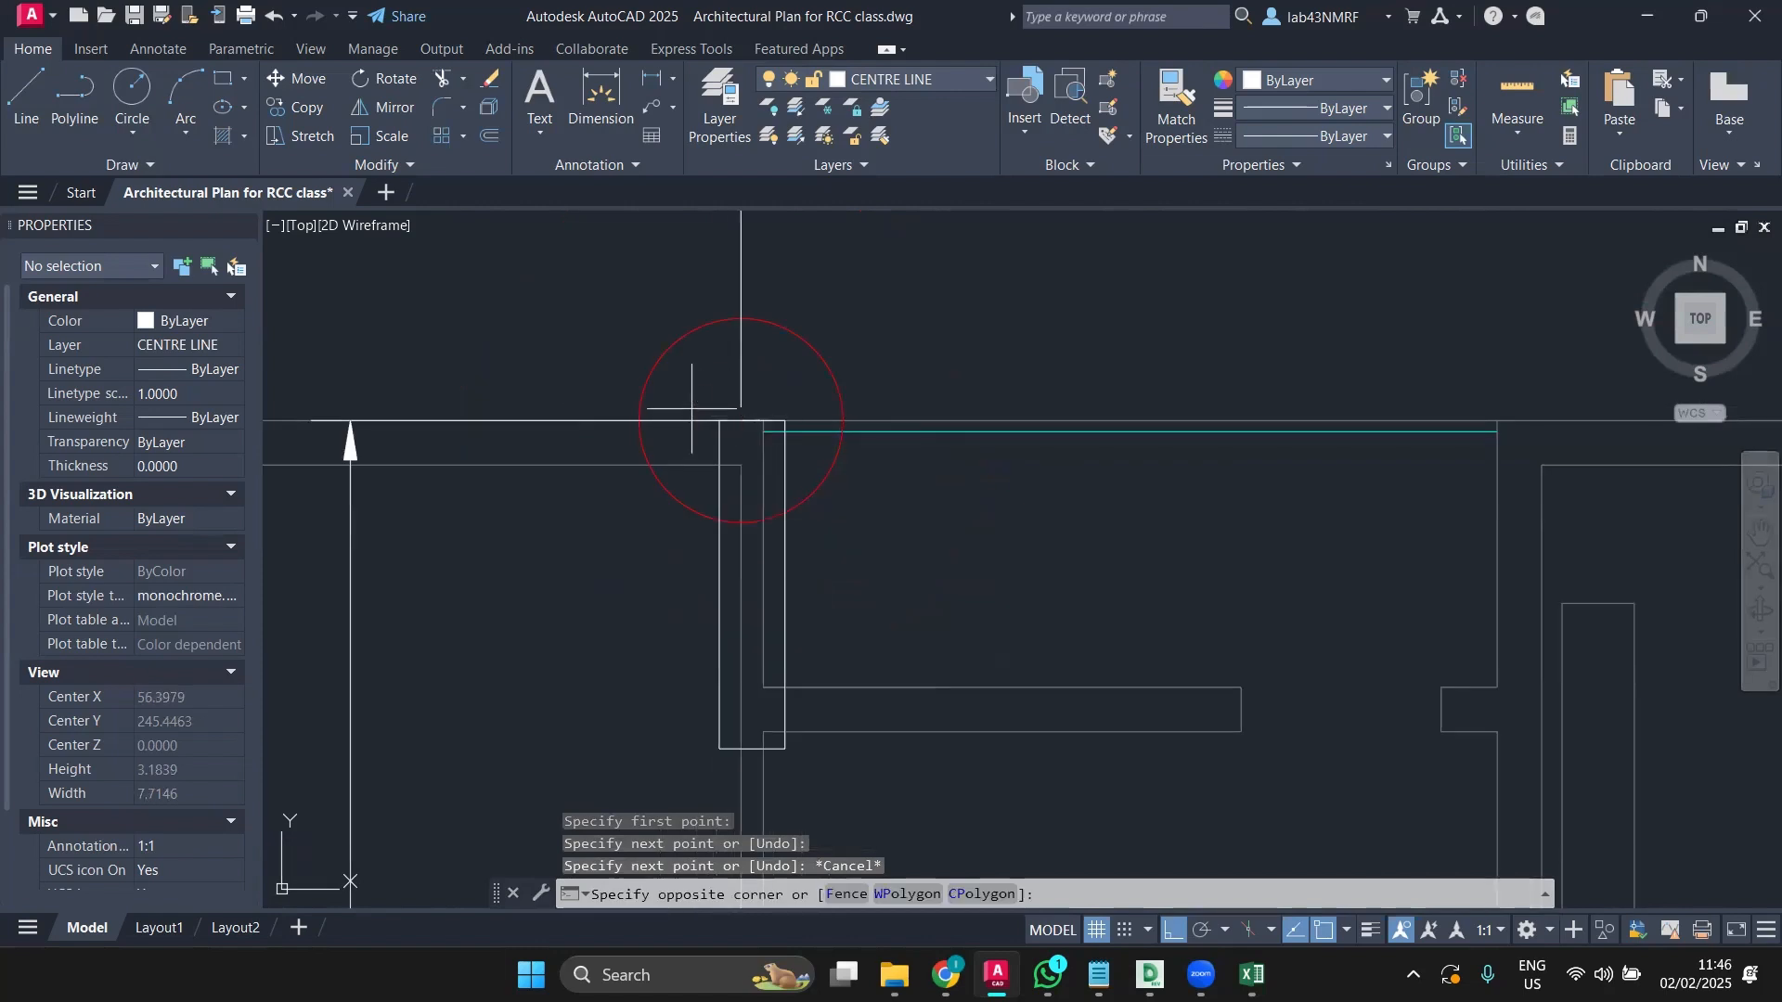
click(807, 776)
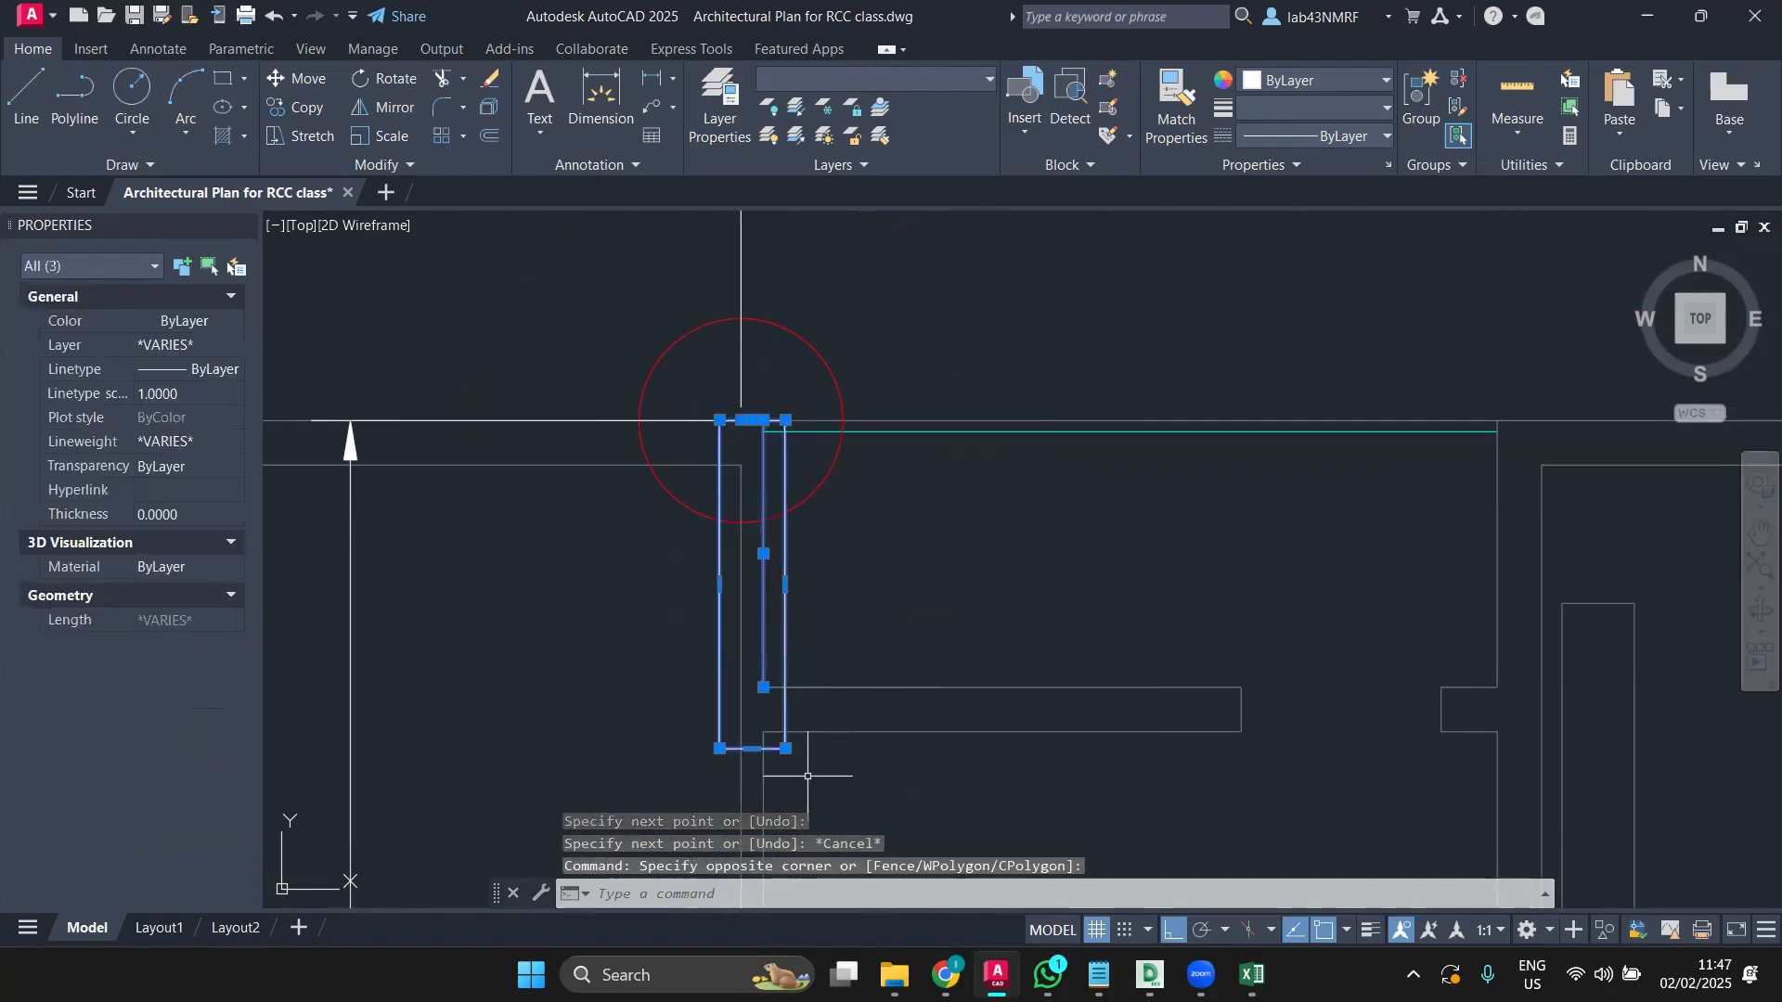
key(Escape)
click(785, 531)
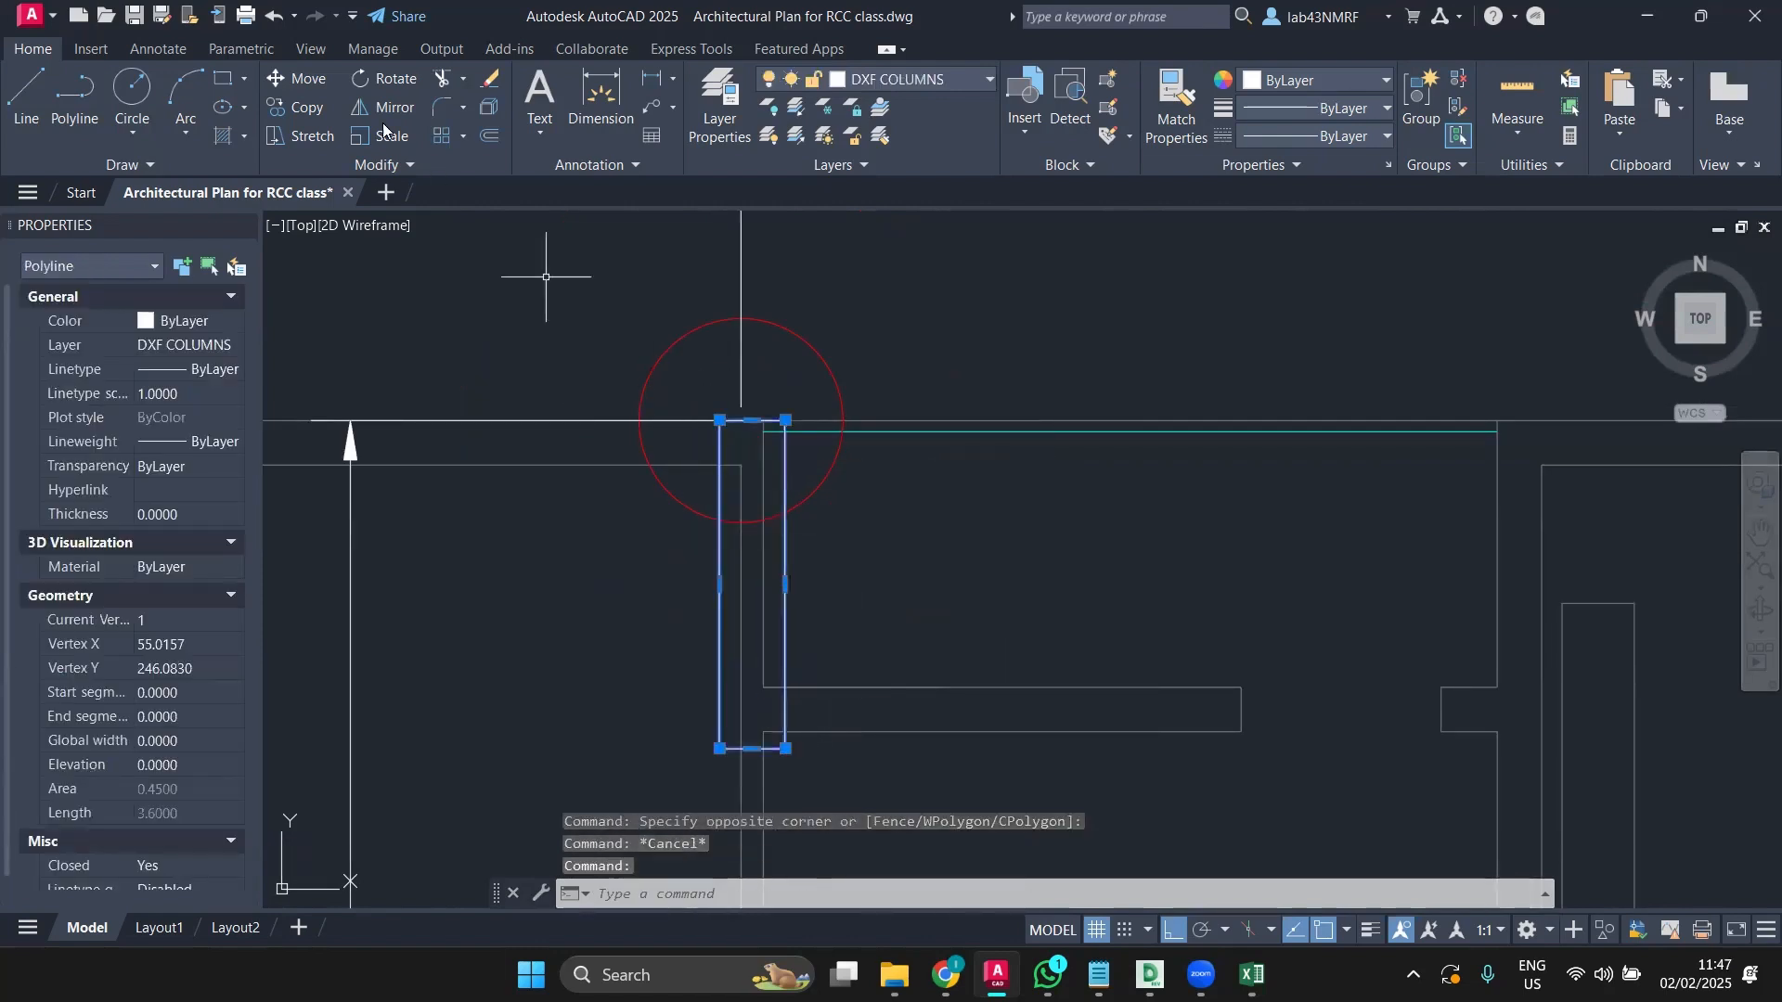
Step: Begin copying the column from its top midpoint, then cancel the copy
click(306, 107)
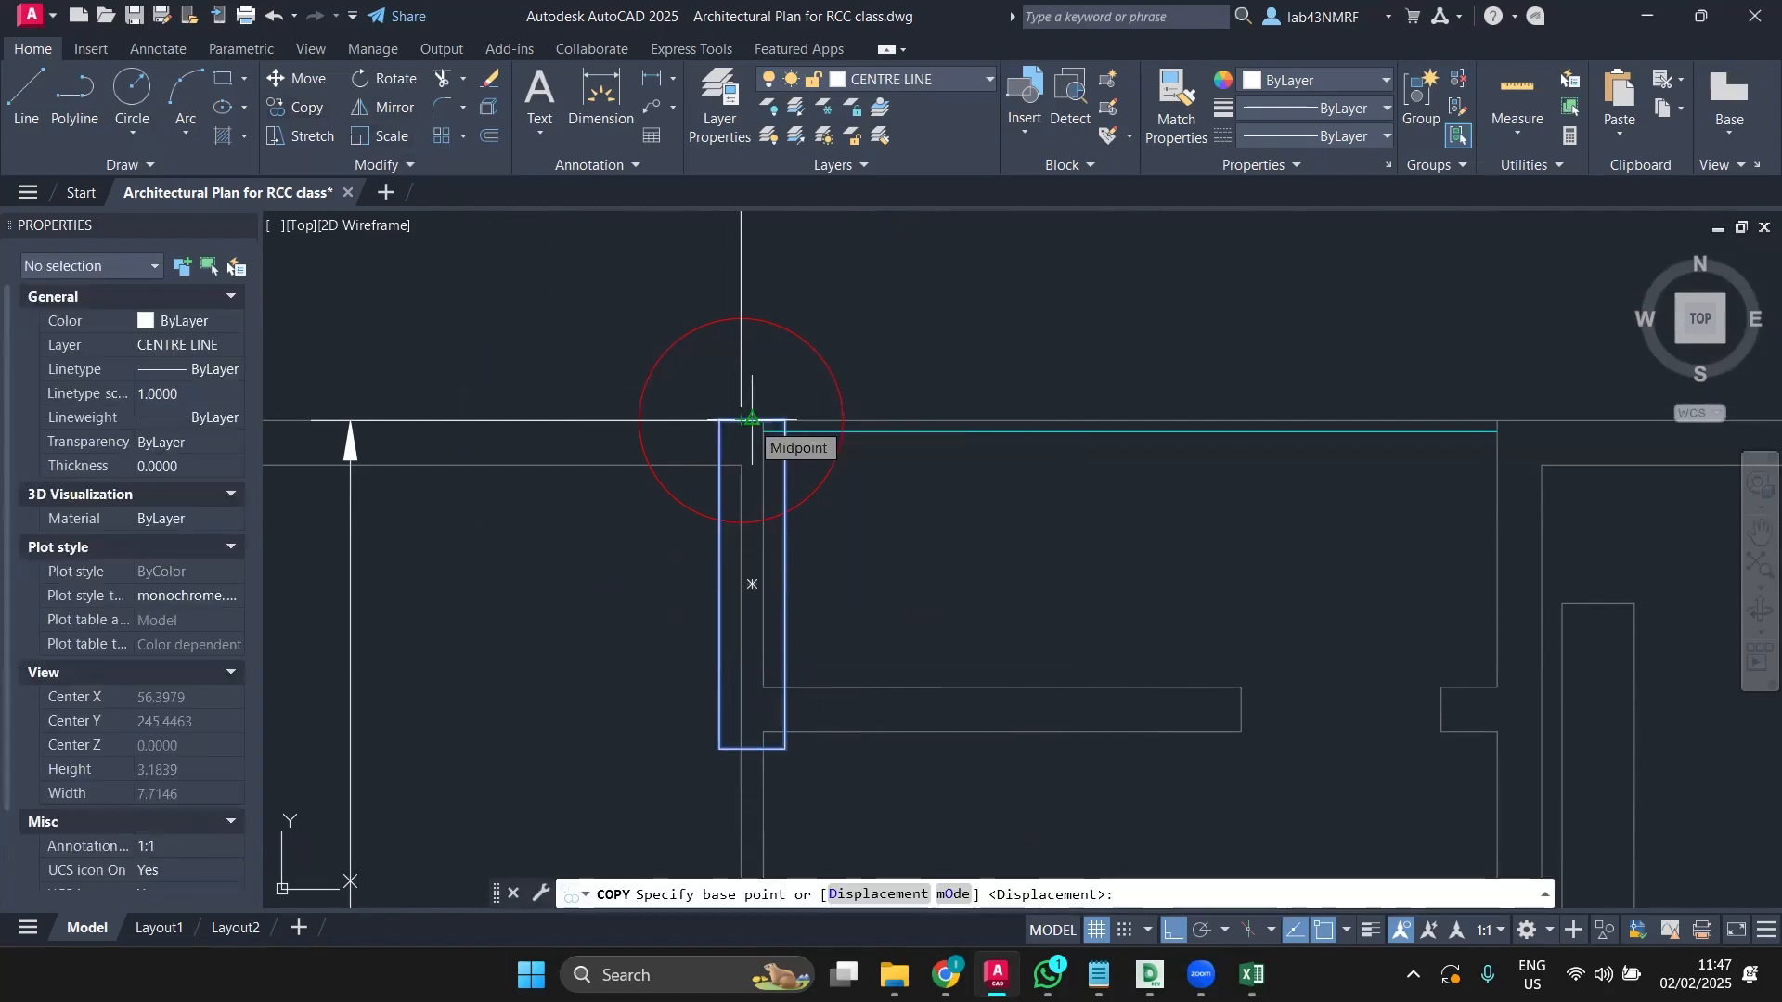
scroll(751, 421, up, 2)
click(751, 420)
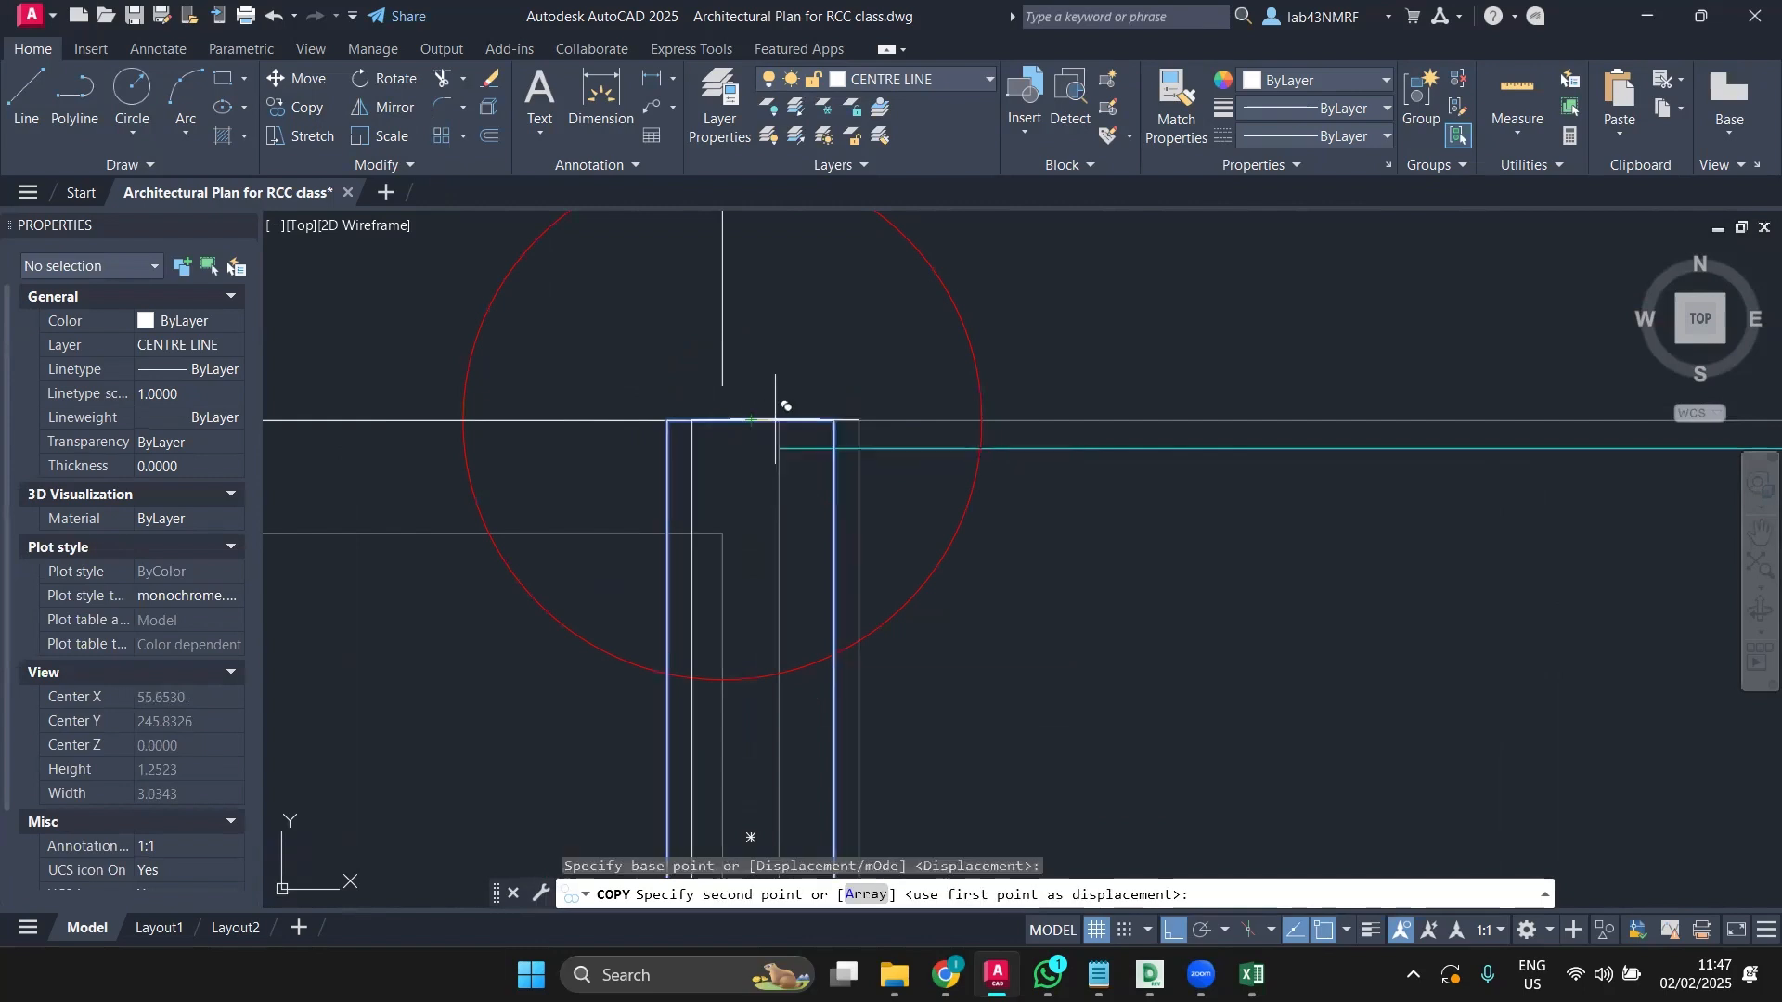
scroll(990, 414, down, 8)
middle_drag(1259, 433, 748, 426)
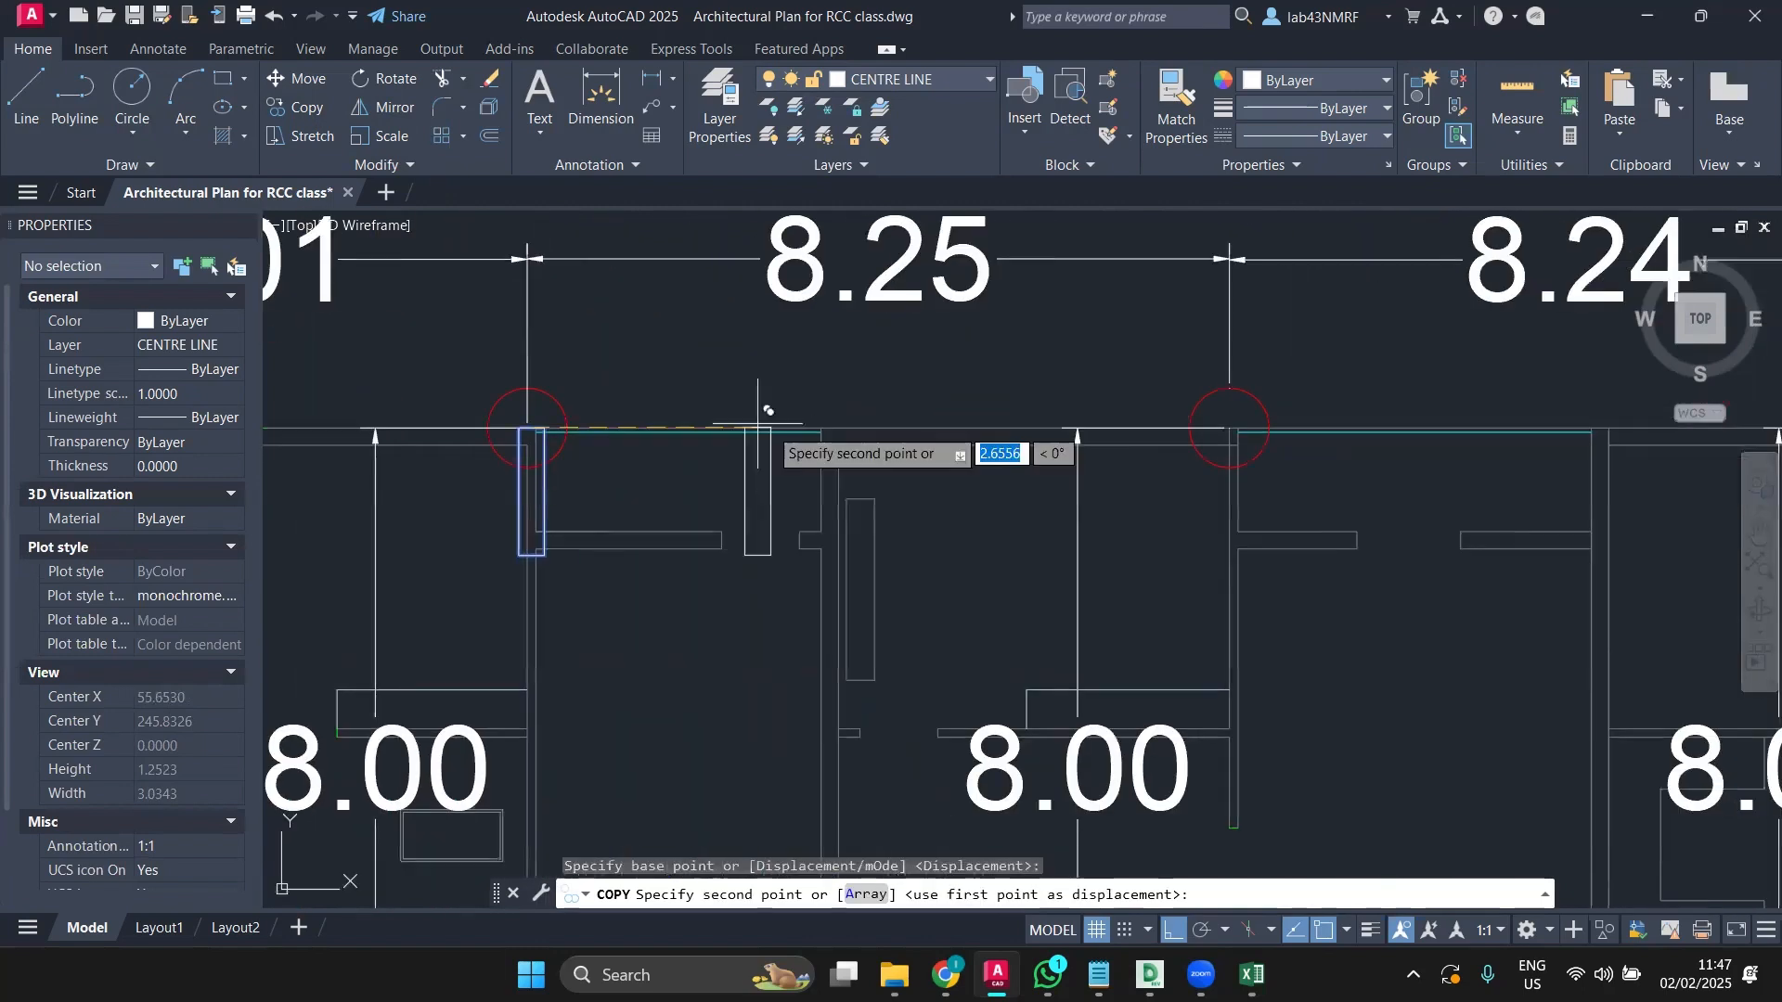
scroll(1040, 451, up, 4)
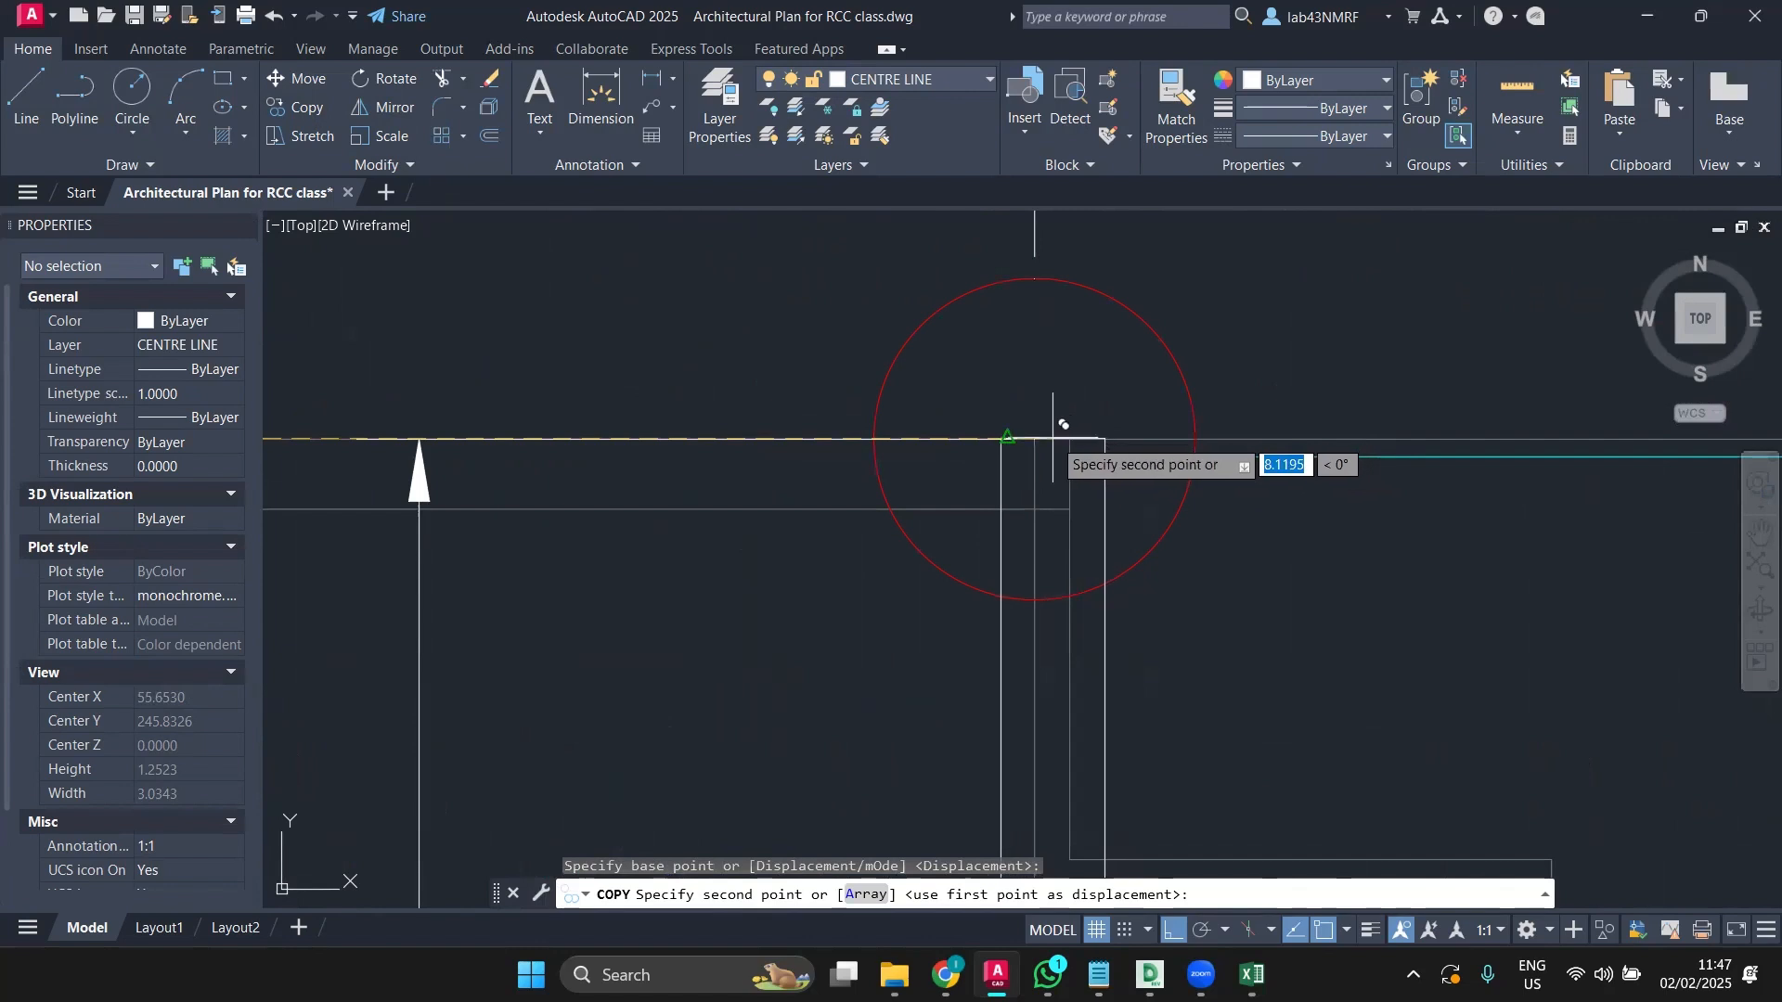
key(Escape)
scroll(1045, 446, down, 5)
mouse_move(1025, 452)
middle_down()
mouse_move(972, 479)
mouse_move(1155, 449)
middle_up()
scroll(427, 473, up, 4)
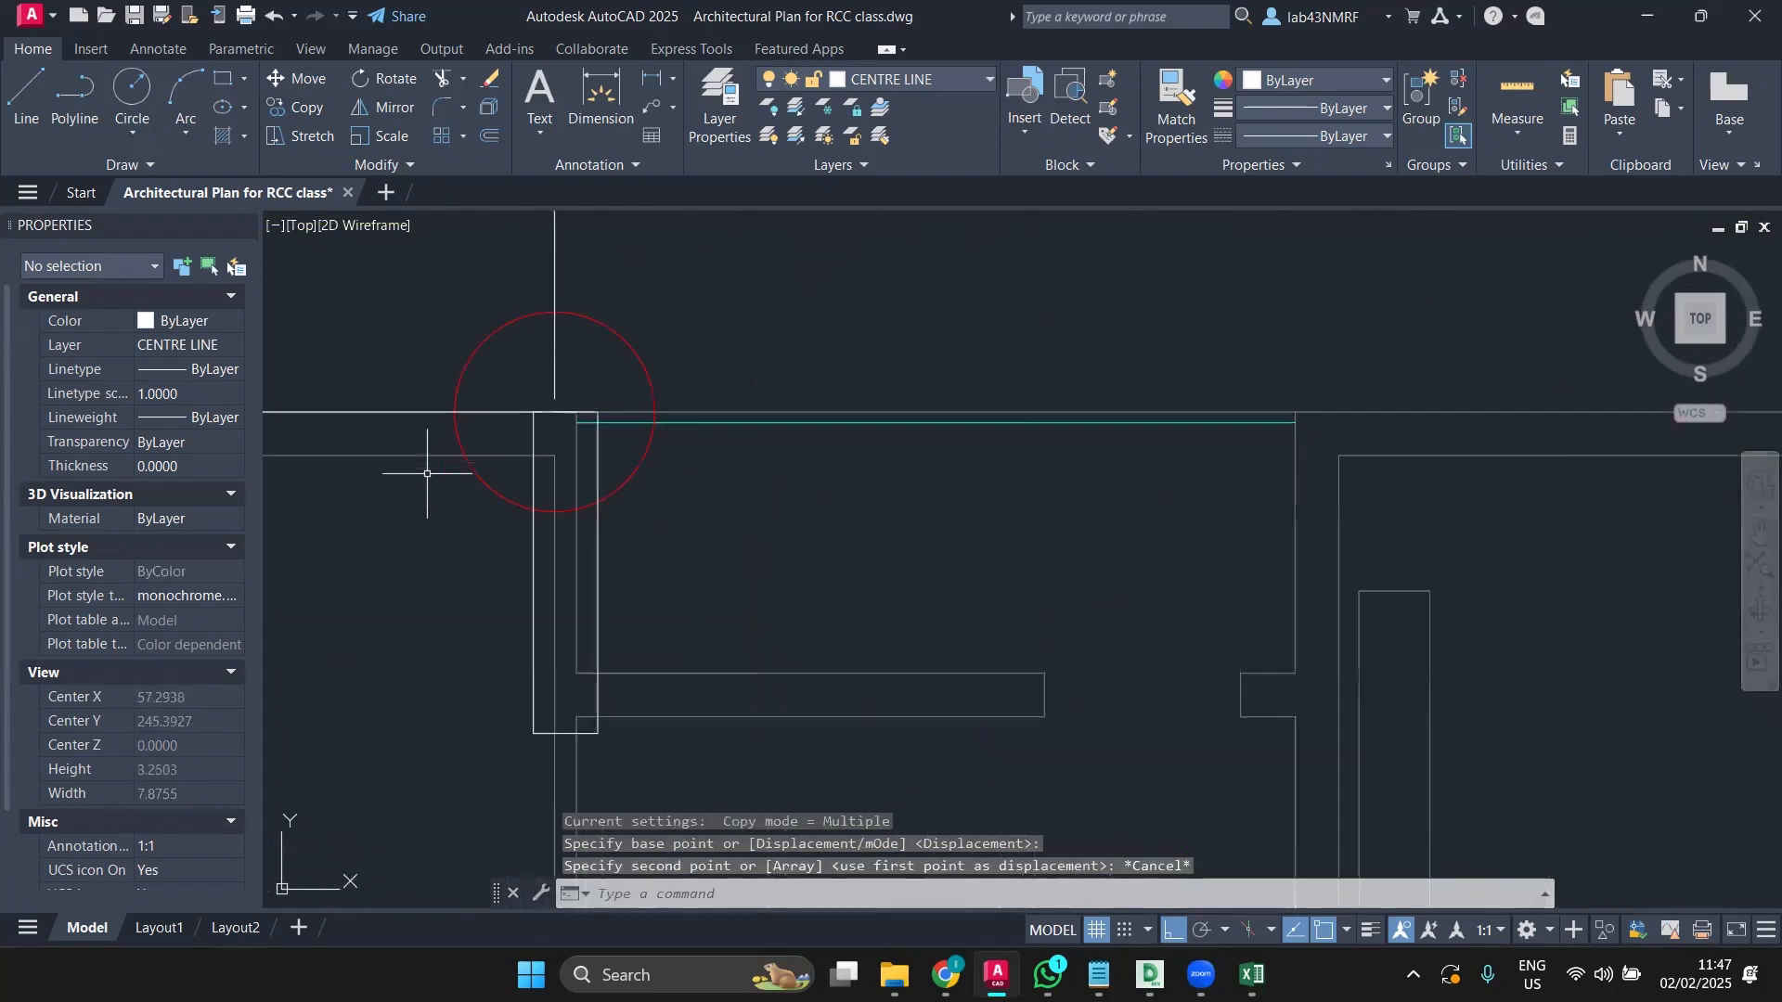
Step: Retry the copy from the column's top-right corner, then cancel again
click(533, 540)
scroll(533, 540, down, 2)
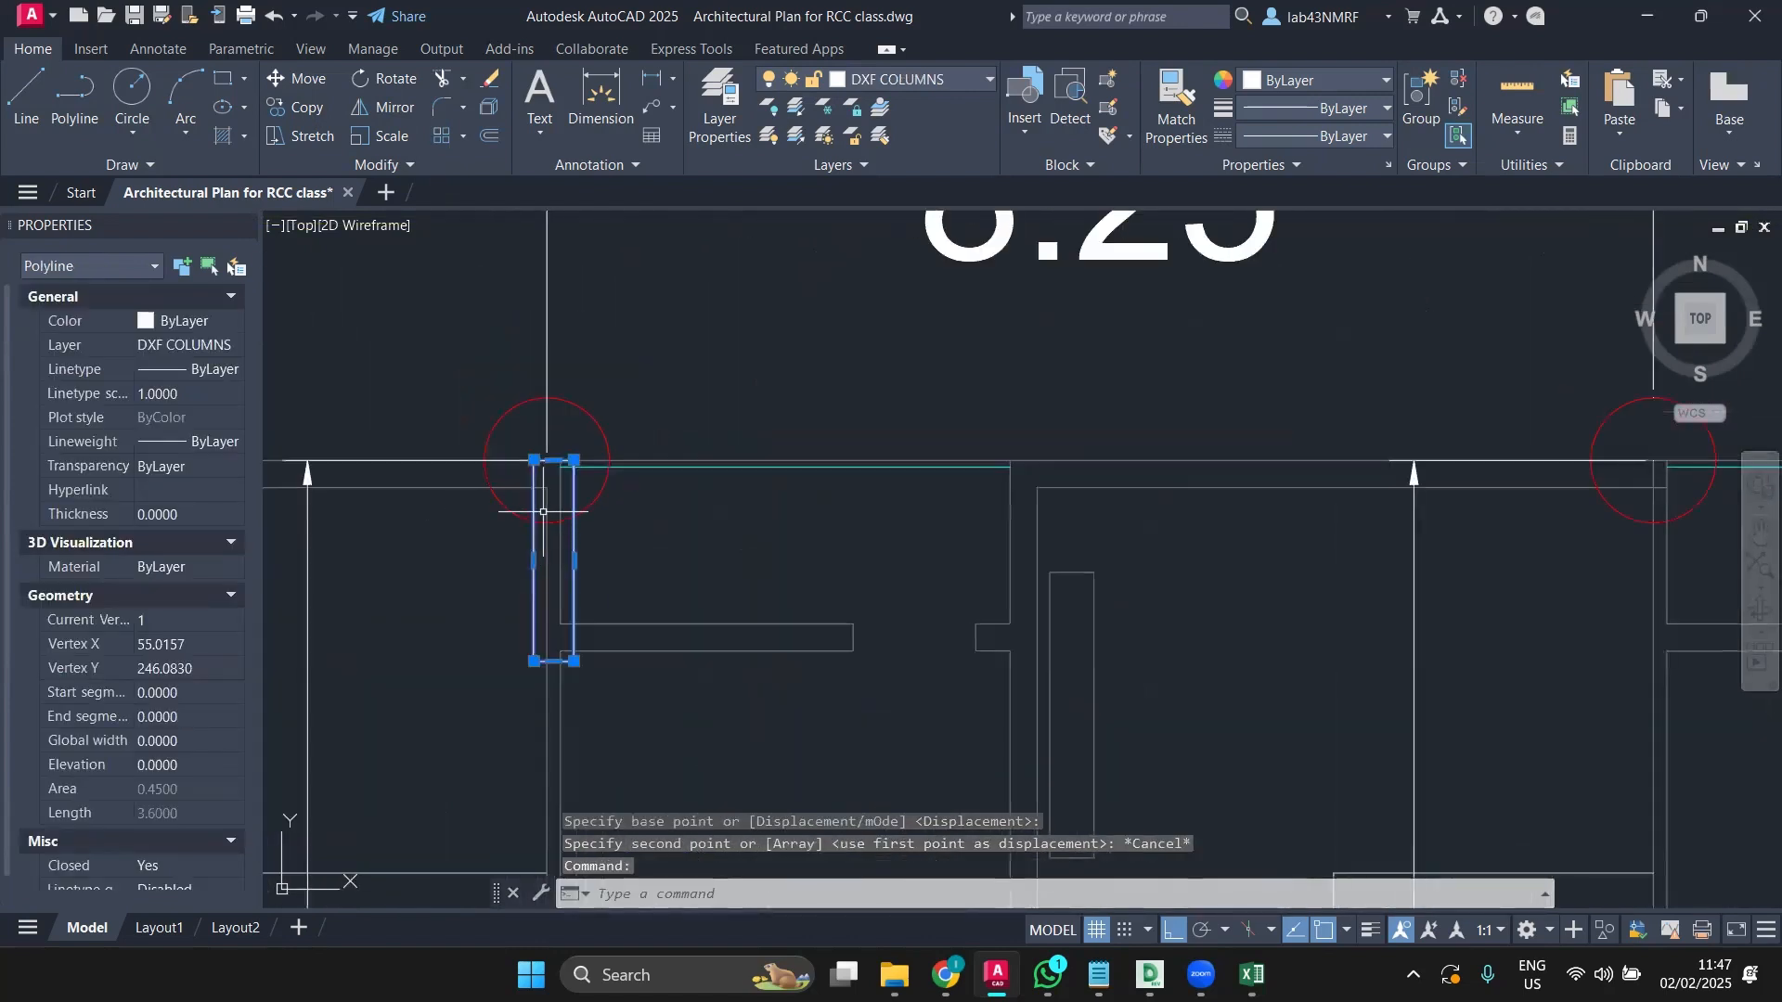
click(283, 108)
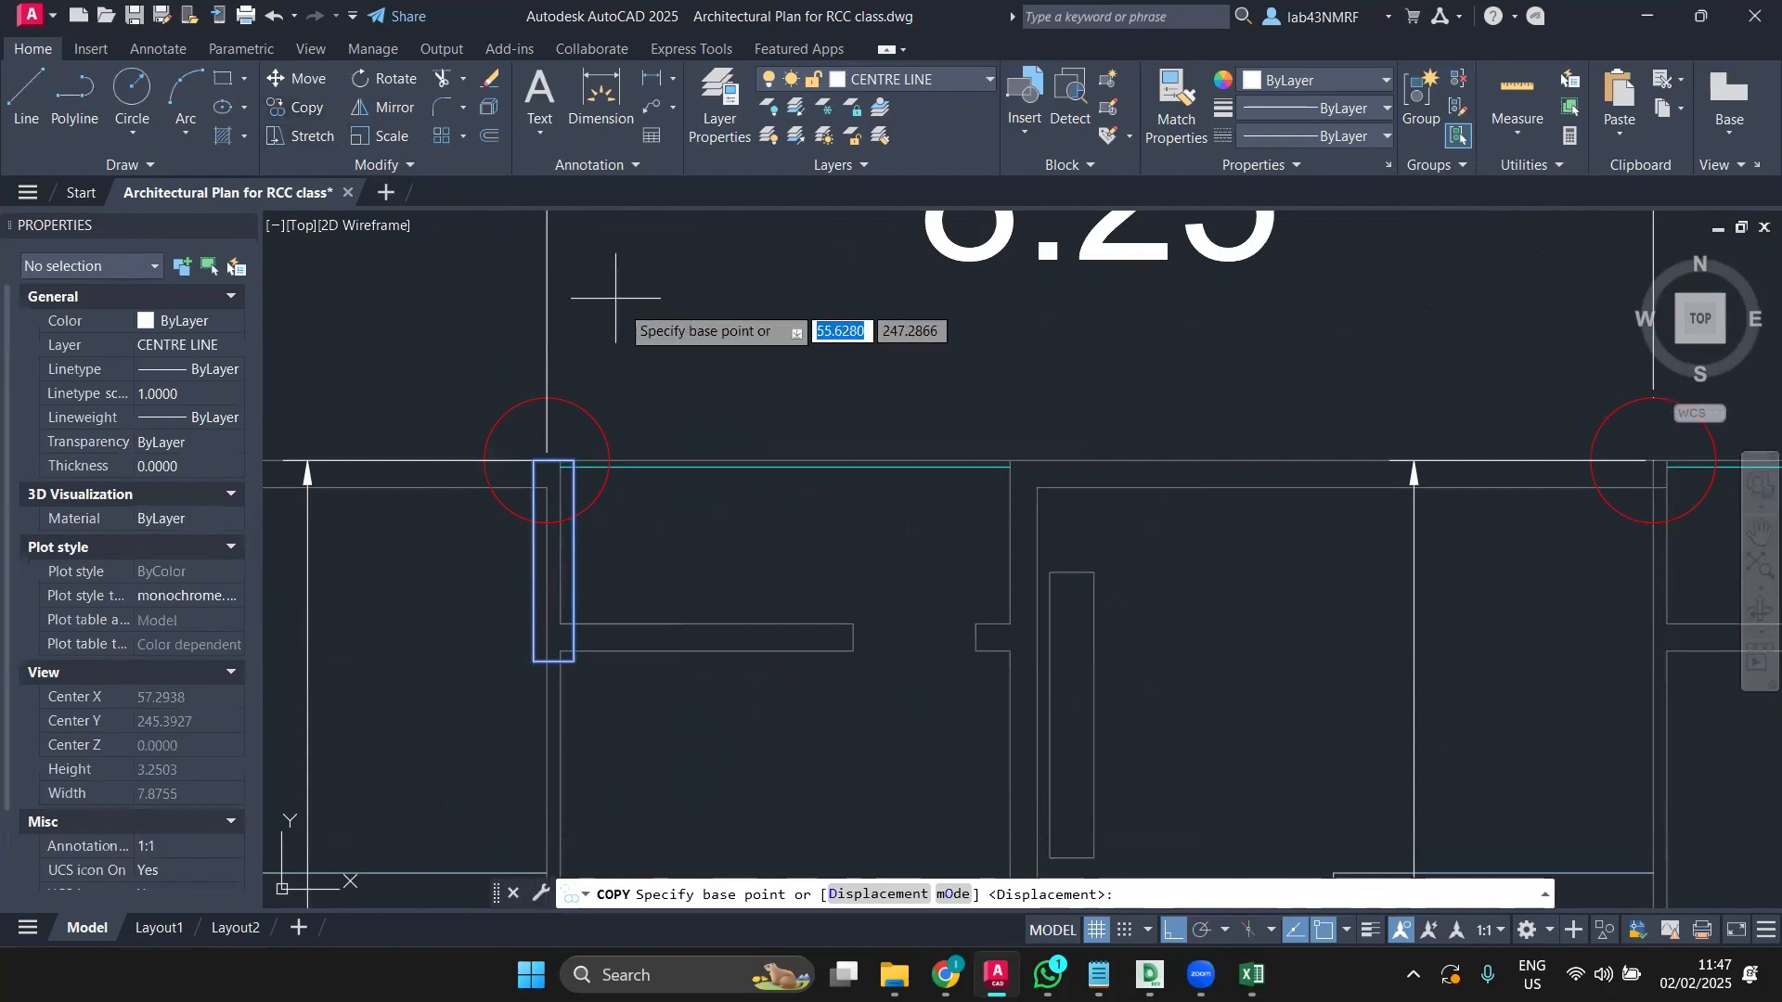
scroll(574, 459, up, 4)
click(569, 458)
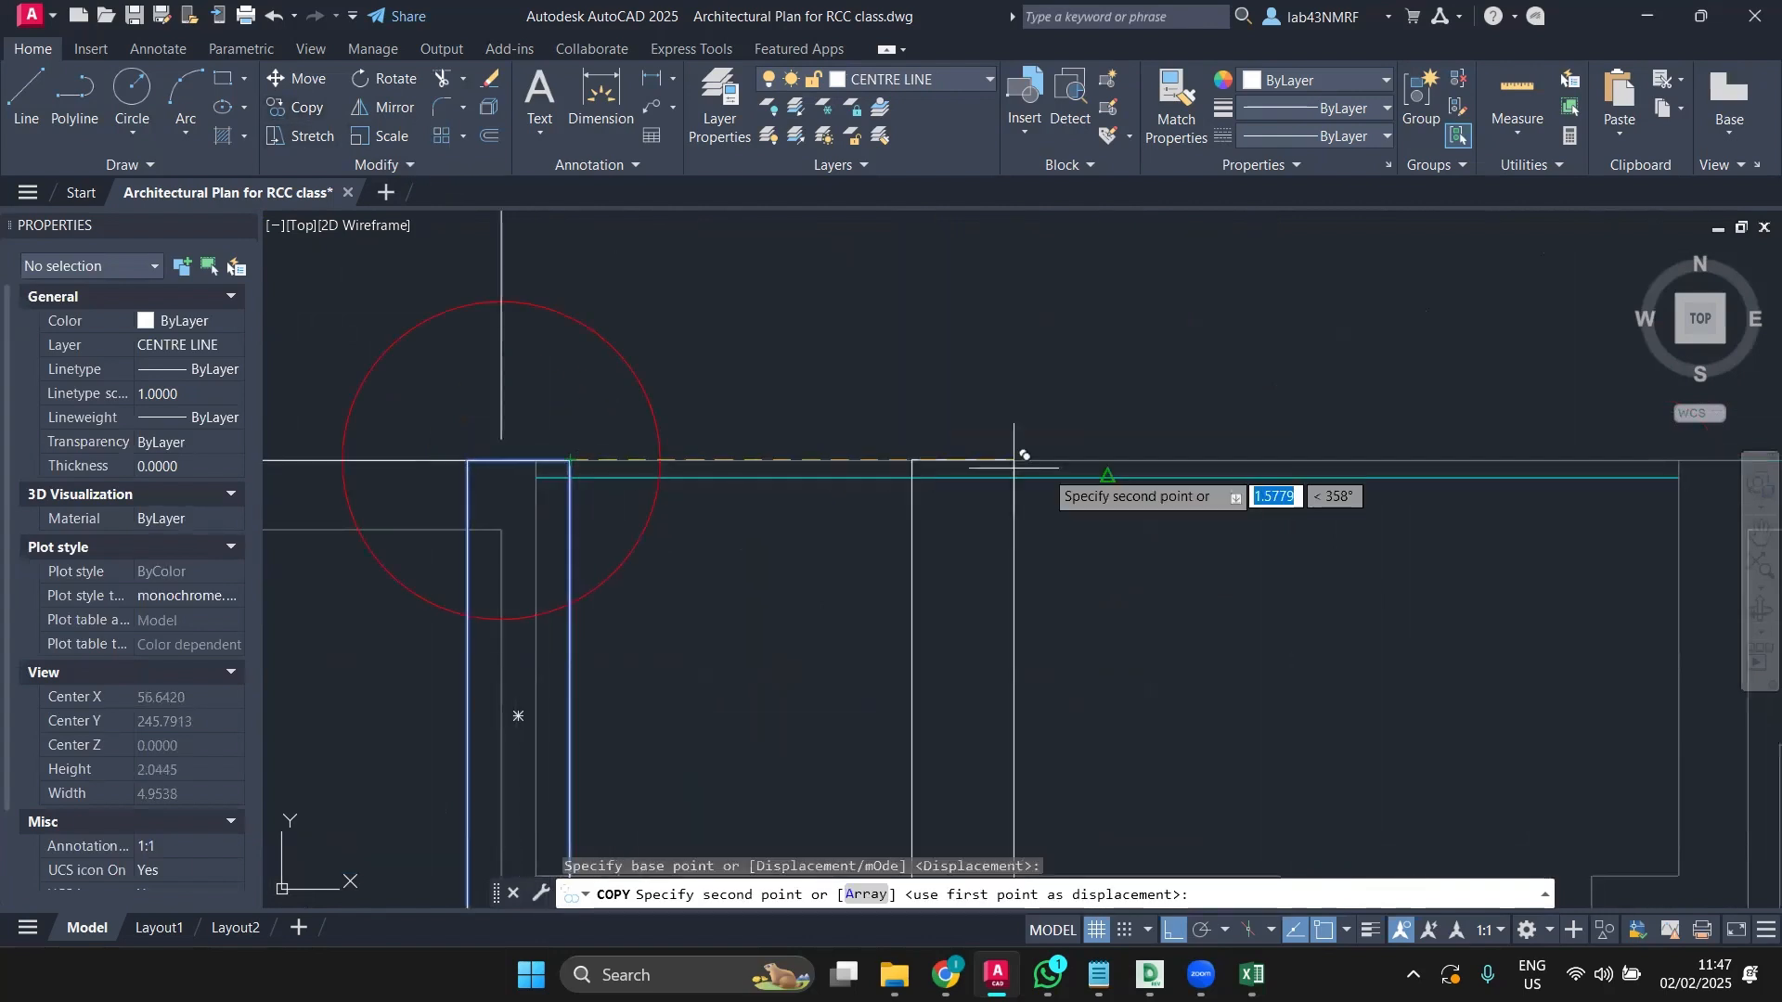
scroll(1044, 466, down, 6)
middle_drag(1044, 466, 705, 461)
scroll(1332, 477, up, 4)
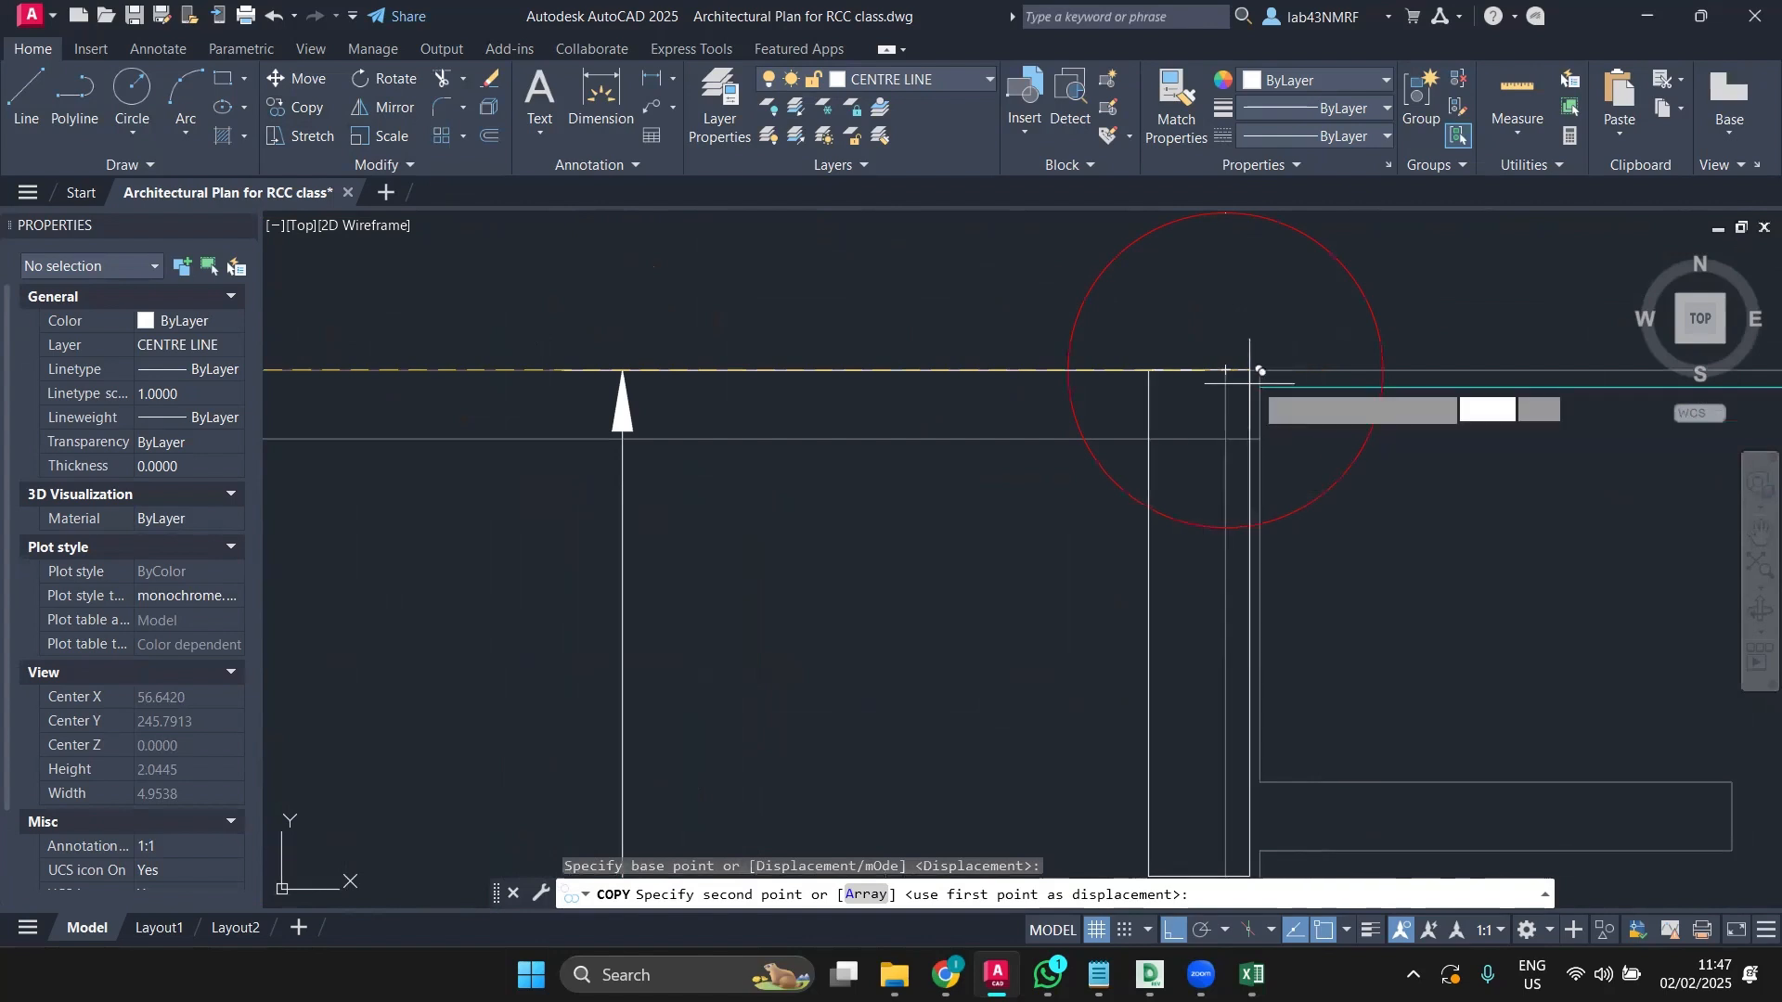
scroll(1252, 382, up, 4)
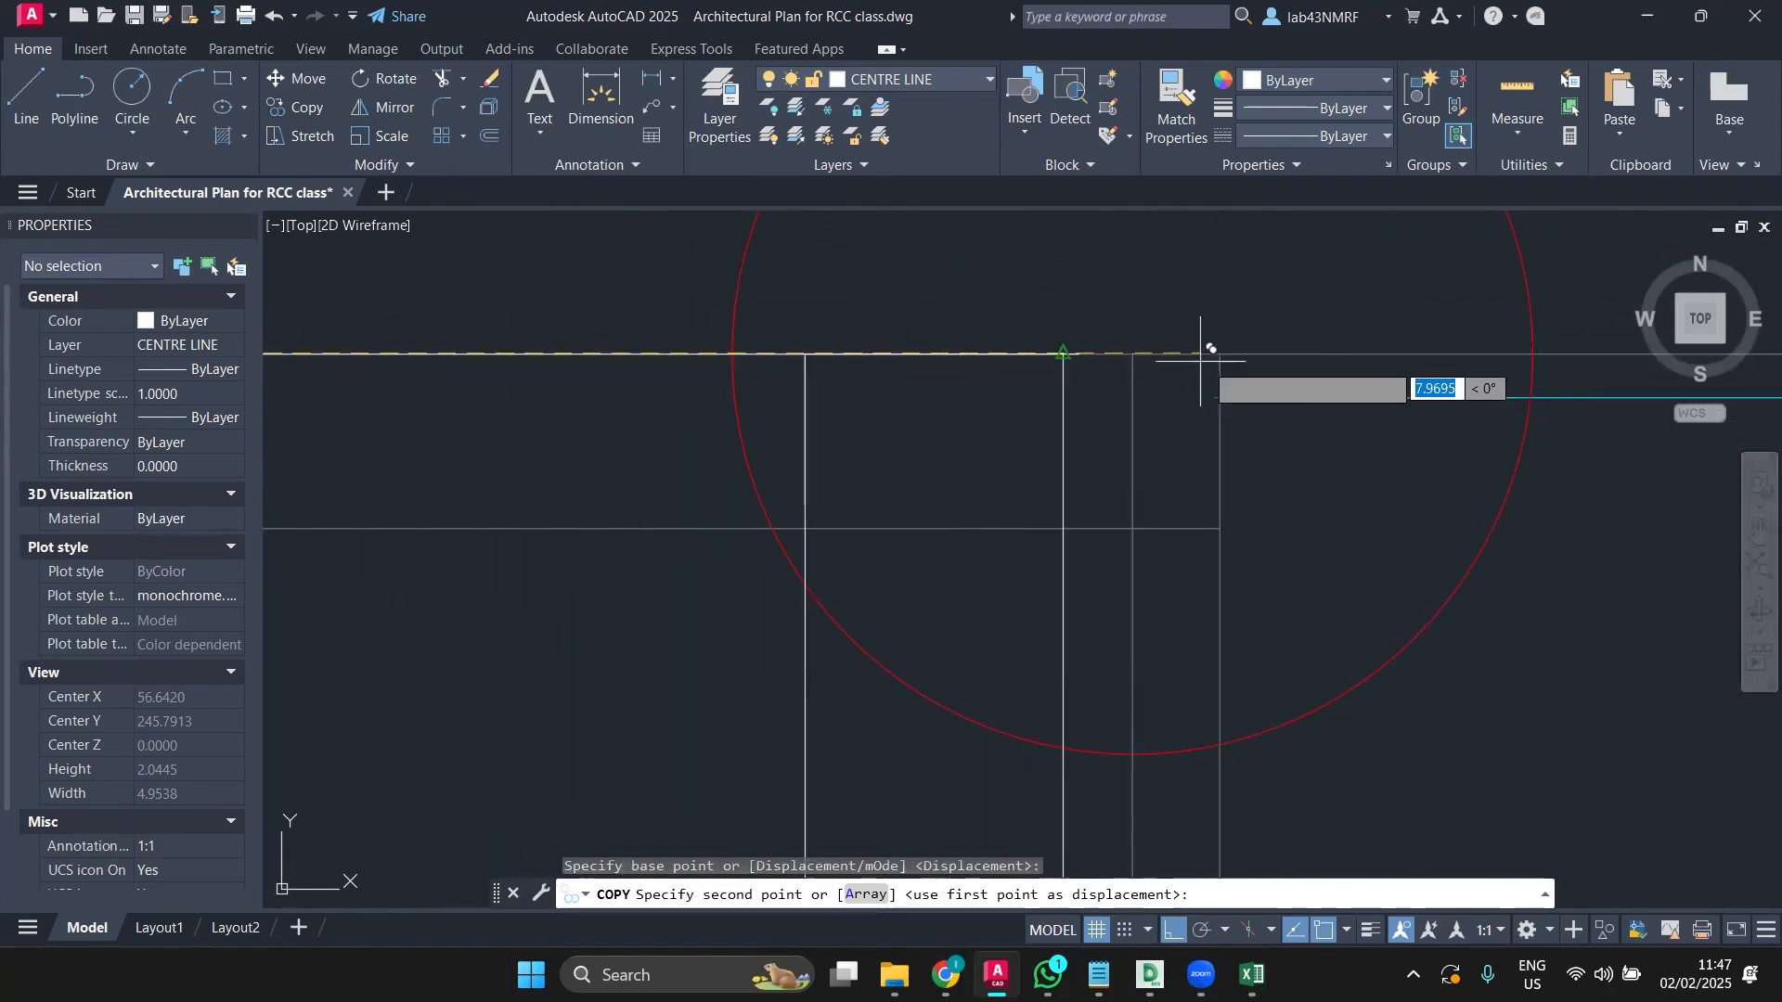
scroll(1272, 352, down, 4)
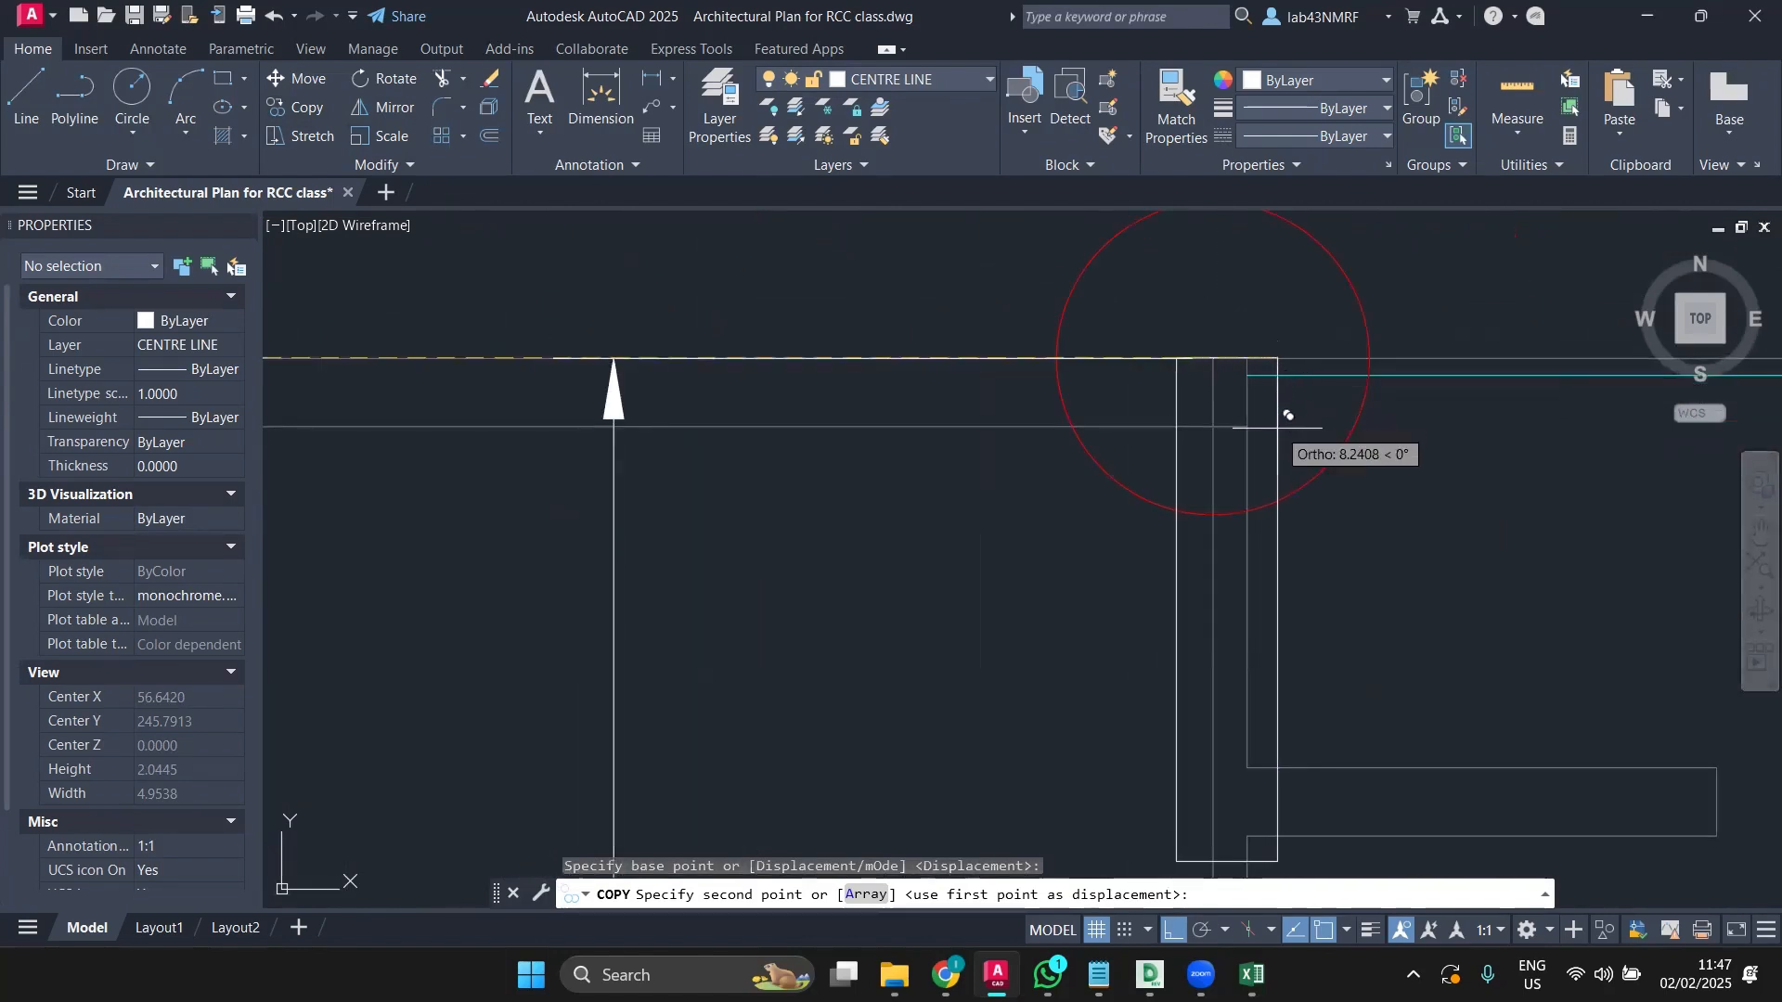
key(Escape)
scroll(1137, 485, down, 4)
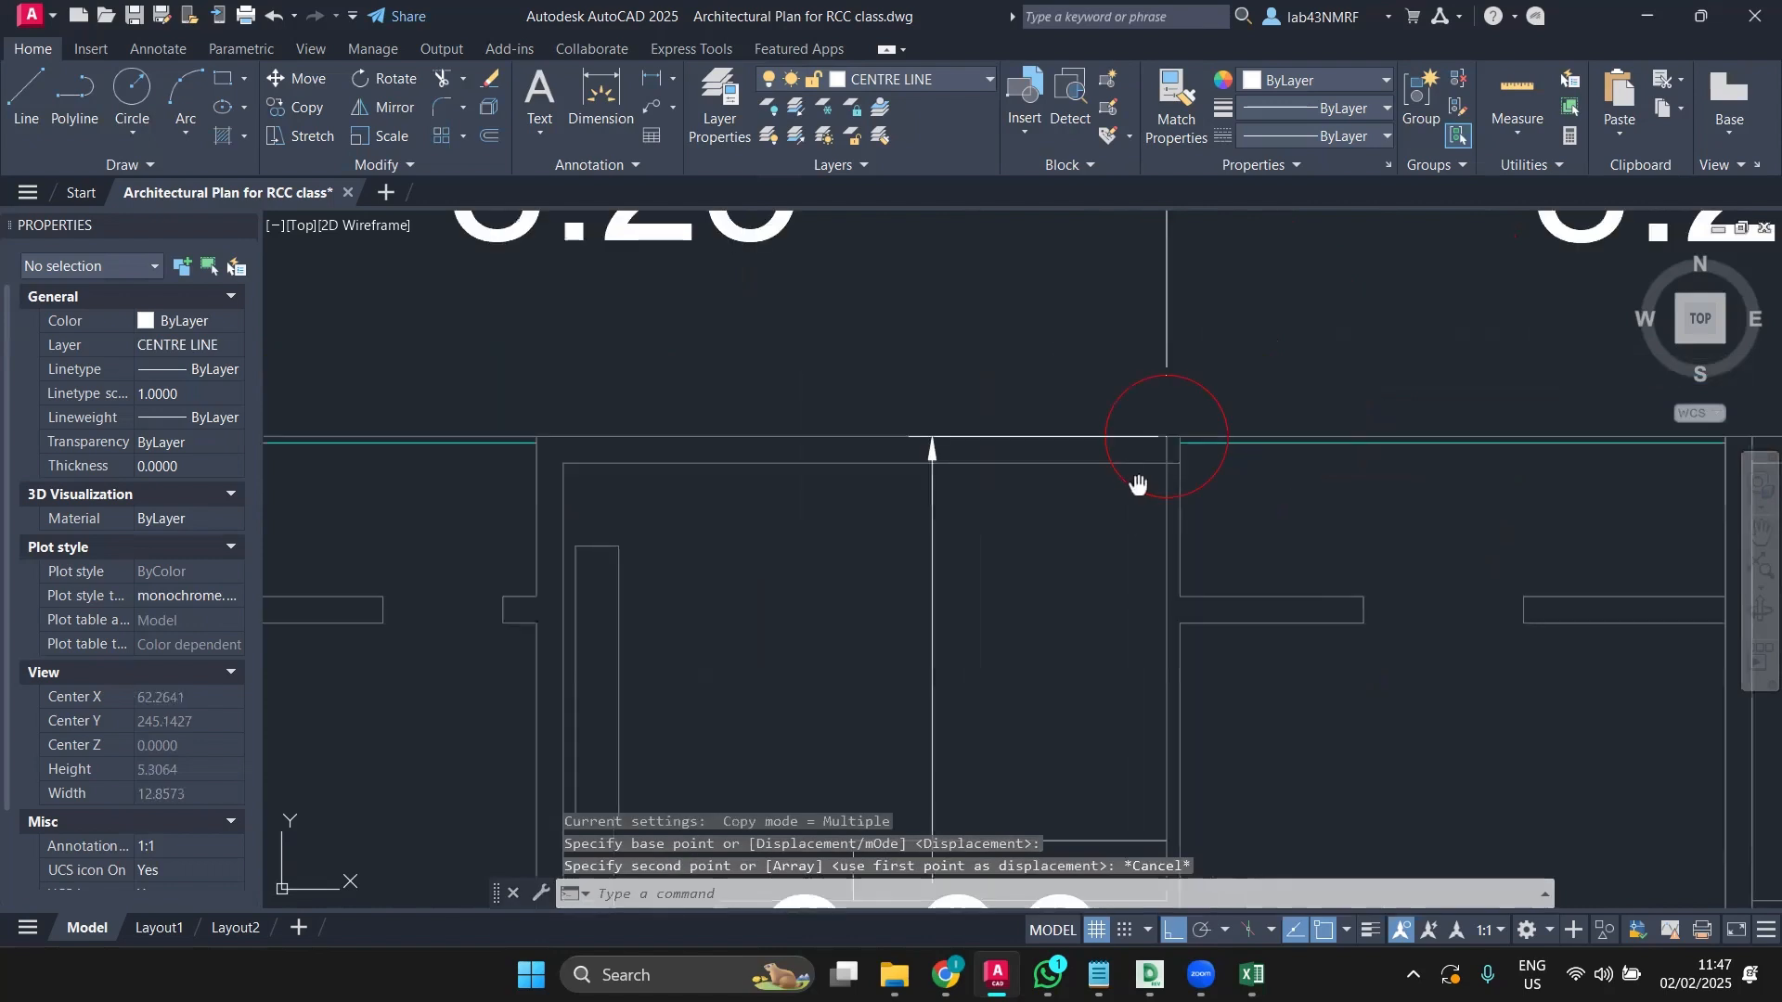
middle_drag(1138, 485, 1361, 454)
scroll(763, 466, up, 2)
scroll(816, 489, up, 3)
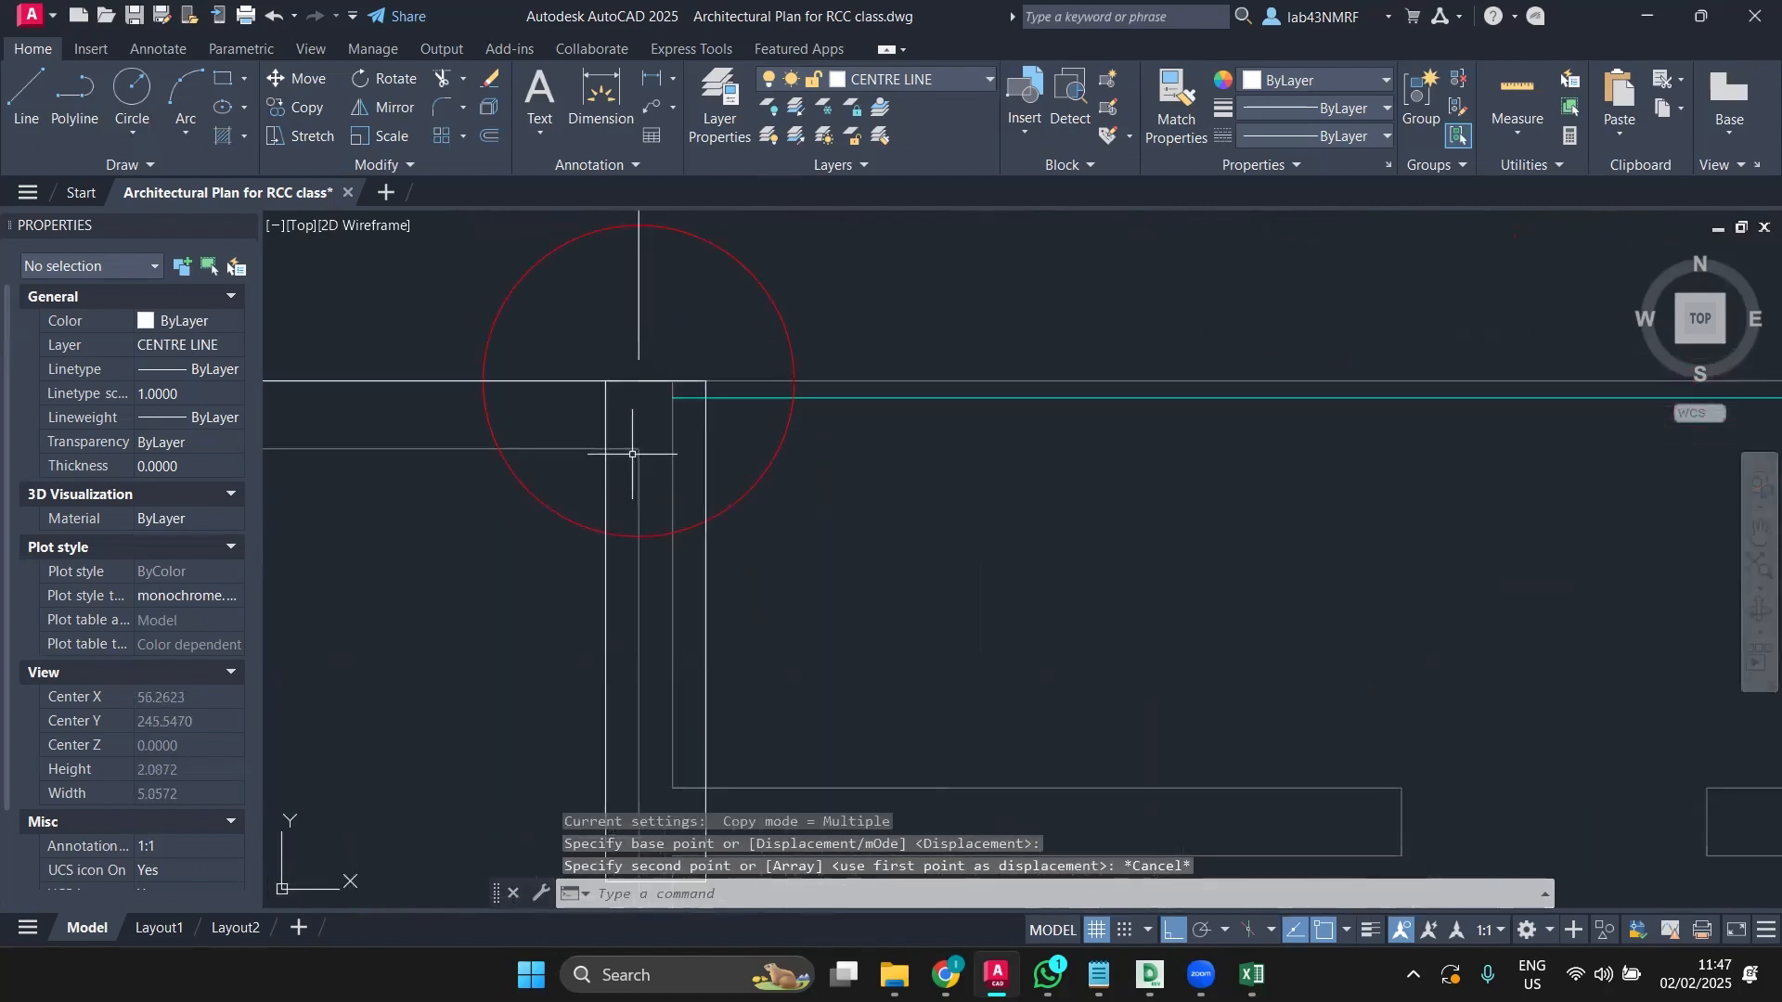
Step: Copy the column from its top corner to the next top-row grid intersection
click(632, 454)
key(Escape)
click(606, 485)
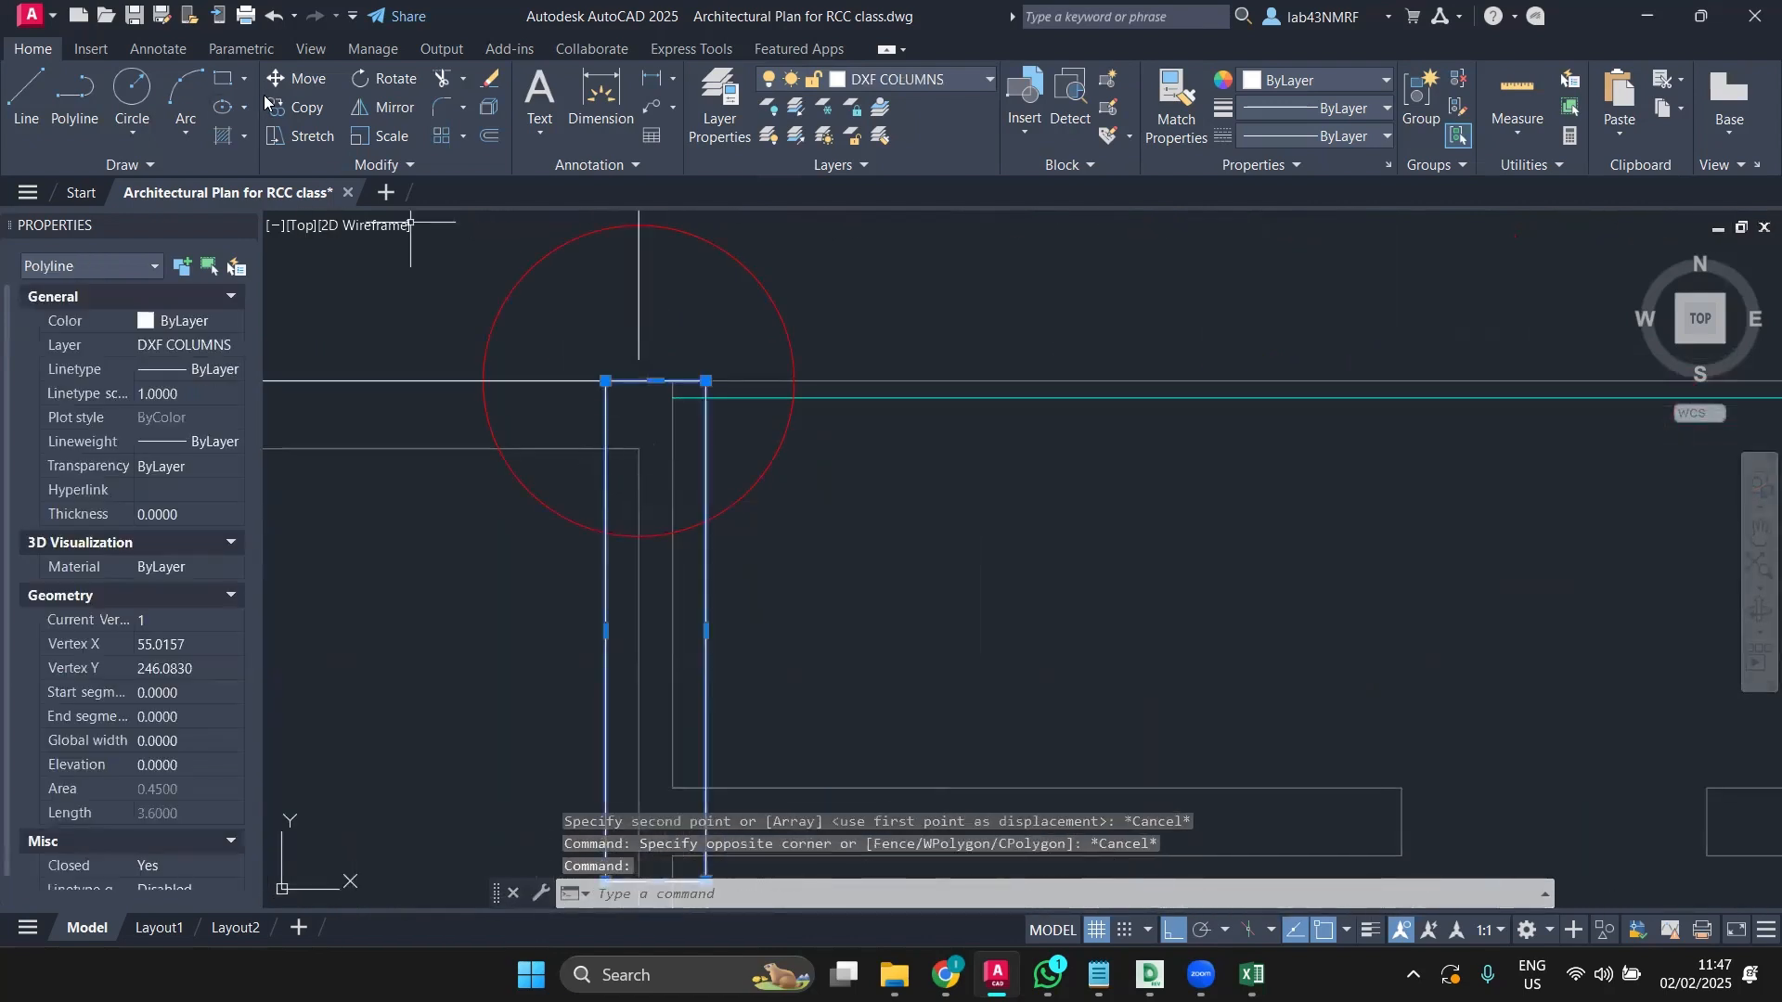
click(295, 108)
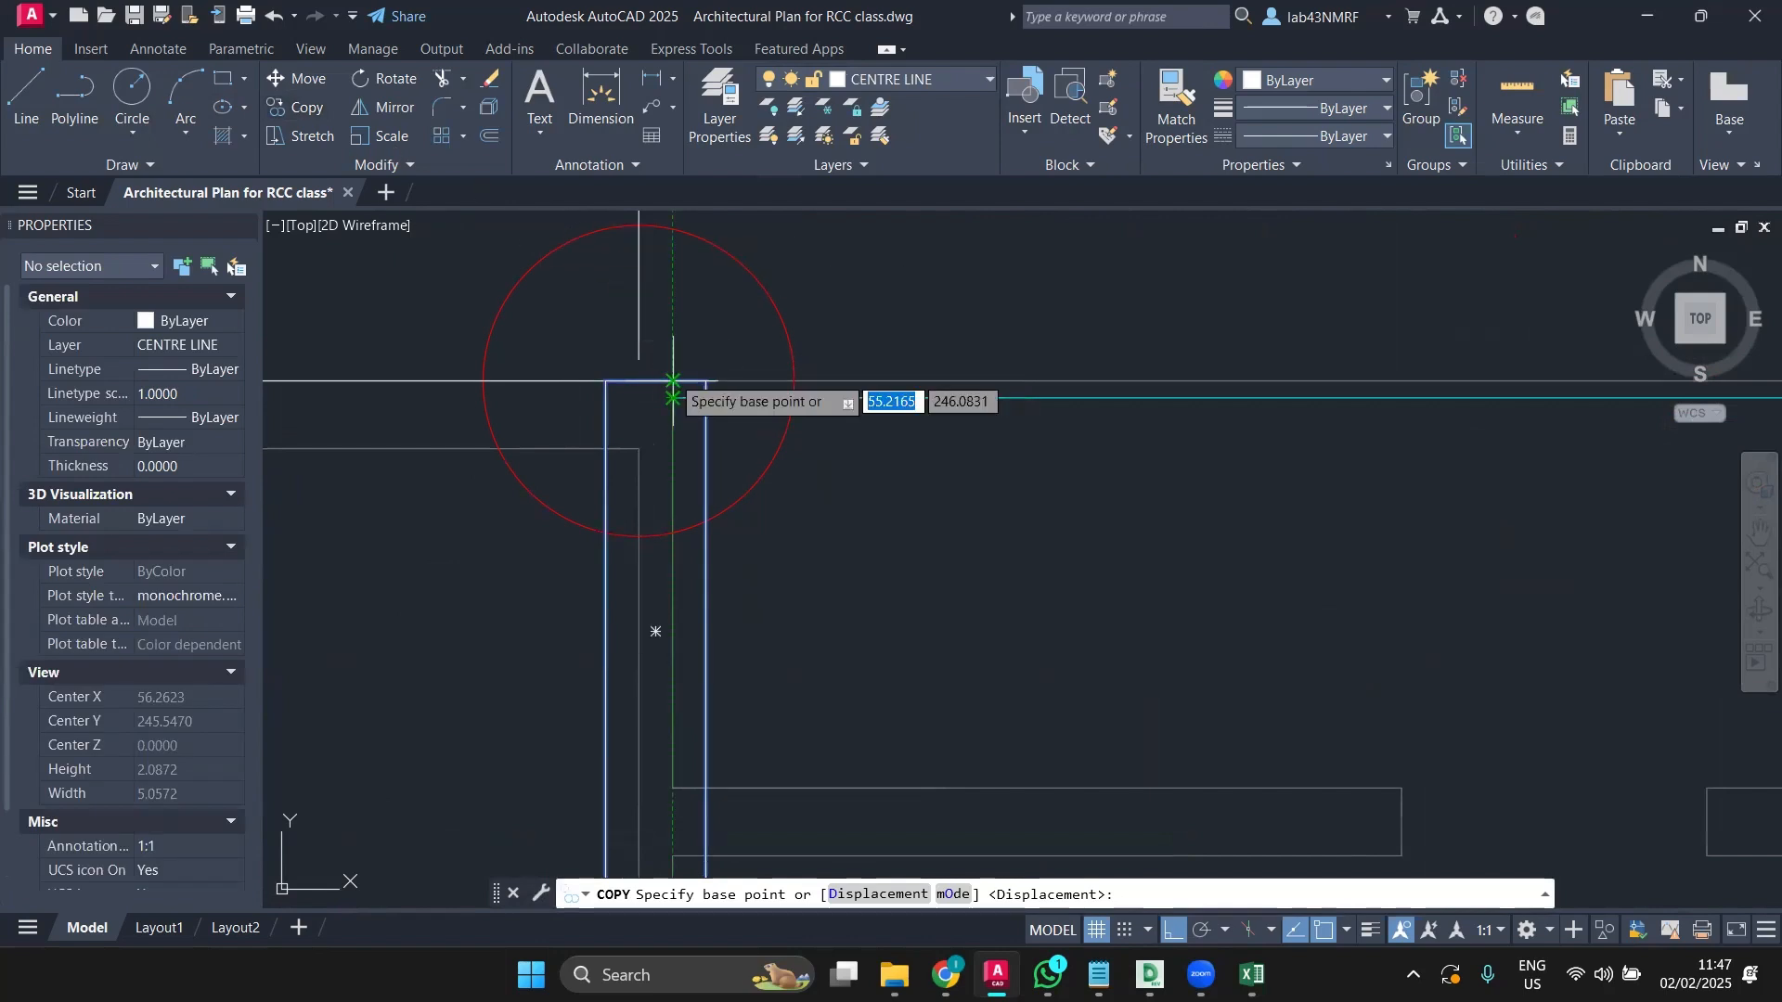
click(672, 393)
scroll(1021, 387, down, 5)
middle_drag(1021, 386, 476, 350)
scroll(1084, 359, up, 5)
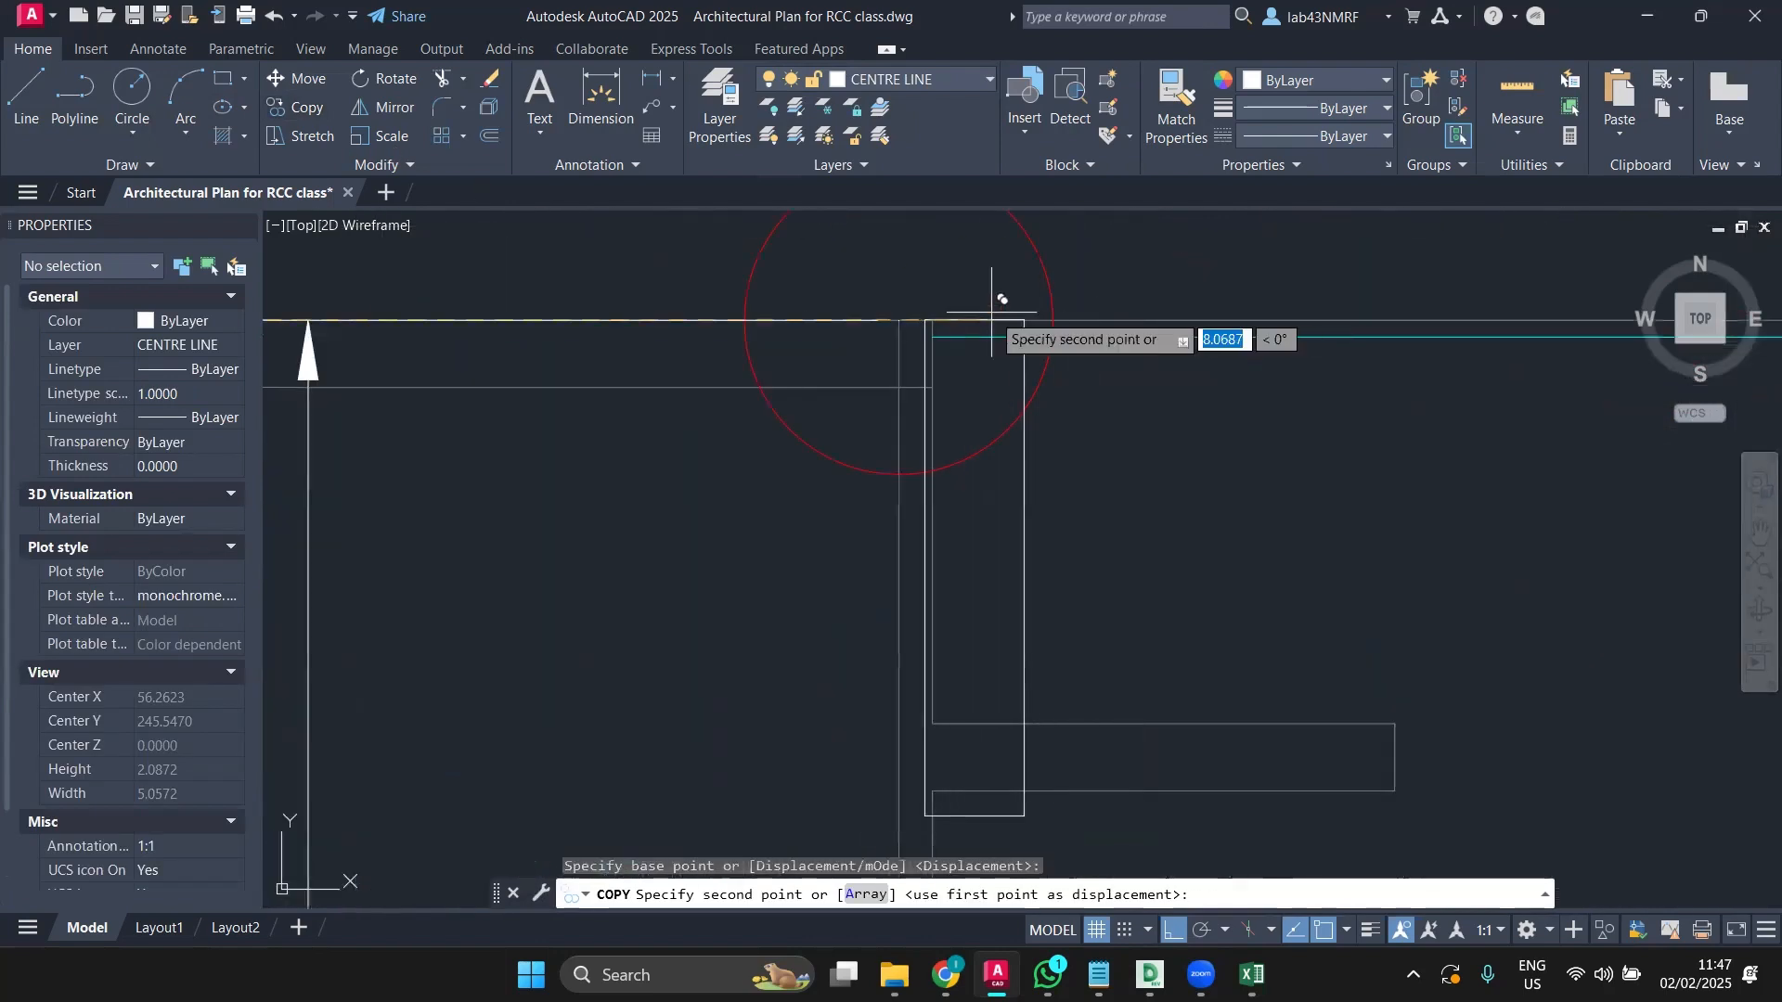
click(933, 320)
scroll(938, 306, down, 5)
middle_drag(1205, 350, 733, 339)
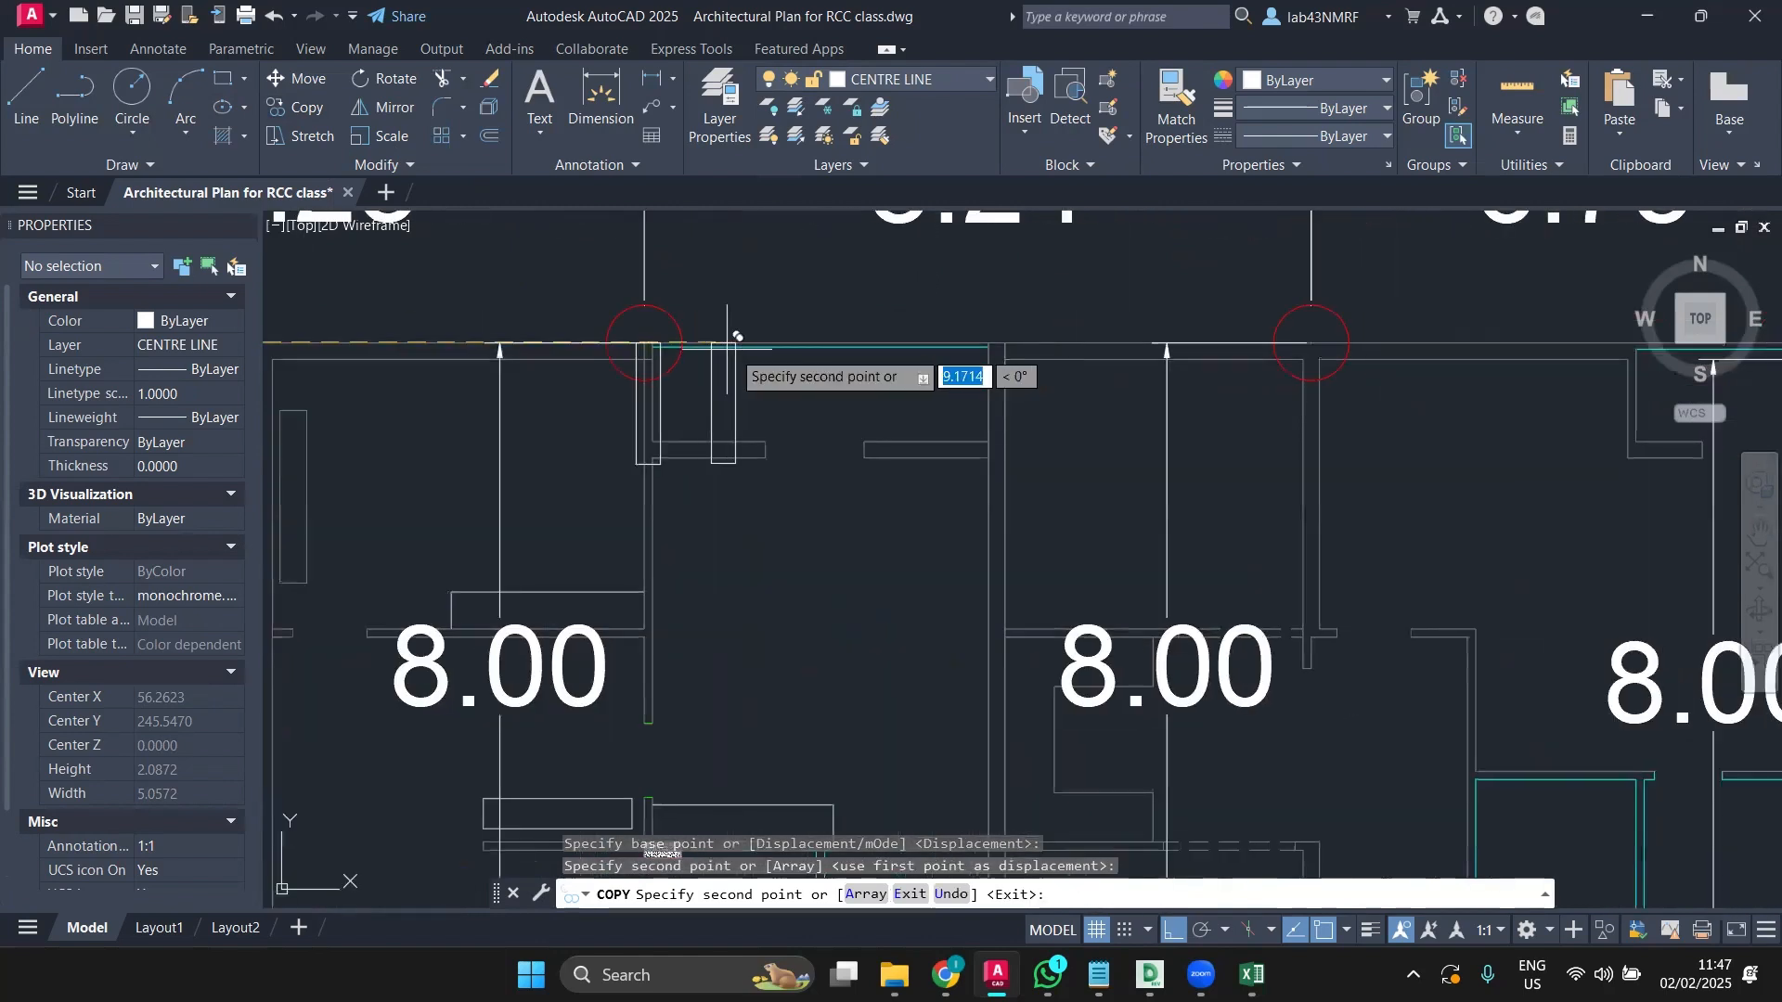
middle_drag(951, 350, 617, 356)
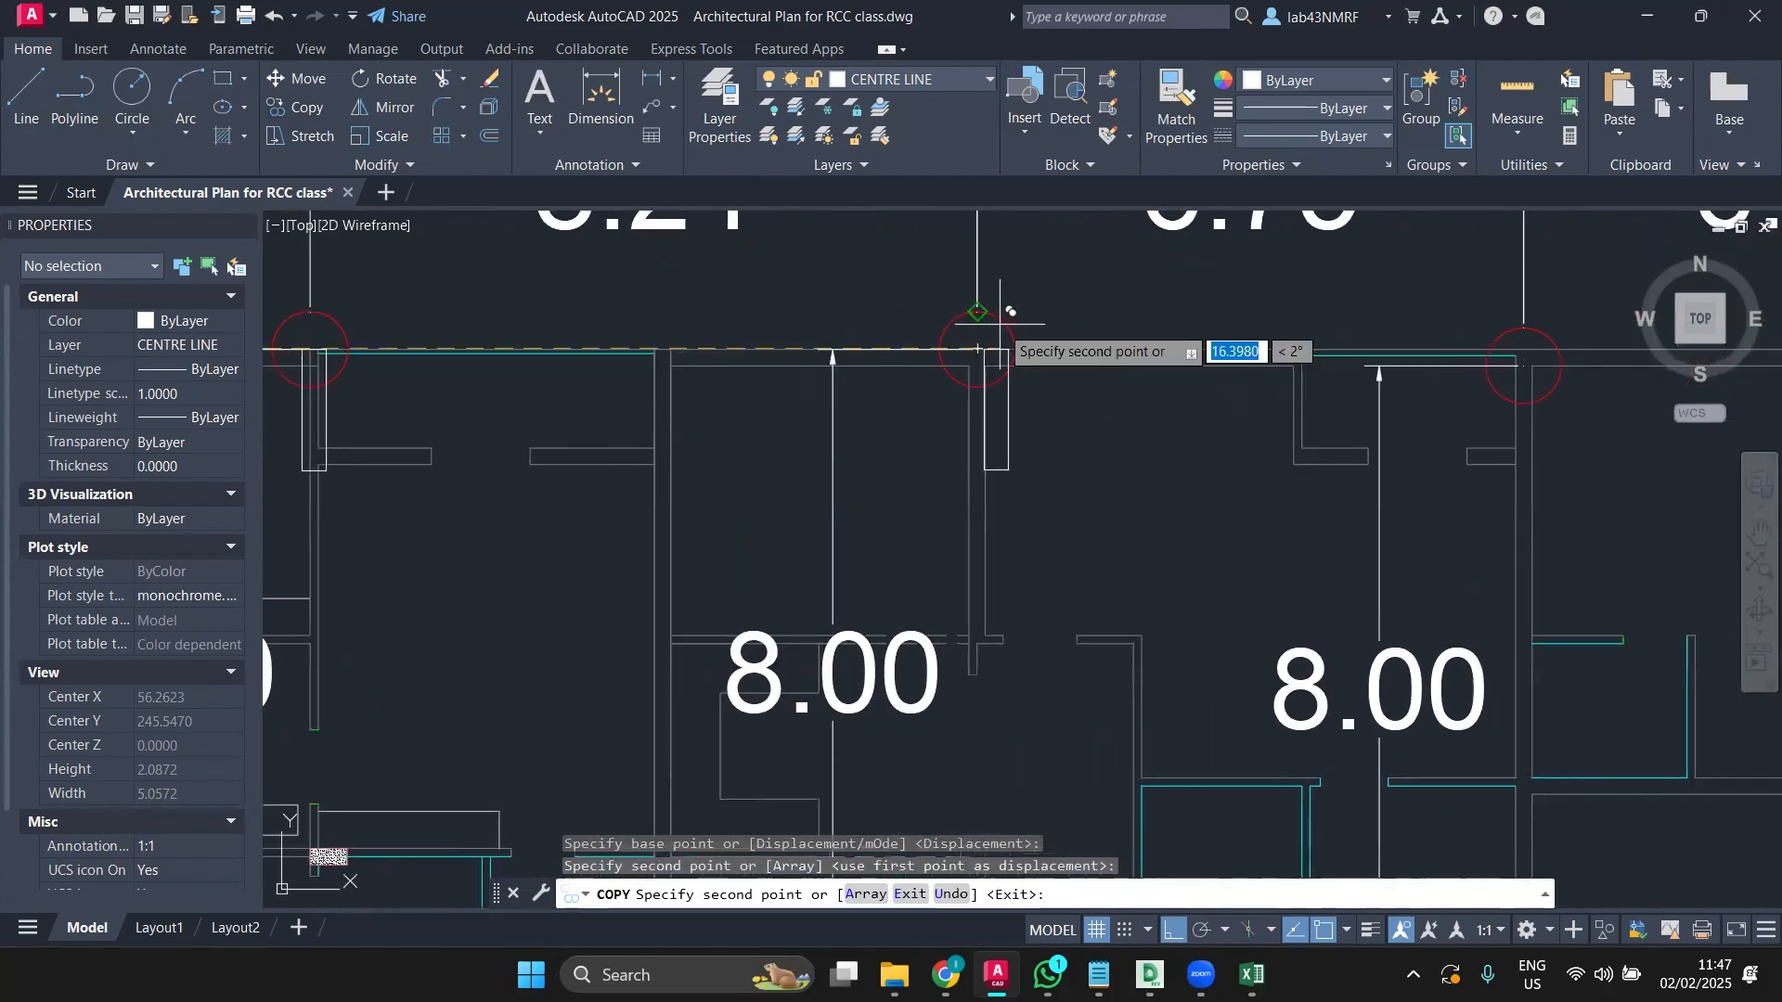
scroll(1000, 348, up, 4)
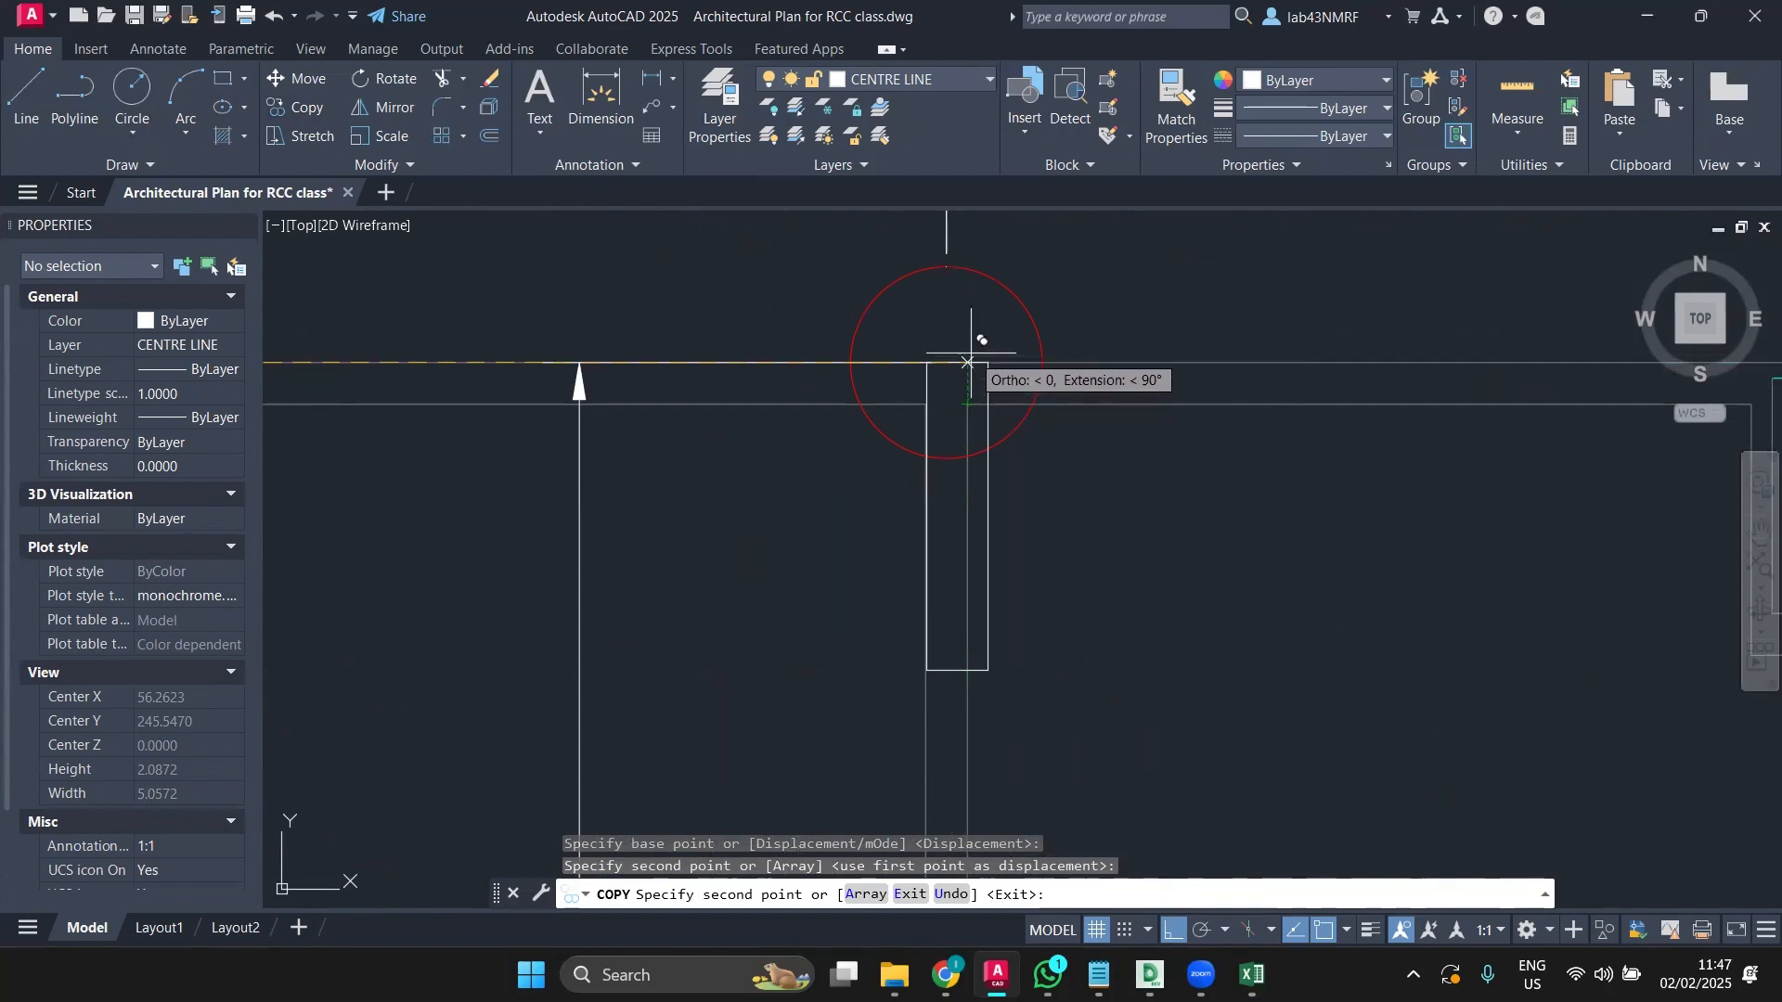
key(Escape)
scroll(931, 402, down, 2)
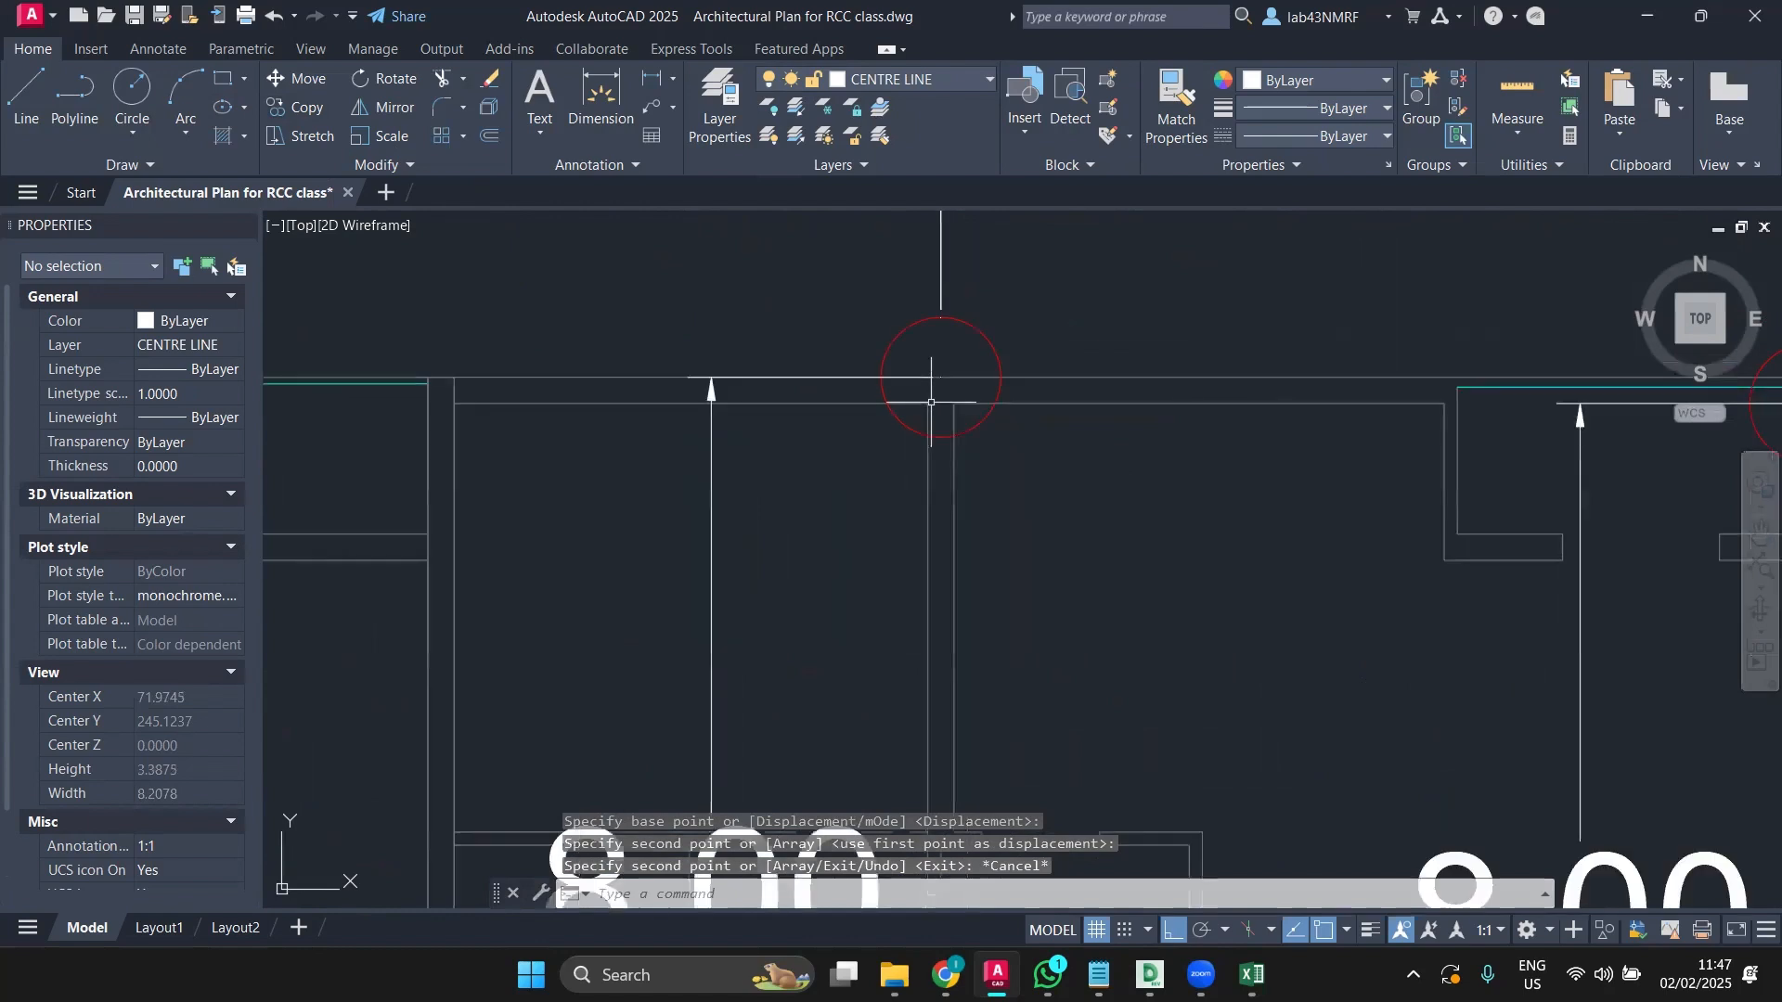
Step: Draw a short horizontal line starting at the column corner
click(26, 93)
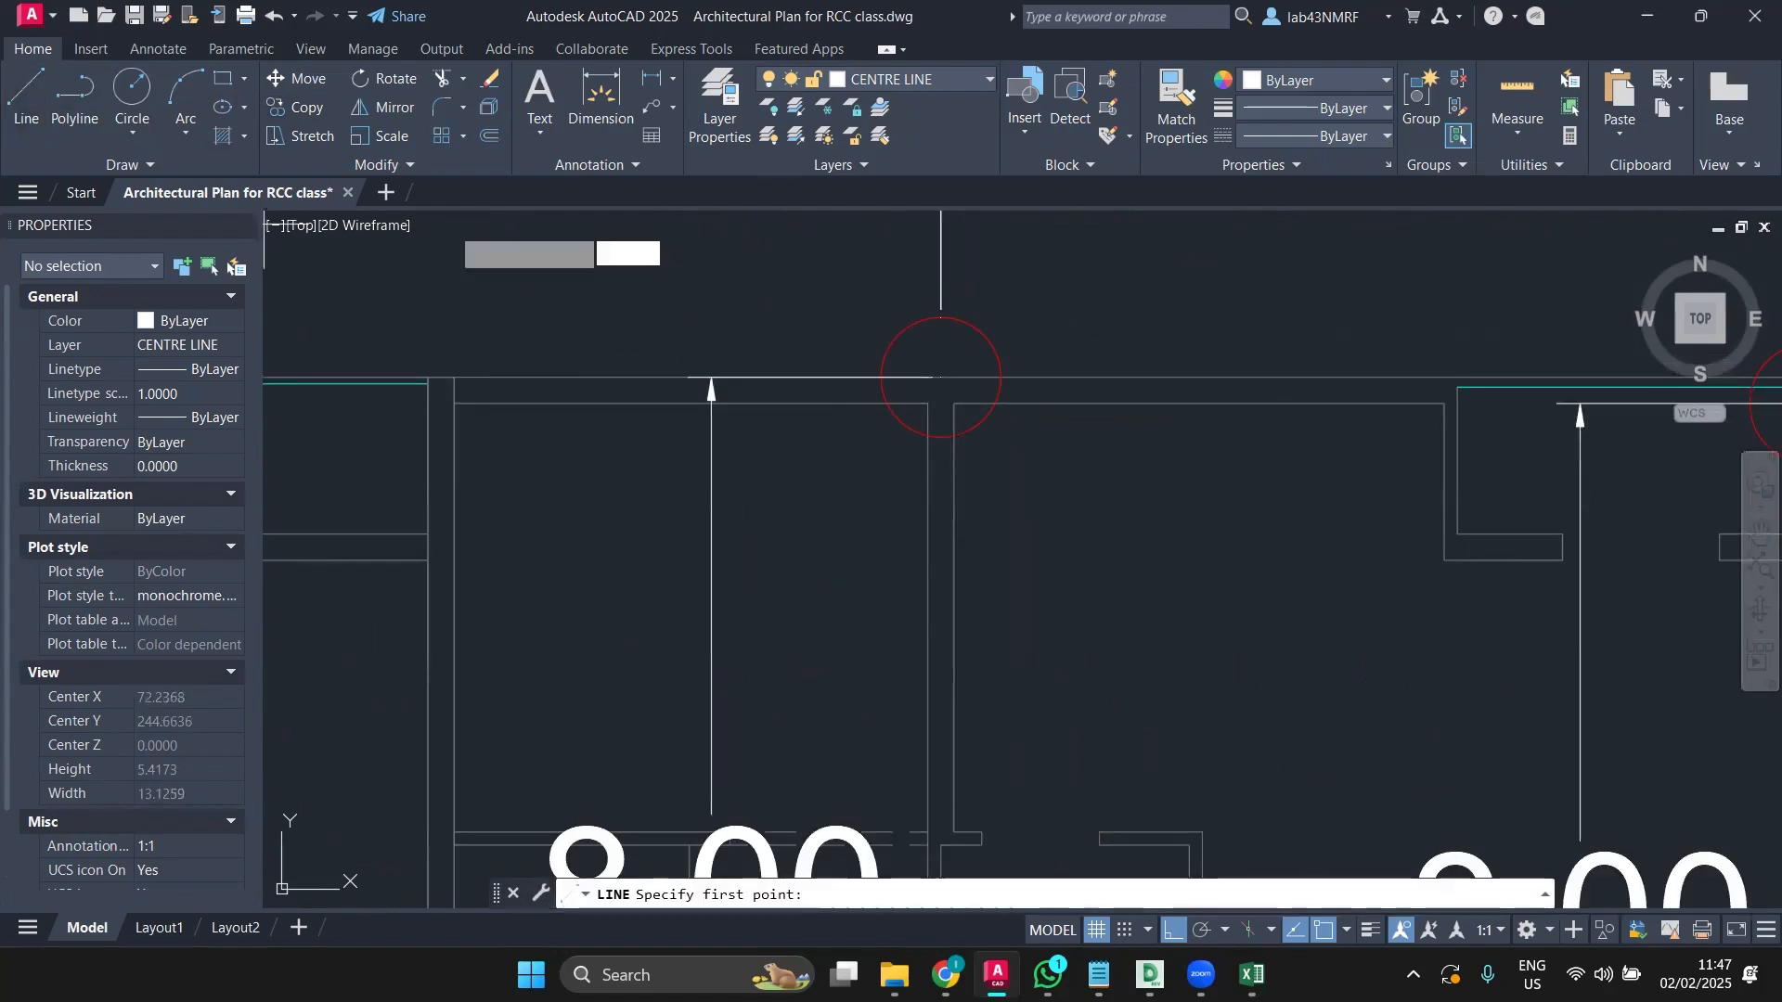
scroll(953, 425, up, 4)
click(891, 369)
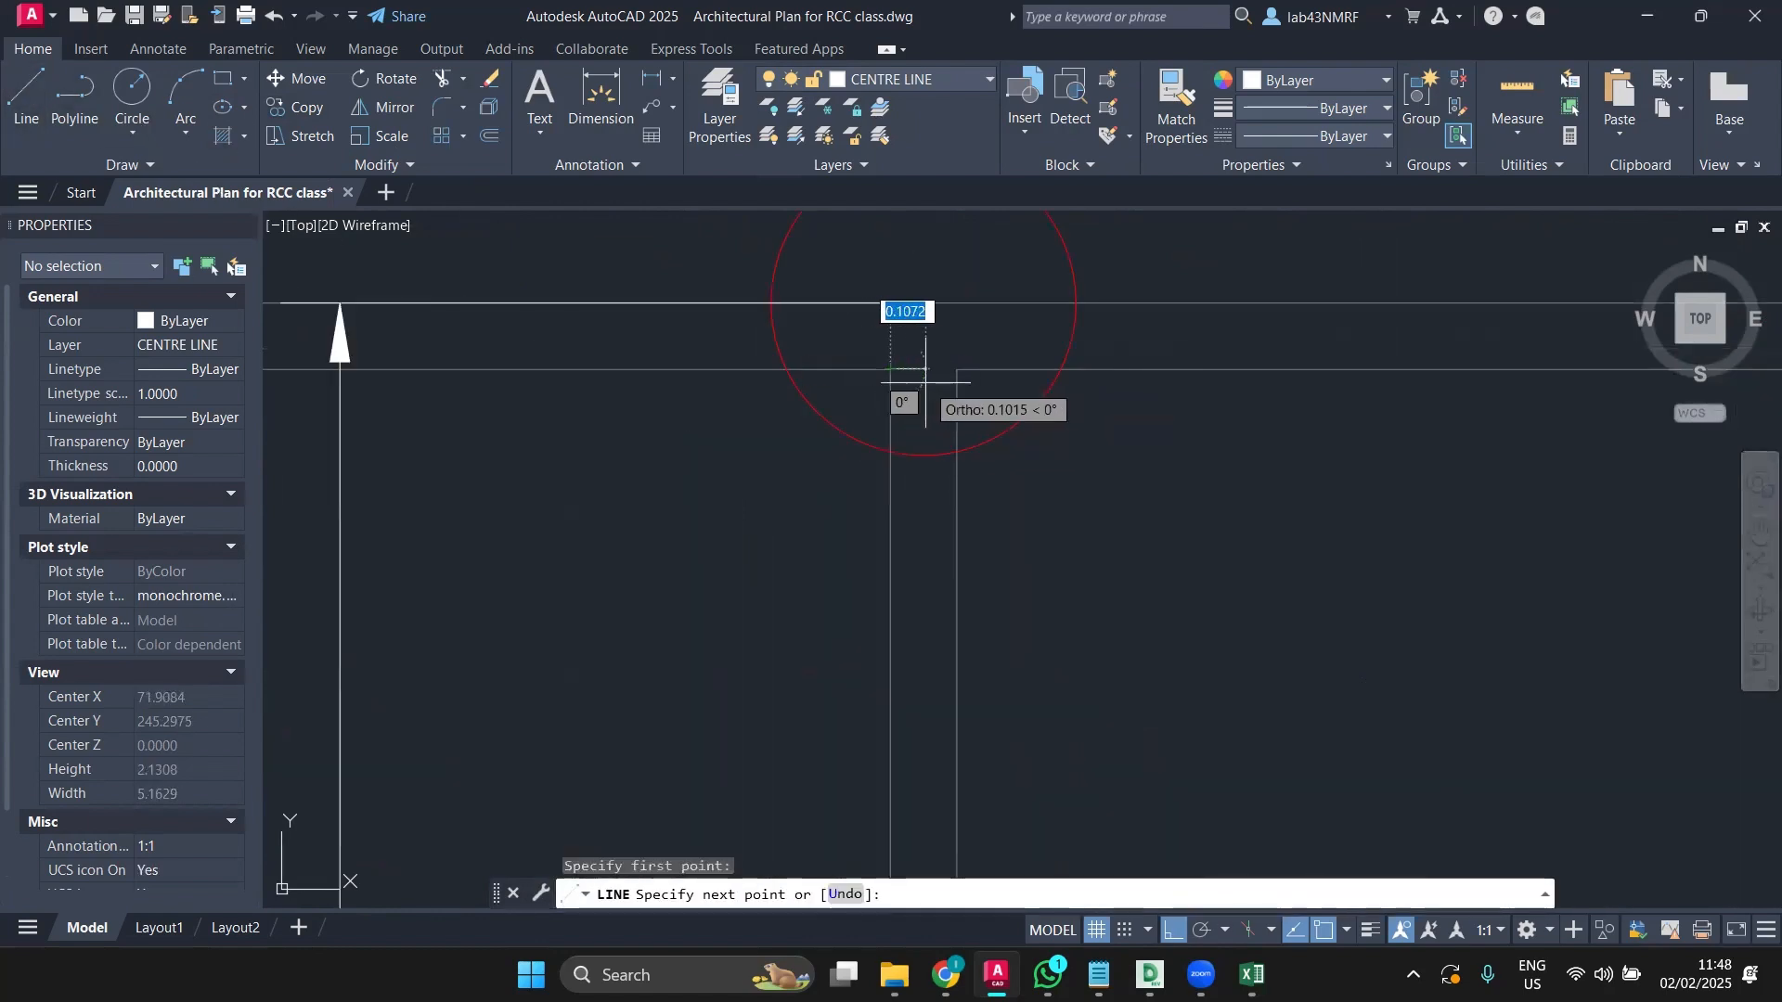
click(956, 370)
key(Escape)
scroll(915, 394, down, 3)
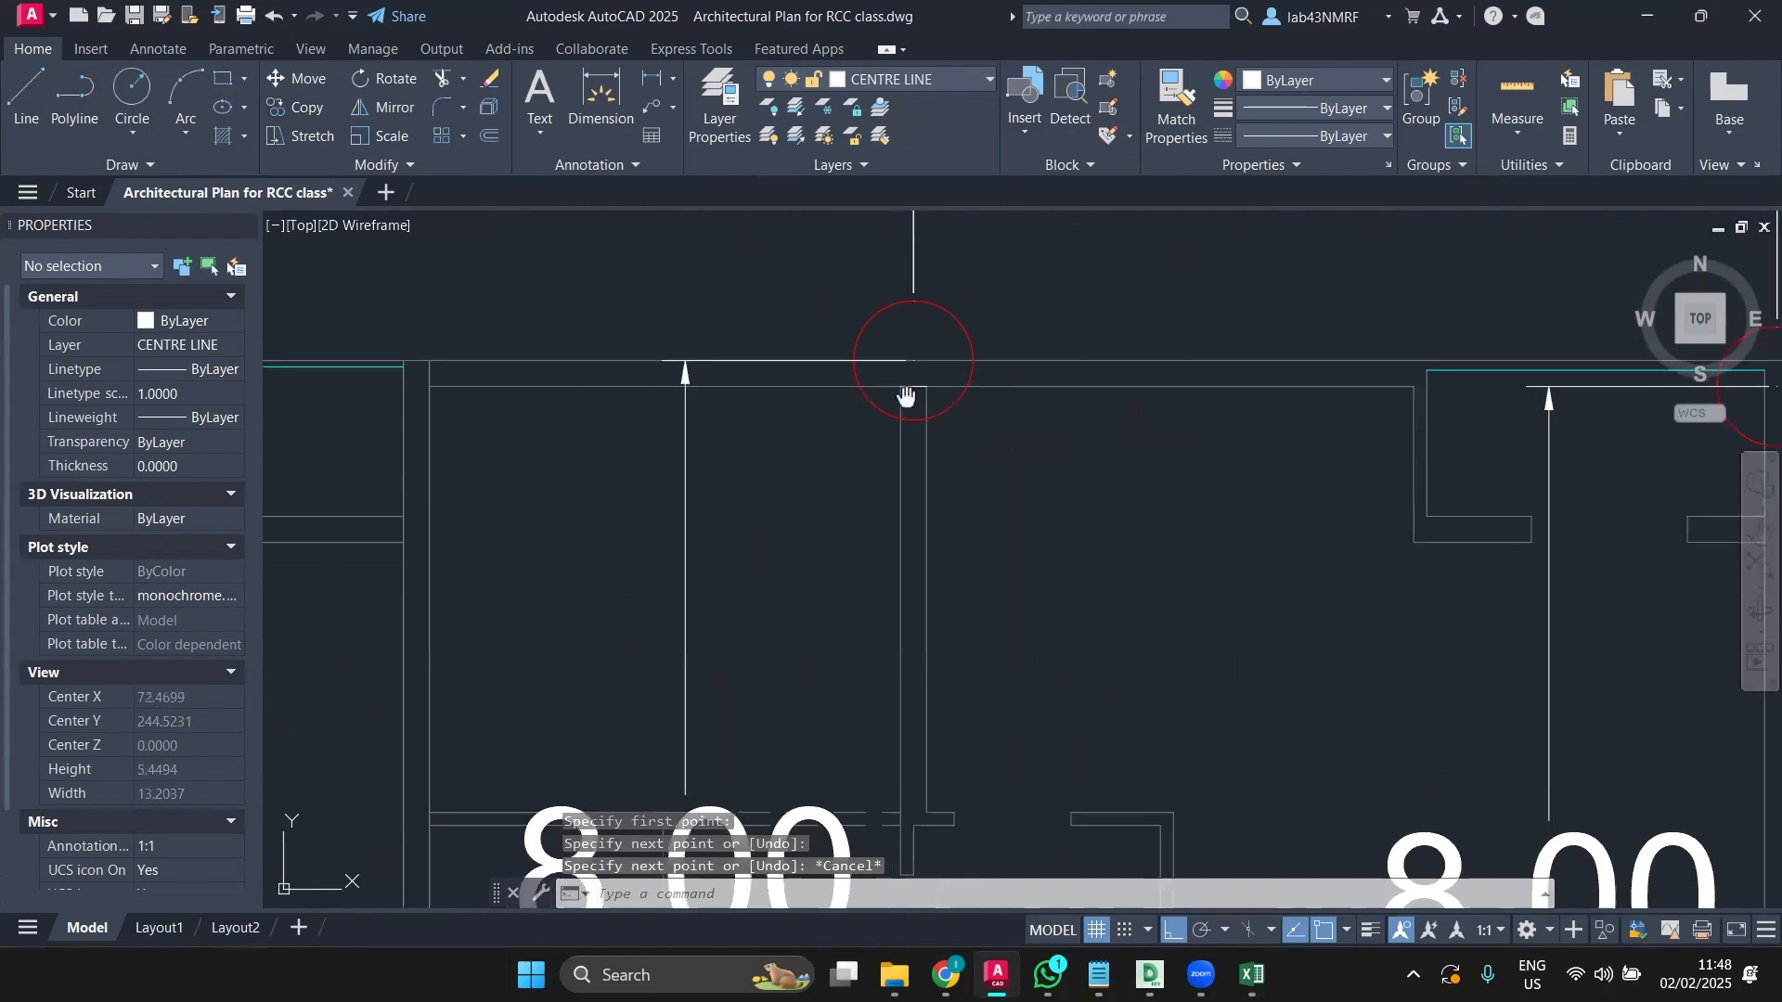
mouse_move(914, 397)
middle_down()
mouse_move(1210, 341)
mouse_move(1249, 353)
middle_up()
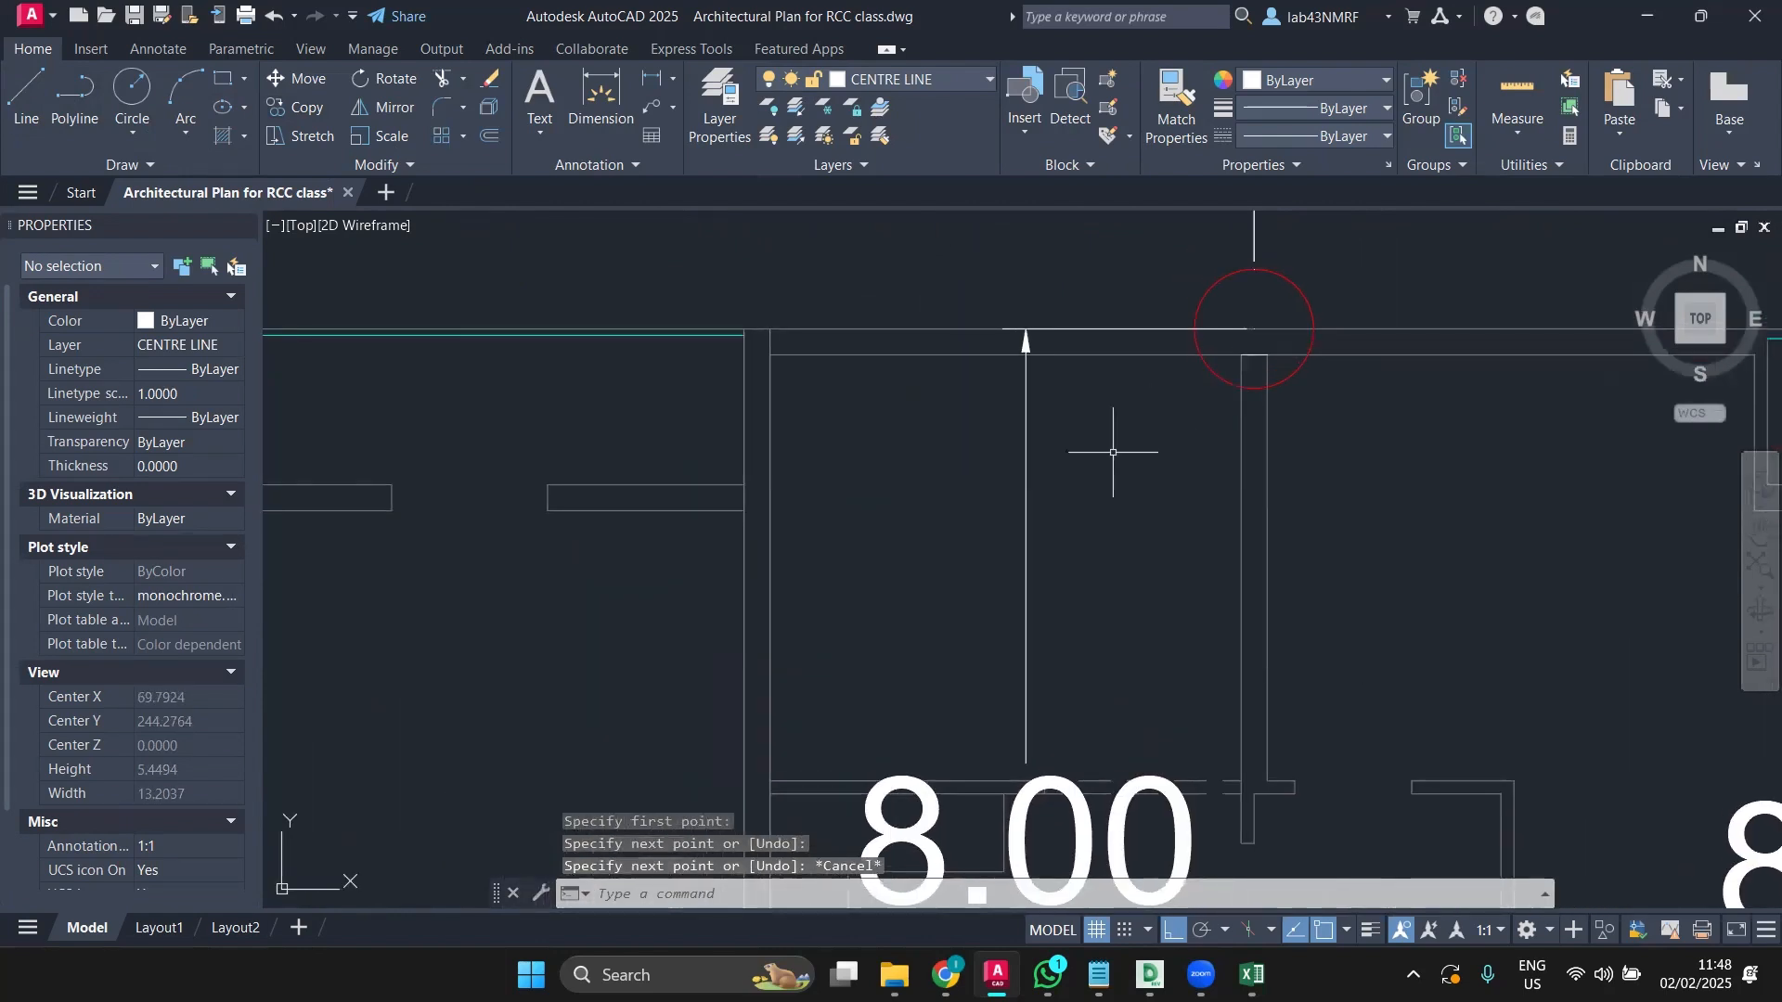
scroll(1113, 452, down, 2)
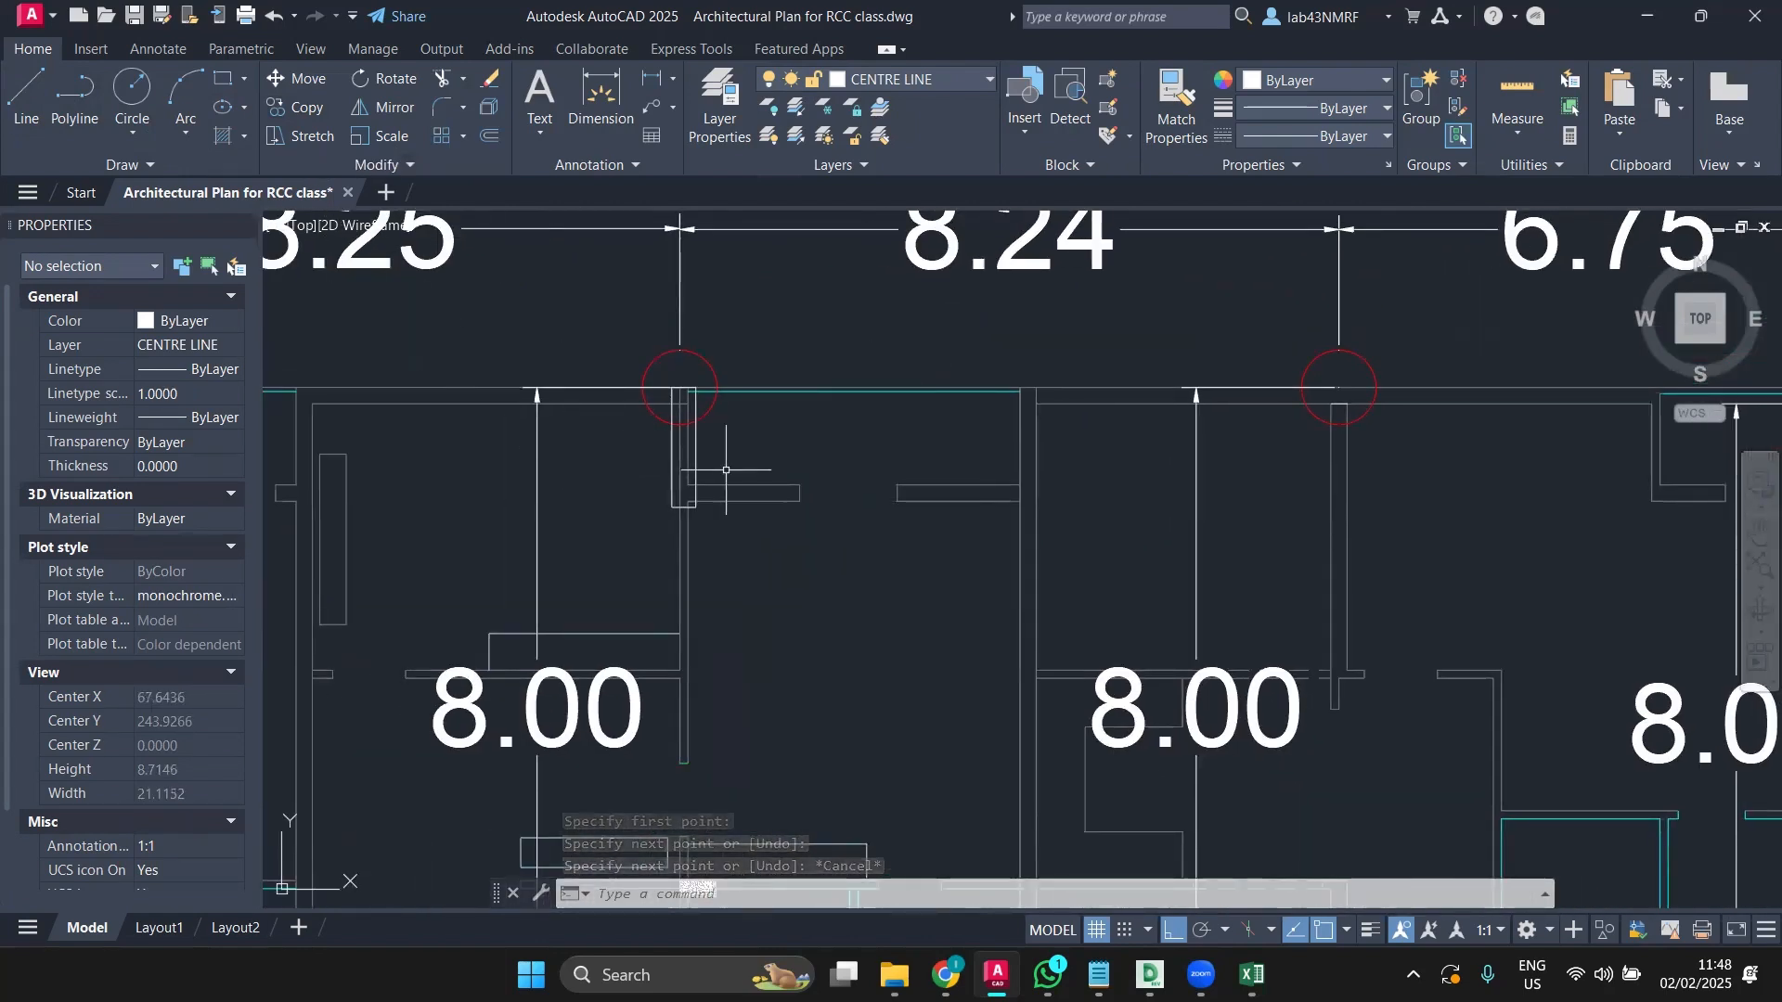
Step: Copy the column from its top midpoint to the following grid intersection along the top row
click(696, 470)
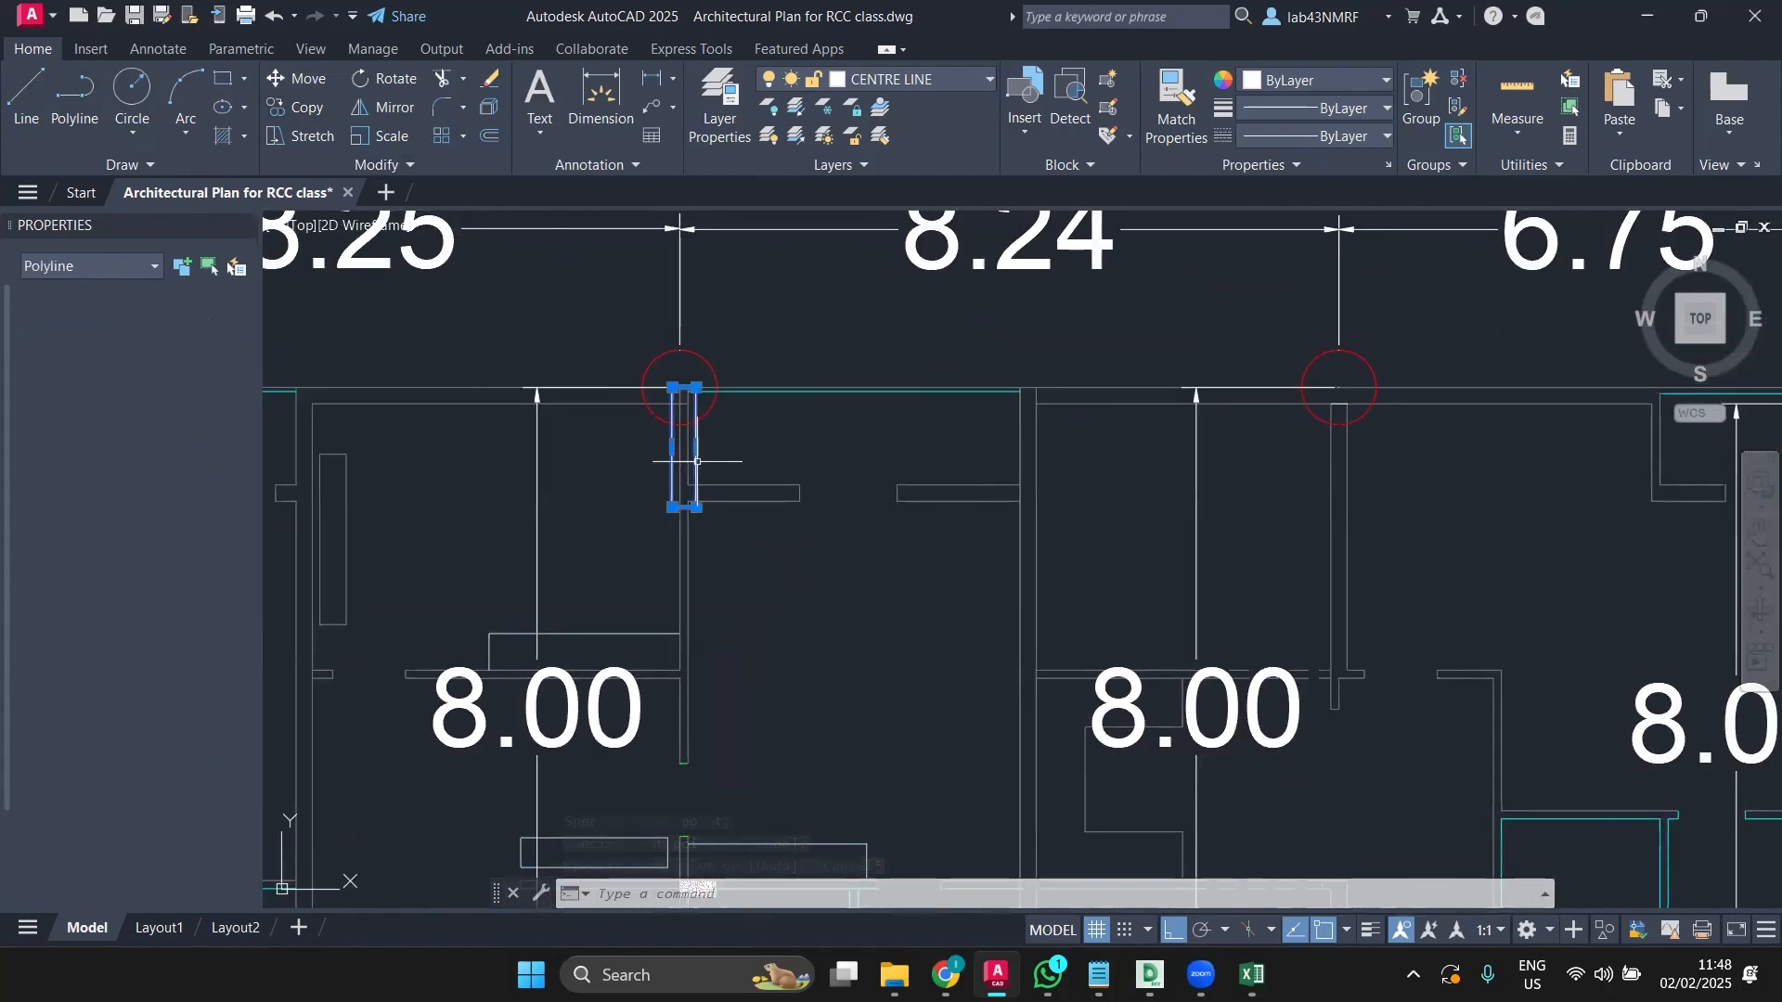
click(292, 107)
scroll(659, 388, up, 4)
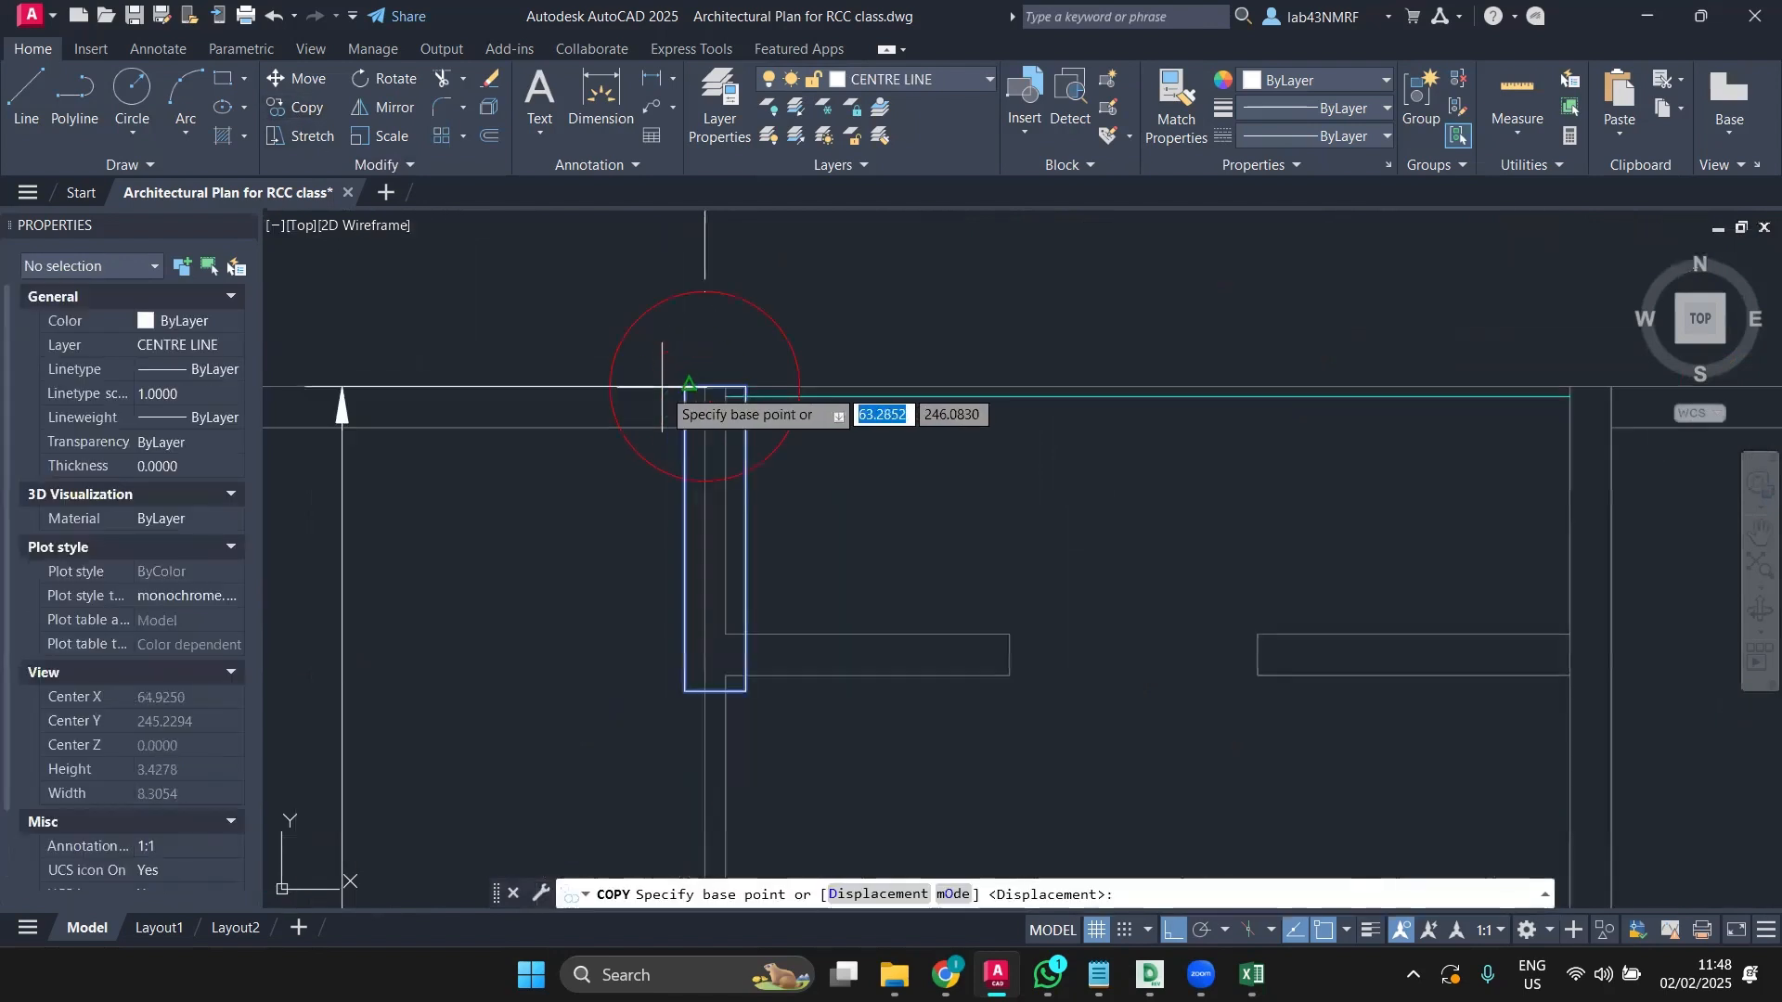
click(715, 385)
scroll(1315, 403, down, 2)
middle_drag(1318, 405, 679, 358)
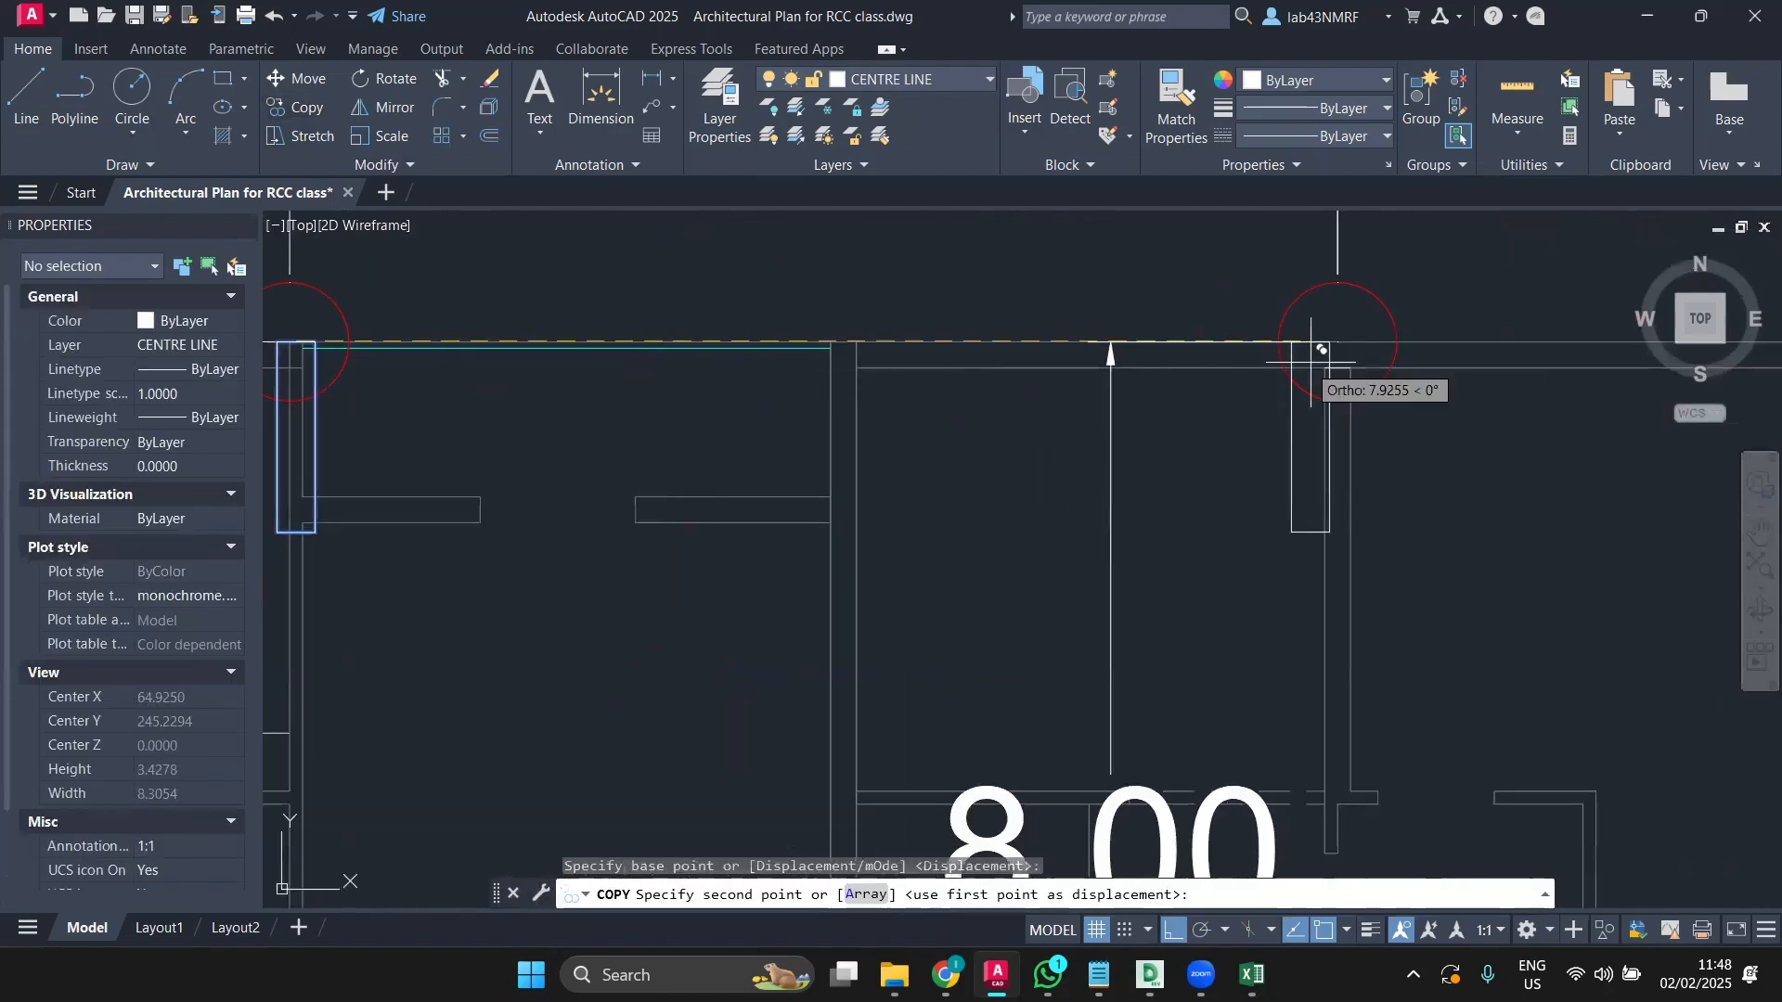
scroll(1312, 362, up, 4)
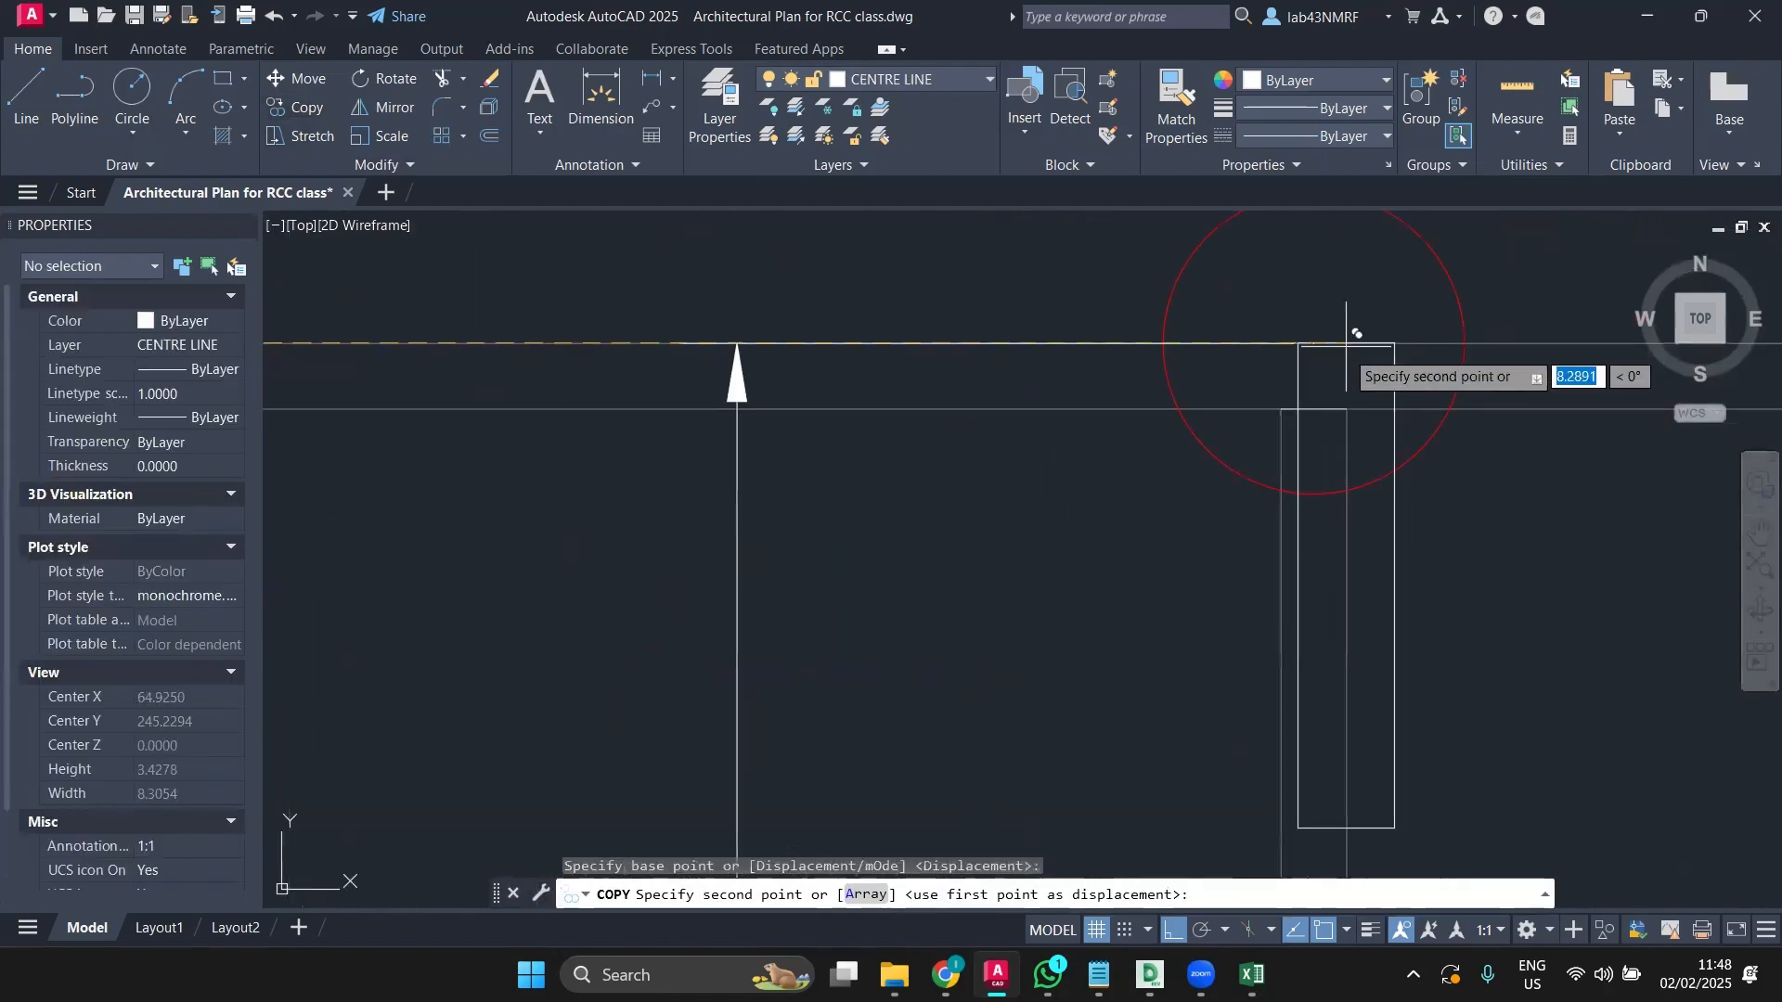
click(1314, 406)
scroll(1559, 399, down, 2)
middle_drag(1559, 399, 761, 387)
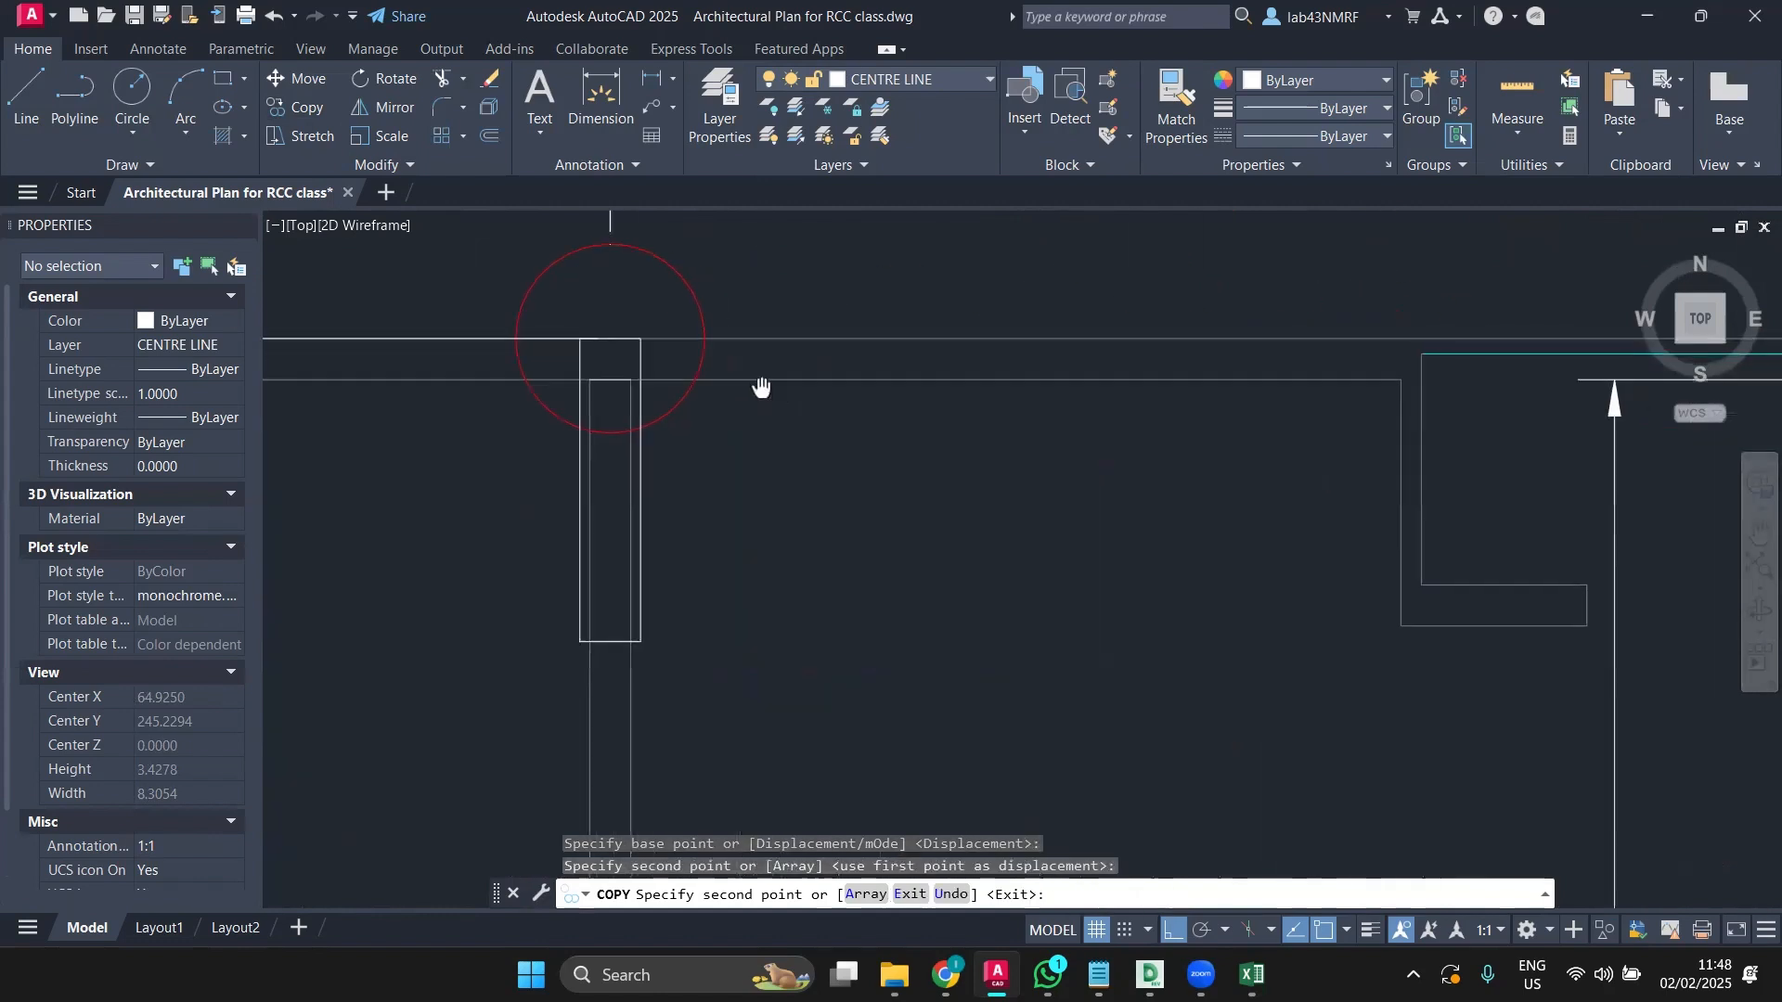
scroll(782, 385, down, 3)
middle_drag(1104, 438, 989, 438)
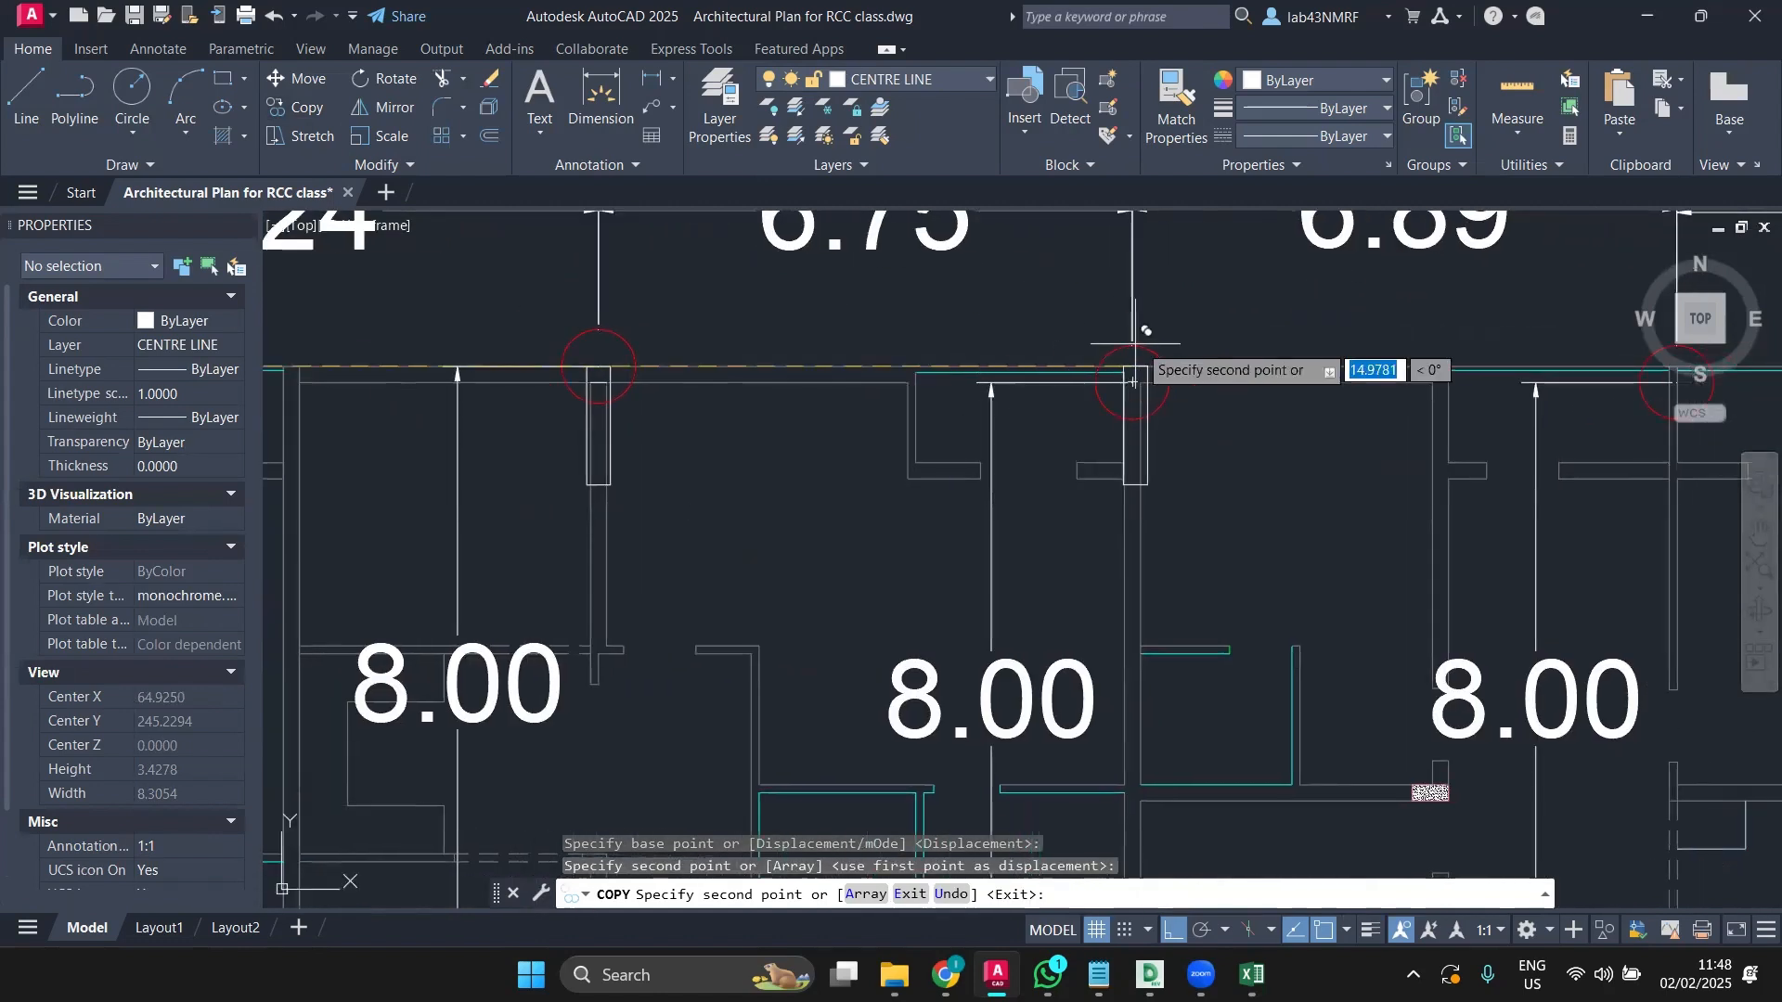
scroll(1134, 380, up, 3)
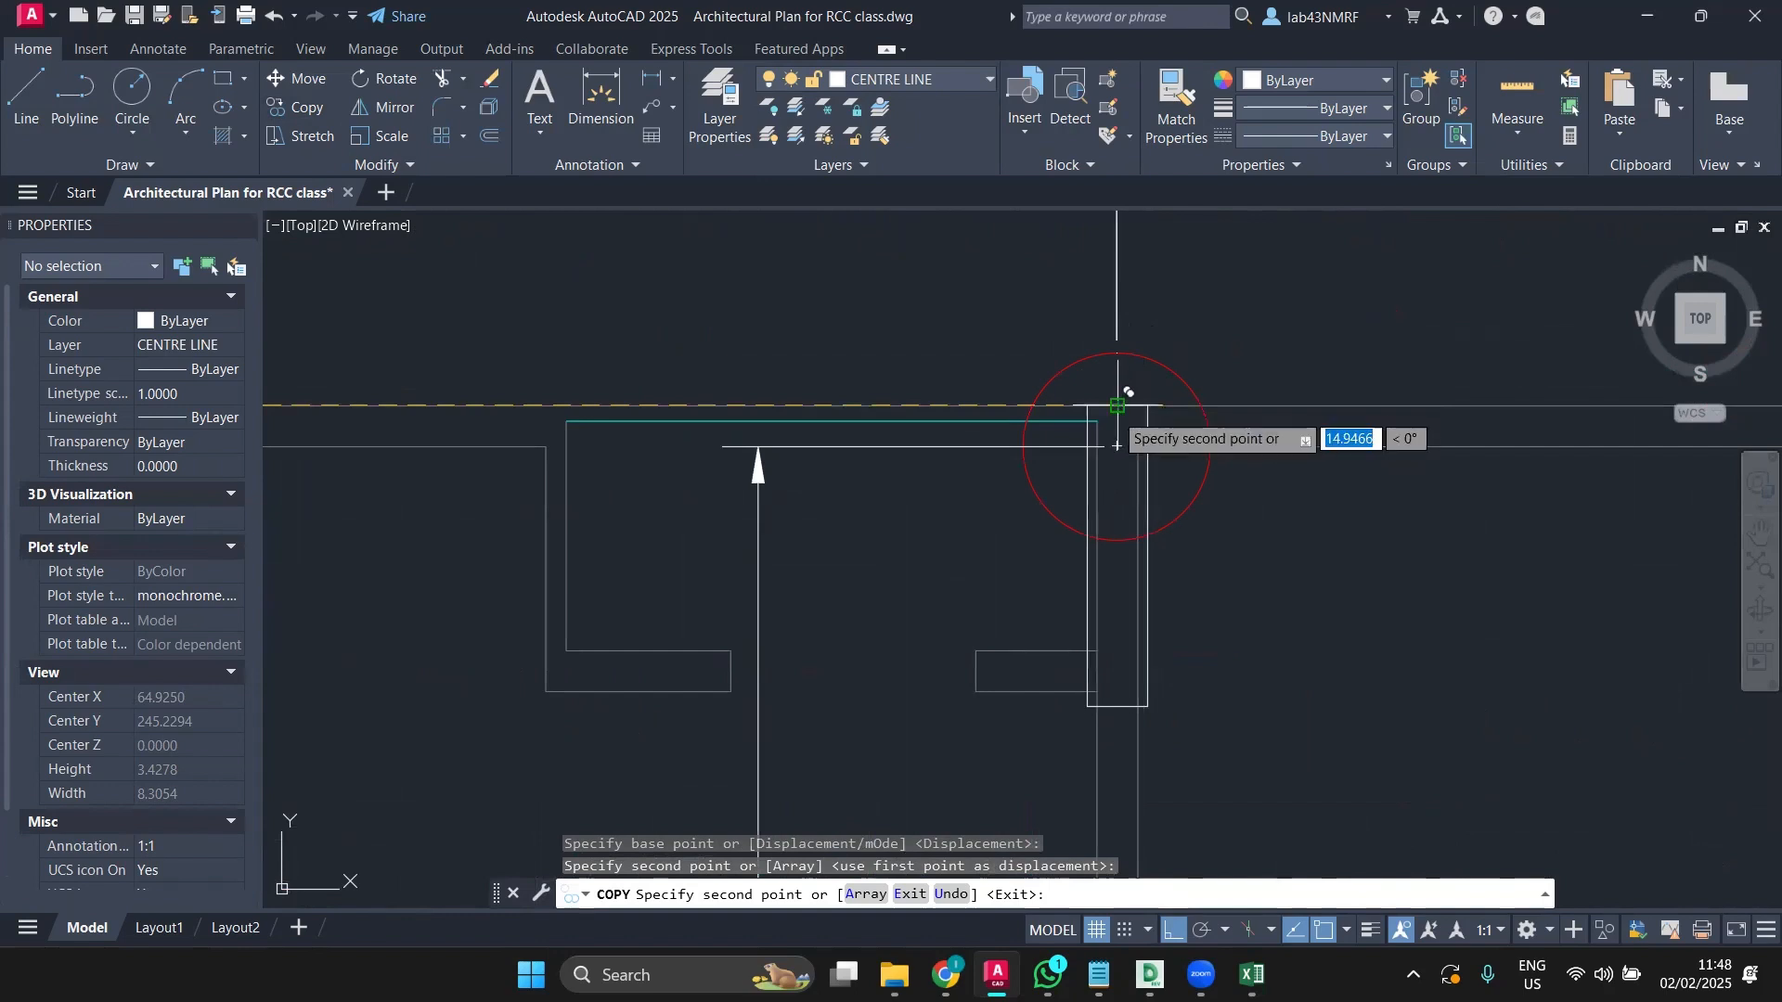
scroll(1118, 405, down, 2)
middle_drag(1120, 405, 1227, 419)
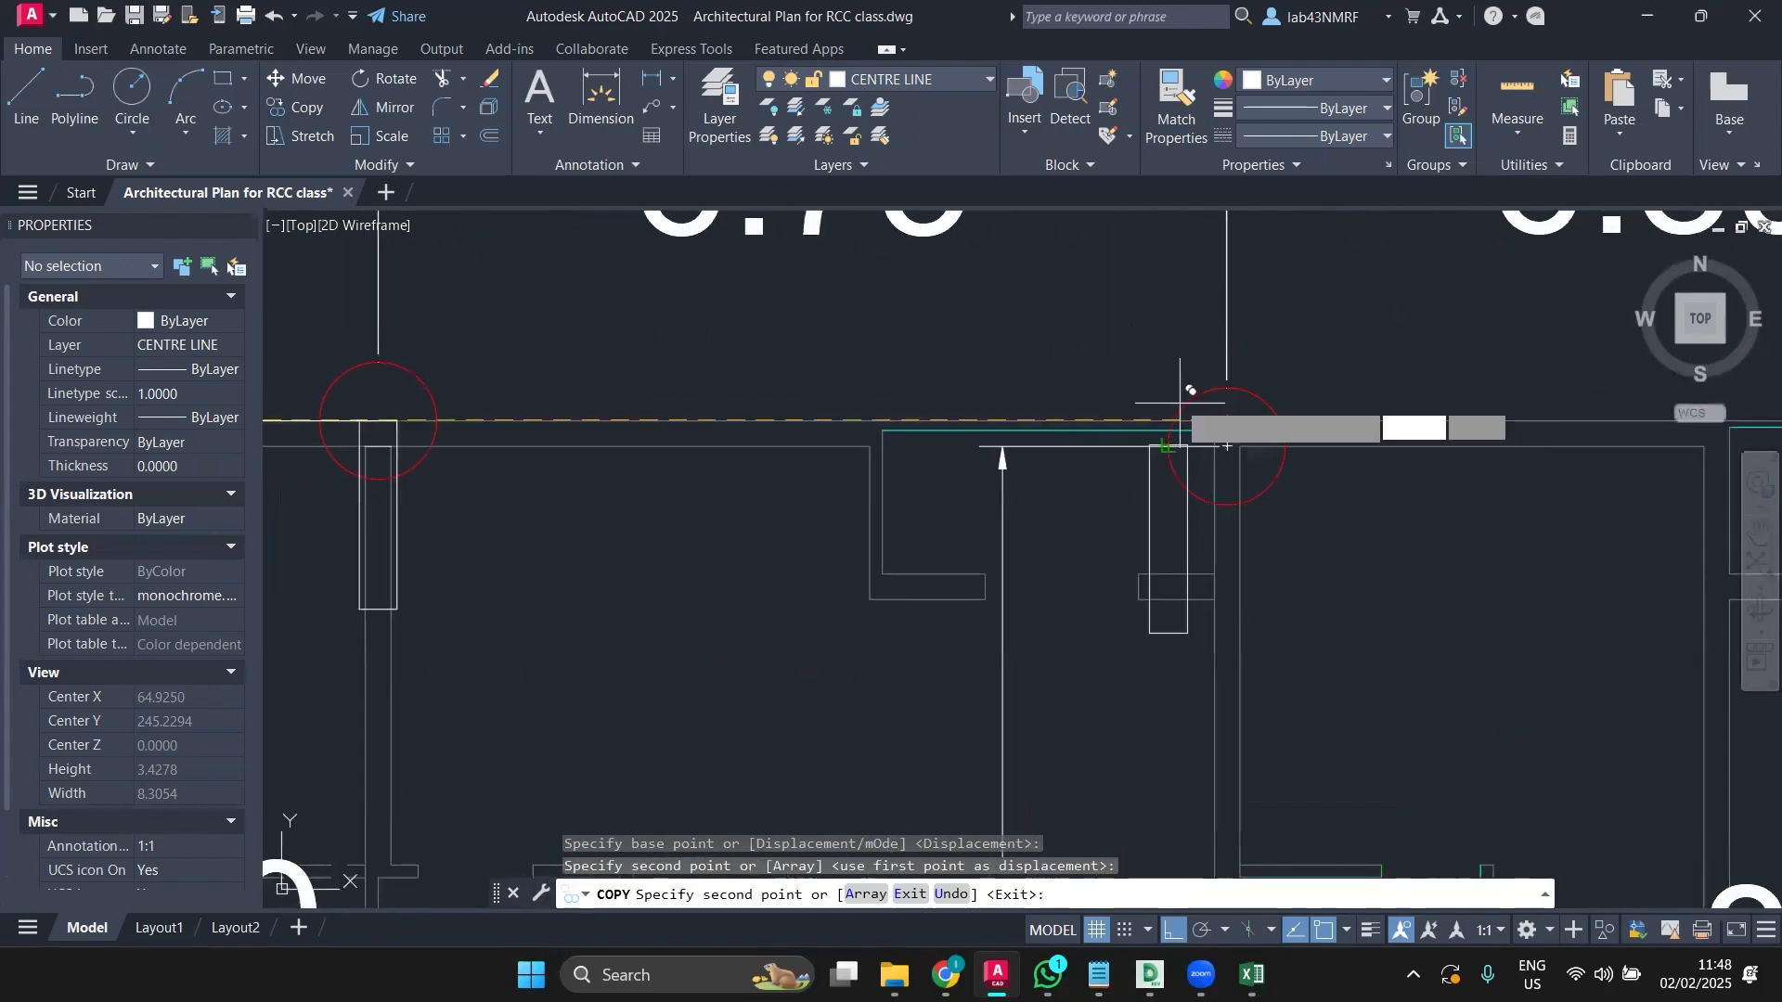
key(Escape)
Step: Select only the copied column rectangle's outline
scroll(415, 446, down, 2)
middle_drag(416, 447, 631, 438)
scroll(631, 438, up, 5)
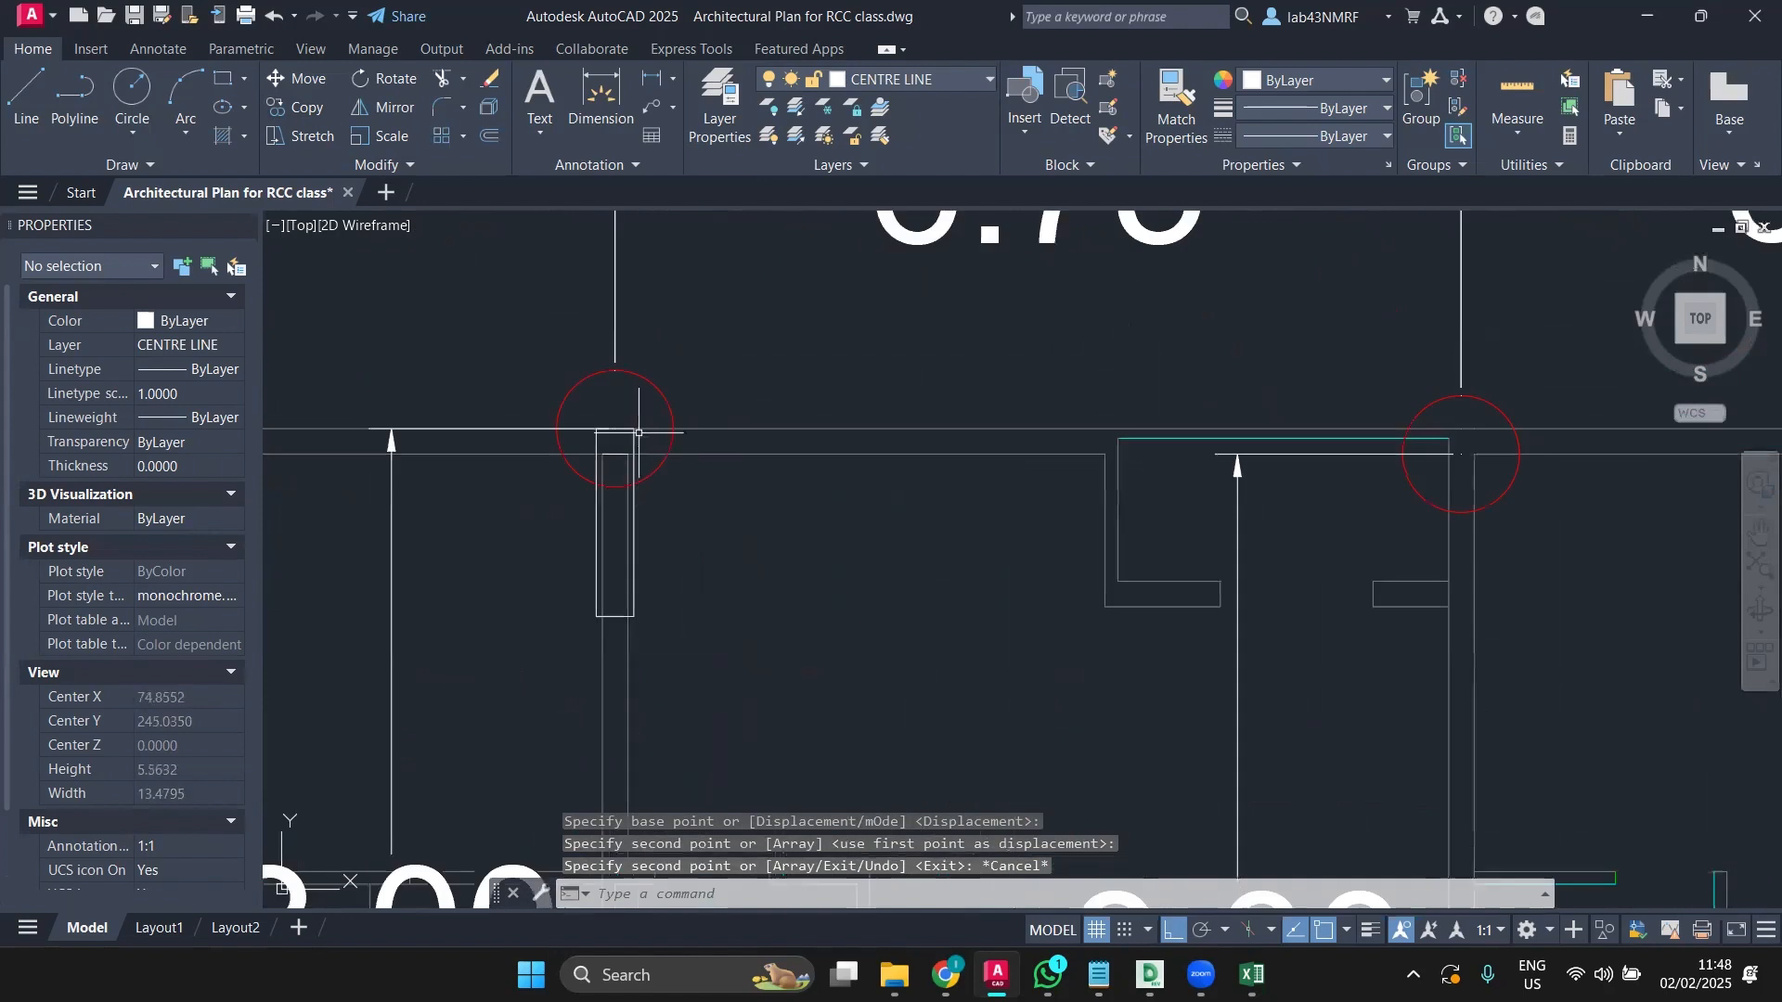
click(630, 456)
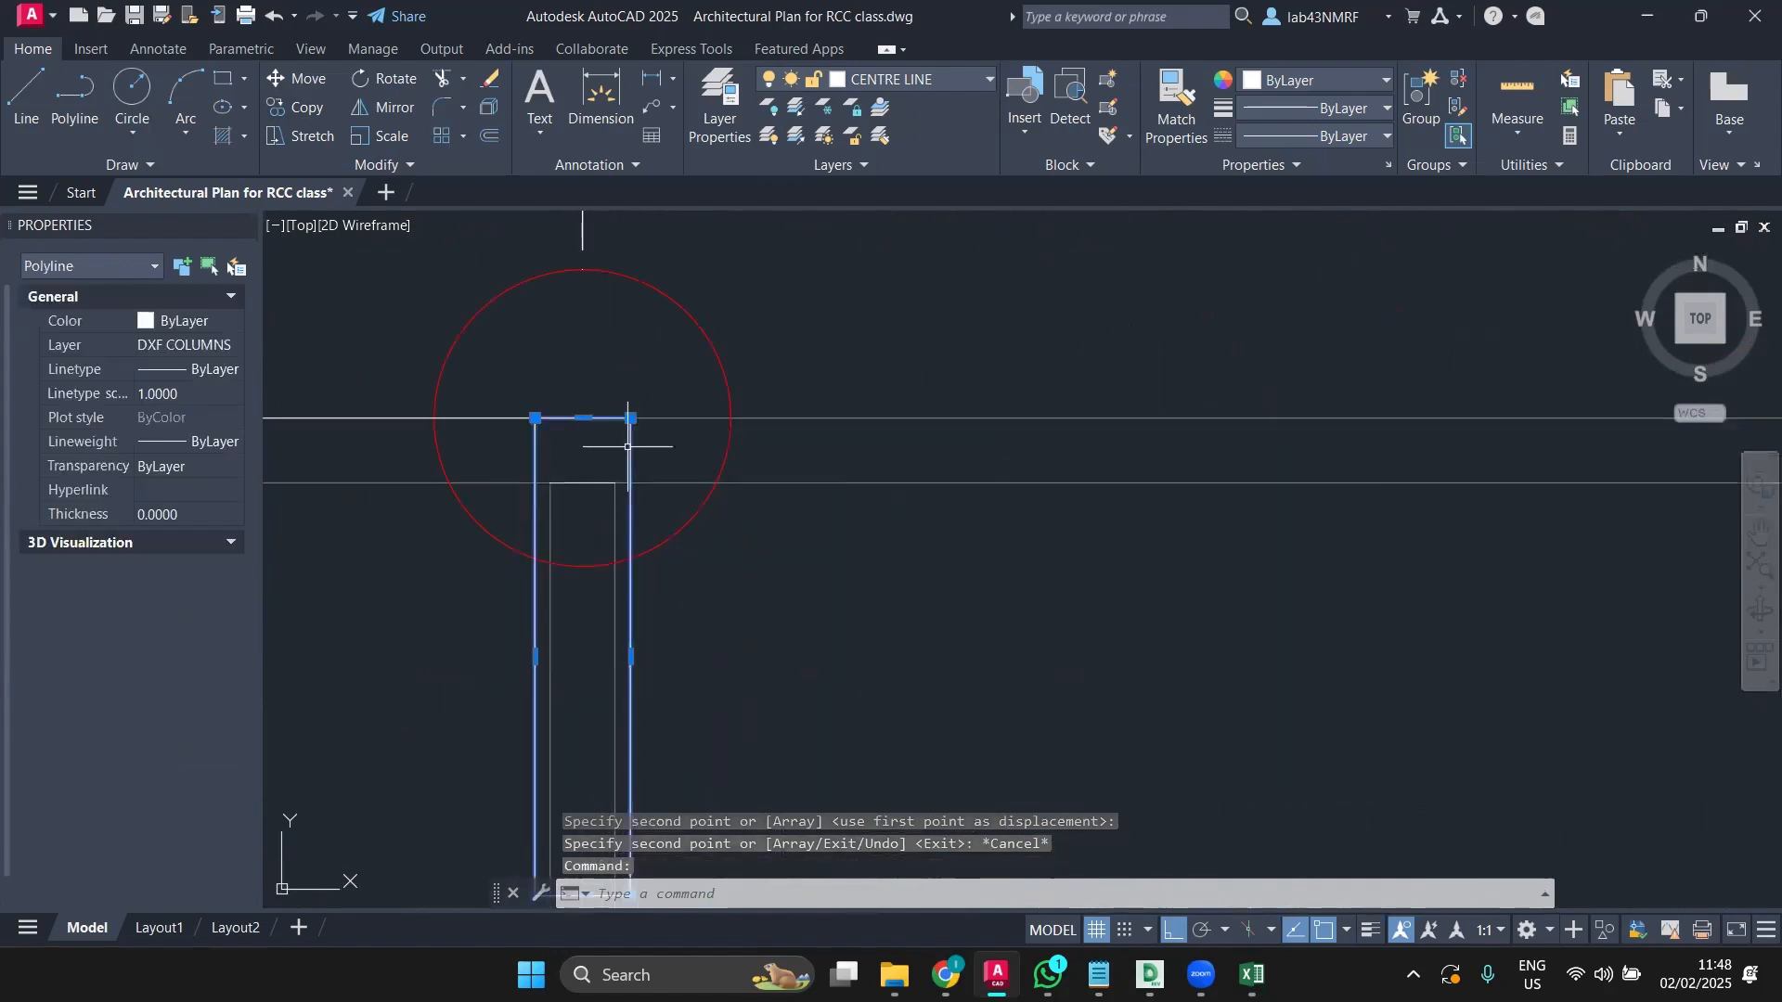
click(593, 482)
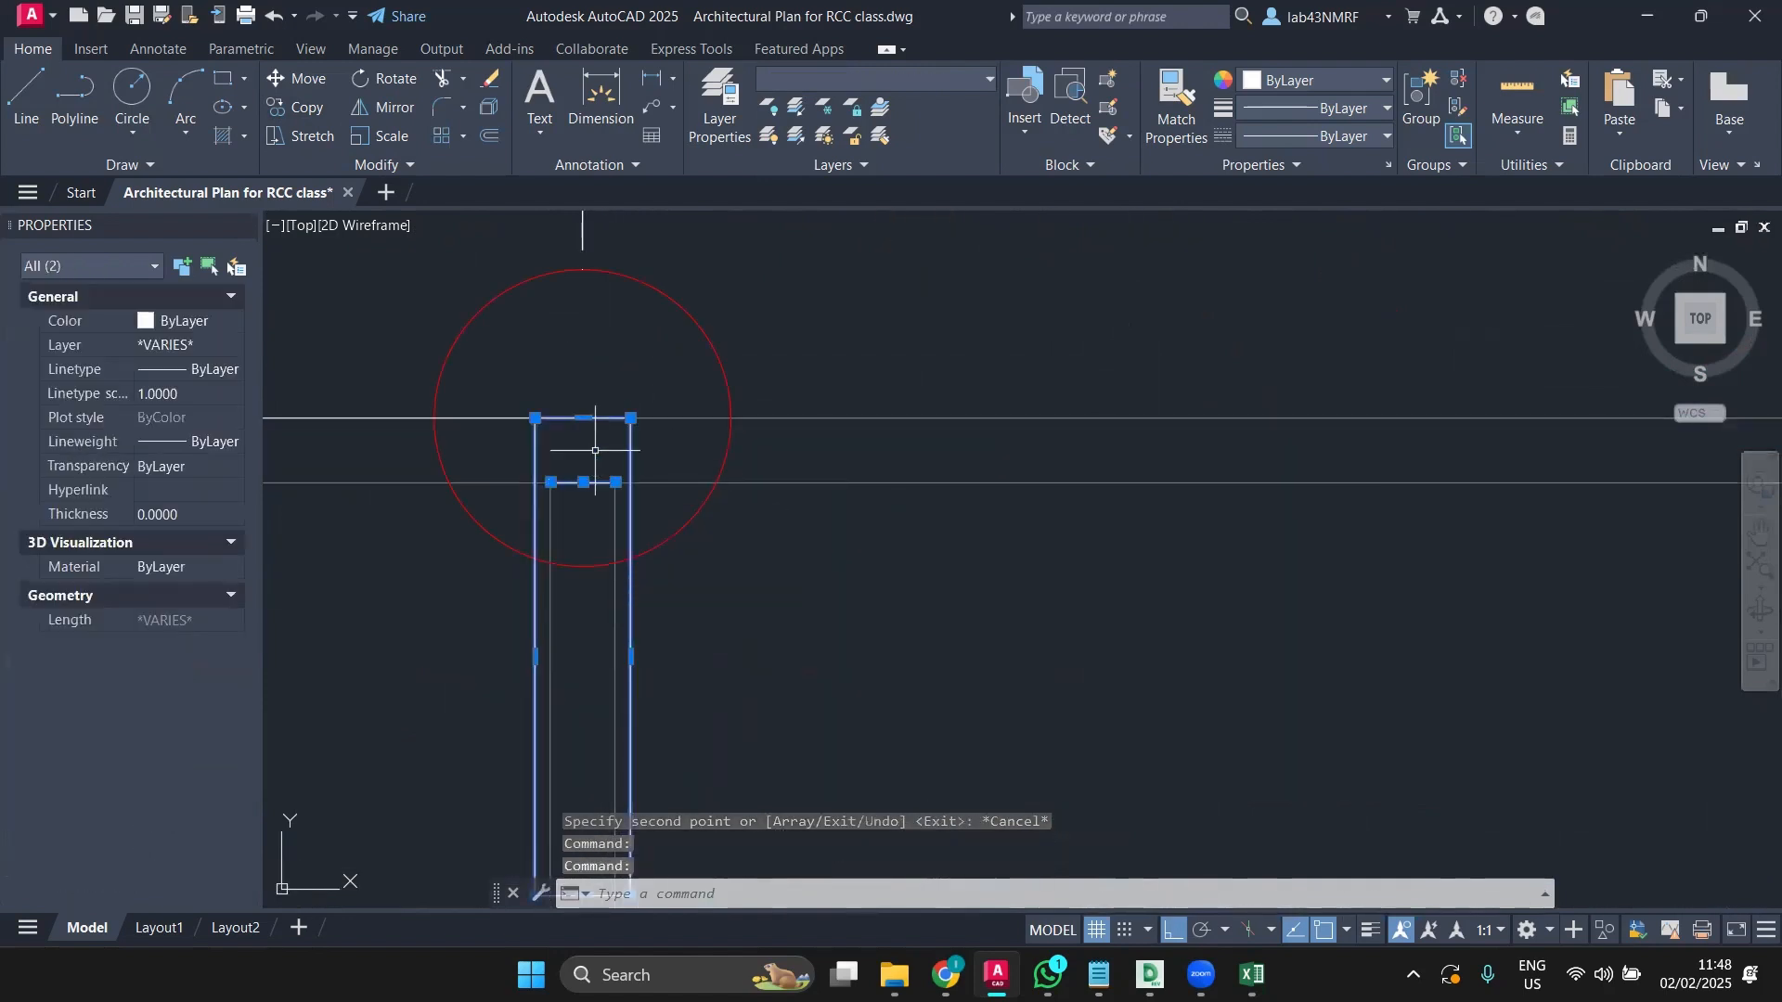
key(Escape)
click(629, 467)
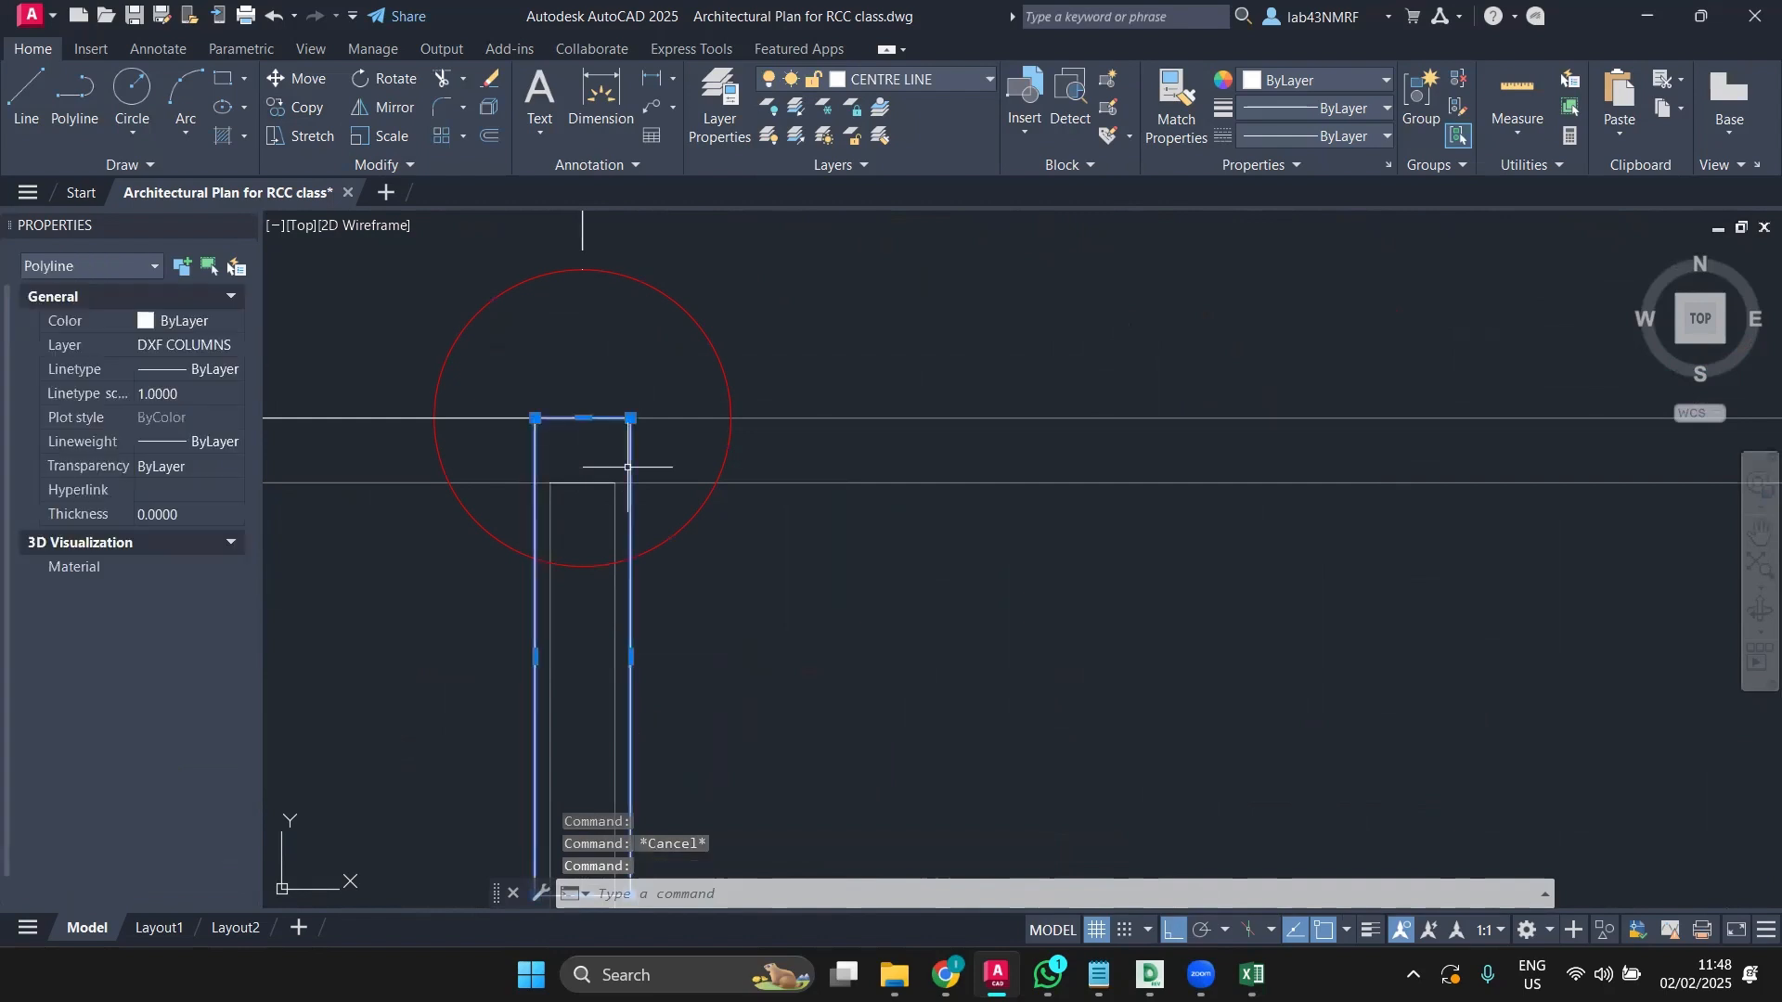
Step: Copy that column to the top grid intersection between the 6.75 and 6.89 bays
click(300, 109)
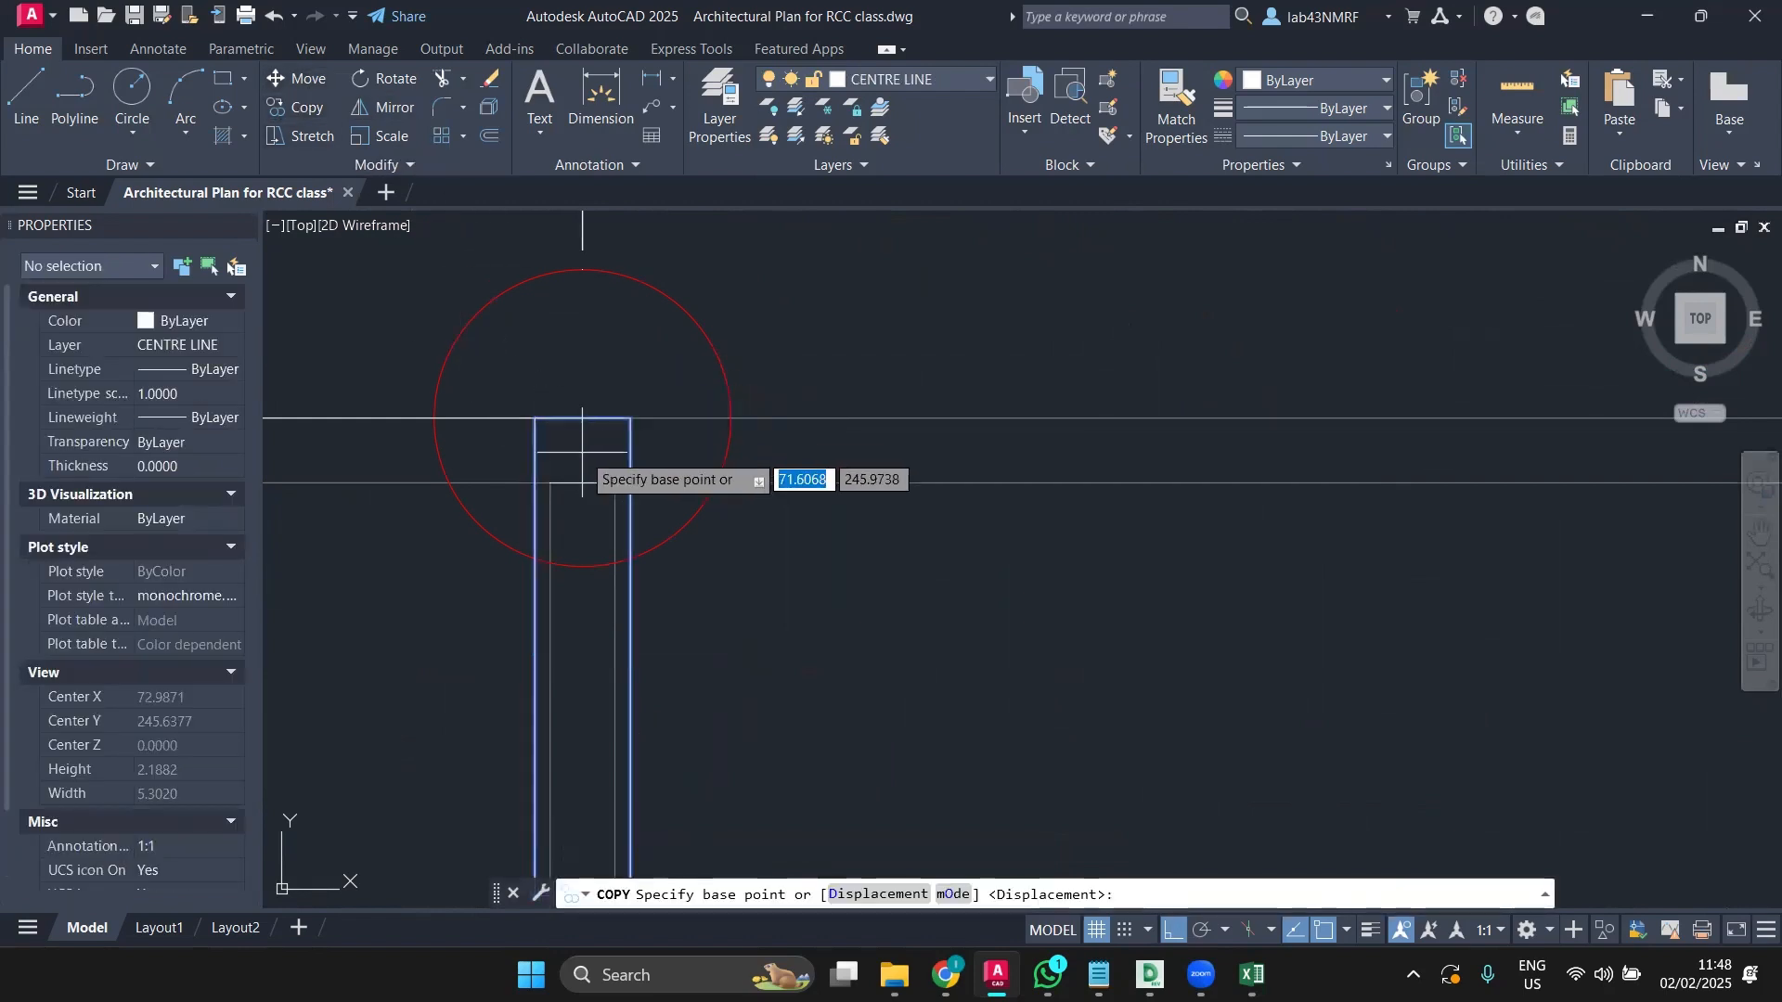
click(550, 482)
scroll(1056, 526, down, 4)
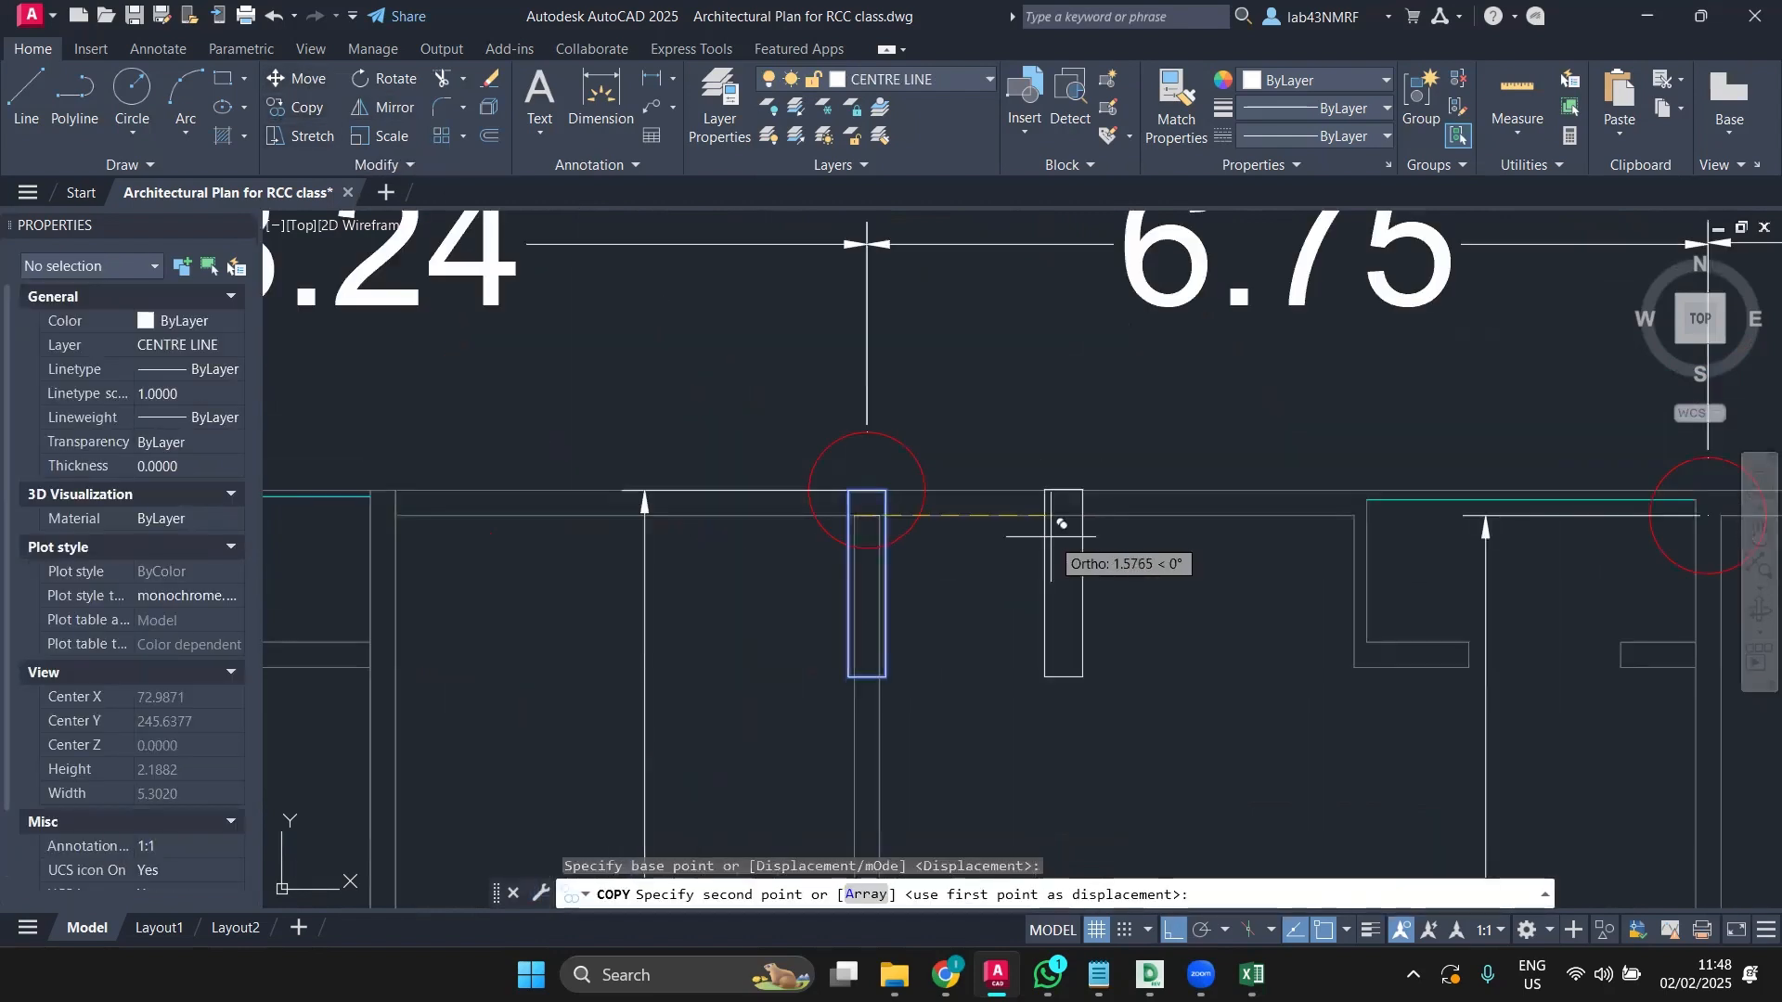
middle_drag(1055, 516, 362, 443)
scroll(1018, 381, up, 5)
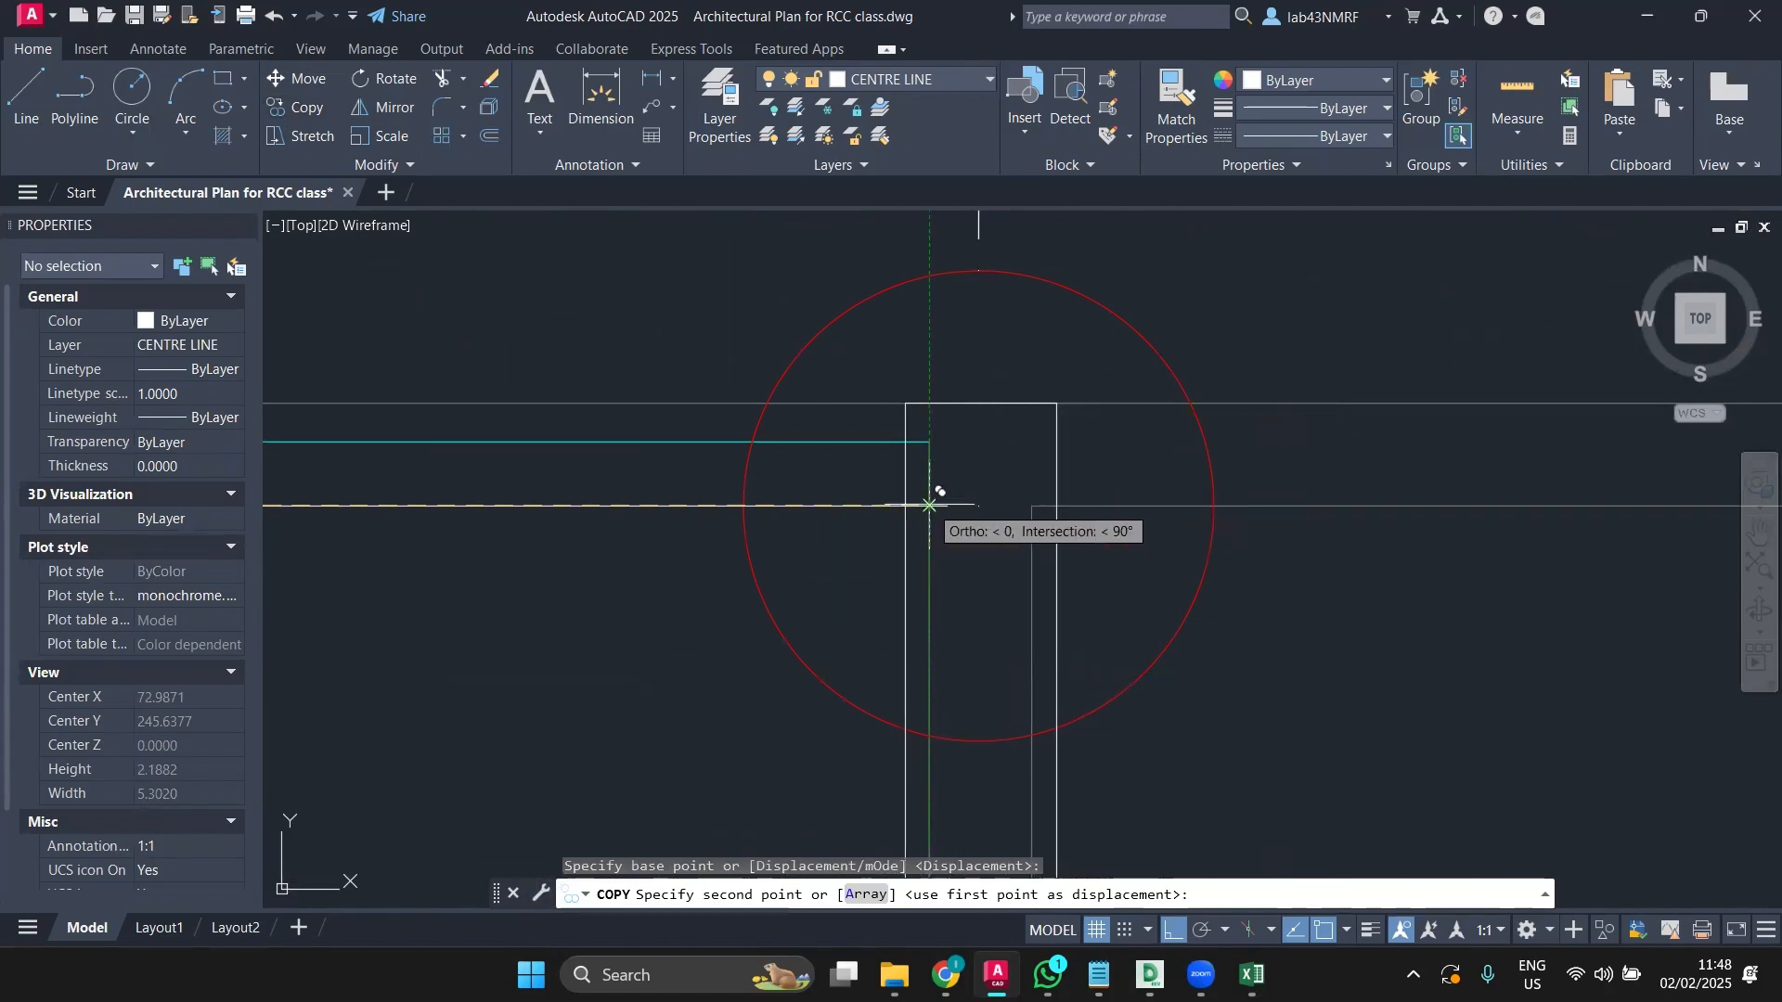
click(929, 505)
scroll(929, 557, down, 4)
scroll(933, 571, up, 2)
middle_drag(935, 571, 651, 515)
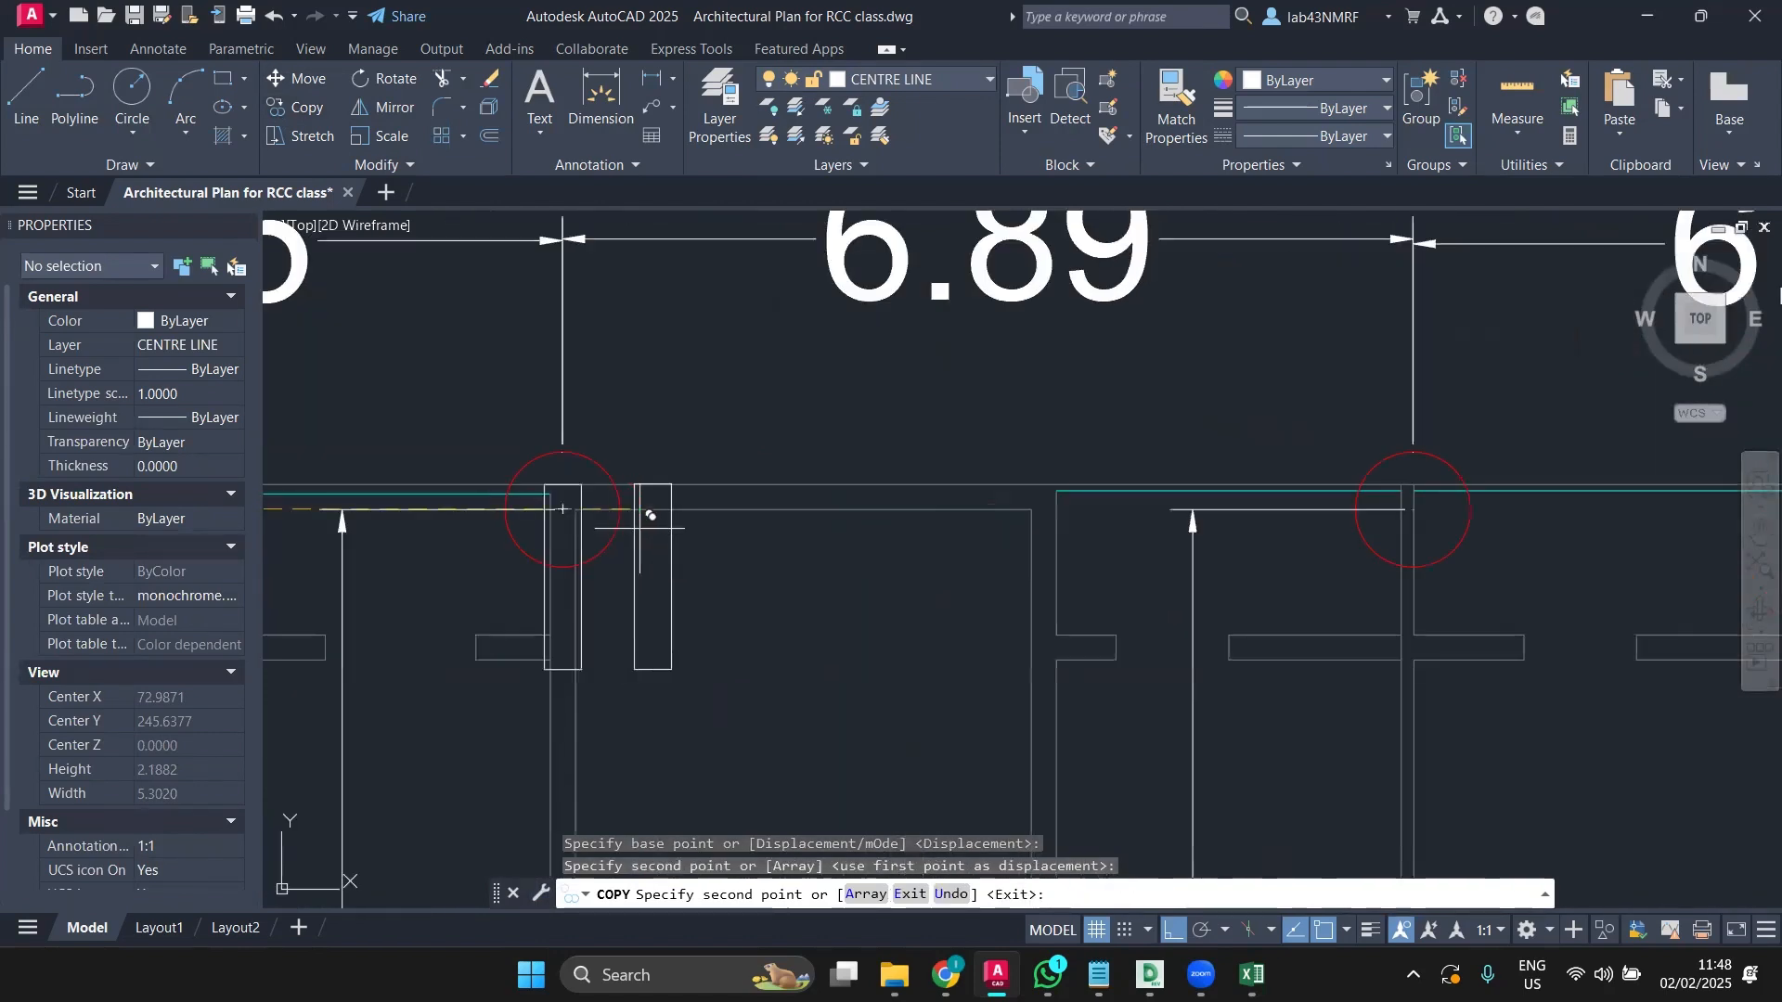
scroll(817, 520, down, 1)
scroll(934, 547, up, 1)
key(Escape)
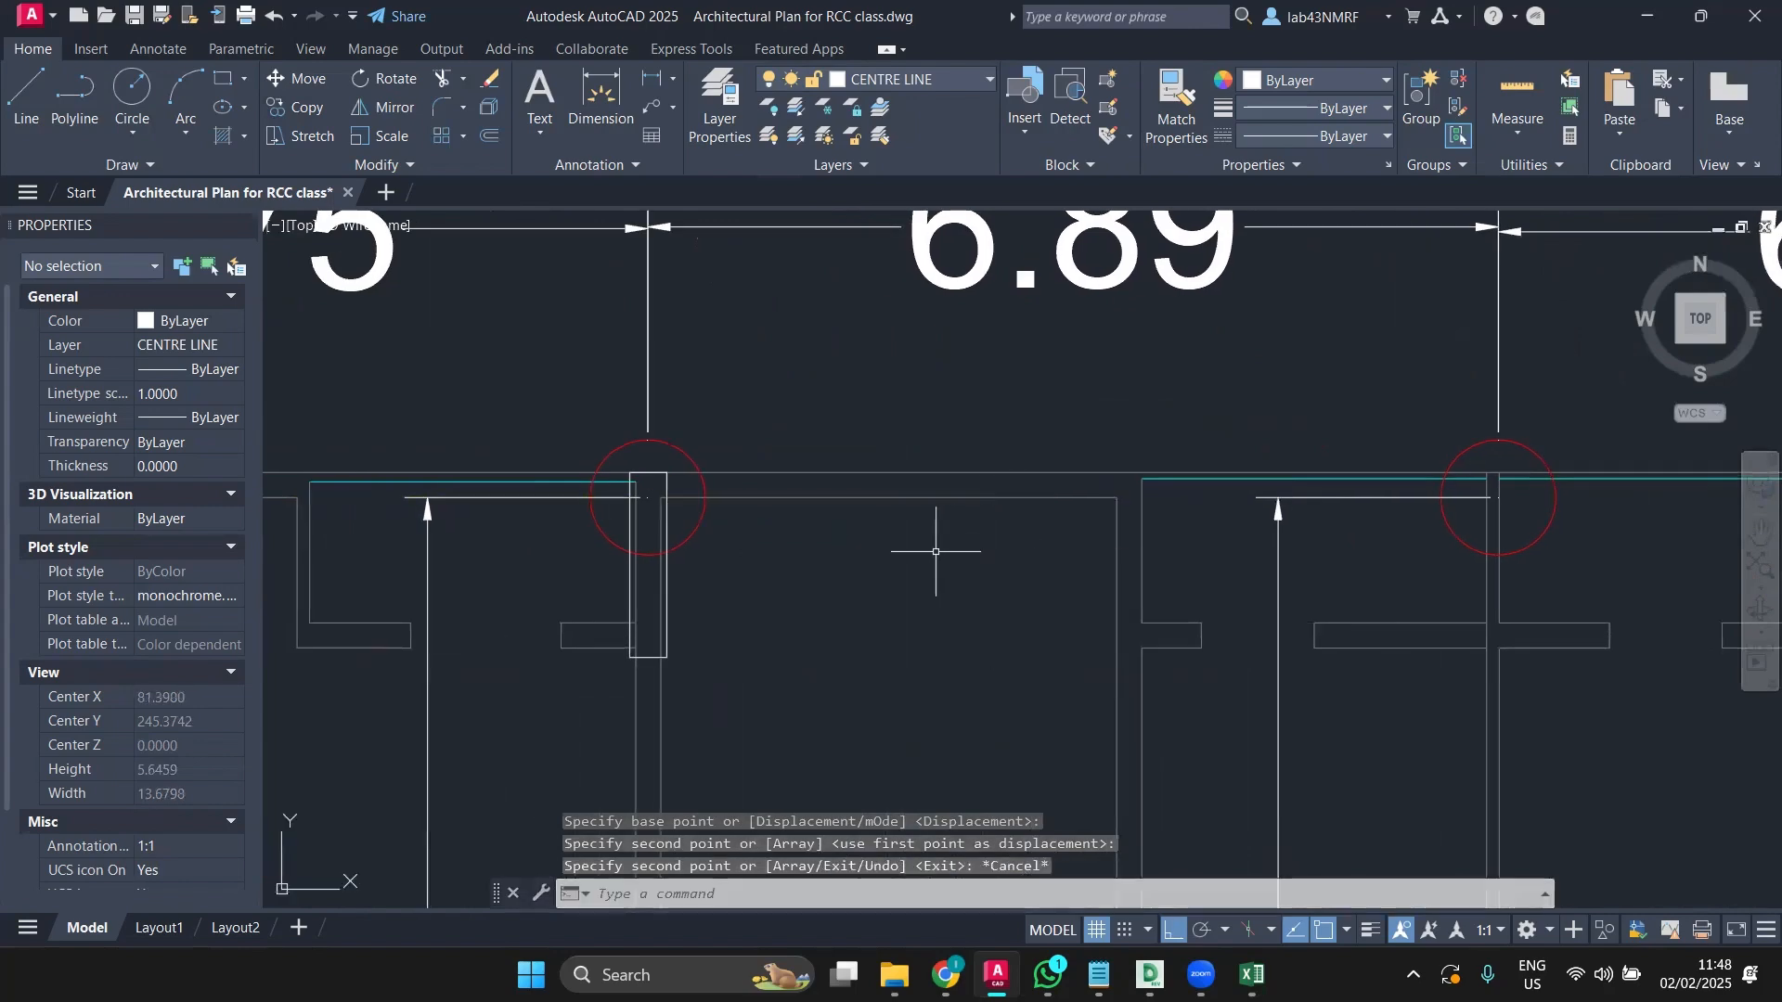
scroll(935, 551, down, 8)
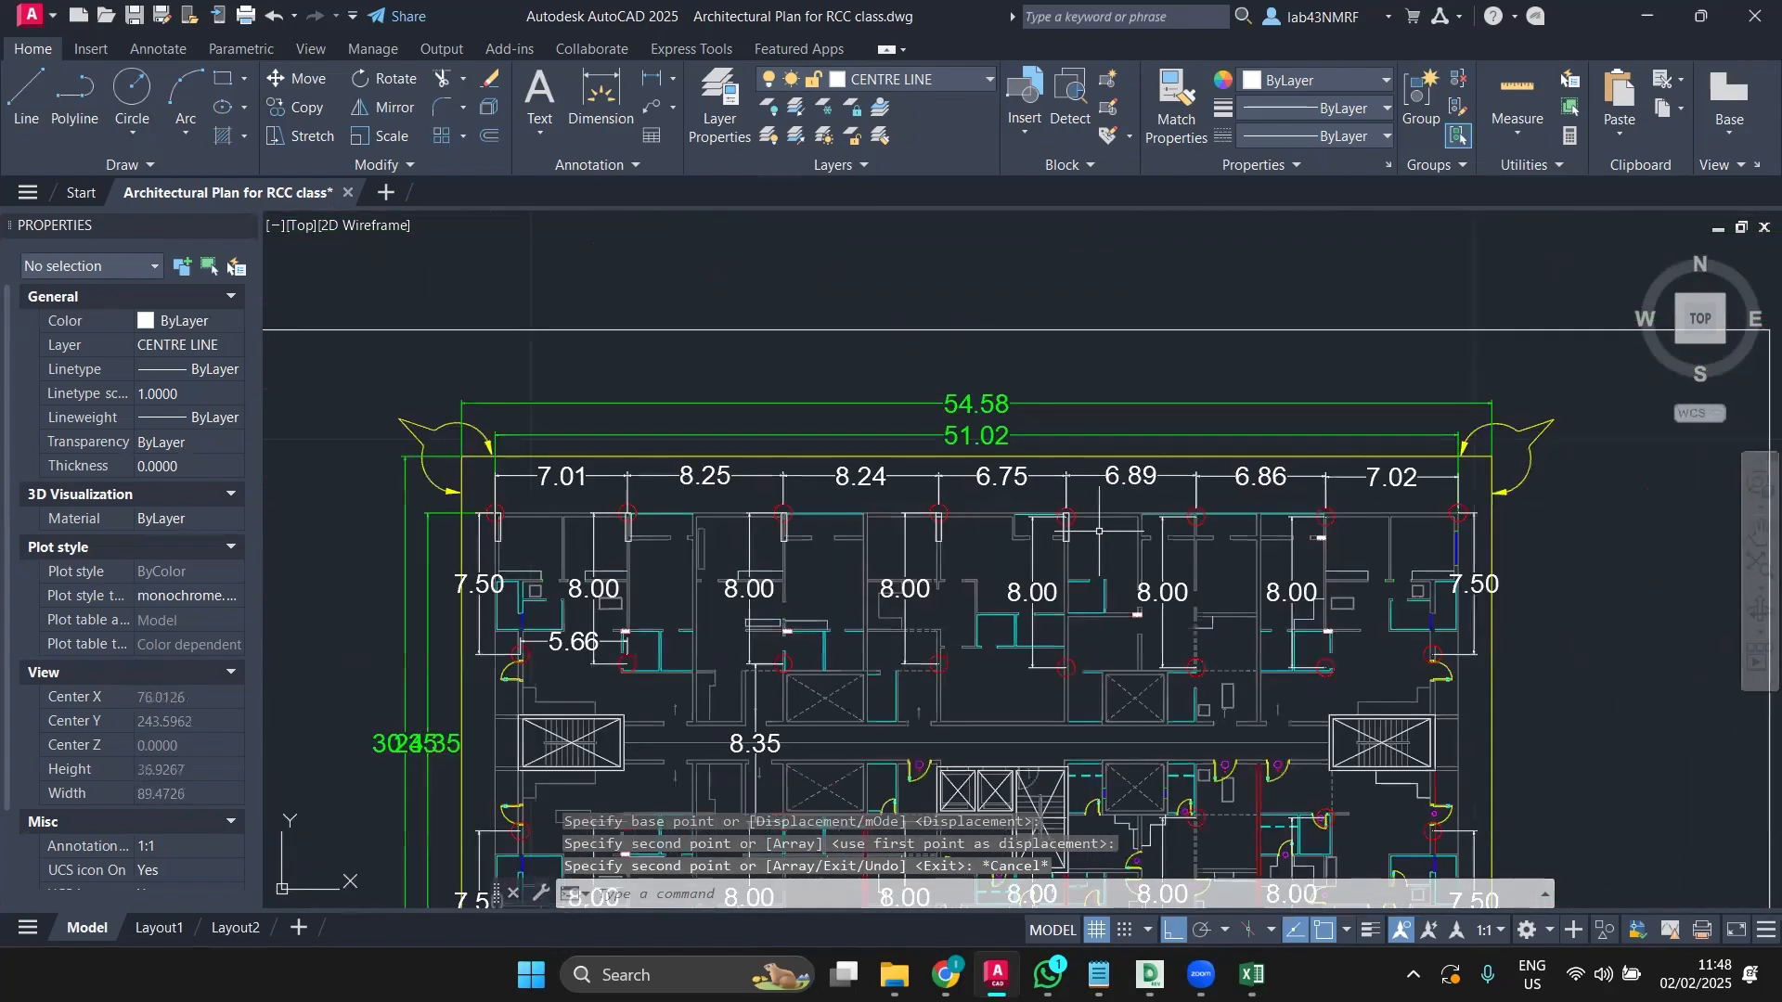
Step: Cancel a stray window selection and select one top-row column rectangle
scroll(935, 555, up, 2)
scroll(935, 555, down, 2)
middle_drag(932, 555, 984, 552)
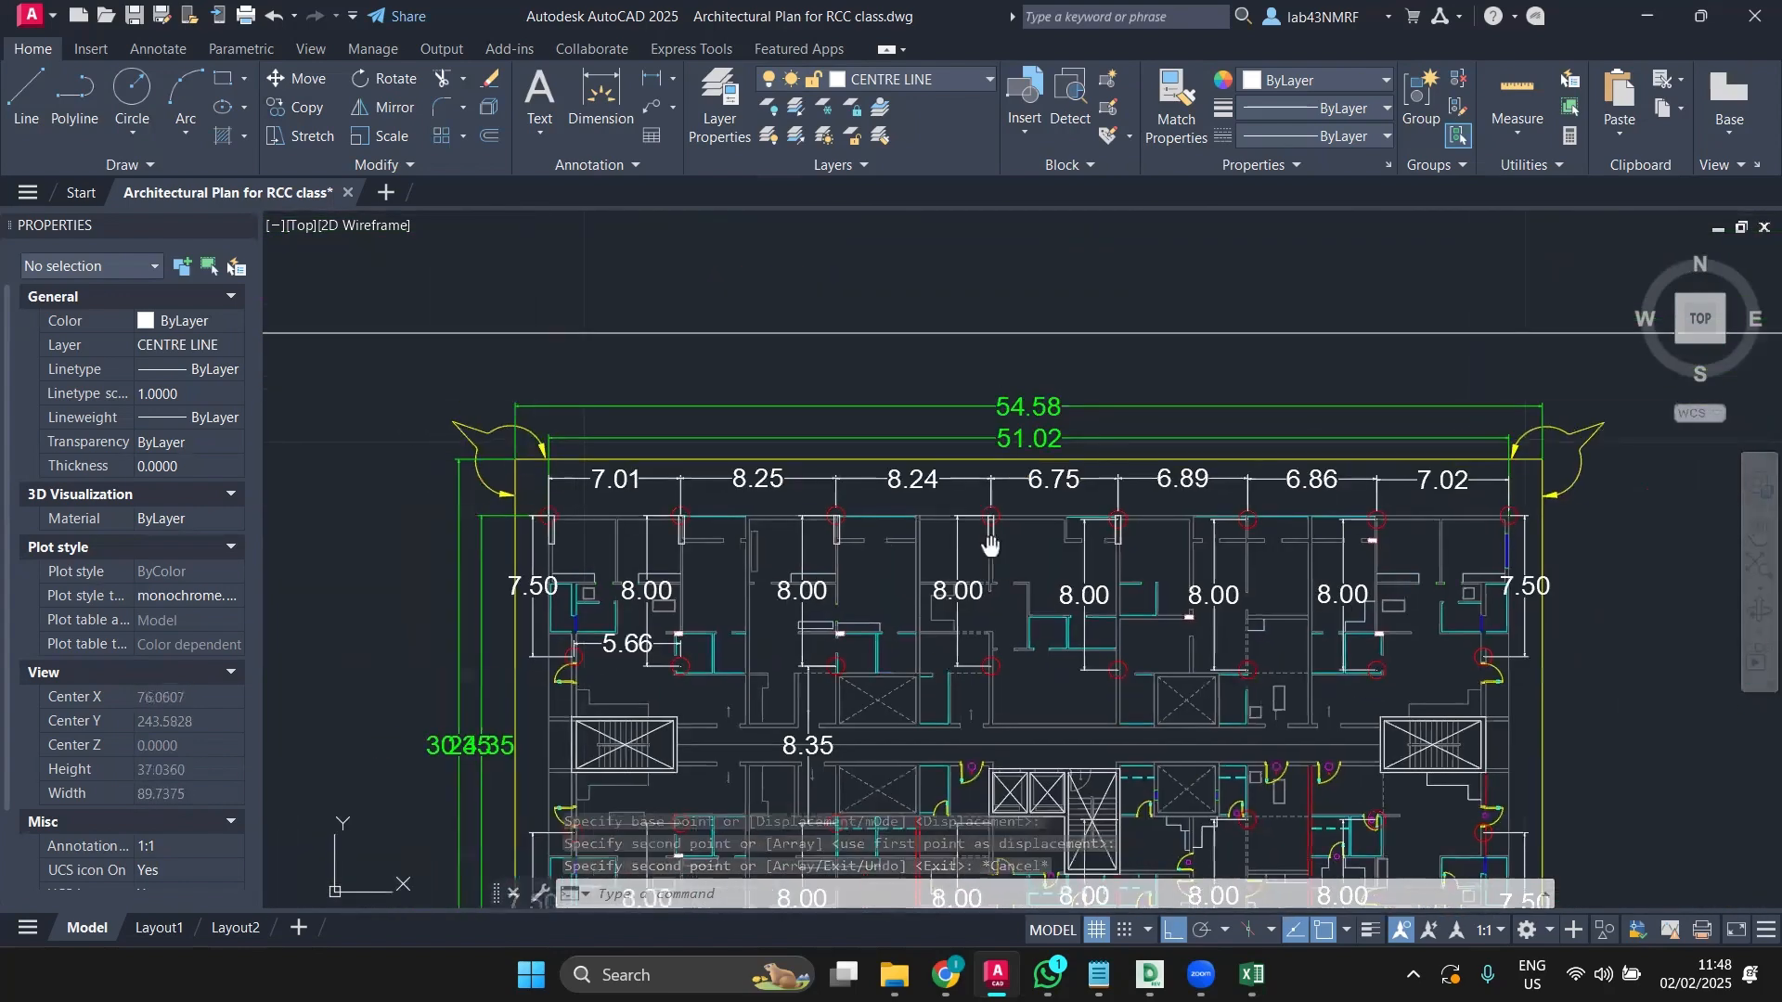
scroll(850, 529, up, 6)
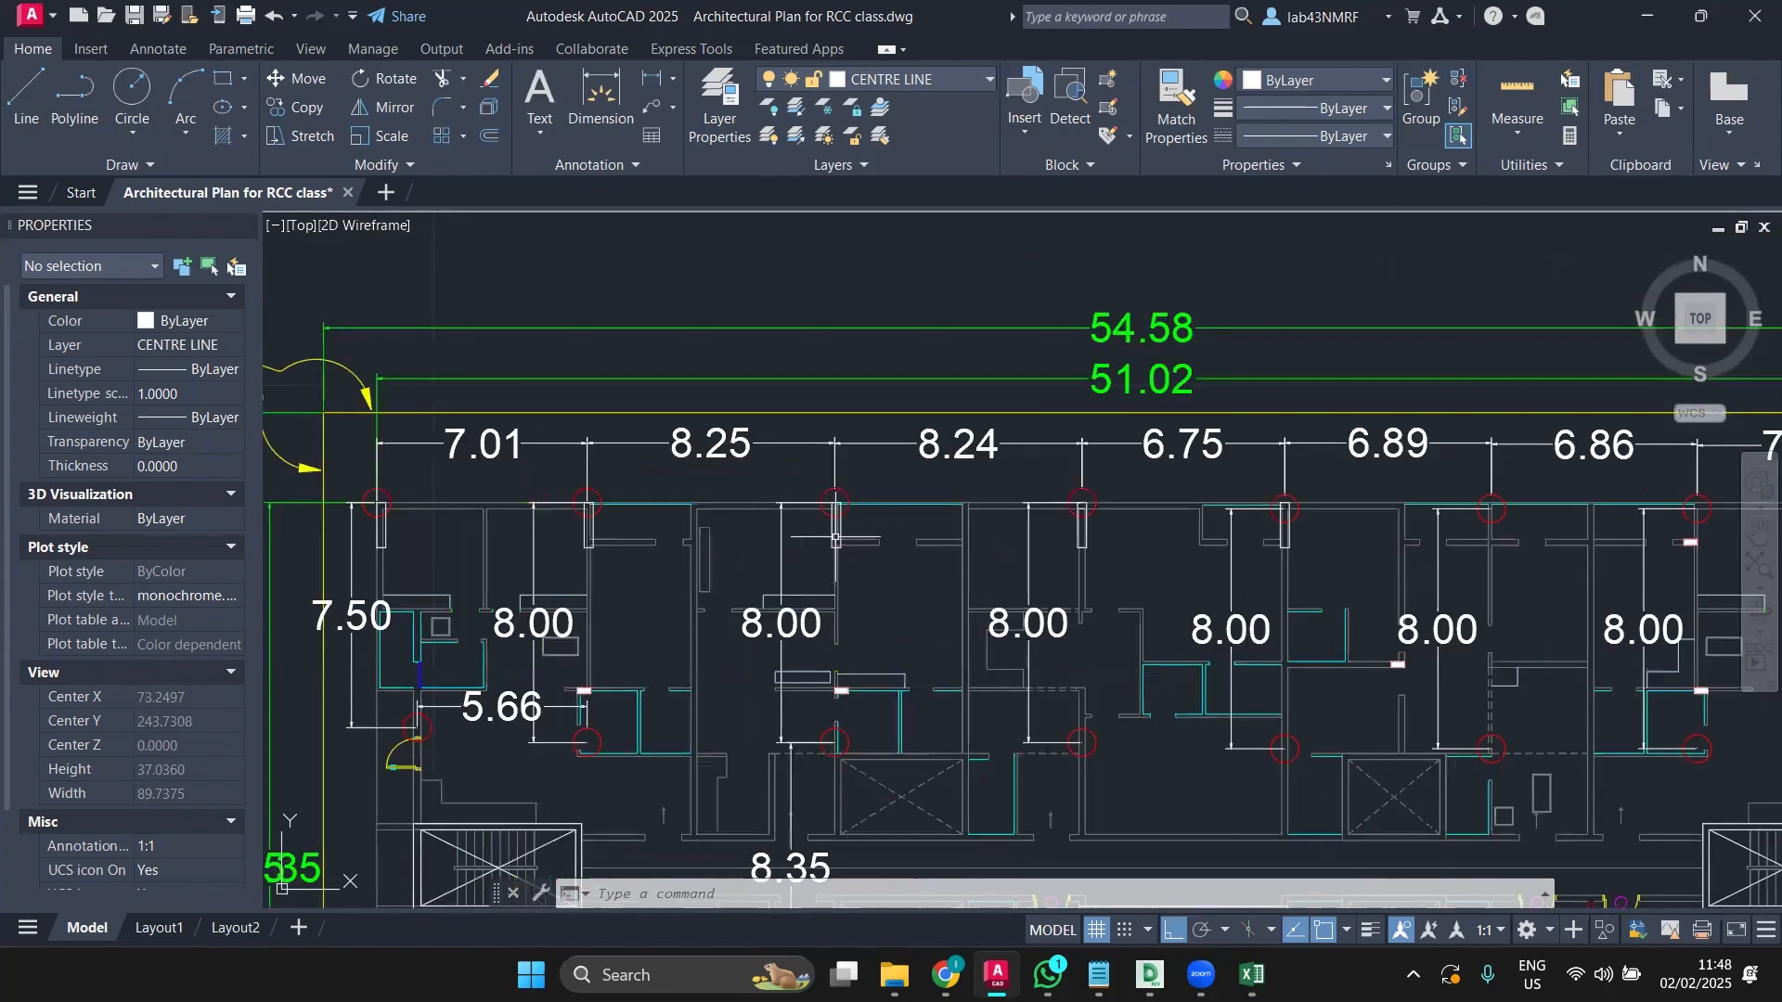
click(843, 523)
key(Escape)
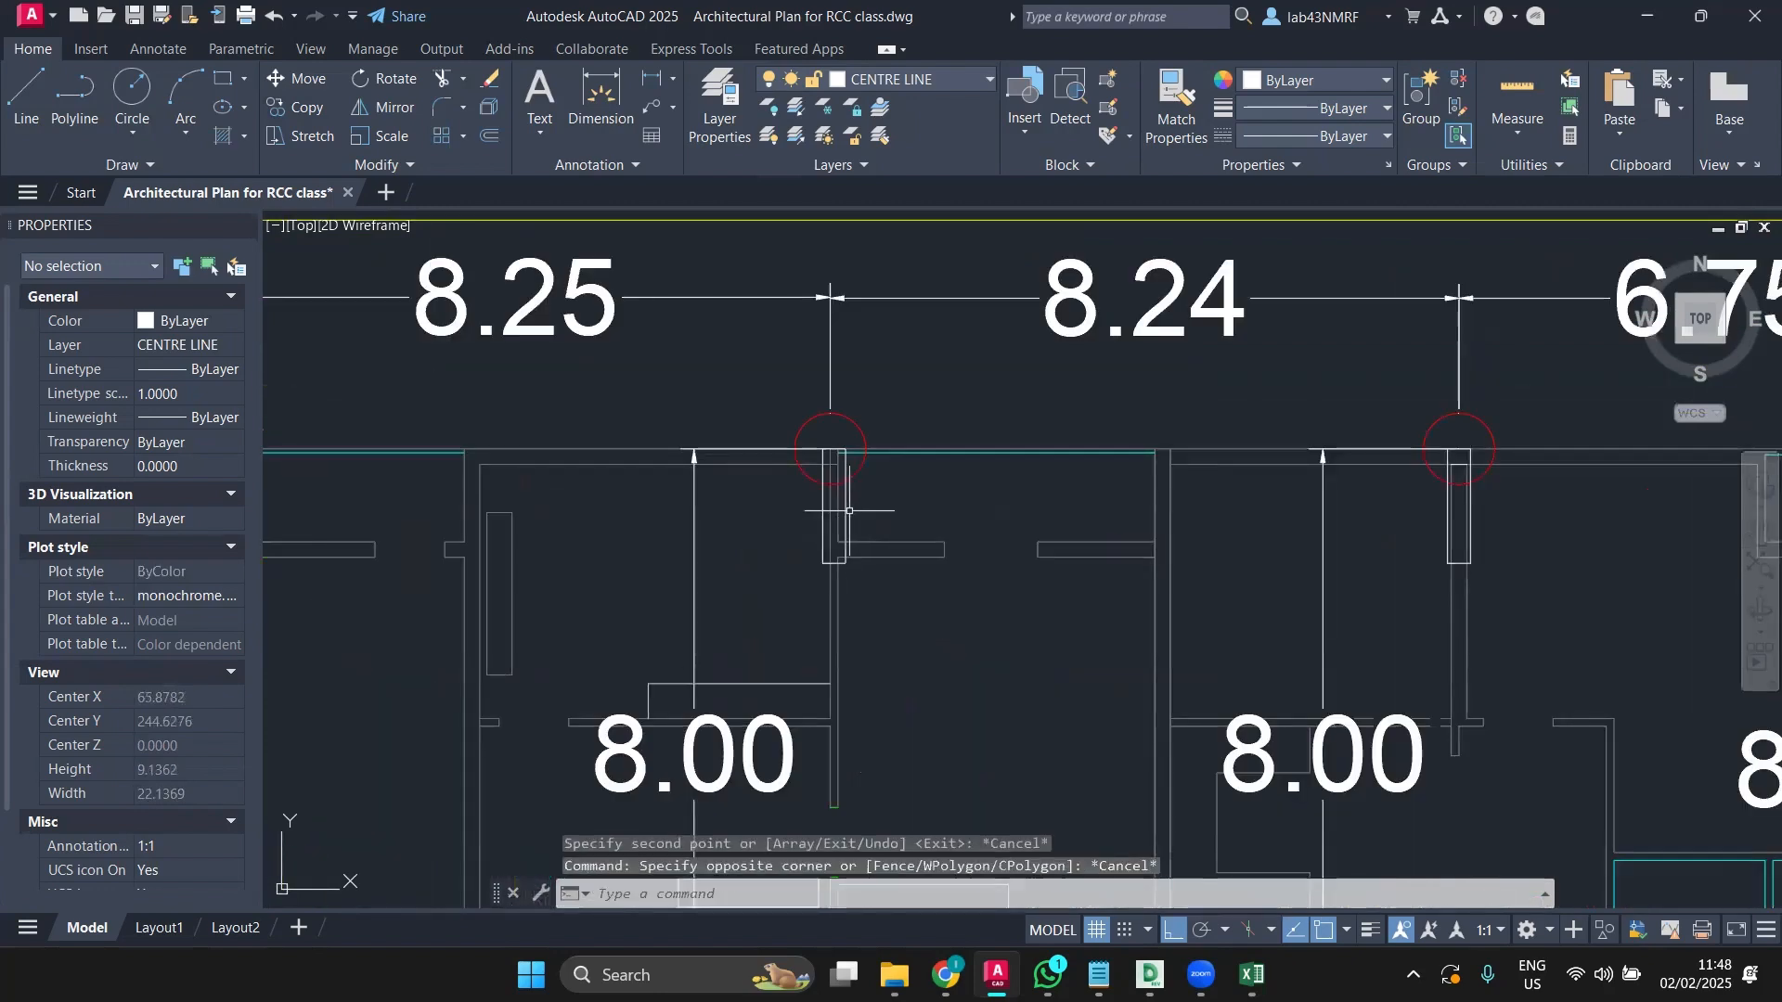
click(846, 504)
Step: Add a second top-row column and the corner column rectangle to the selection
scroll(844, 506, down, 4)
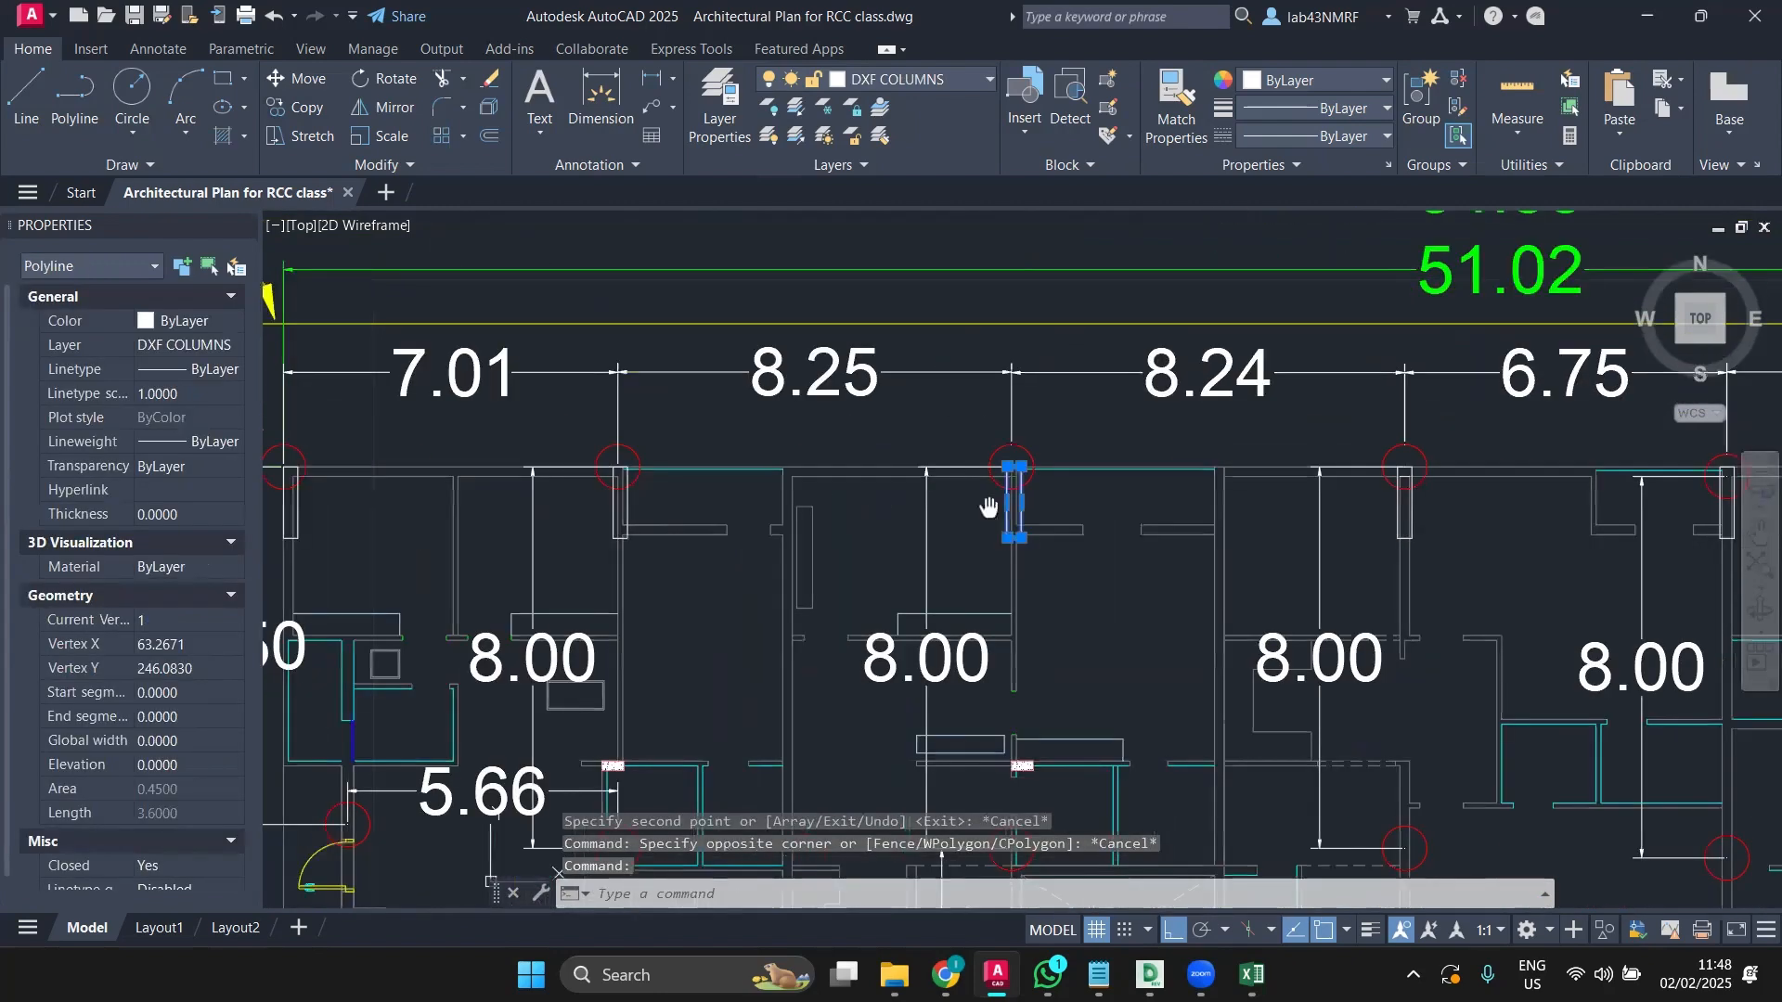
scroll(820, 503, up, 2)
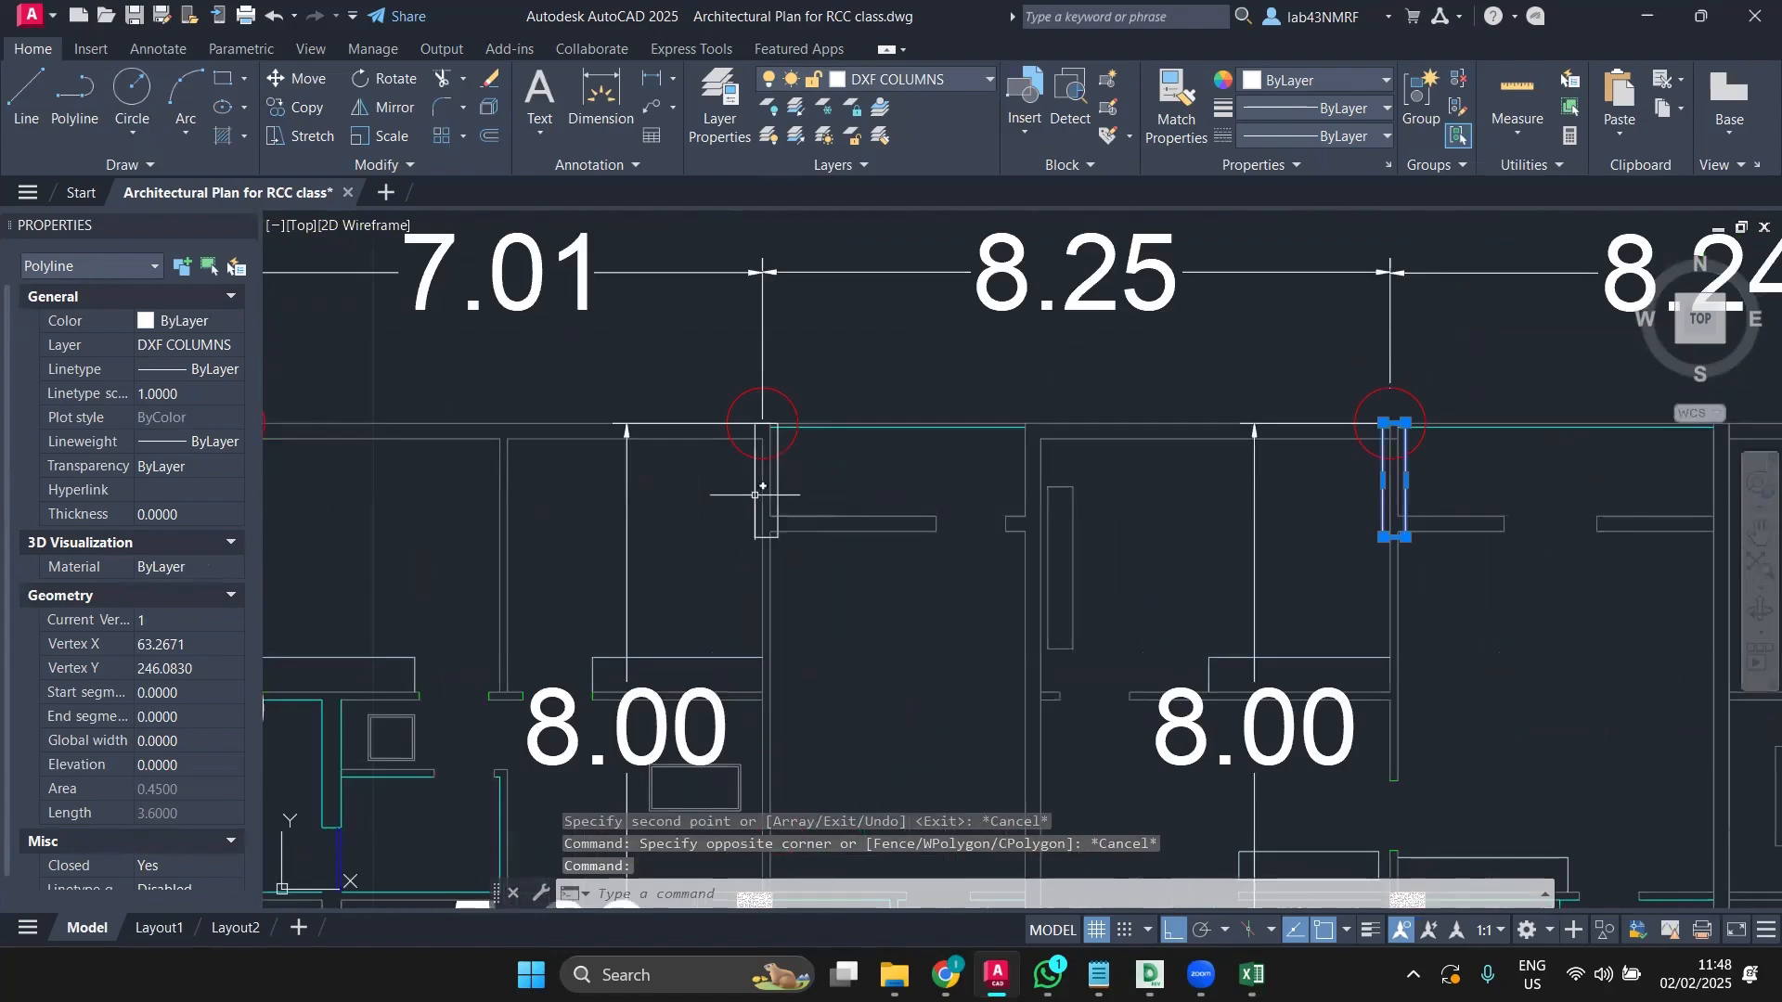
click(782, 489)
scroll(933, 465, down, 4)
scroll(934, 465, down, 2)
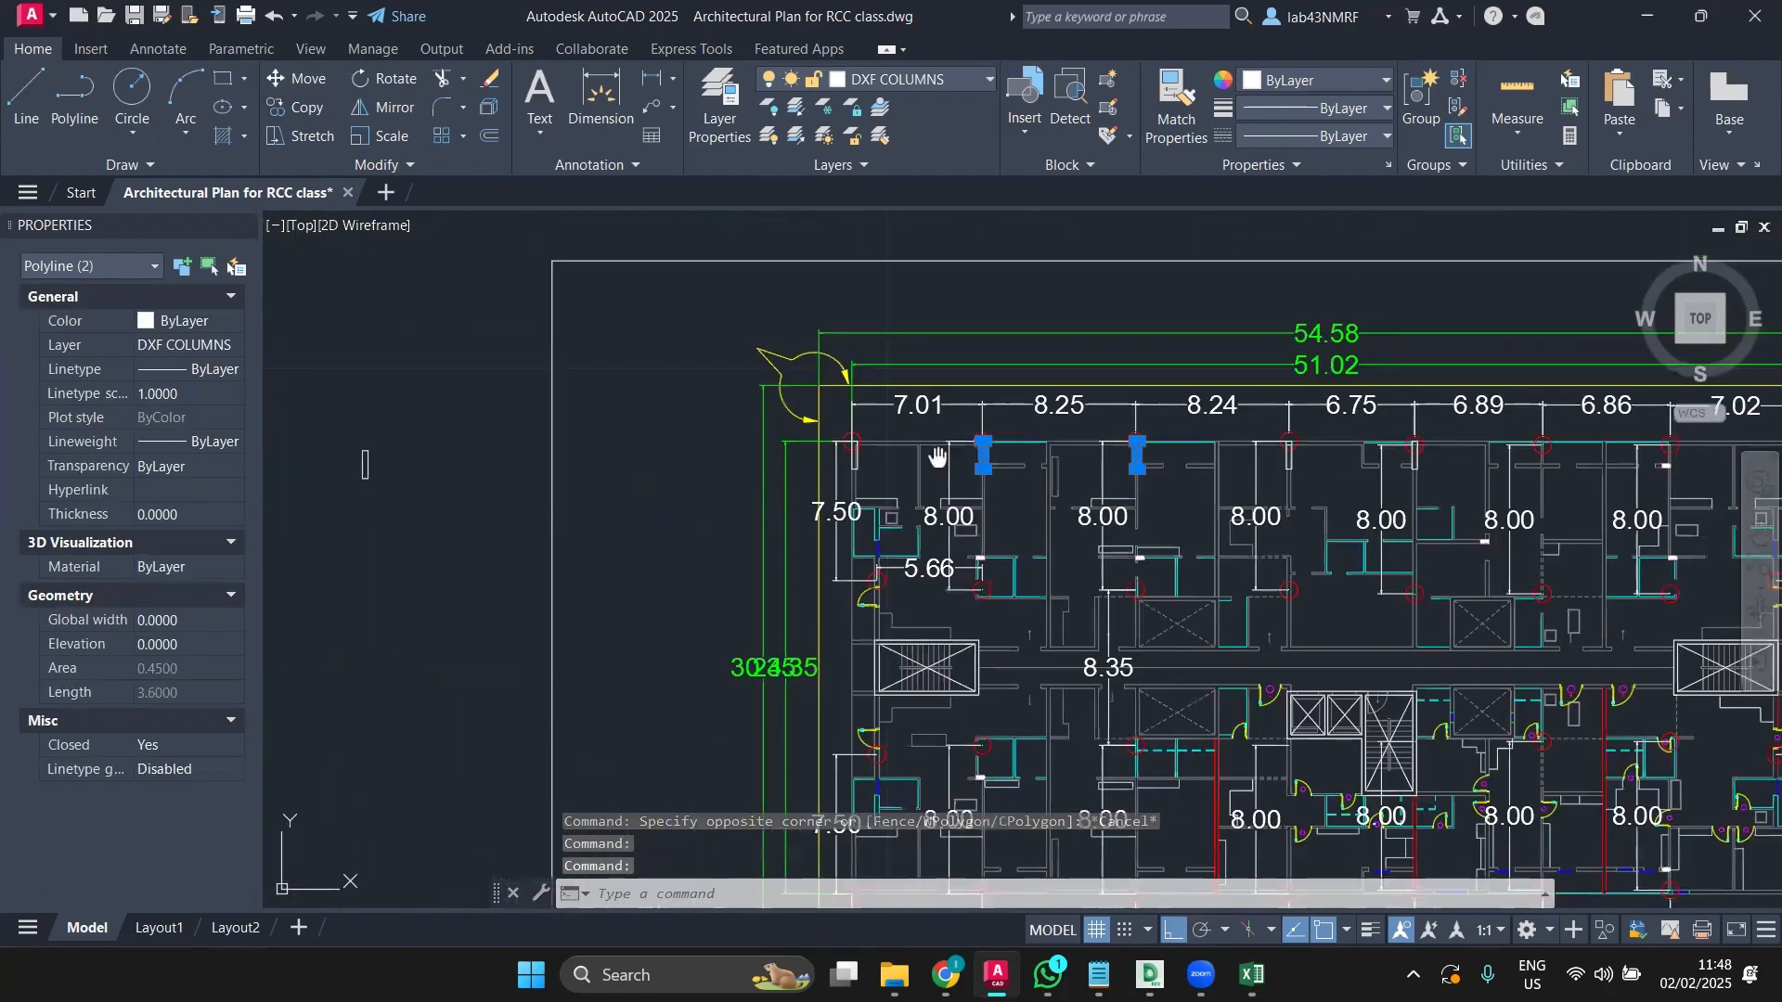
middle_drag(938, 457, 803, 470)
scroll(734, 472, up, 4)
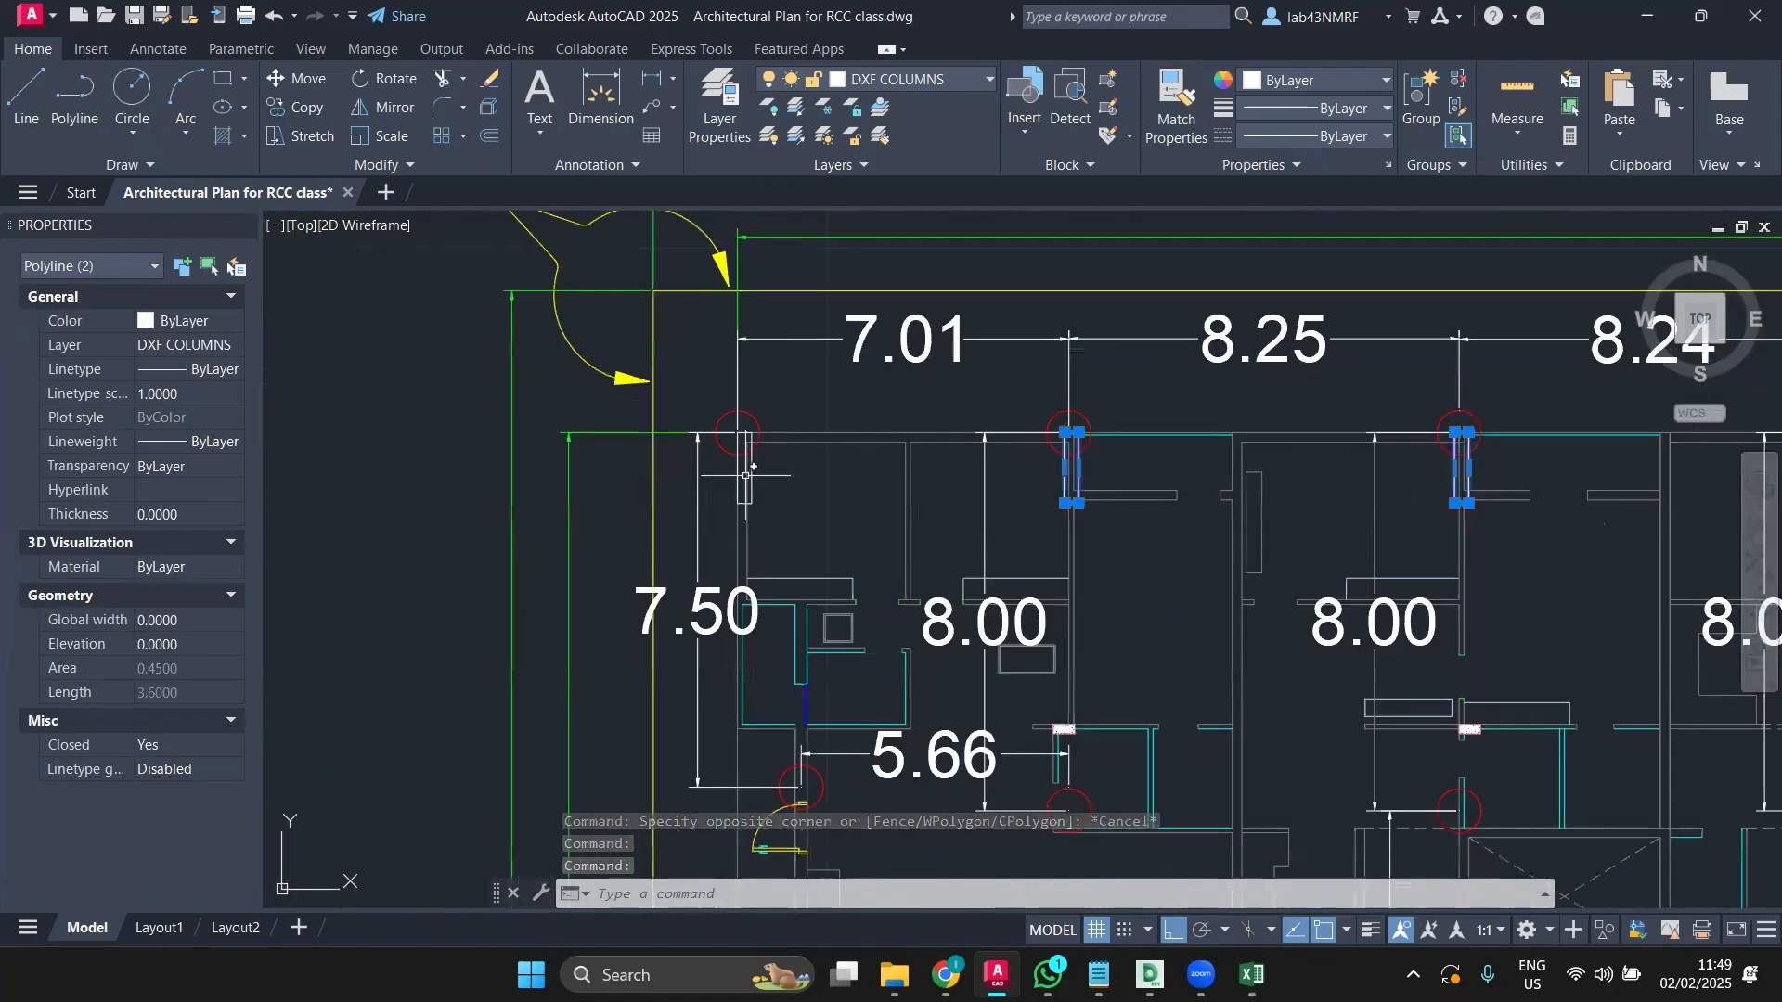
scroll(754, 475, up, 5)
click(733, 461)
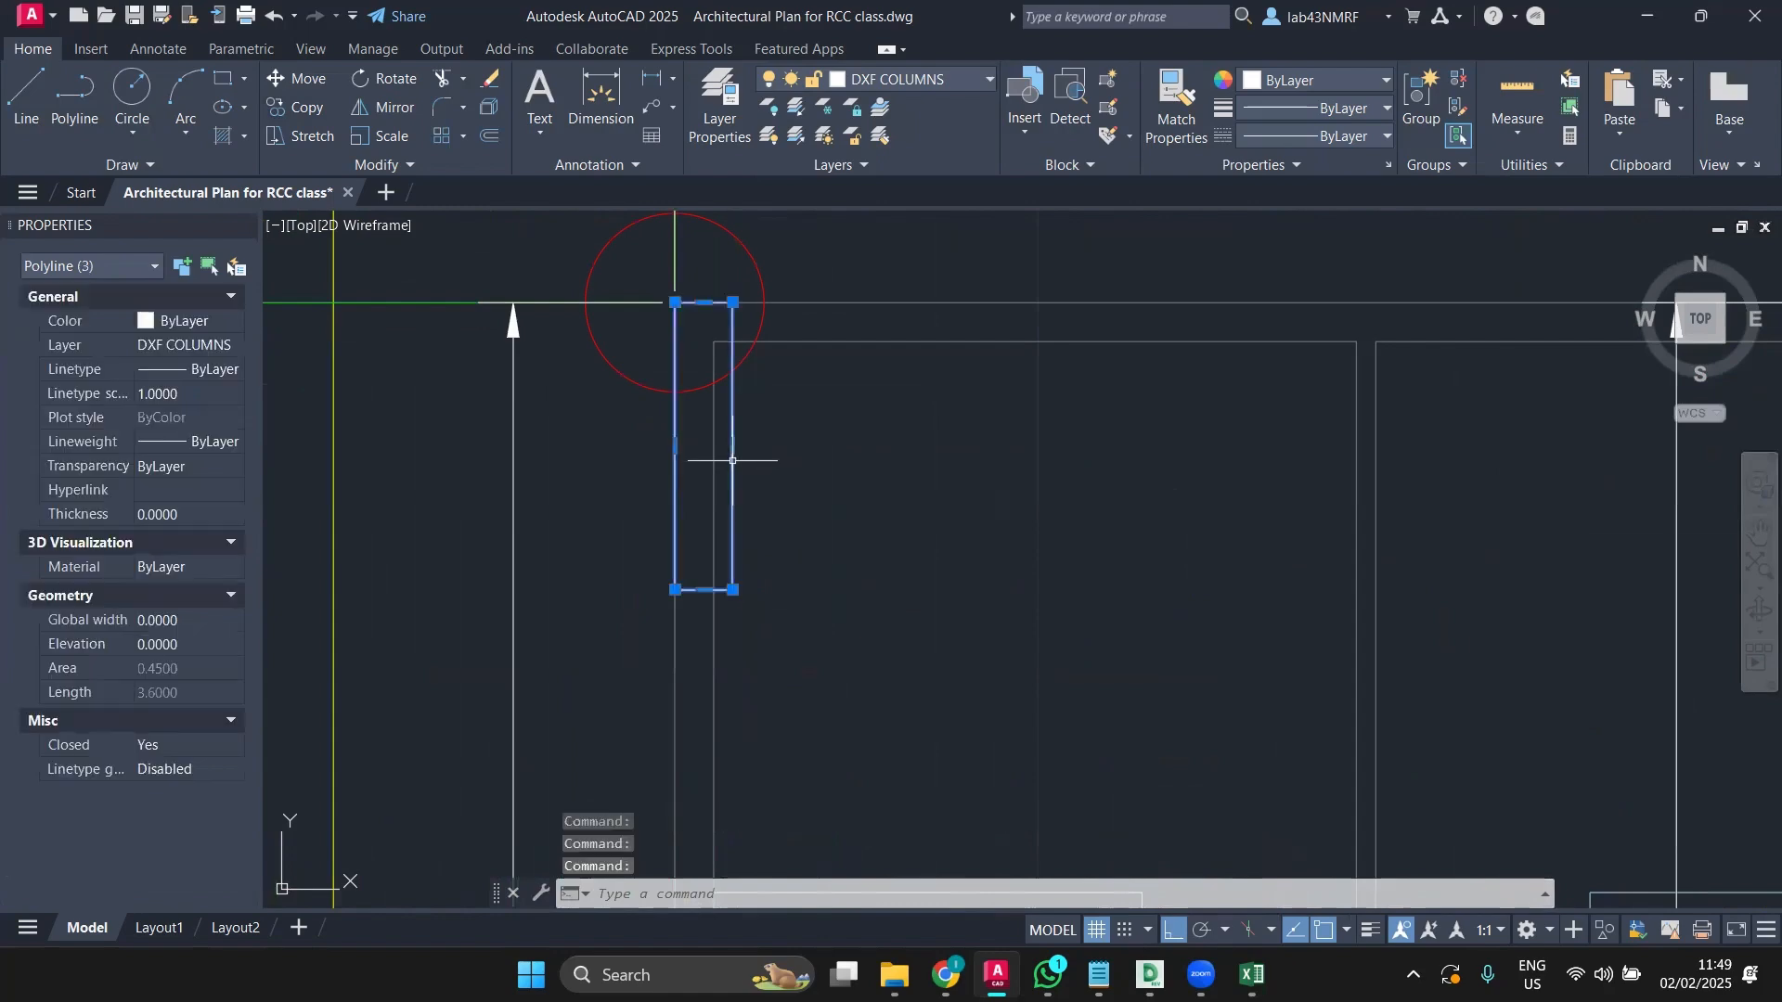
Step: Start Mirror on the selected columns and place the mirror line's first point on the border
click(360, 107)
scroll(648, 425, down, 5)
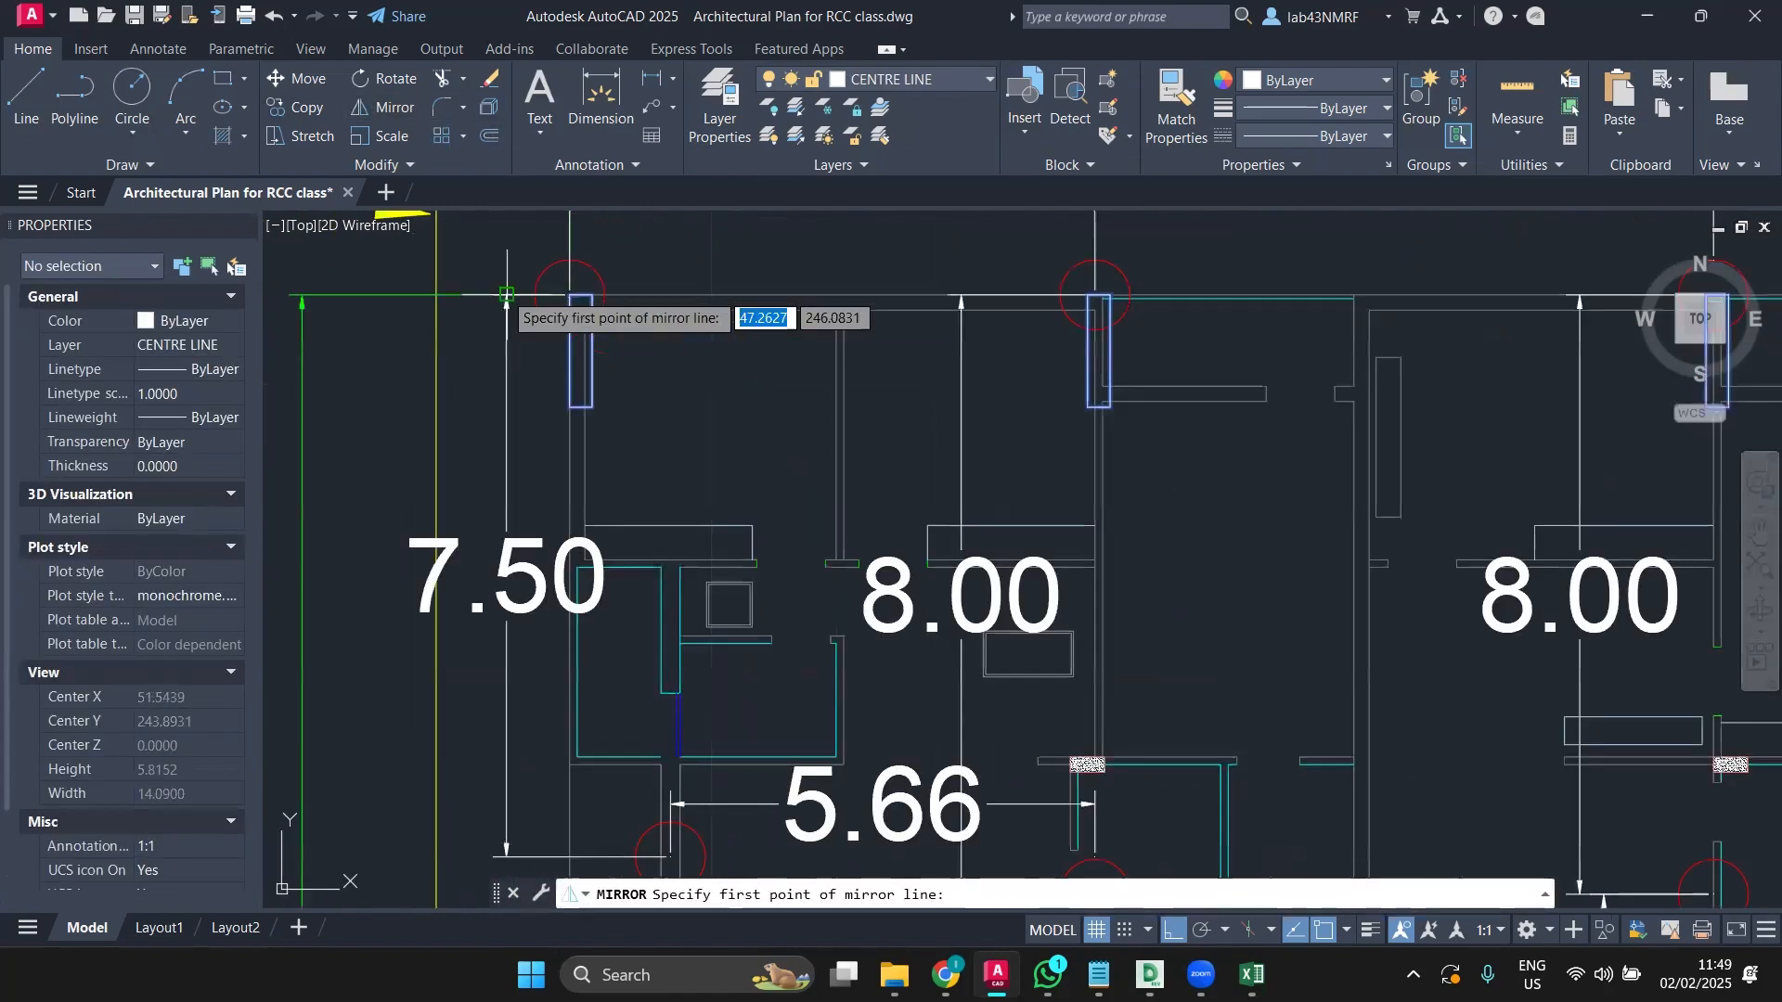
scroll(648, 425, down, 8)
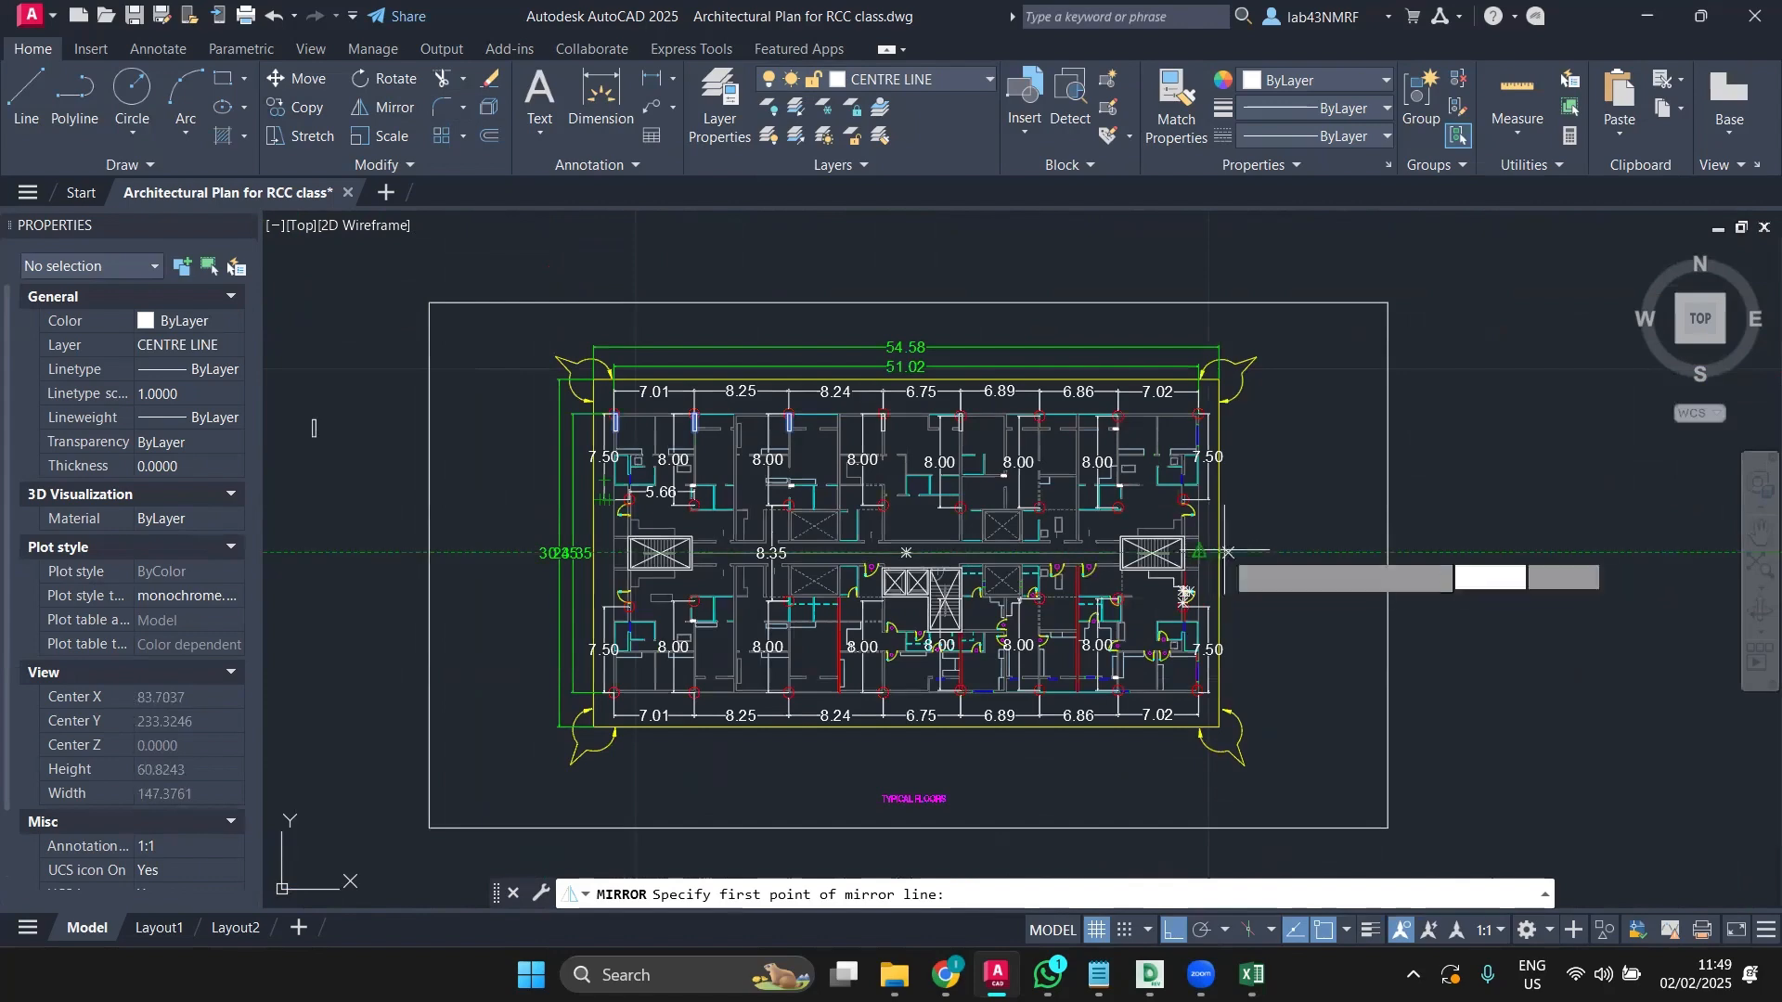
scroll(1227, 536, up, 3)
click(1200, 579)
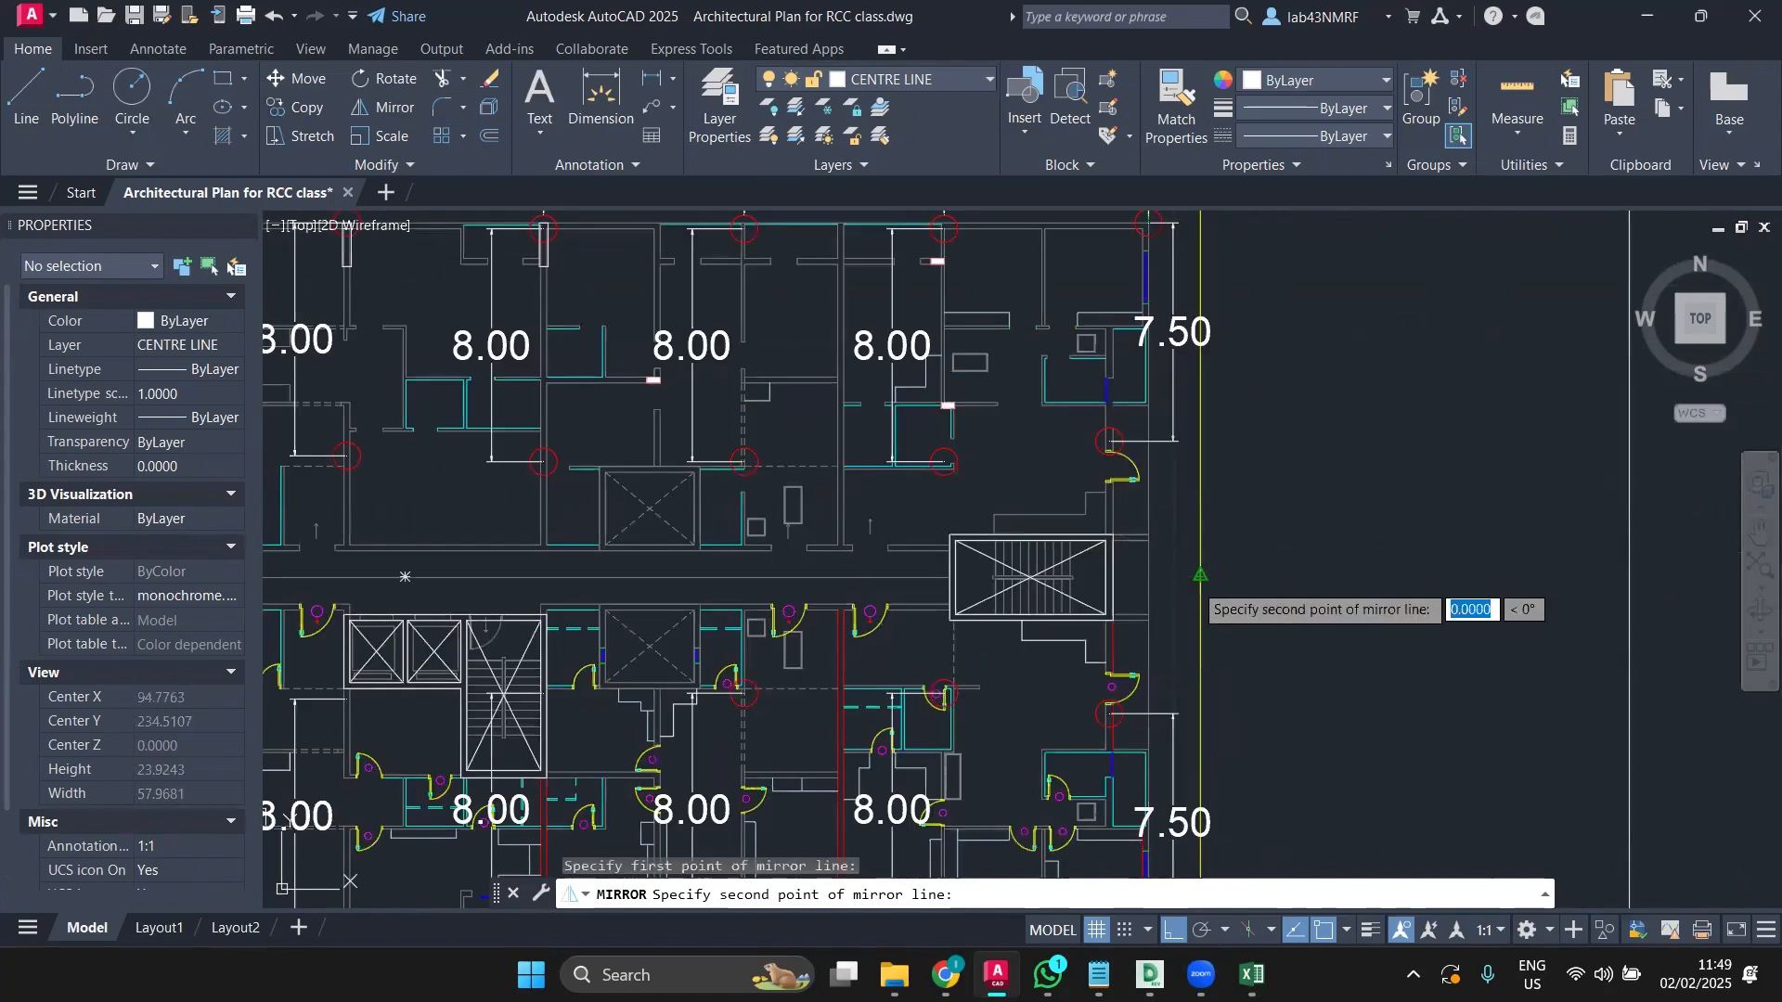
Step: Check the plan's top-right corner, then cancel this mirror attempt
scroll(1542, 669, down, 3)
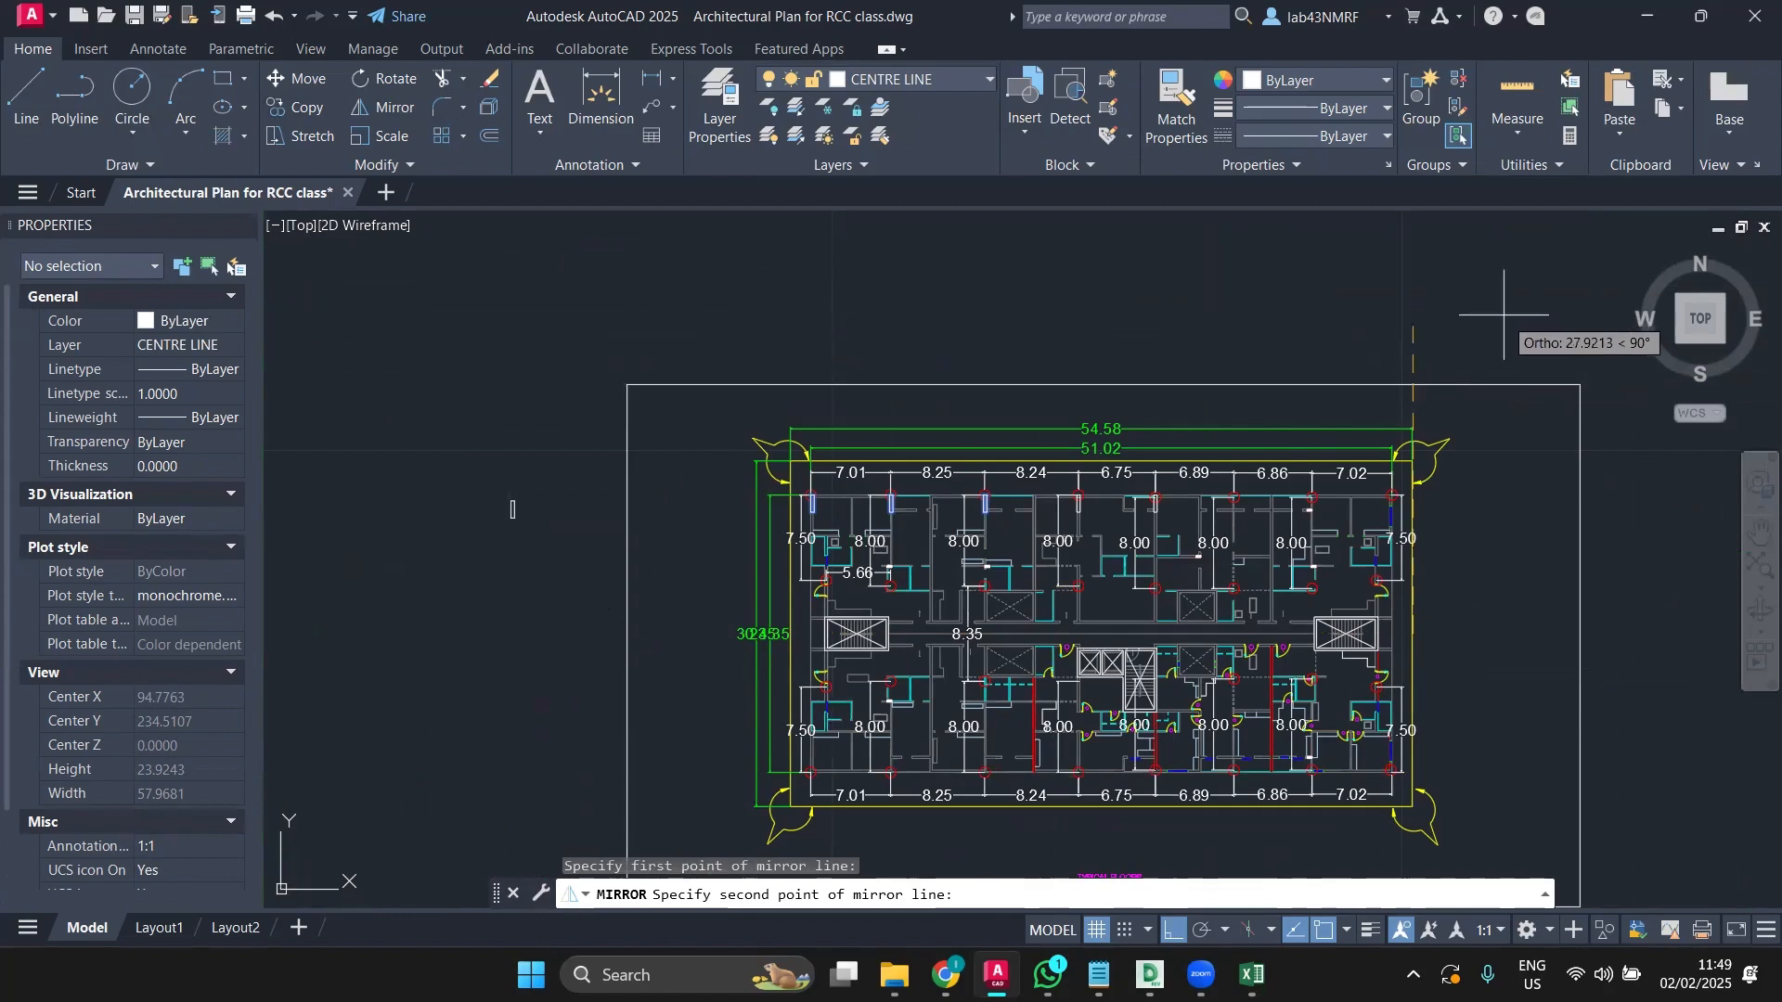
middle_drag(1489, 330, 1081, 388)
scroll(1095, 436, up, 2)
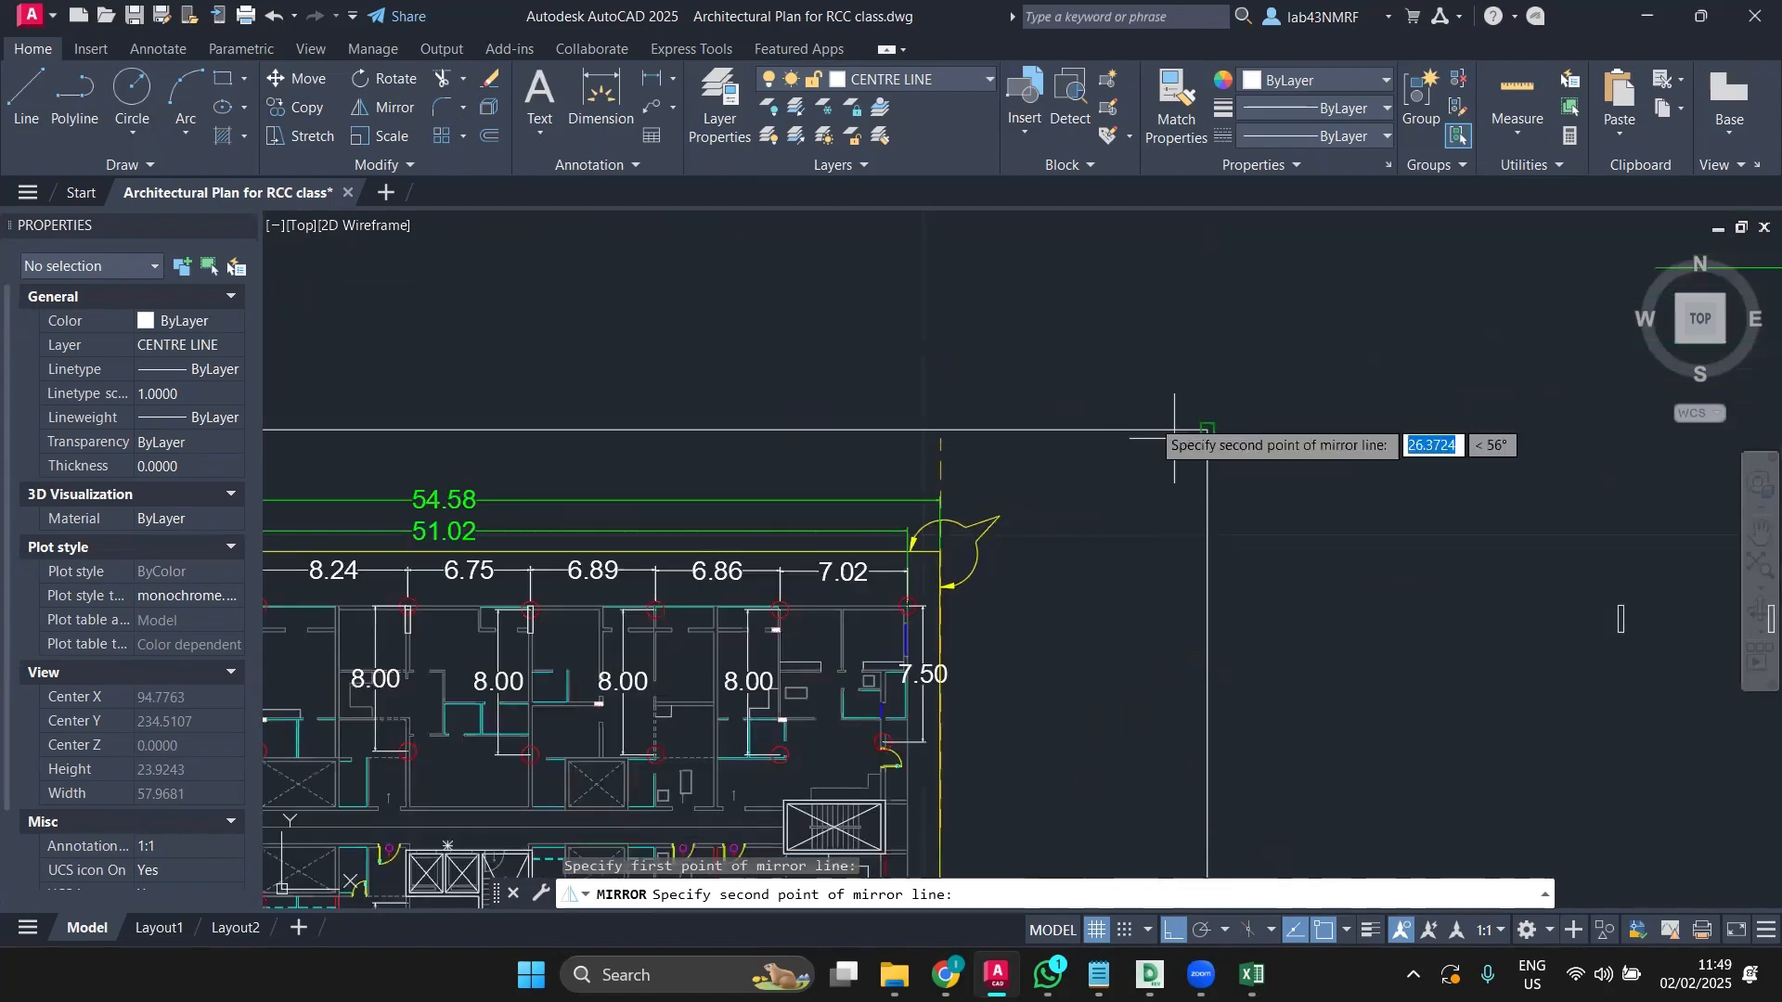
middle_drag(1095, 533, 1295, 518)
key(Escape)
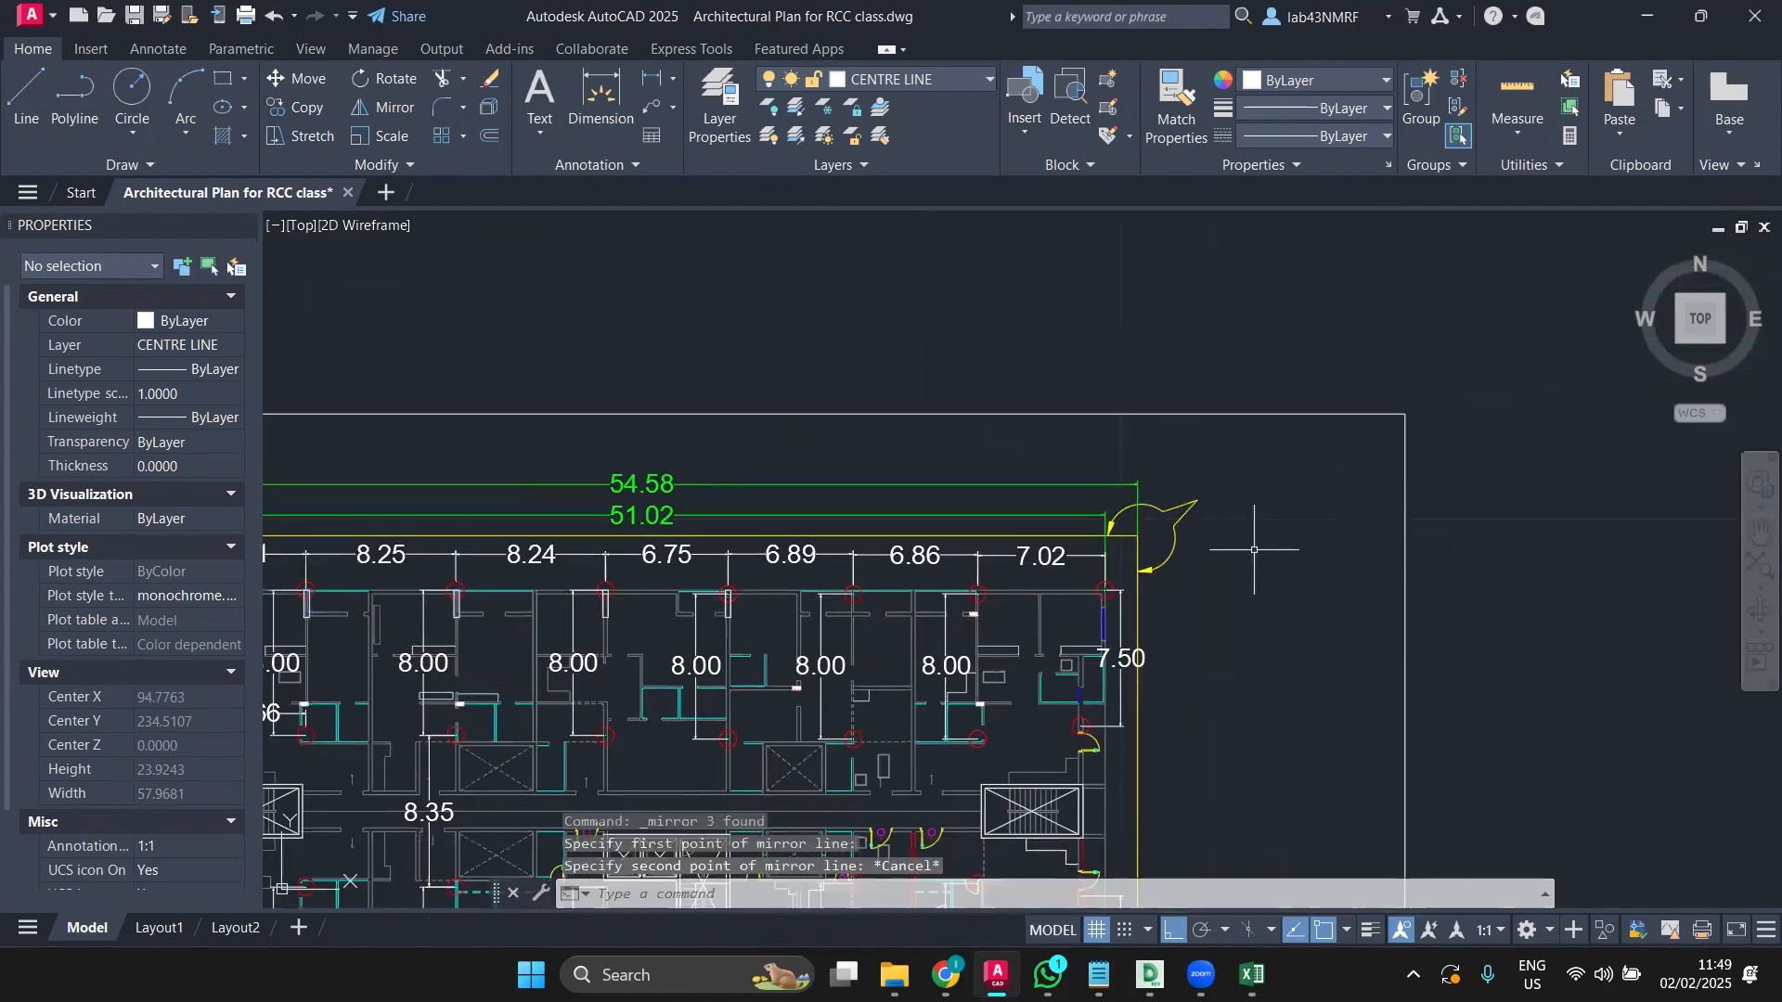
Step: Reselect three top-row column rectangles from the plan's top-left corner
scroll(950, 586, down, 2)
middle_drag(681, 611, 914, 561)
scroll(703, 557, up, 6)
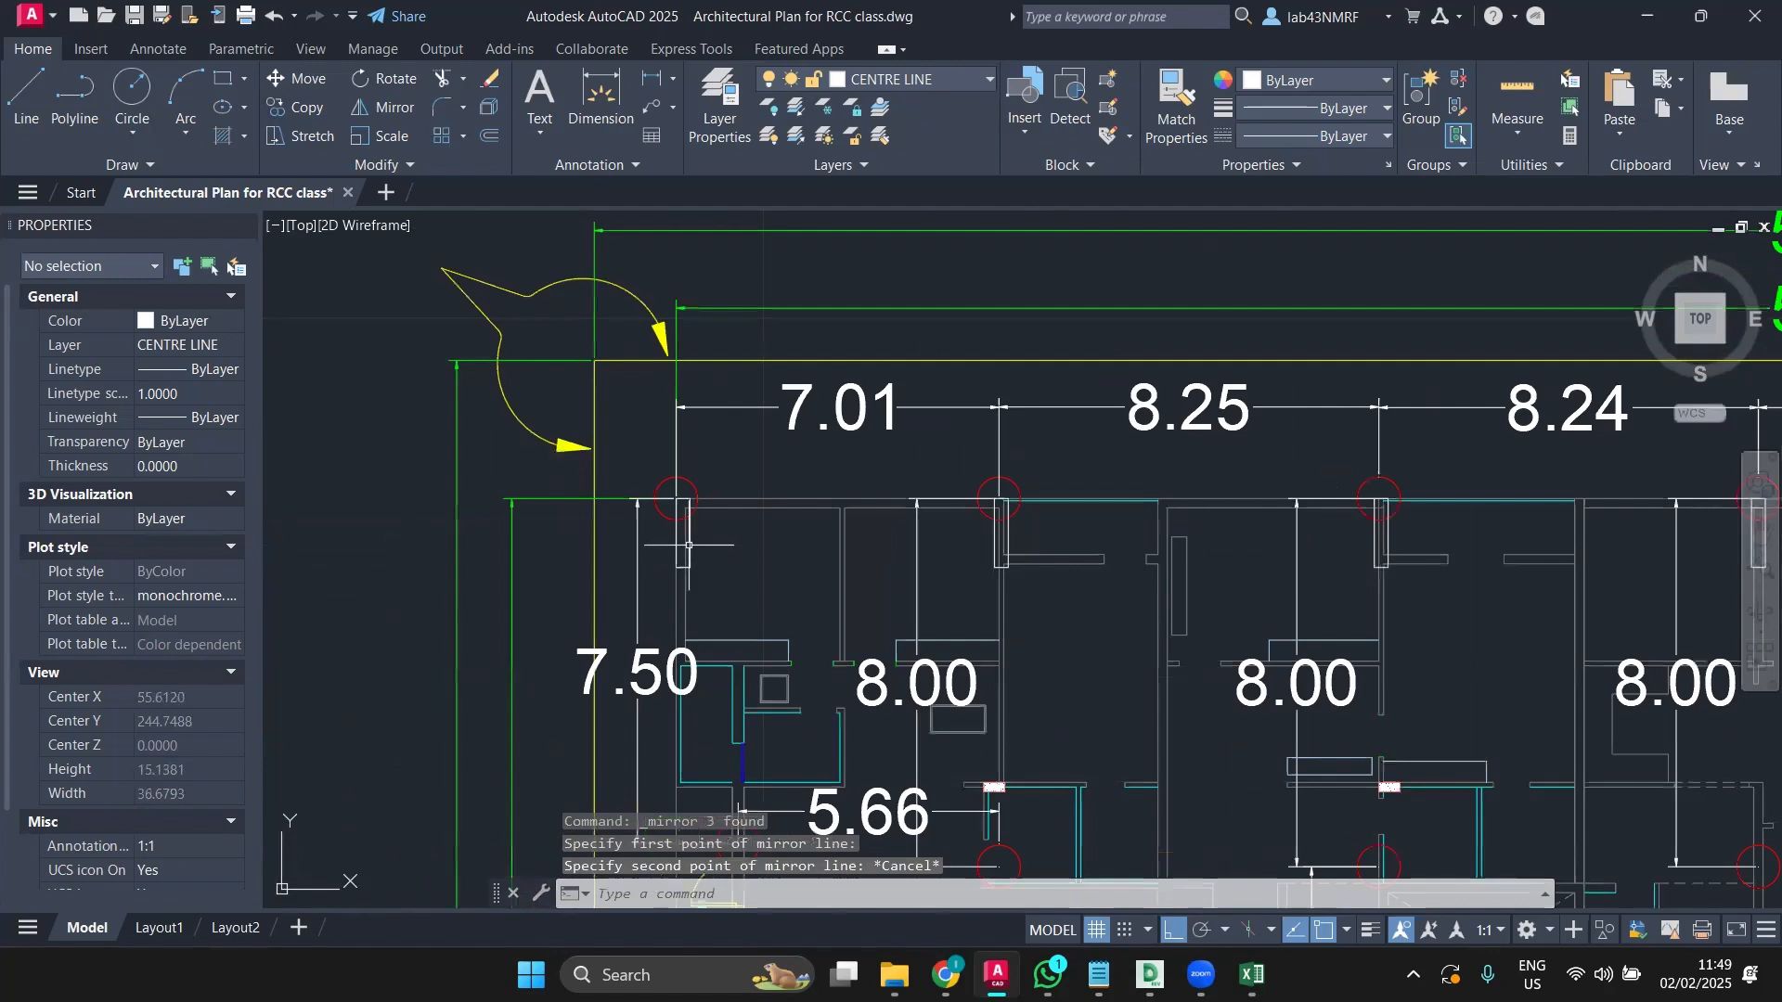
click(689, 543)
click(996, 545)
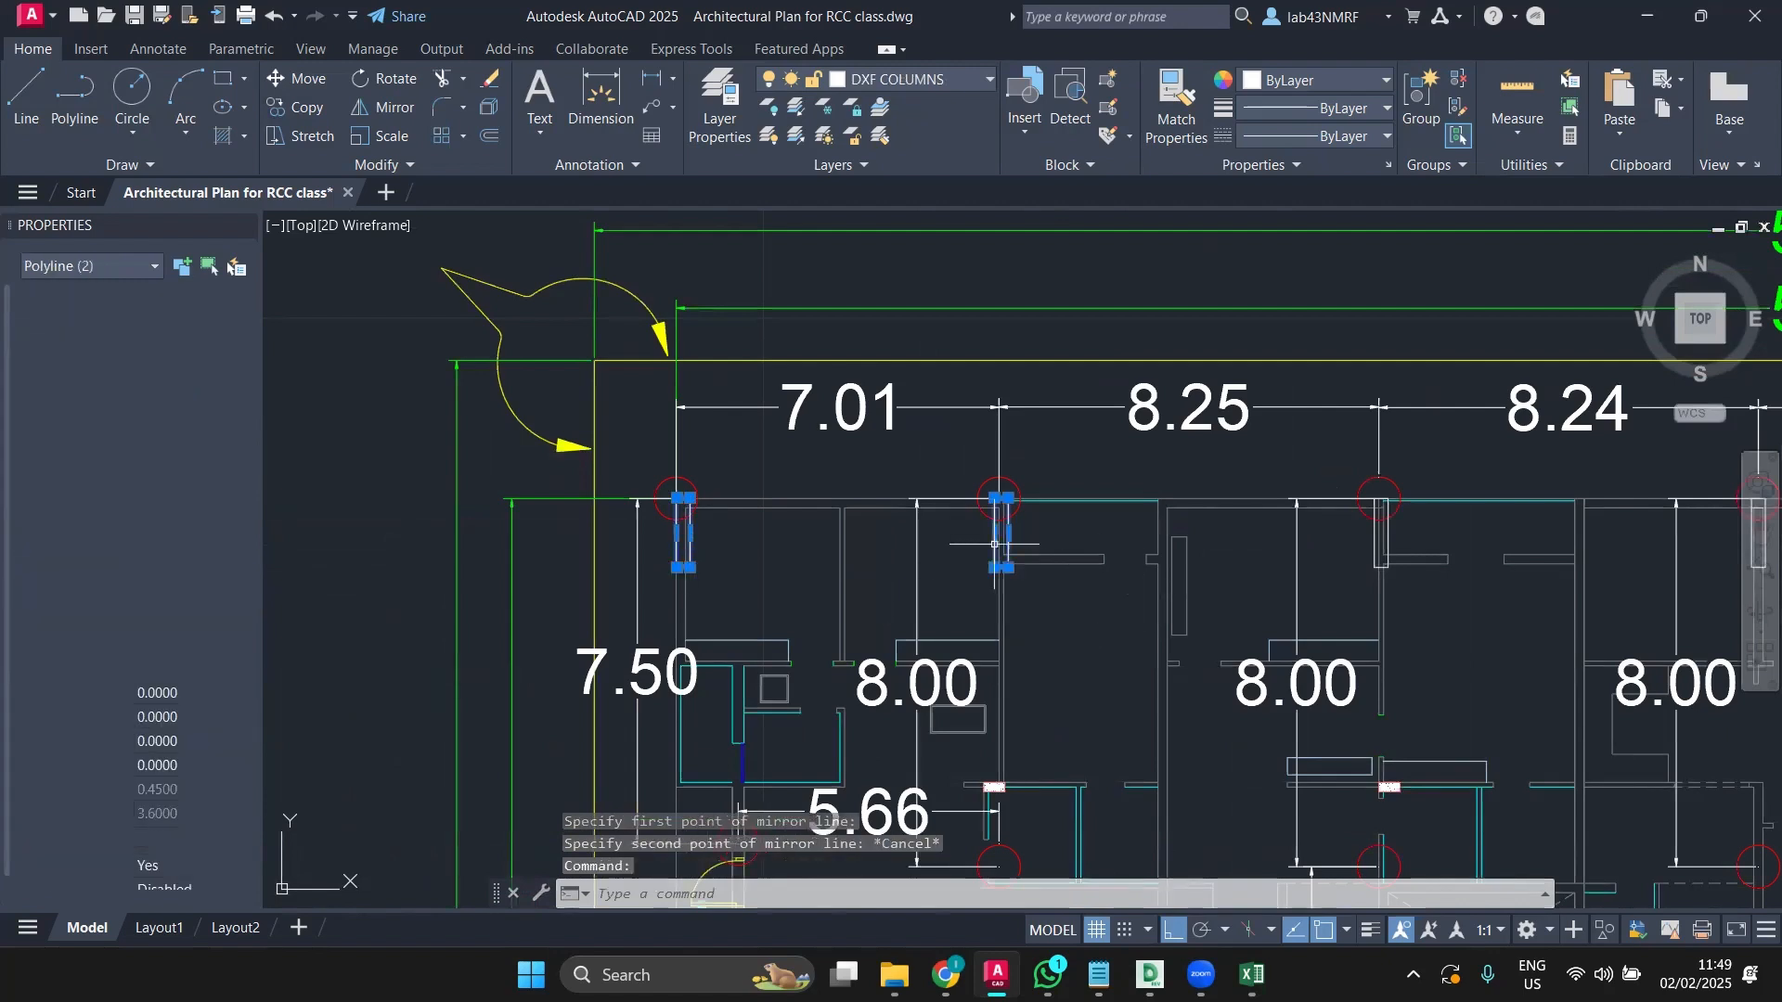
click(1369, 542)
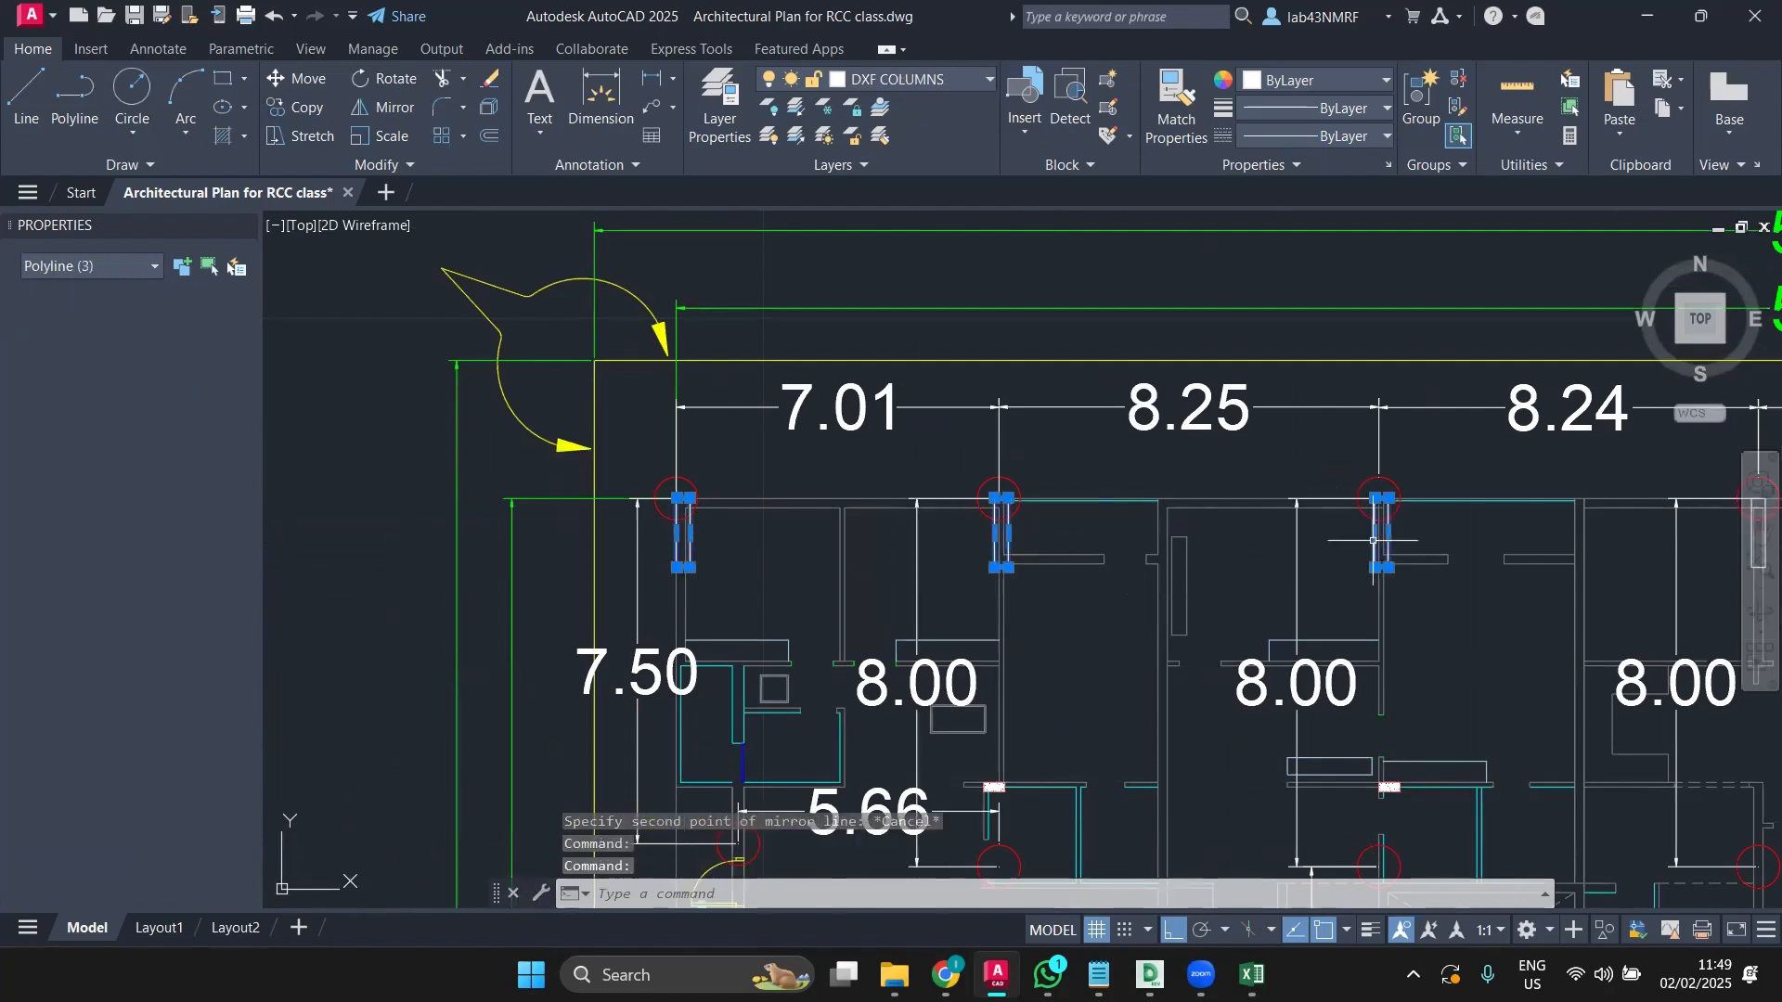
Step: Start Mirror on the three columns and fix the first mirror-line point at the plan's midpoint
click(379, 110)
scroll(1103, 469, down, 5)
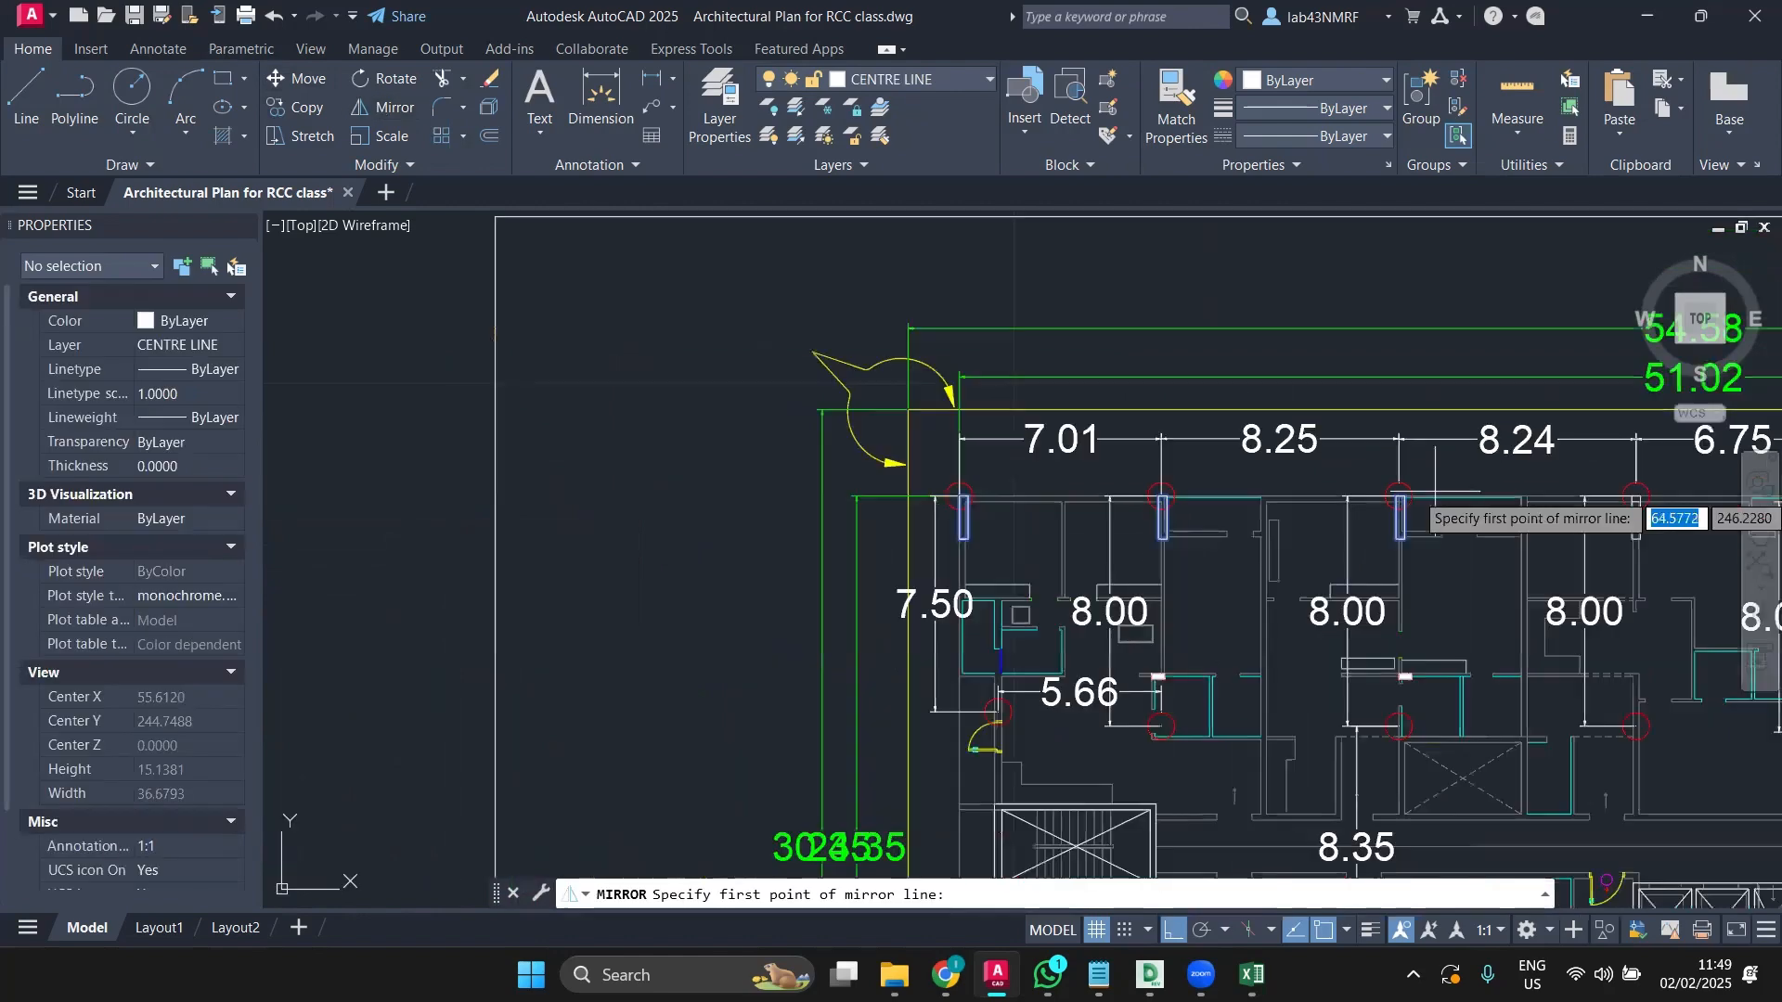
click(1102, 468)
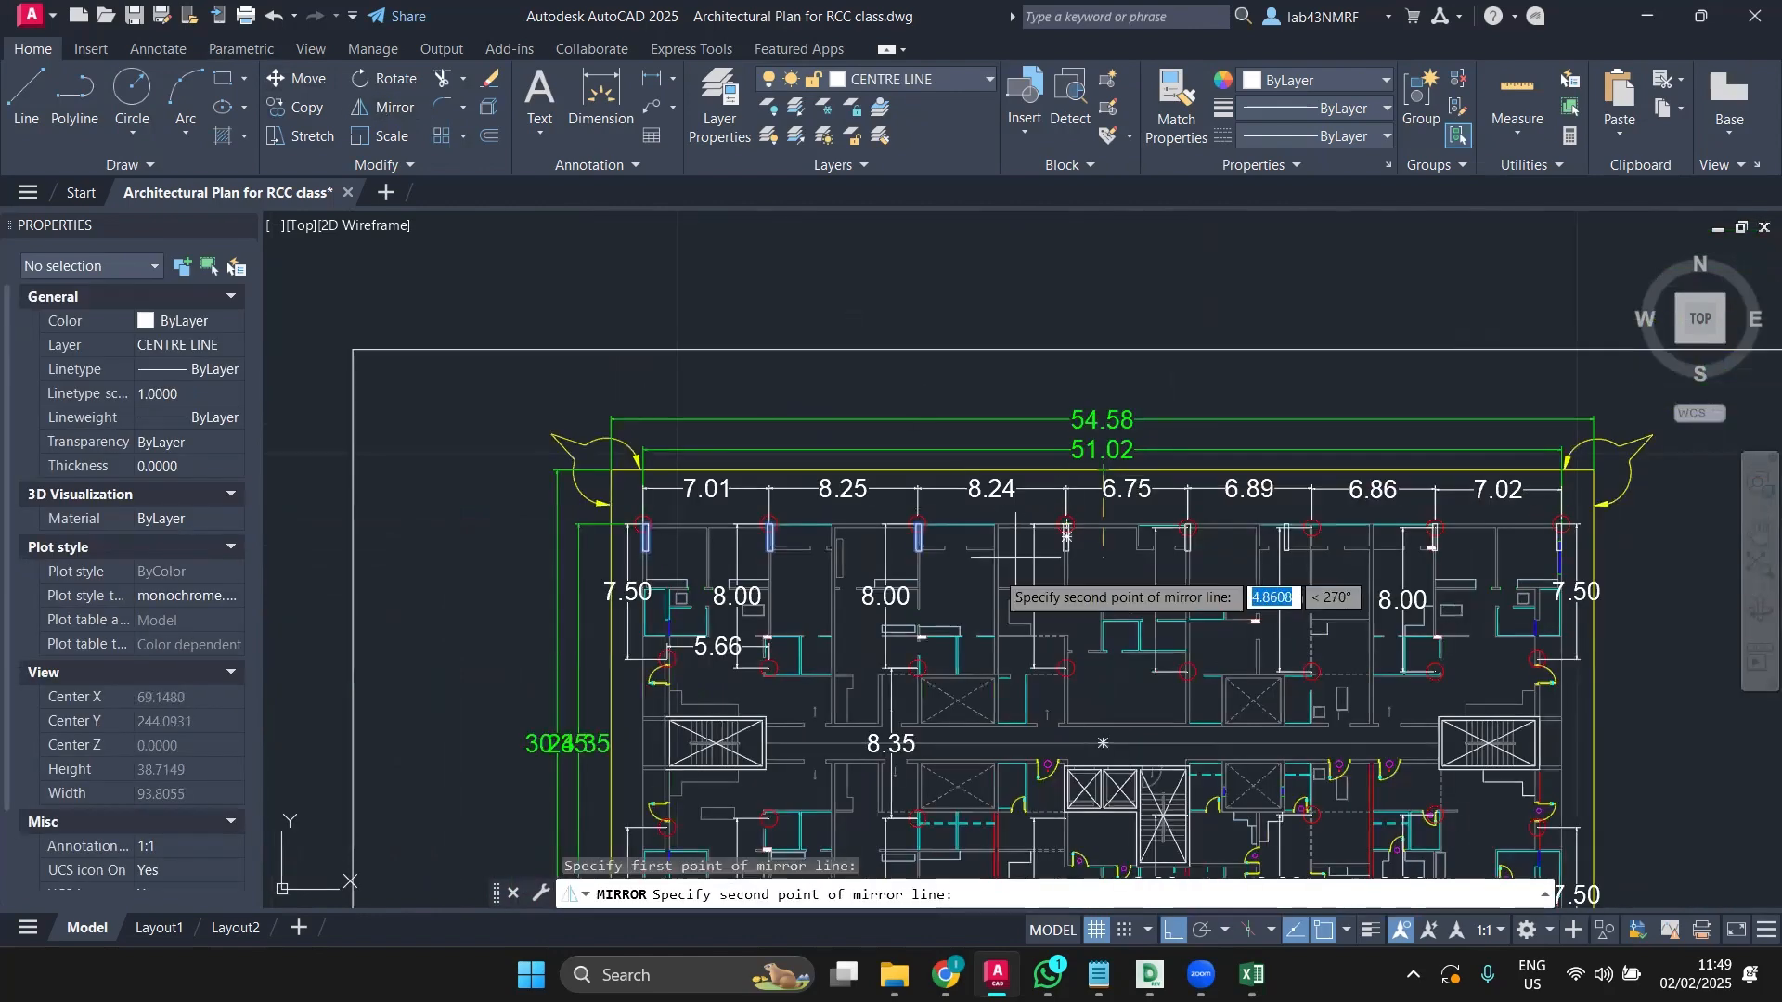
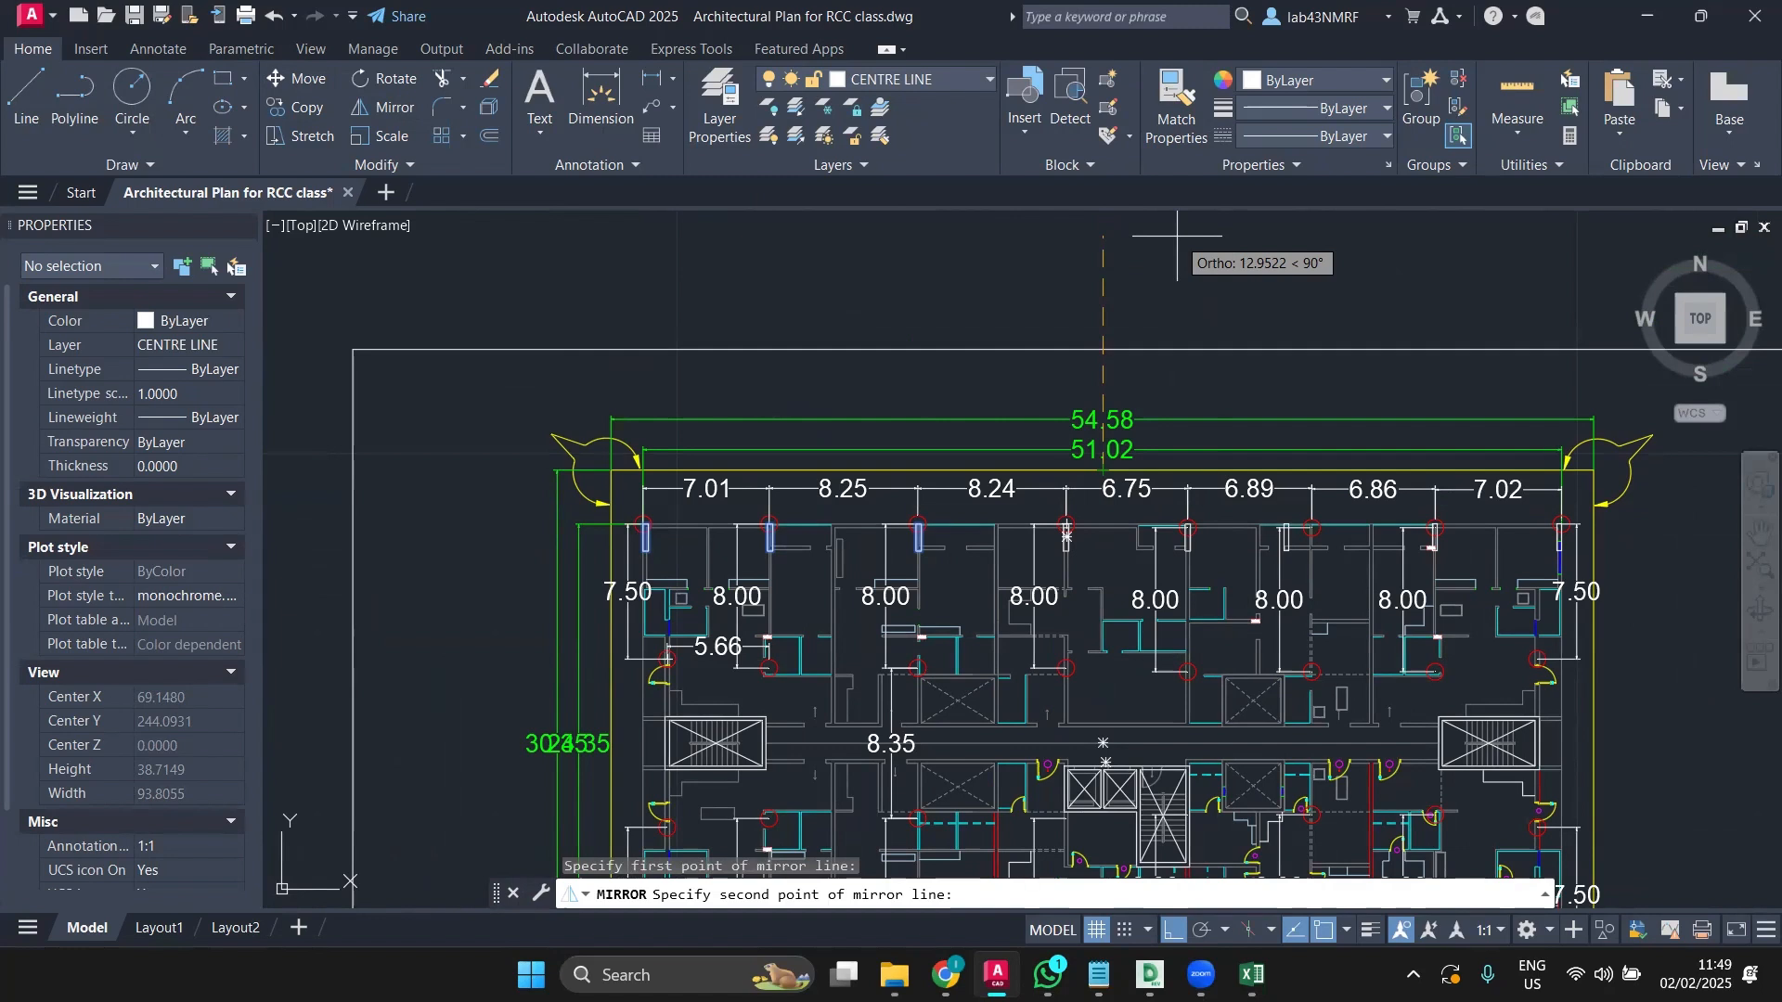
Step: Finish the vertical mirror line and keep the original top-row columns
click(1177, 236)
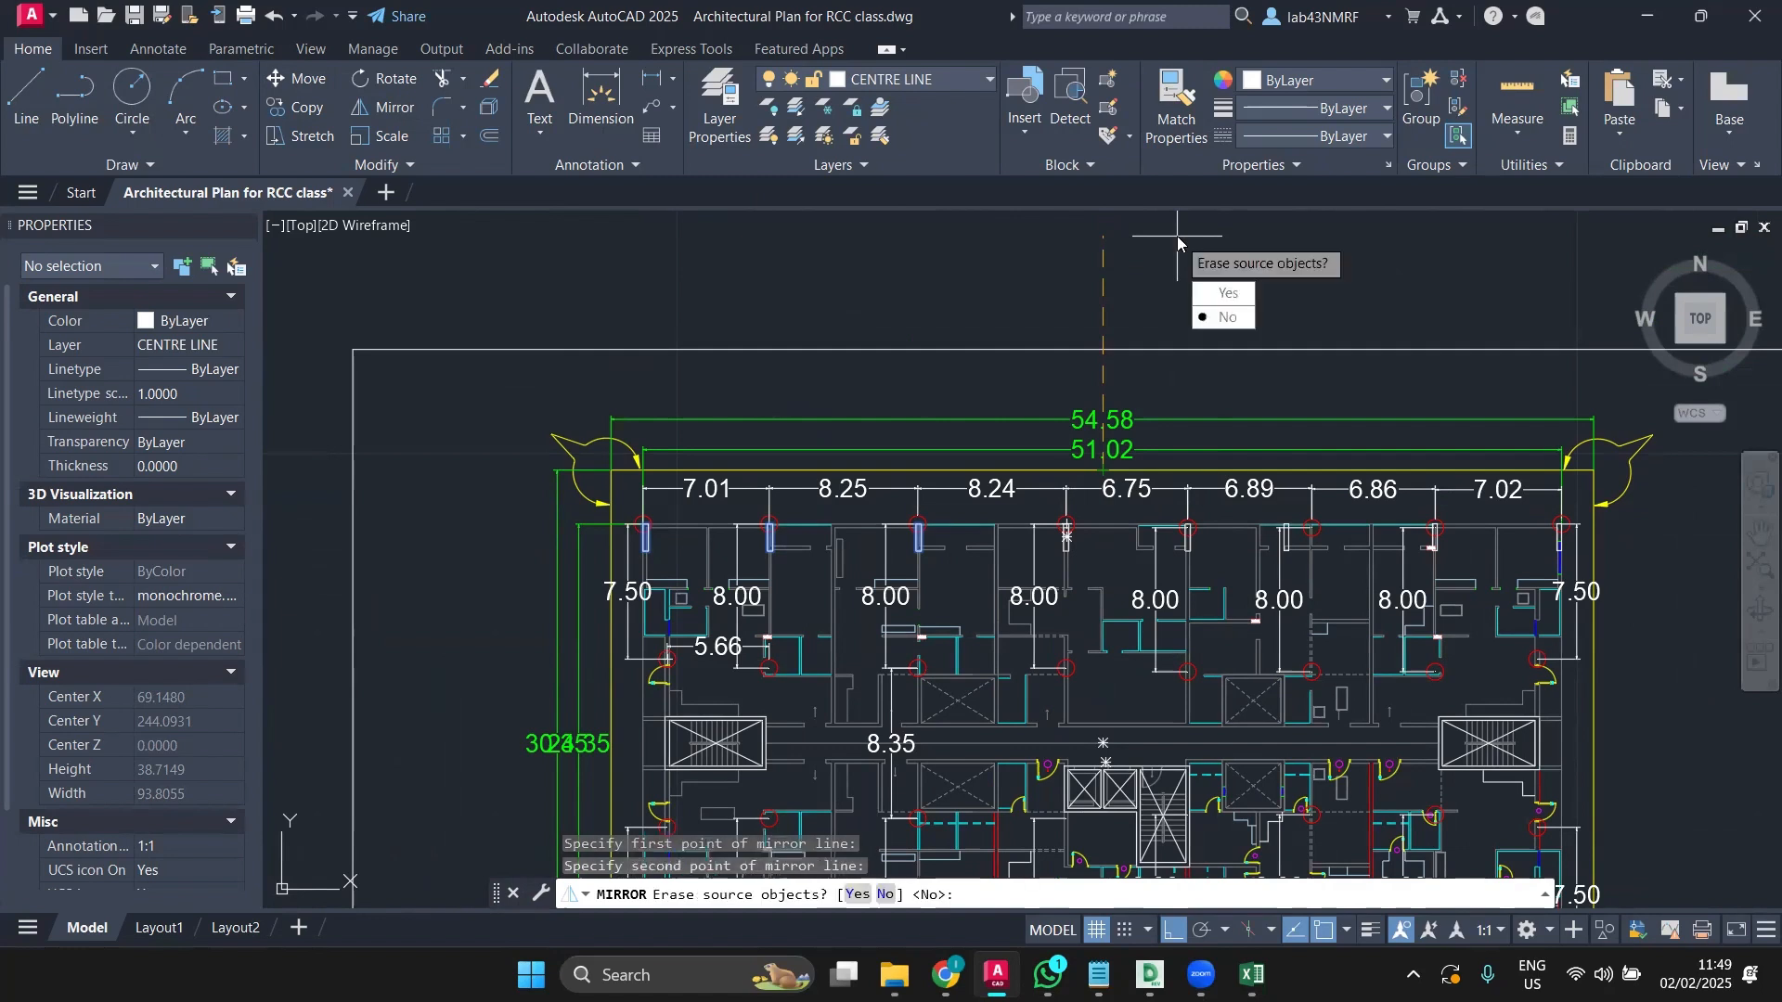
click(1225, 316)
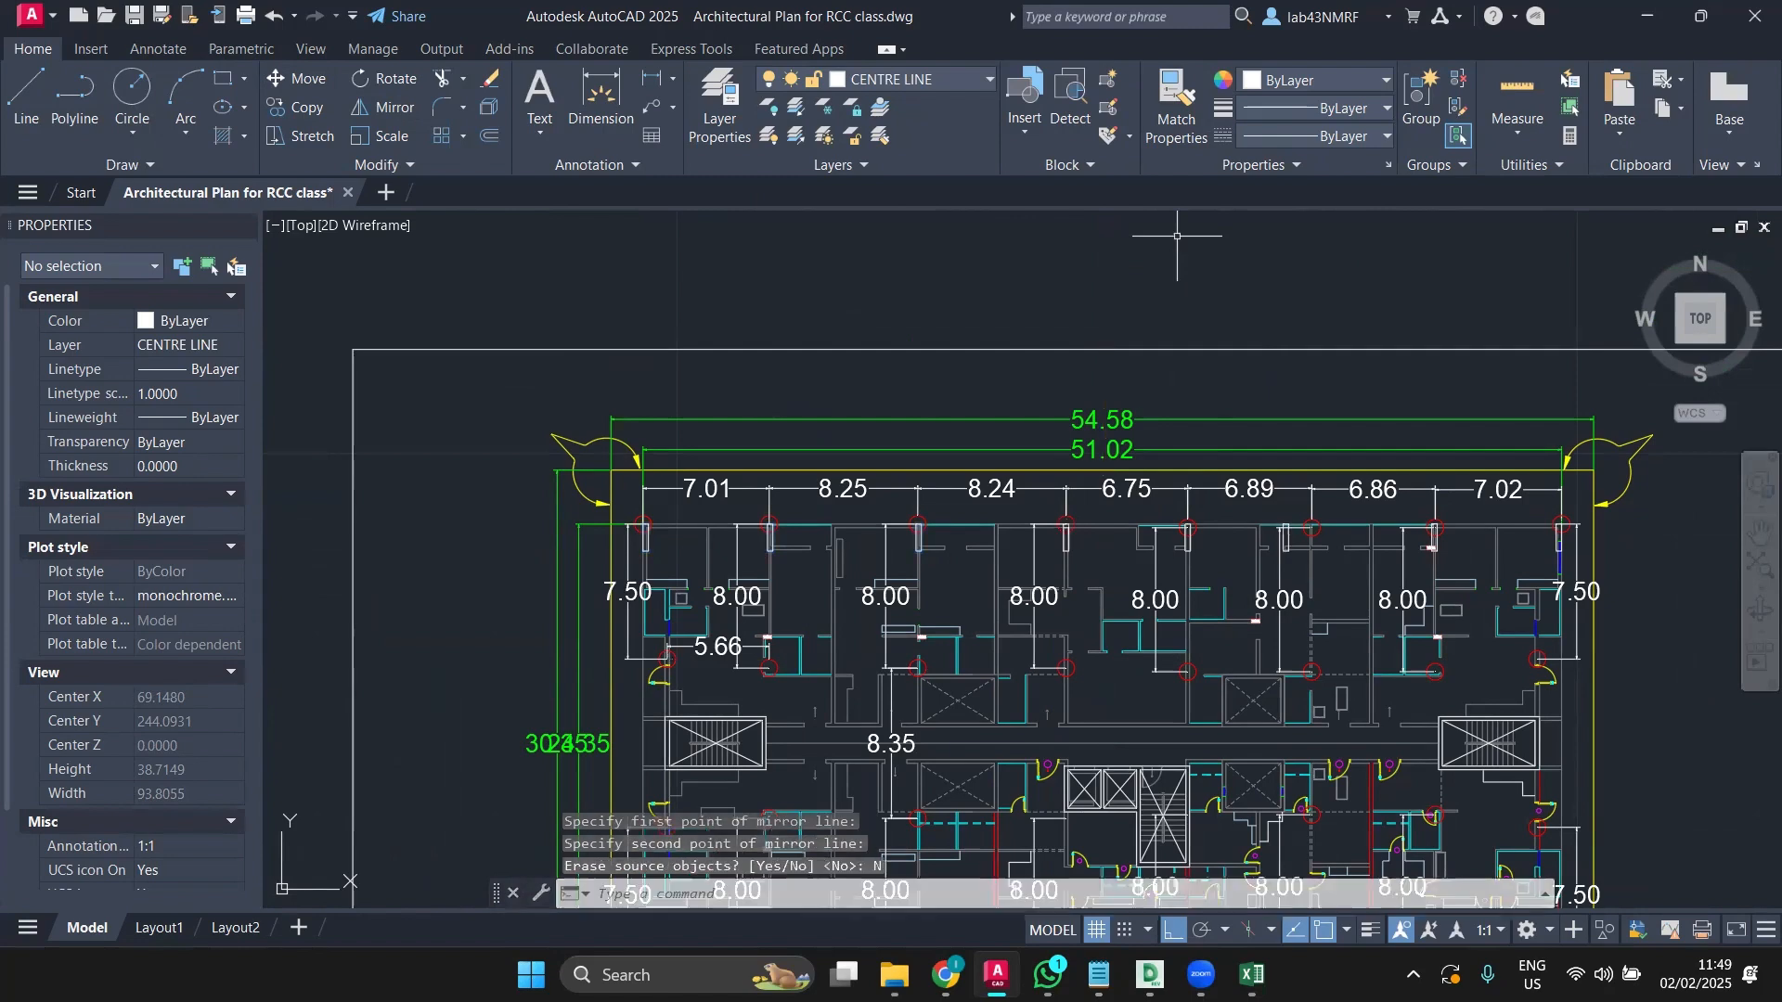
Step: Delete the misplaced column rectangle in the top row
scroll(1340, 549, up, 6)
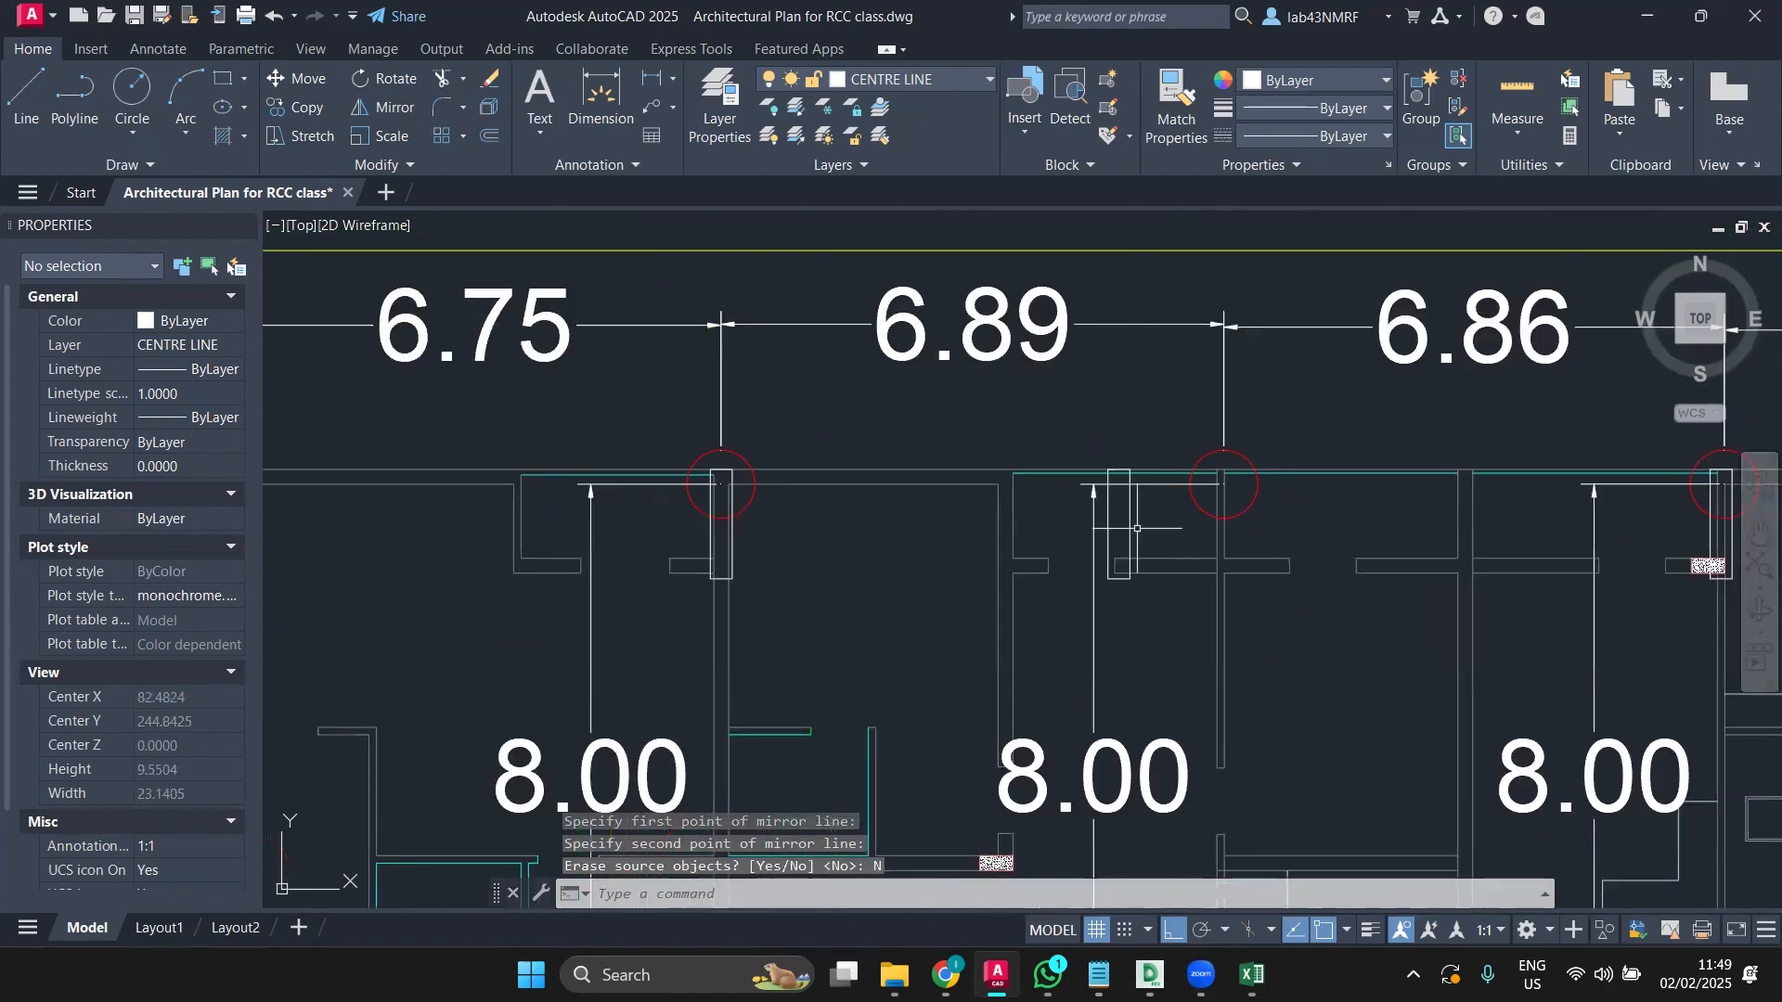
click(1132, 522)
scroll(1232, 592, down, 2)
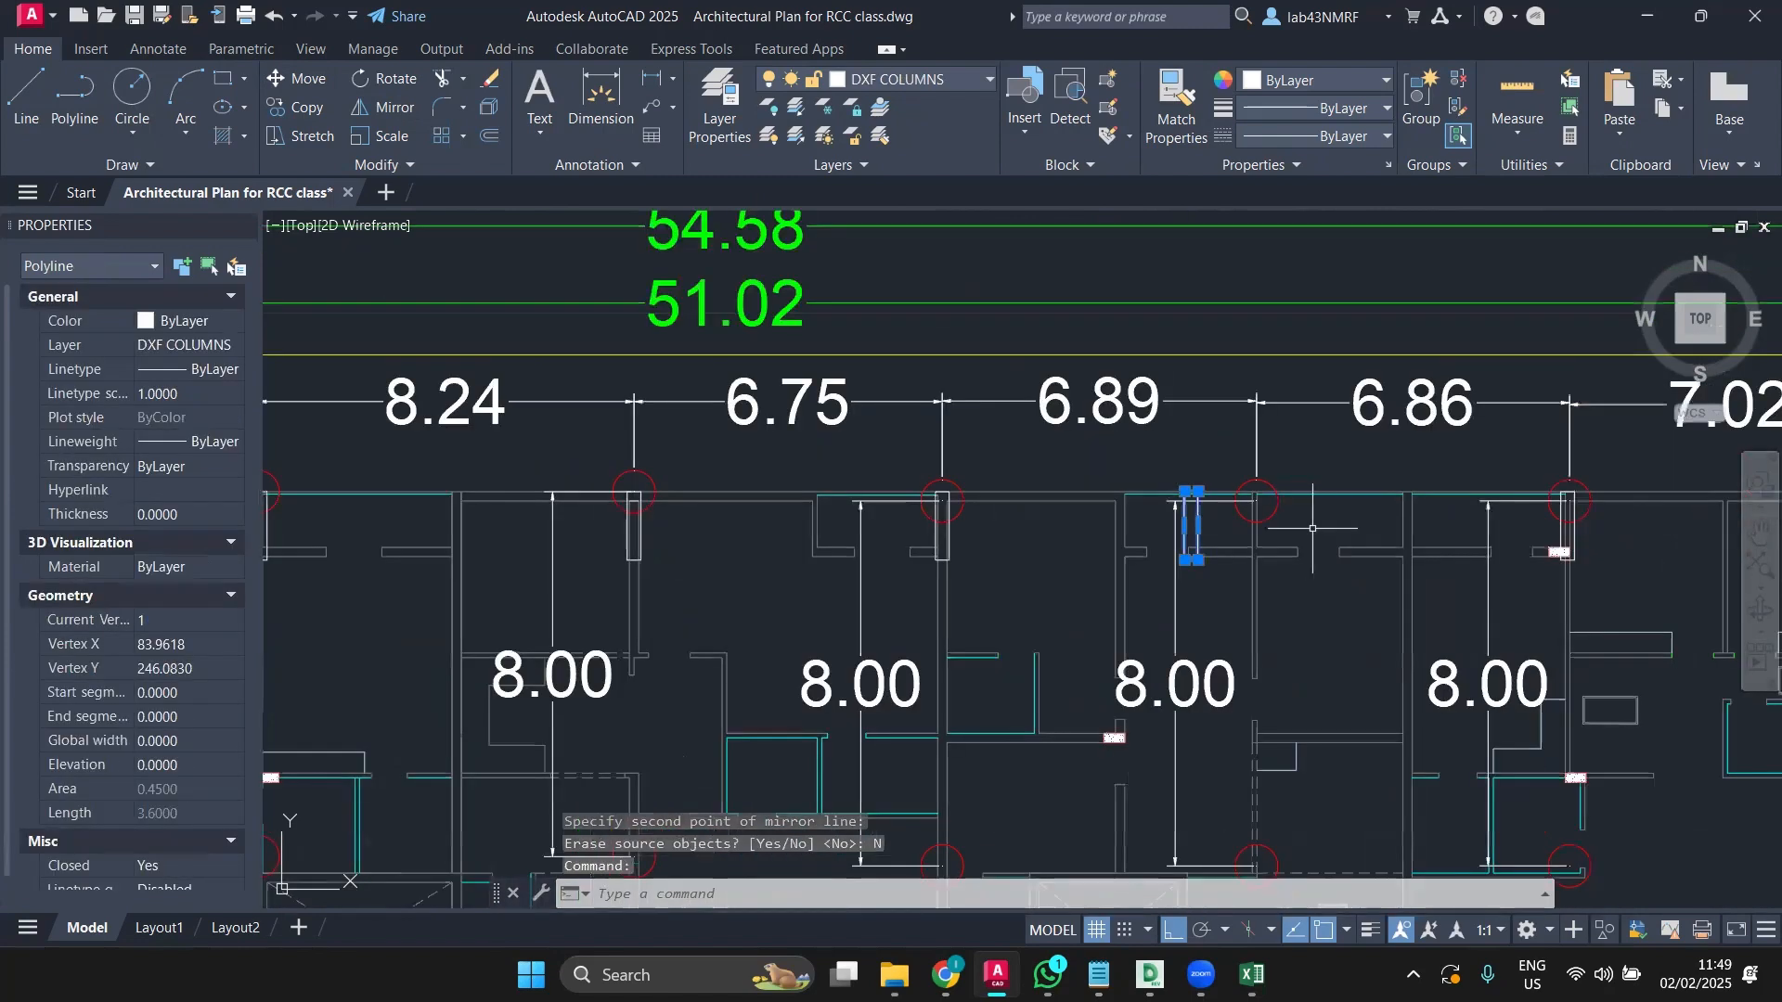
key(Delete)
scroll(1233, 592, up, 4)
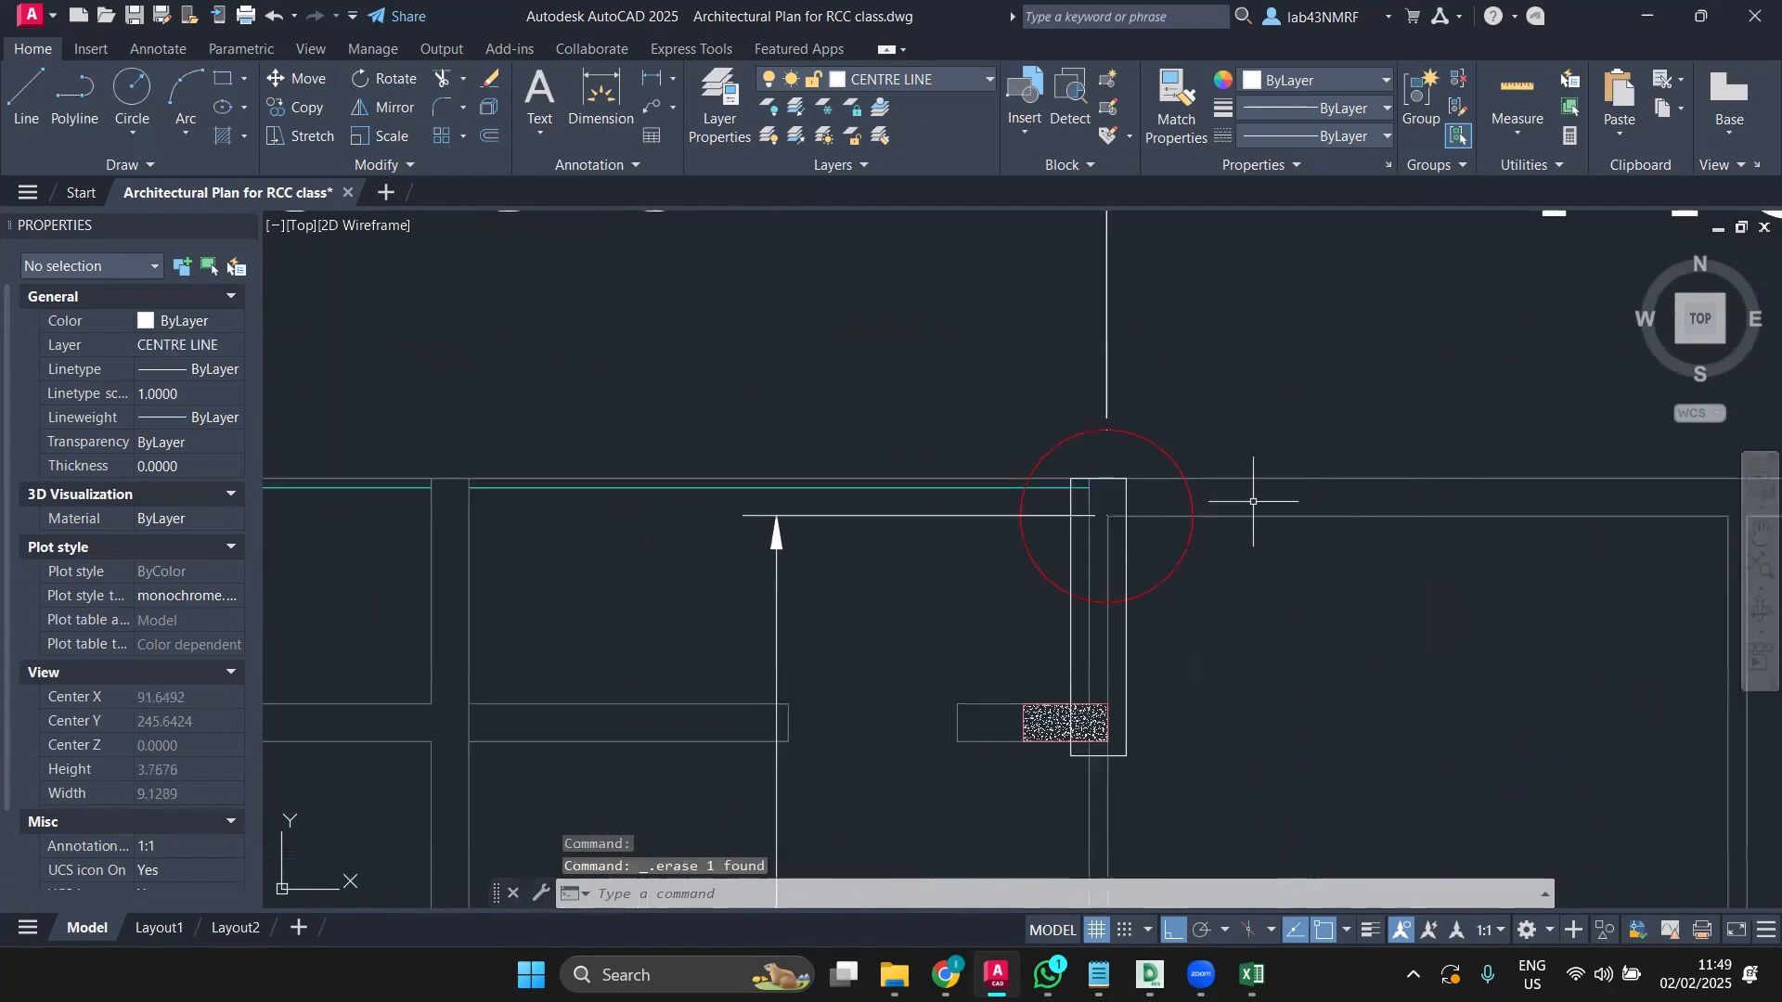
scroll(1257, 493, down, 3)
scroll(1356, 528, up, 2)
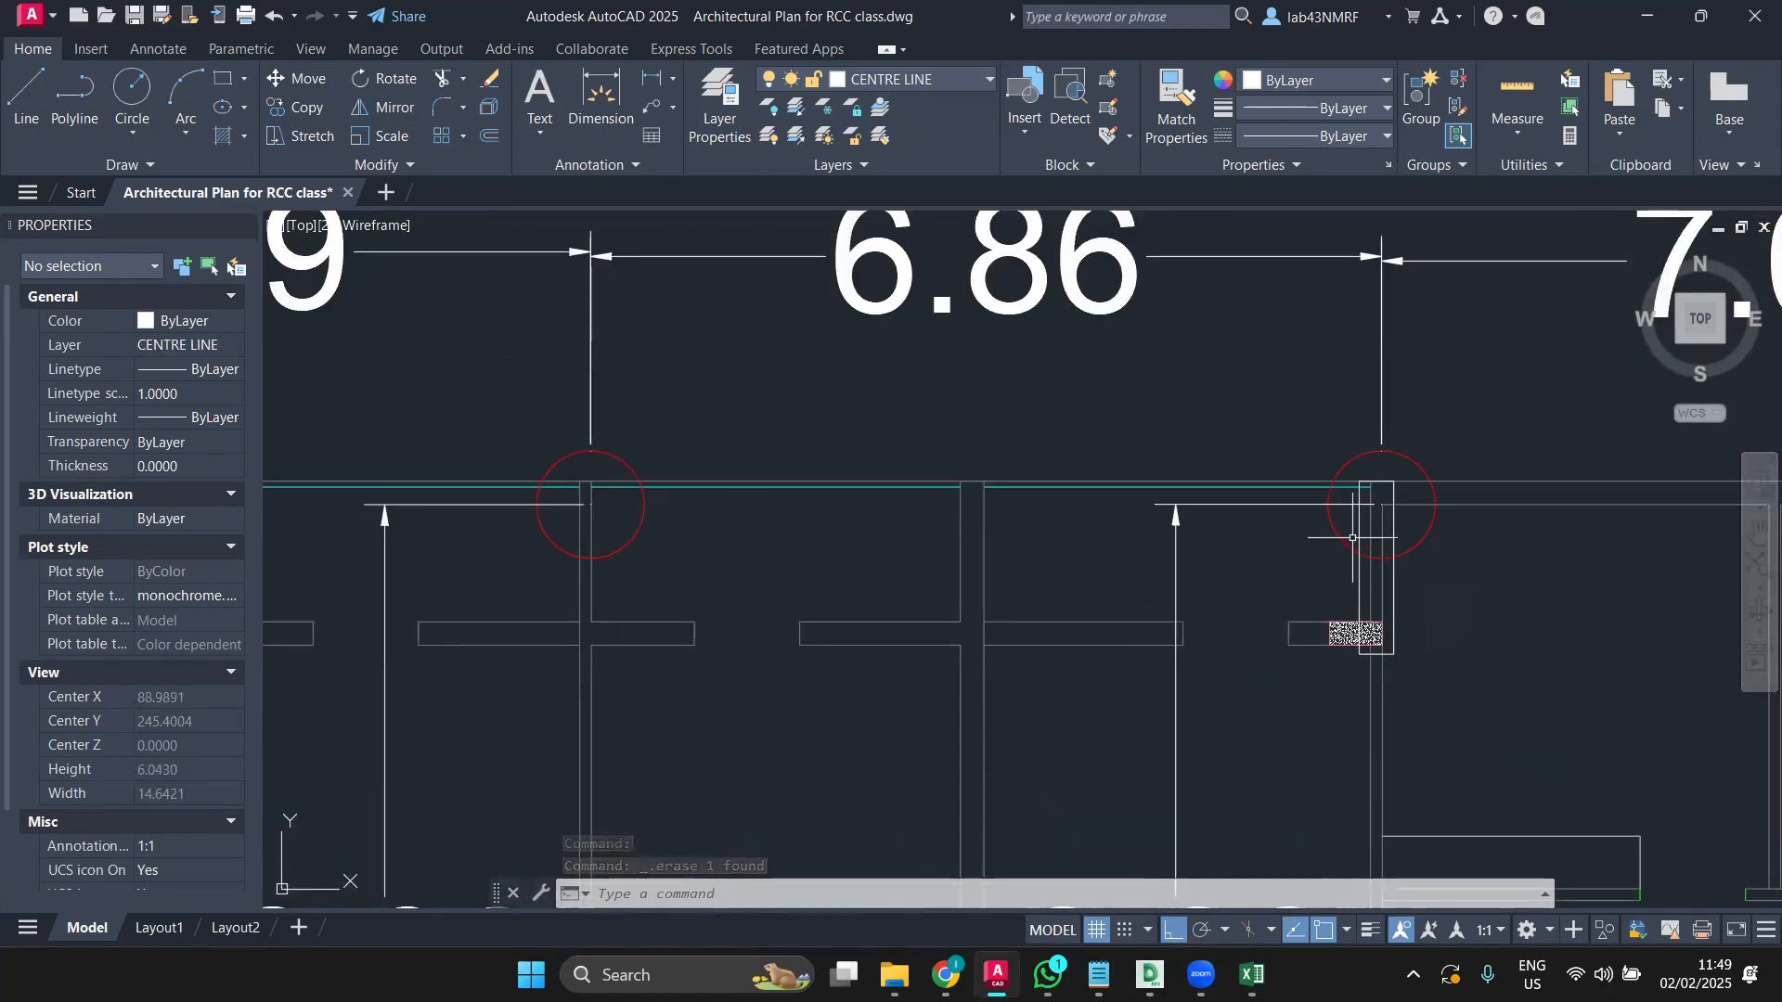
Step: Copy the right-end column, based at its top, onto the empty top-row grid intersection
click(1363, 527)
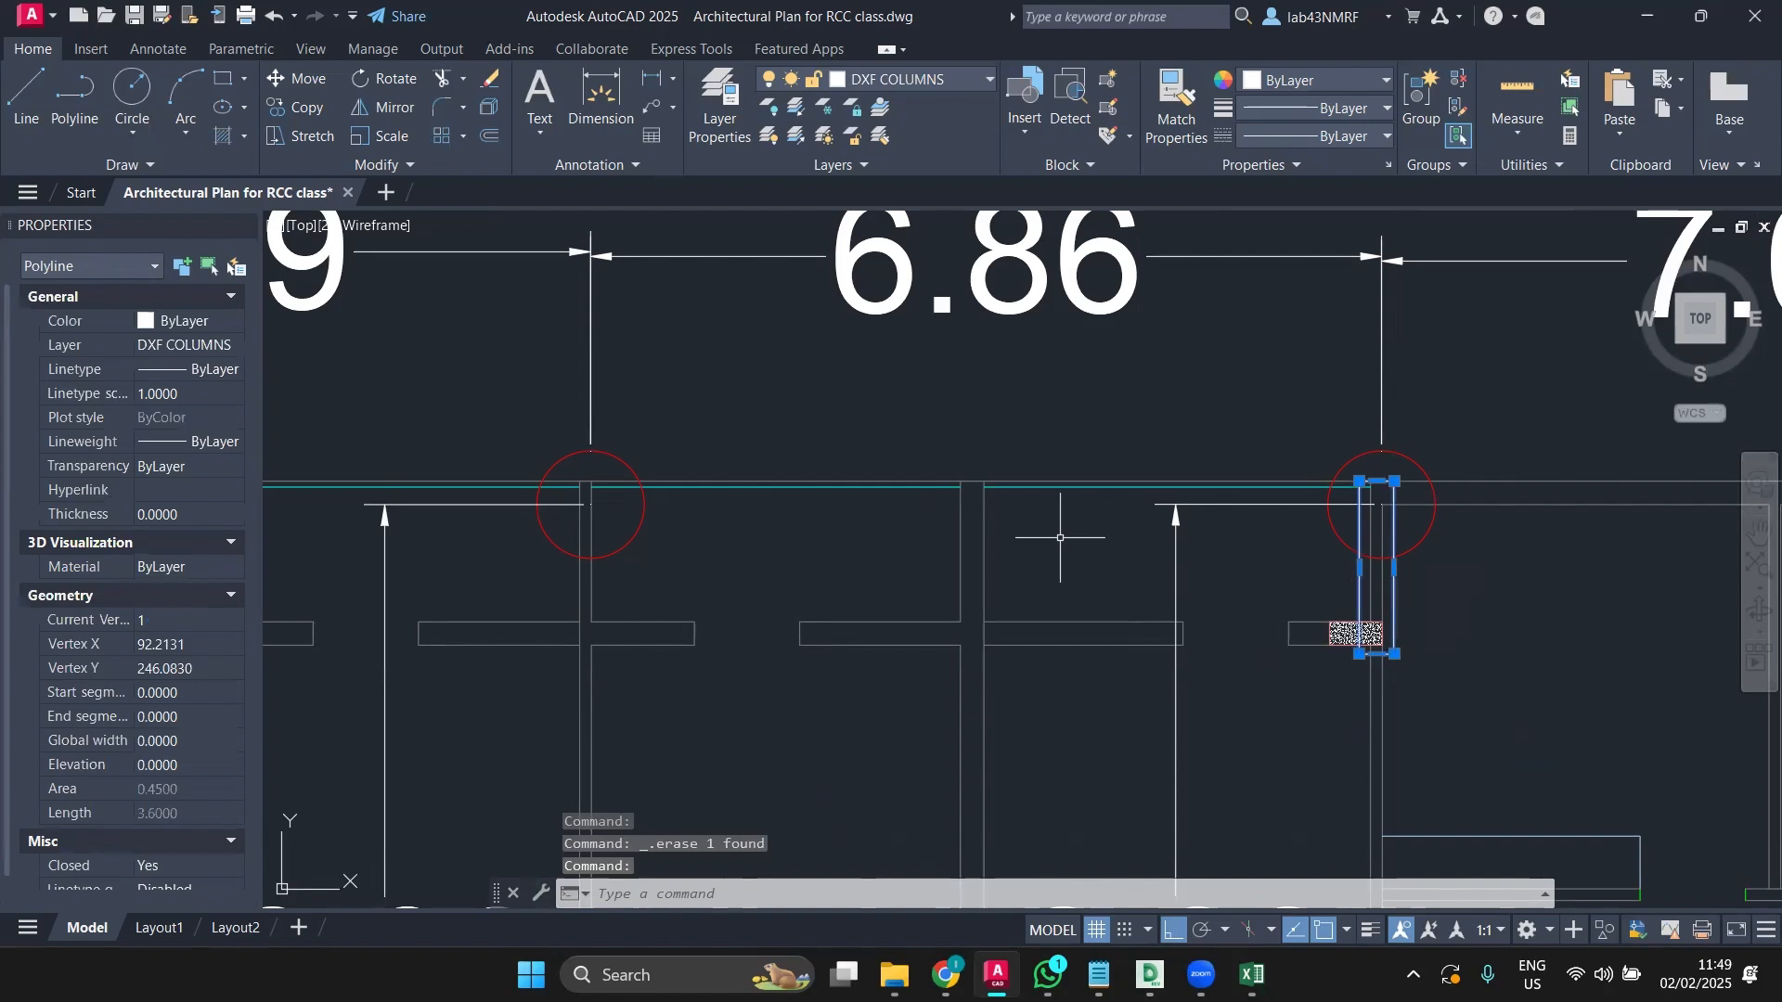
click(306, 107)
scroll(1429, 587, up, 4)
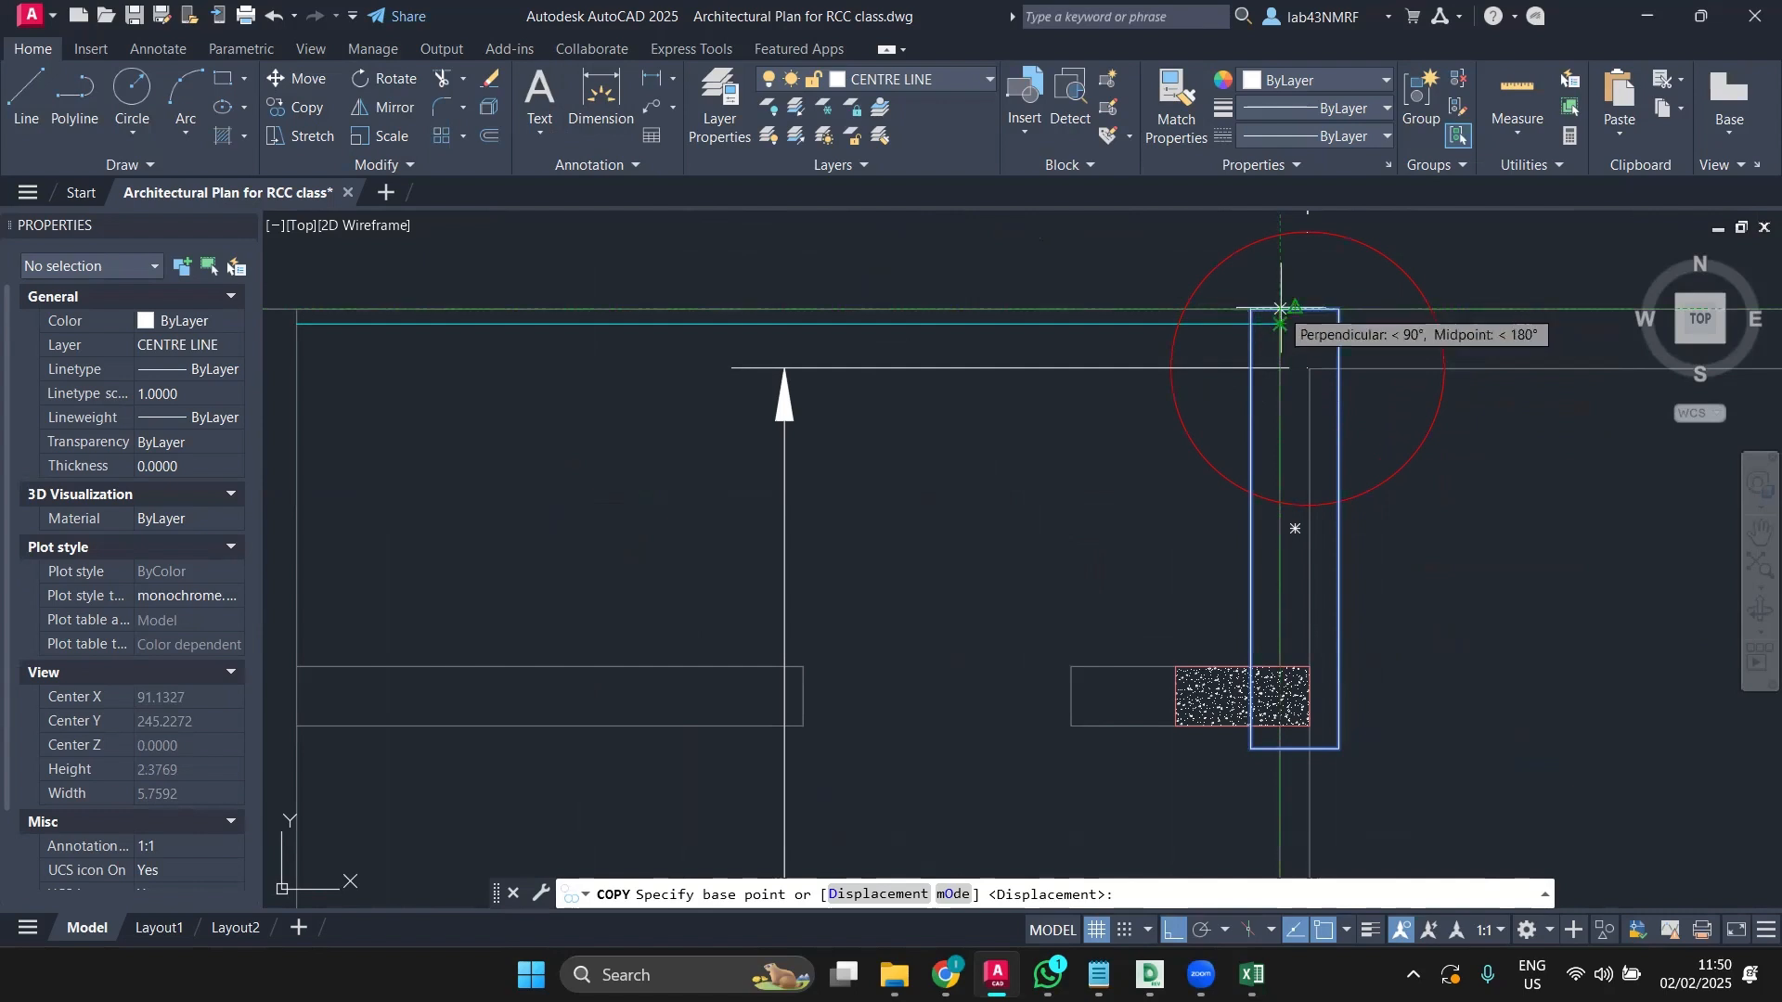
click(1281, 309)
scroll(965, 320, down, 2)
middle_drag(965, 343, 1612, 376)
scroll(1612, 377, down, 2)
scroll(955, 348, up, 4)
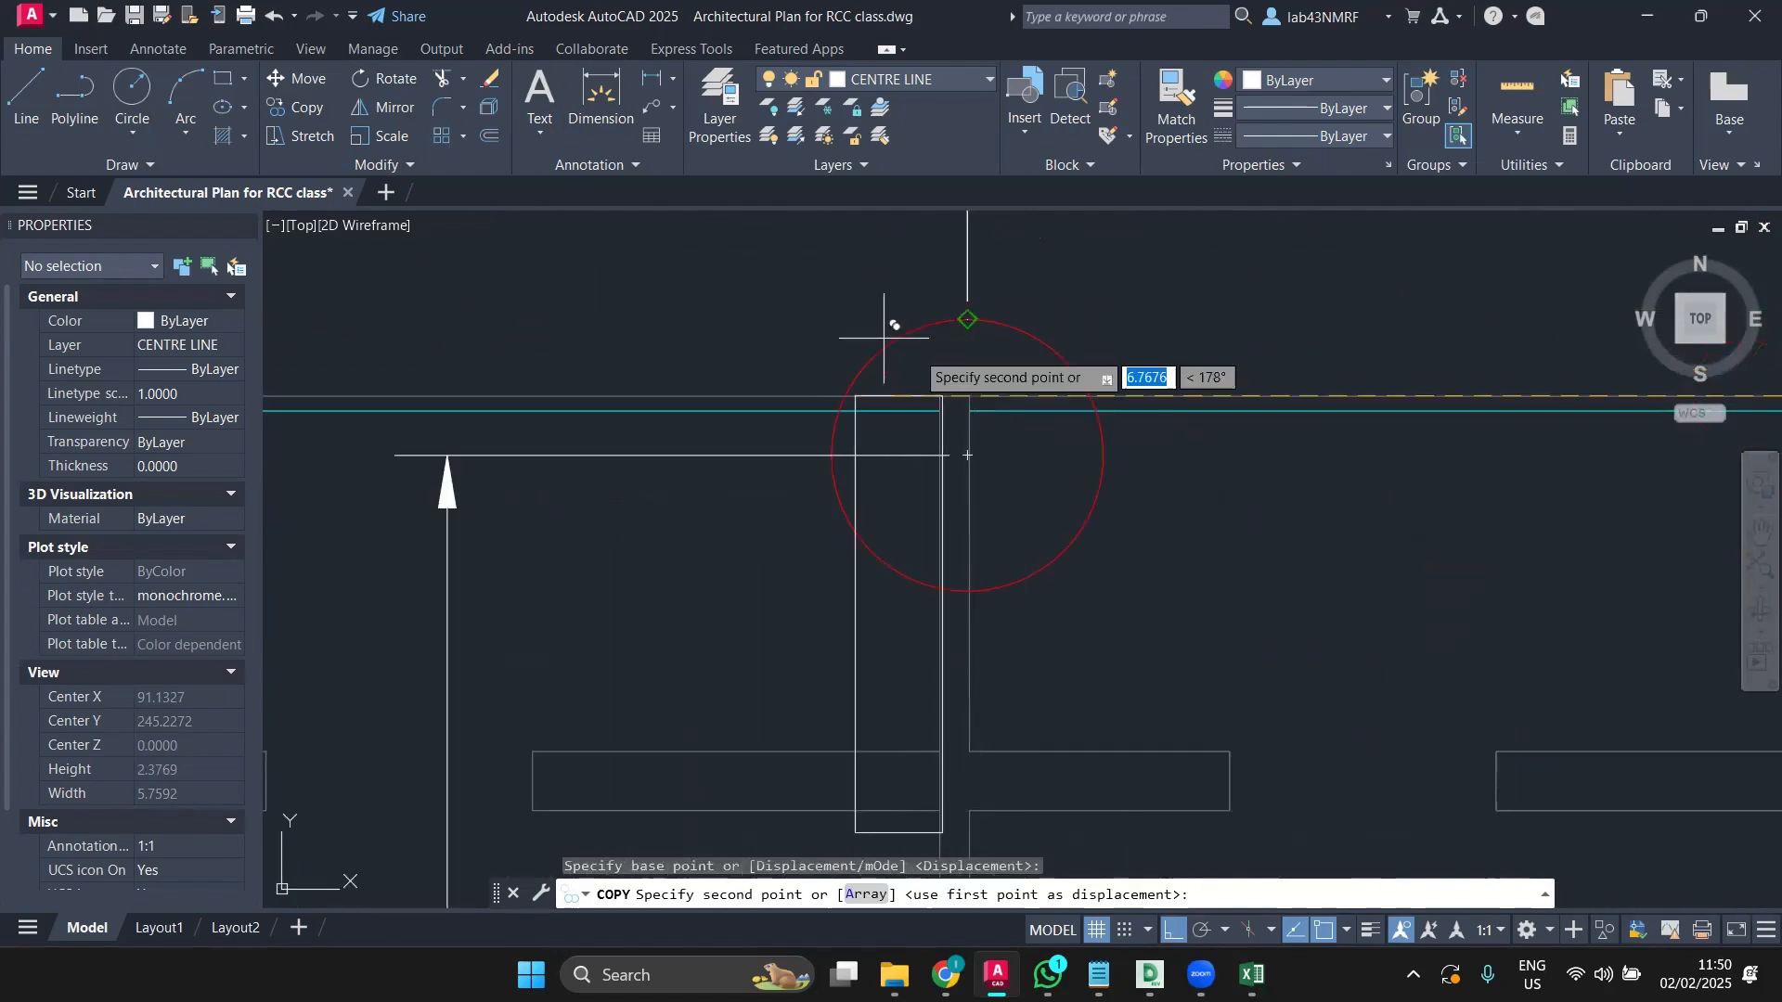
click(935, 388)
scroll(942, 397, down, 4)
key(Escape)
scroll(959, 539, down, 2)
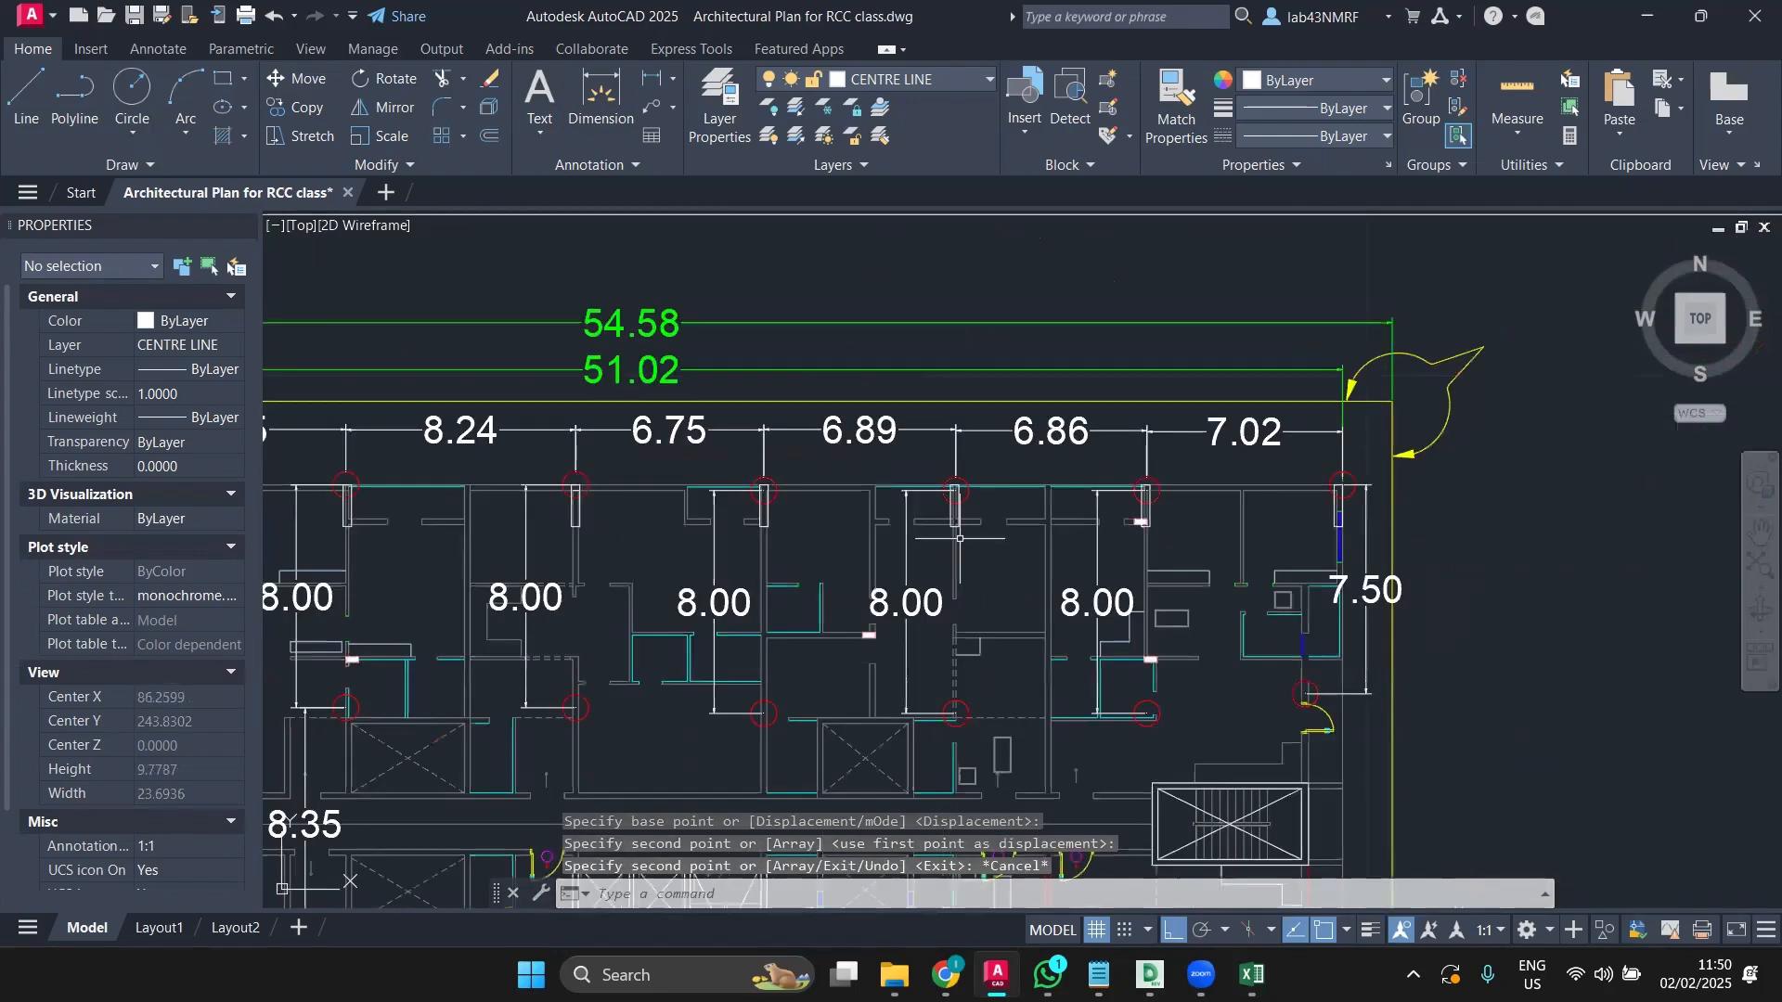
middle_drag(960, 538, 1254, 512)
middle_drag(1027, 512, 1186, 501)
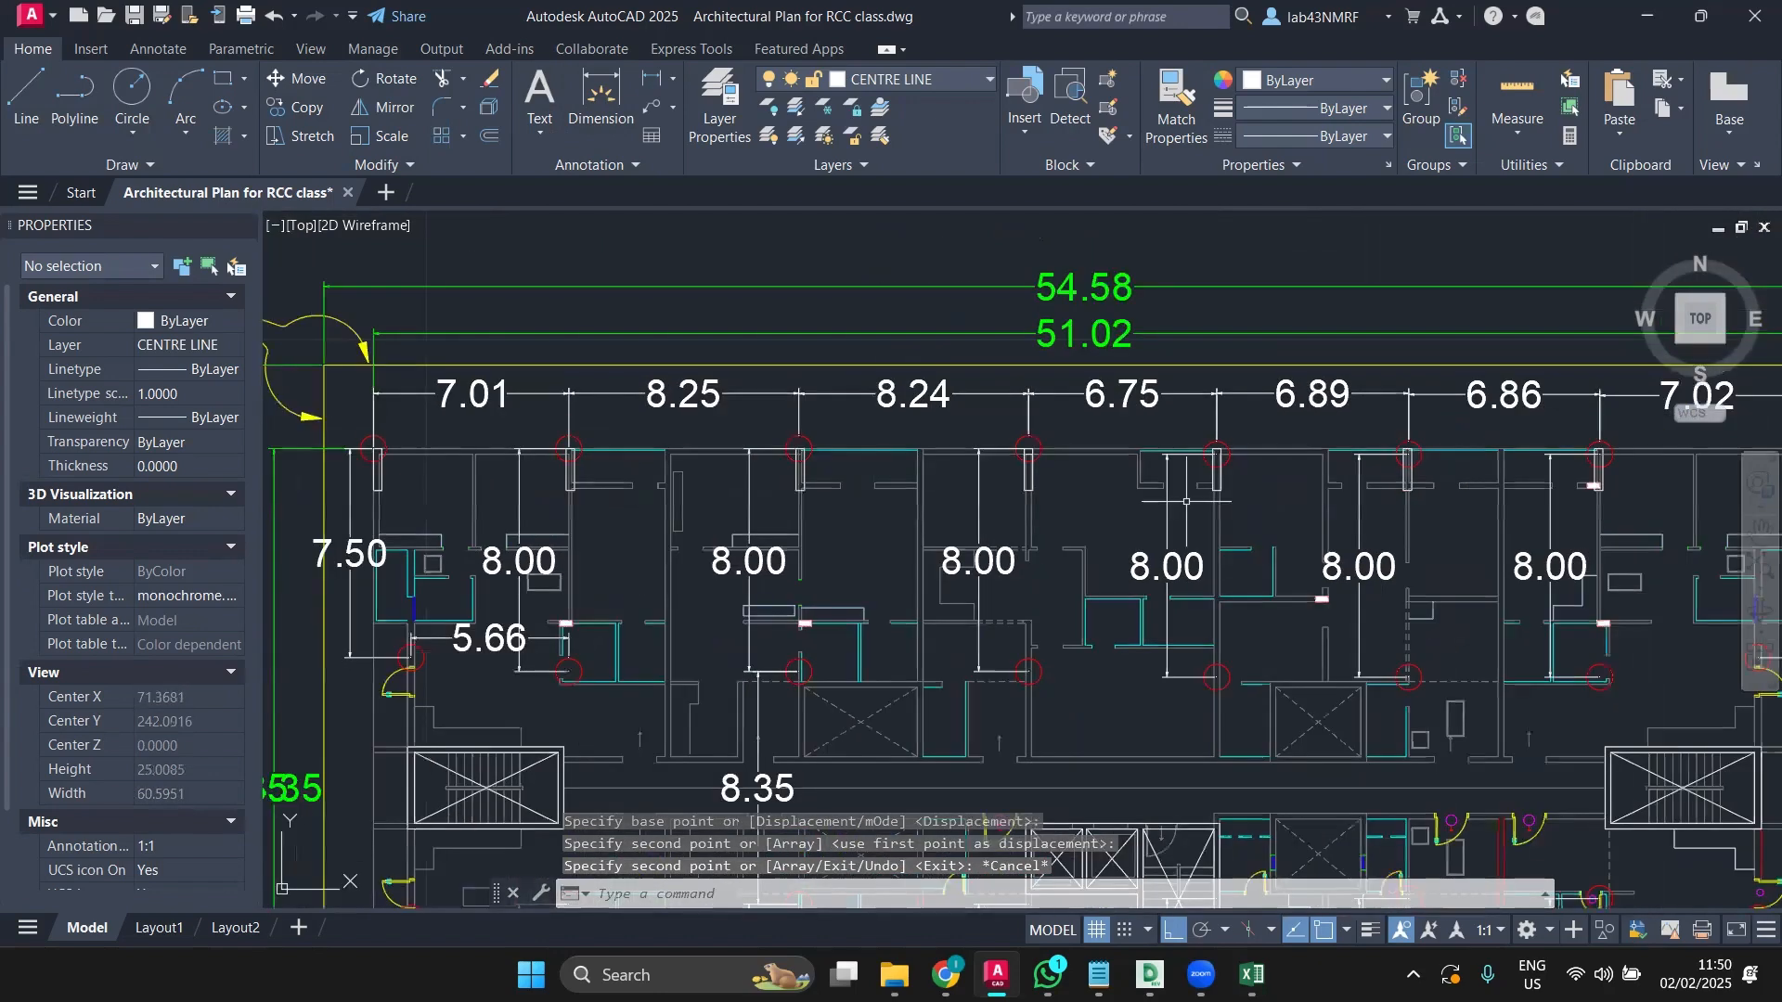
scroll(1186, 501, up, 2)
scroll(1113, 654, down, 4)
scroll(675, 479, up, 5)
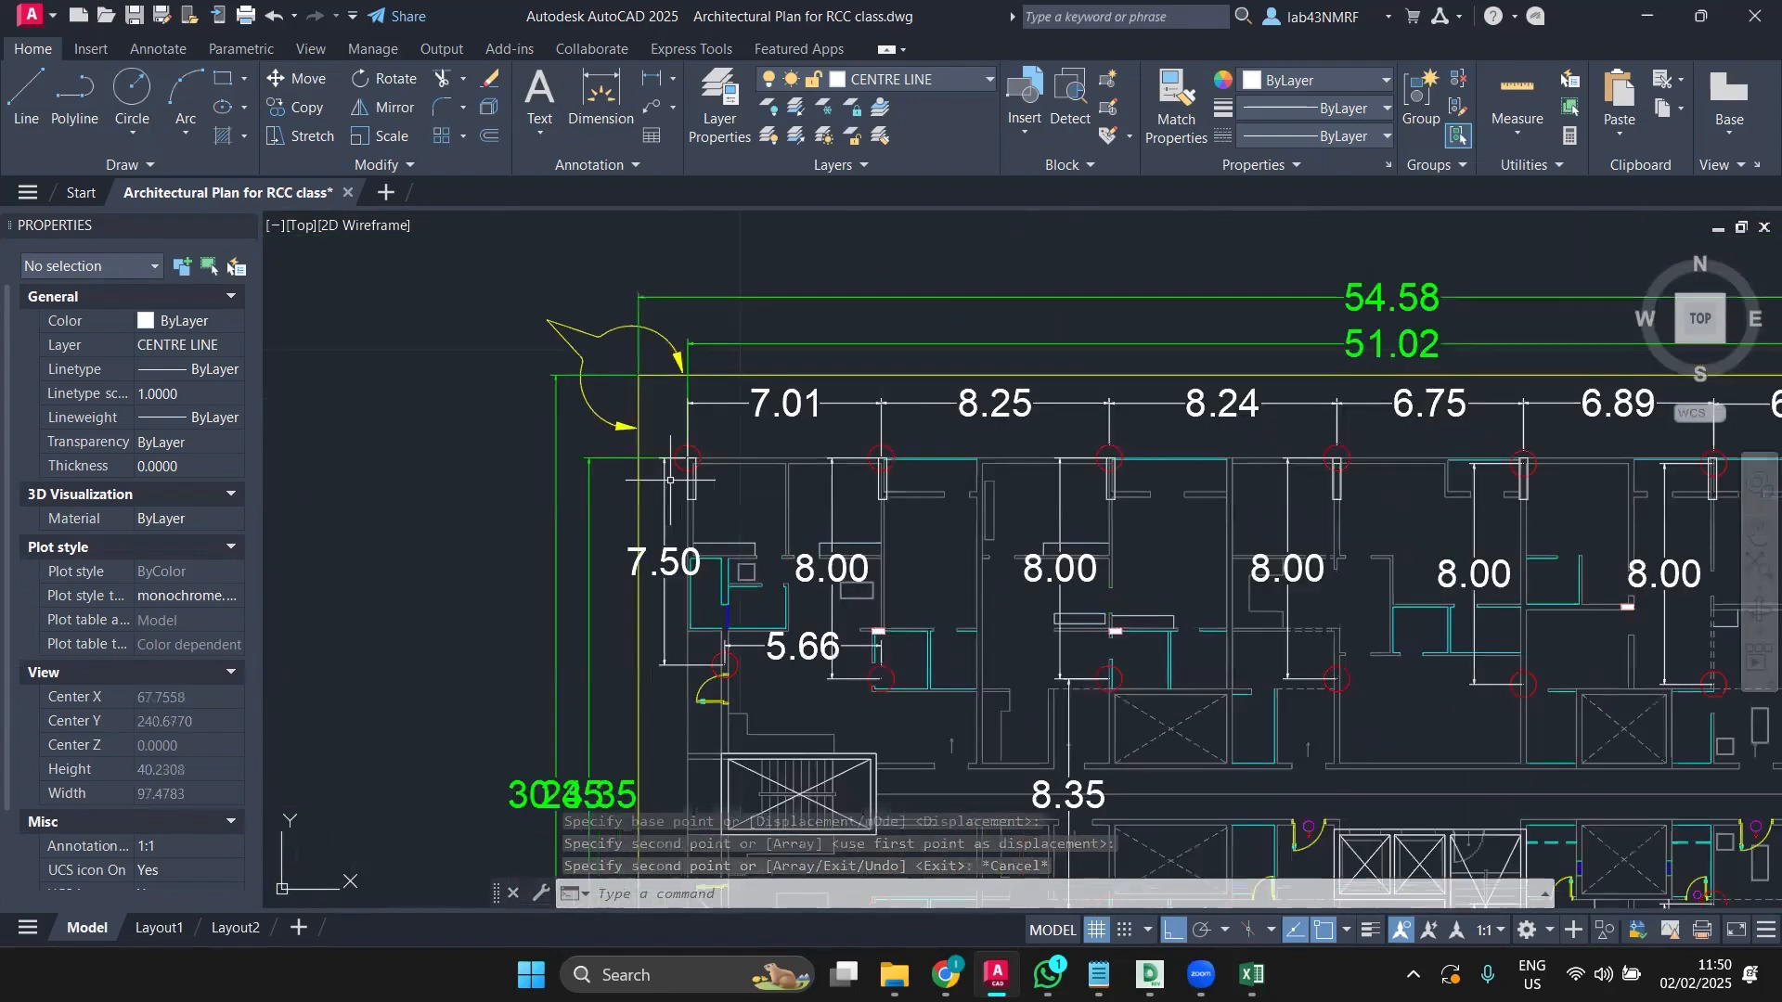
scroll(674, 479, up, 5)
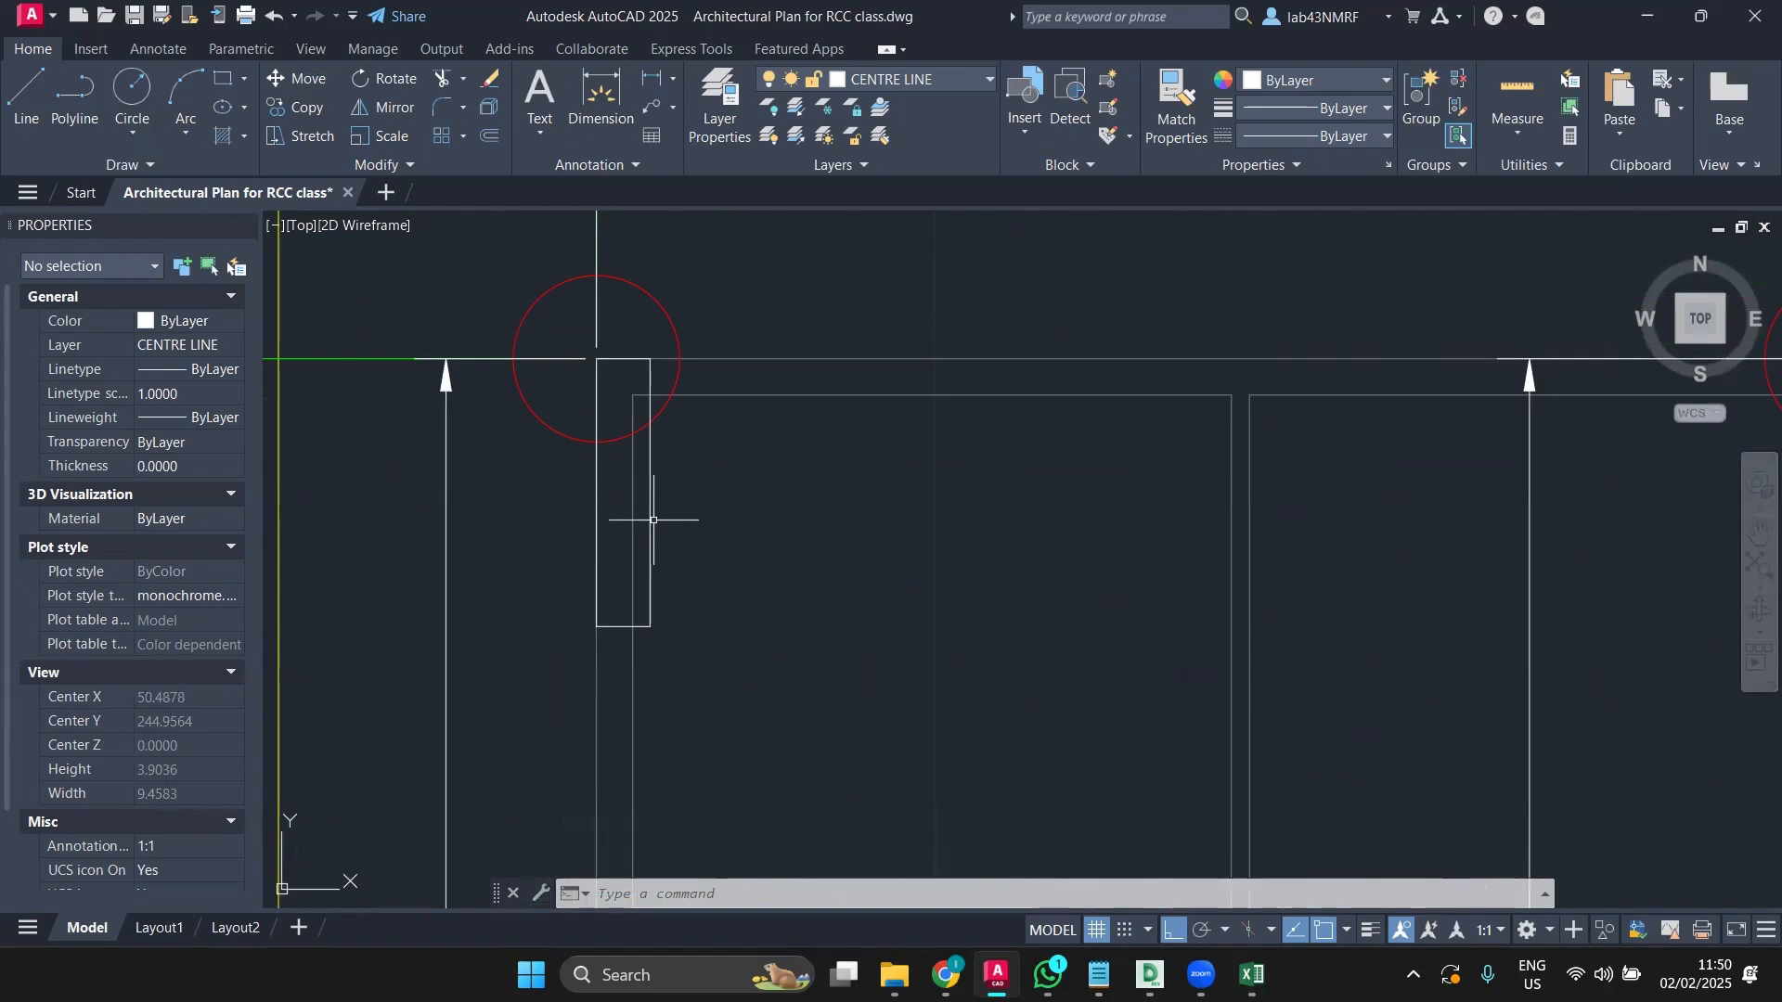
Step: Use Select Similar on the leftmost top-row column, then clear the selection
click(649, 521)
right_click(648, 521)
click(714, 735)
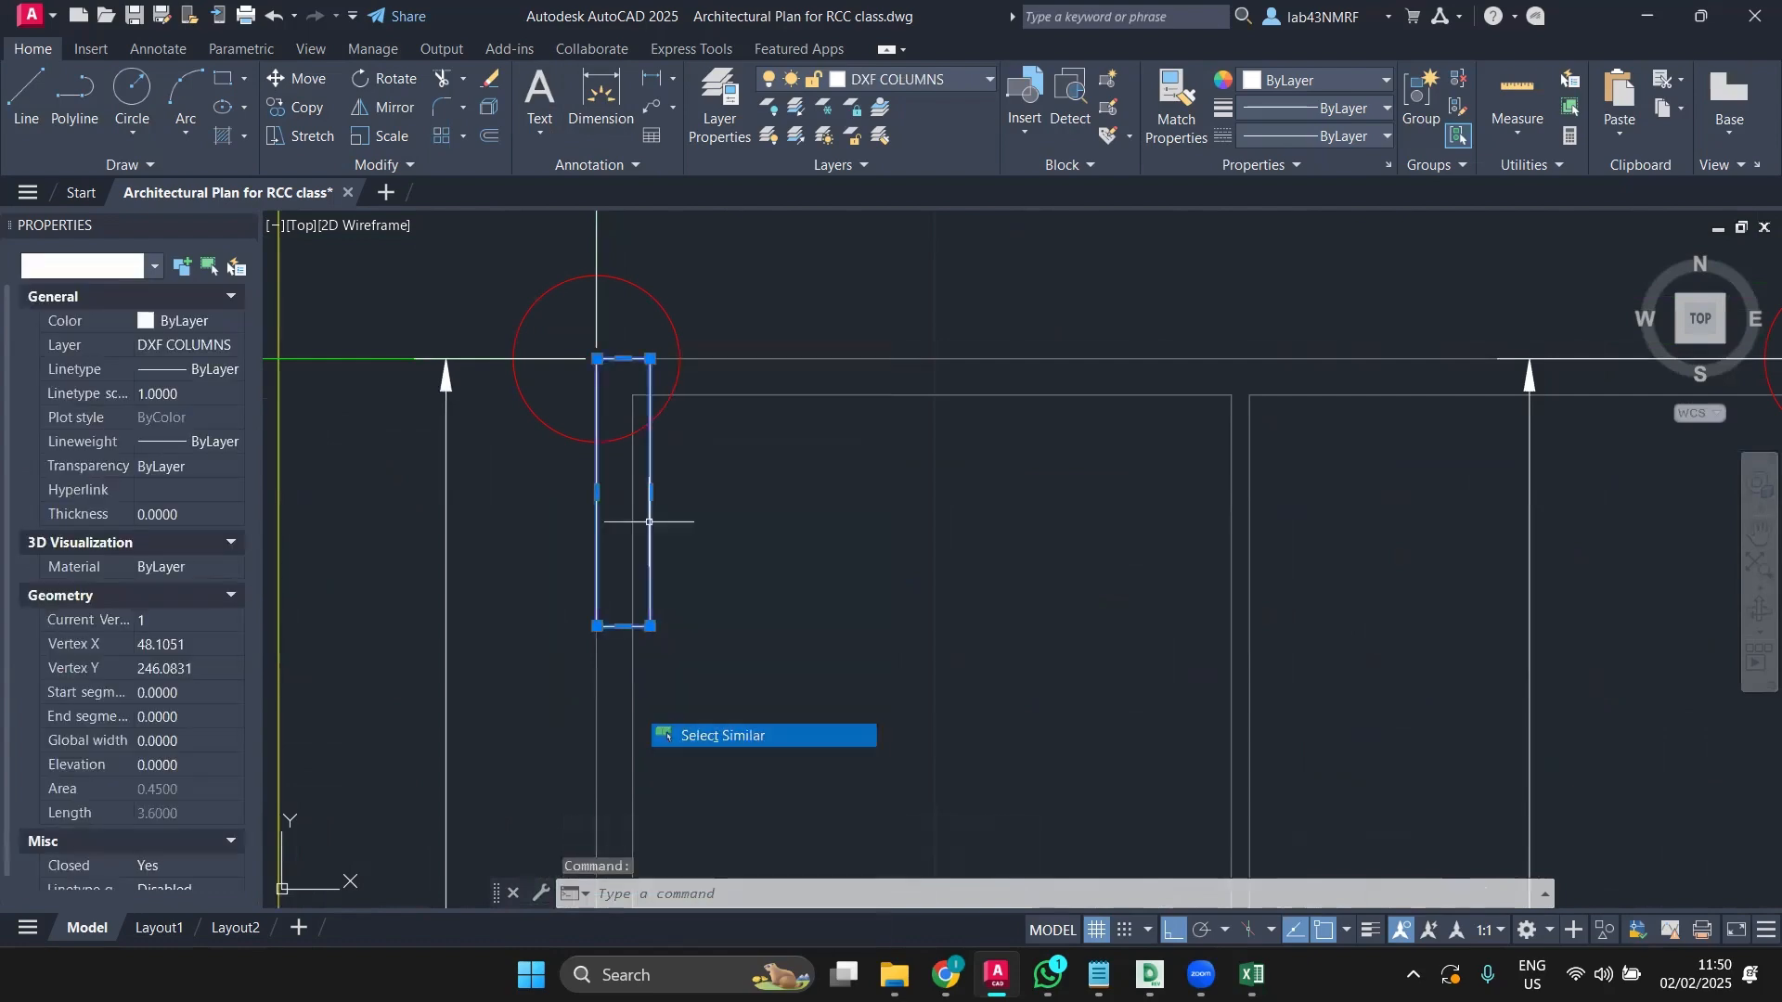
scroll(937, 566, down, 6)
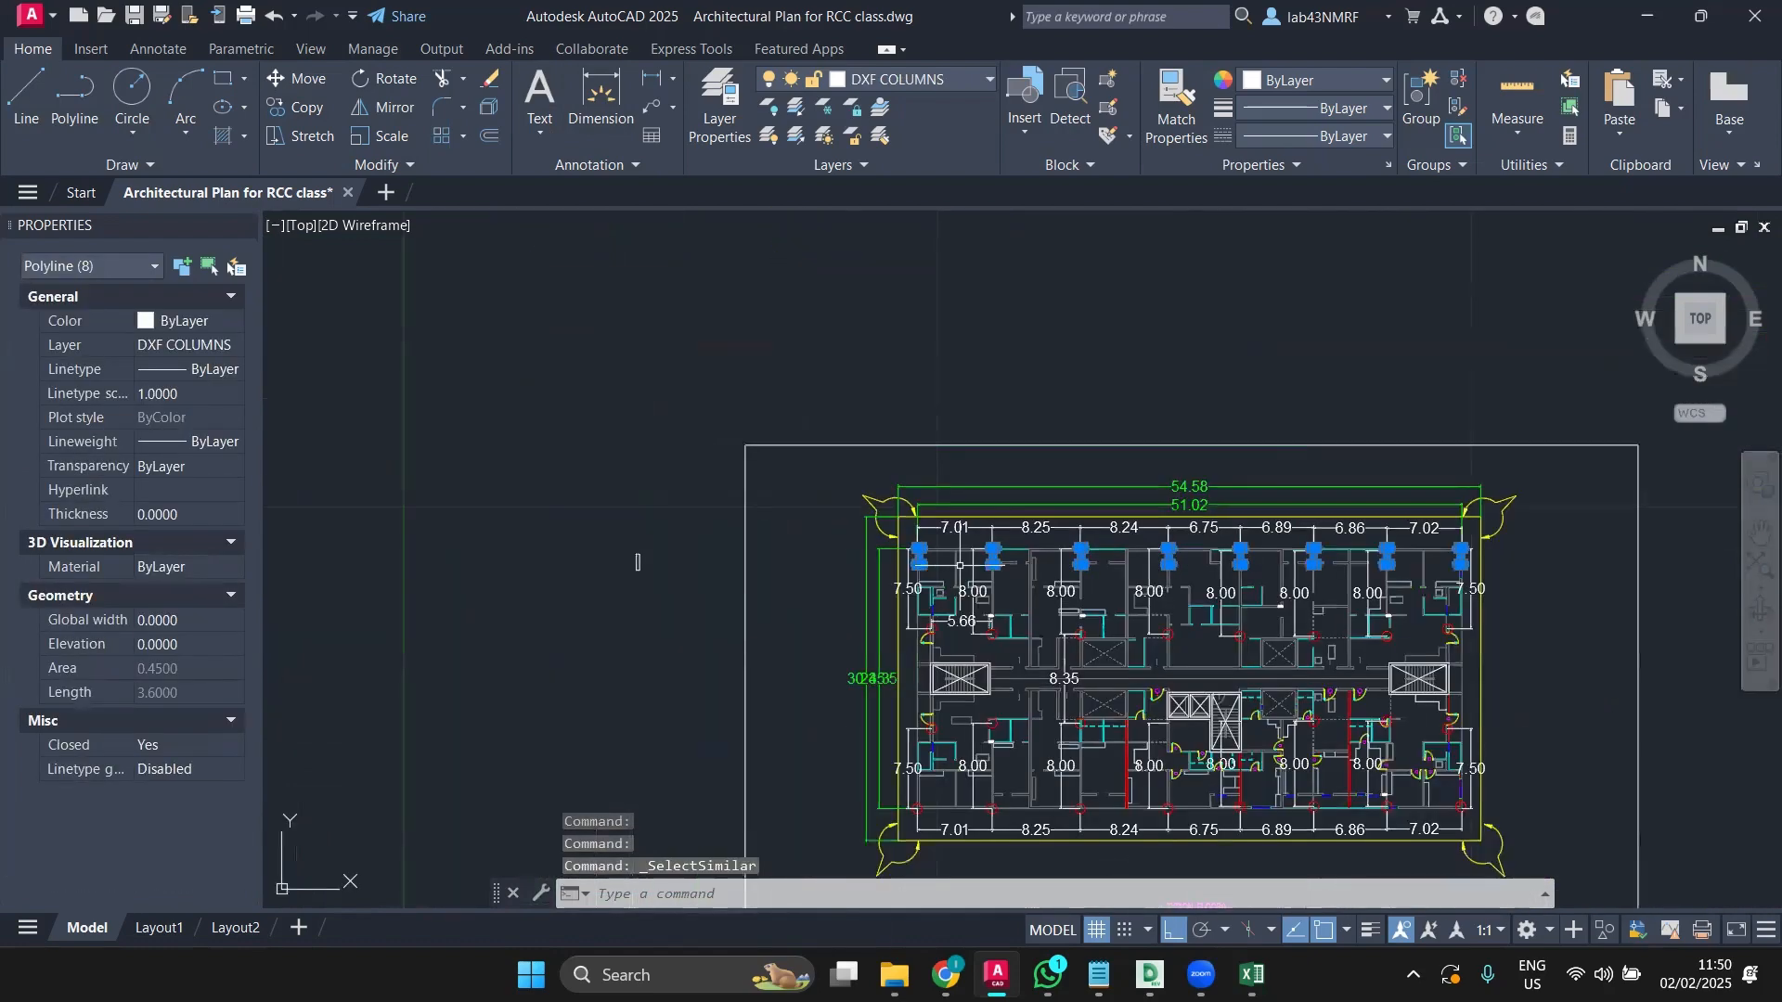
scroll(965, 562, up, 2)
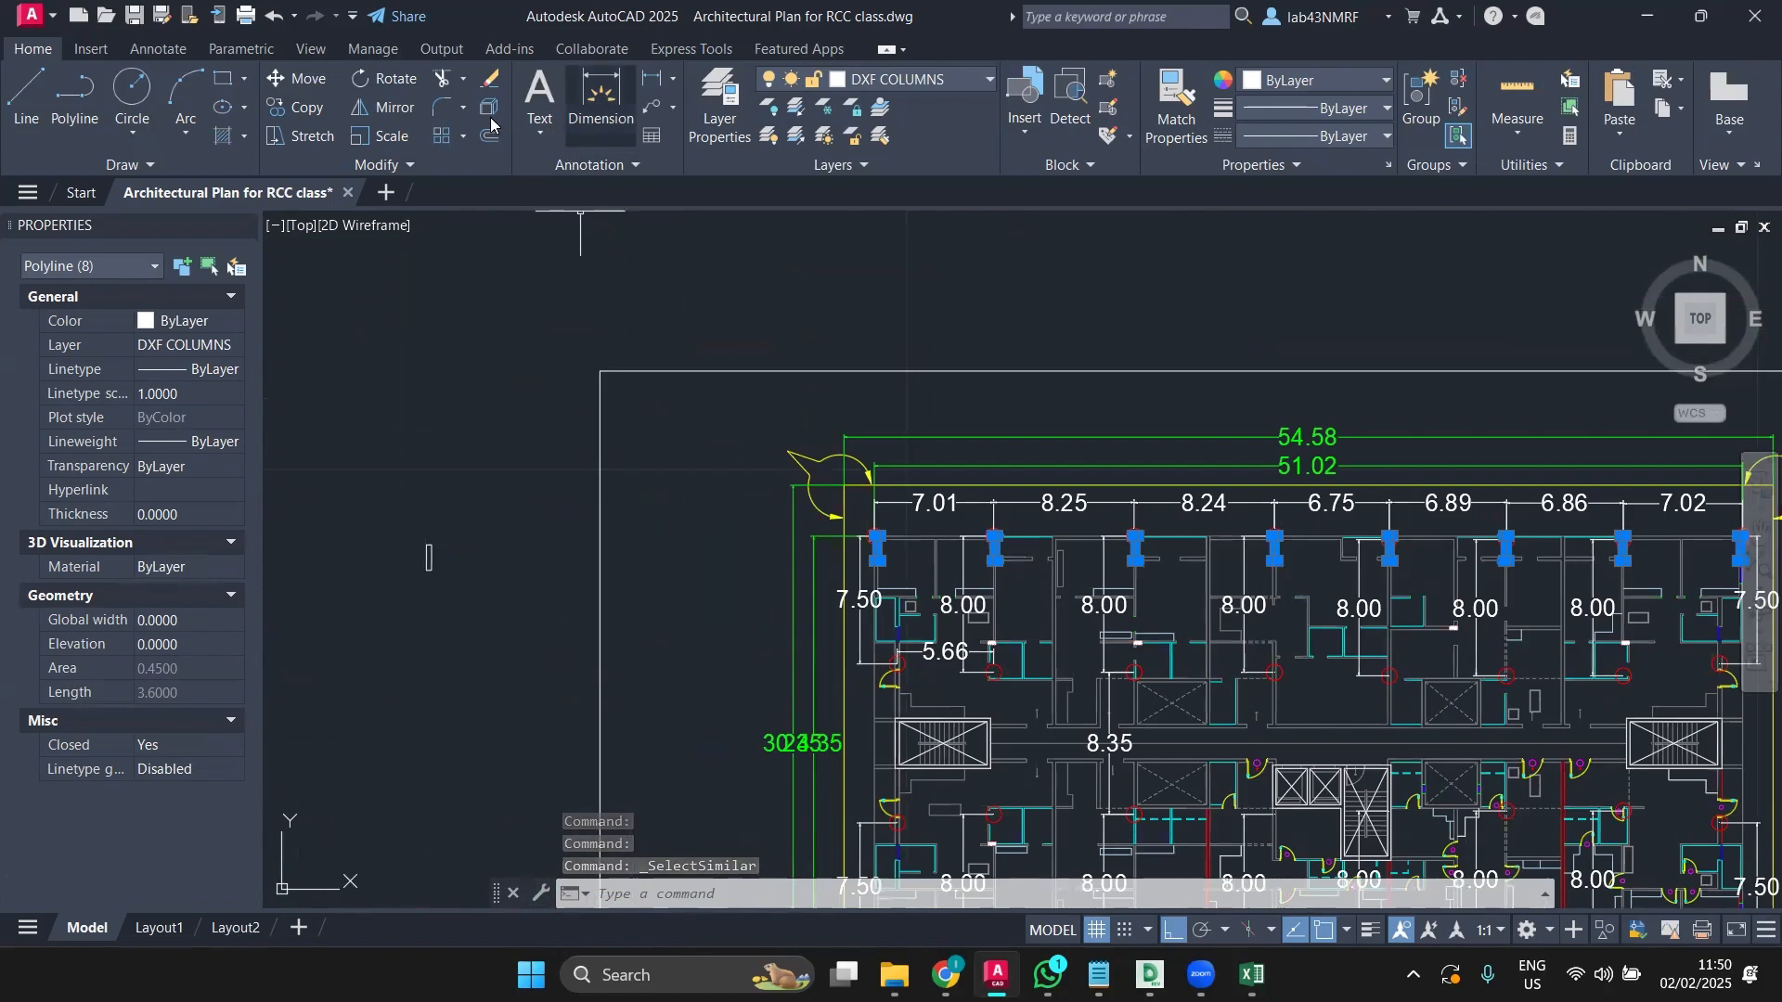
key(Escape)
Step: Start and cancel a Mirror, then dismiss the drawing's shortcut menu
click(396, 119)
scroll(1114, 566, down, 3)
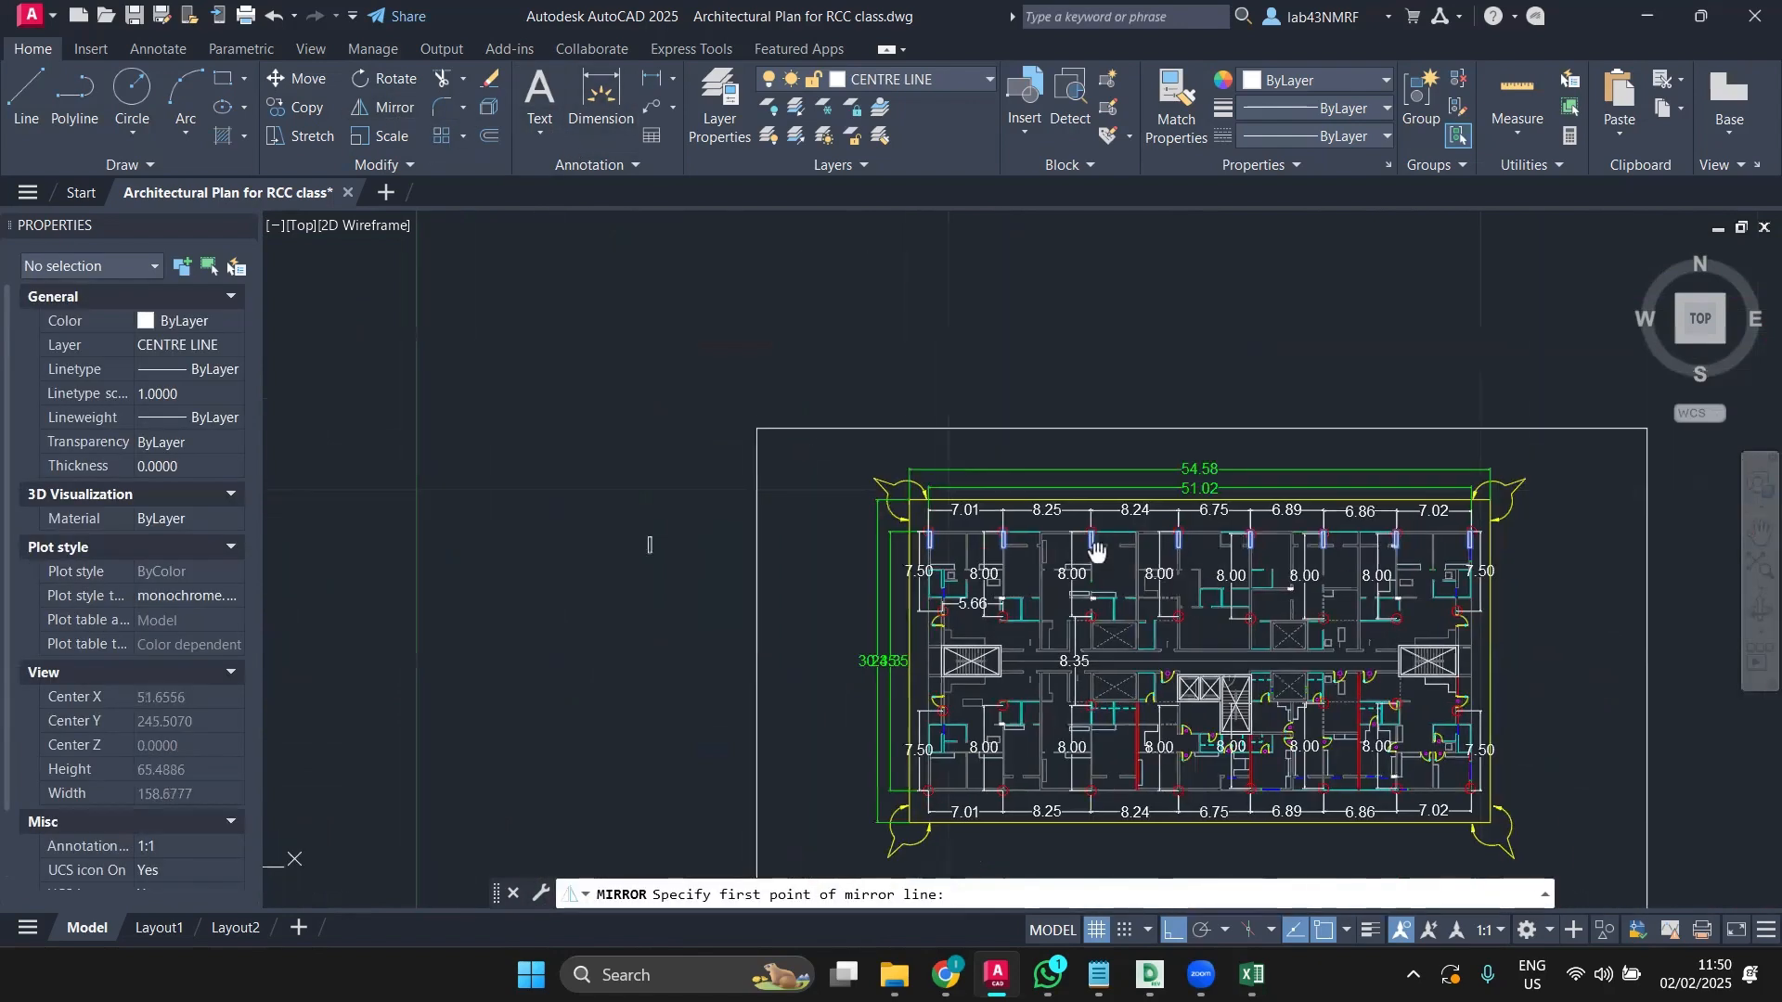
key(Escape)
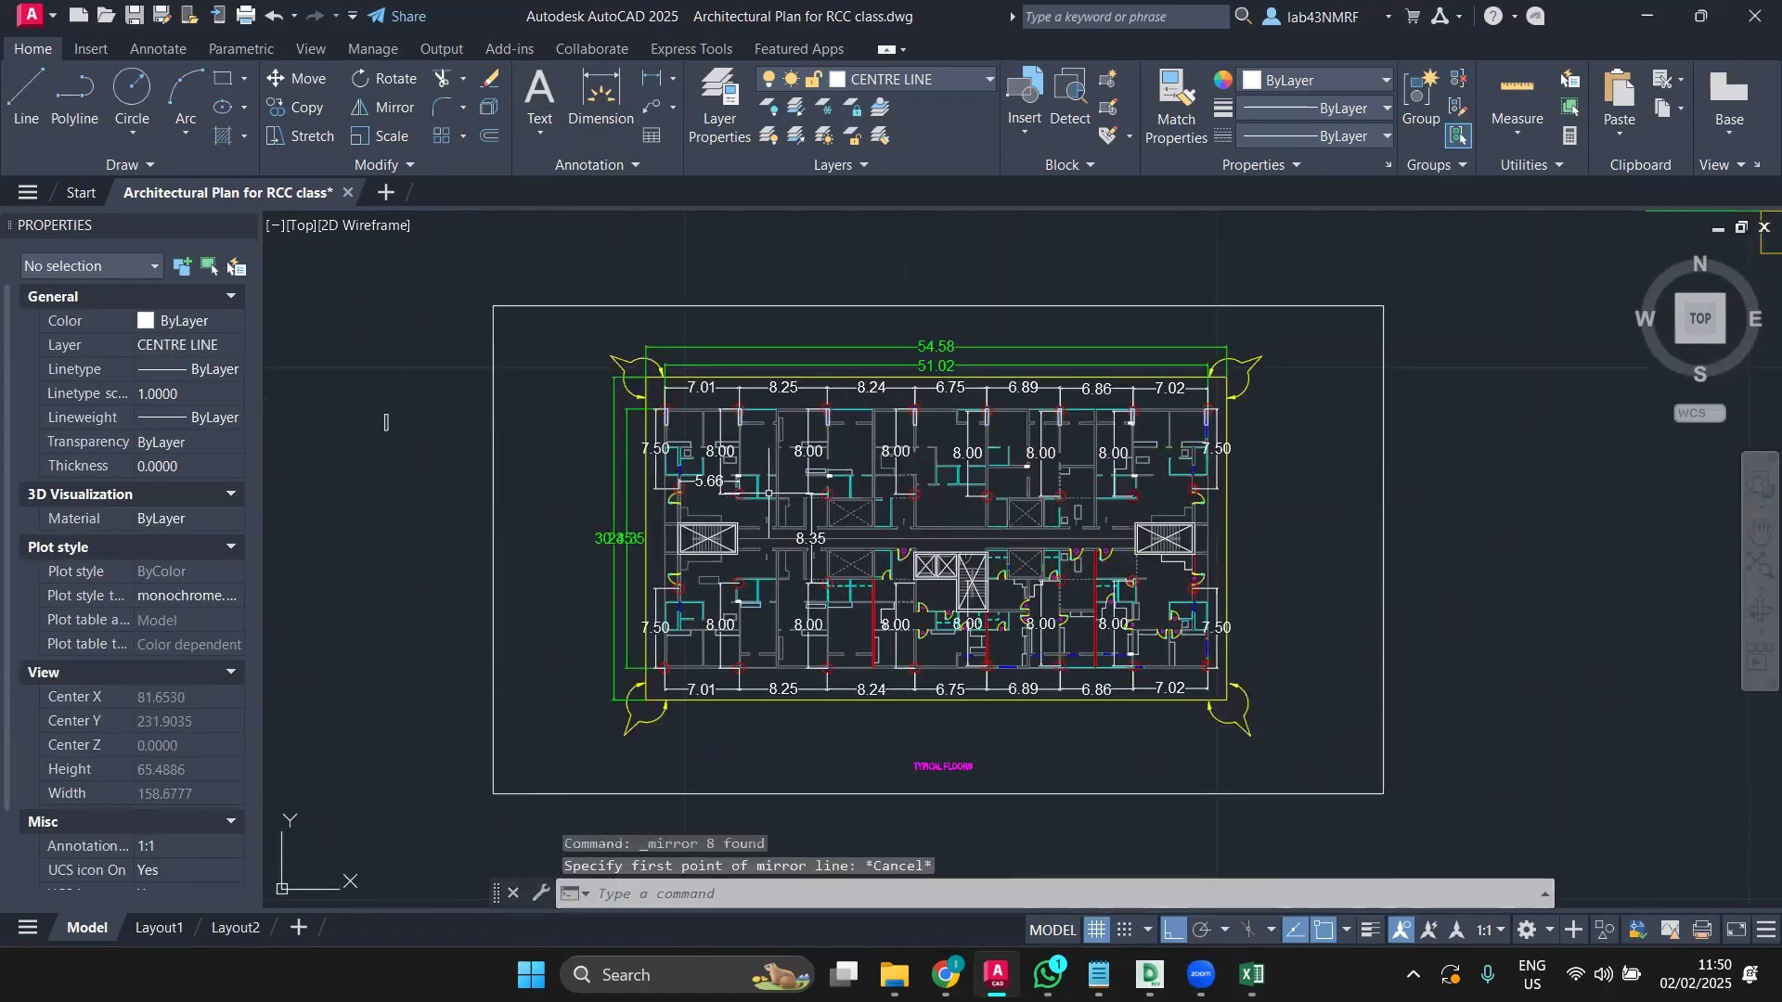
scroll(743, 418, up, 4)
scroll(626, 451, up, 2)
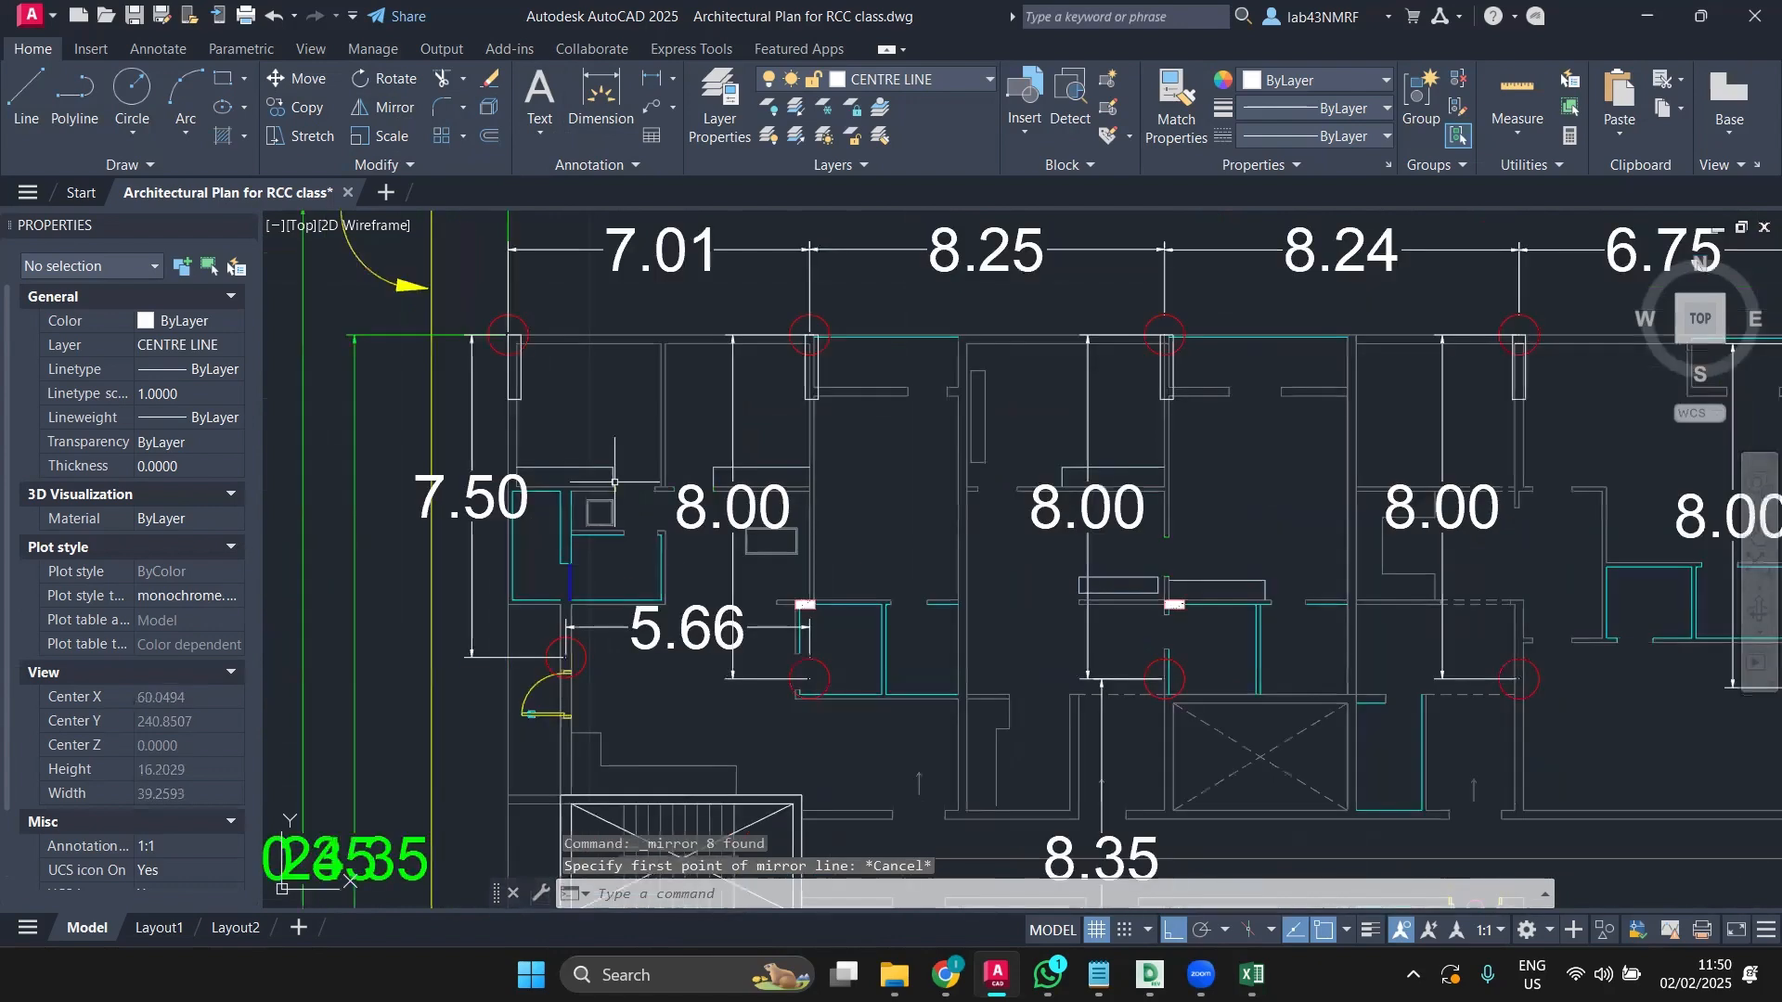
right_click(804, 386)
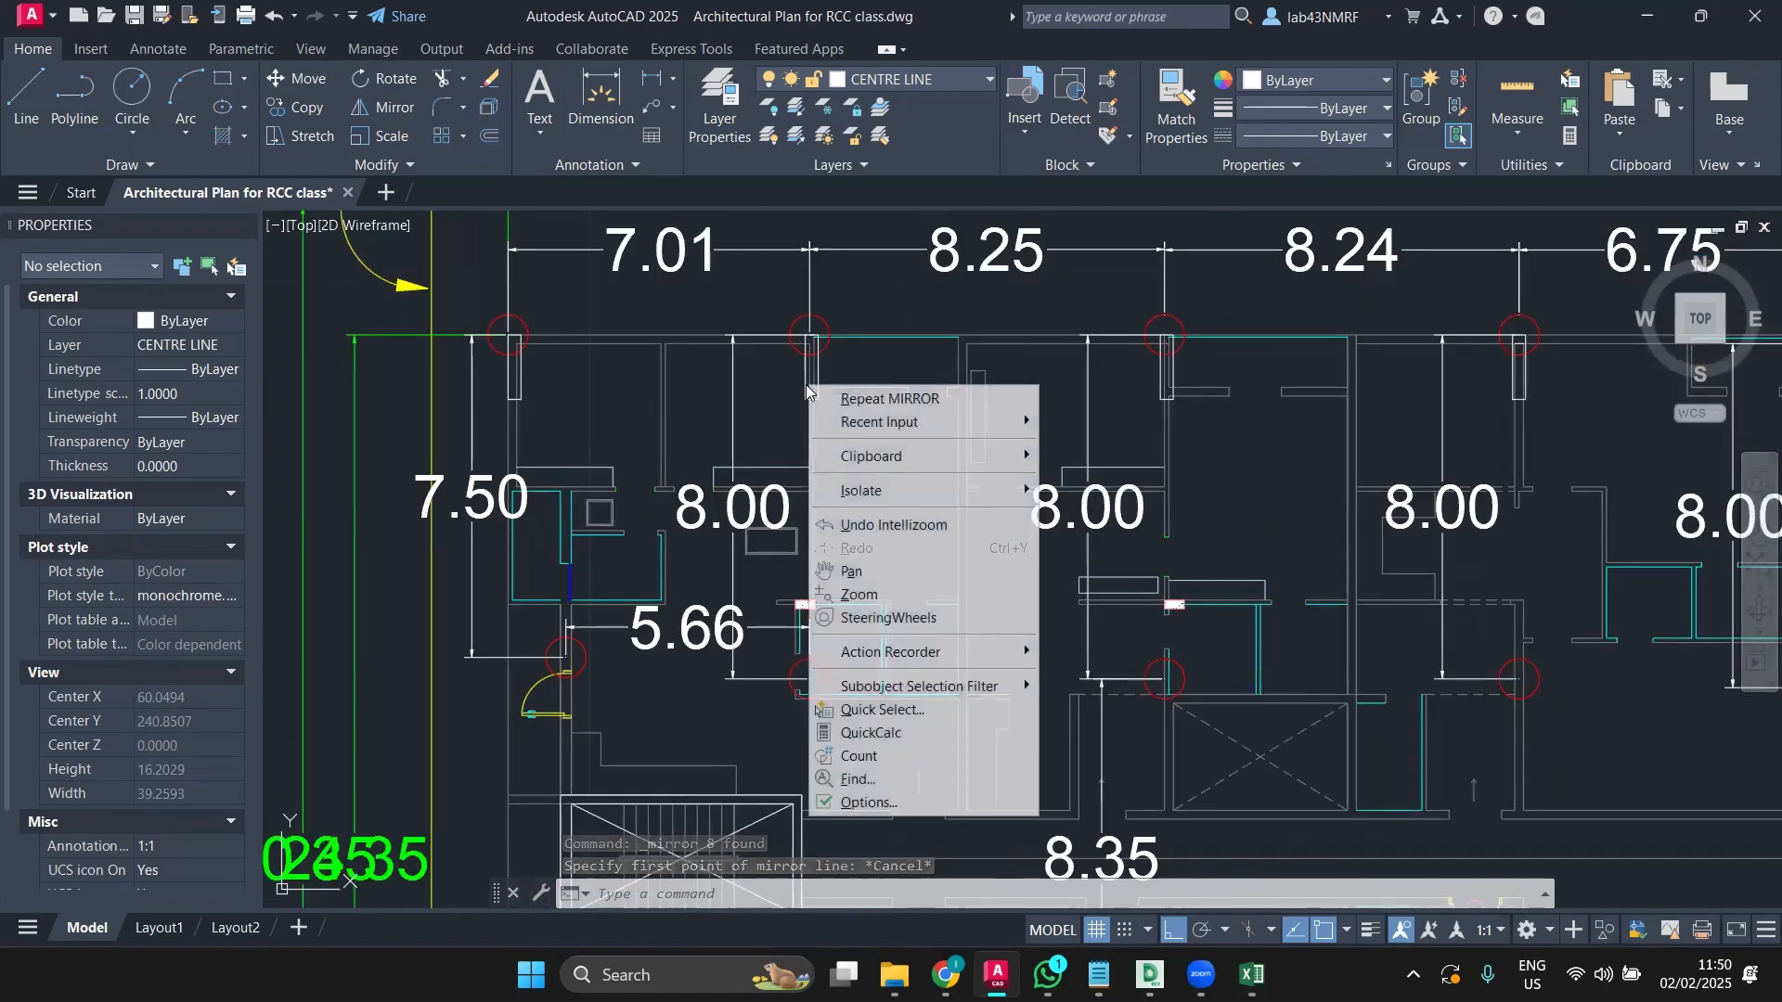
key(Escape)
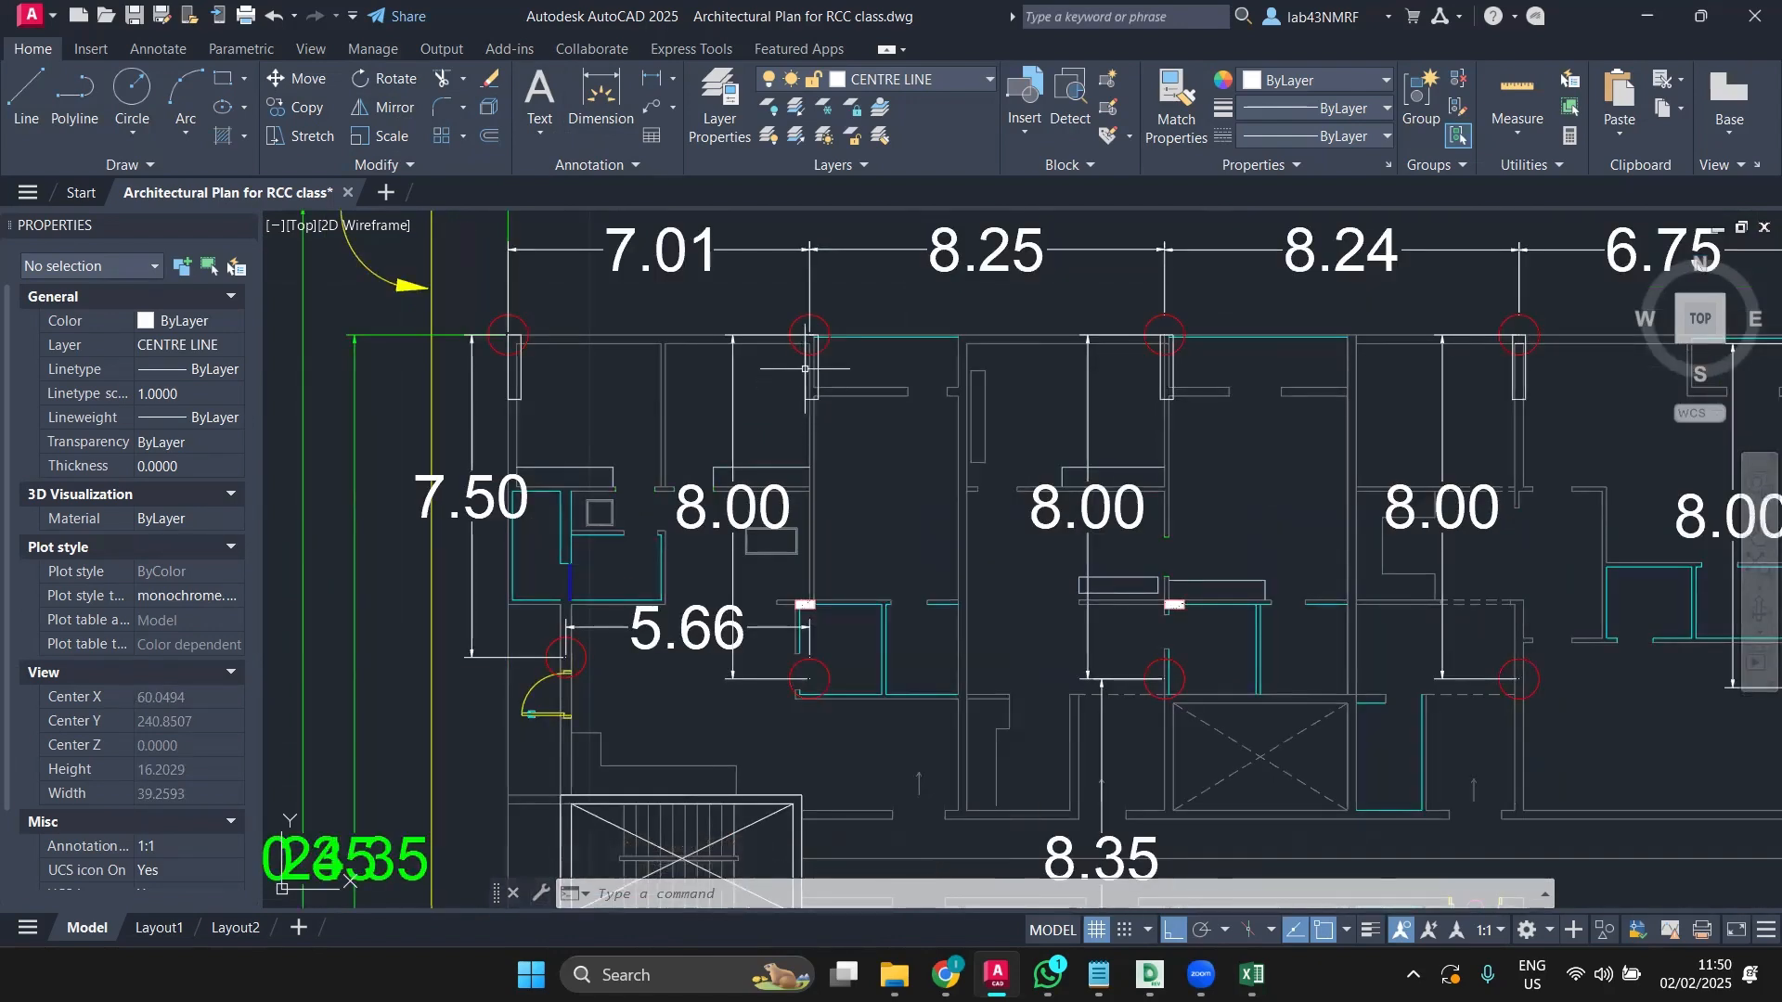
Step: Select all eight DXF COLUMNS rectangles via Select Similar on a top-row column
click(806, 369)
right_click(805, 355)
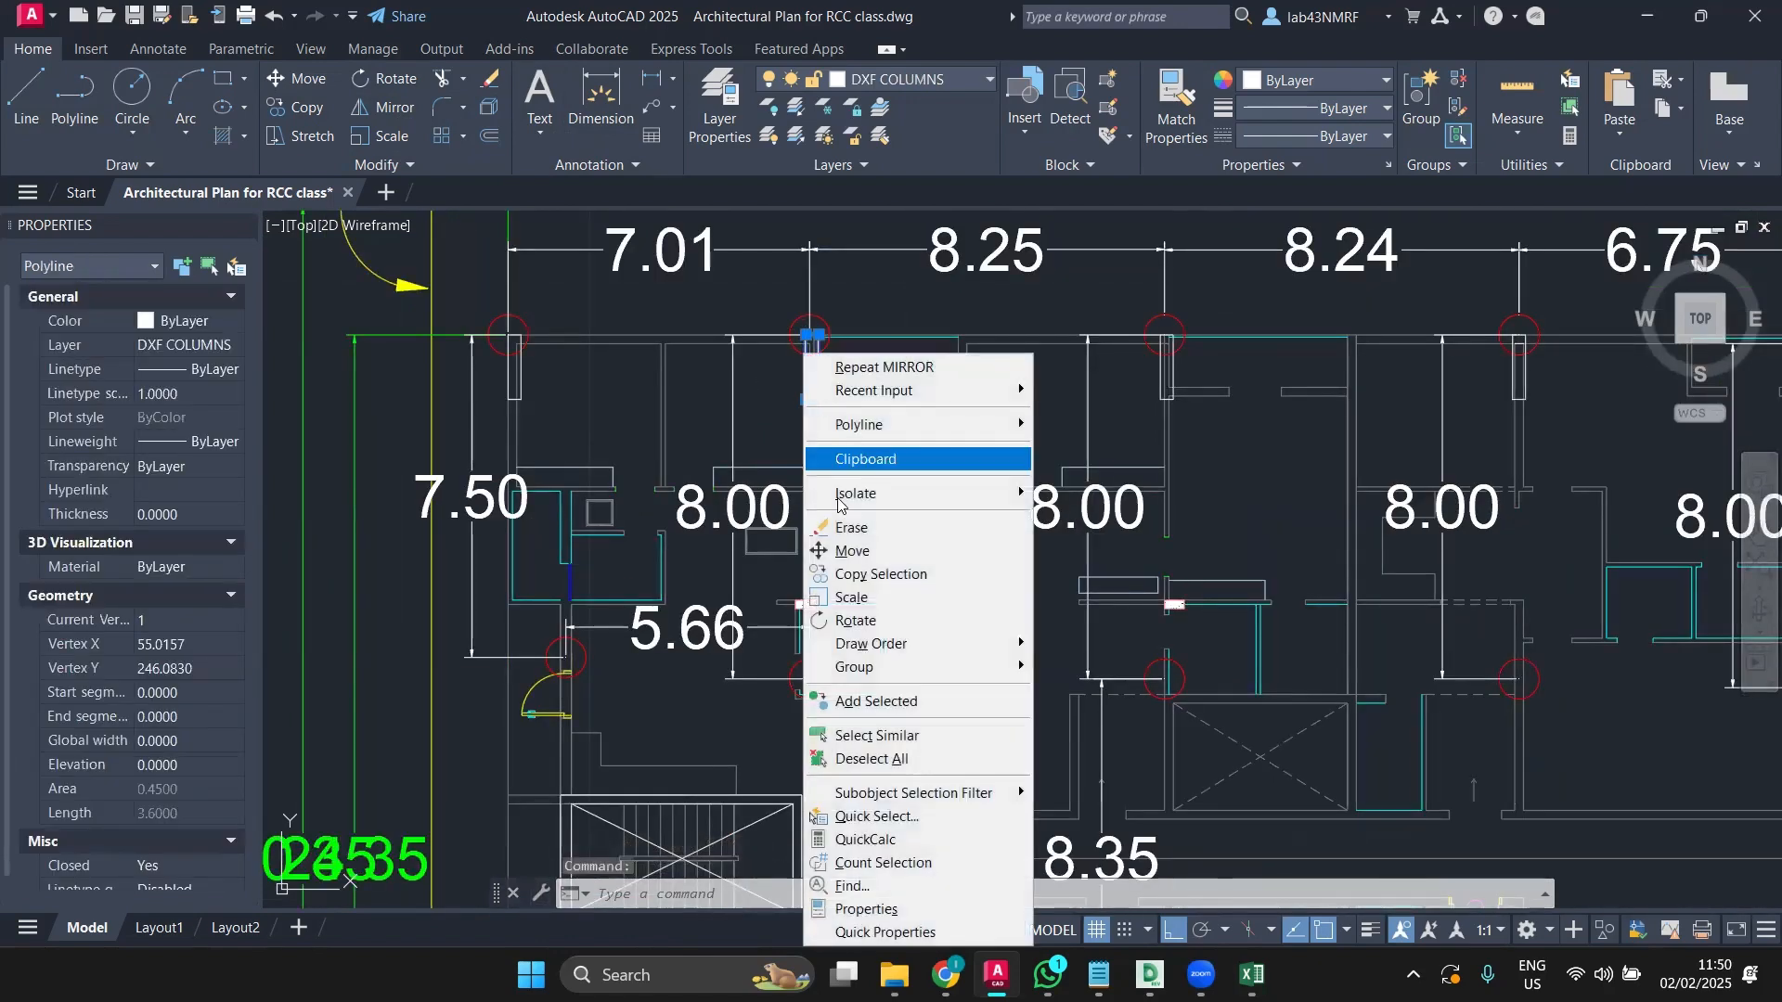
click(855, 735)
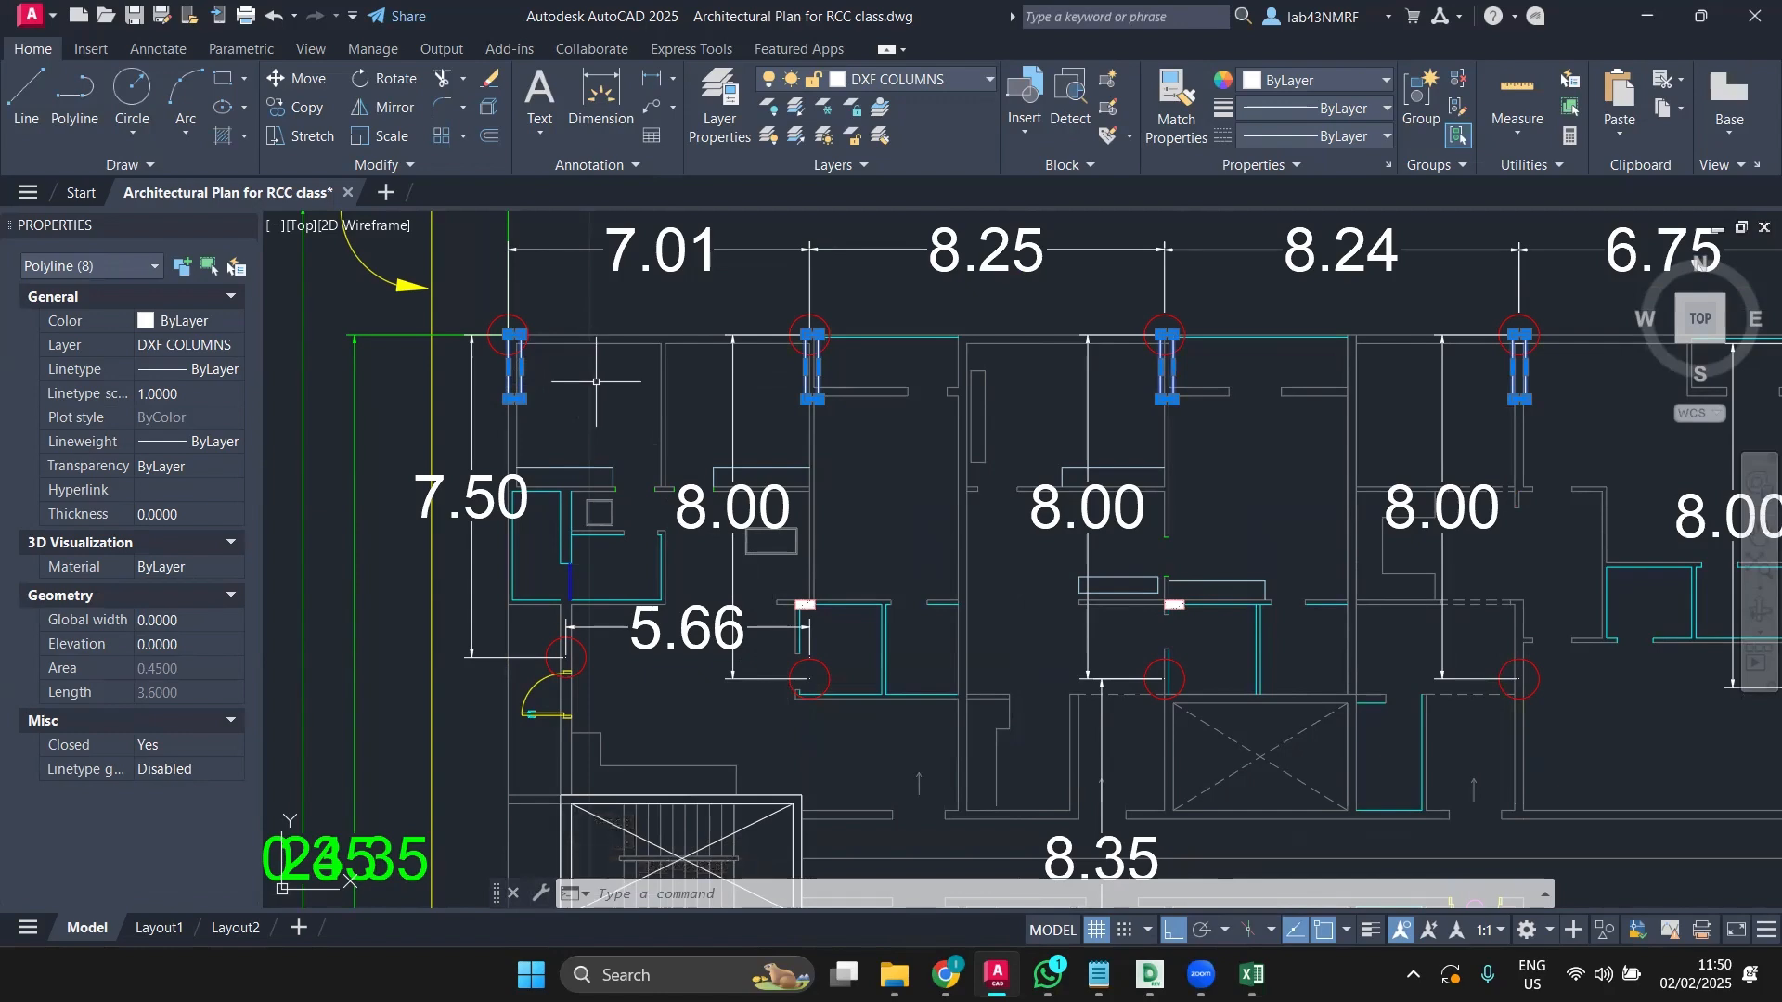
scroll(1052, 663, down, 2)
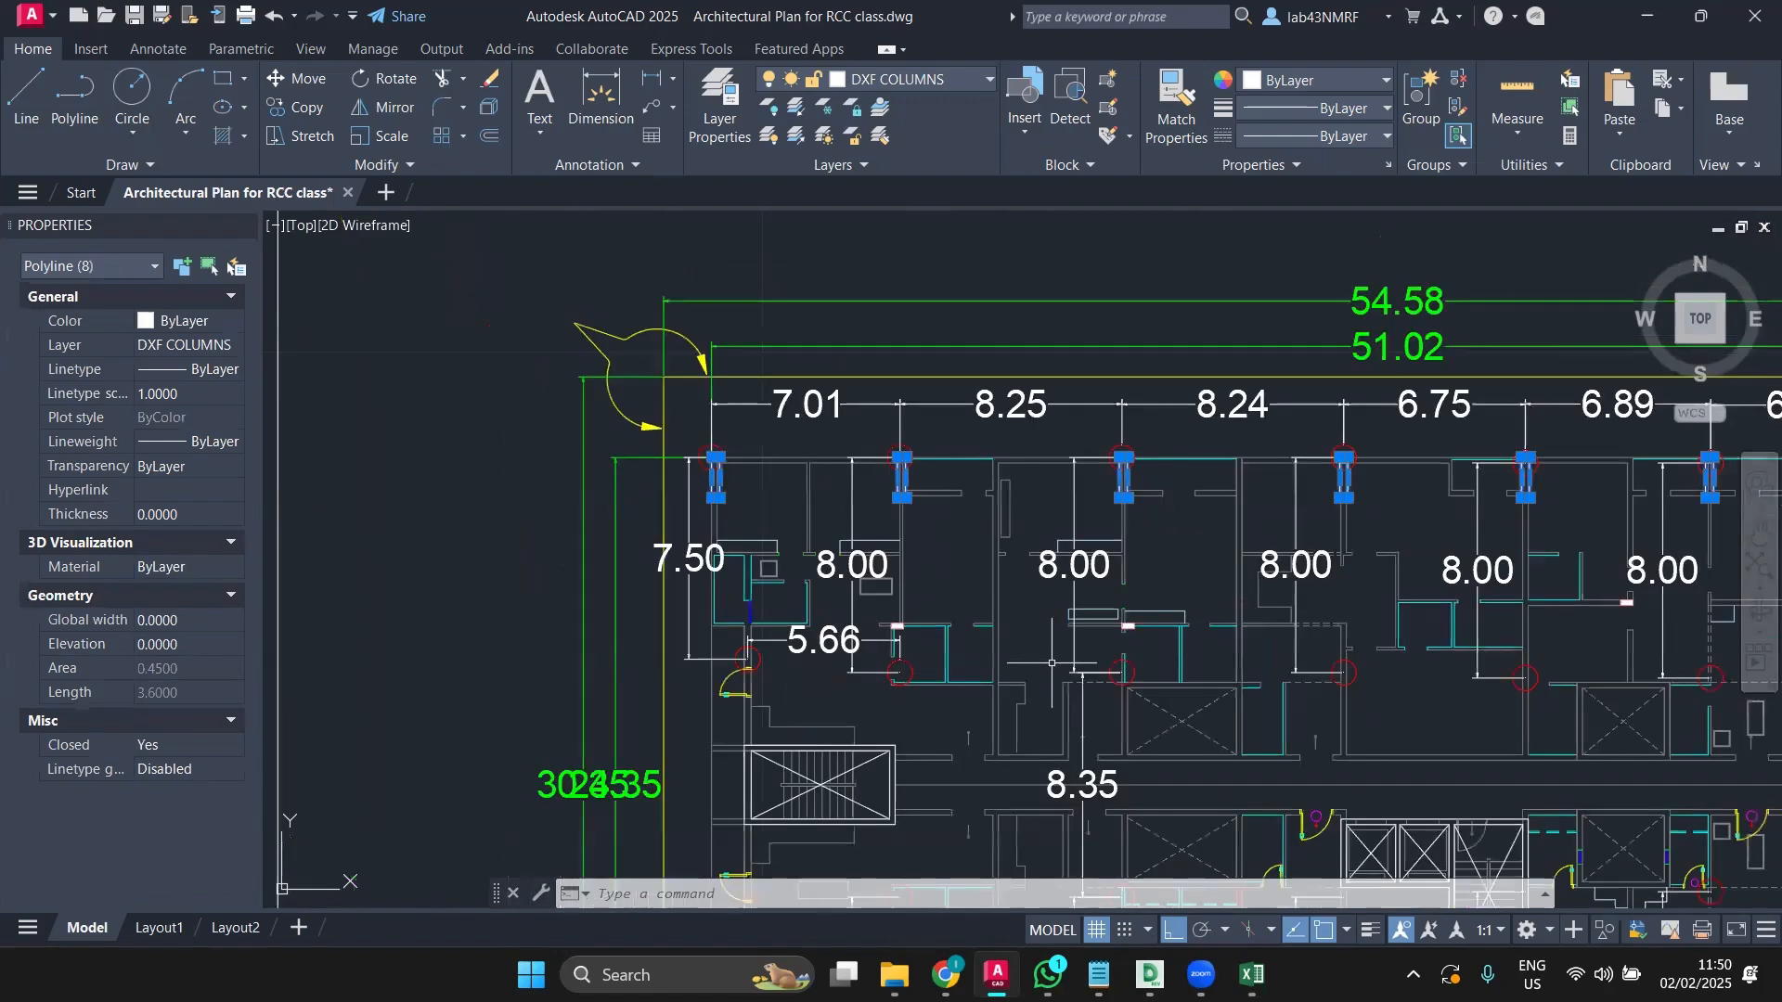
mouse_move(1052, 663)
middle_down()
mouse_move(872, 617)
mouse_move(473, 599)
middle_up()
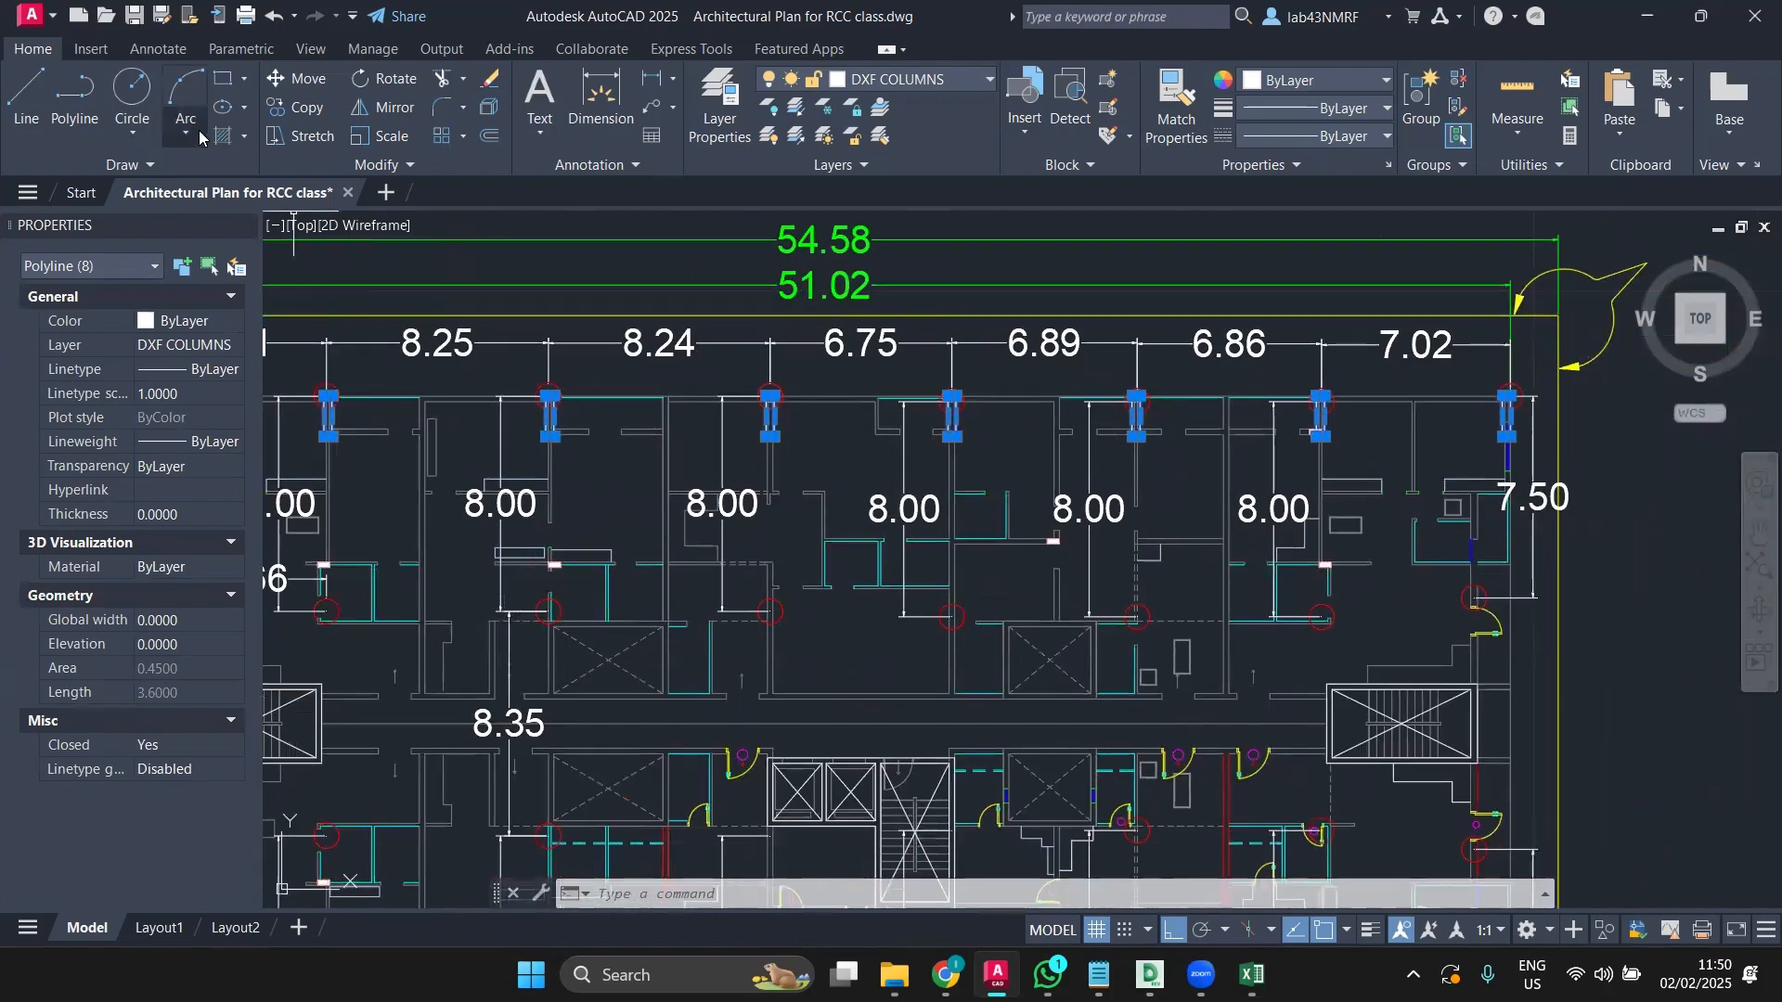
Step: Start copying the selected top-row columns, using a column corner as base point
click(296, 108)
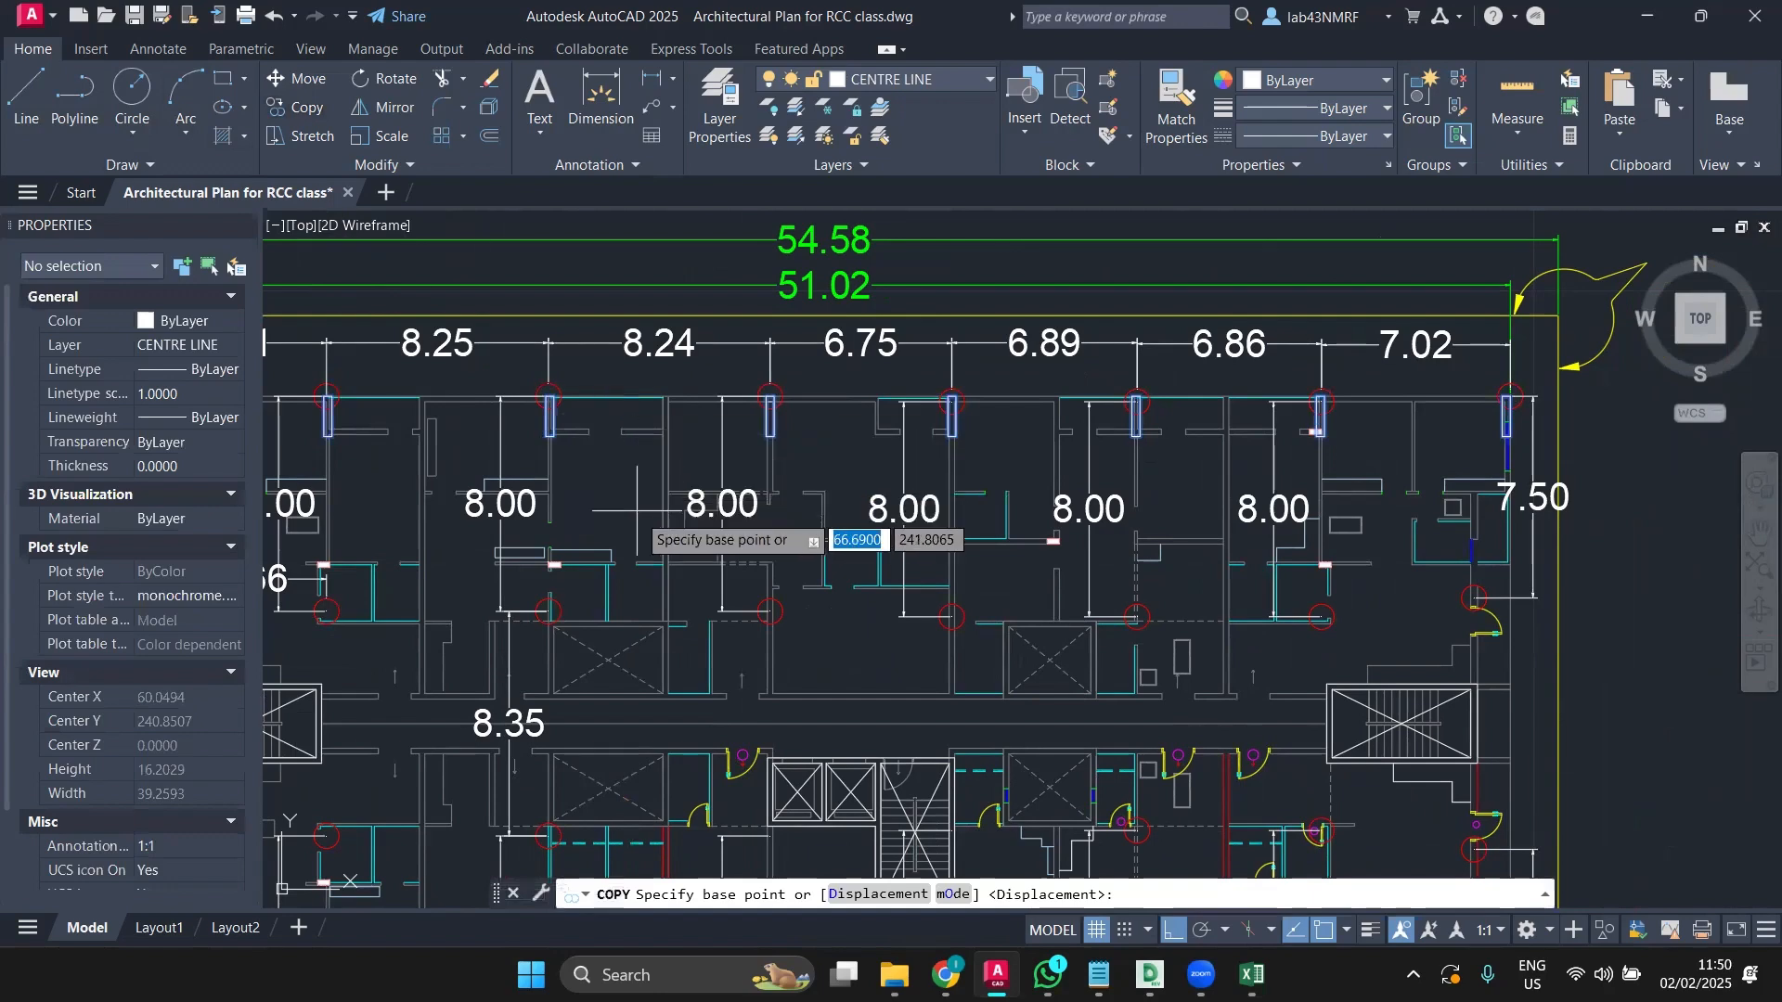
mouse_move(637, 510)
middle_down()
mouse_move(1043, 535)
mouse_move(1094, 493)
mouse_move(1103, 456)
middle_up()
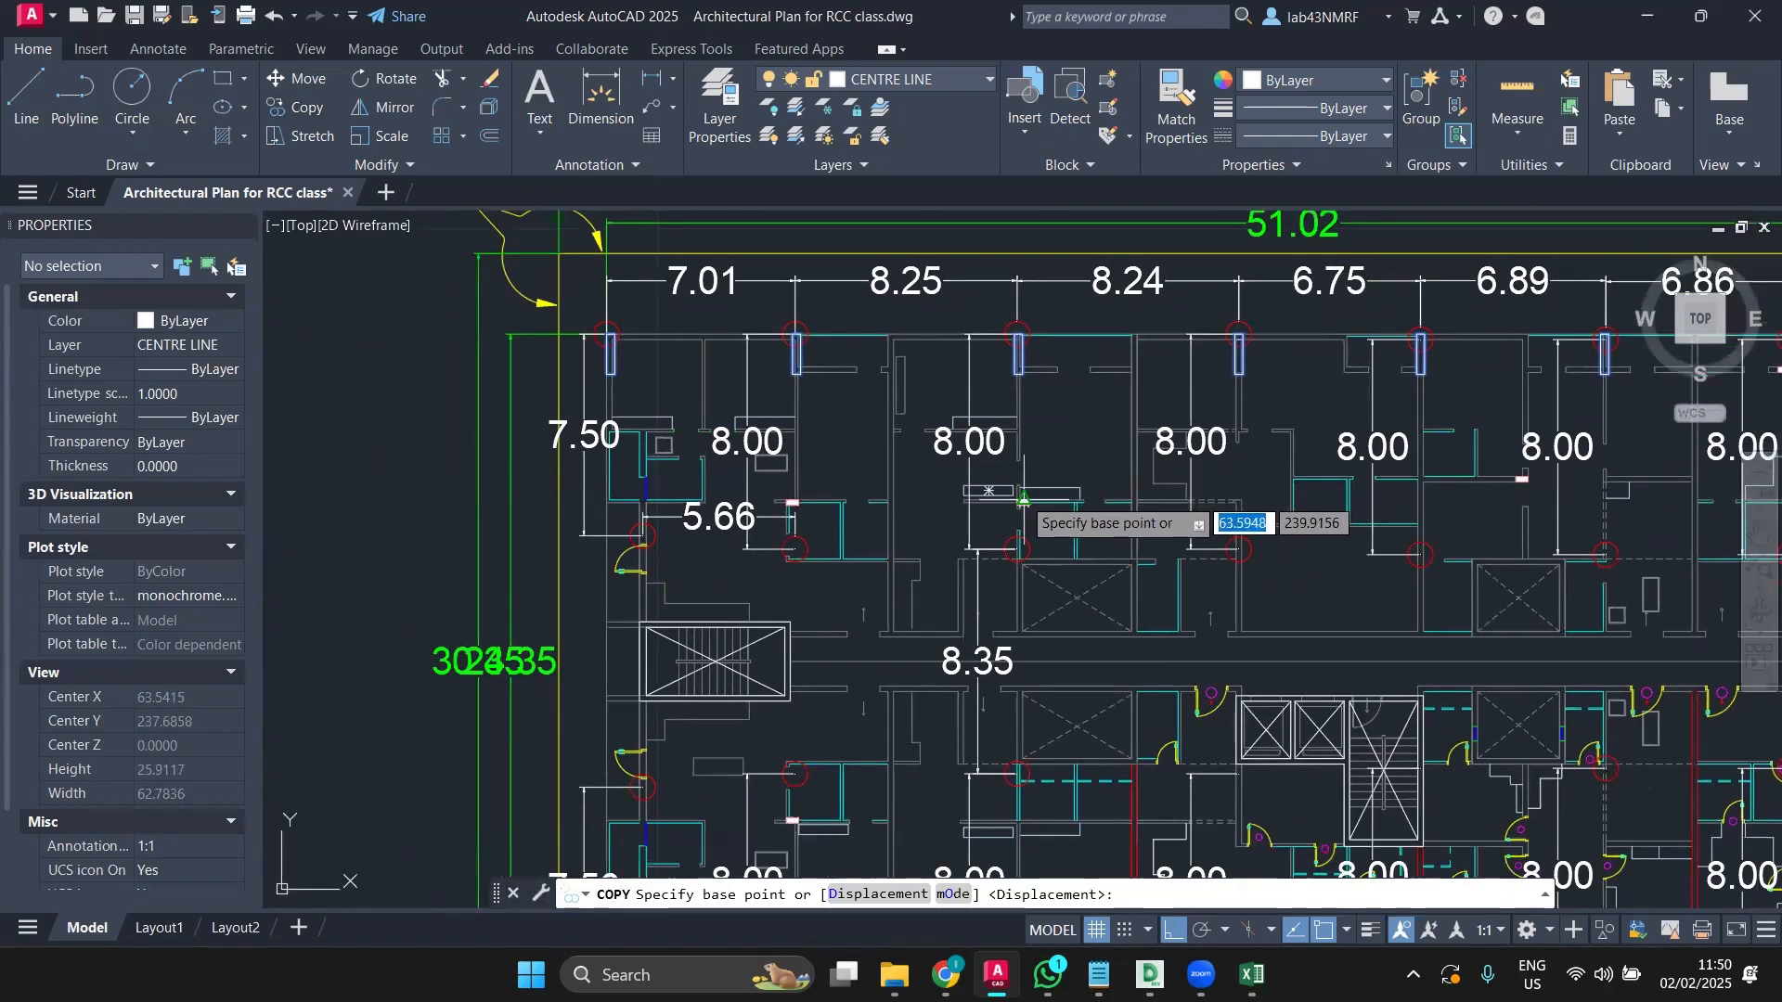
middle_drag(1149, 641, 648, 568)
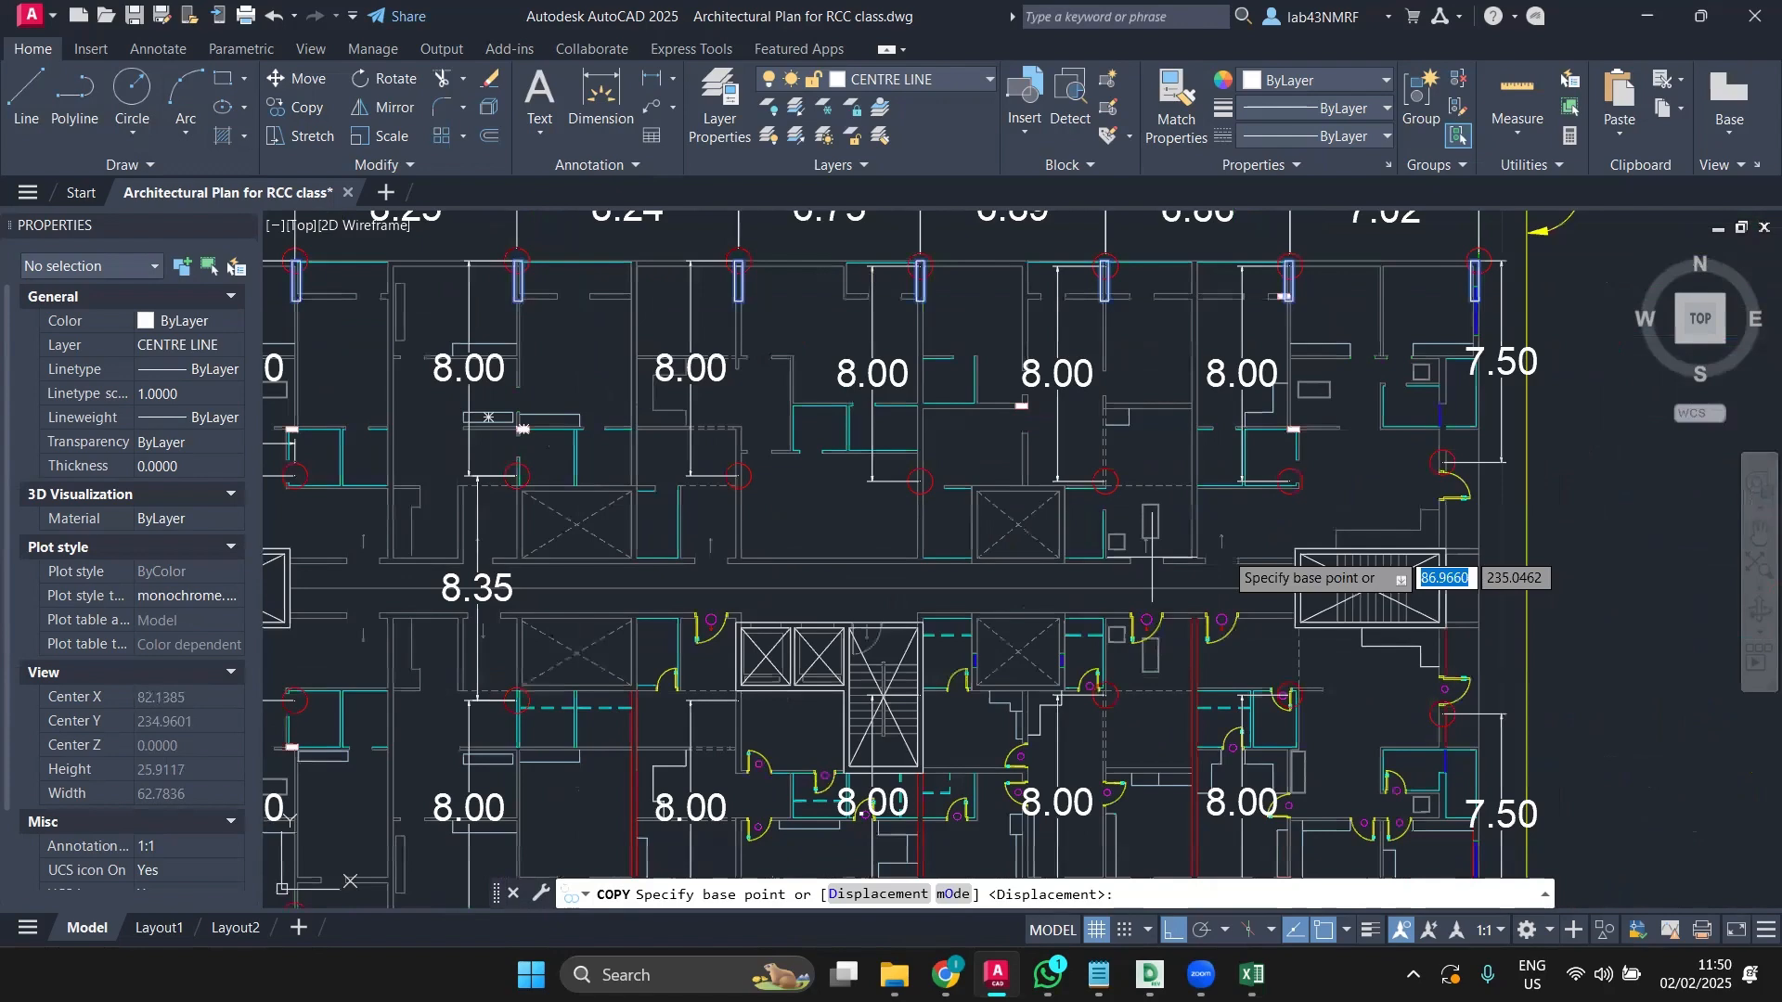
mouse_move(1230, 561)
middle_down()
mouse_move(910, 639)
mouse_move(1068, 609)
middle_up()
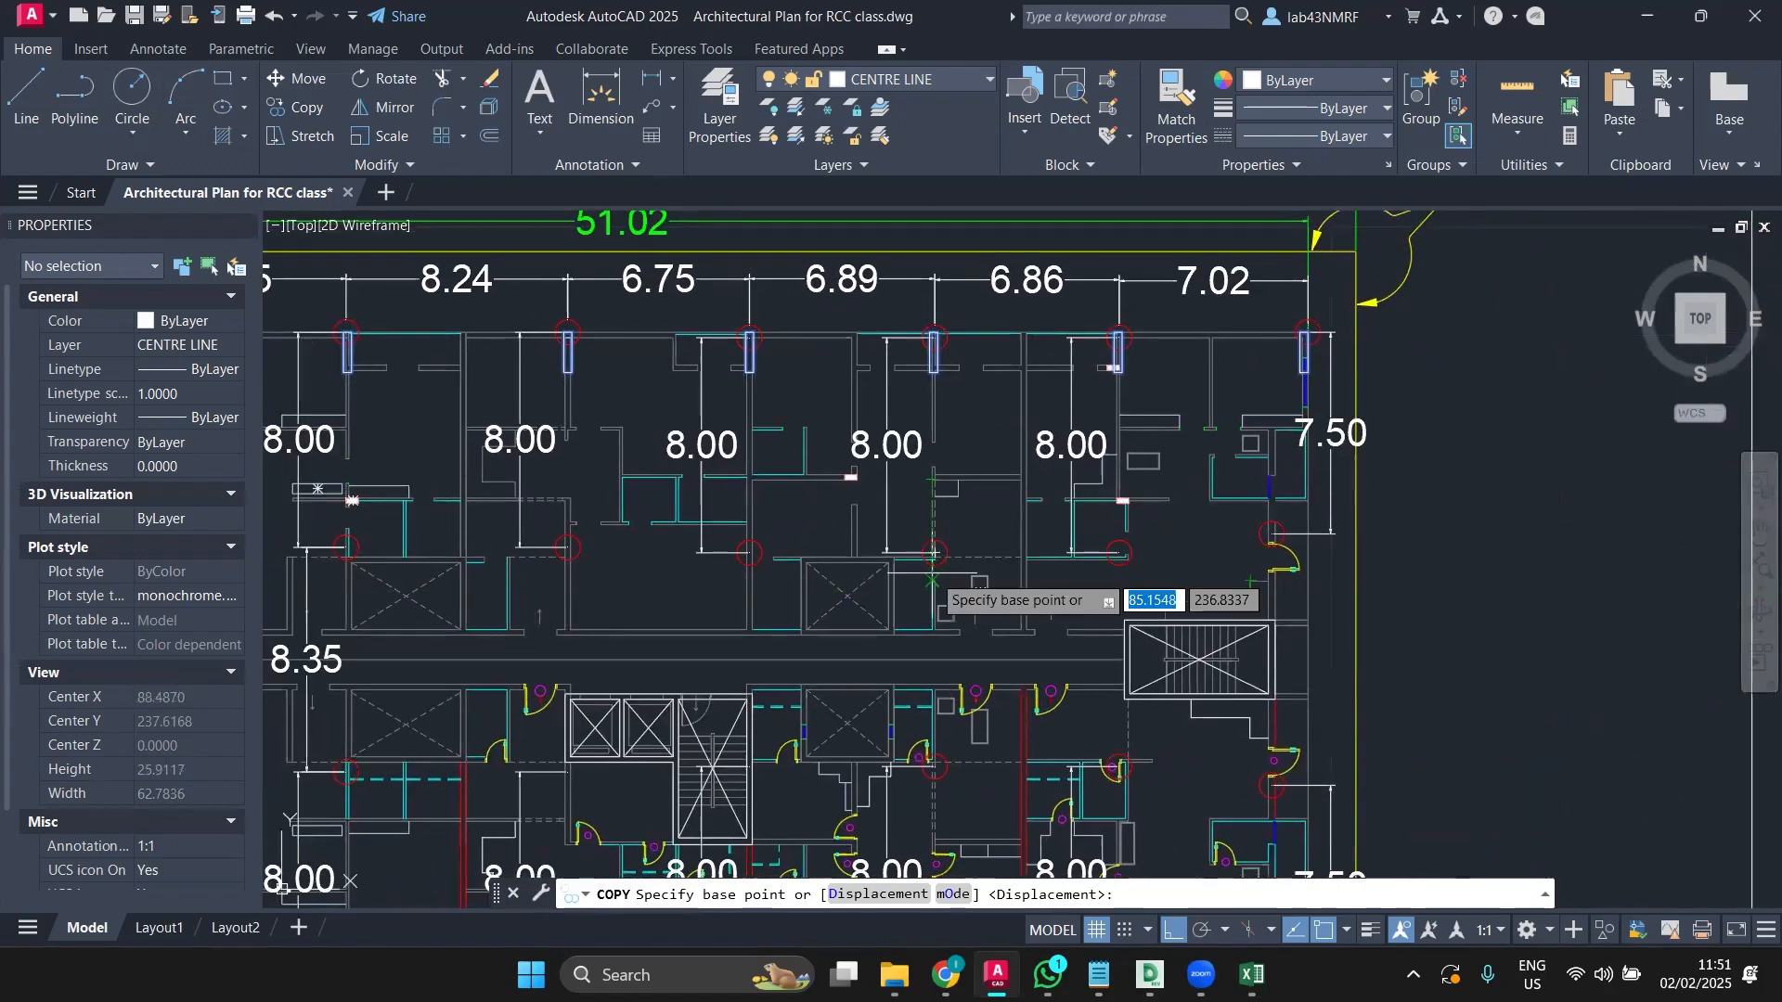
scroll(933, 581, up, 2)
scroll(933, 581, down, 2)
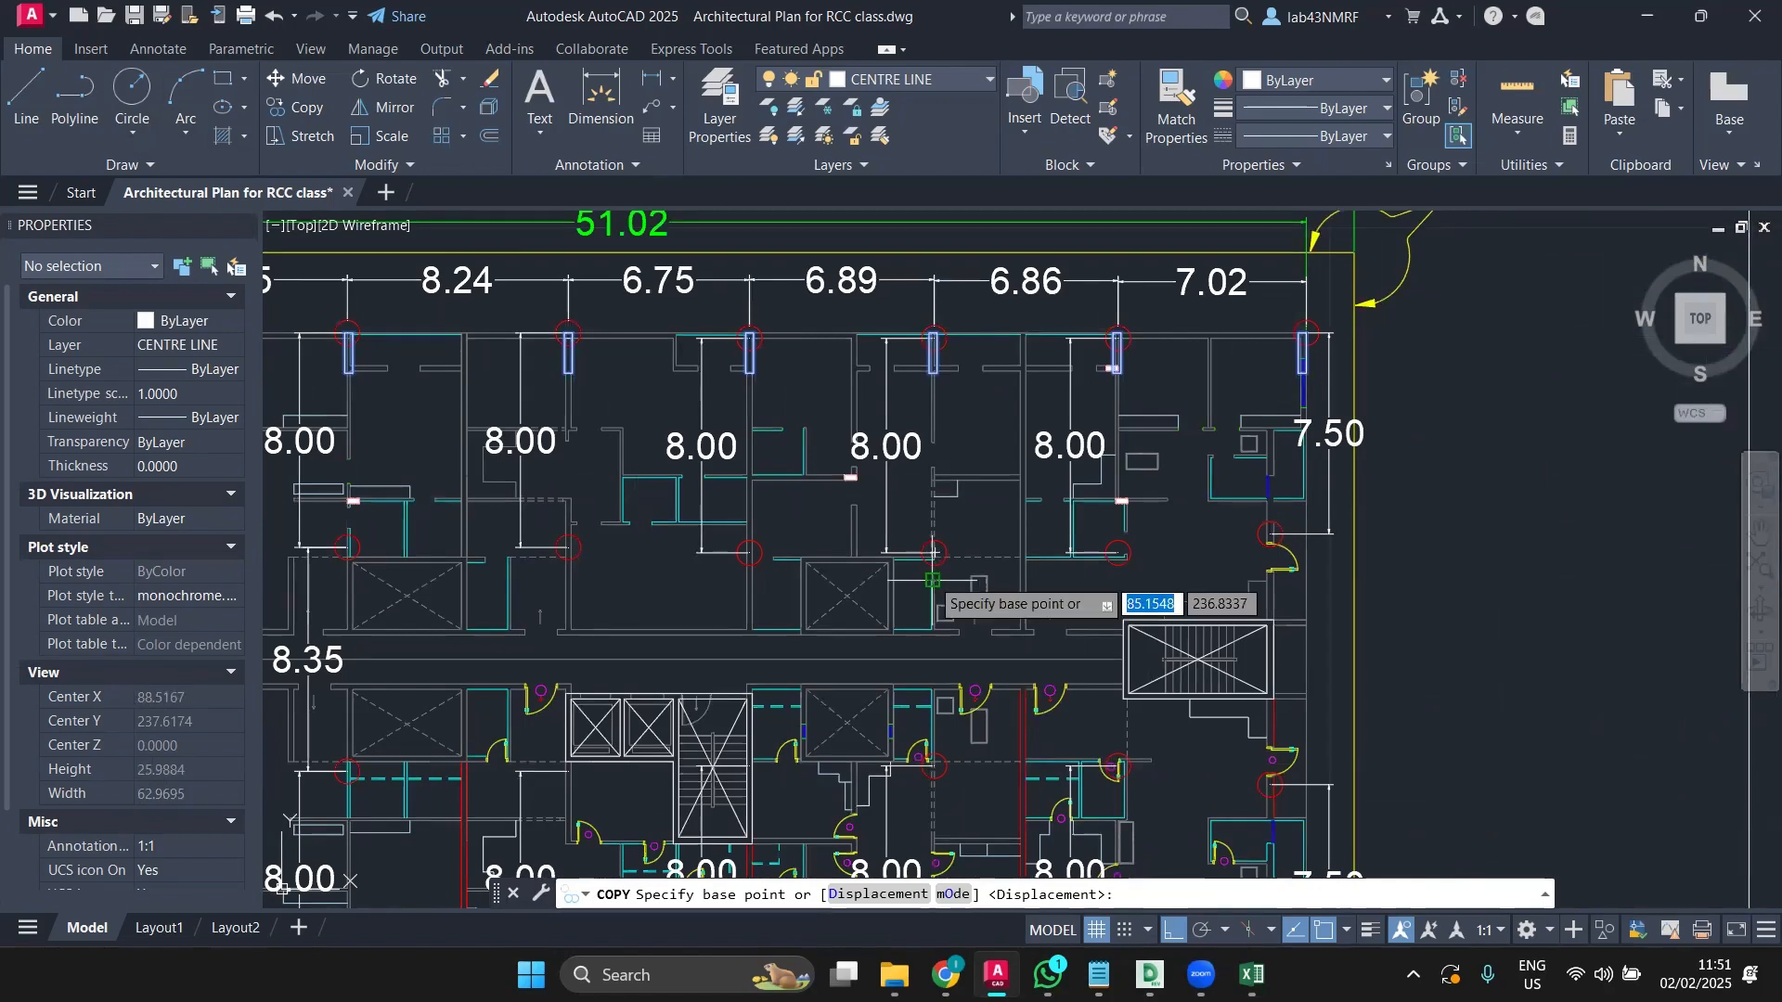
middle_drag(1008, 538, 1457, 564)
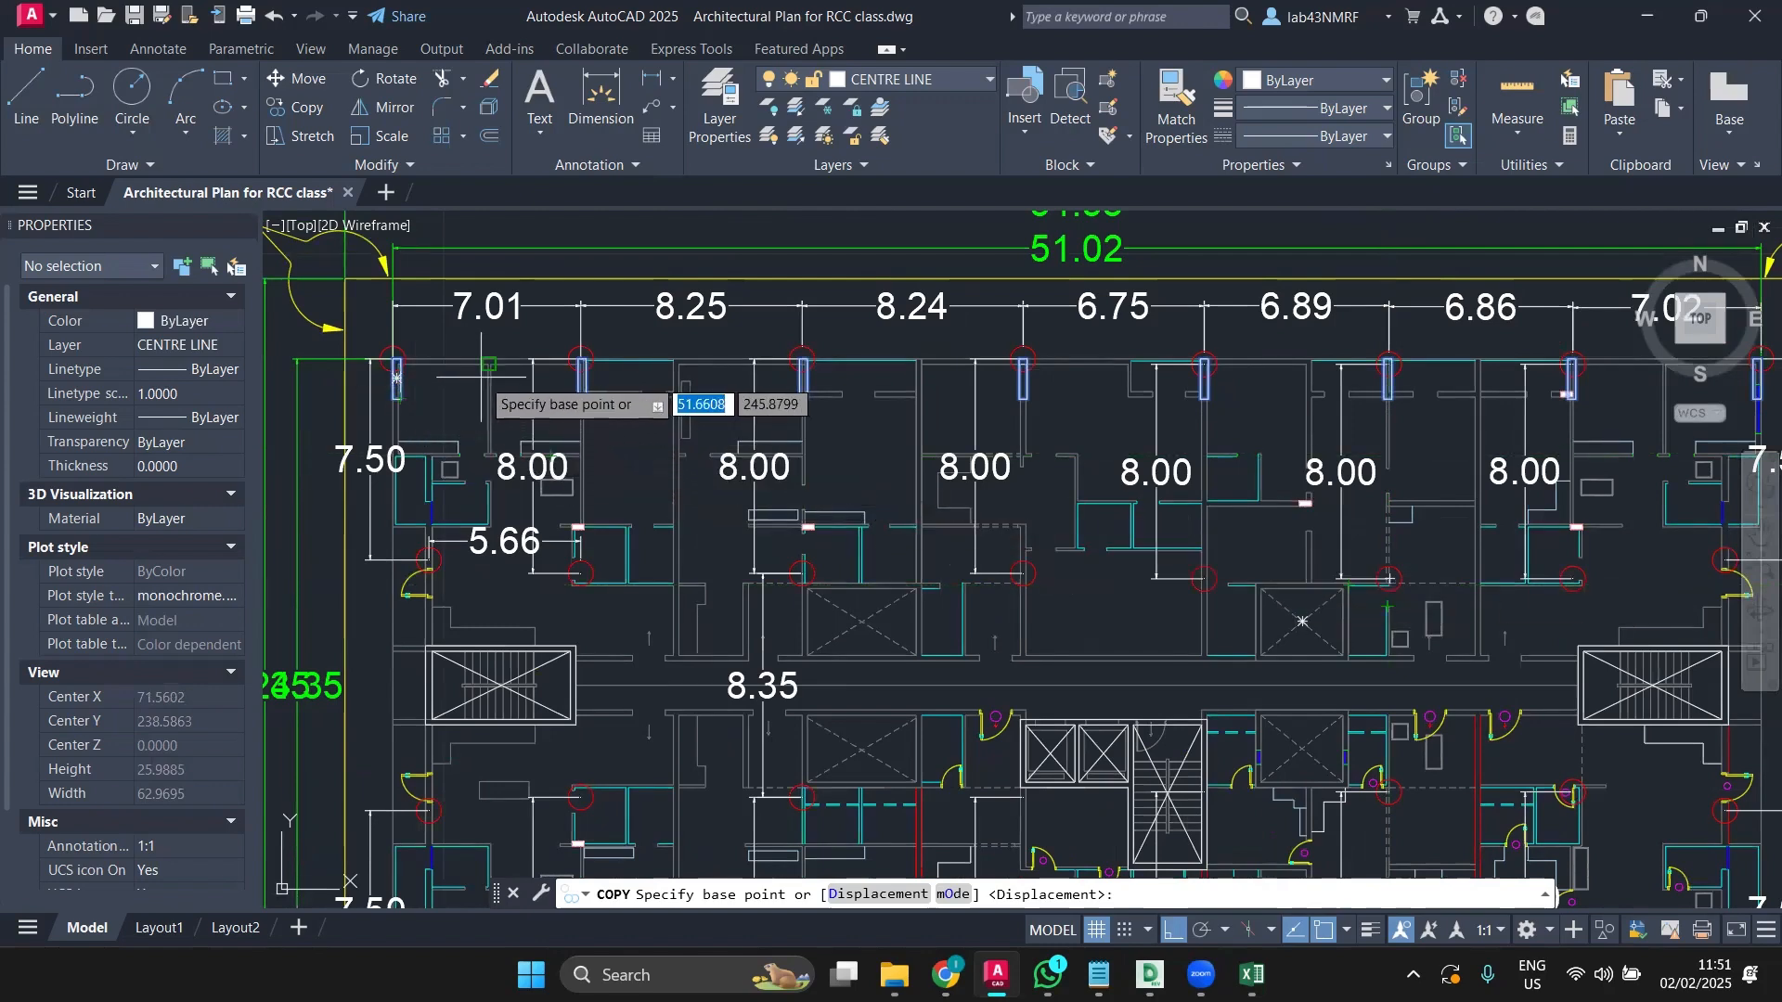
scroll(392, 390, up, 8)
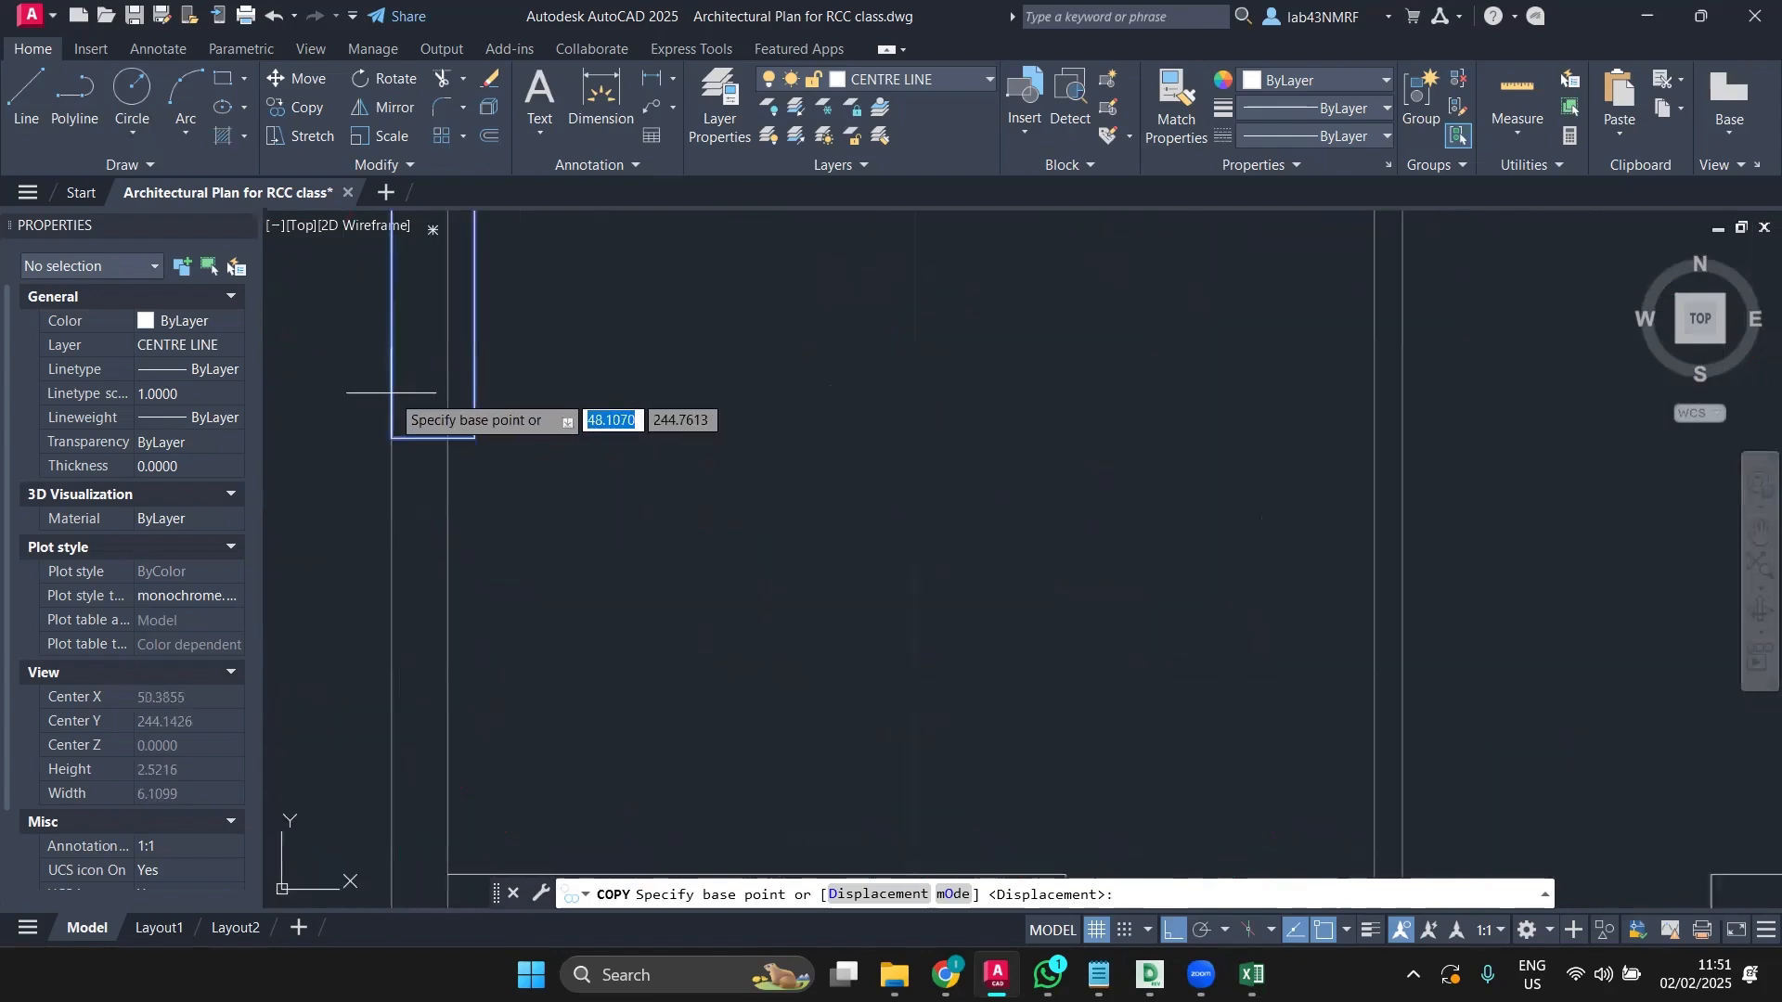
click(397, 432)
Step: Place the column copies at the bottom-left grid intersection to fill the bottom row
scroll(402, 423, down, 8)
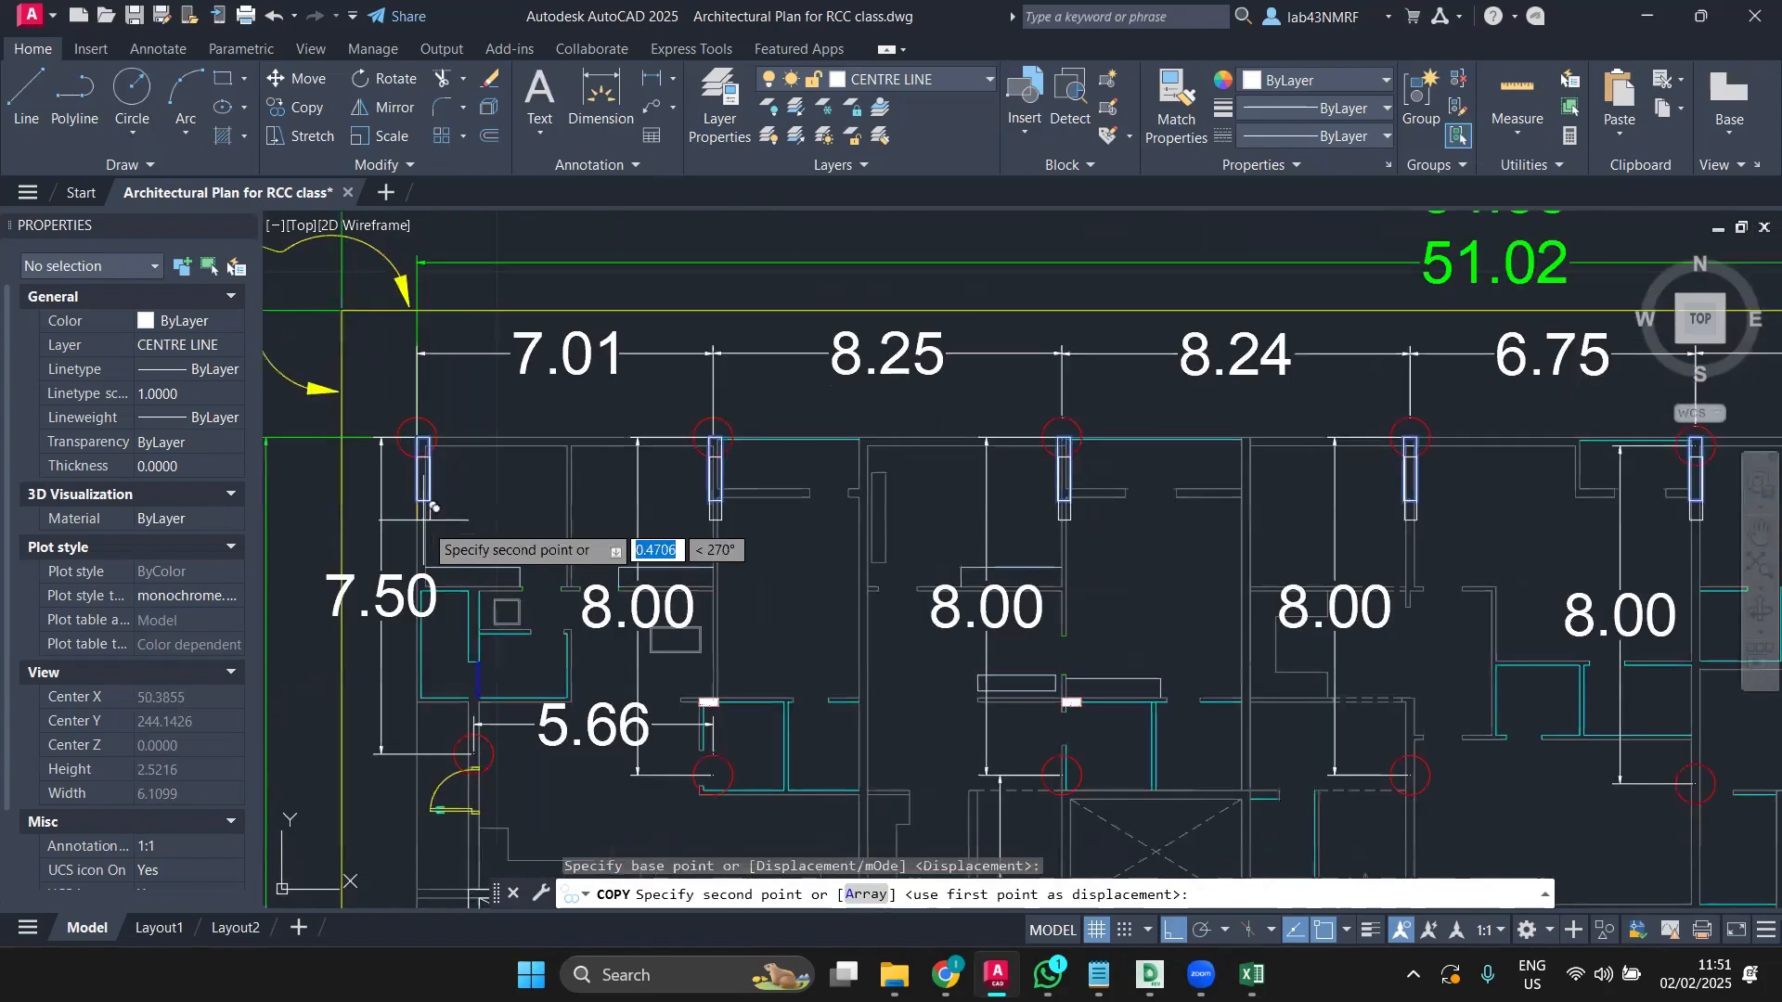
scroll(455, 515, down, 3)
middle_drag(470, 519, 577, 339)
scroll(599, 599, up, 6)
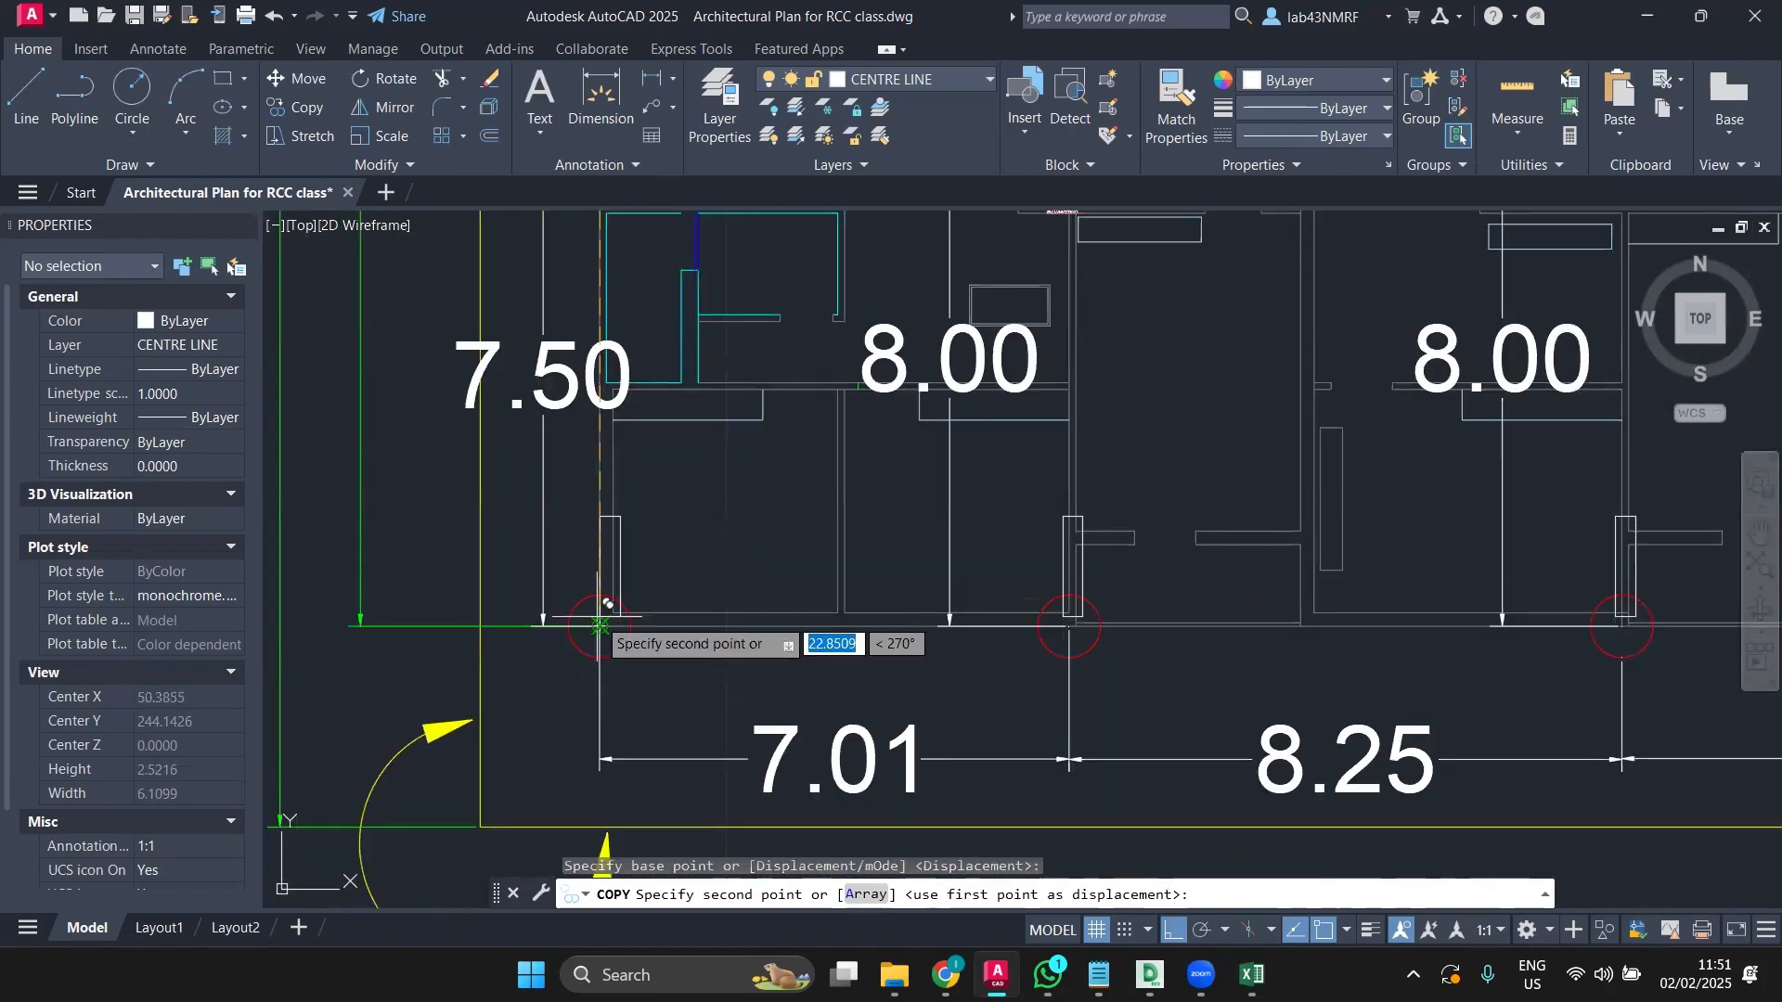
scroll(599, 626, up, 5)
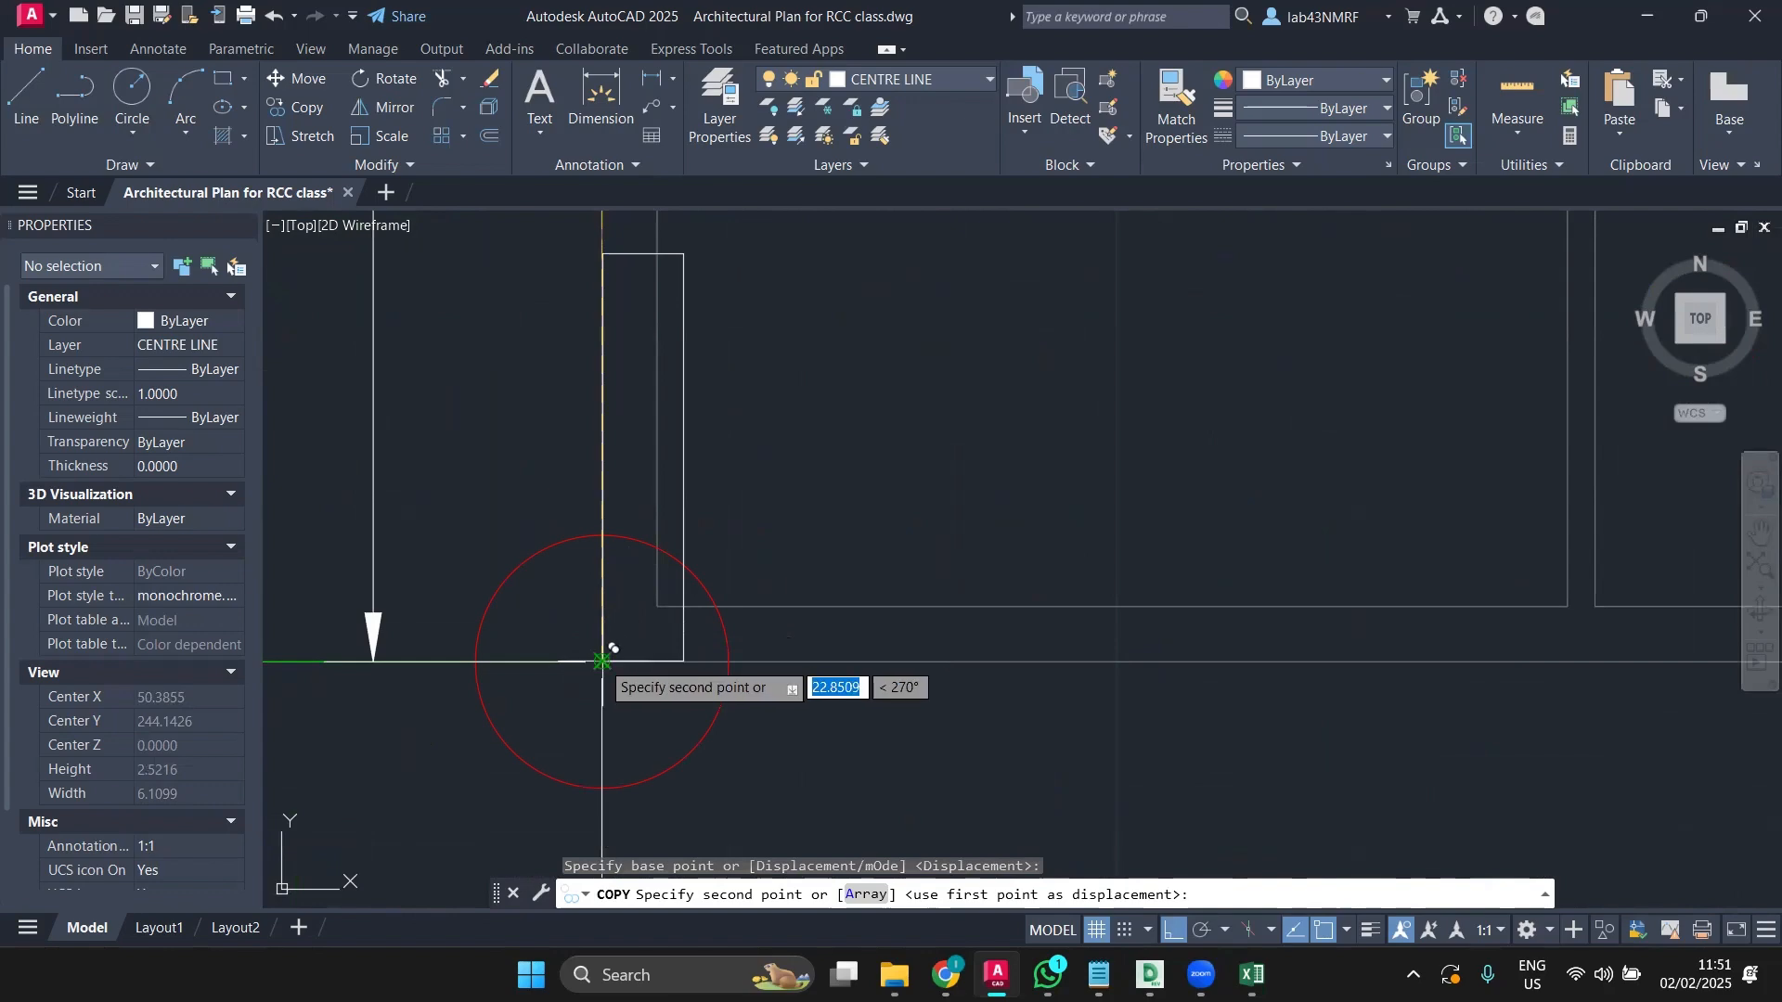
click(601, 660)
scroll(706, 603, down, 5)
key(Escape)
scroll(747, 571, down, 4)
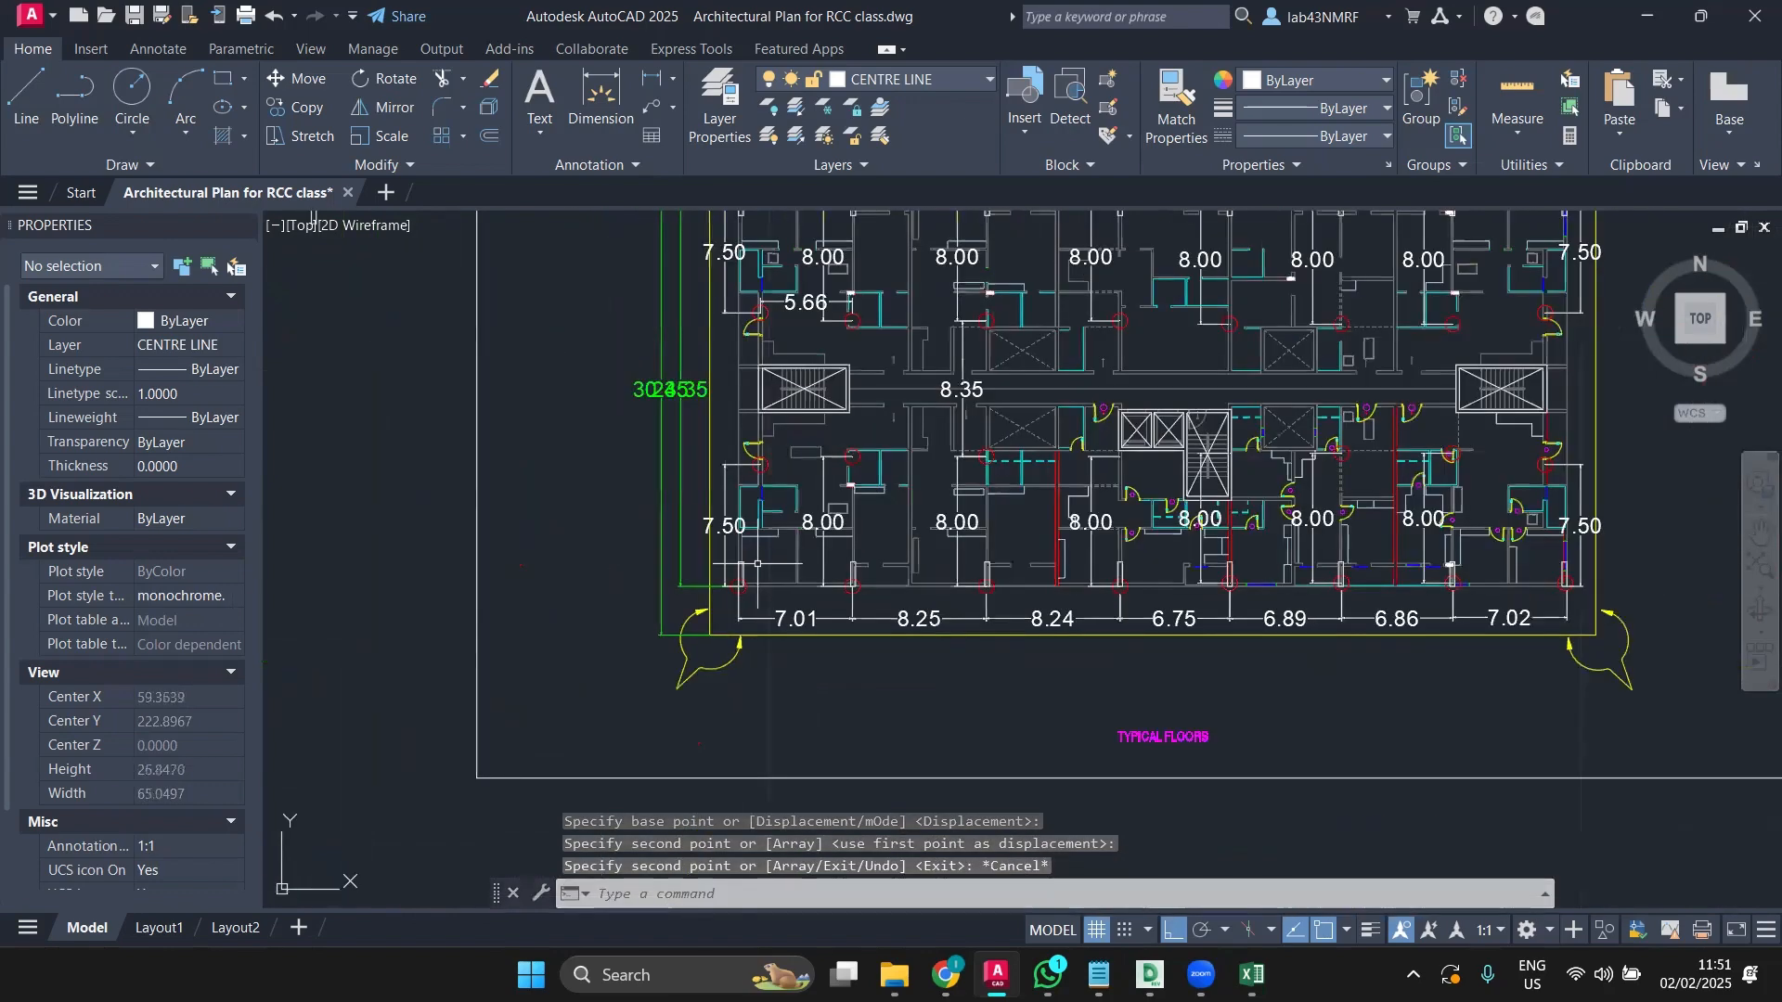
middle_drag(978, 435, 891, 508)
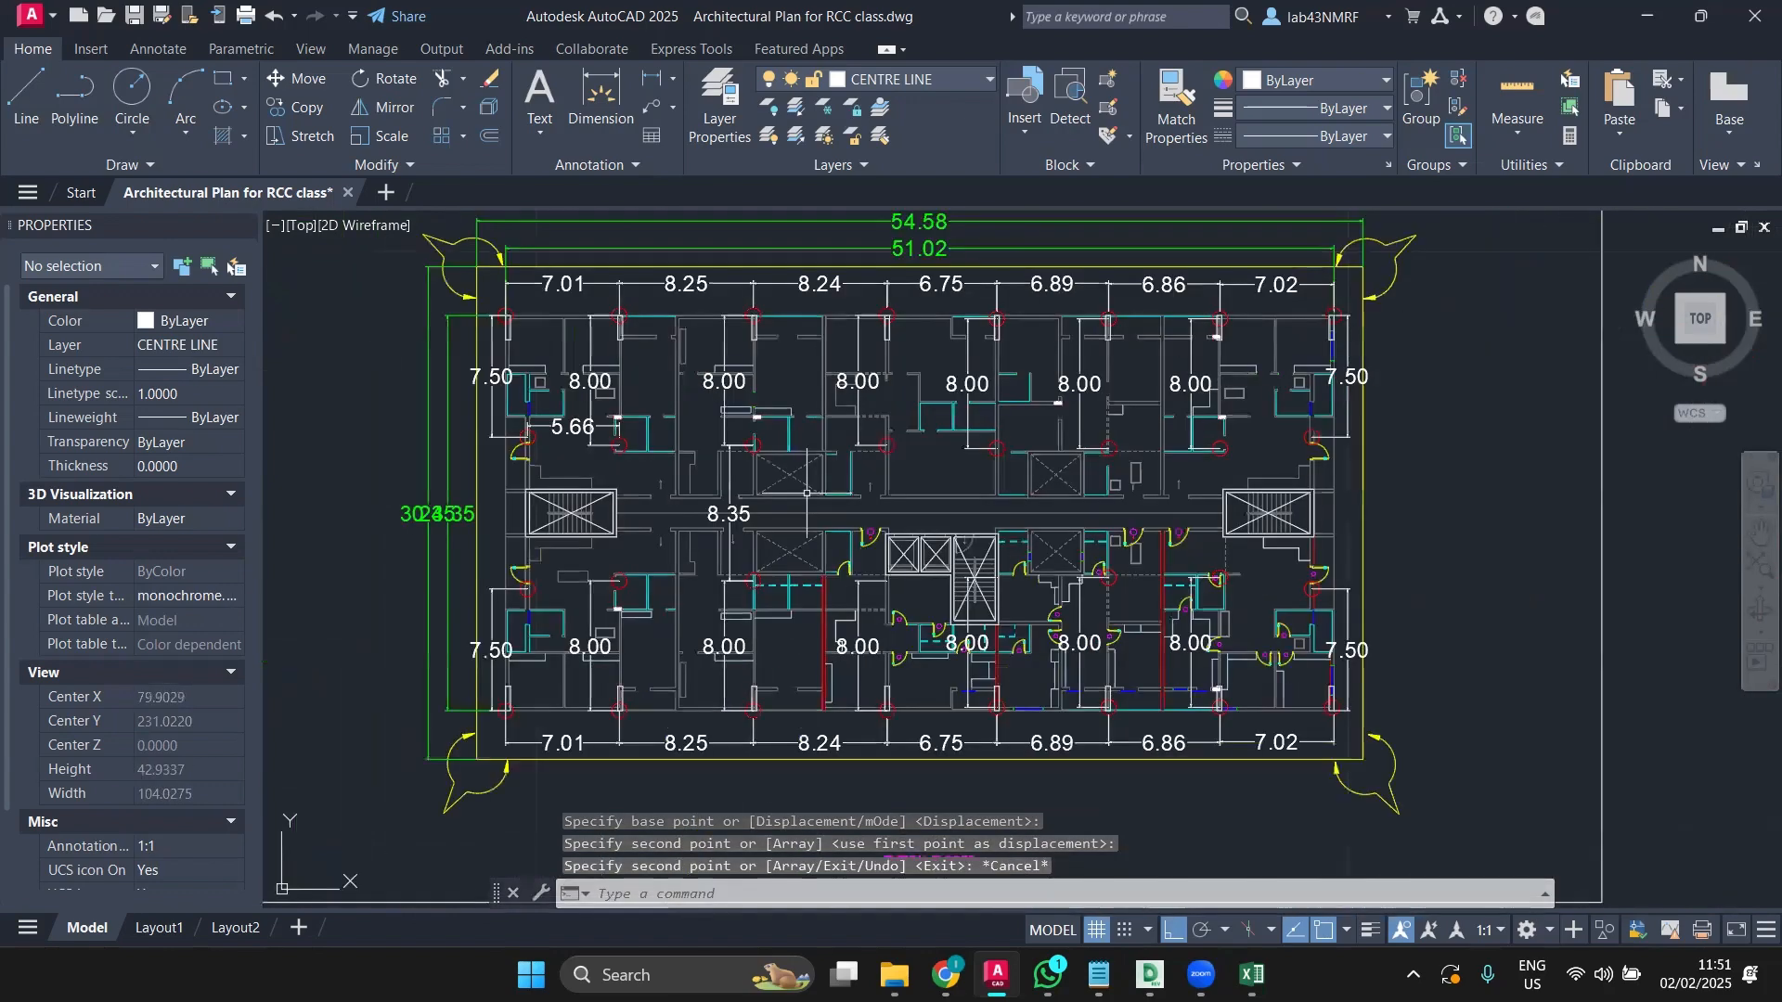
Step: Shift the green 30.35 dimension line left so it clears the 24.35 dimension
scroll(807, 493, up, 4)
scroll(1009, 433, down, 4)
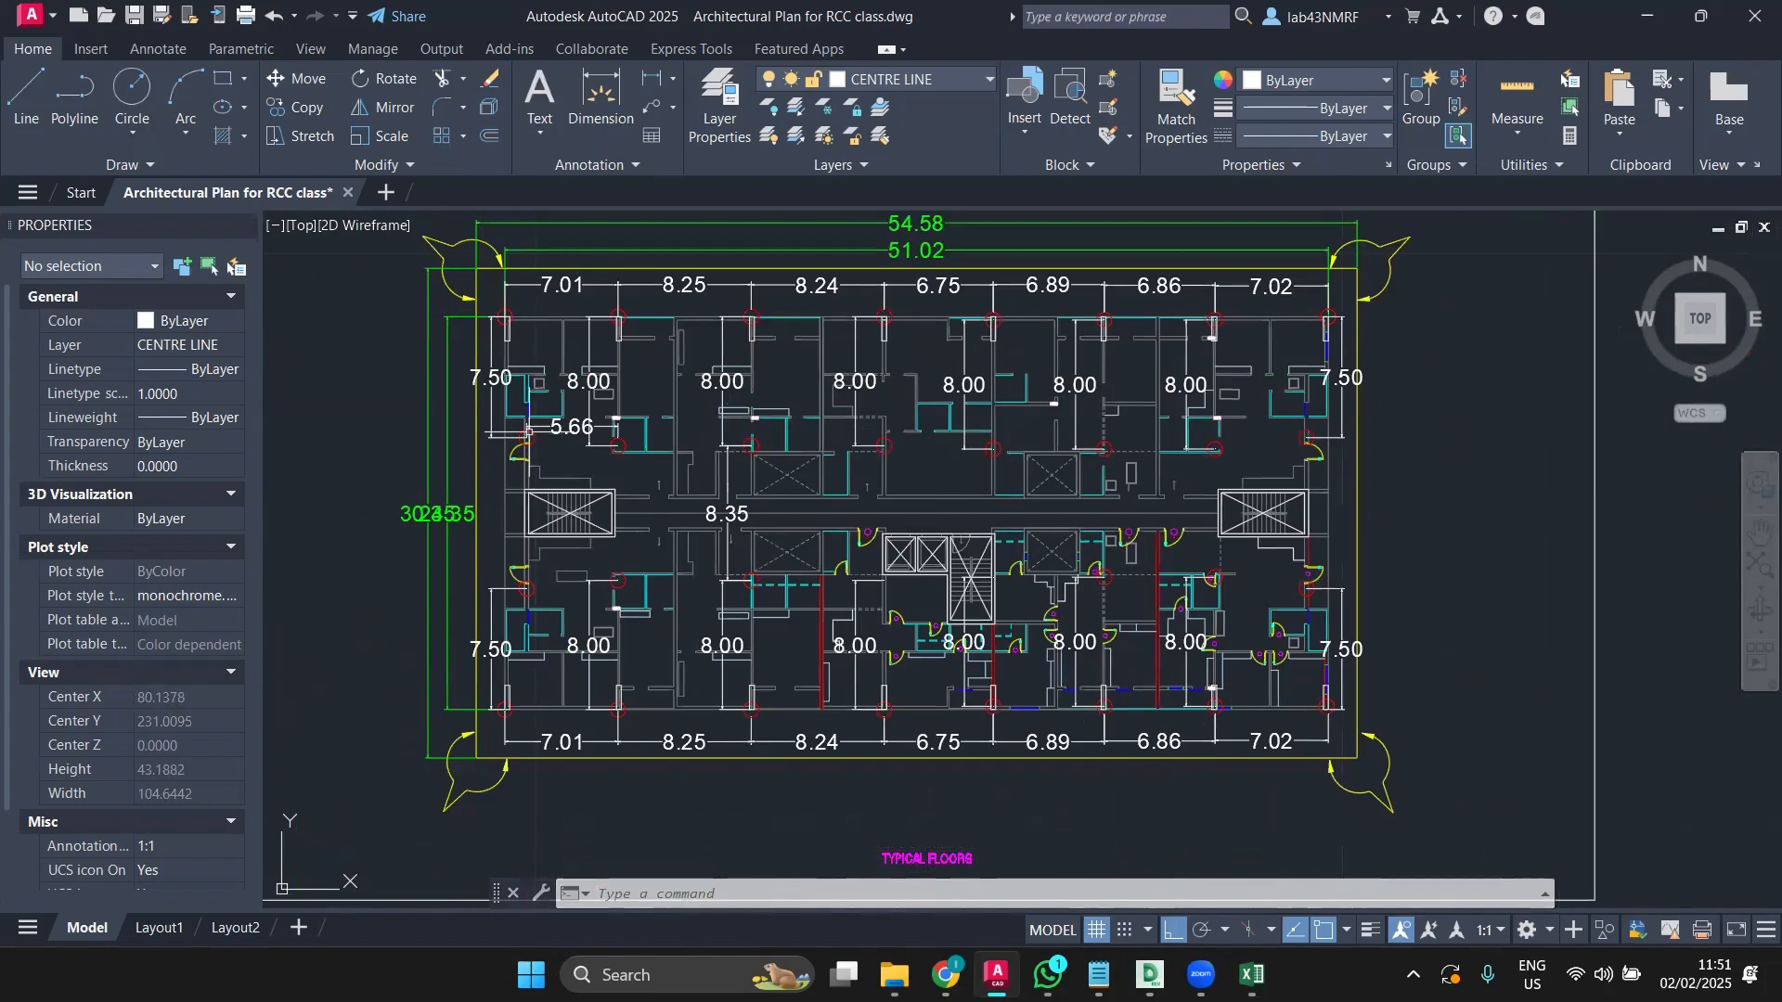
scroll(406, 525, up, 4)
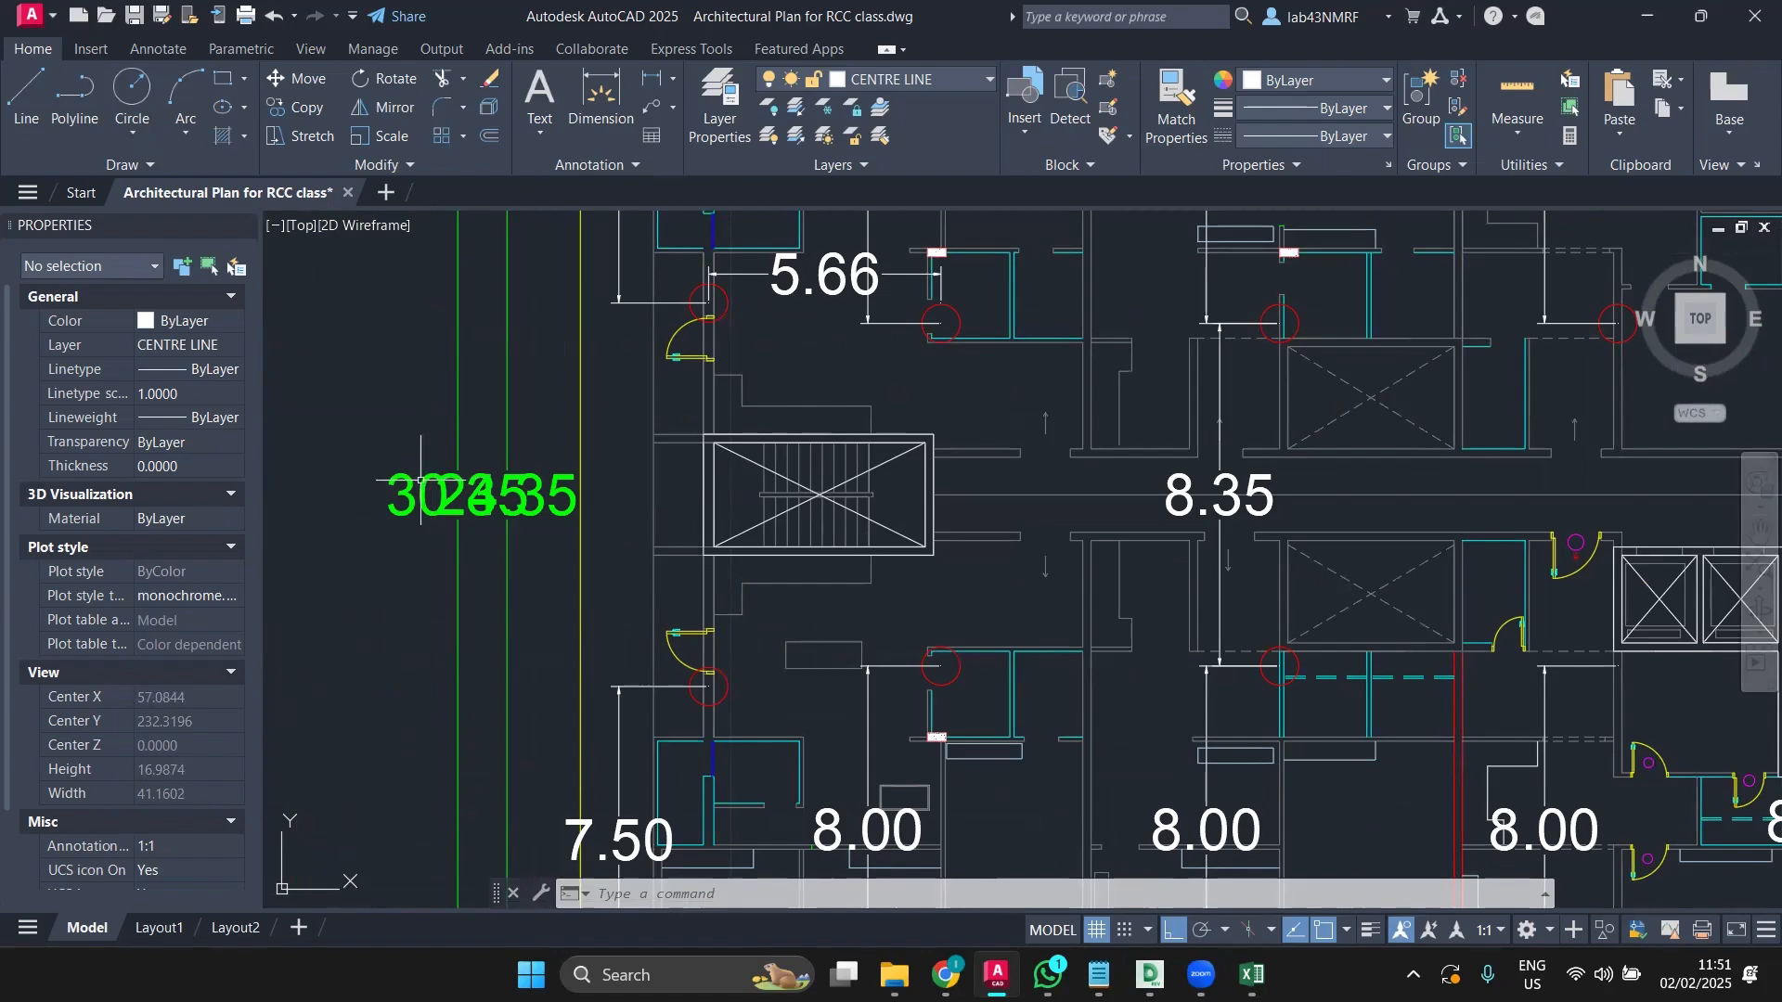
click(420, 481)
scroll(390, 500, down, 2)
scroll(390, 499, down, 2)
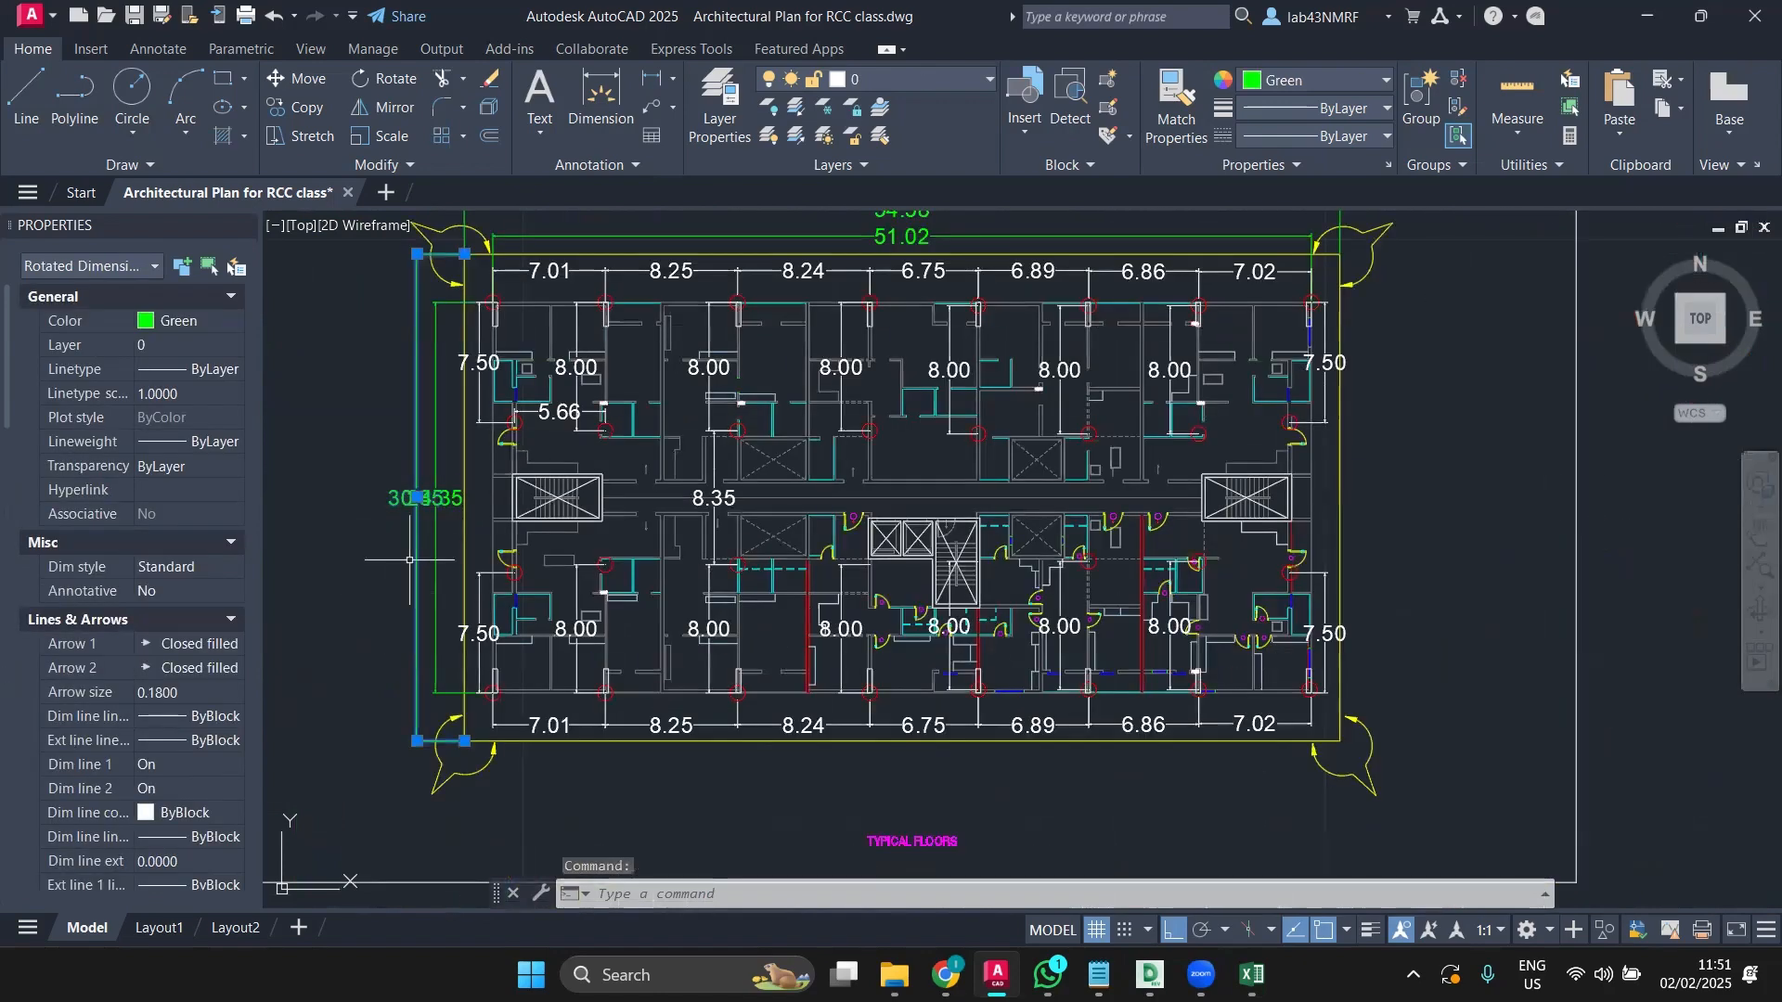
click(418, 498)
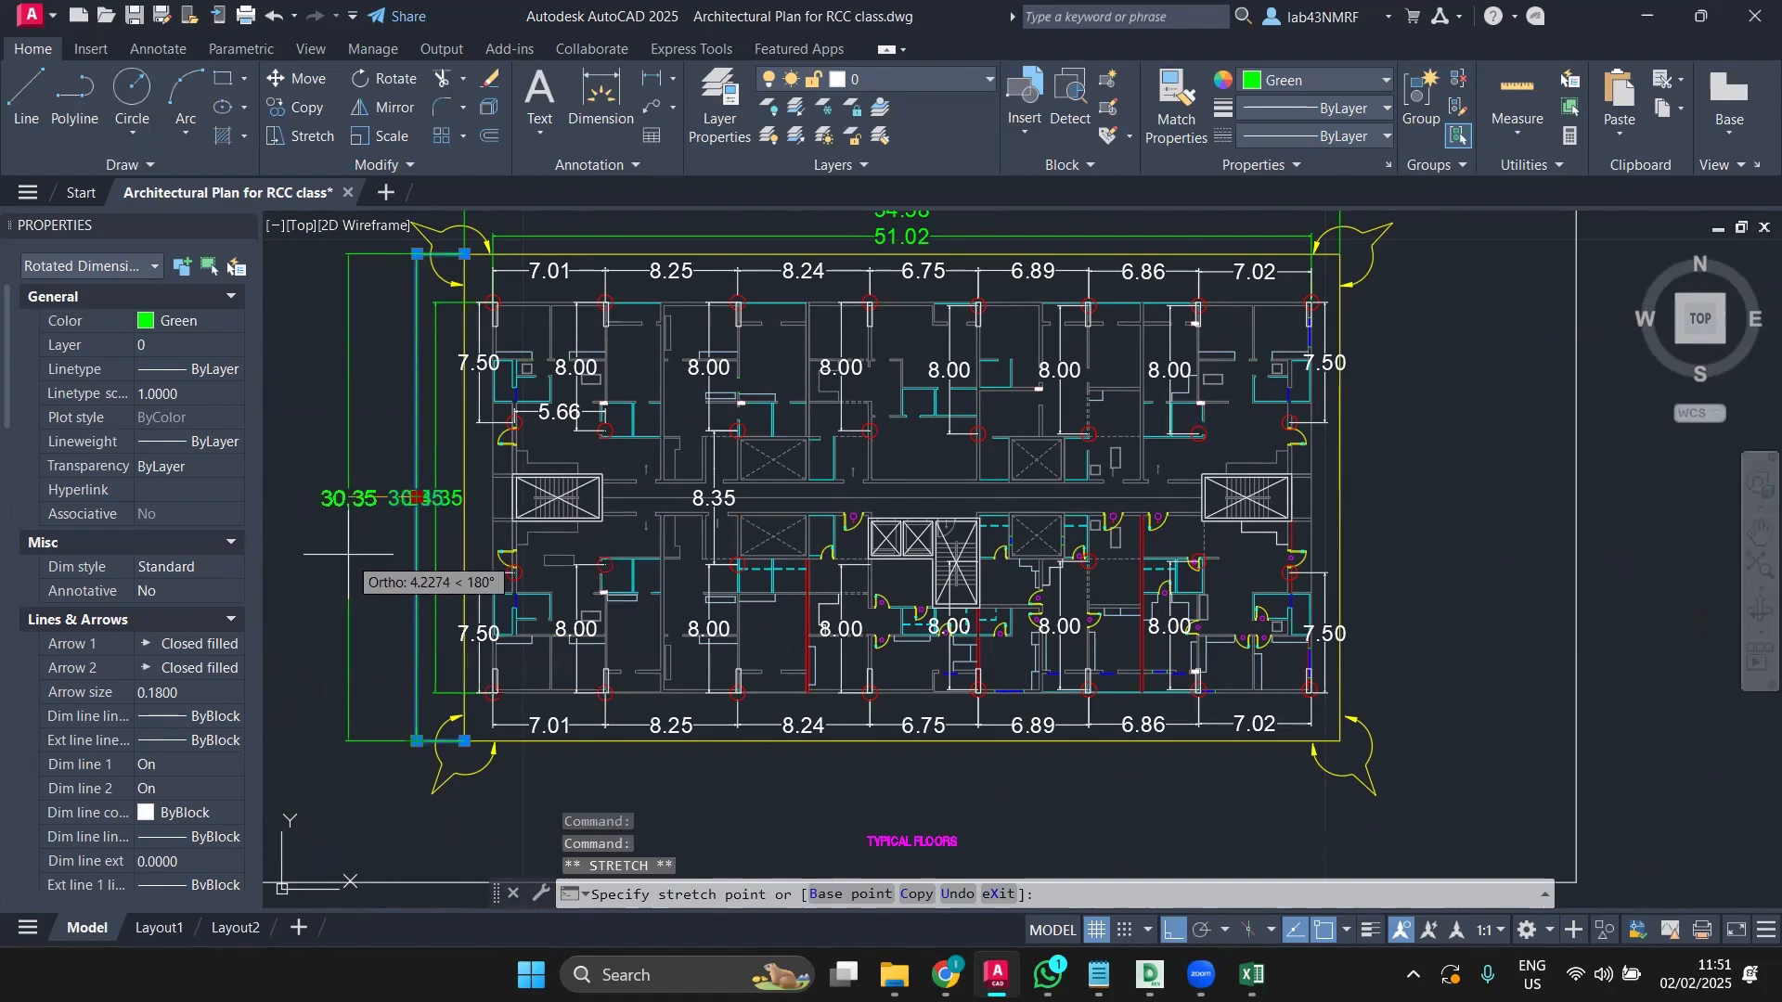
click(348, 499)
key(Escape)
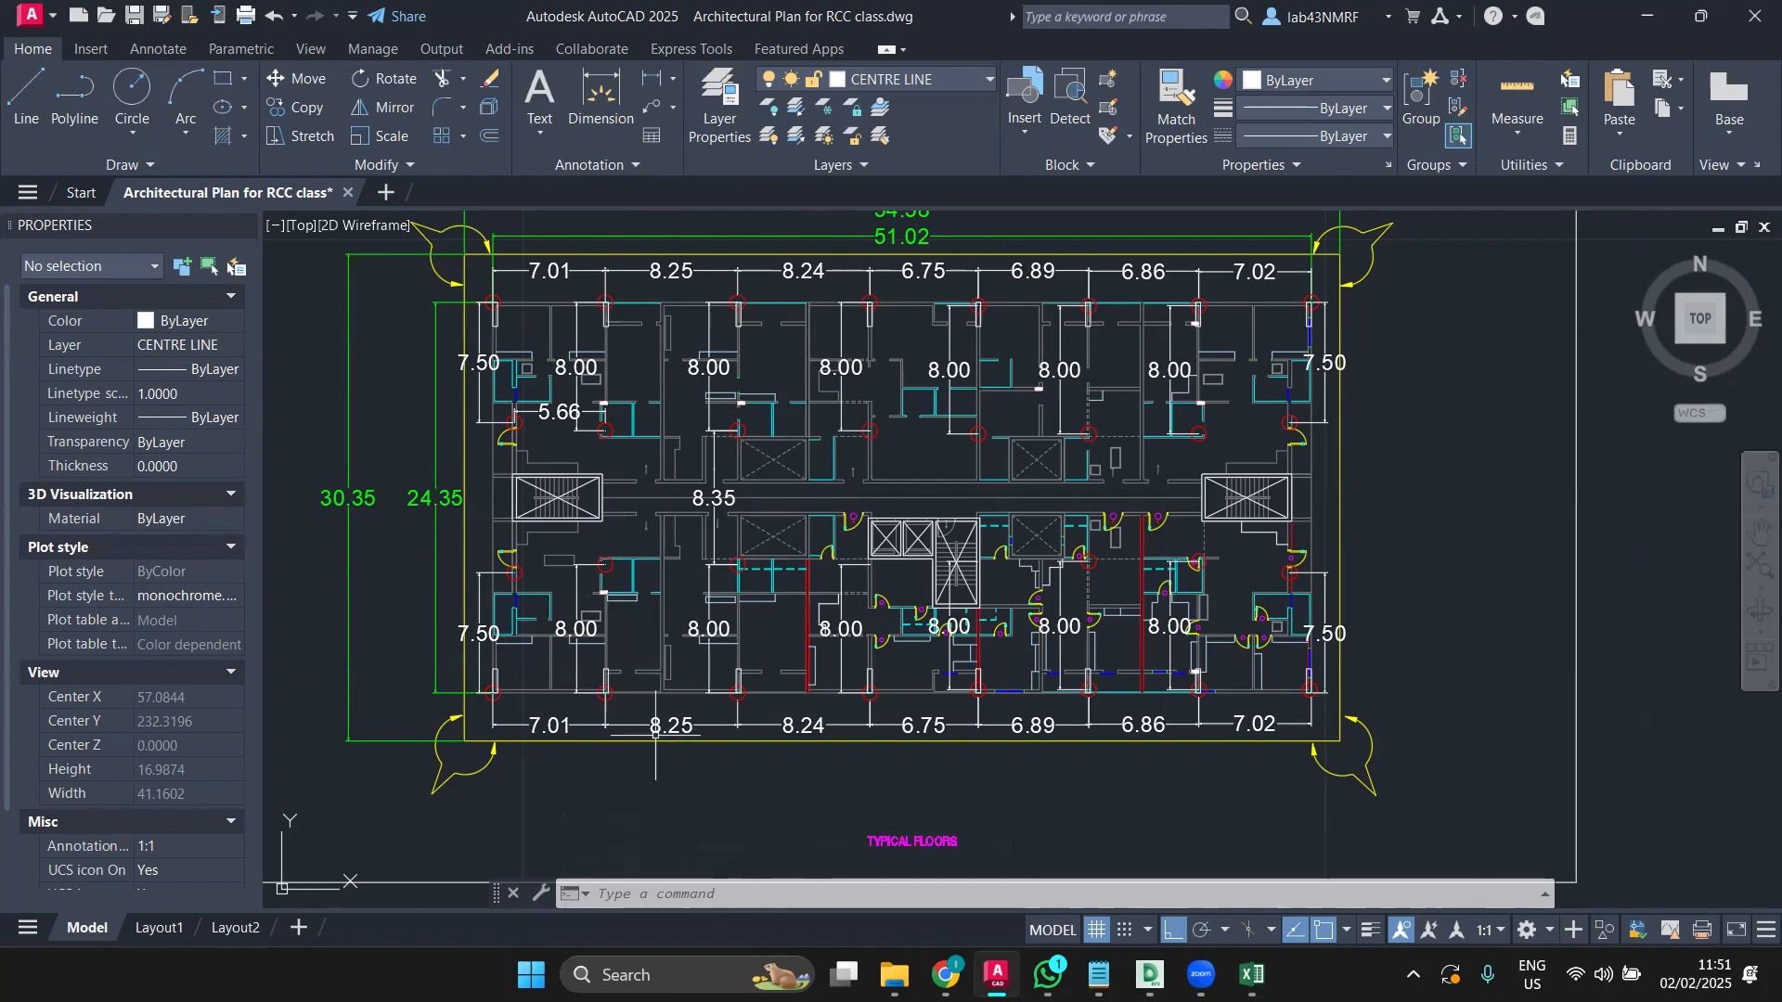
scroll(654, 735, up, 4)
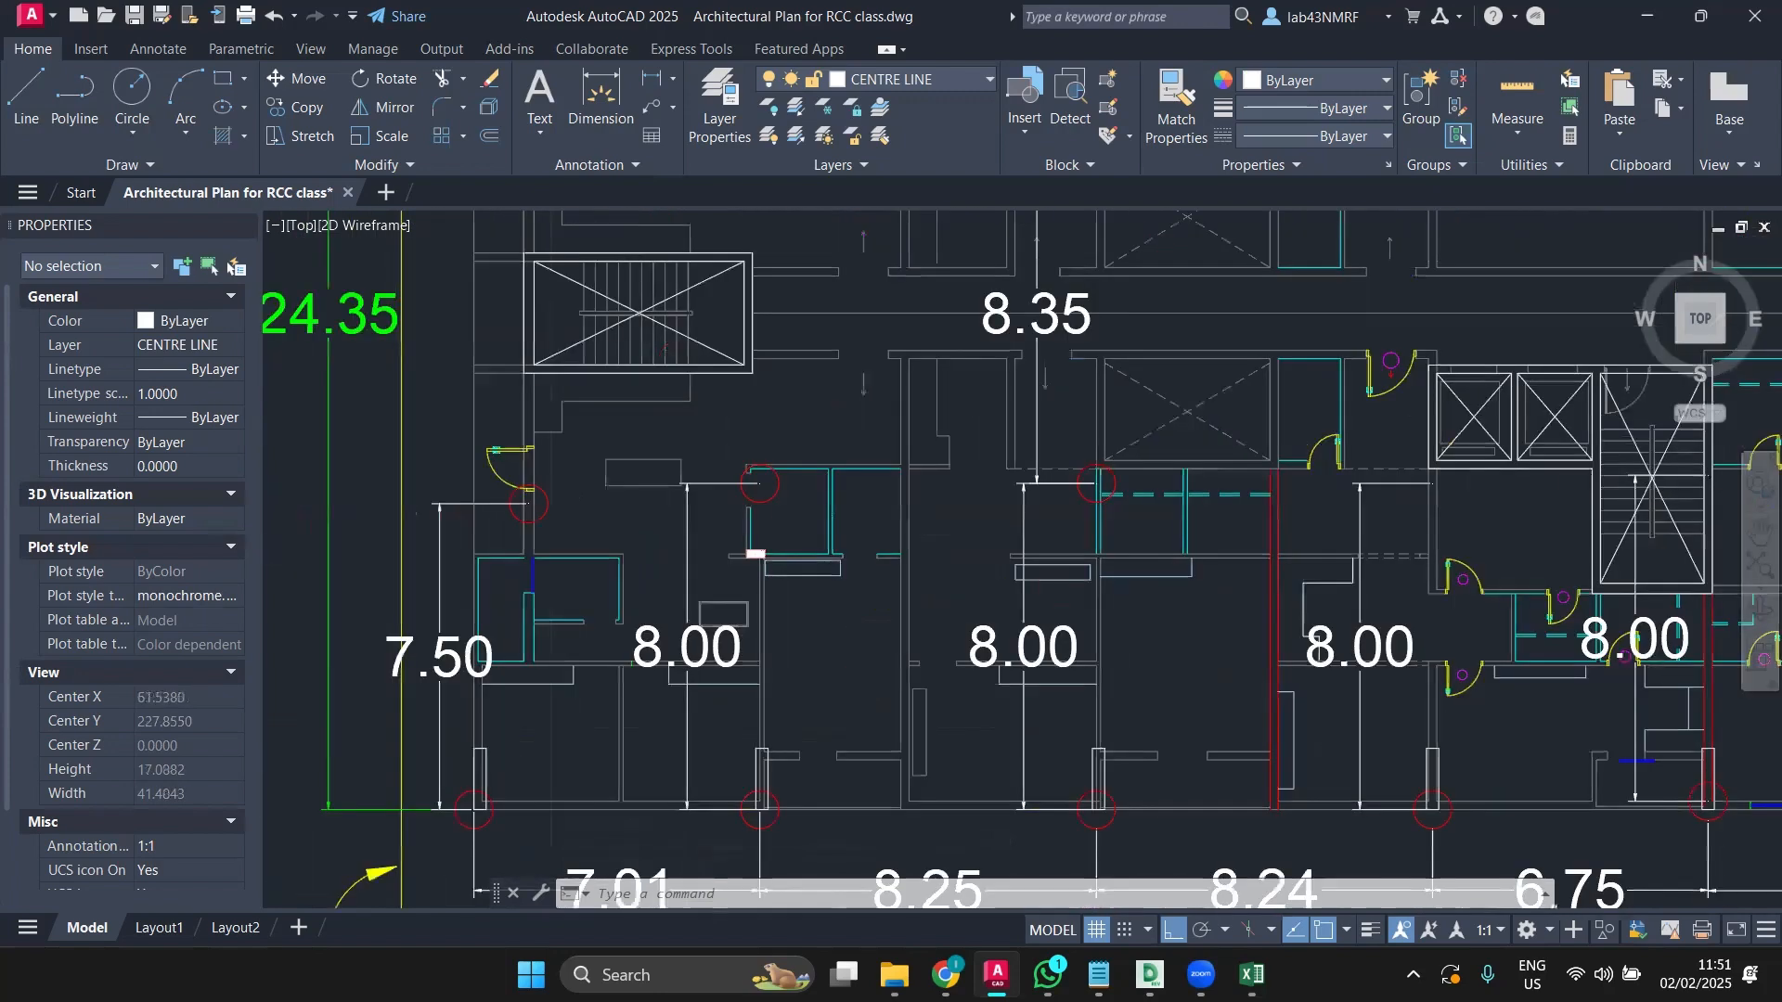
scroll(894, 659, down, 2)
middle_drag(711, 380, 561, 567)
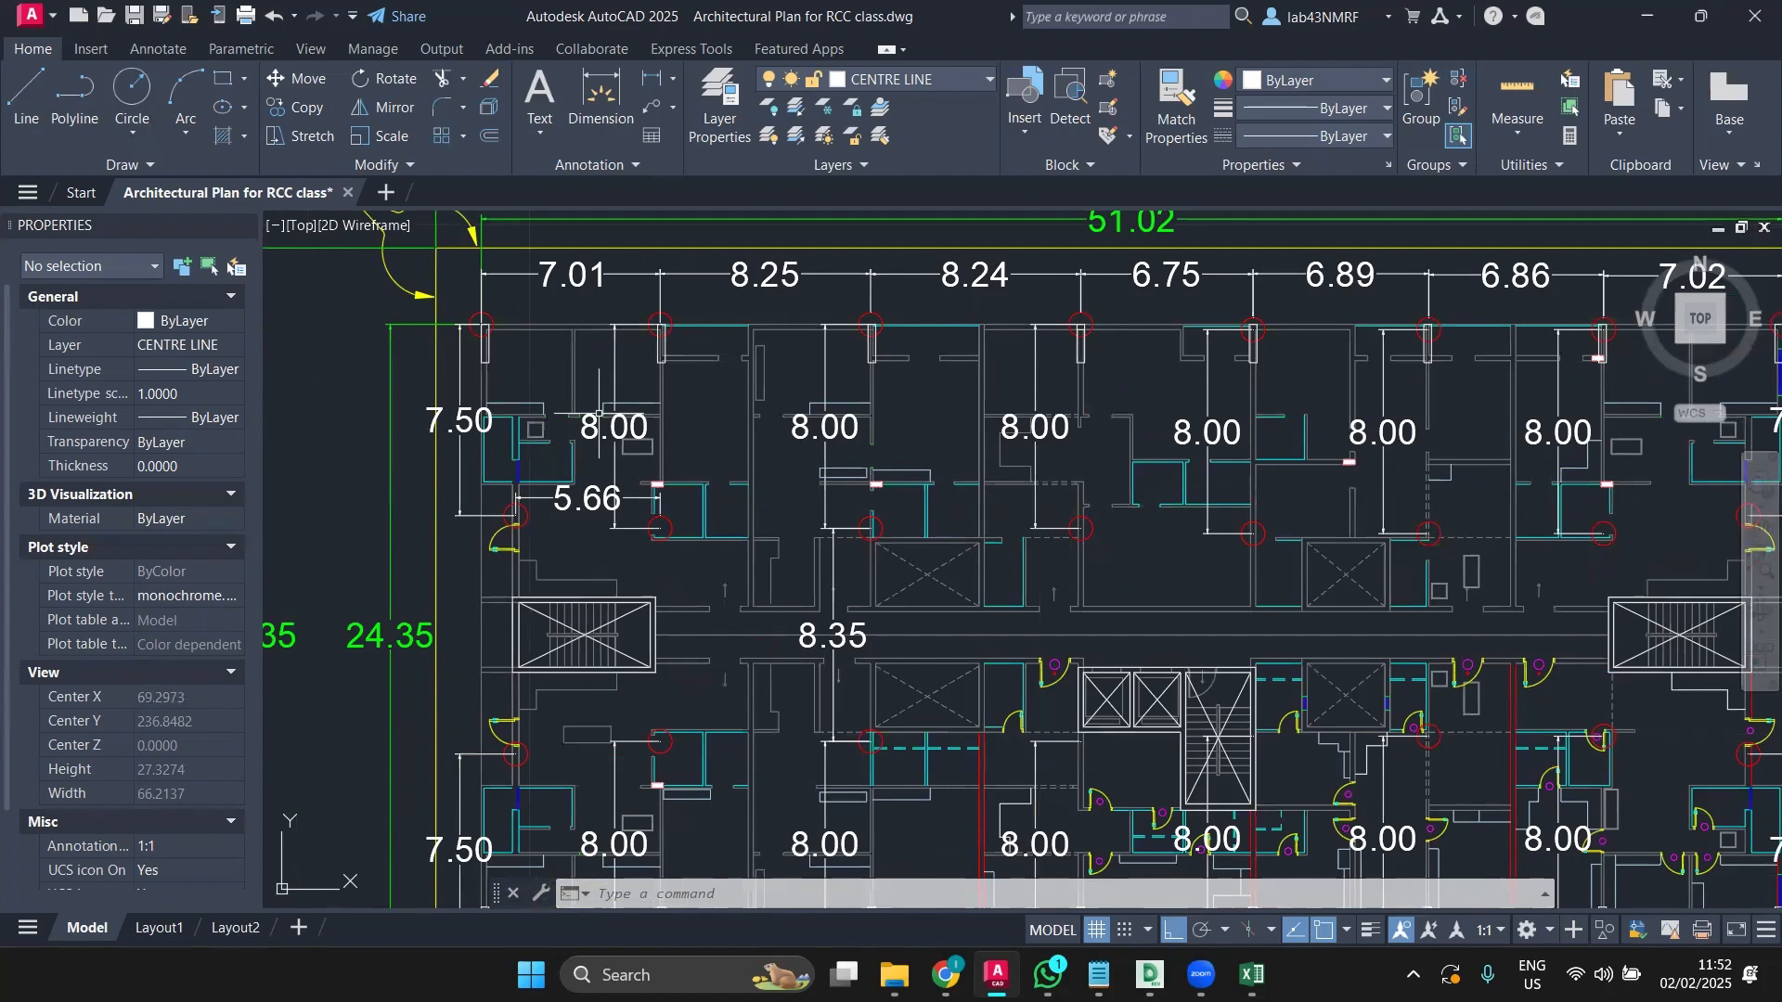
mouse_move(599, 415)
scroll(883, 566, up, 5)
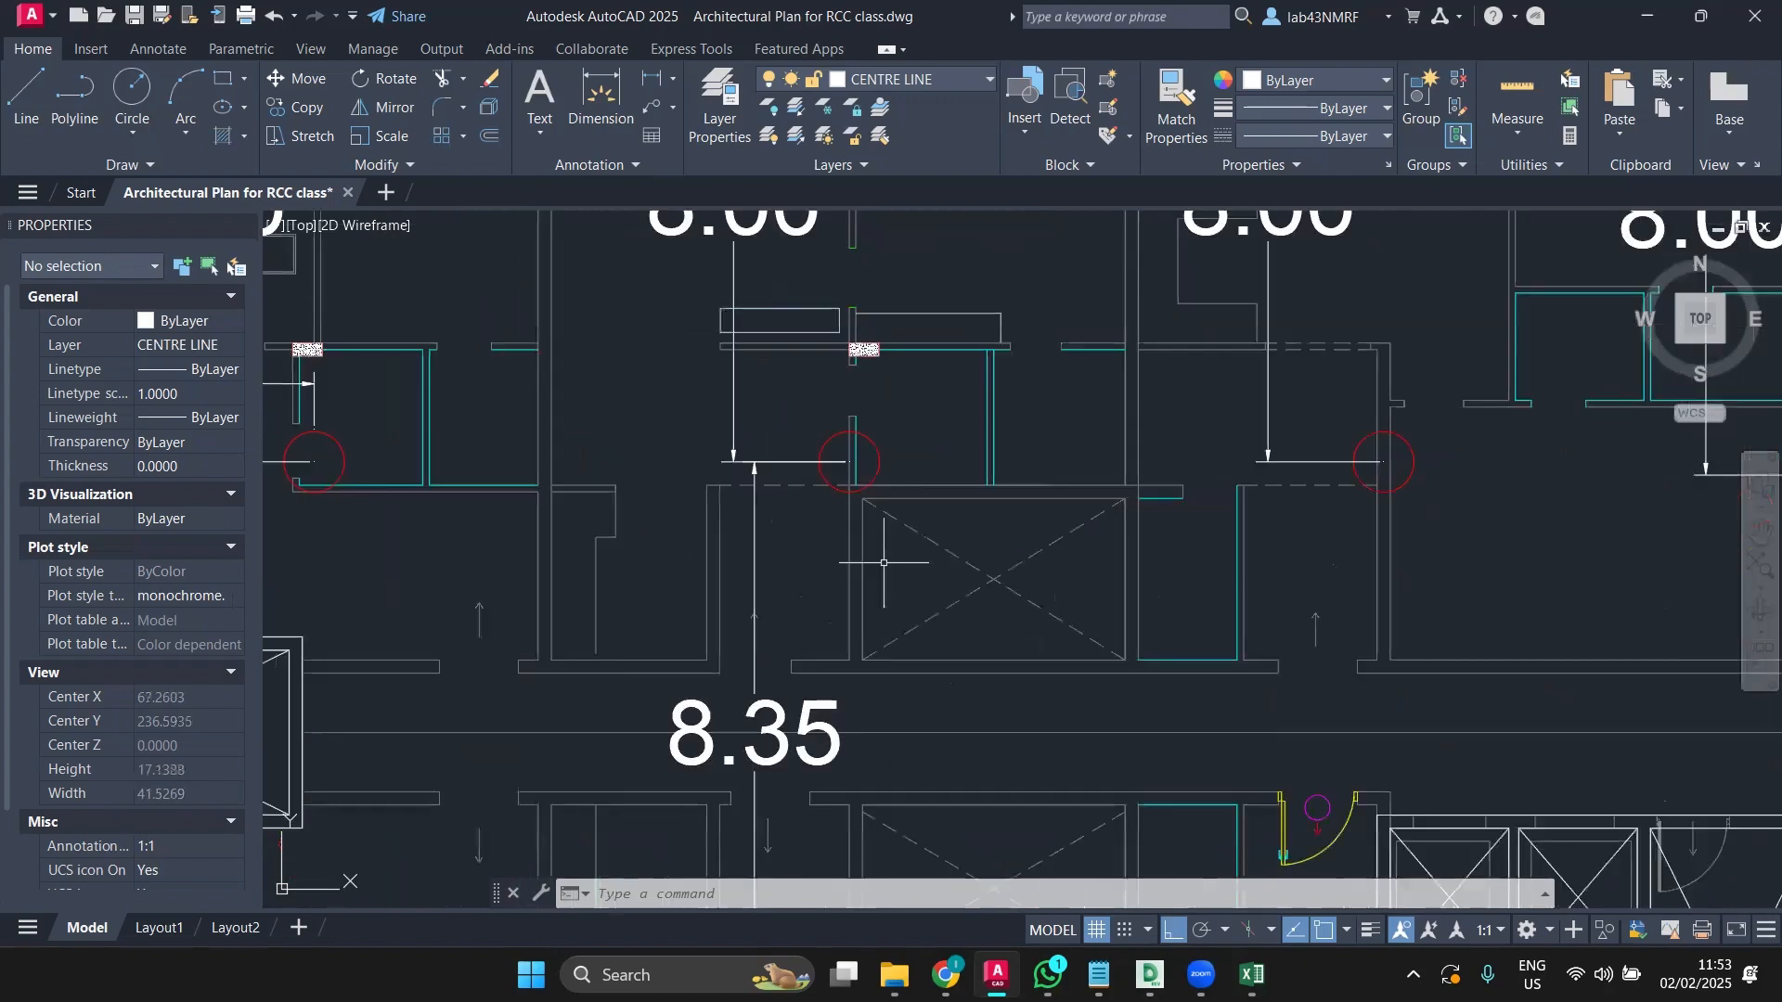
middle_drag(884, 563, 804, 708)
scroll(803, 708, down, 5)
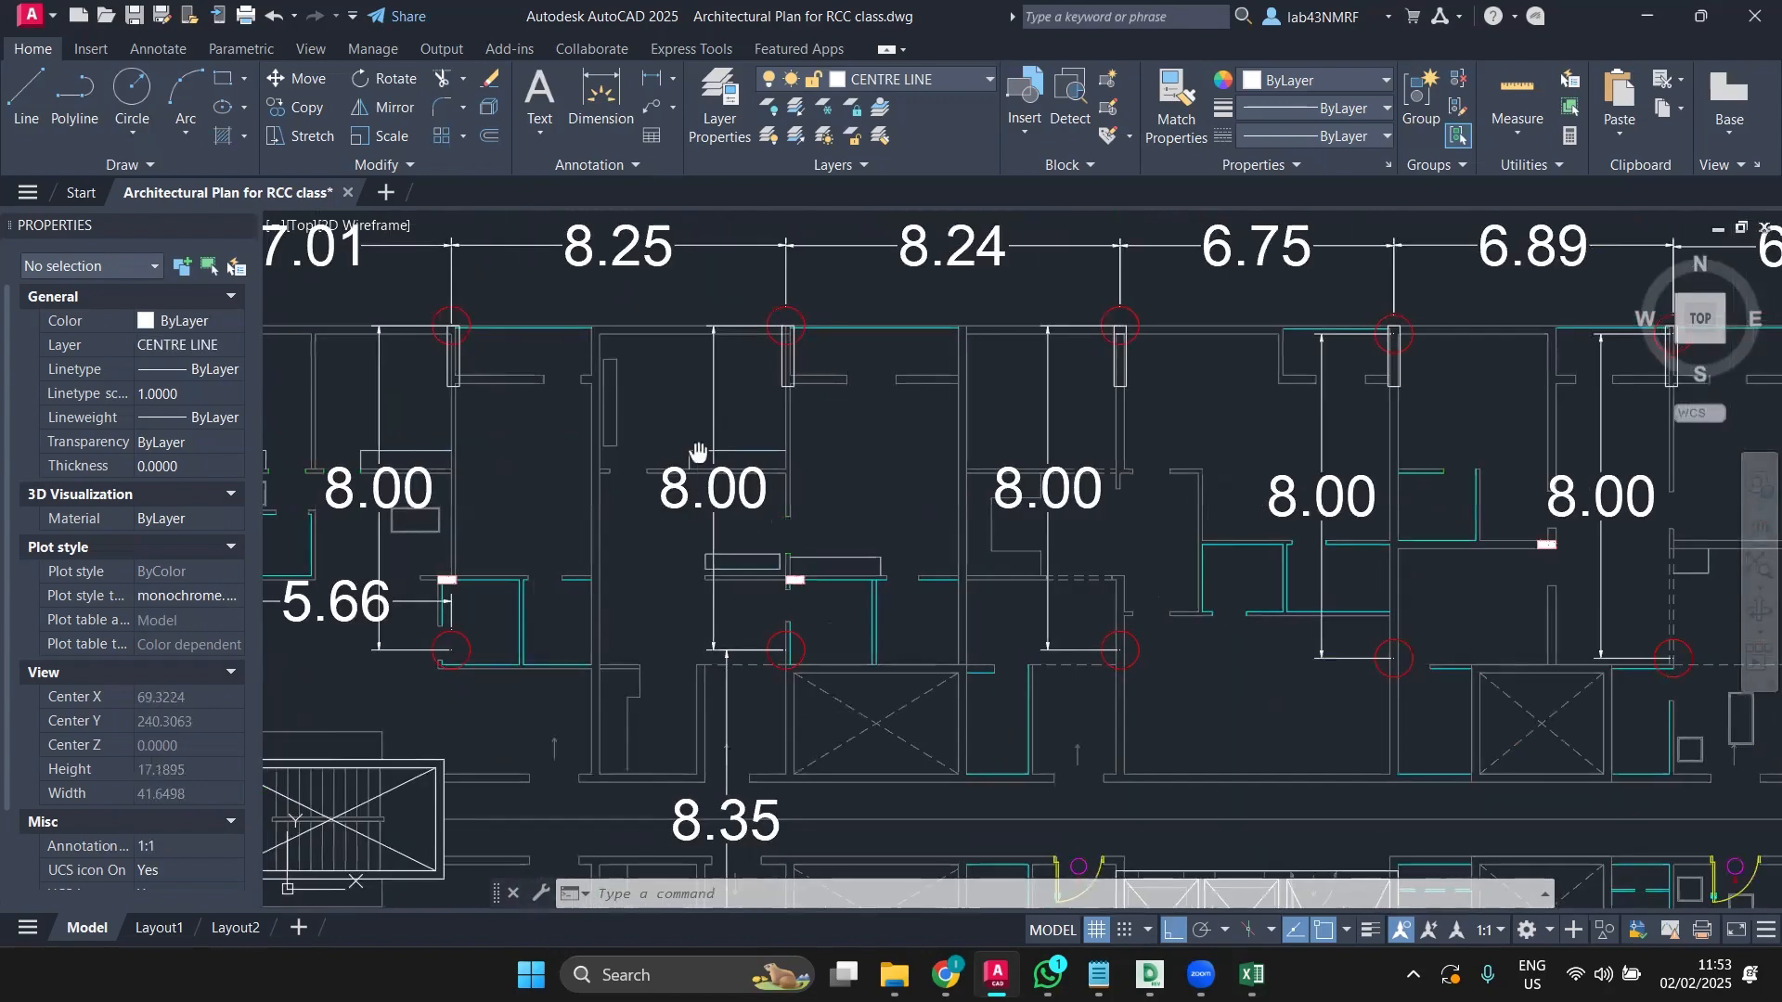
middle_drag(698, 452, 813, 434)
scroll(628, 412, down, 3)
scroll(487, 390, down, 4)
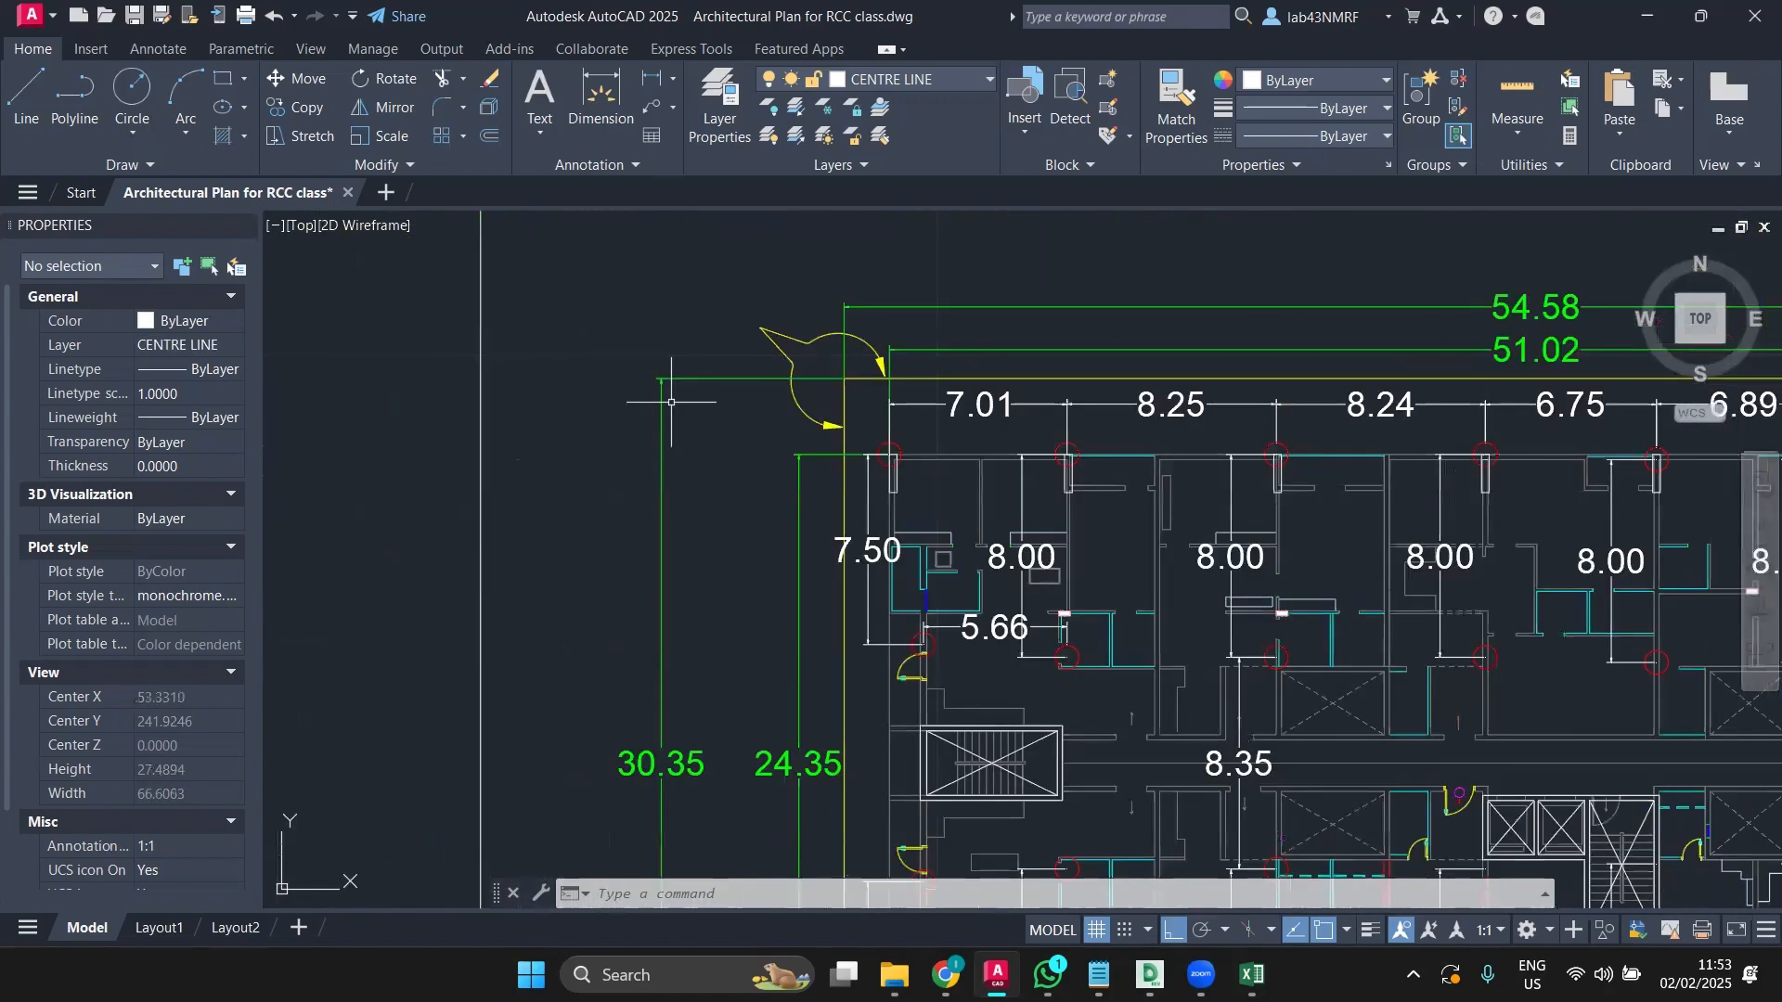
scroll(481, 430, up, 1)
Step: Window-select and delete the stray rectangle left of the plan
click(446, 418)
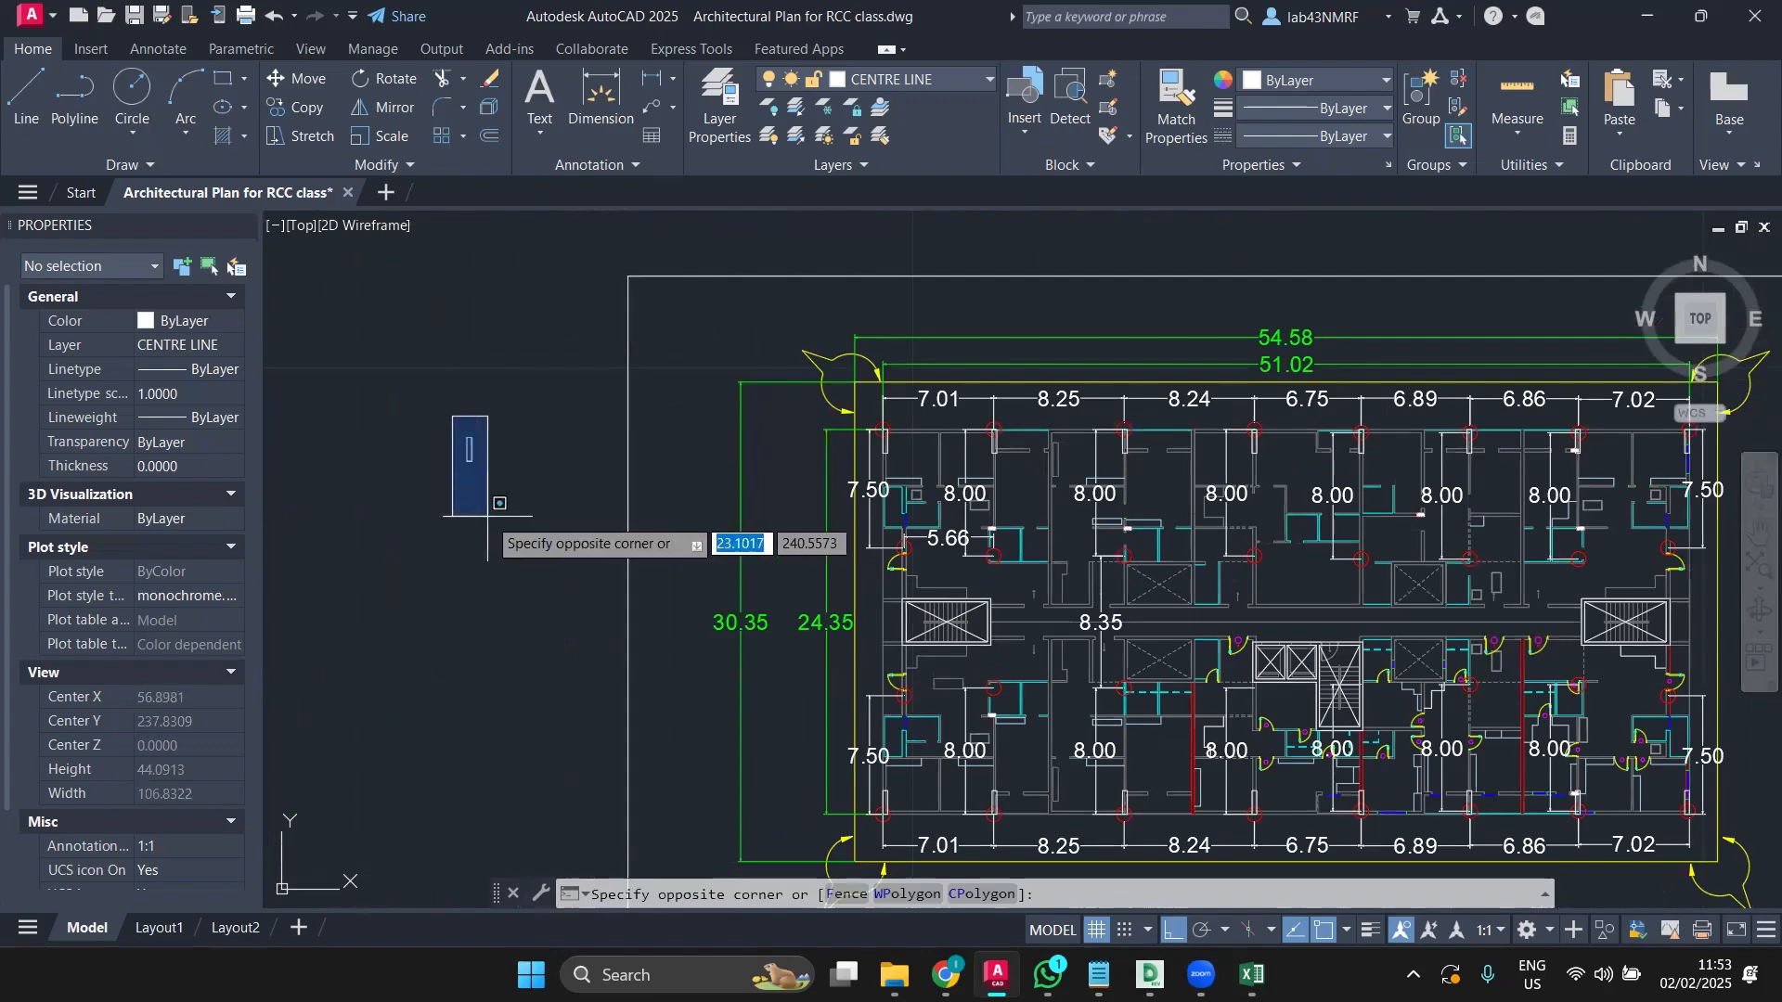
click(536, 518)
key(Delete)
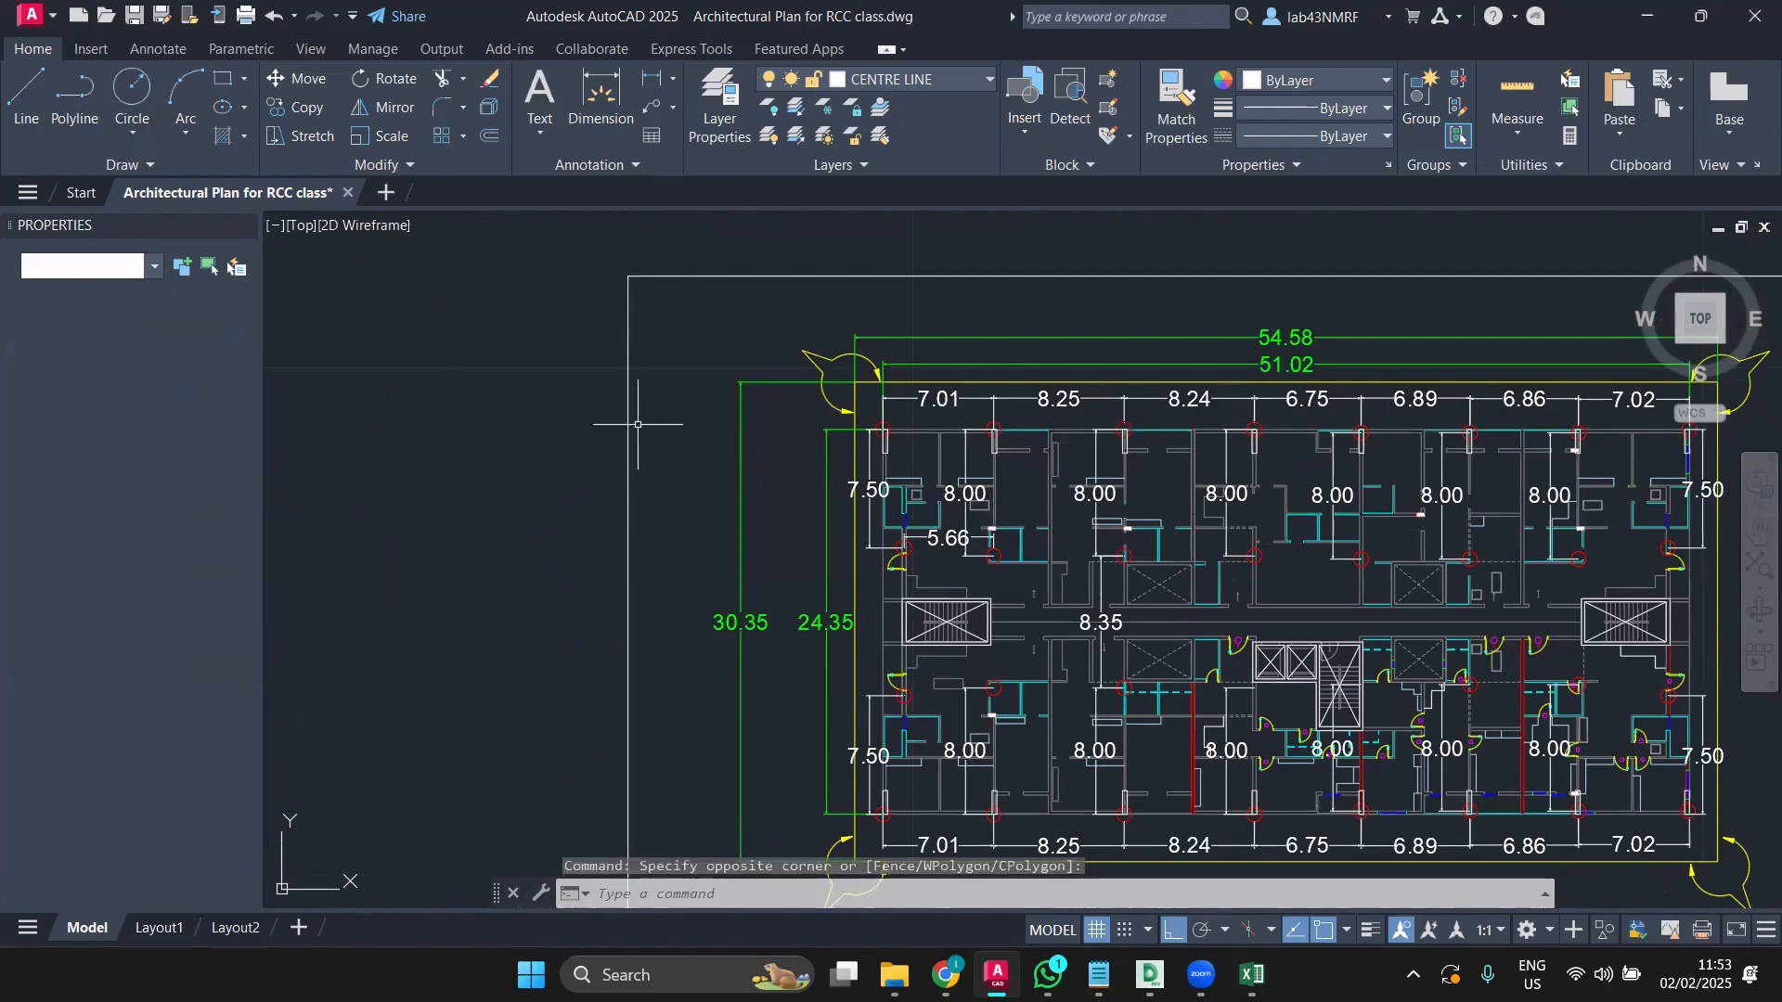
scroll(867, 456, up, 4)
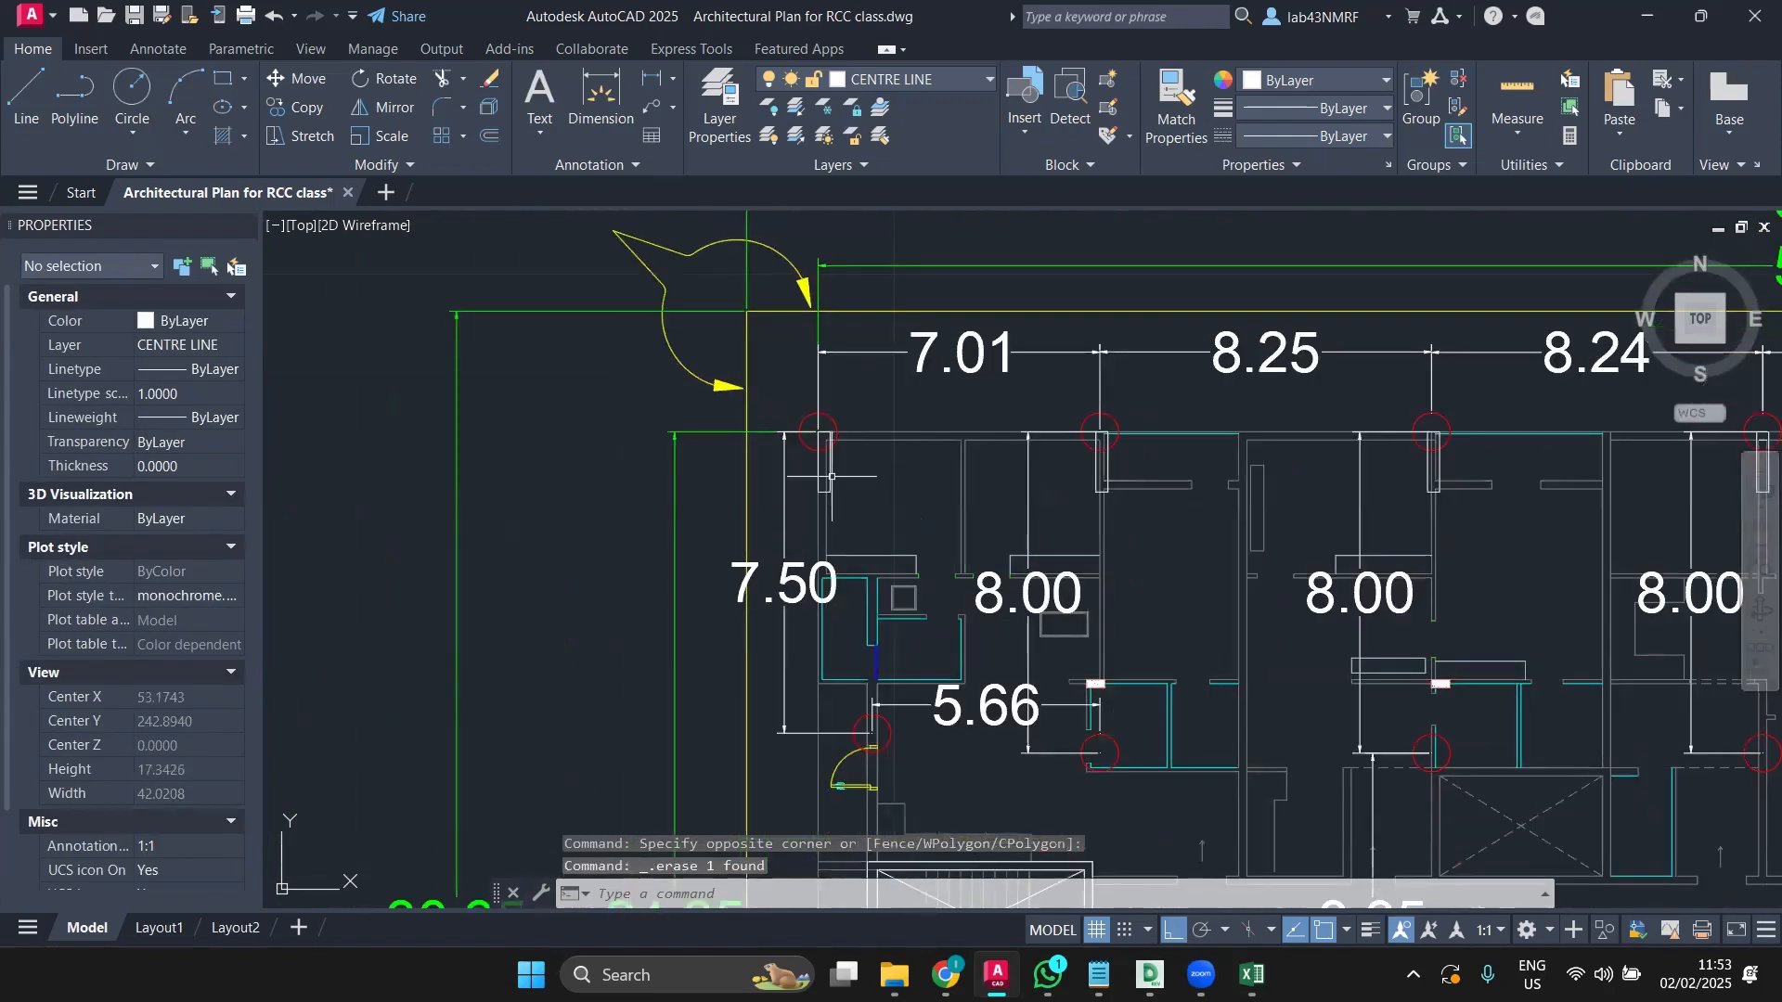
Step: Copy the top-left column rectangle to a spot left of the plan
click(825, 476)
click(305, 108)
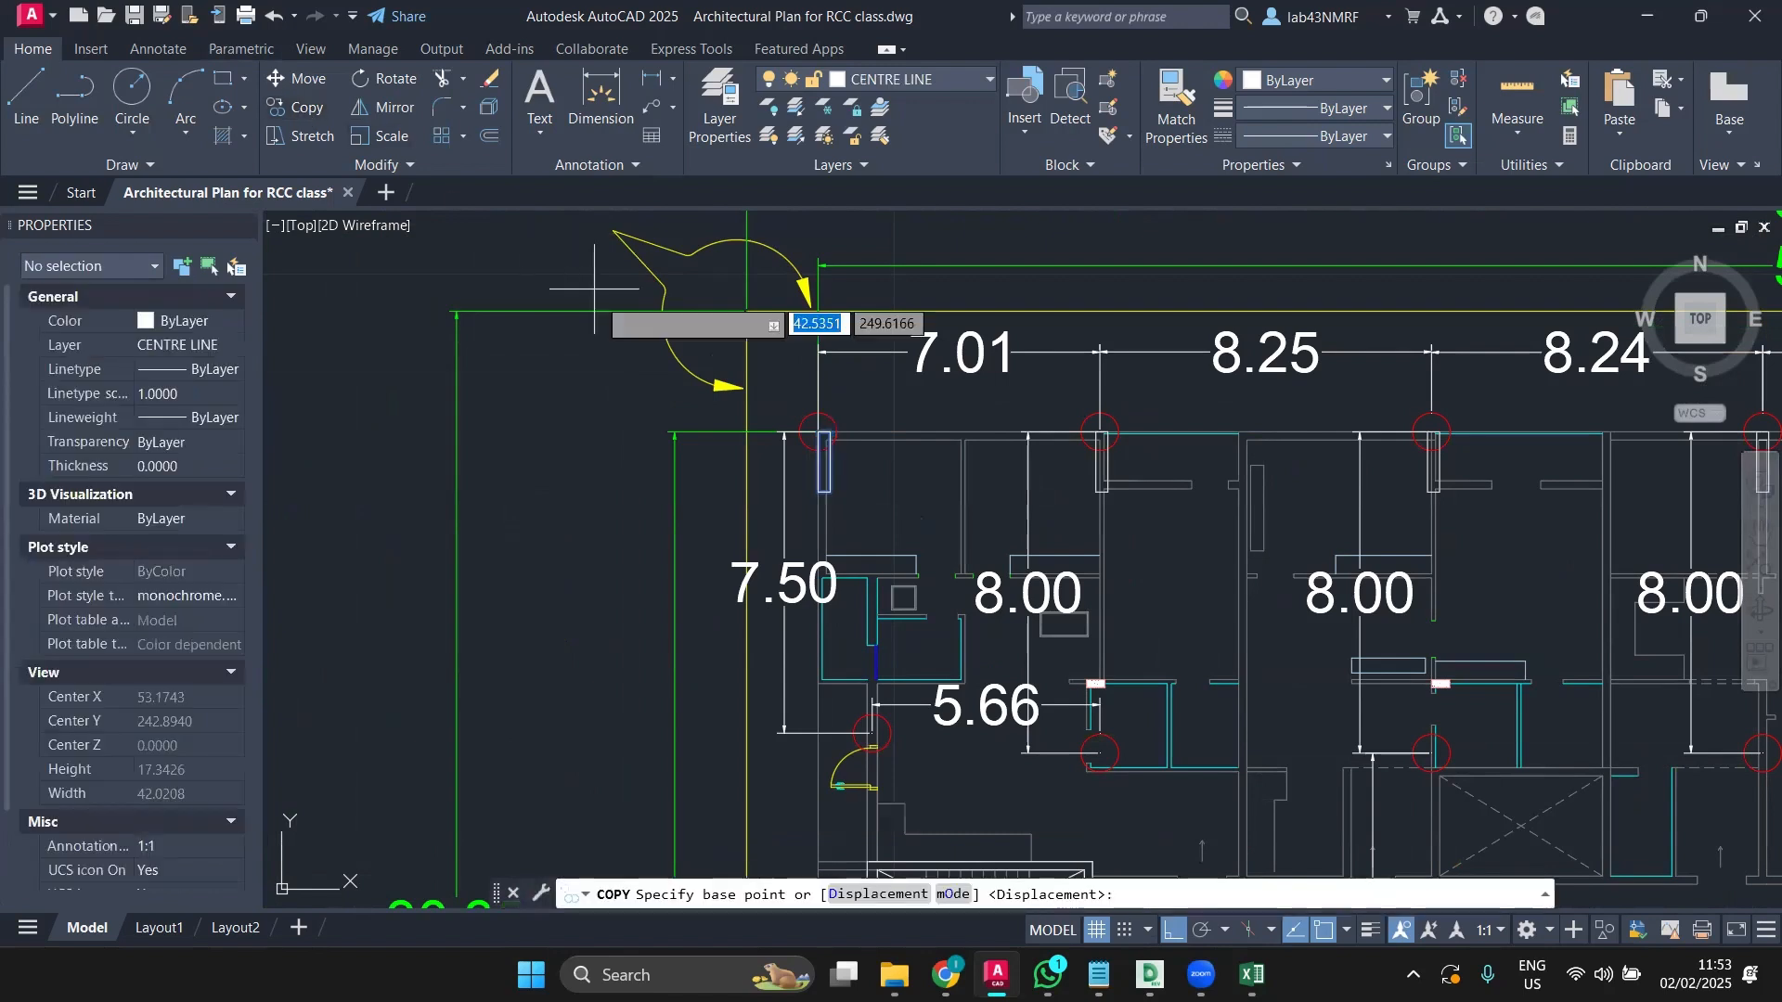
click(650, 389)
click(360, 487)
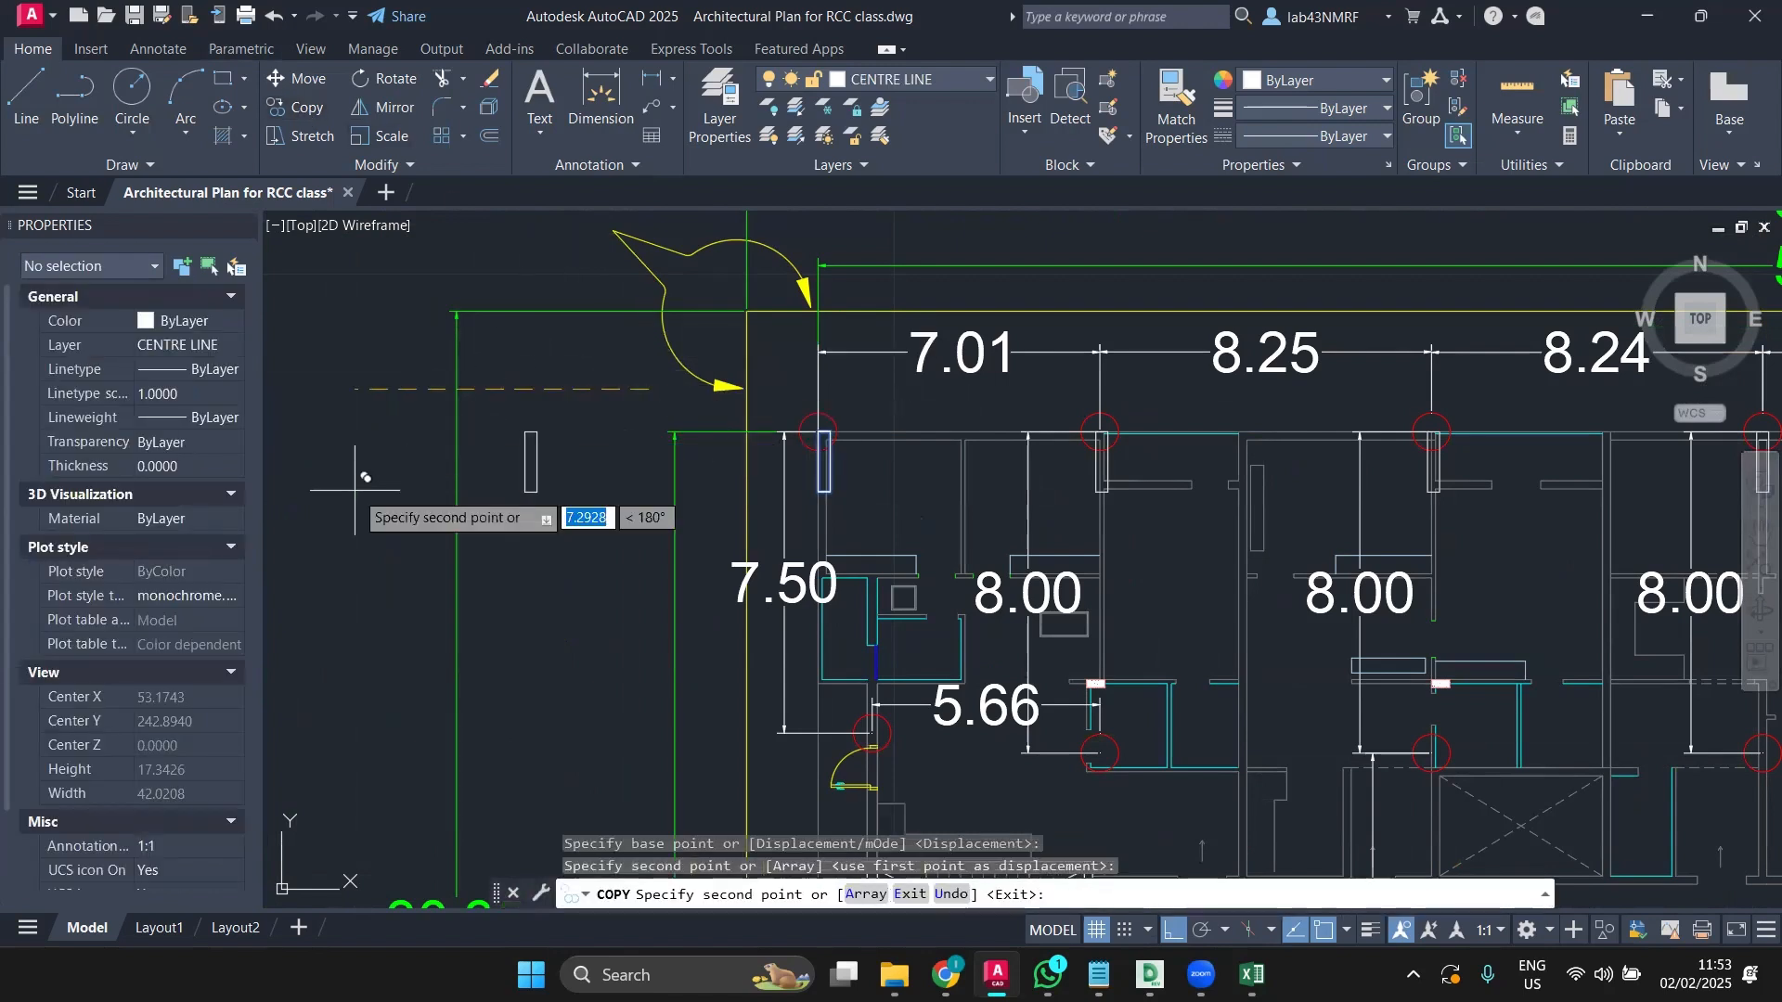
key(Escape)
Step: Rotate the copied column 90° about its top corner so it lies horizontally
click(538, 461)
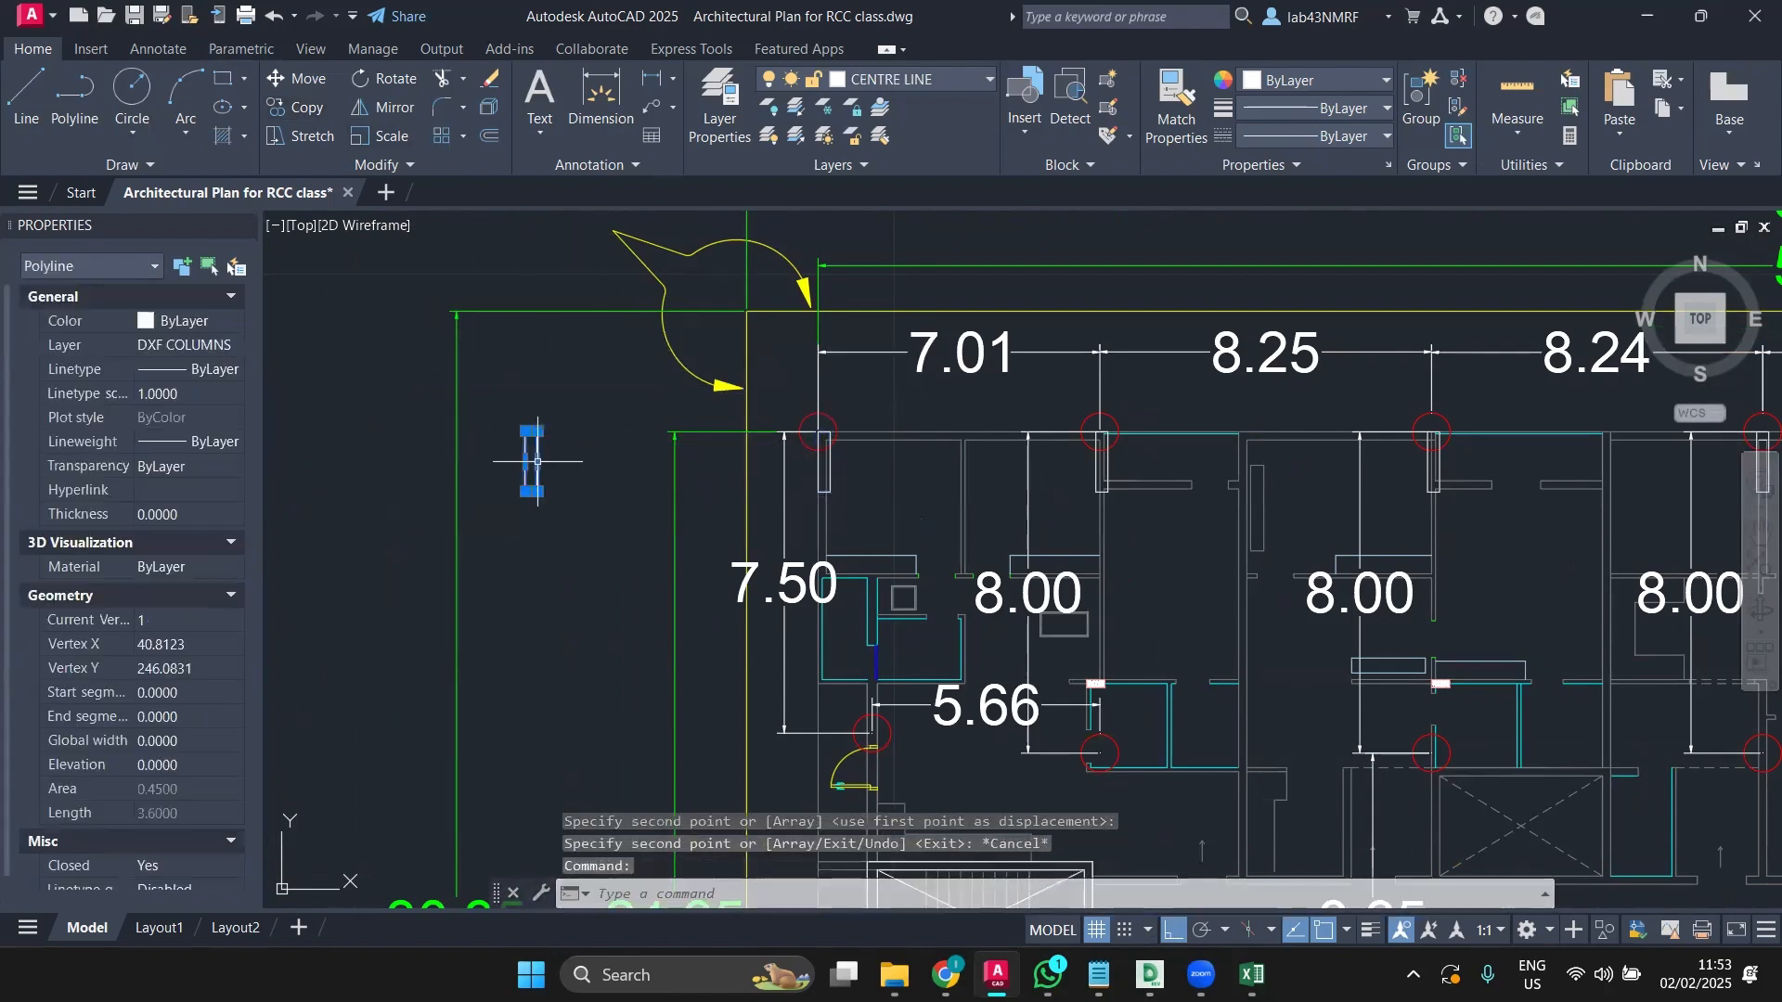
click(376, 78)
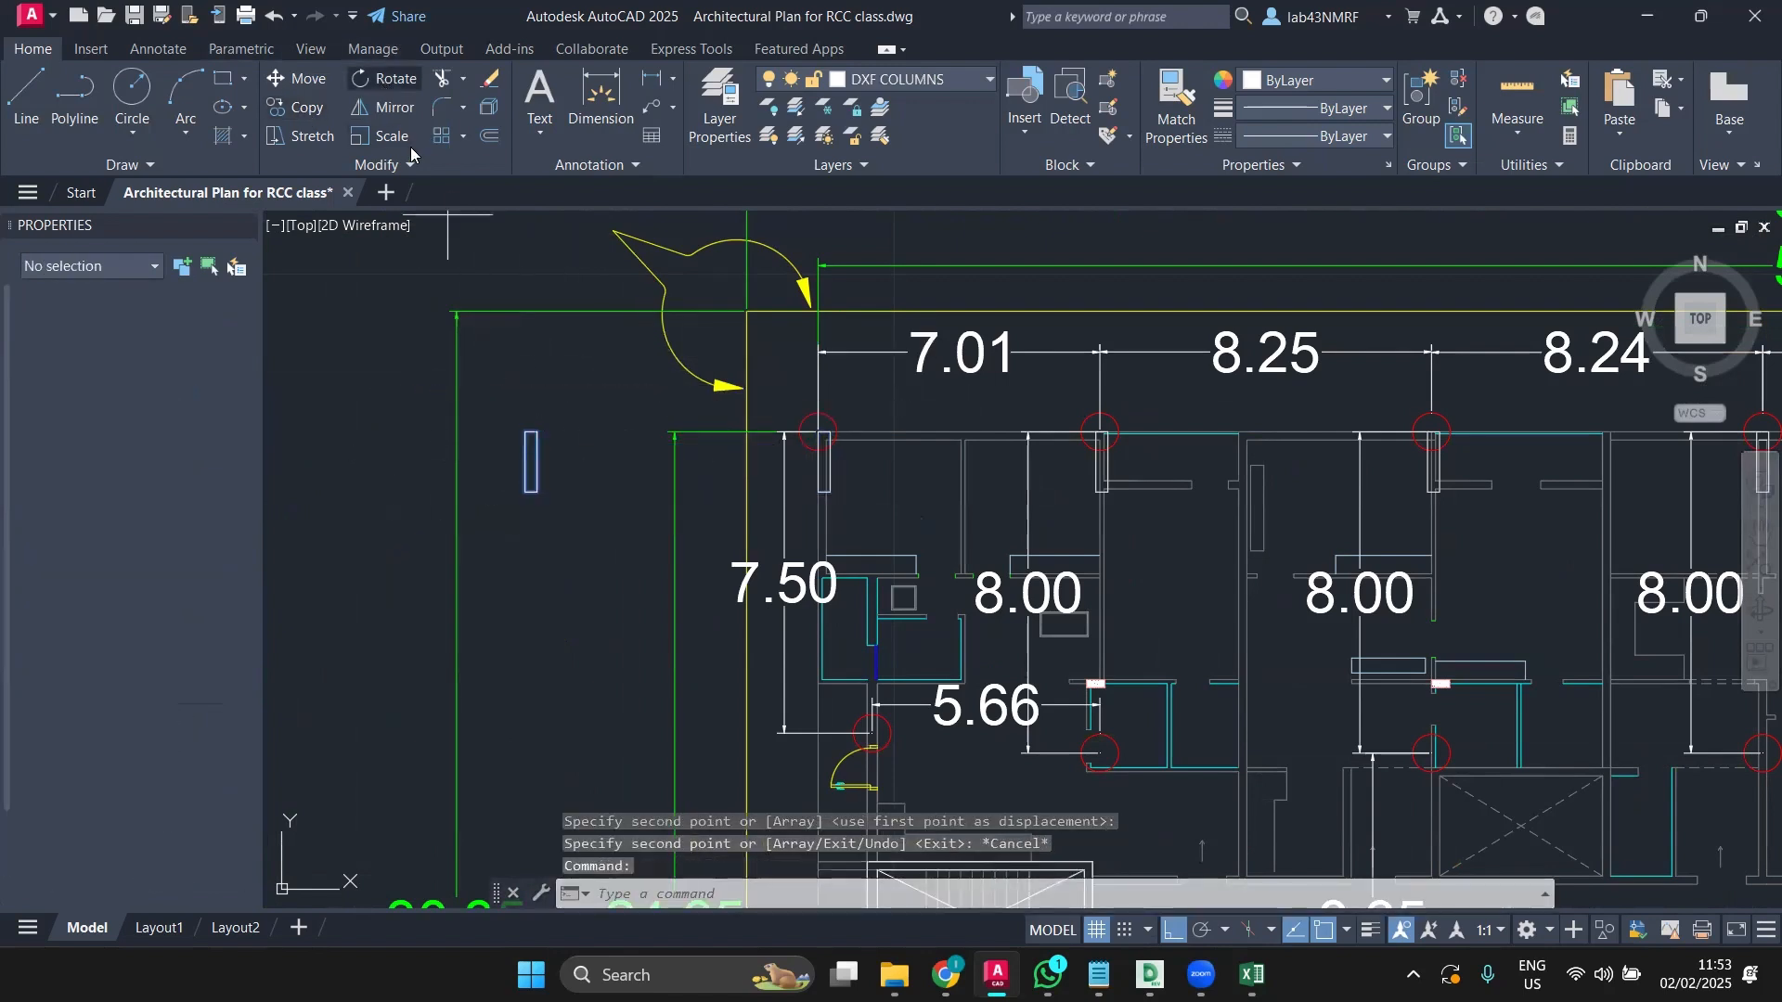
click(525, 433)
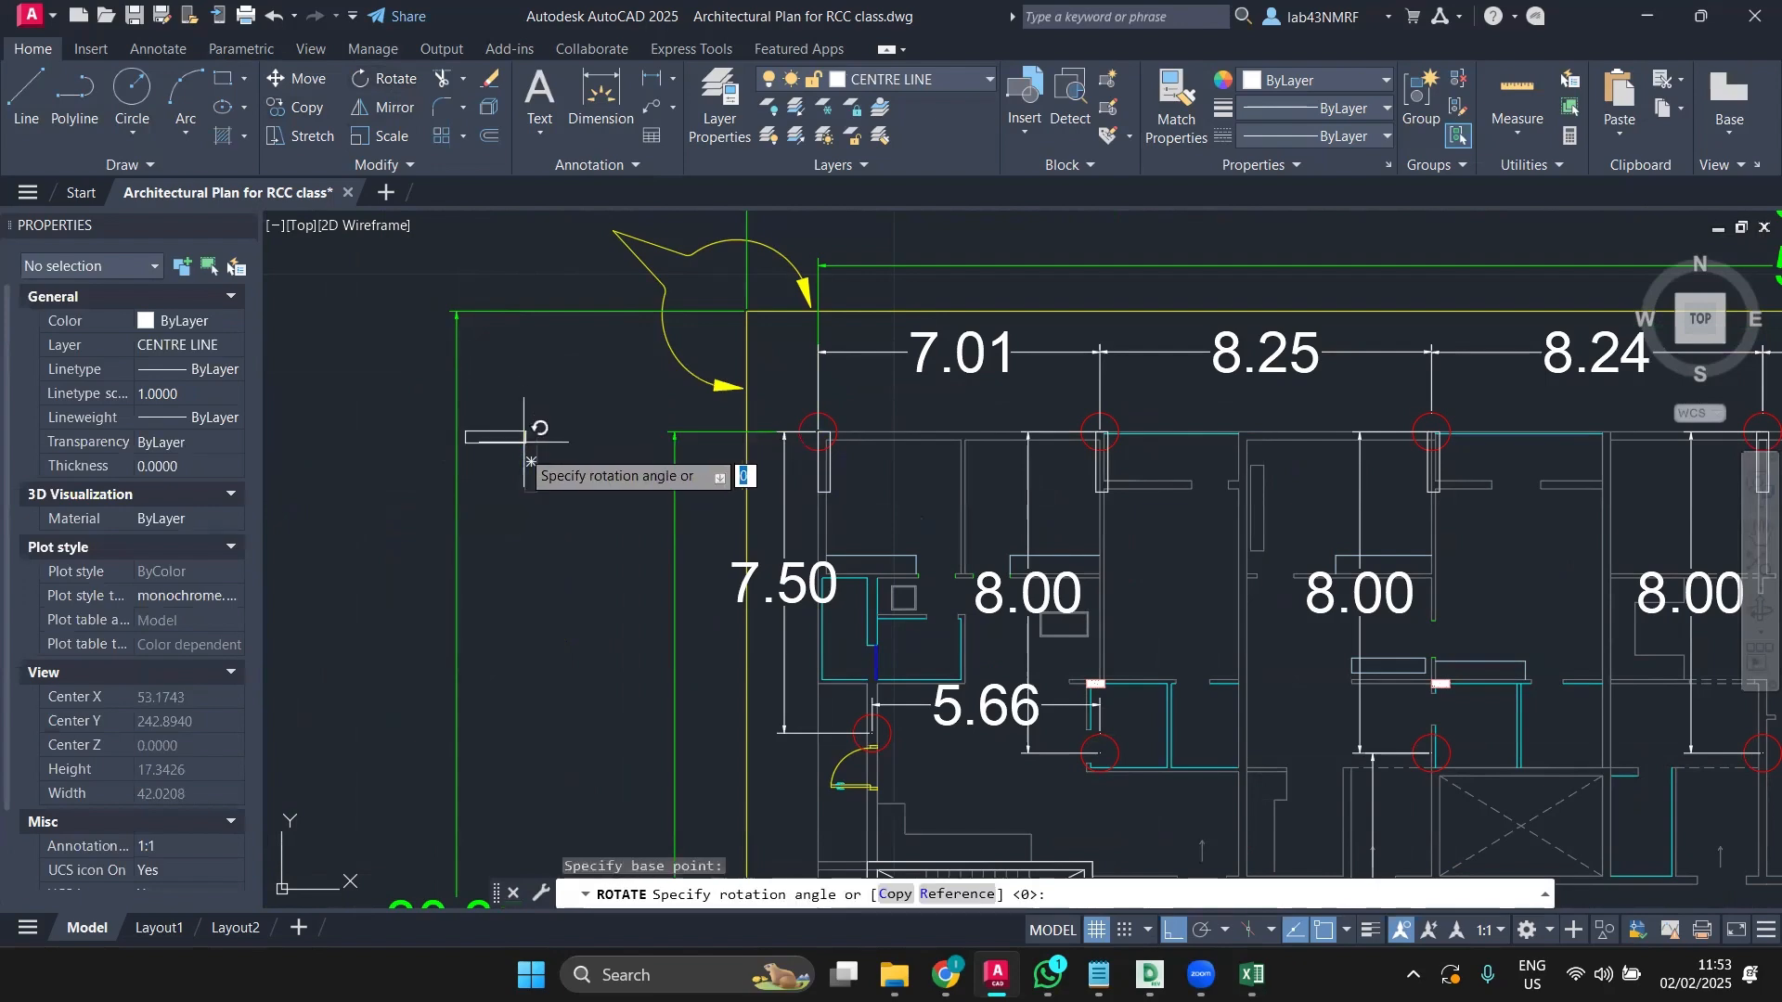
click(517, 599)
scroll(575, 626, down, 2)
scroll(575, 625, down, 2)
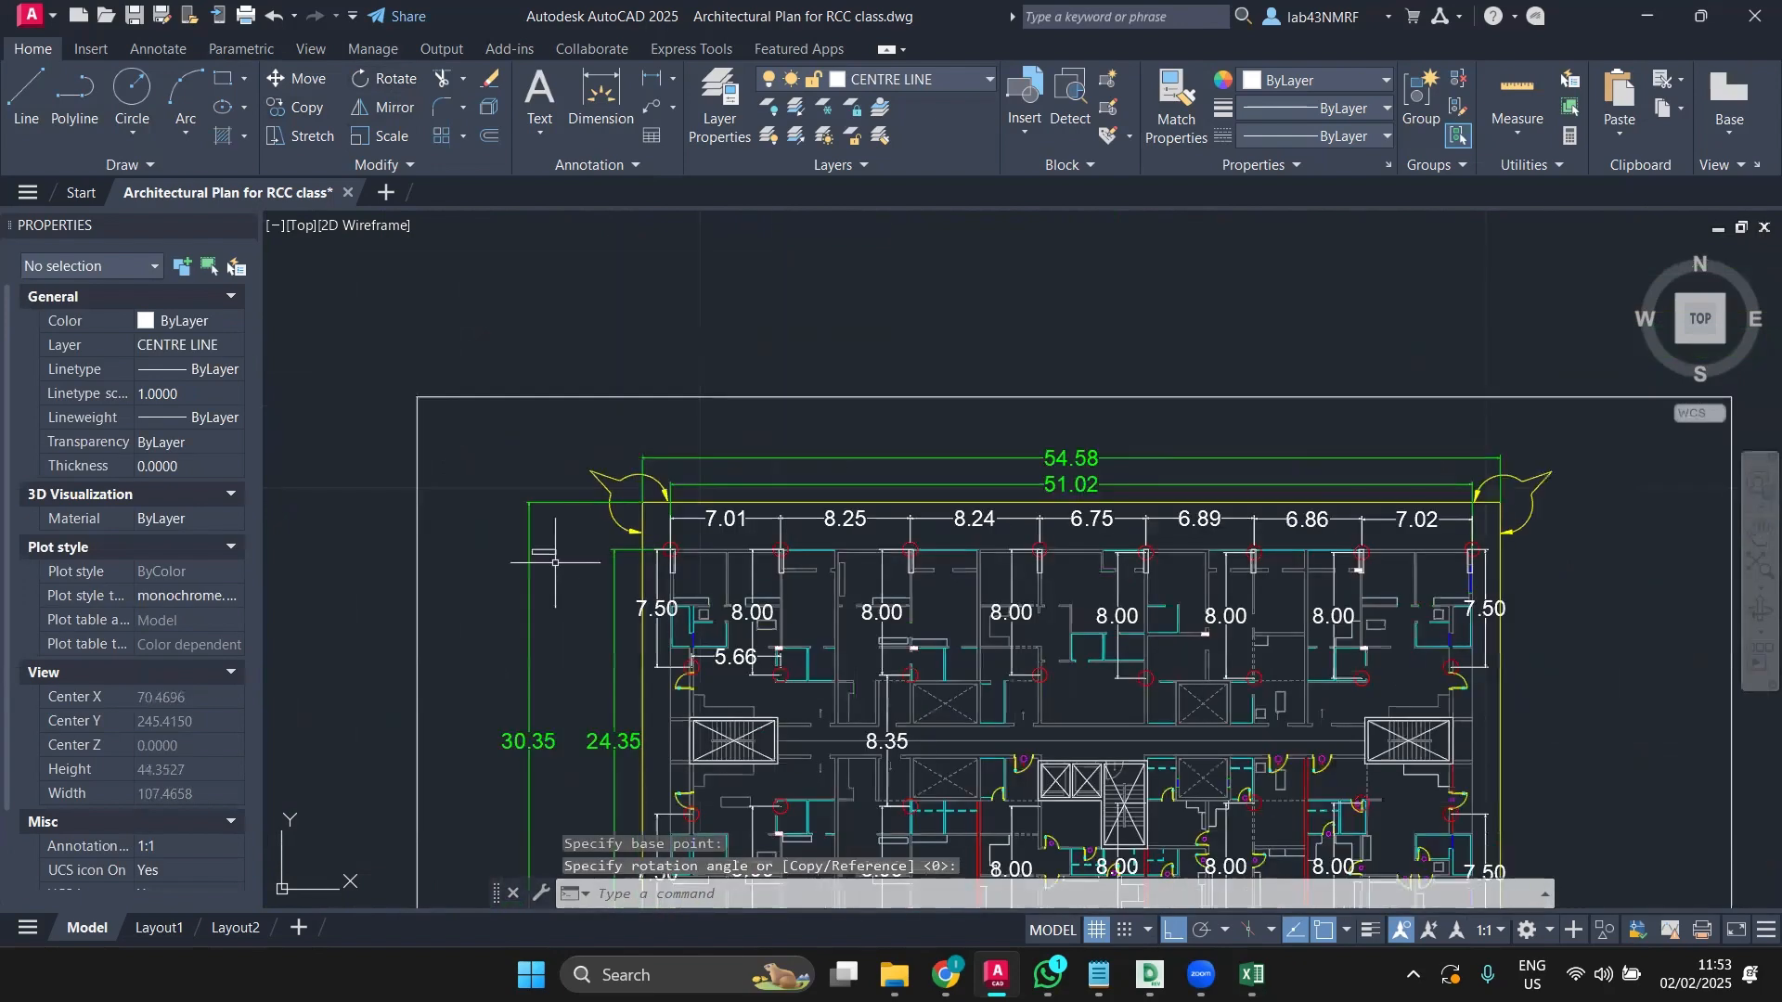
scroll(549, 546, up, 2)
middle_drag(566, 556, 494, 555)
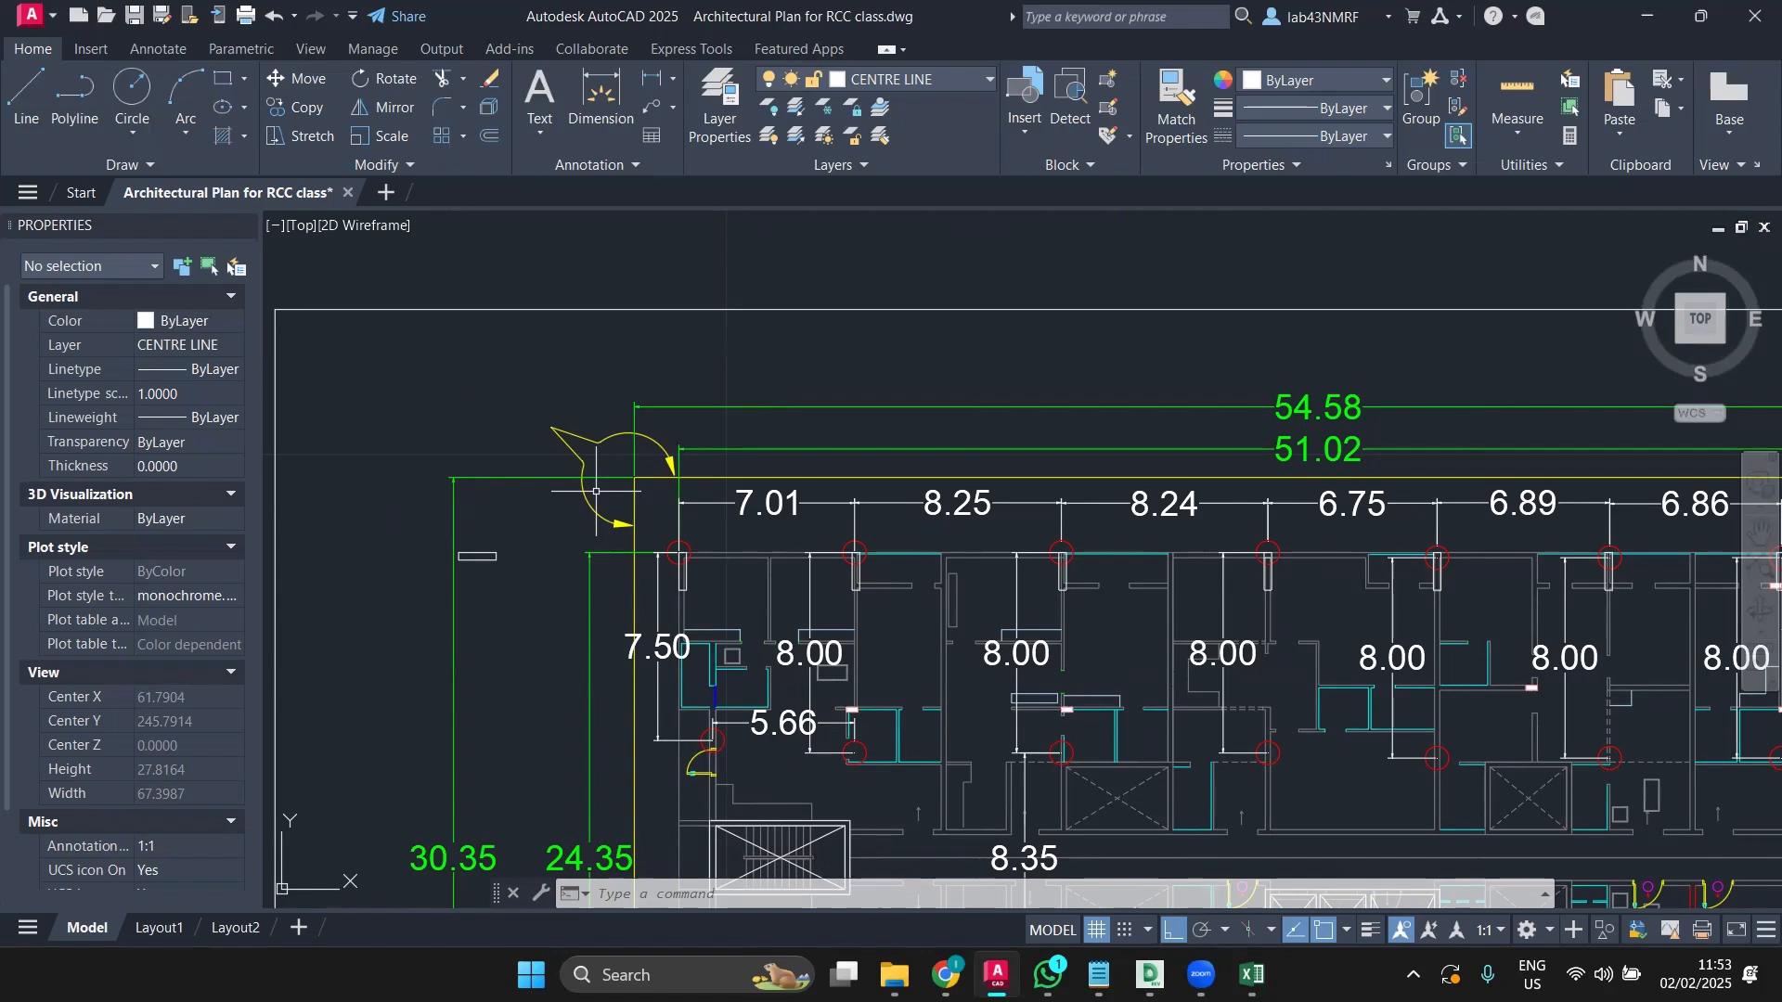
Step: Copy the top-left column down to the grid intersection beside the 5.66 dimension
scroll(750, 714, up, 2)
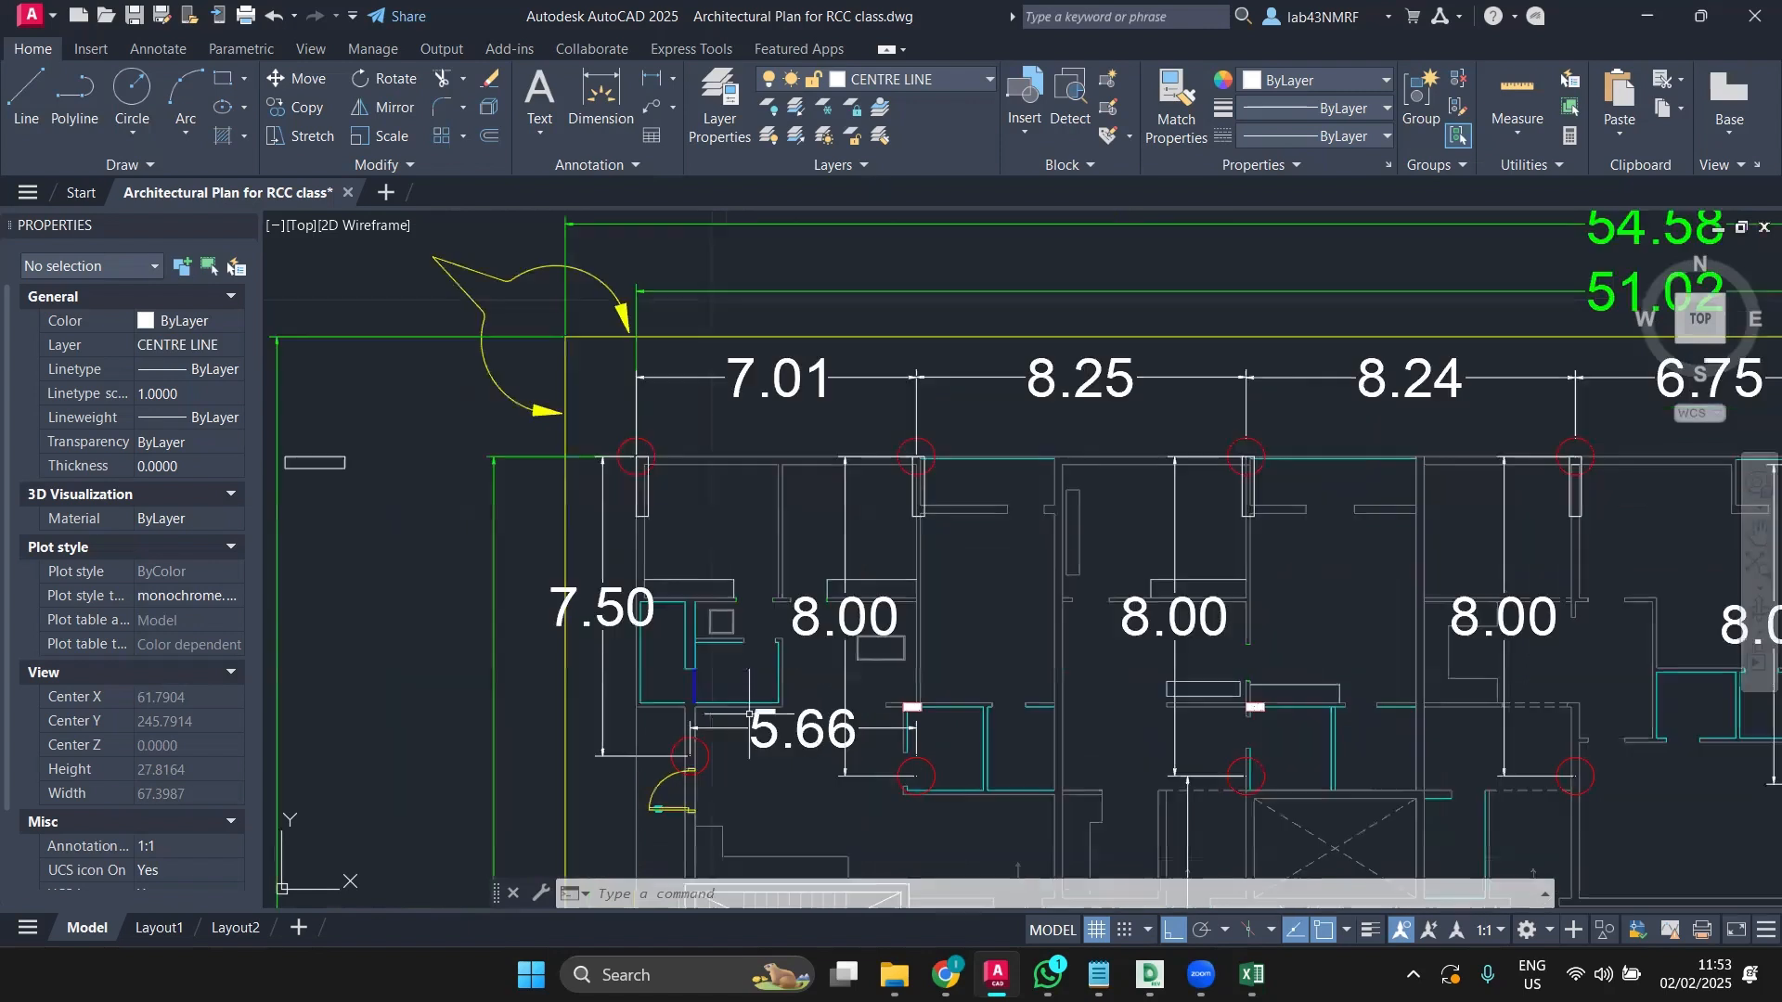
scroll(588, 535, down, 2)
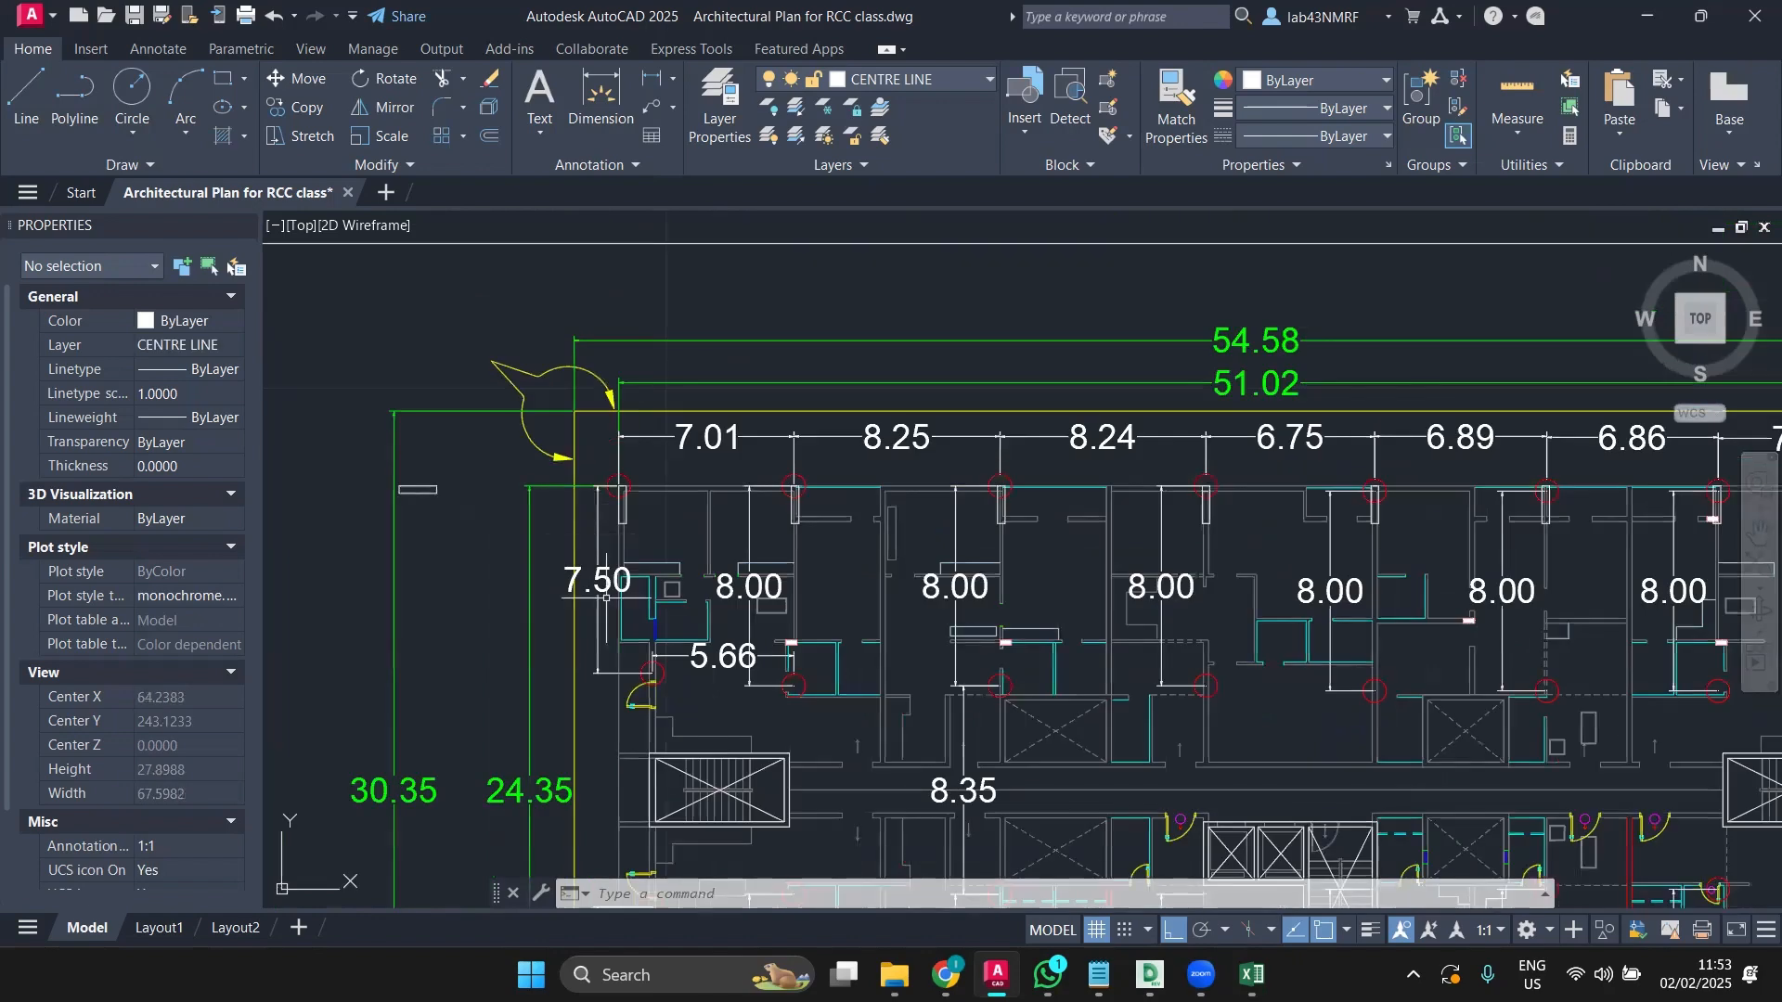
scroll(615, 620, up, 2)
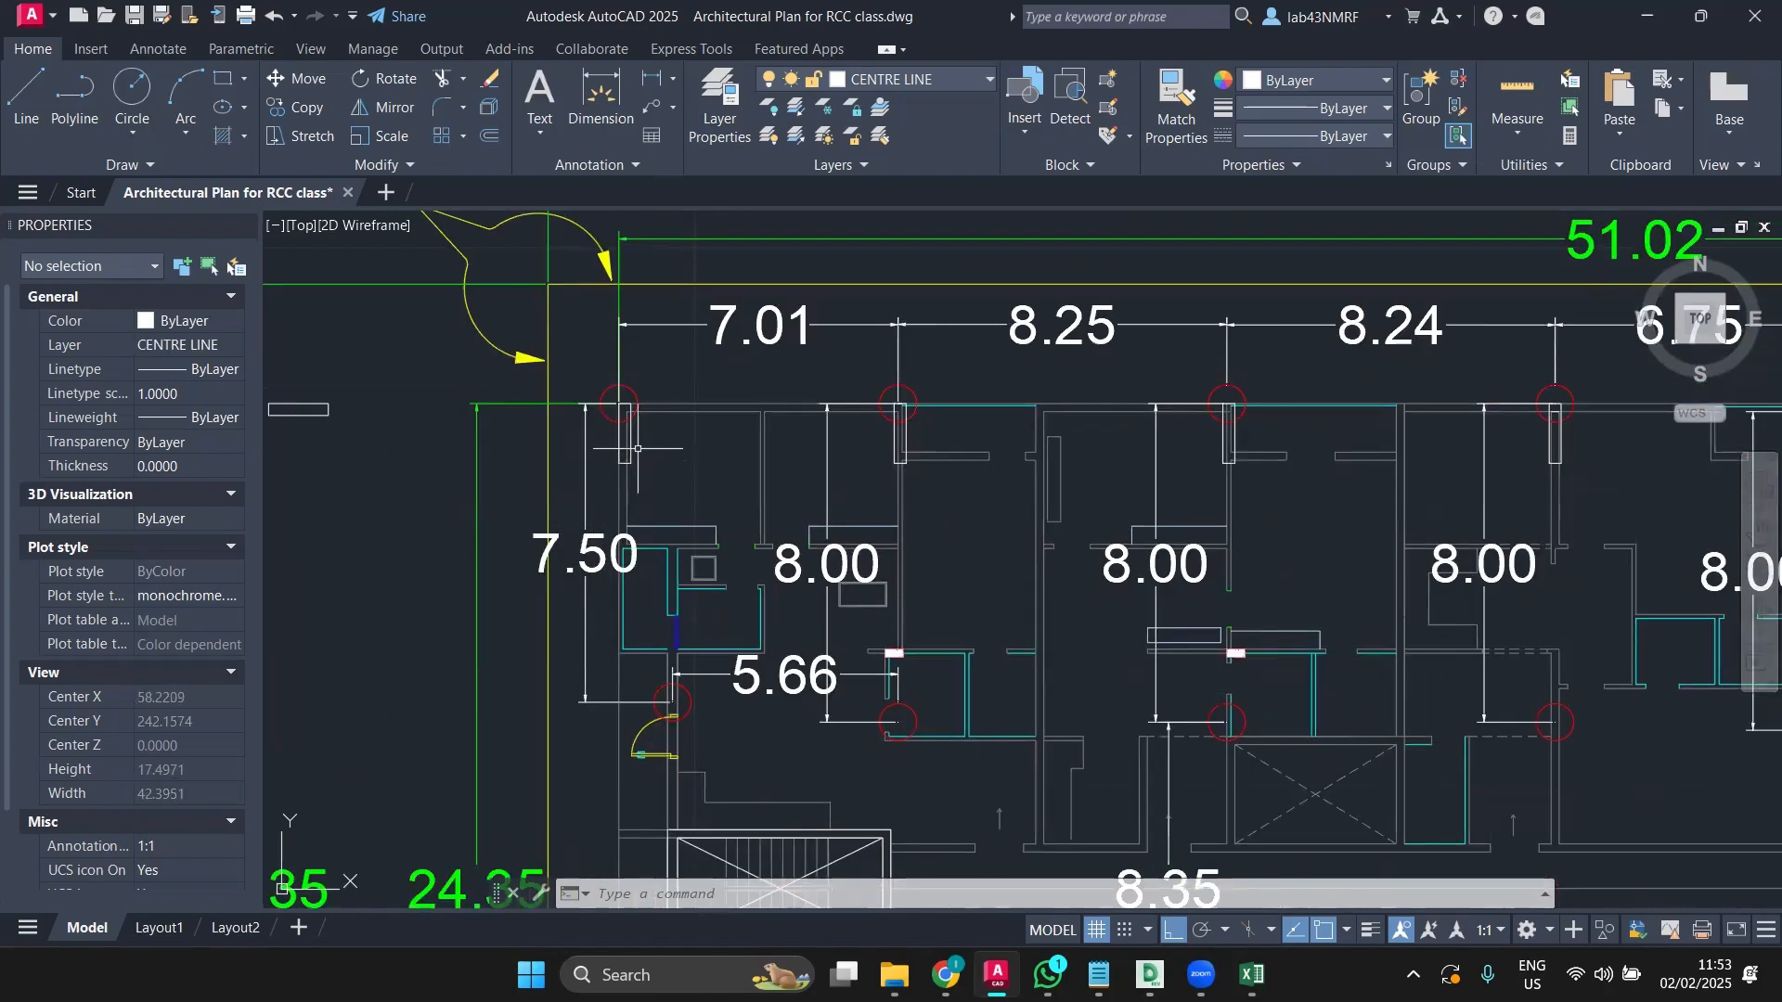
click(631, 444)
click(307, 106)
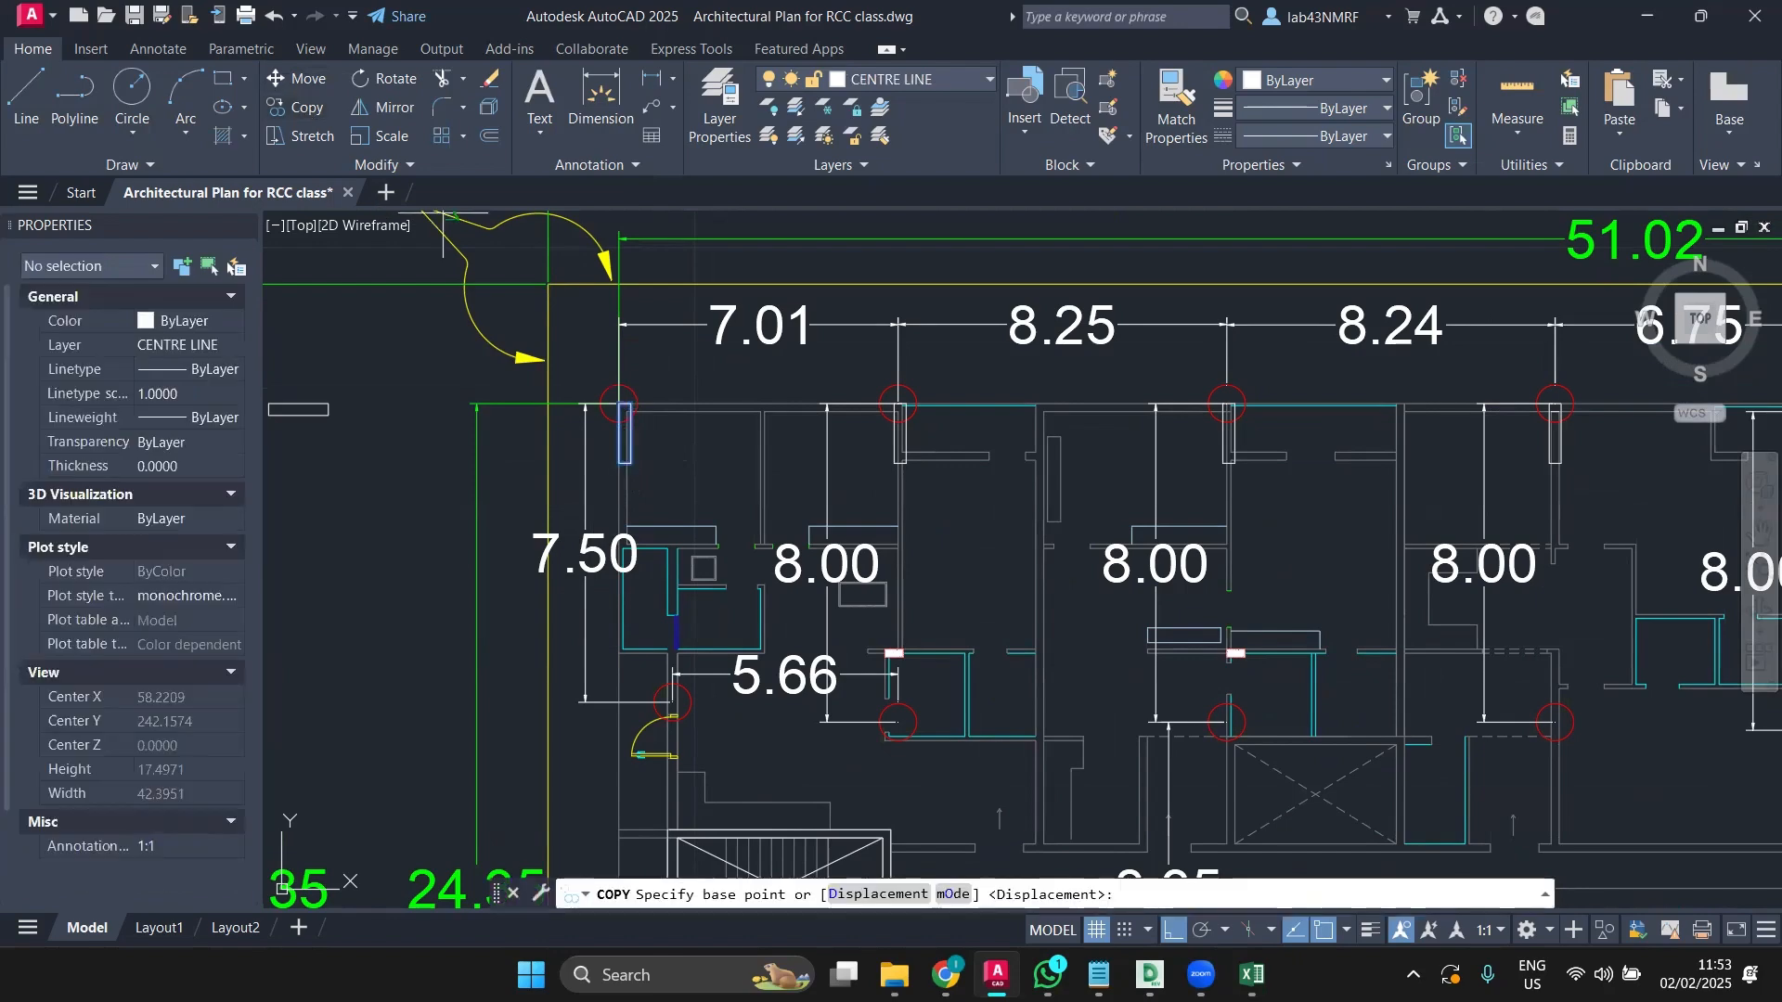
scroll(649, 528, up, 4)
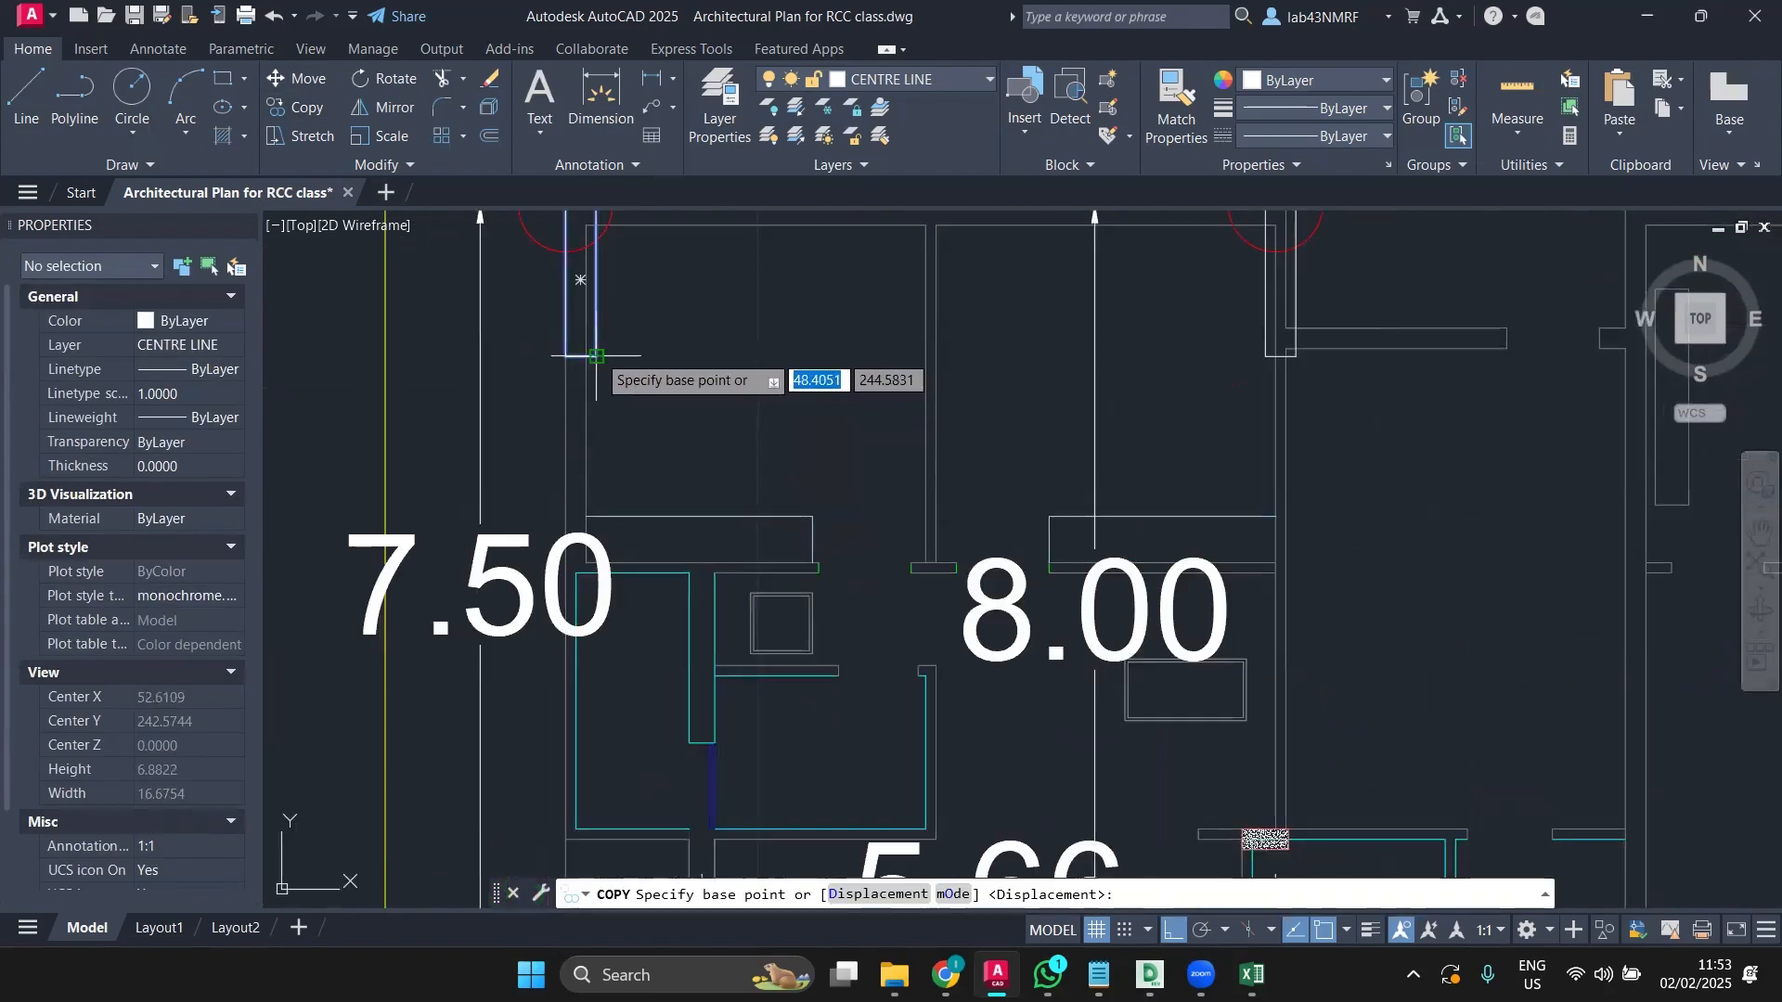
click(581, 356)
scroll(664, 476, down, 3)
scroll(692, 661, up, 5)
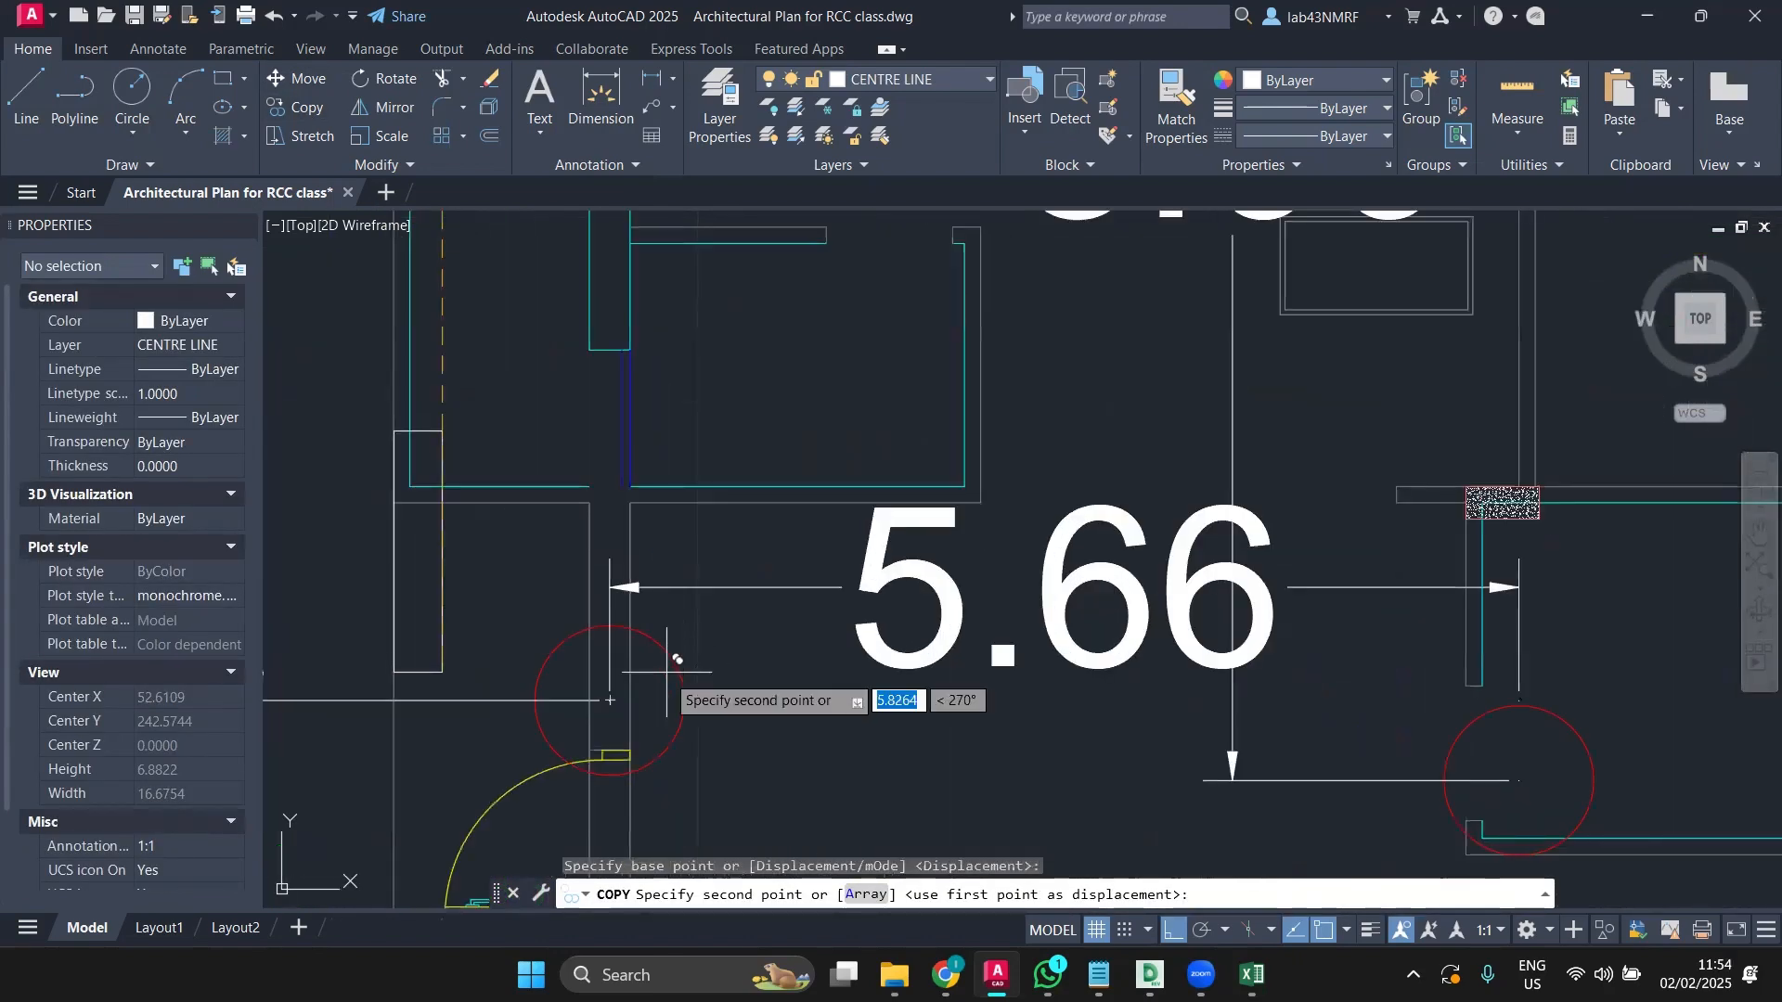
click(631, 750)
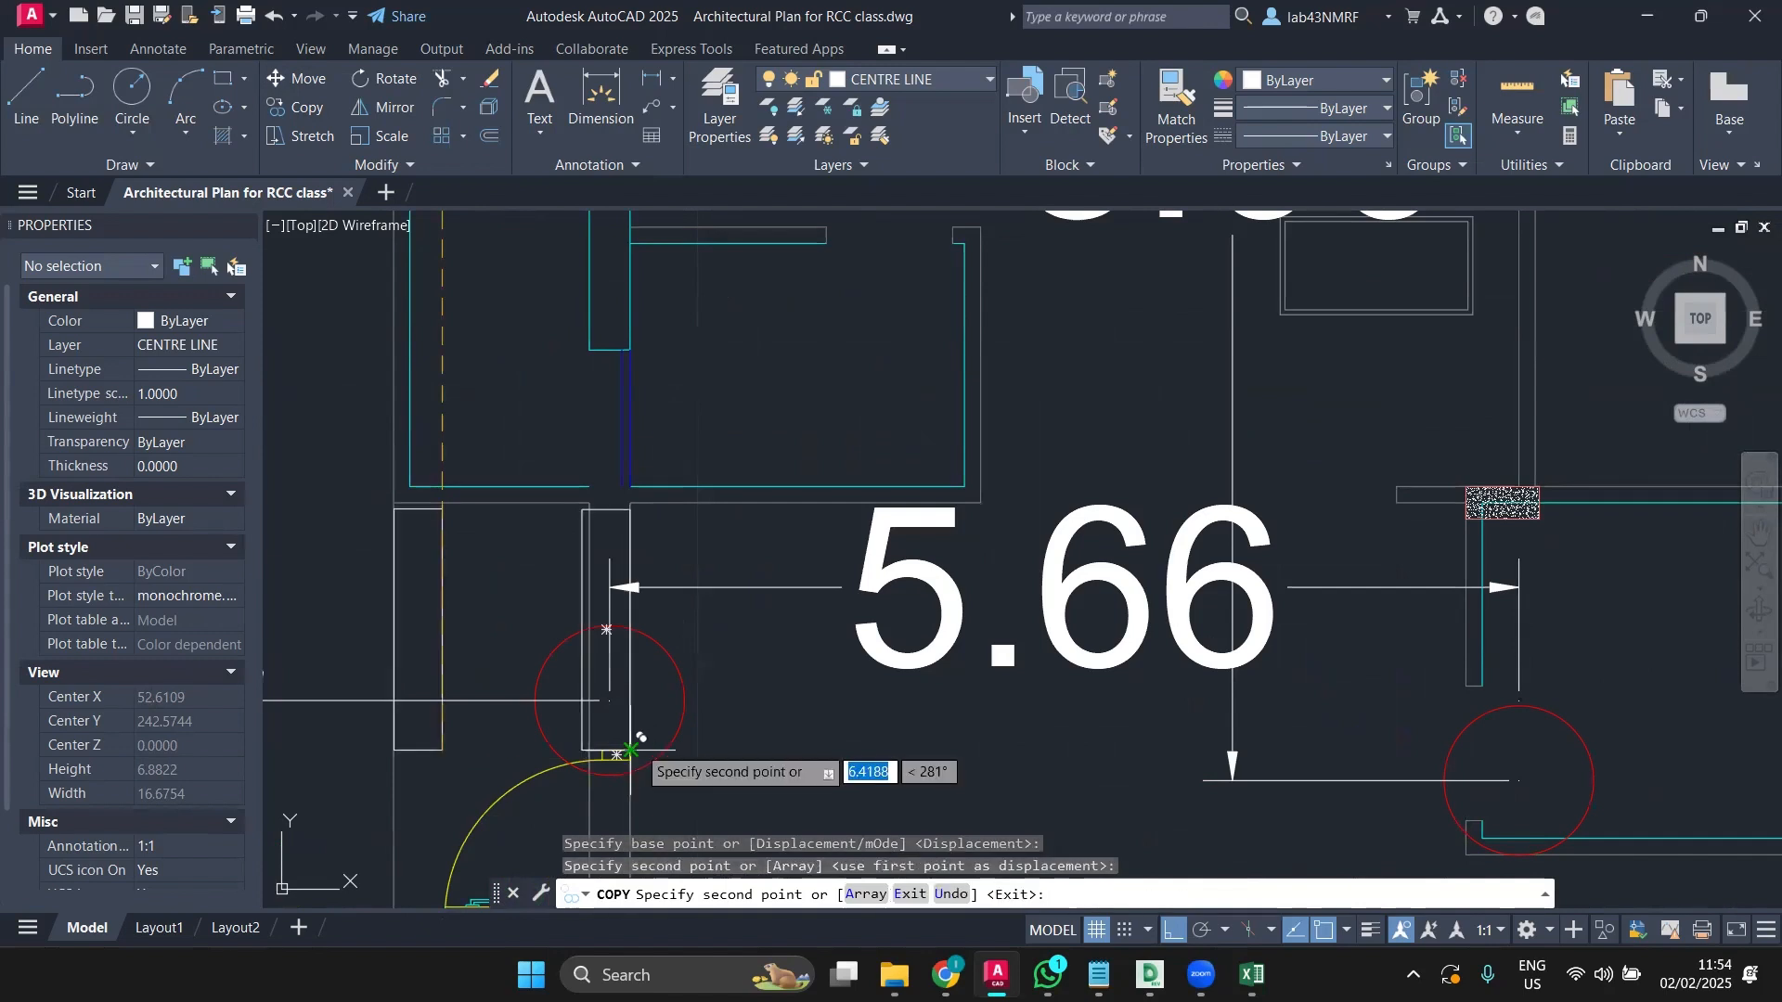
key(Escape)
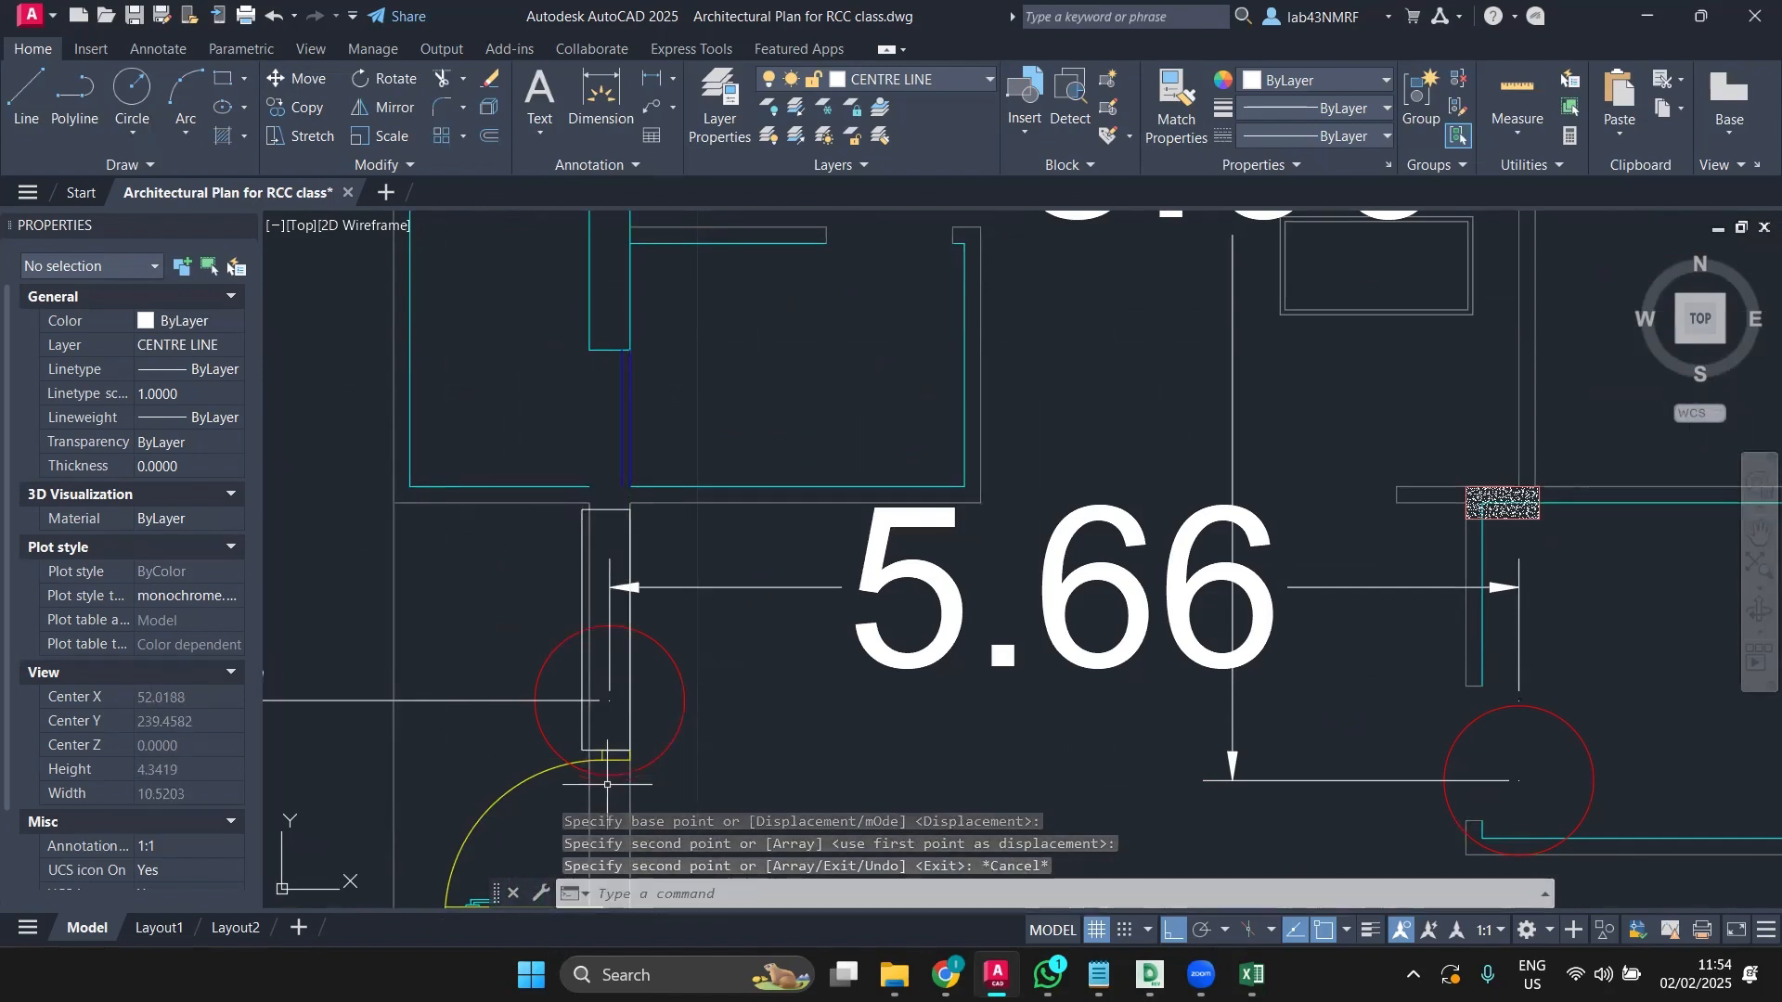
Step: Move the copied column slightly upward onto the intersection
scroll(610, 783, up, 3)
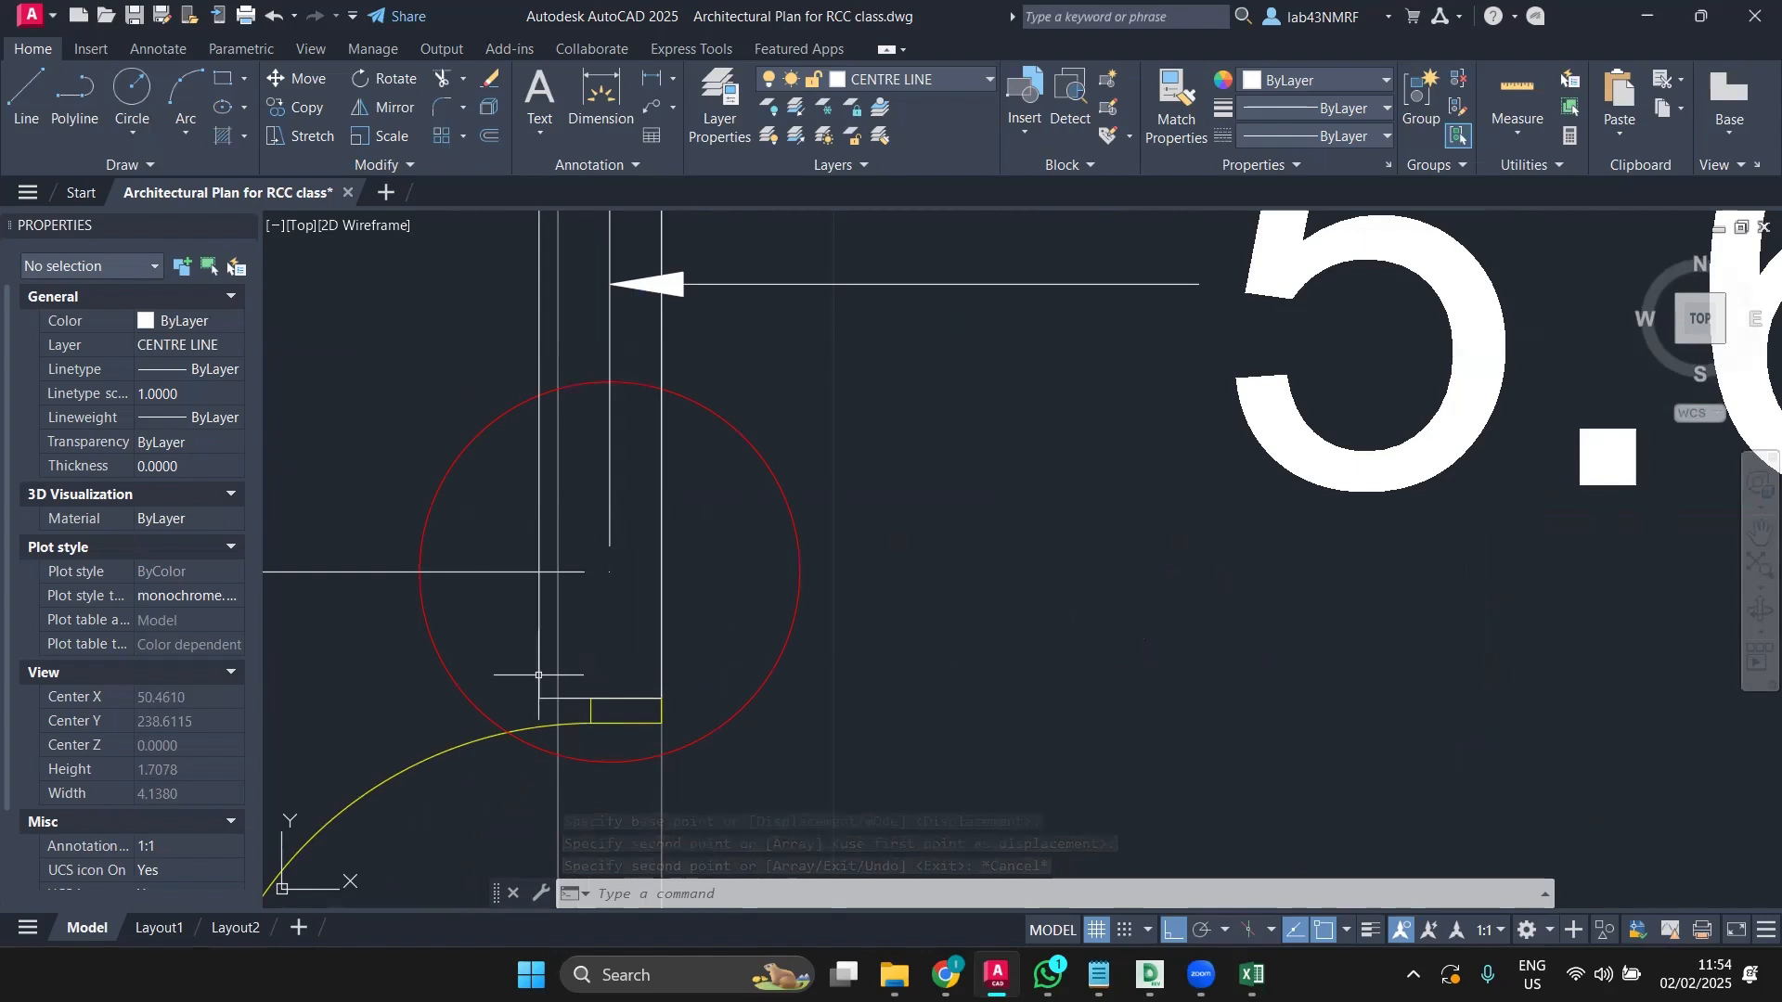
click(539, 675)
click(299, 78)
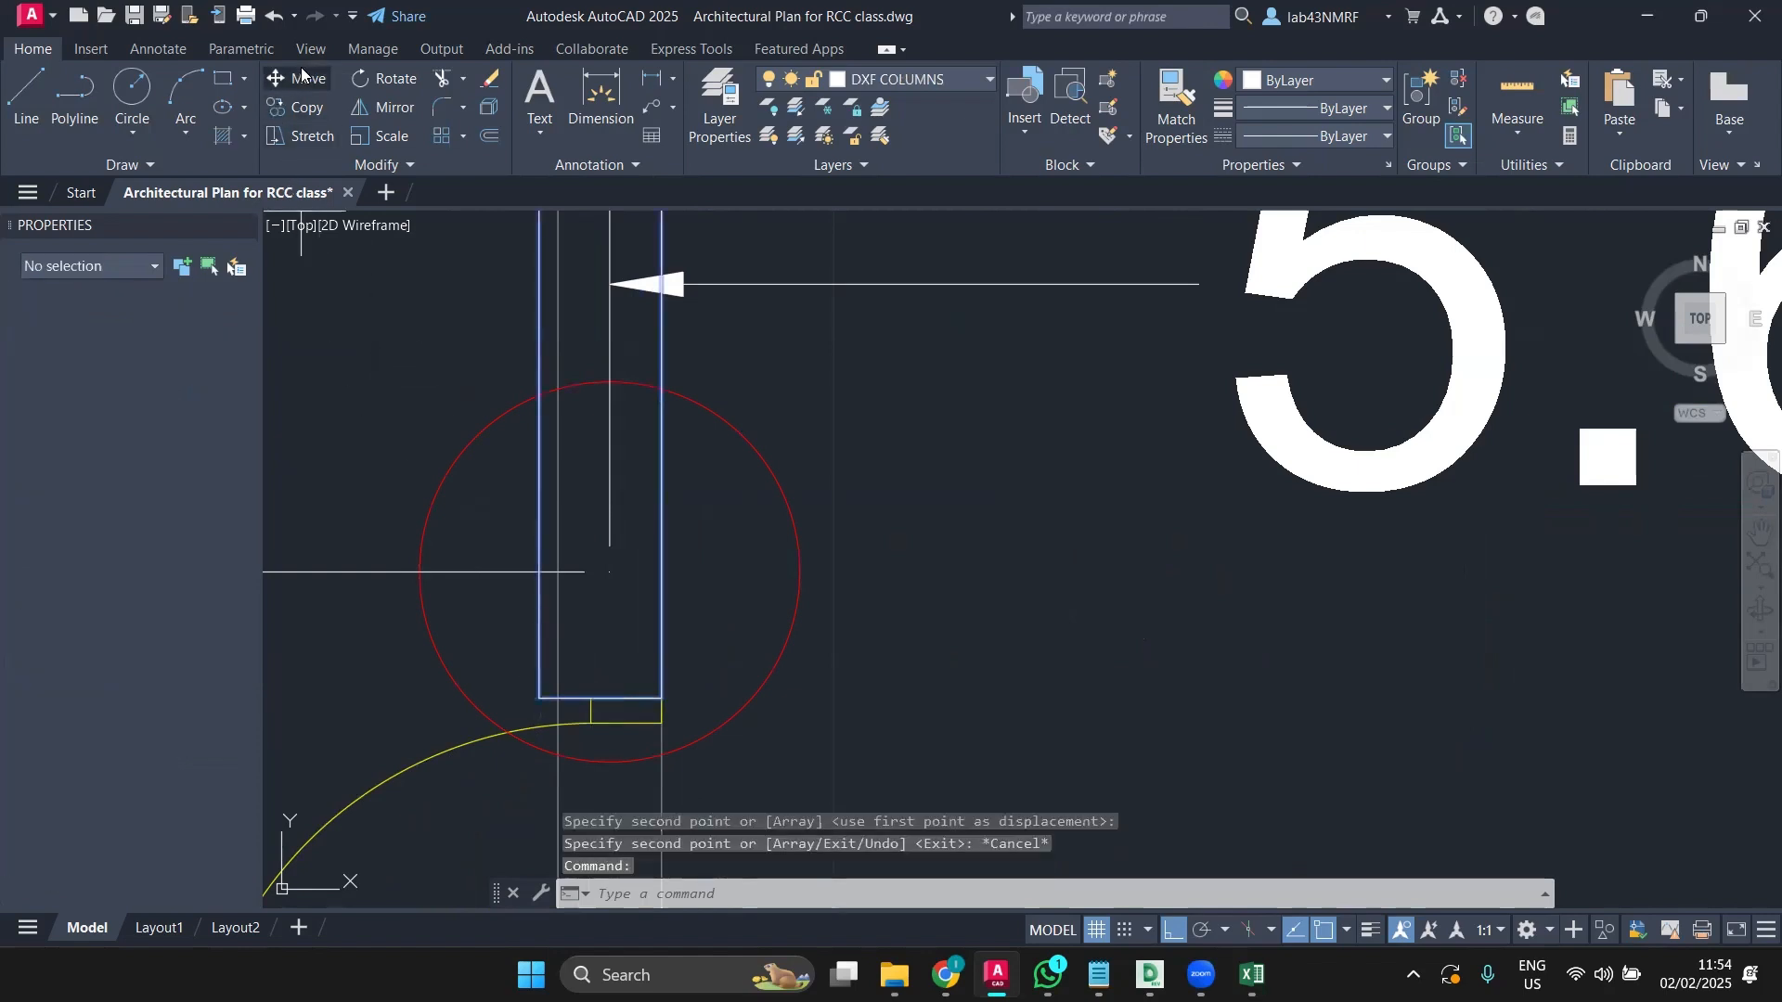
scroll(580, 690, up, 3)
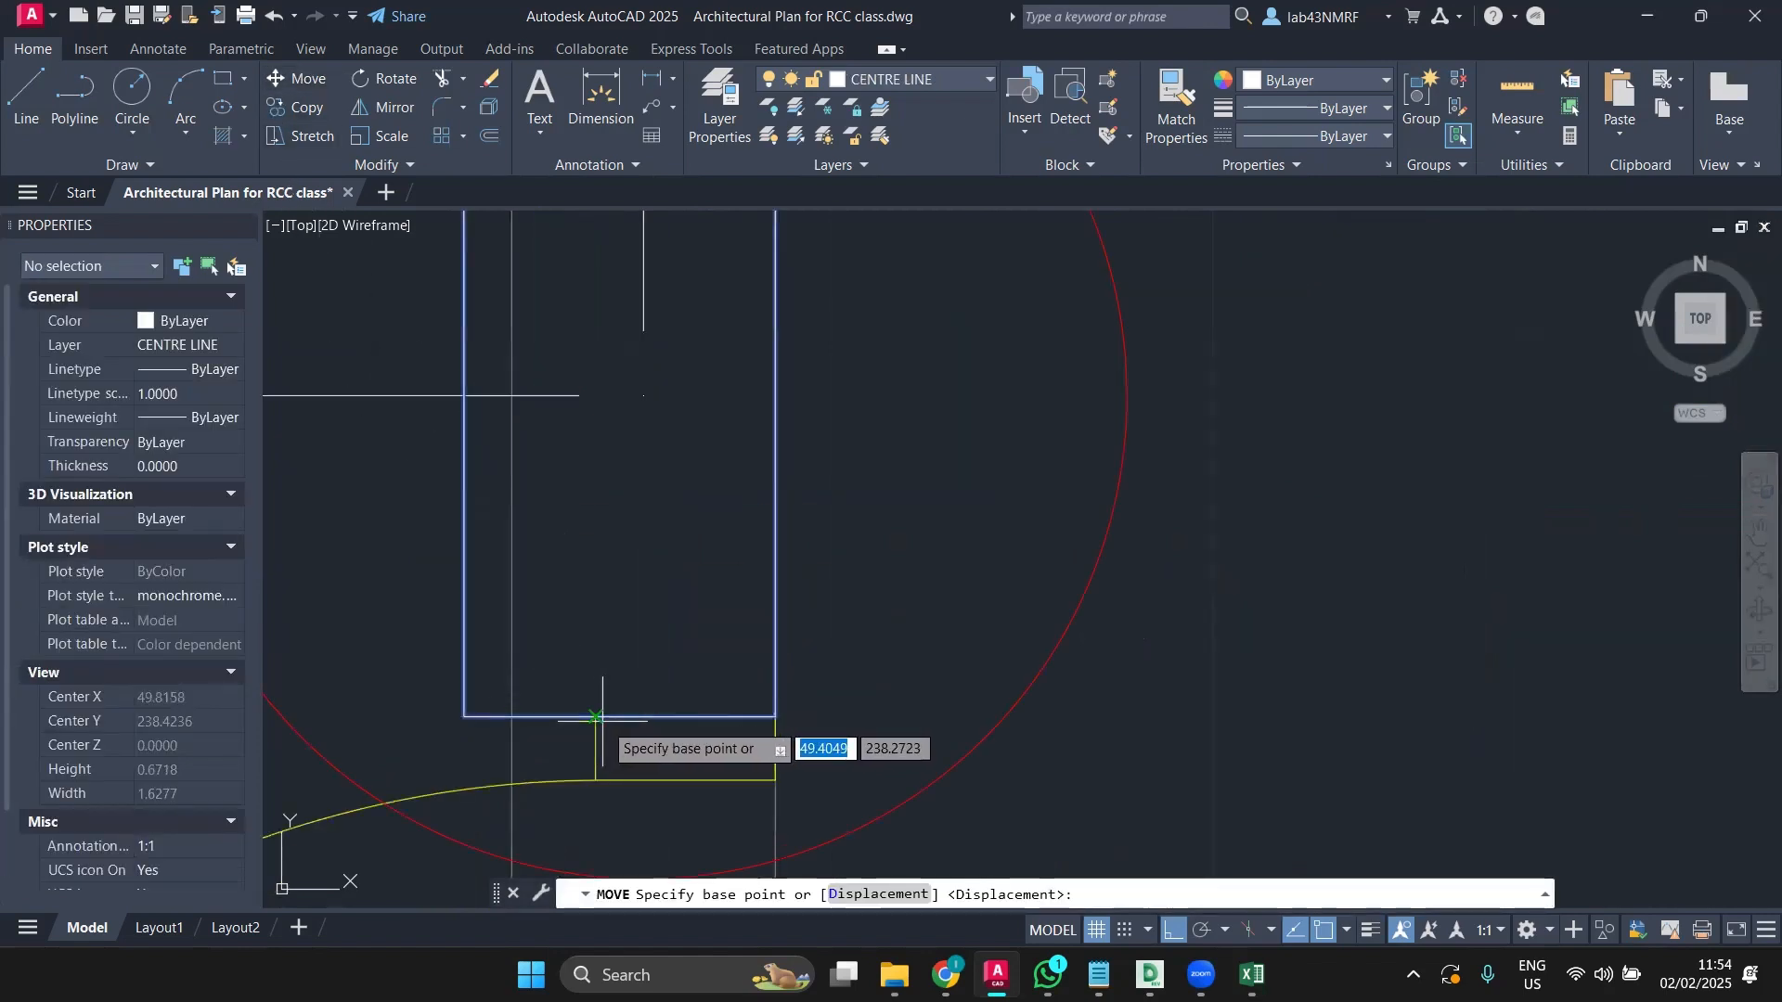
click(619, 716)
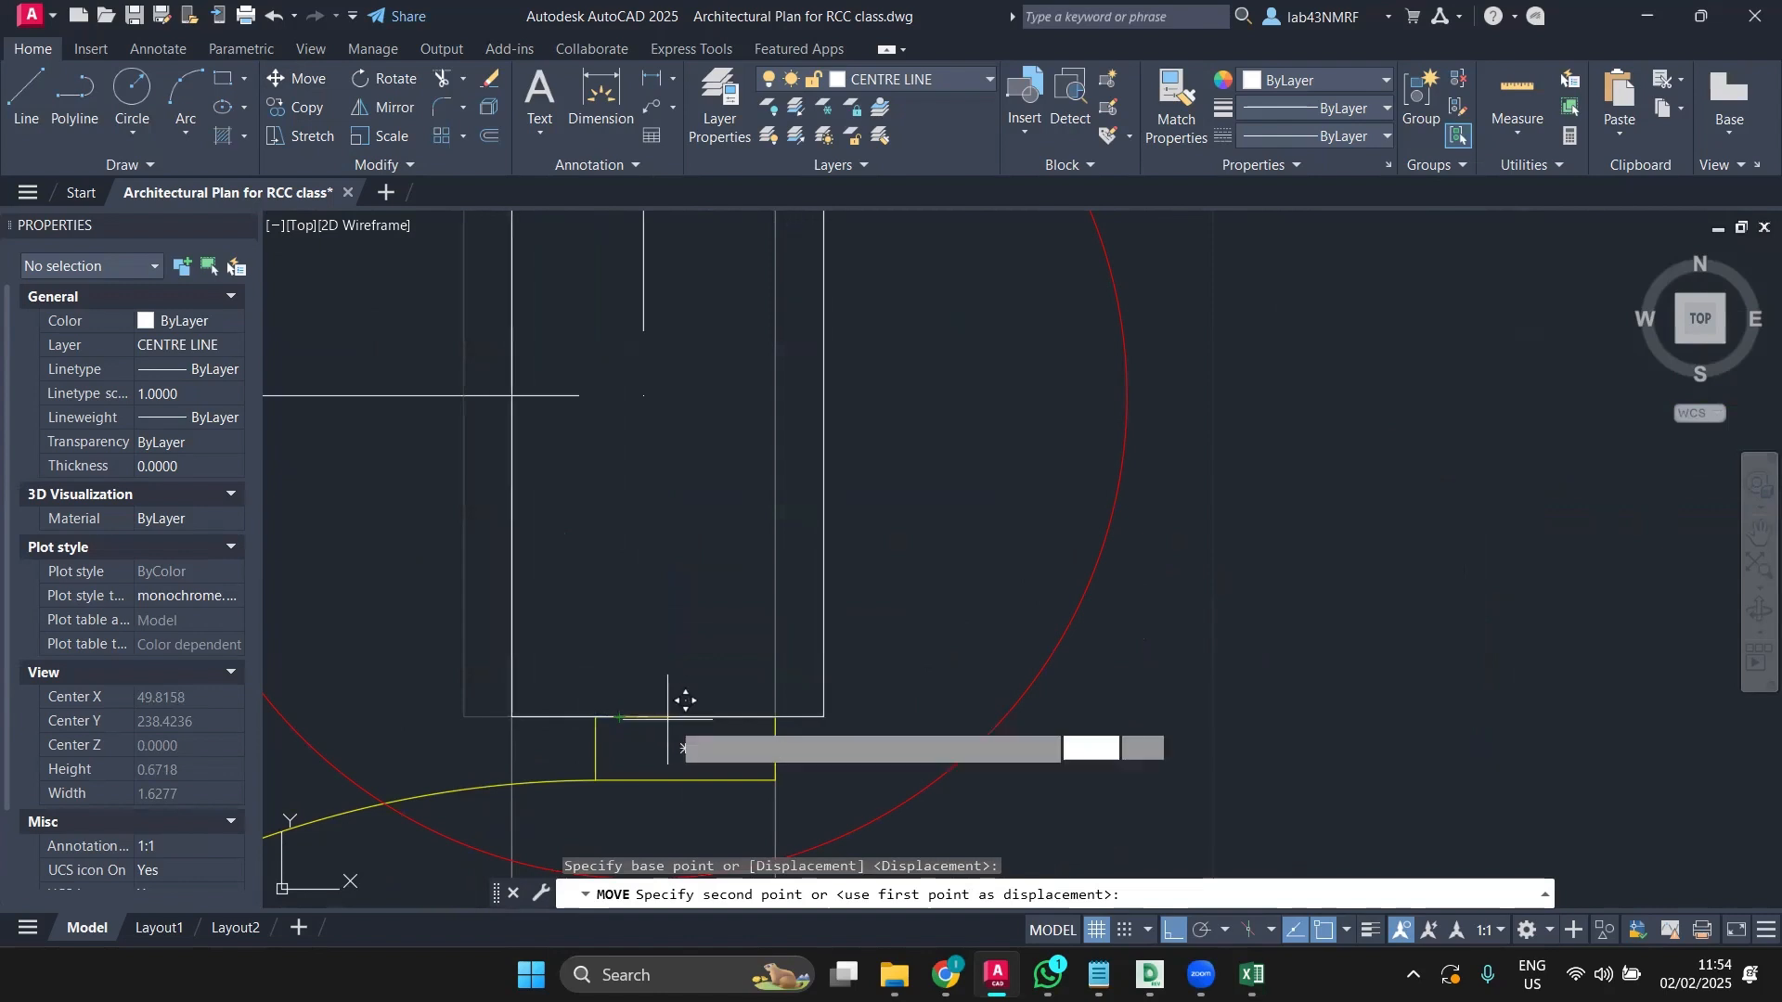
scroll(678, 696, down, 5)
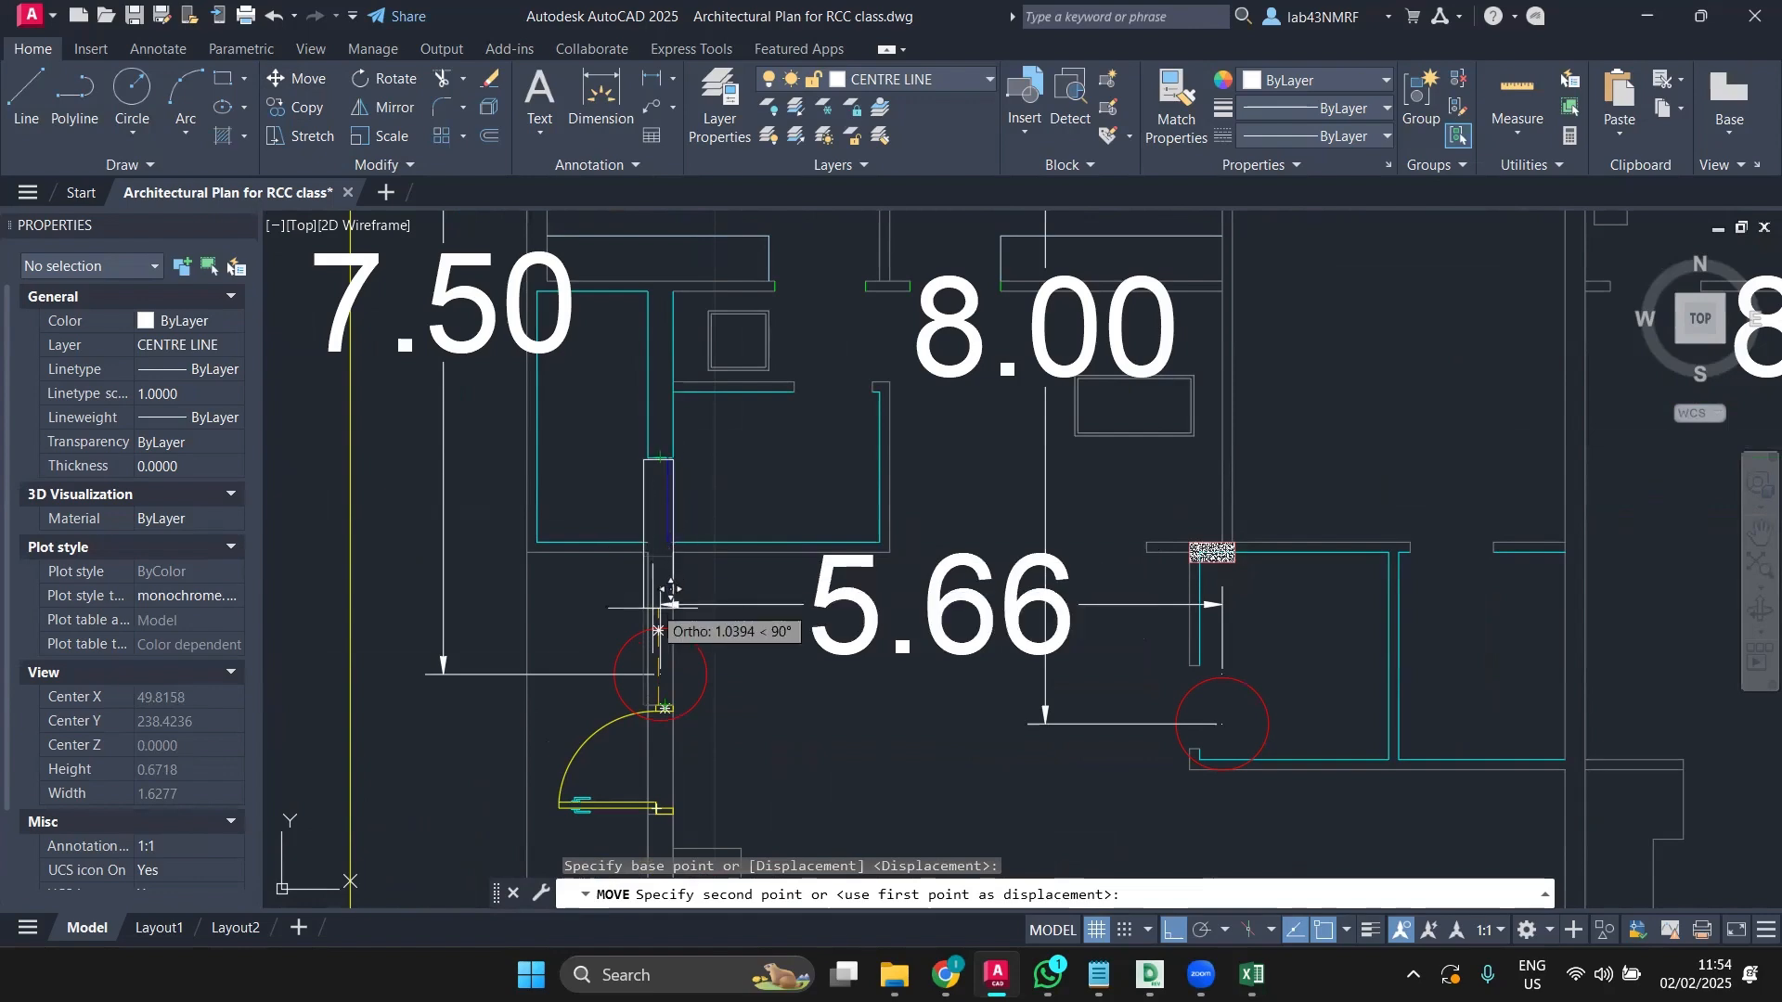
click(660, 670)
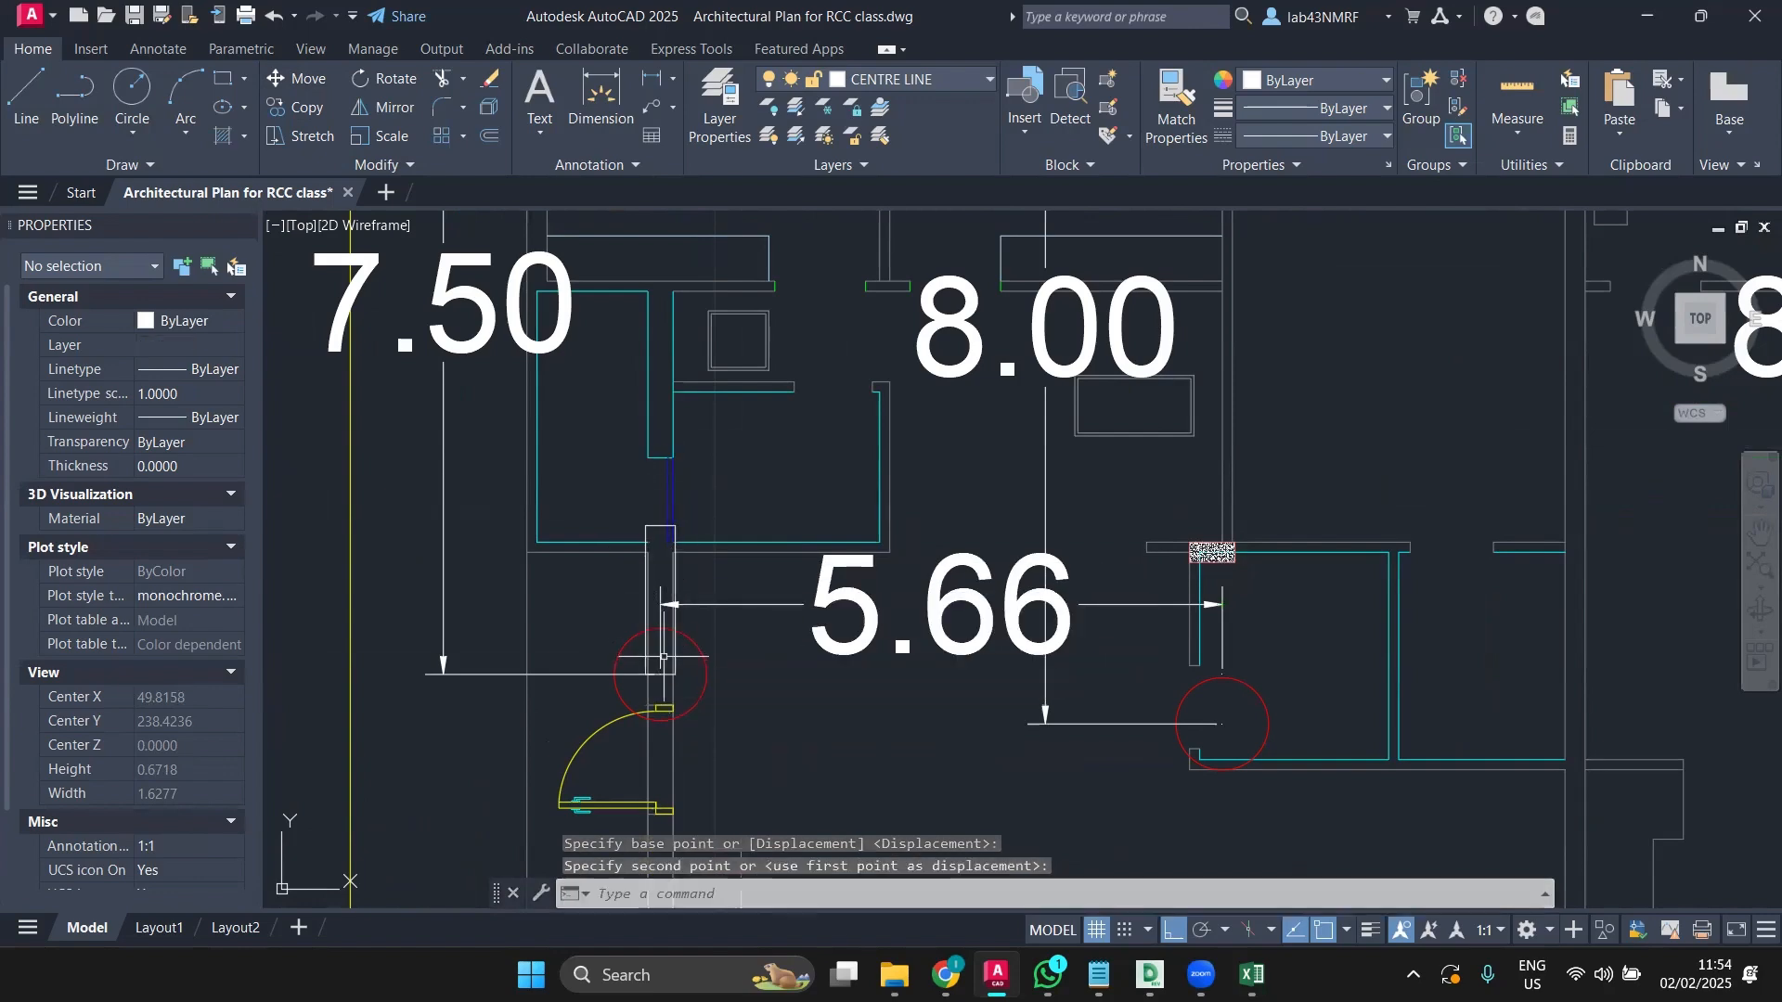
scroll(655, 684, up, 4)
scroll(655, 684, down, 6)
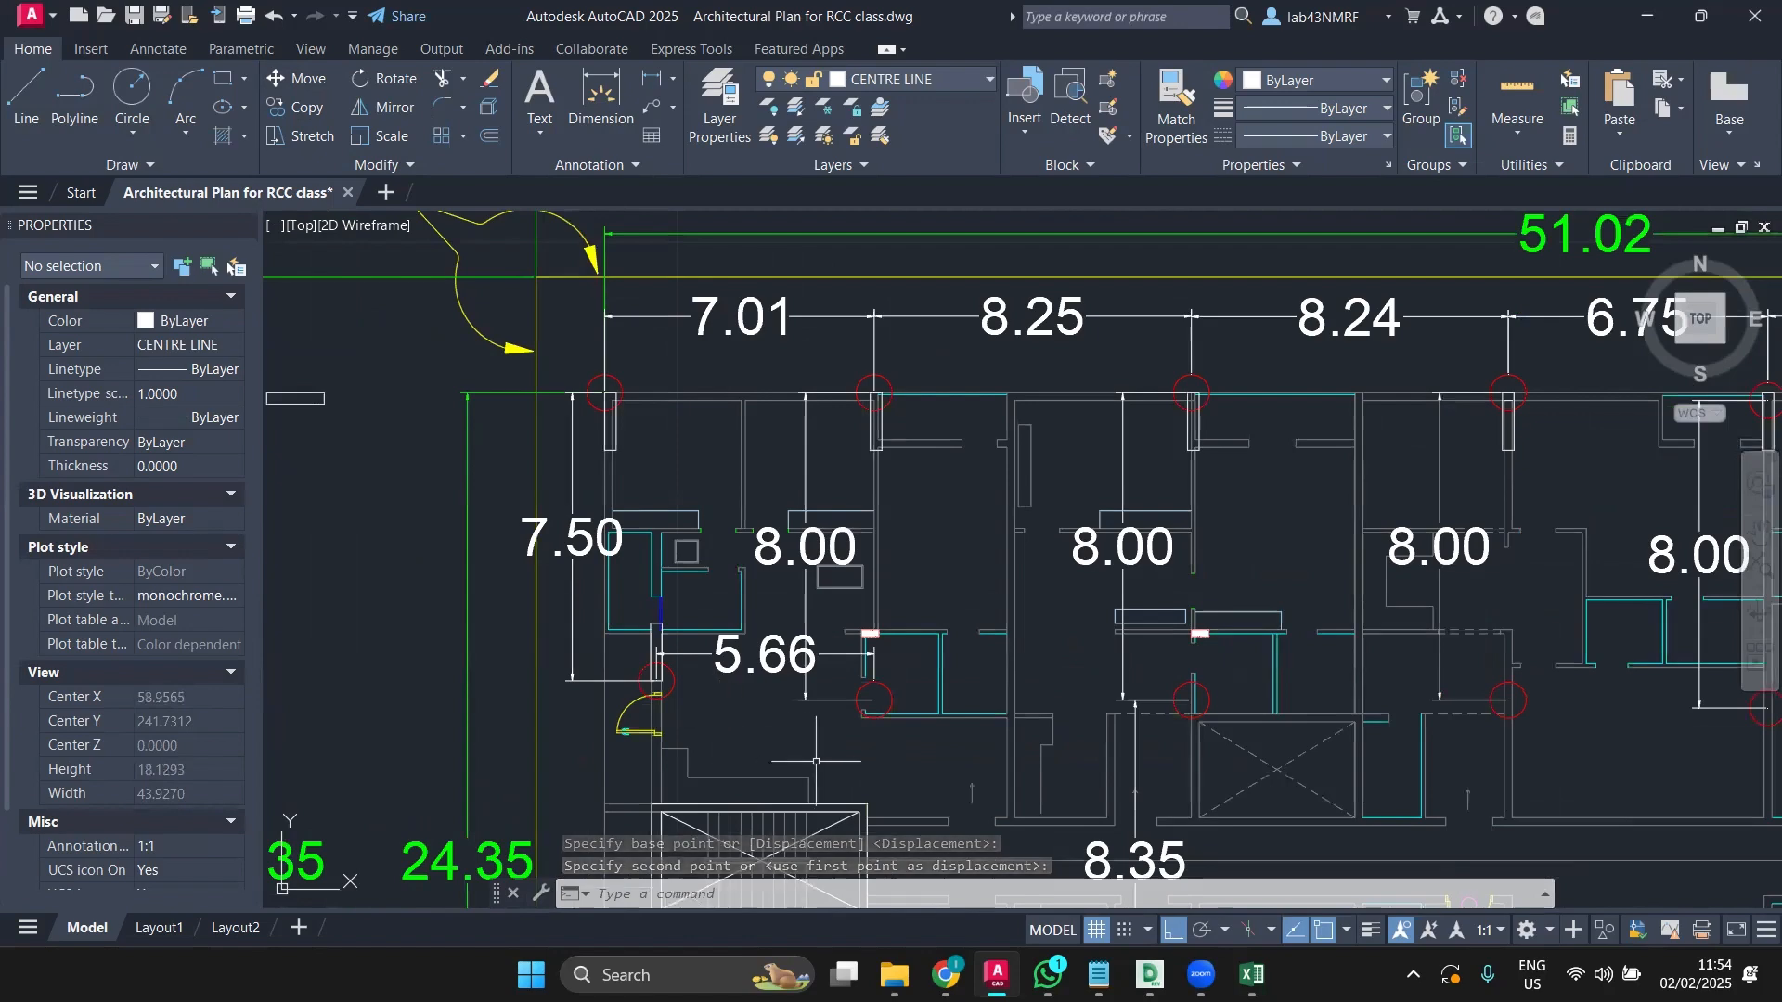
Step: Copy the small horizontal column rectangle to under the grid circle near 5.66
middle_drag(939, 738, 817, 710)
scroll(660, 599, down, 2)
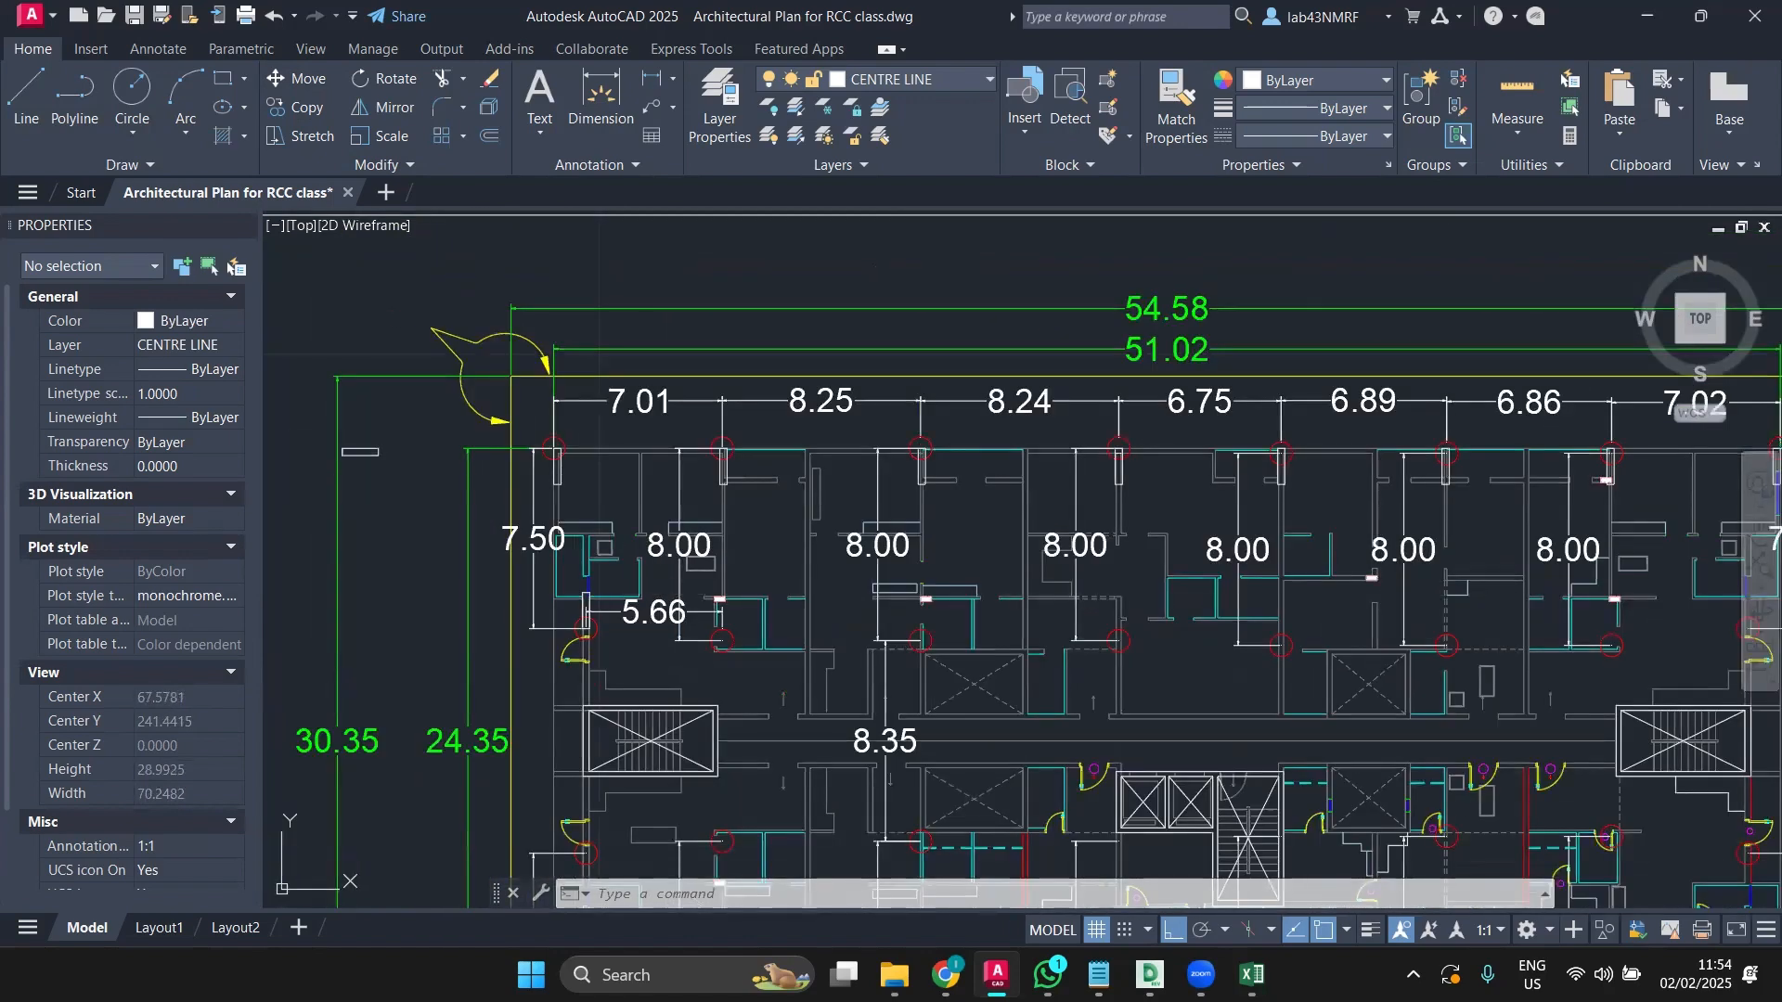
click(366, 451)
click(292, 109)
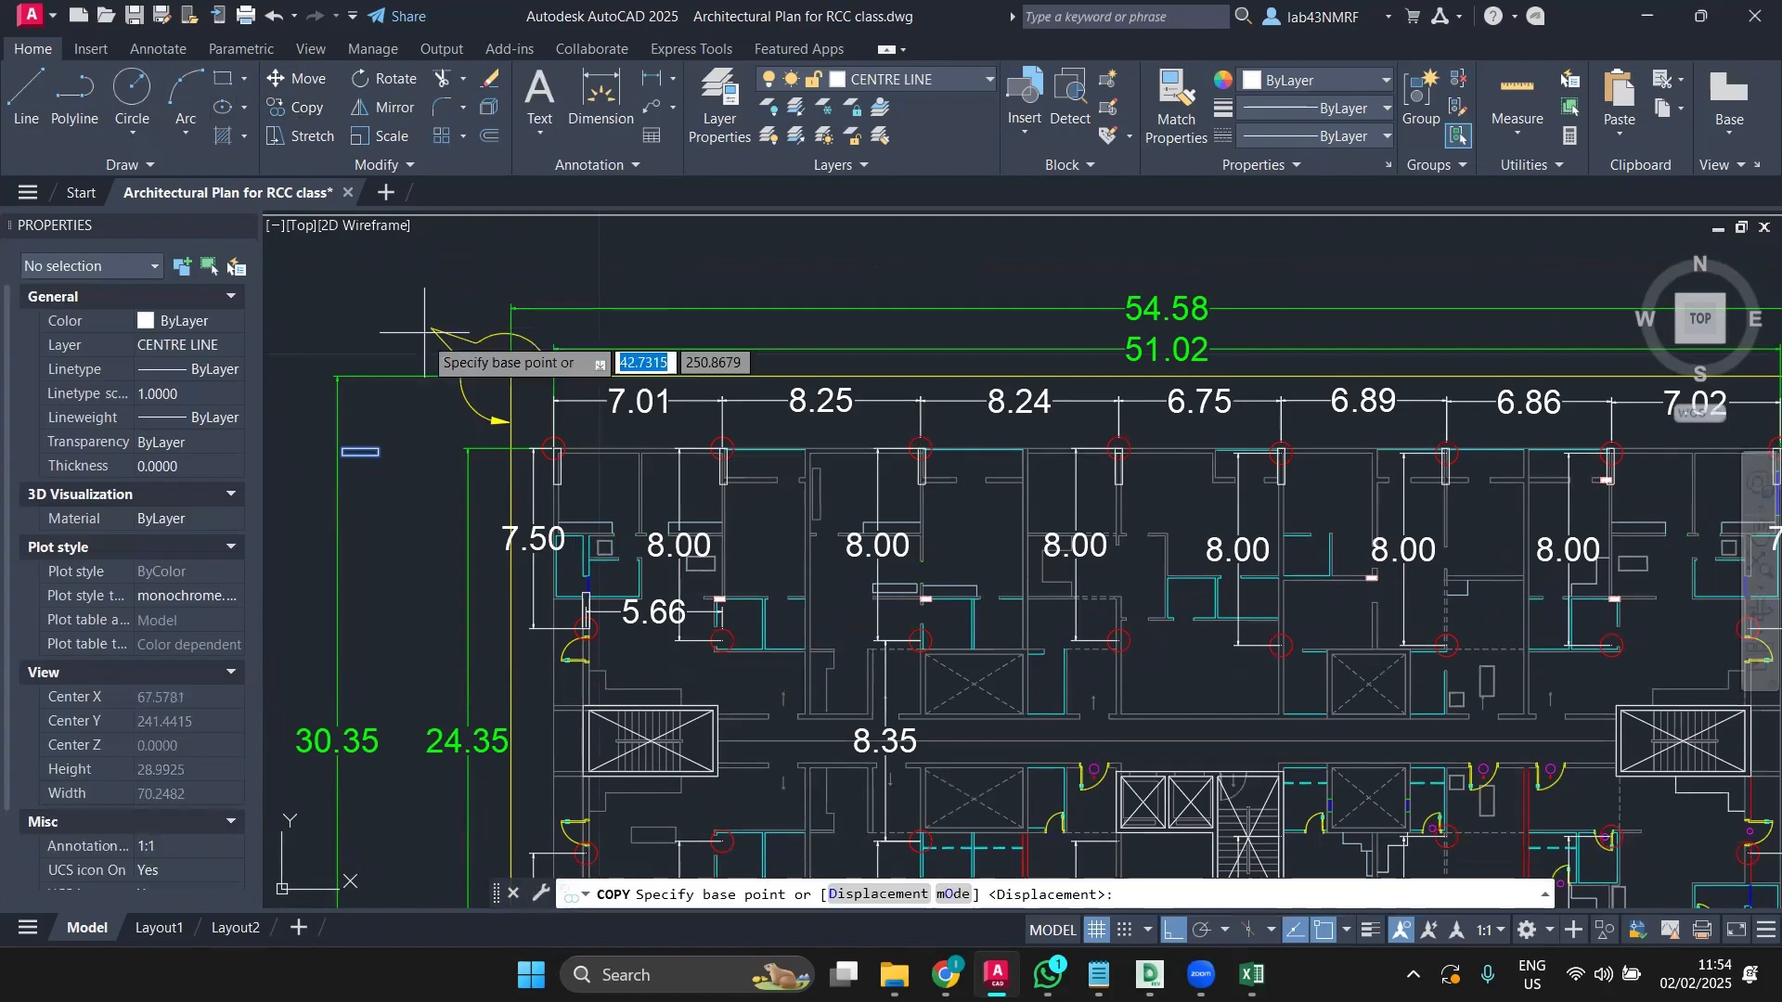
scroll(425, 444, up, 3)
middle_drag(425, 444, 608, 440)
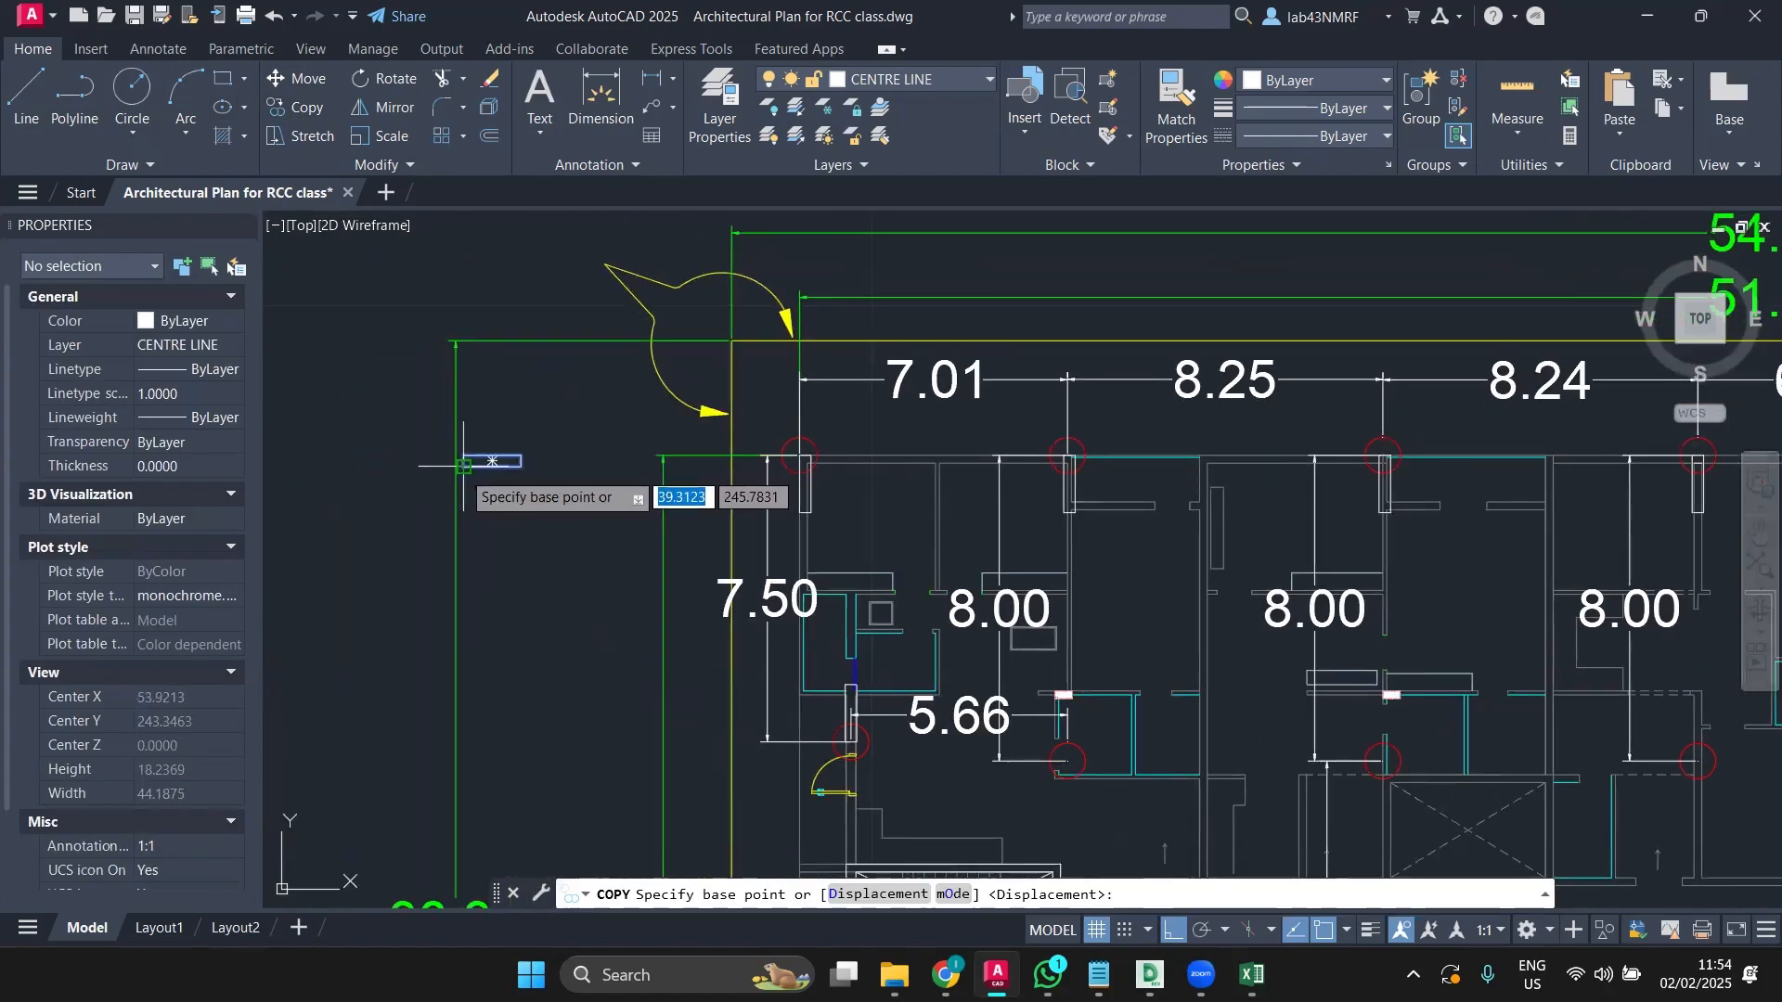
click(492, 461)
middle_drag(997, 655, 699, 561)
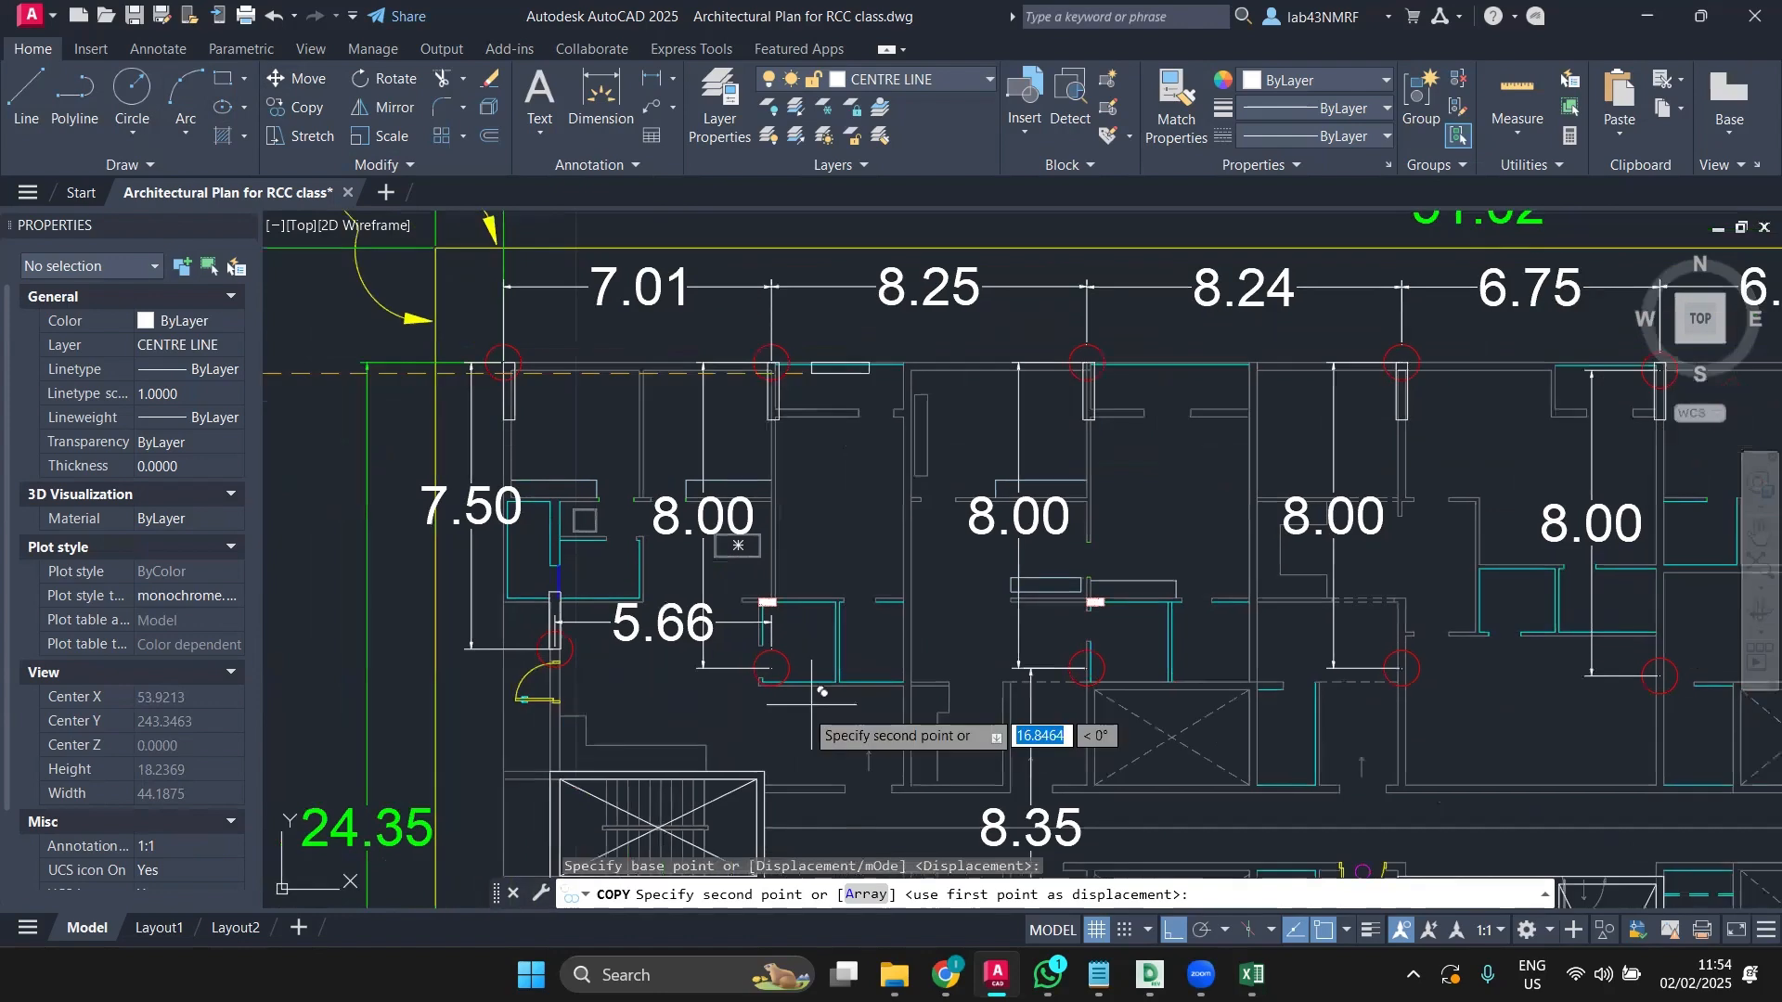
scroll(752, 694, up, 6)
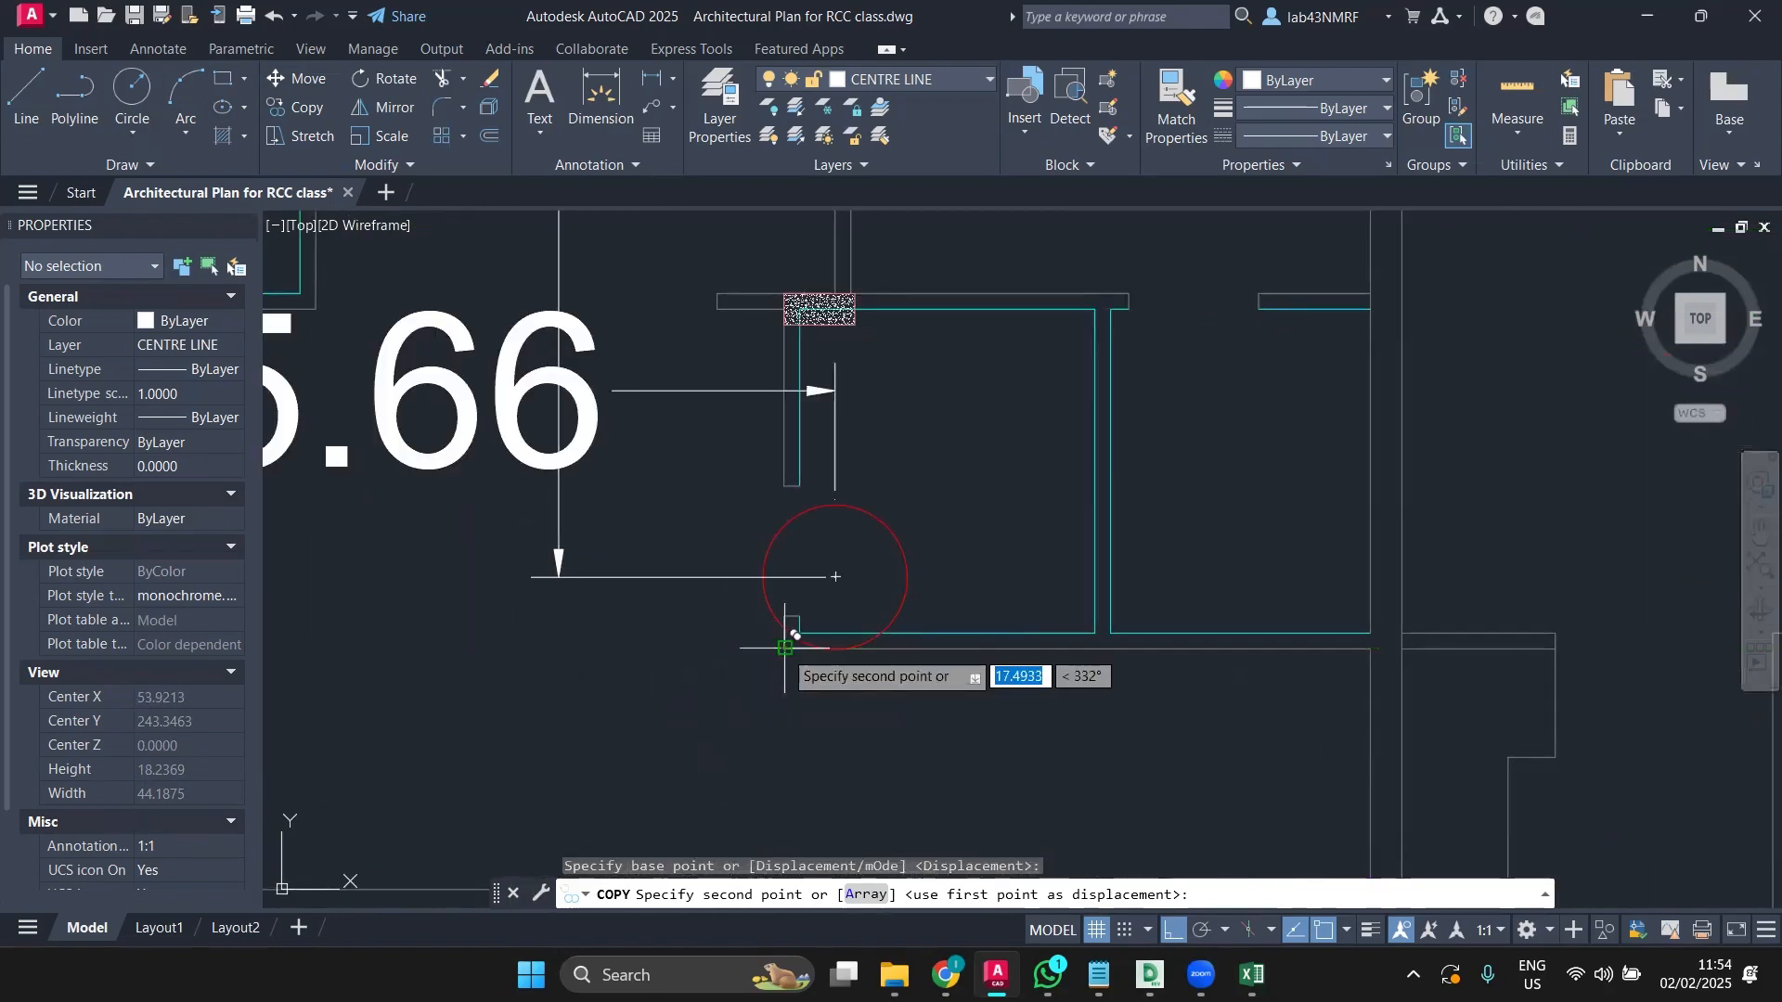
click(785, 646)
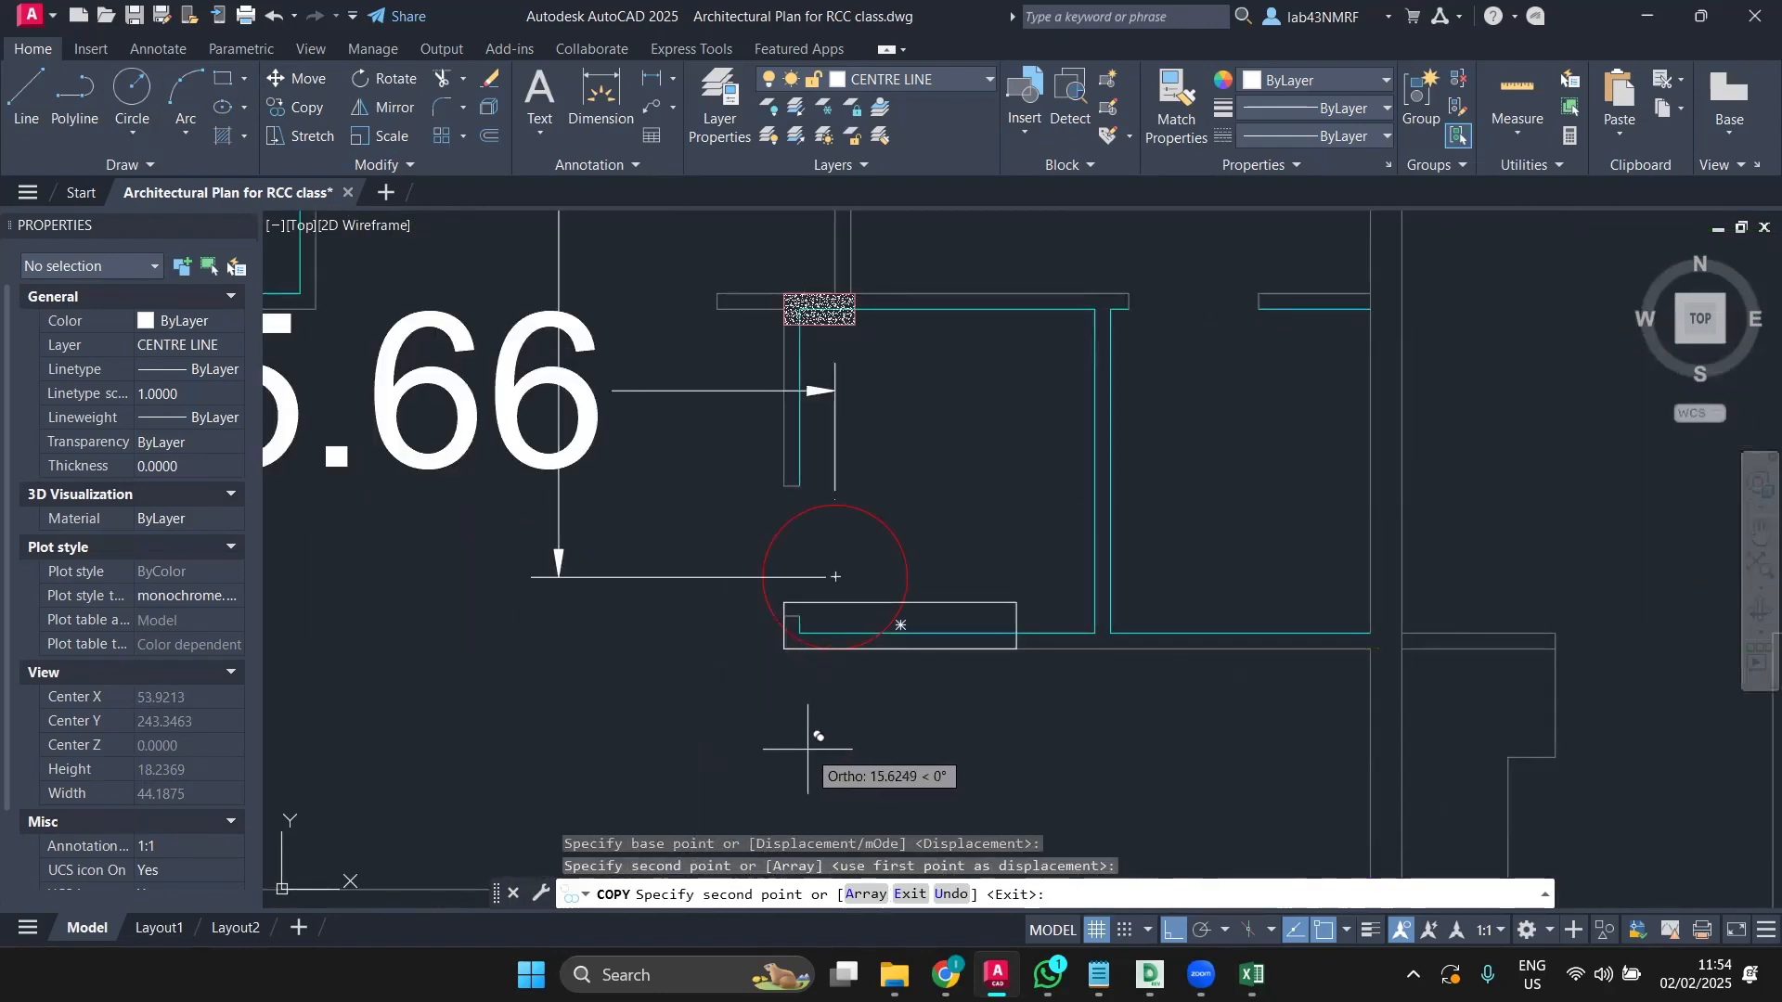
scroll(808, 749, down, 2)
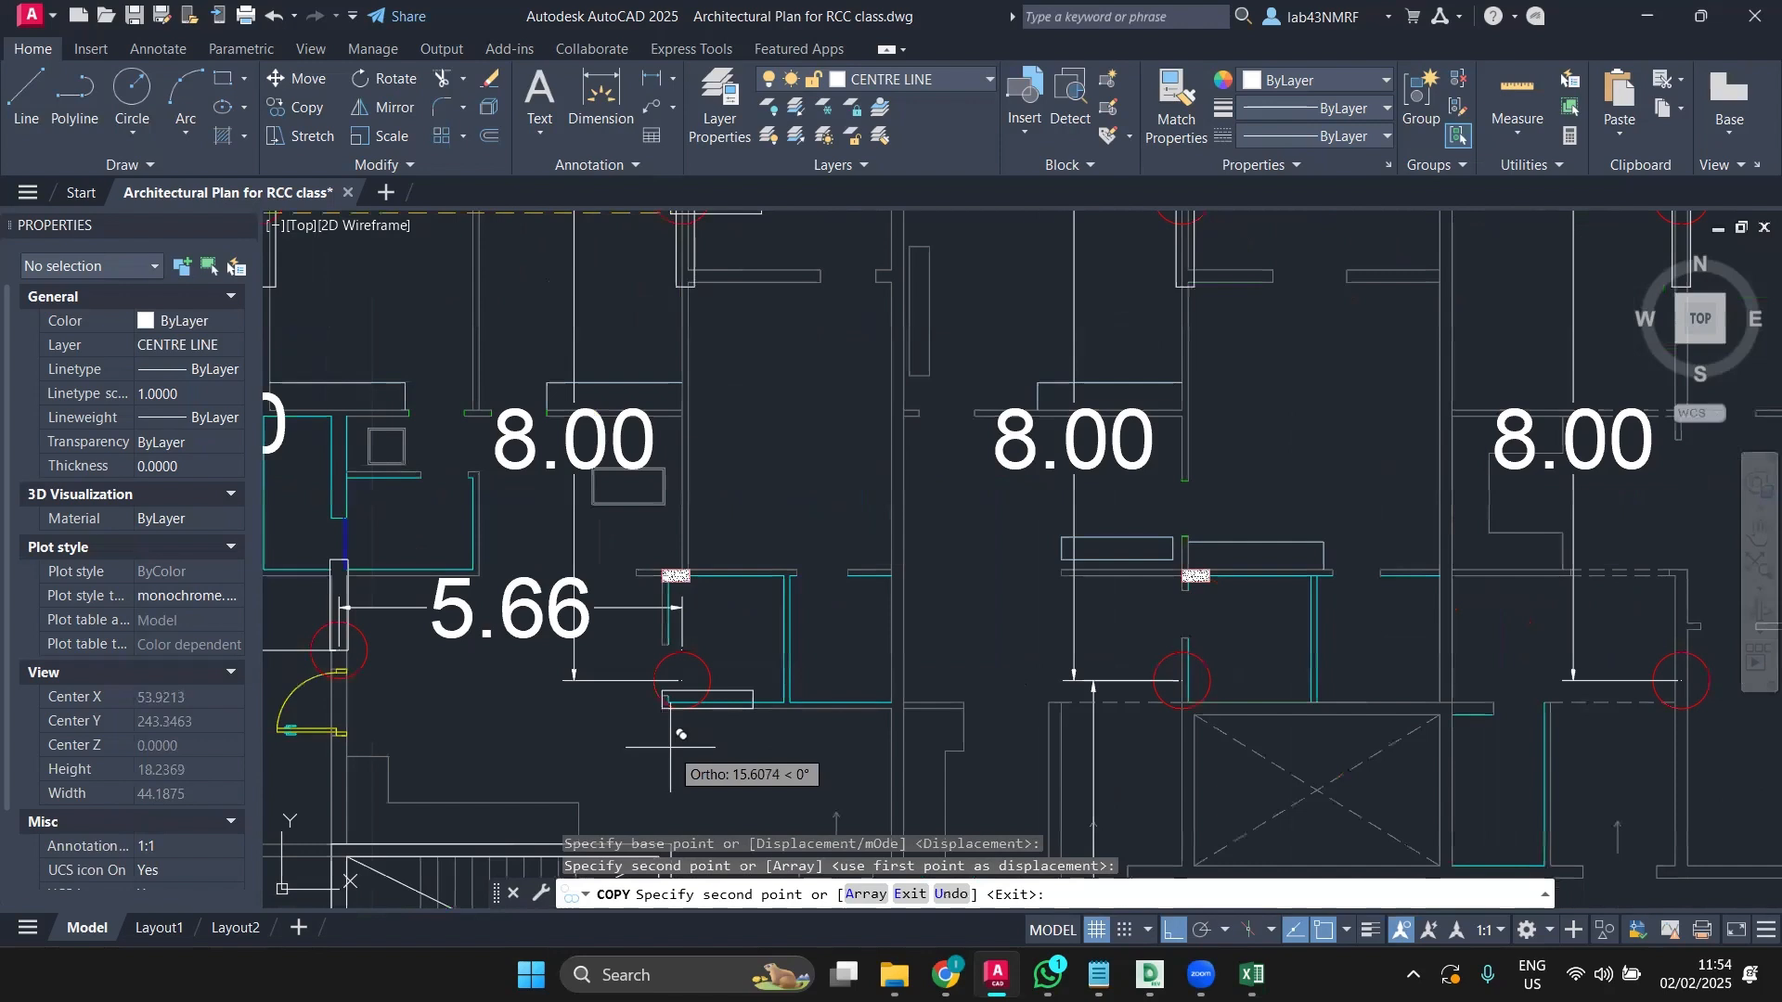
key(Escape)
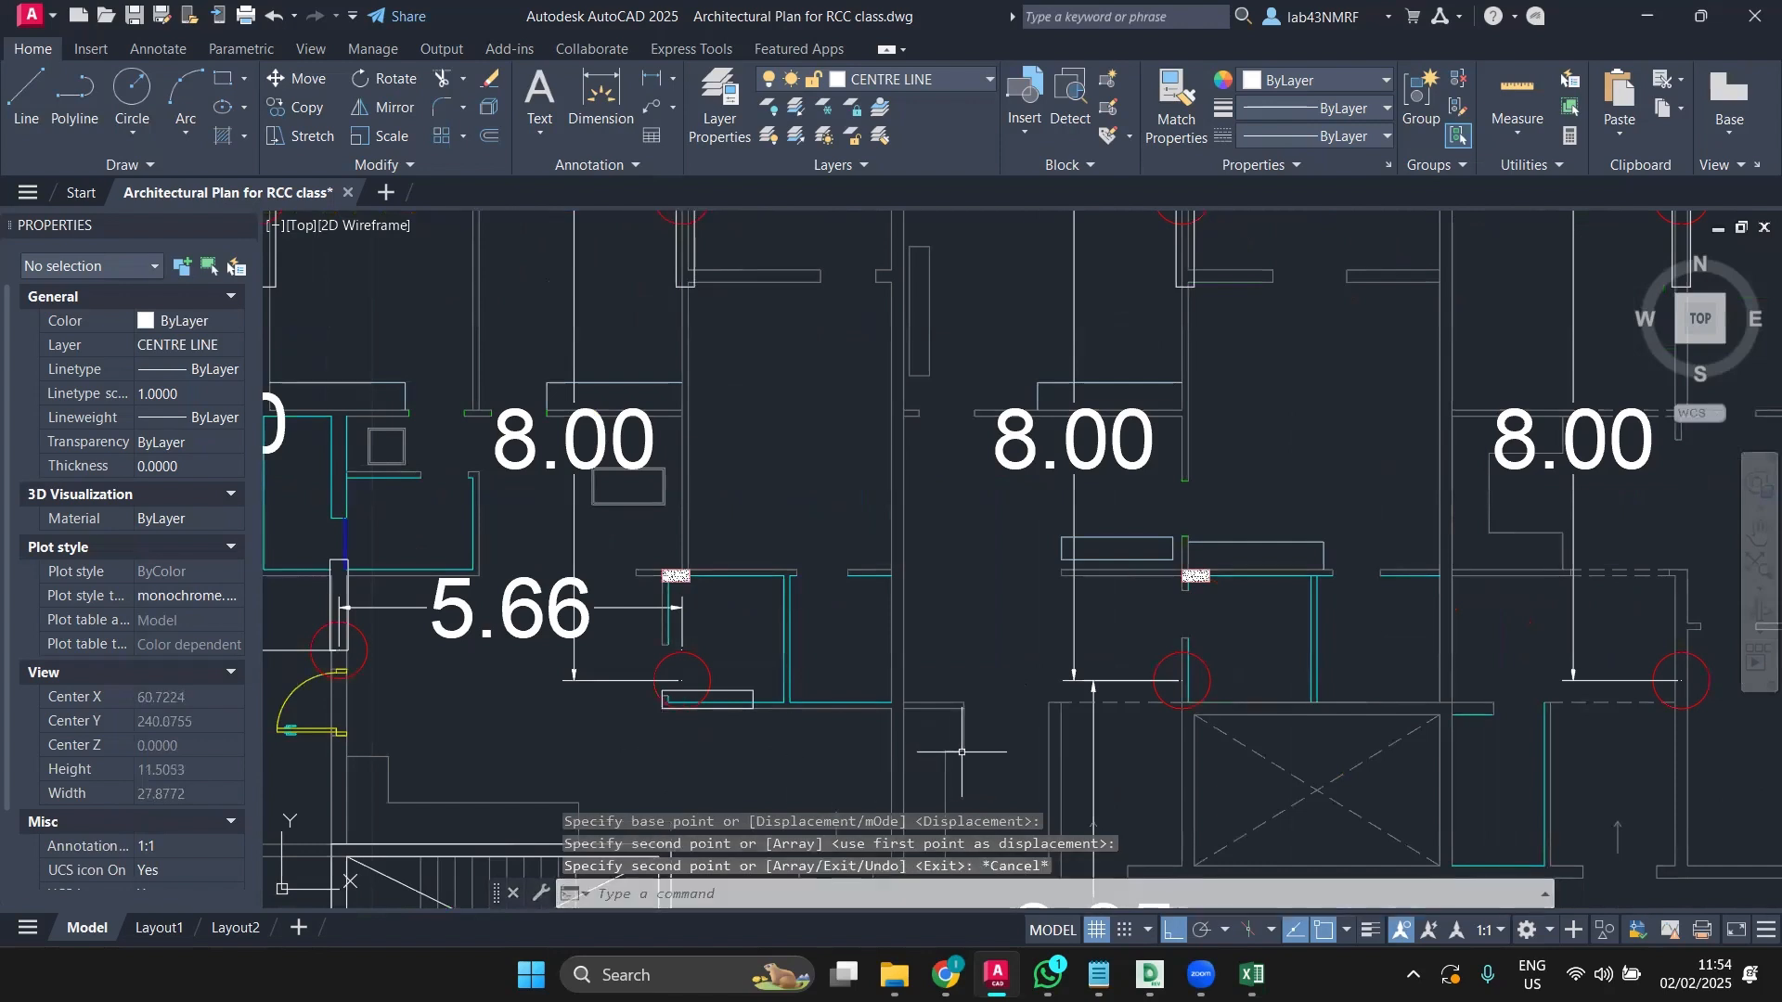
scroll(928, 752, down, 2)
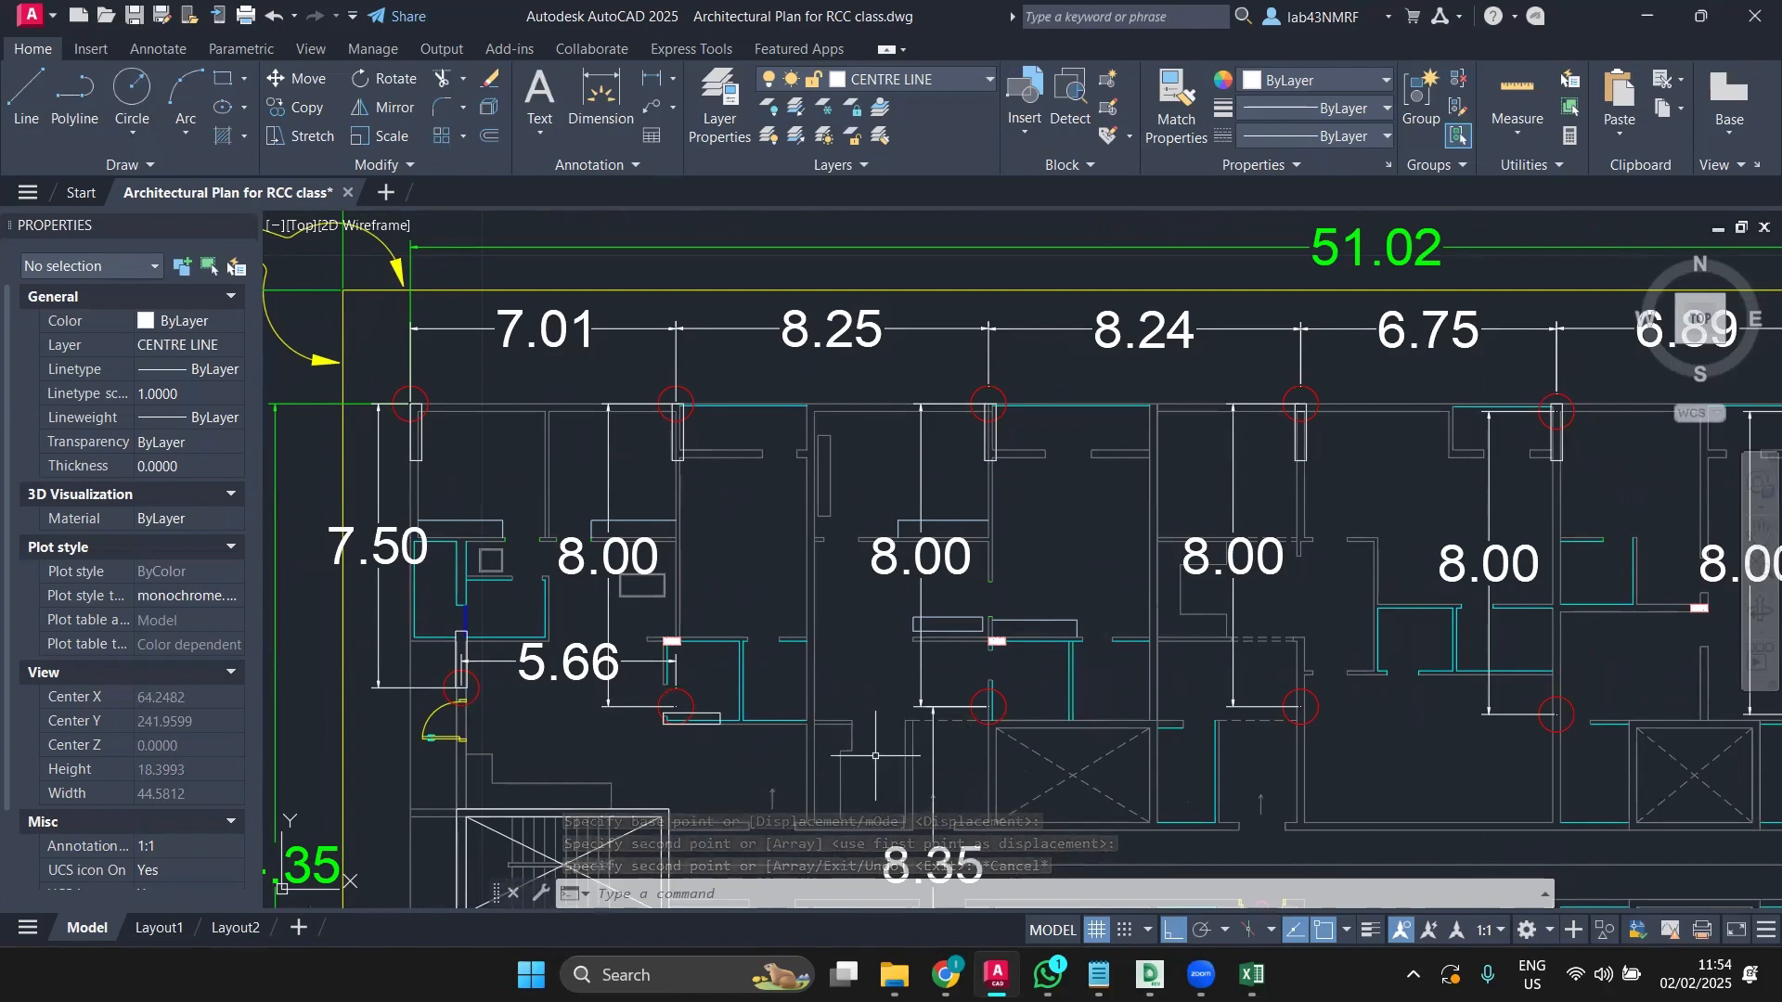
Step: Copy the middle-bay top column down to the interior intersection below the 8.00 bay
middle_drag(875, 755, 806, 754)
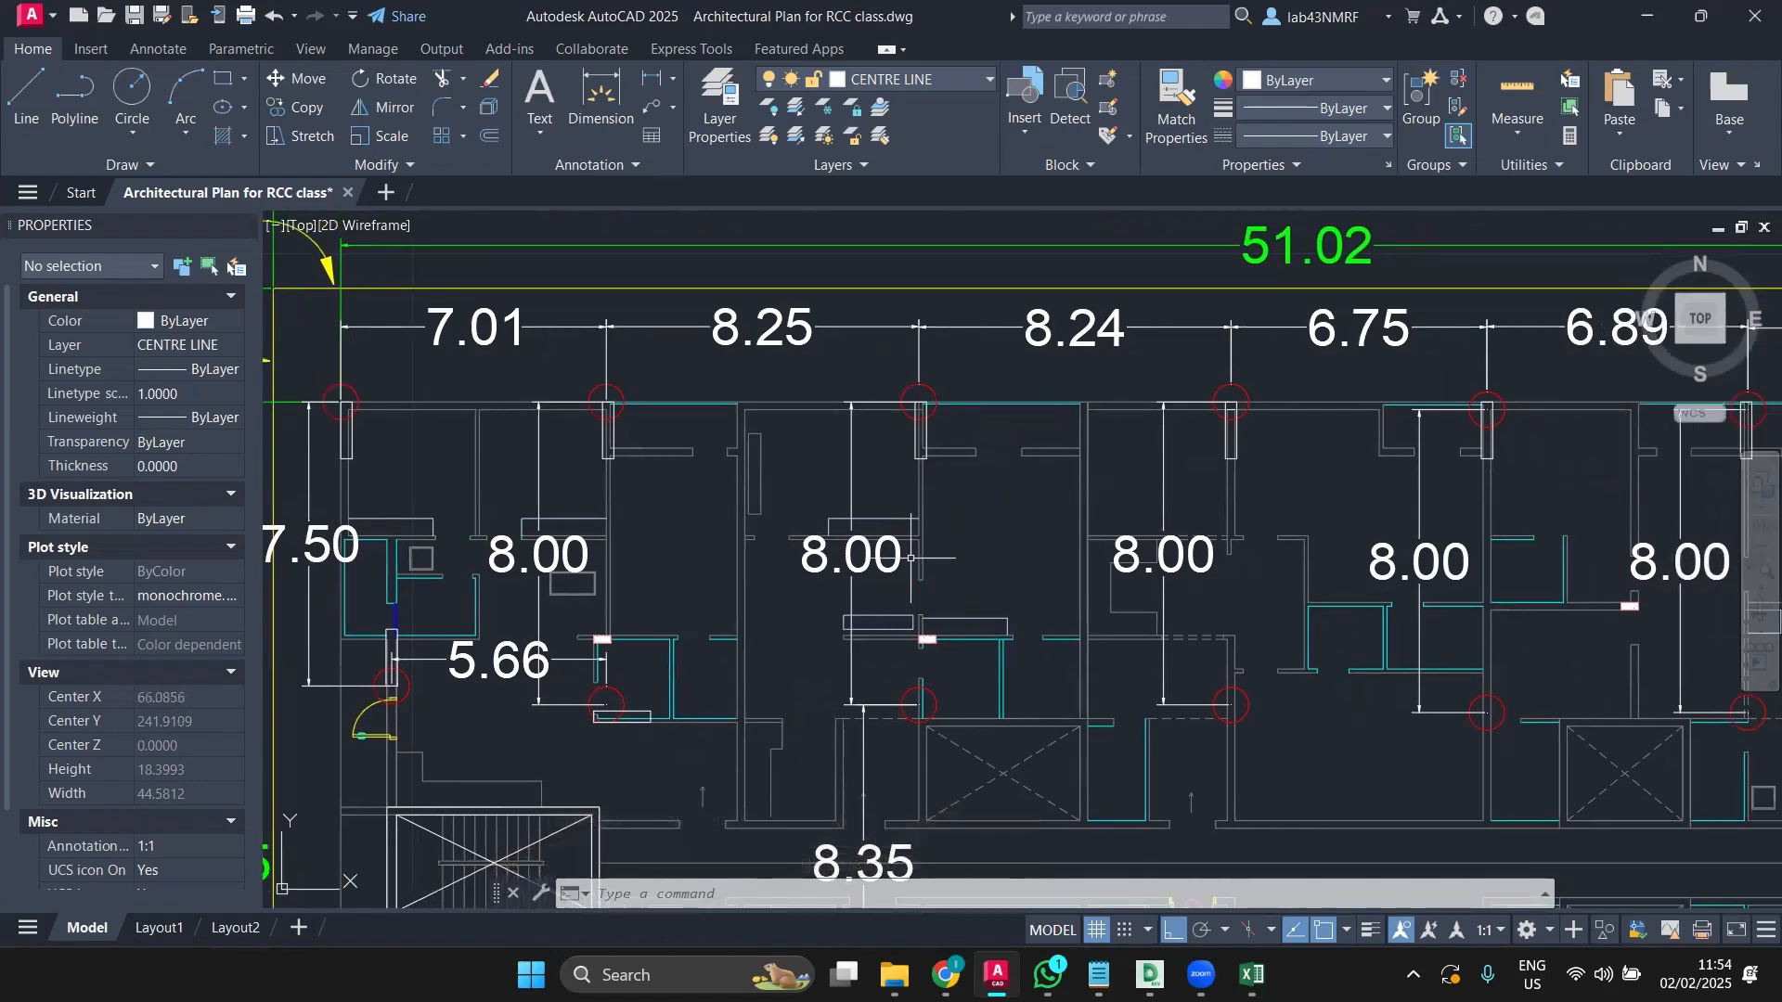
scroll(924, 731, up, 2)
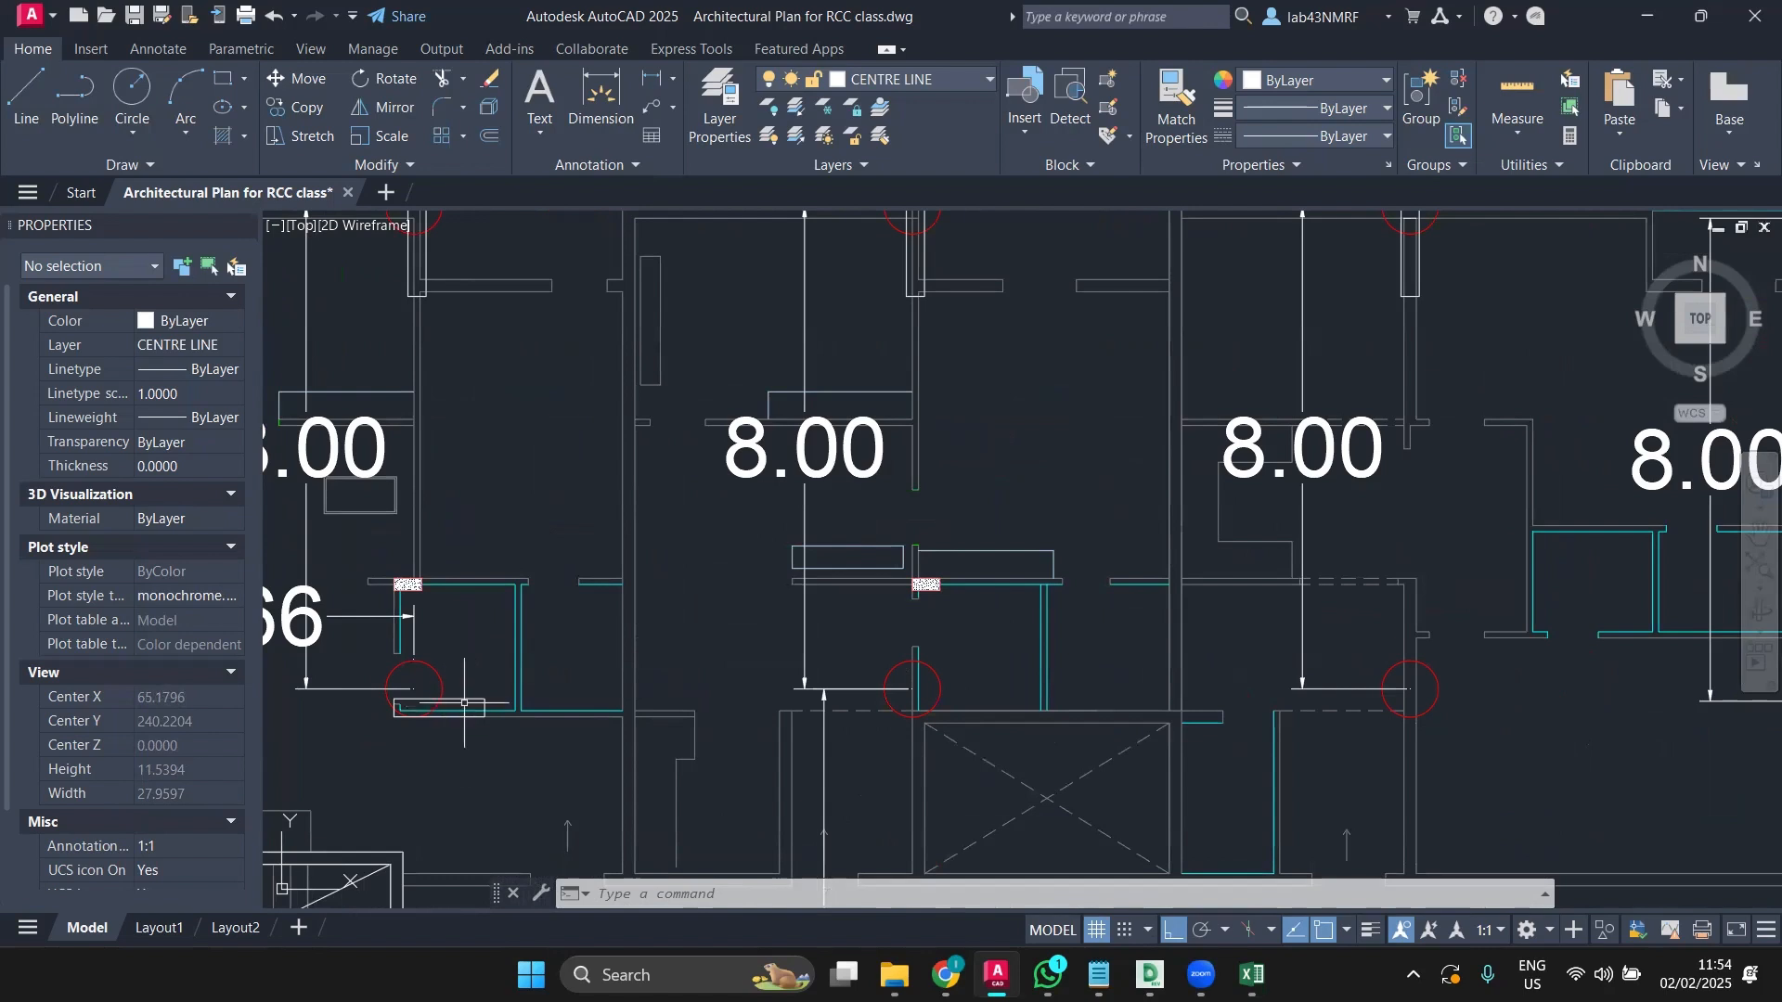
middle_drag(696, 637, 668, 676)
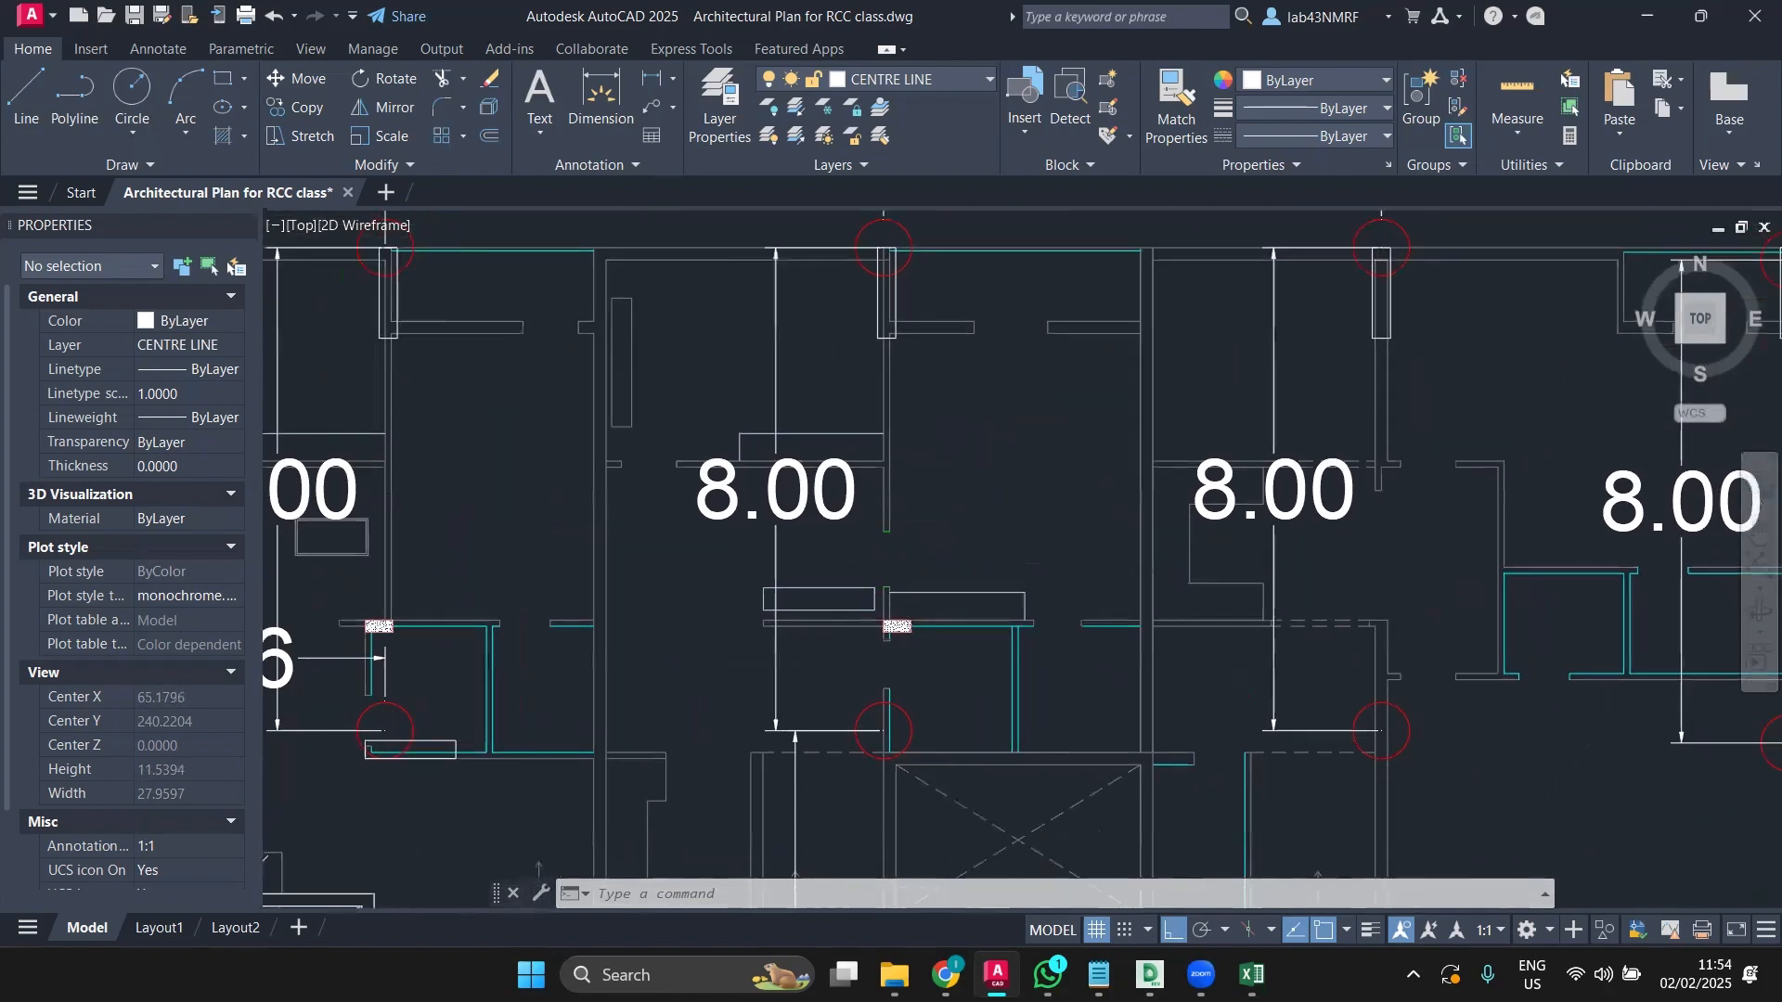
click(878, 313)
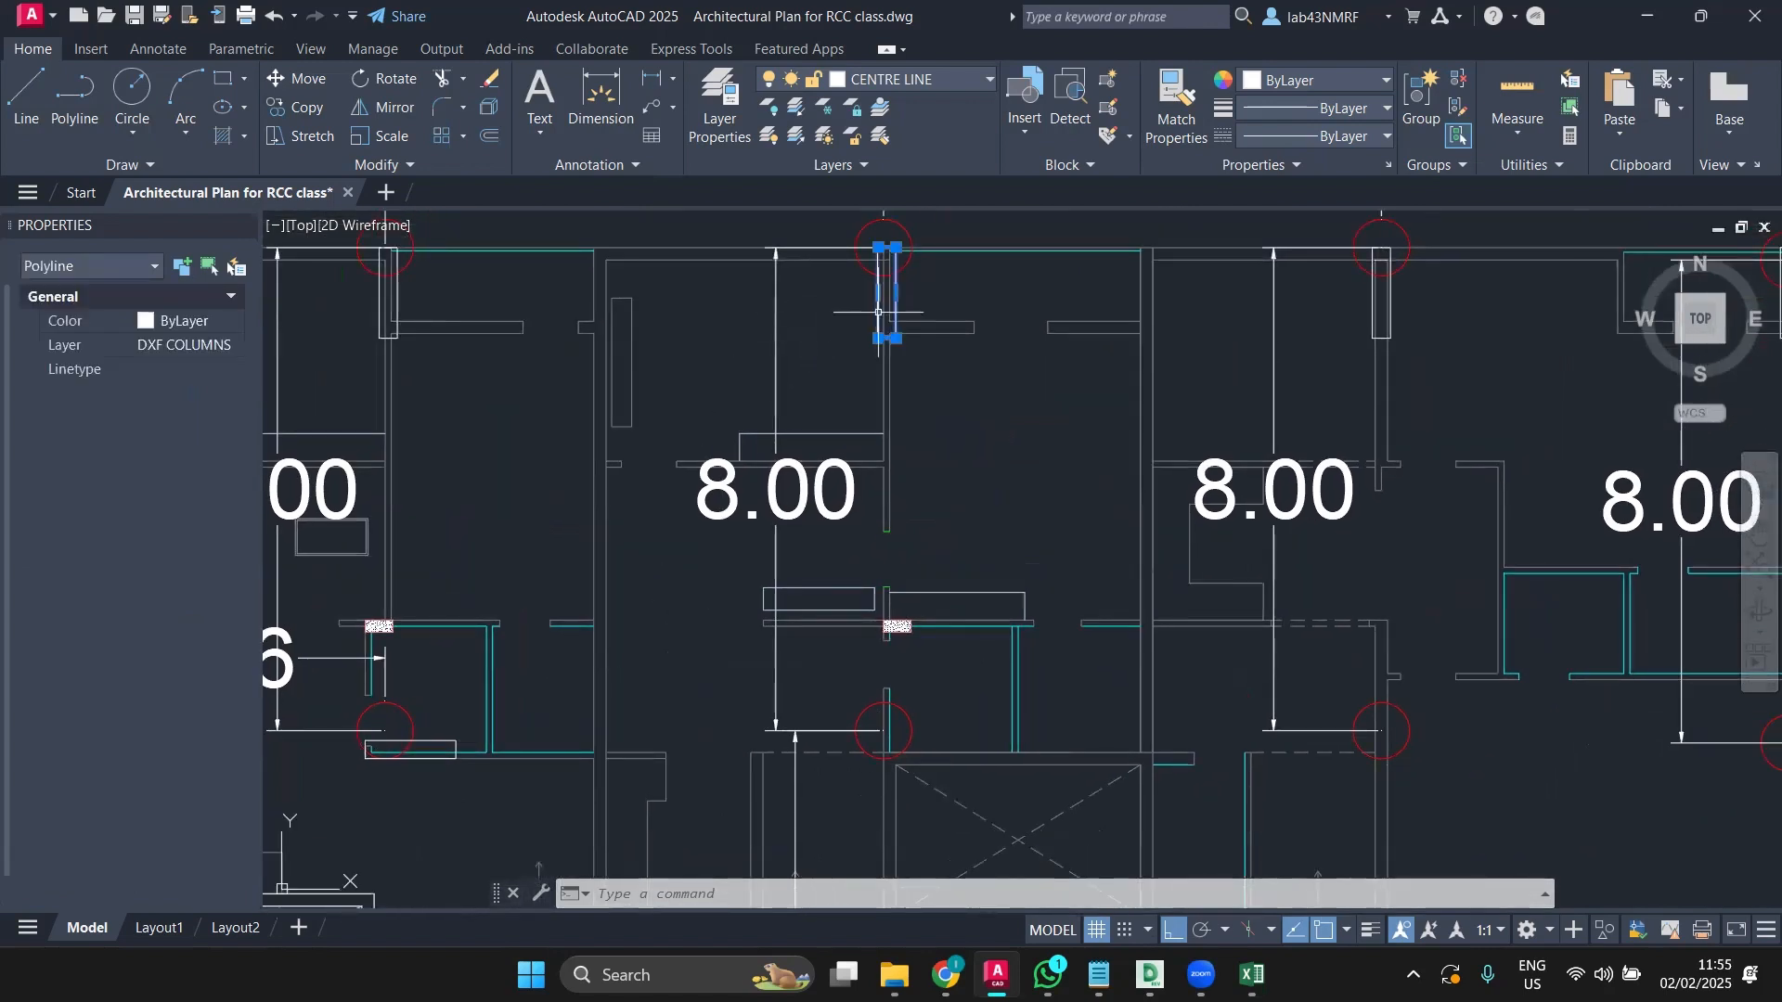
click(302, 106)
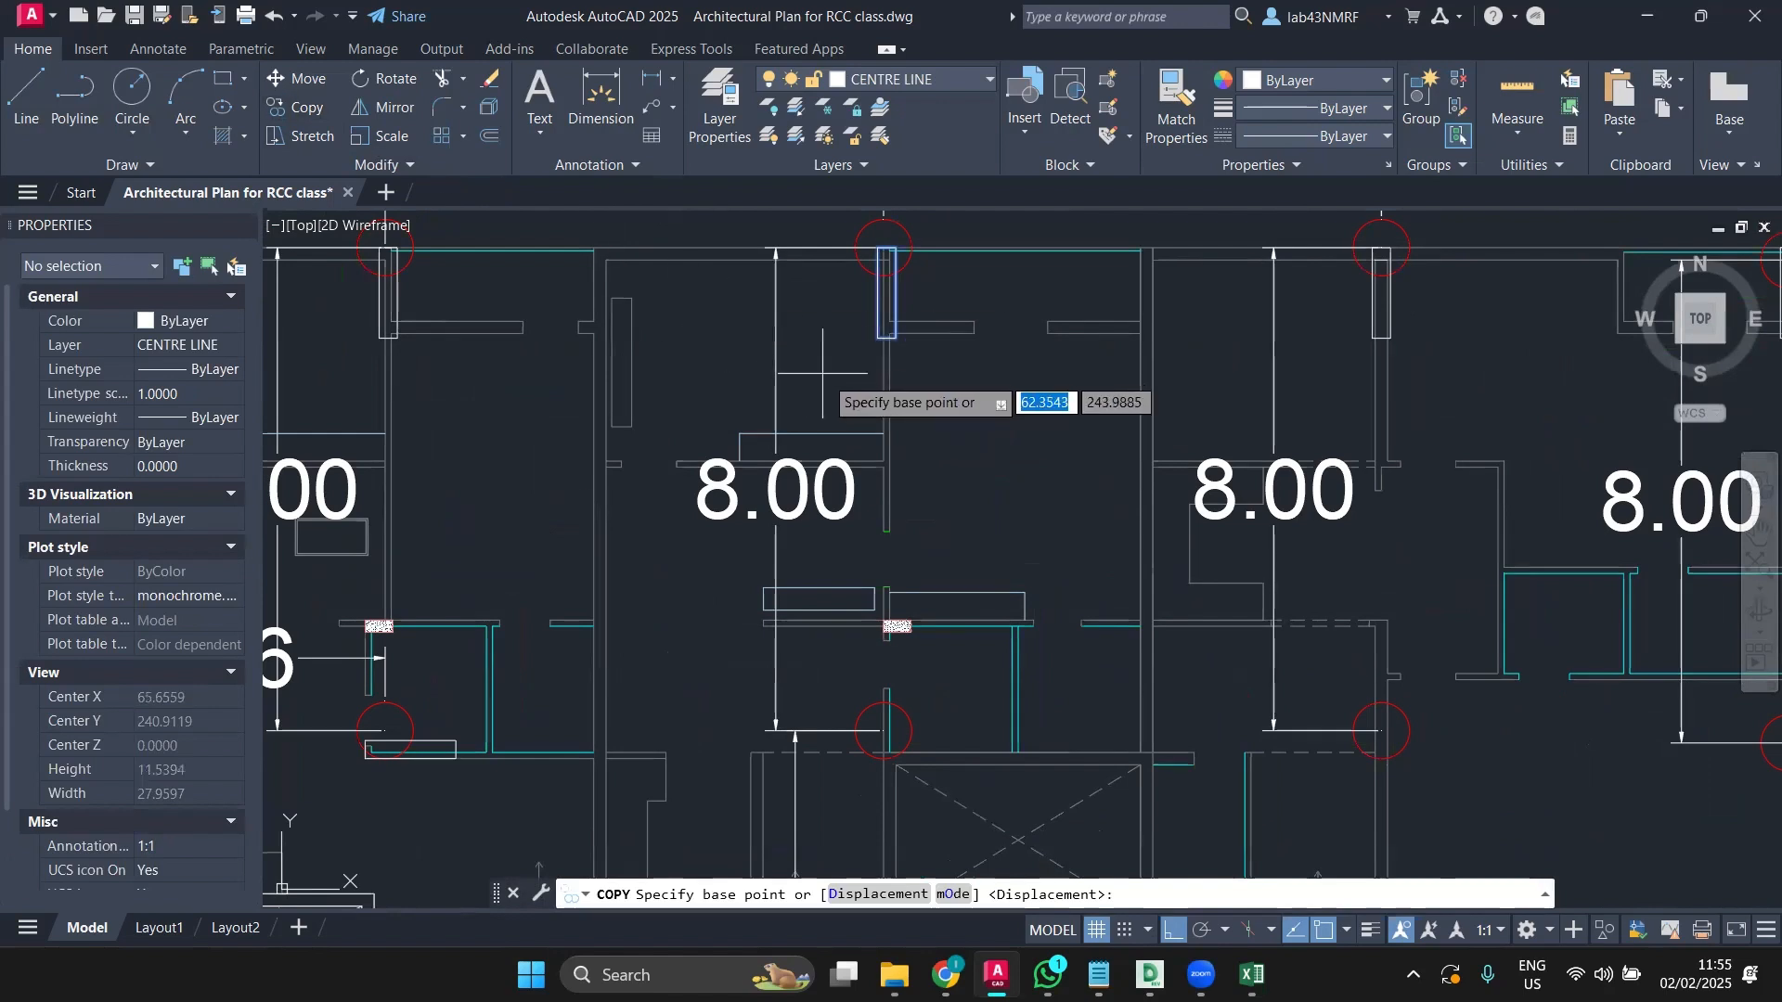
click(884, 338)
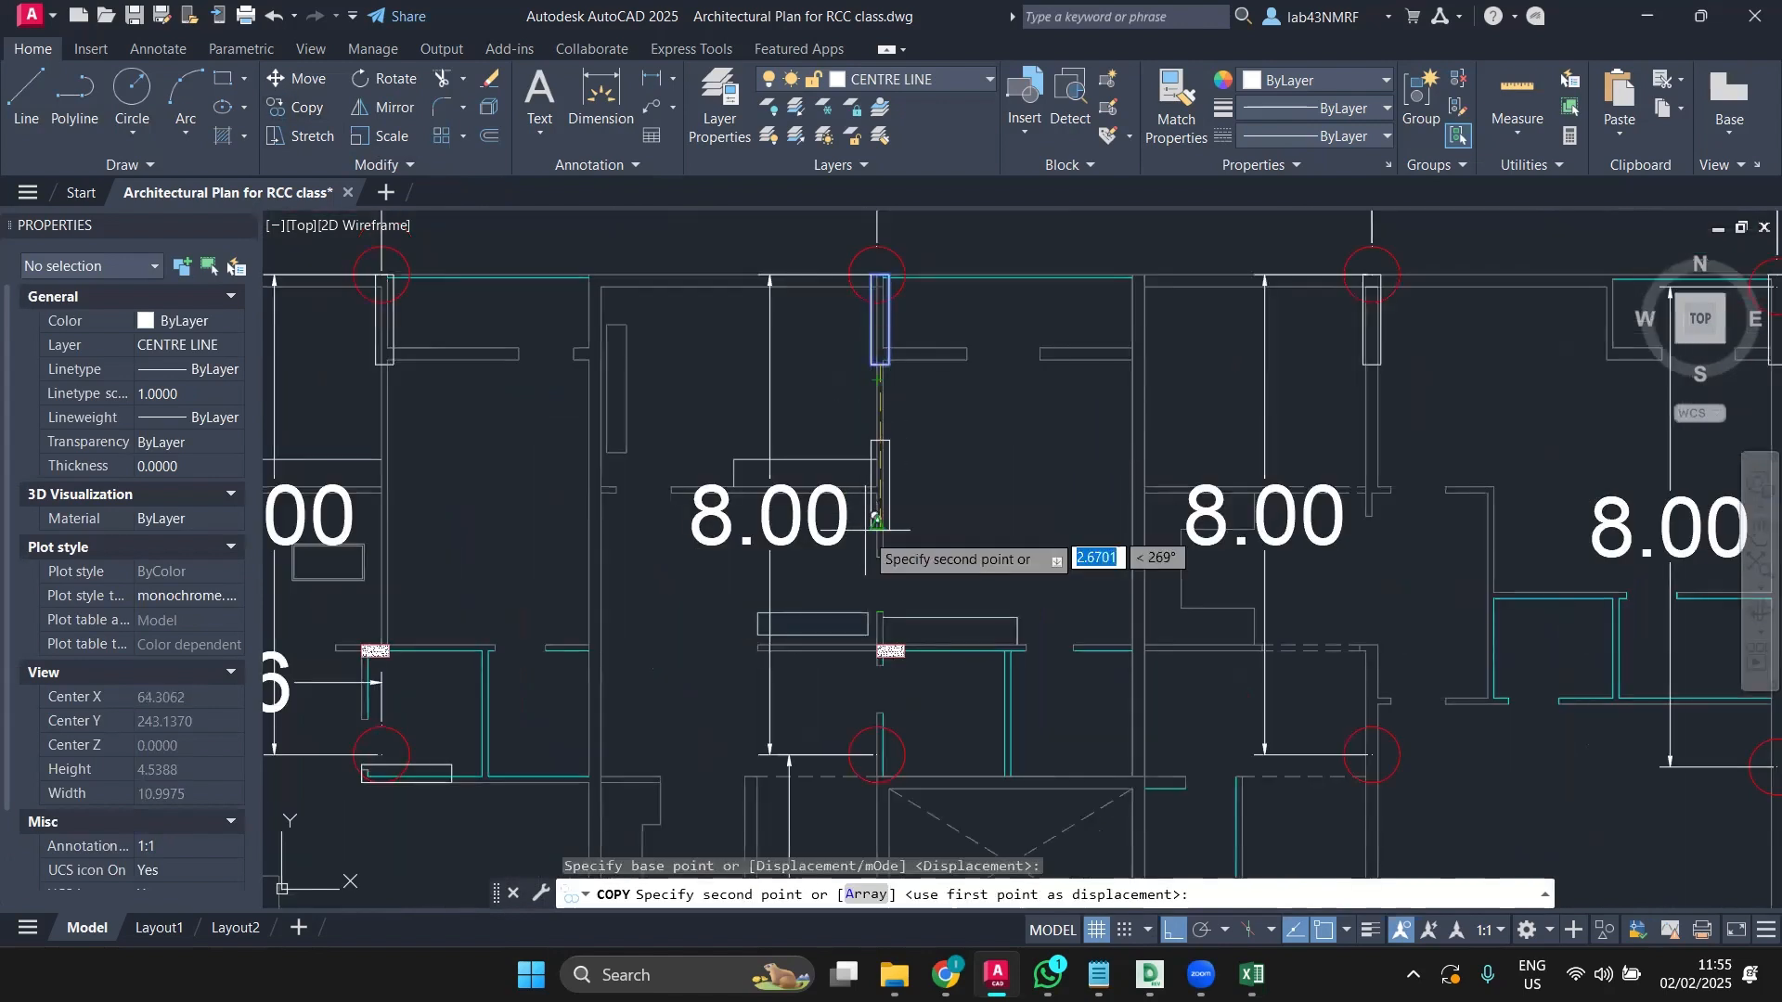
scroll(900, 719, up, 6)
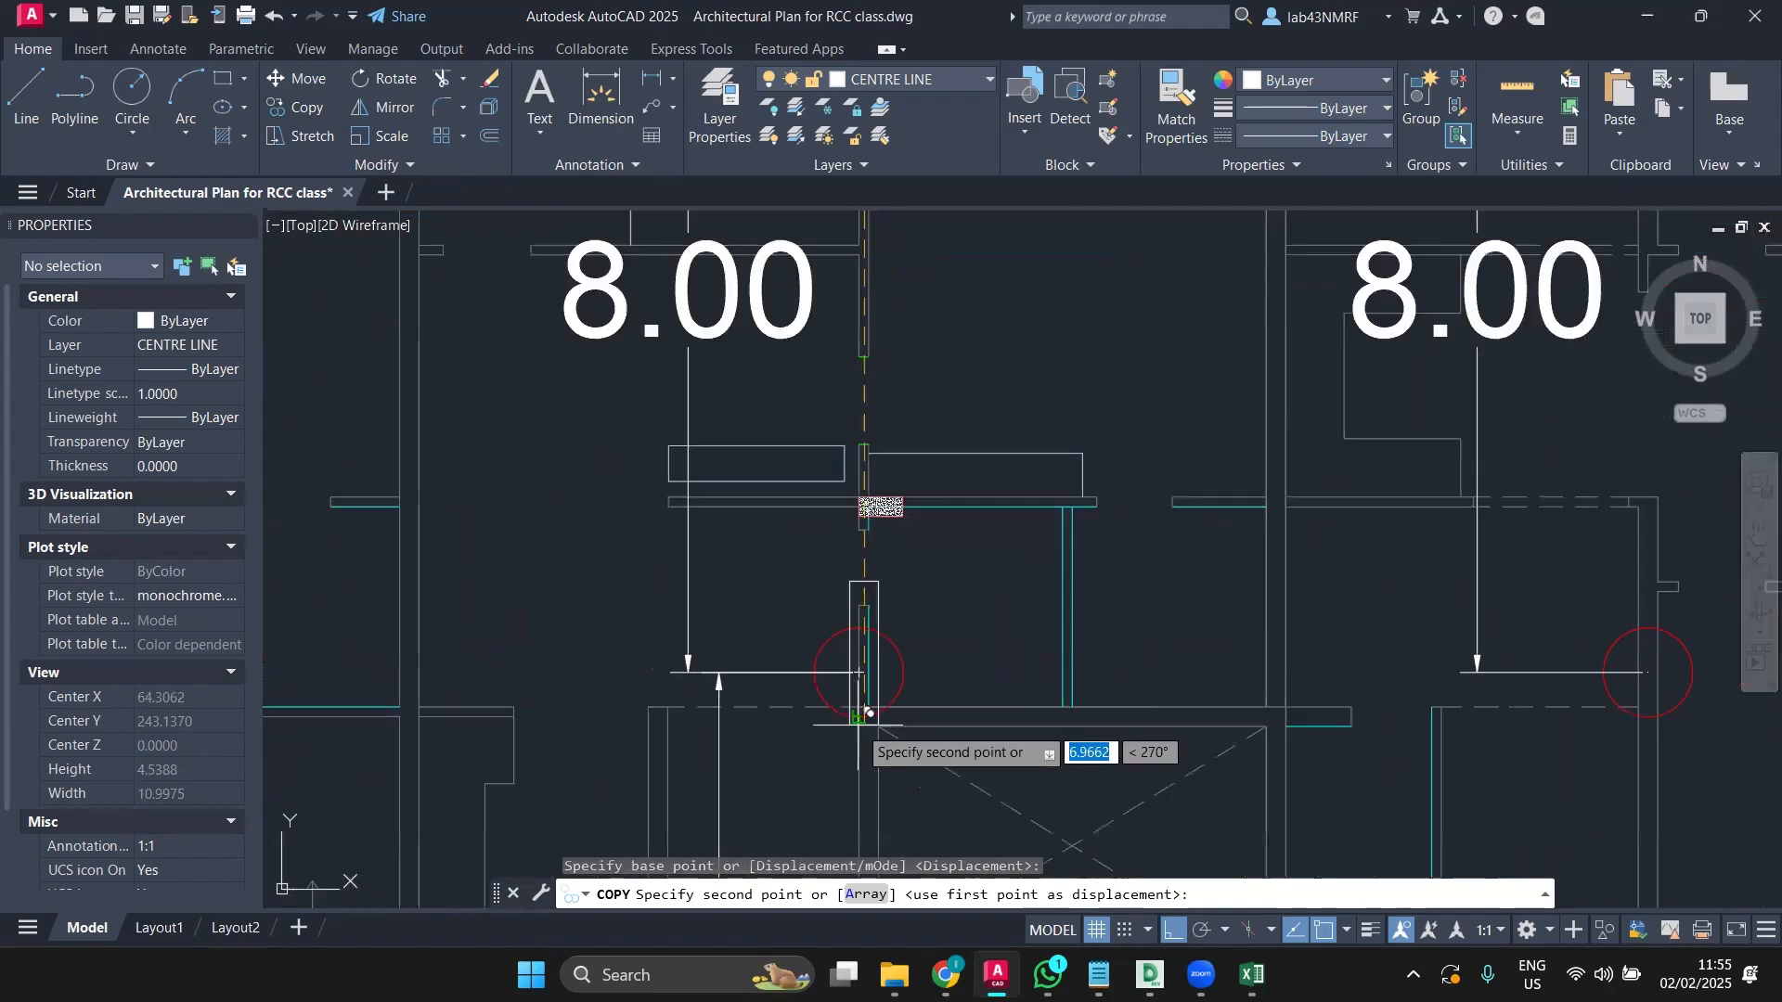
scroll(869, 683, up, 2)
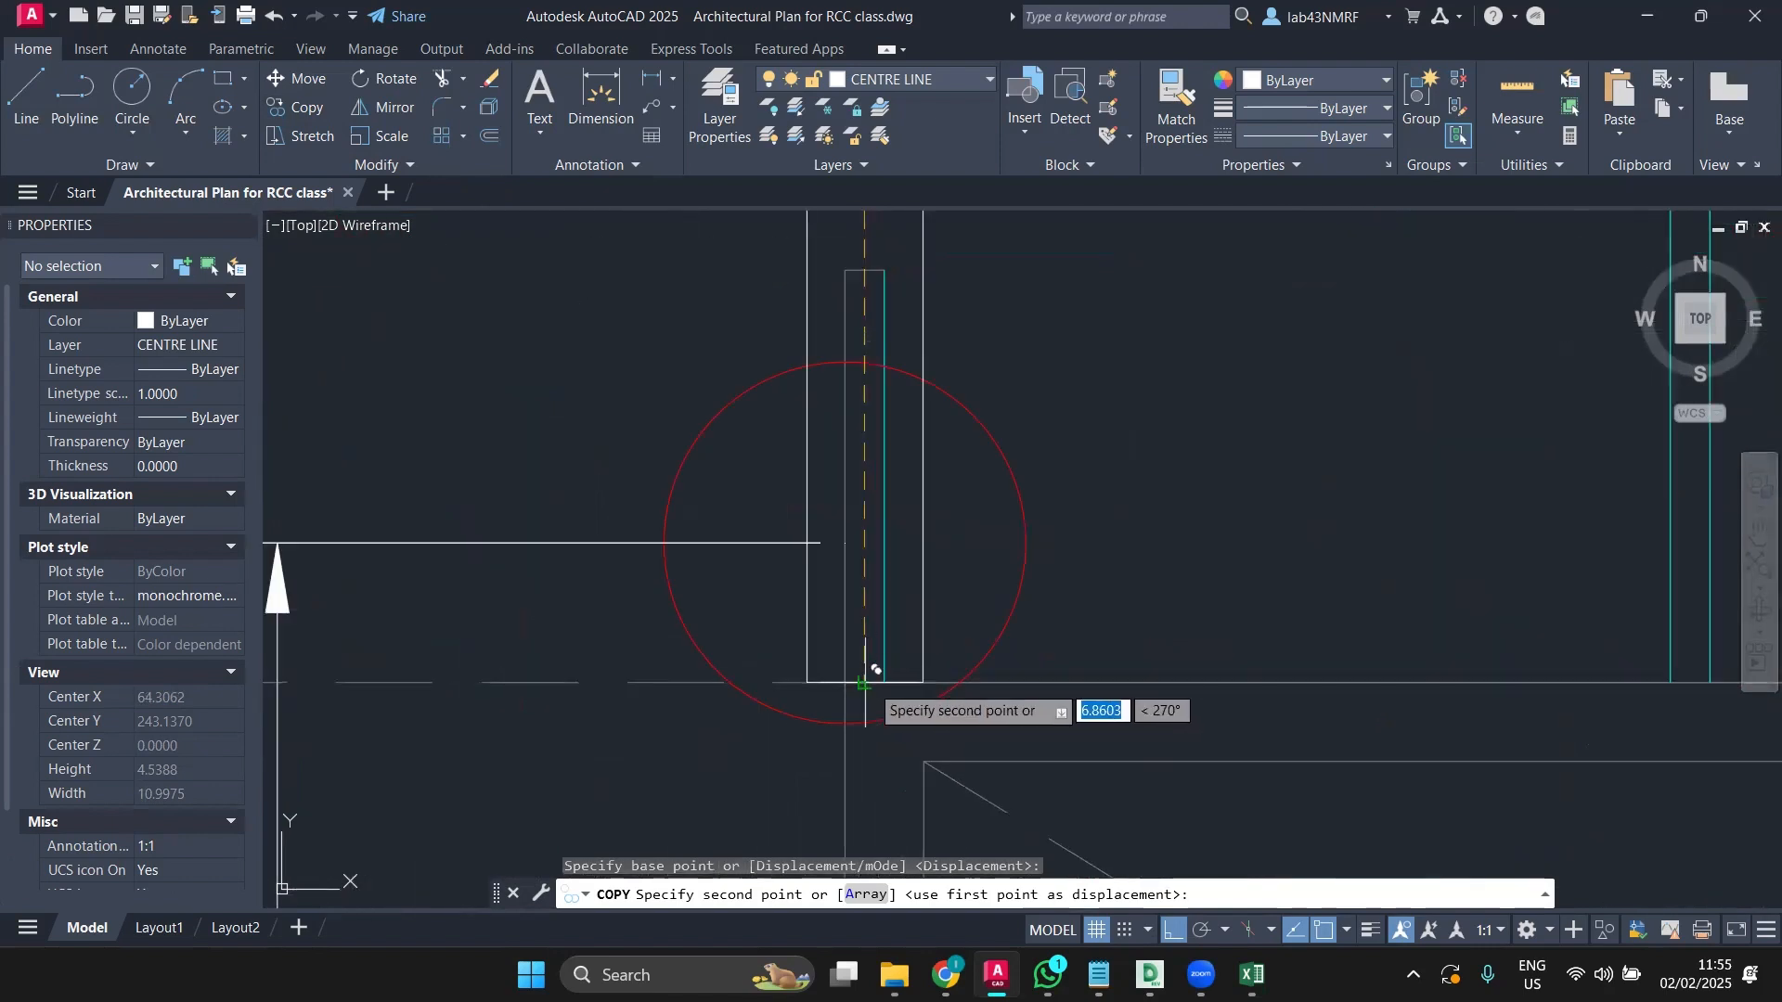
click(871, 683)
scroll(890, 650, down, 4)
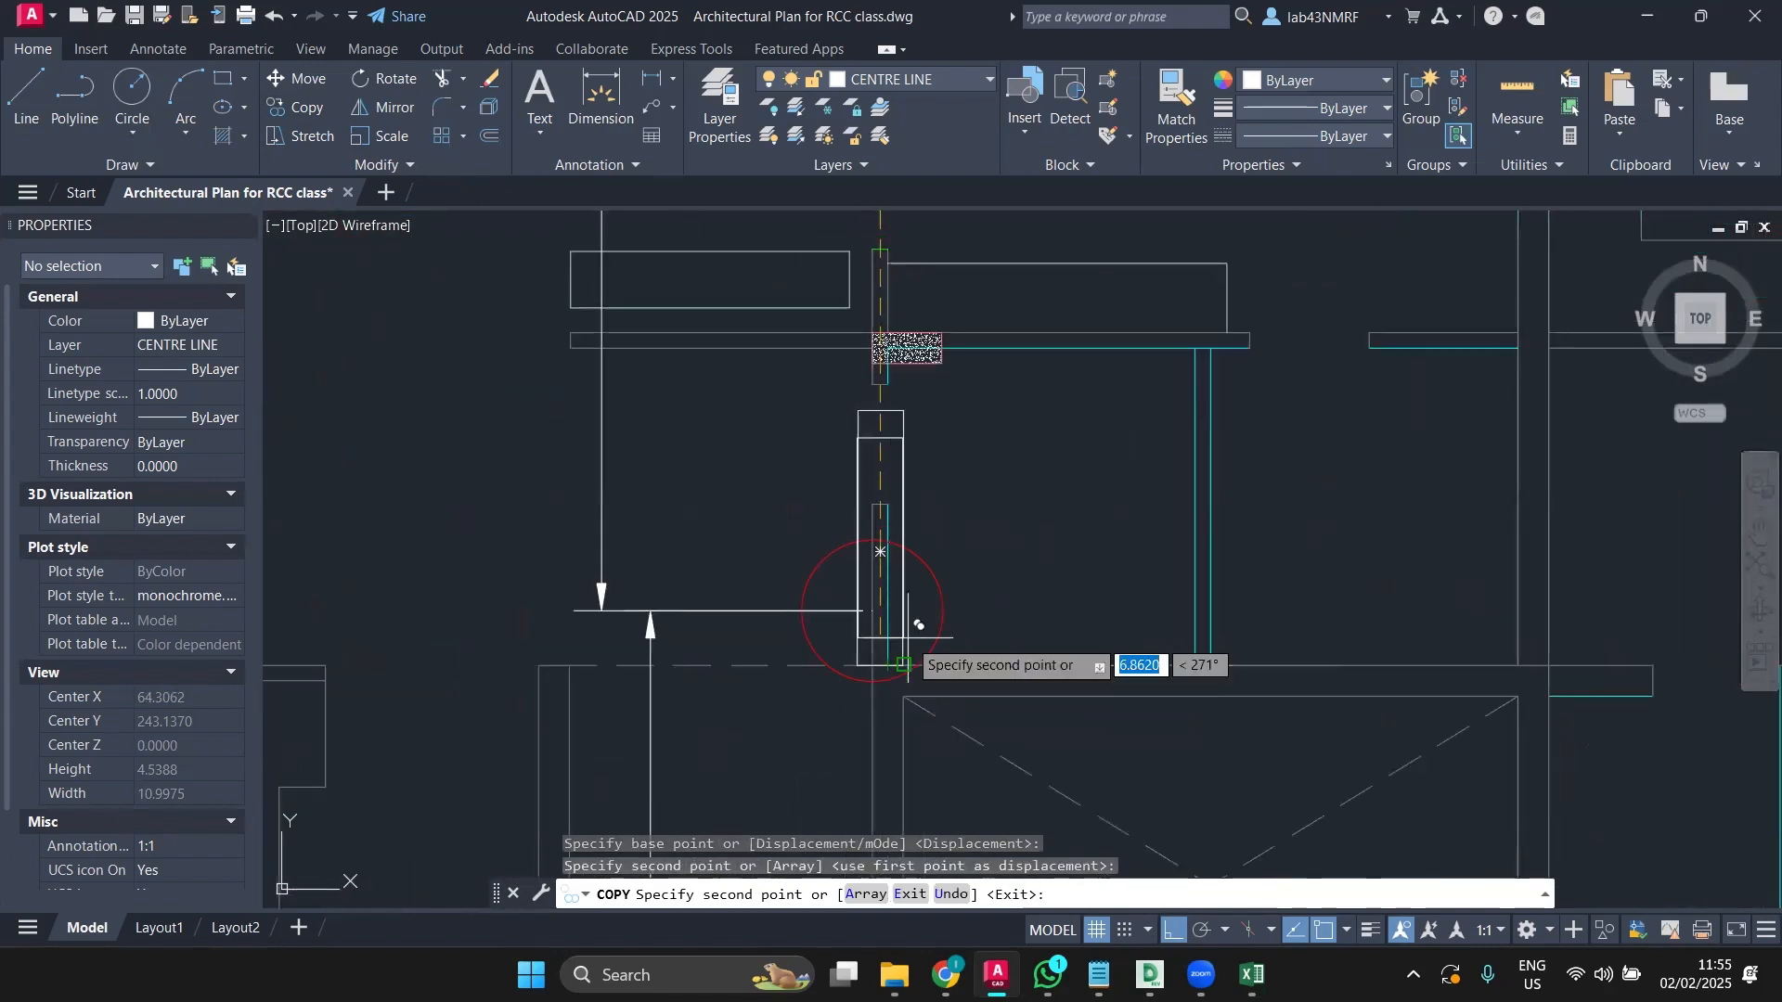
mouse_move(910, 631)
middle_down()
mouse_move(1322, 557)
mouse_move(1464, 556)
middle_up()
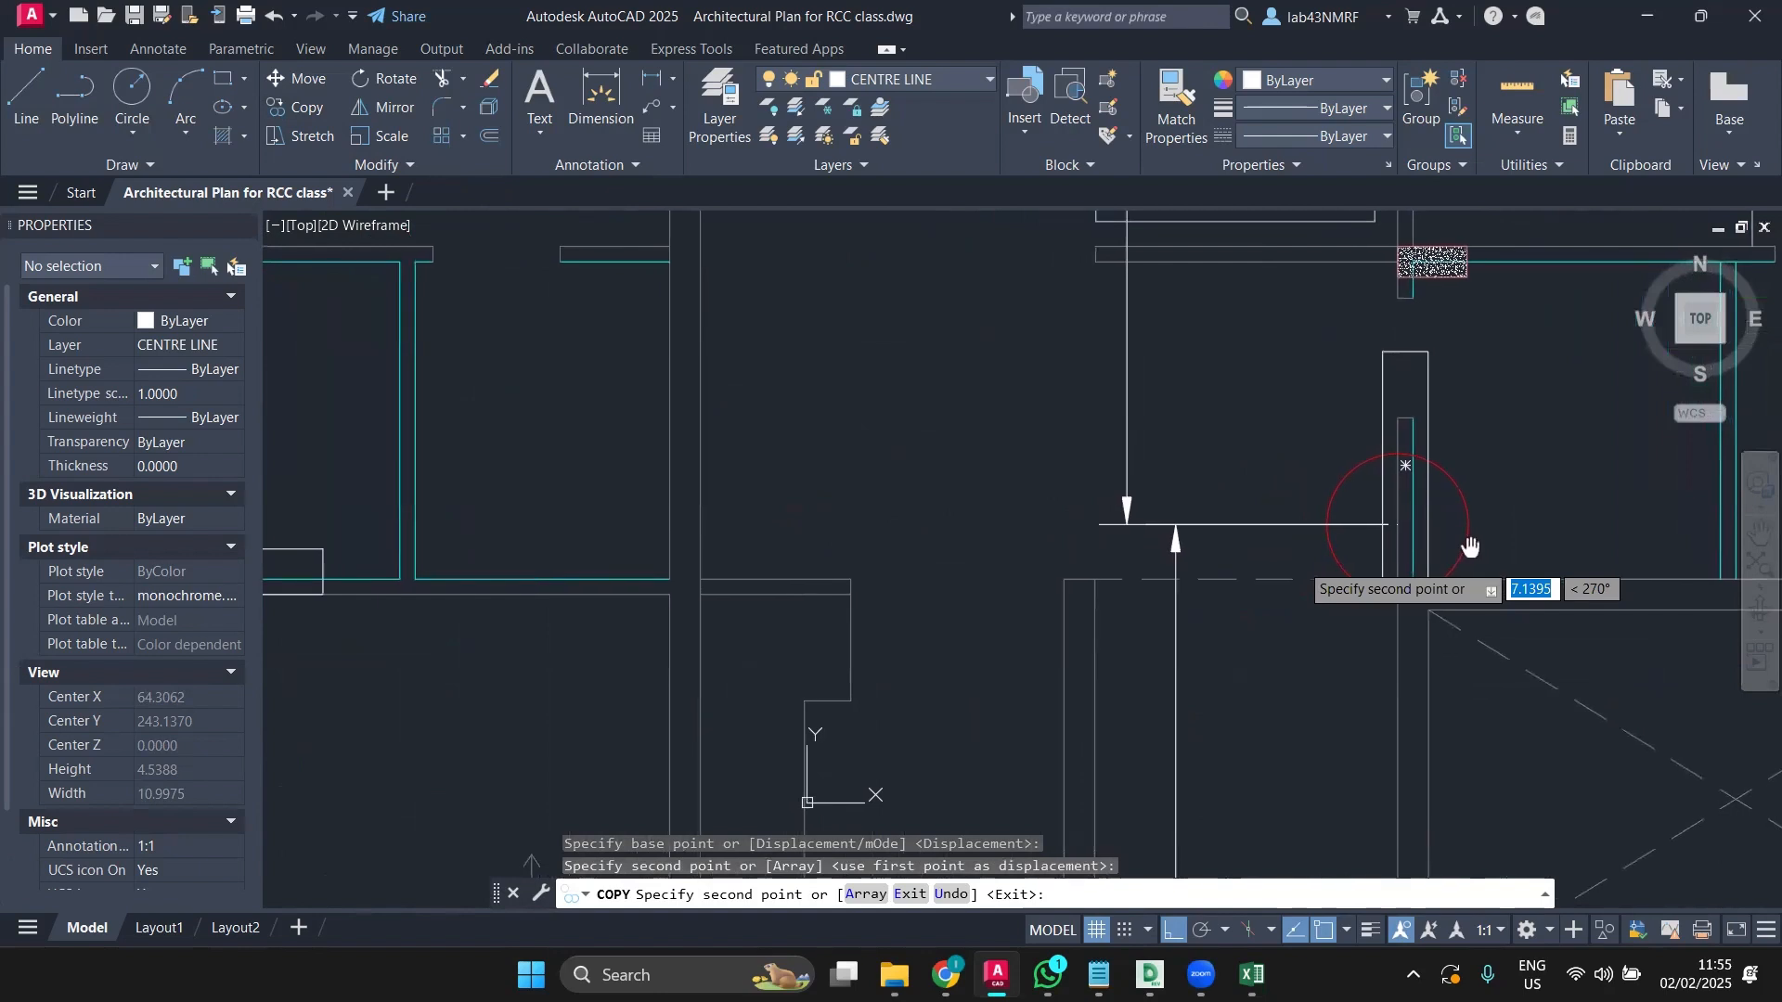
scroll(1305, 477, down, 3)
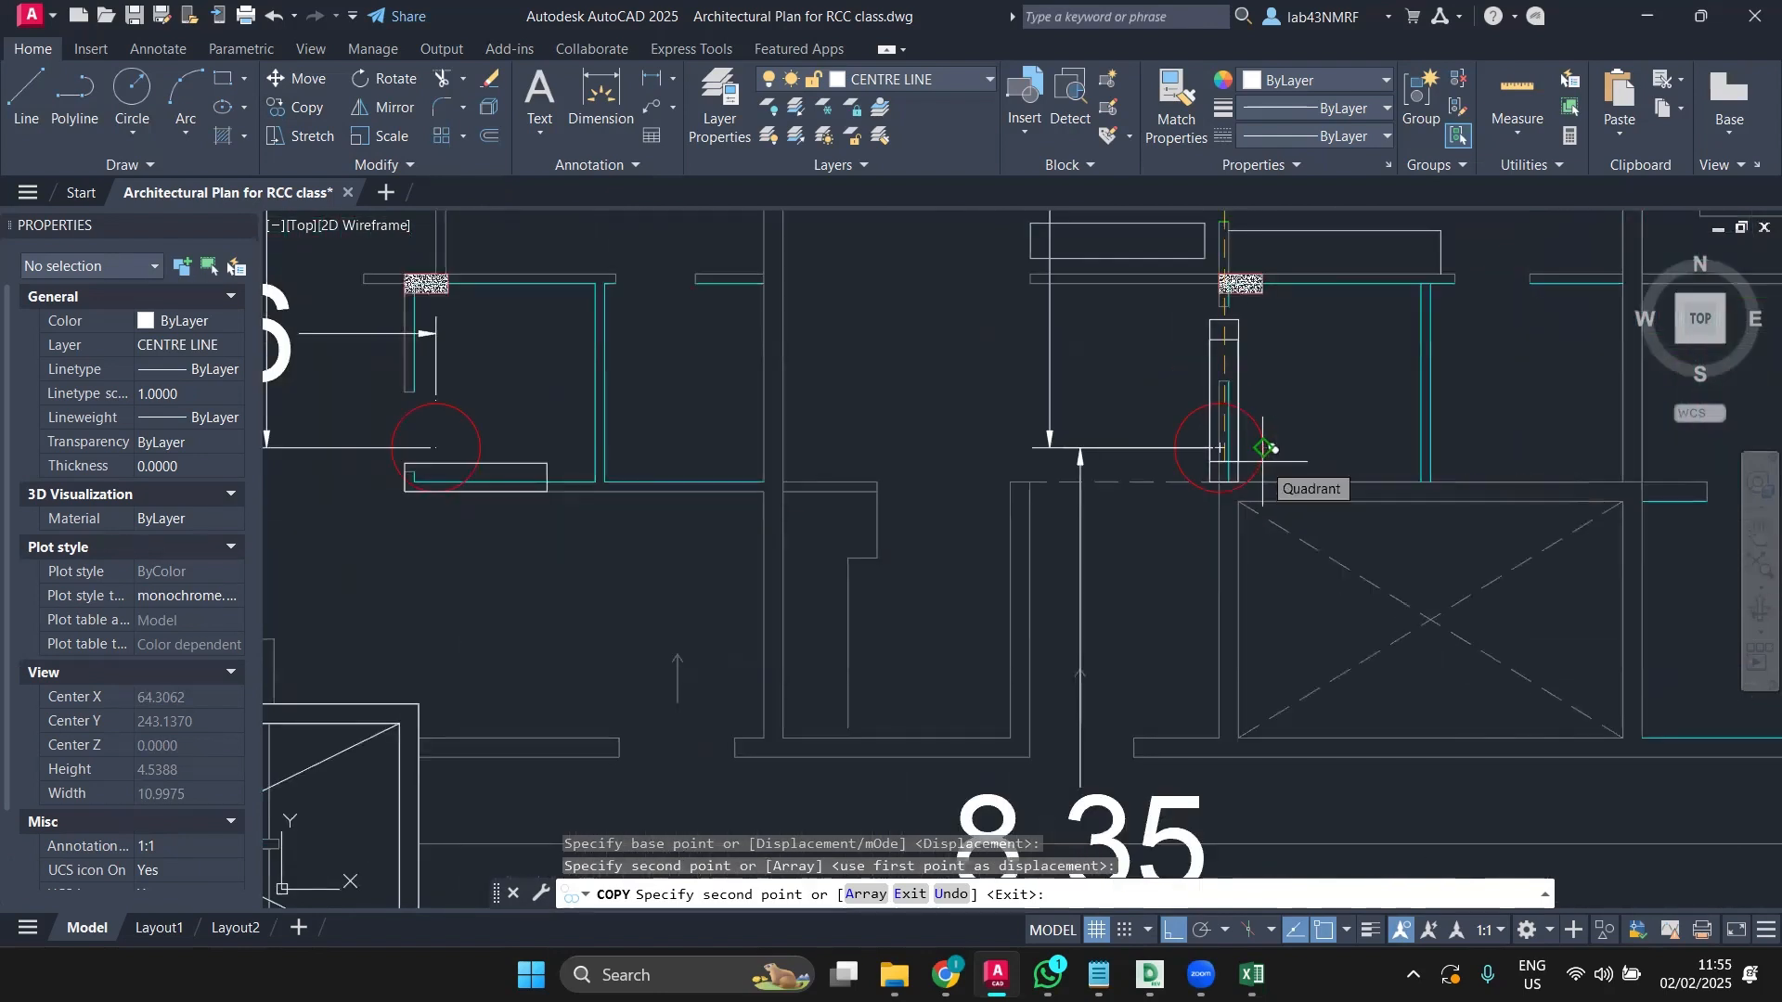
key(Escape)
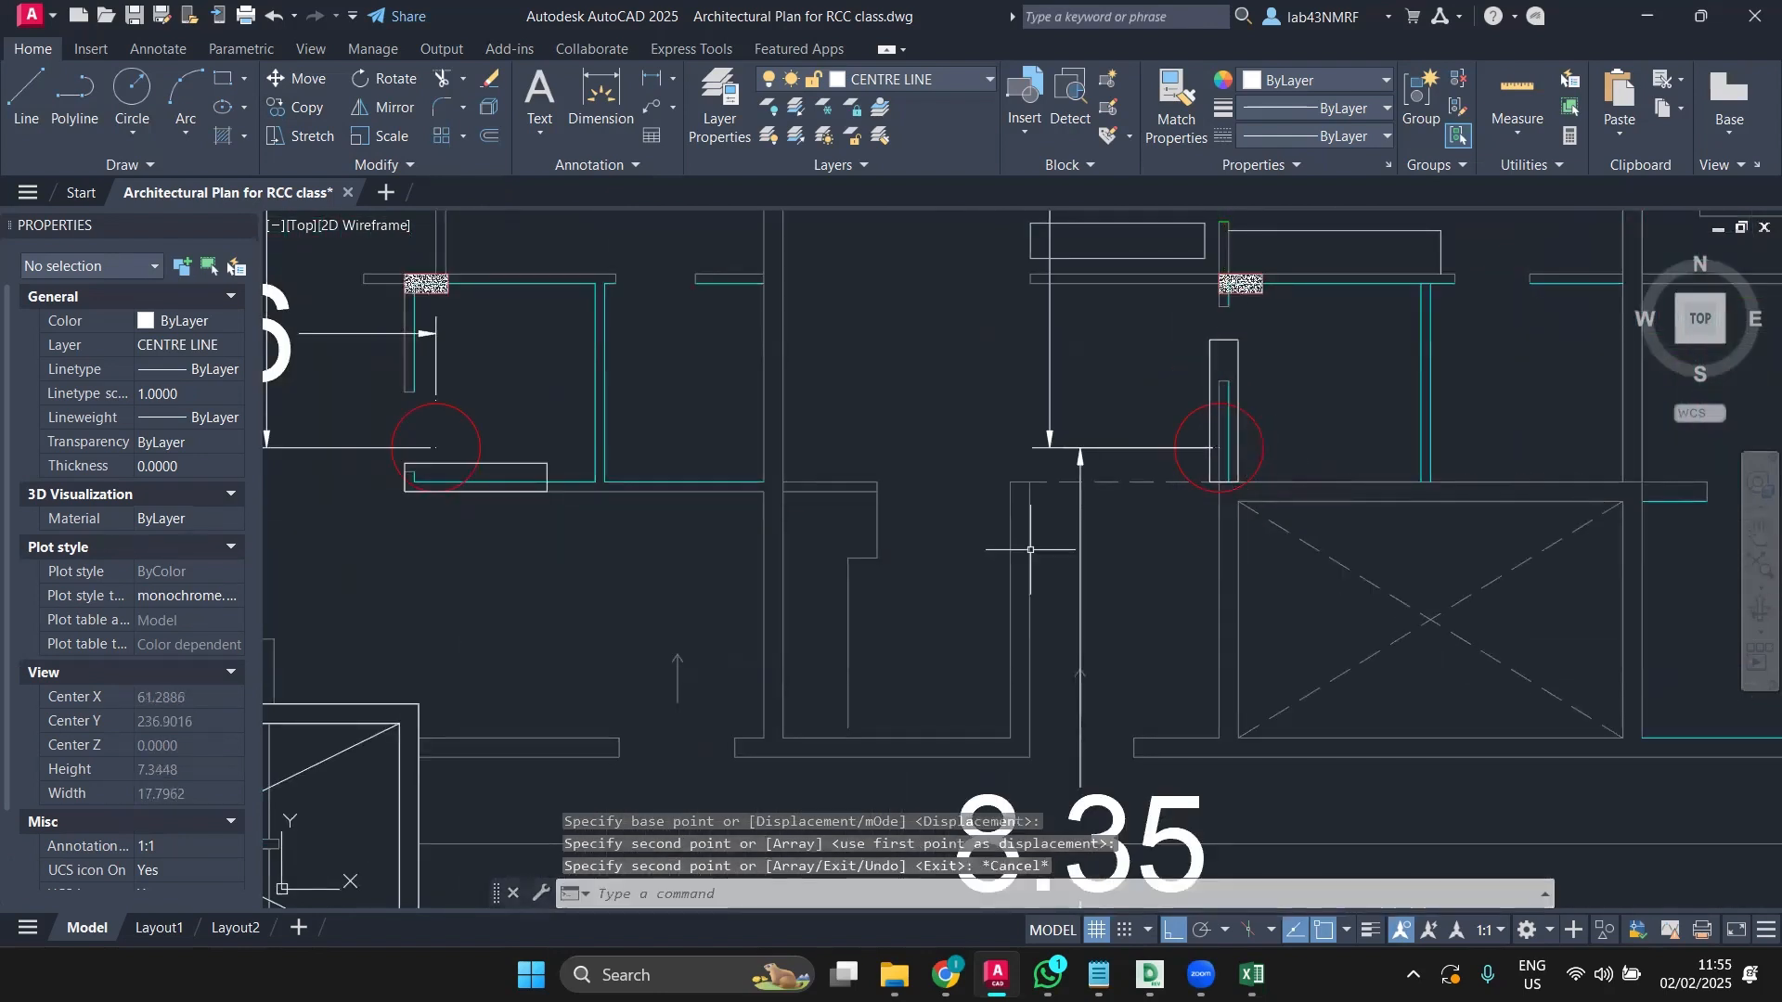
Step: Draw a 3.6-unit horizontal line along the beam, starting at the beam corner
click(25, 133)
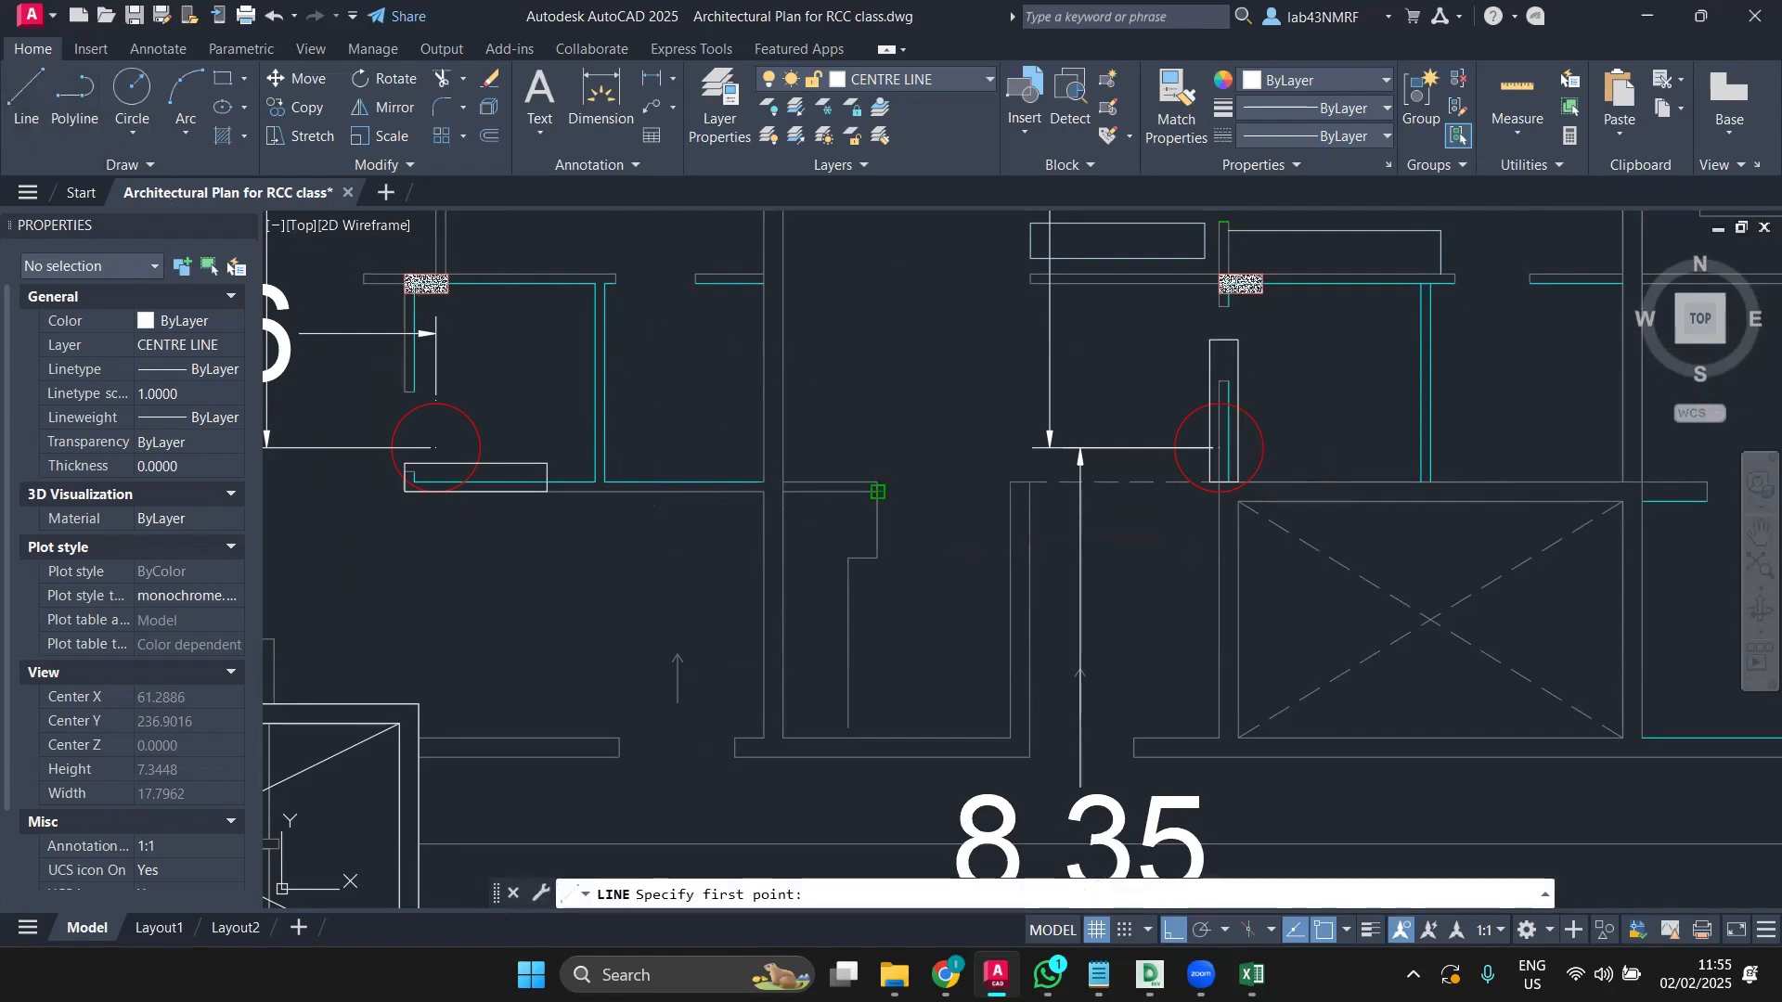
click(877, 492)
scroll(1215, 487, up, 4)
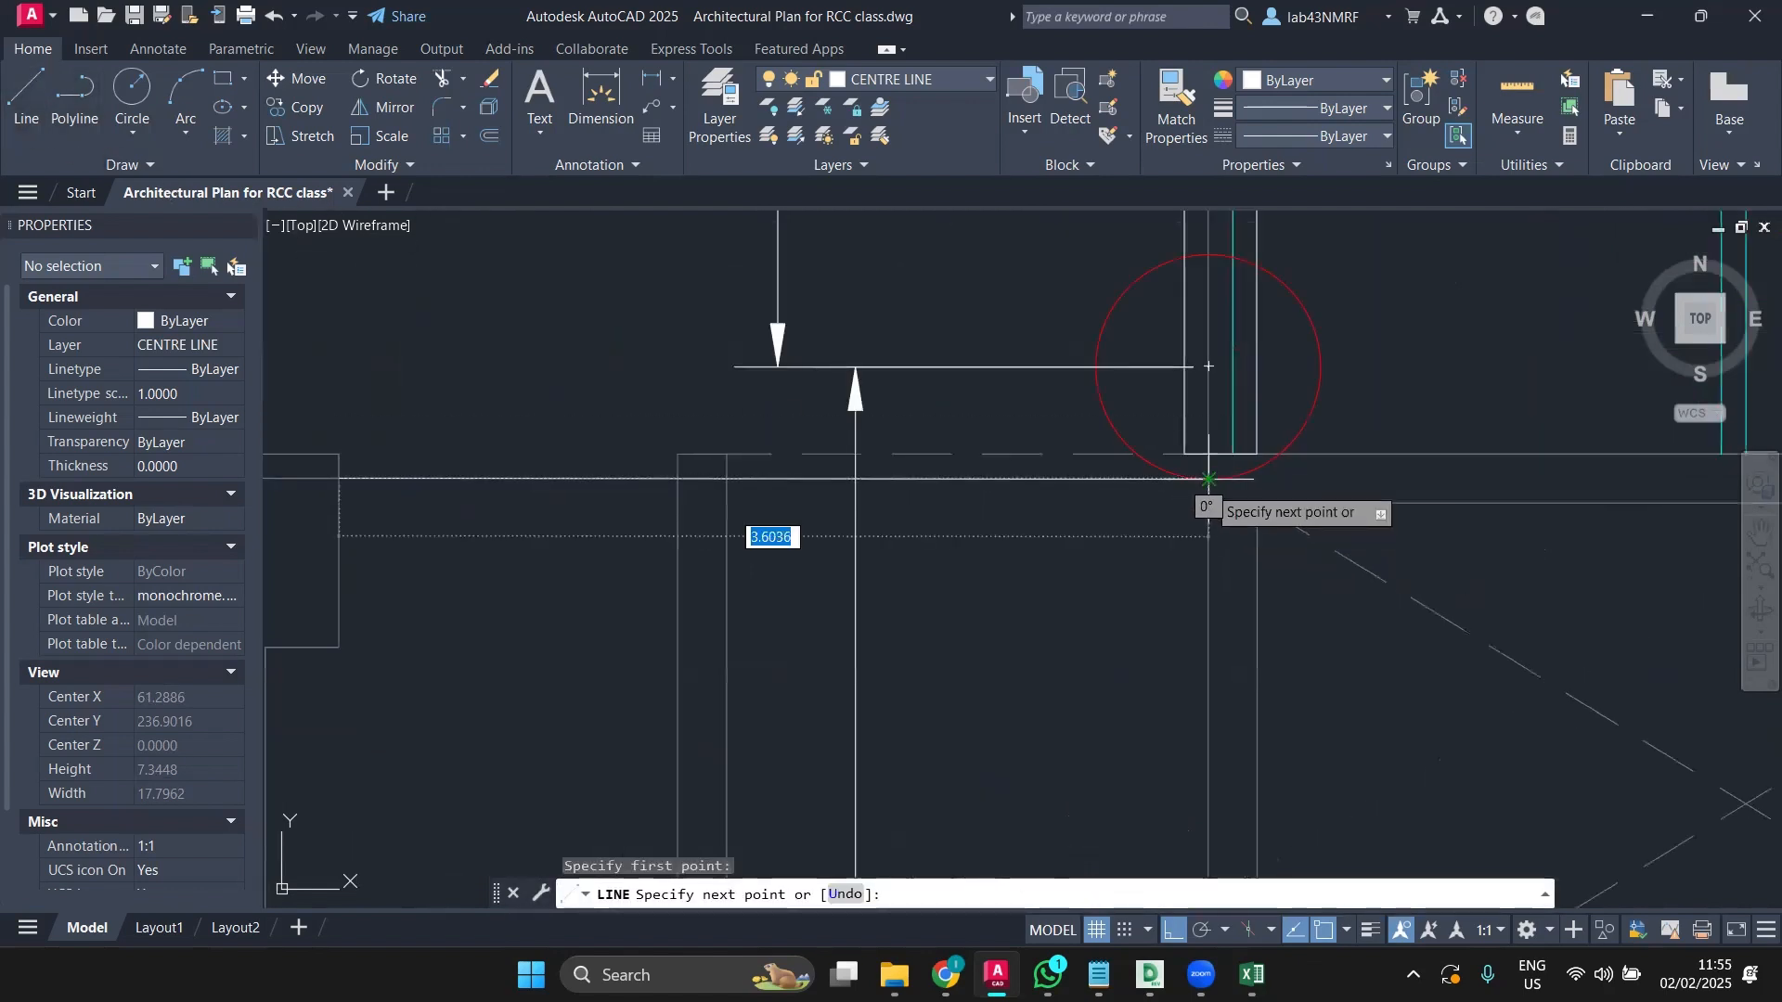
key(Escape)
scroll(928, 538, down, 4)
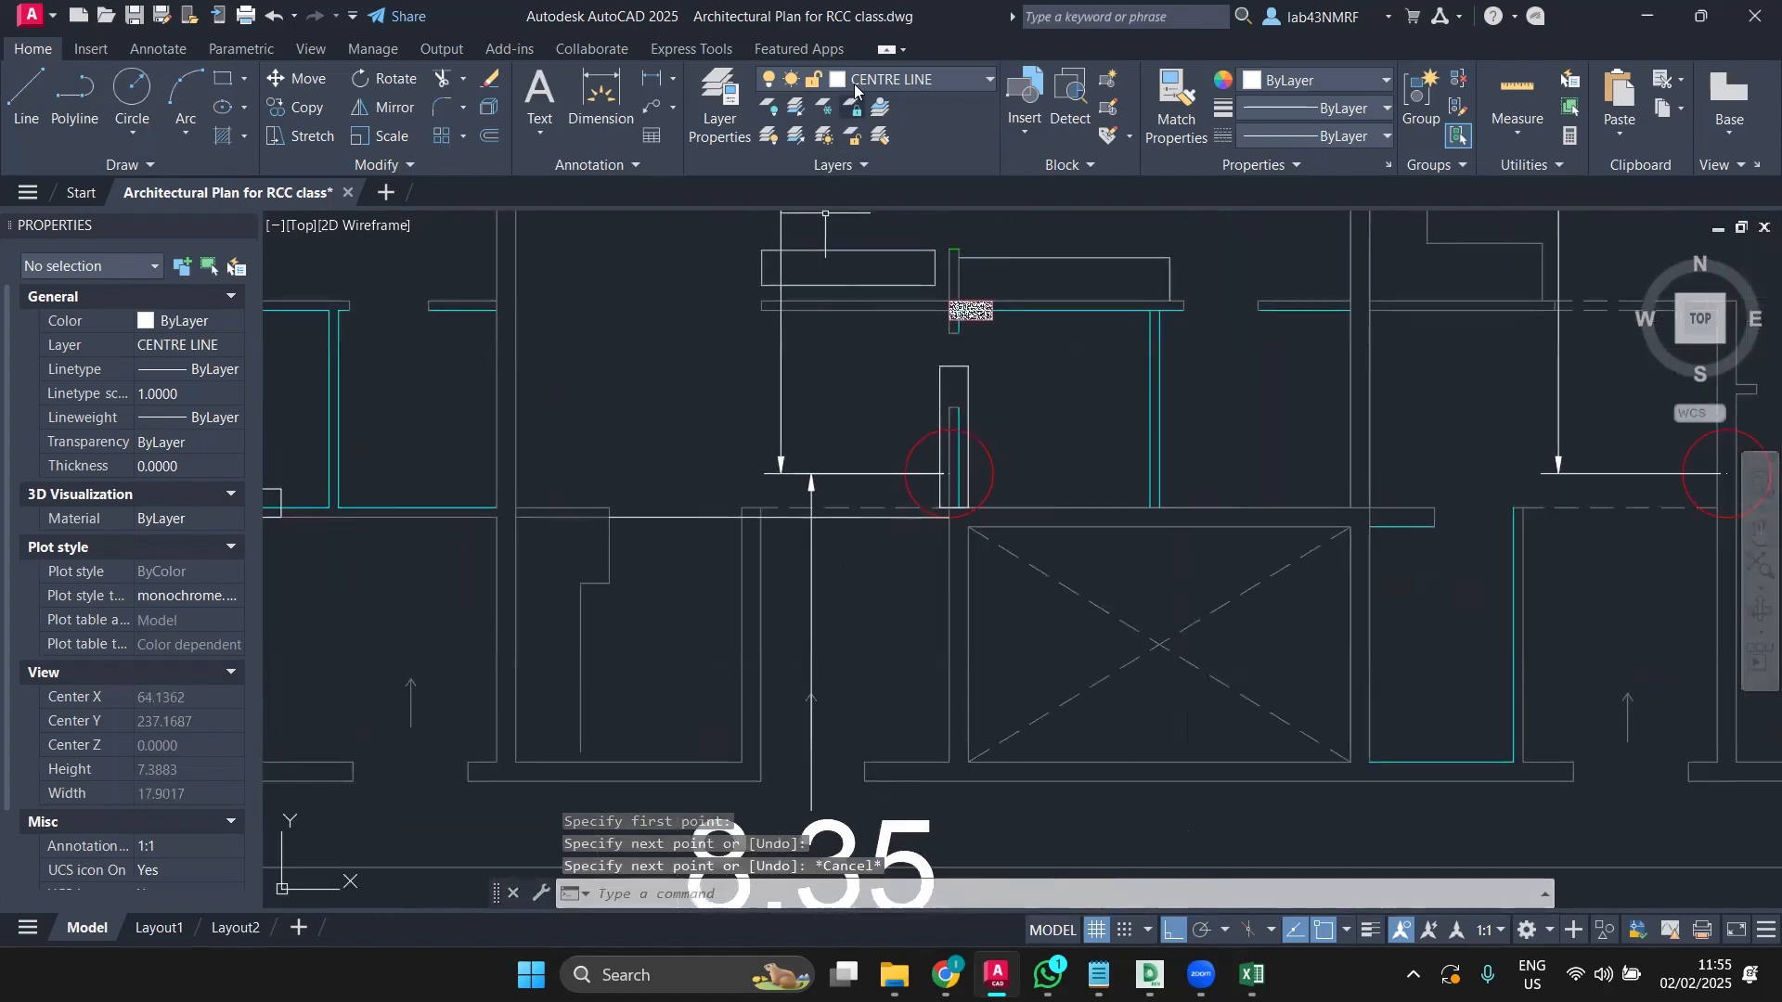
Step: Make layer 0 the current layer from the Layer dropdown
click(890, 516)
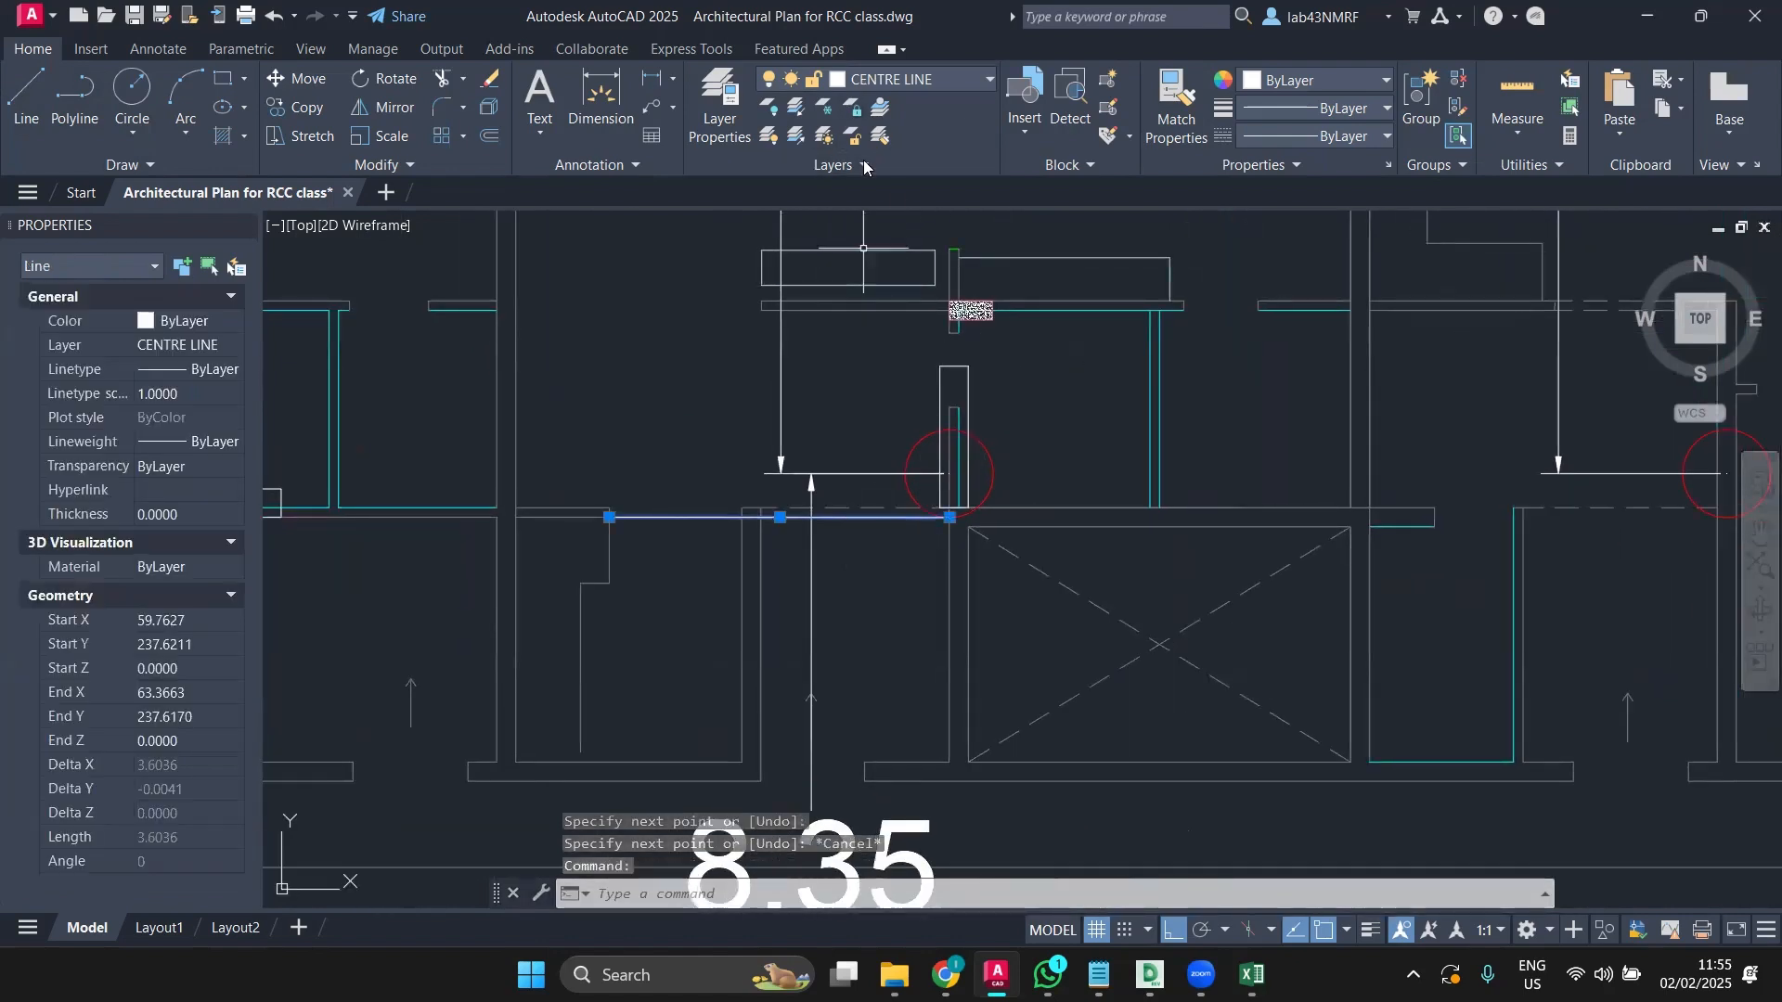
click(882, 81)
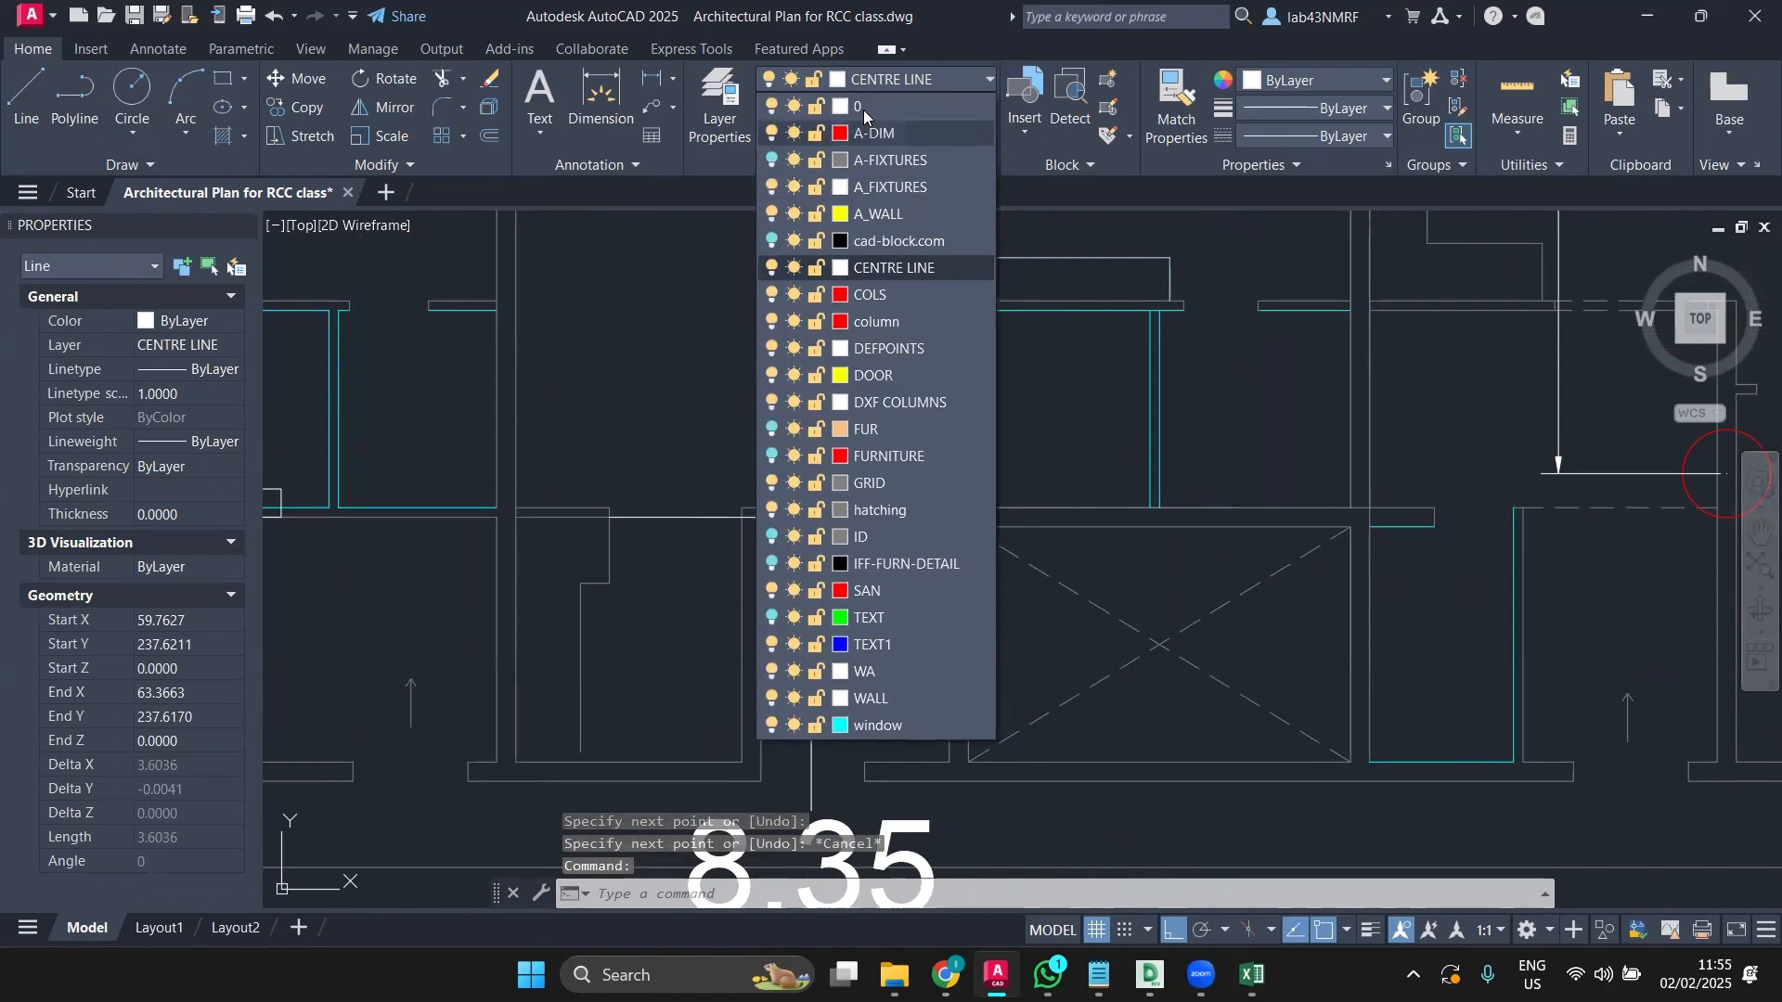
click(869, 104)
click(881, 517)
key(Escape)
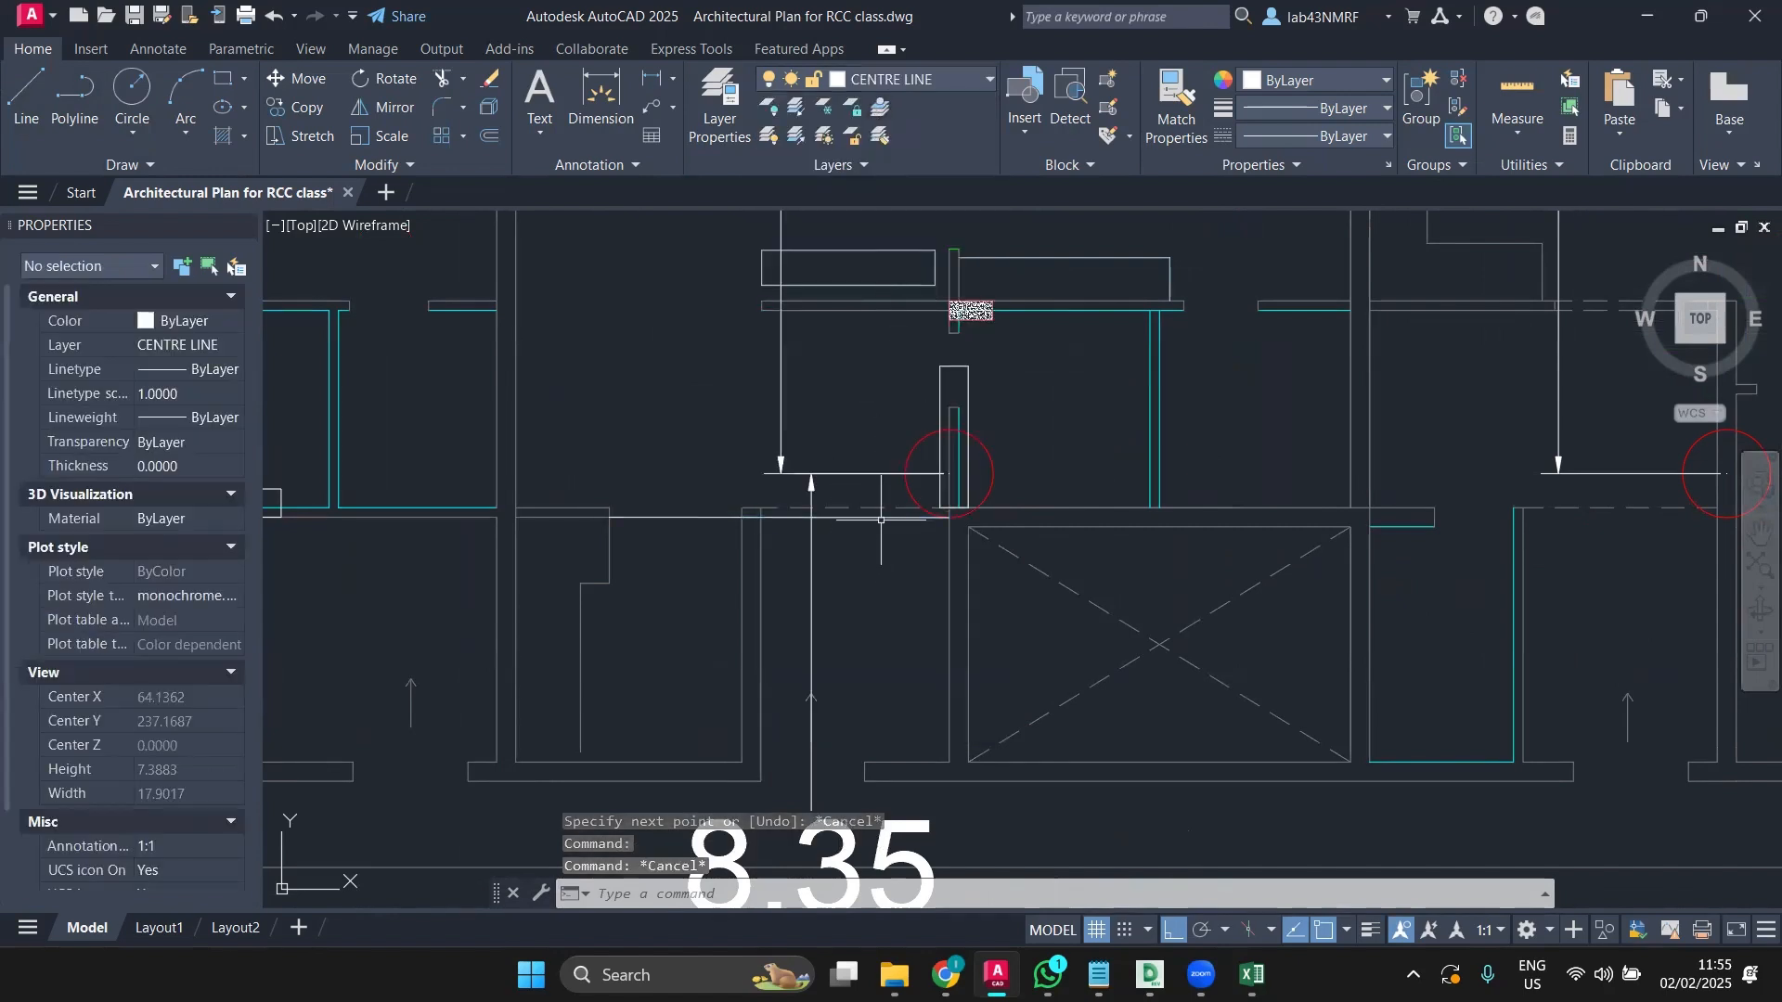
click(862, 82)
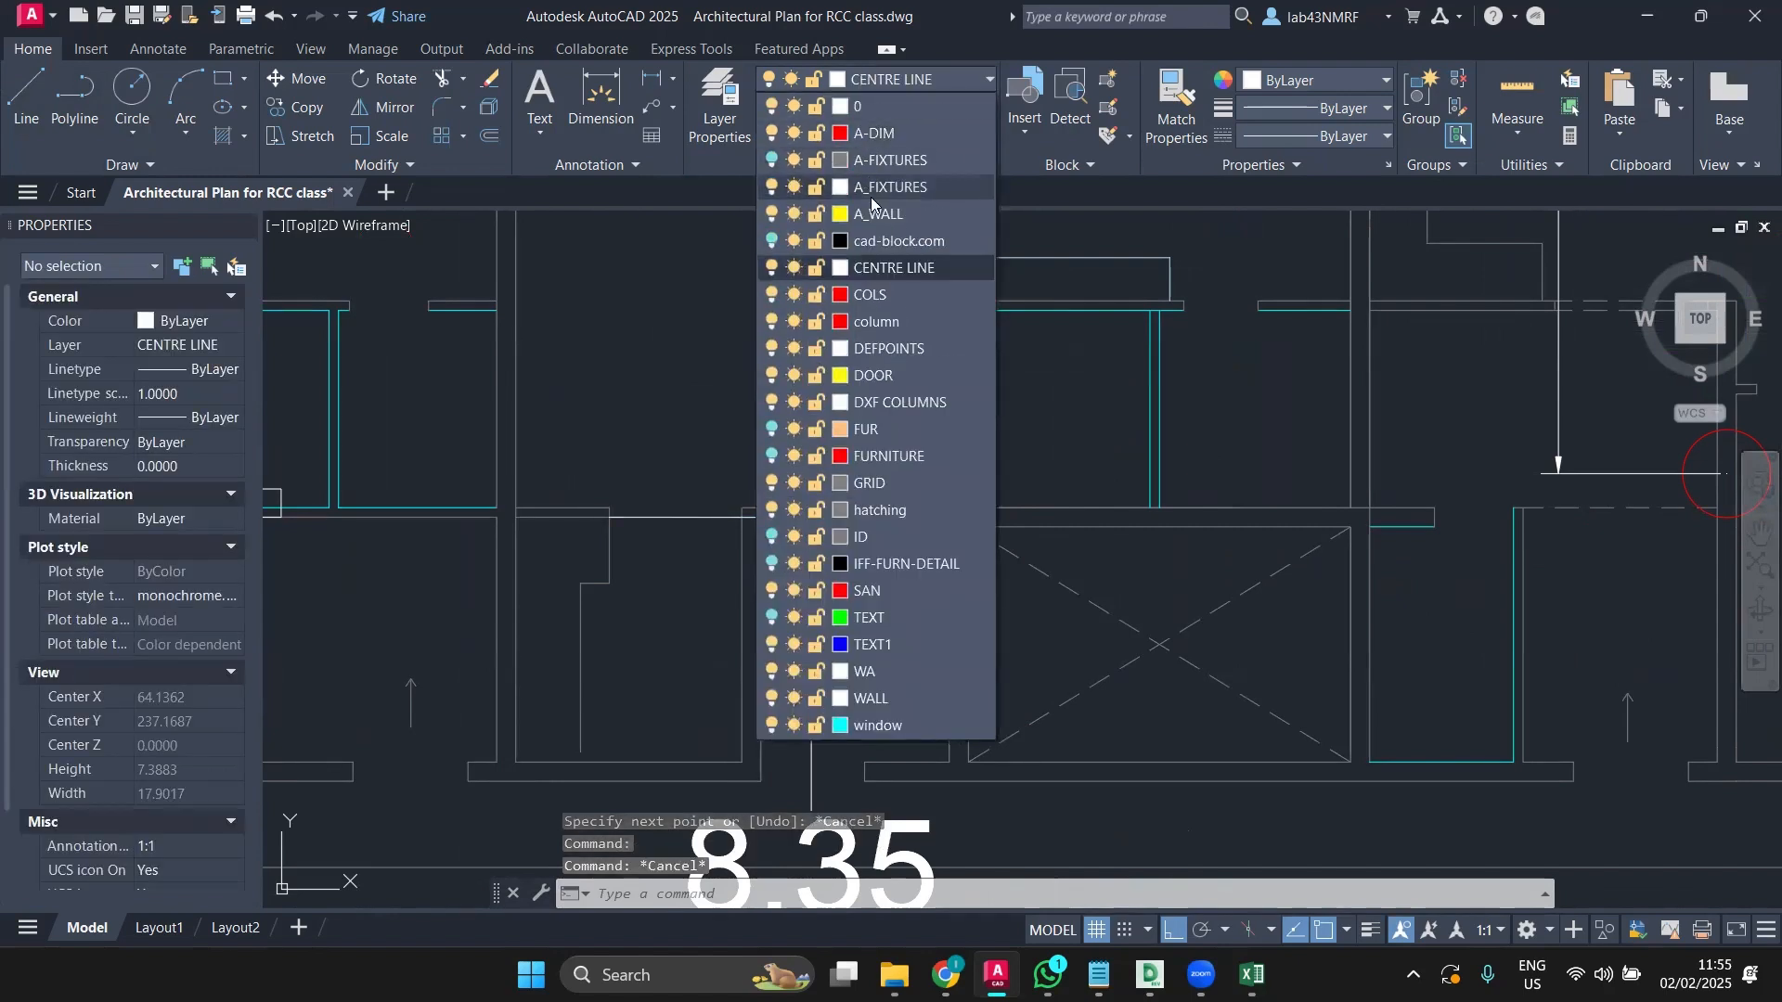
click(877, 105)
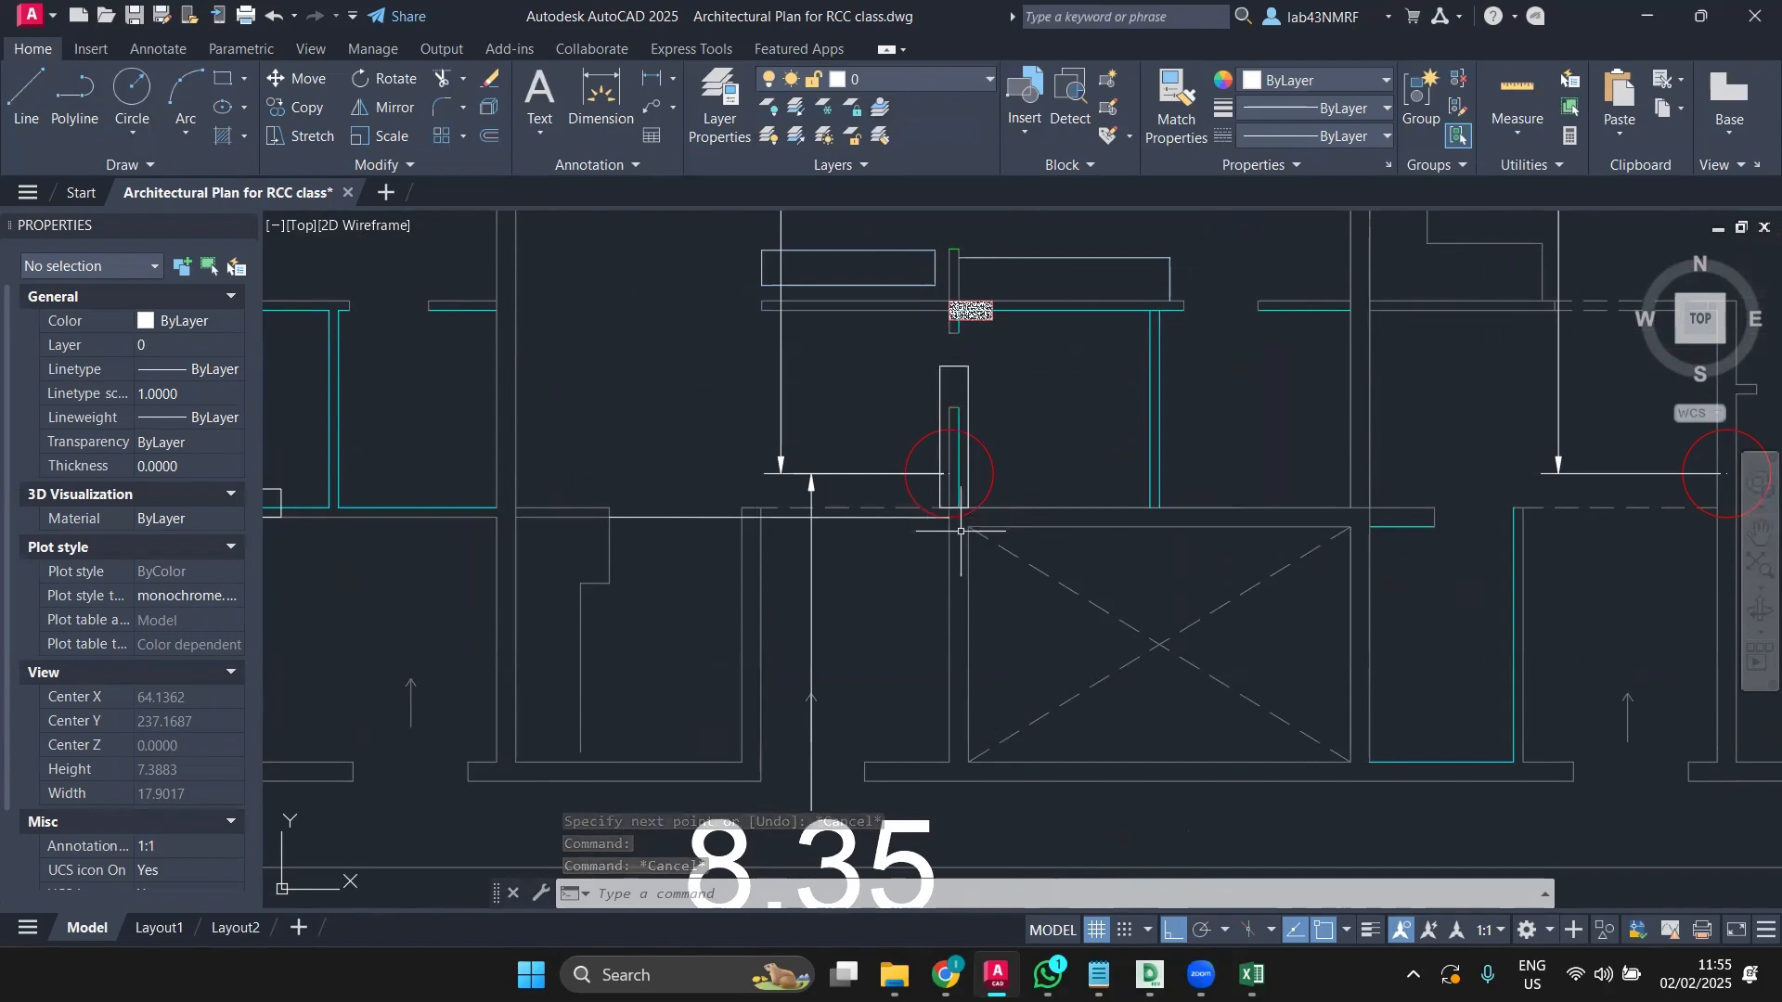
Step: Move the column rectangle from its corner down onto the beam line endpoint
scroll(961, 531, up, 2)
click(922, 466)
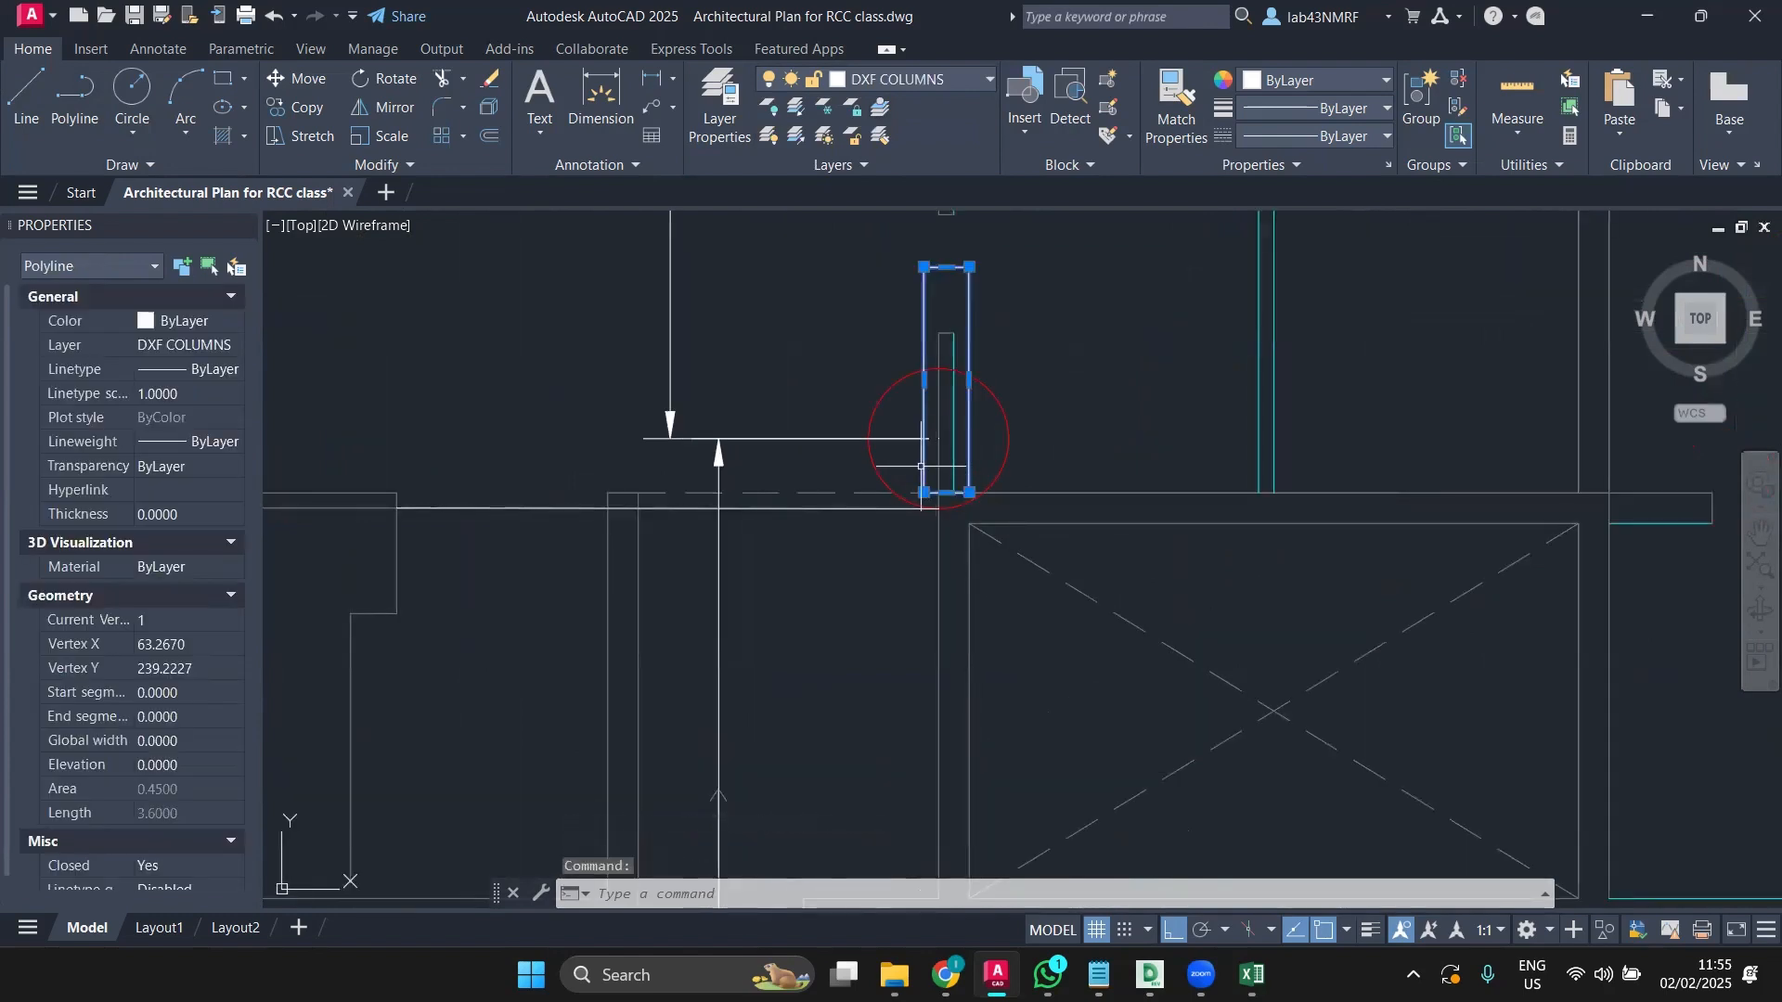
click(316, 80)
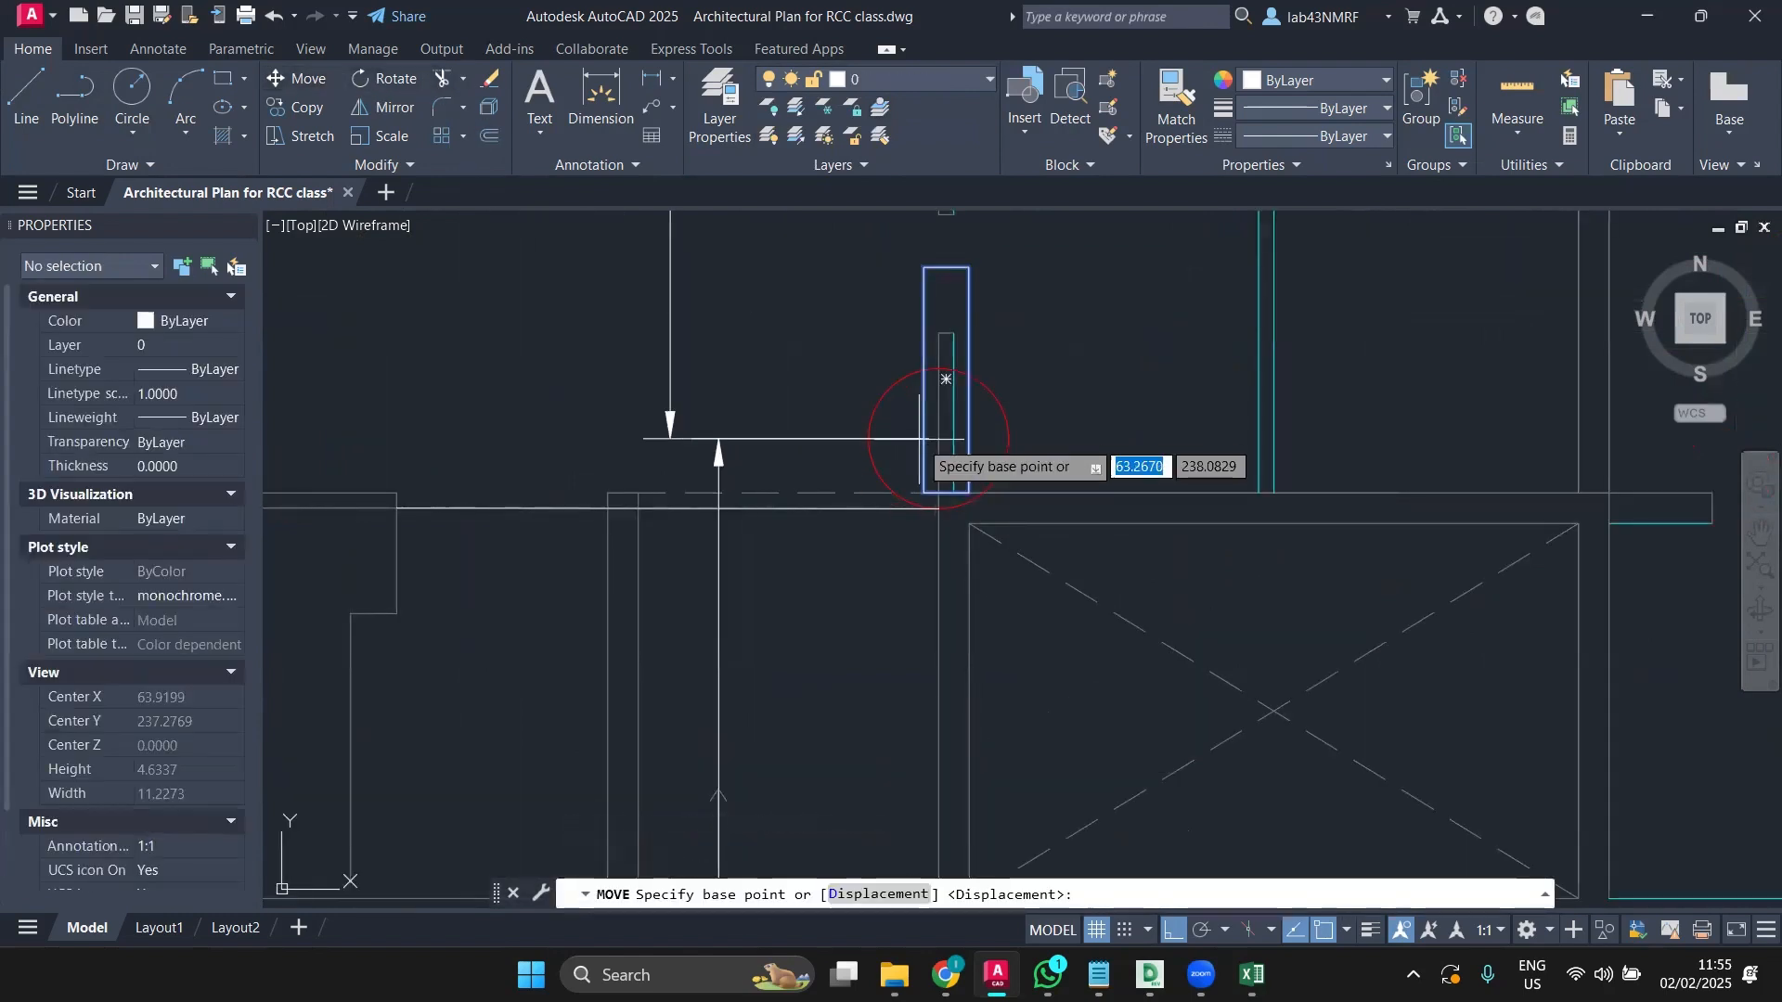
scroll(944, 492, up, 2)
click(912, 494)
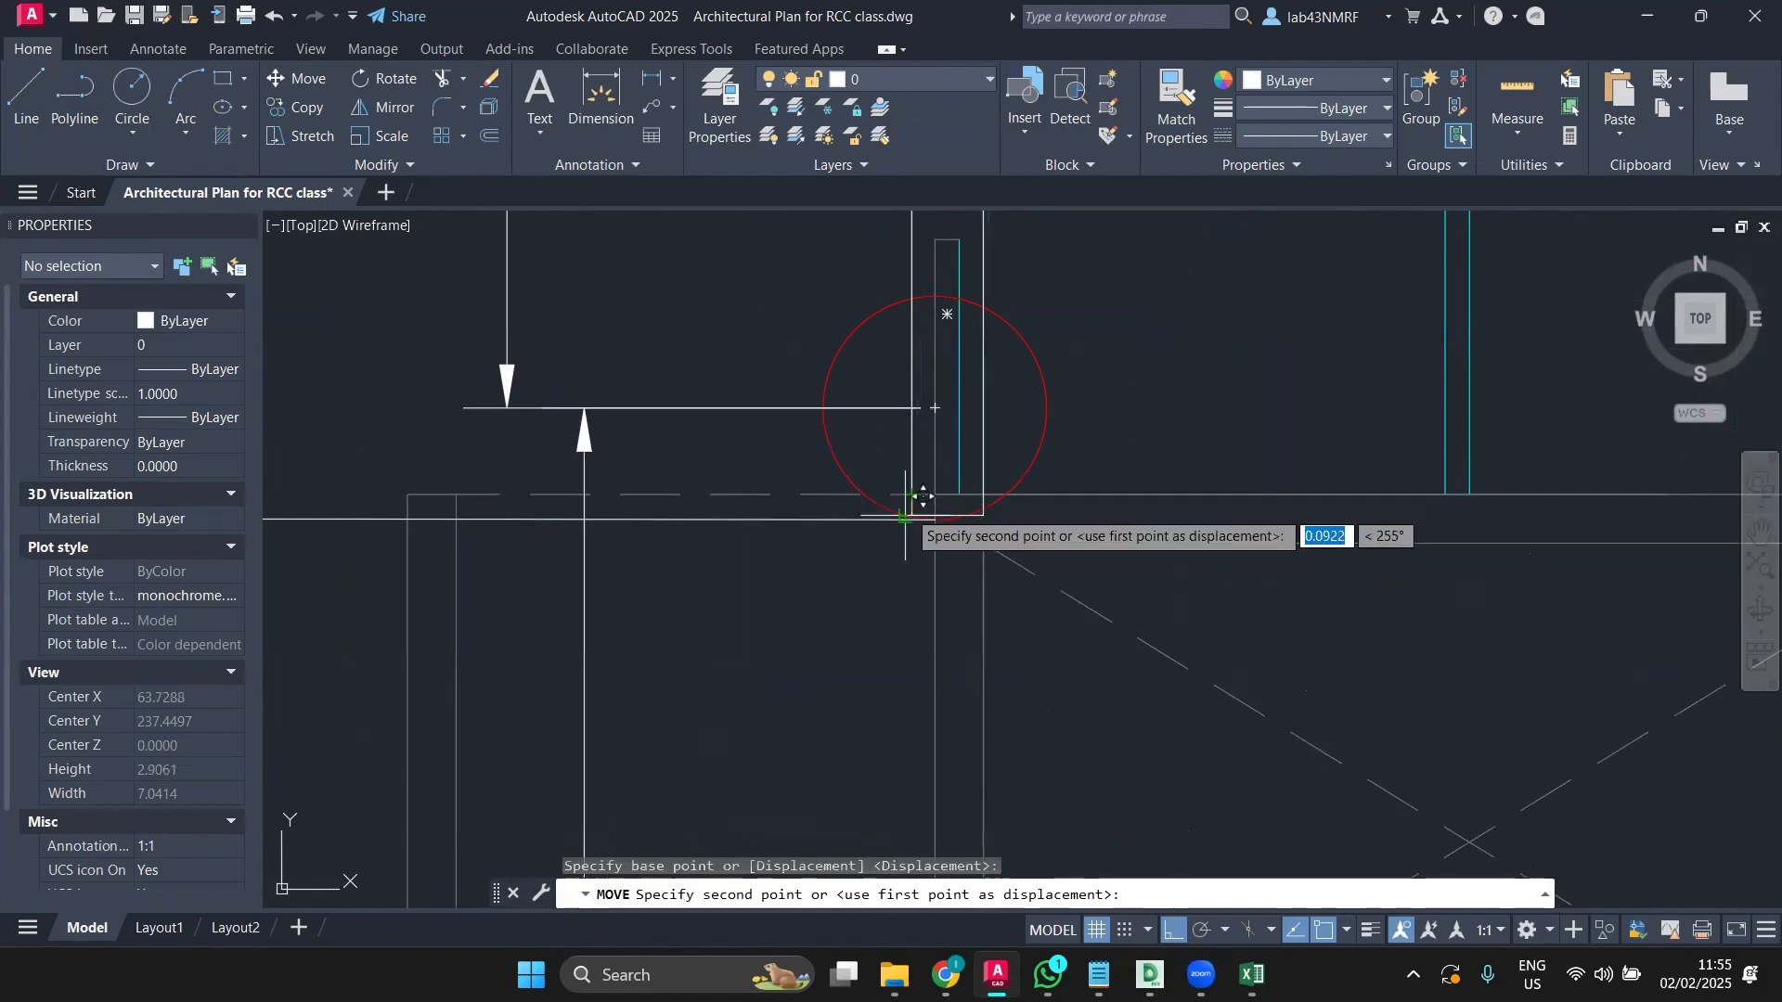
scroll(917, 506, up, 4)
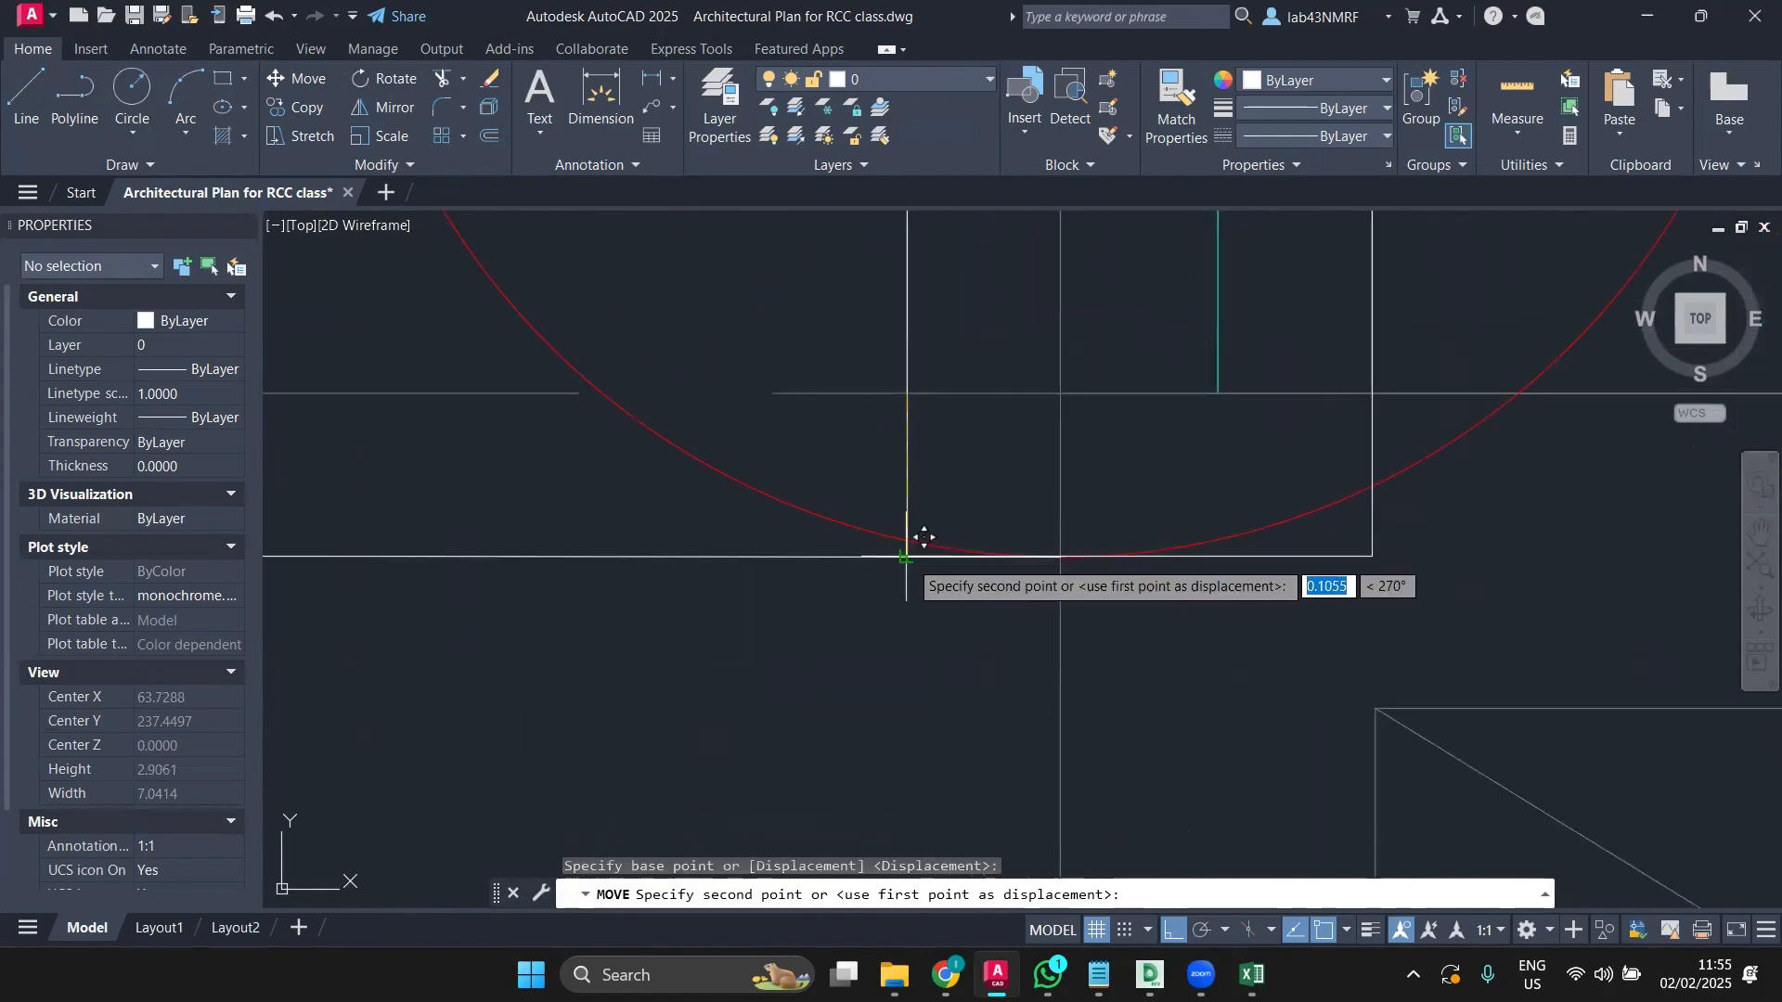
click(909, 556)
scroll(963, 532, down, 3)
scroll(962, 531, down, 4)
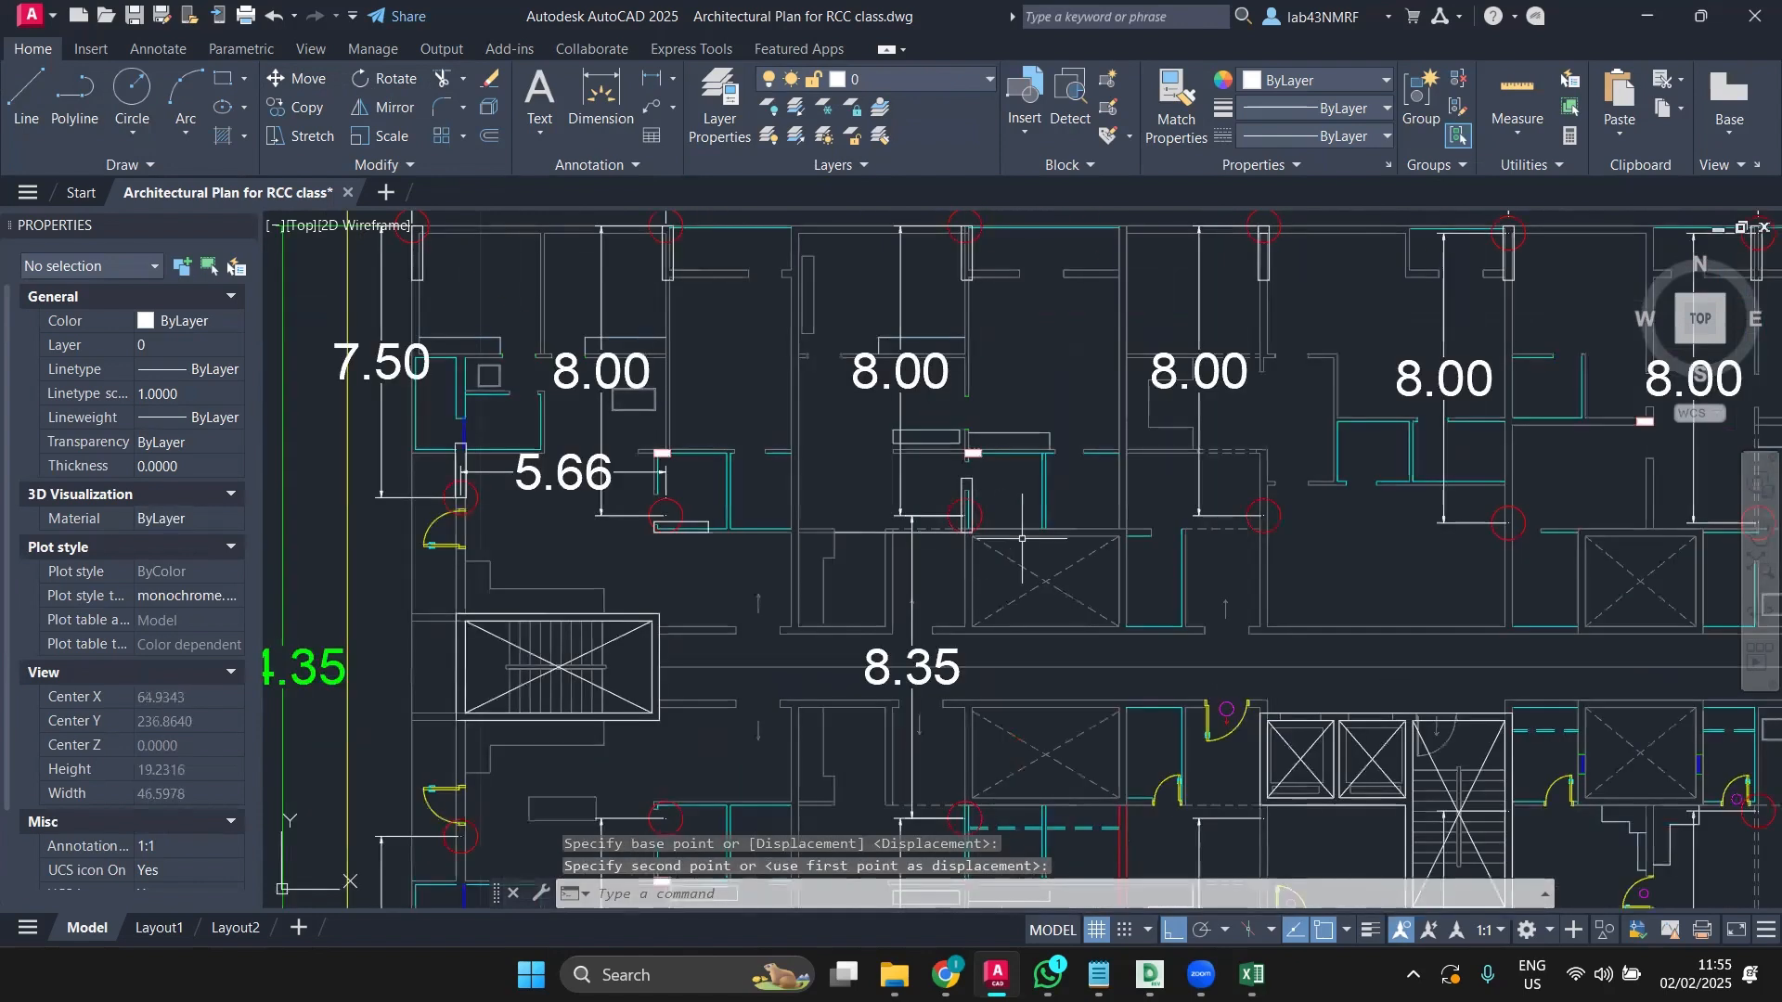
Step: Select the column rectangle at another grid intersection
middle_drag(1022, 538, 803, 538)
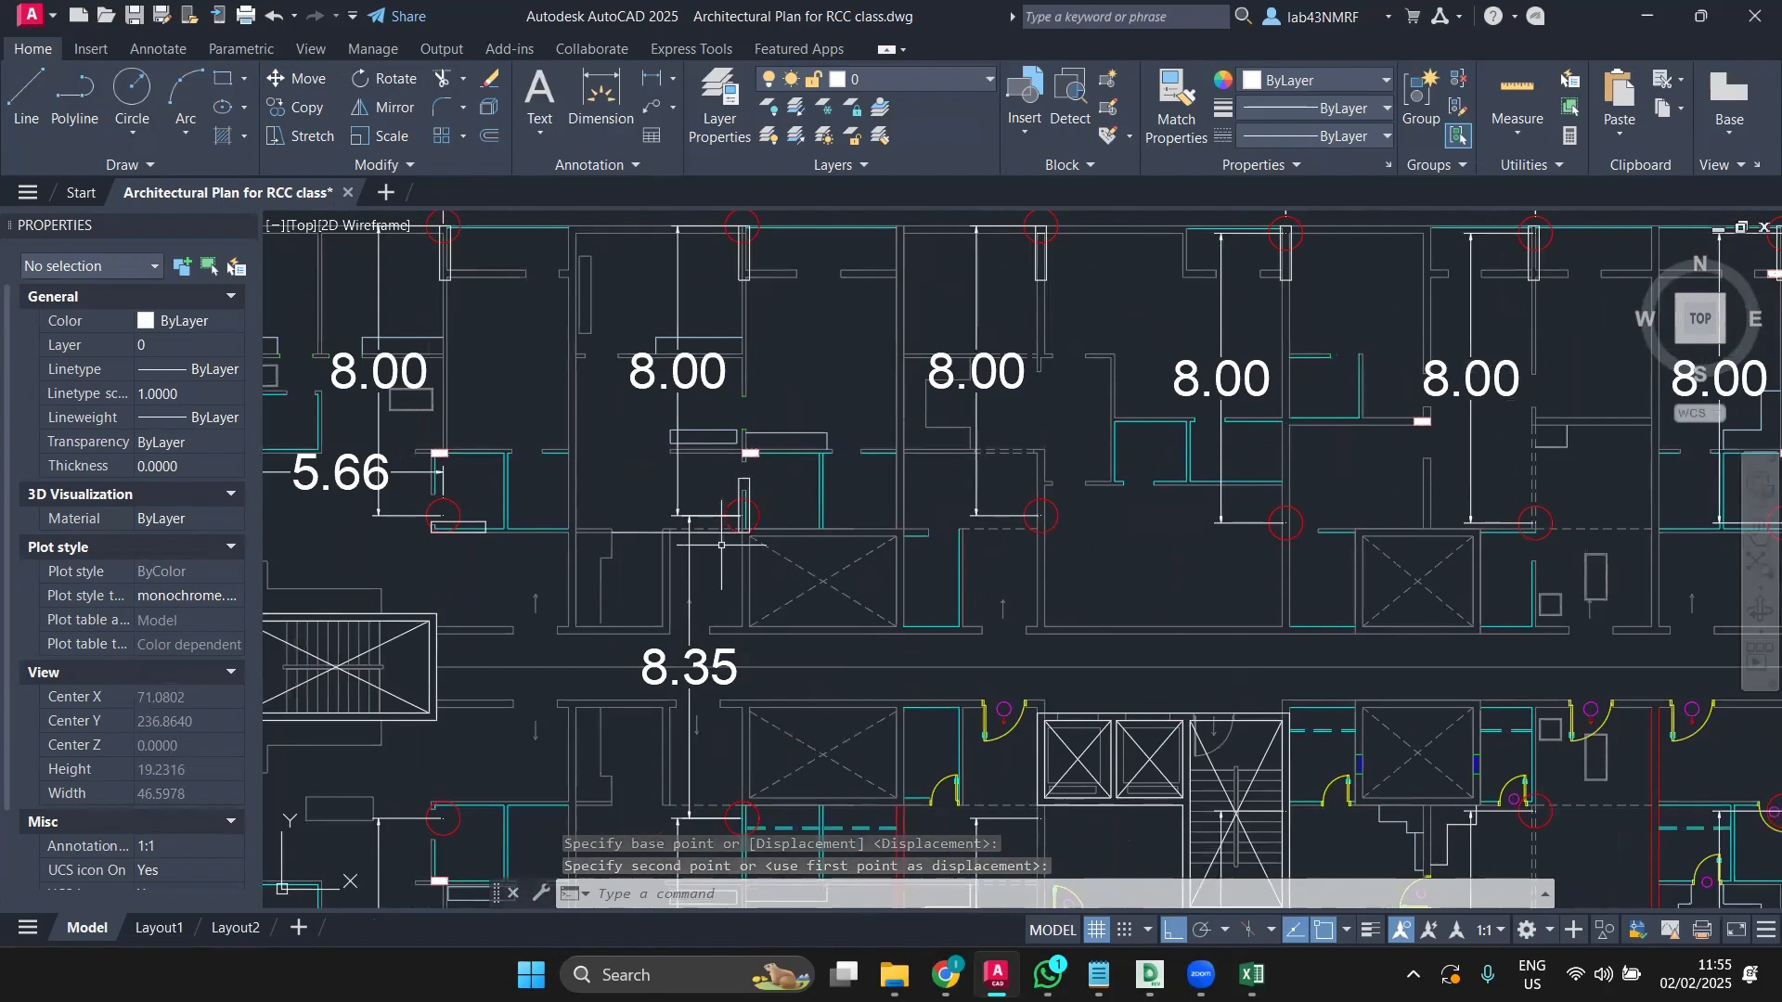
scroll(721, 546, up, 2)
click(774, 411)
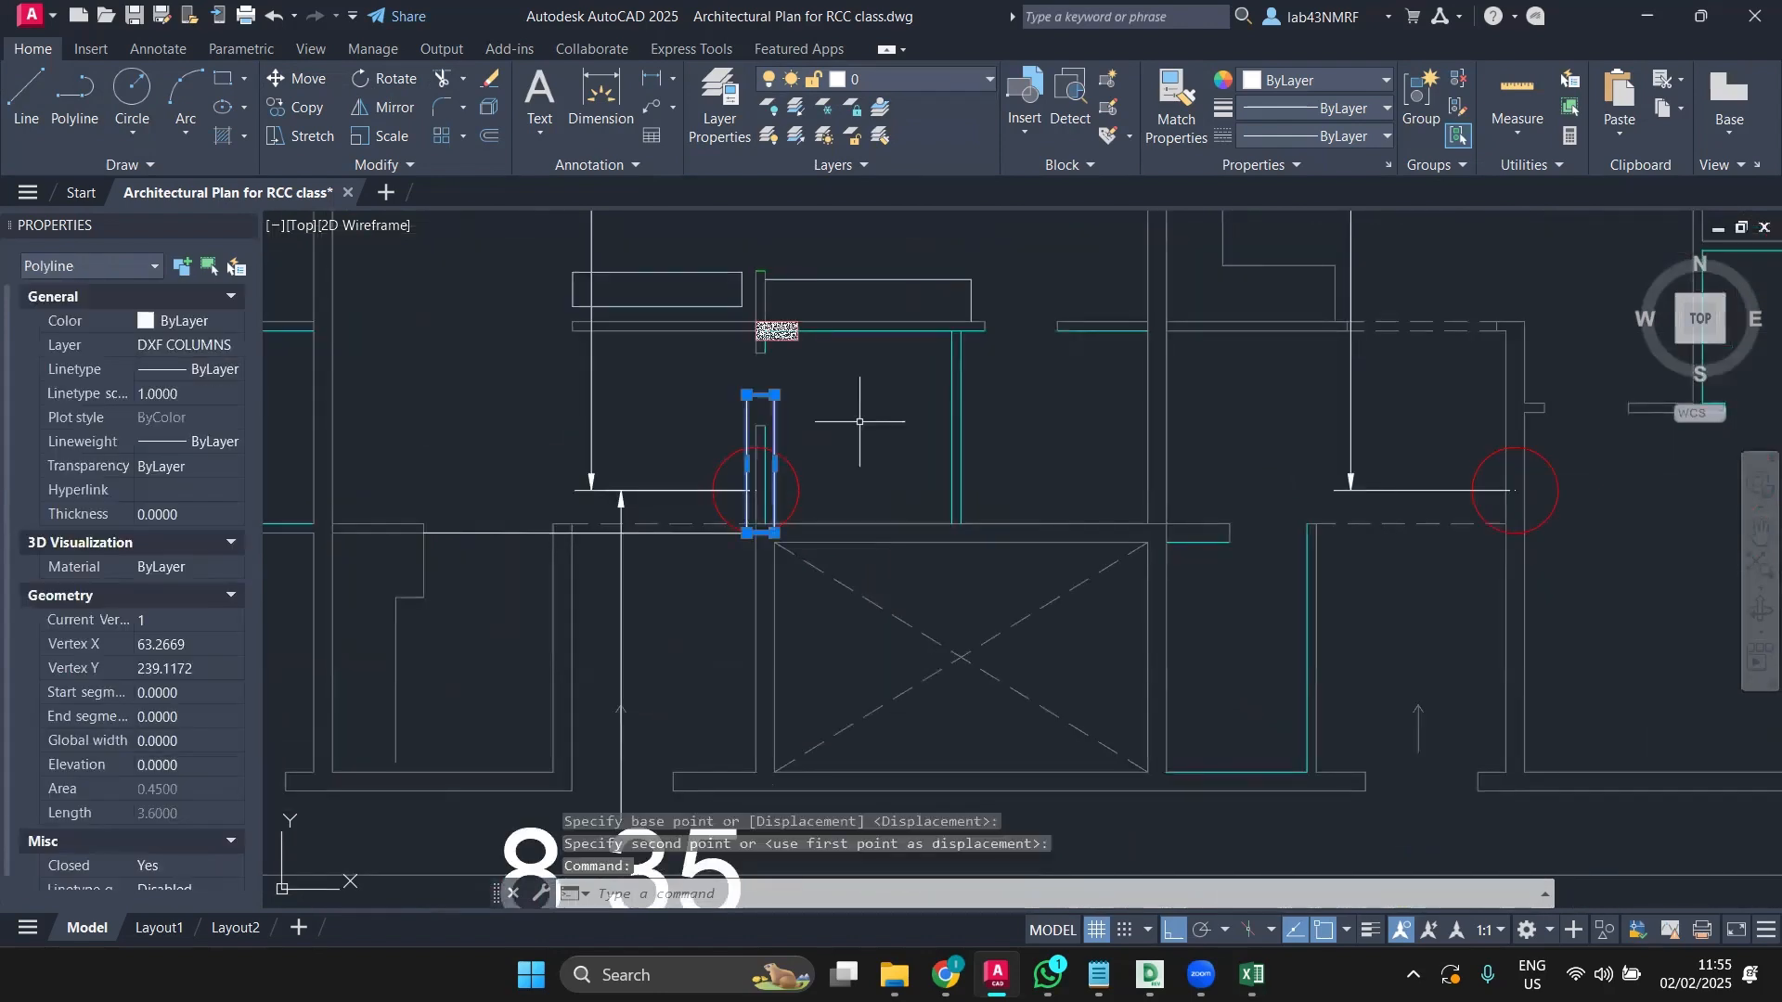
scroll(868, 415, down, 6)
middle_drag(953, 429, 831, 458)
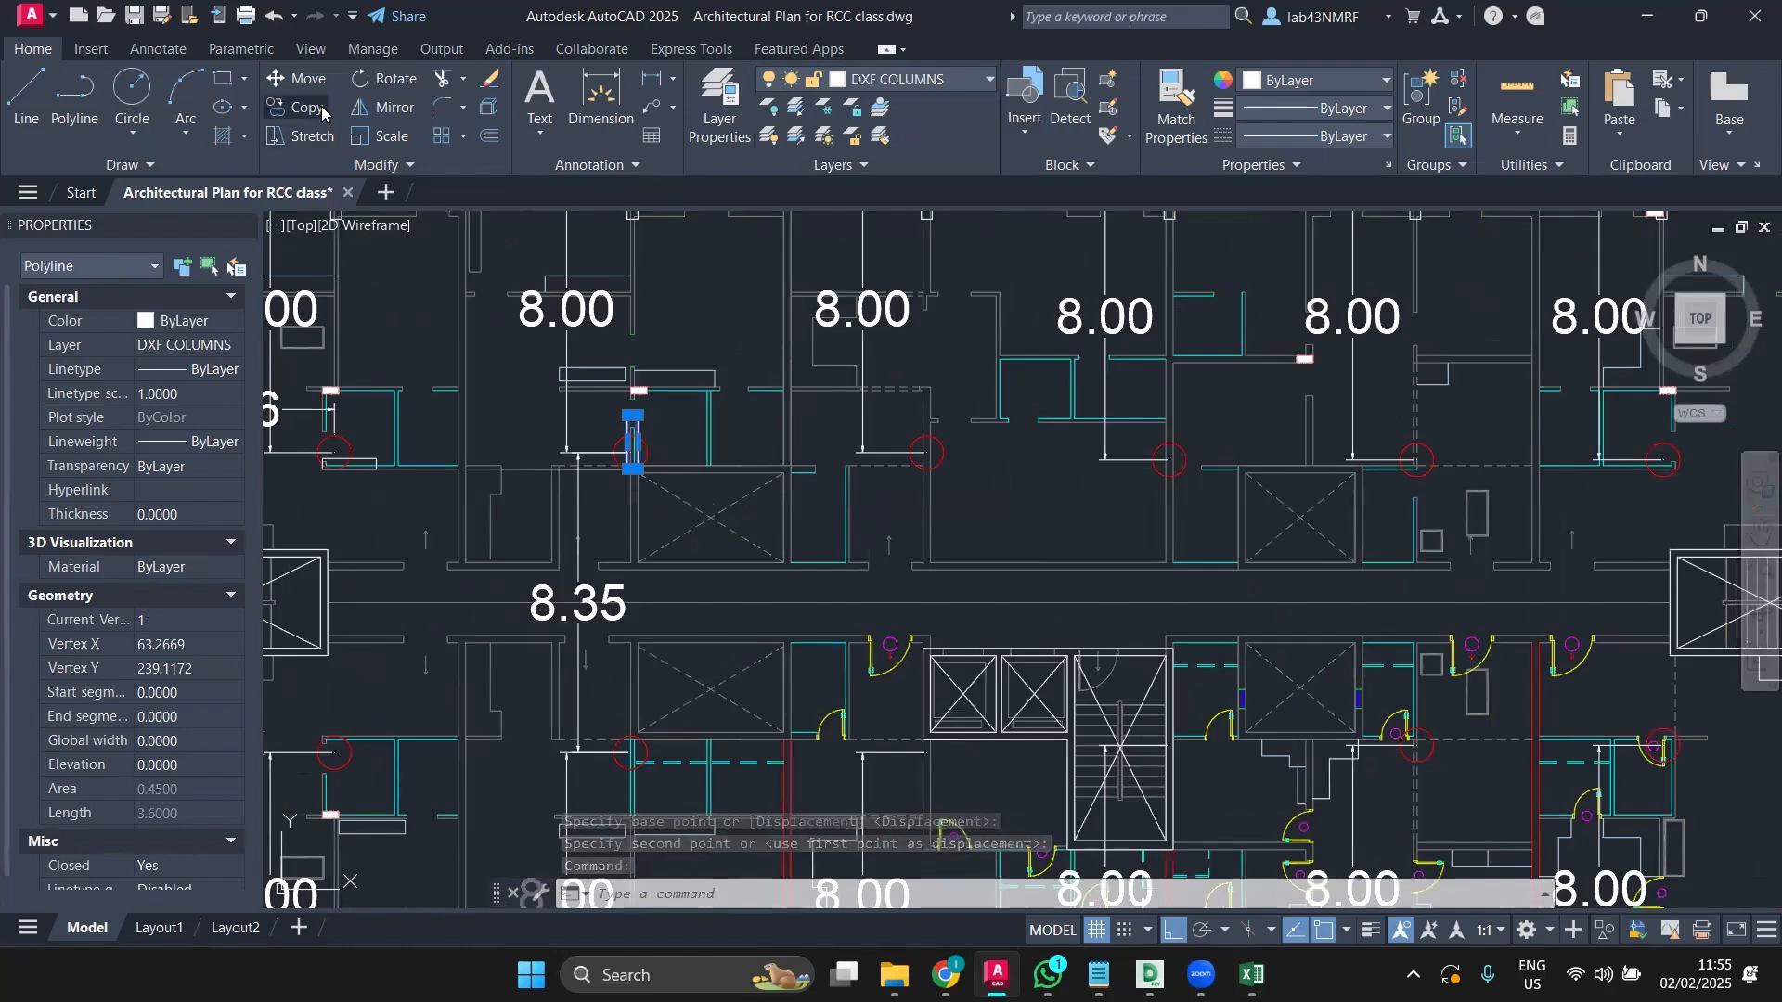
Step: Begin copying the column from its corner, then cancel the attempt
click(297, 106)
scroll(636, 474, up, 2)
scroll(635, 483, up, 2)
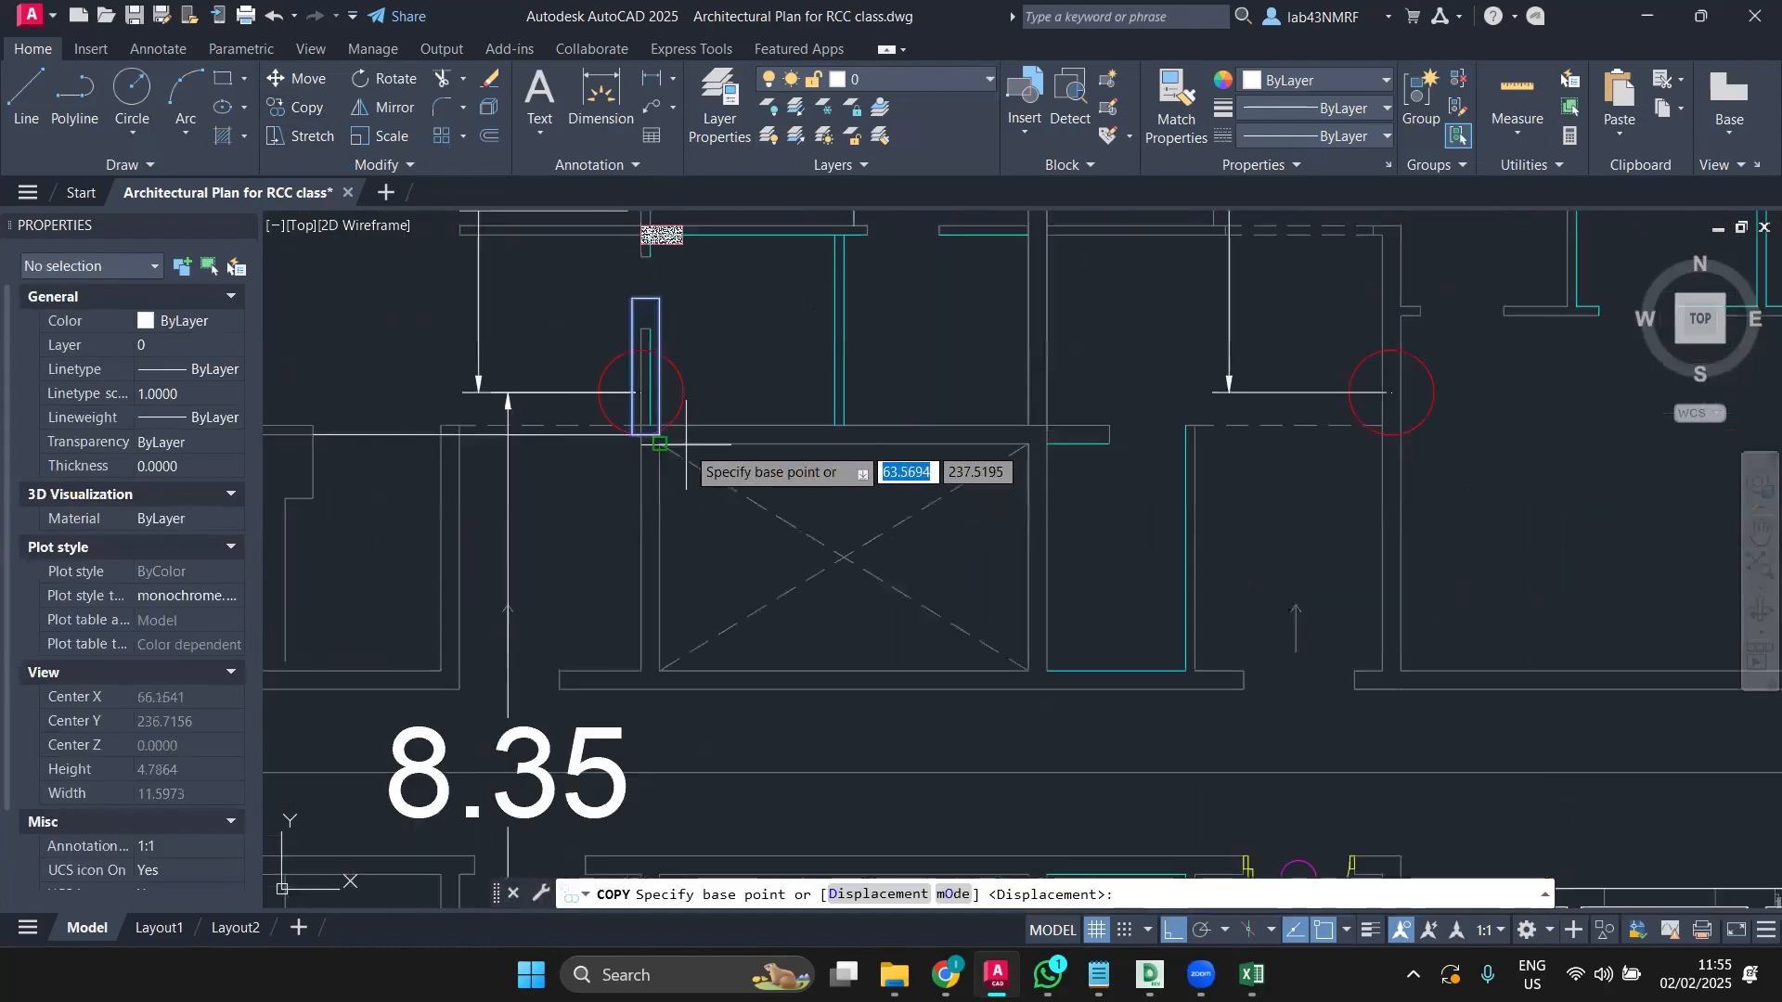
scroll(557, 418, up, 5)
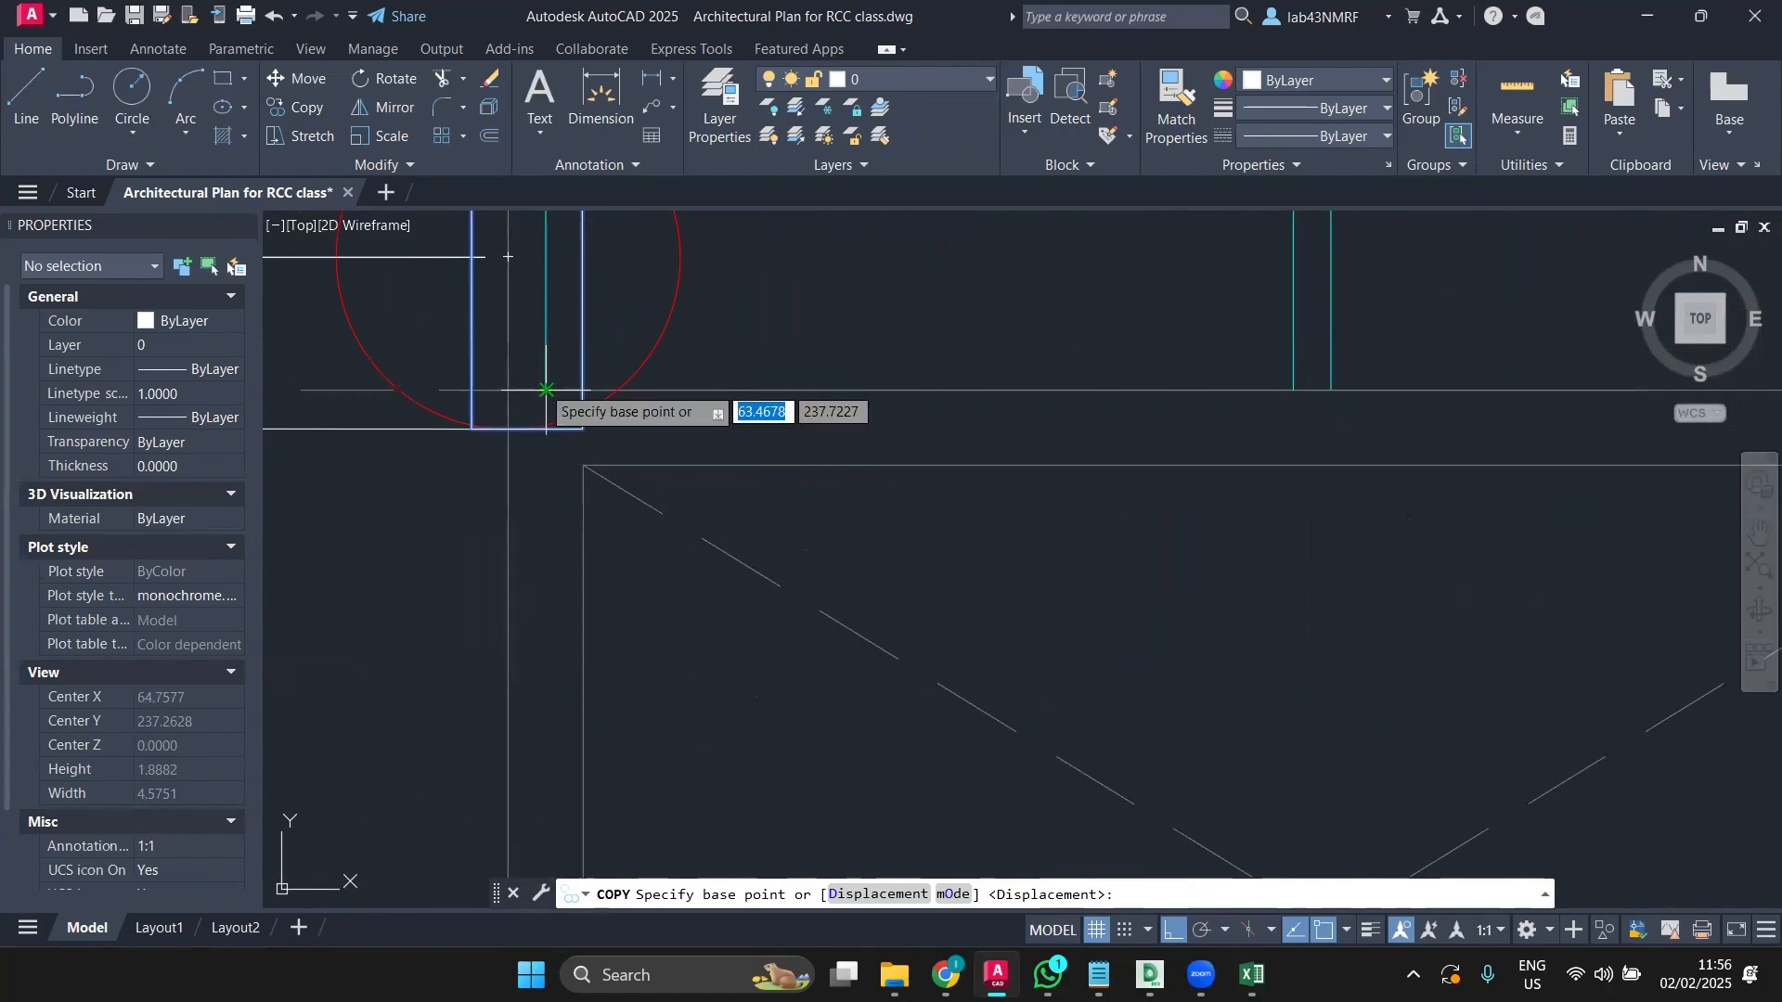
scroll(545, 390, down, 2)
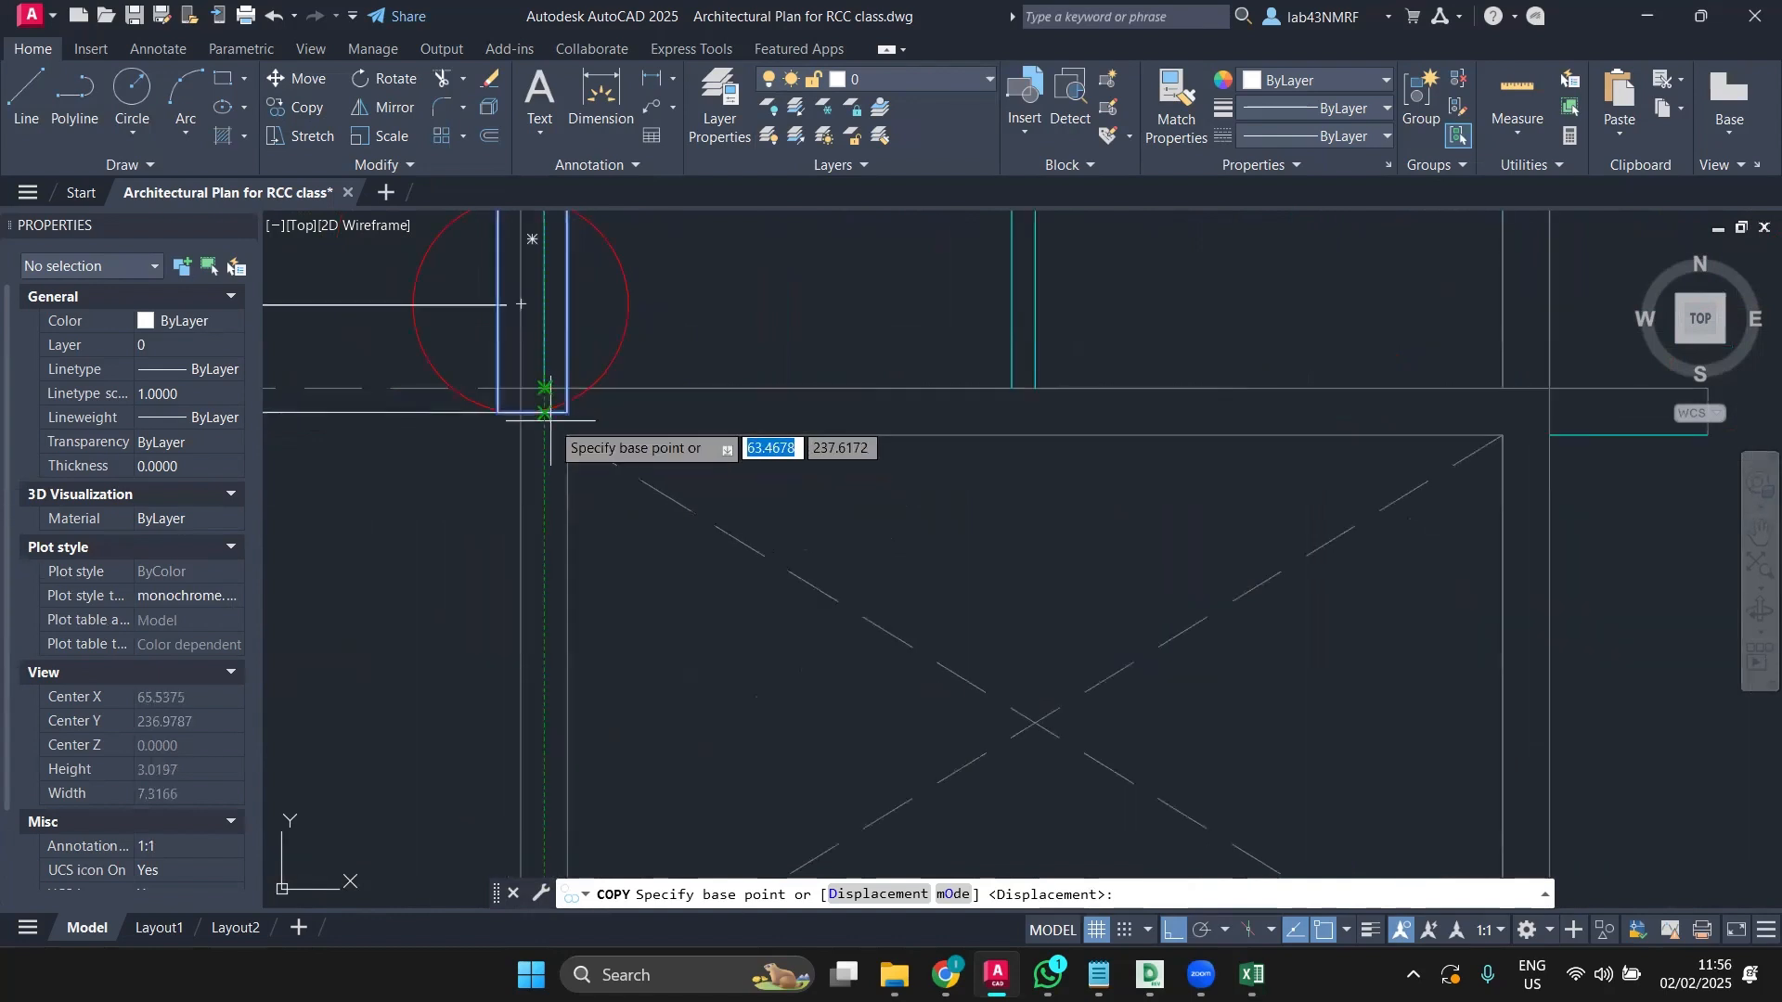
scroll(549, 420, up, 4)
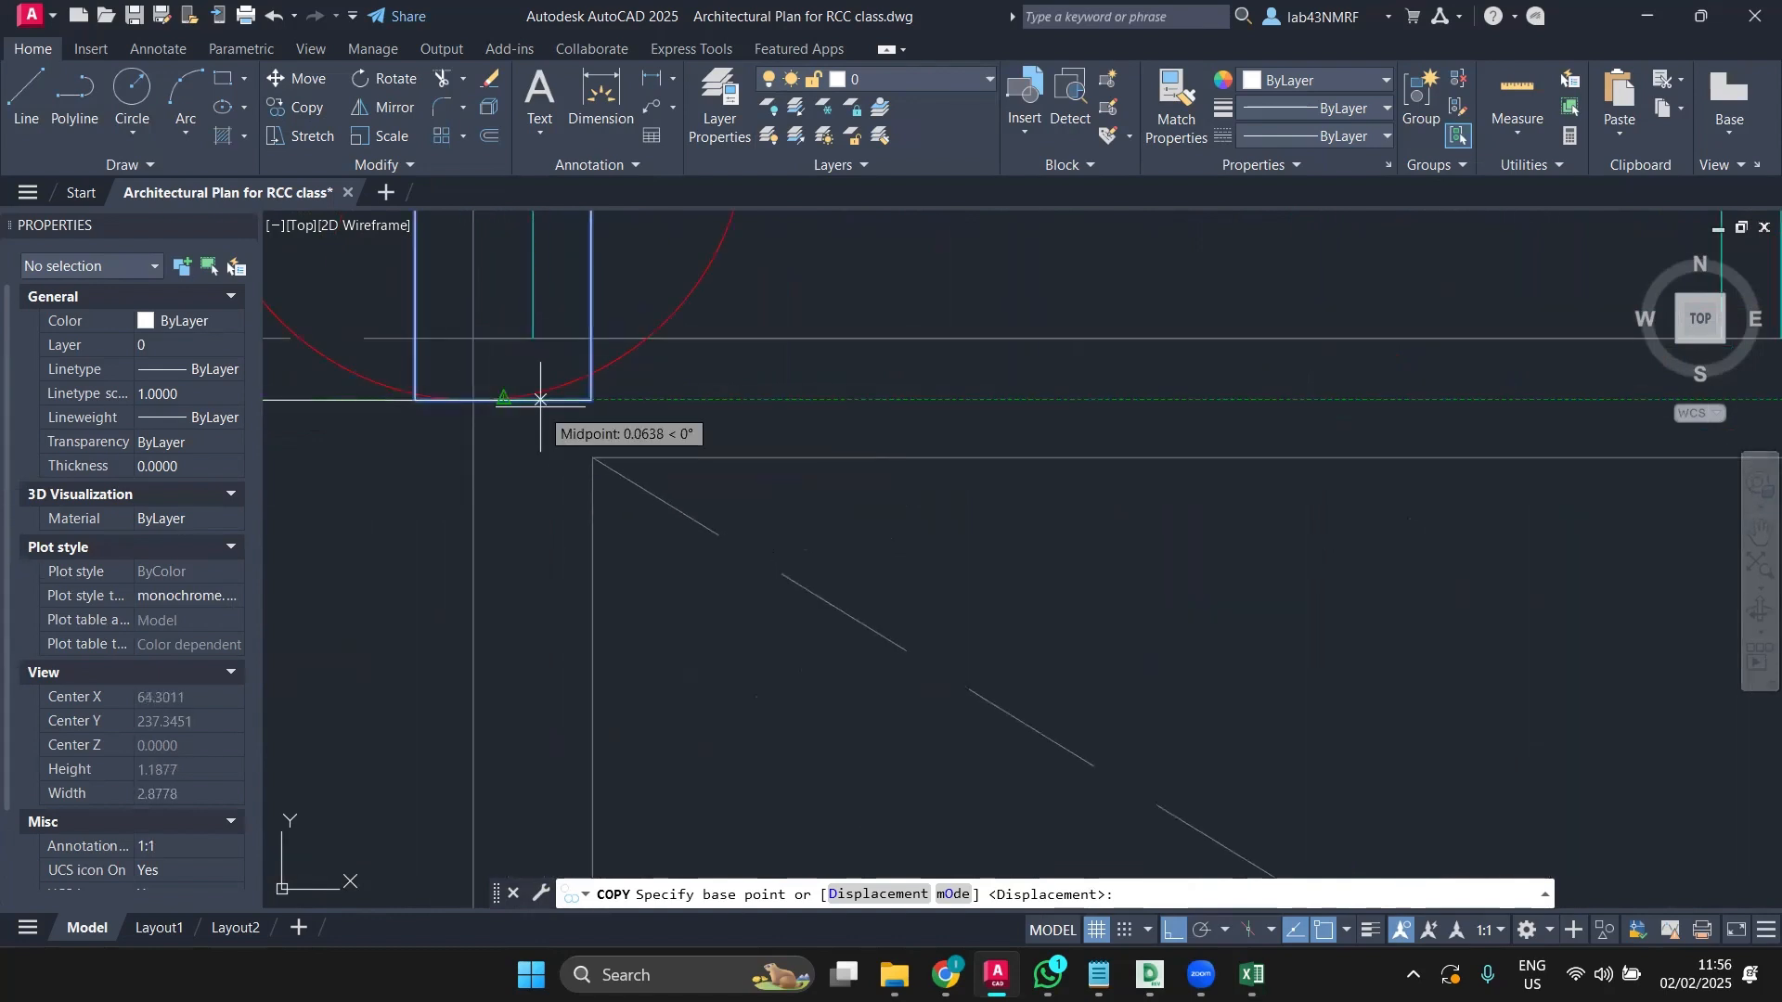
scroll(522, 399, down, 4)
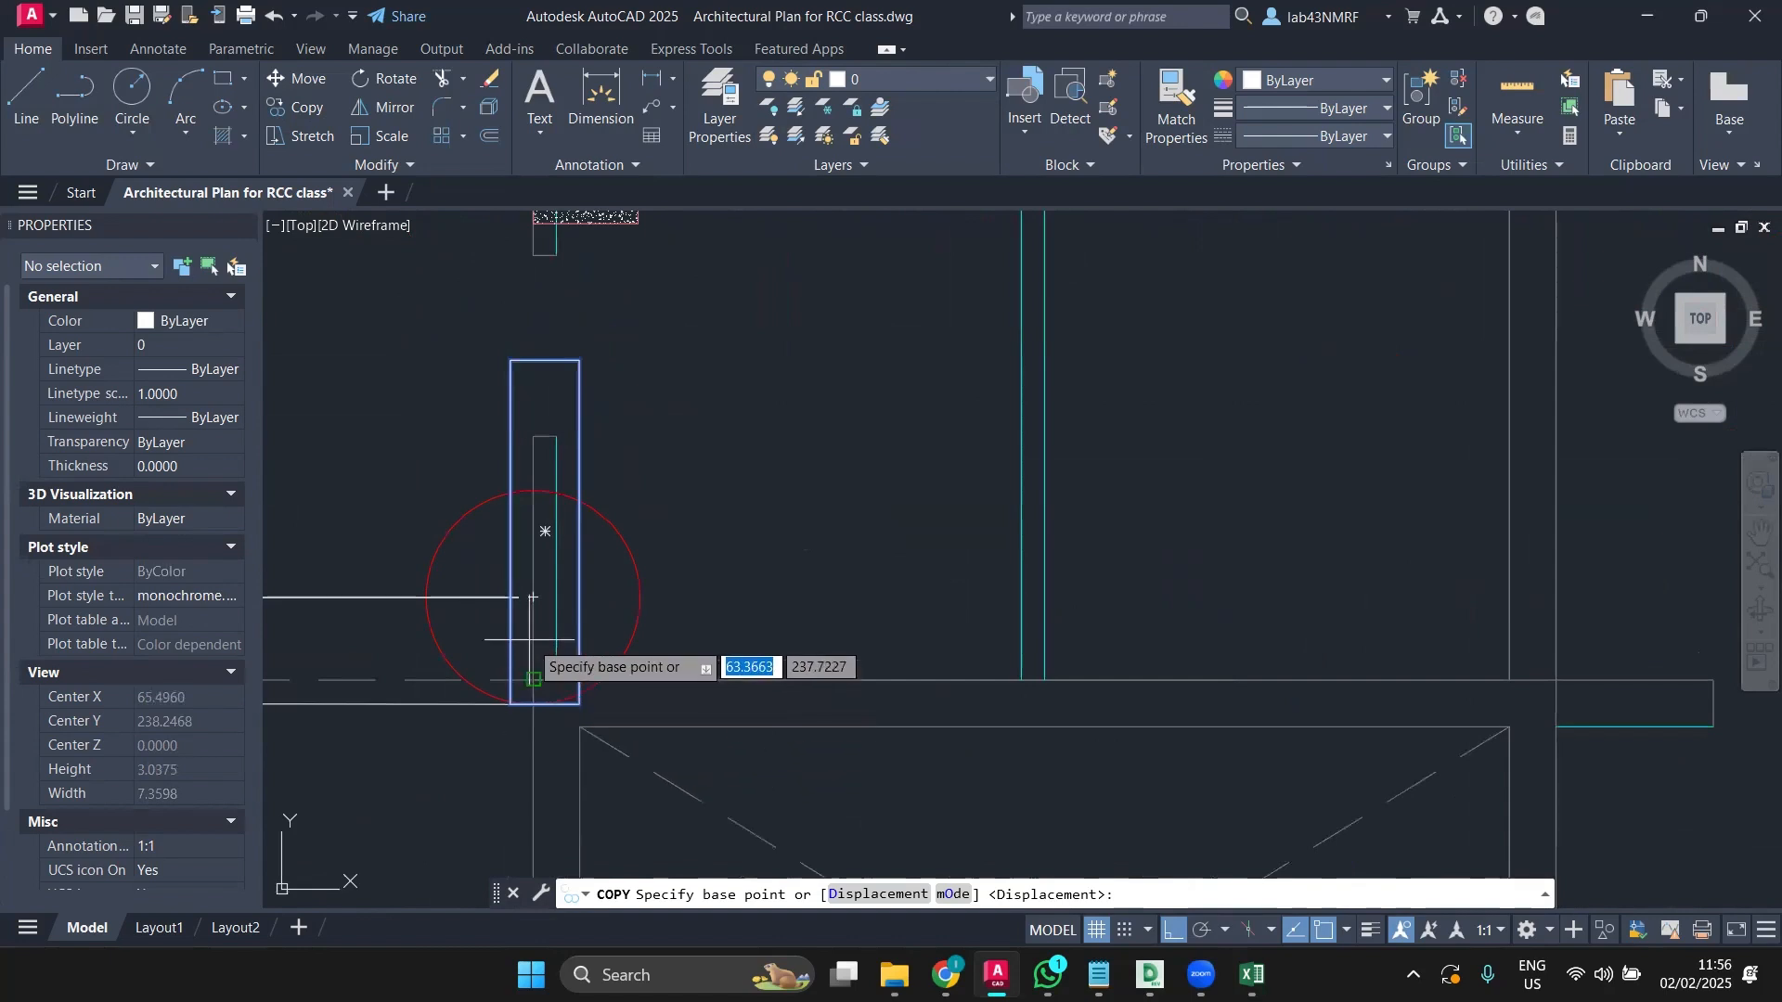
scroll(536, 601, down, 4)
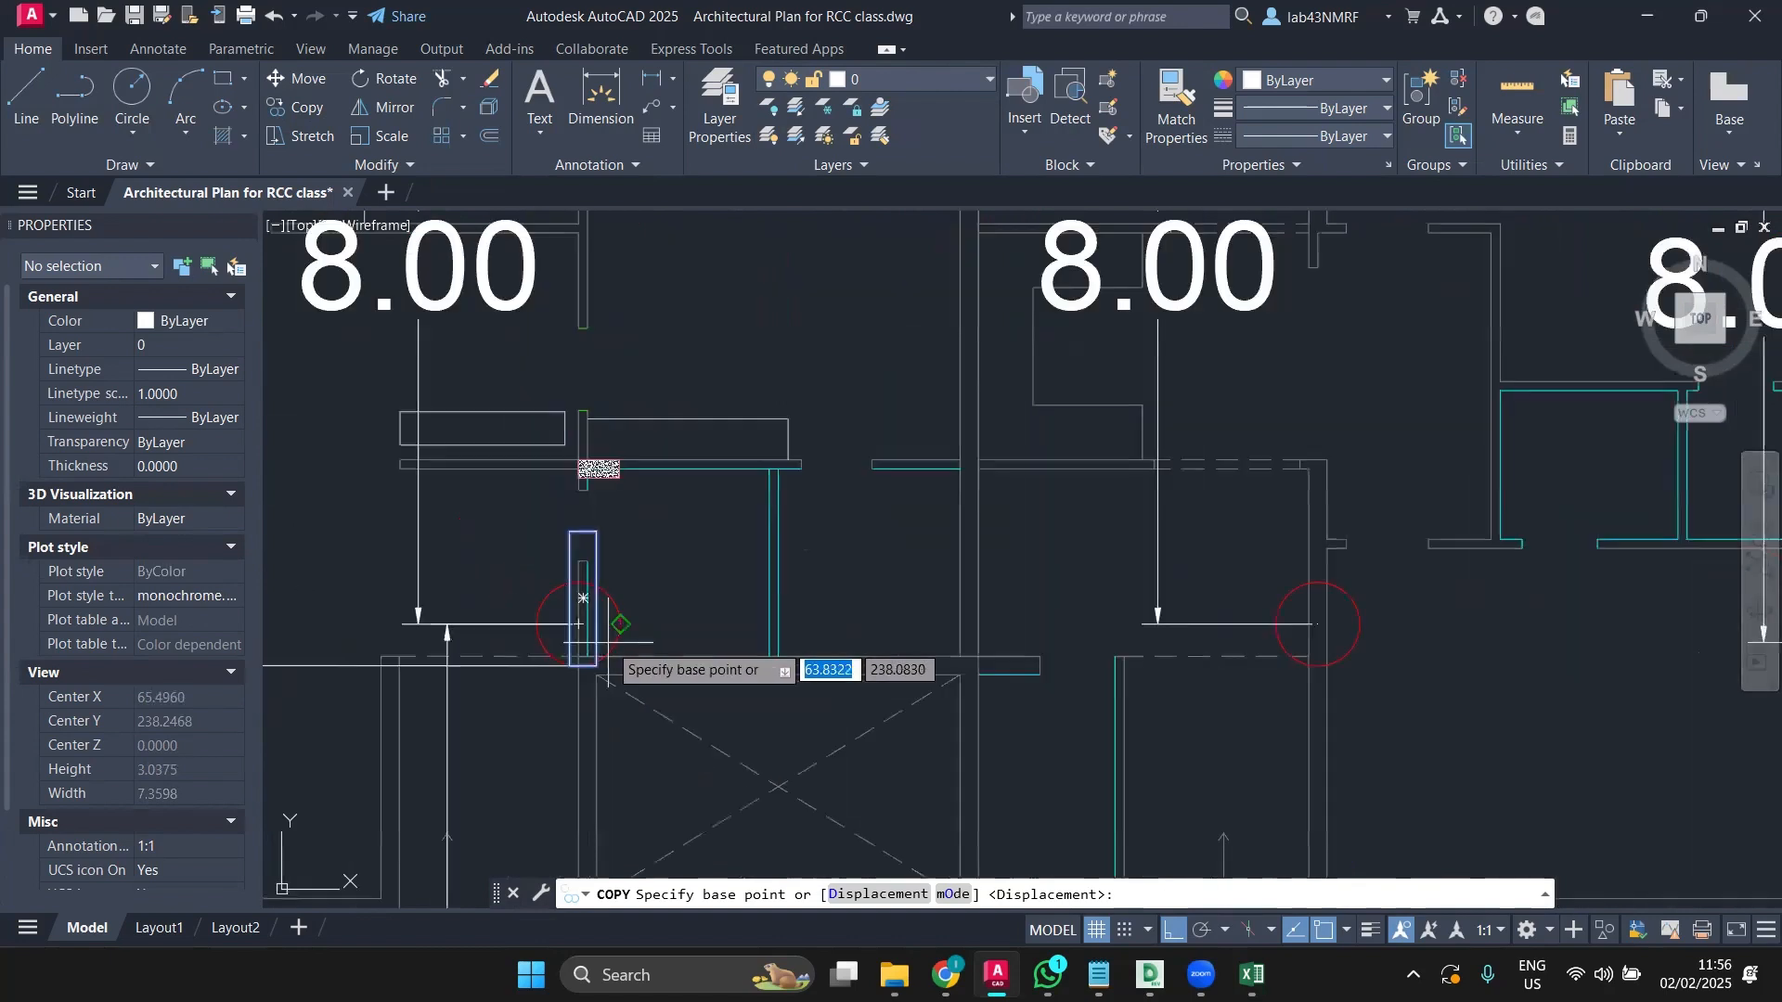
middle_drag(603, 604, 557, 492)
scroll(557, 515, up, 6)
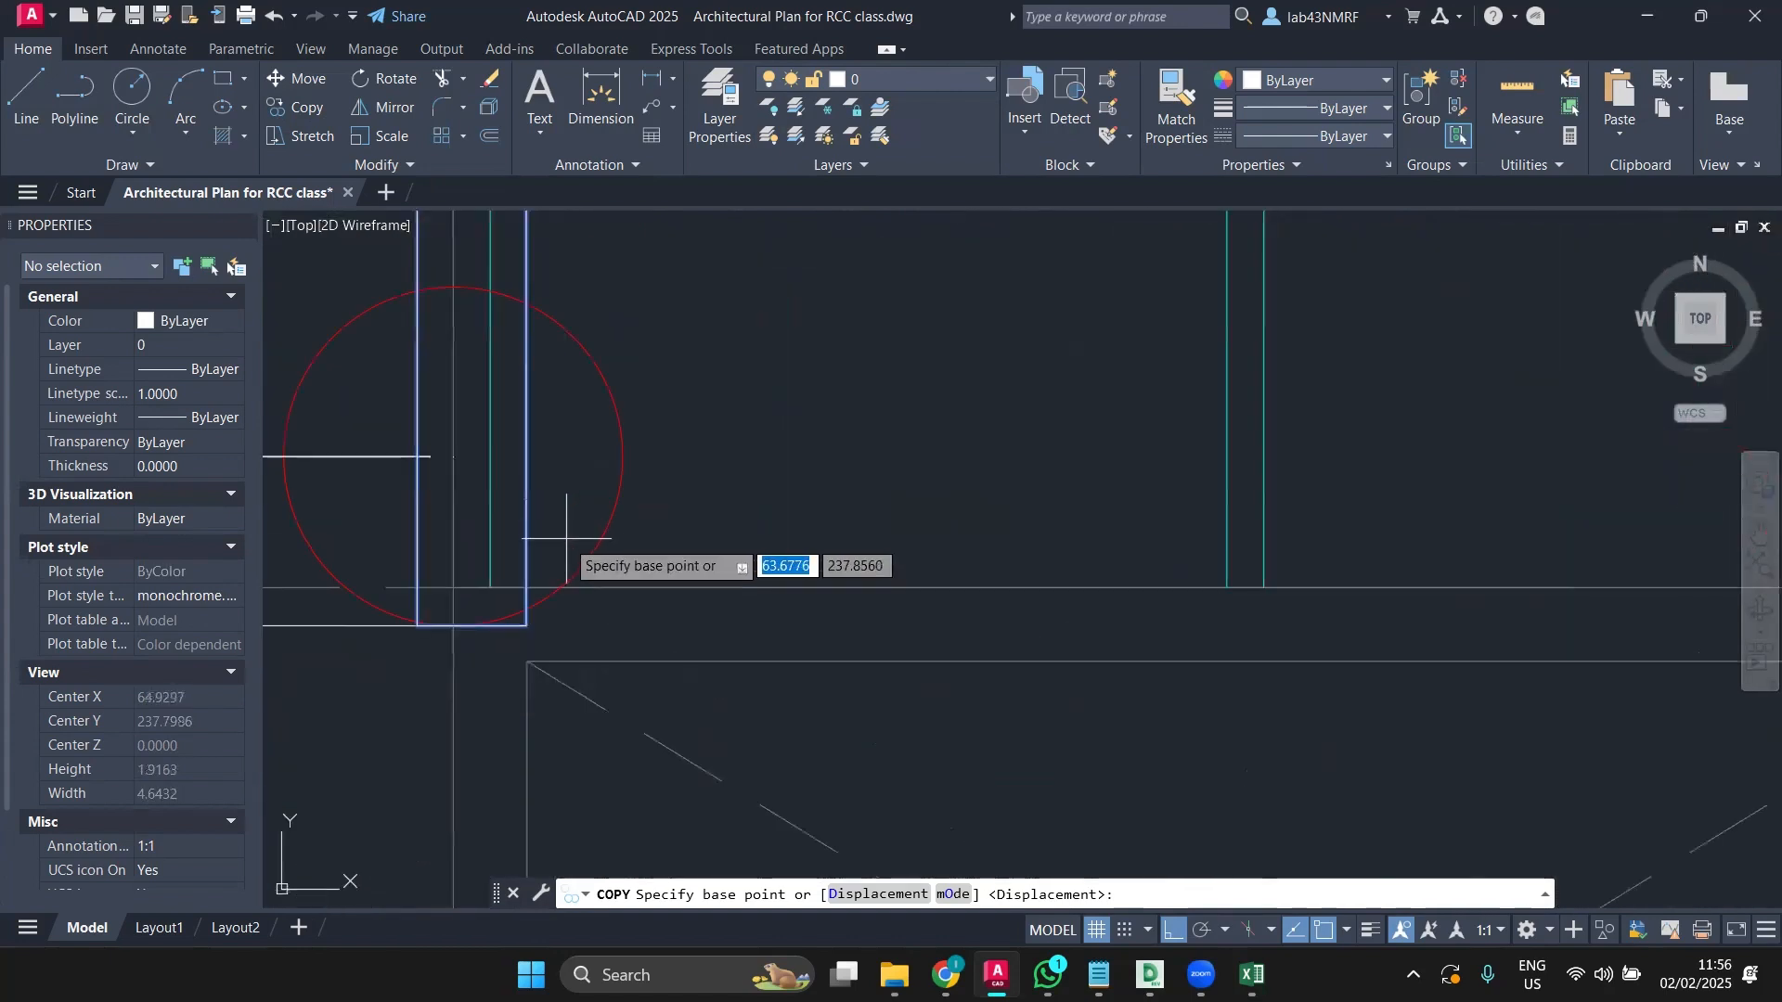
click(491, 586)
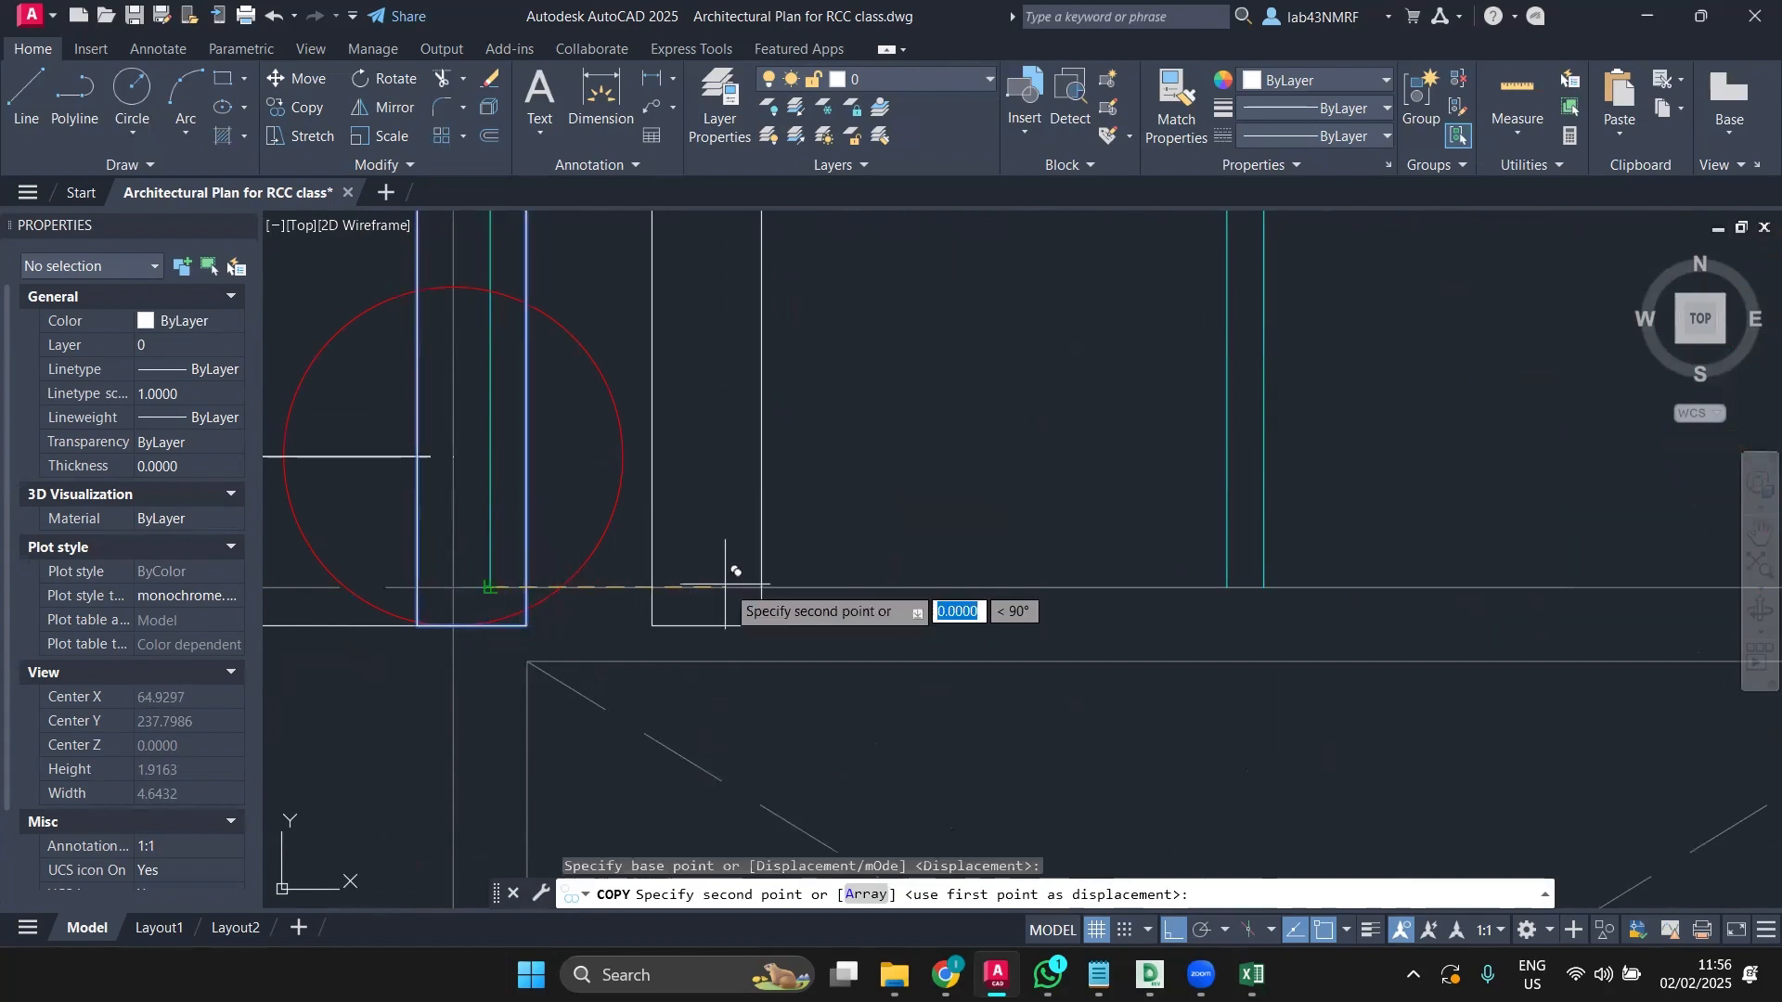
scroll(733, 571, down, 4)
middle_drag(1123, 557, 978, 587)
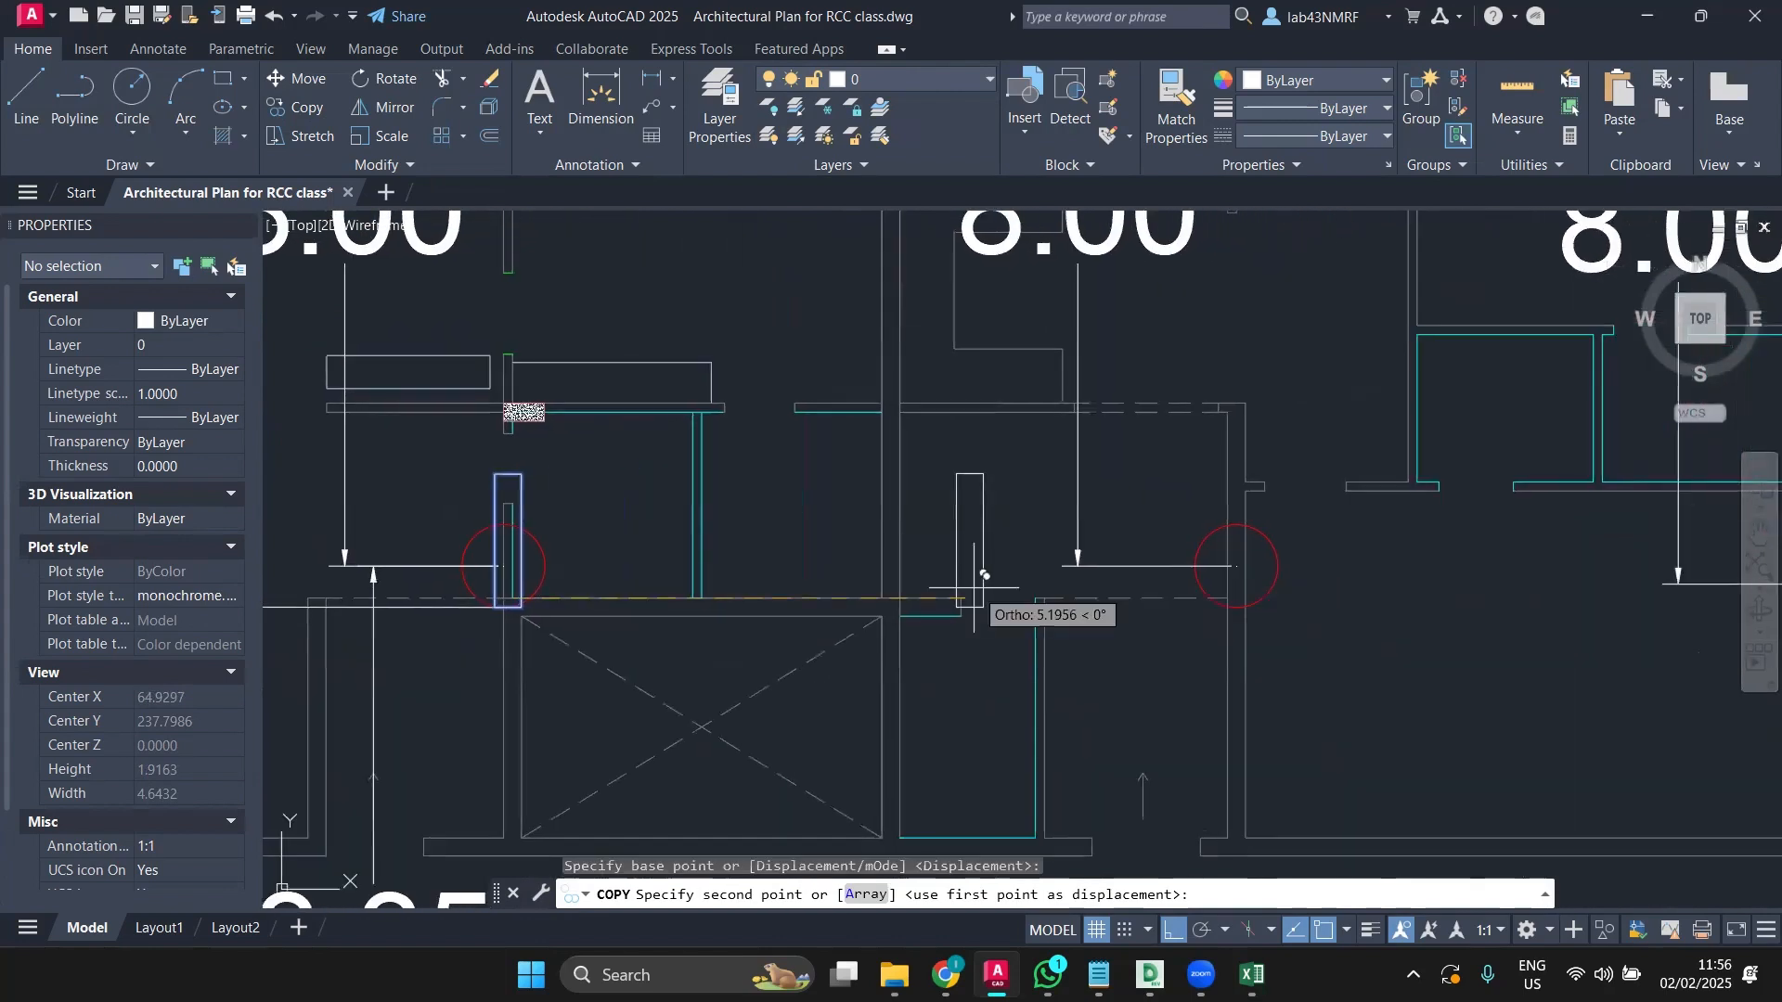
key(Escape)
Step: Reselect the column rectangle and copy it from its corner to the next grid intersection to the right
scroll(495, 569, up, 4)
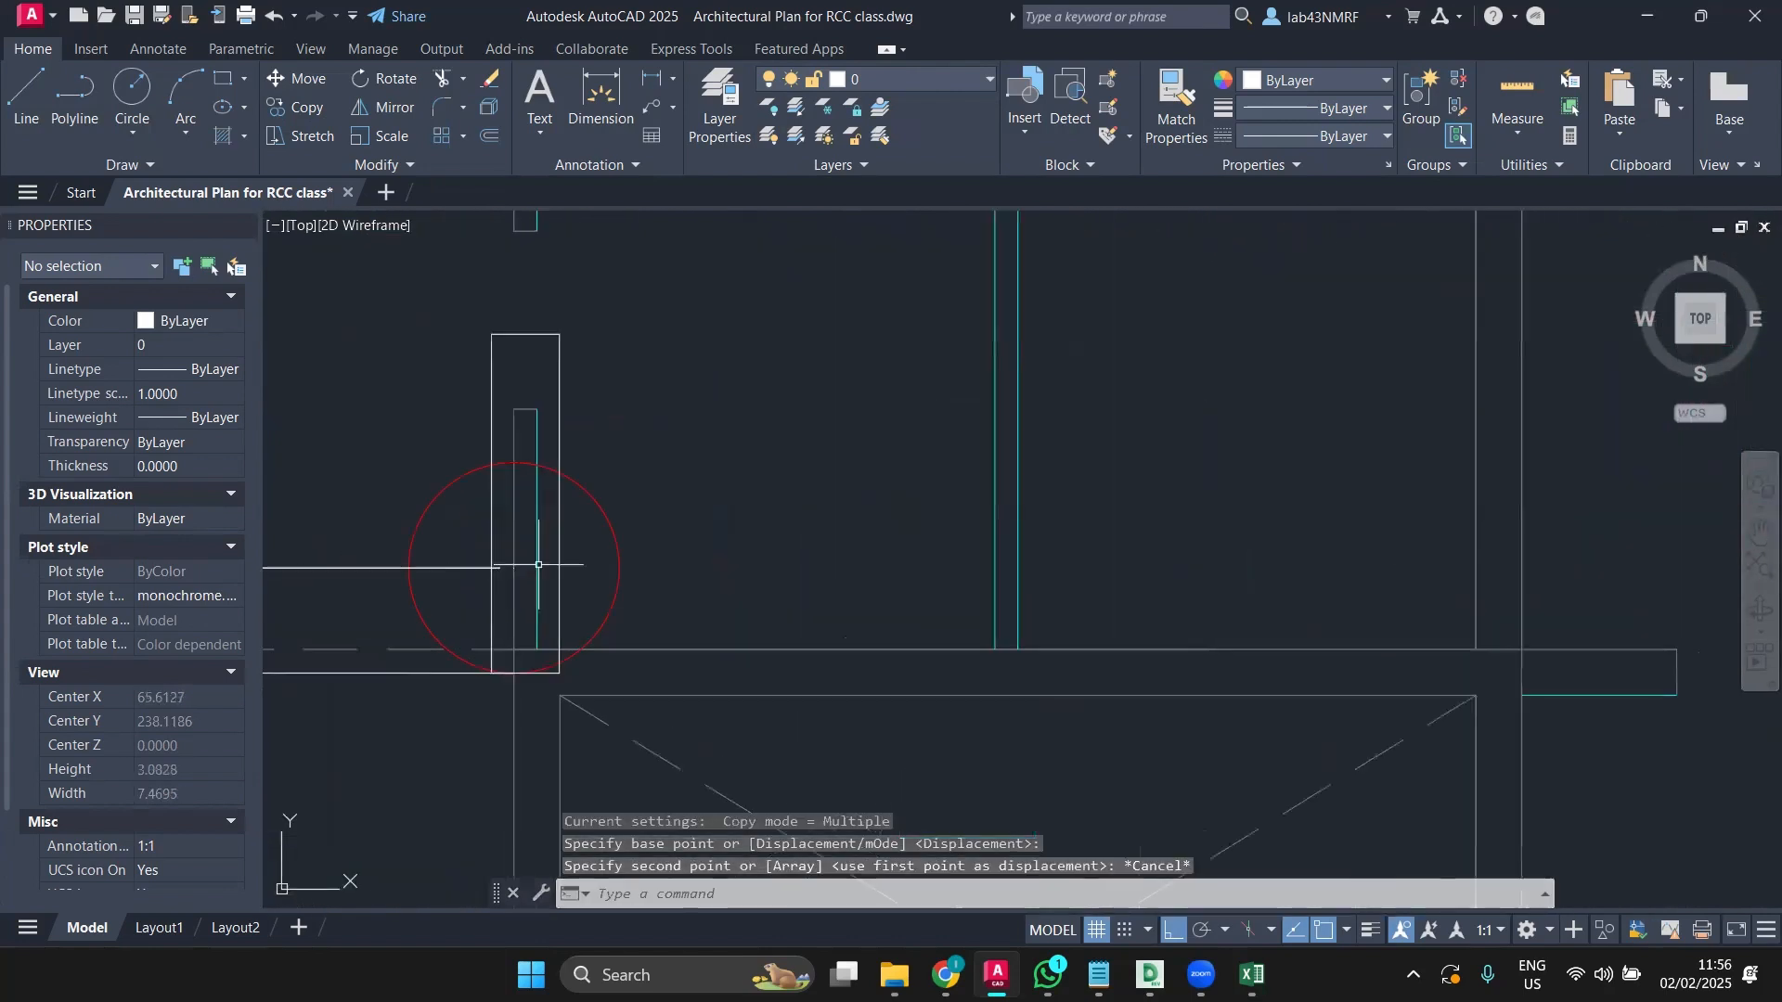
click(565, 580)
click(526, 495)
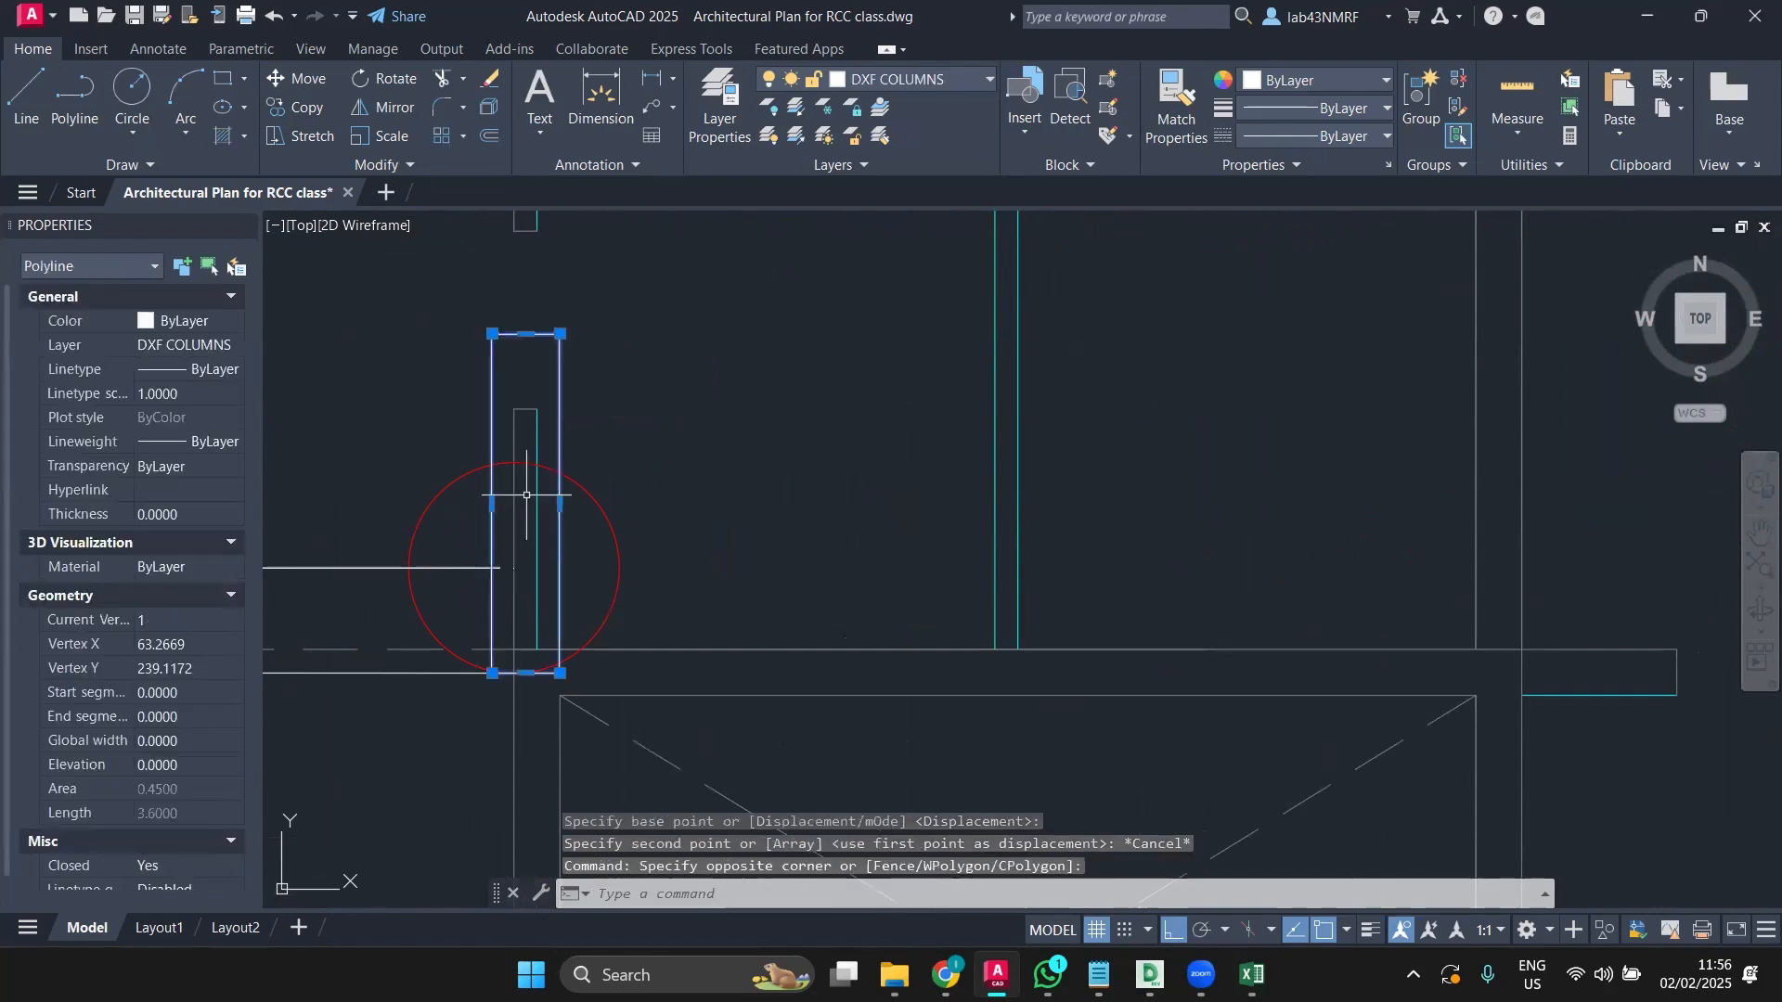
click(307, 108)
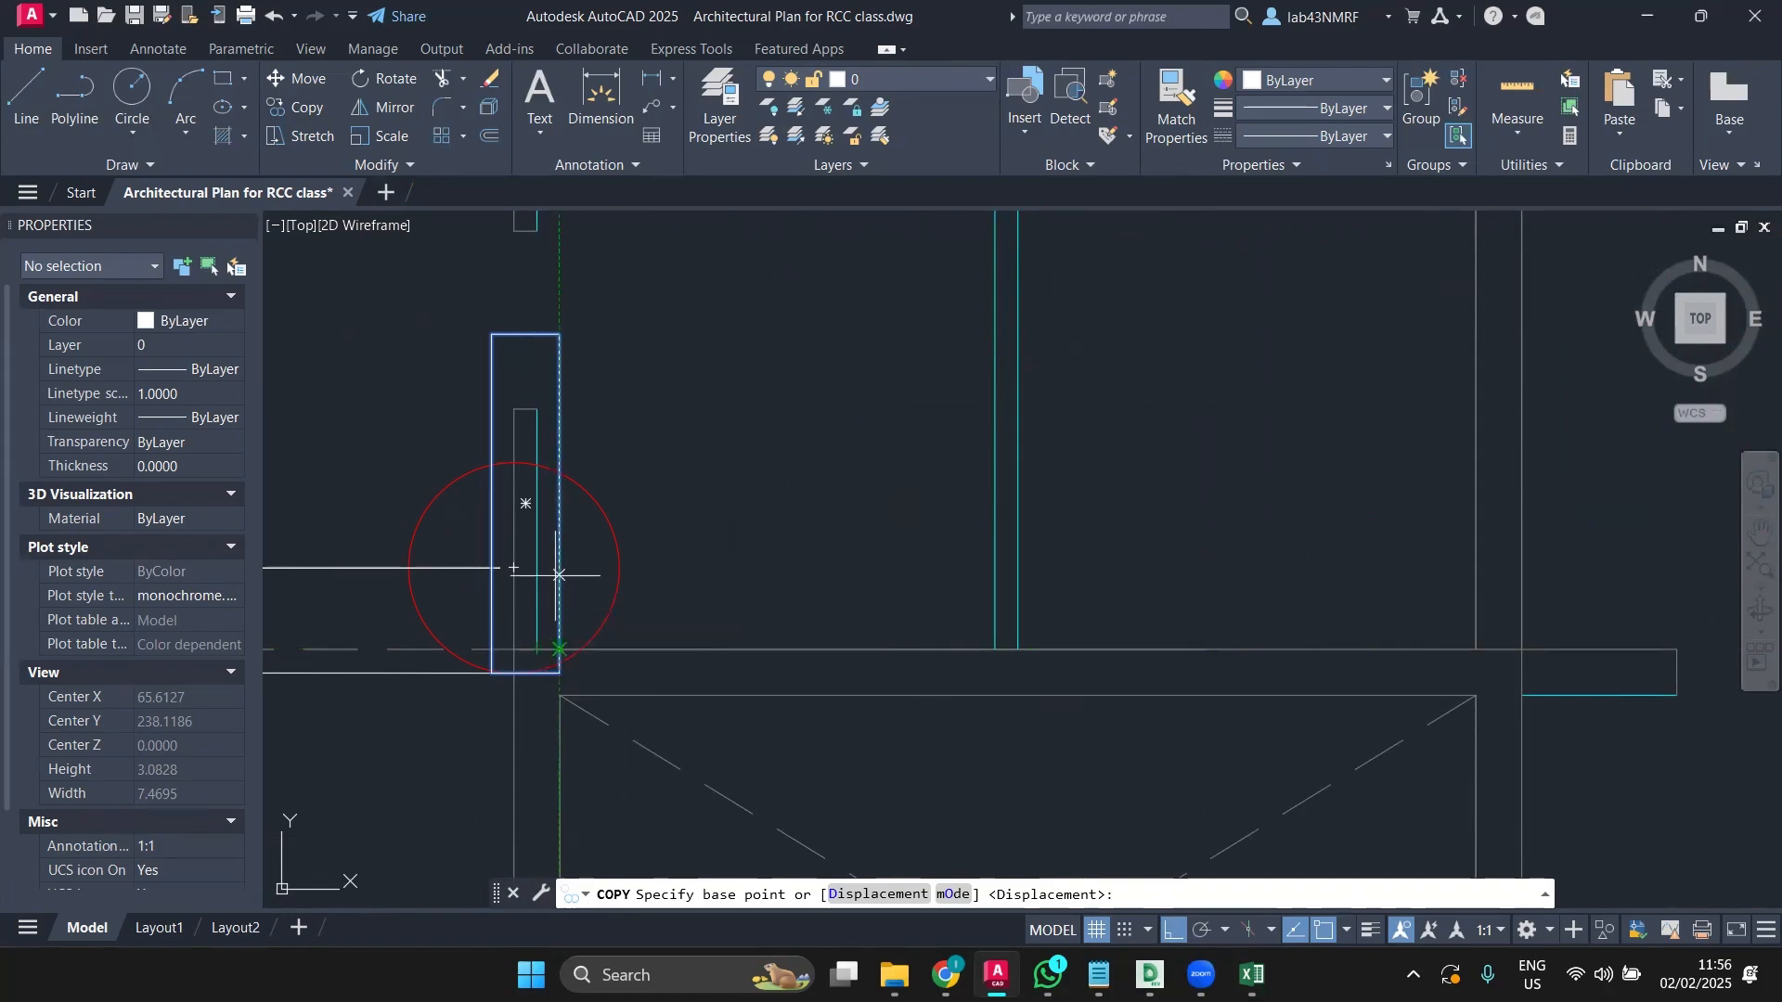
click(514, 410)
scroll(841, 414, down, 4)
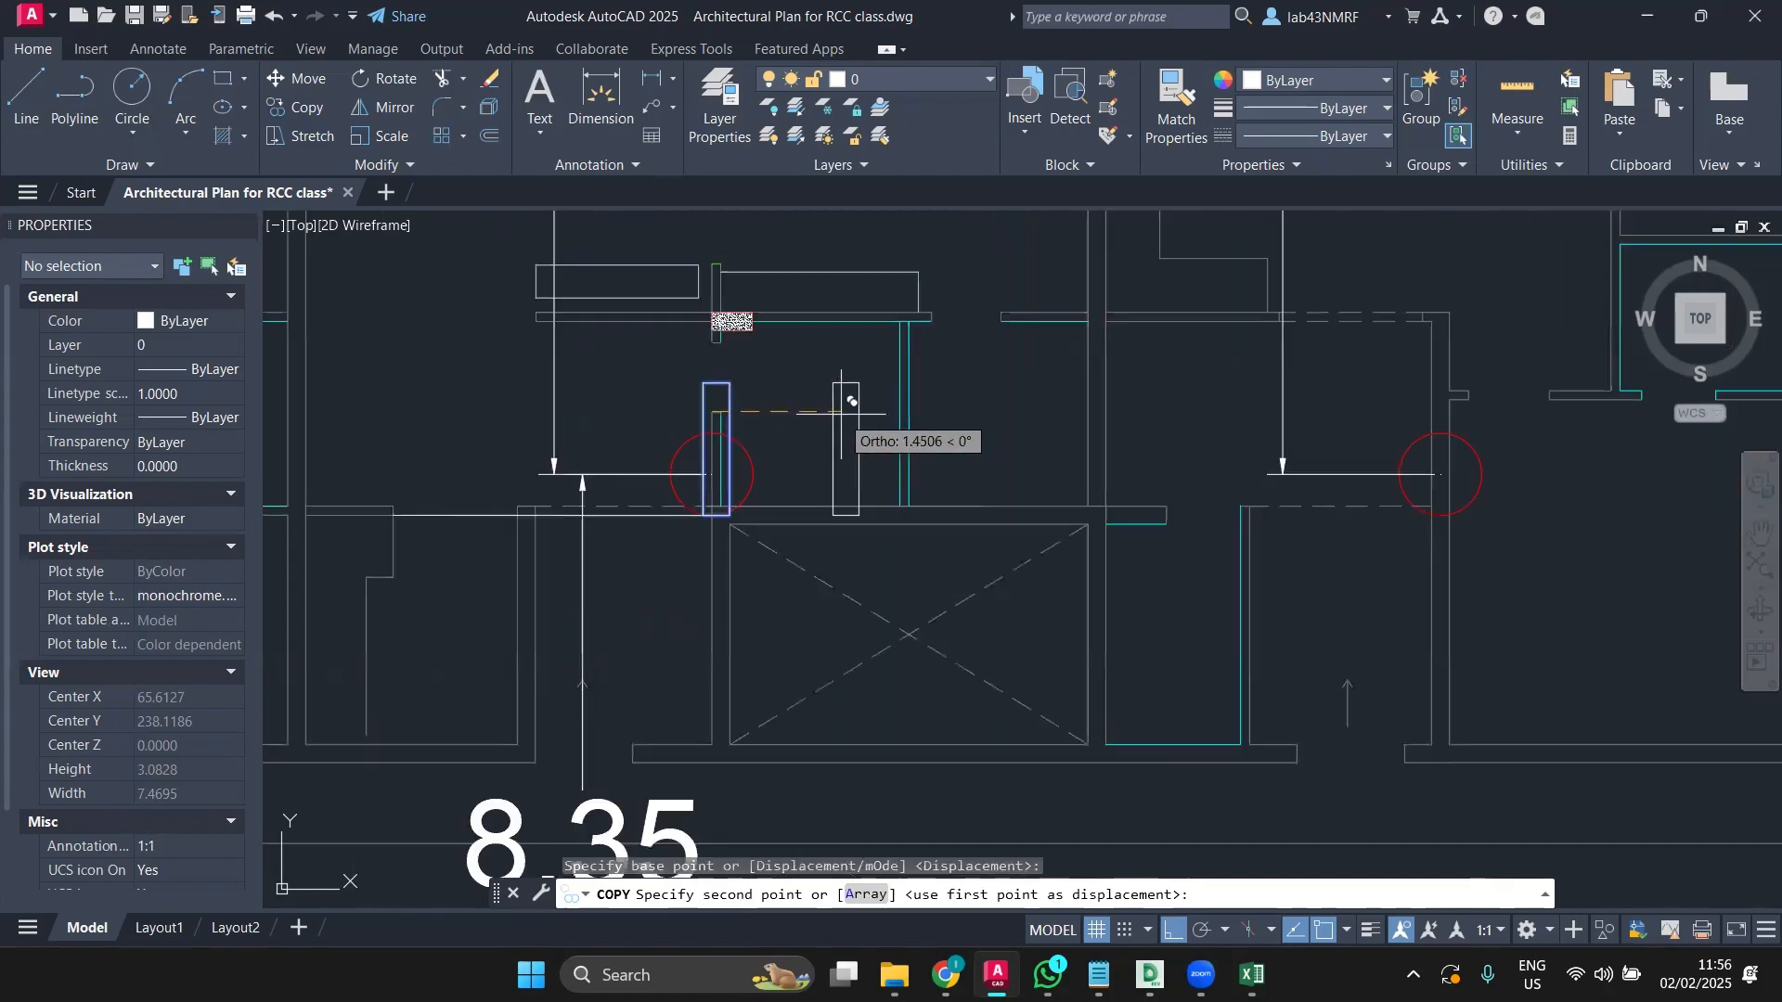
middle_drag(841, 414, 524, 438)
scroll(1082, 414, up, 4)
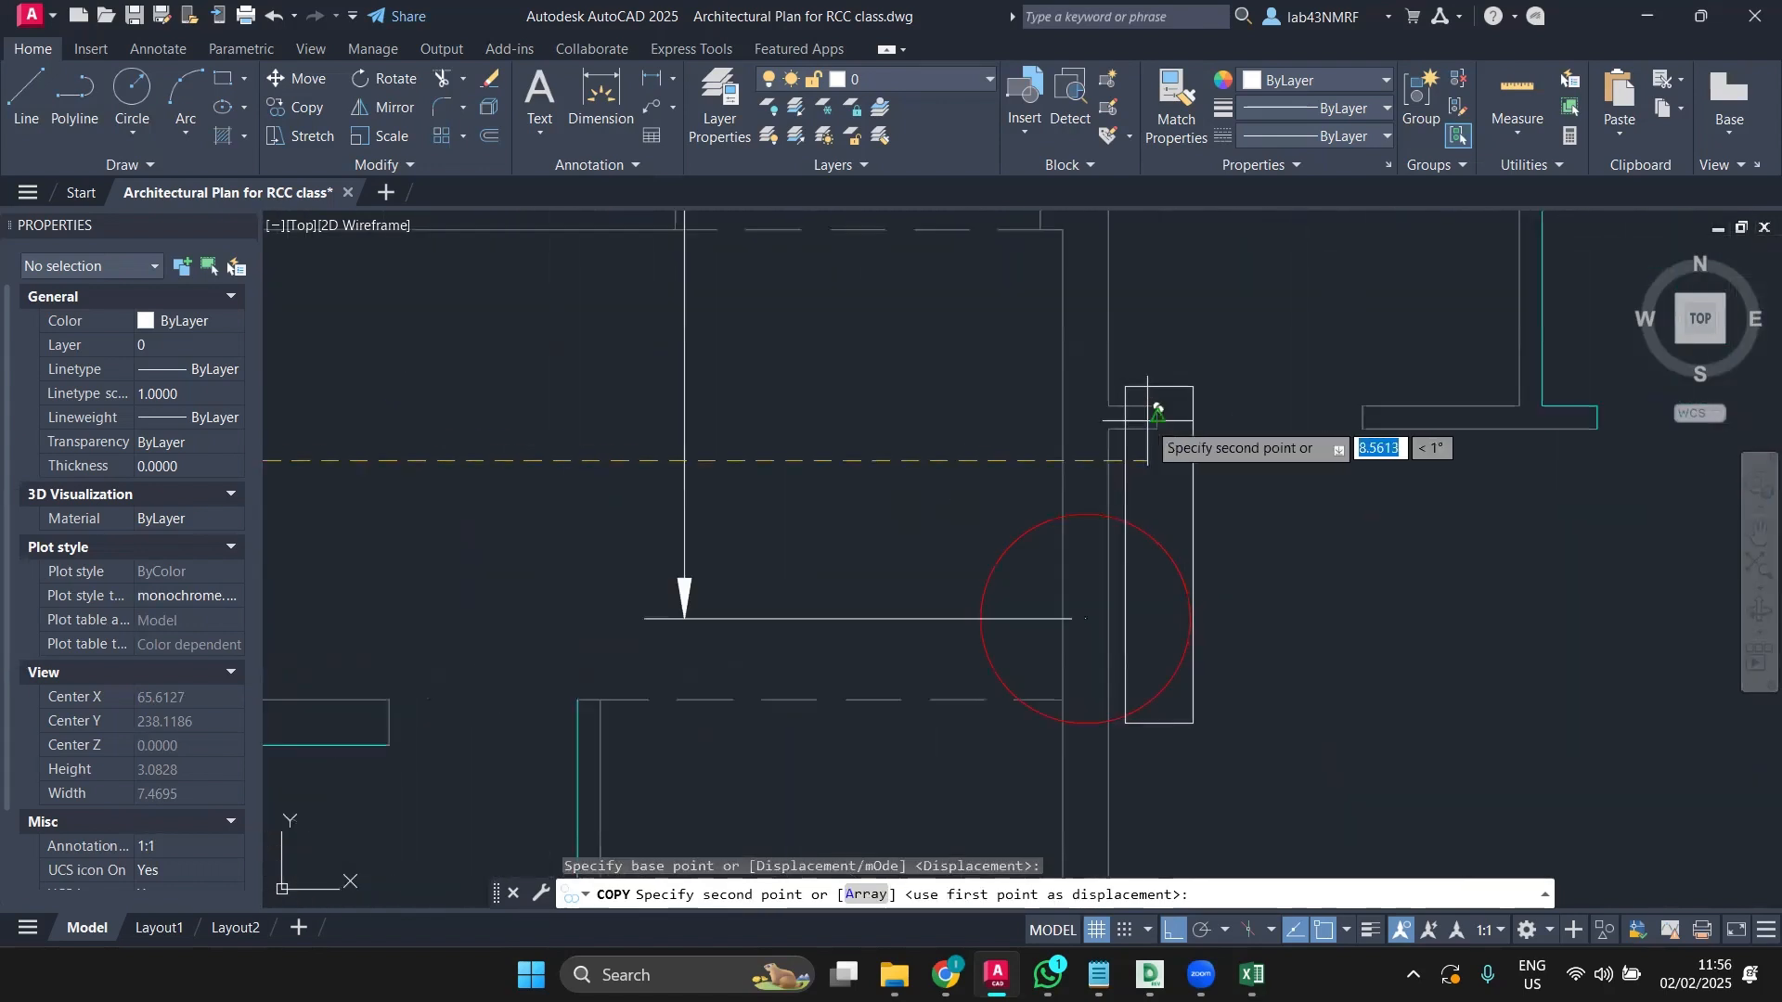
click(1062, 446)
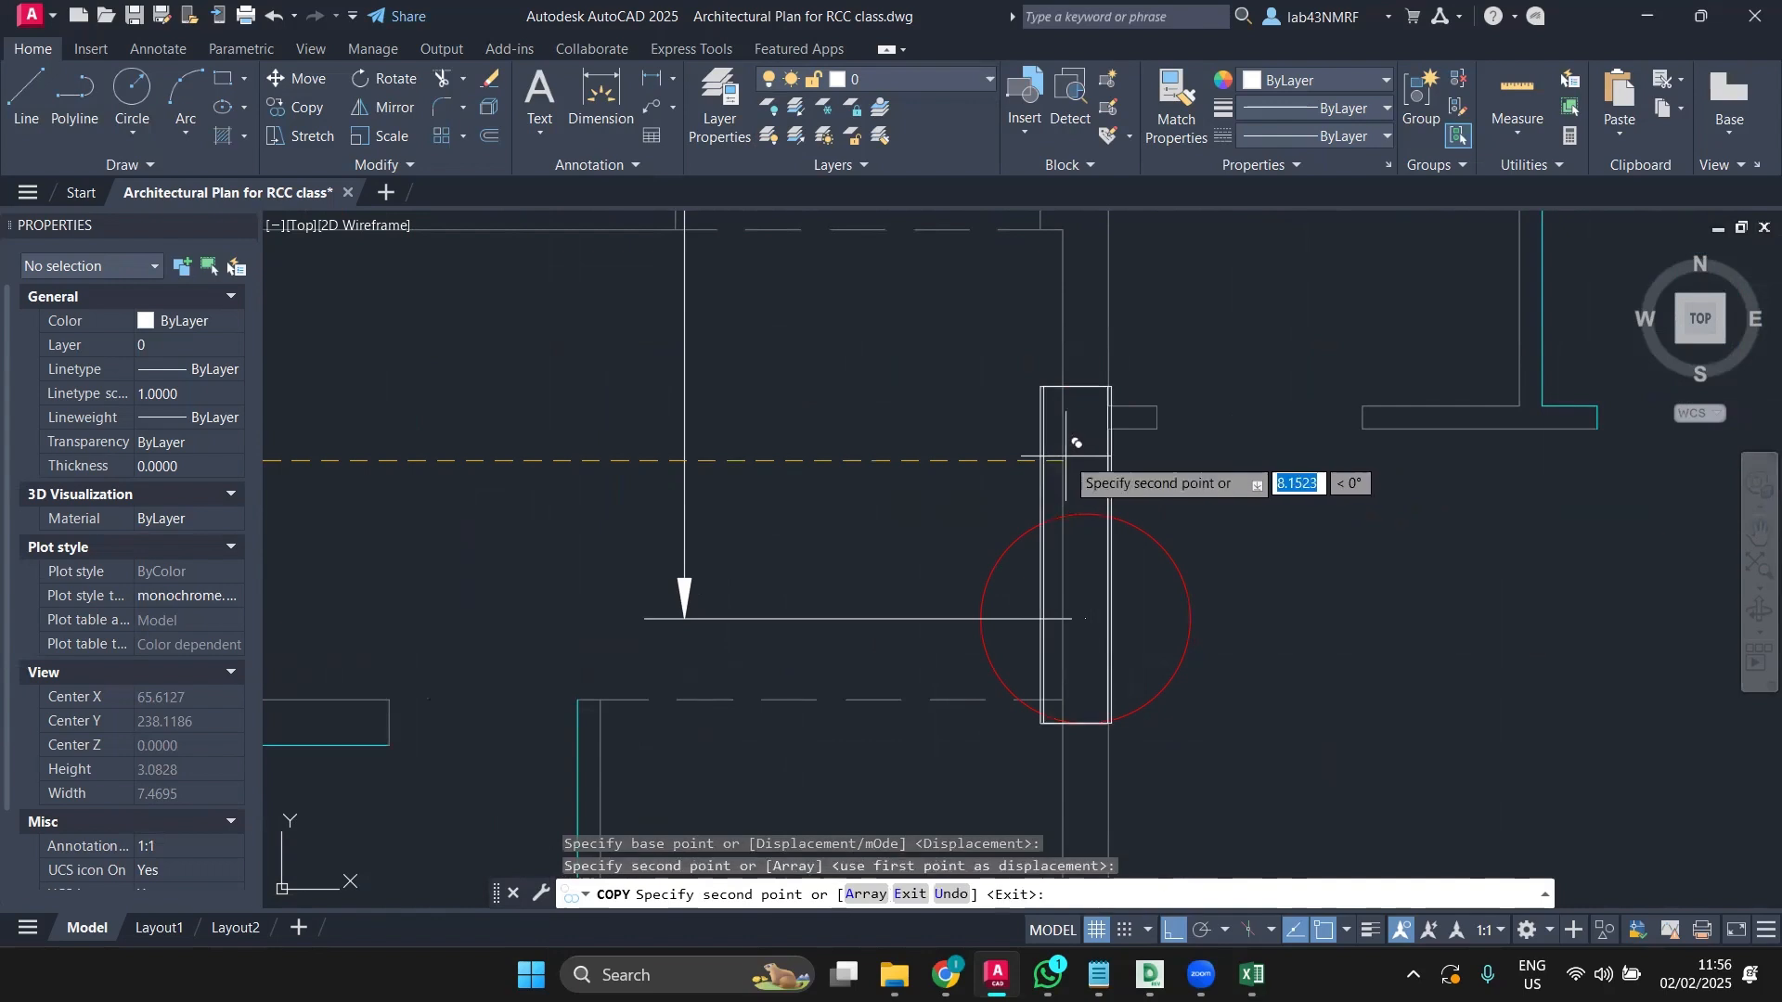
scroll(1040, 511, down, 3)
key(Escape)
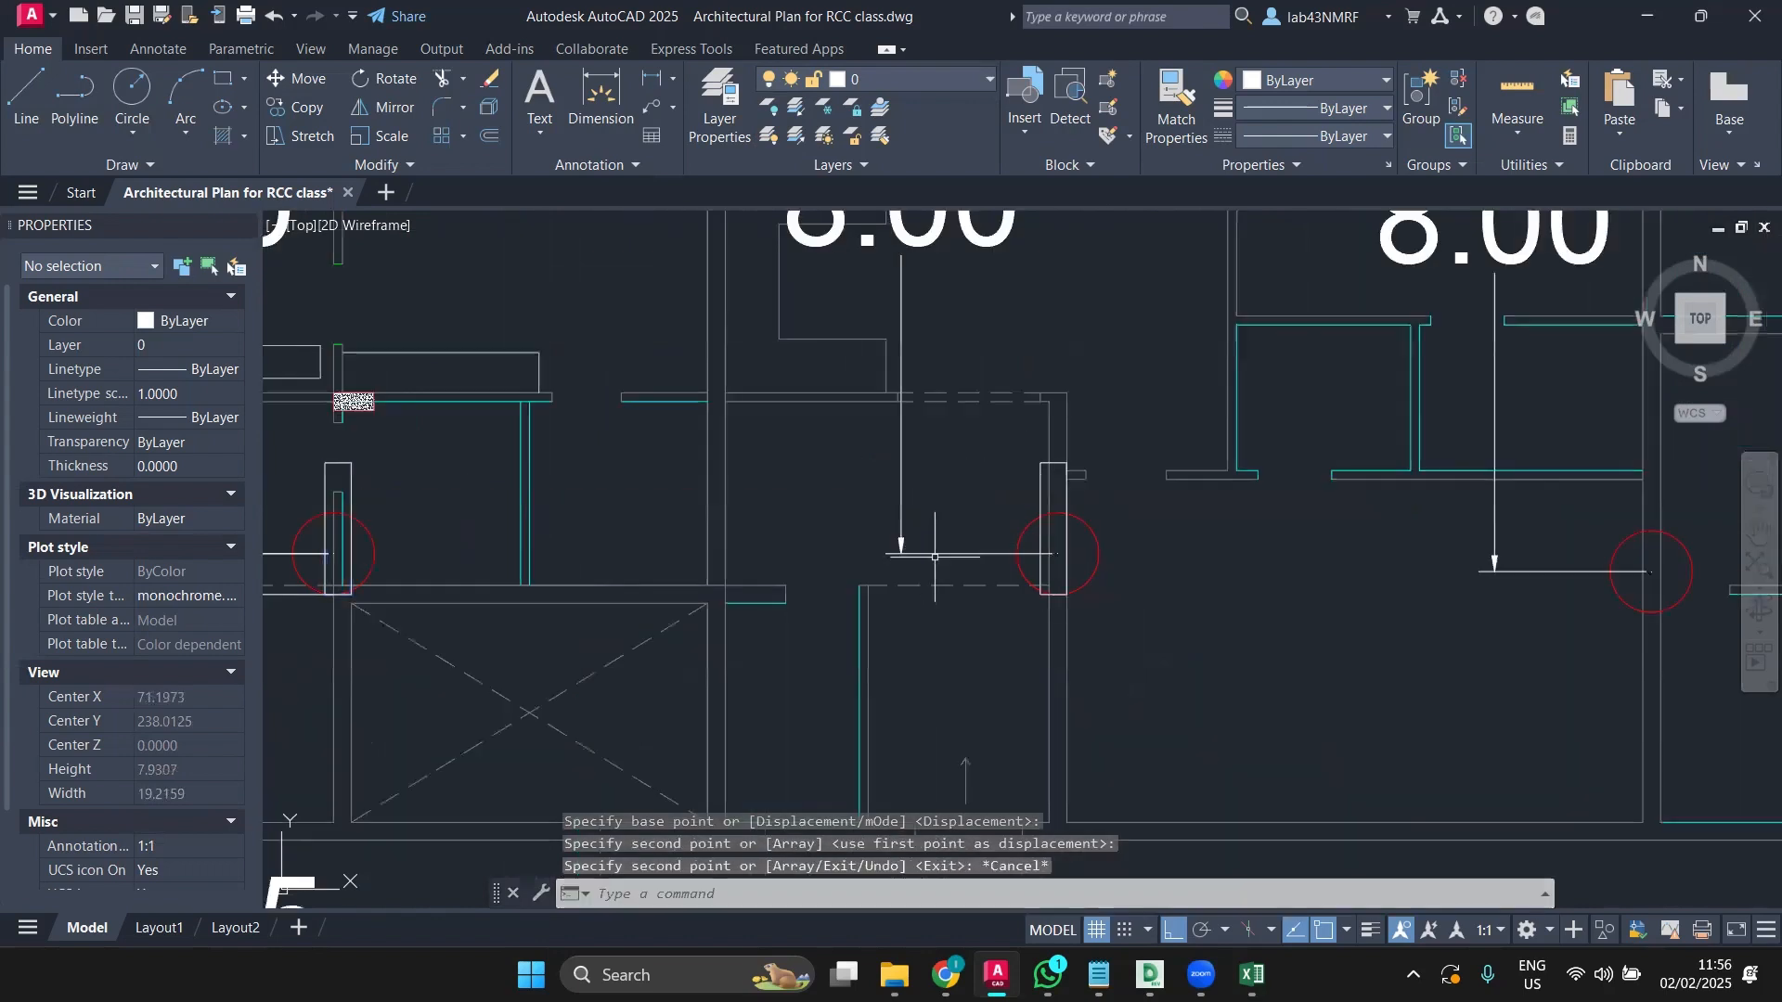
middle_drag(958, 526, 959, 535)
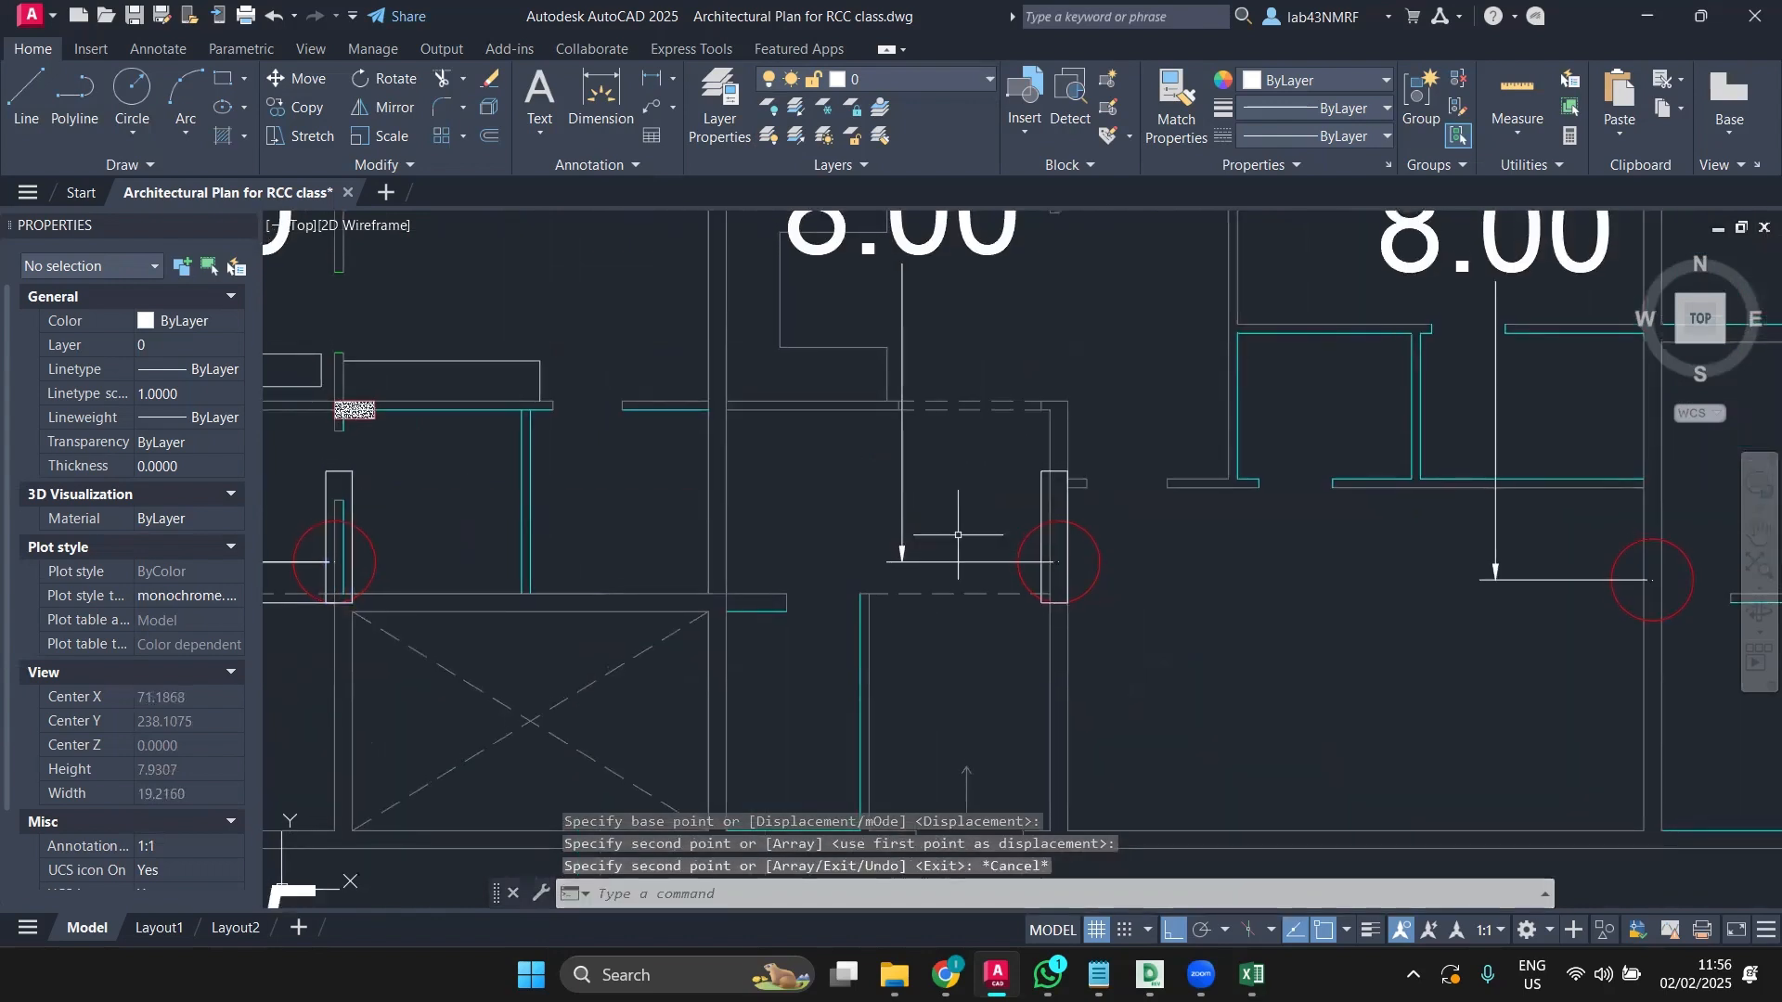
scroll(1070, 518, up, 2)
Step: Start and cancel a move on the copied column, then trace a short reference line at the wall corner
click(1067, 506)
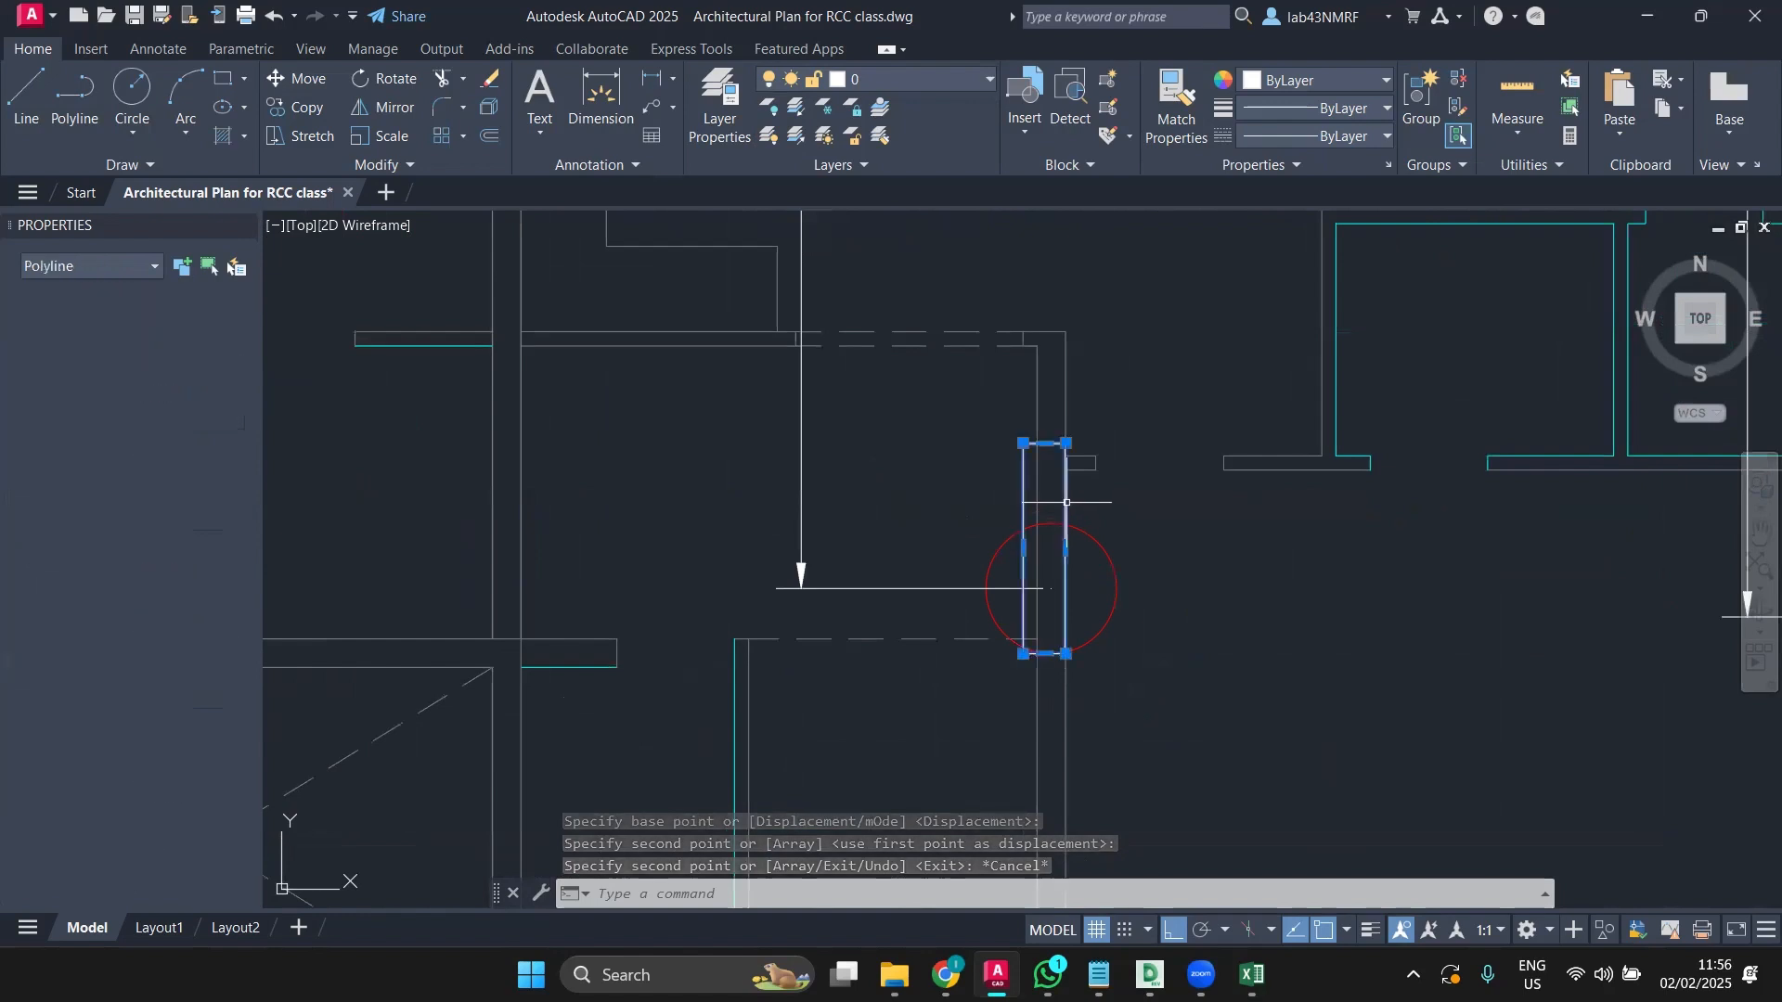
click(294, 83)
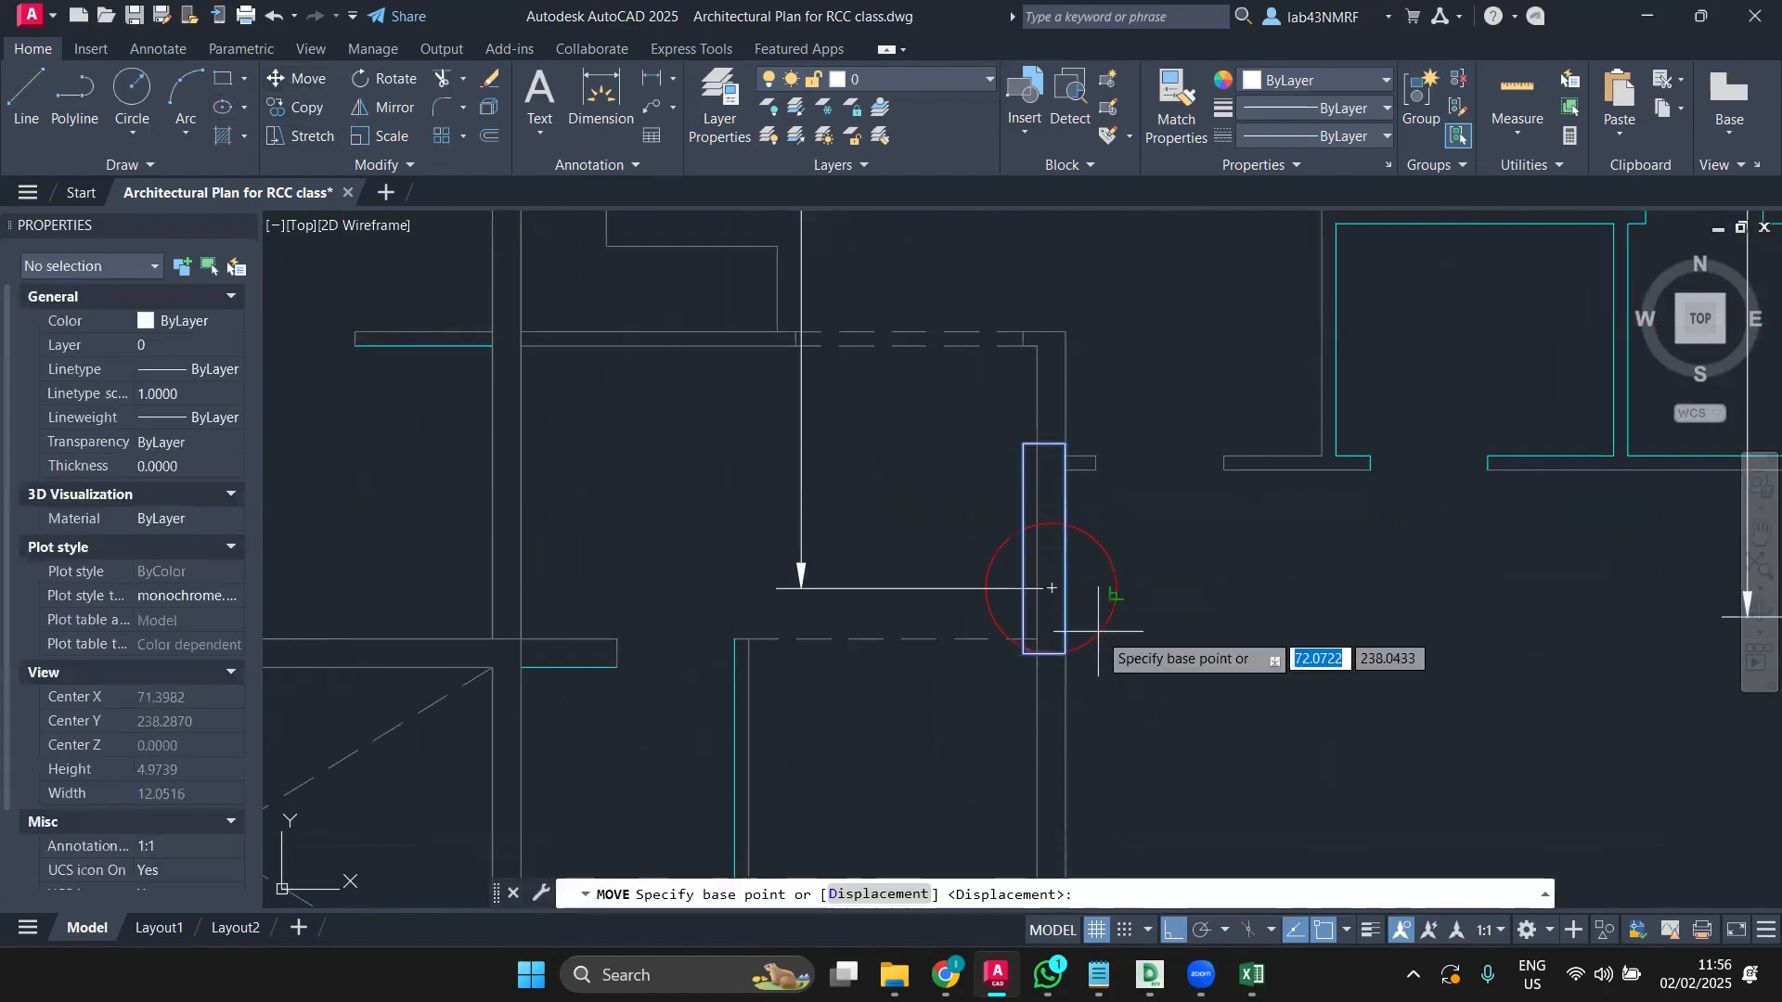
key(Escape)
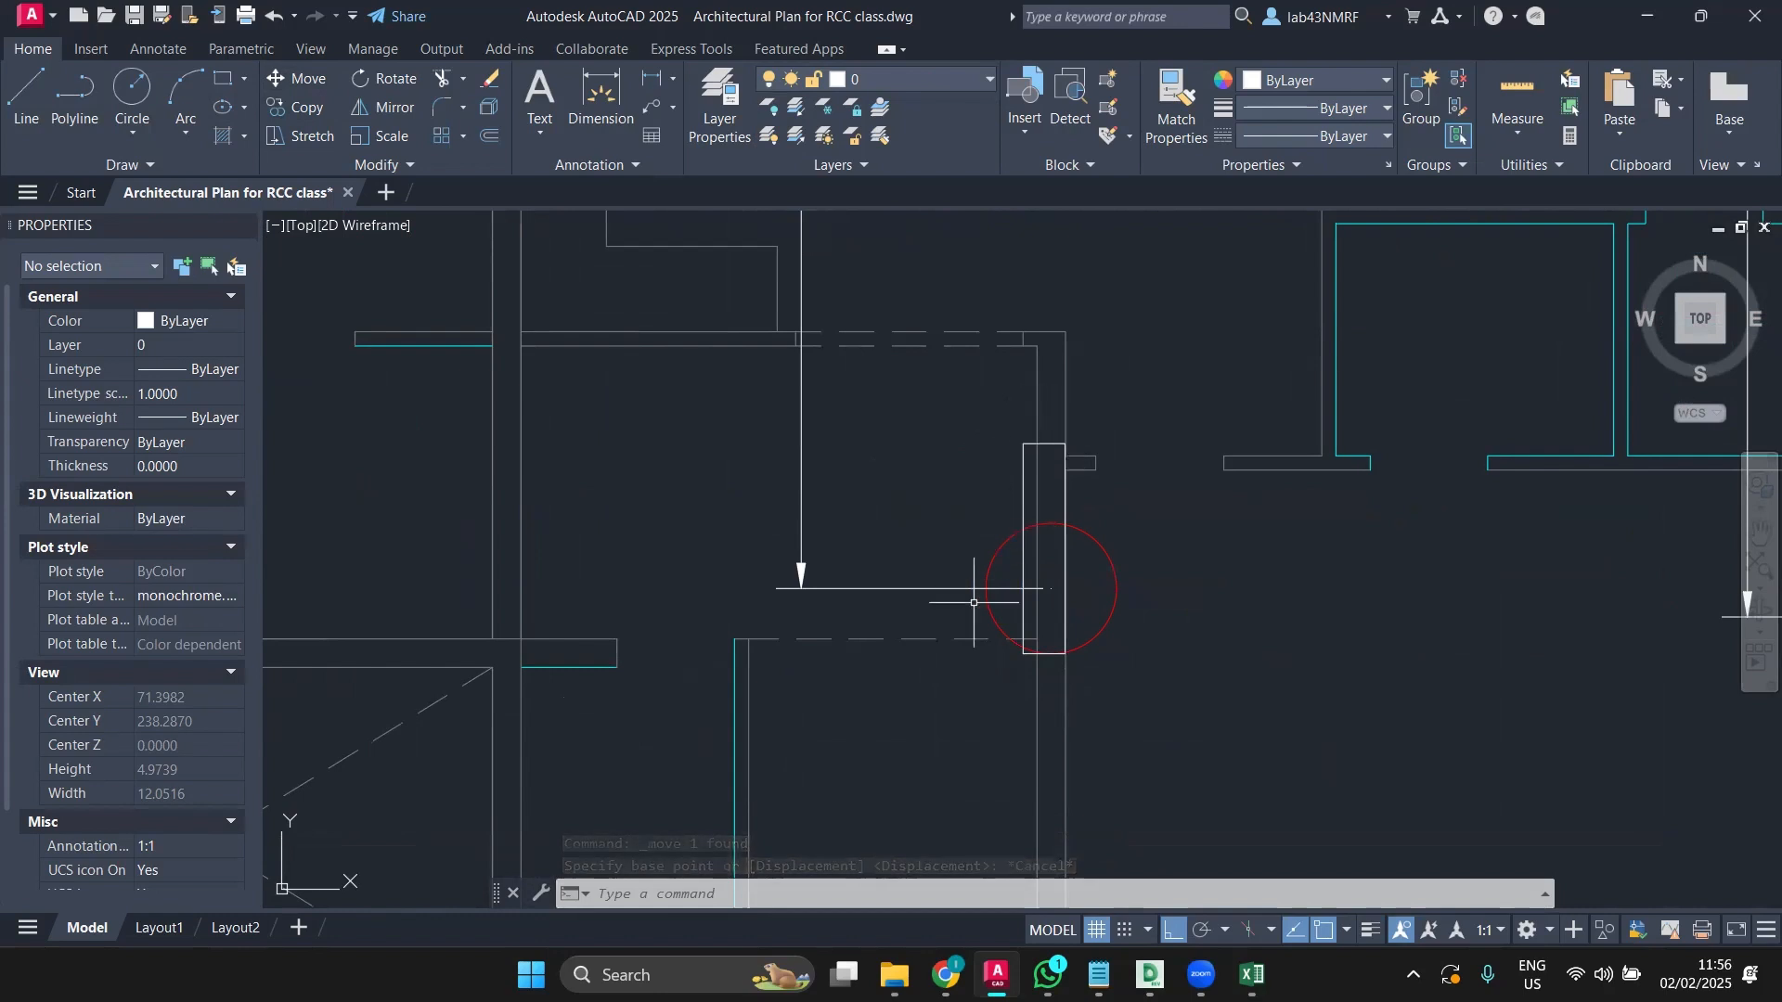
scroll(977, 611, down, 4)
middle_drag(981, 611, 916, 487)
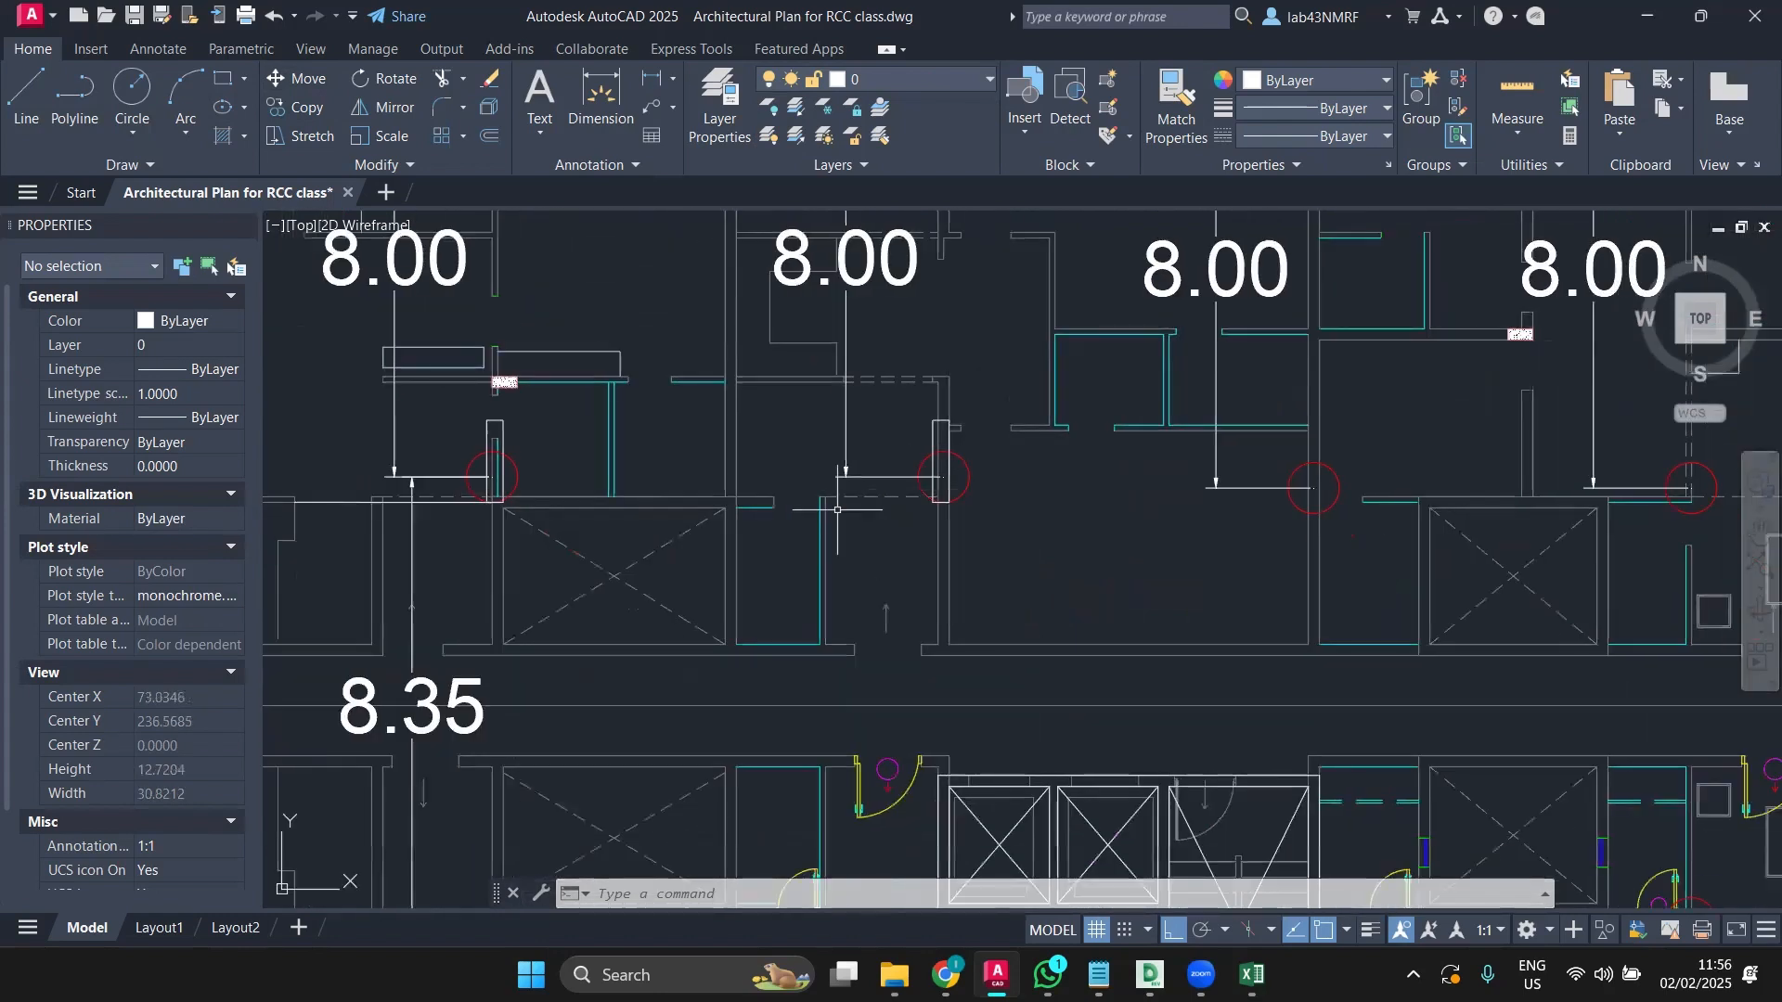
click(44, 96)
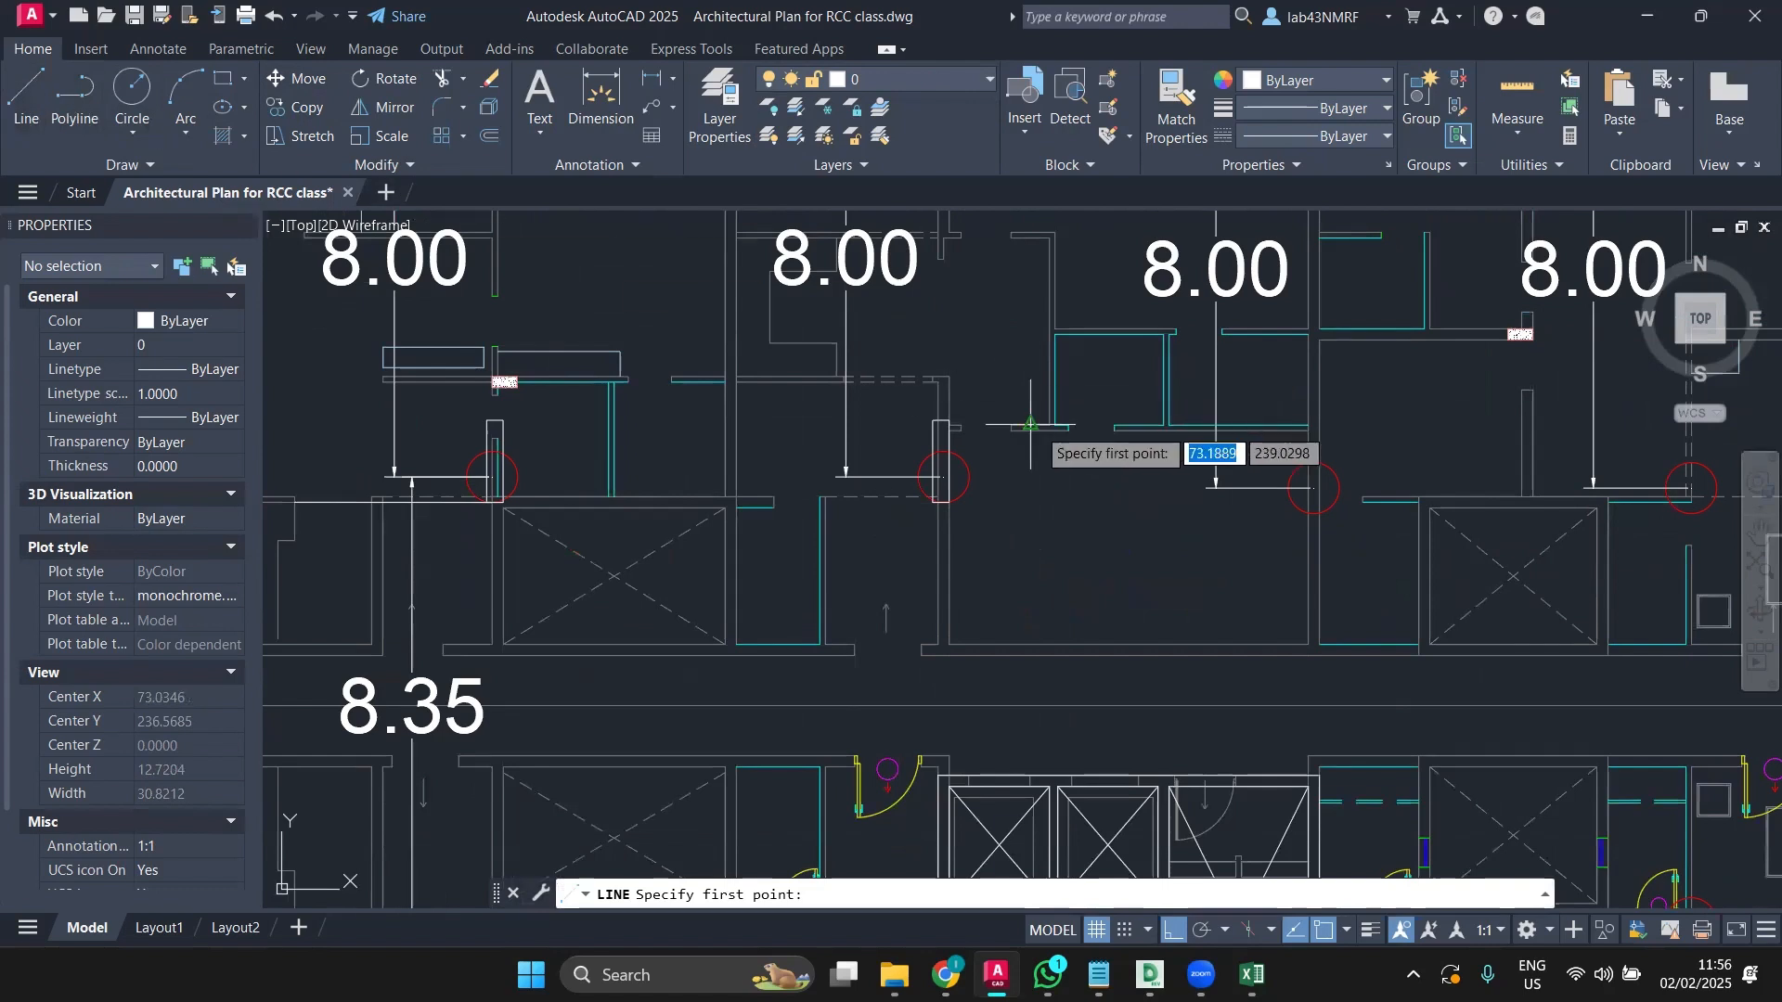
scroll(1026, 408, up, 6)
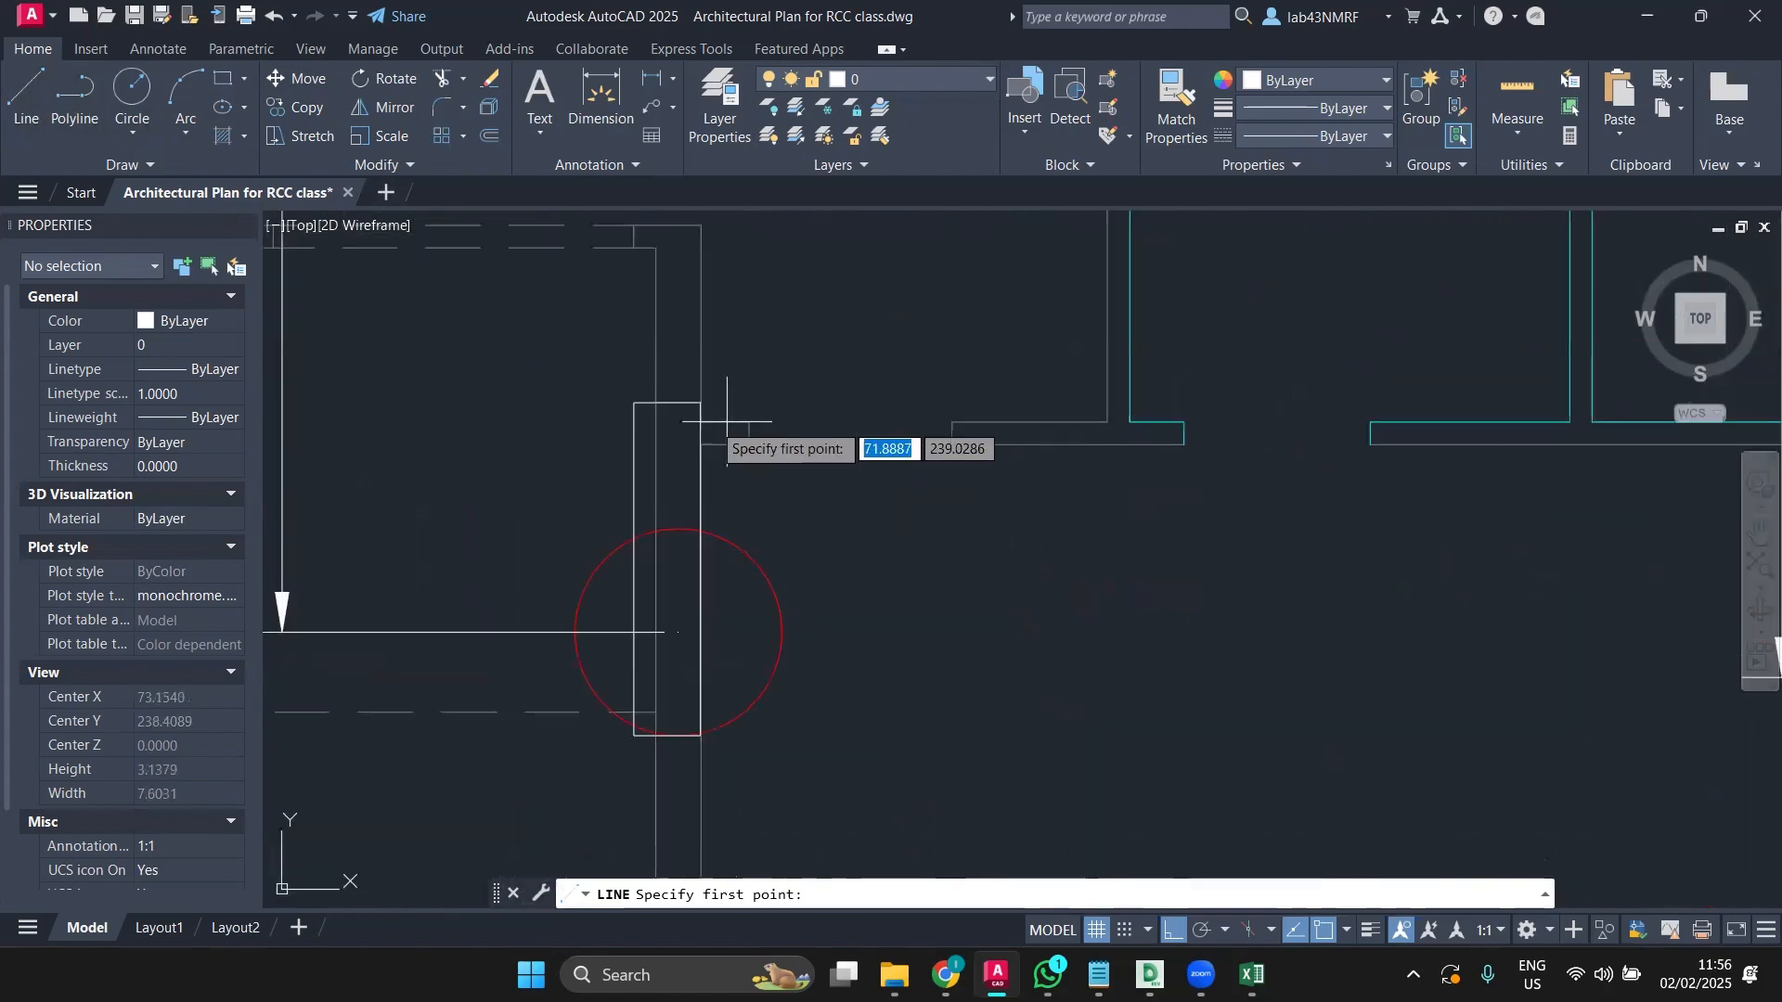
click(655, 403)
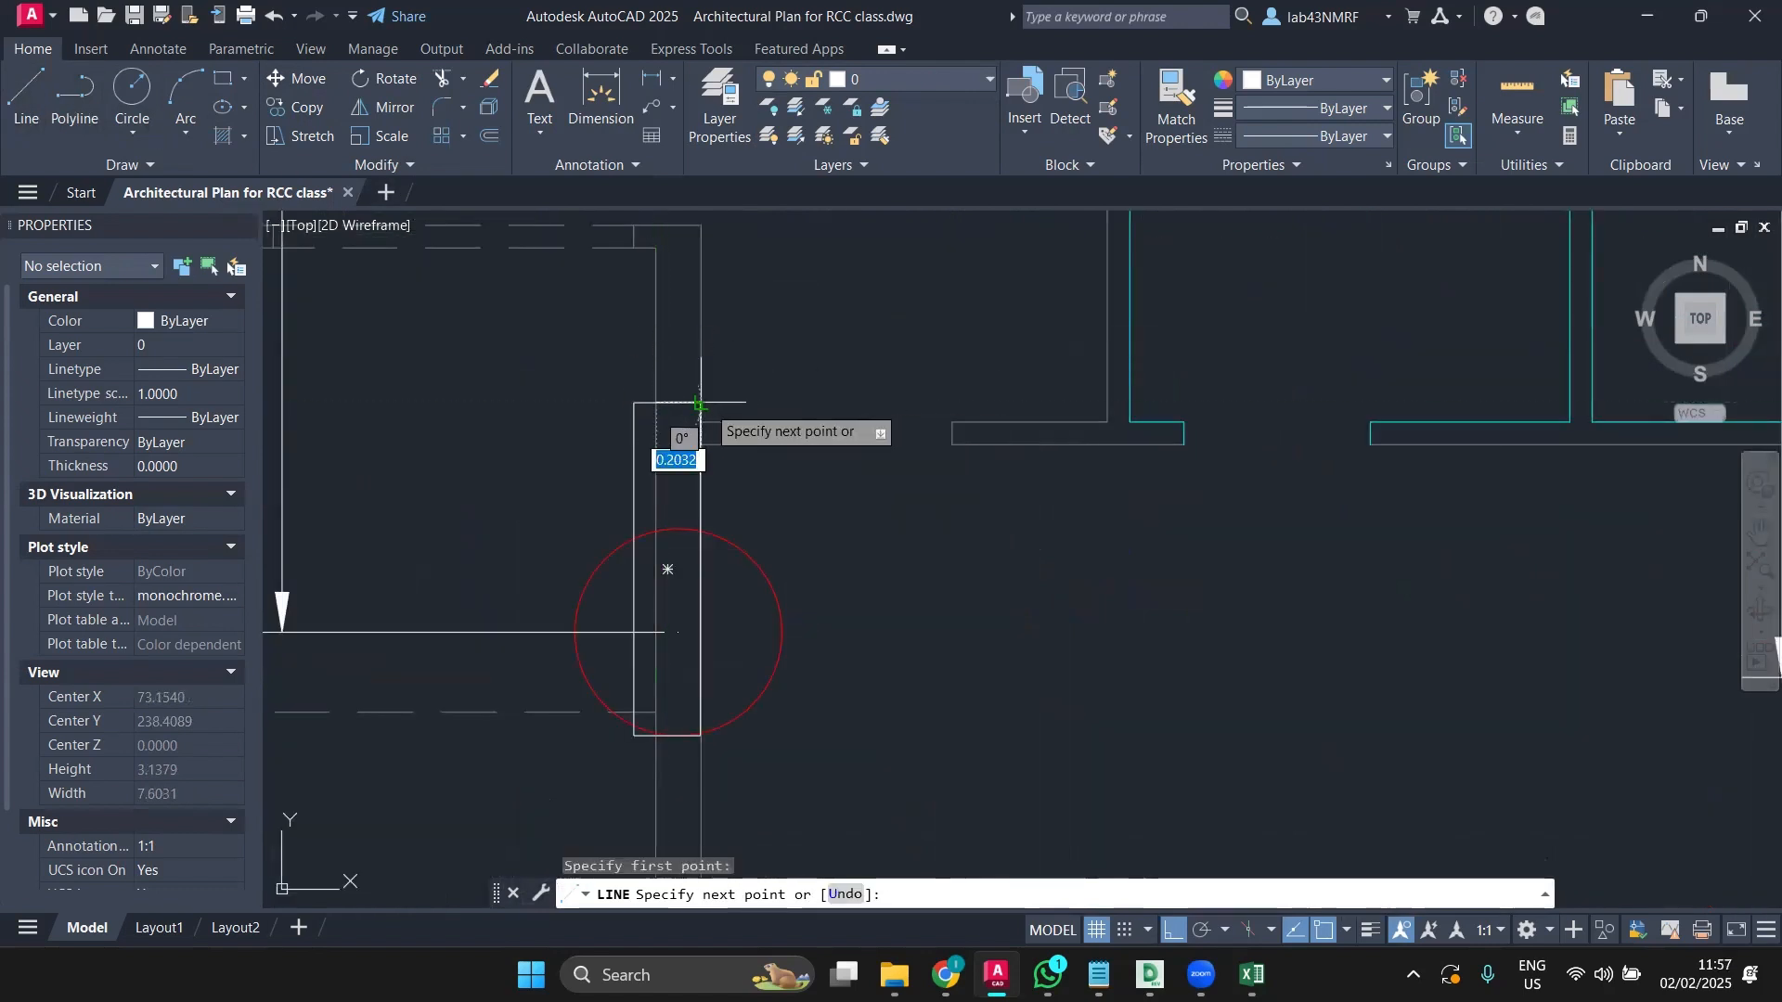
click(655, 432)
key(Escape)
Step: Move the copied column right so its top corner snaps onto the wall corner
click(634, 449)
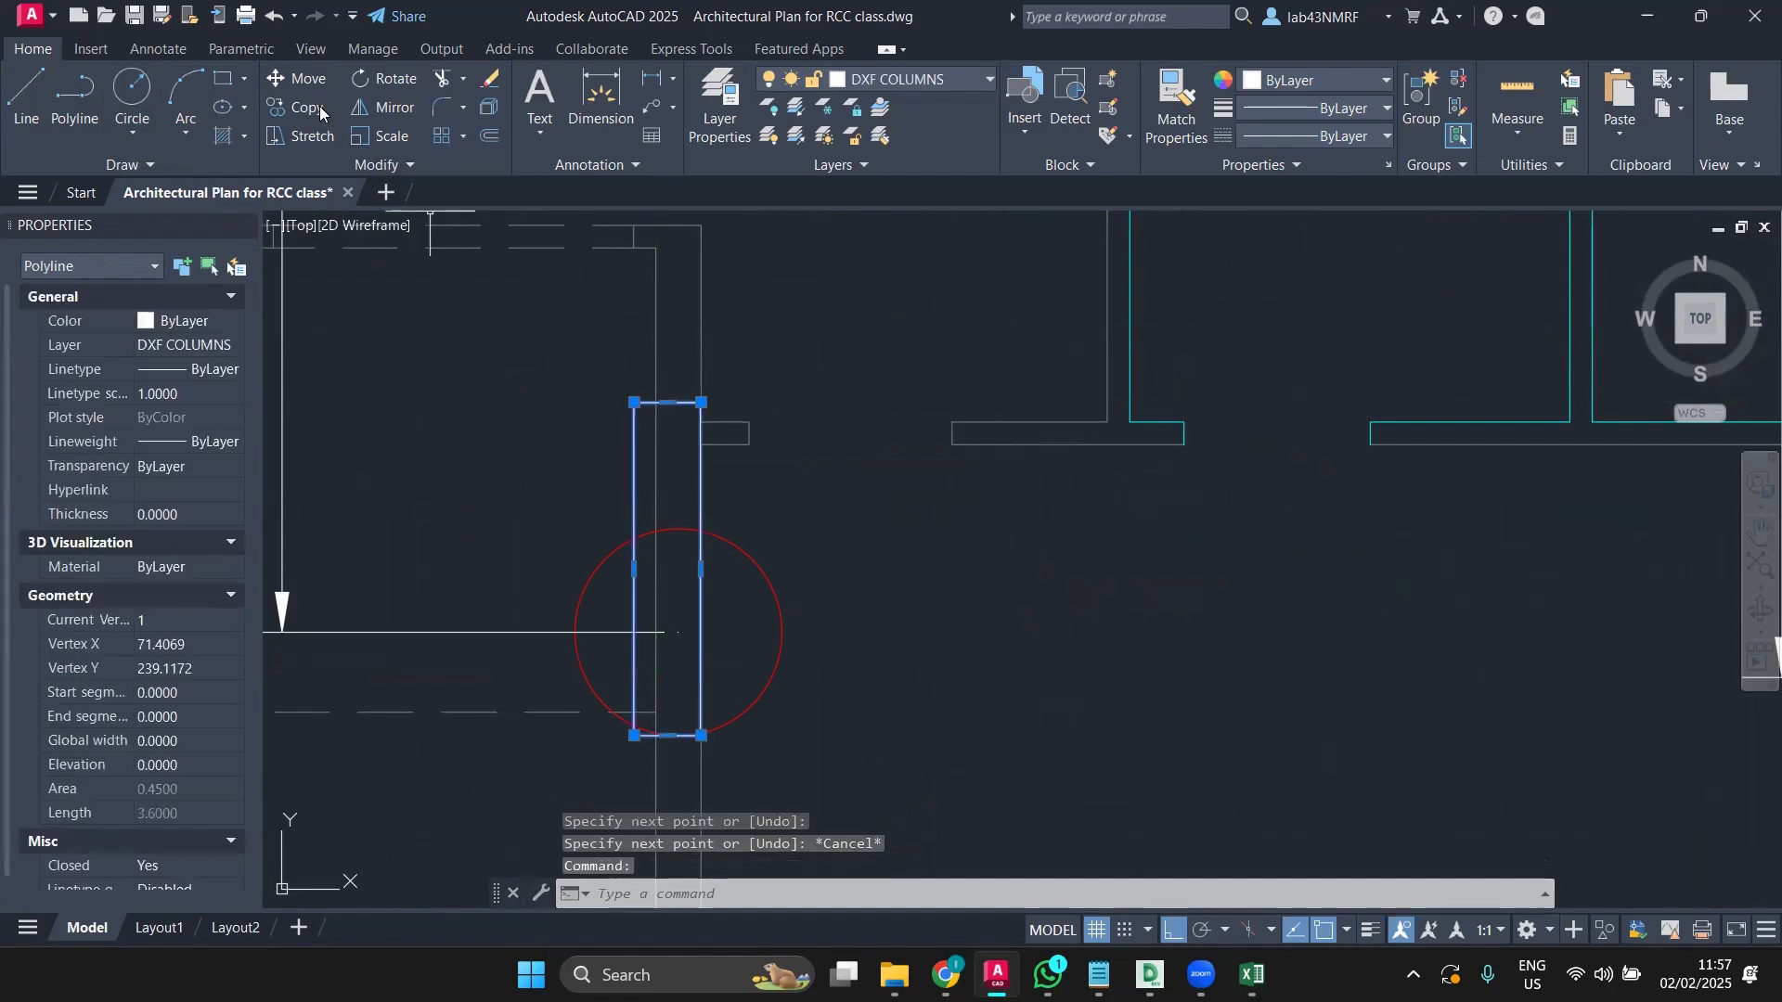
click(290, 87)
scroll(684, 381, up, 4)
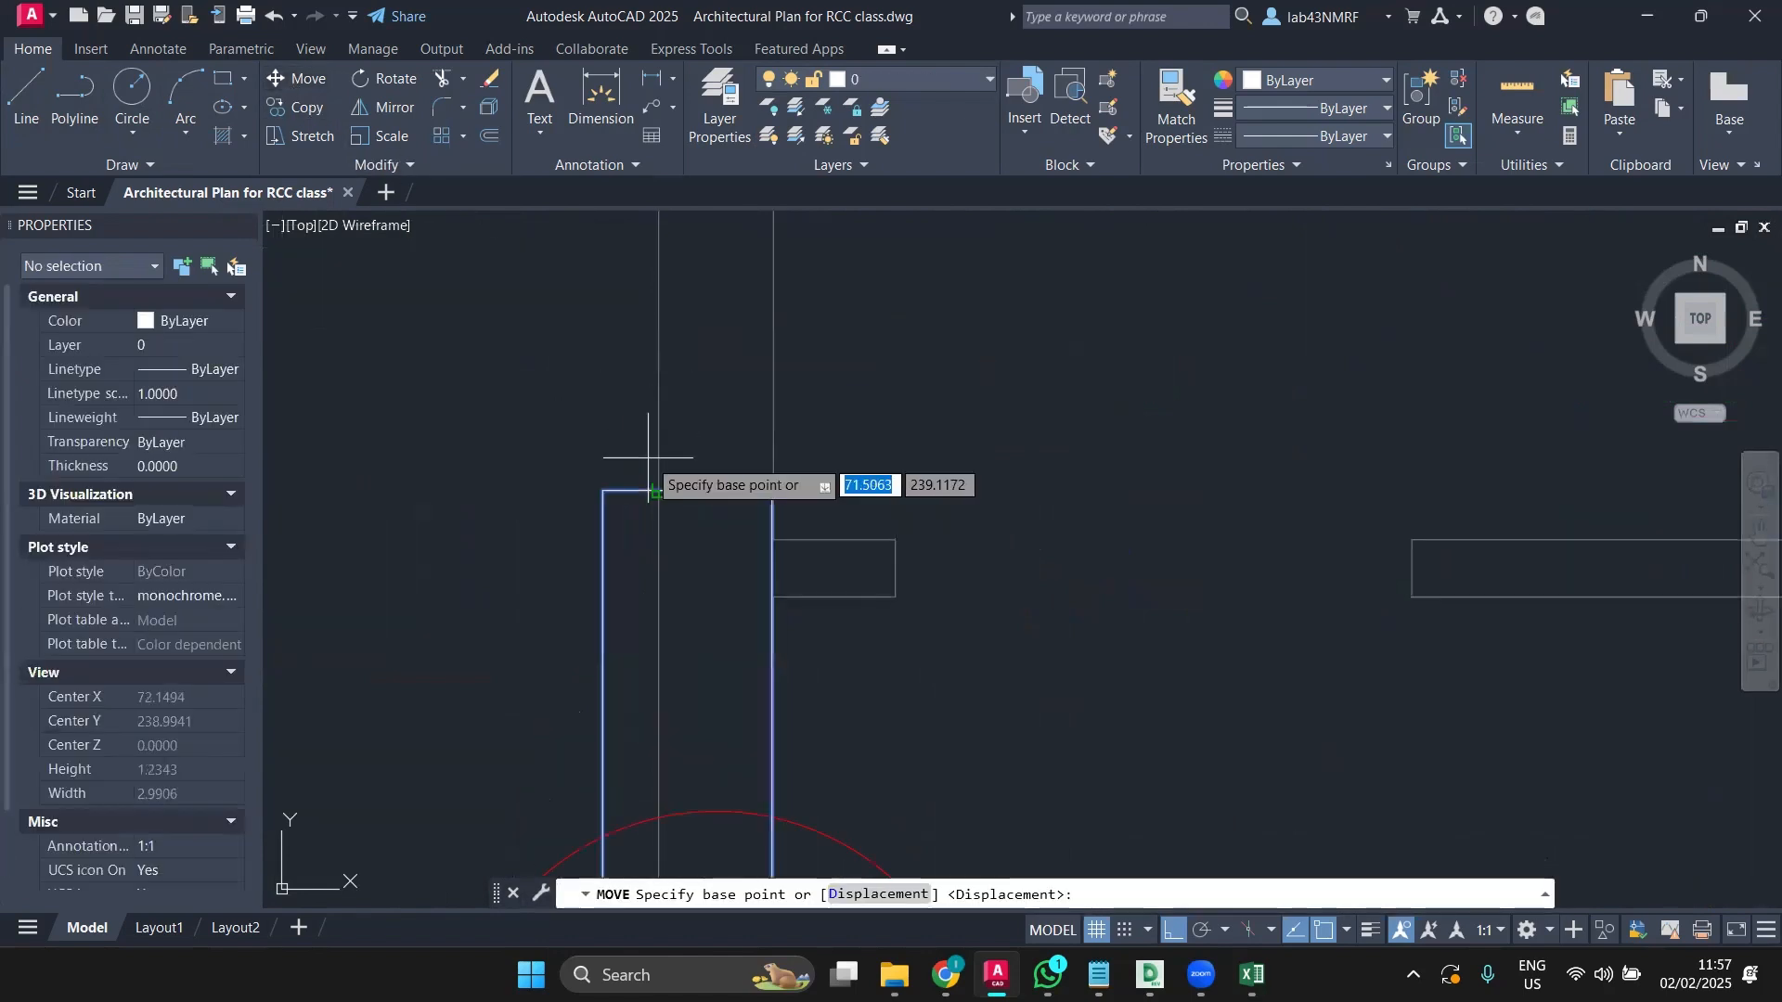
click(688, 489)
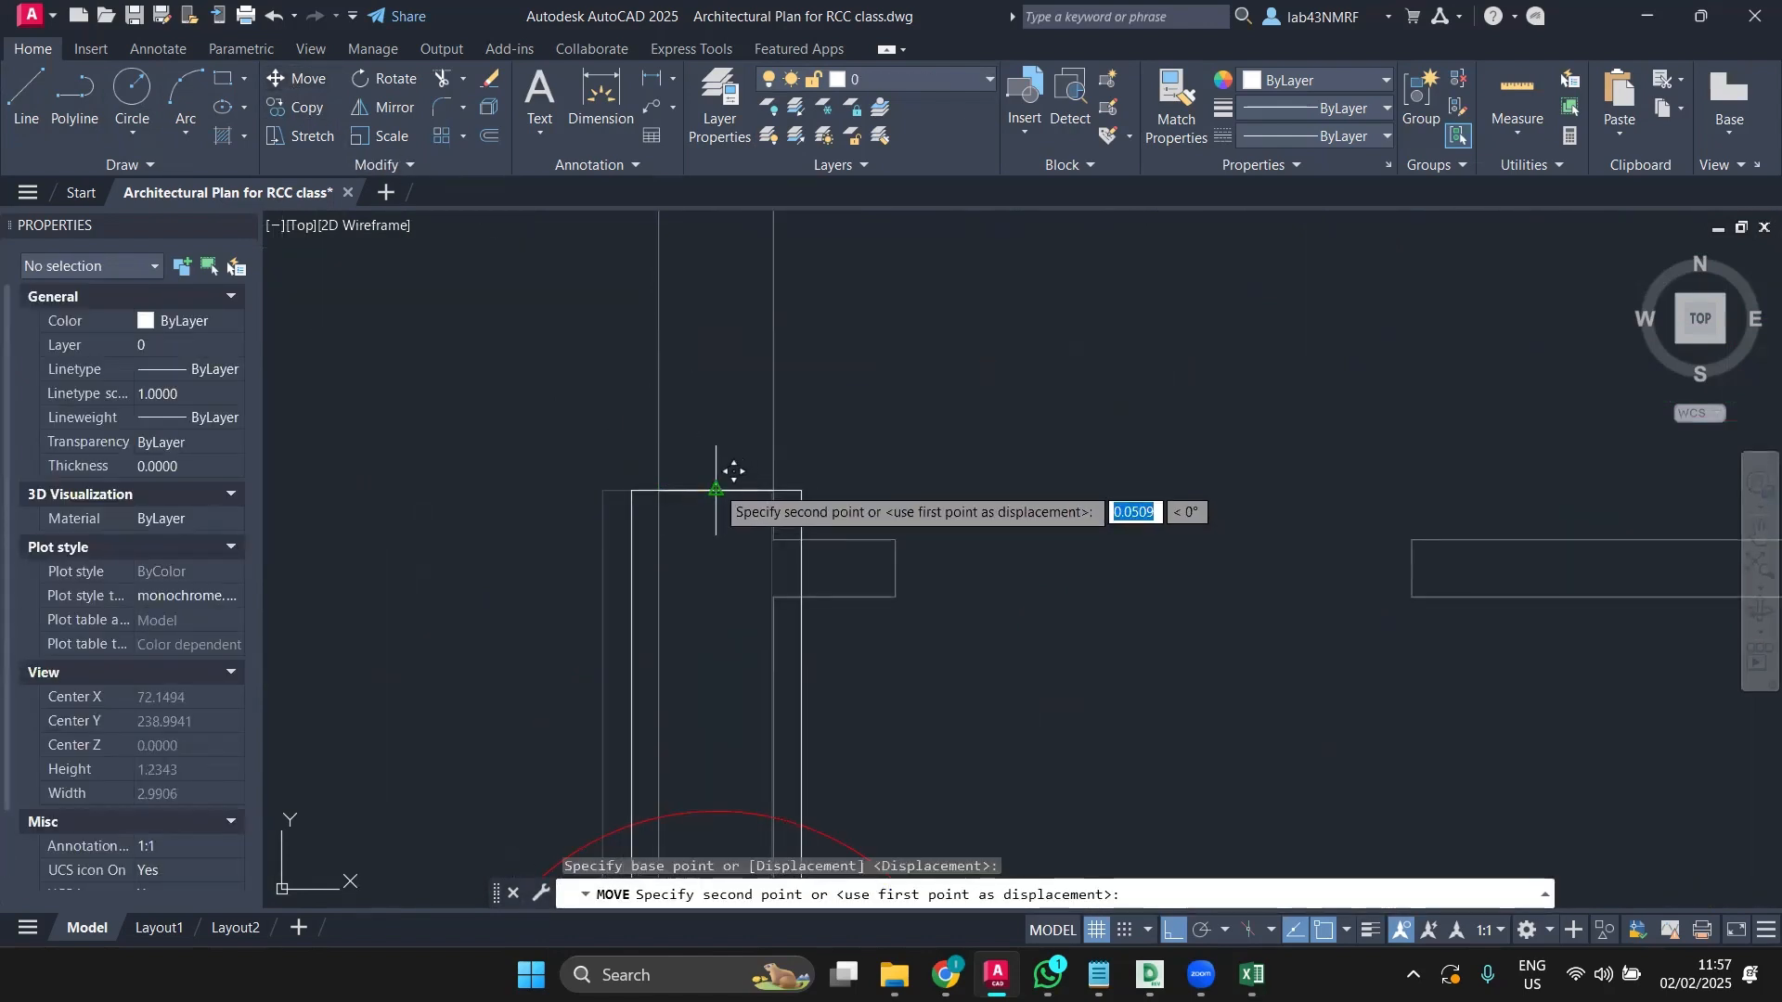
click(713, 485)
scroll(893, 517, down, 10)
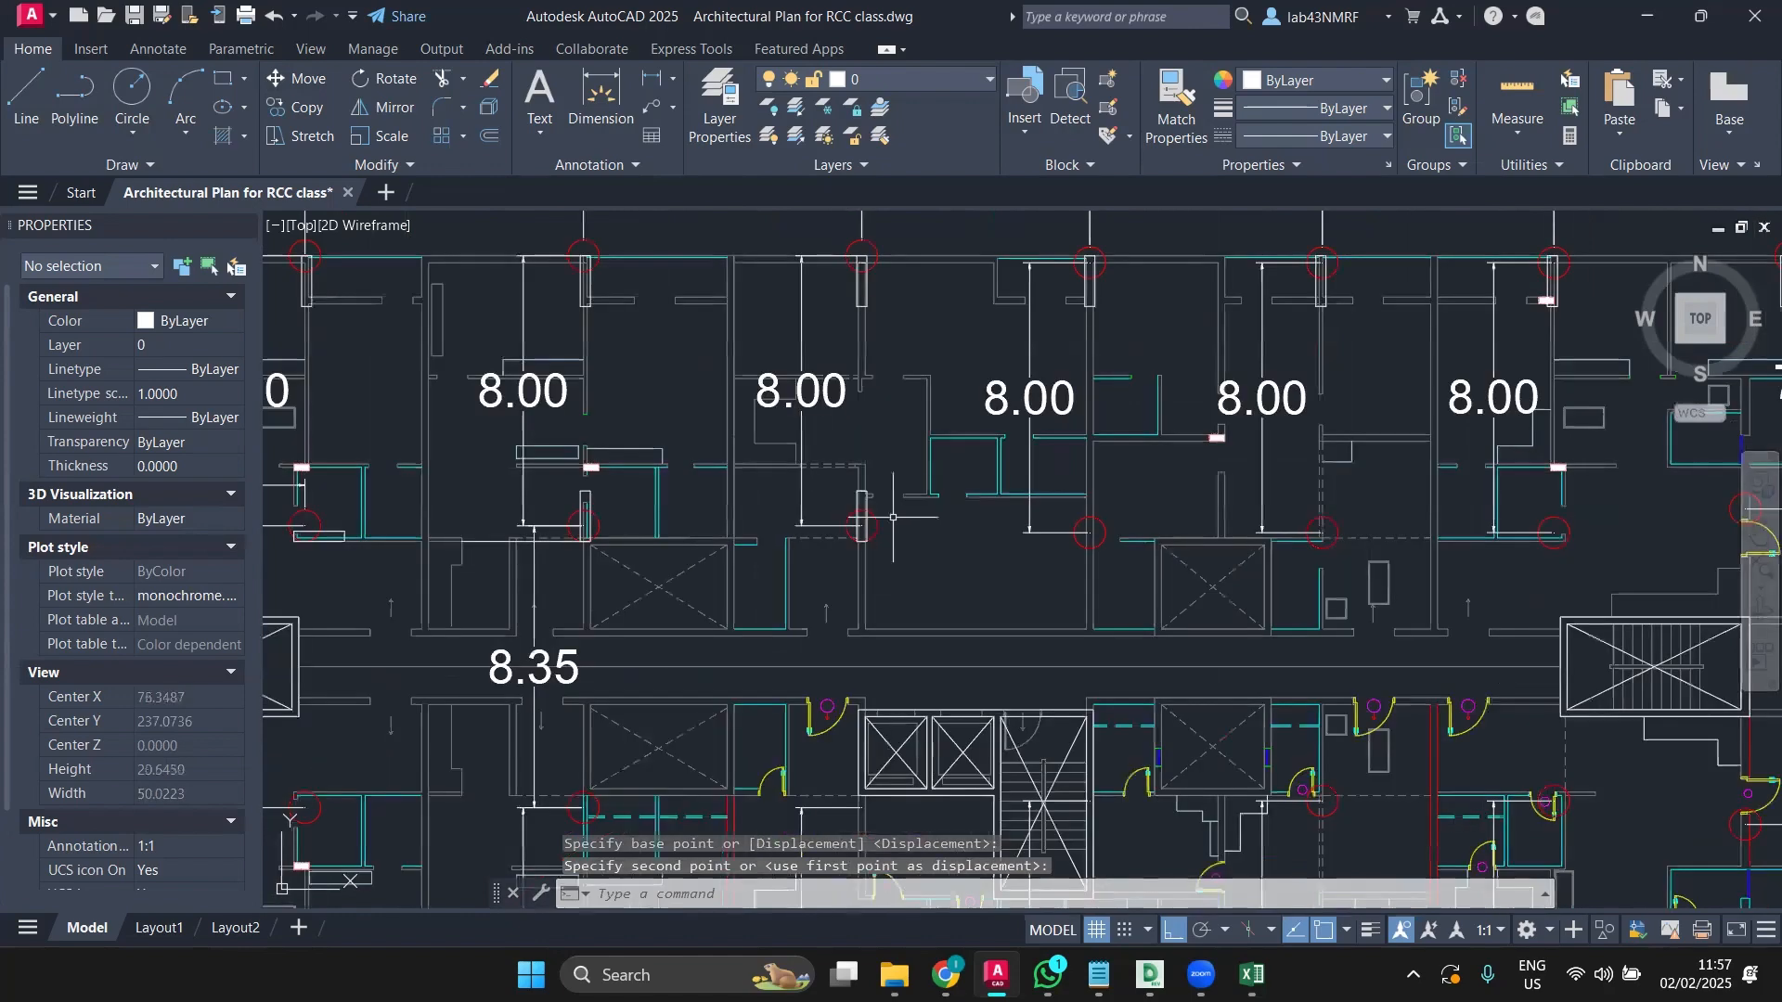
Step: Copy a column rectangle from its top corner to the next intersection to the right
middle_drag(980, 562, 912, 553)
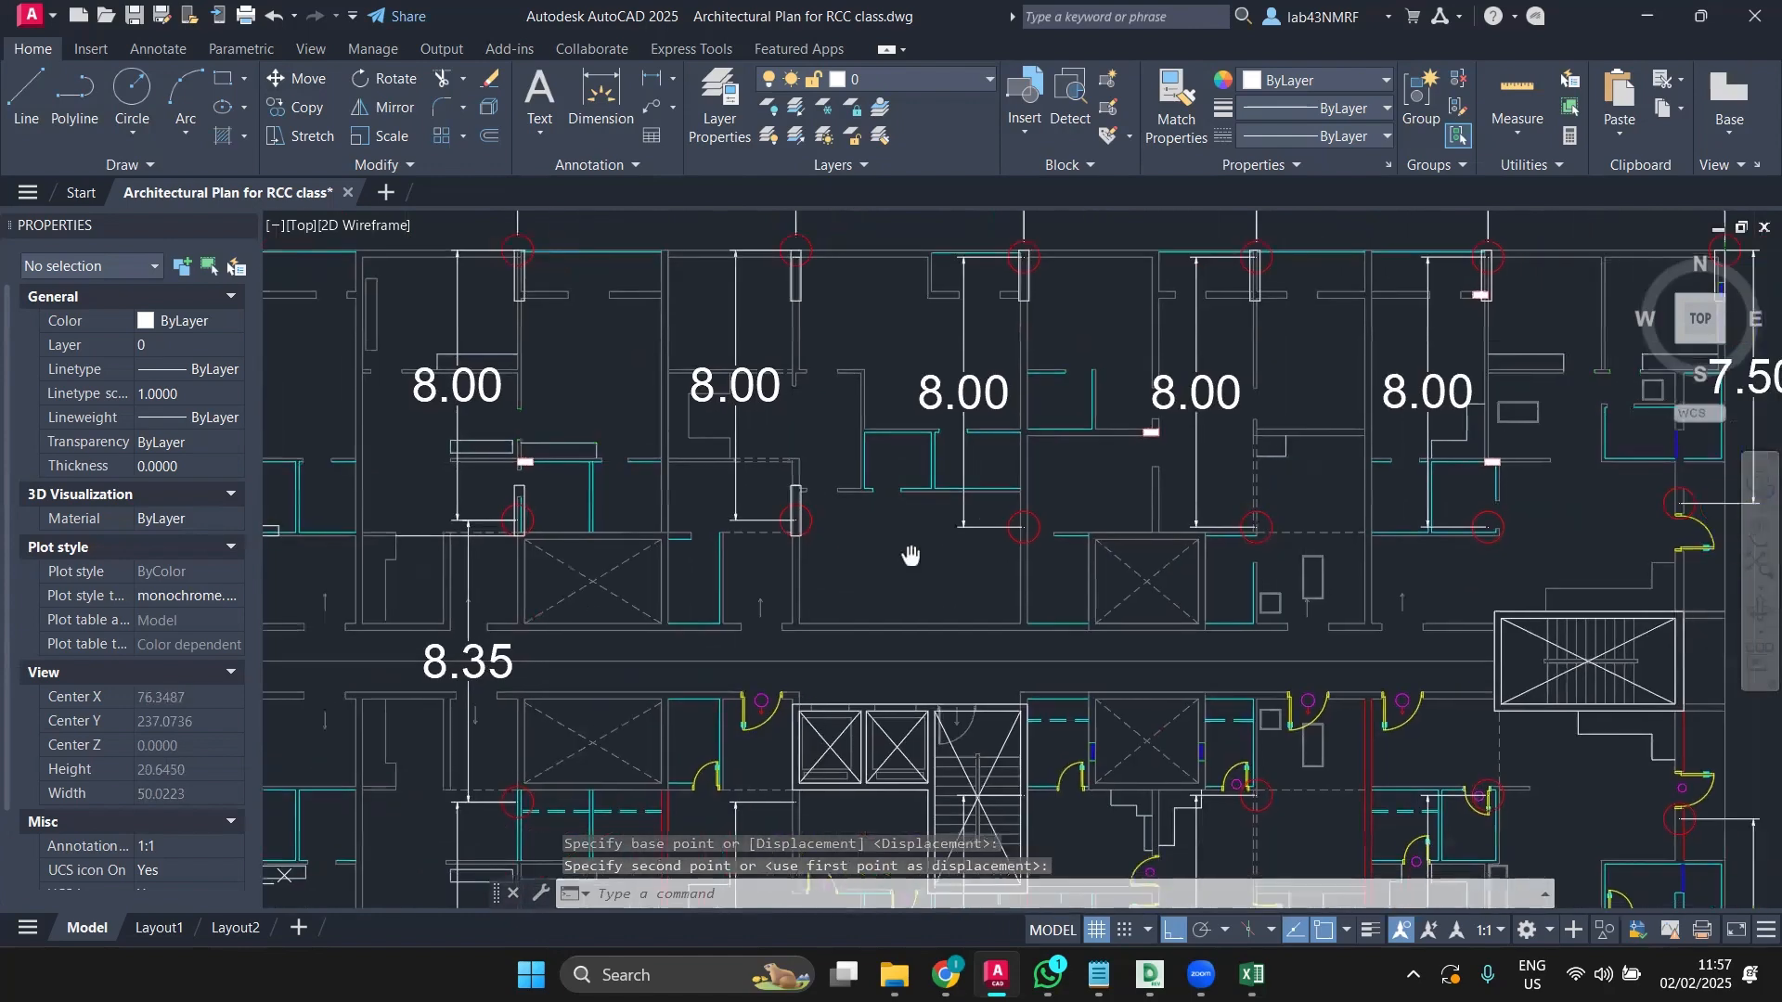
scroll(911, 553, up, 6)
click(809, 502)
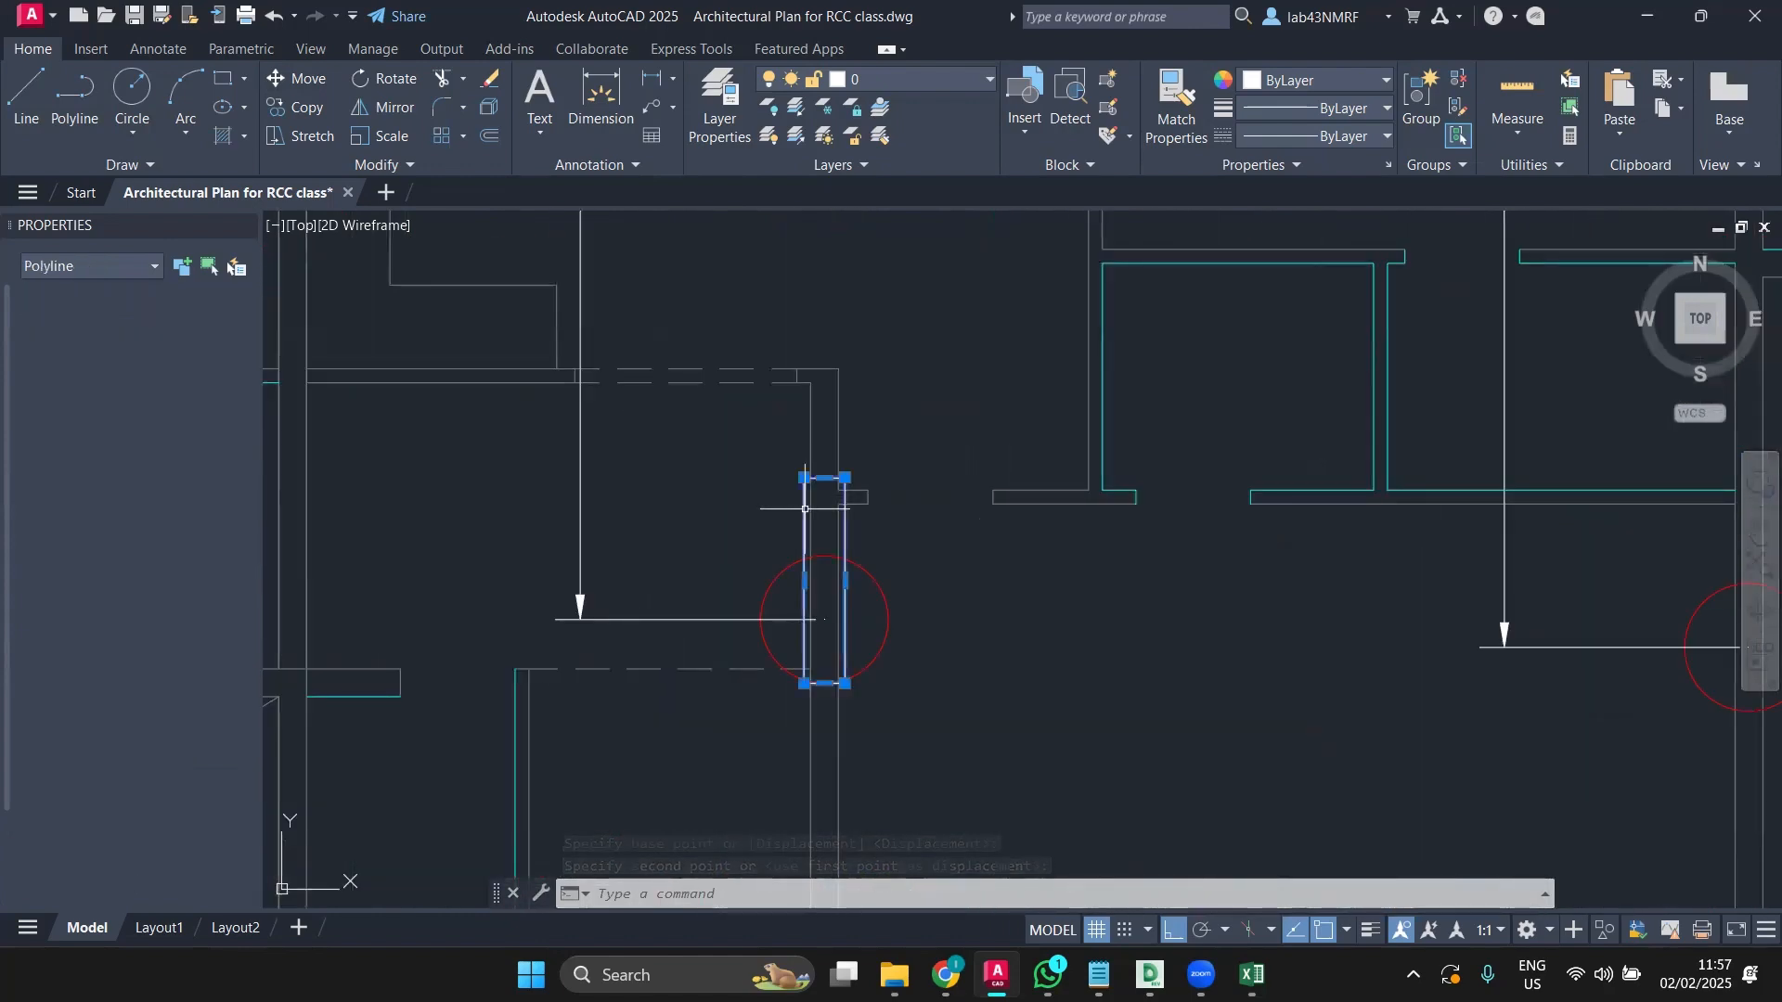
click(276, 103)
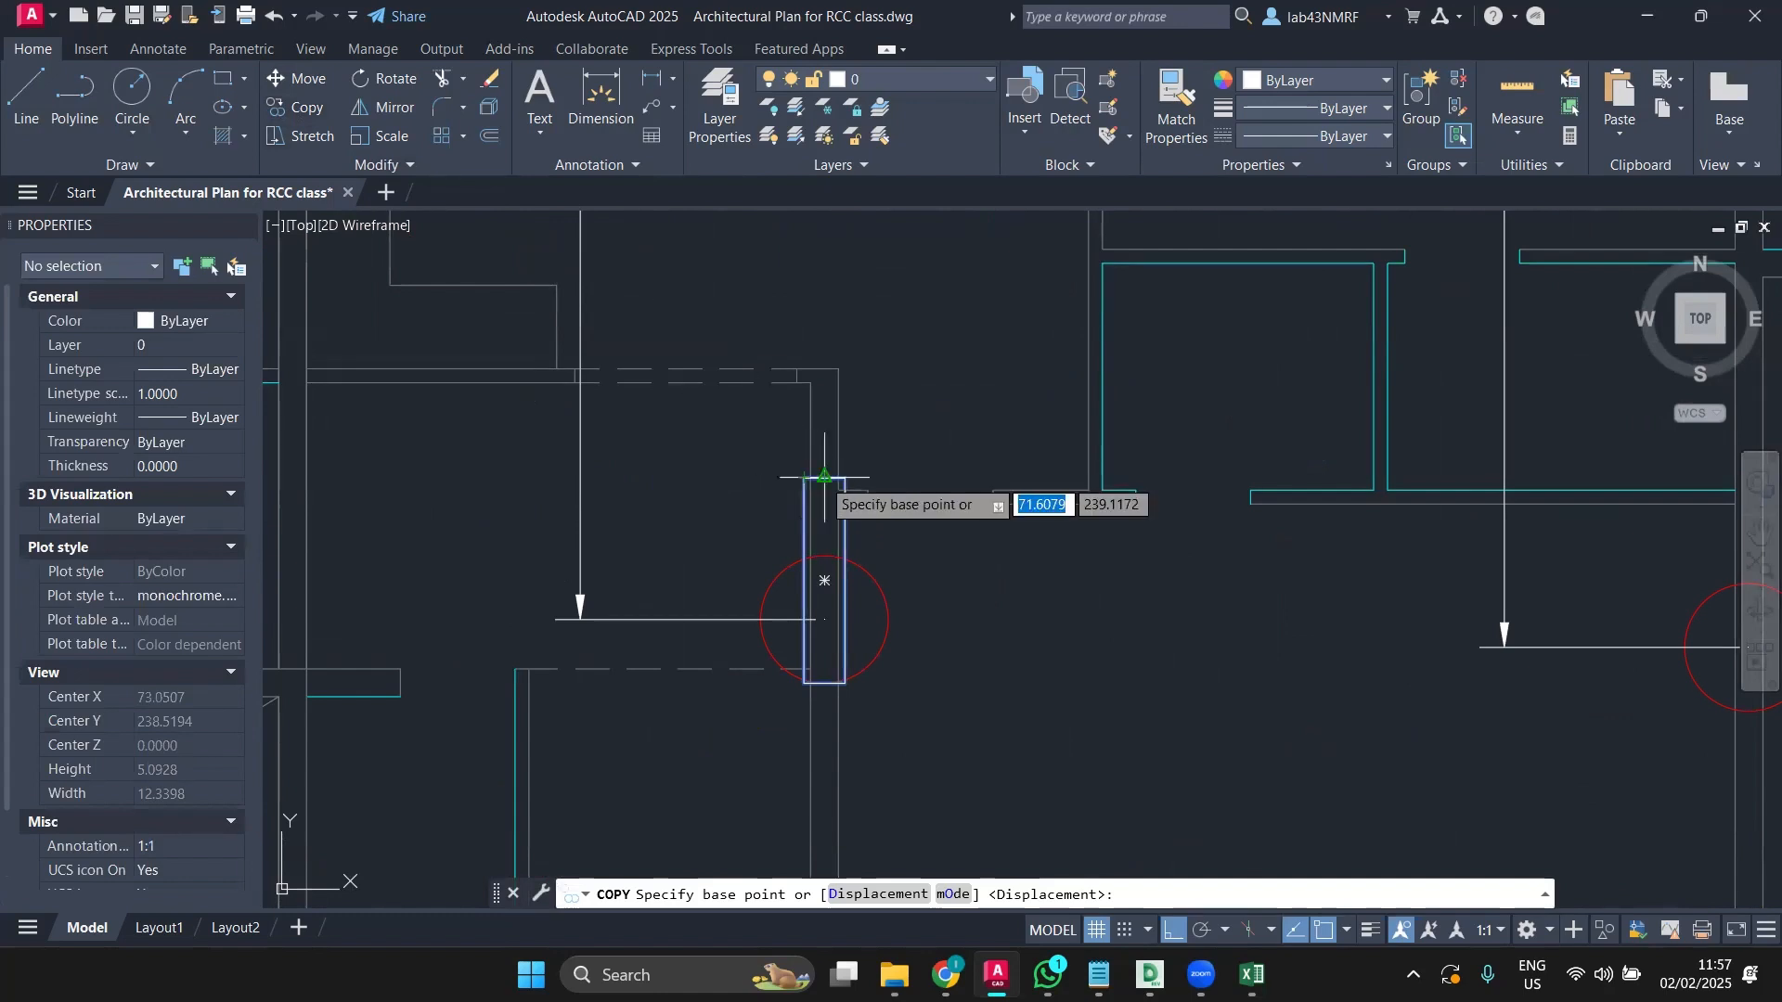
scroll(824, 477, down, 2)
scroll(822, 477, up, 4)
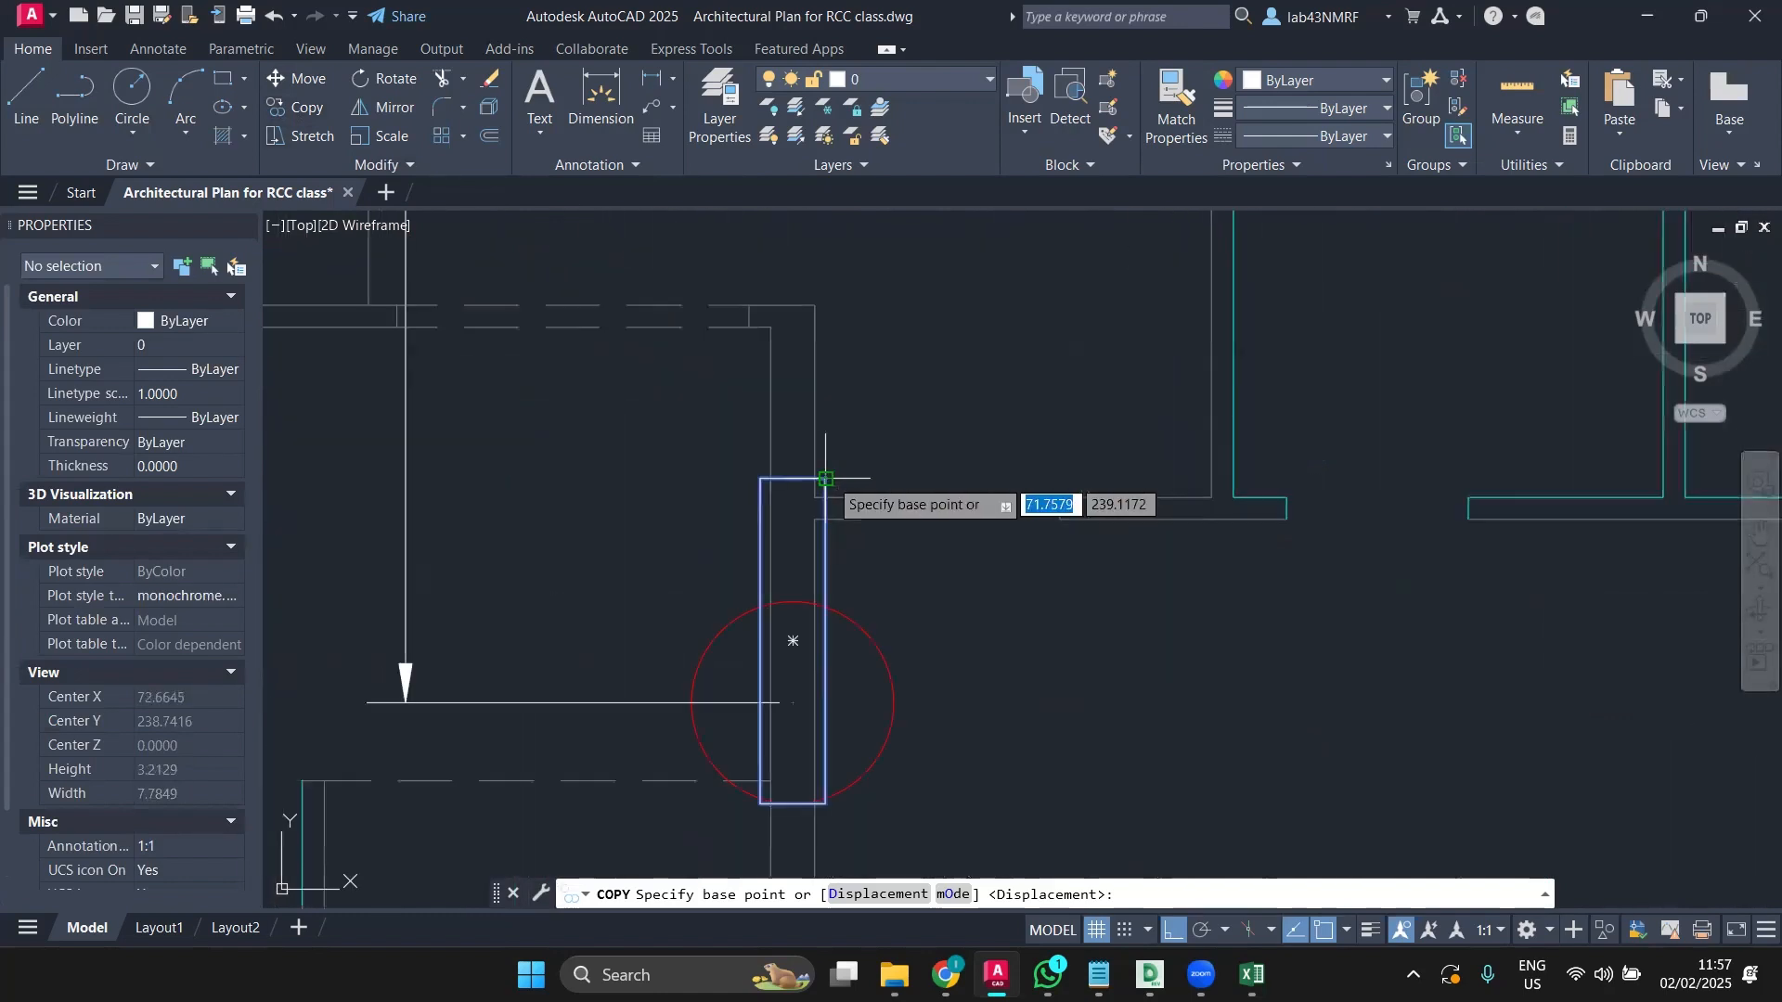
scroll(817, 478, up, 3)
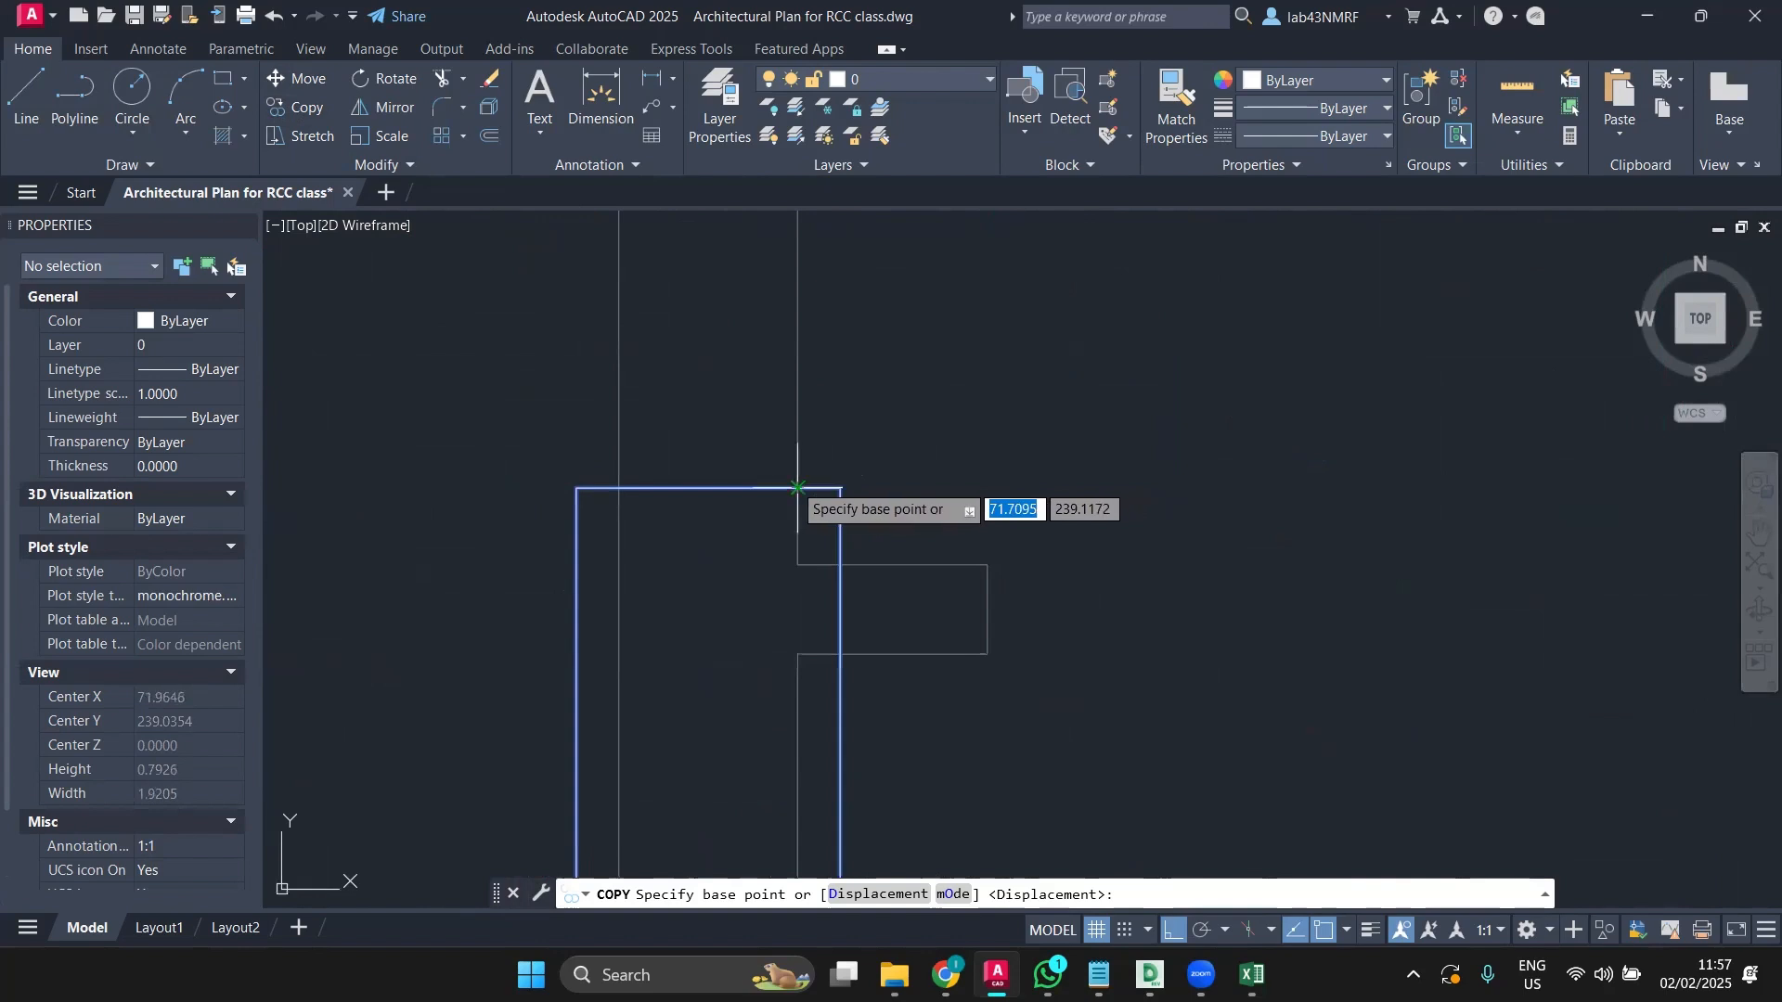
click(816, 479)
scroll(1271, 509, down, 4)
scroll(1271, 508, down, 3)
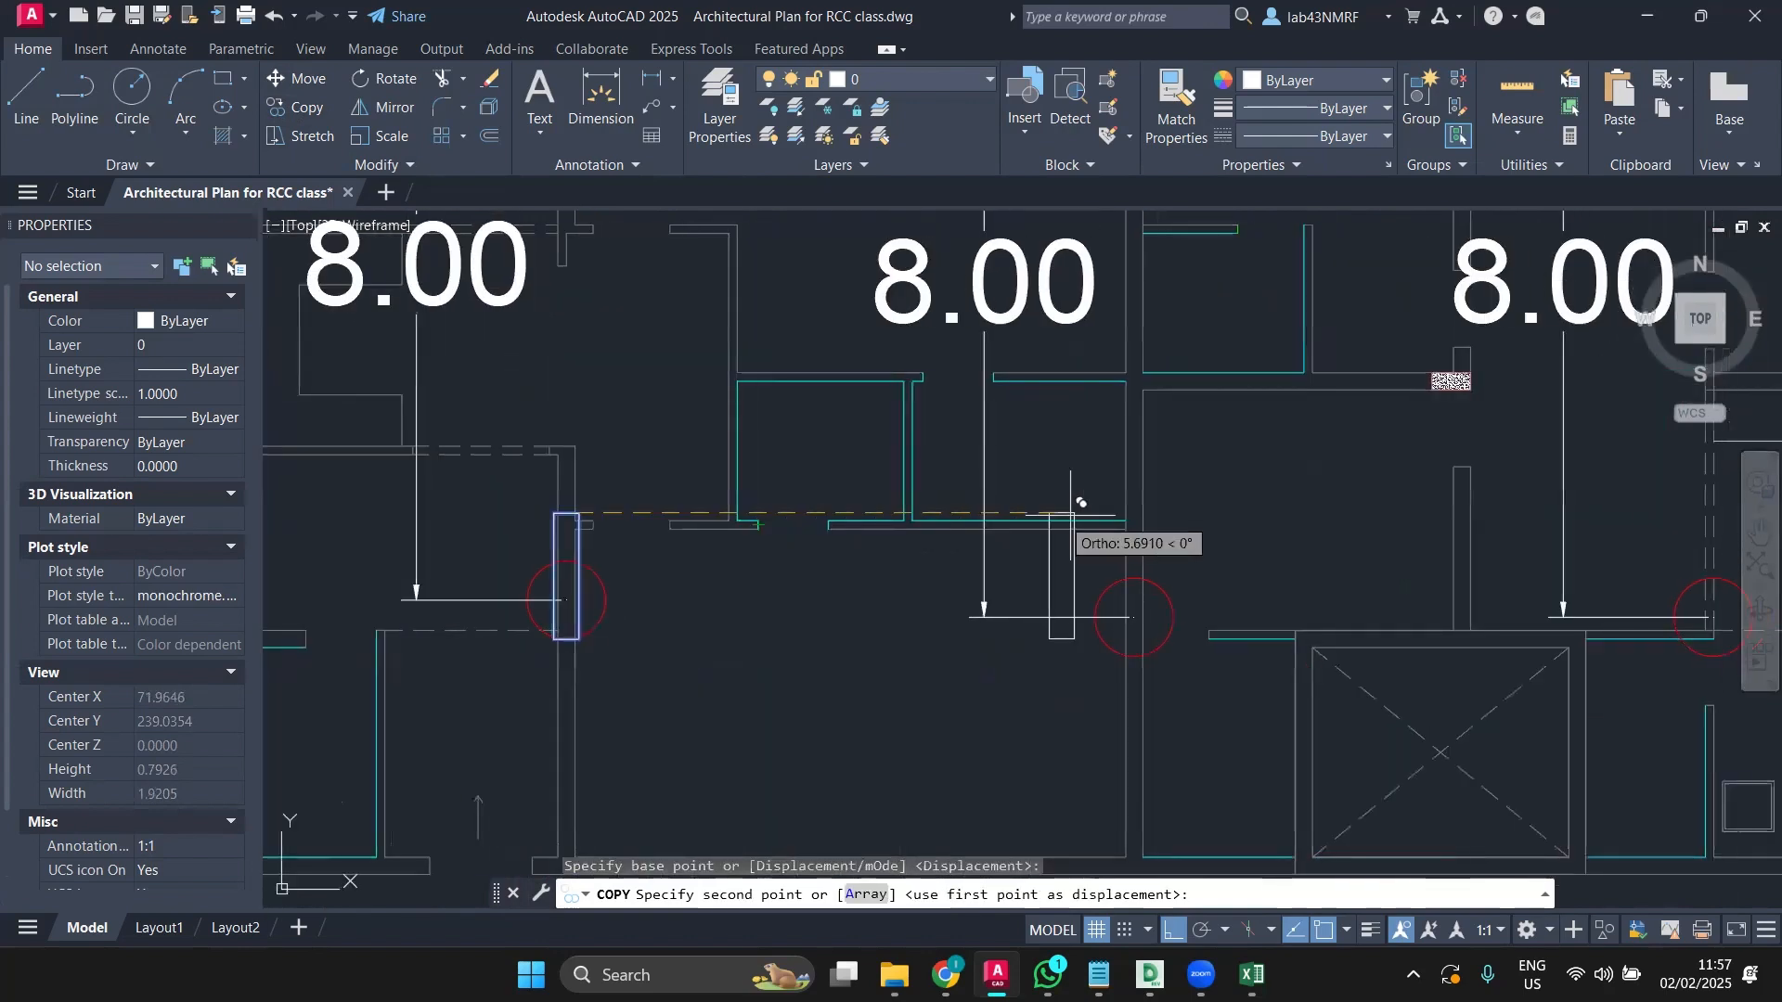
scroll(1150, 515, up, 5)
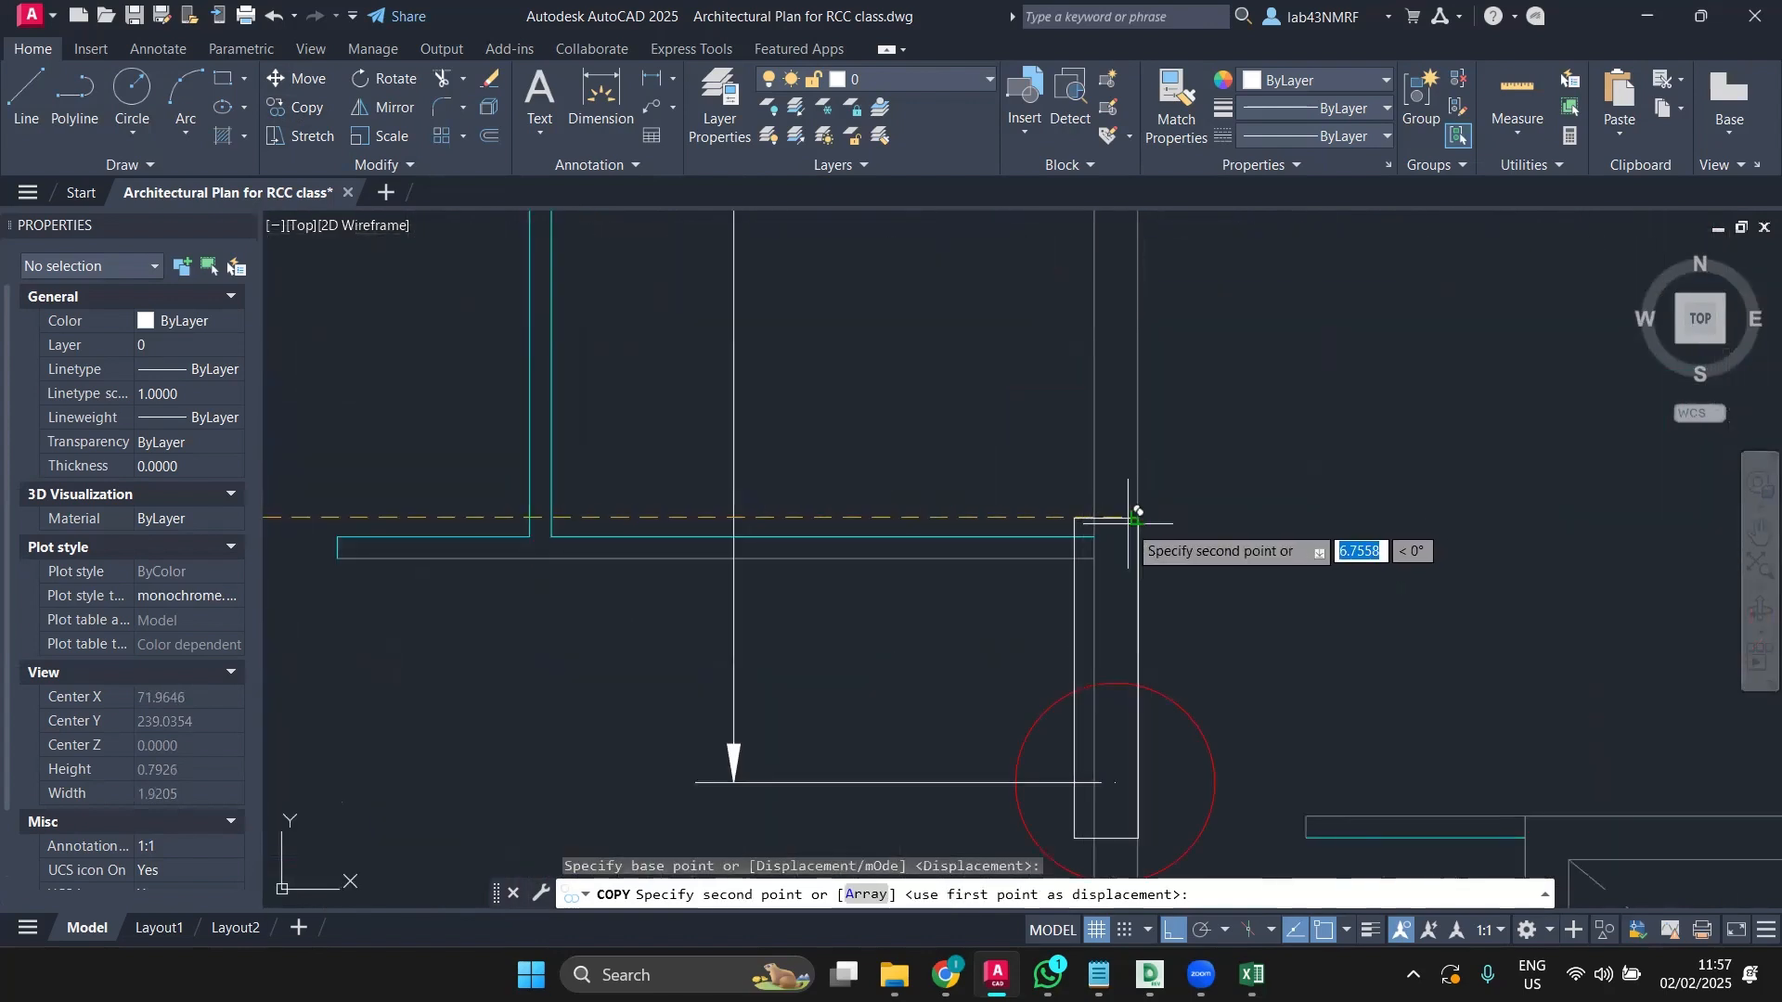
click(1138, 518)
scroll(1141, 515, down, 5)
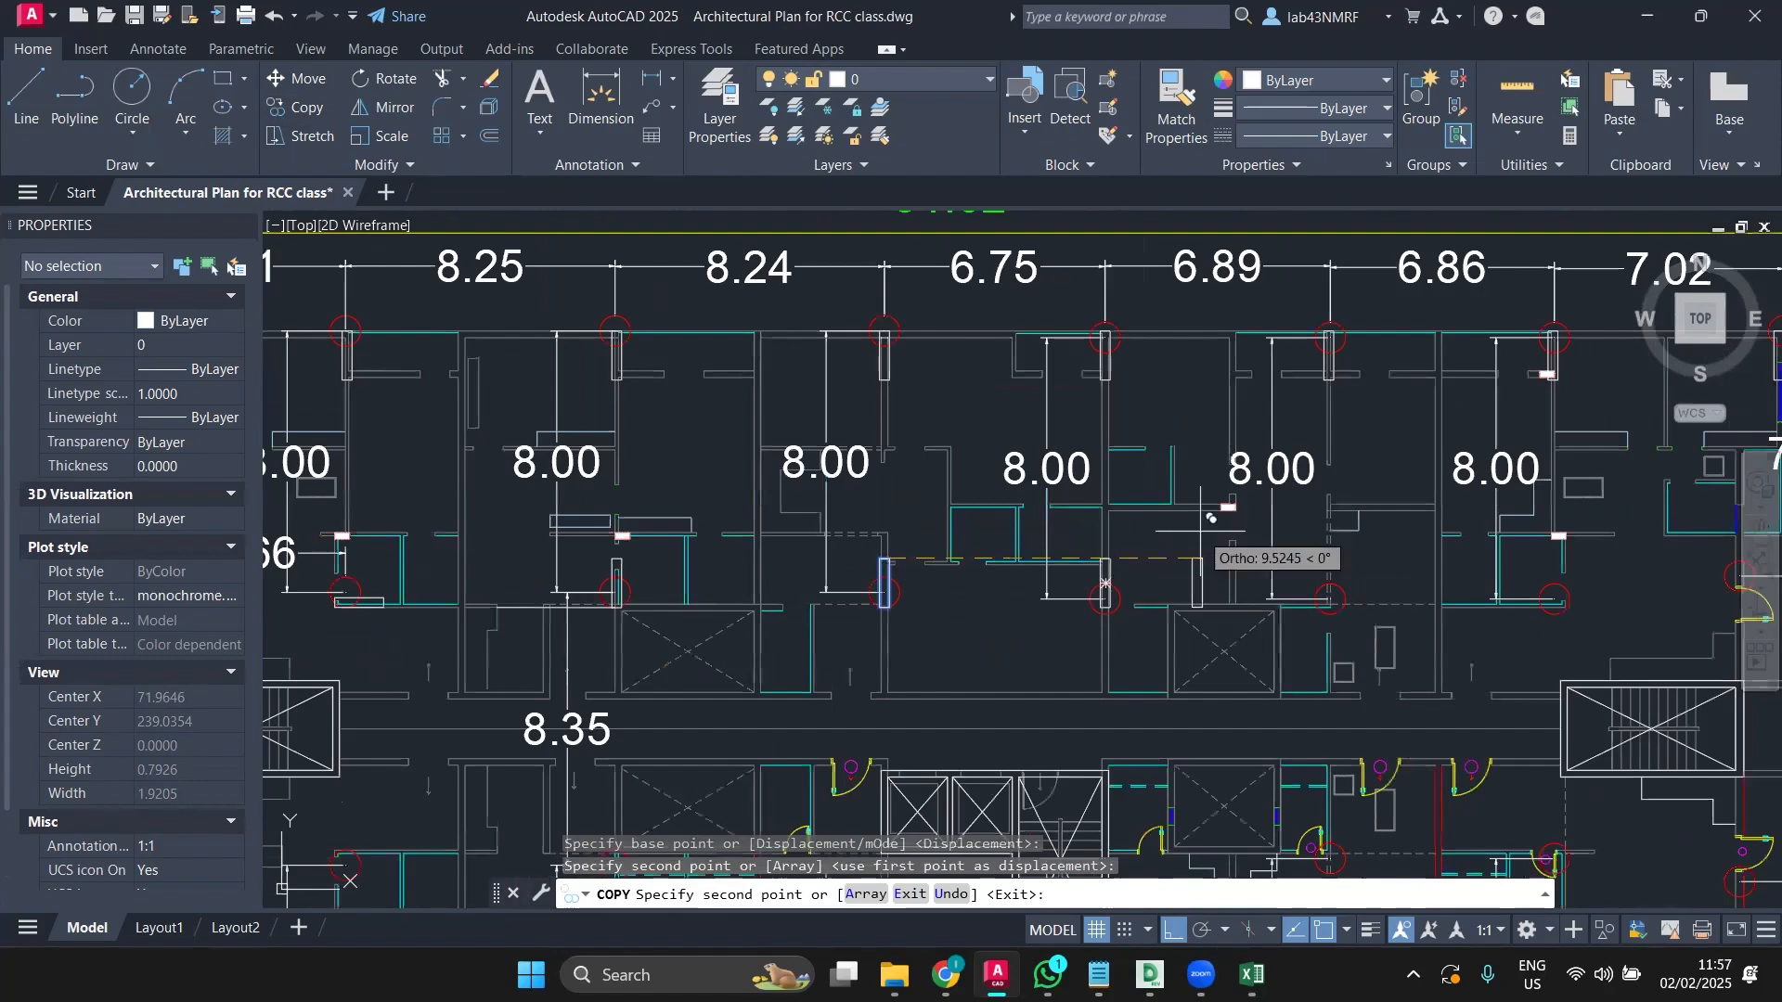
middle_drag(1197, 556, 977, 557)
key(Escape)
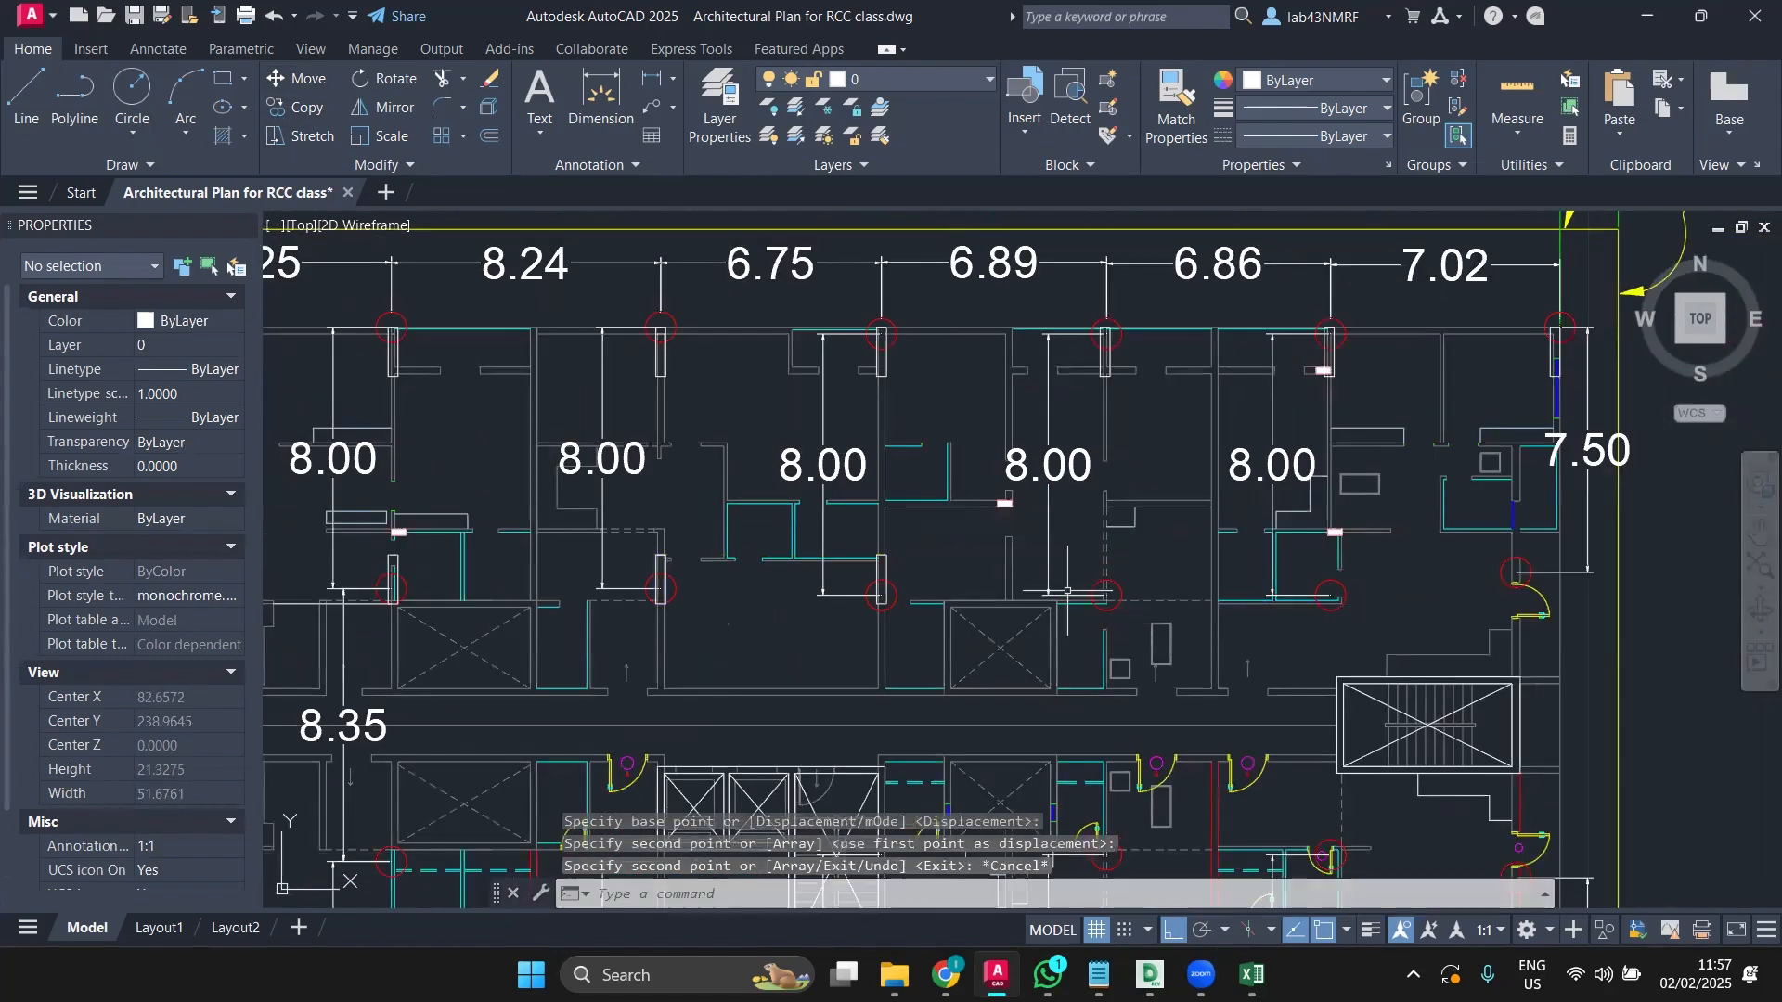
Step: Select the column near the 5.66 dimension
mouse_move(665, 632)
middle_down()
mouse_move(931, 614)
mouse_move(696, 591)
mouse_move(1216, 624)
middle_up()
scroll(405, 537, up, 4)
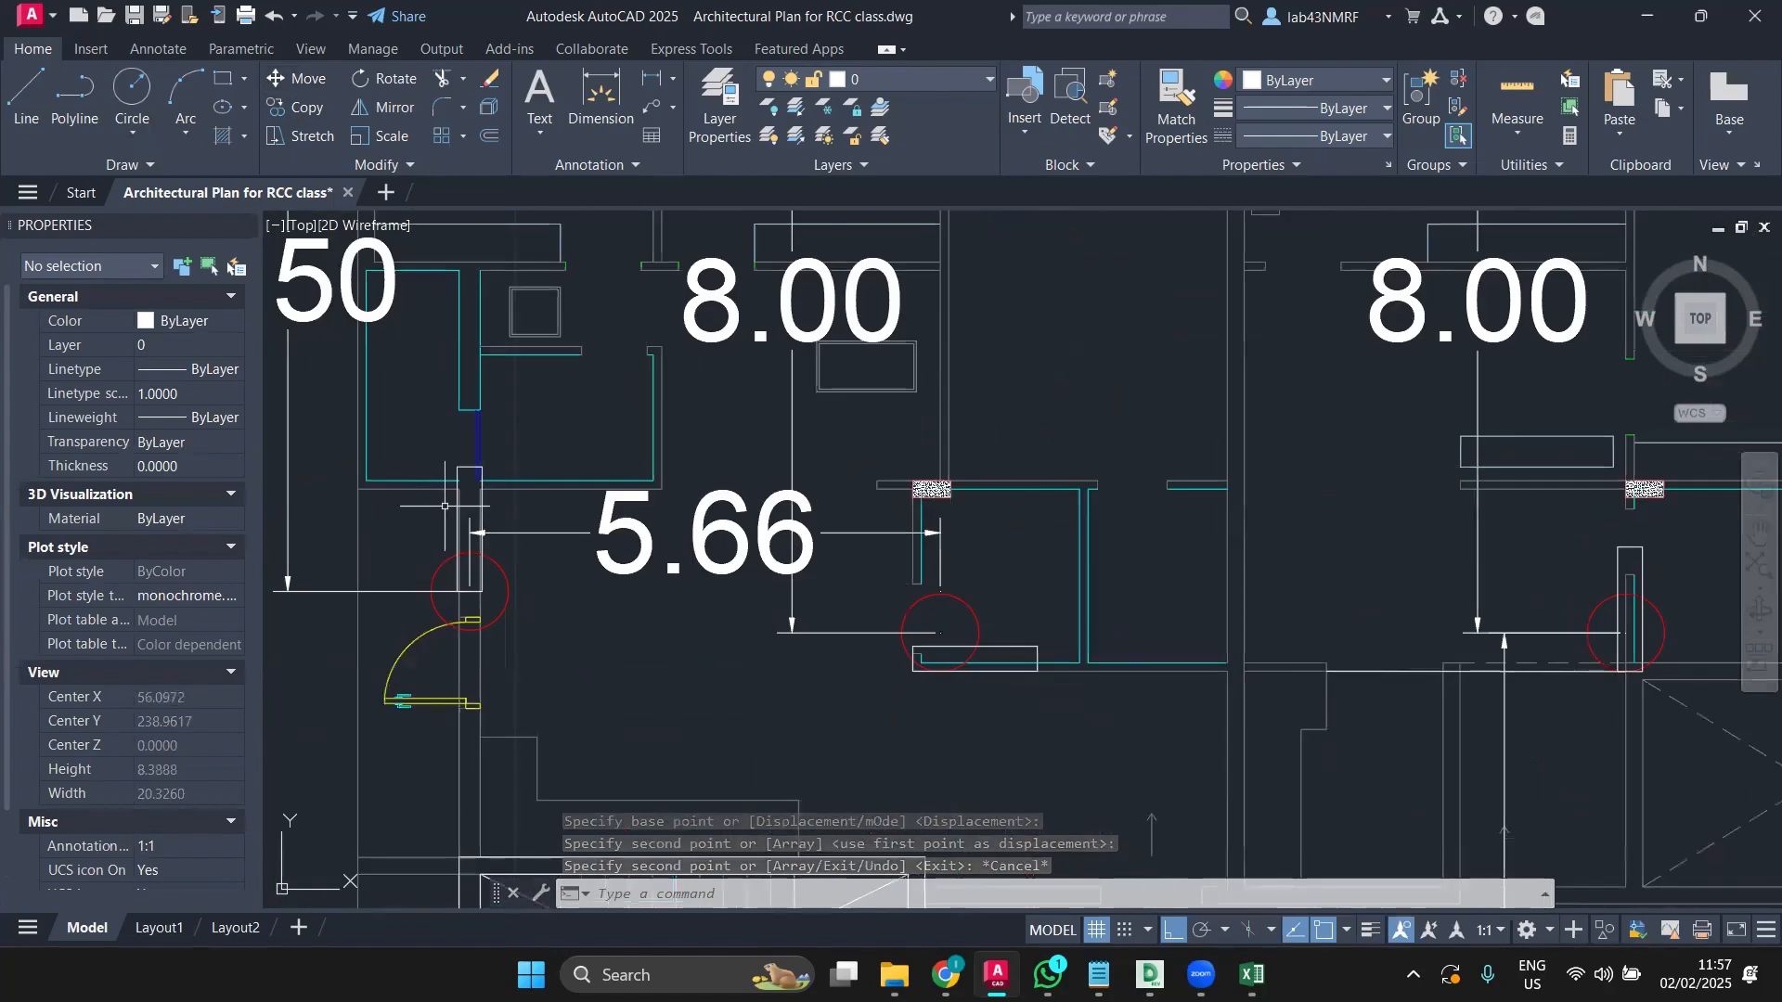
scroll(775, 573, down, 2)
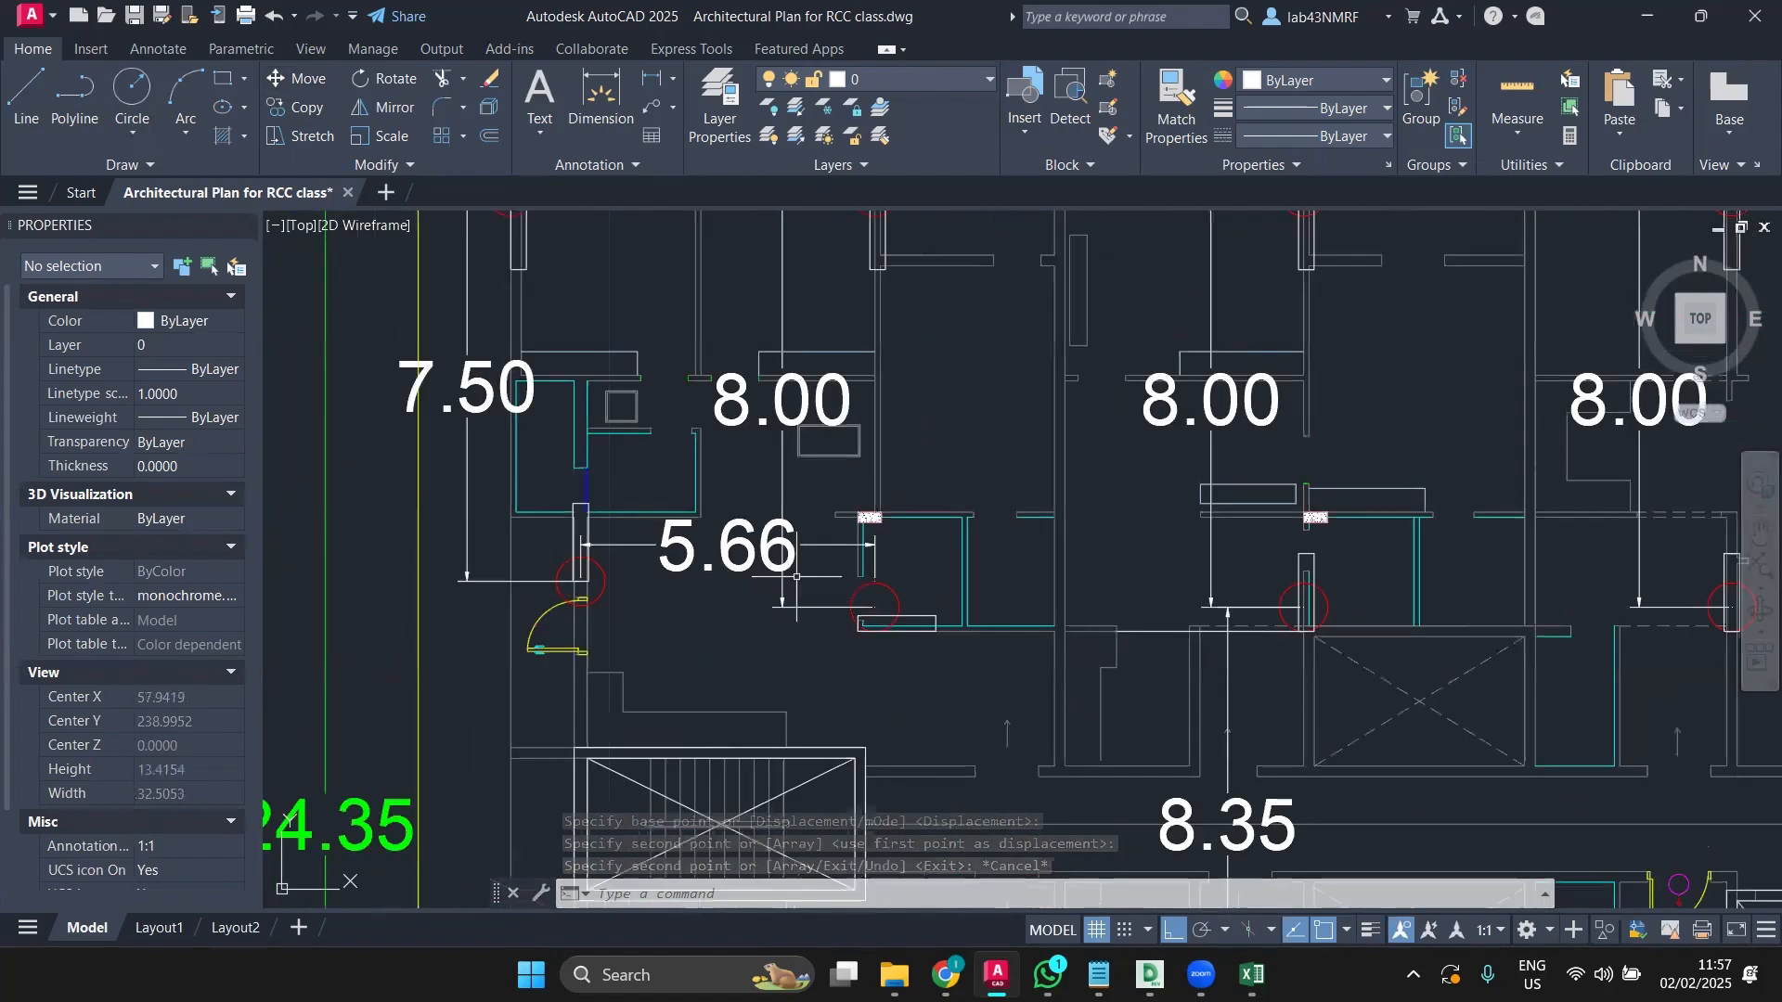
click(930, 612)
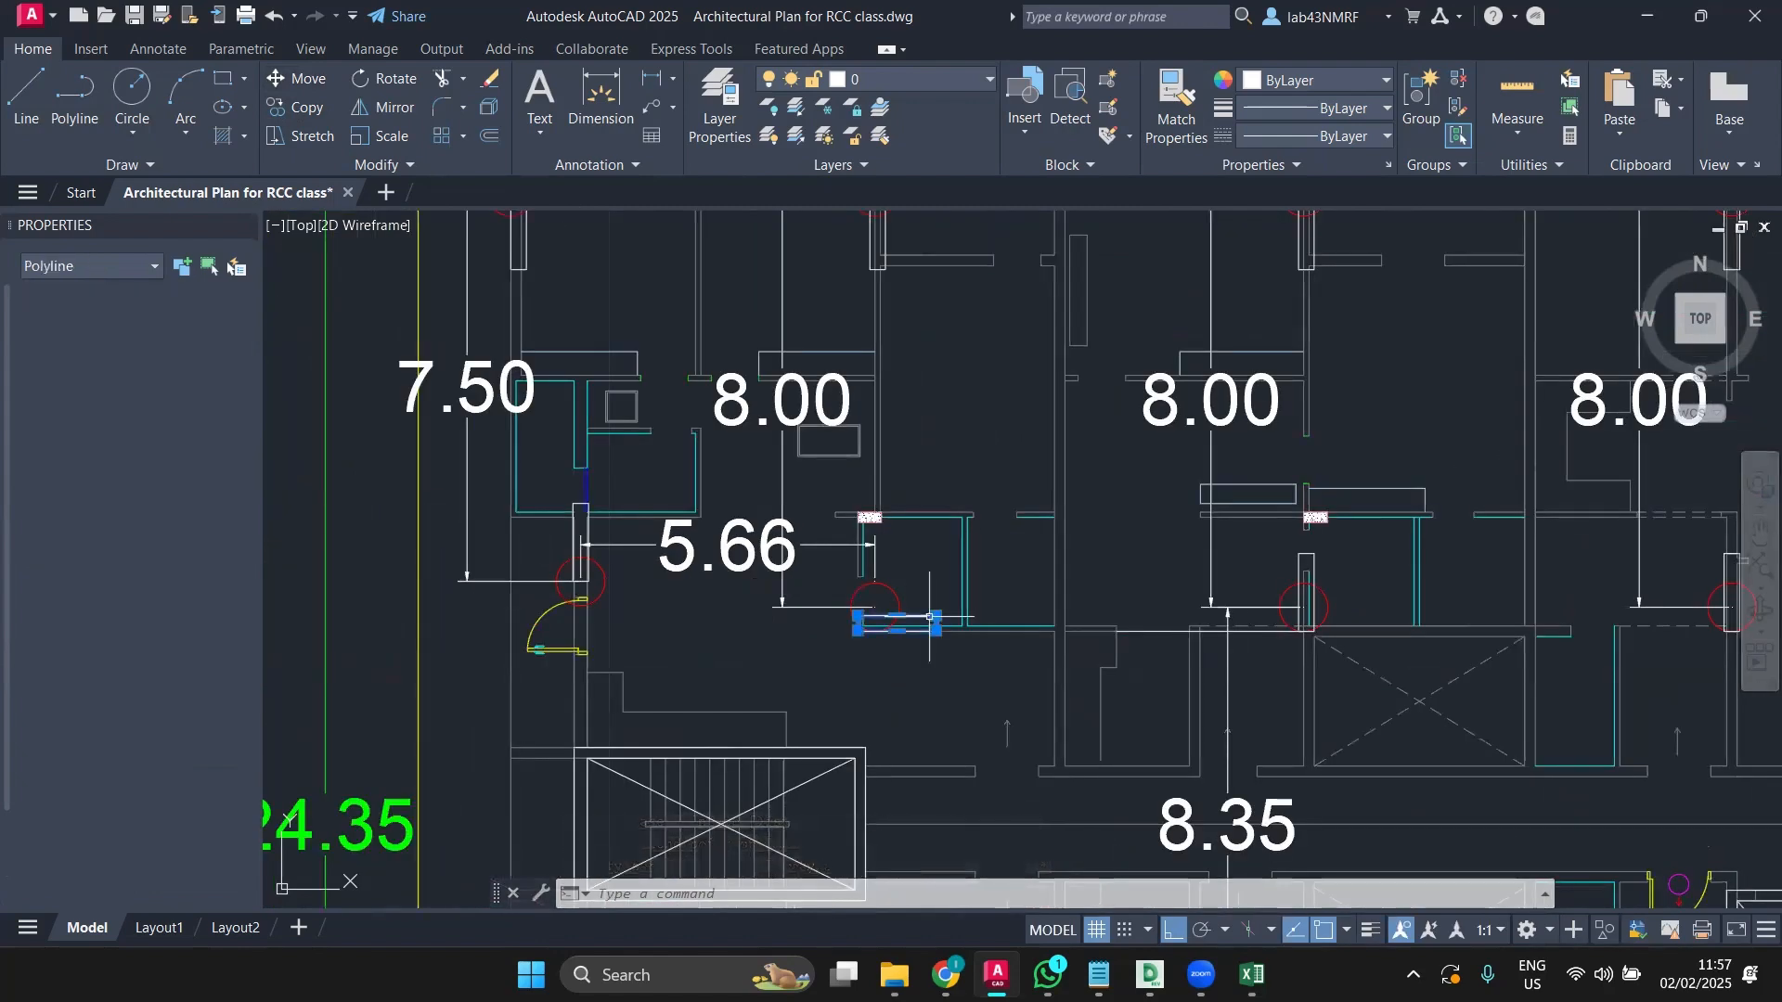
Step: Copy the selected column from its corner to the next grid intersection among the right-hand bays
click(291, 108)
scroll(839, 649, up, 6)
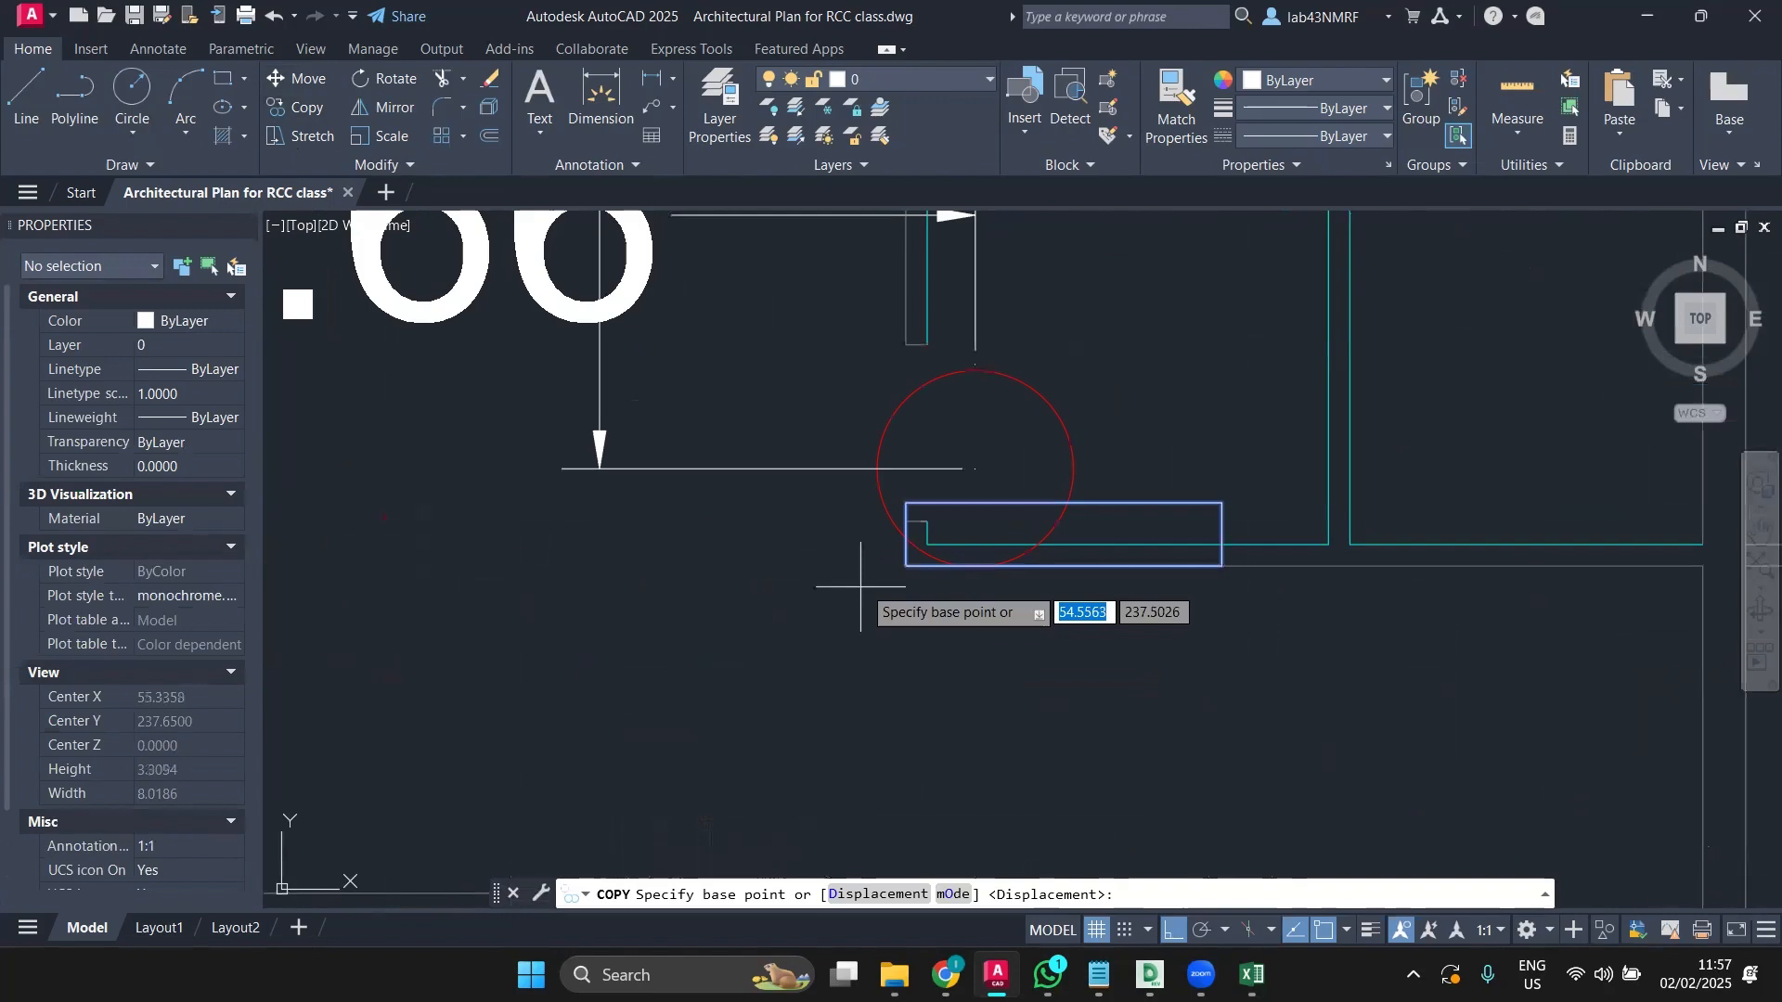
click(905, 573)
scroll(1075, 566, down, 8)
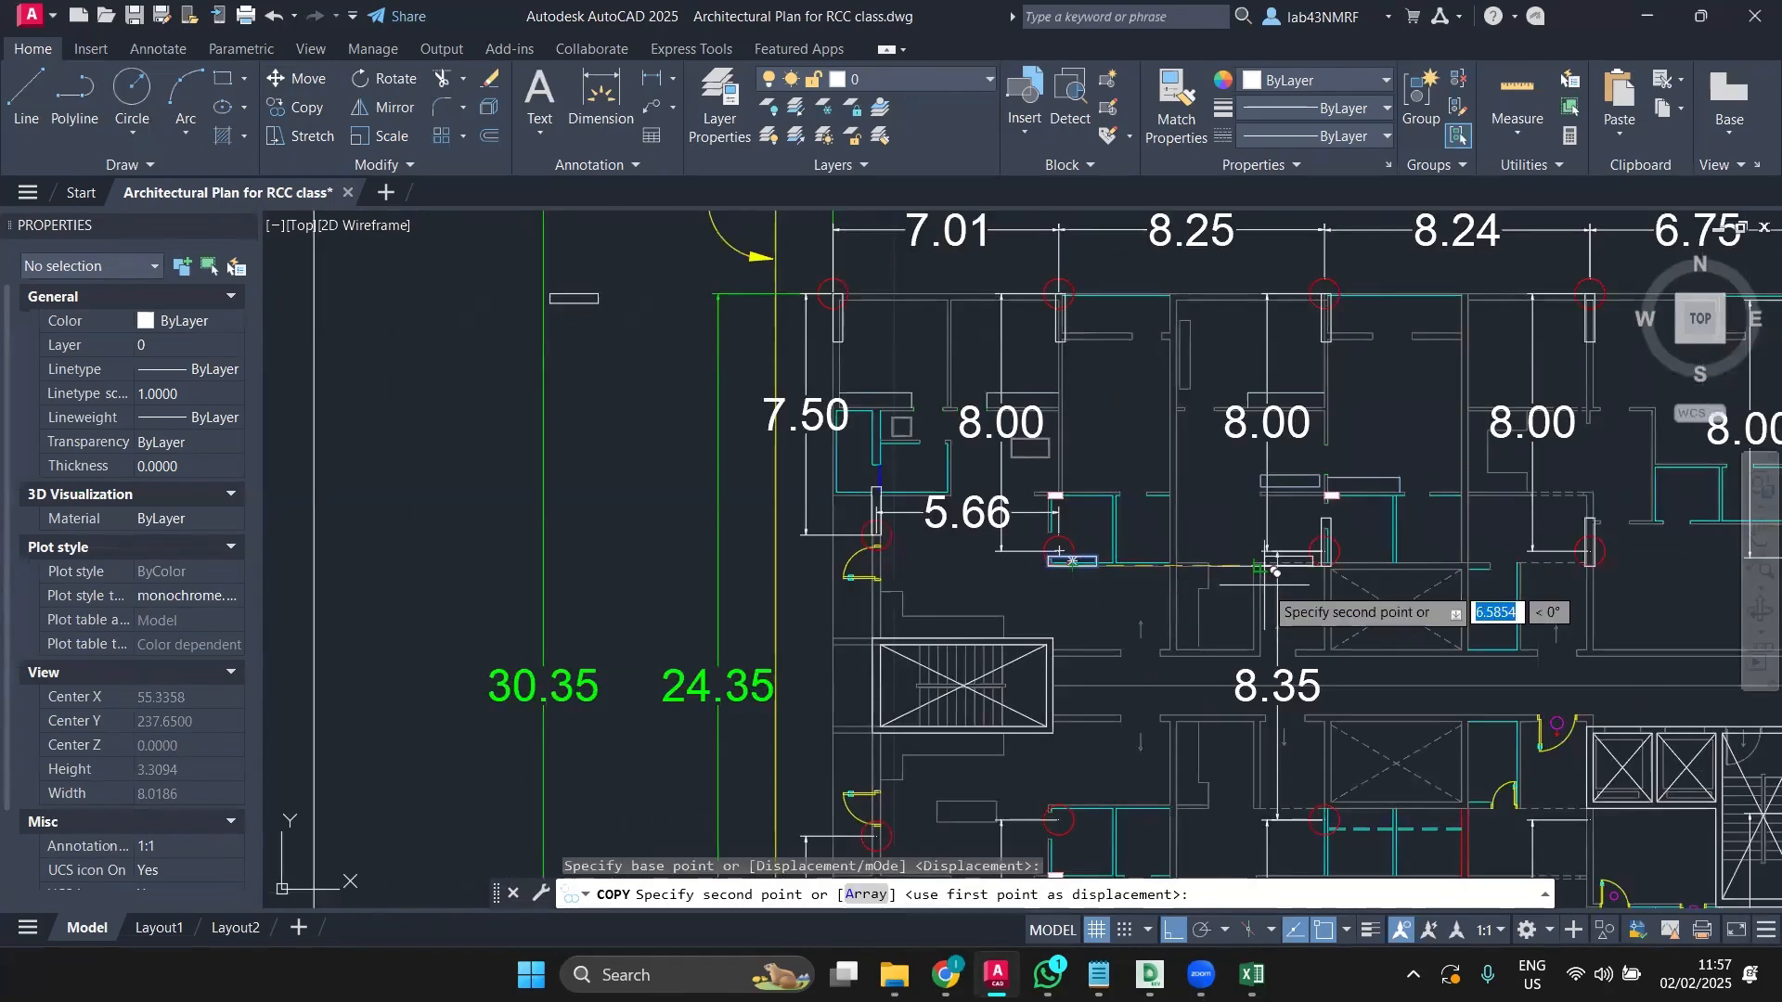
mouse_move(1276, 573)
middle_down()
mouse_move(1018, 601)
mouse_move(605, 602)
middle_up()
middle_drag(1128, 666, 796, 686)
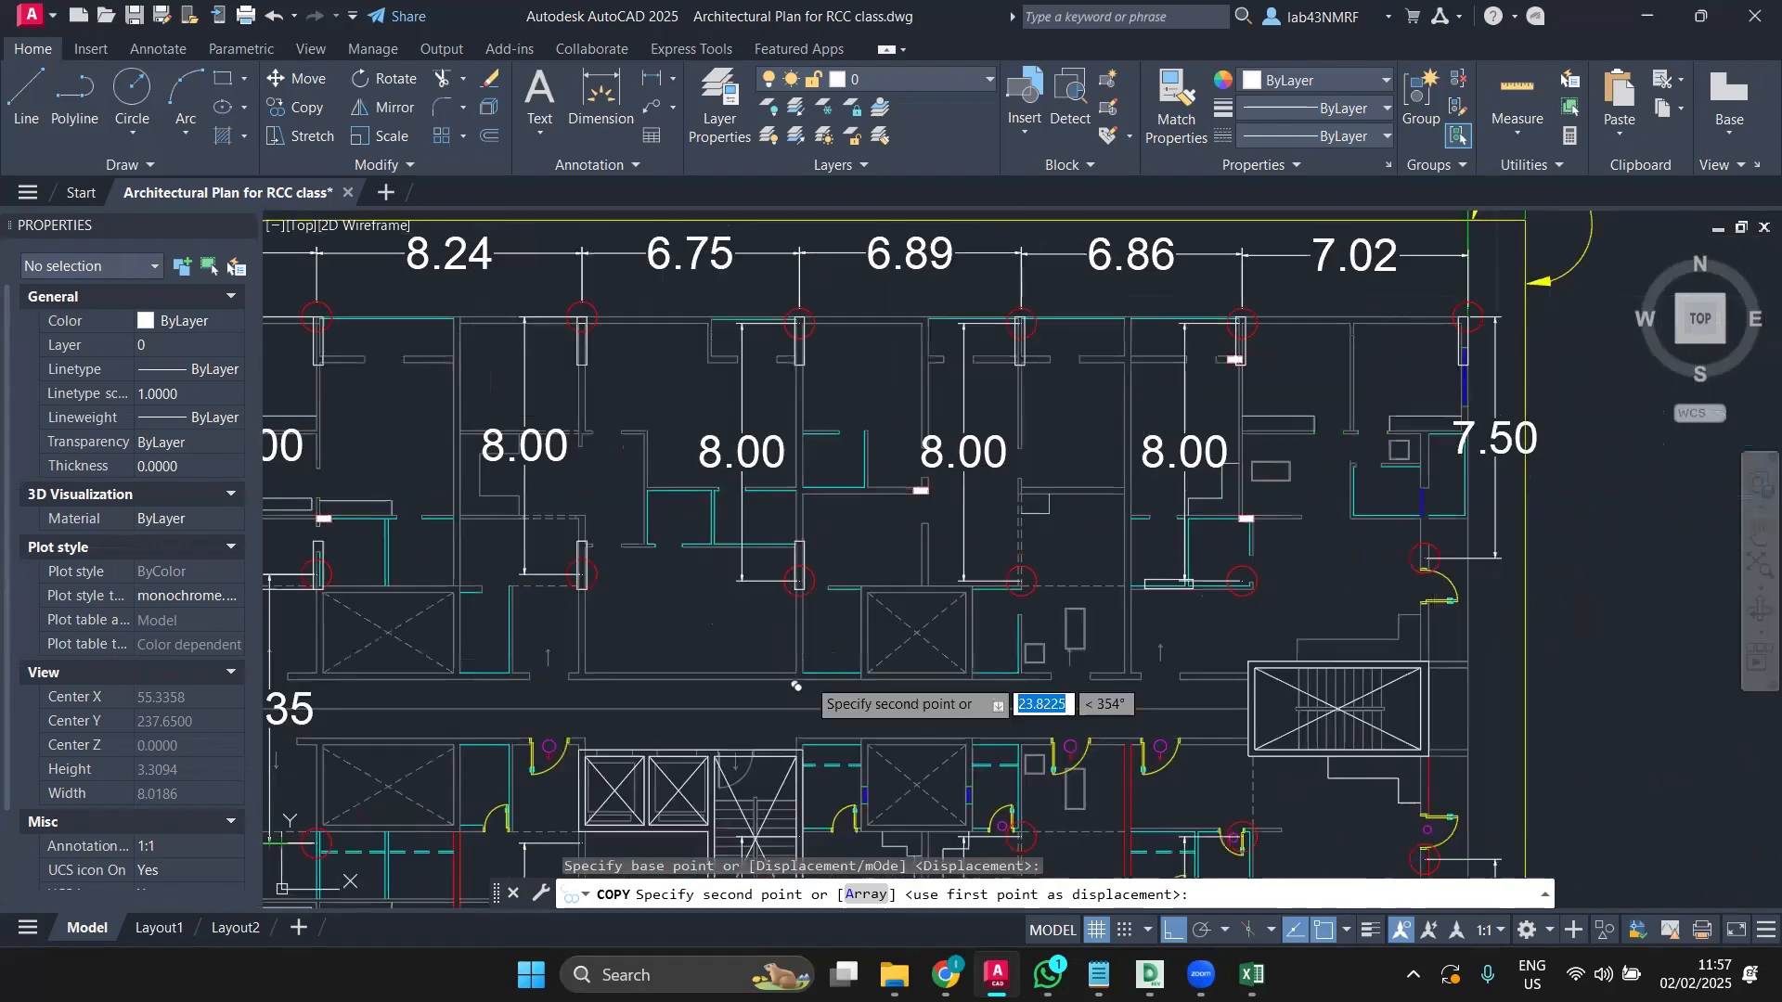
scroll(994, 603, up, 8)
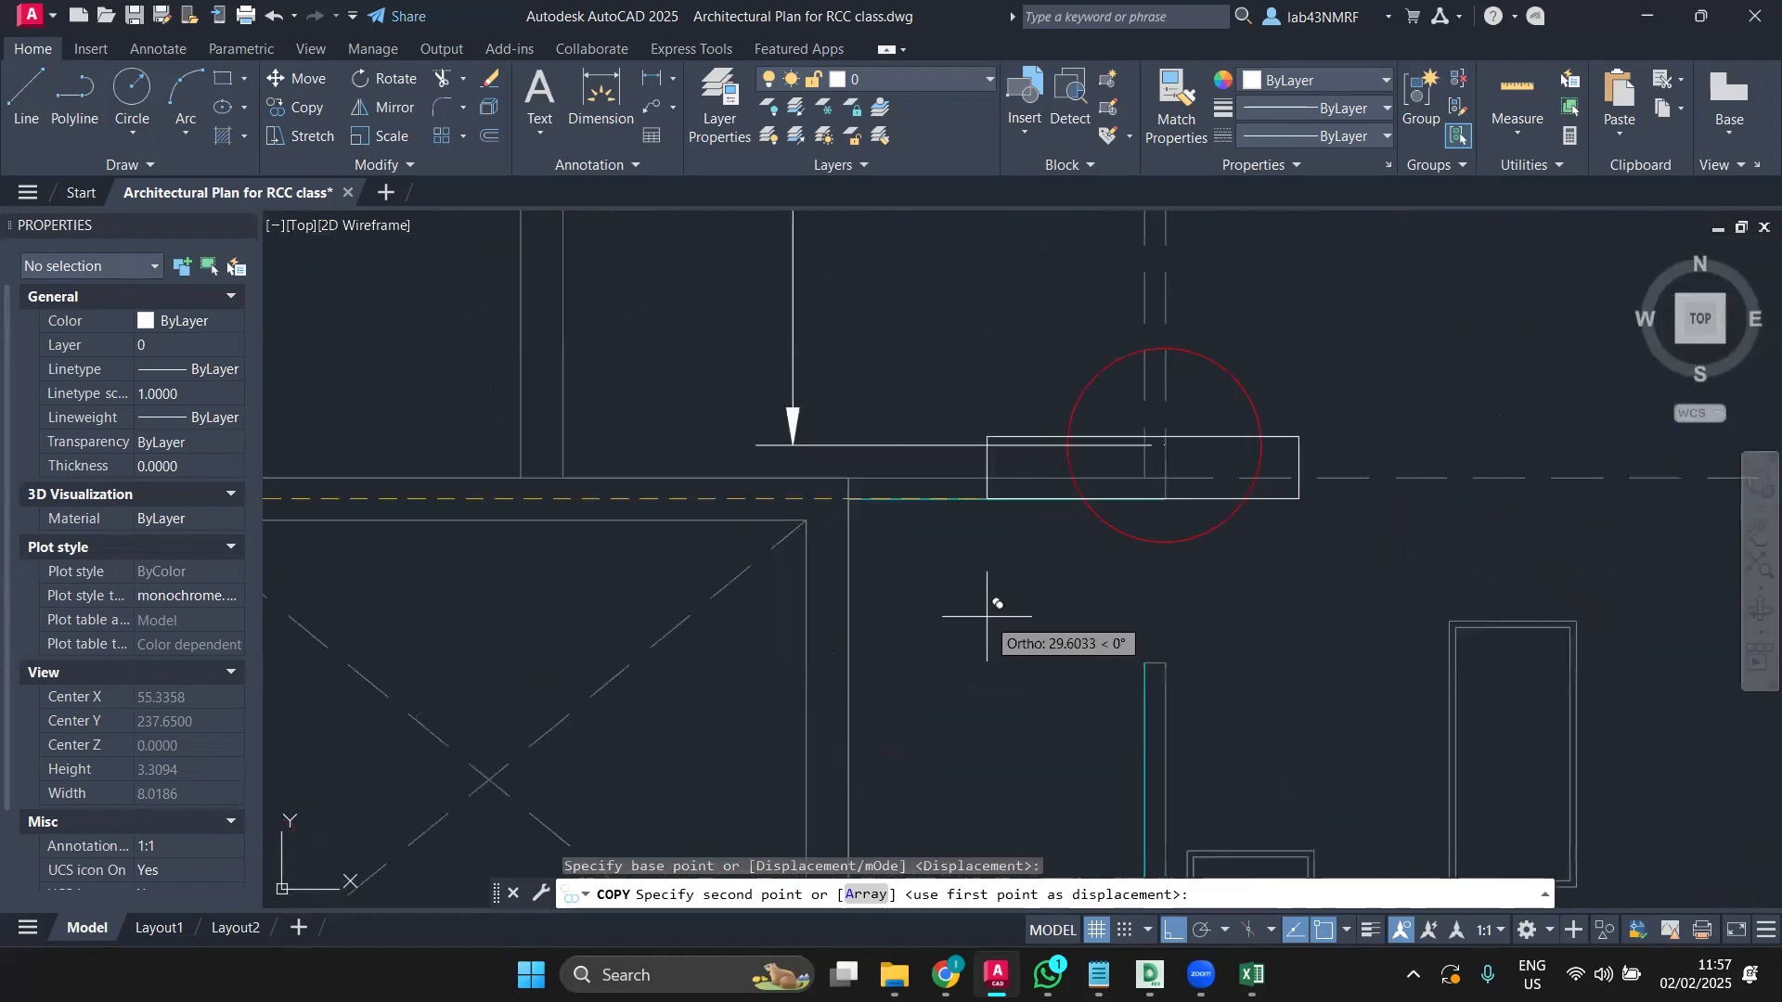
scroll(987, 615, up, 2)
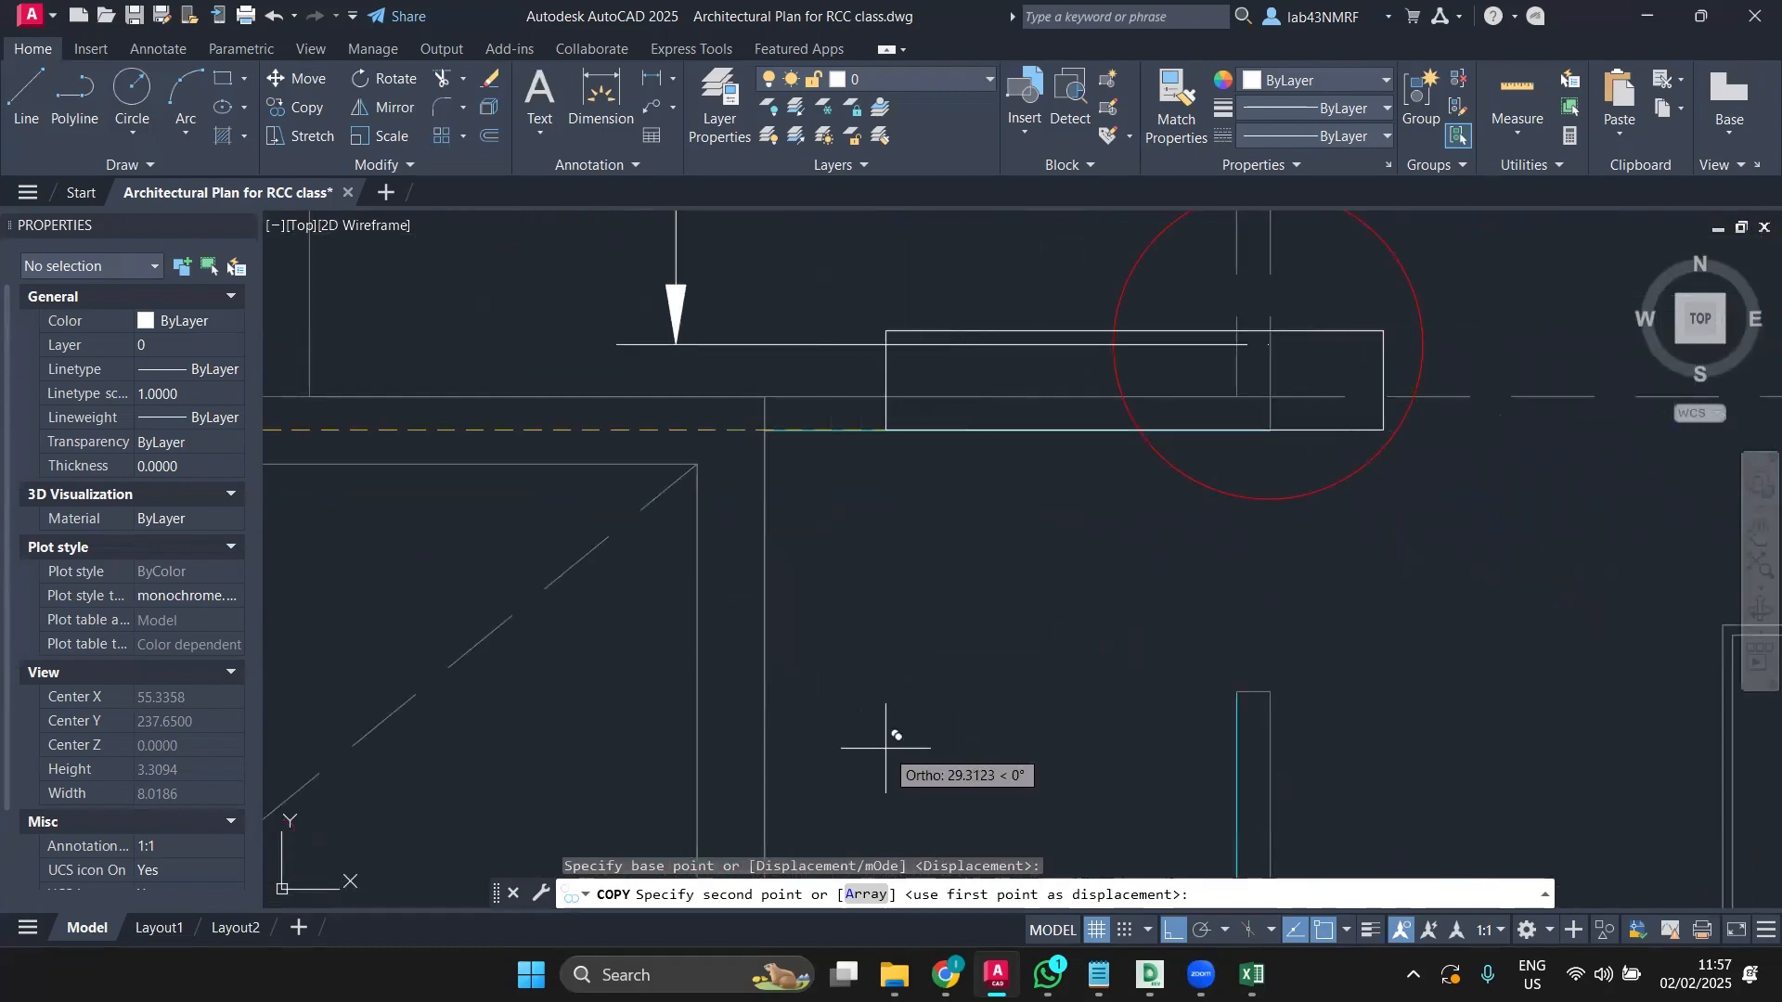
click(886, 715)
scroll(836, 724, down, 4)
key(Escape)
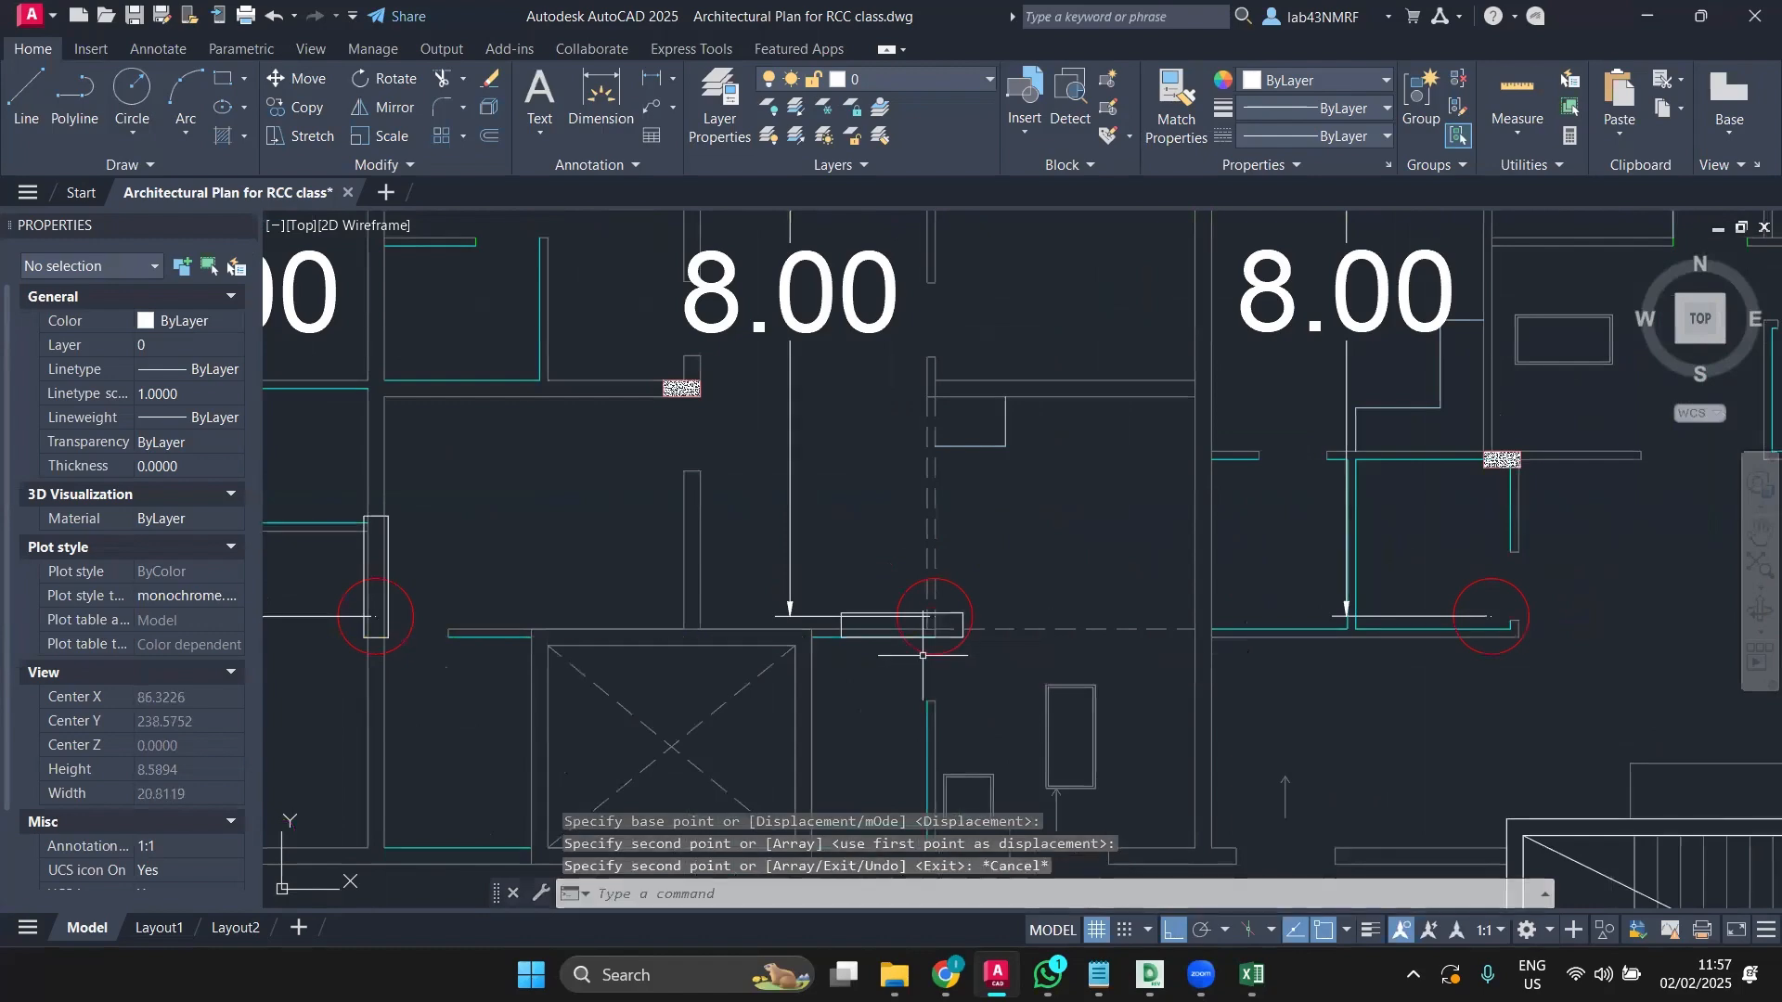
Step: Move the copied rectangle from its corner so it snaps onto the grid line below the middle 8.00 bay
scroll(923, 655, down, 2)
scroll(938, 621, up, 6)
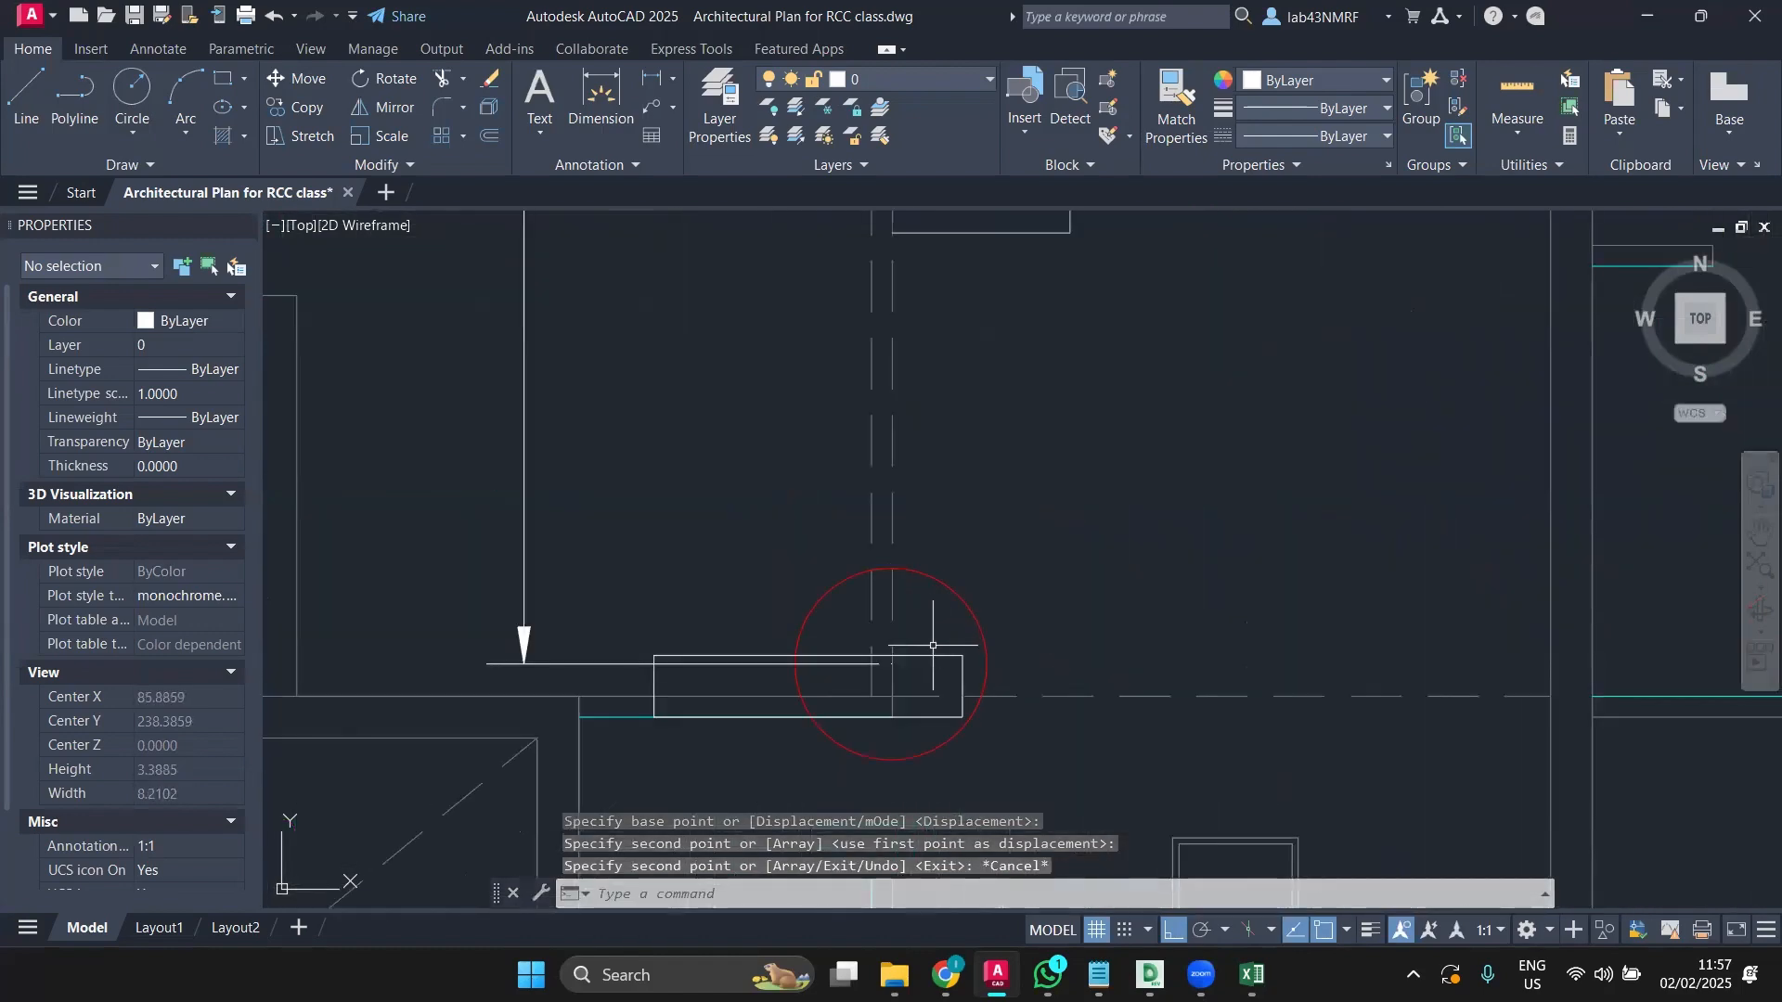
click(933, 655)
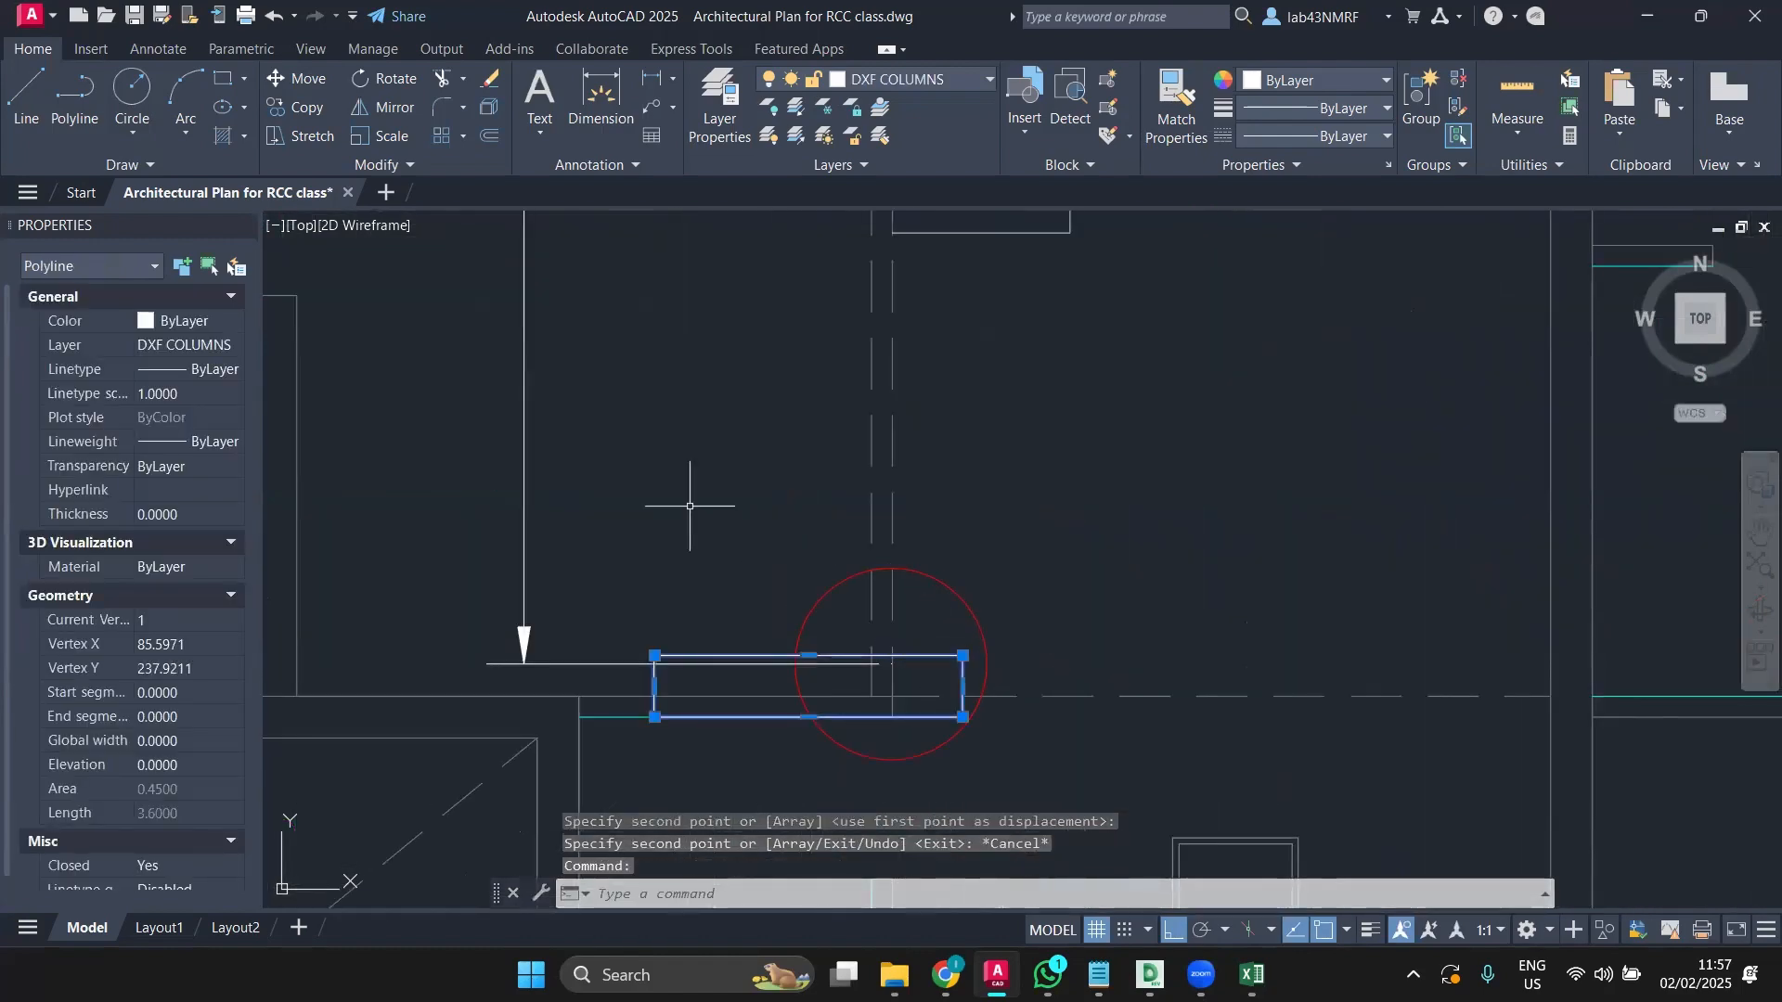
click(290, 81)
scroll(807, 478, down, 6)
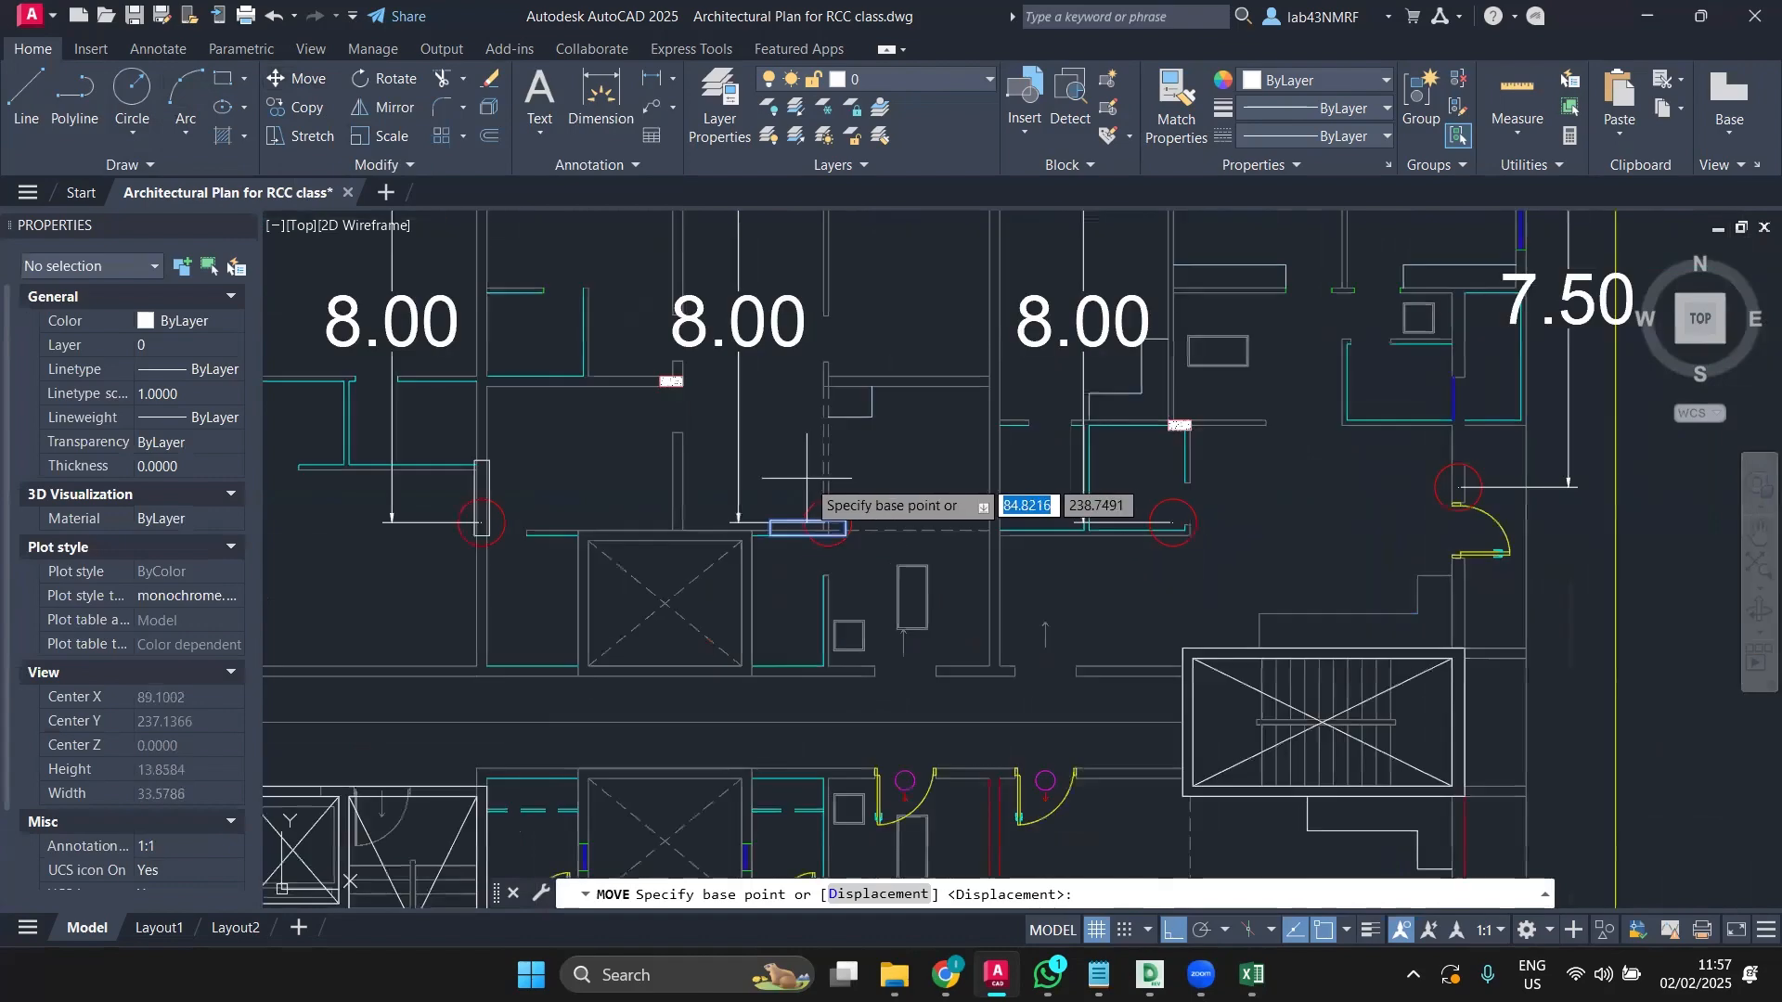
middle_drag(807, 479, 799, 716)
scroll(817, 724, up, 2)
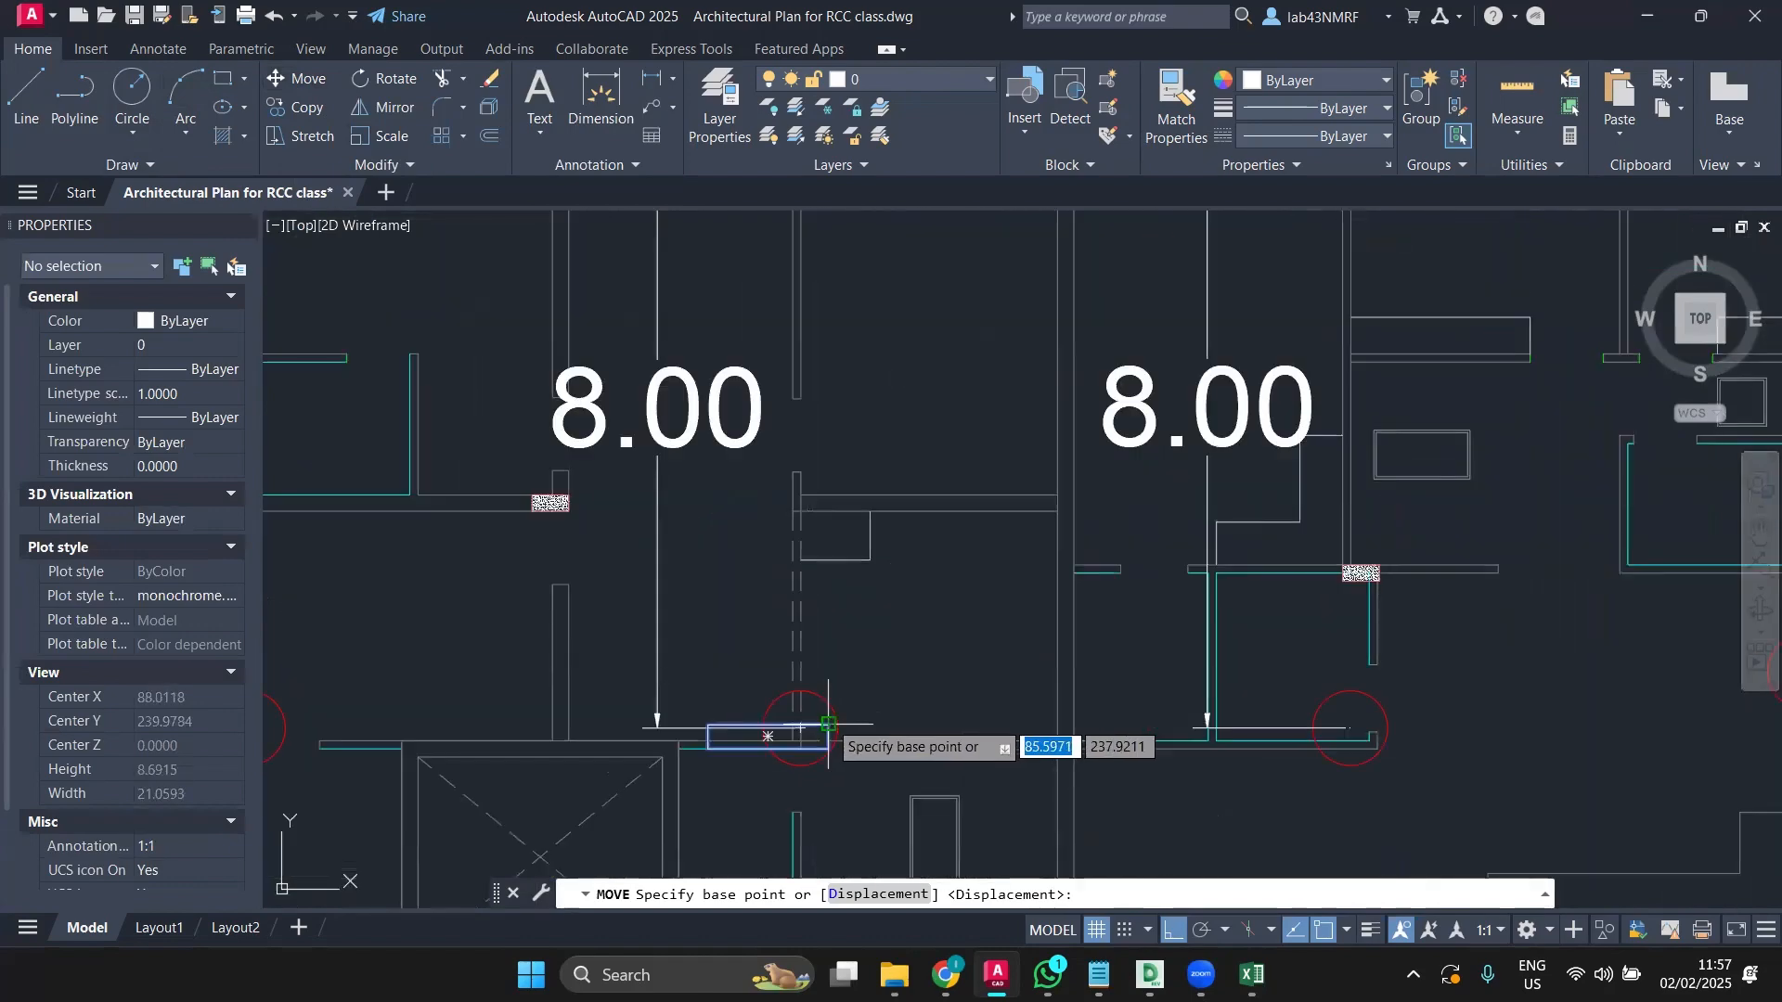
scroll(826, 727, up, 4)
click(824, 733)
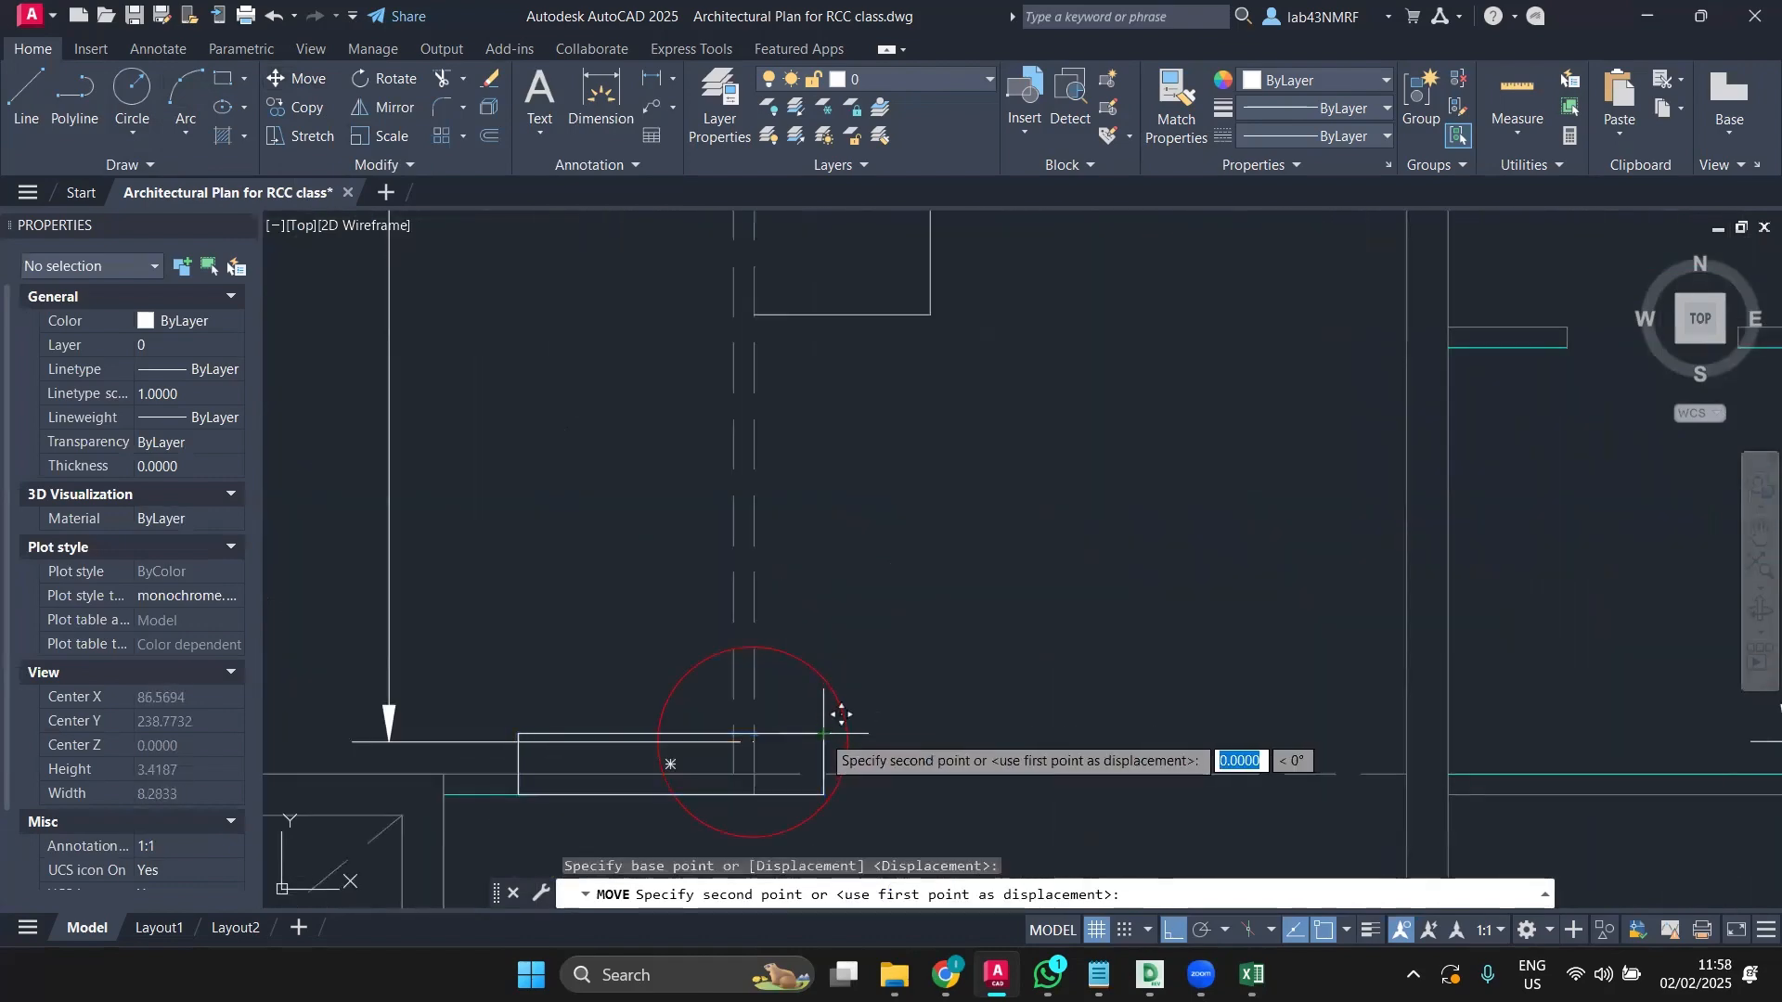
scroll(841, 714, down, 5)
scroll(798, 386, up, 3)
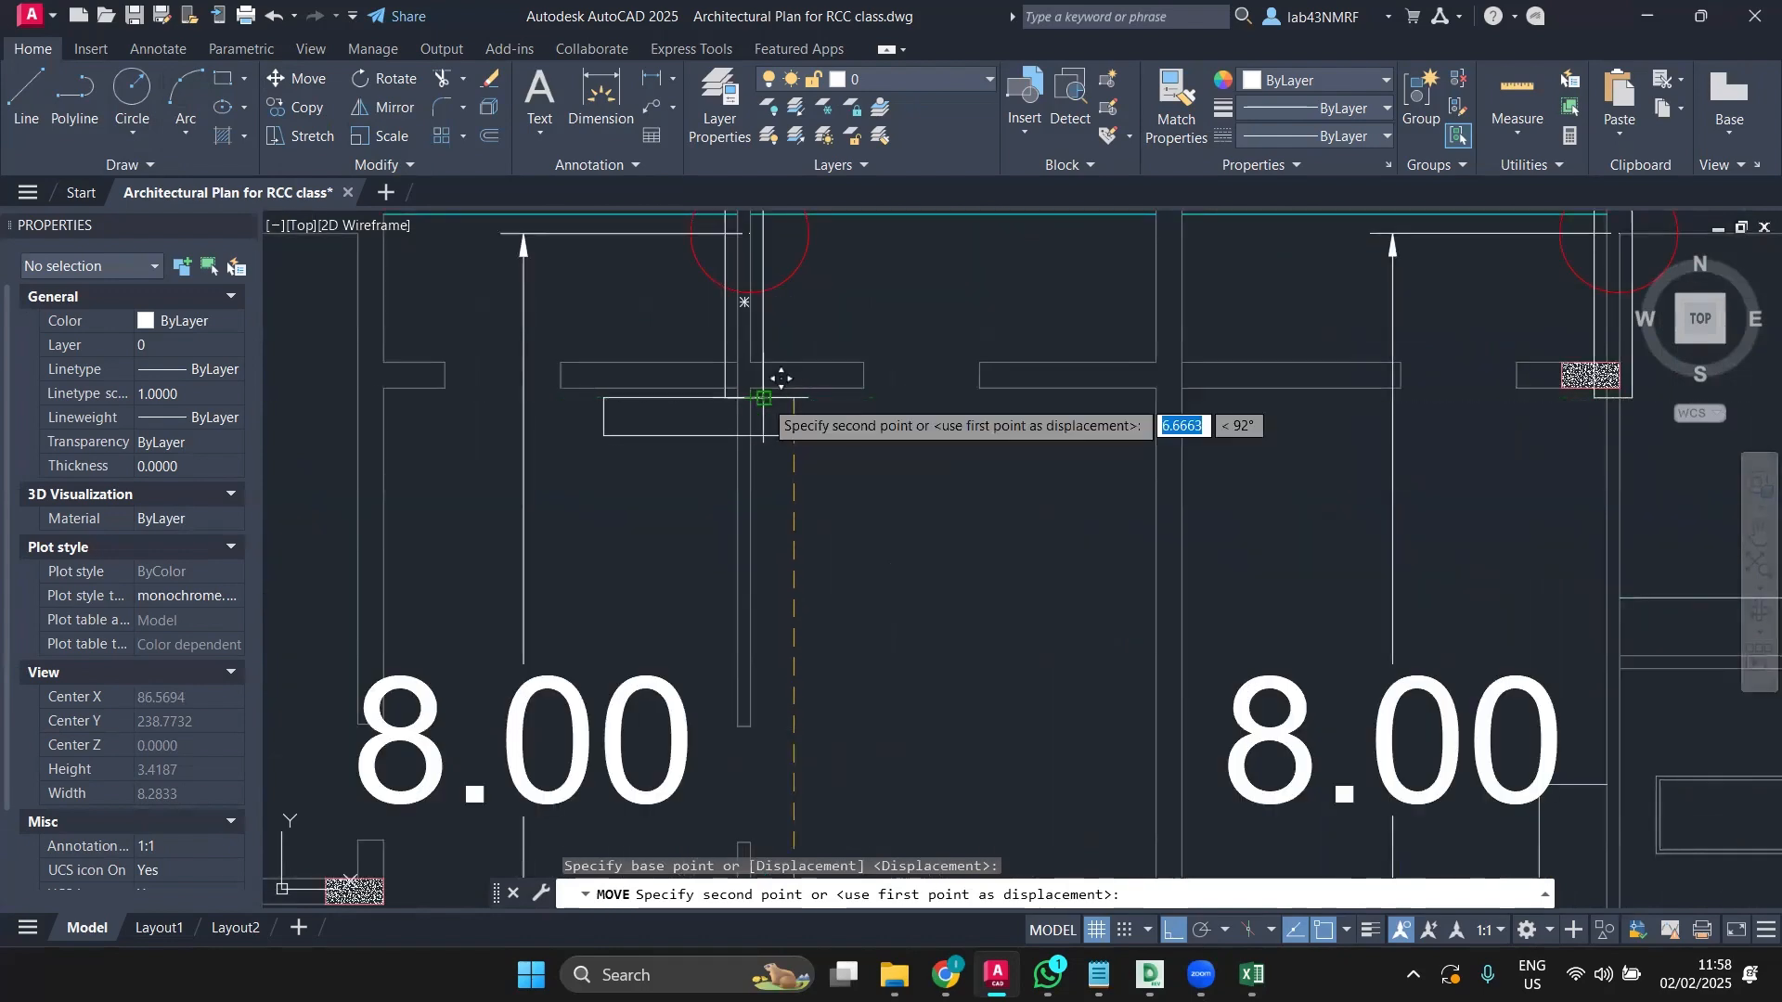
scroll(789, 381, down, 4)
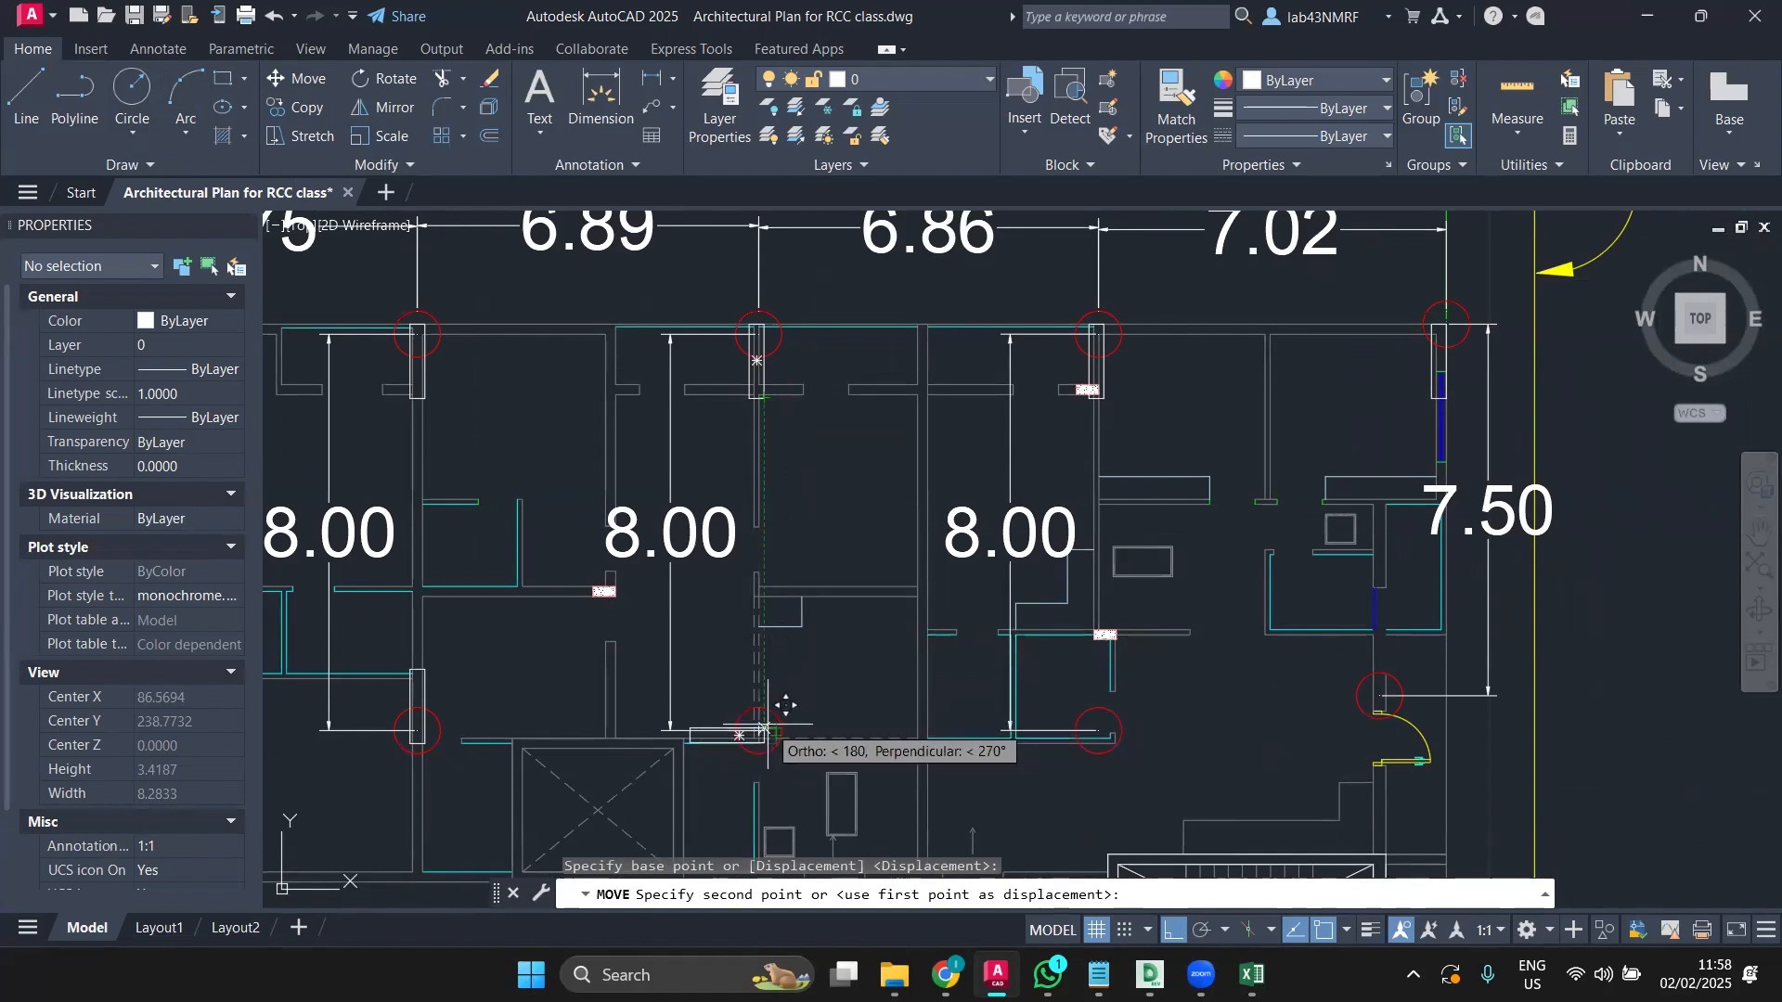
click(768, 728)
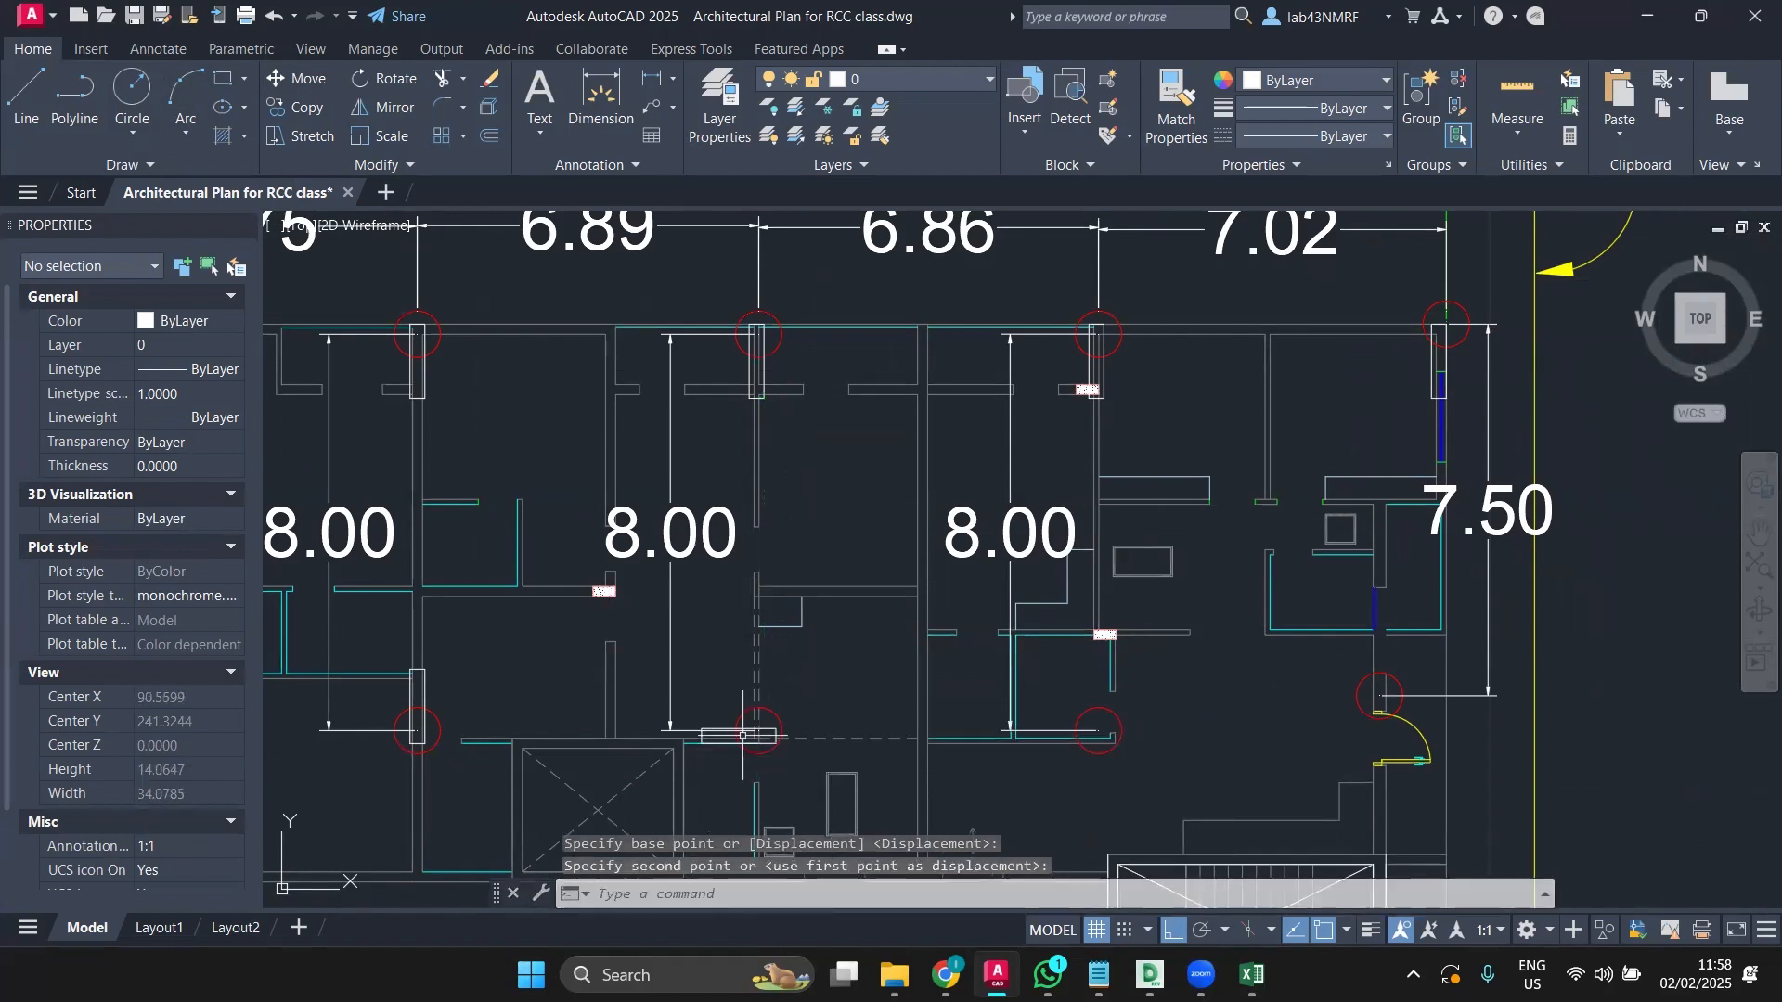
click(26, 97)
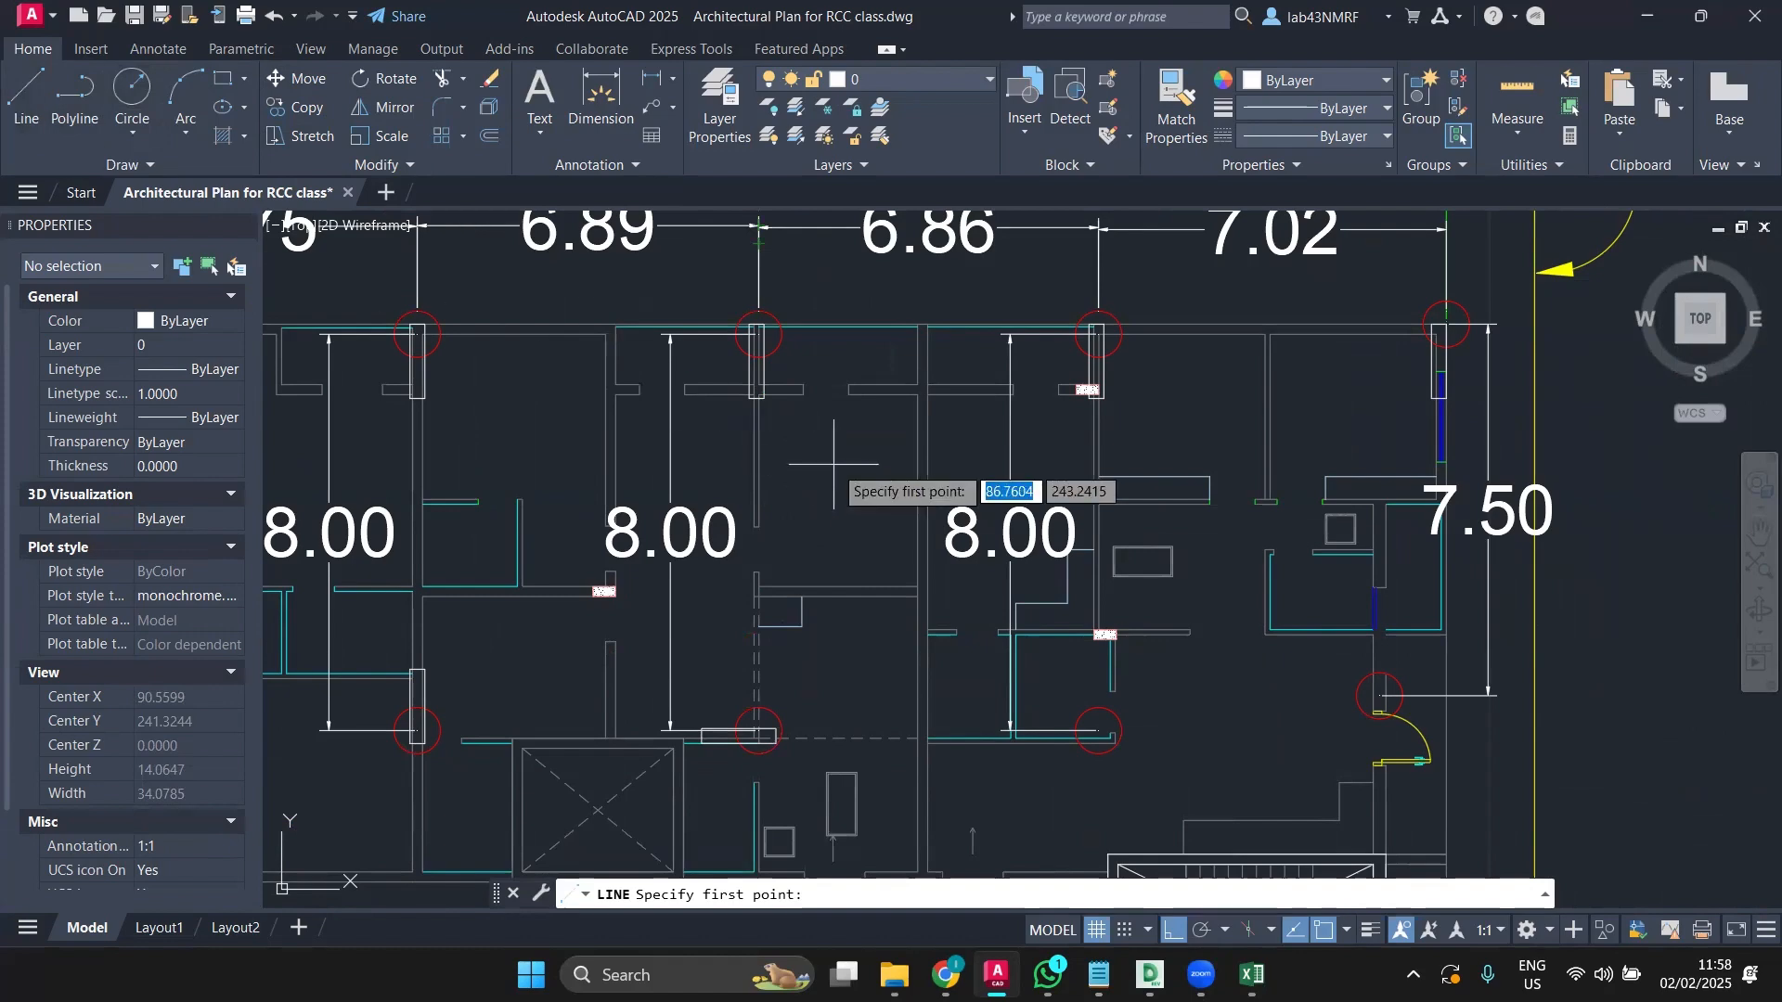
scroll(770, 385, up, 4)
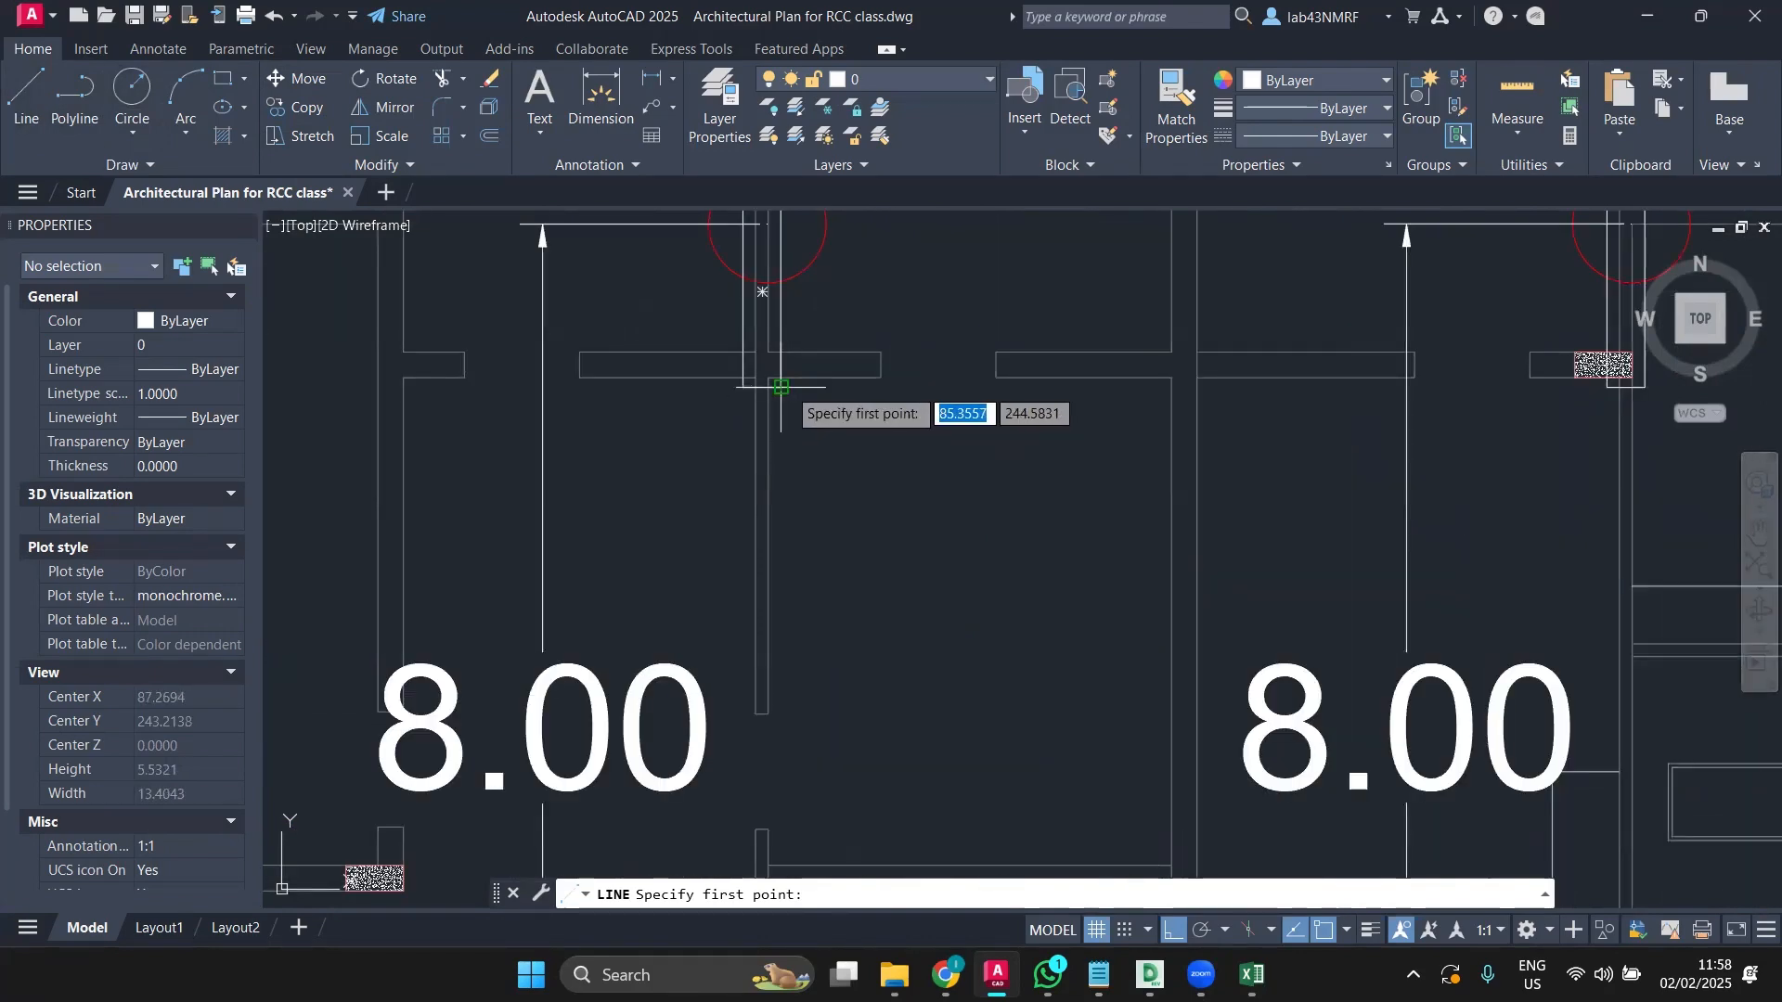
click(781, 386)
scroll(835, 649, down, 5)
scroll(817, 696, up, 5)
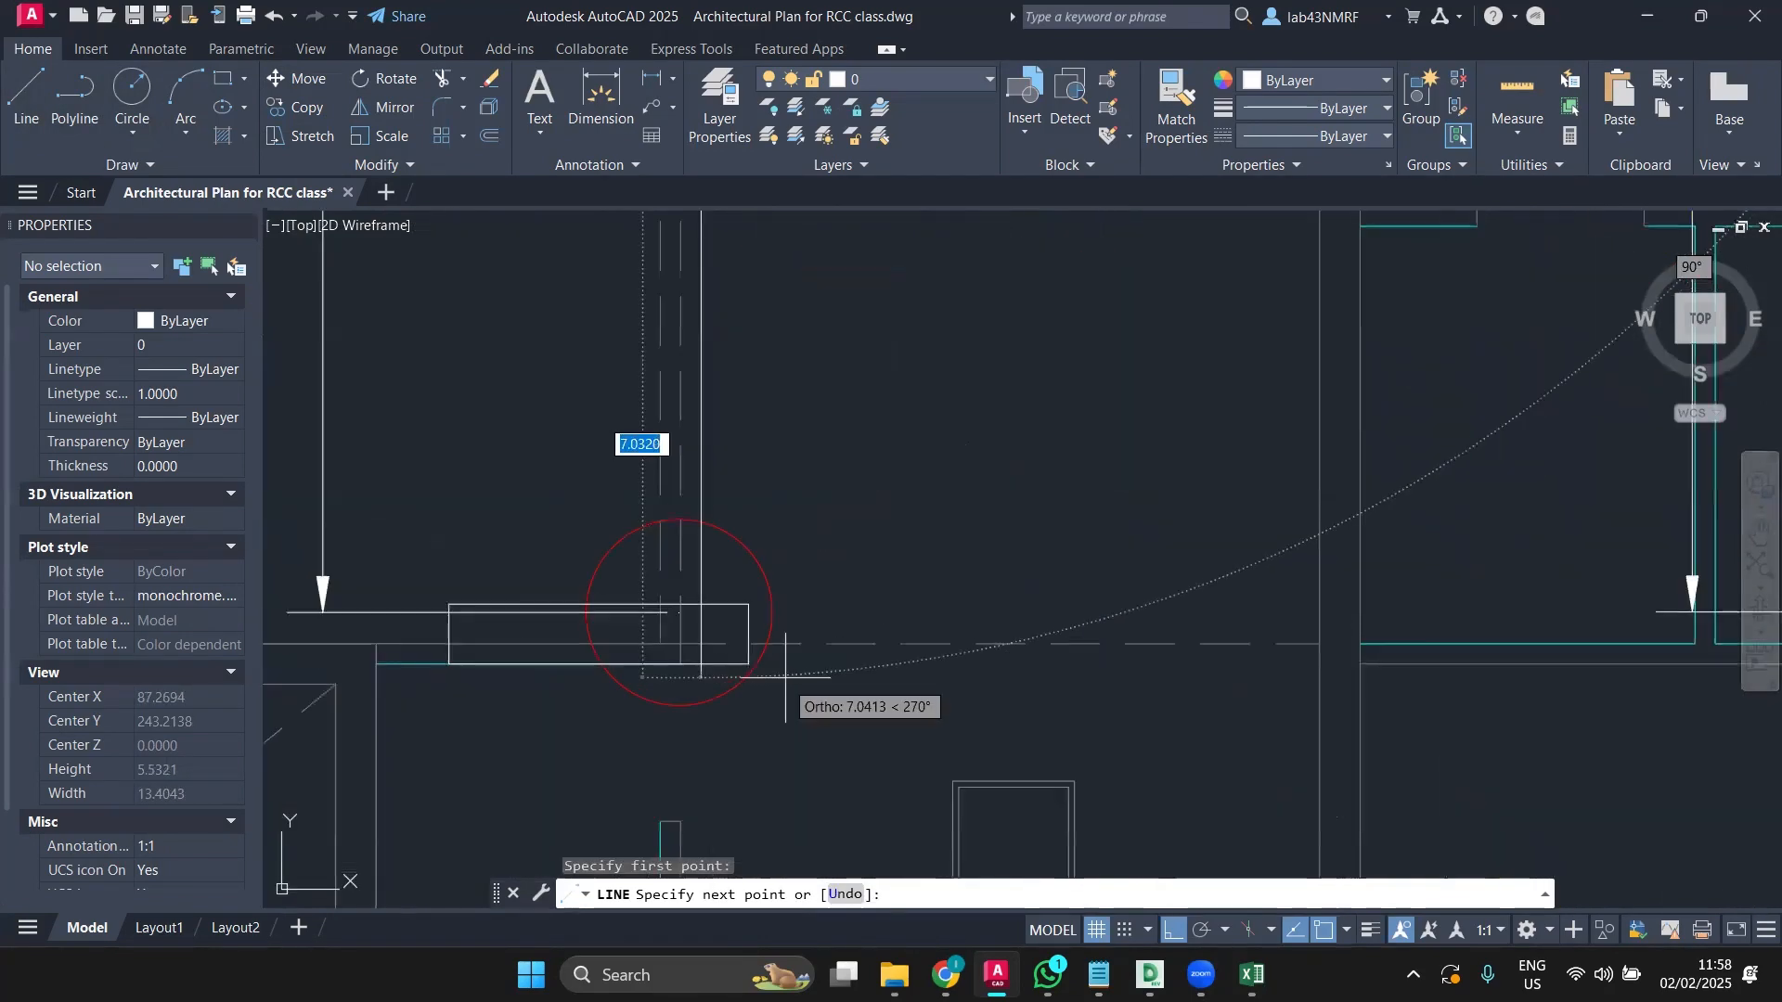
key(Escape)
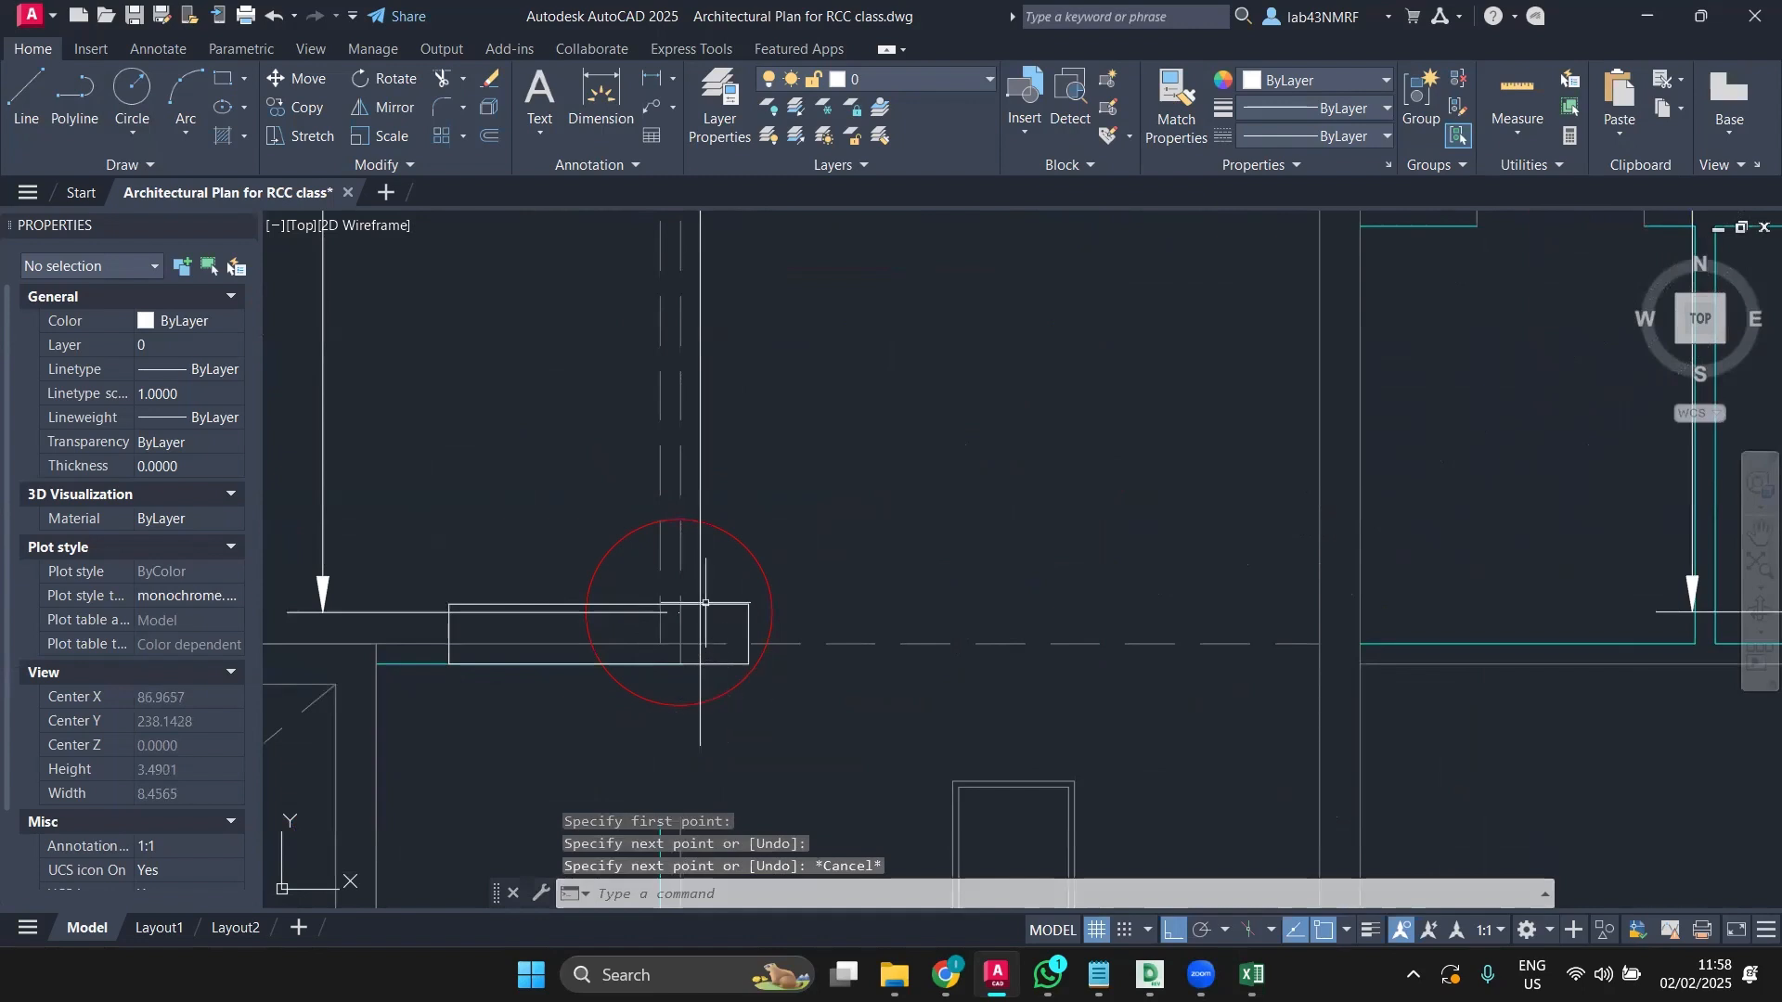
click(705, 604)
click(297, 78)
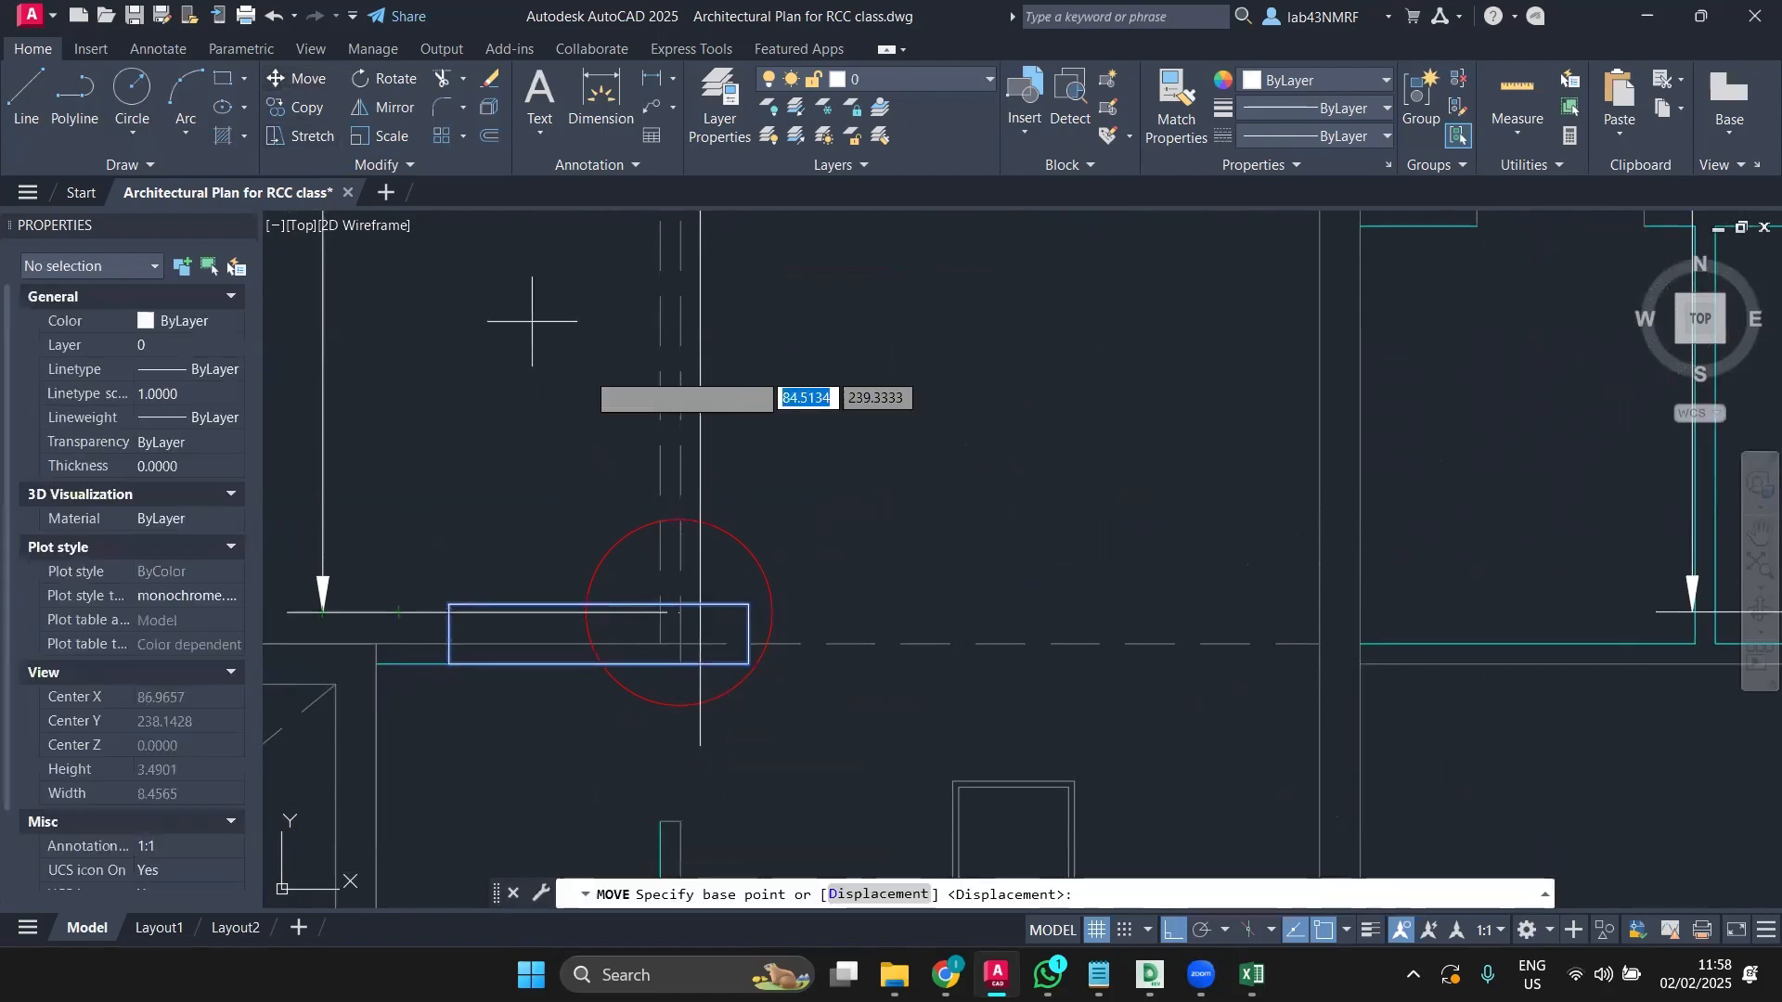
click(749, 604)
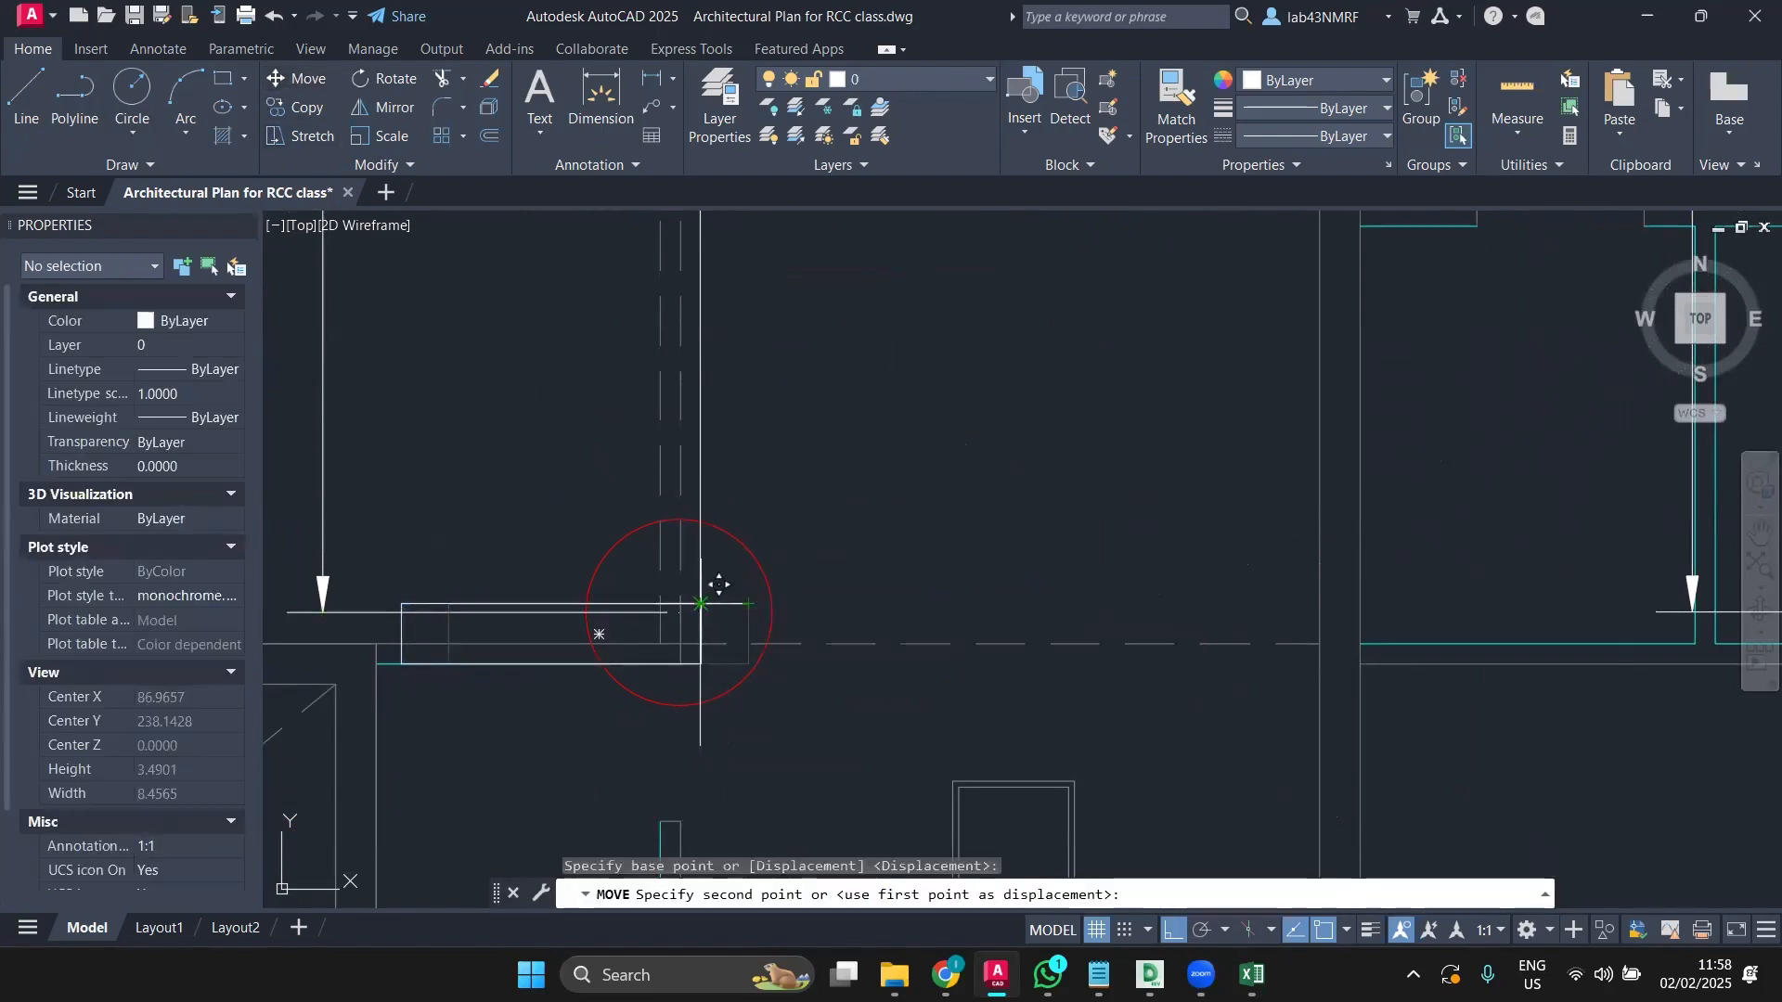
click(702, 603)
scroll(805, 532, down, 8)
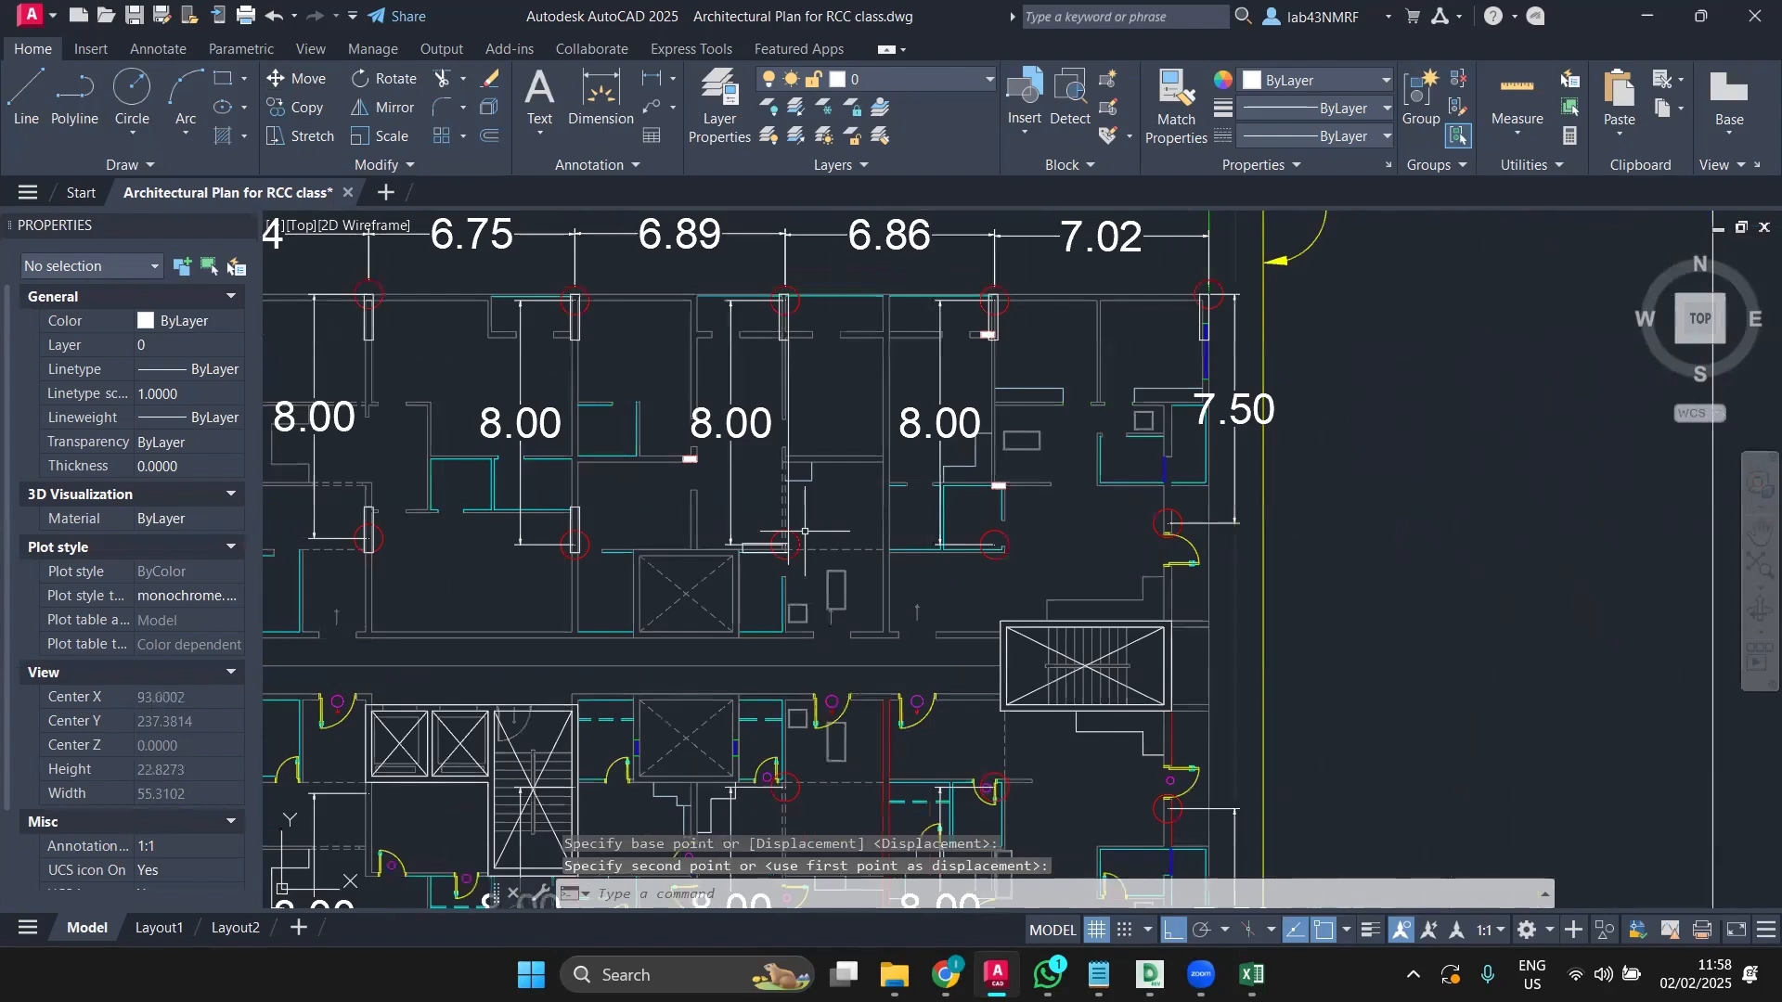
scroll(825, 538, down, 4)
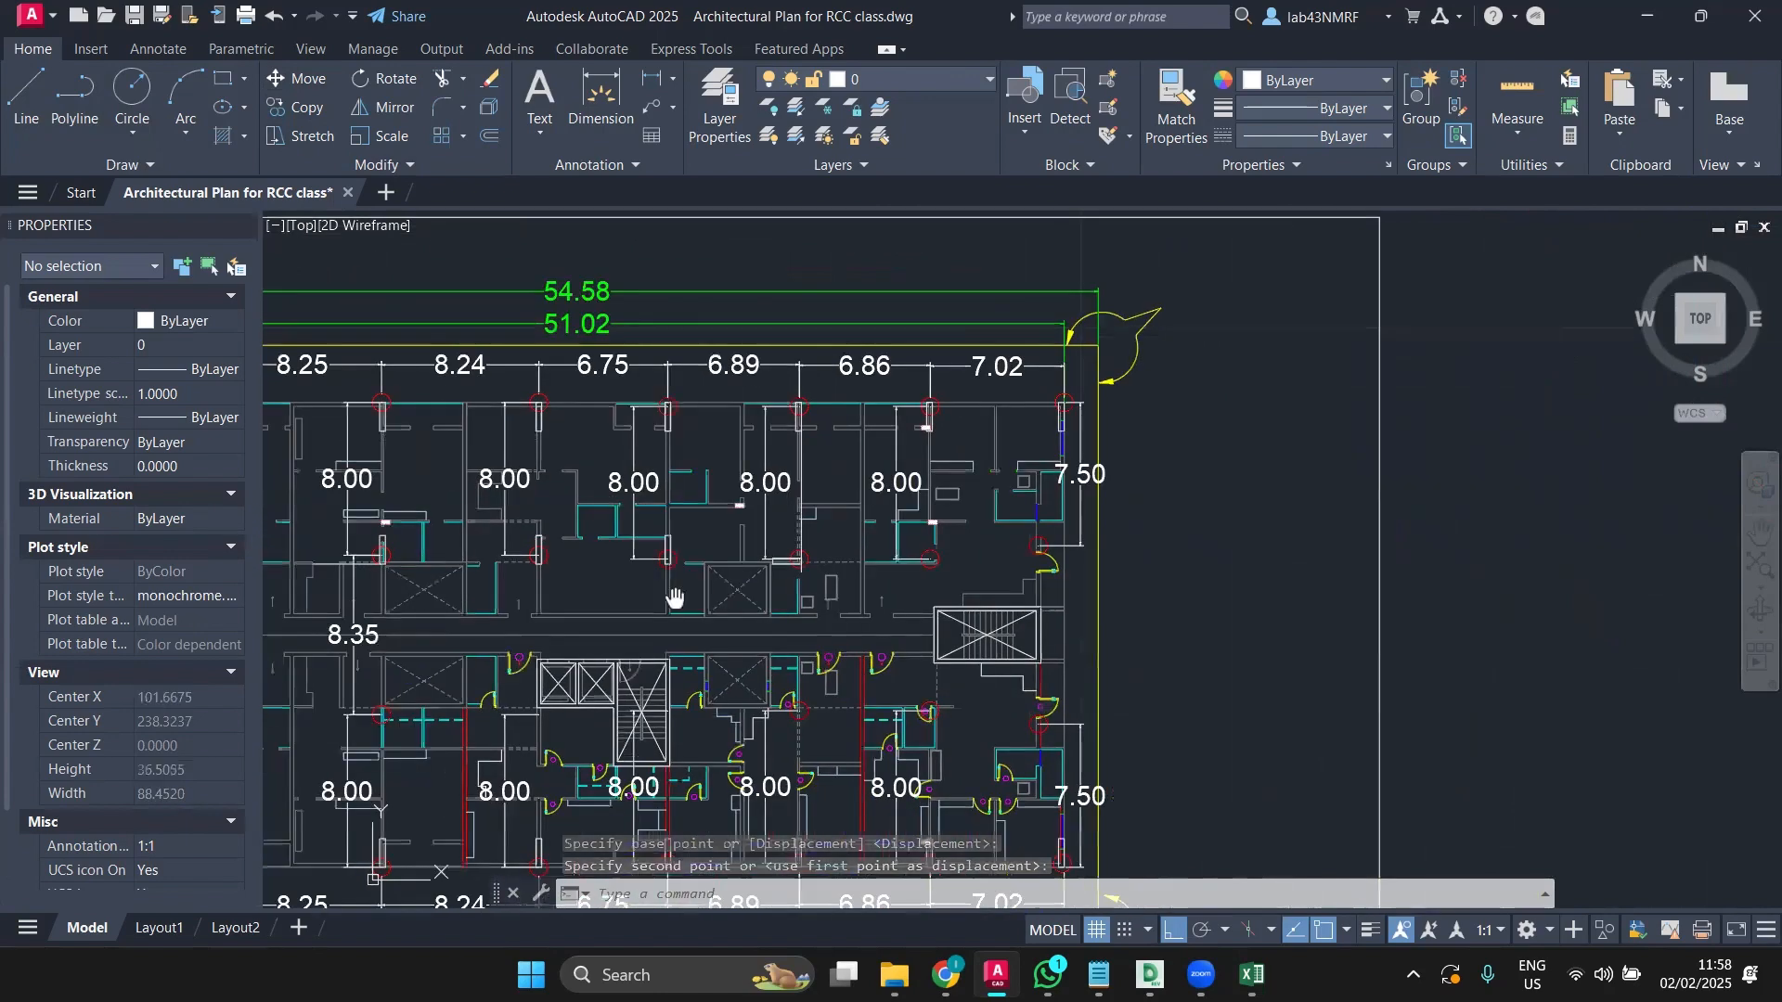
scroll(613, 562, up, 7)
middle_drag(628, 542, 623, 699)
scroll(627, 610, up, 3)
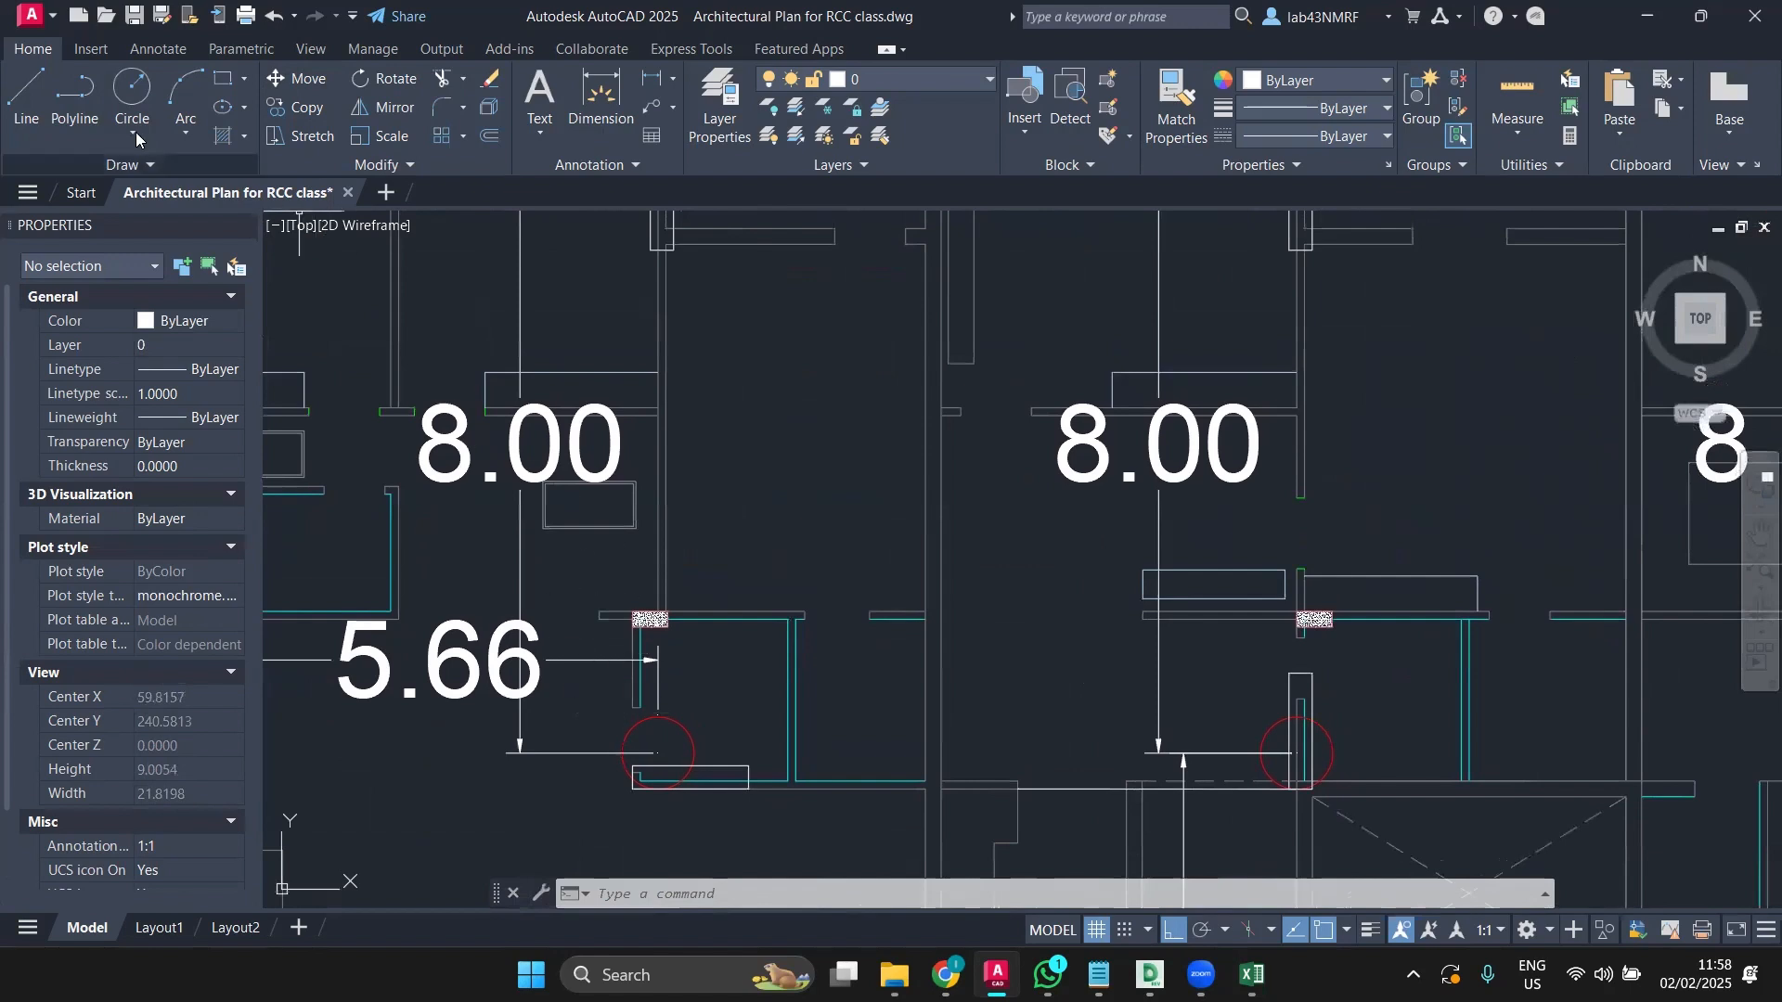
click(25, 93)
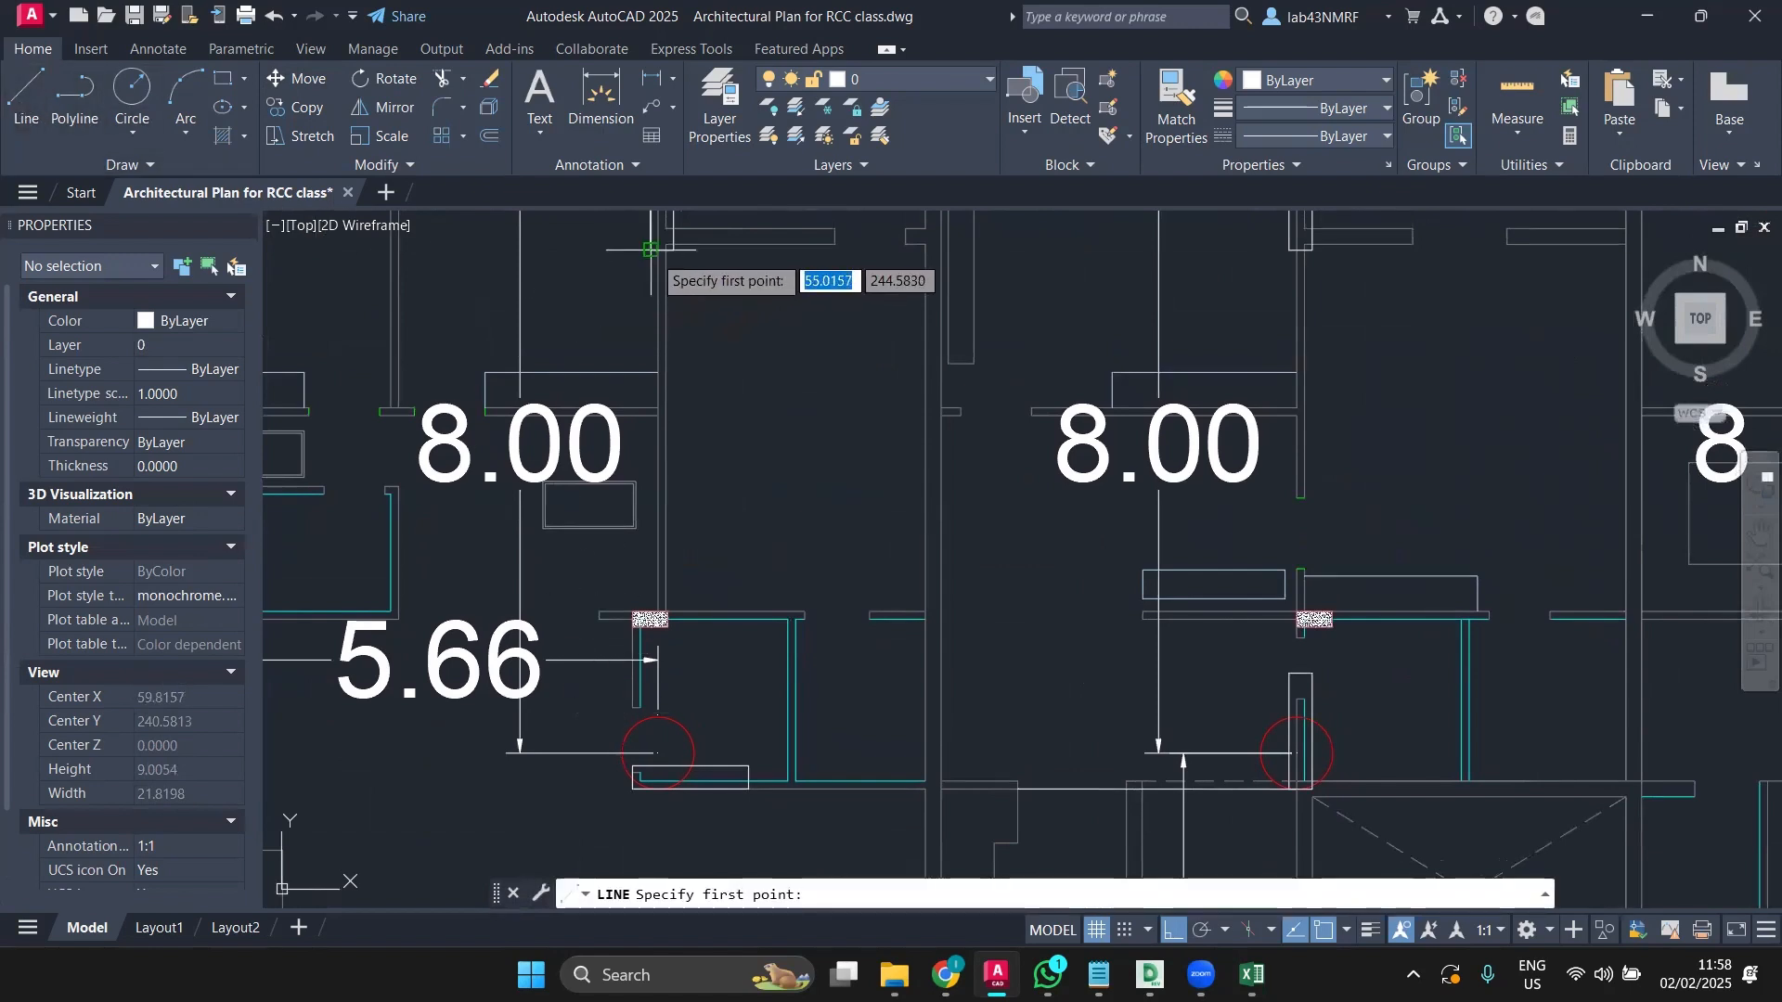
click(617, 271)
key(Escape)
key(Return)
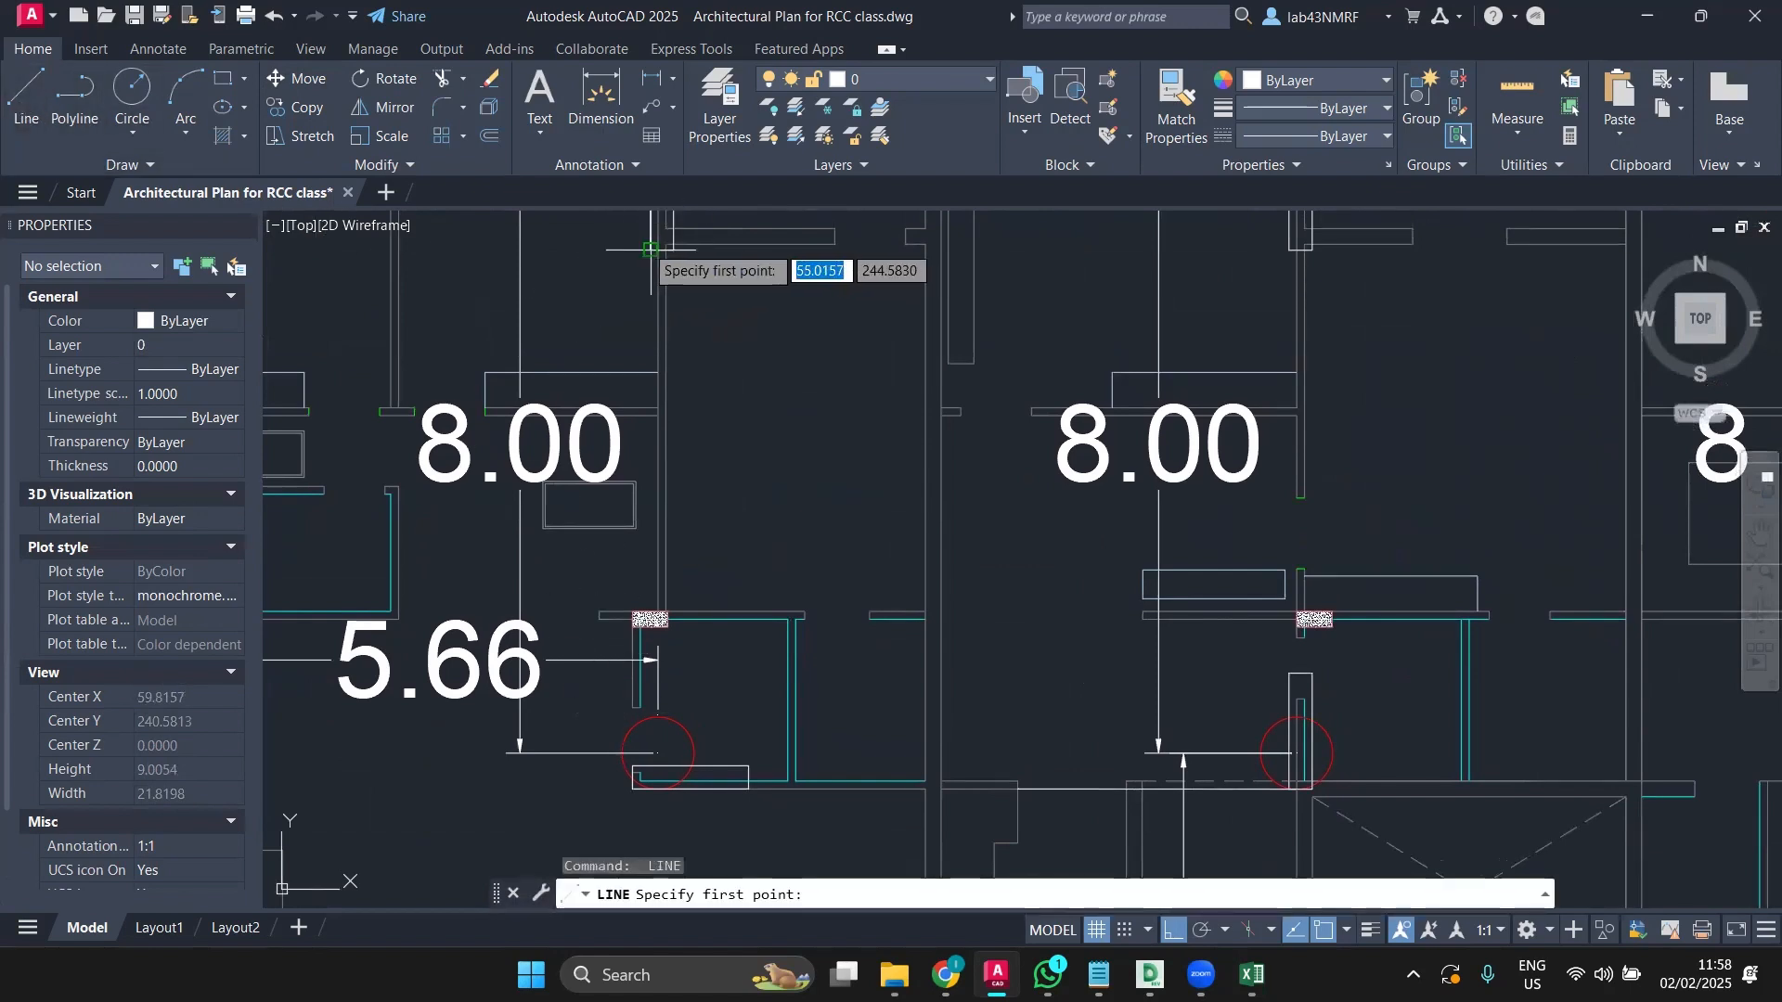
click(653, 248)
middle_drag(655, 752, 666, 562)
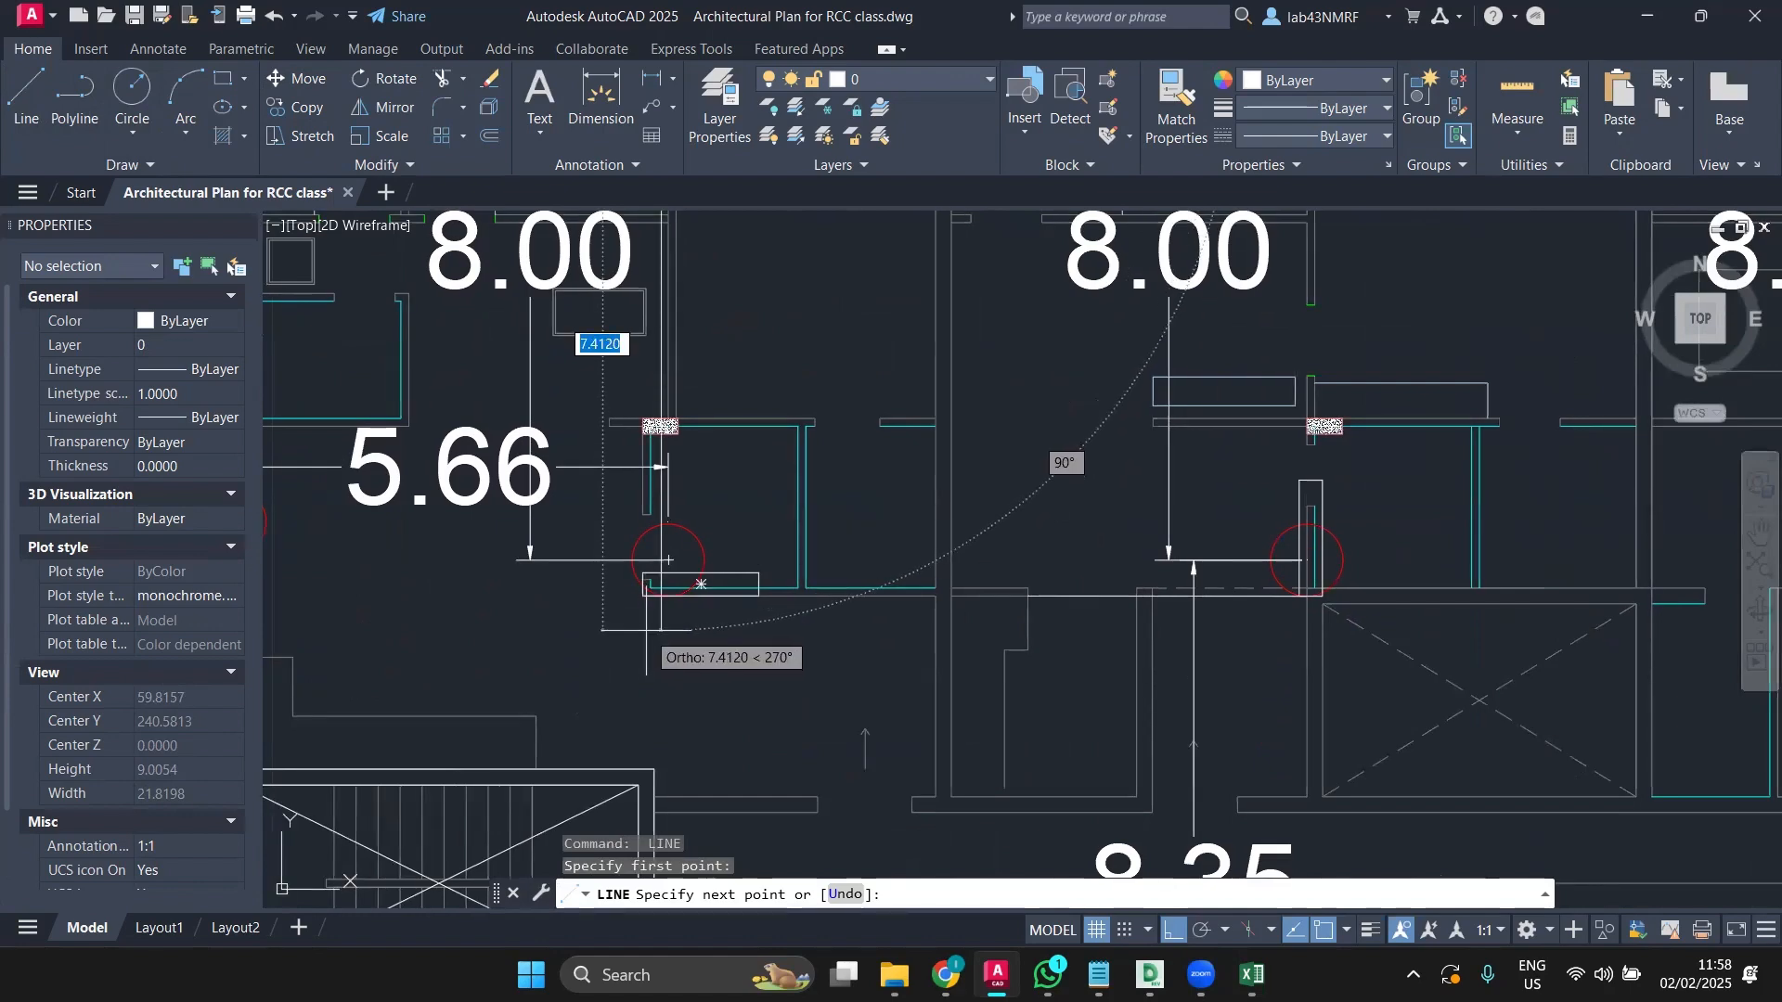
key(Escape)
scroll(646, 629, down, 5)
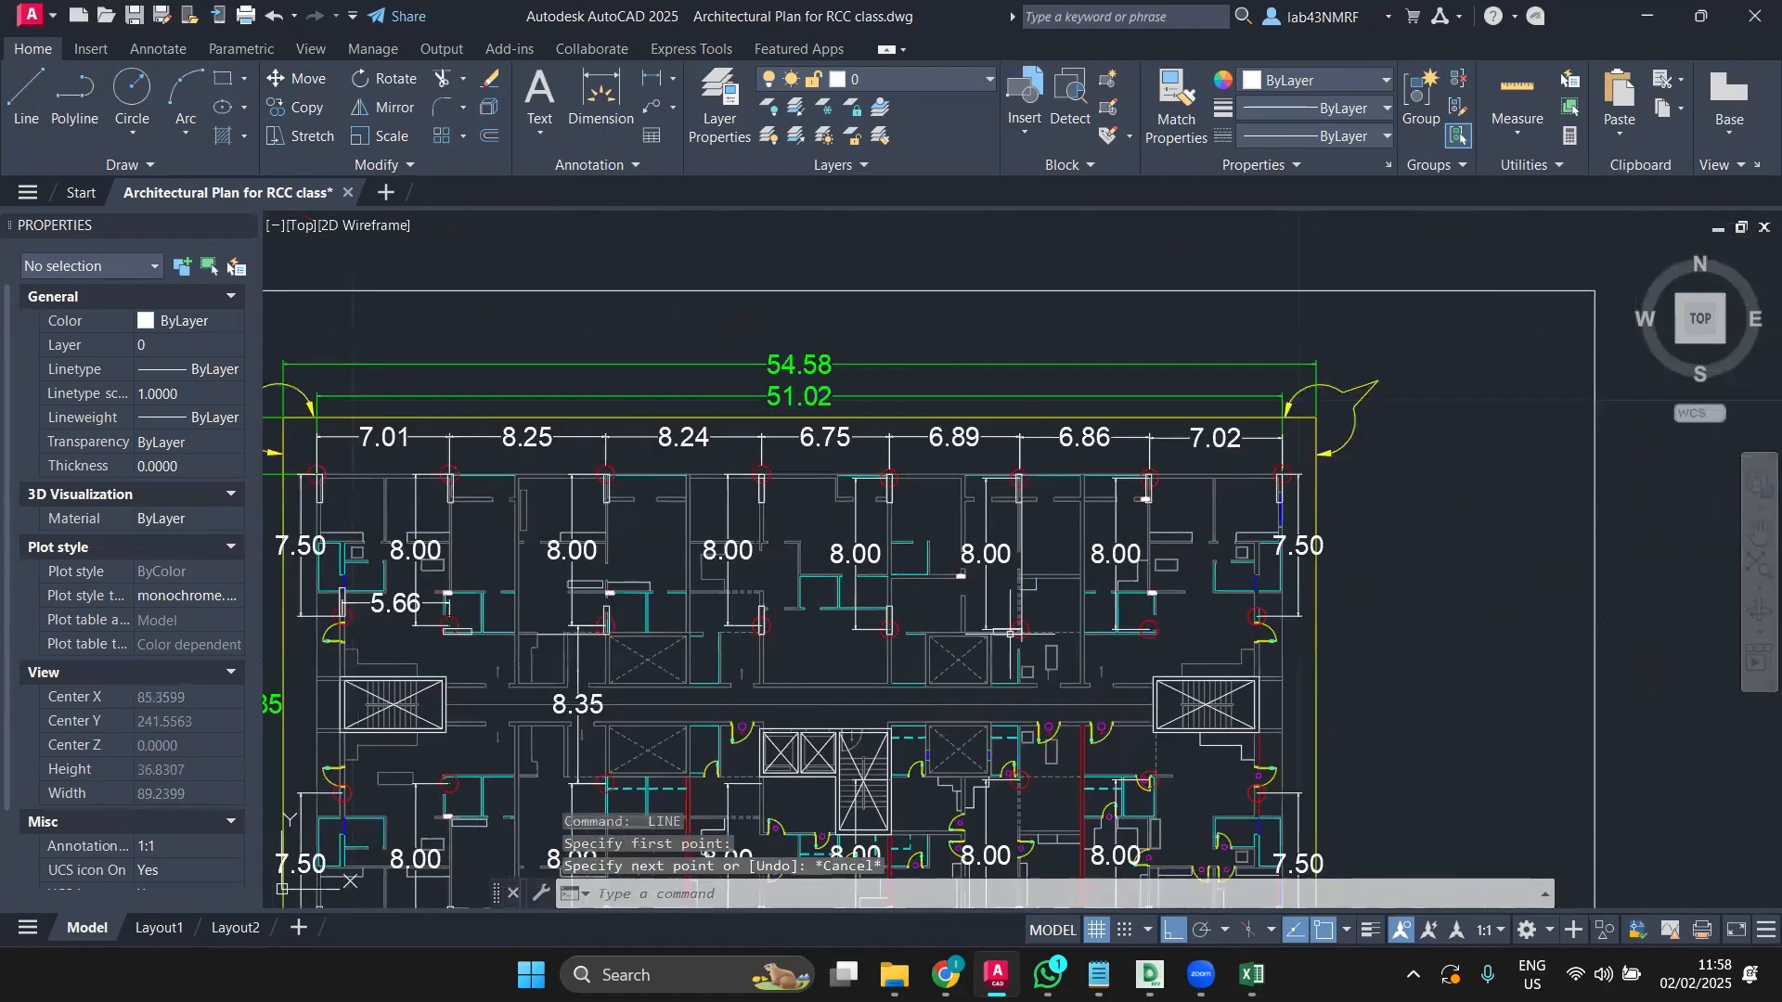
scroll(1031, 633, up, 4)
middle_drag(1121, 659, 836, 672)
scroll(842, 670, down, 2)
middle_drag(987, 676, 920, 679)
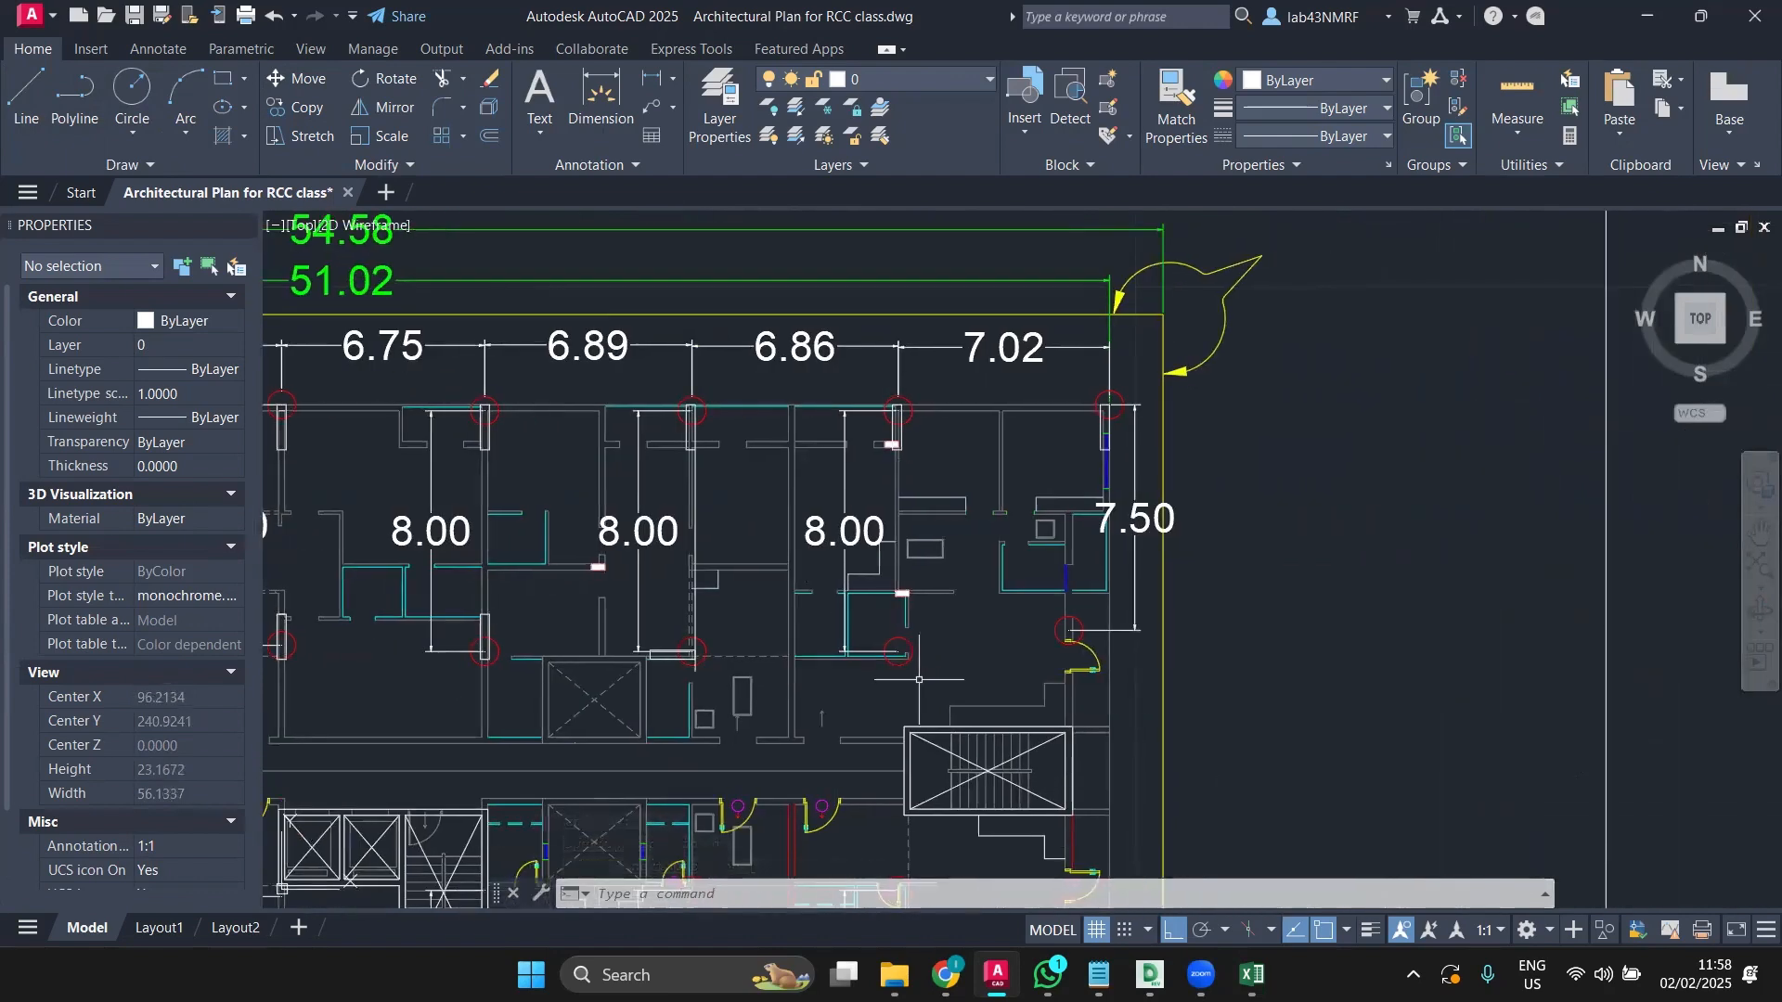
middle_drag(754, 709, 1041, 683)
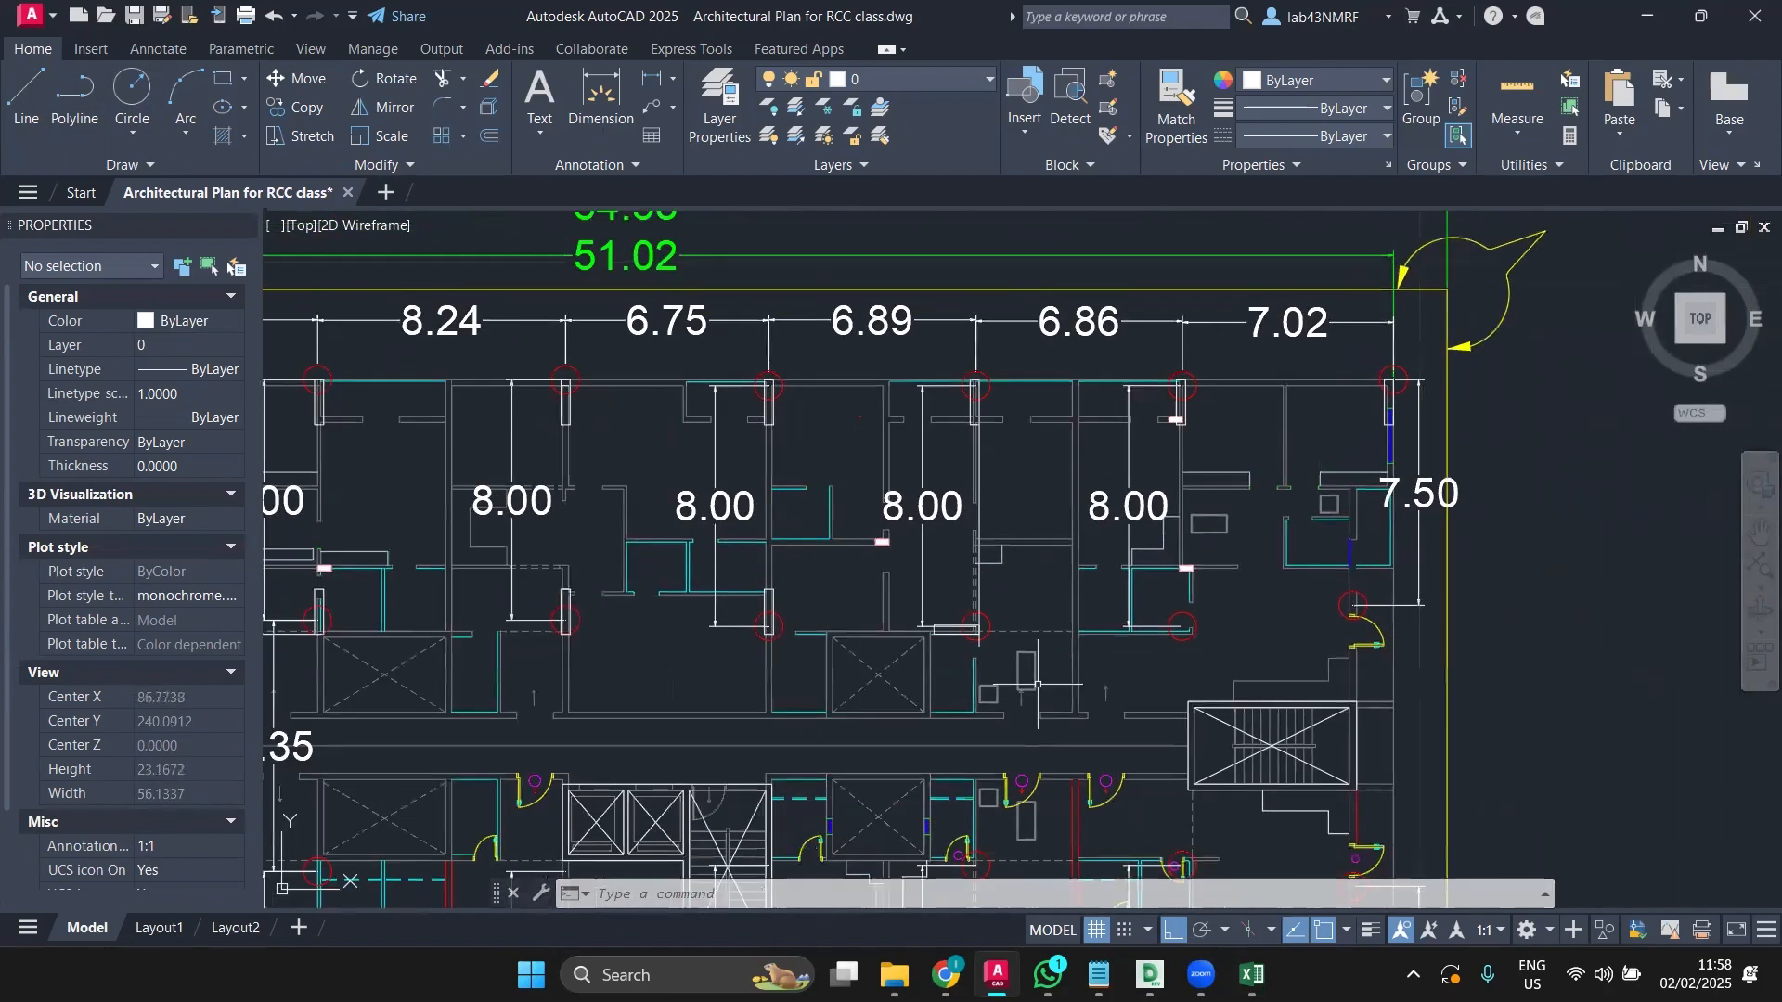
scroll(1043, 573, down, 2)
middle_drag(1043, 574, 1191, 684)
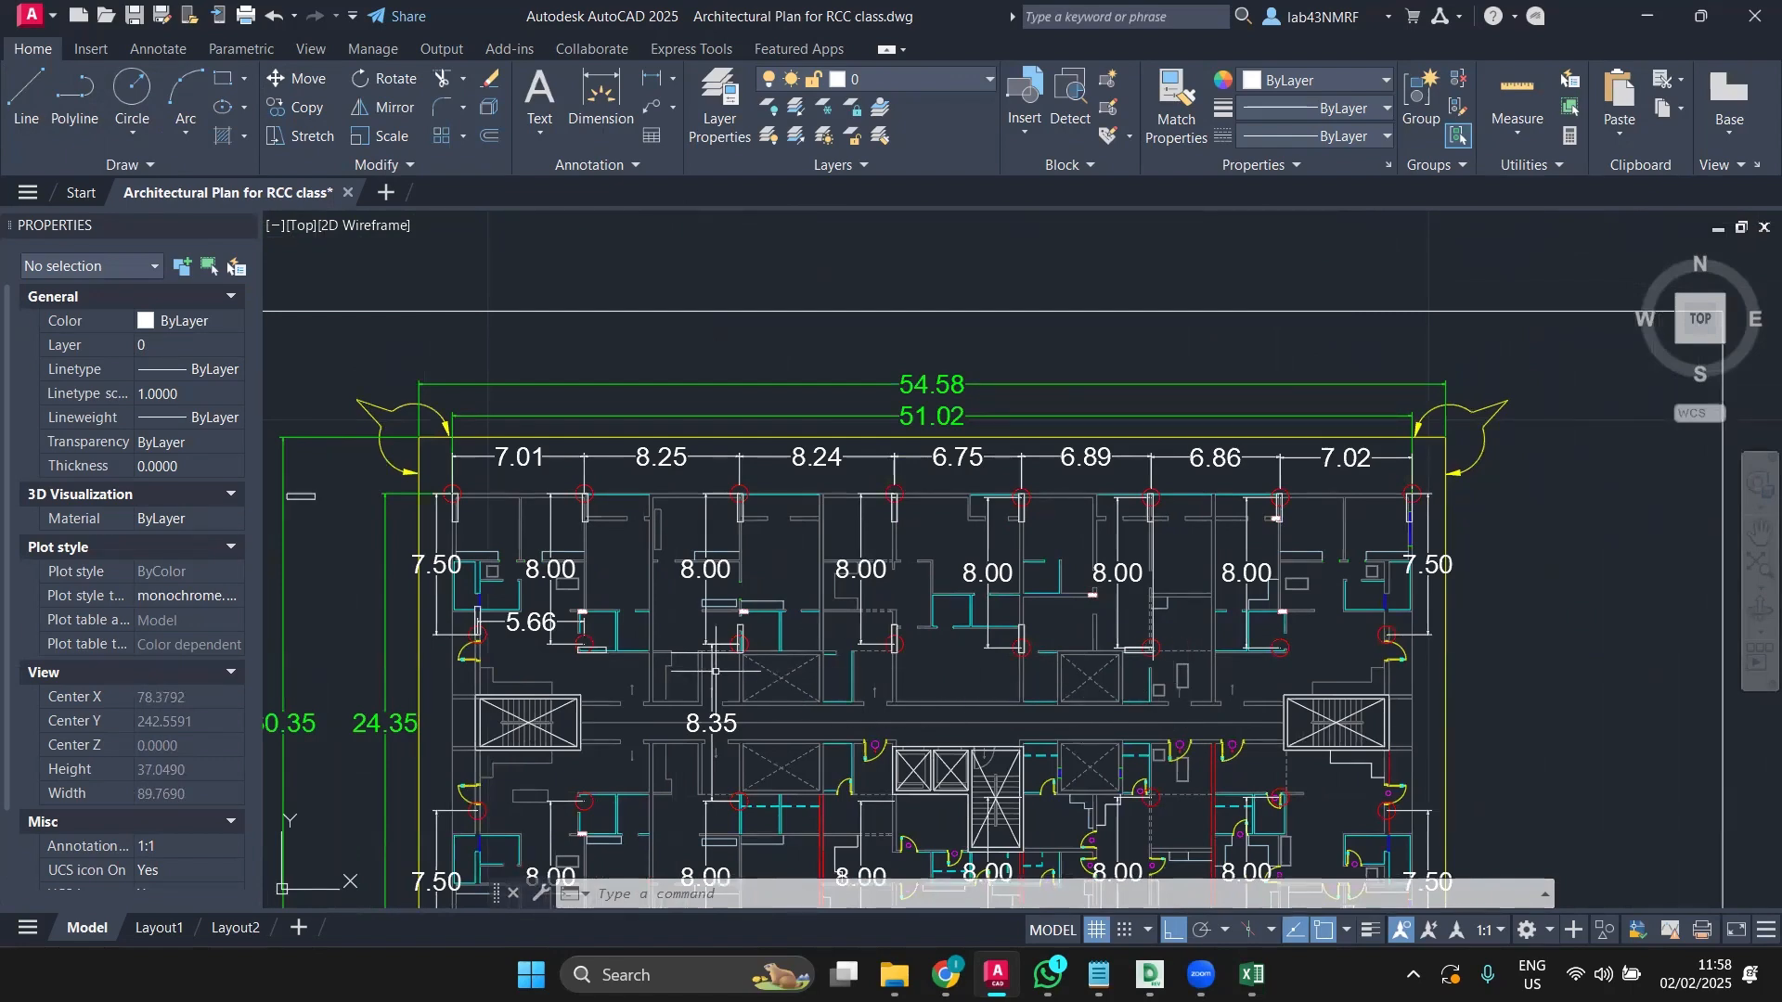
scroll(1149, 667, up, 2)
scroll(1149, 668, up, 10)
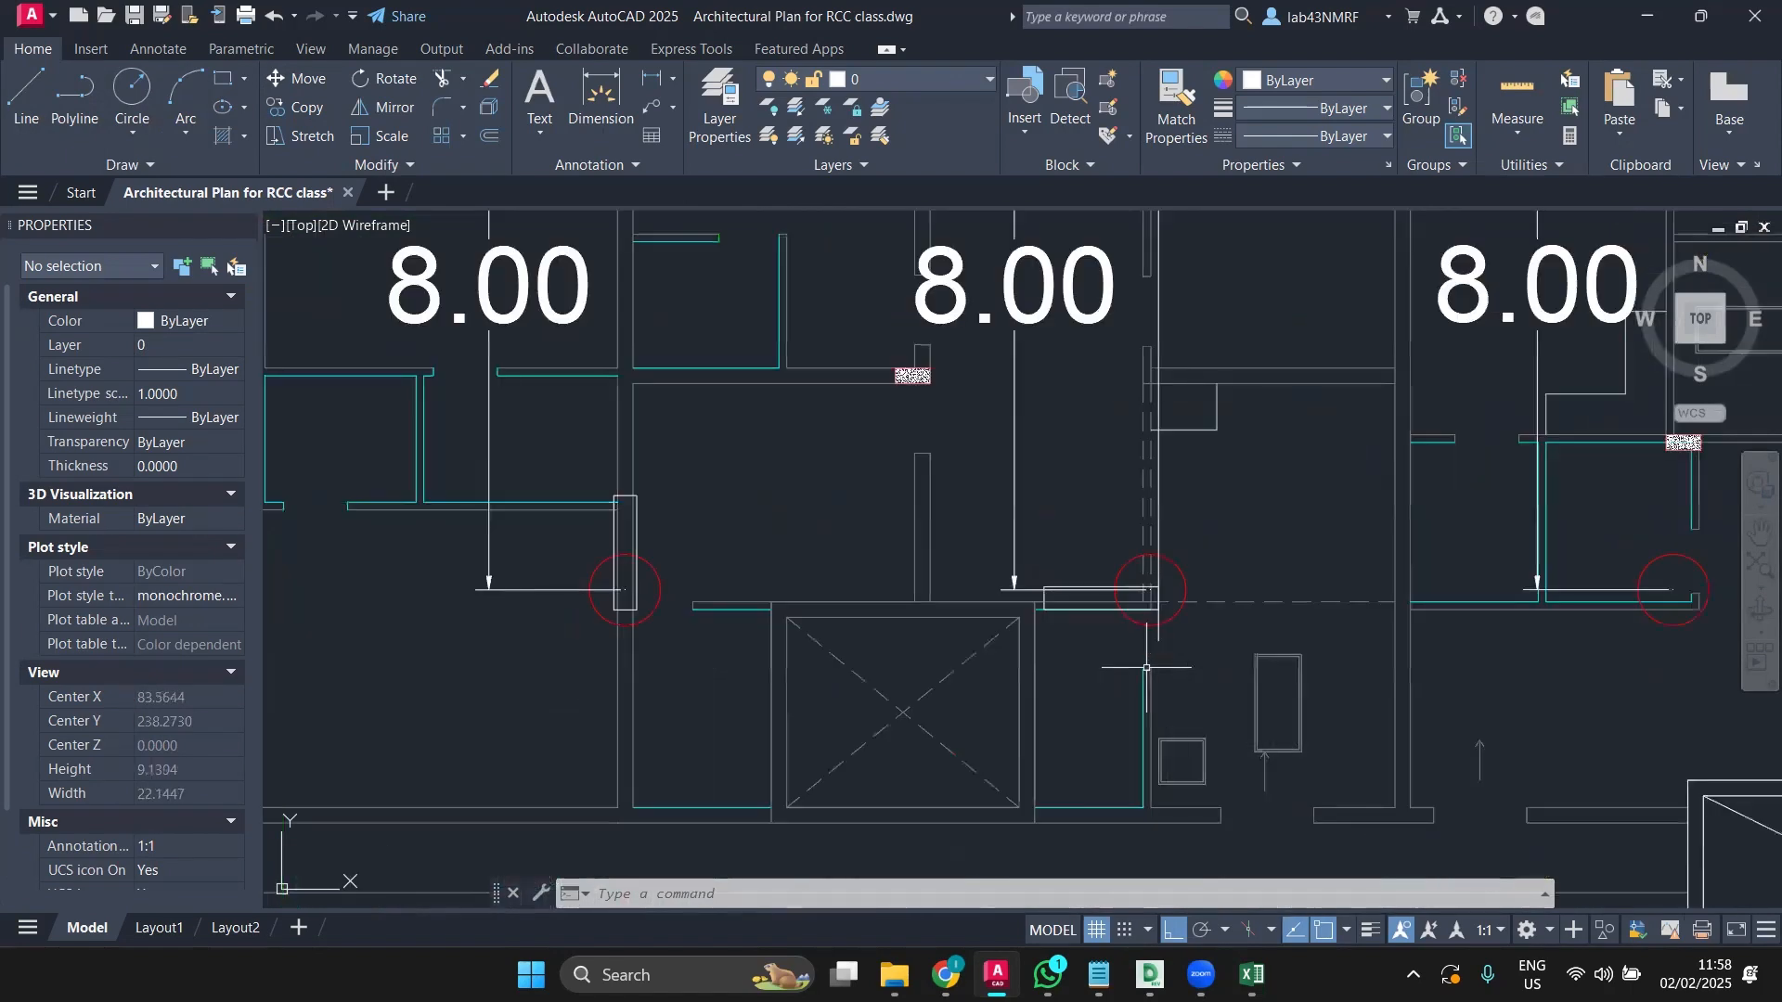
scroll(1145, 631, down, 12)
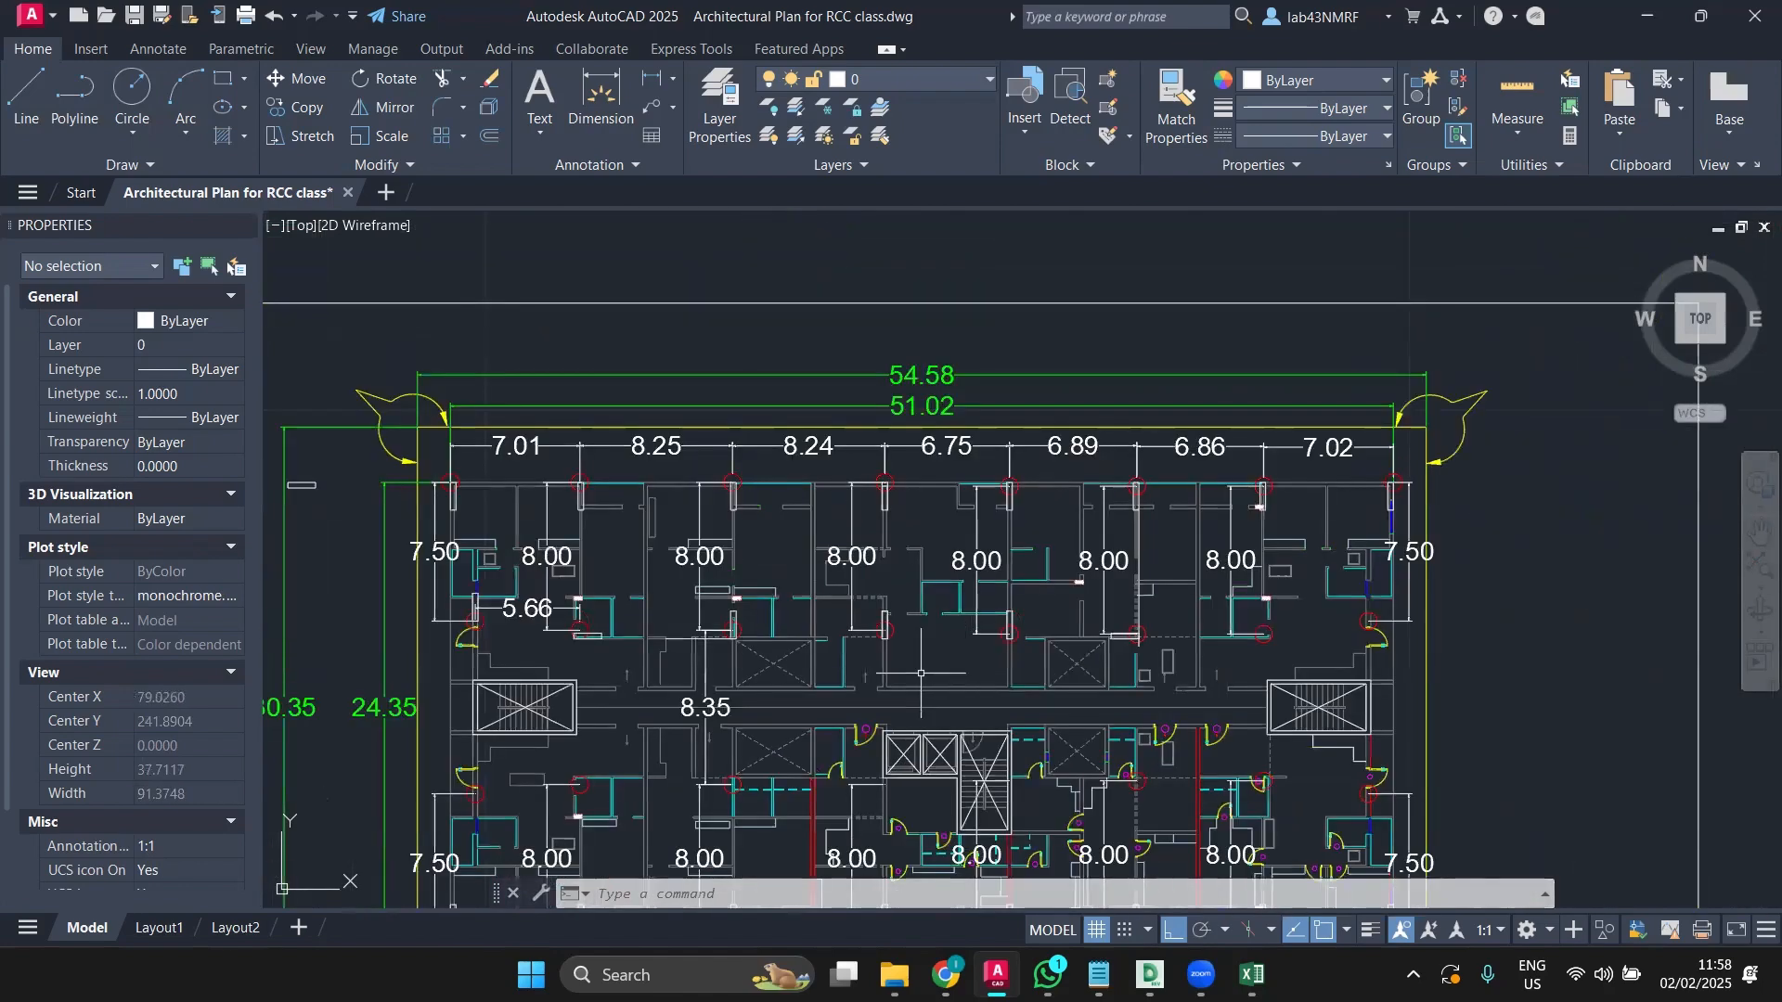
scroll(695, 708, up, 2)
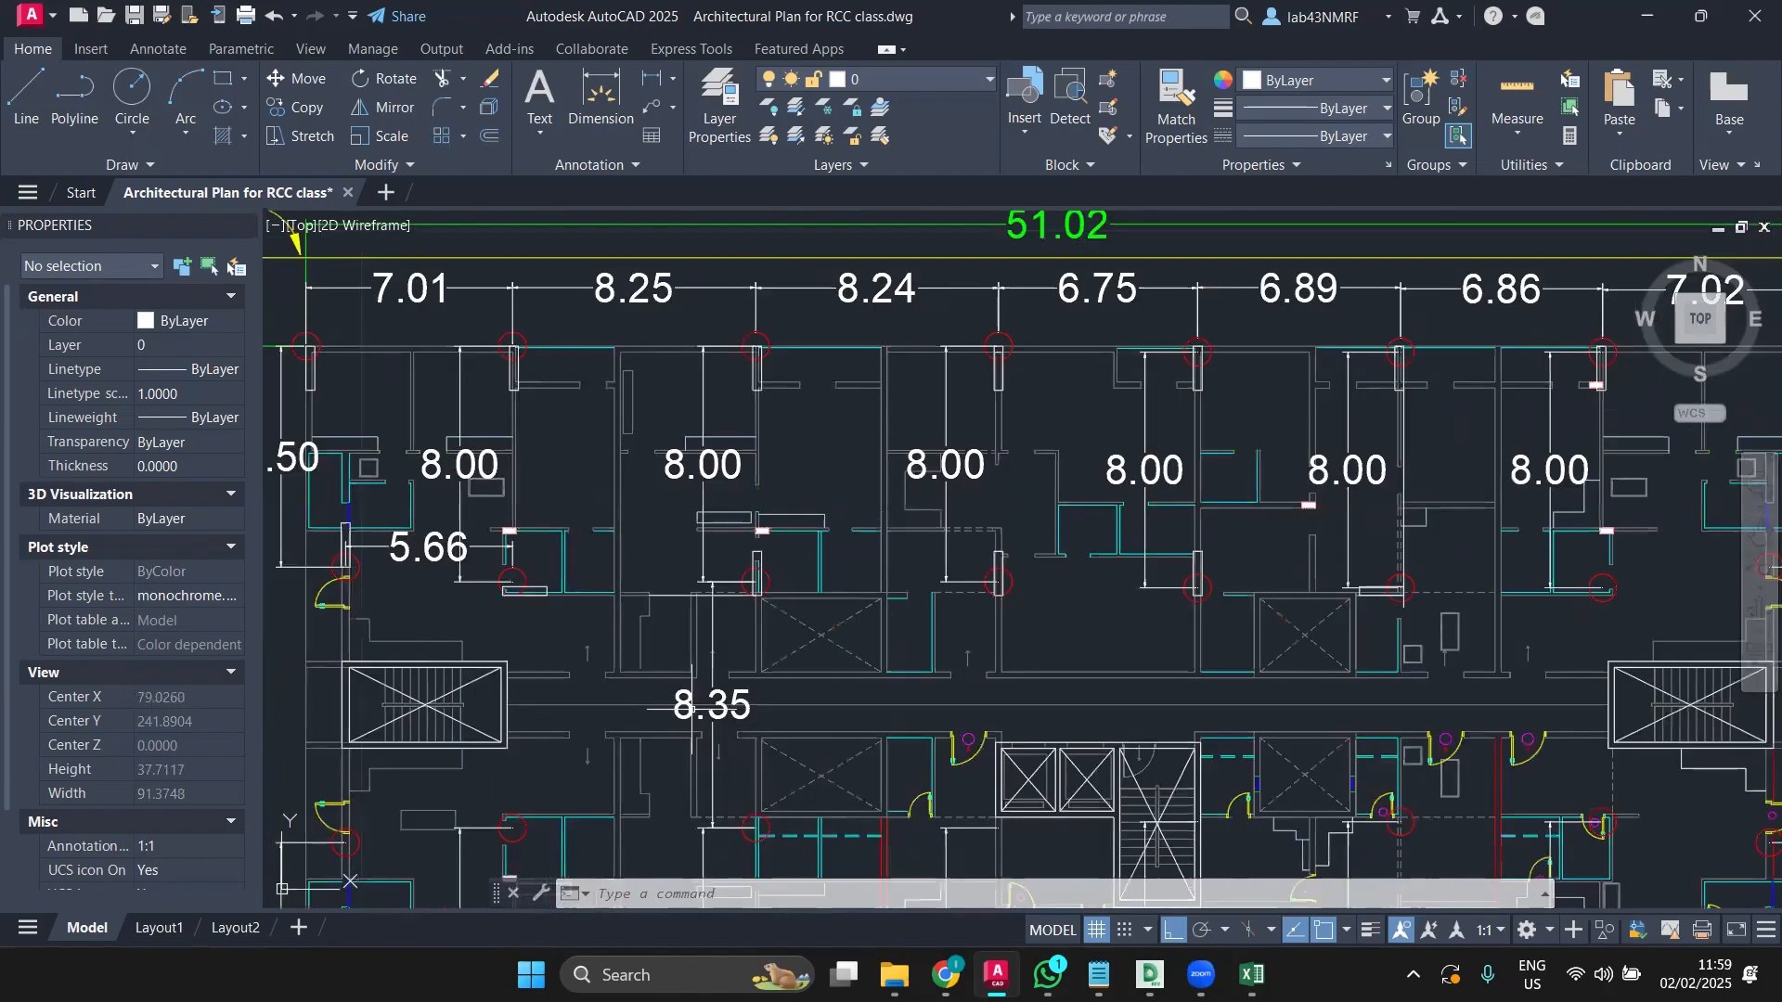
scroll(692, 708, up, 6)
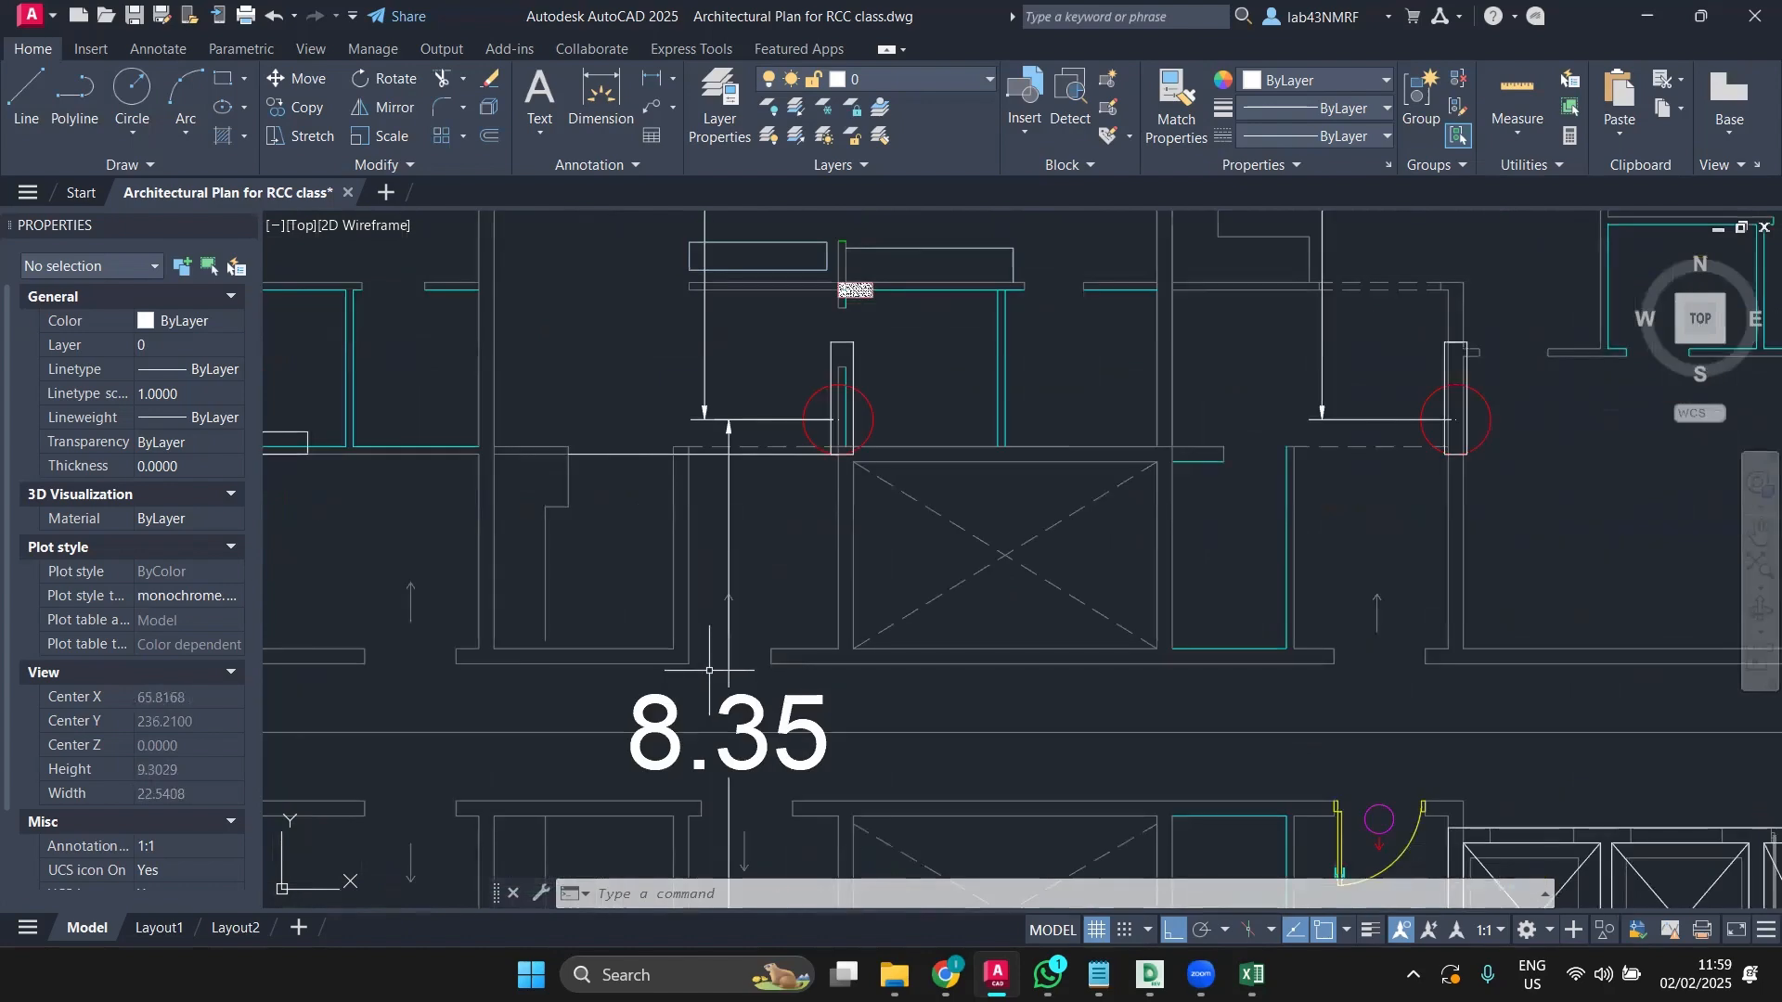
scroll(709, 669, down, 4)
scroll(844, 689, up, 4)
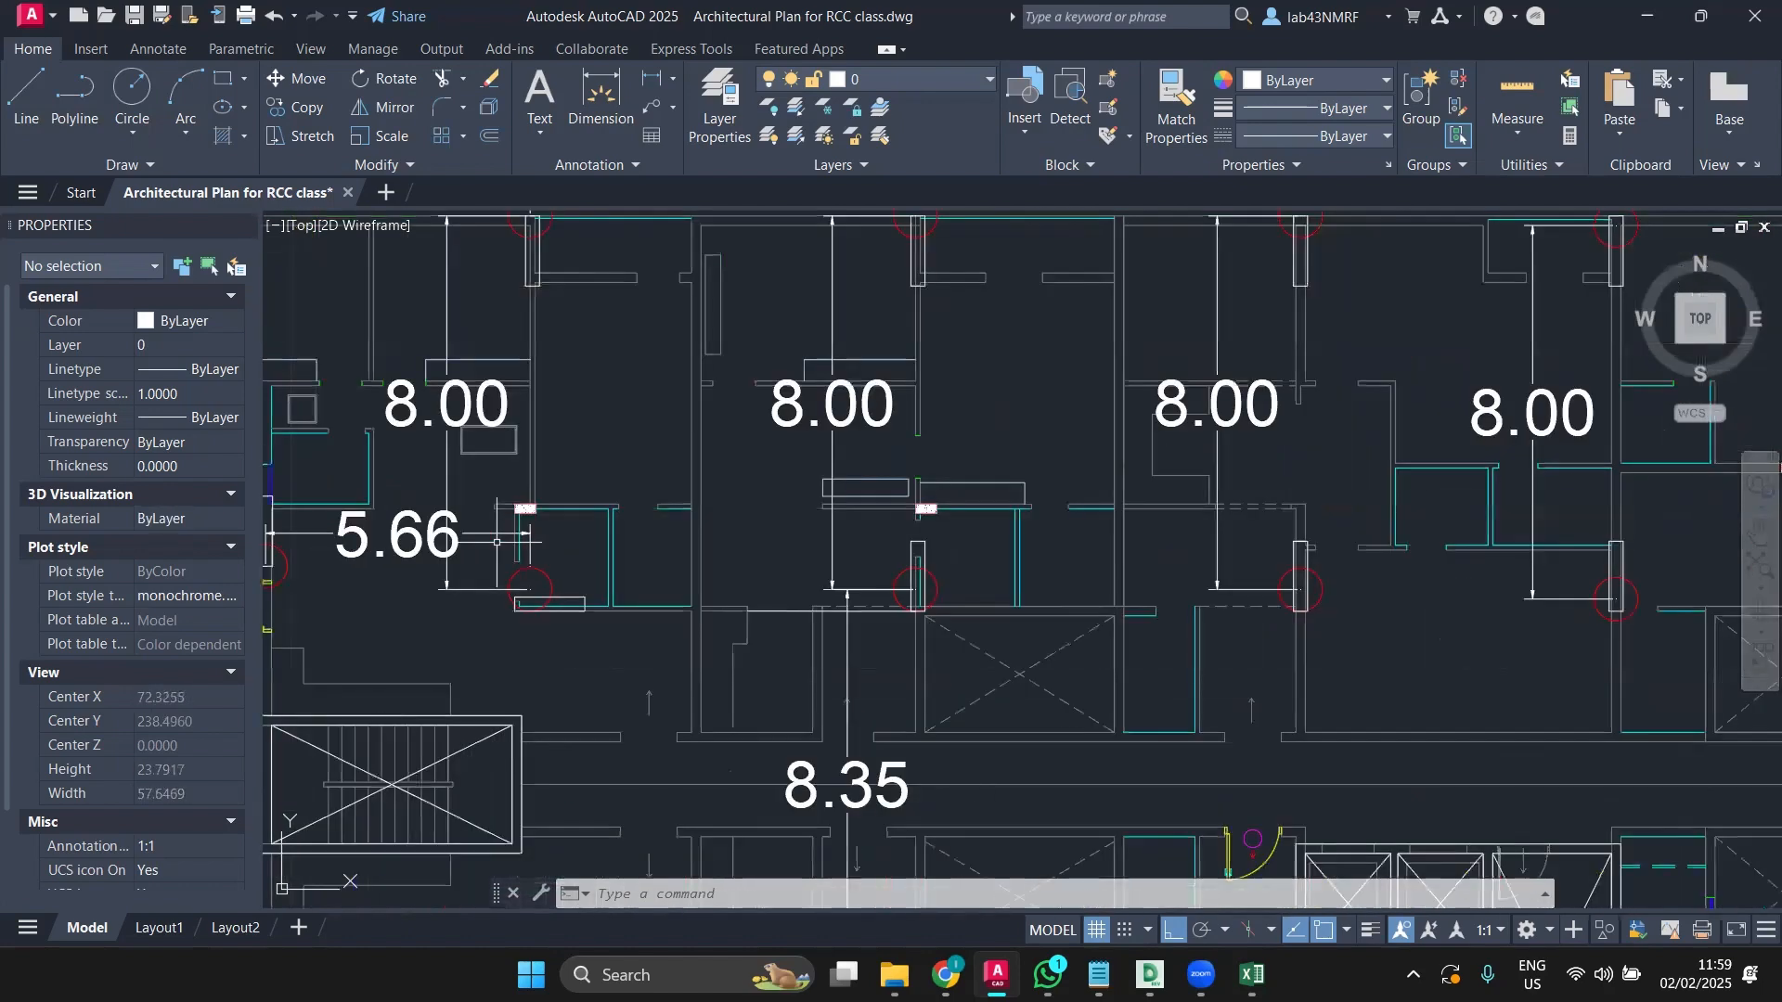
scroll(844, 689, down, 4)
middle_drag(843, 688, 325, 677)
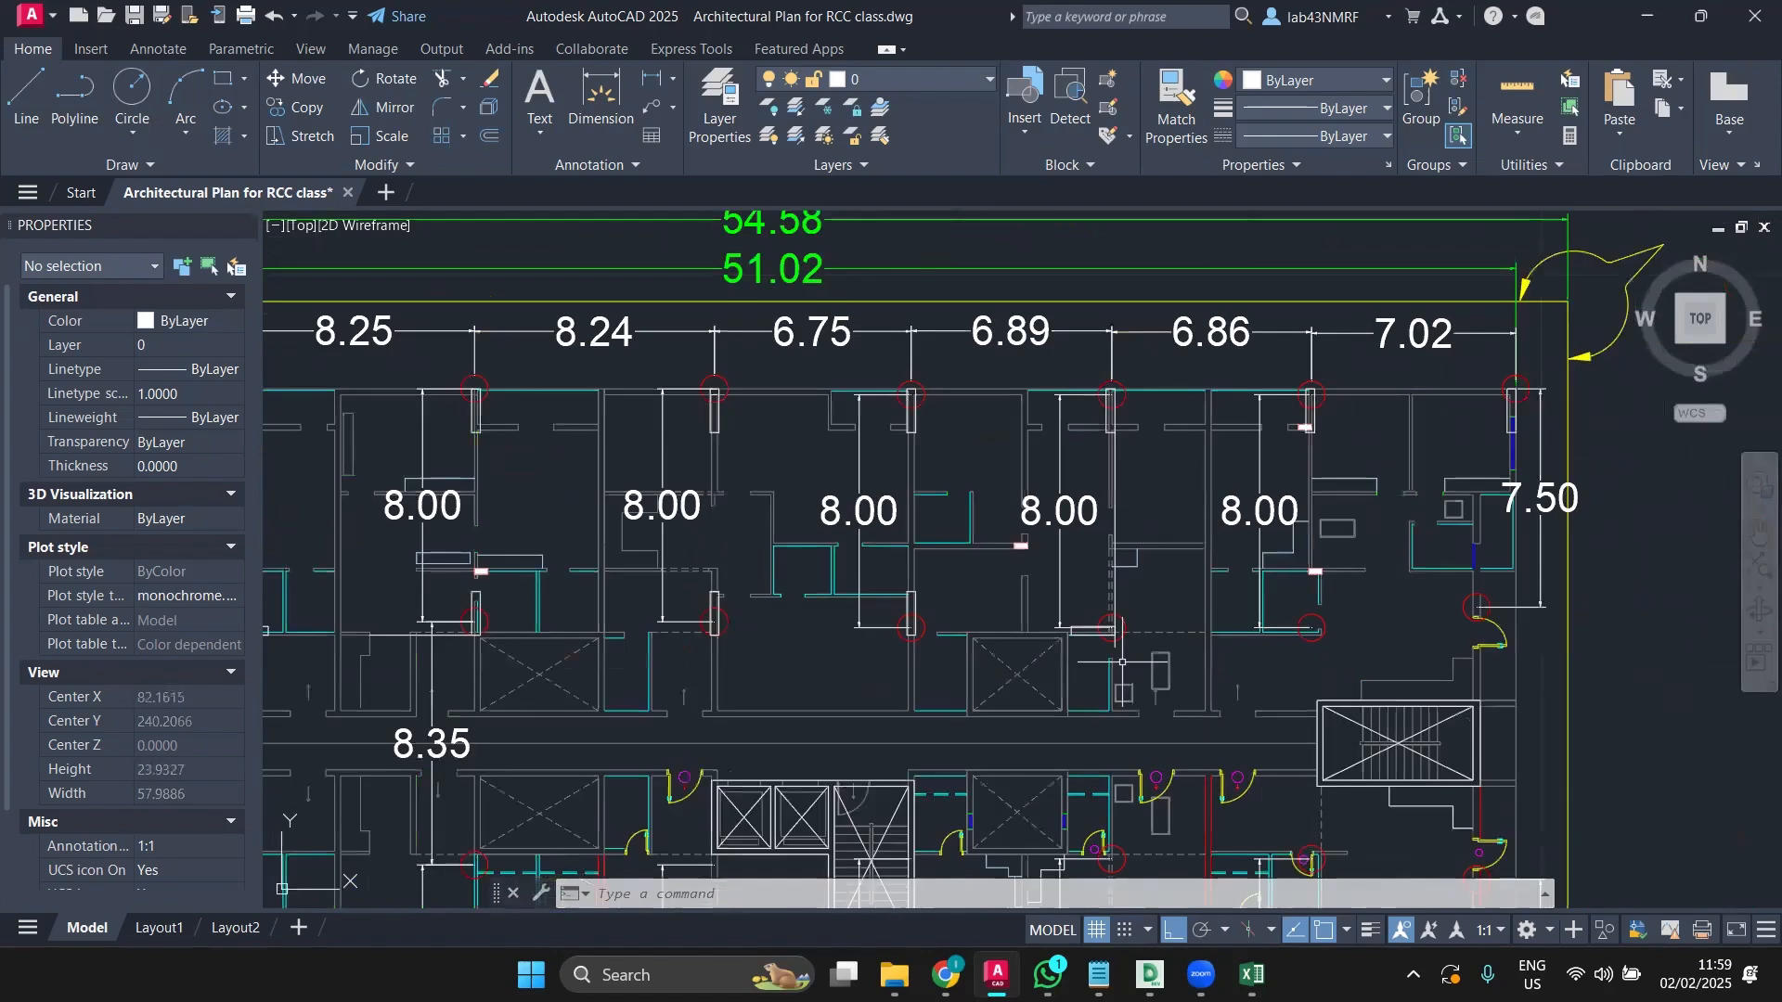
scroll(1304, 631, up, 1)
scroll(1304, 631, up, 2)
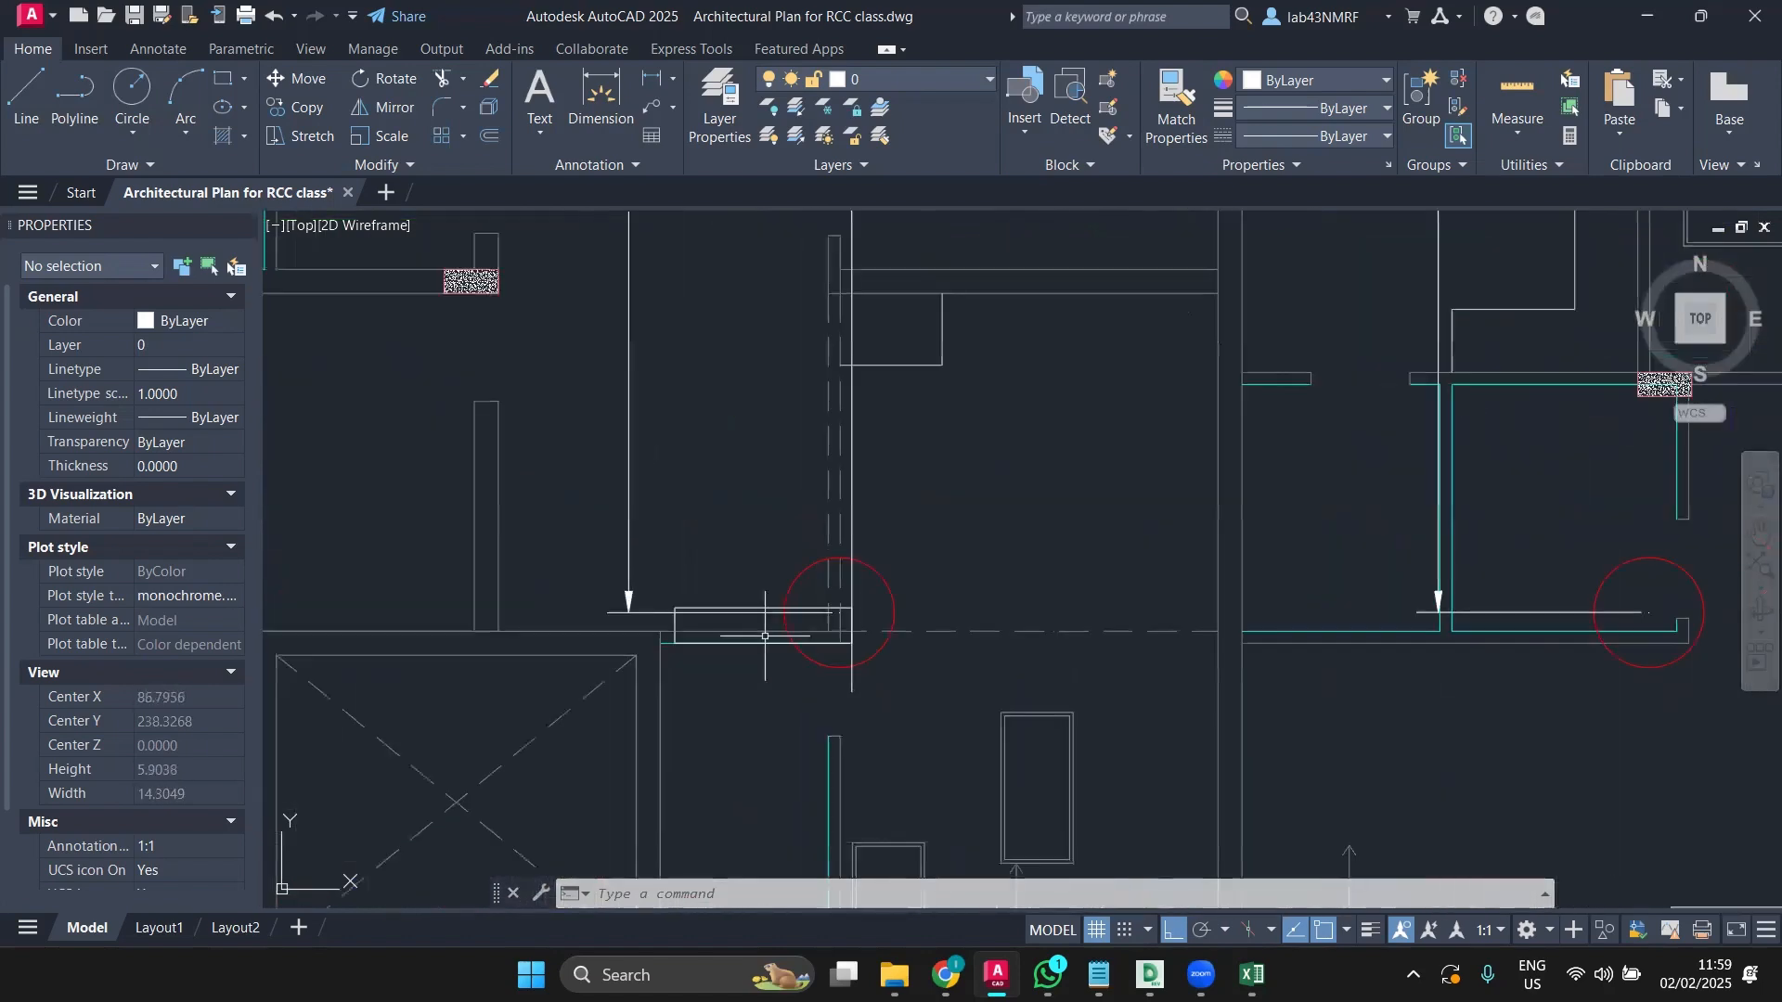
scroll(761, 638, down, 2)
middle_drag(771, 635, 1003, 638)
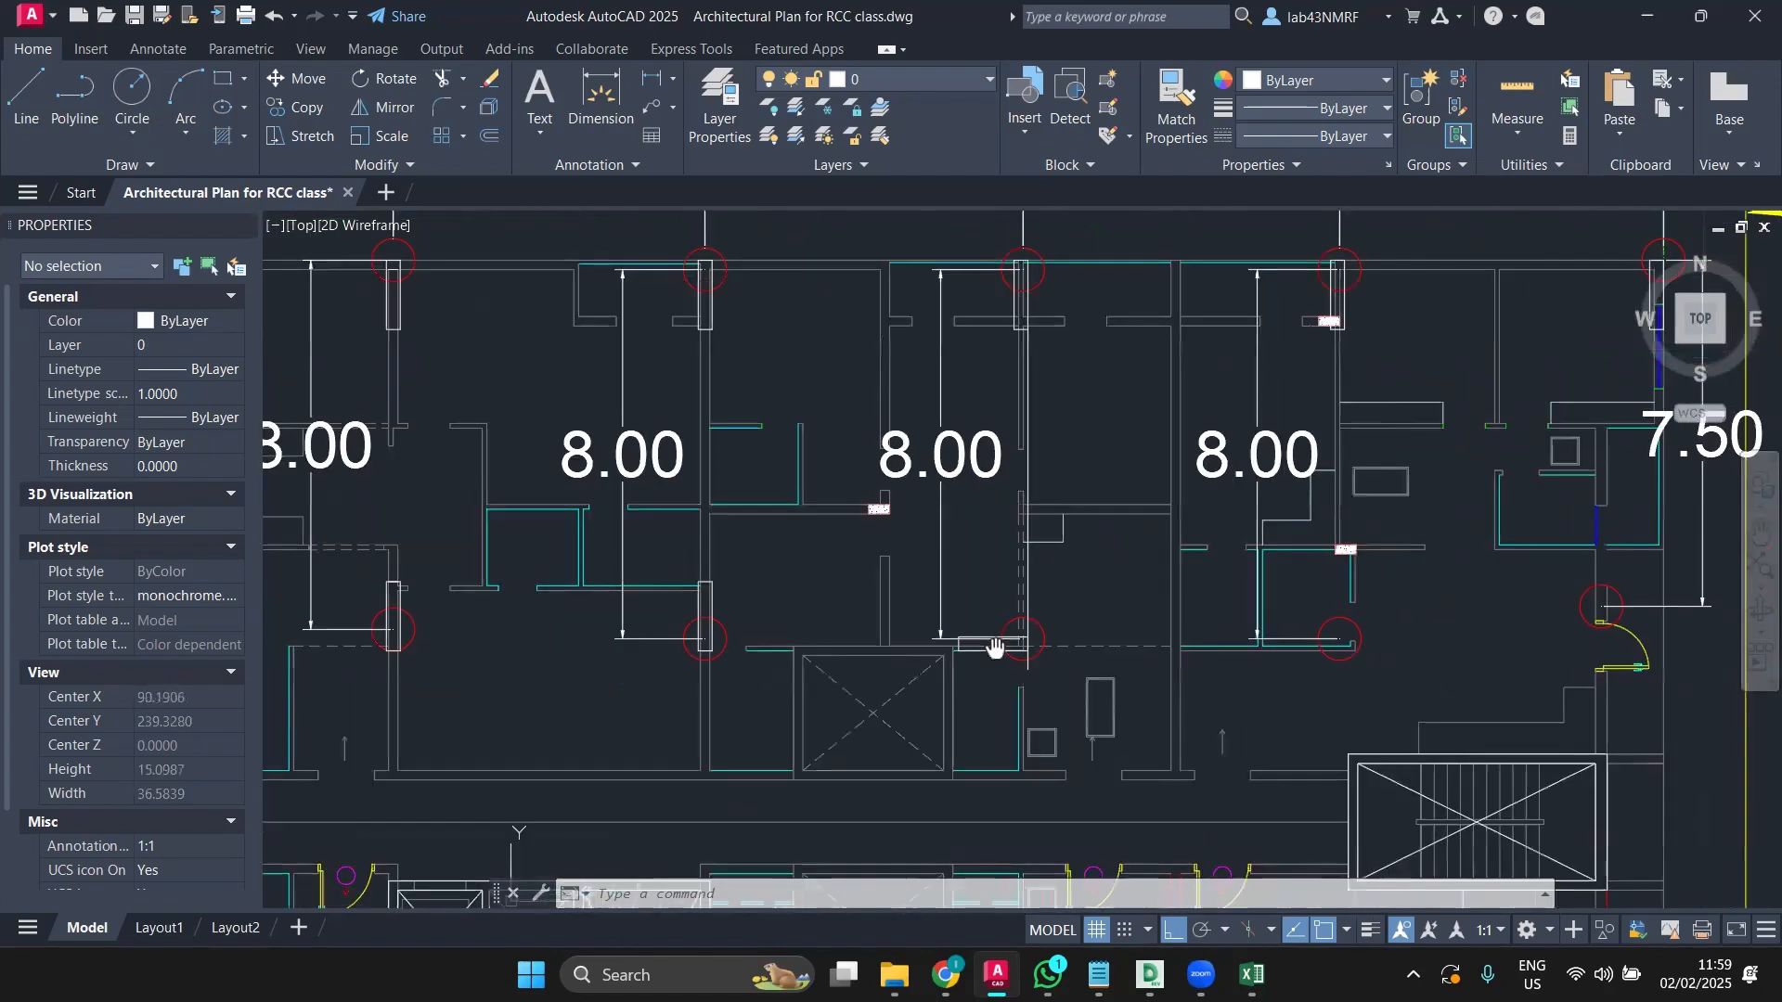
scroll(724, 661, up, 4)
scroll(724, 662, up, 2)
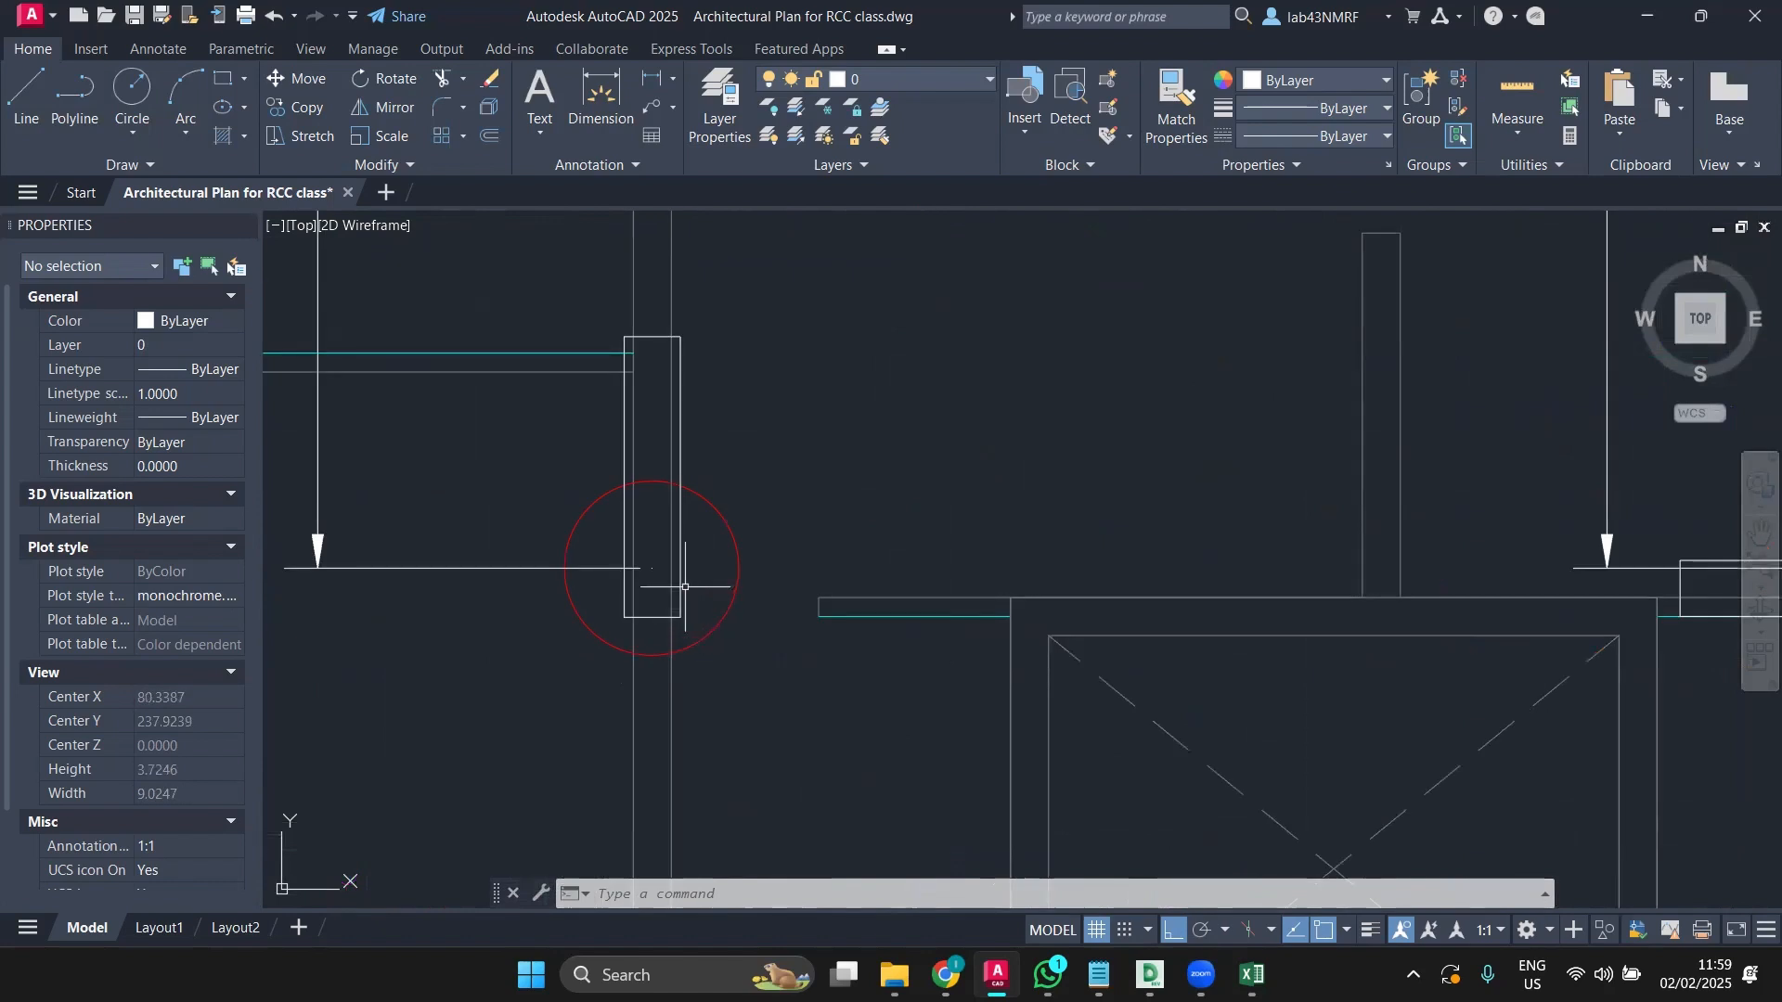
Step: Start a line at the column corner and cancel it
click(26, 93)
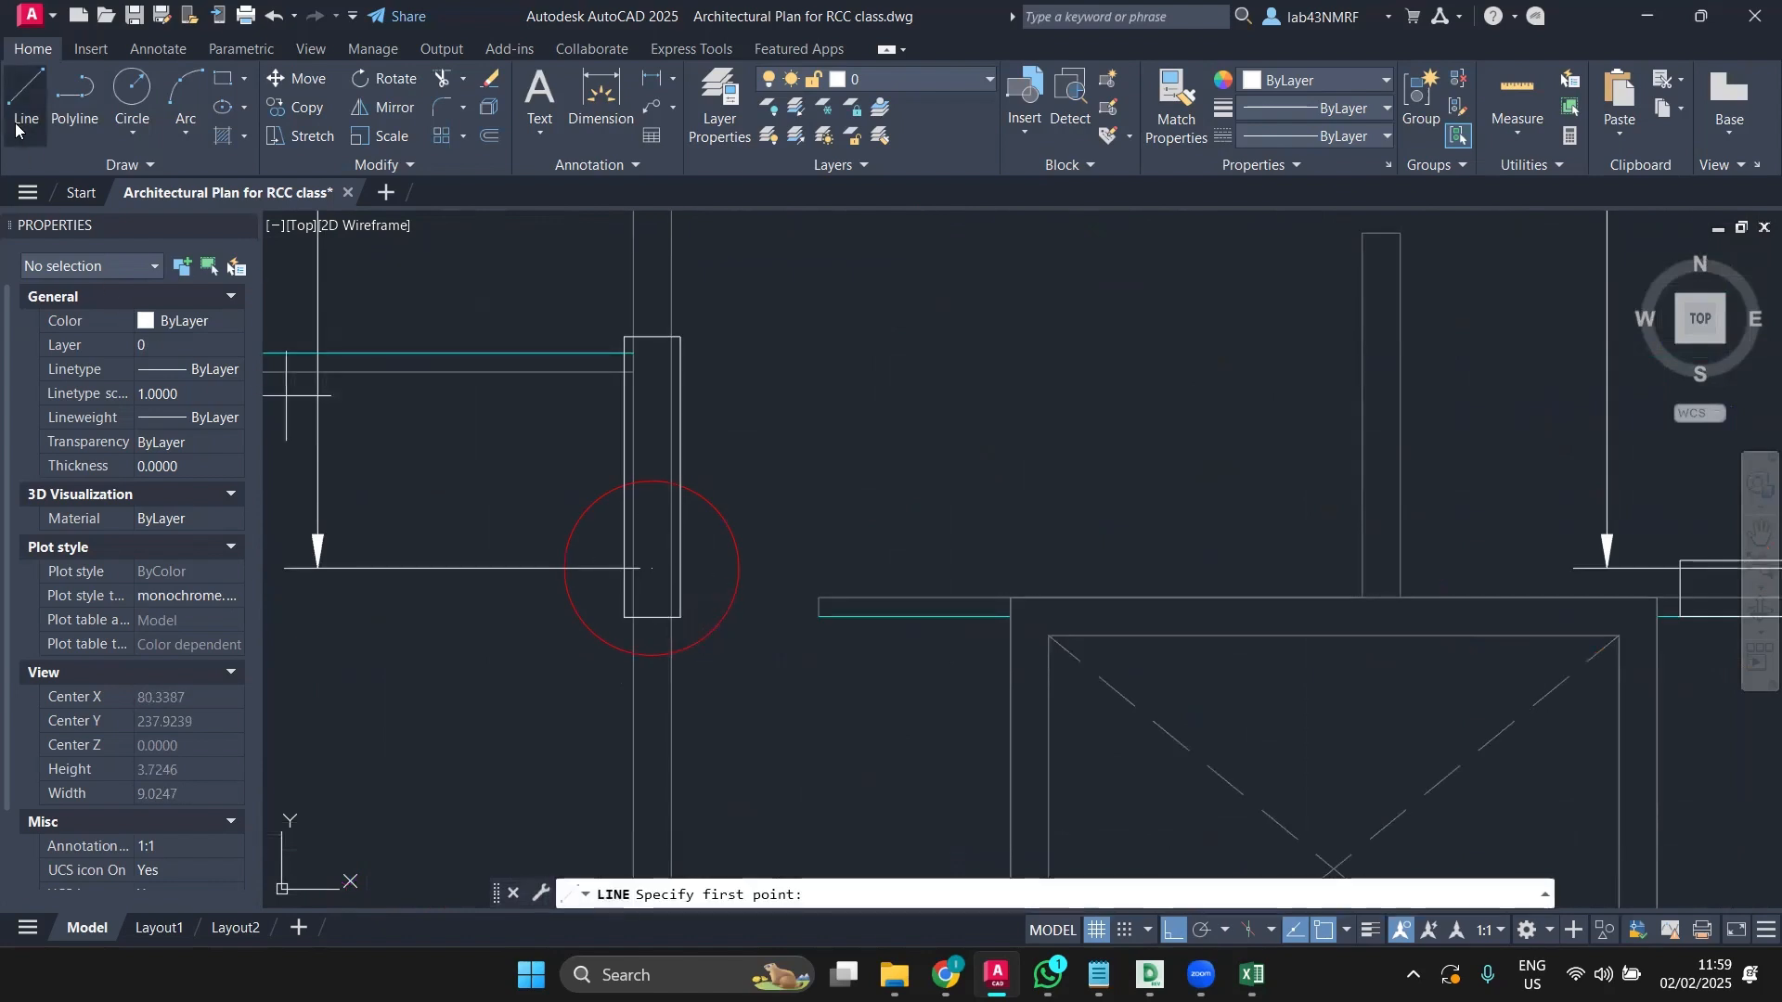
click(680, 615)
key(Escape)
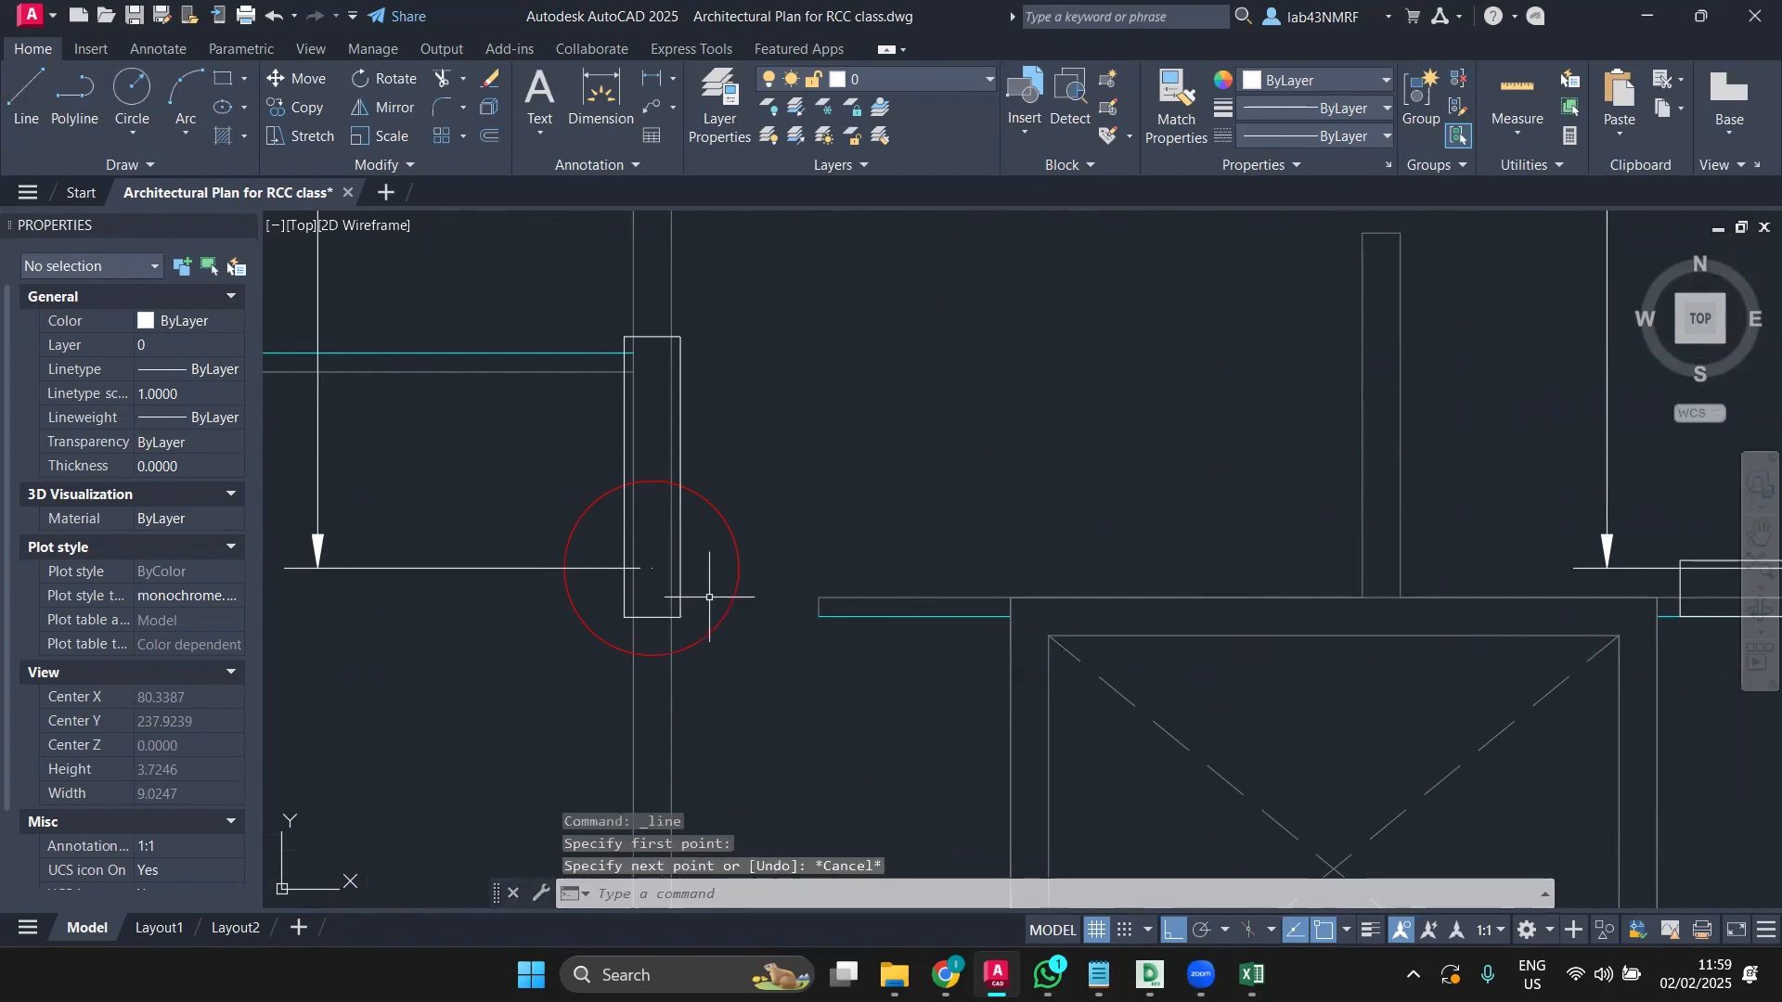
Step: Select the first three column rectangles along the middle row, windowing the third
click(684, 579)
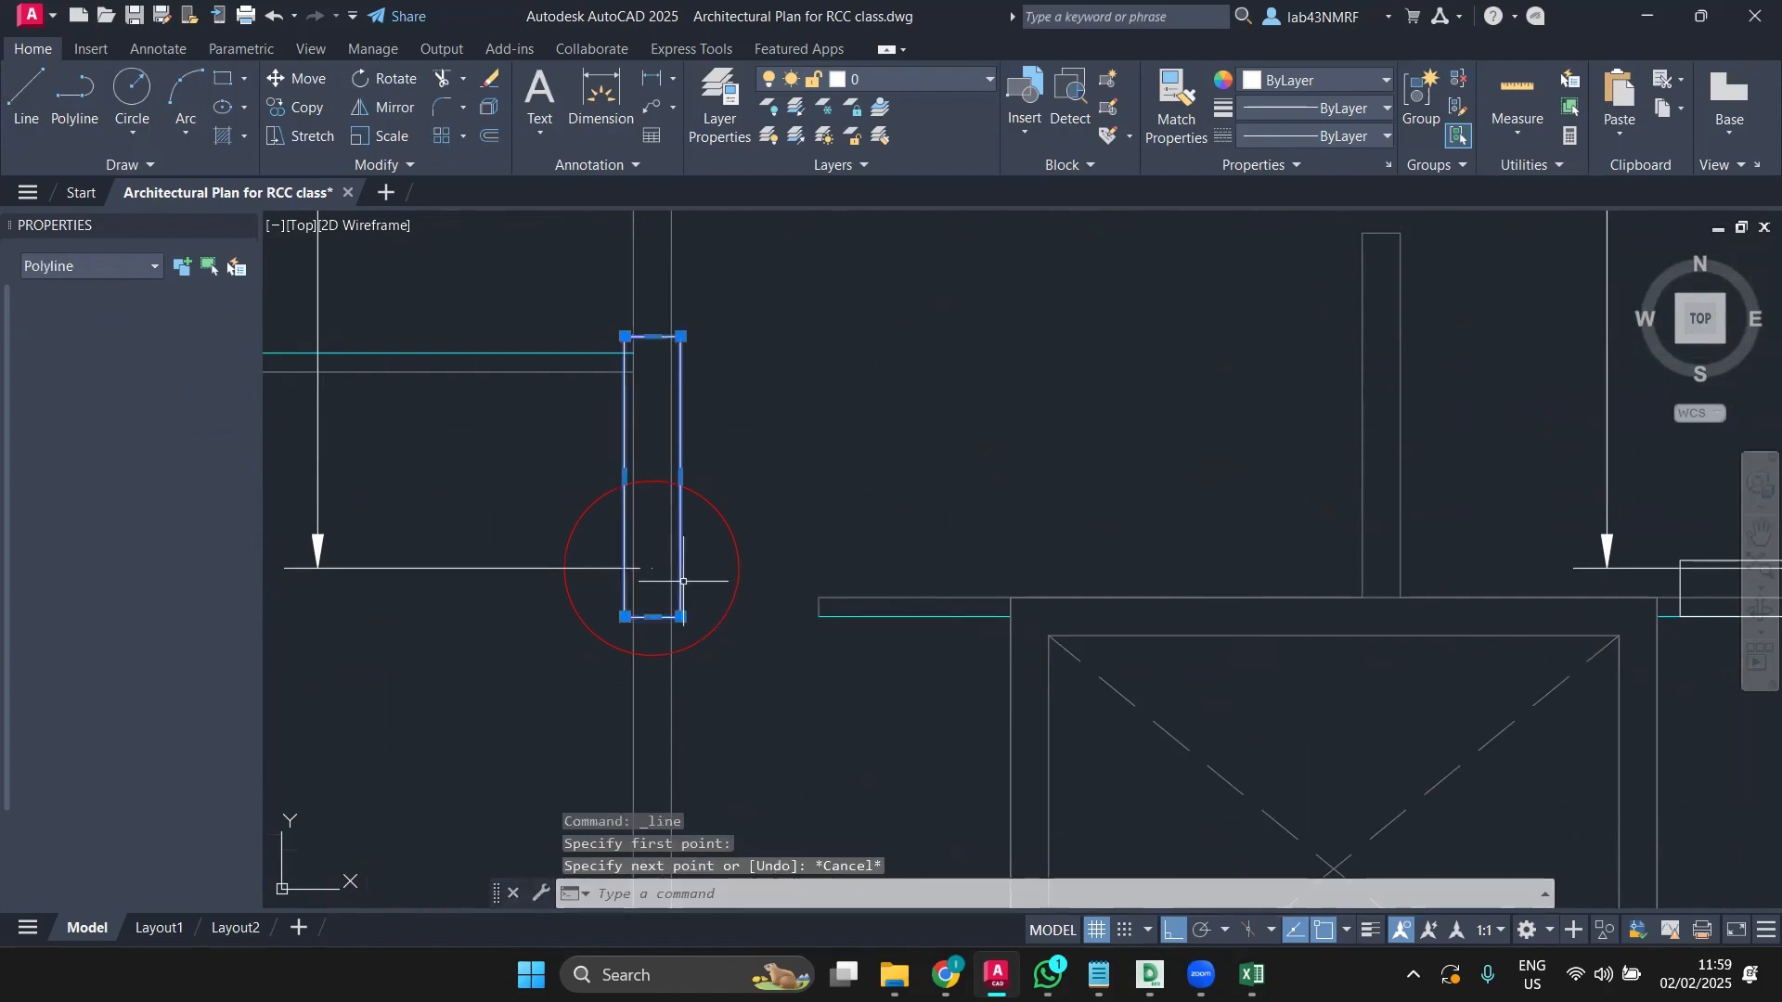
scroll(919, 568, down, 4)
middle_drag(1404, 617, 990, 626)
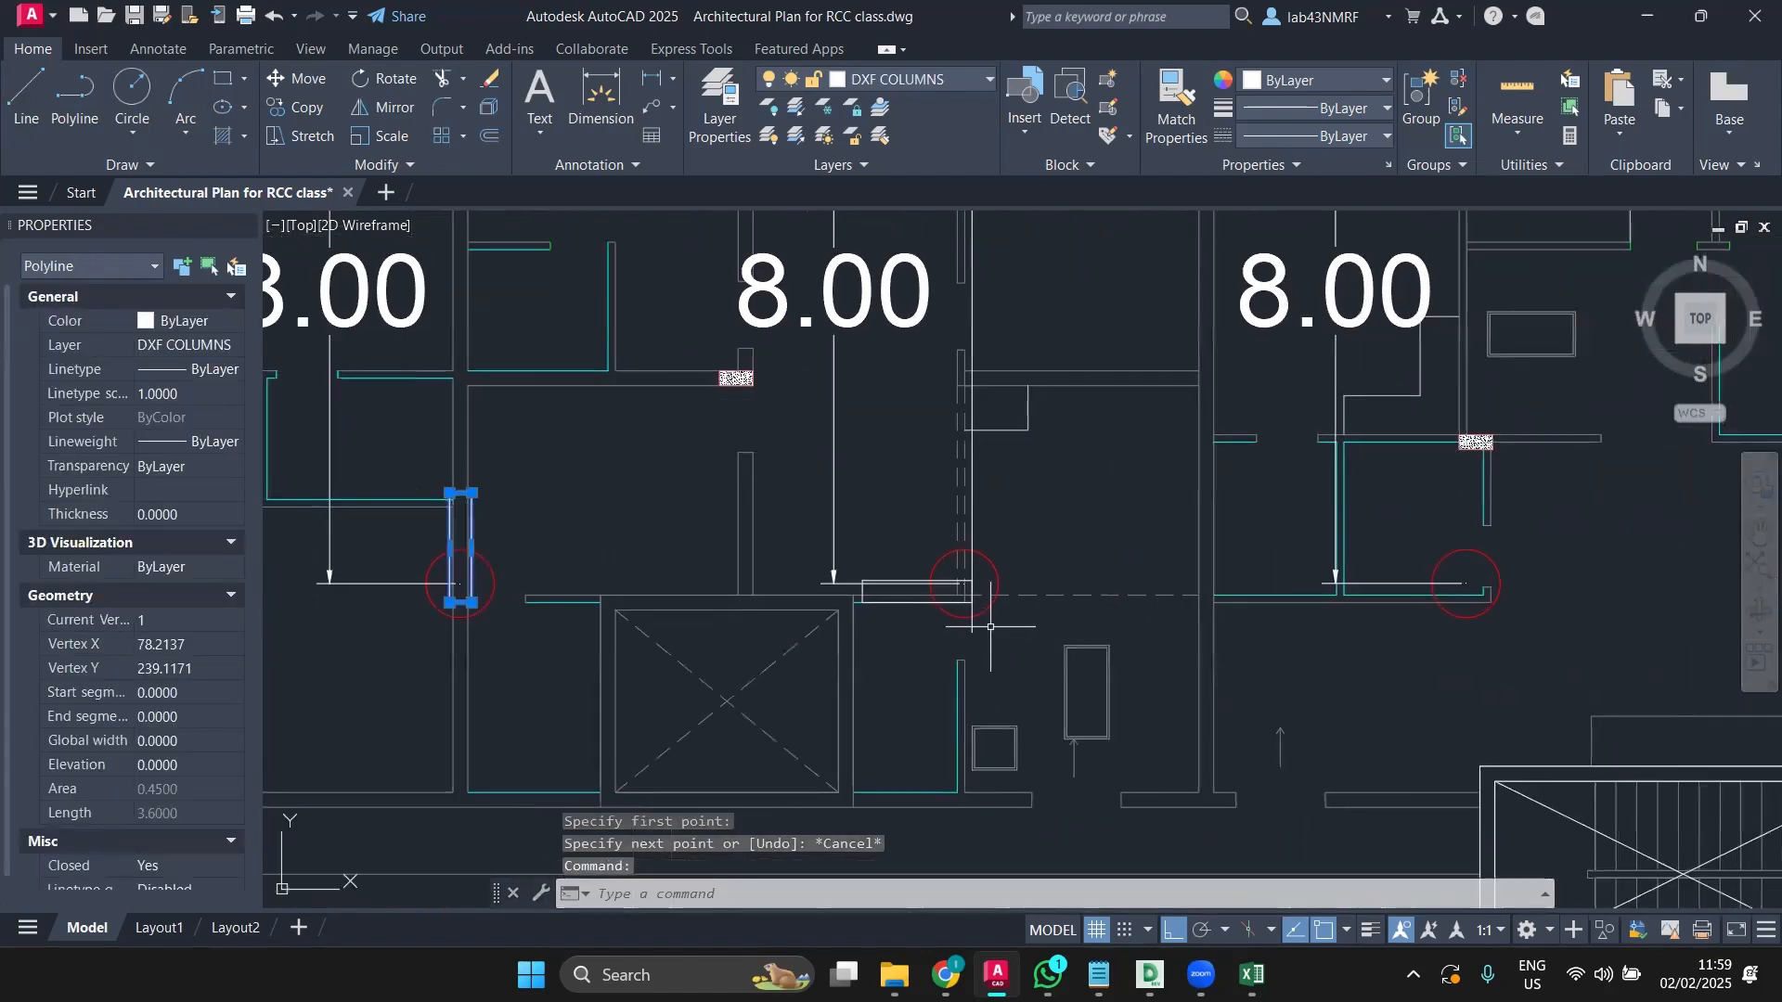
scroll(917, 601, up, 2)
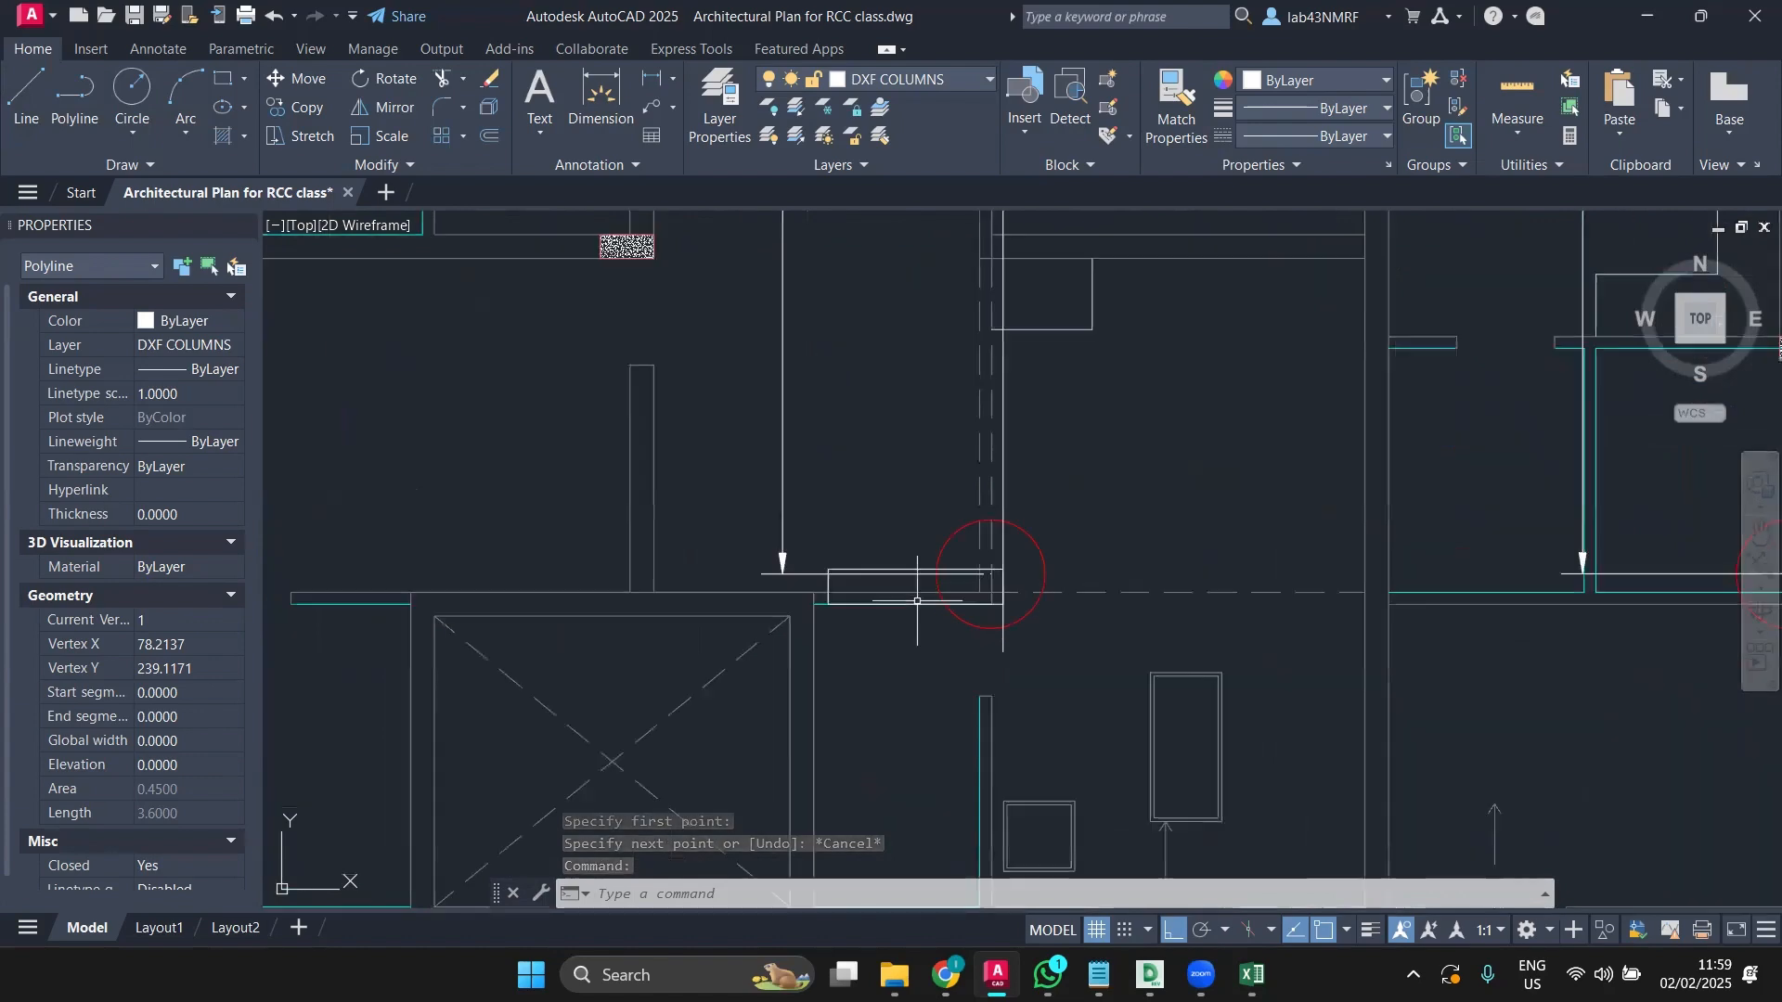
click(877, 589)
scroll(877, 594, down, 4)
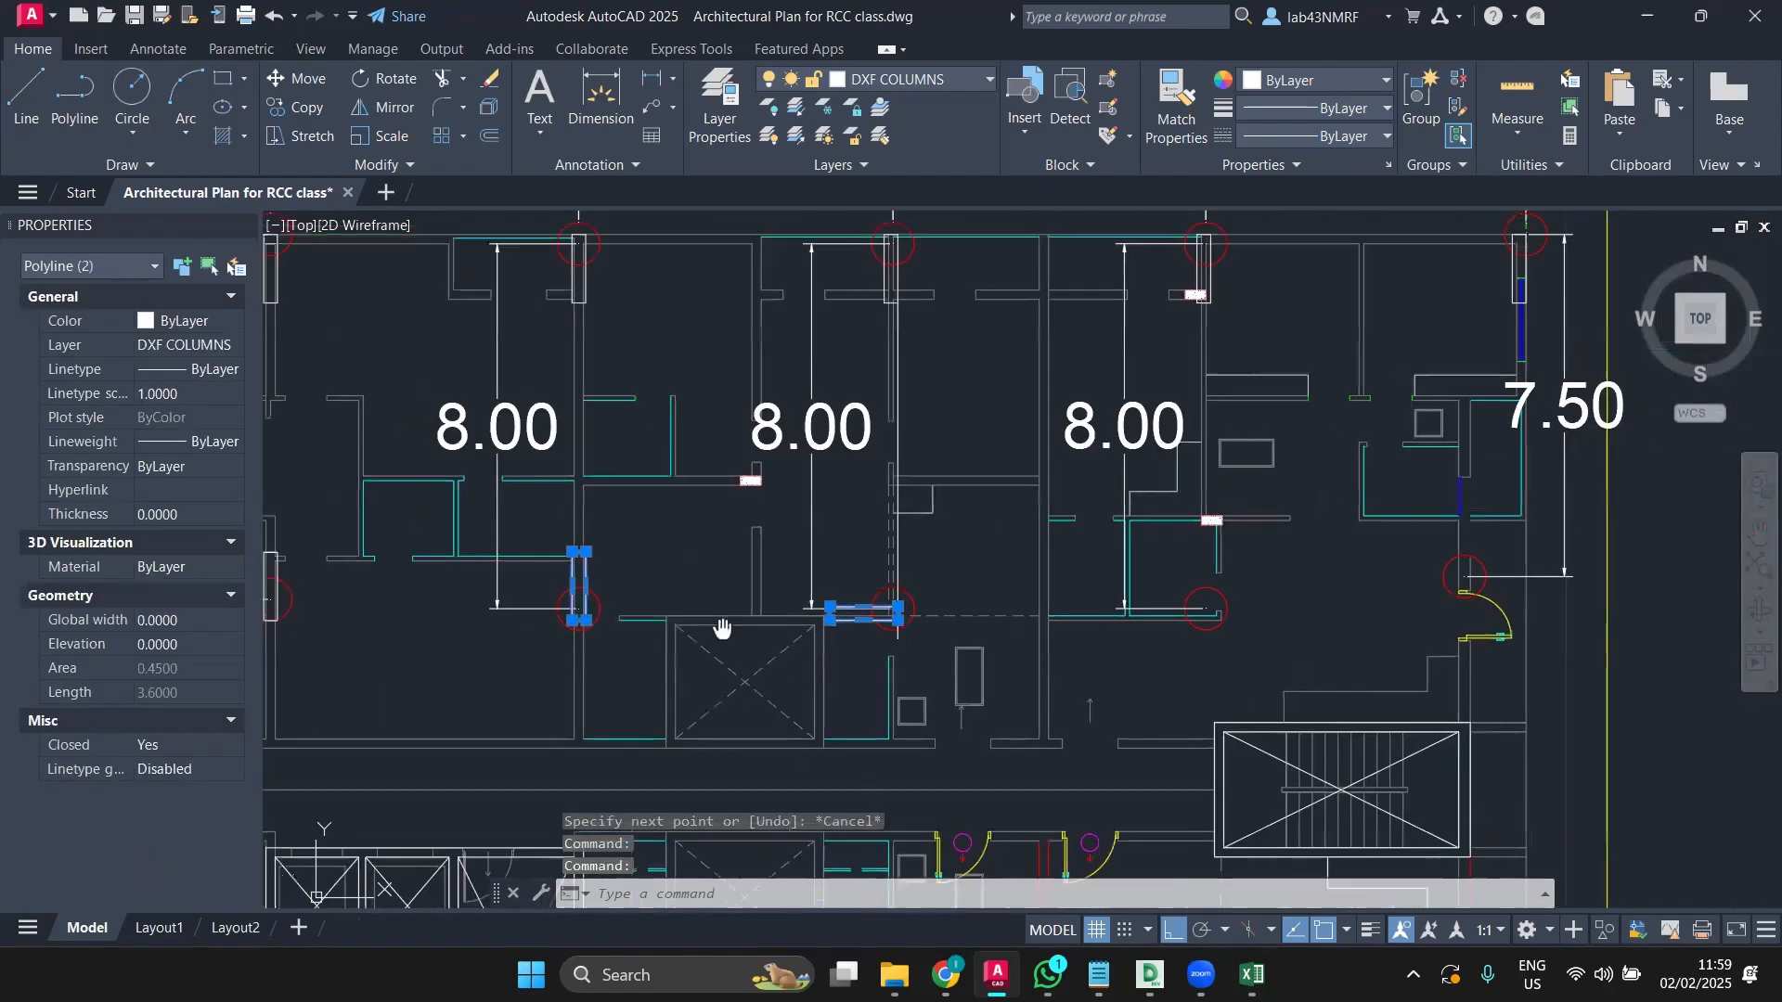
middle_drag(725, 629, 1355, 599)
scroll(919, 569, up, 4)
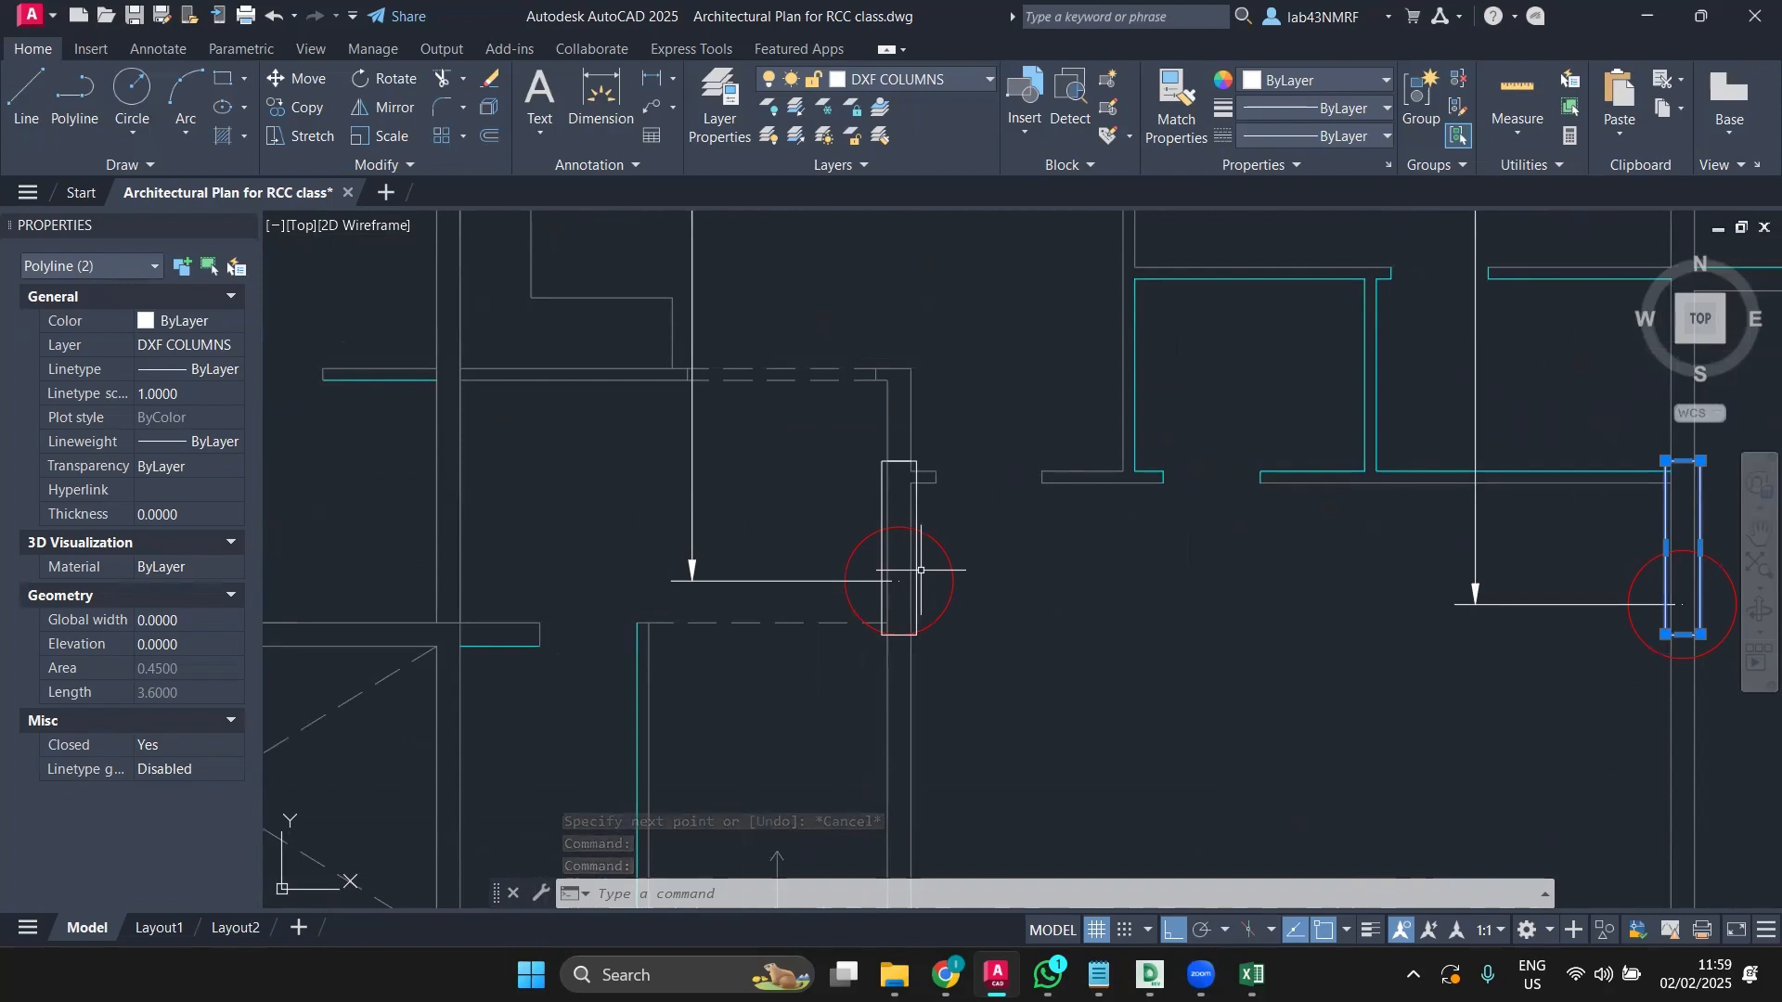
click(921, 573)
click(921, 573)
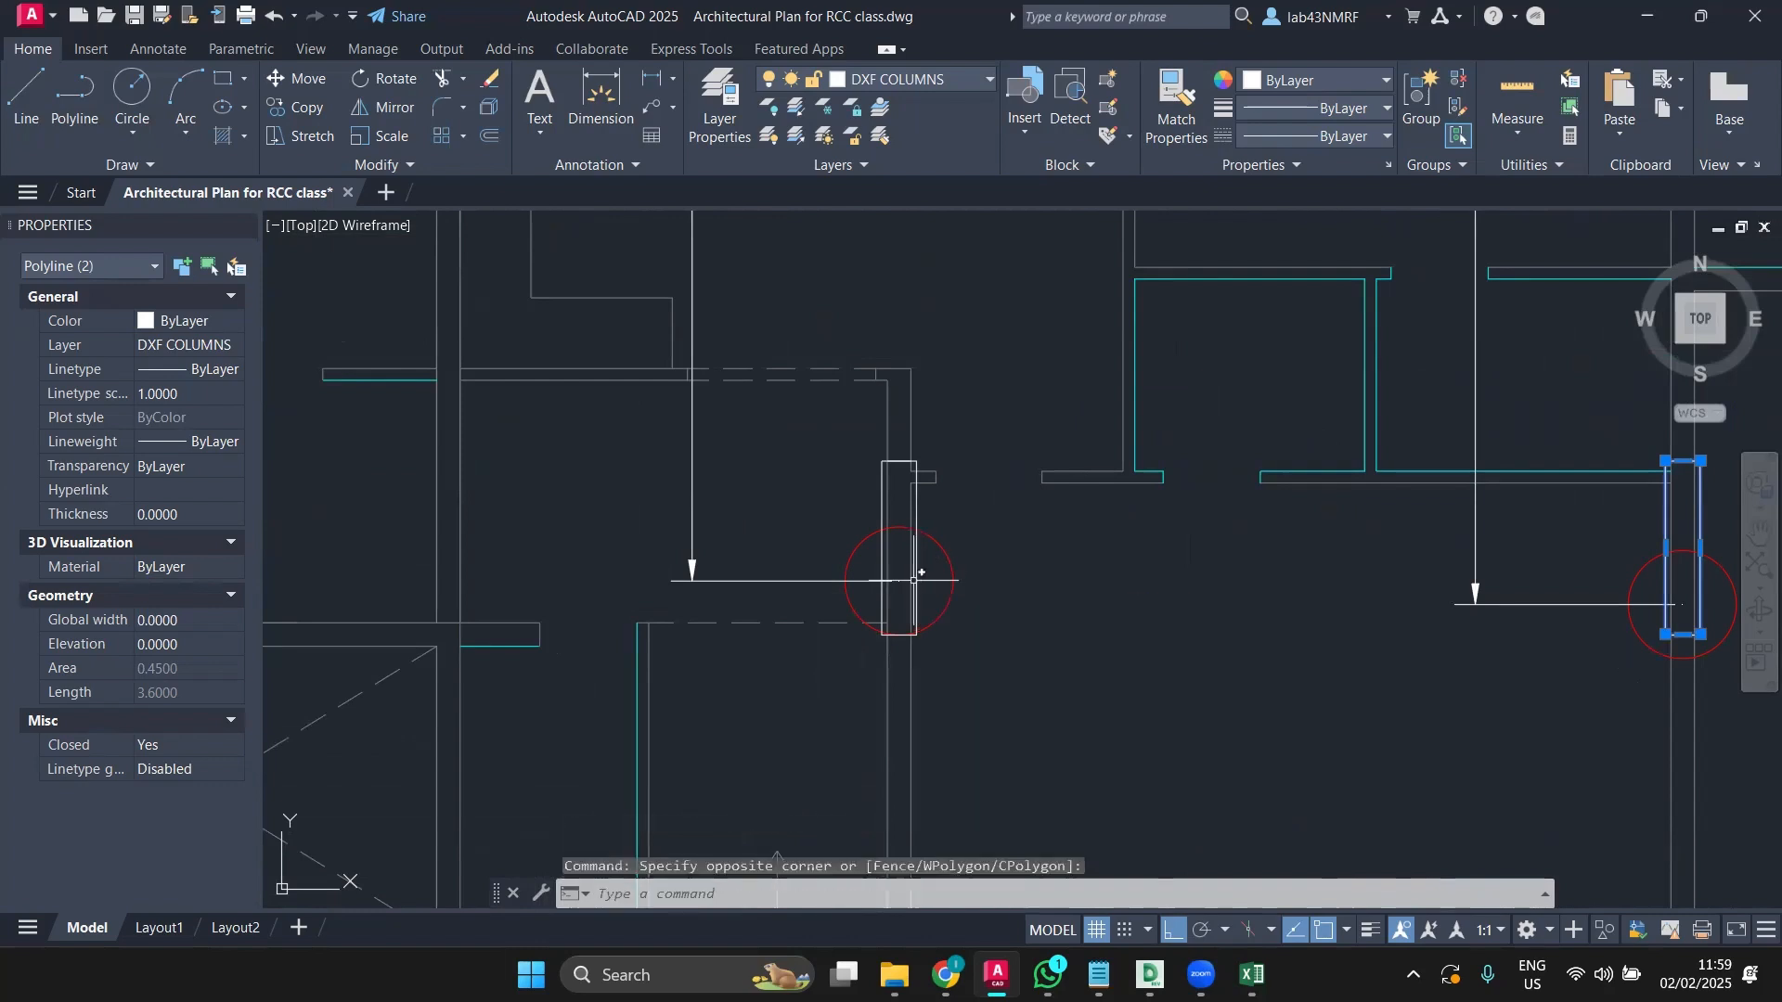
scroll(917, 578, up, 4)
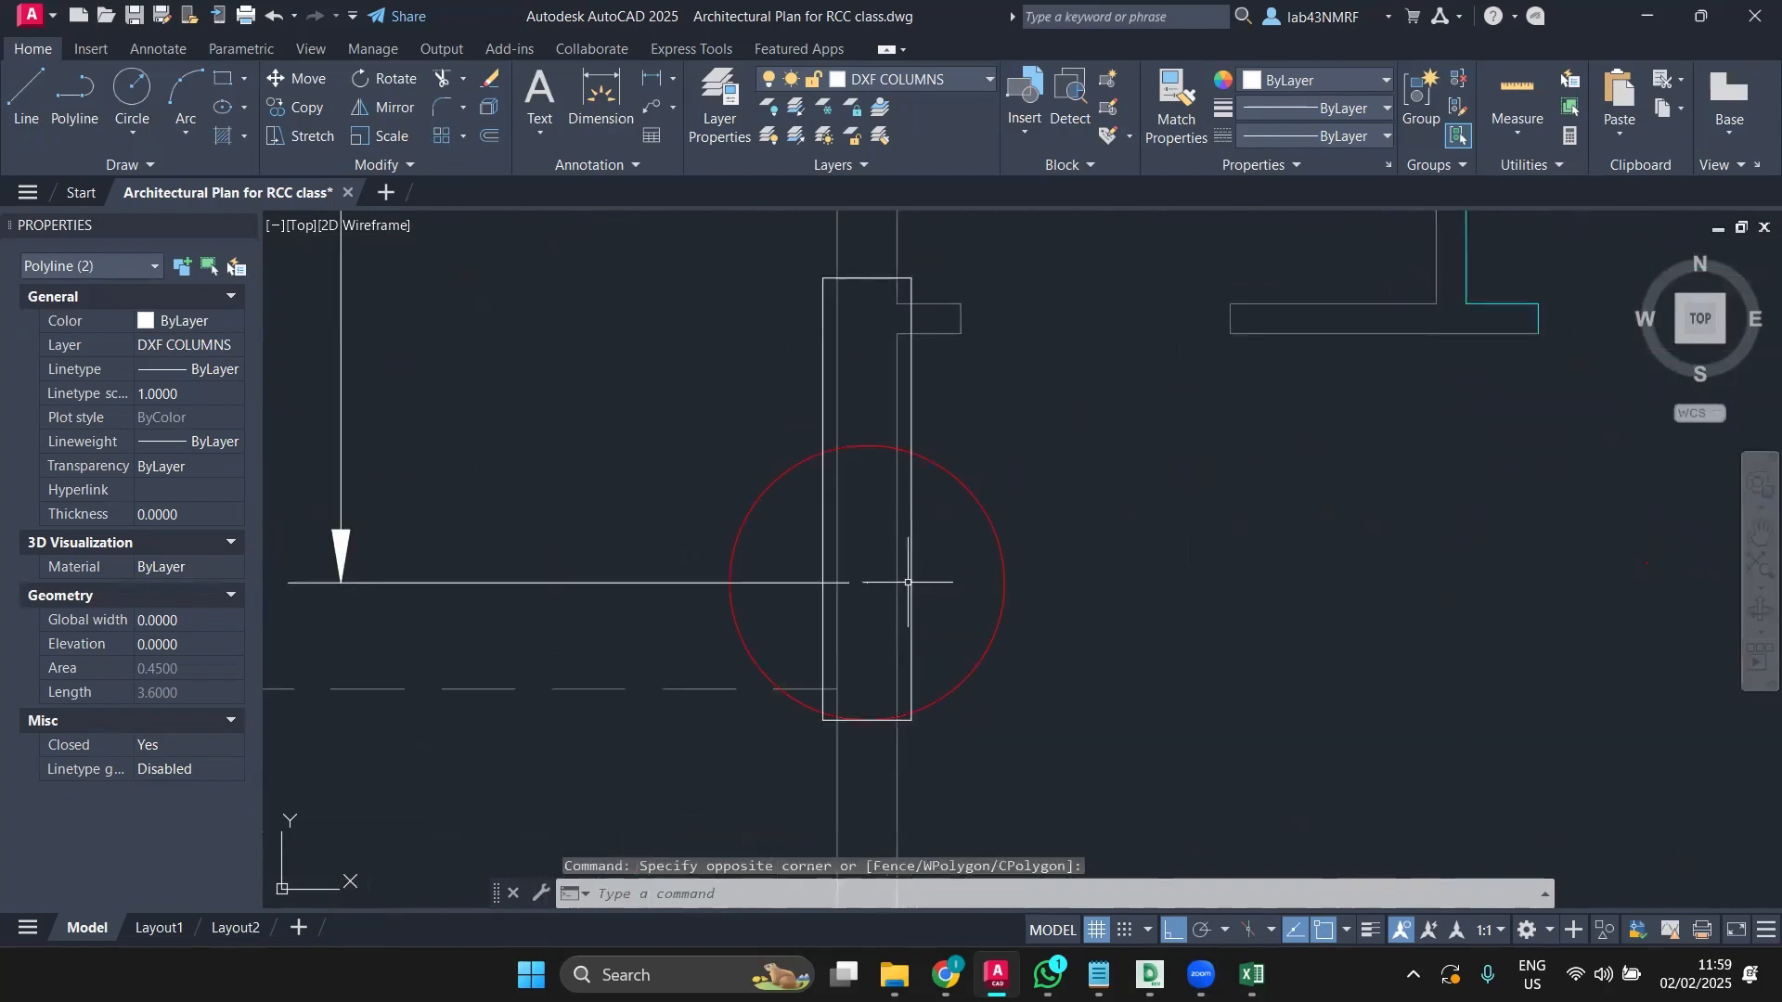
click(913, 582)
Step: Add the left column and the horizontal column to the selection, totalling five
scroll(910, 583, down, 5)
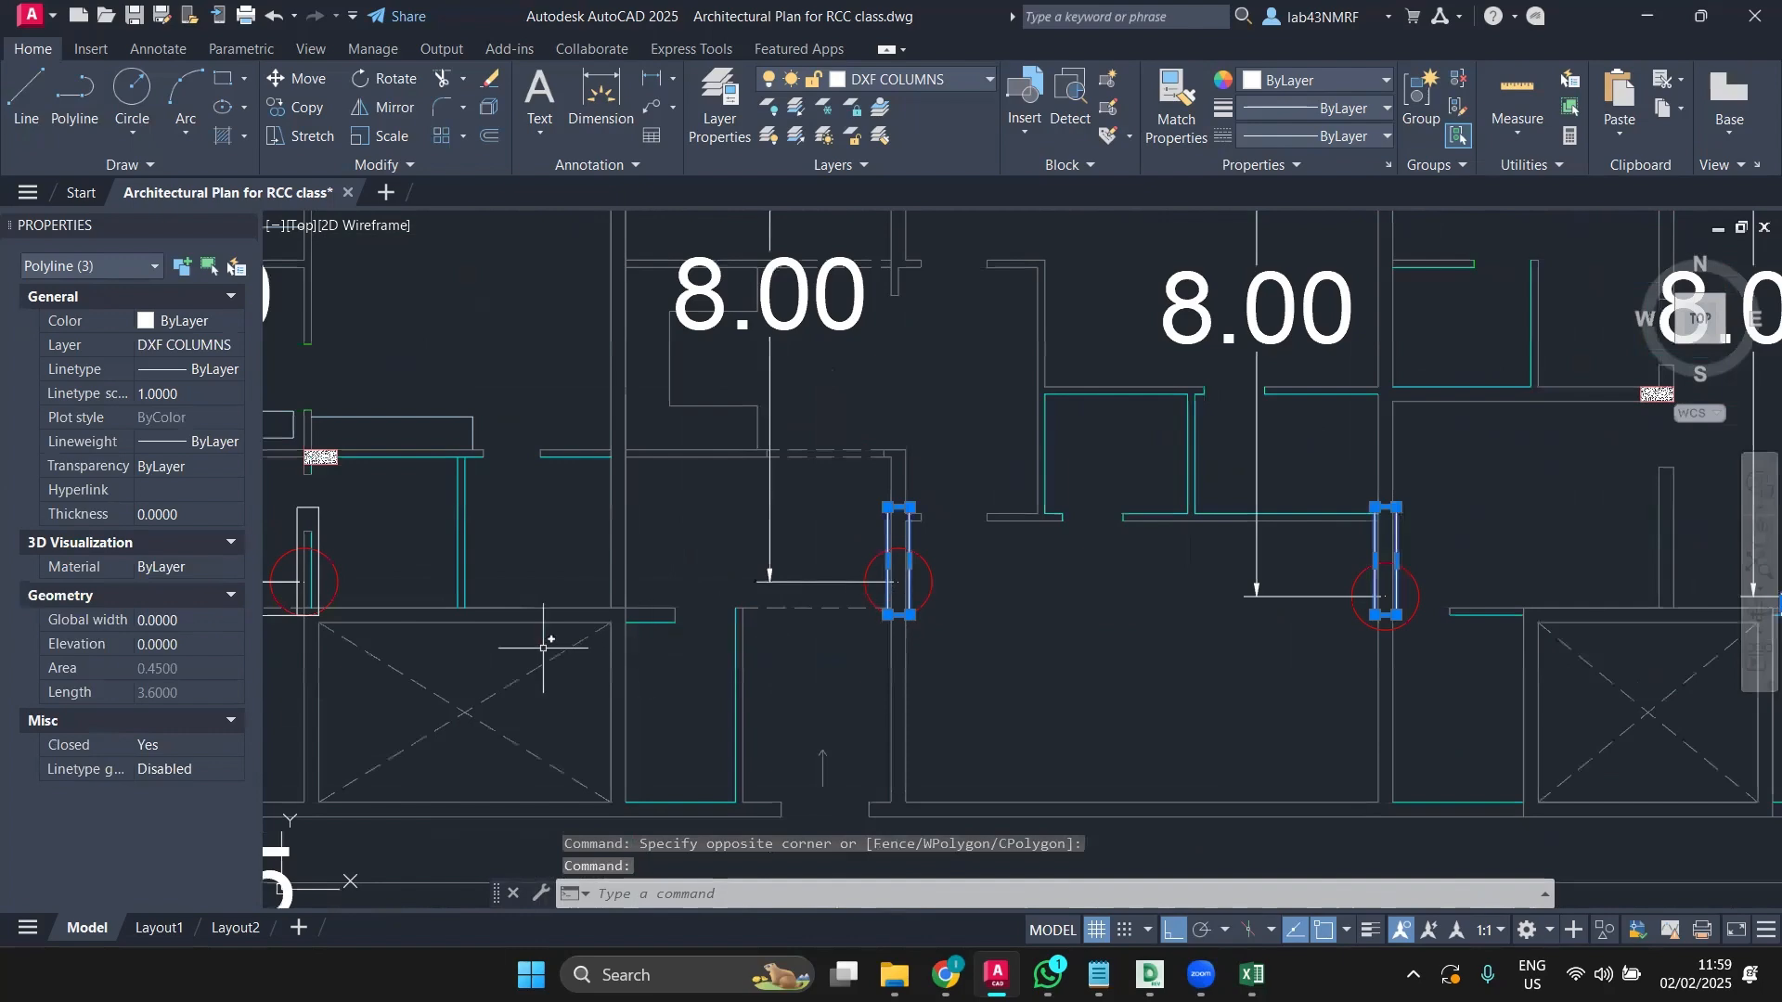
middle_drag(505, 644, 841, 611)
scroll(625, 551, up, 4)
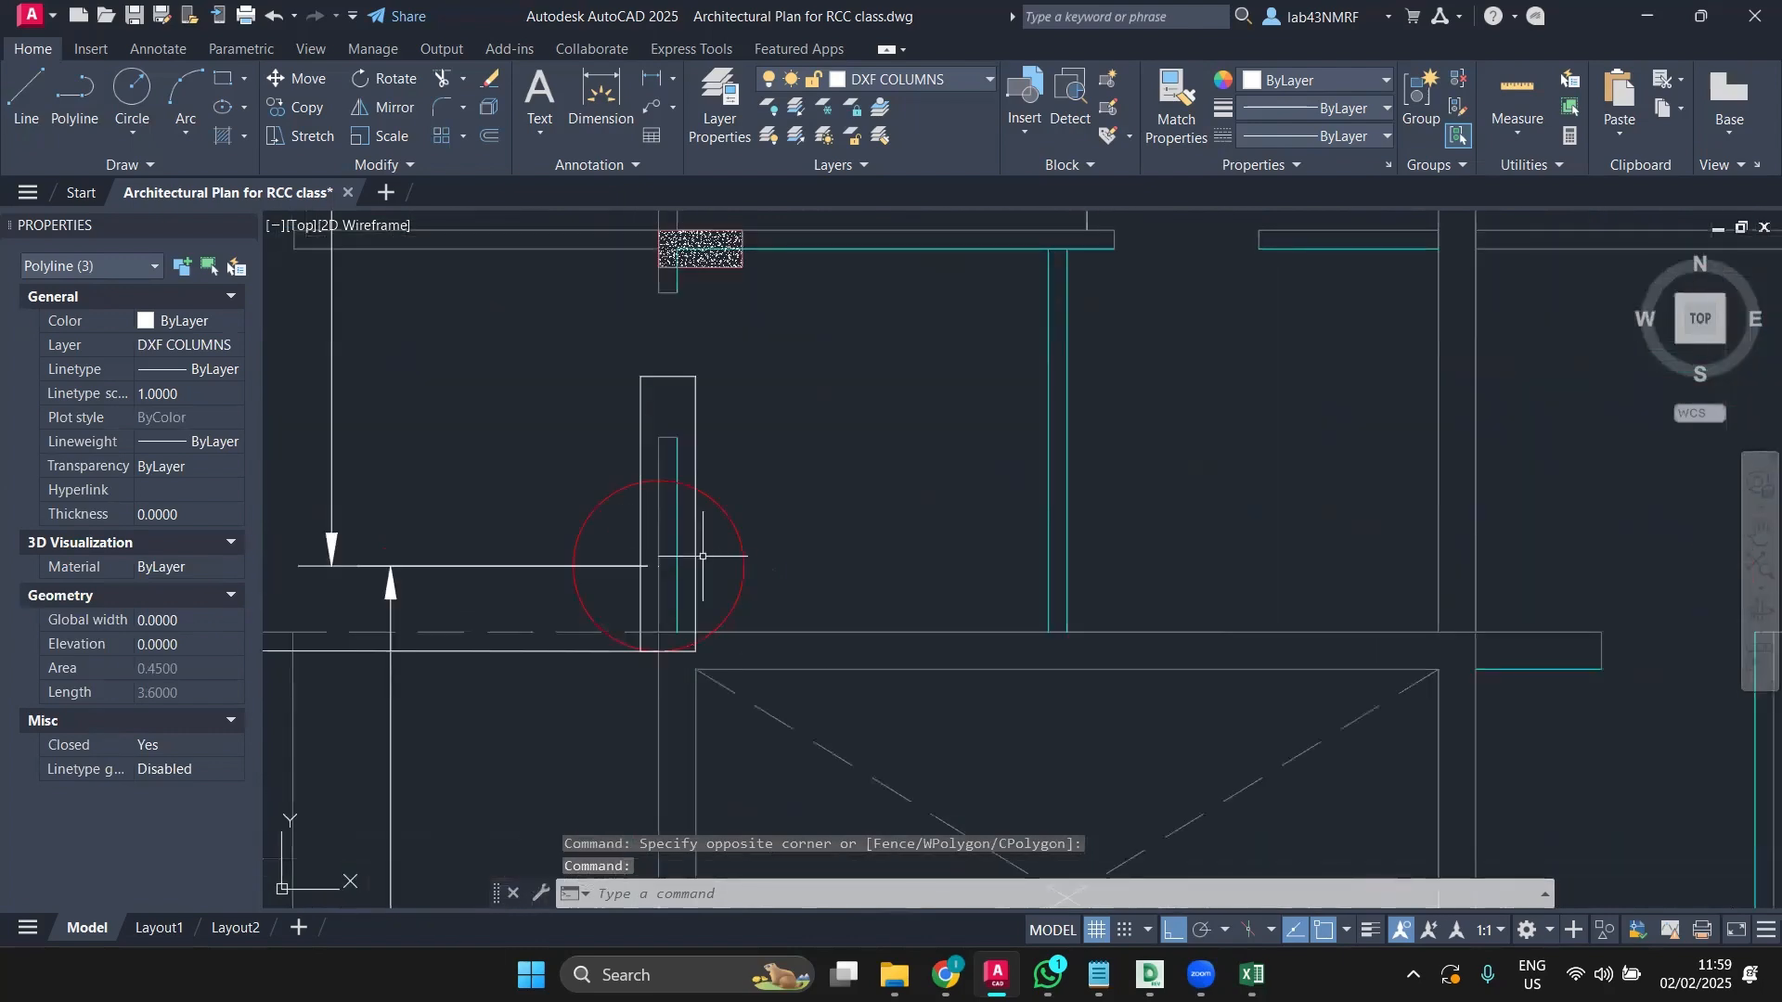
click(695, 564)
scroll(706, 568, down, 6)
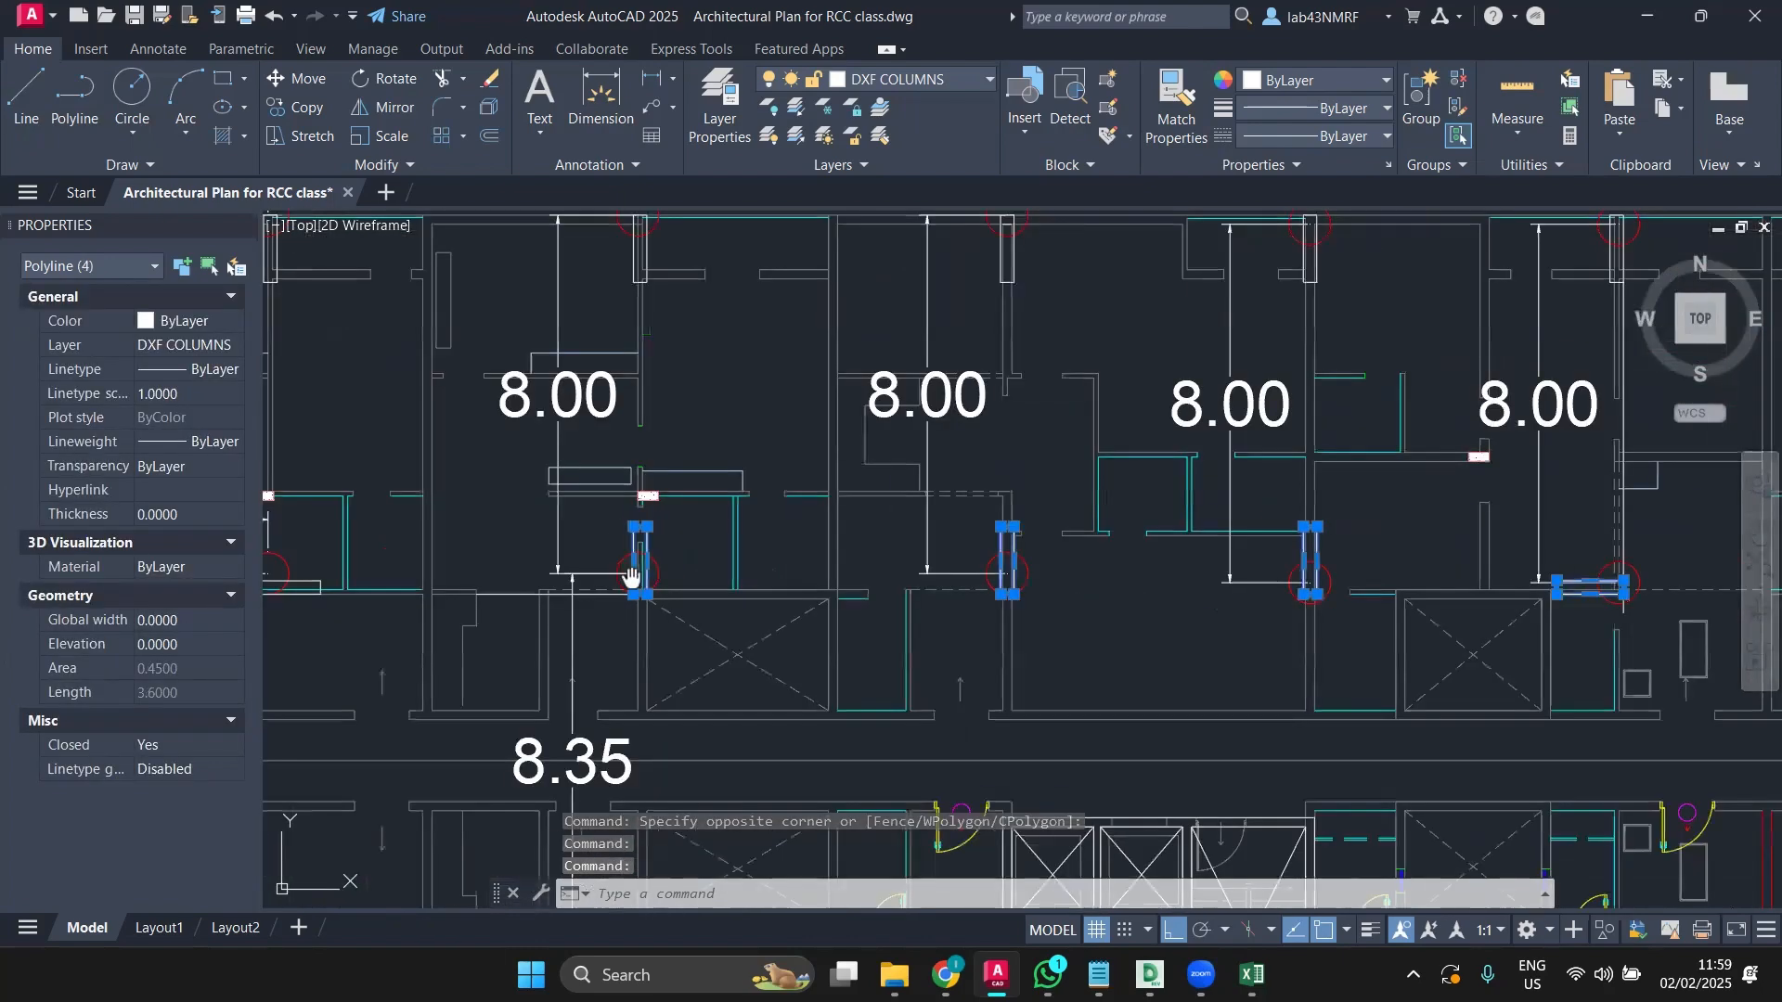
scroll(769, 586, up, 6)
click(804, 600)
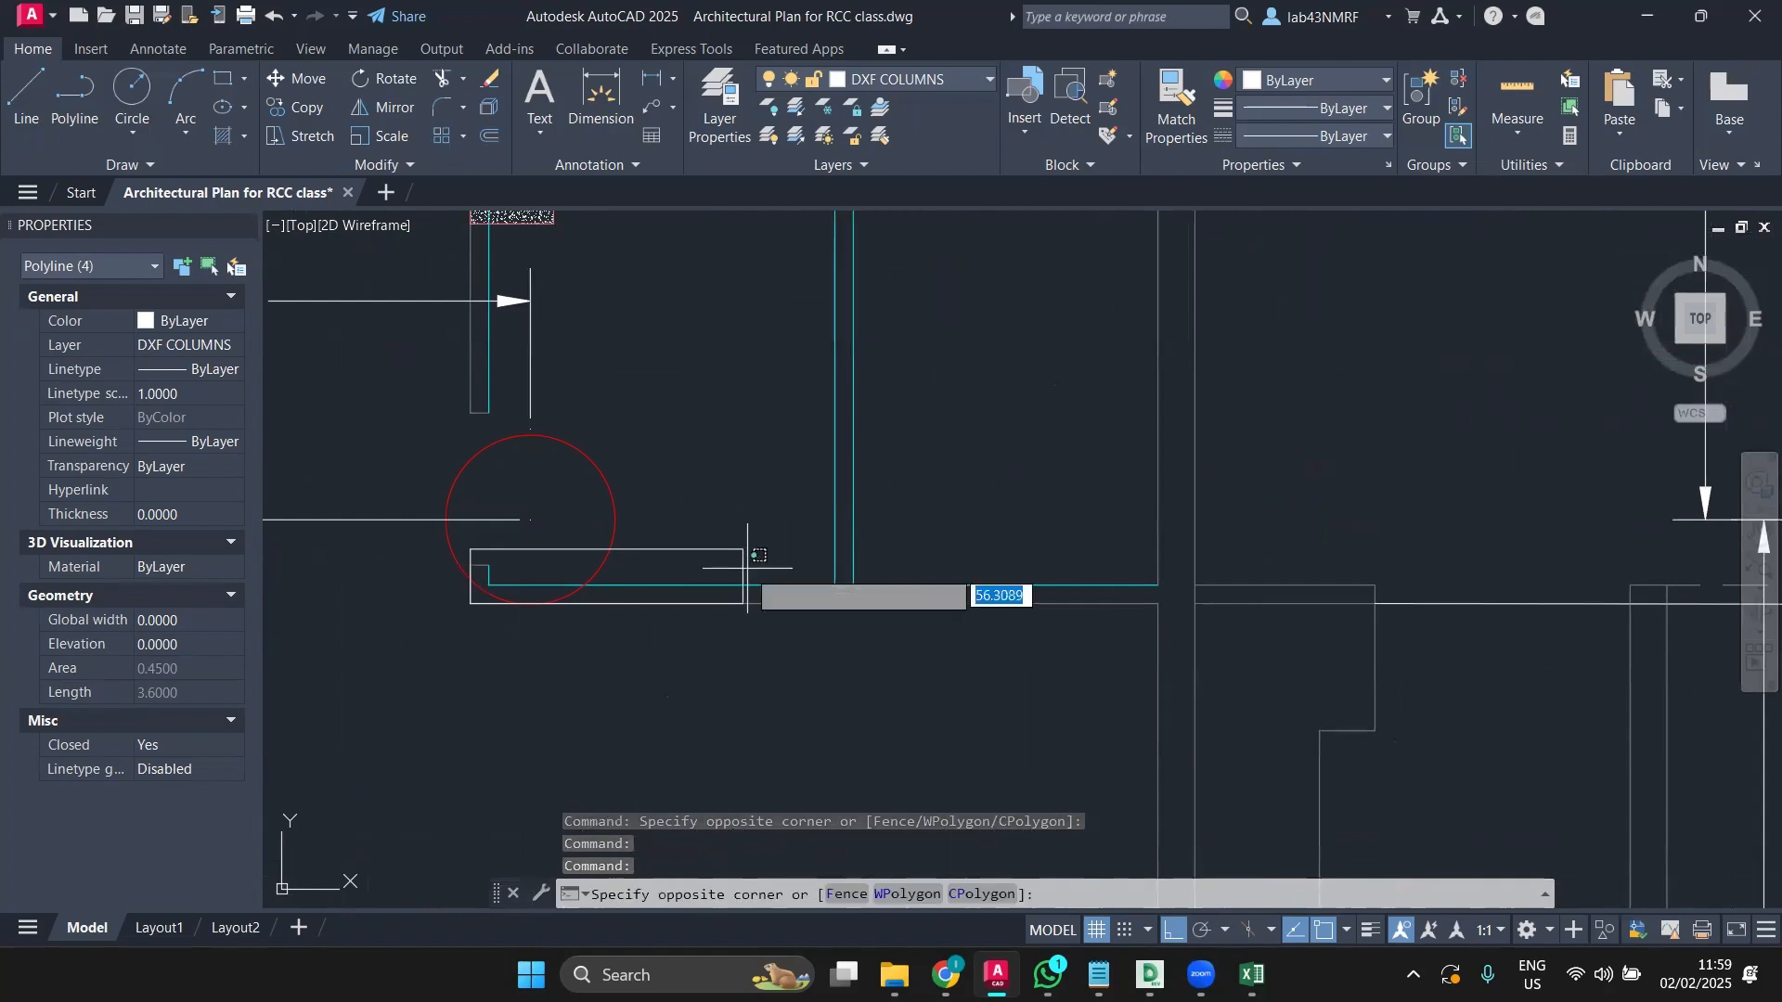
click(744, 568)
scroll(733, 566, down, 6)
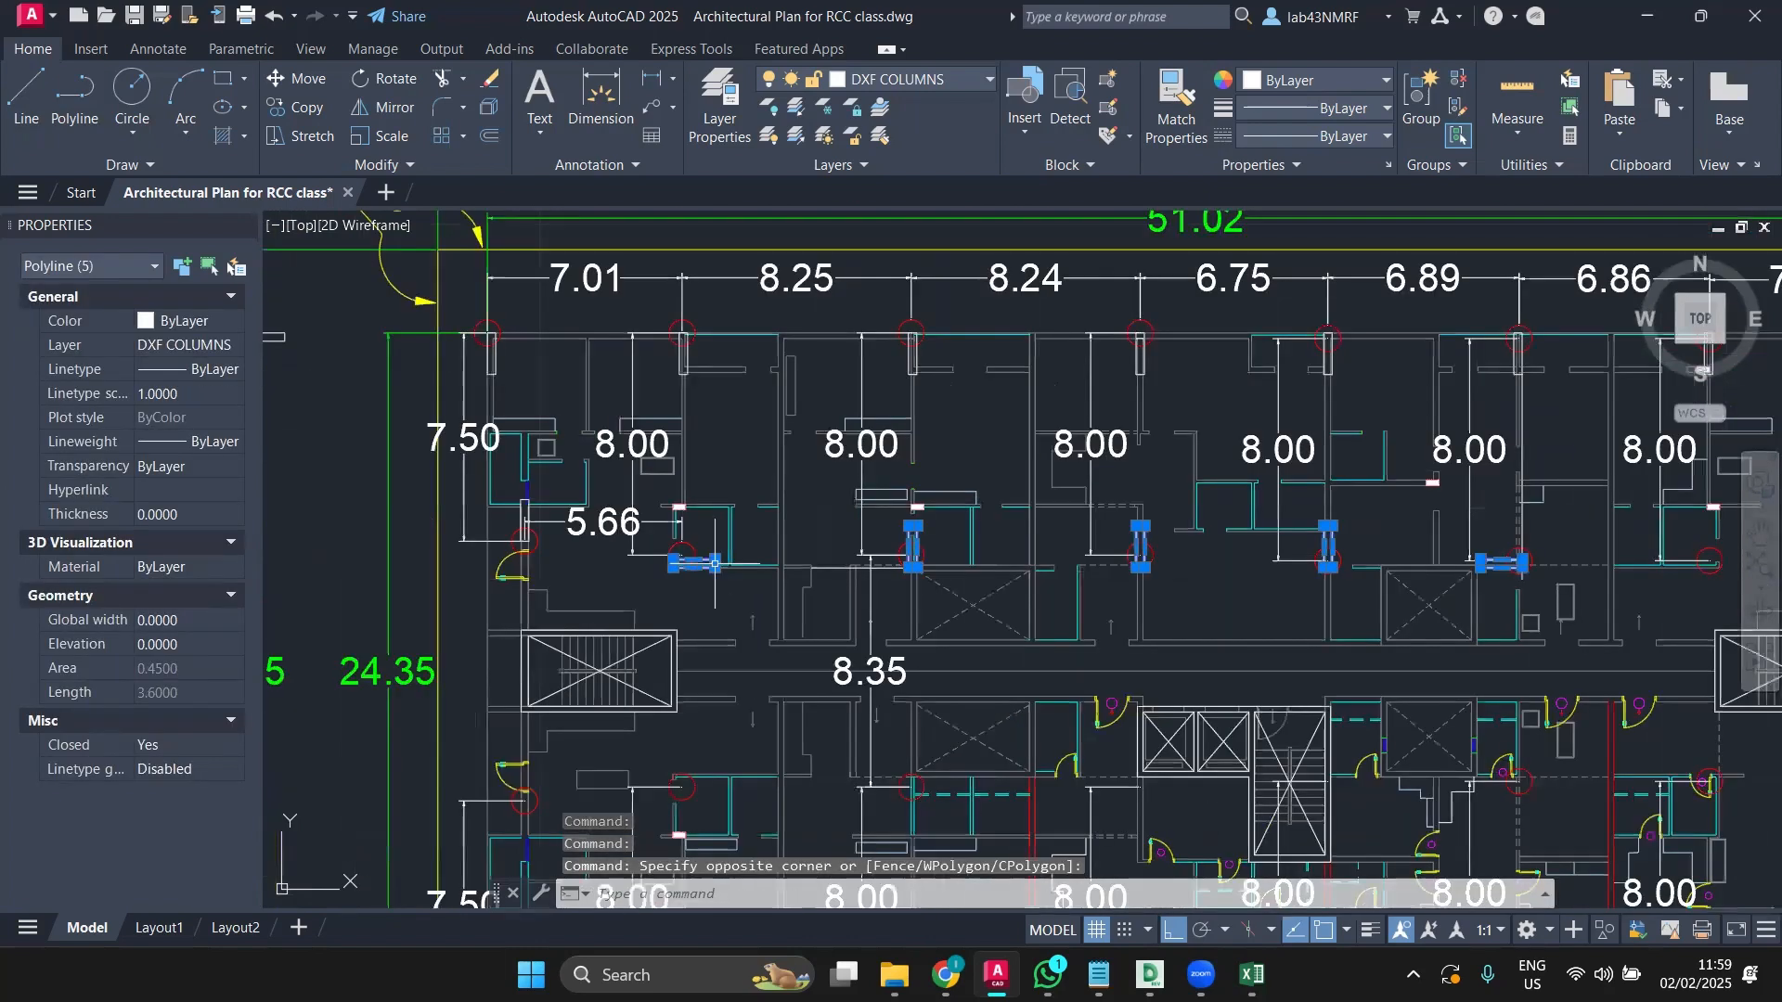
Step: Move the five middle-row column rectangles slightly down from their lower-right corner onto the wall corners
click(294, 81)
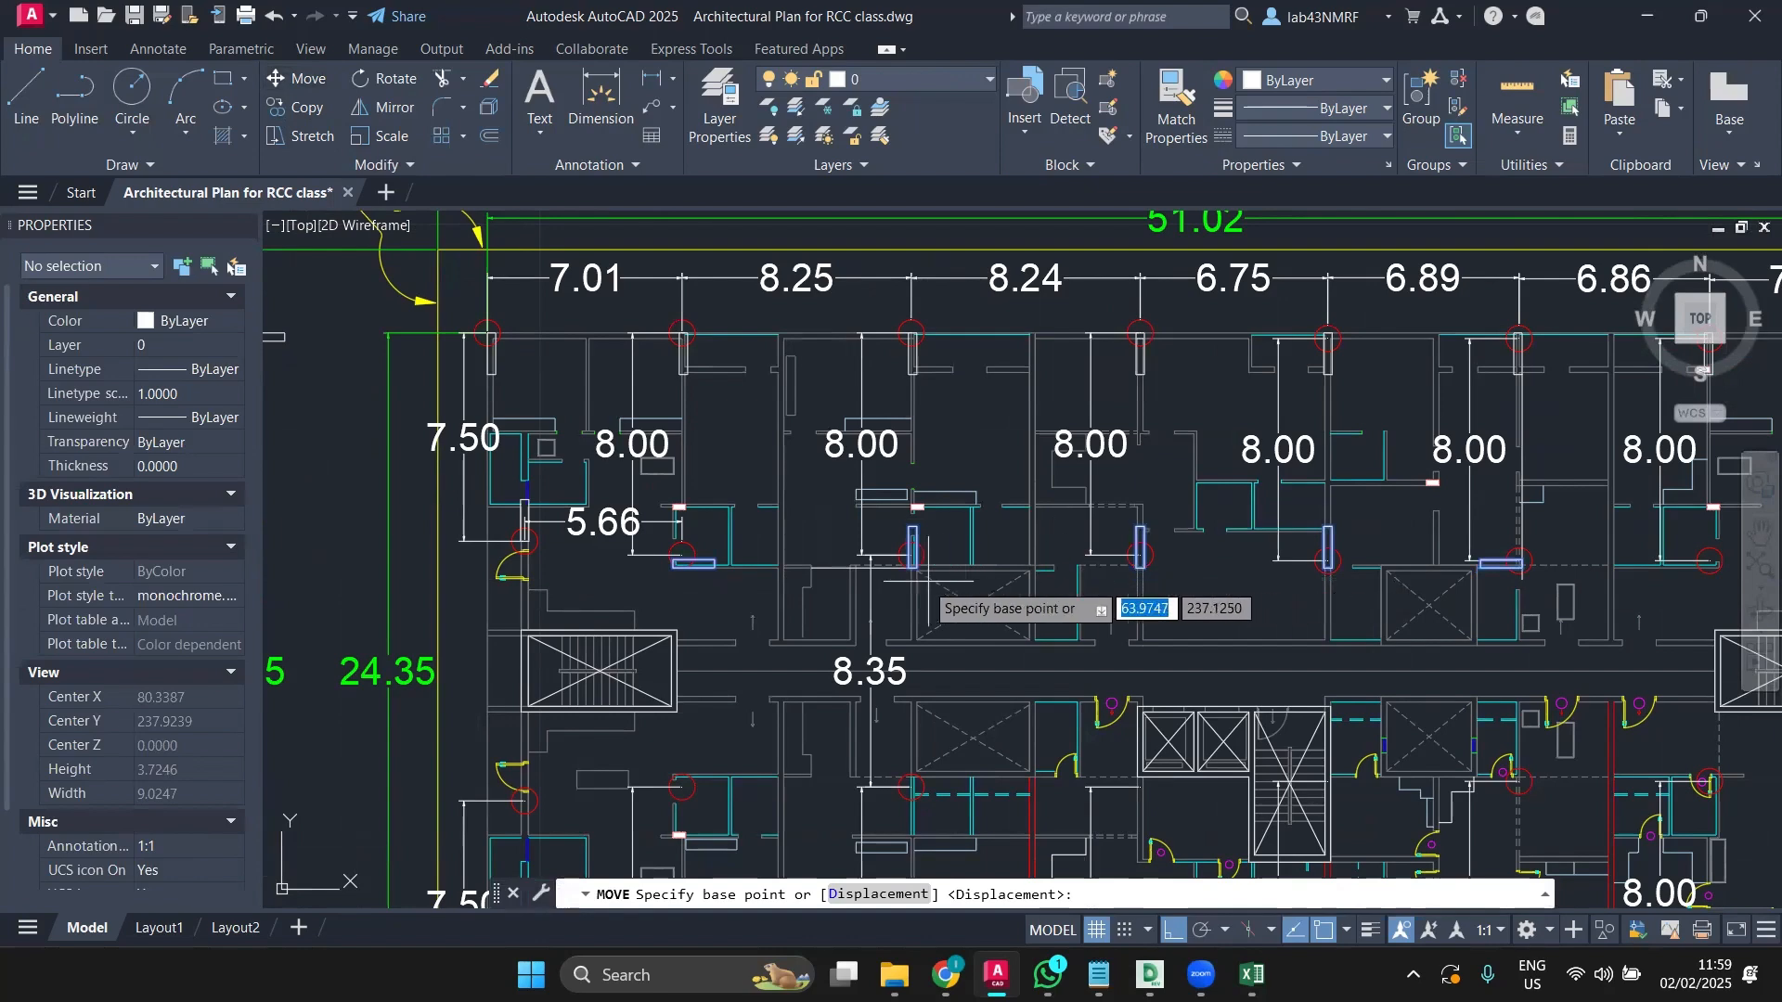
scroll(924, 573, up, 6)
scroll(889, 547, up, 3)
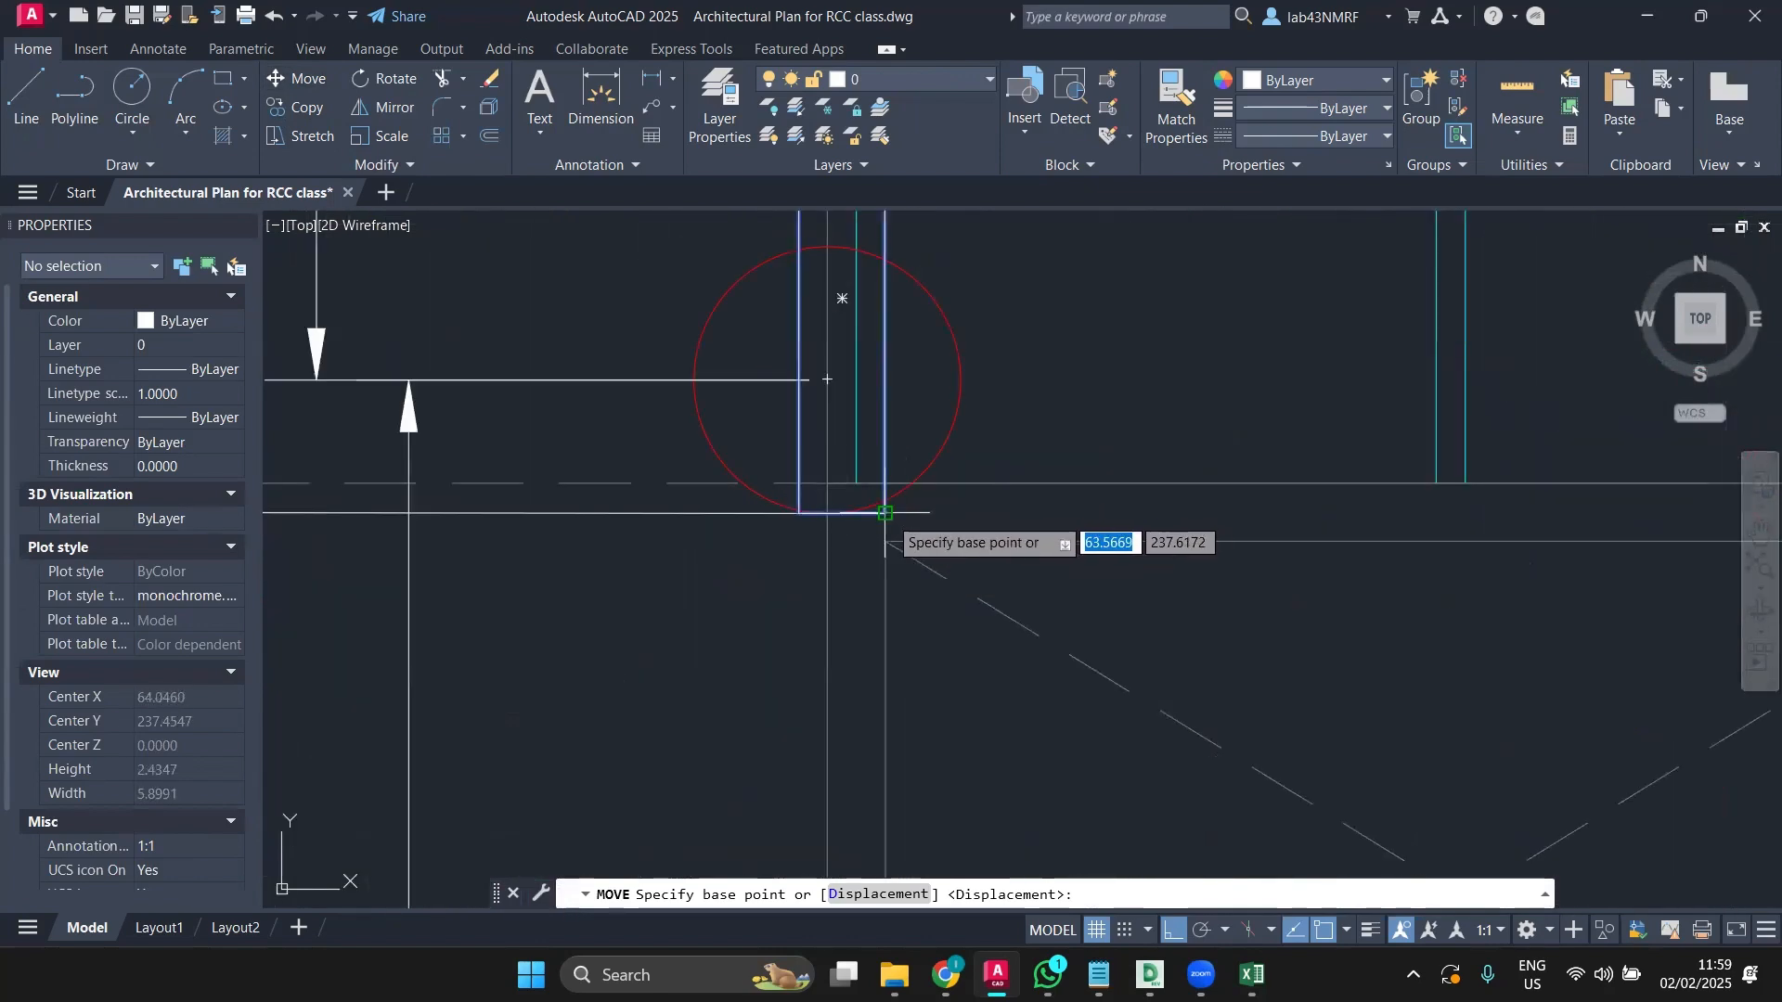
click(889, 532)
click(903, 513)
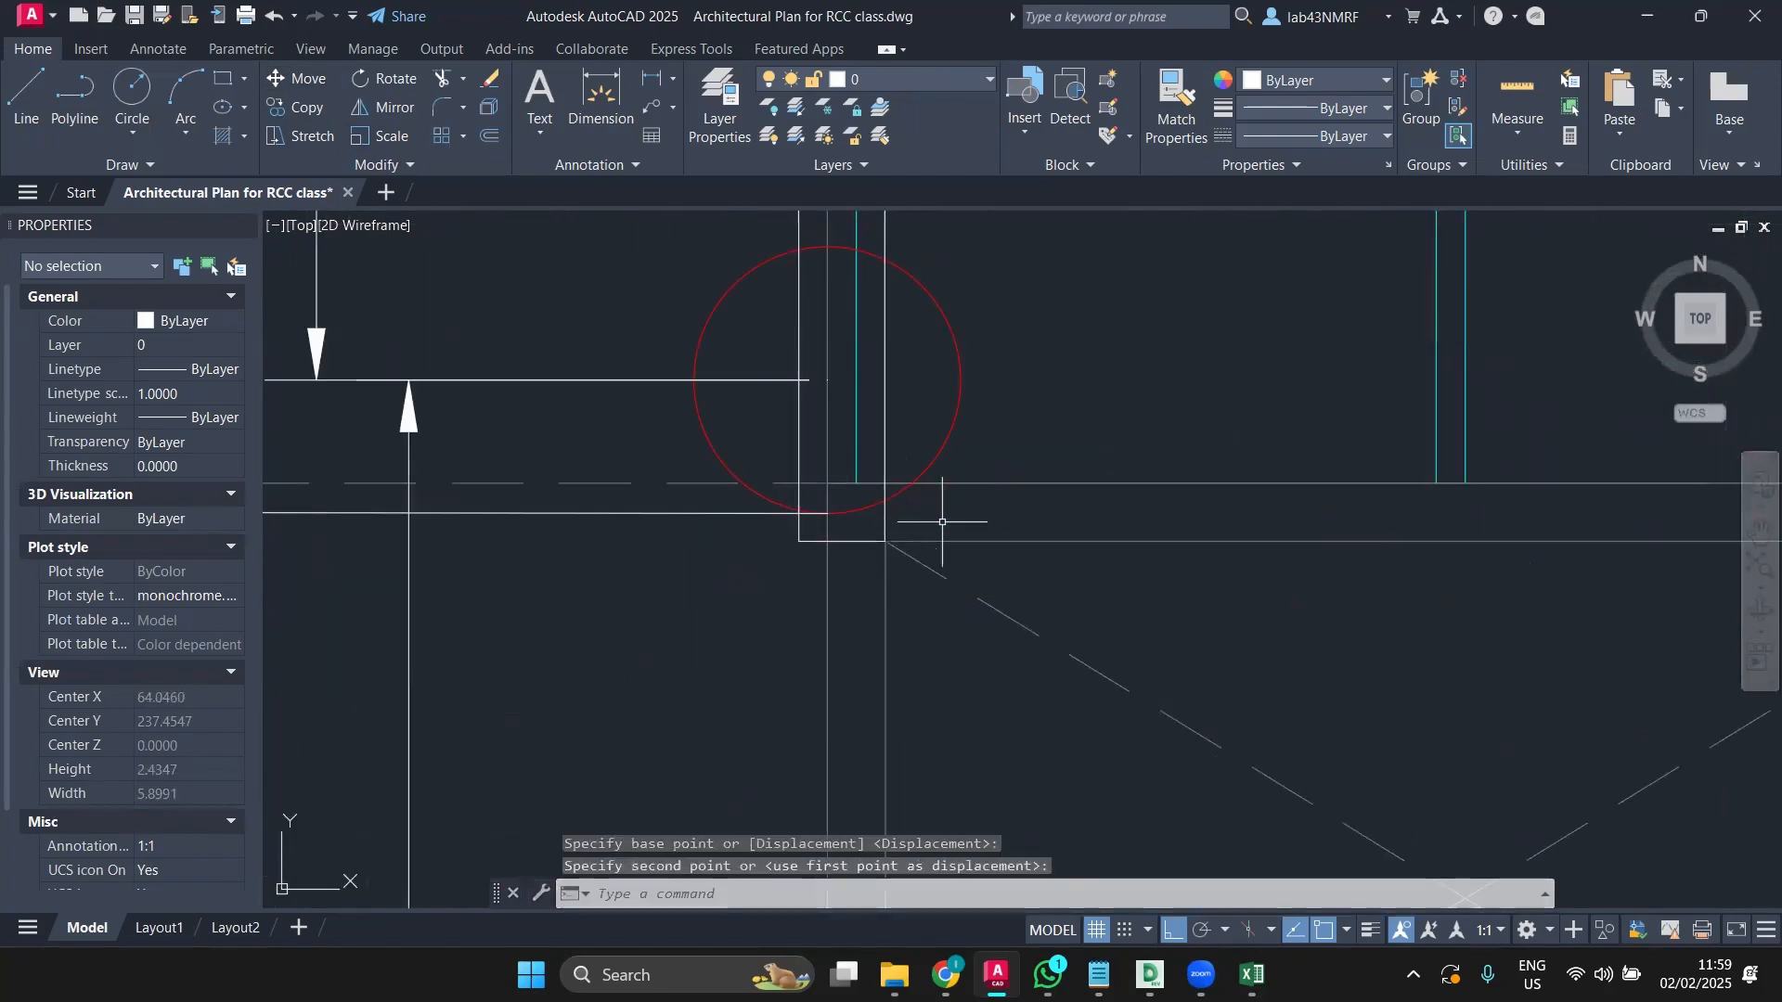
scroll(1067, 502, down, 6)
scroll(1160, 498, down, 2)
middle_drag(1388, 537, 1182, 569)
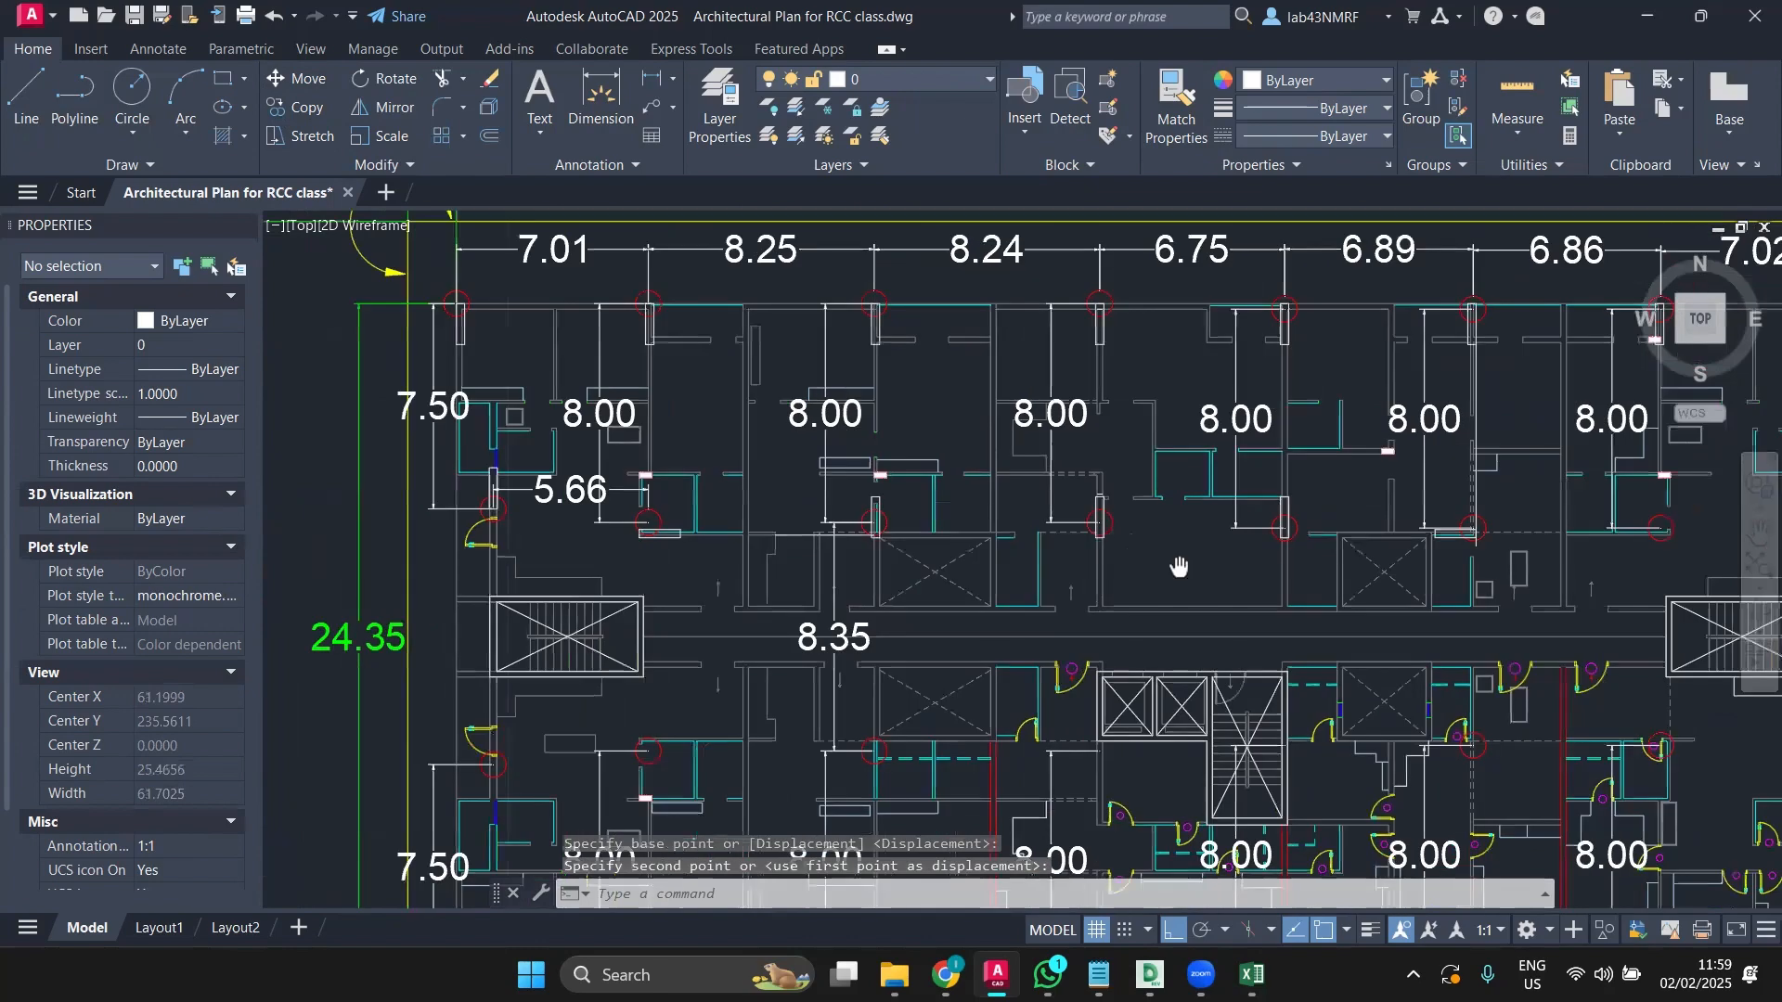
middle_drag(1515, 574, 981, 588)
scroll(1063, 561, up, 3)
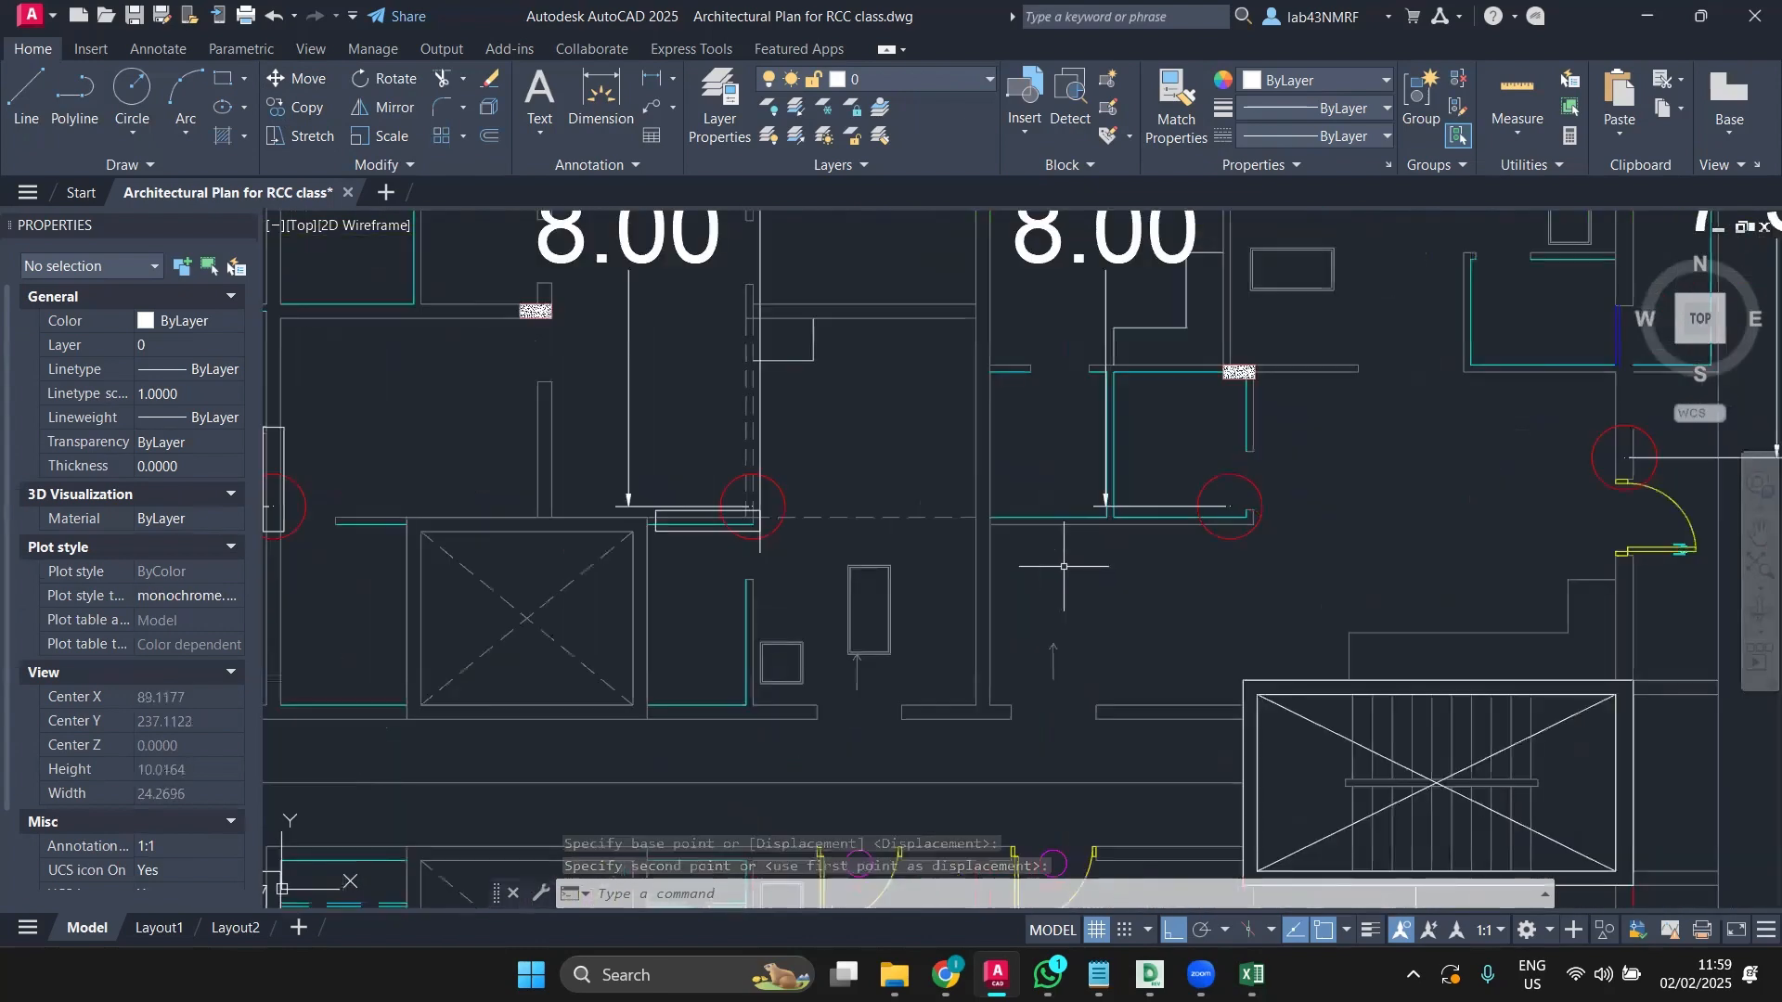
middle_drag(1207, 583, 1041, 597)
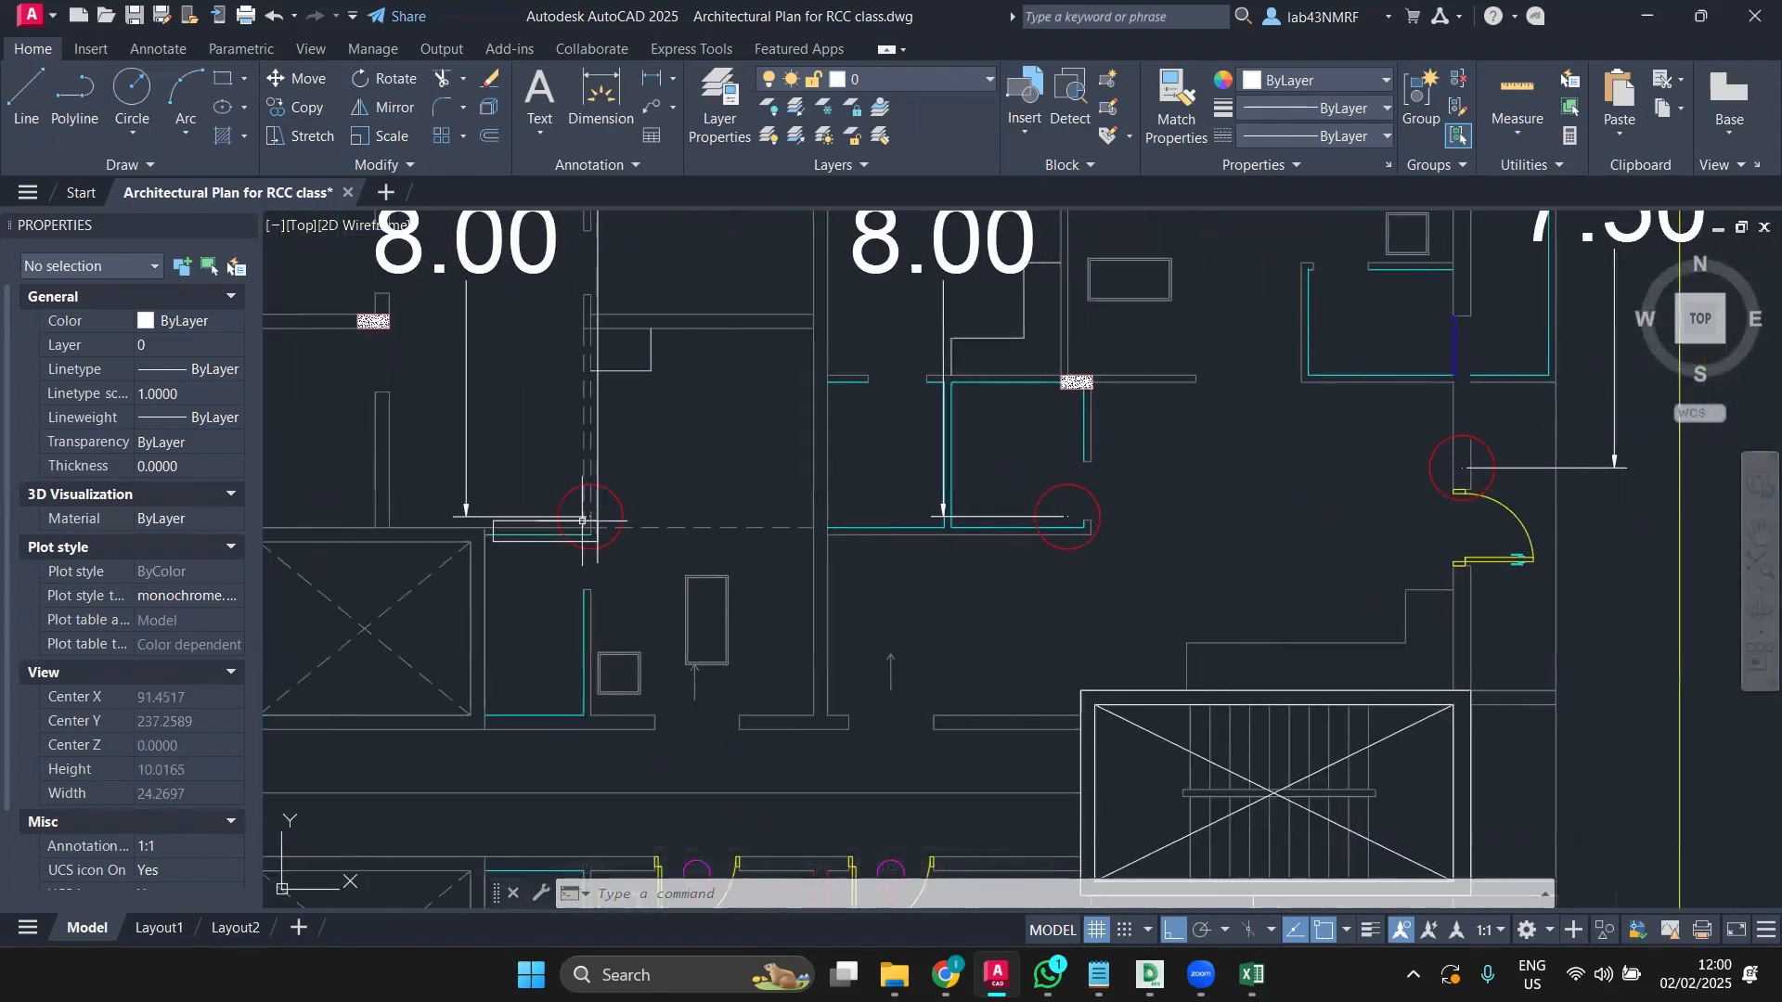
scroll(585, 524, down, 4)
middle_drag(642, 545, 1484, 556)
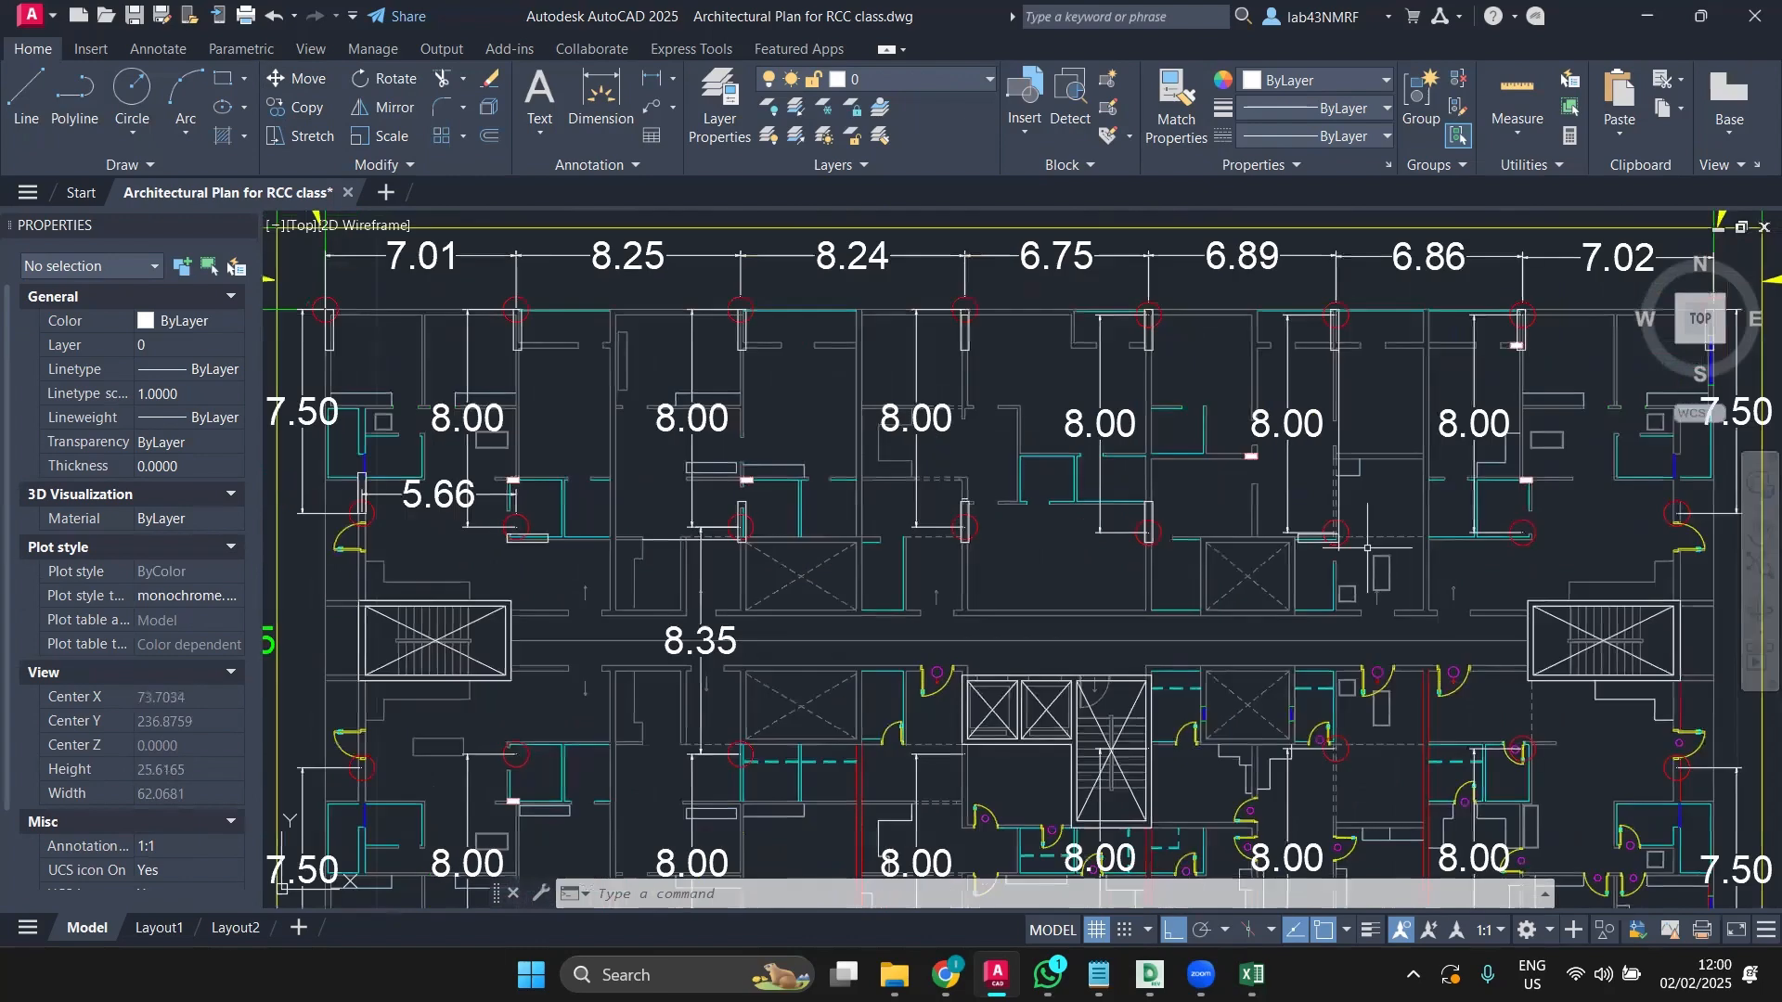
scroll(605, 547, up, 8)
Step: Mirror the column near the 5.66 dimension across the vertical centre line, keeping the original
click(629, 555)
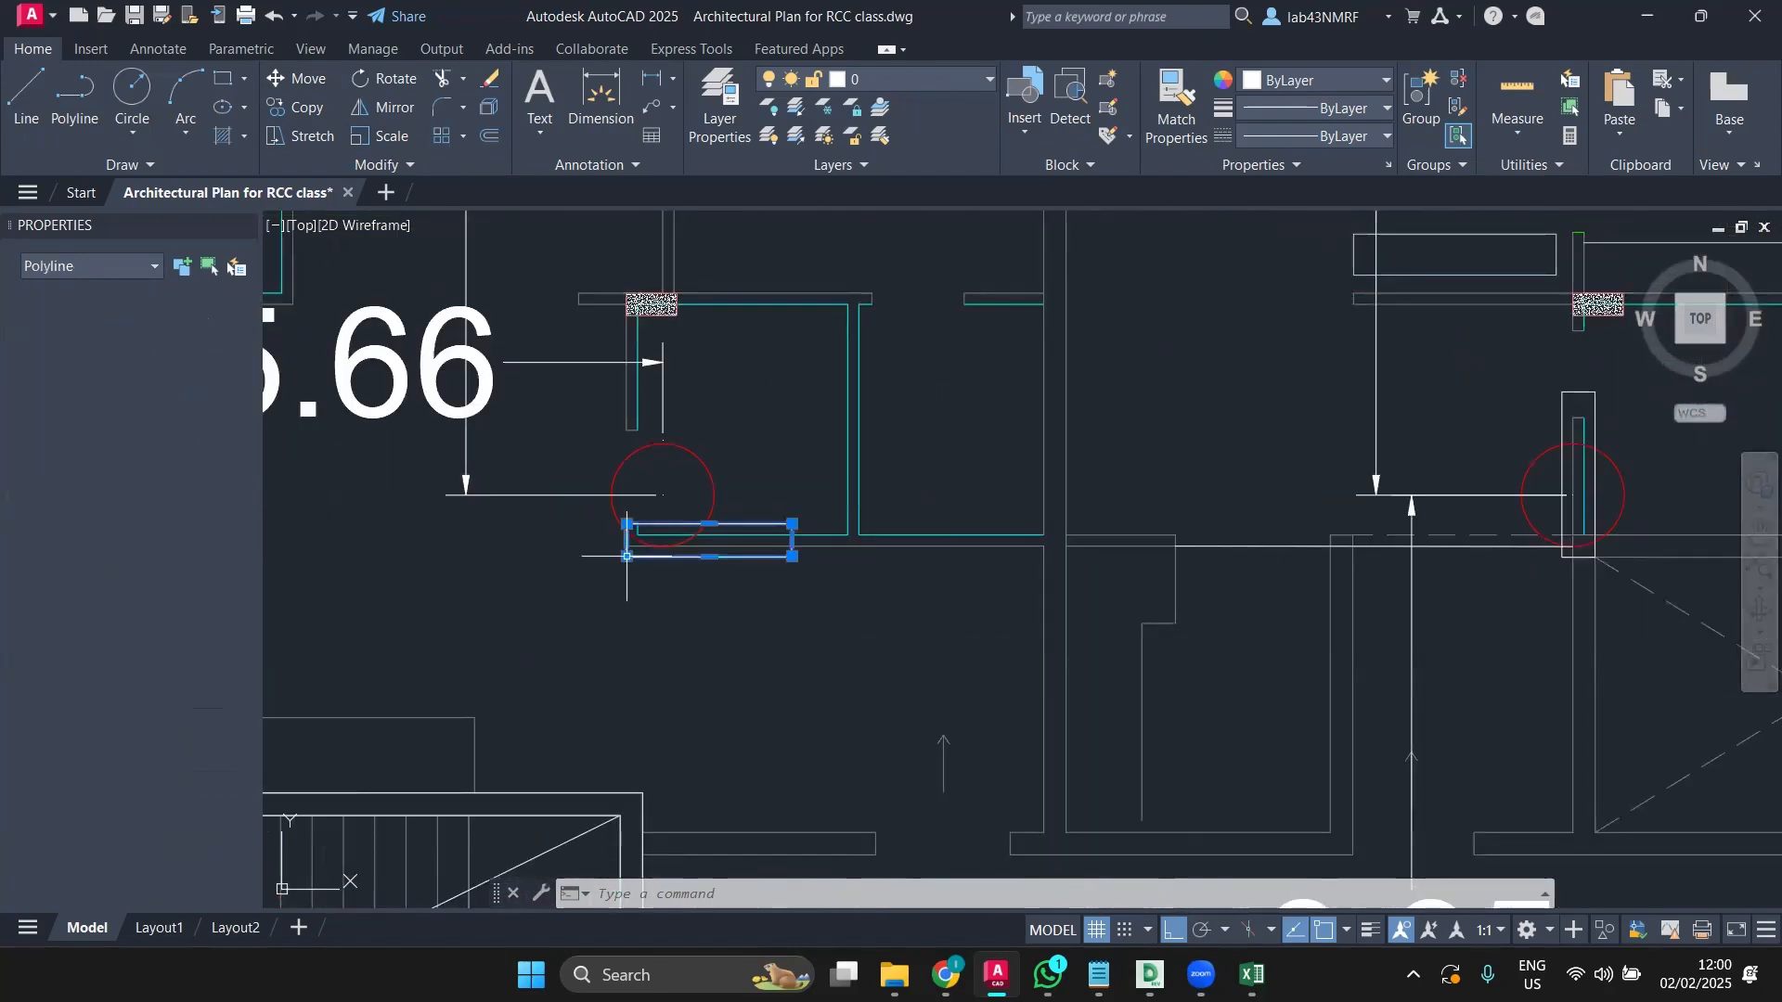
click(384, 107)
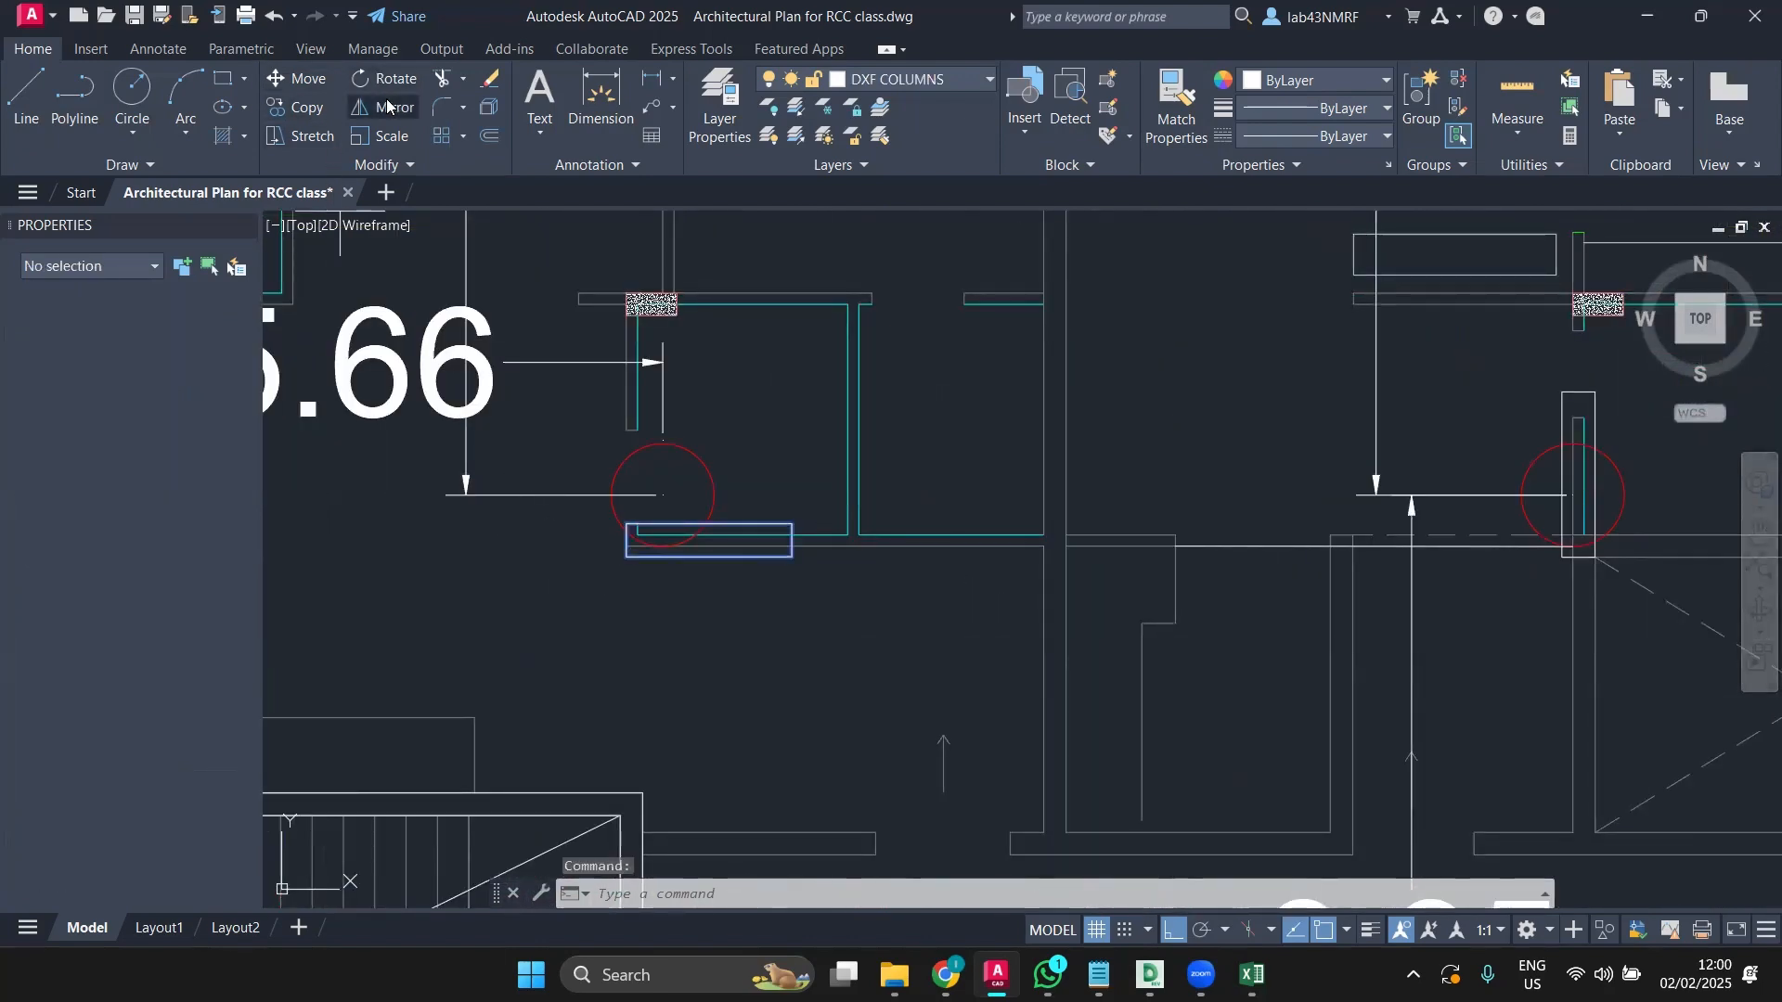
scroll(777, 430, down, 5)
scroll(778, 430, down, 2)
middle_drag(778, 430, 427, 508)
click(710, 580)
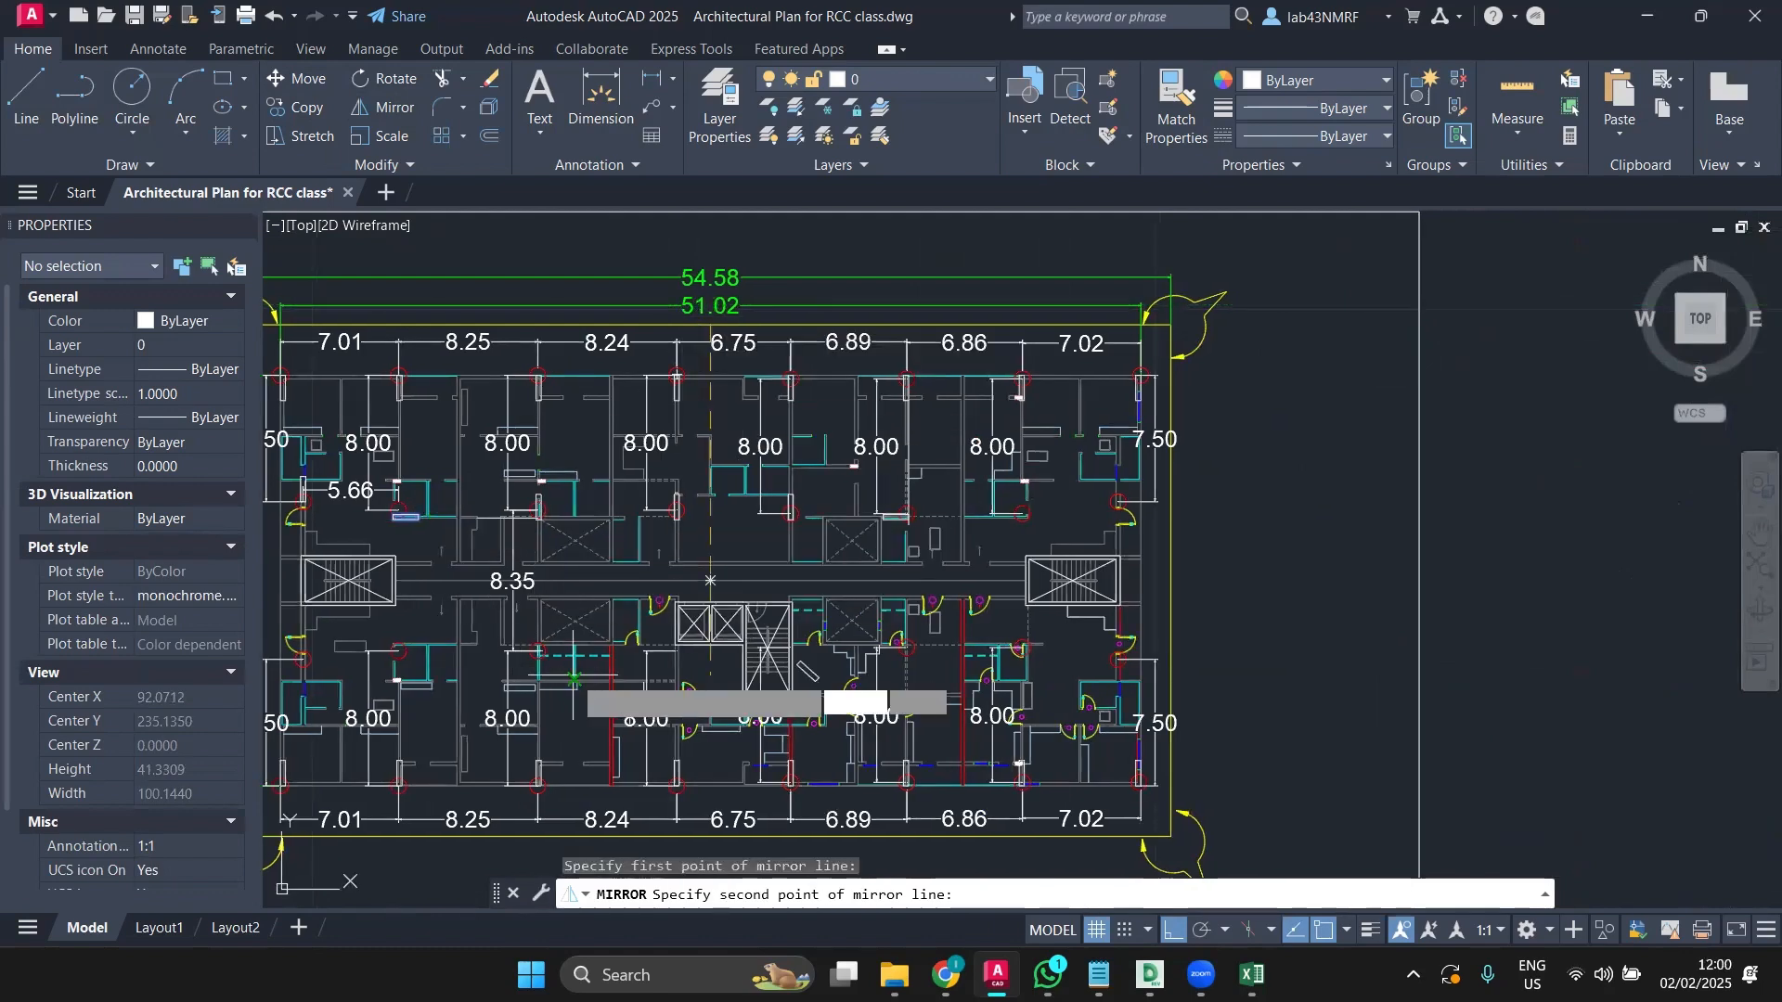
mouse_move(574, 678)
middle_down()
mouse_move(677, 687)
mouse_move(801, 838)
middle_up()
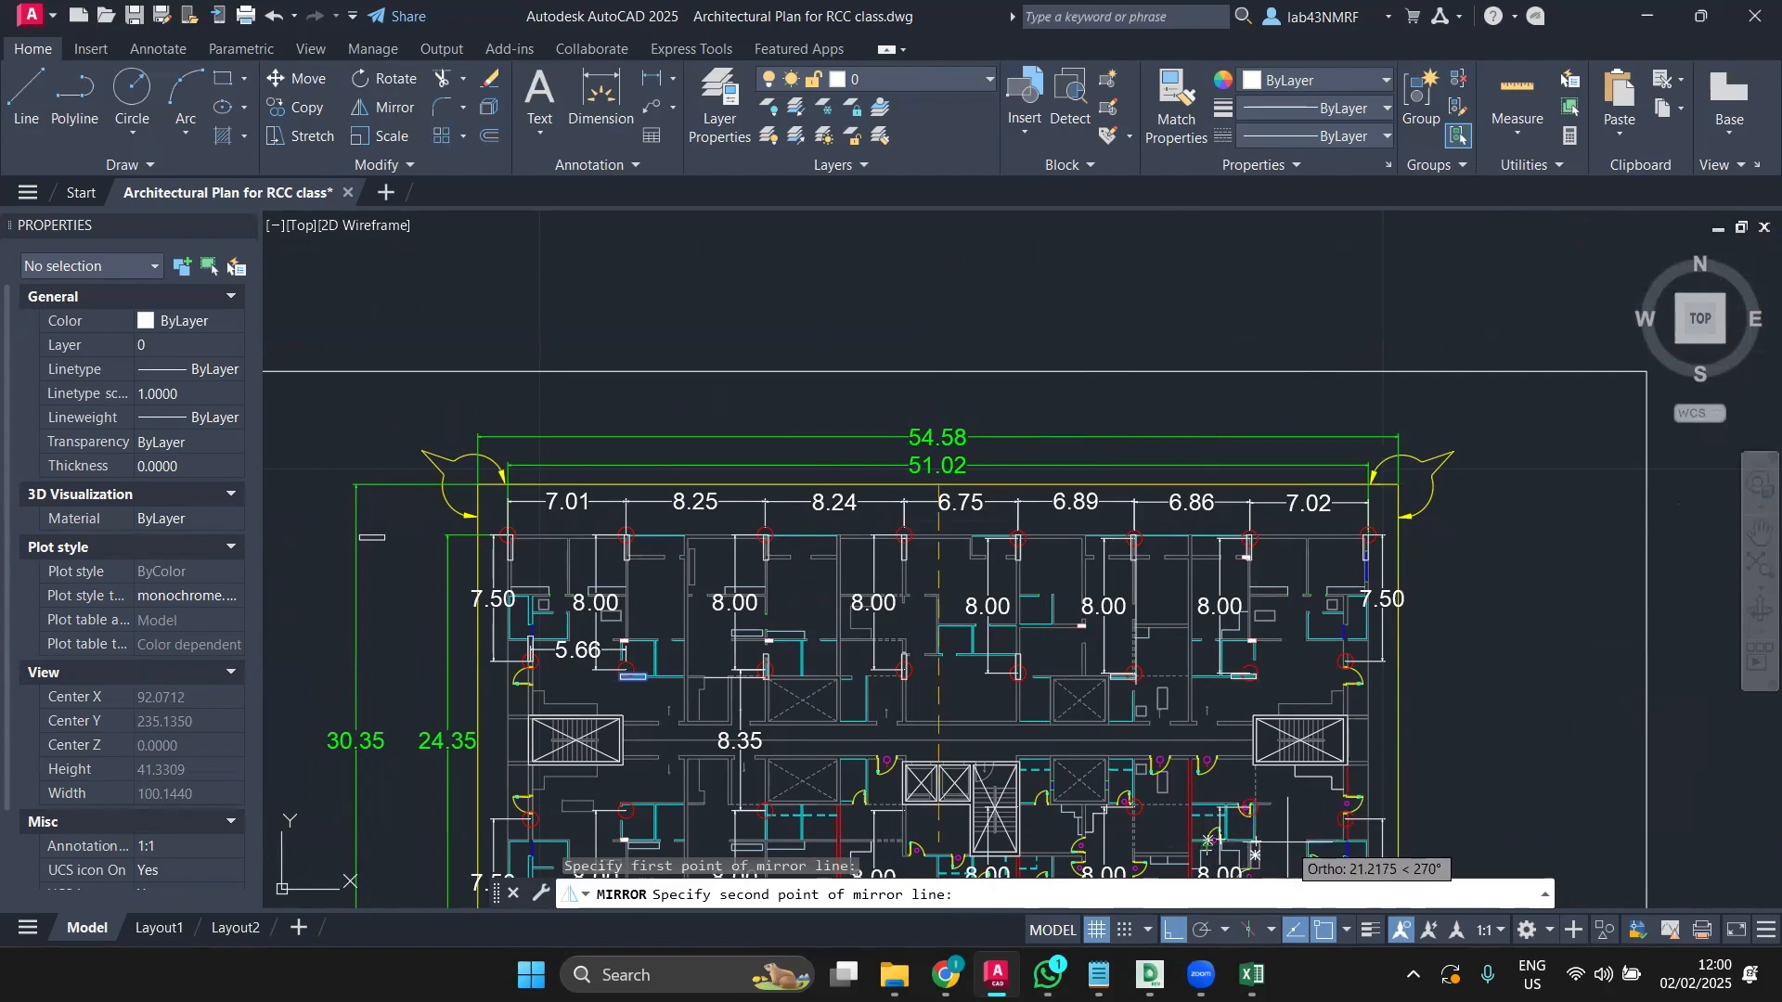
click(1287, 843)
text(n)
key(Return)
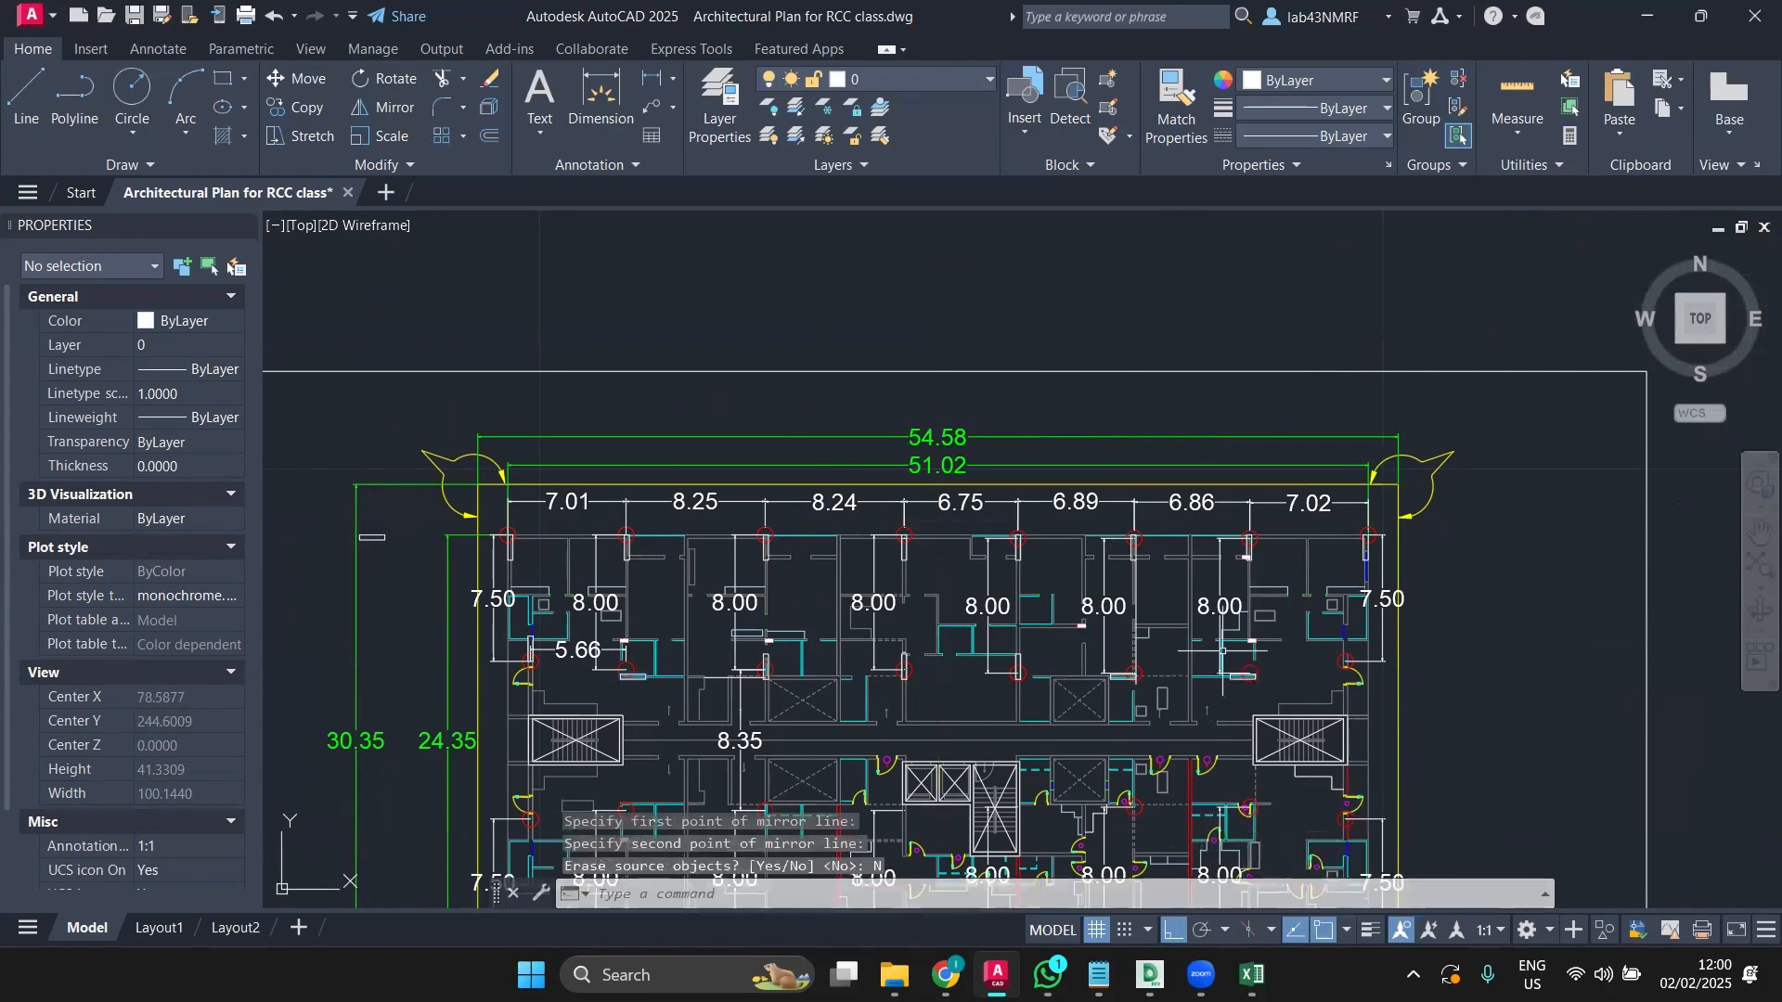
scroll(743, 678, up, 3)
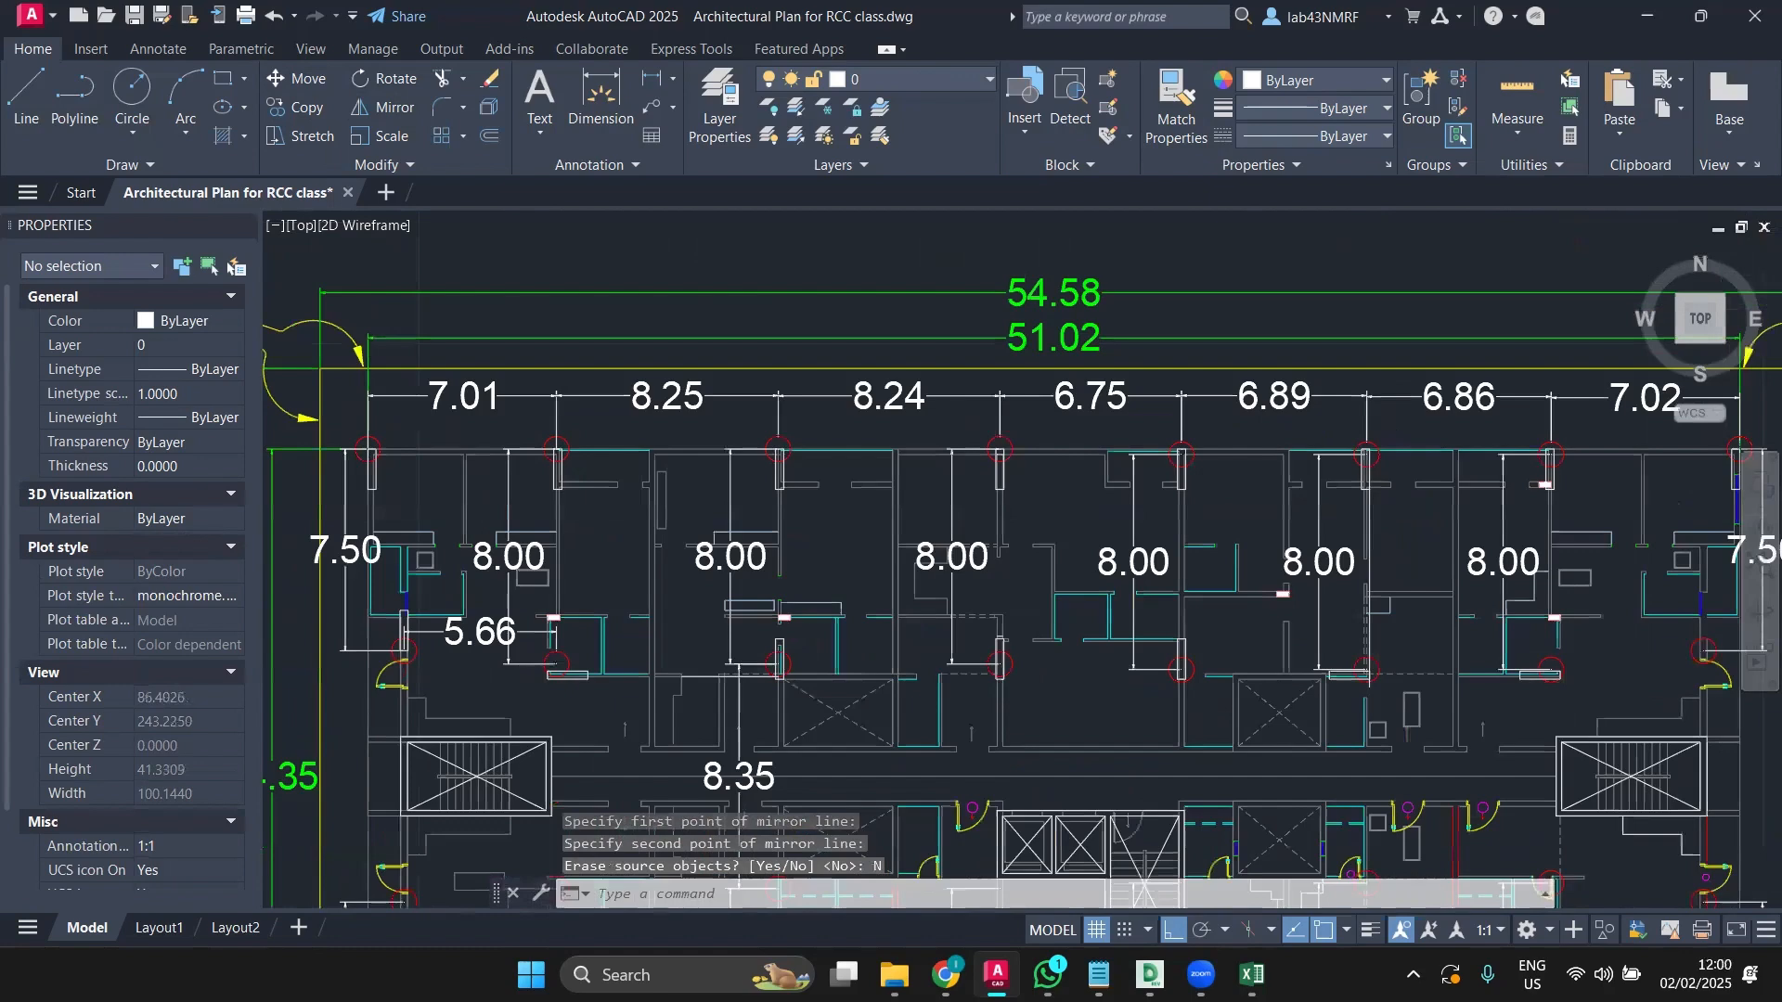
scroll(393, 615, up, 2)
Step: Mirror the column at the plan's left edge across the centre line, keeping the original
click(412, 640)
click(384, 109)
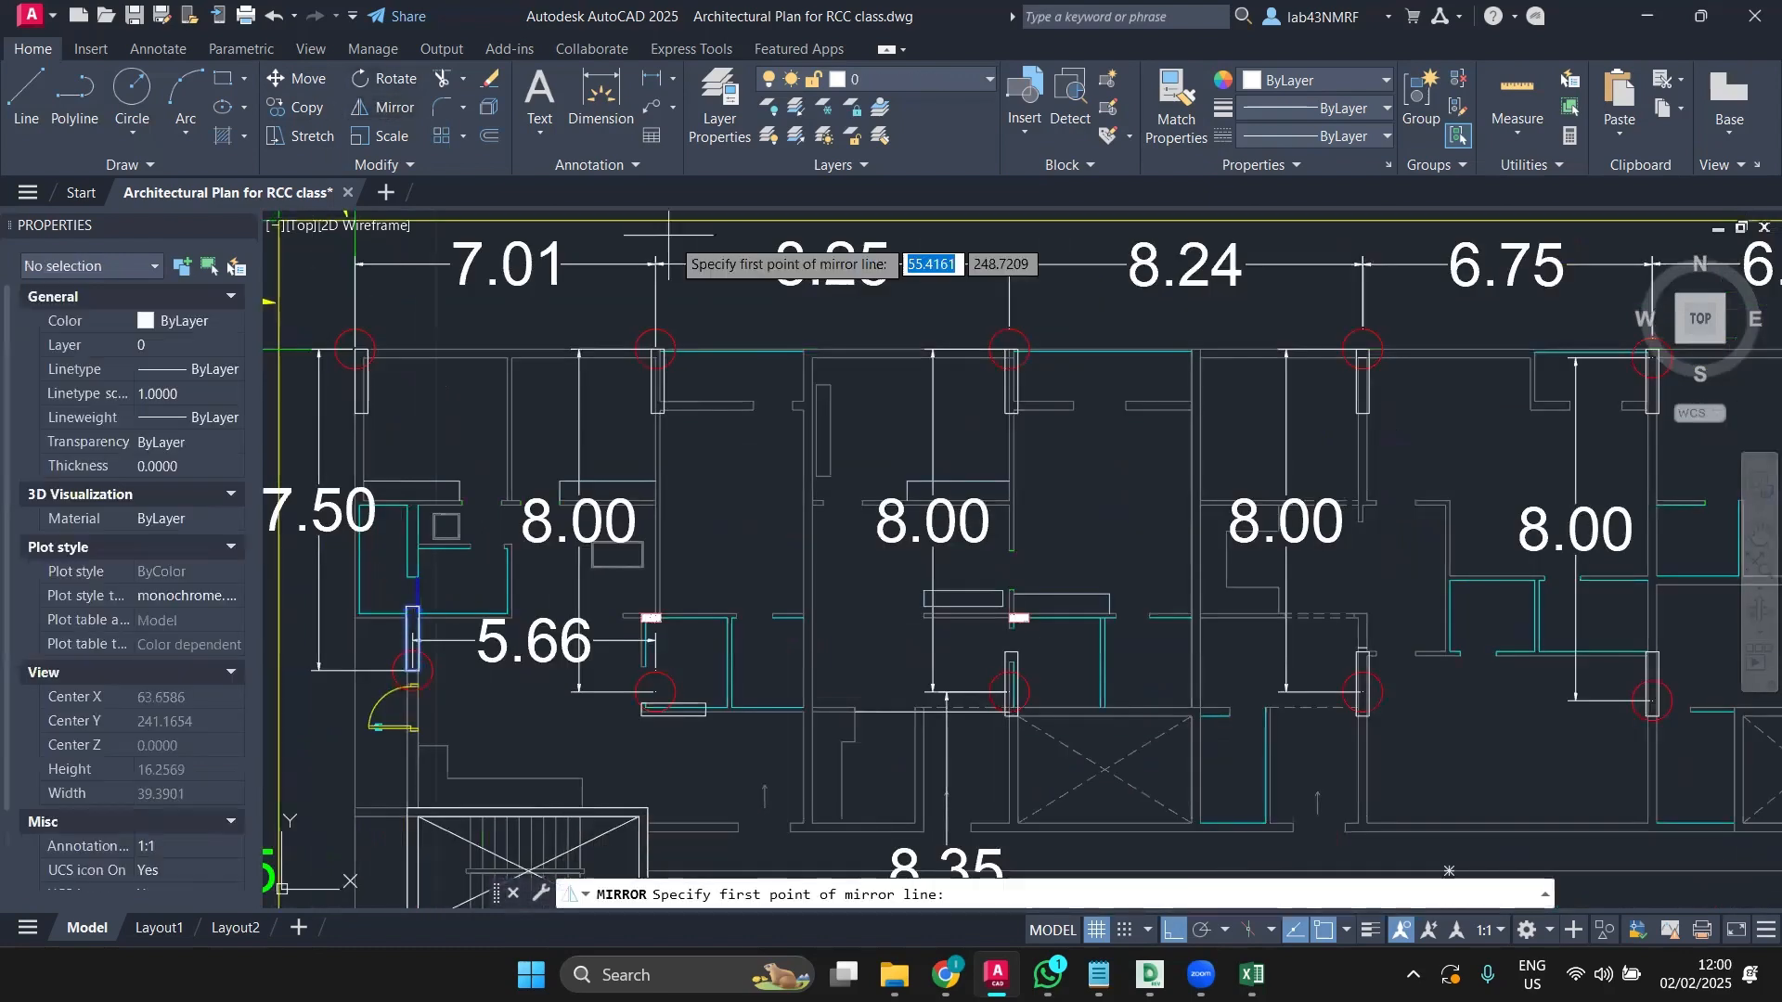
scroll(861, 312, down, 2)
scroll(1227, 268, down, 2)
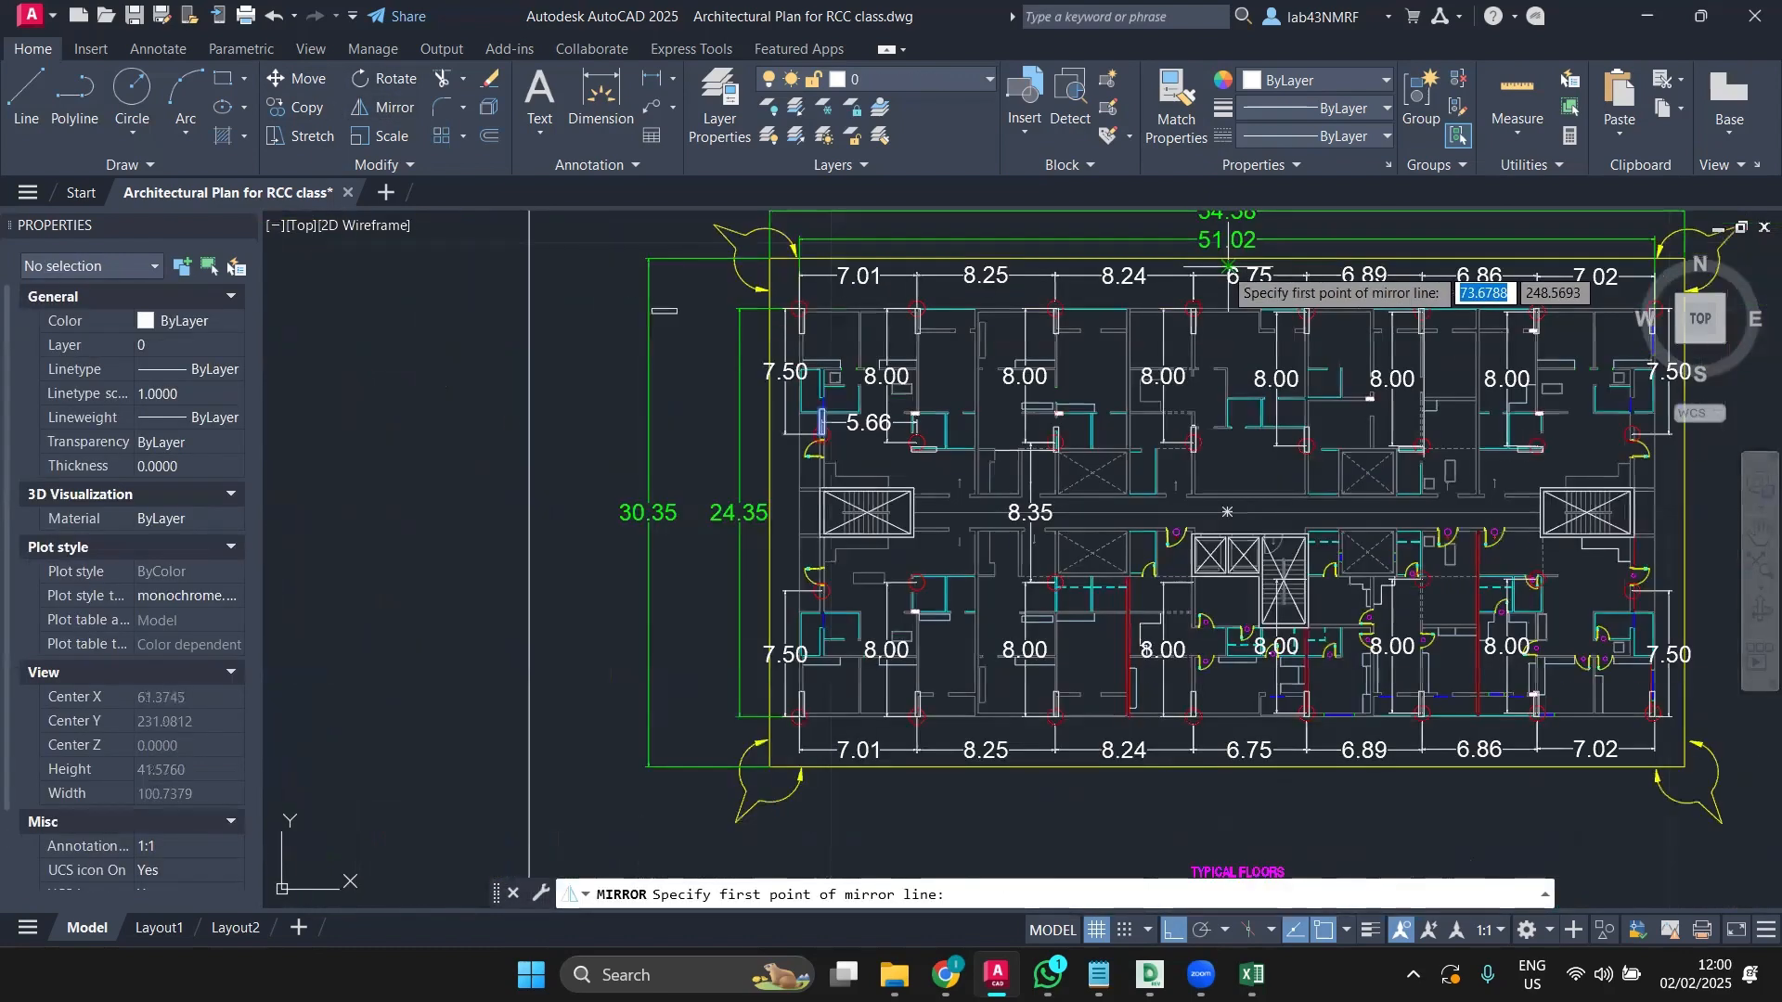
middle_drag(1227, 267, 1013, 312)
click(1003, 320)
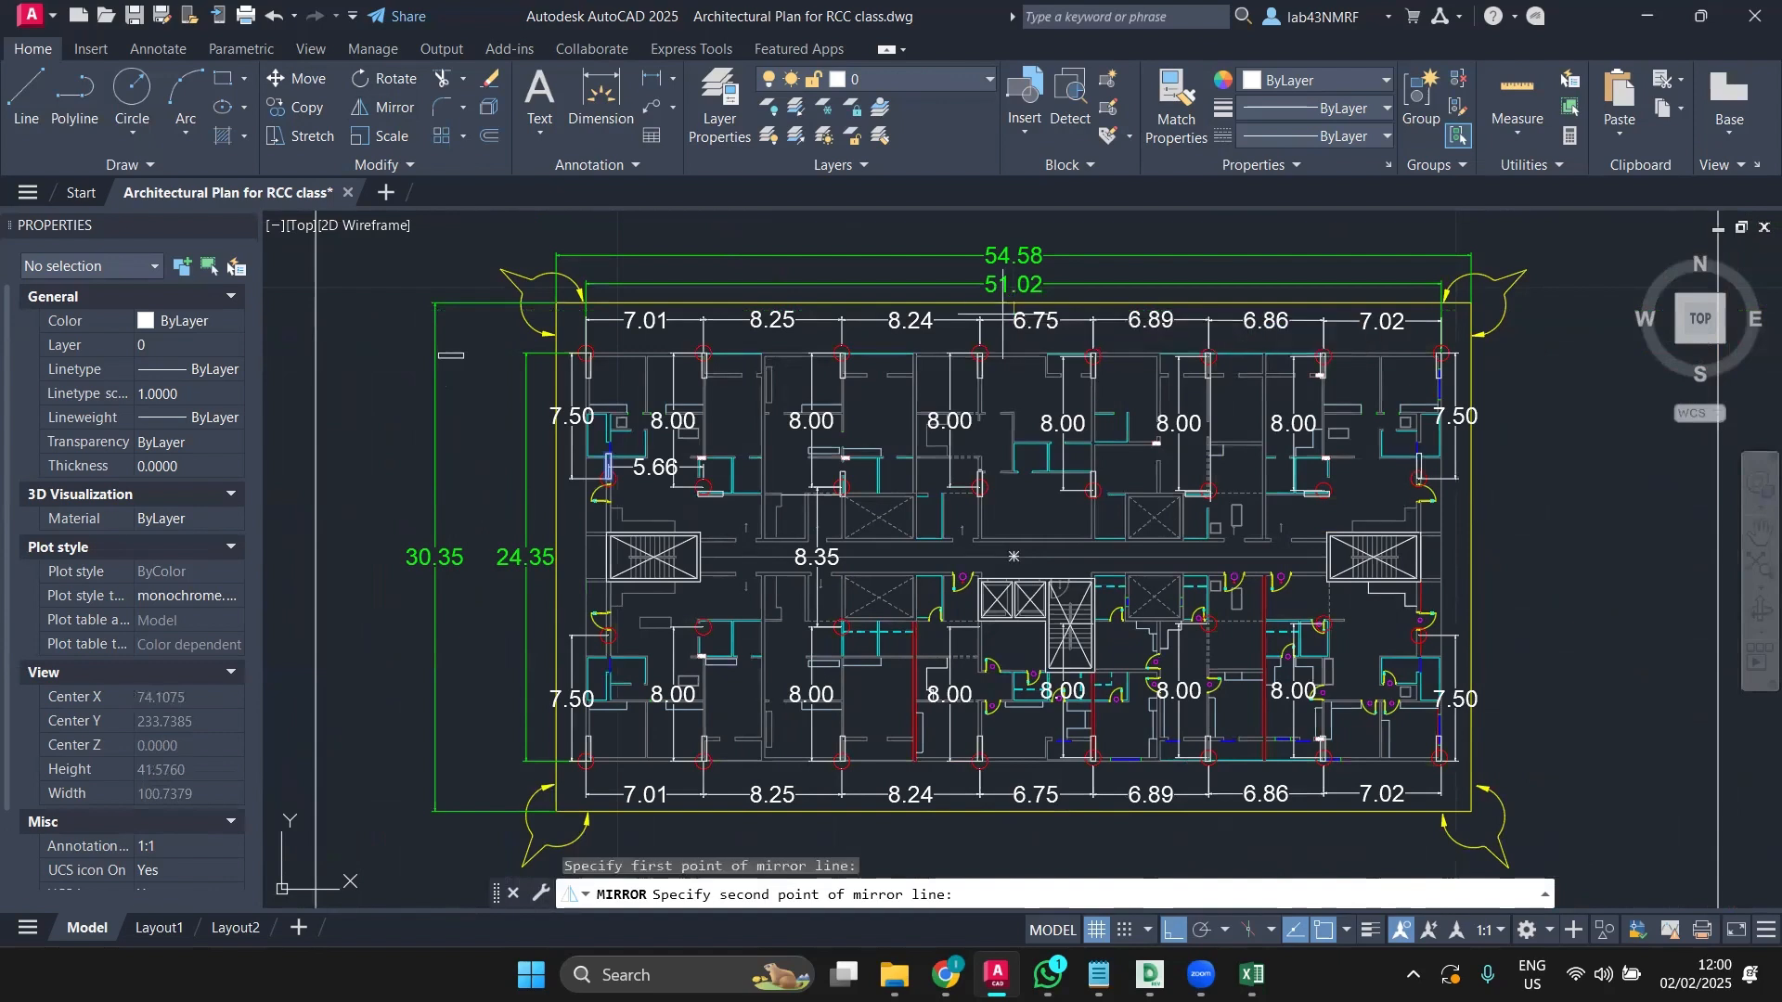
click(1377, 831)
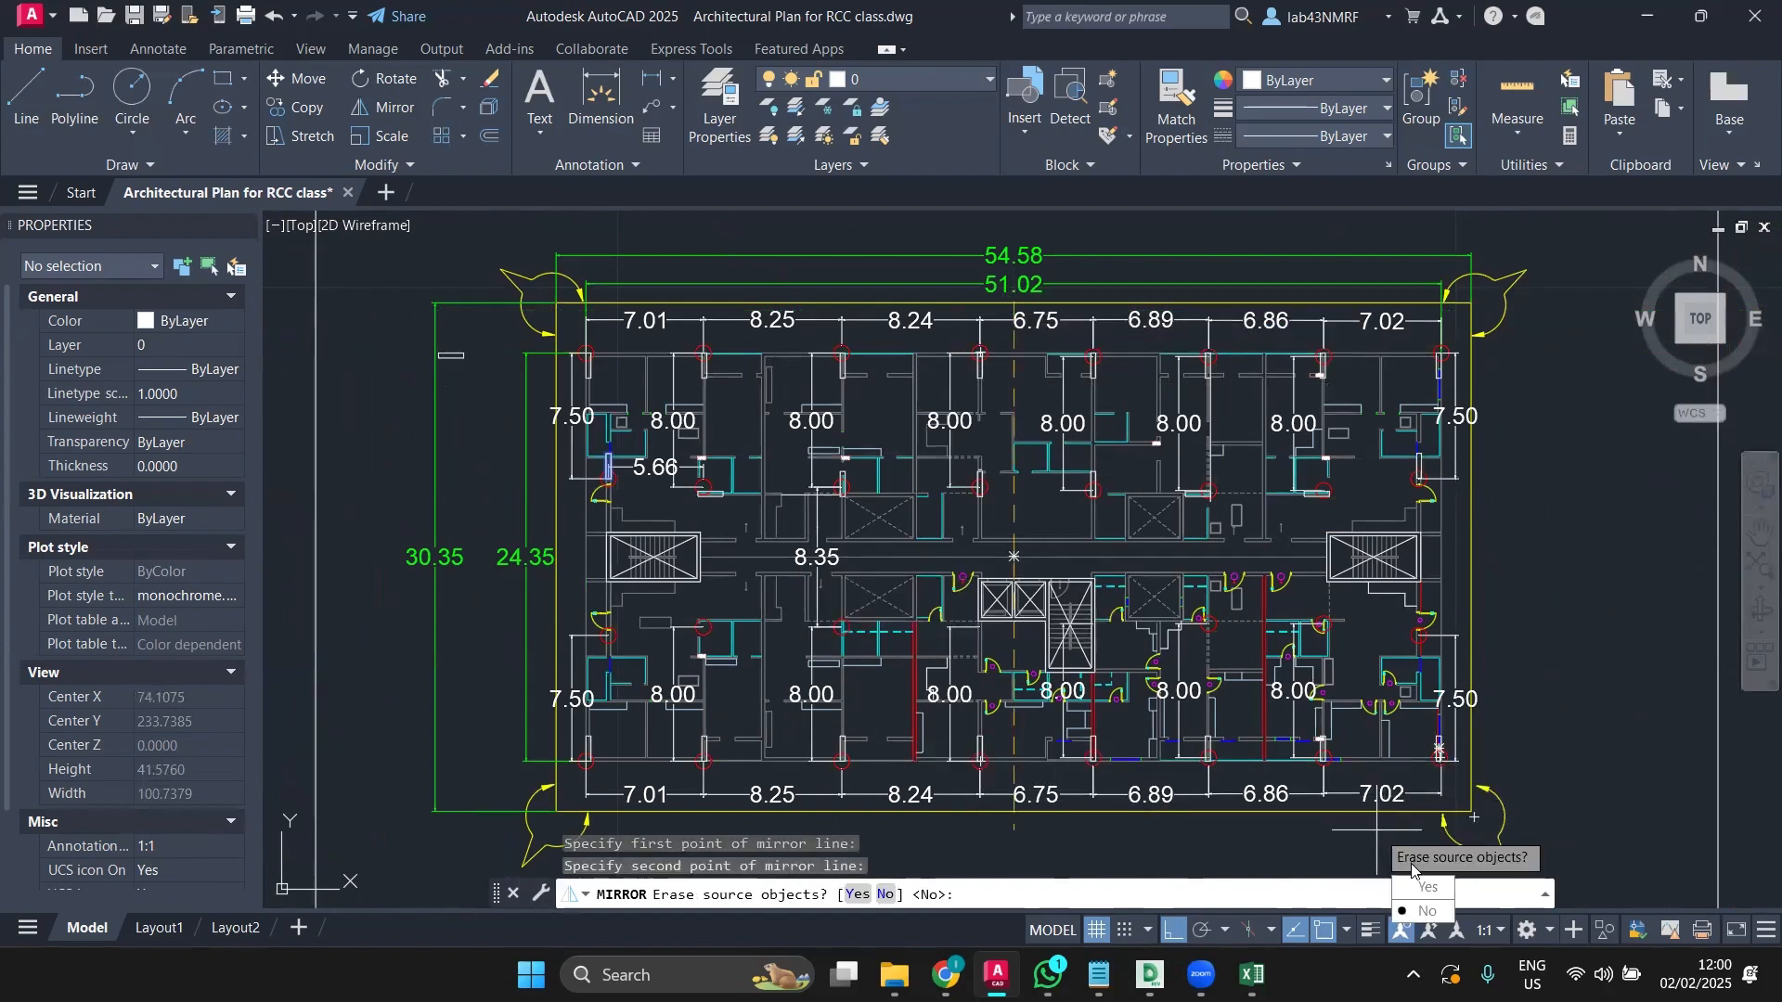
click(1426, 912)
scroll(1401, 457, up, 4)
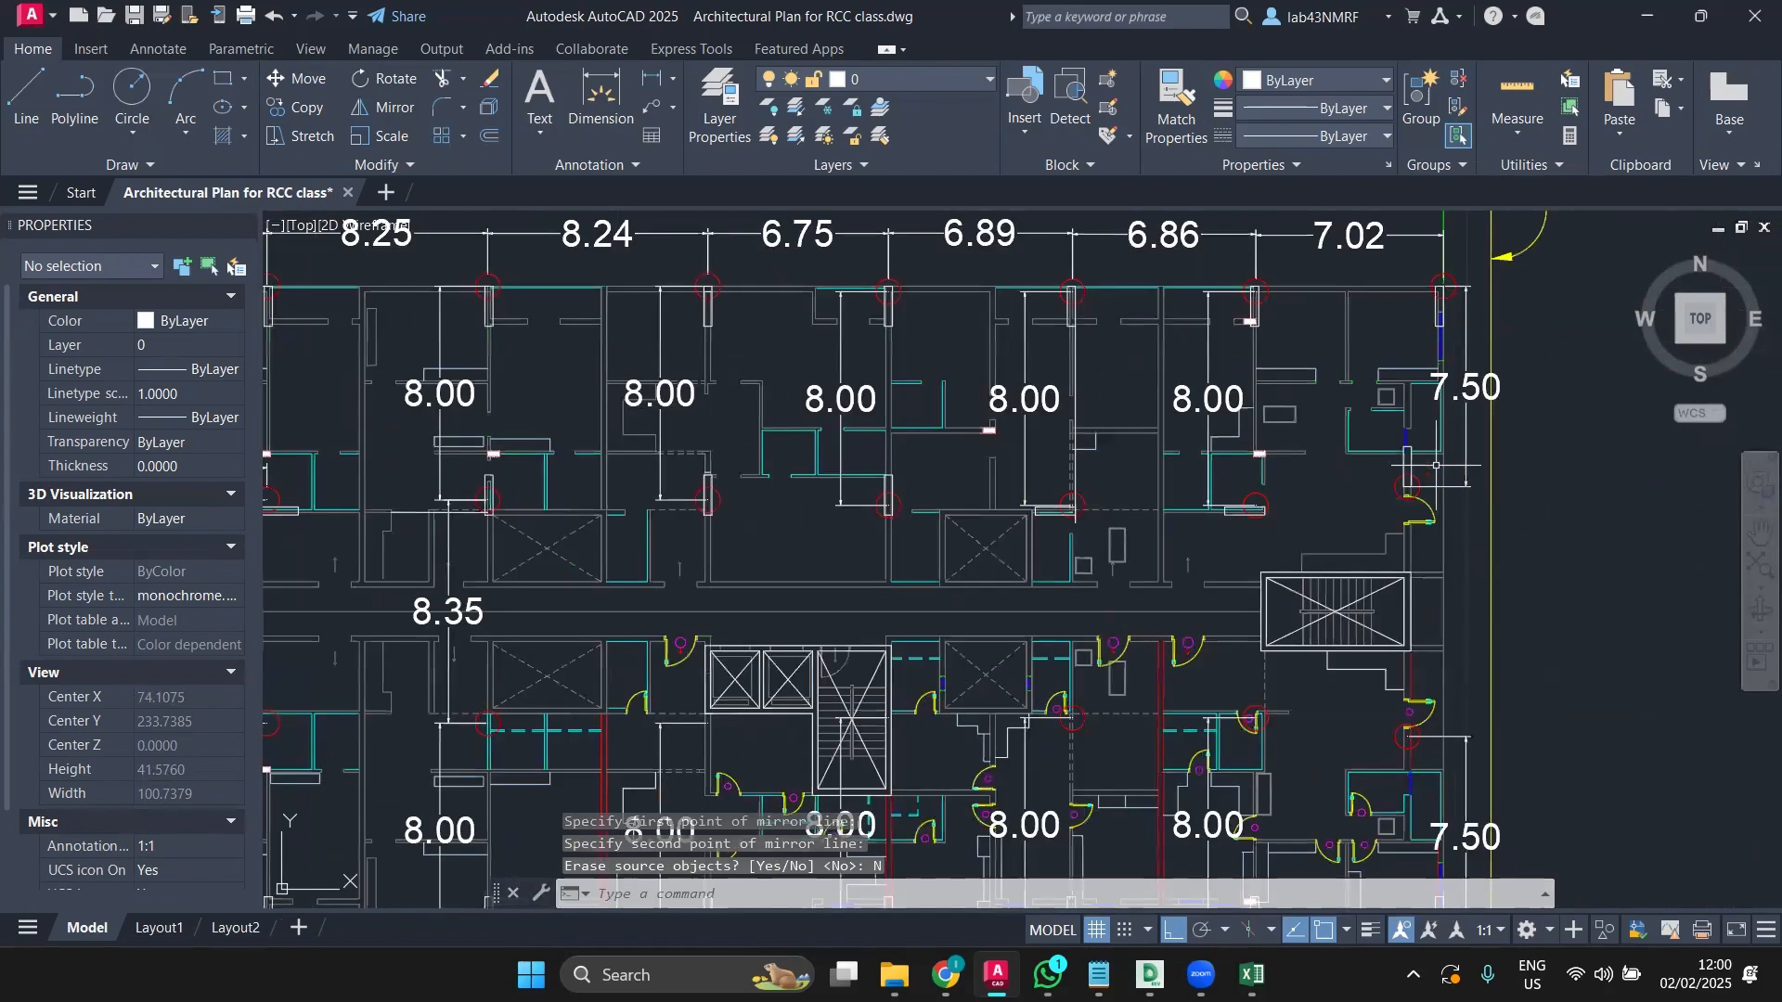
scroll(1418, 480, down, 5)
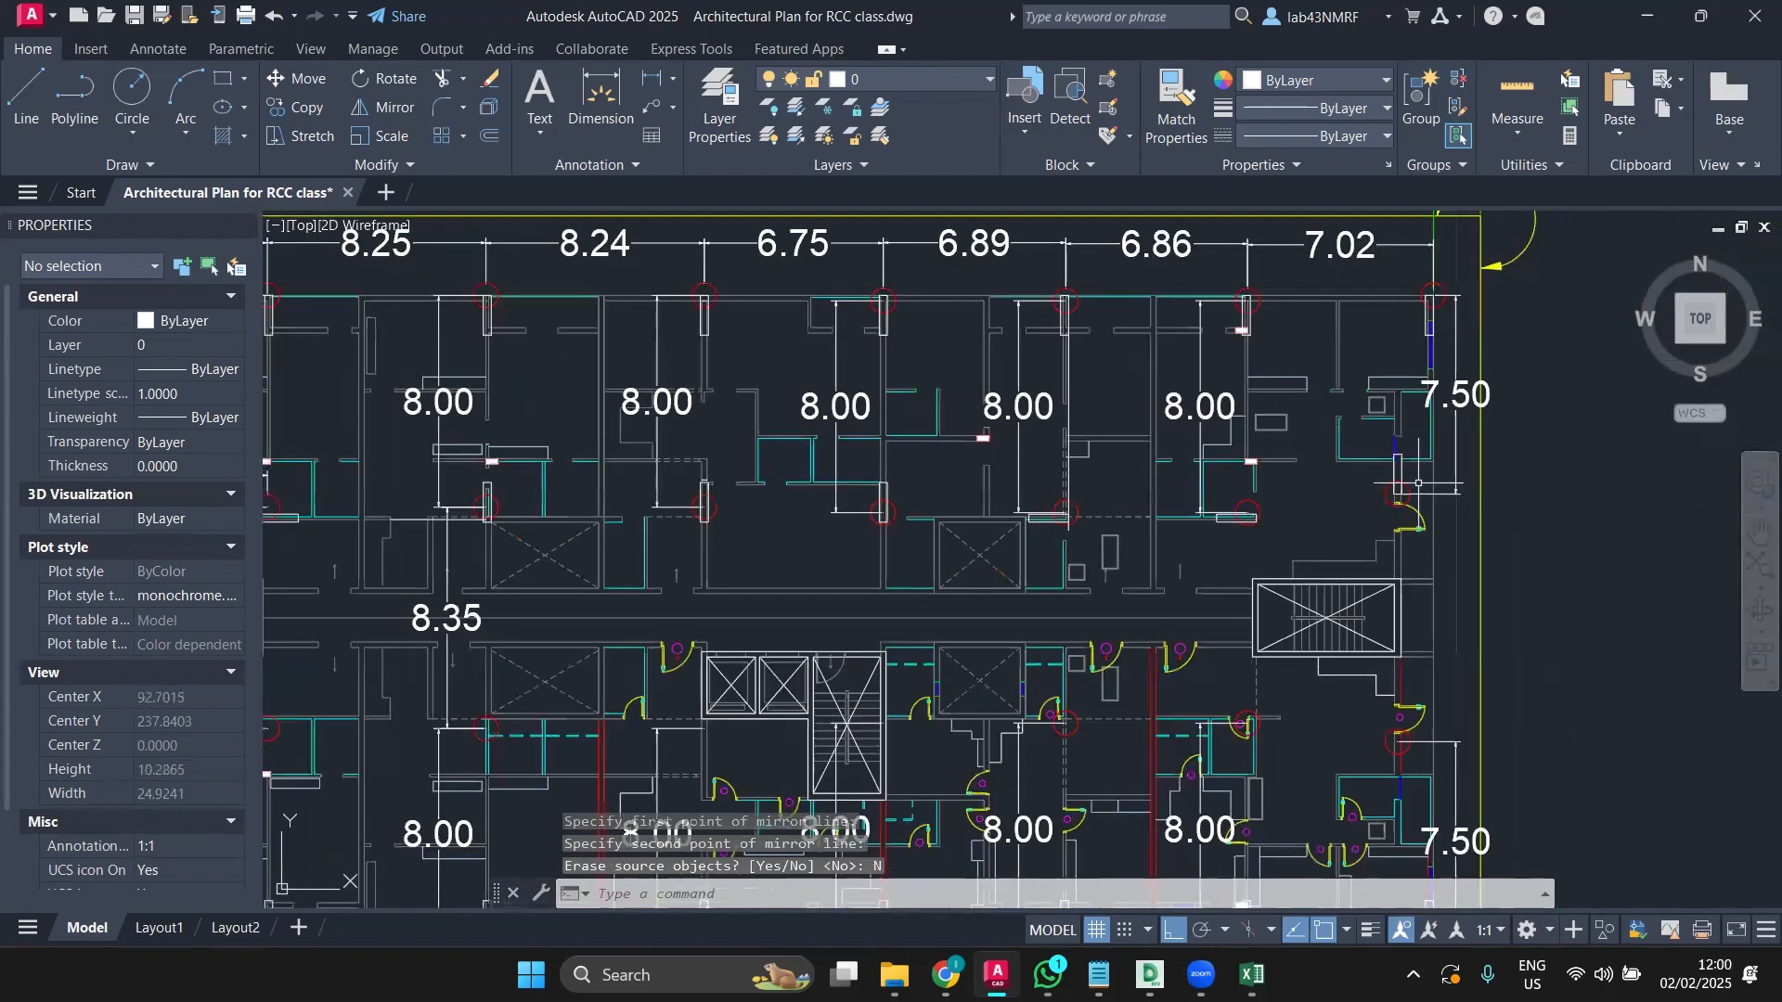
scroll(1418, 483, down, 4)
middle_drag(1315, 548, 1533, 548)
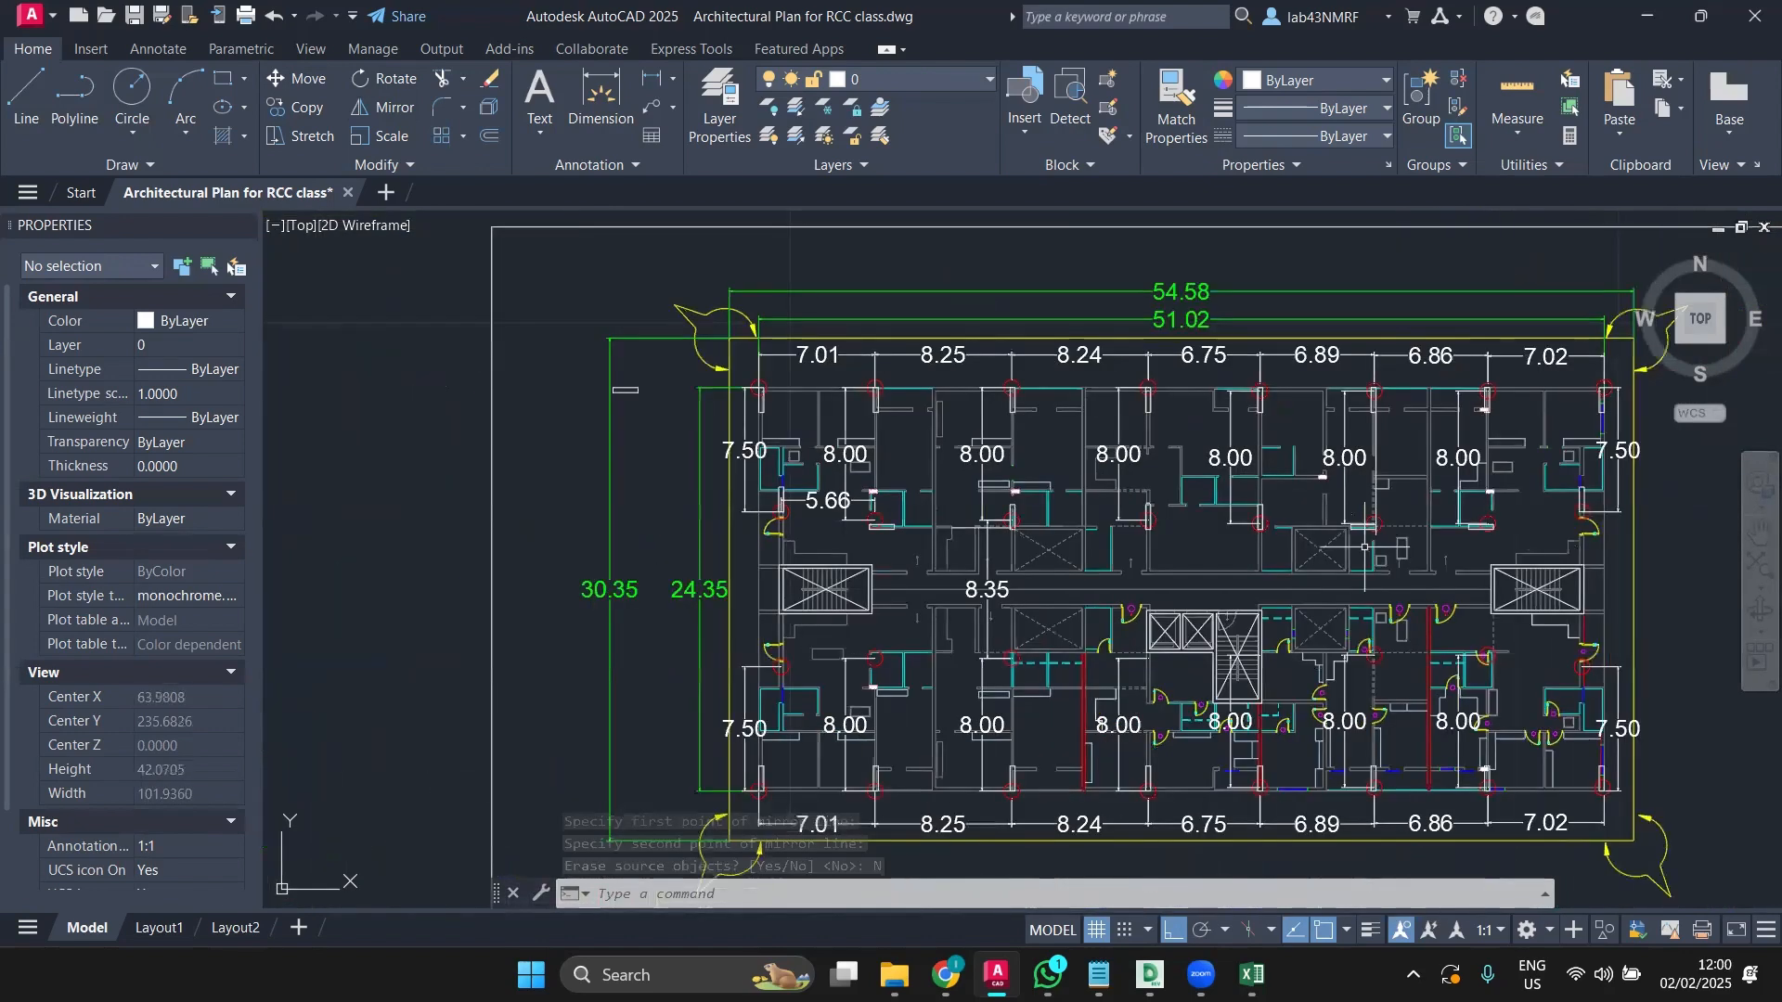
scroll(804, 516, up, 6)
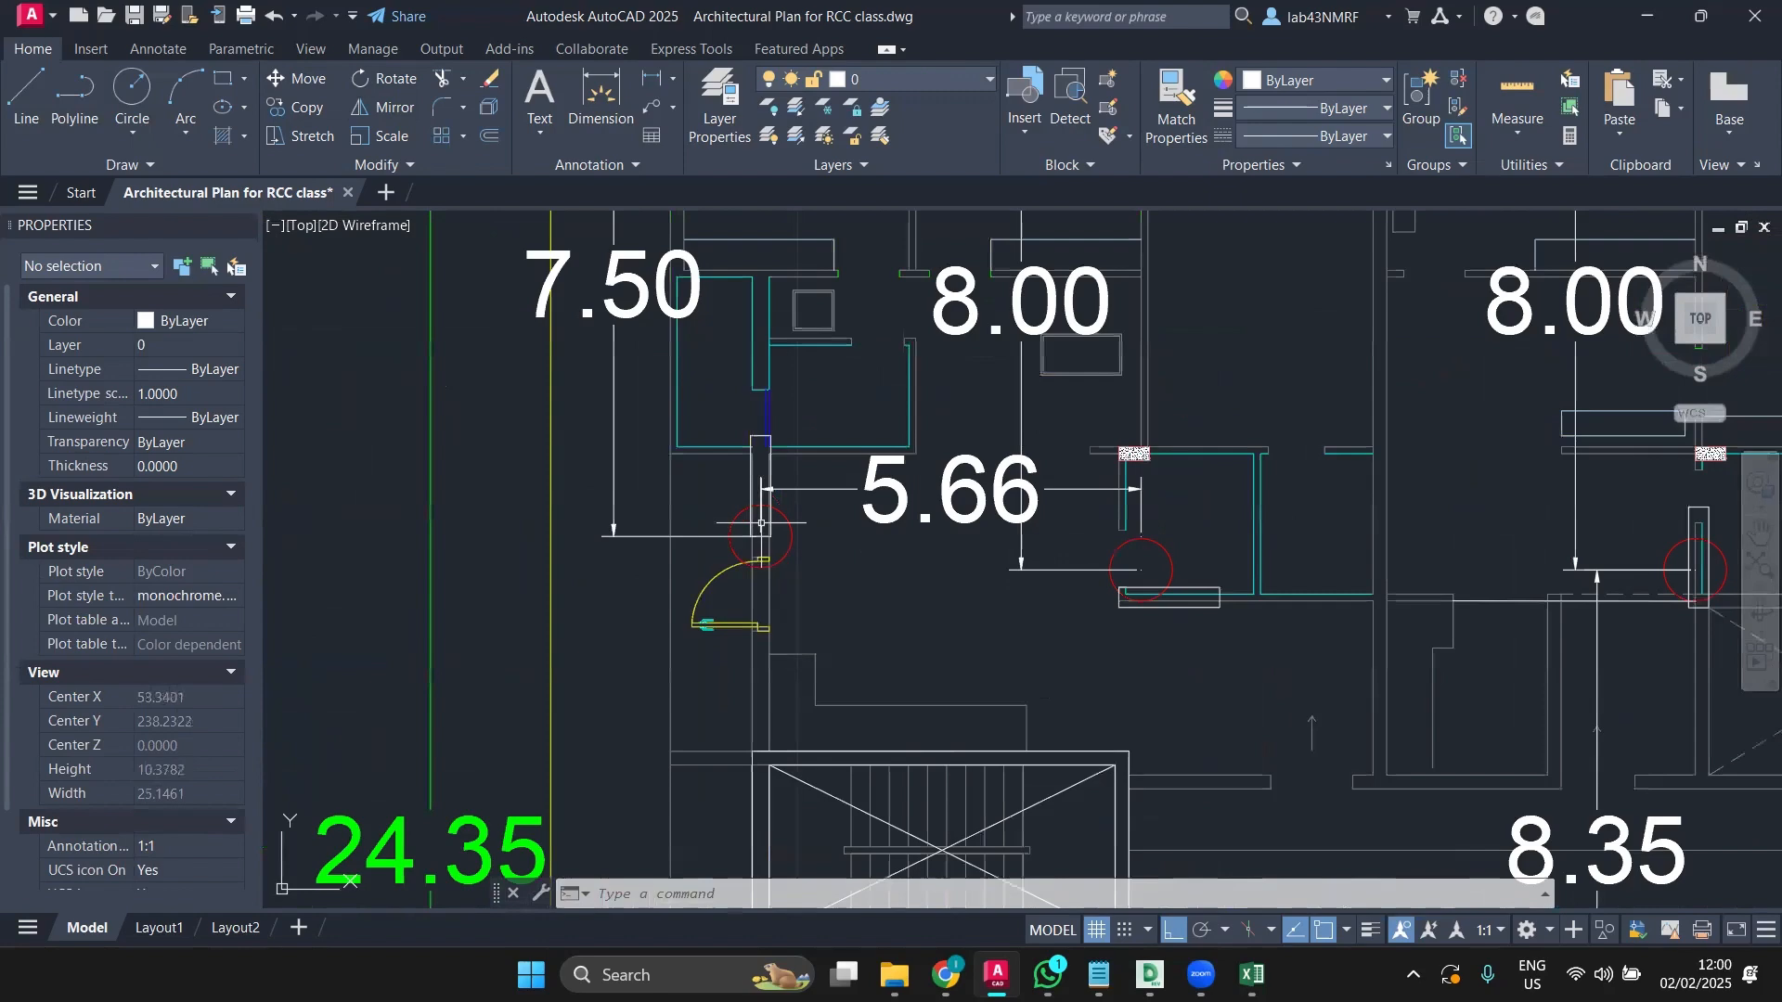
scroll(762, 524, down, 2)
scroll(762, 524, up, 6)
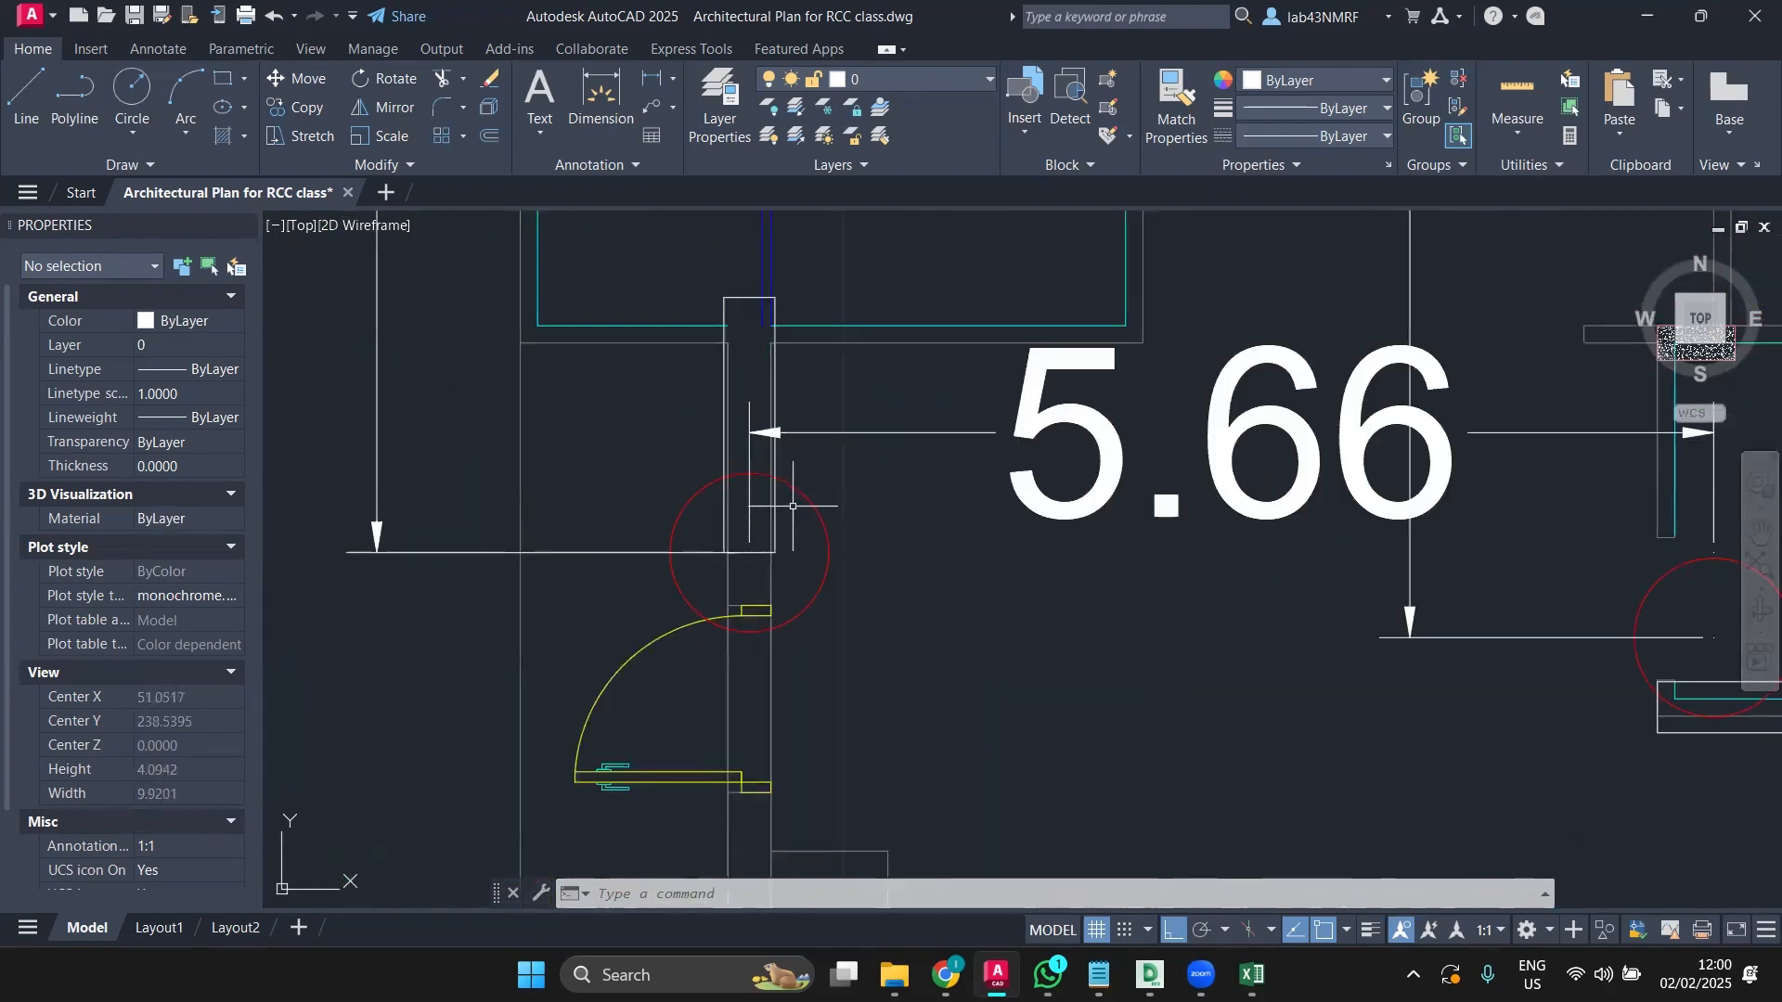
scroll(770, 532, up, 2)
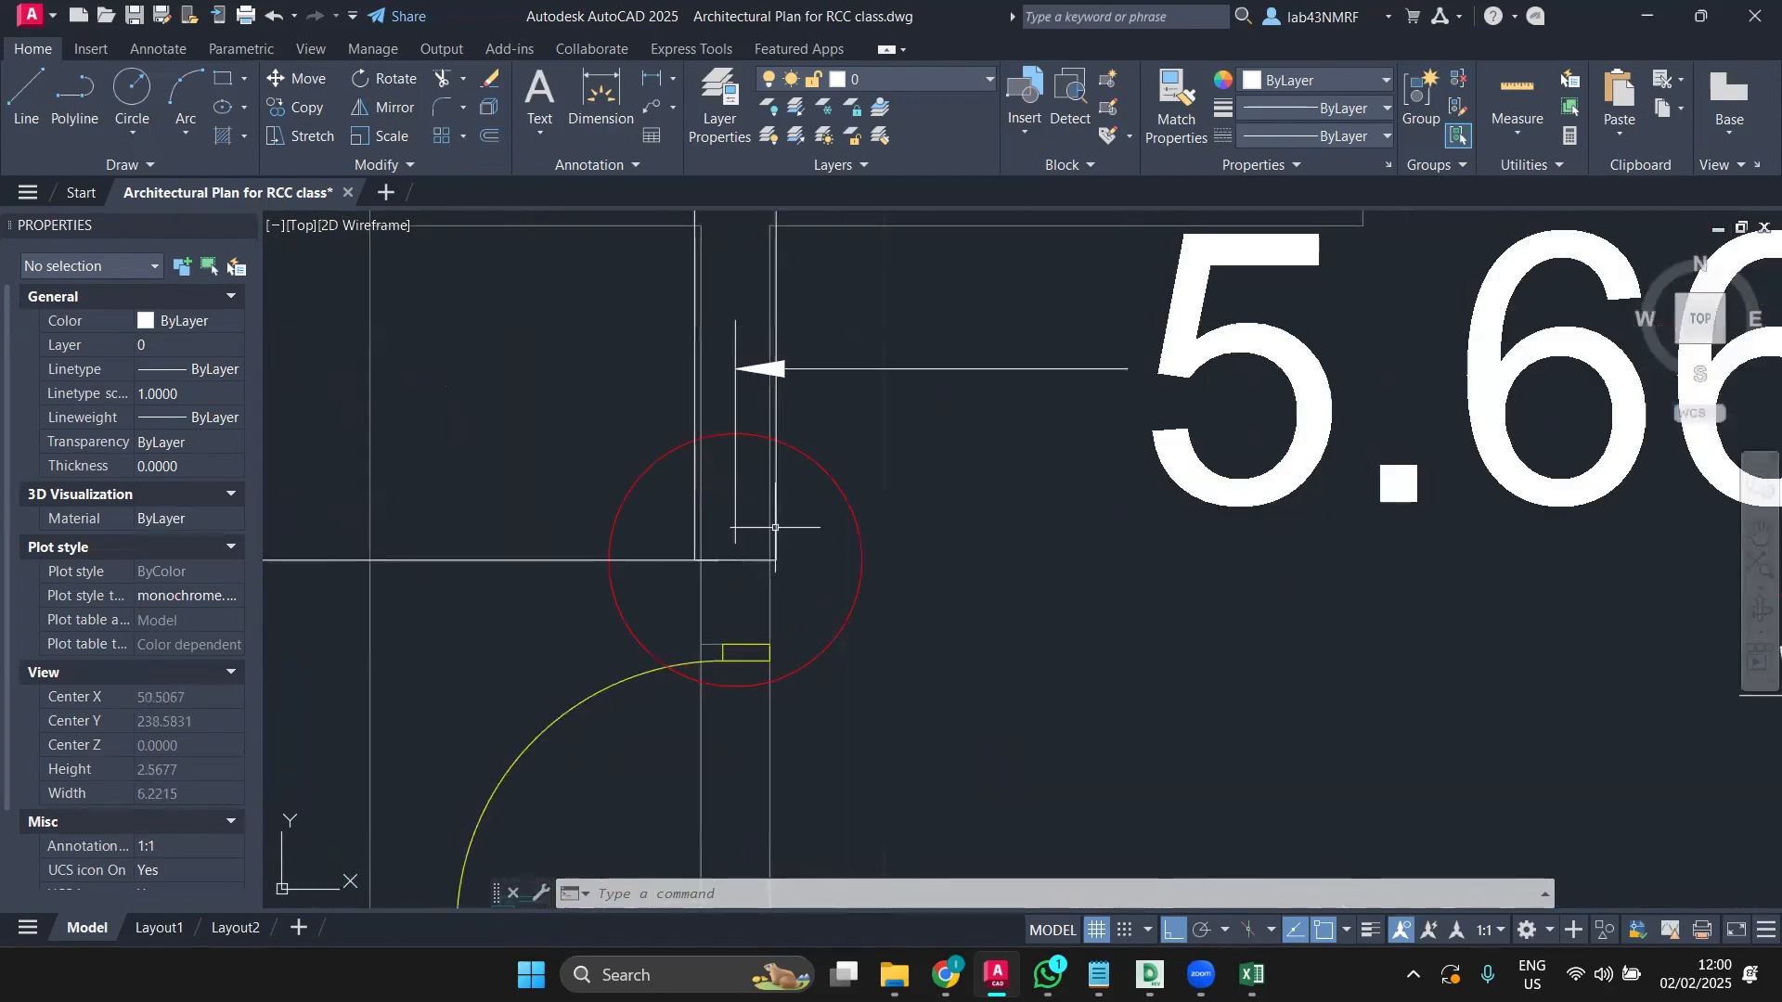
Step: Window-select the two columns near the 5.66 bay
click(775, 527)
scroll(775, 527, down, 5)
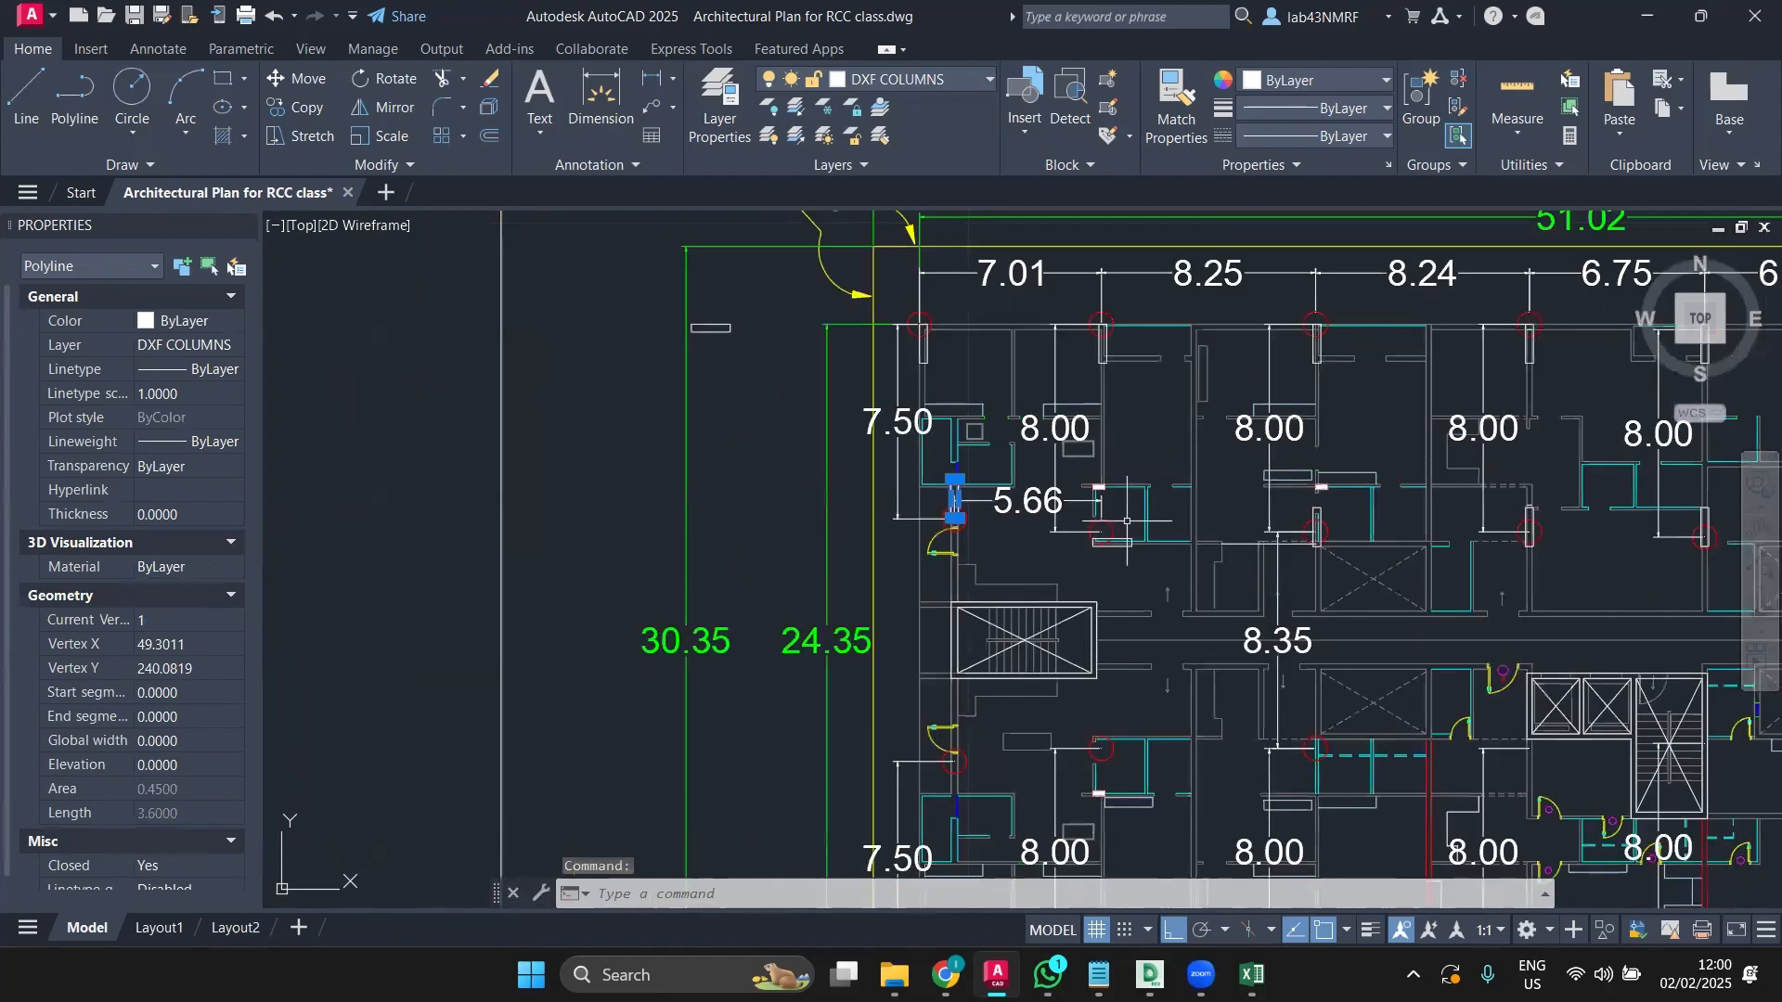
scroll(1127, 521, down, 2)
middle_drag(1110, 531, 753, 533)
scroll(1300, 529, up, 6)
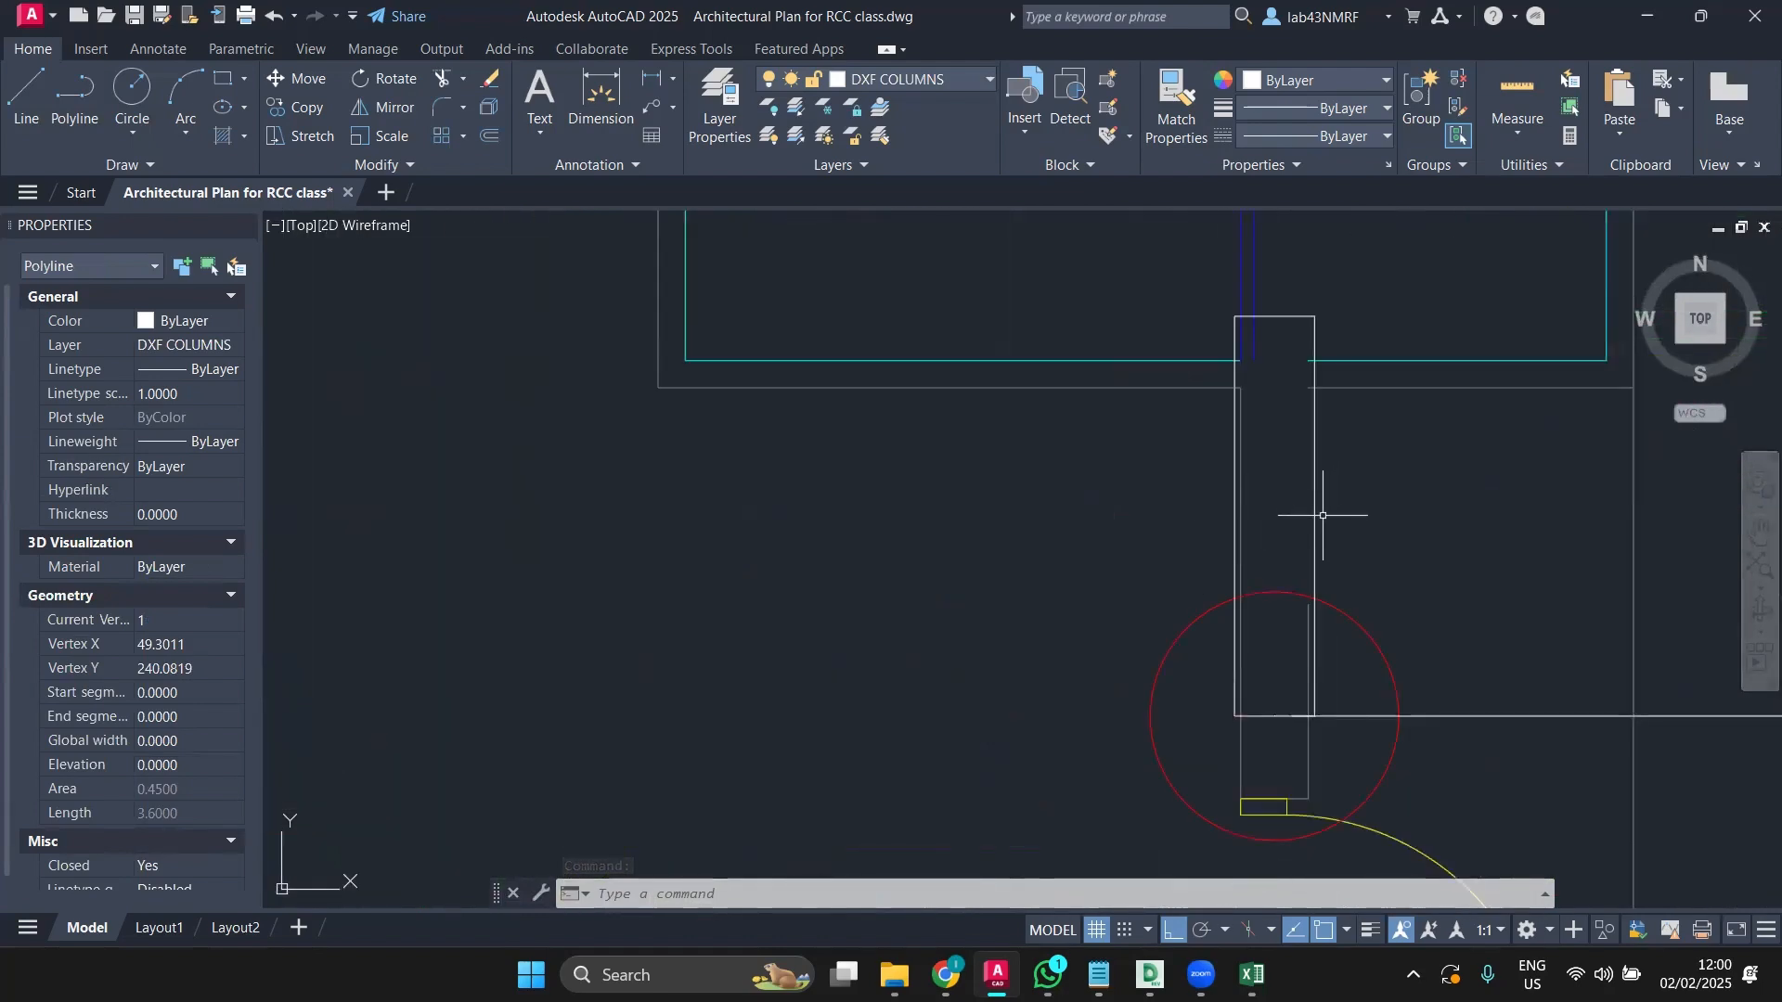
click(1317, 526)
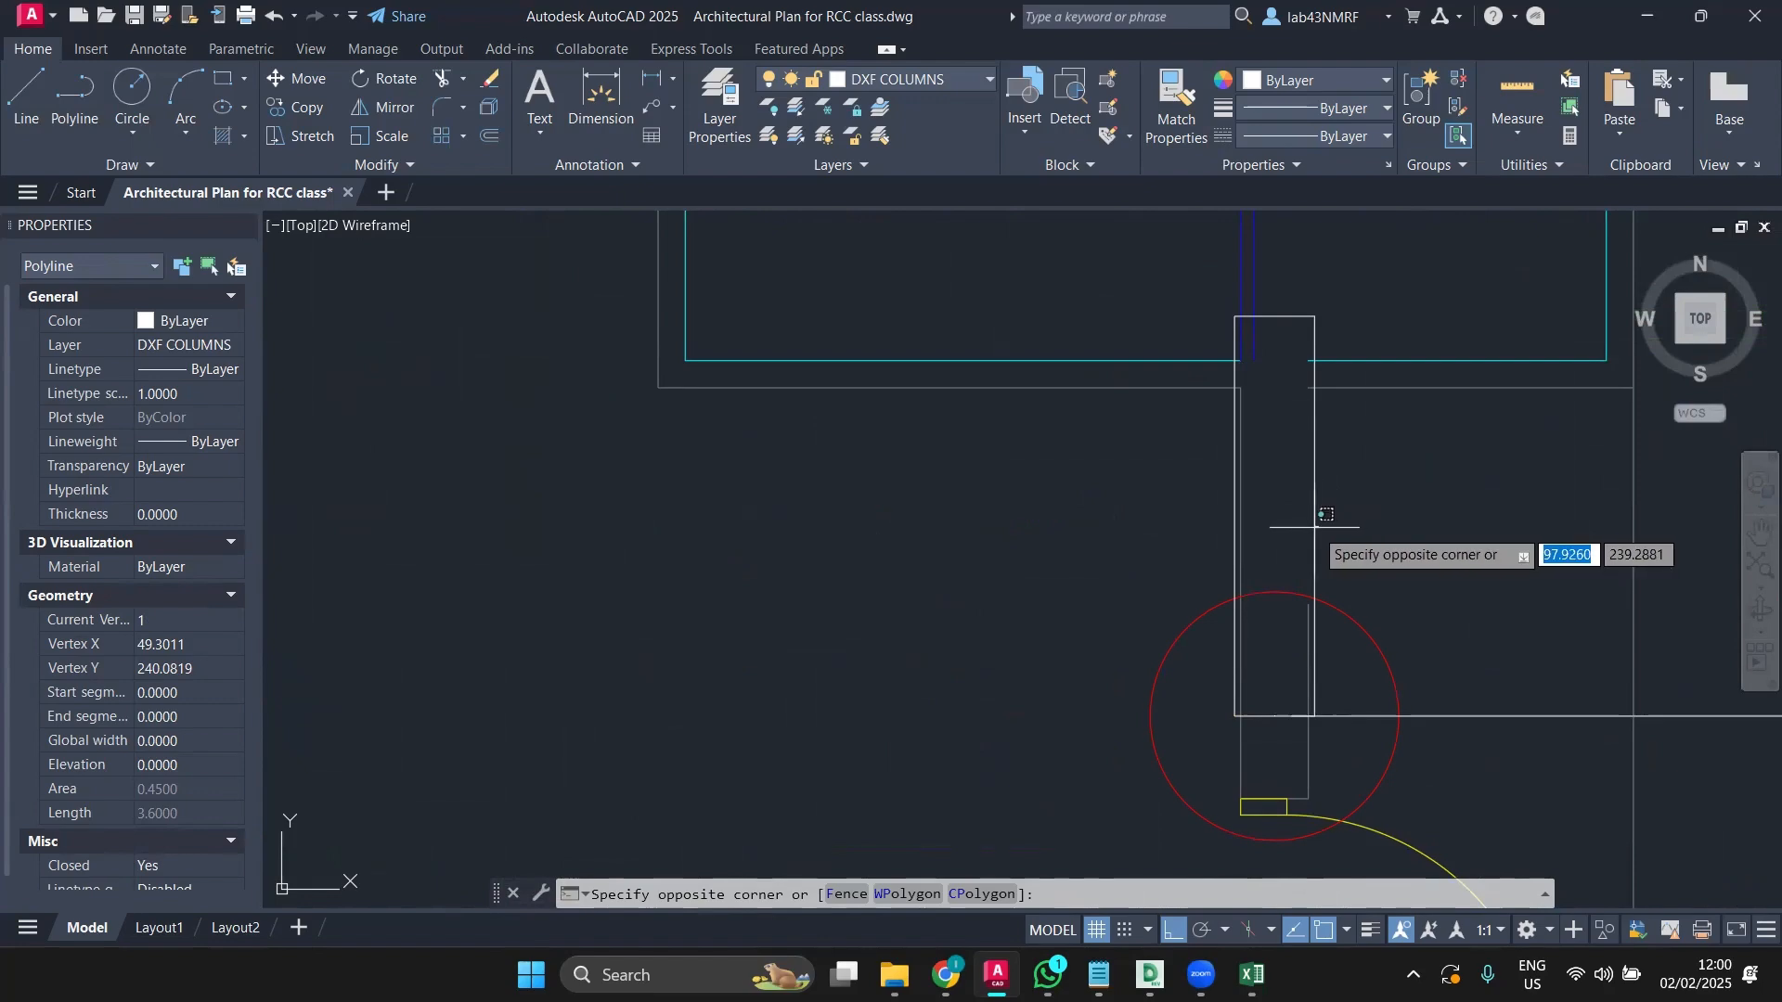
click(1290, 540)
scroll(1290, 540, down, 8)
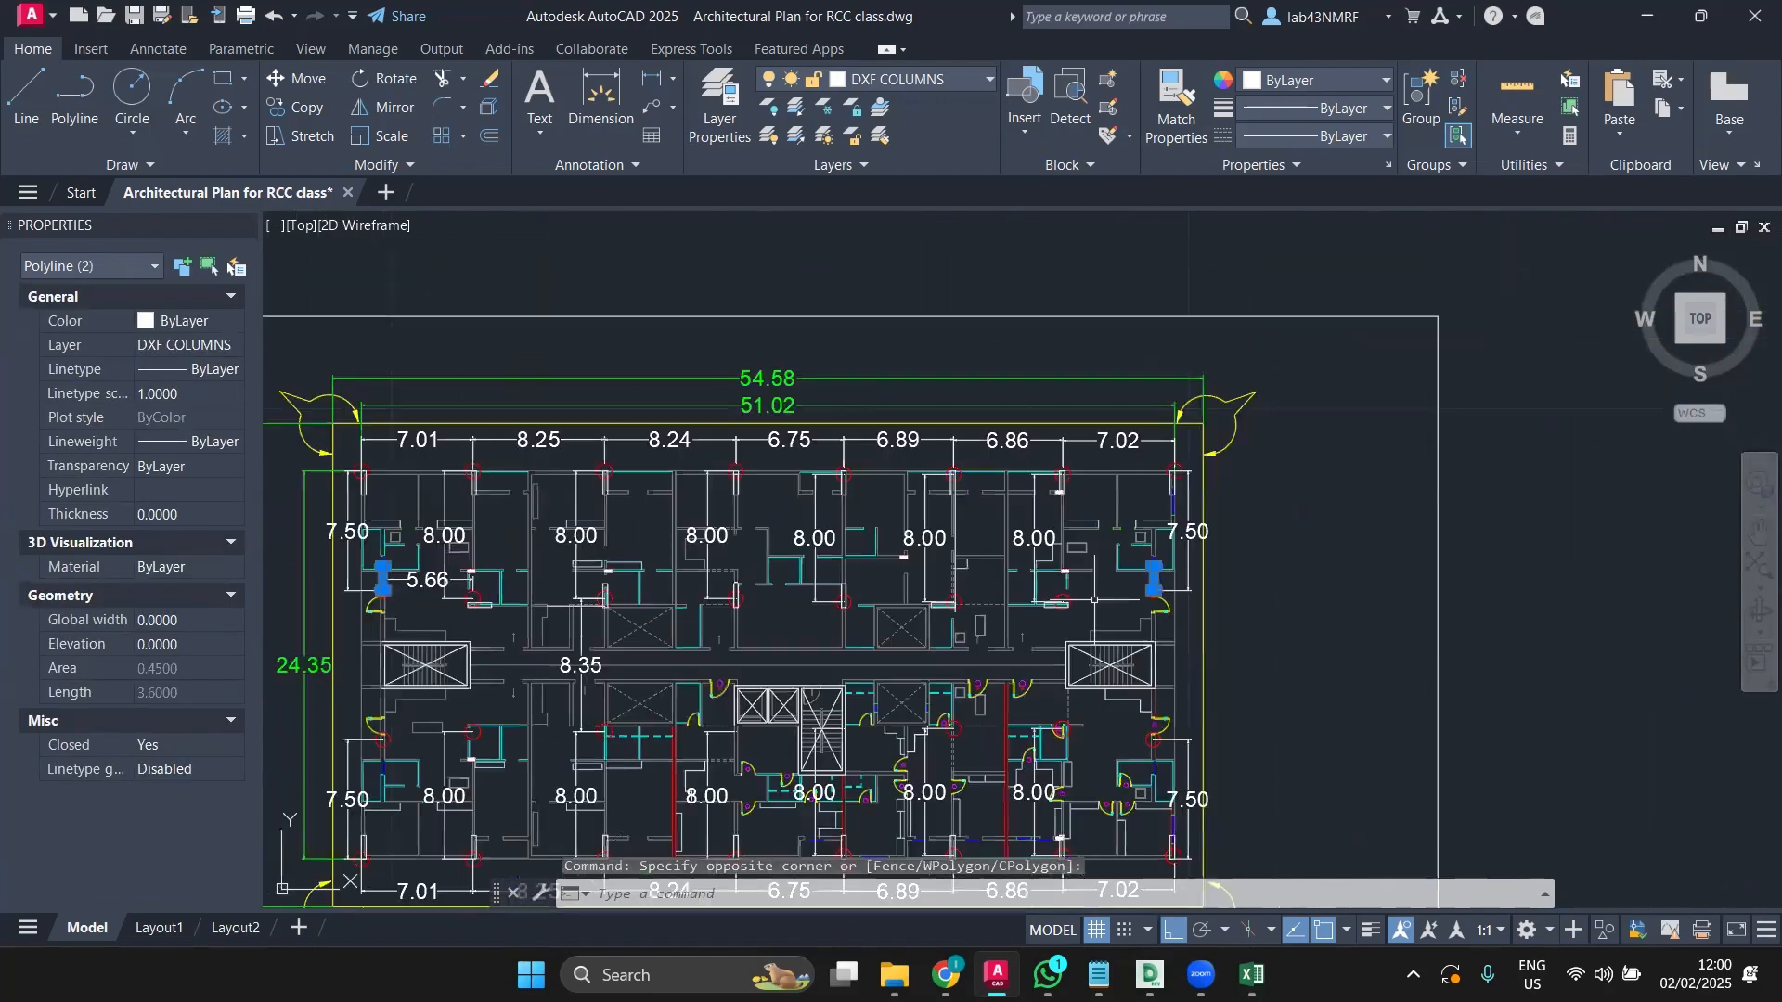
middle_drag(1032, 624, 1502, 613)
middle_drag(984, 694, 1209, 674)
scroll(1095, 582, up, 6)
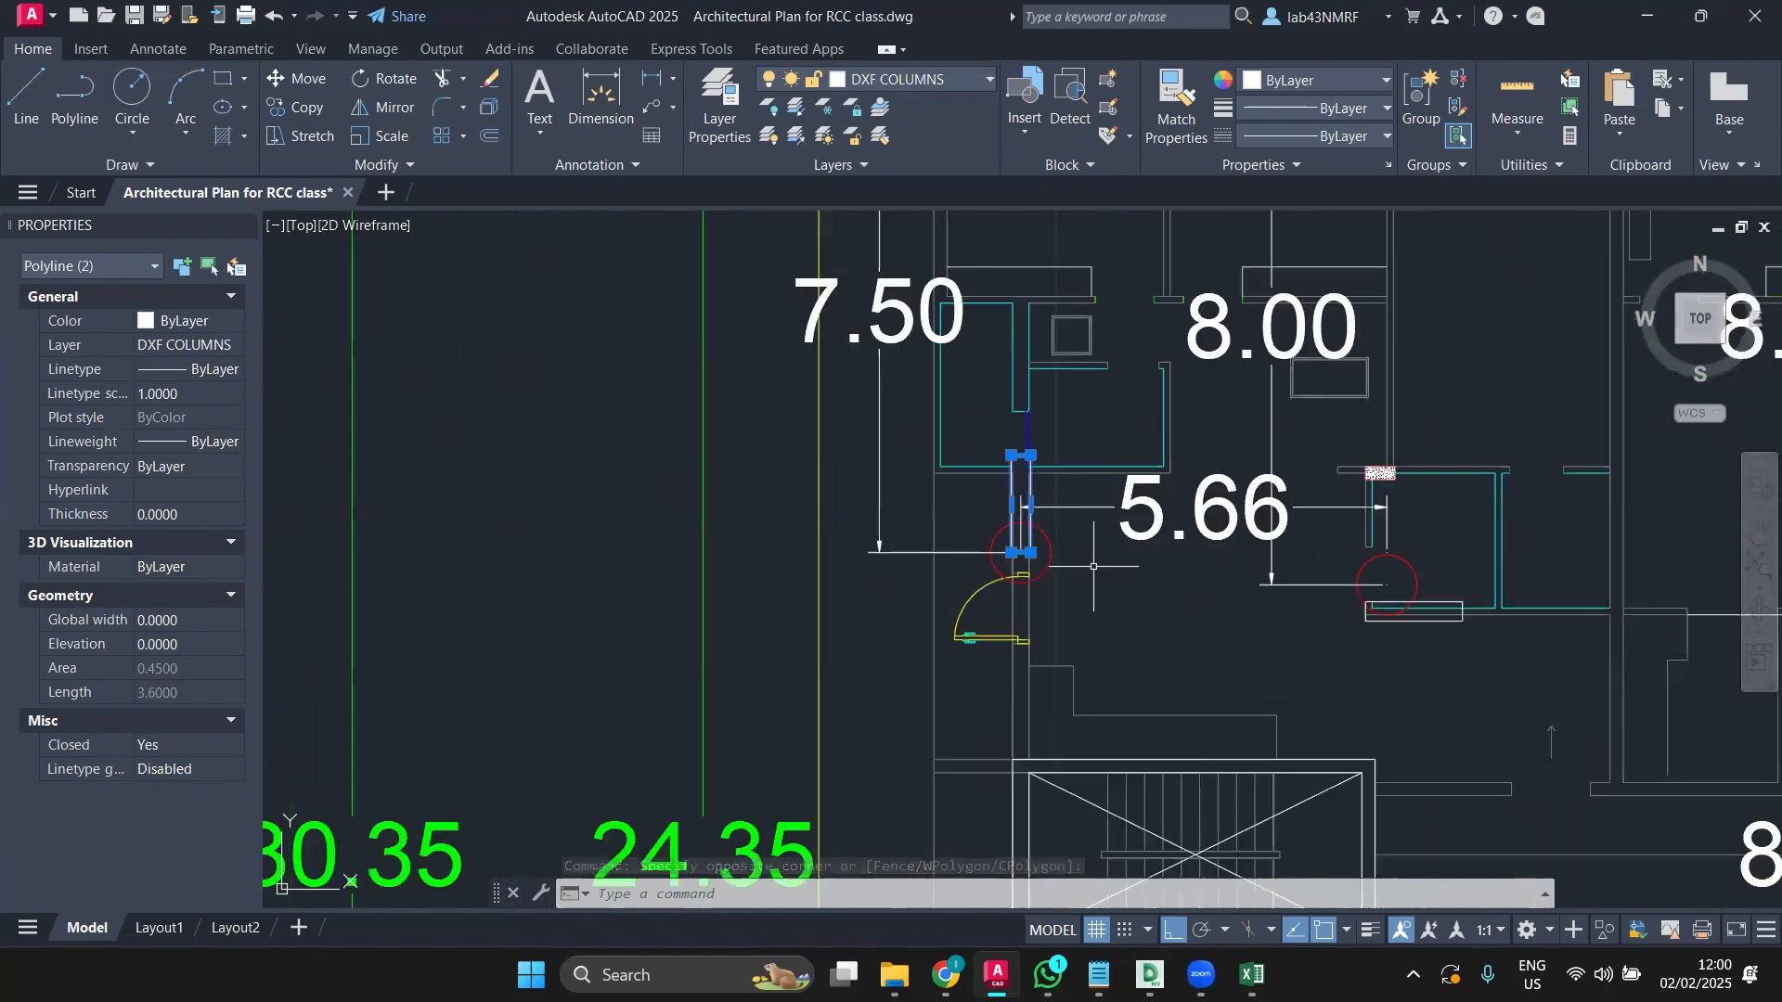
middle_drag(1095, 586, 975, 566)
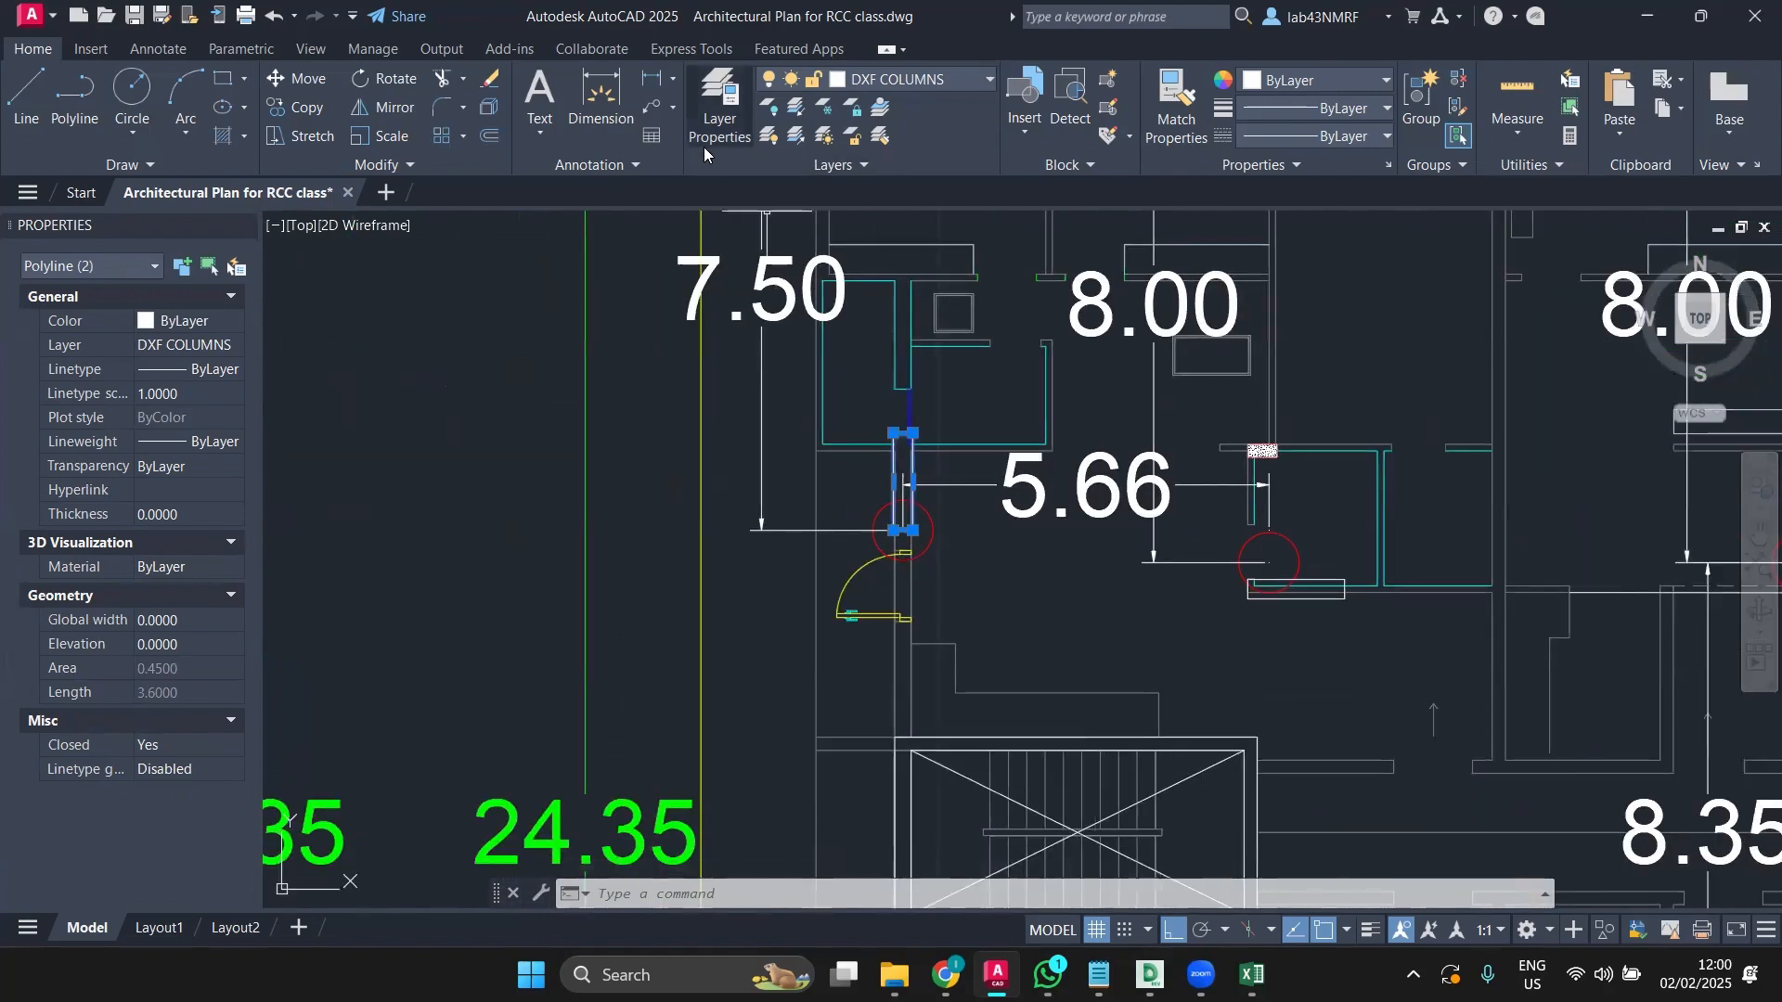
Step: Move the column pair down so its bottom corner sits on the door frame's top corner
click(299, 78)
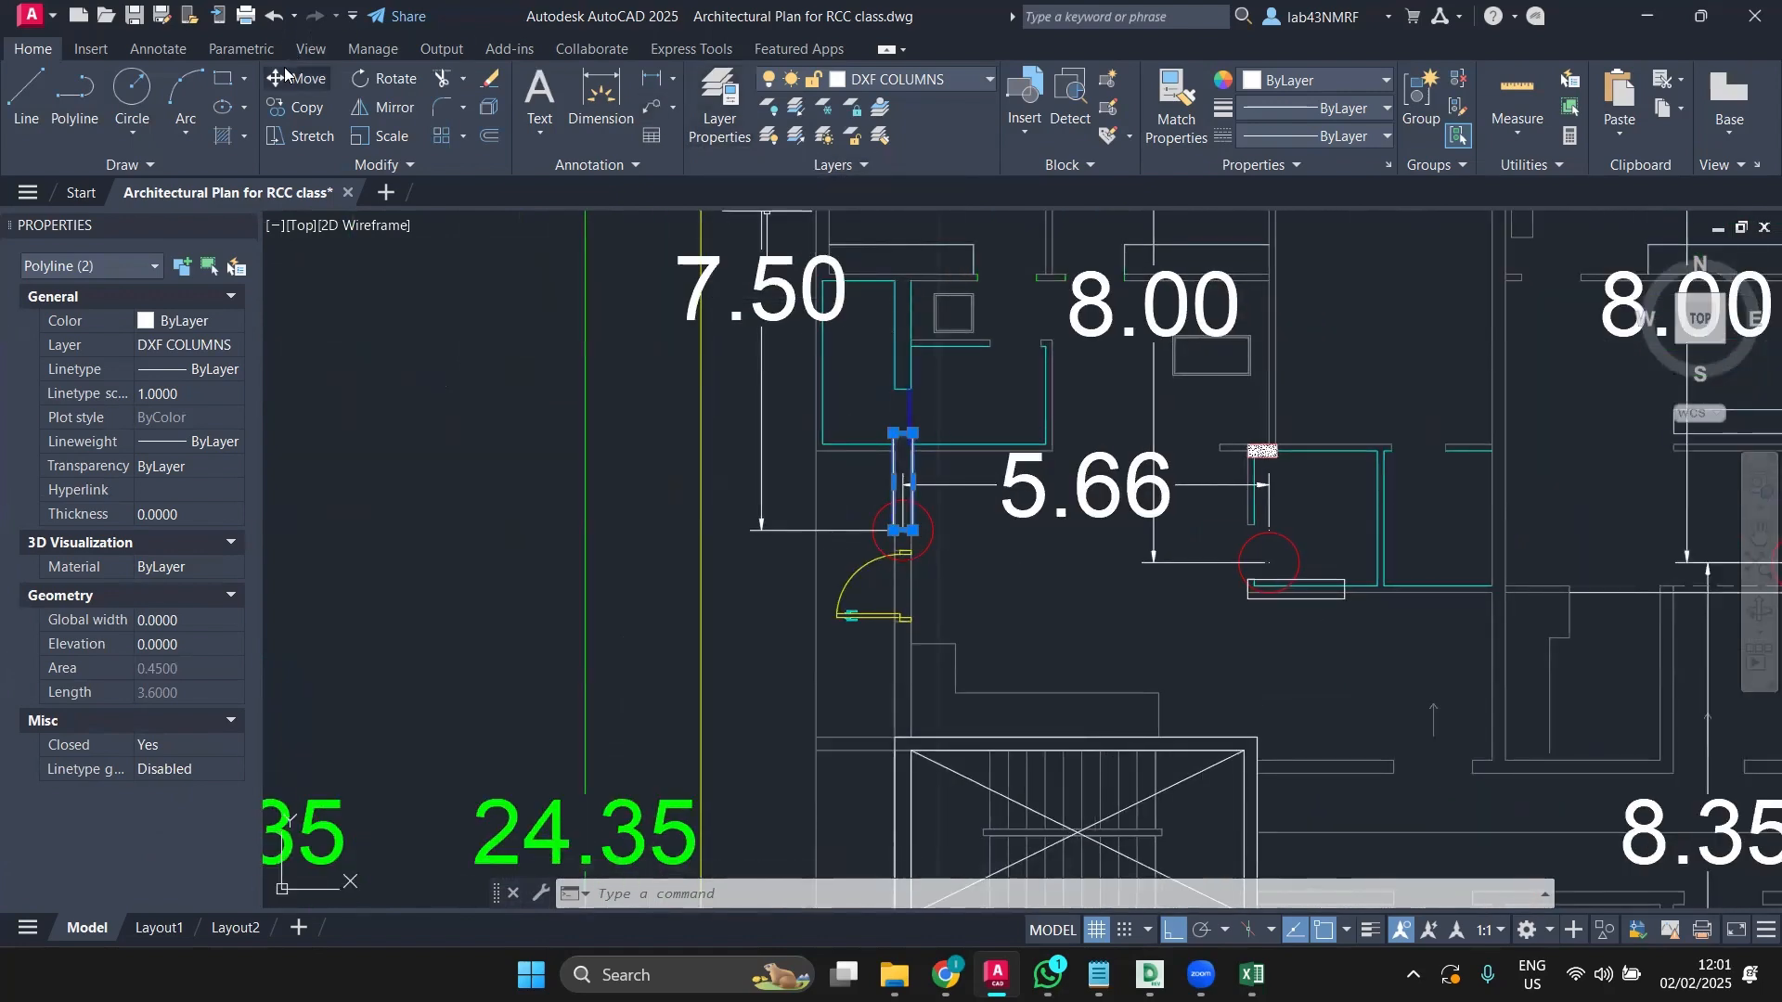
scroll(840, 501, up, 5)
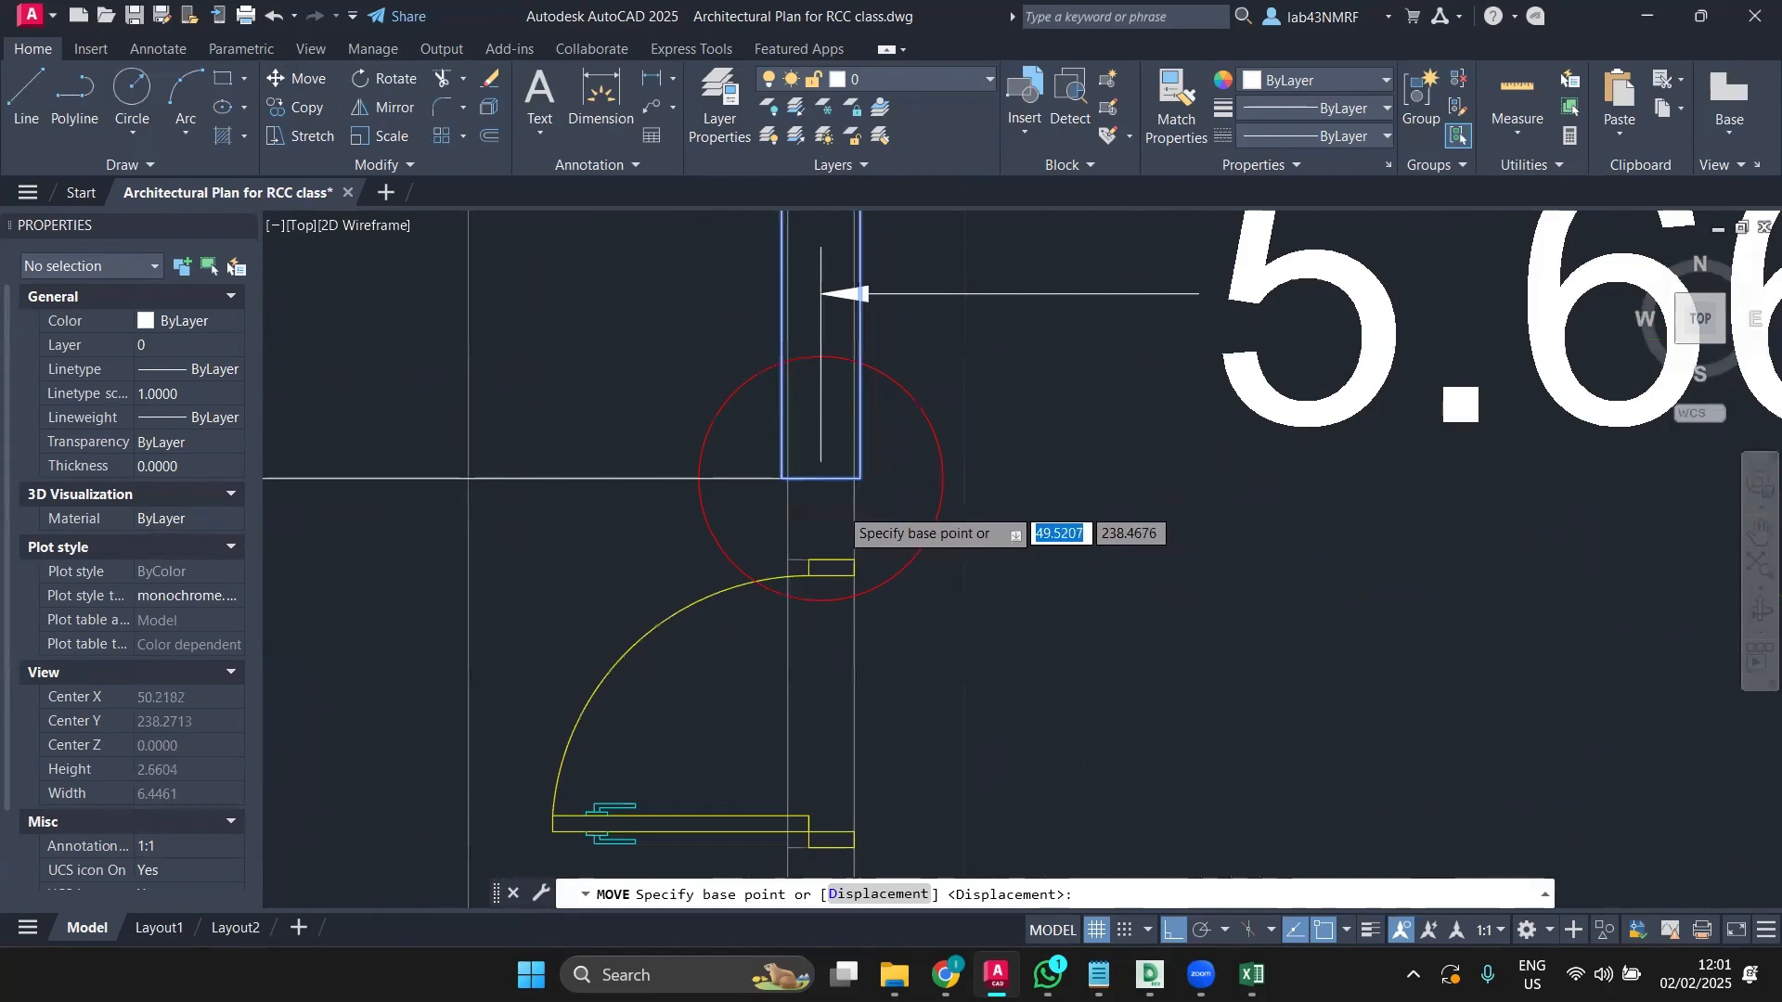
scroll(843, 499, up, 4)
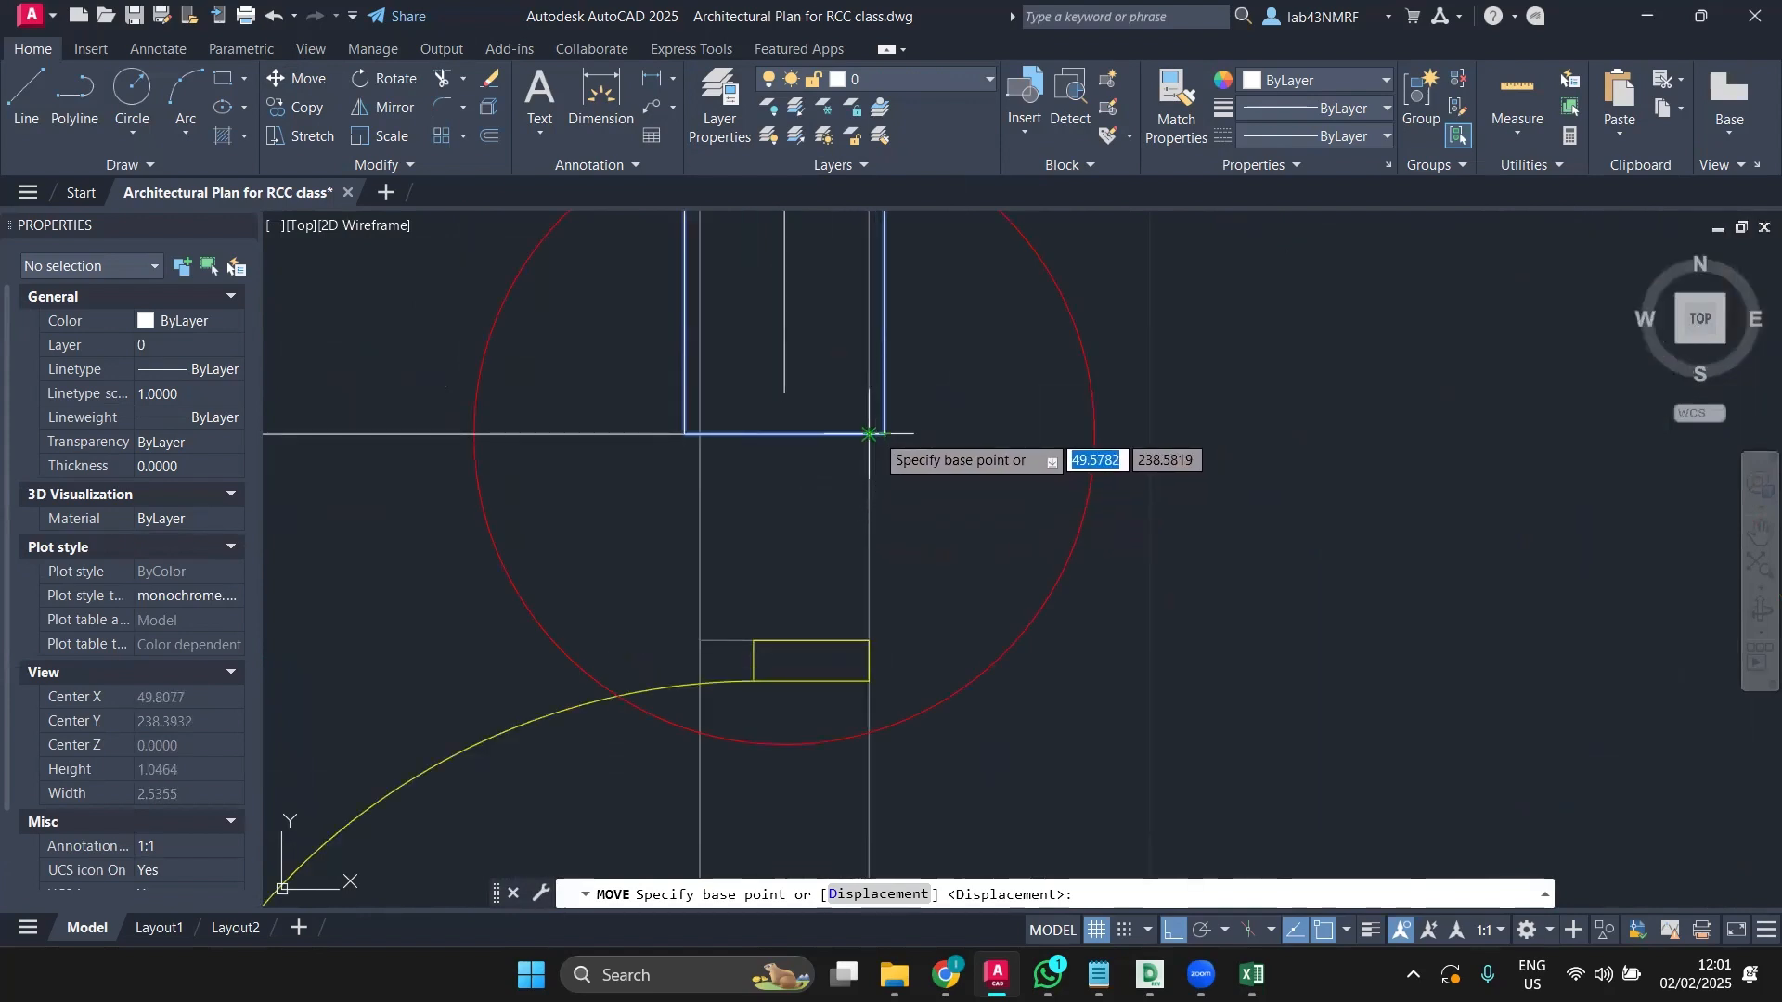
click(869, 433)
click(869, 640)
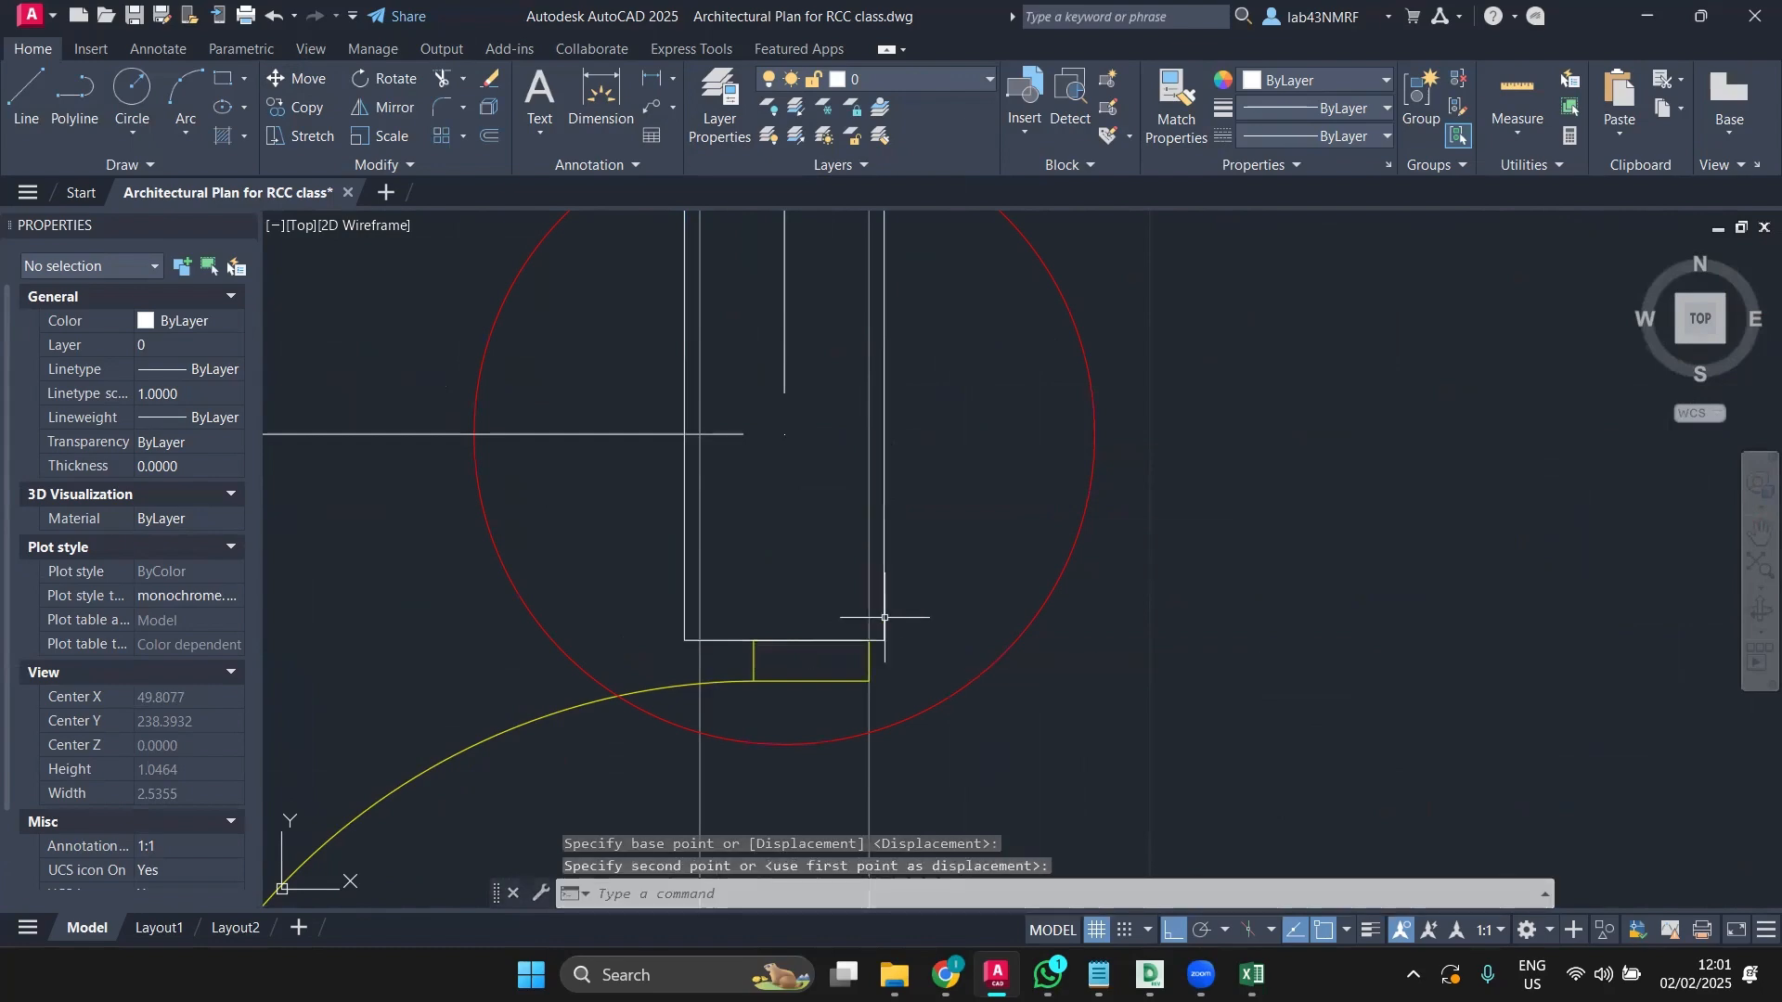
scroll(885, 617, down, 15)
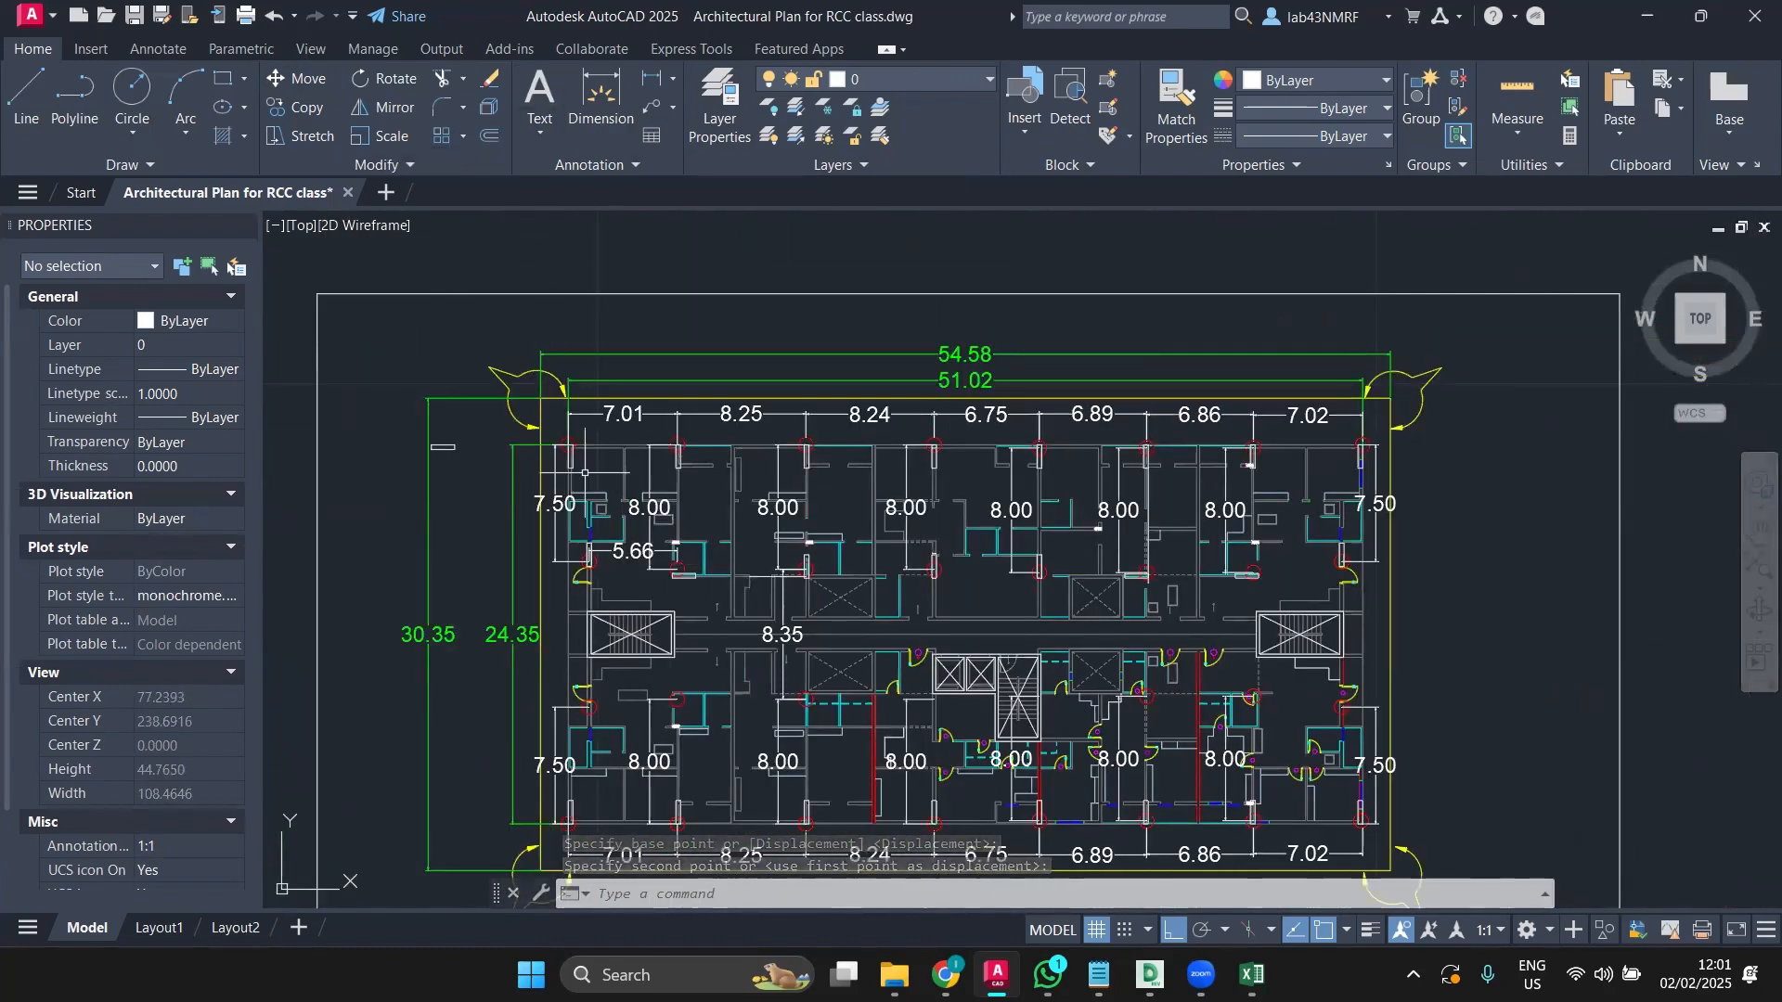
scroll(547, 442, up, 8)
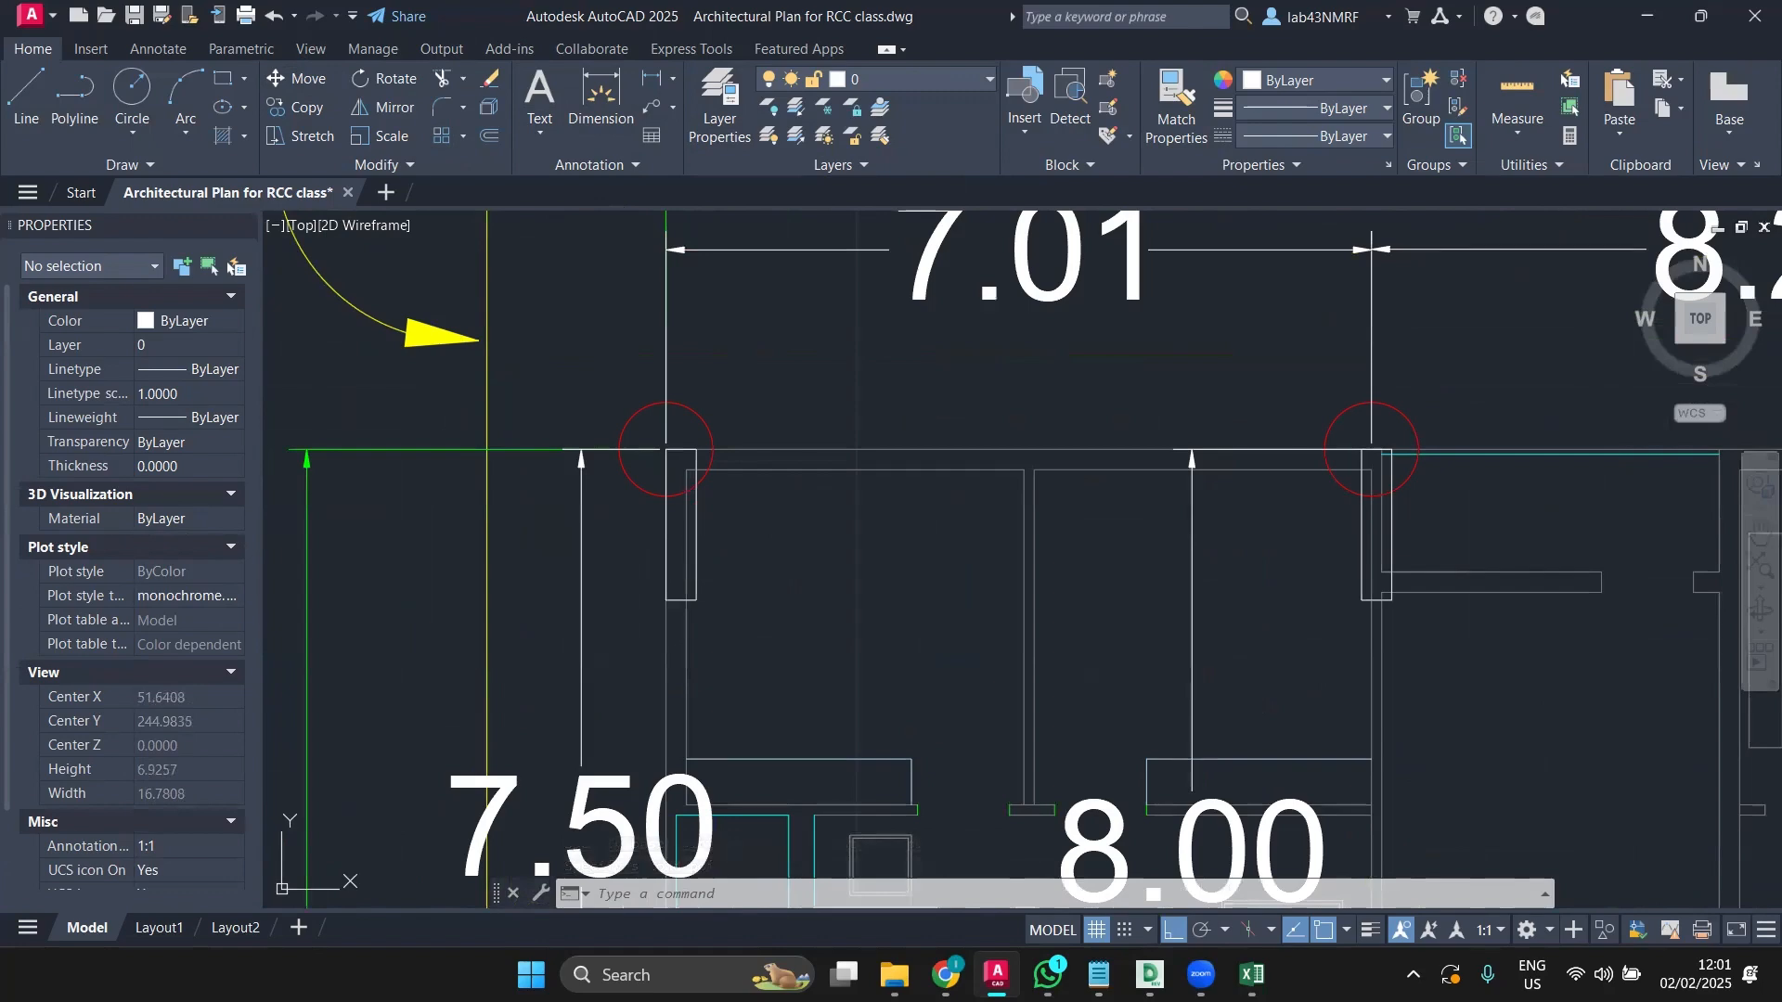
click(666, 501)
Step: Select all 25 column rectangles using Select Similar
right_click(691, 506)
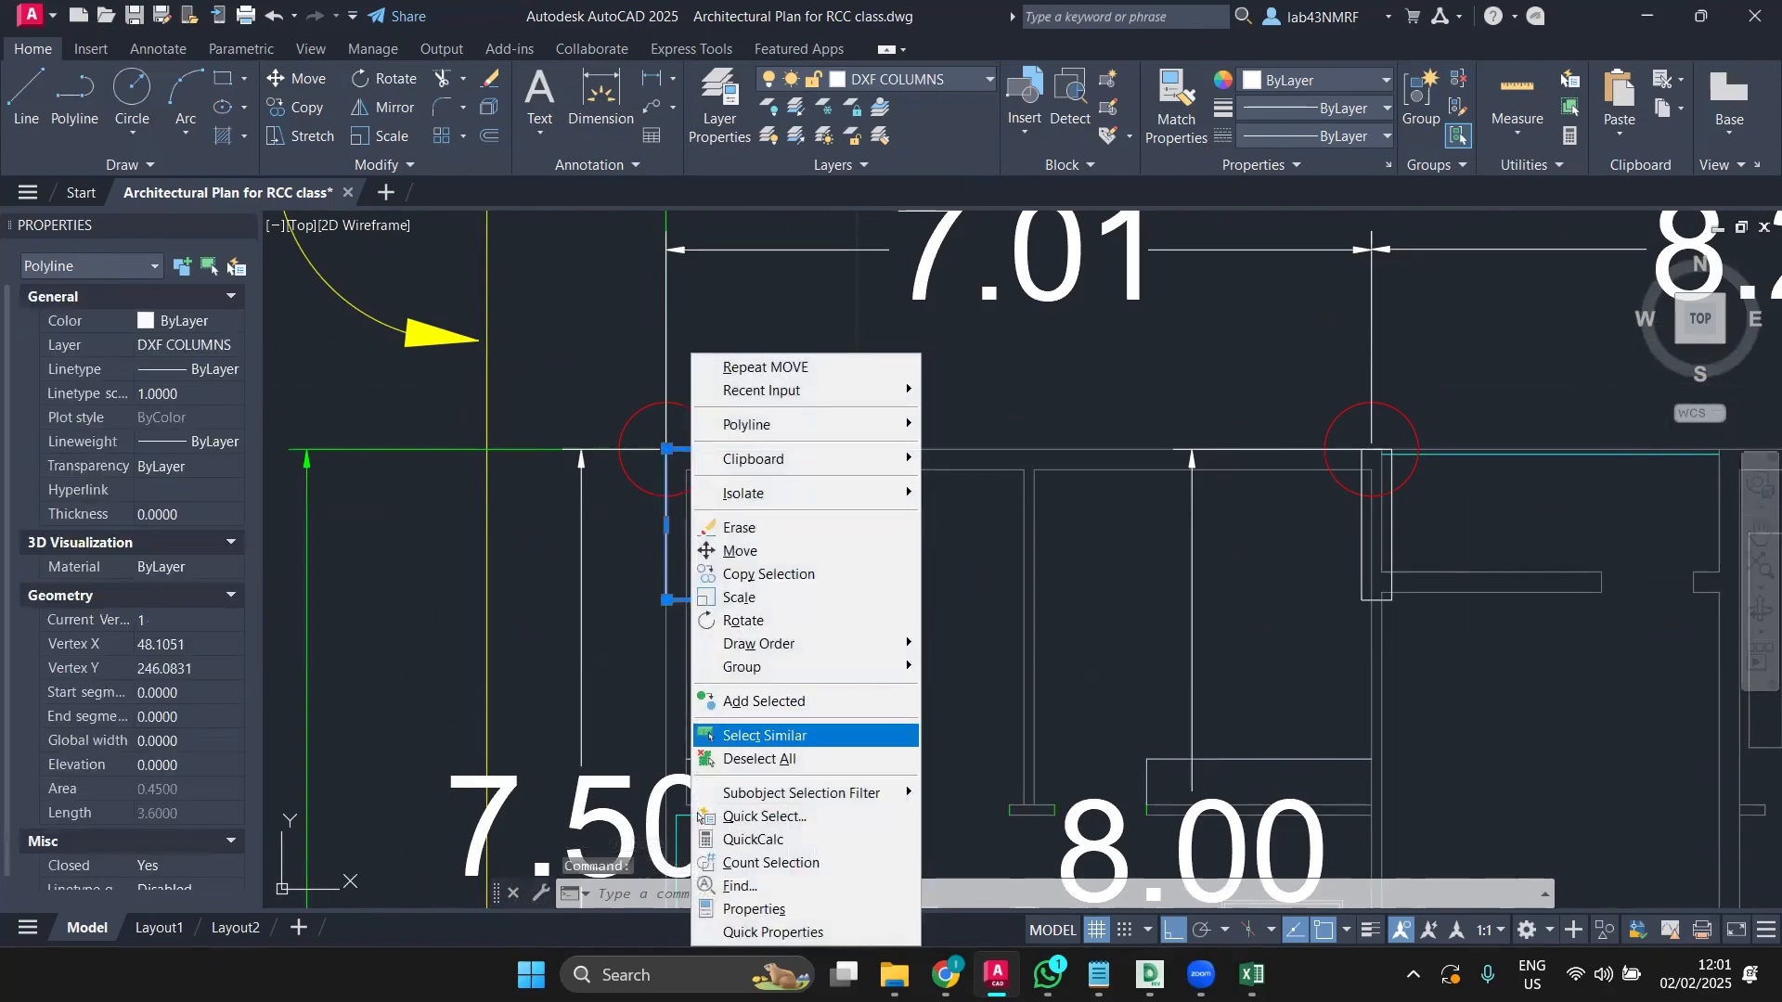
click(752, 735)
scroll(847, 628, down, 6)
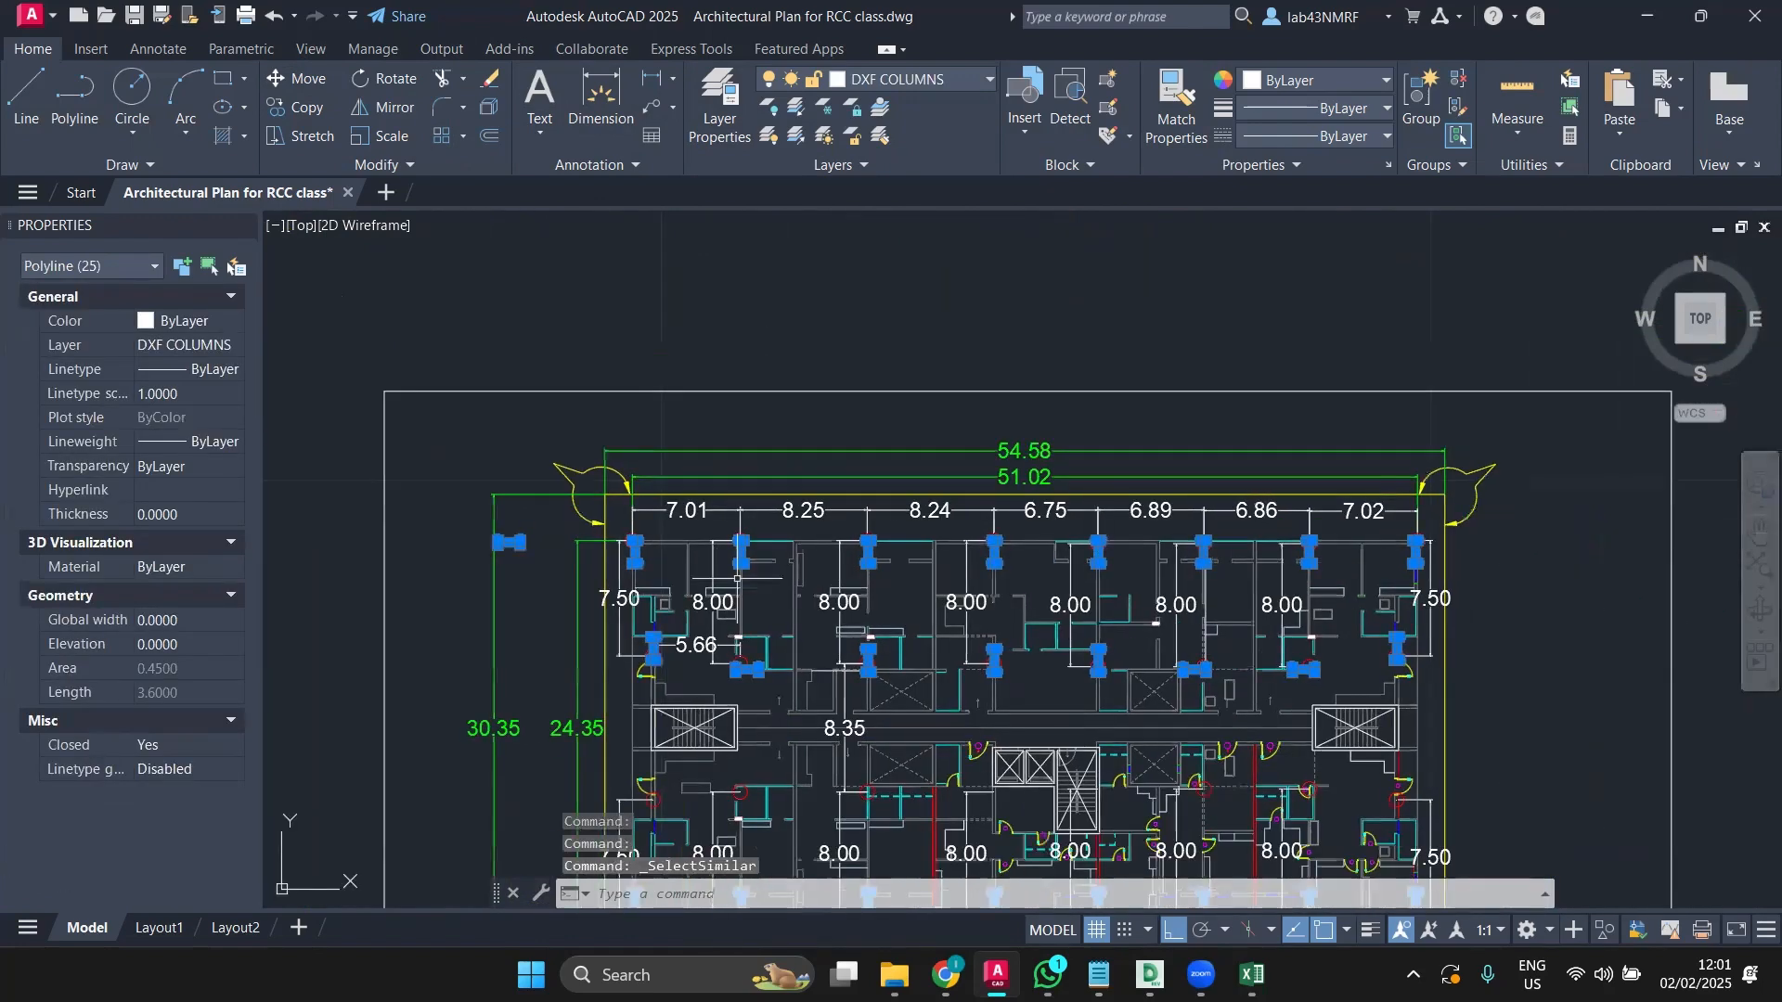
Step: Mirror all 25 columns across the plan's centre mirror line, answering N to keep the originals
click(384, 106)
scroll(899, 529, down, 4)
middle_drag(900, 533, 624, 469)
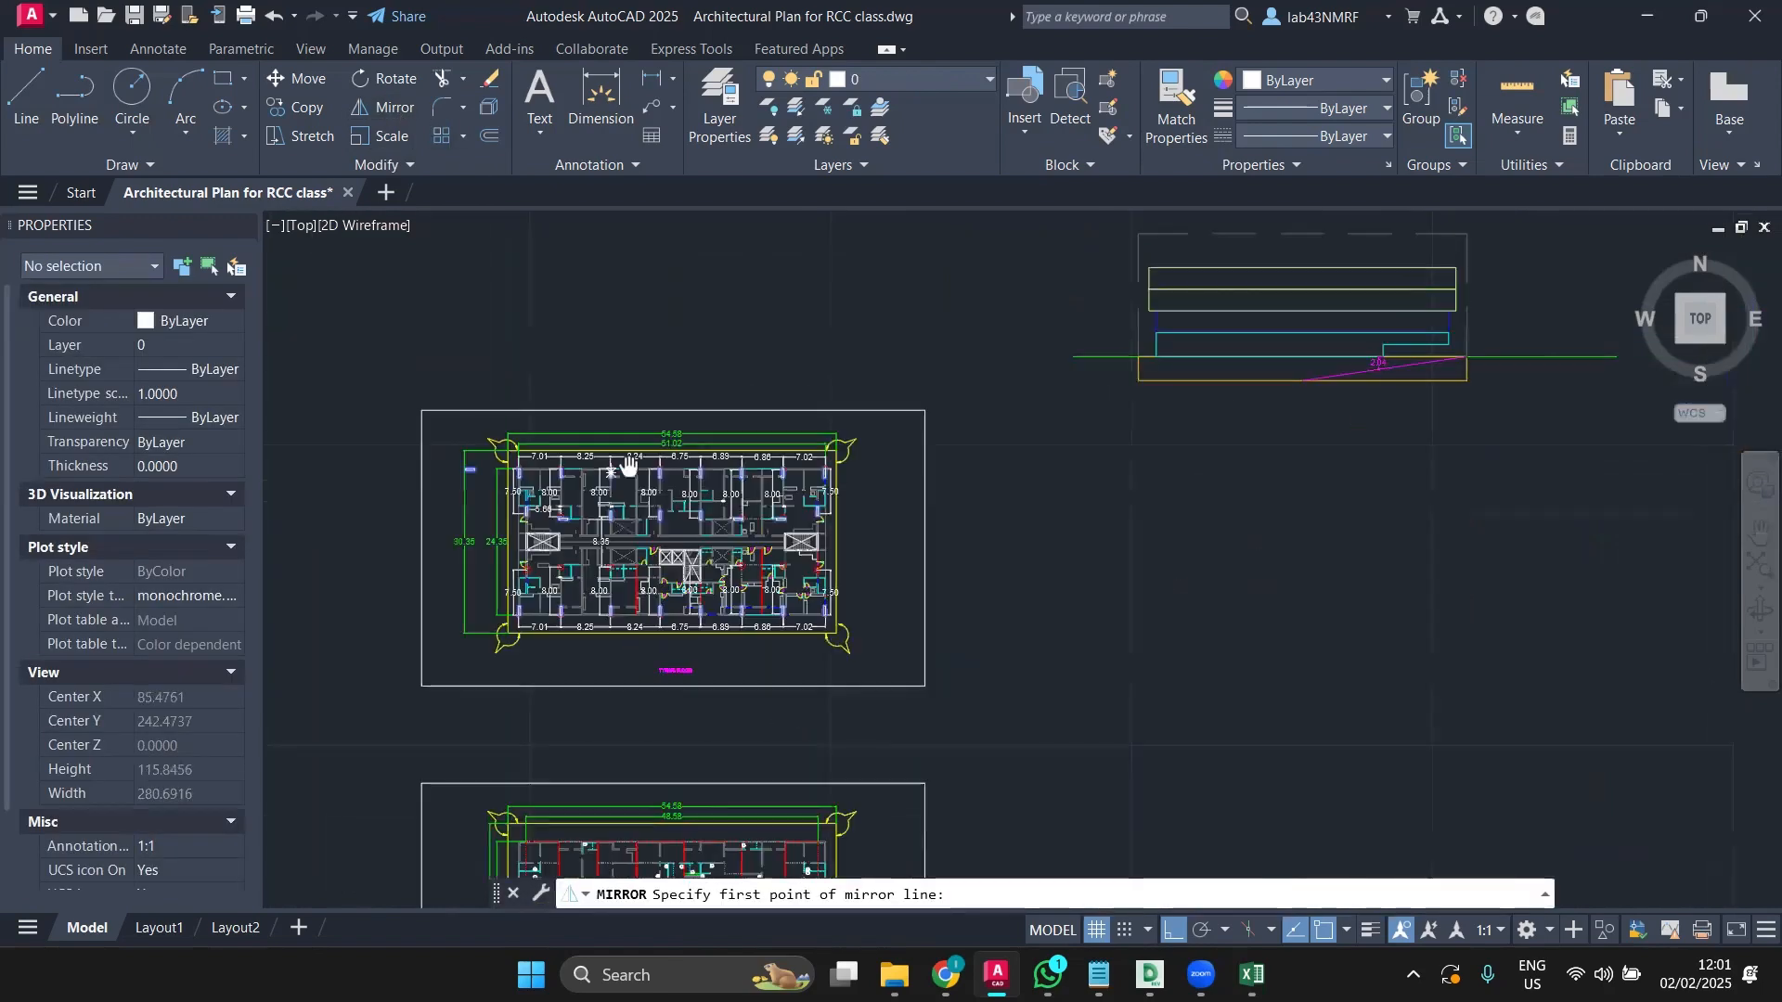
scroll(663, 513, up, 4)
middle_drag(667, 508, 861, 557)
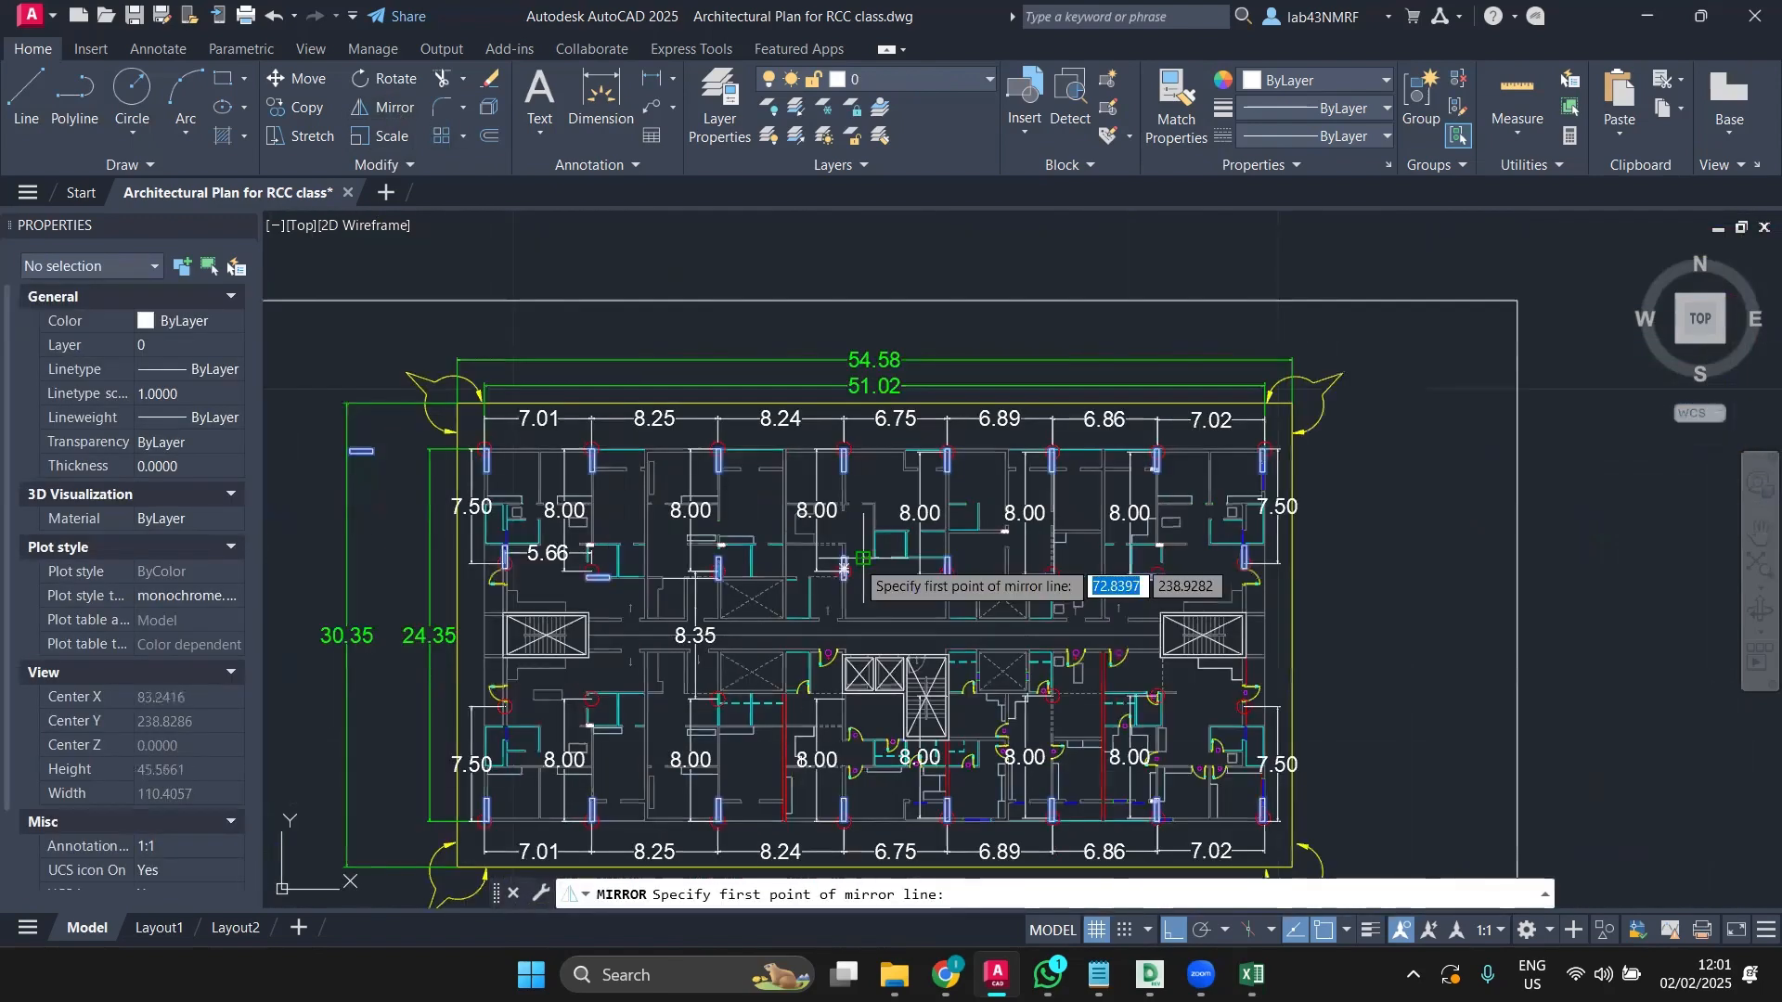
click(1296, 623)
scroll(1298, 630, down, 4)
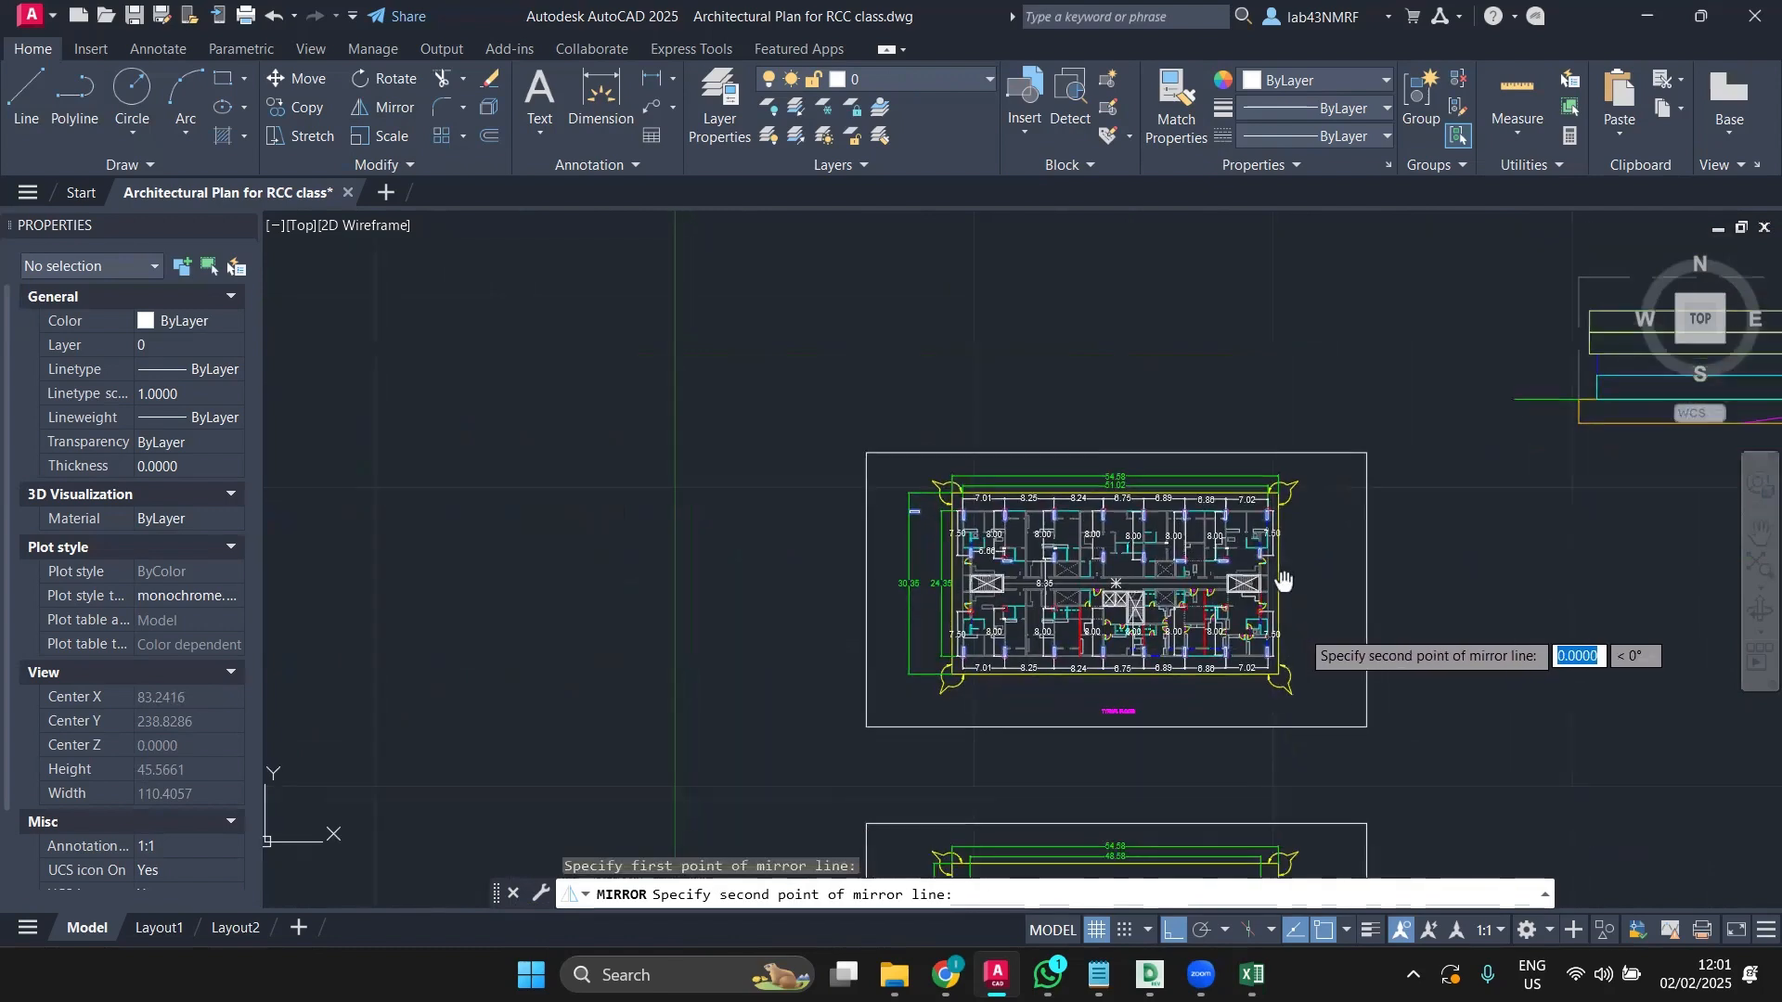
scroll(1318, 686, up, 2)
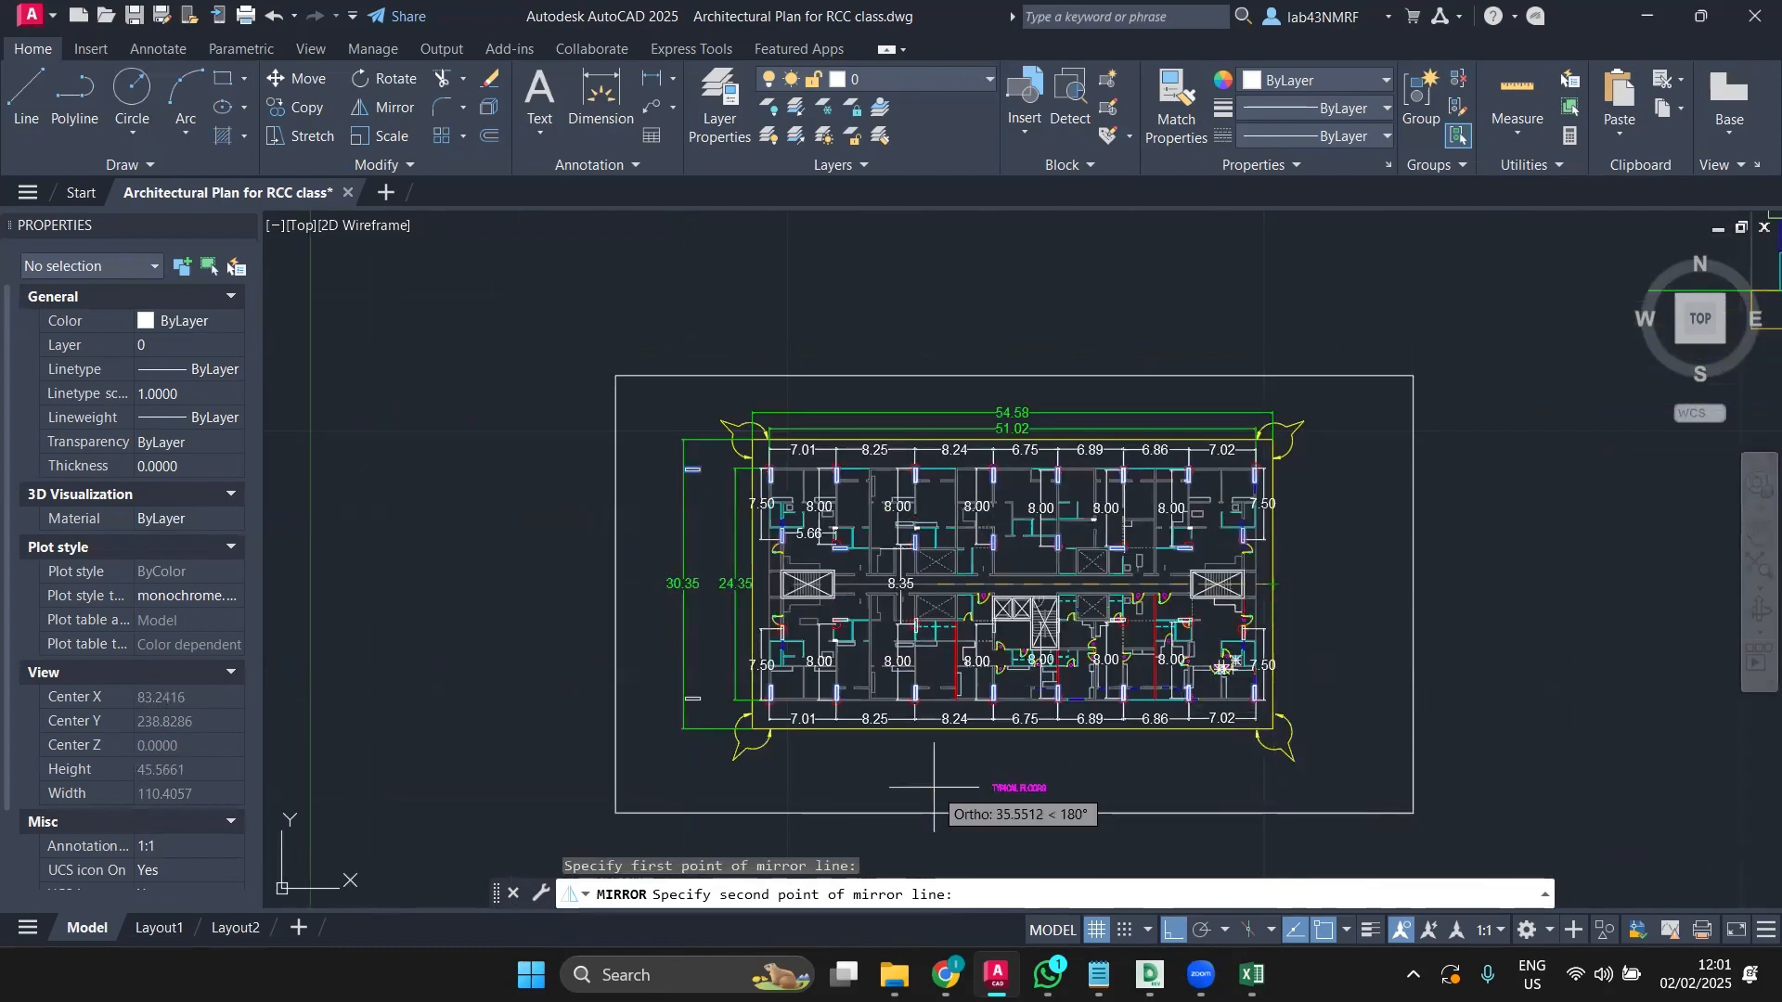
click(933, 788)
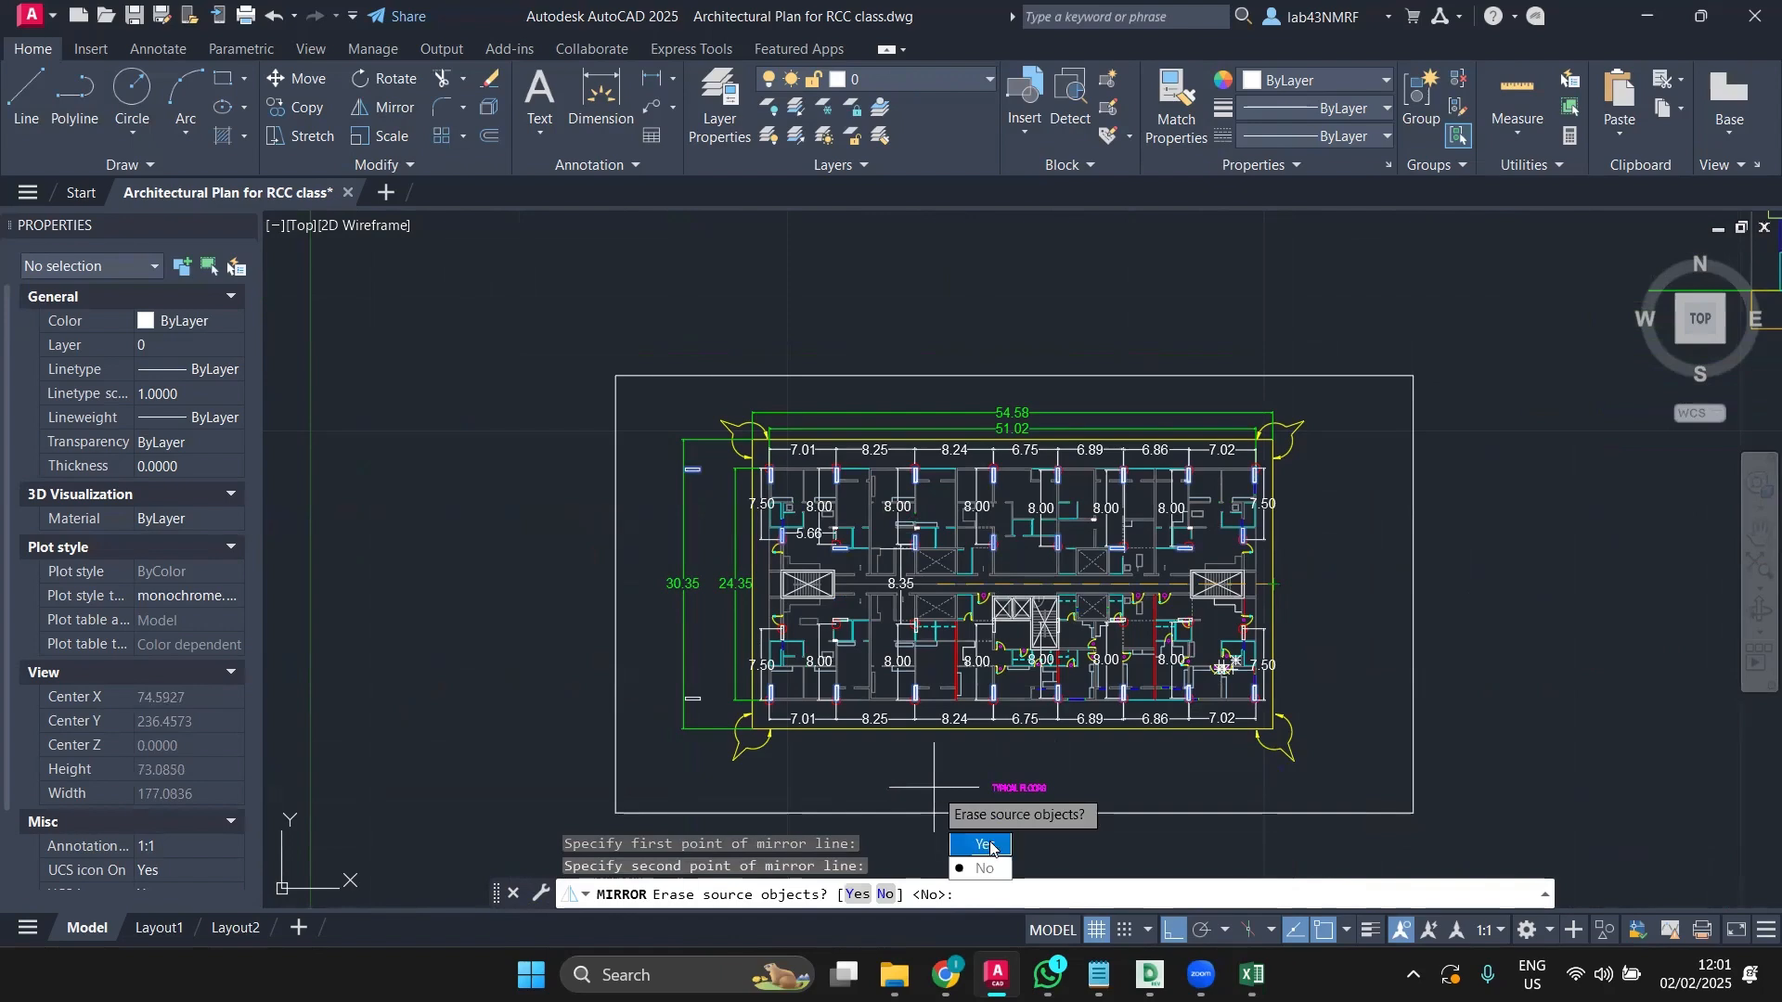
text(N)
key(Return)
scroll(929, 606, up, 5)
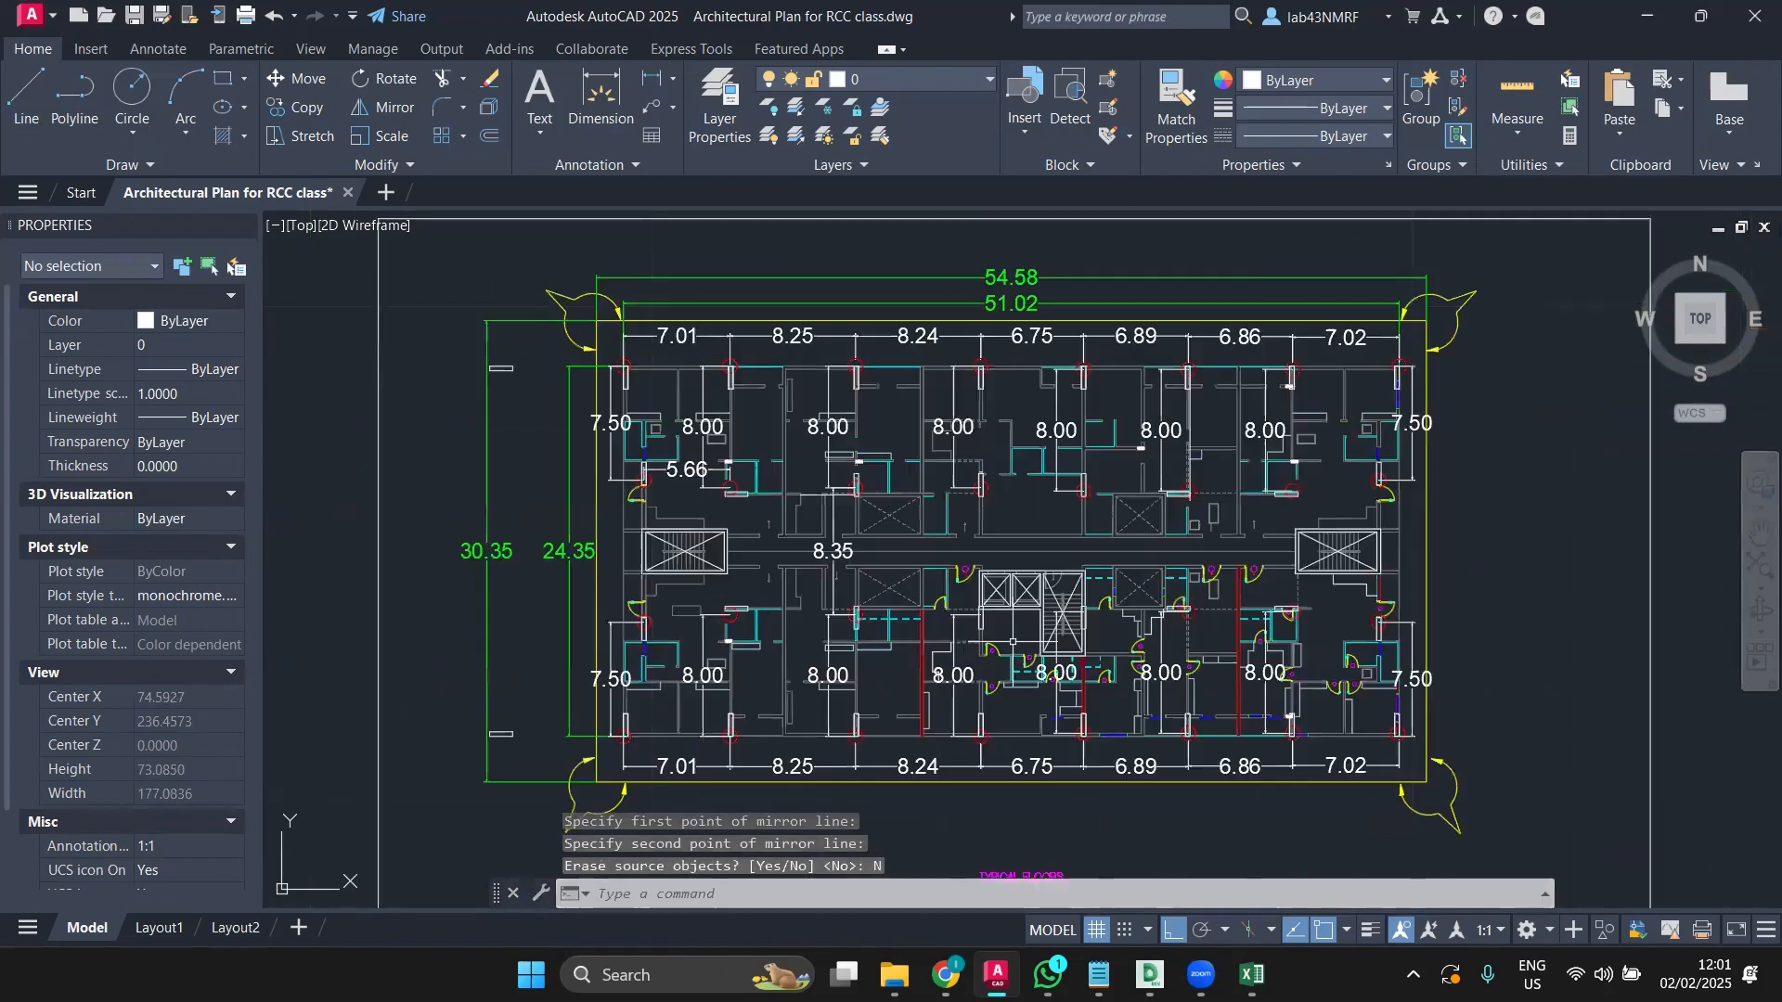
Step: Check all column rectangles with Select Similar, then clear the selection
click(929, 605)
right_click(931, 605)
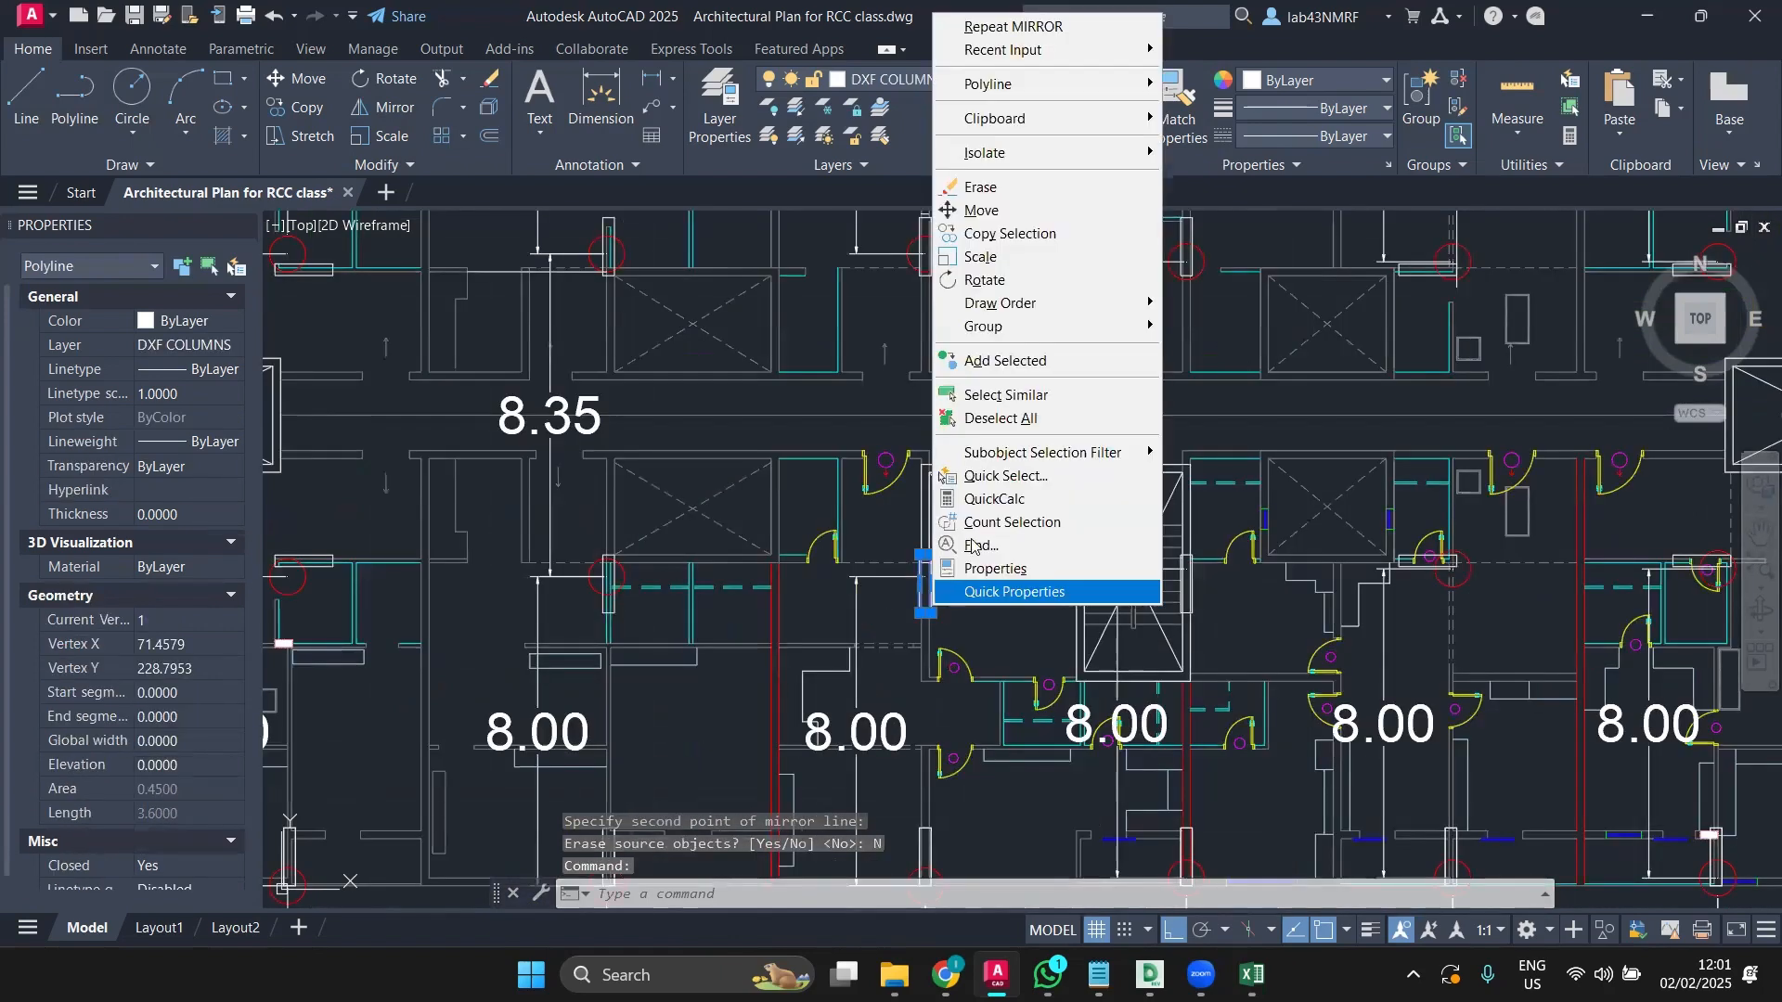
click(1006, 394)
scroll(1102, 642, down, 2)
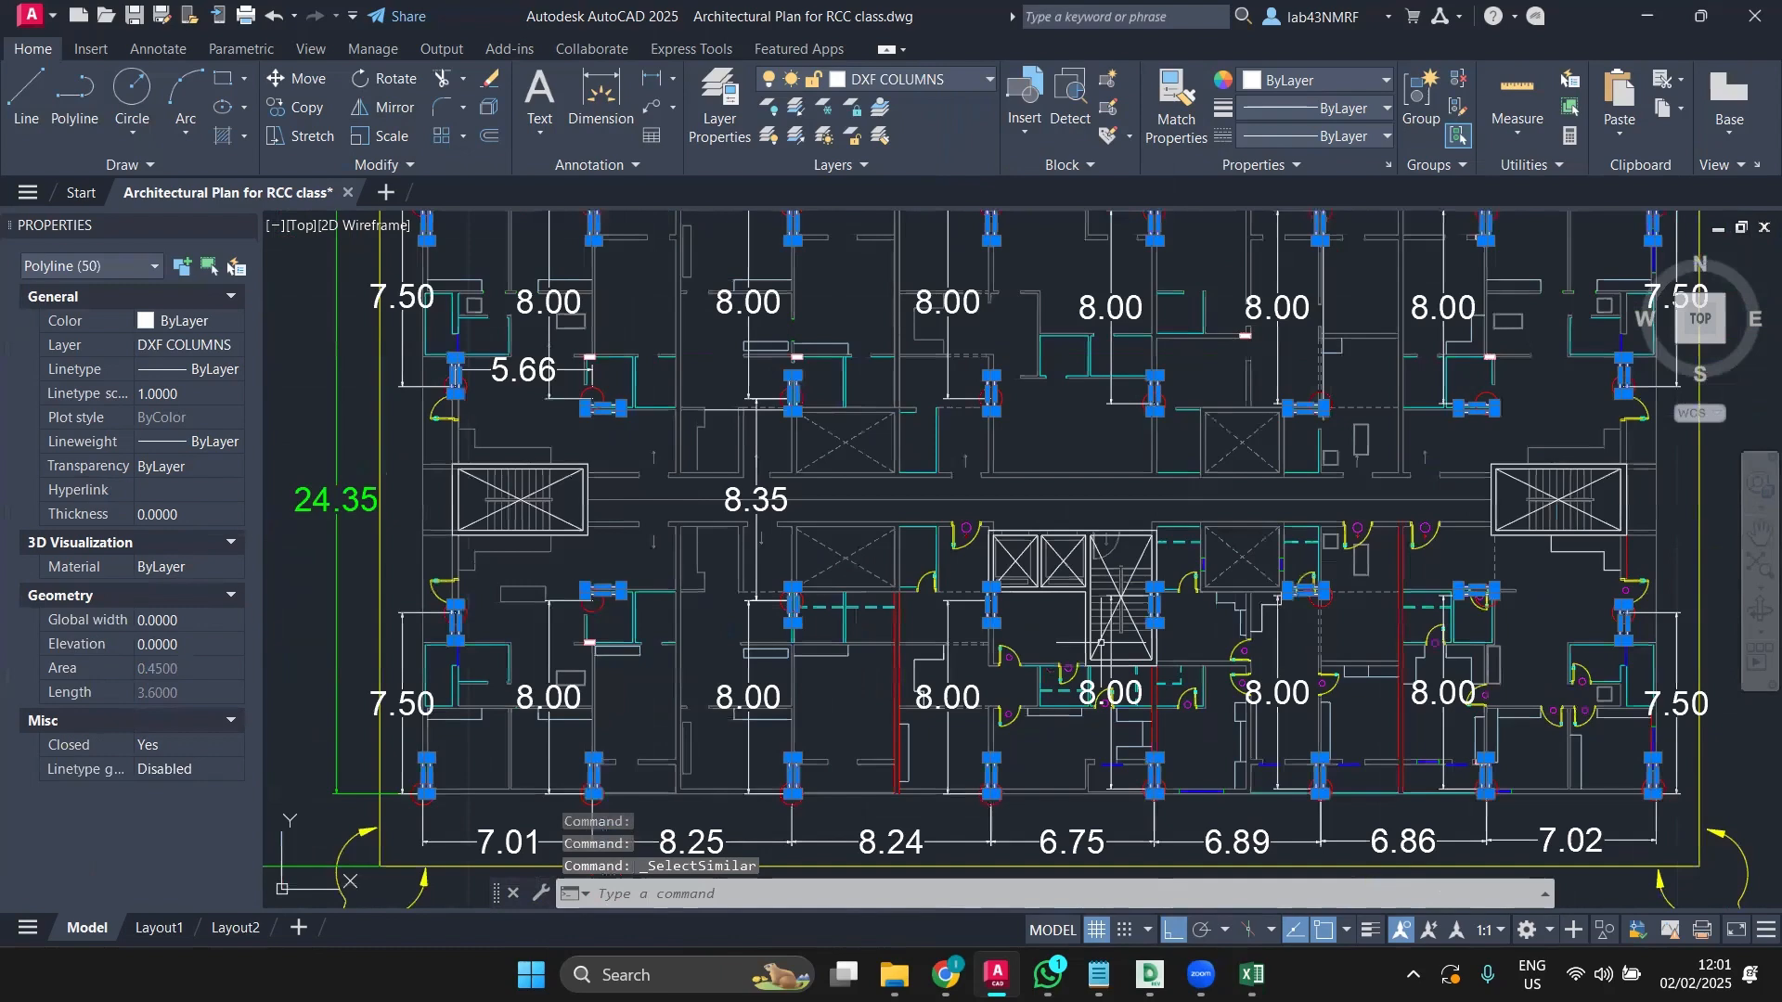
scroll(1101, 642, down, 2)
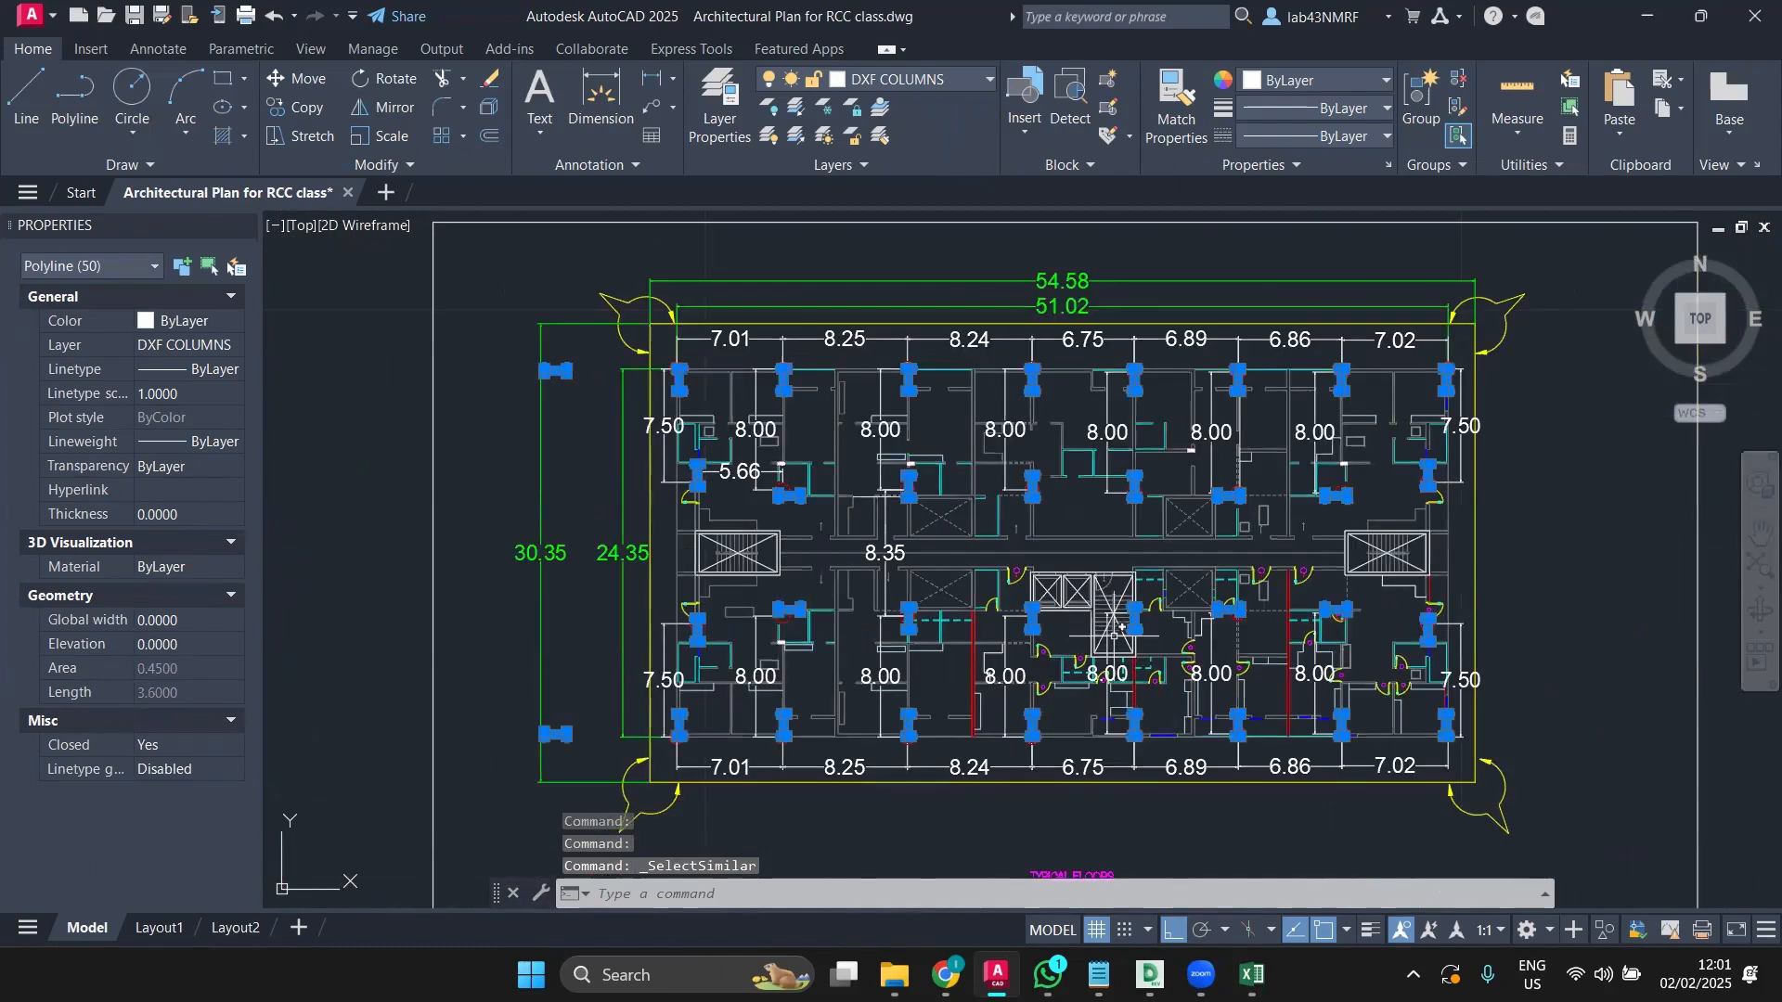
scroll(1121, 628, up, 4)
scroll(1121, 628, down, 2)
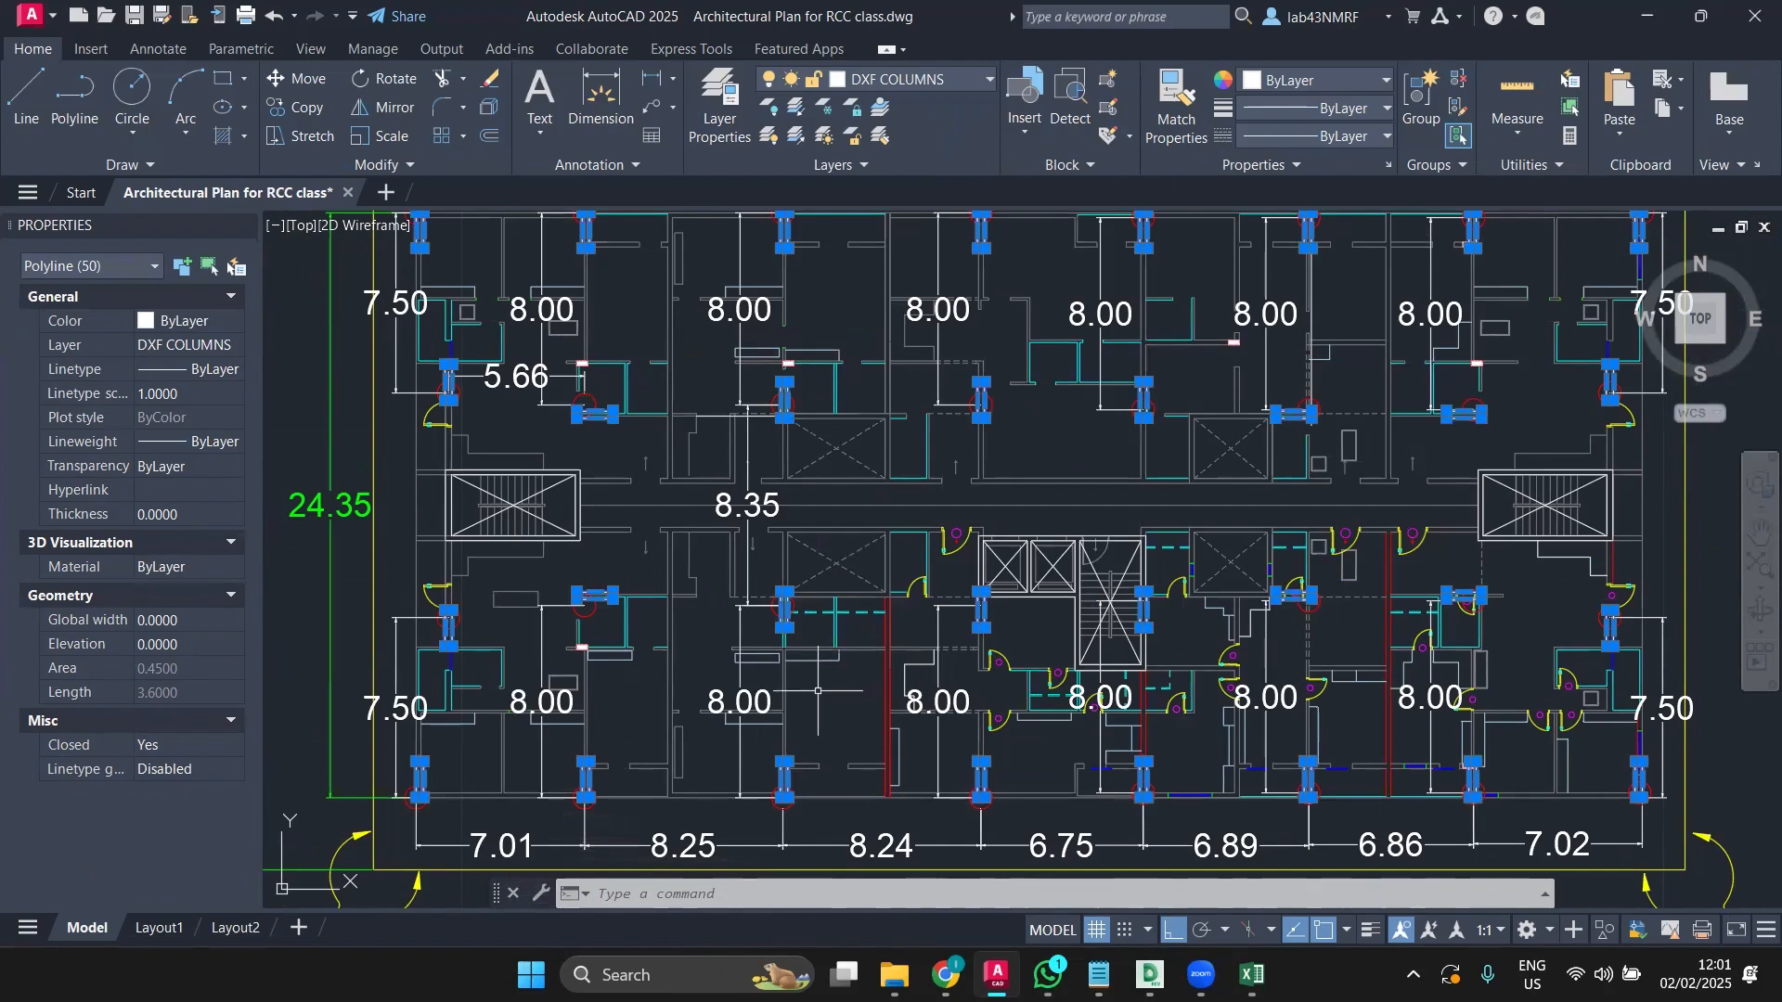
key(Escape)
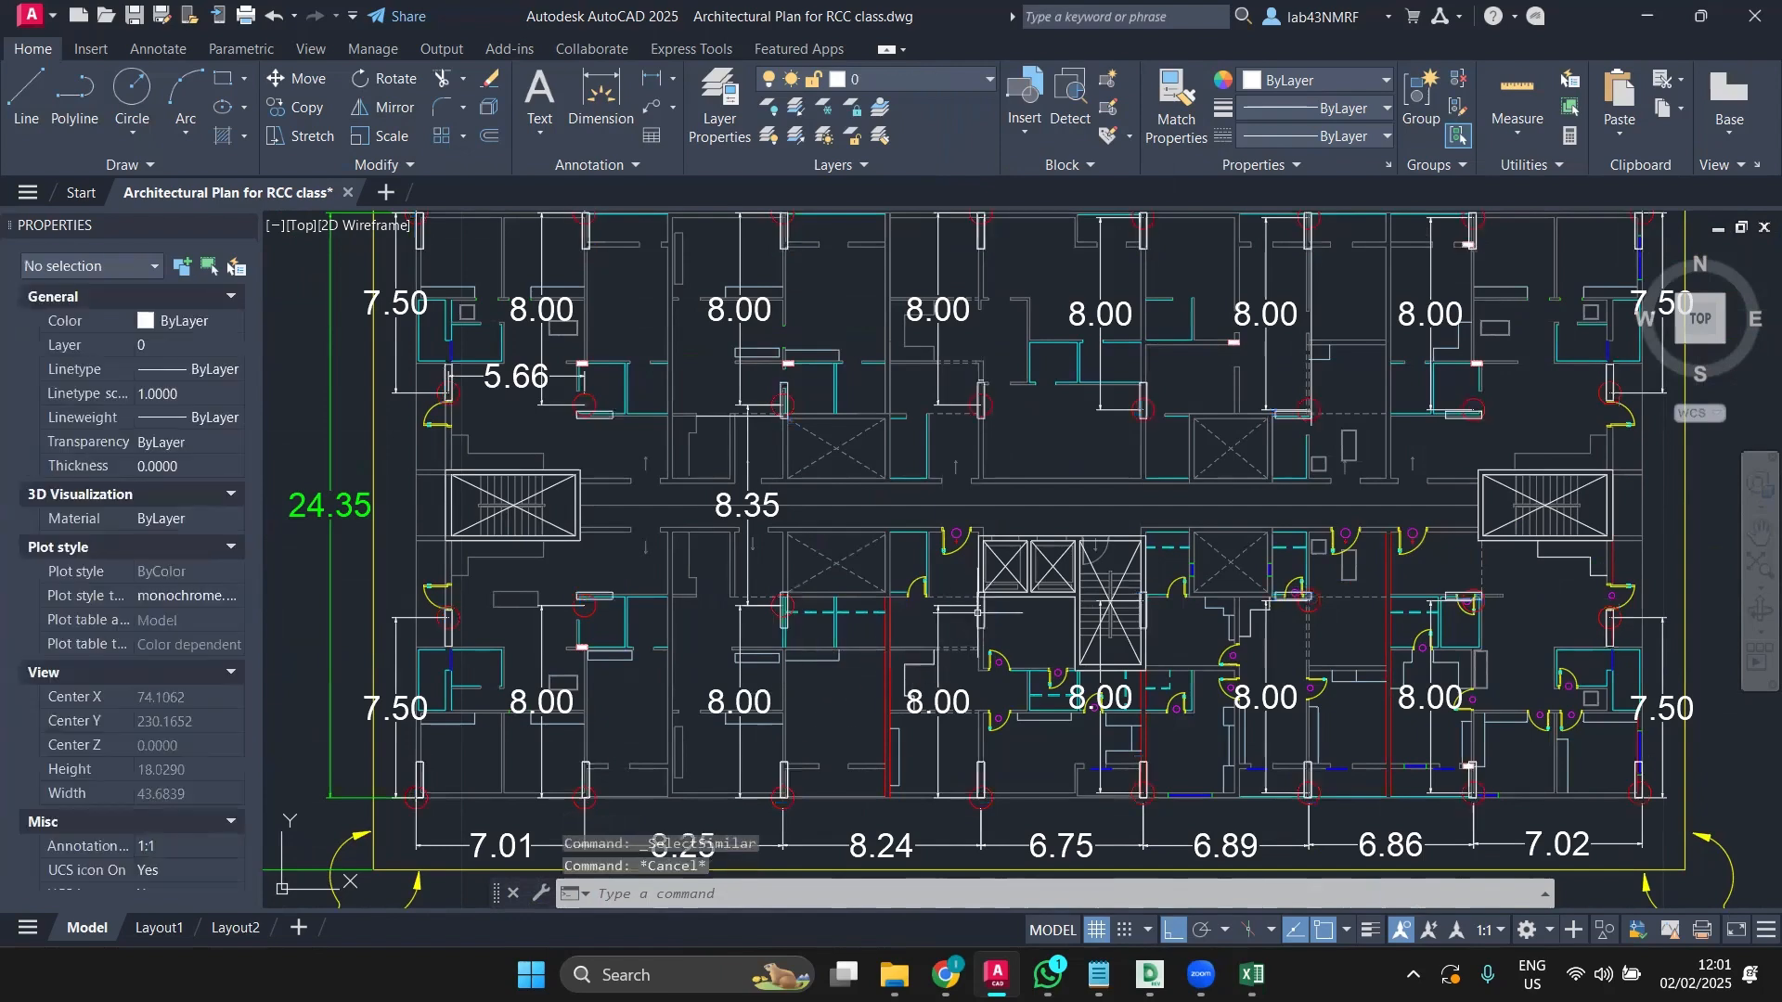
Step: Delete the two stray column rectangles beside the central stair core
scroll(979, 615, up, 2)
scroll(979, 614, up, 2)
click(979, 598)
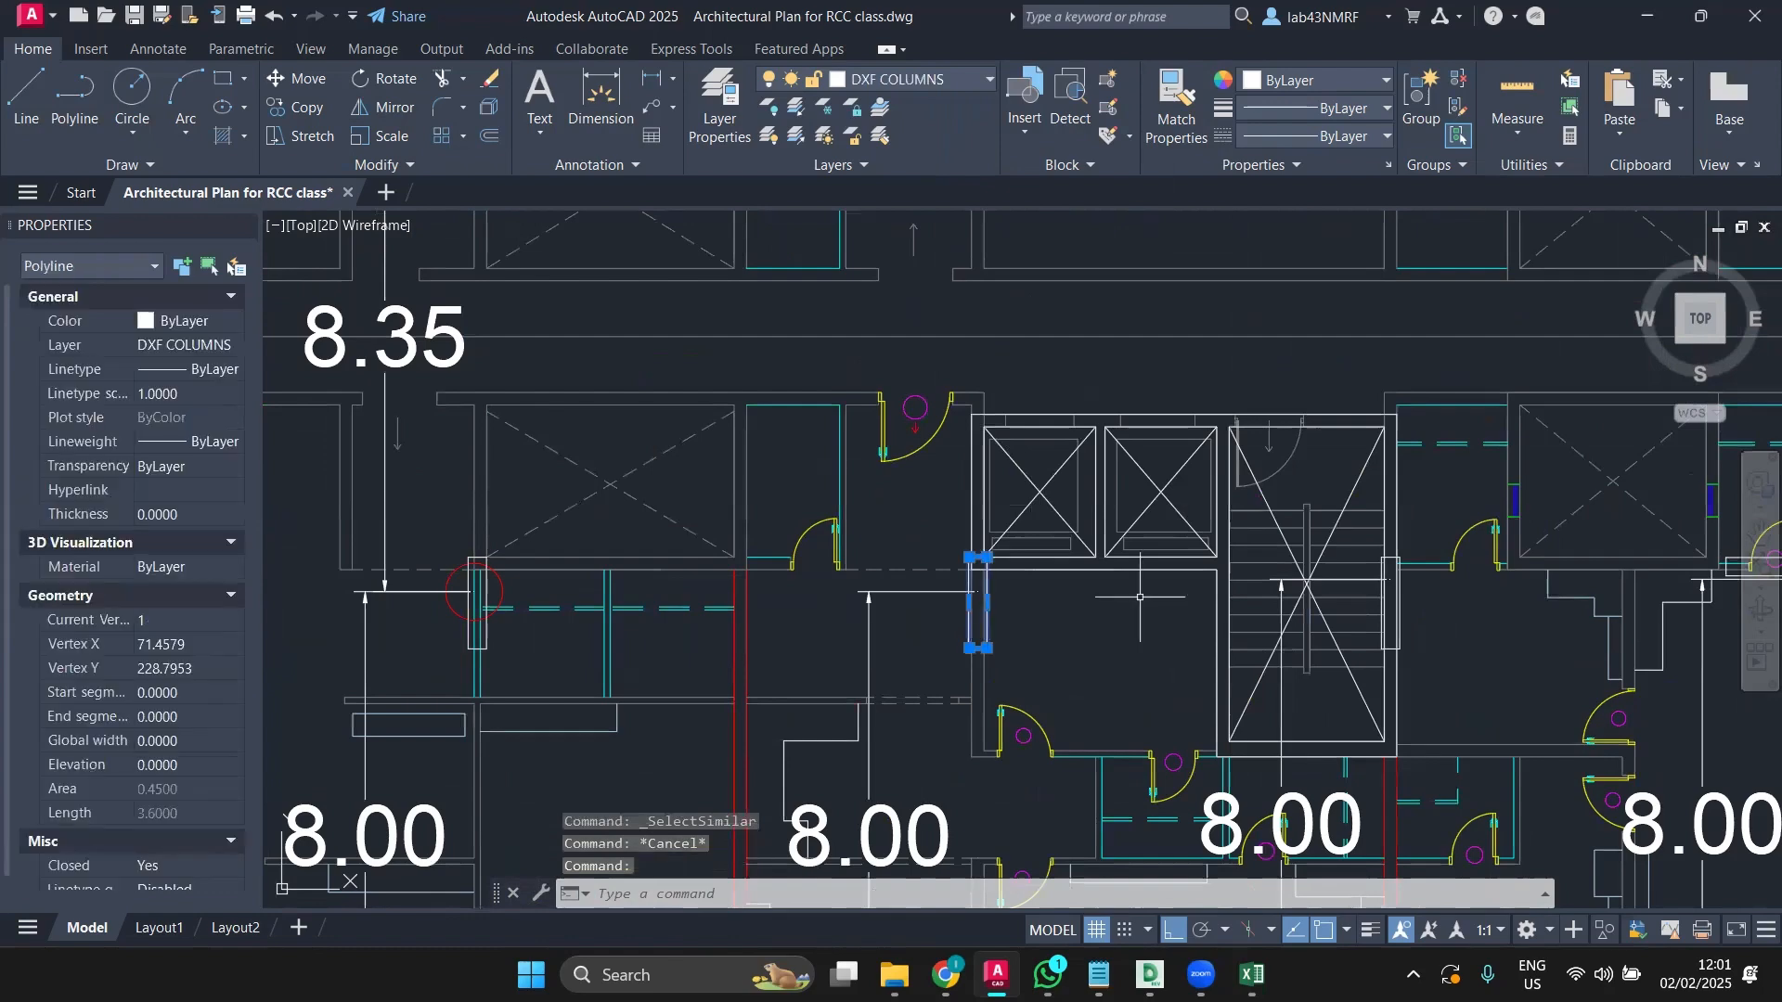
scroll(1409, 602, up, 5)
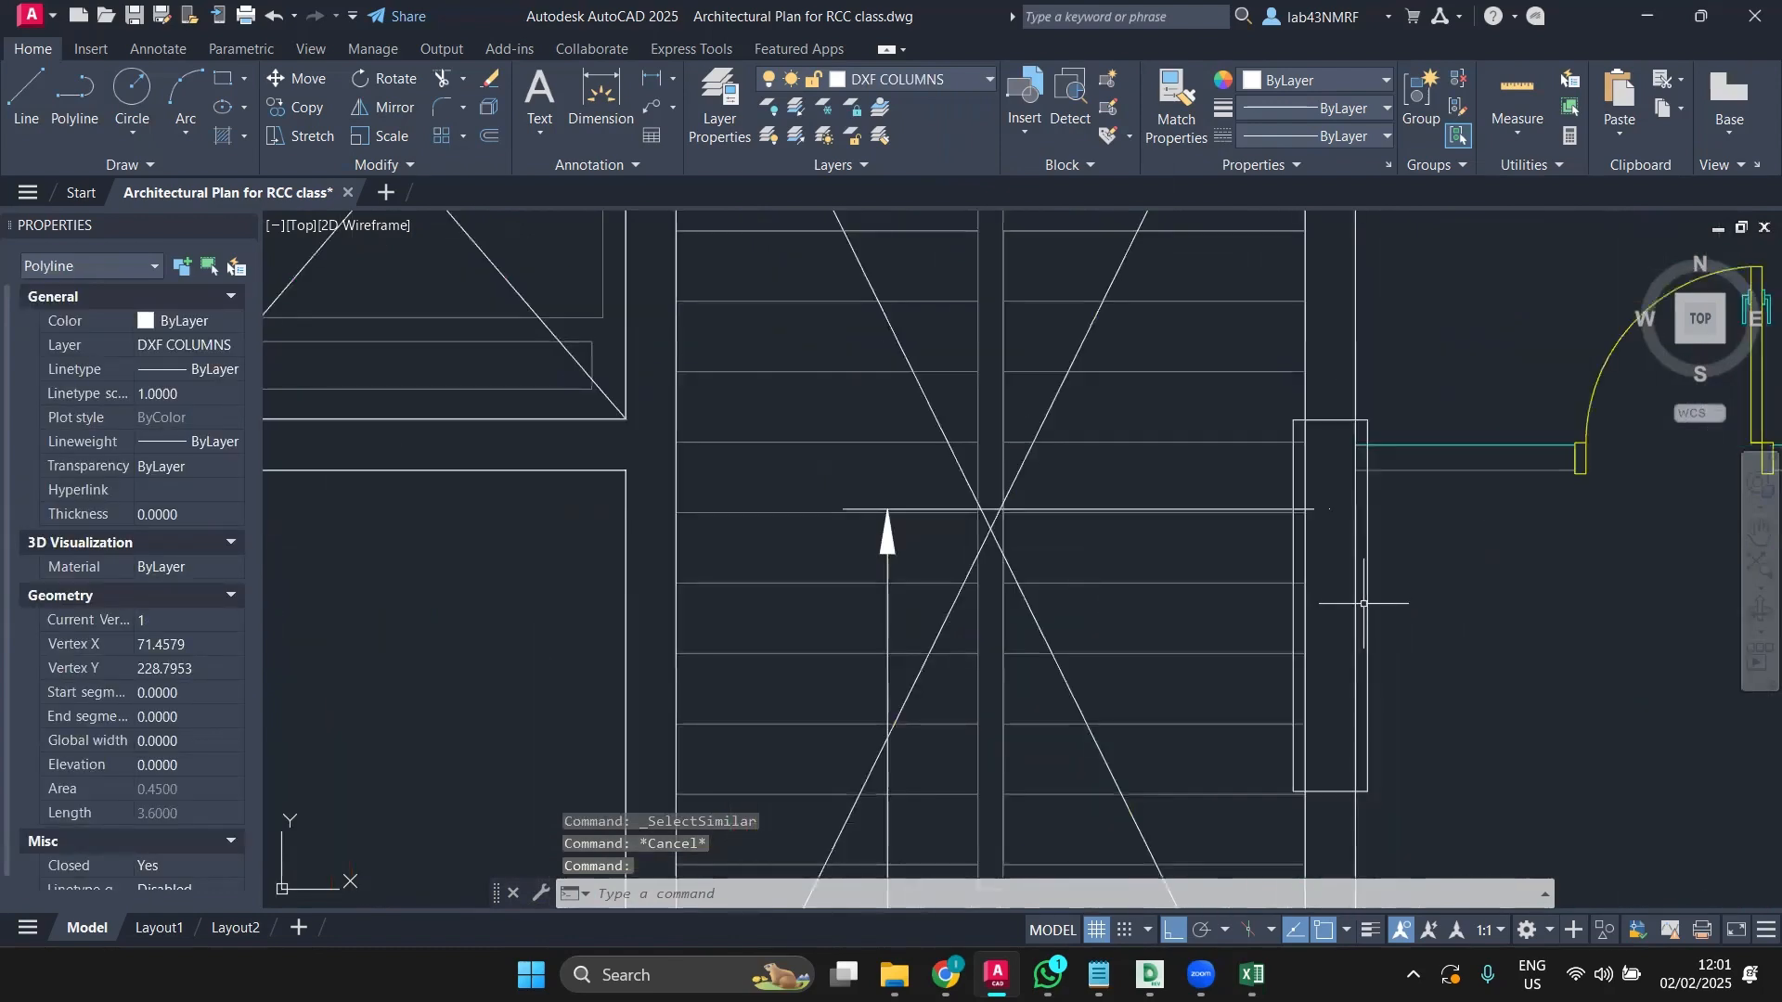
click(1364, 603)
scroll(1364, 603, down, 6)
key(Delete)
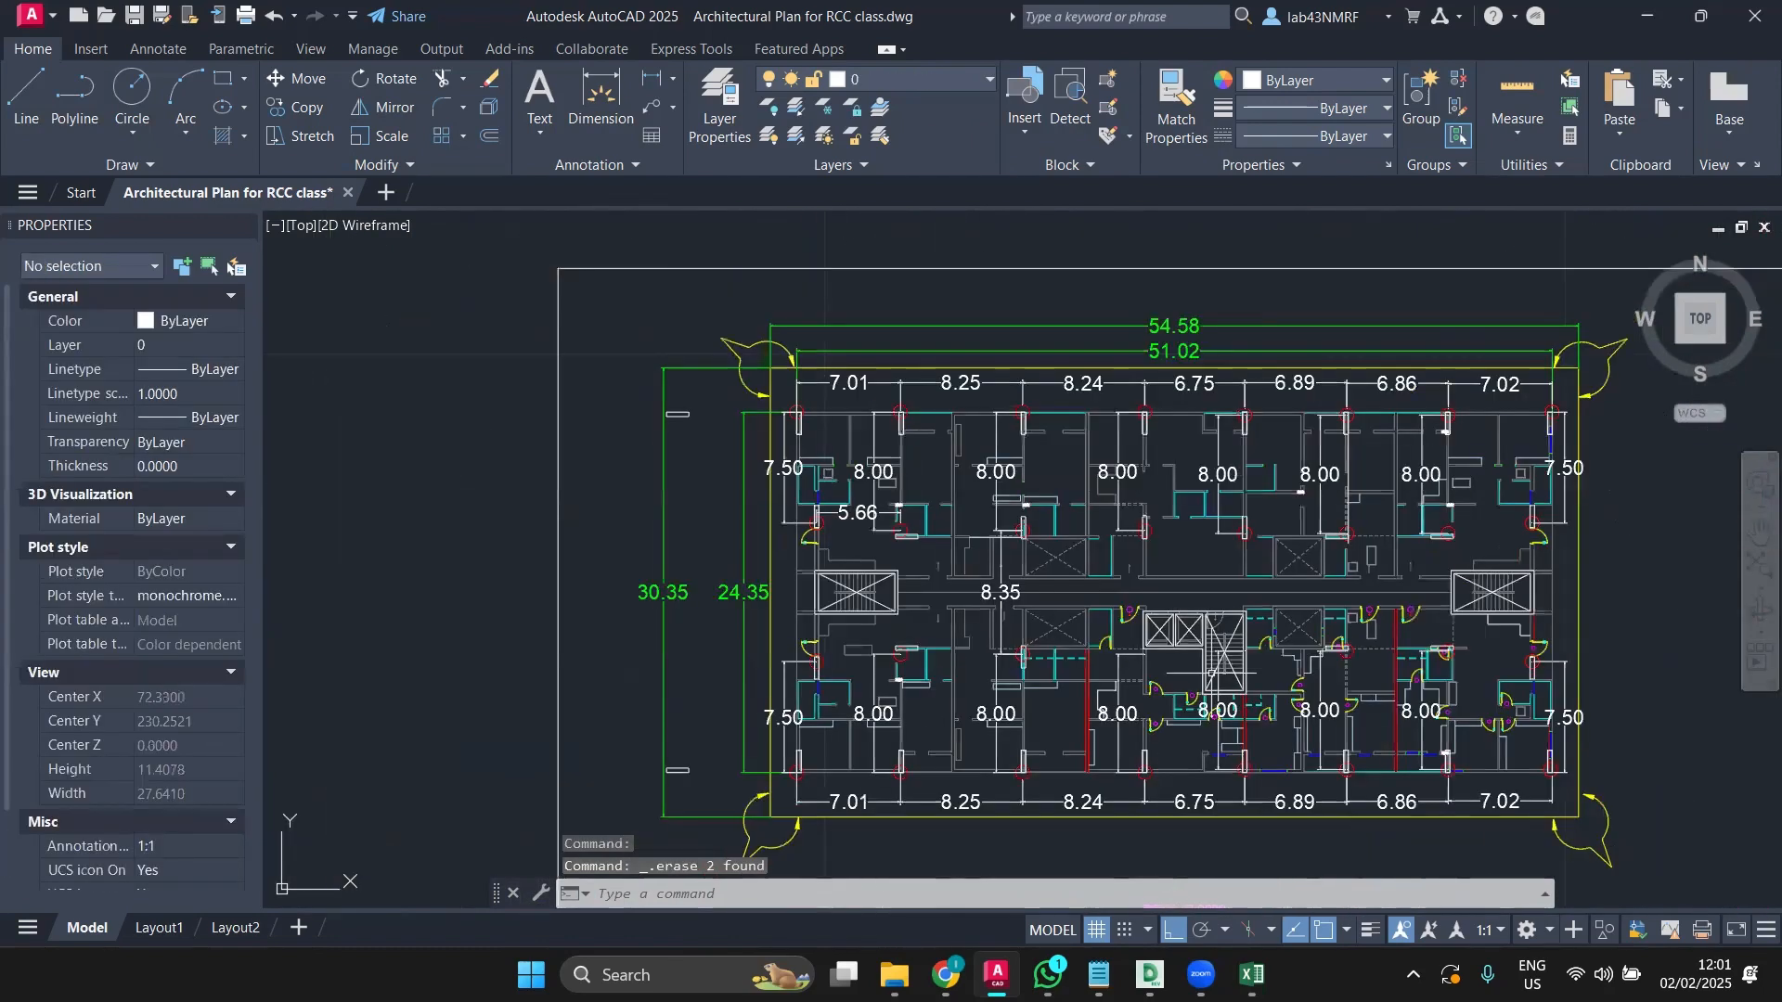
Step: Change the DXF COLUMNS layer colour to magenta (colour 6)
click(913, 76)
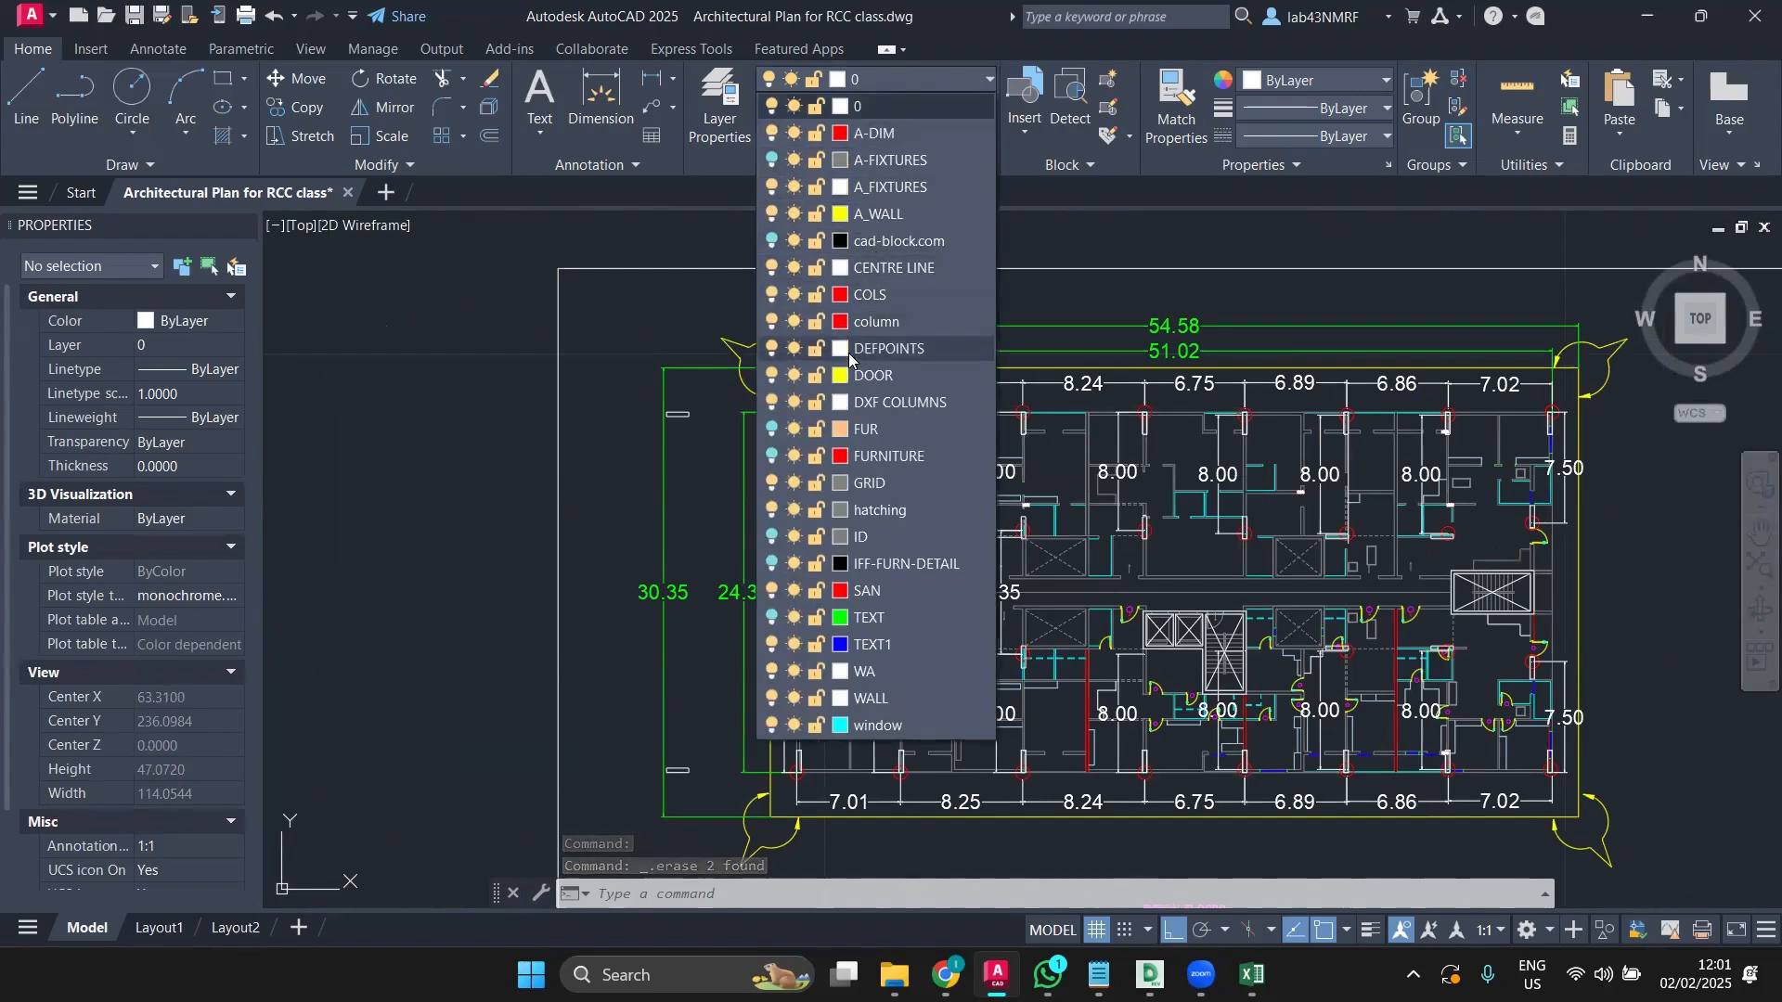
click(837, 403)
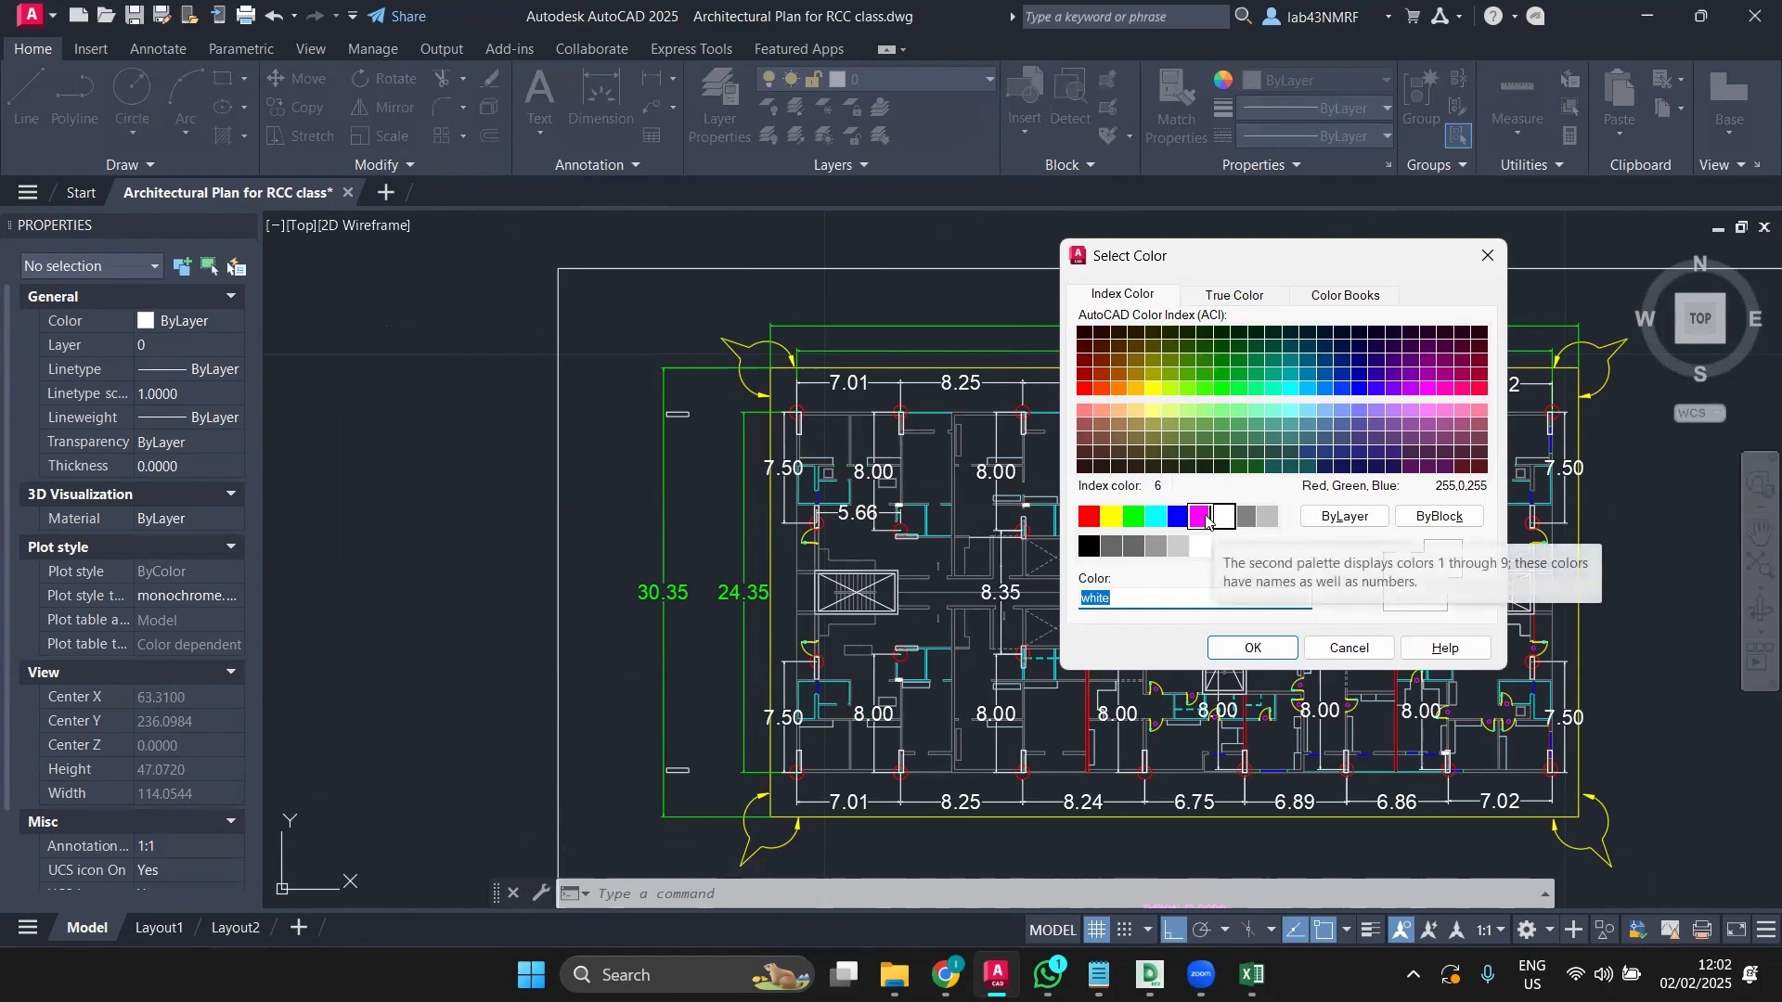
click(1206, 518)
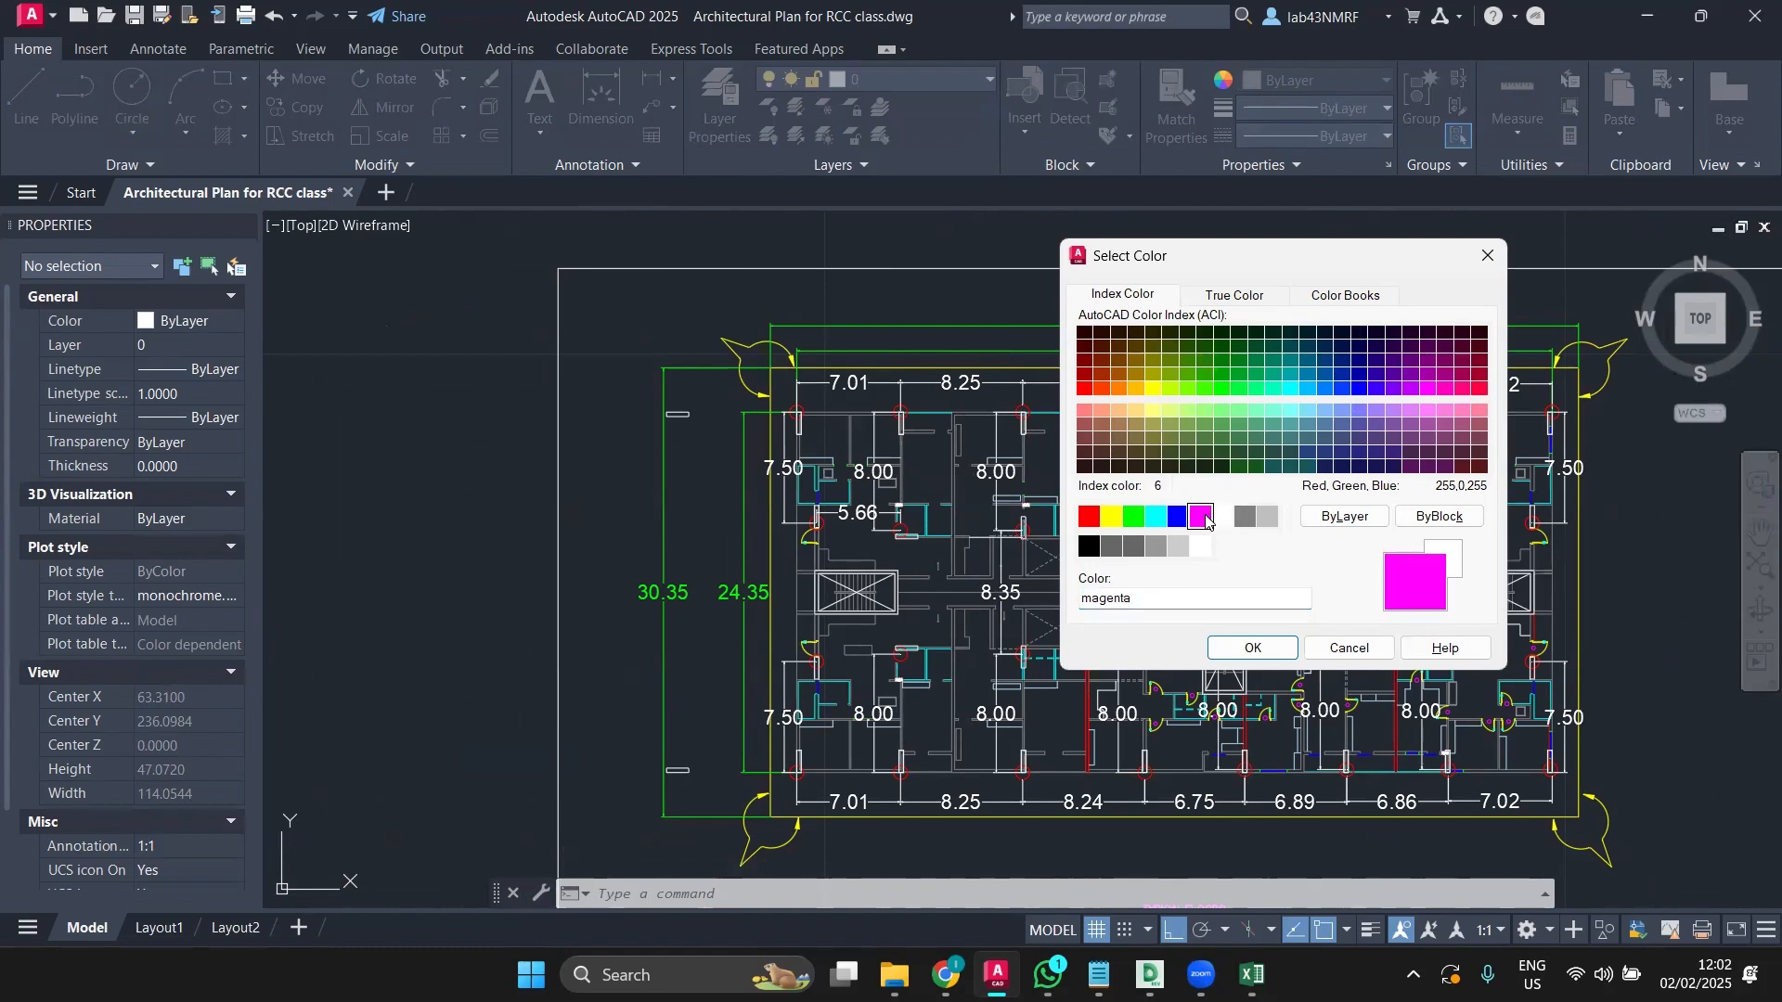
click(1255, 650)
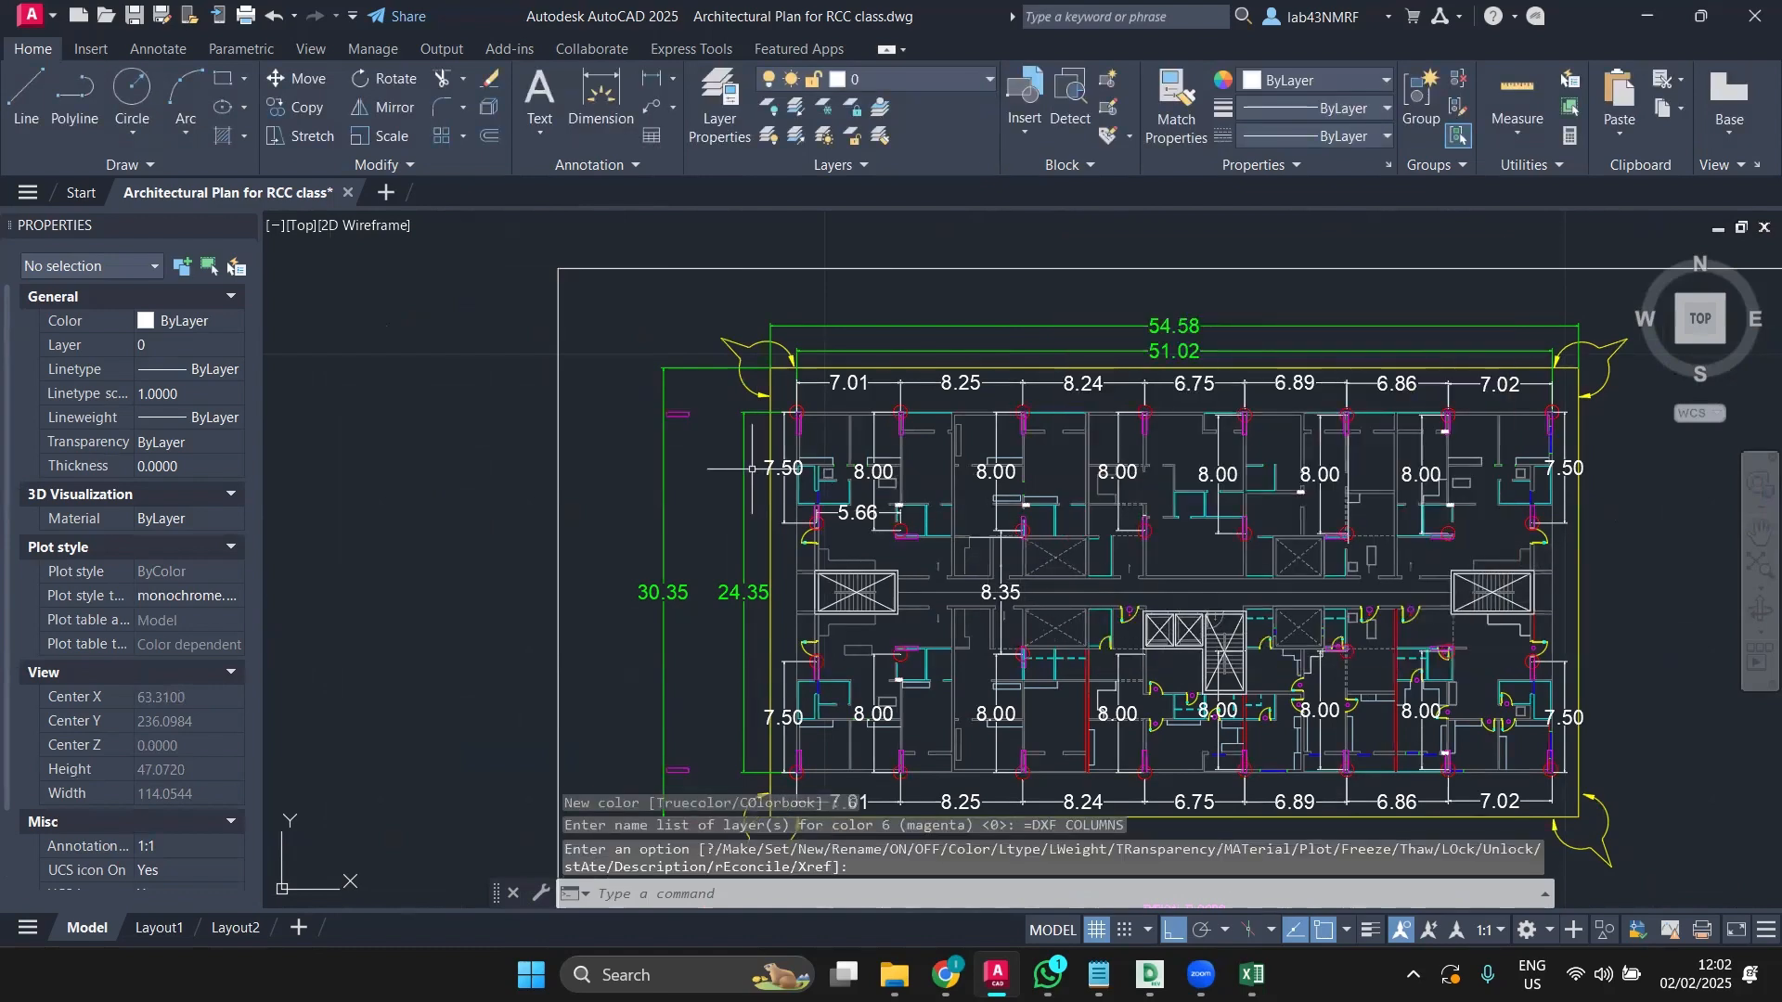
key(Escape)
middle_drag(751, 468, 707, 470)
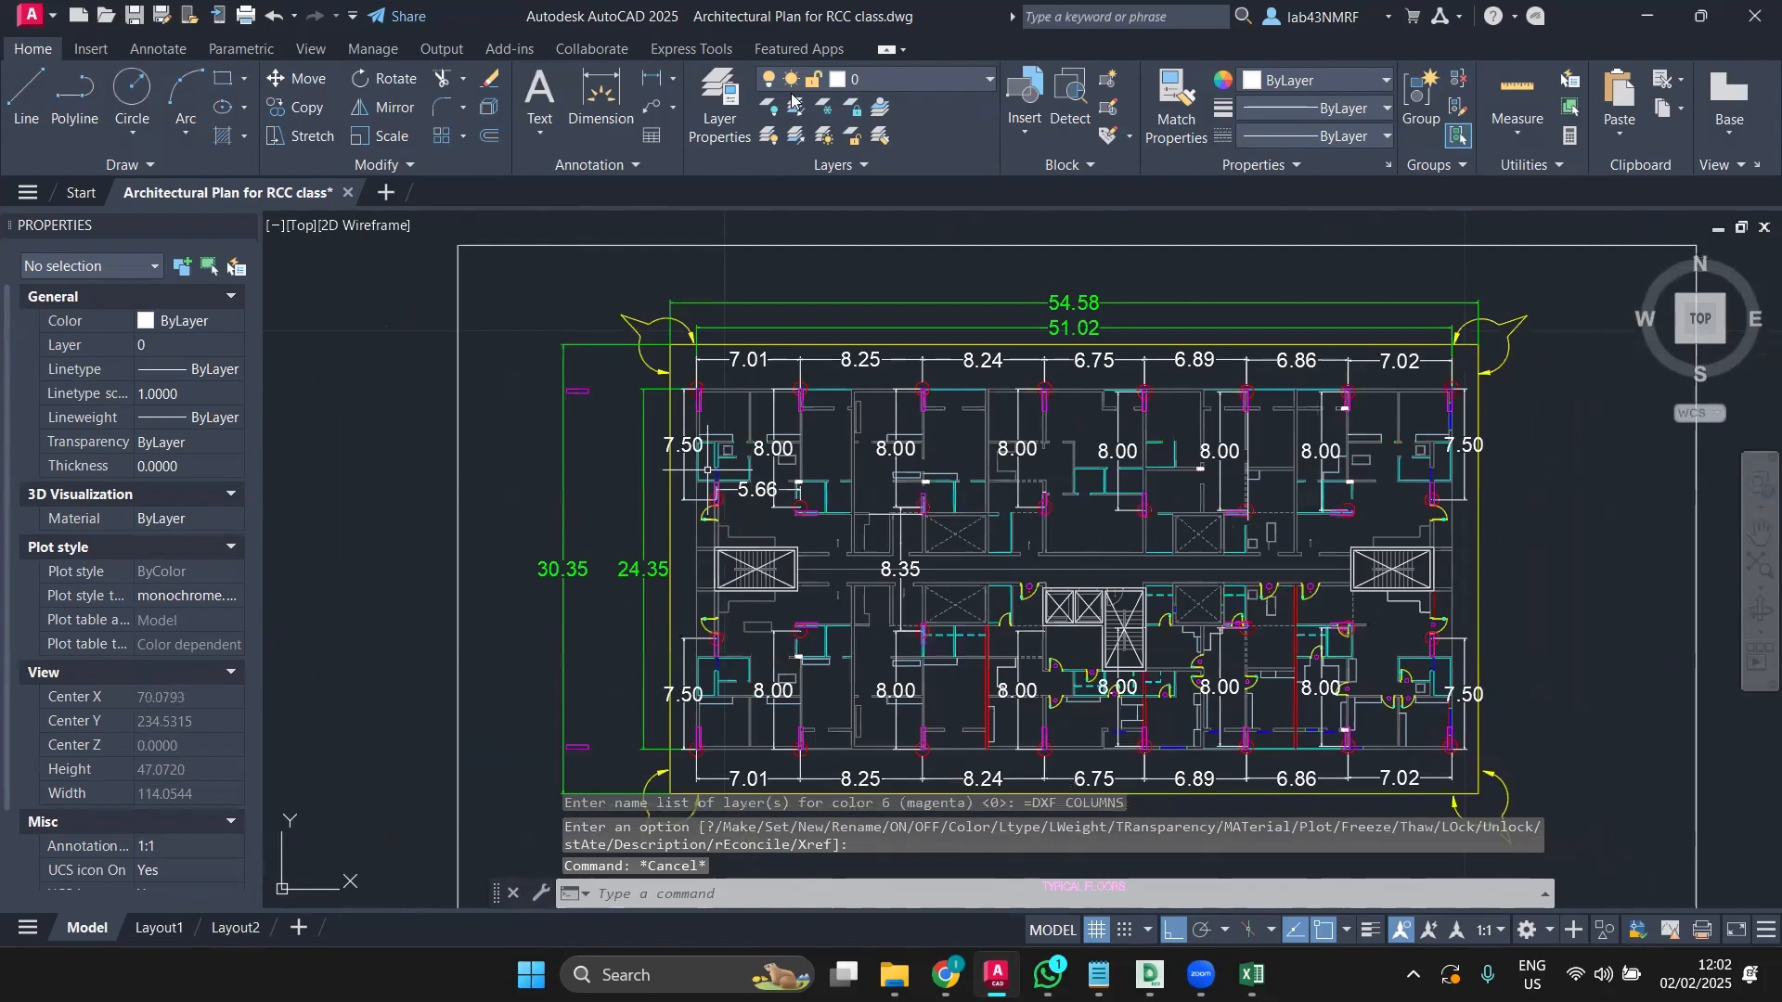
Step: Turn off the COLS layer to hide the red grid-intersection circles
click(868, 83)
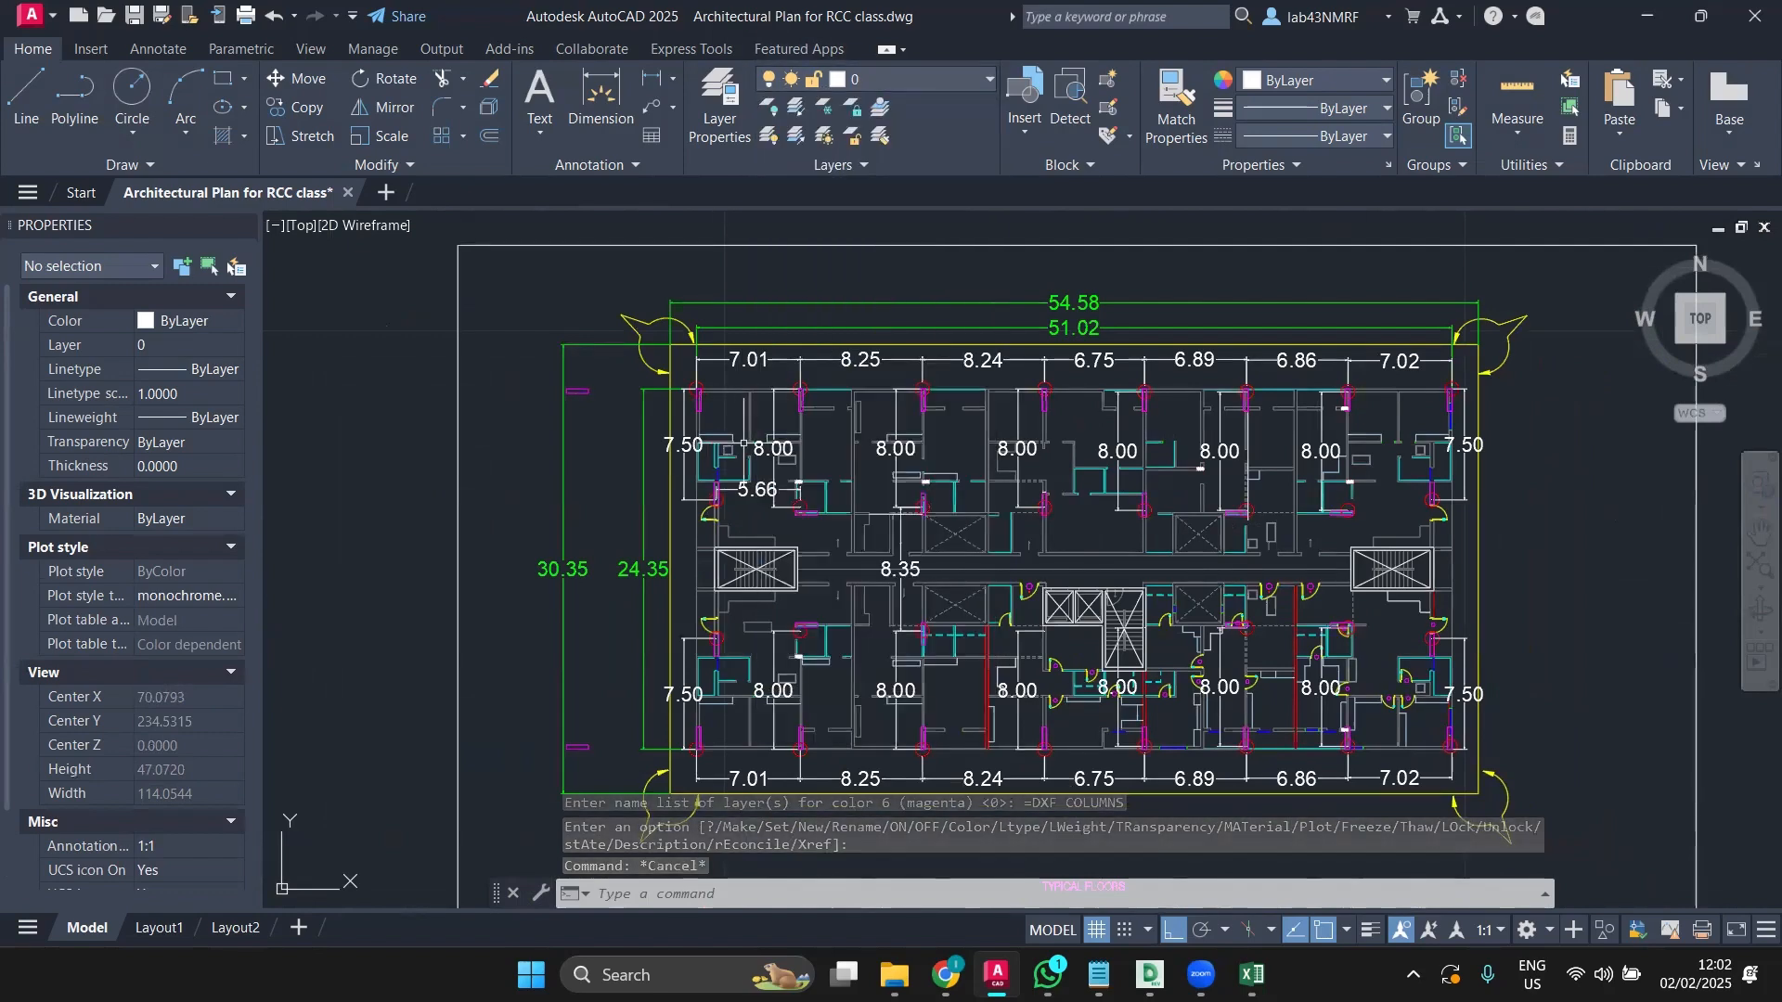
scroll(743, 444, up, 4)
middle_drag(743, 443, 575, 486)
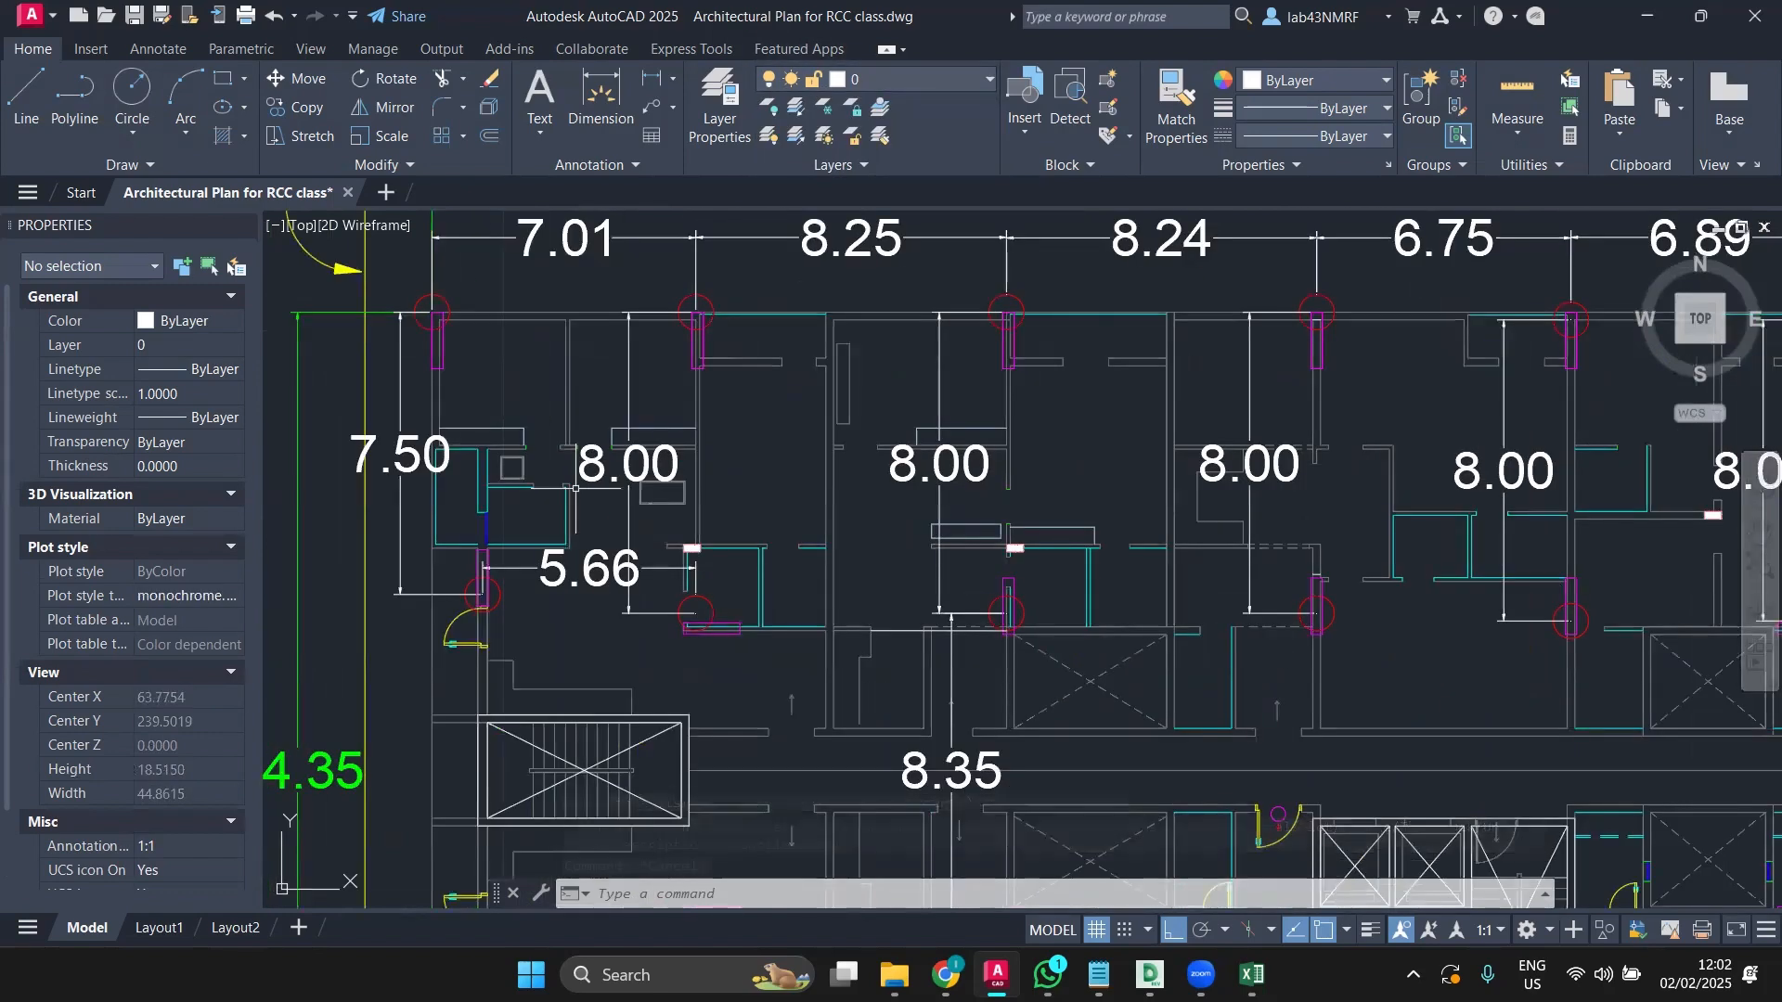
scroll(576, 489, down, 2)
scroll(575, 489, down, 2)
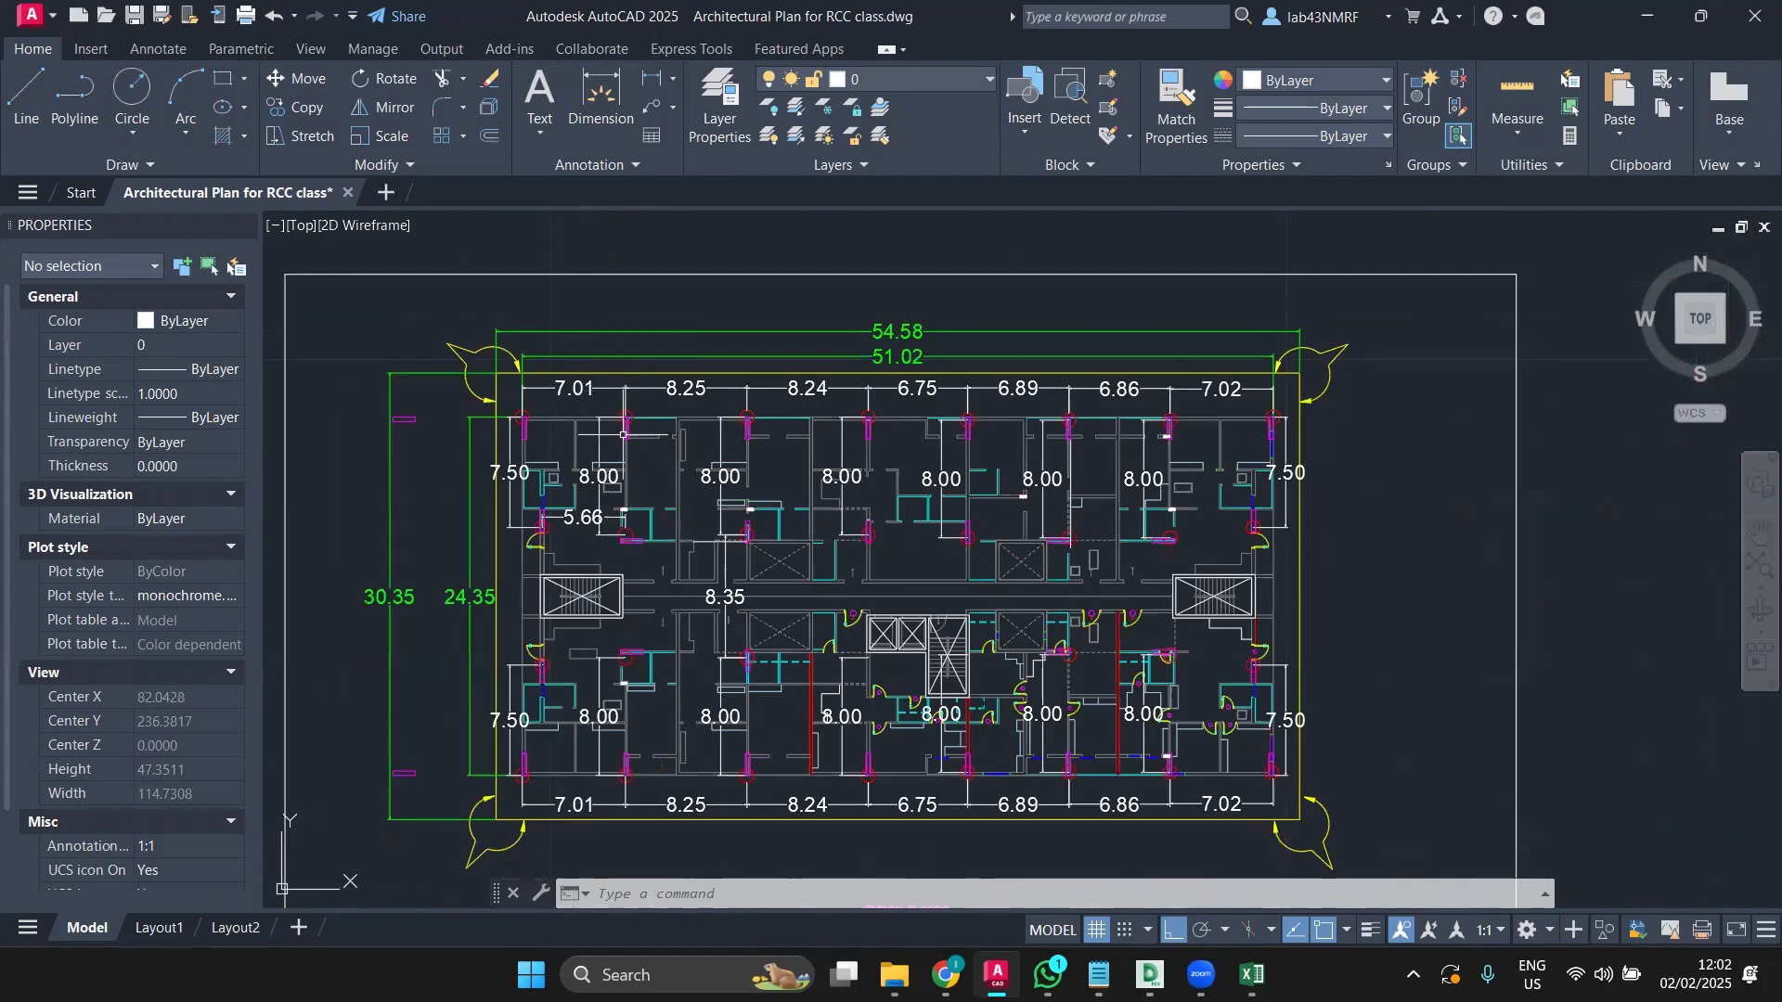
scroll(580, 419, up, 2)
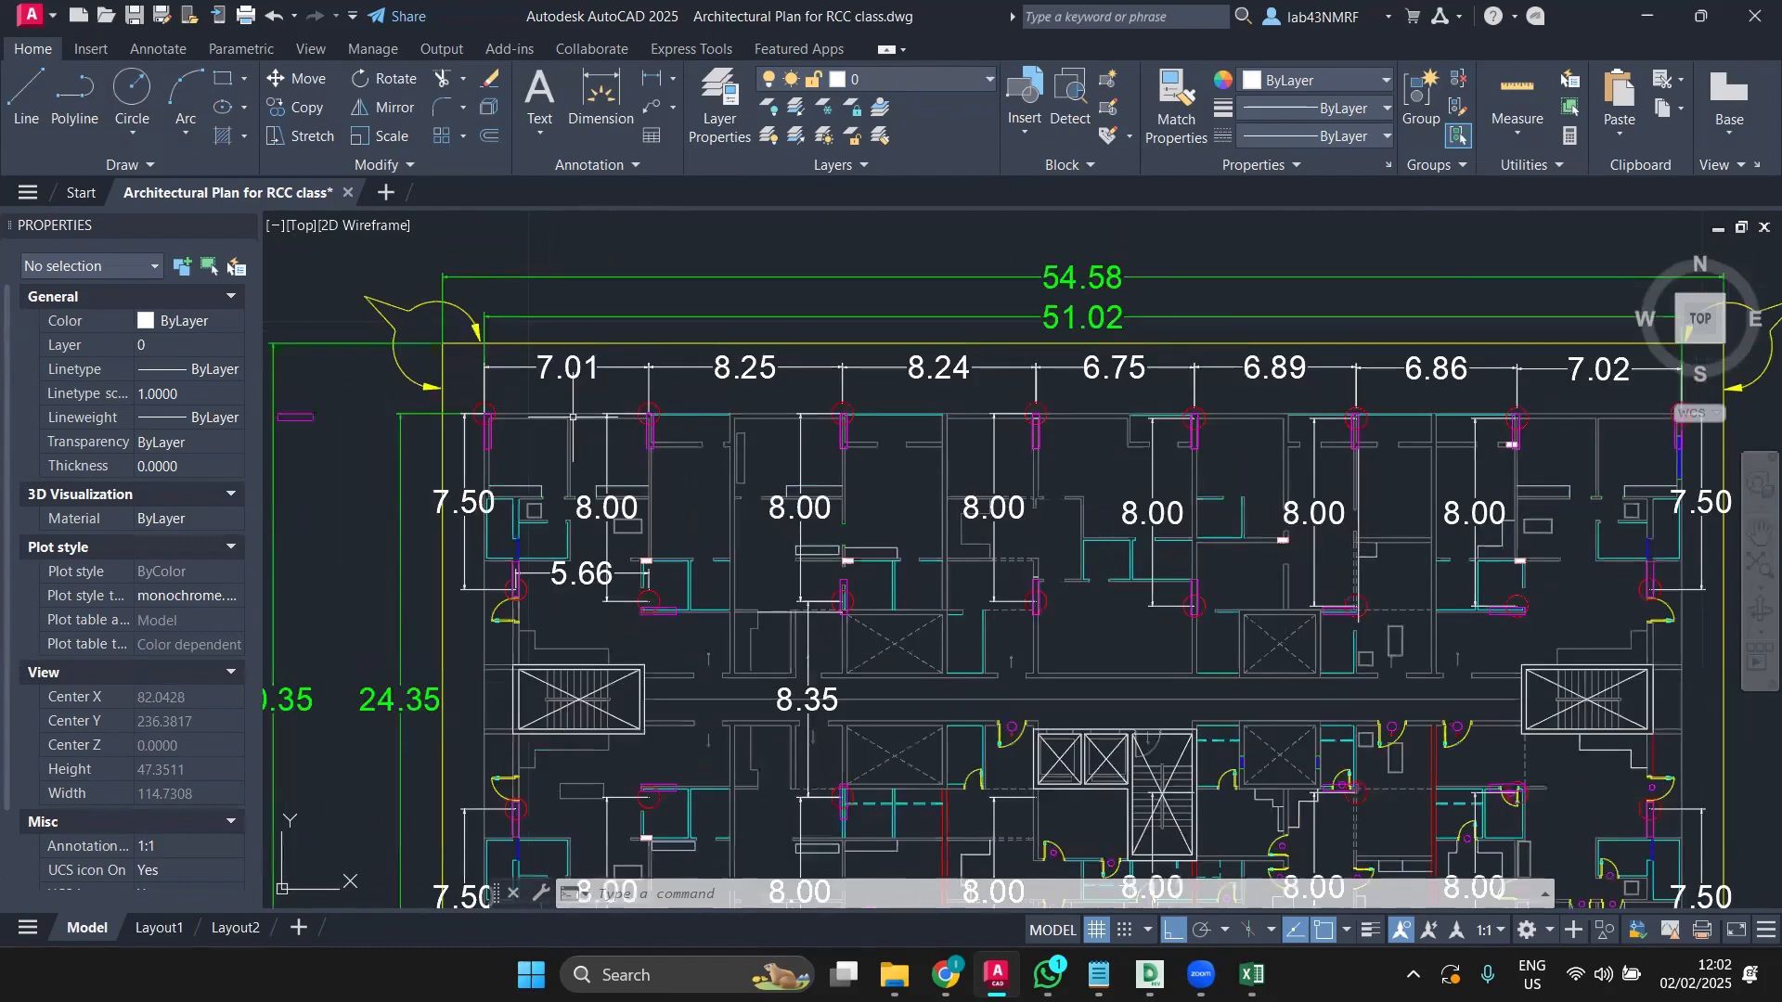
scroll(572, 416, up, 4)
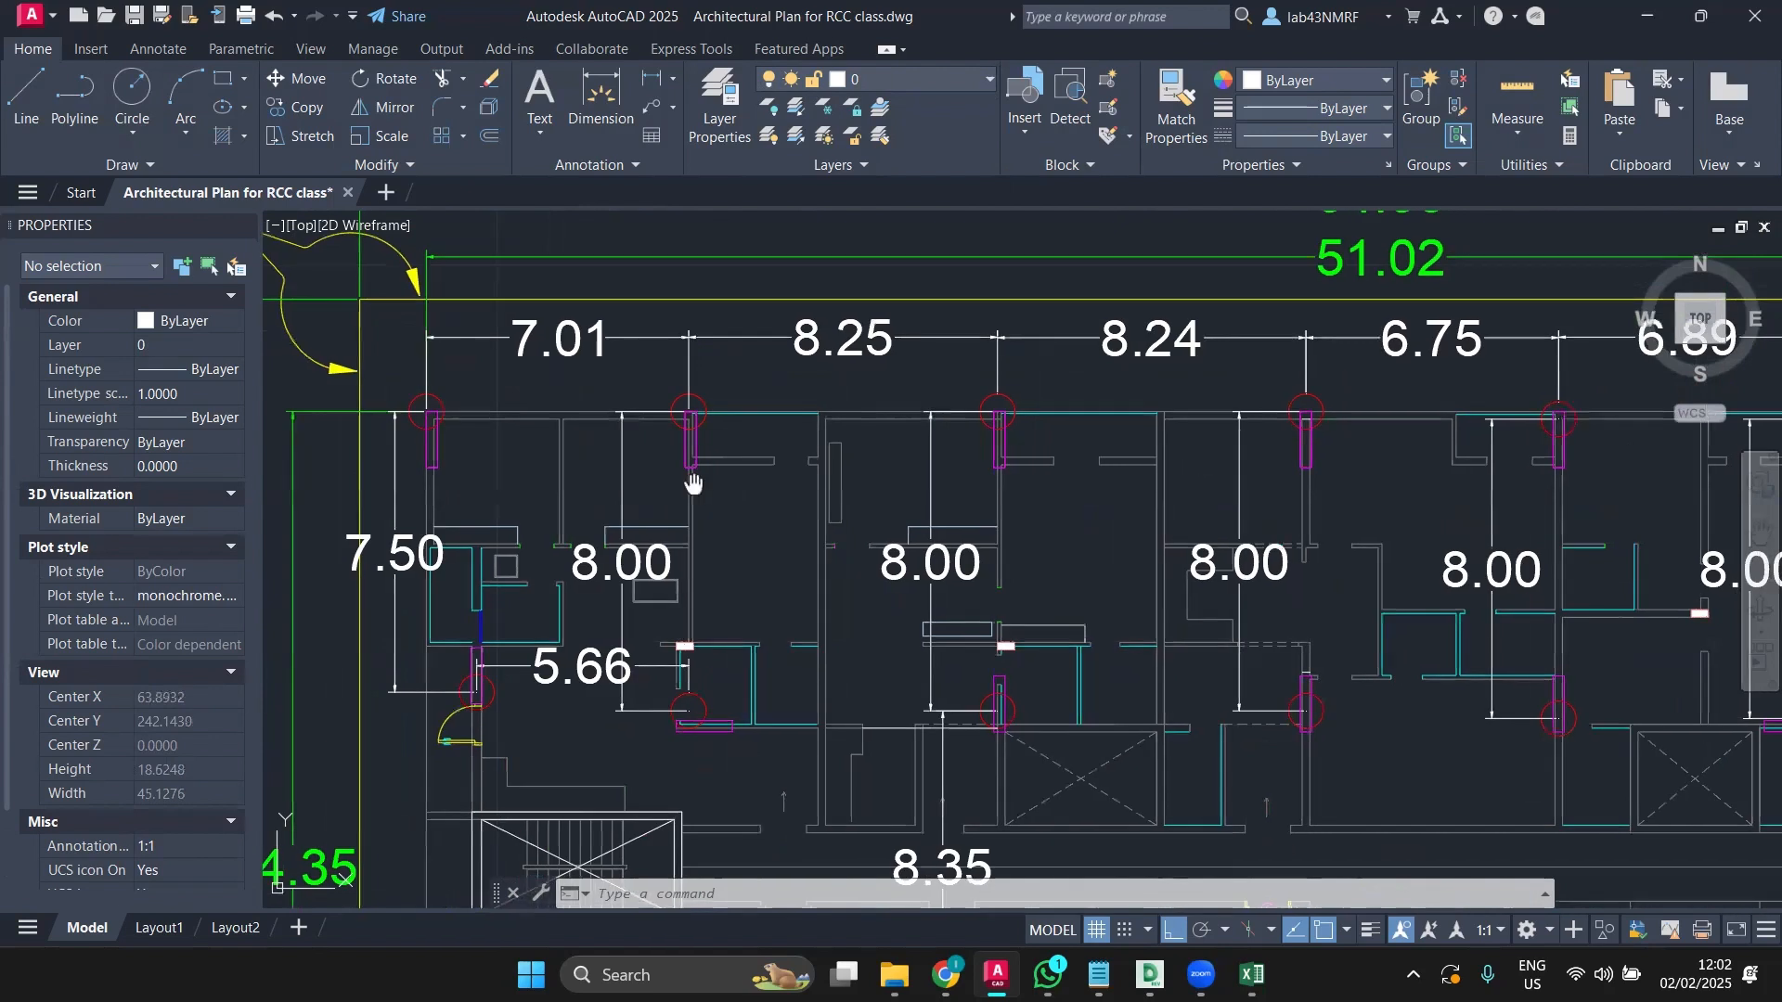
middle_drag(696, 482, 607, 454)
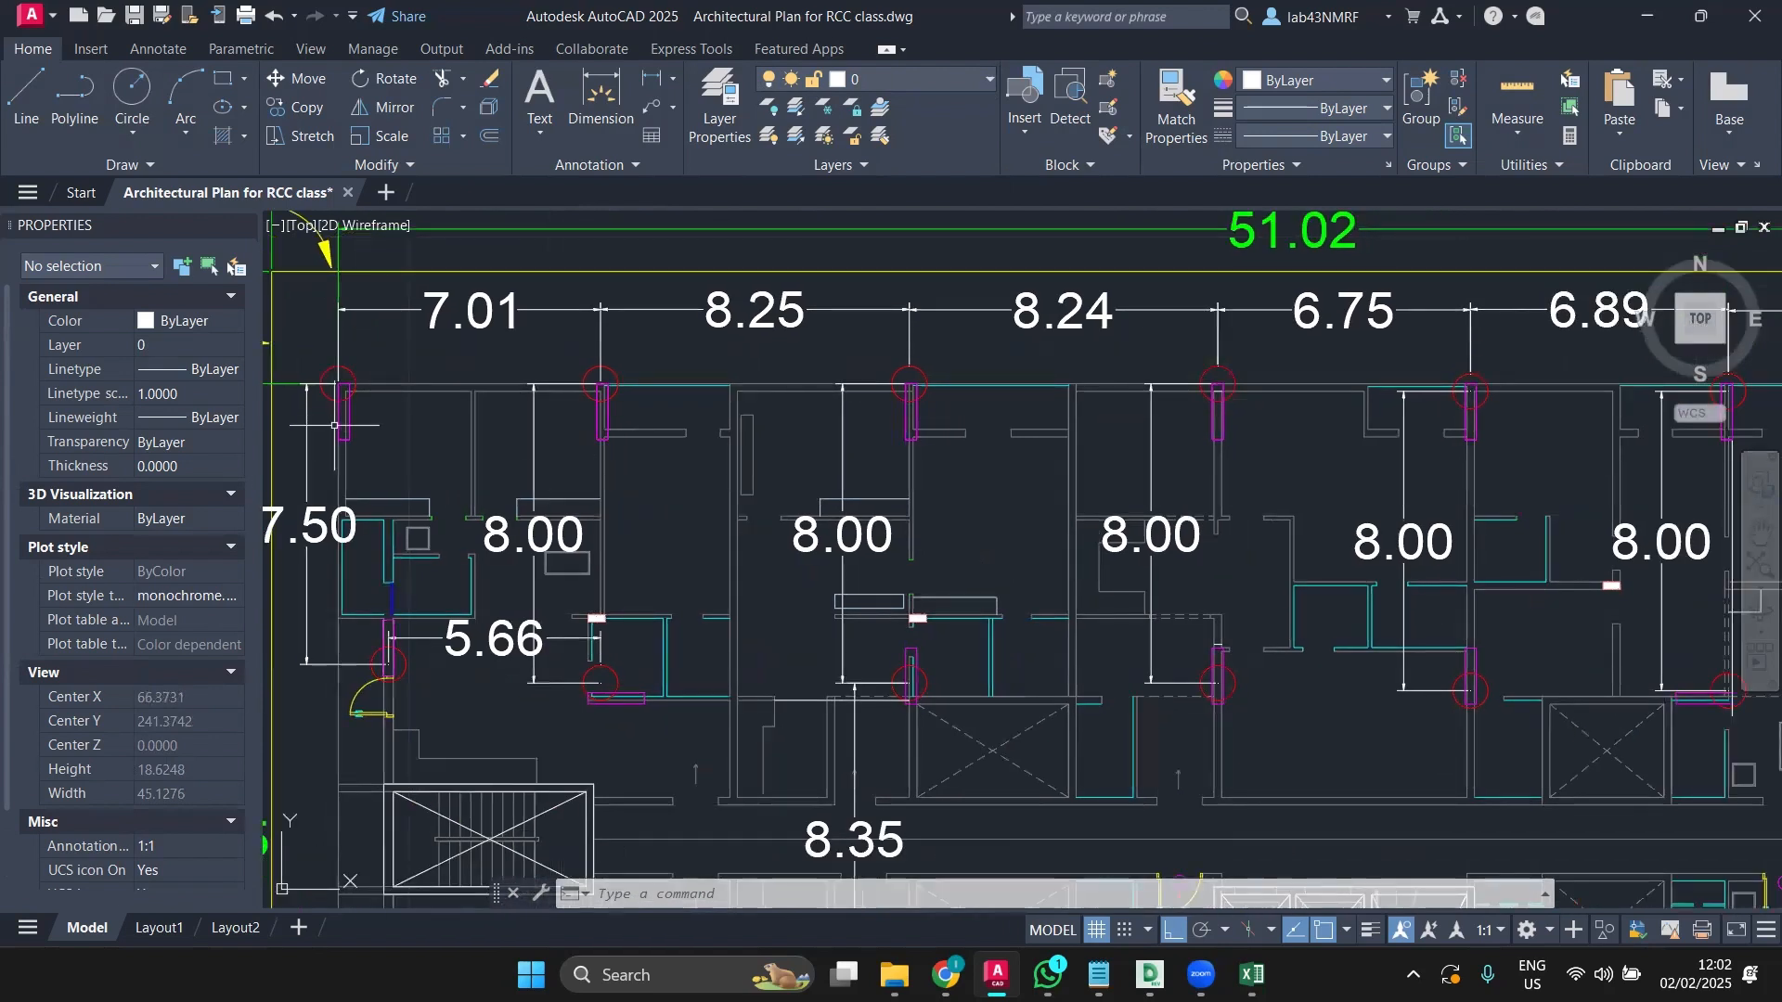
click(923, 78)
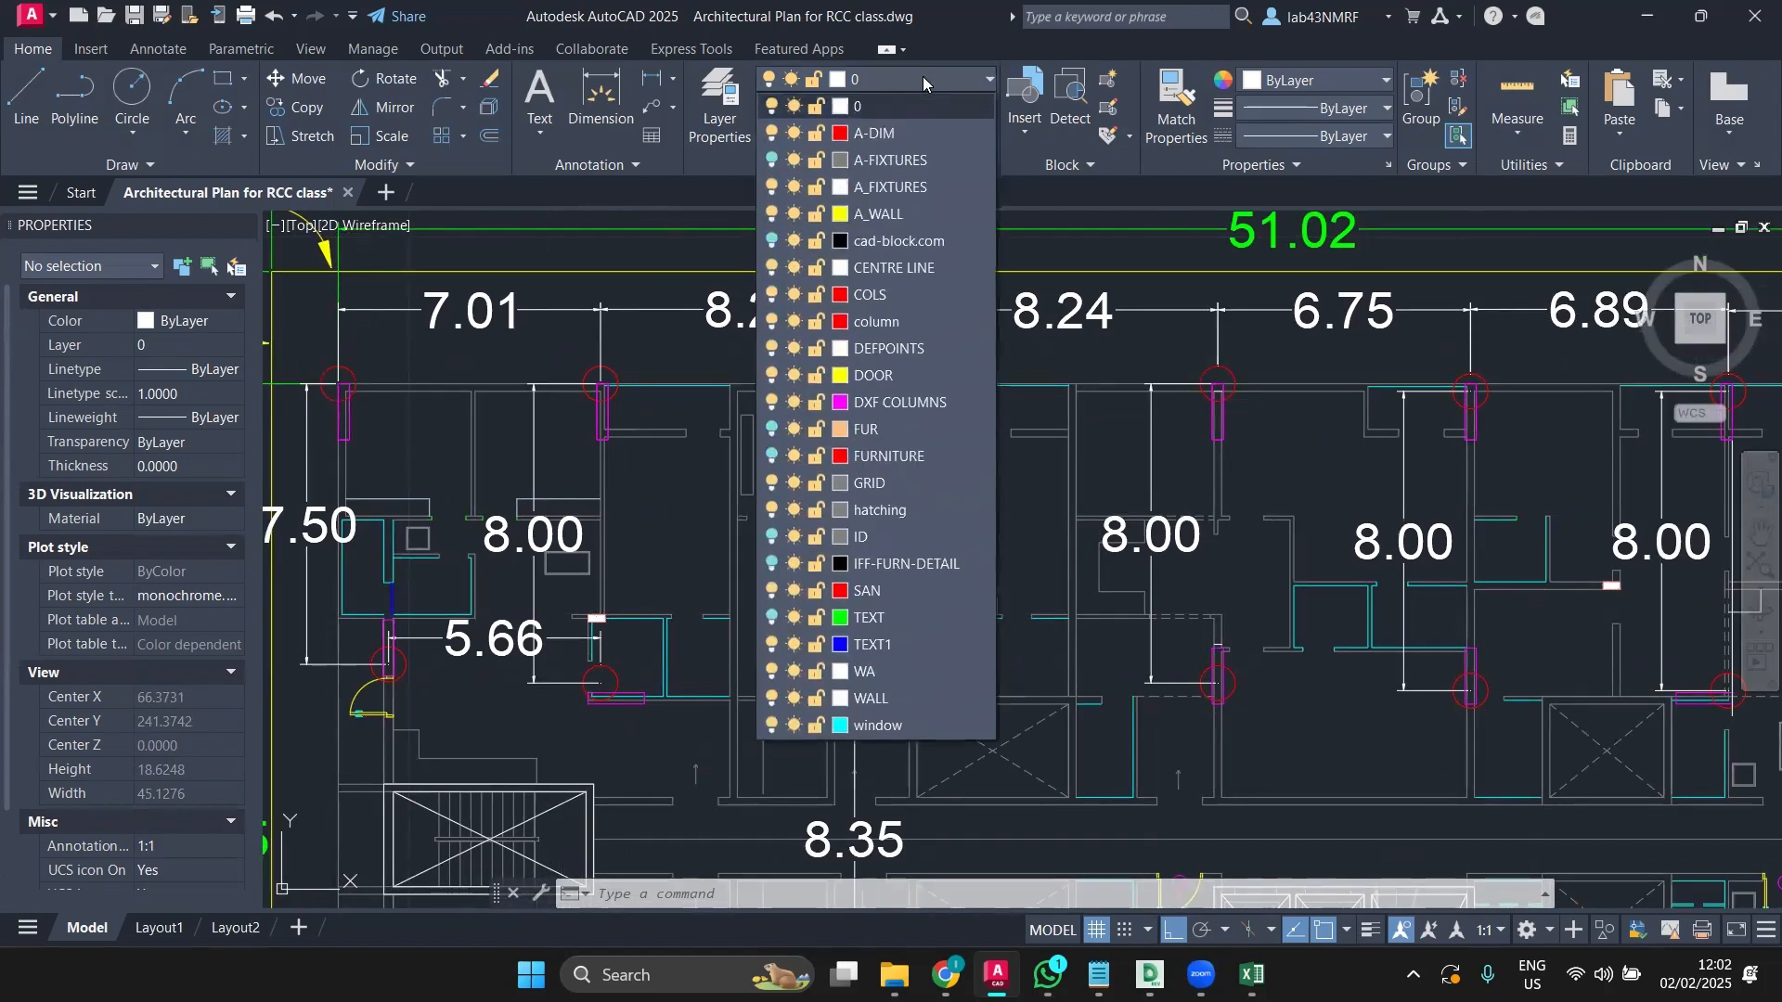
click(771, 294)
scroll(589, 433, down, 2)
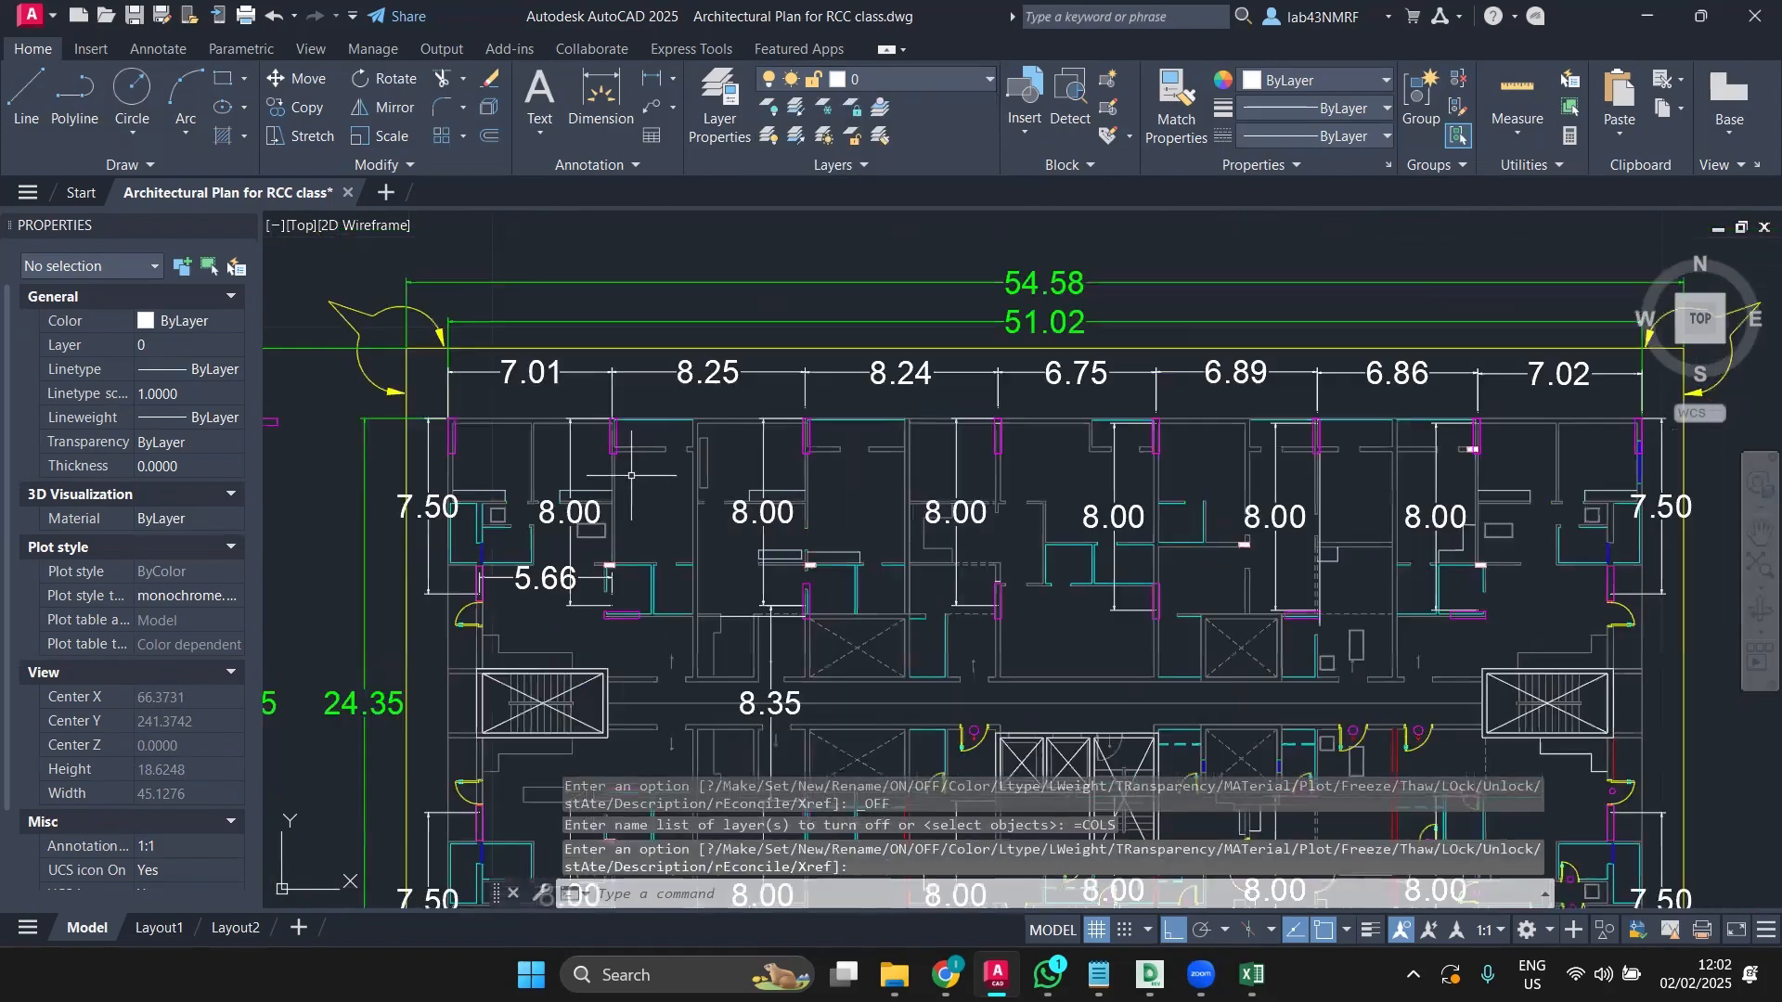
scroll(628, 470, down, 1)
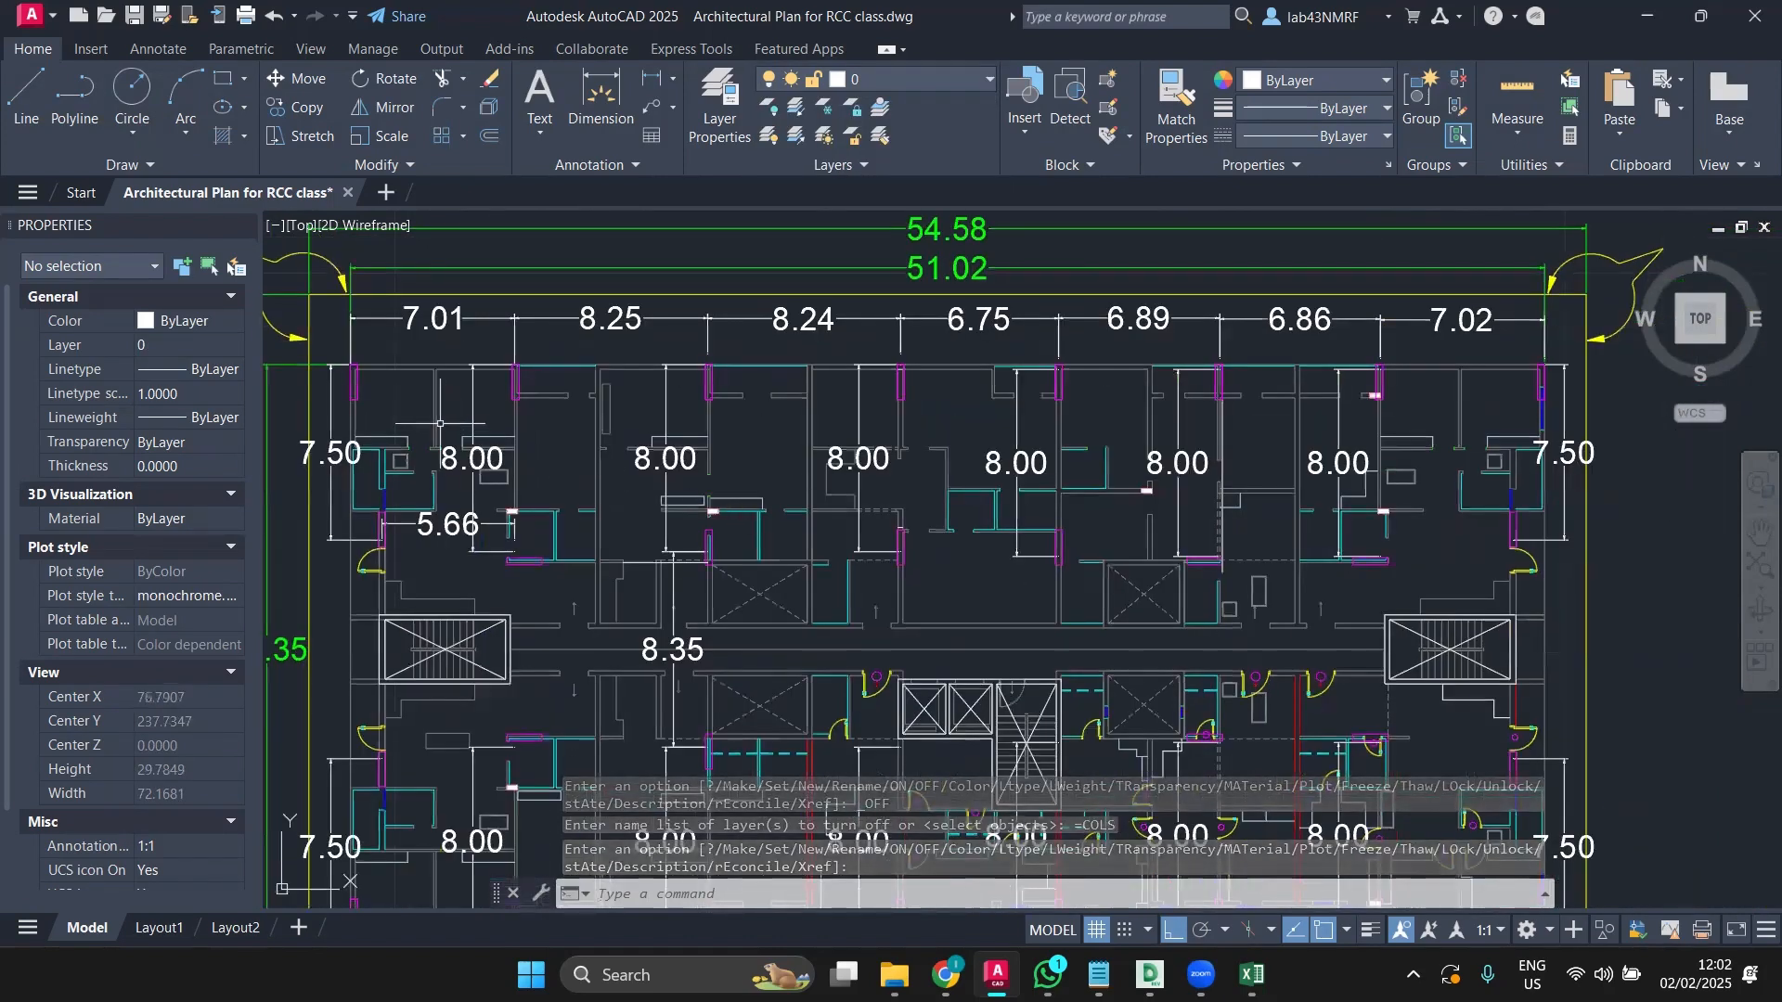
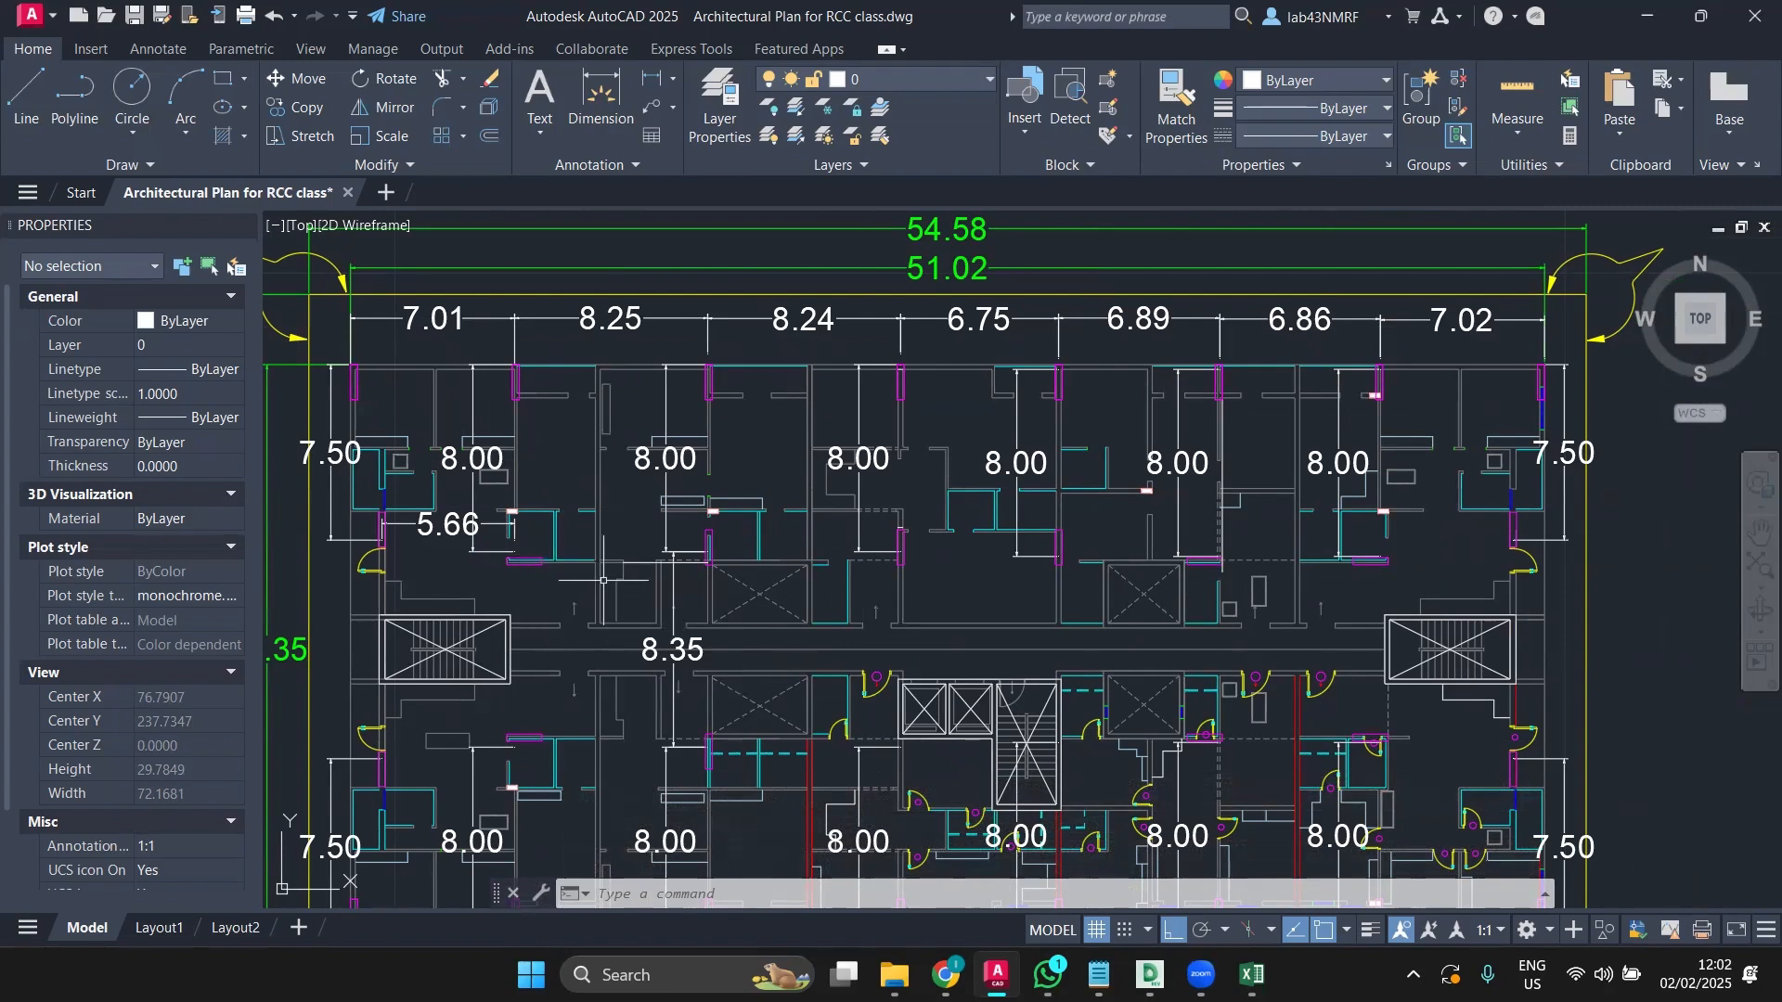
Step: Zoom and pan around the floor plan to survey the upper-left rooms
scroll(640, 557, down, 3)
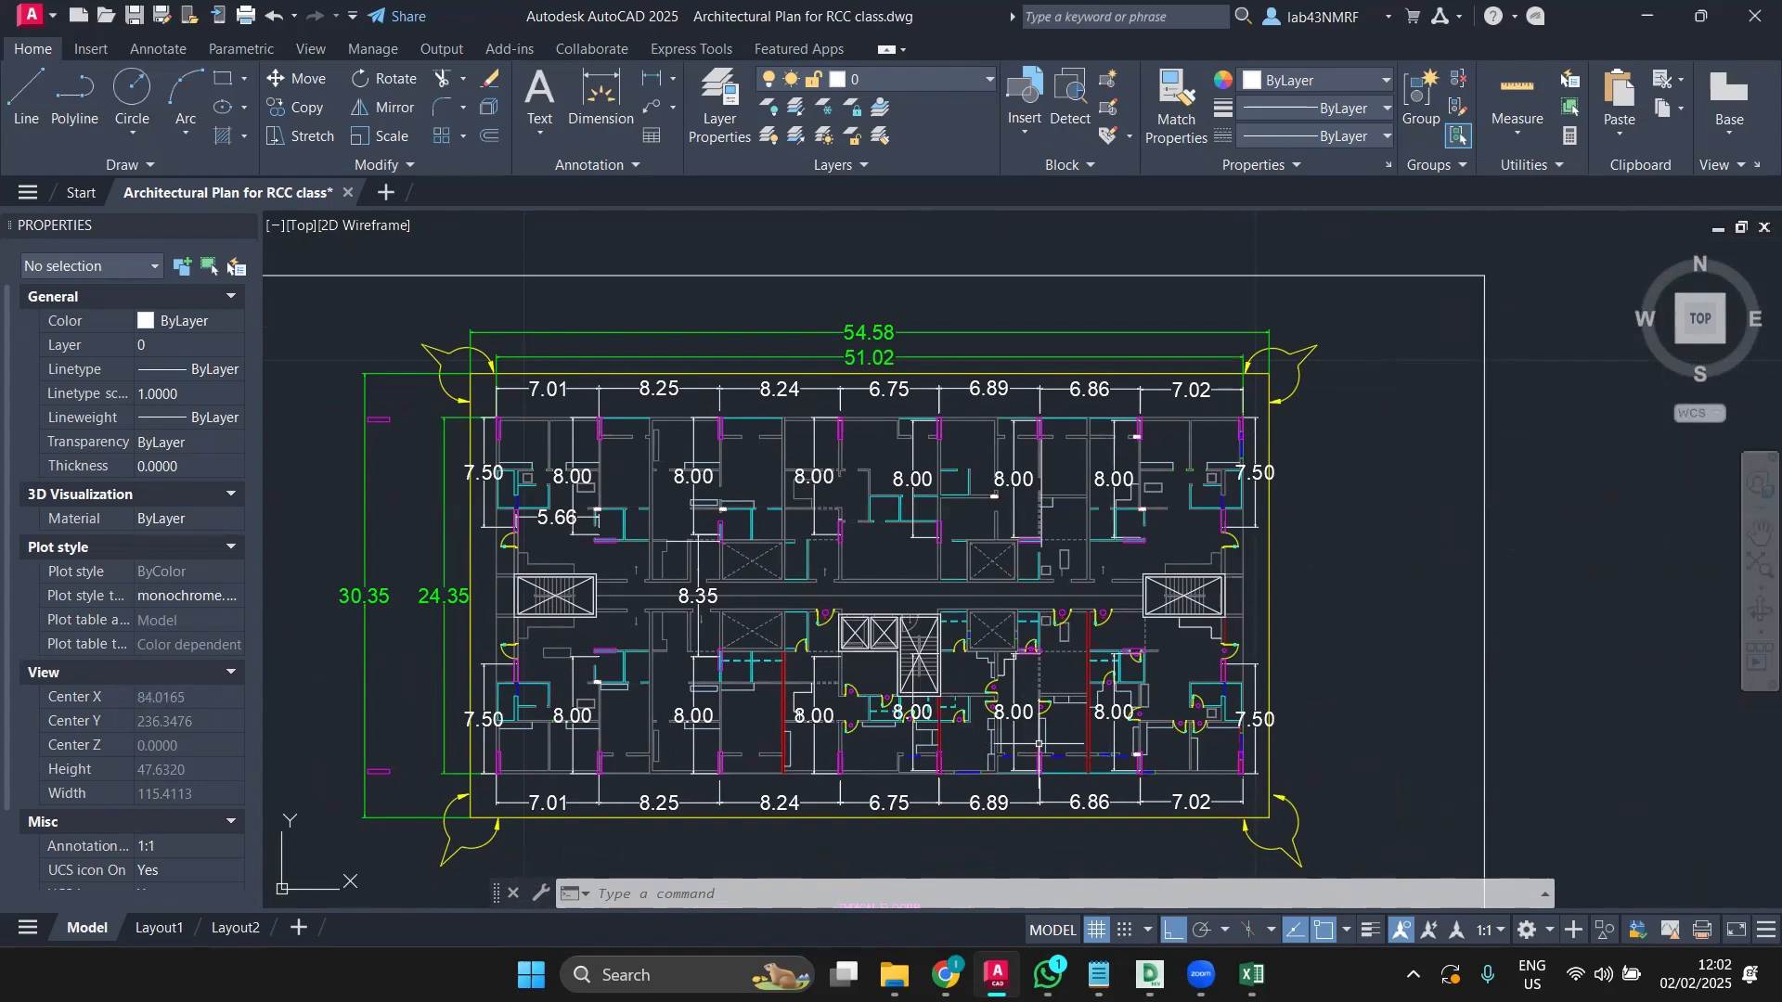
scroll(1047, 668, up, 2)
scroll(1046, 668, up, 4)
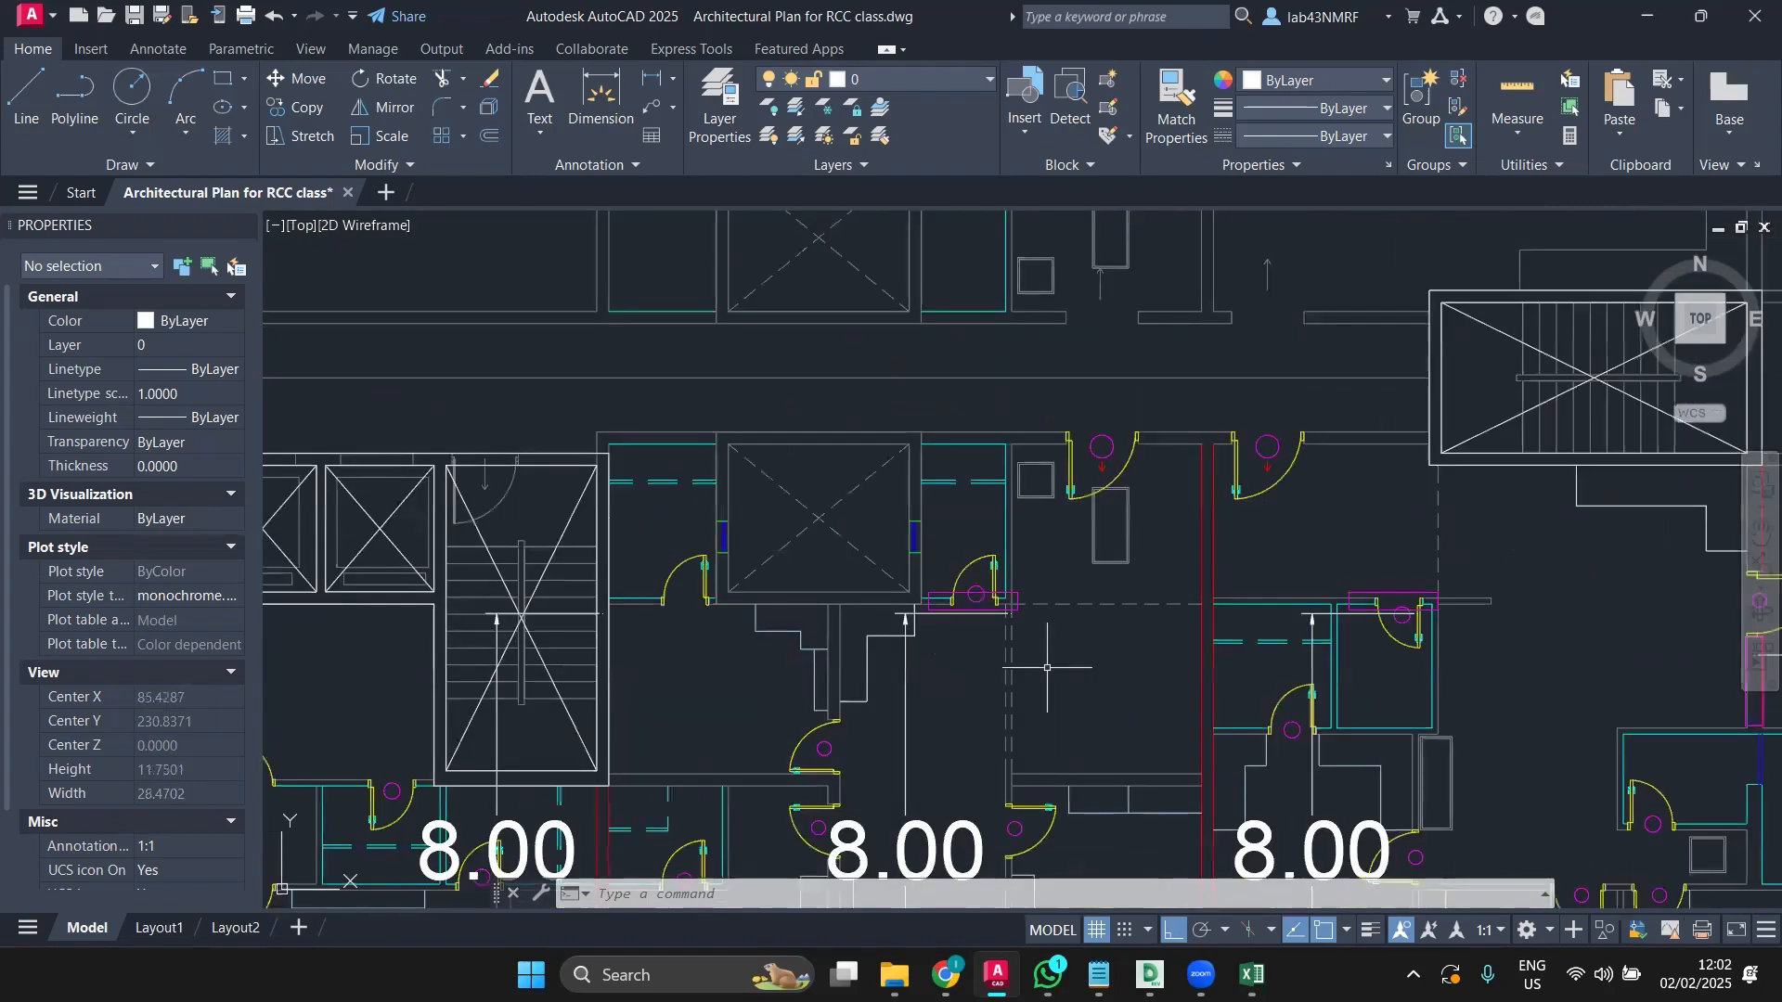
scroll(1047, 668, down, 1)
scroll(1046, 668, down, 3)
scroll(1047, 668, up, 4)
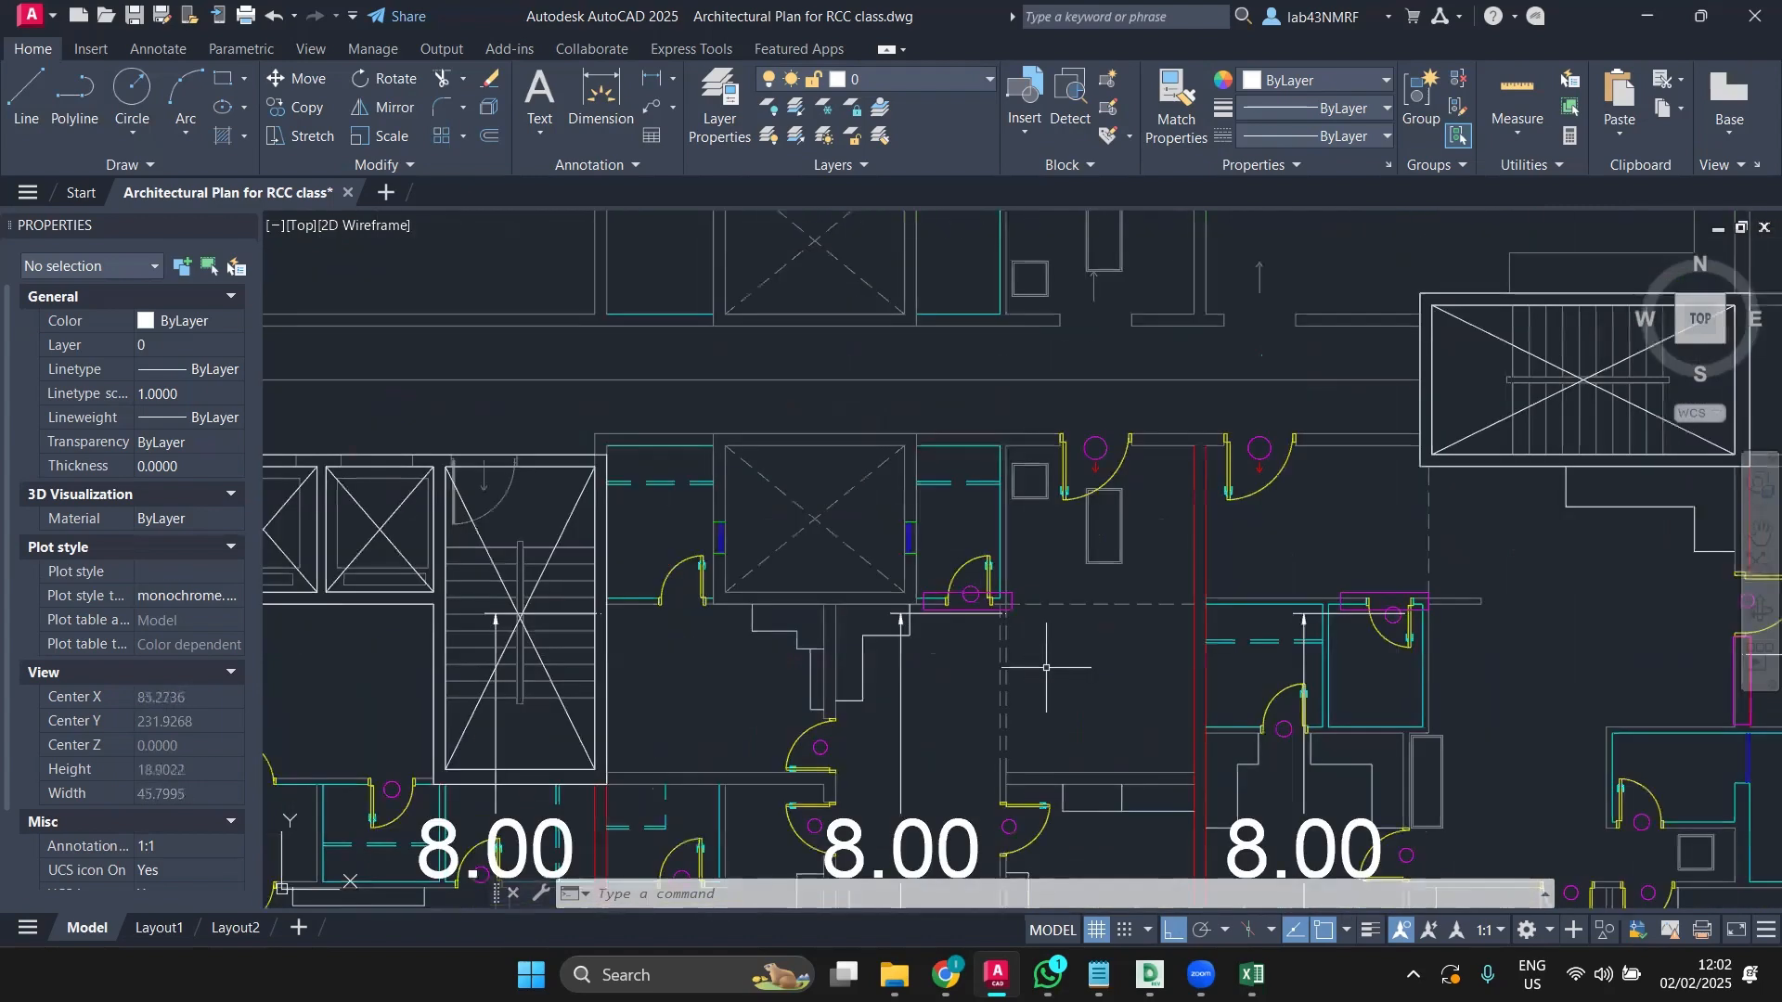
scroll(1046, 668, down, 3)
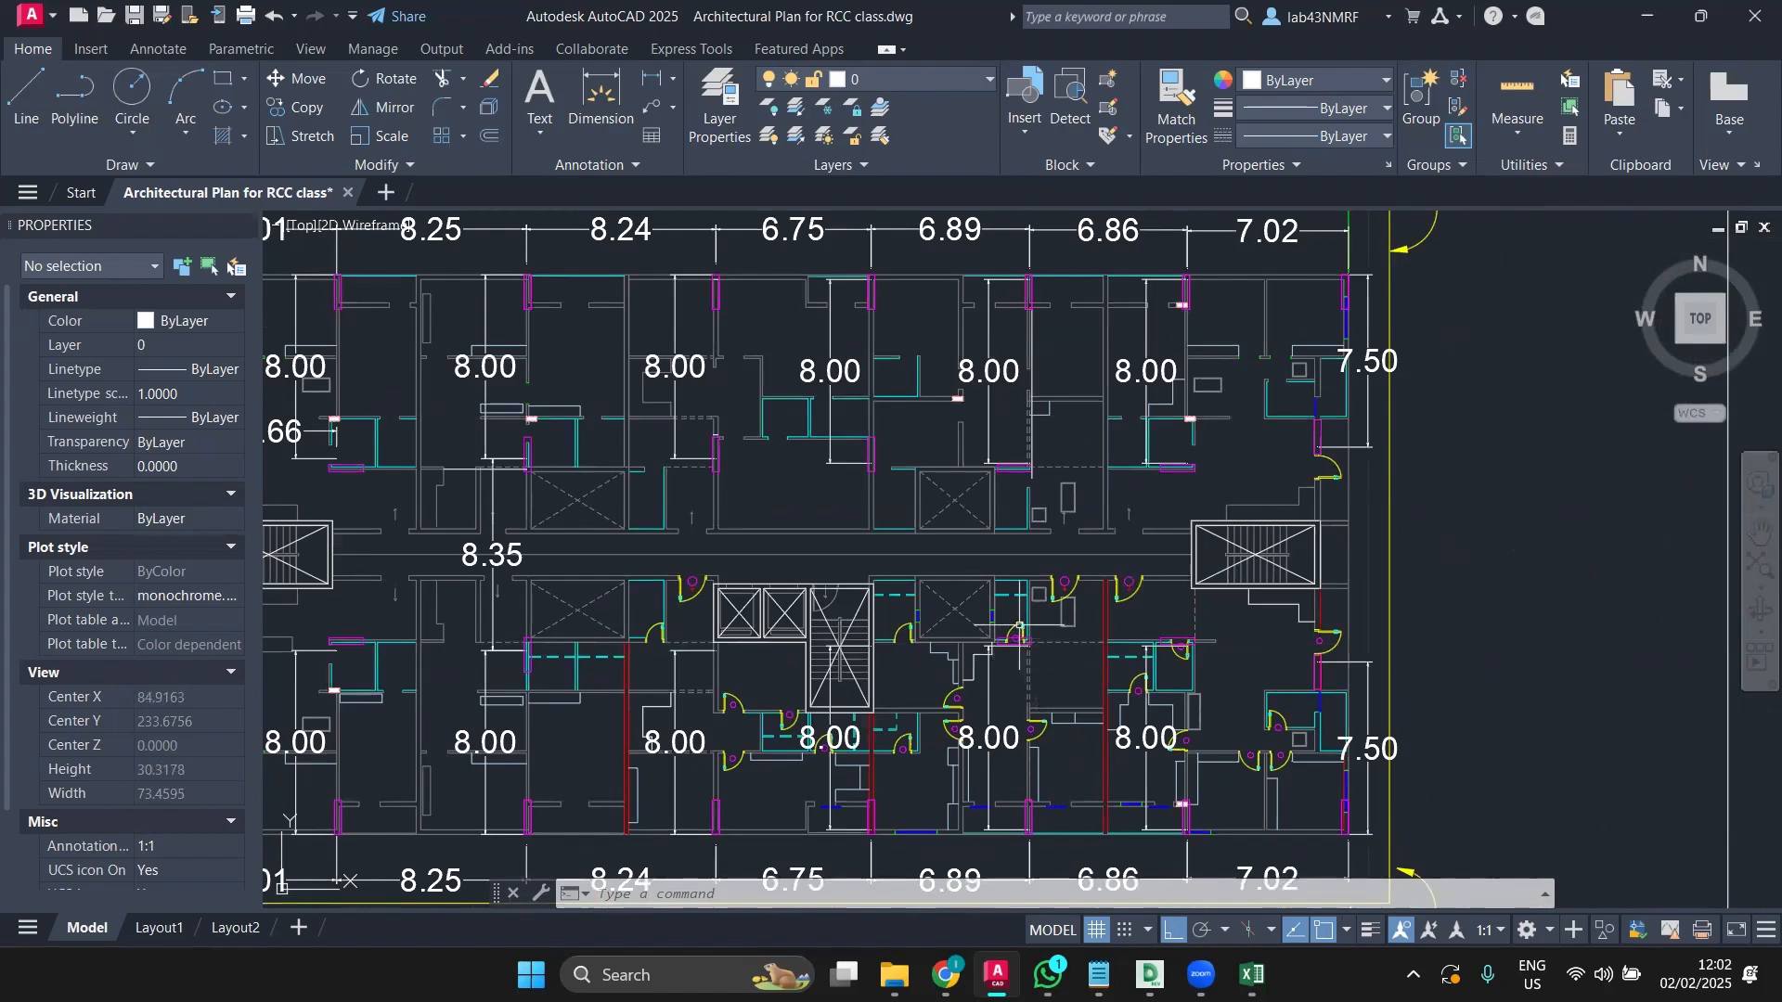
mouse_move(1019, 627)
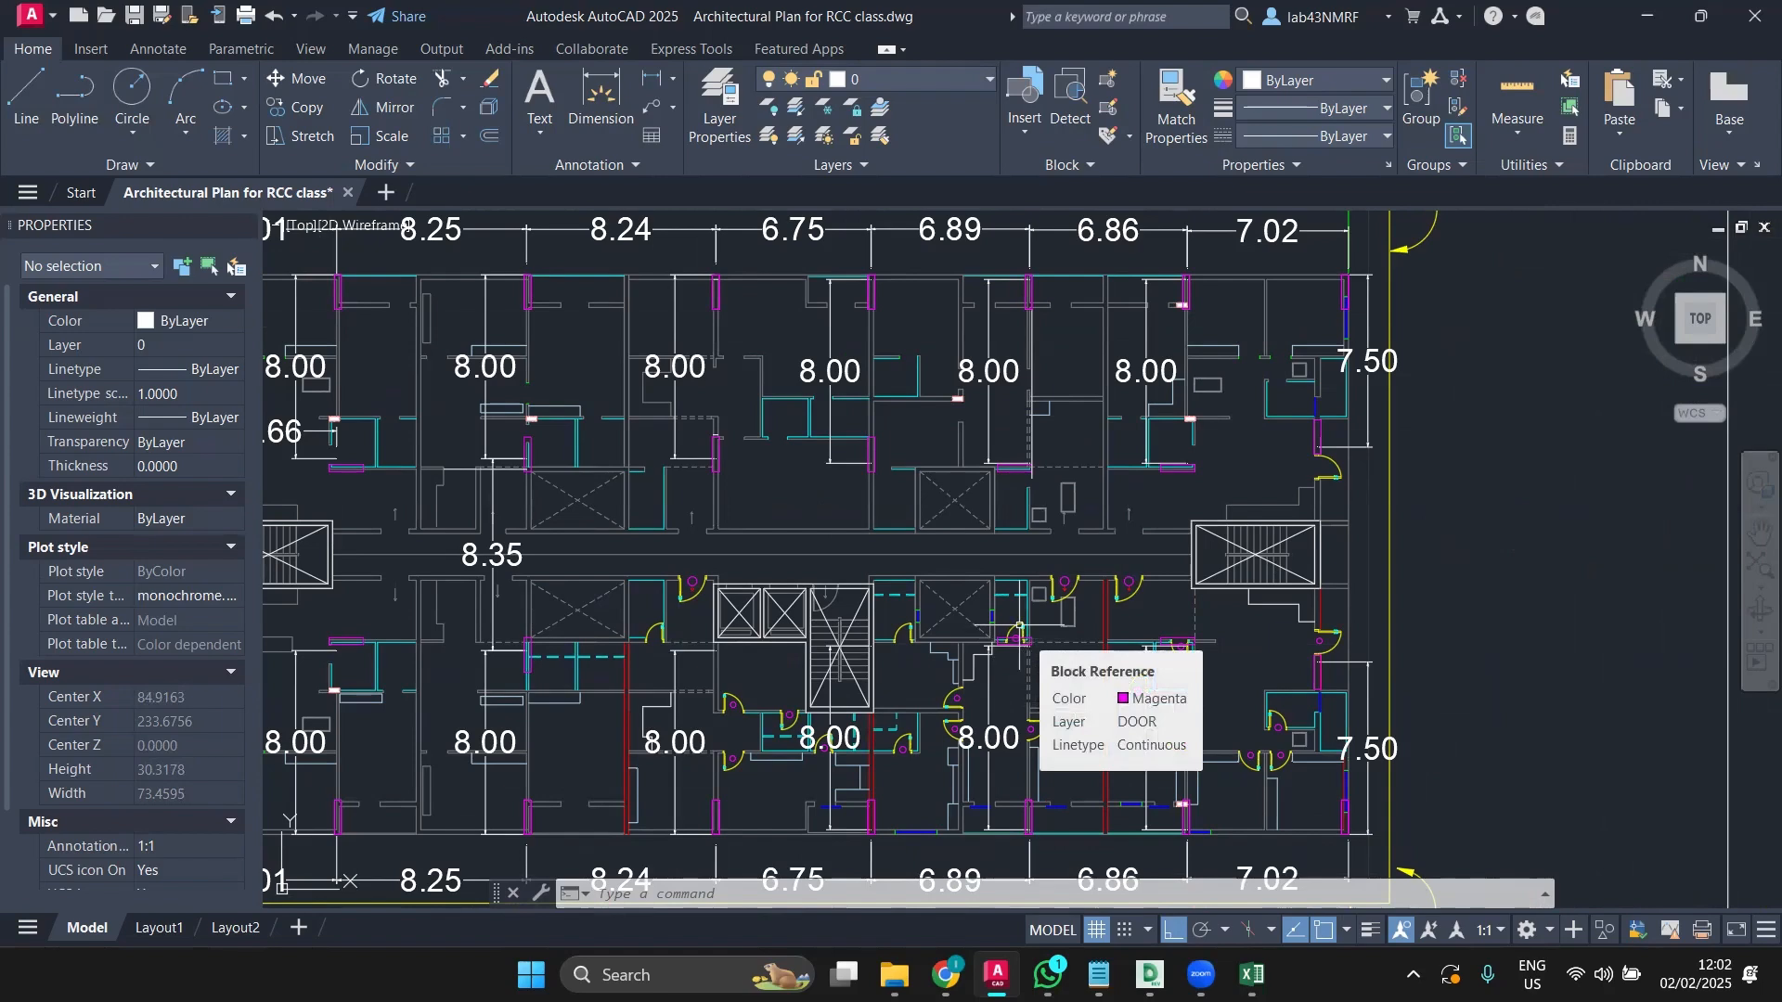
scroll(1019, 627, up, 2)
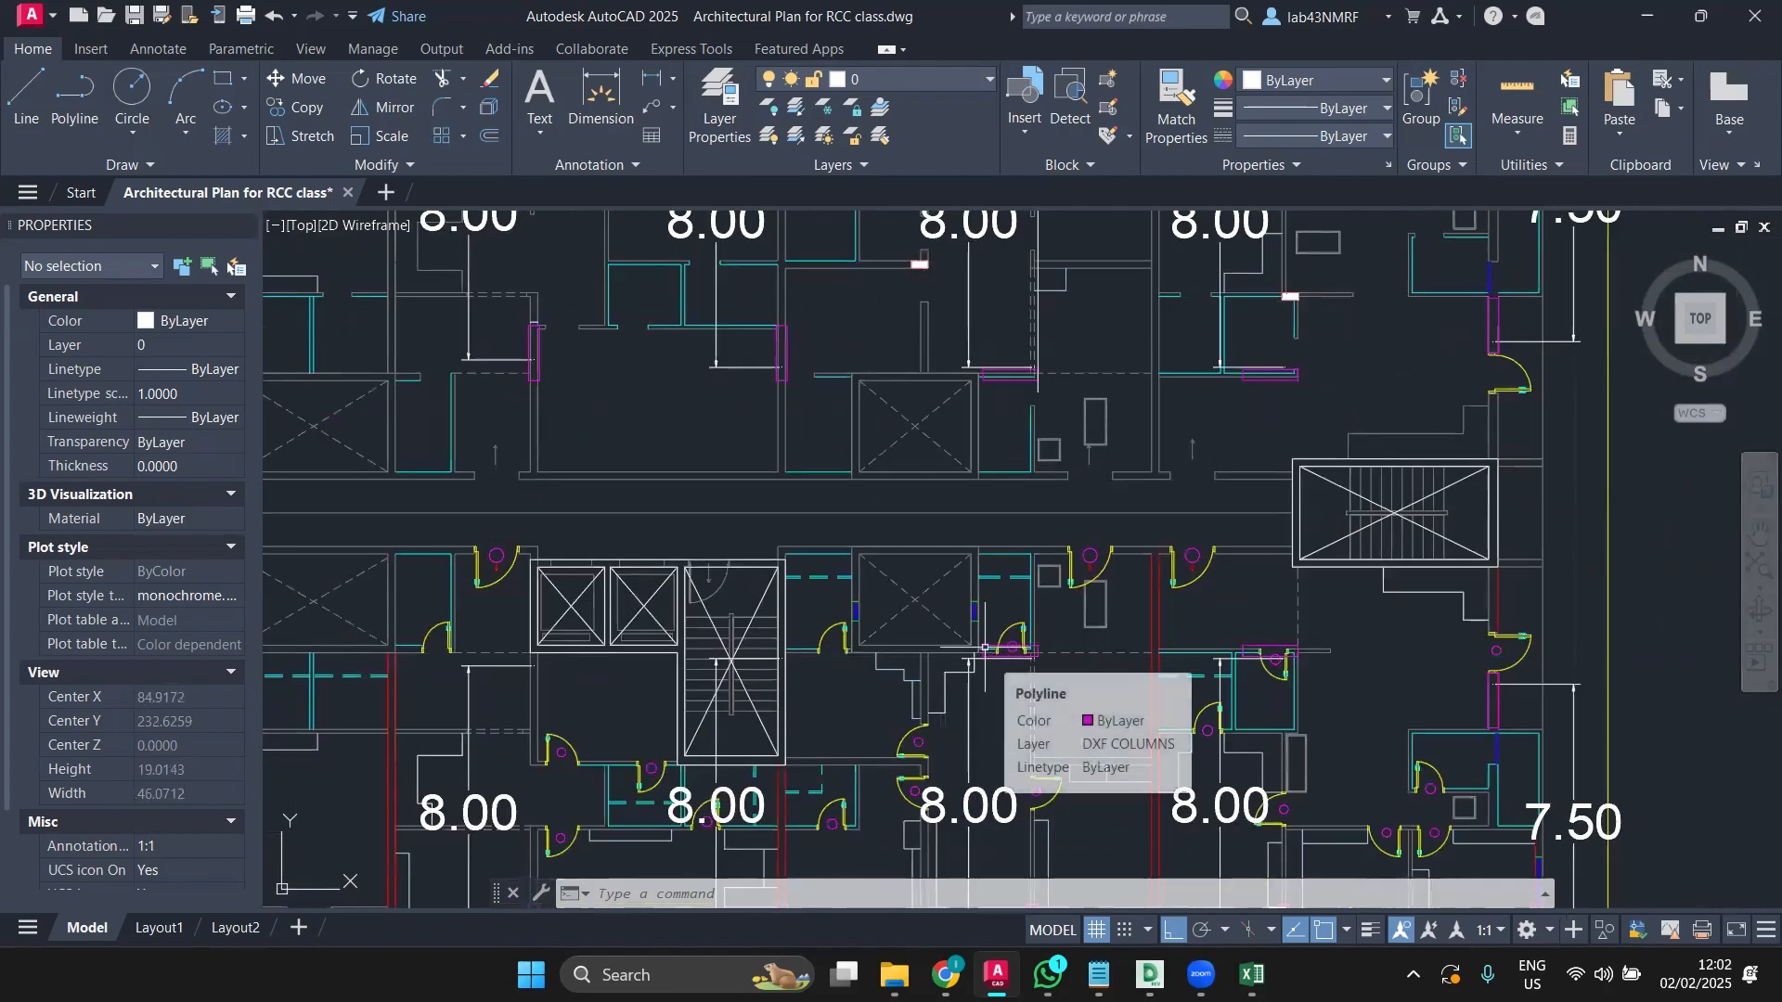
scroll(984, 648, up, 6)
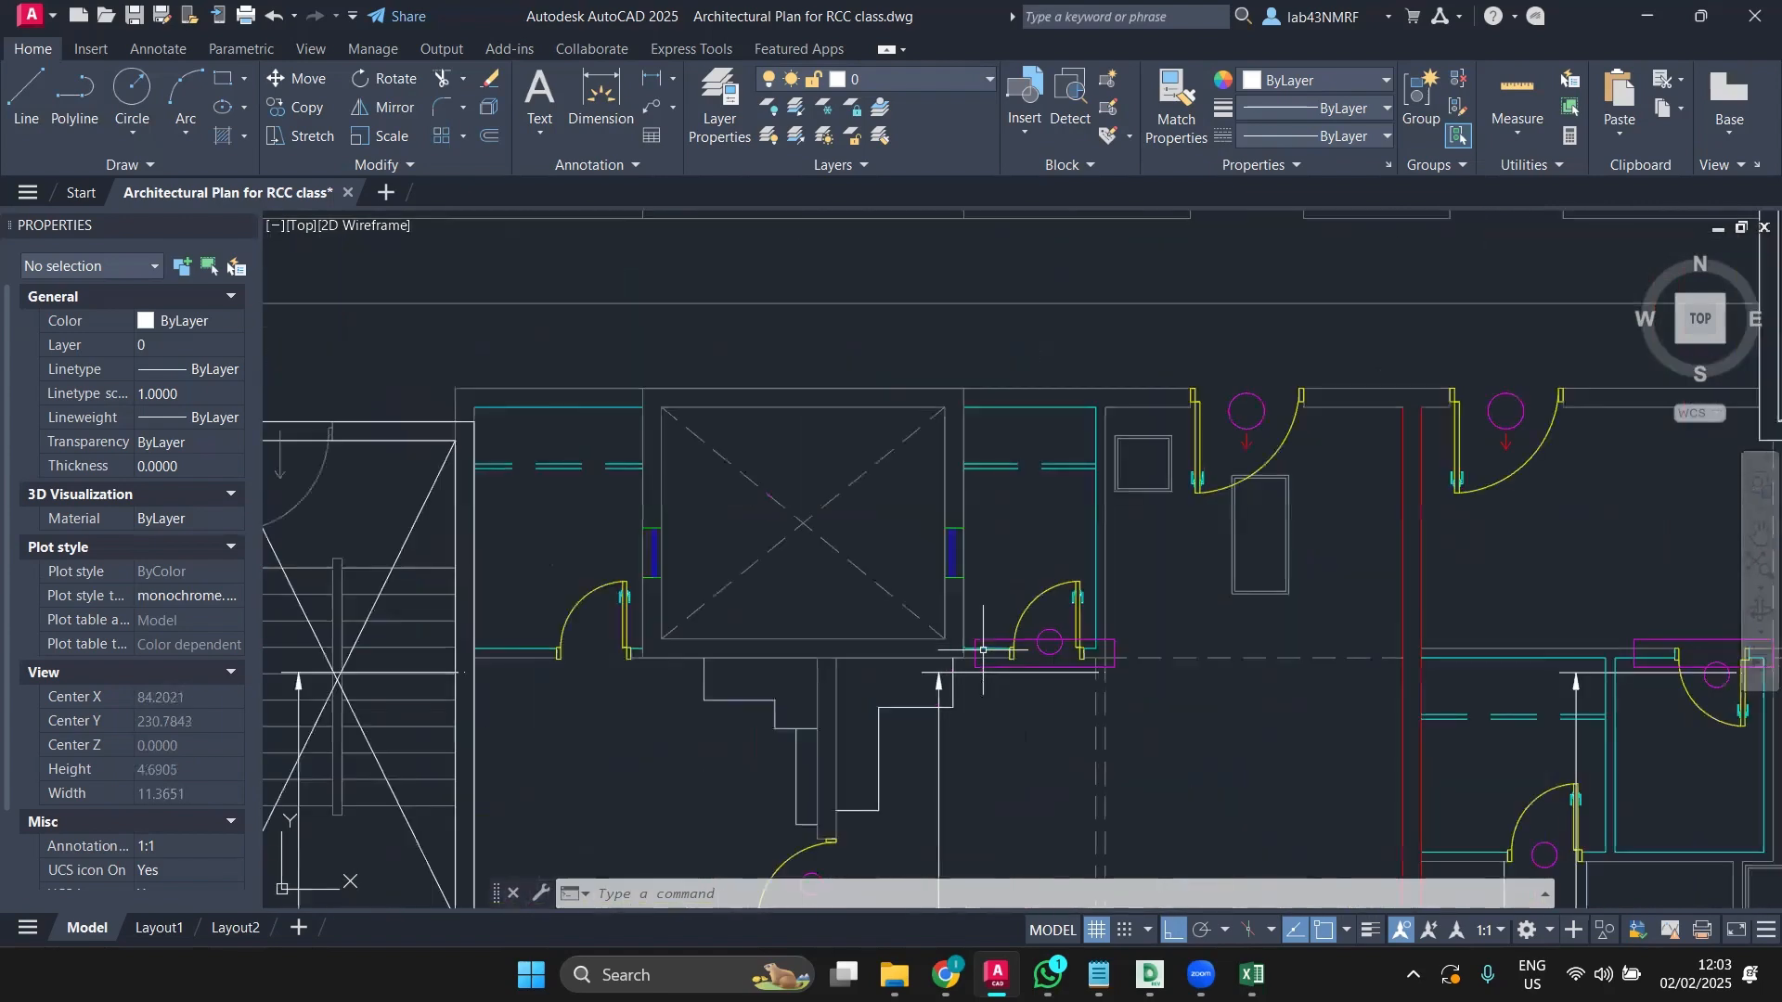
scroll(983, 649, down, 7)
scroll(1014, 642, up, 2)
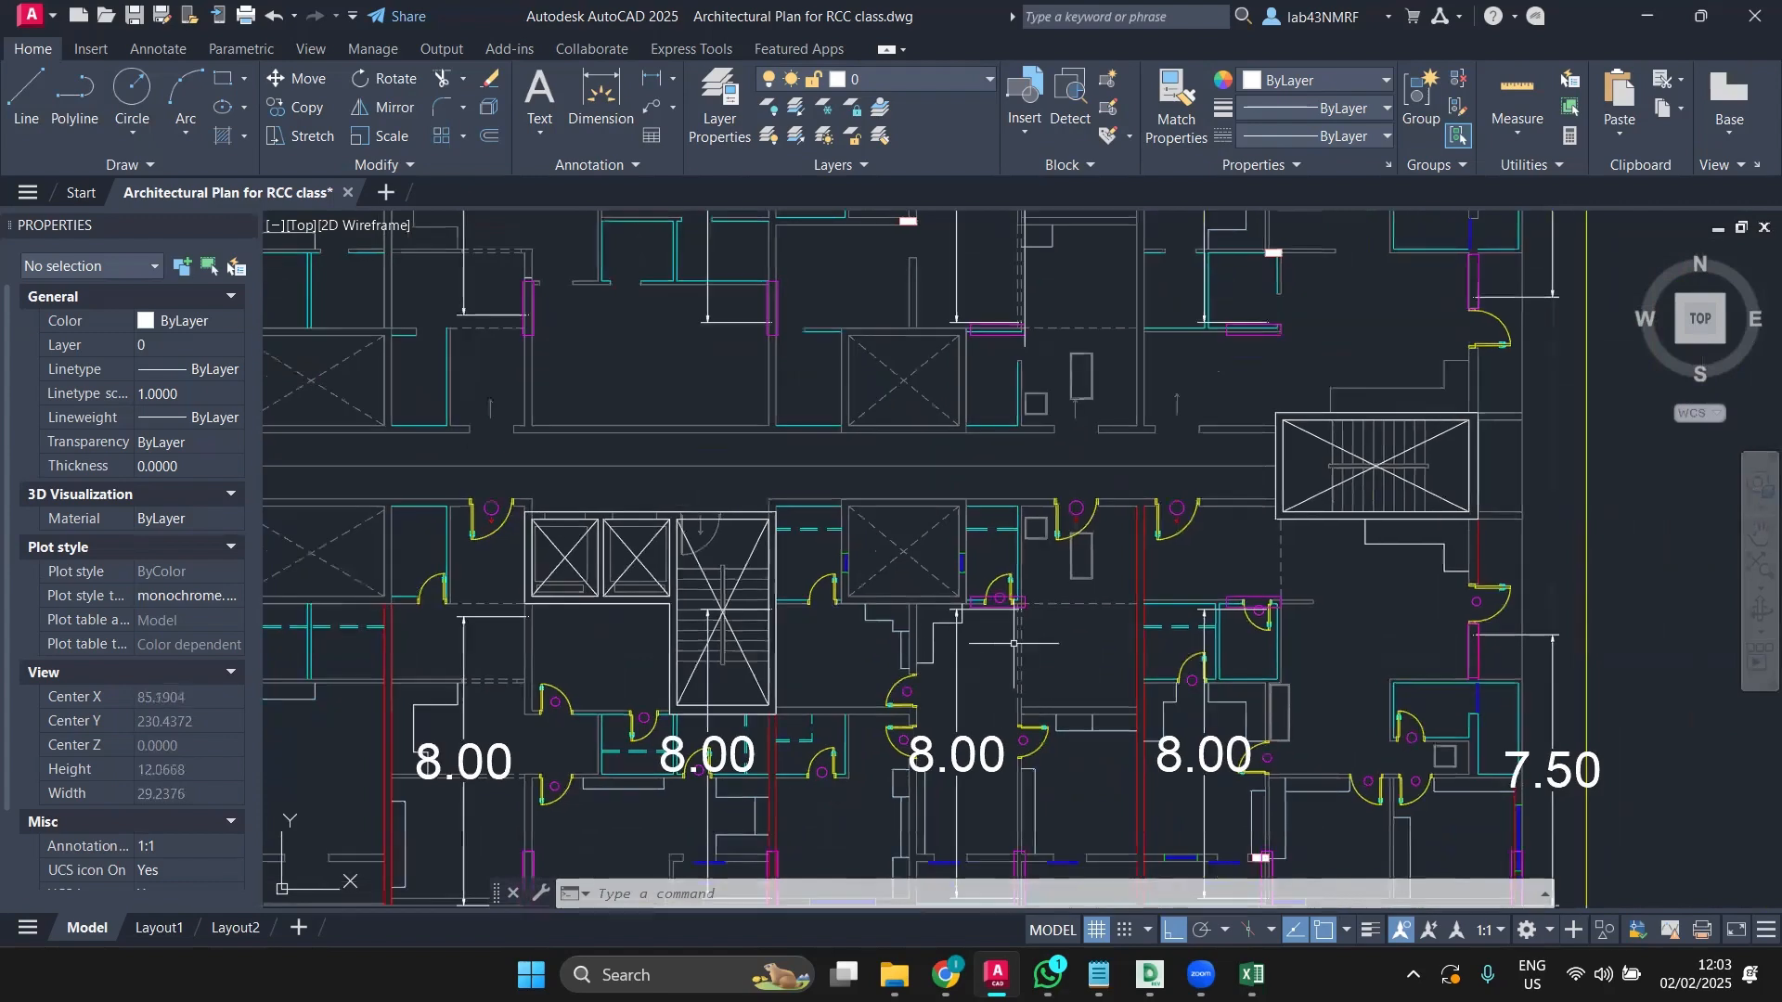
scroll(1136, 610, down, 2)
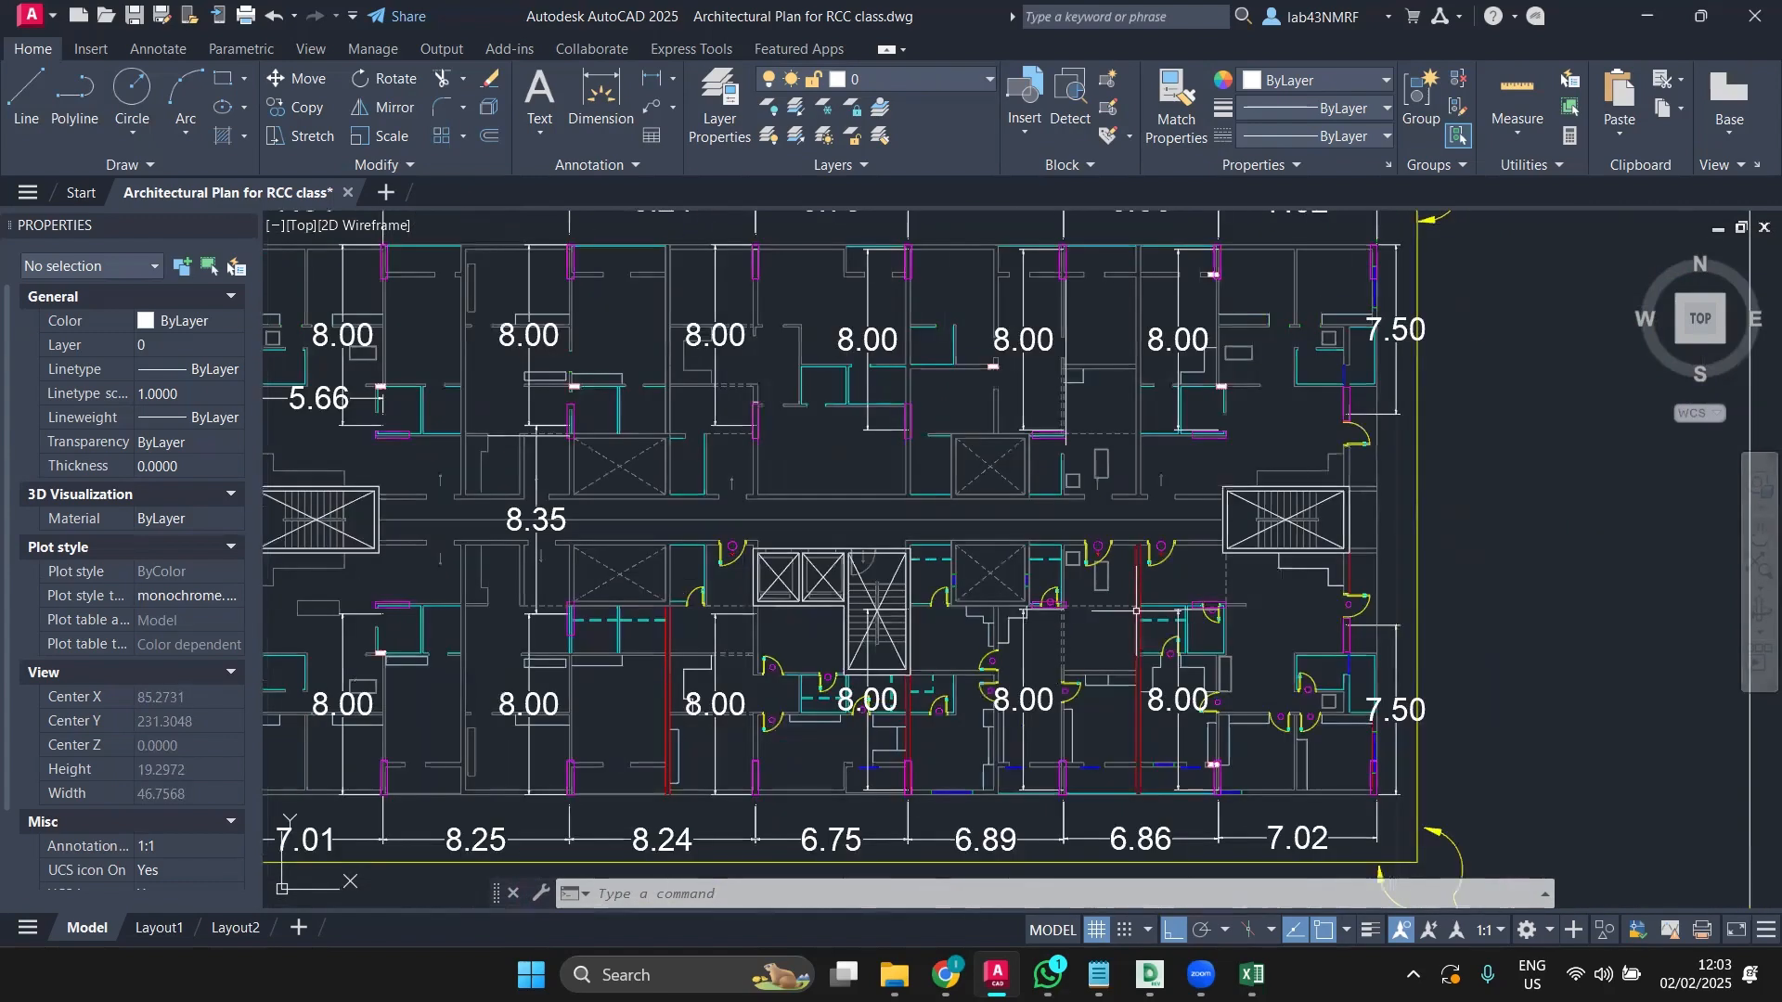
middle_drag(1137, 635, 1396, 624)
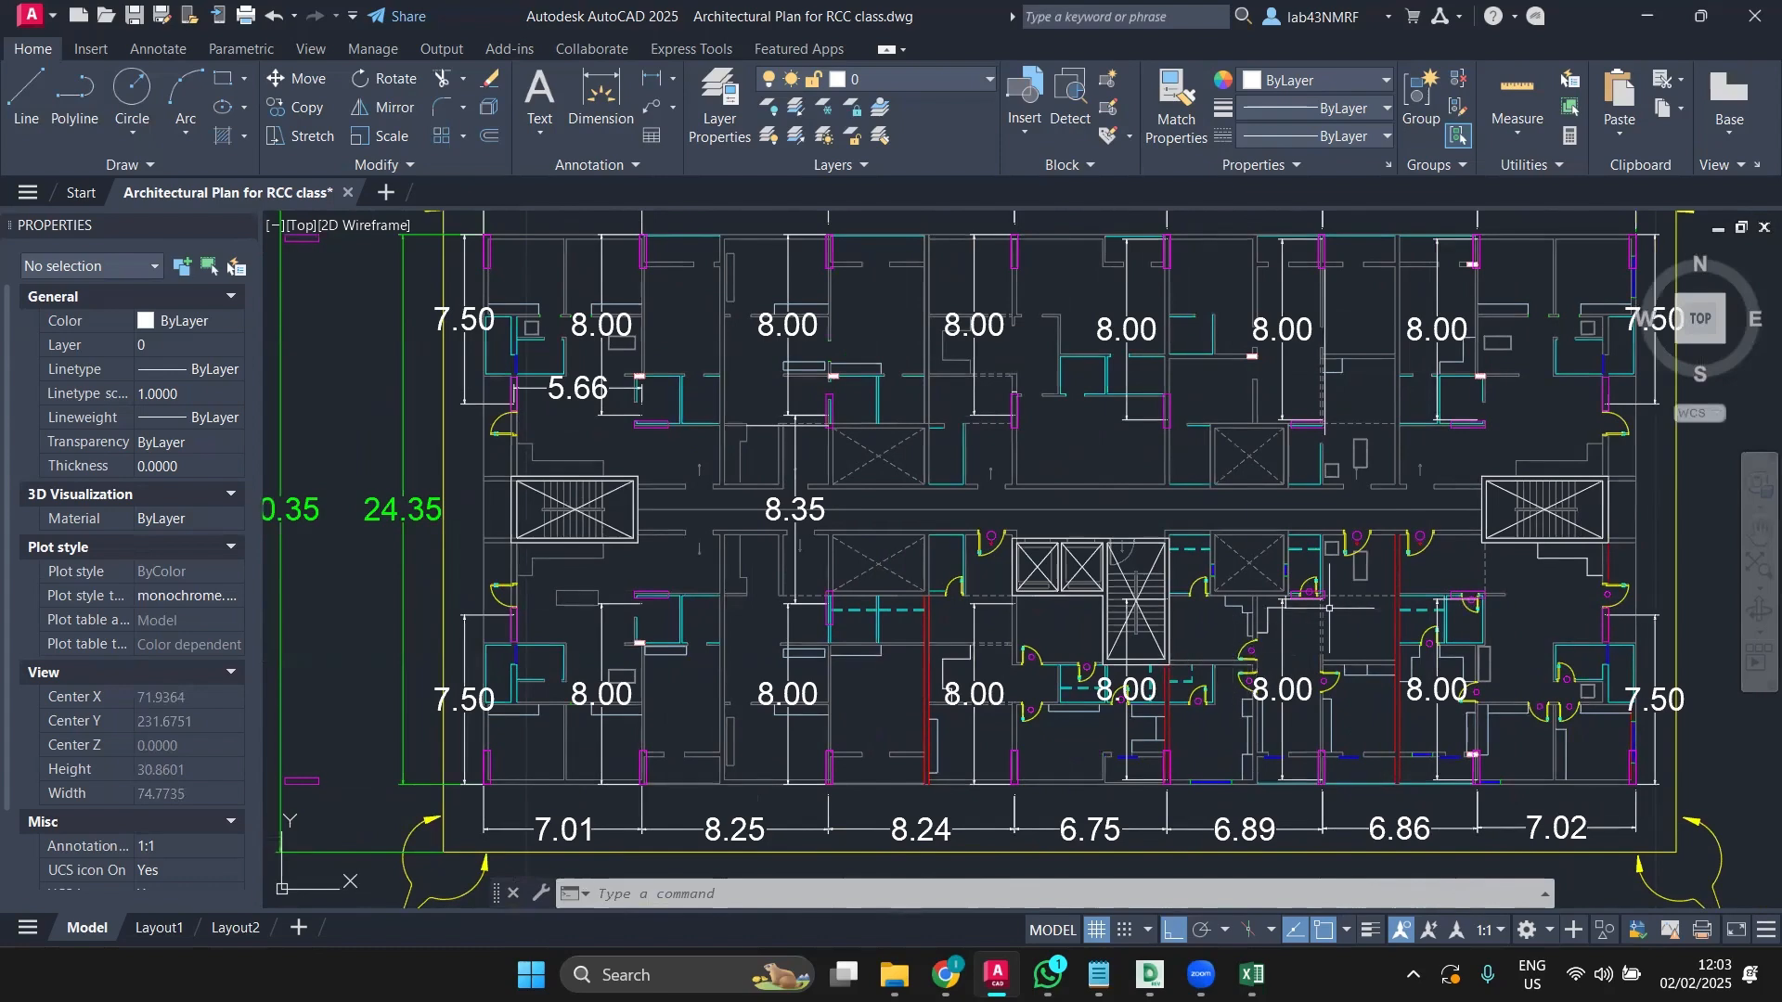
scroll(1333, 608, up, 2)
scroll(1333, 608, up, 2)
scroll(1322, 575, down, 2)
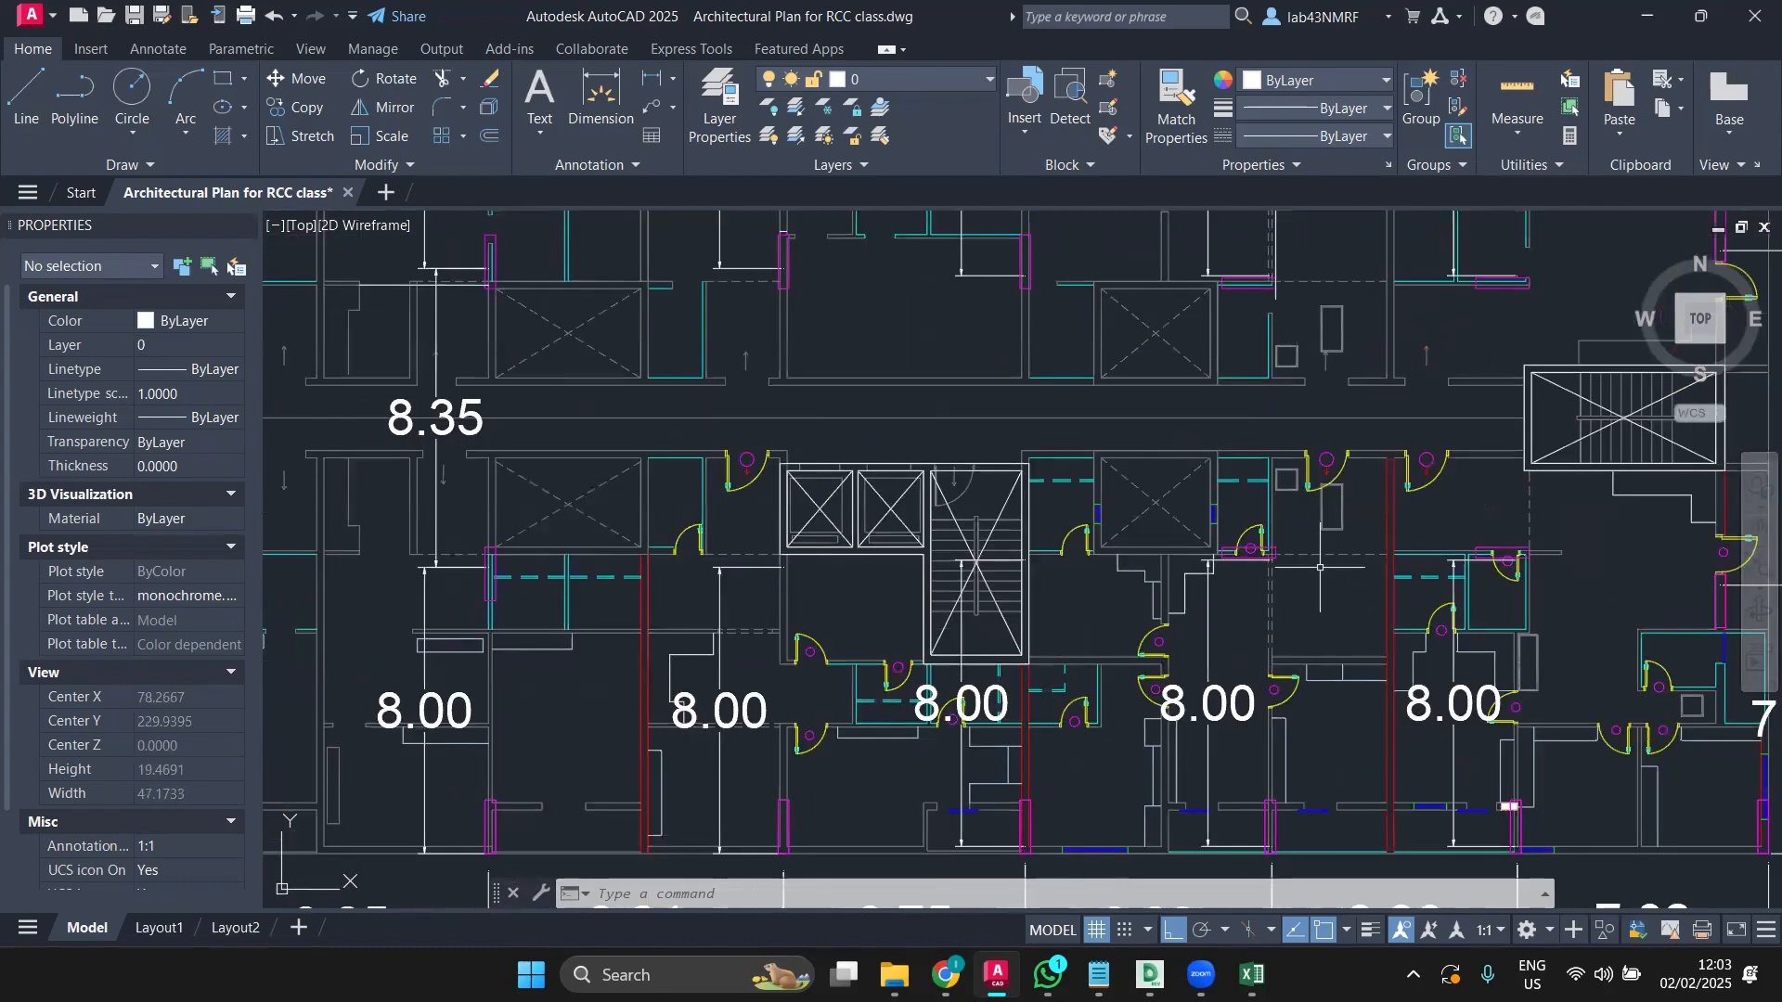
scroll(1319, 572, up, 2)
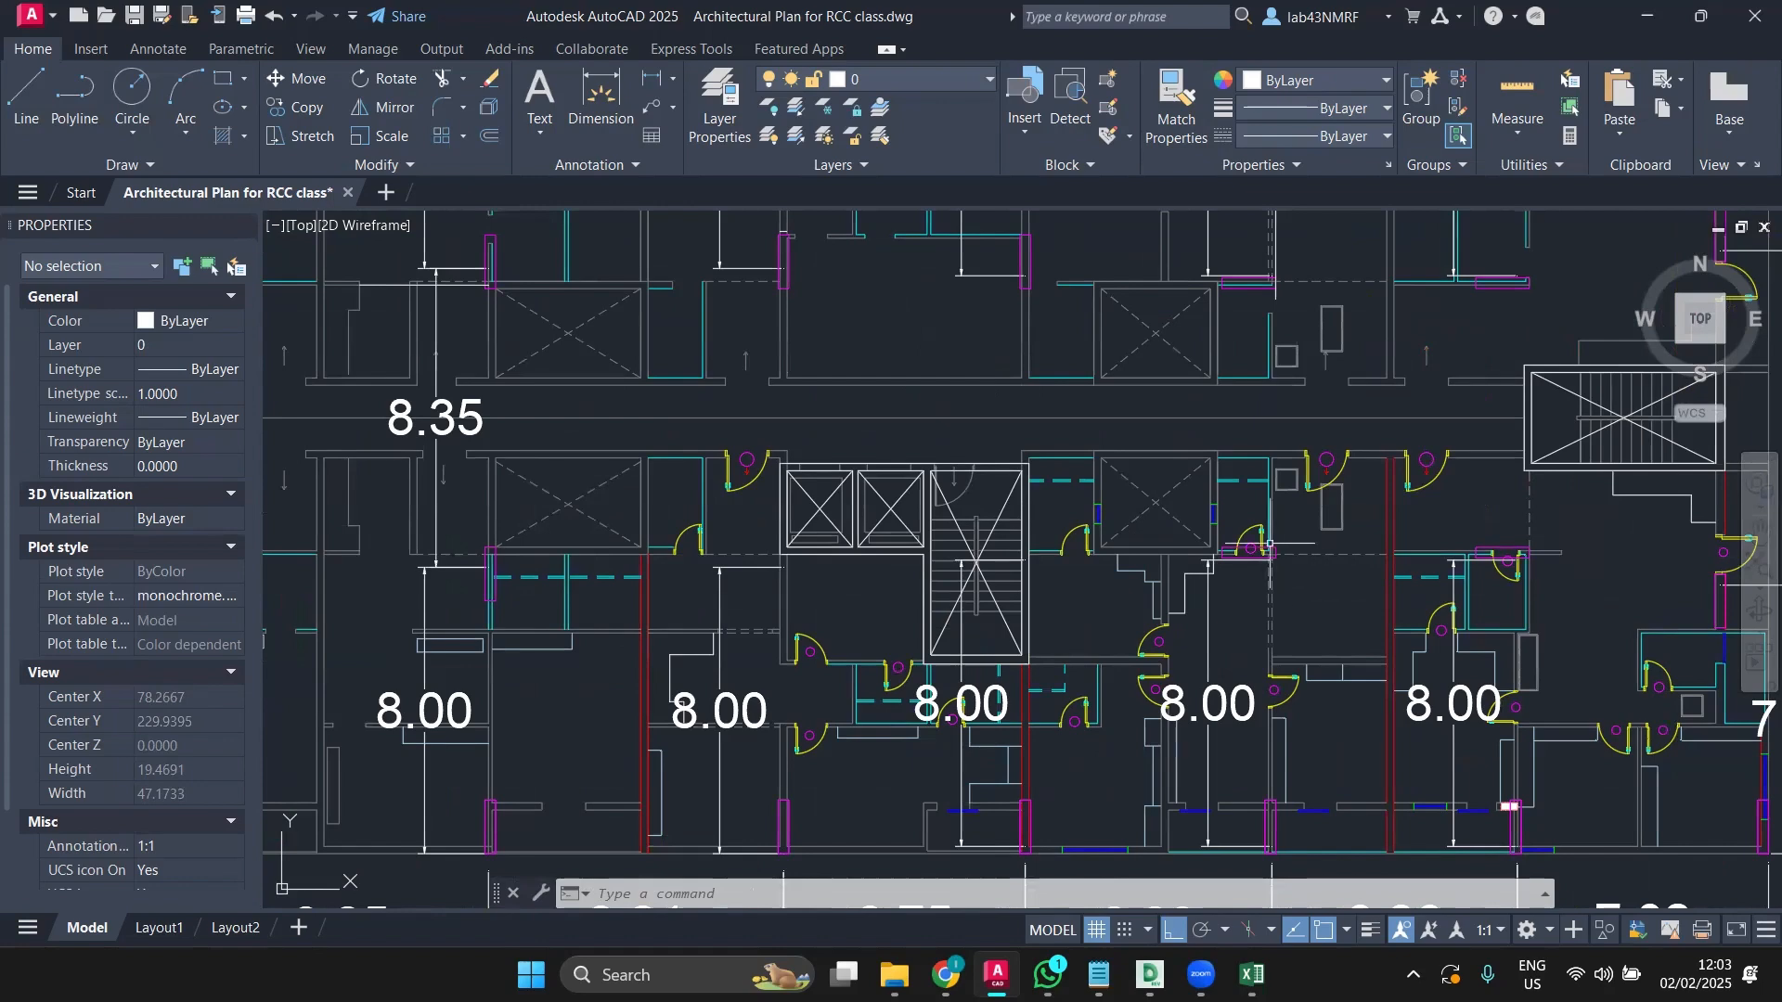
scroll(1304, 562, down, 2)
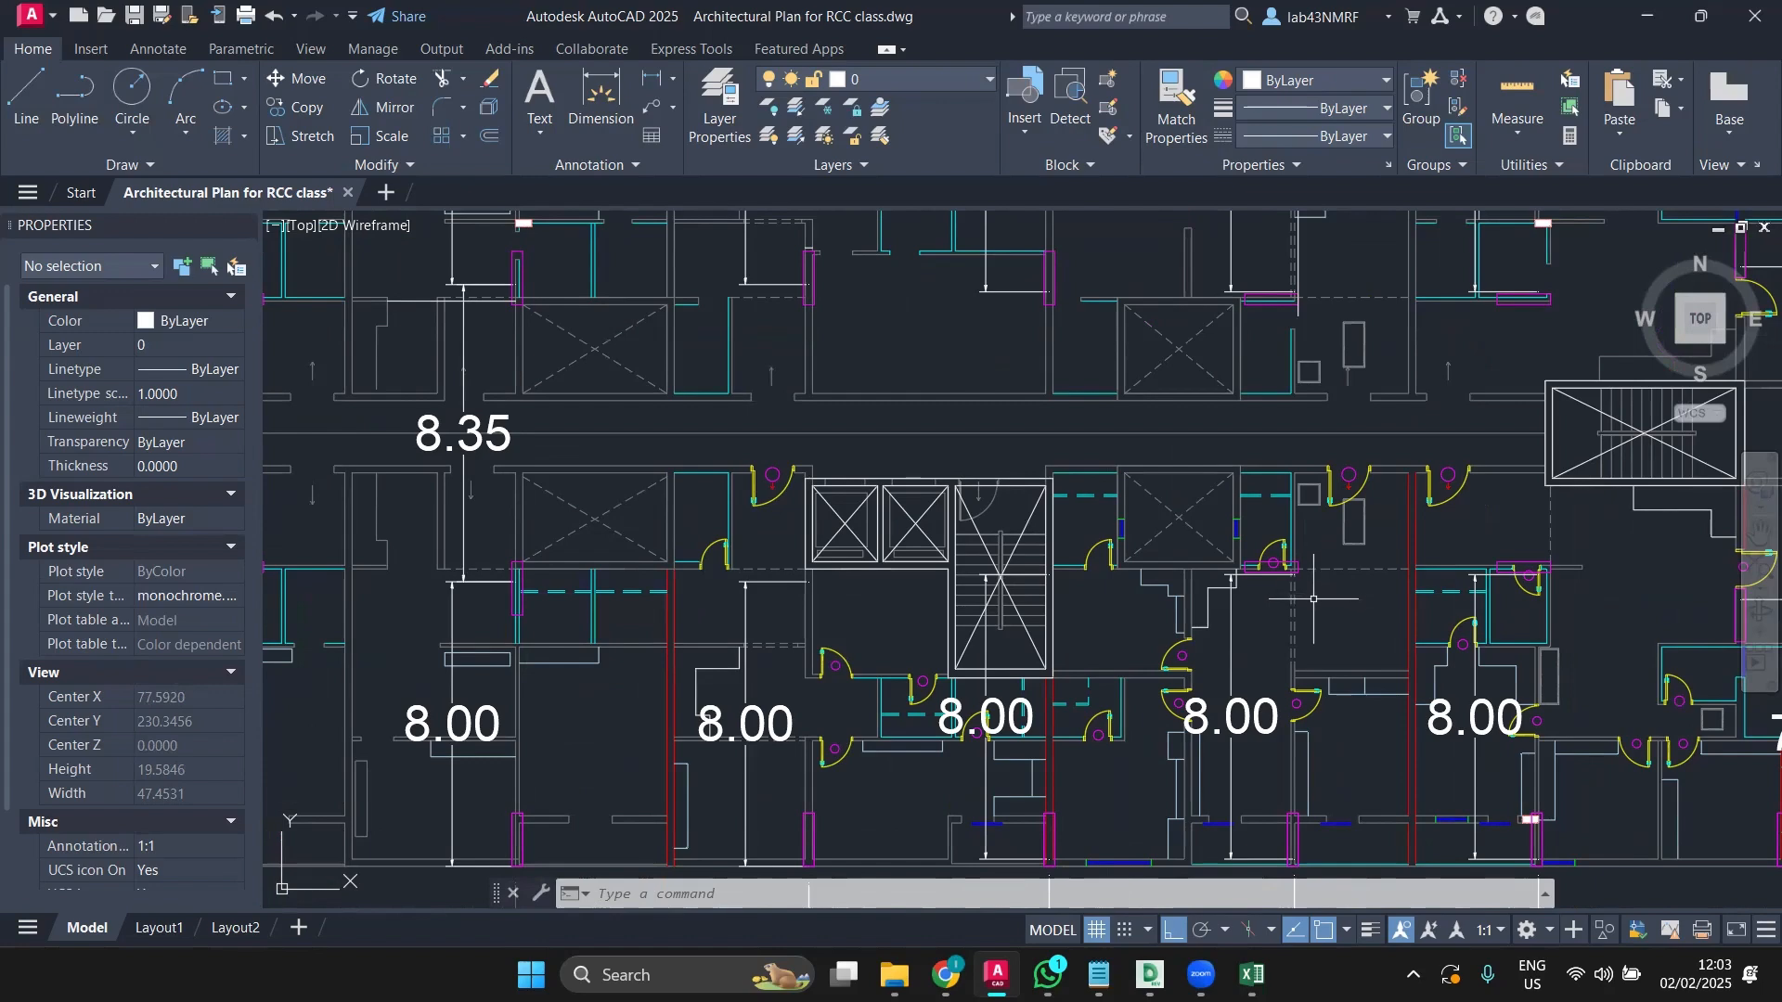
scroll(1307, 604, up, 5)
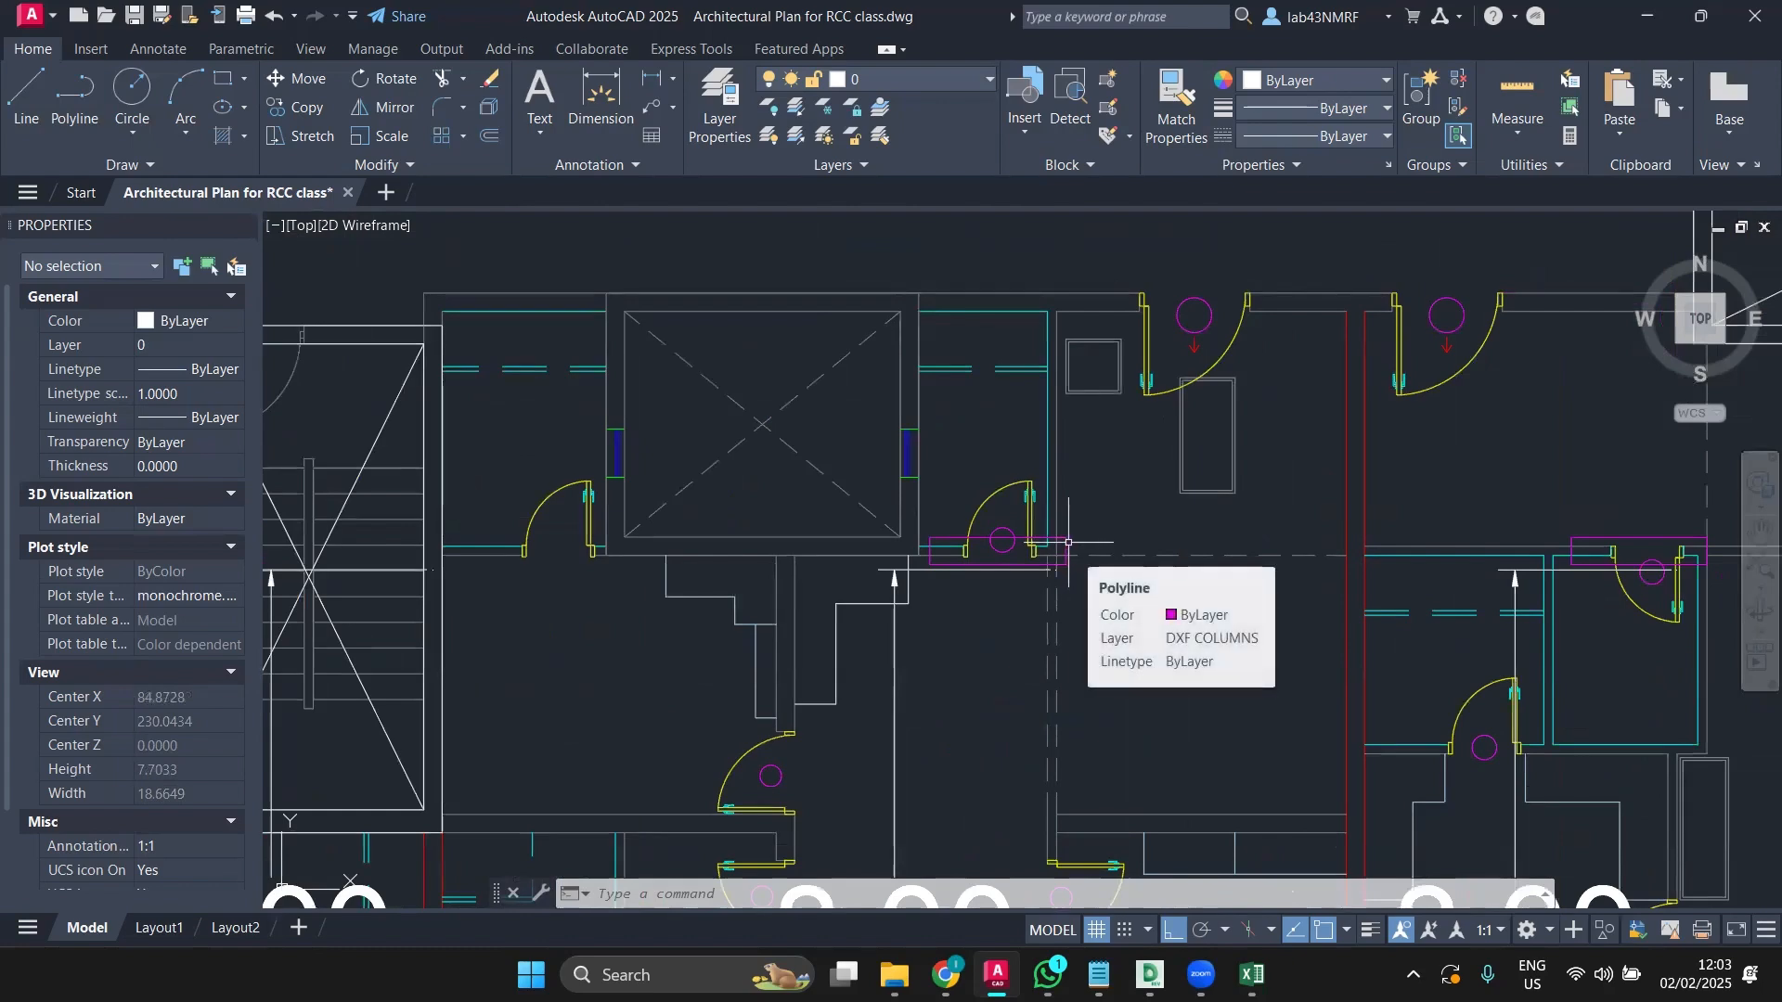
scroll(1068, 542, down, 5)
mouse_move(1081, 616)
middle_down()
mouse_move(970, 609)
mouse_move(860, 552)
middle_up()
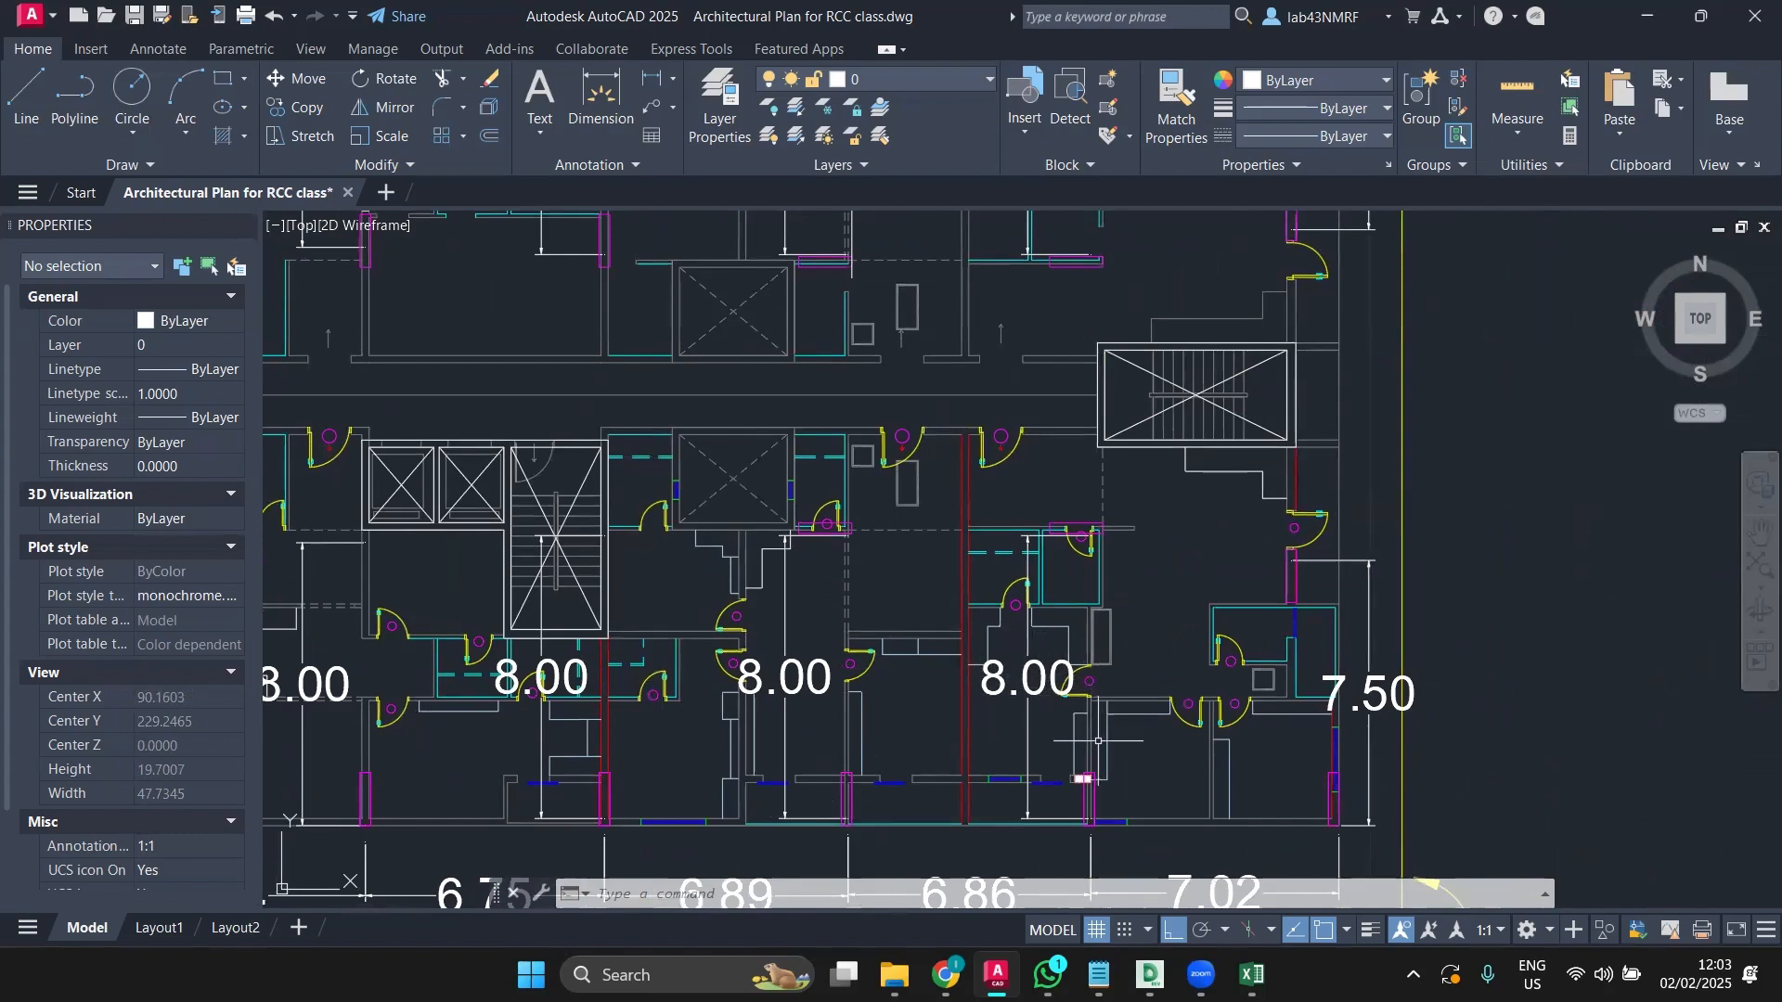
middle_drag(1098, 741, 1088, 783)
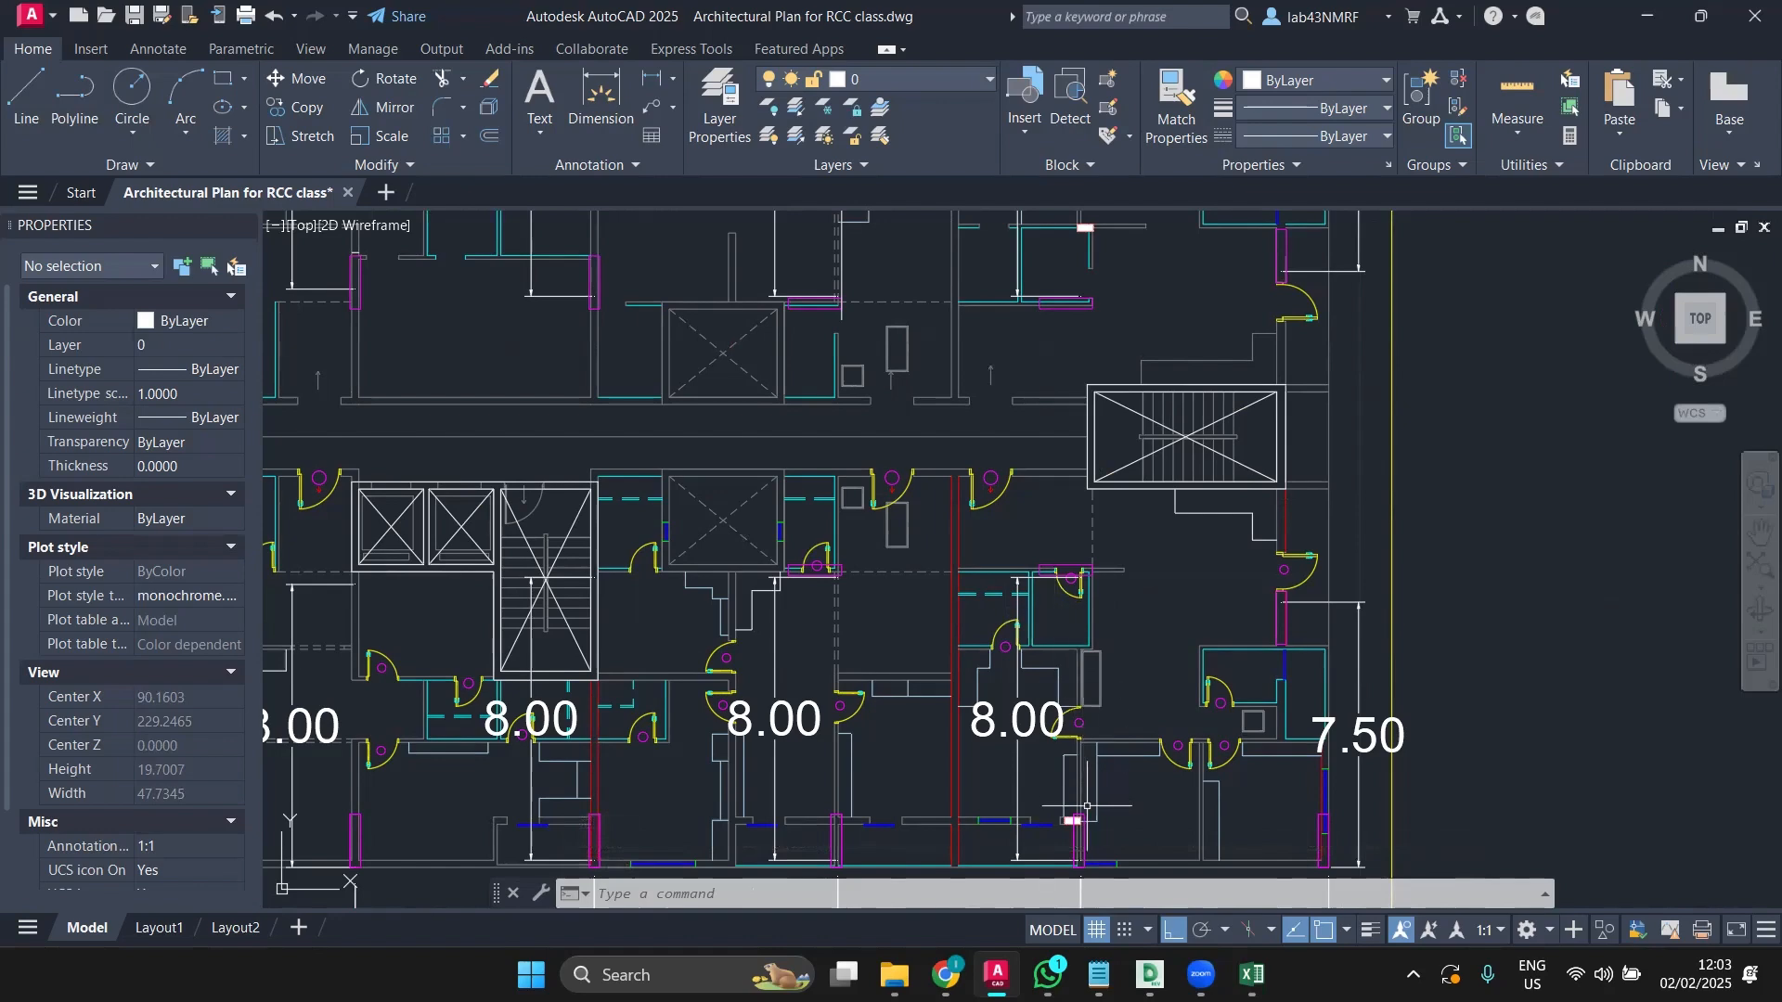
scroll(1093, 565, up, 2)
scroll(1094, 565, up, 3)
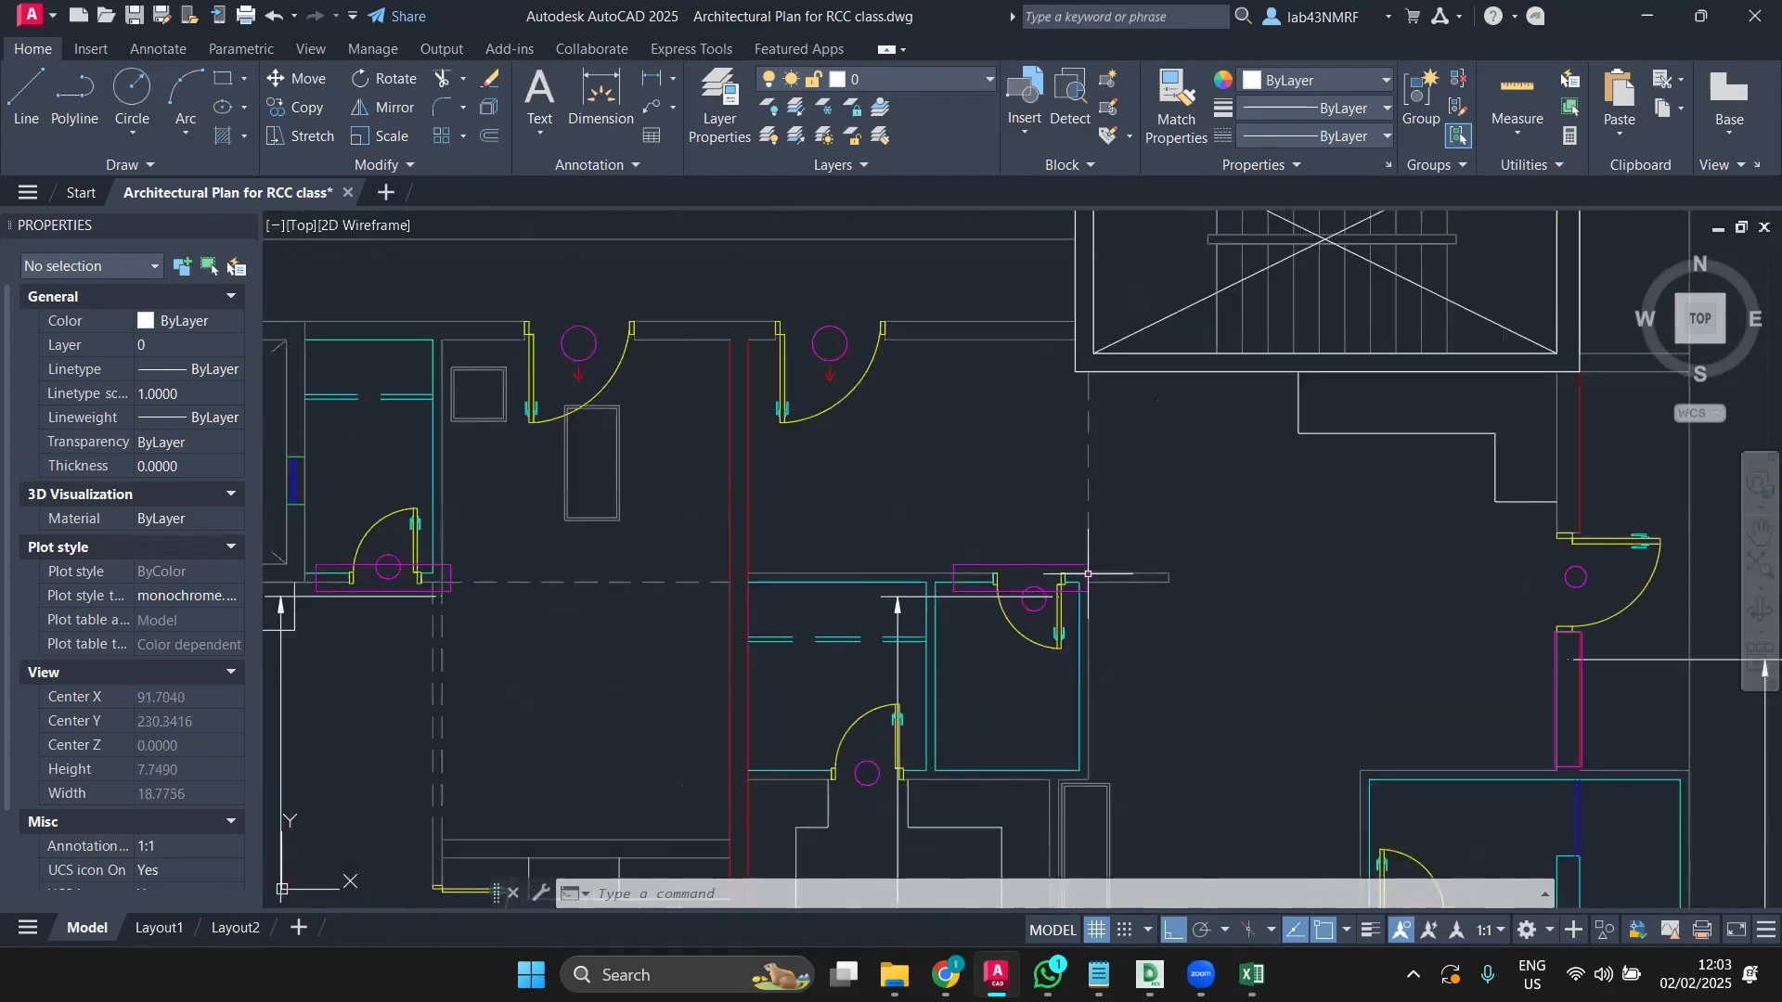
Step: Select two magenta columns to check their layer, then recentre the whole floor plan
click(1087, 574)
scroll(1048, 629, down, 2)
key(Escape)
middle_drag(1034, 700, 965, 505)
middle_drag(1008, 830, 1021, 786)
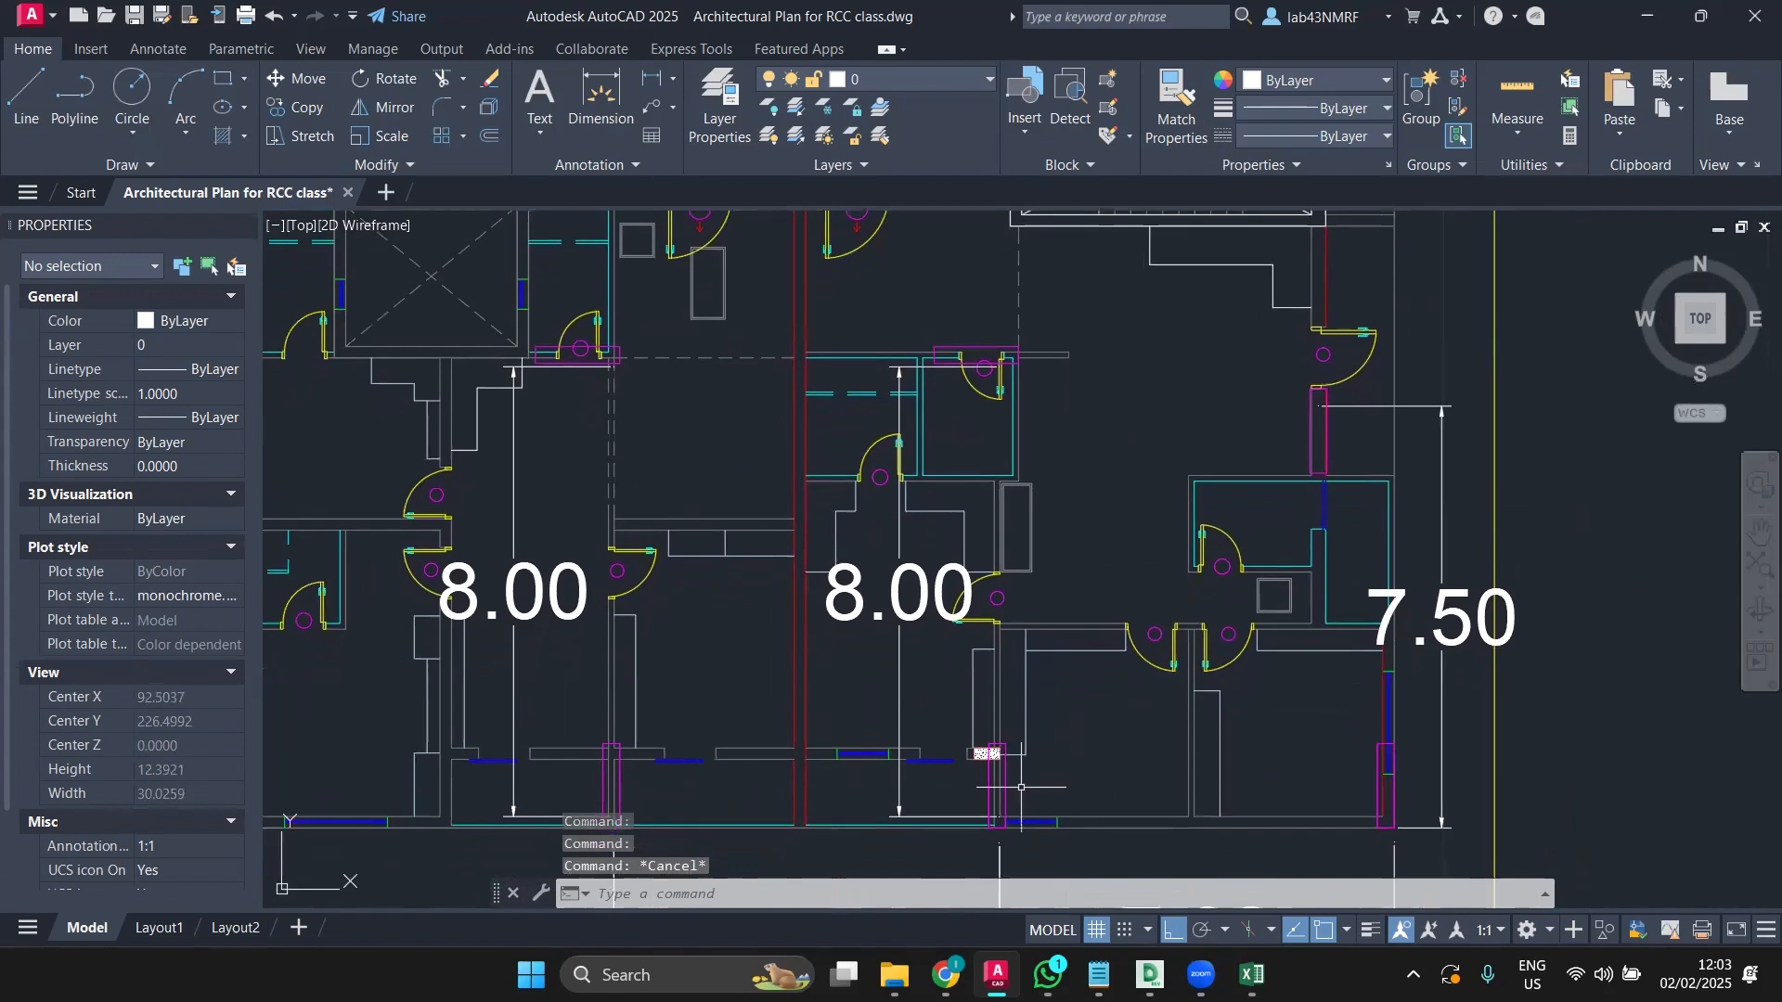
click(1005, 786)
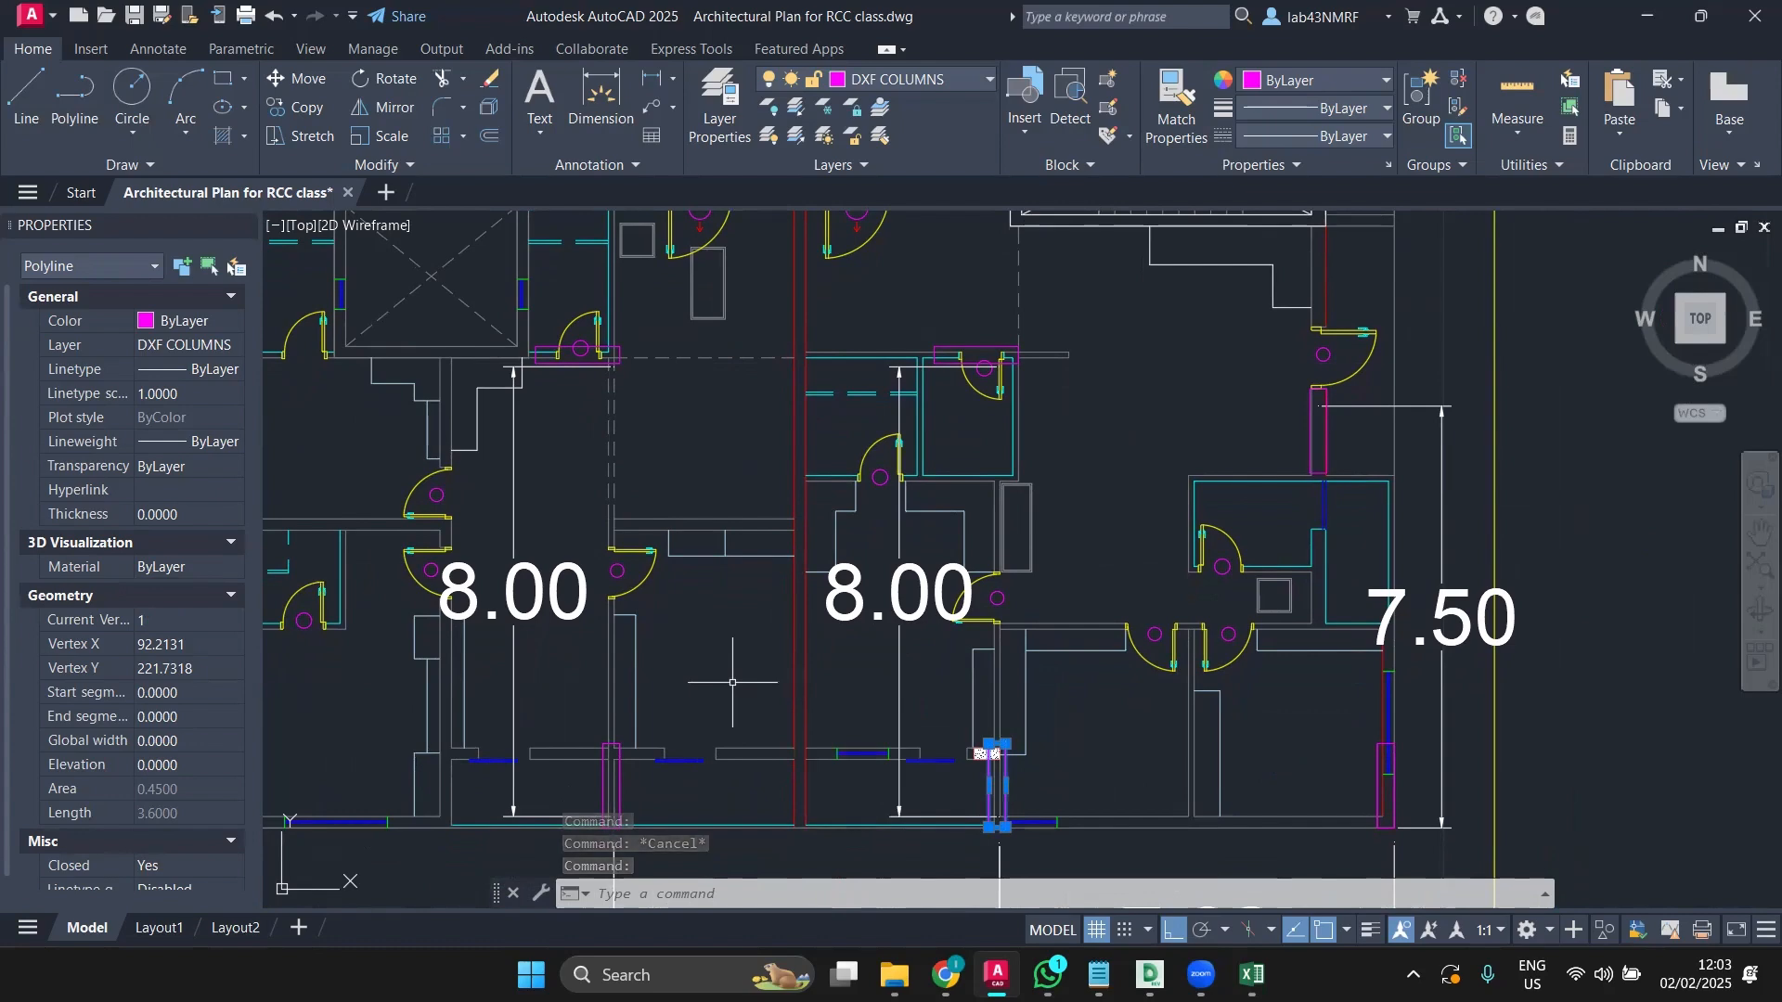
key(Escape)
scroll(725, 670, down, 2)
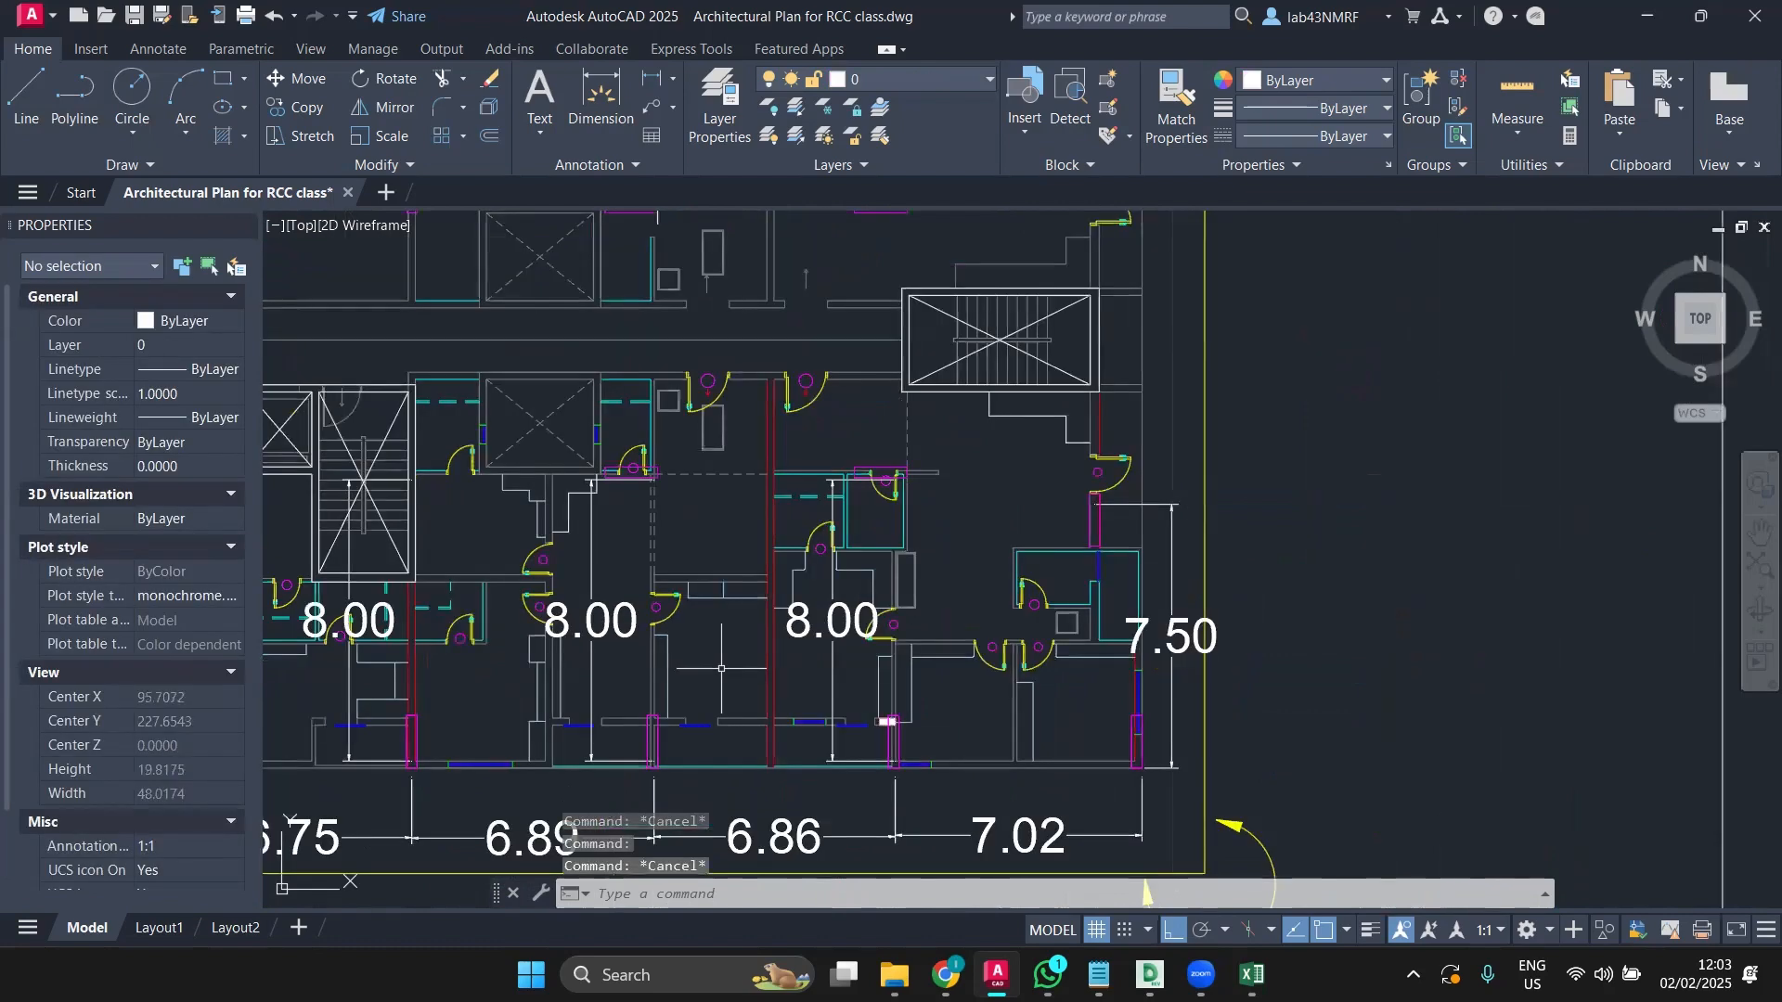
mouse_move(726, 670)
middle_down()
mouse_move(747, 712)
mouse_move(1212, 748)
mouse_move(1057, 724)
middle_up()
scroll(747, 711, down, 2)
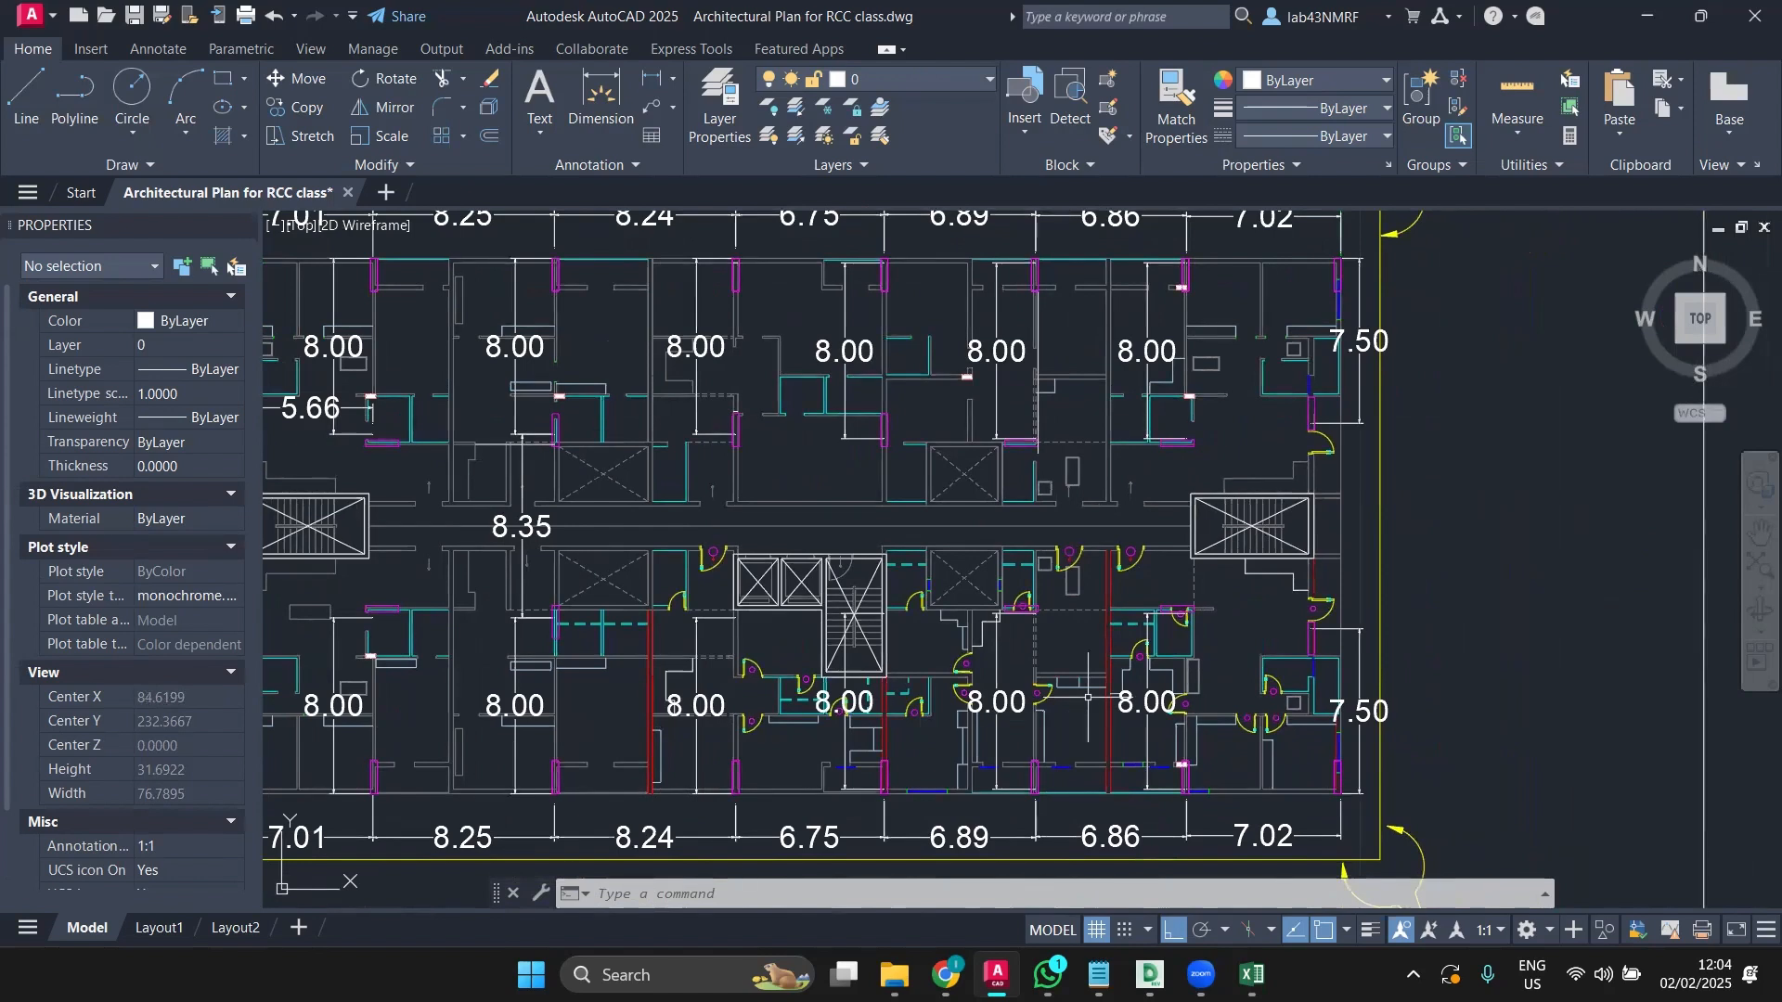
middle_drag(412, 595, 627, 624)
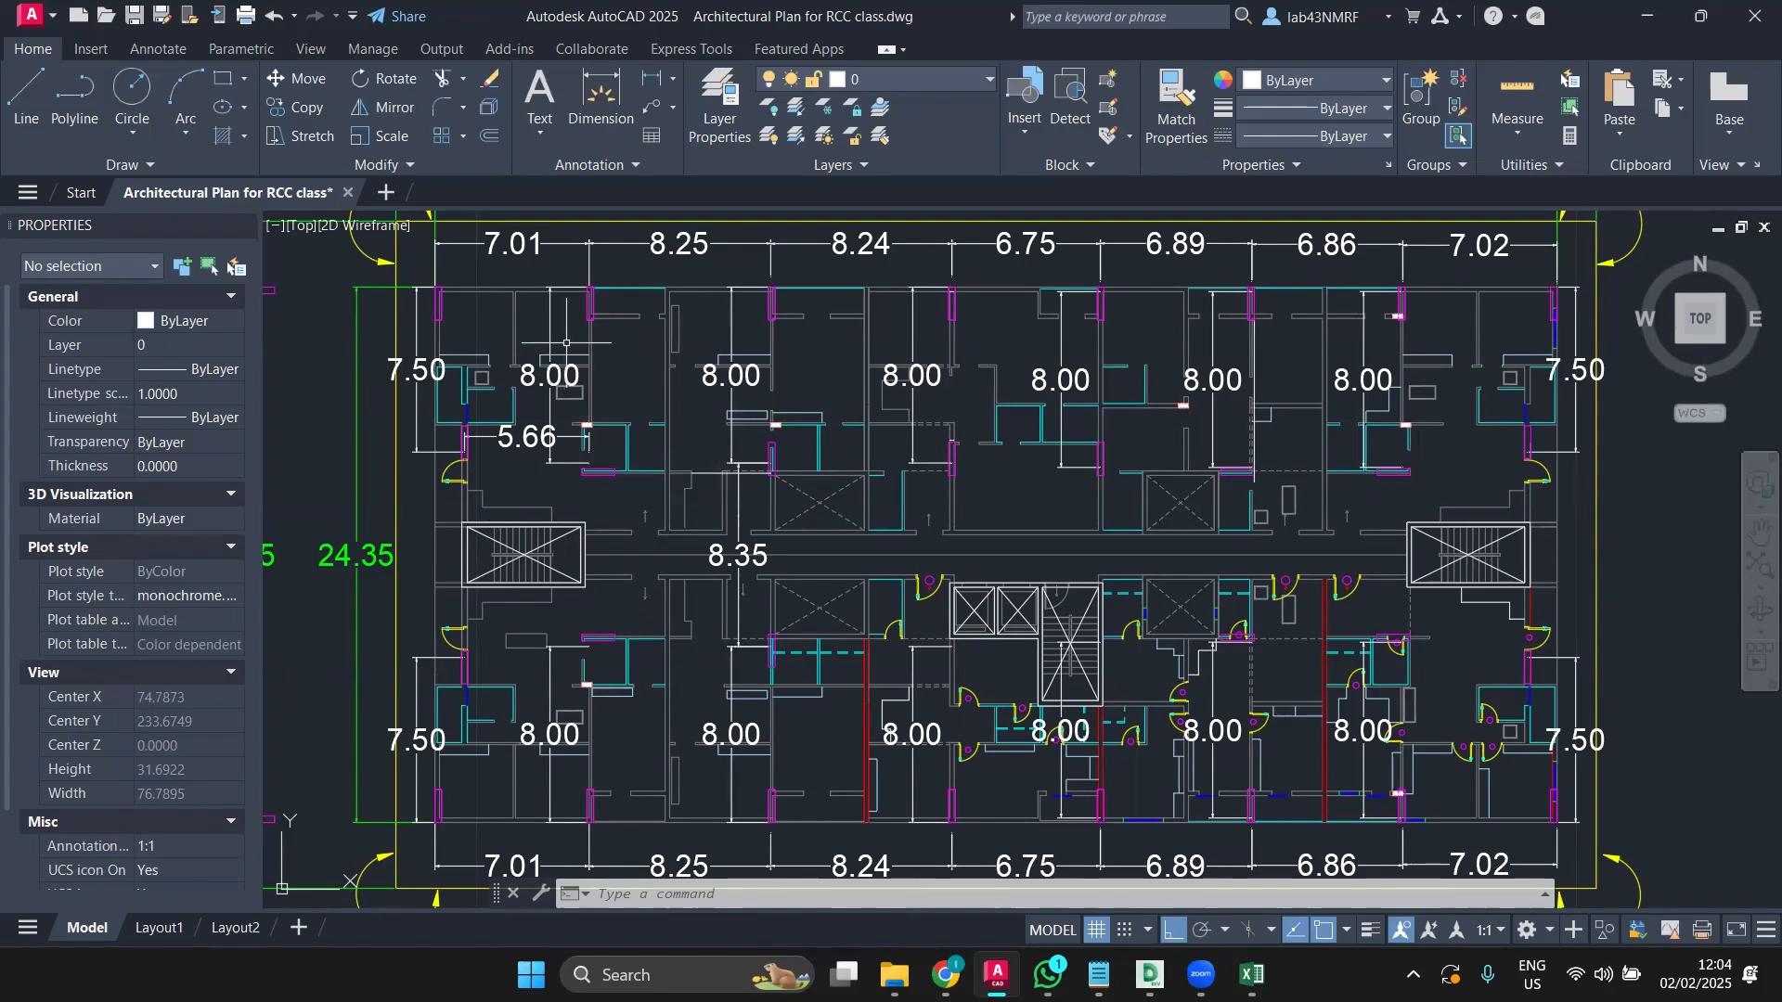
Step: Start a new dimension with its first point at the magenta column, then view the upper plan
click(600, 102)
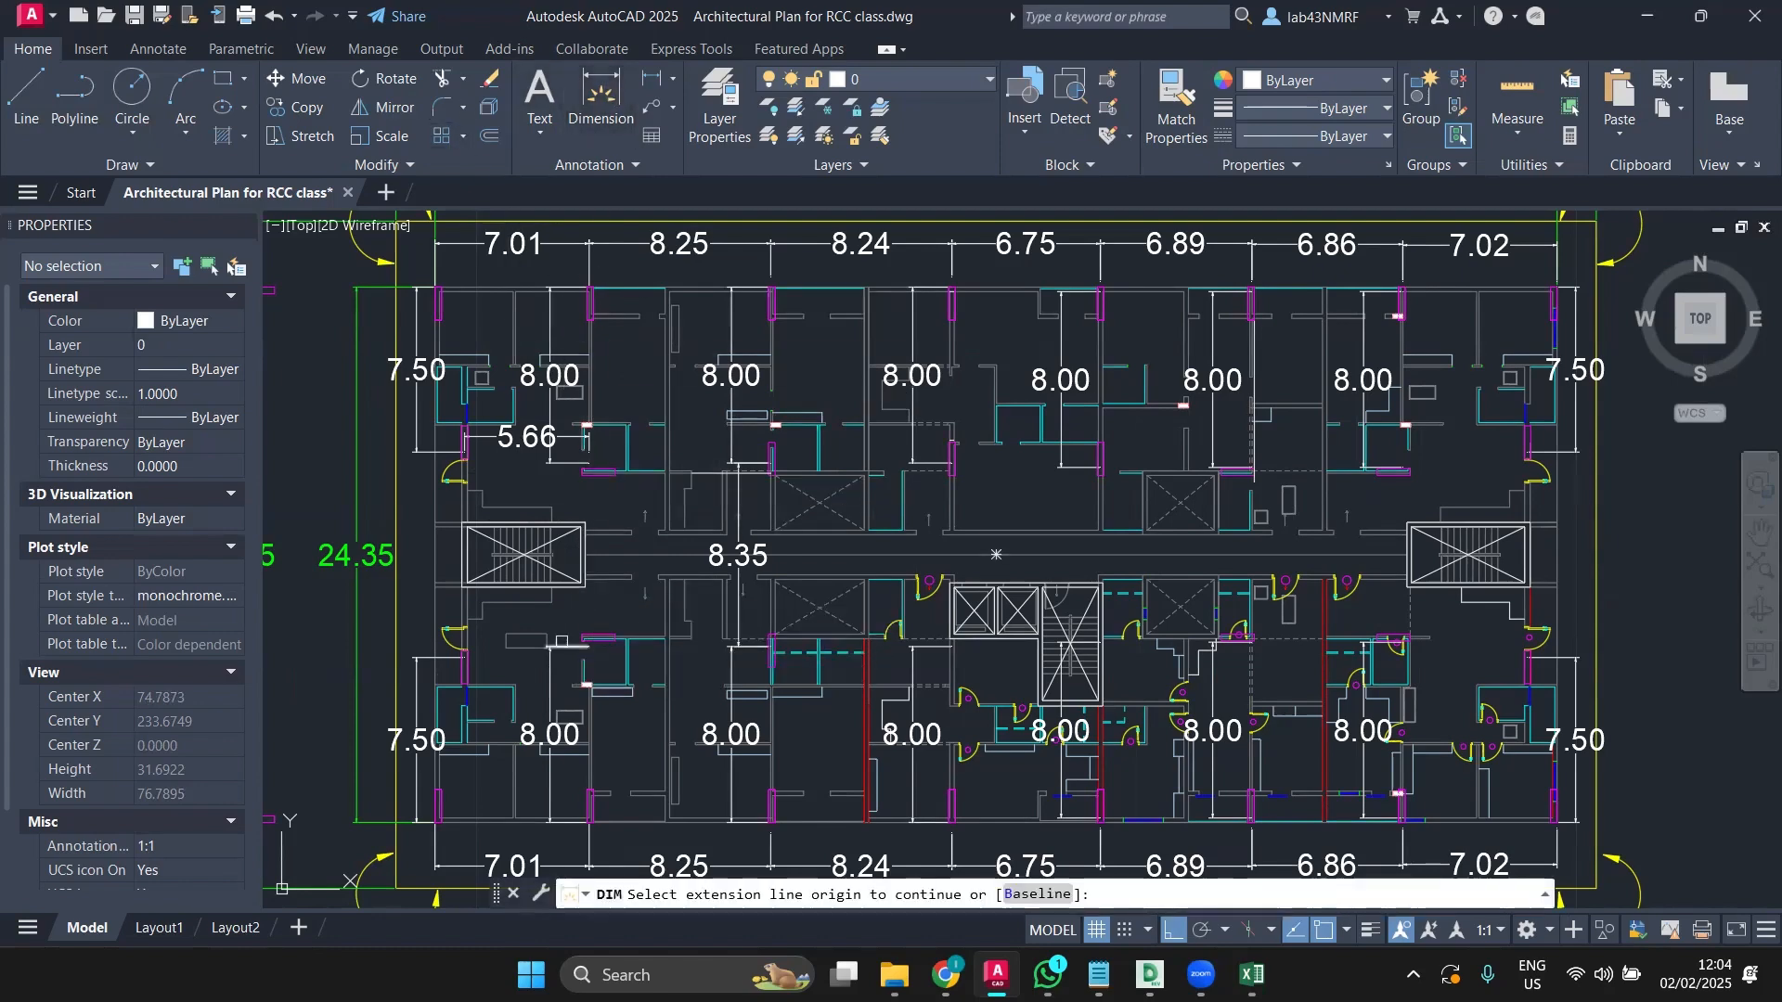
key(Escape)
scroll(587, 617, up, 2)
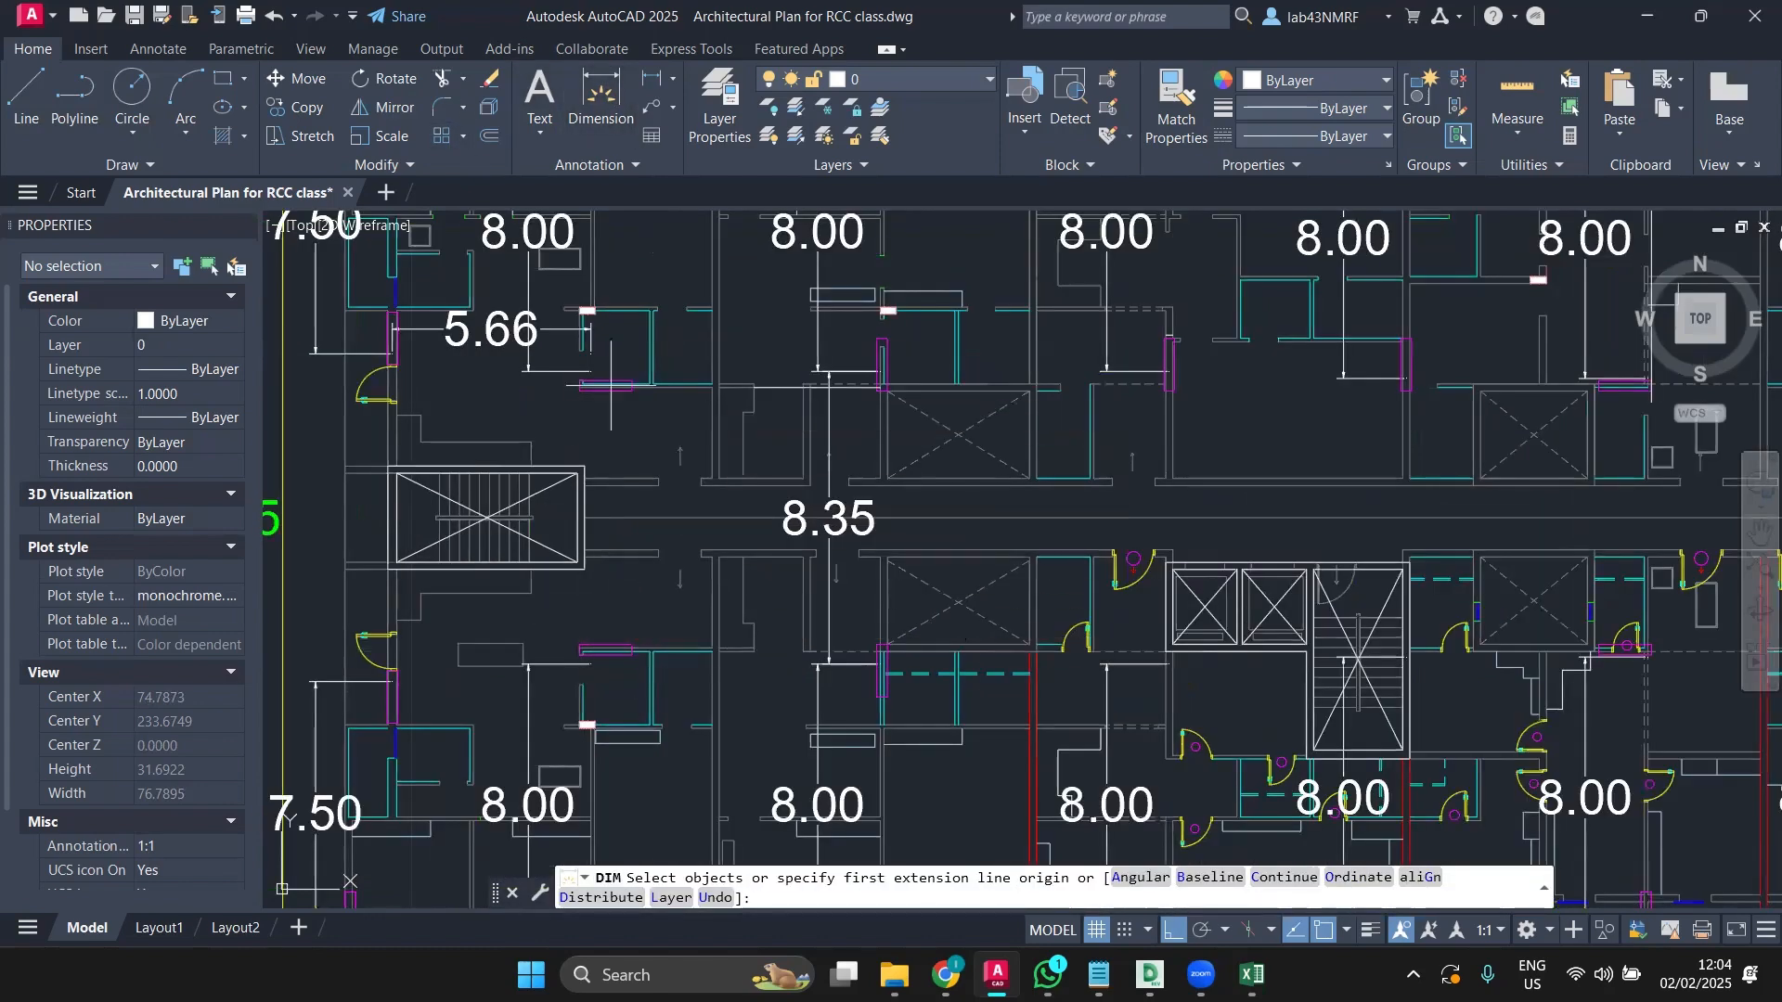
scroll(605, 387, up, 2)
key(Return)
key(Escape)
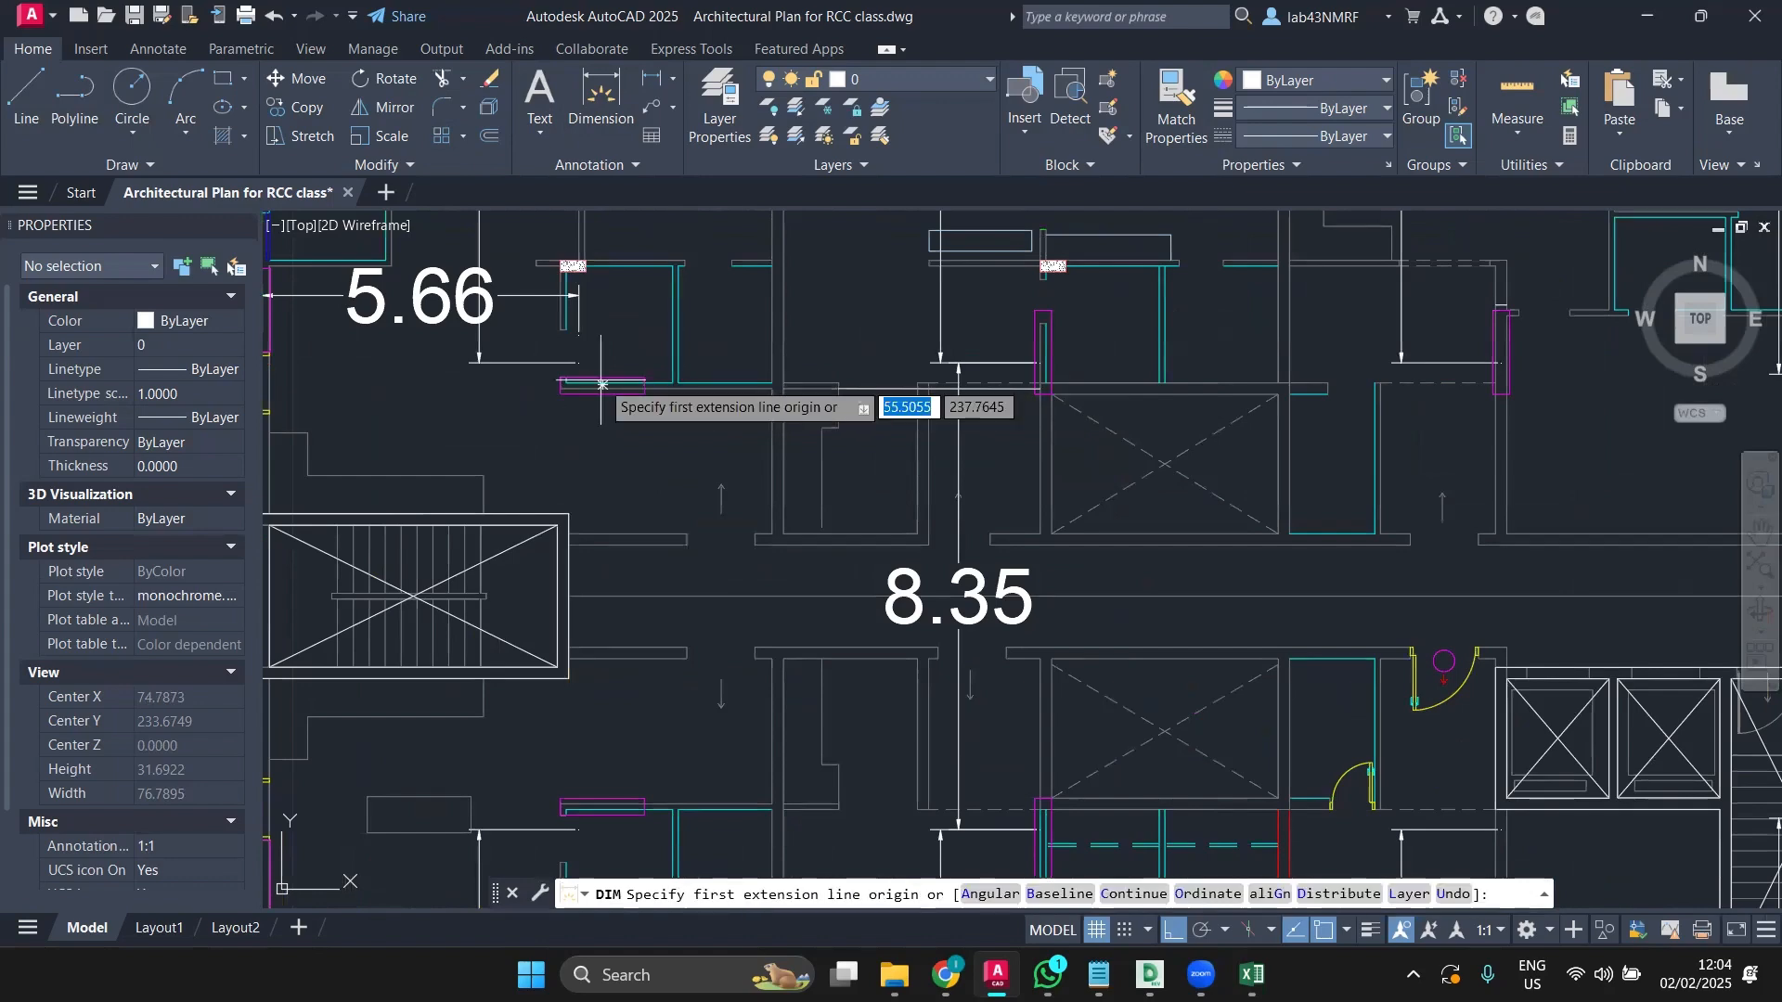
scroll(603, 390, up, 4)
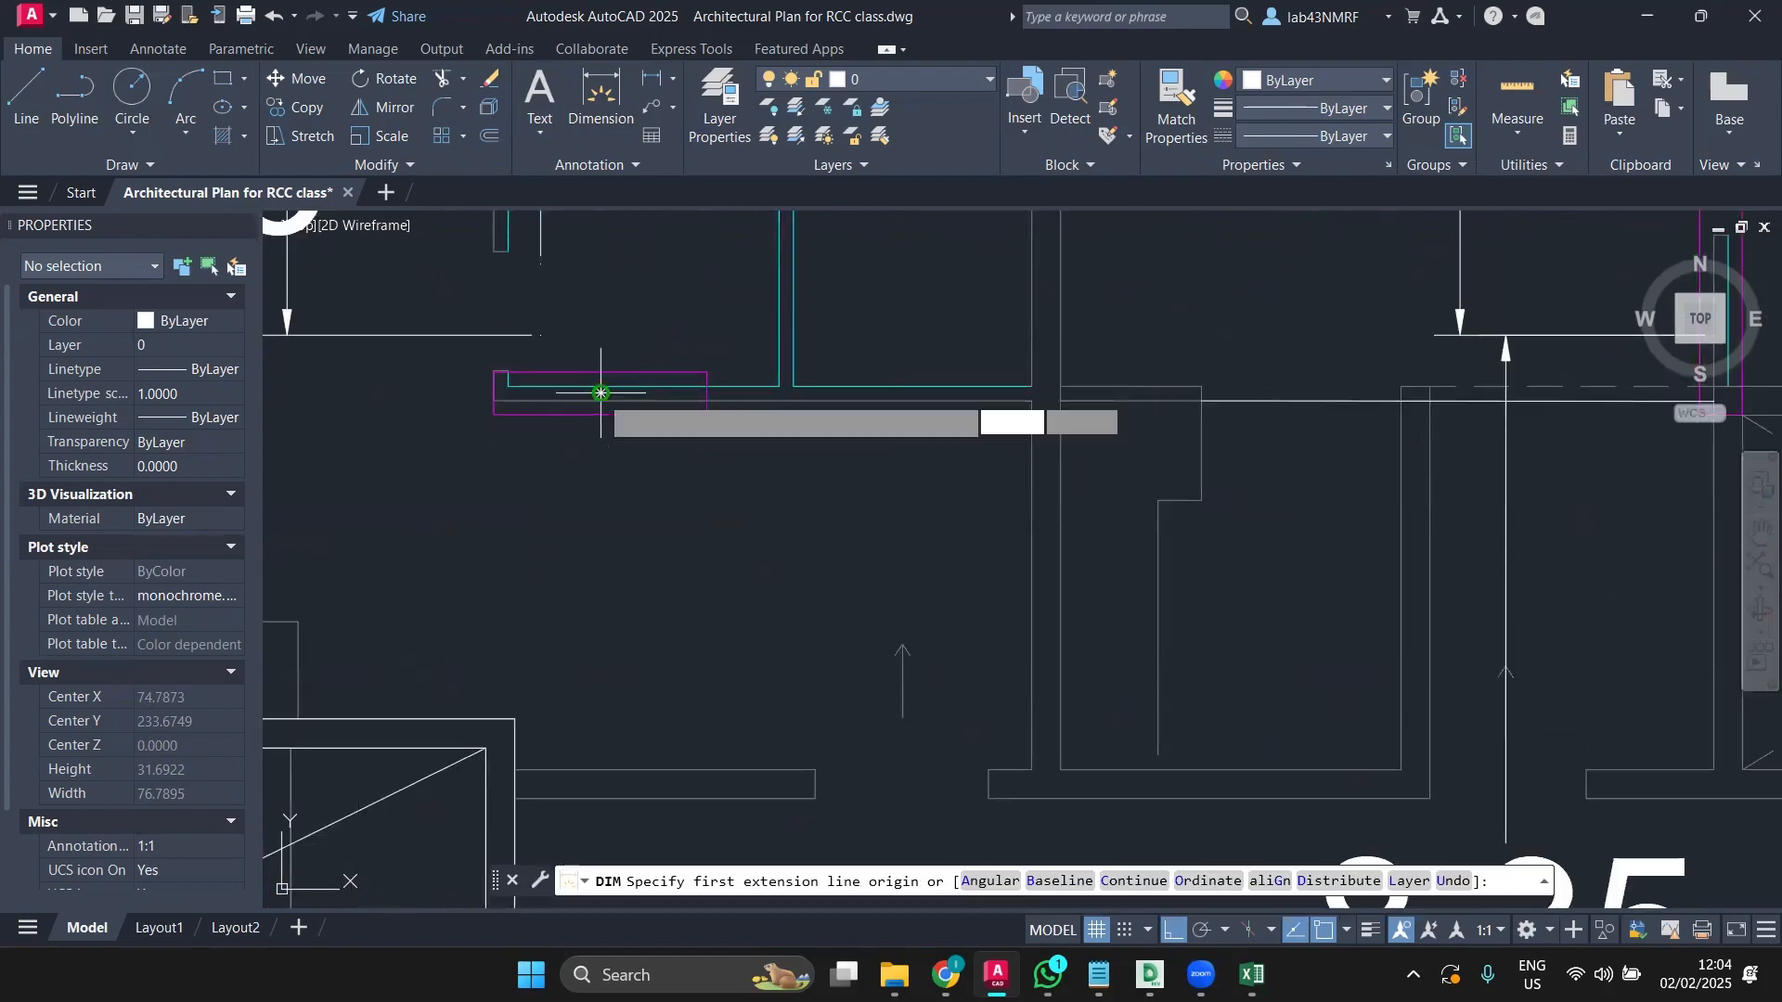
click(601, 394)
scroll(603, 399, down, 5)
middle_drag(610, 575, 657, 290)
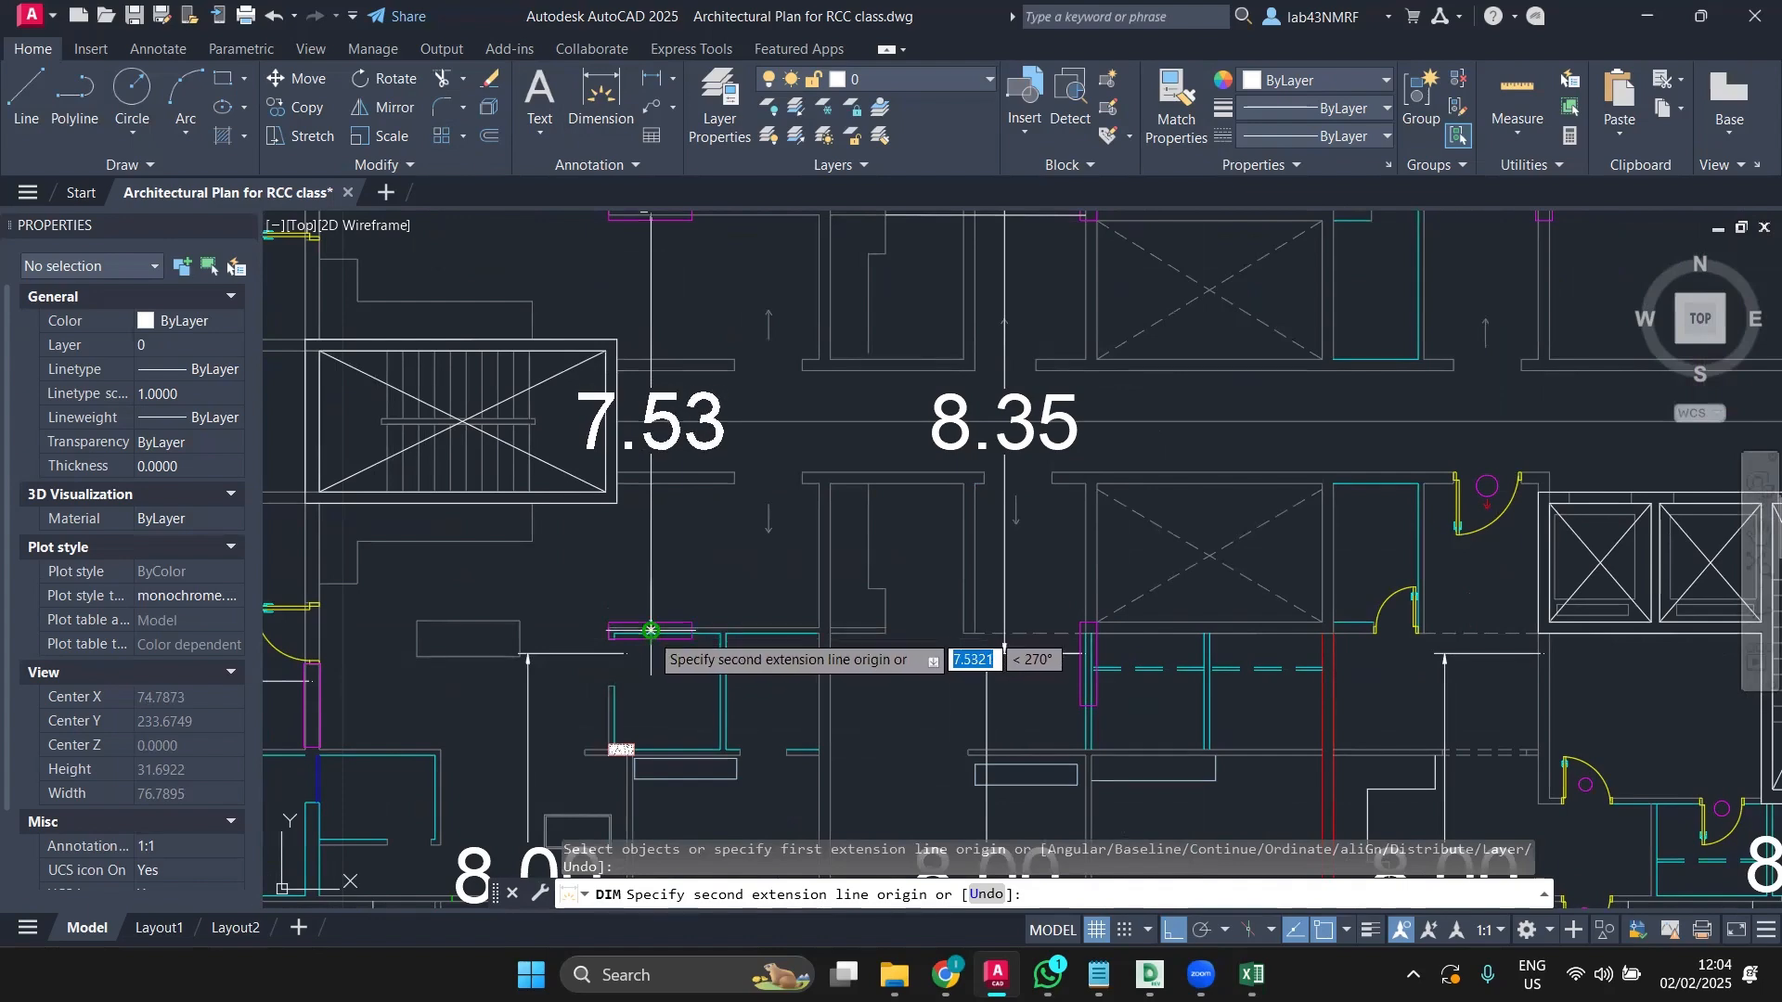
middle_drag(654, 287, 691, 776)
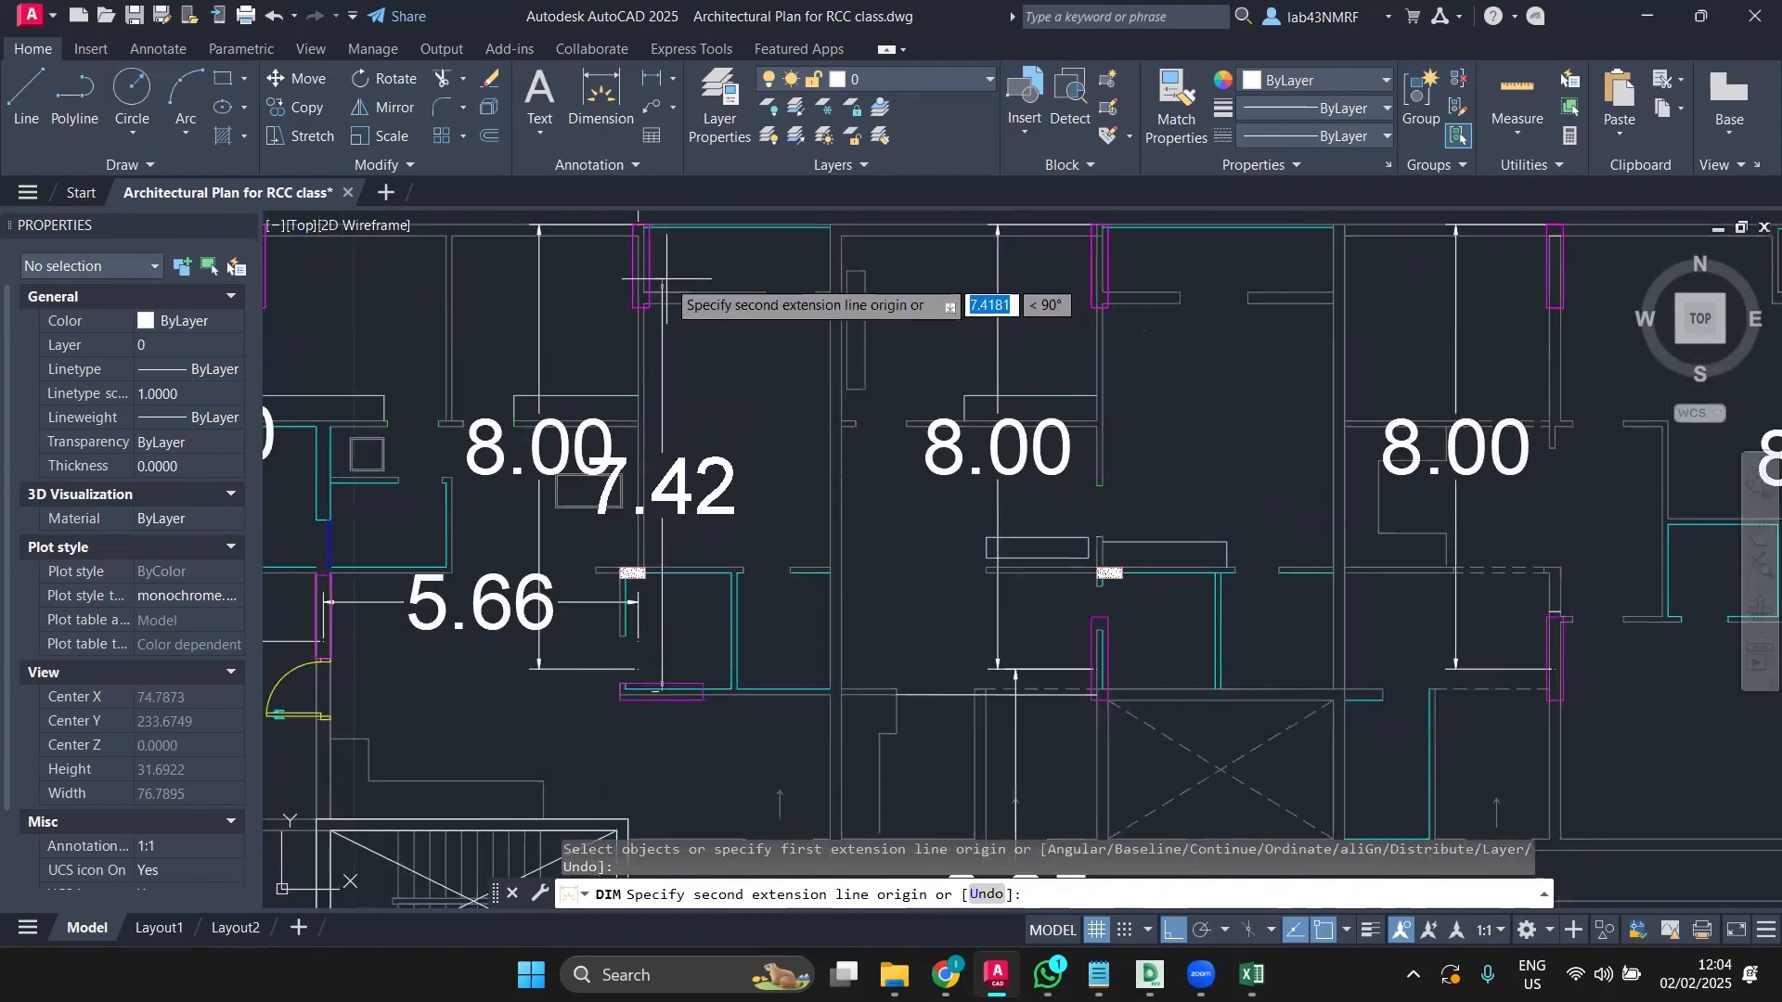
scroll(640, 279, up, 2)
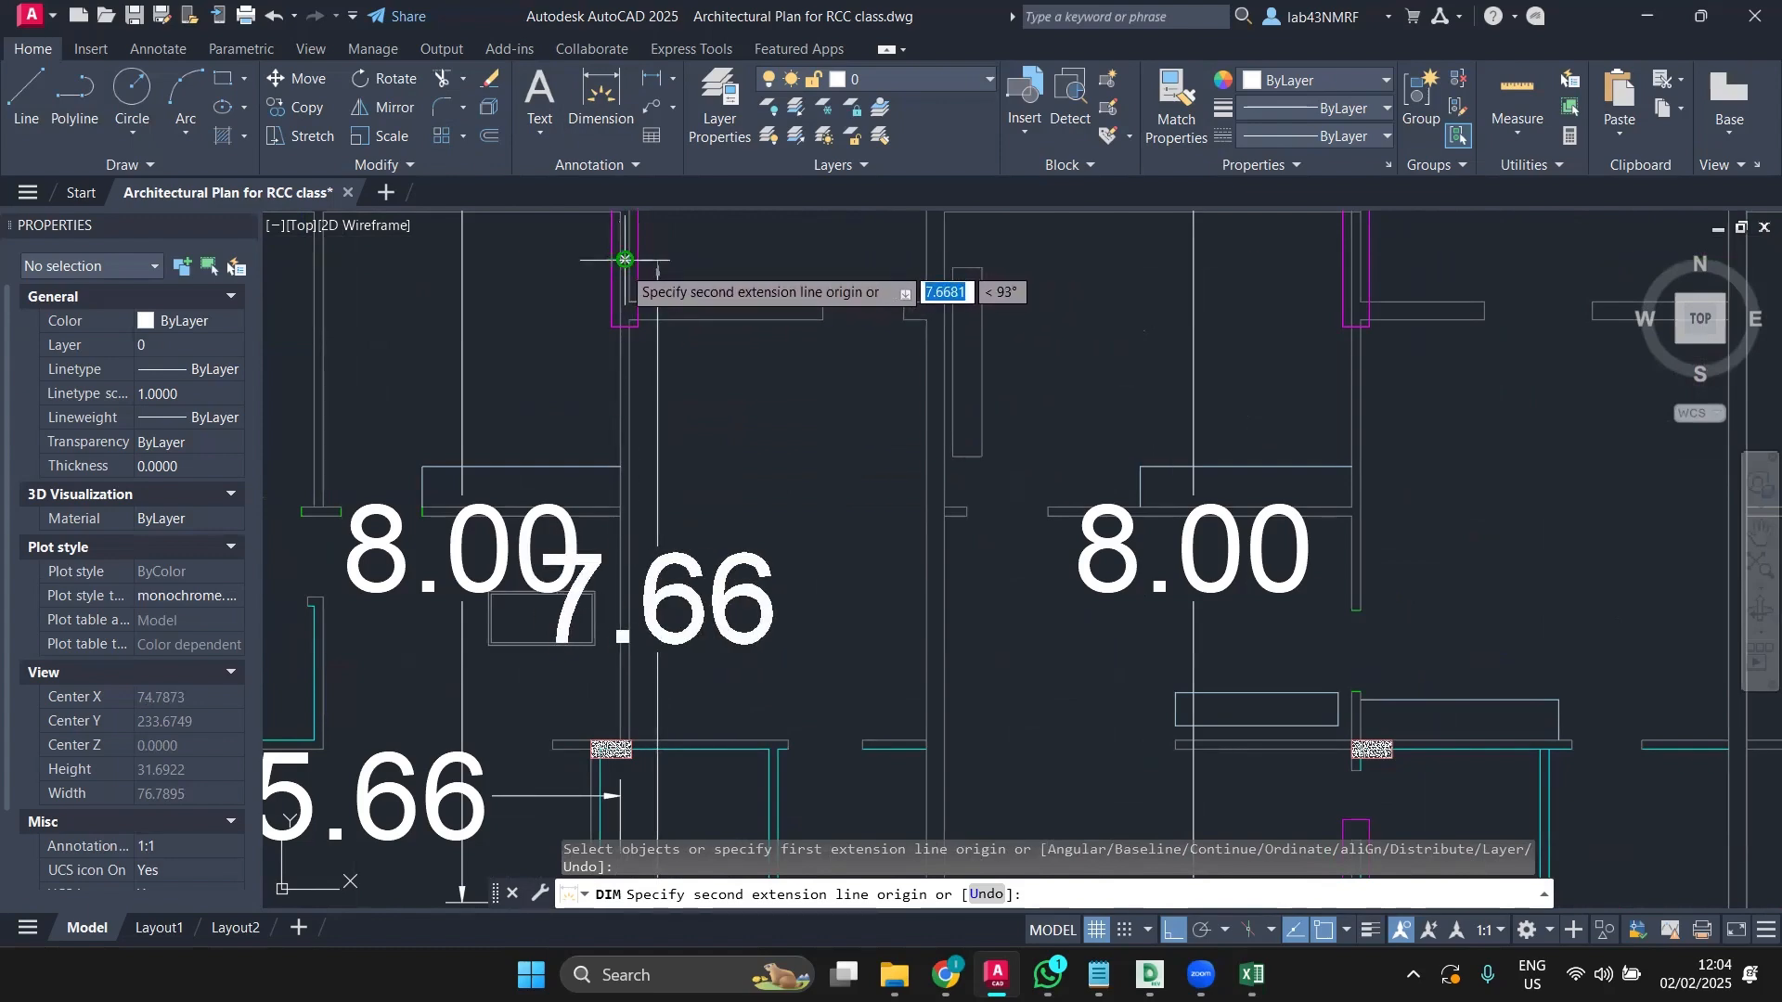
scroll(657, 259, down, 6)
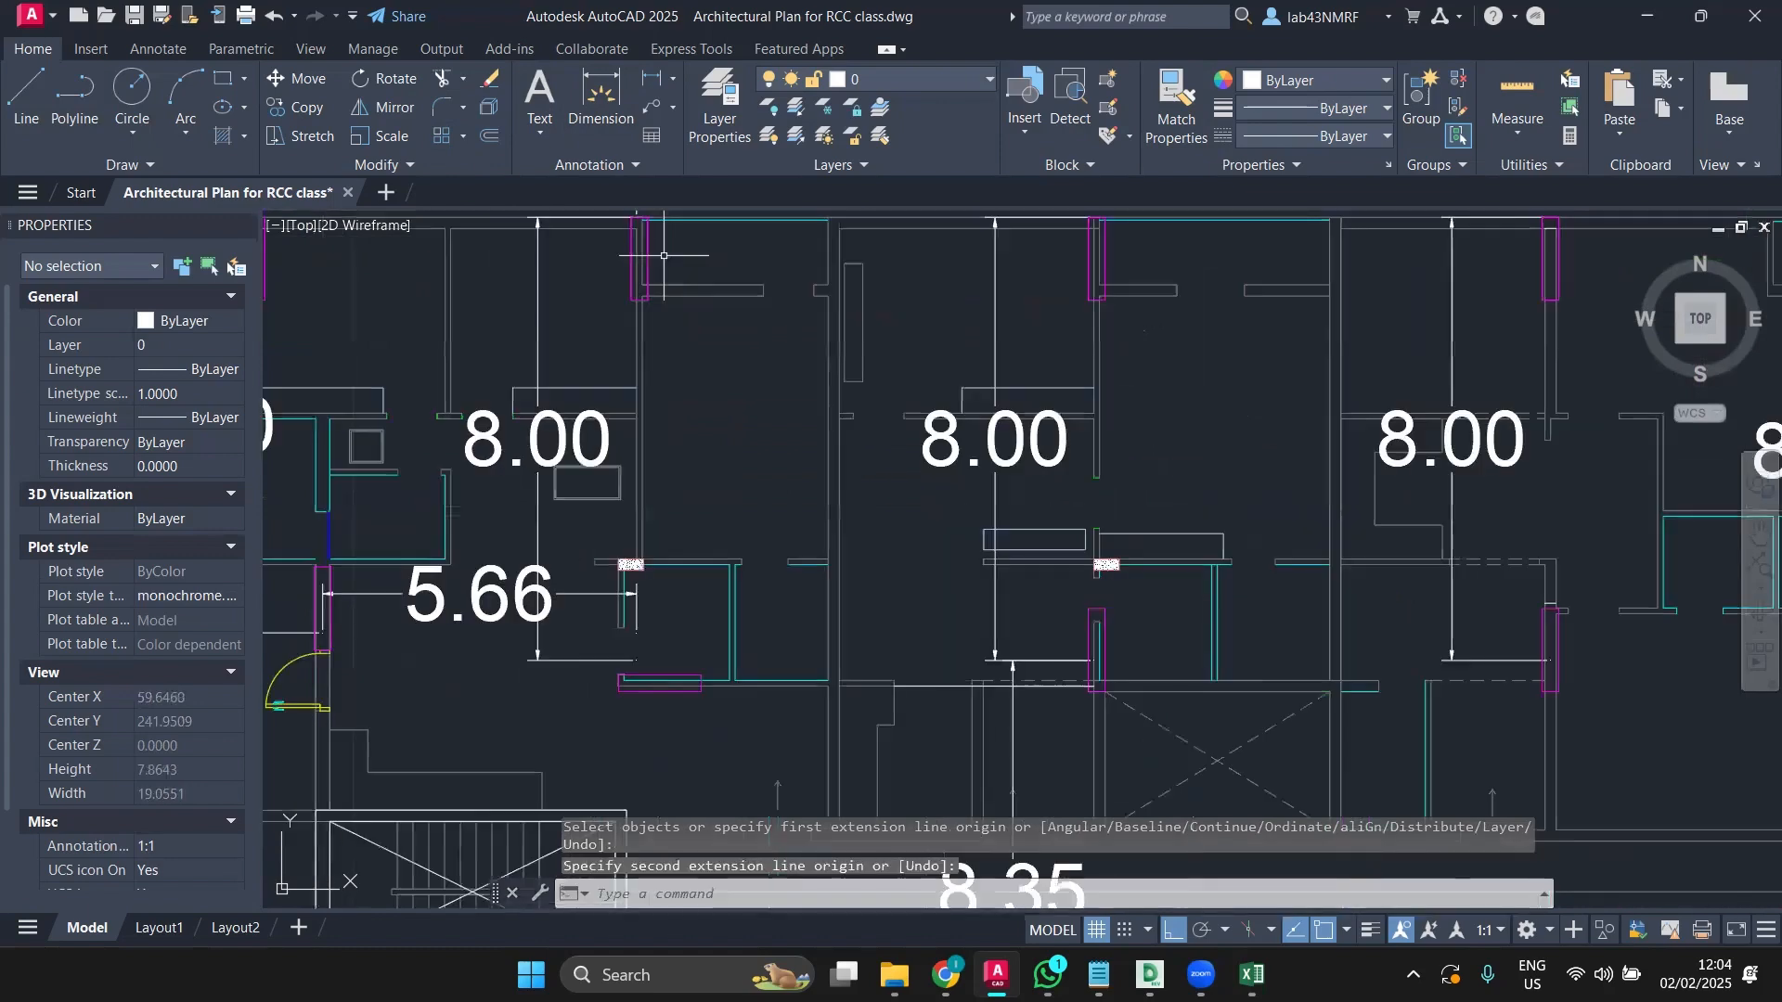
Step: Trace a polyline from the top-left wall corner across the top-right wall and around the stair block
click(81, 111)
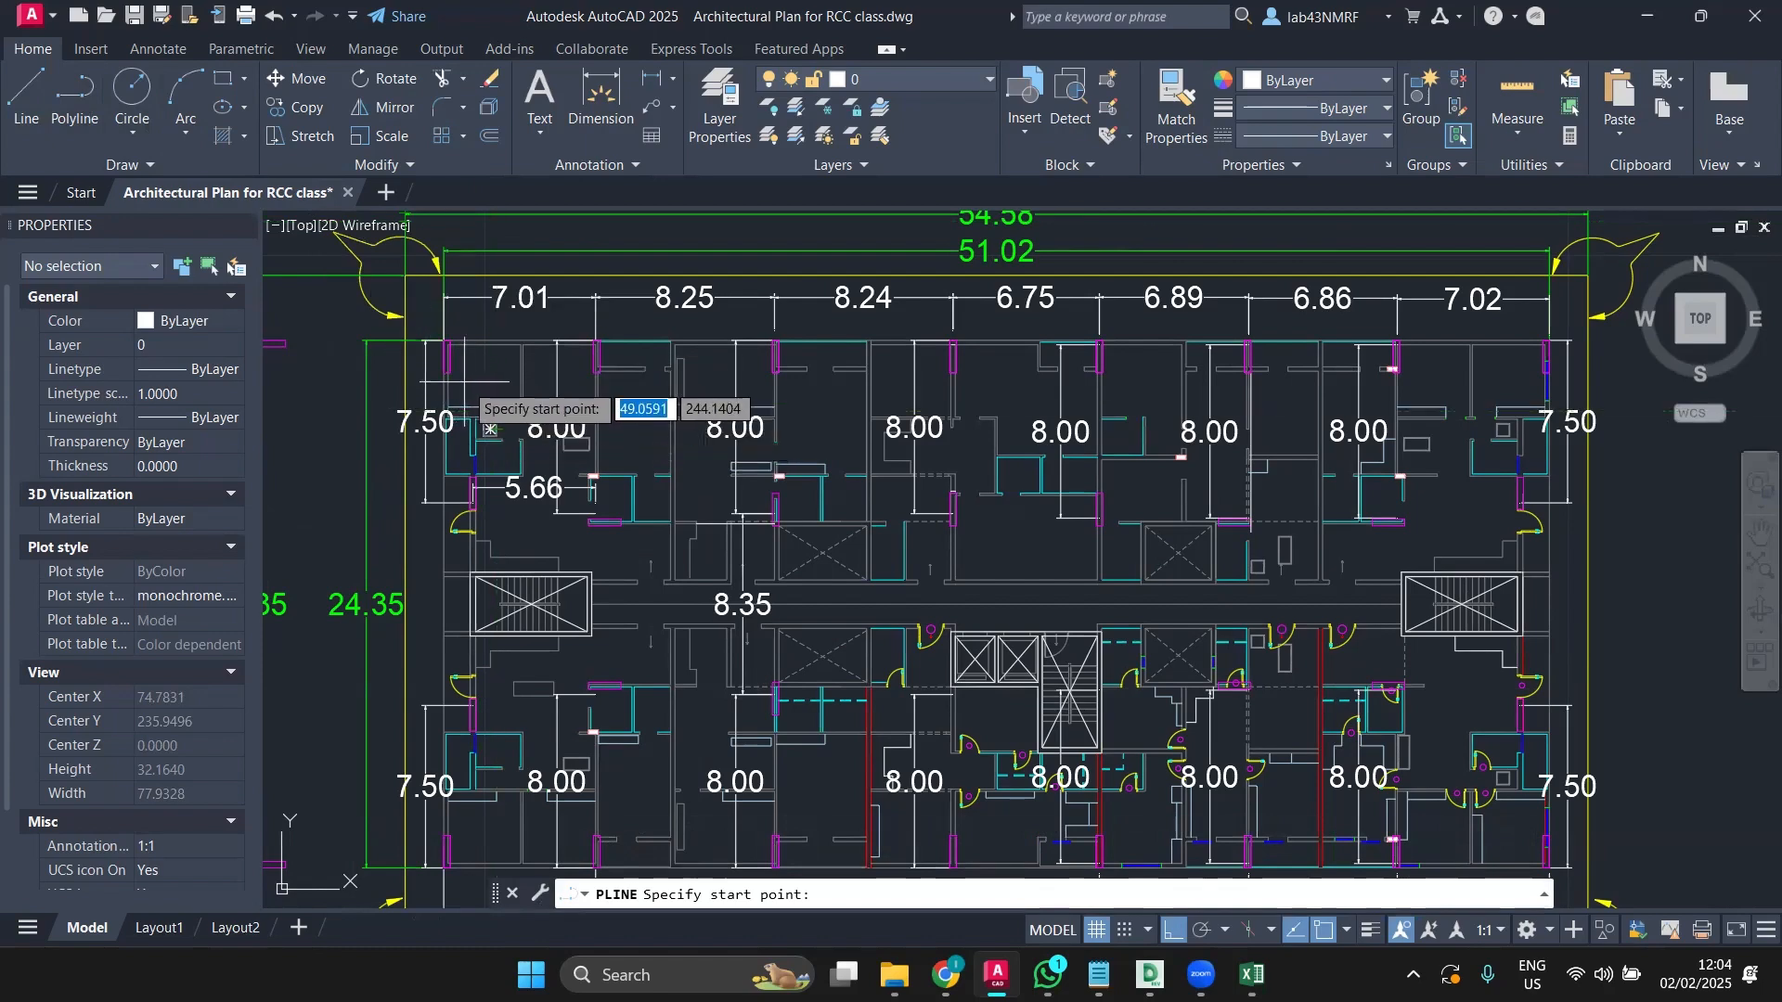
scroll(446, 344, up, 6)
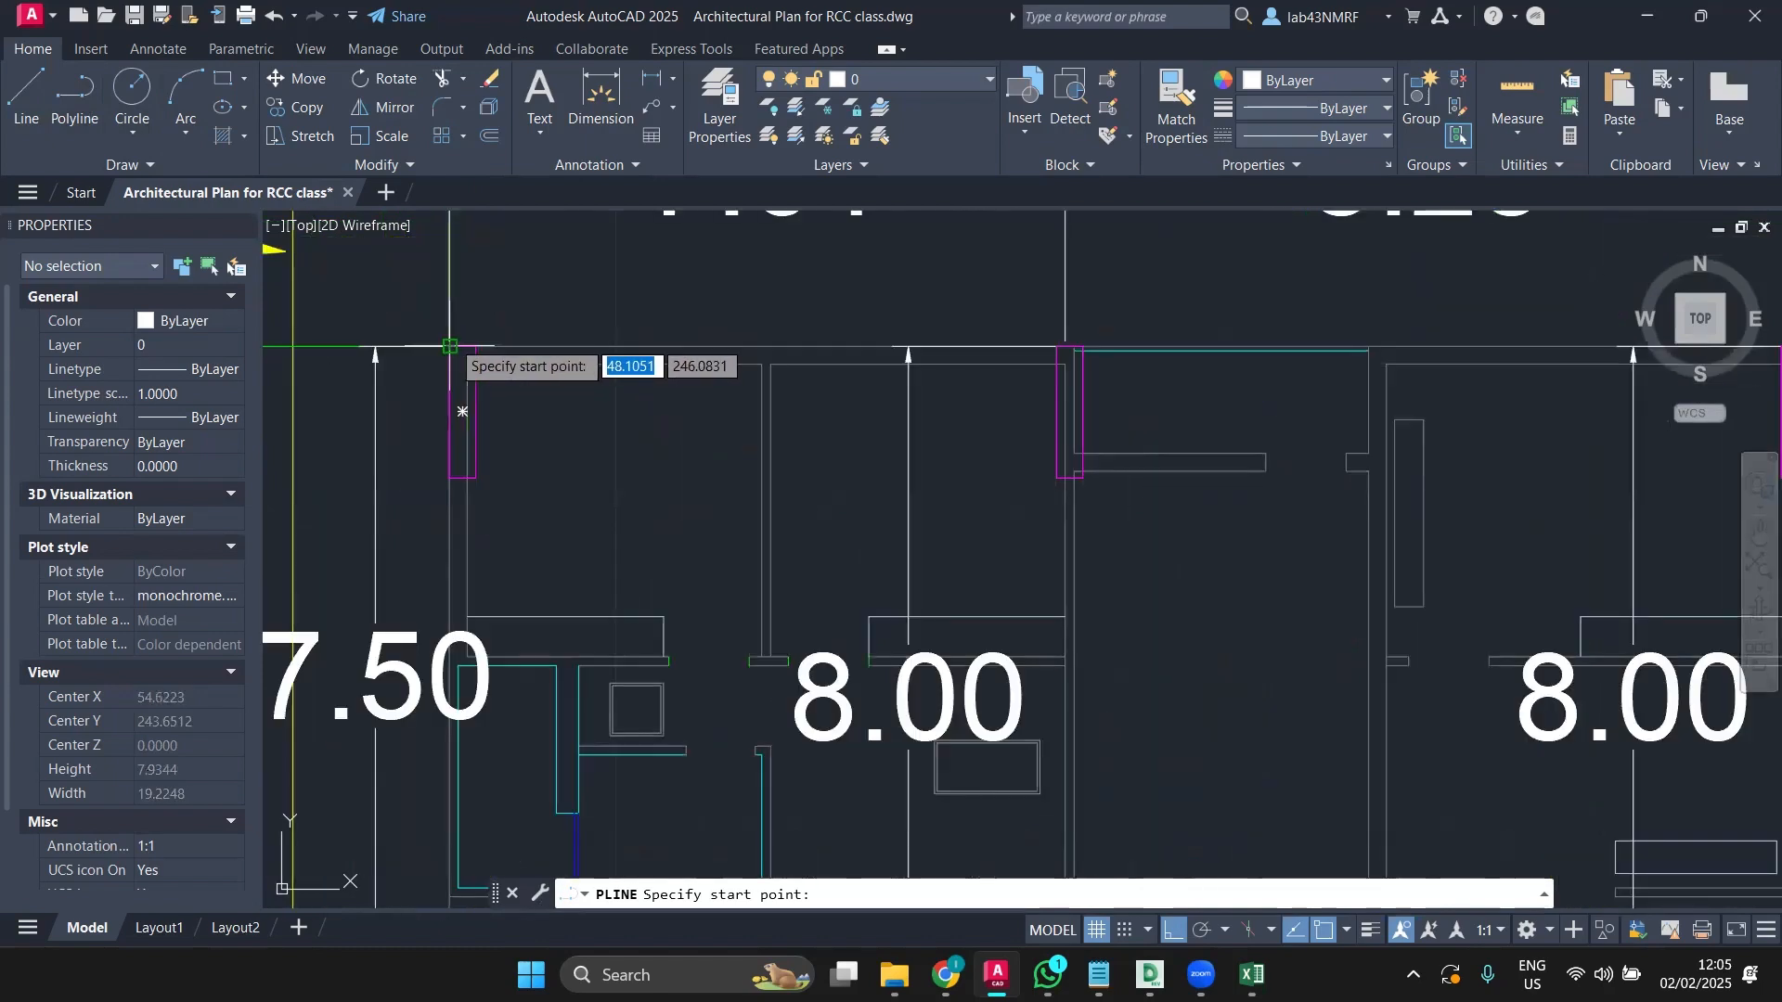
click(449, 346)
scroll(1281, 381, down, 6)
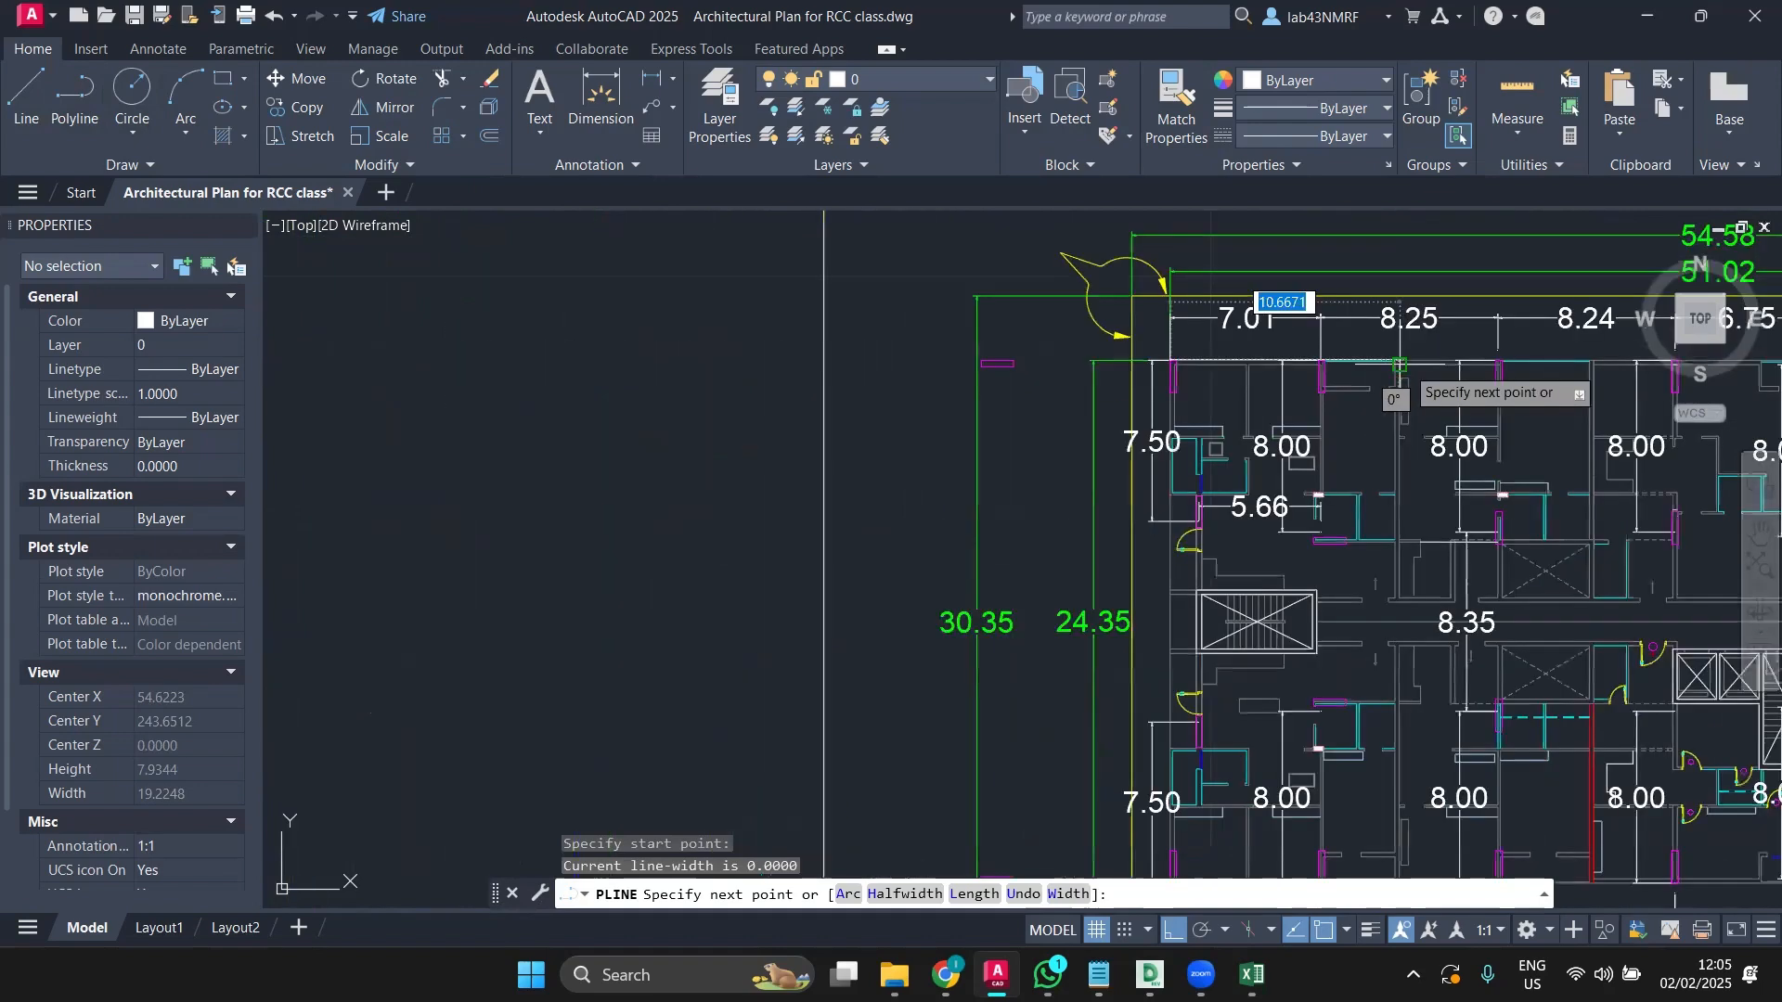
middle_drag(631, 273, 600, 271)
middle_drag(1353, 286, 927, 326)
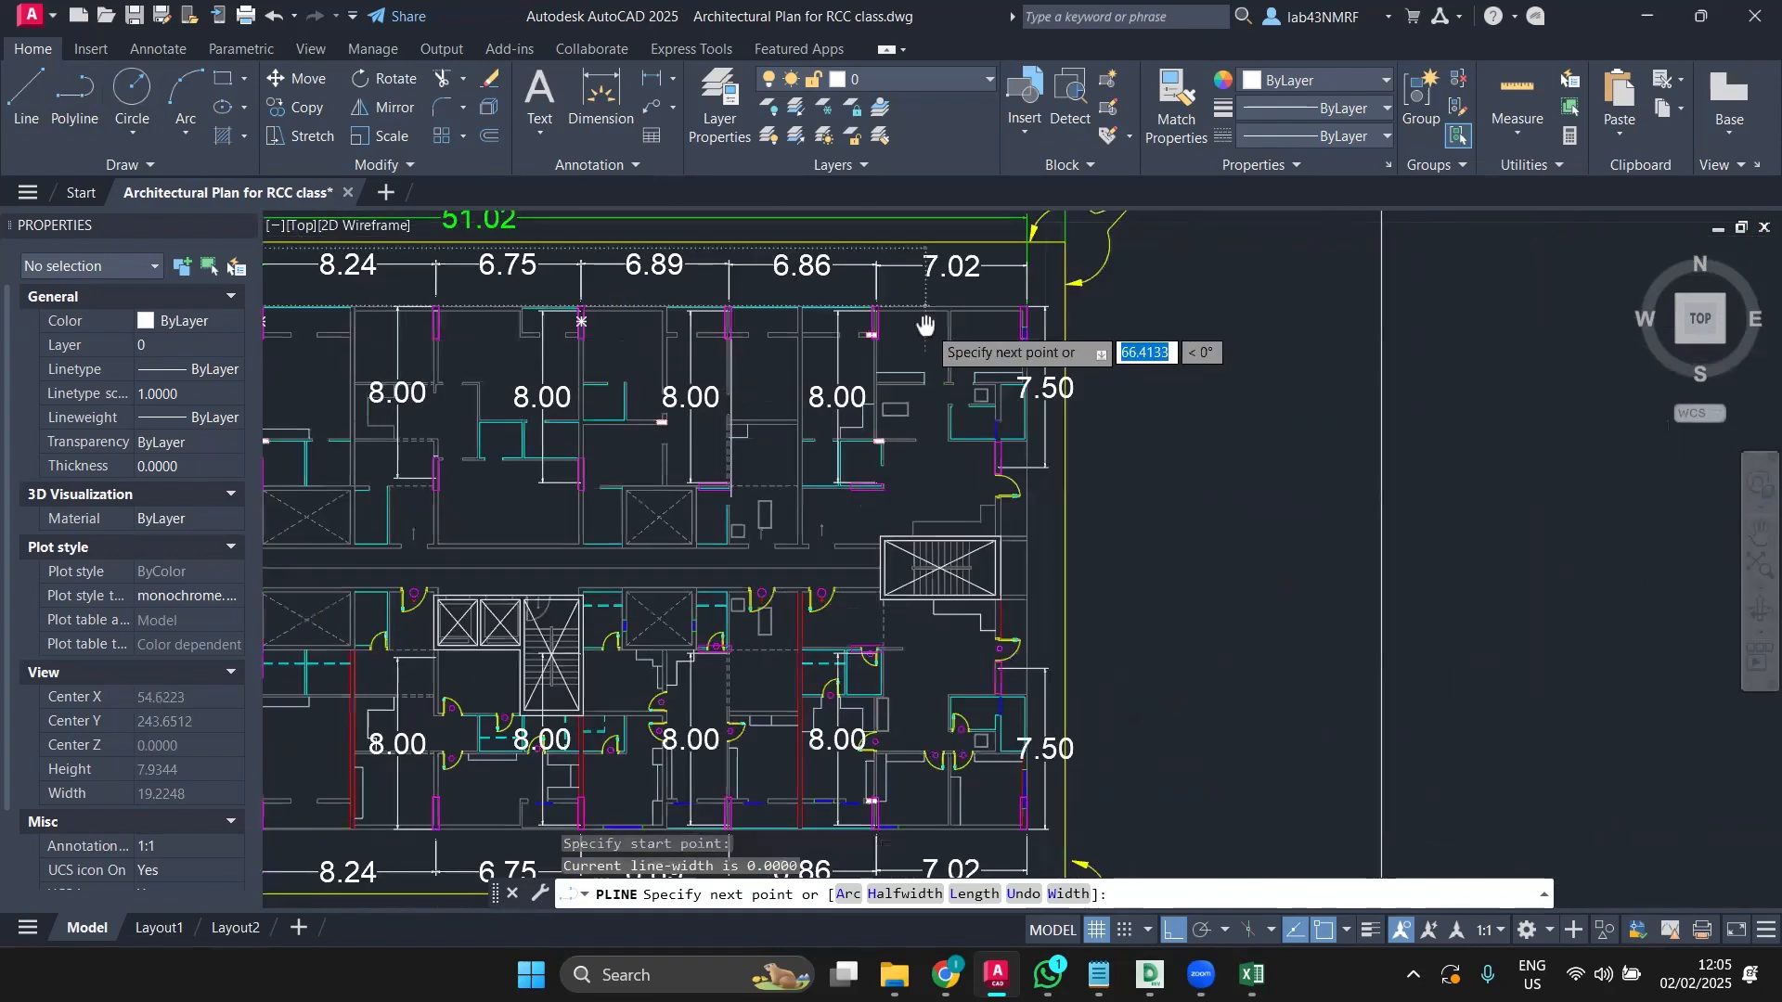
scroll(1076, 296, up, 4)
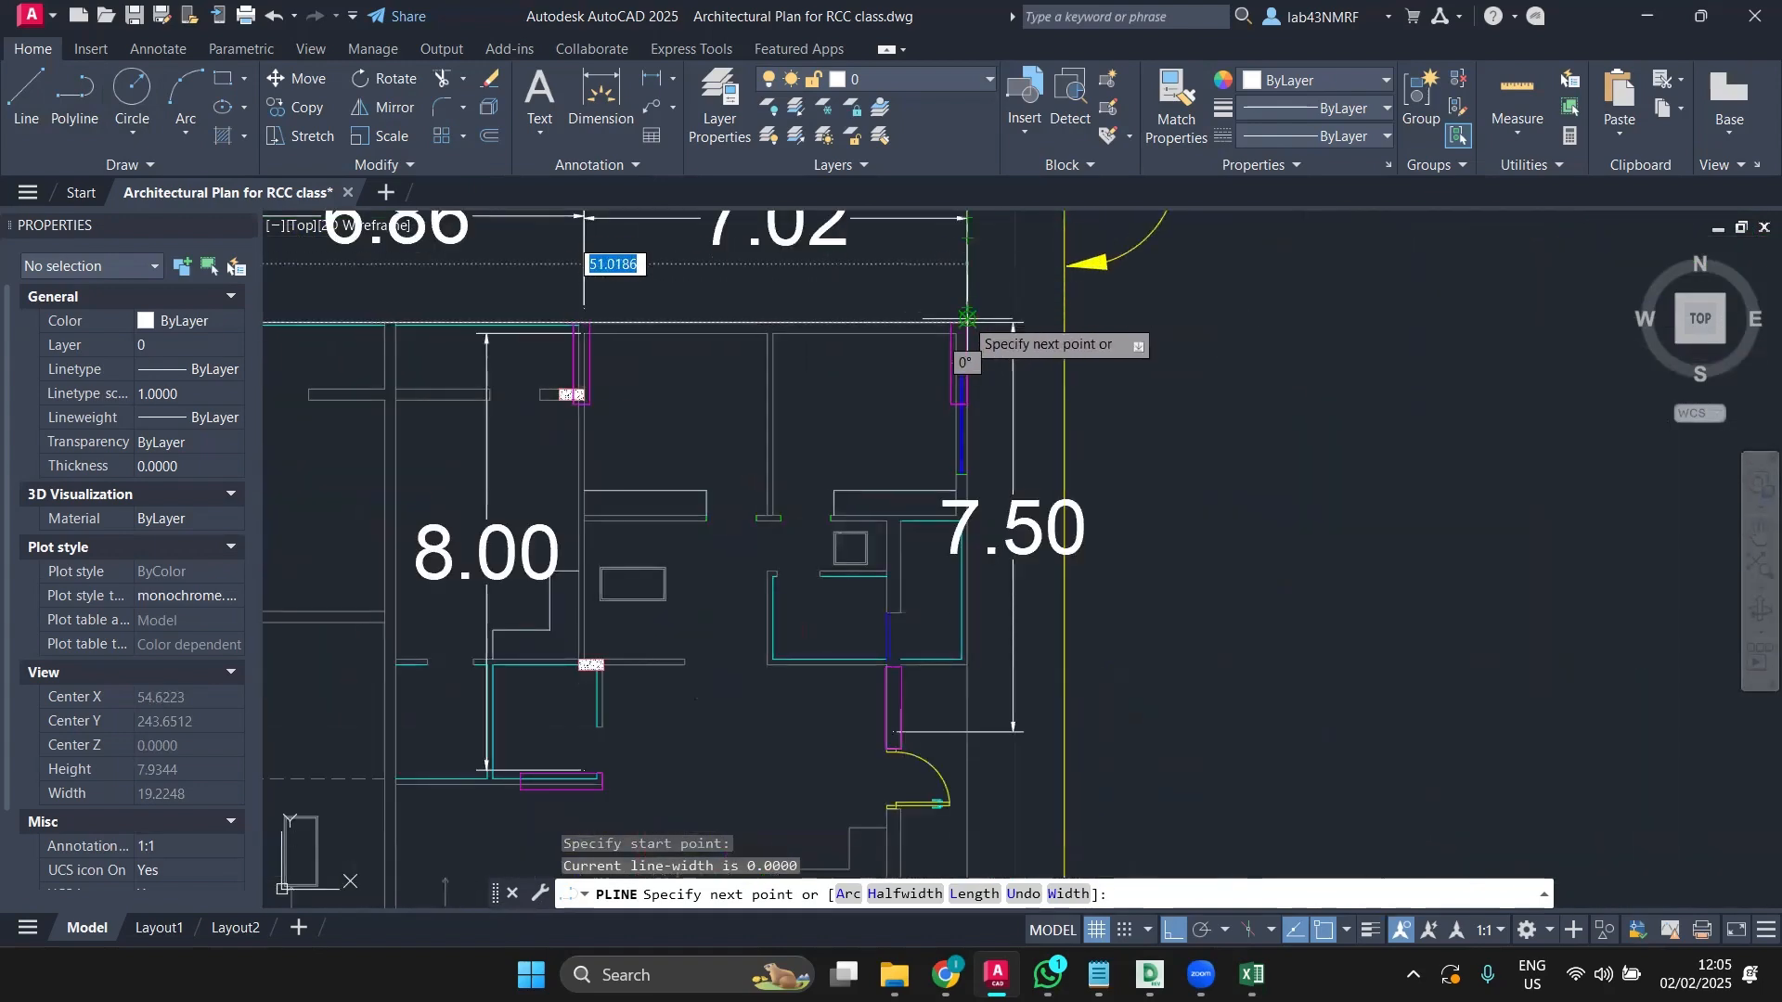
scroll(968, 318, up, 4)
click(968, 322)
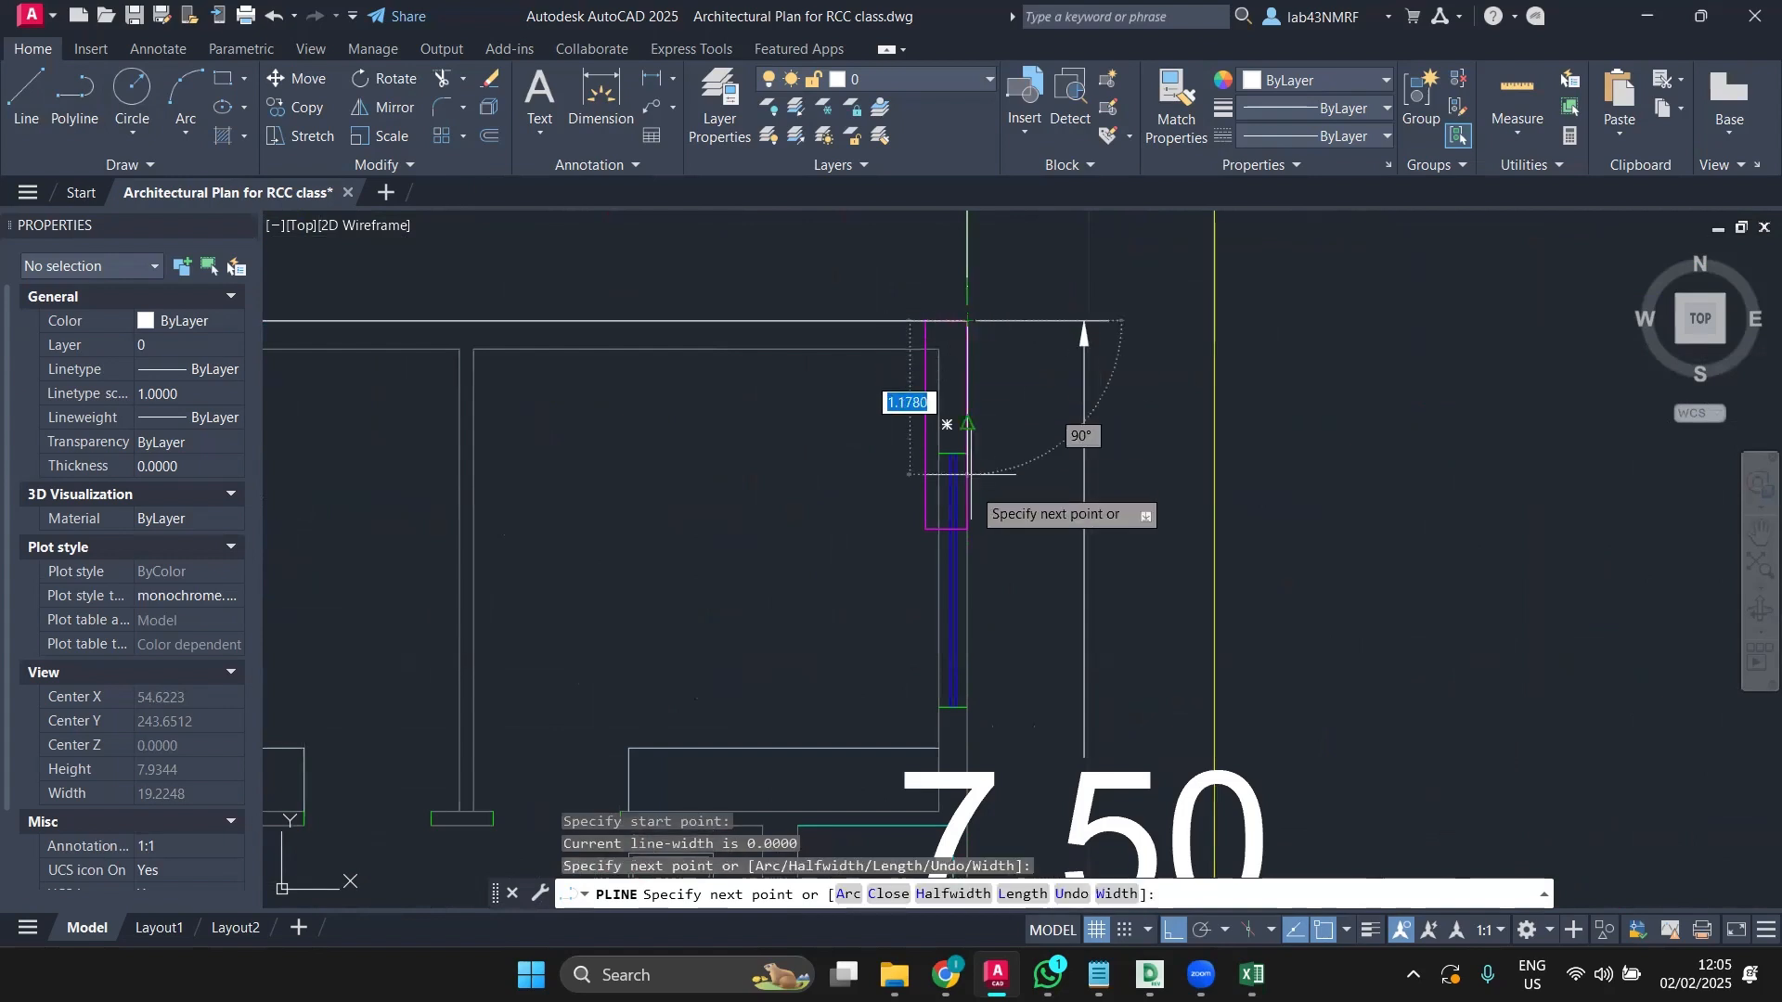
scroll(956, 352, down, 4)
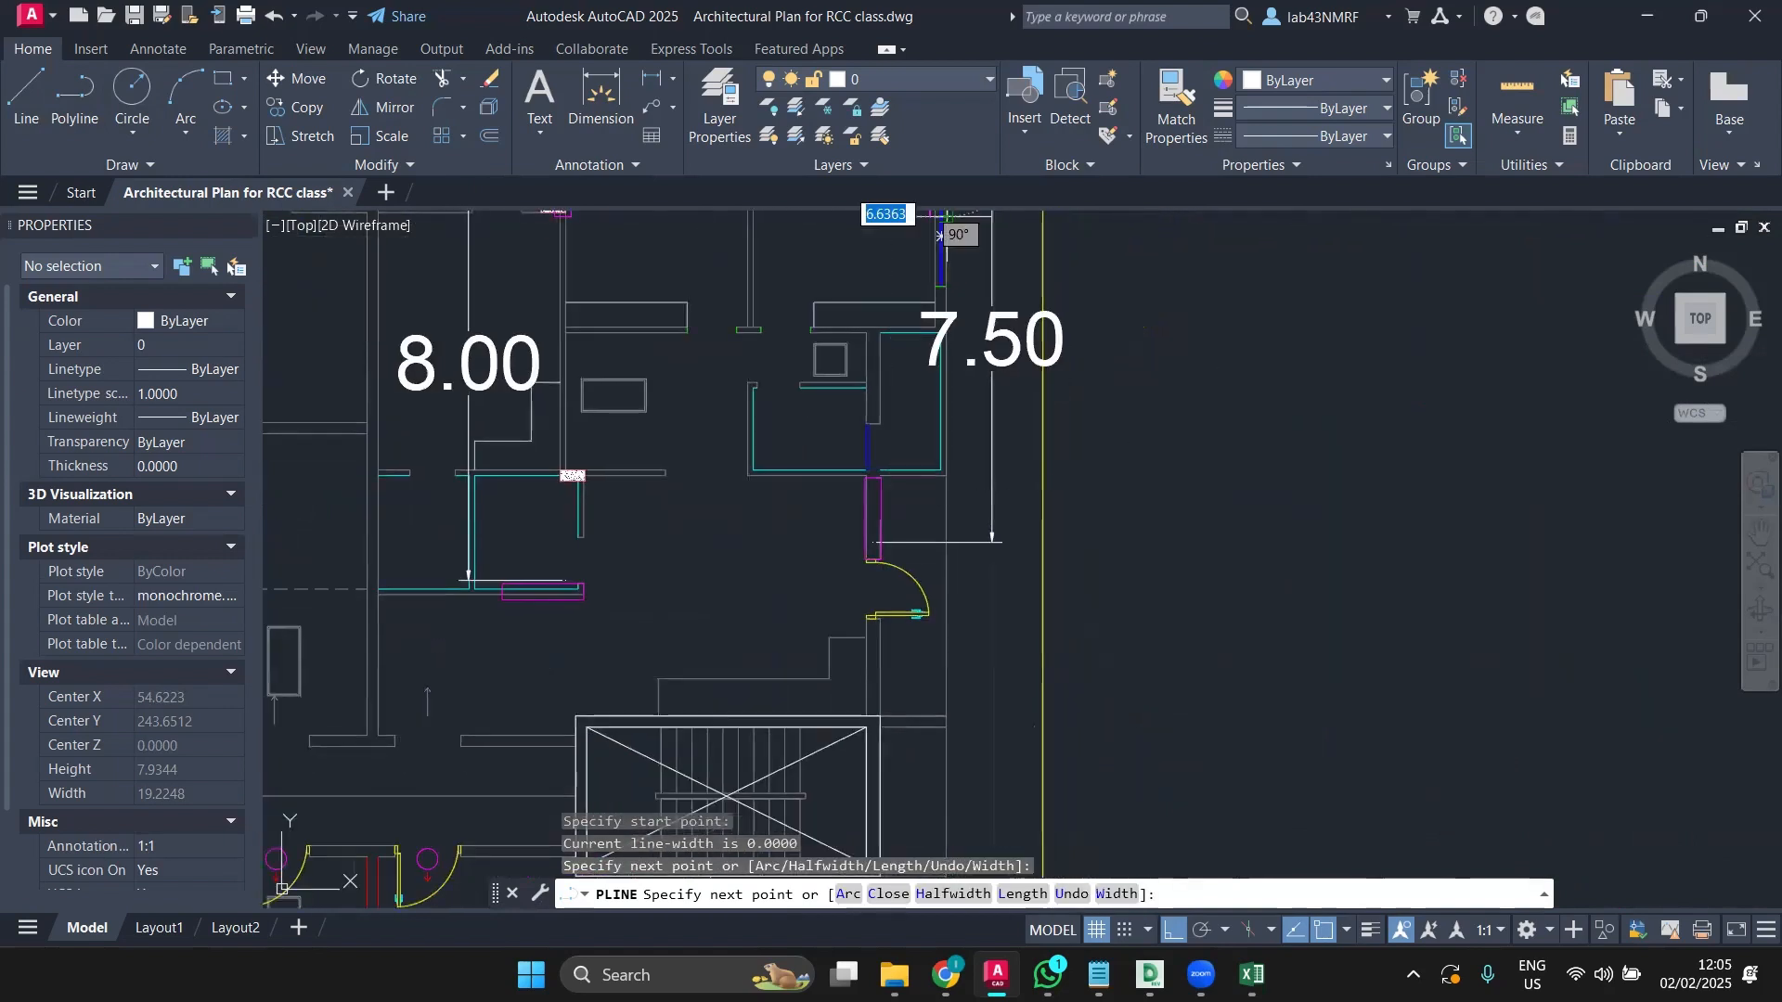
scroll(959, 500, up, 4)
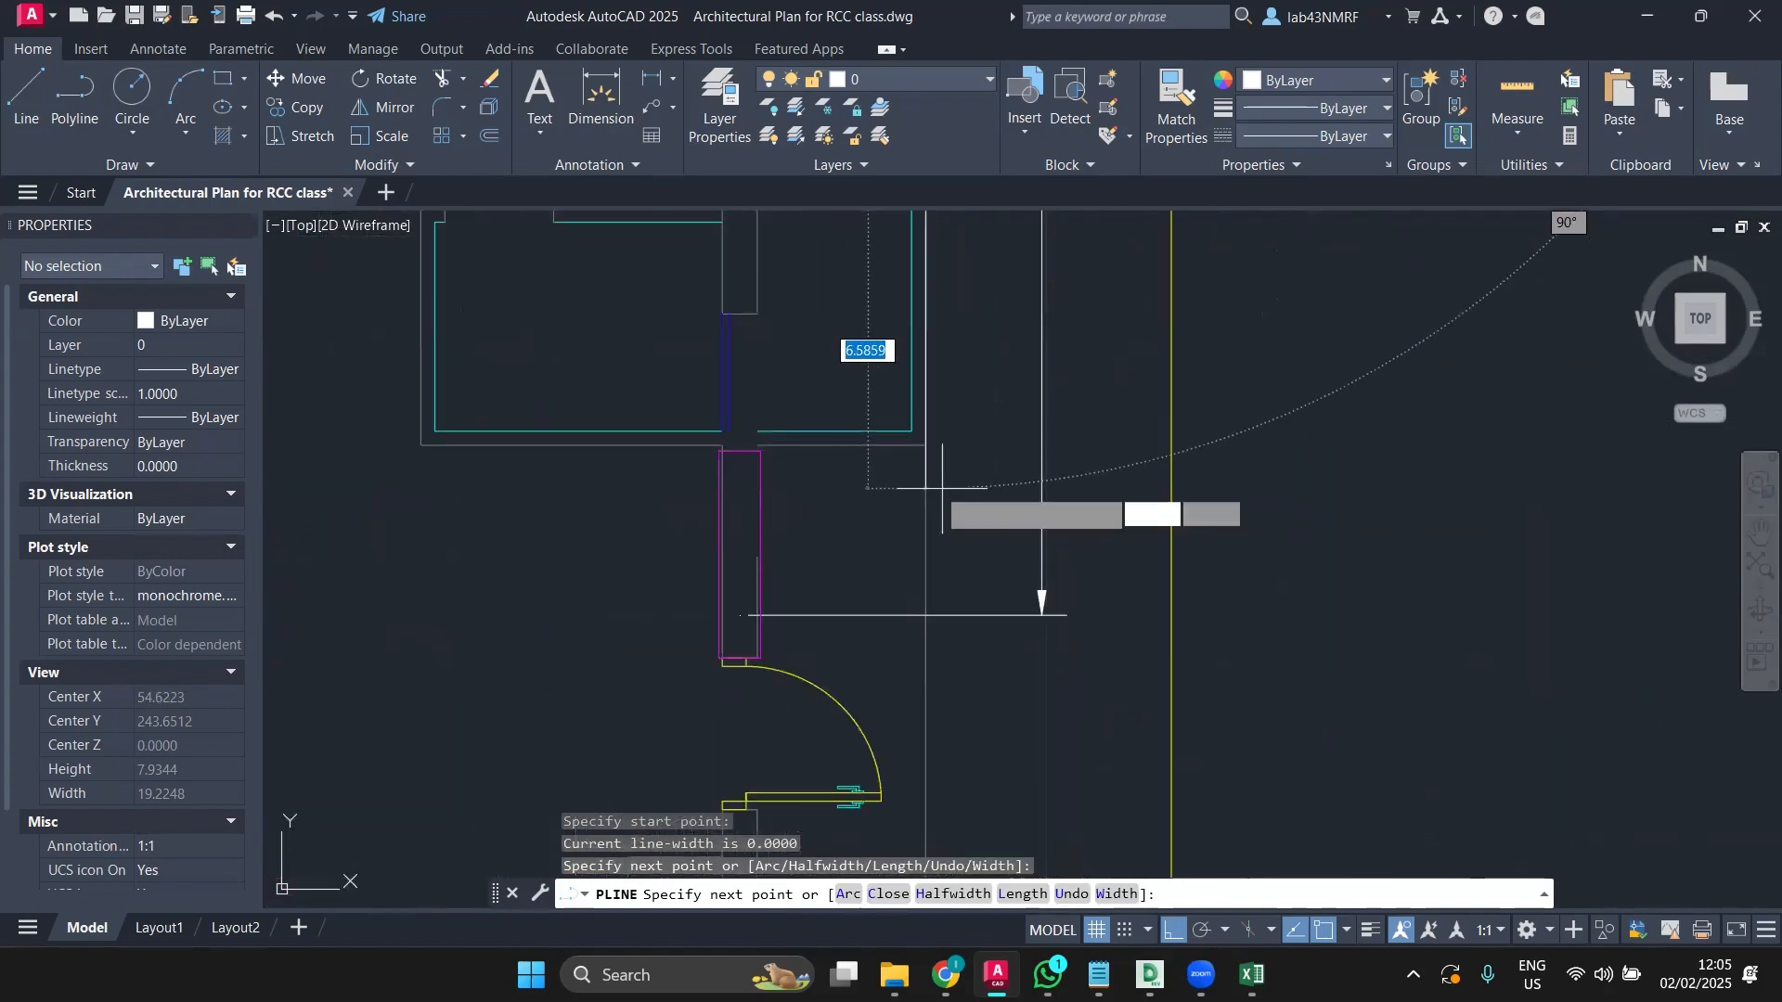
scroll(922, 482, down, 2)
scroll(923, 478, up, 4)
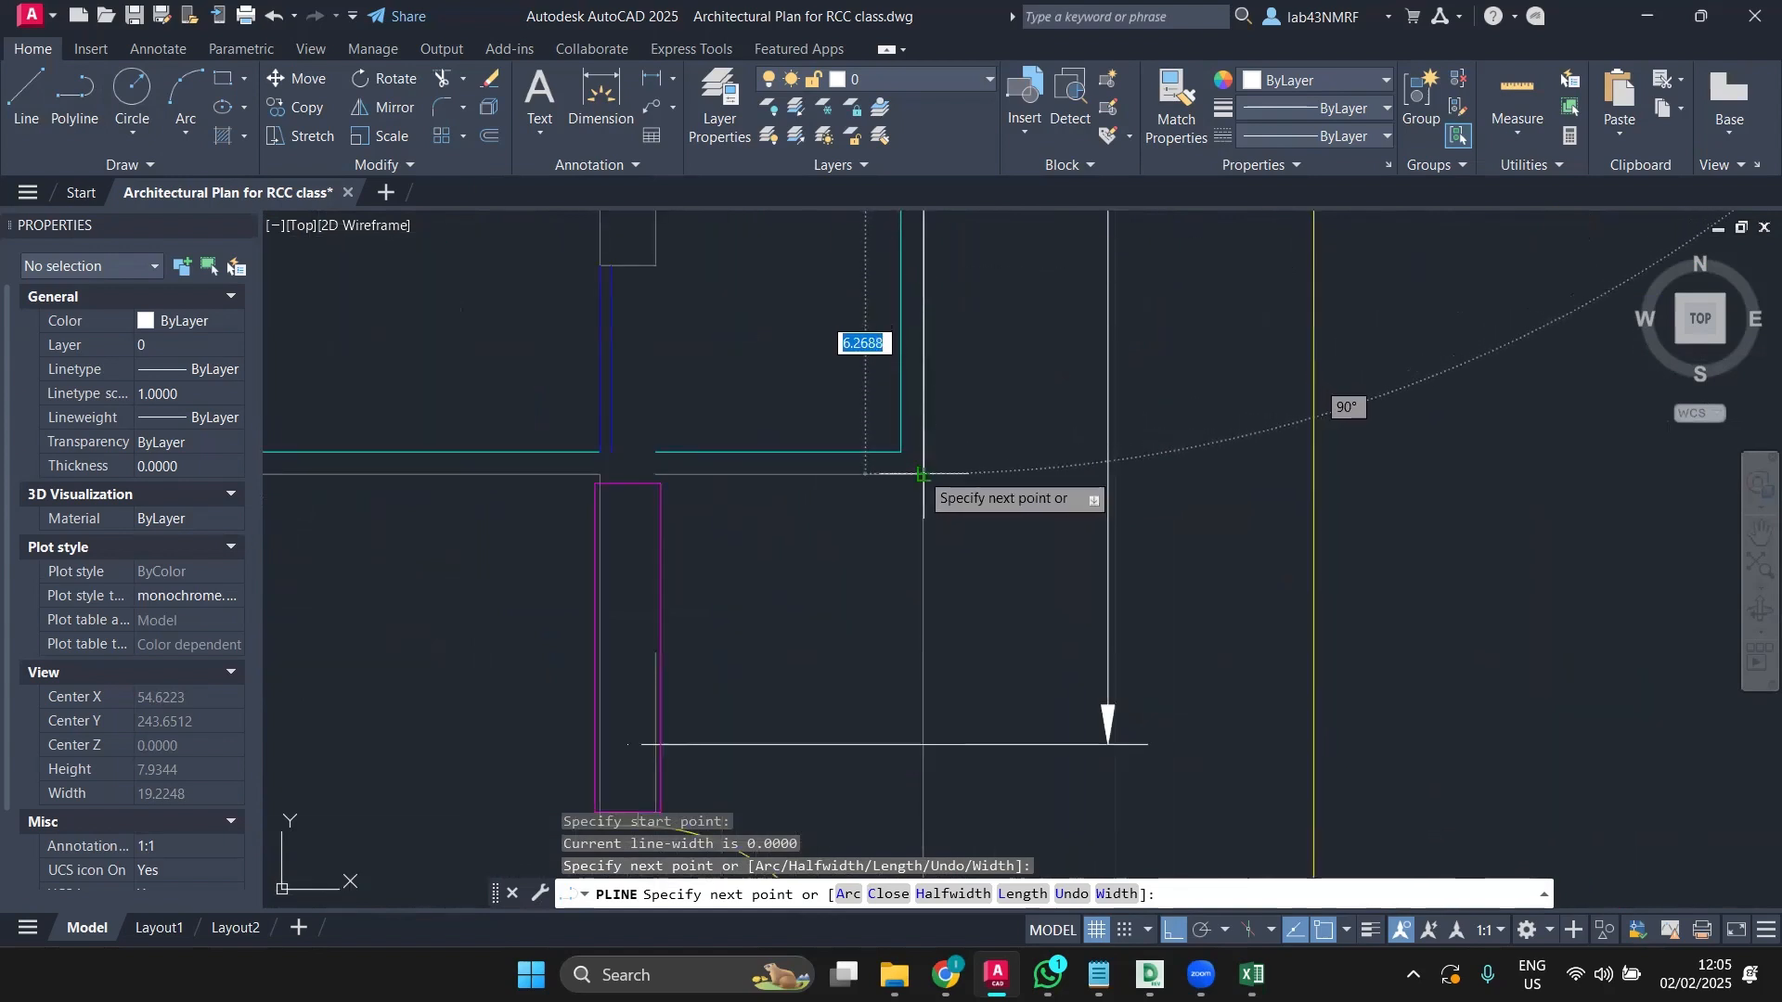
click(921, 476)
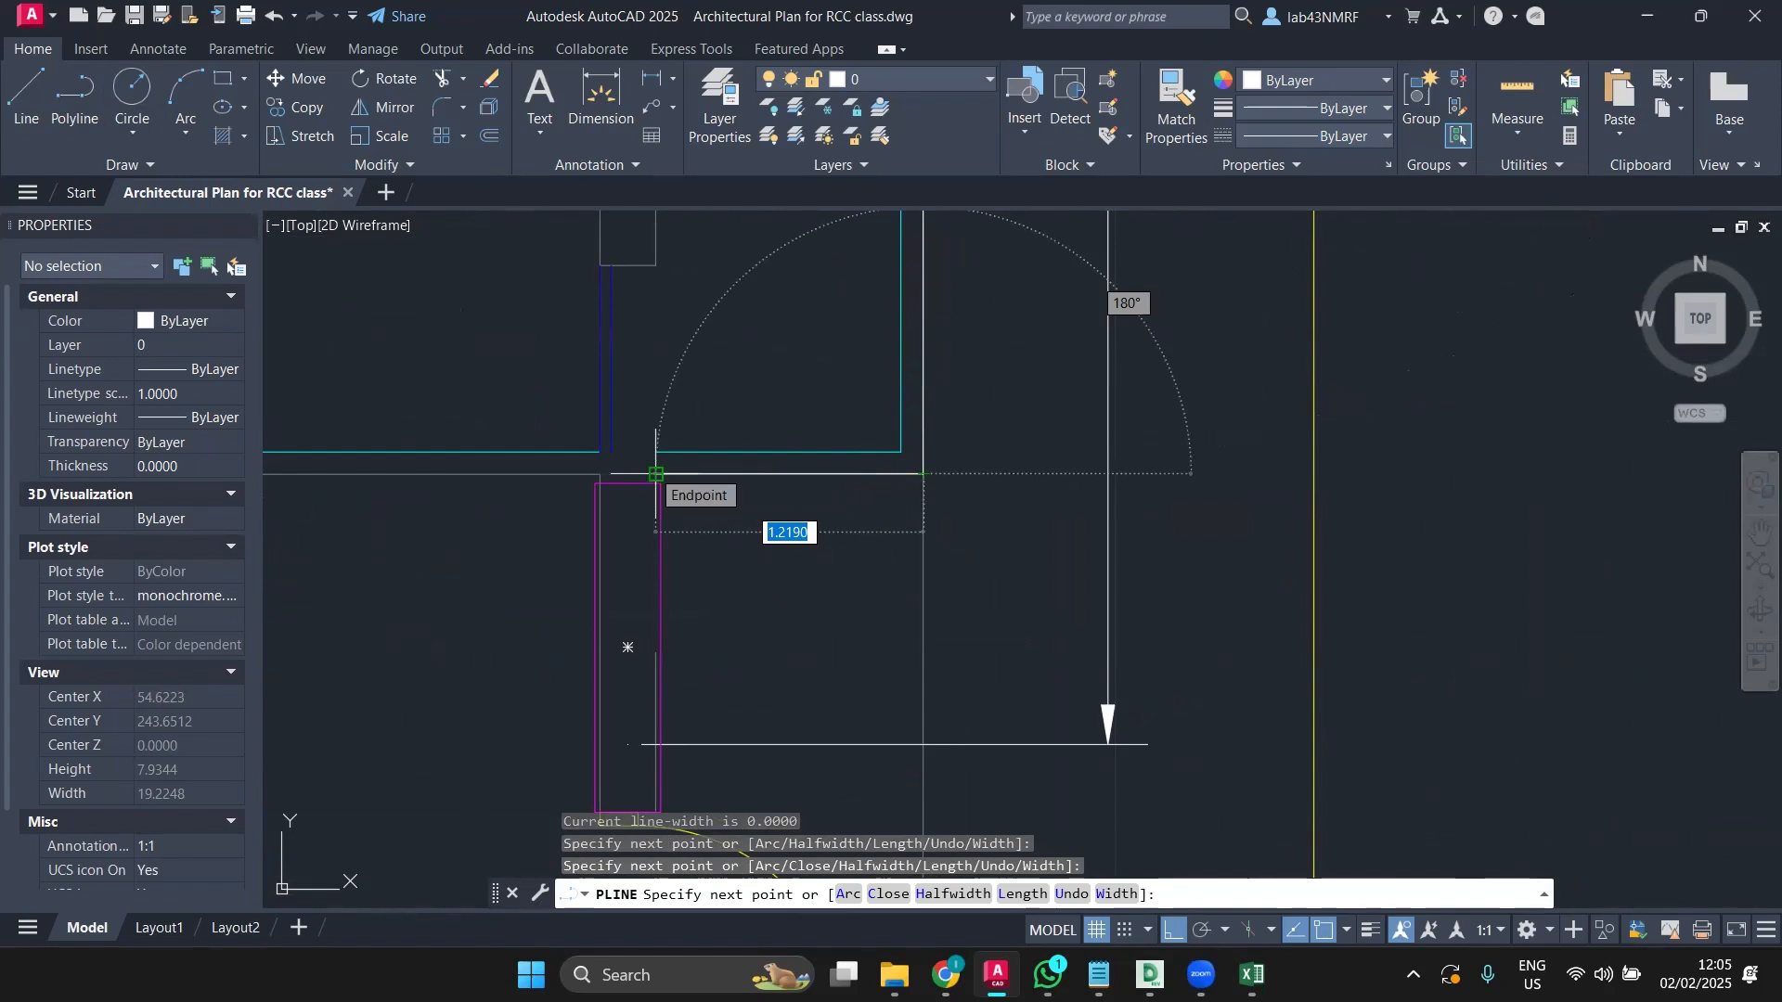
scroll(656, 474, down, 5)
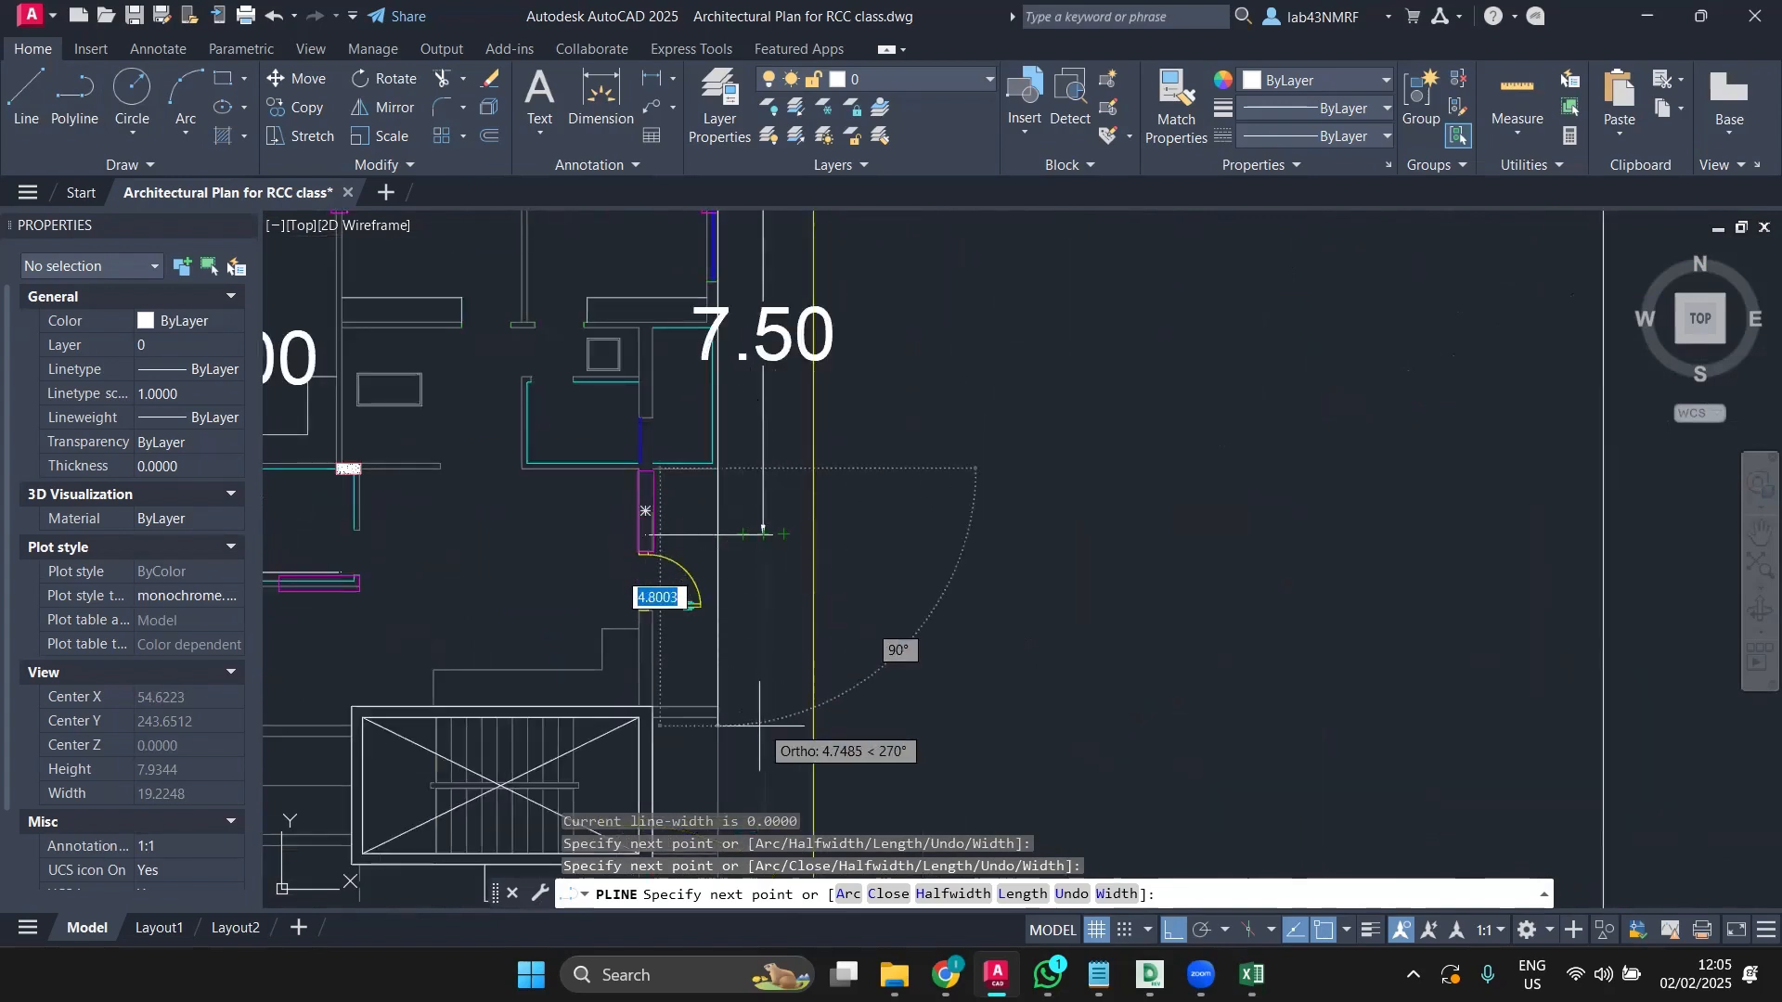
mouse_move(776, 723)
middle_down()
mouse_move(761, 633)
mouse_move(820, 382)
middle_up()
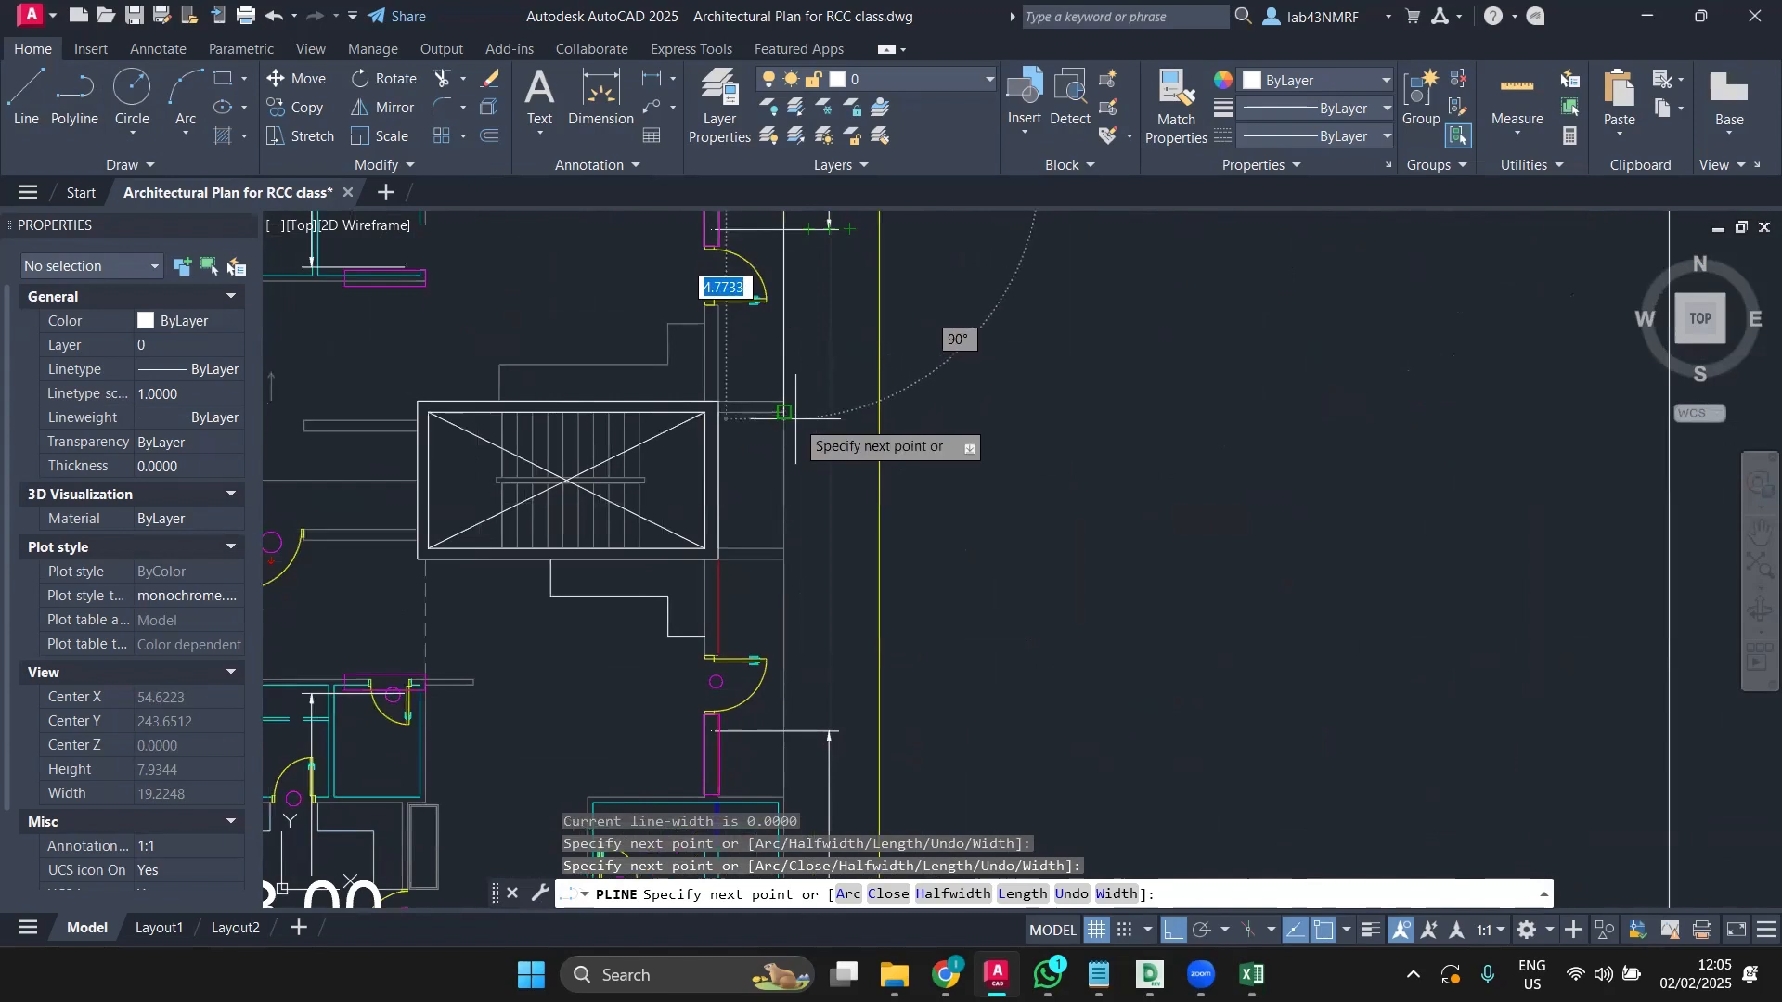
scroll(791, 408, up, 4)
click(761, 400)
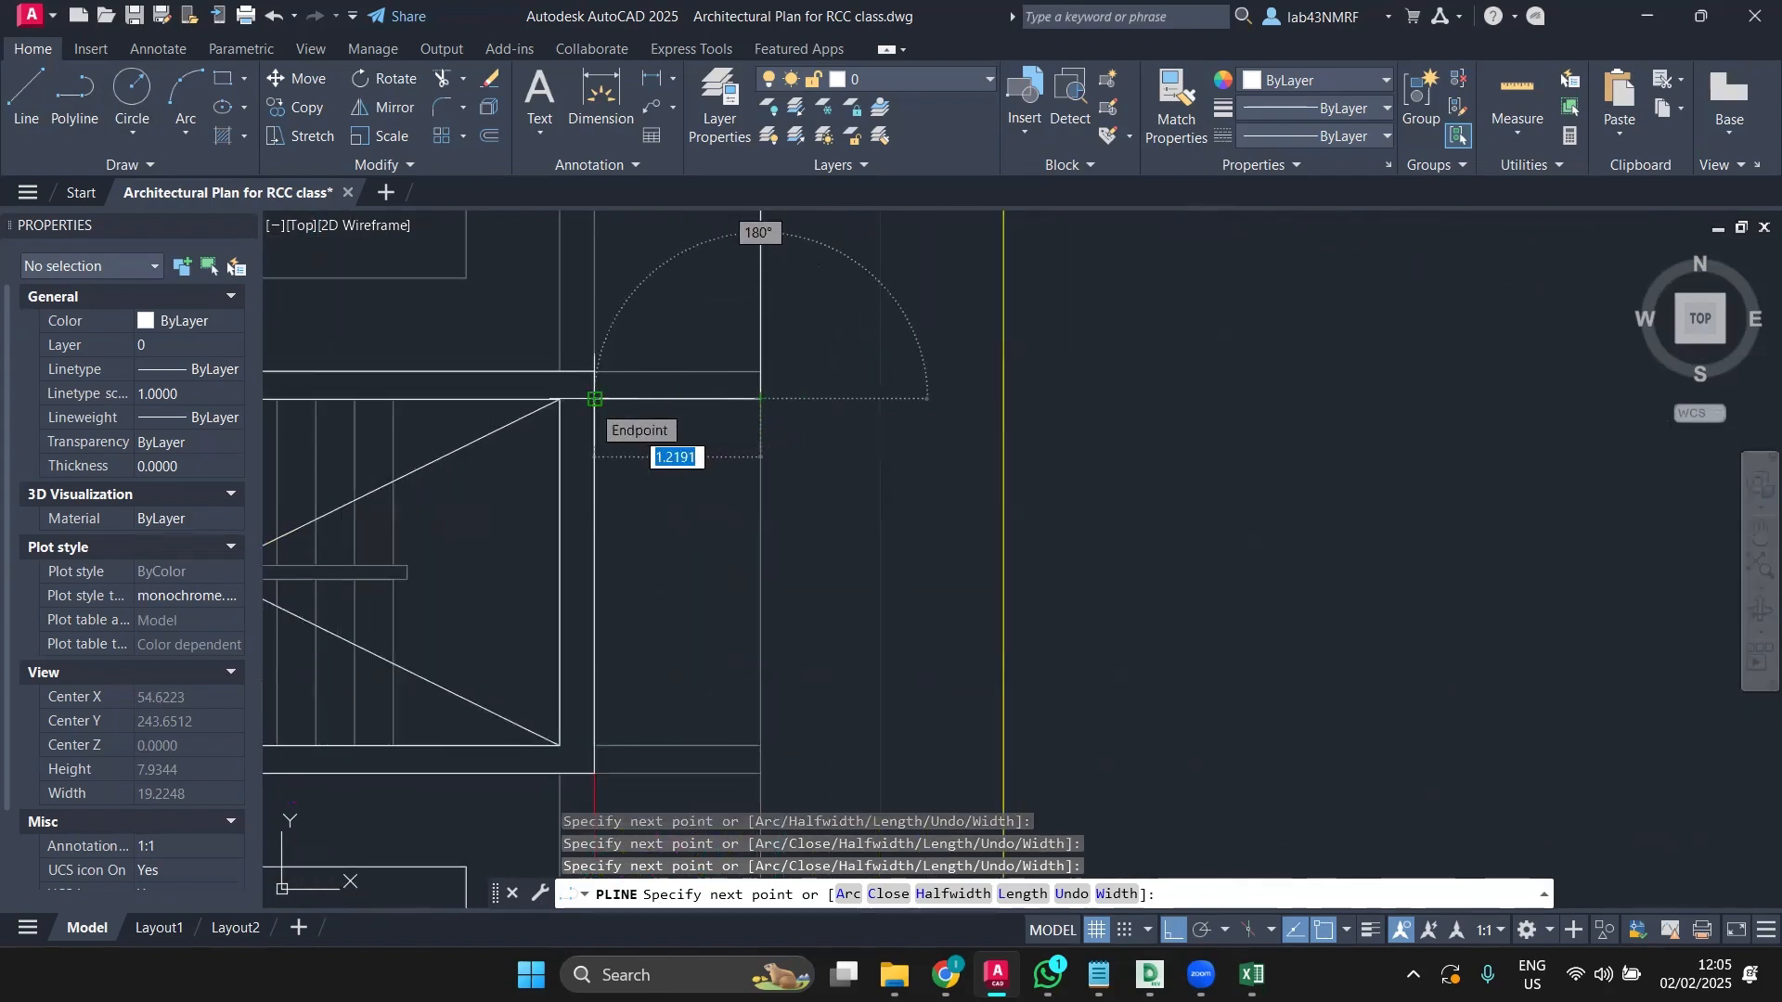
click(595, 399)
click(595, 745)
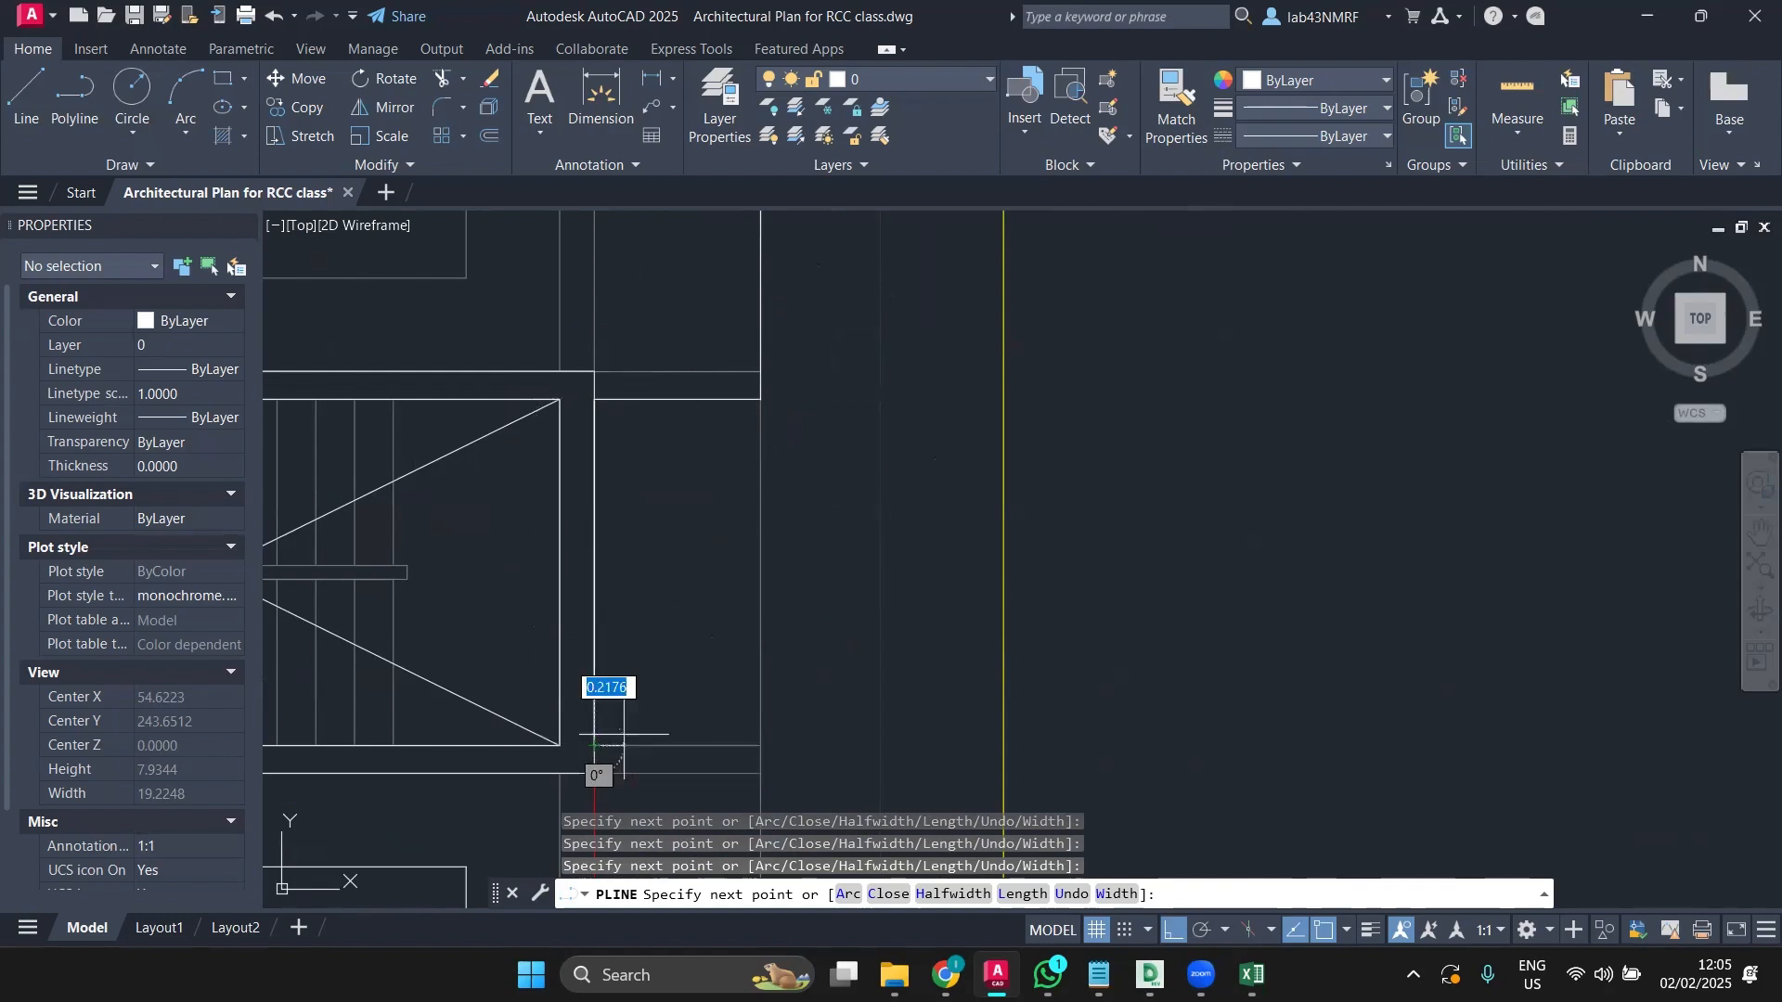
click(760, 745)
Step: Continue the outline past the stair wall corner and end it at the magenta column's top-left corner
scroll(817, 603, down, 6)
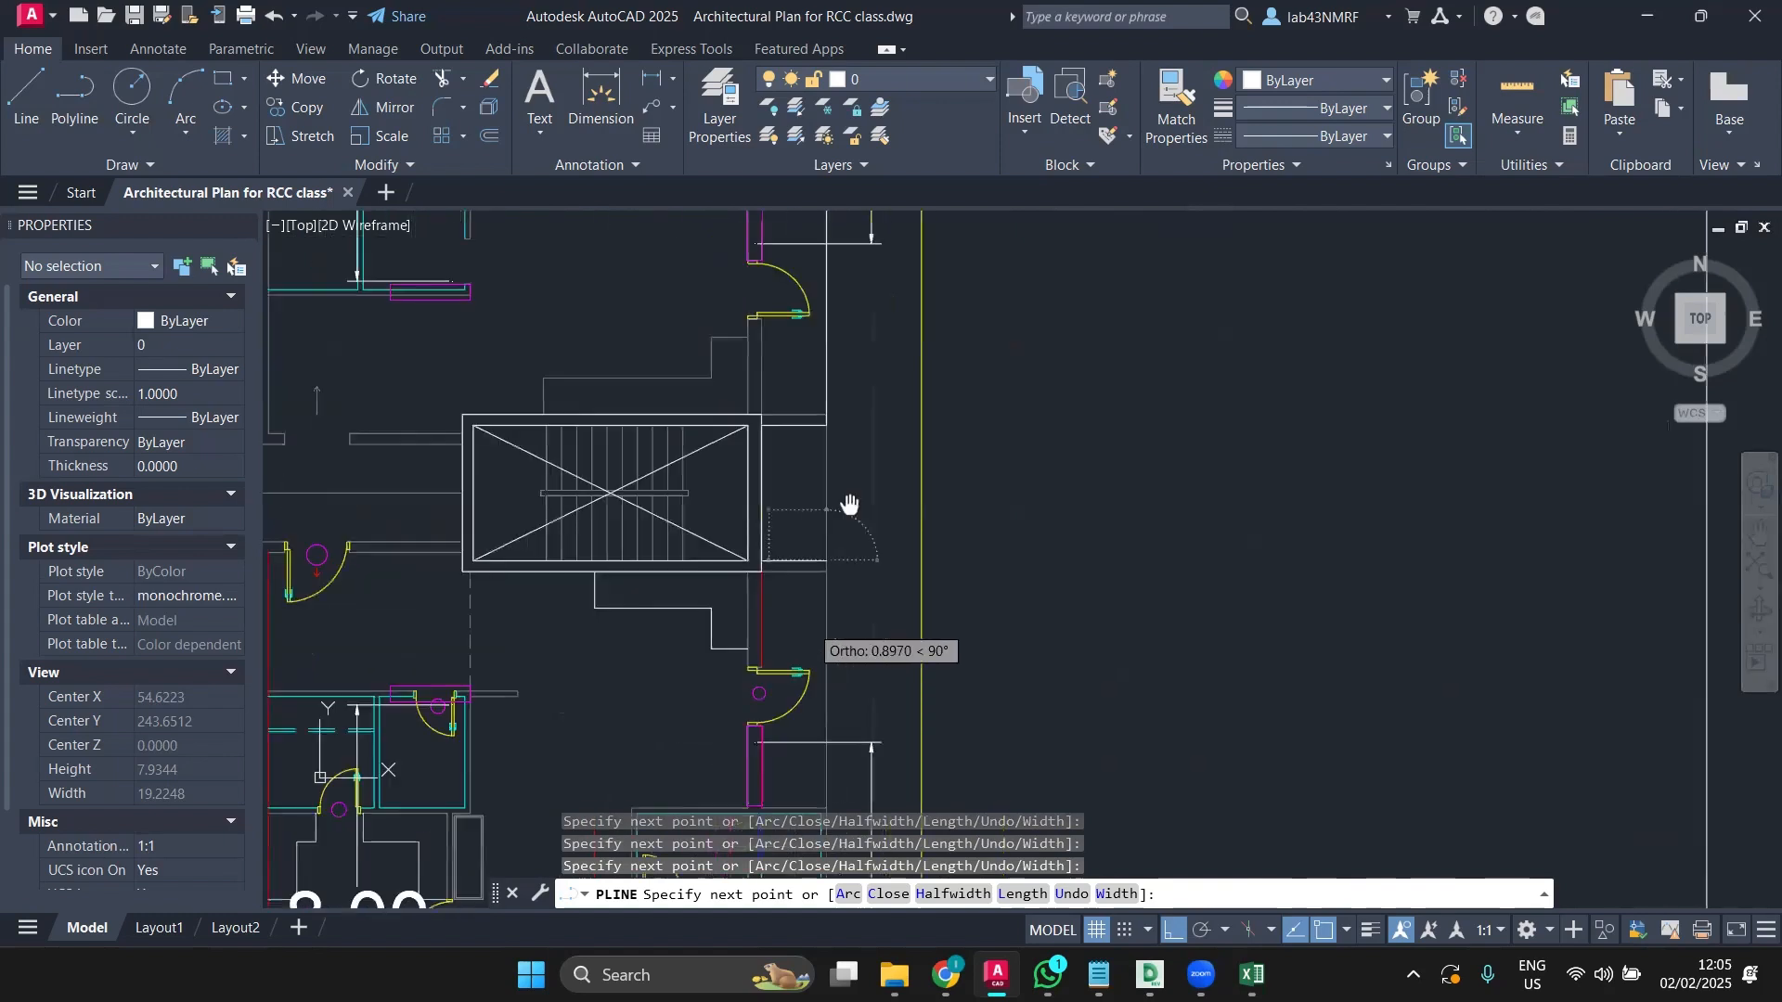
scroll(974, 598, up, 5)
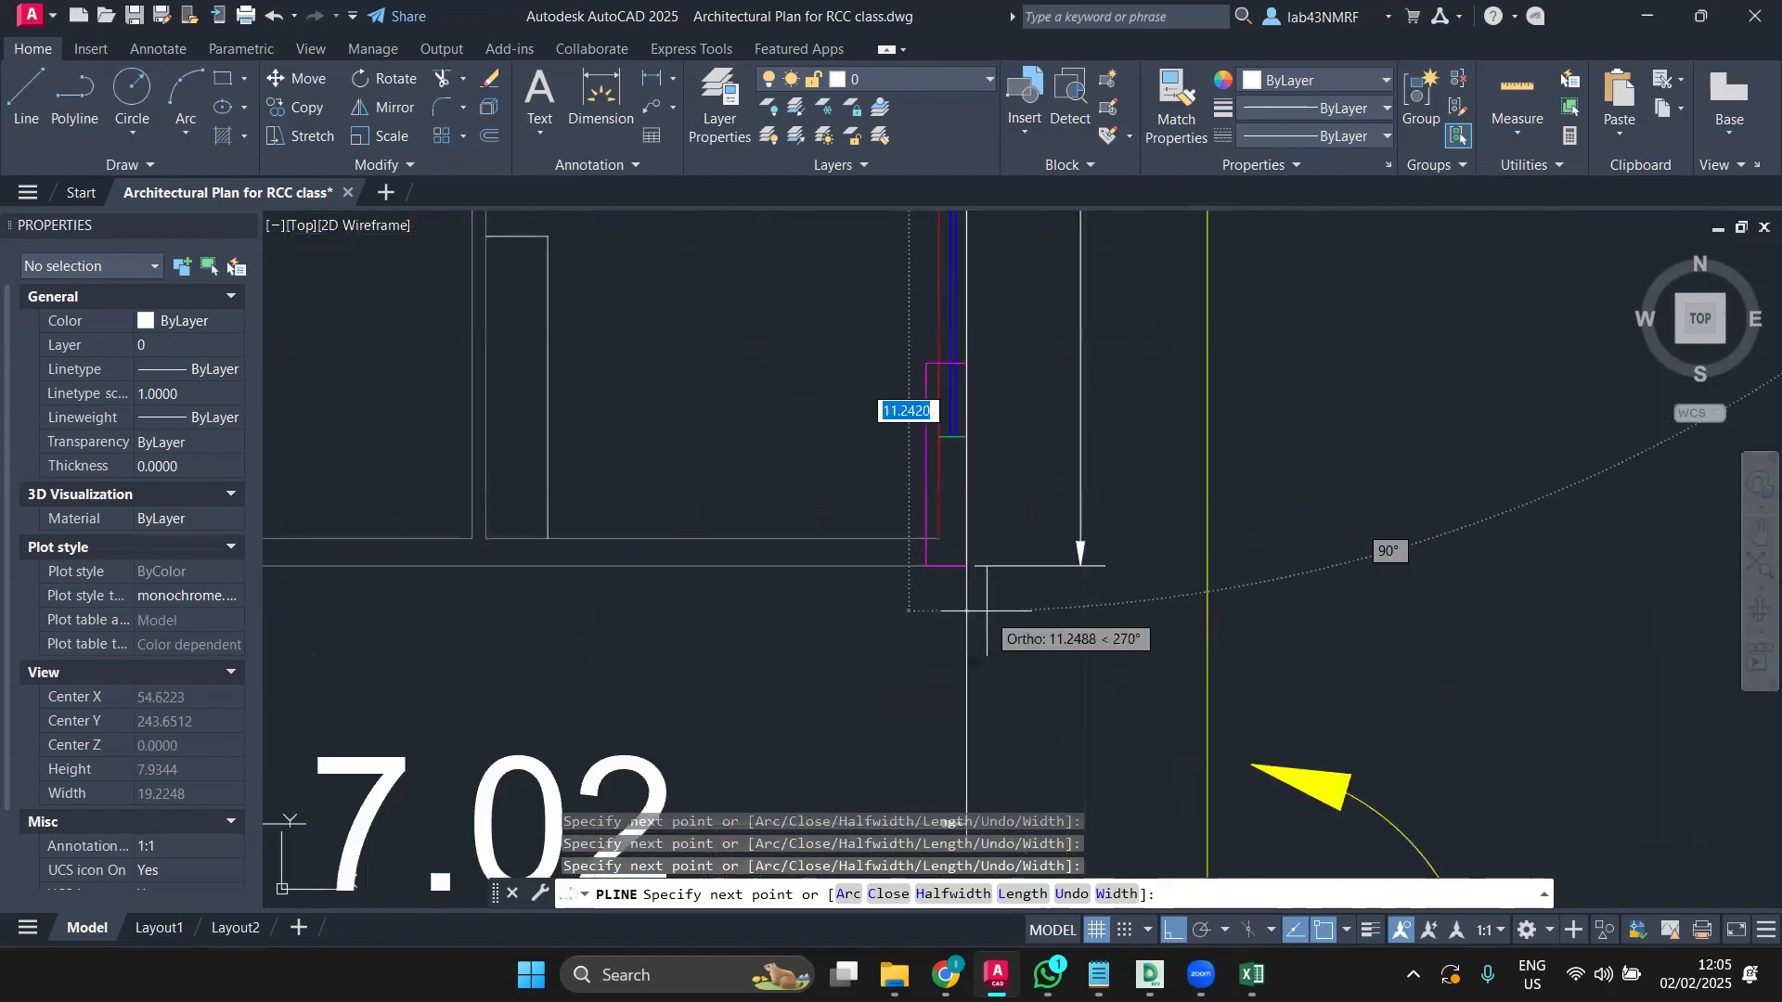
scroll(965, 567, down, 6)
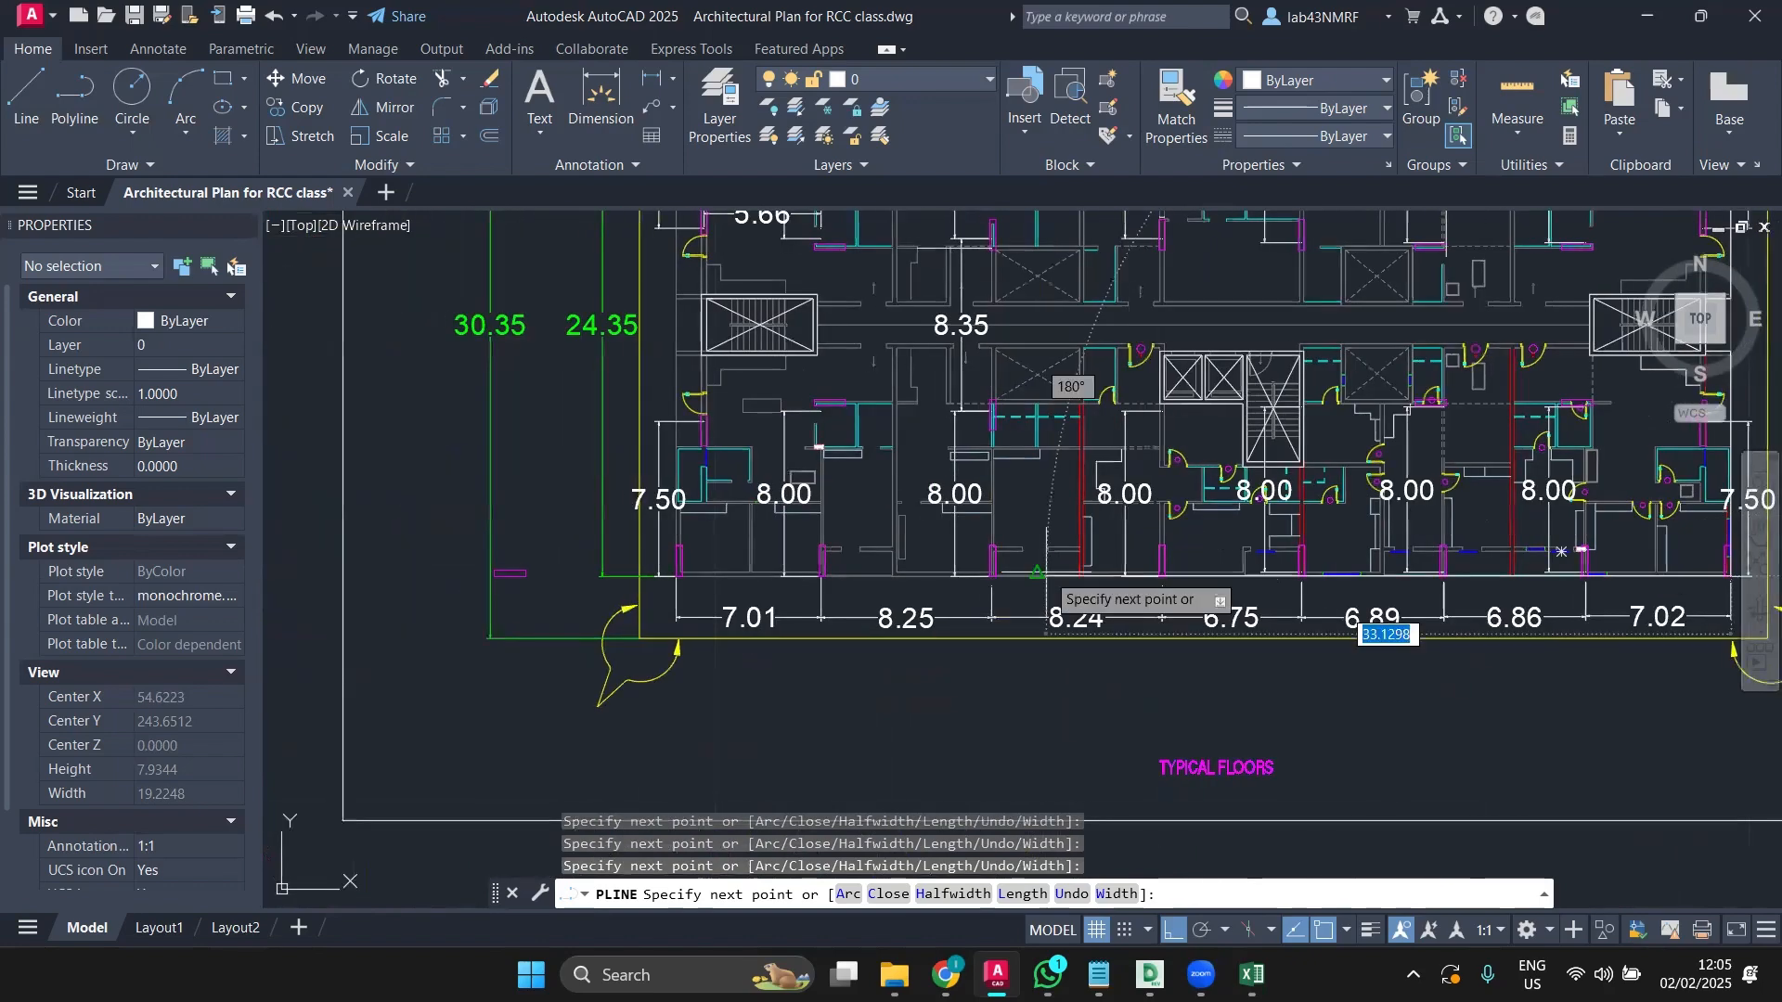
scroll(675, 590, up, 2)
scroll(674, 573, up, 3)
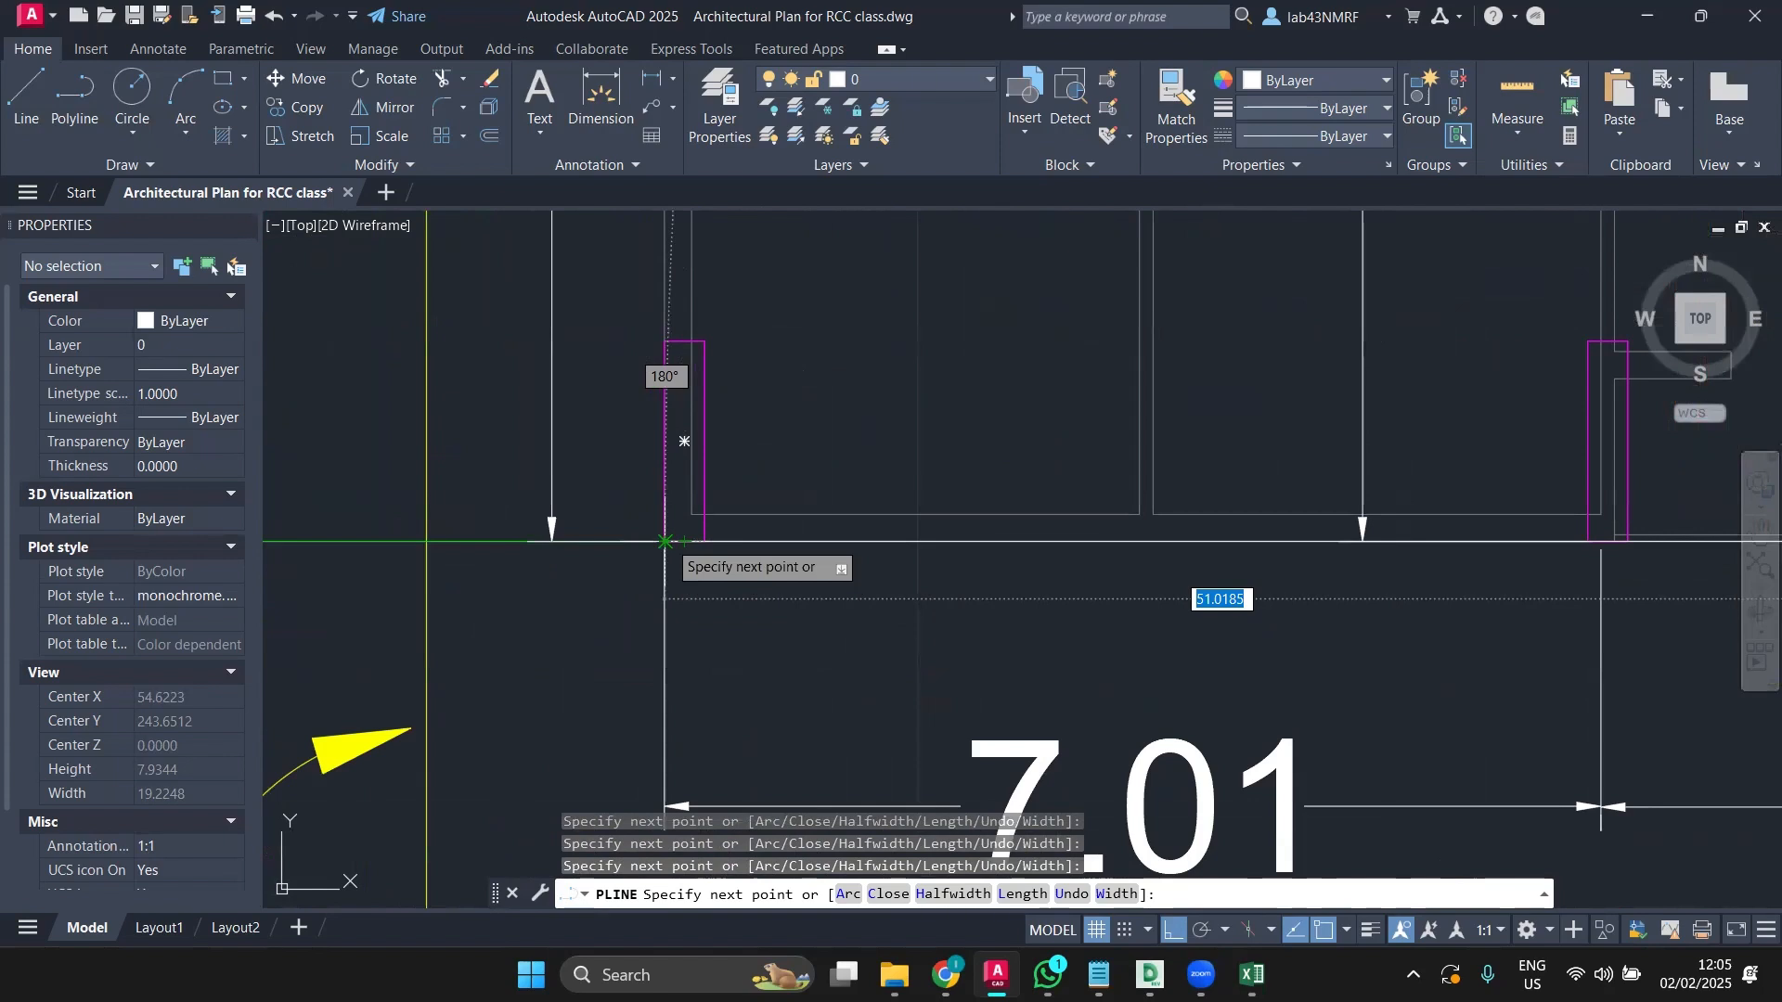
scroll(664, 541, up, 2)
right_click(661, 543)
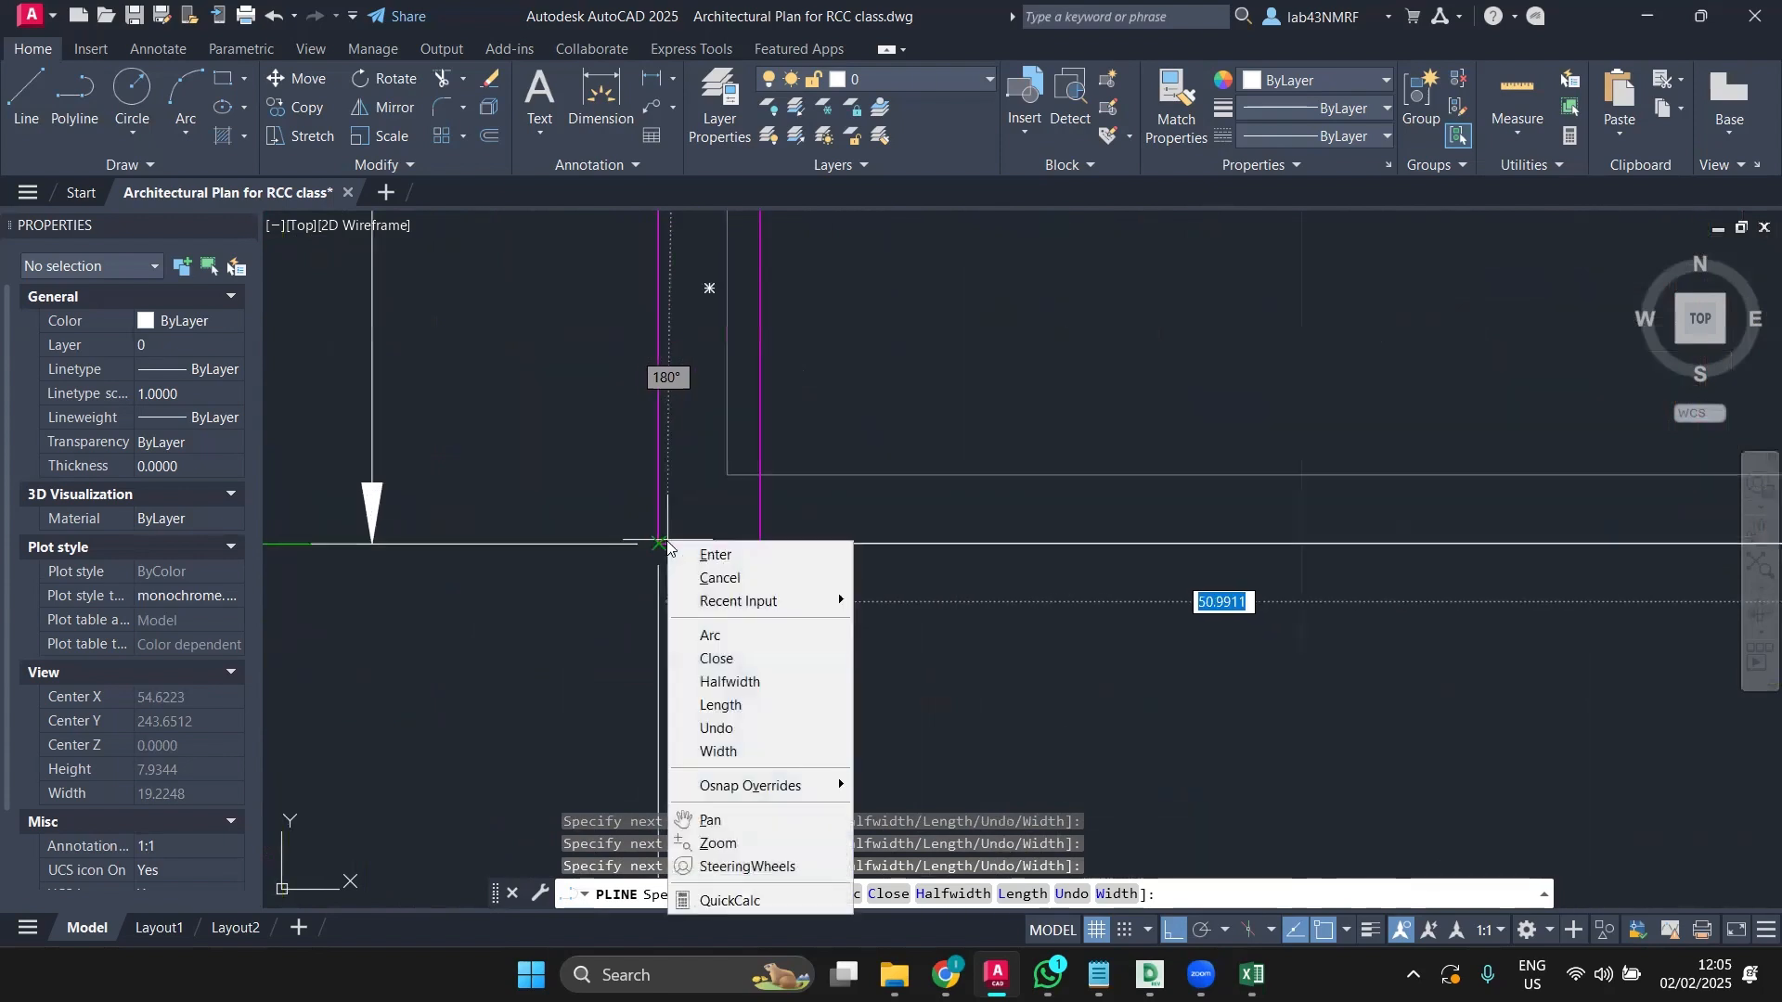
key(Escape)
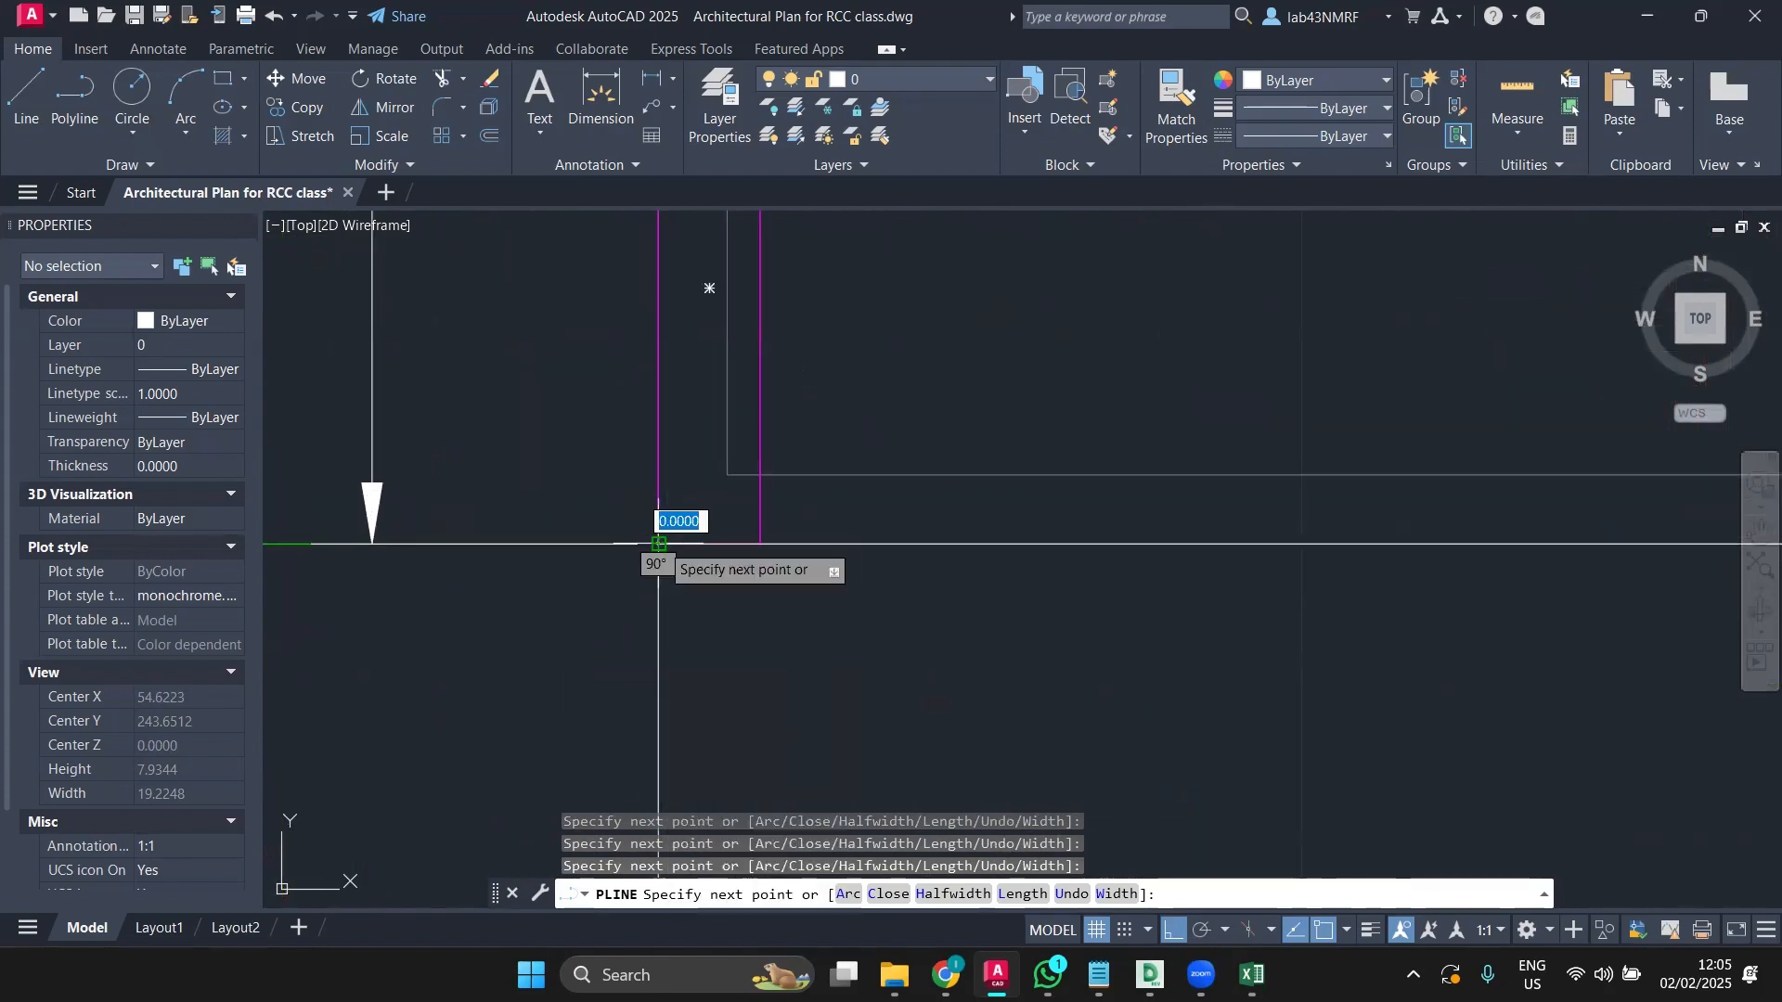
scroll(676, 540, up, 5)
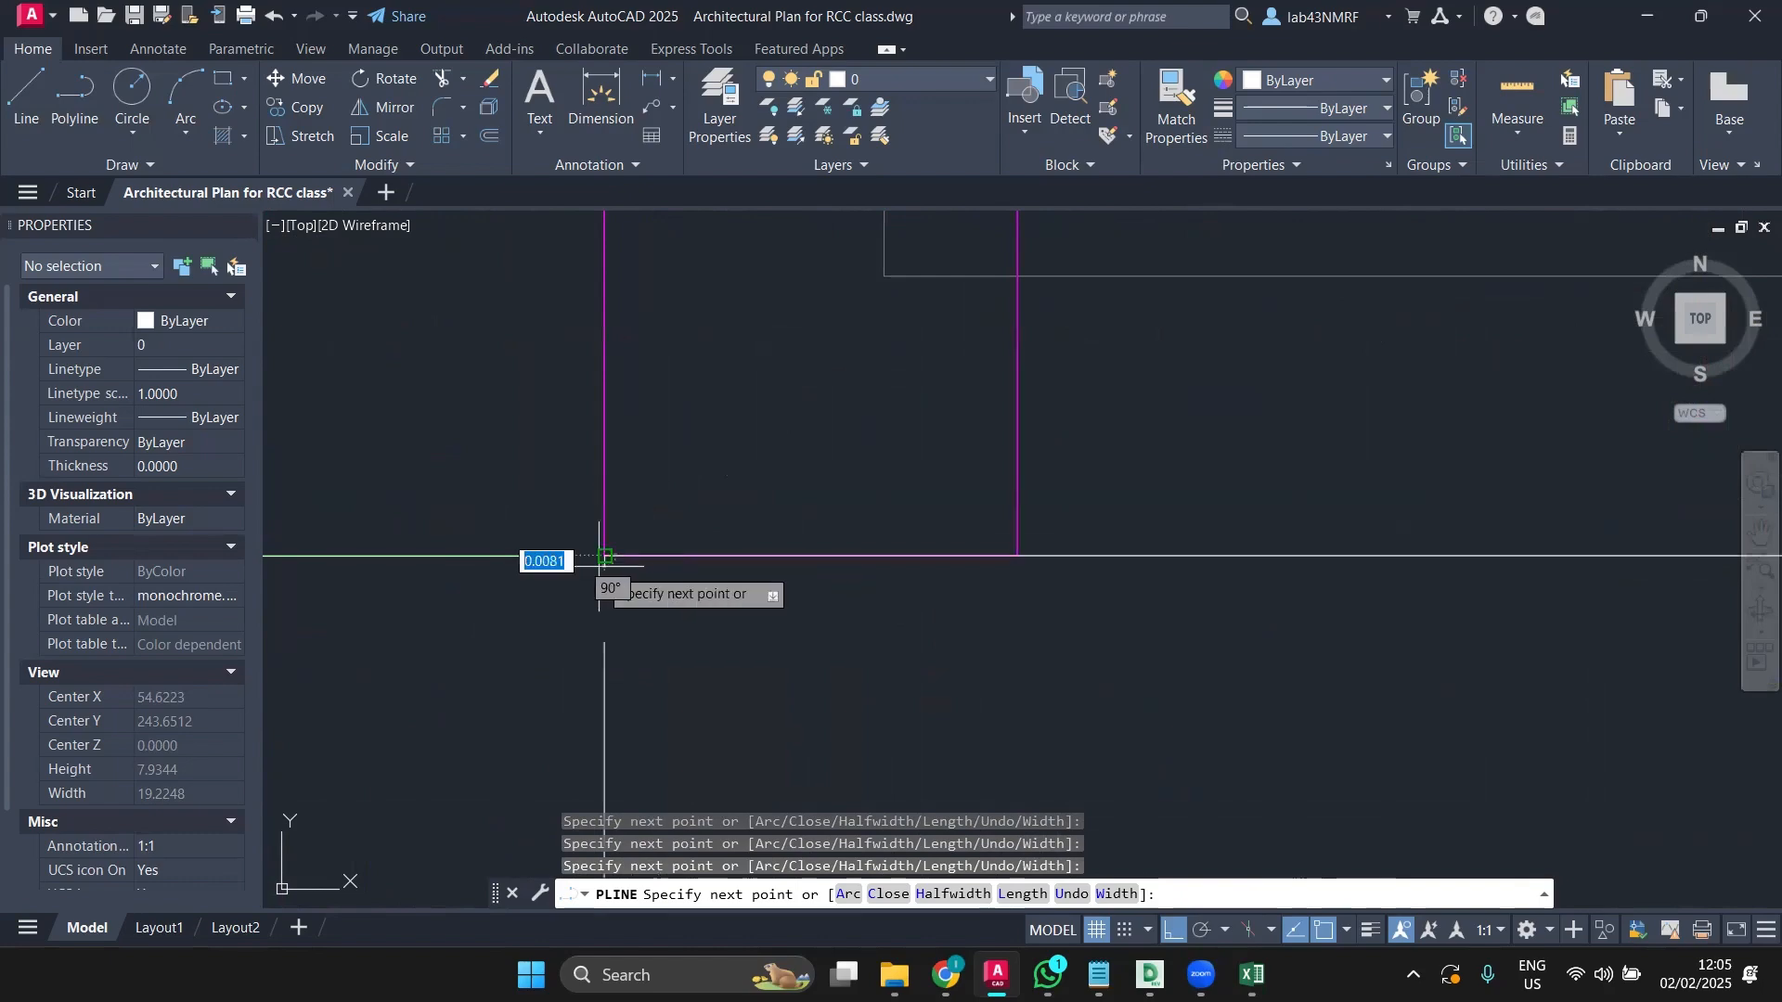
scroll(649, 312, down, 8)
scroll(640, 733, down, 3)
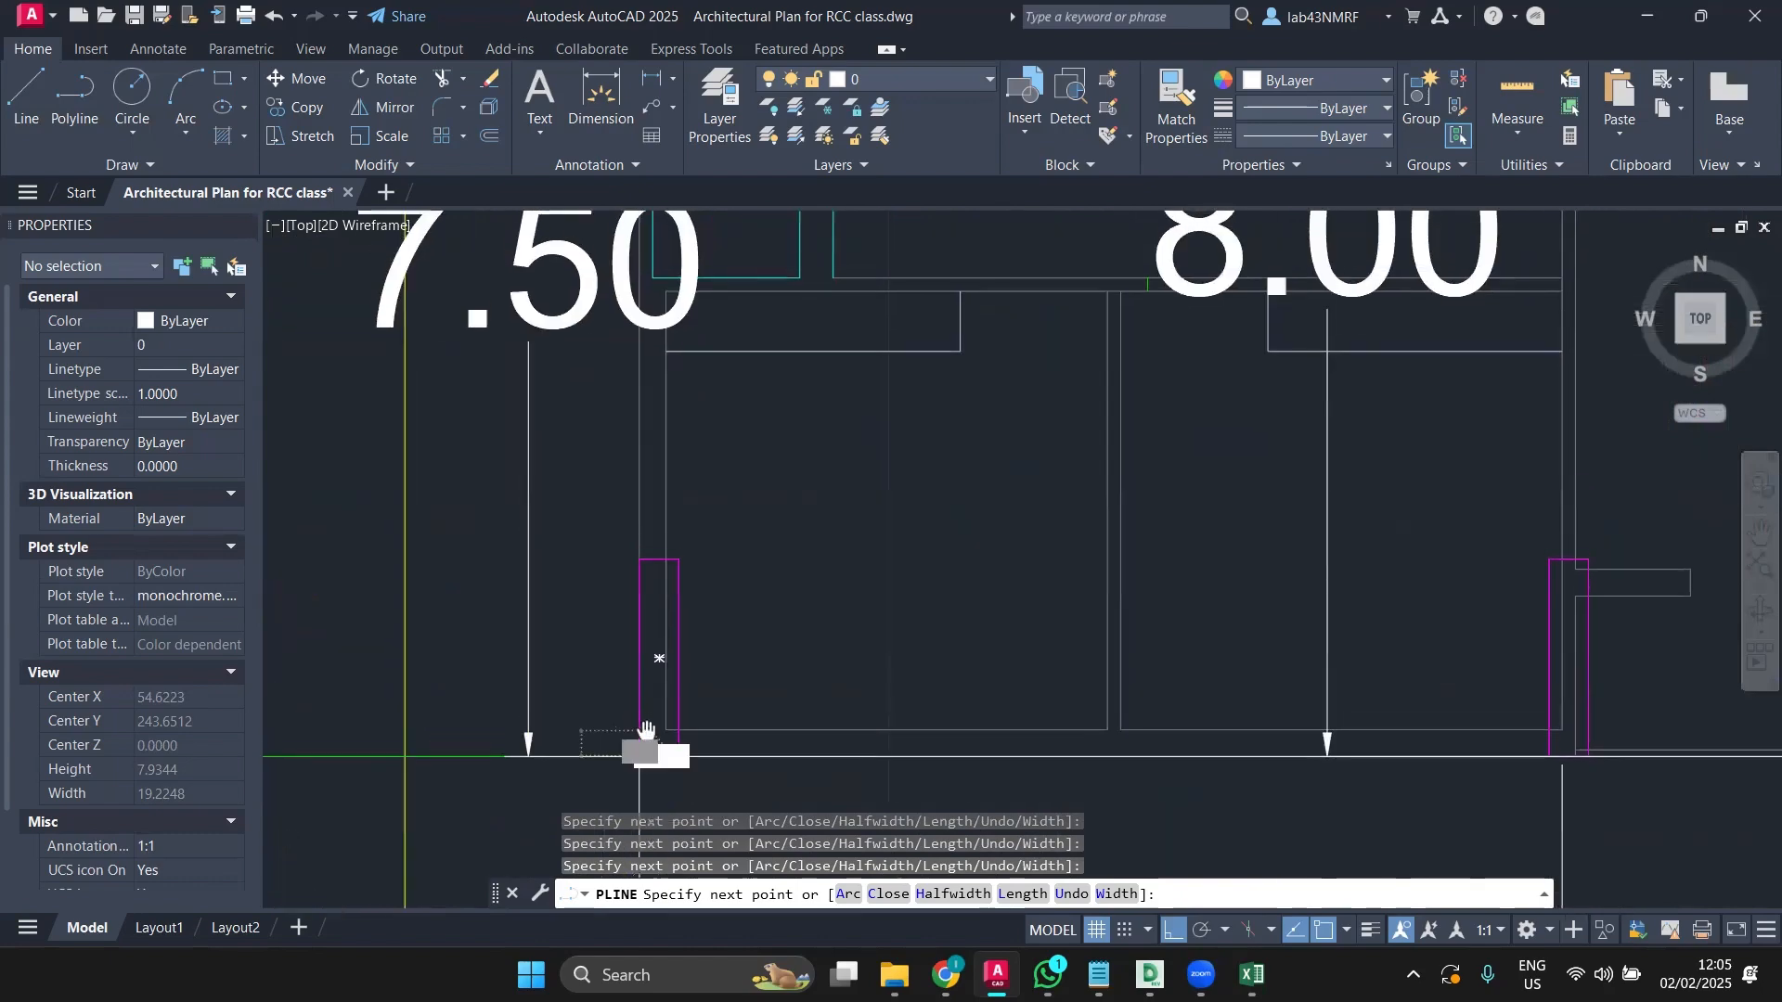
middle_drag(676, 402, 622, 687)
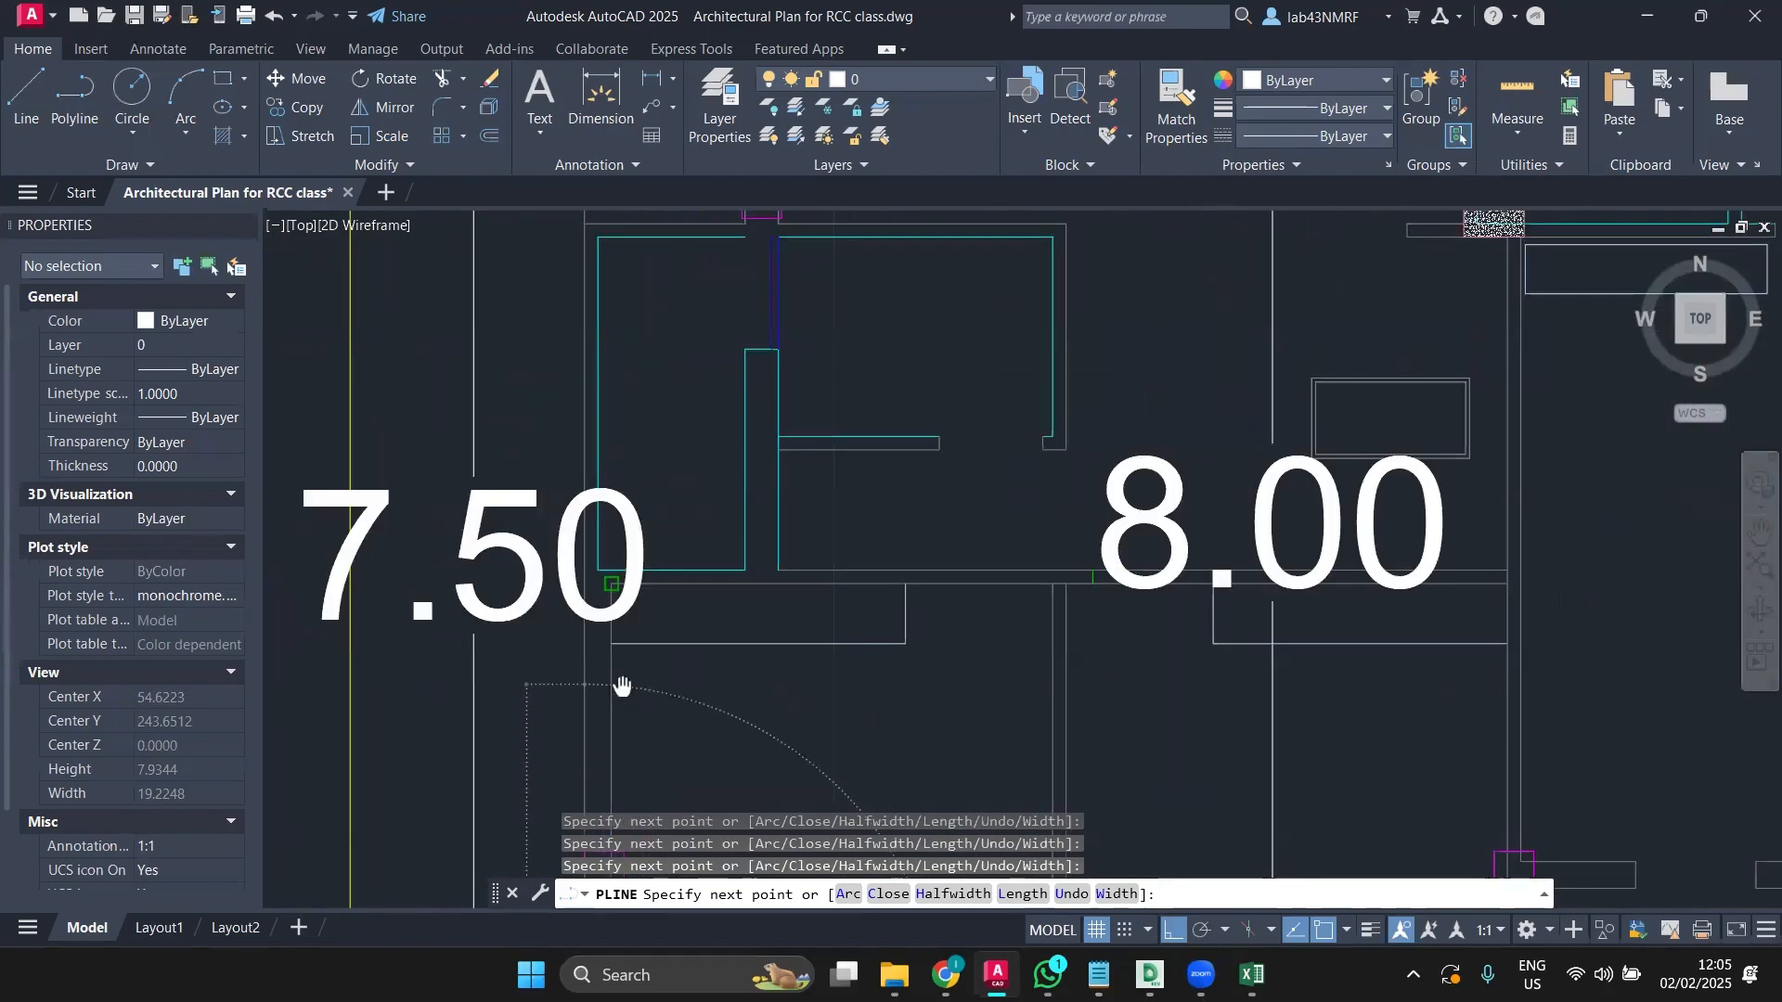
scroll(559, 501, down, 6)
middle_drag(557, 330, 587, 628)
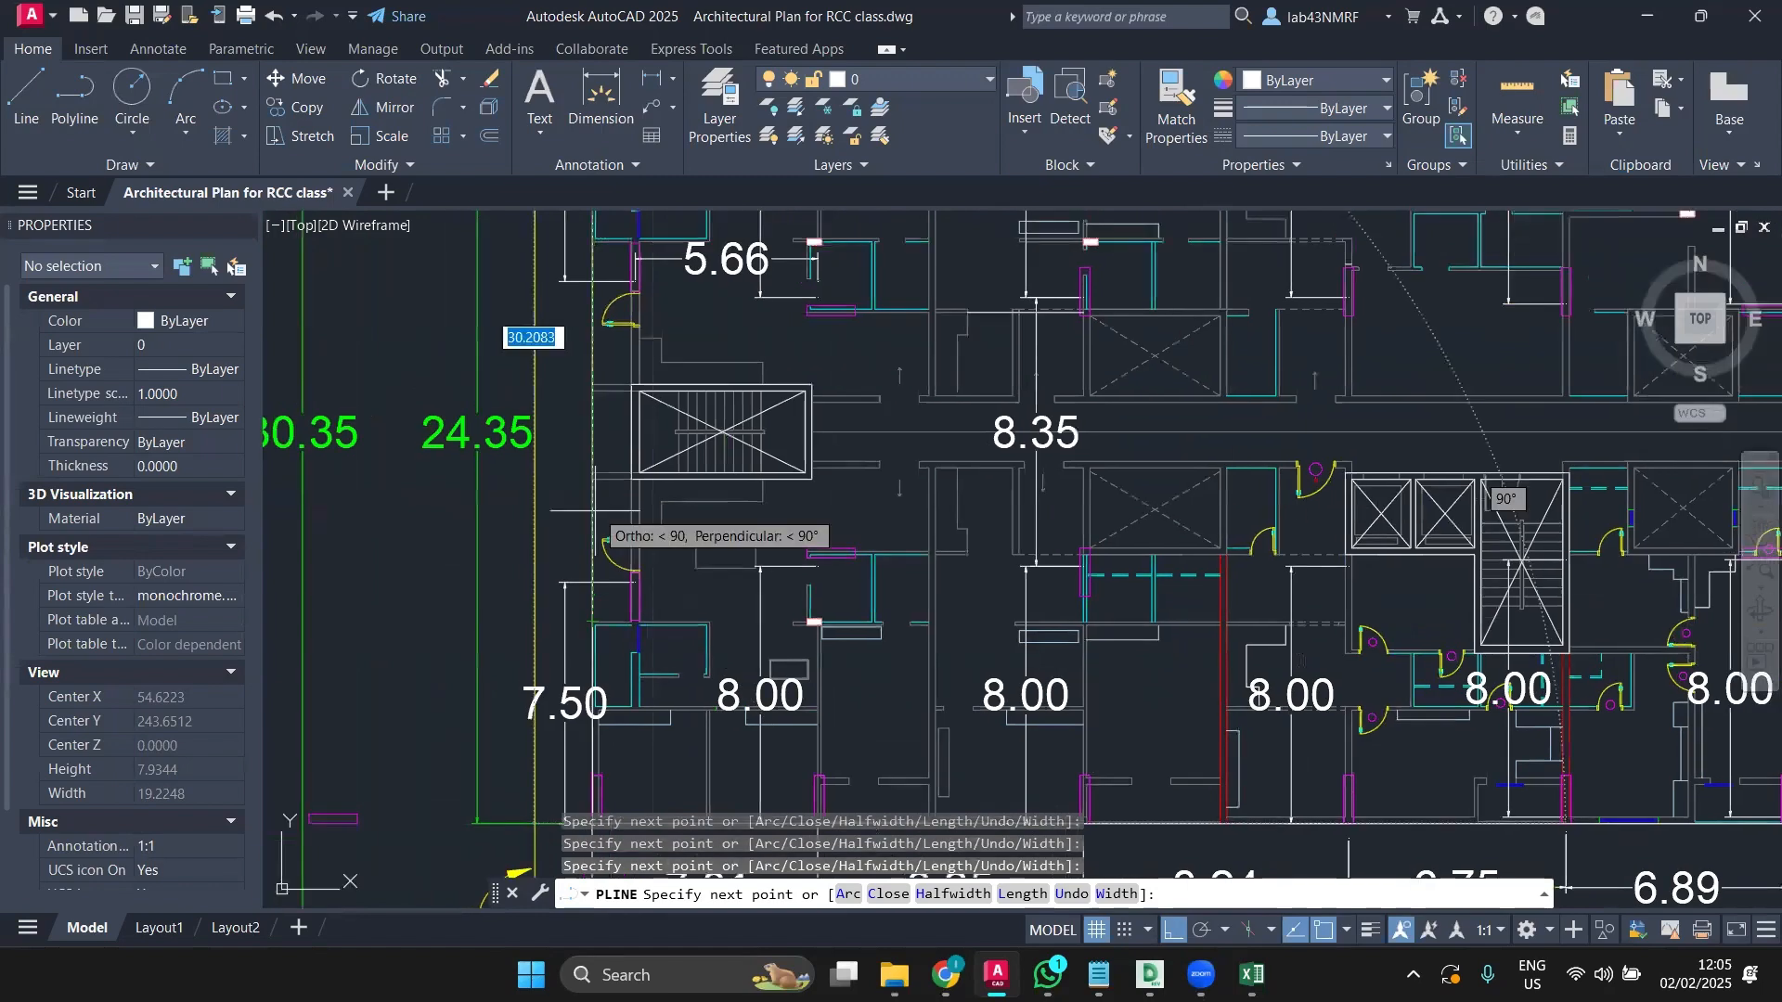
scroll(594, 519, up, 6)
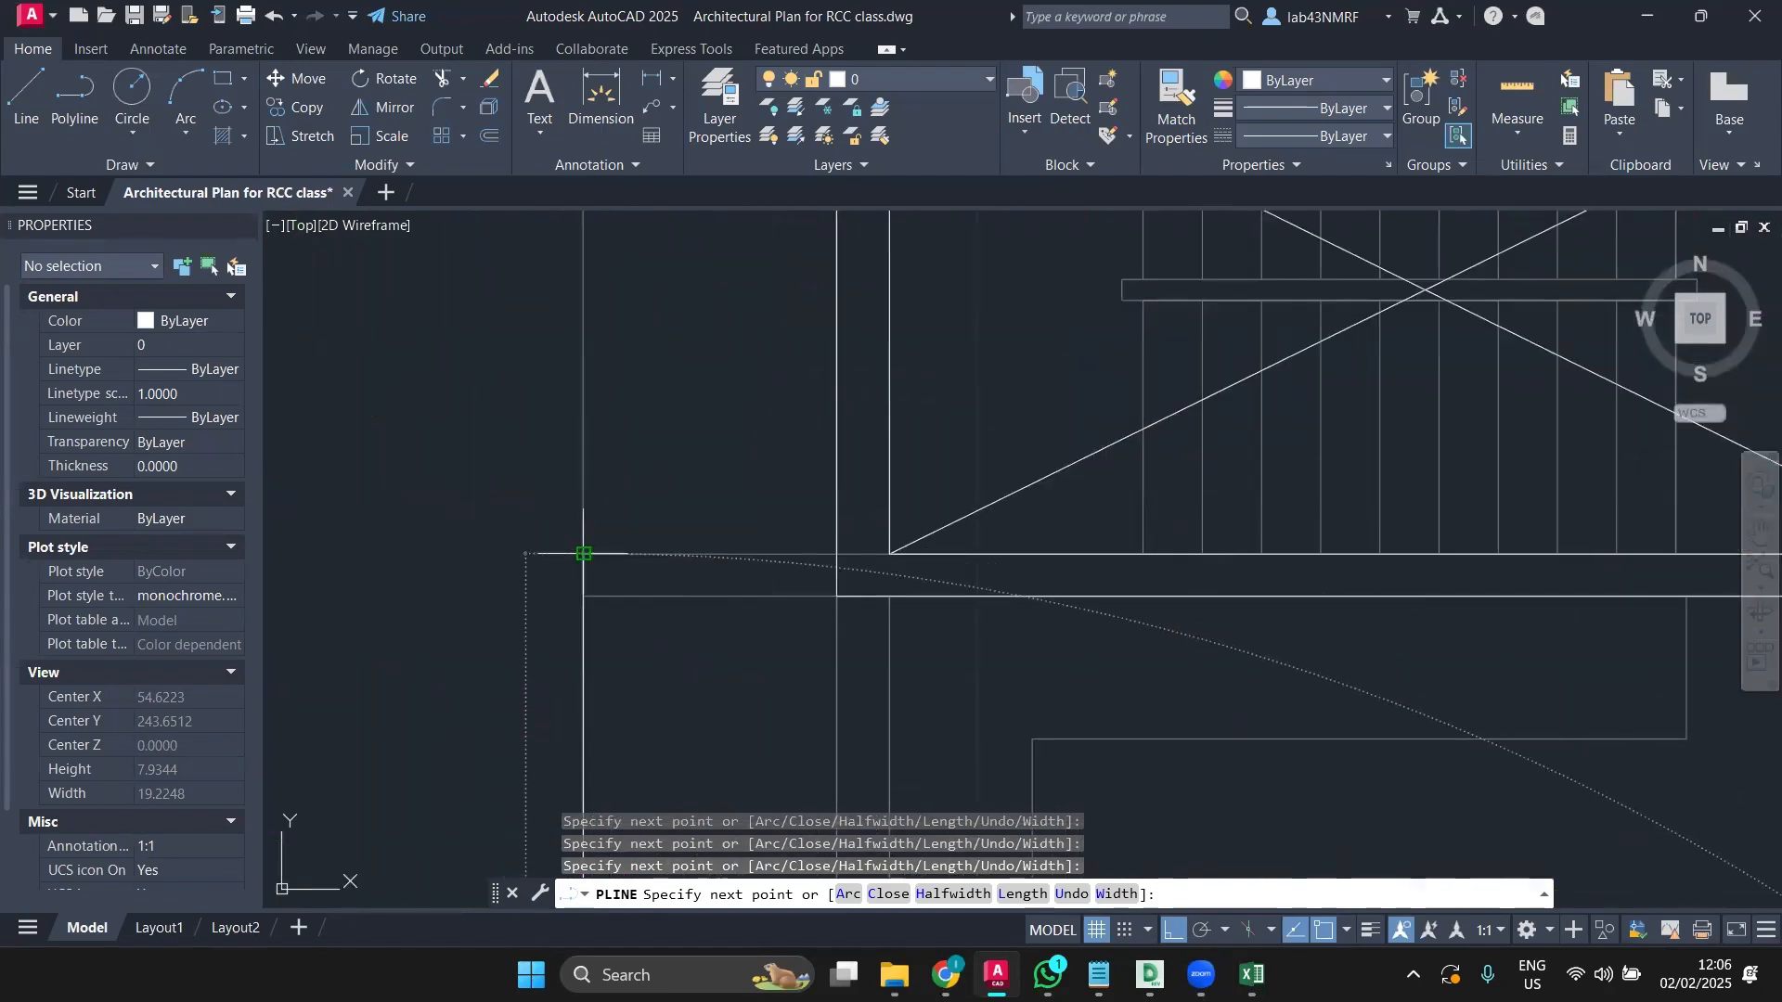
click(838, 554)
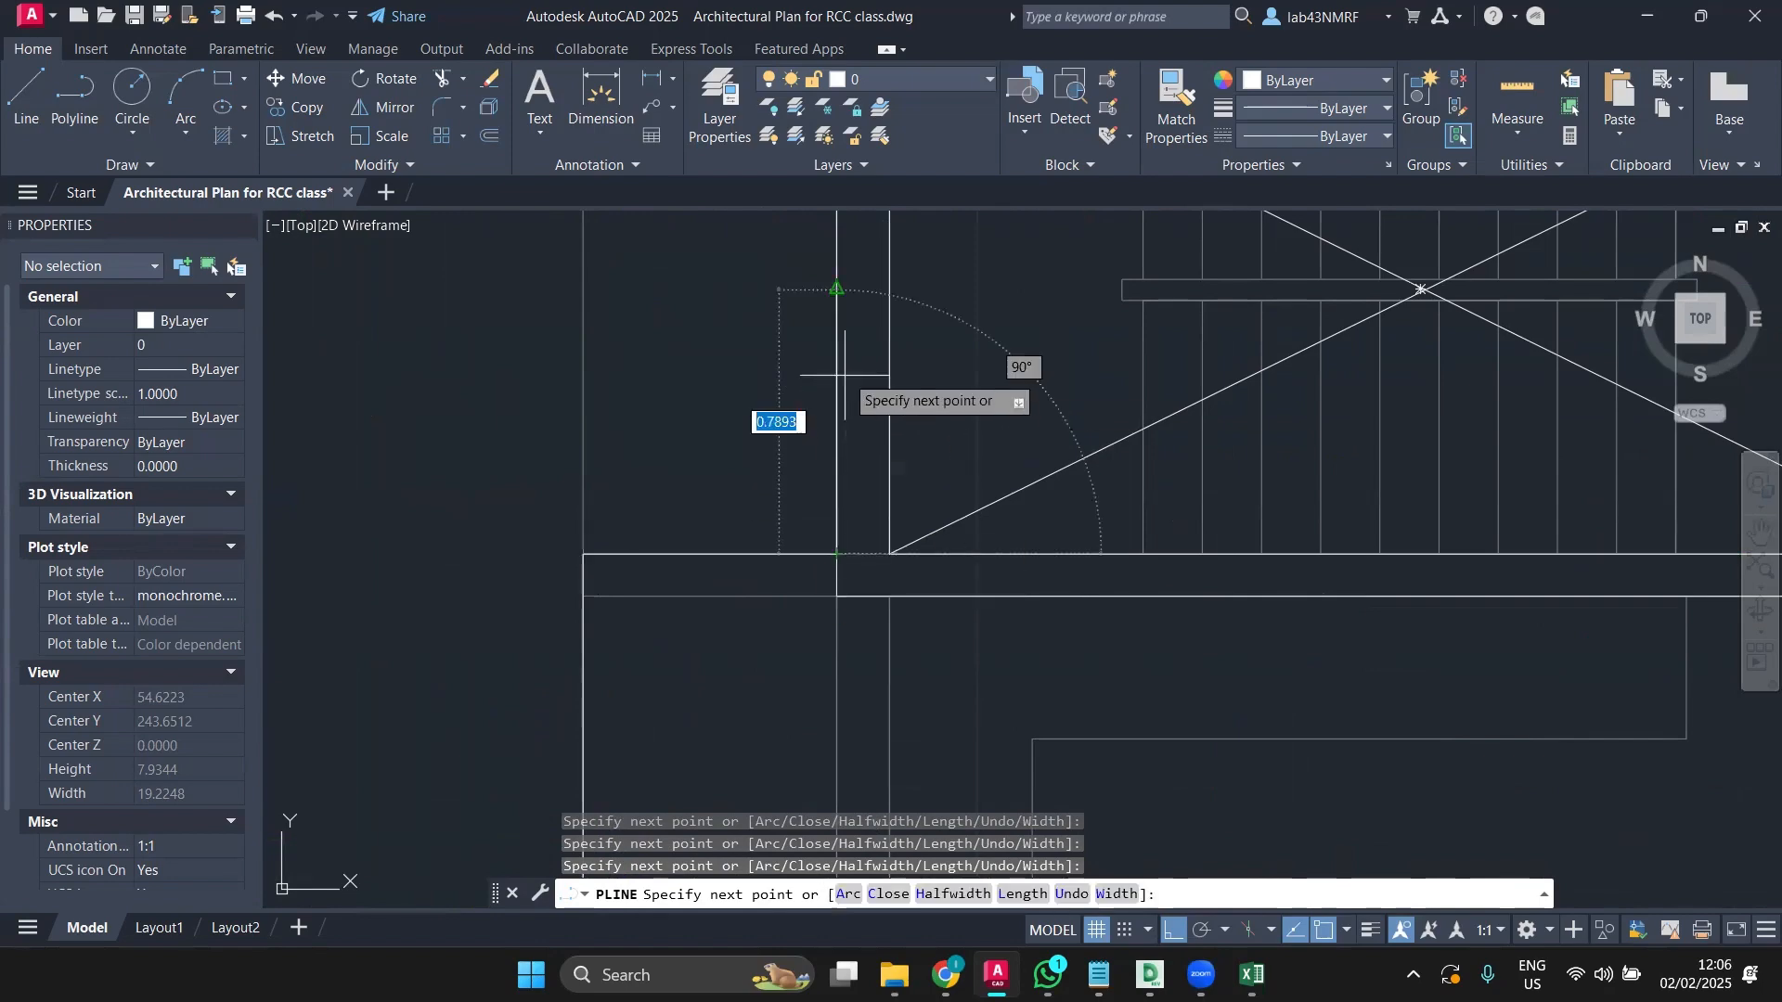
scroll(845, 376, down, 5)
scroll(776, 650, up, 3)
scroll(748, 504, up, 4)
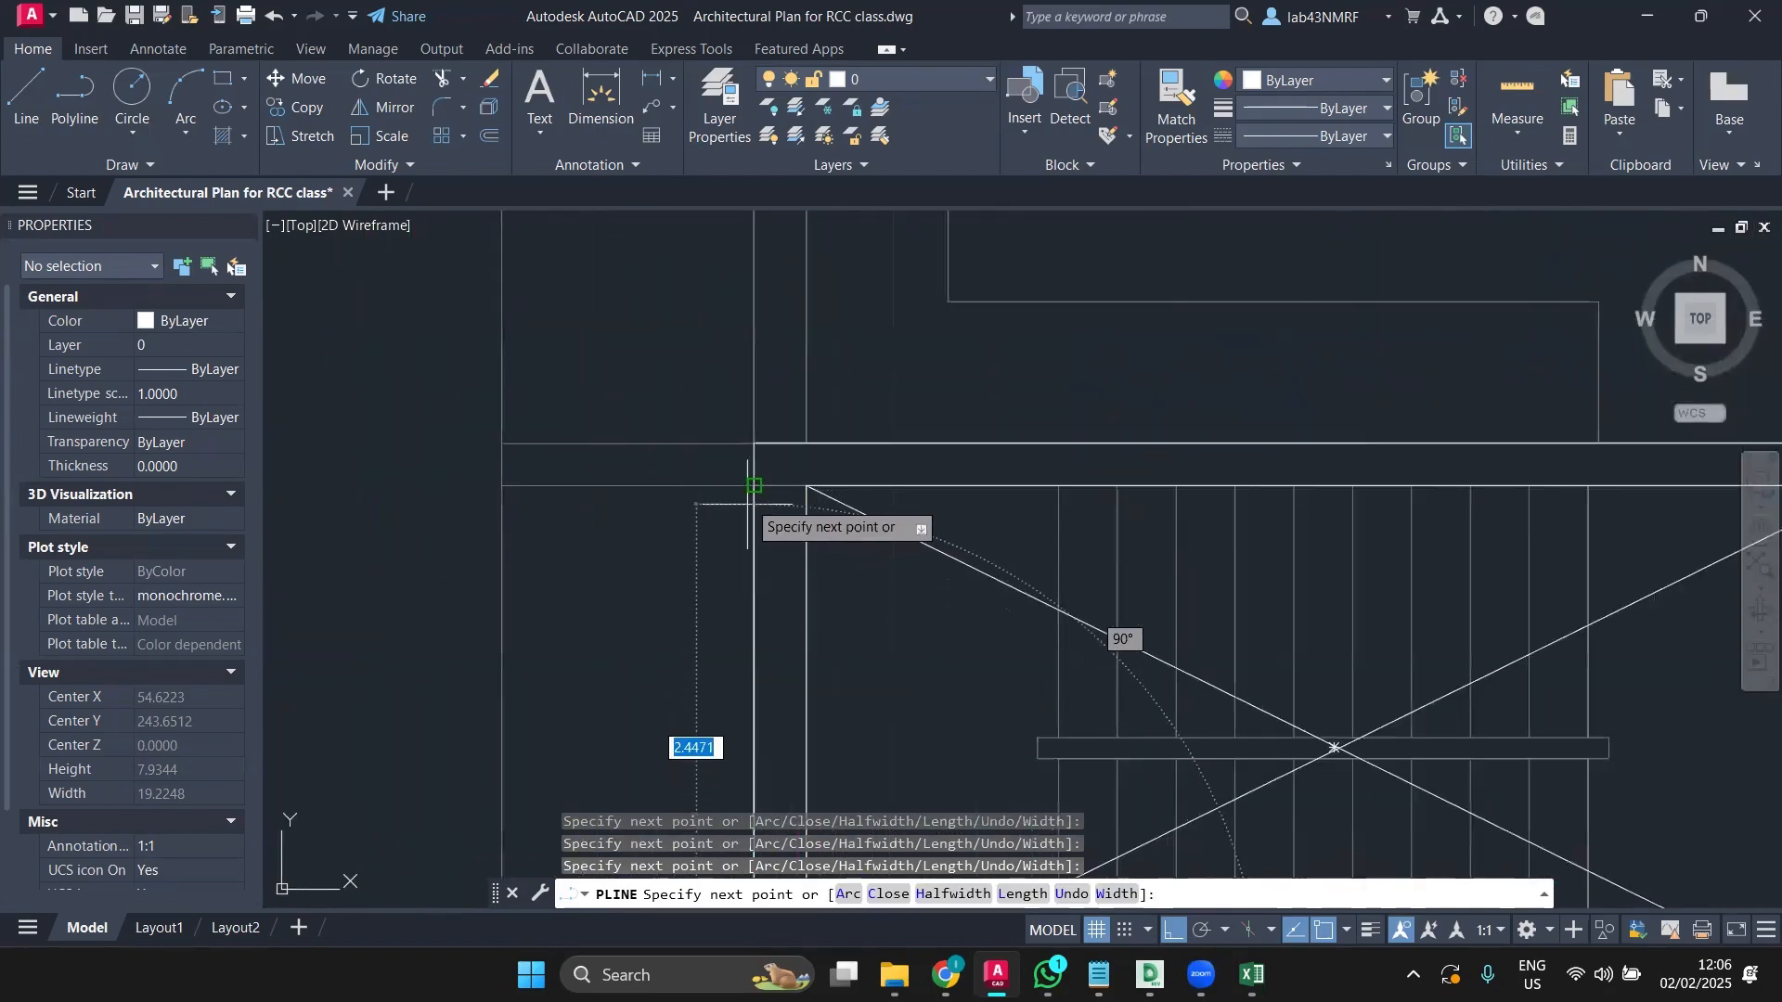
scroll(445, 498, down, 2)
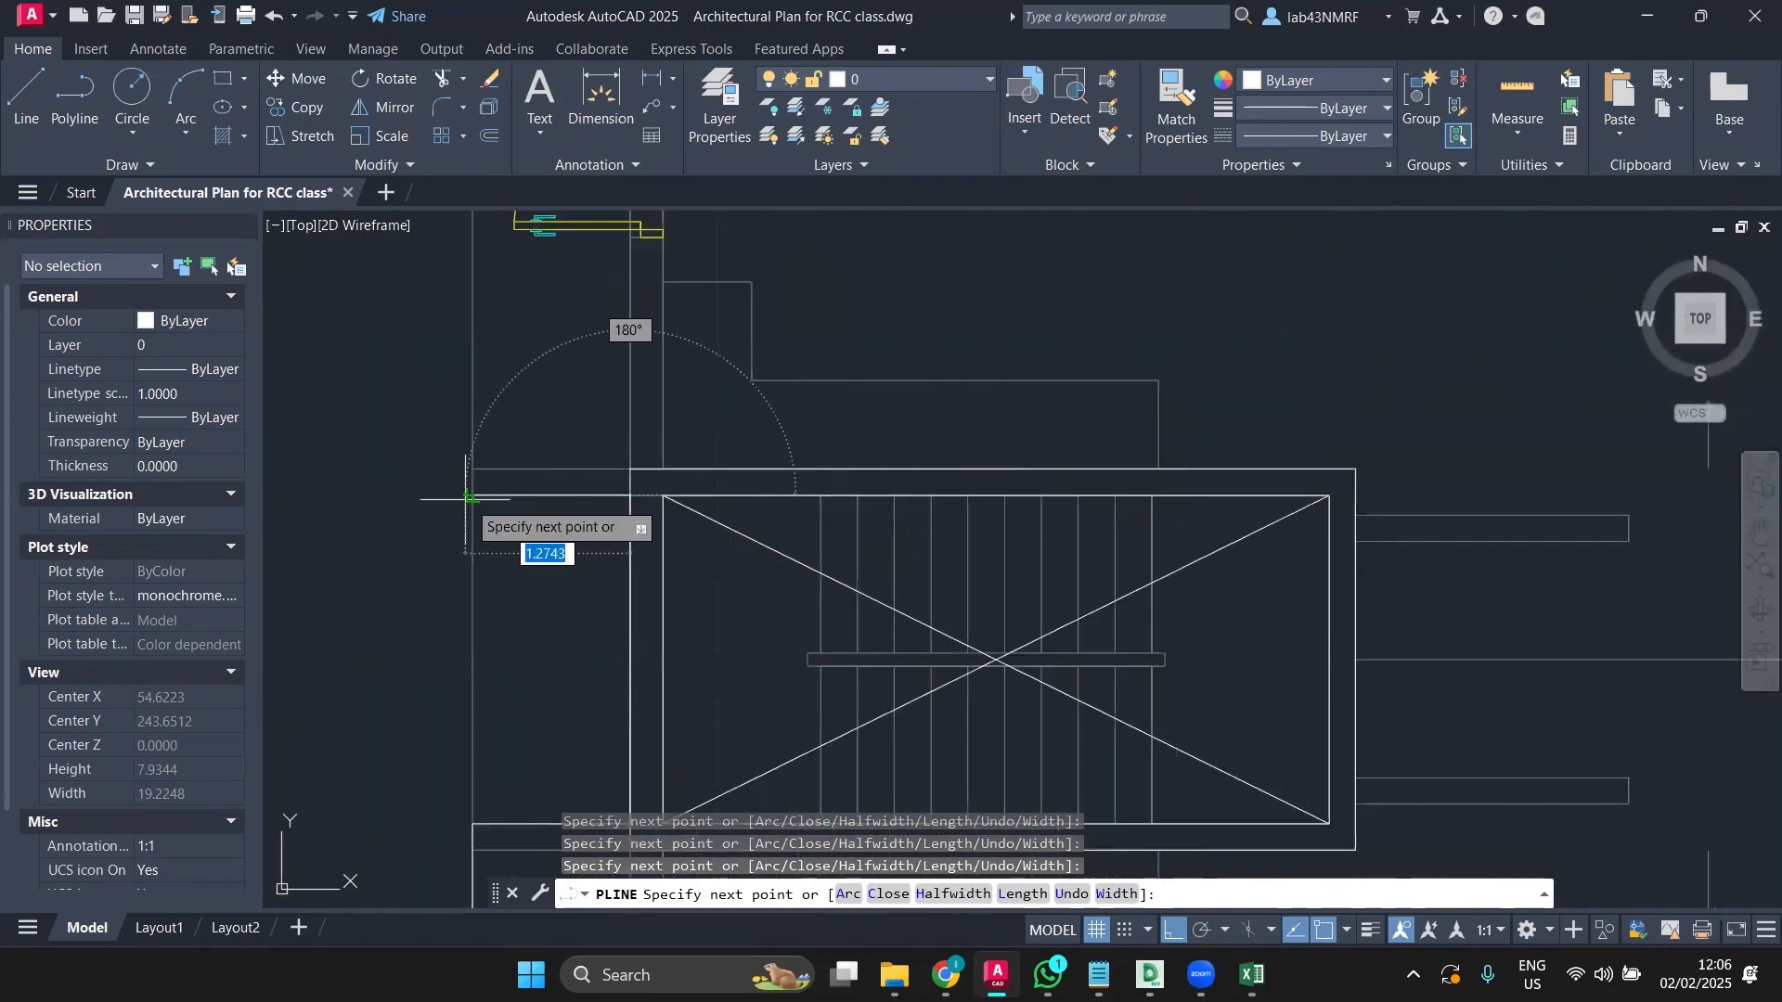
scroll(473, 446, down, 4)
middle_drag(469, 364, 494, 753)
middle_drag(486, 283, 486, 481)
scroll(491, 460, up, 5)
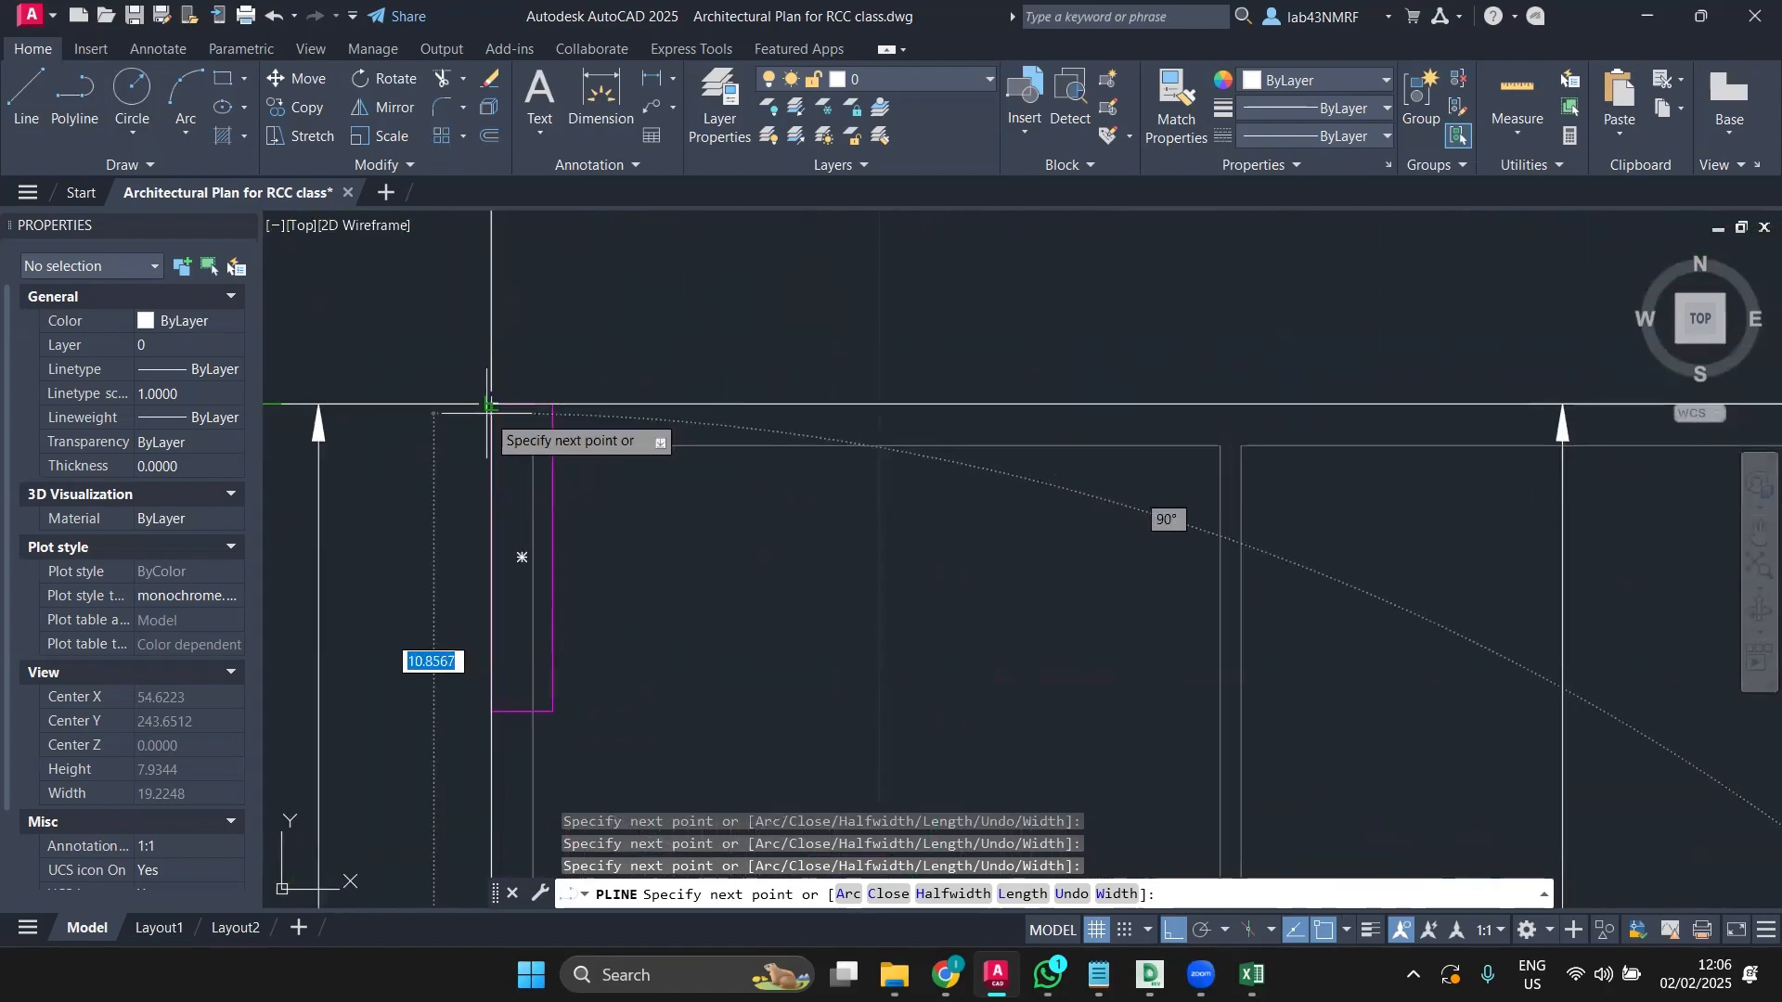
click(489, 406)
key(Escape)
Step: Move the traced polyline onto the CENTRE LINE layer
click(625, 404)
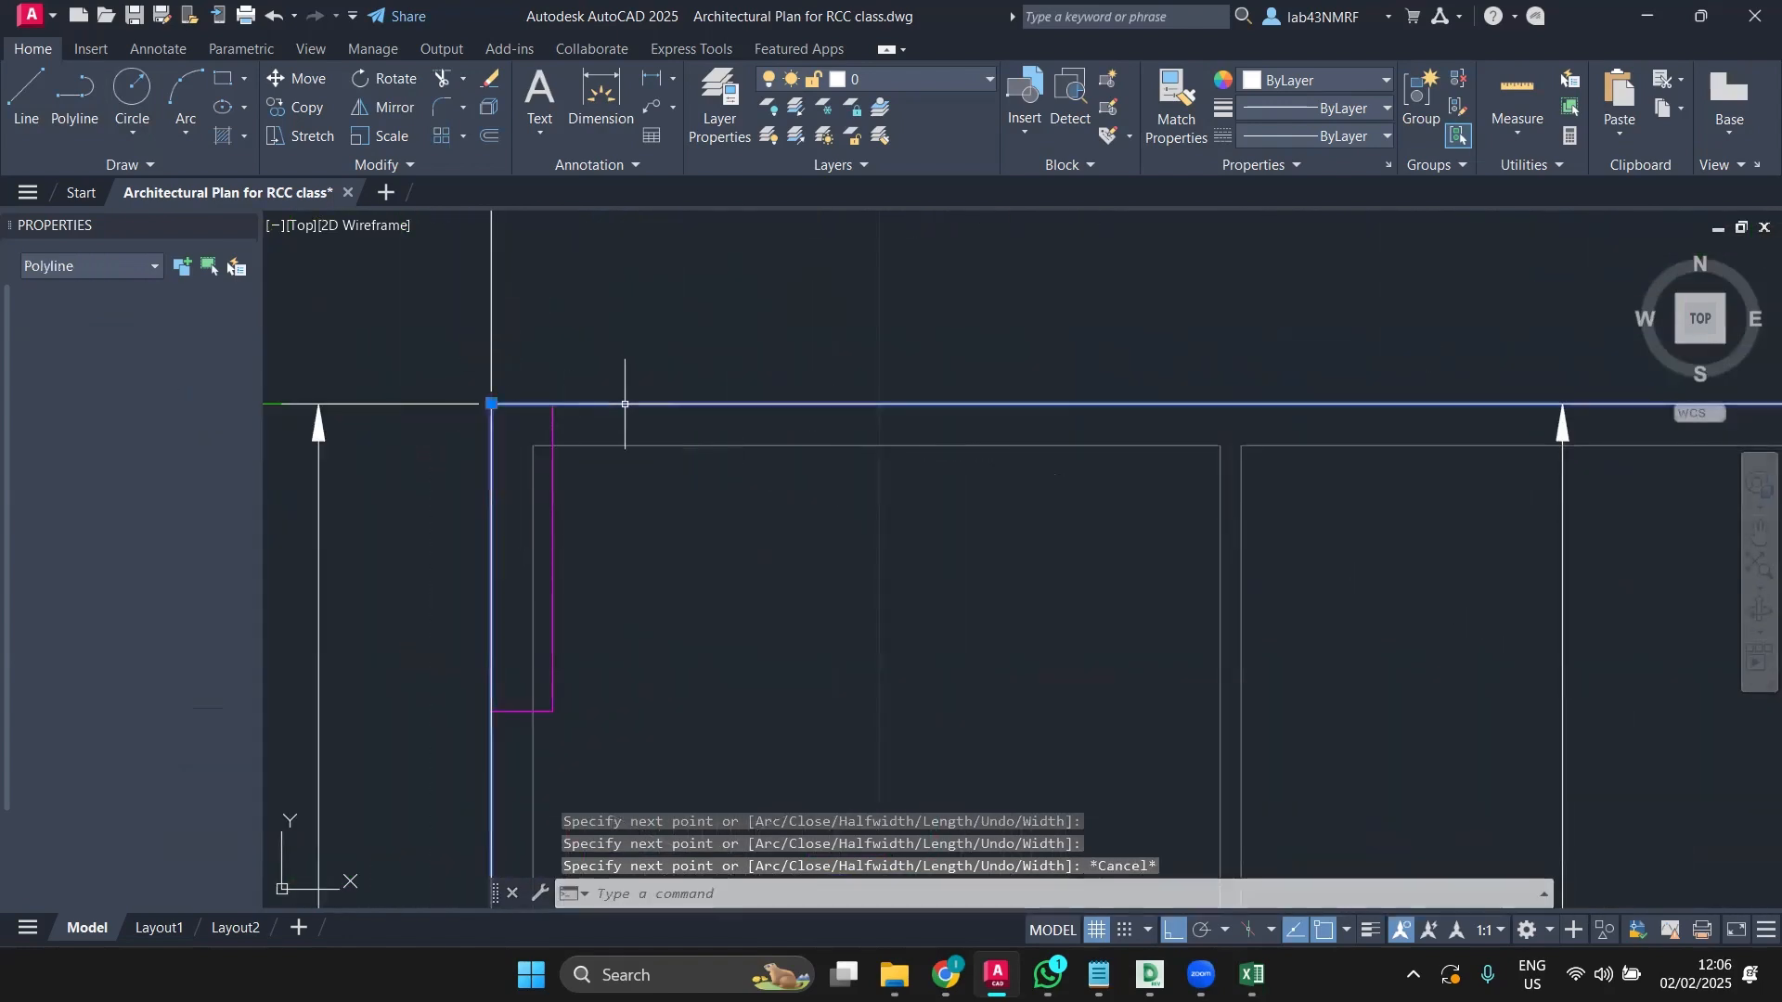
click(938, 71)
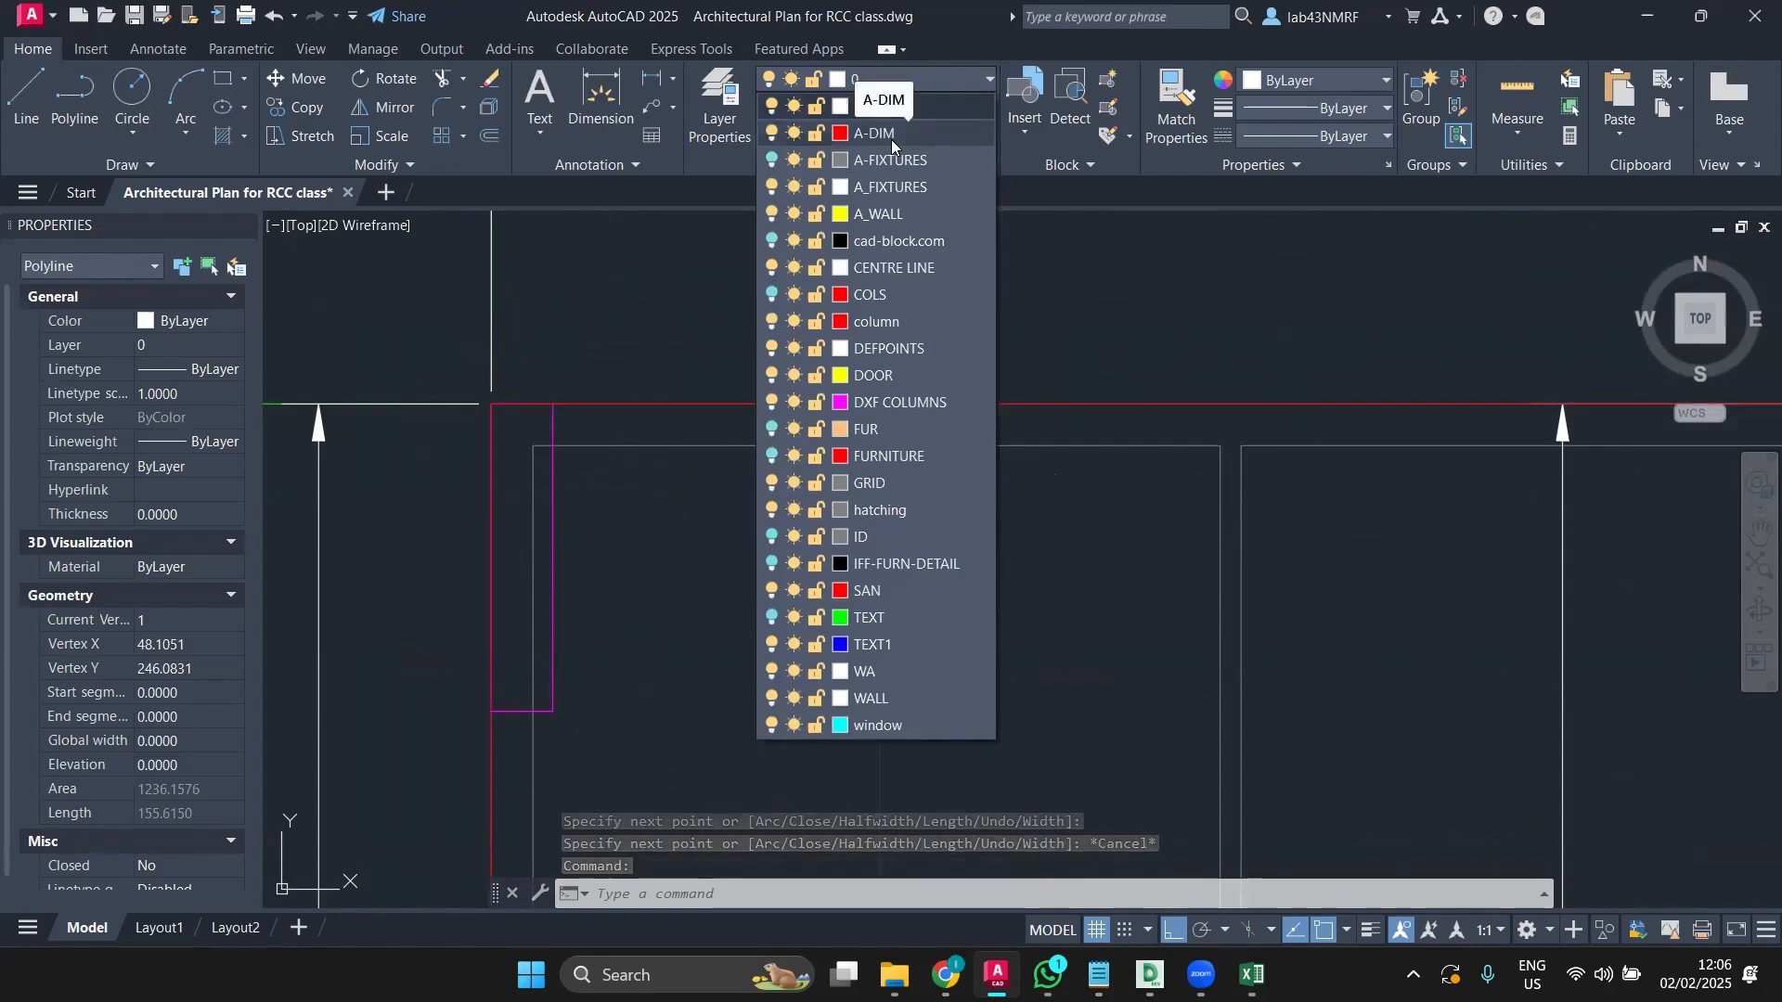
key(Escape)
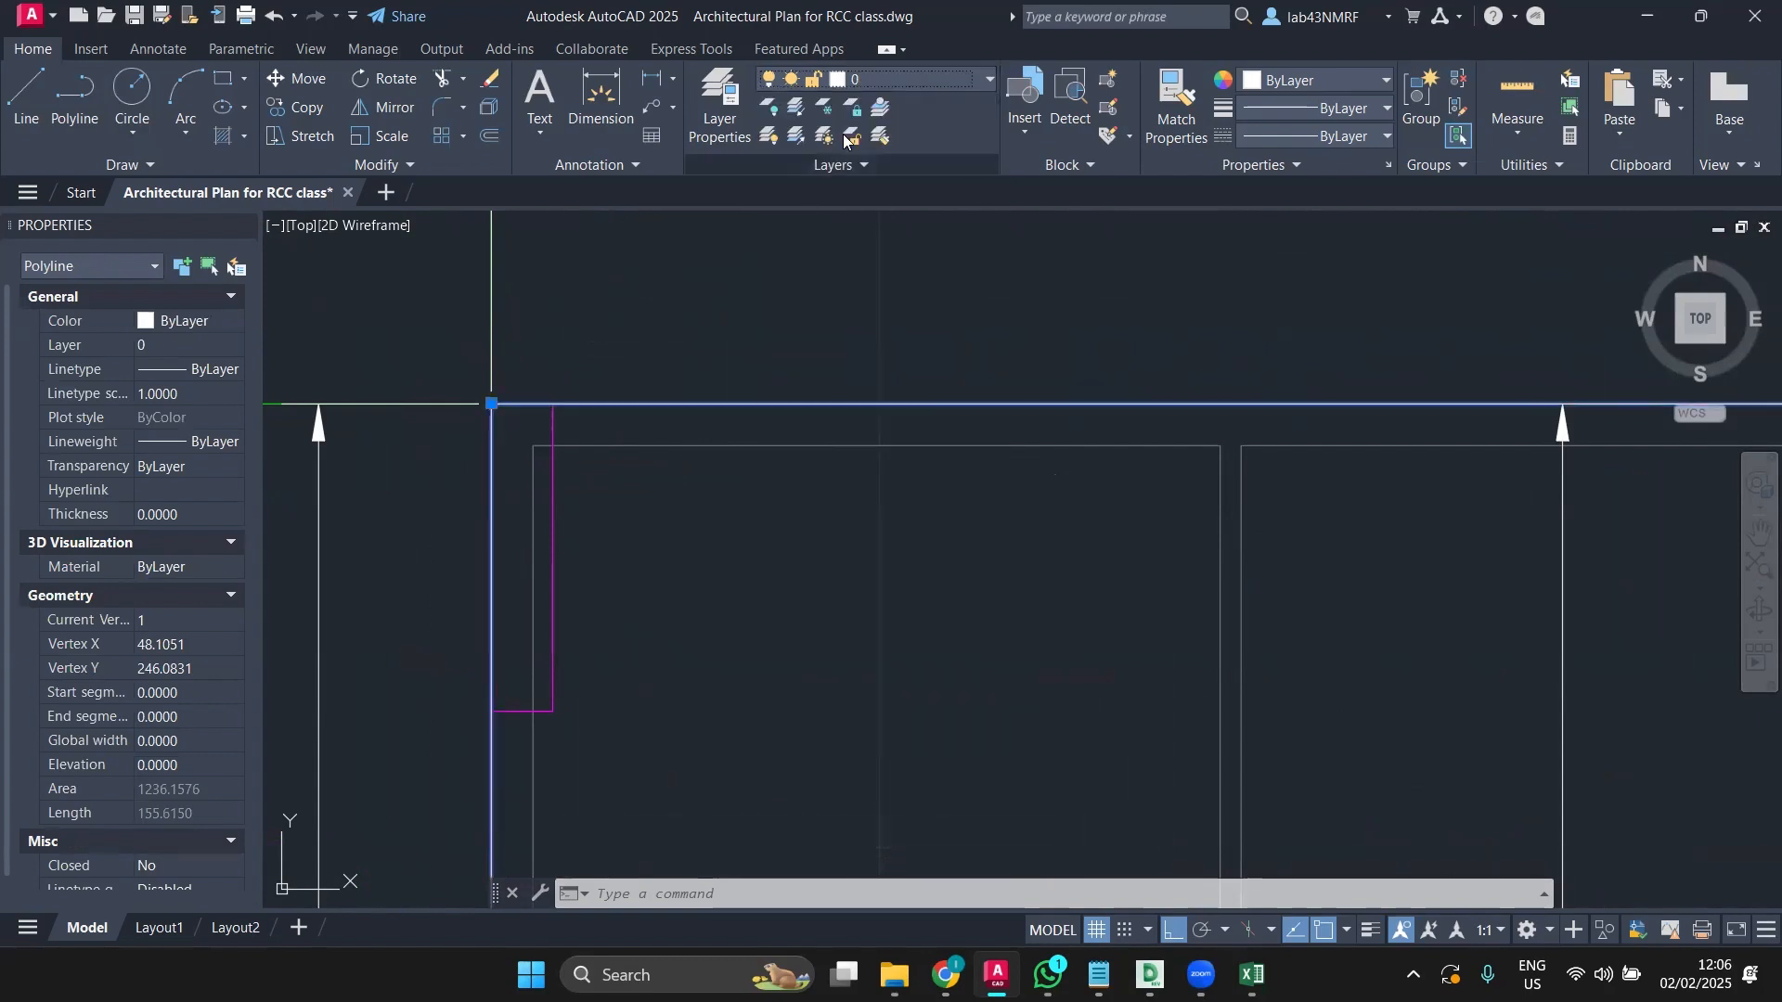
click(887, 83)
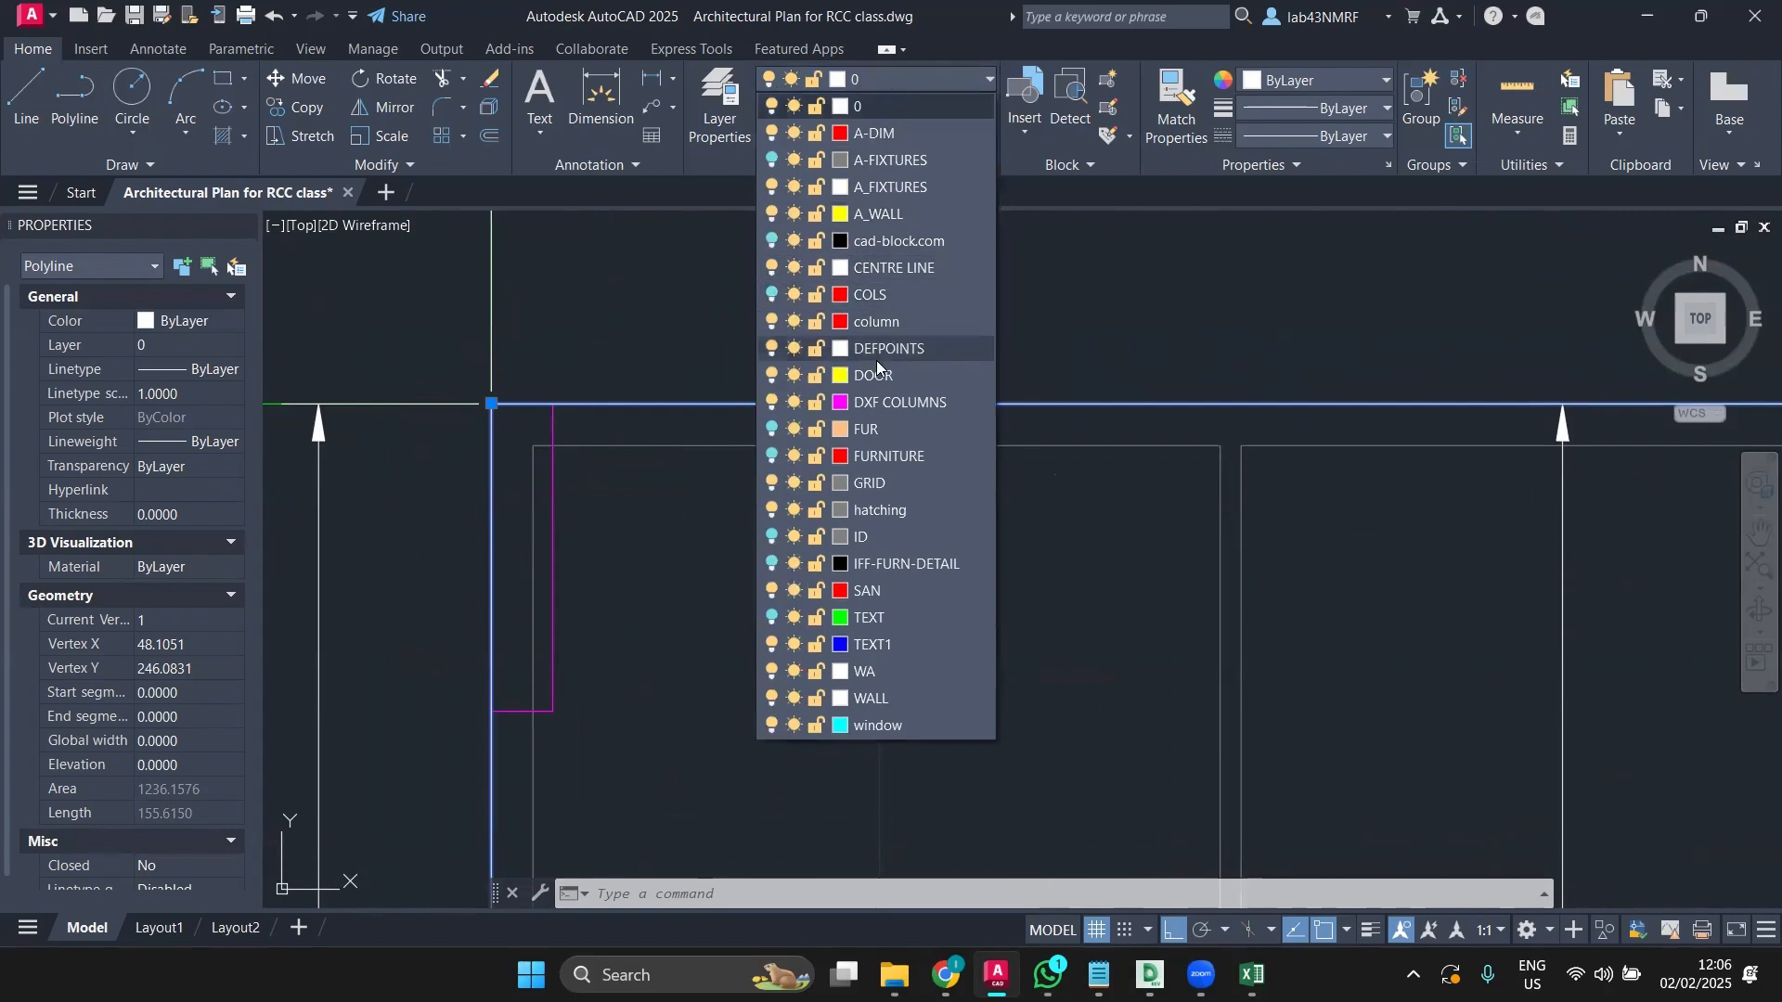
click(919, 269)
scroll(922, 274, up, 5)
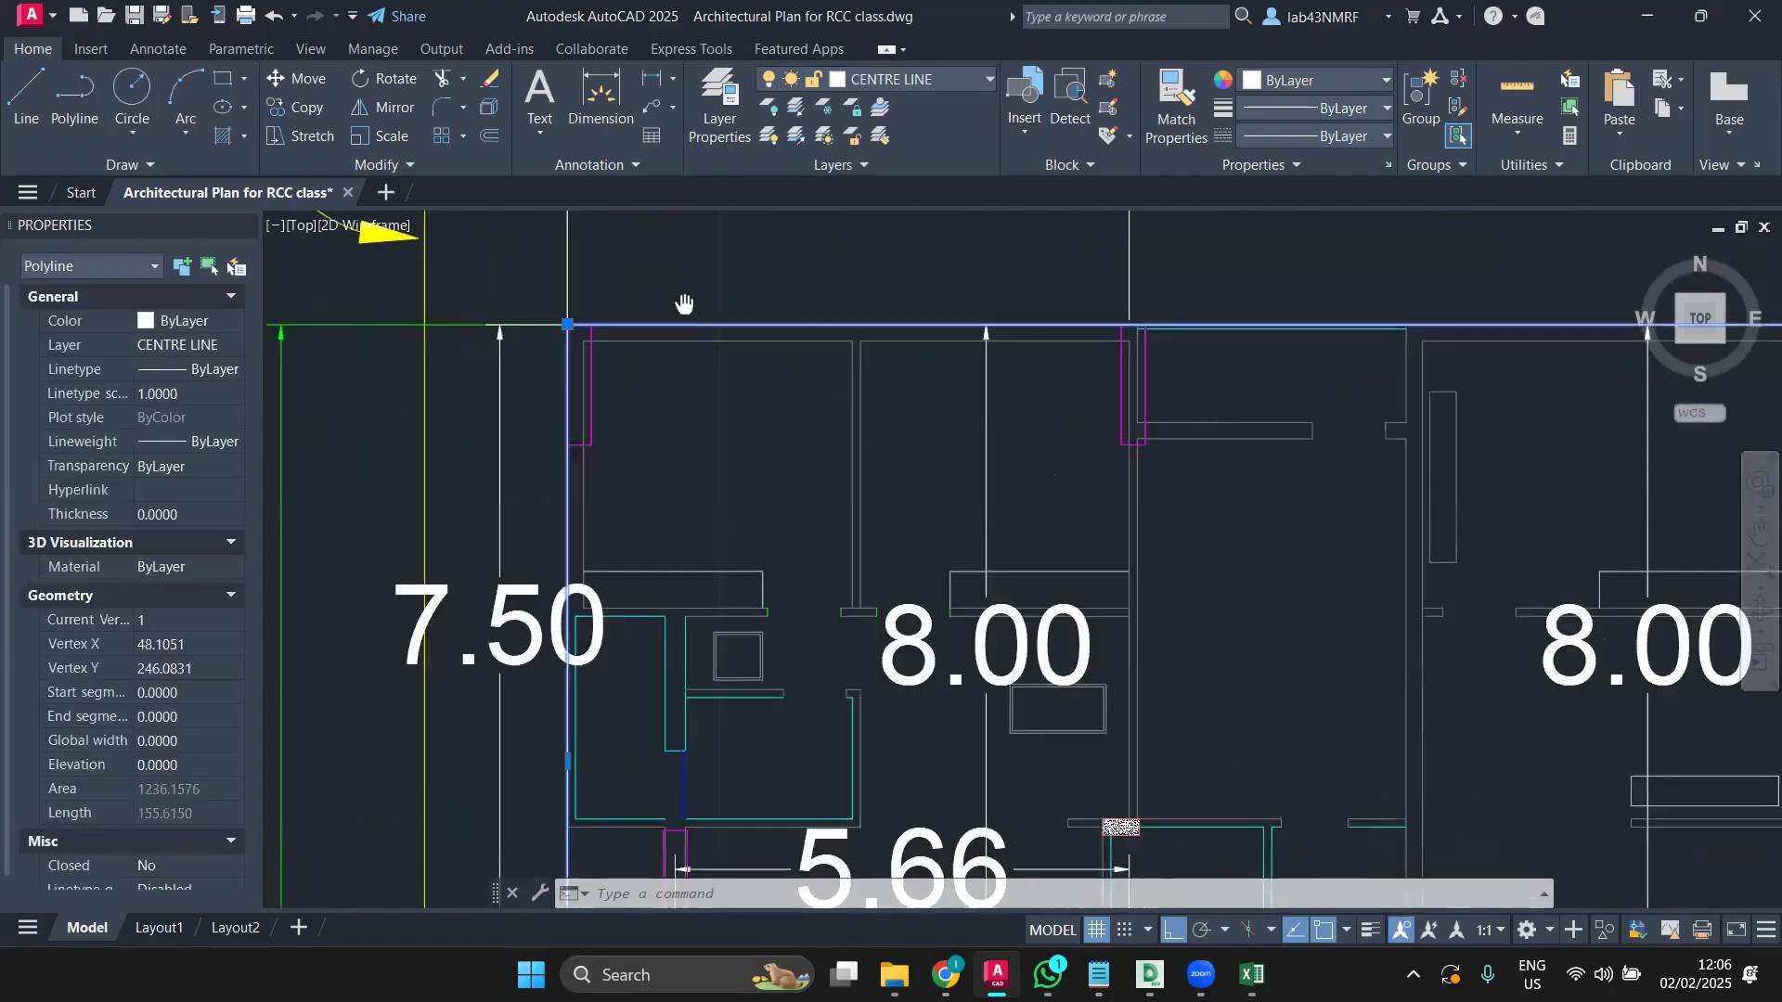
key(Escape)
Step: Make CENTRE LINE the current layer
scroll(455, 269, down, 5)
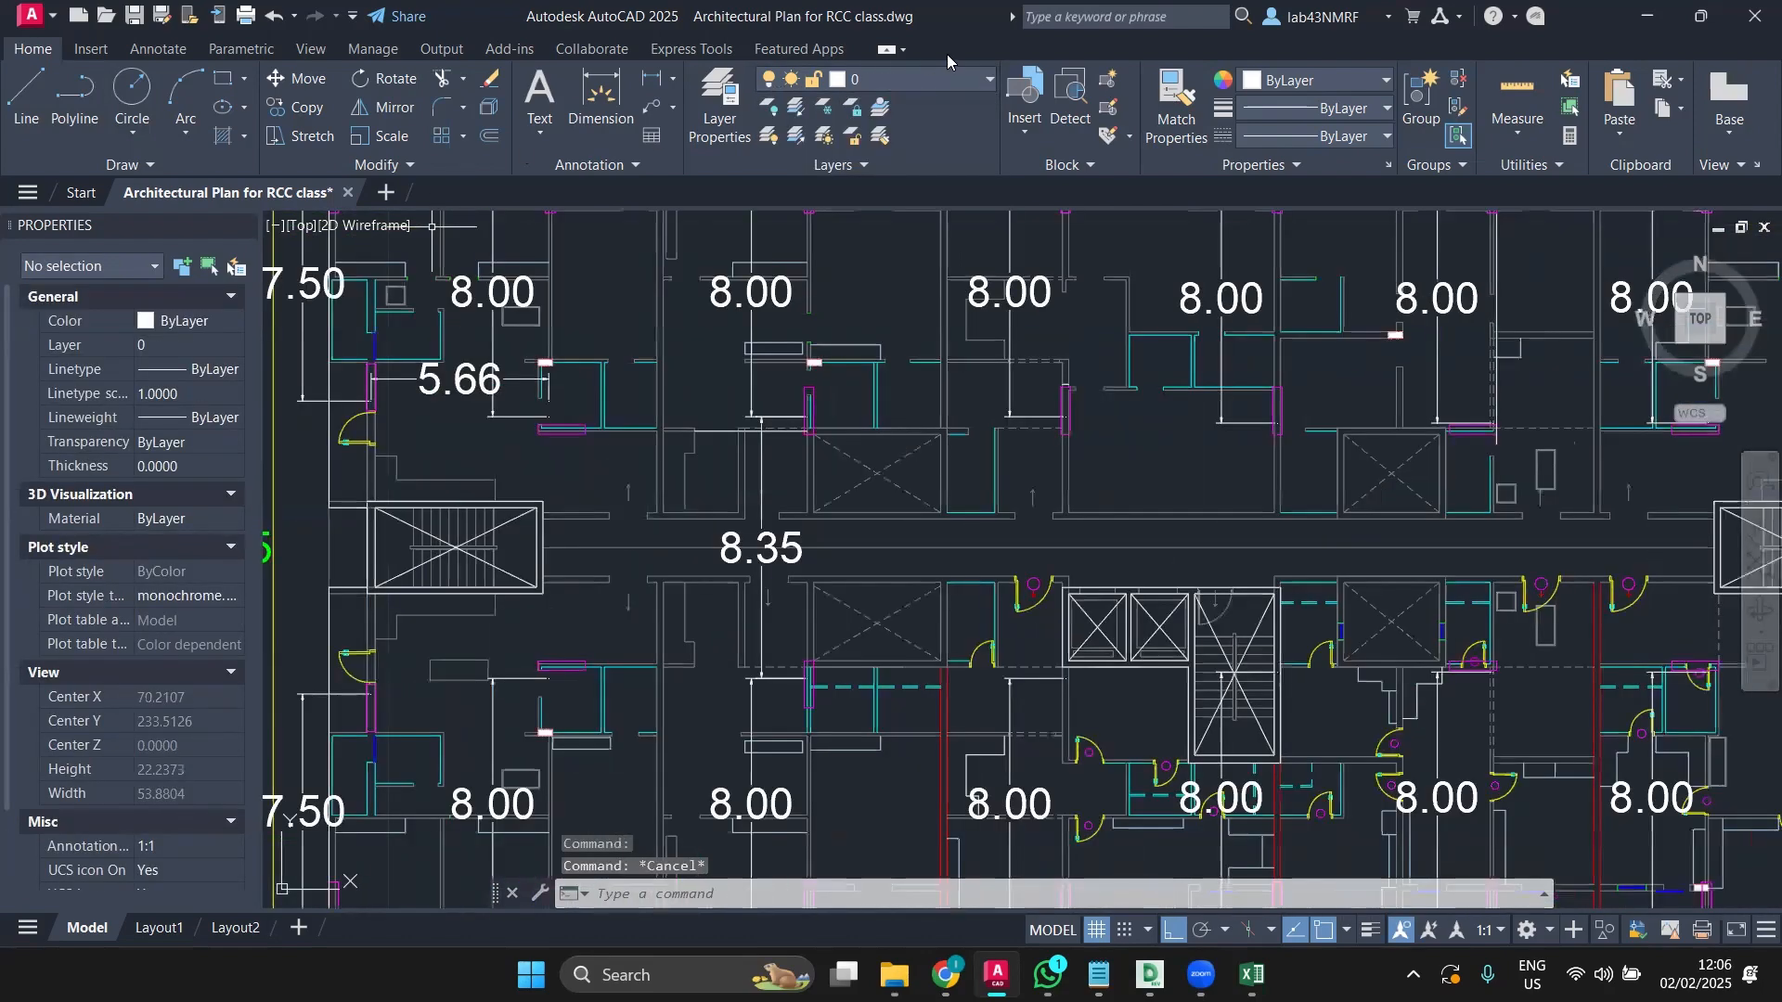
click(934, 76)
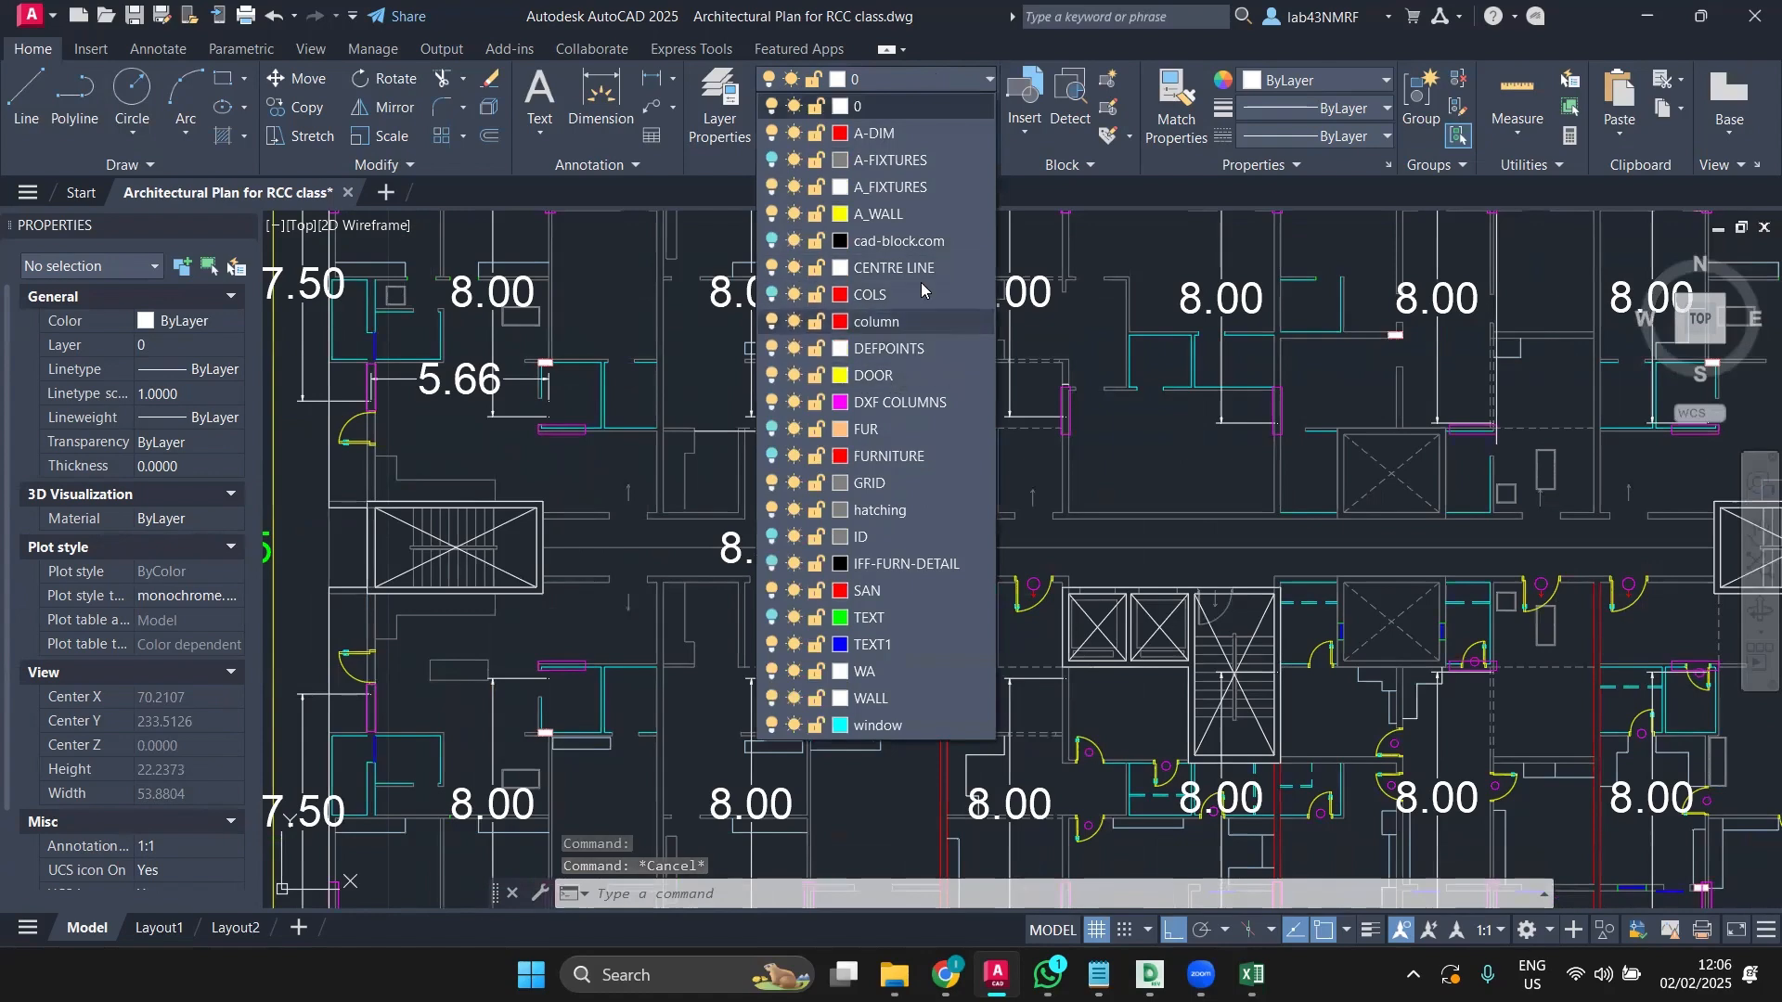
click(919, 268)
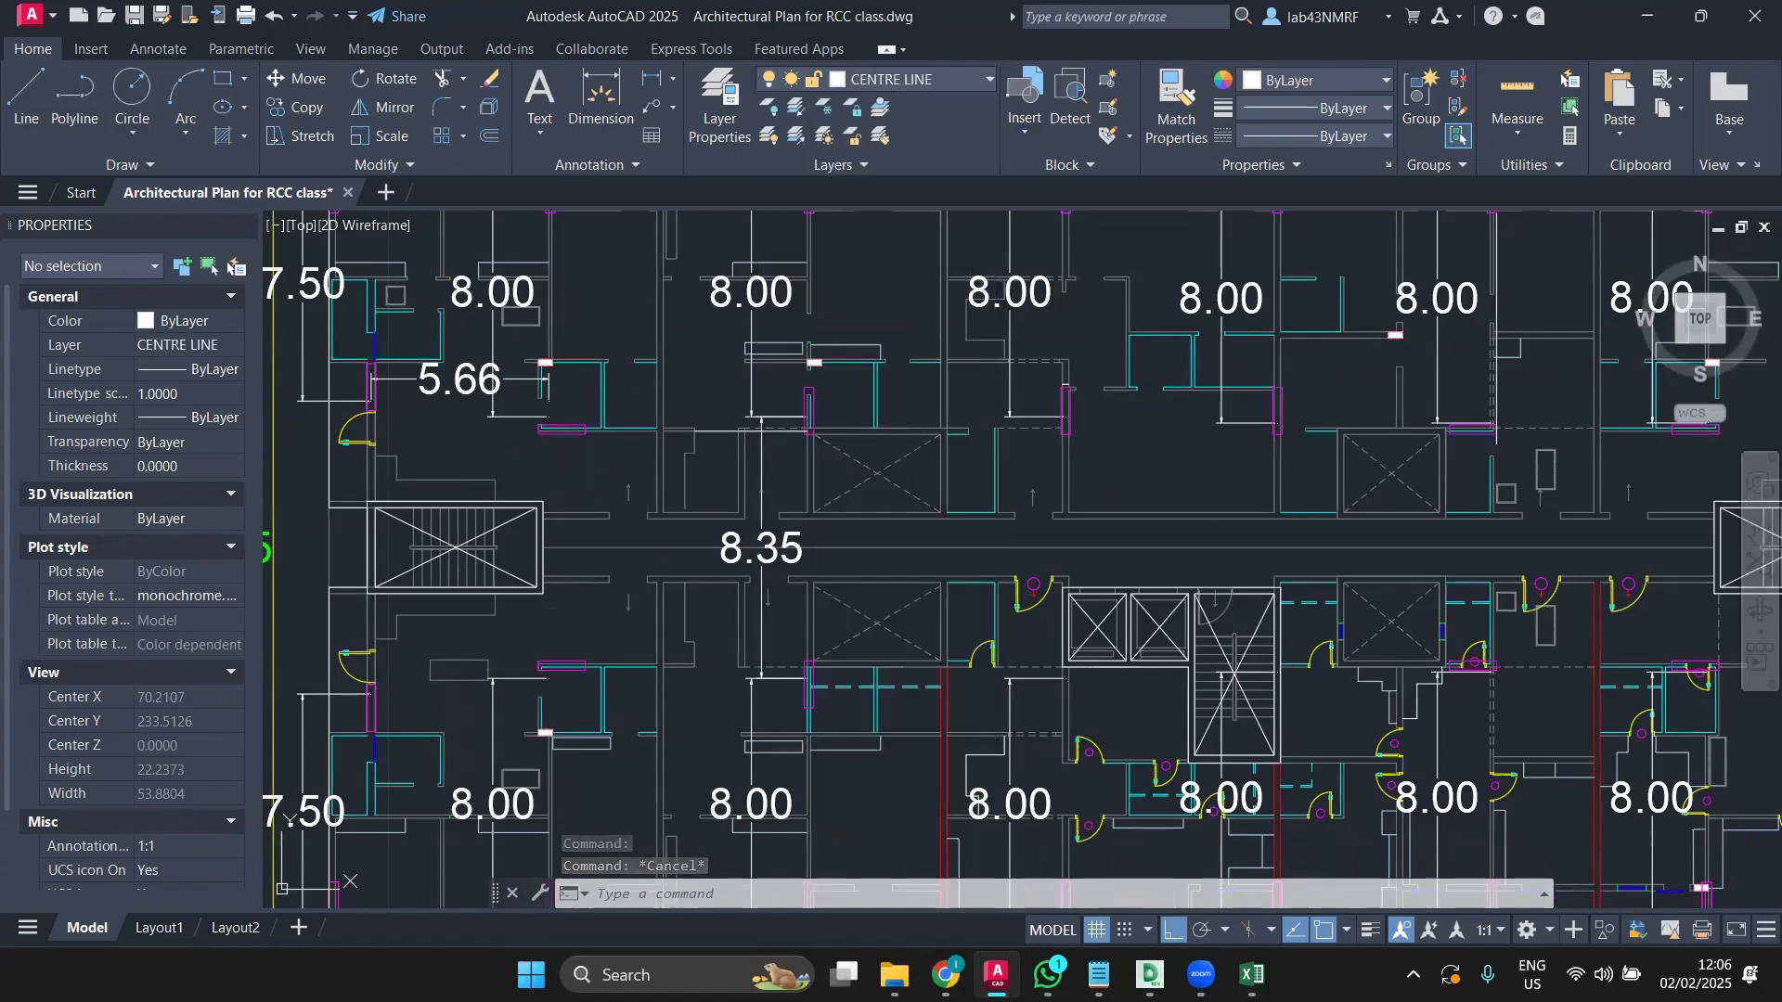
Step: Draw rectangles over the first two shaft boxes, corner to opposite corner
click(227, 84)
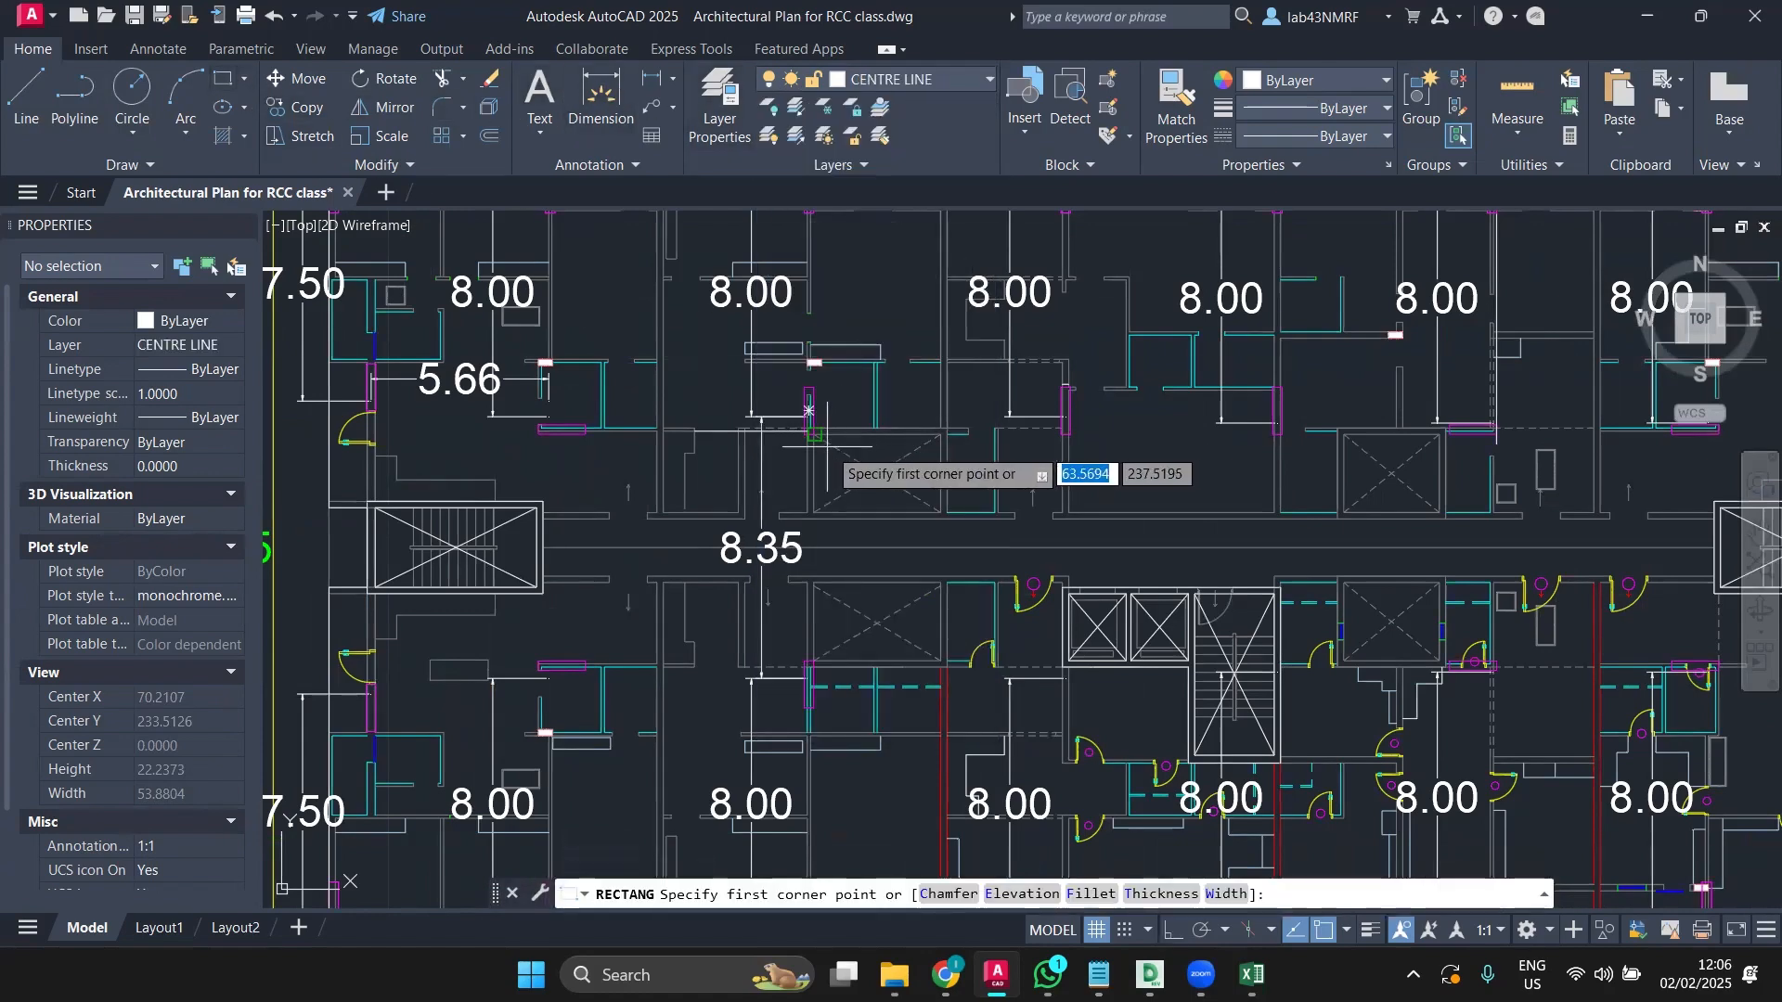
scroll(832, 446, up, 5)
click(756, 394)
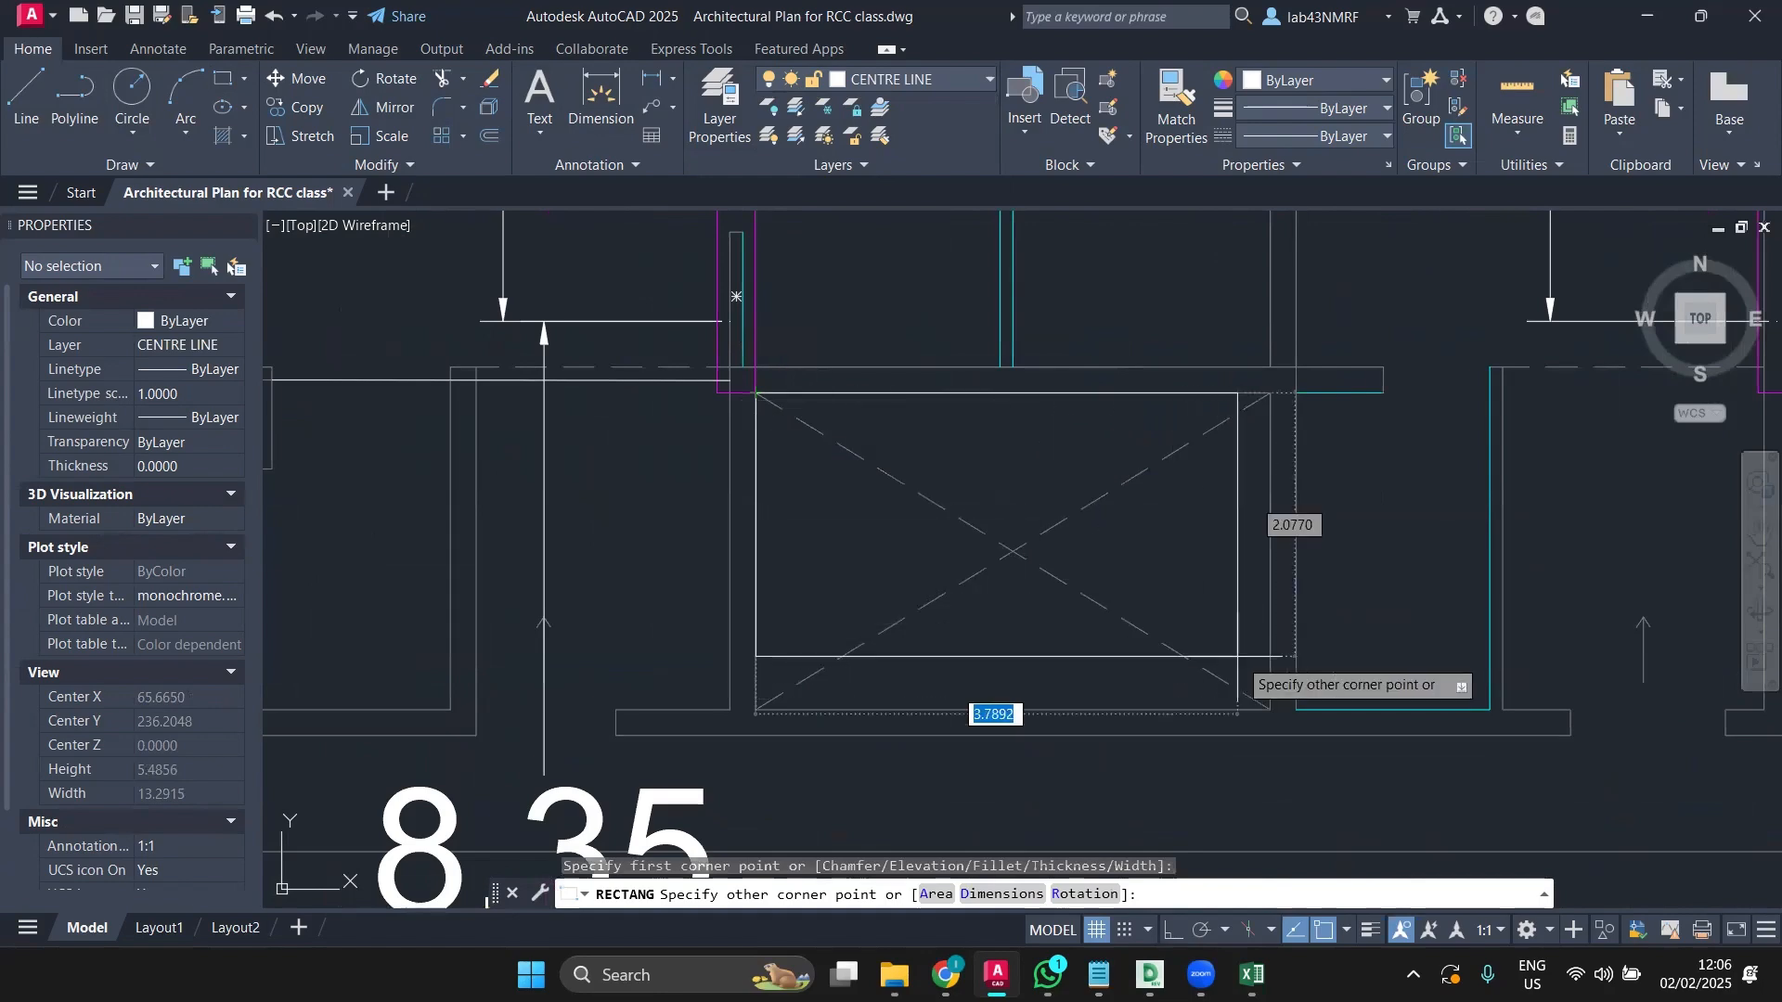
click(1270, 710)
scroll(1147, 655, down, 4)
middle_drag(1135, 645, 1002, 621)
scroll(743, 538, down, 4)
scroll(800, 571, up, 4)
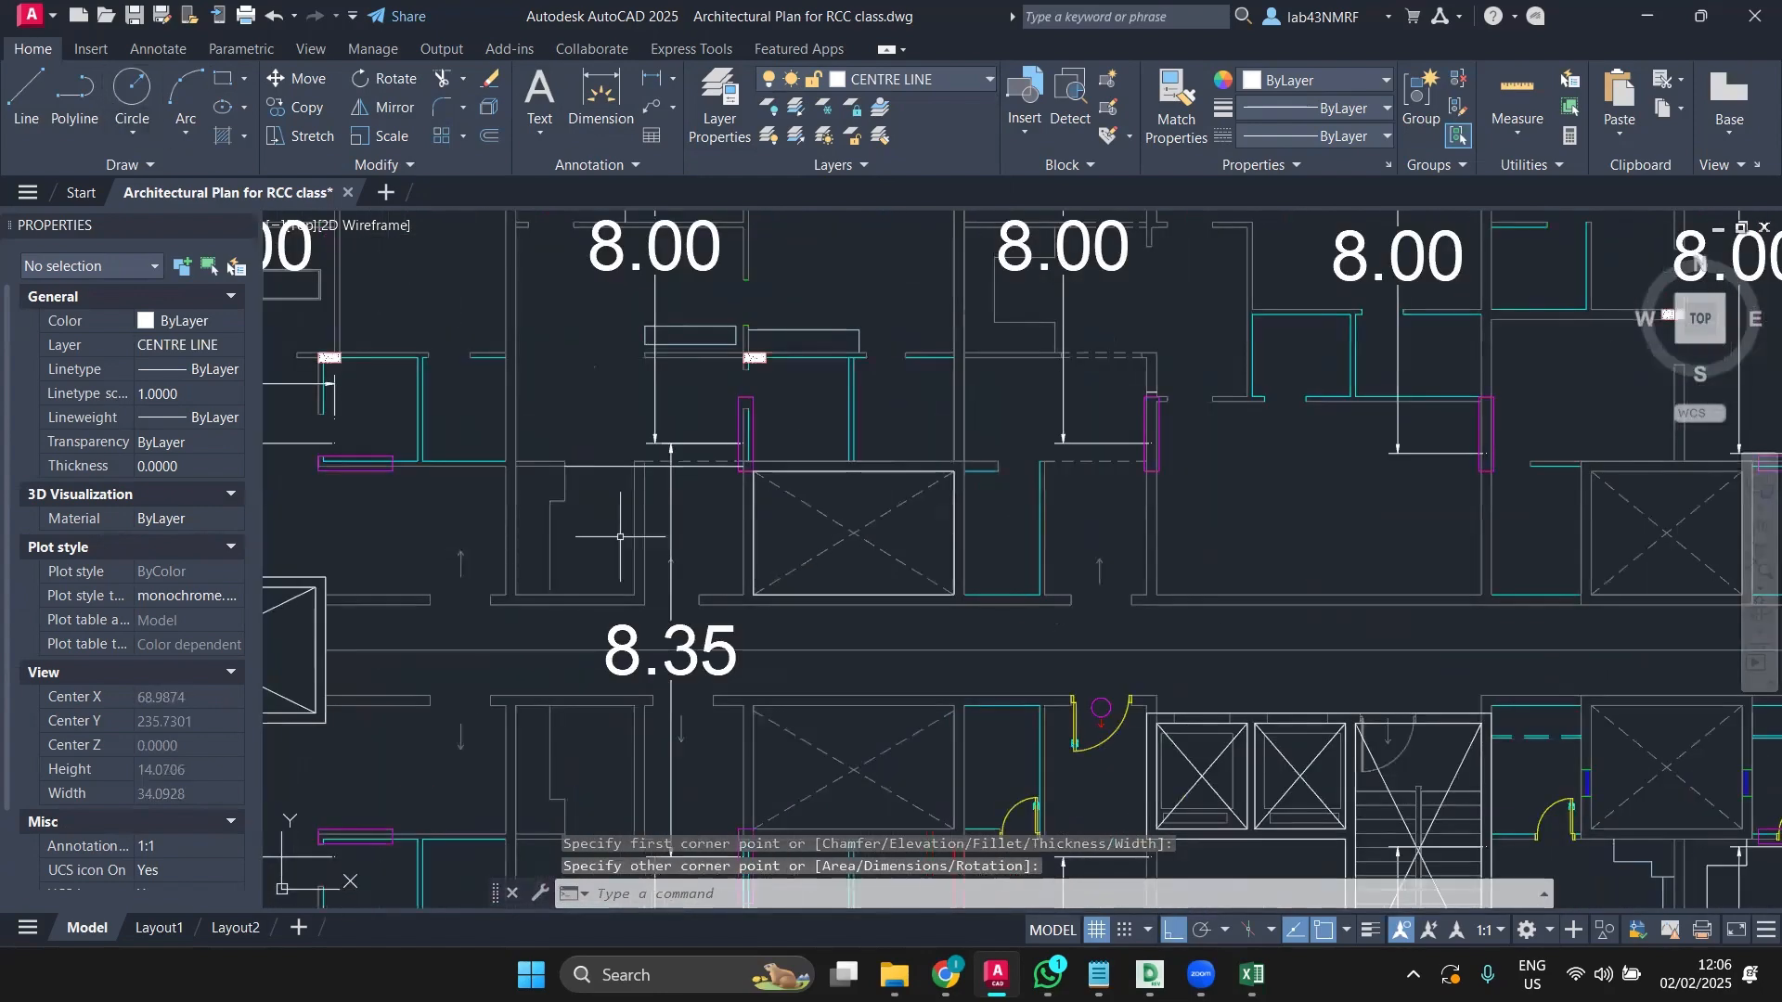
scroll(684, 596, down, 4)
middle_drag(802, 713, 738, 528)
scroll(739, 528, up, 1)
scroll(739, 528, up, 3)
key(space)
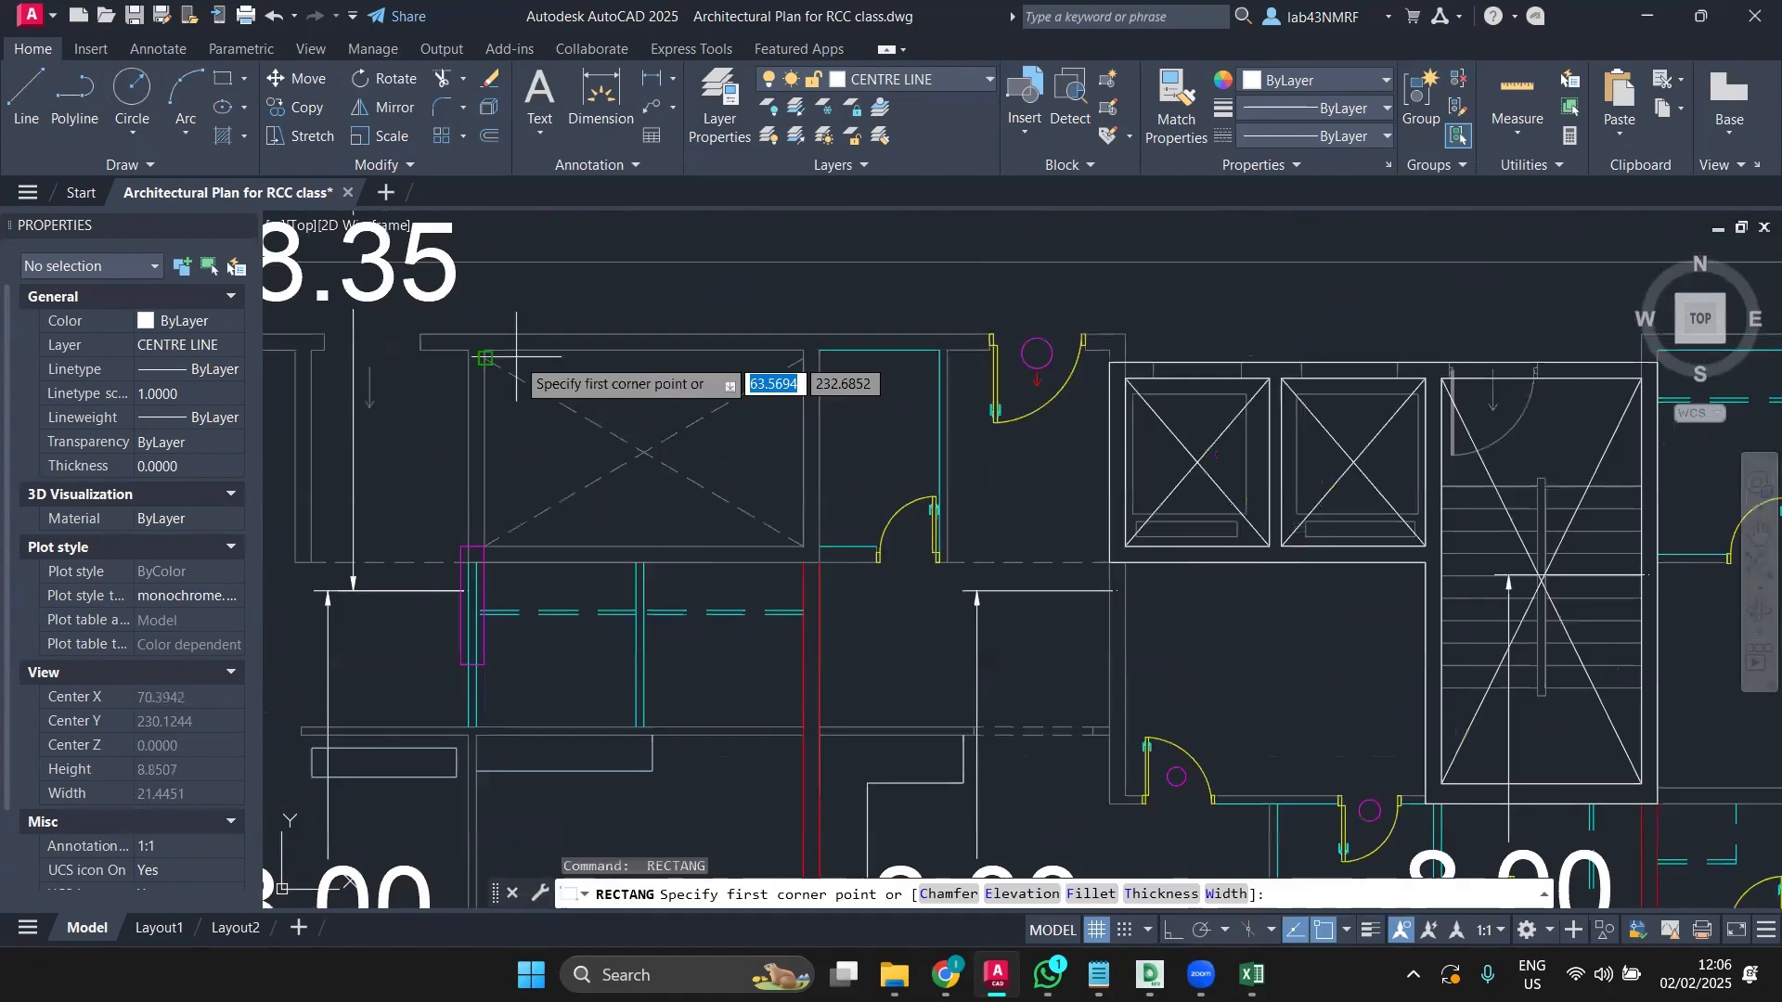
click(522, 373)
scroll(738, 512, up, 3)
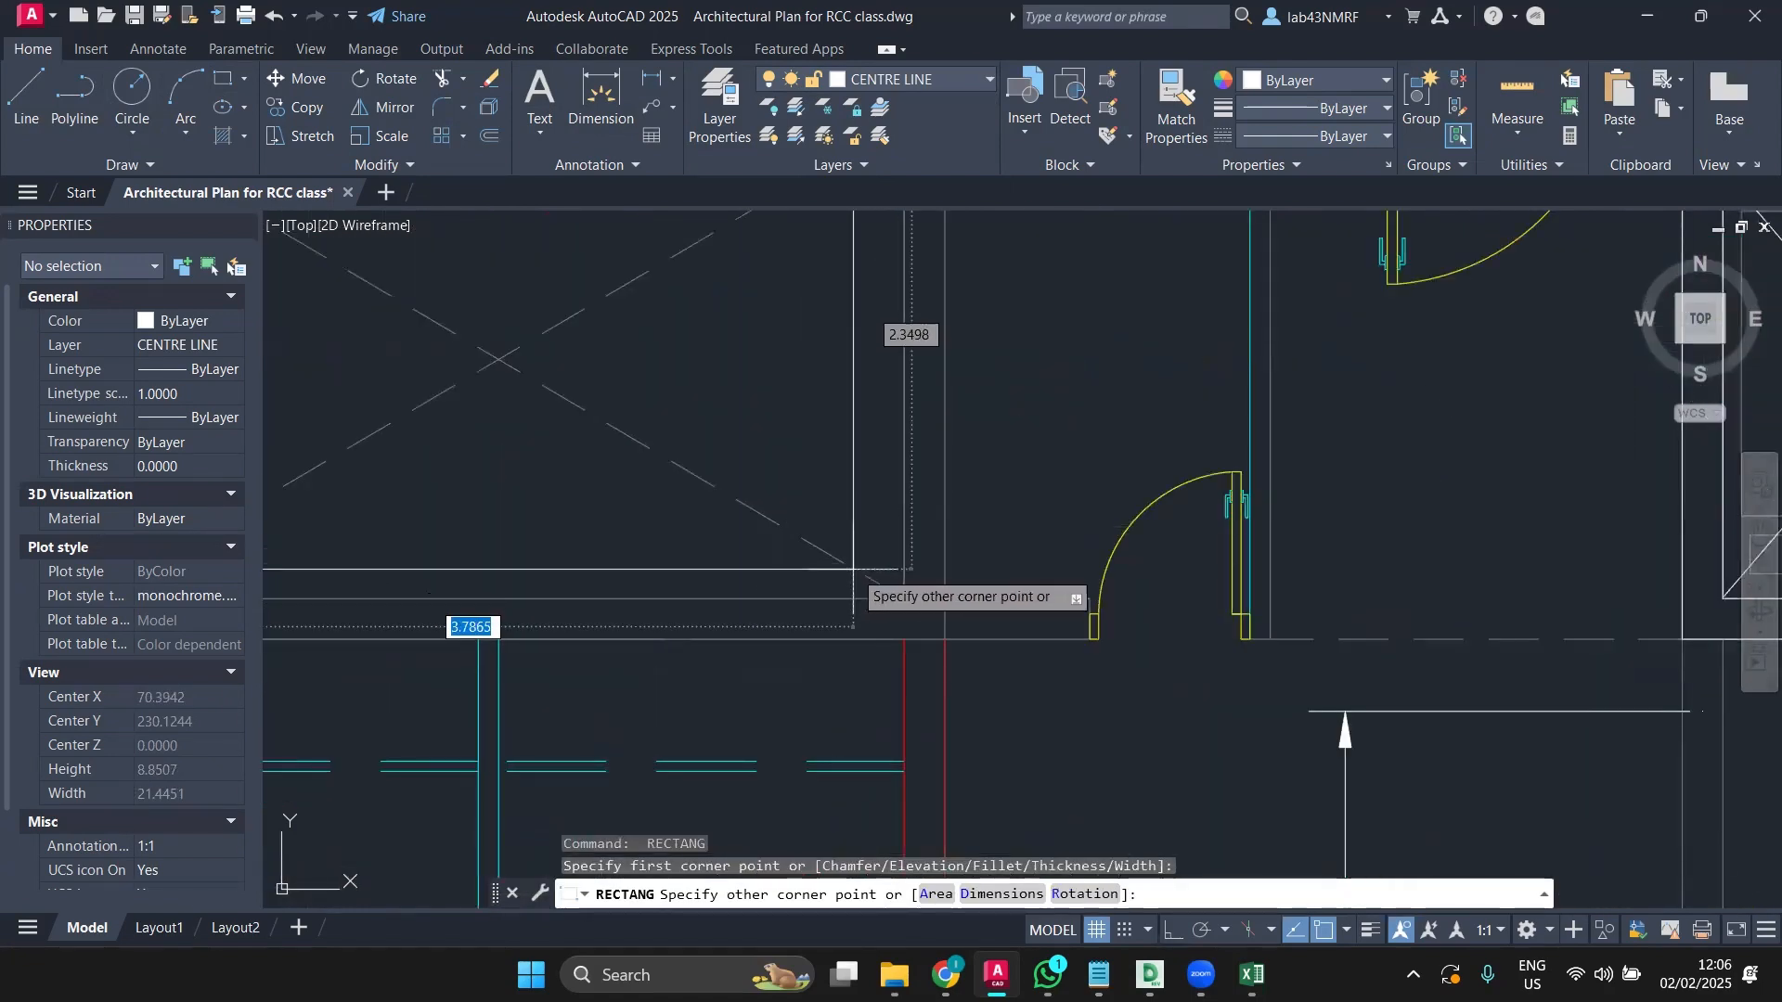
click(905, 597)
Step: Draw rectangles over two more shaft boxes, redoing one misplaced first corner
scroll(907, 555, down, 8)
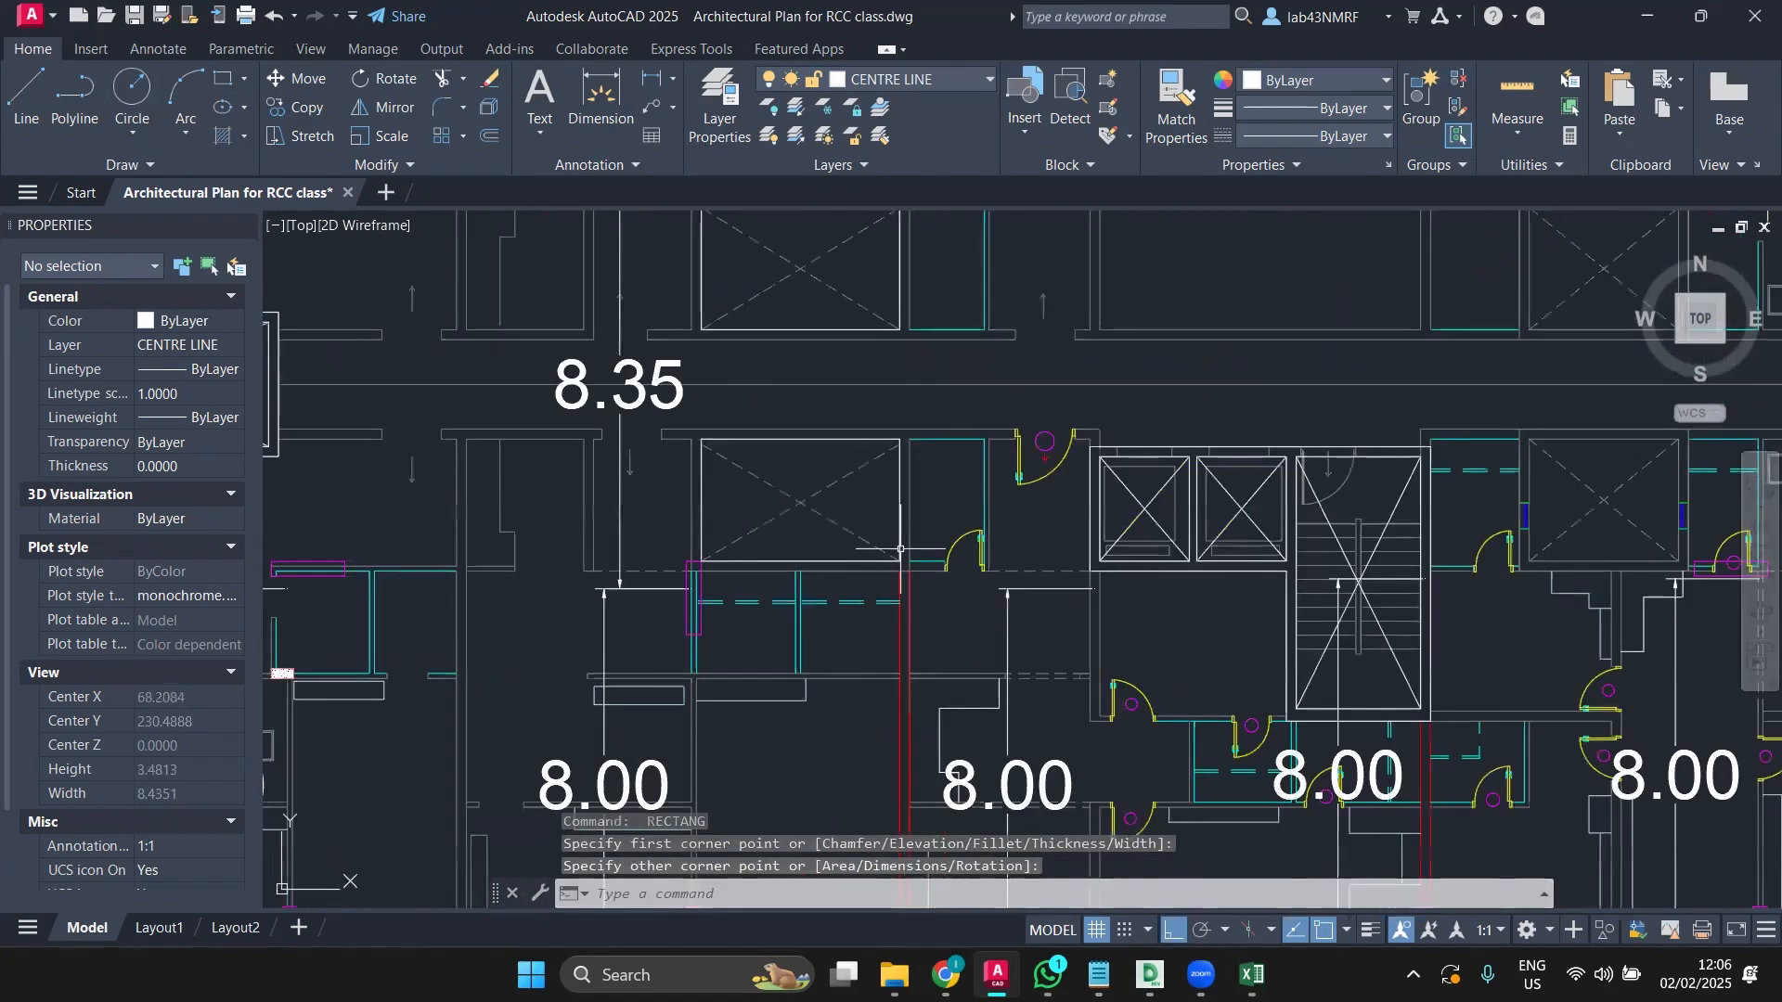
middle_drag(1357, 499, 960, 483)
scroll(975, 316, up, 4)
key(space)
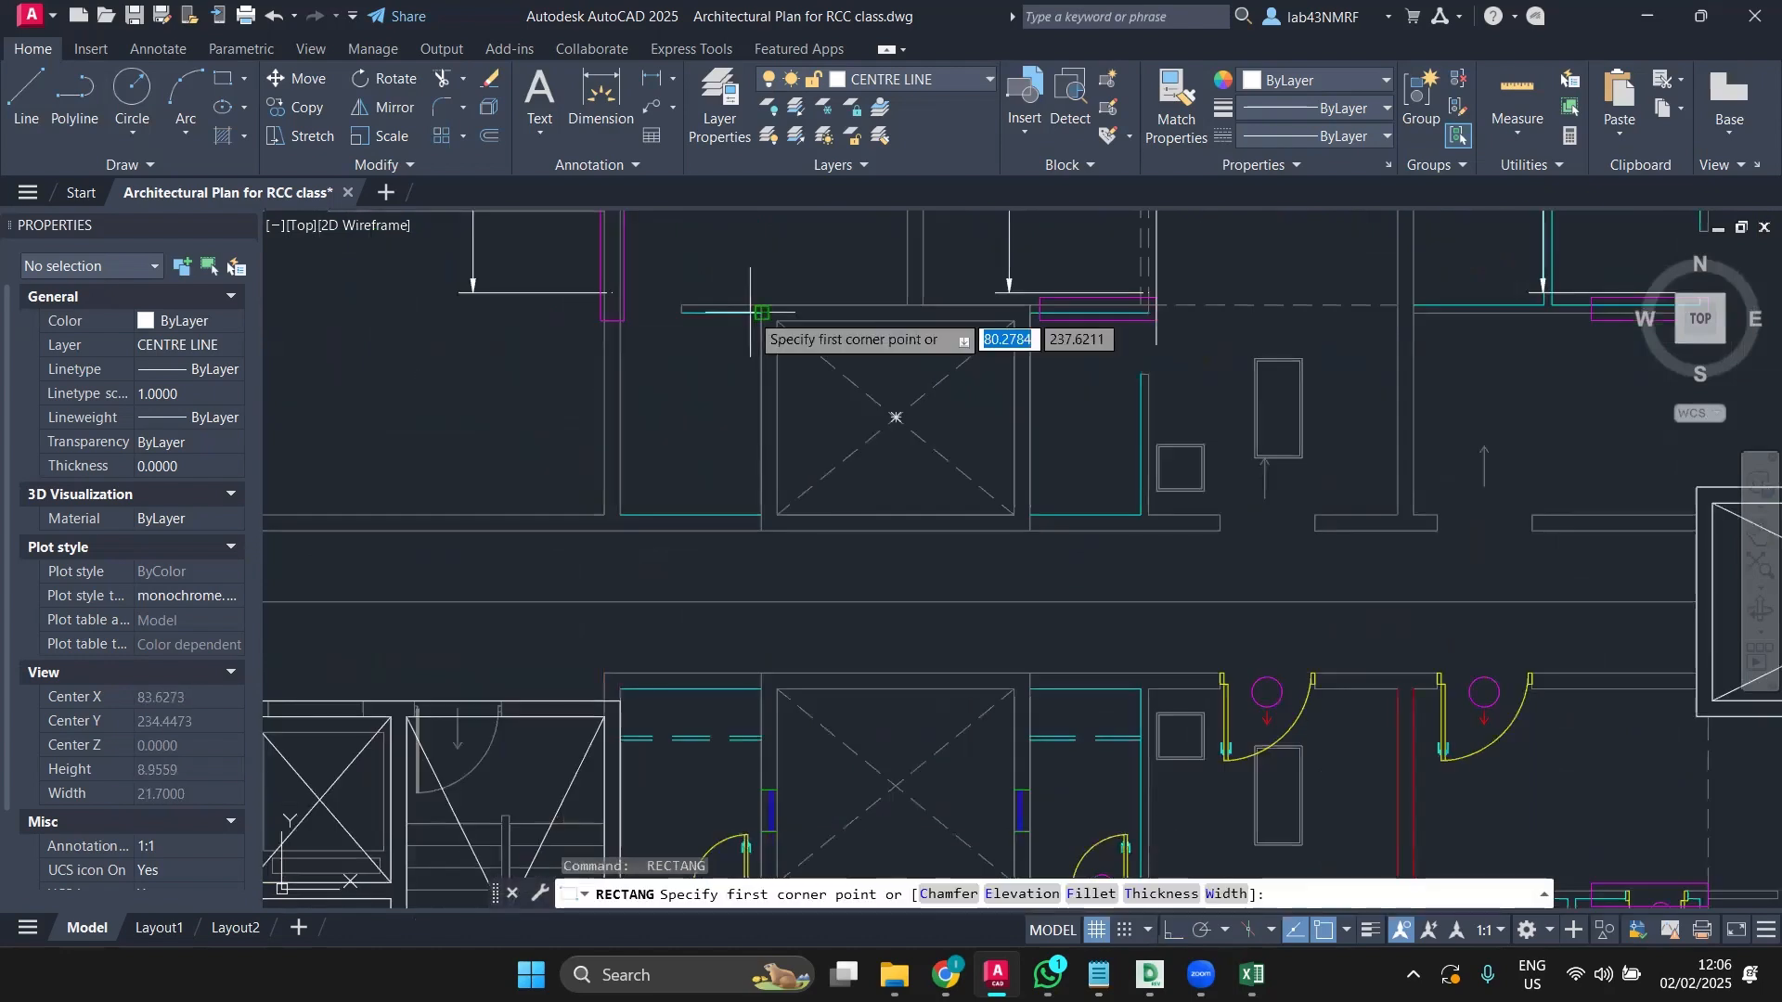
click(763, 311)
key(Escape)
scroll(785, 305, up, 4)
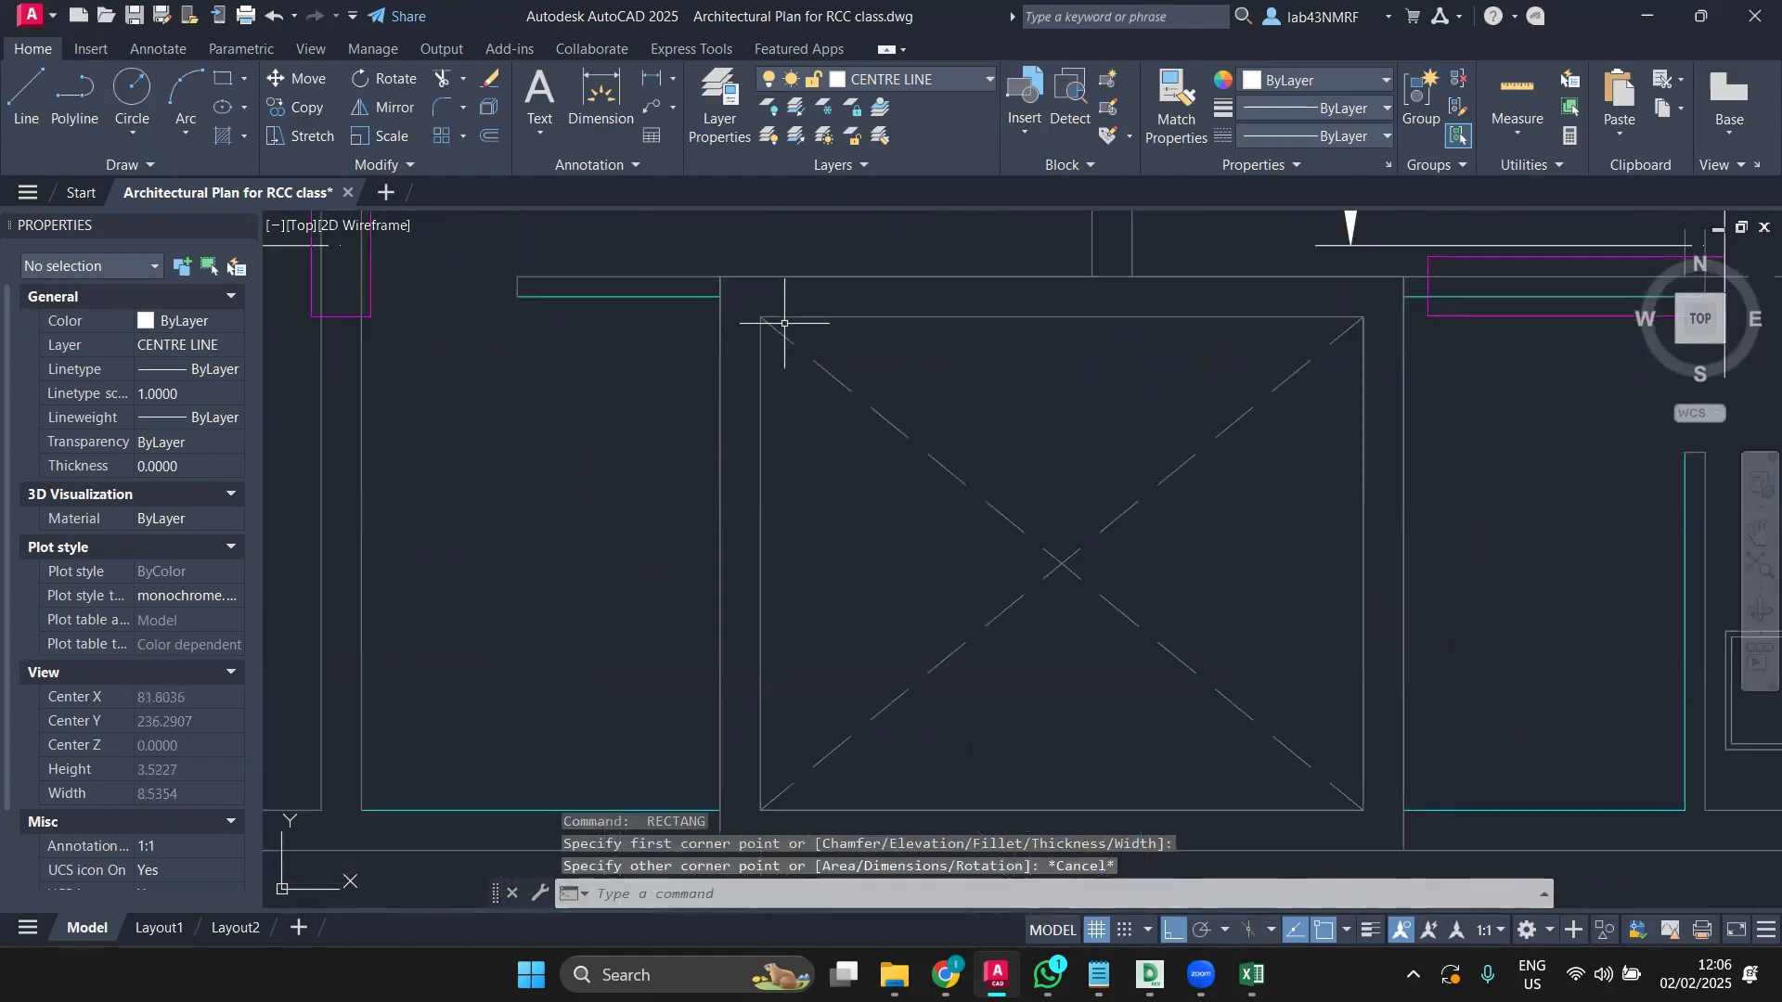
key(space)
click(760, 316)
scroll(1263, 649, down, 2)
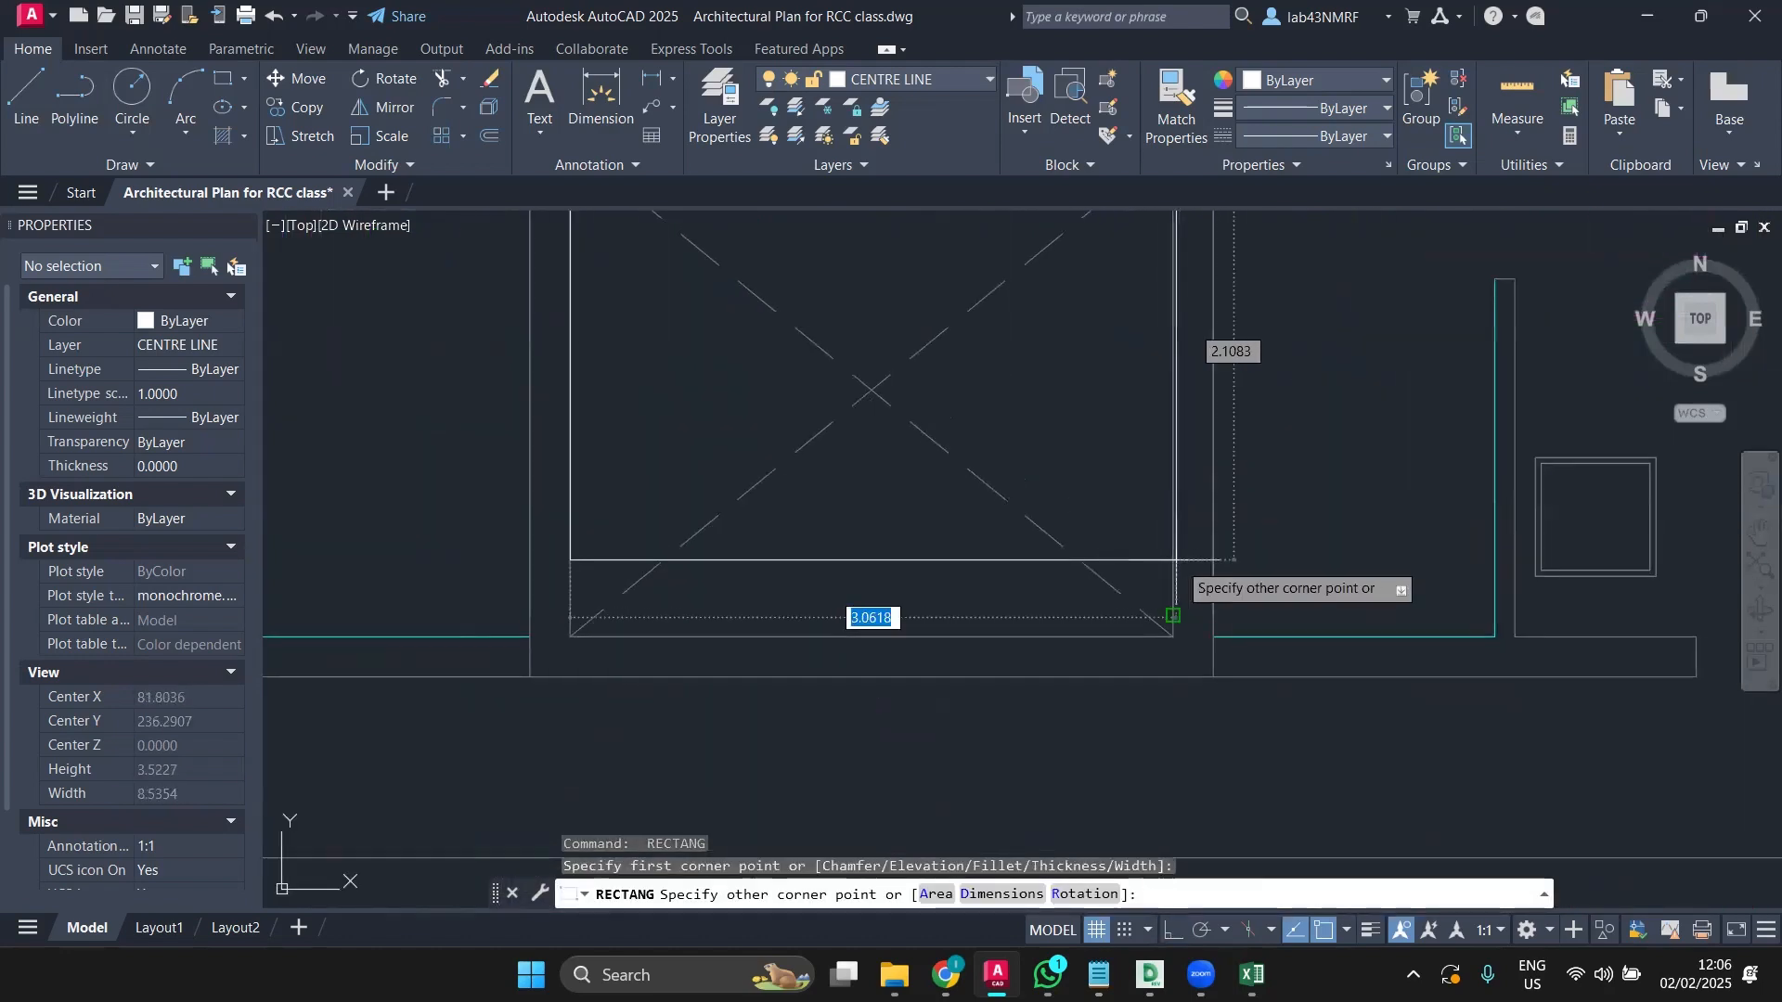
click(1175, 636)
scroll(1175, 637, down, 4)
middle_drag(1162, 629, 1013, 340)
scroll(877, 538, up, 4)
key(space)
click(864, 343)
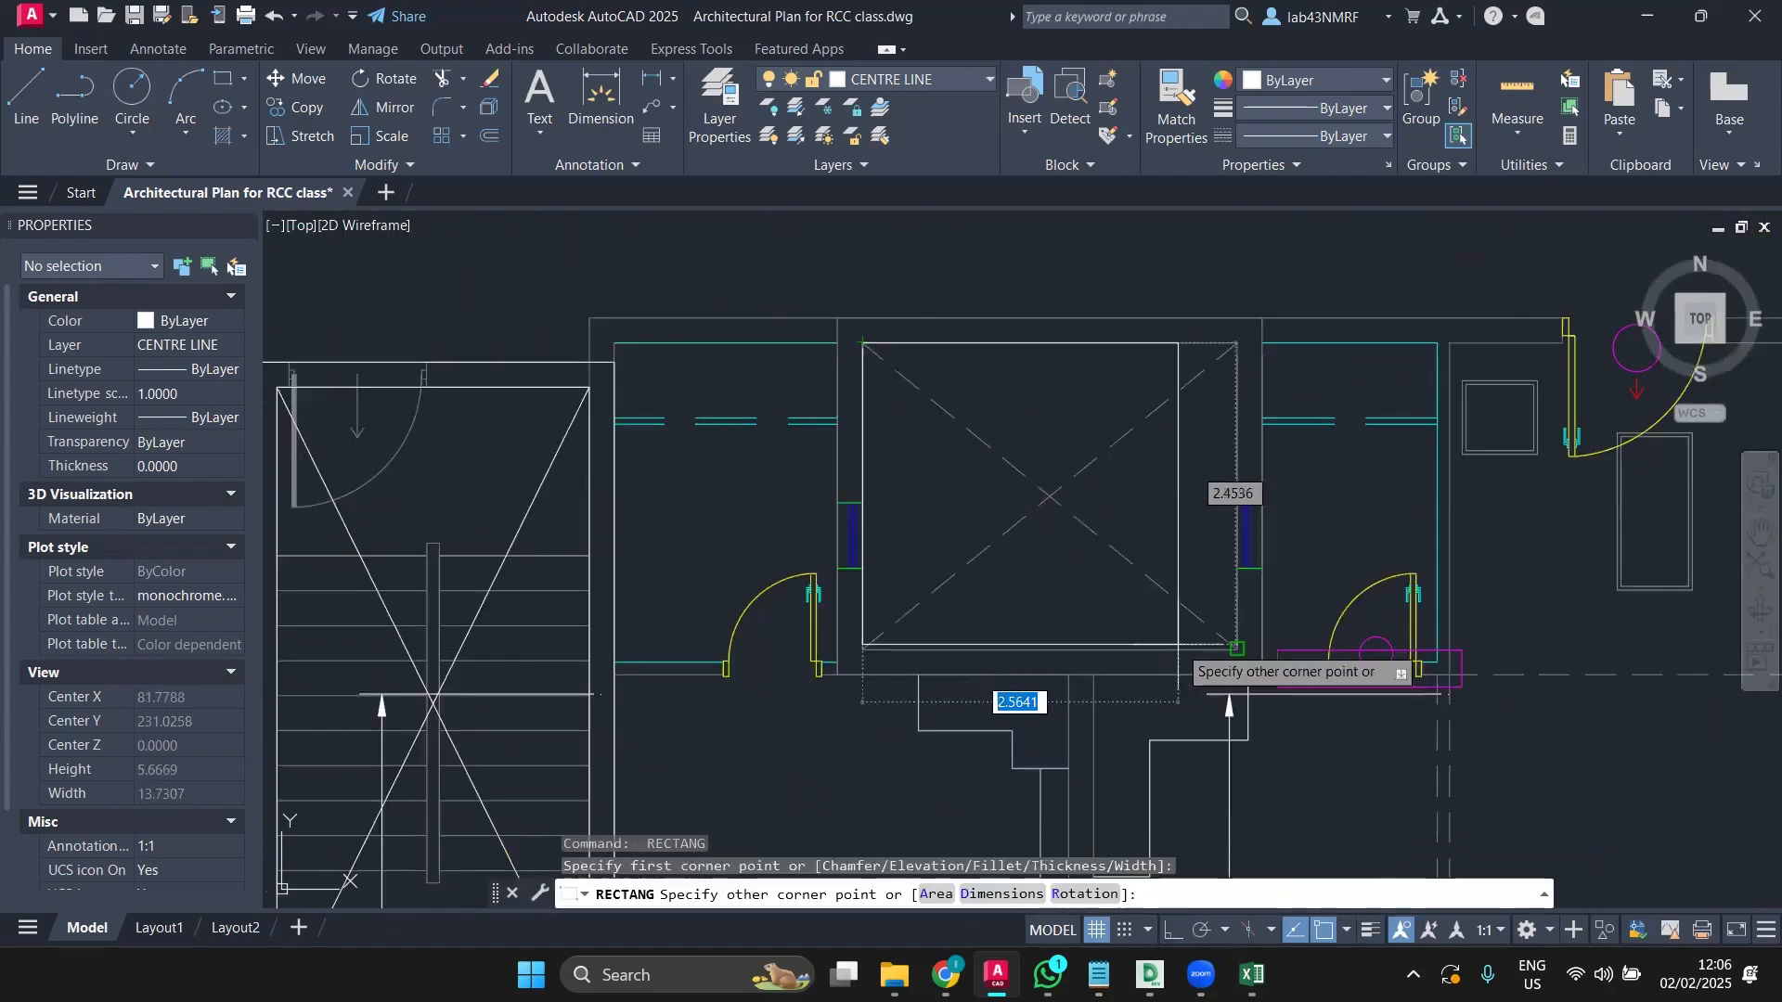
click(1237, 650)
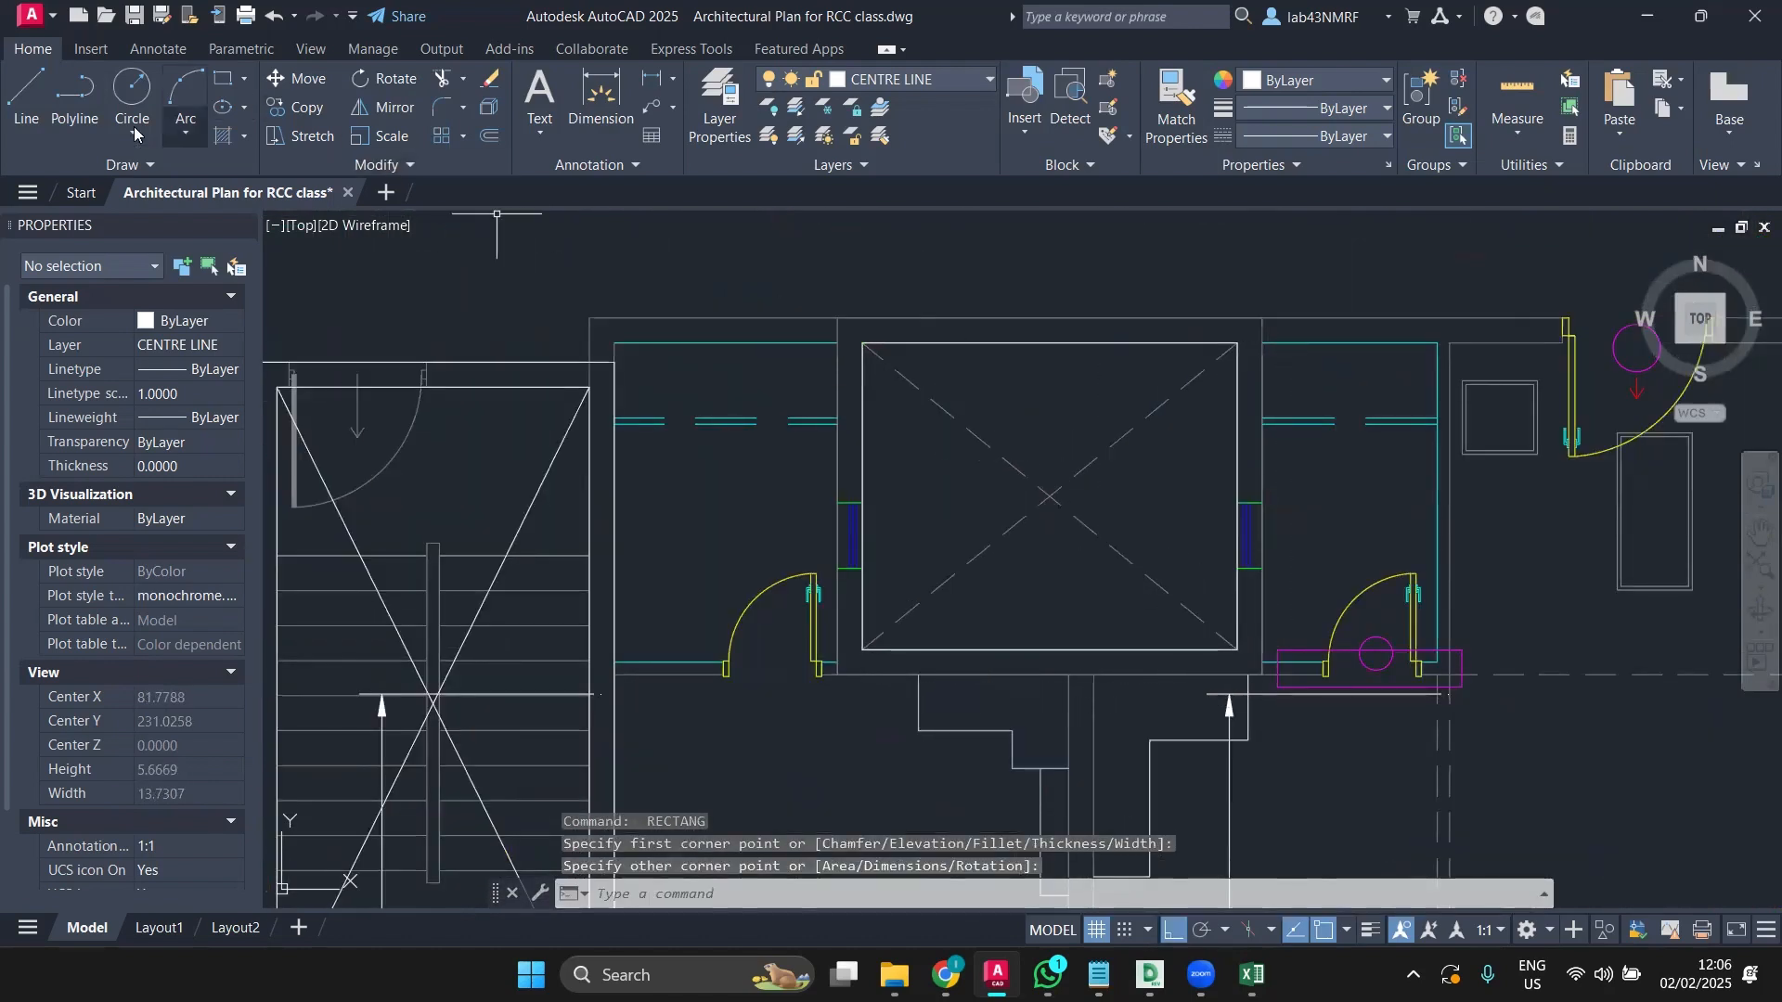
Step: Draw LINE diagonals between opposite corners of the first shaft boxes
click(30, 104)
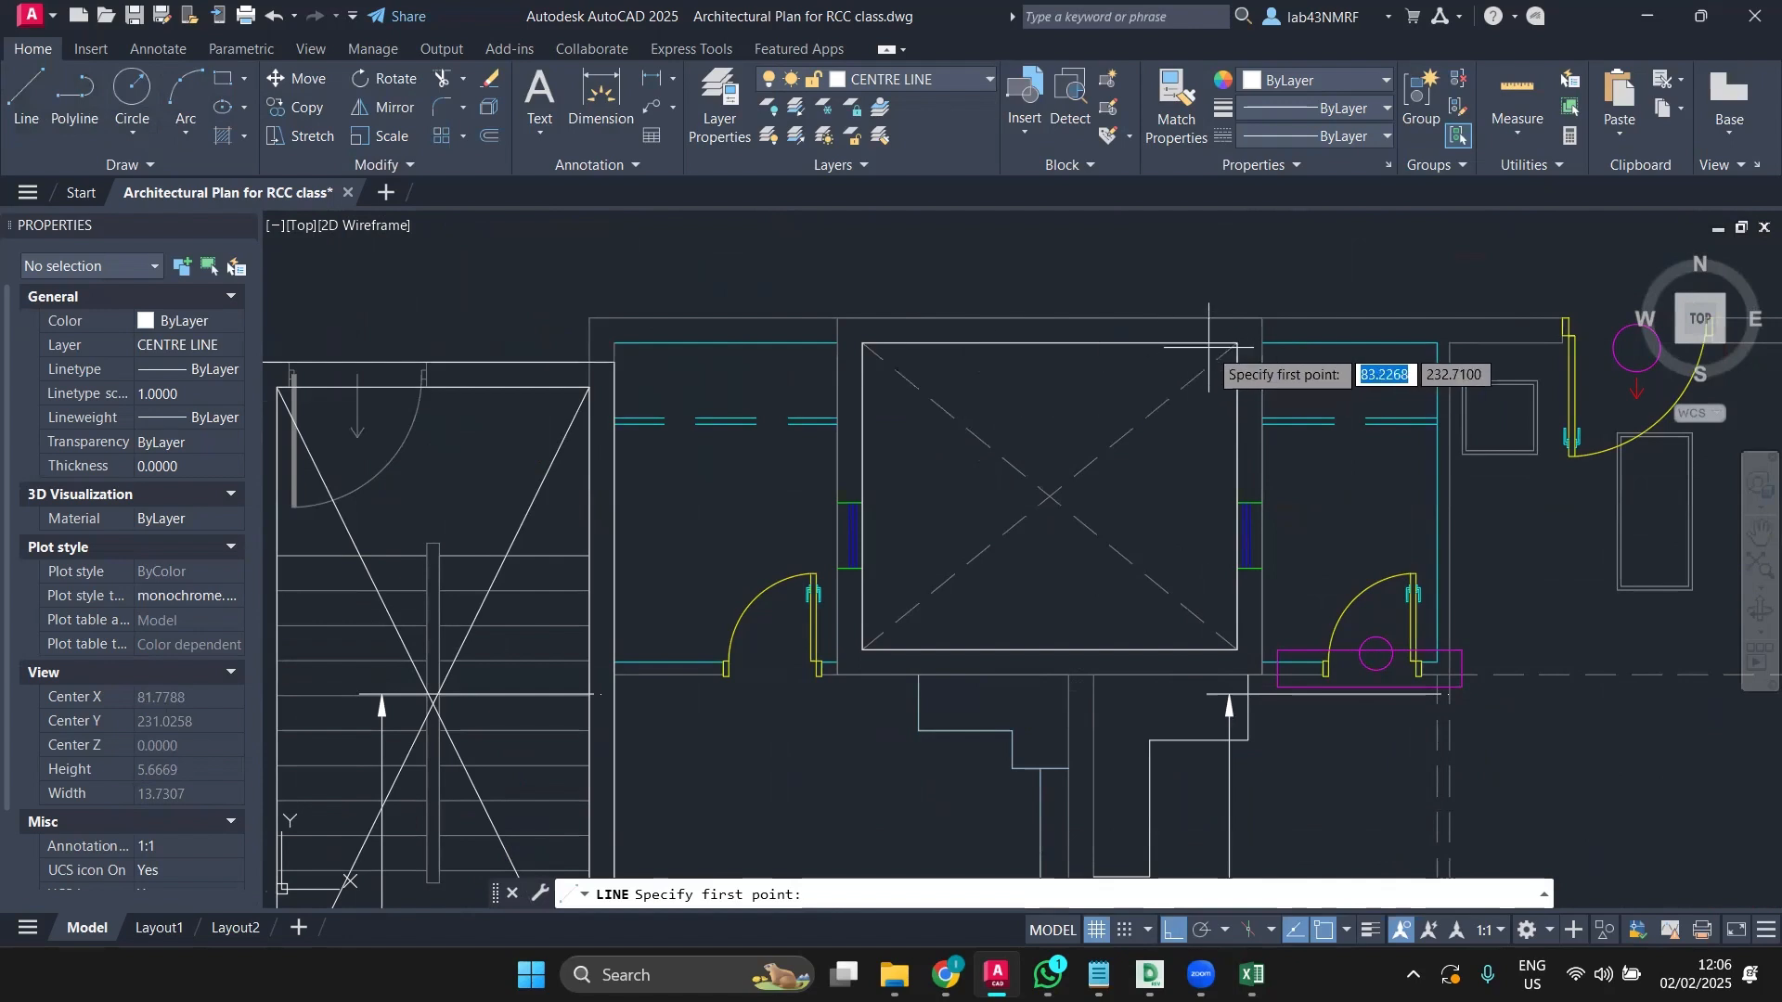
click(1237, 343)
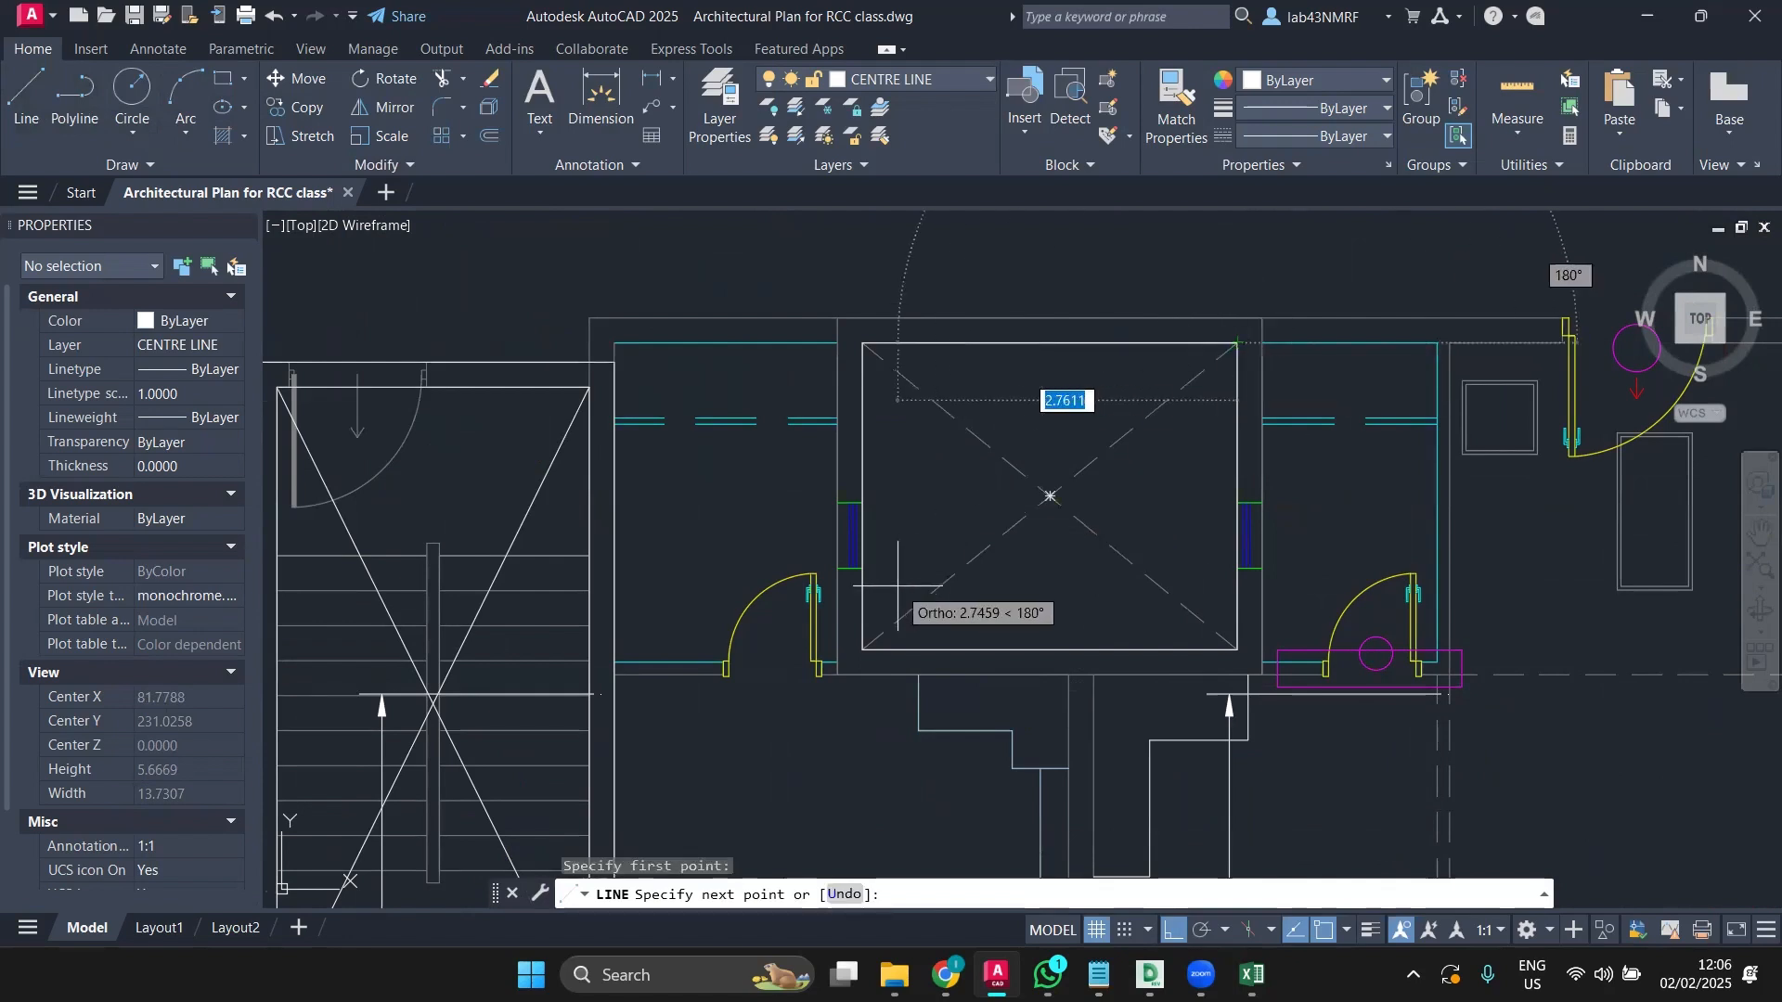
click(864, 649)
key(Return)
key(Return)
click(863, 342)
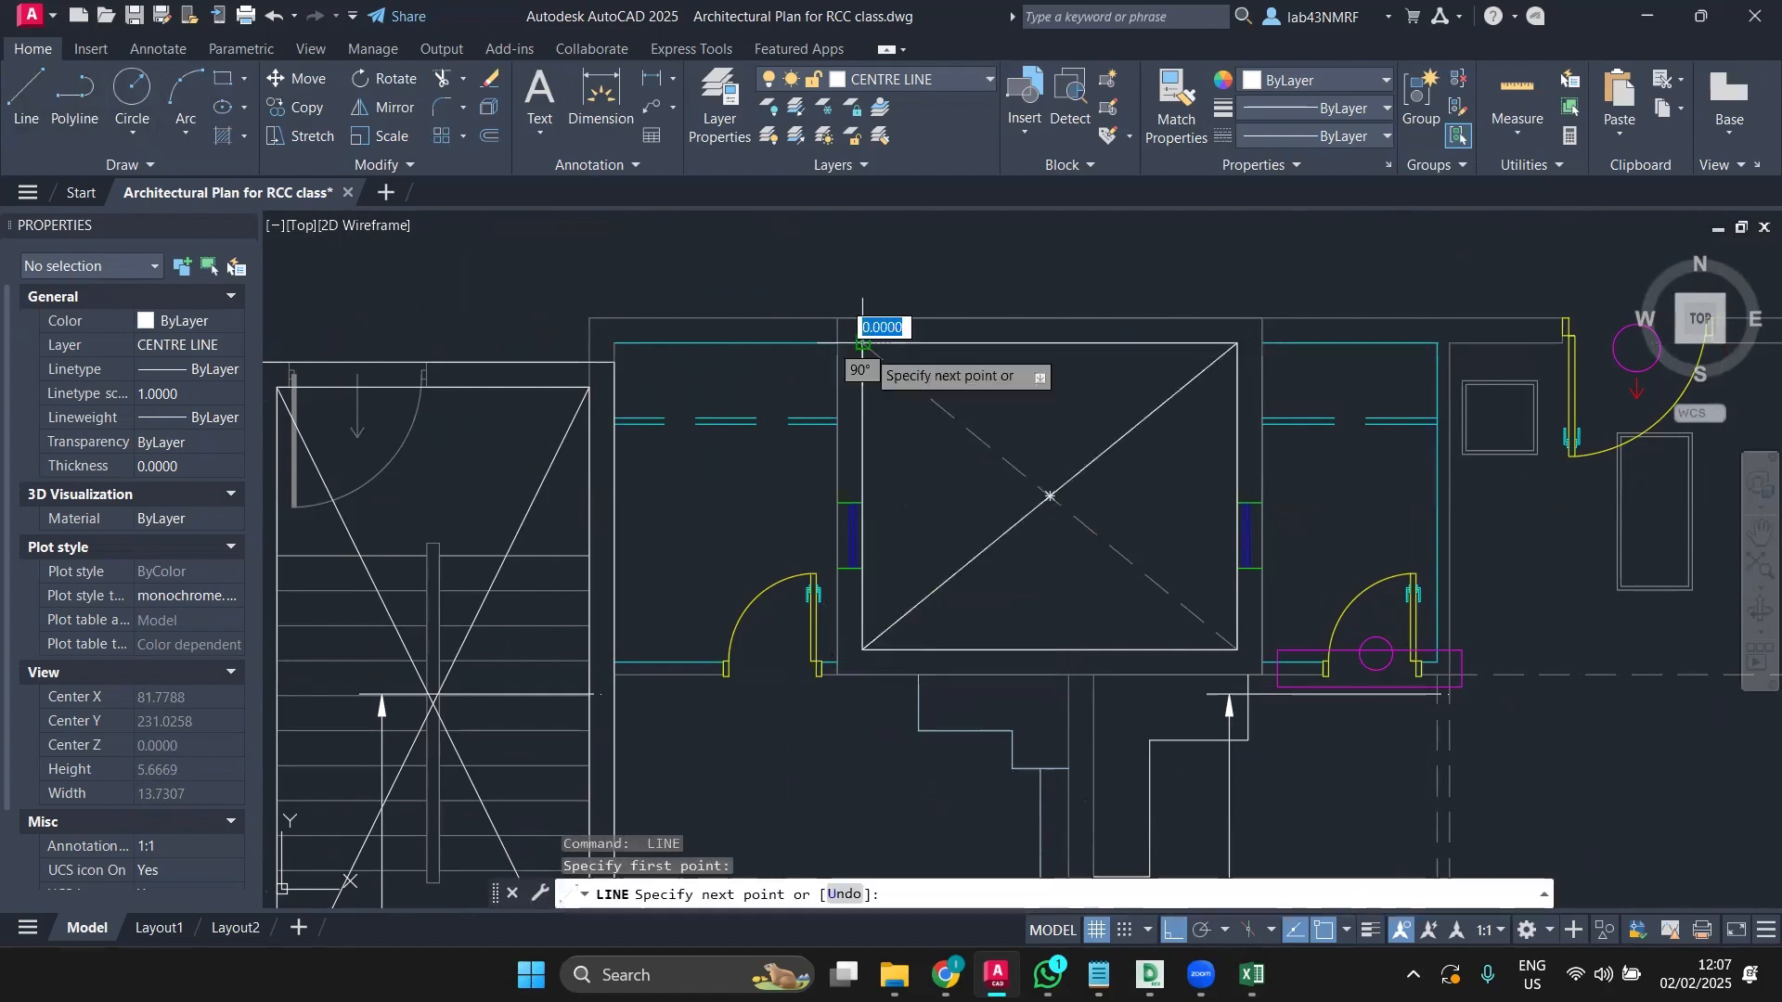
scroll(1166, 620, down, 6)
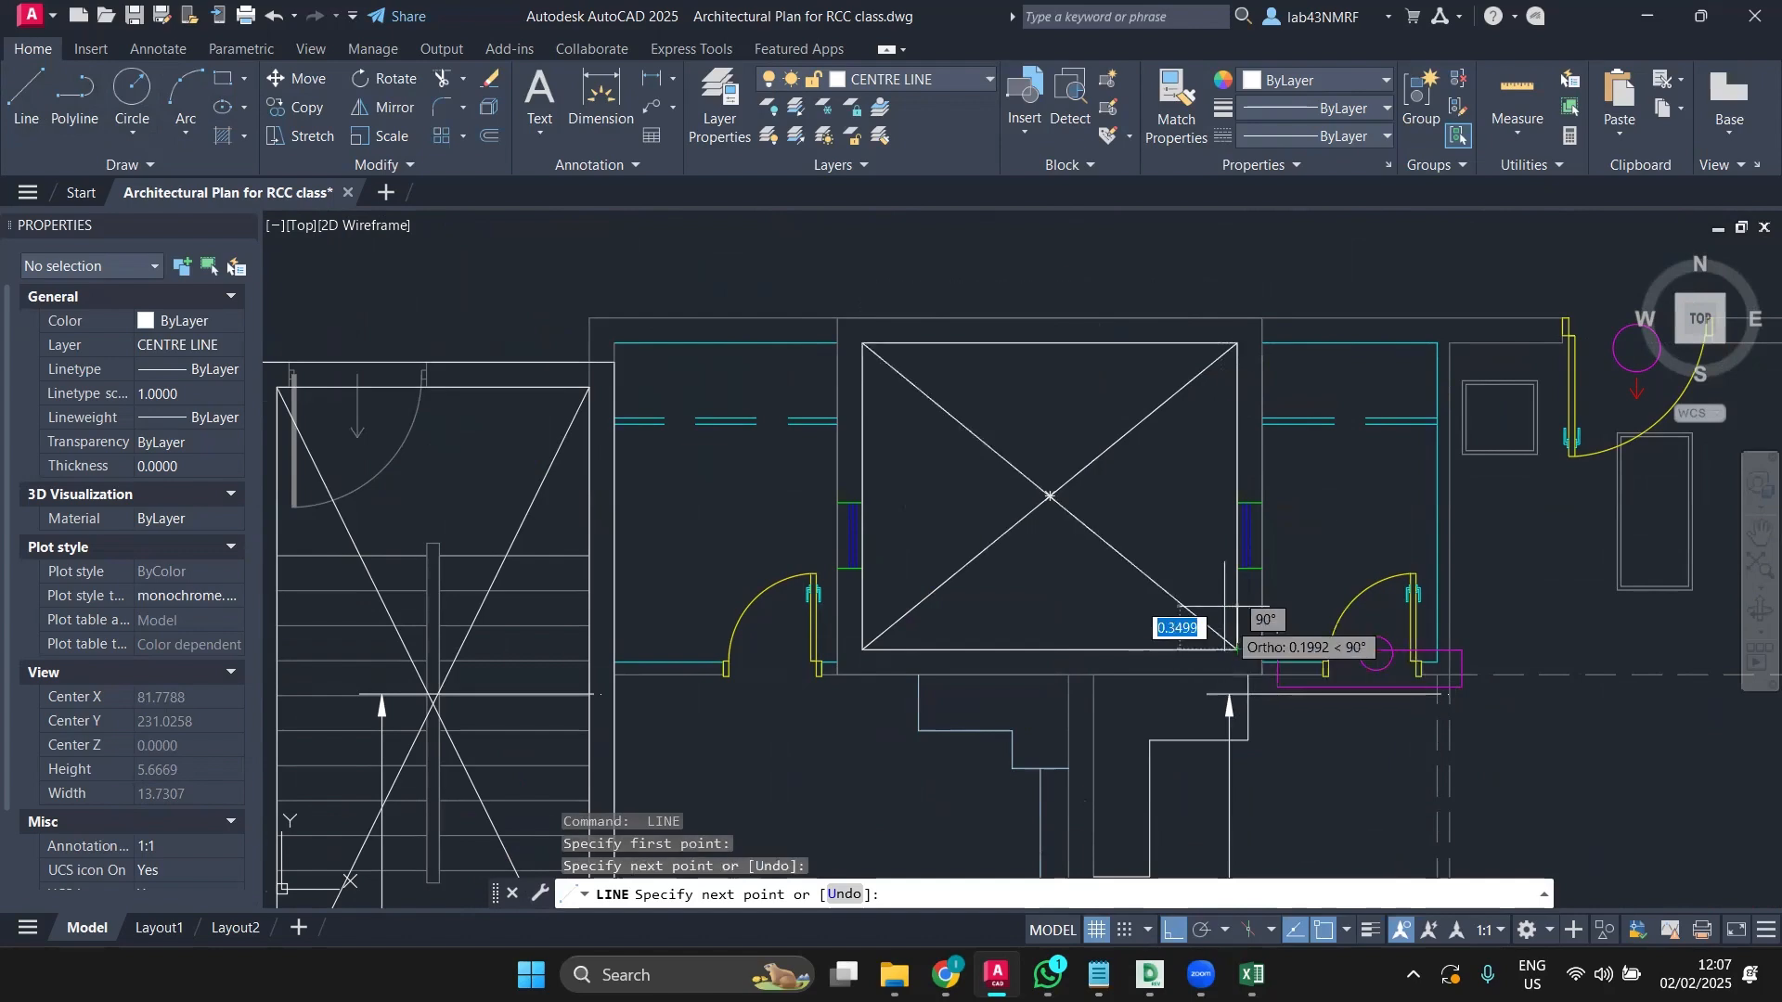
scroll(1170, 608, down, 2)
scroll(1170, 608, up, 8)
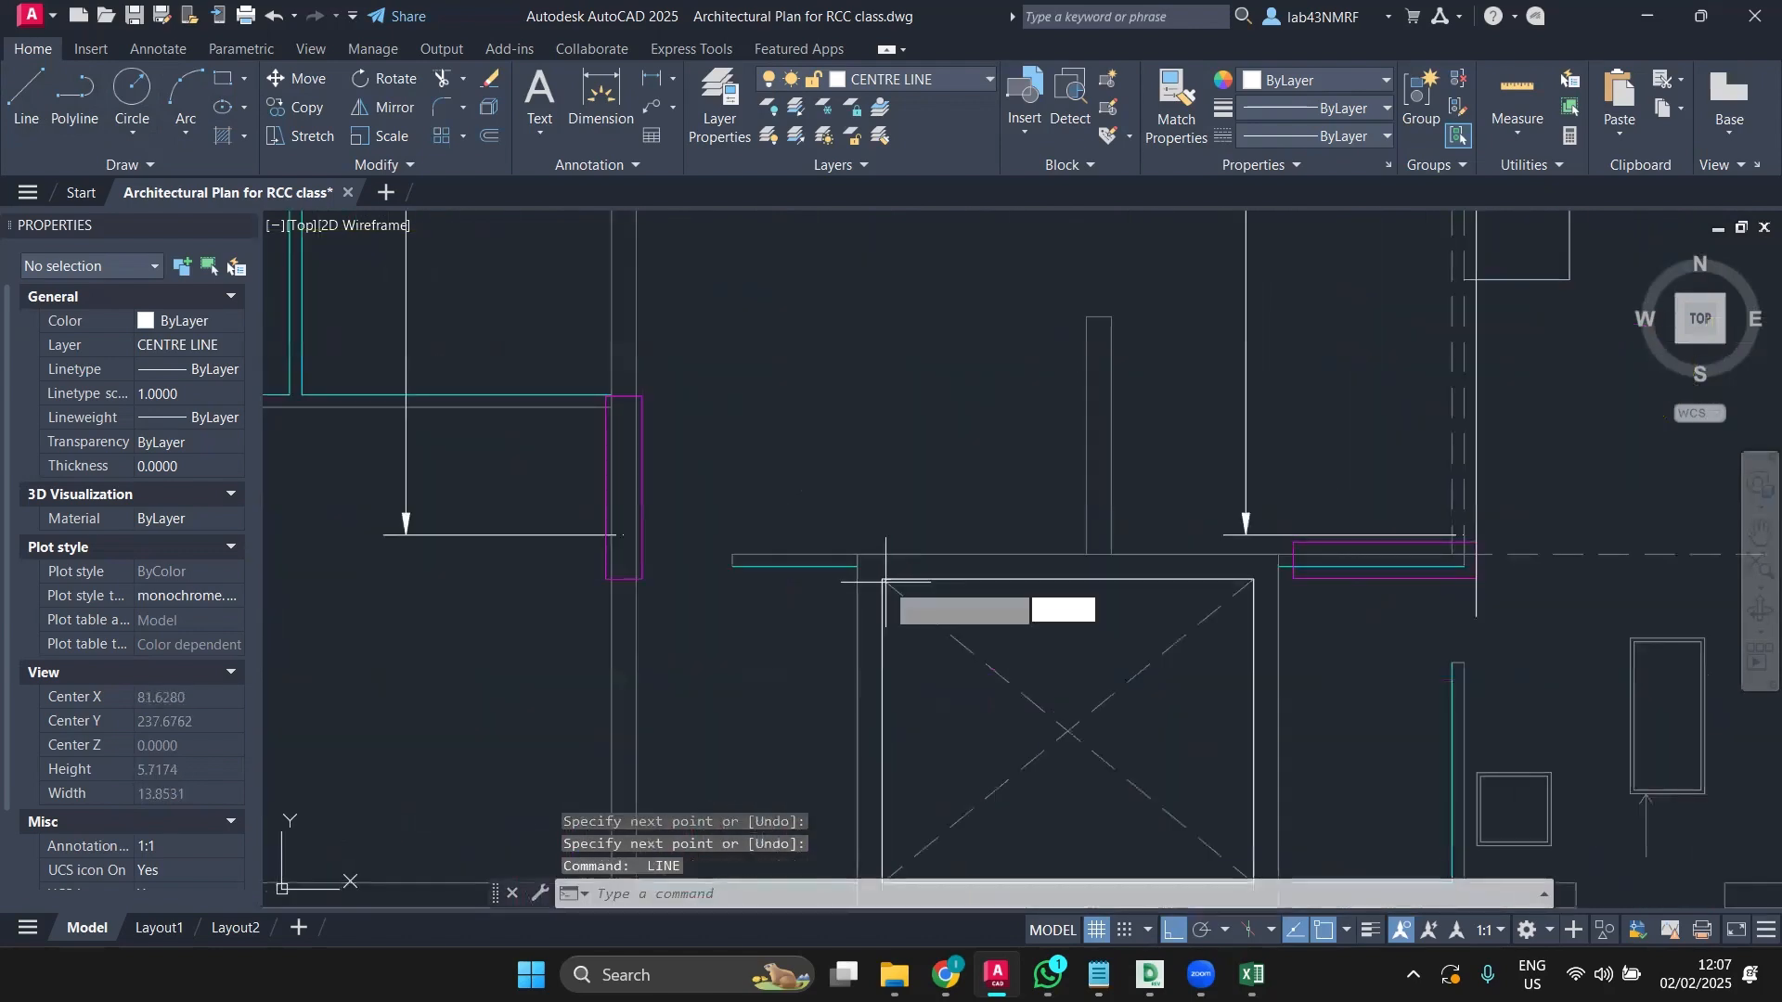
key(Return)
key(Return)
click(1080, 553)
middle_drag(1149, 734, 1031, 581)
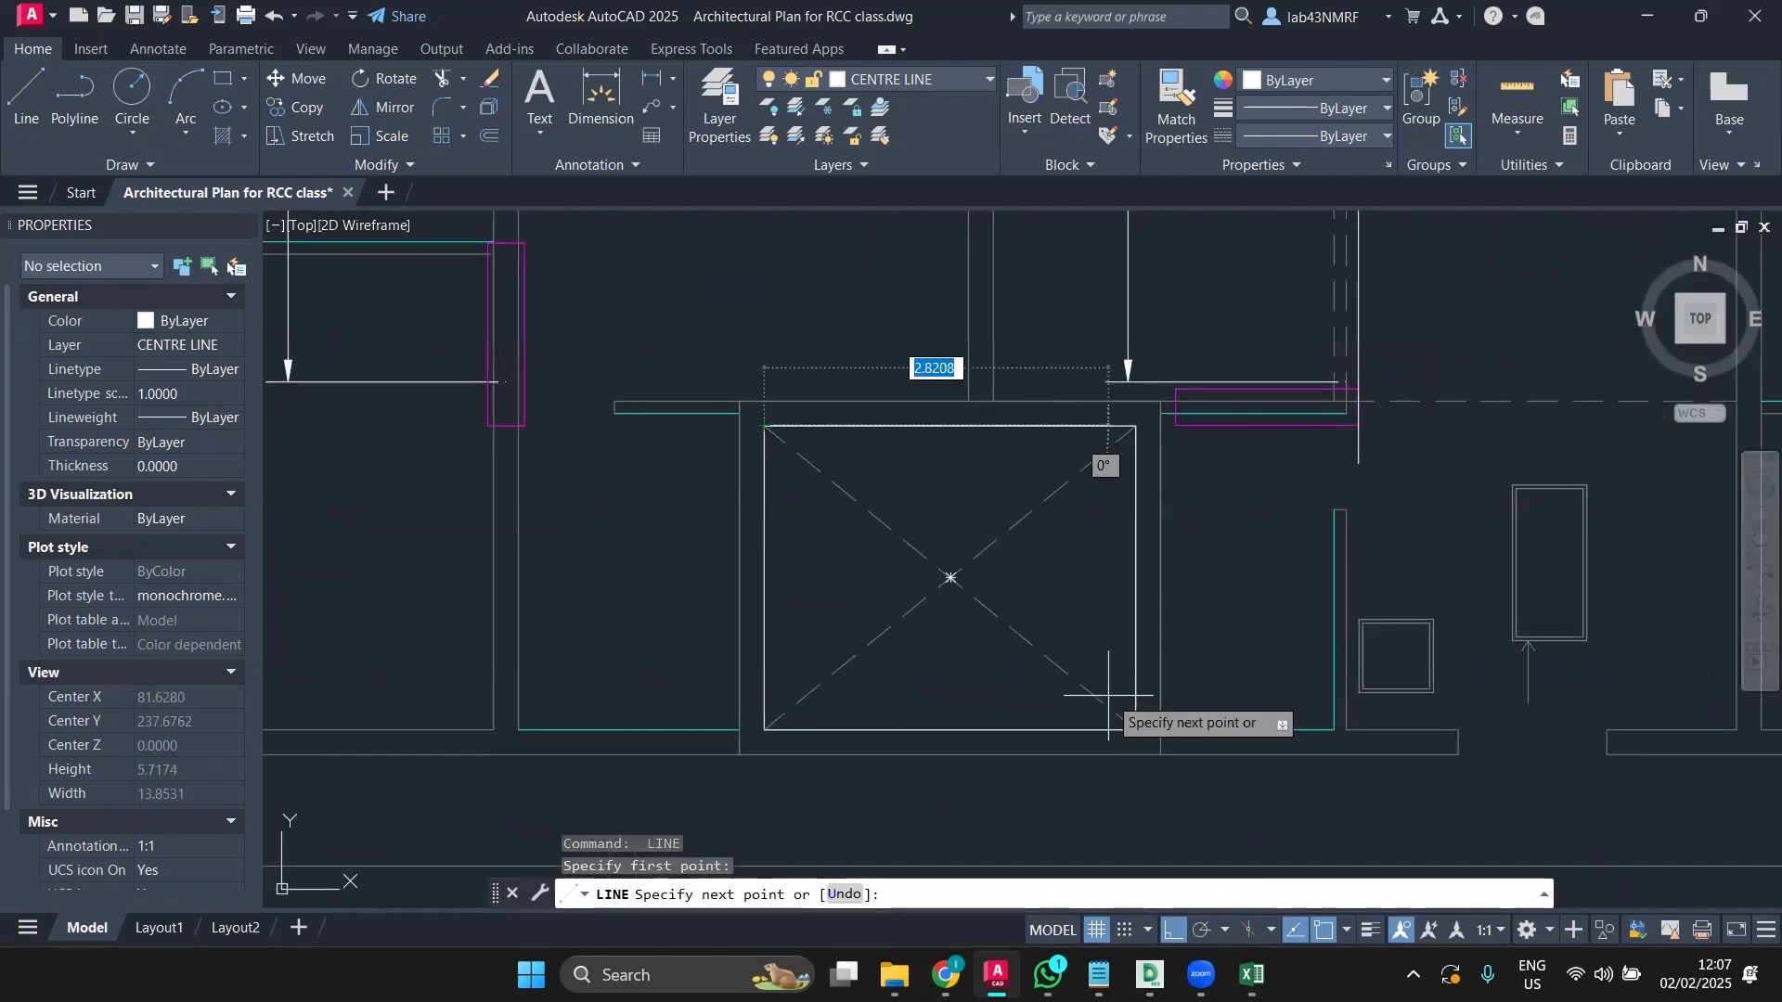
click(1138, 730)
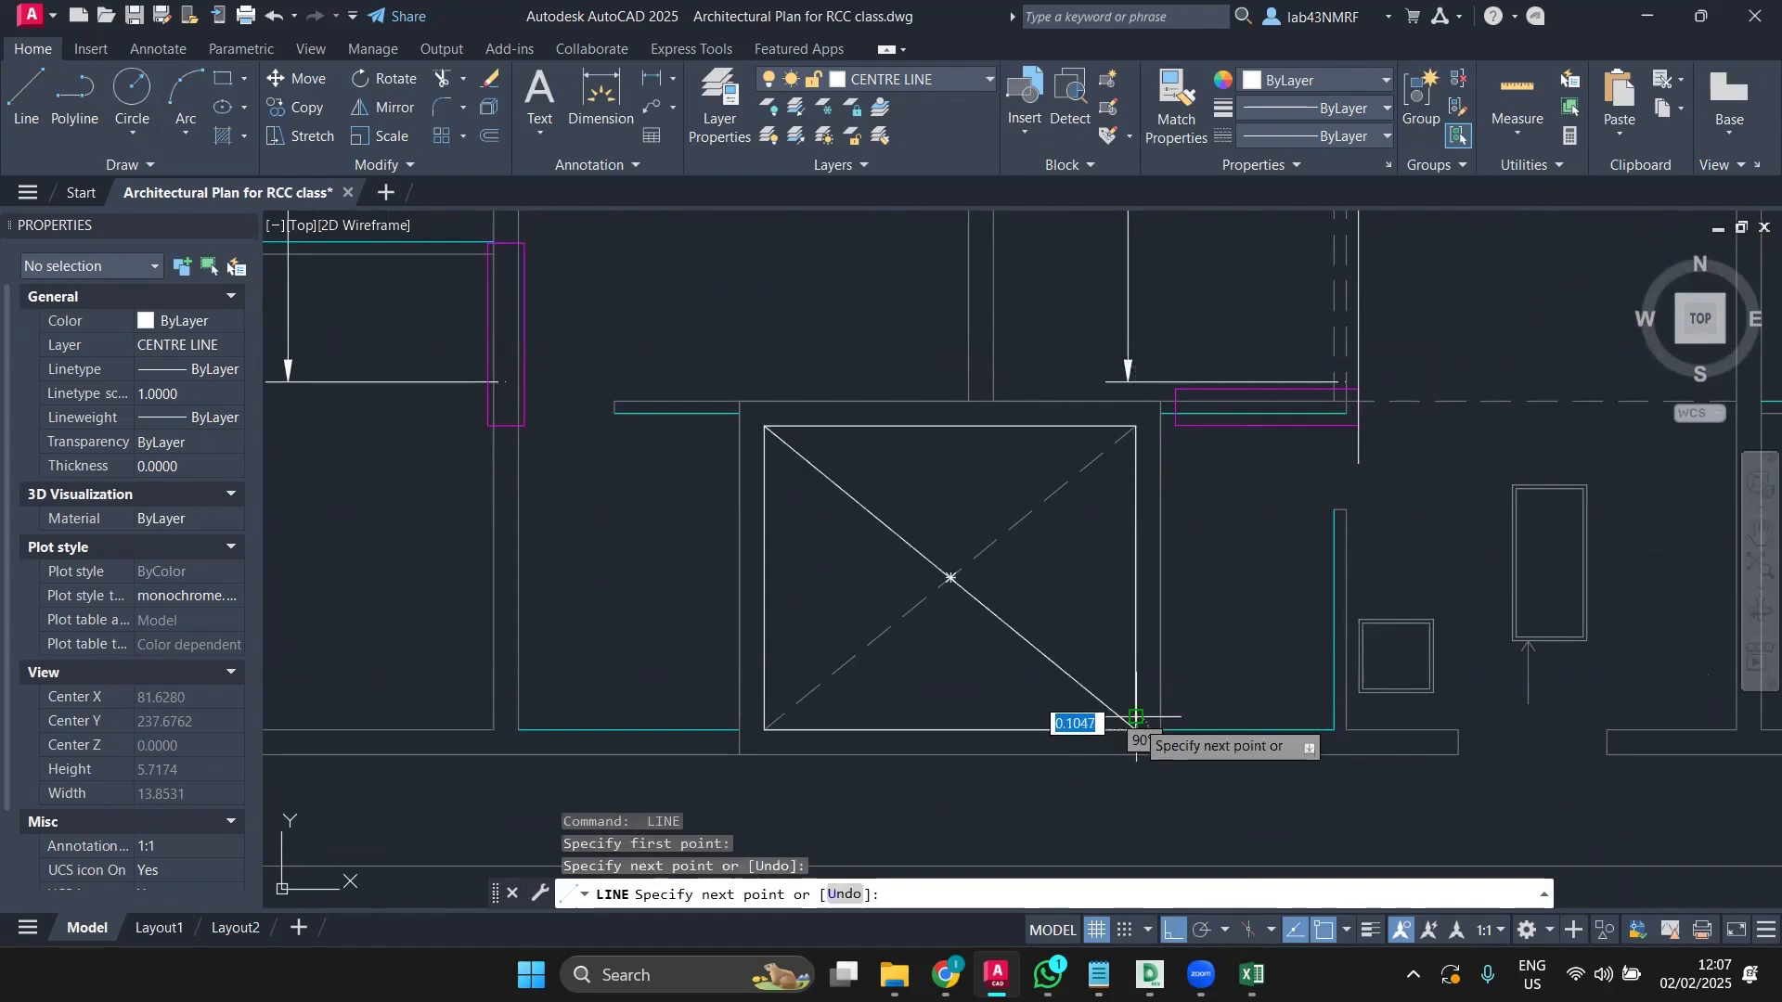
key(Return)
key(Return)
click(1134, 428)
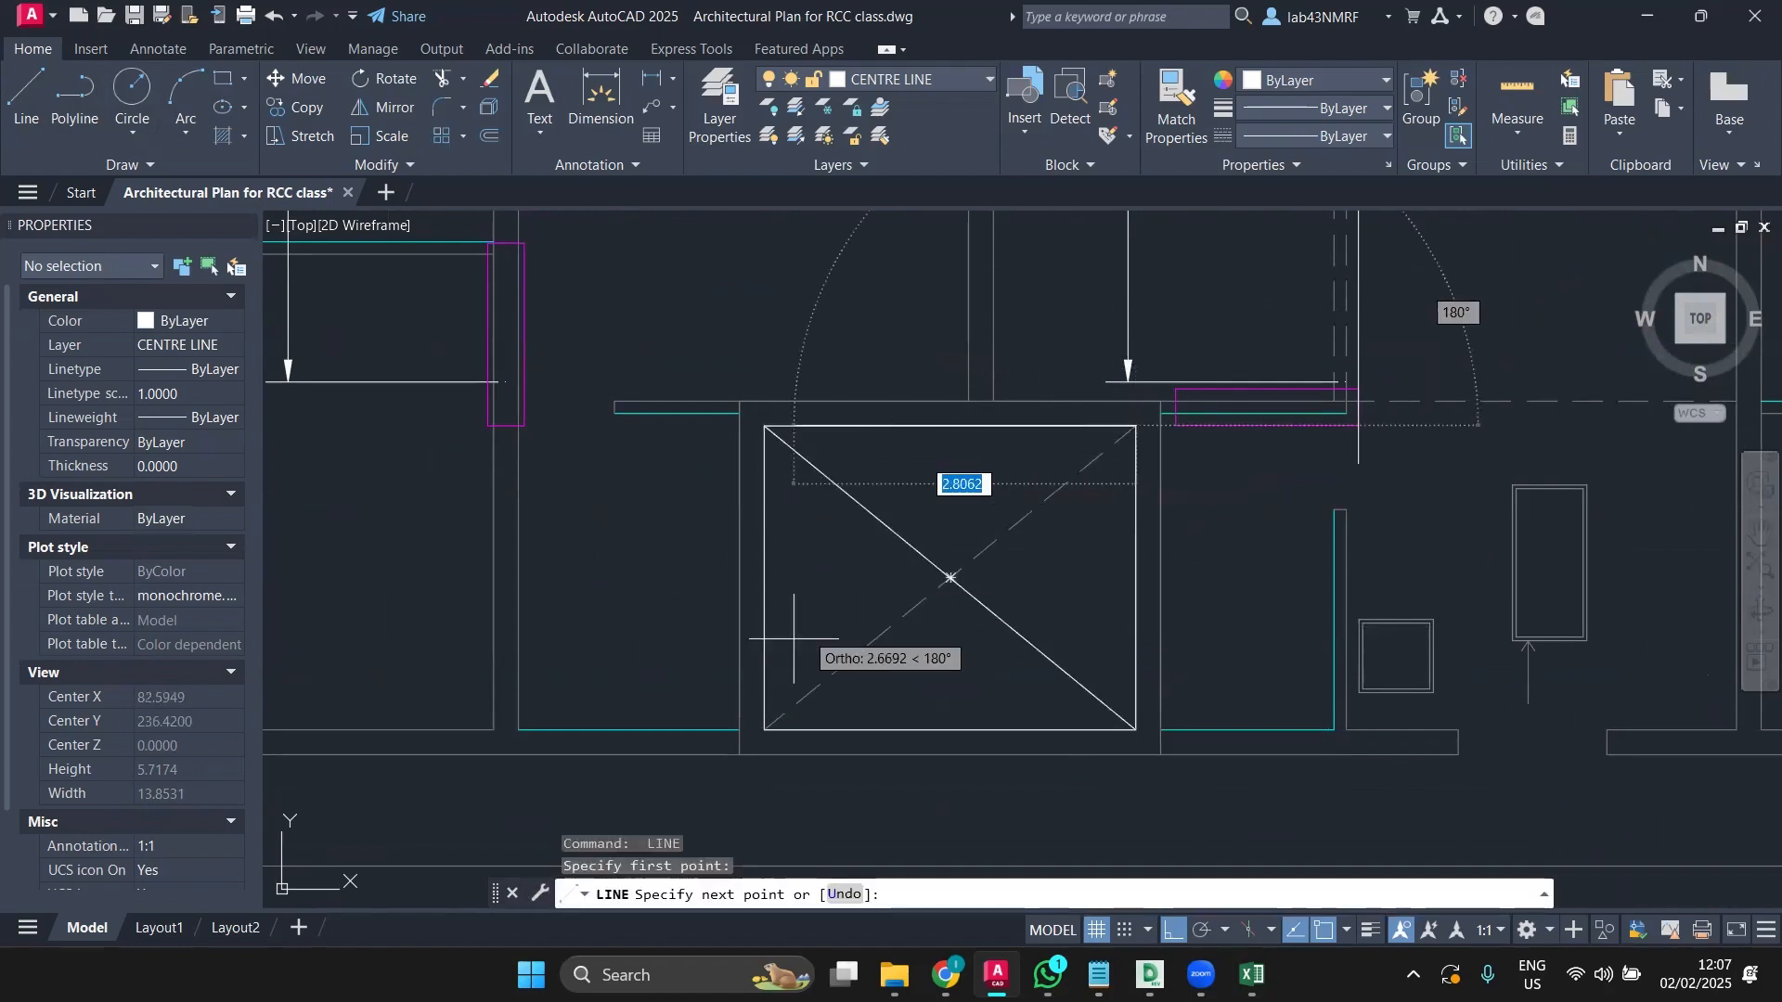
click(763, 730)
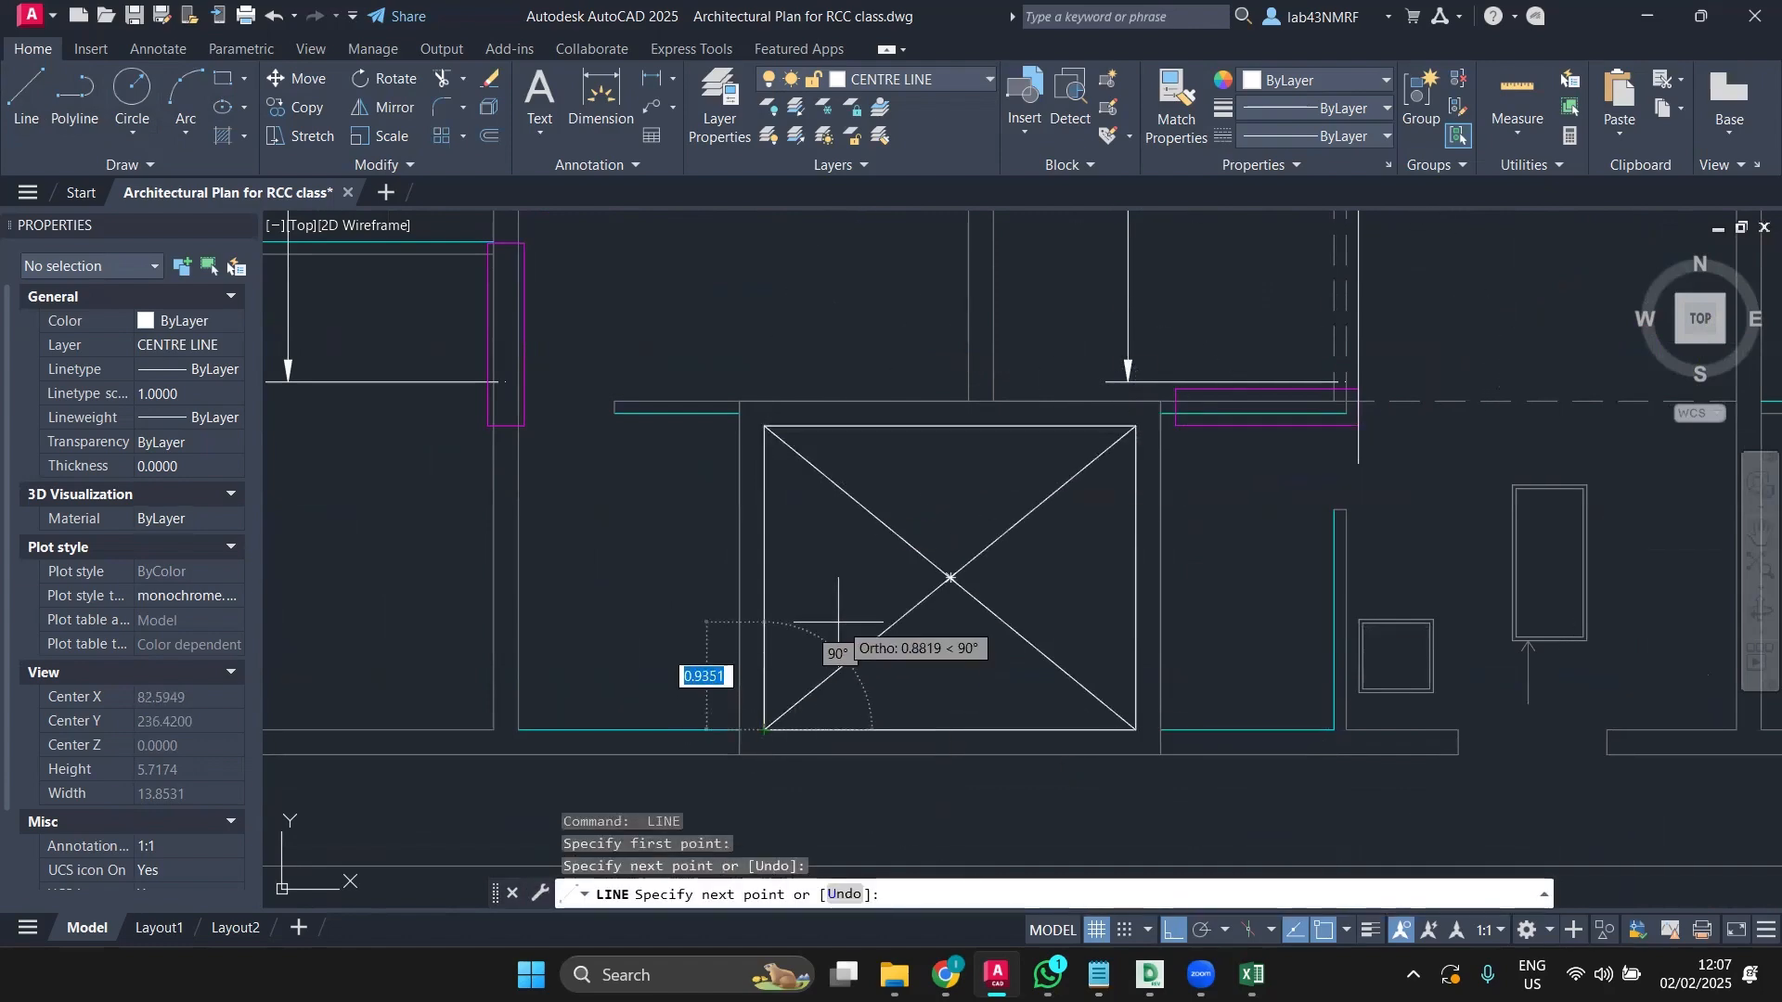
Step: Draw corner-to-corner diagonals across two more shaft boxes further along the plan
scroll(855, 612, down, 5)
middle_drag(856, 613, 1418, 529)
key(Escape)
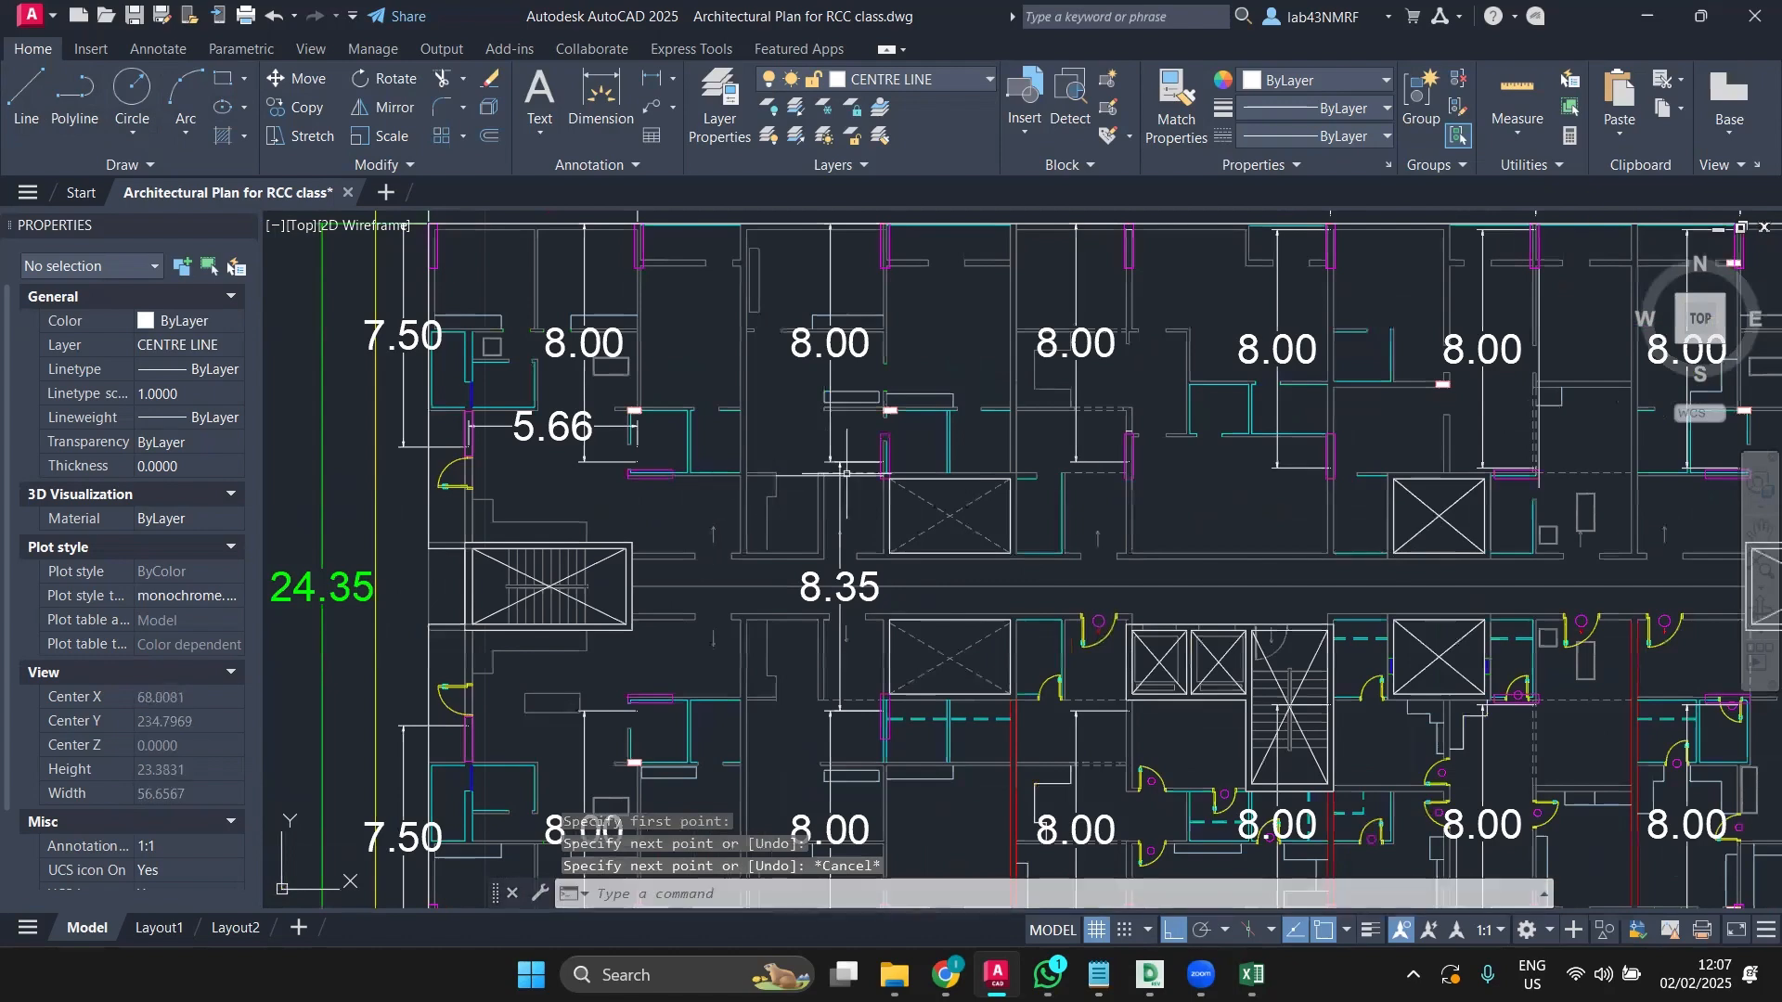
scroll(906, 494, up, 4)
key(Return)
scroll(849, 464, up, 6)
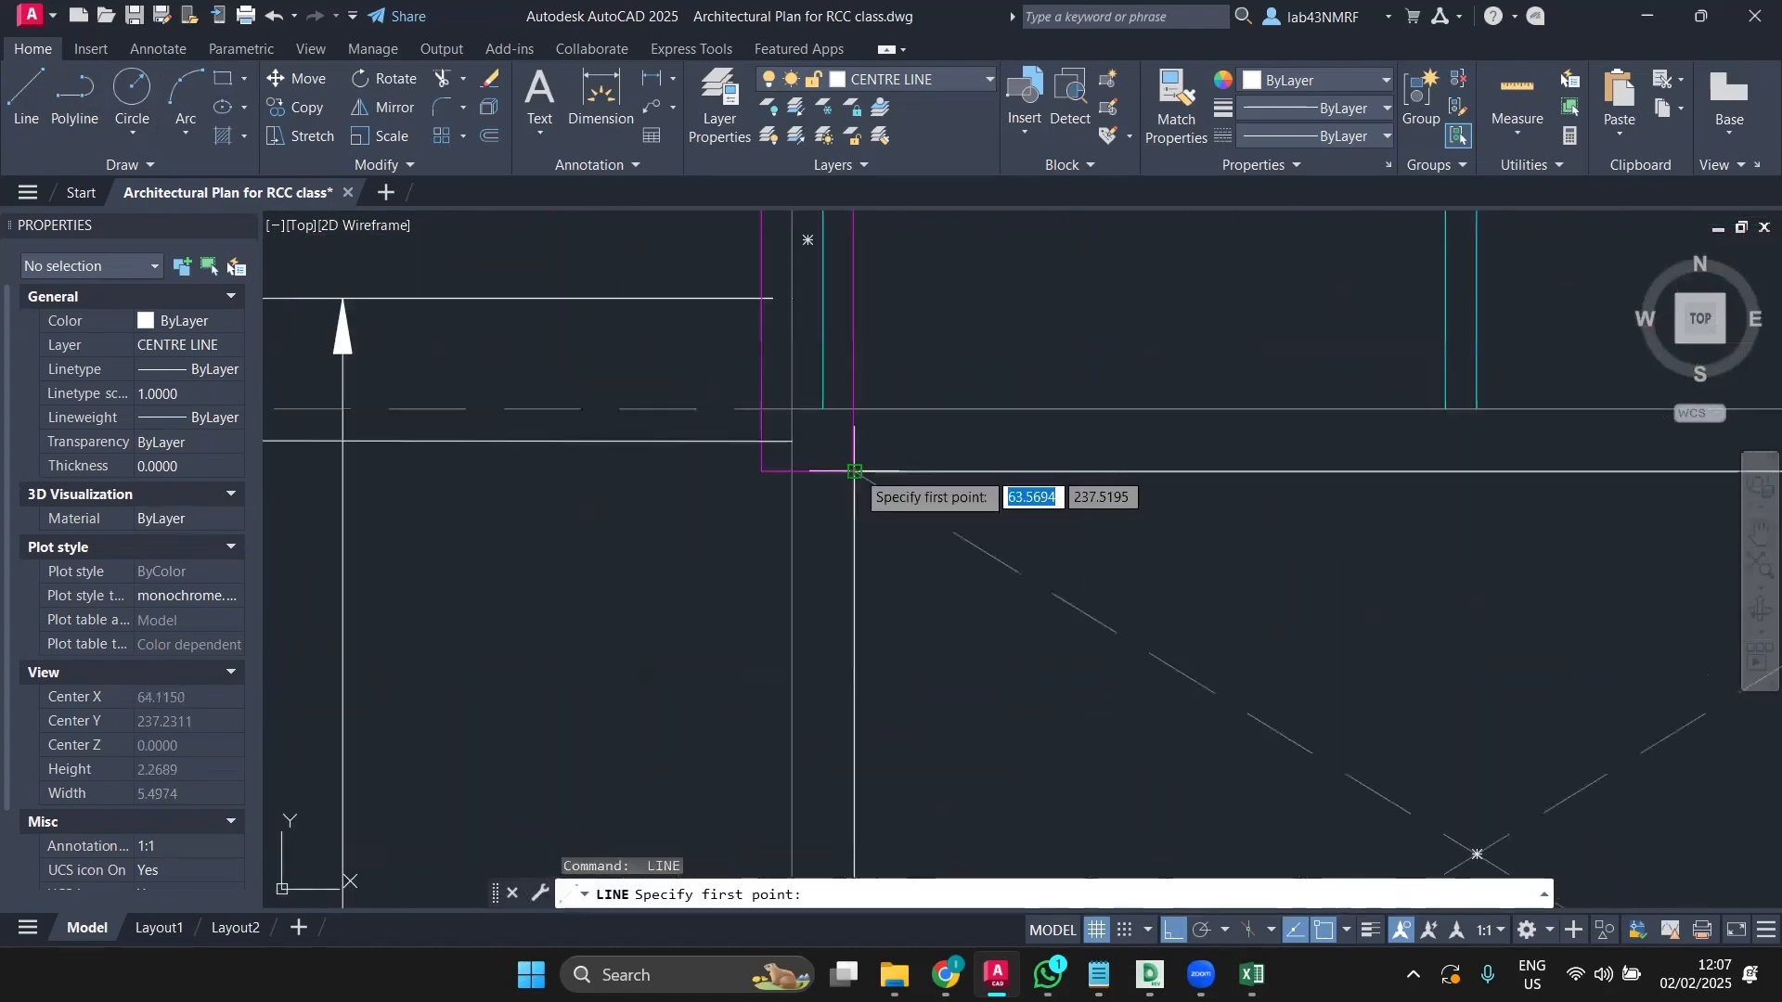
click(854, 479)
middle_drag(1200, 668, 1156, 598)
scroll(1155, 599, down, 5)
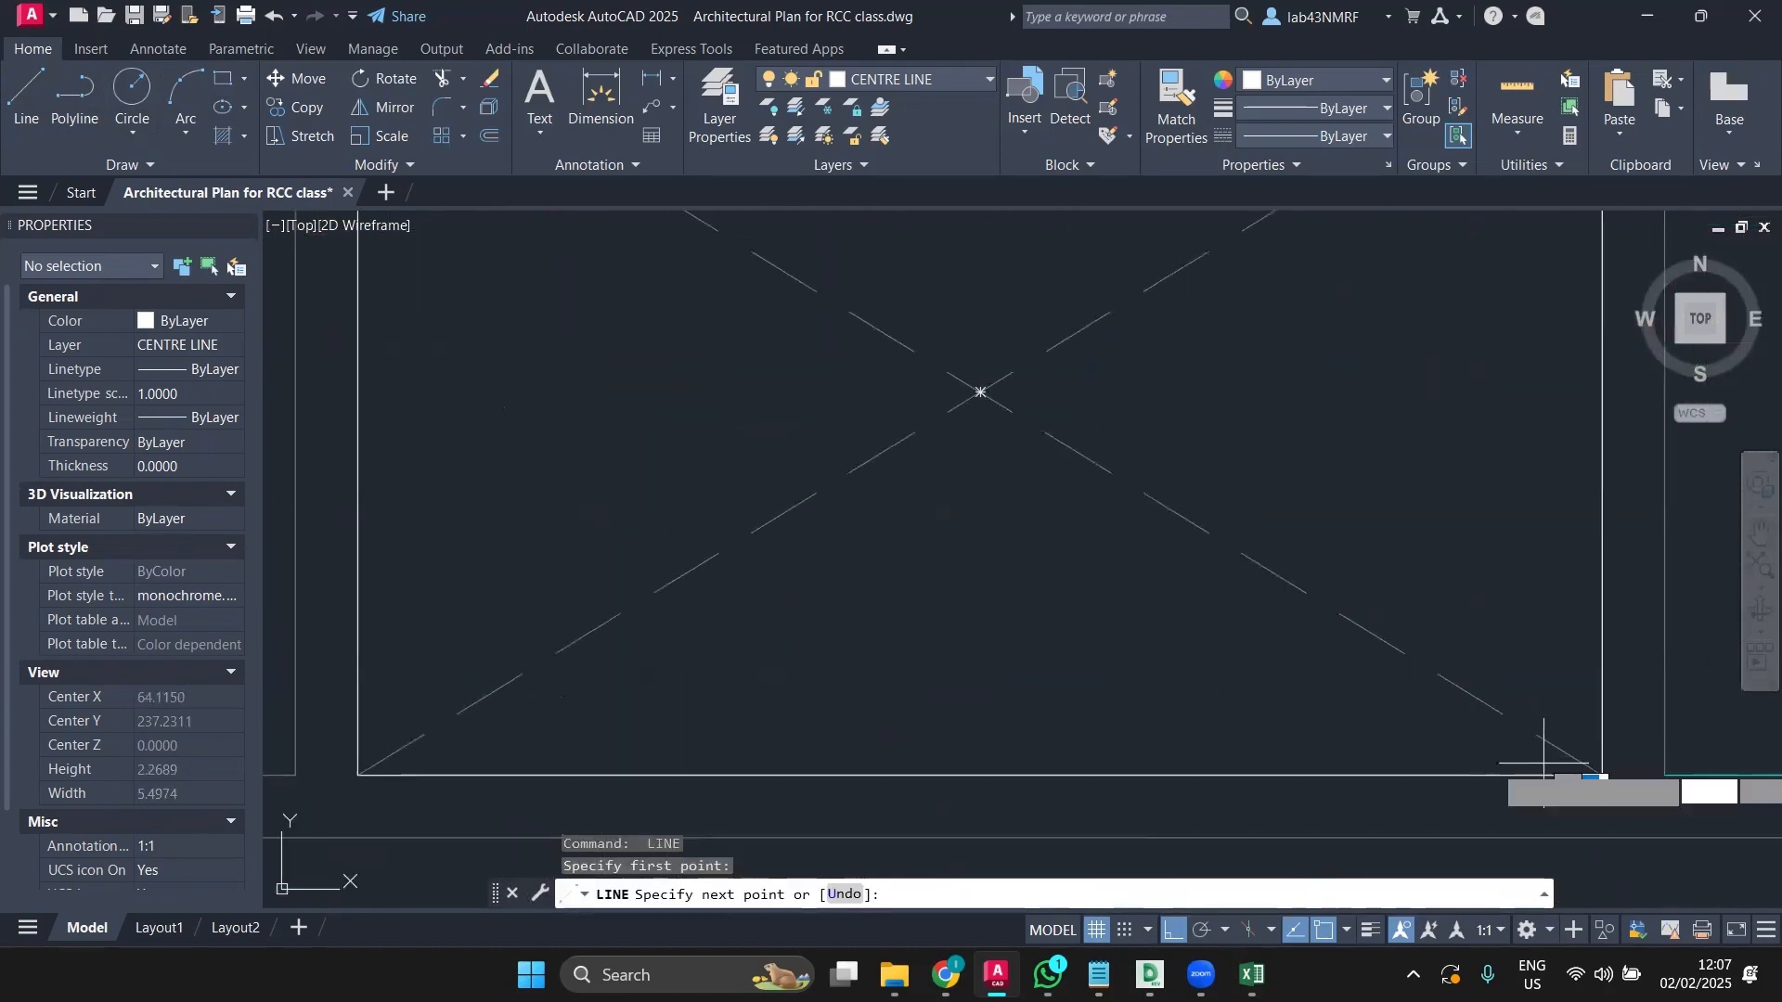
click(1603, 775)
key(Return)
key(Return)
scroll(1447, 527, down, 4)
middle_drag(1471, 529, 1336, 575)
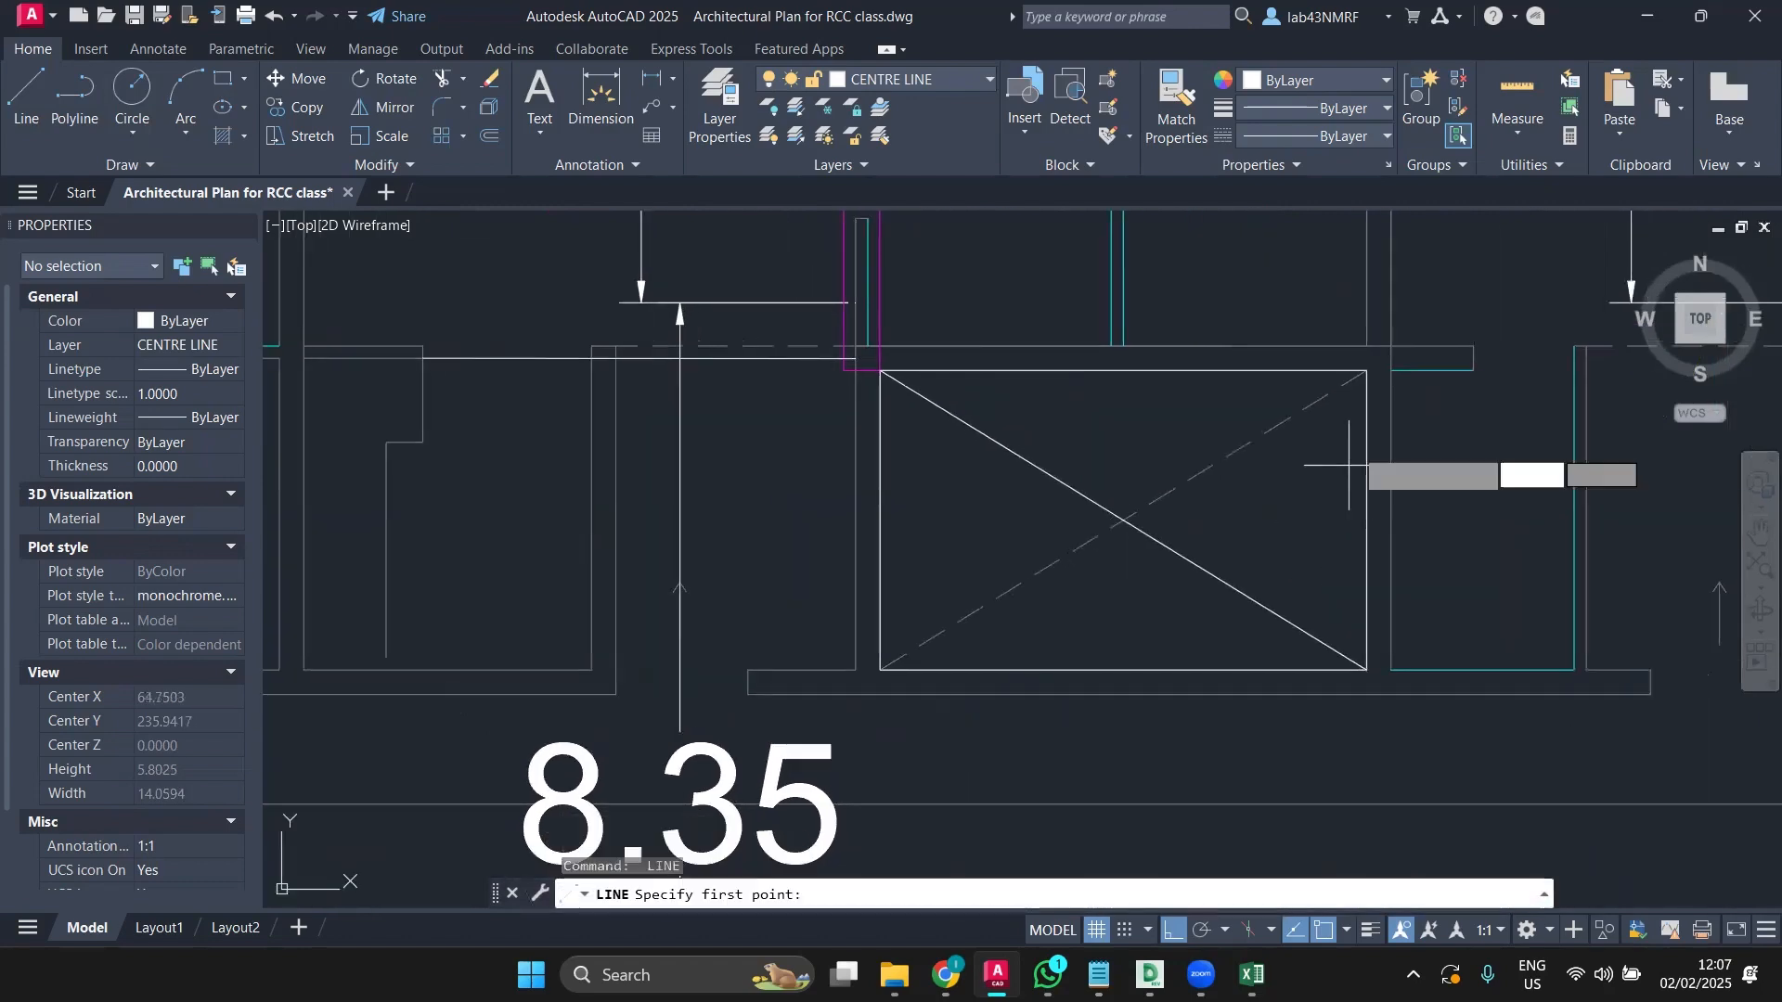
click(1364, 373)
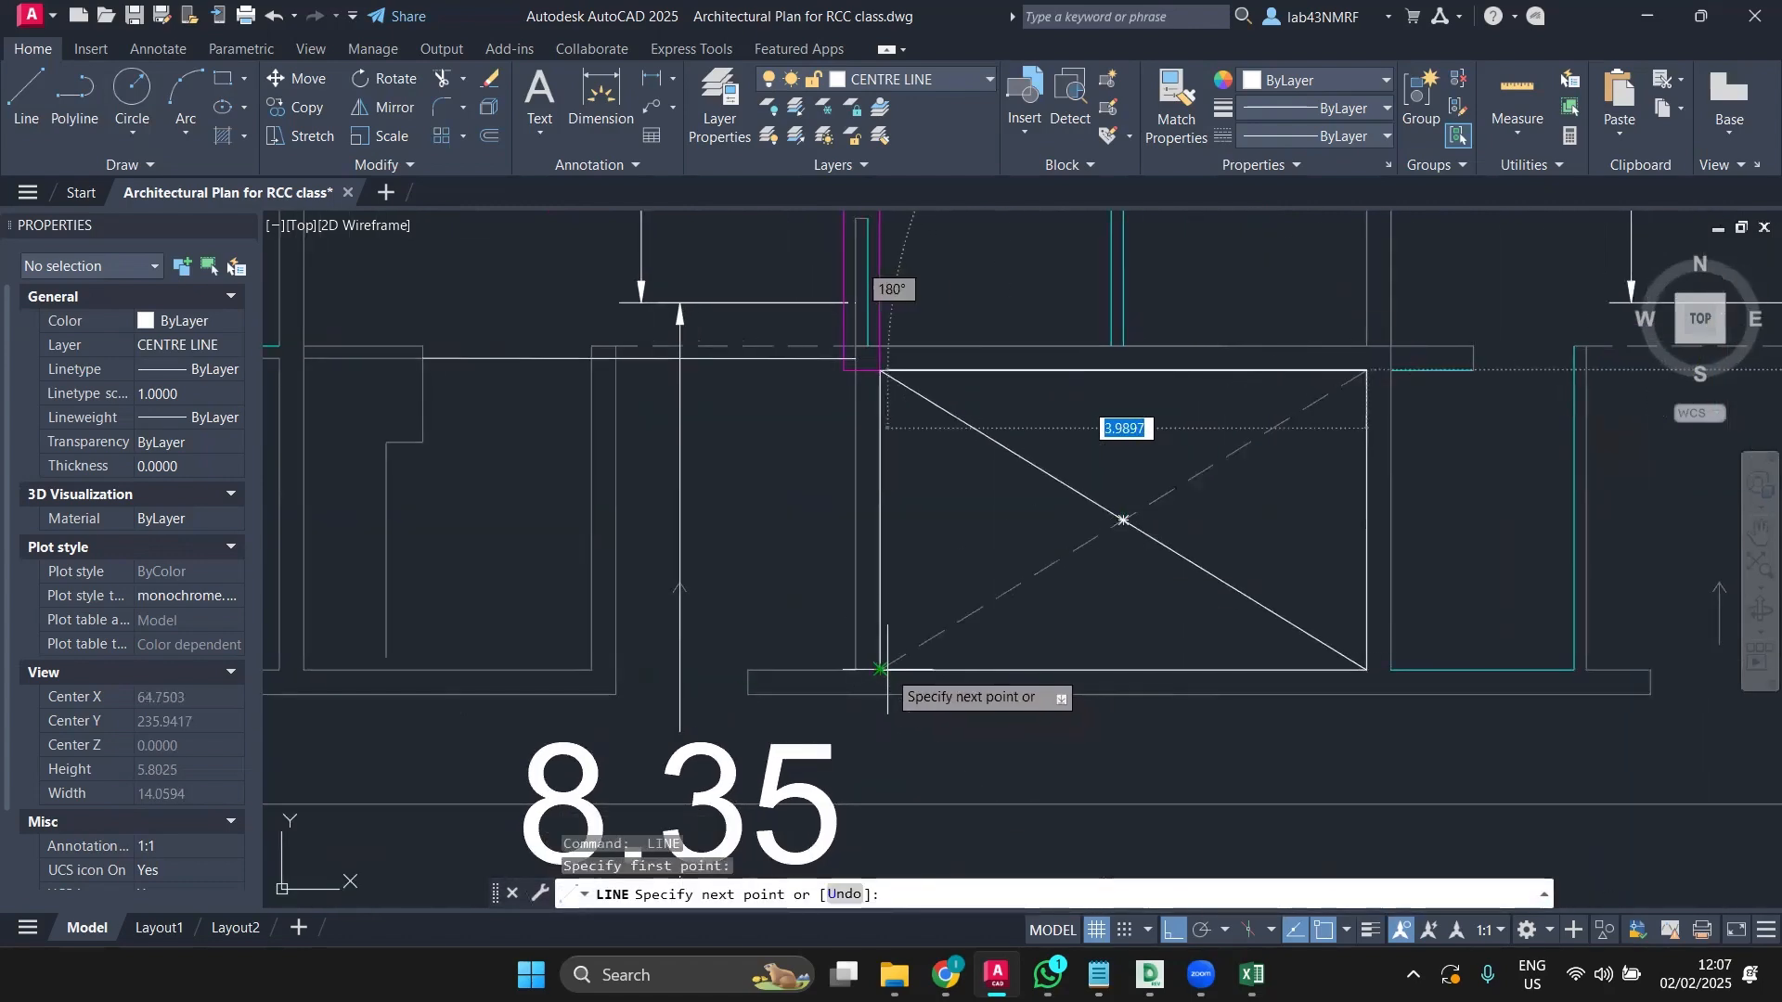
click(881, 669)
scroll(902, 625, down, 5)
key(Return)
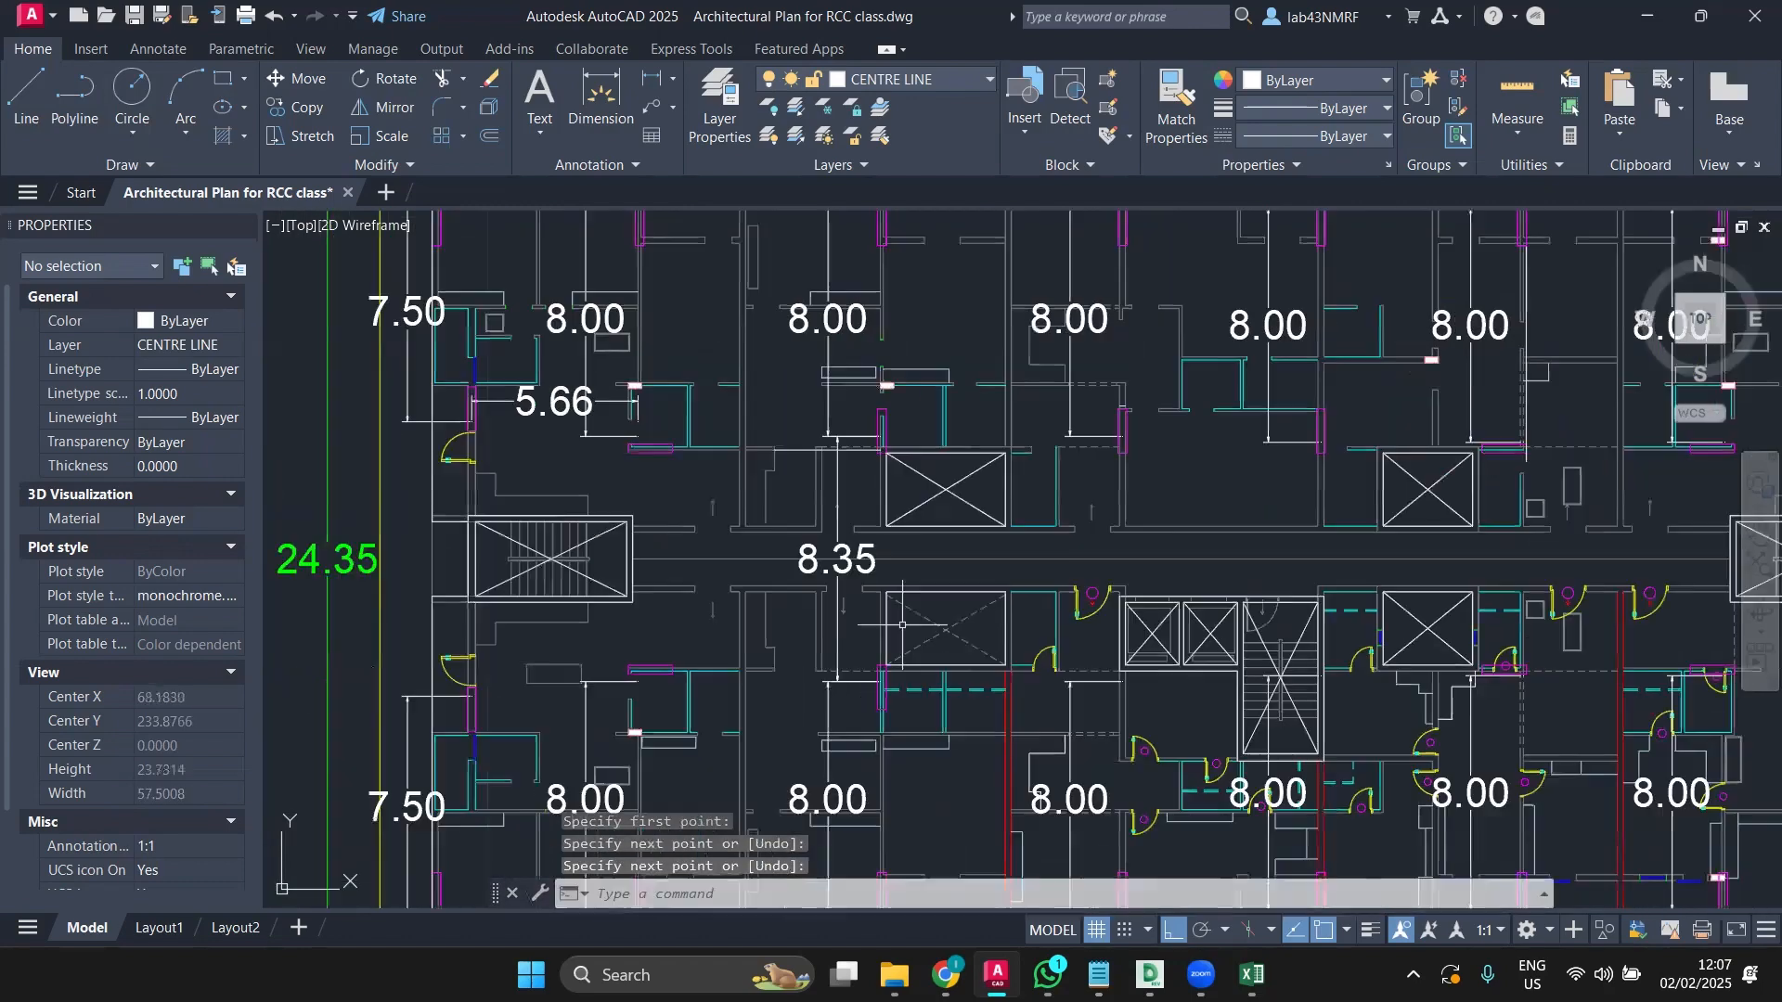
Step: Cancel two unfinished diagonal lines and bring the overall top dimensions into view
scroll(902, 625, up, 6)
key(Return)
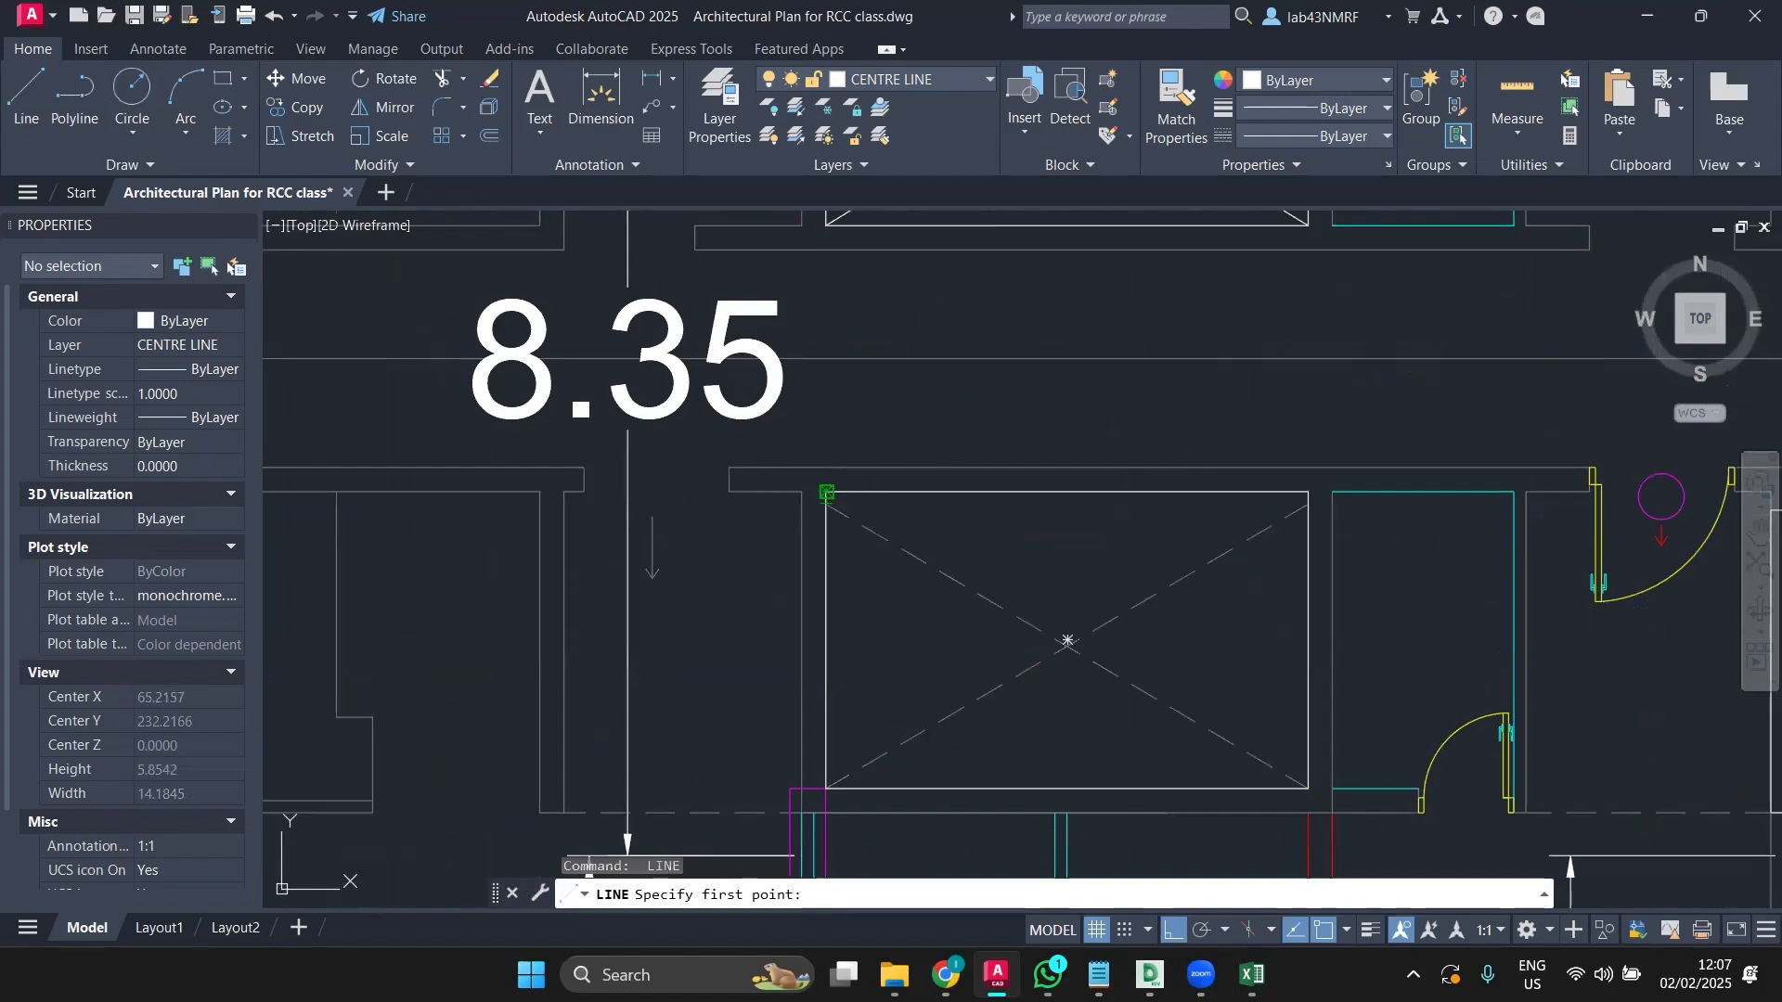
click(827, 492)
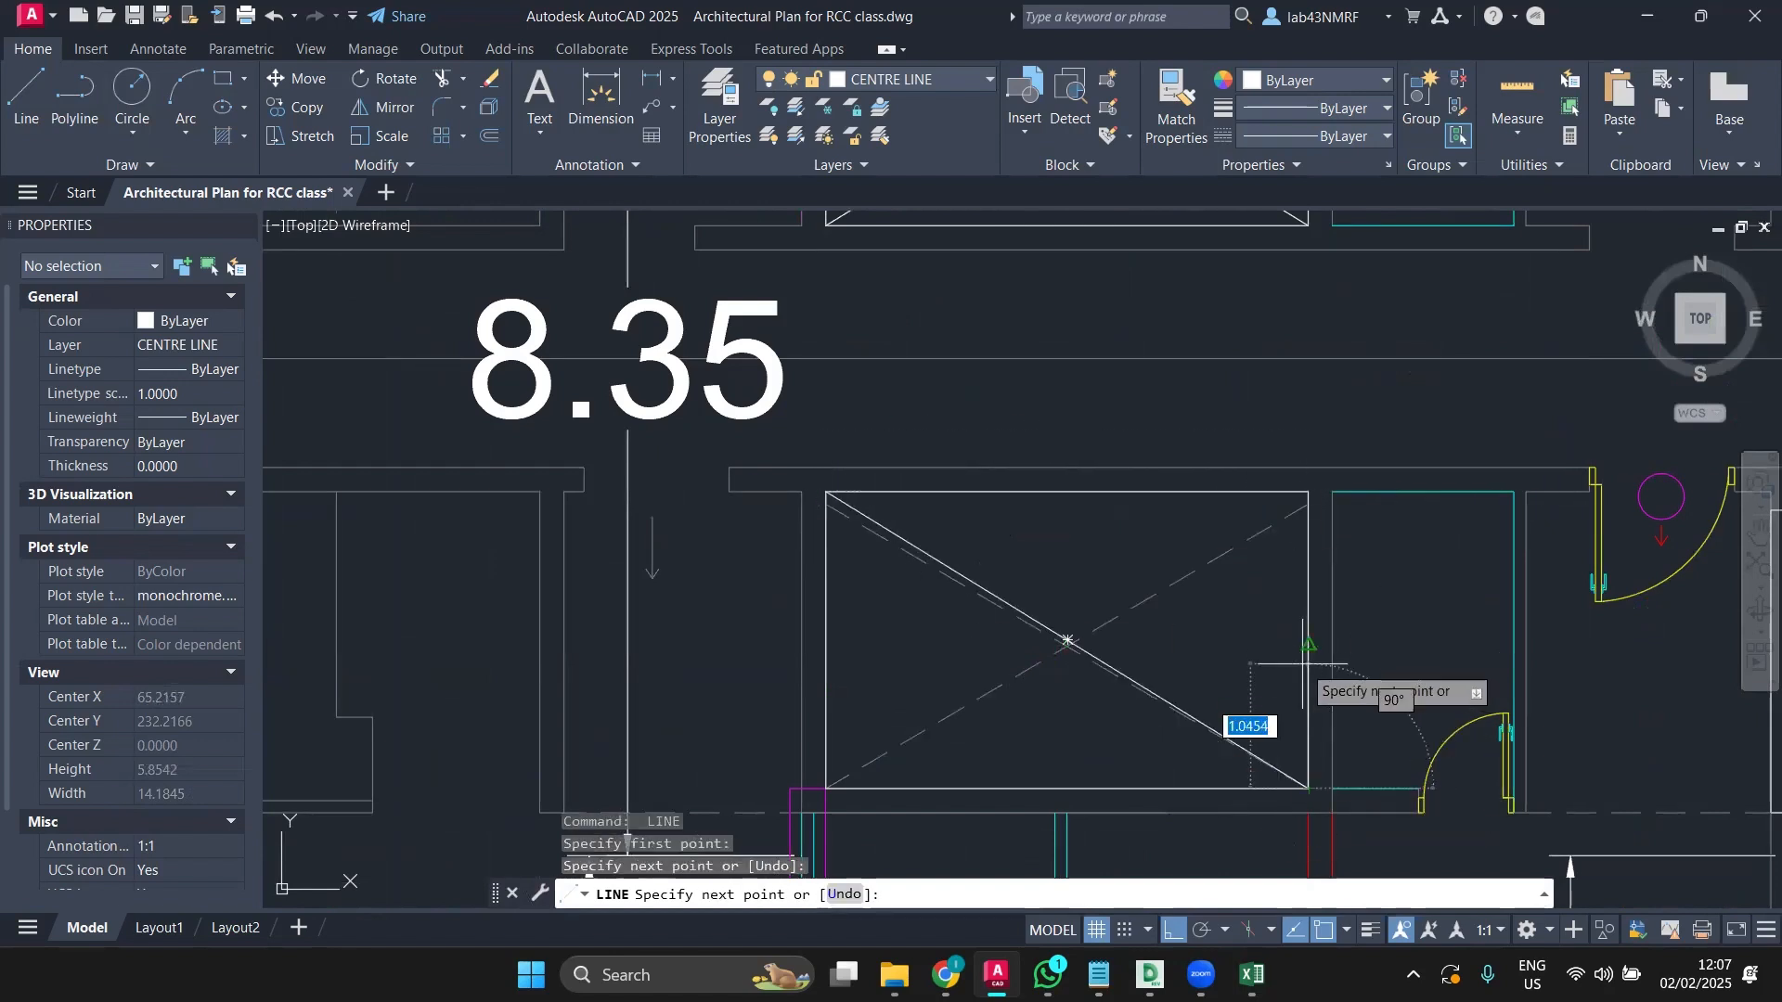
key(Escape)
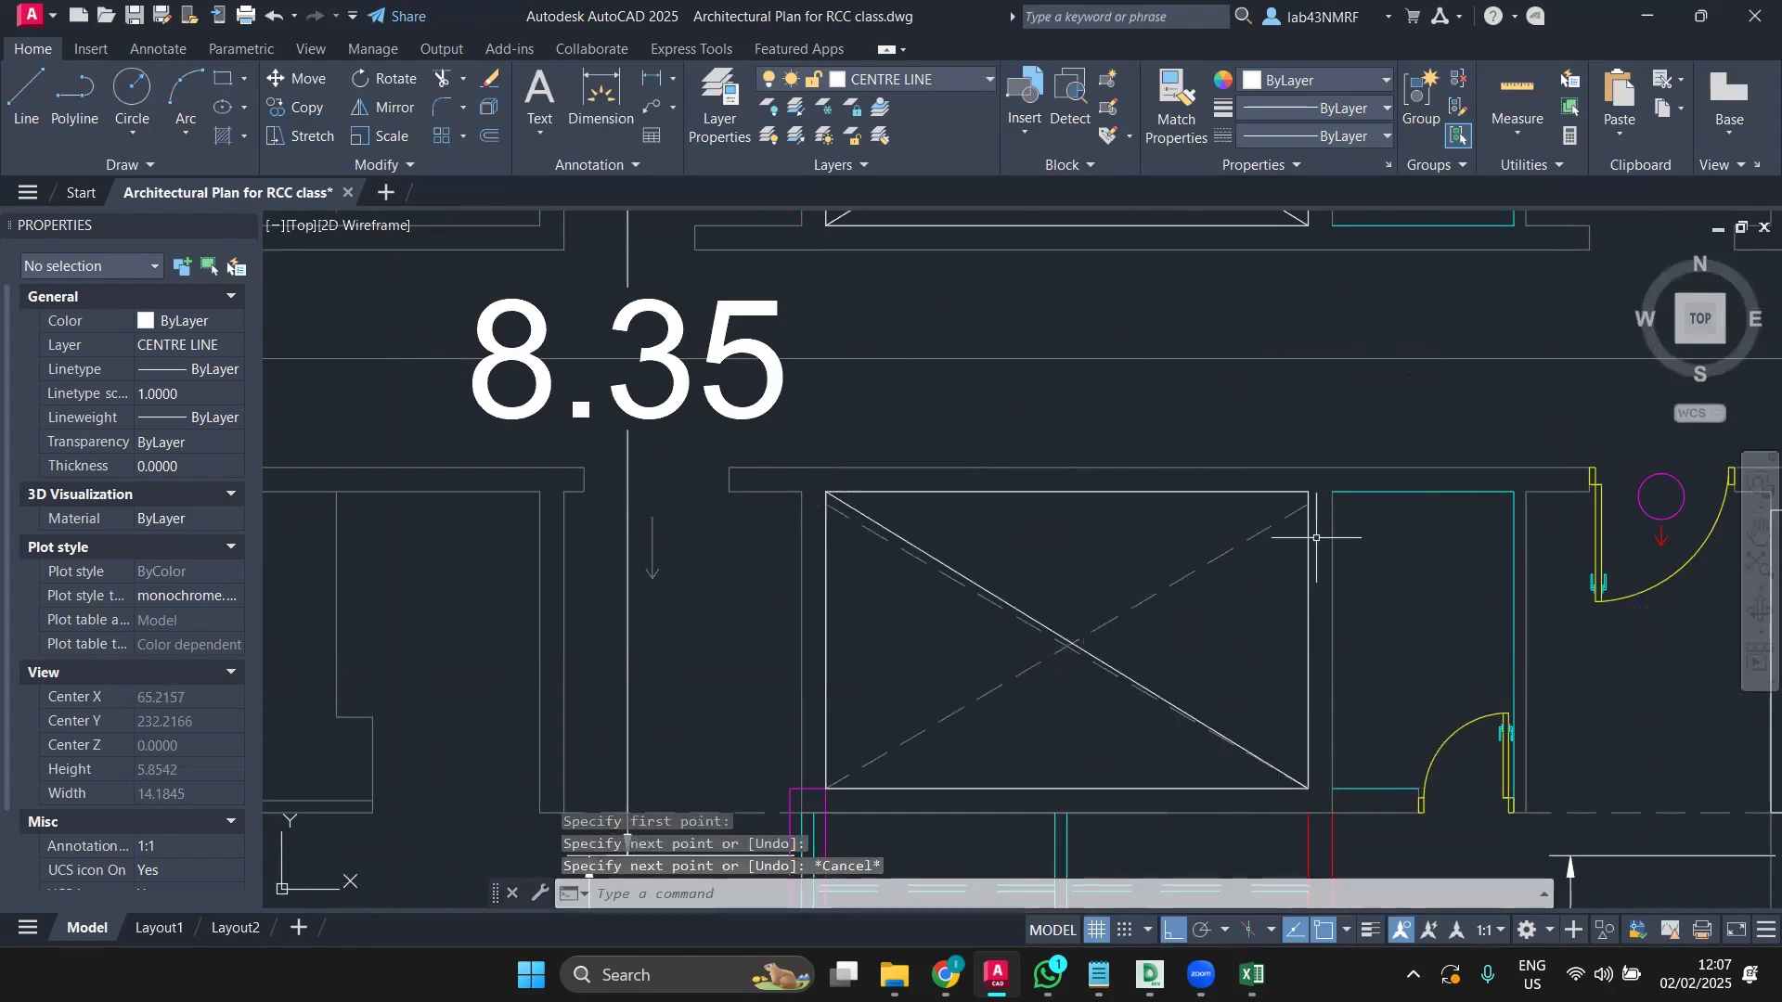
scroll(1316, 537, up, 2)
key(Return)
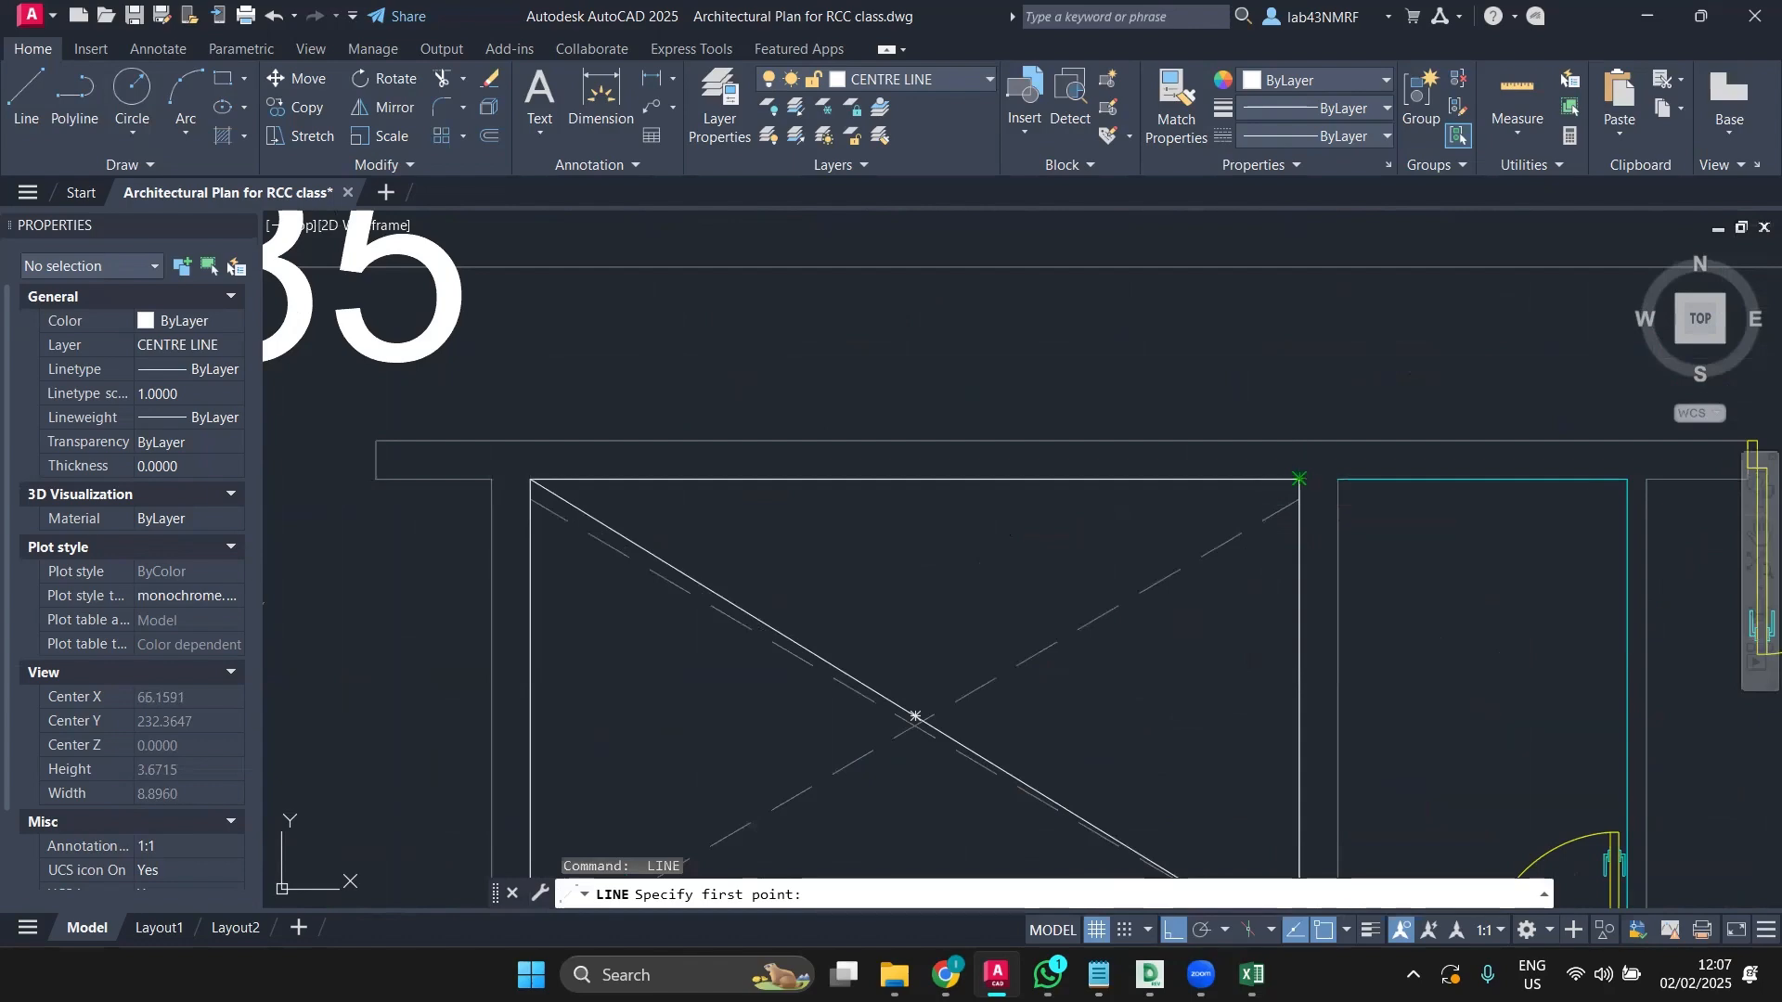
click(1298, 479)
middle_drag(974, 770, 1133, 426)
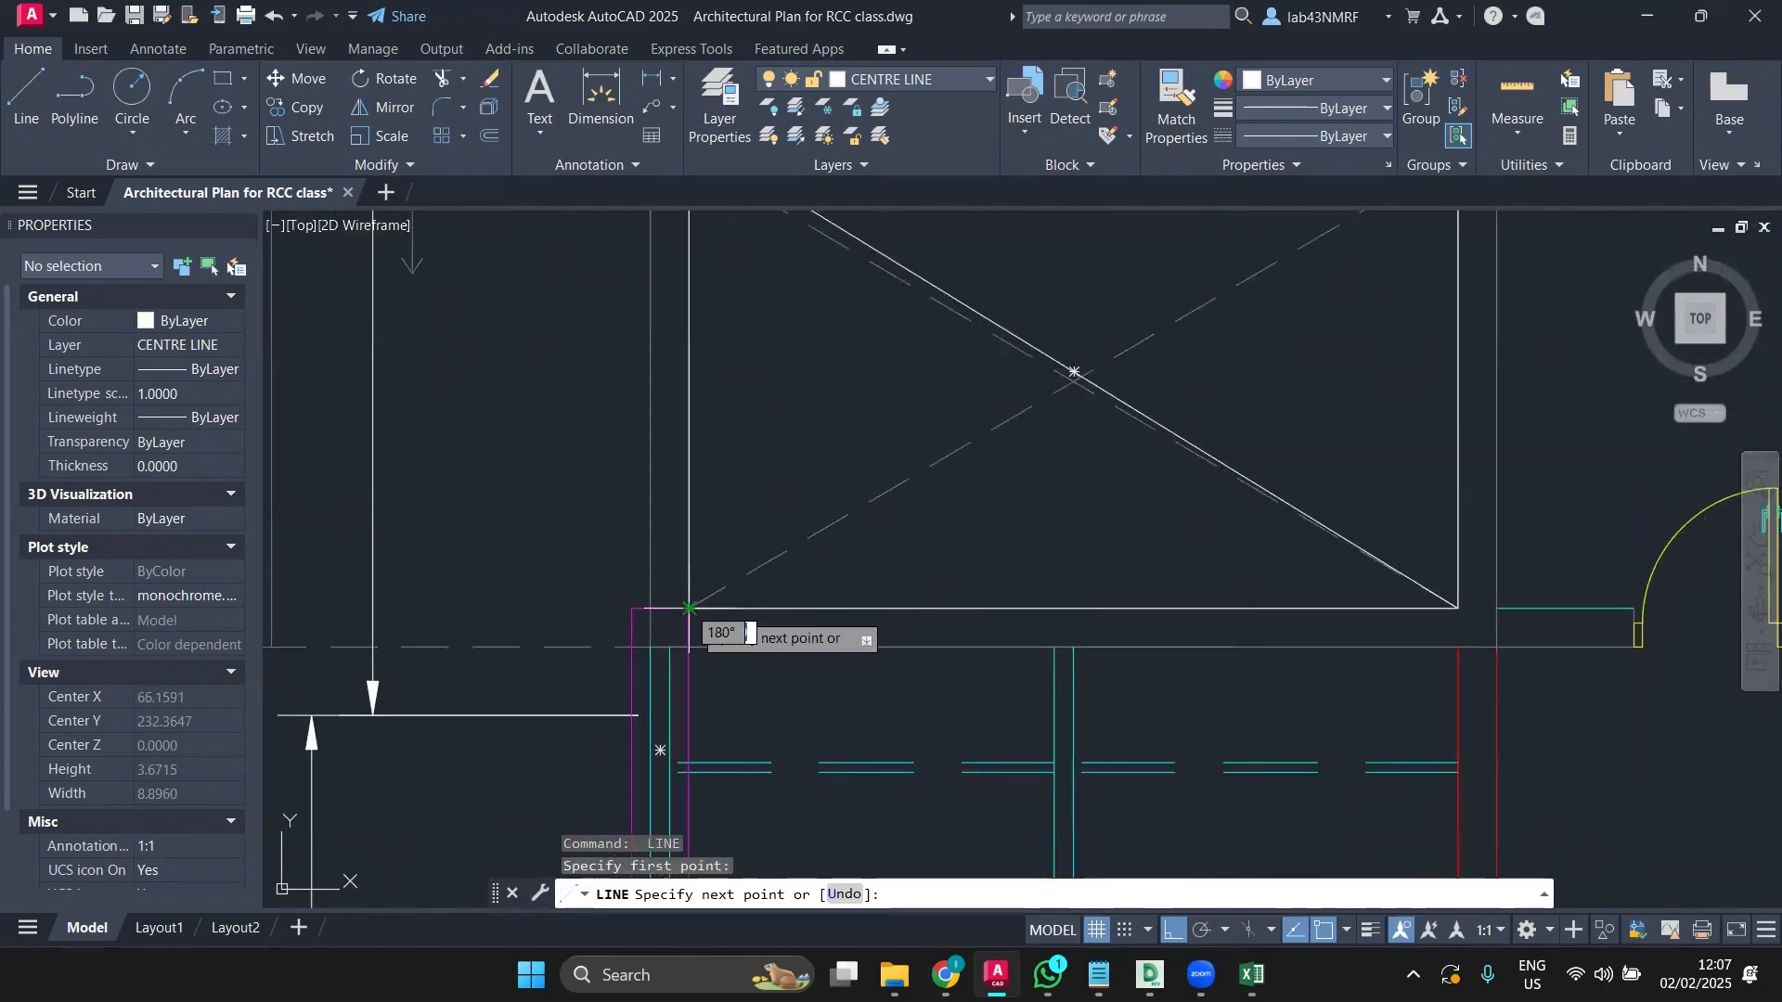
scroll(689, 609, down, 5)
key(Escape)
scroll(963, 558, down, 3)
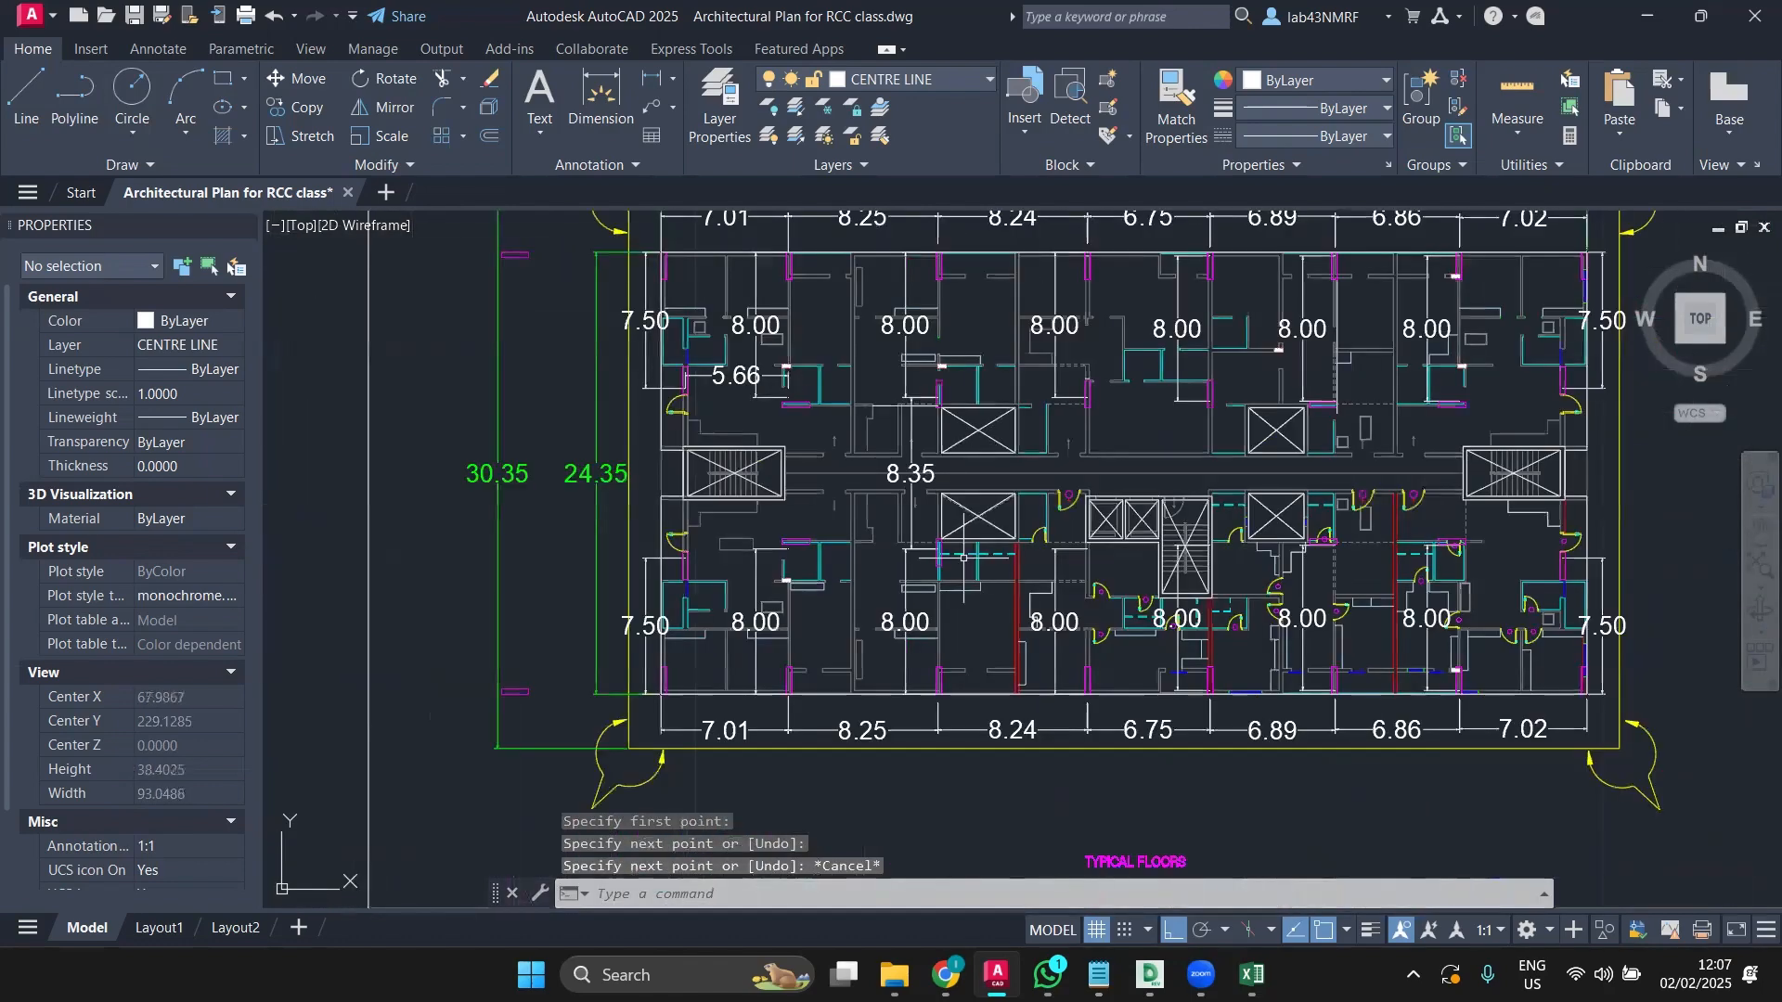
middle_drag(964, 558, 647, 599)
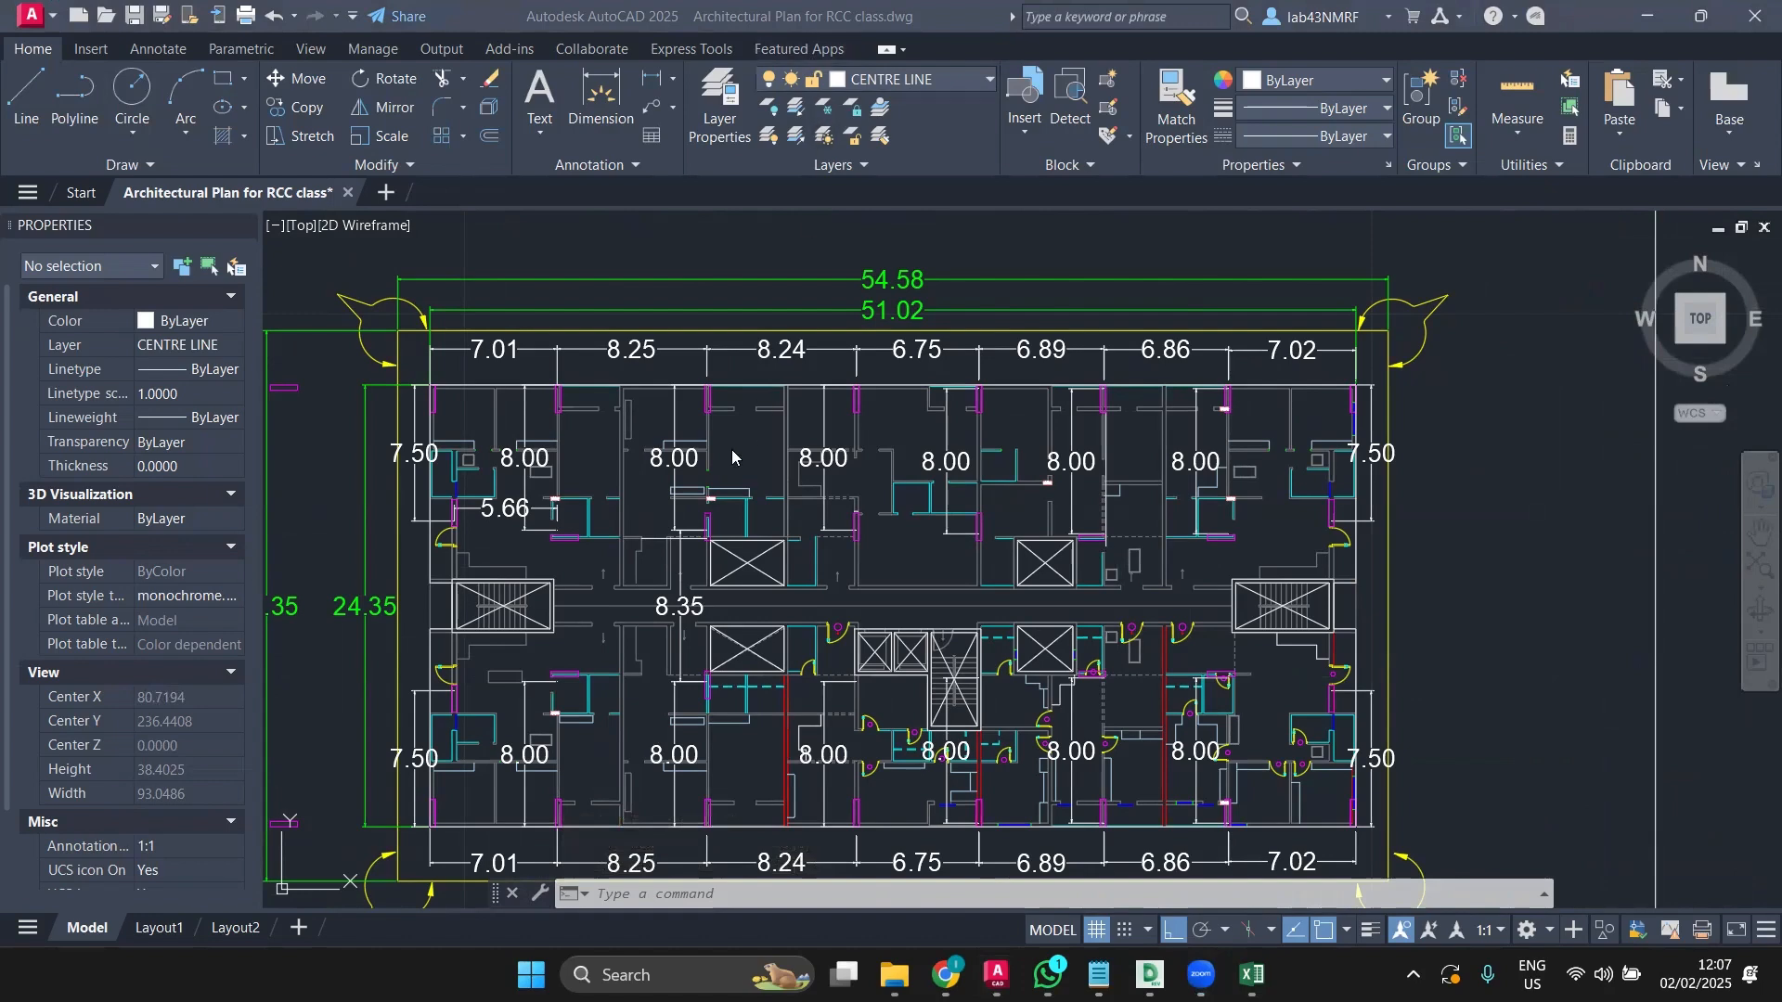
scroll(612, 390, up, 4)
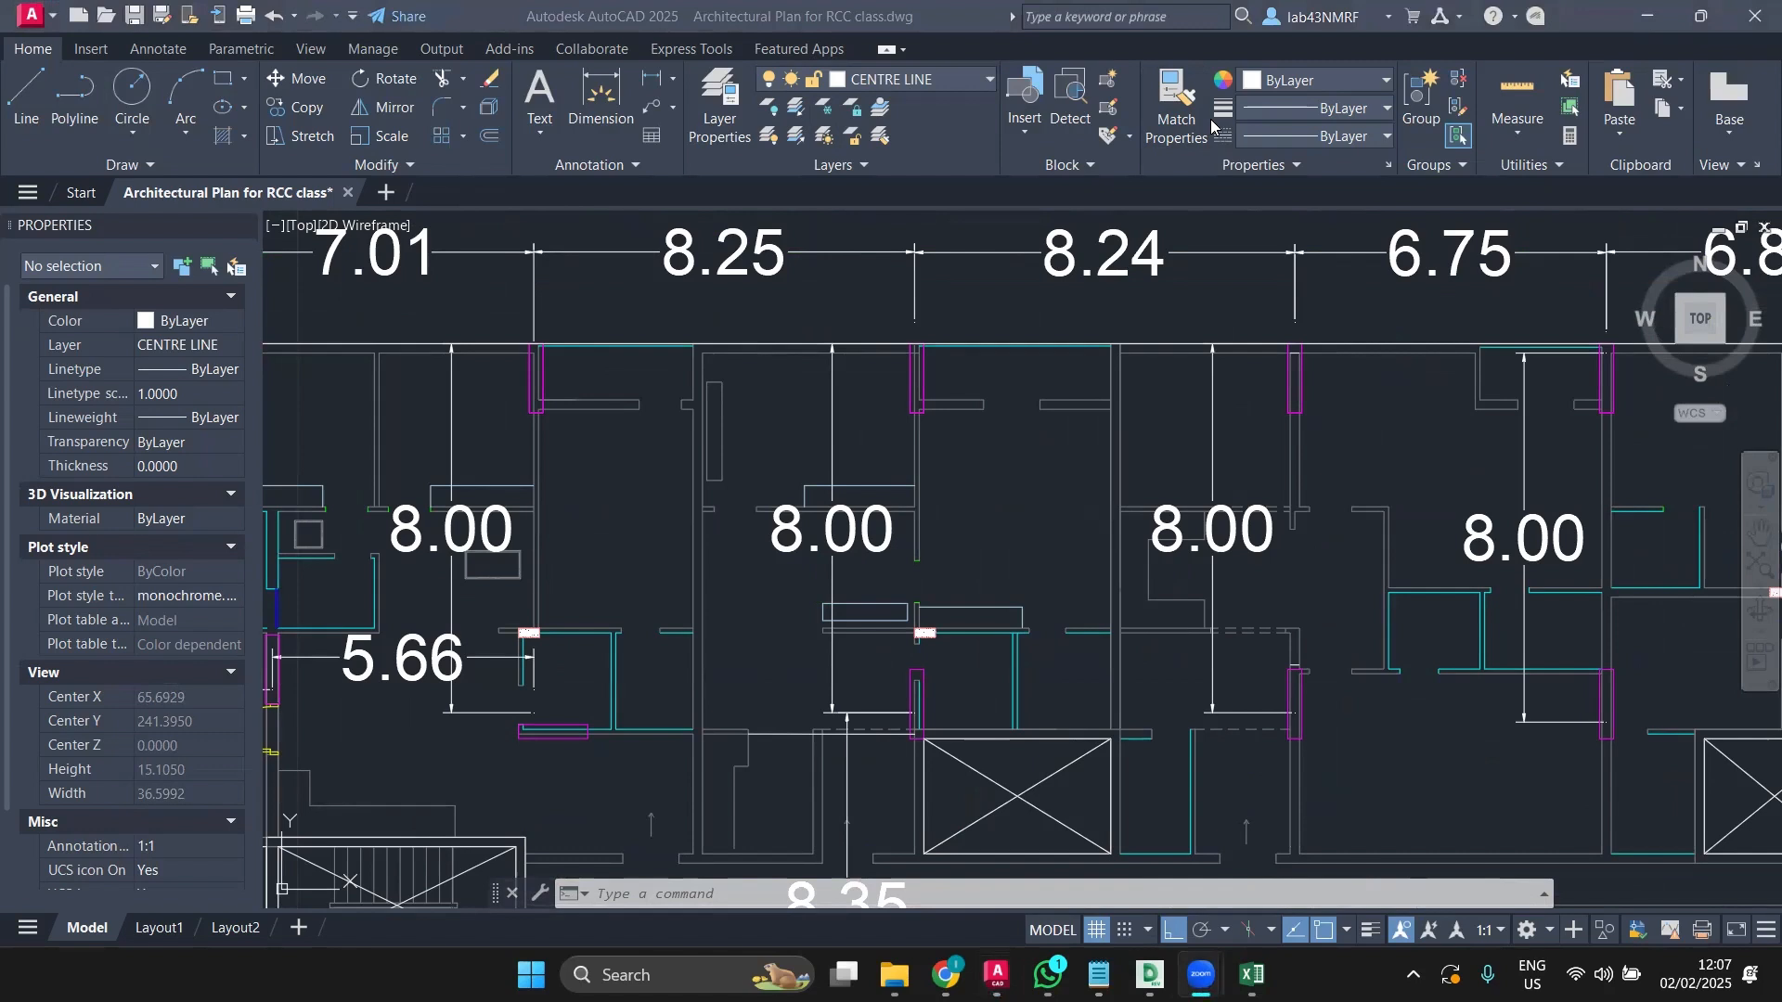
Step: Select the top wall polyline and use Select Similar to pick all matching polylines
click(619, 401)
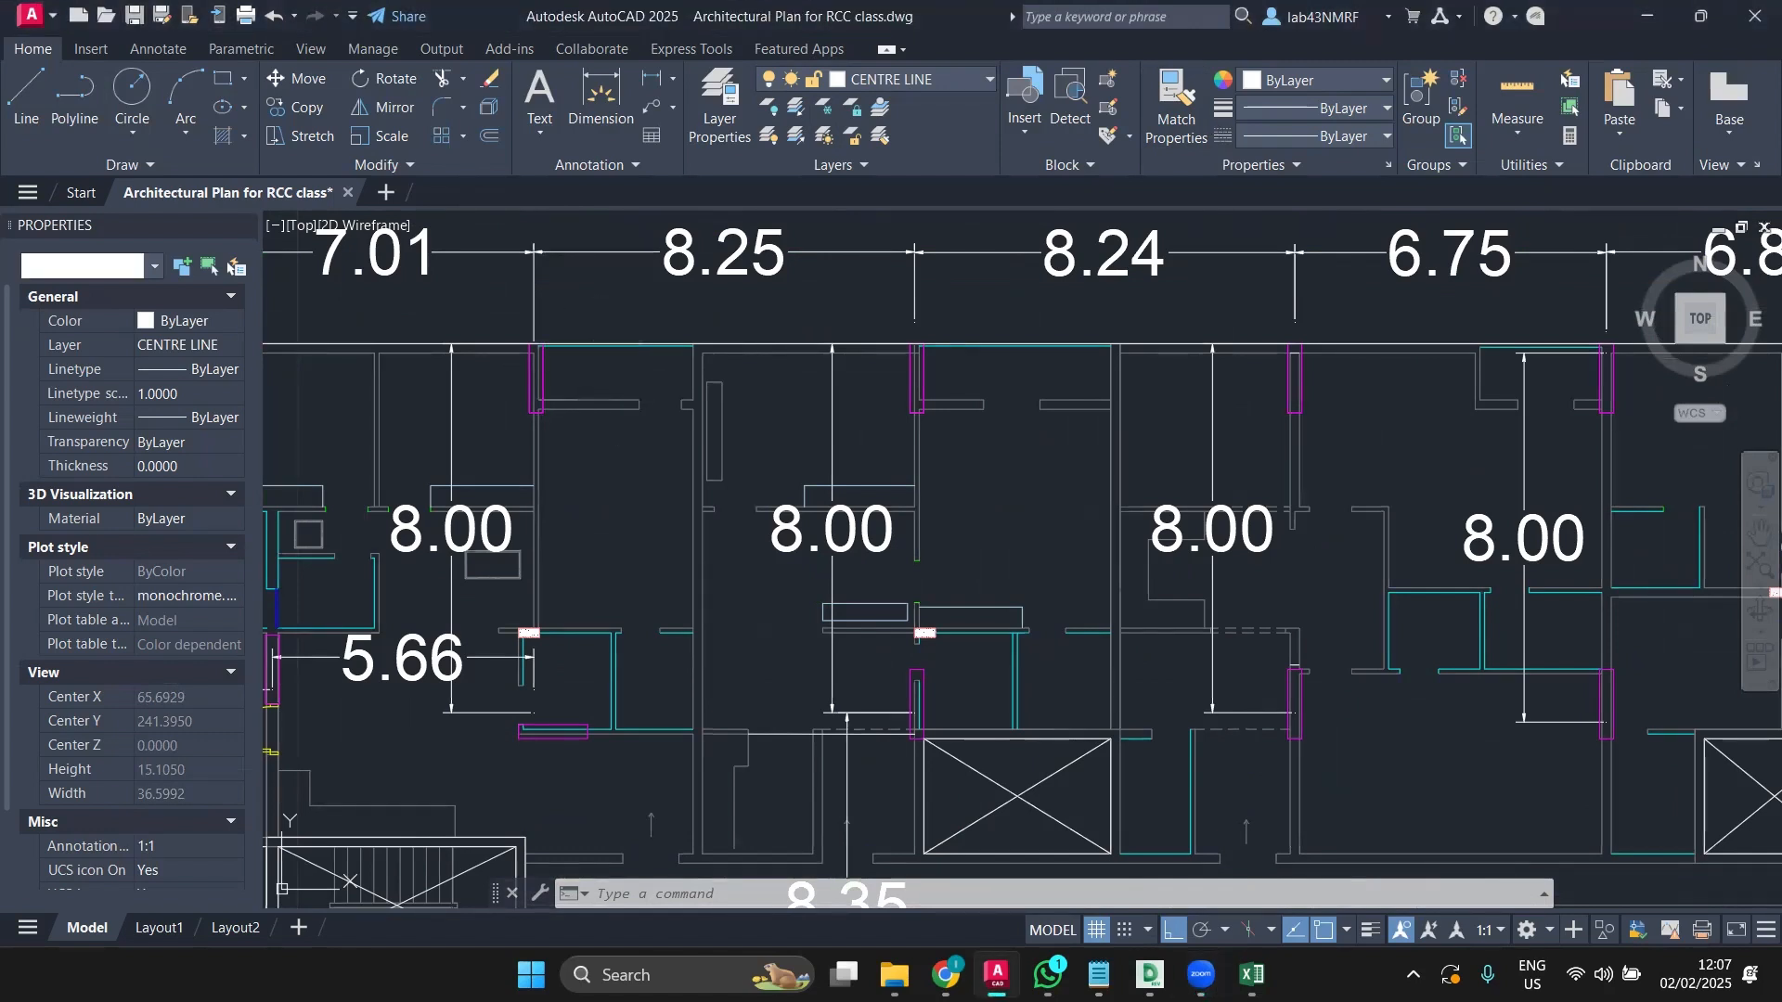
click(597, 345)
right_click(597, 346)
click(662, 725)
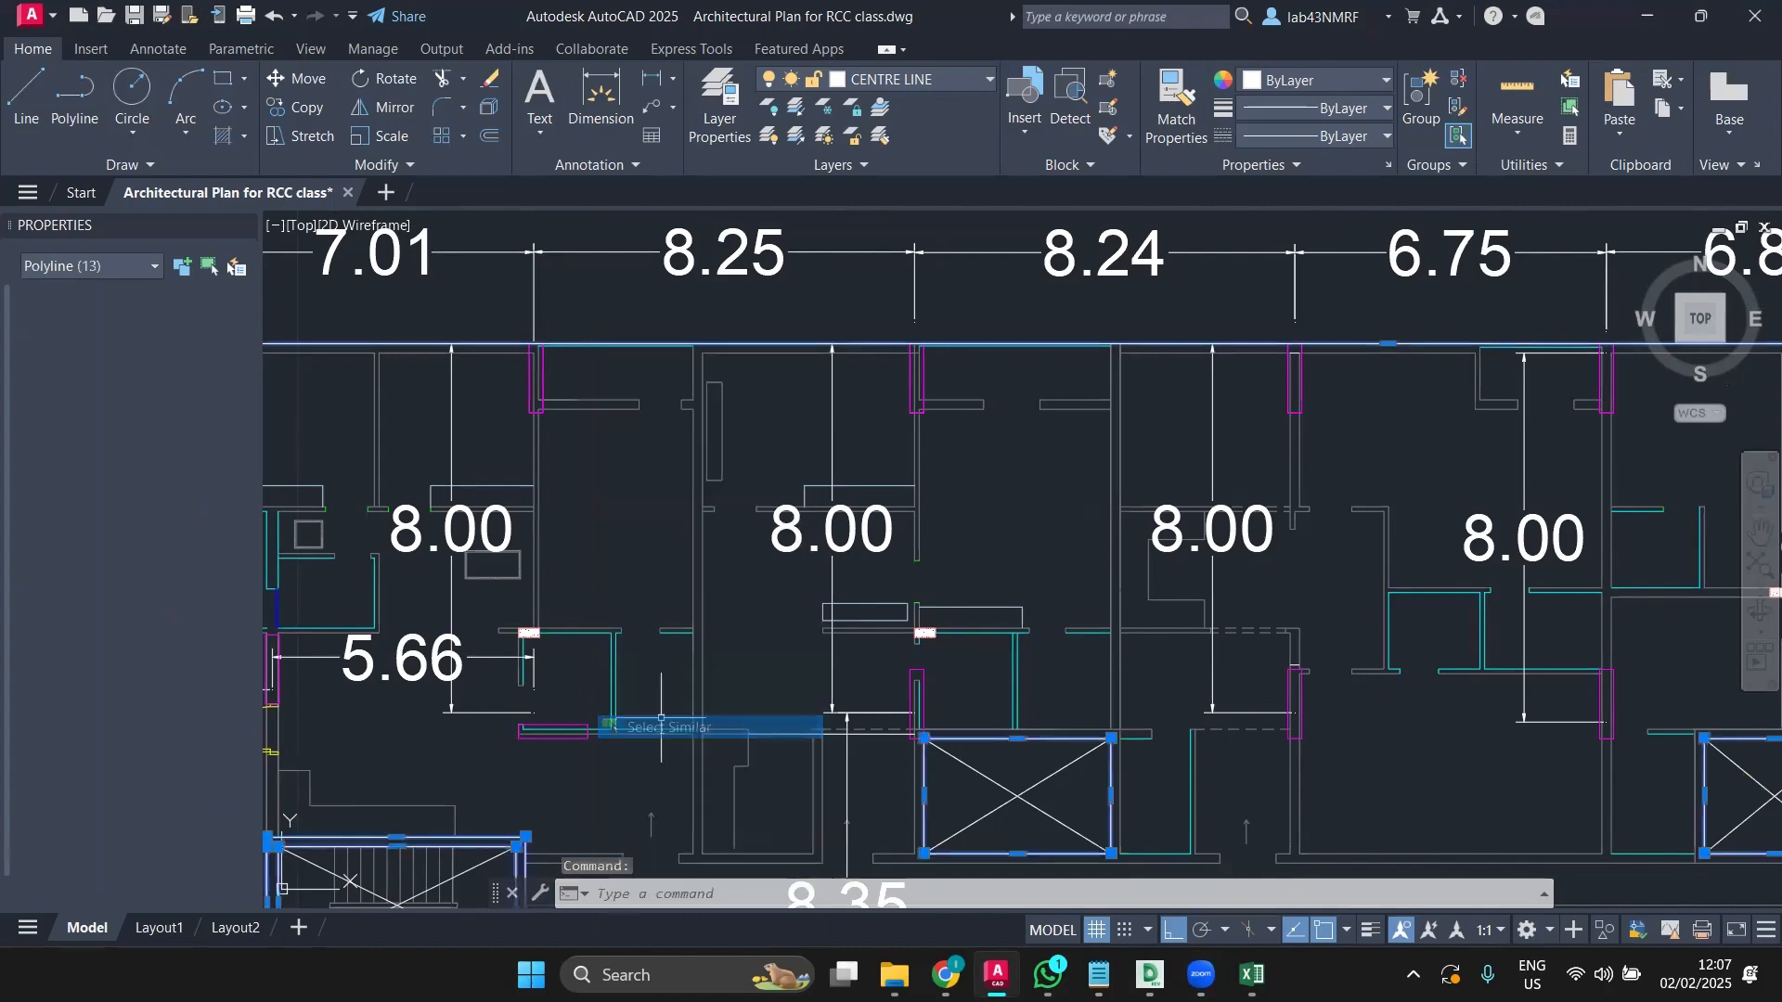
scroll(692, 492, down, 2)
scroll(692, 493, down, 5)
scroll(786, 456, up, 2)
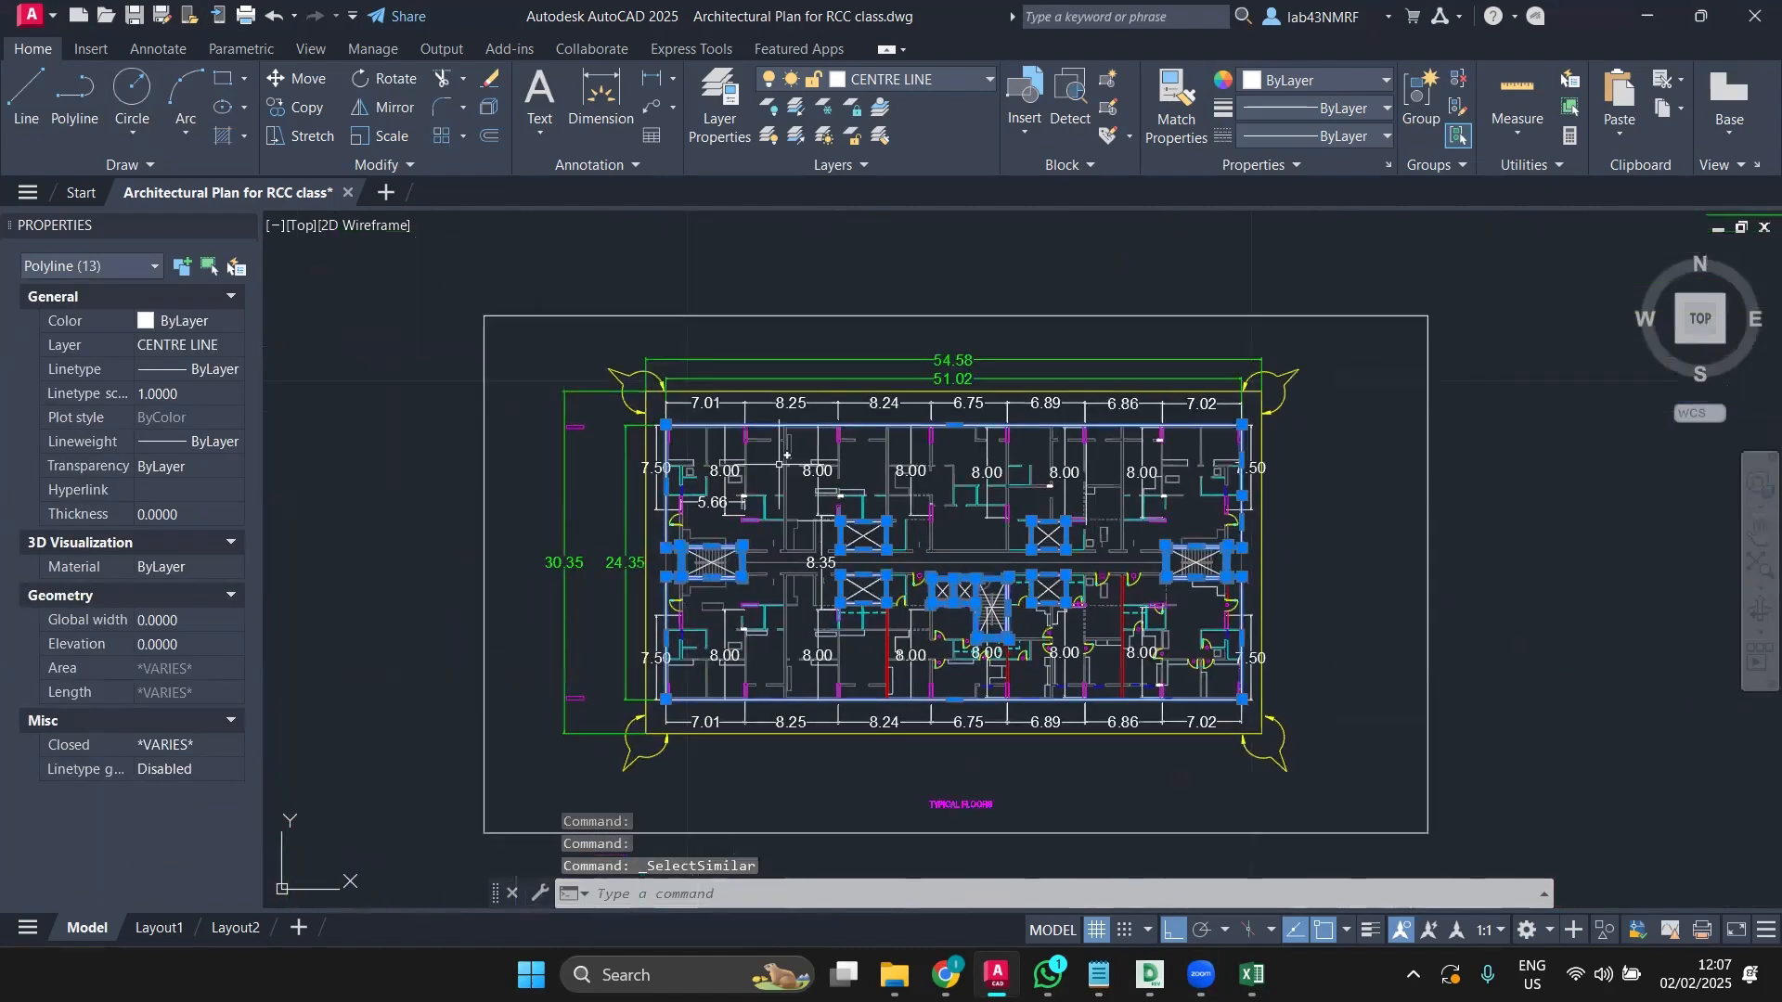
scroll(753, 484, up, 2)
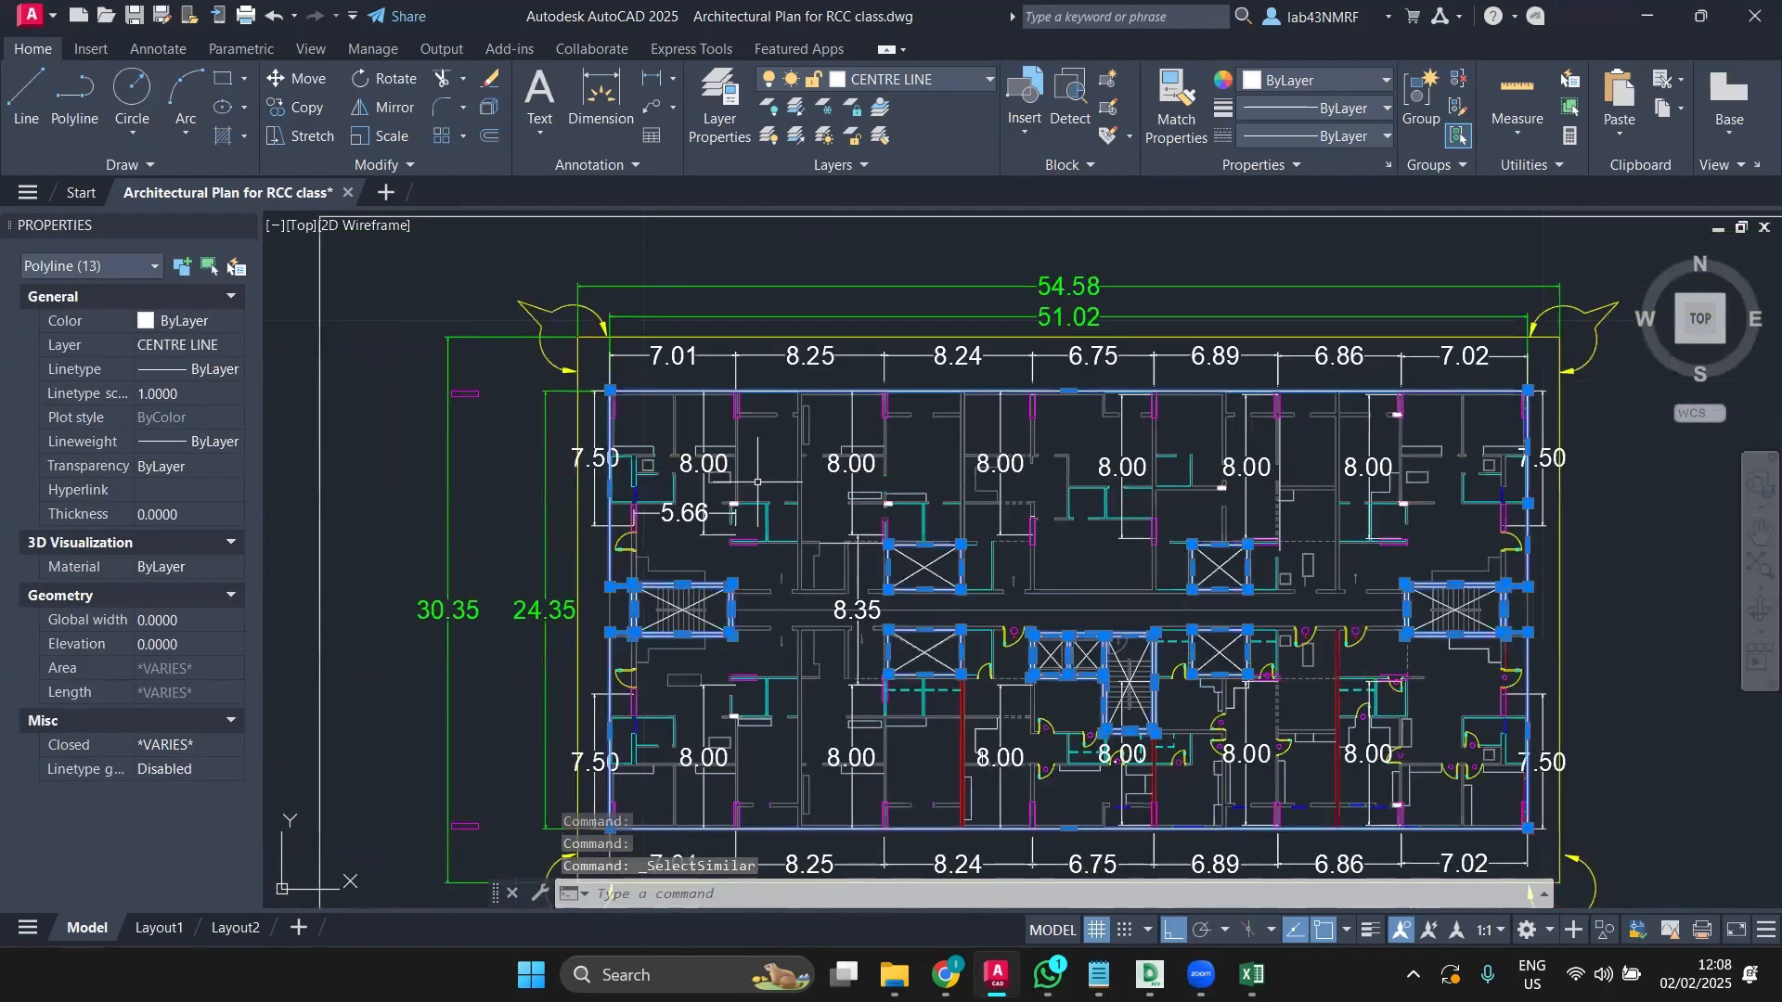
scroll(757, 482, up, 5)
Step: Add the magenta column outline and repeat Select Similar until all 80 objects are selected
click(772, 399)
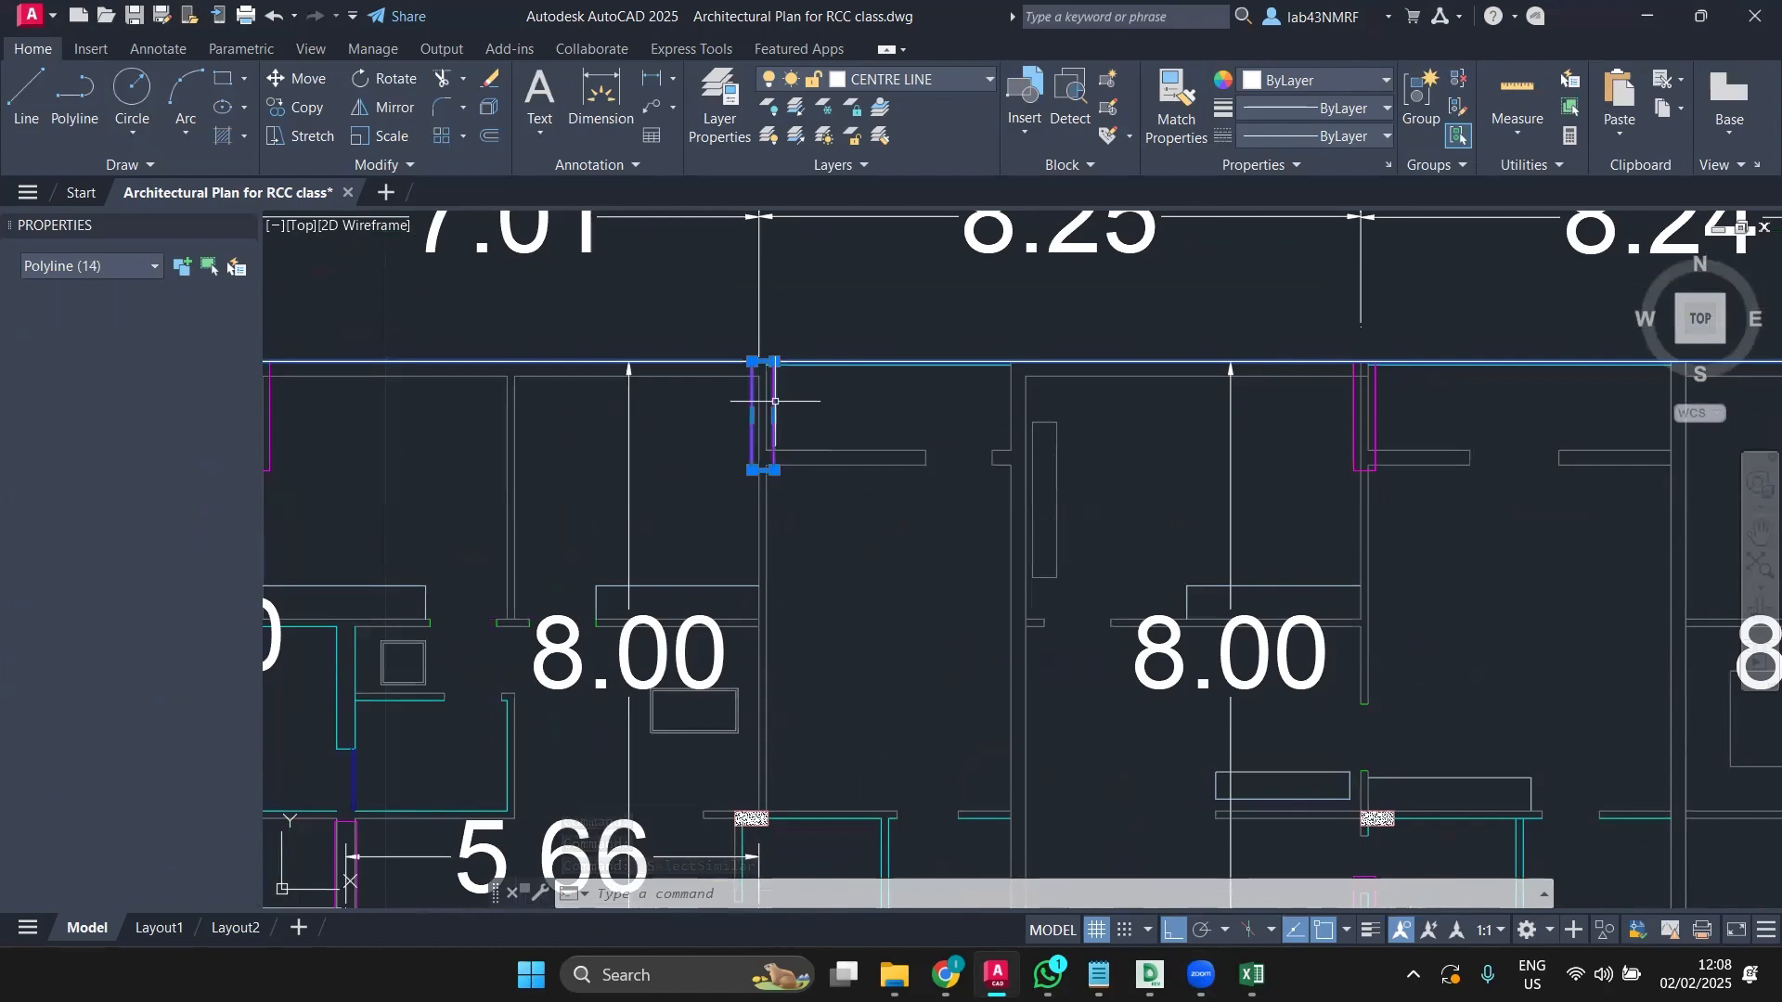
right_click(774, 399)
click(836, 710)
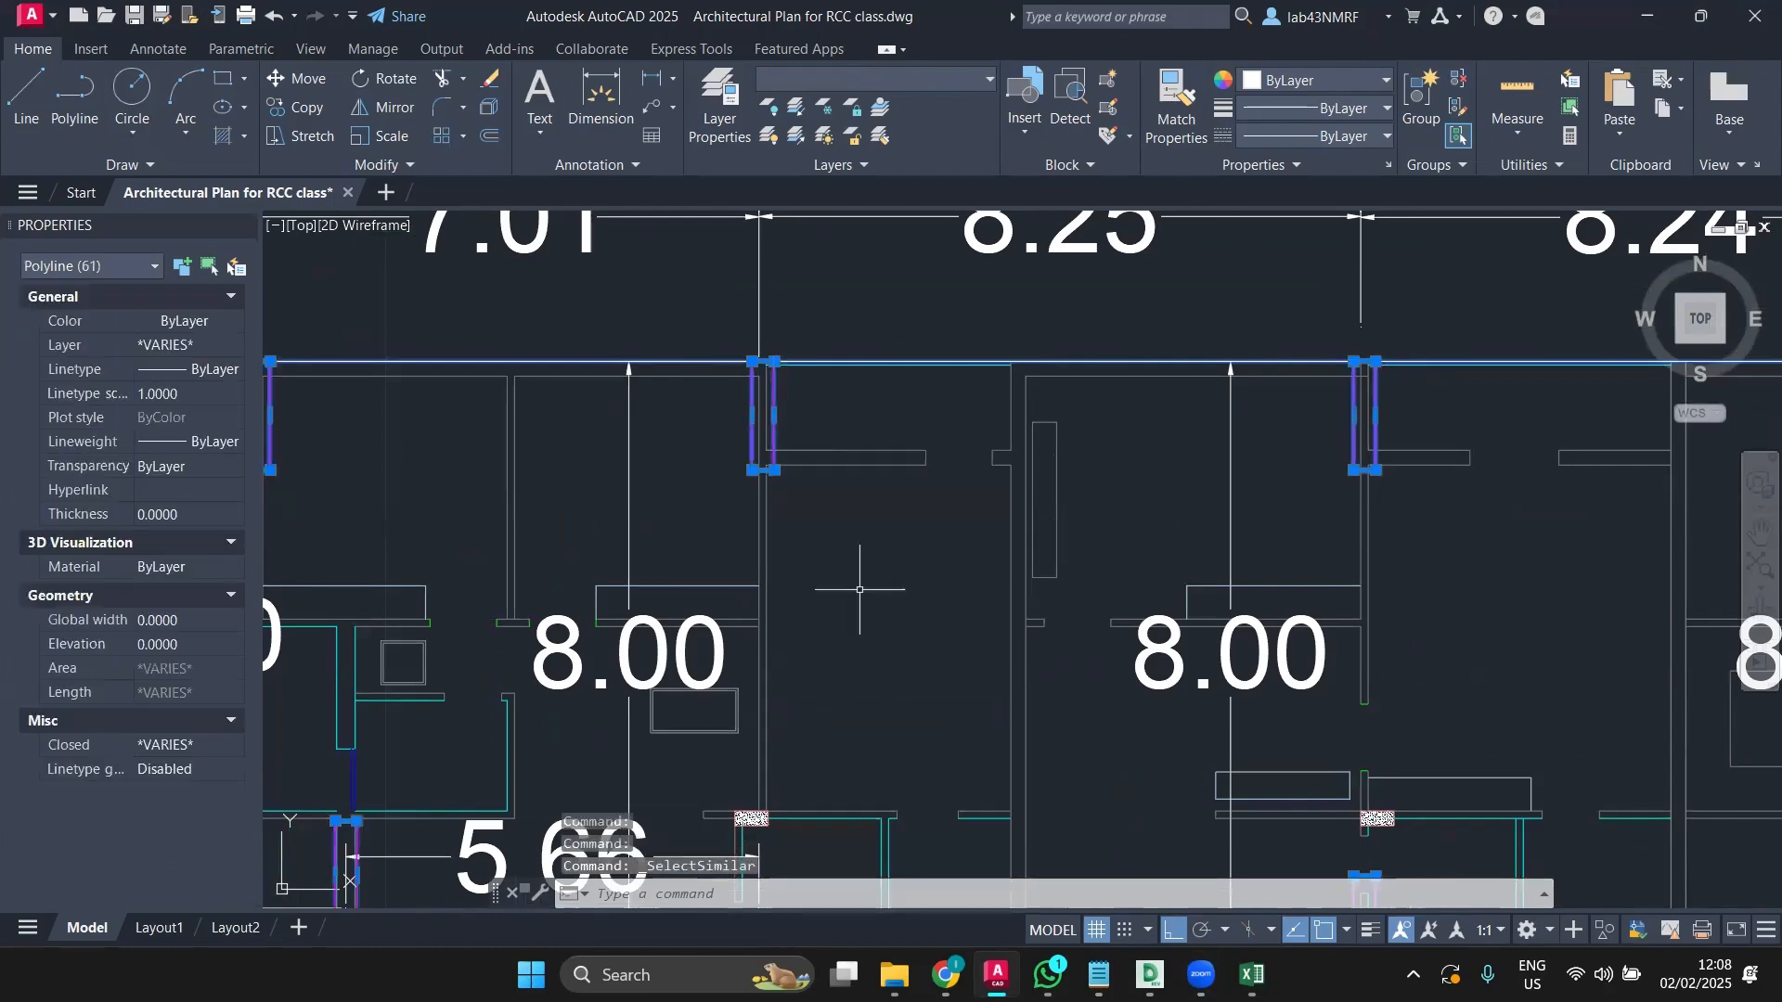
scroll(863, 588, down, 6)
middle_drag(876, 460, 809, 305)
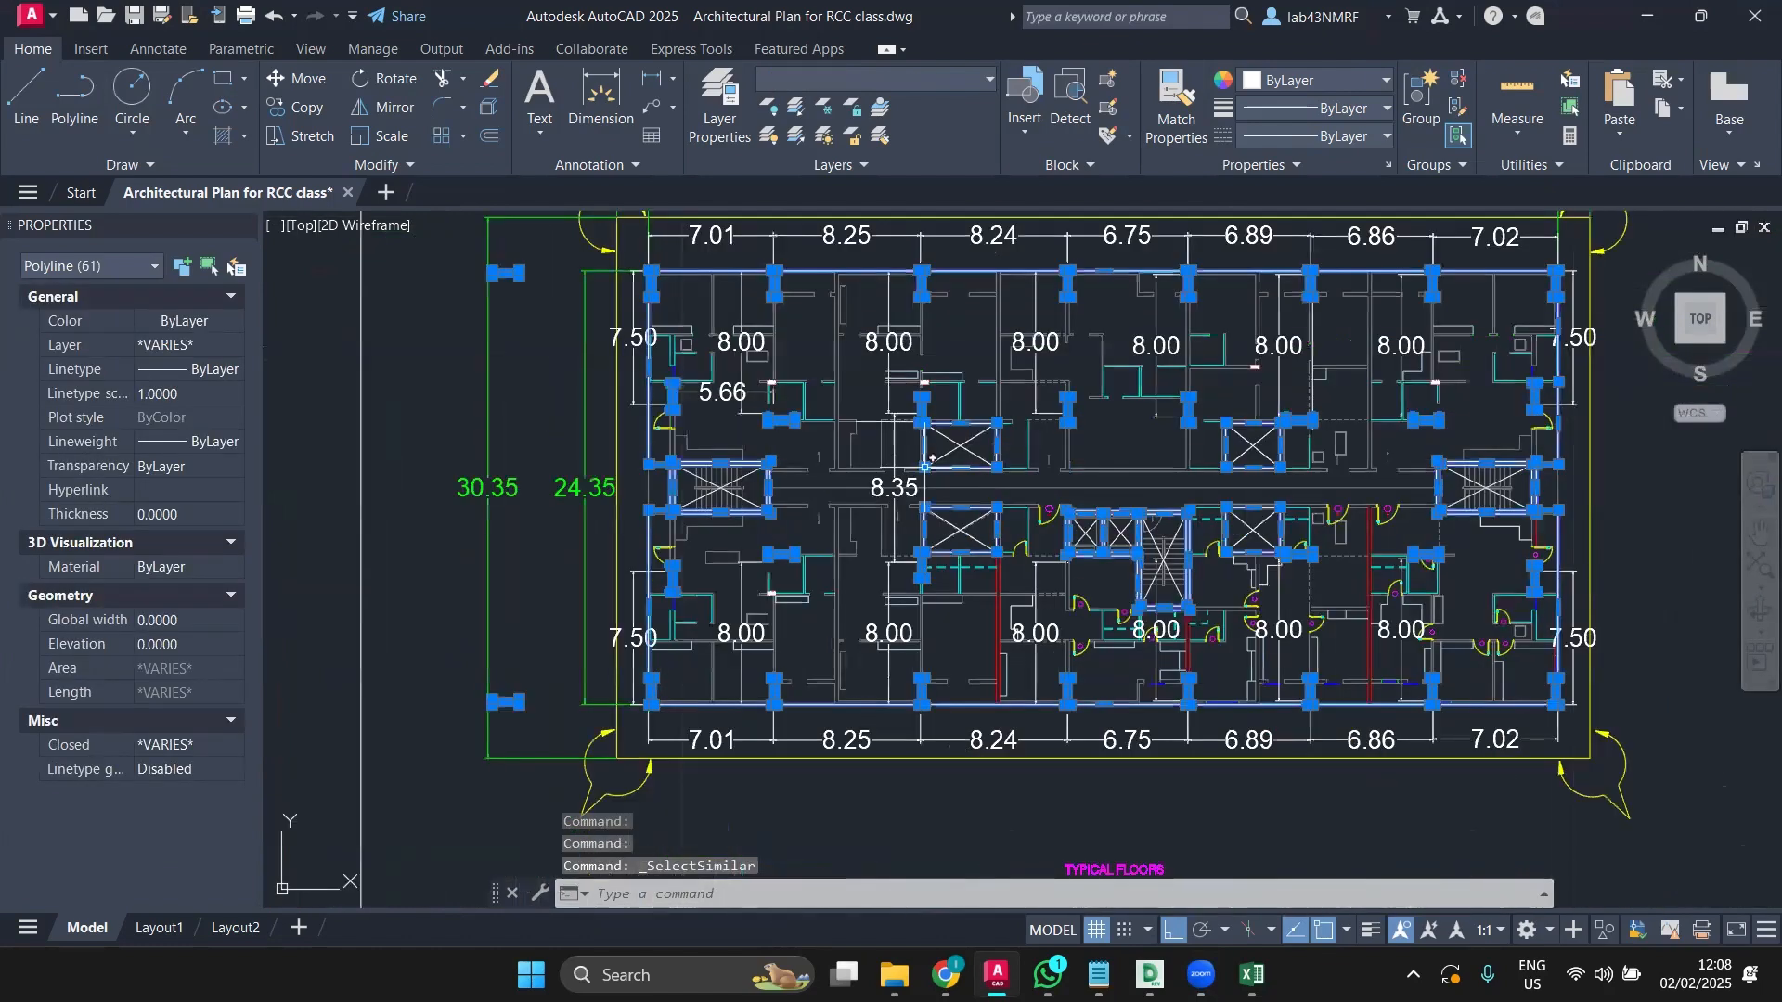
scroll(837, 477, up, 6)
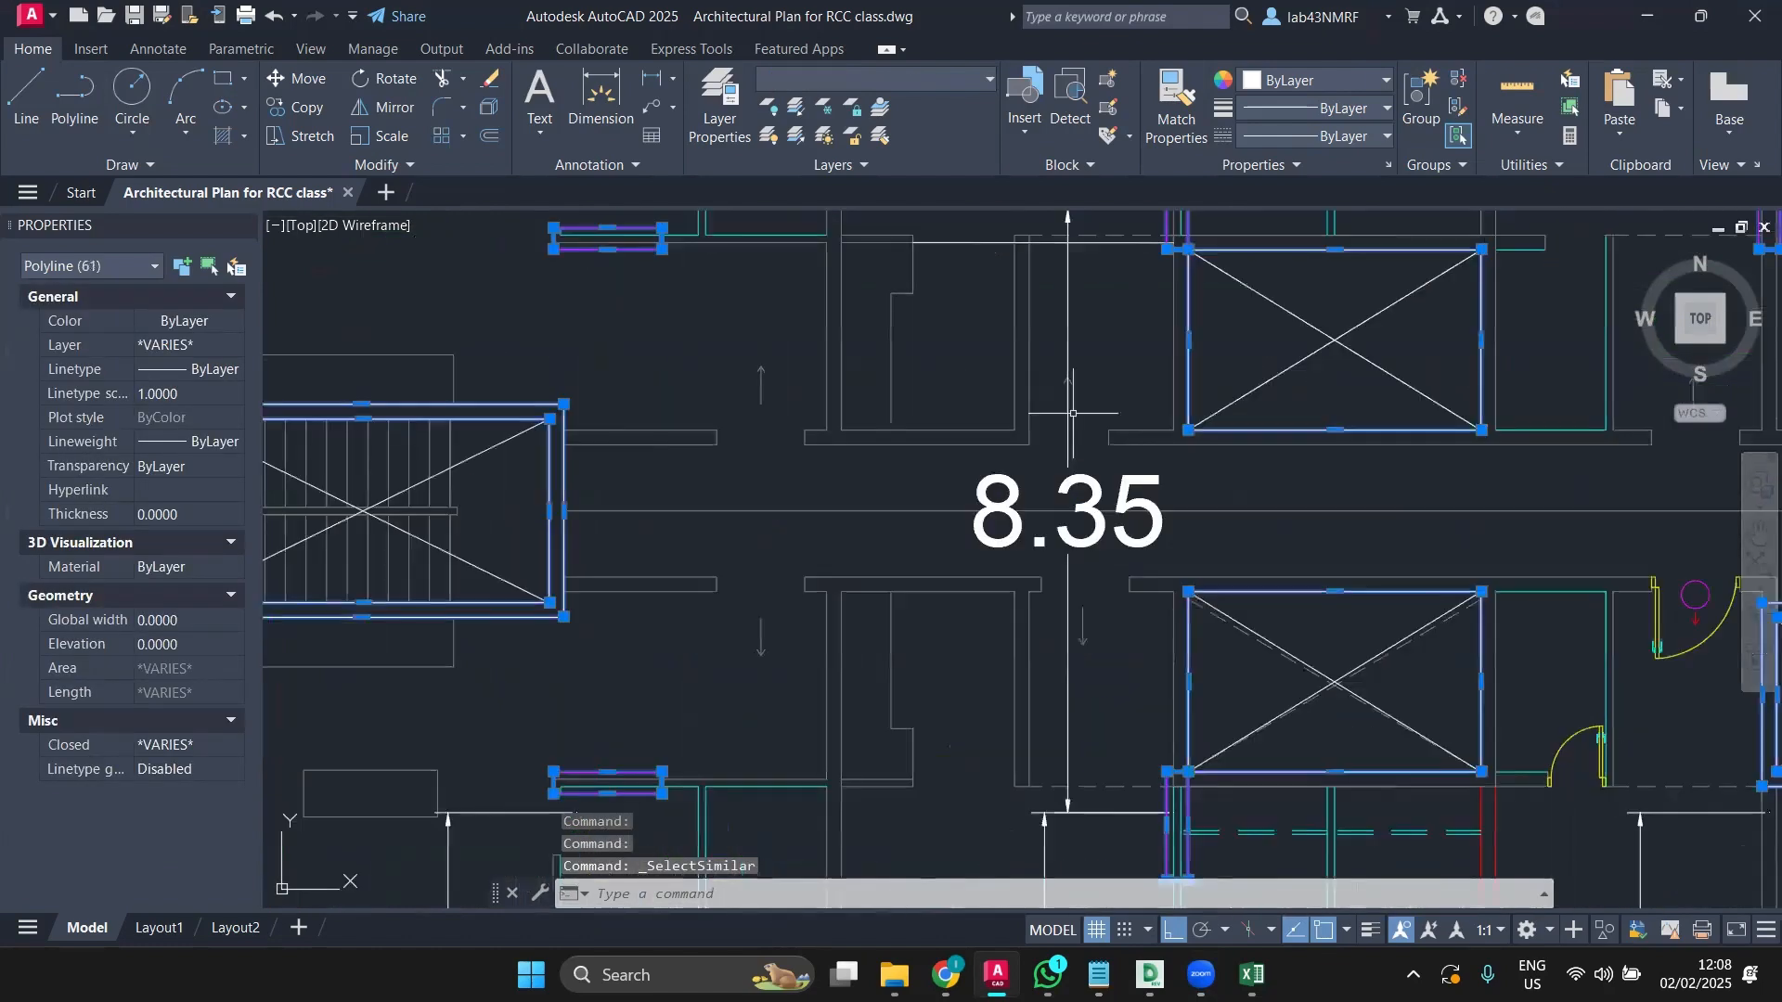
right_click(506, 438)
click(621, 735)
scroll(914, 451, down, 3)
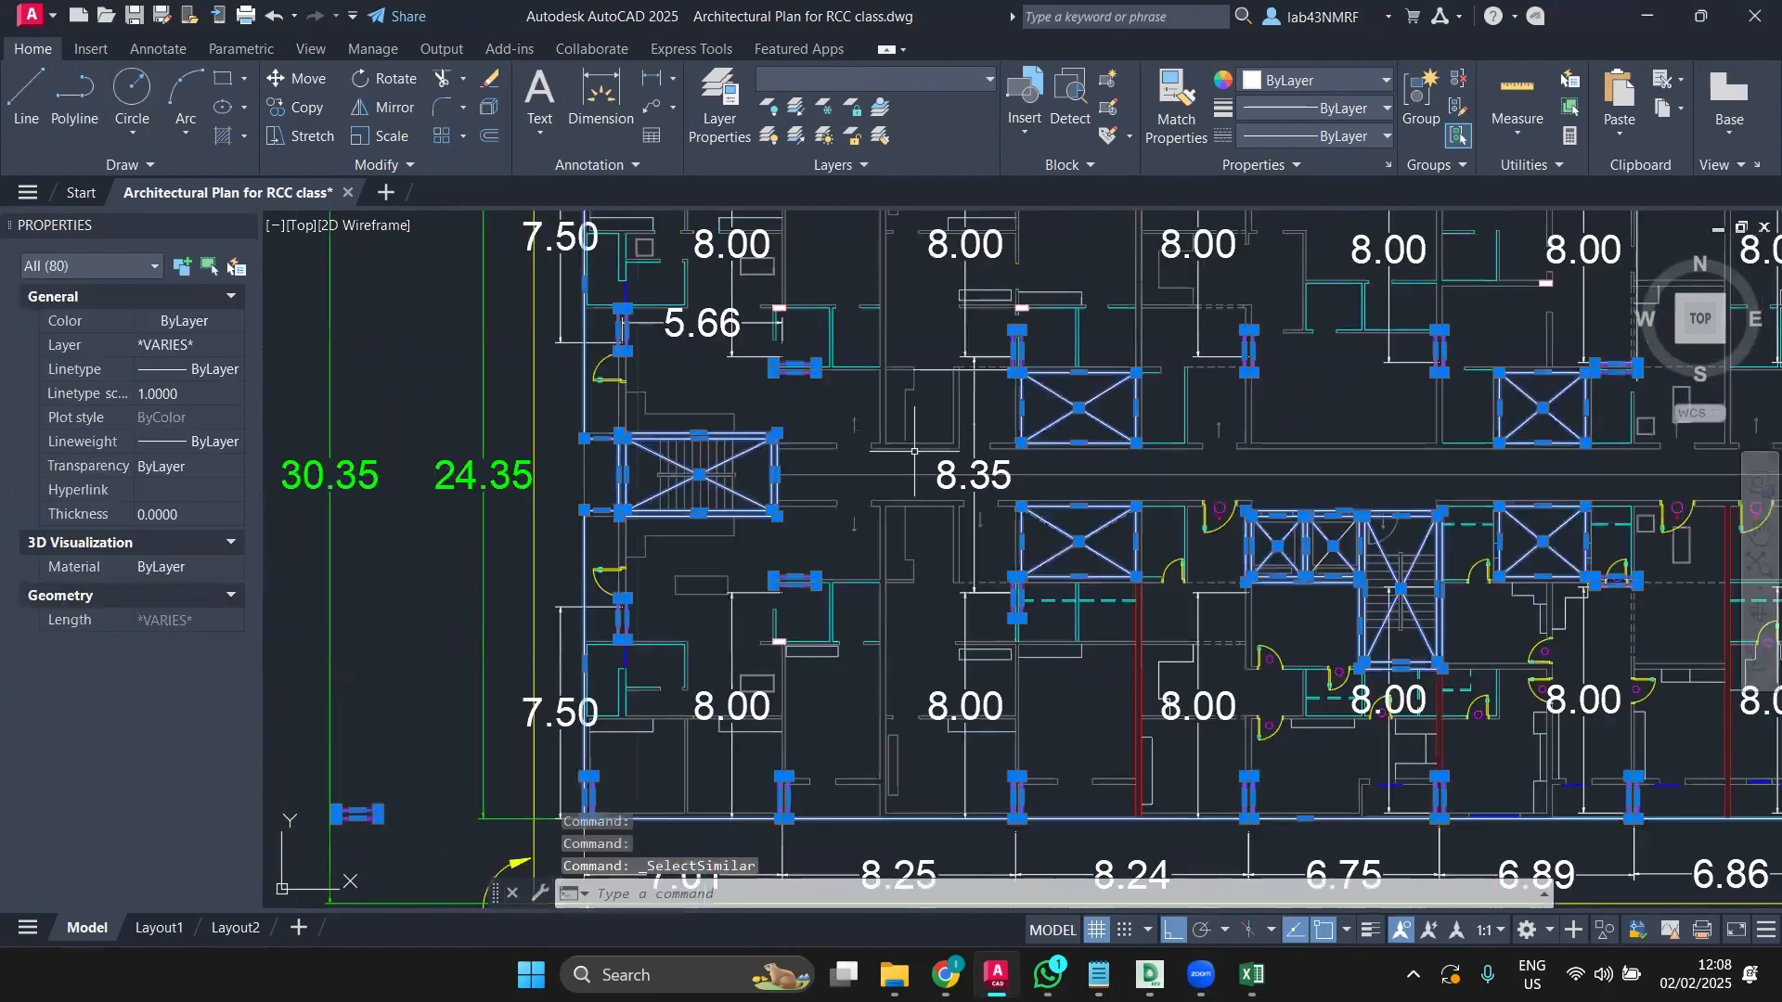
scroll(914, 451, down, 2)
middle_drag(1028, 492, 840, 505)
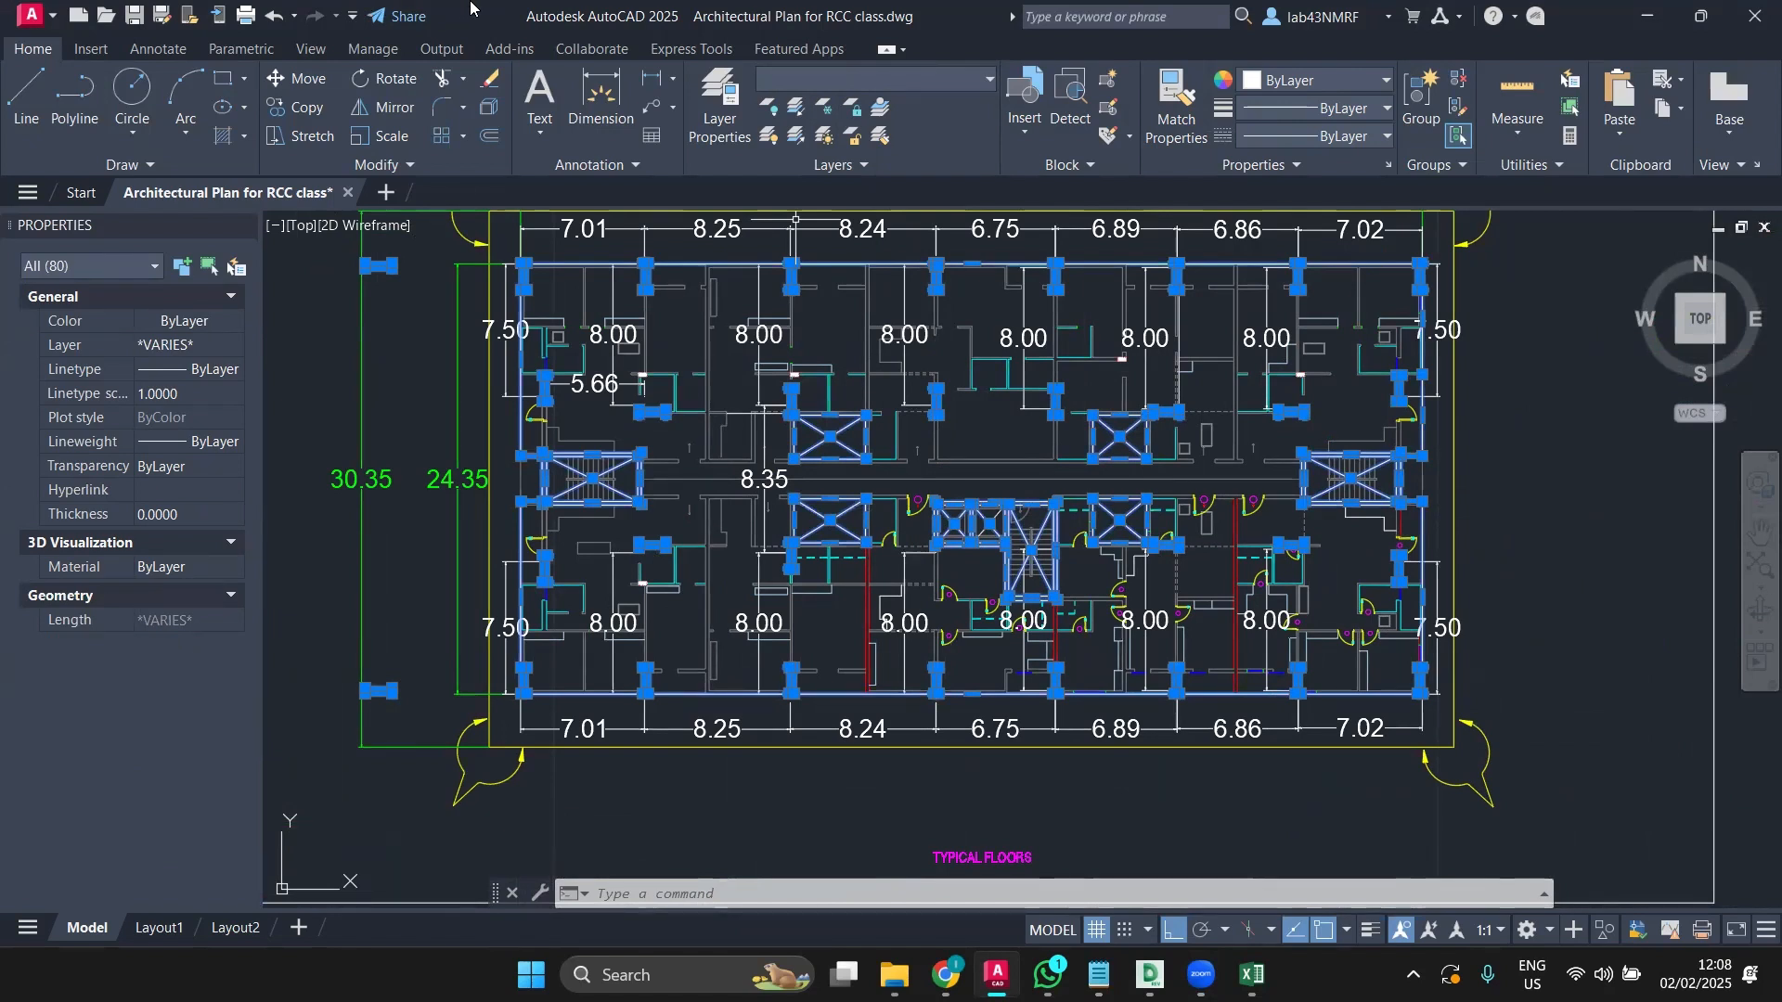
click(295, 107)
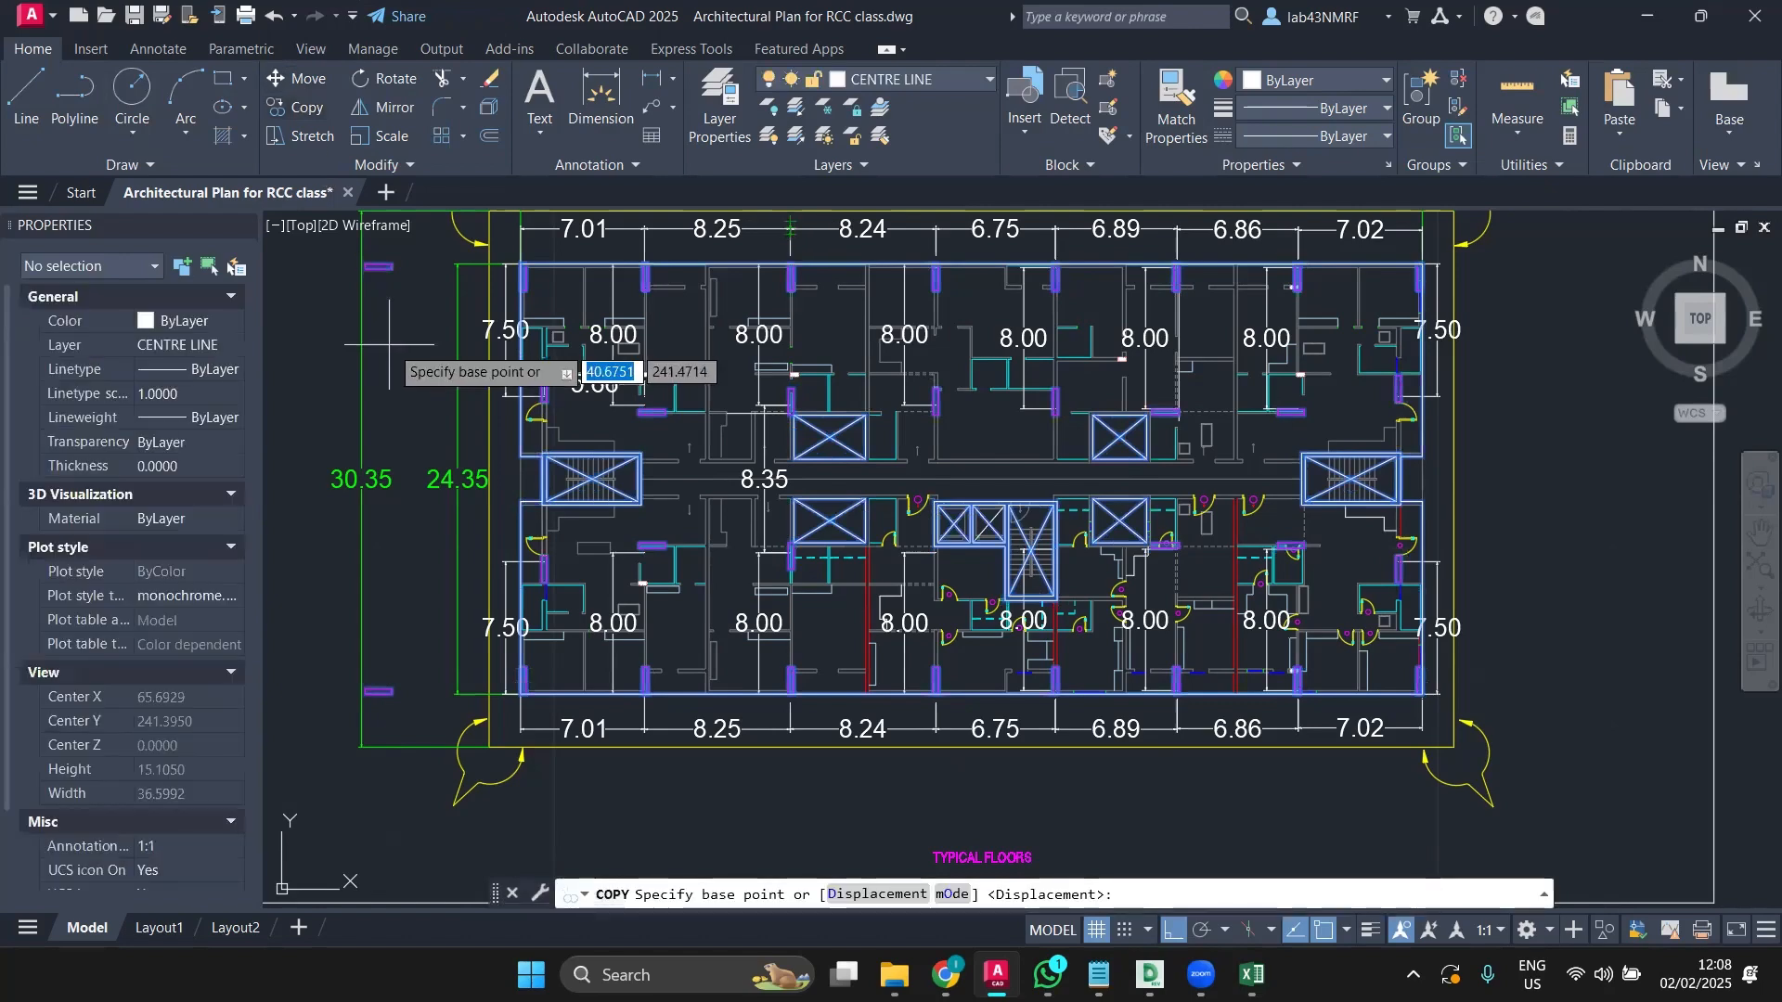
scroll(393, 351, down, 2)
scroll(392, 351, down, 4)
click(795, 535)
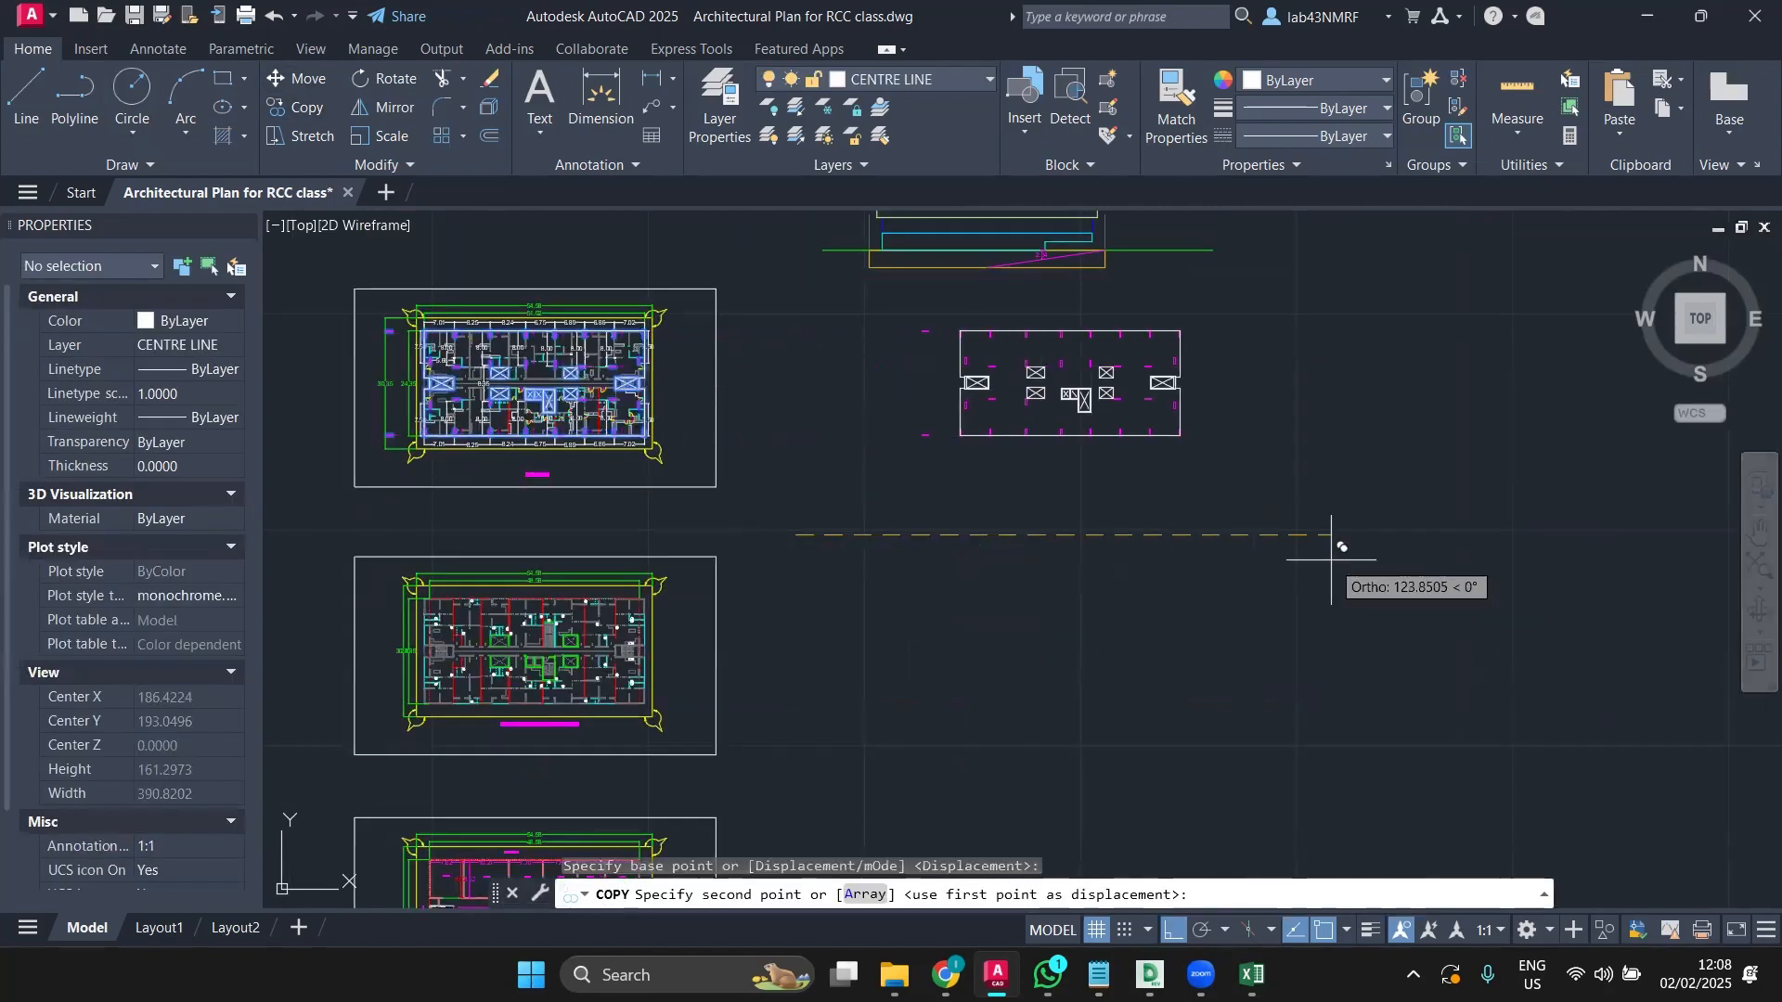
scroll(890, 307, up, 3)
key(Escape)
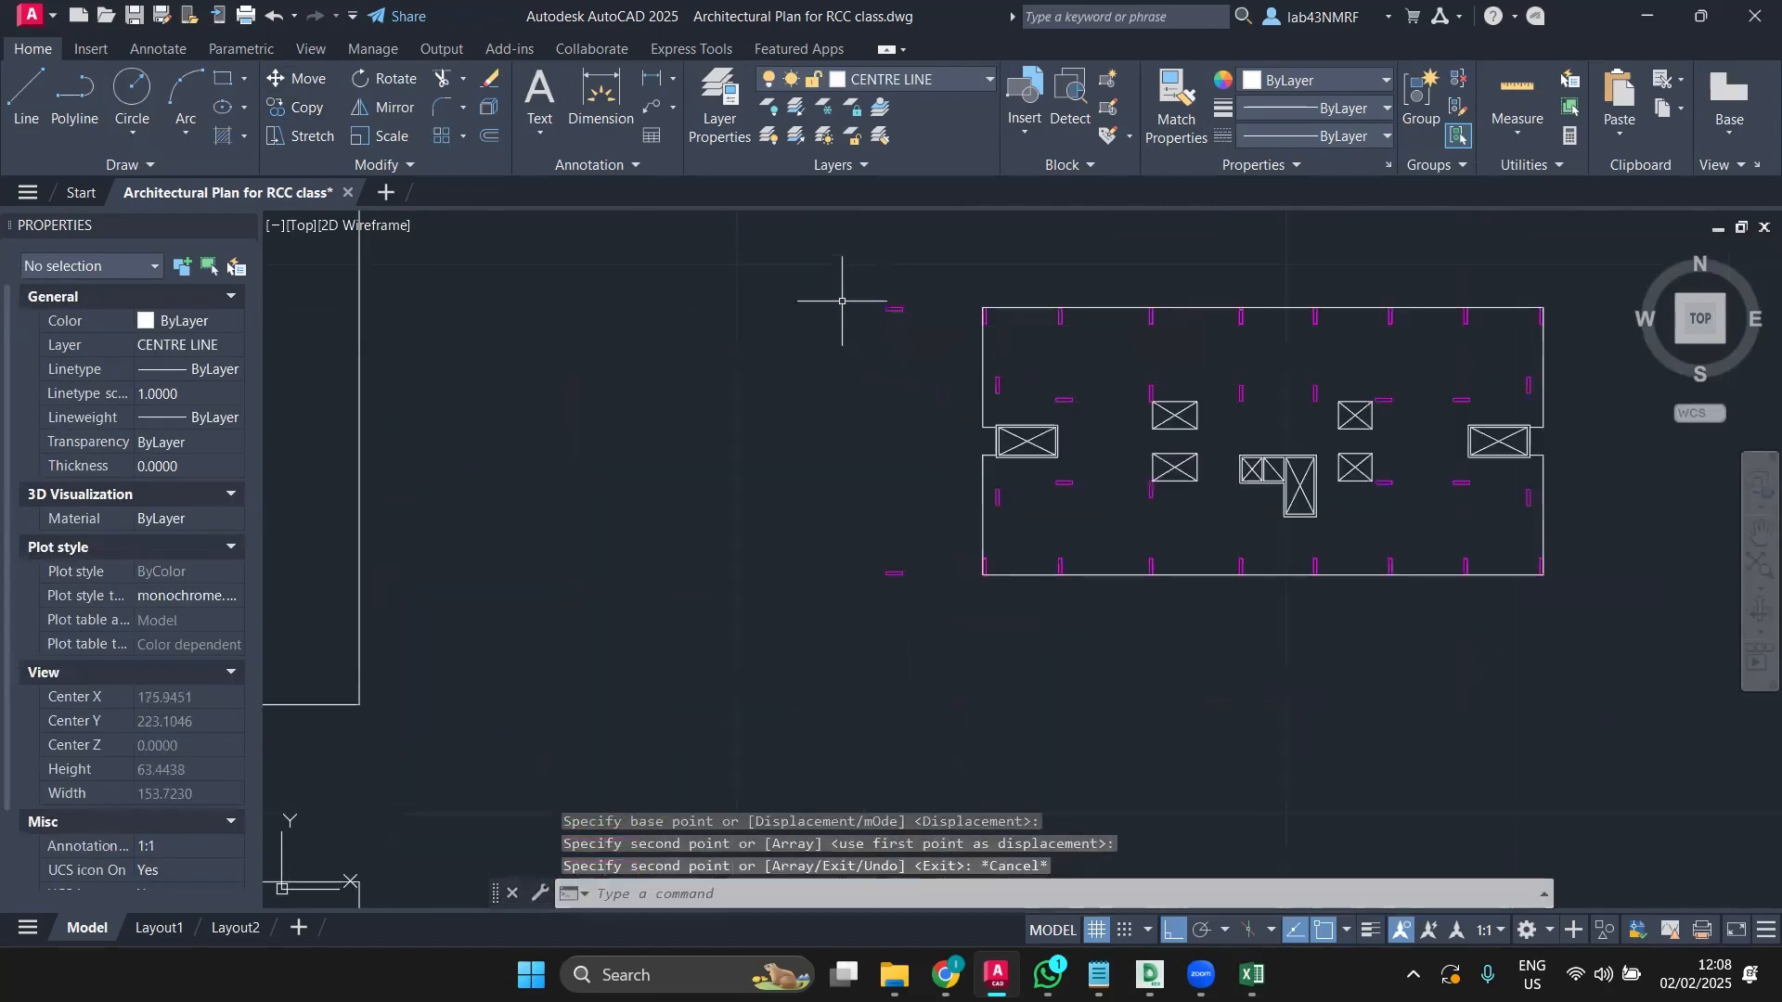
click(858, 267)
click(932, 615)
key(Delete)
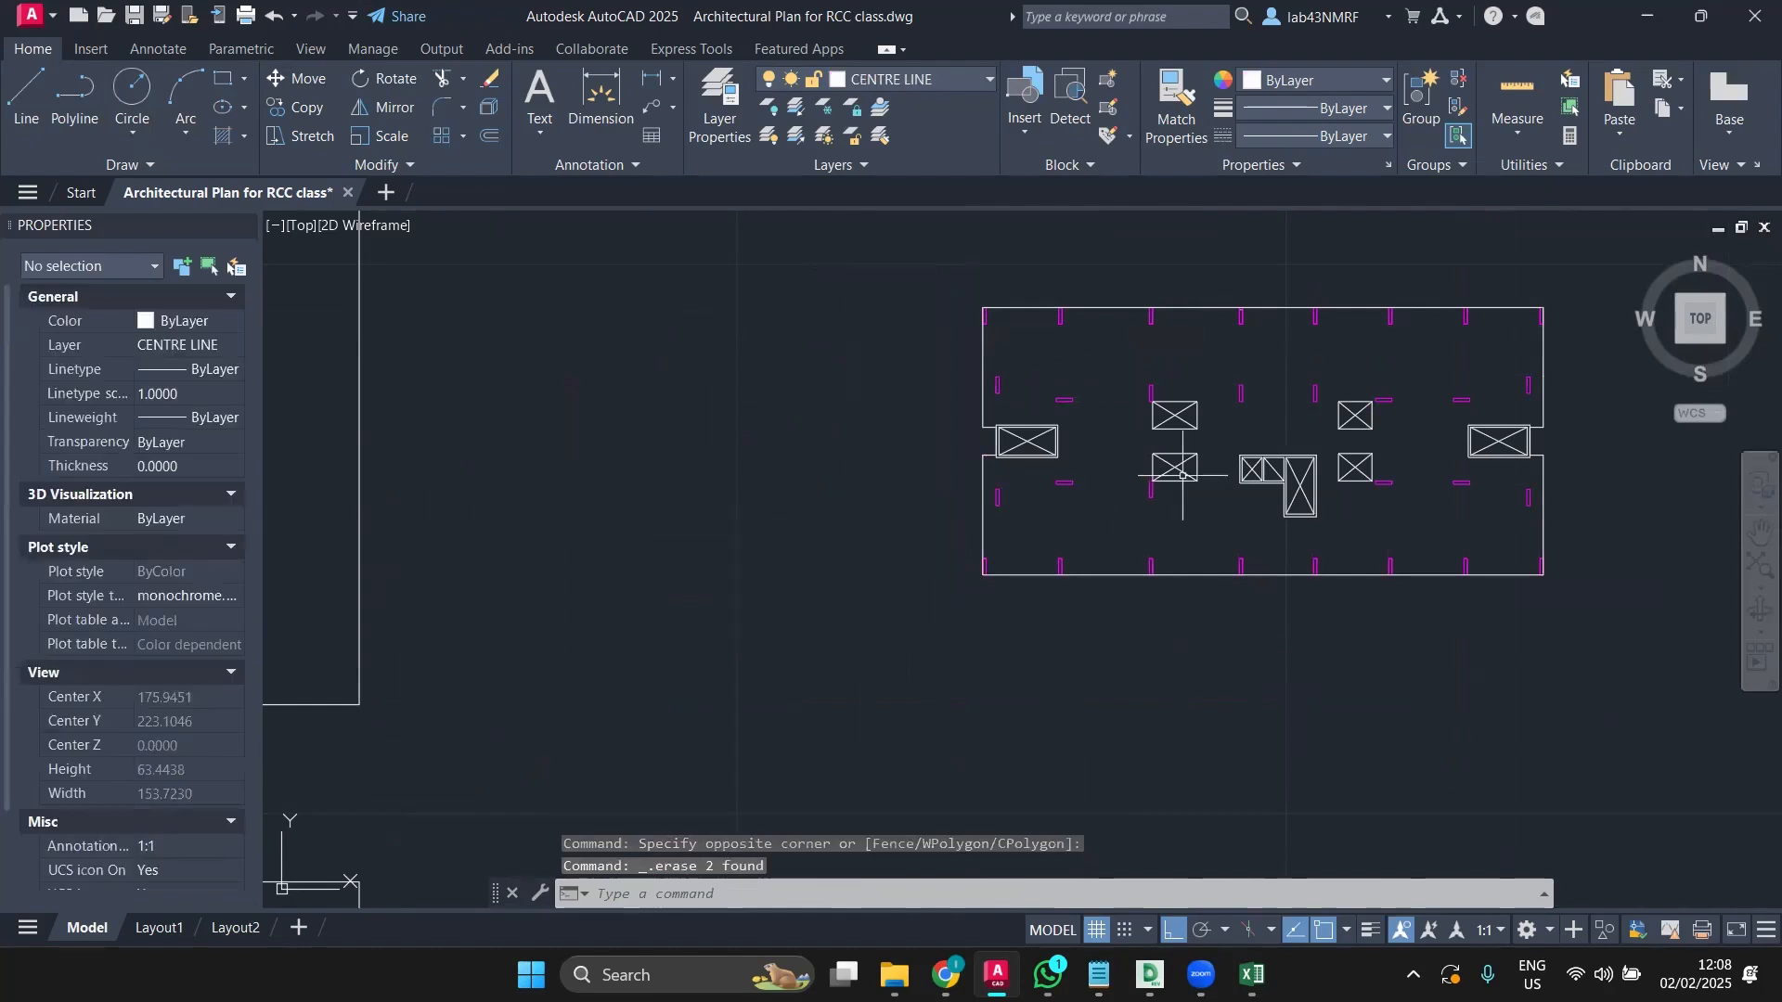
scroll(1399, 438, up, 2)
mouse_move(1399, 437)
middle_down()
mouse_move(1241, 525)
mouse_move(1183, 536)
middle_up()
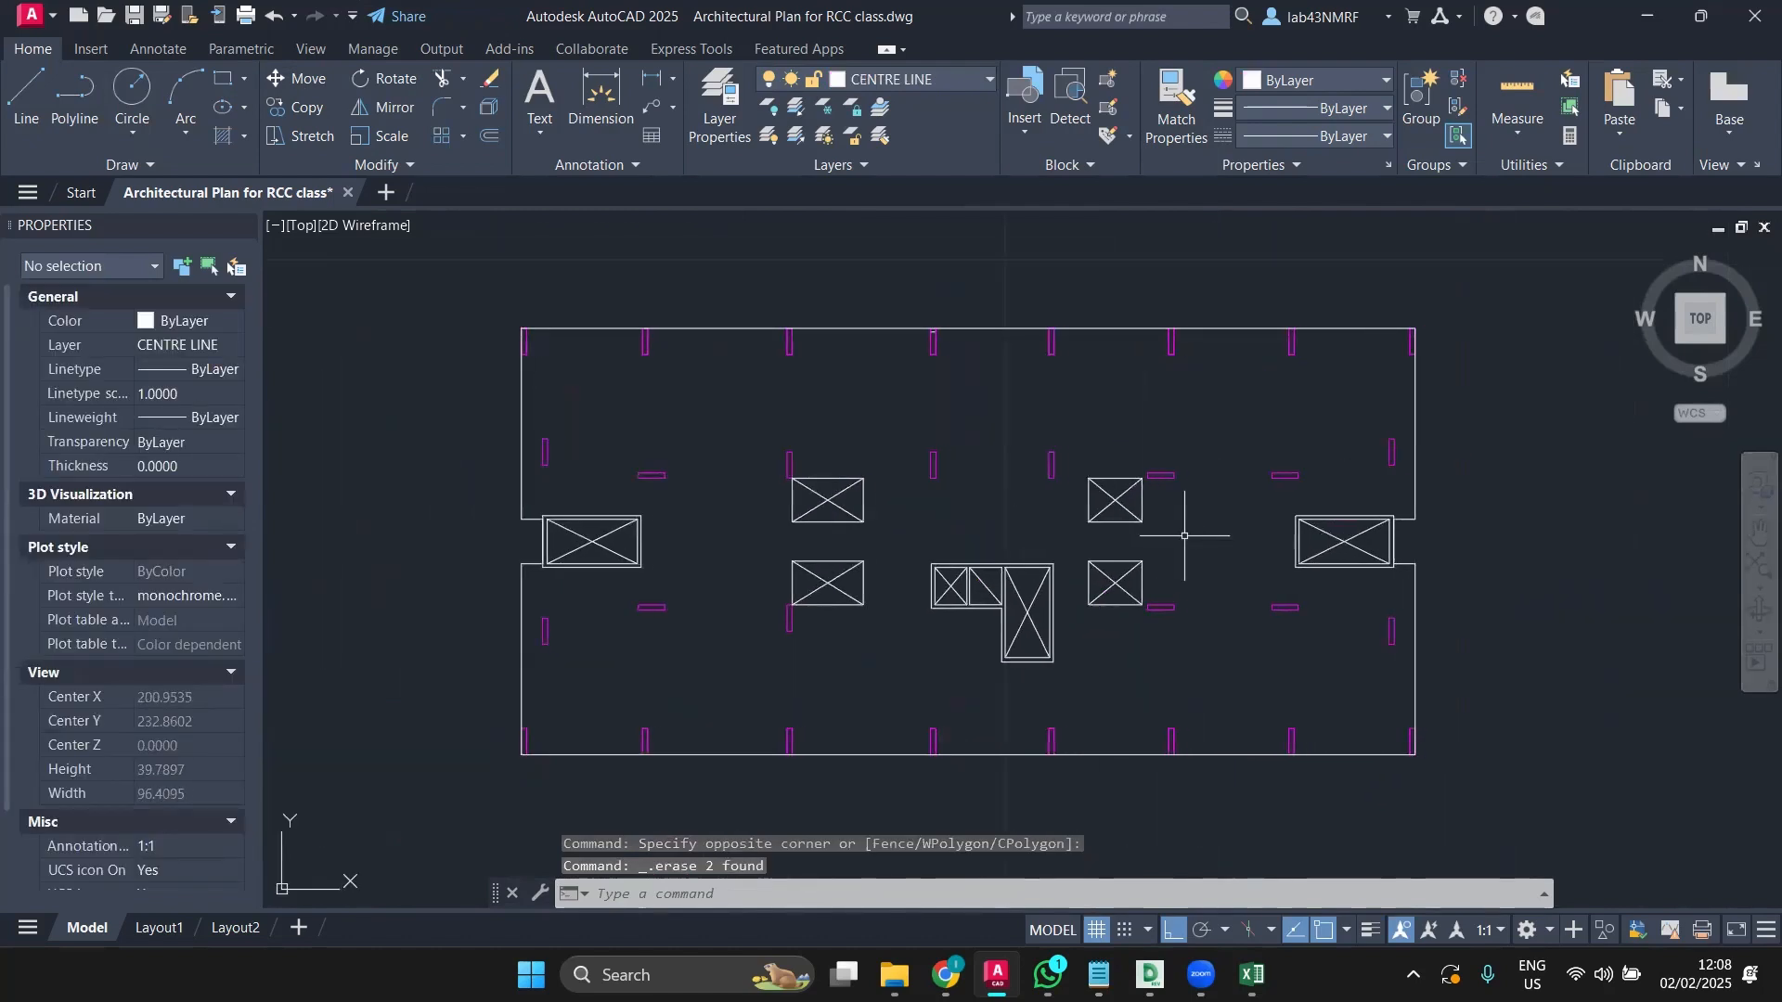
scroll(1185, 536, up, 1)
scroll(1184, 536, down, 1)
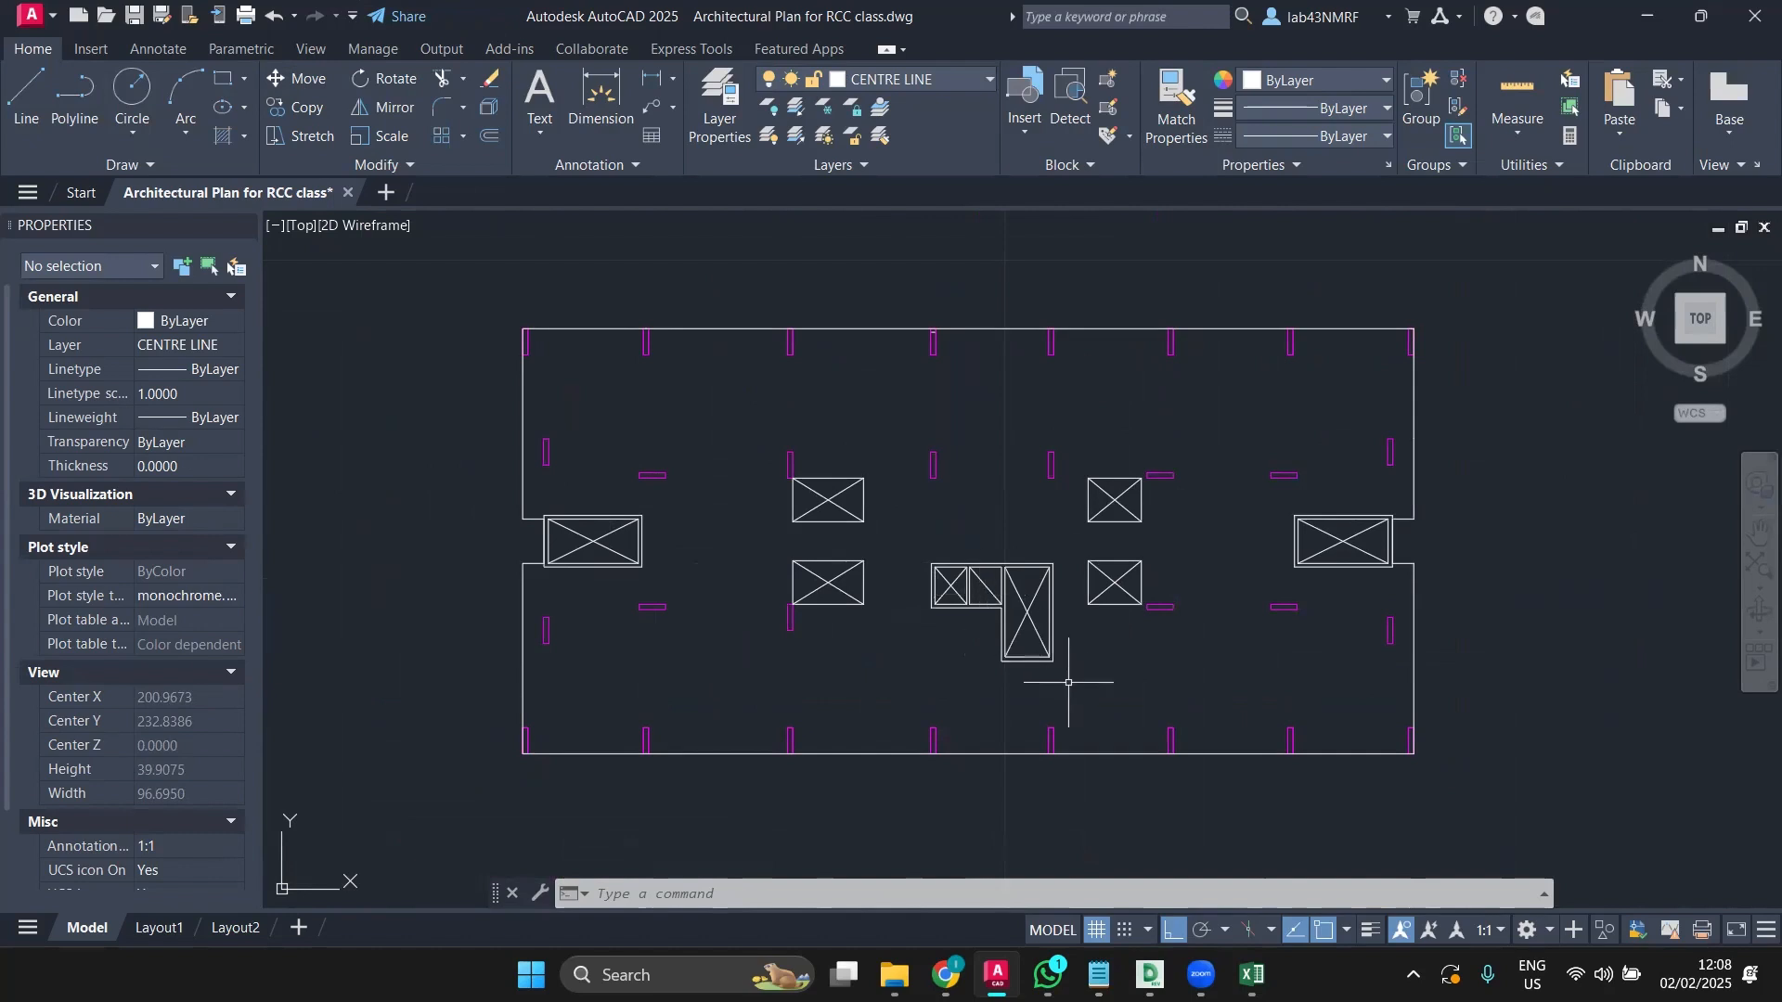
scroll(984, 595, up, 1)
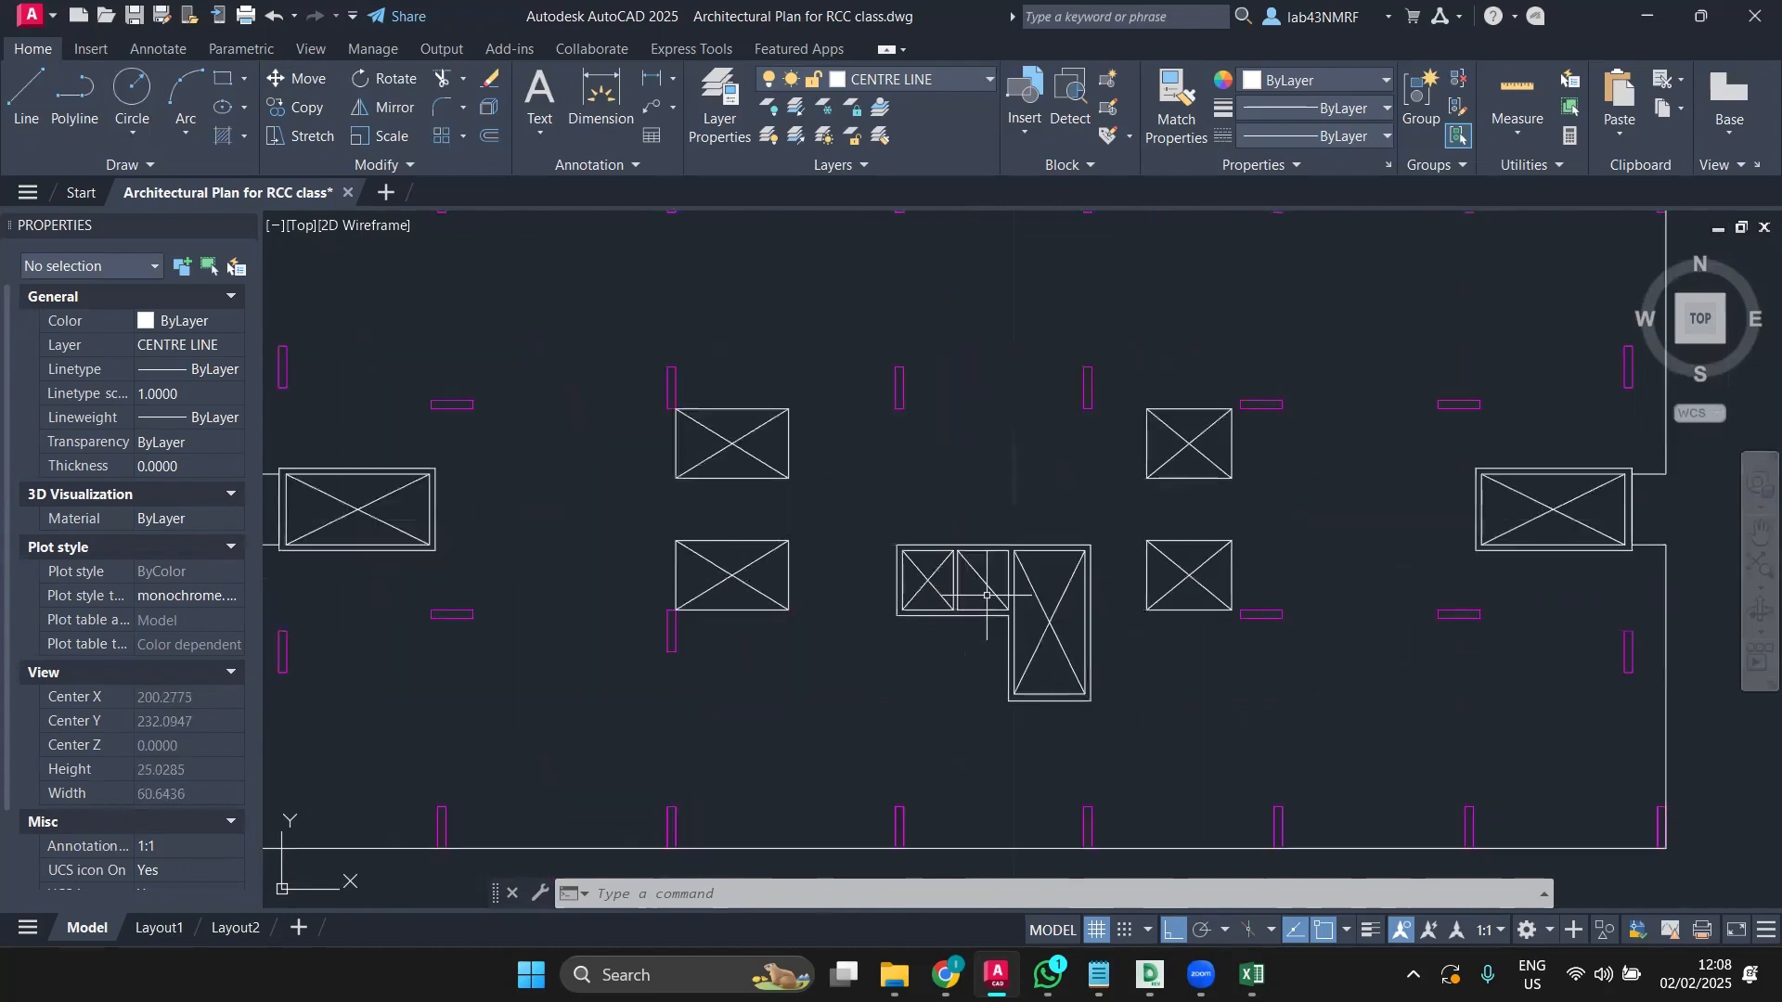
scroll(987, 595, up, 1)
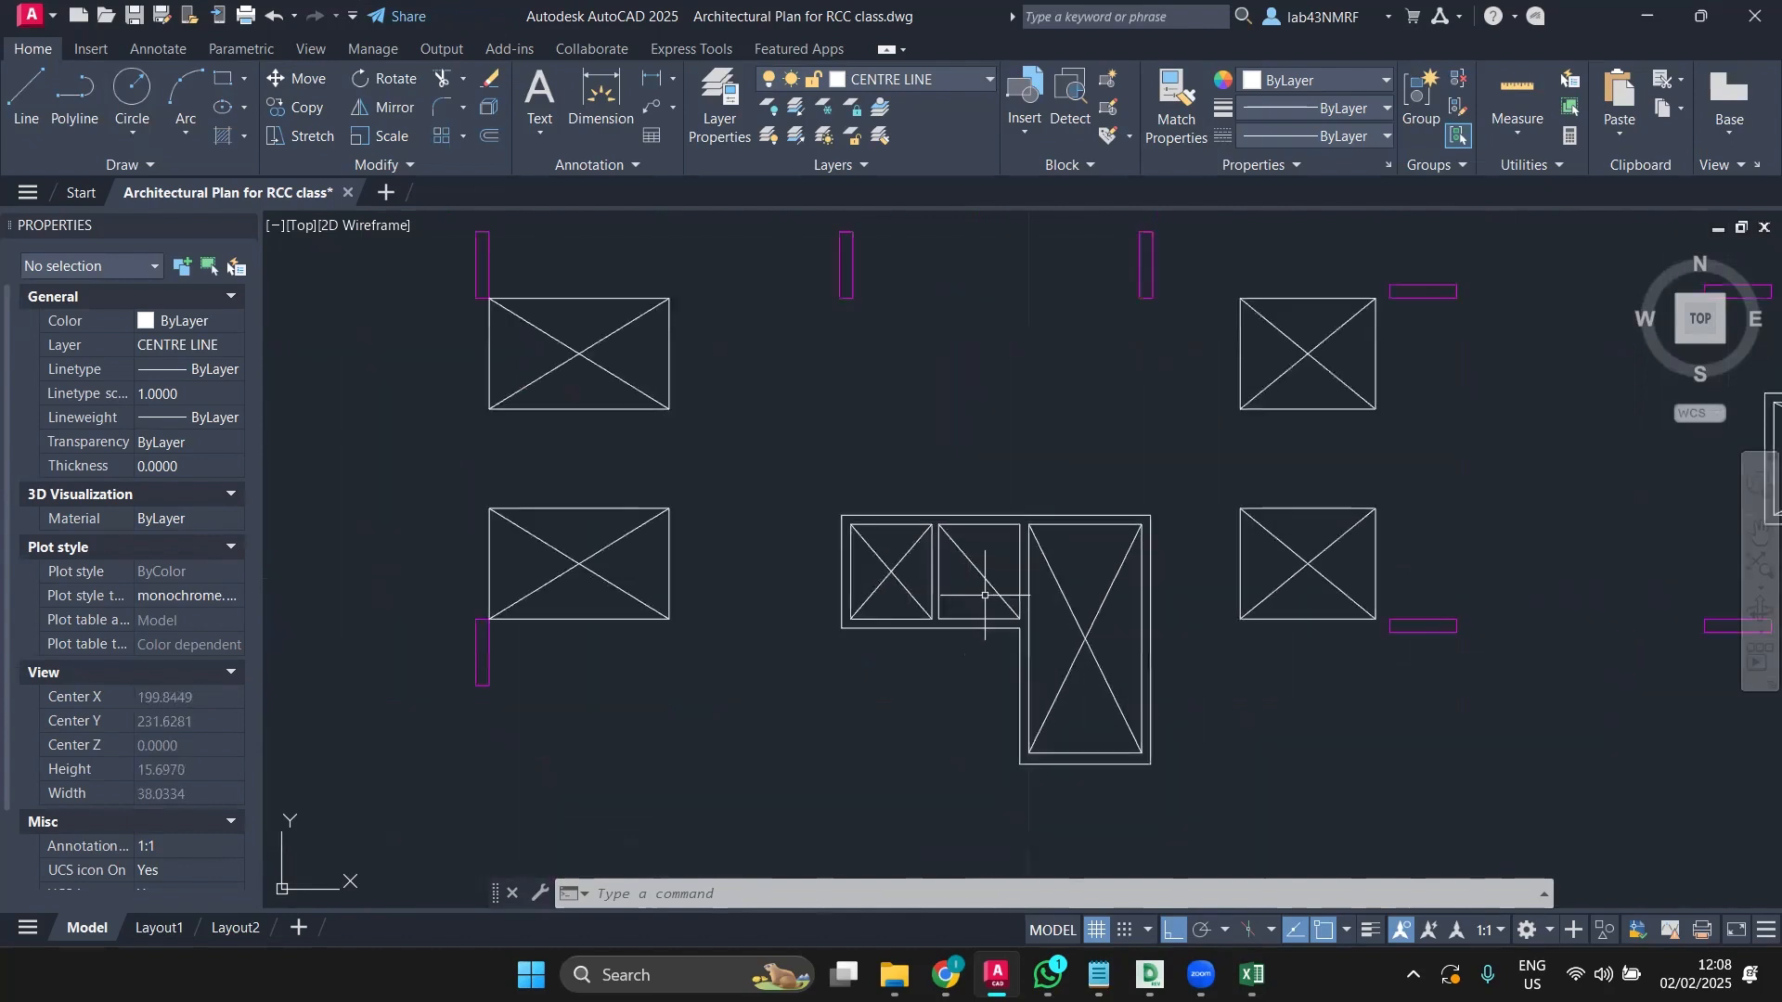
click(48, 119)
key(Escape)
click(24, 109)
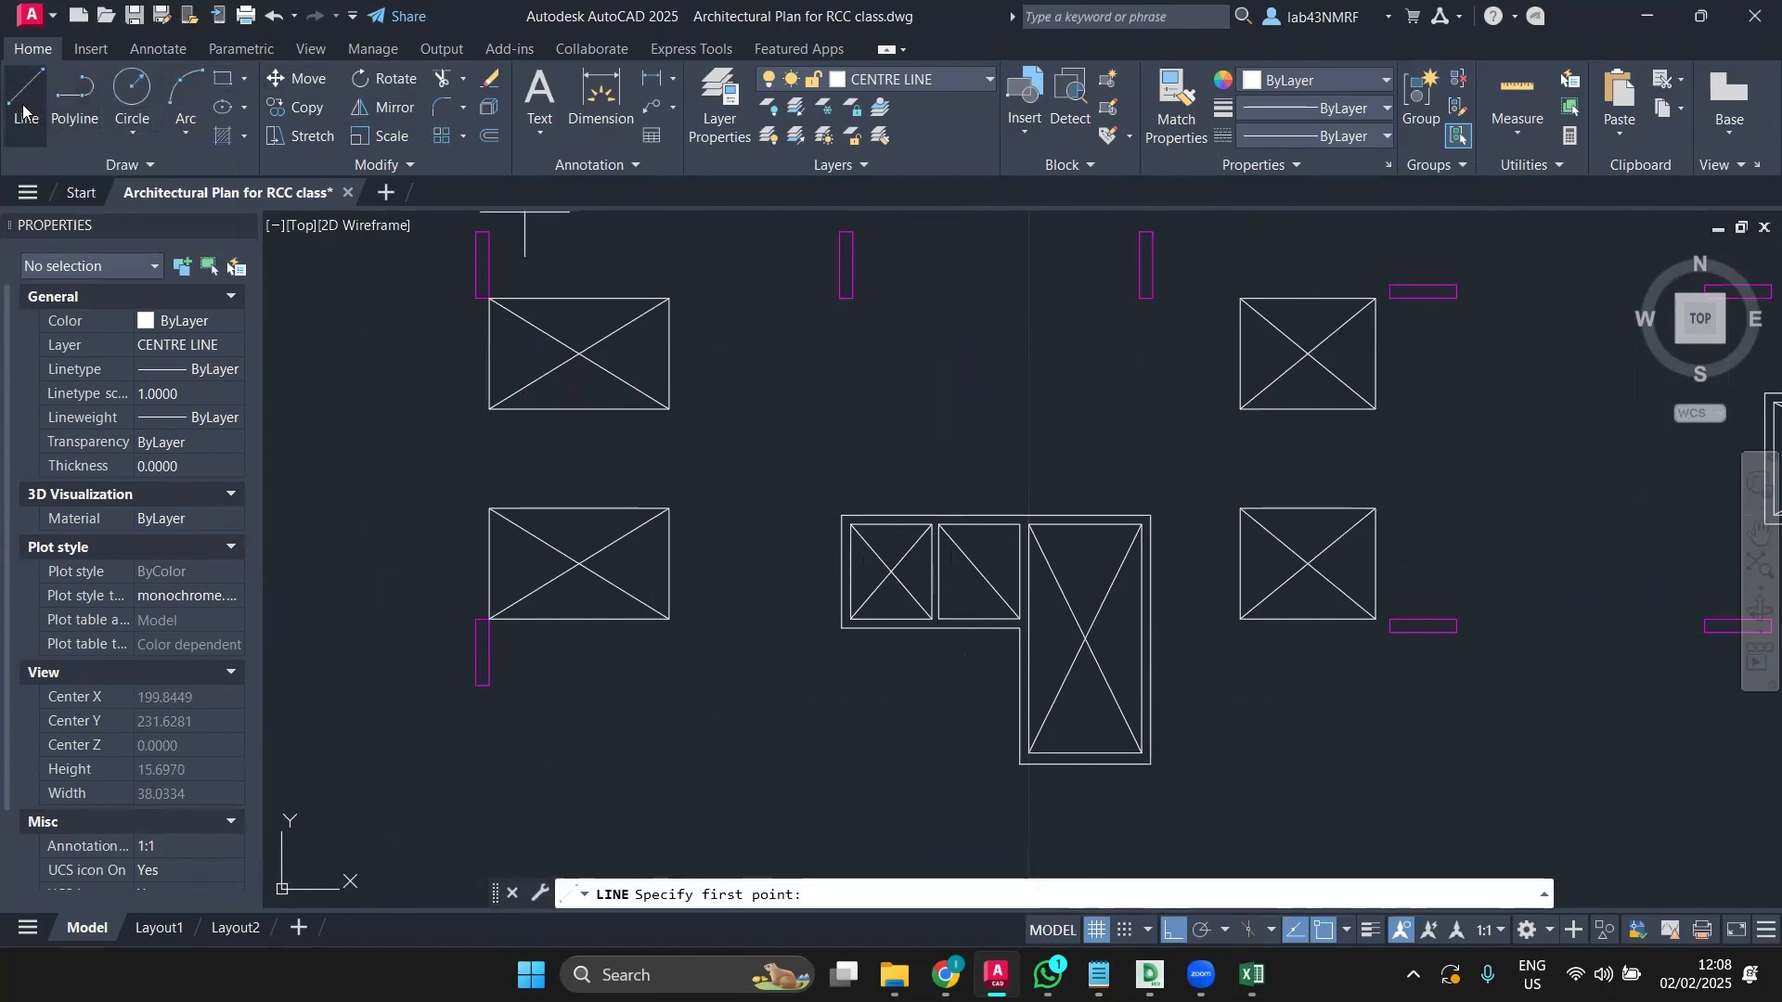
click(952, 619)
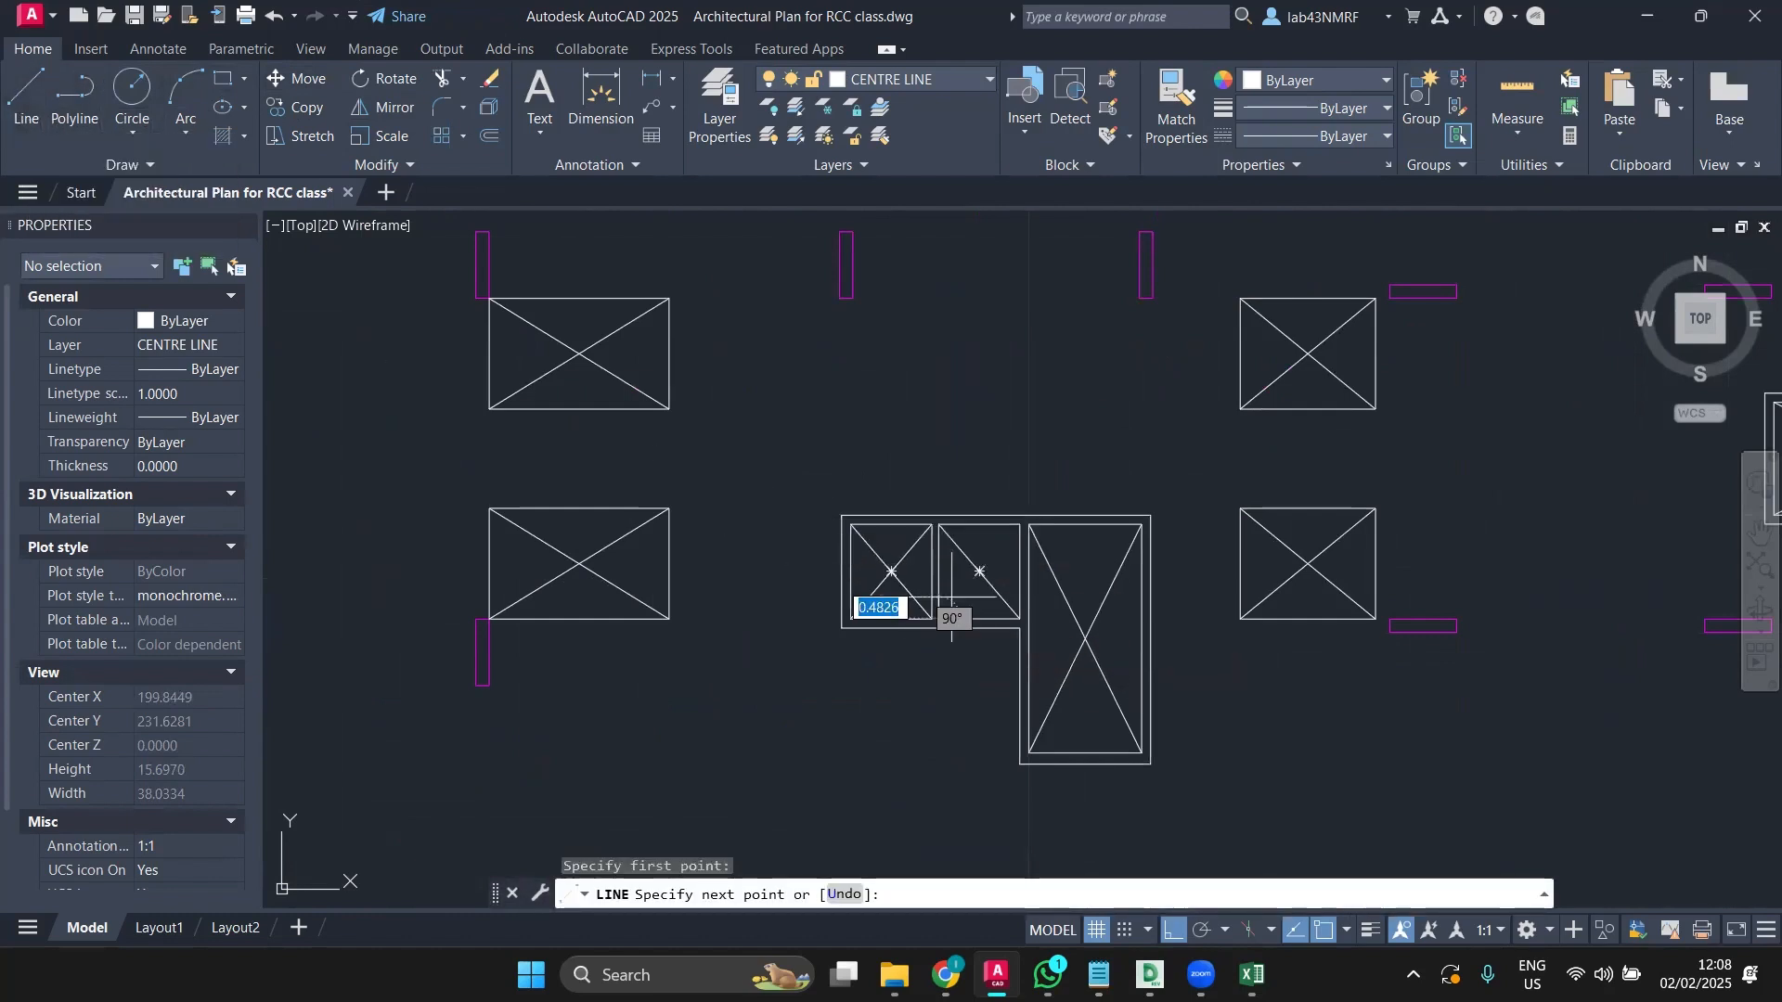
key(Escape)
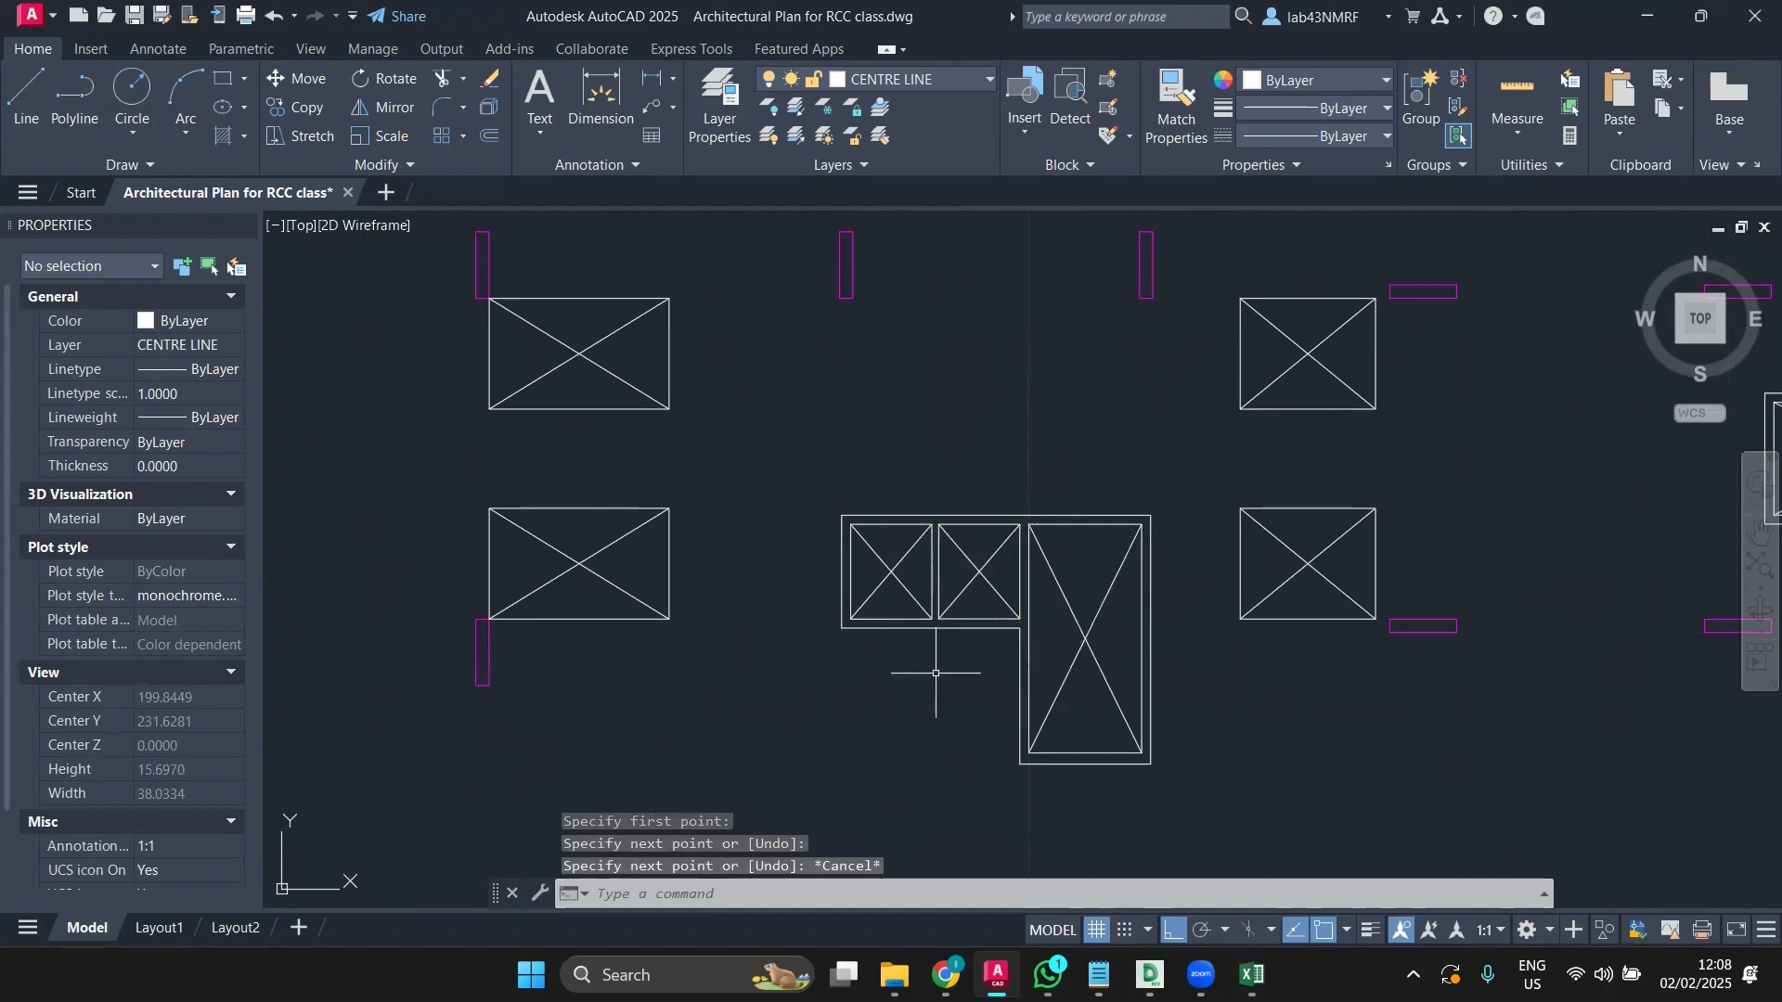
scroll(935, 672, down, 5)
scroll(928, 668, up, 3)
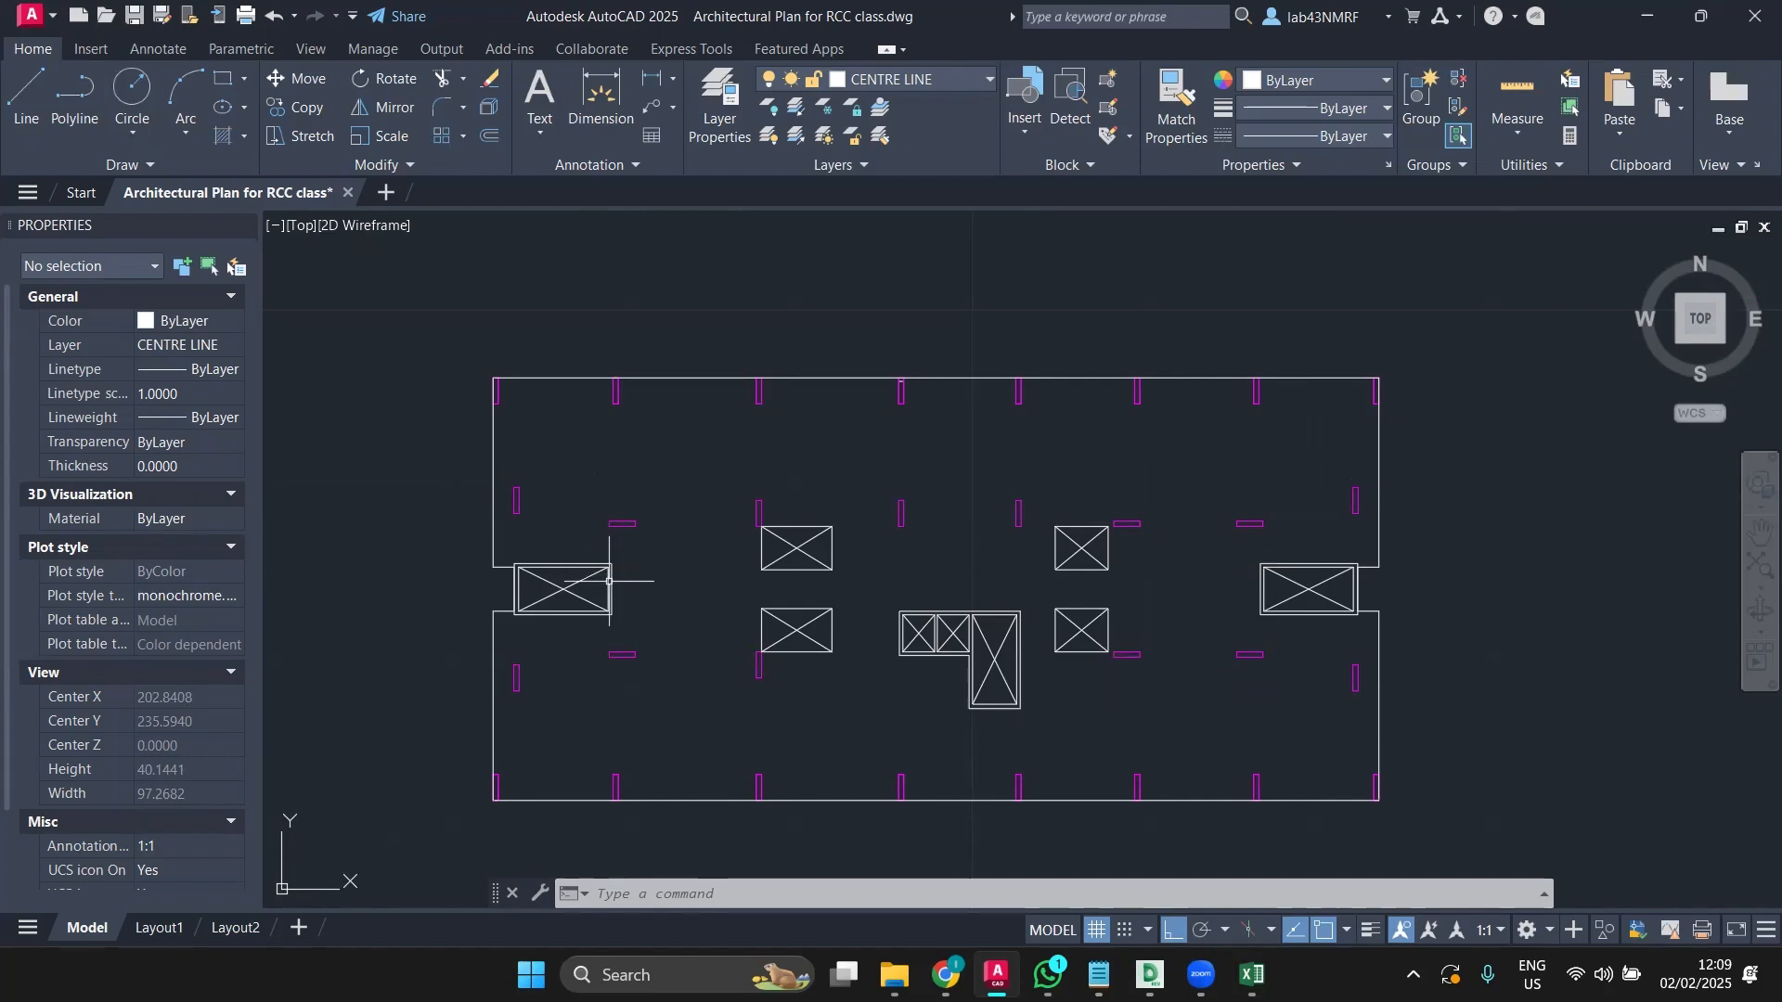
scroll(617, 615, up, 4)
scroll(617, 616, up, 3)
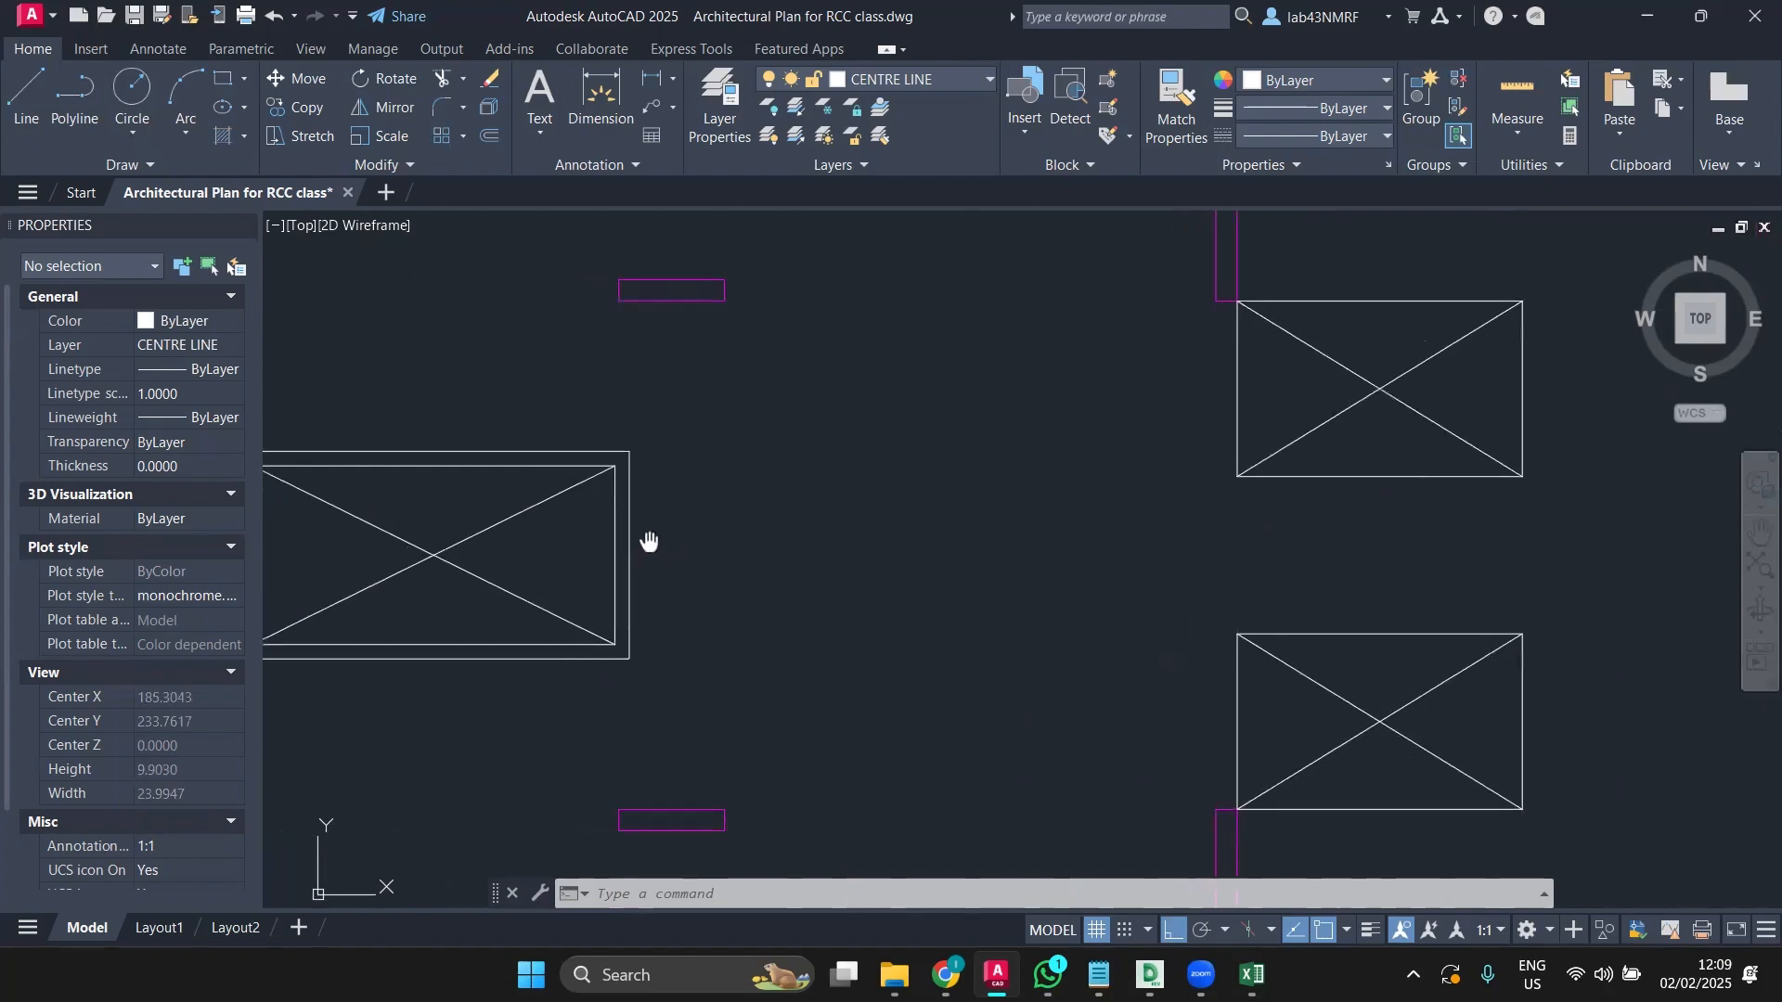
click(659, 543)
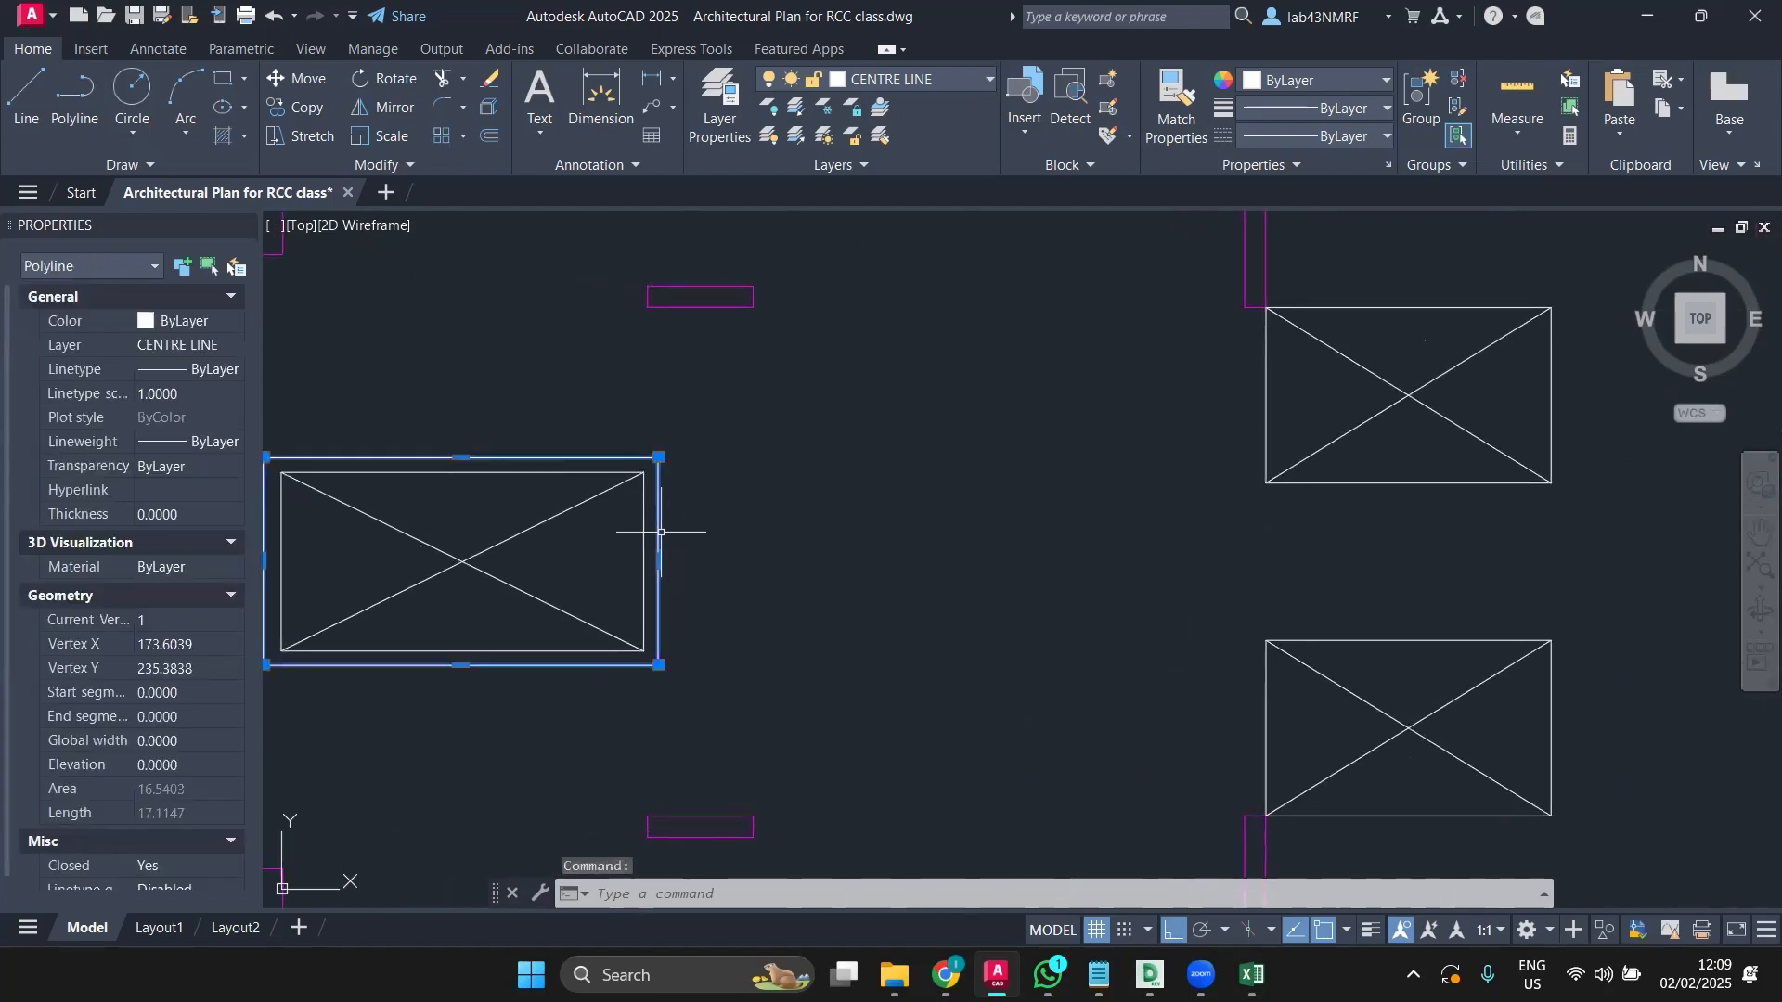
text(O)
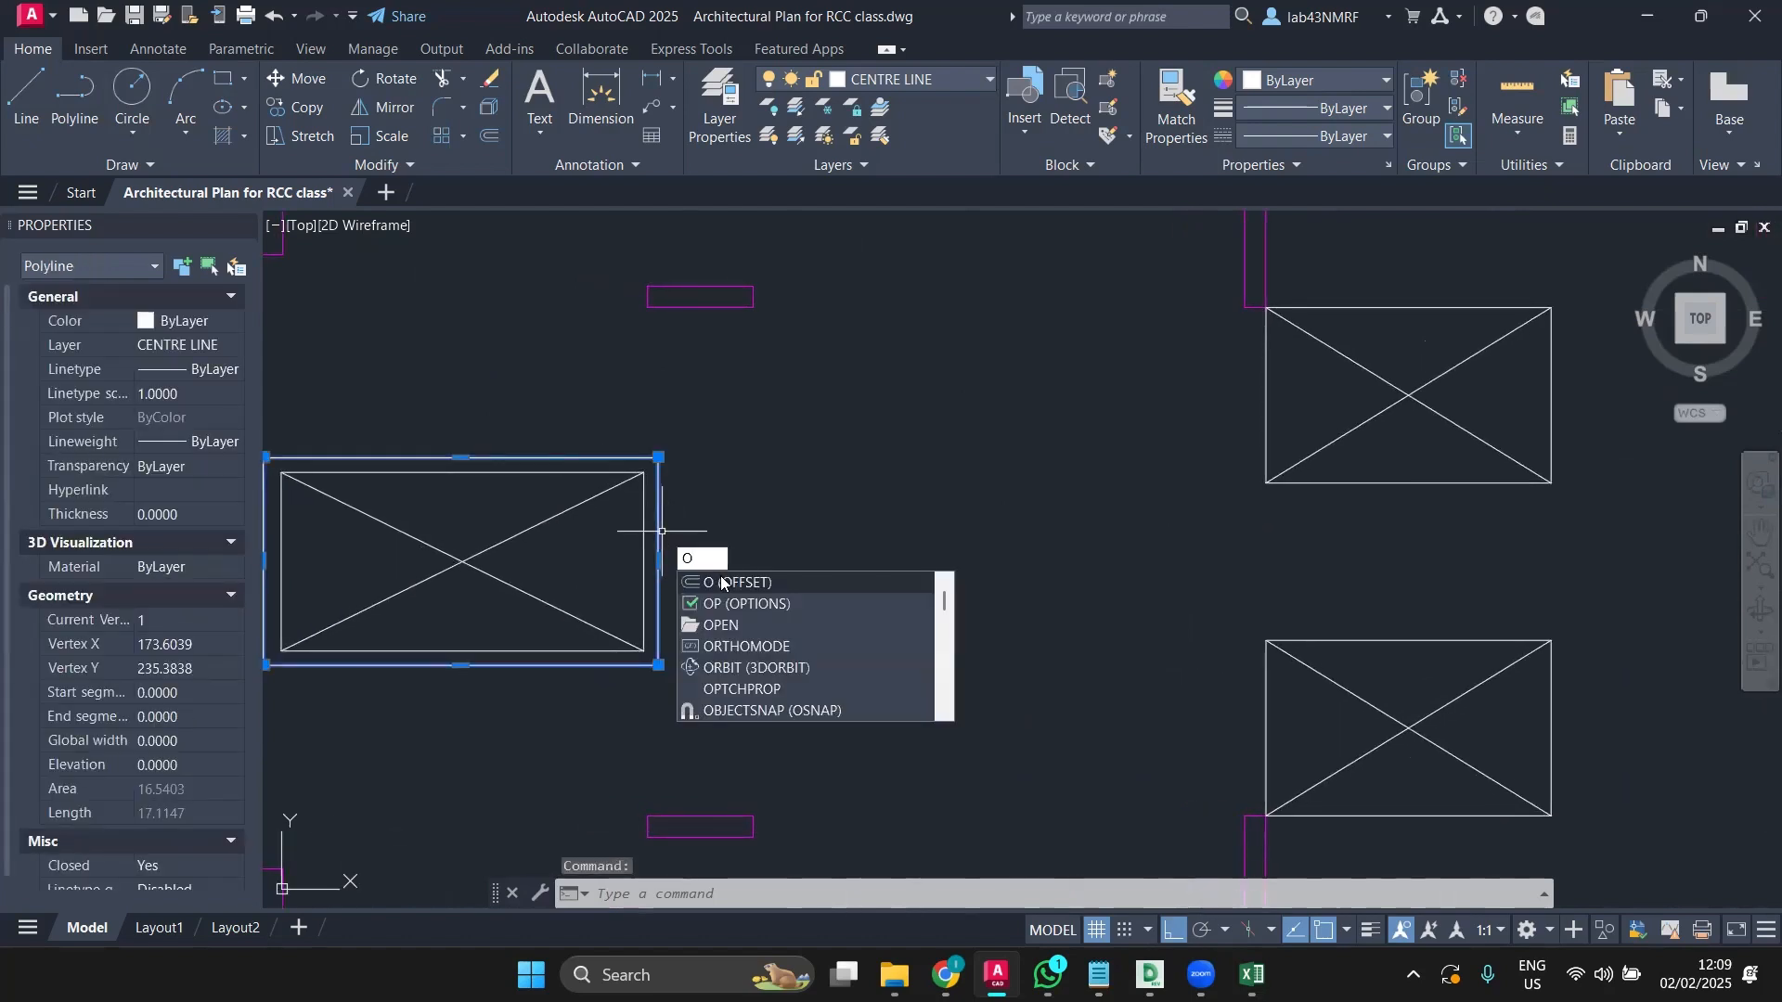
Step: Start and cancel an offset and a line at the stair box's corner
click(721, 581)
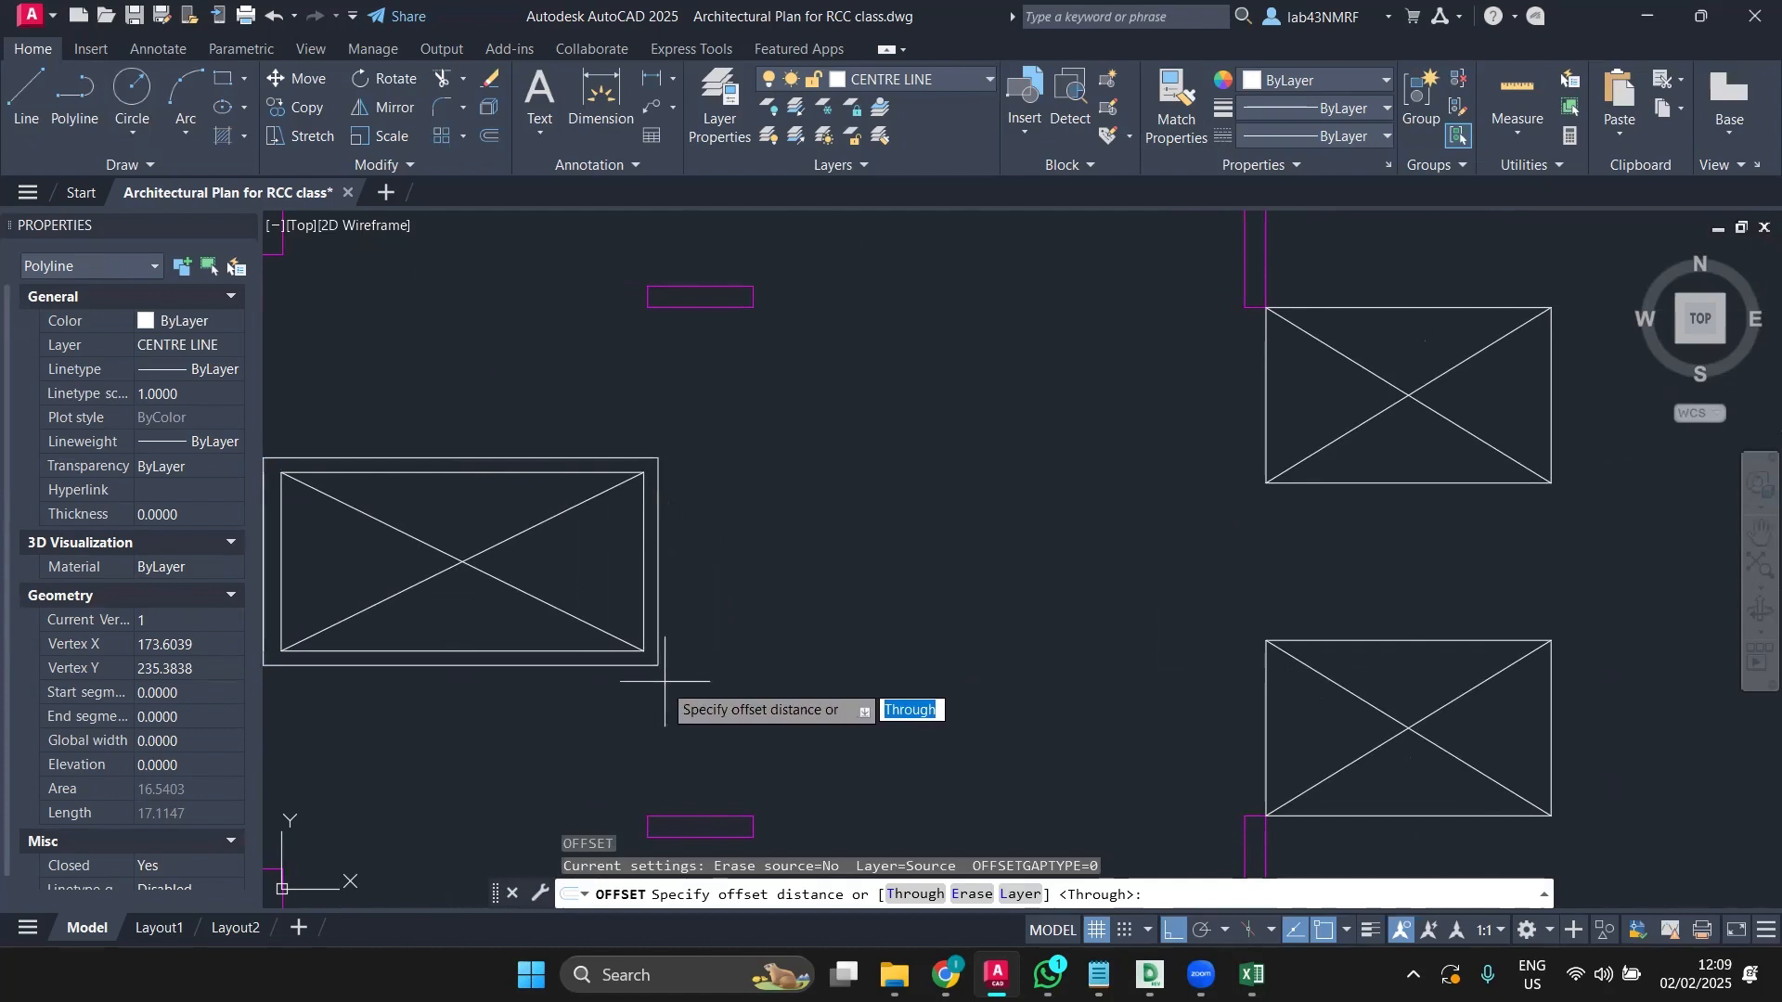
scroll(664, 682, up, 5)
key(Escape)
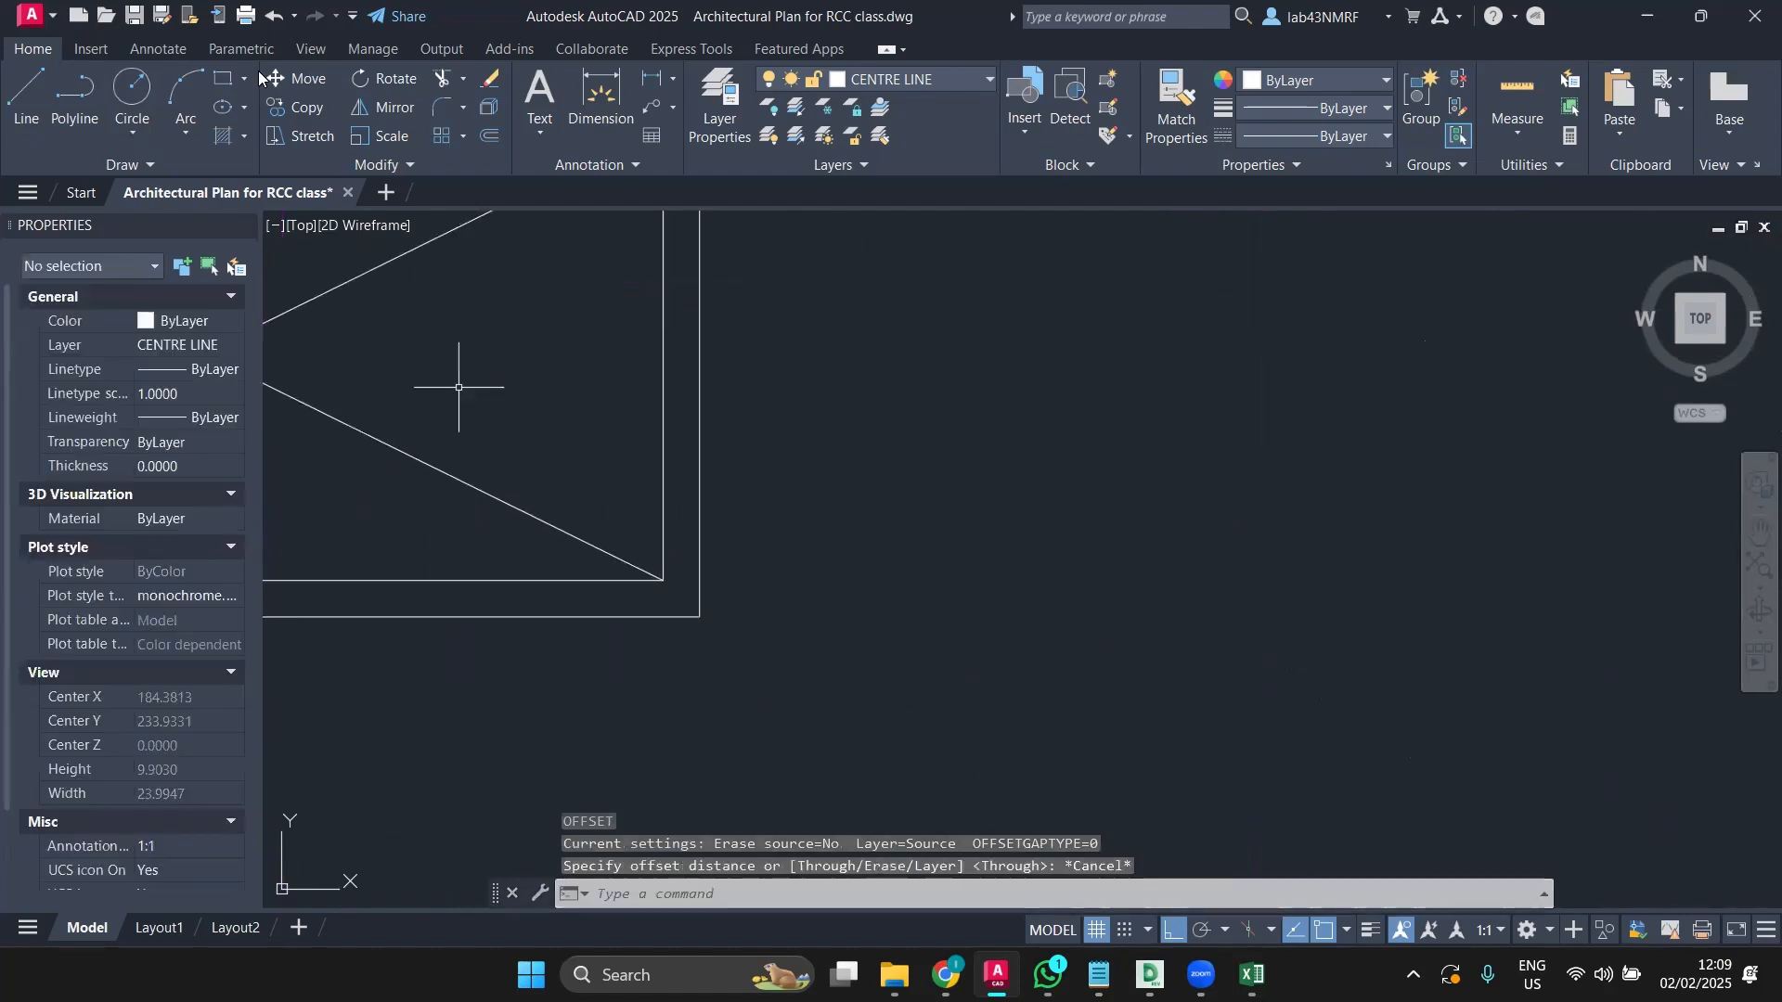
click(27, 97)
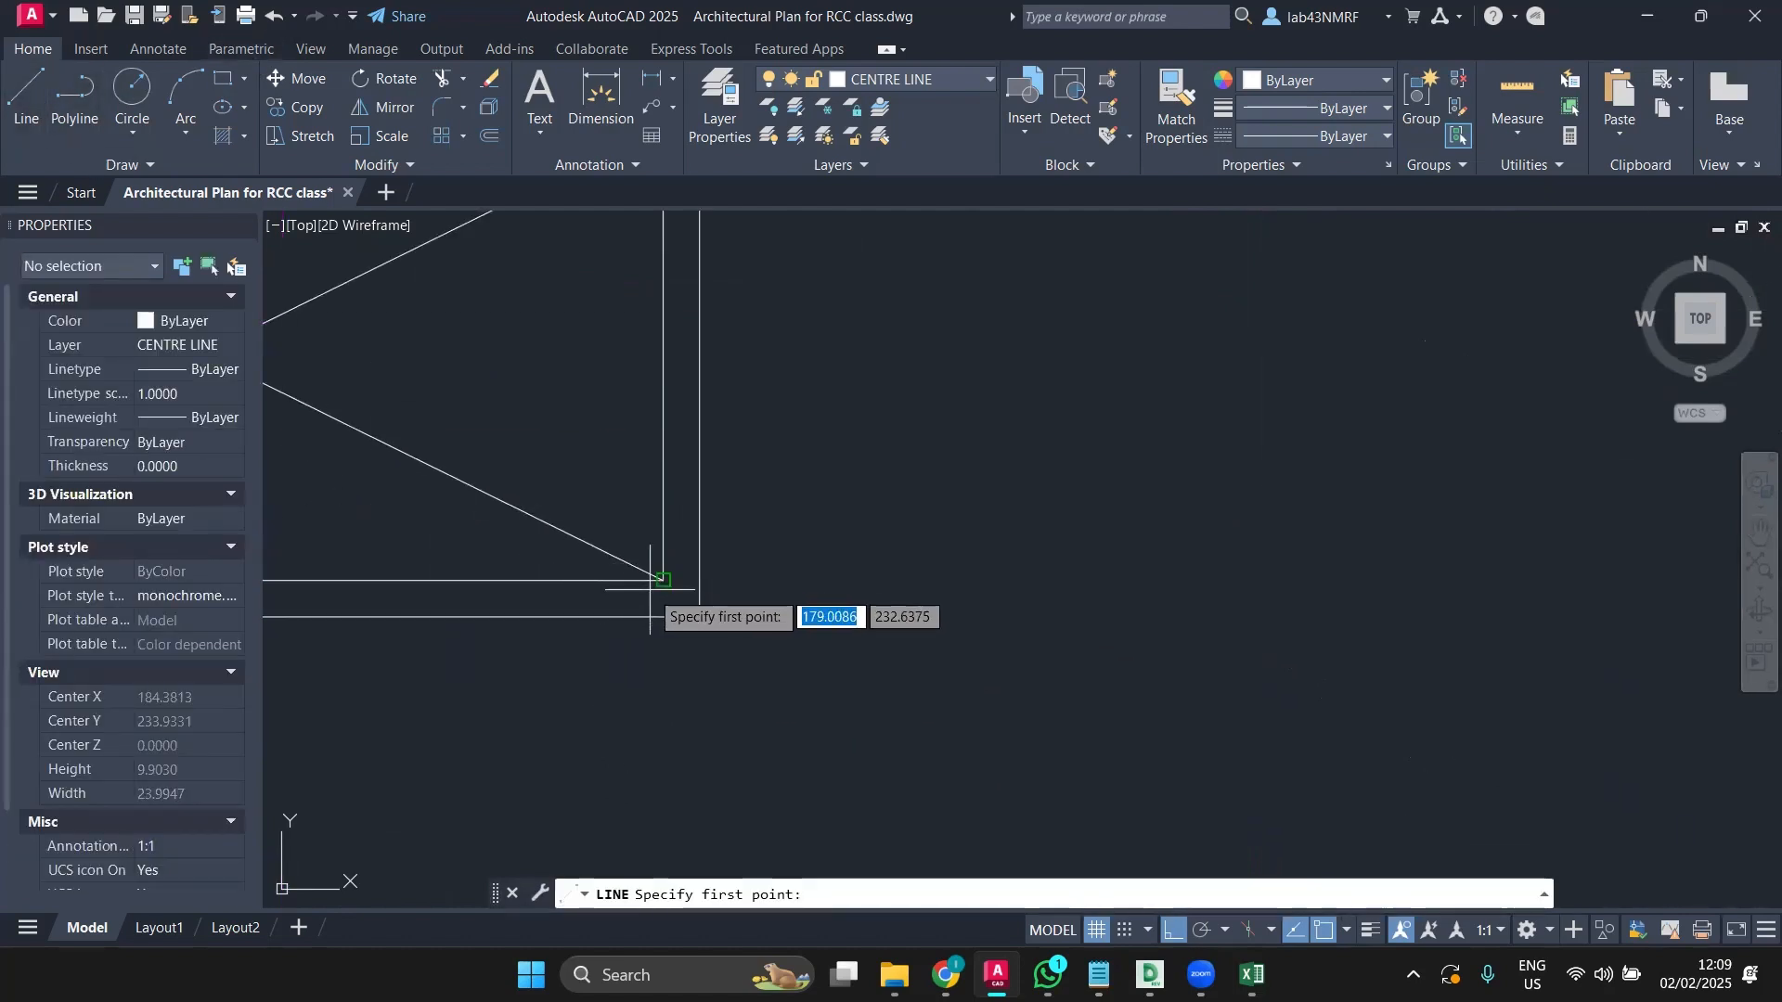
click(663, 581)
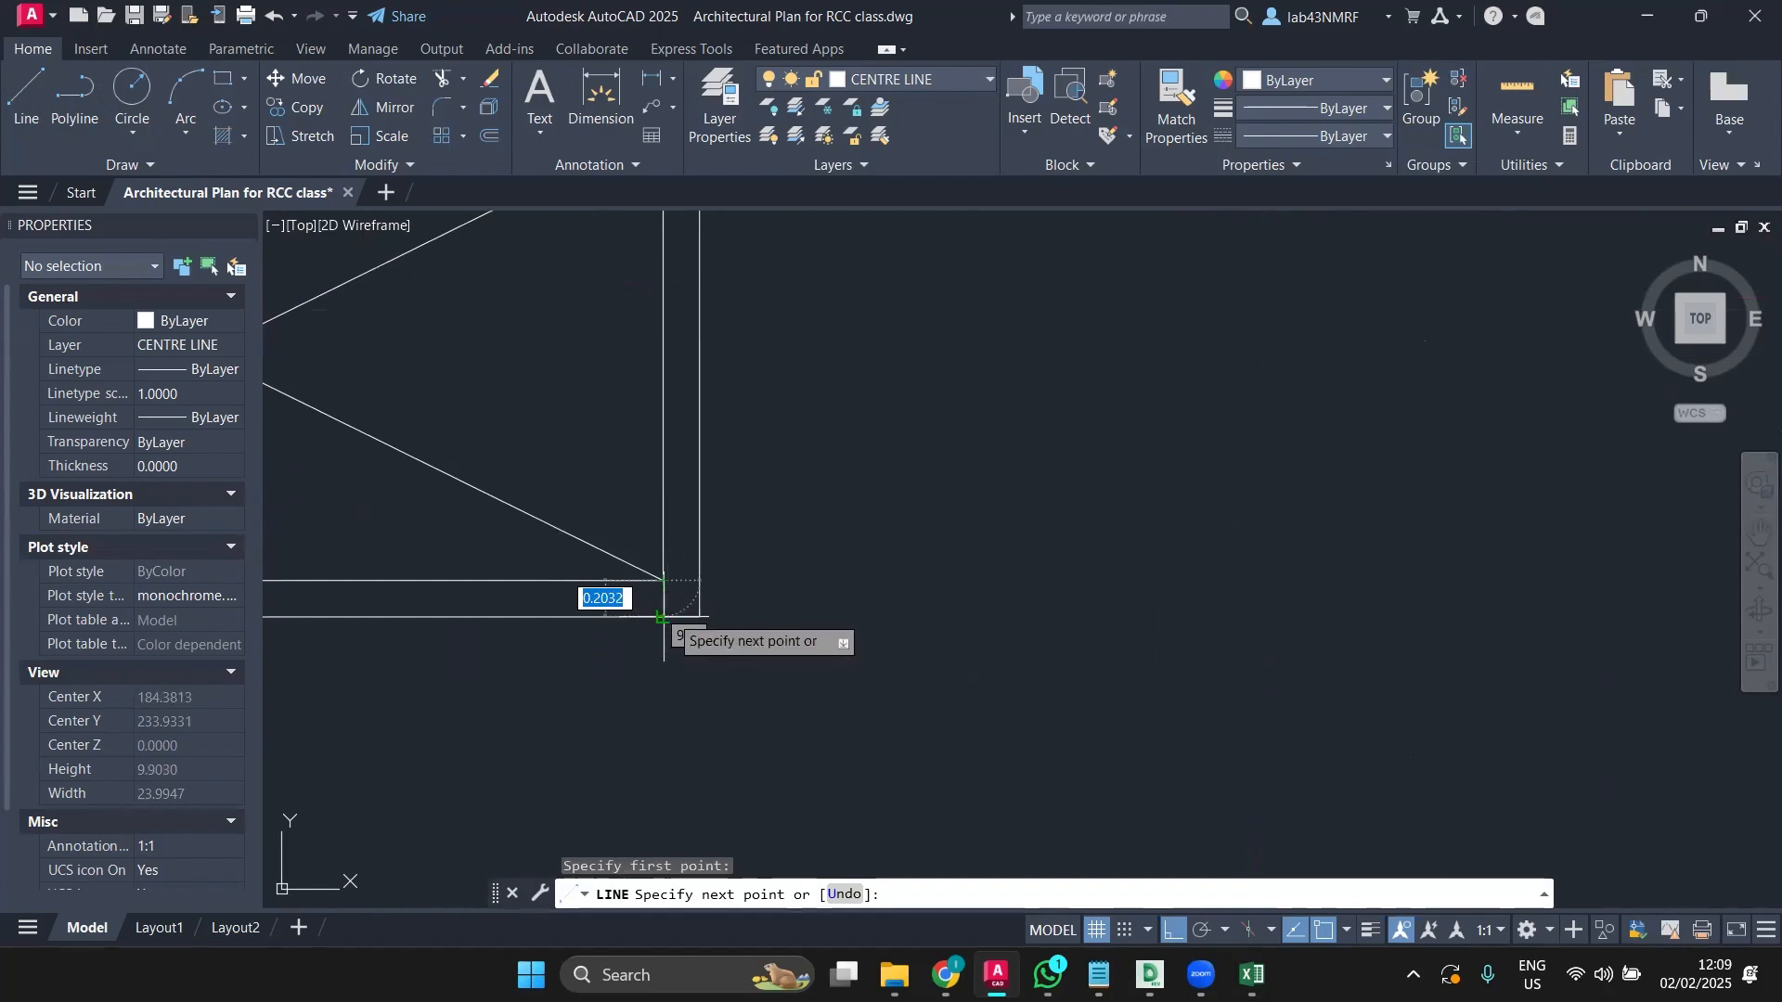
key(Escape)
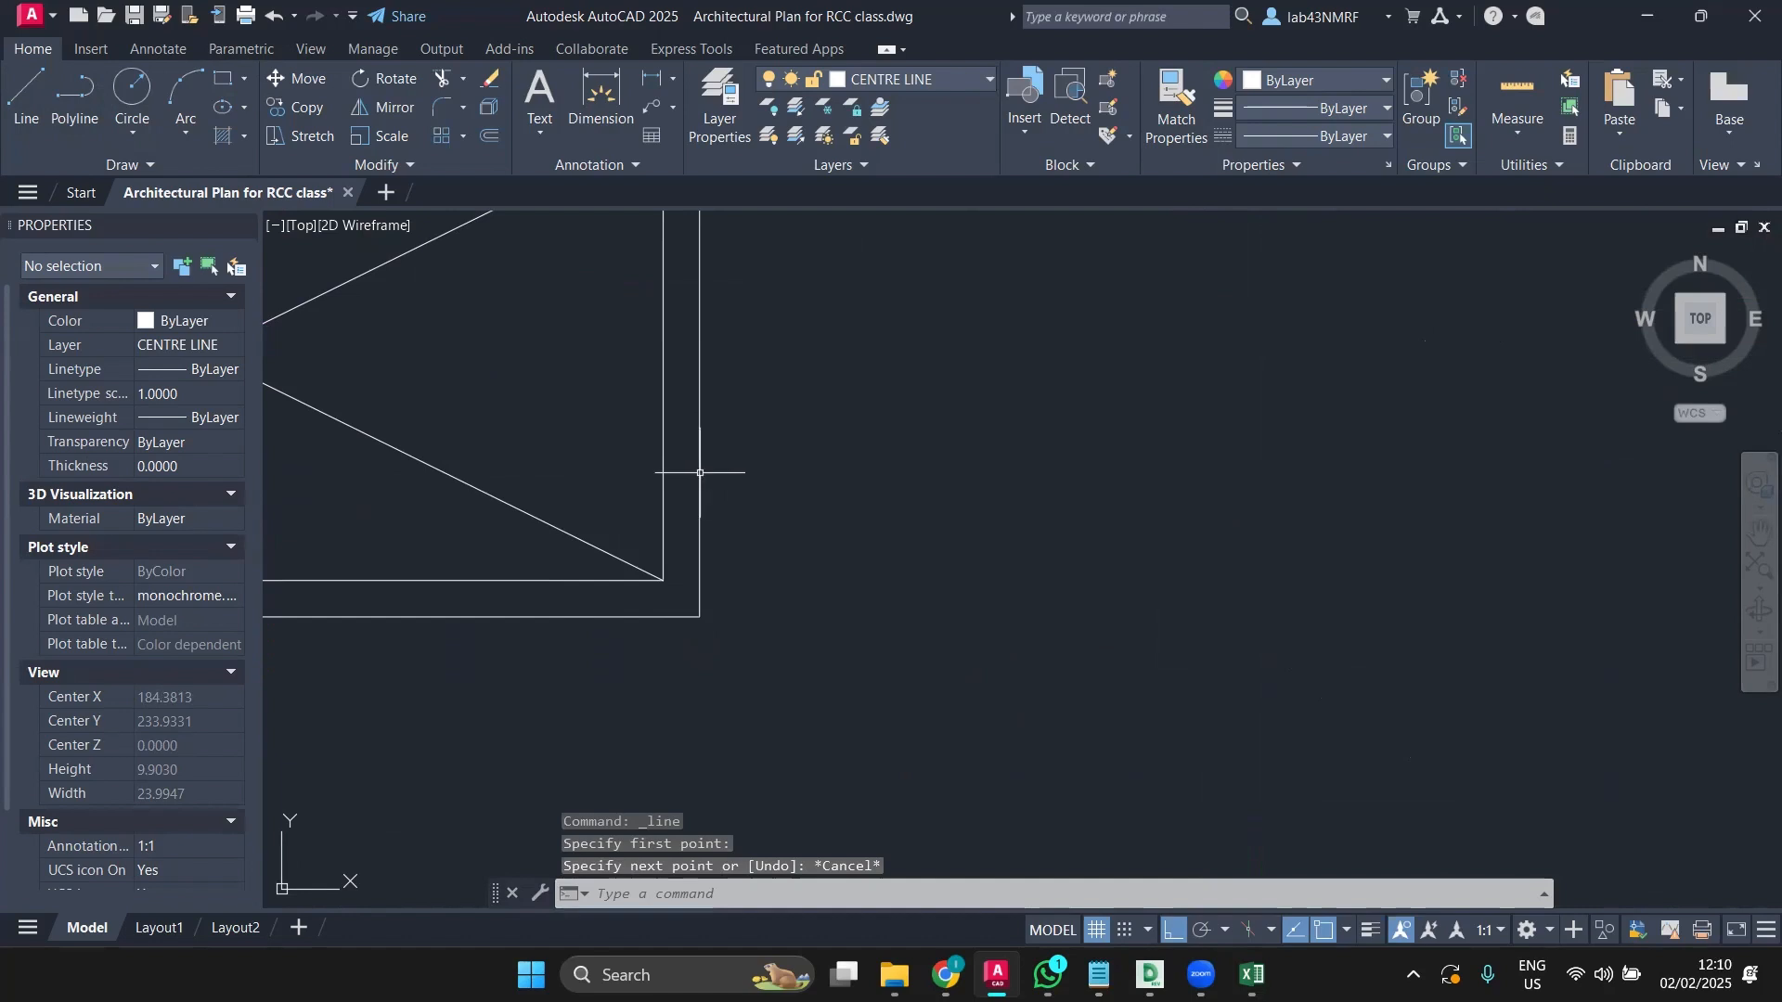
Step: Set the offset distance to 1.016 on the stair box's outer outline, then restart the offset
click(698, 473)
text(O)
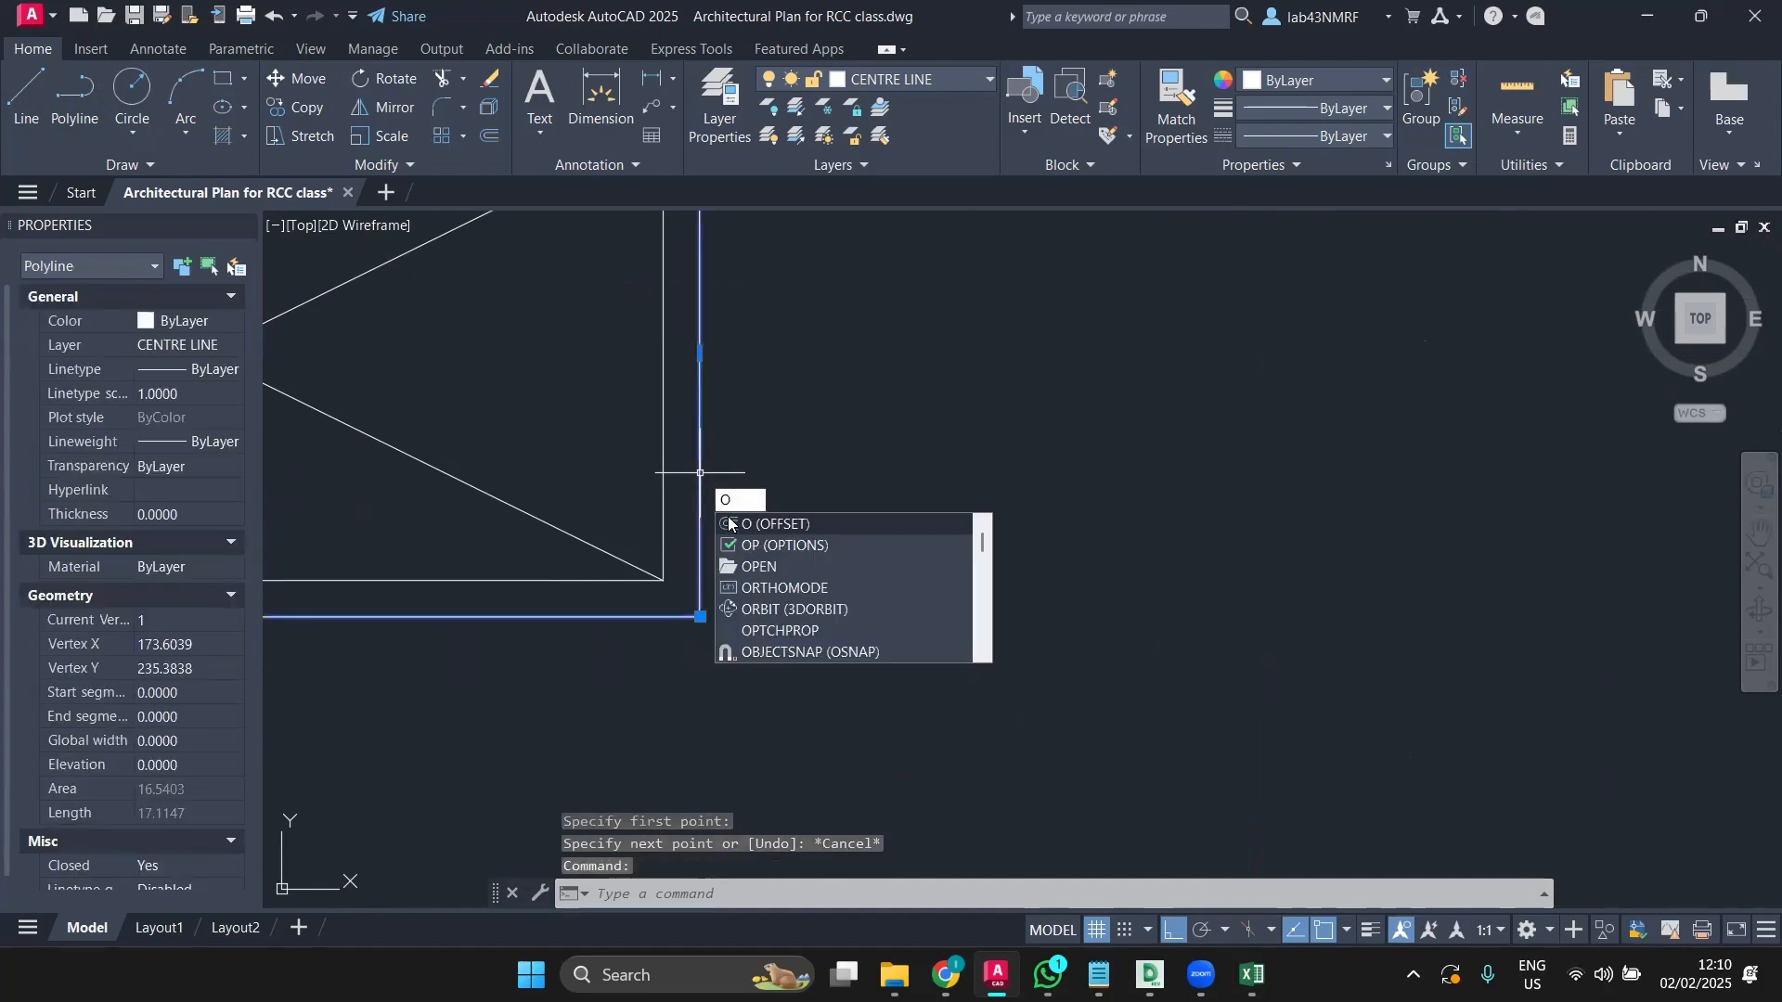
key(Return)
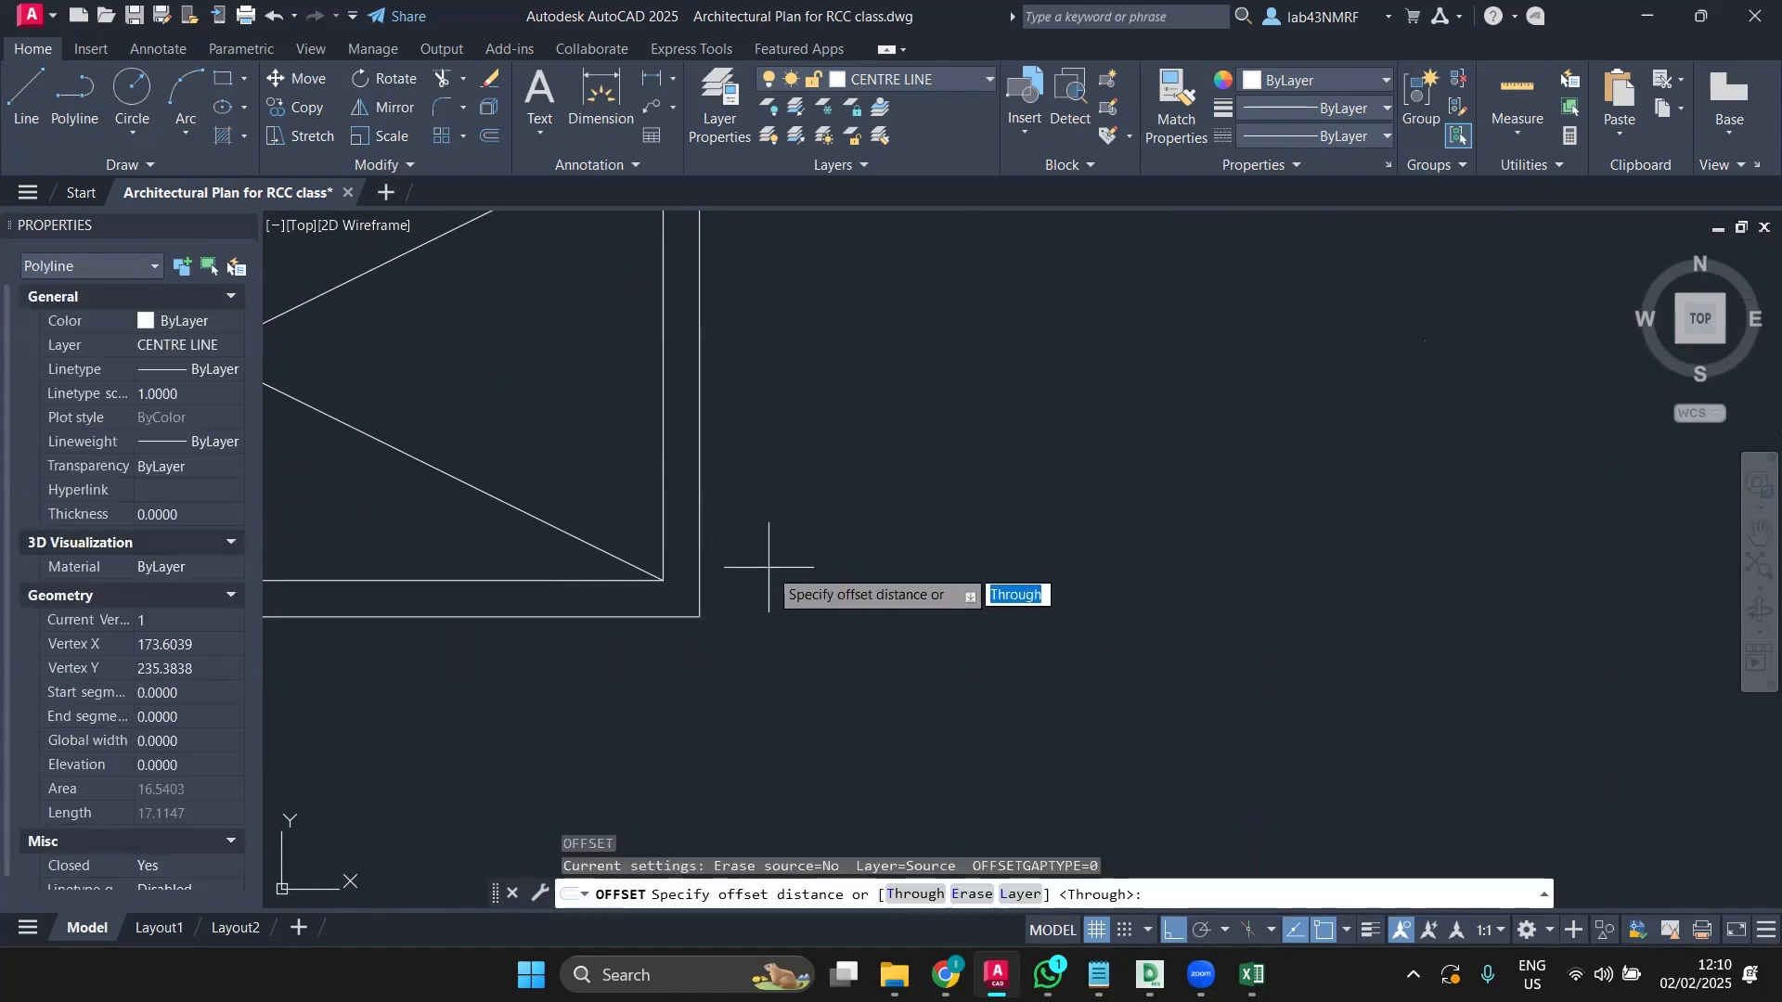
text(1.0)
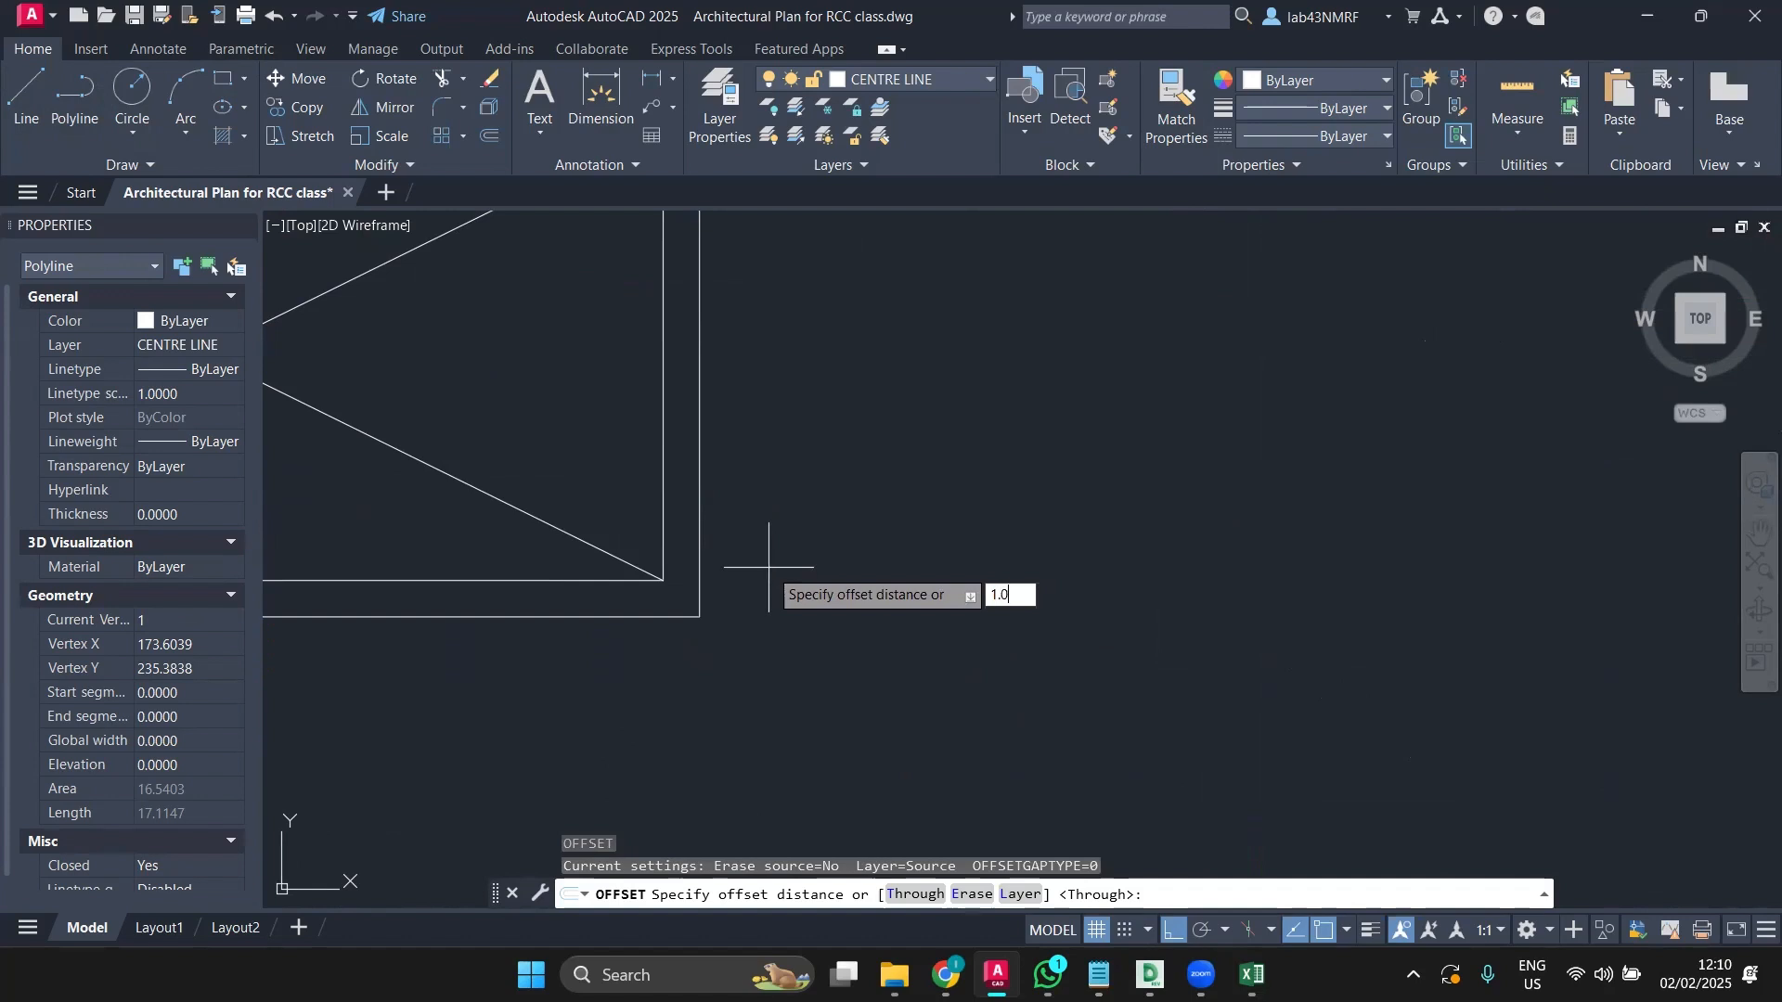
text(16)
key(Return)
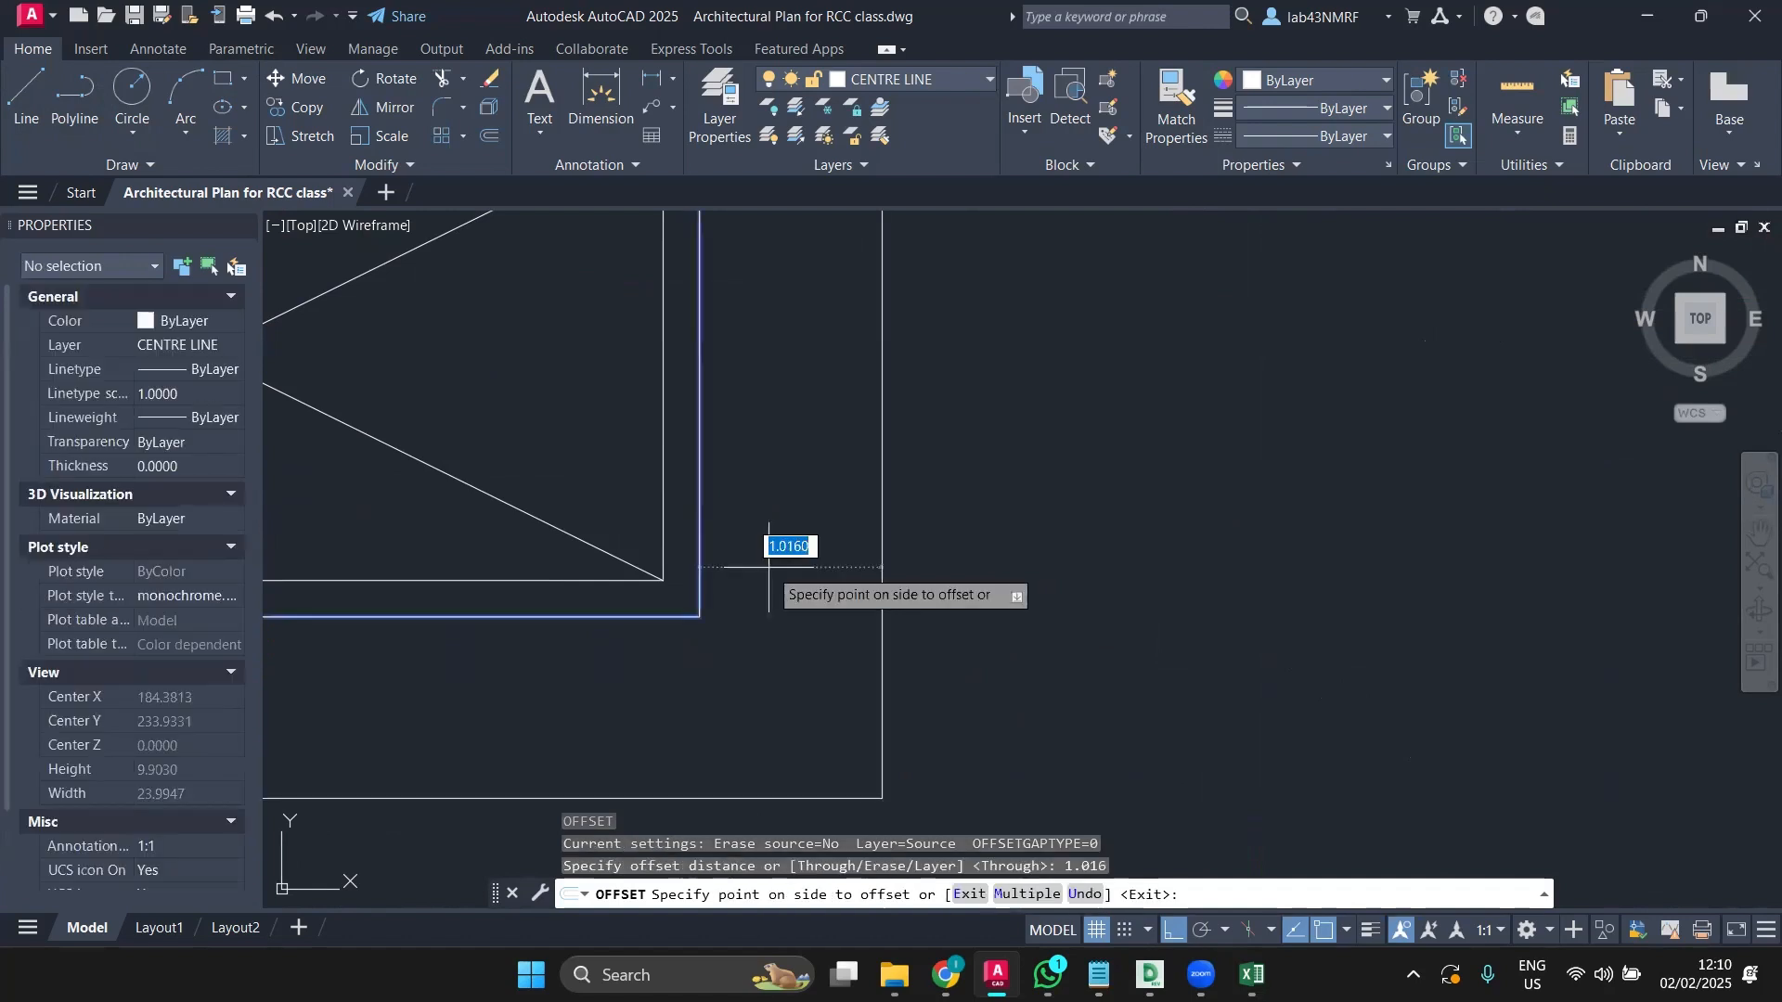
key(Escape)
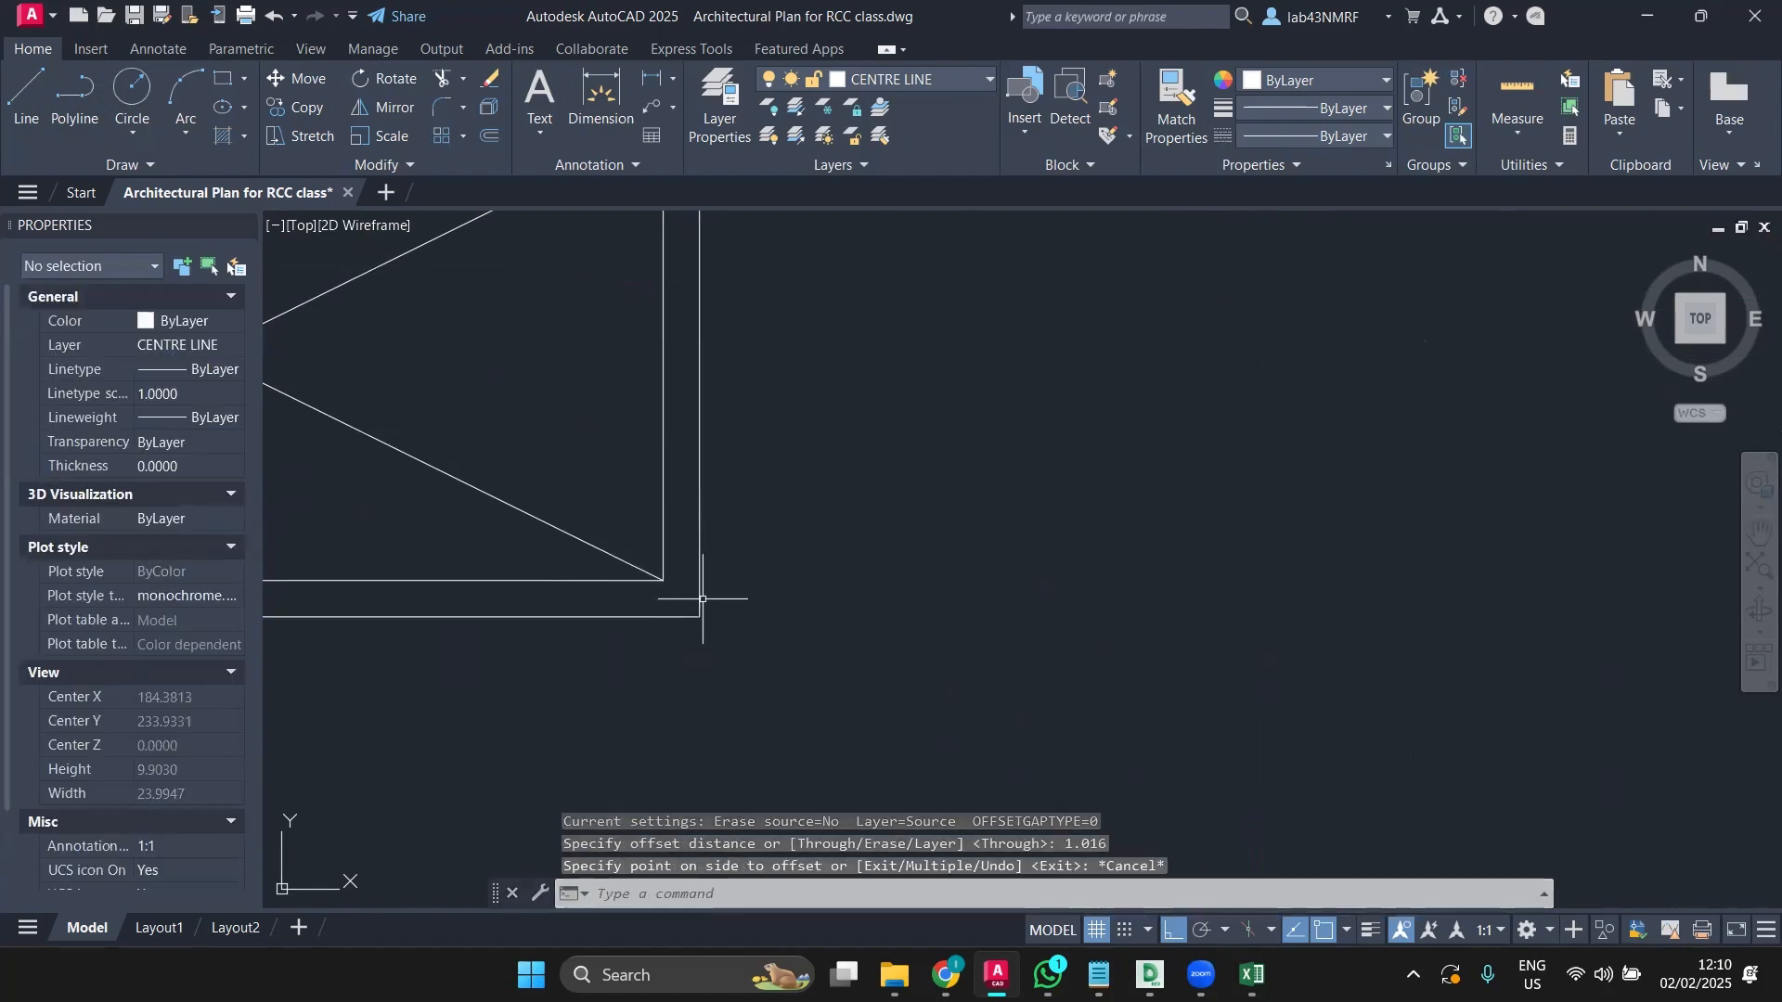
click(697, 593)
text(o)
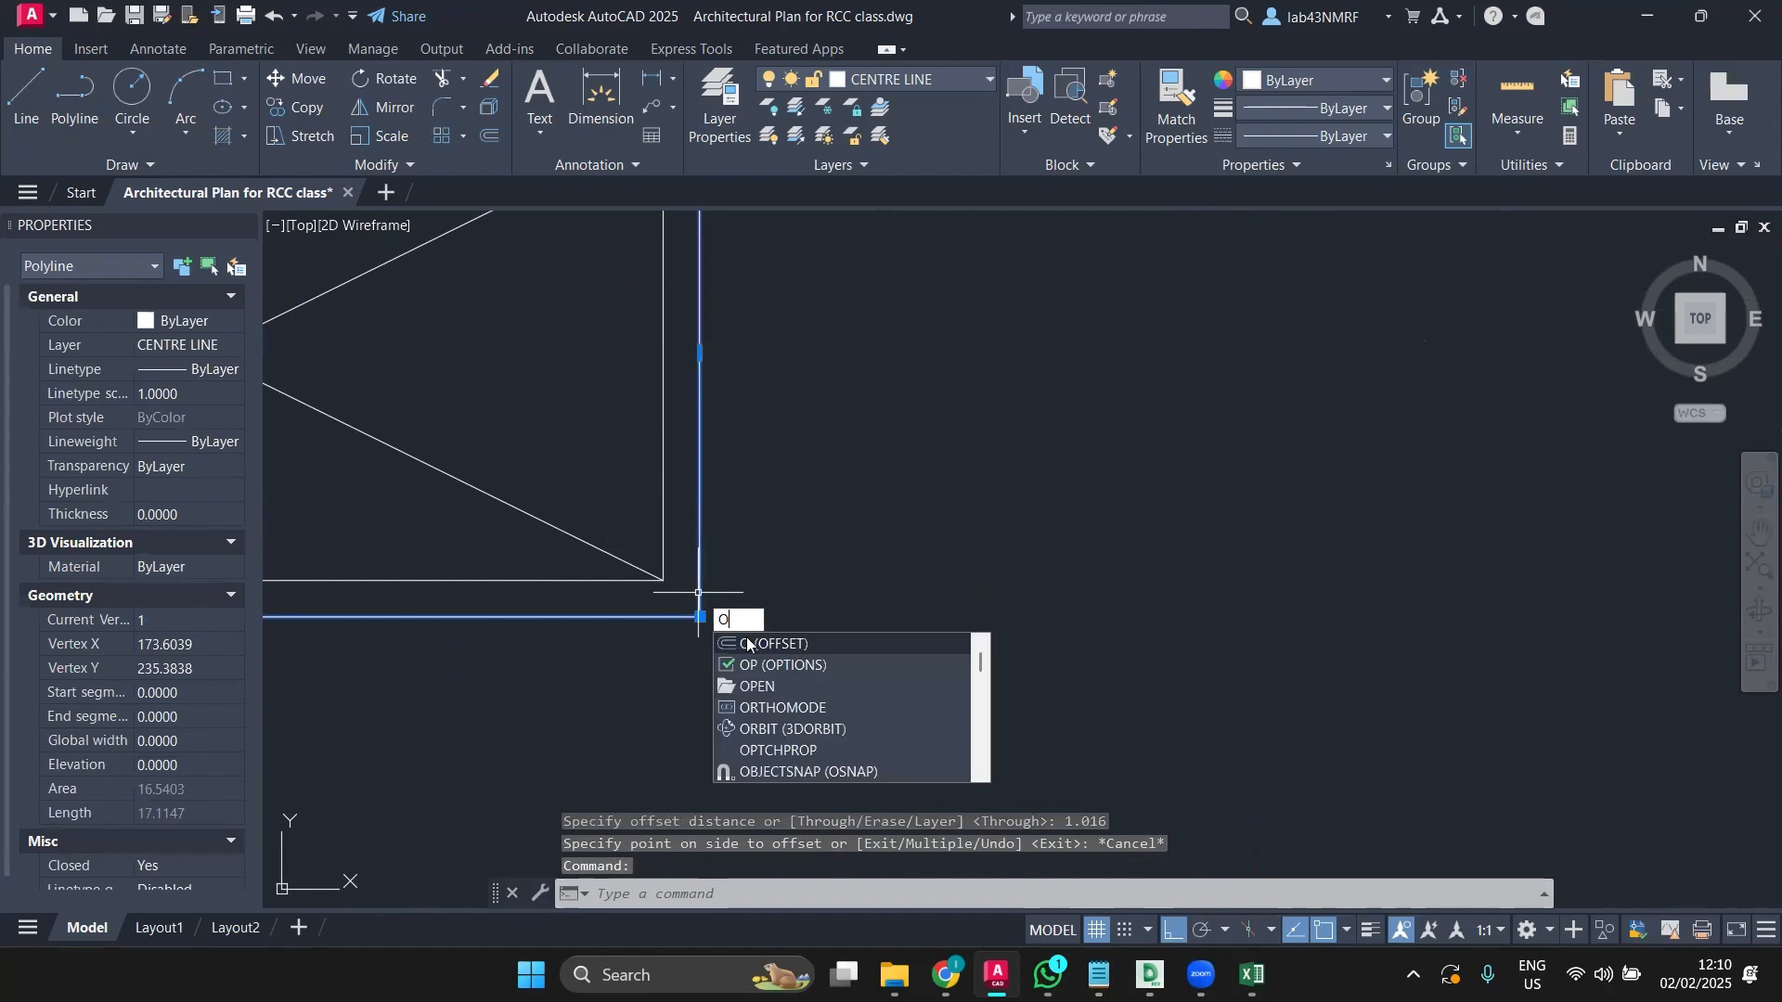
click(751, 644)
Step: Offset the first outer outline inward by 0.1016 to form a double line
text(0.)
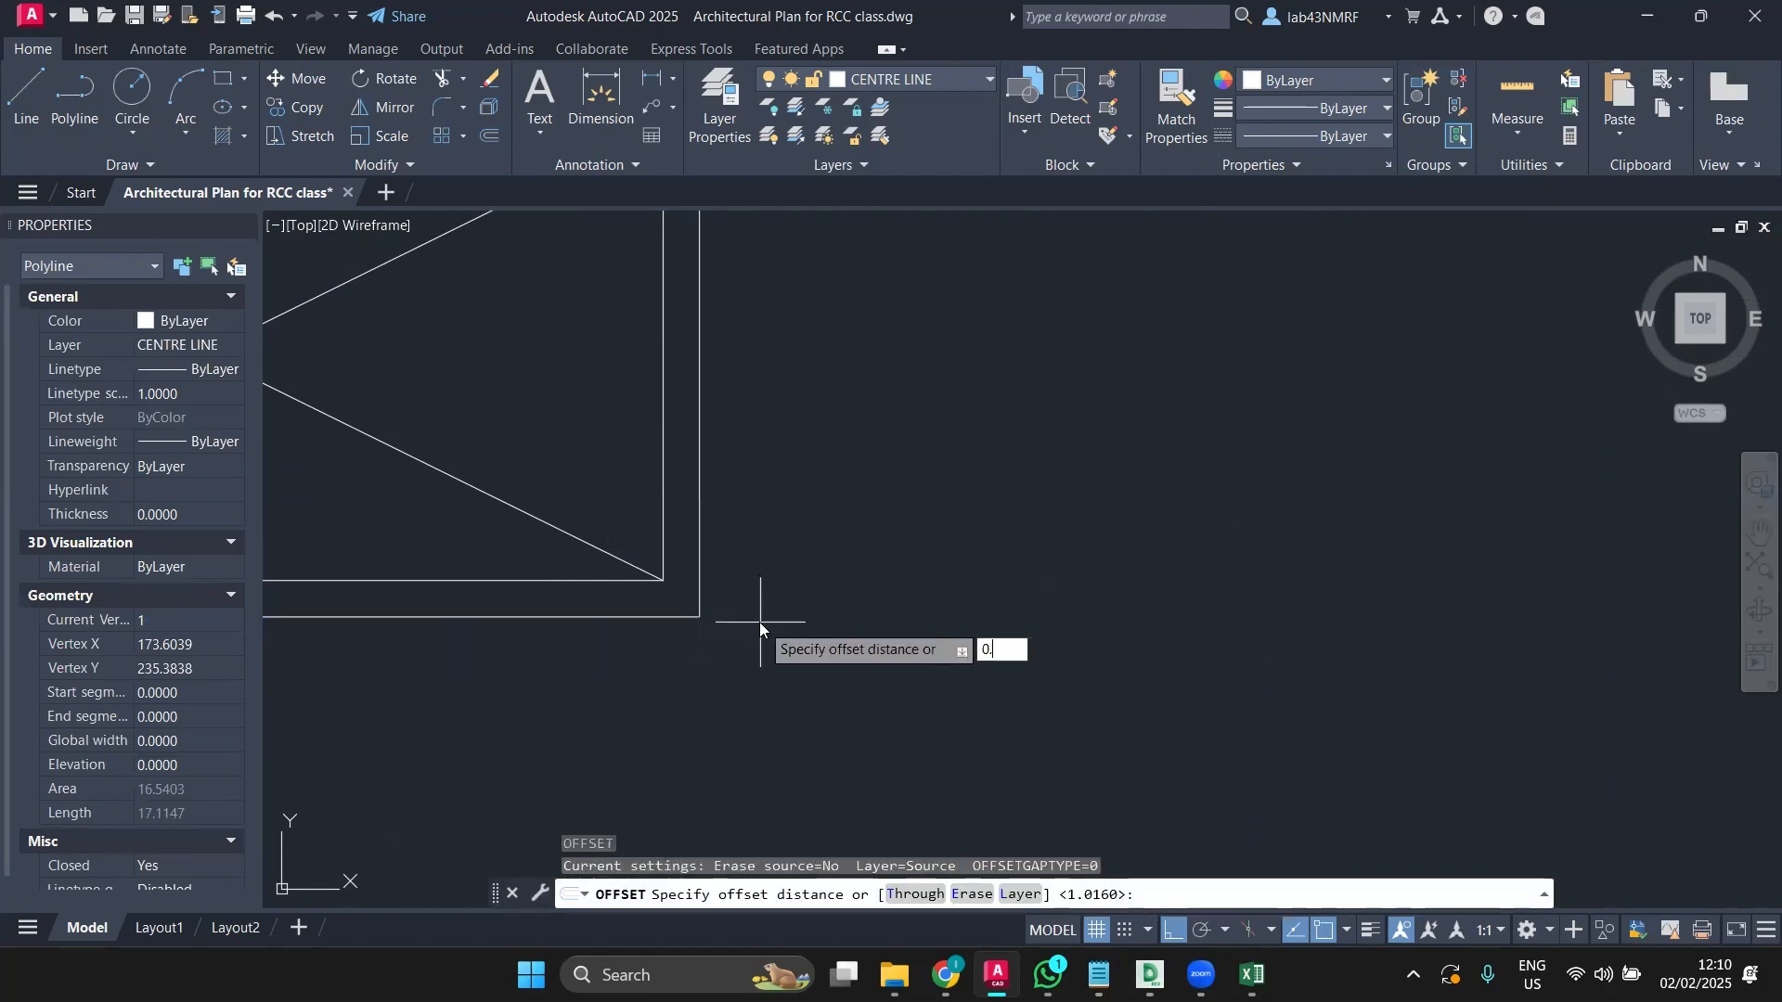
text(1016)
key(Return)
click(699, 616)
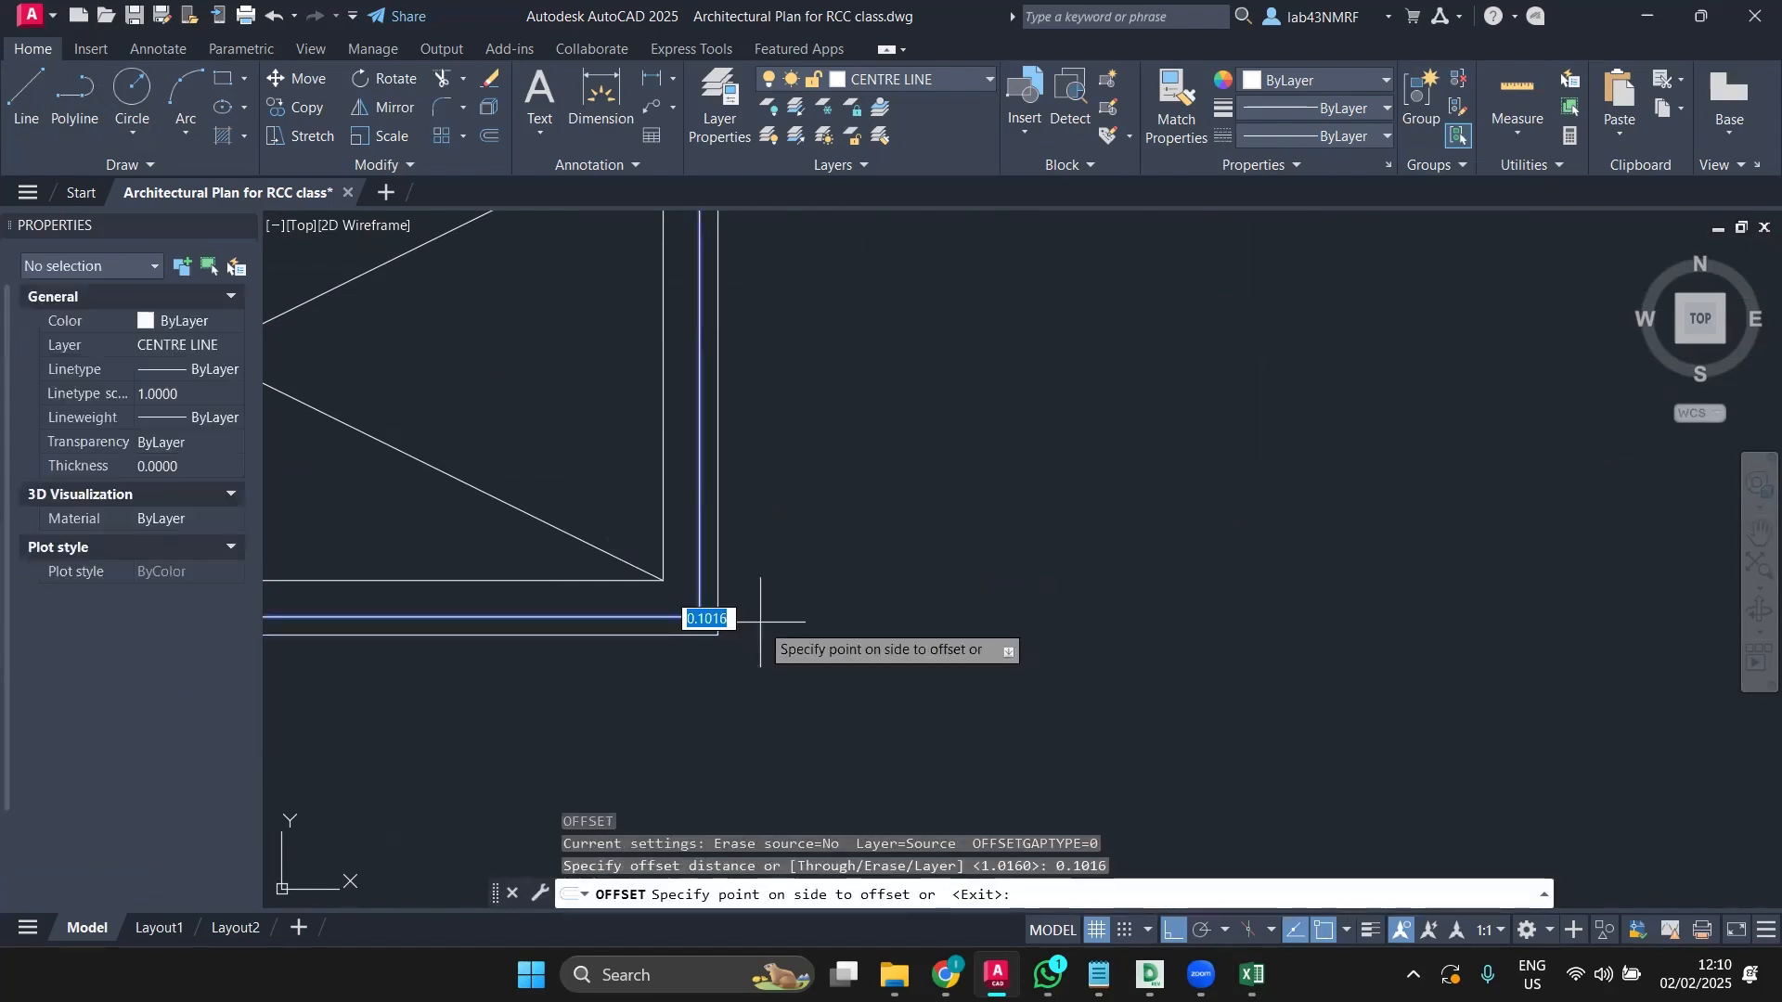
click(683, 473)
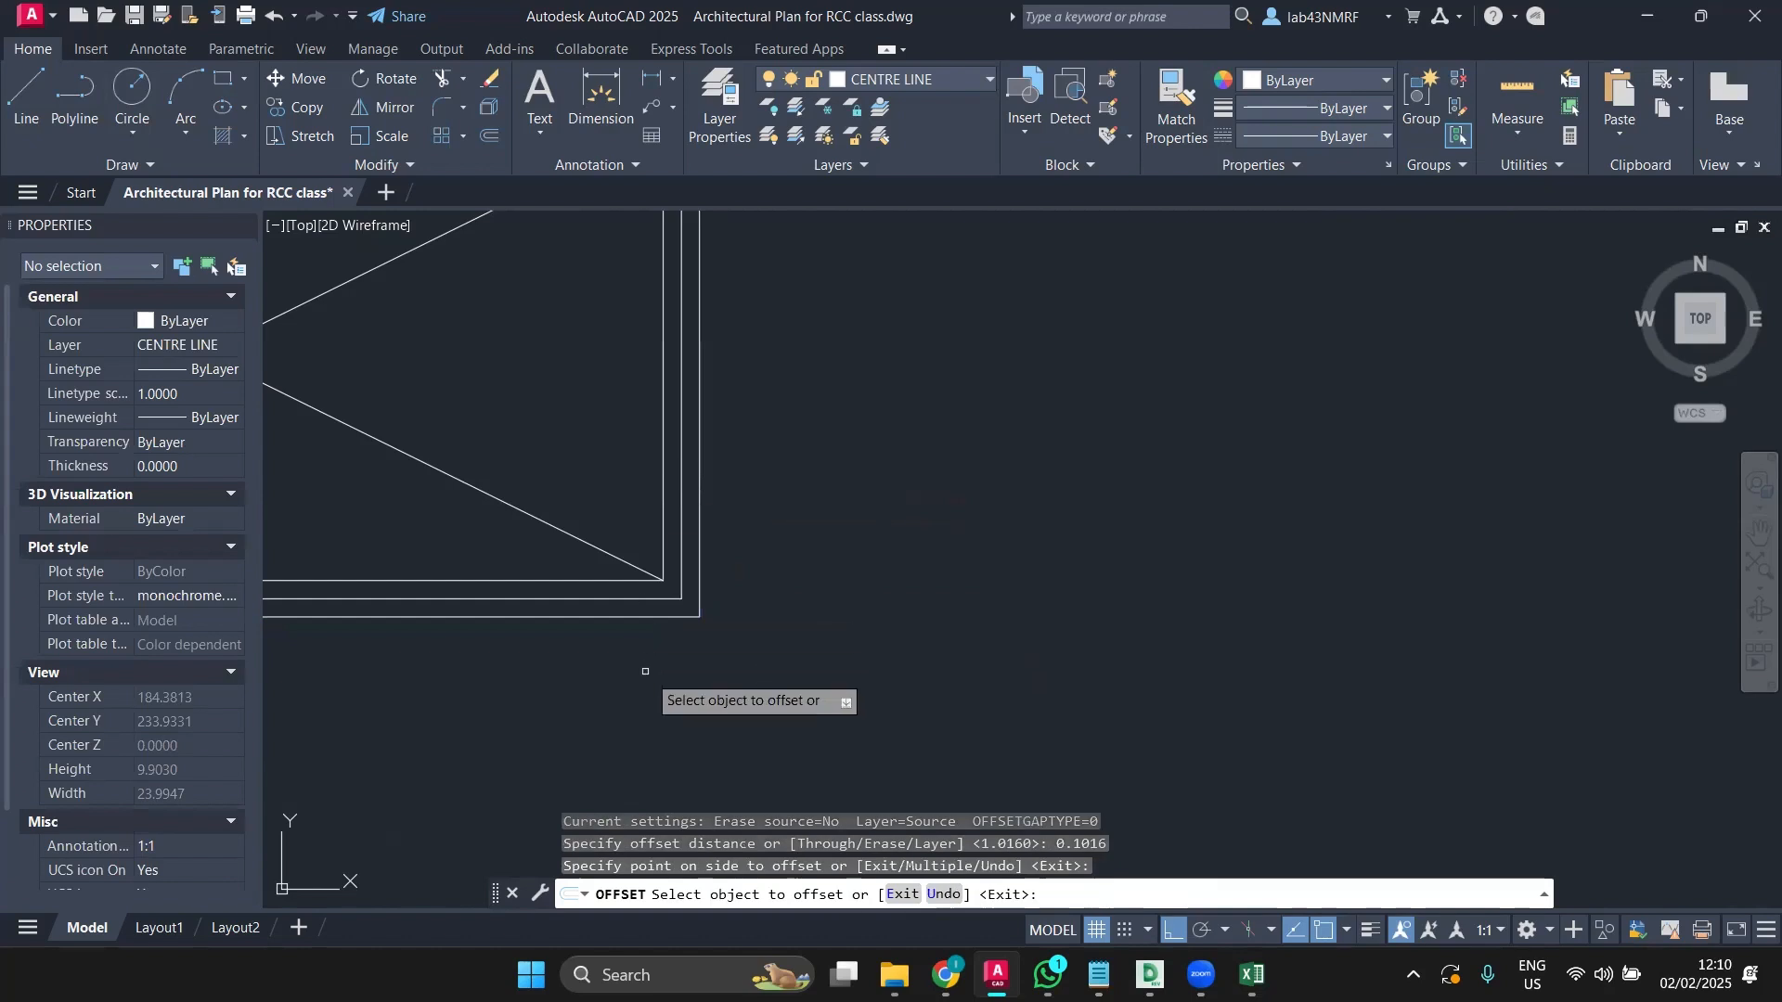
Step: Offset the central stair outline and the window rectangle inward by the same 0.1016
scroll(733, 668, down, 5)
scroll(808, 641, down, 2)
middle_drag(835, 631, 545, 504)
middle_drag(1032, 617, 905, 636)
scroll(905, 636, up, 4)
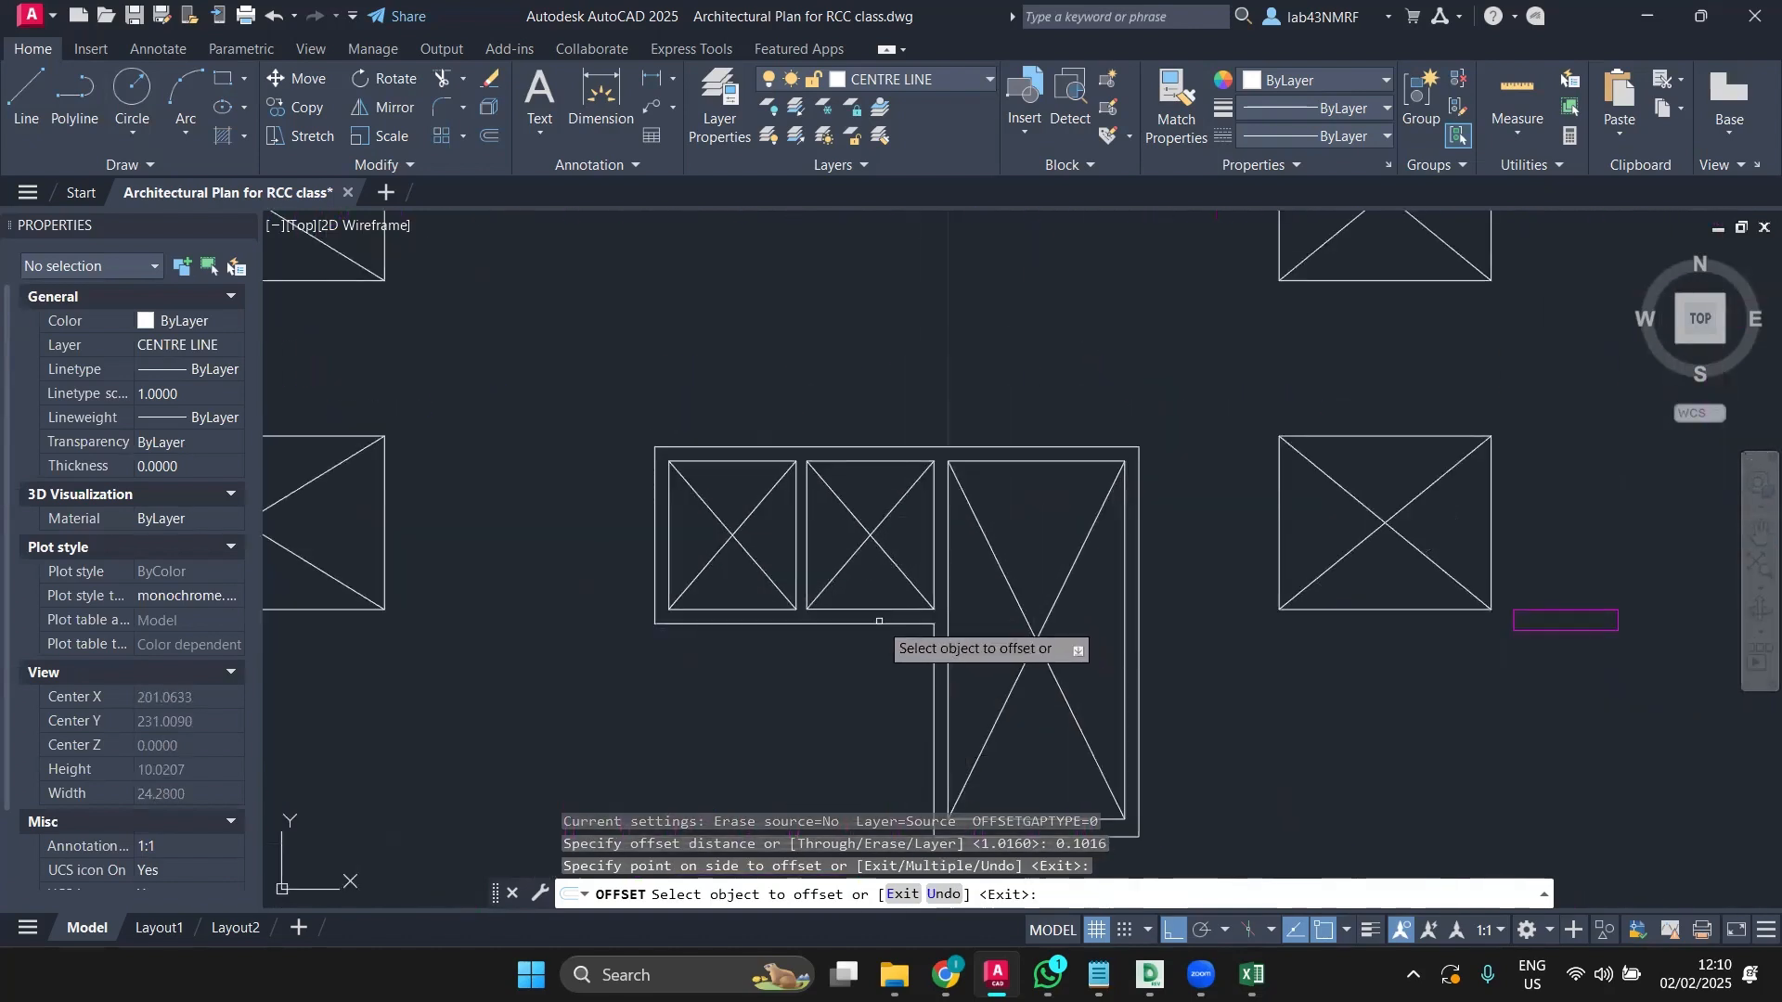
click(877, 626)
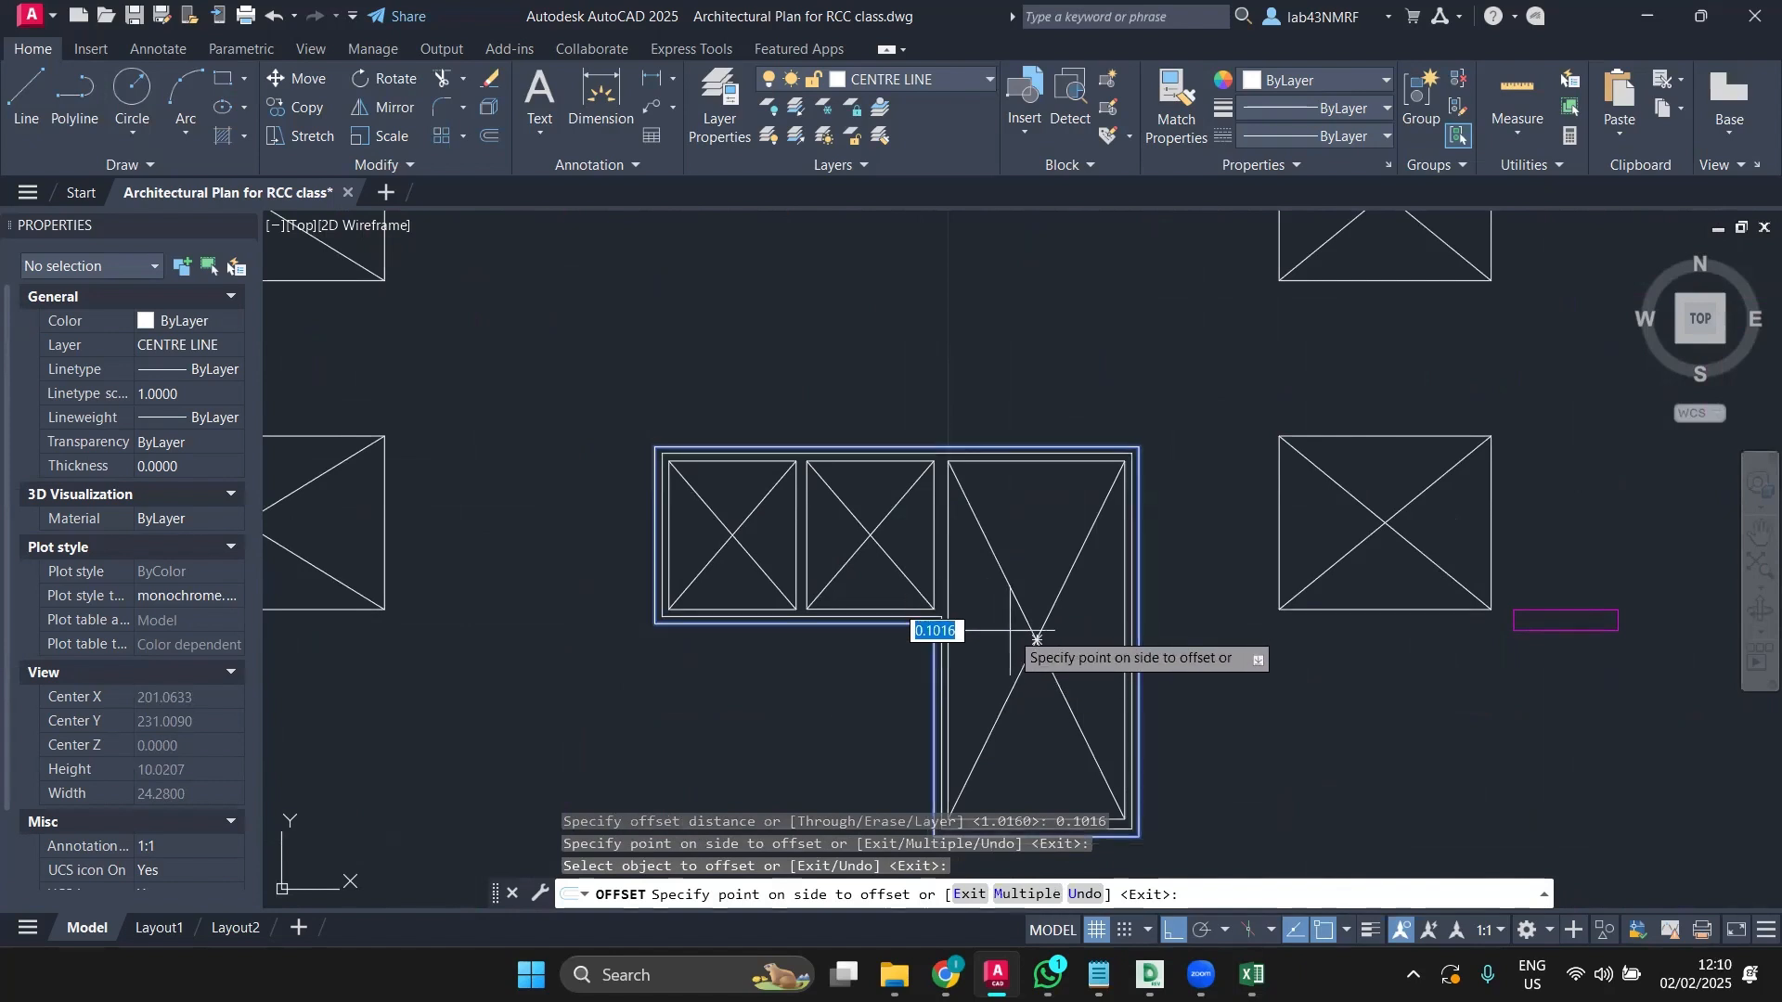
click(1037, 638)
scroll(1104, 701, down, 2)
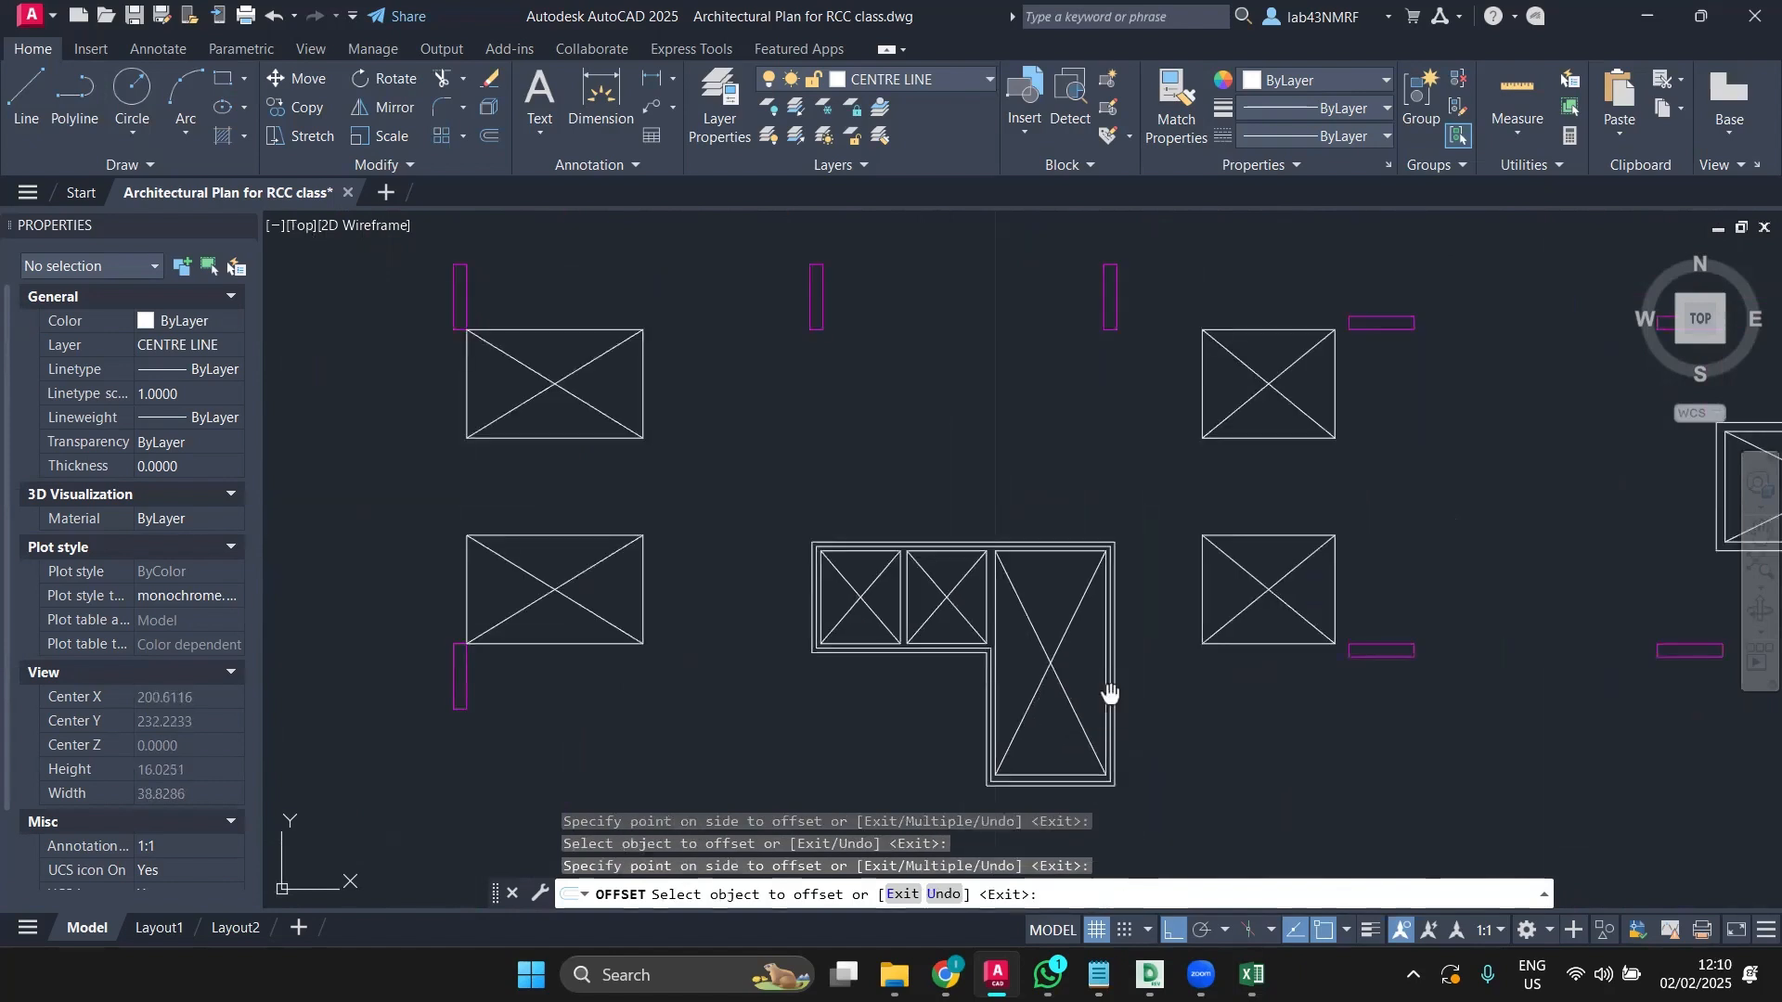
middle_drag(1110, 696, 569, 650)
scroll(1136, 589, up, 5)
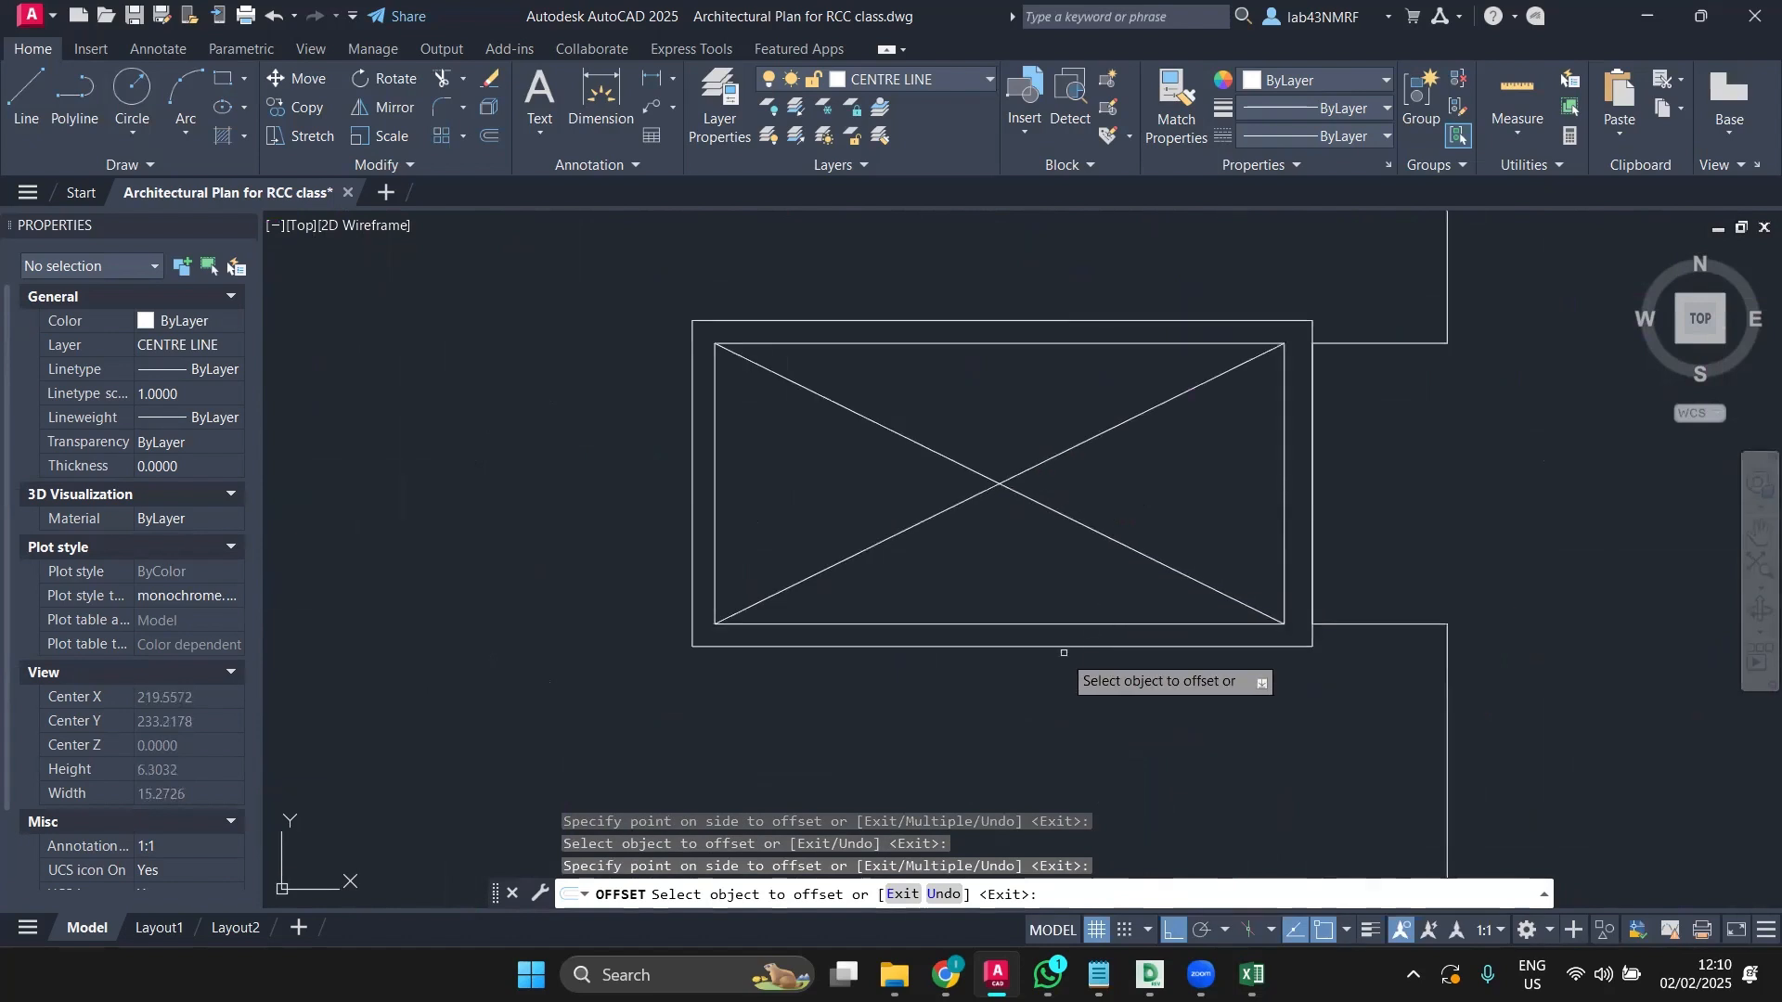
click(1053, 648)
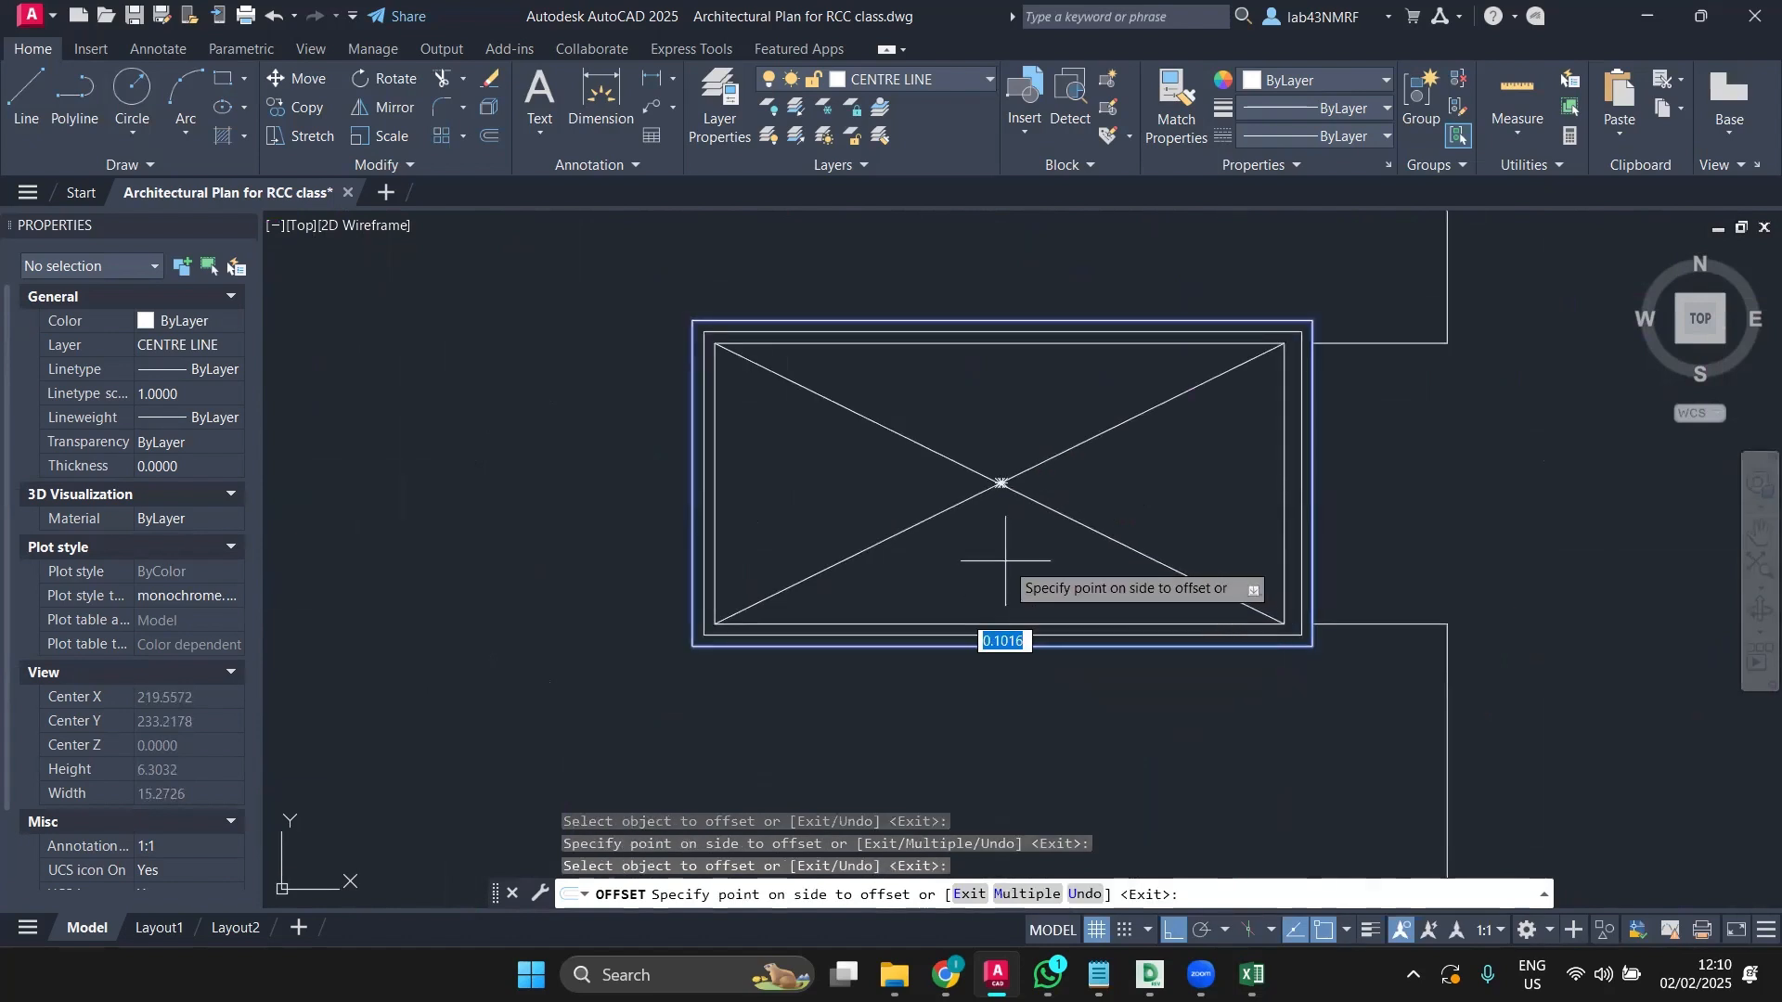
click(1005, 563)
key(Escape)
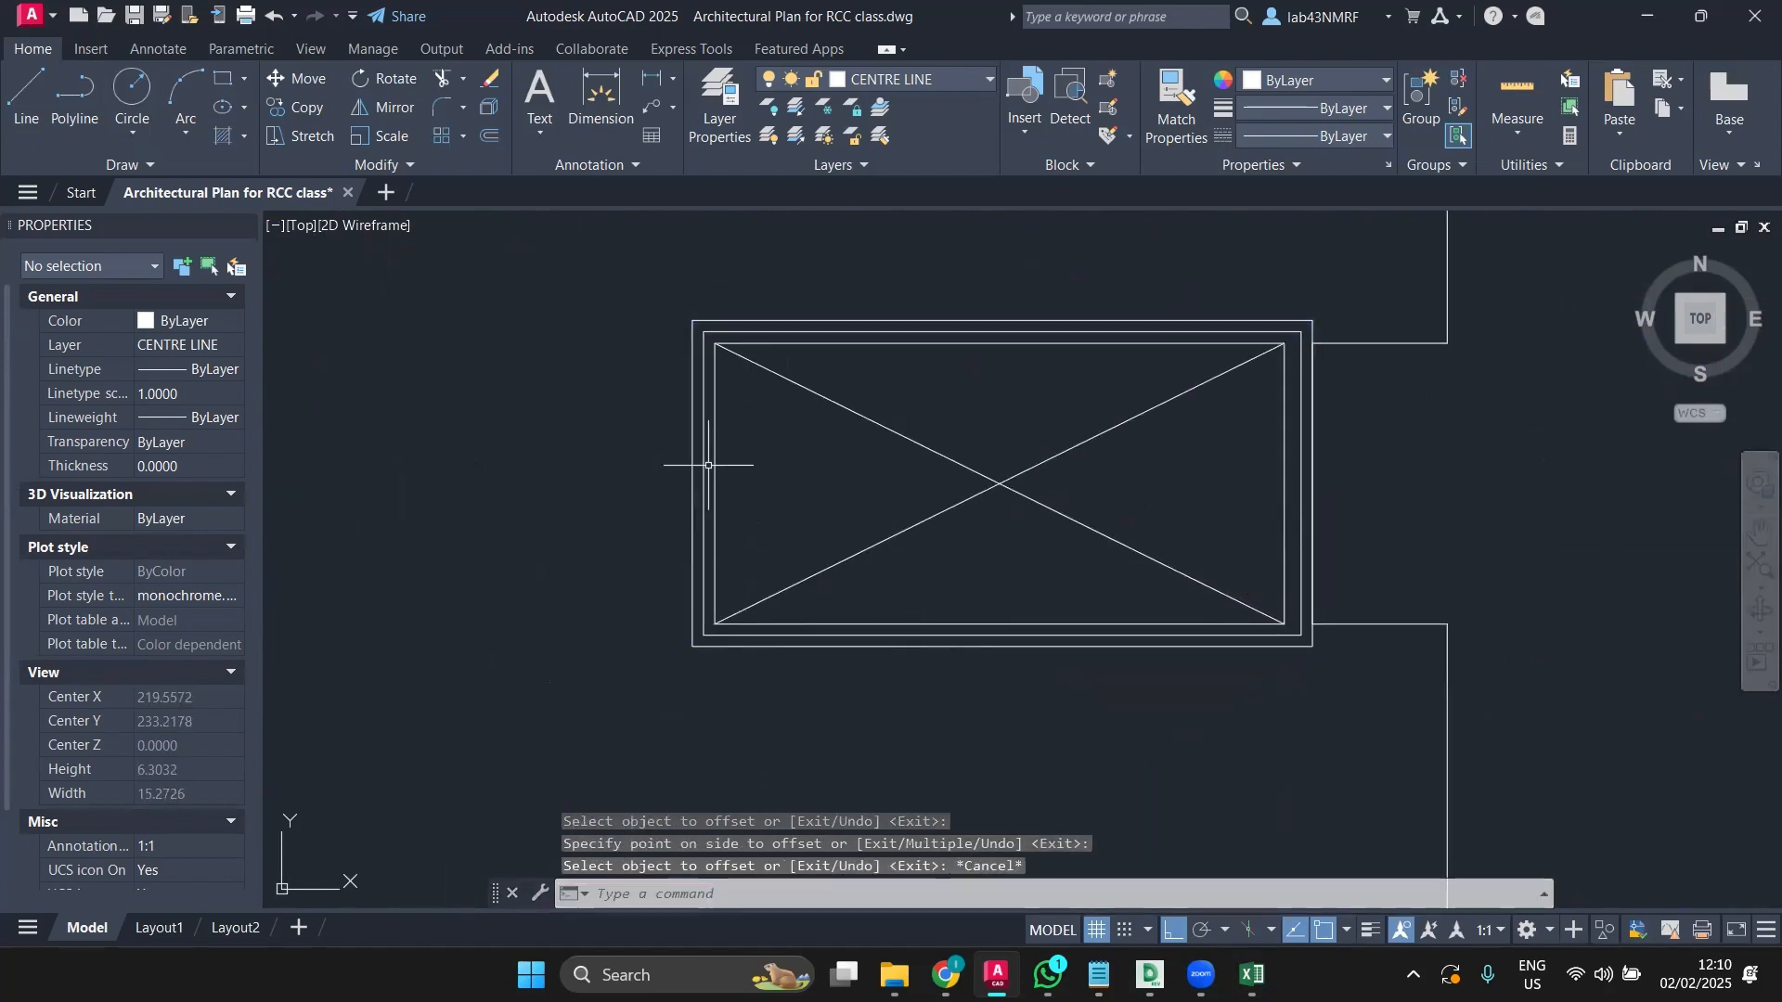
Step: Select both window rectangles and the core's wall and shaft outlines, then clear the selection
click(716, 455)
click(692, 478)
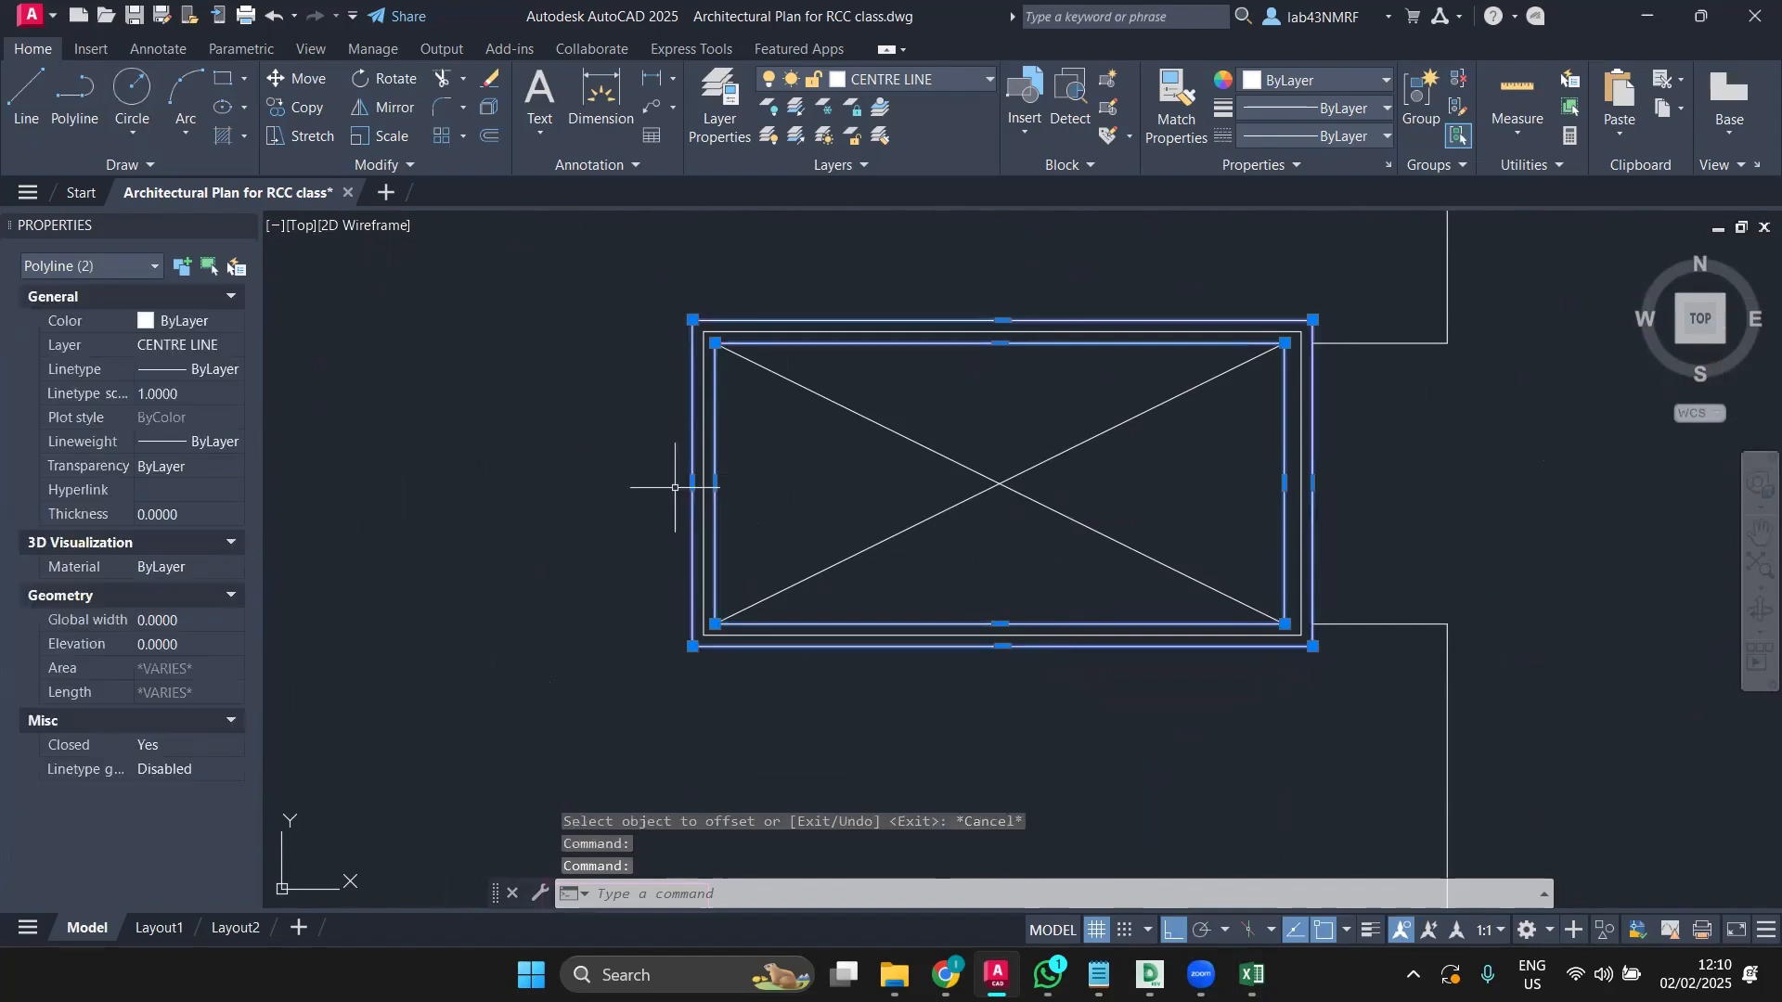
scroll(554, 602, down, 6)
middle_drag(579, 599, 1274, 526)
scroll(846, 604, up, 6)
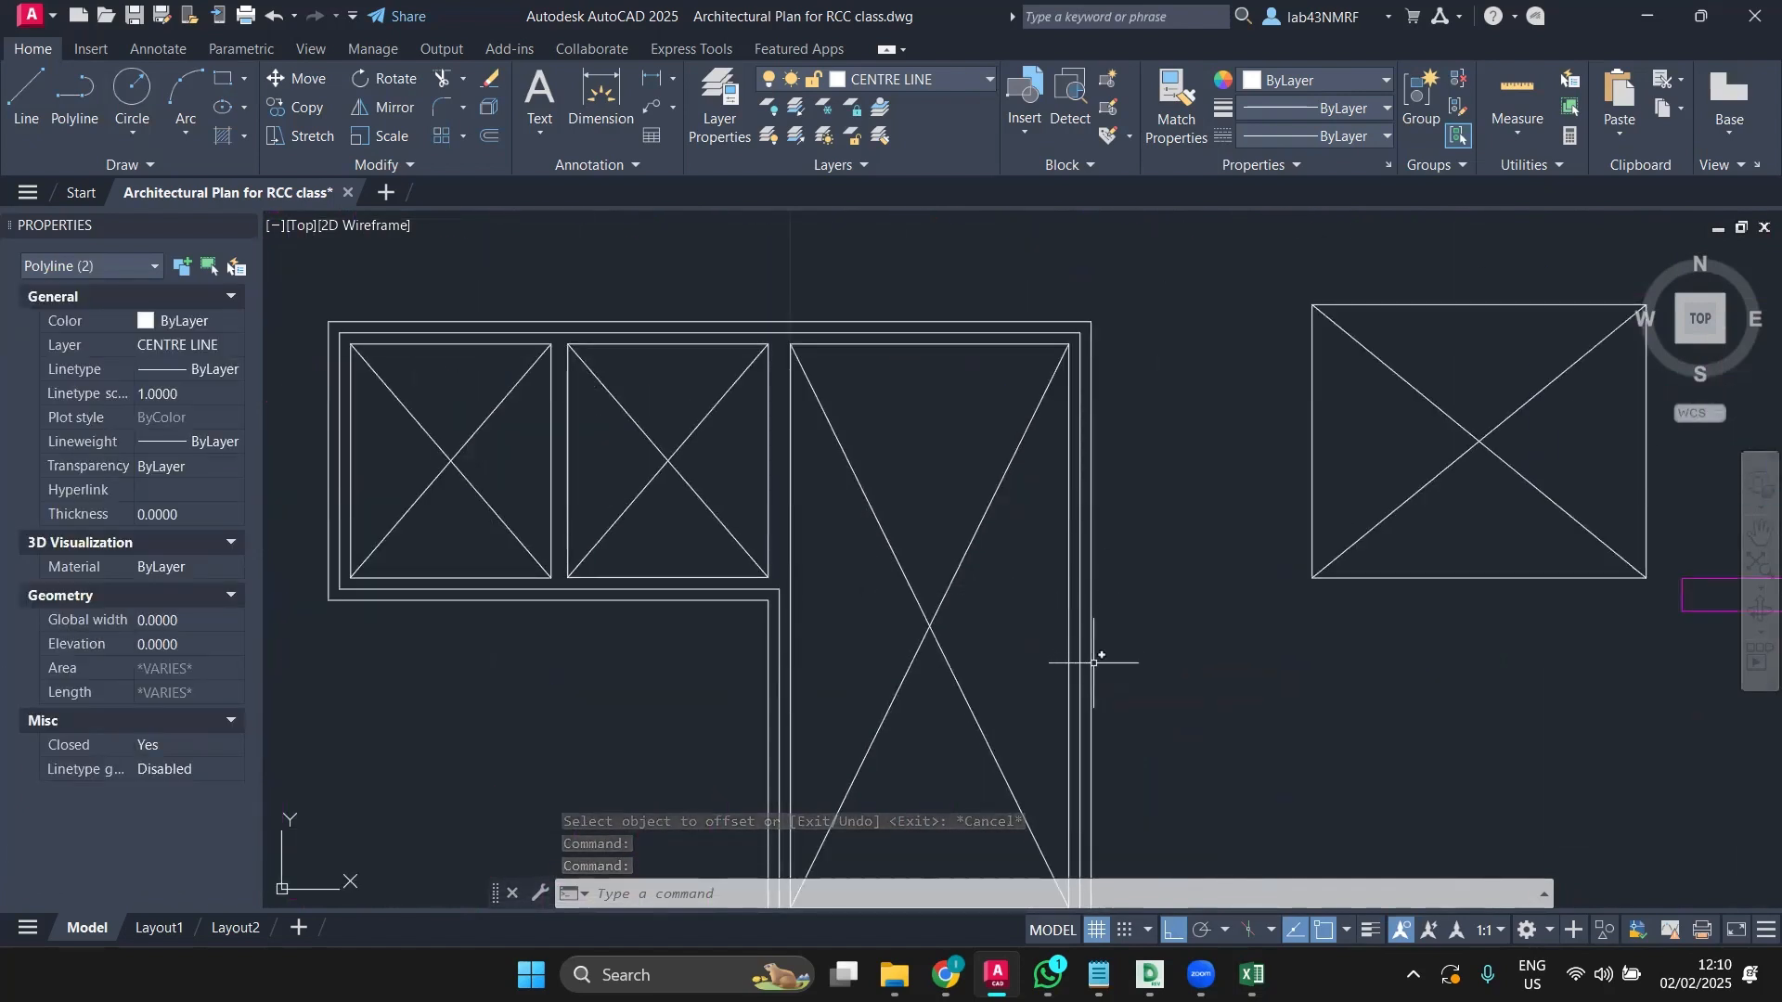
click(1092, 662)
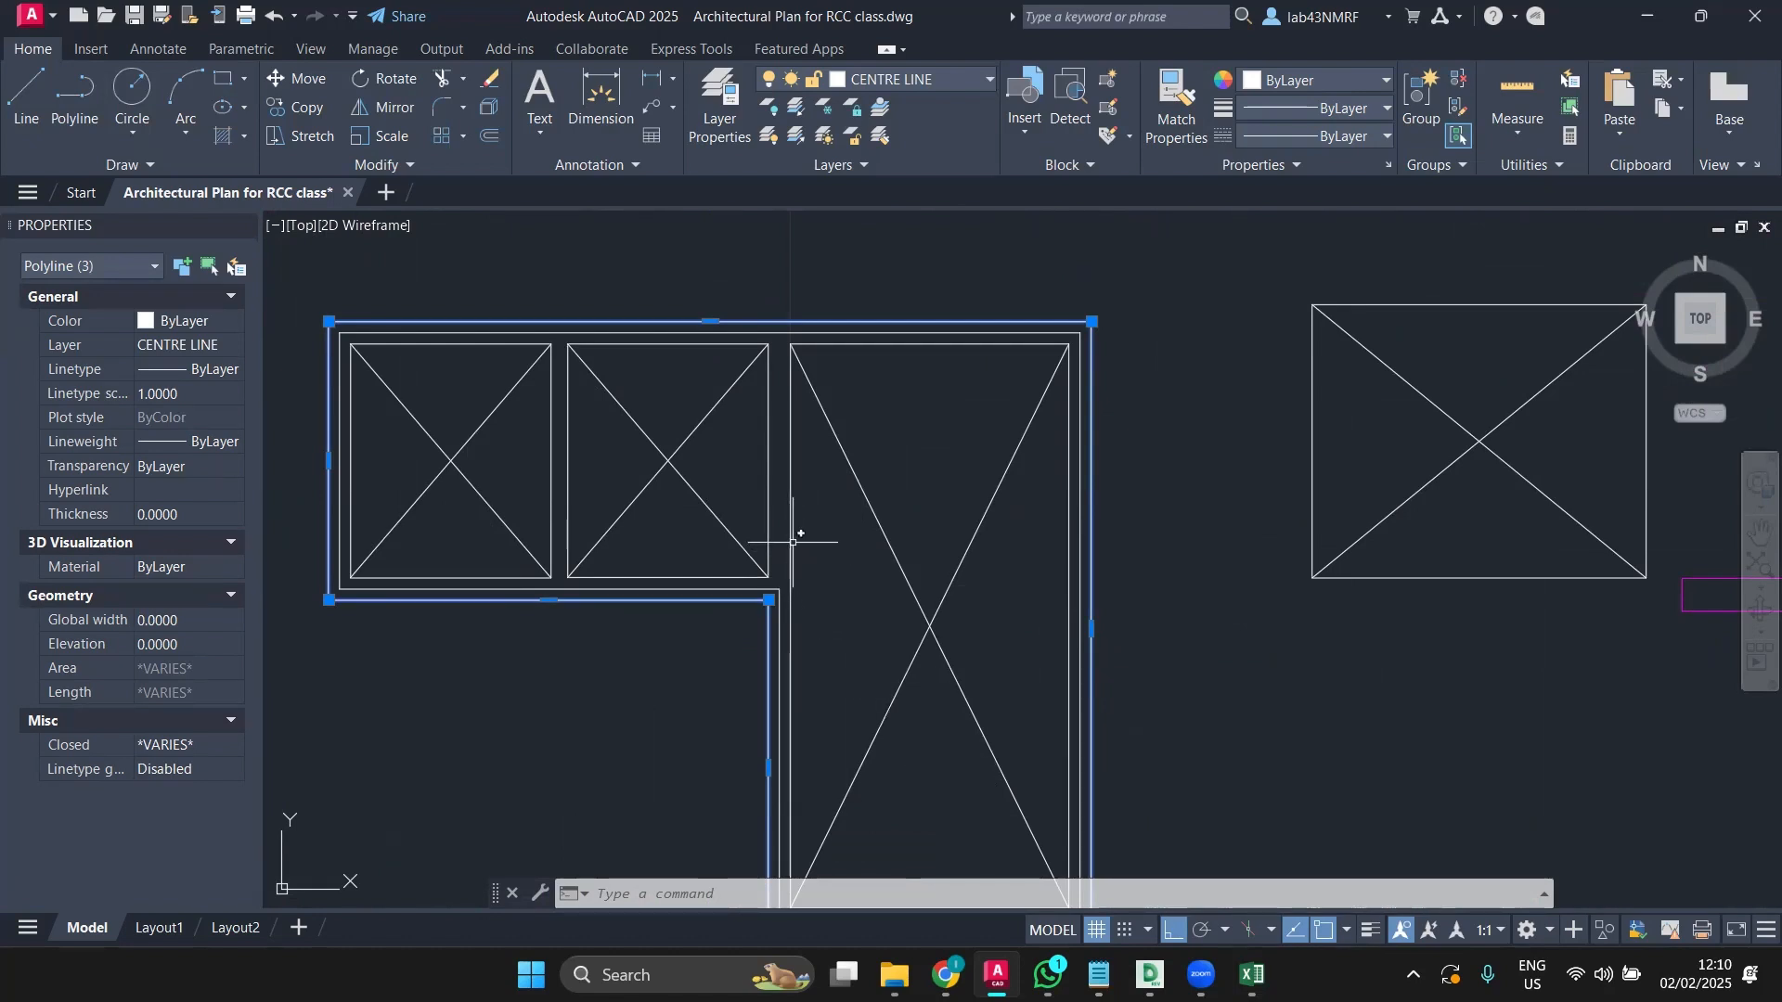
click(792, 542)
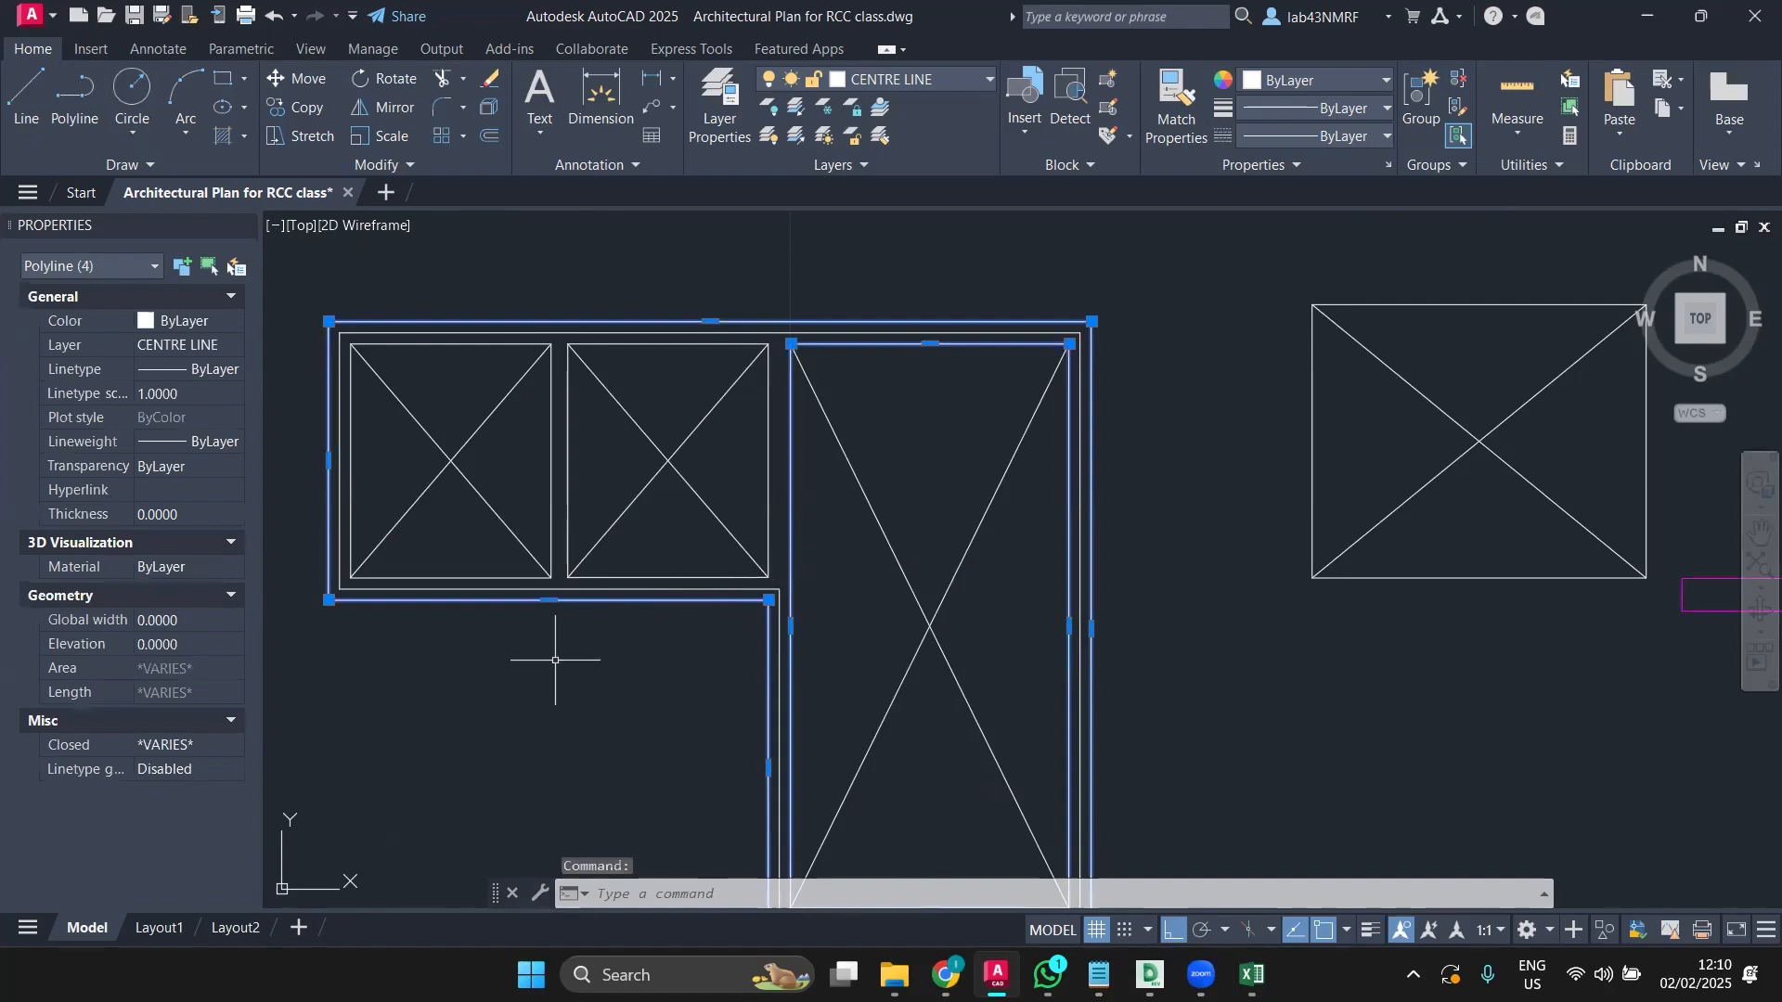
scroll(555, 659, down, 3)
scroll(703, 682, up, 1)
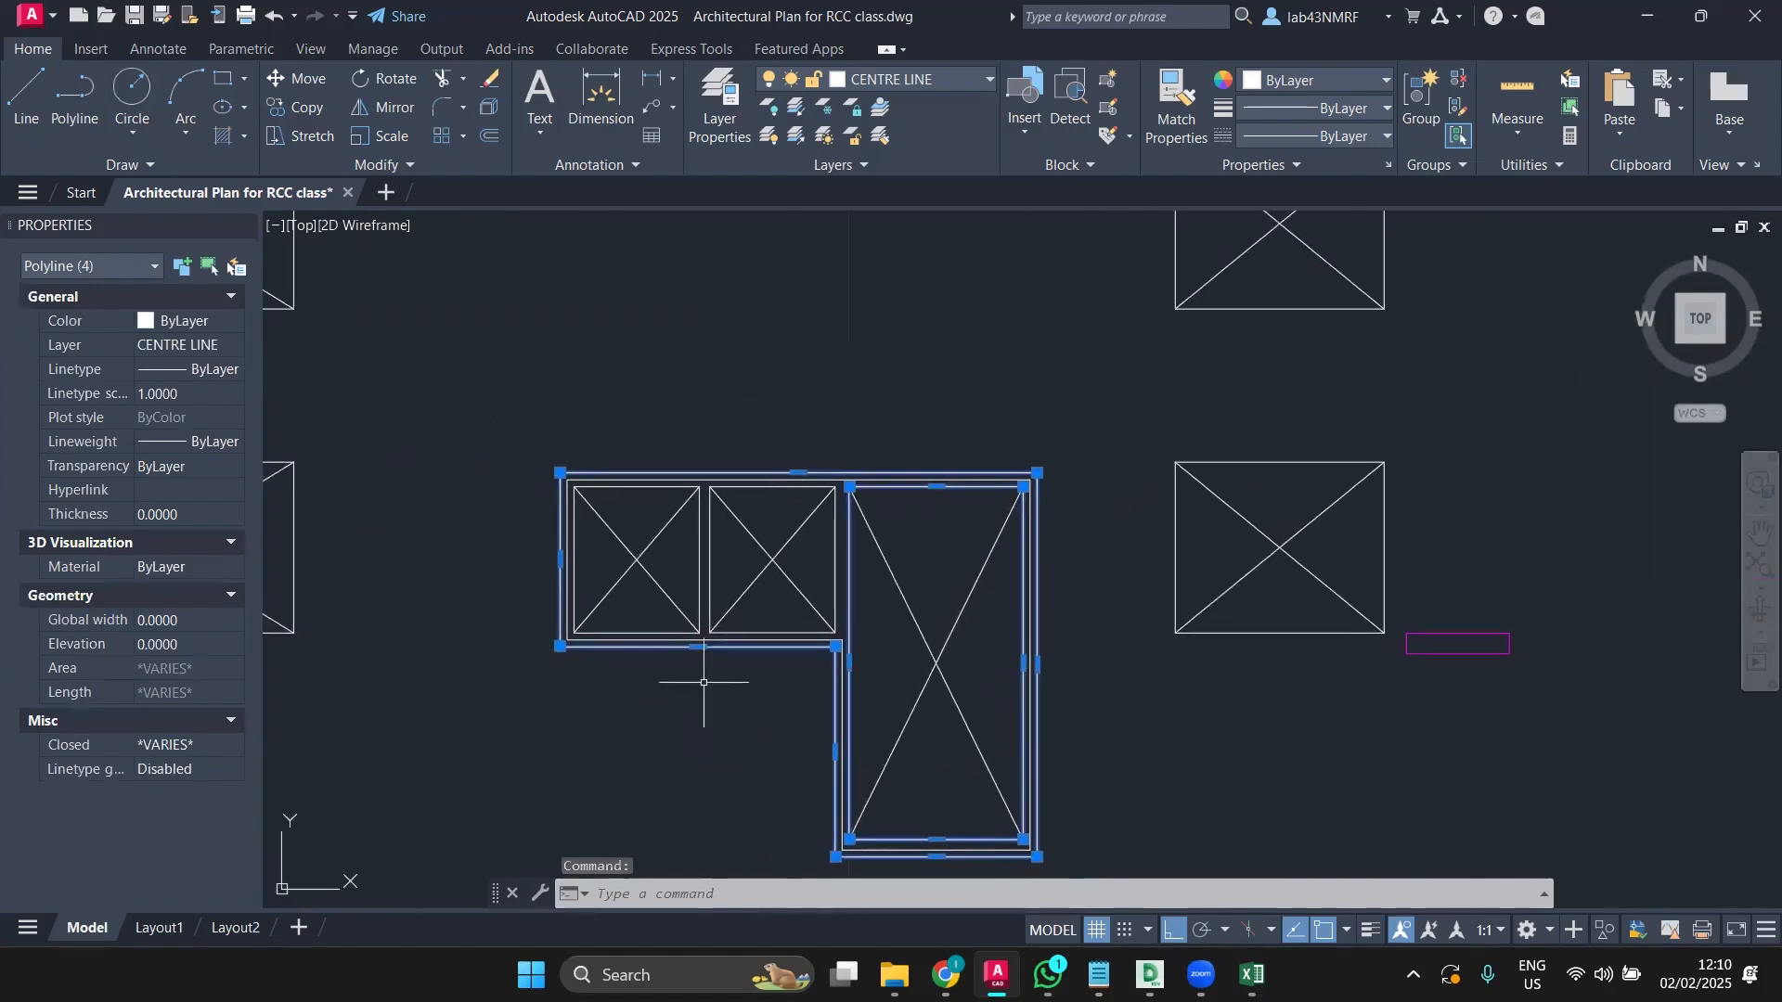
scroll(703, 682, up, 2)
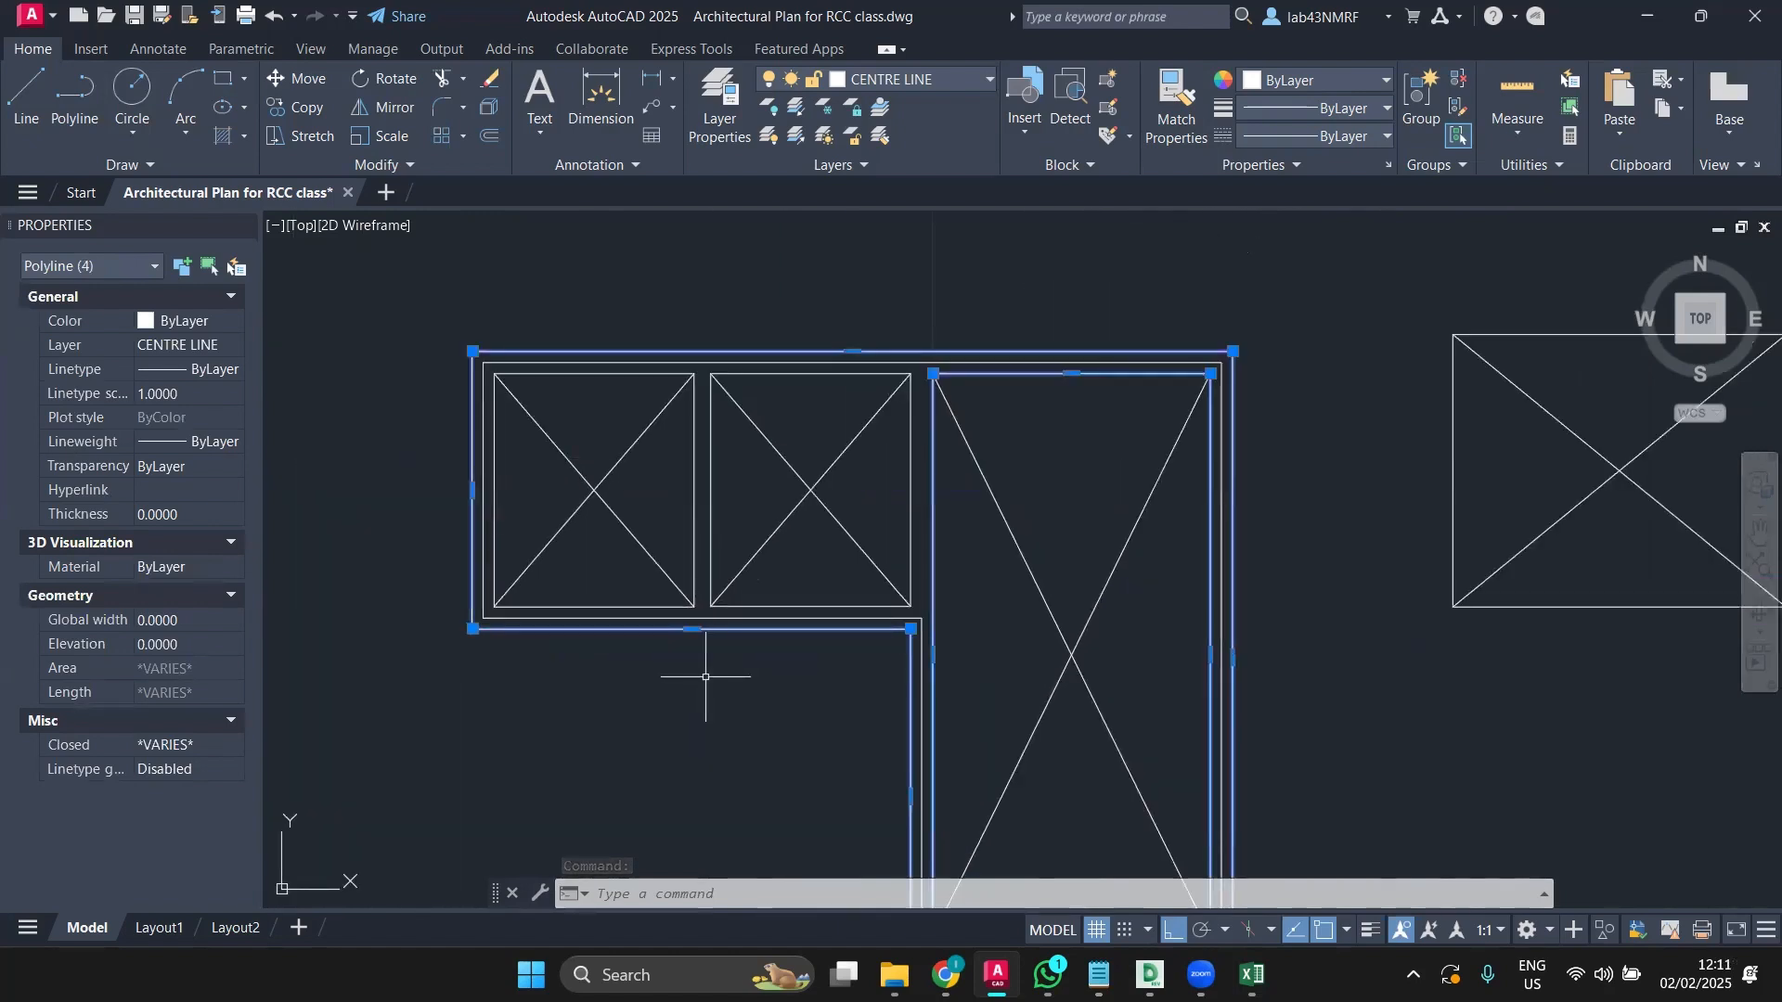
scroll(705, 677, down, 3)
key(Escape)
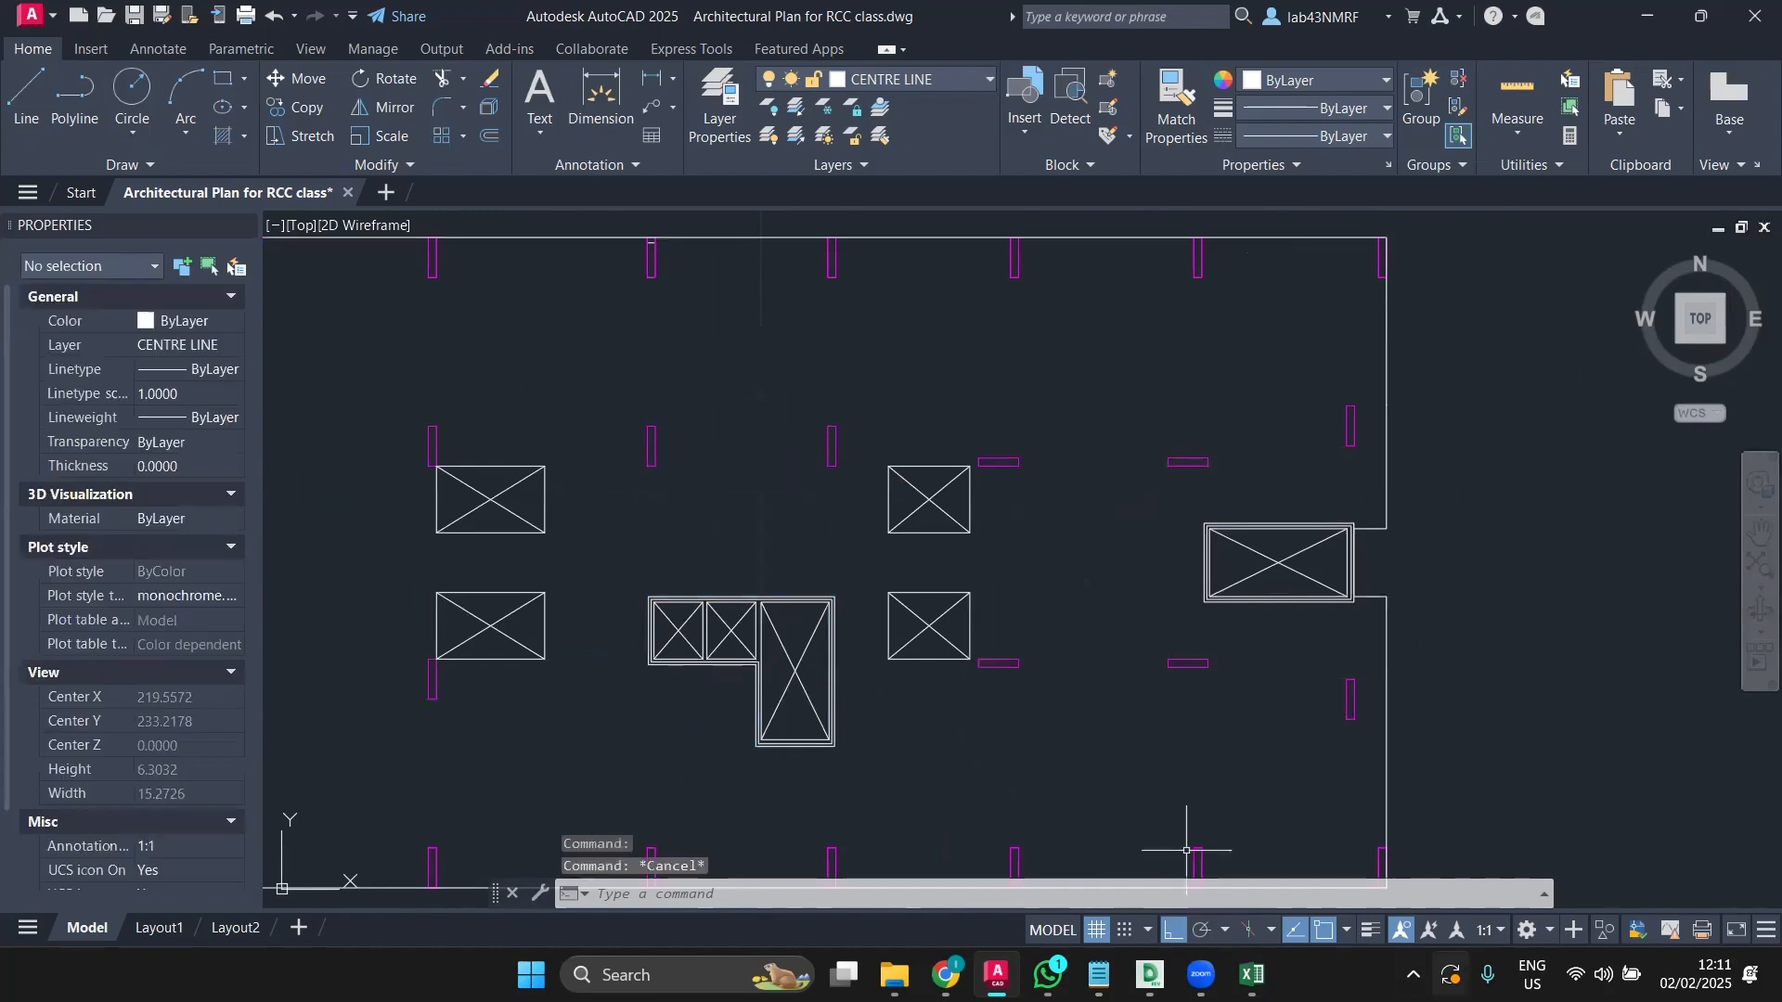
Step: In the column load workbook, undo twice to restore the =F2*F3 area formula in F1
key(alt+Tab)
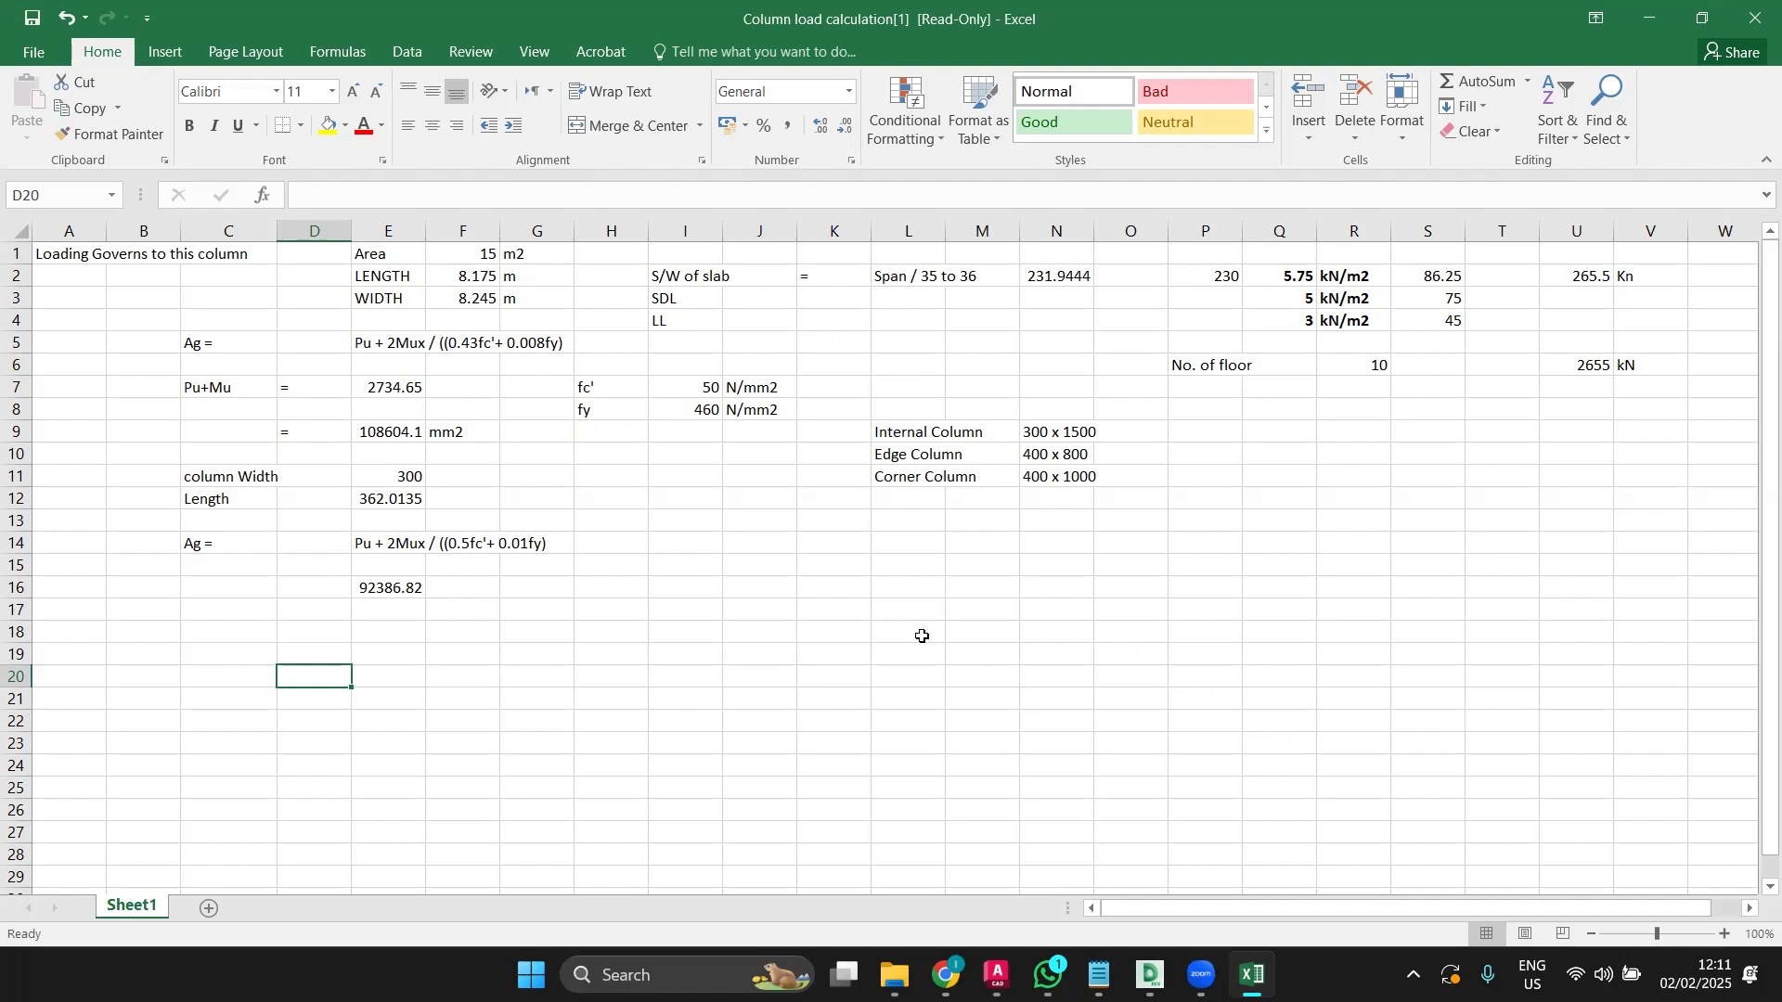
click(61, 13)
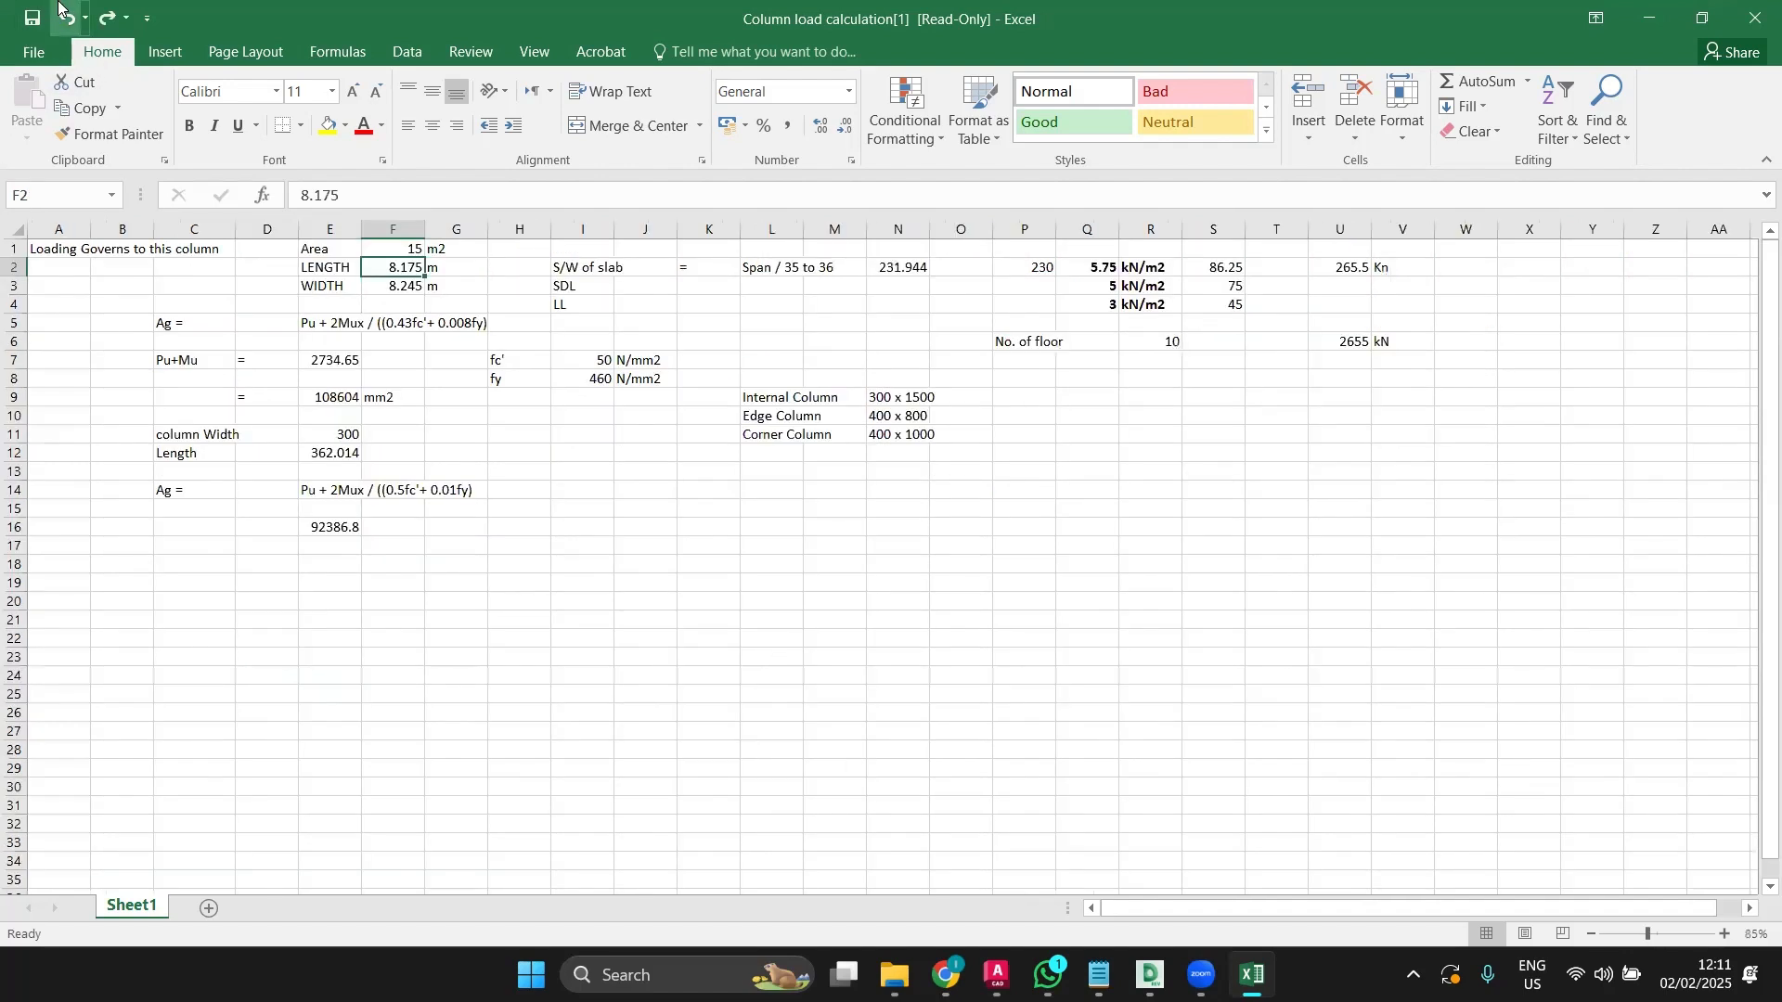
click(61, 13)
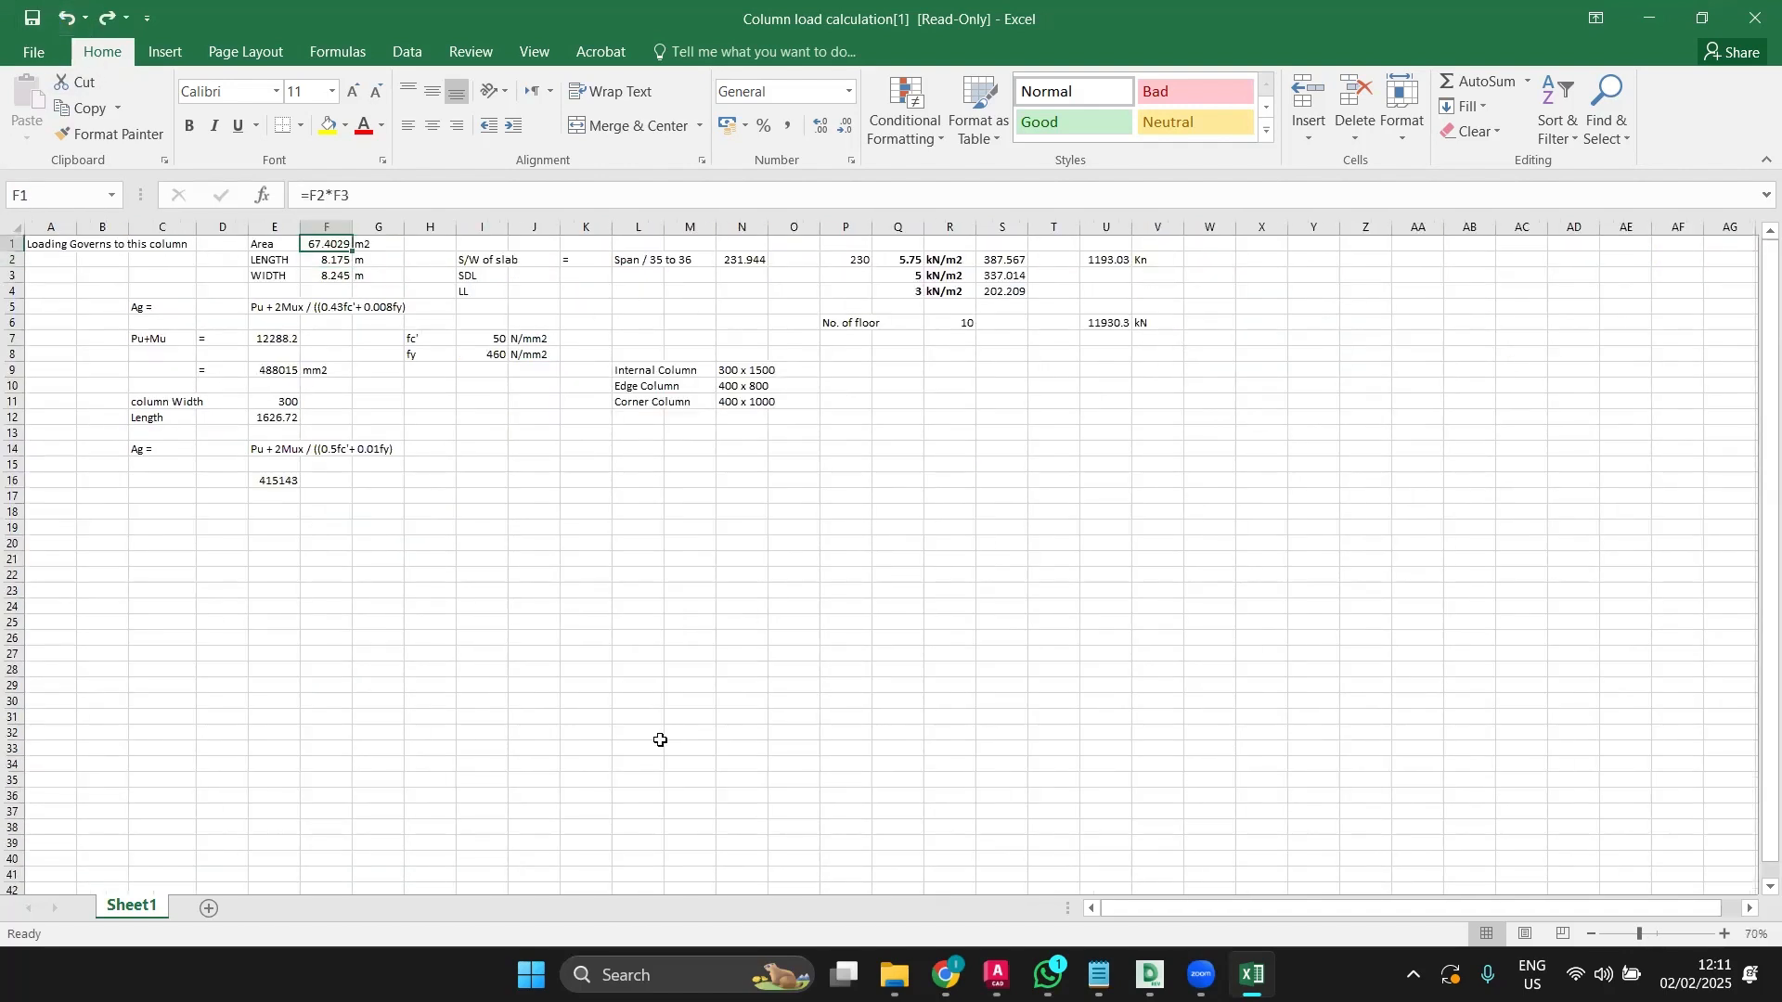
click(470, 529)
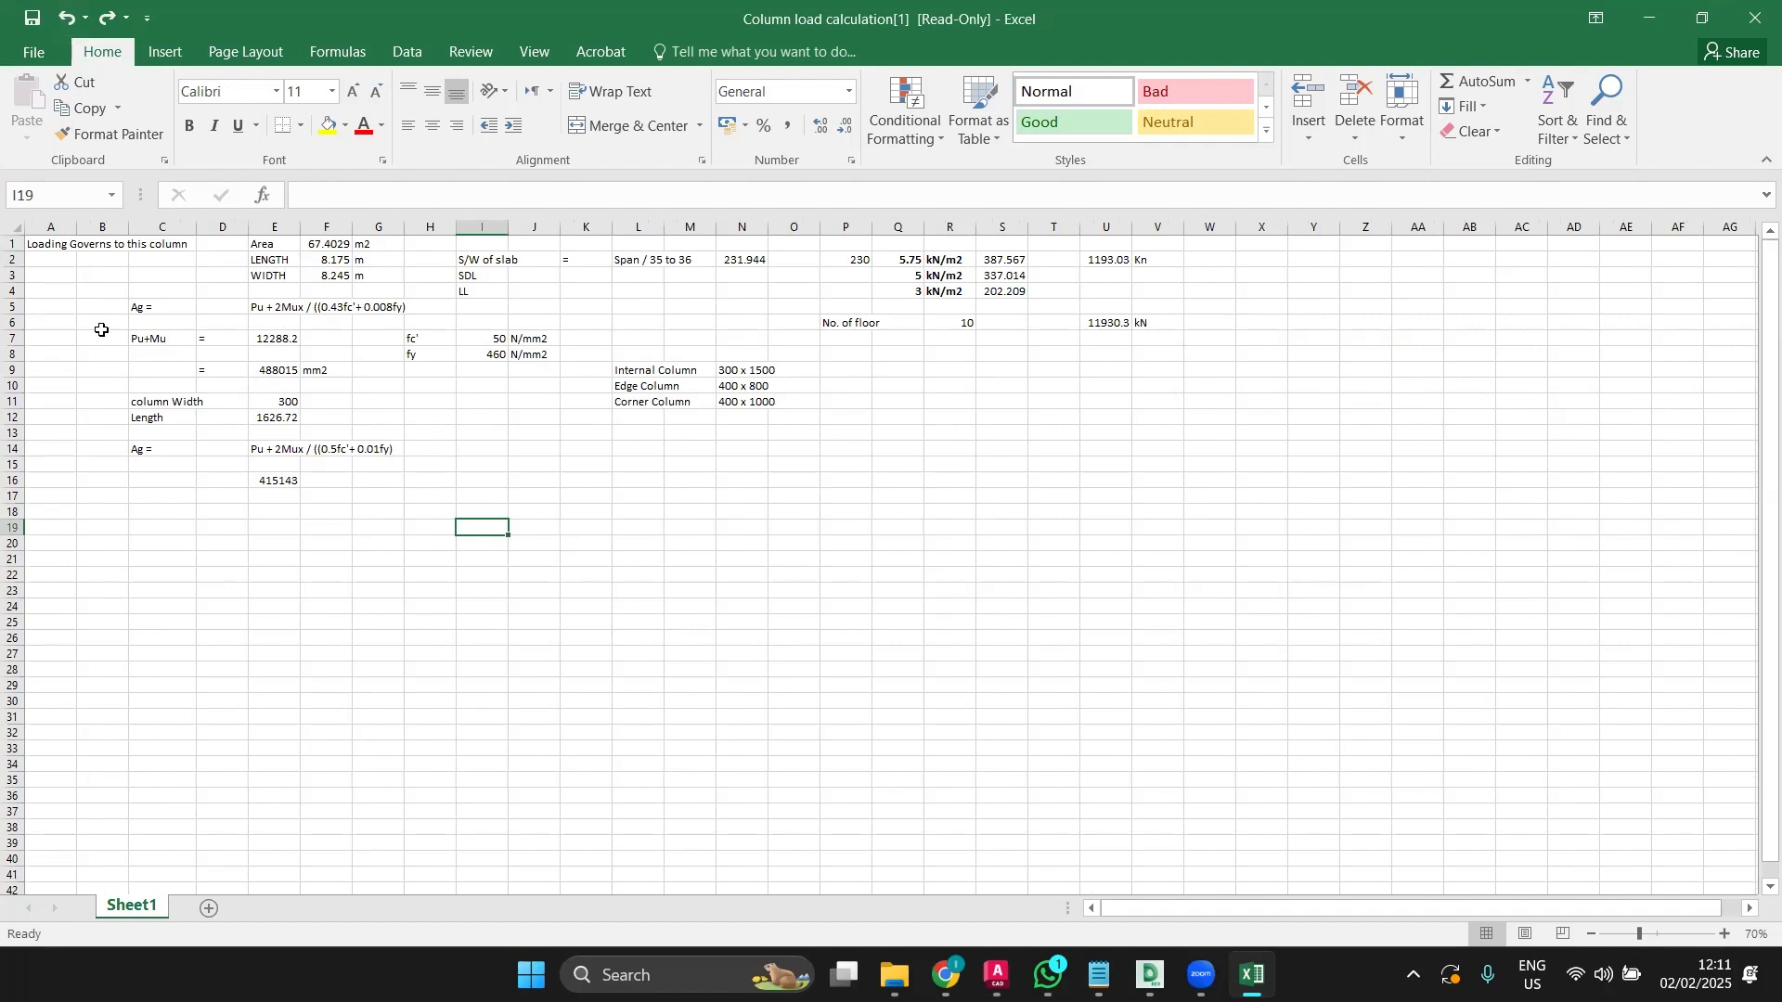
ctrl+scroll(97, 331, up, 3)
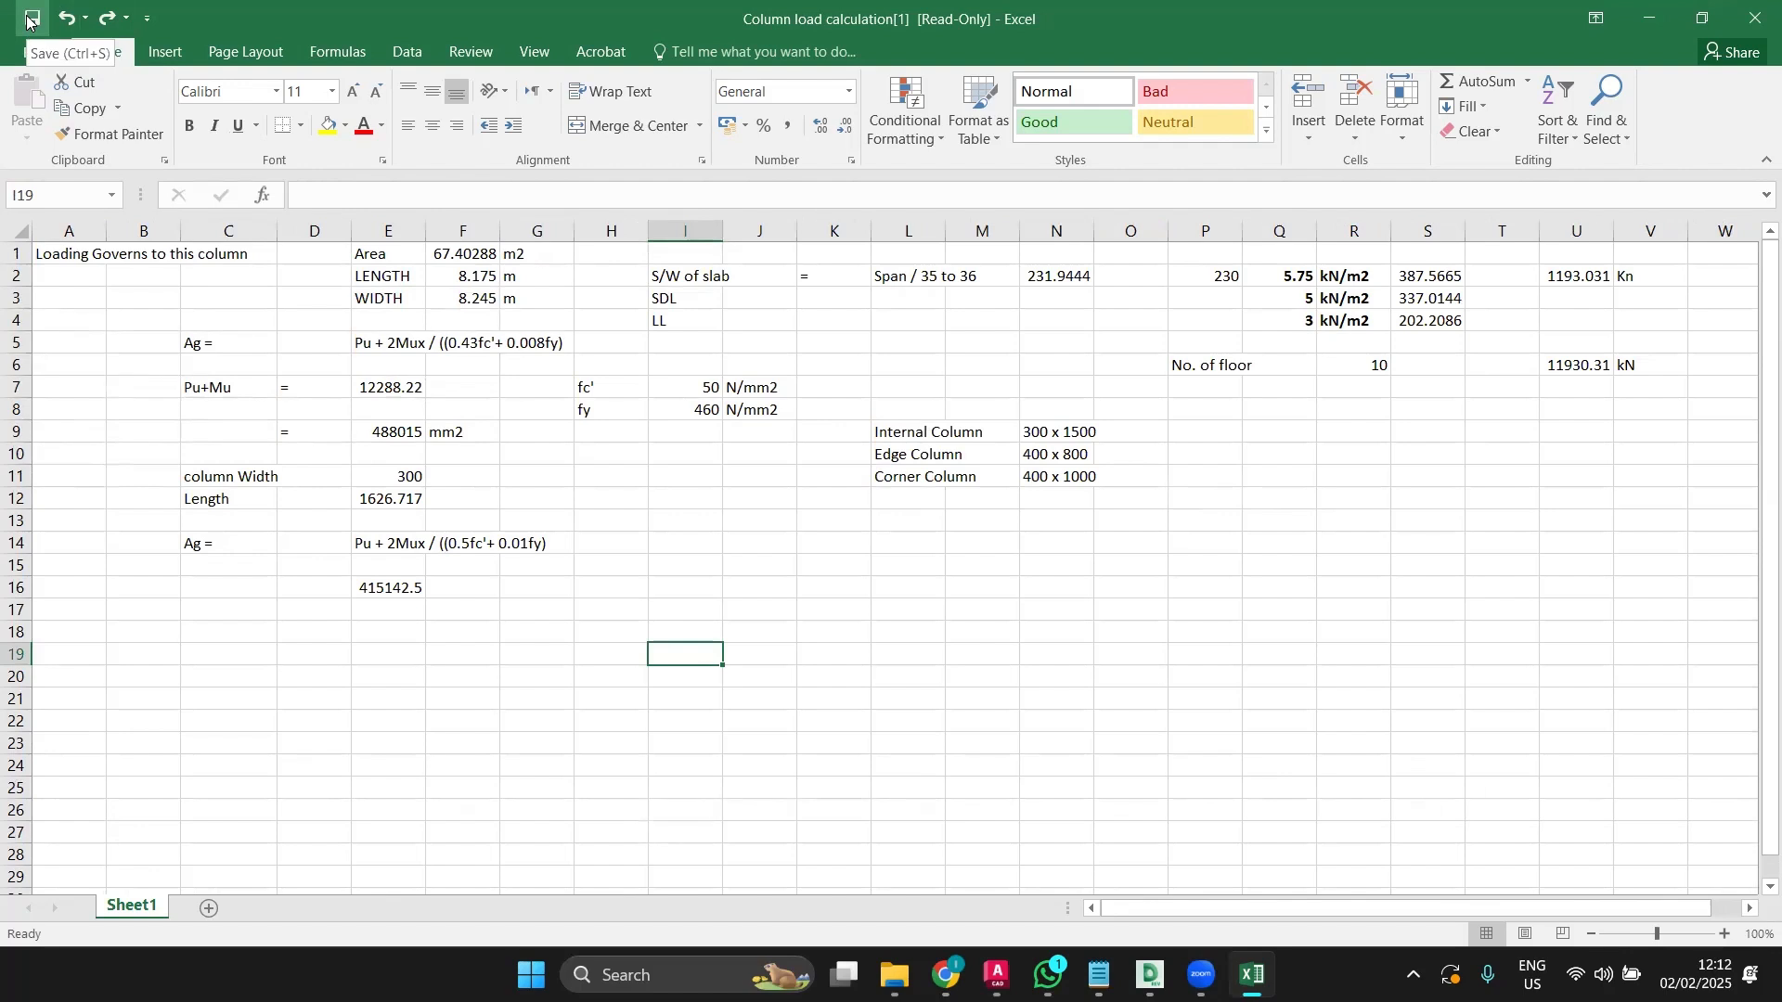
Step: Try saving, dismiss the read-only warning and leave Save As without saving
click(26, 17)
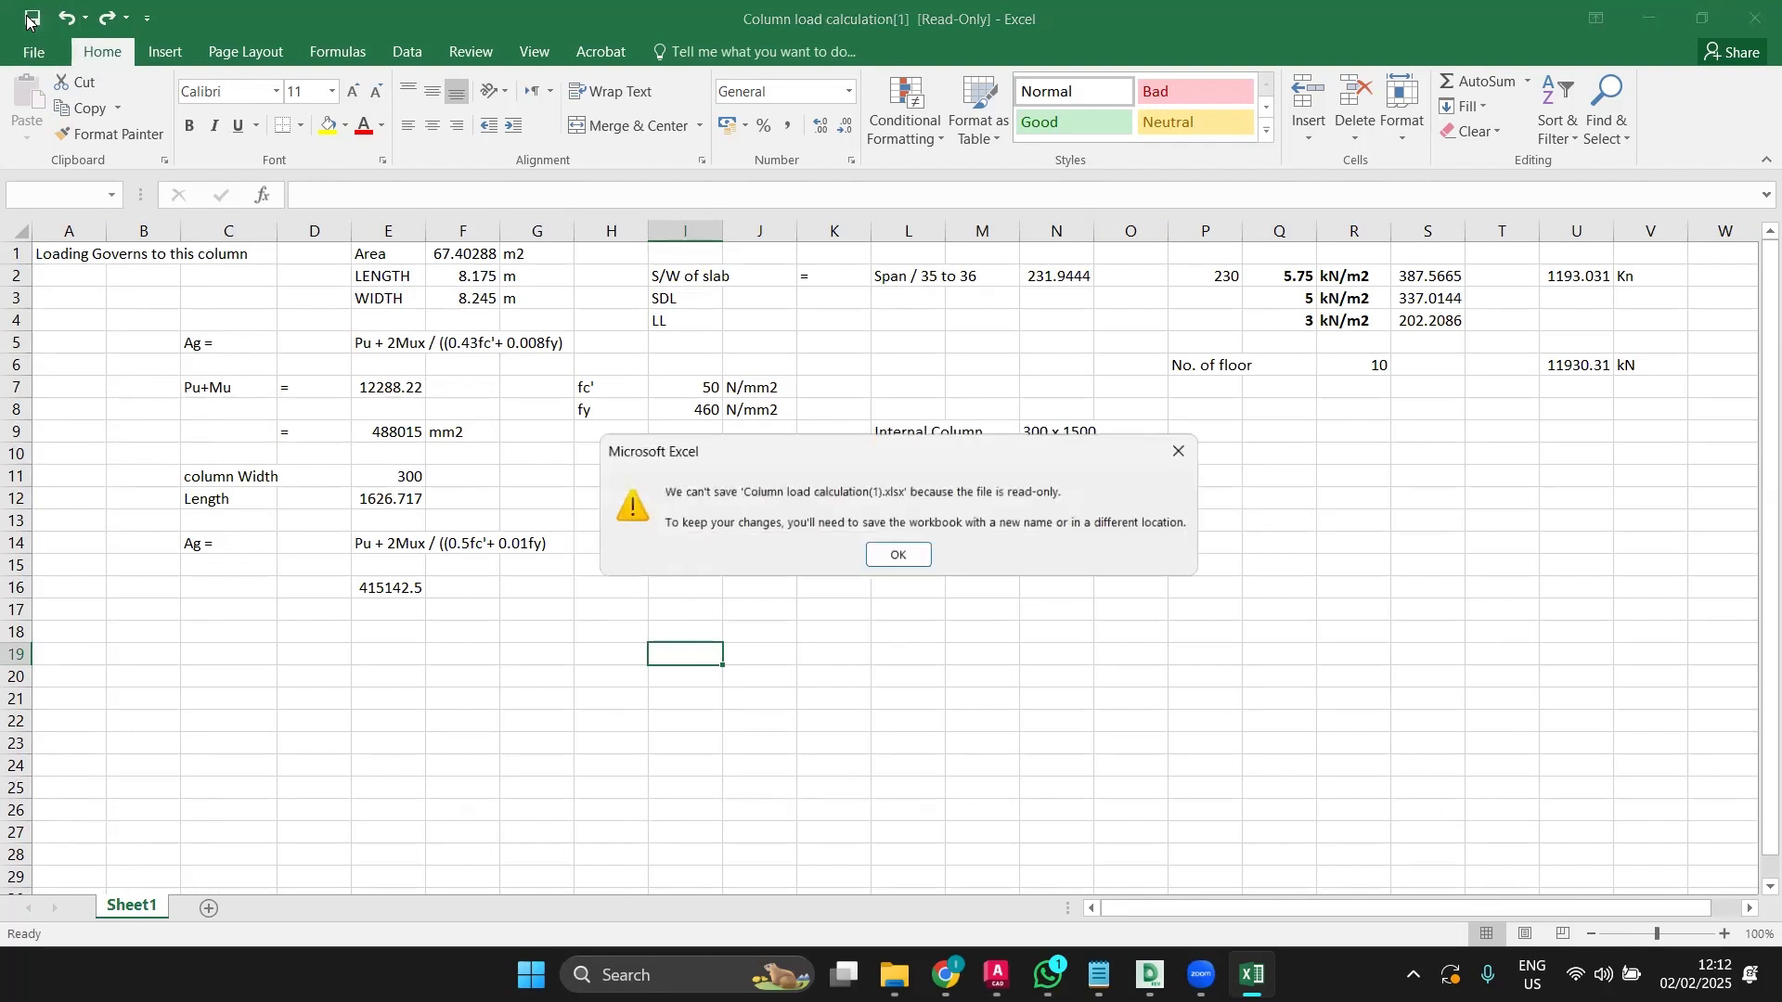
click(875, 554)
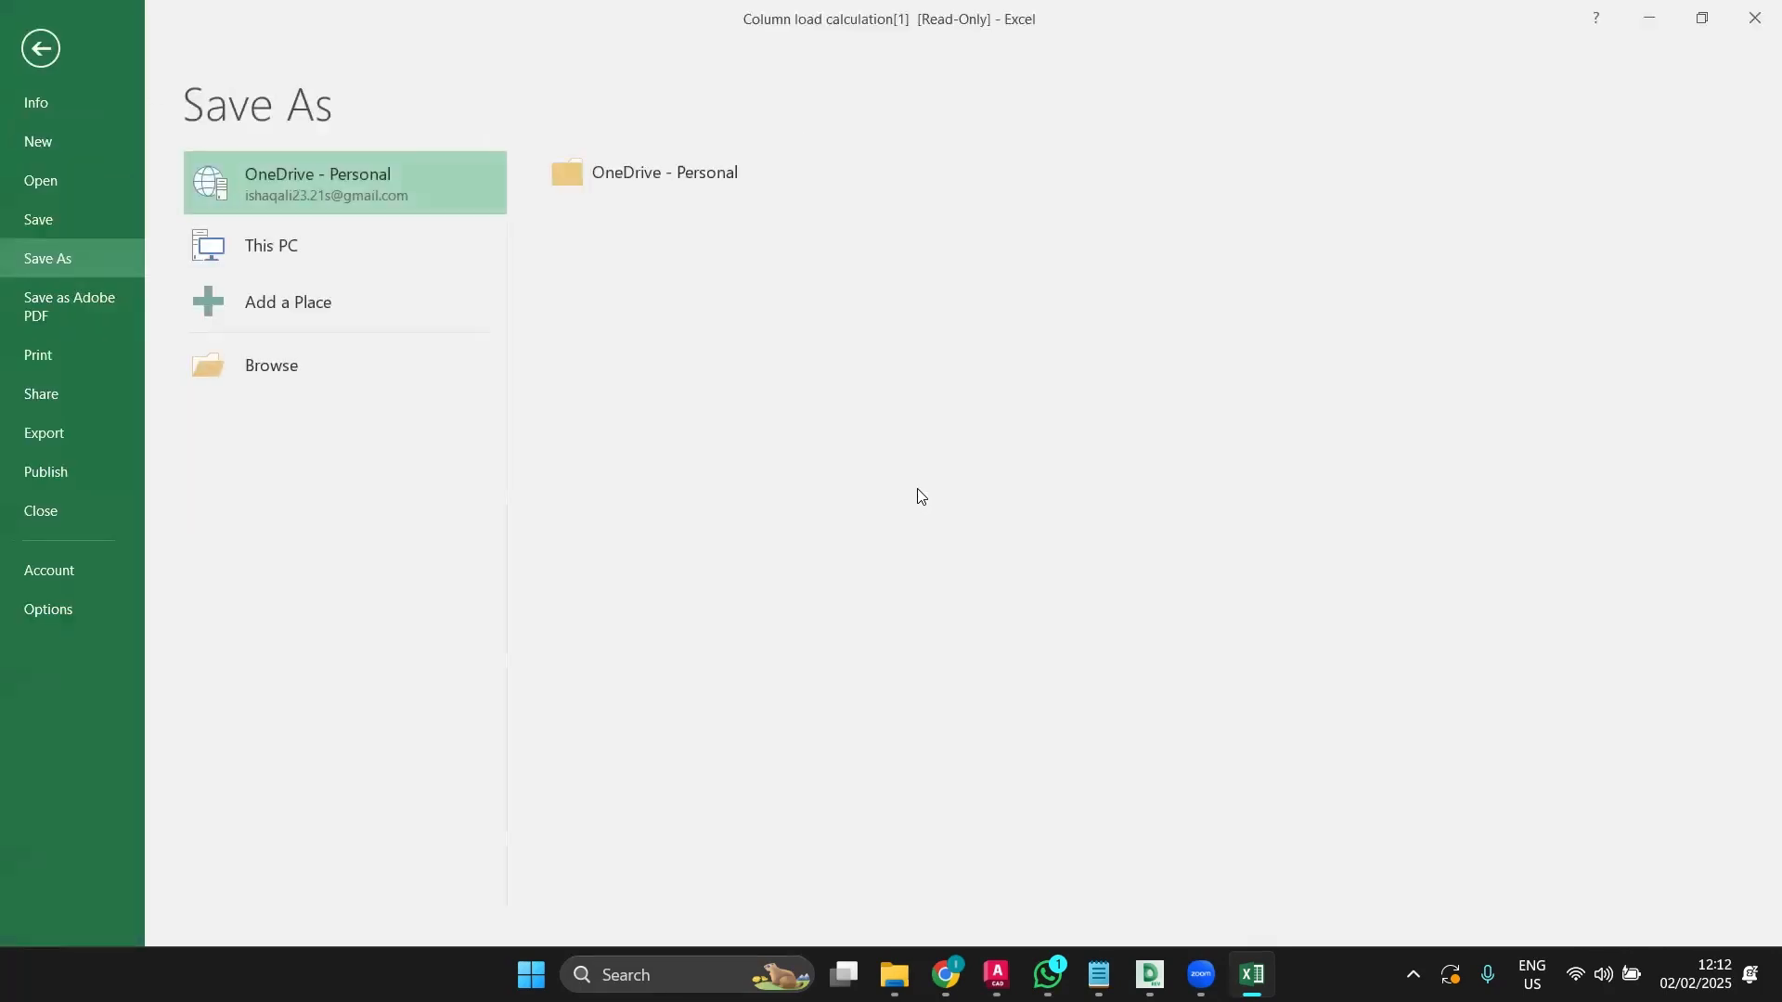
click(41, 49)
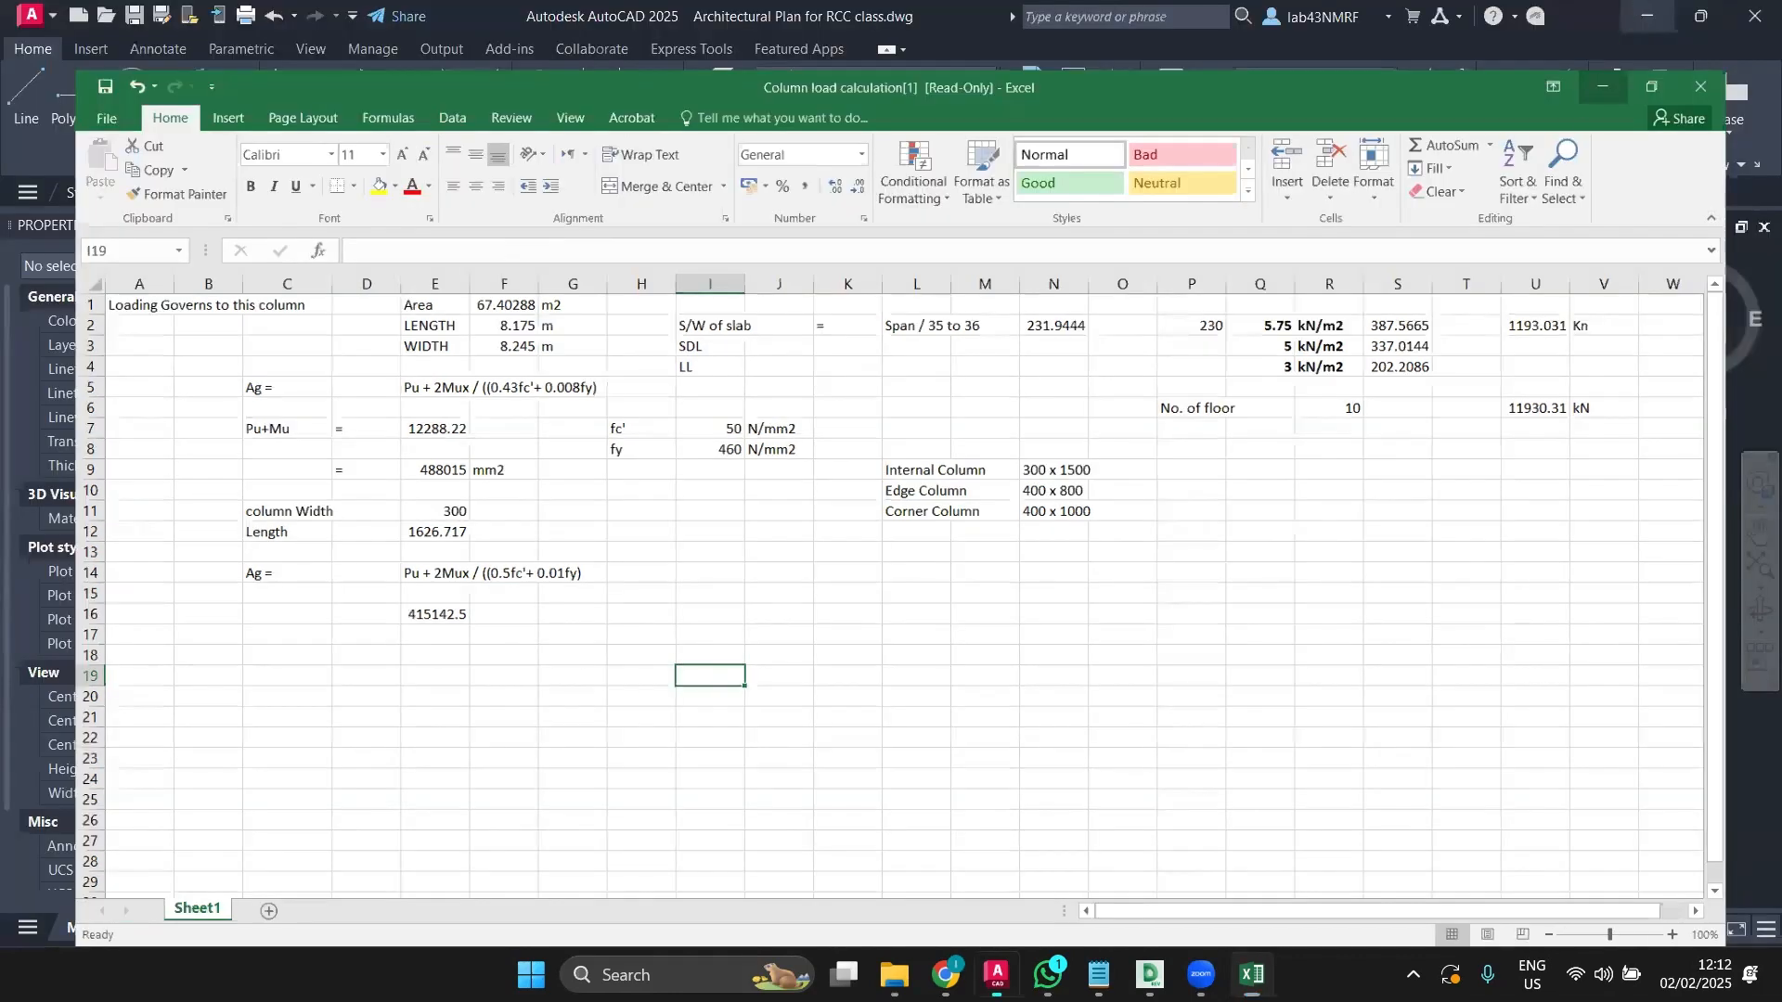
Step: Minimise Excel, select the double-line window rectangle in AutoCAD, then restore the workbook
click(1638, 8)
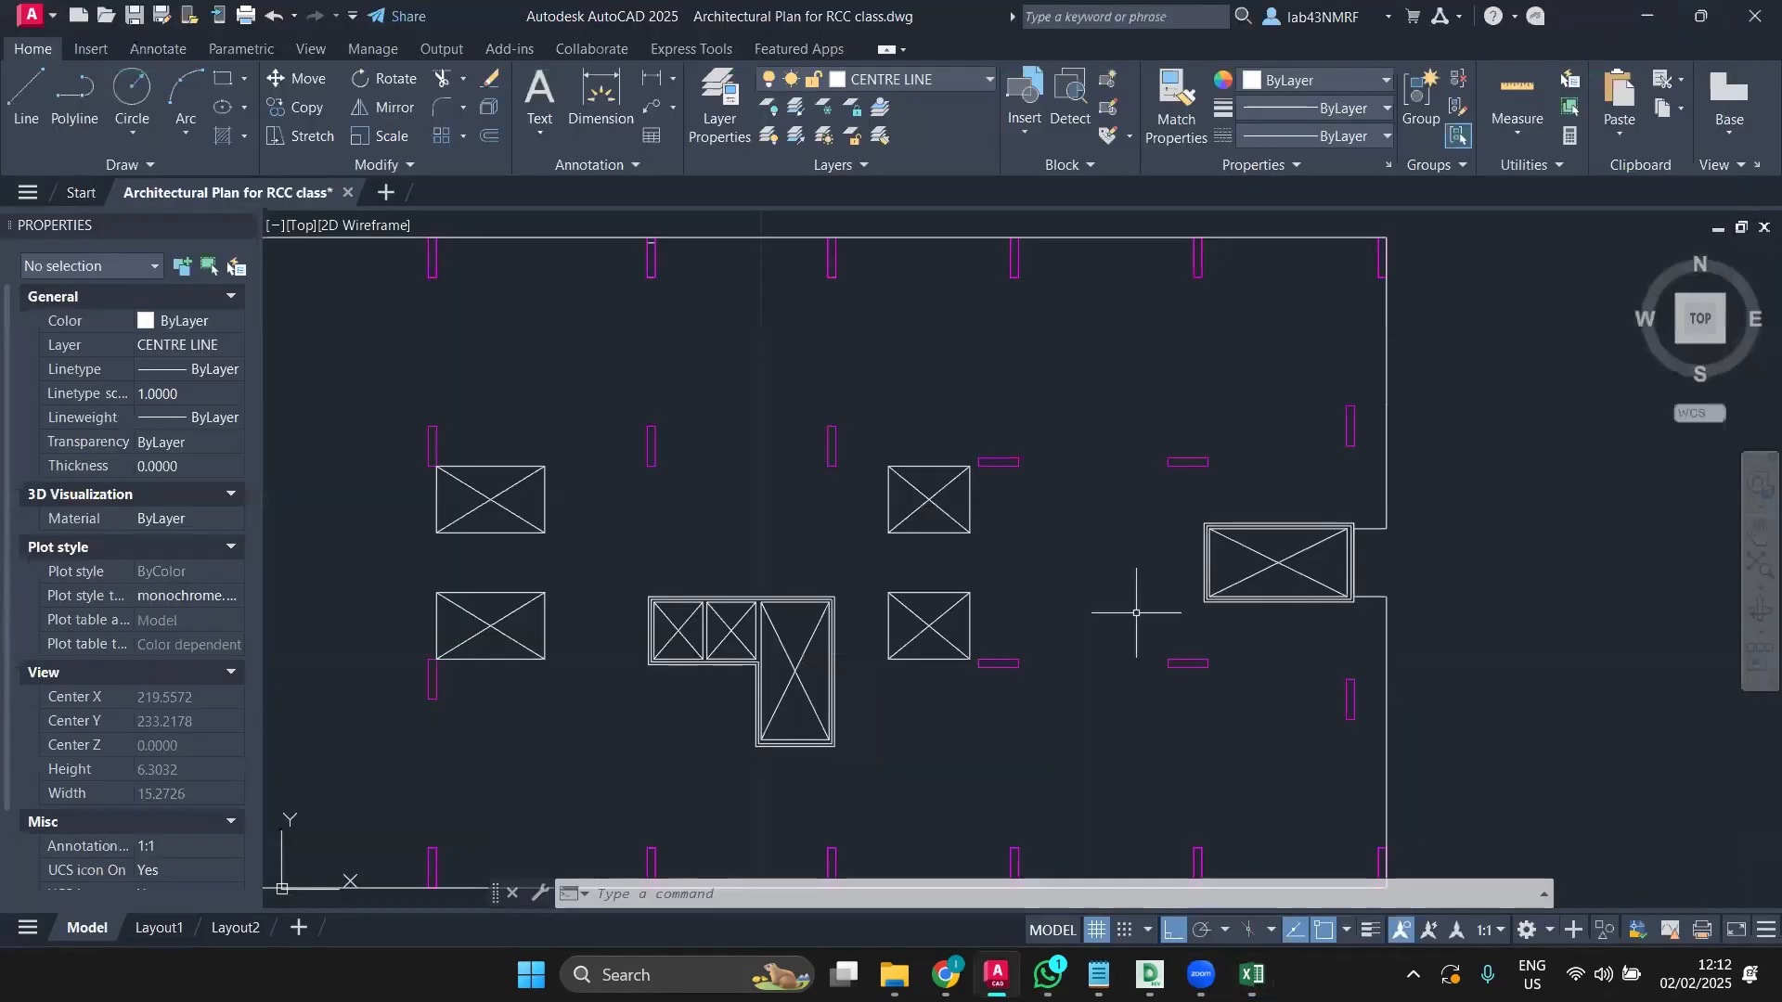
scroll(1209, 502, up, 2)
click(1237, 556)
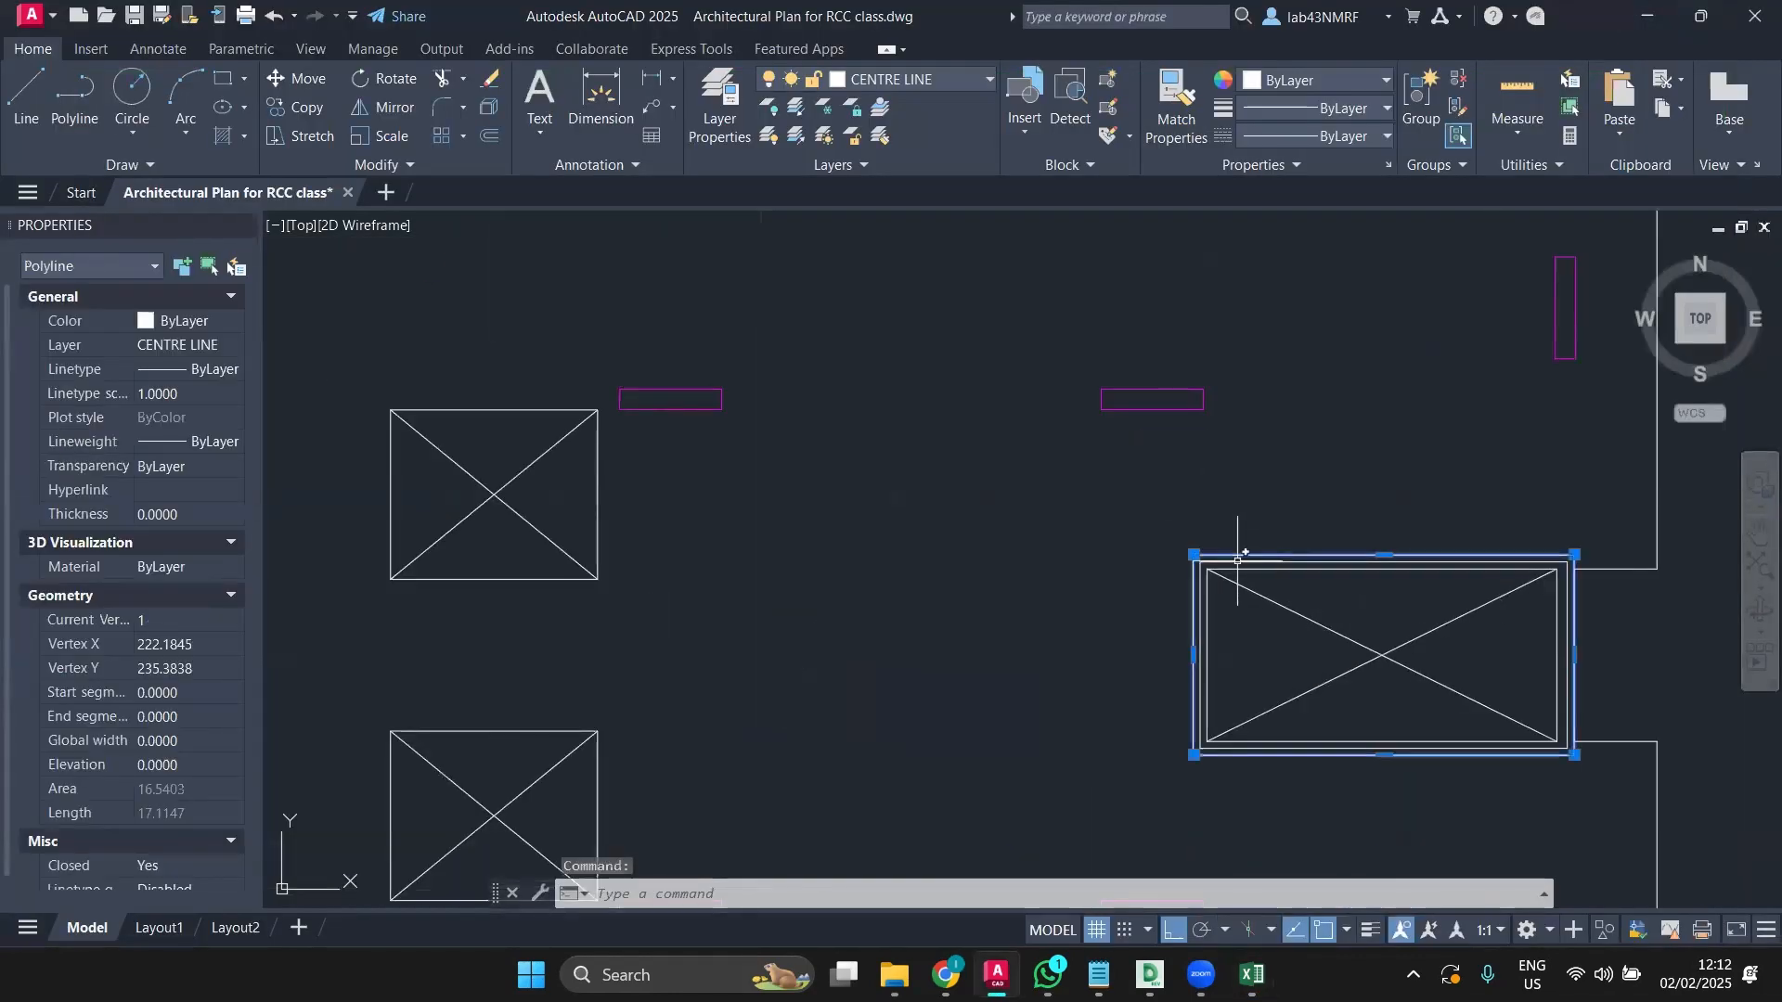
click(1252, 975)
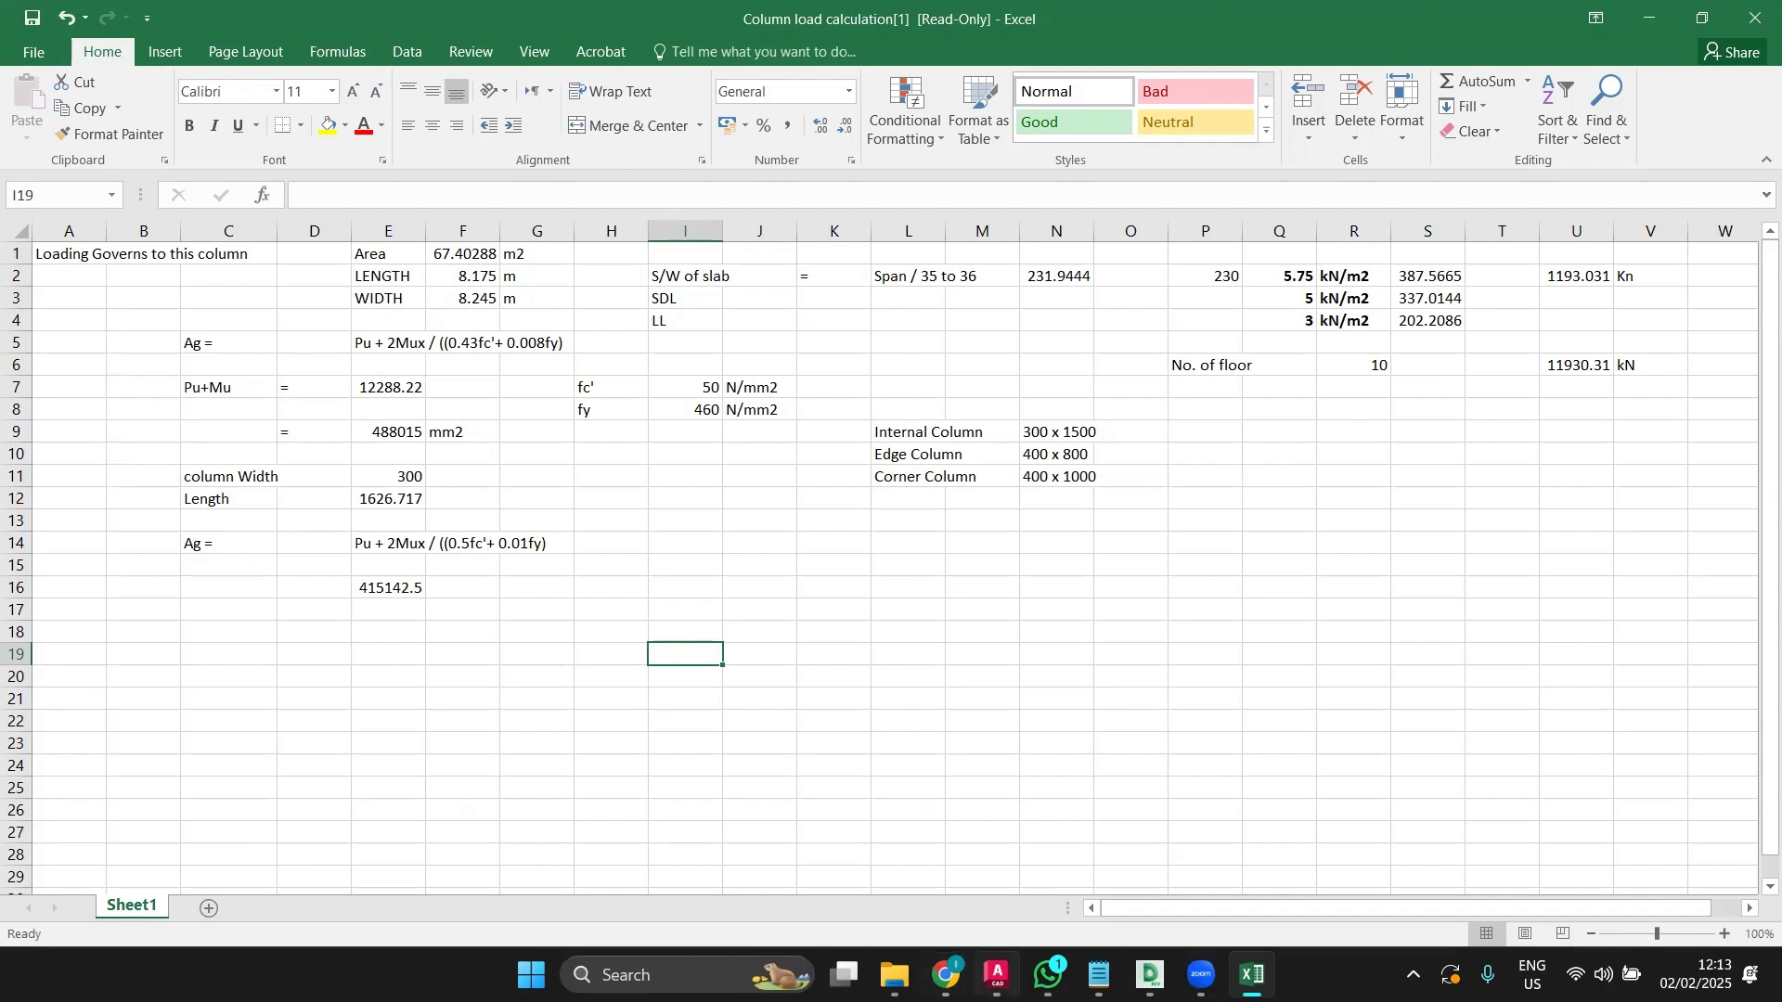
Step: Switch back to the AutoCAD floor plan and zoom out
click(996, 975)
scroll(1074, 664, down, 6)
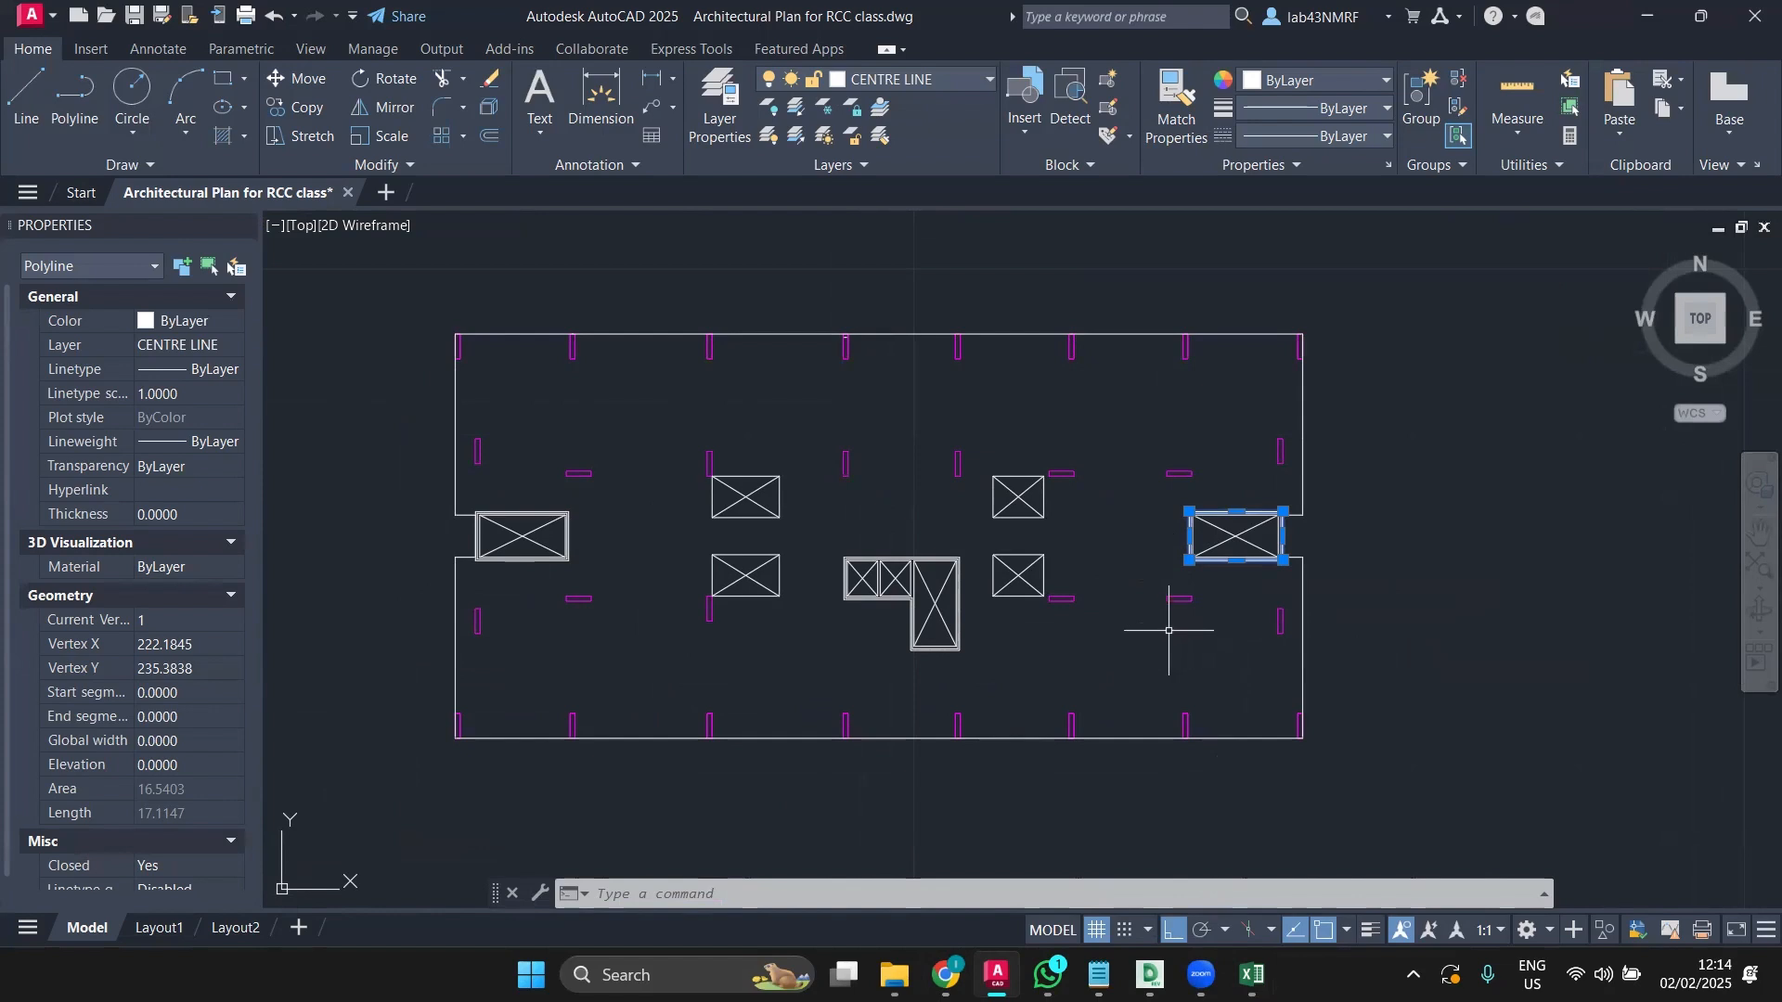
Step: Erase the inner and outer window rectangles of the left-side window frame
scroll(1171, 528, up, 4)
scroll(1228, 528, up, 2)
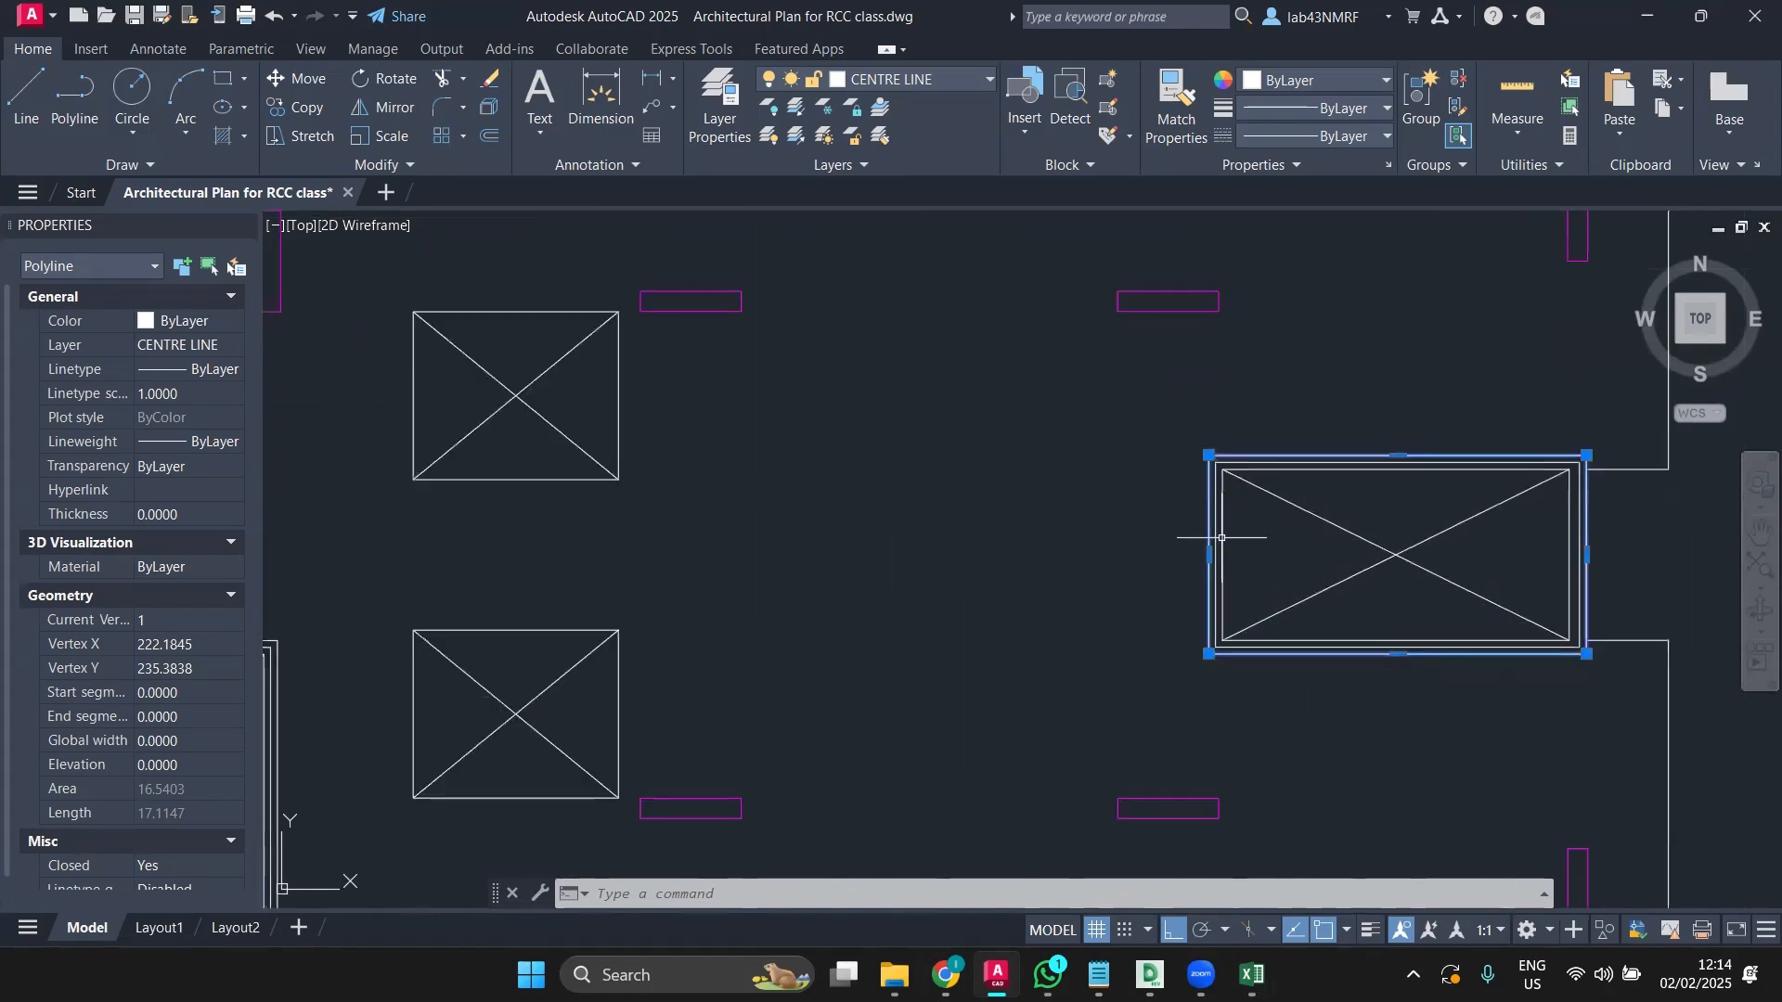
click(1223, 536)
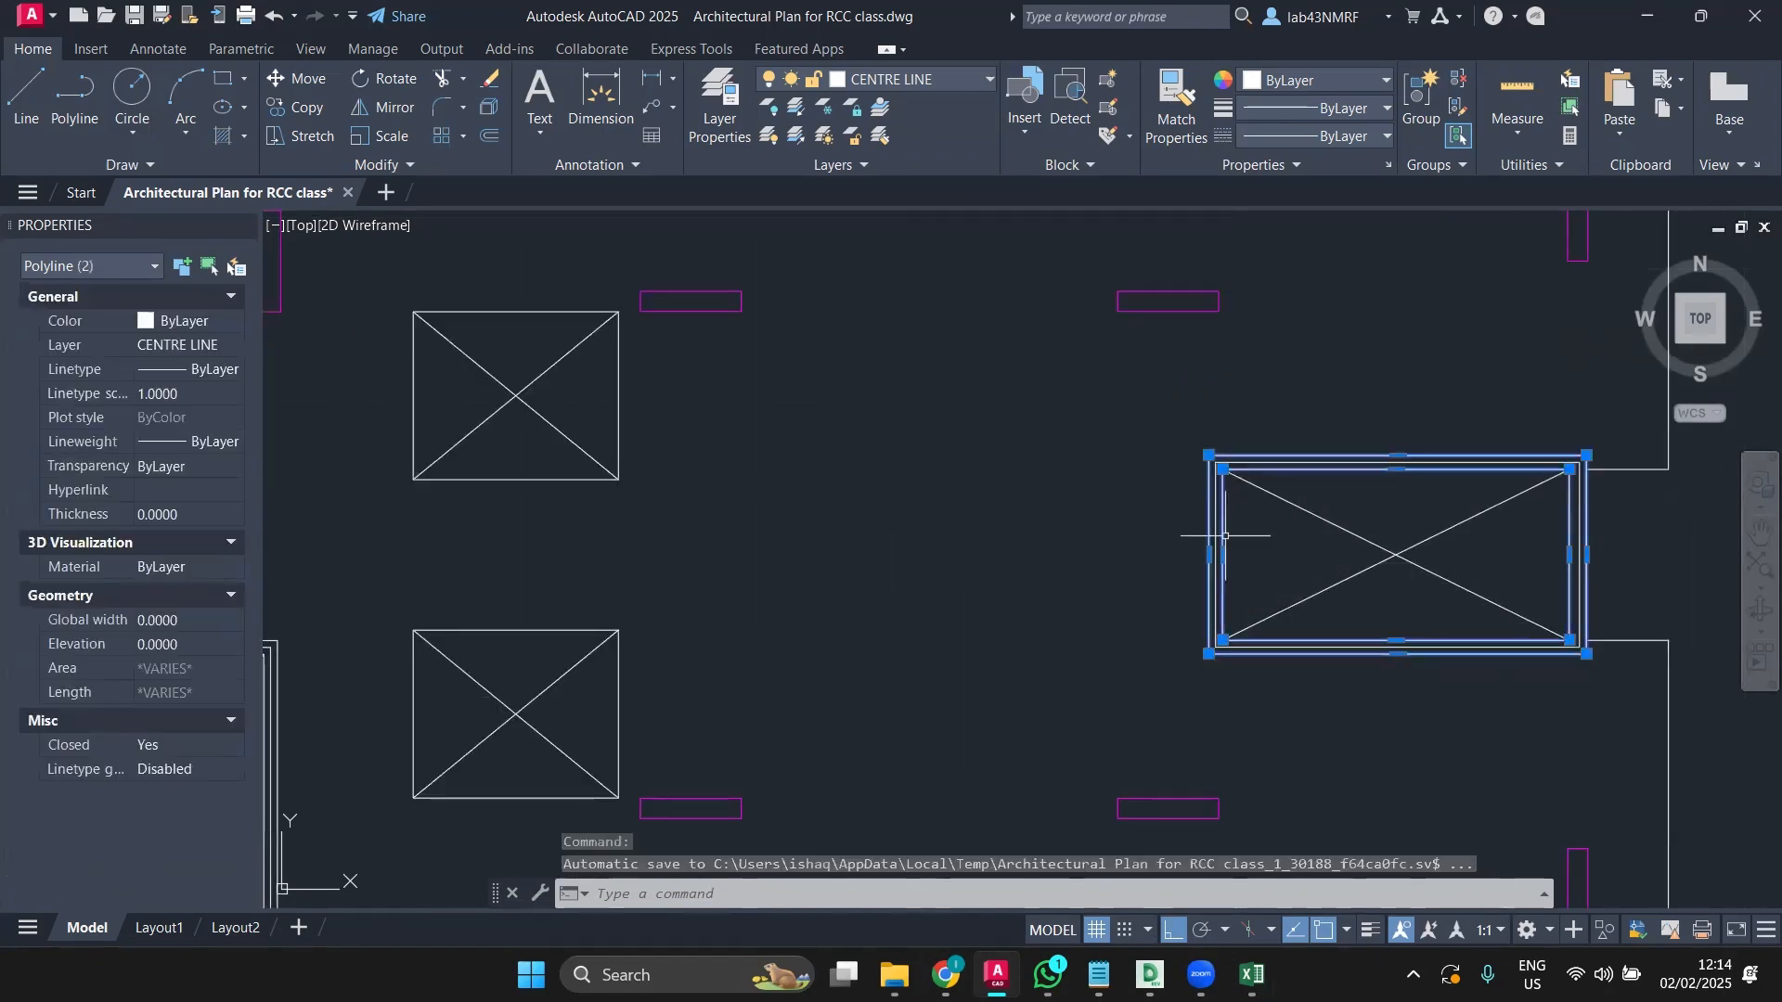
scroll(989, 612, down, 4)
middle_drag(990, 610, 1106, 529)
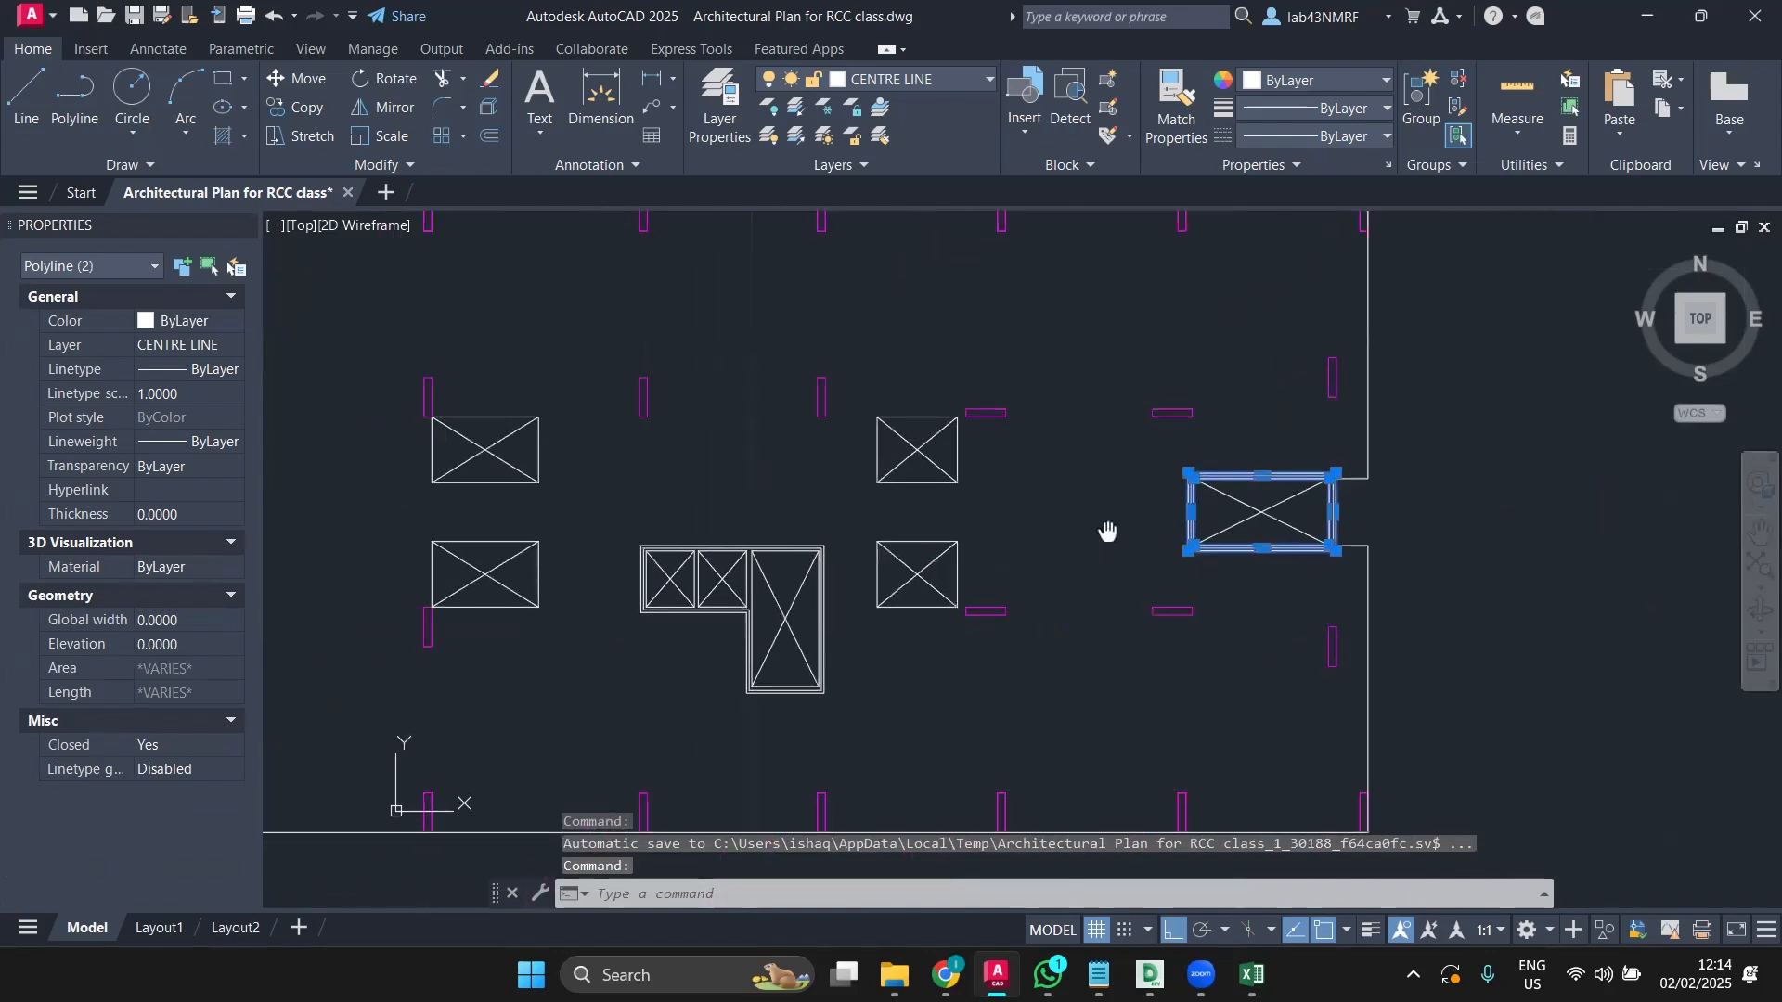
scroll(717, 535, up, 4)
scroll(1105, 593, down, 4)
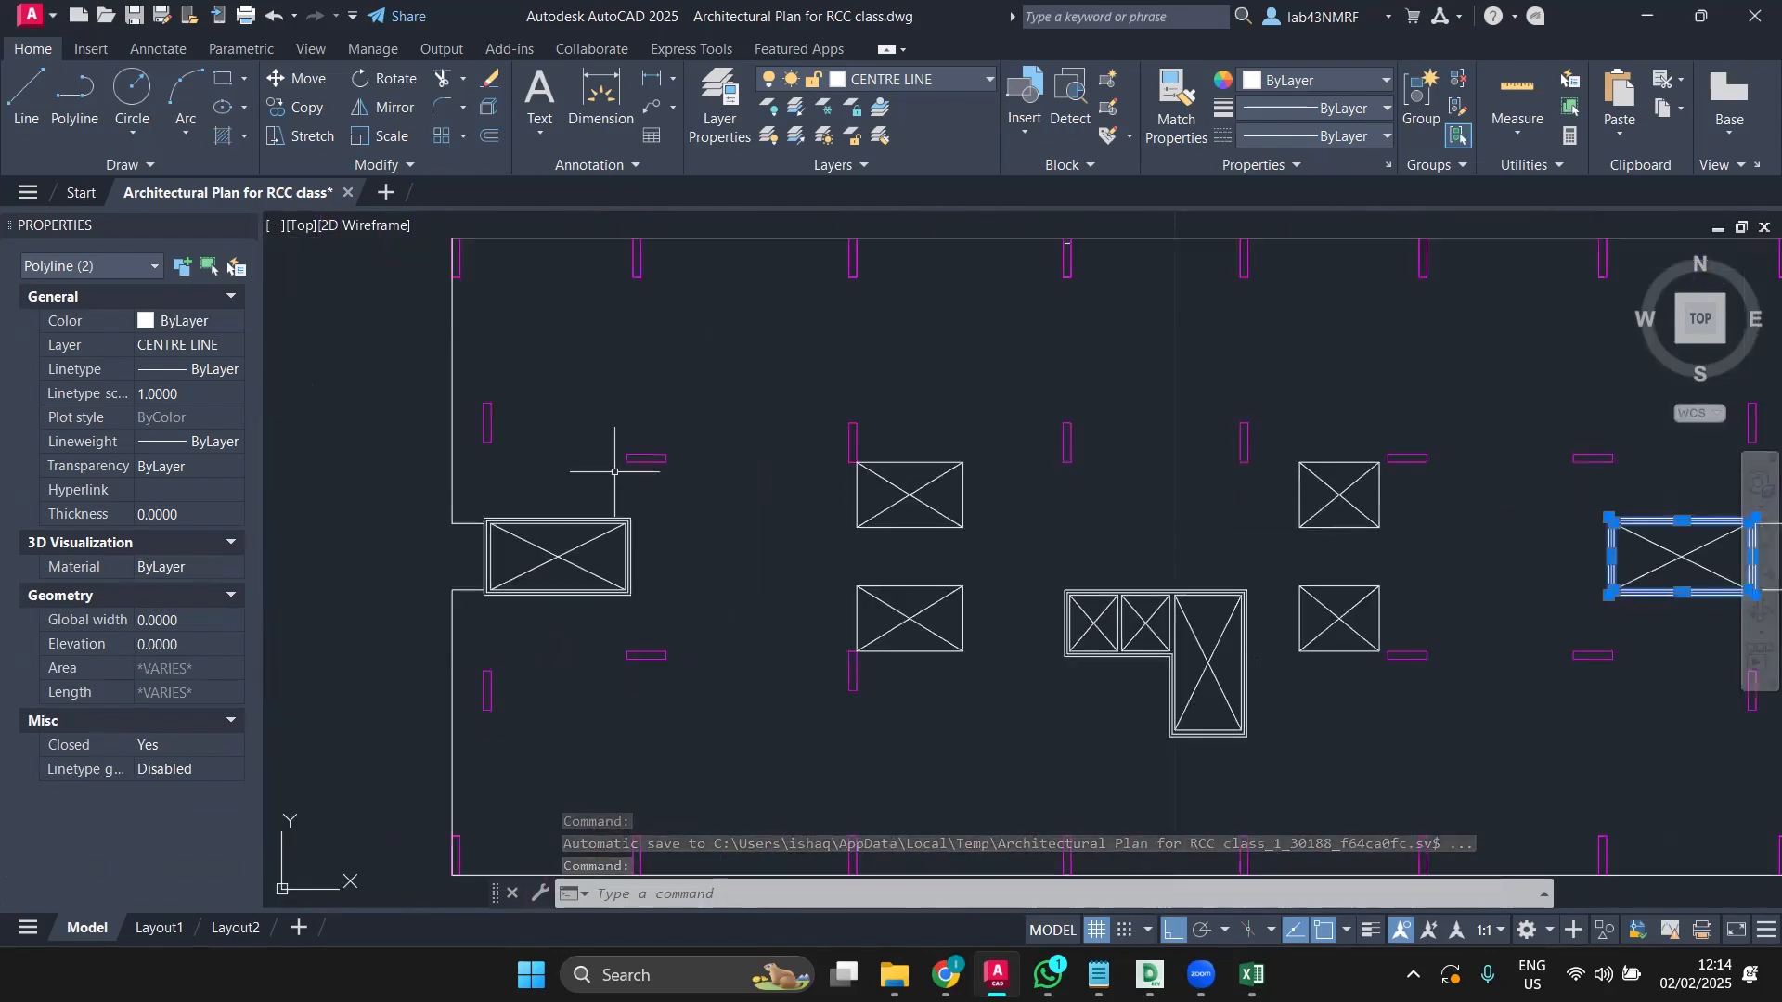
scroll(512, 501, up, 4)
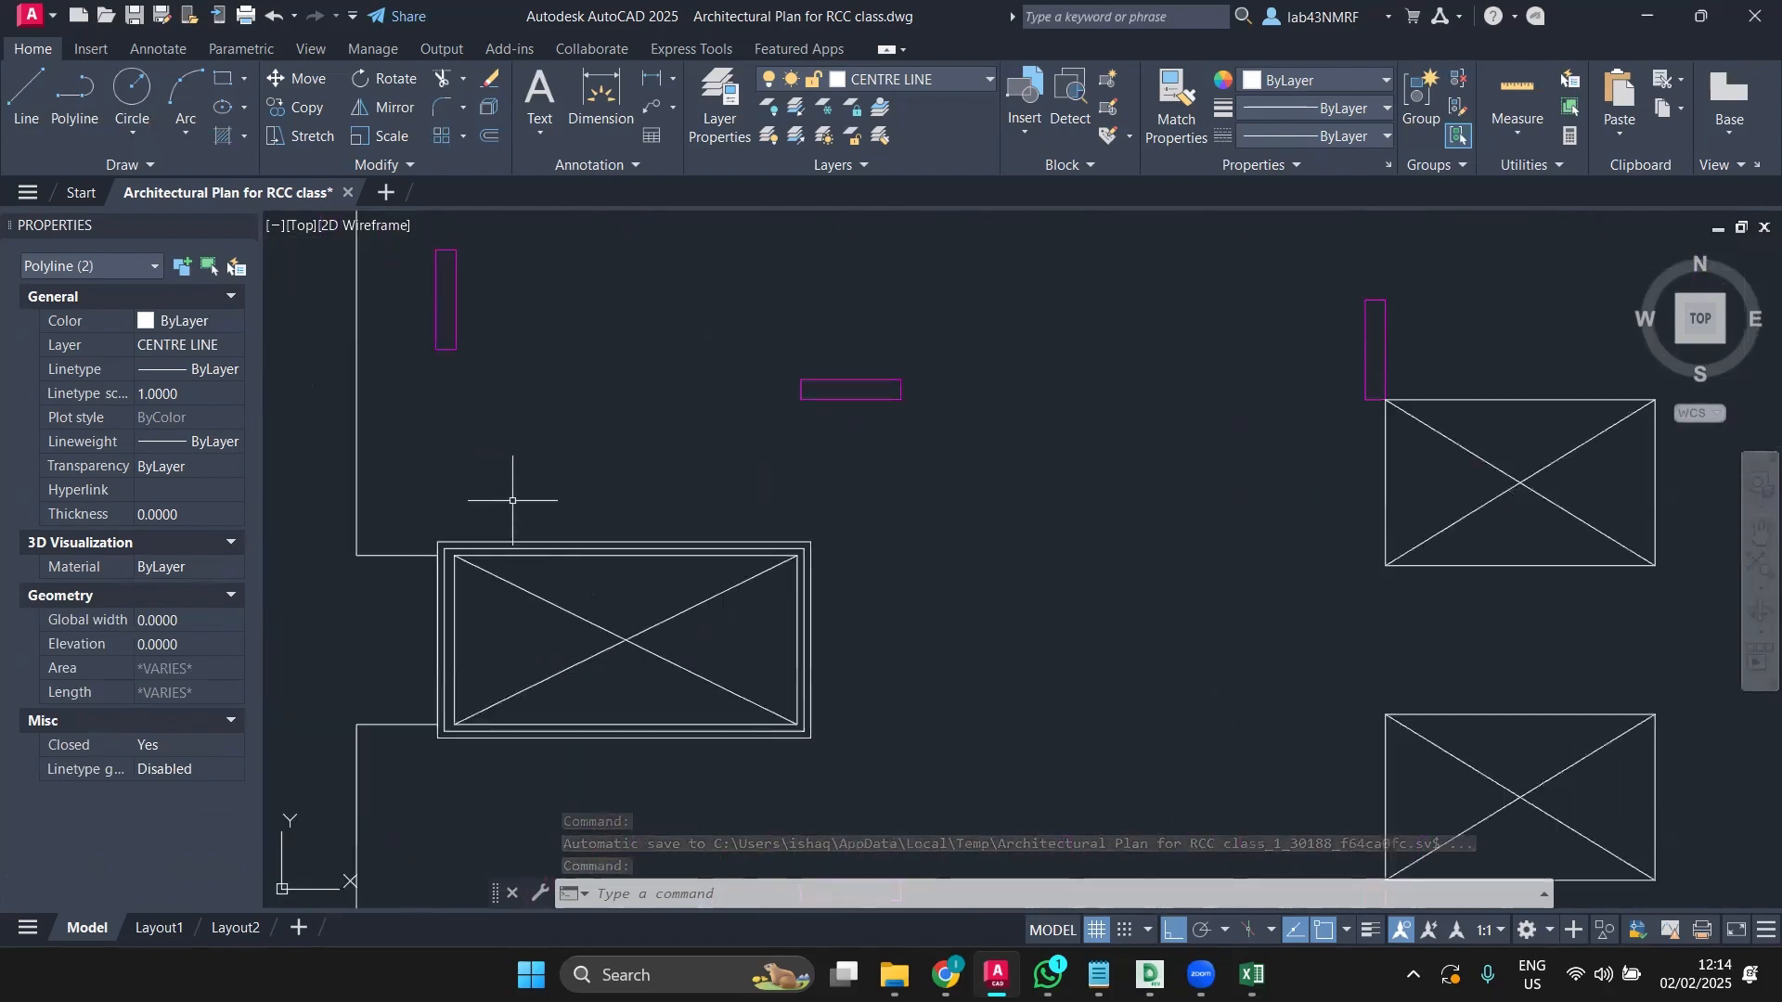
click(653, 542)
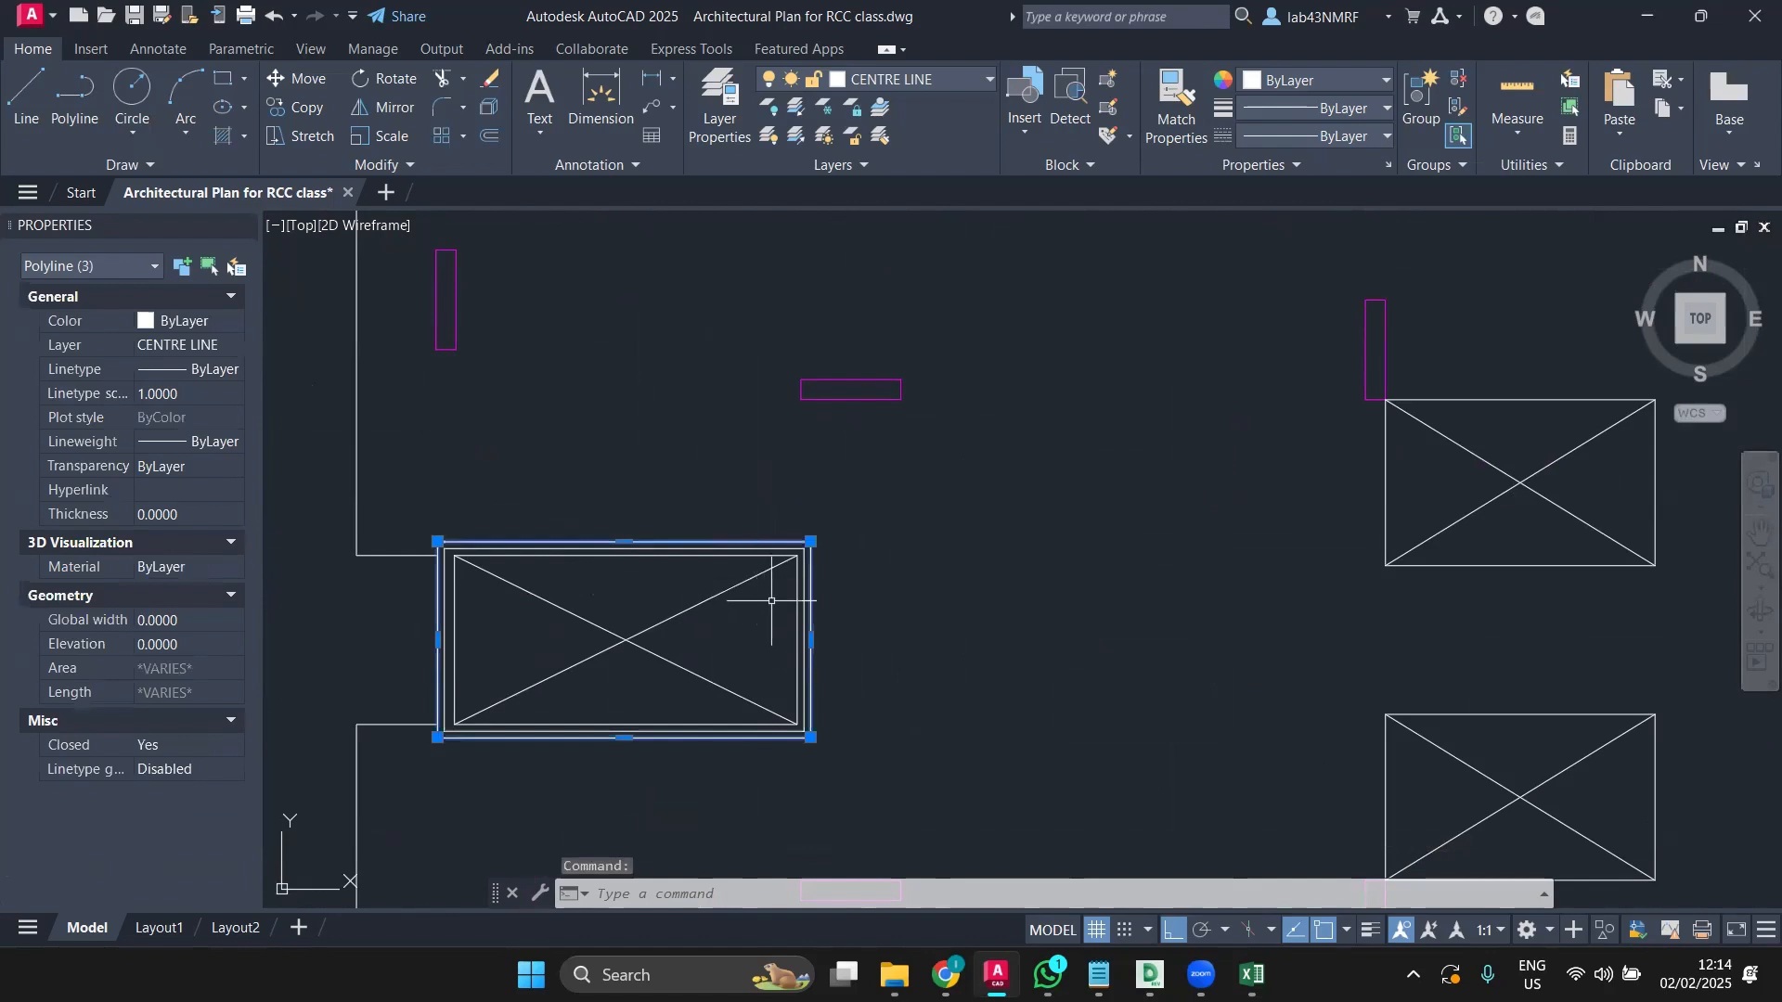
key(Delete)
Step: Erase the core's wall outline and large X rectangle, then undo that erase
scroll(979, 685, down, 4)
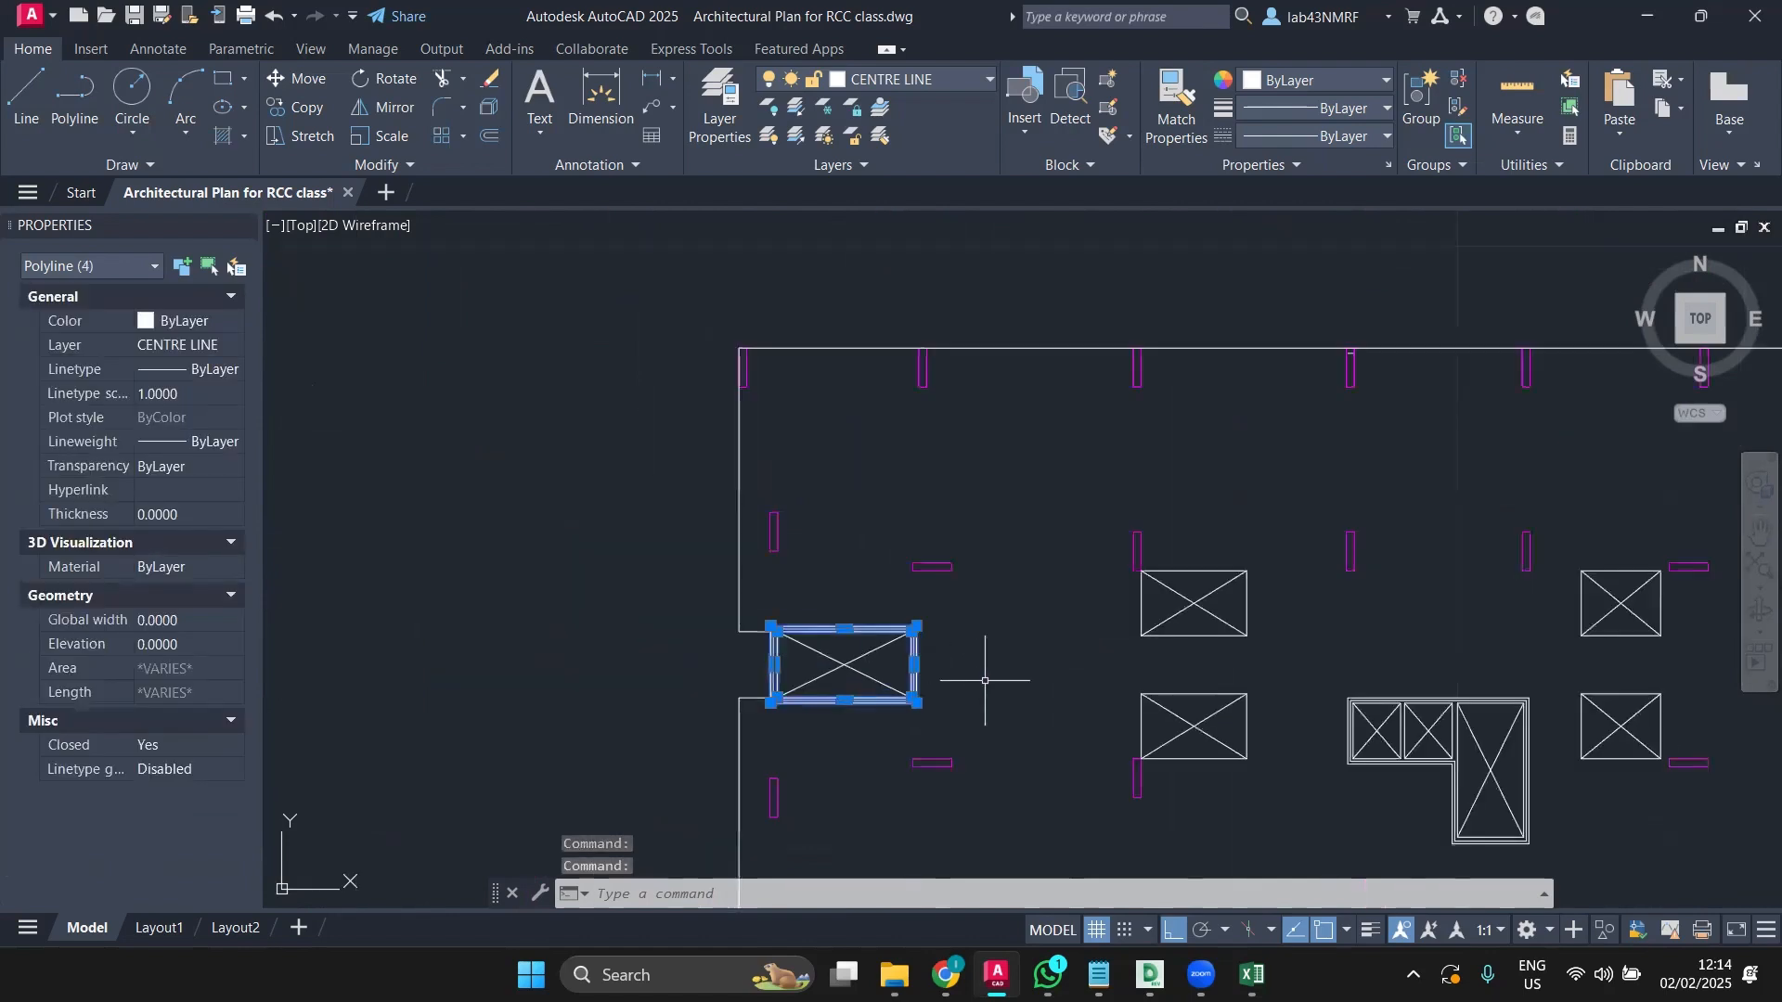
middle_drag(1262, 685, 935, 617)
middle_drag(1090, 665, 824, 624)
scroll(860, 647, up, 4)
scroll(917, 511, up, 2)
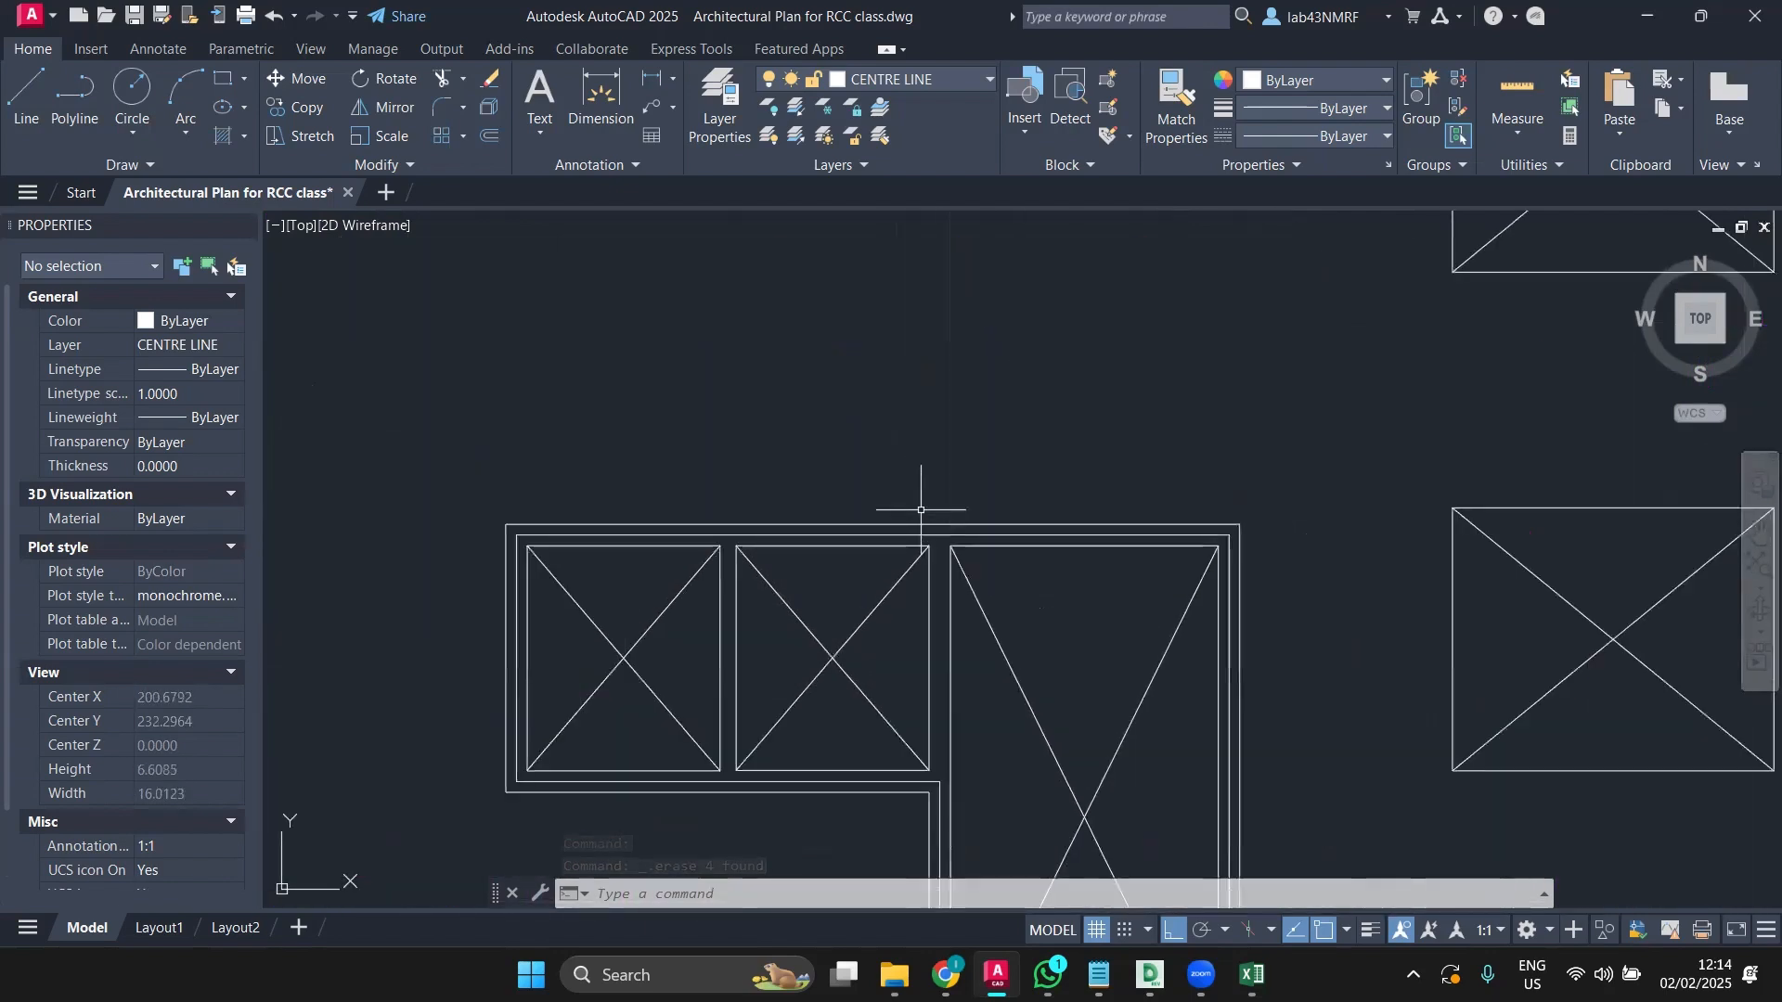
click(916, 523)
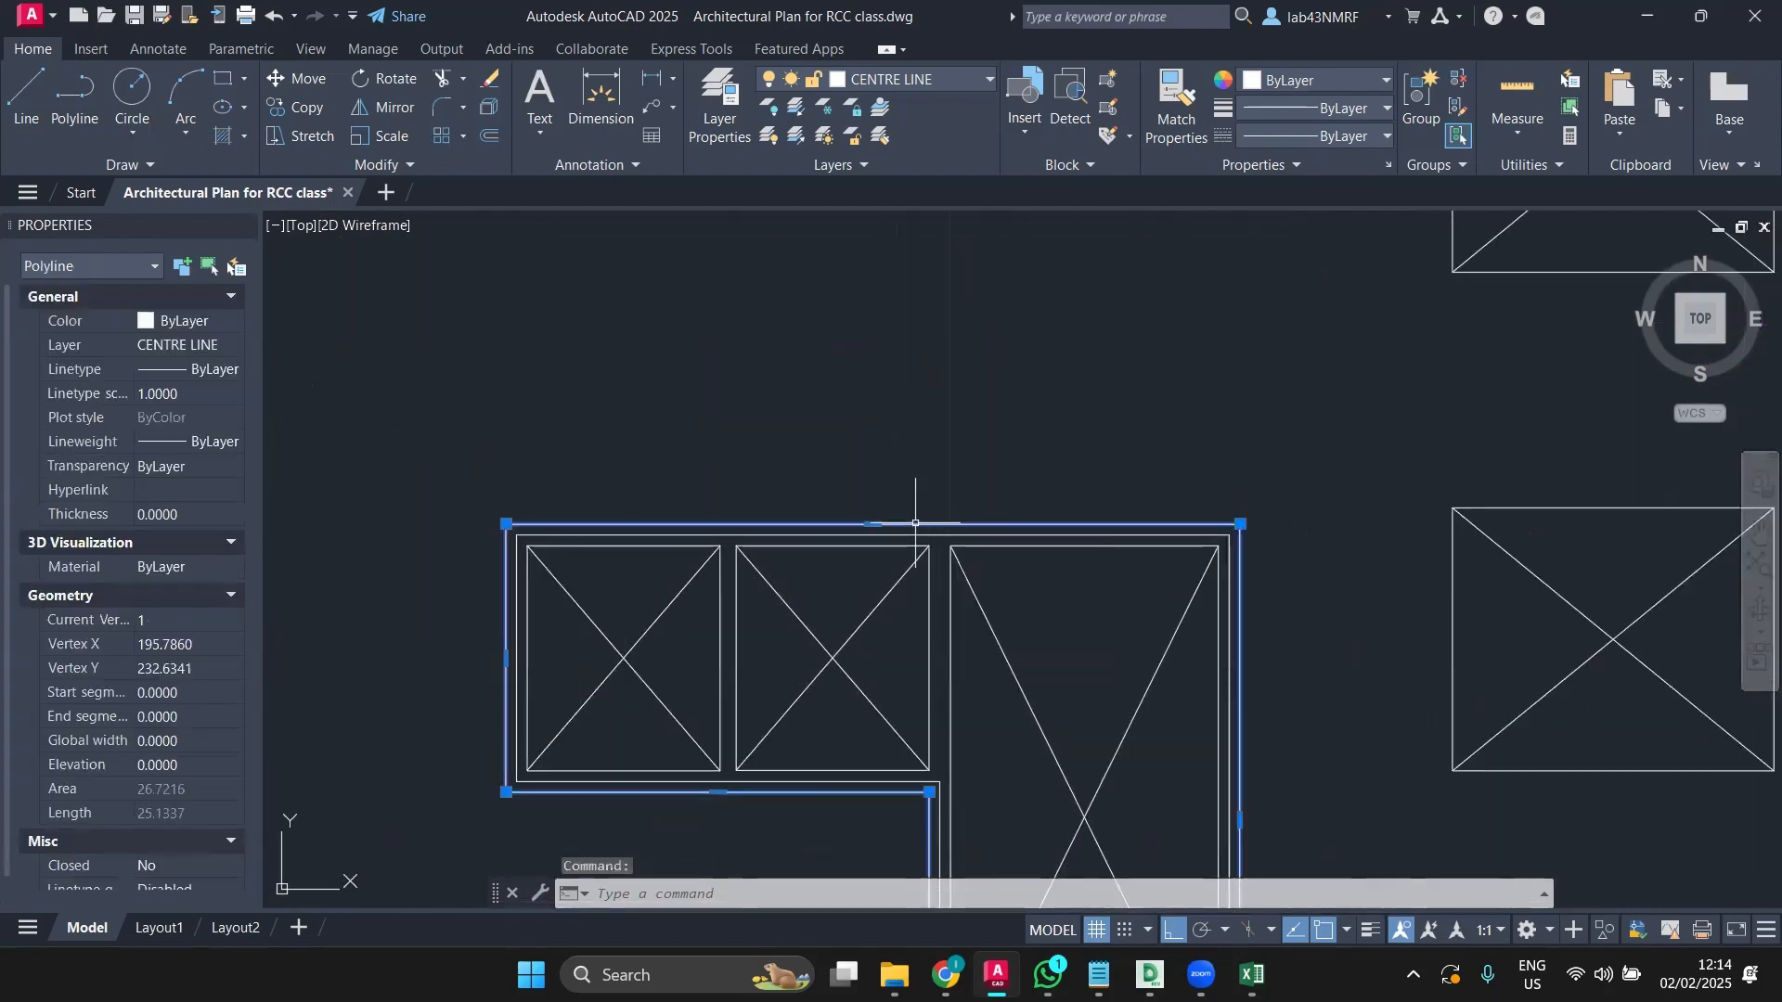
scroll(916, 521, down, 4)
middle_drag(916, 521, 829, 475)
scroll(824, 609, up, 4)
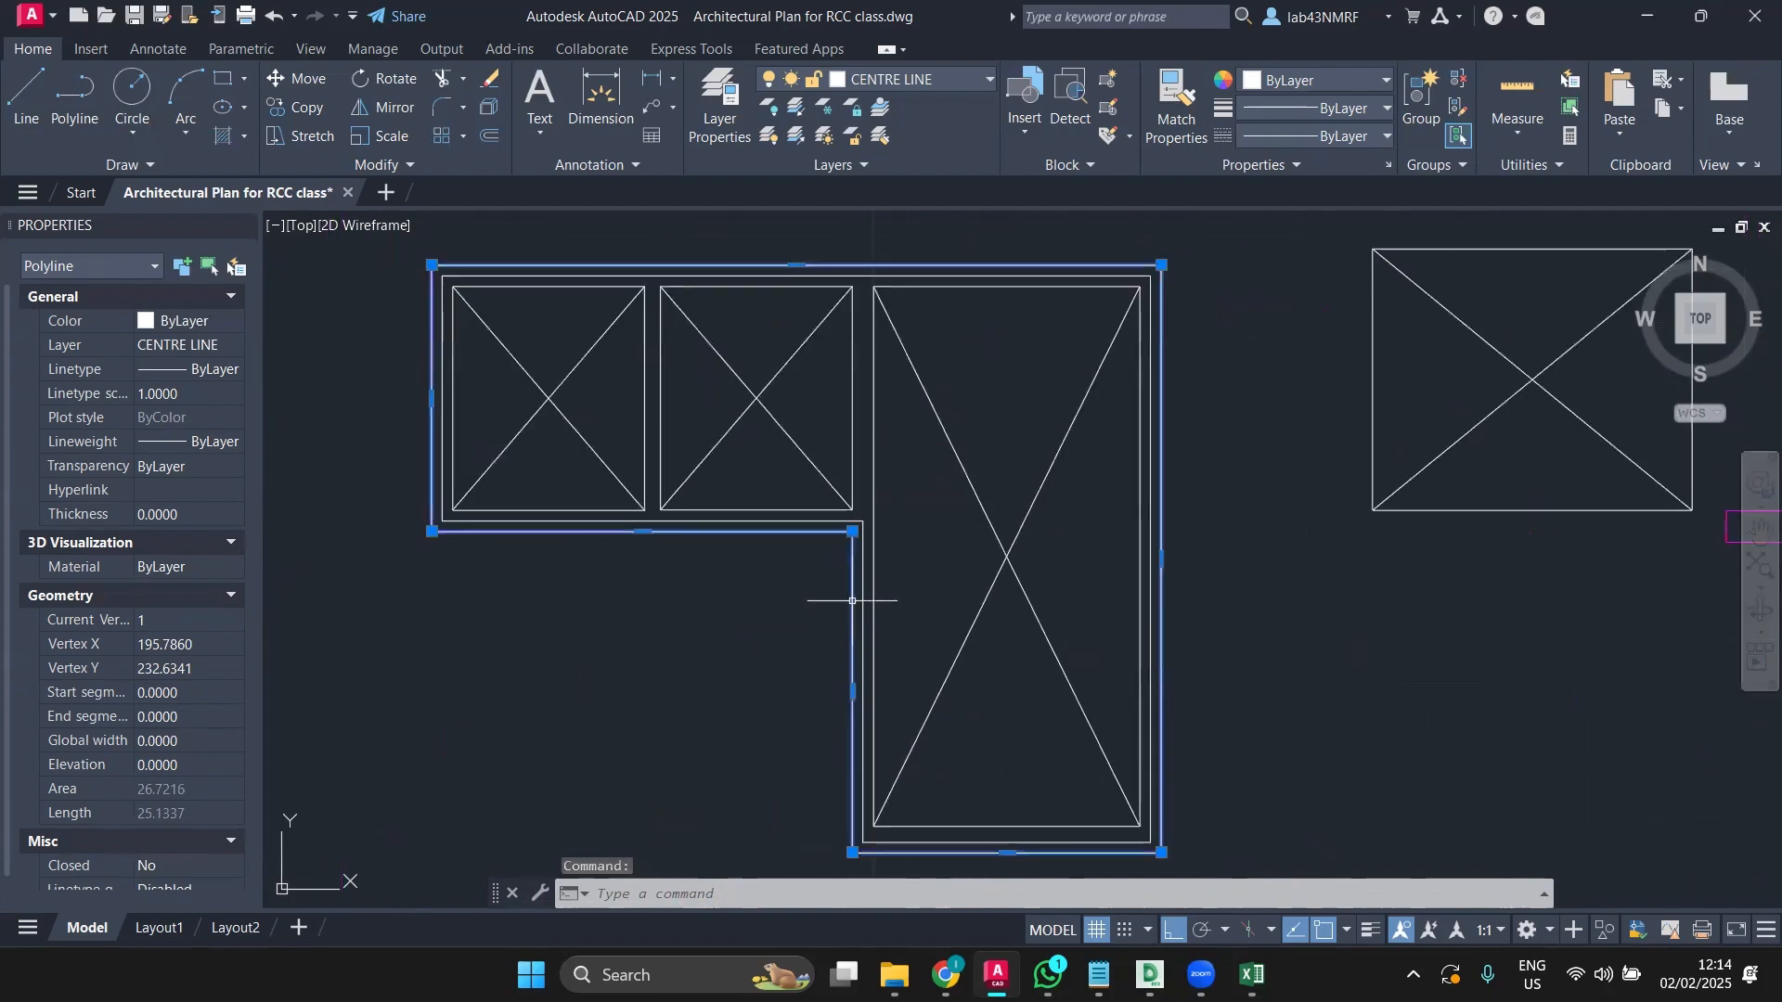
click(874, 583)
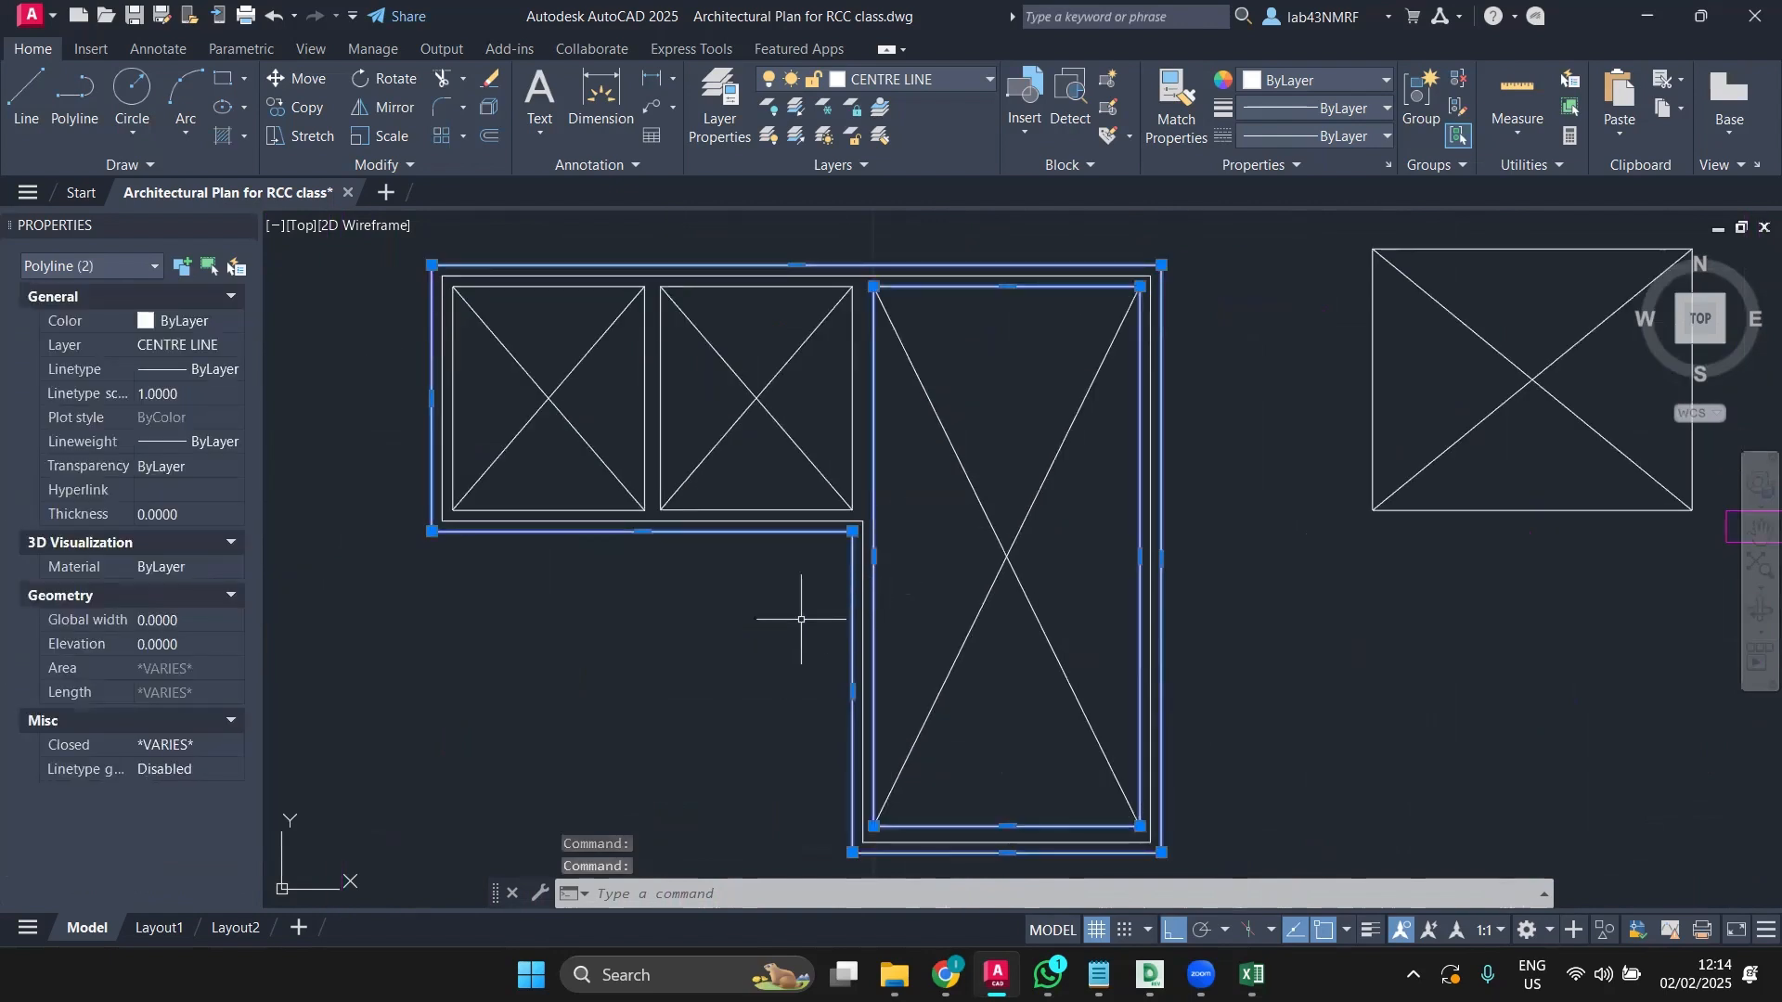
scroll(803, 612, down, 6)
key(Delete)
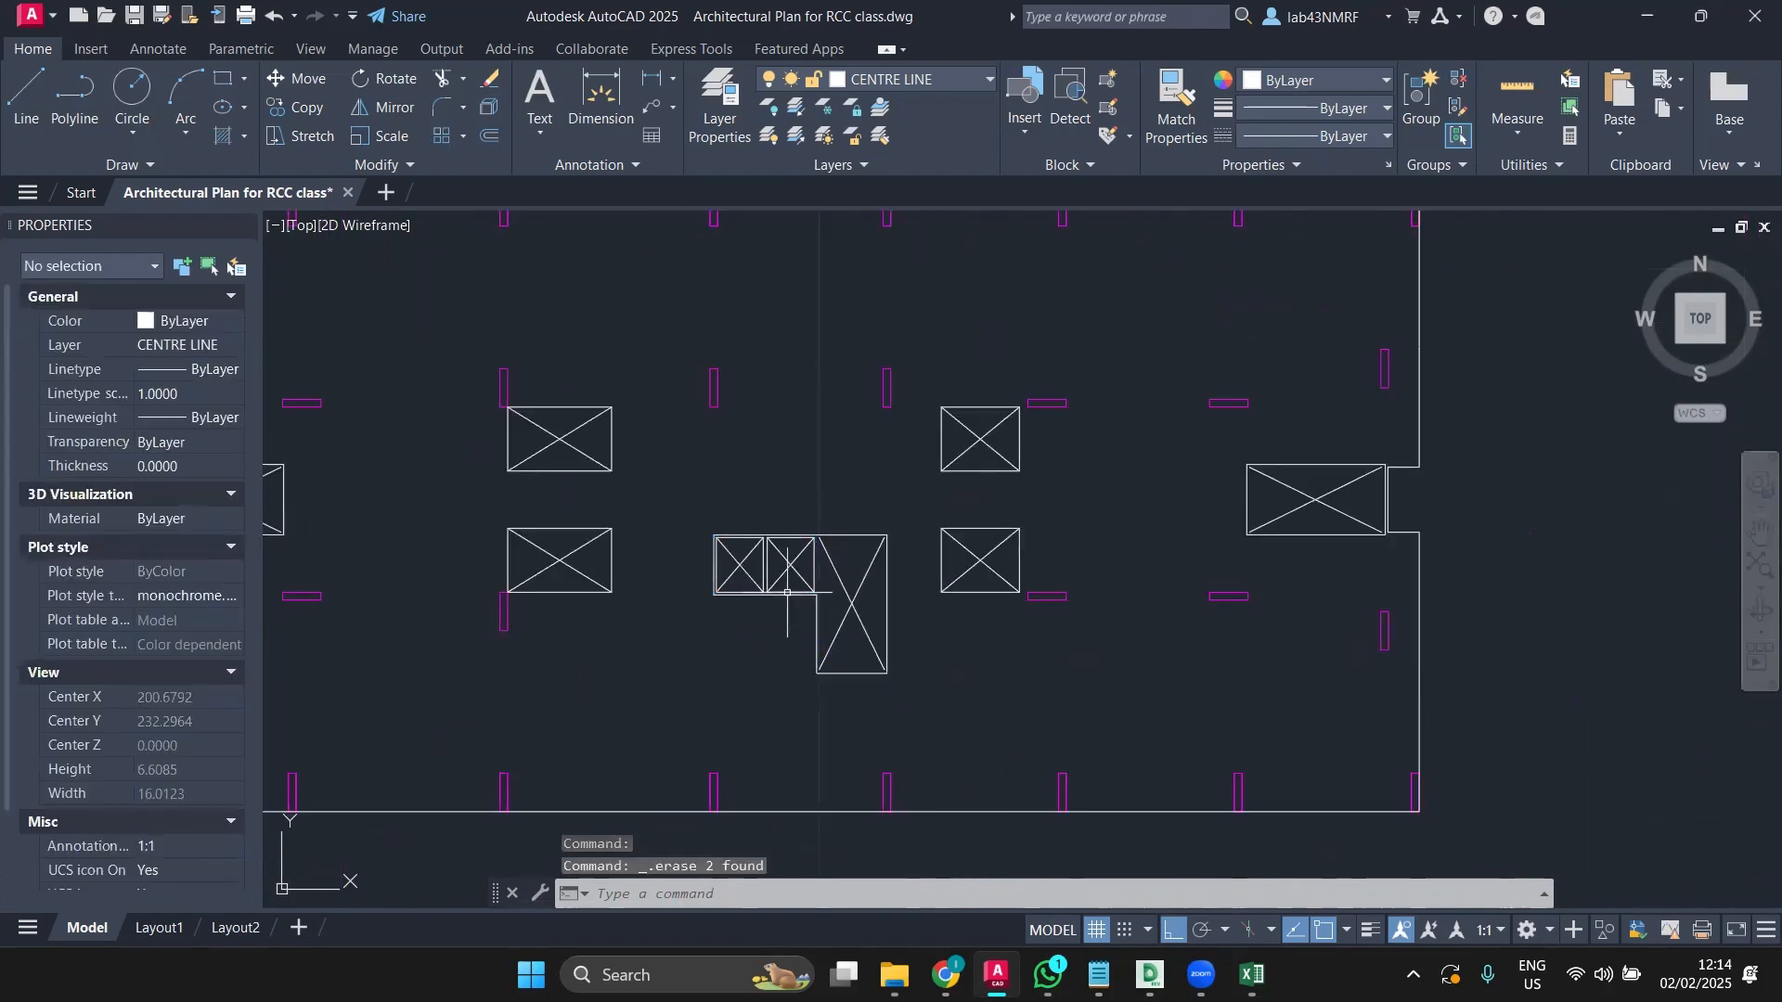
scroll(785, 592, up, 6)
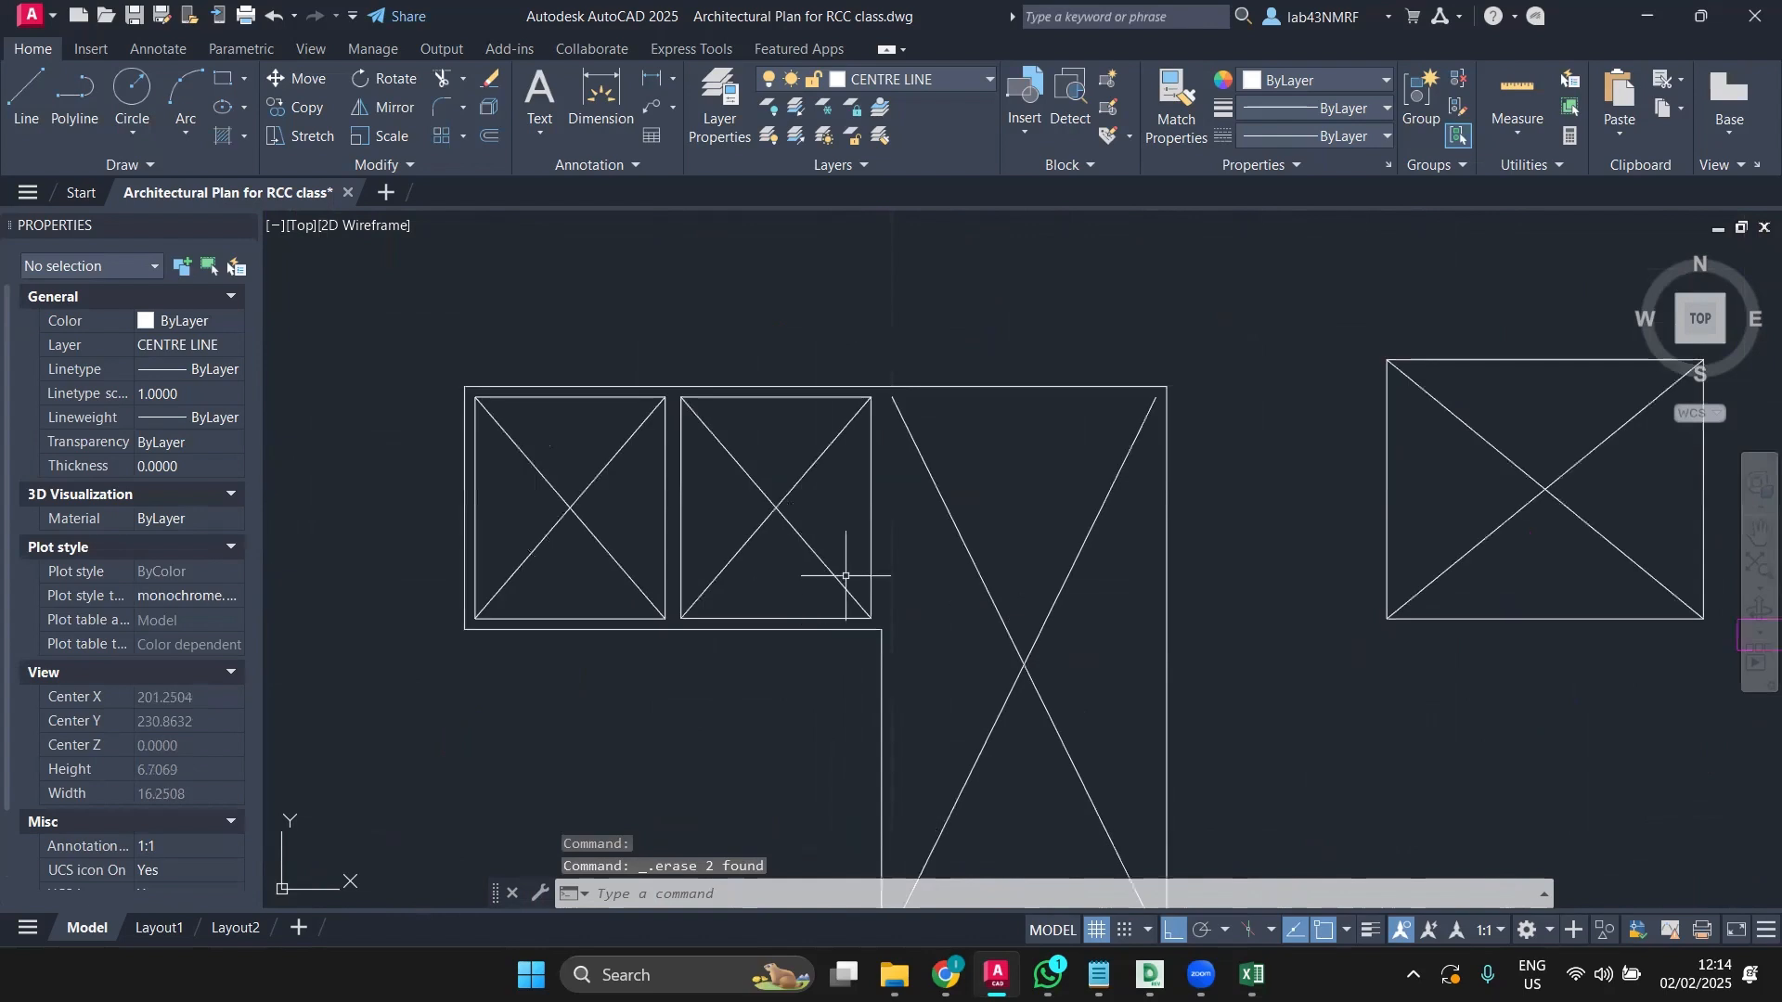
key(ctrl+z)
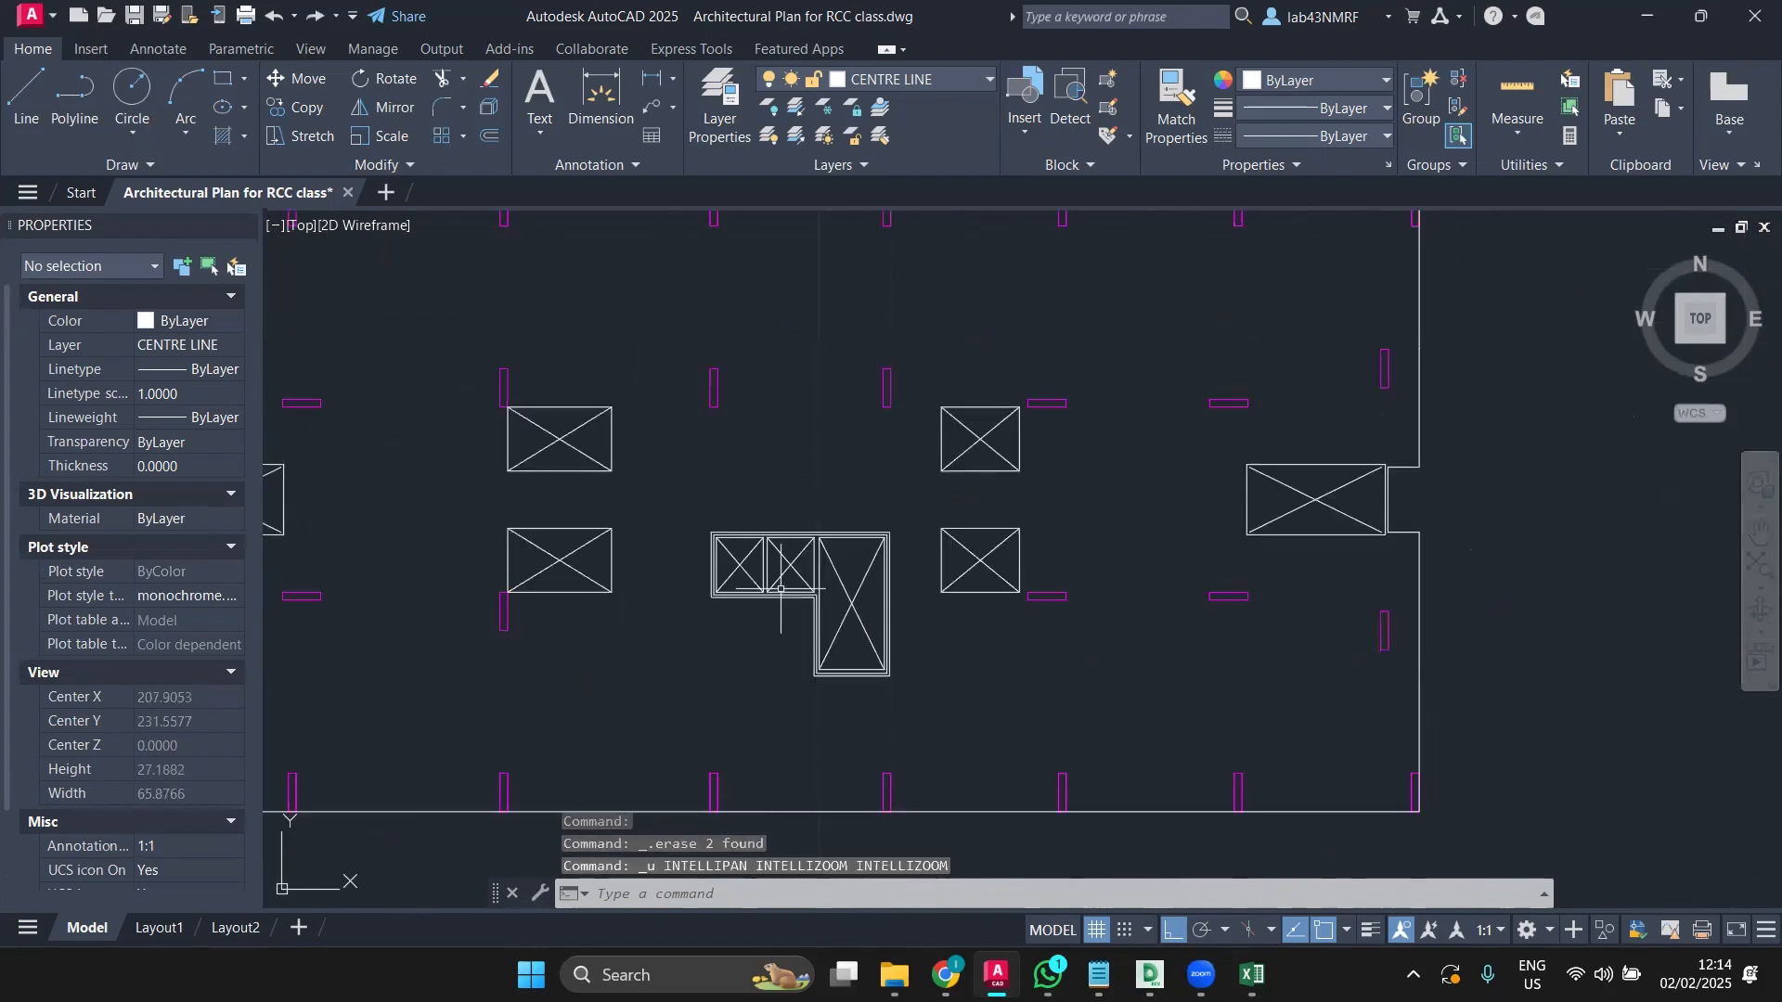
Step: Attempt several lines across the window group from corners and midpoints, cancelling each one
scroll(780, 591, up, 8)
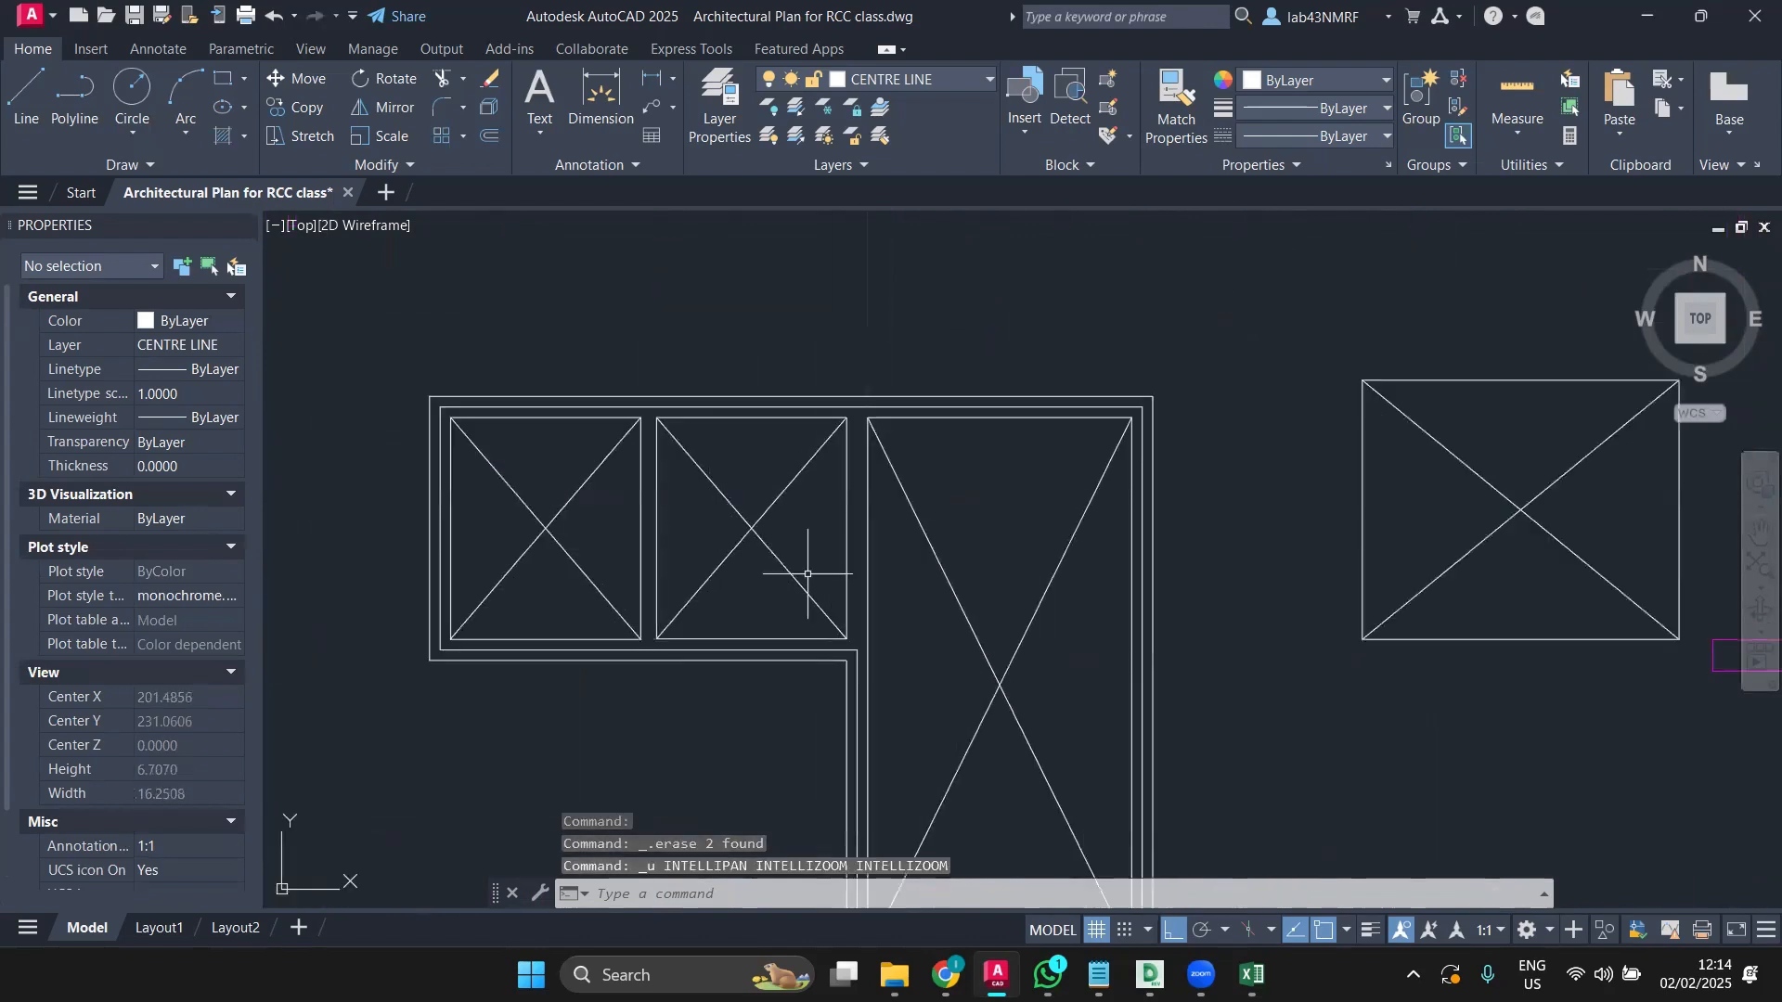
click(46, 86)
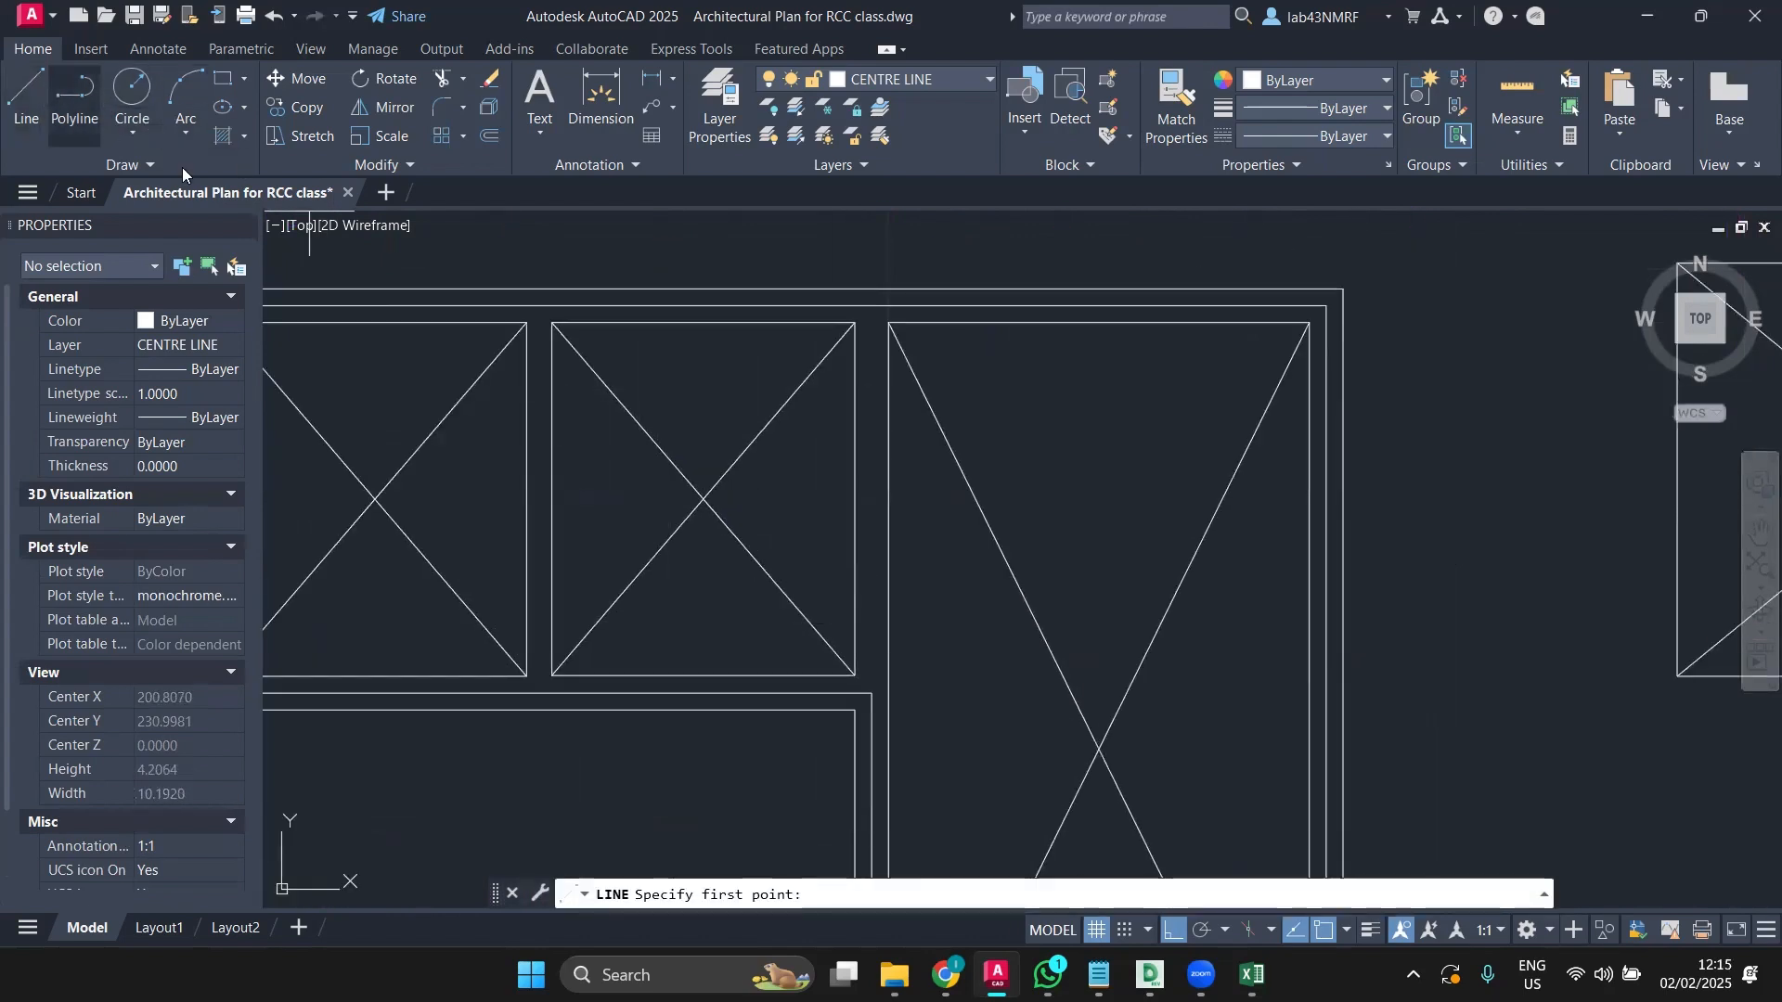
click(856, 676)
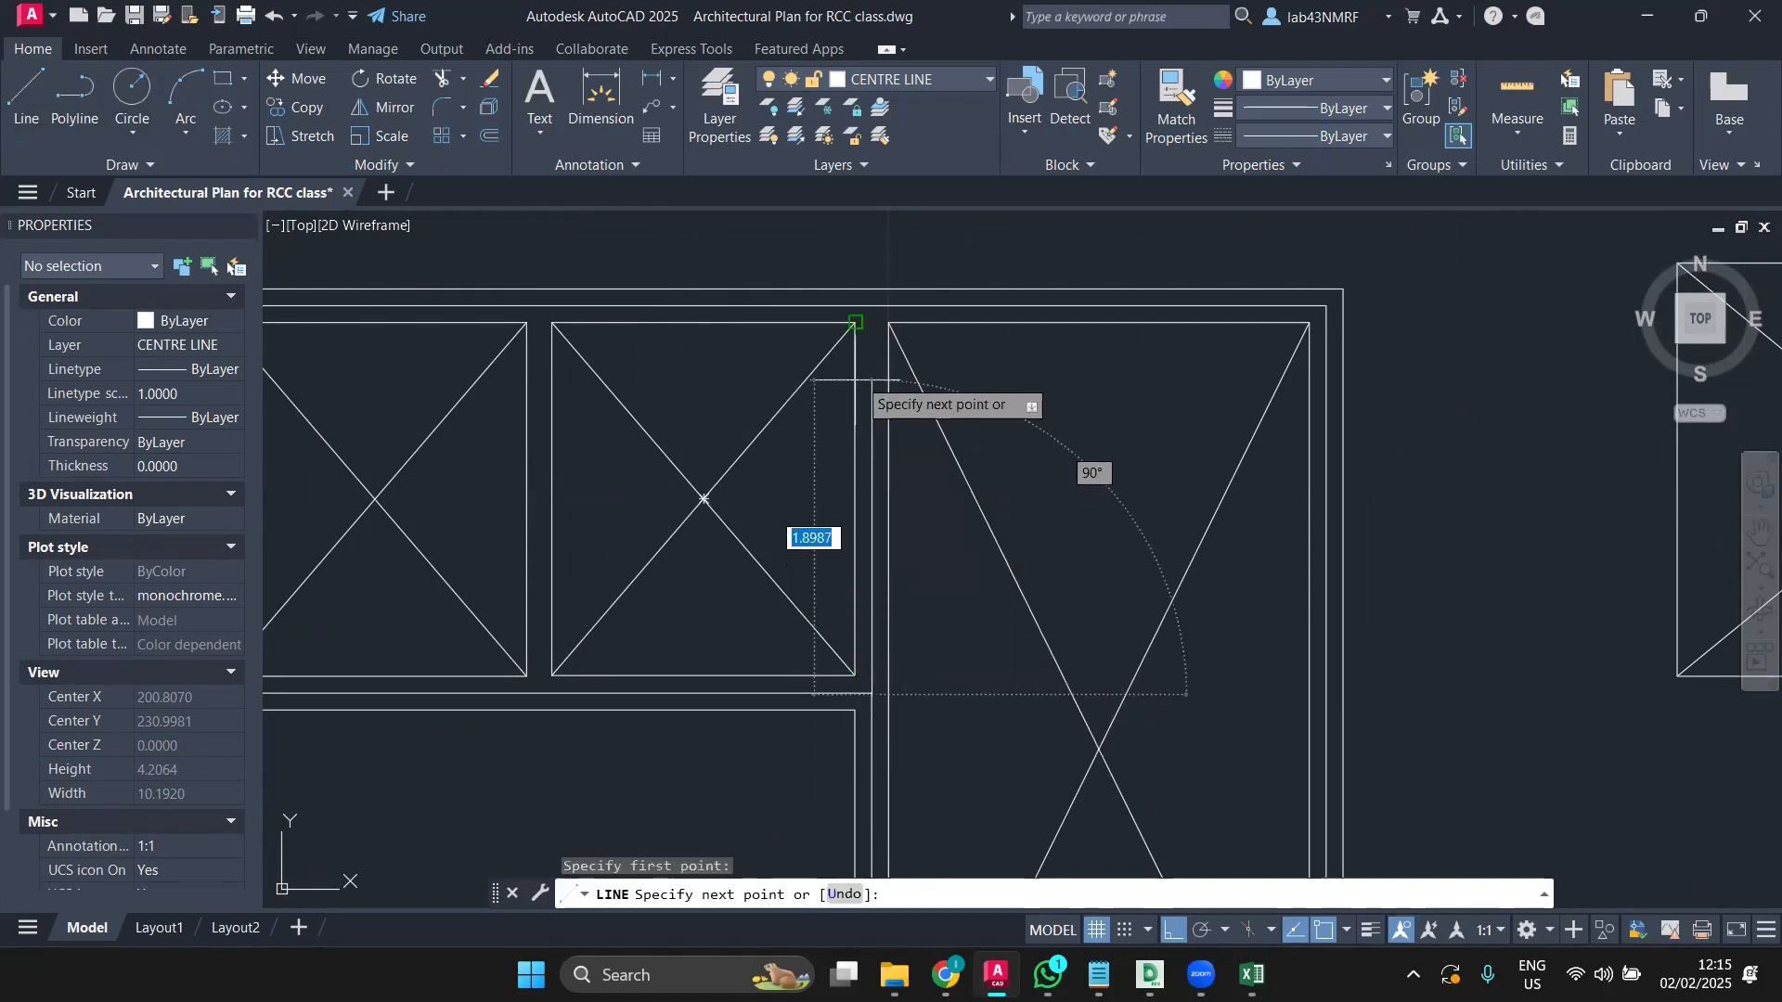
key(Escape)
scroll(845, 490, down, 4)
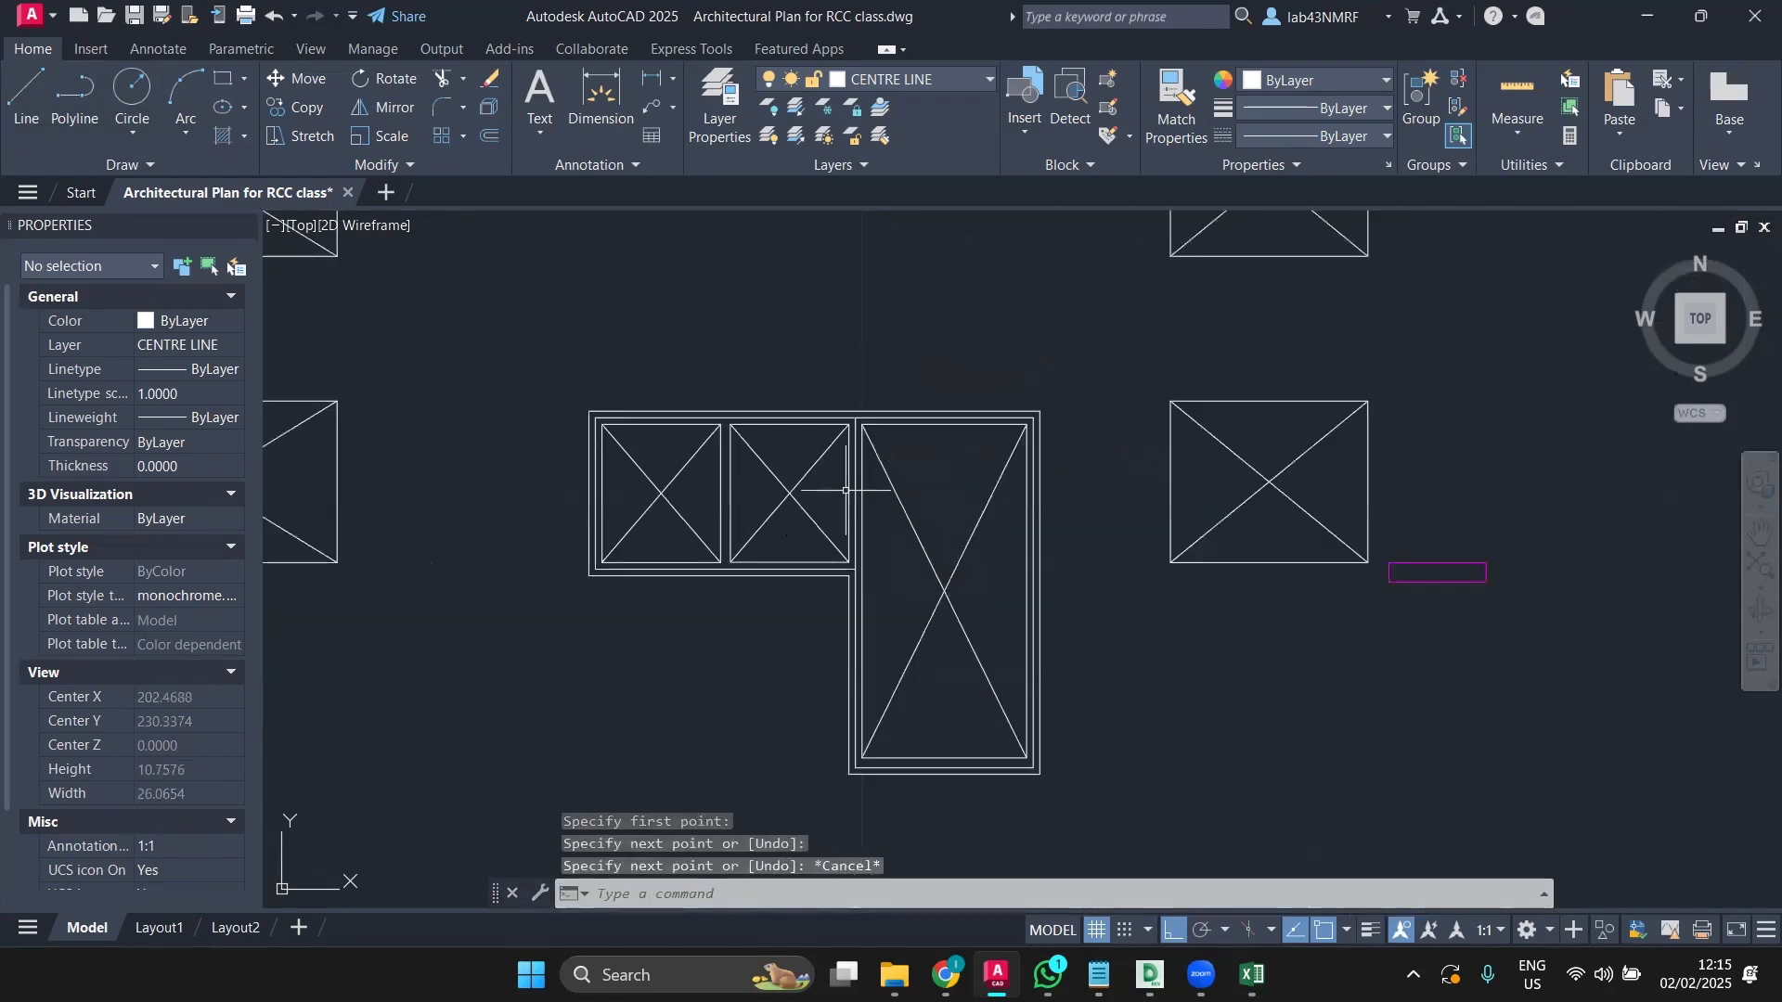
scroll(845, 490, up, 4)
key(Return)
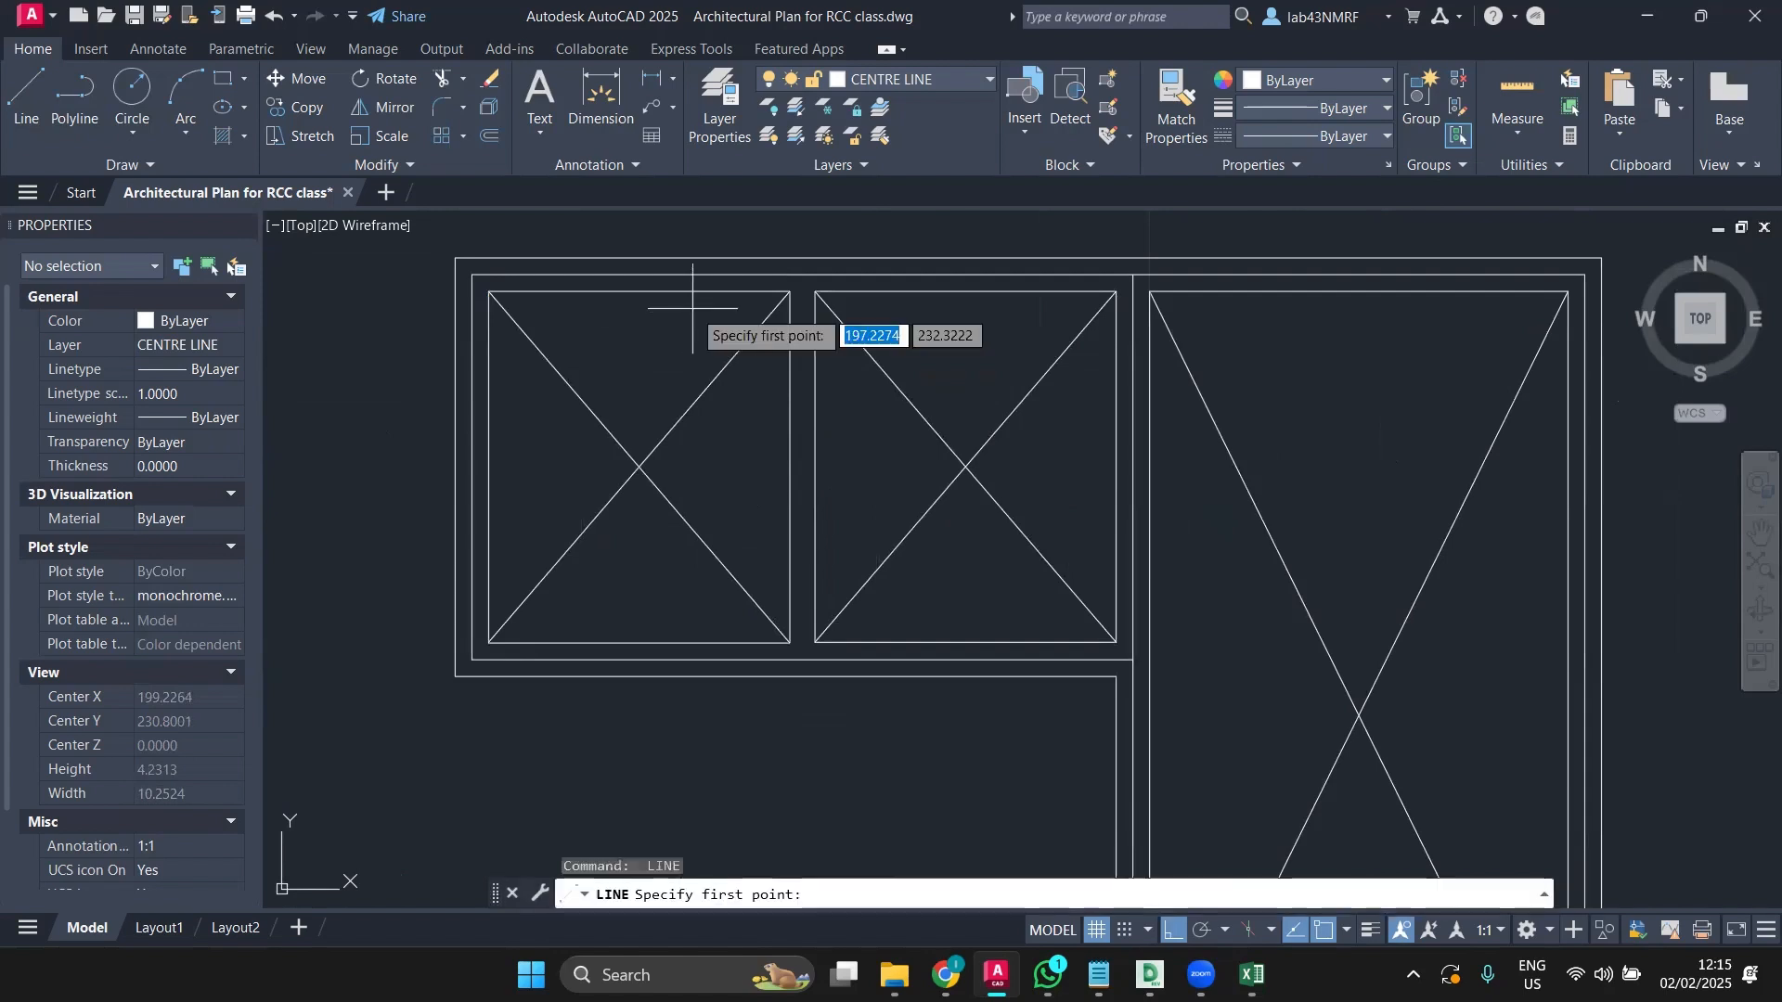
key(Escape)
key(Return)
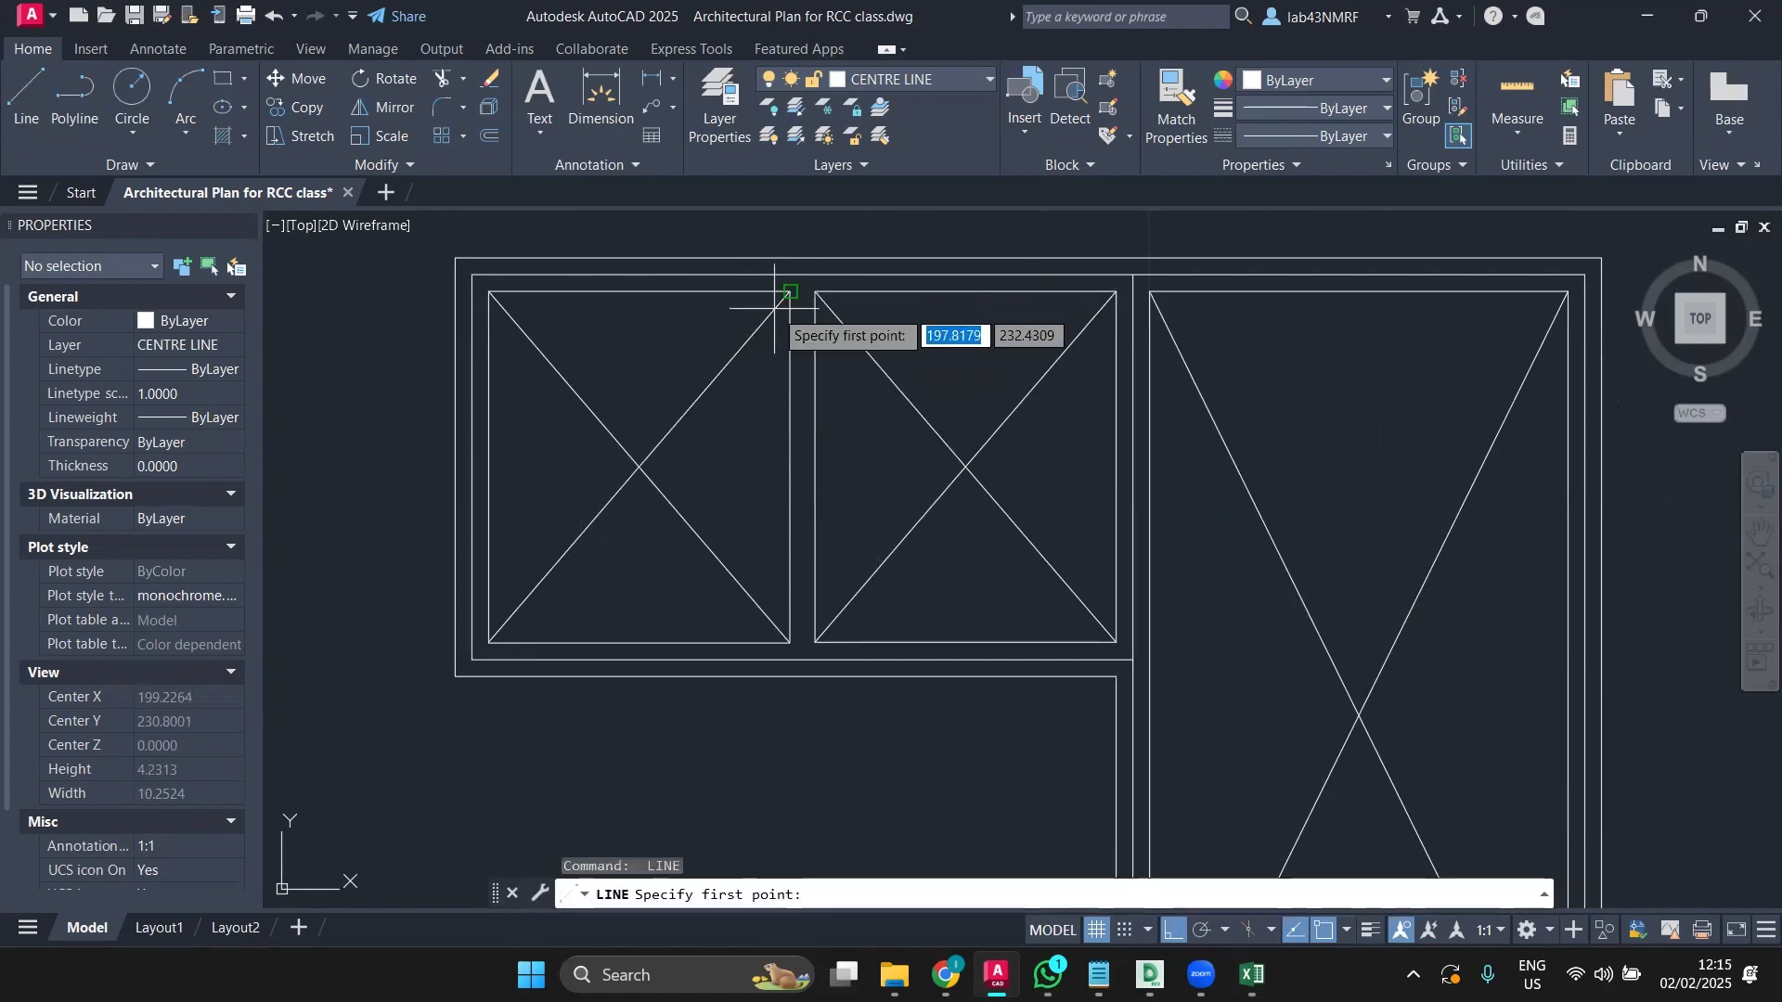
scroll(775, 309, up, 4)
click(807, 266)
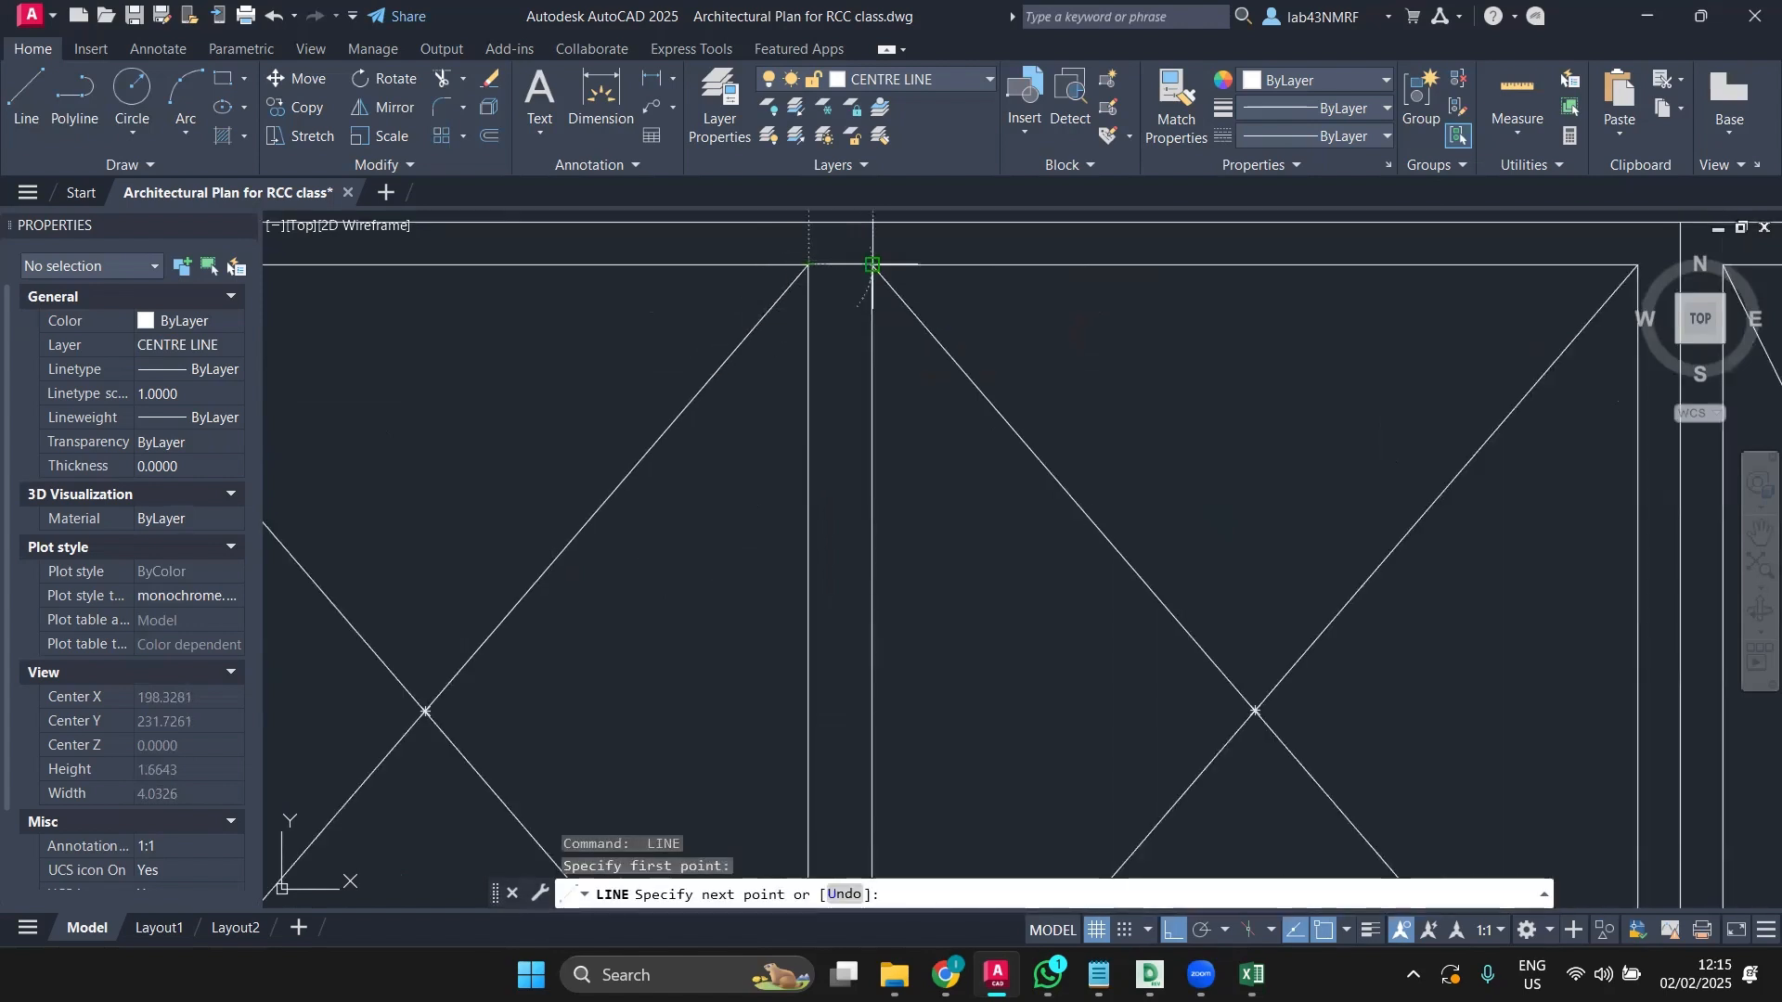
key(Escape)
key(Return)
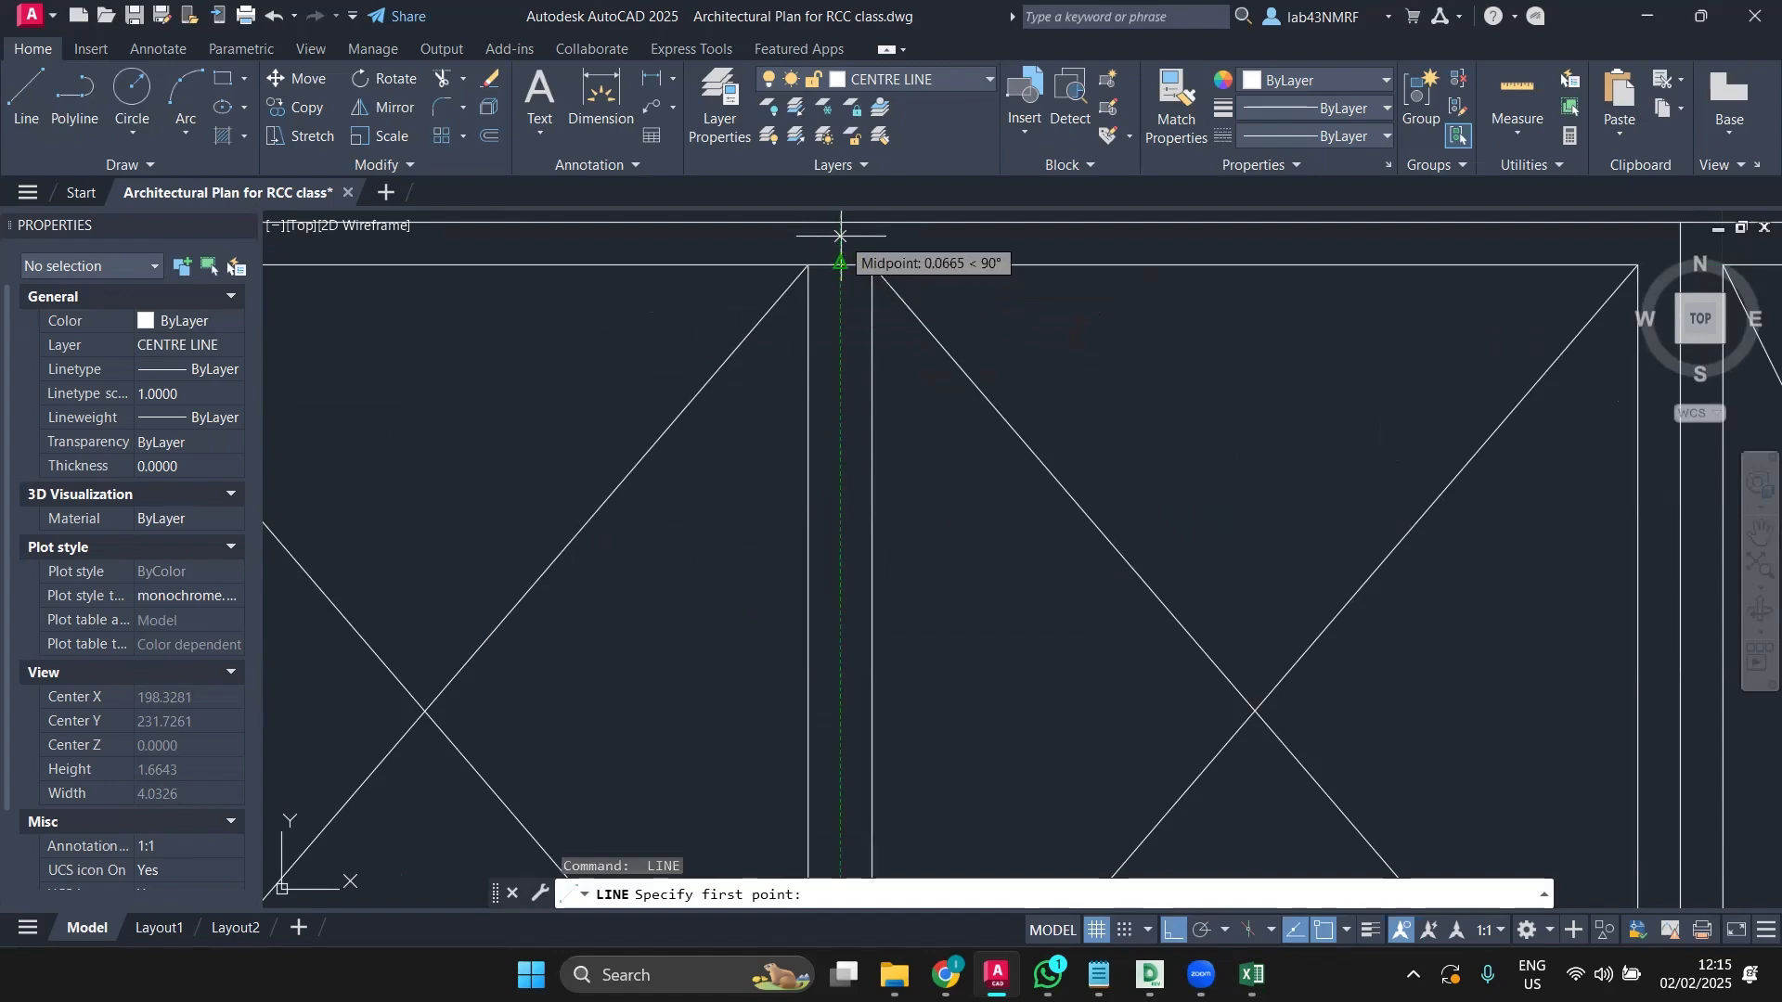
click(841, 237)
scroll(821, 352, down, 5)
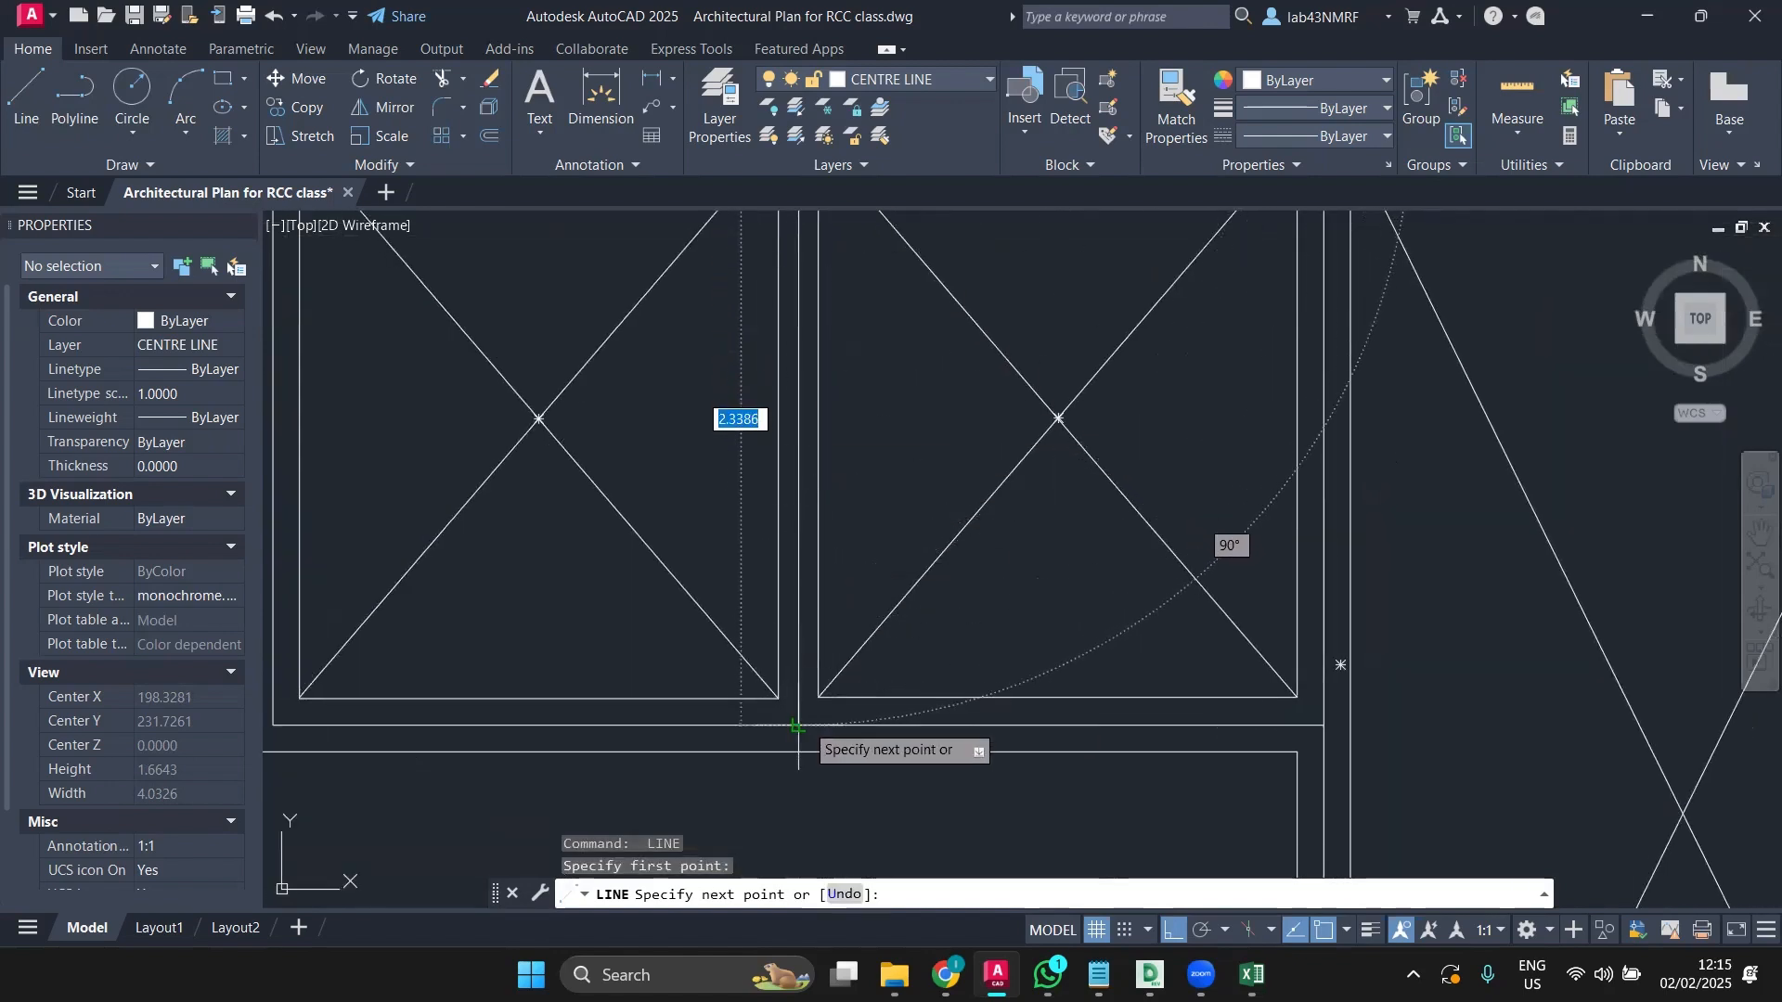
key(Escape)
scroll(815, 687, down, 3)
scroll(743, 556, up, 6)
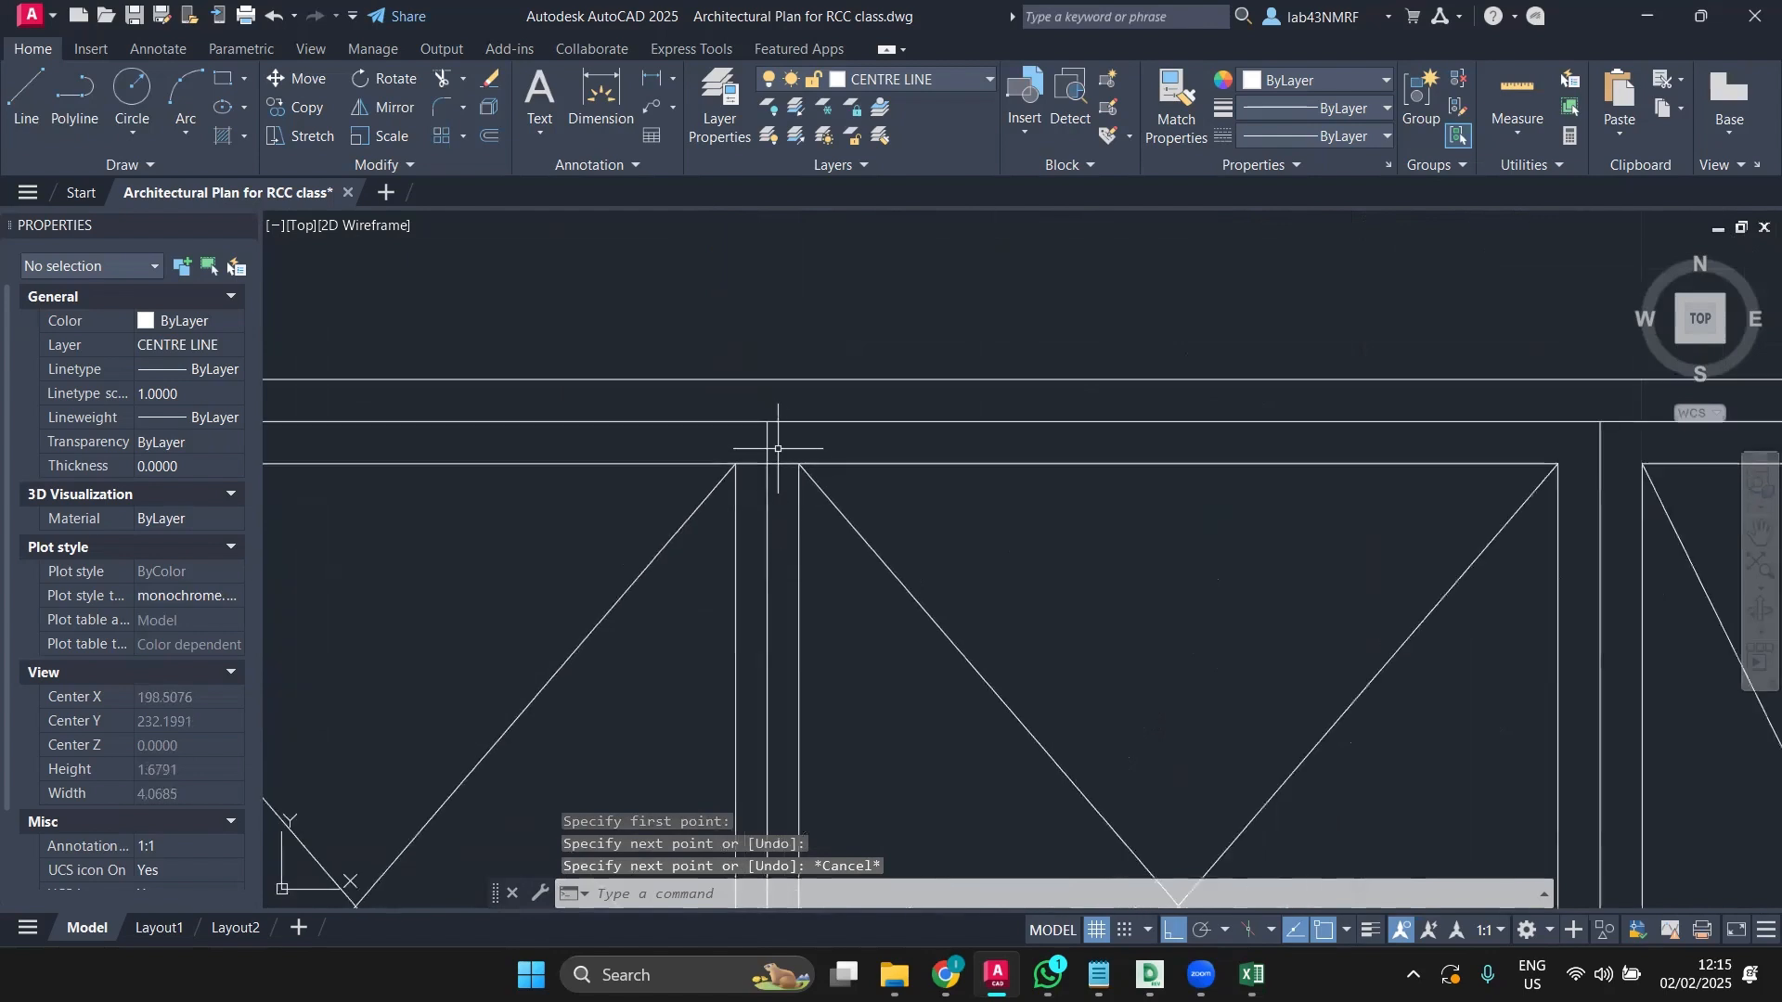
Step: Erase an unwanted object in the group and select its outer outline
click(757, 464)
key(Delete)
scroll(799, 468, down, 3)
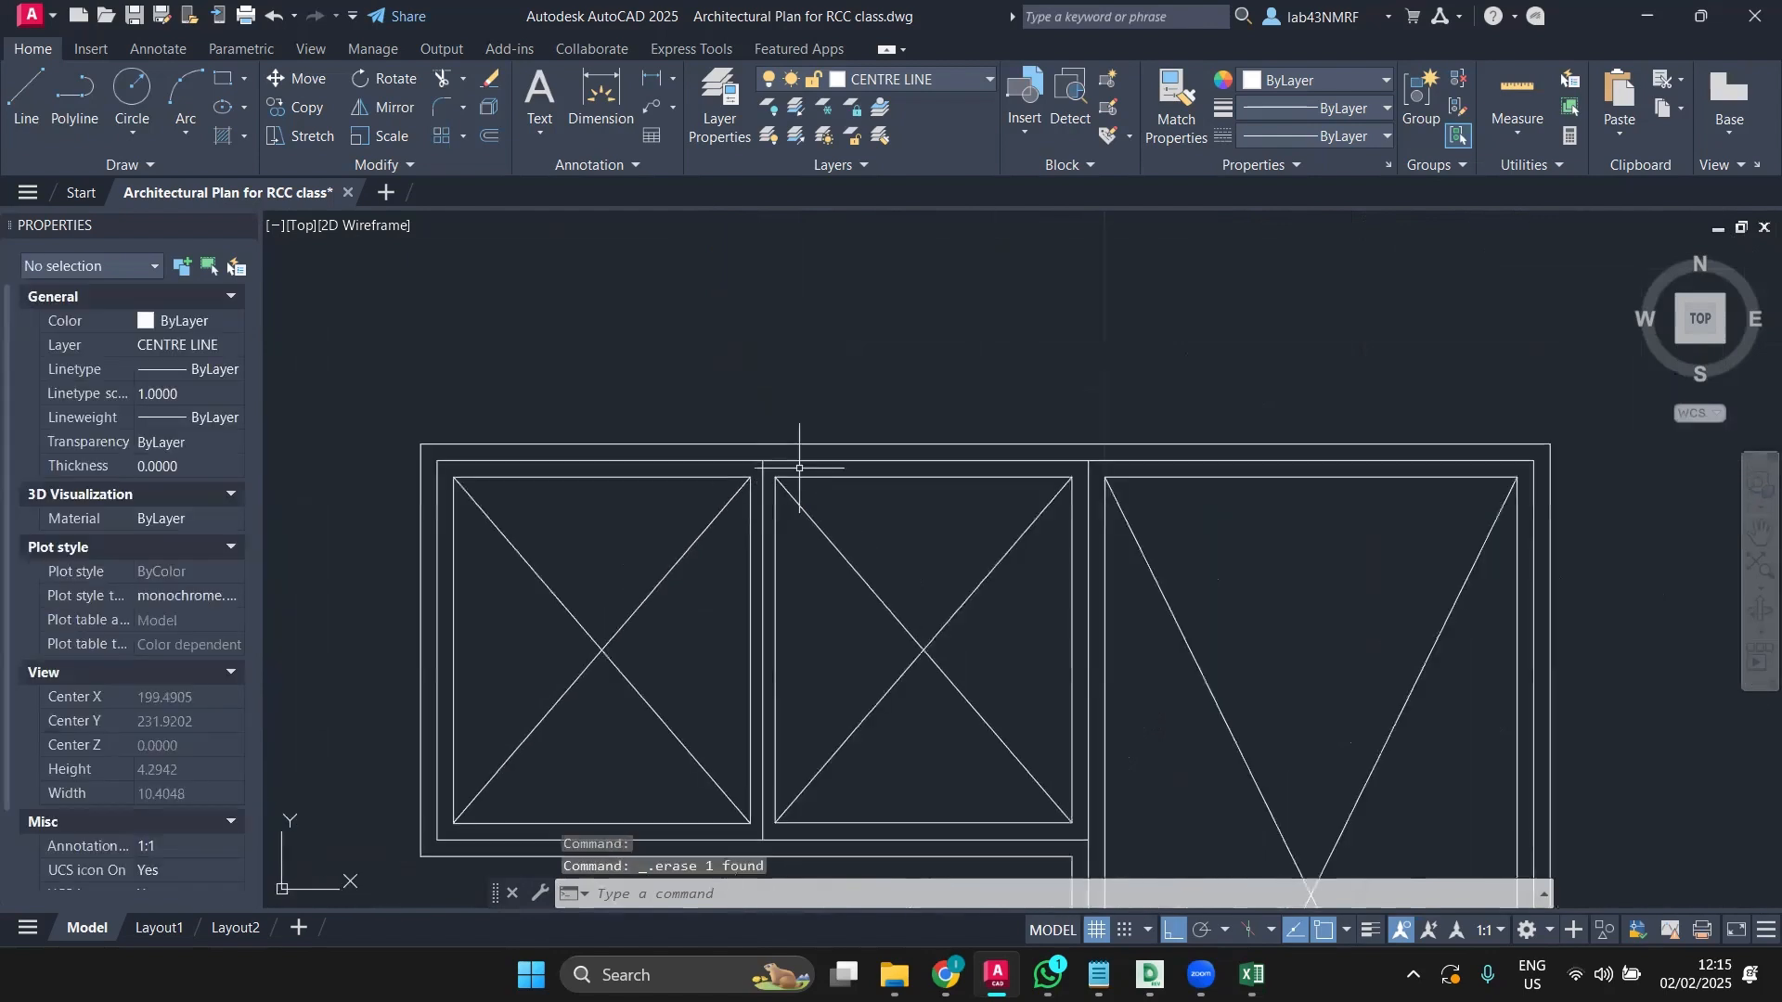
click(885, 442)
Step: Erase the outer outline and the right, middle and left inner rectangles
key(Delete)
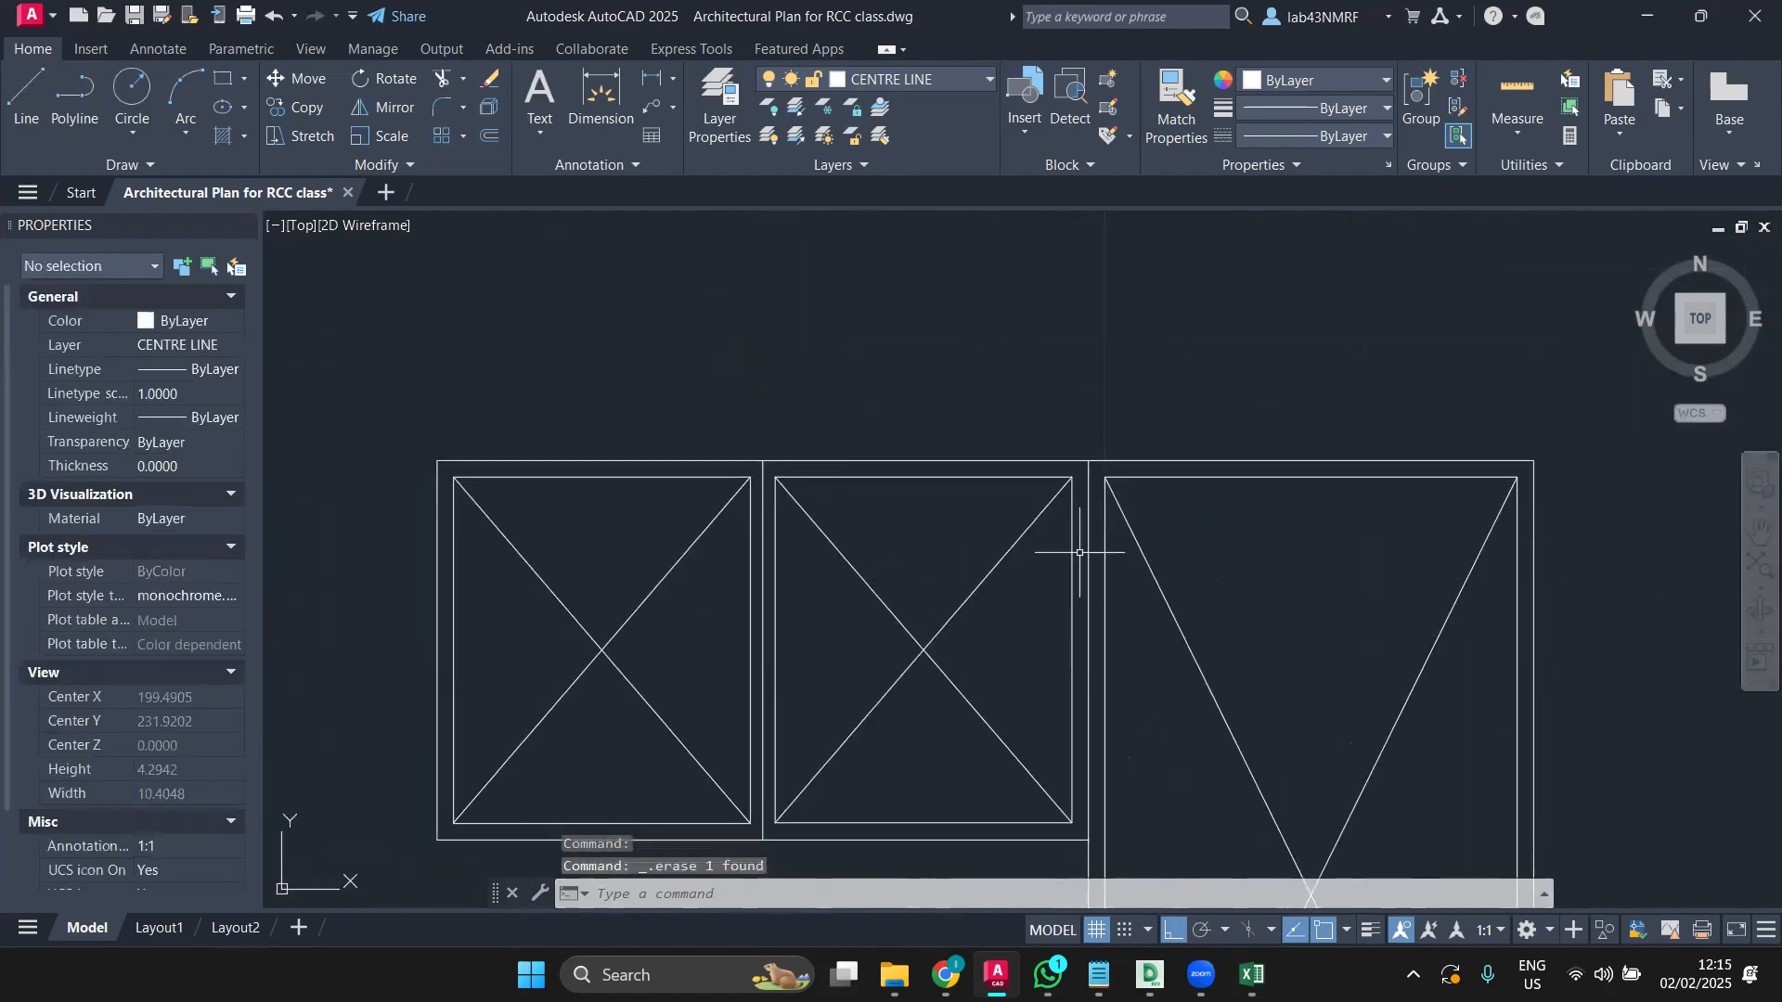
click(1105, 539)
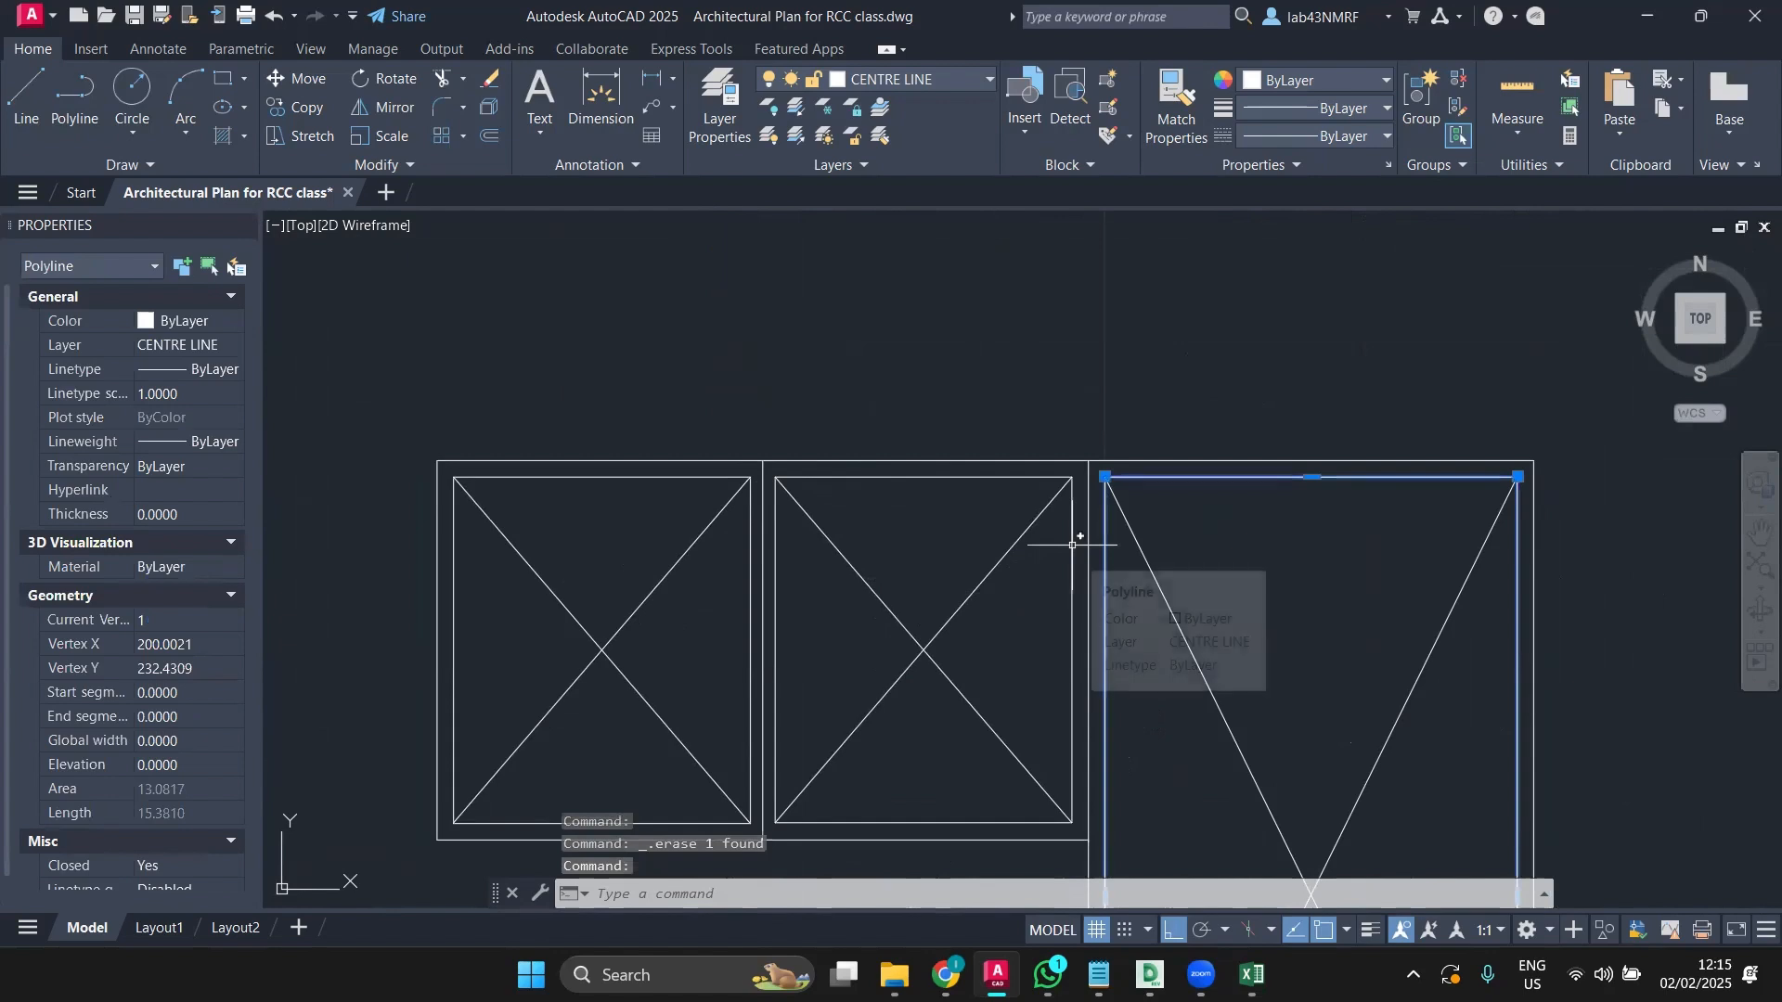
click(1074, 545)
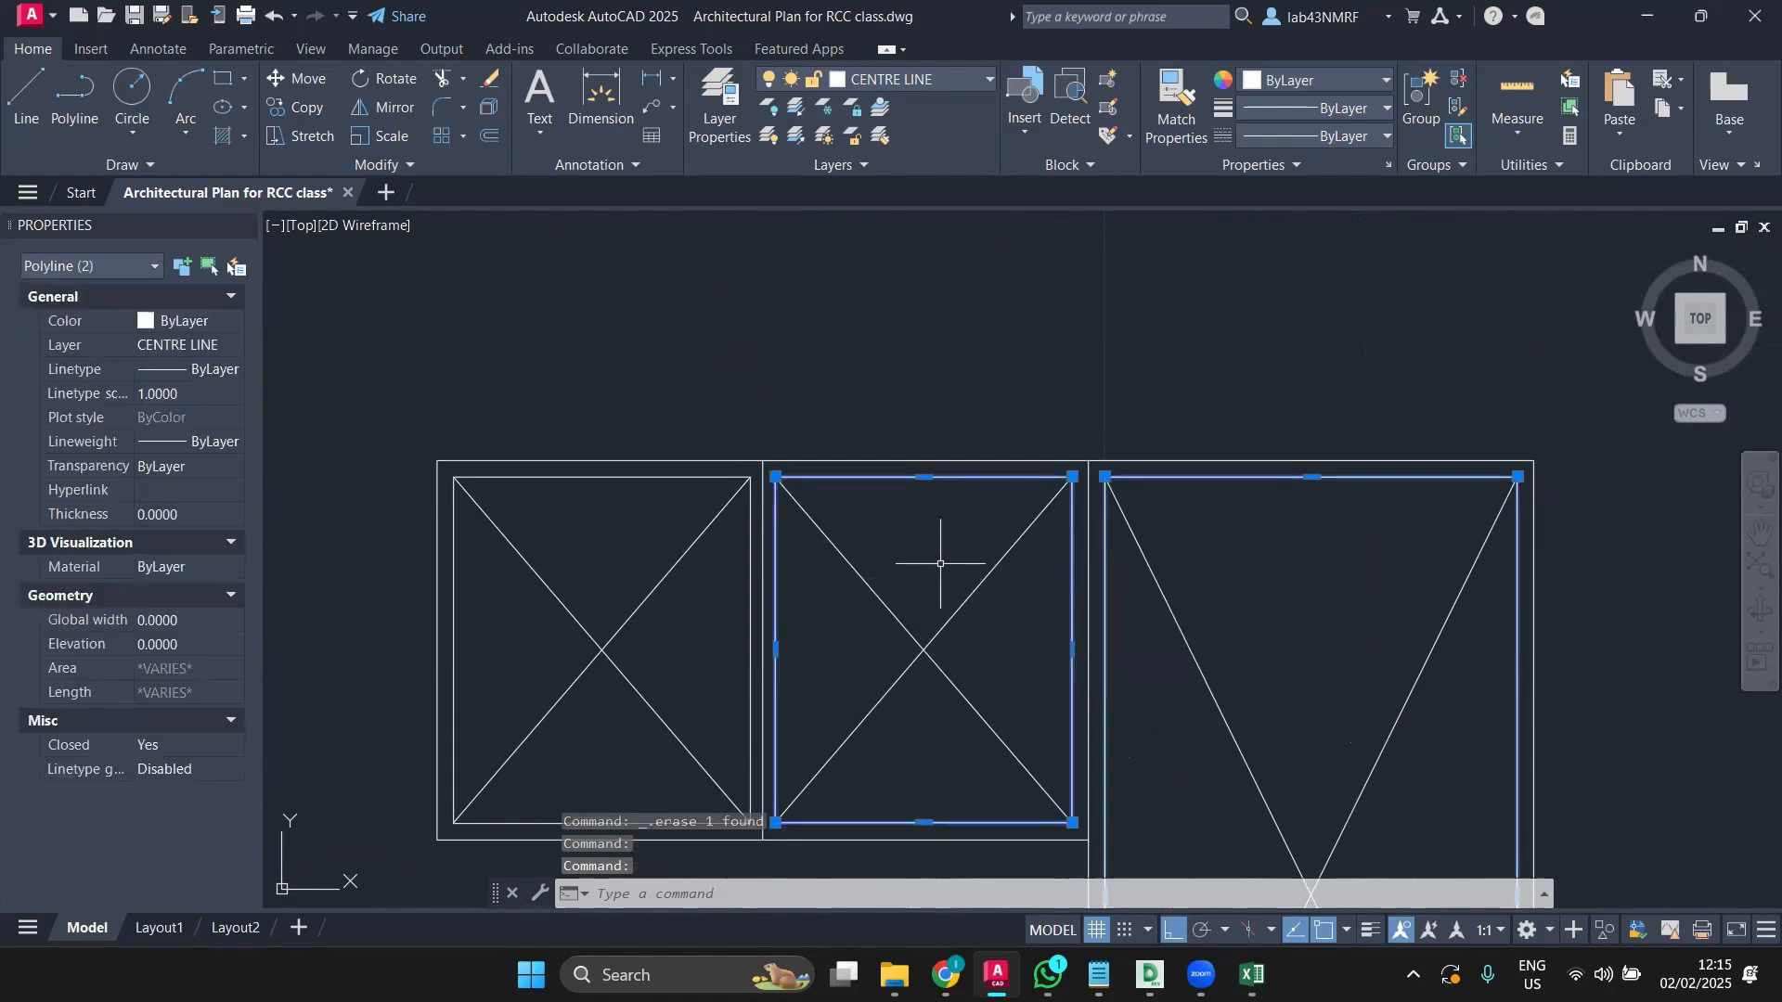
click(750, 571)
key(Delete)
Step: Check a vertical centre line and the group outline, clearing each selection
scroll(748, 575, down, 2)
scroll(747, 583, down, 1)
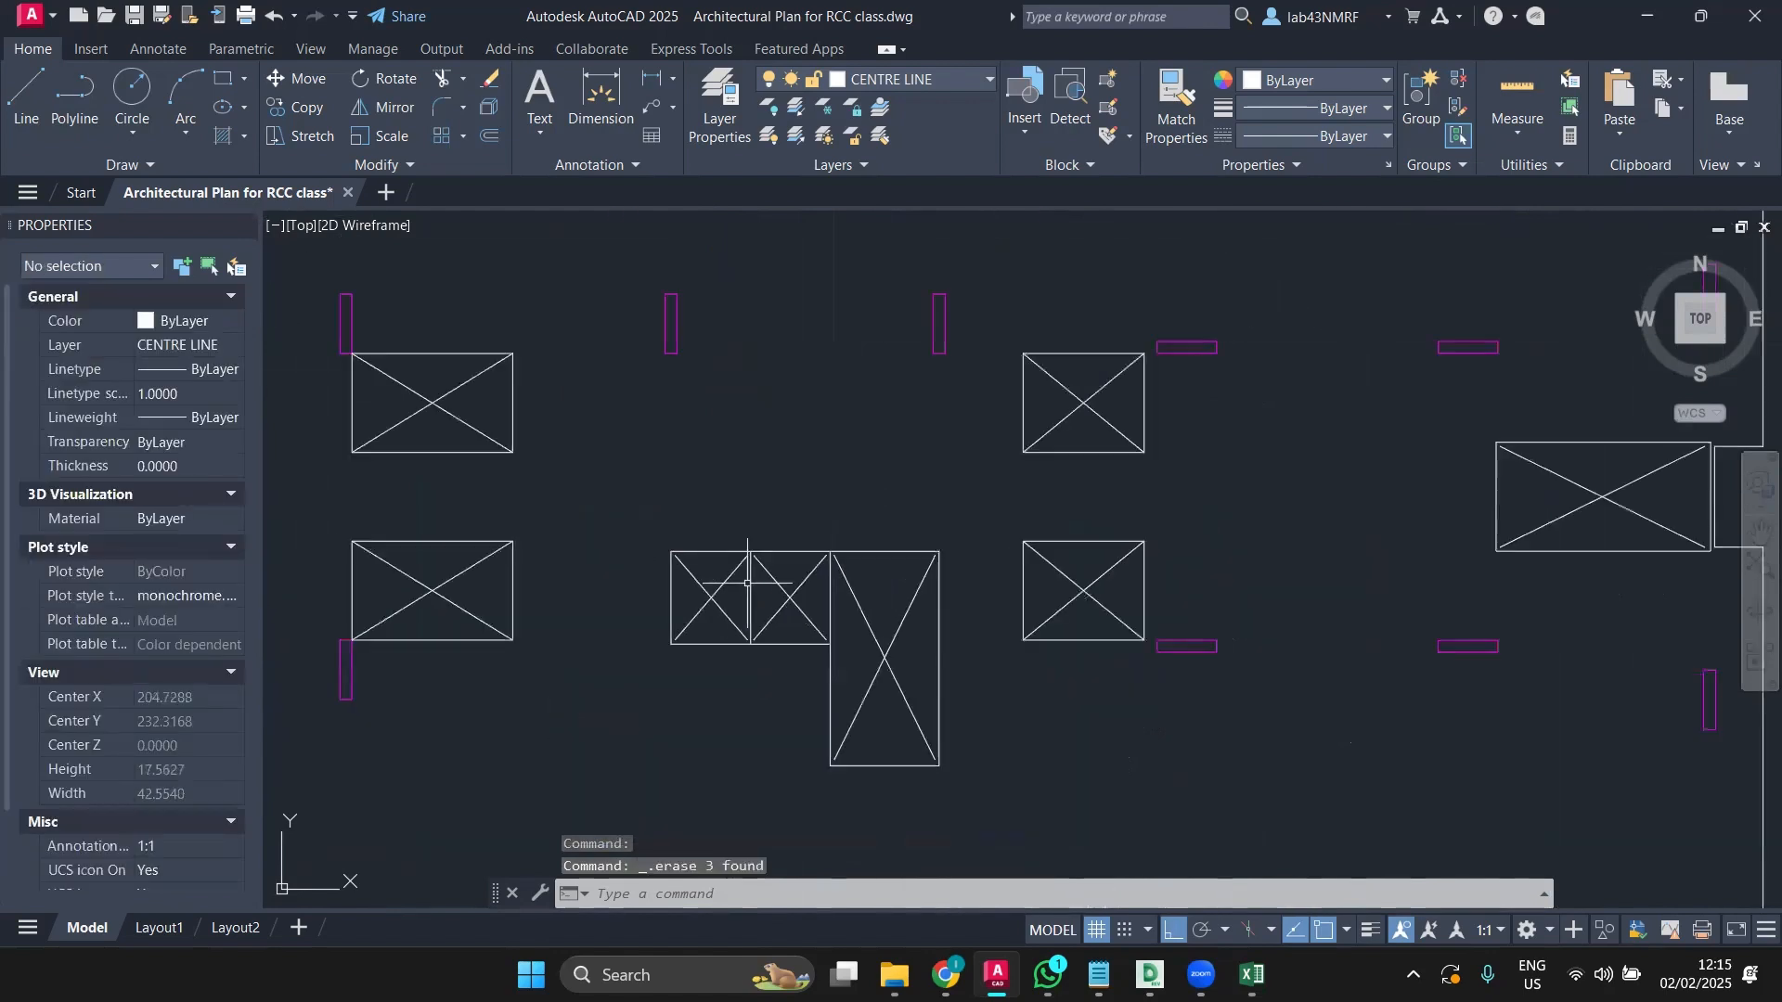
scroll(853, 650, down, 3)
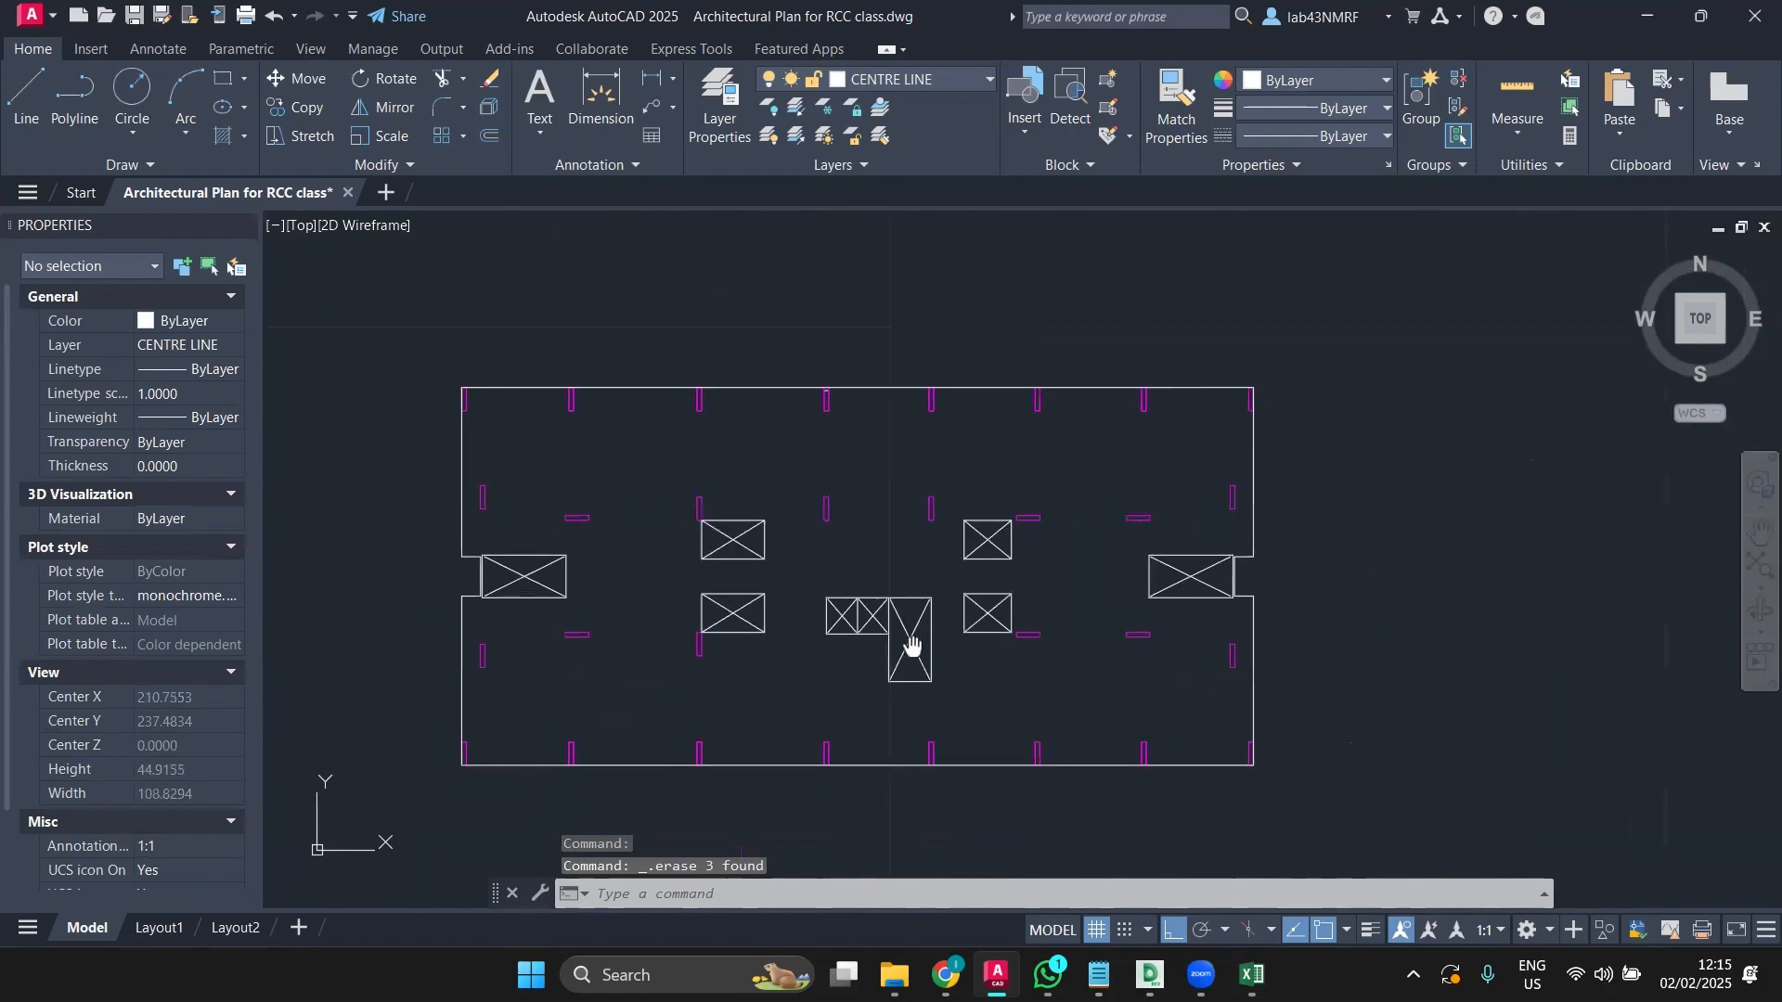
scroll(873, 601, up, 5)
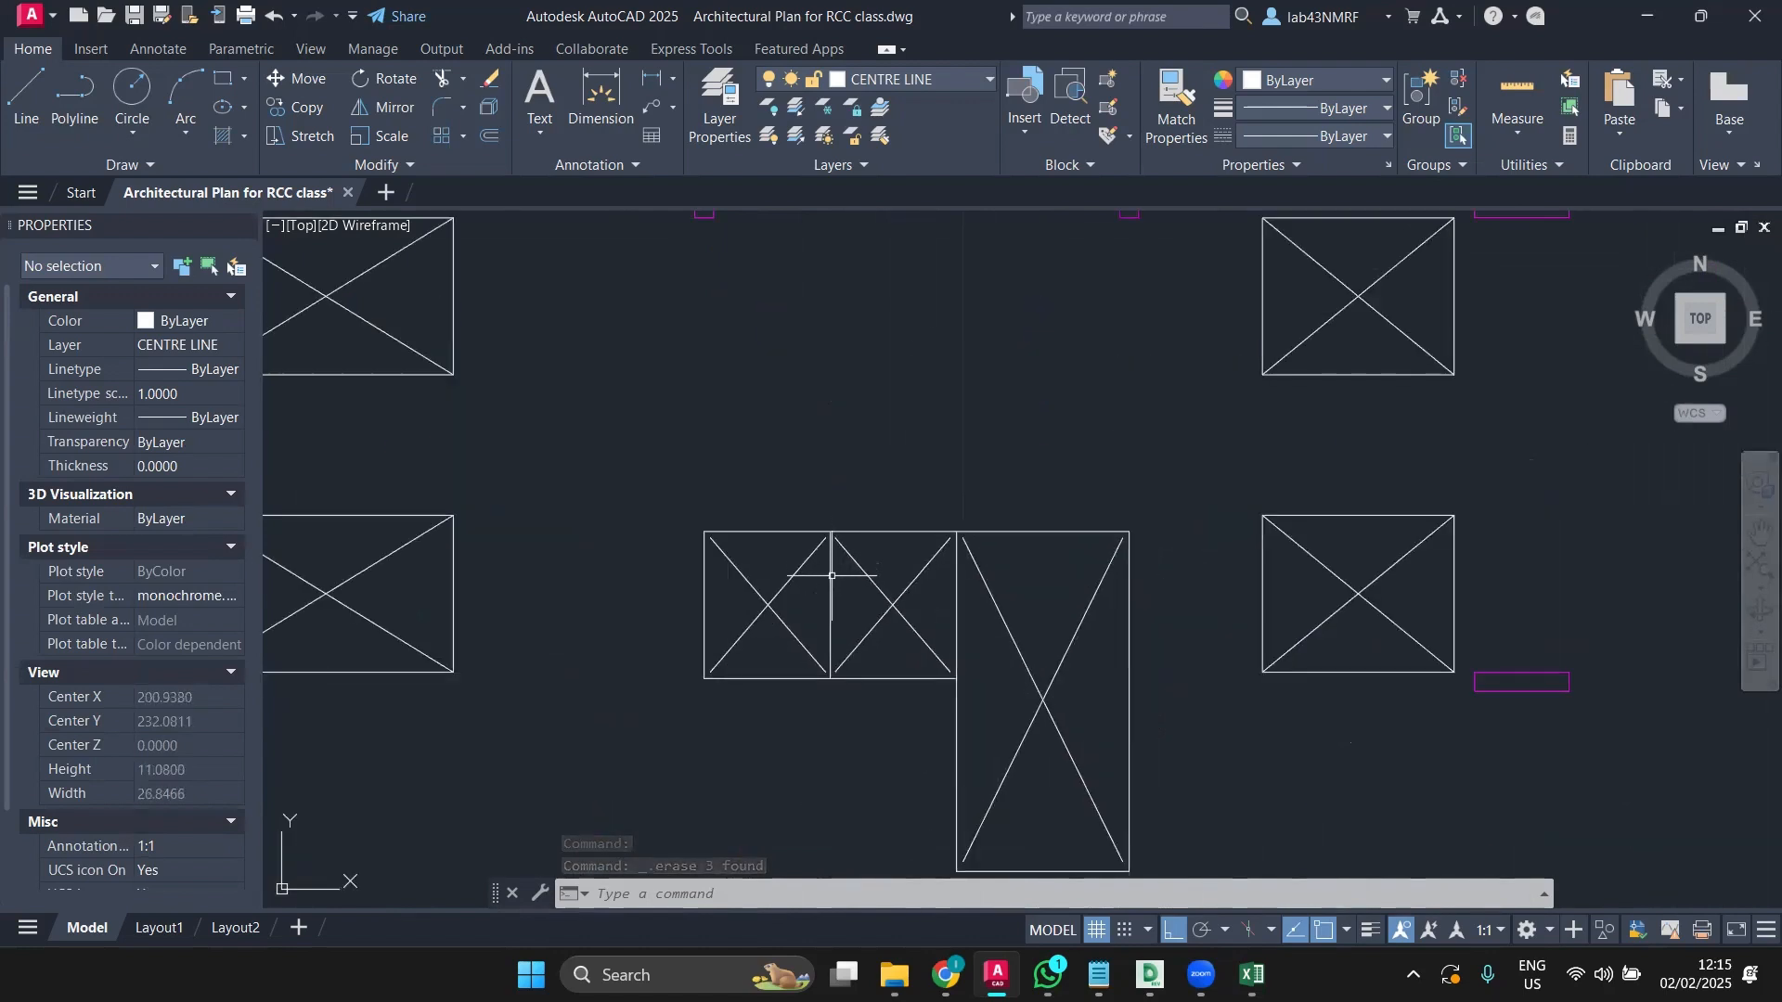
click(831, 575)
key(Escape)
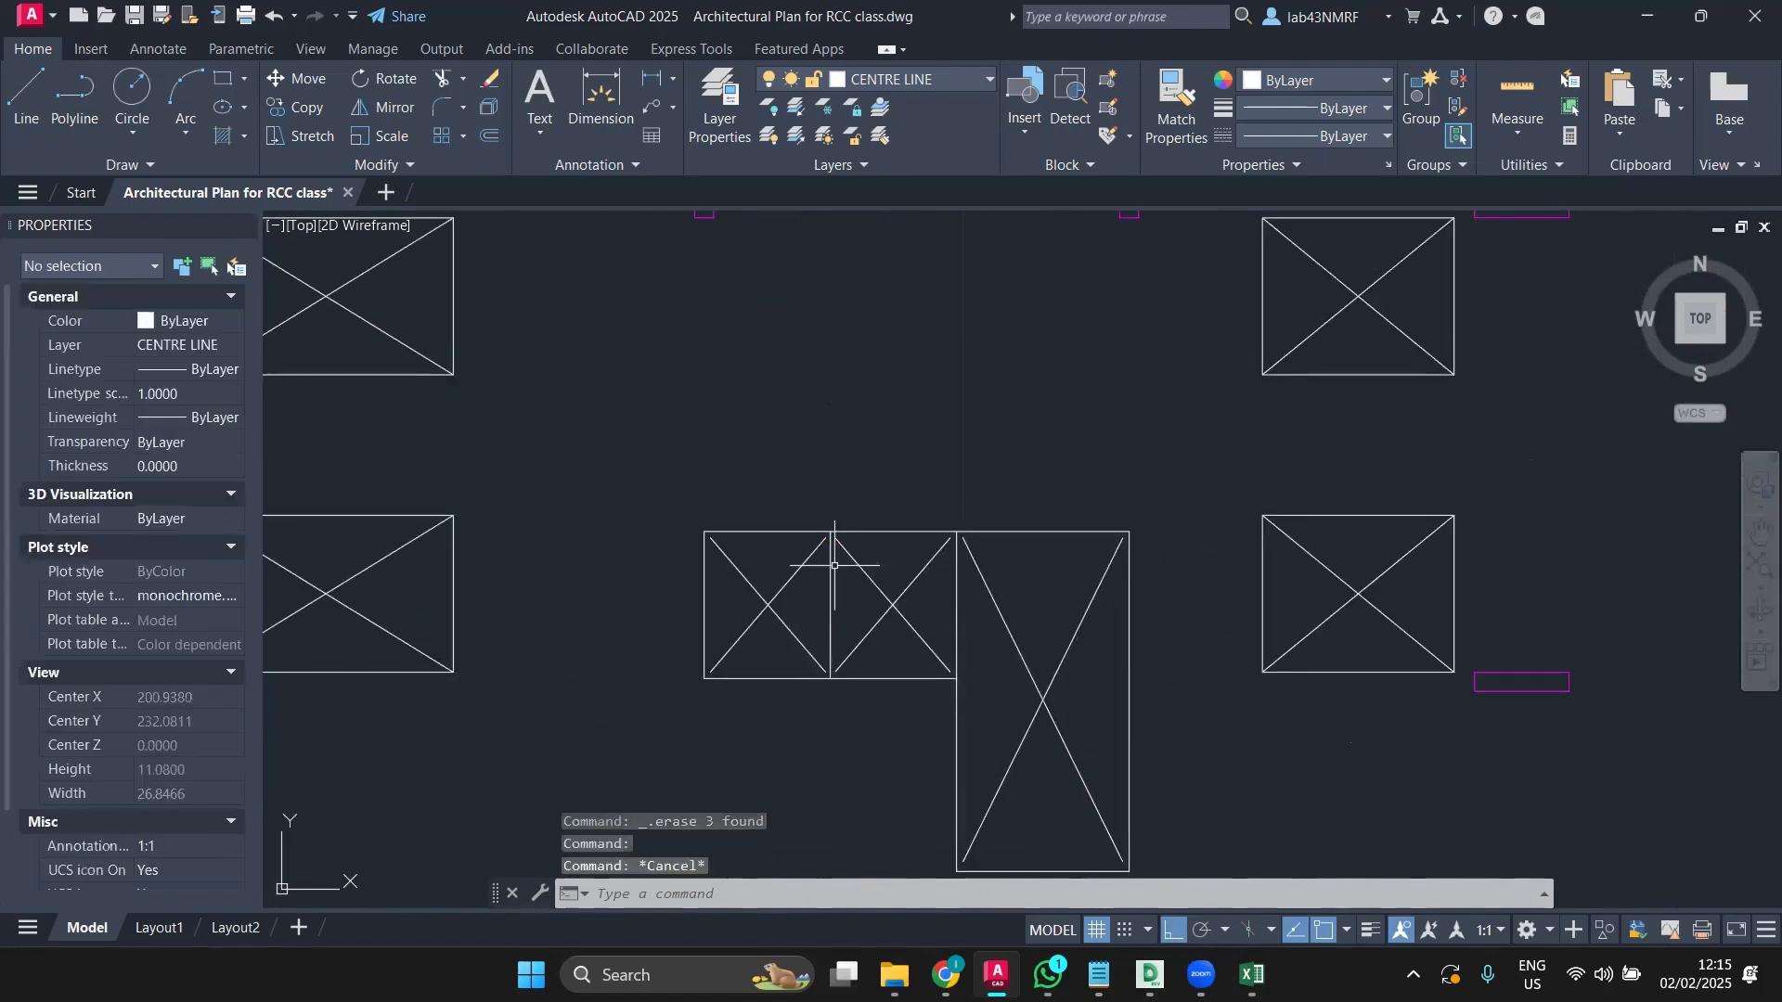
click(889, 532)
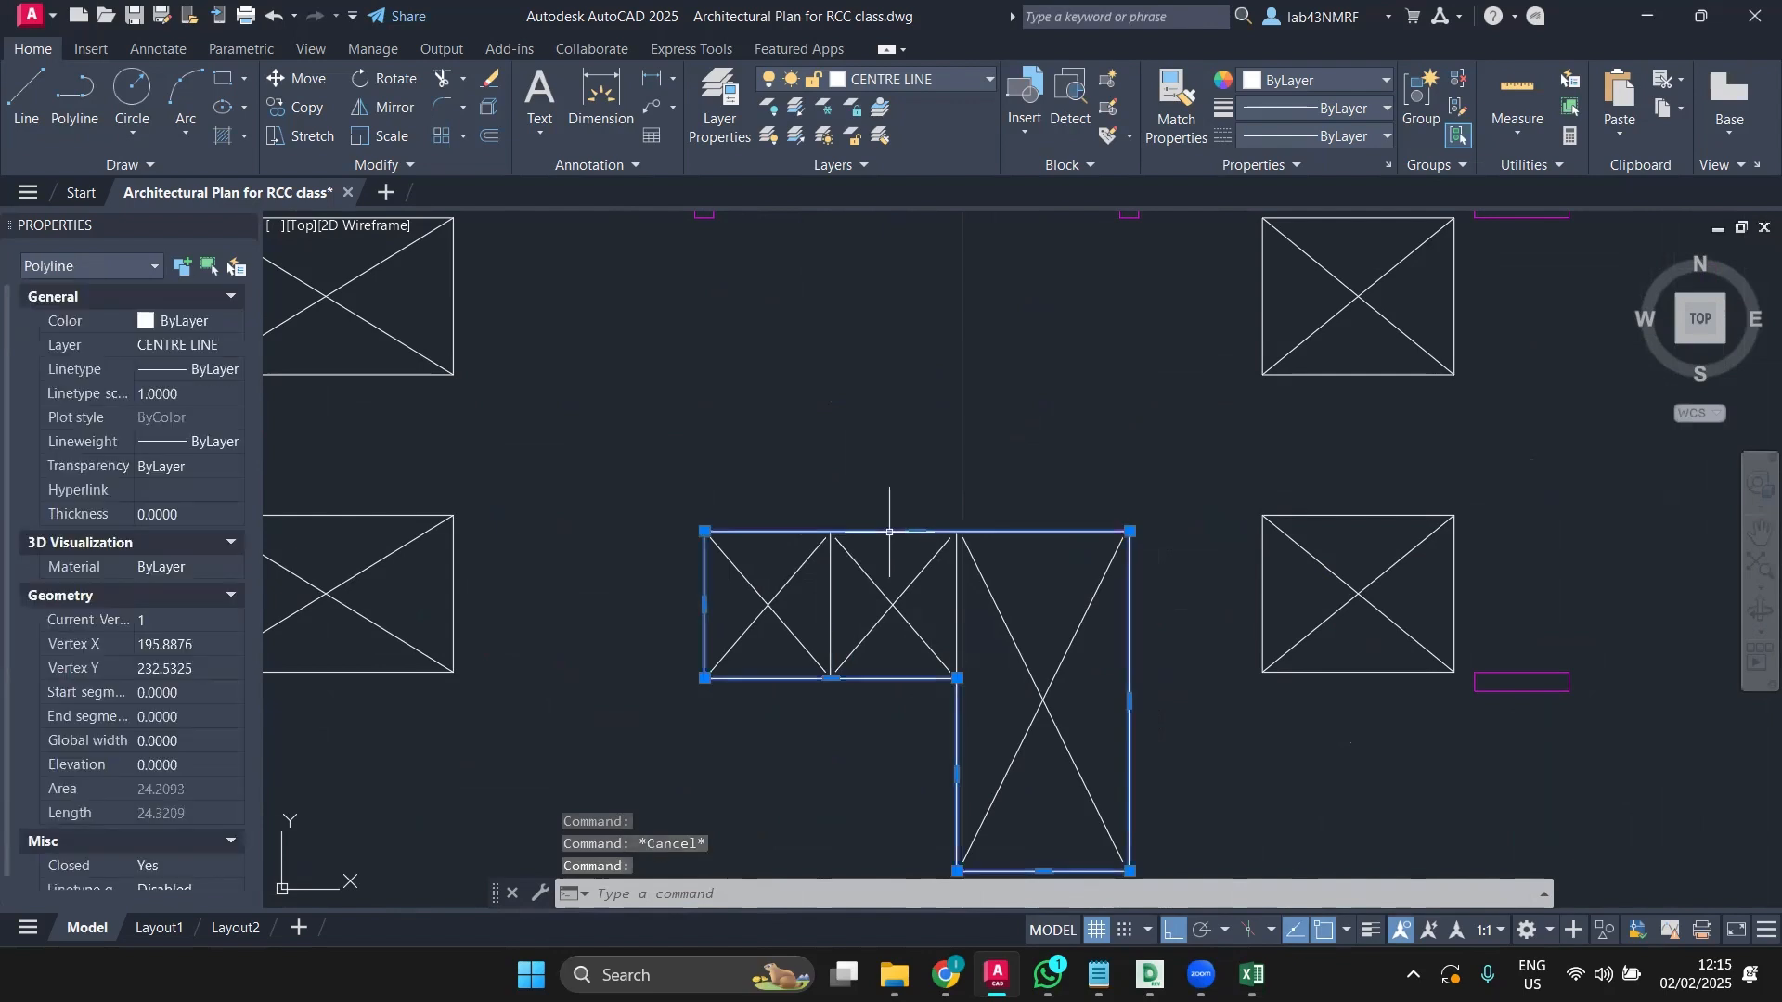
key(Escape)
scroll(921, 578, up, 2)
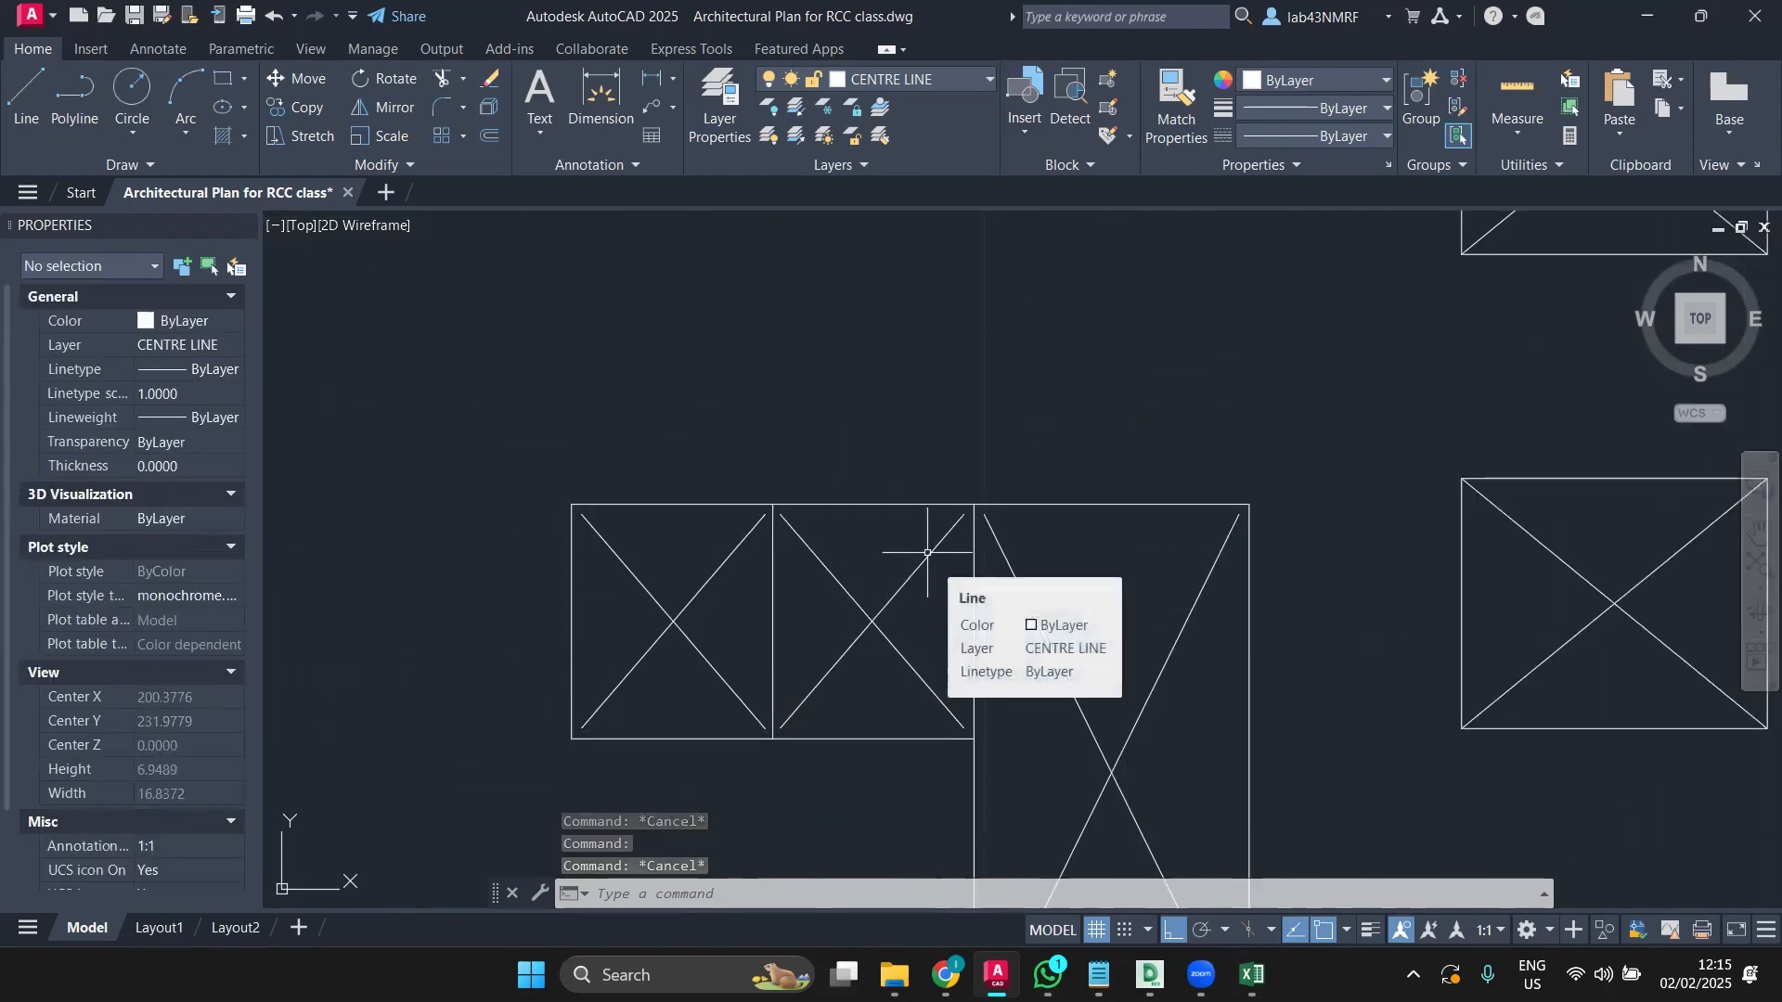
Step: Erase the X diagonals in the middle and neighbouring core boxes after cancelling an EXTEND
text(EX)
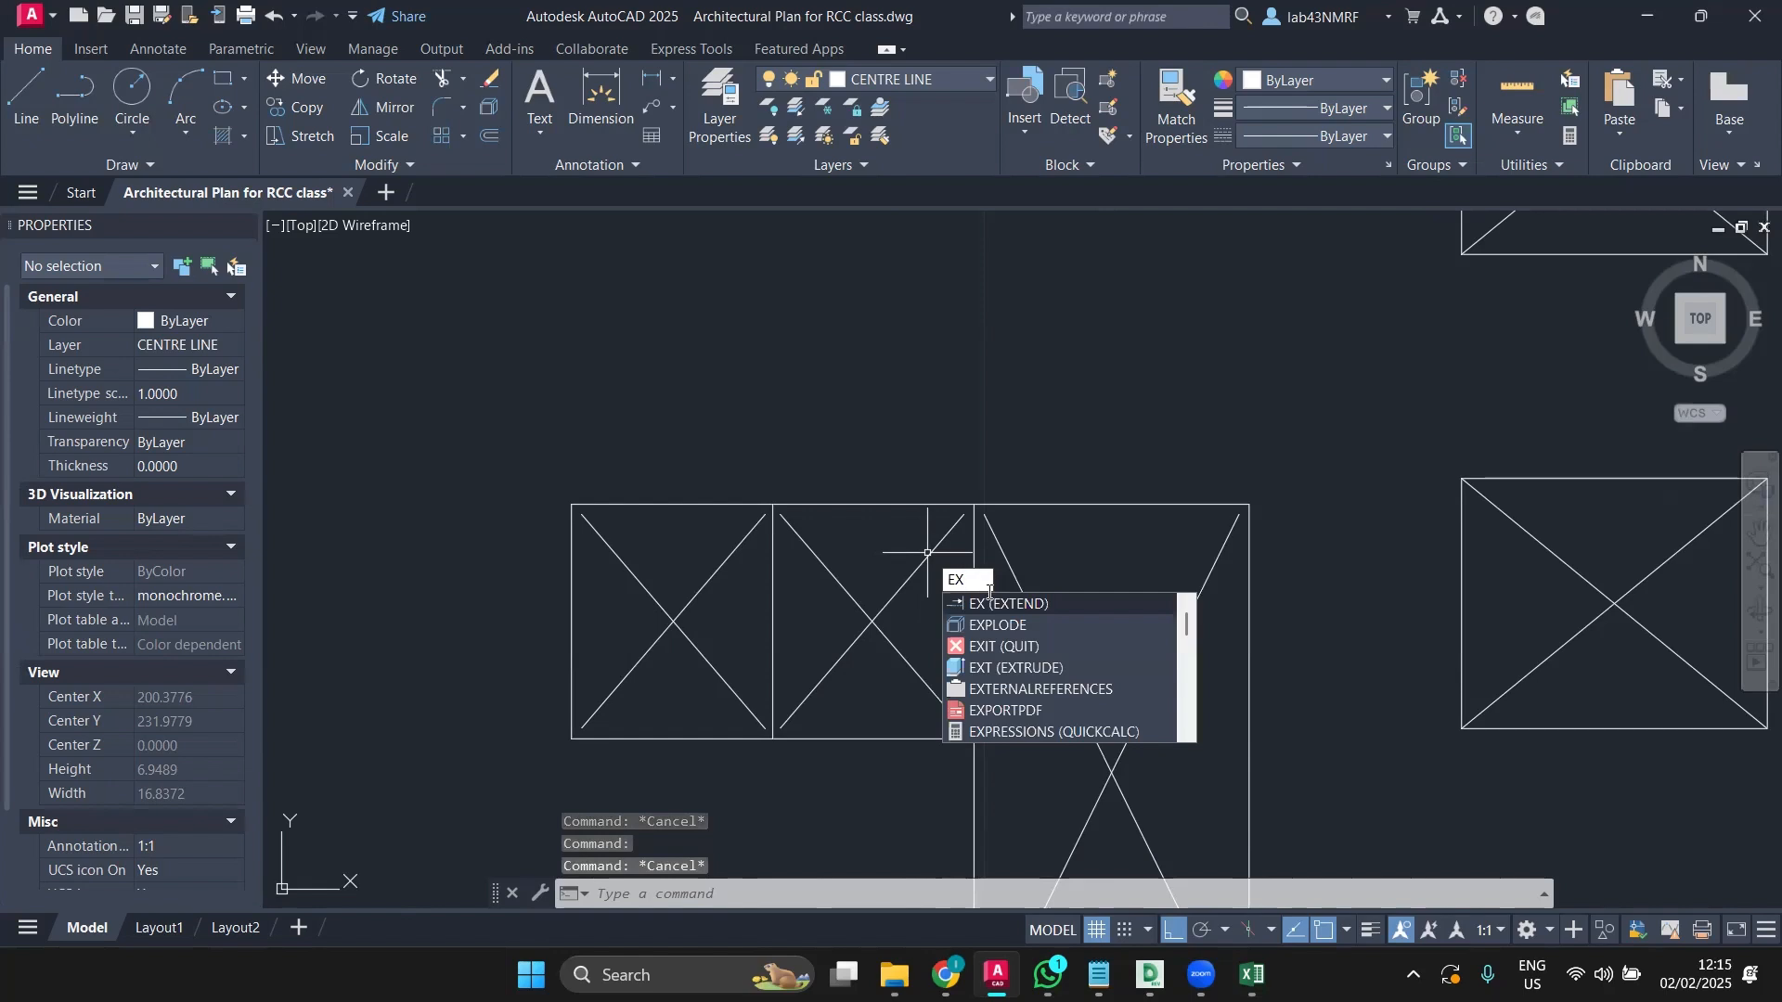
click(1001, 603)
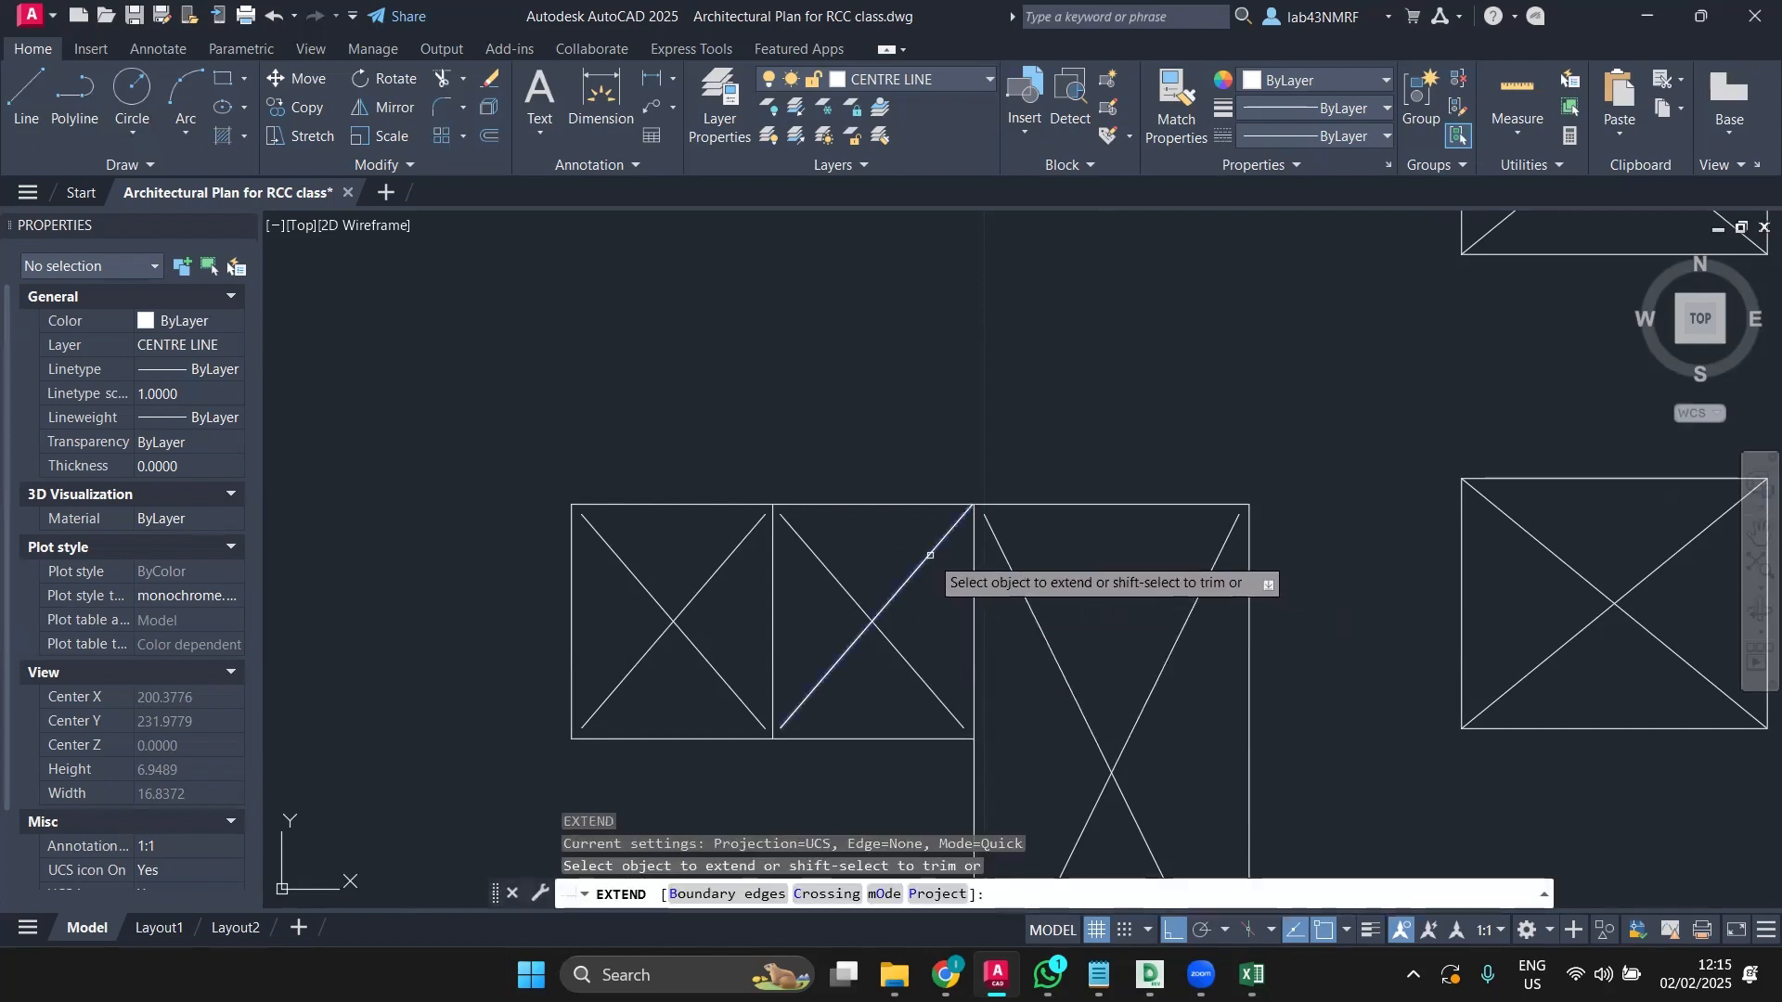
key(Escape)
click(933, 592)
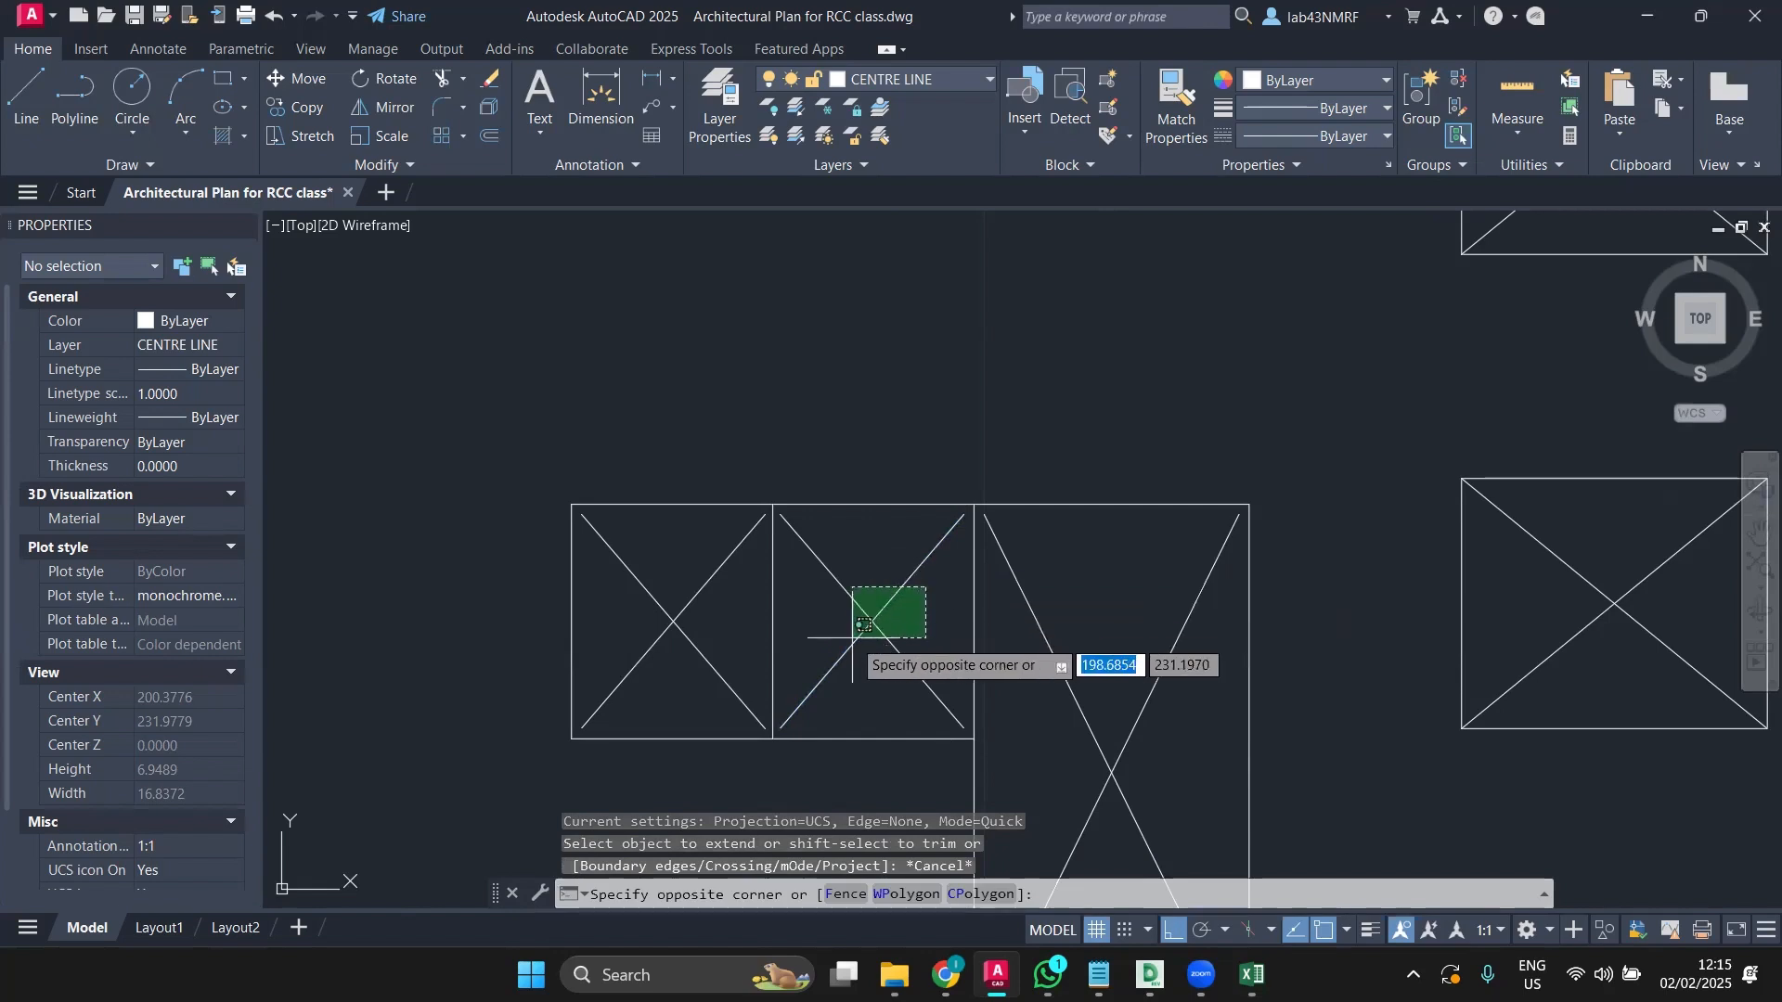
click(852, 633)
click(706, 613)
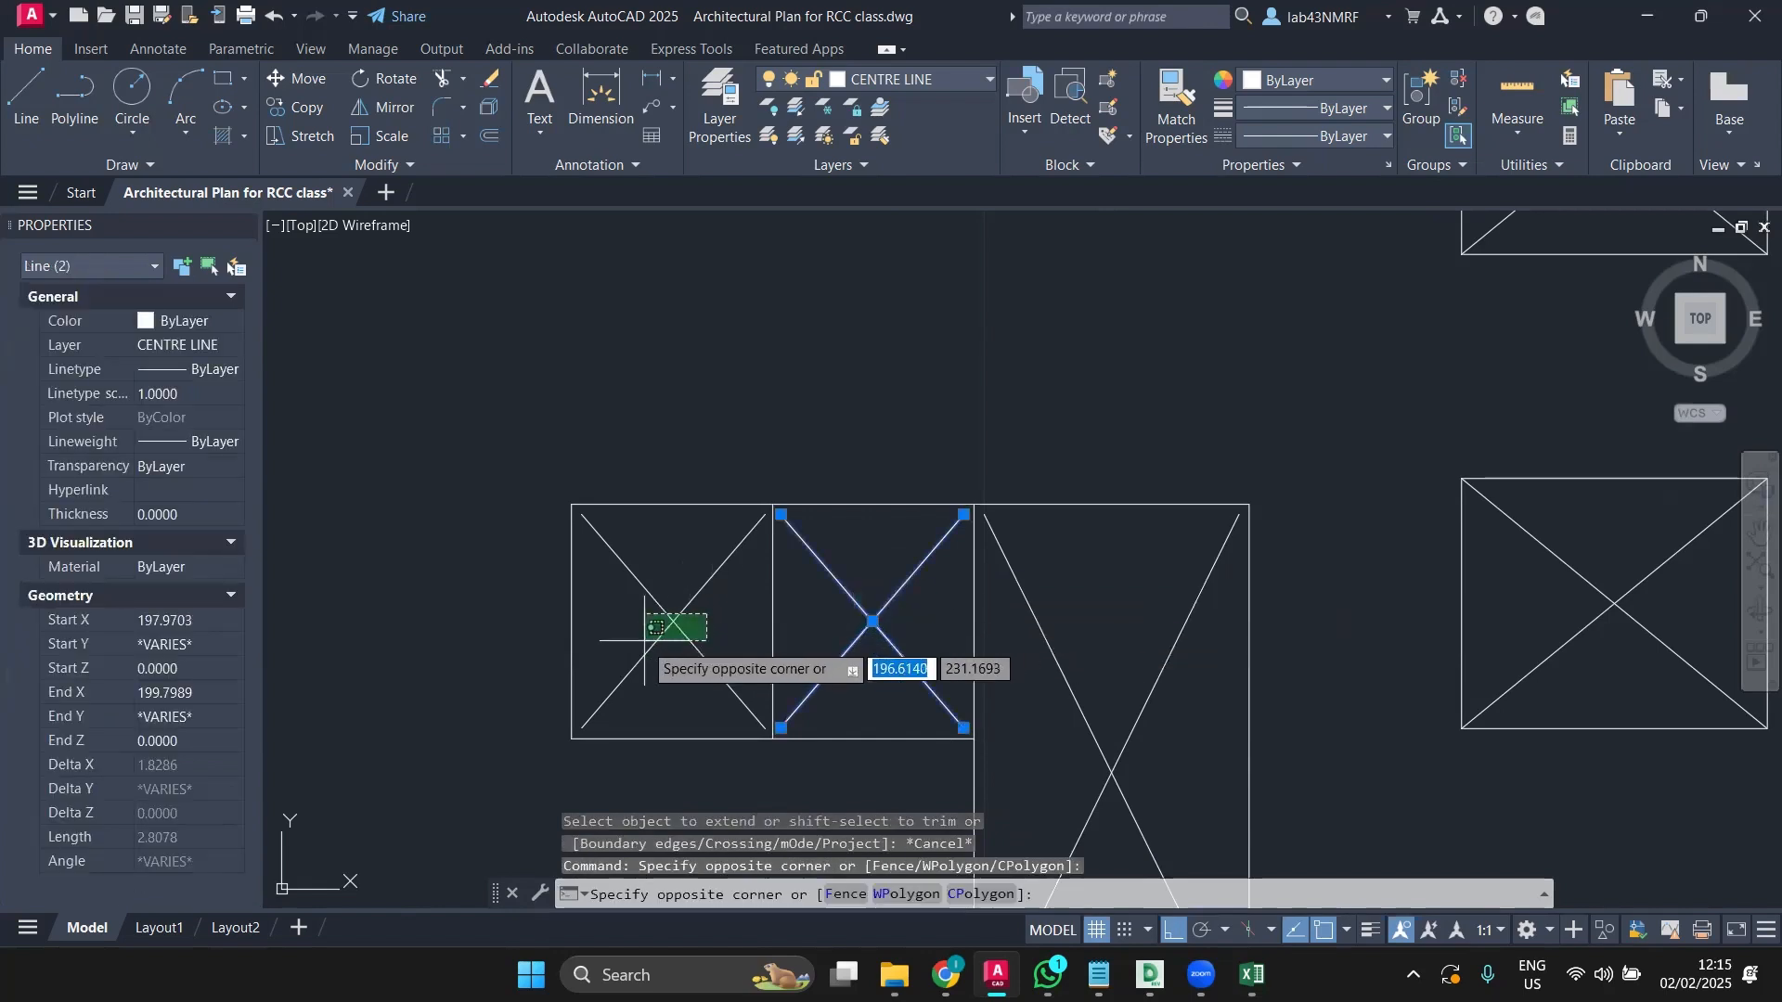
click(631, 639)
click(1188, 710)
click(1058, 748)
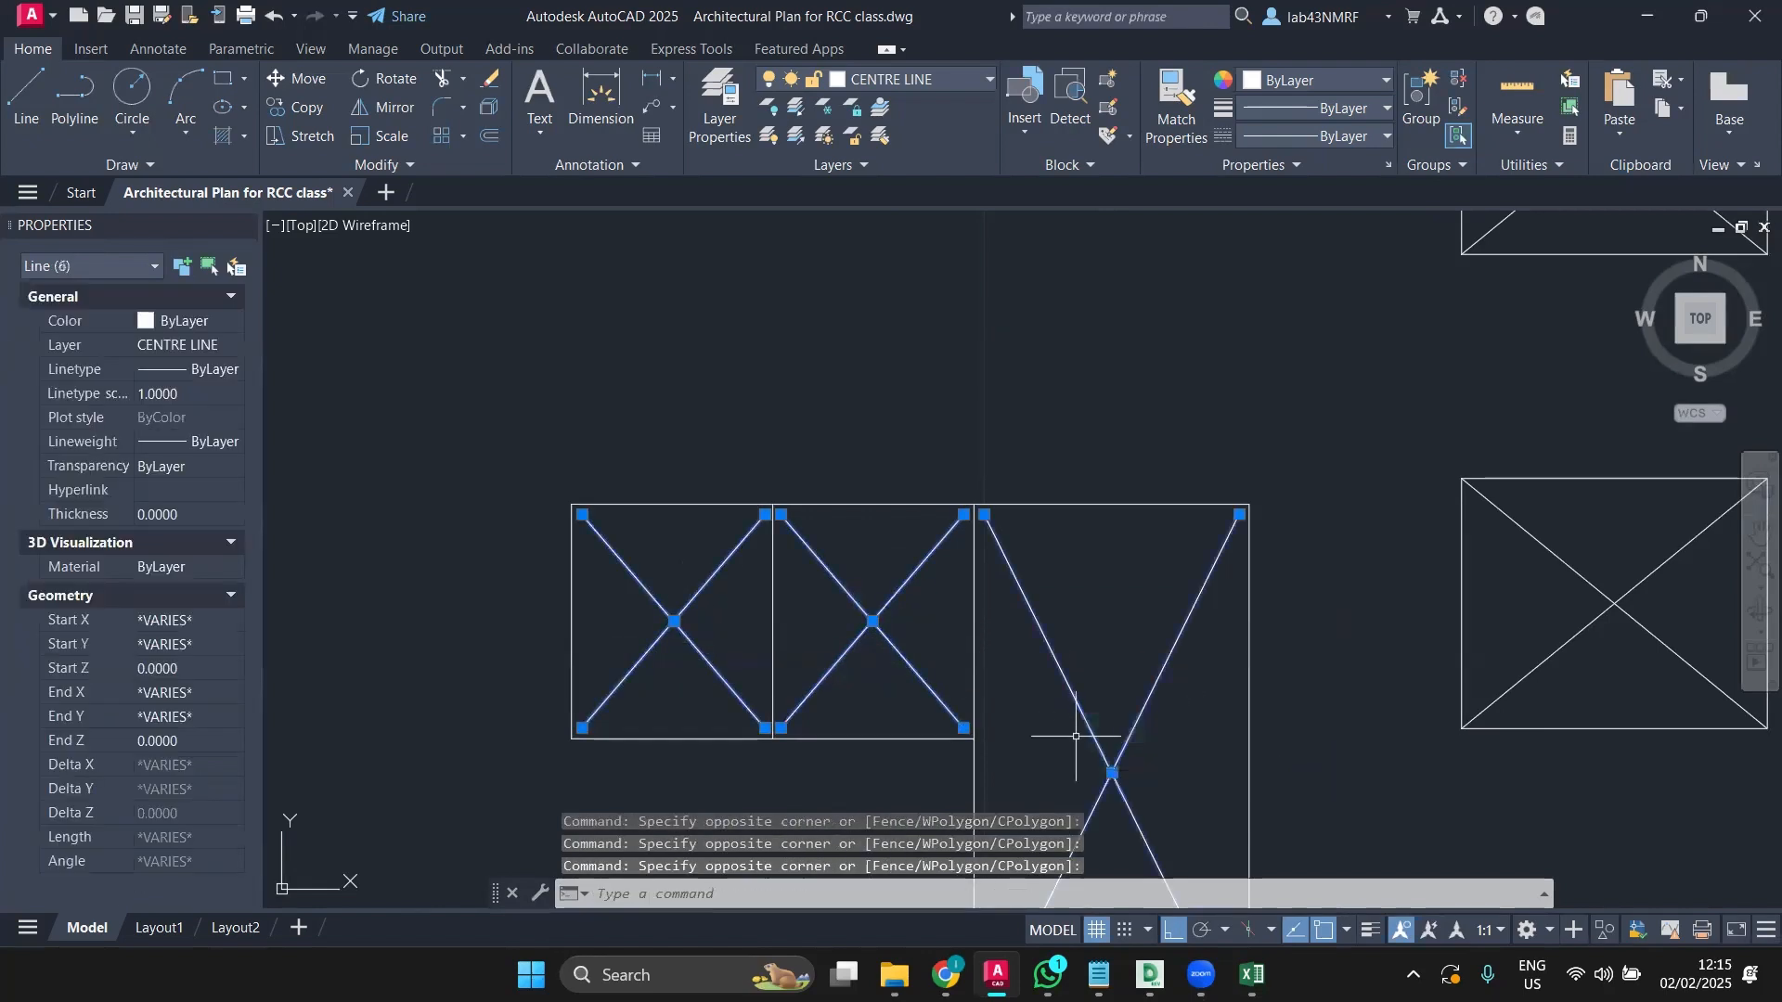
scroll(1074, 724, down, 5)
scroll(883, 557, down, 3)
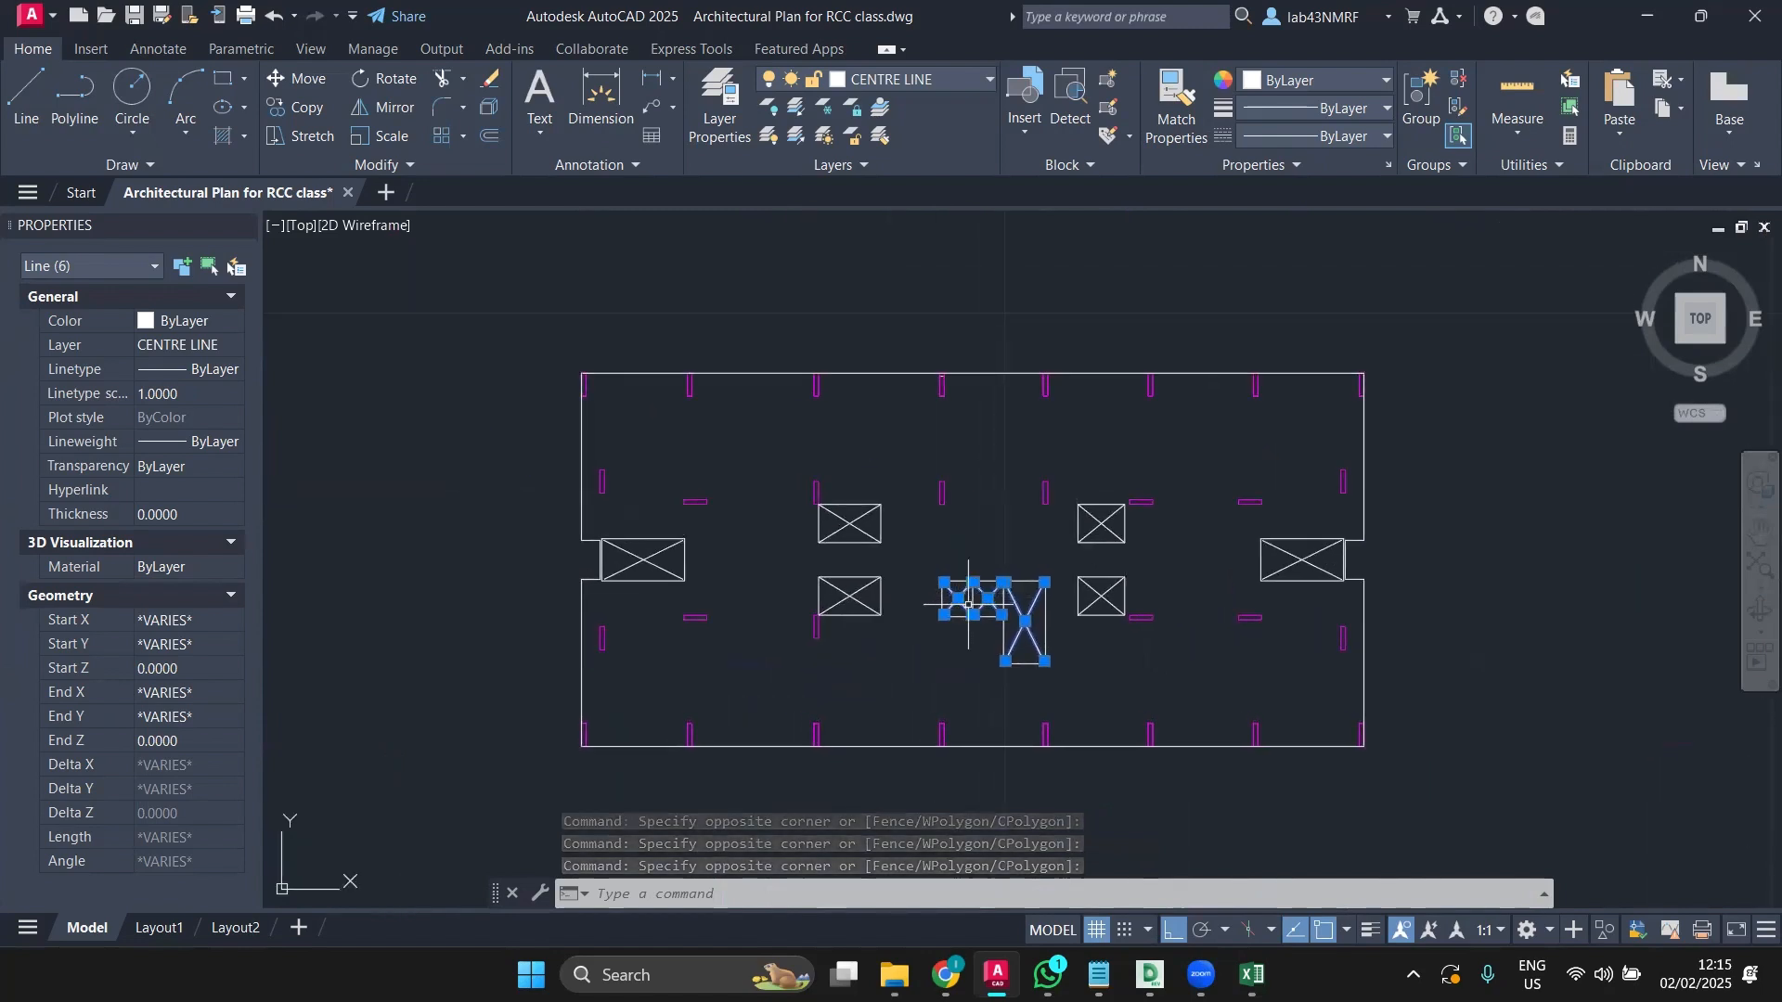
key(Delete)
Step: Erase the X diagonals in the boxes beside the left and right walls
scroll(617, 547, up, 5)
click(617, 547)
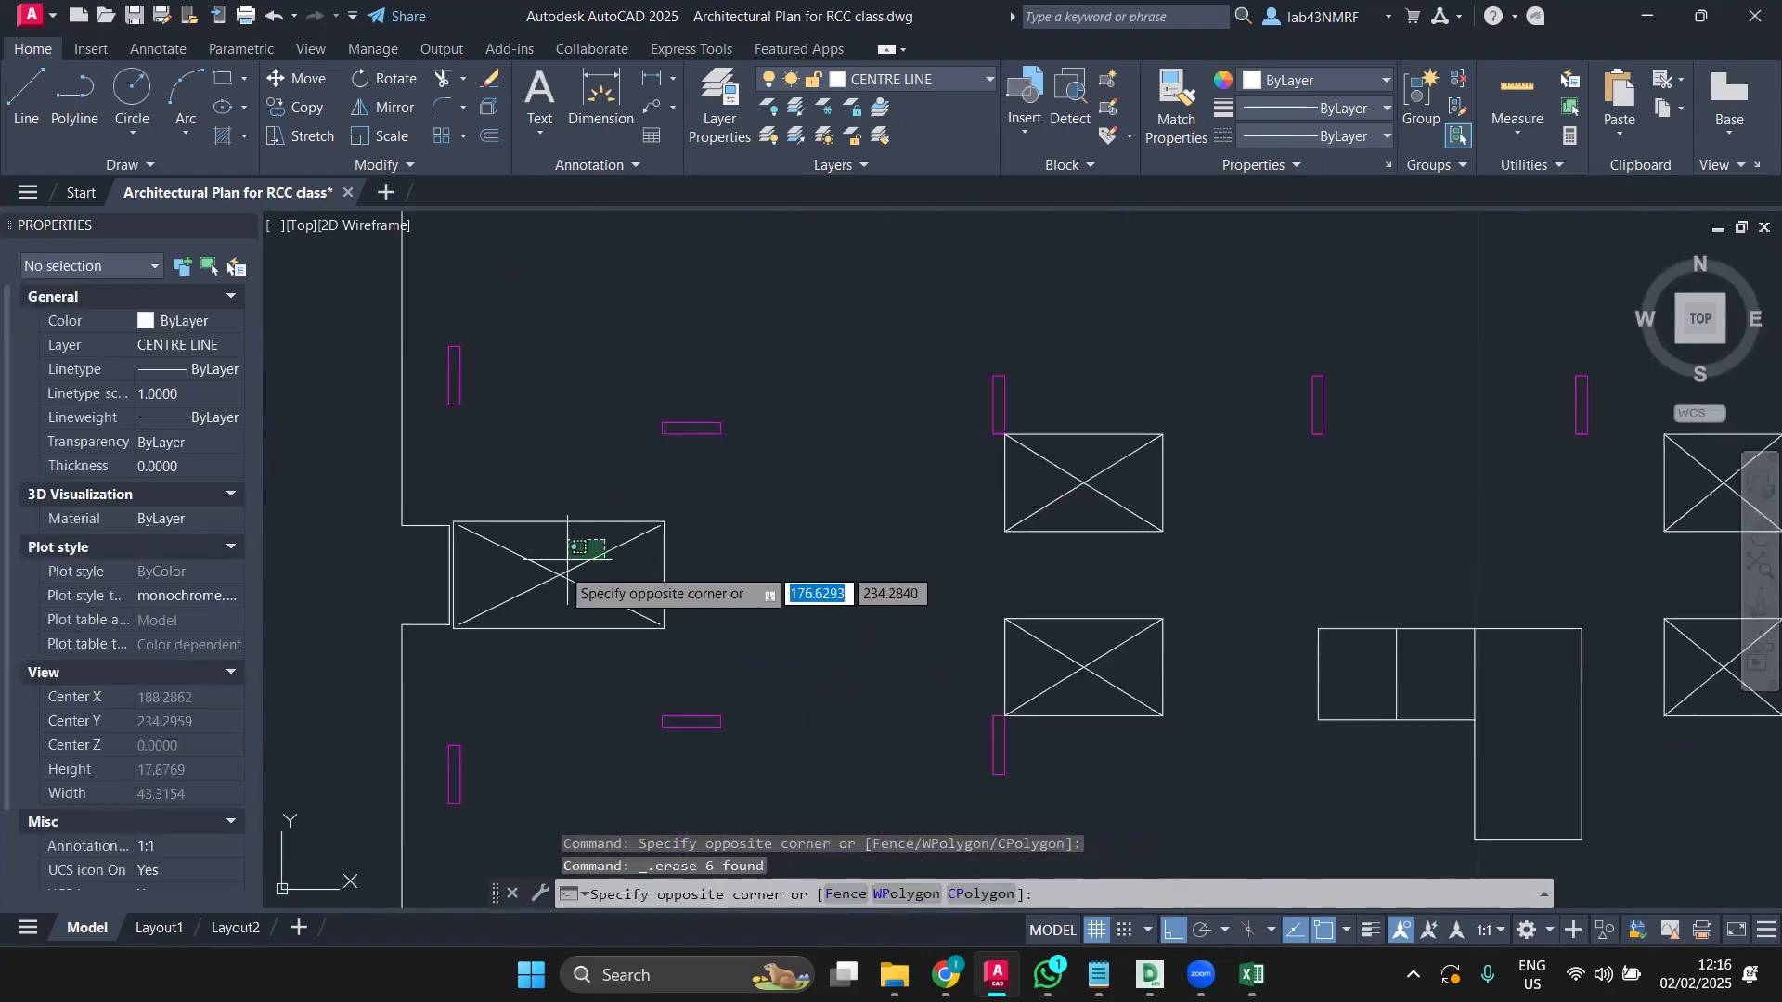
click(561, 557)
scroll(557, 605, down, 5)
scroll(1088, 608, up, 4)
scroll(1088, 608, up, 3)
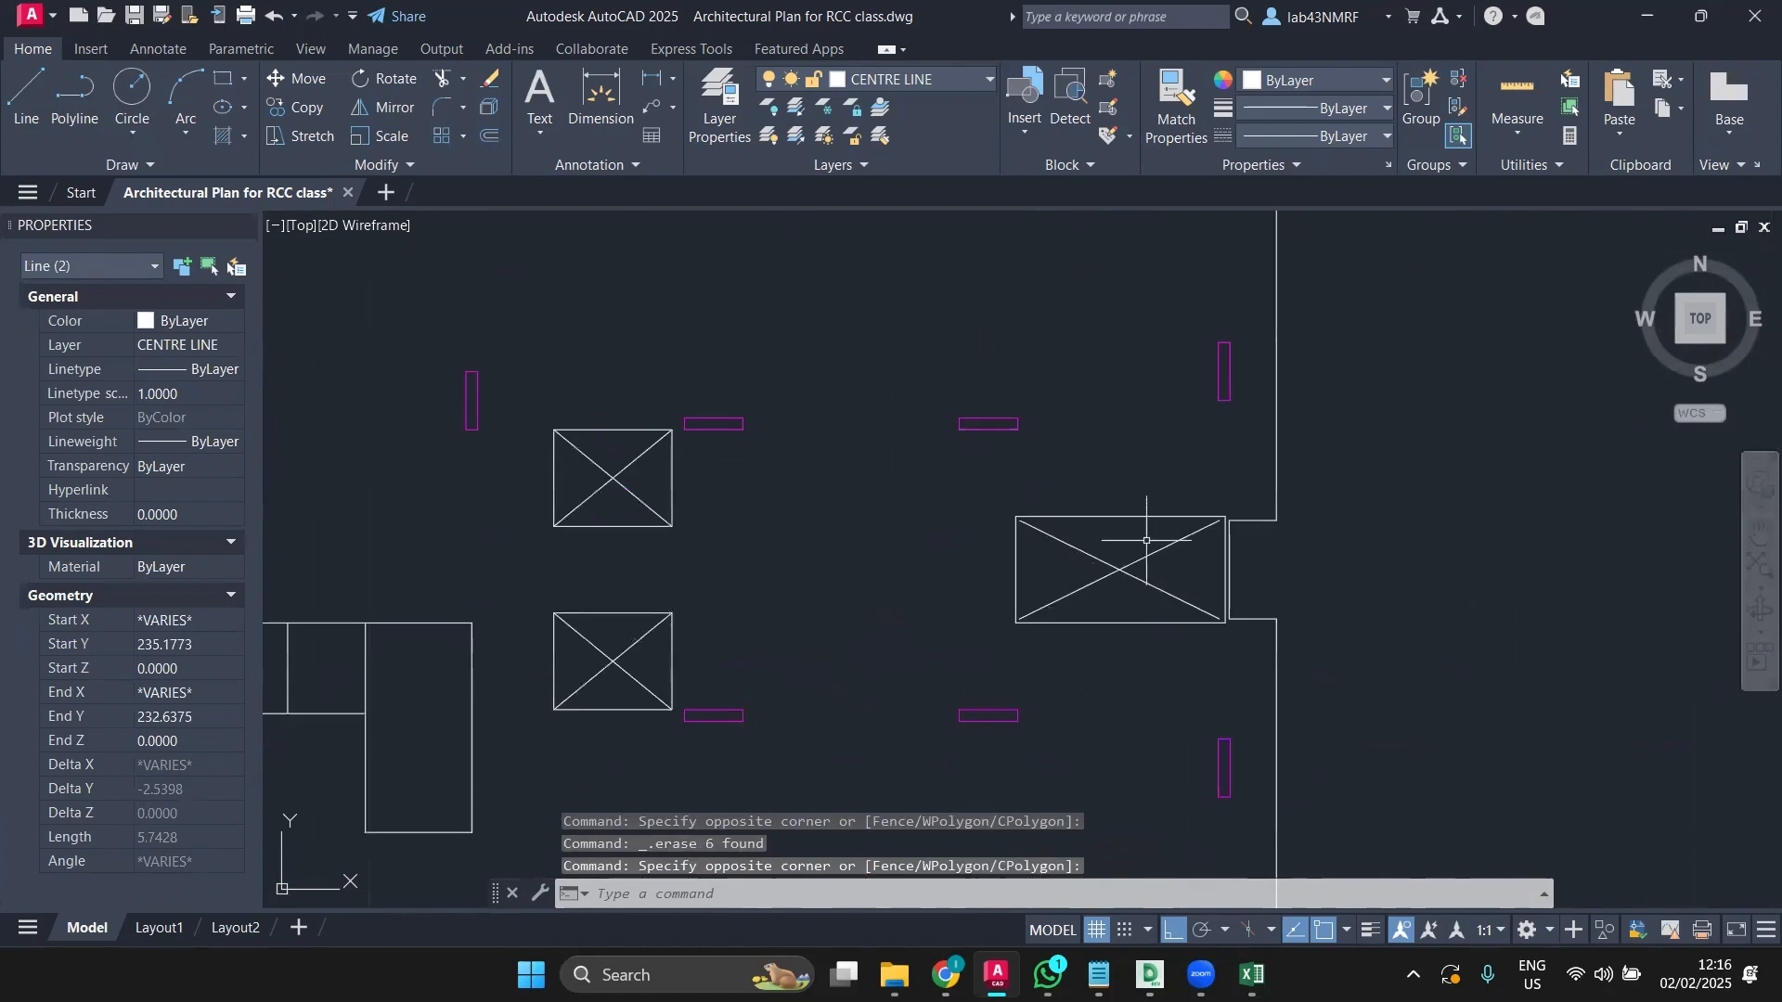
click(1172, 525)
click(1074, 580)
key(Delete)
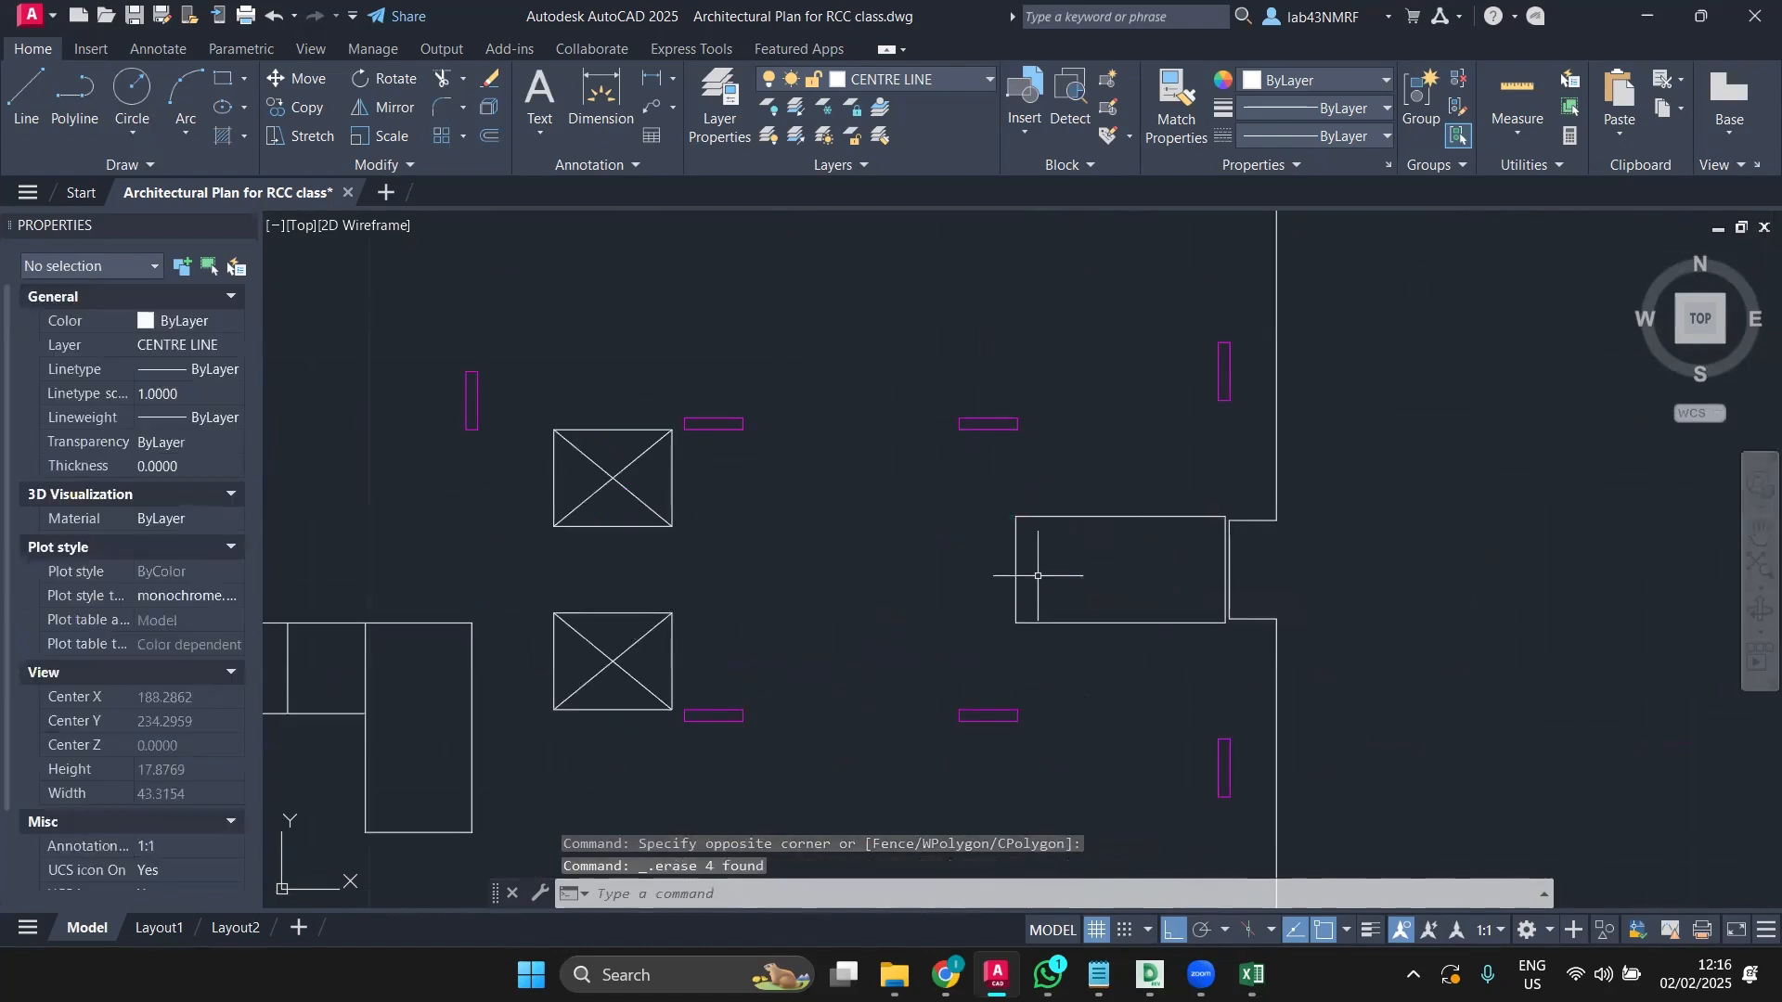
scroll(1026, 571, down, 2)
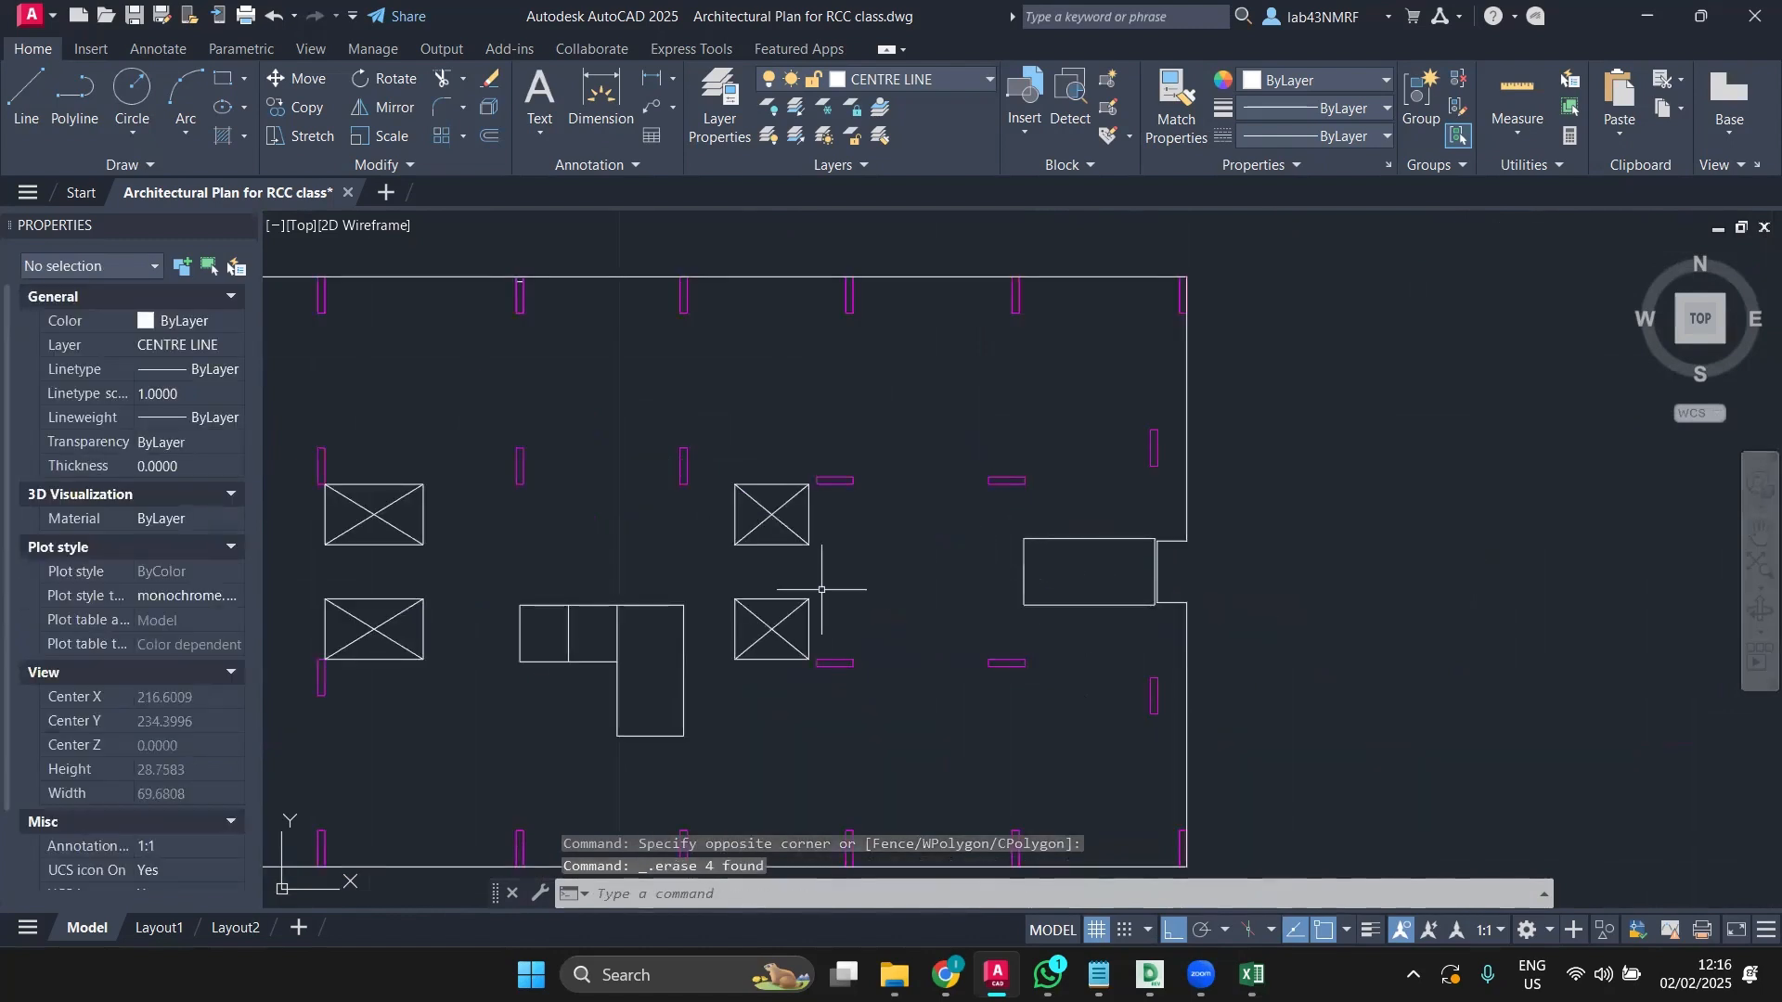
scroll(759, 534, up, 2)
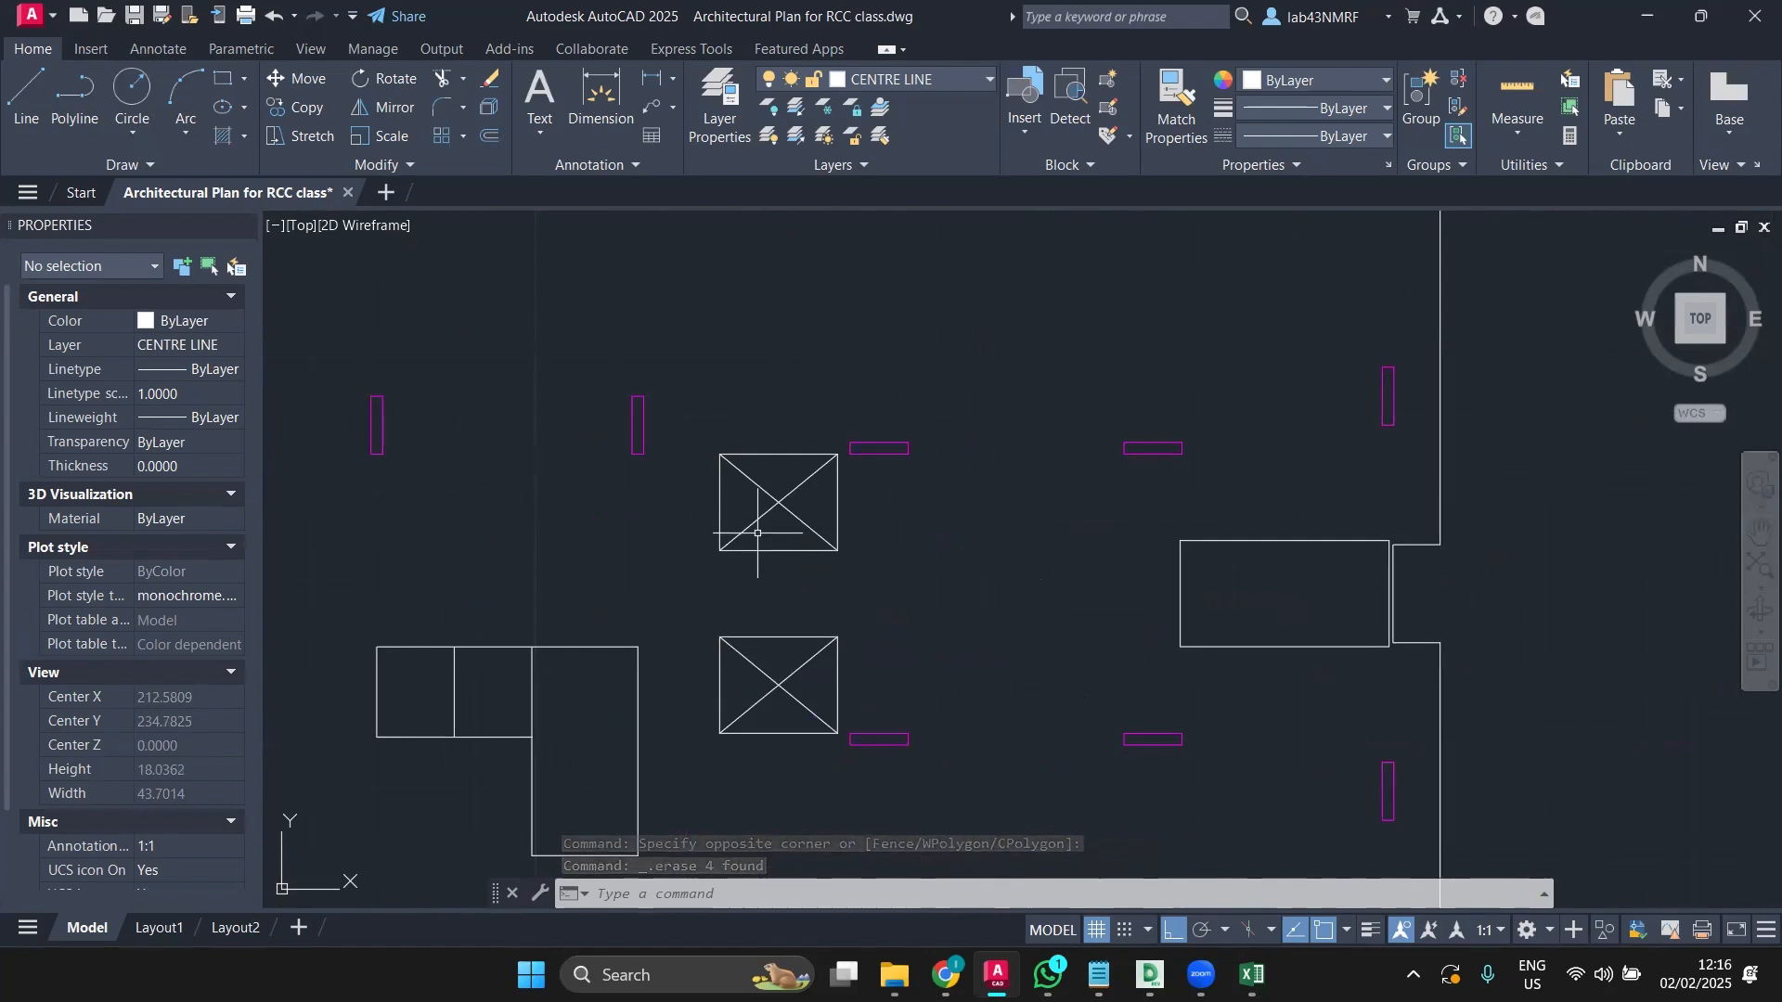
scroll(833, 455, up, 6)
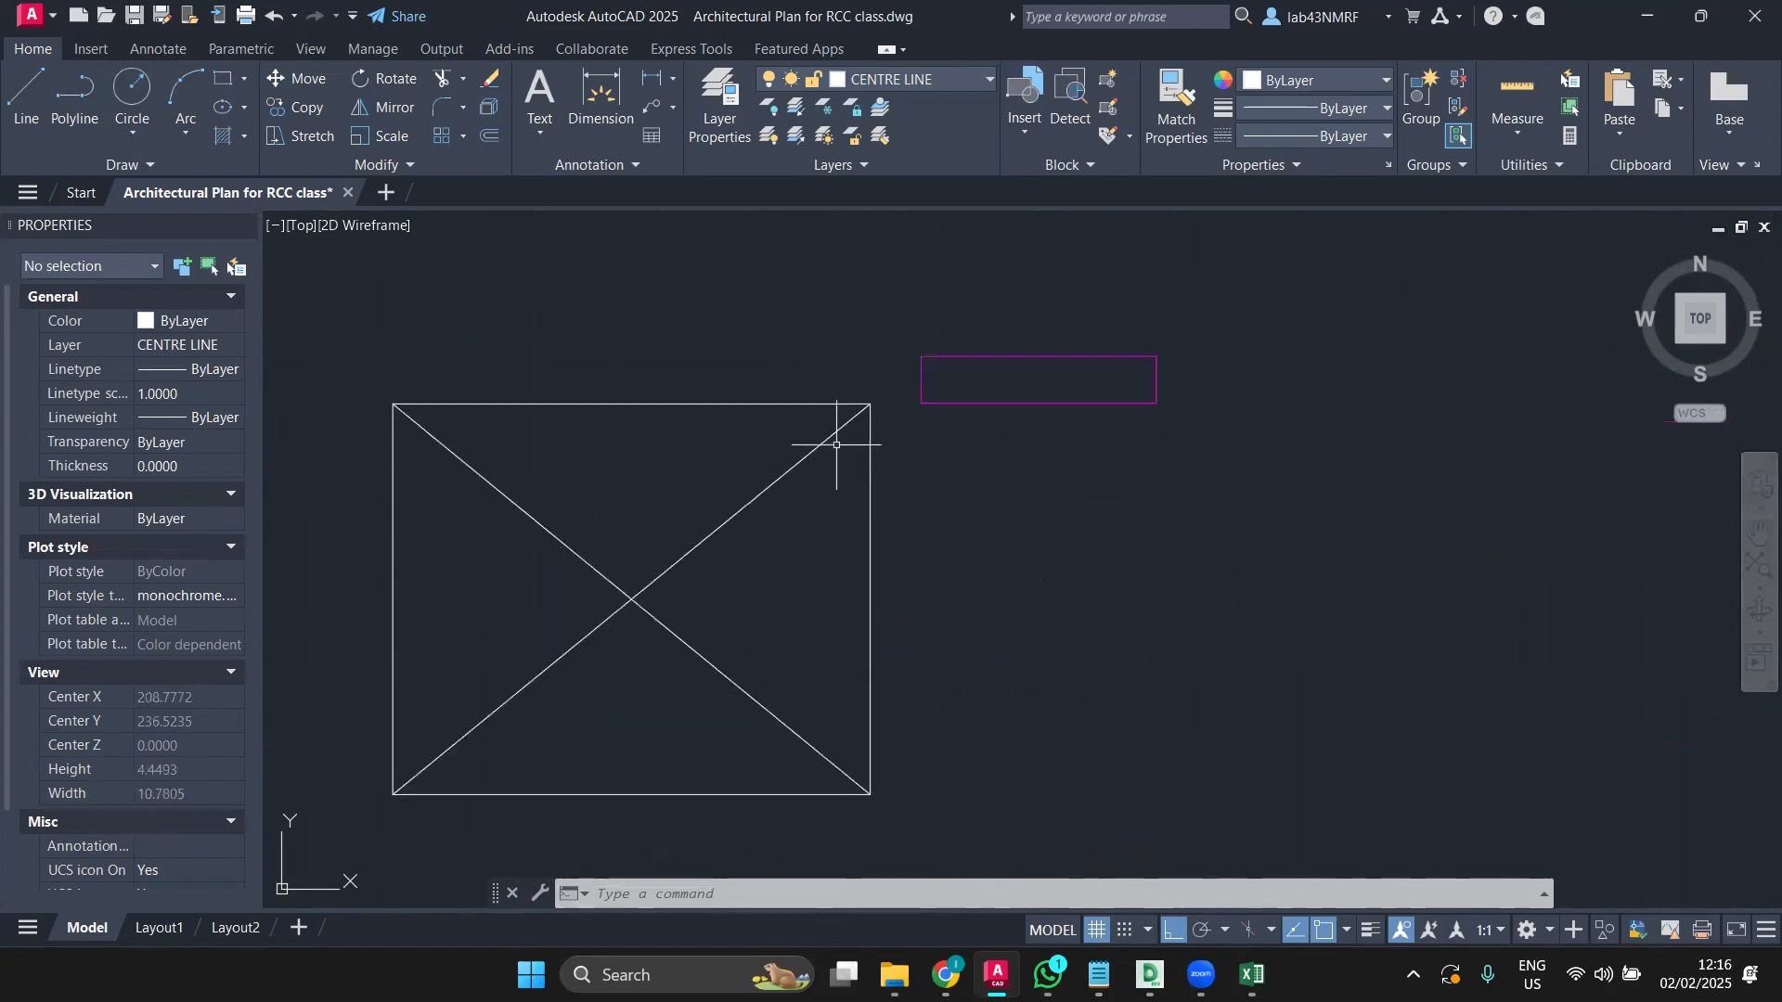
scroll(864, 408, up, 3)
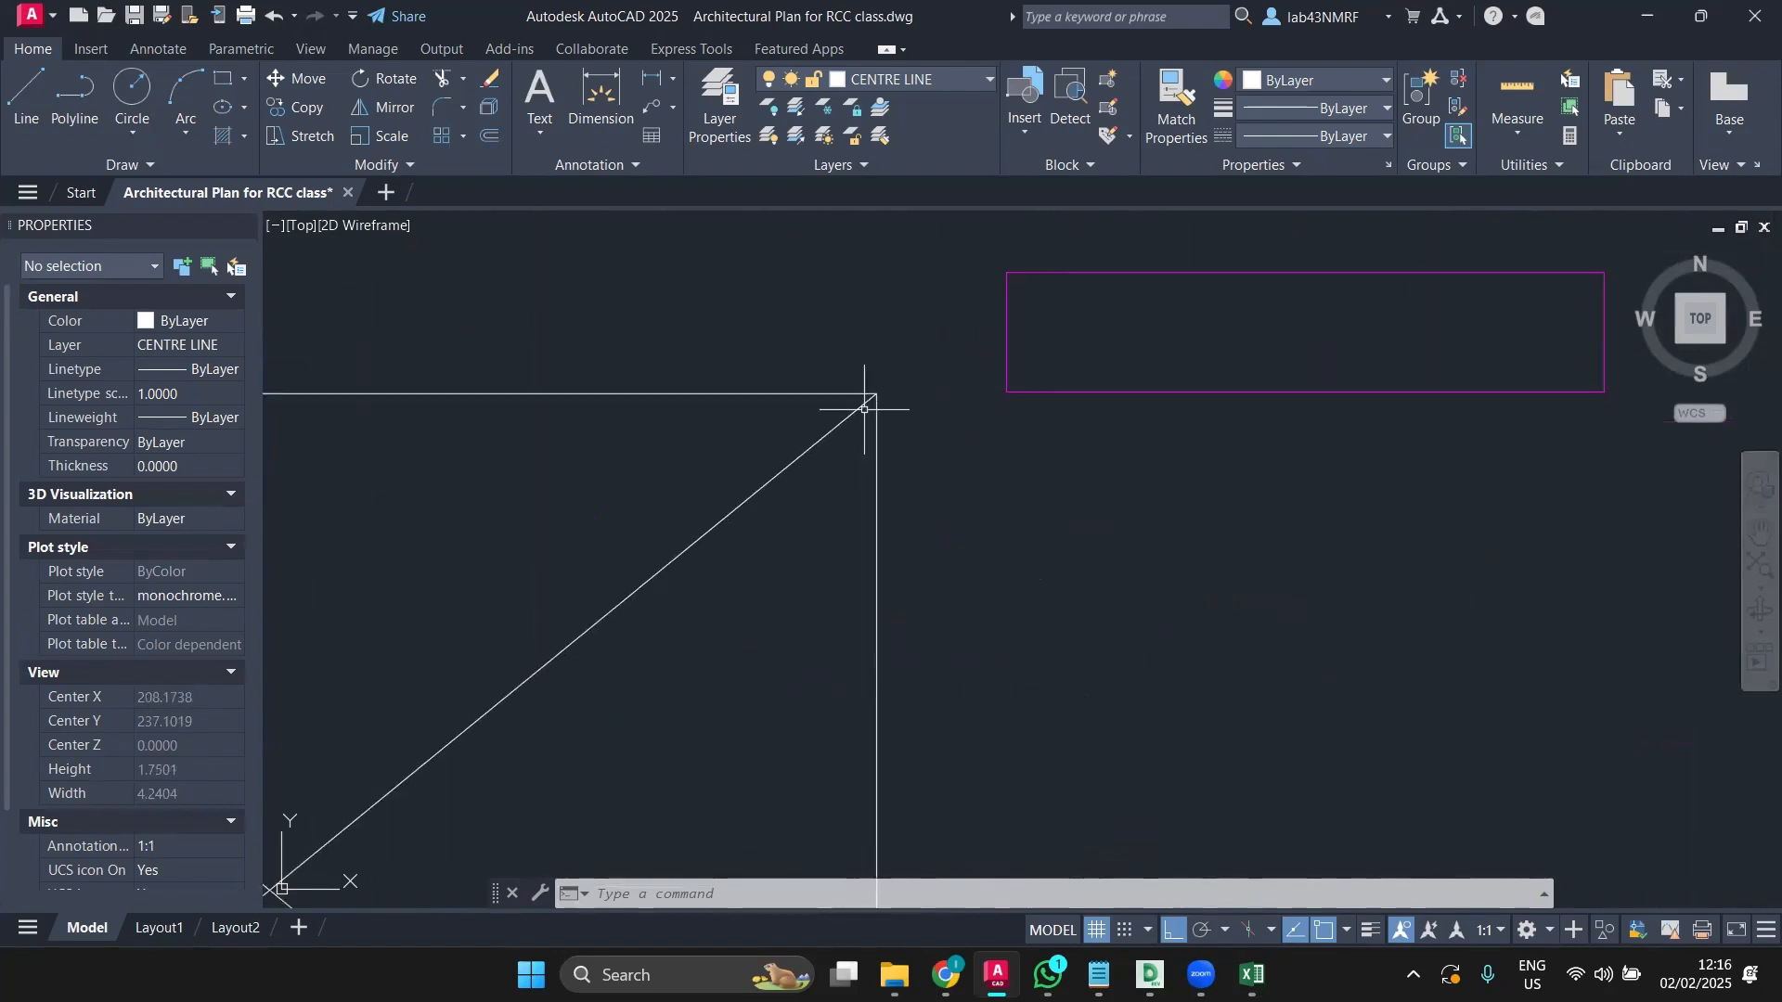
scroll(864, 409, down, 10)
scroll(594, 420, up, 5)
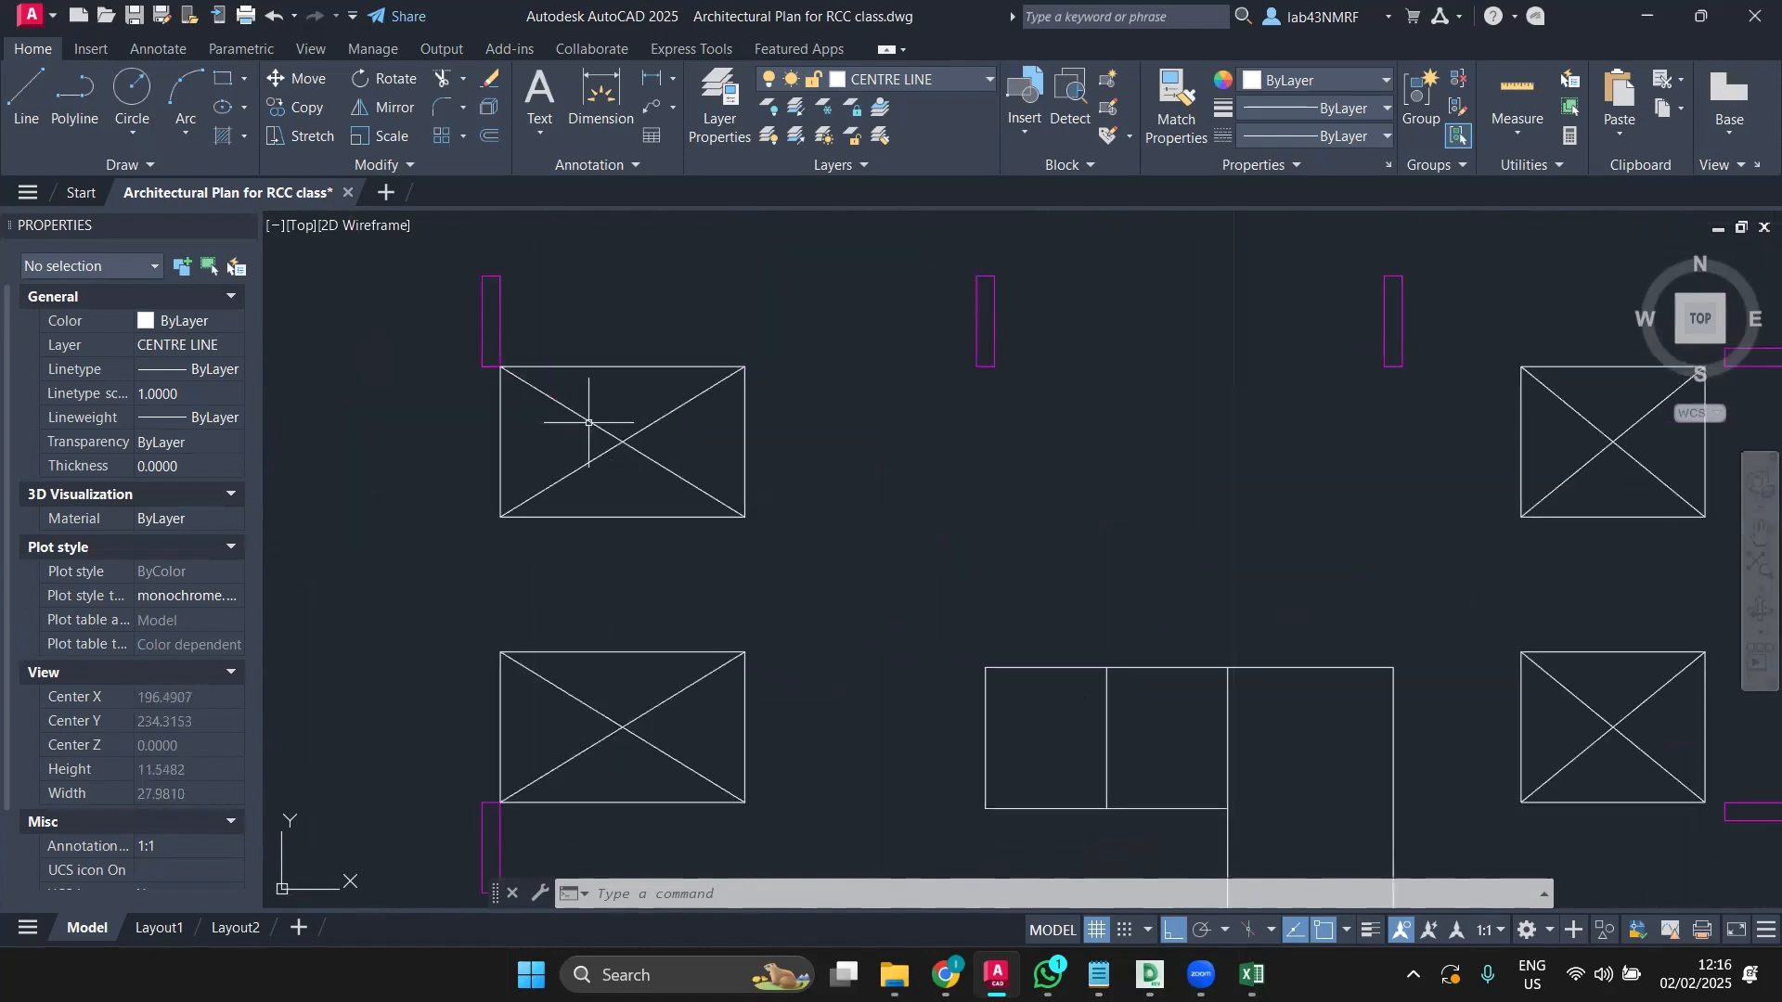
scroll(588, 422, down, 3)
scroll(588, 422, down, 2)
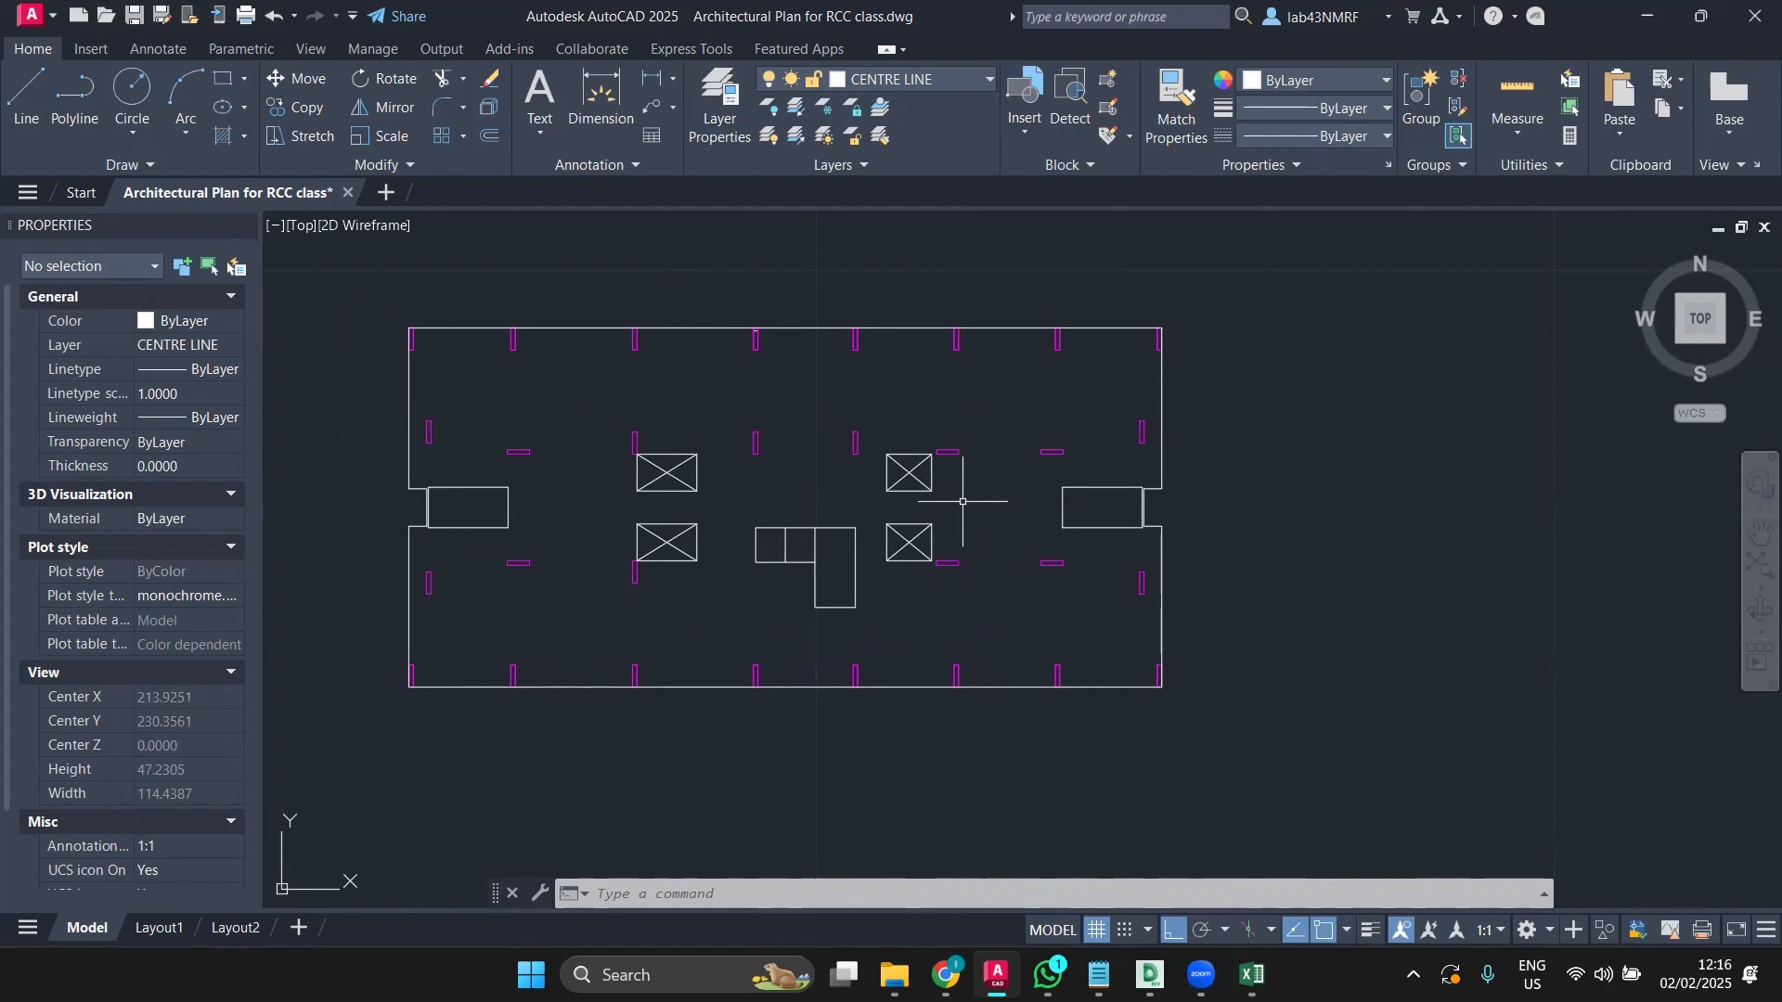
middle_drag(956, 490, 965, 548)
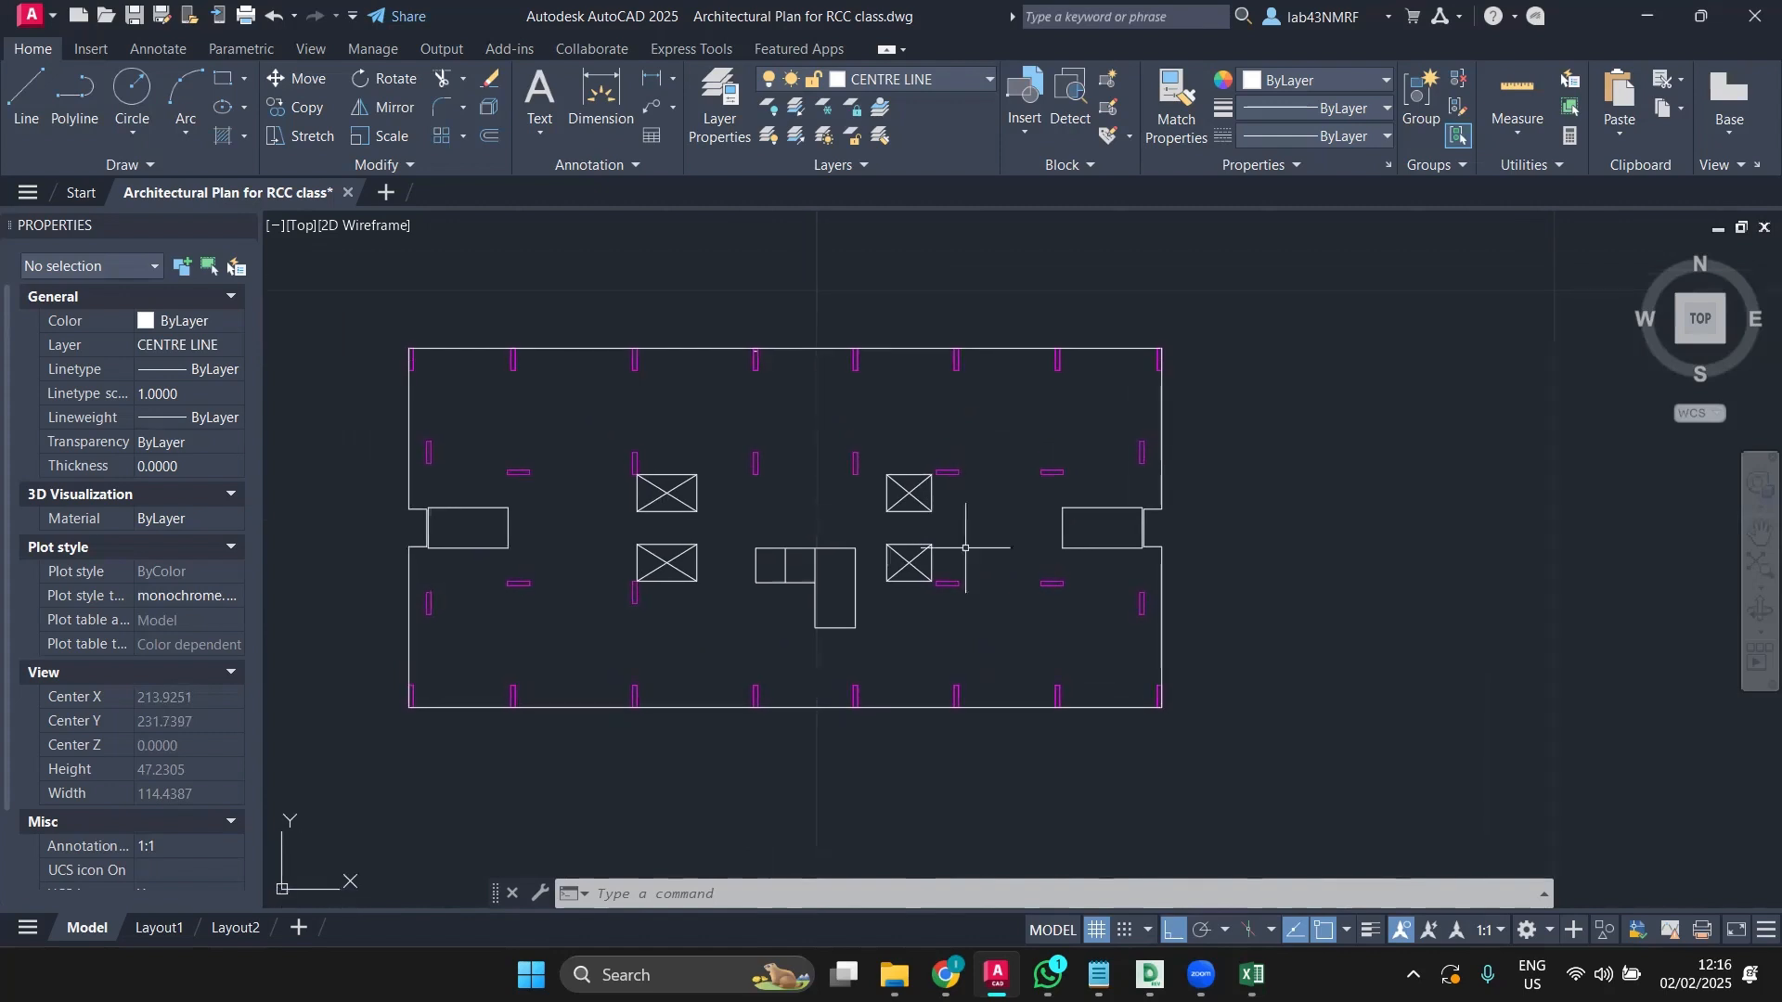
scroll(966, 517, up, 2)
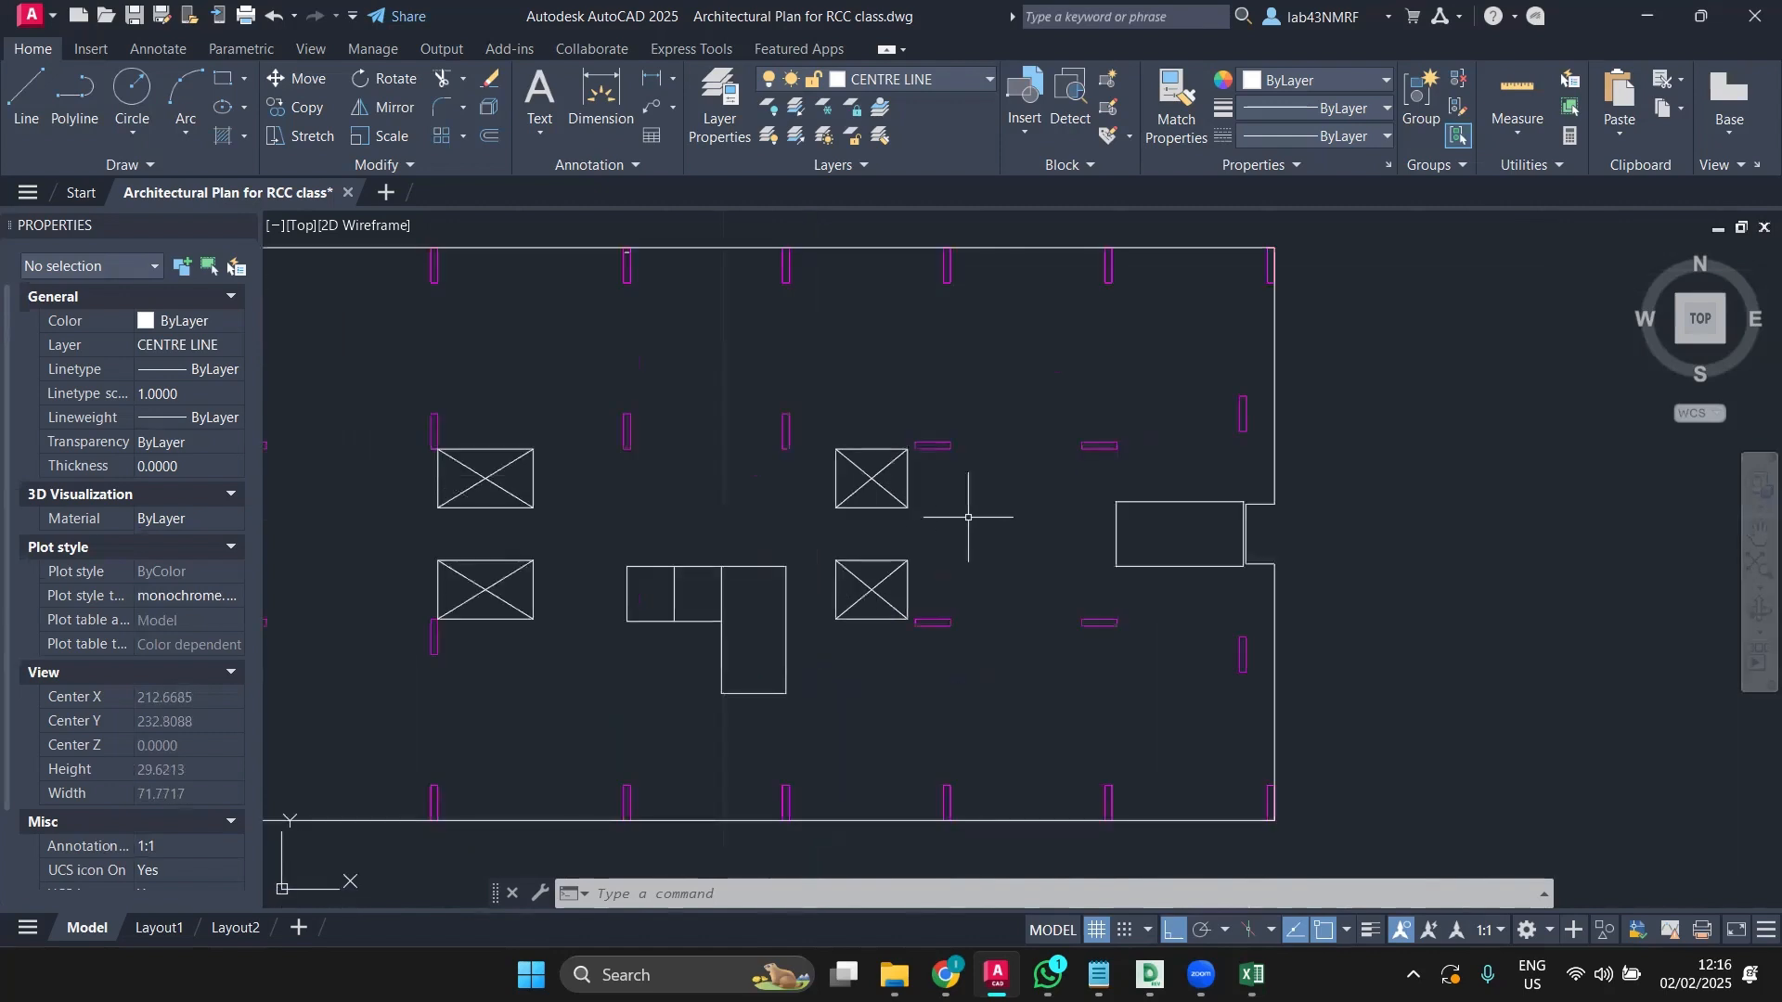
scroll(968, 517, down, 2)
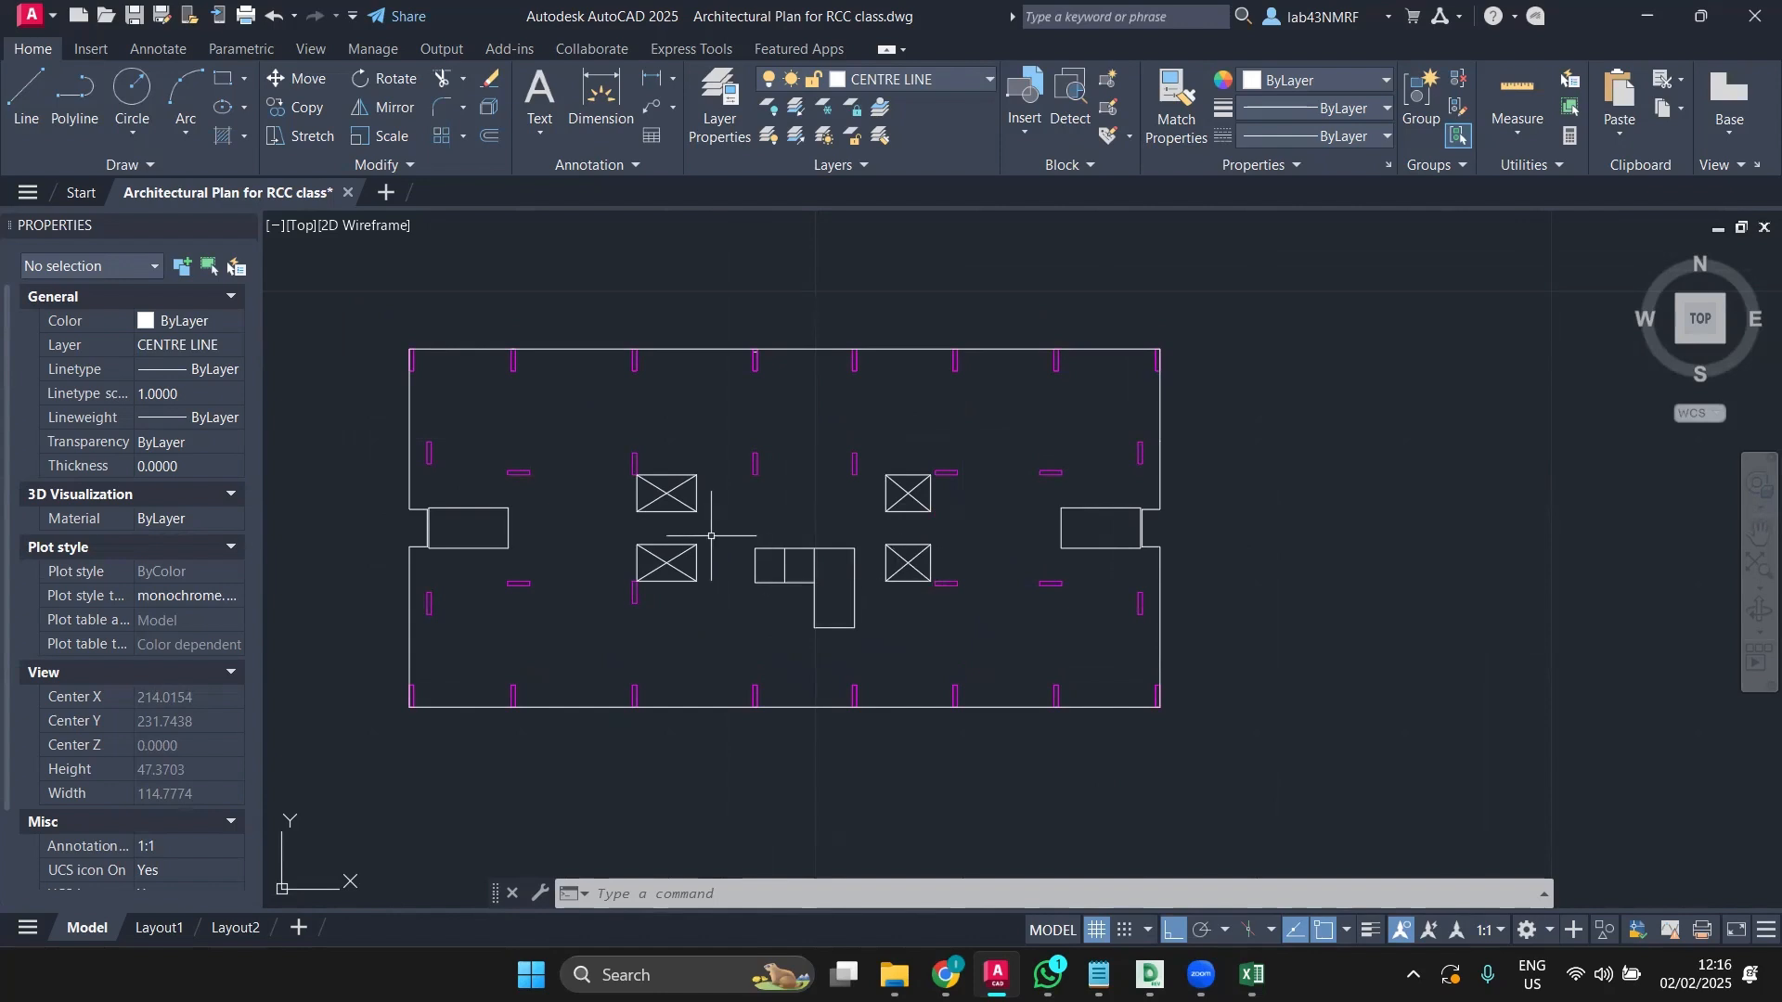
scroll(445, 528, up, 5)
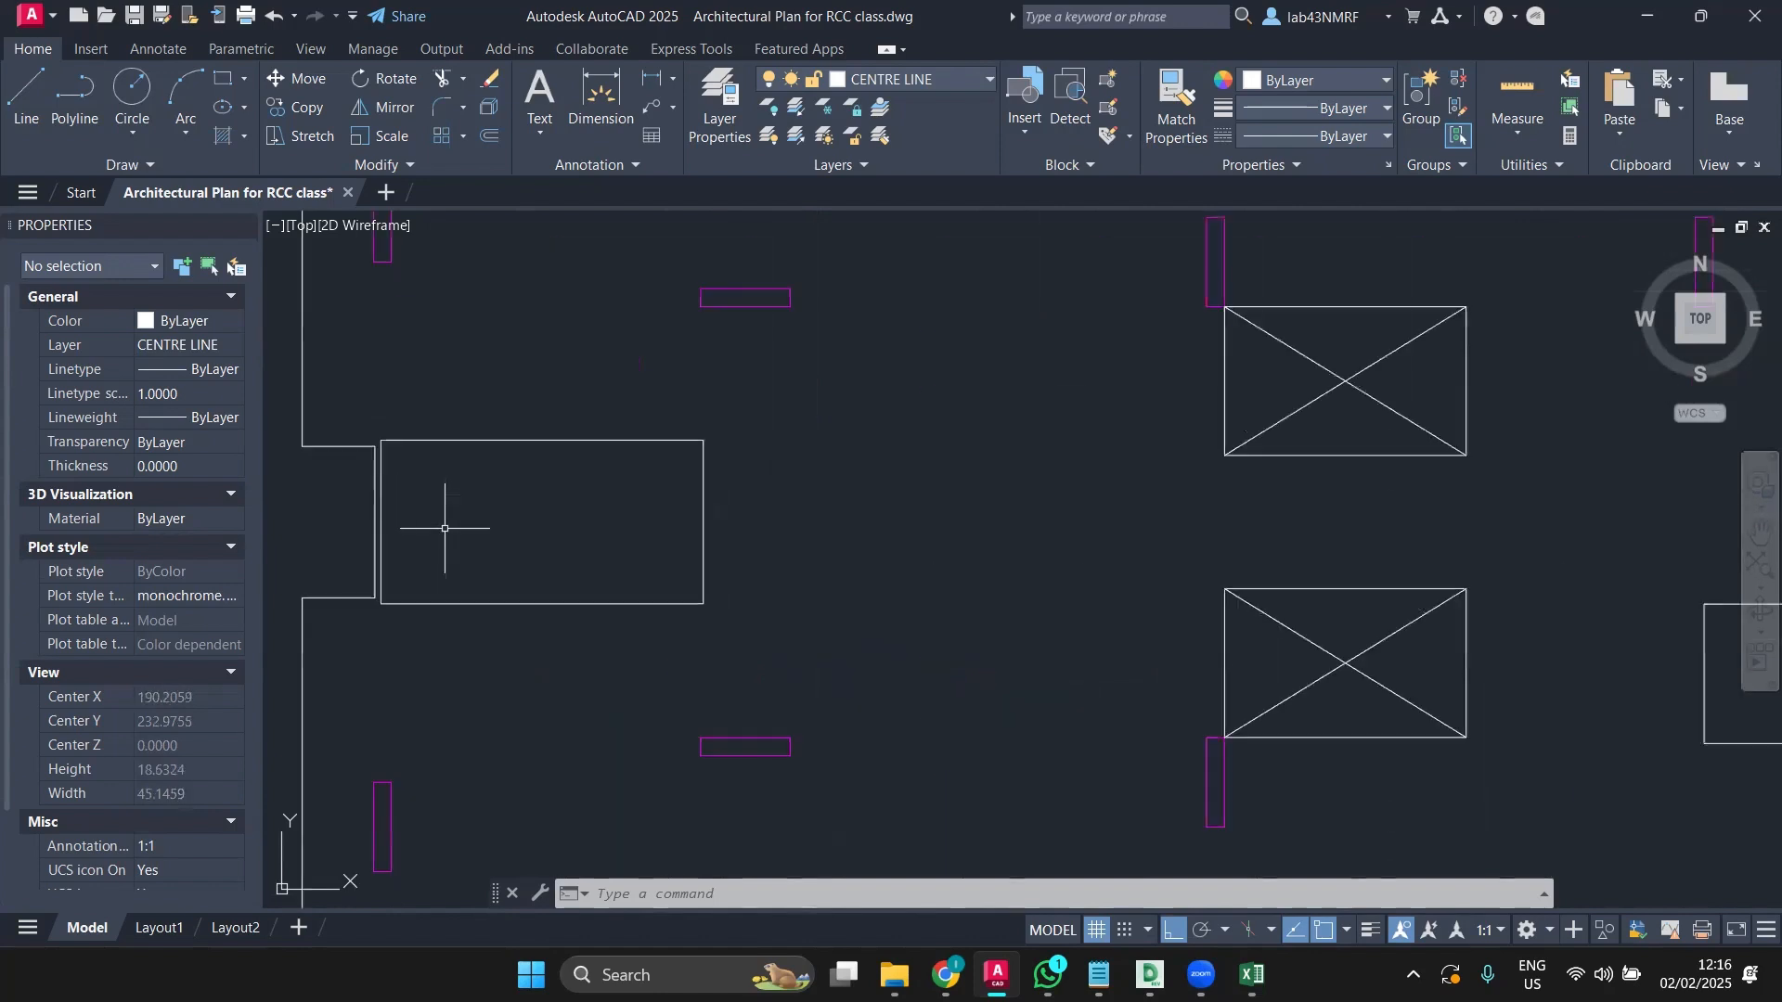
scroll(310, 453, up, 4)
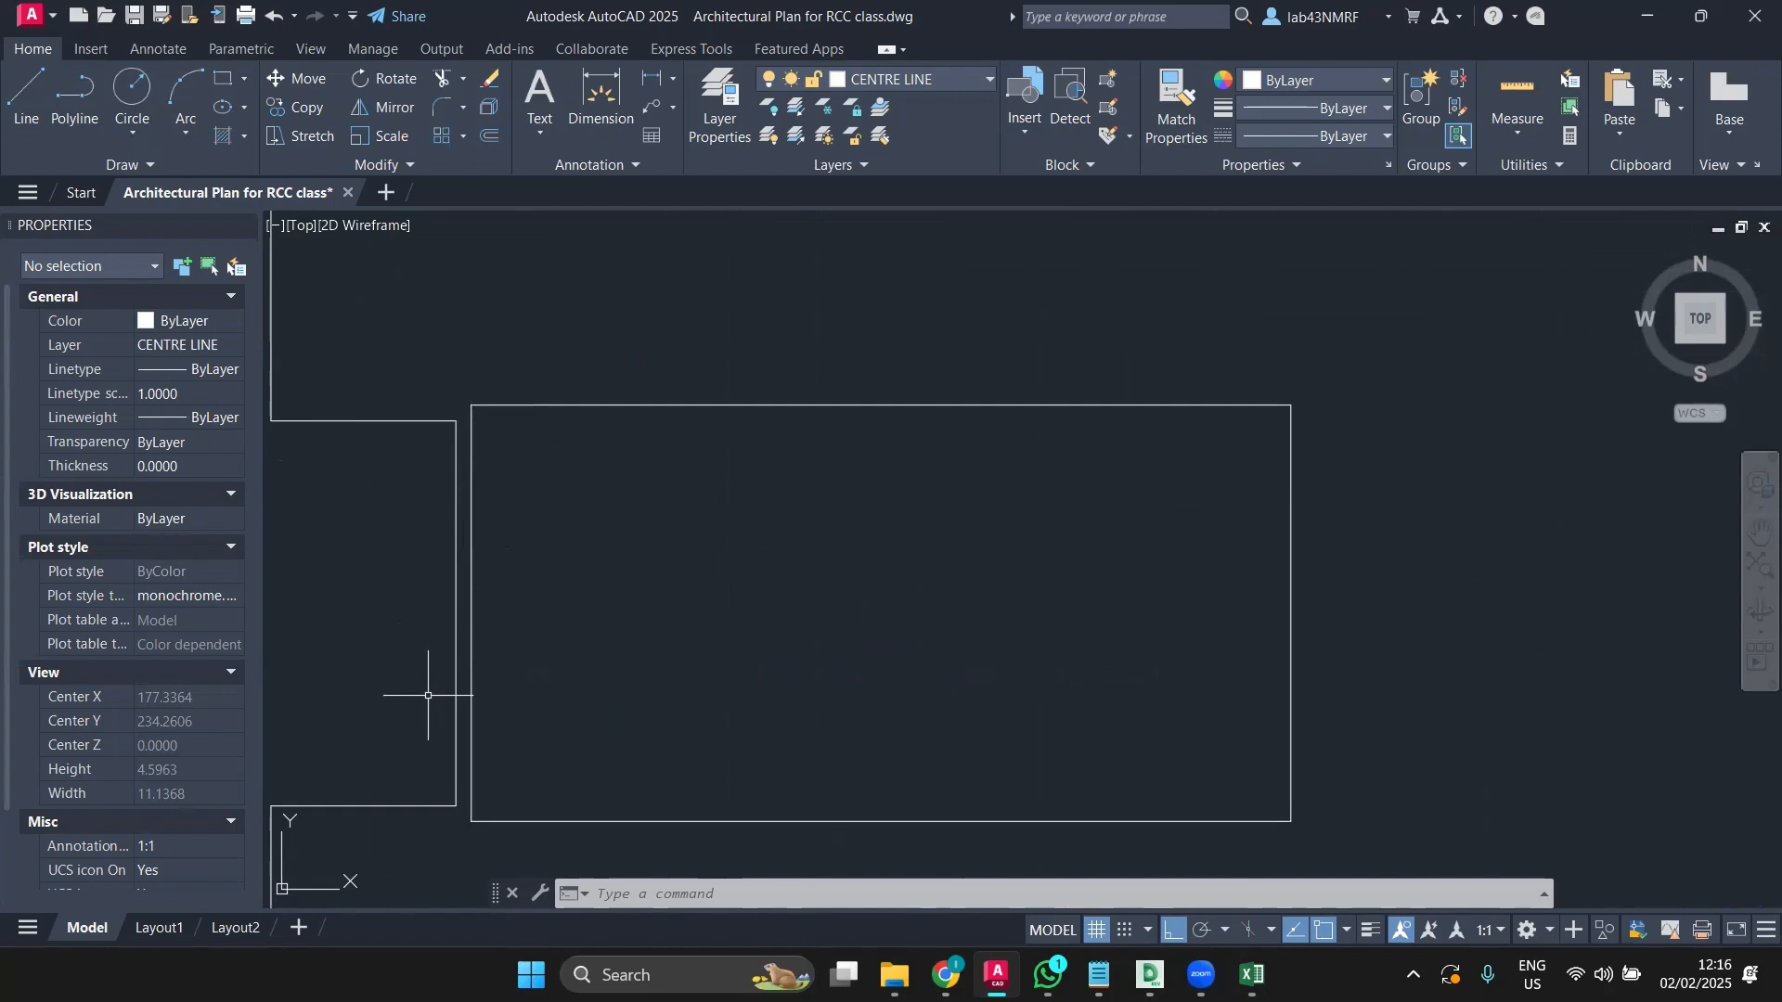
Step: Erase the wall line left of the rectangle, then undo the erase to restore it
scroll(428, 695, down, 1)
scroll(460, 654, up, 1)
click(455, 635)
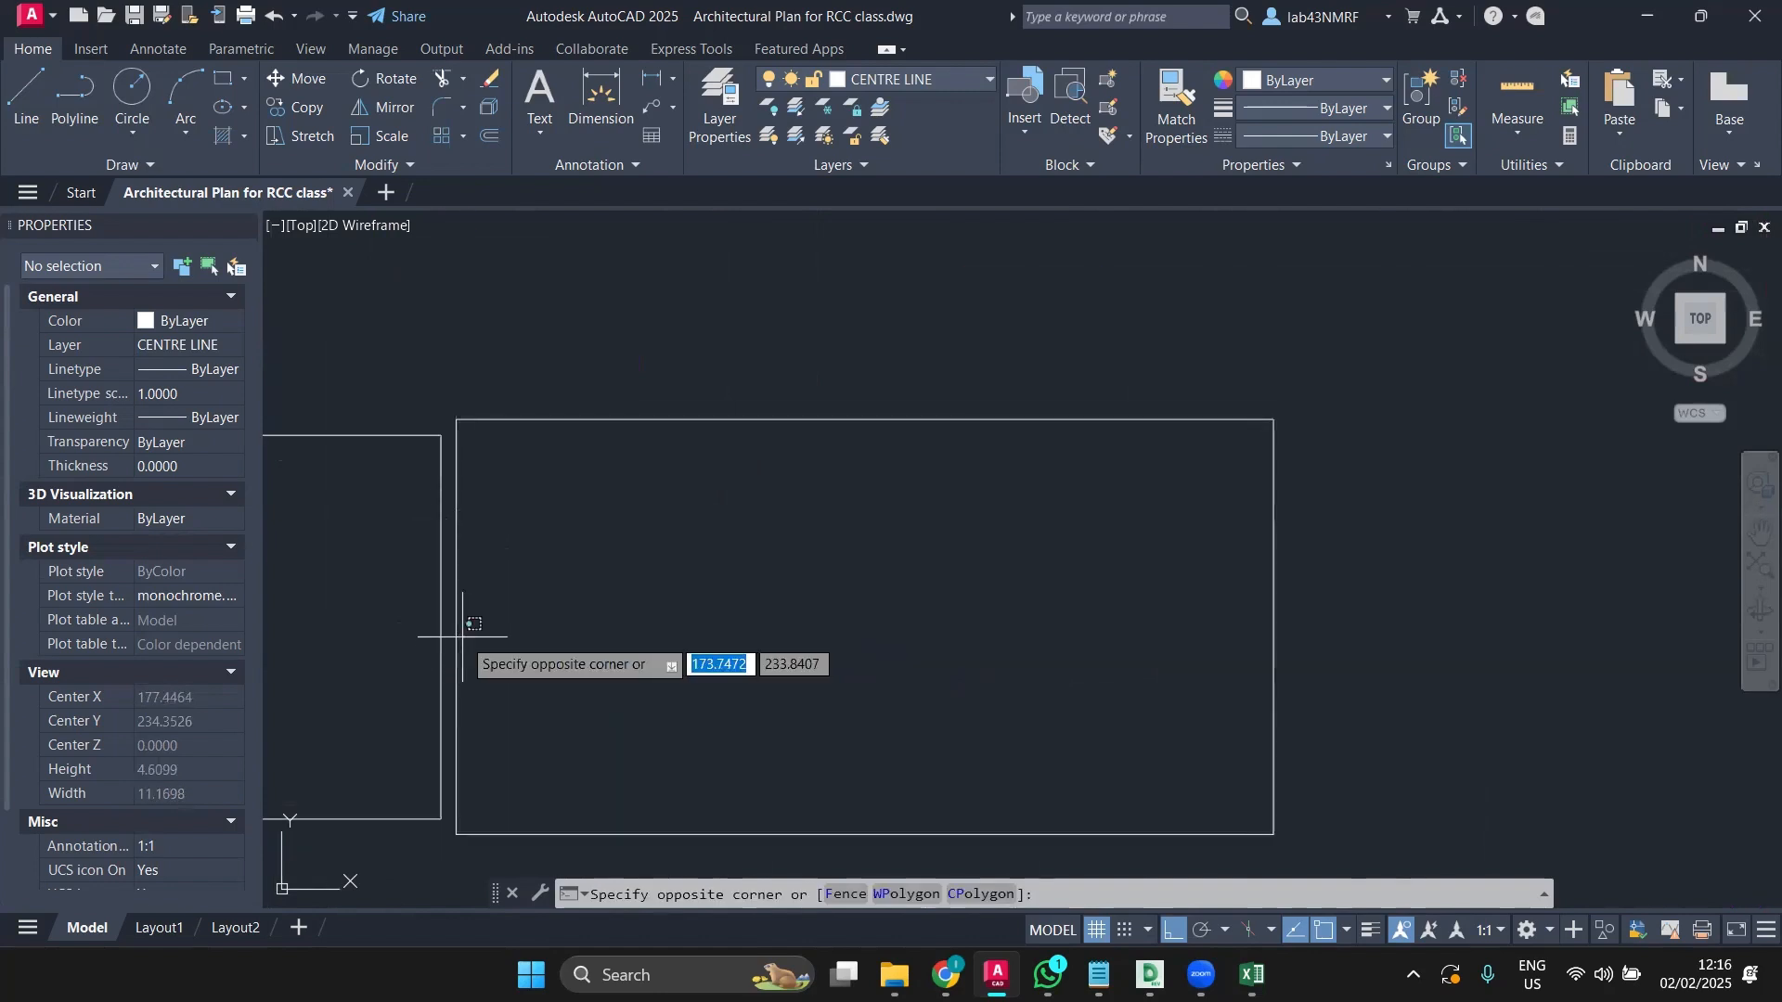
click(451, 651)
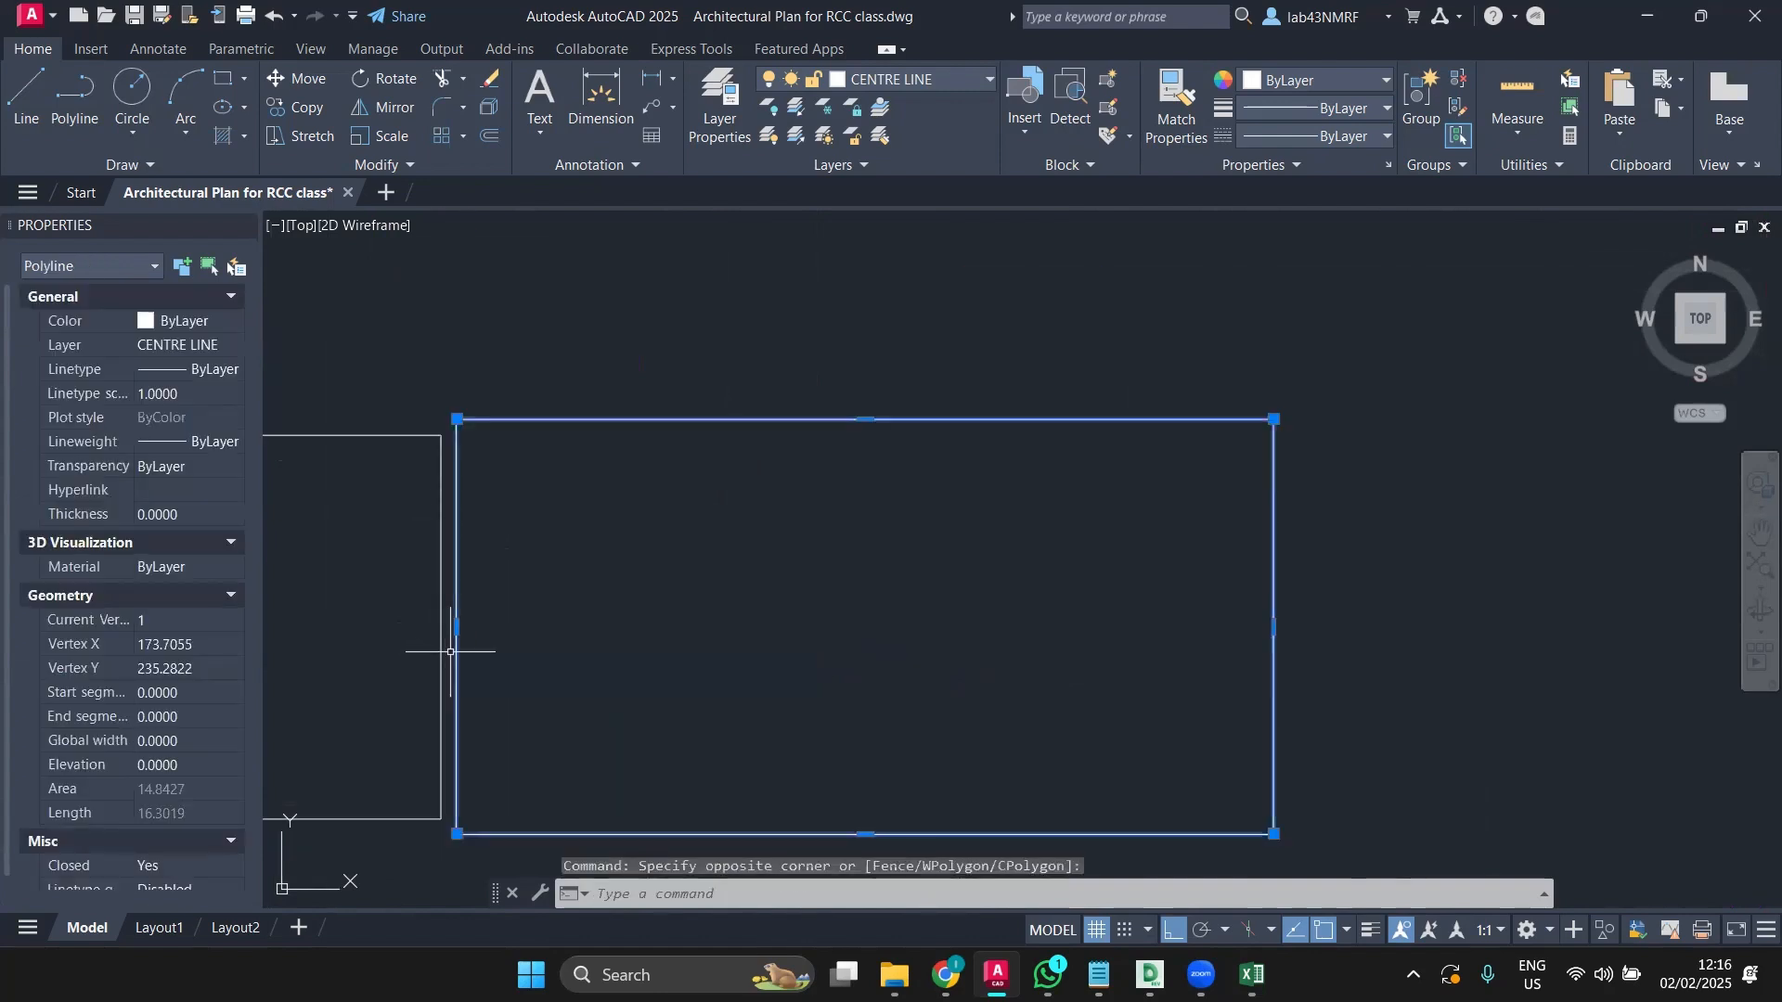
key(Escape)
click(440, 626)
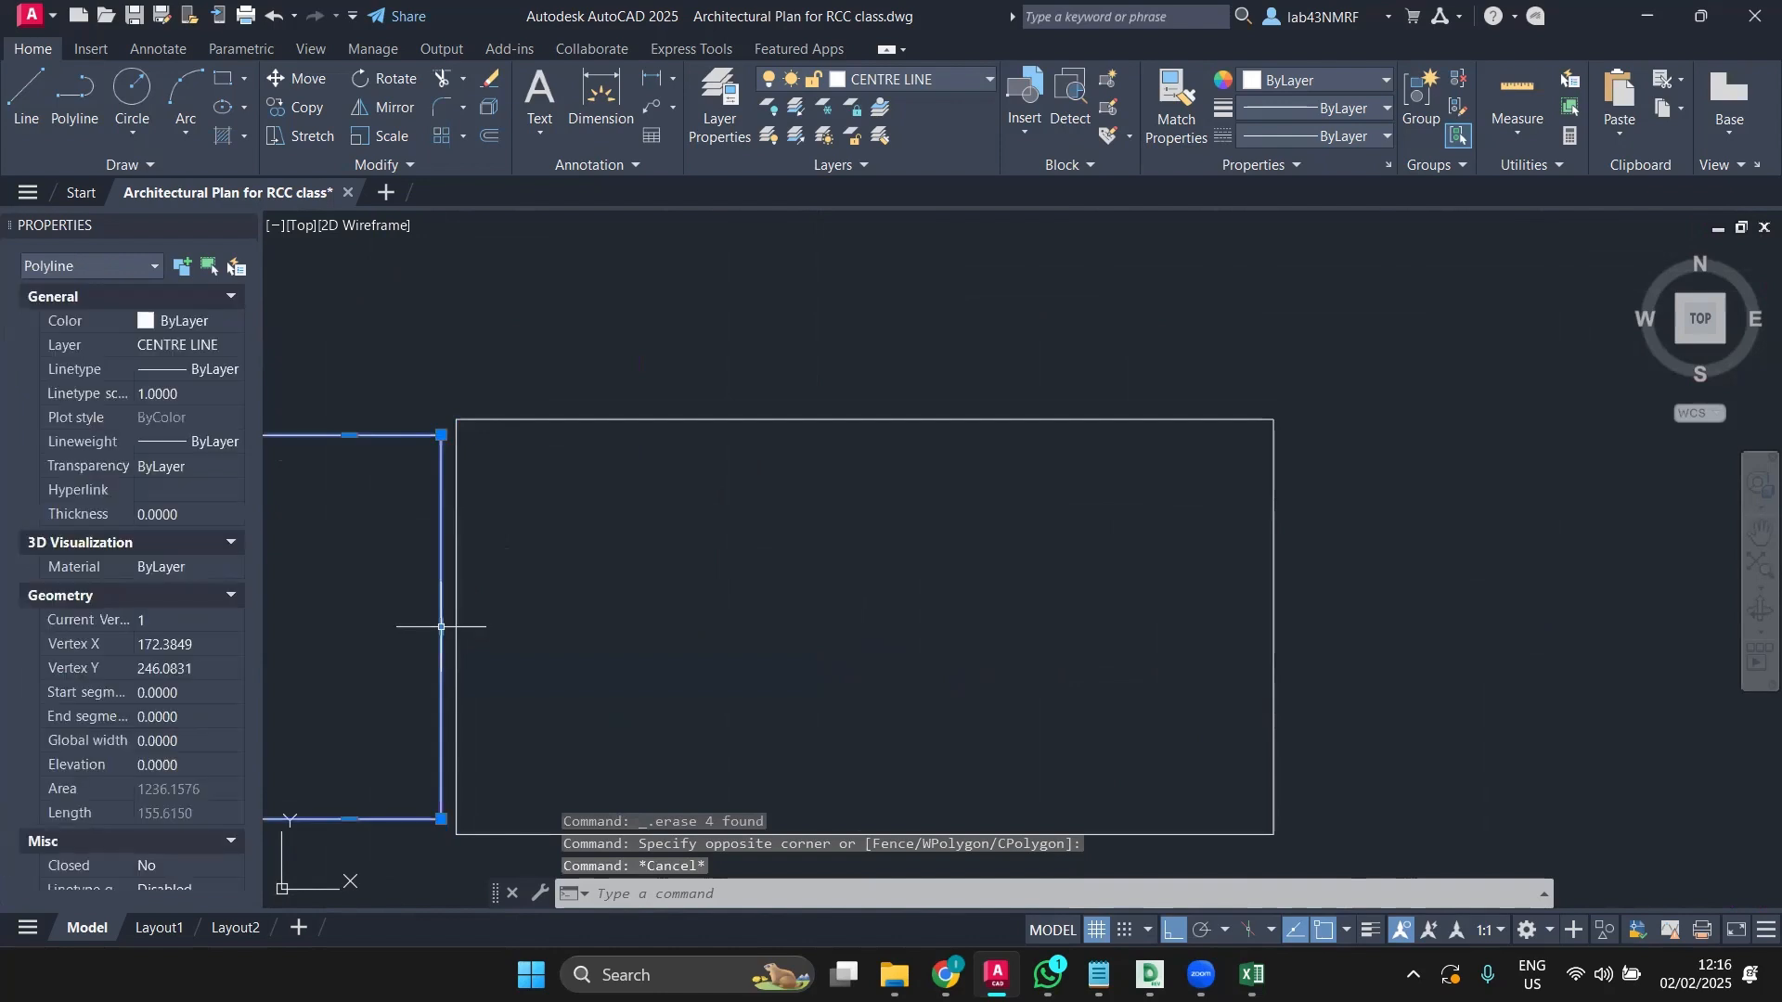
key(Delete)
scroll(404, 581, down, 2)
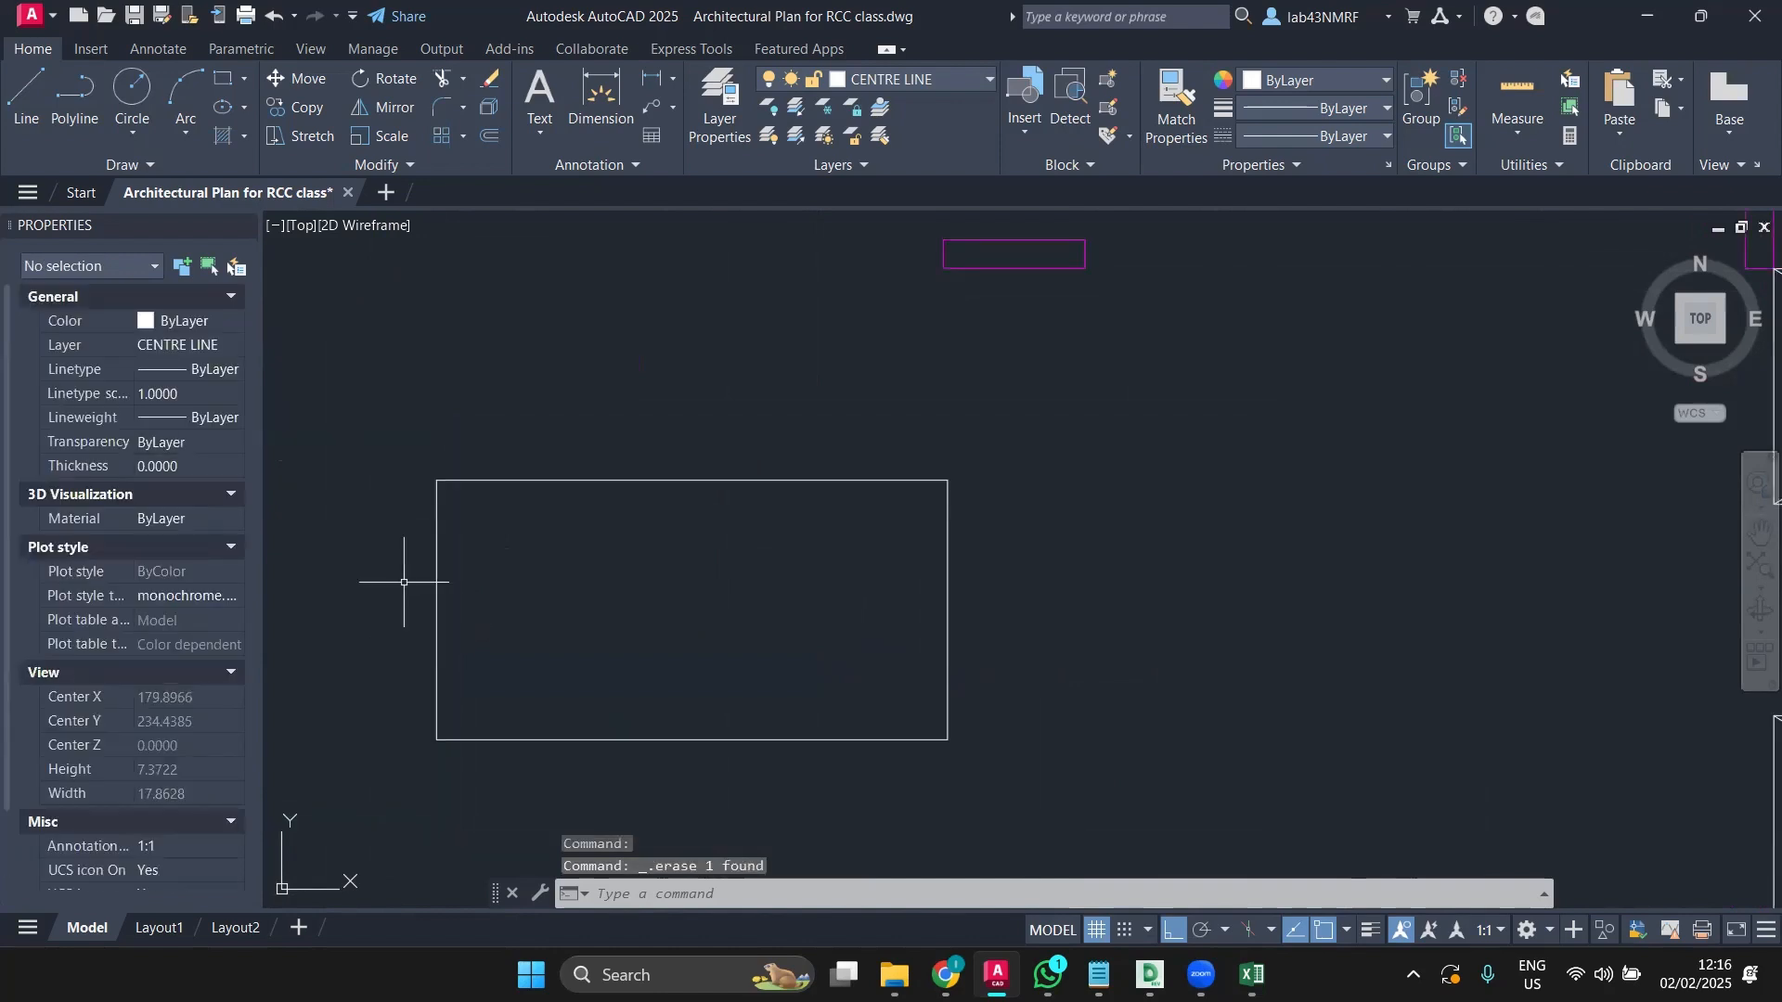
key(ctrl+z)
key(ctrl+z)
scroll(427, 581, down, 4)
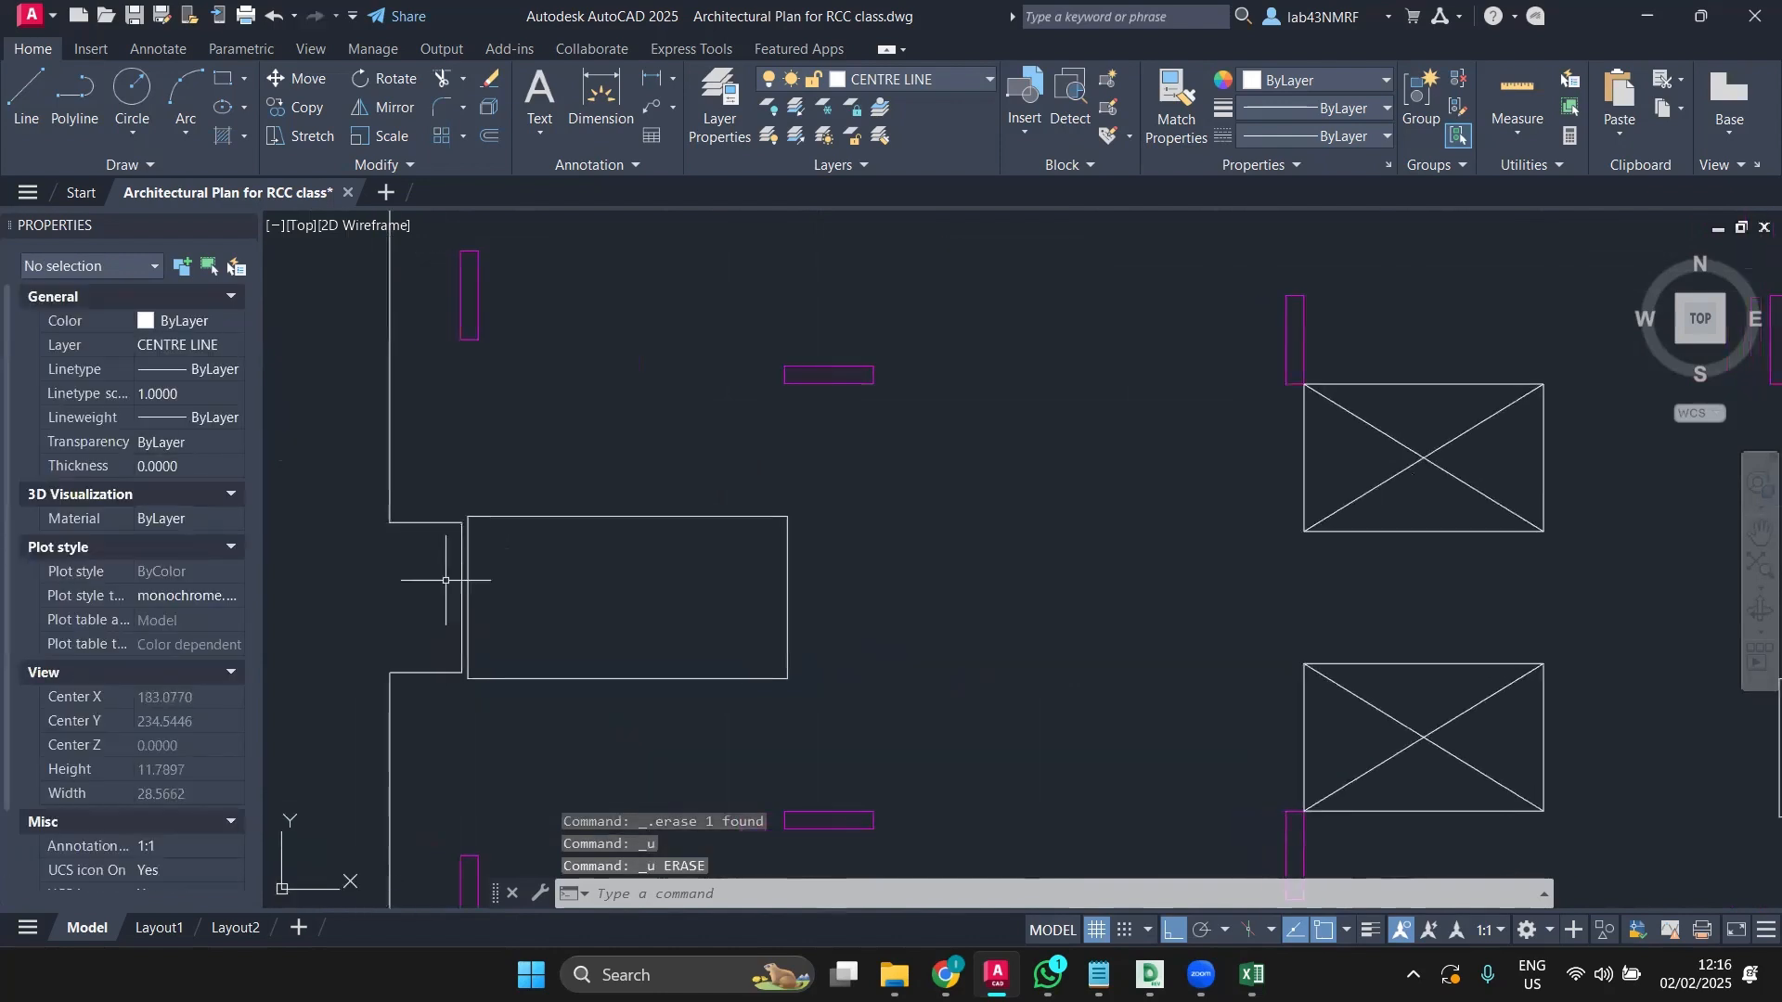
scroll(445, 580, up, 4)
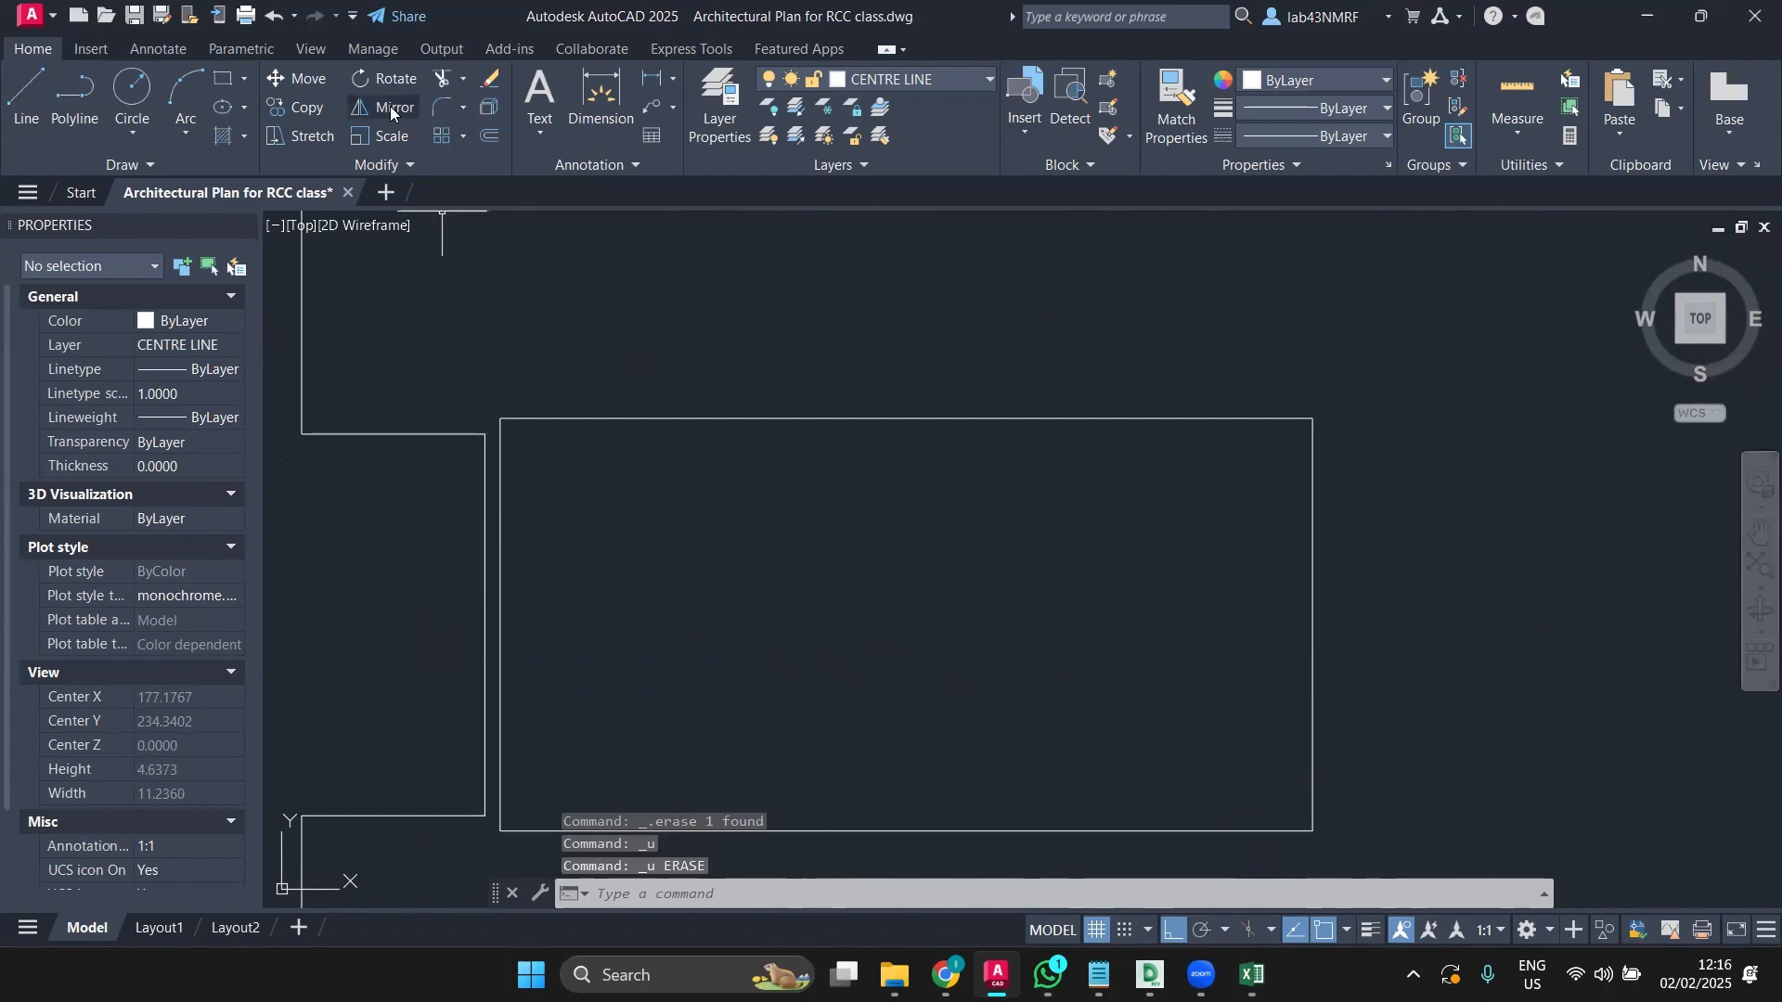
Step: Trim away the wall segment beside the rectangle
click(443, 78)
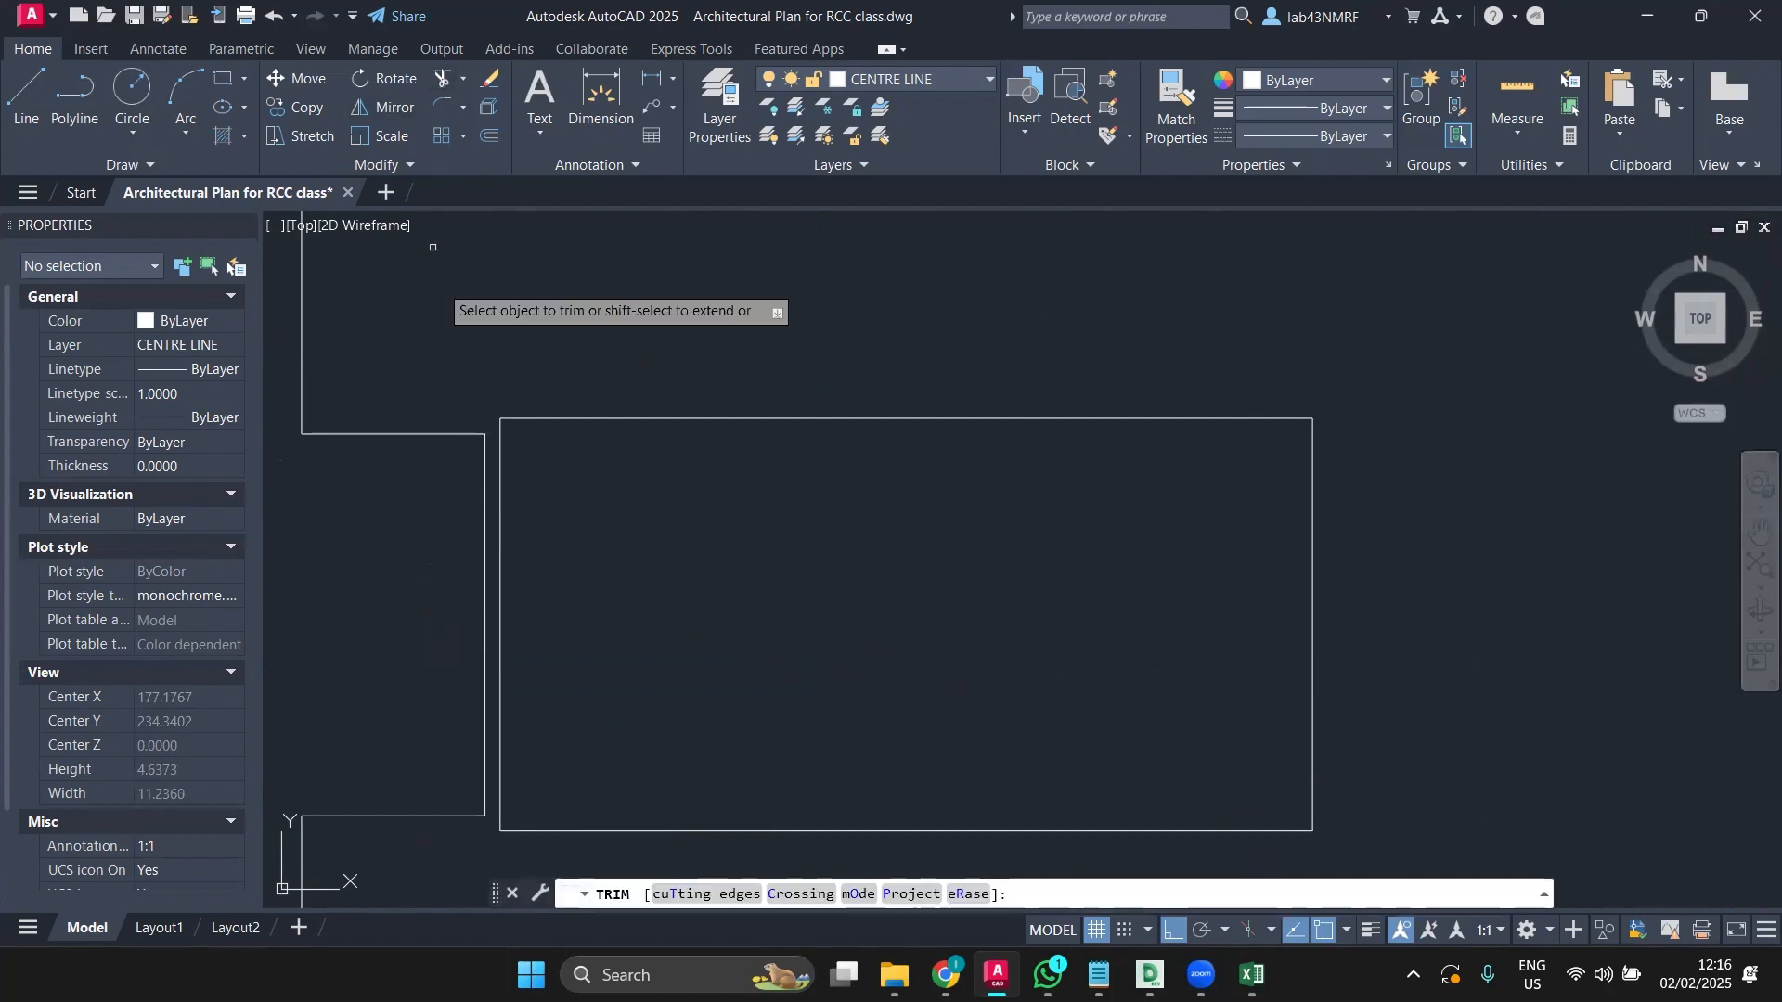
click(484, 497)
scroll(439, 520, down, 2)
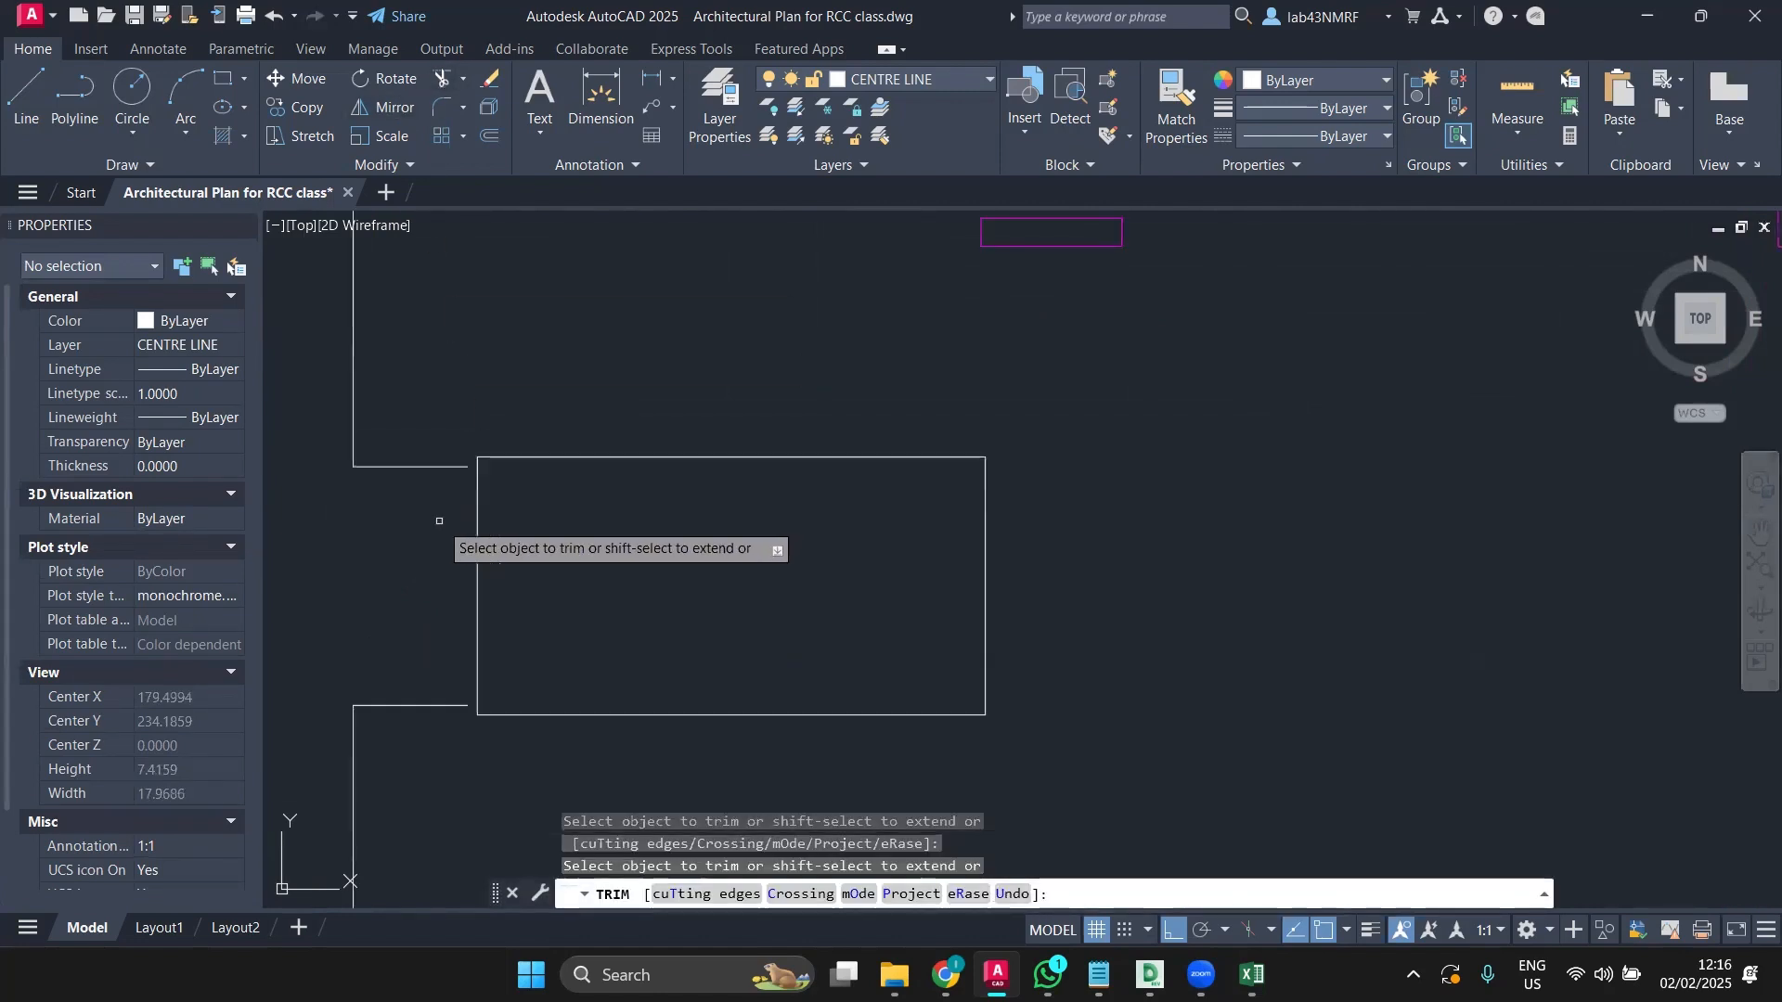
key(Escape)
scroll(445, 477, up, 2)
Step: Extend the upper and lower wall lines to meet the left box outline
text(EX)
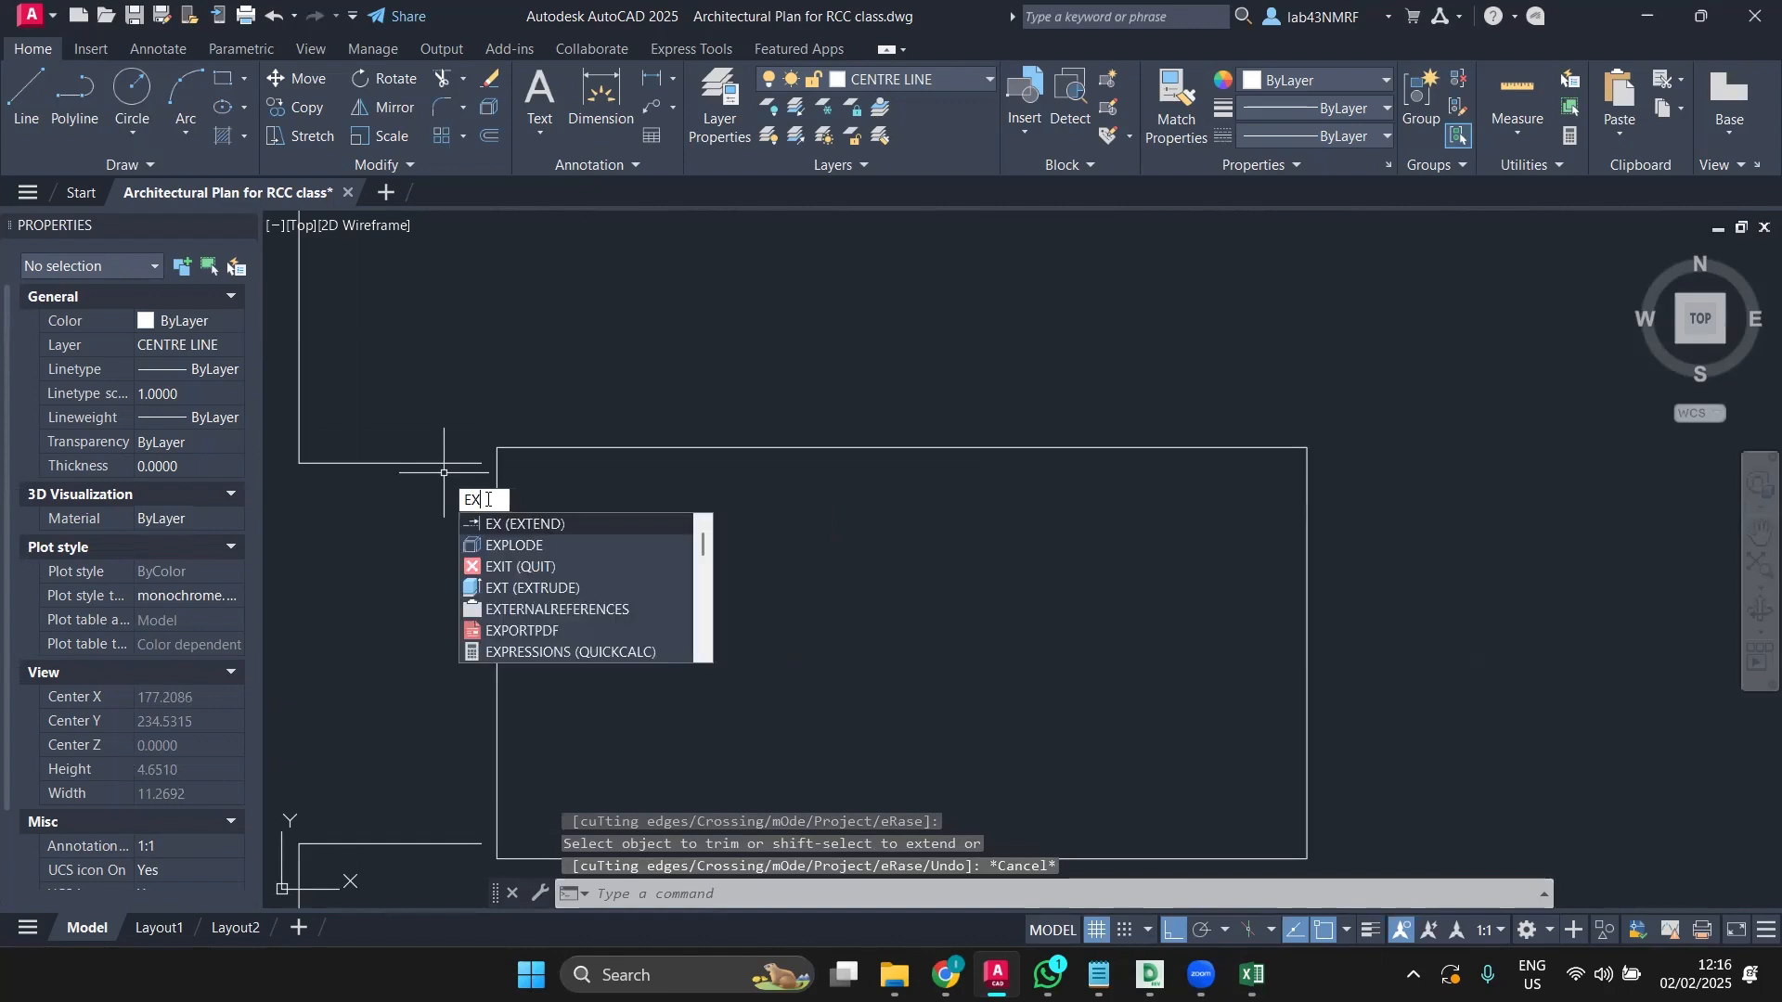
click(496, 527)
drag(432, 421, 412, 543)
scroll(409, 574, down, 2)
middle_drag(411, 575, 437, 466)
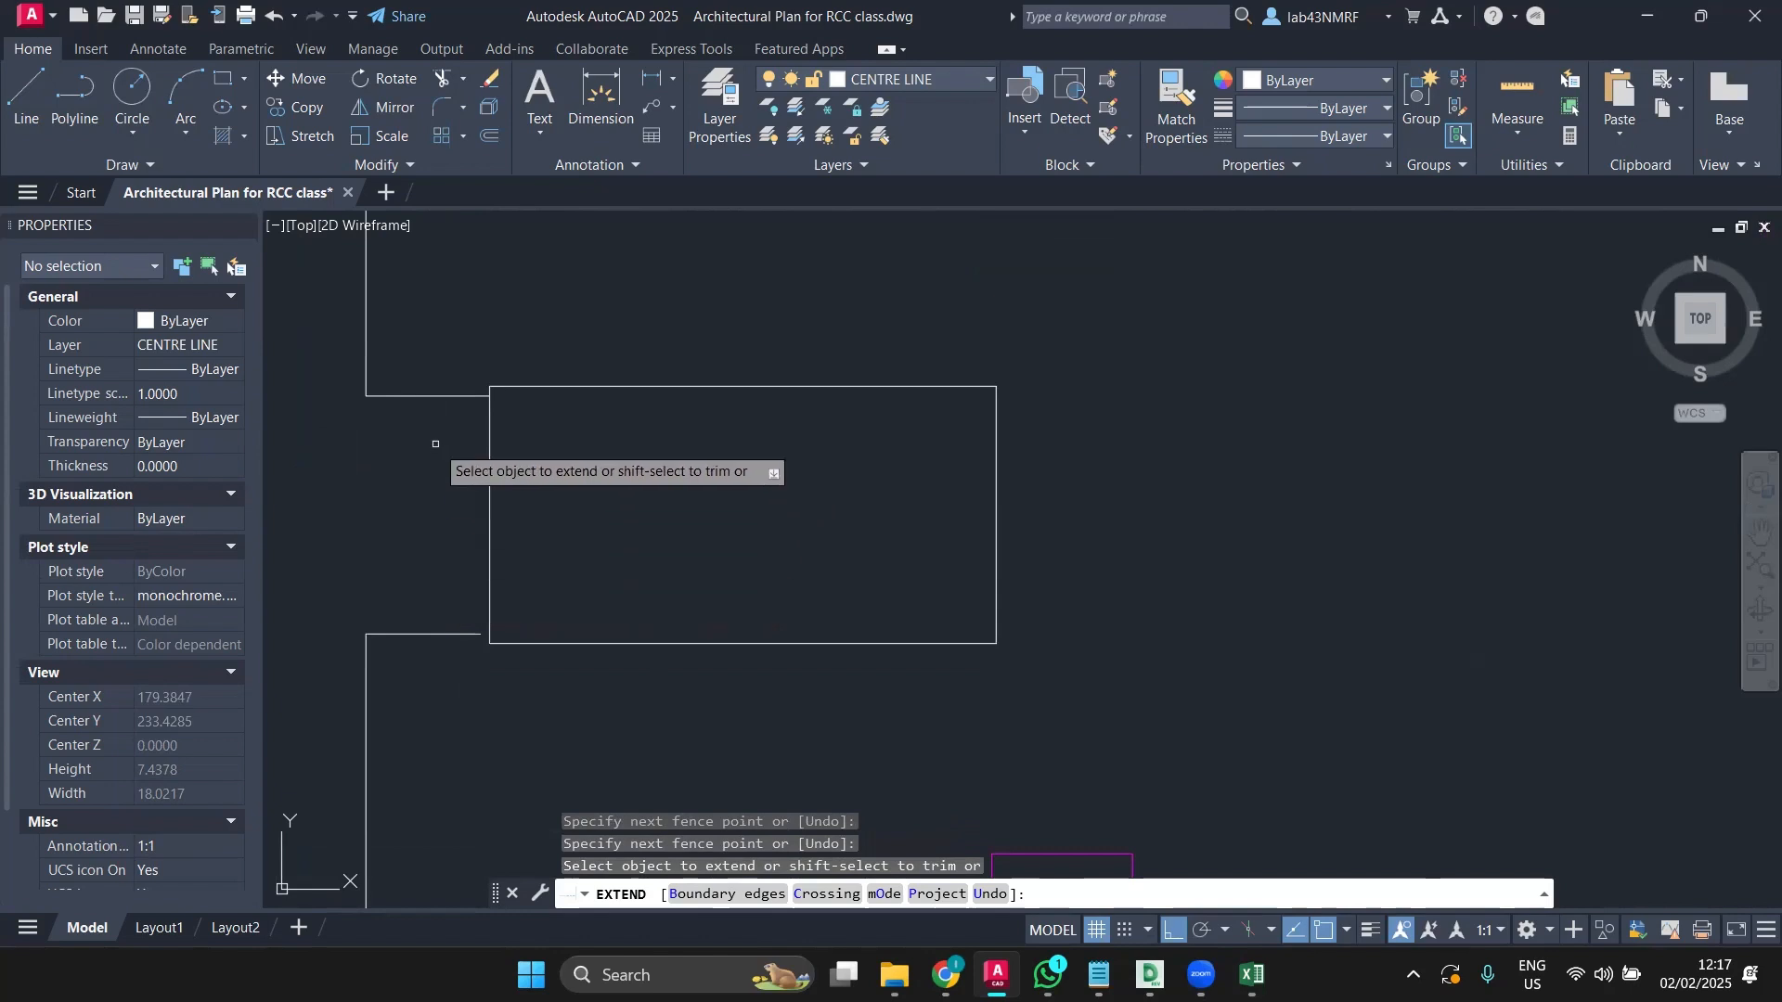
scroll(435, 444, down, 2)
middle_drag(436, 491, 426, 595)
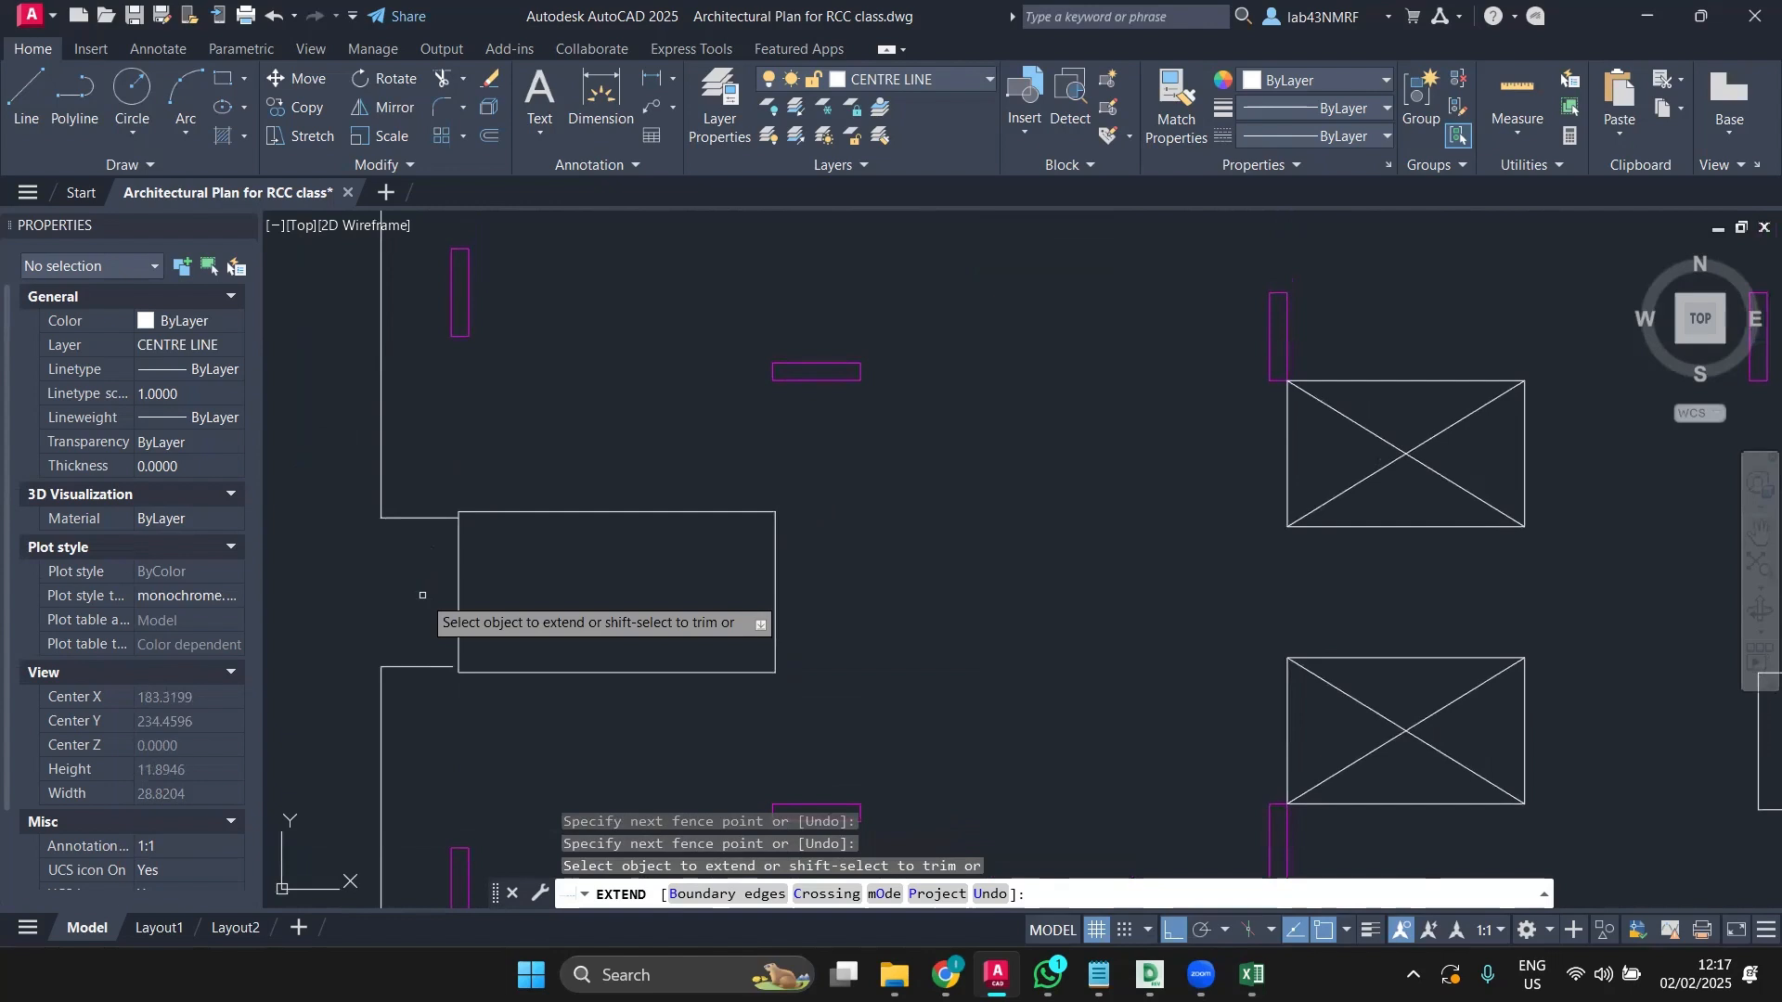
click(430, 640)
click(429, 689)
scroll(427, 688, down, 4)
middle_drag(428, 689, 273, 608)
middle_drag(1618, 826, 1139, 754)
key(Escape)
scroll(835, 473, up, 6)
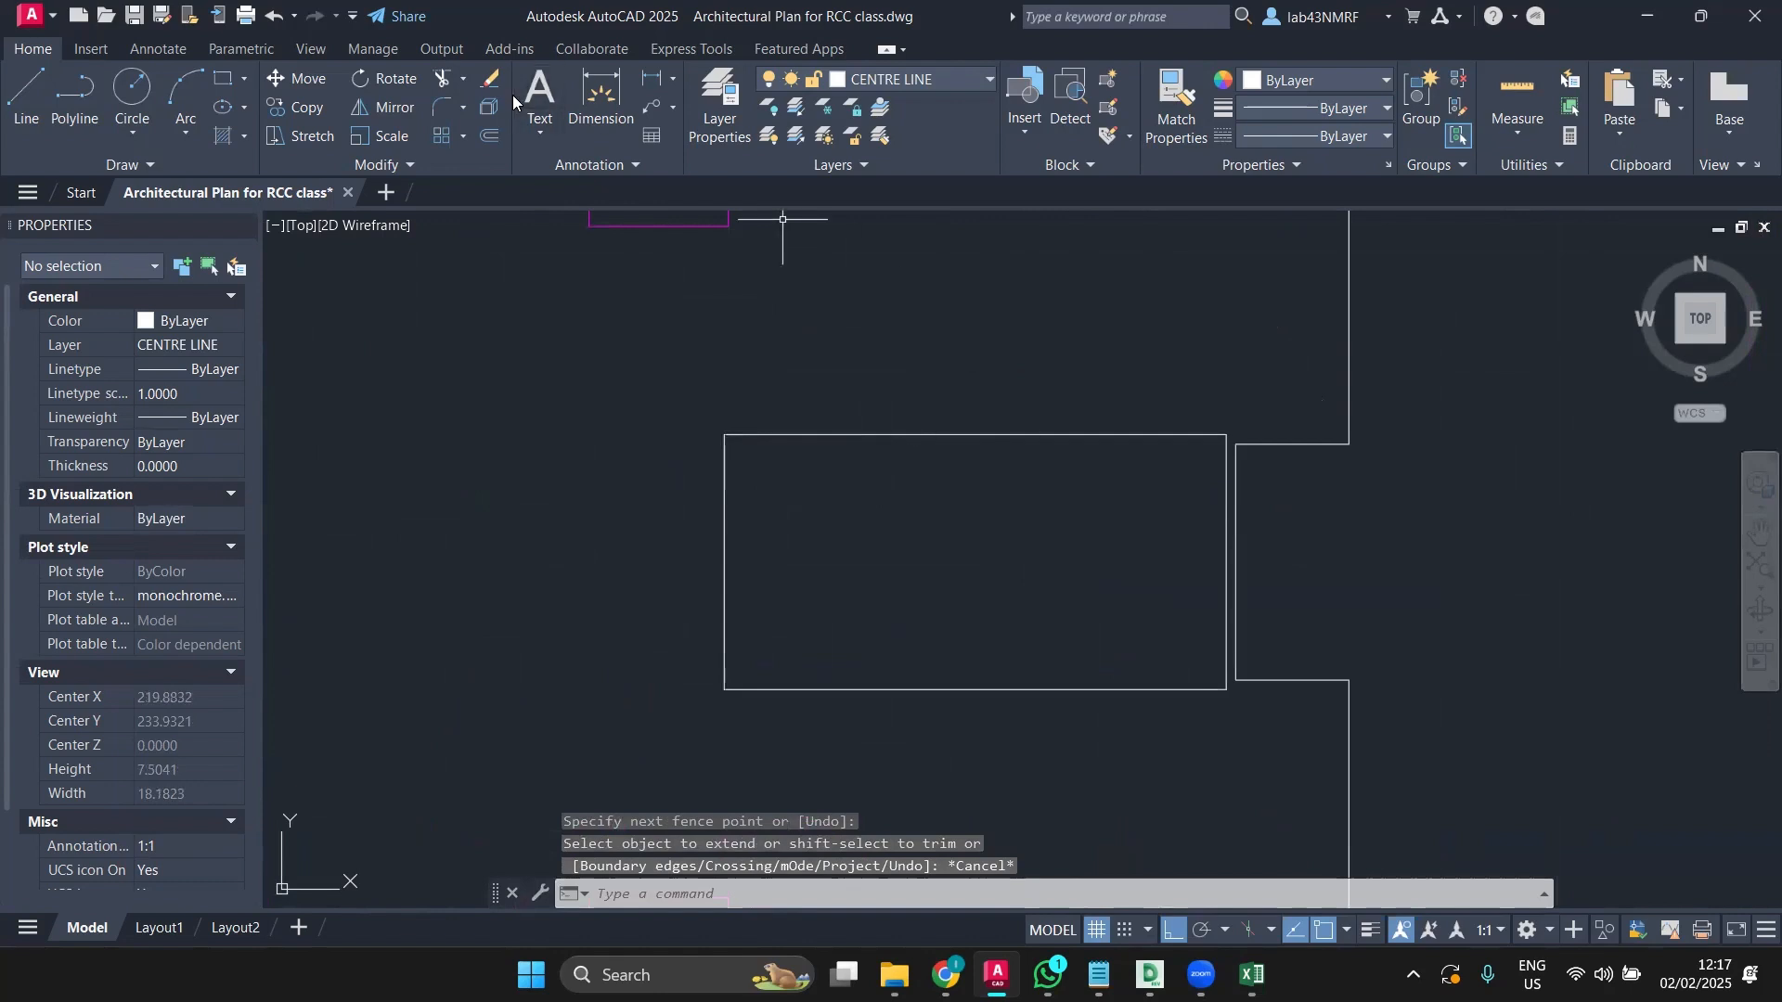
Step: Trim out the wall line segment beside the right box
click(436, 80)
click(1237, 476)
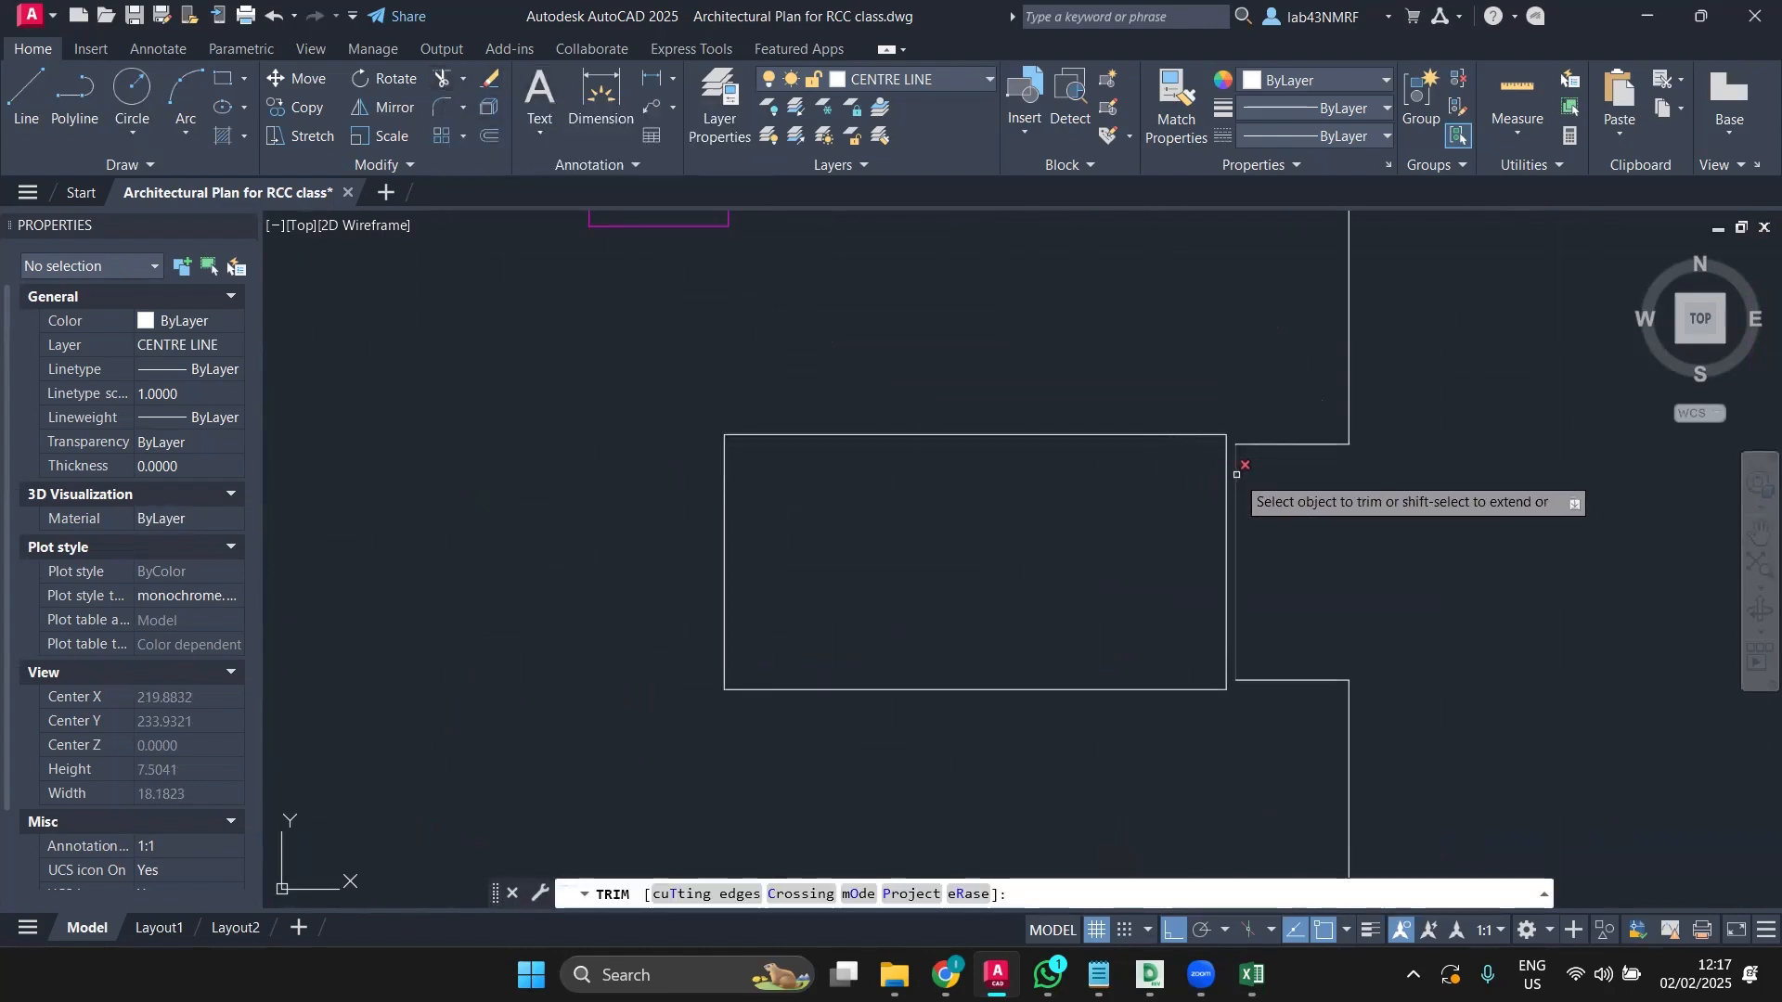
key(Escape)
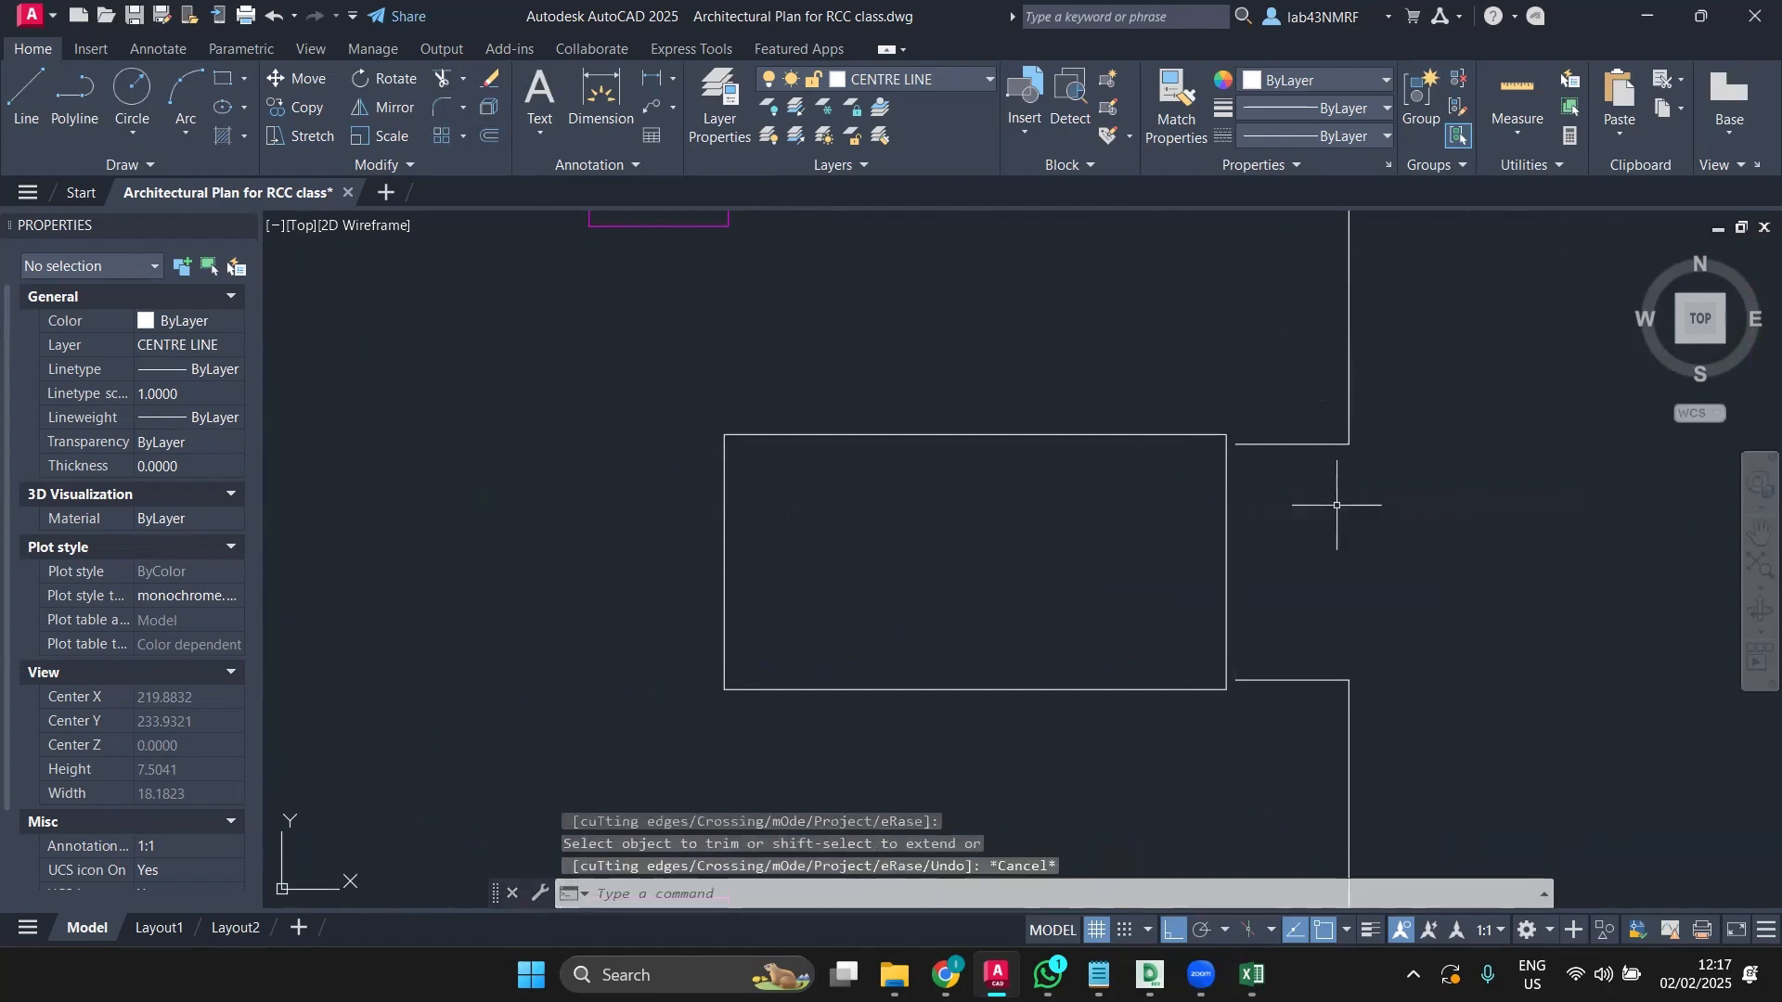
middle_drag(1339, 505, 1125, 461)
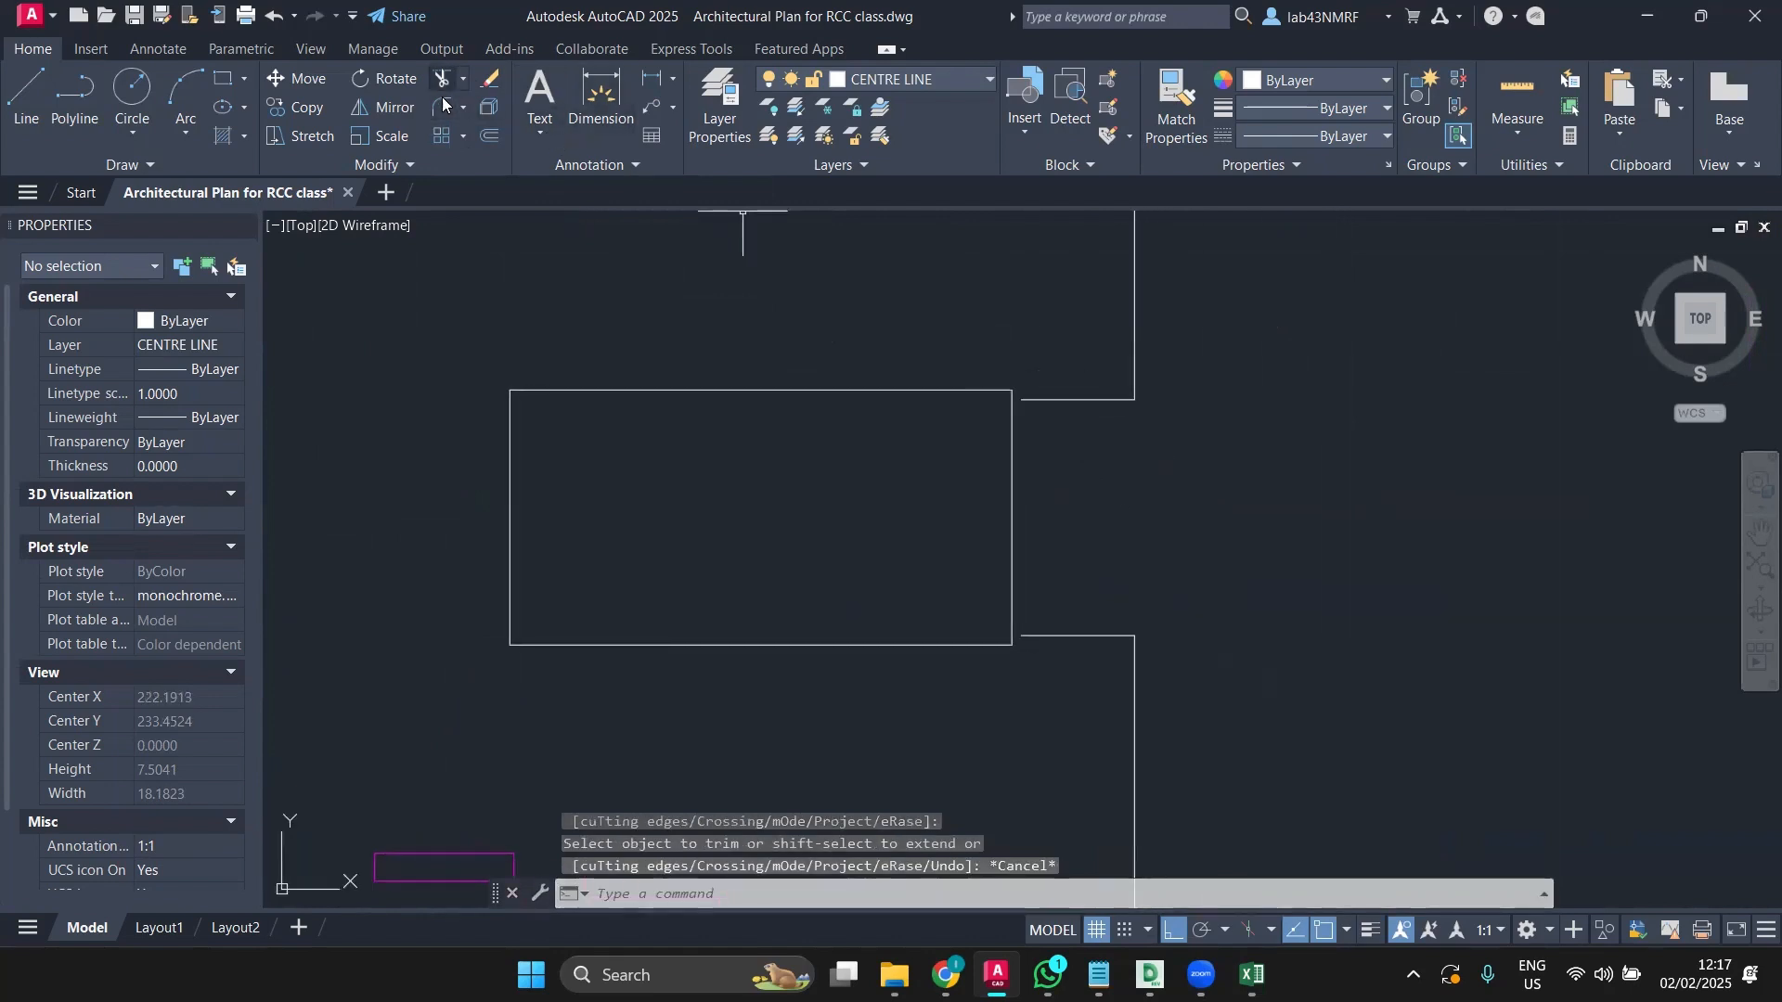
text(EXPLODE)
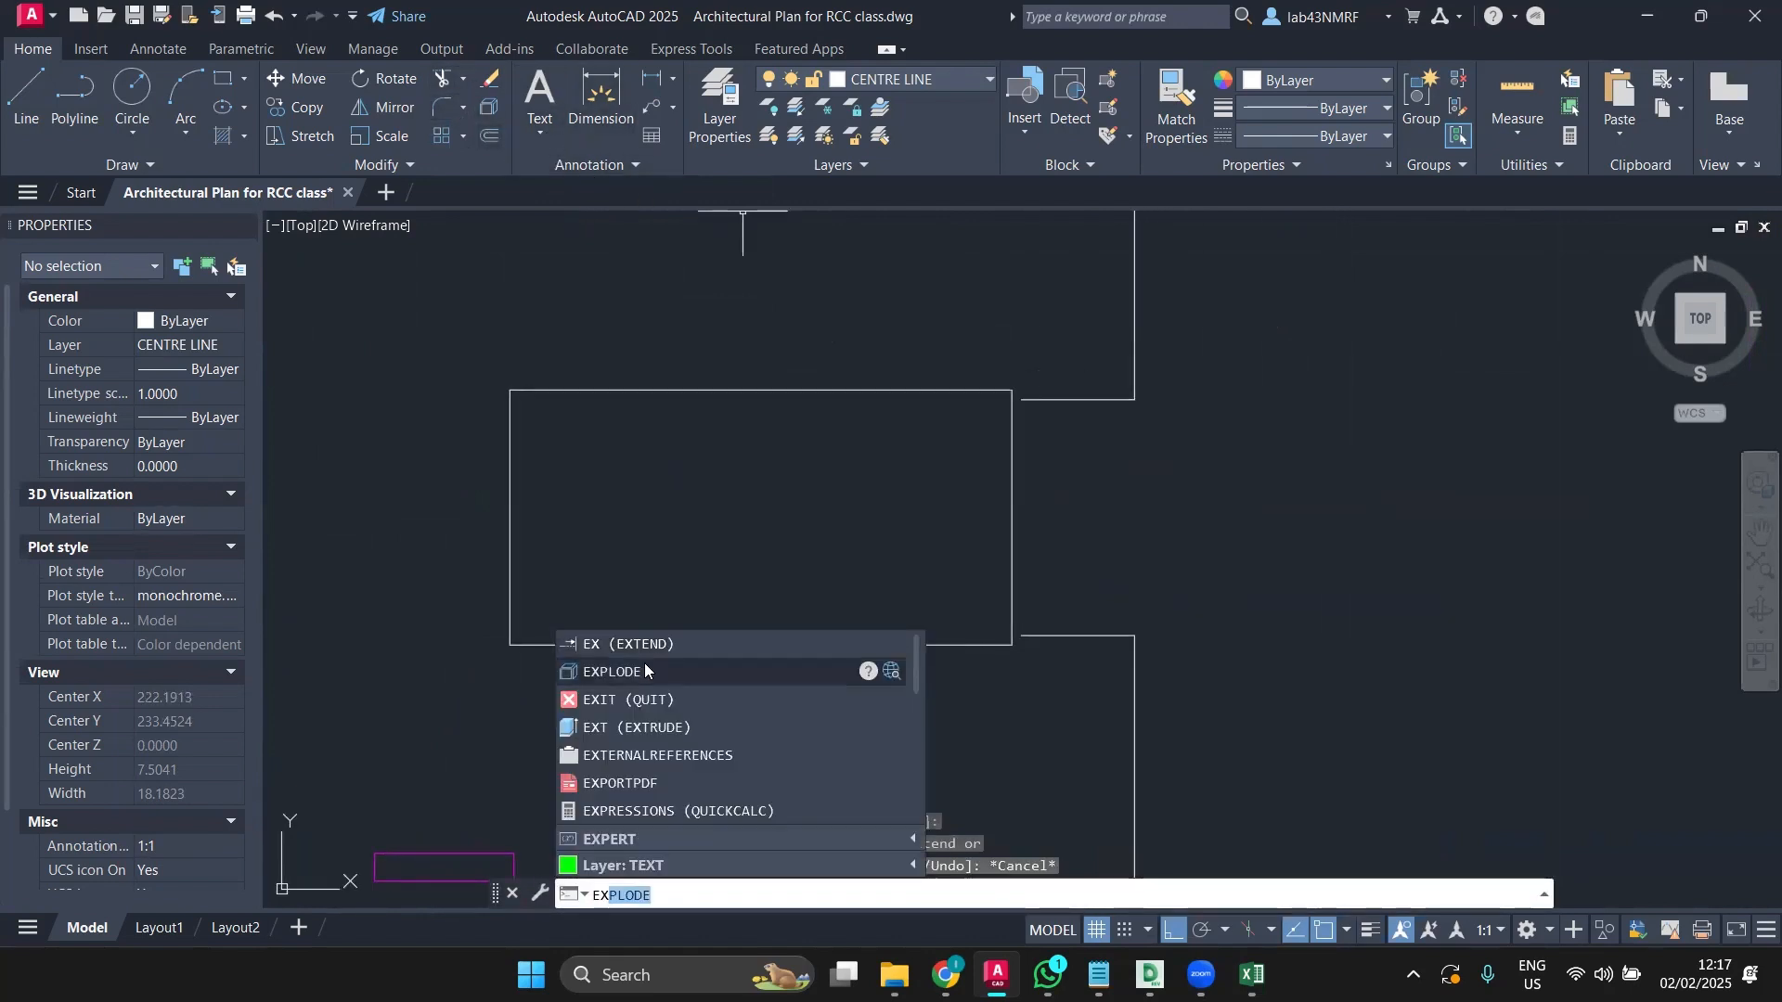
key(Escape)
scroll(594, 476, down, 5)
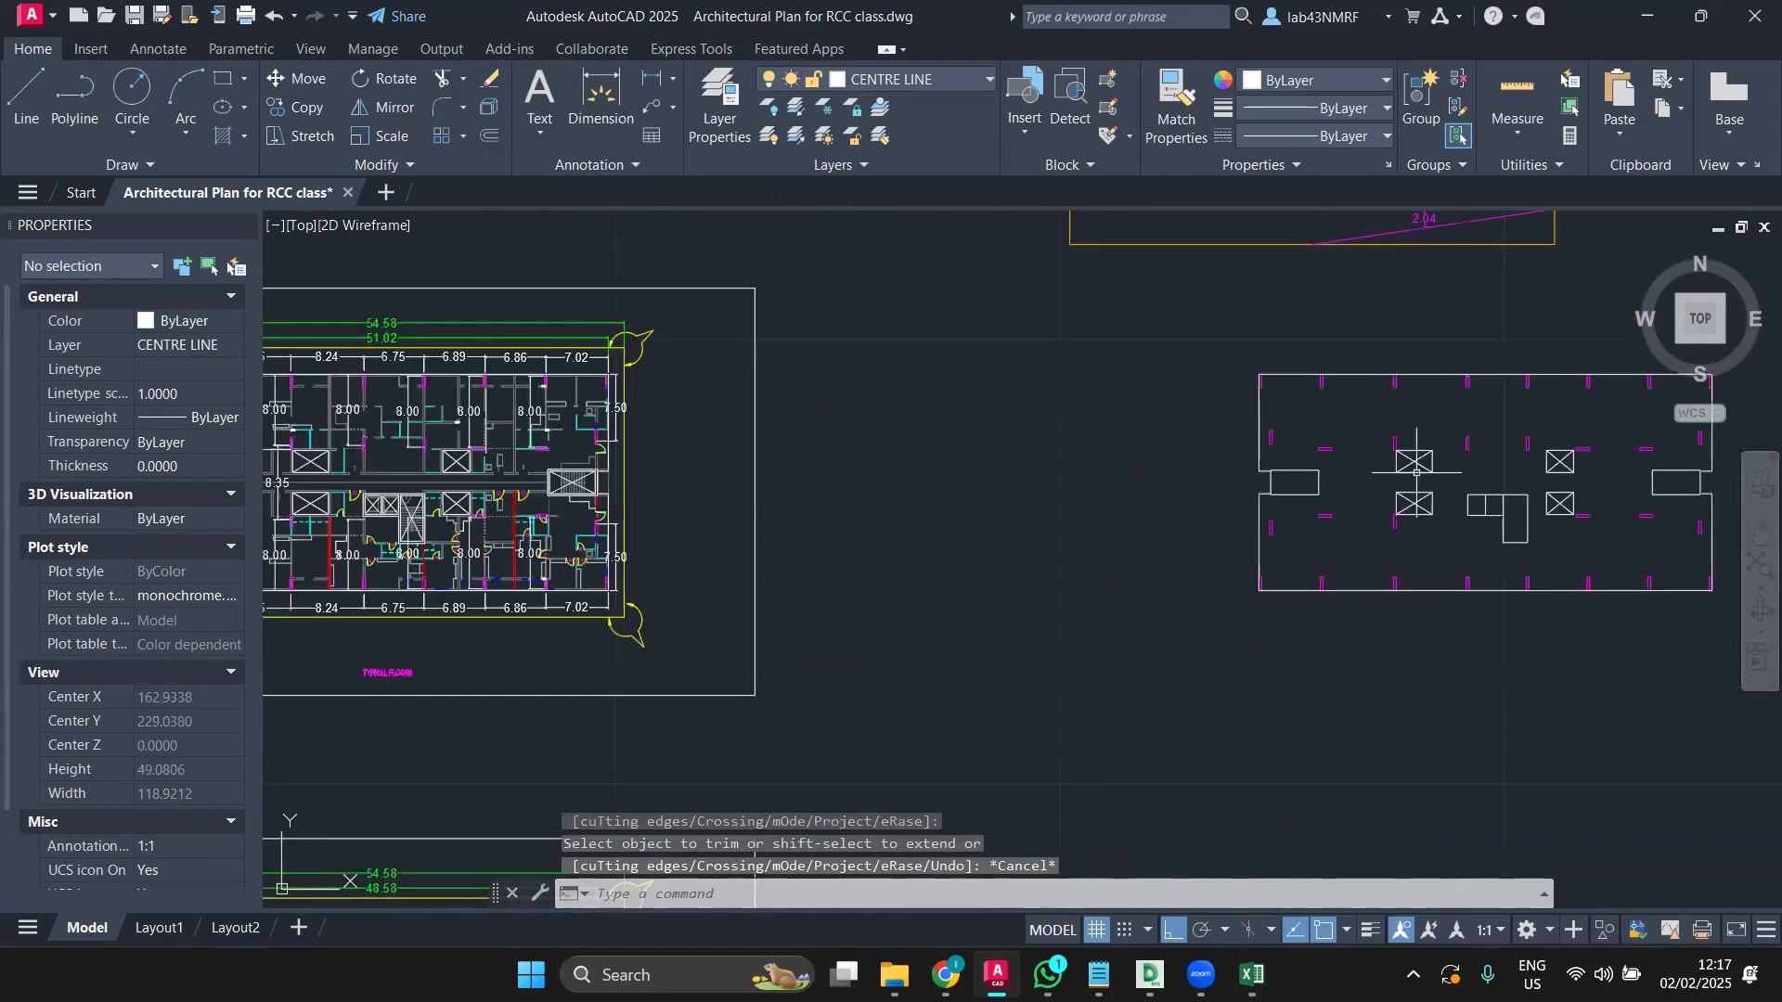
scroll(1026, 498, down, 2)
scroll(807, 437, up, 10)
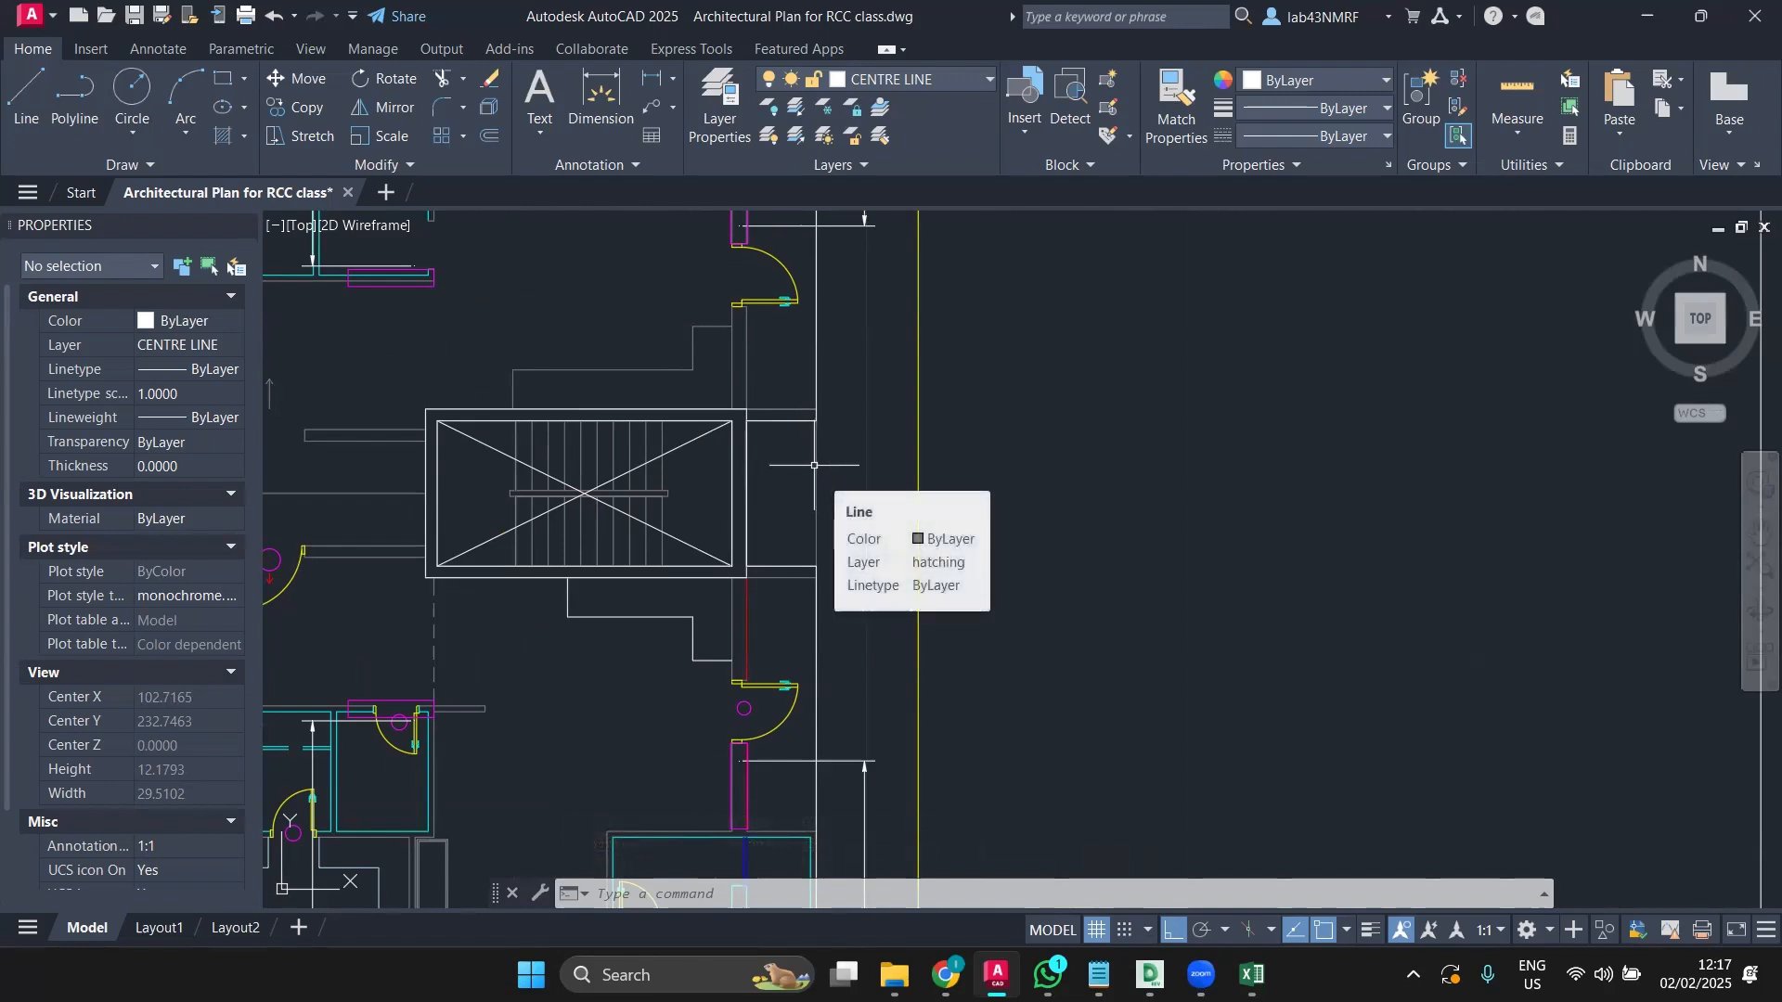
scroll(814, 465, down, 4)
middle_drag(1188, 521, 408, 382)
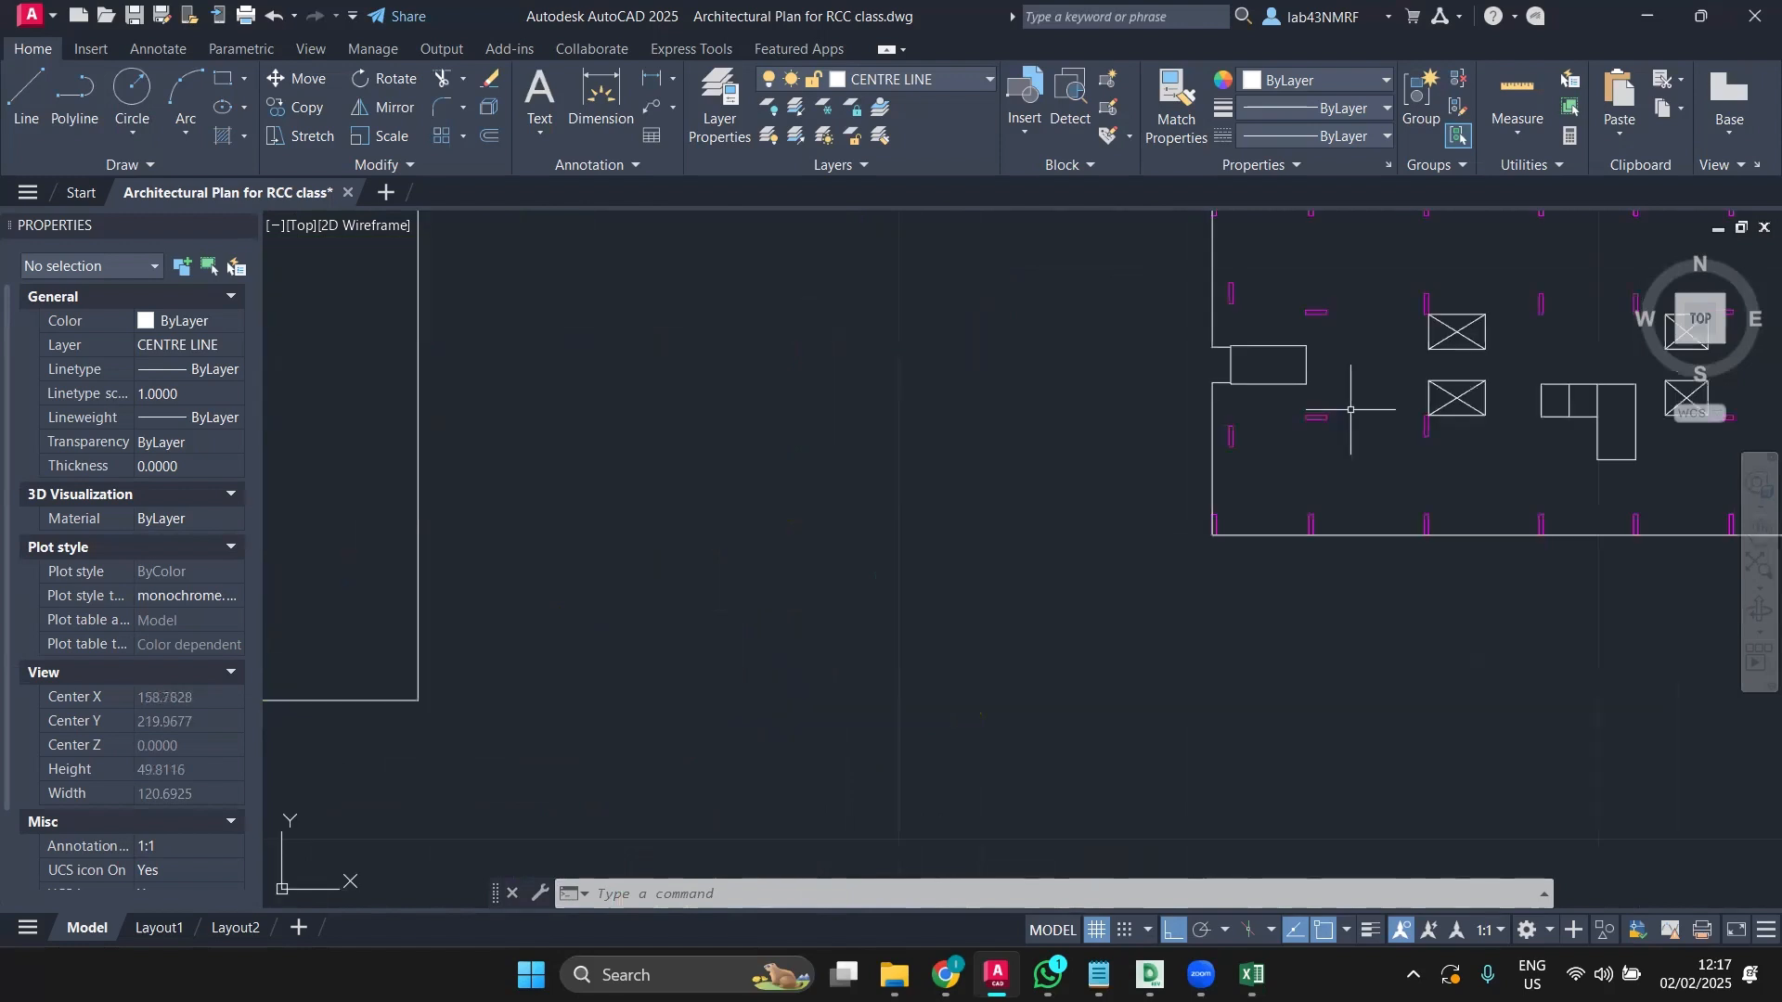
middle_drag(1352, 406, 742, 430)
scroll(756, 429, down, 2)
scroll(1098, 371, up, 7)
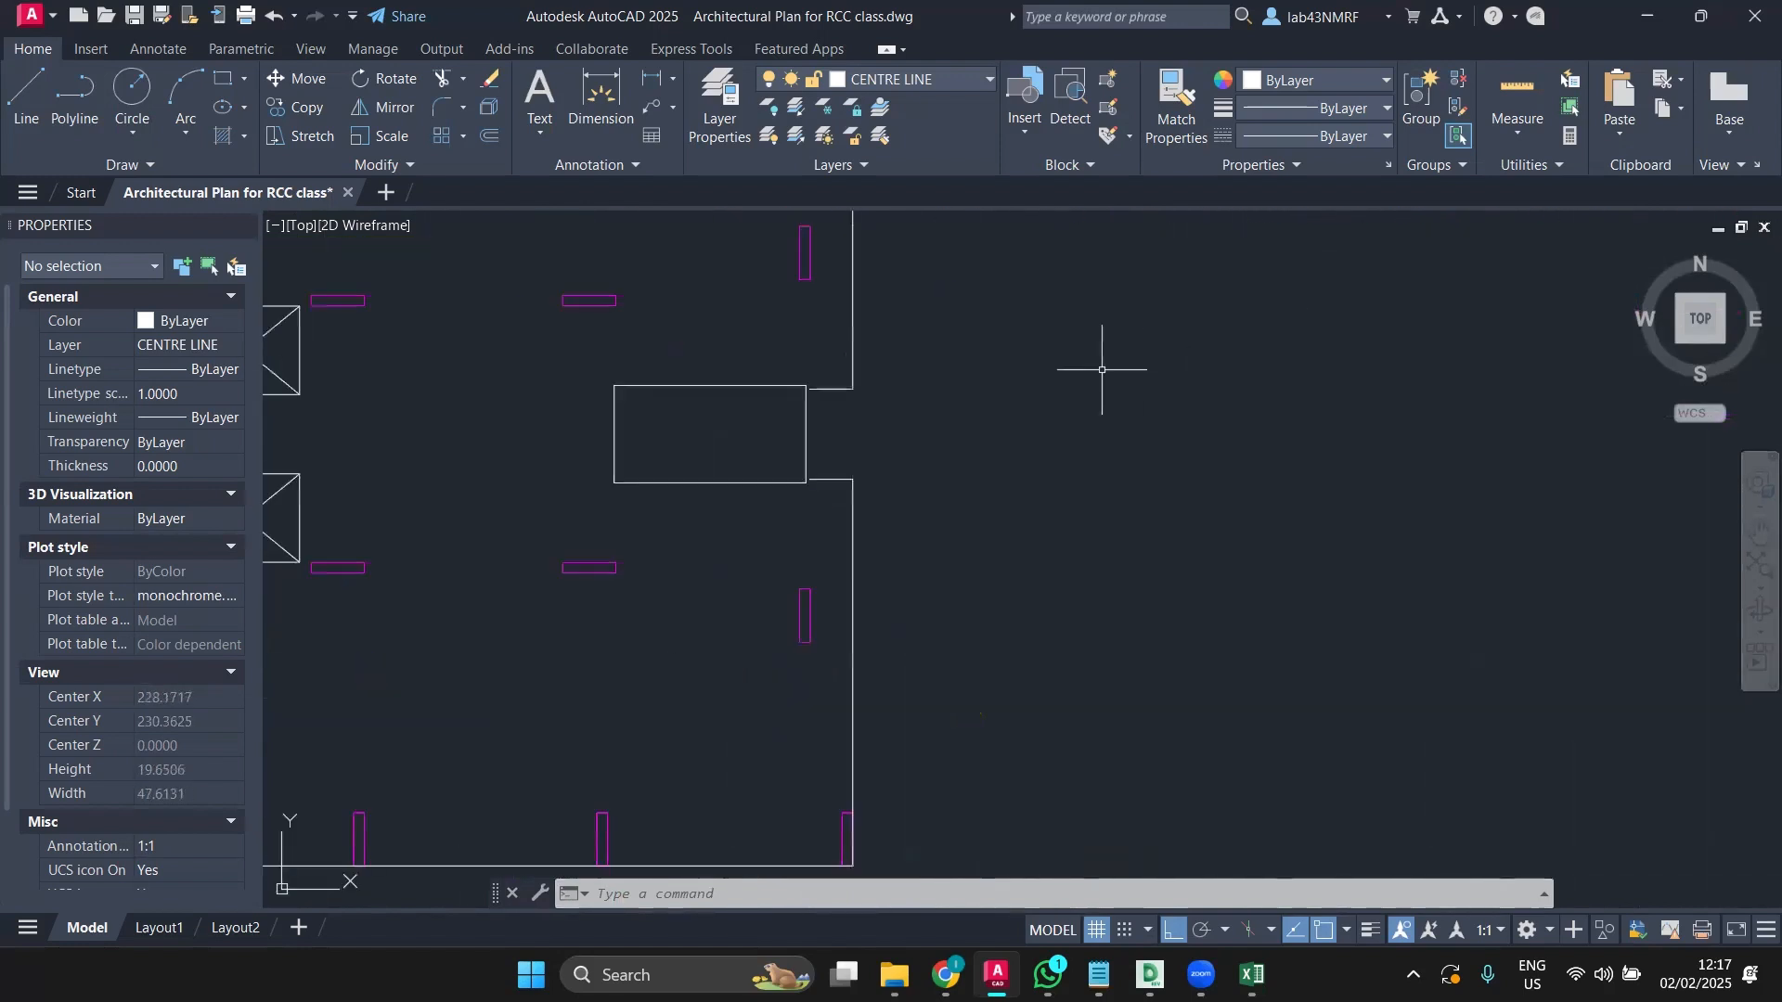
scroll(836, 386, up, 2)
text(EX)
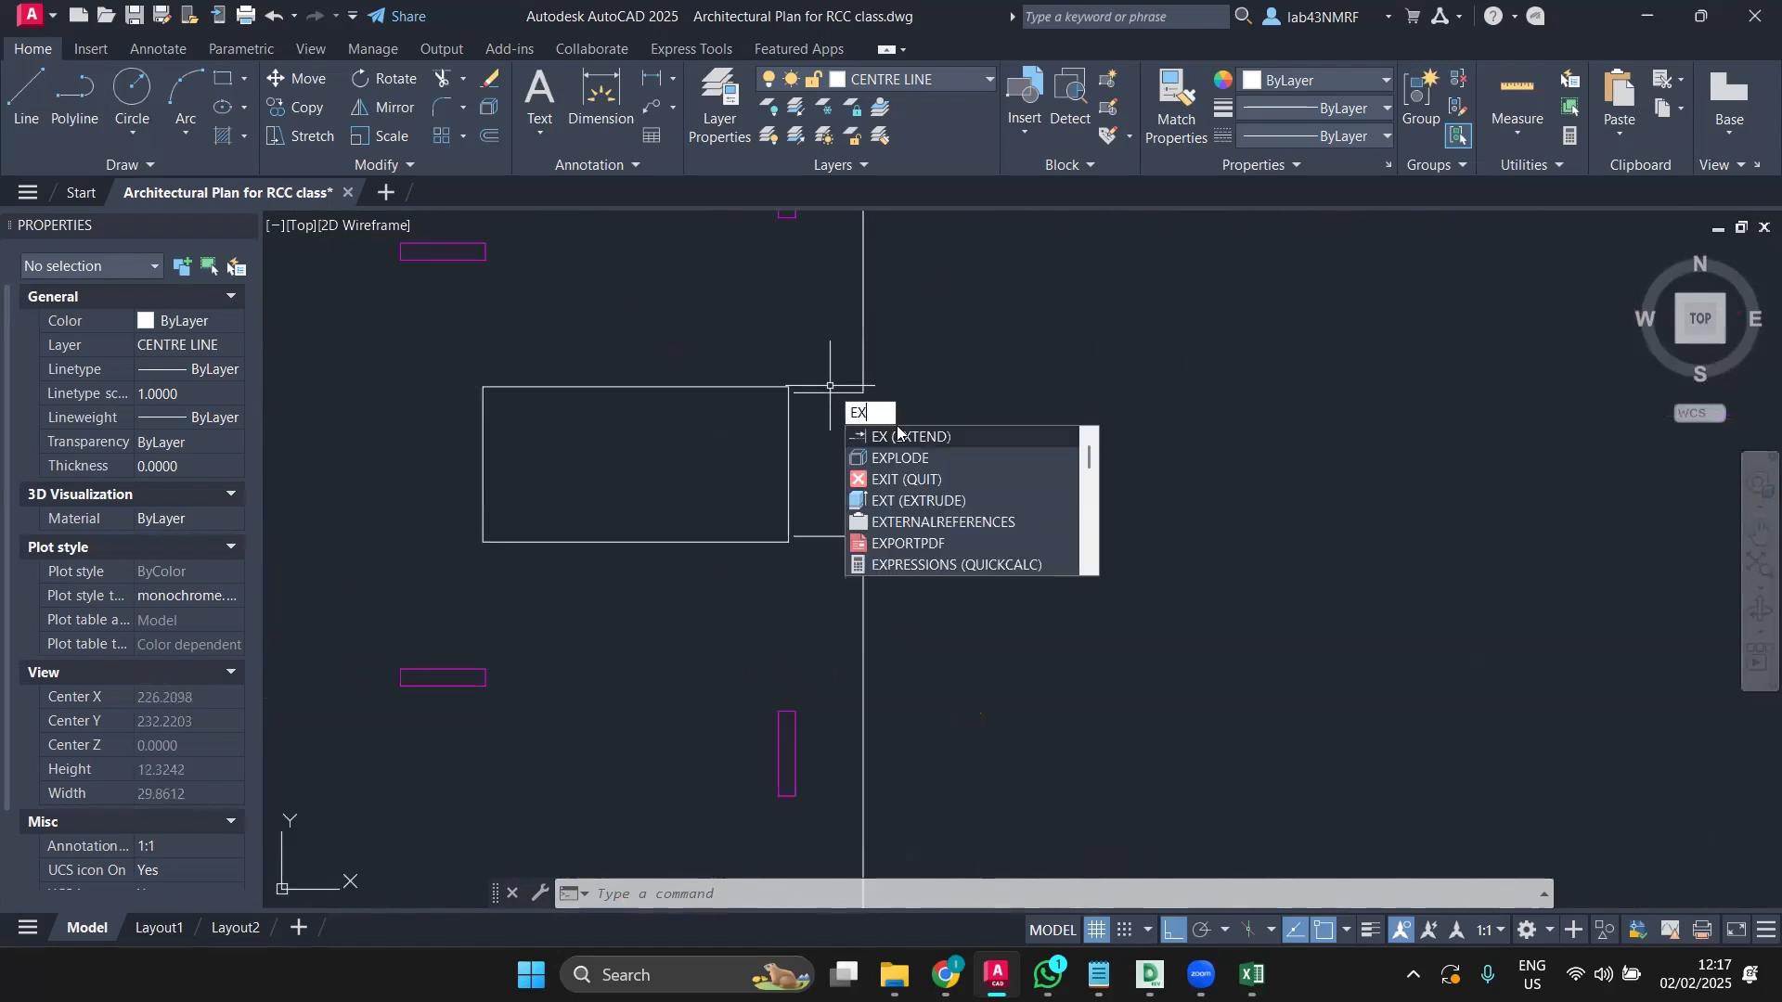
key(Return)
drag(846, 383, 830, 413)
key(Return)
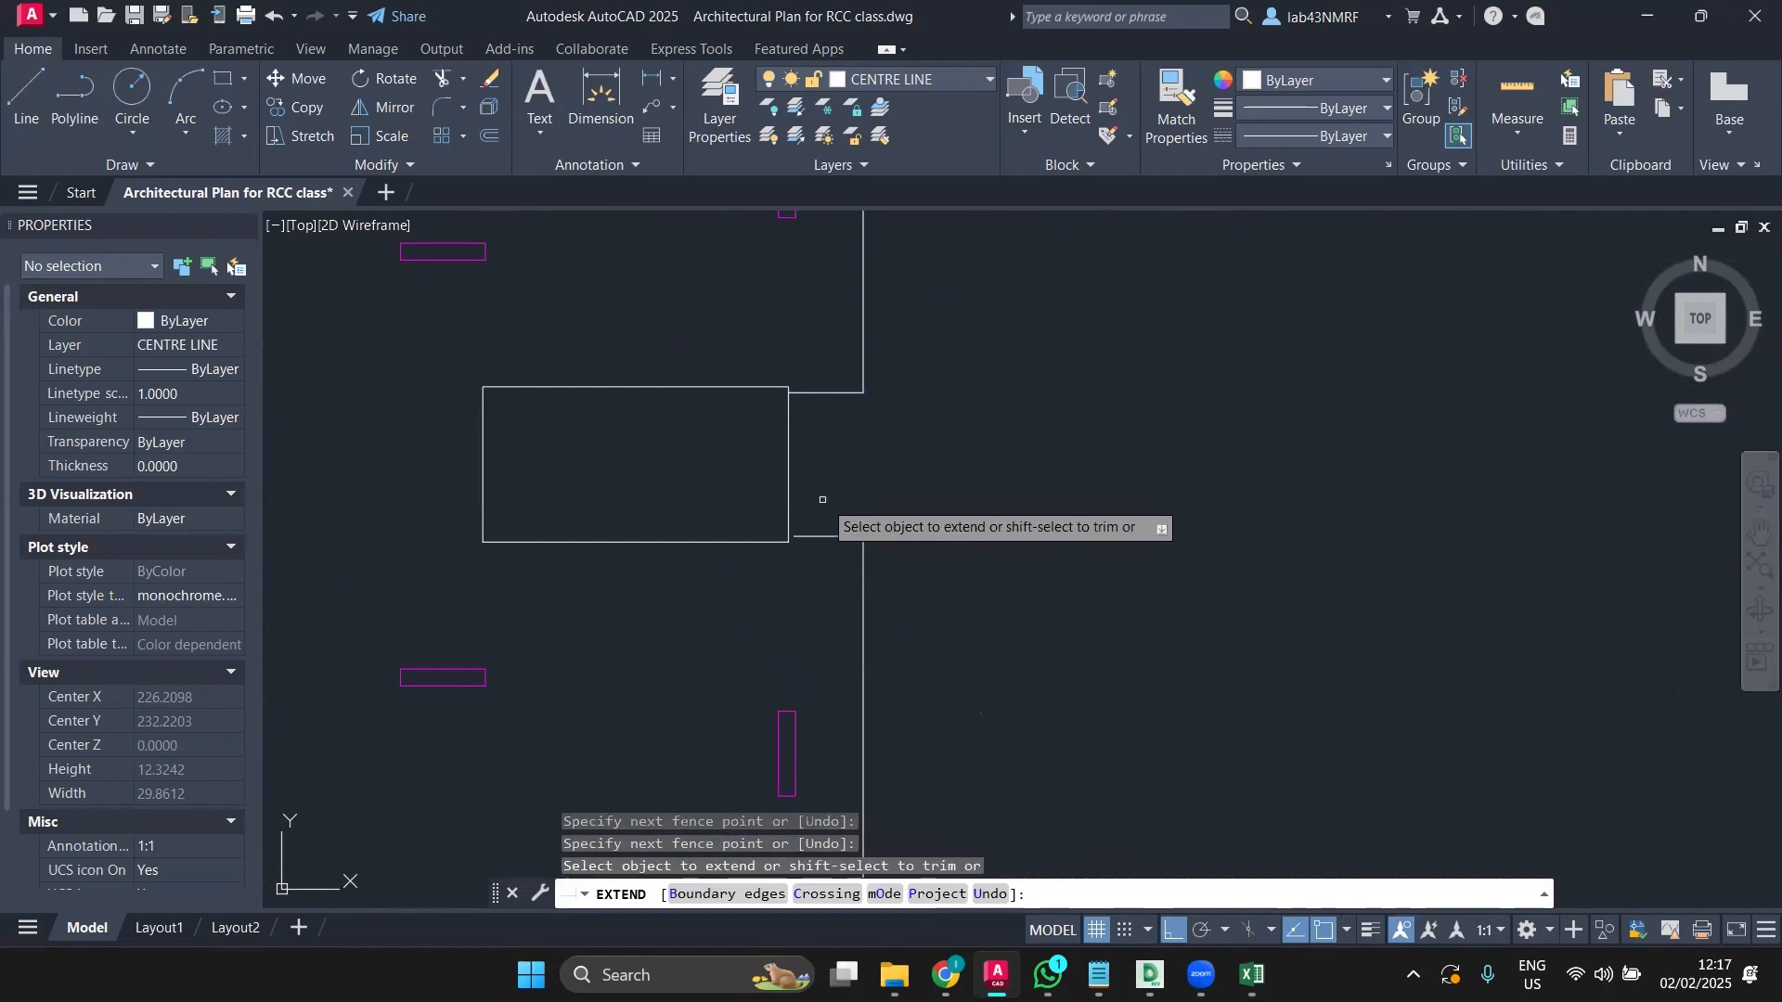
key(Escape)
scroll(817, 589, down, 5)
middle_drag(826, 605, 1244, 608)
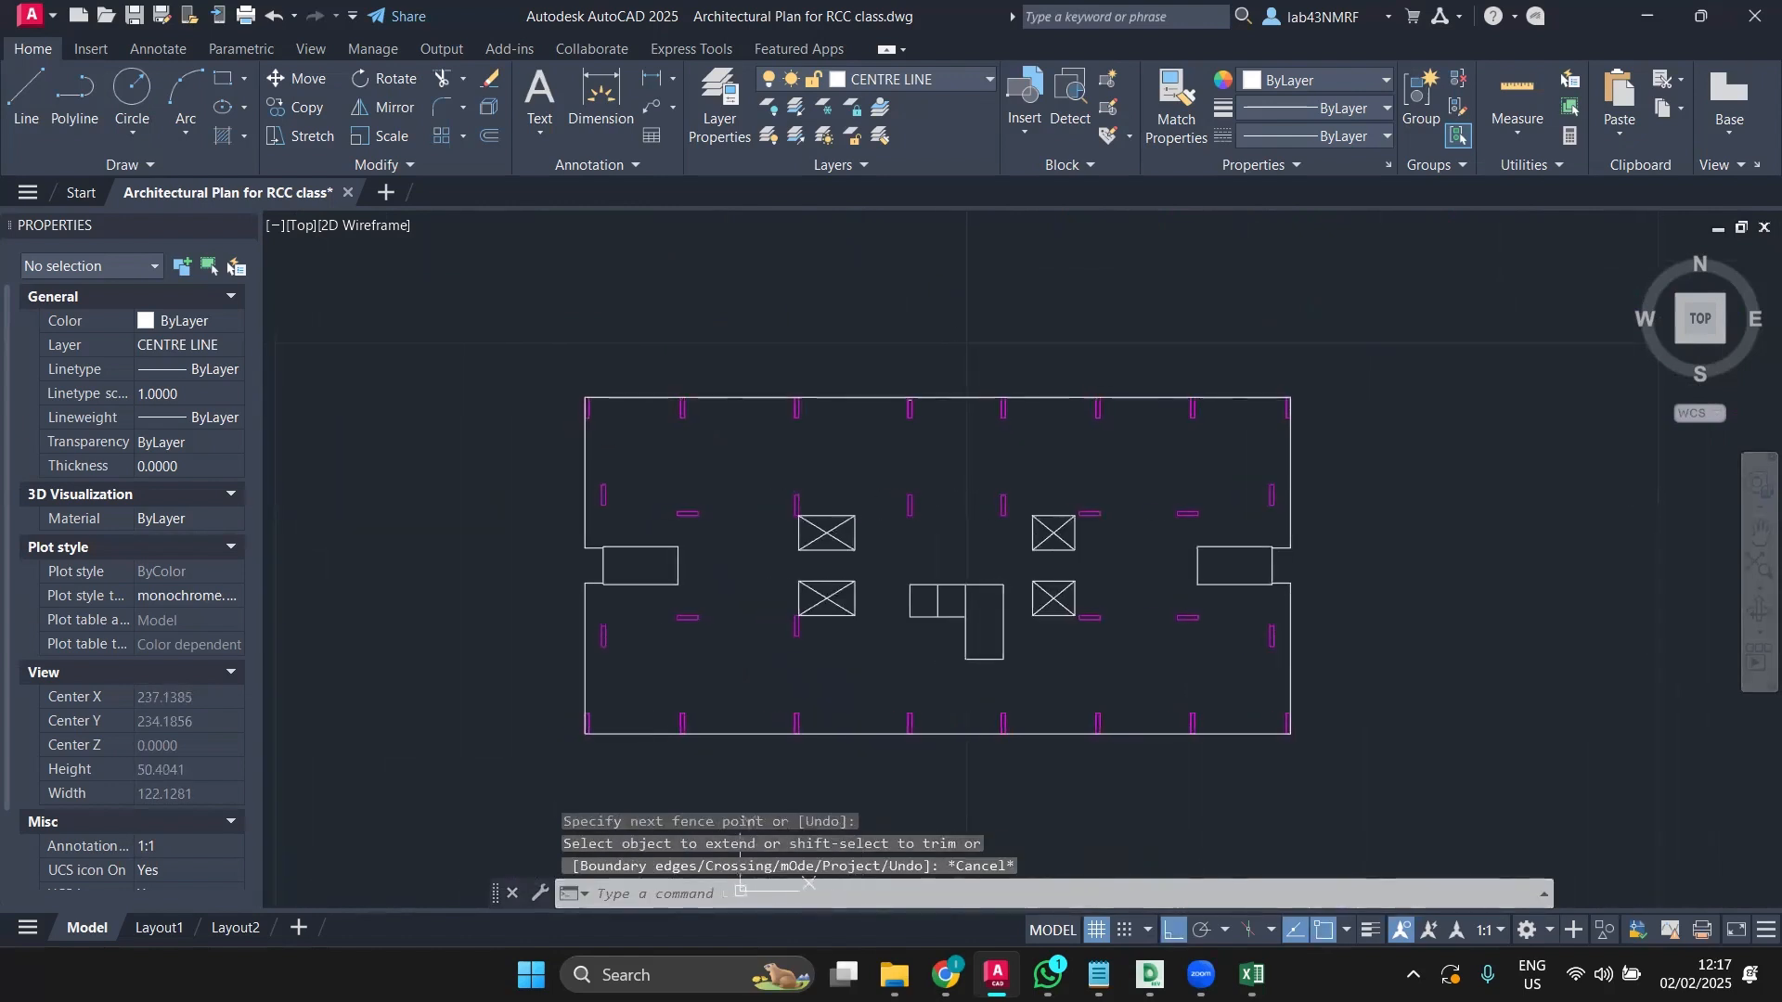
Step: Window-select the two column outlines, then clear that selection
scroll(902, 636, up, 2)
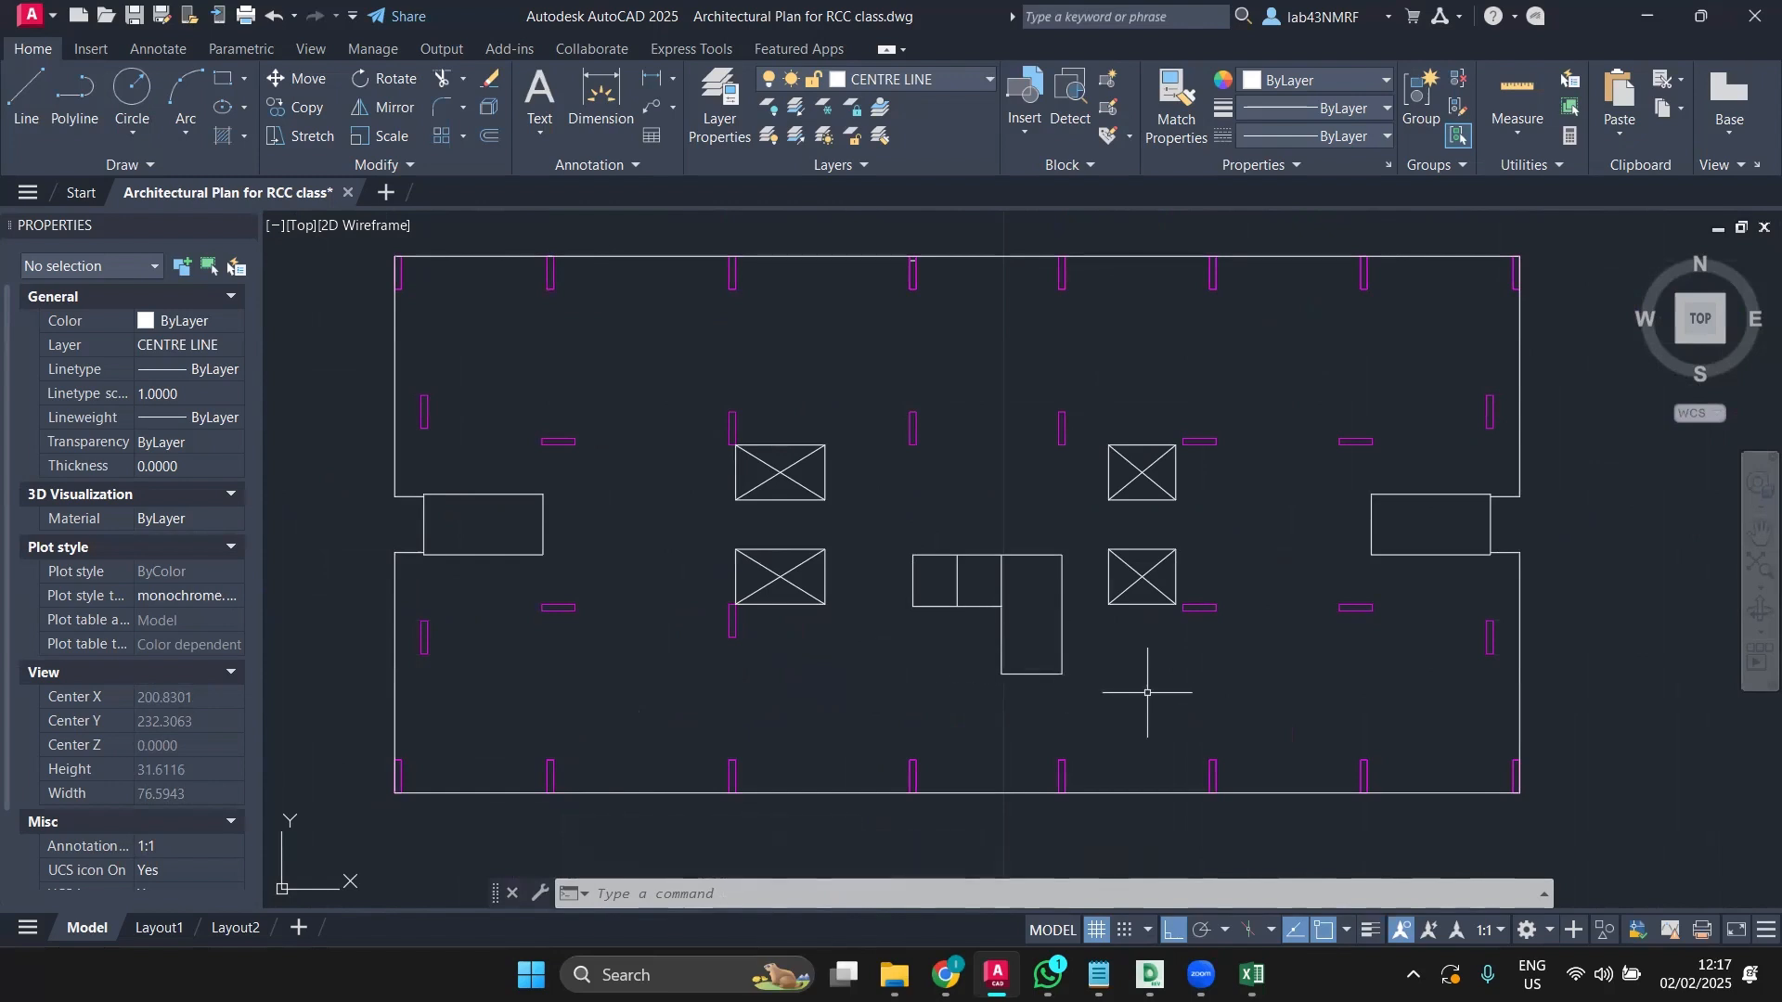
scroll(728, 449, up, 10)
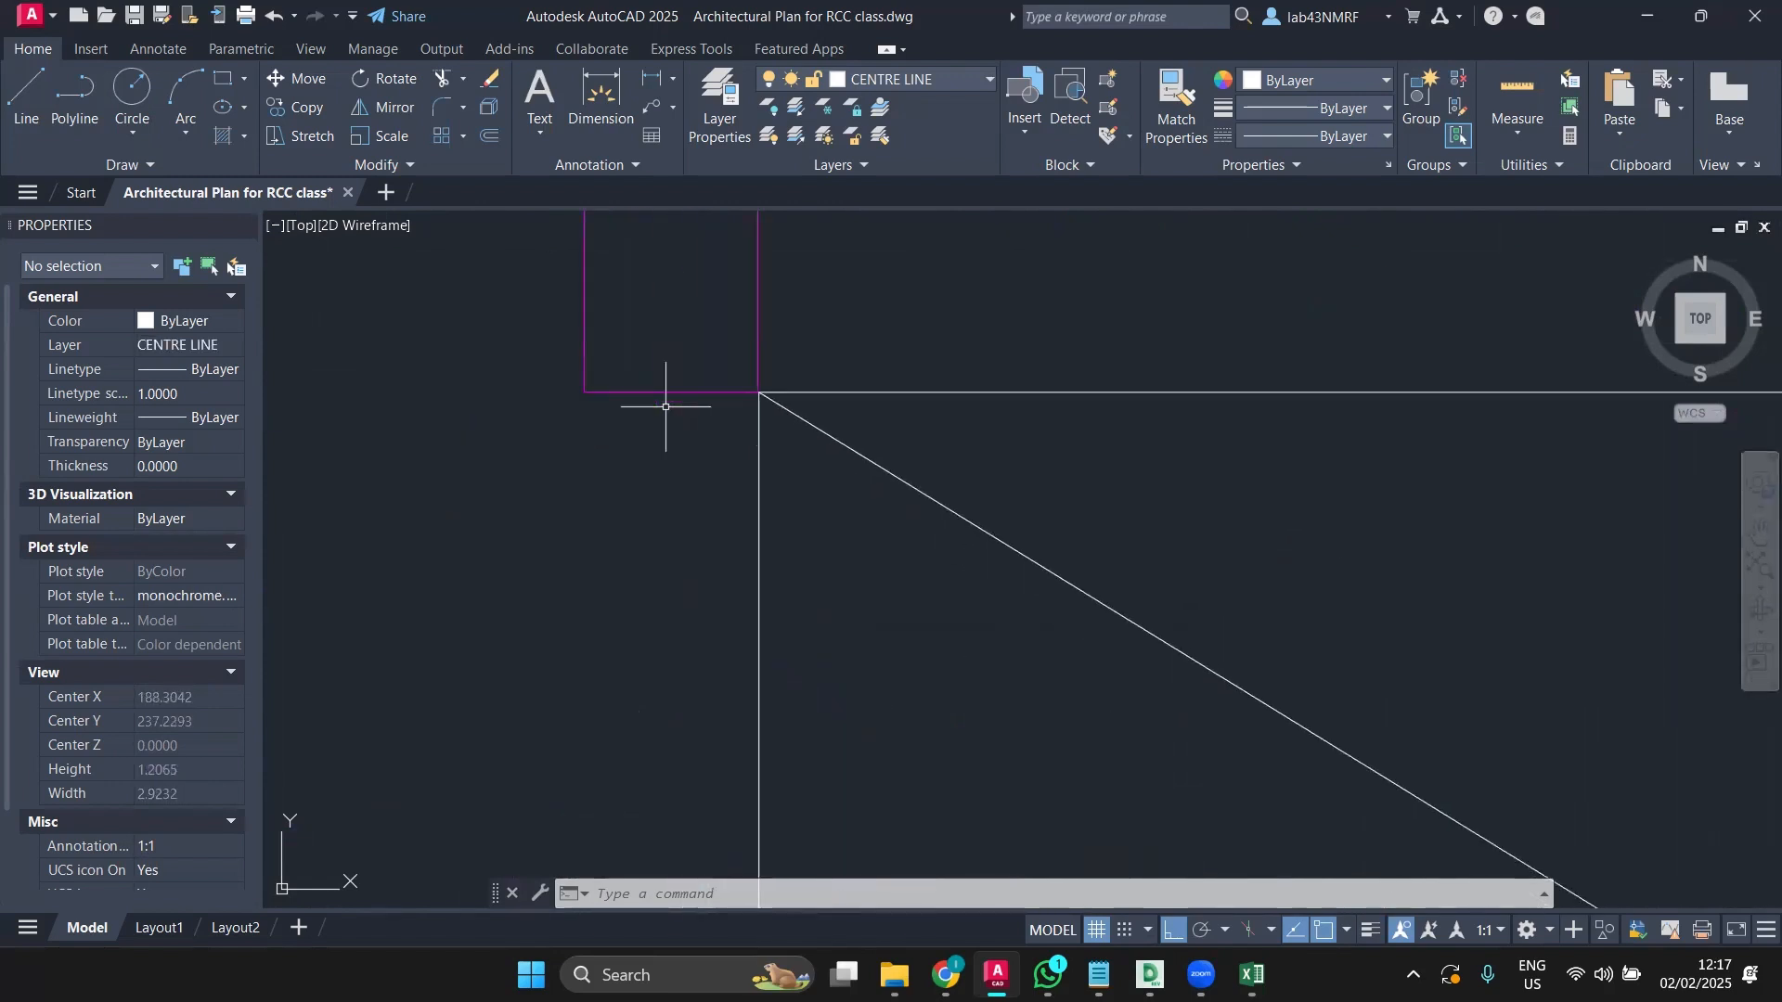
scroll(664, 406, down, 12)
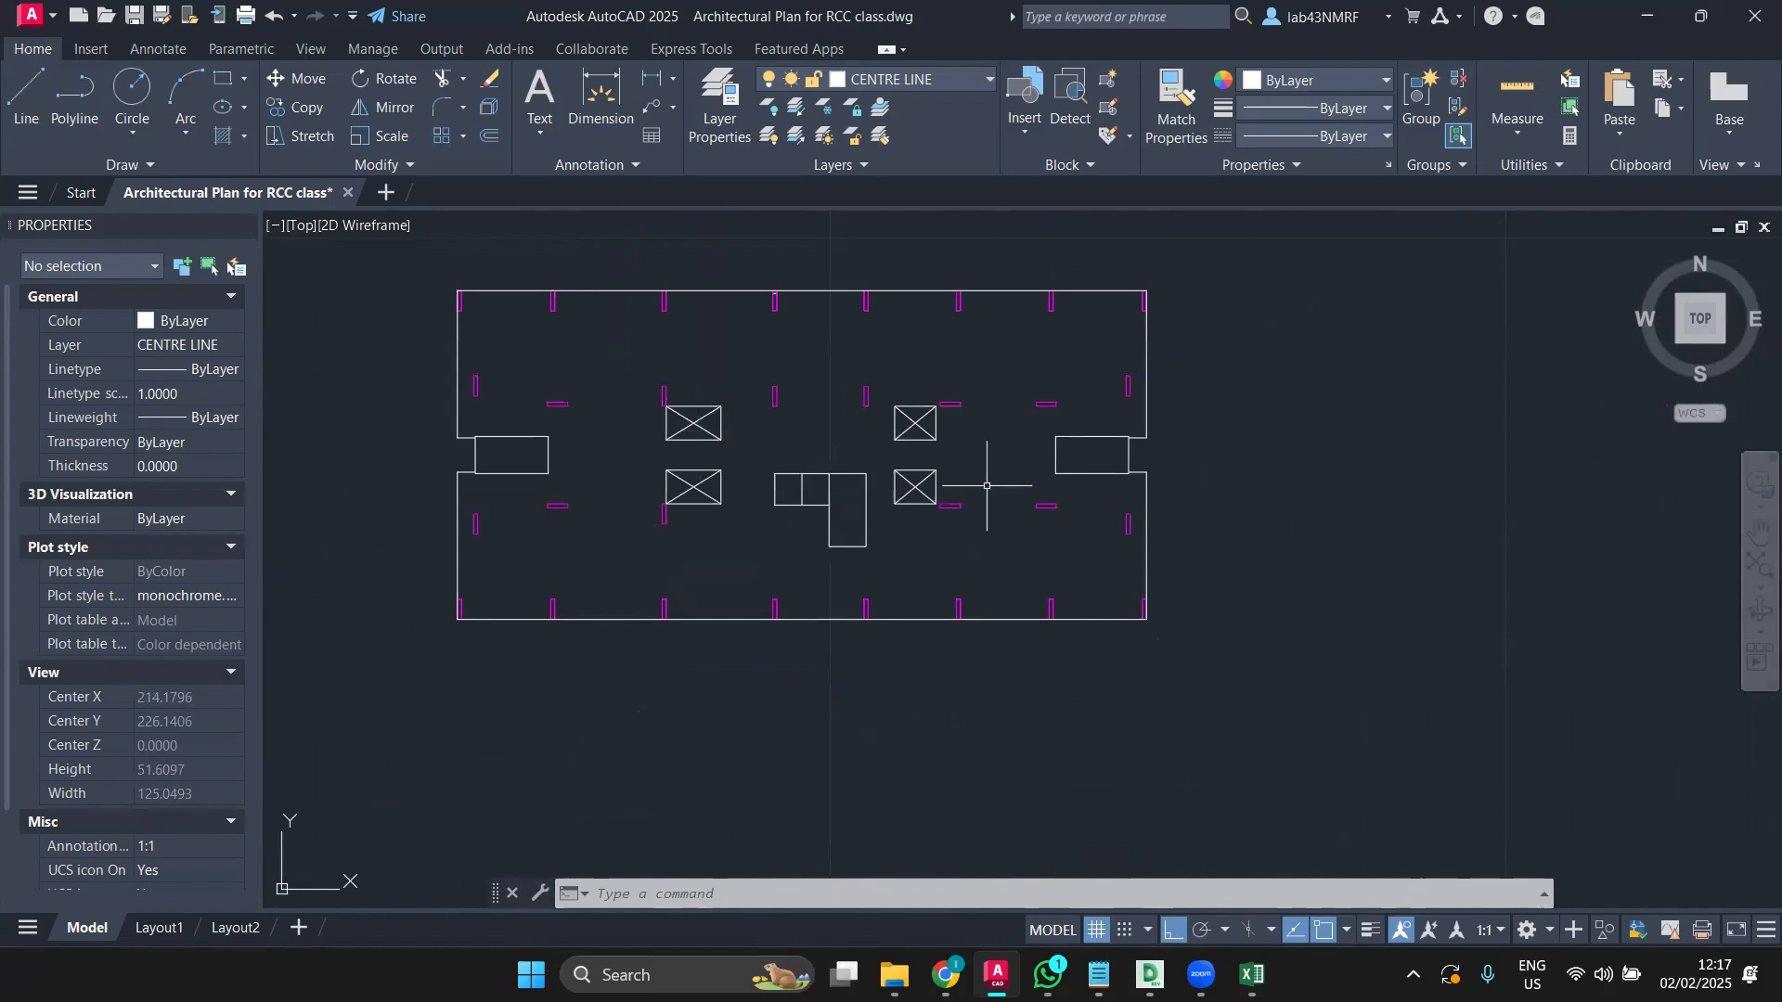
scroll(987, 486, up, 2)
middle_drag(992, 483, 1110, 570)
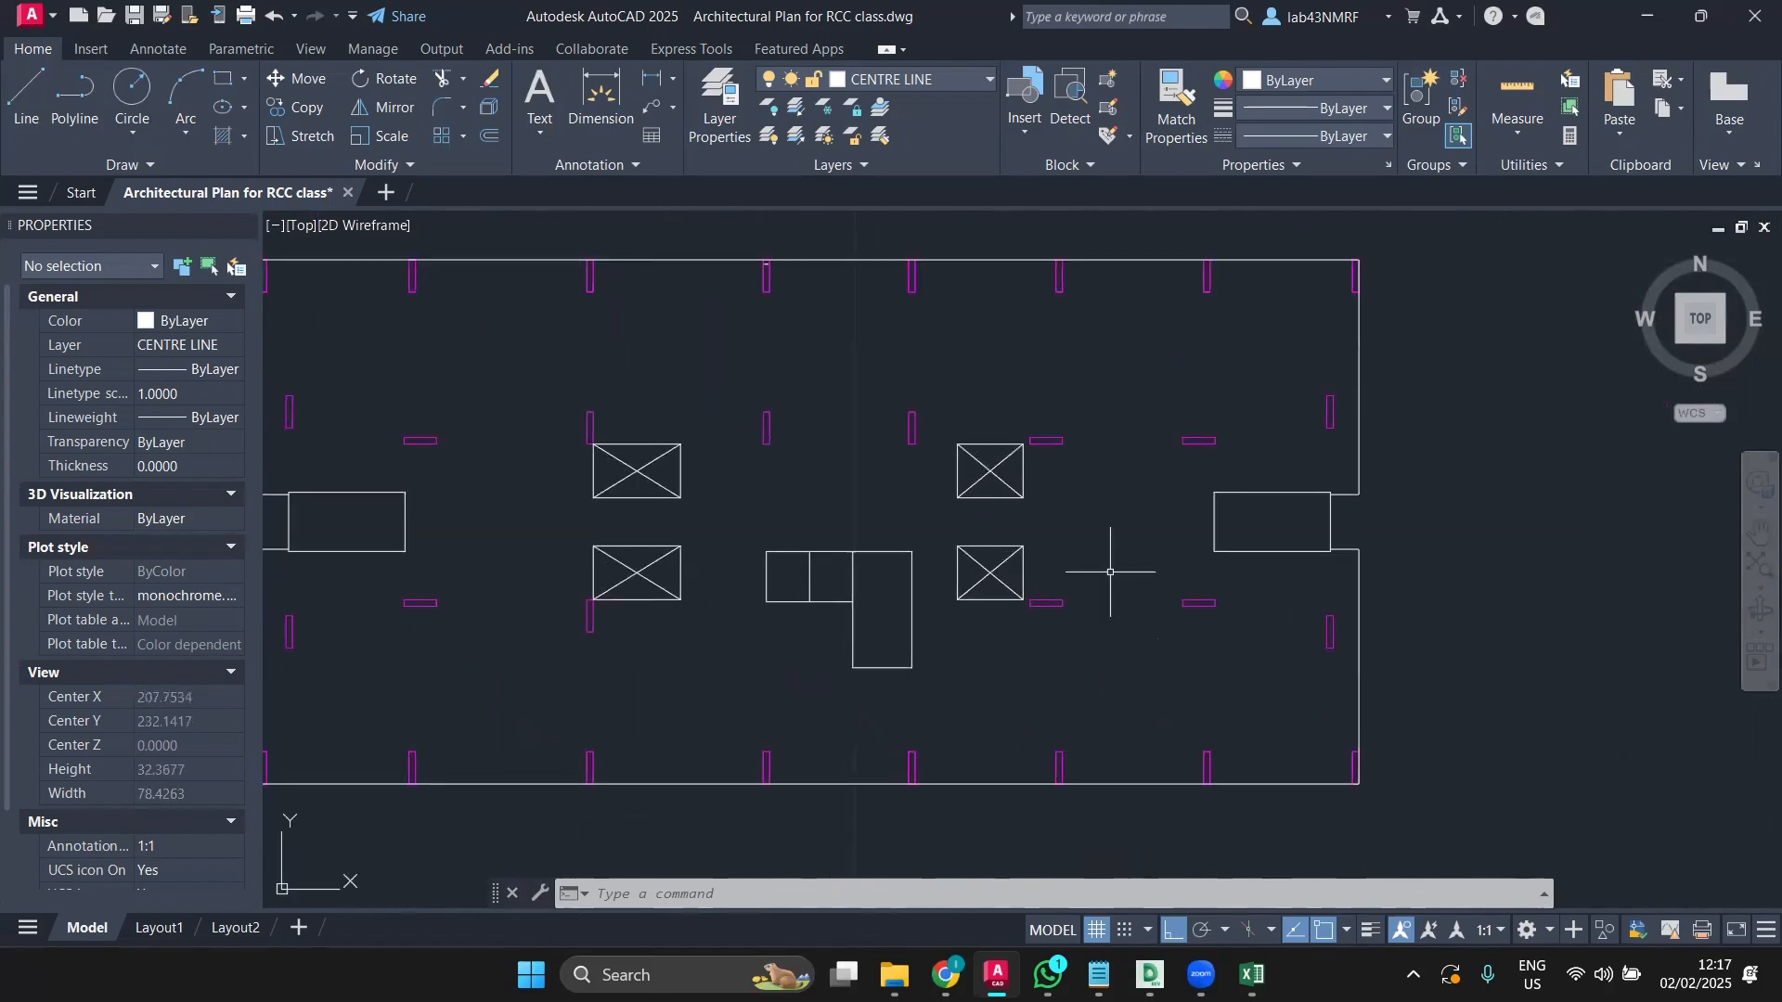
click(1069, 406)
click(1035, 614)
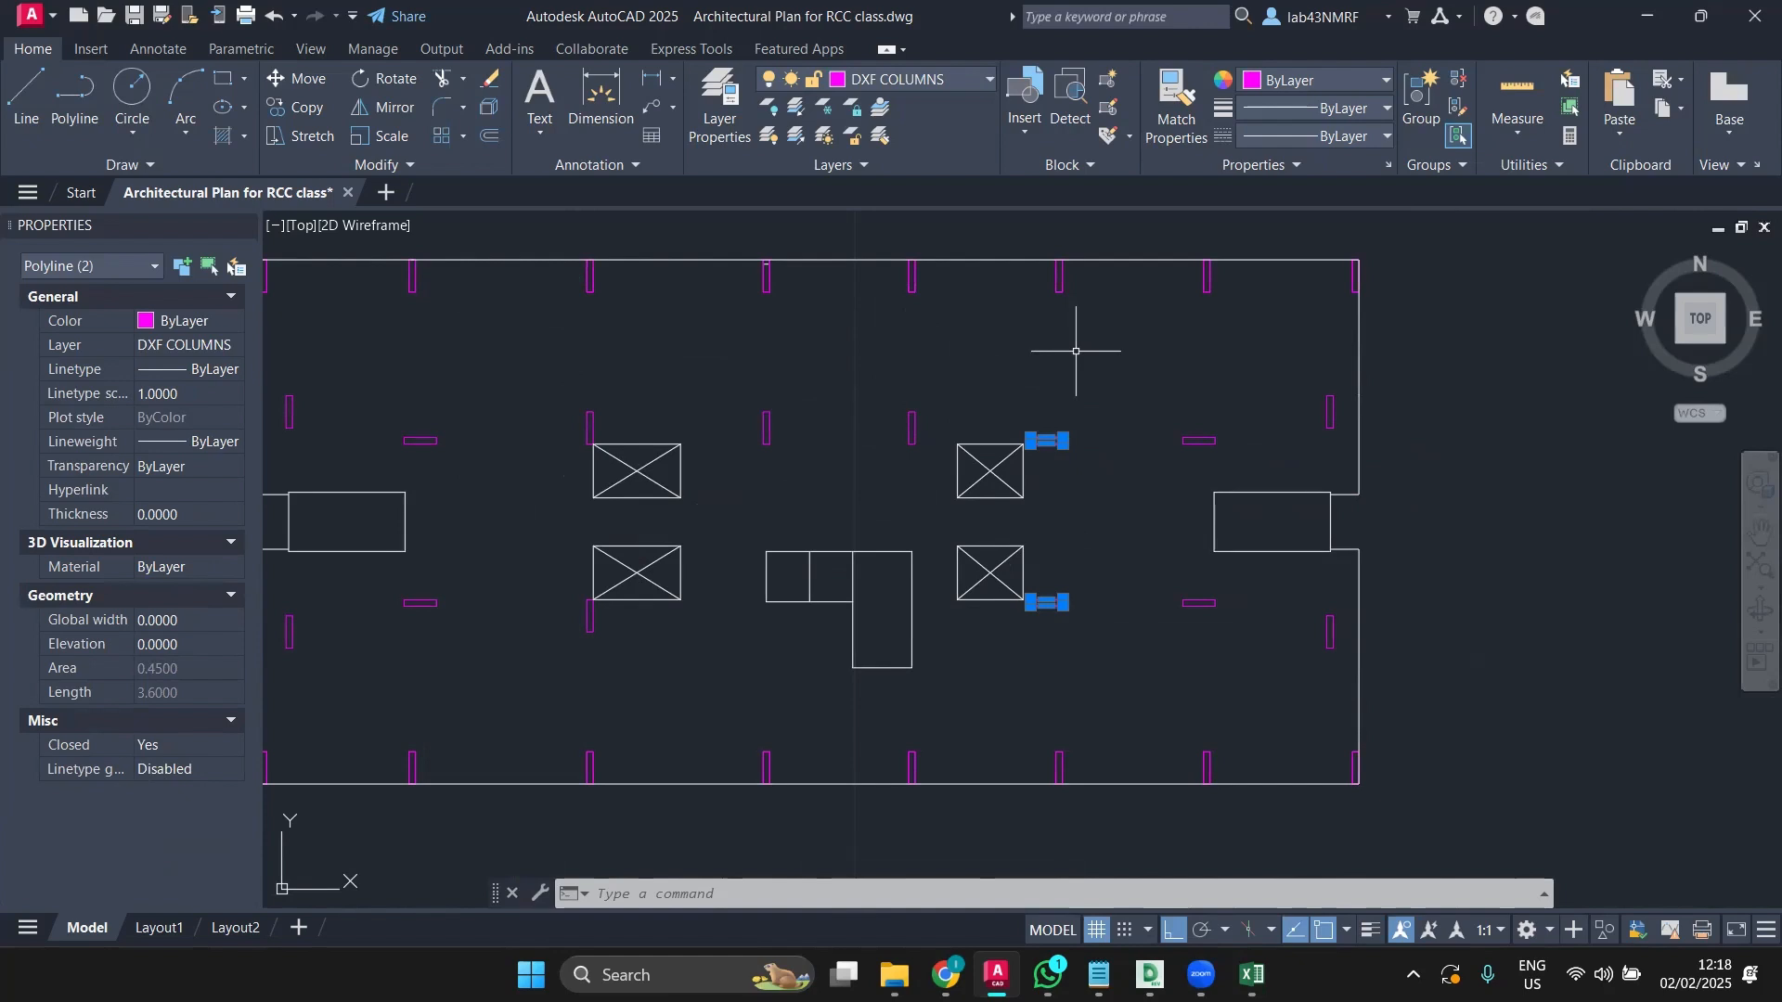
key(Escape)
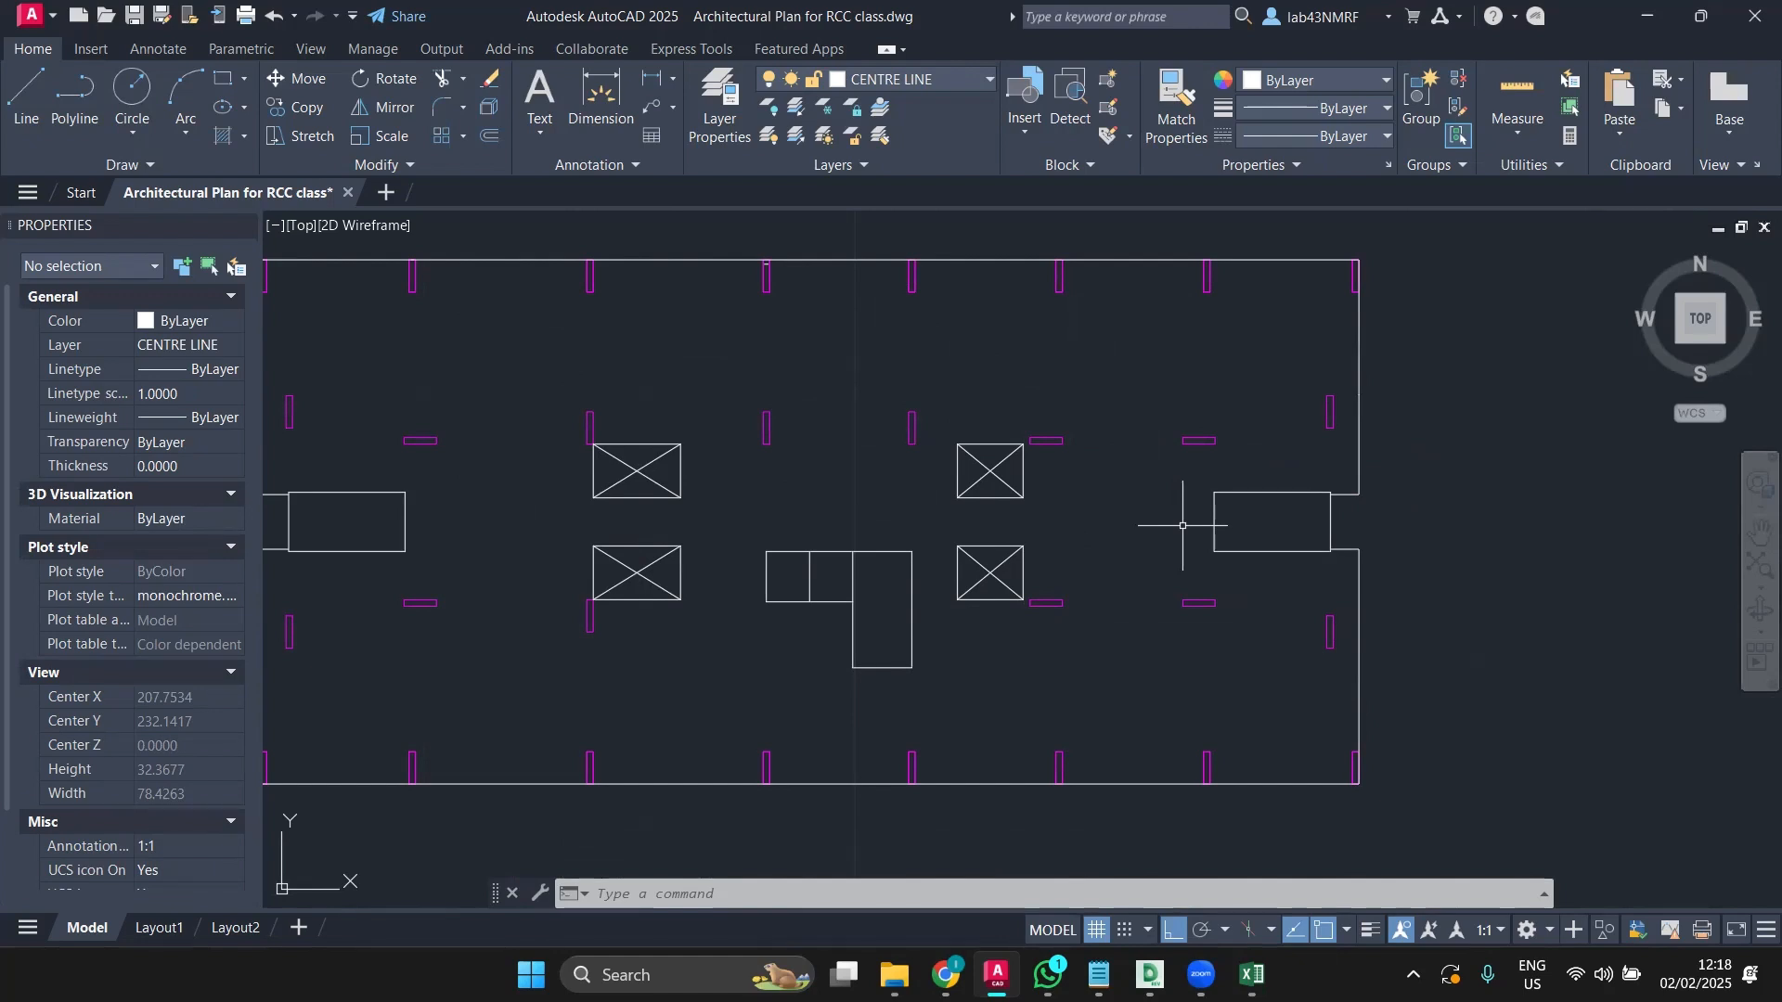
Step: Window-select all 68 objects of the column plan and copy them with Ctrl+C
scroll(1141, 588, down, 5)
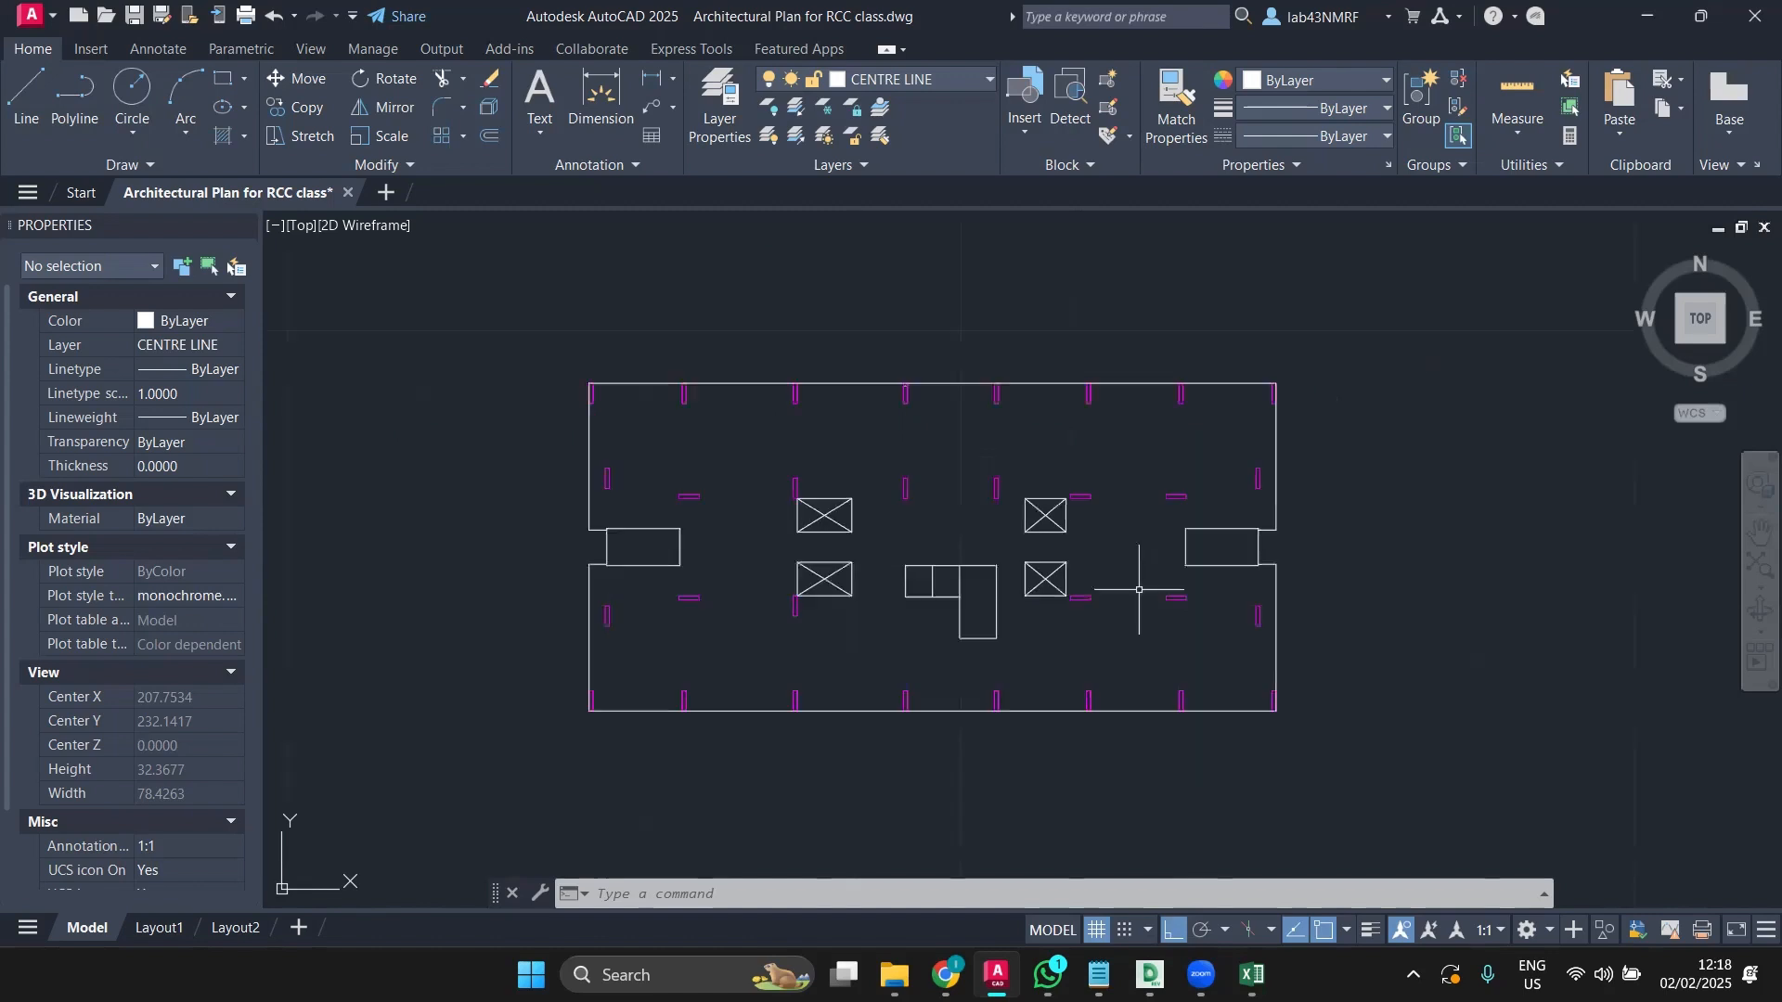
click(852, 393)
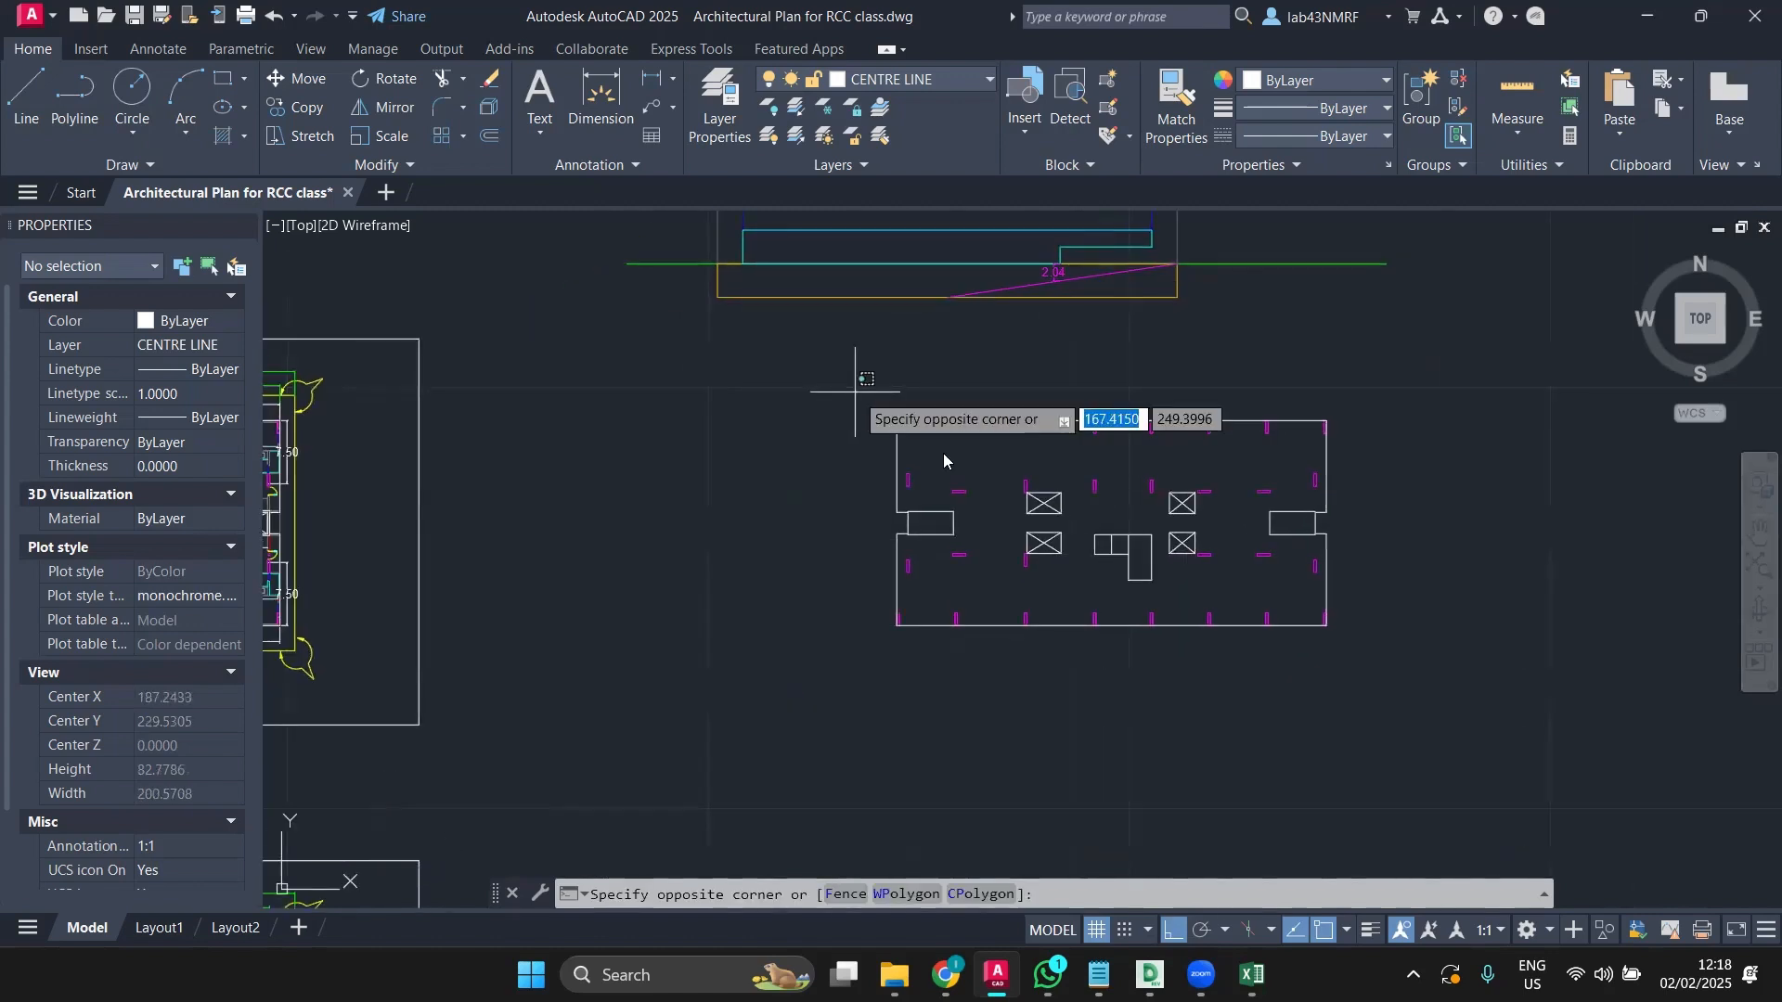
click(1448, 659)
key(ctrl+c)
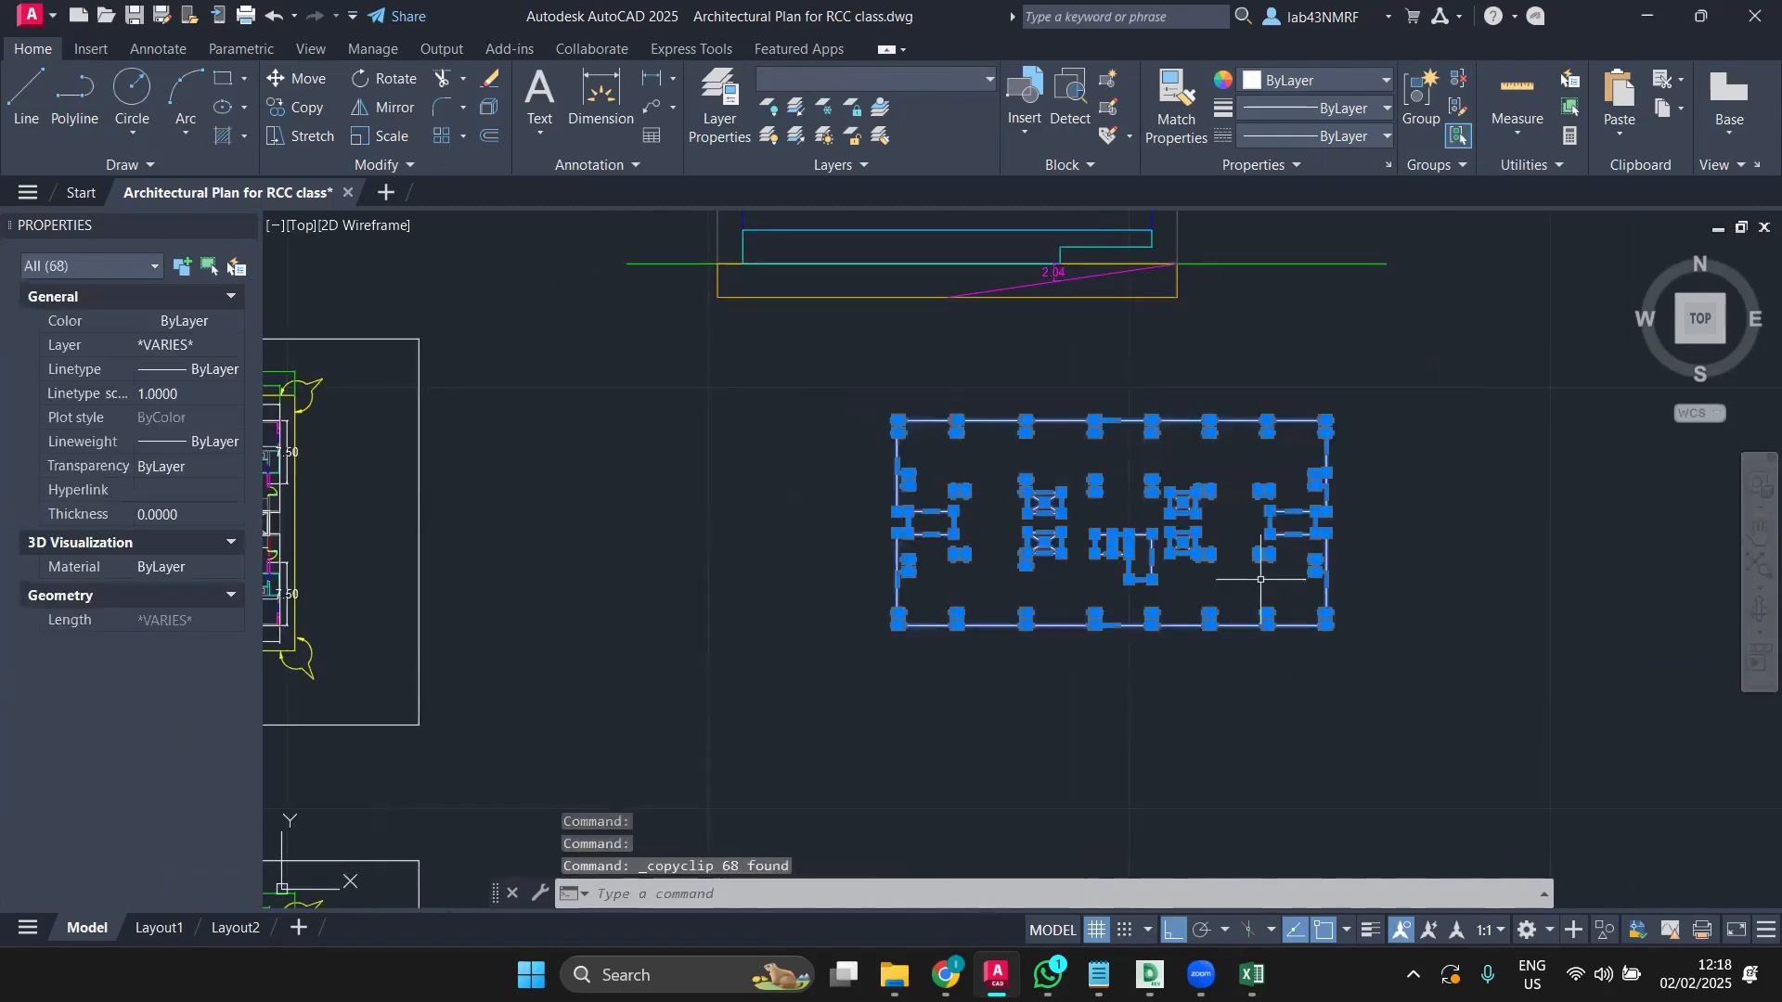
Step: Start a new blank drawing and set its insertion scale units to Meters with UN
click(387, 192)
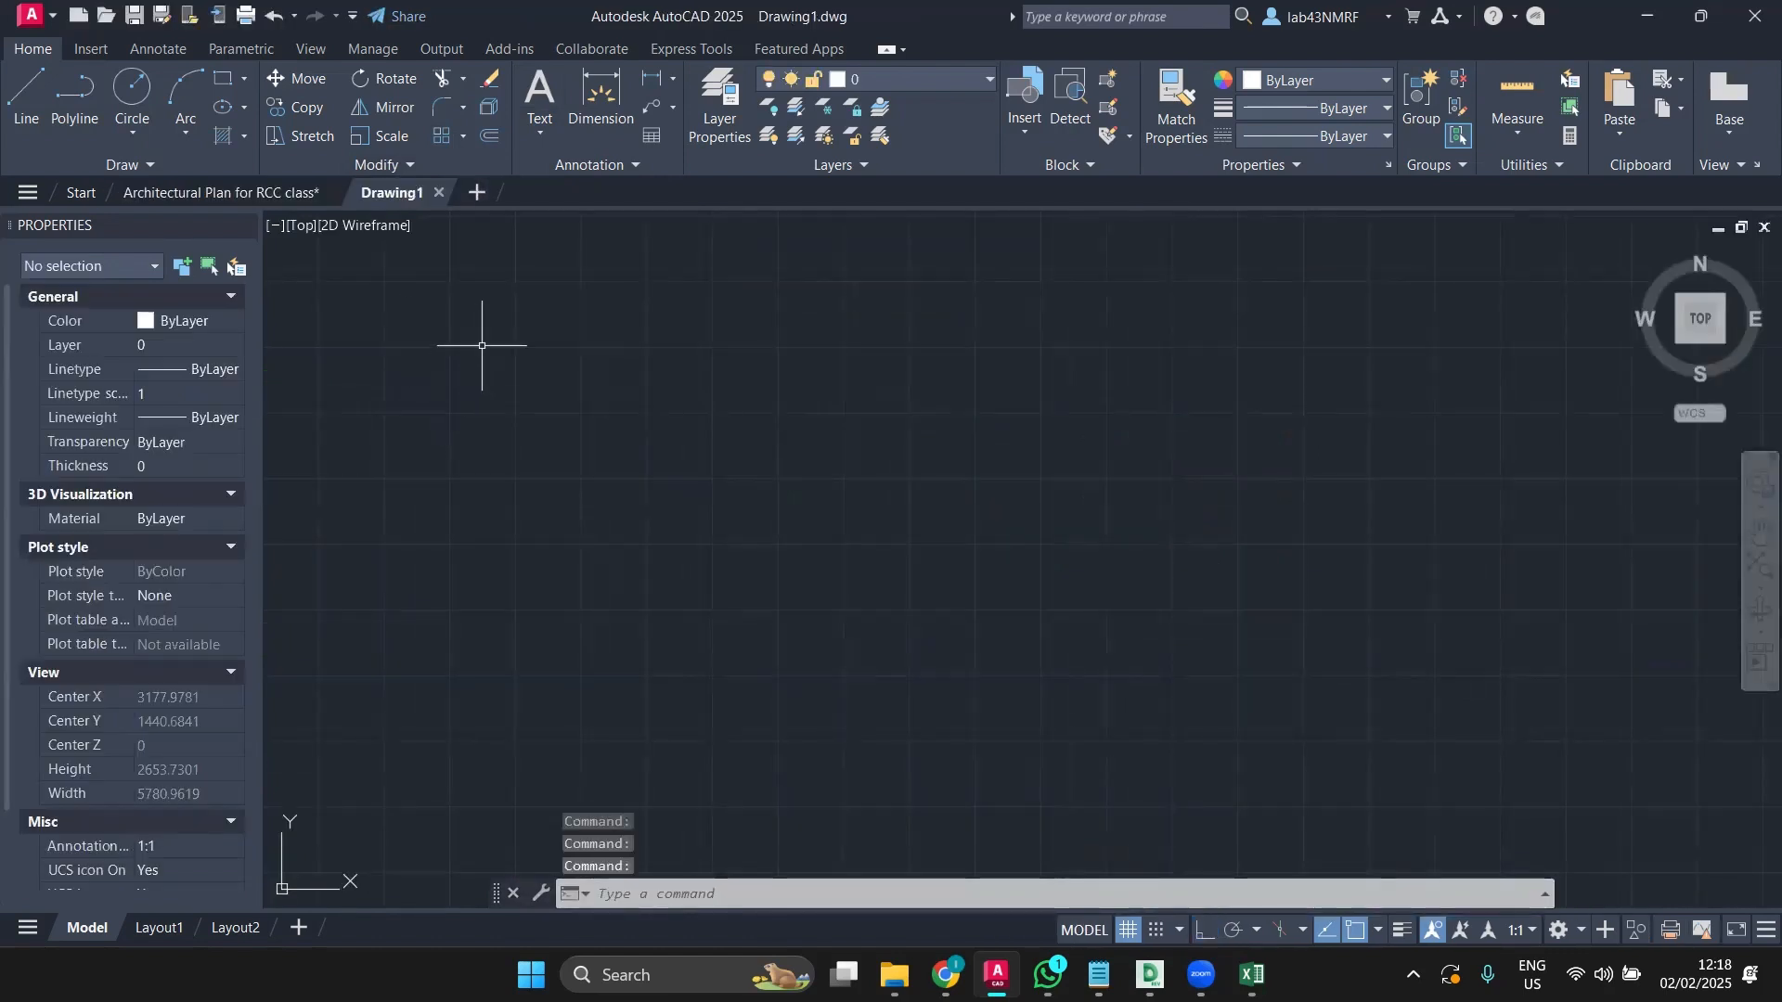
text(UN)
key(Return)
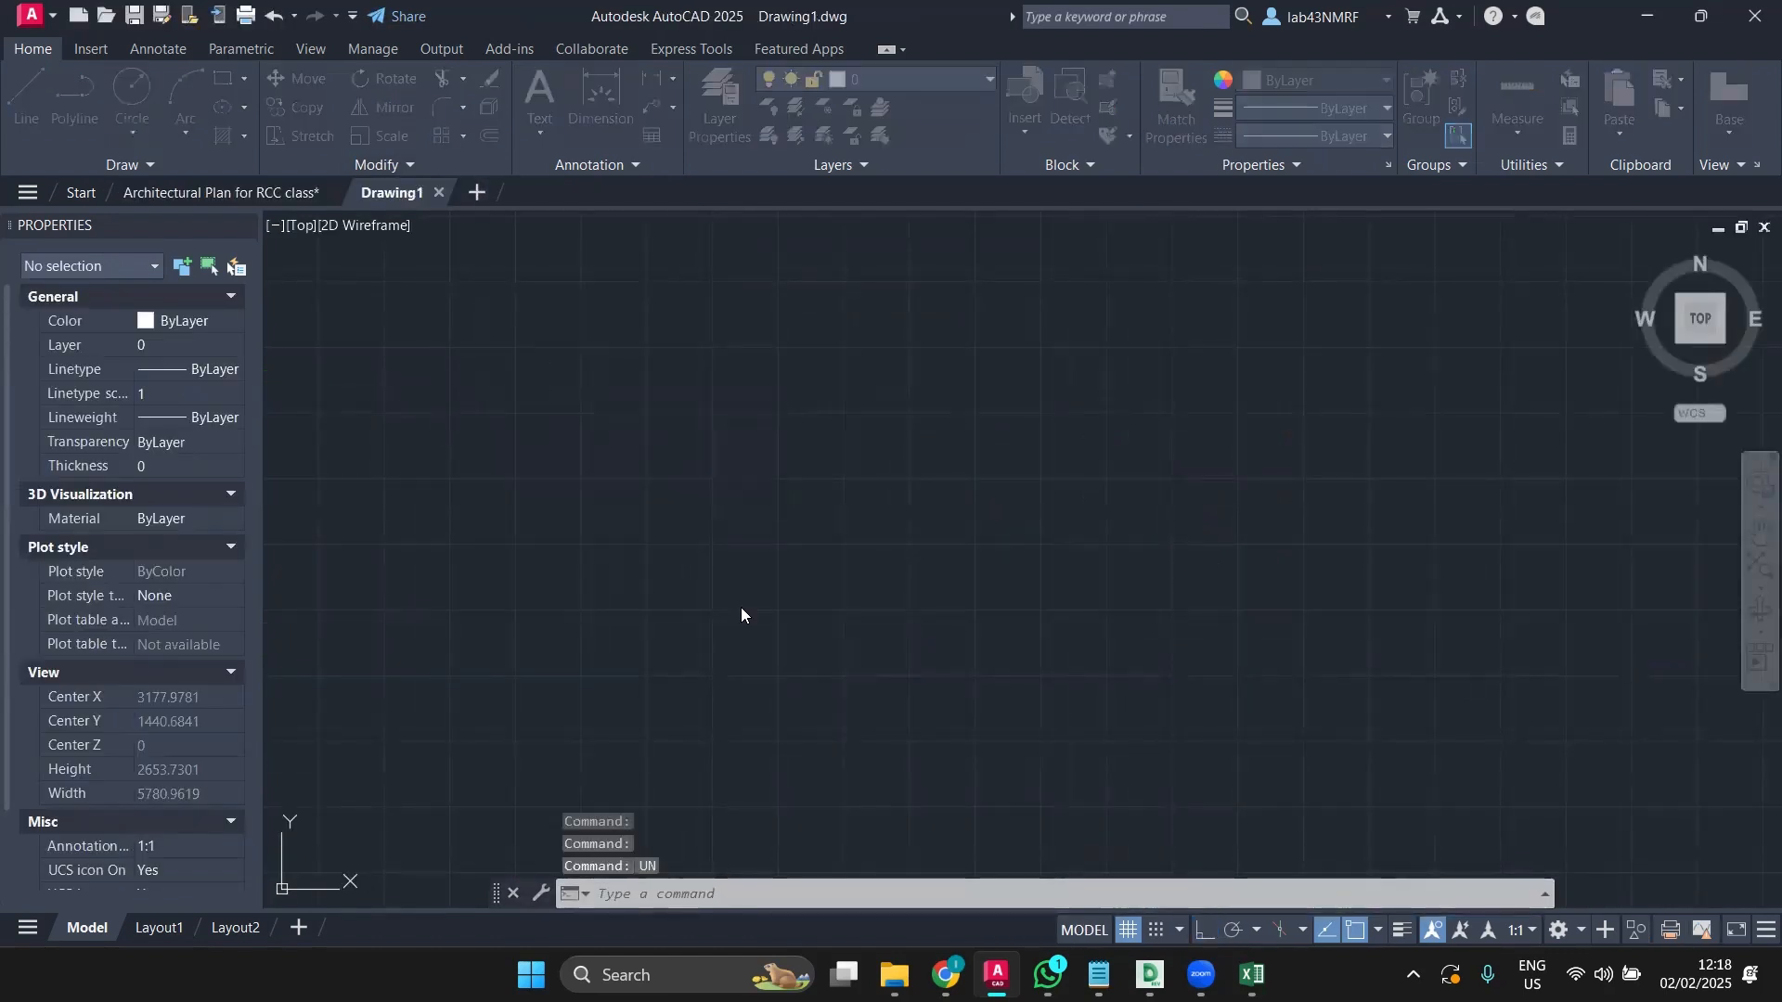
click(775, 509)
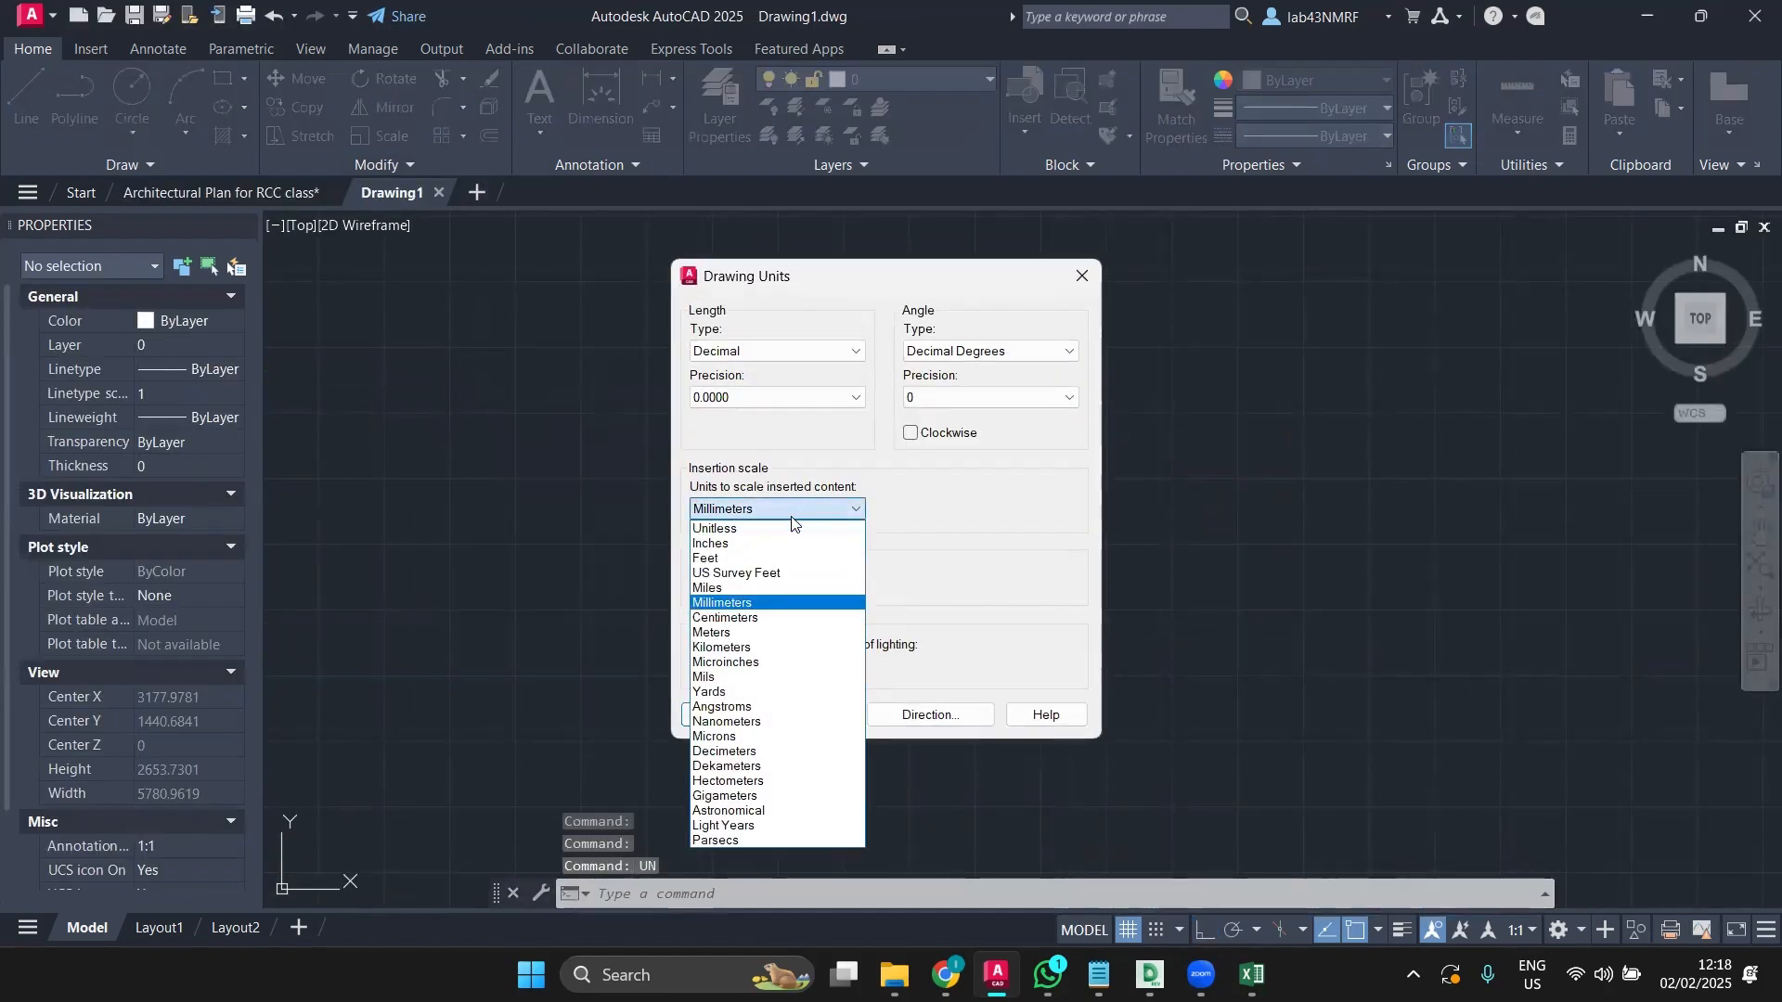
click(759, 633)
click(716, 725)
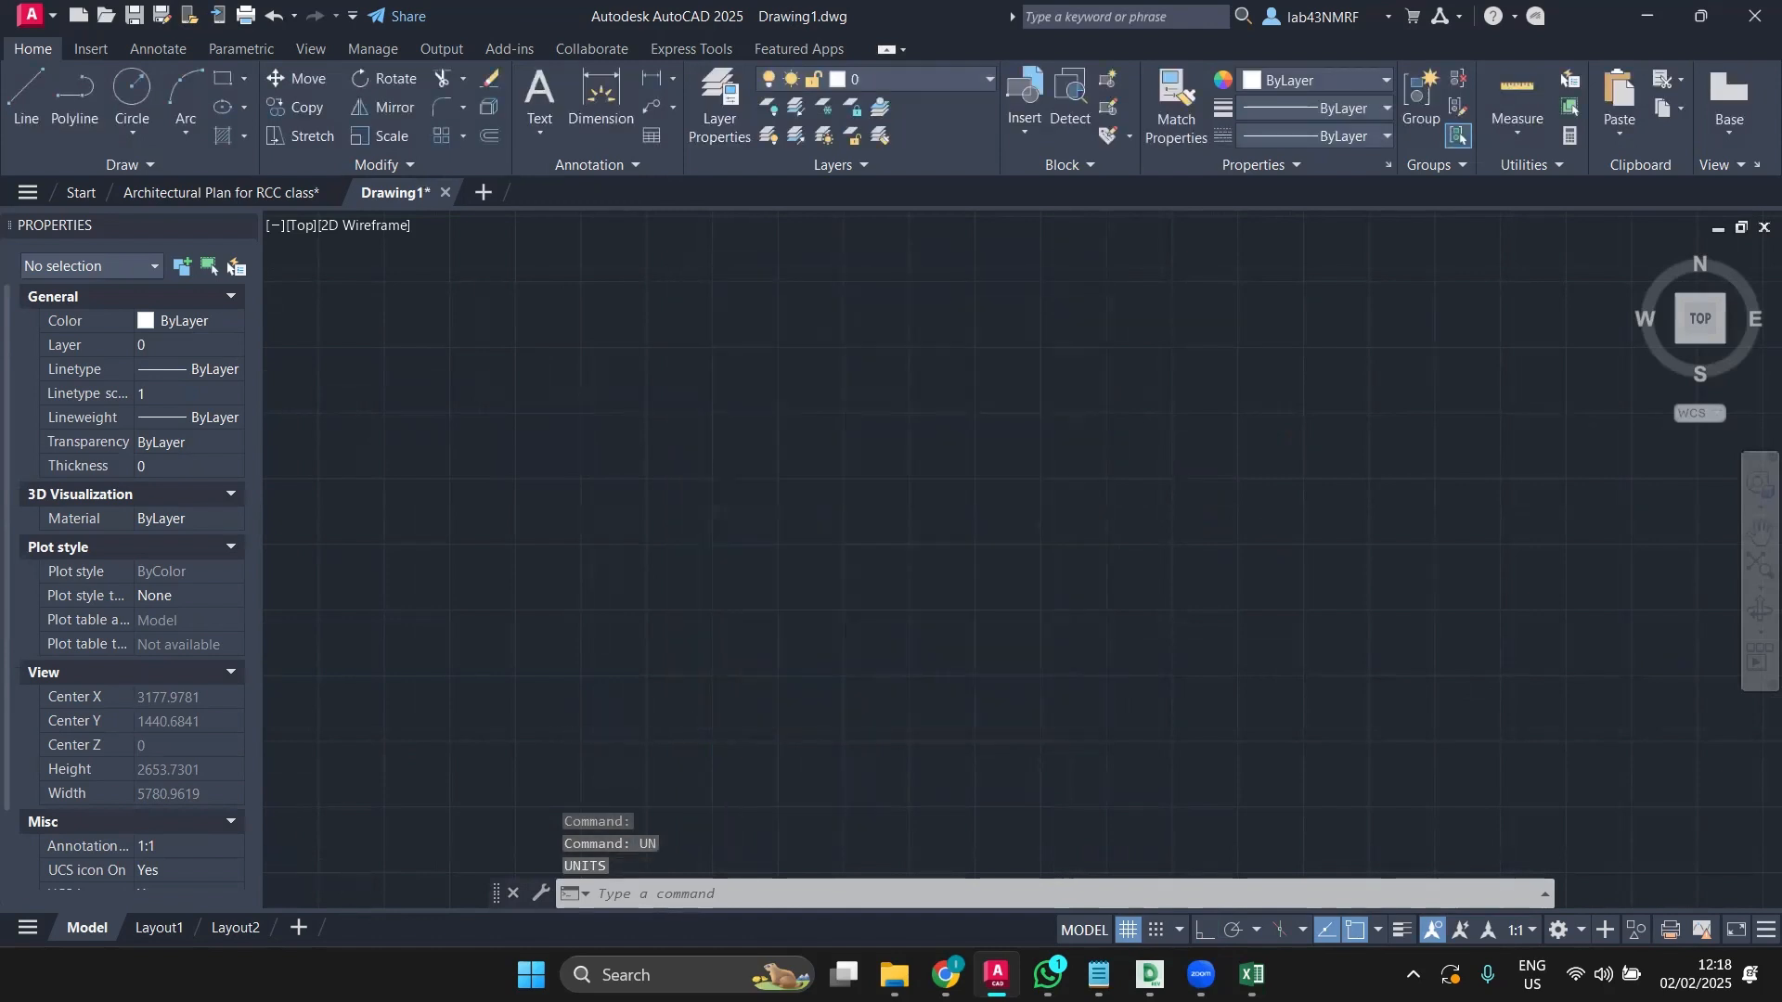
middle_drag(457, 799, 902, 513)
scroll(701, 589, up, 3)
middle_drag(702, 612, 905, 557)
scroll(905, 570, up, 3)
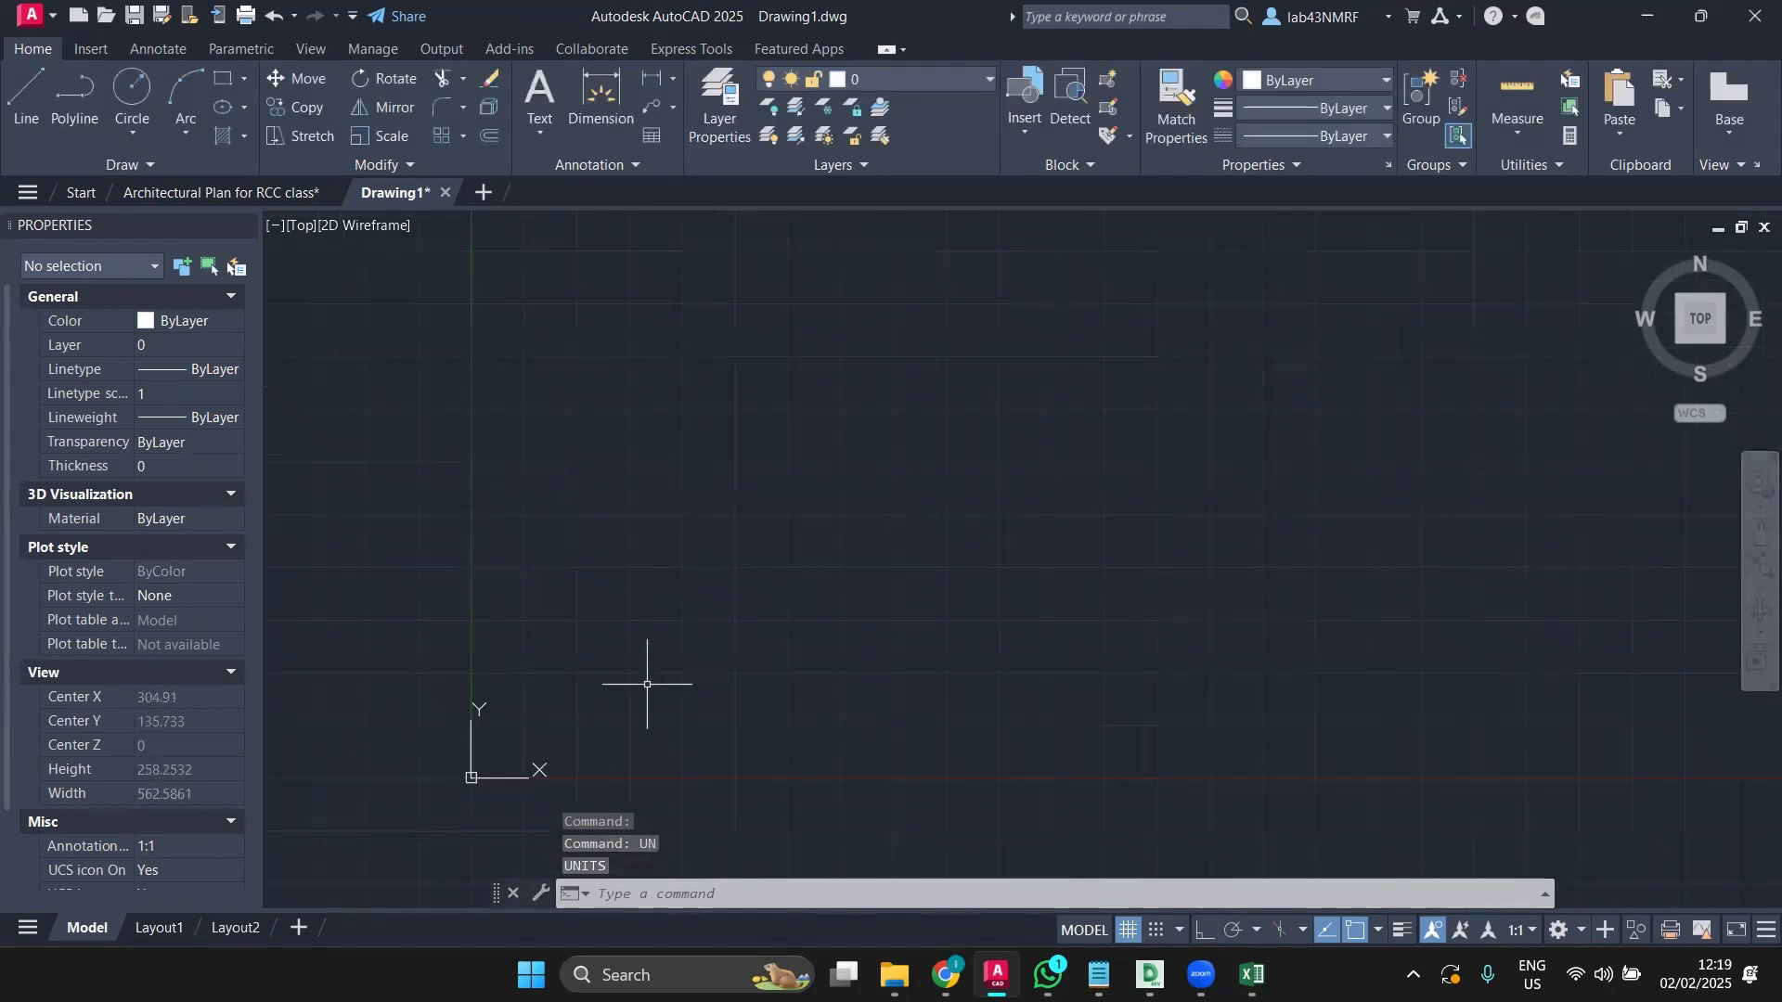
scroll(472, 787, up, 4)
key(ctrl+v)
scroll(491, 758, up, 5)
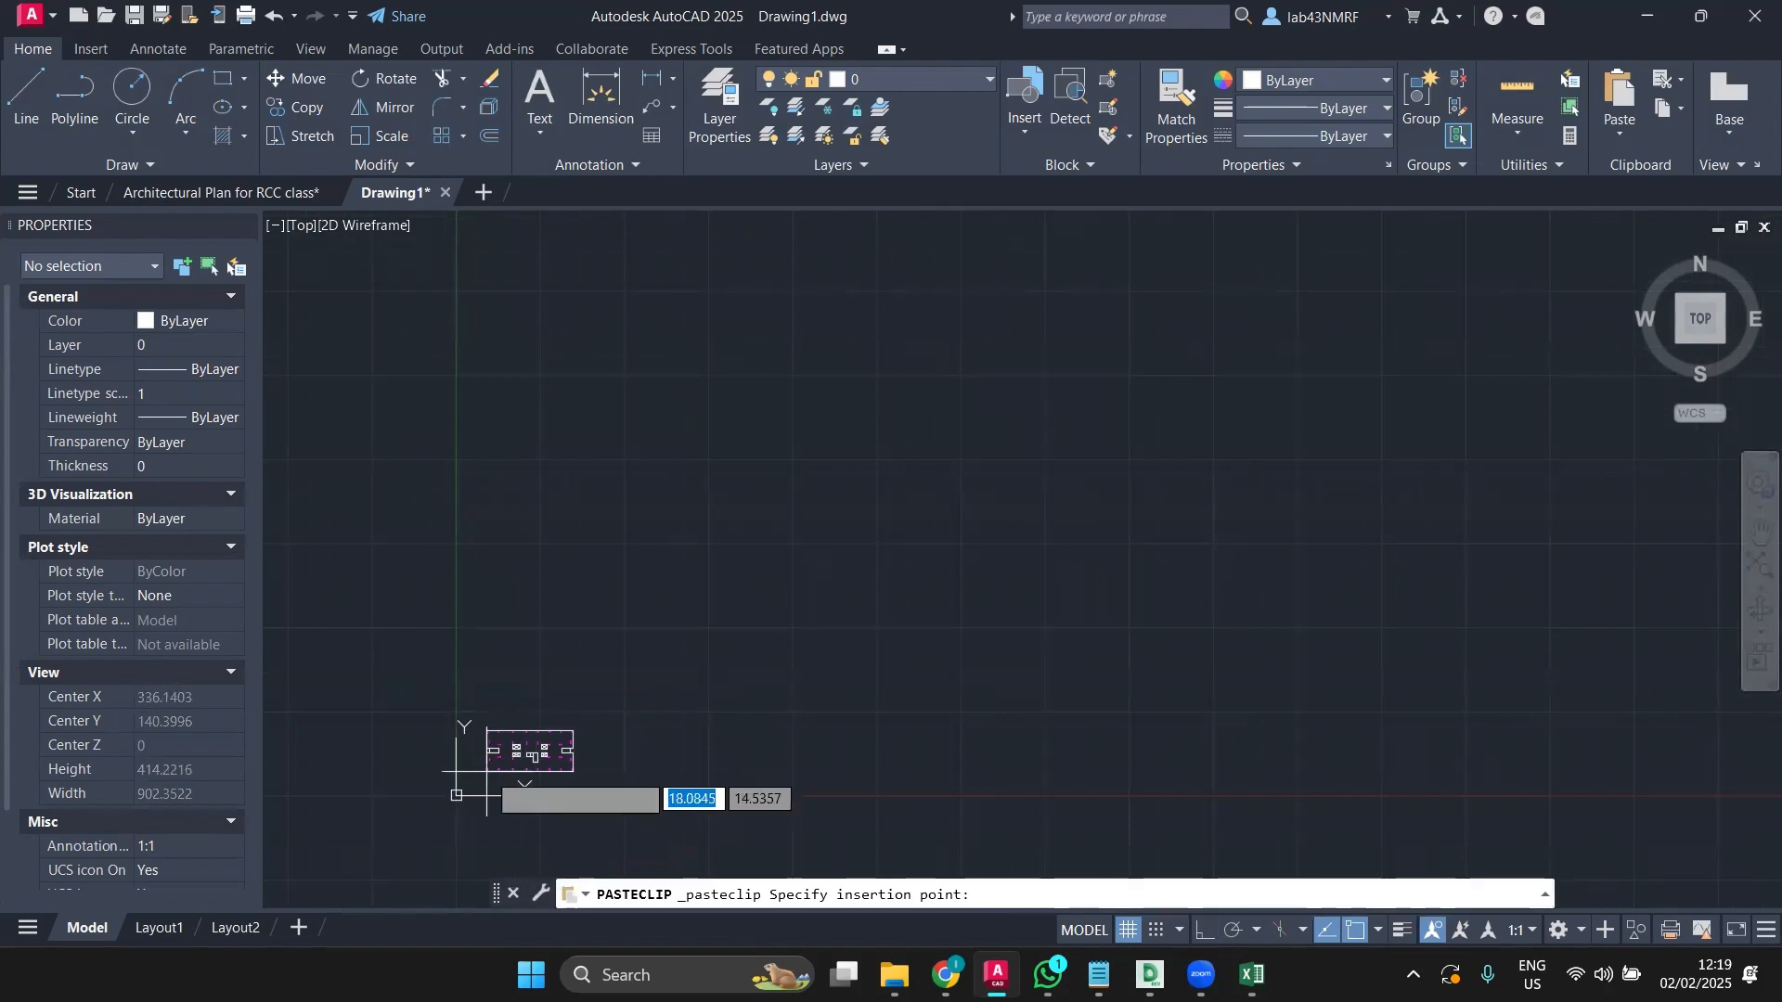
middle_drag(486, 770, 803, 475)
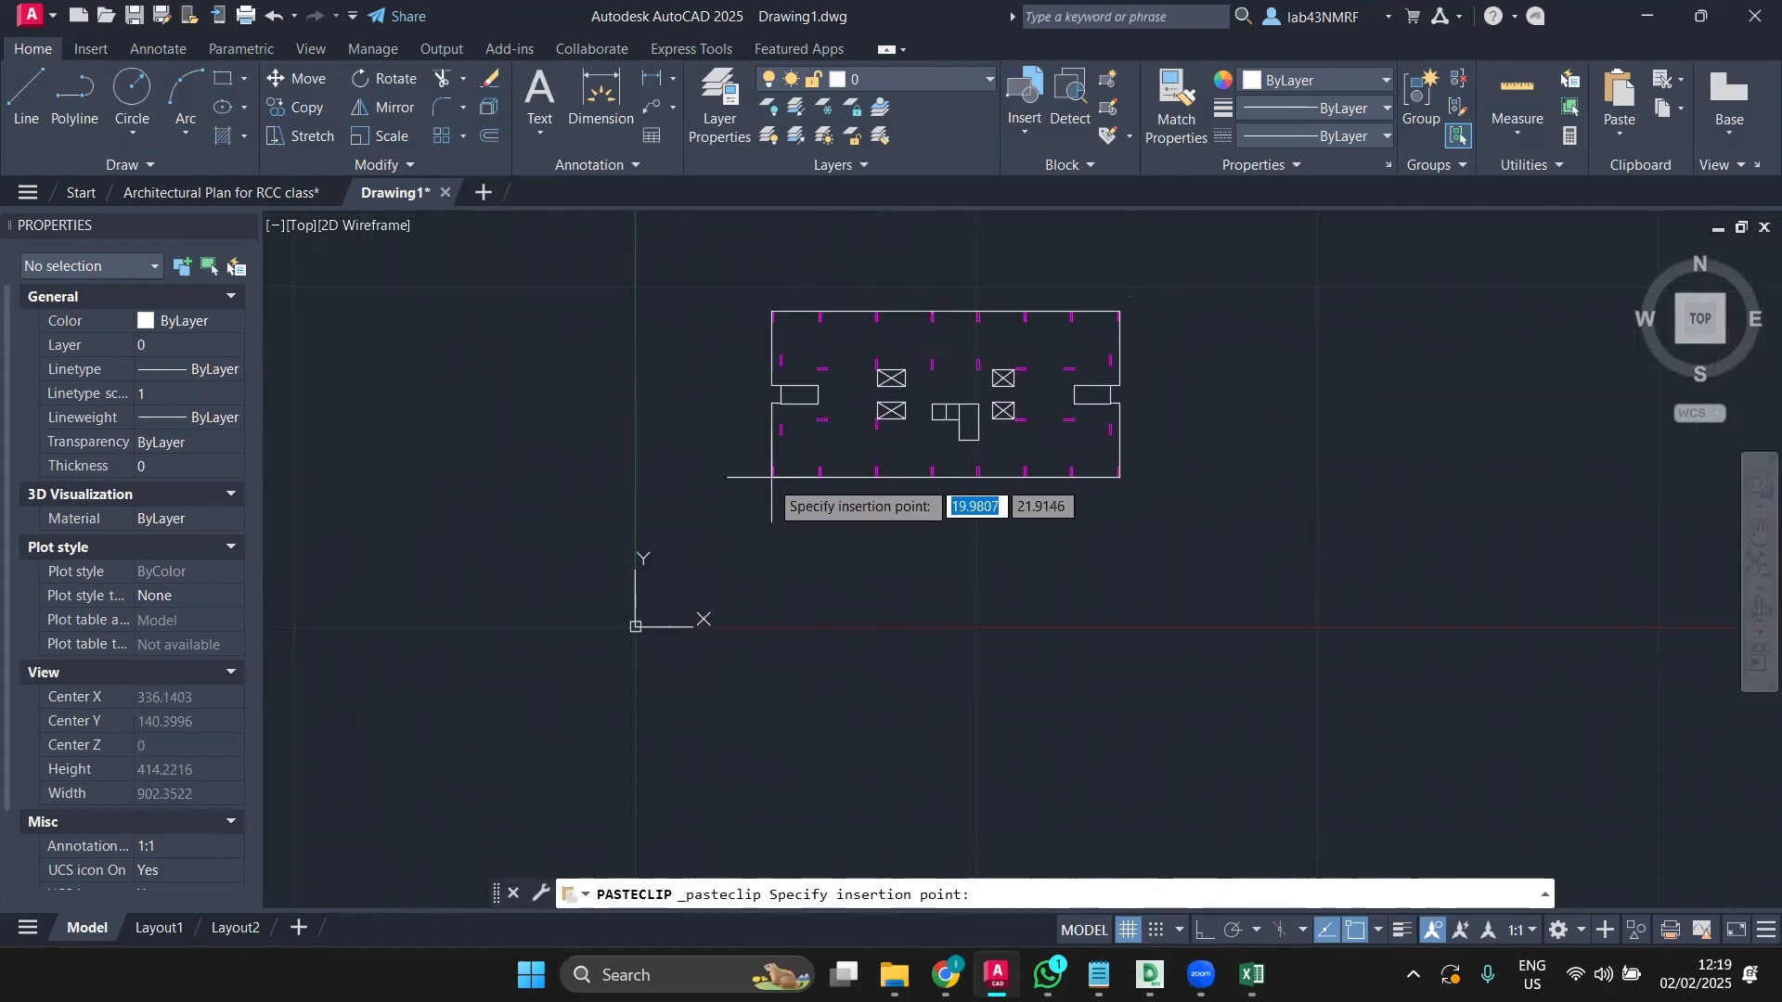
click(768, 480)
scroll(863, 371, up, 4)
middle_drag(857, 373, 573, 479)
scroll(570, 480, down, 3)
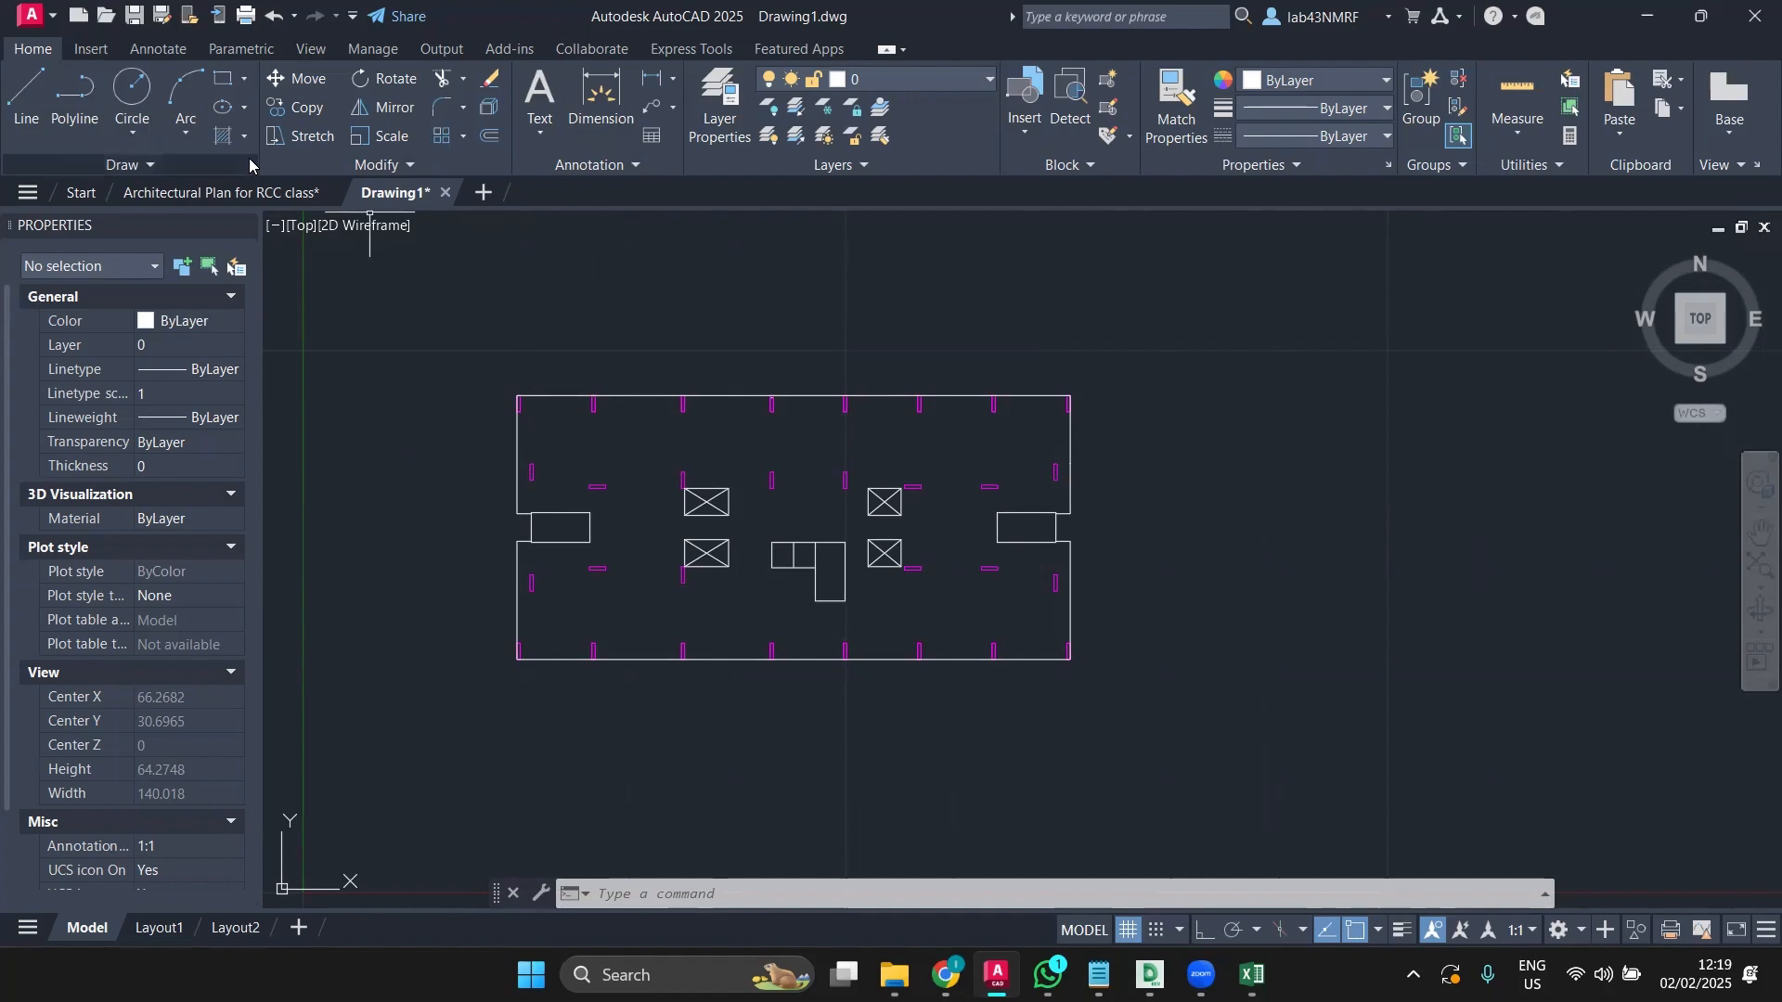
mouse_move(247, 204)
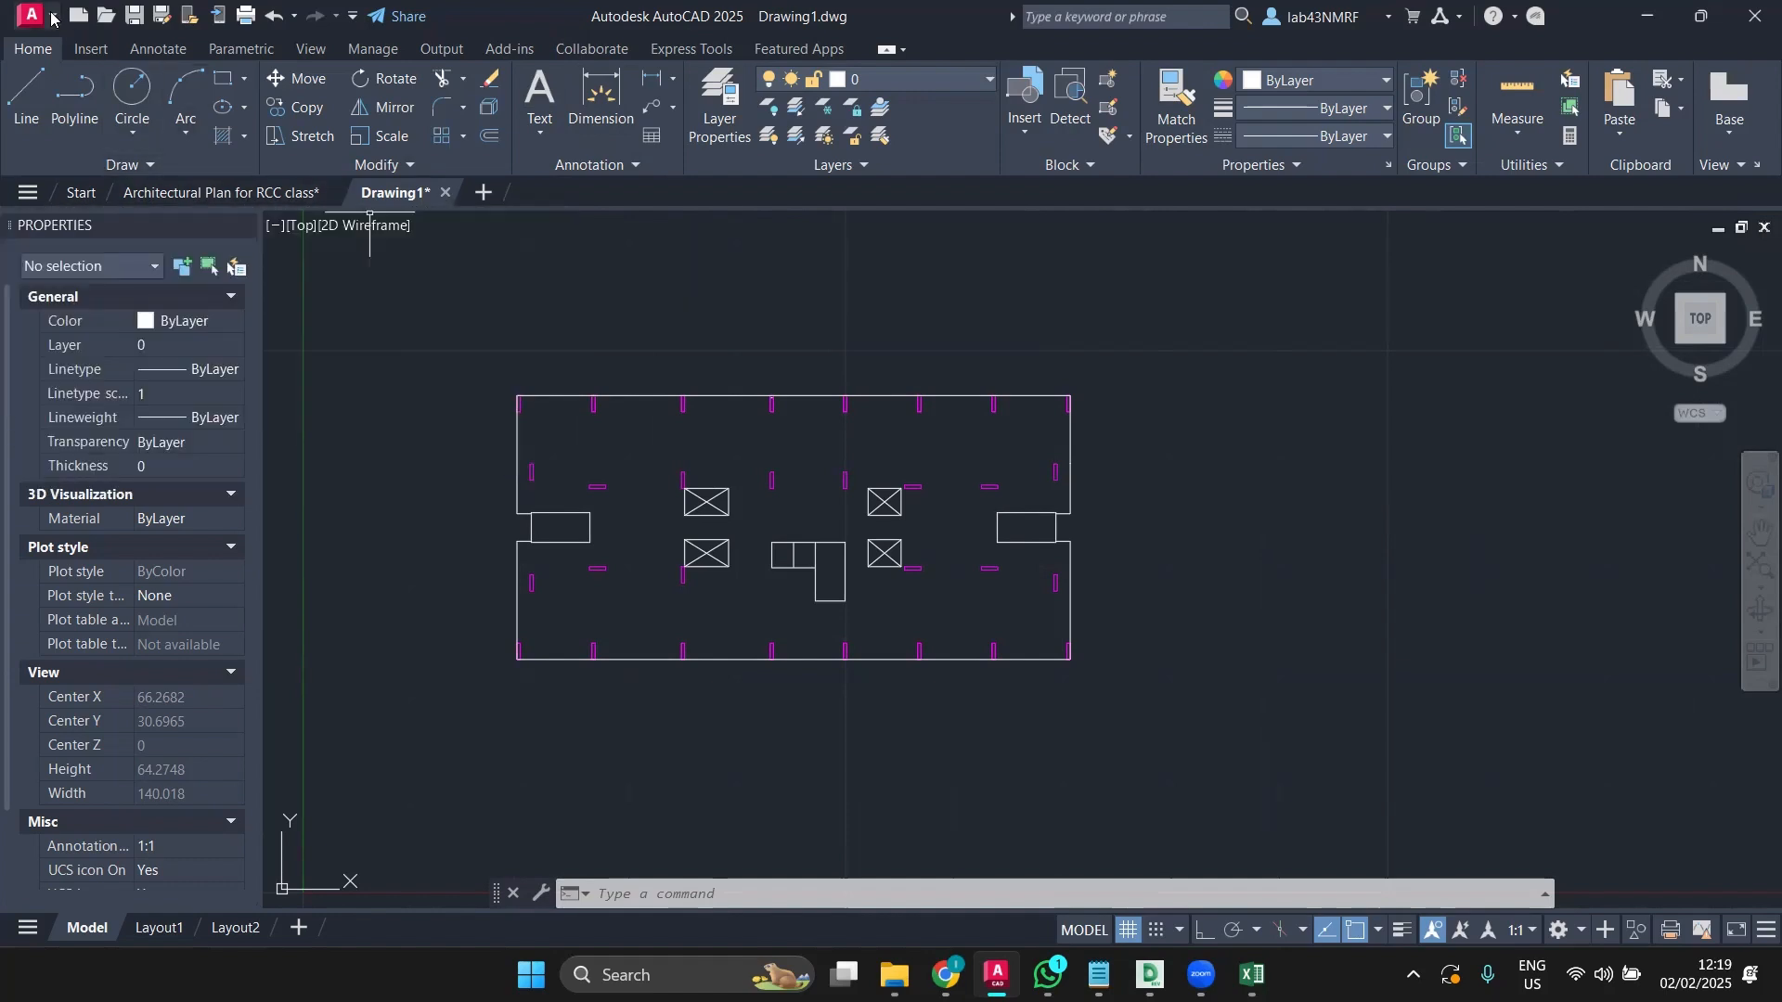
mouse_move(168, 193)
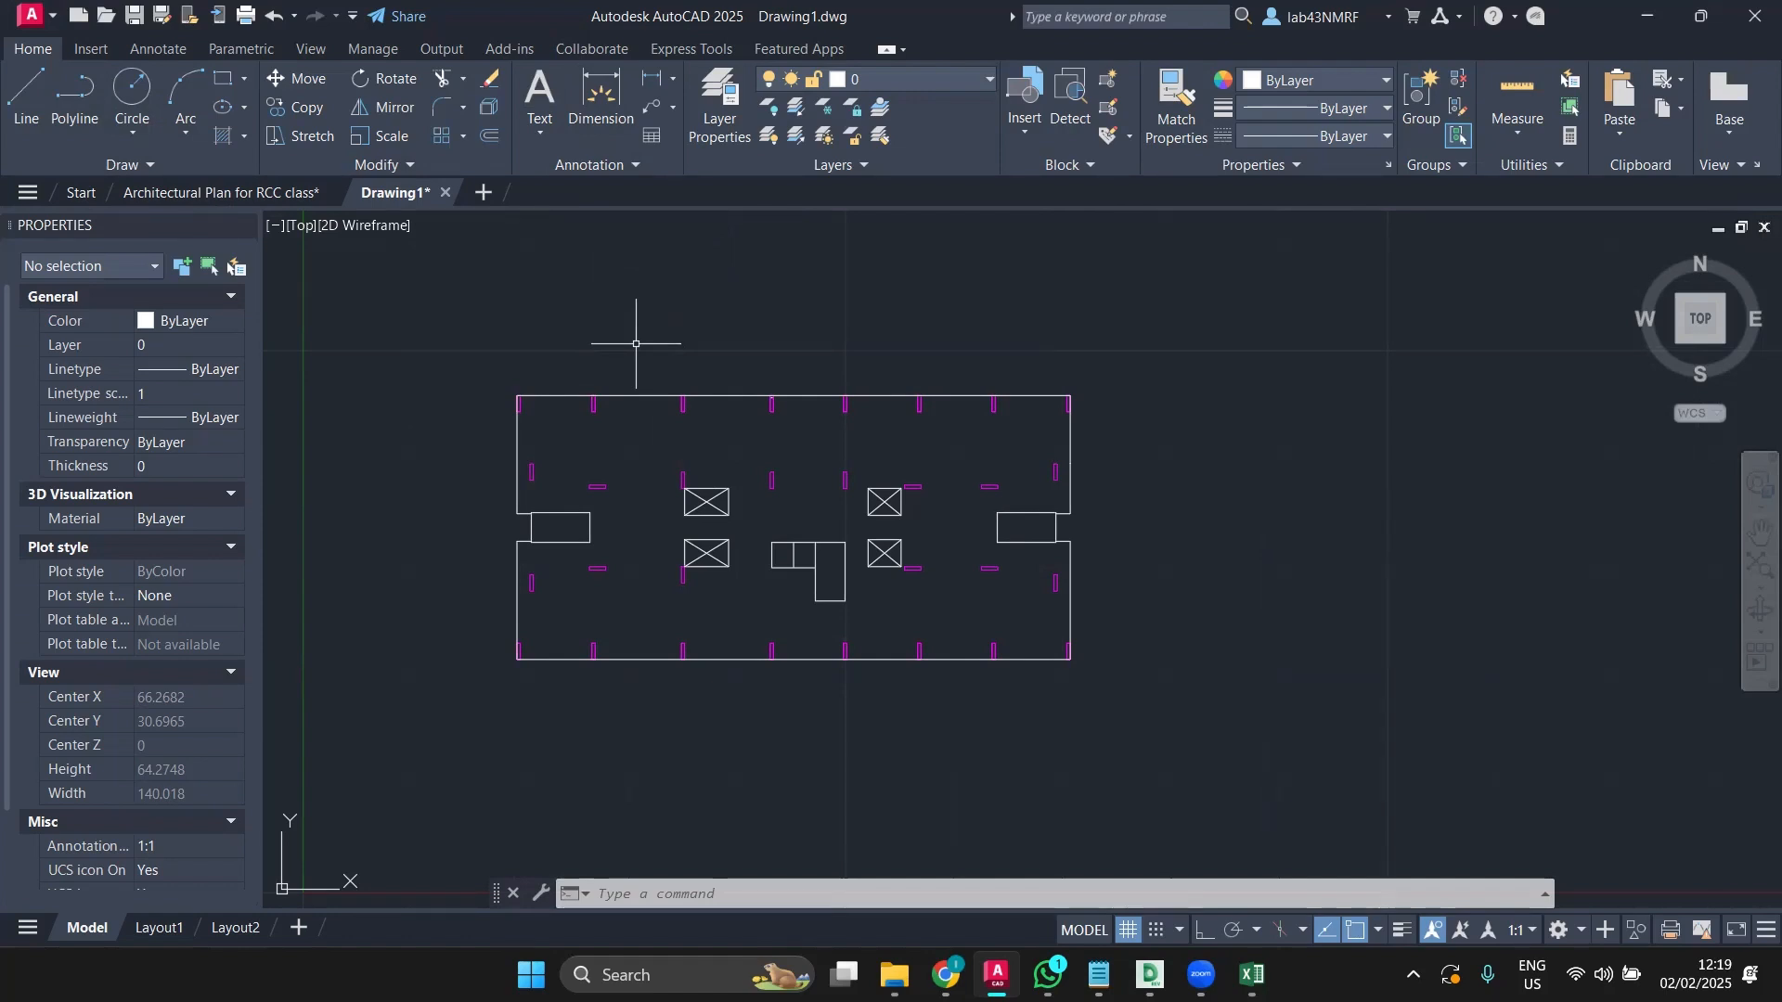
scroll(796, 356, down, 2)
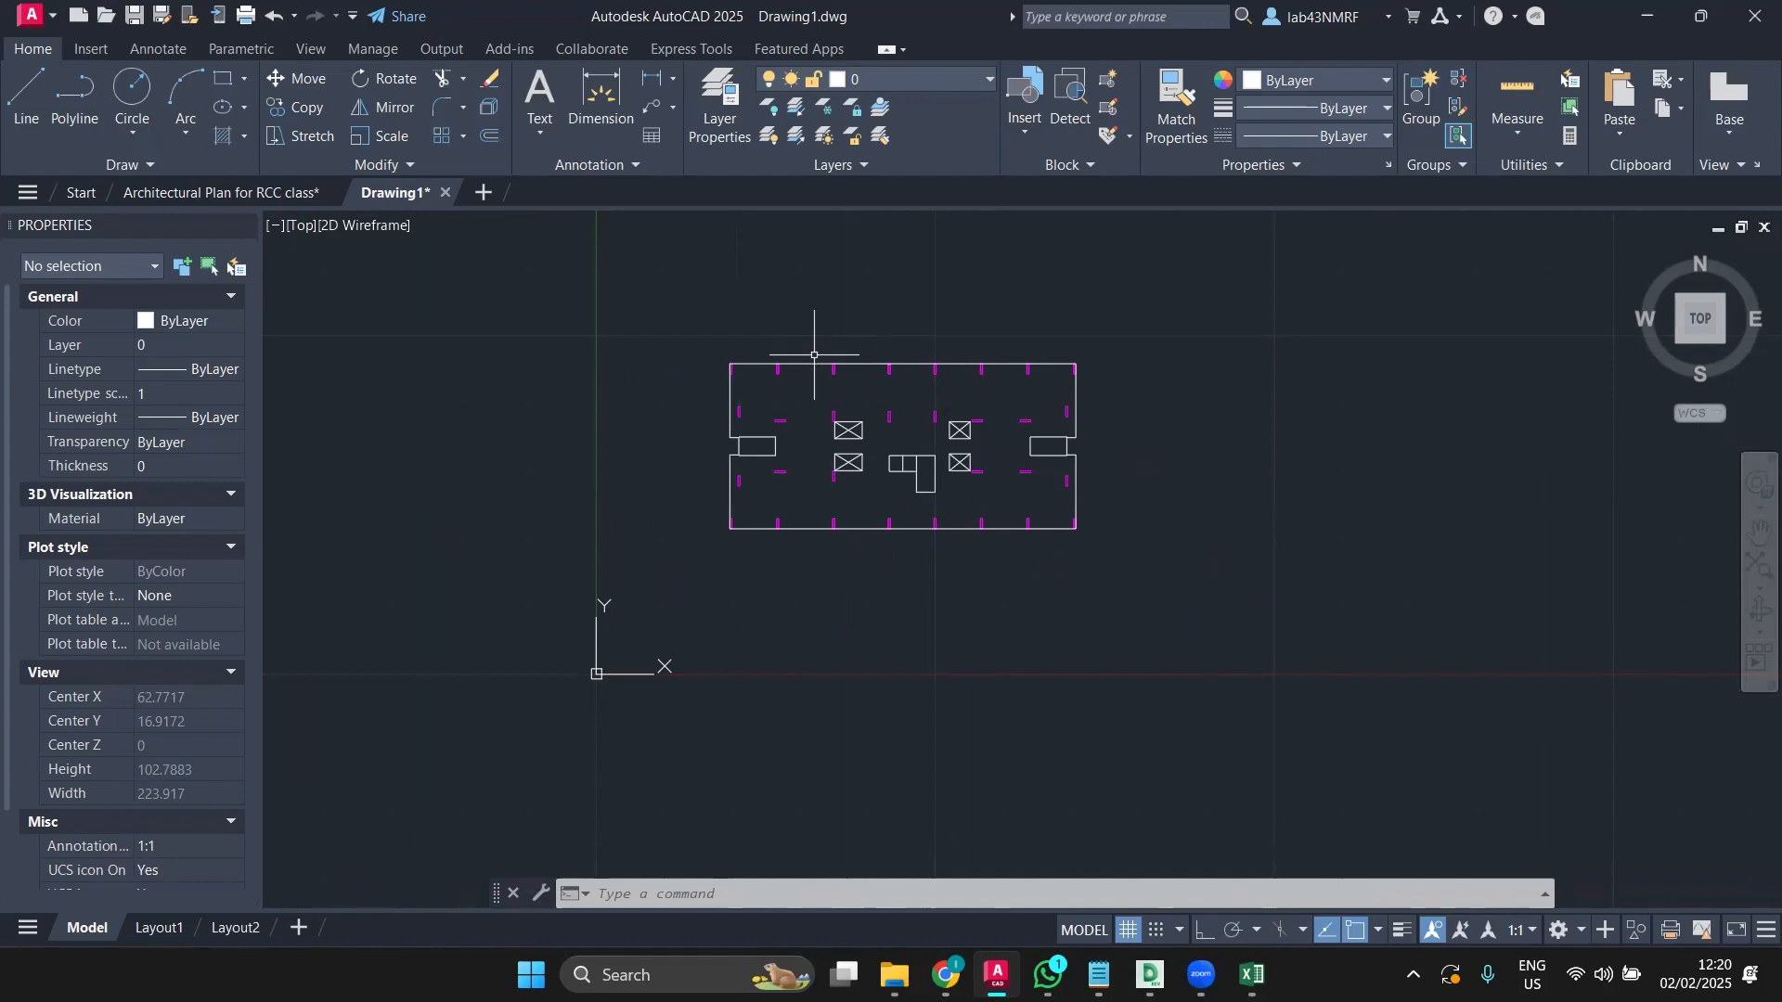
scroll(814, 354, up, 2)
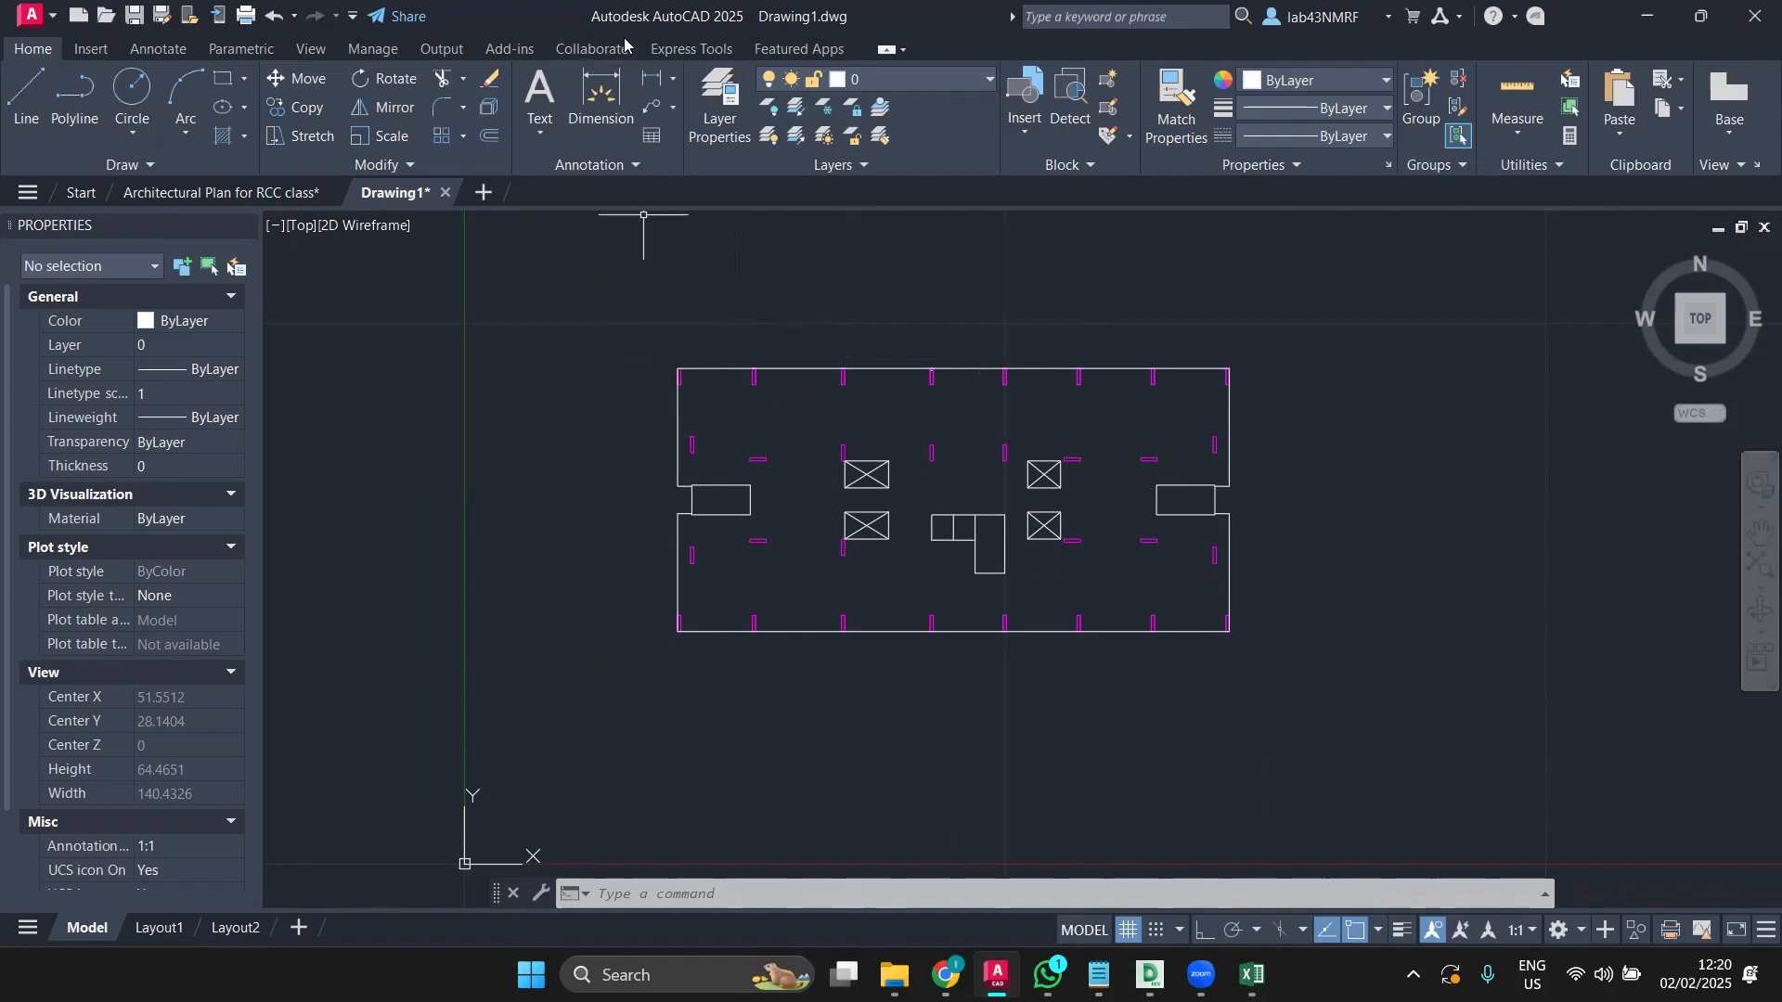
Step: Window-select all 68 plan objects and assign them to the CENTRE LINE layer
click(908, 80)
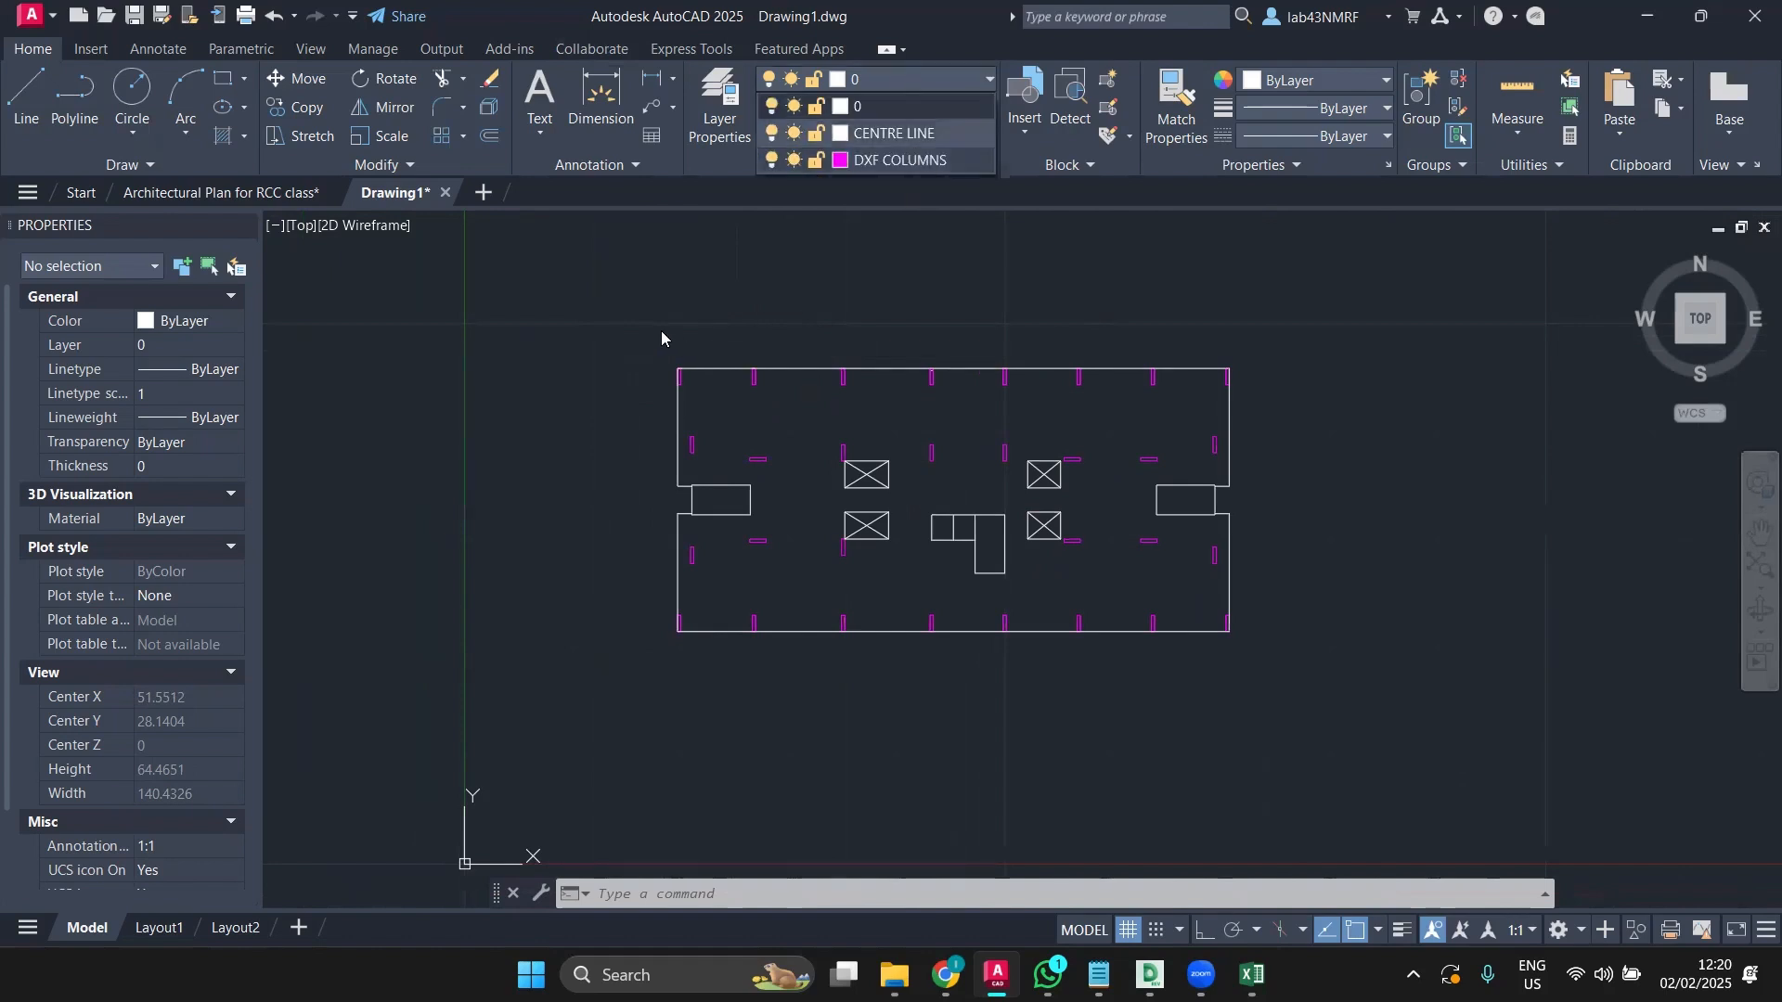
click(614, 321)
click(632, 314)
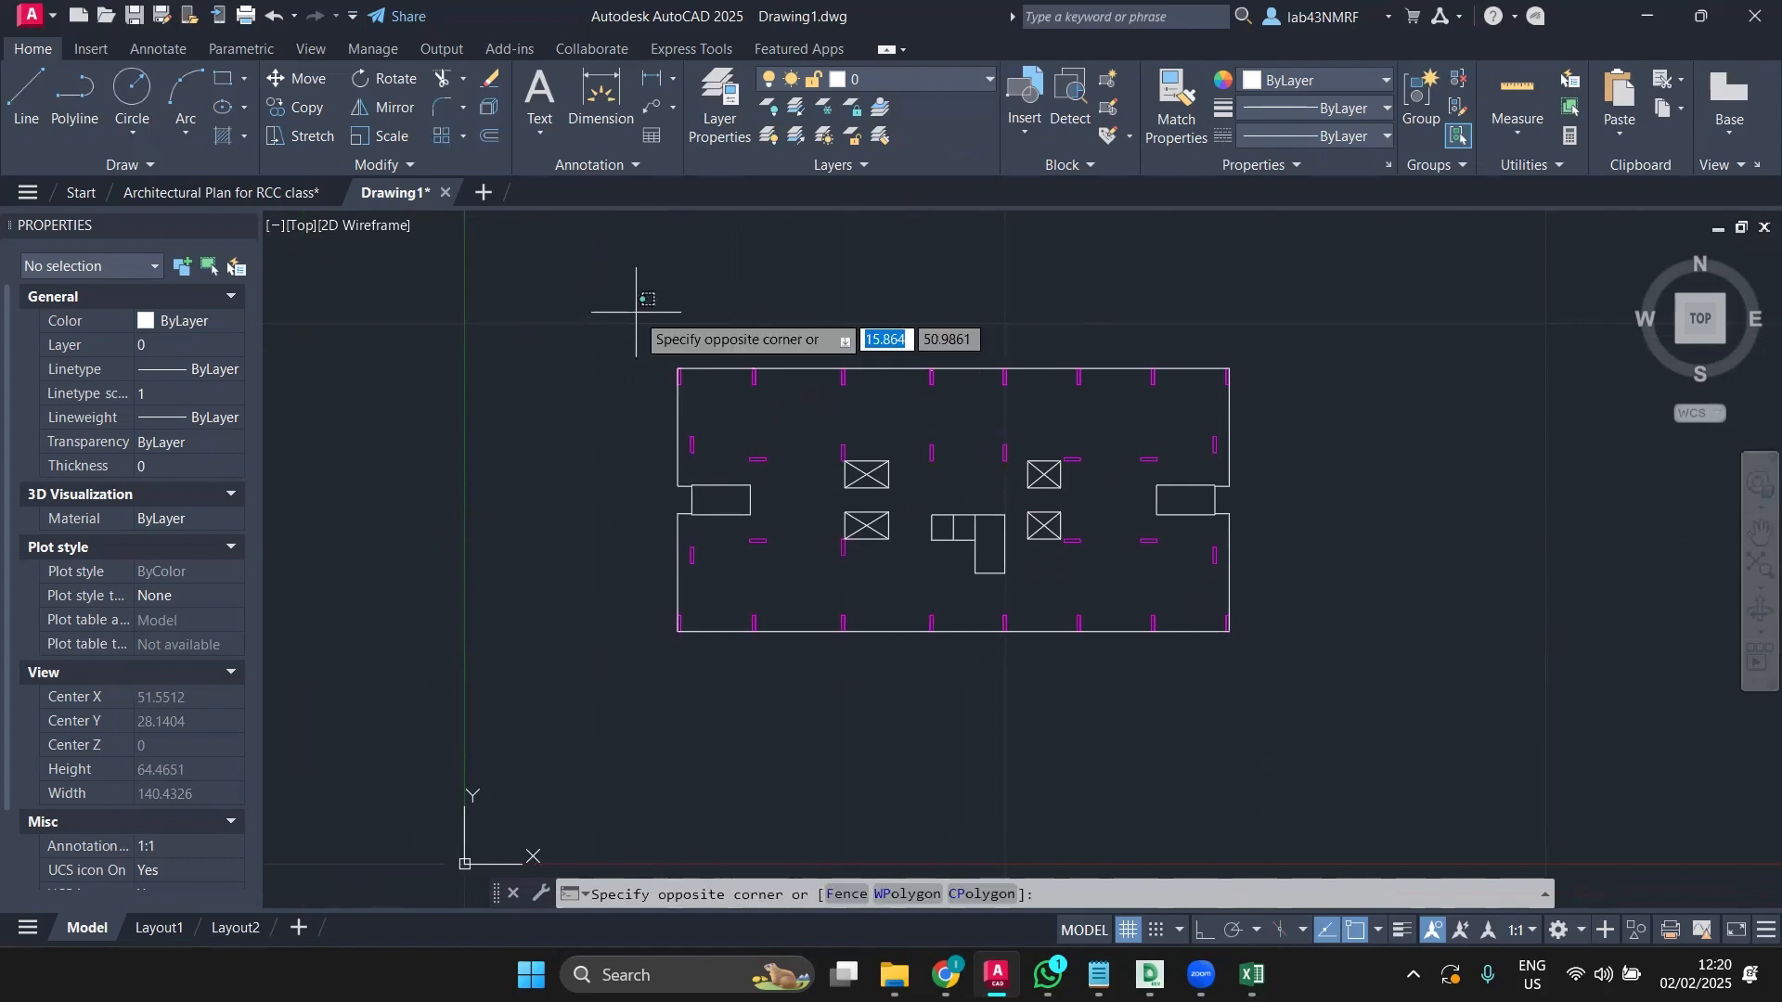
click(1305, 680)
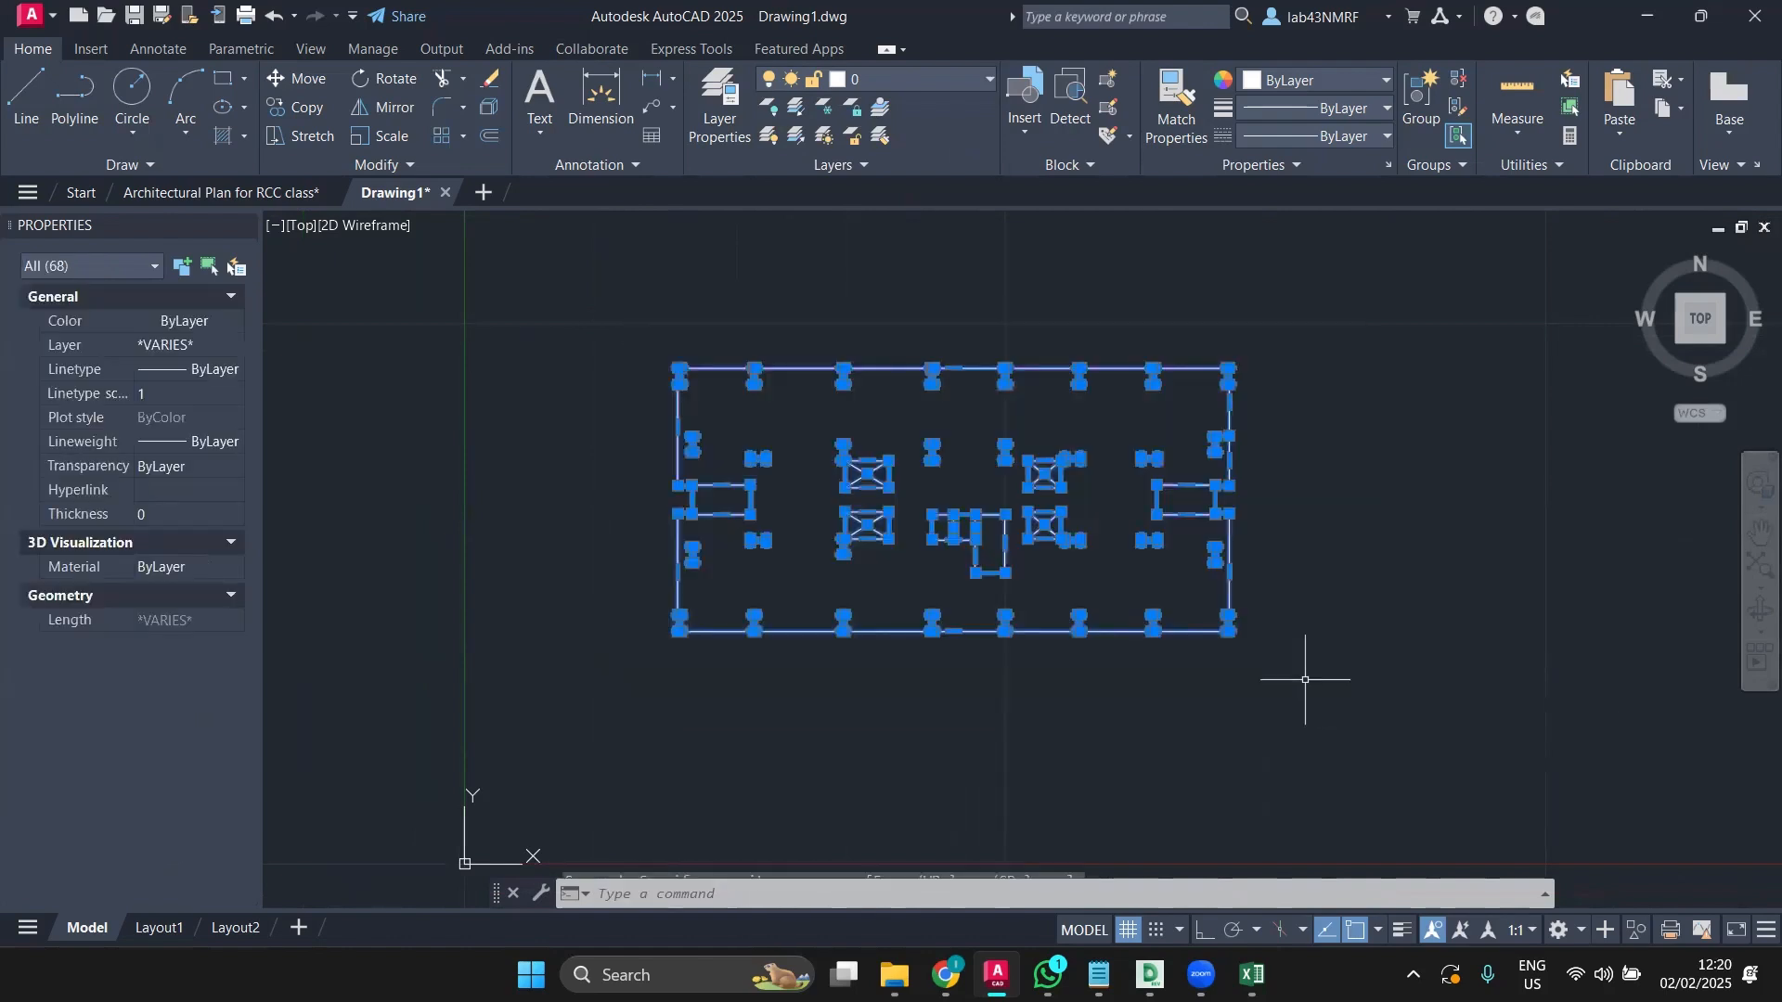
click(919, 79)
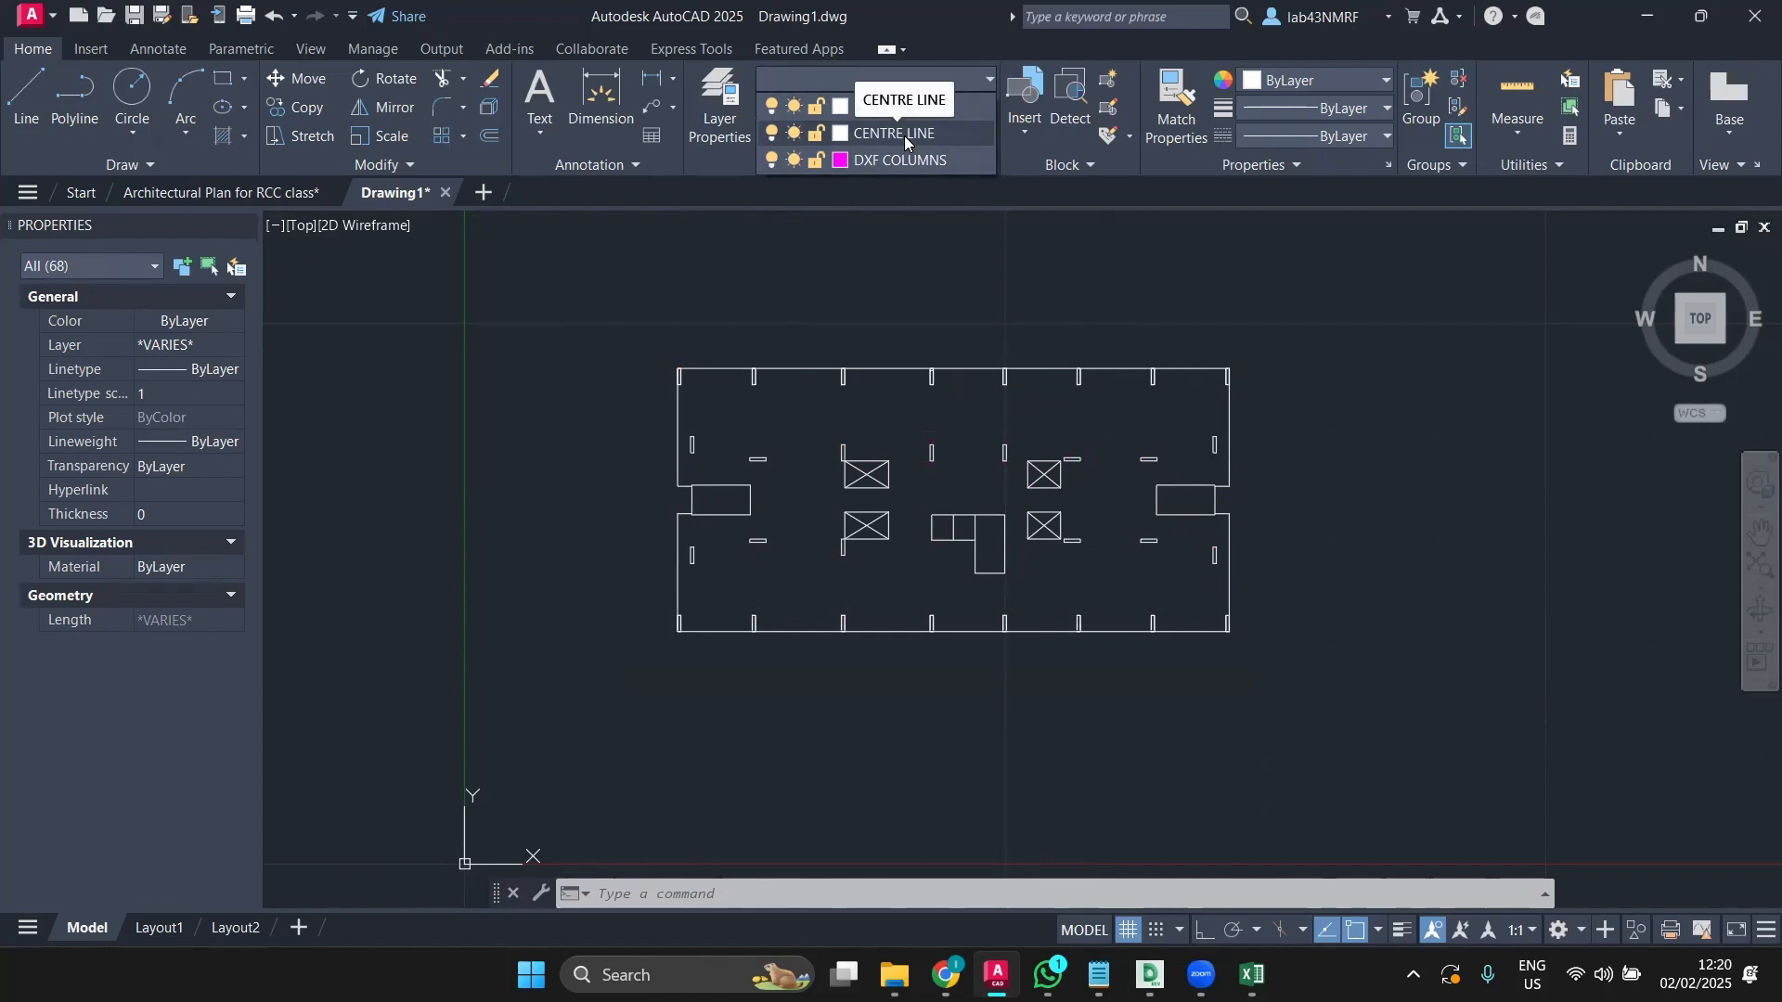
click(905, 137)
click(893, 80)
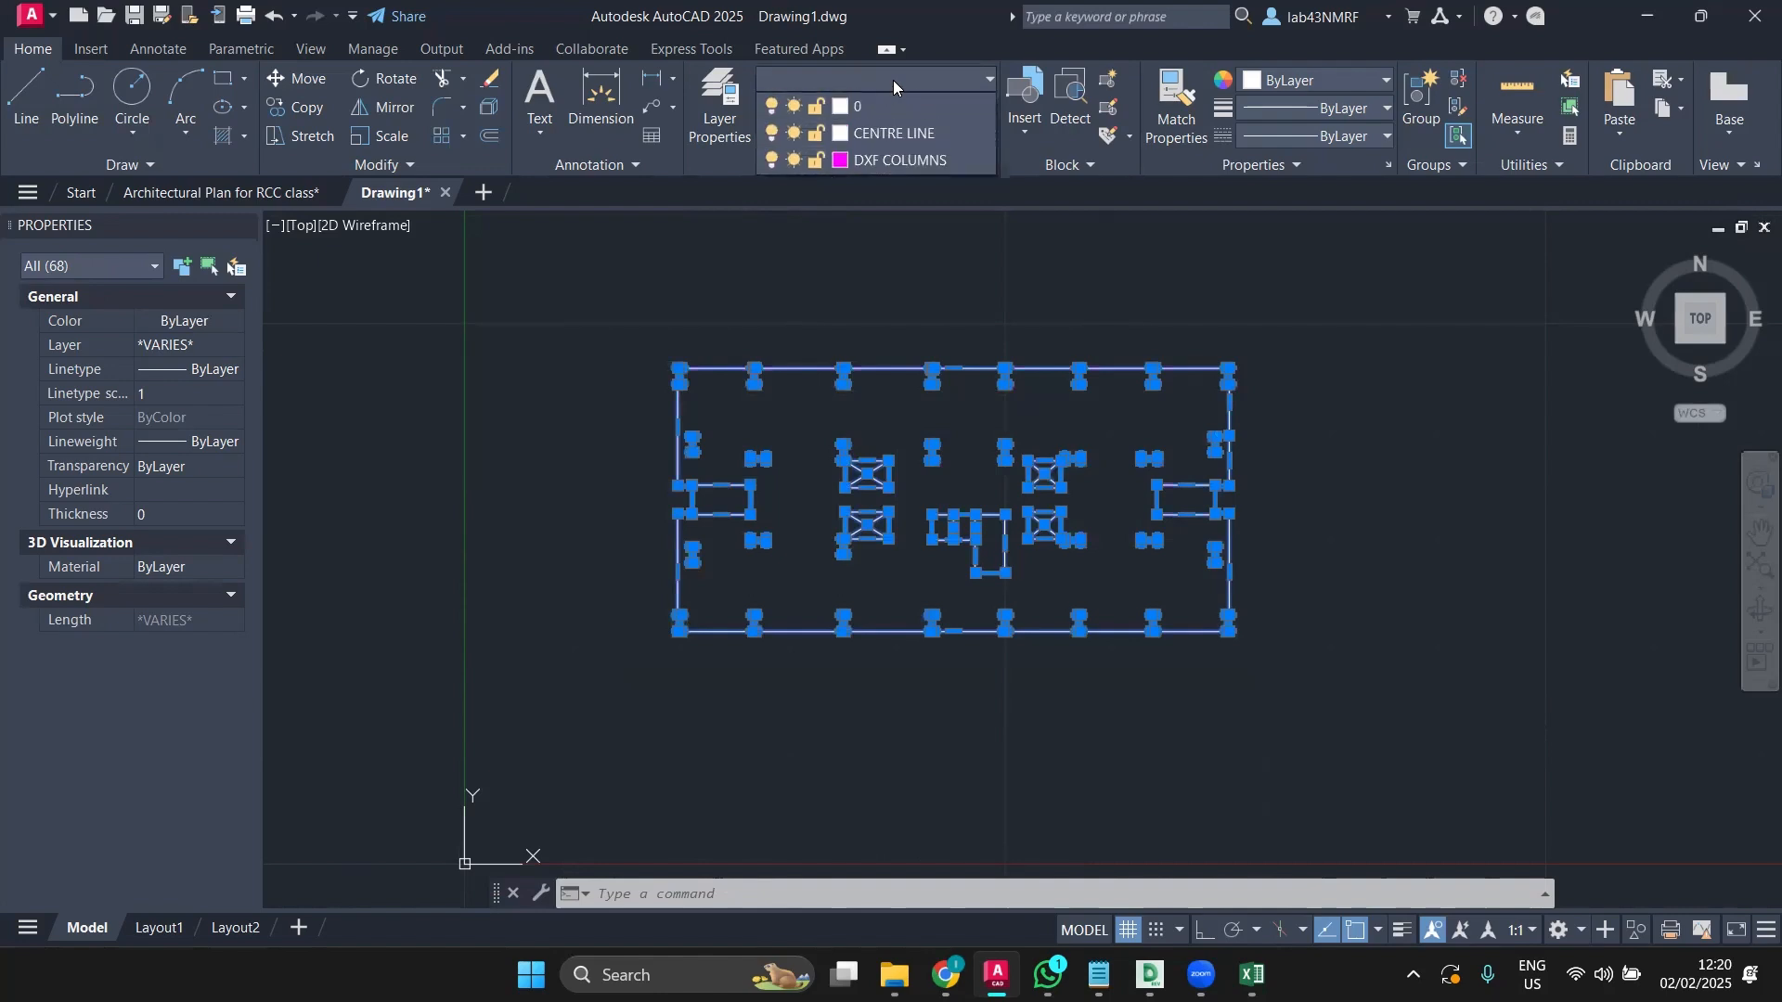
click(880, 135)
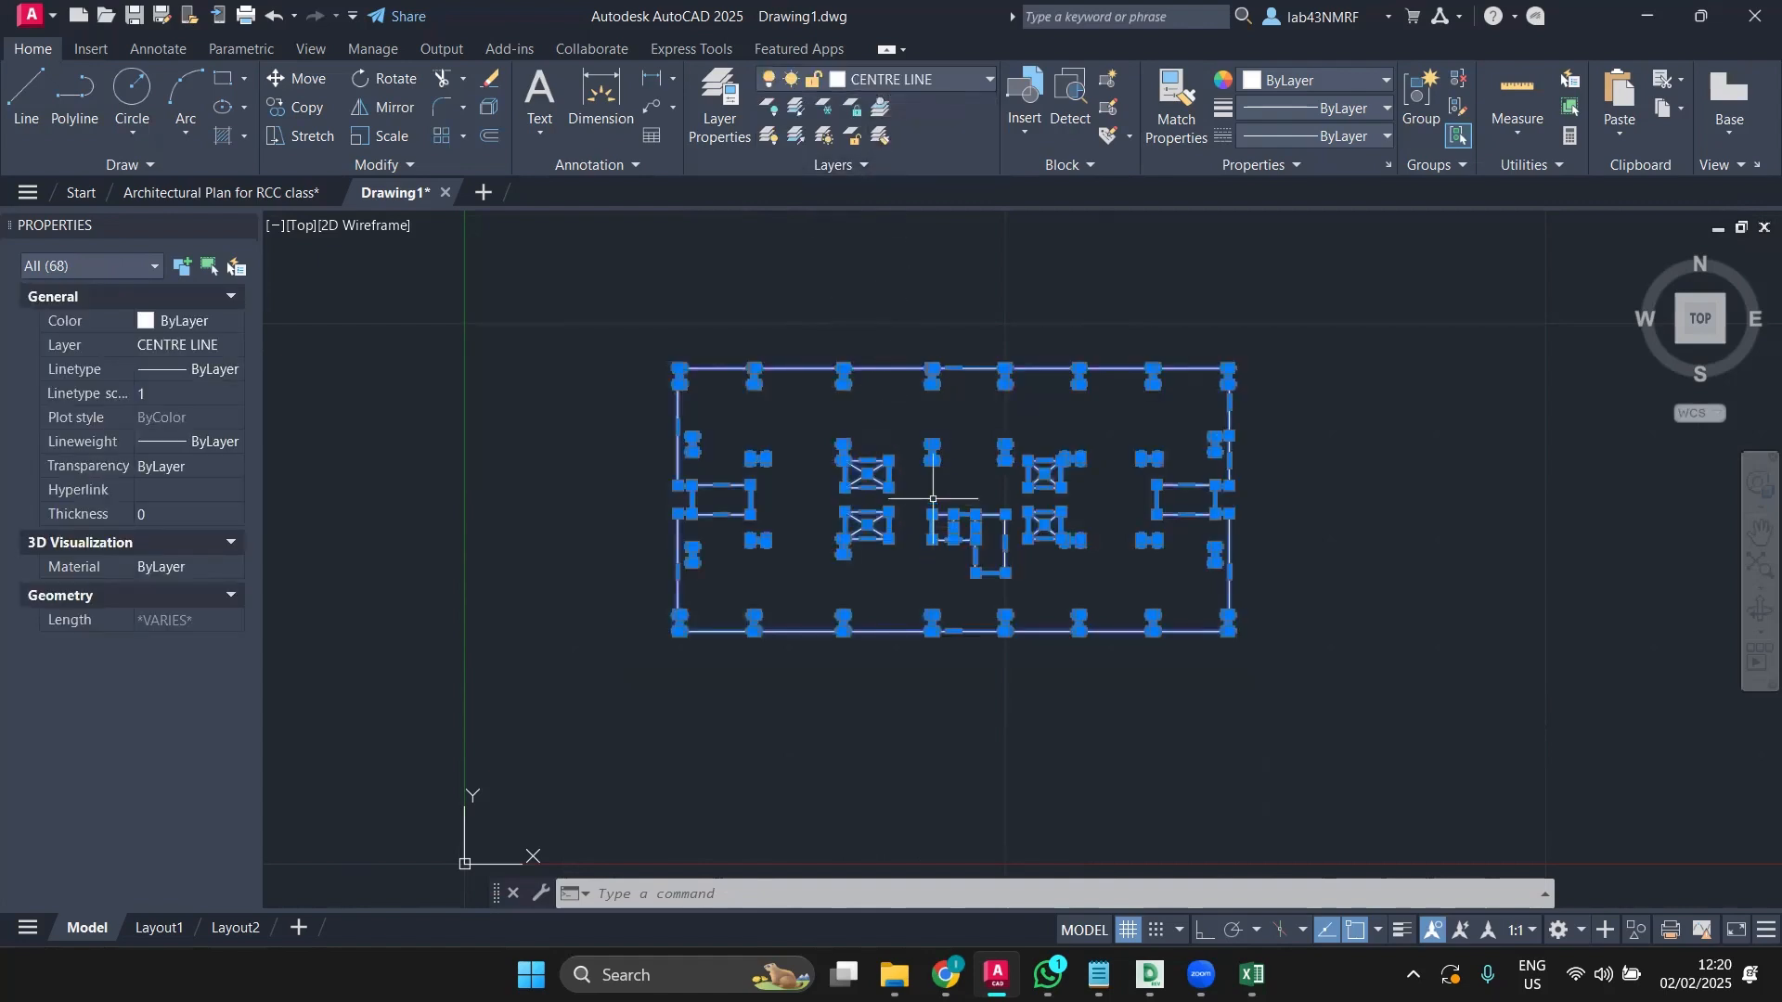
click(914, 431)
key(Escape)
middle_drag(914, 432, 884, 442)
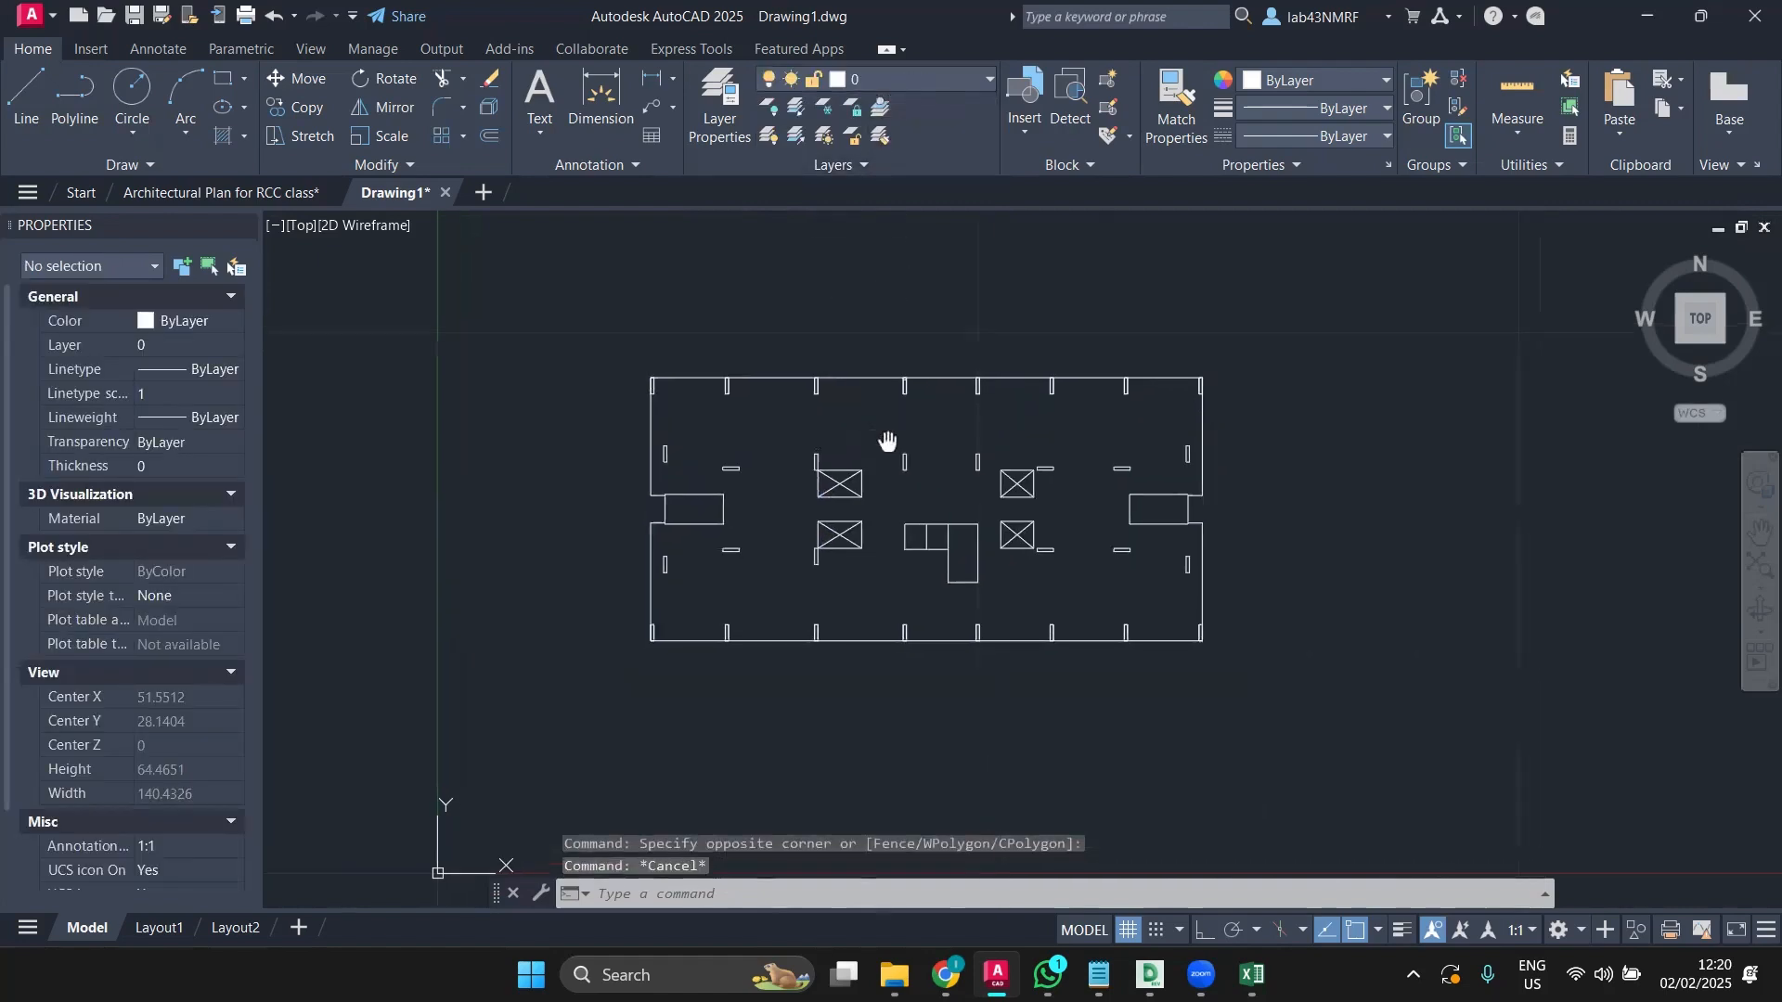
Step: Make CENTRE LINE the current layer and rename it DXF STR in Layer Properties
click(718, 104)
click(556, 293)
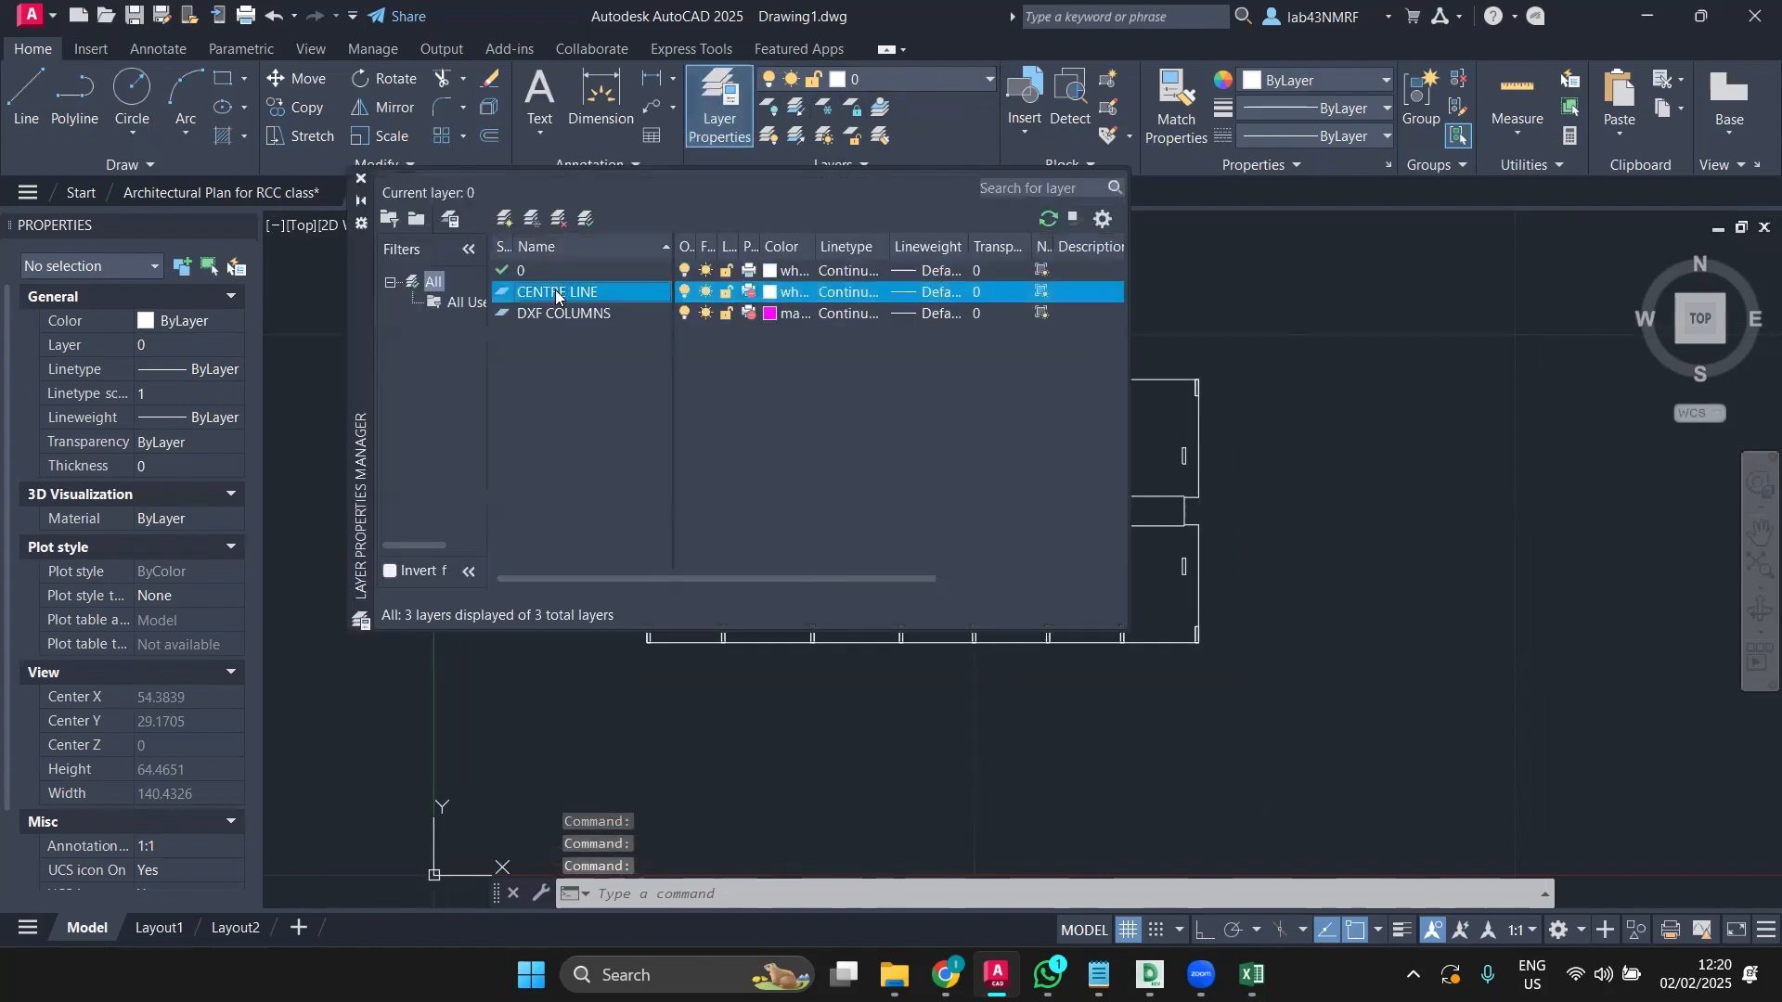
double_click(556, 293)
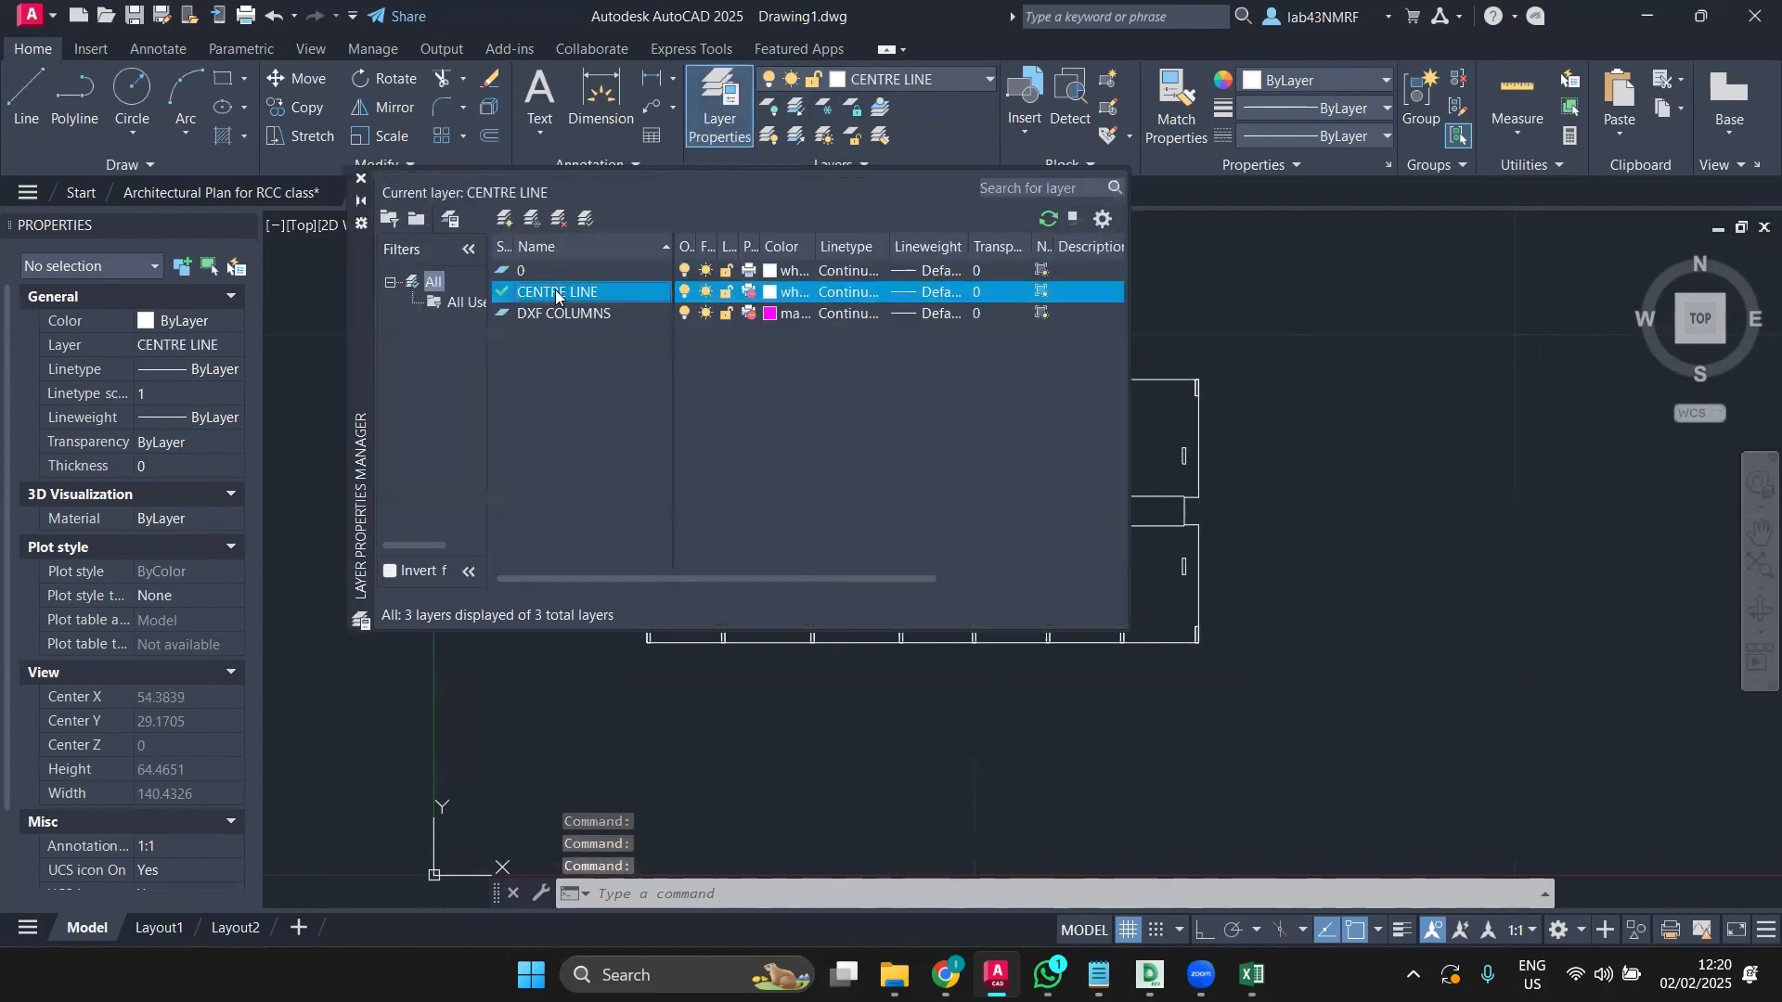
right_click(556, 293)
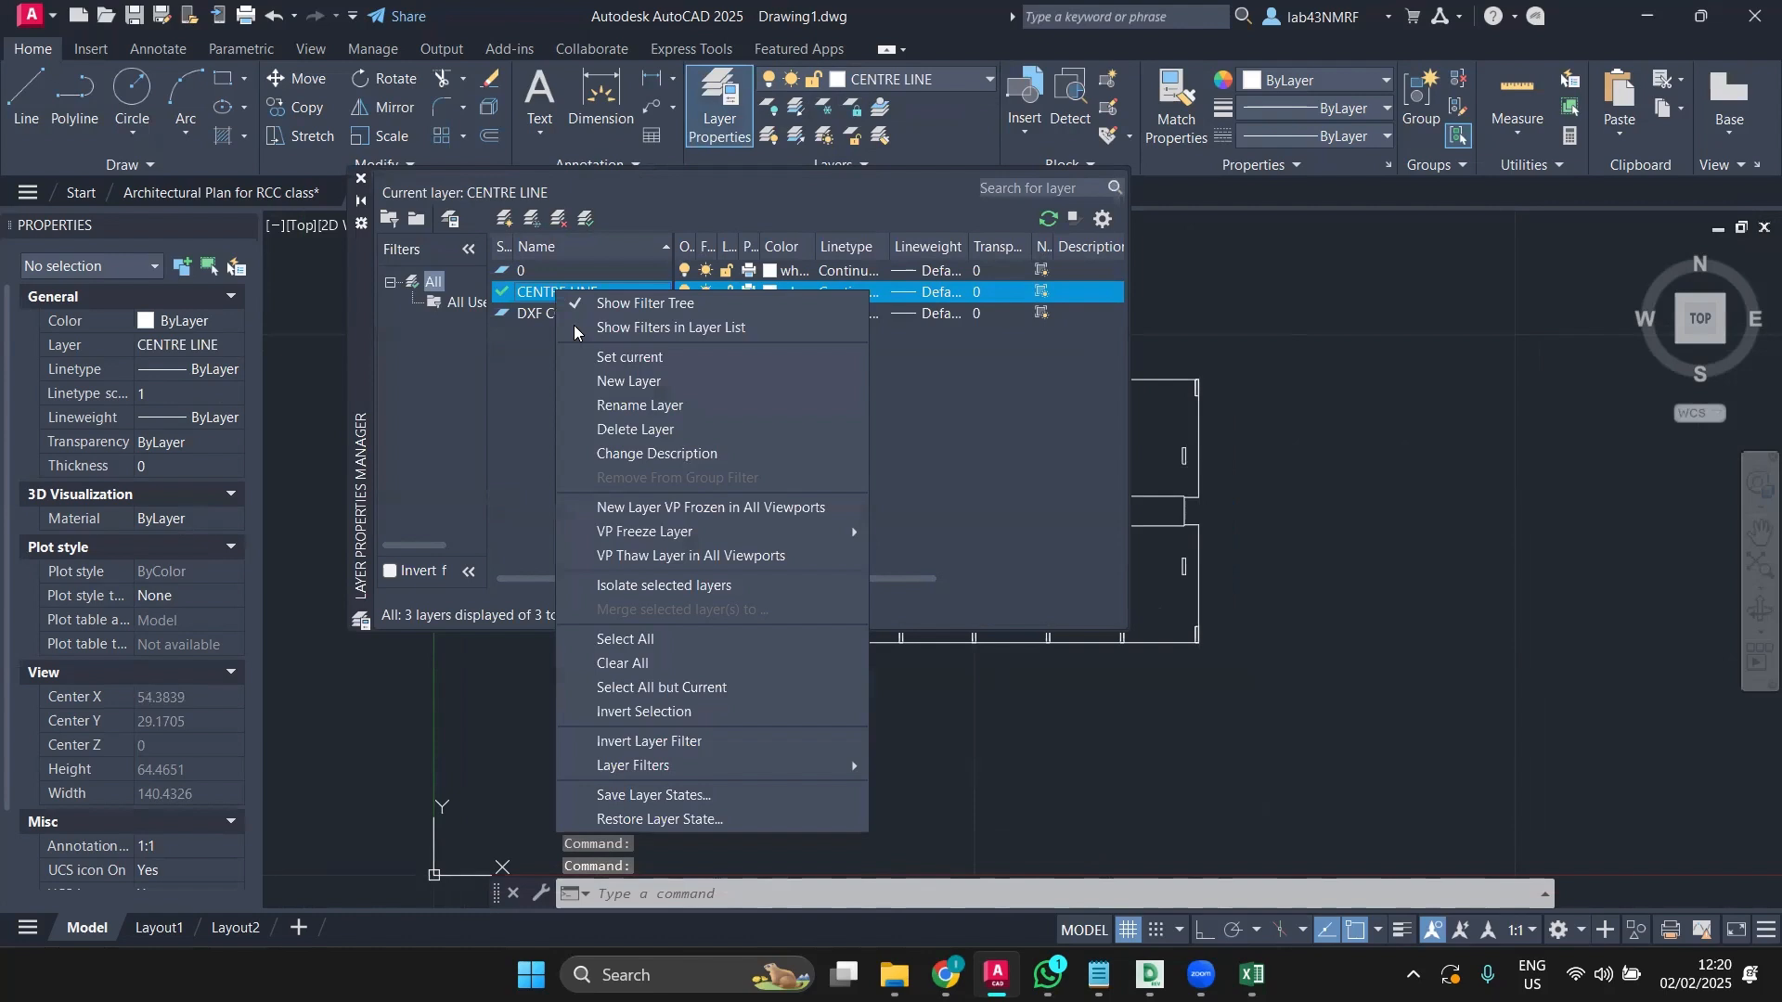
click(629, 401)
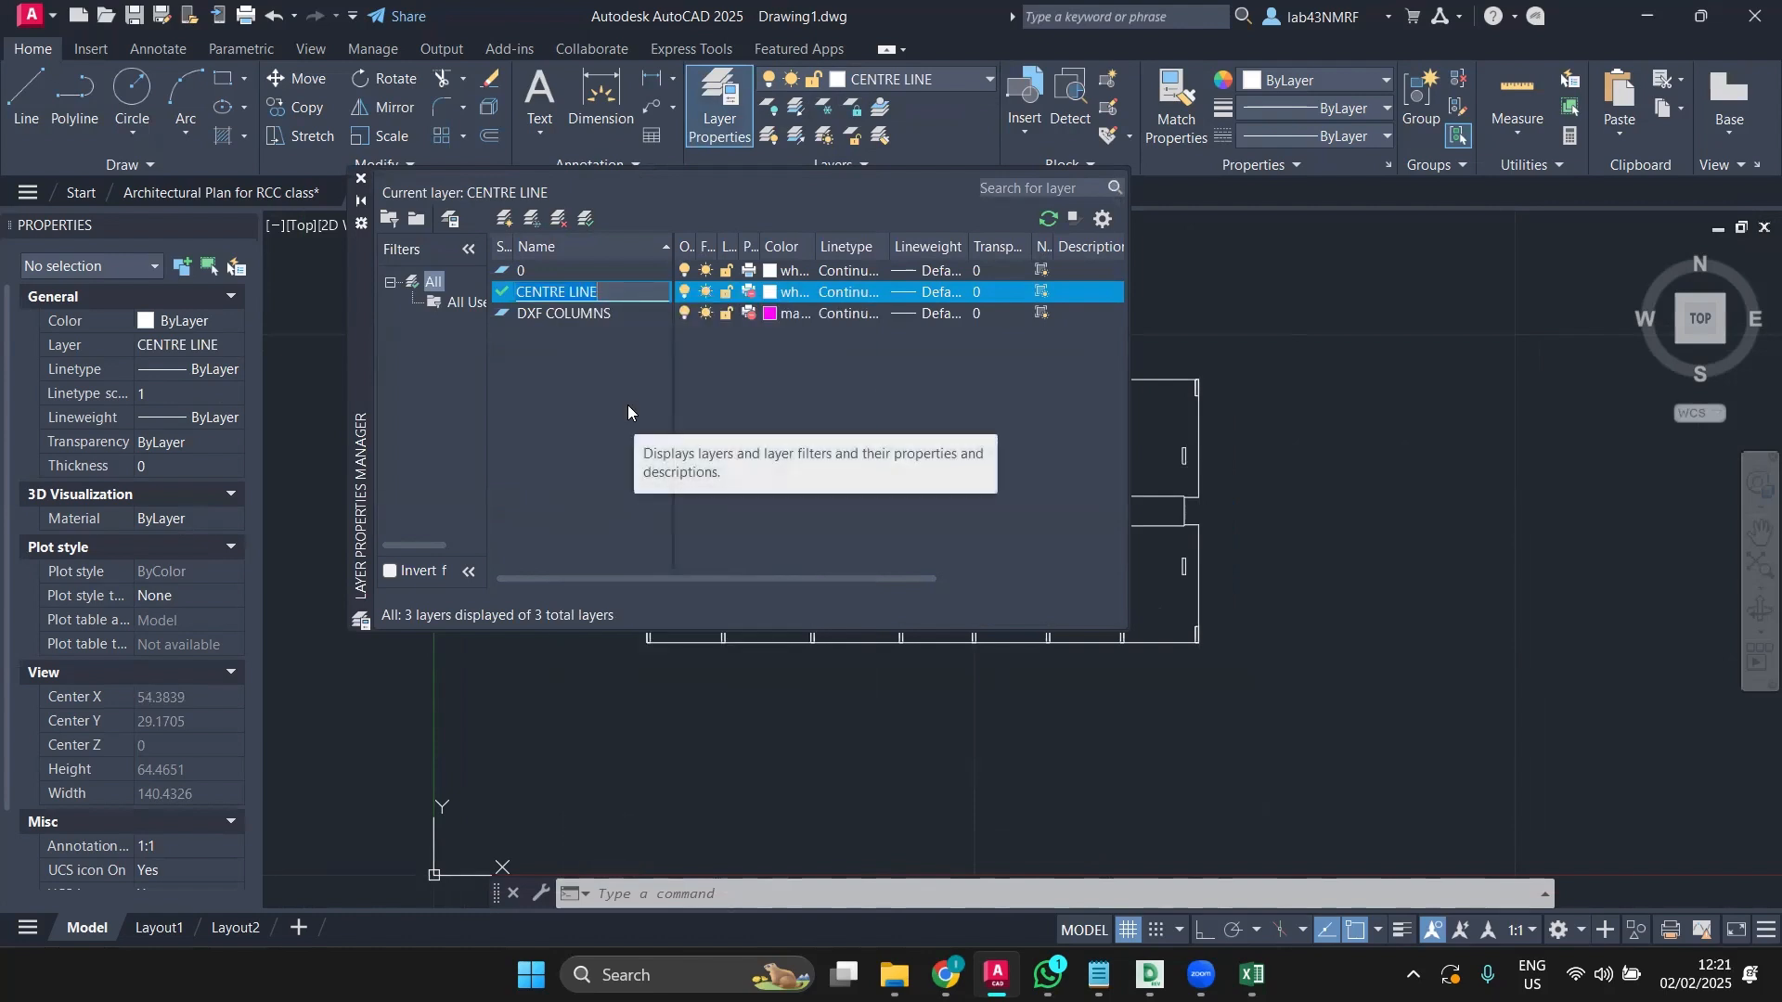
text(DXF STR)
key(Return)
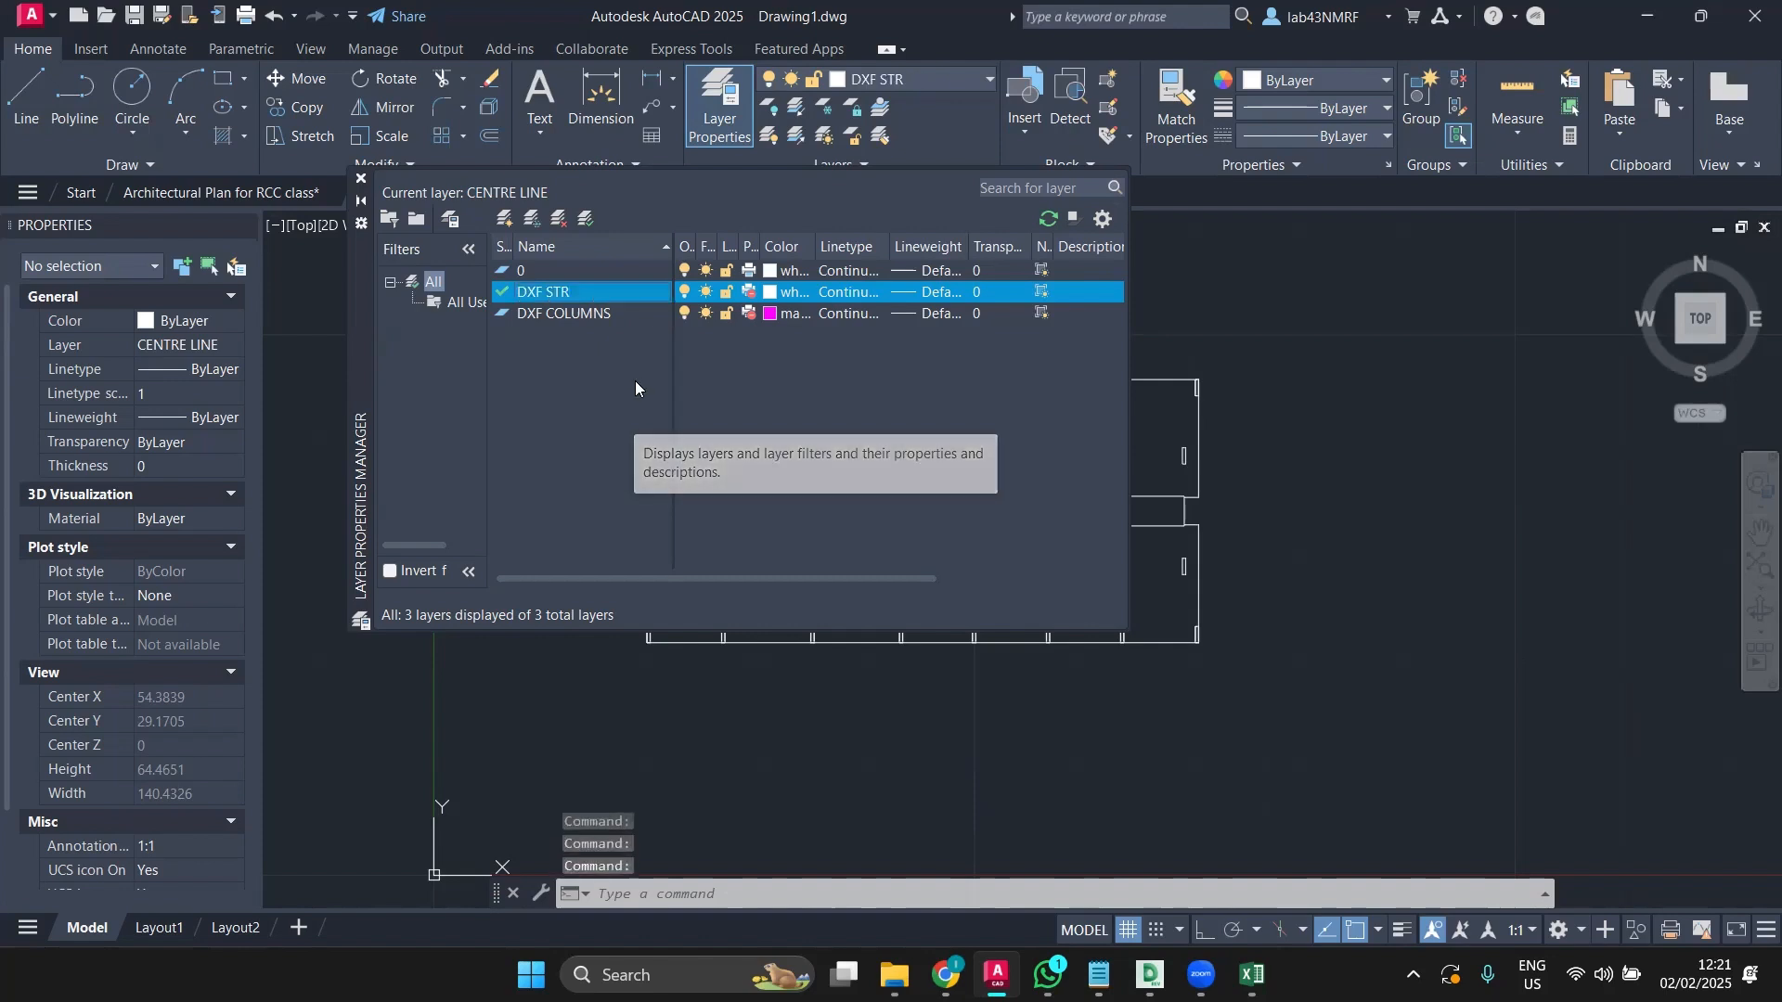
click(361, 177)
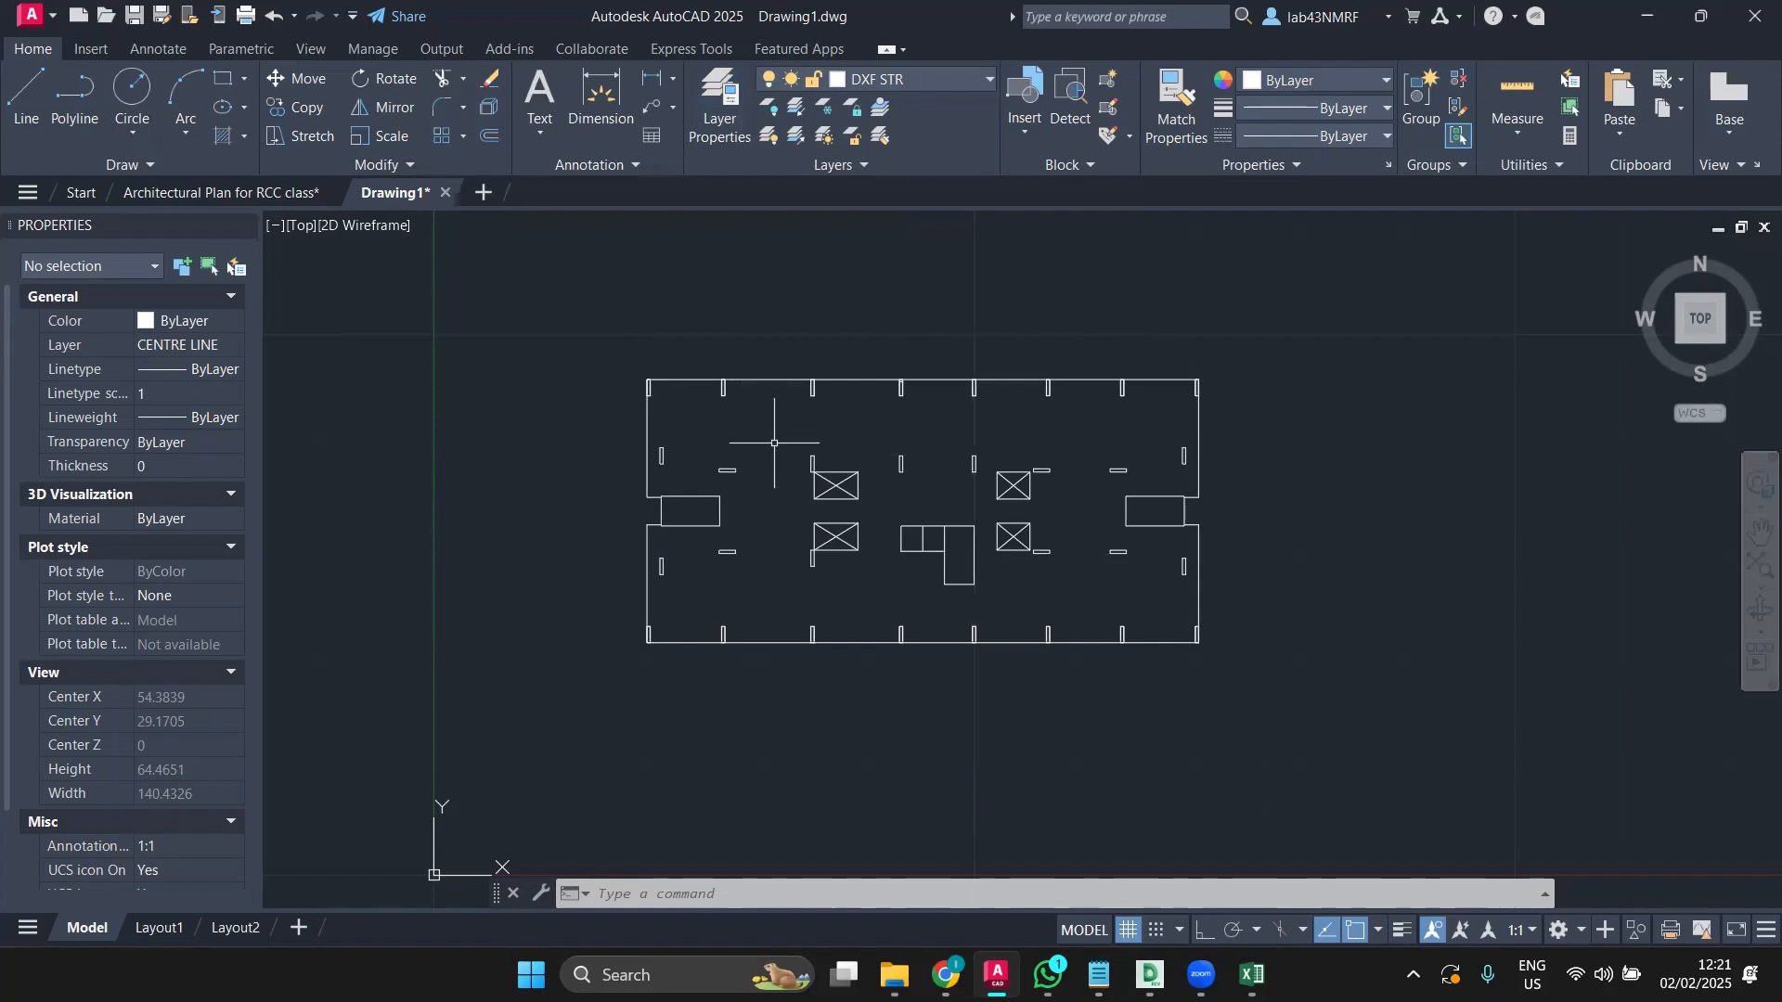
Step: Select the outline and left wall polylines to inspect them, then clear the selection
scroll(790, 381, up, 2)
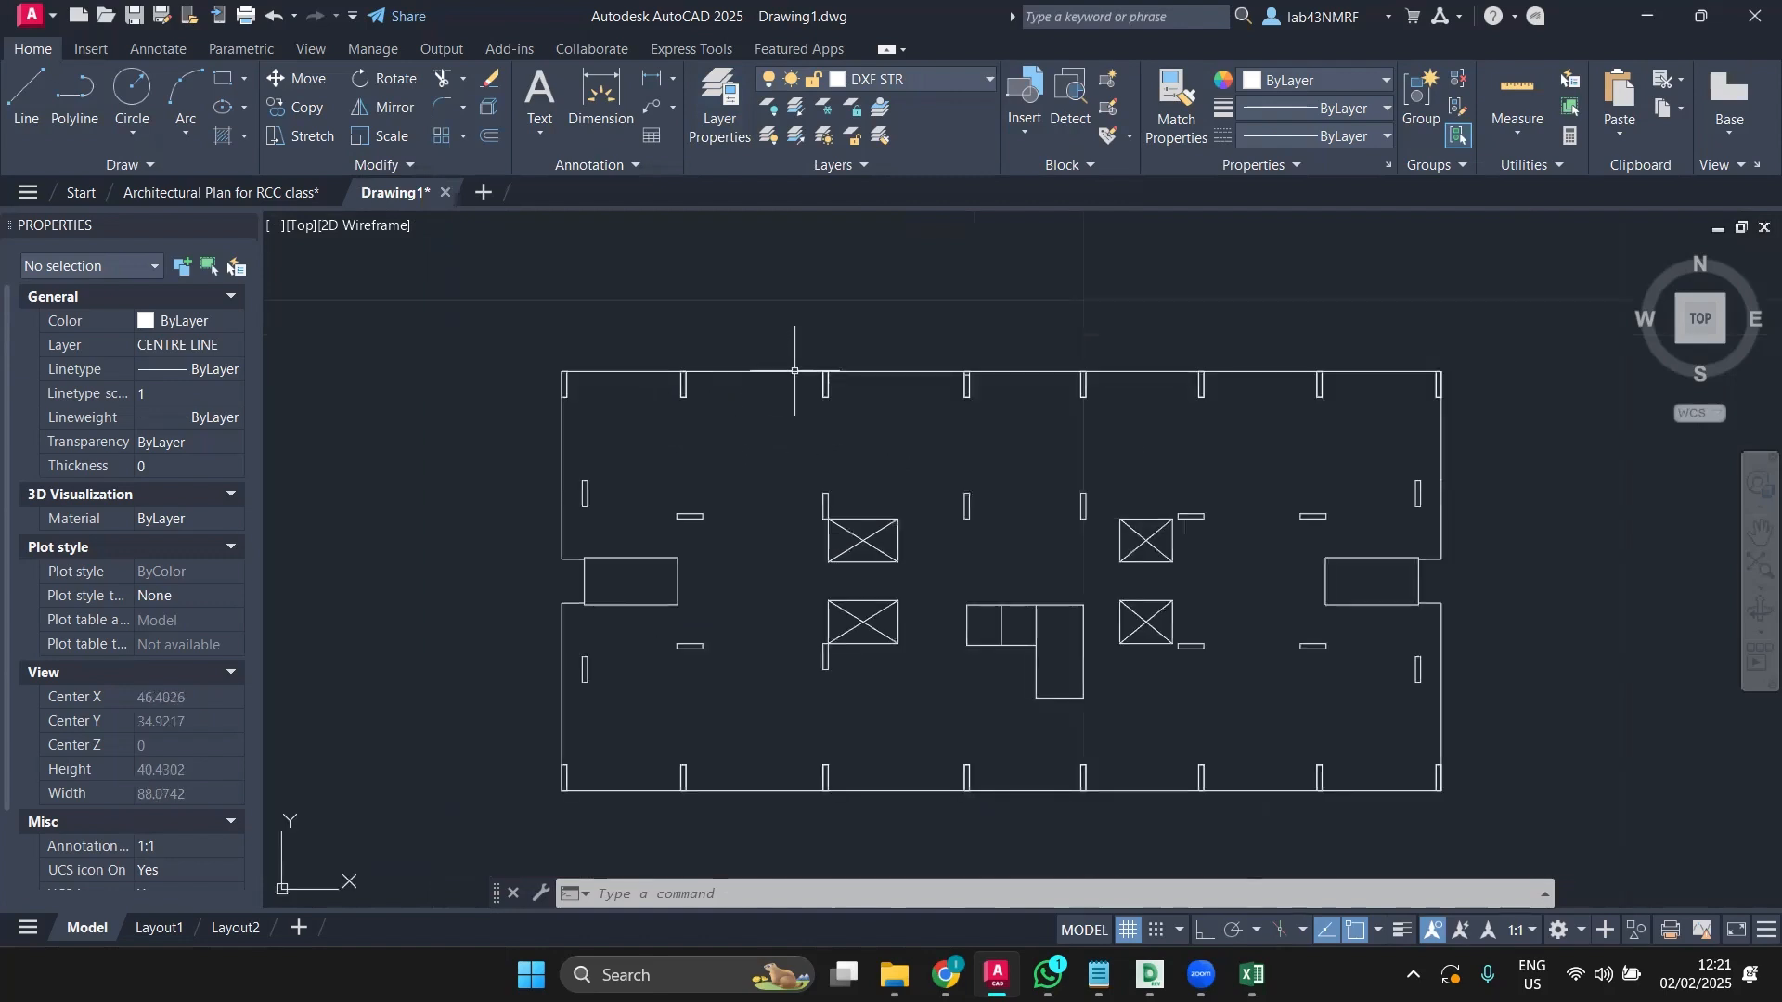
click(794, 371)
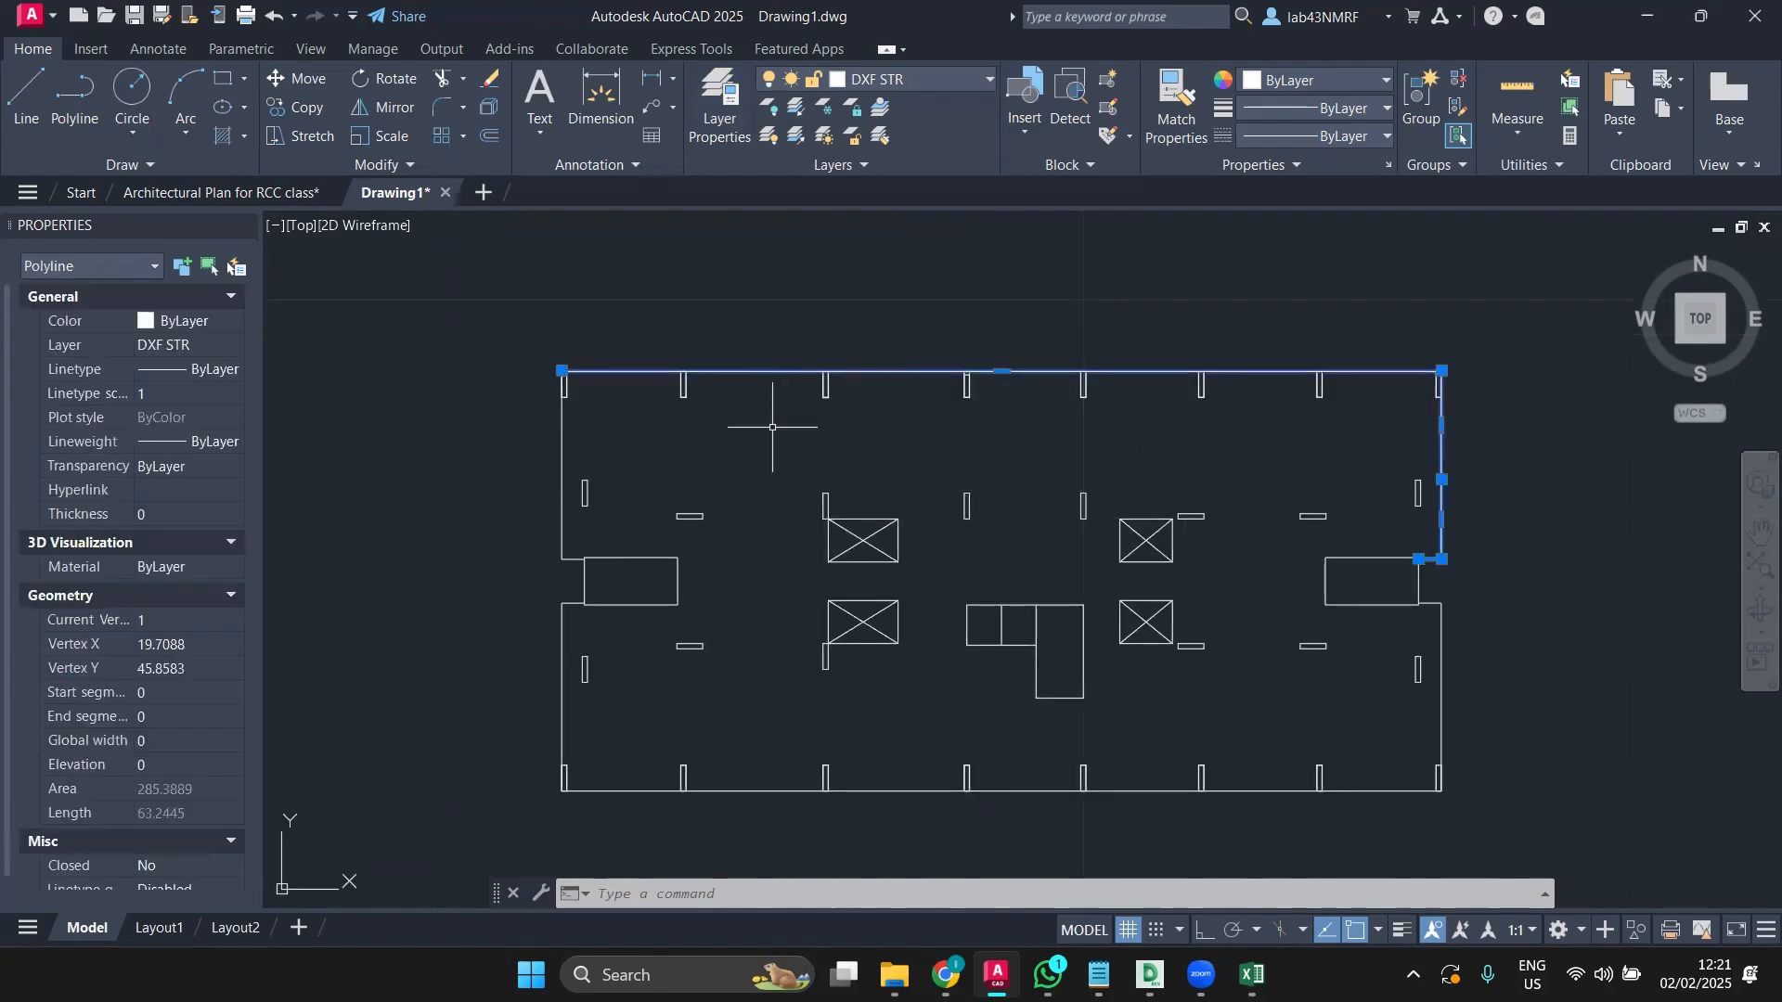
click(564, 474)
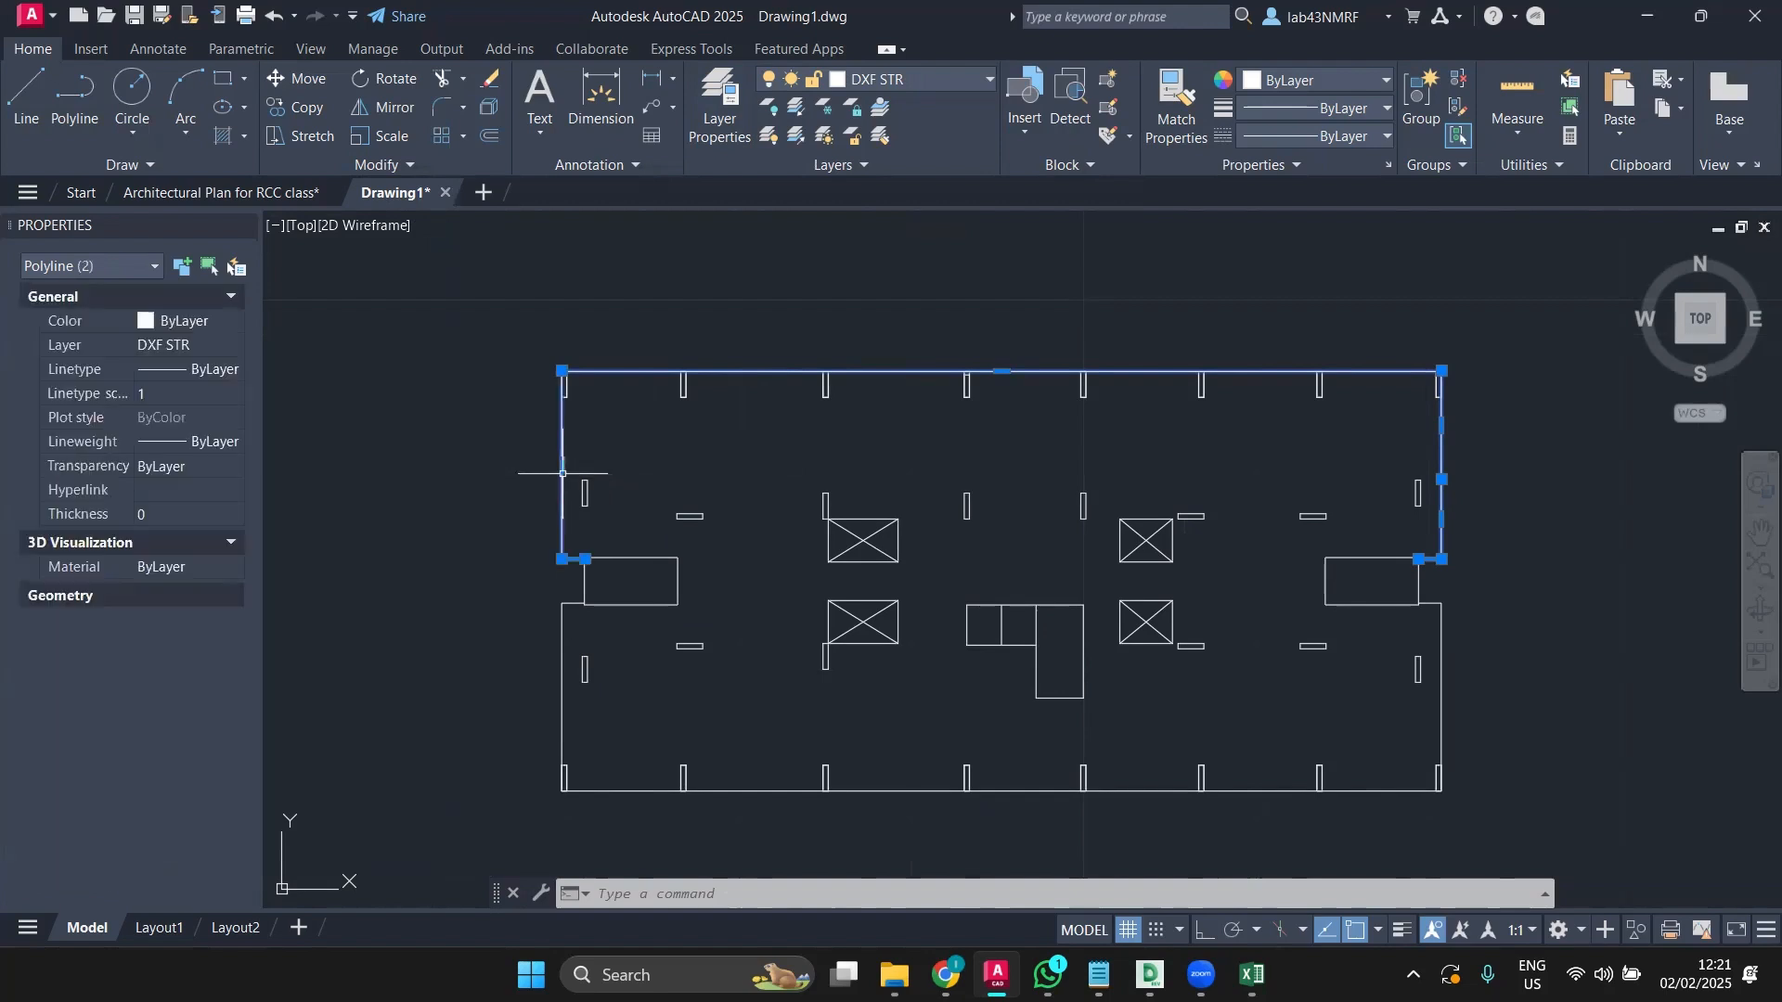
key(Escape)
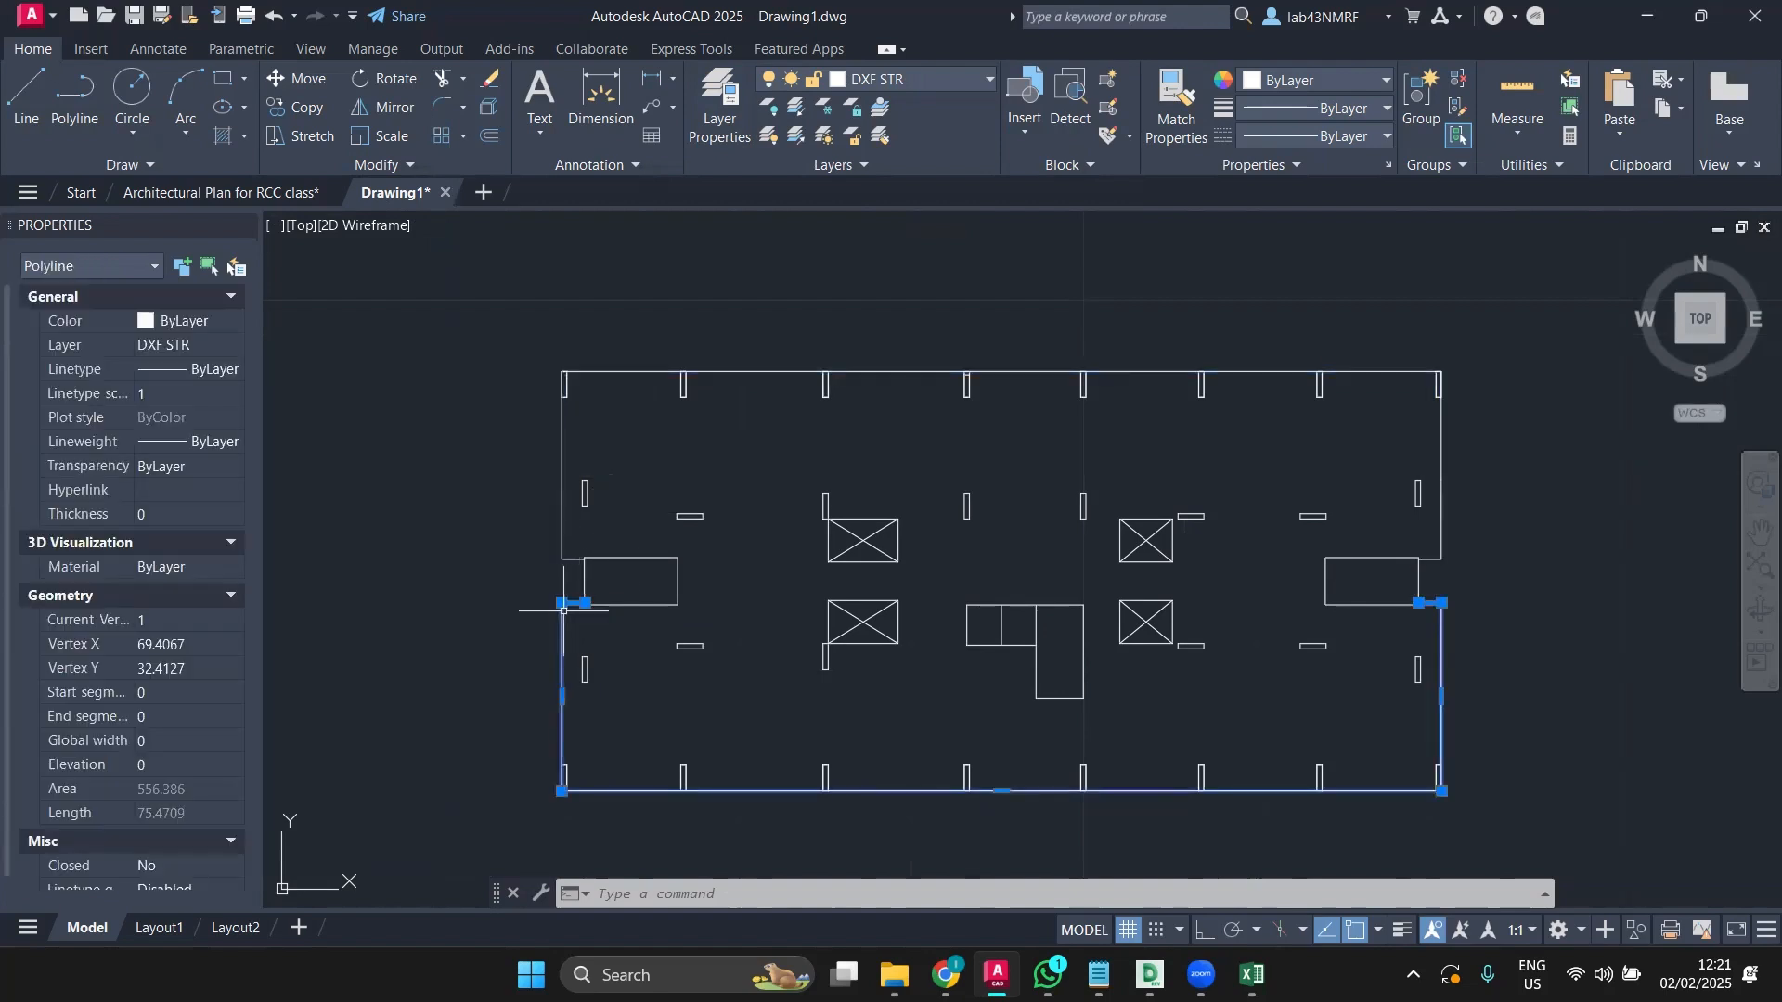
key(Escape)
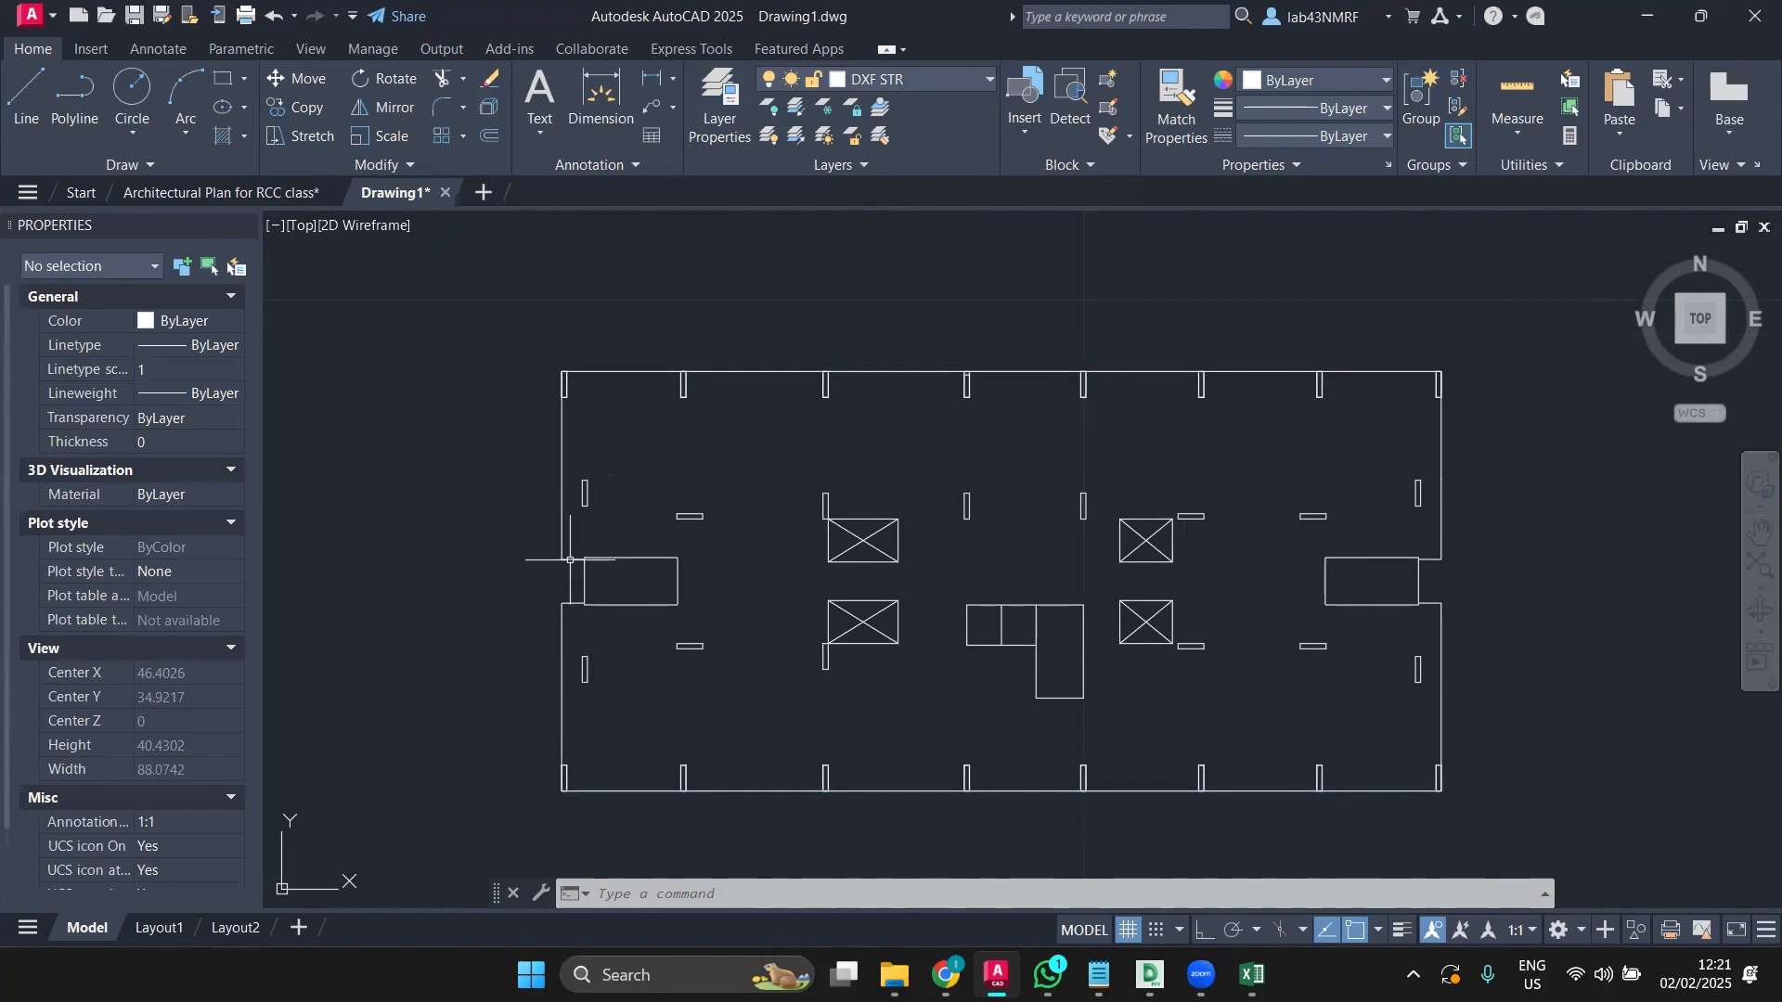
click(570, 560)
key(Escape)
Step: Window-select all 68 plan objects and explode them with EX
click(521, 341)
click(1546, 824)
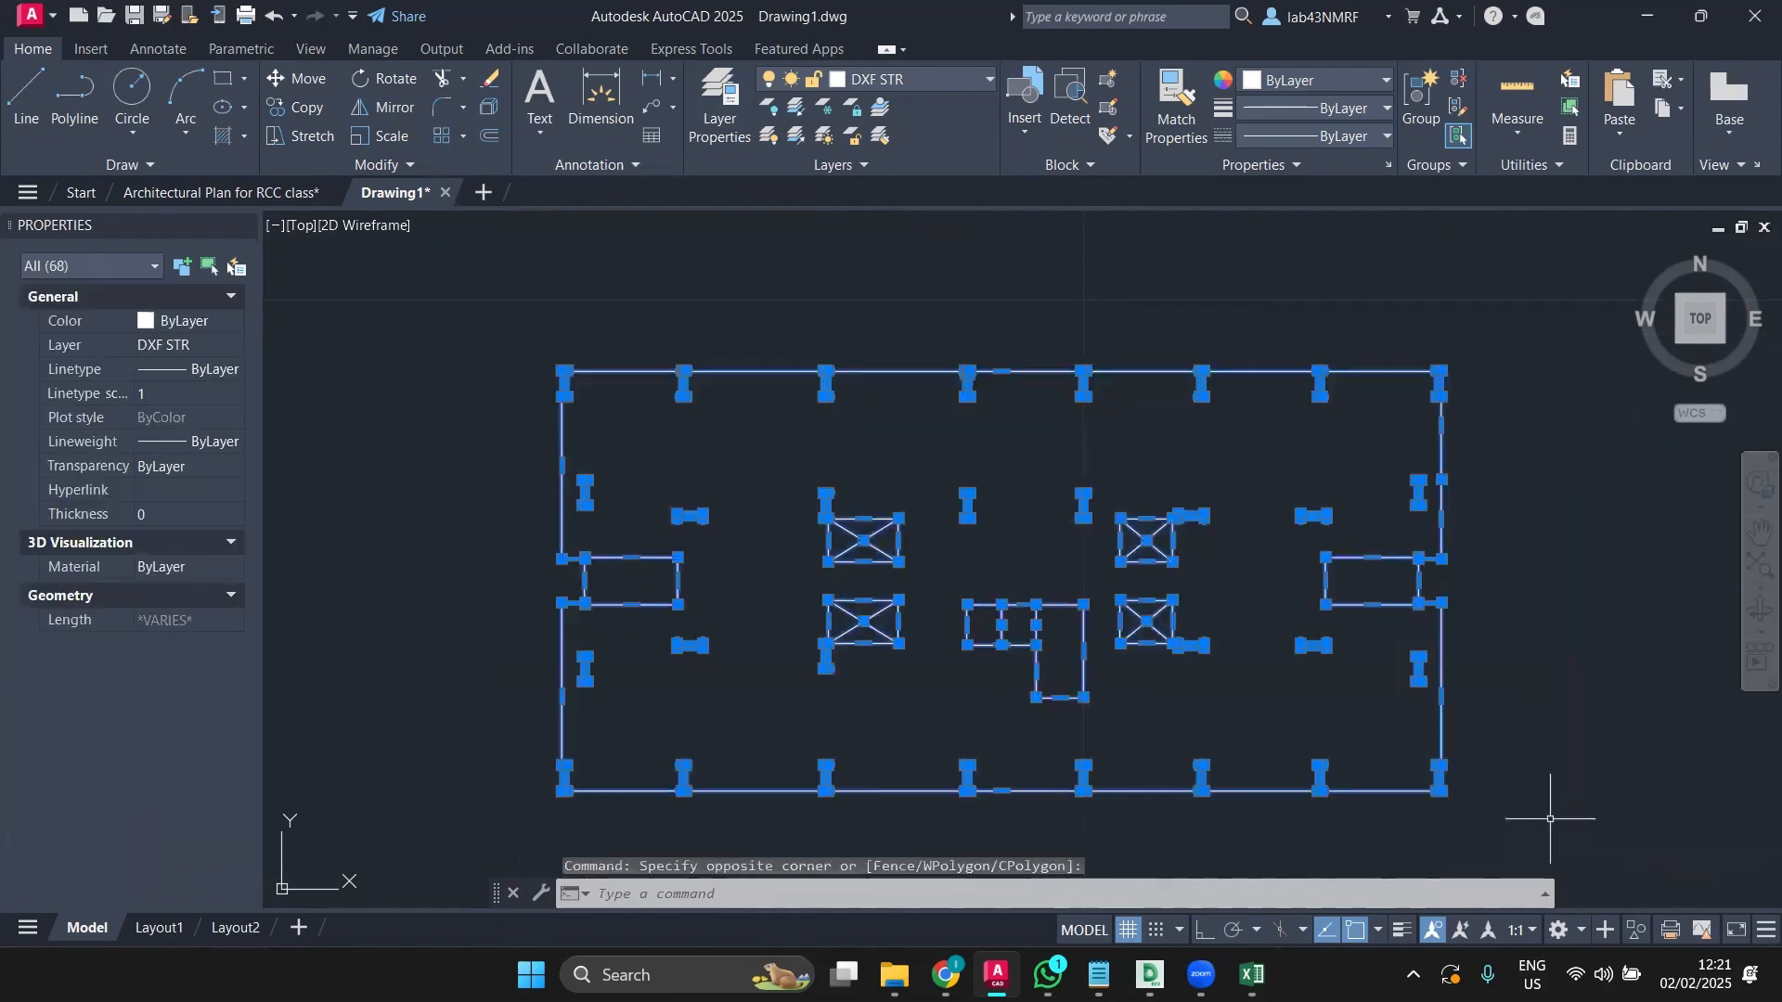
text(EX)
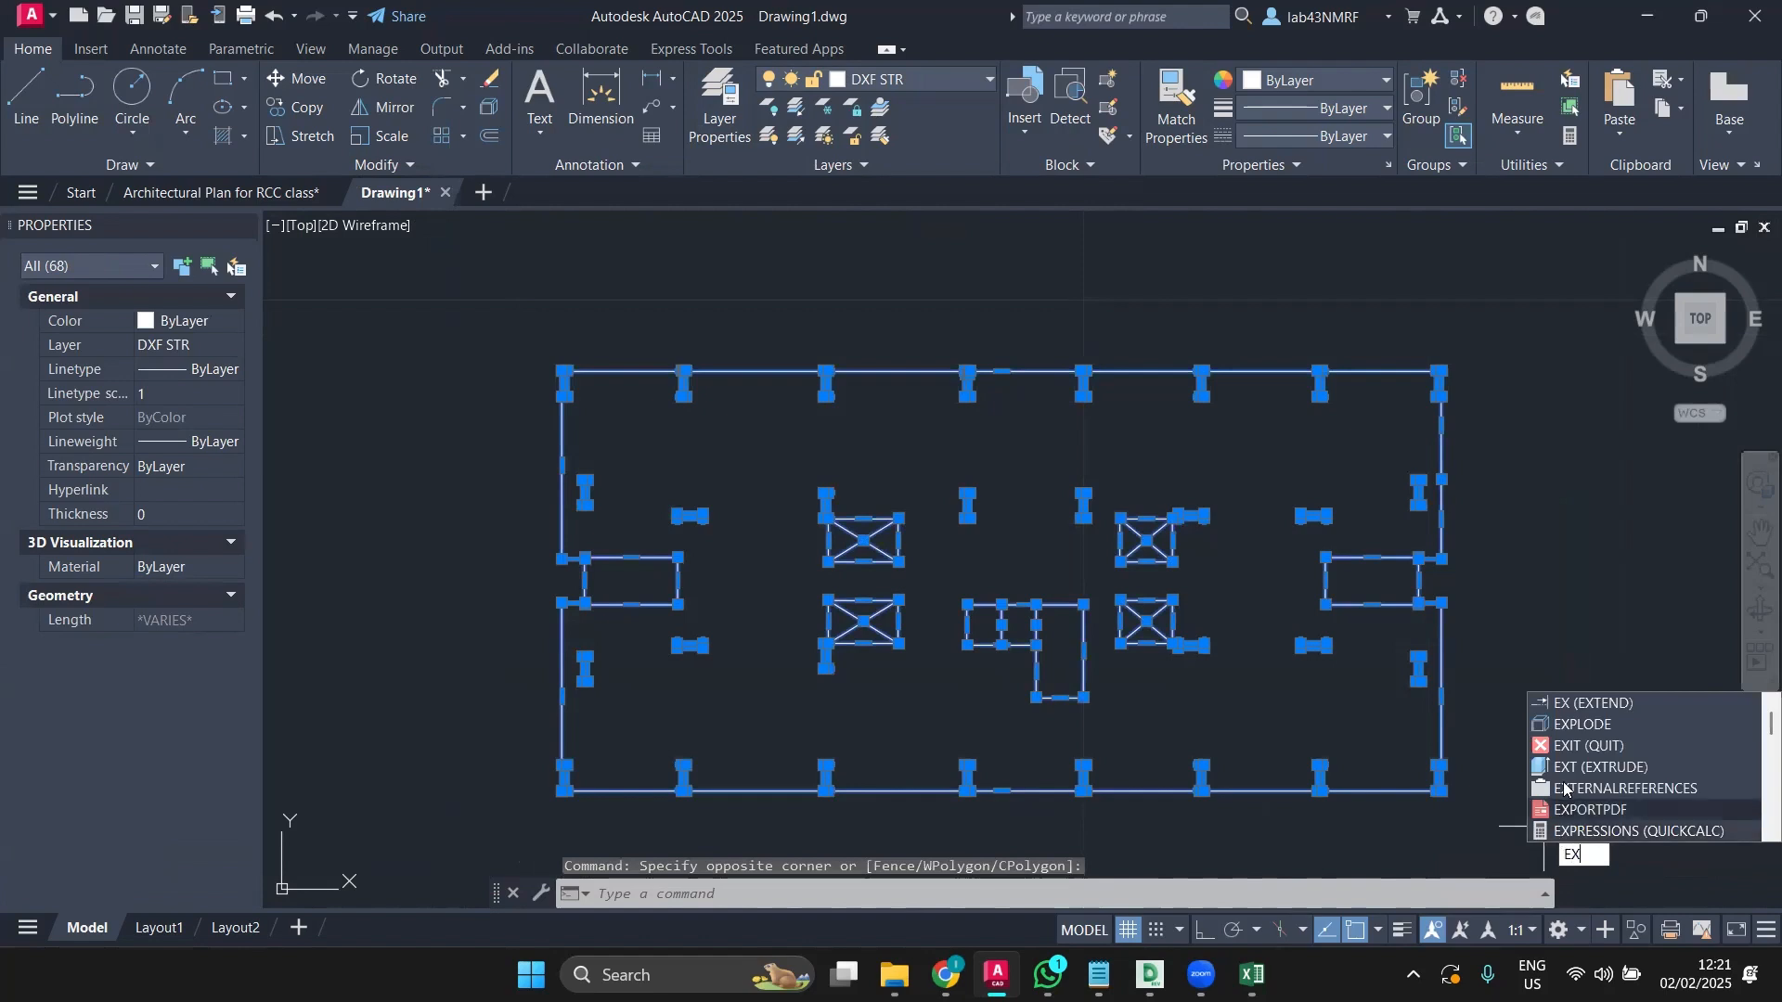
click(1582, 725)
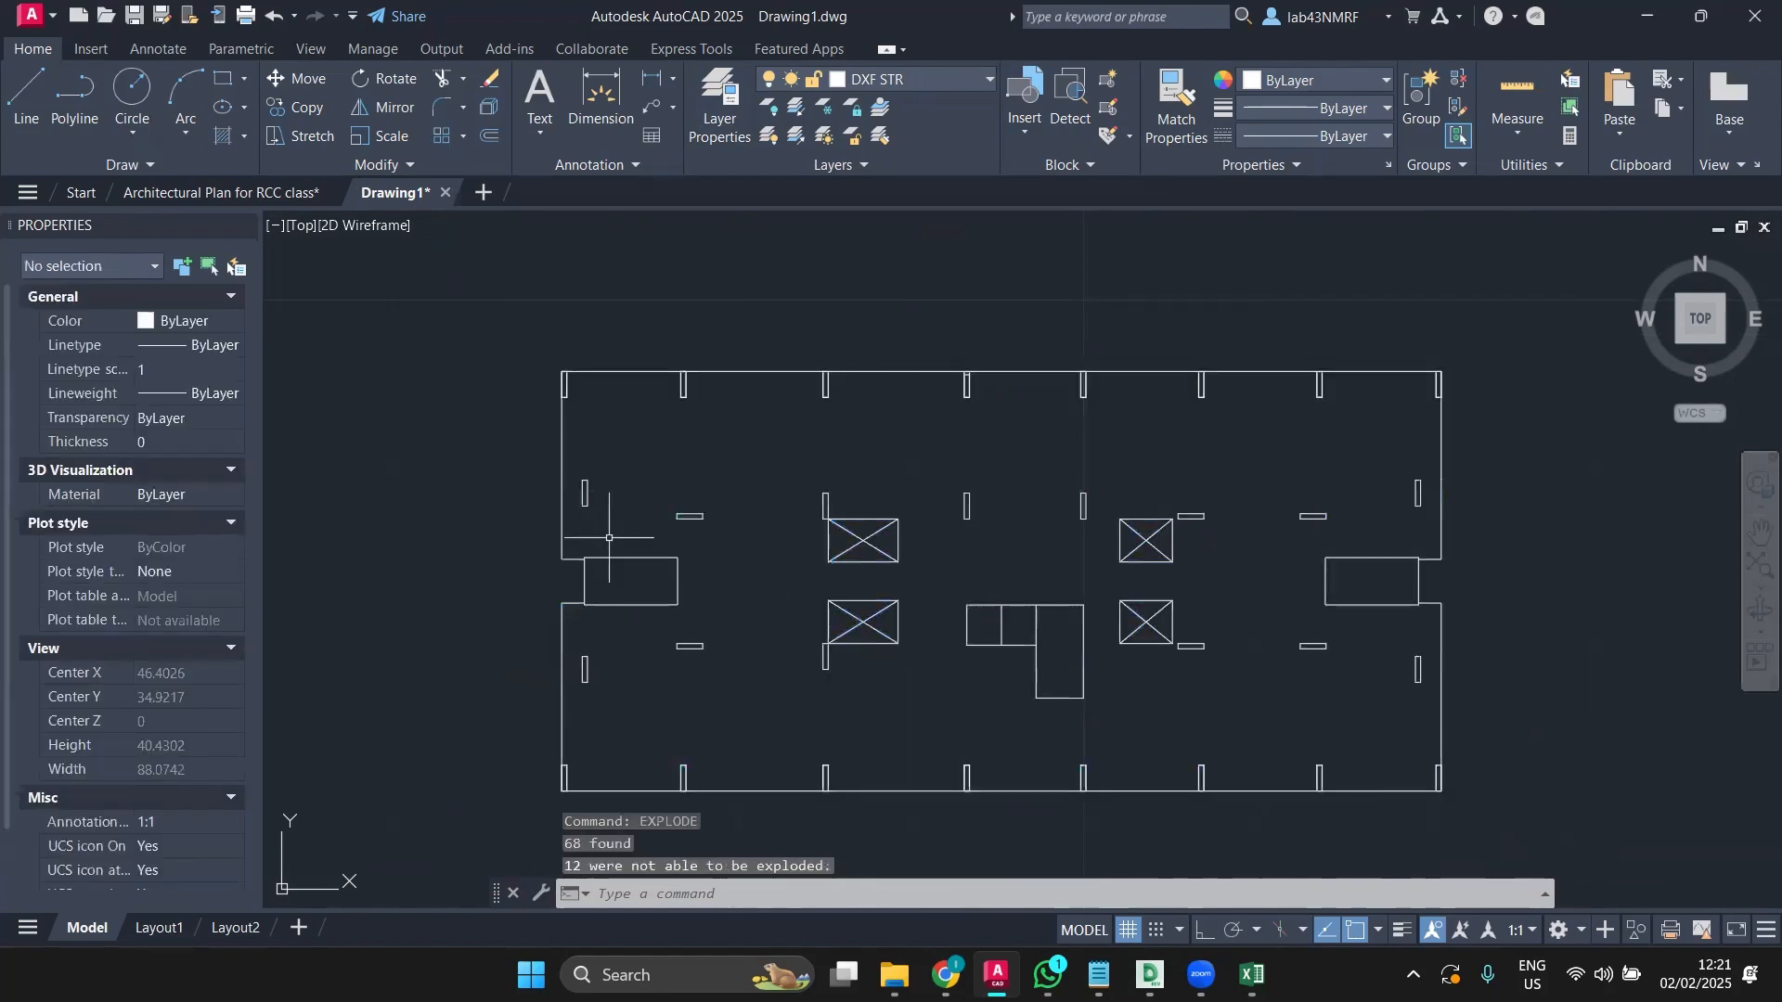
Step: Select several wall and room edges to confirm they are now separate Lines
click(636, 429)
click(485, 491)
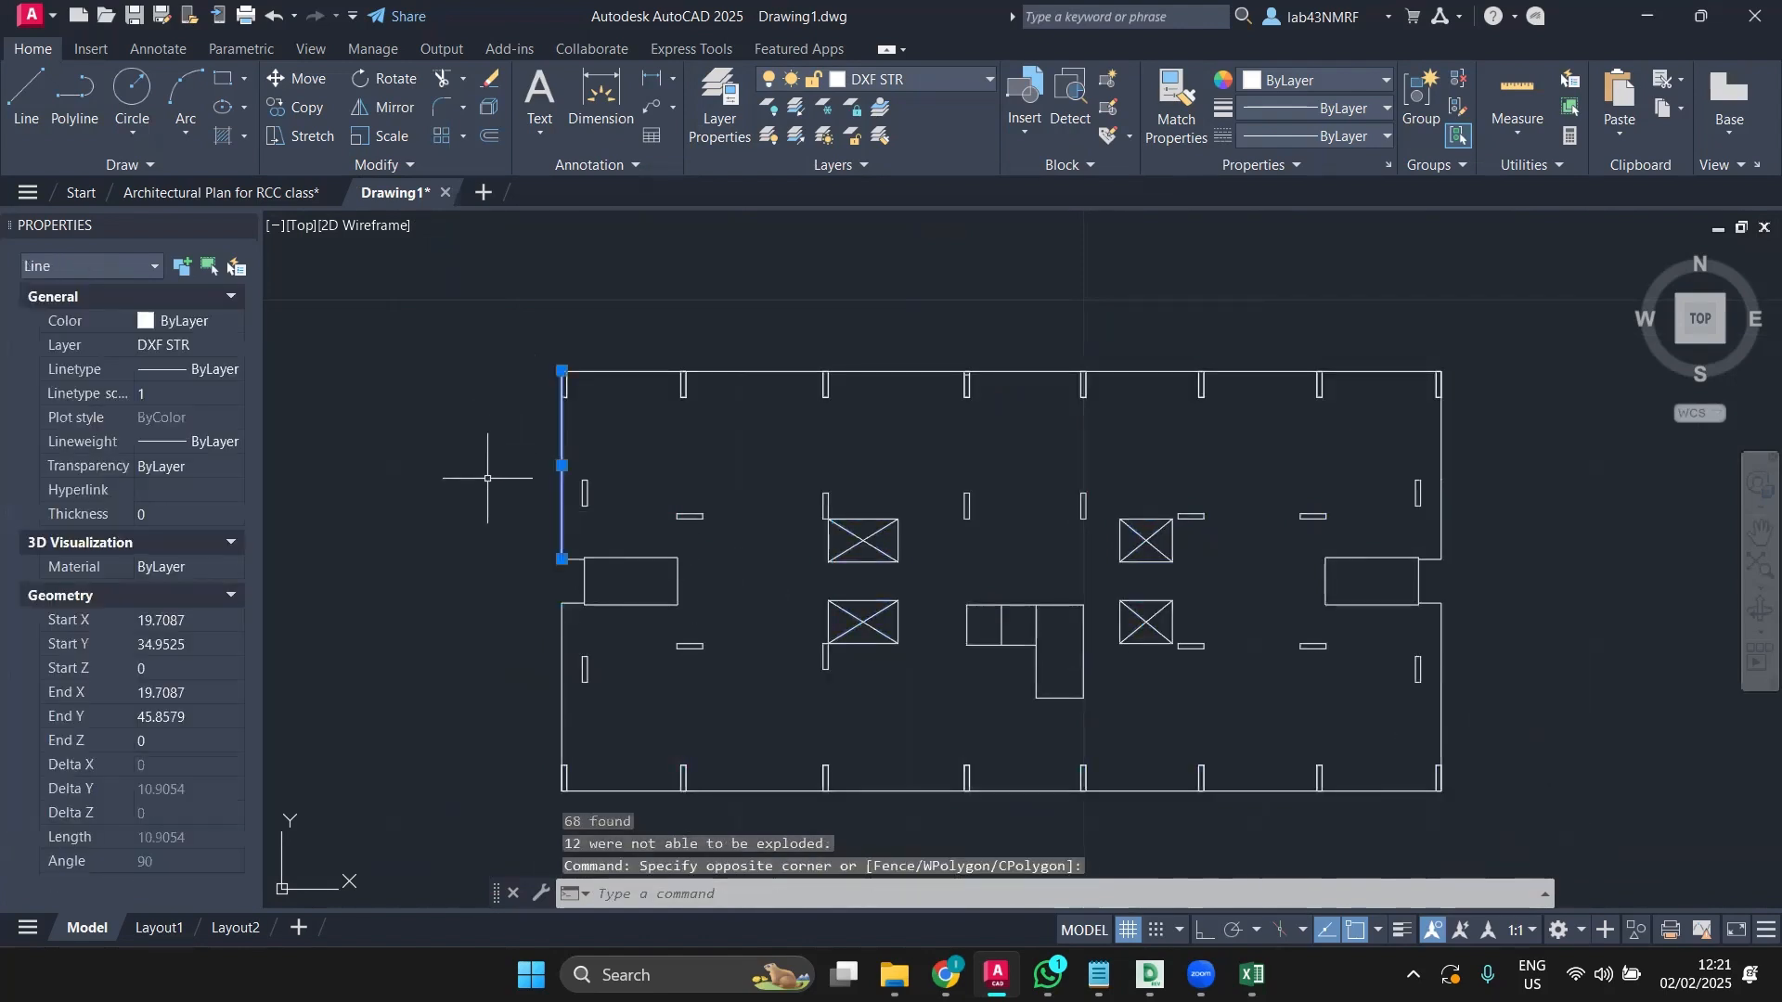
key(Escape)
click(576, 381)
click(545, 422)
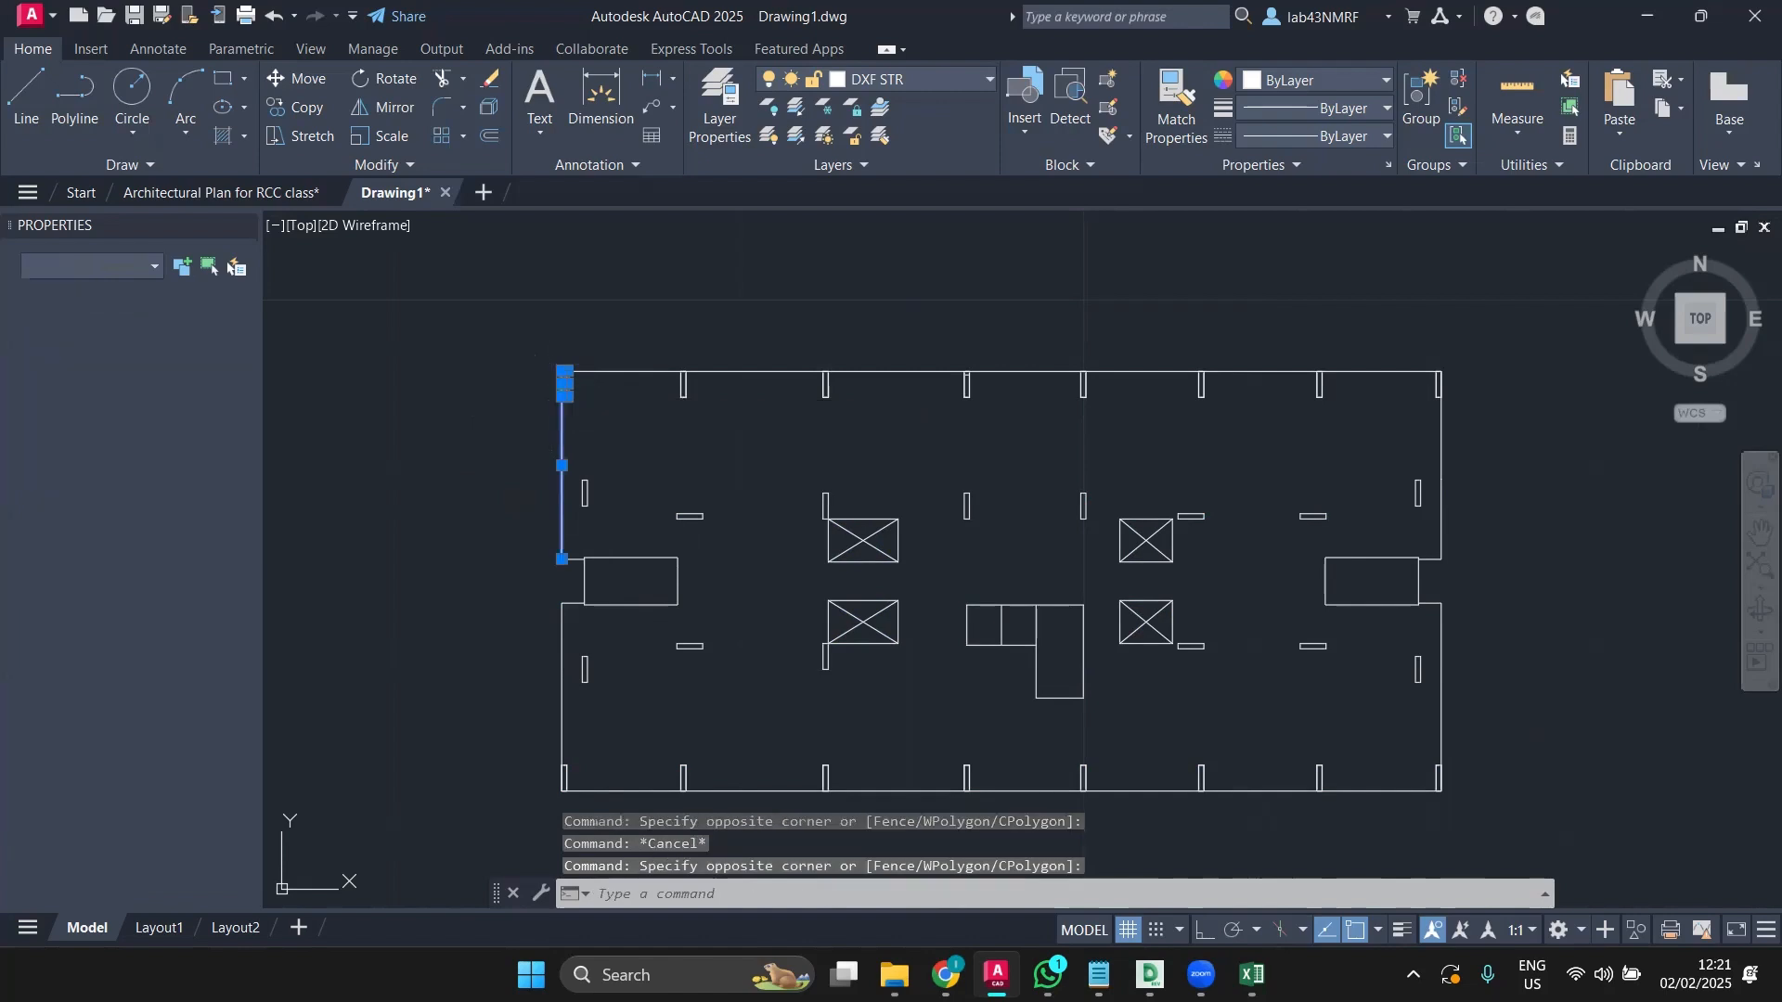
key(Escape)
scroll(571, 395, up, 8)
click(675, 285)
click(617, 289)
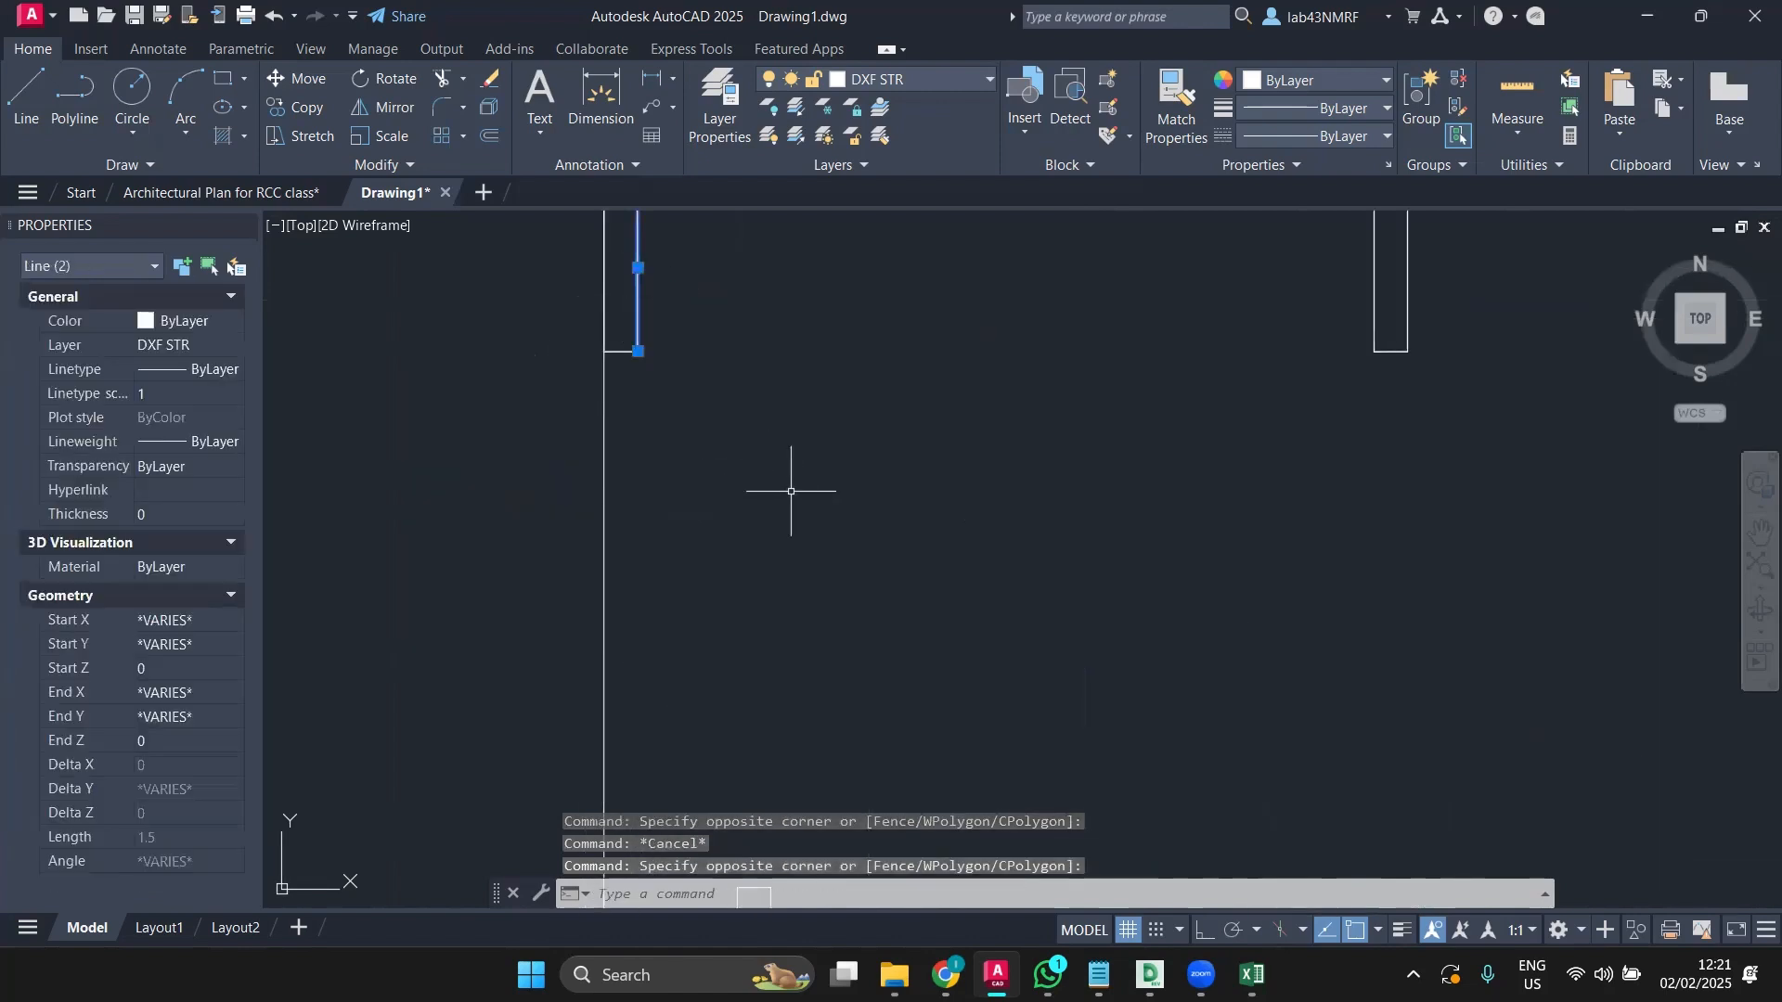
scroll(795, 493, down, 5)
key(Escape)
middle_drag(786, 506, 674, 365)
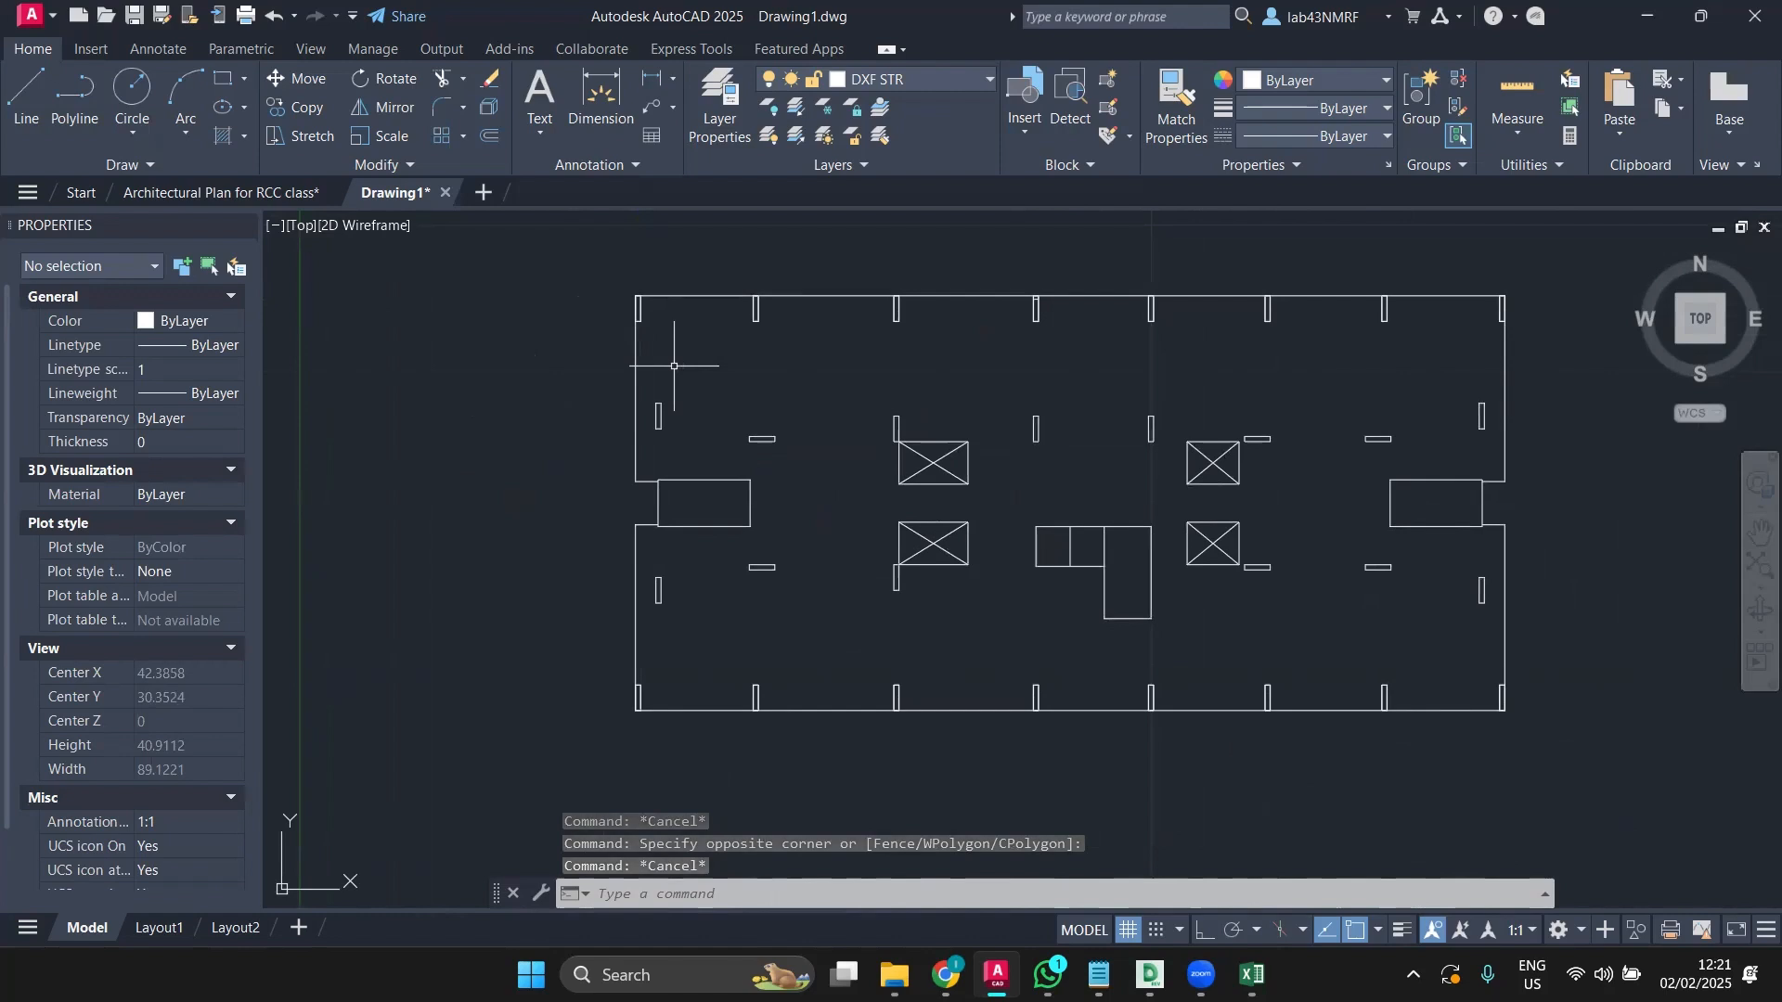
click(1067, 567)
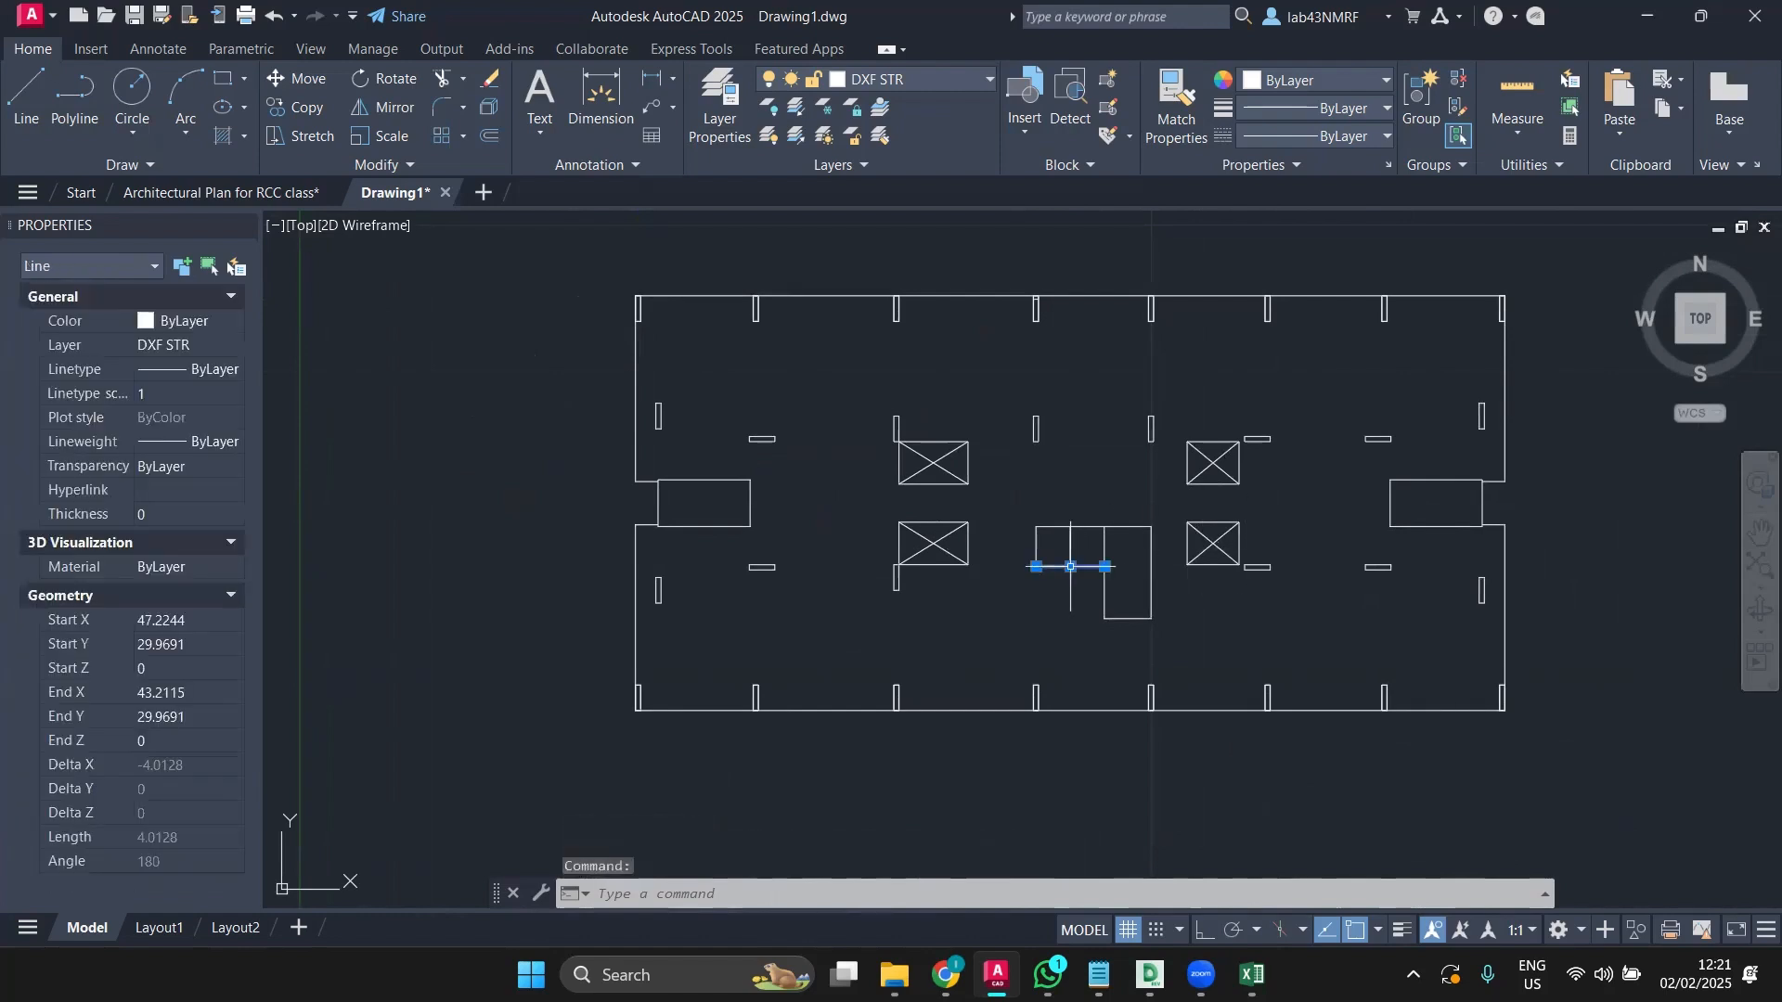
key(Escape)
key(Escape)
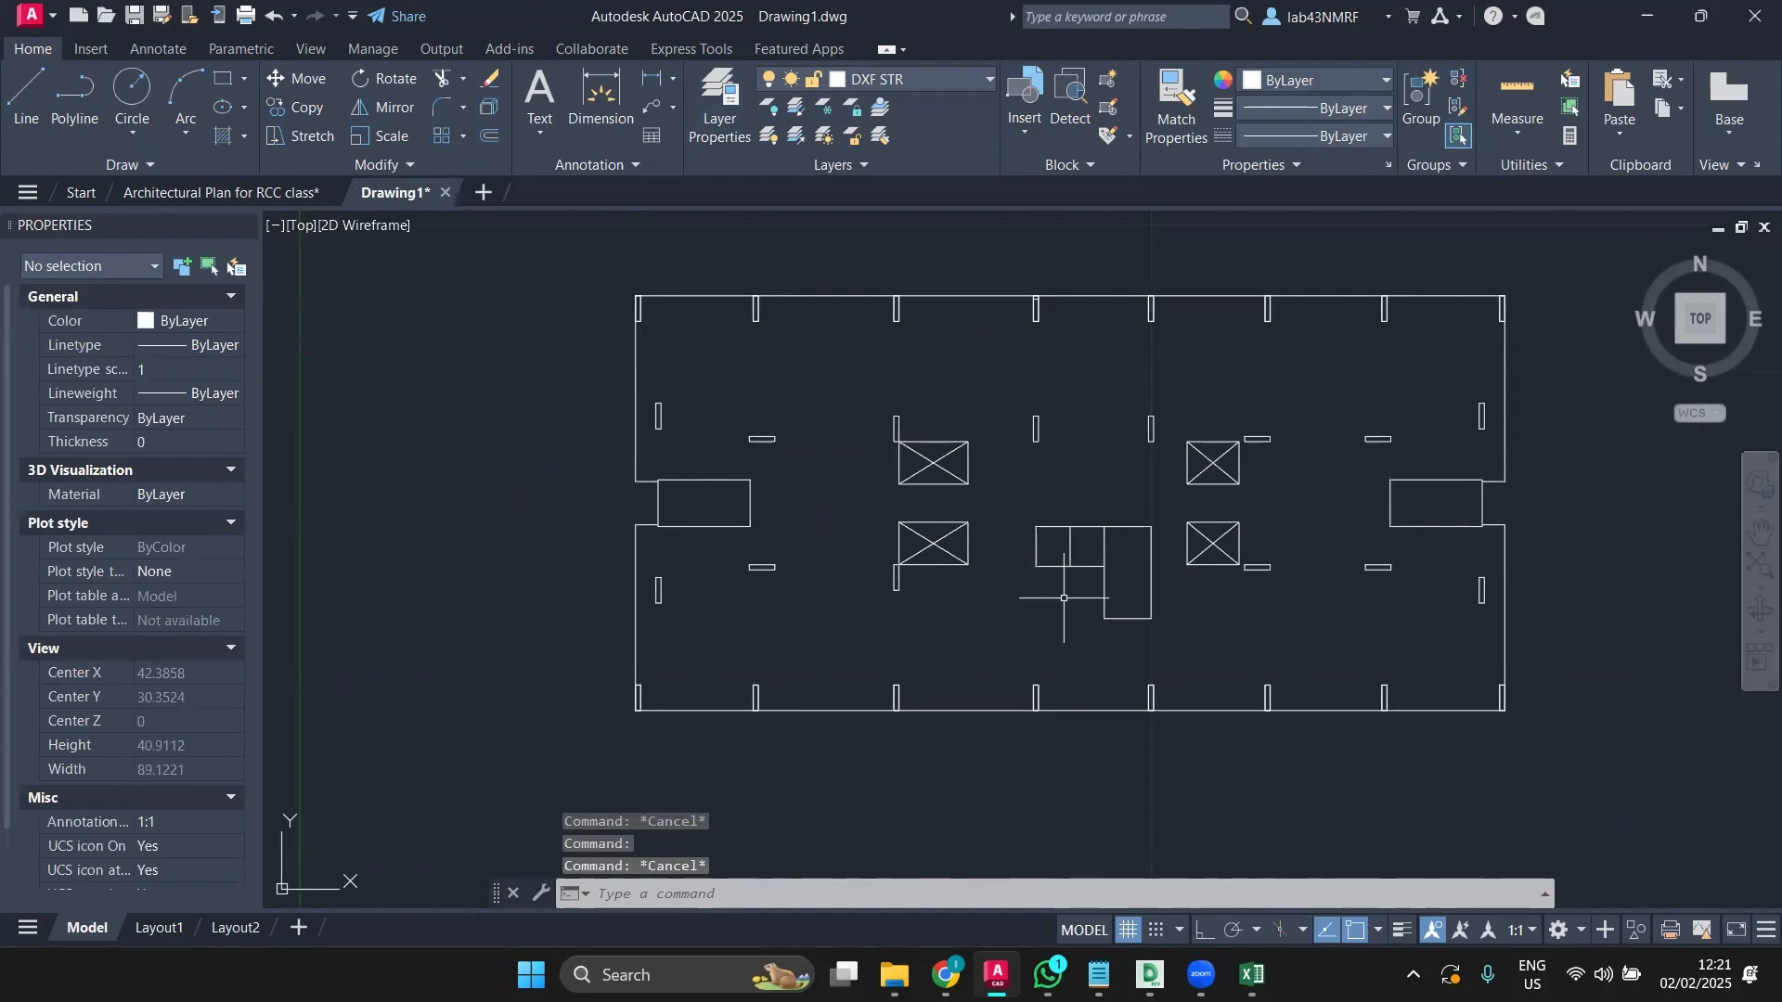
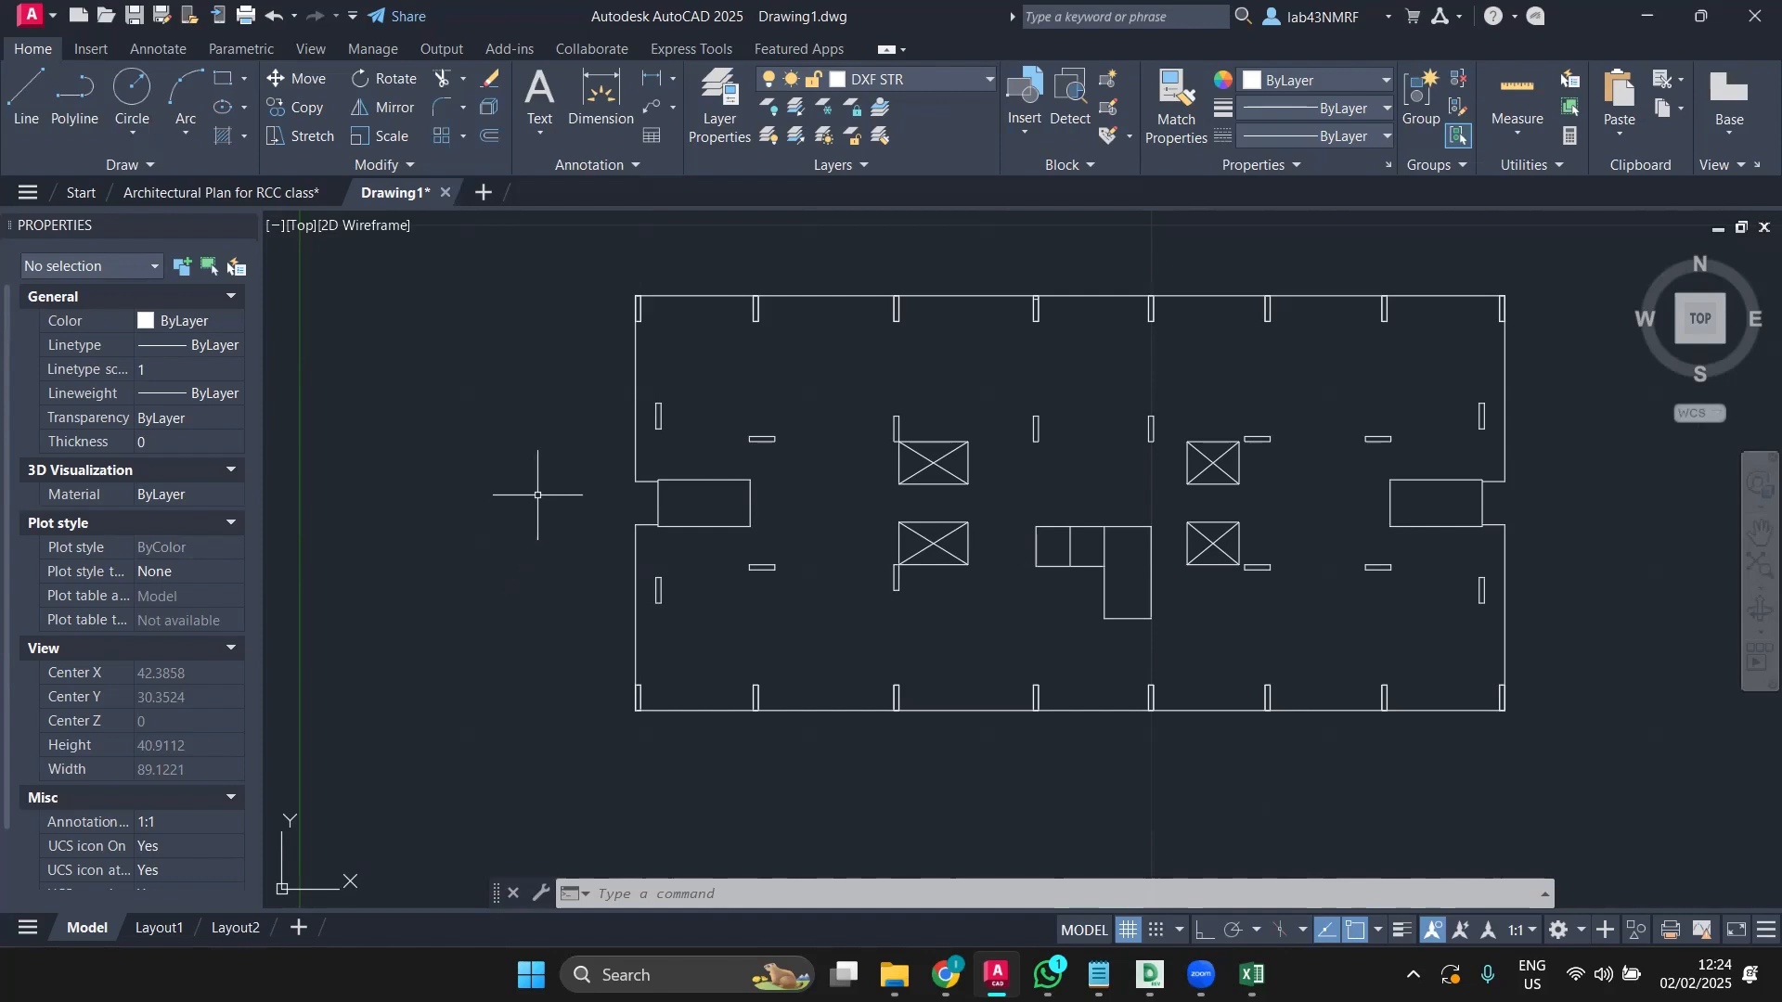
Step: Purge all unused items such as Annotative, _ArchTick and SAN, then re-run PU to confirm nothing remains
text(PU)
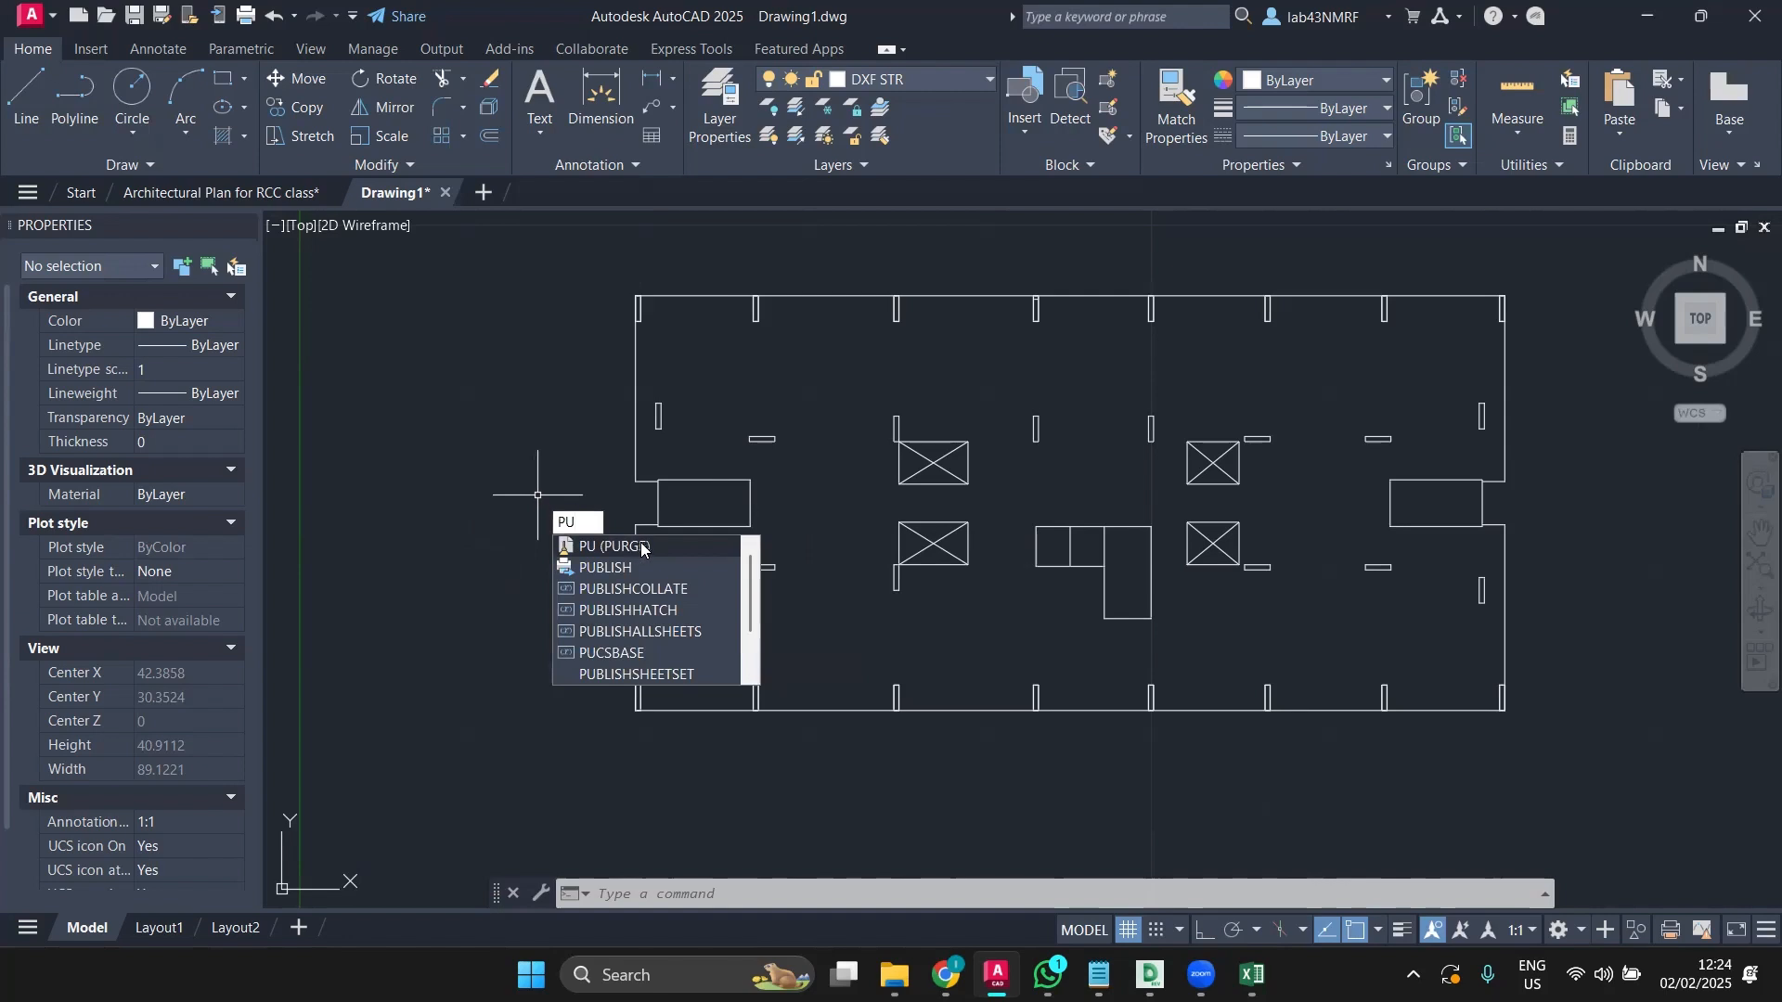
click(638, 548)
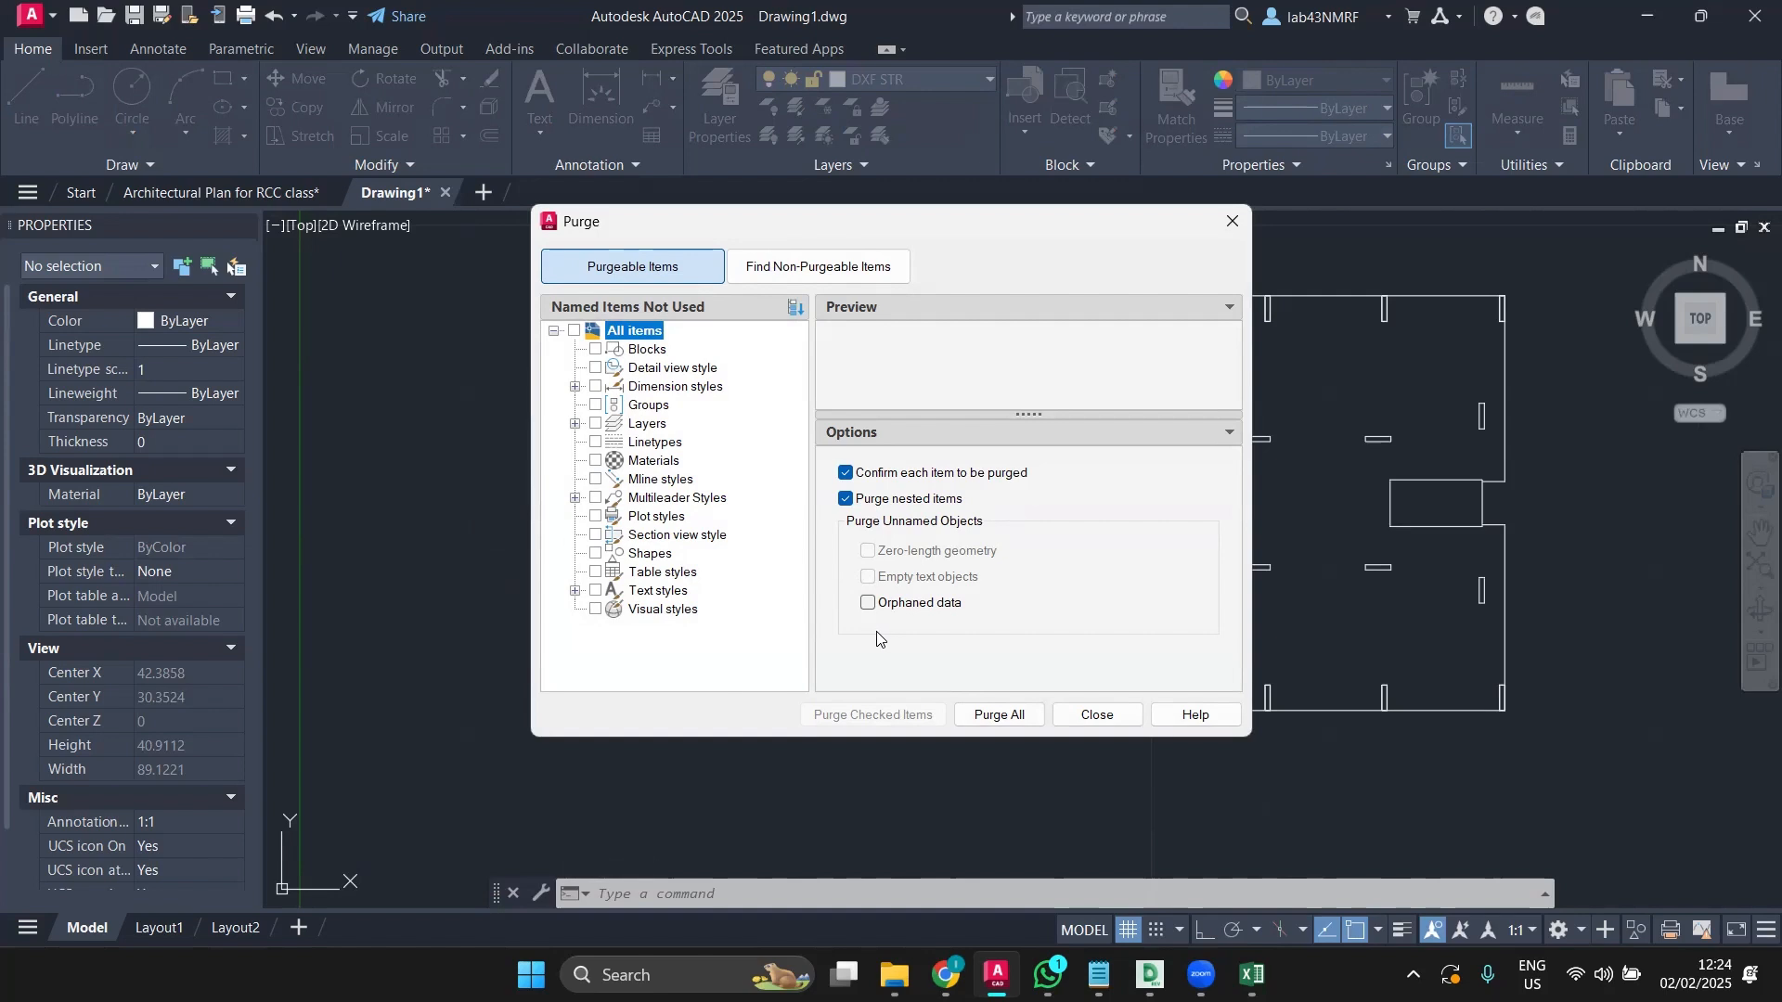
click(995, 716)
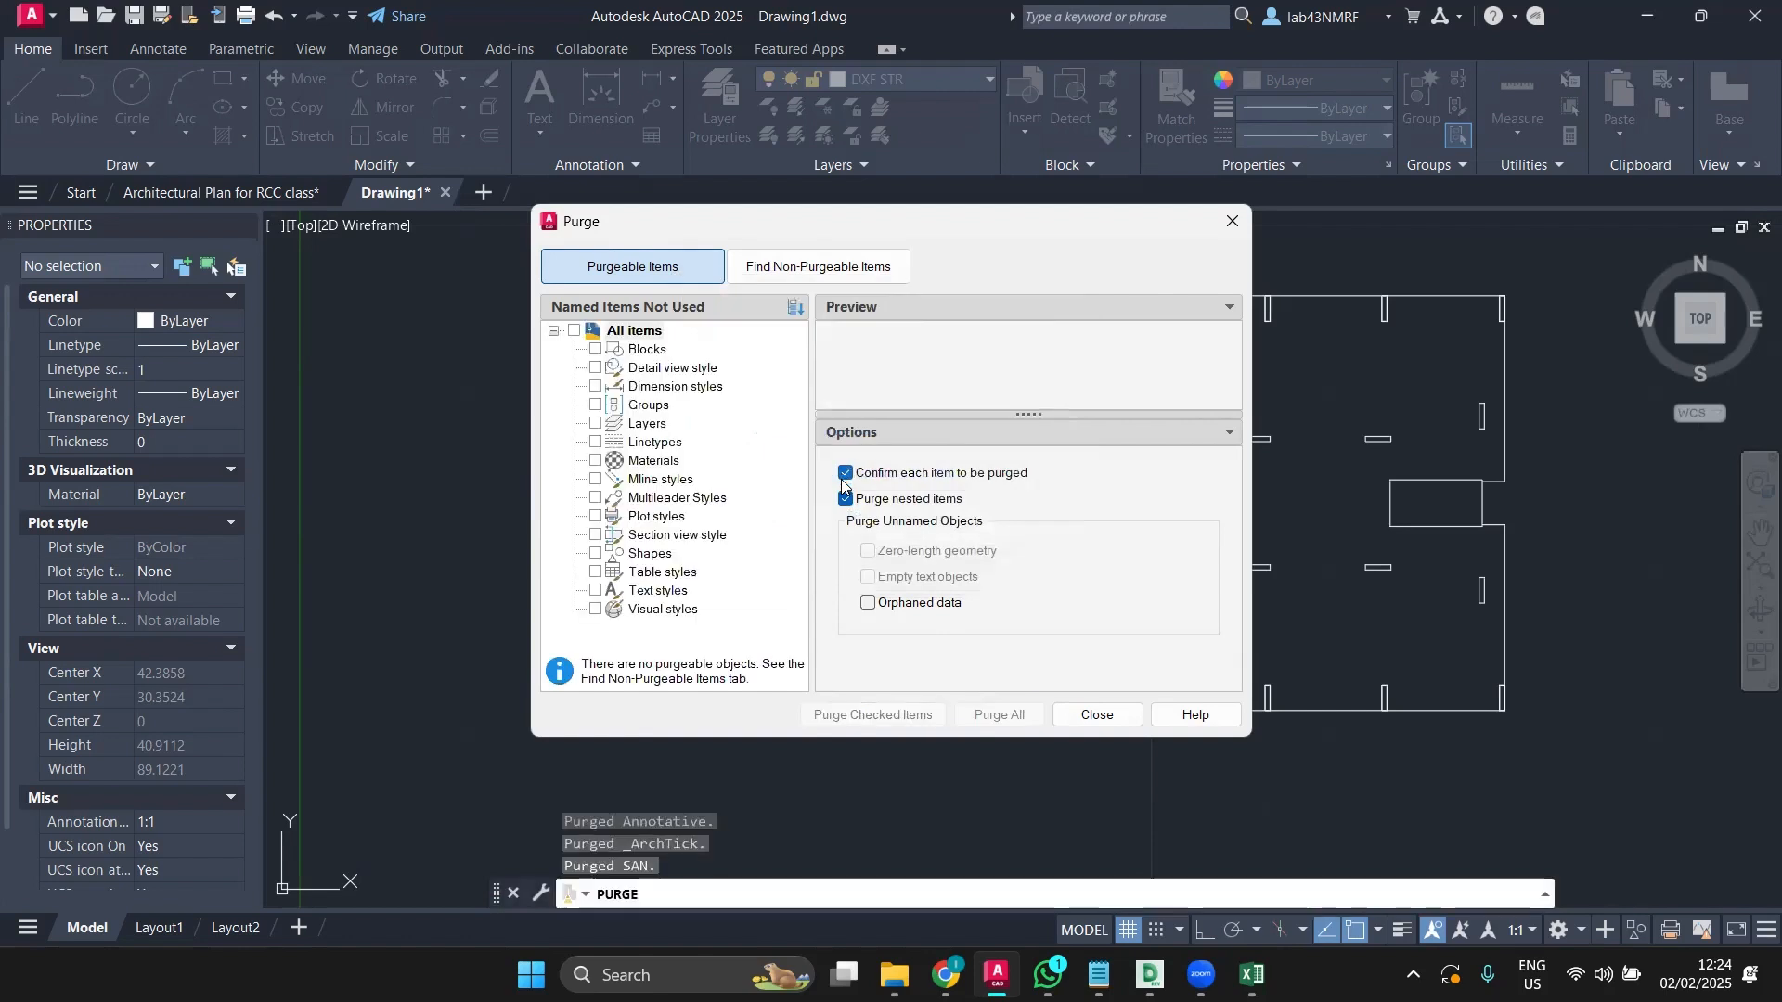
click(1123, 716)
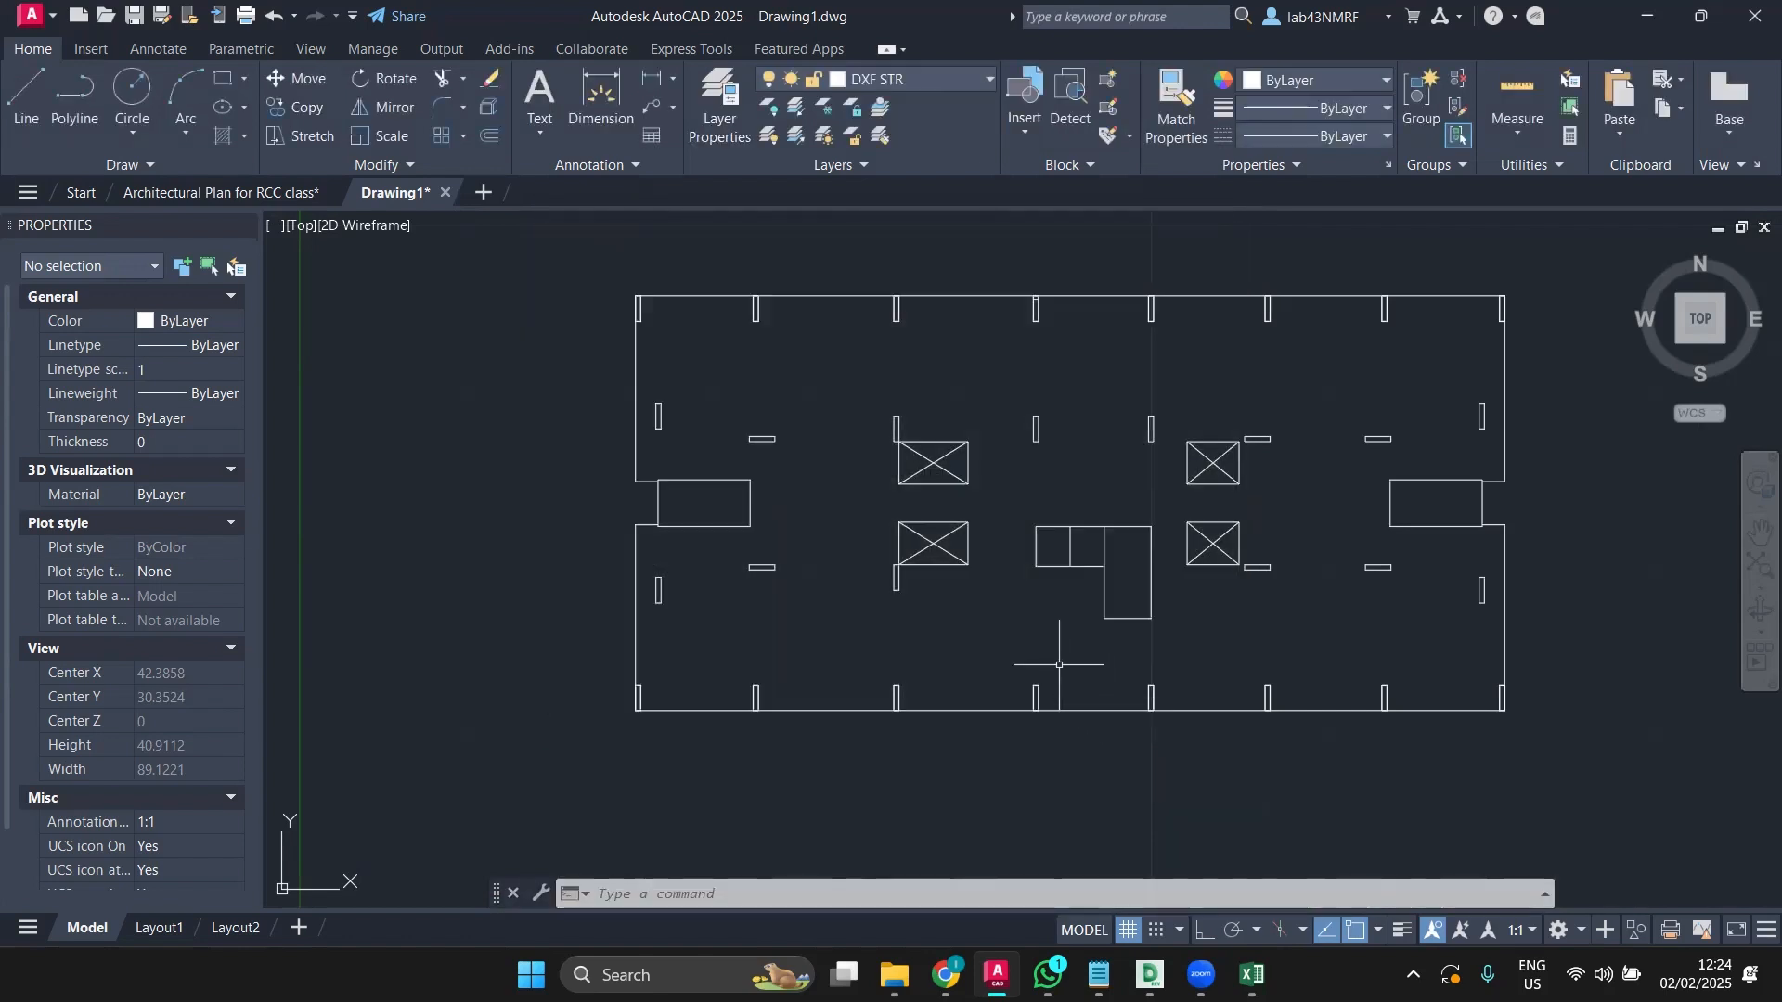
text(PU)
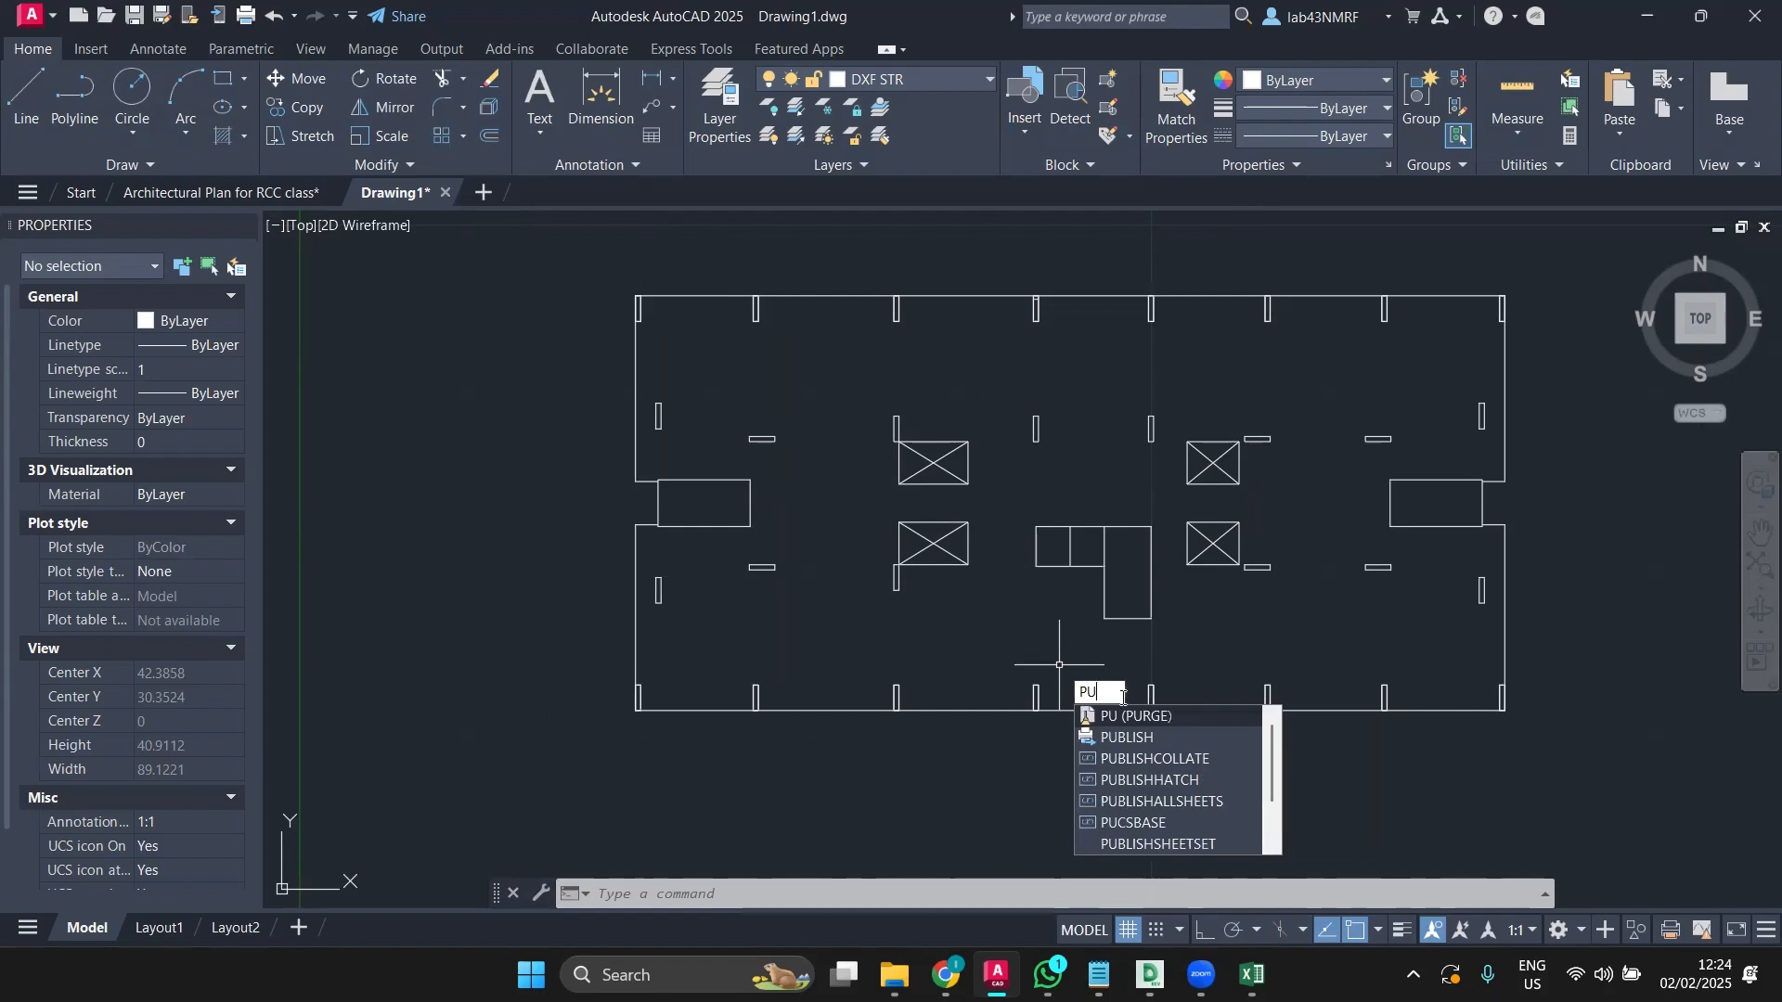
click(1128, 716)
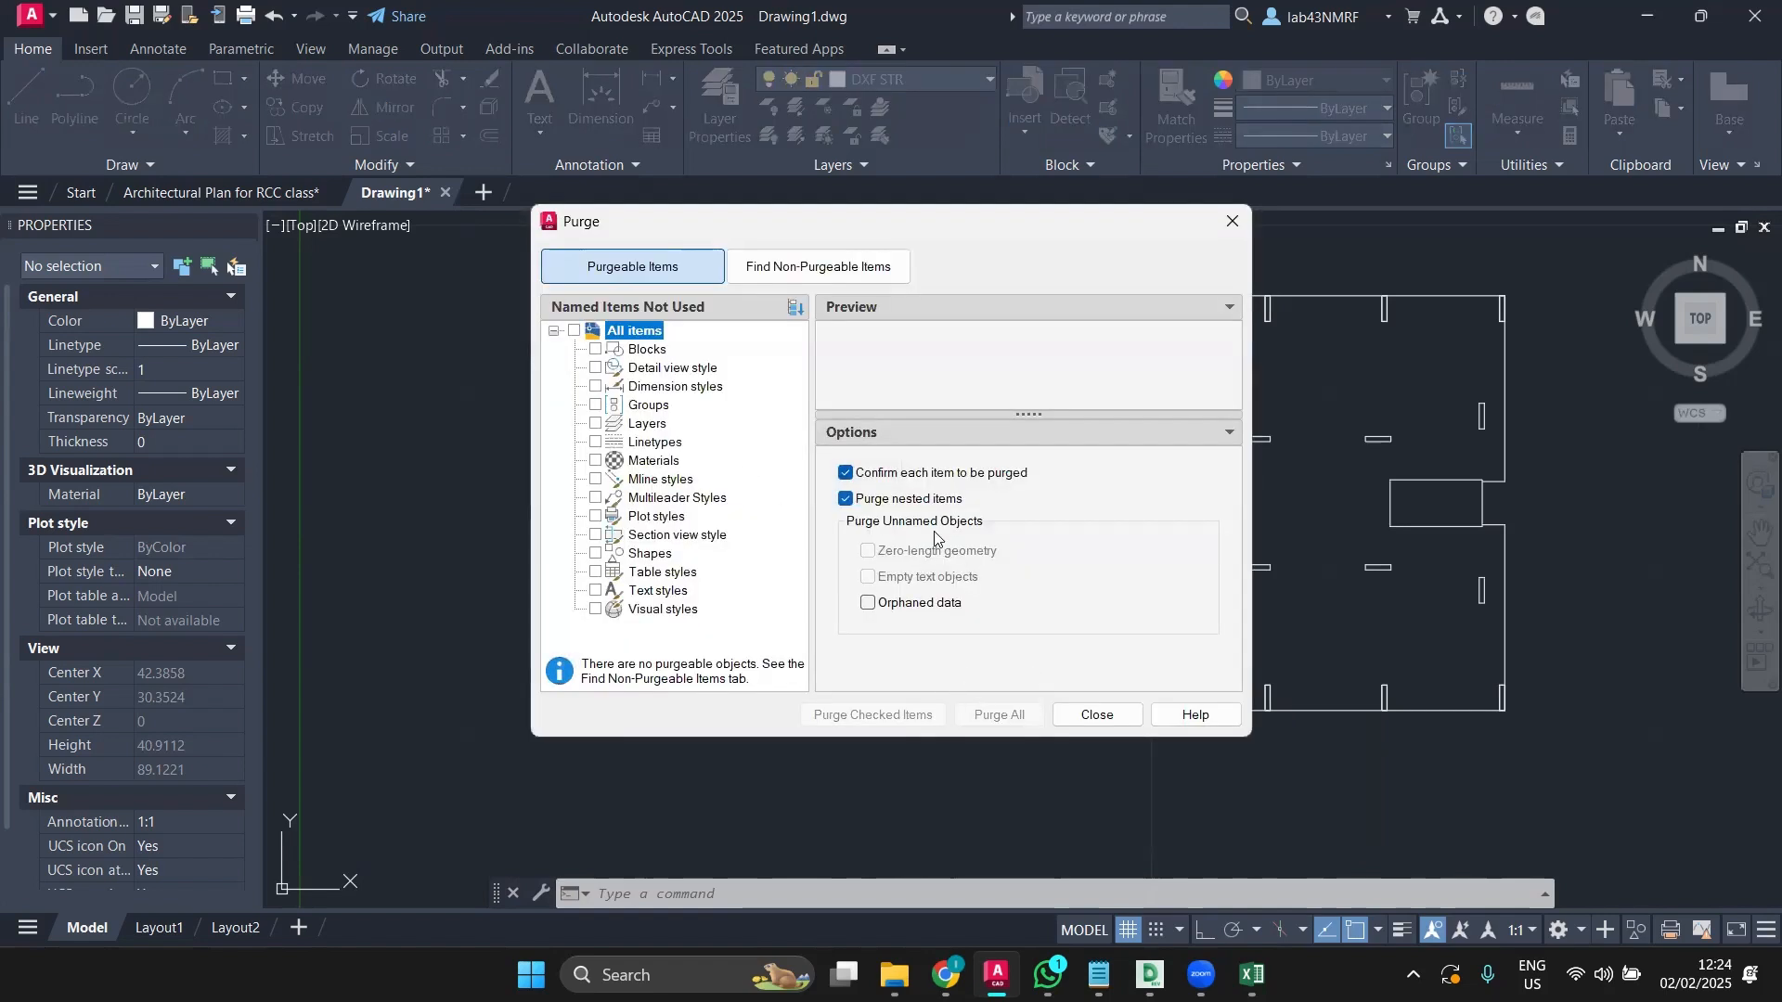
click(1095, 714)
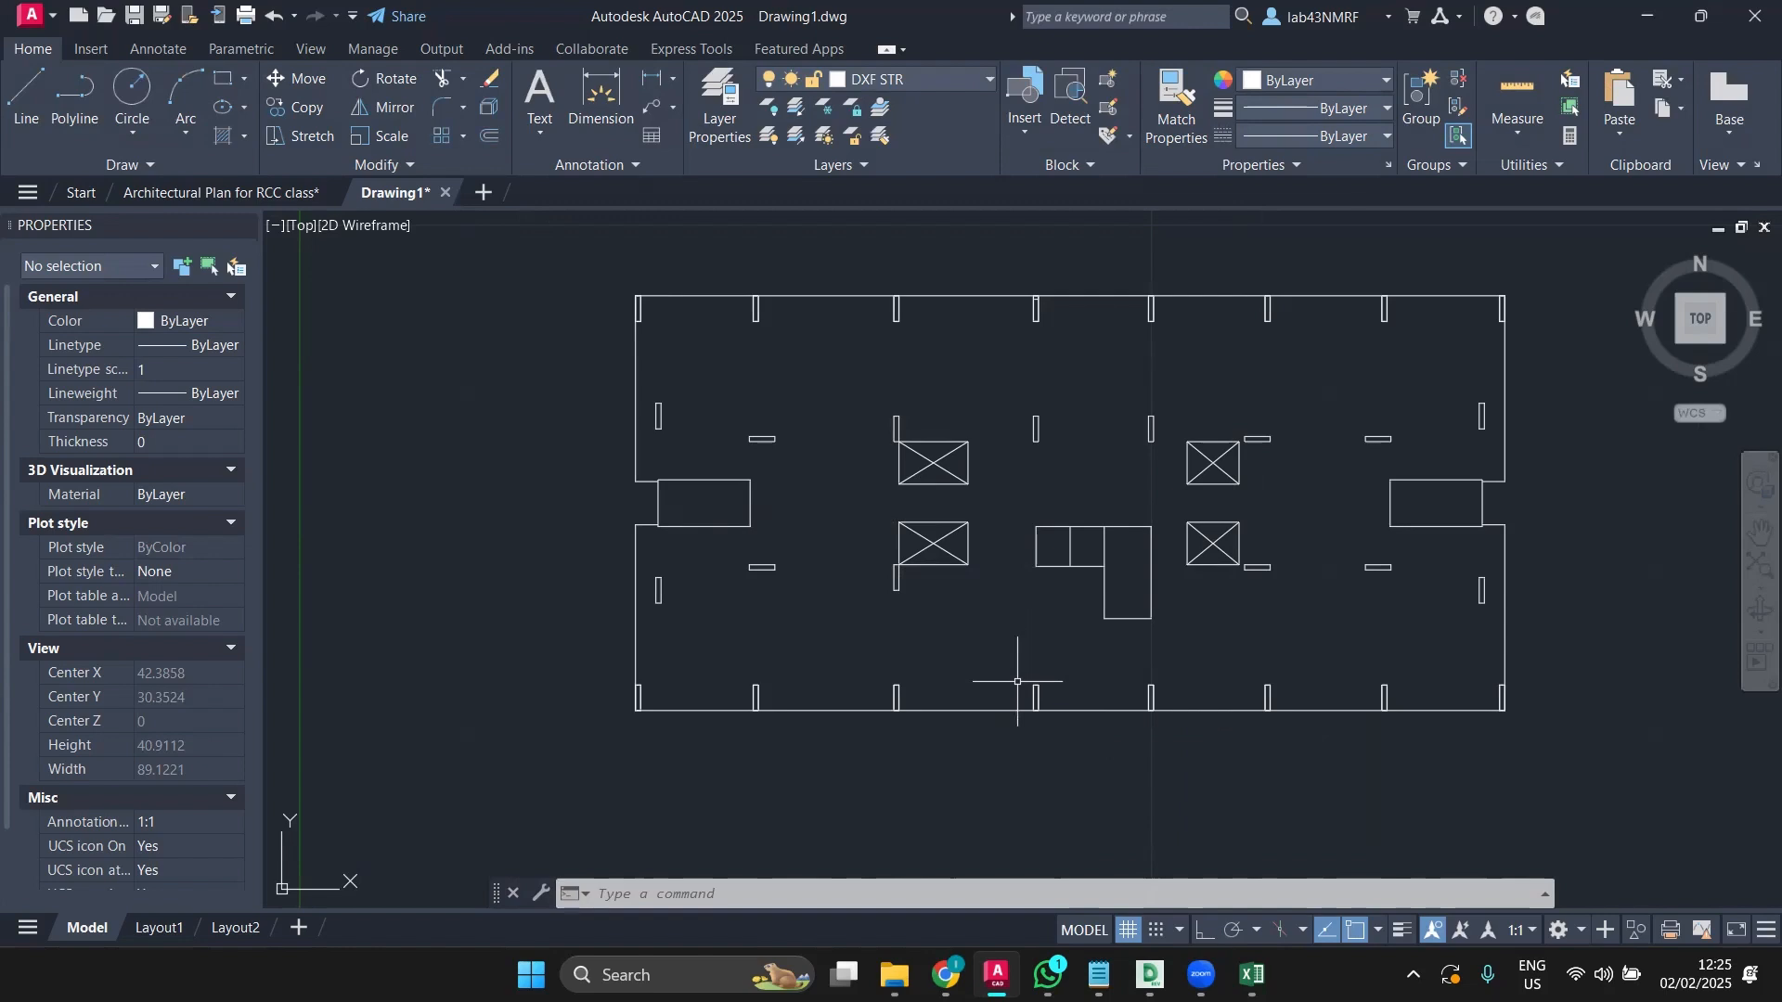
Step: Window-select the entire floor plan and start MOVE from its bottom-left corner as base point
click(584, 273)
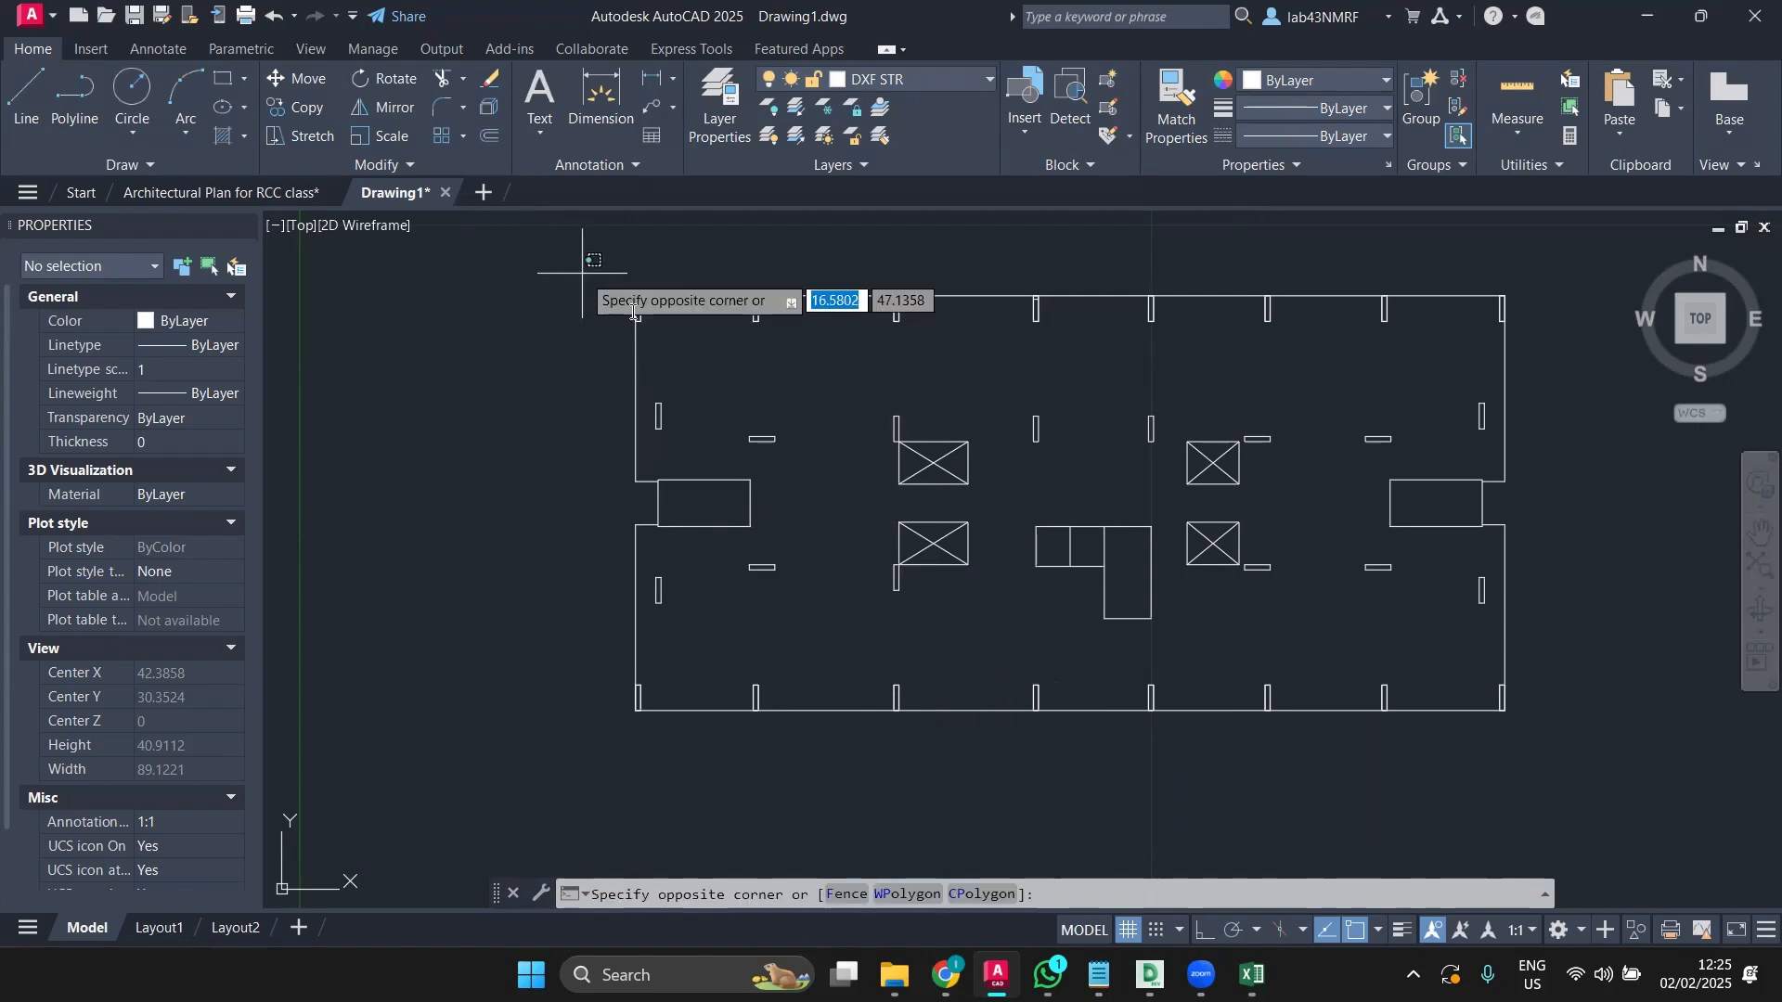
scroll(914, 521, down, 2)
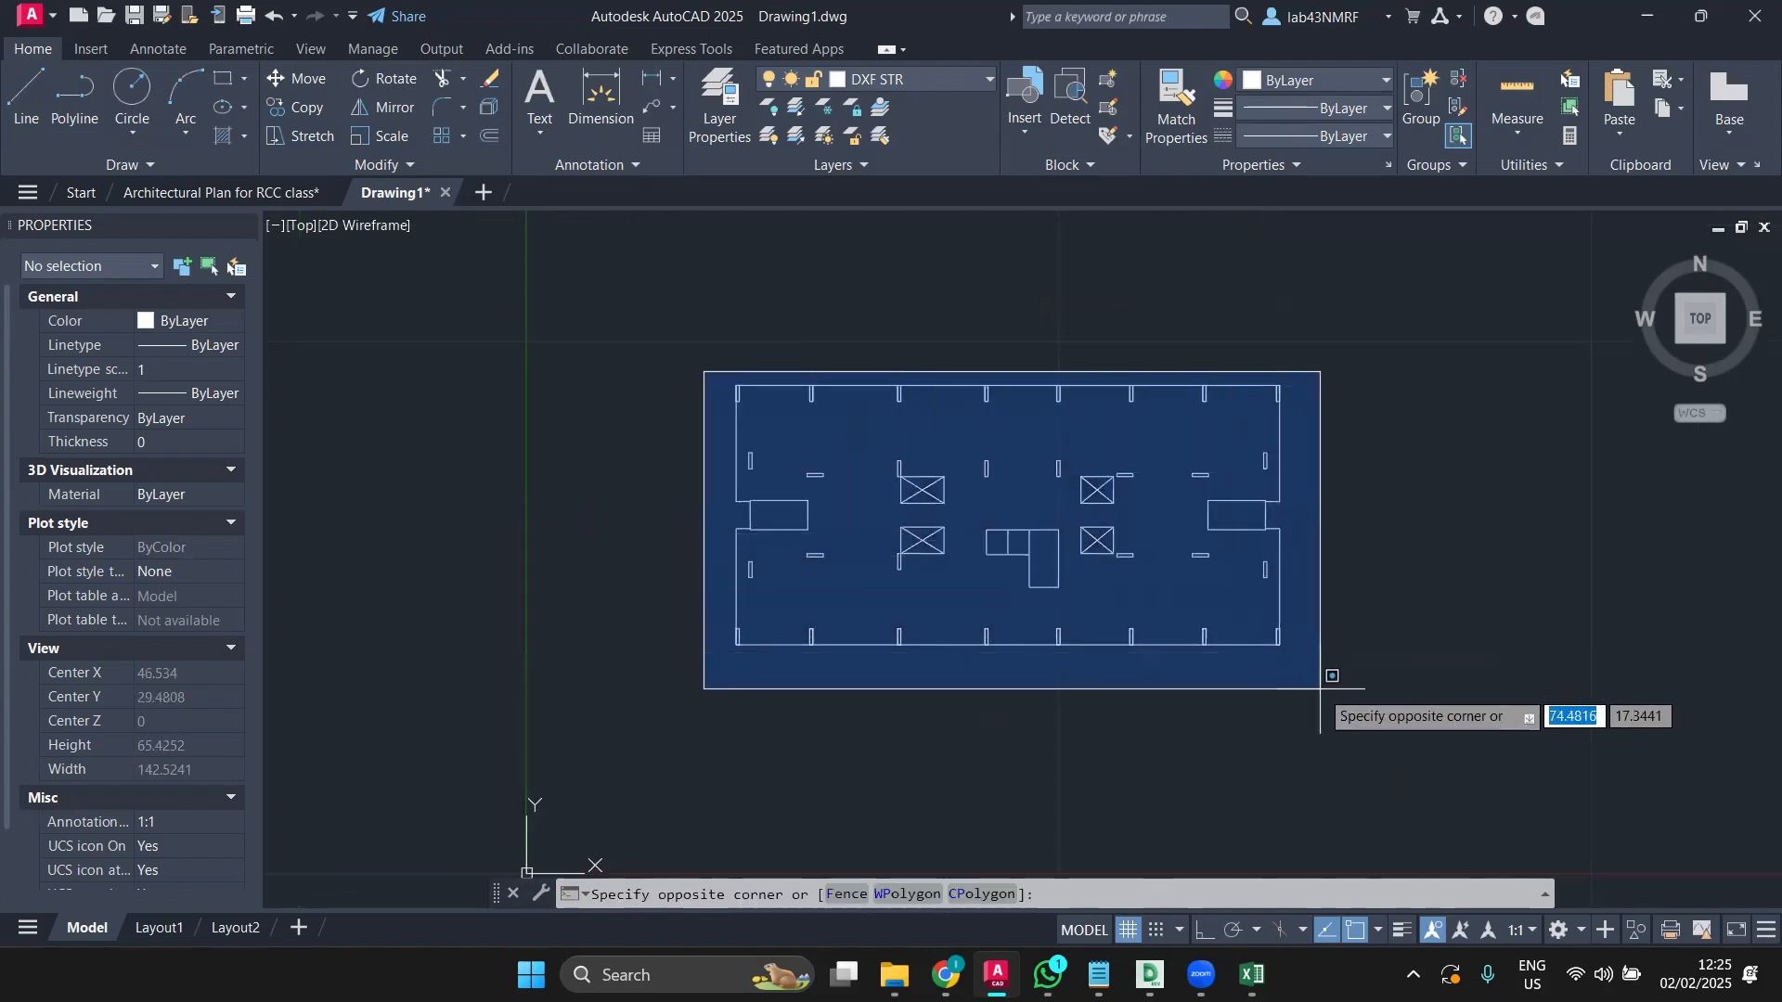
click(1440, 676)
click(297, 79)
scroll(738, 618, up, 6)
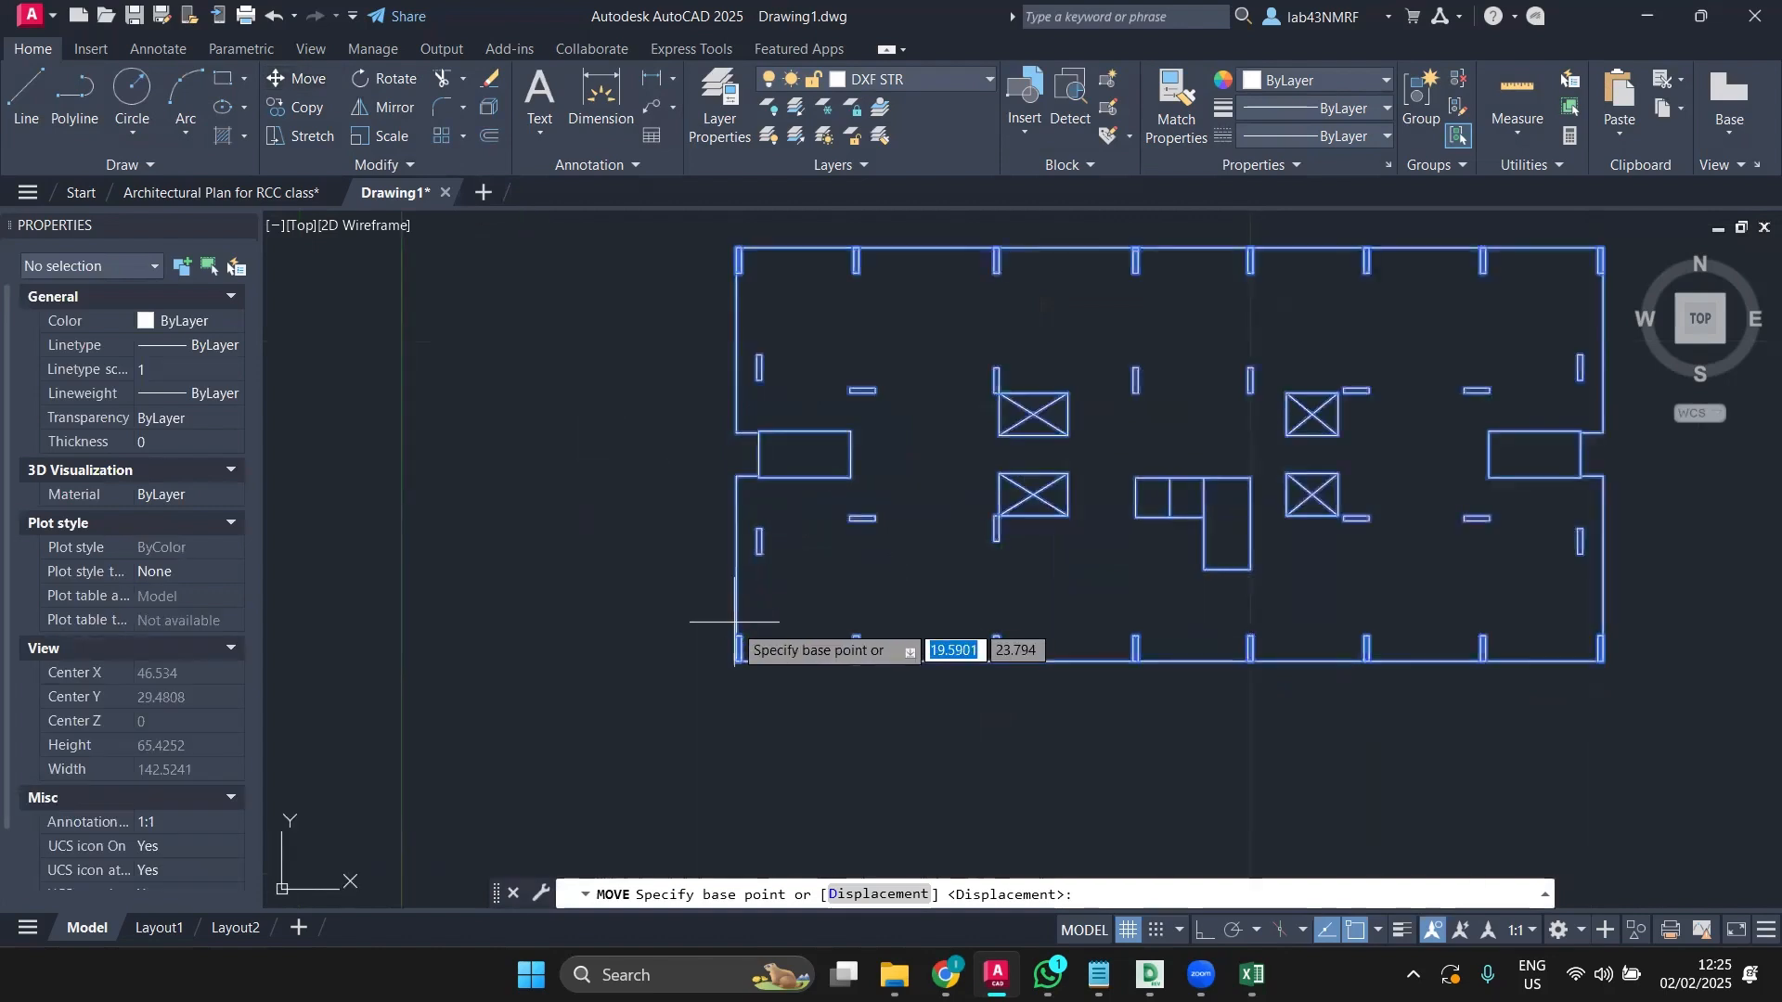
click(737, 714)
Step: With Snap on, drop the plan's corner onto the drawing origin, then recentre the view
scroll(735, 668, down, 3)
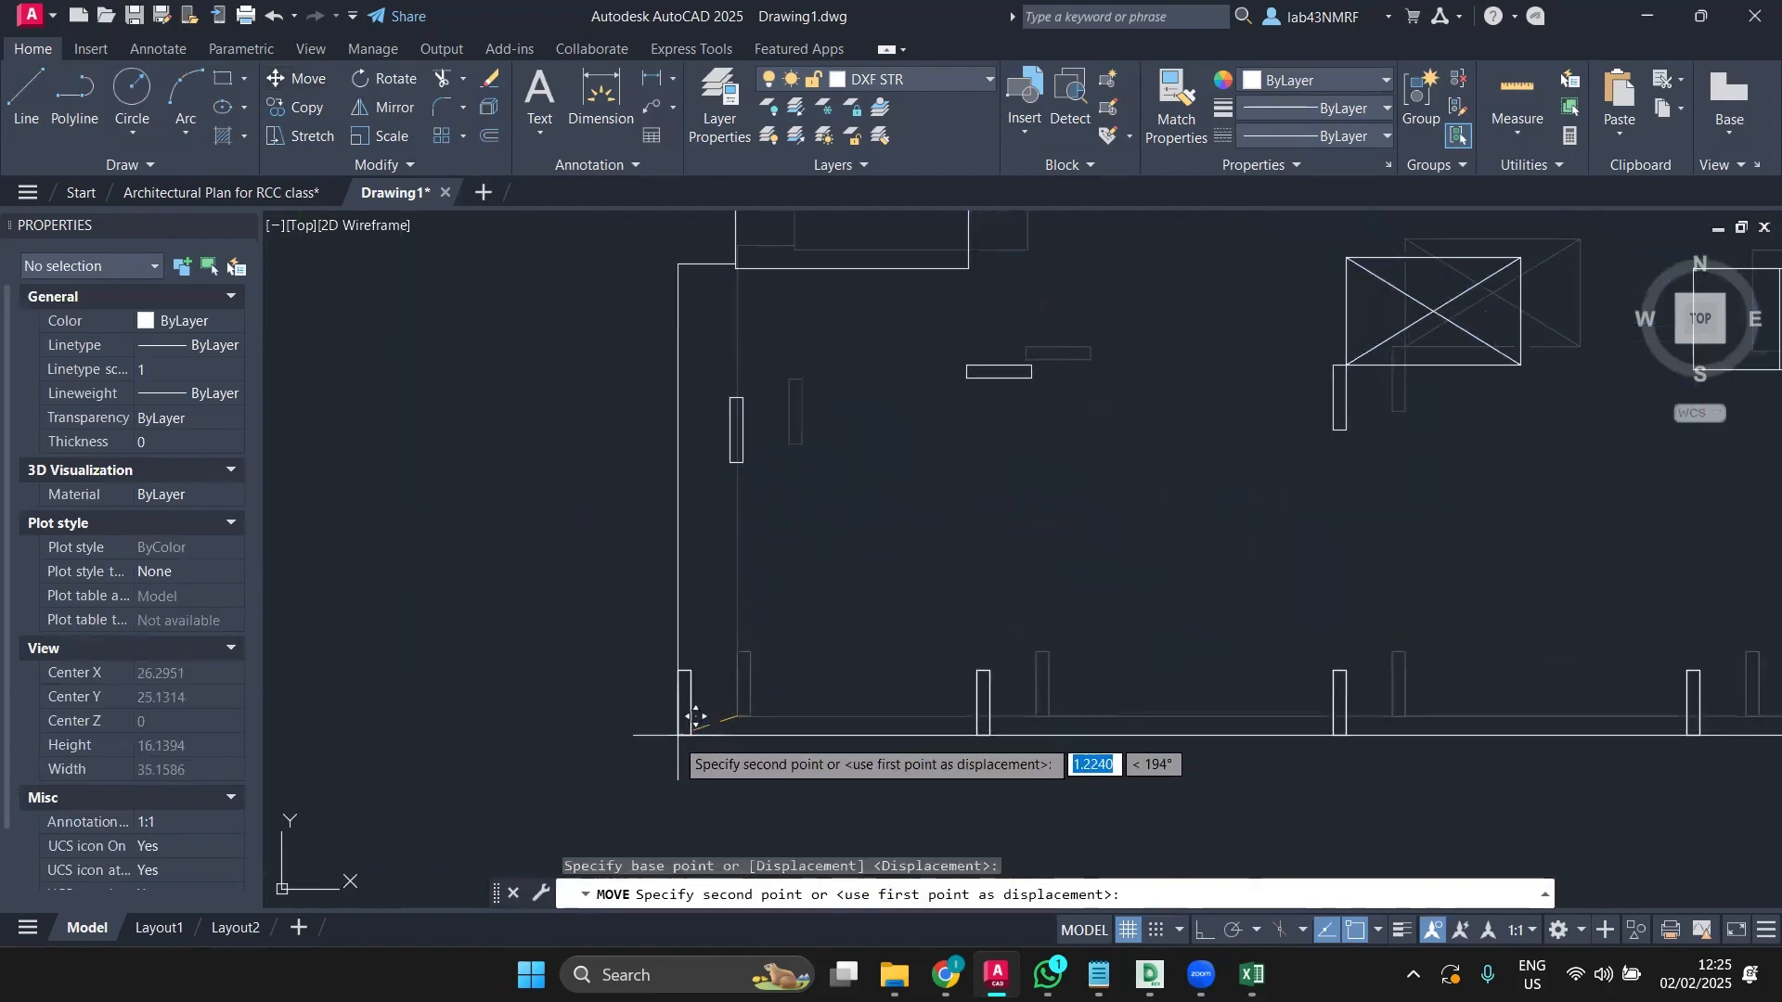
middle_drag(733, 647, 817, 524)
click(1156, 931)
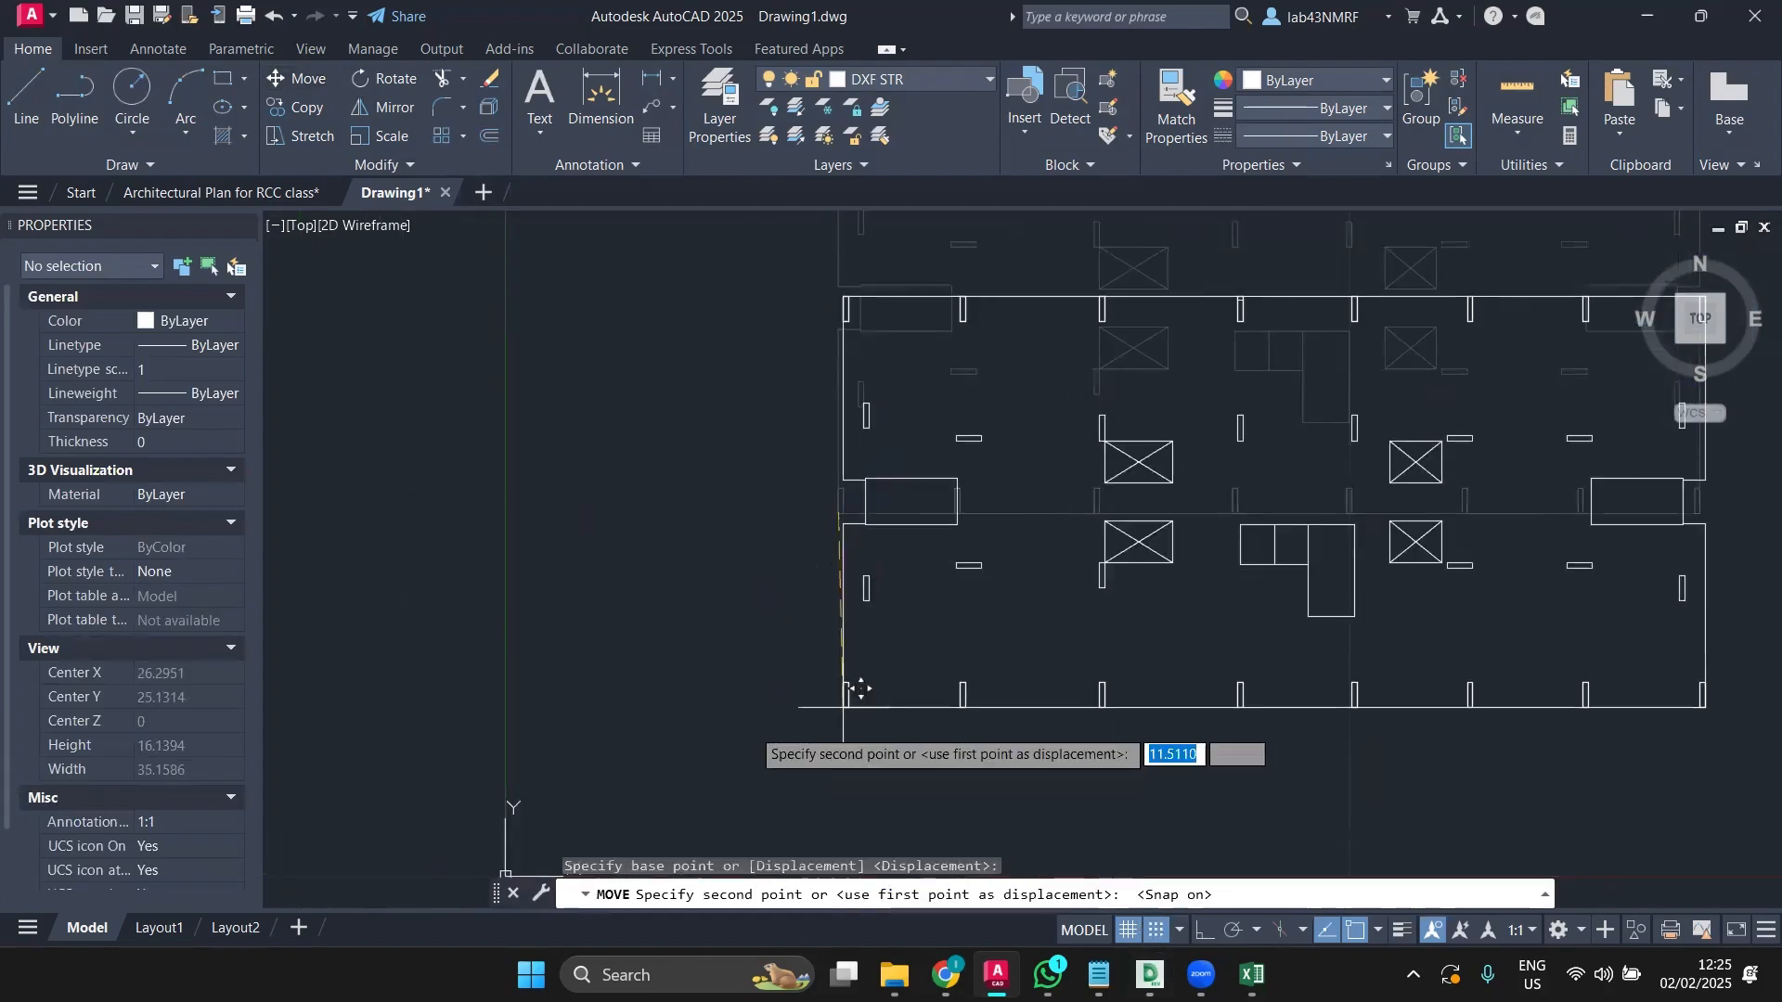
middle_drag(735, 712, 798, 507)
scroll(796, 506, down, 4)
click(599, 610)
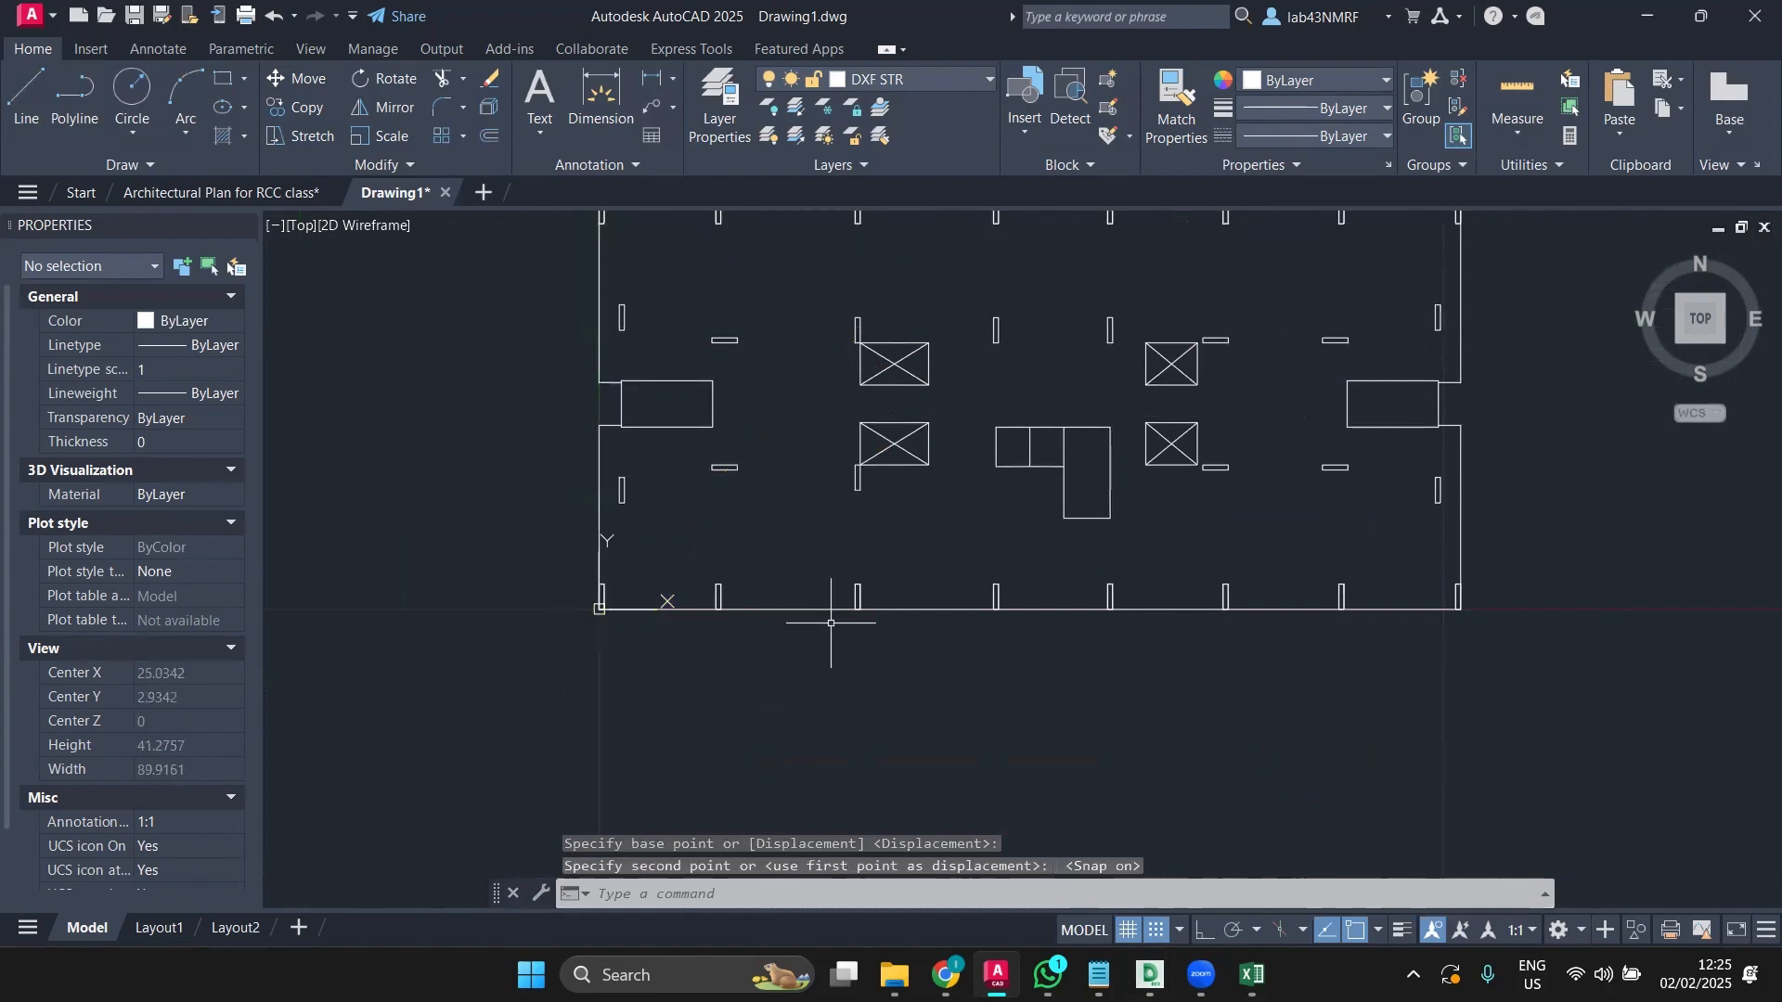
click(1157, 930)
scroll(877, 682, down, 3)
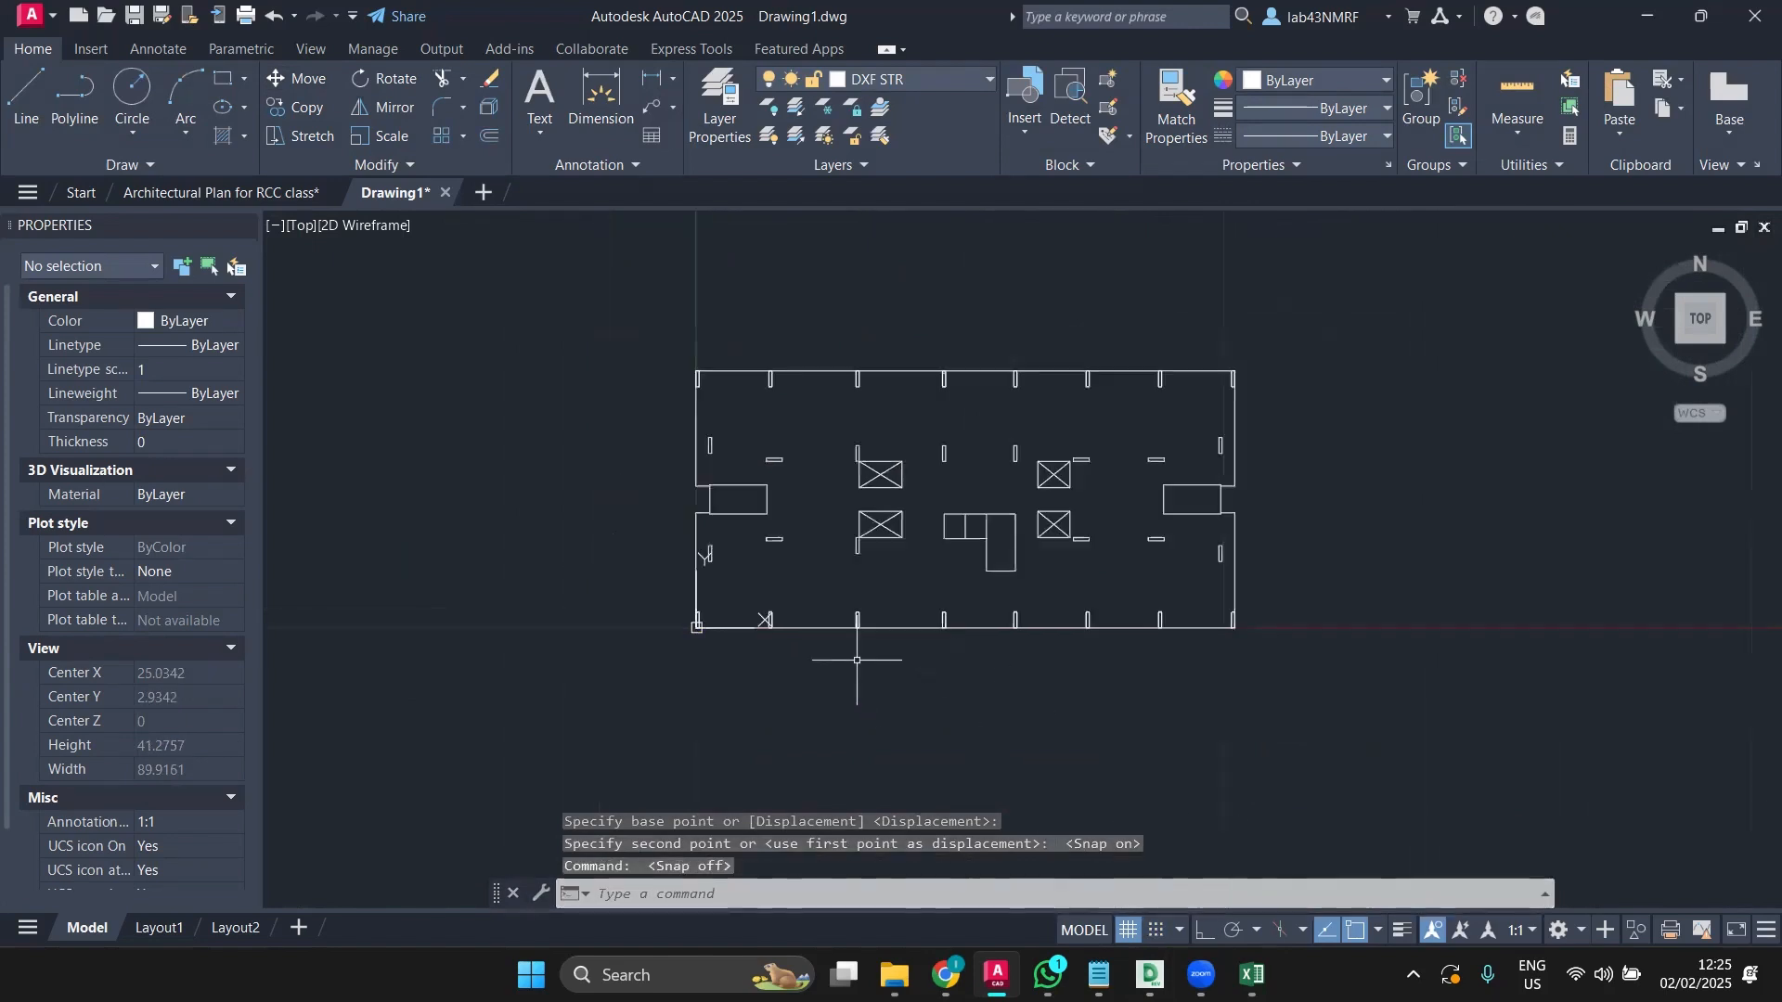
mouse_move(849, 674)
middle_down()
mouse_move(854, 659)
mouse_move(743, 645)
middle_up()
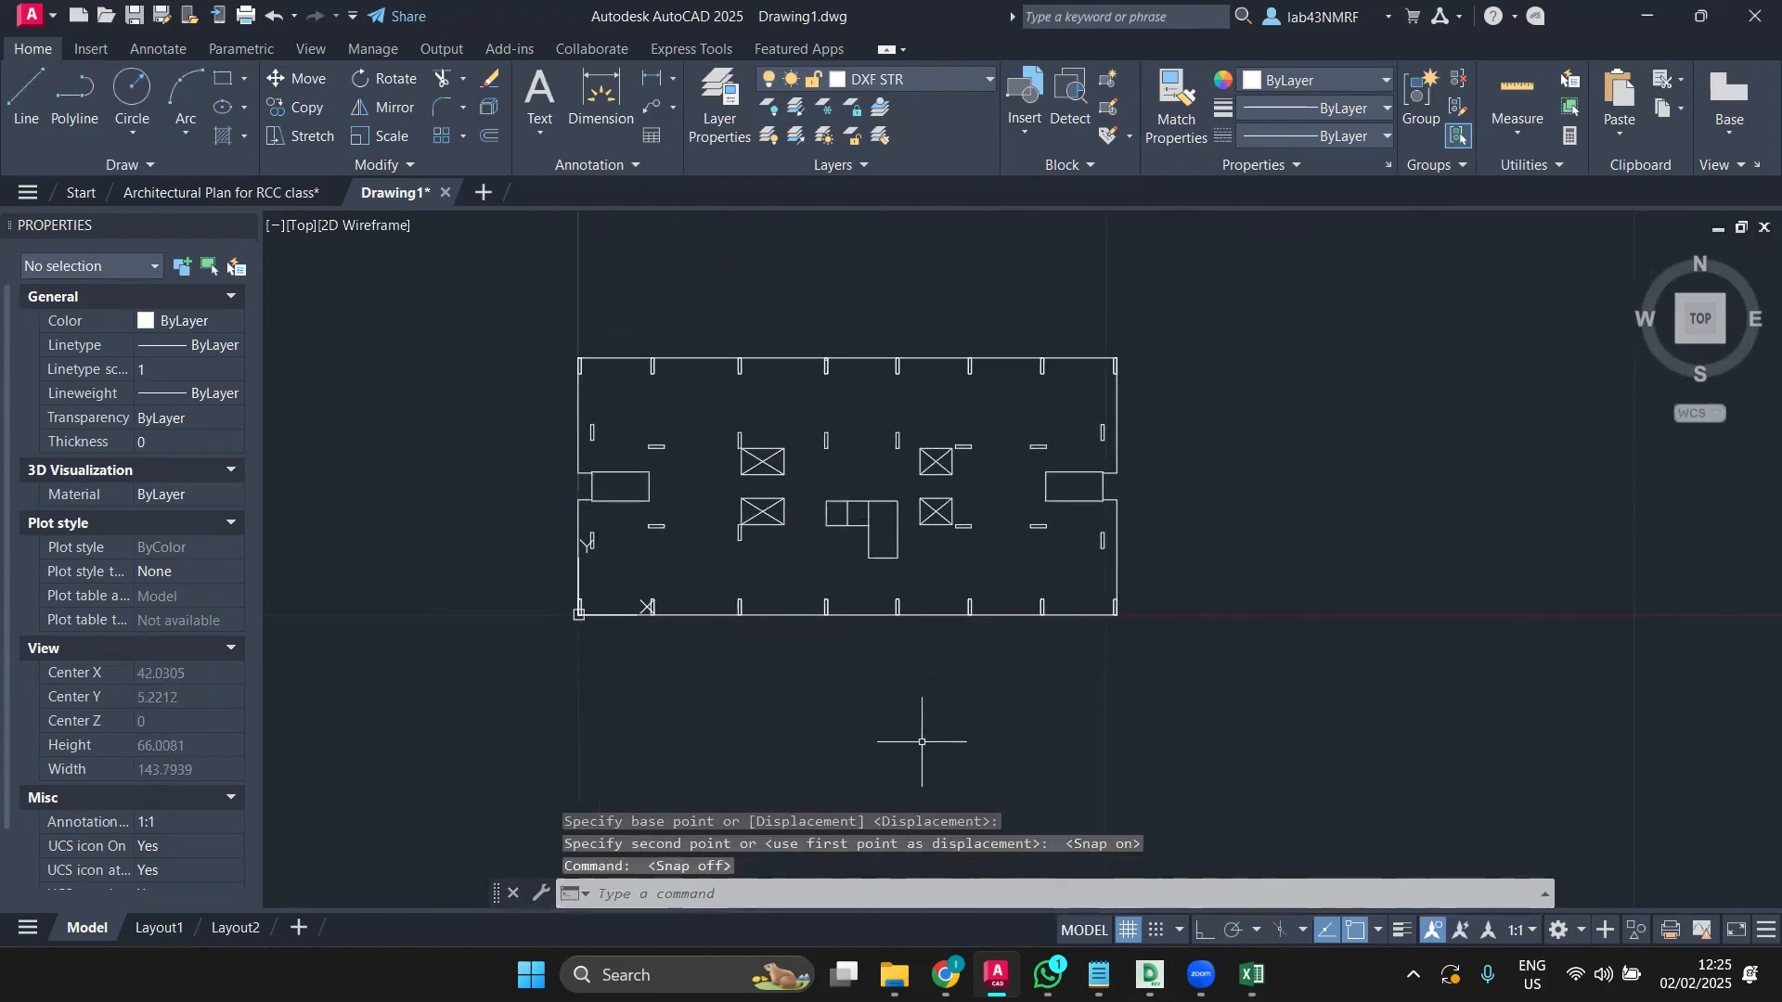
scroll(530, 557, up, 4)
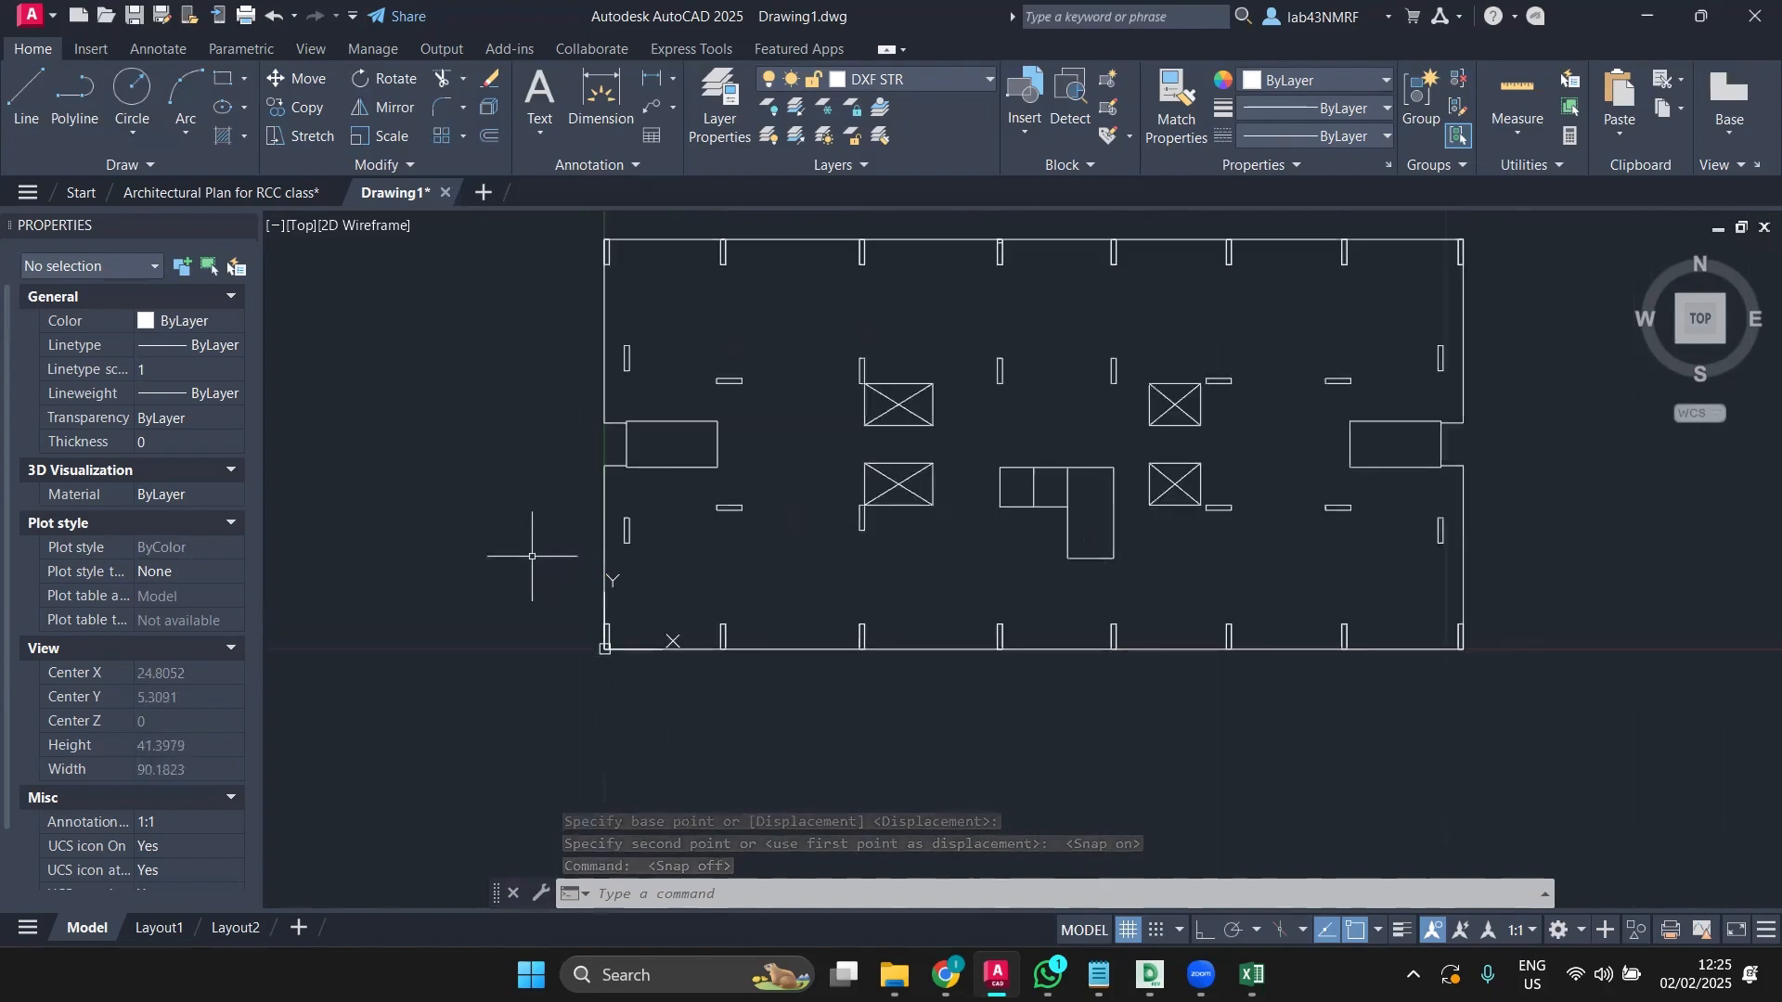
scroll(532, 557, down, 2)
middle_drag(517, 557, 522, 622)
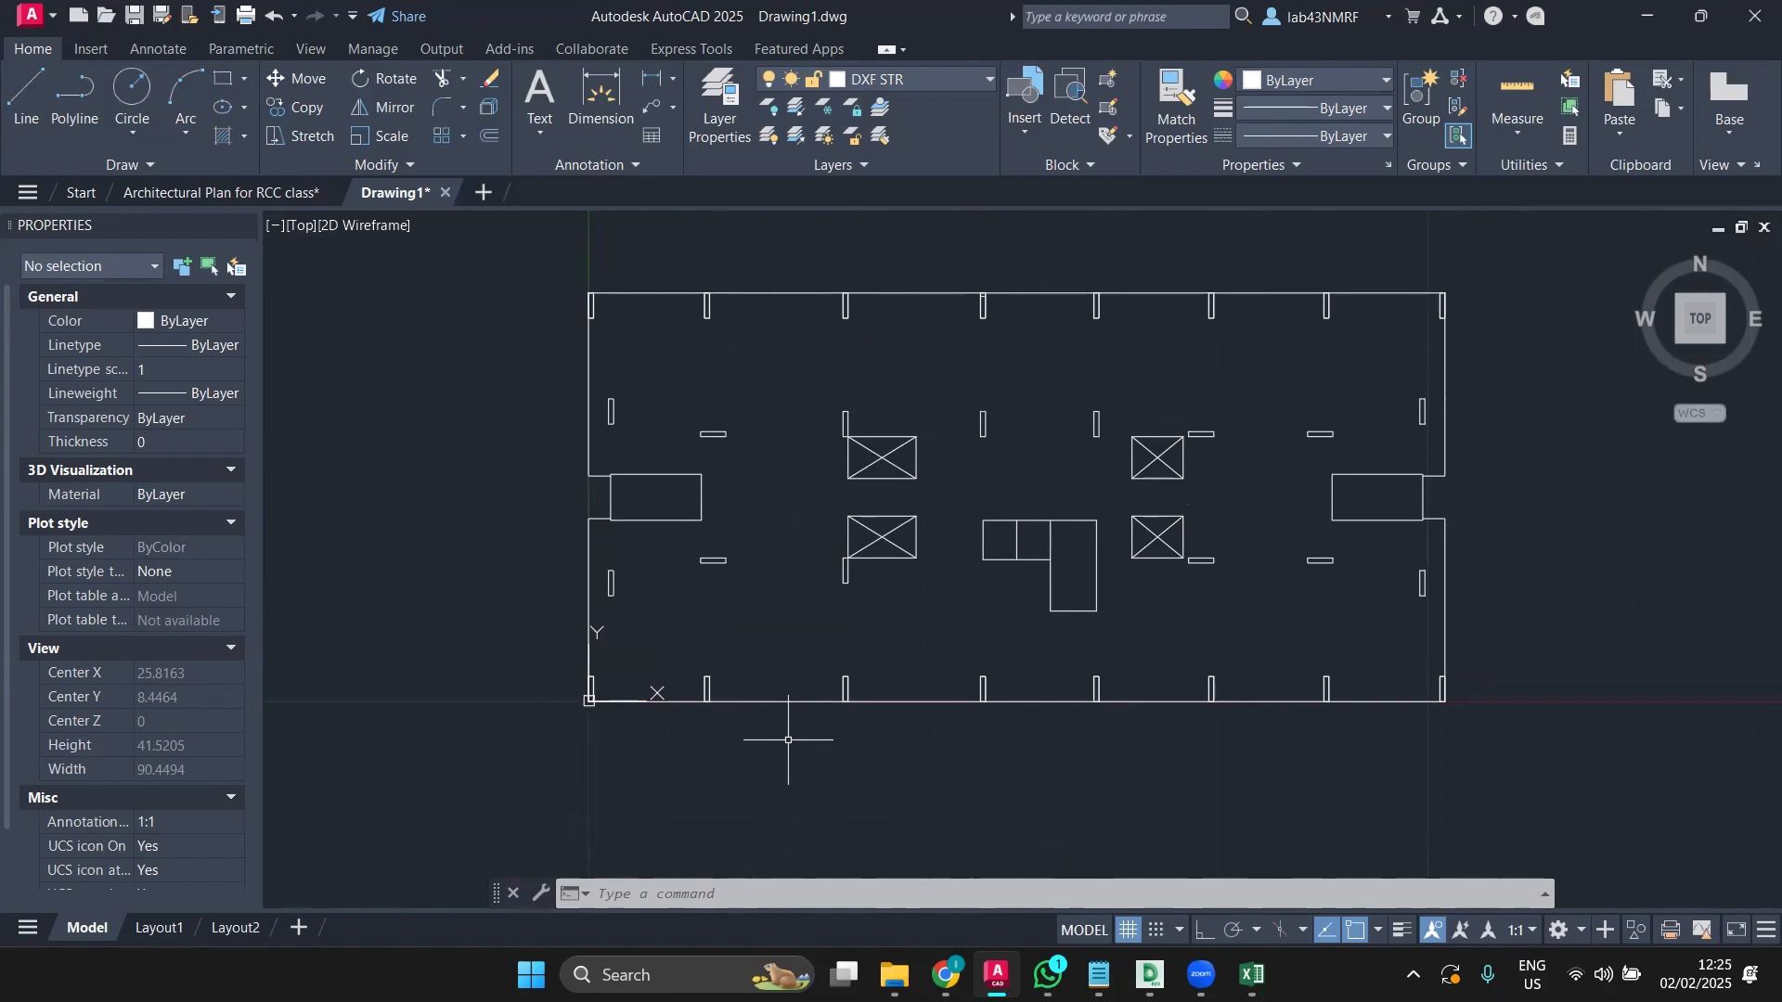
text(L)
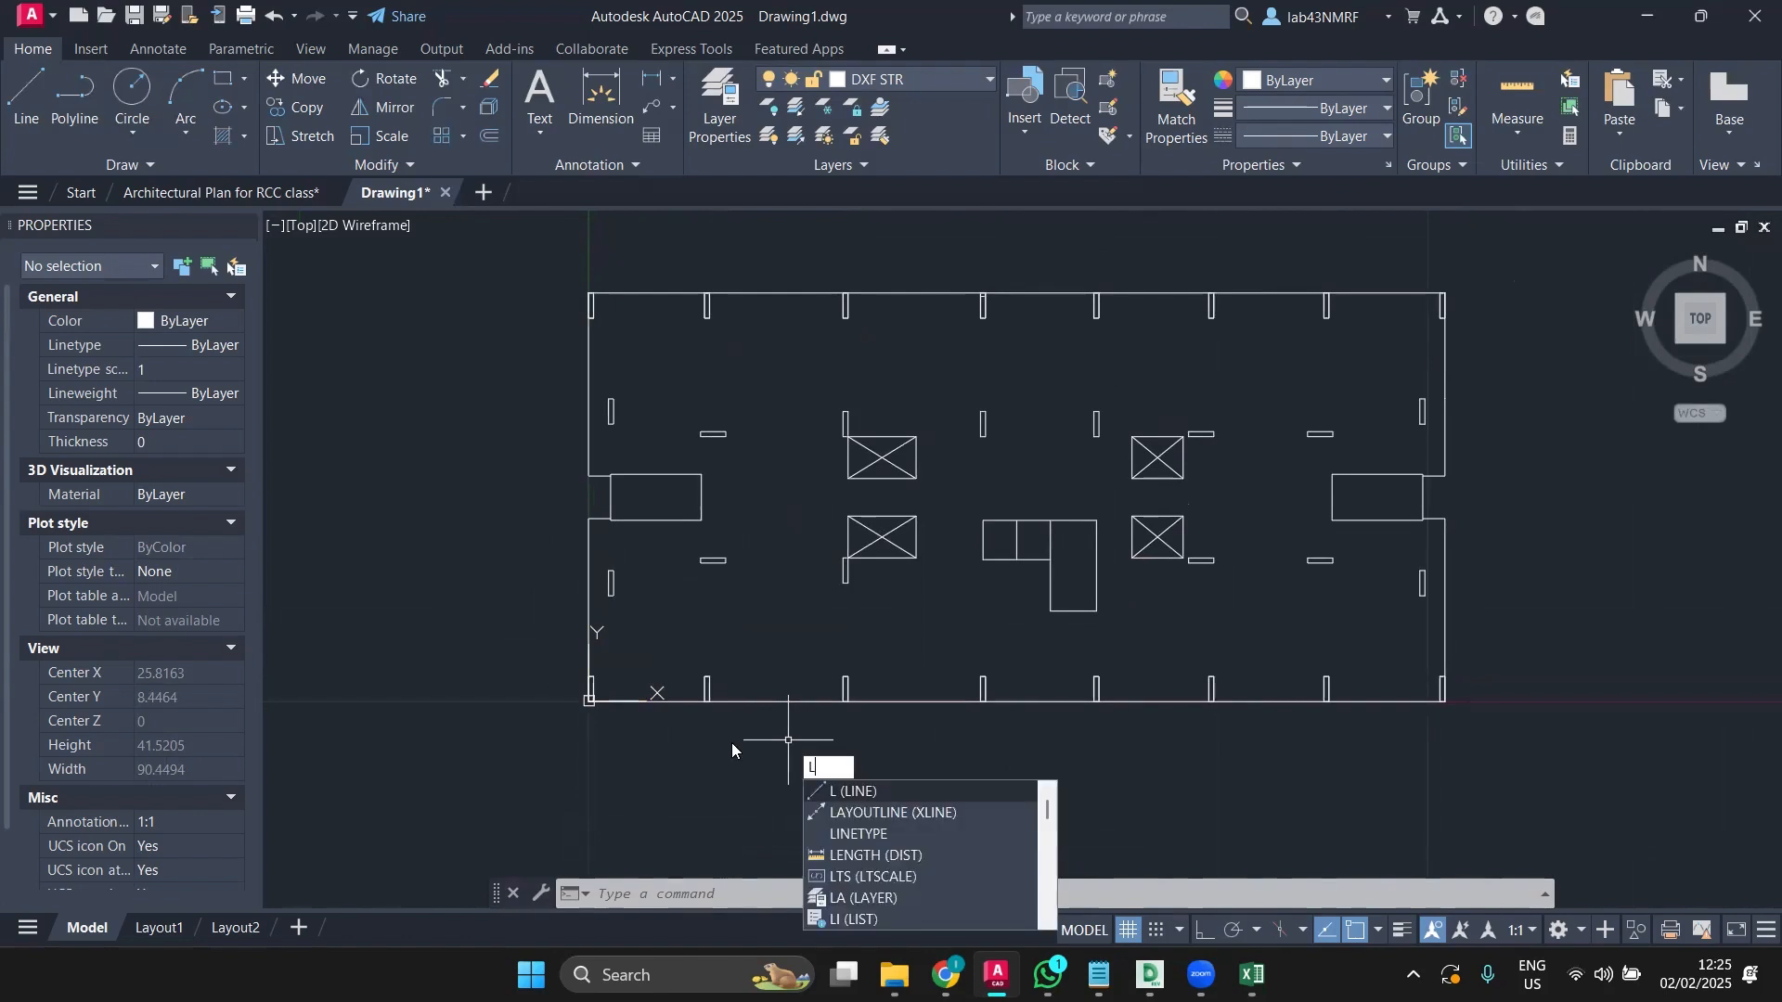
key(F9)
key(Escape)
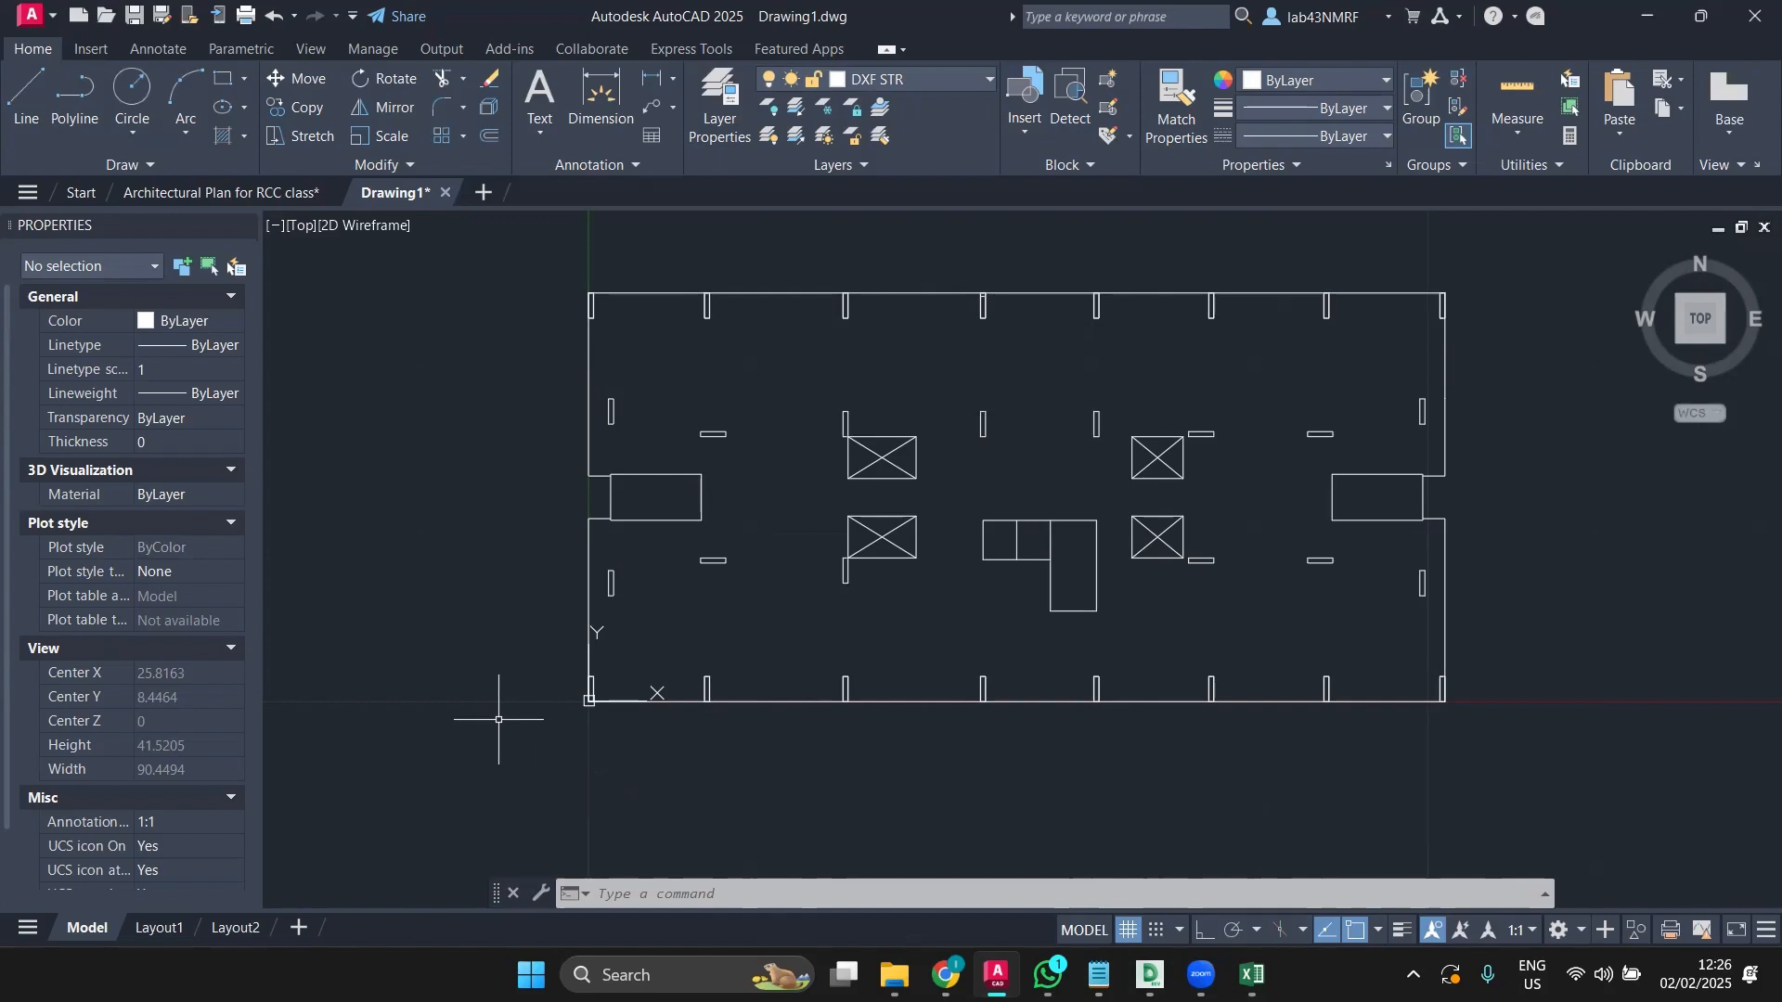
click(911, 79)
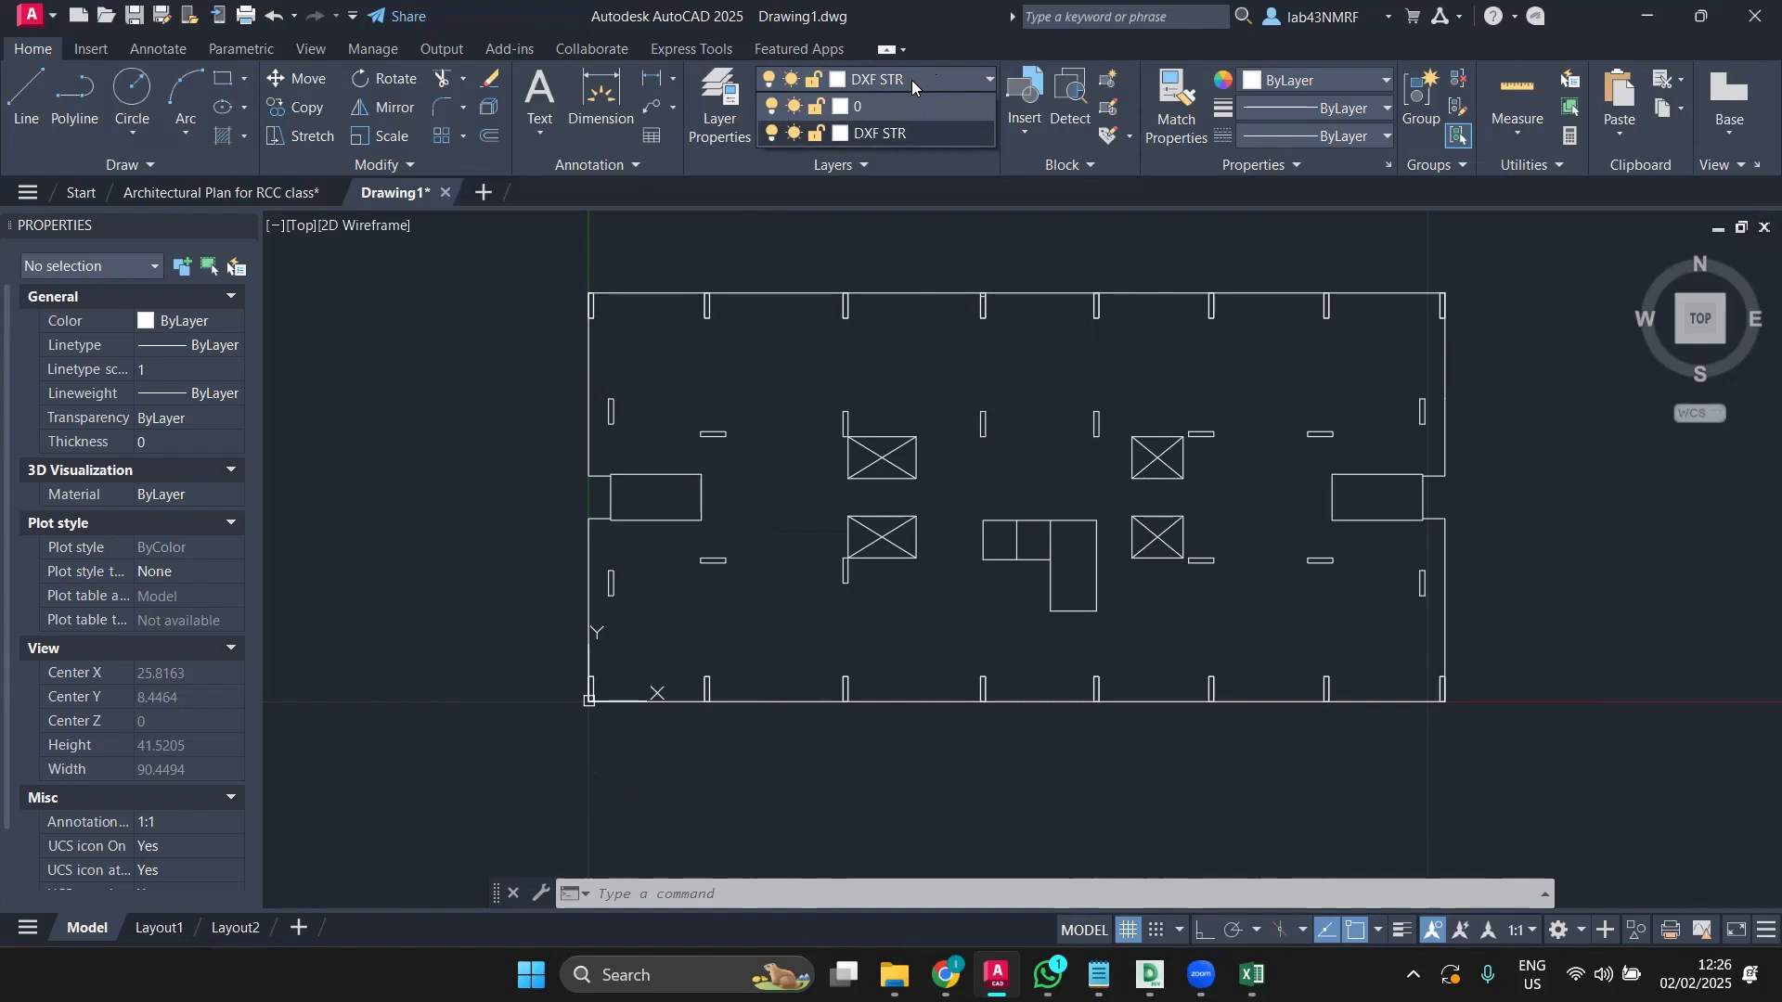
click(631, 260)
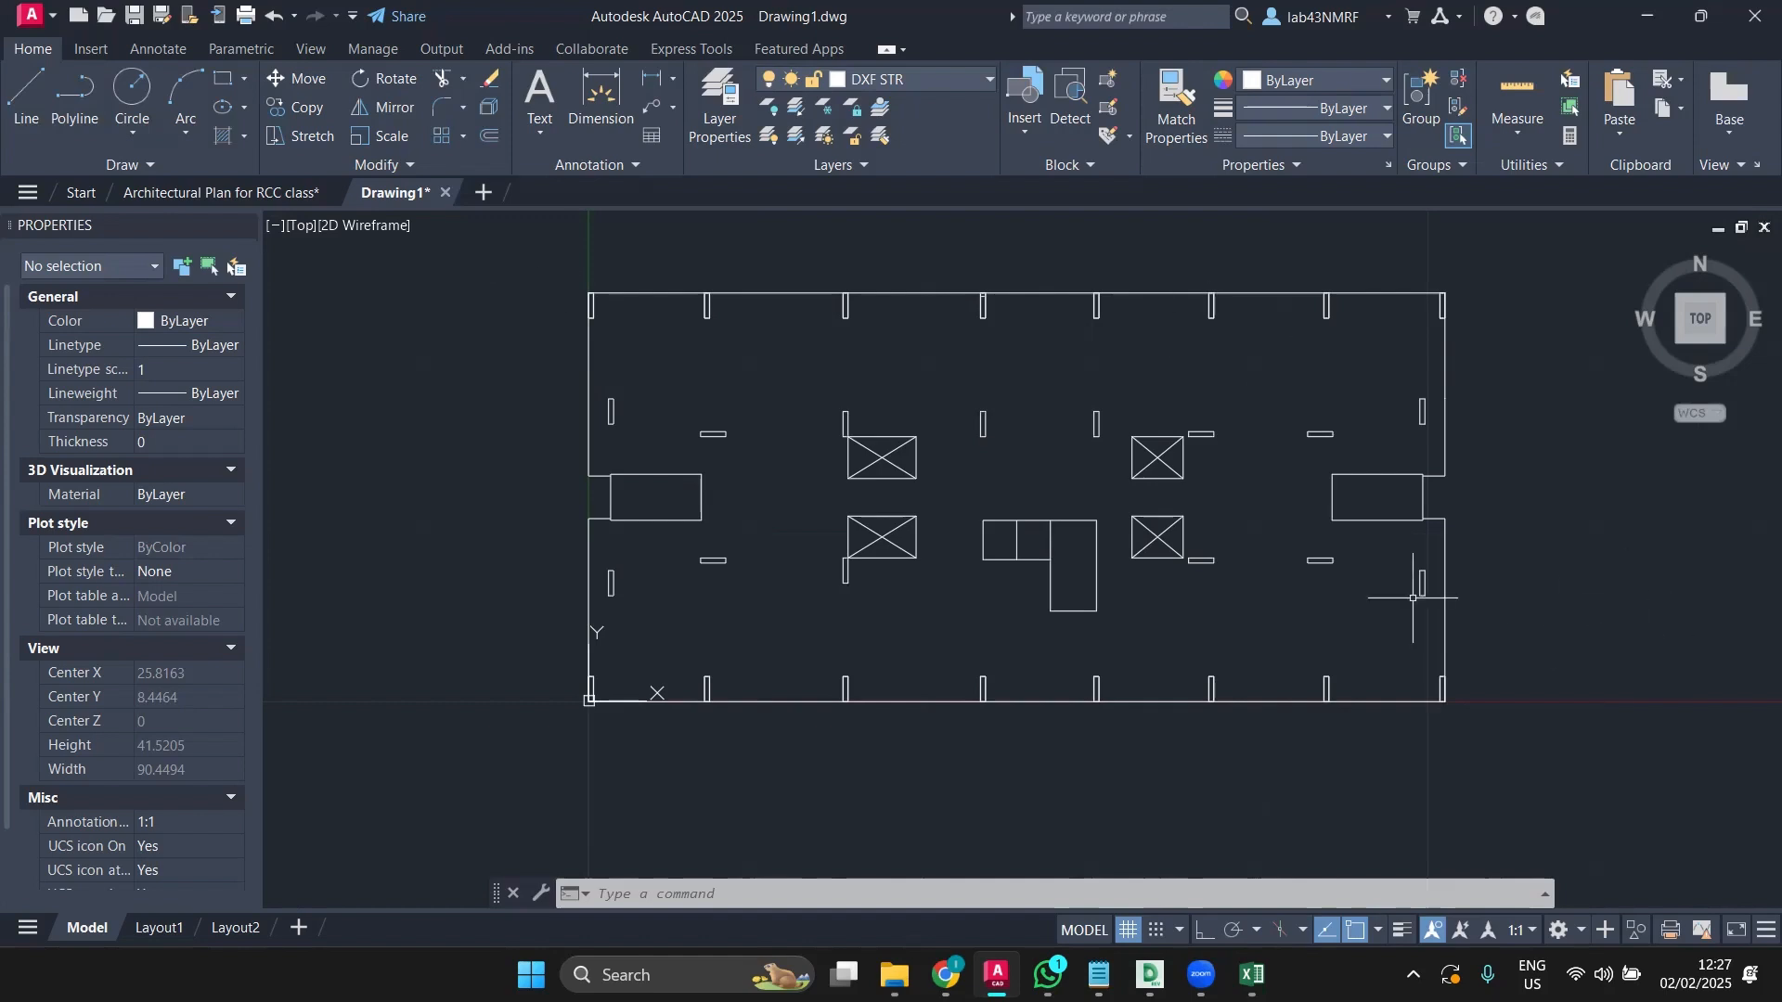
text(ZO)
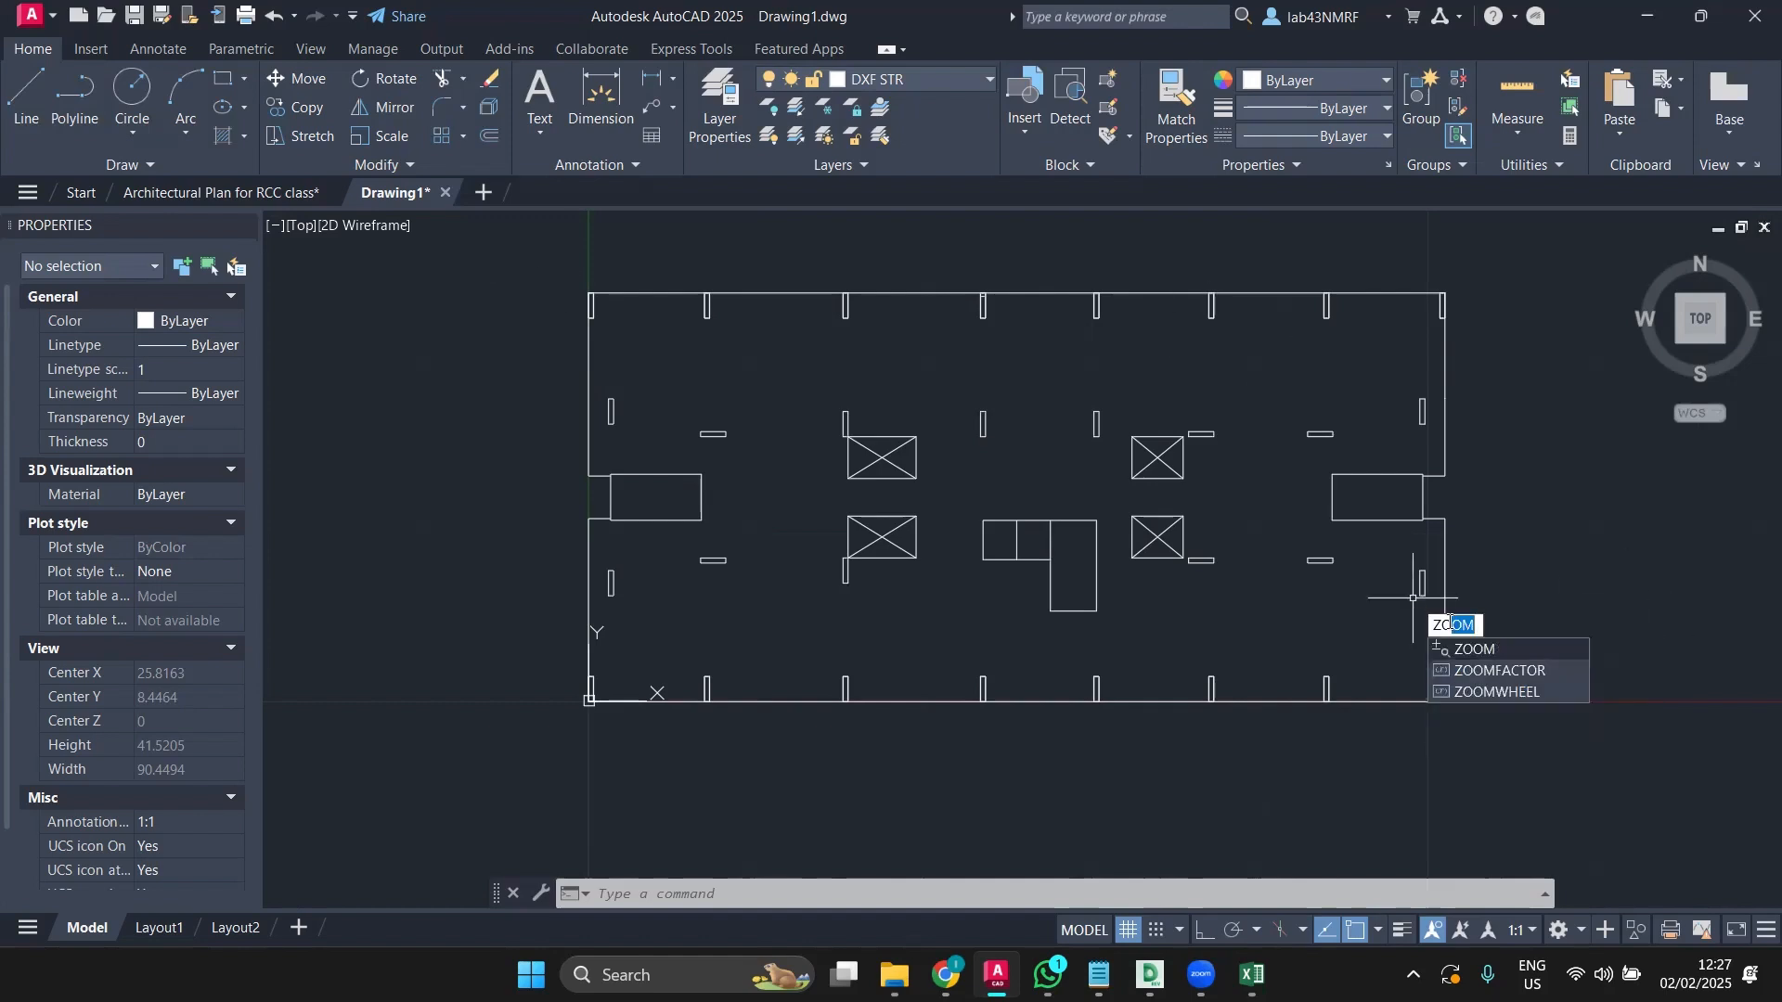
text(E)
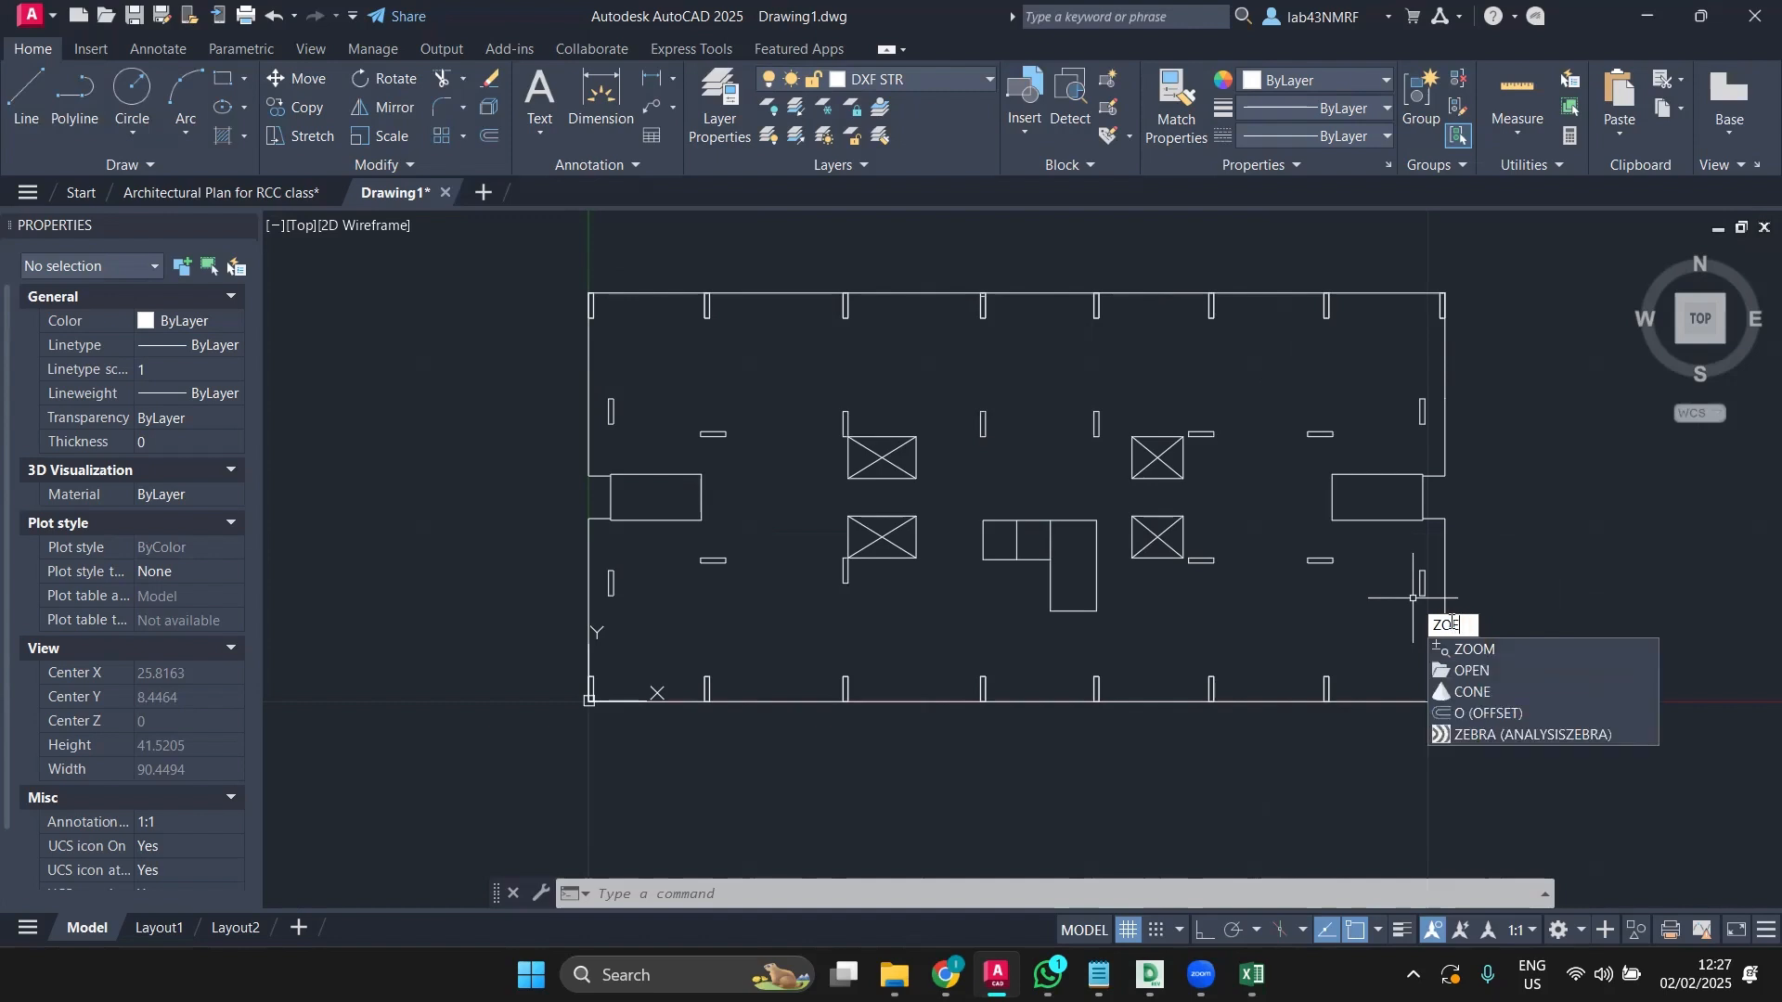
key(Escape)
key(Escape)
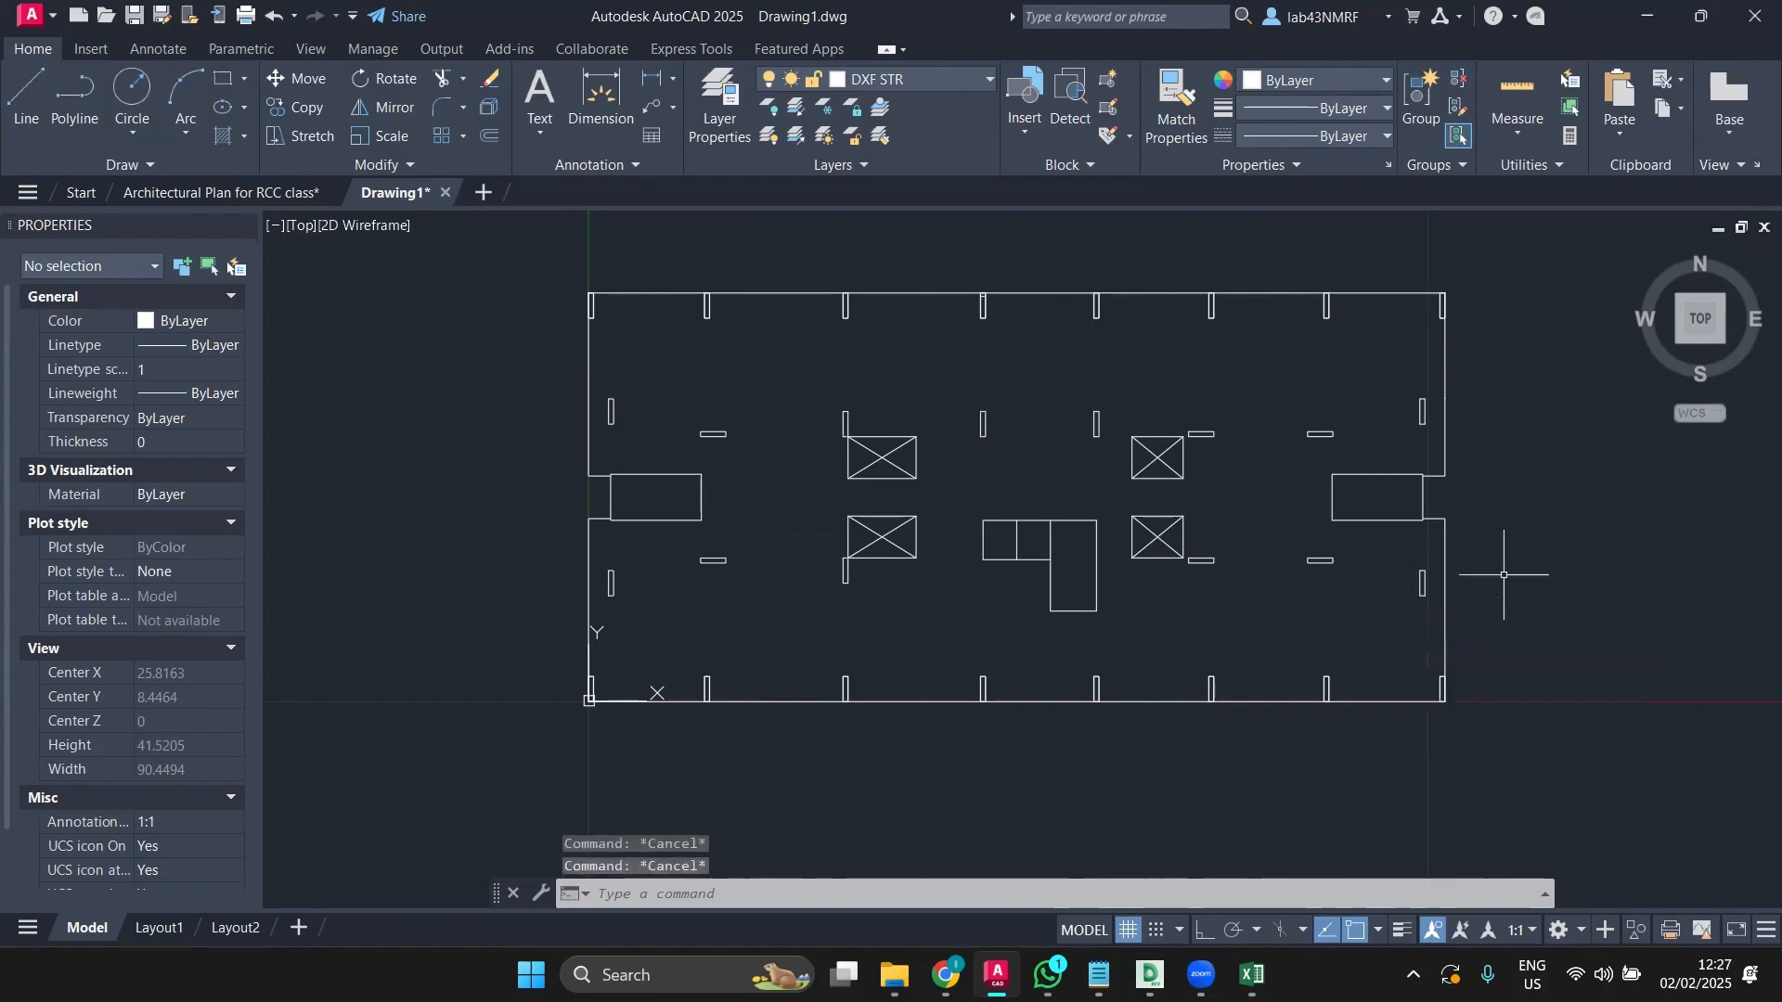
text(ZOOM)
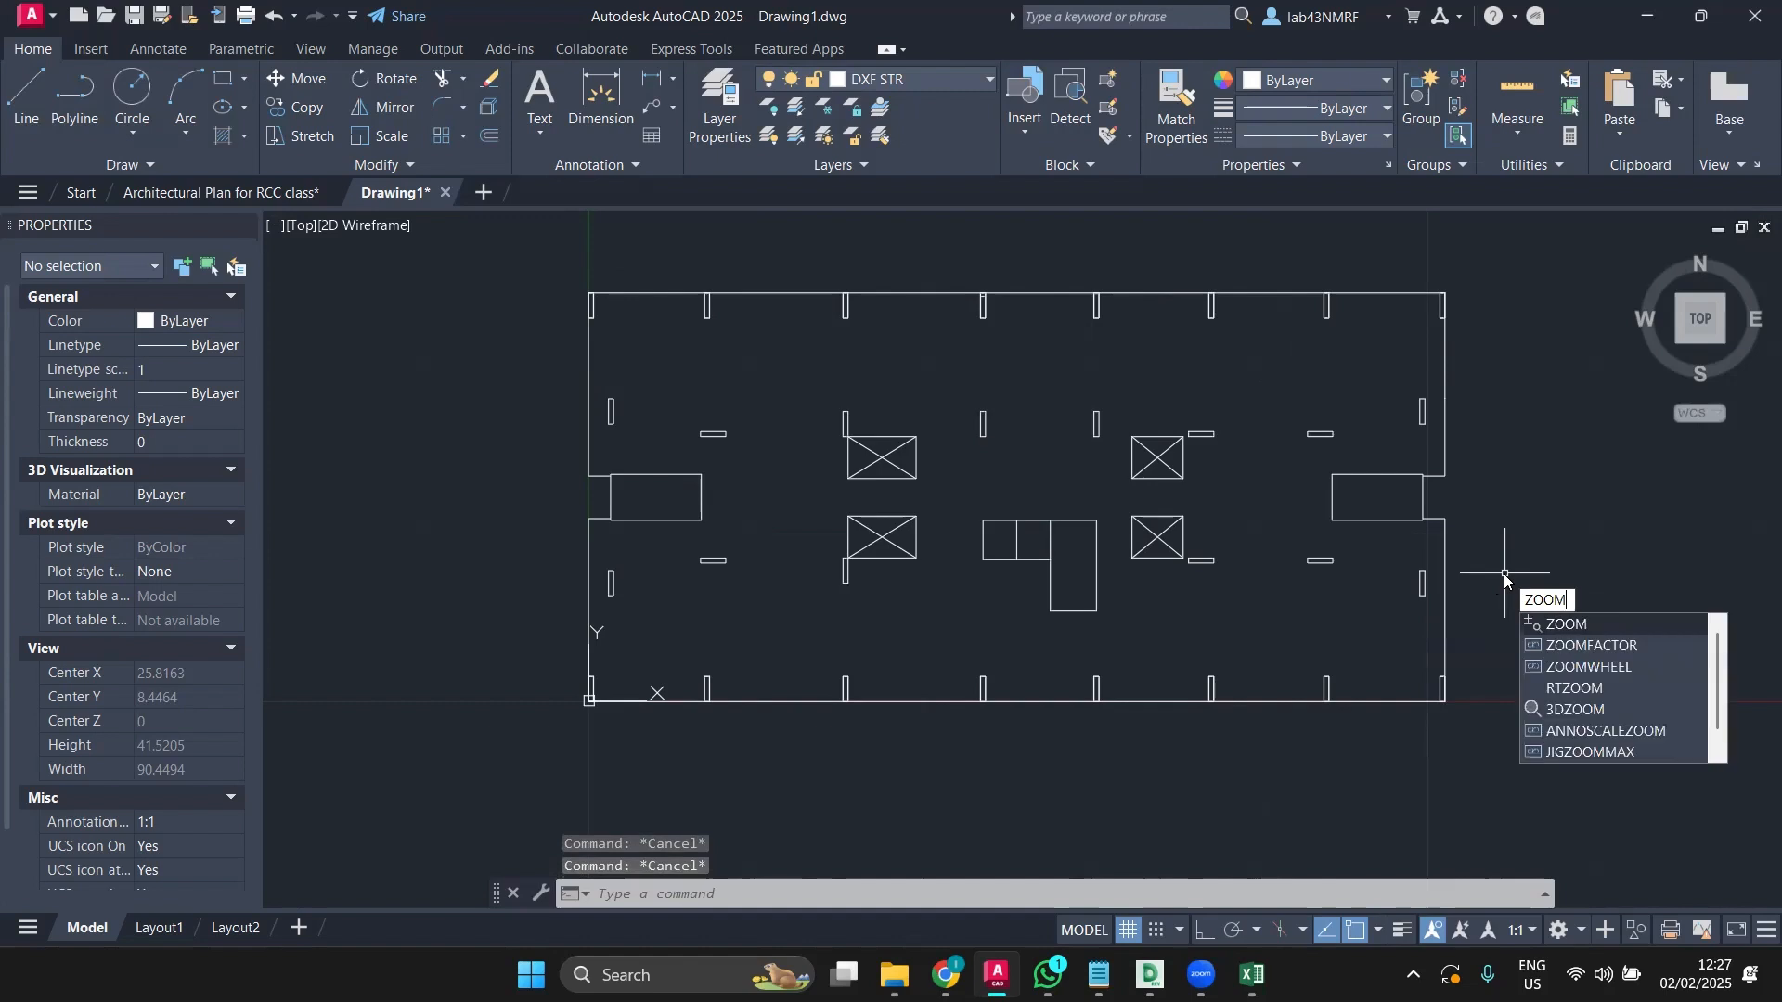
key(Return)
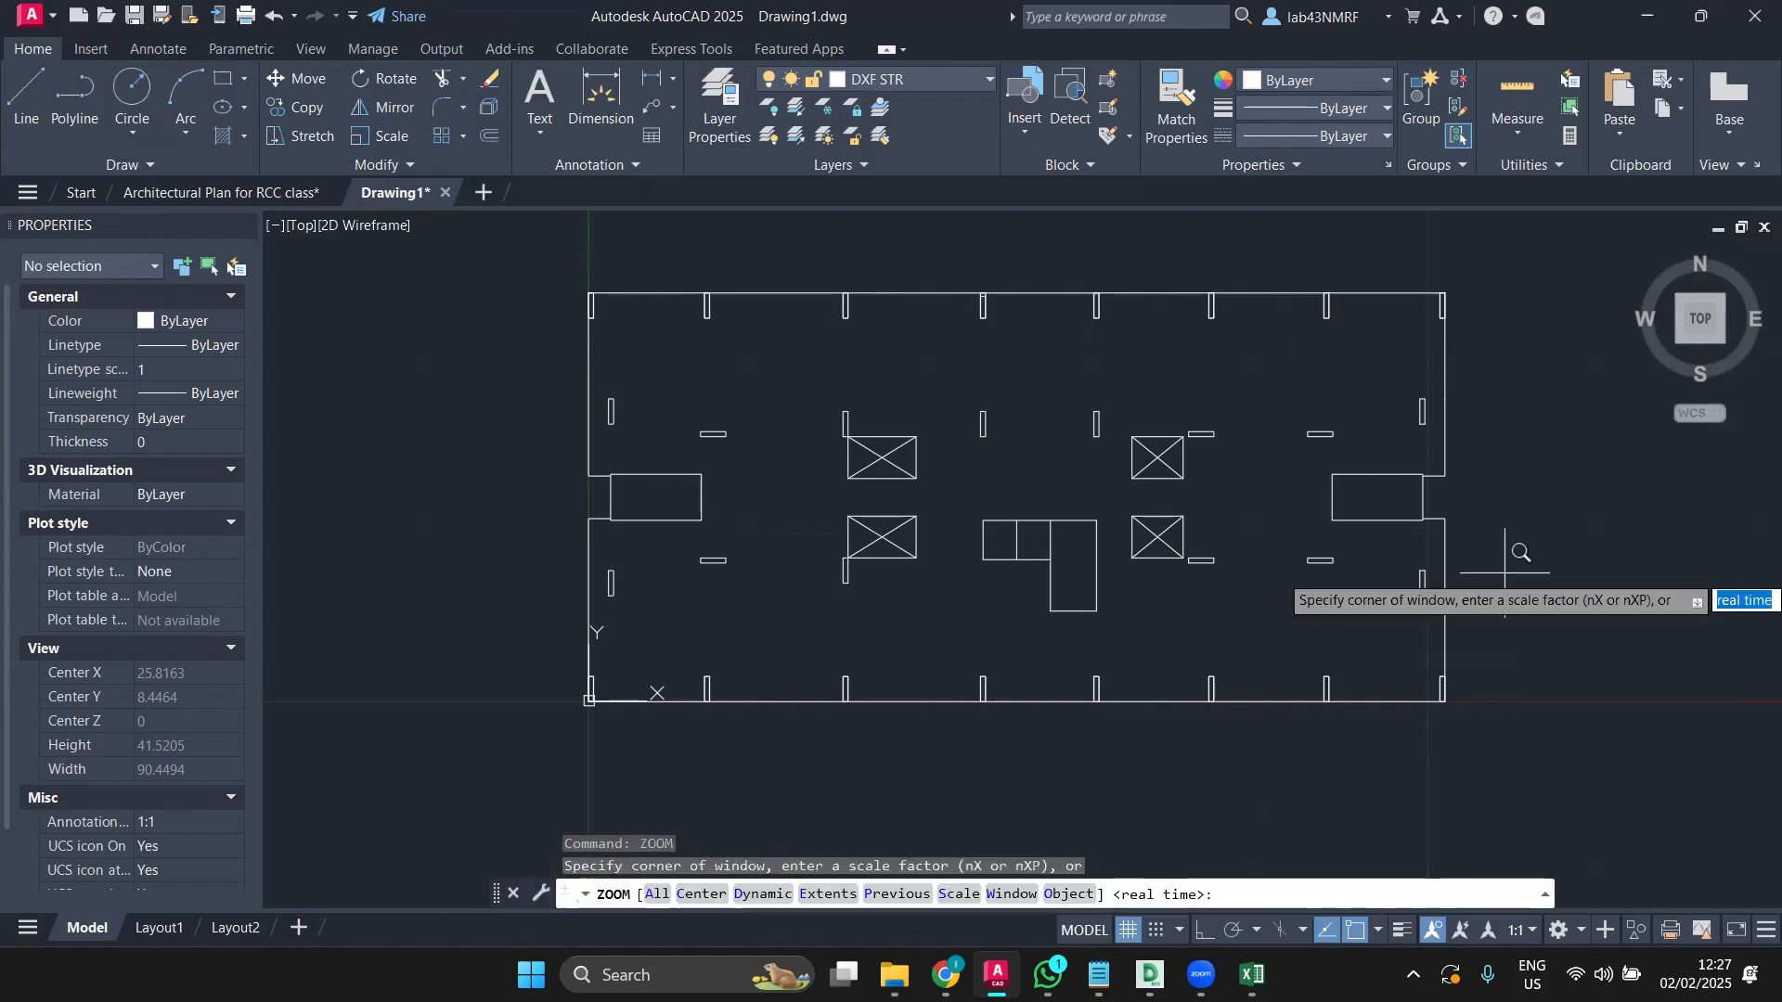
key(Return)
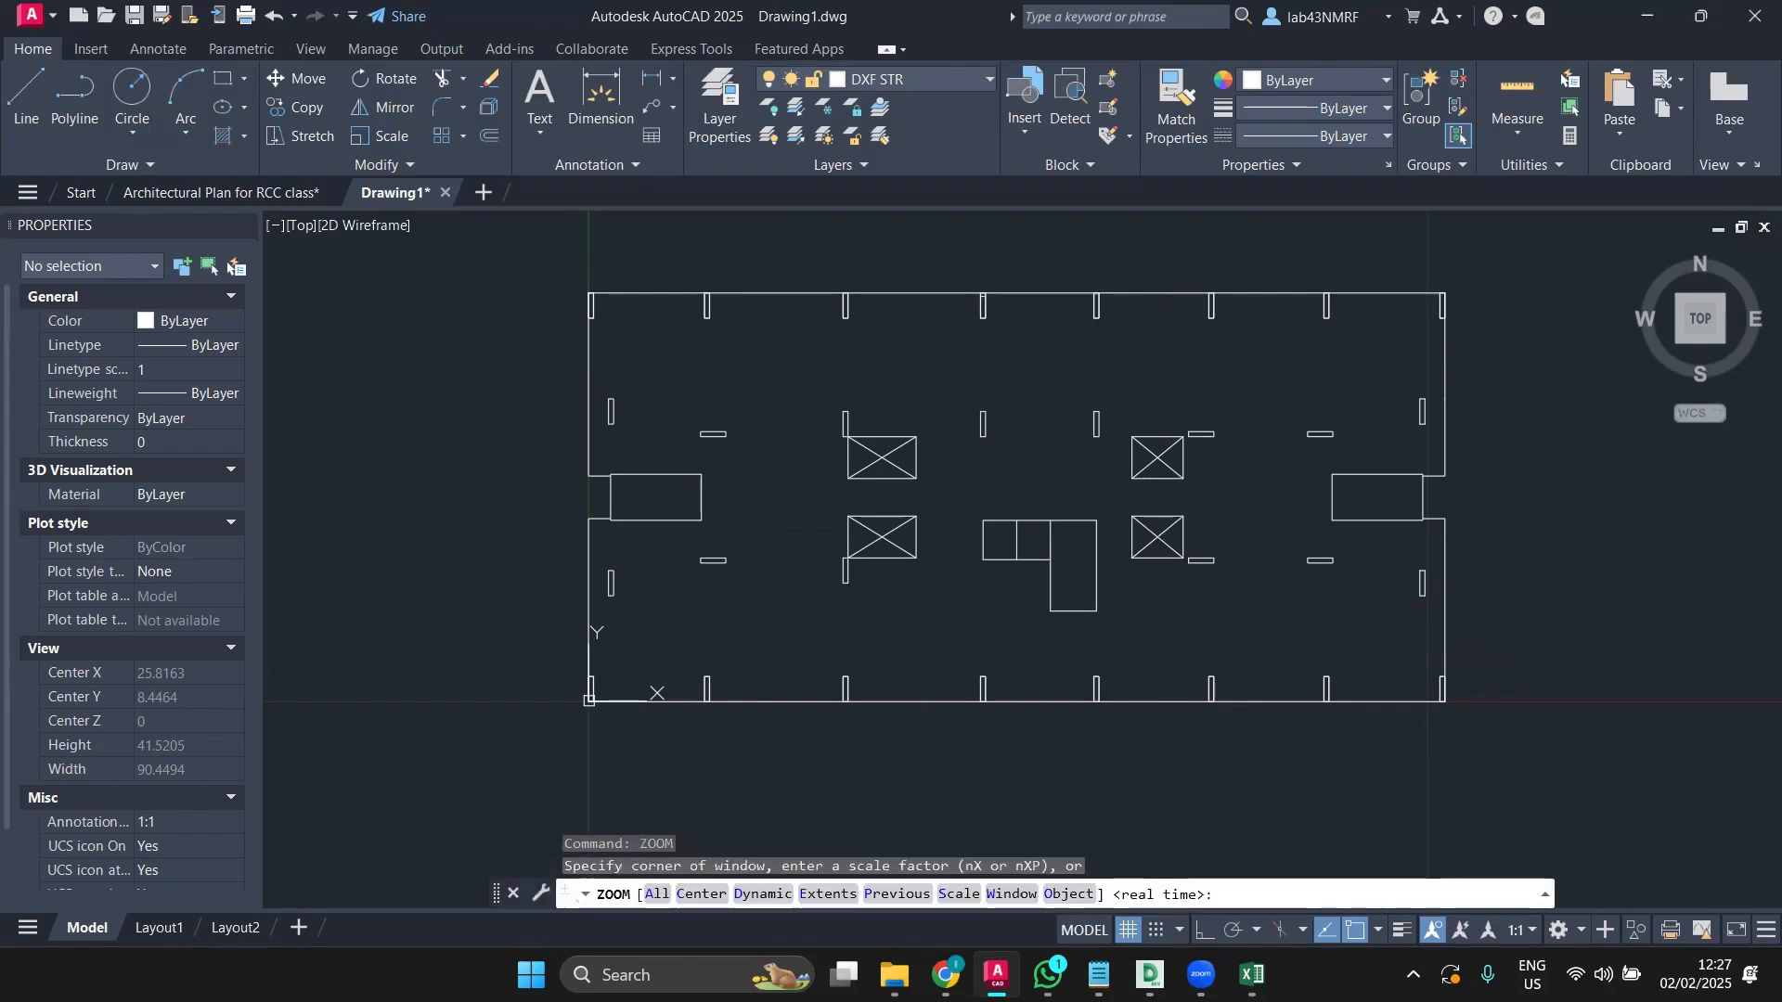
drag(1505, 572, 1522, 554)
text(e)
key(Return)
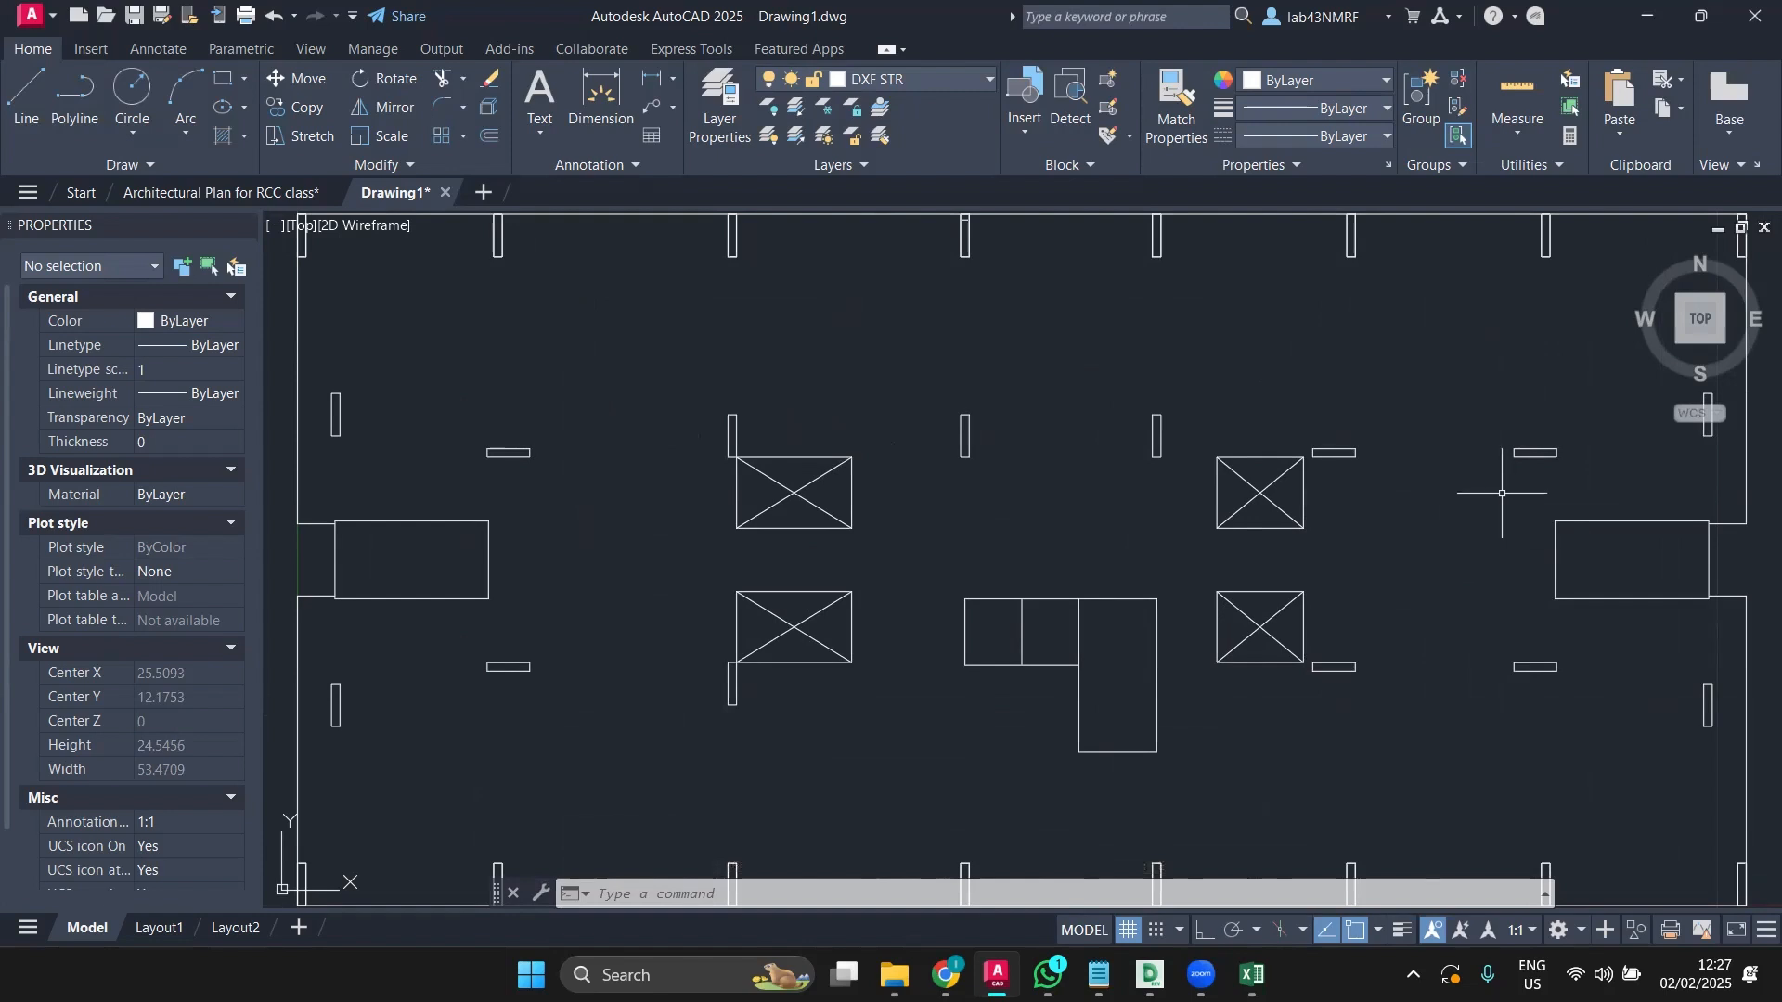
click(34, 14)
click(390, 7)
scroll(587, 425, down, 2)
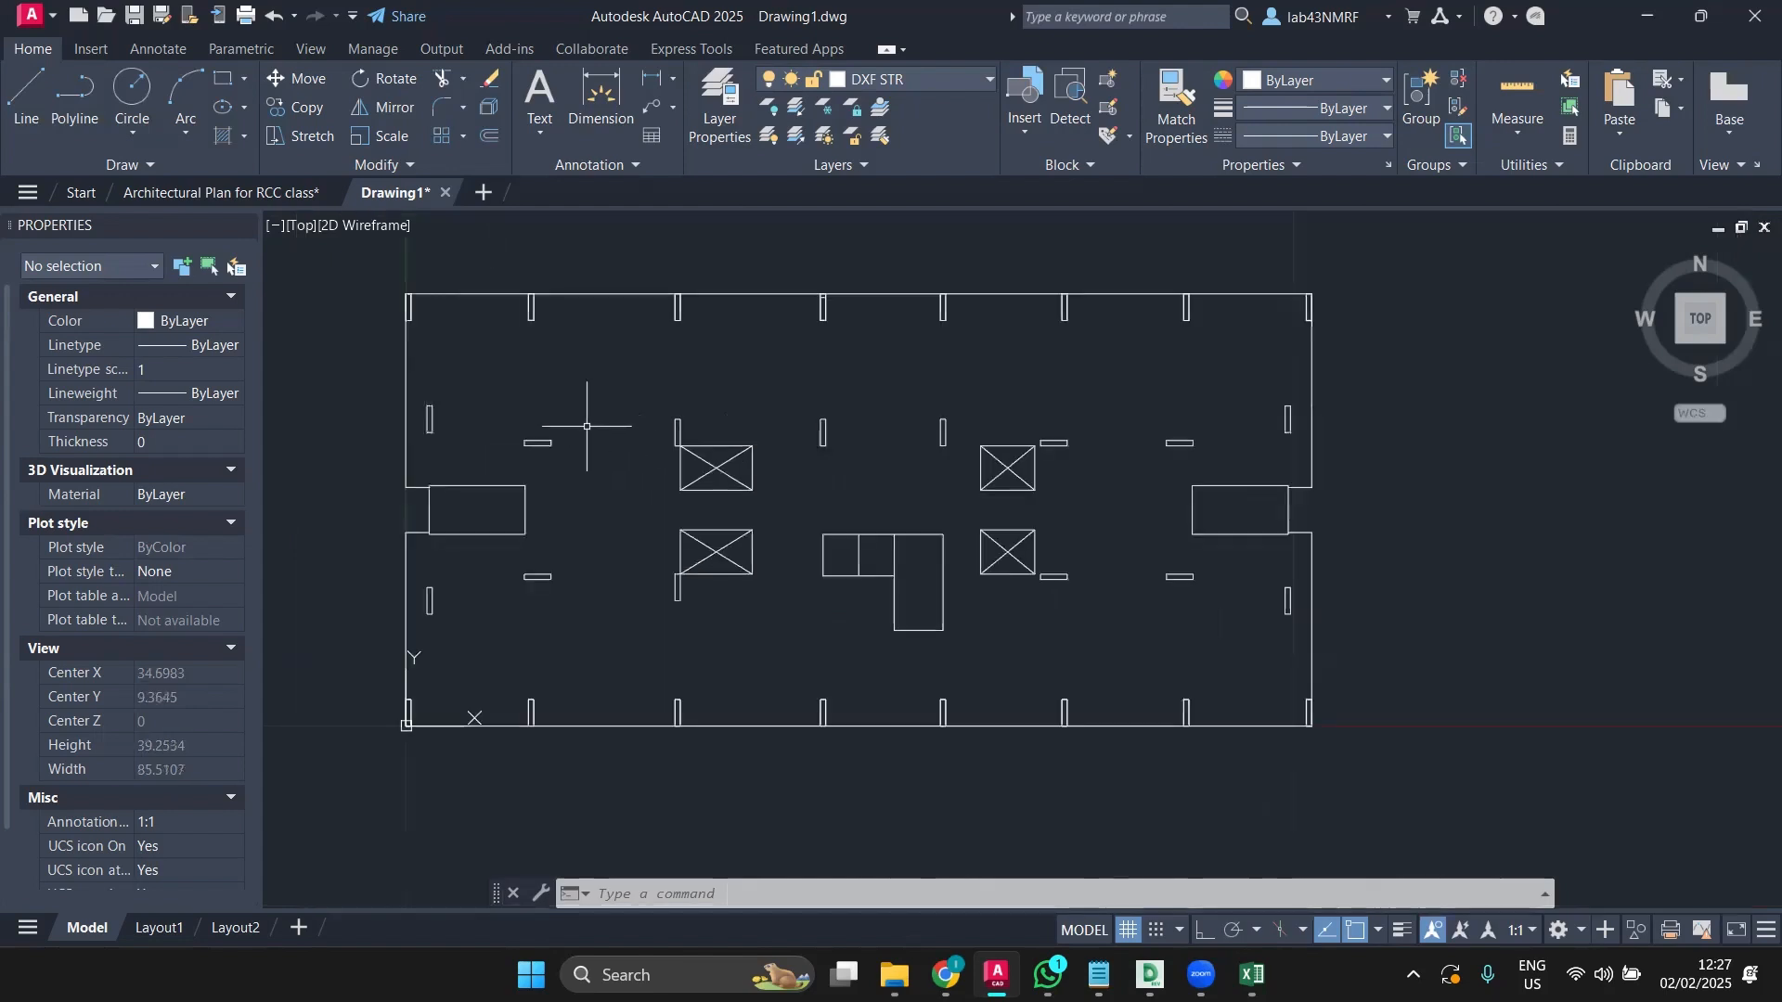
click(360, 255)
click(1446, 795)
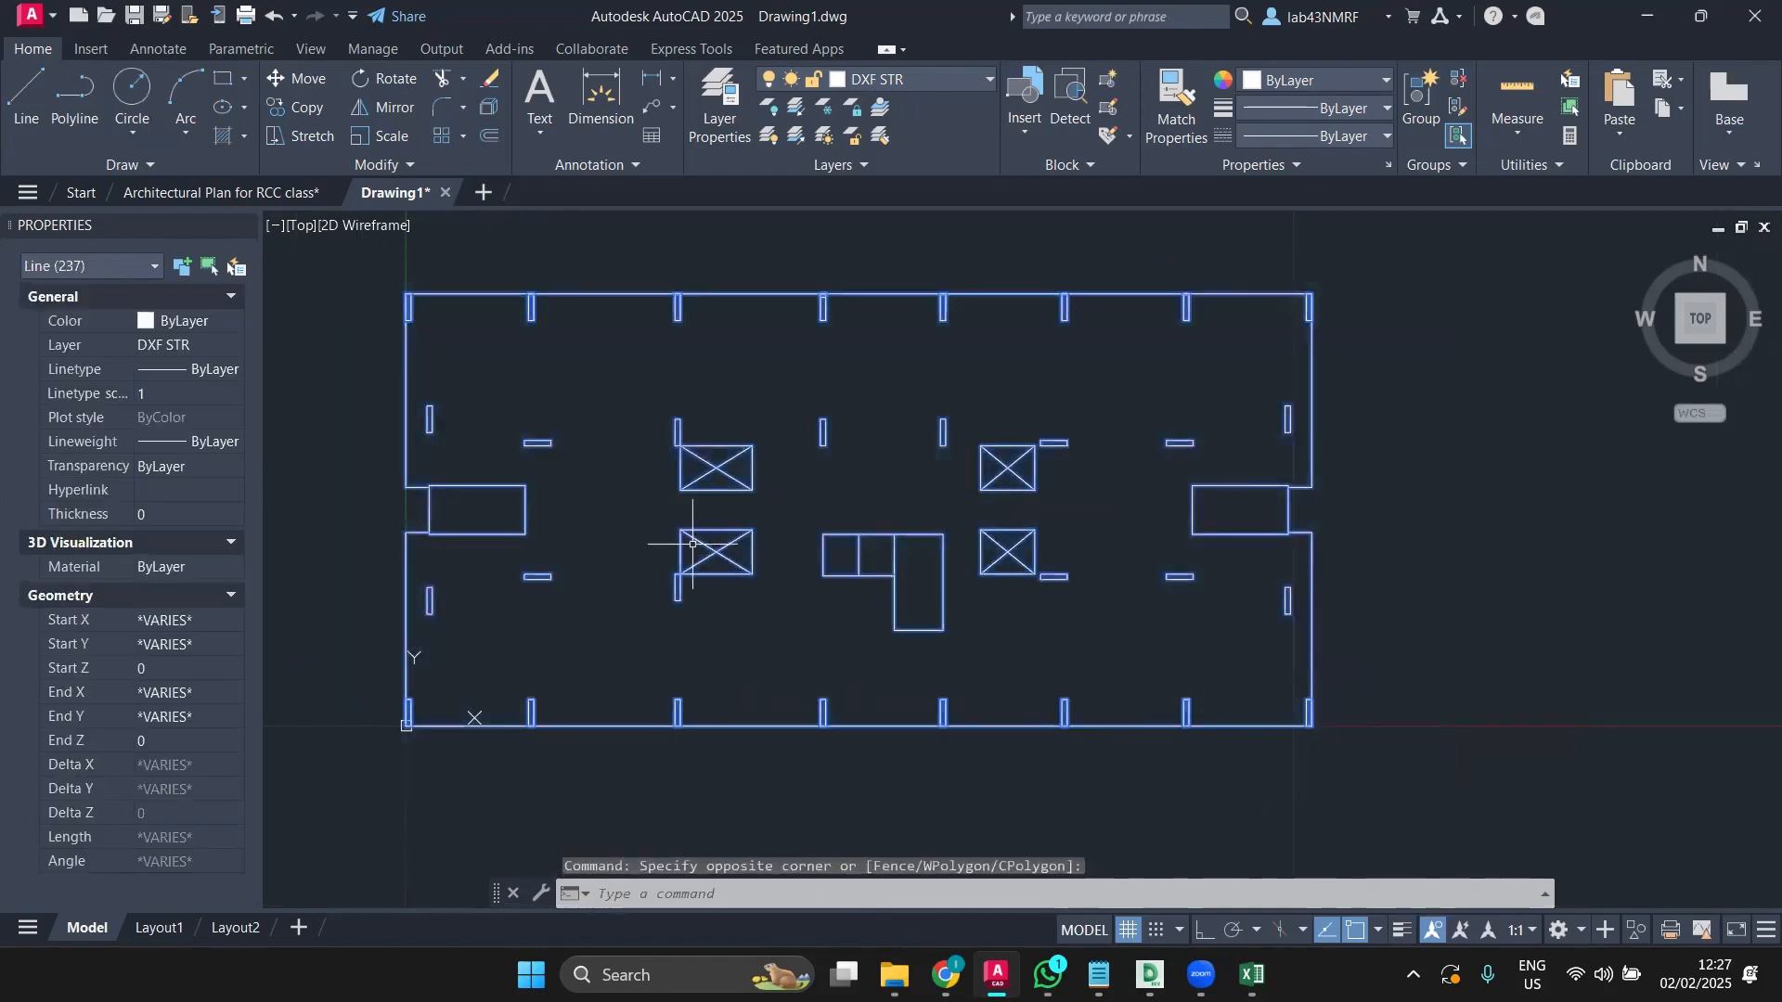
scroll(432, 302, up, 3)
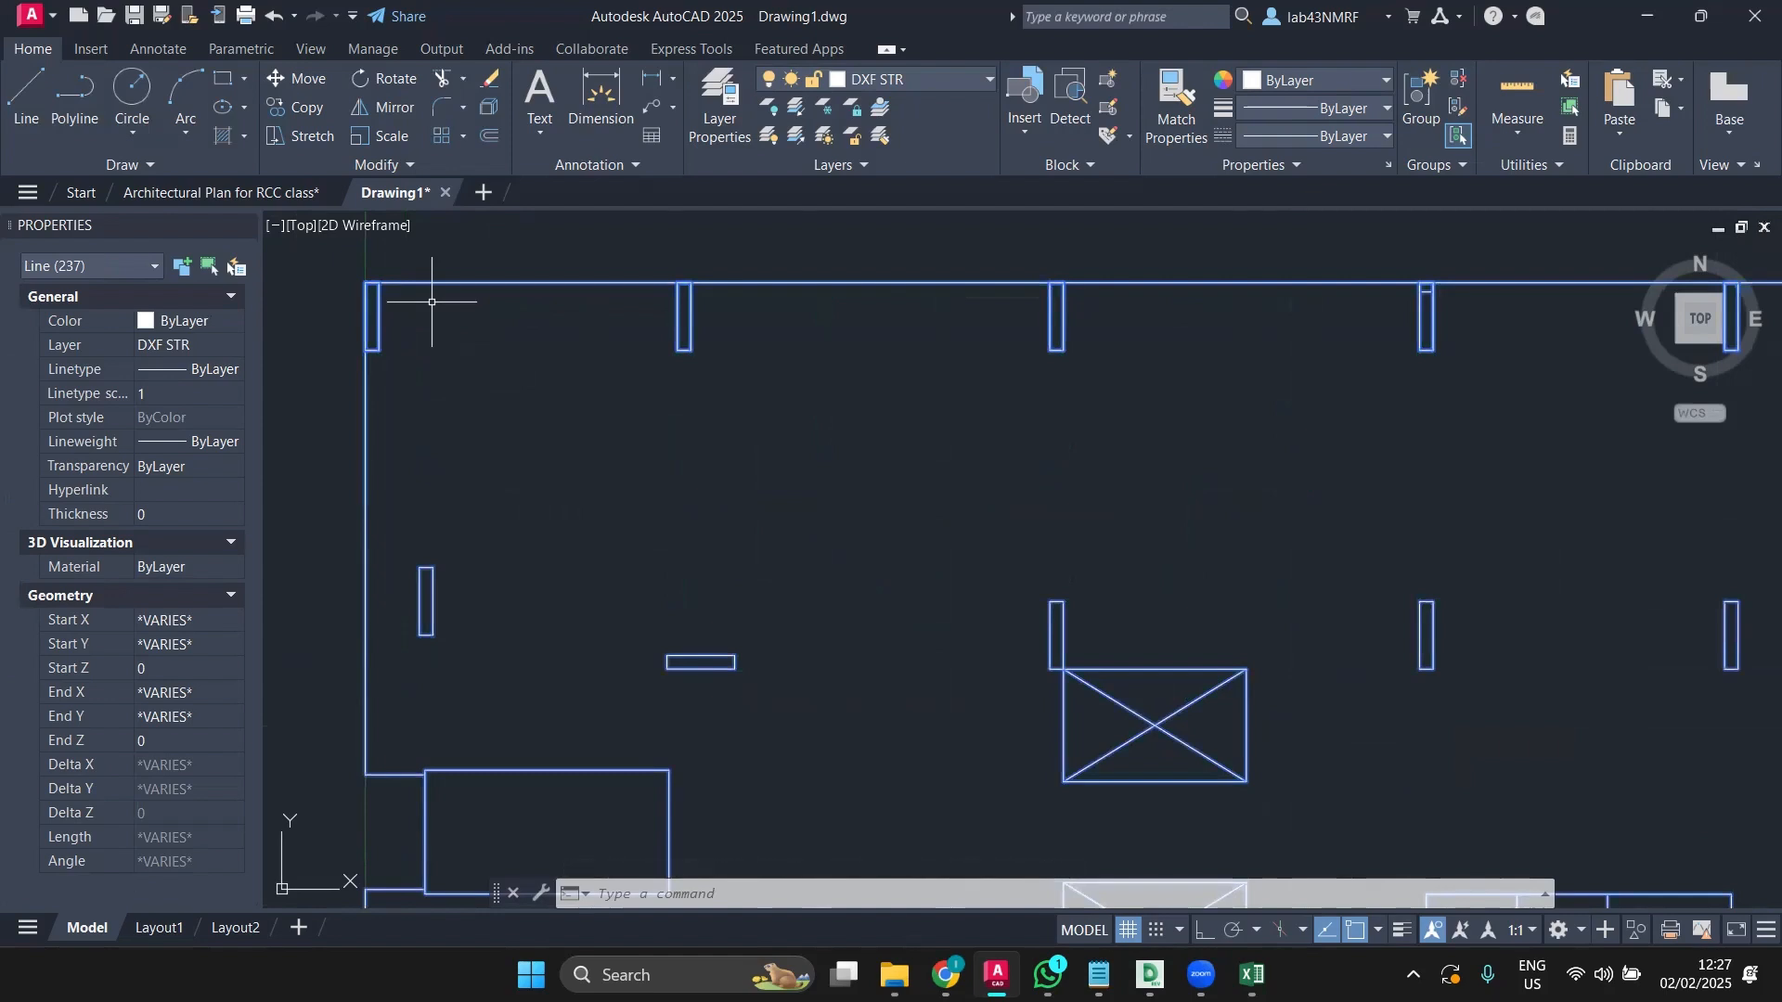
key(Escape)
click(364, 437)
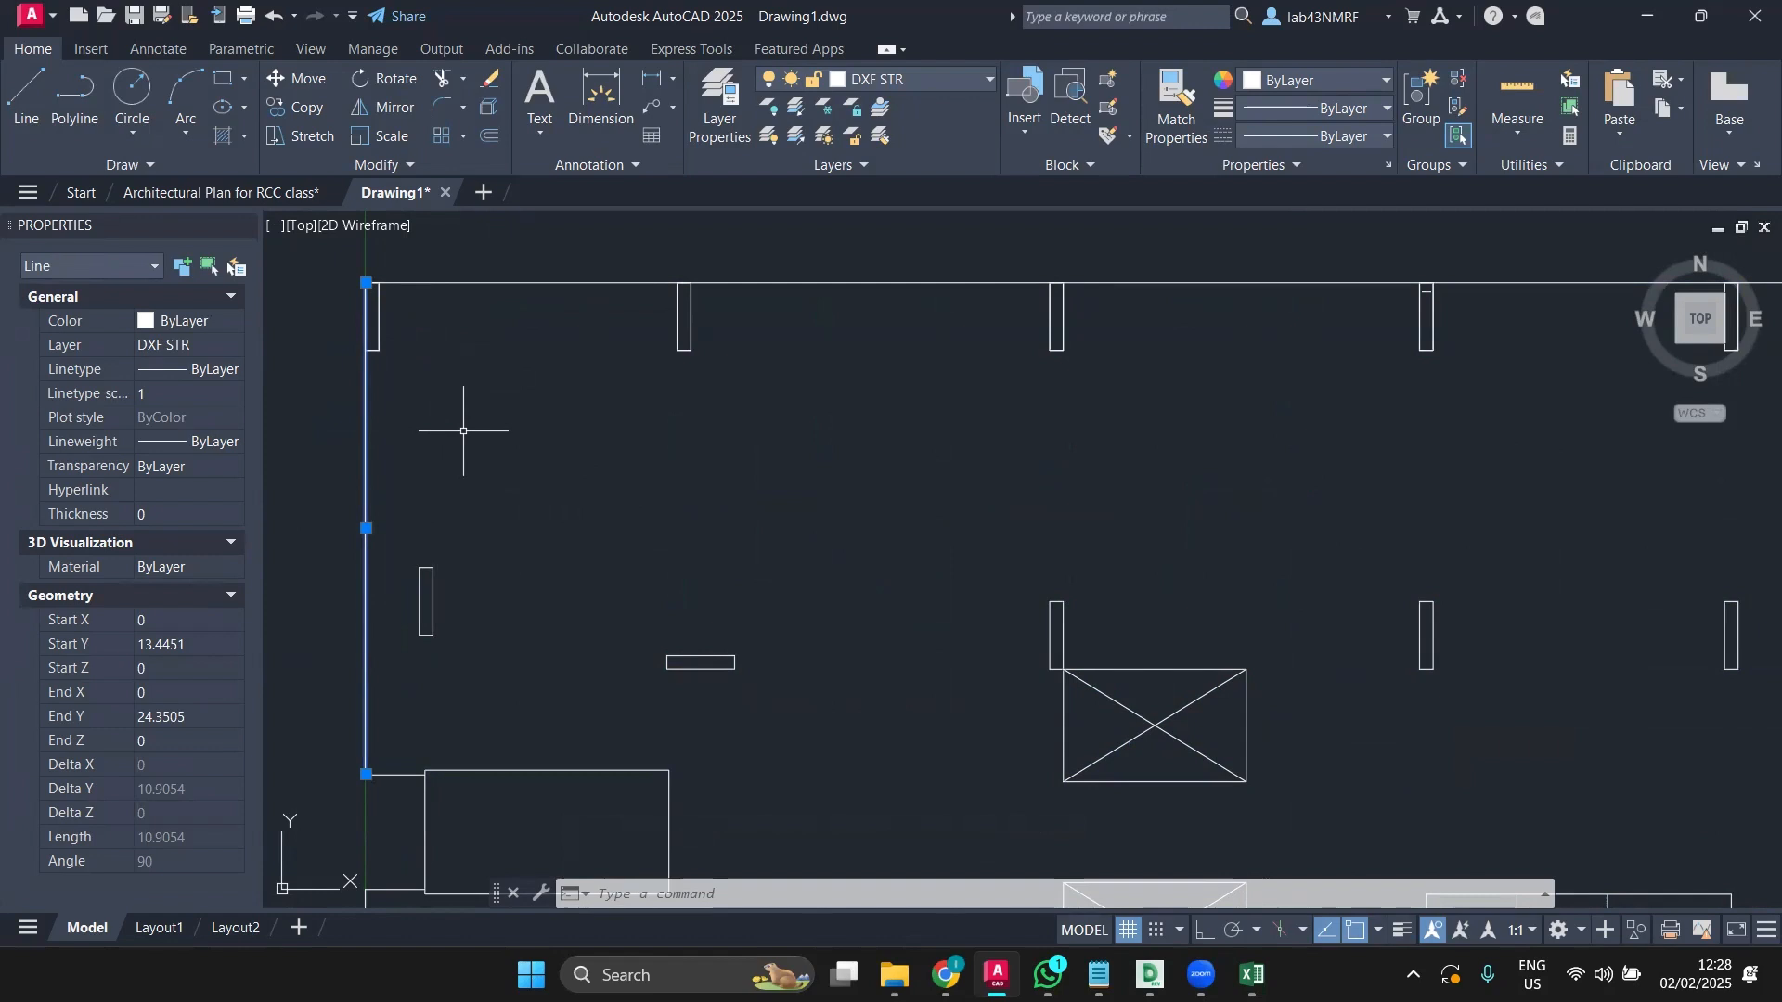
key(Escape)
scroll(399, 338, up, 2)
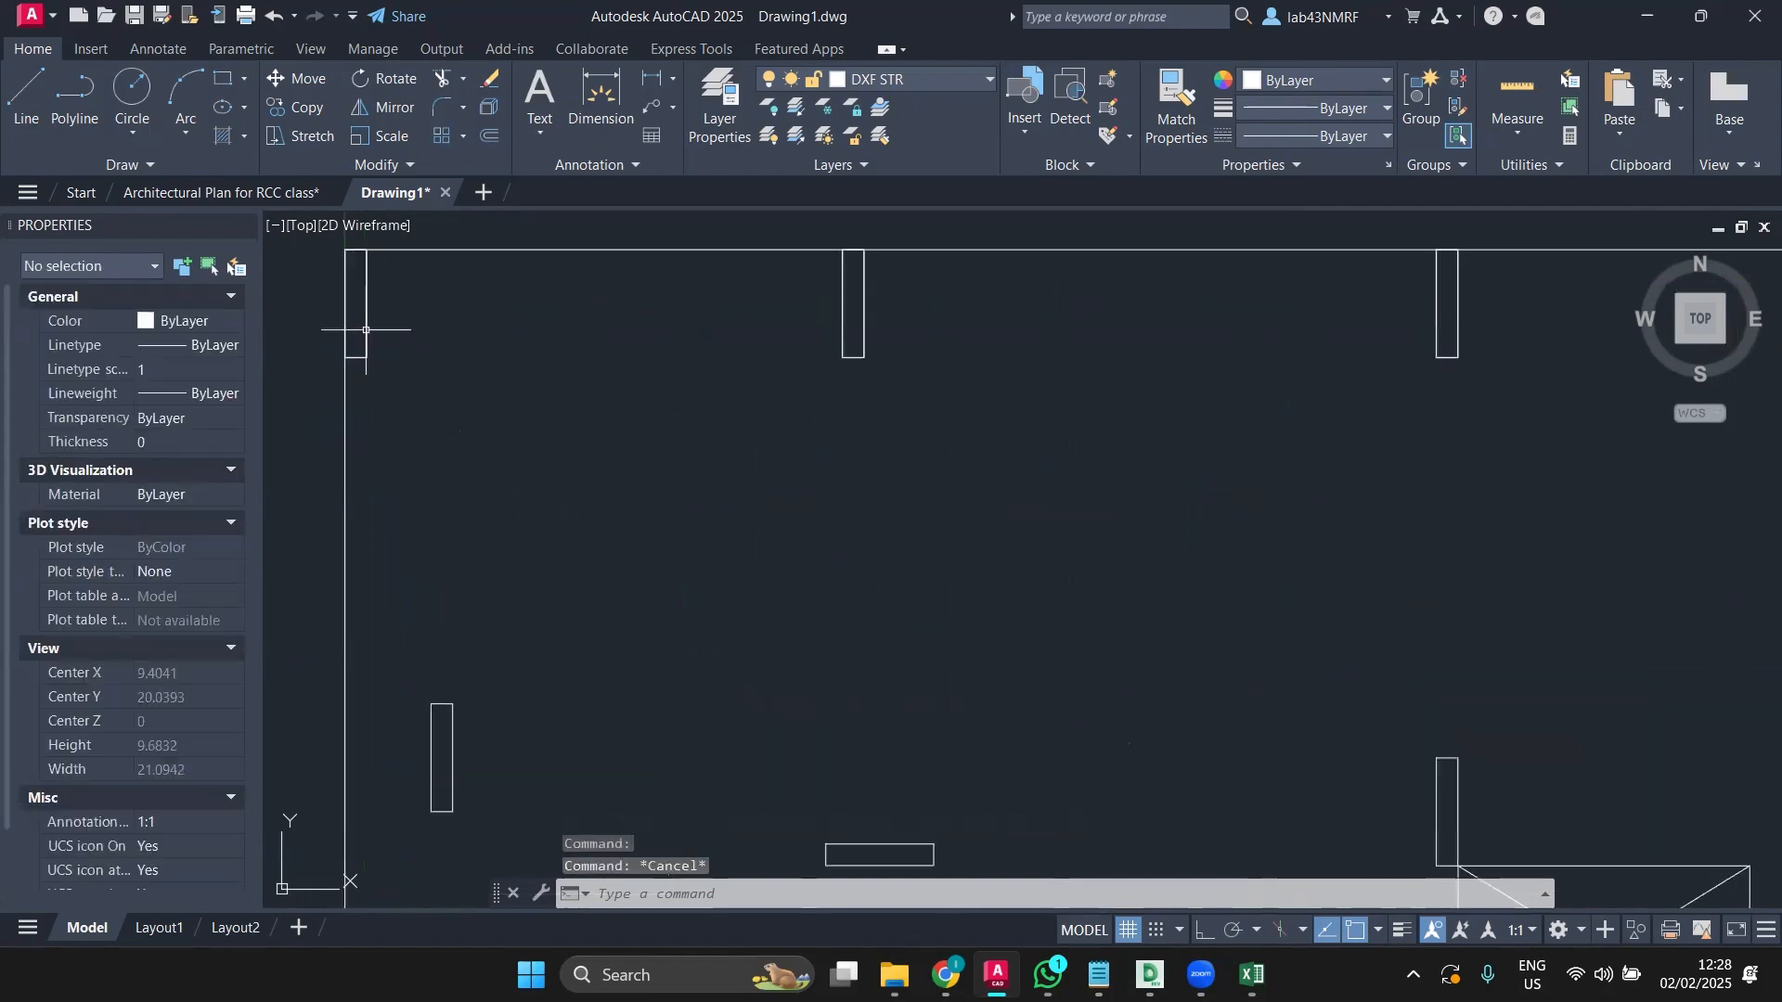
click(366, 330)
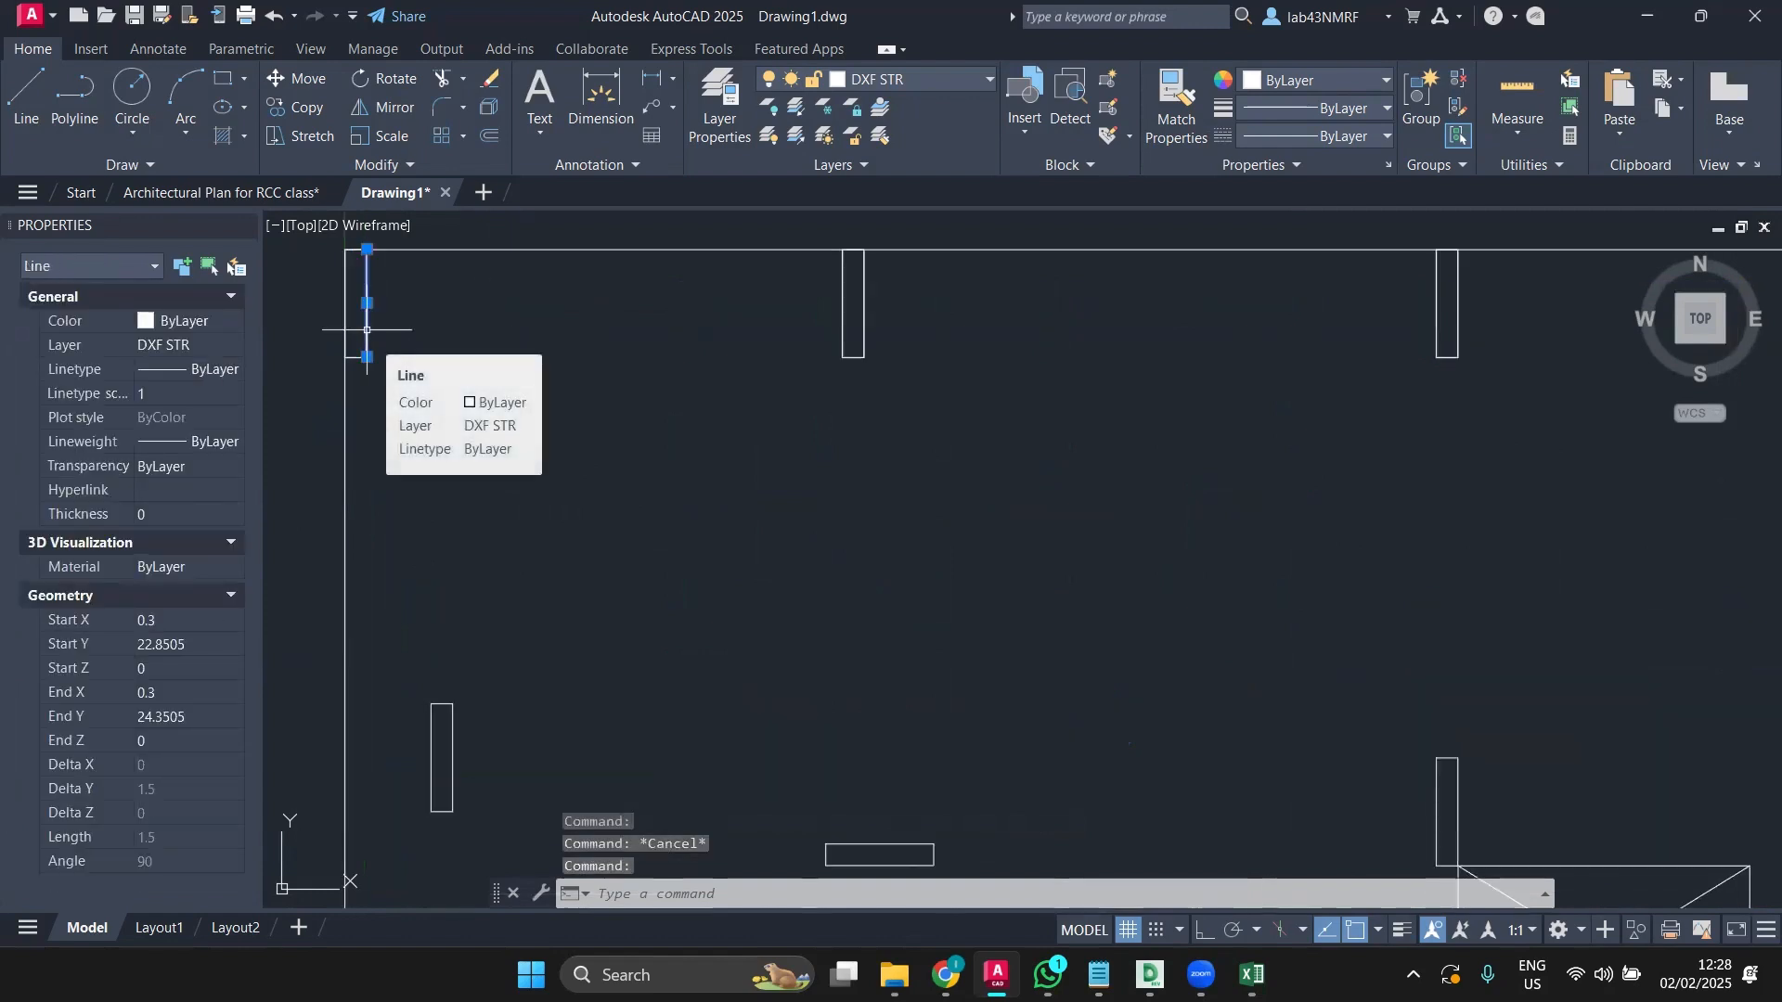
key(Escape)
scroll(315, 383, up, 4)
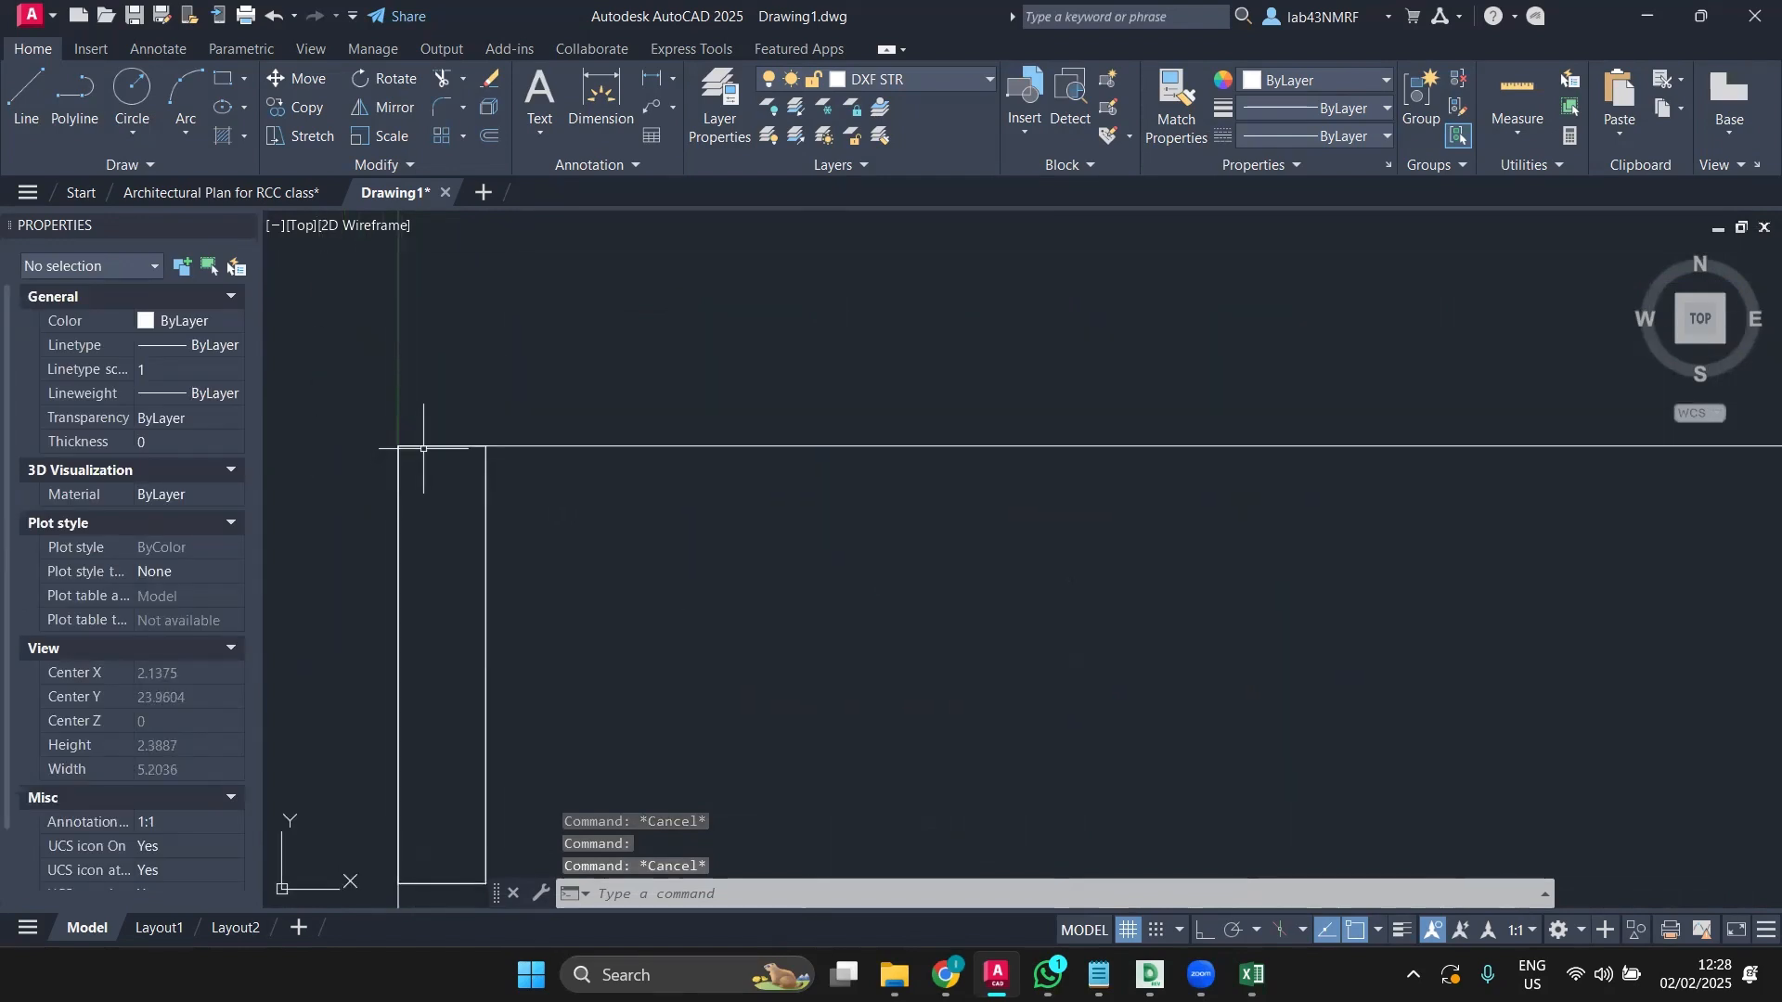
scroll(432, 441, up, 4)
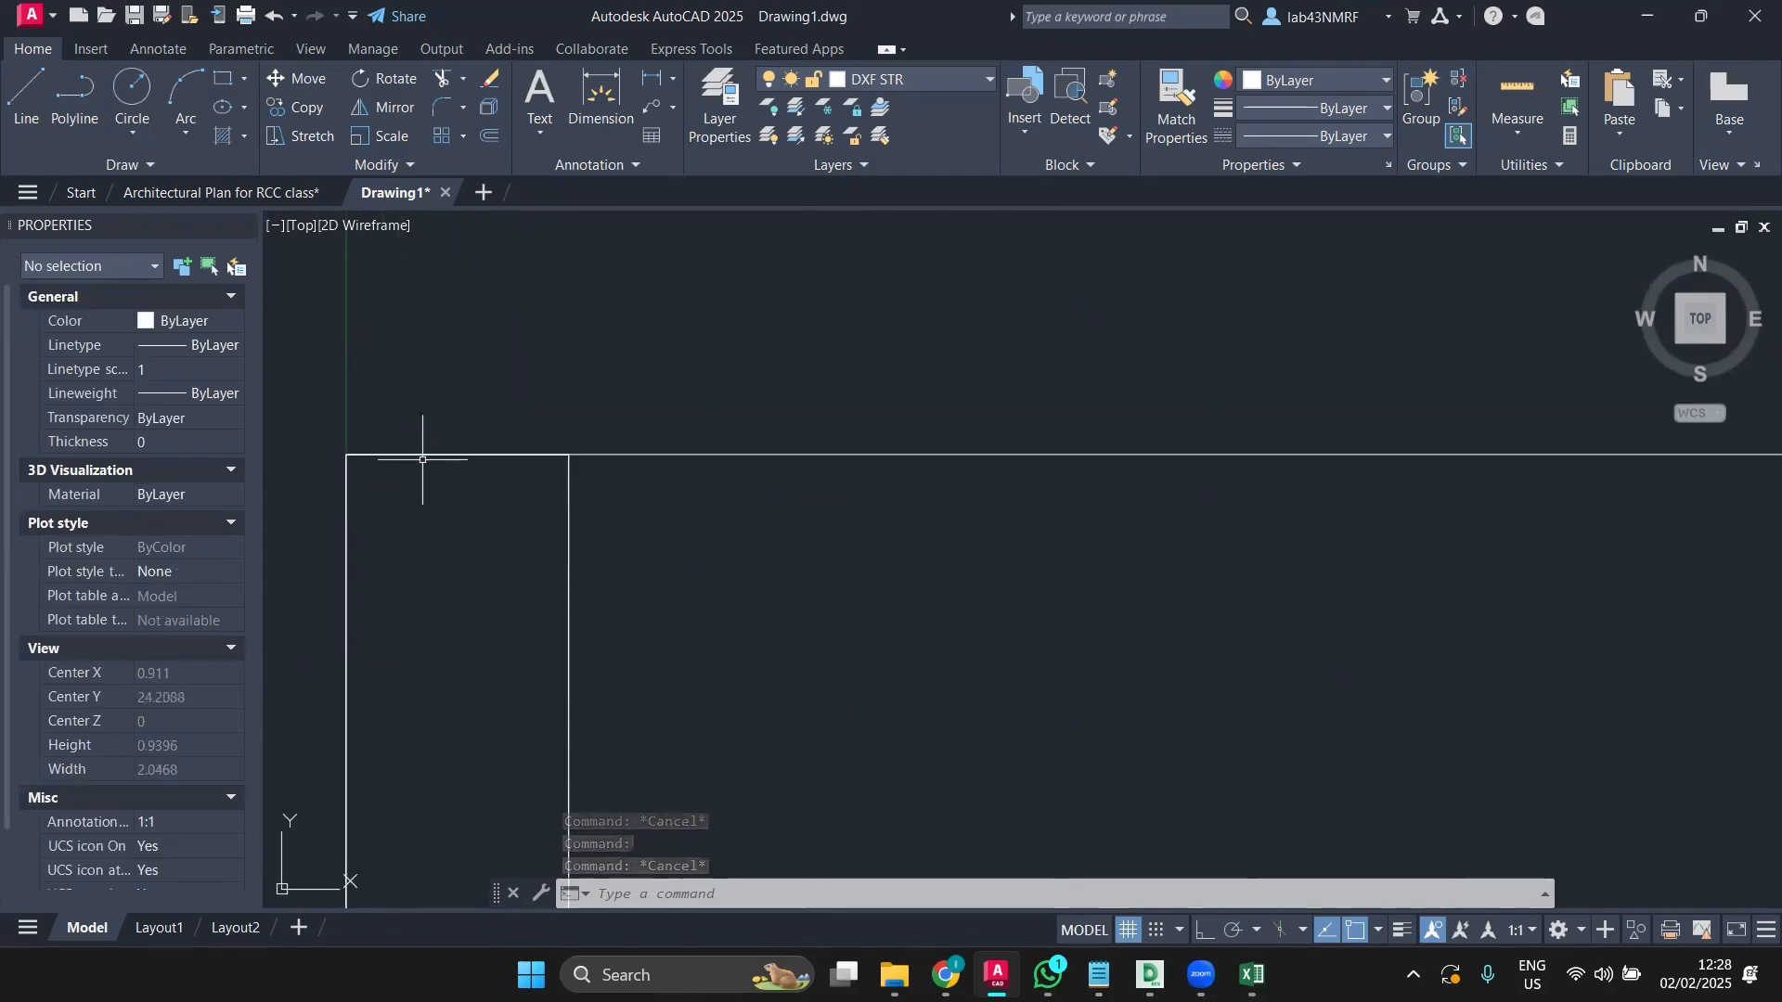
click(424, 453)
key(Escape)
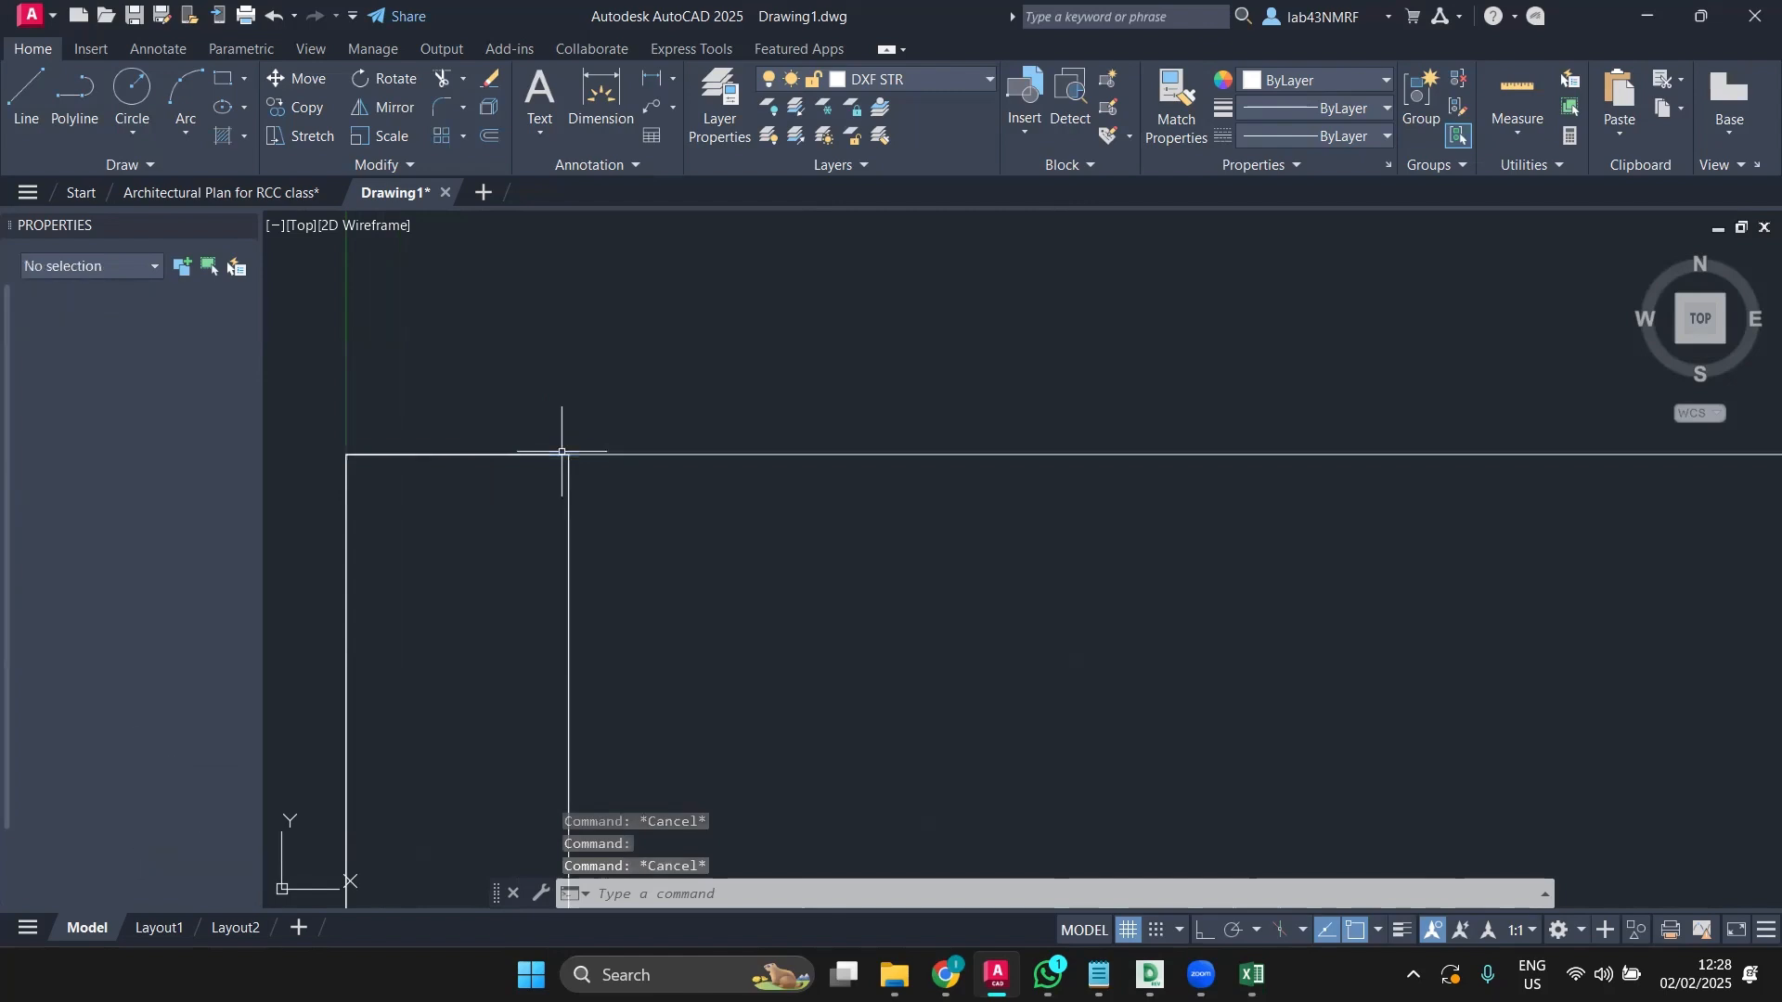
click(334, 422)
click(689, 554)
scroll(676, 556, down, 4)
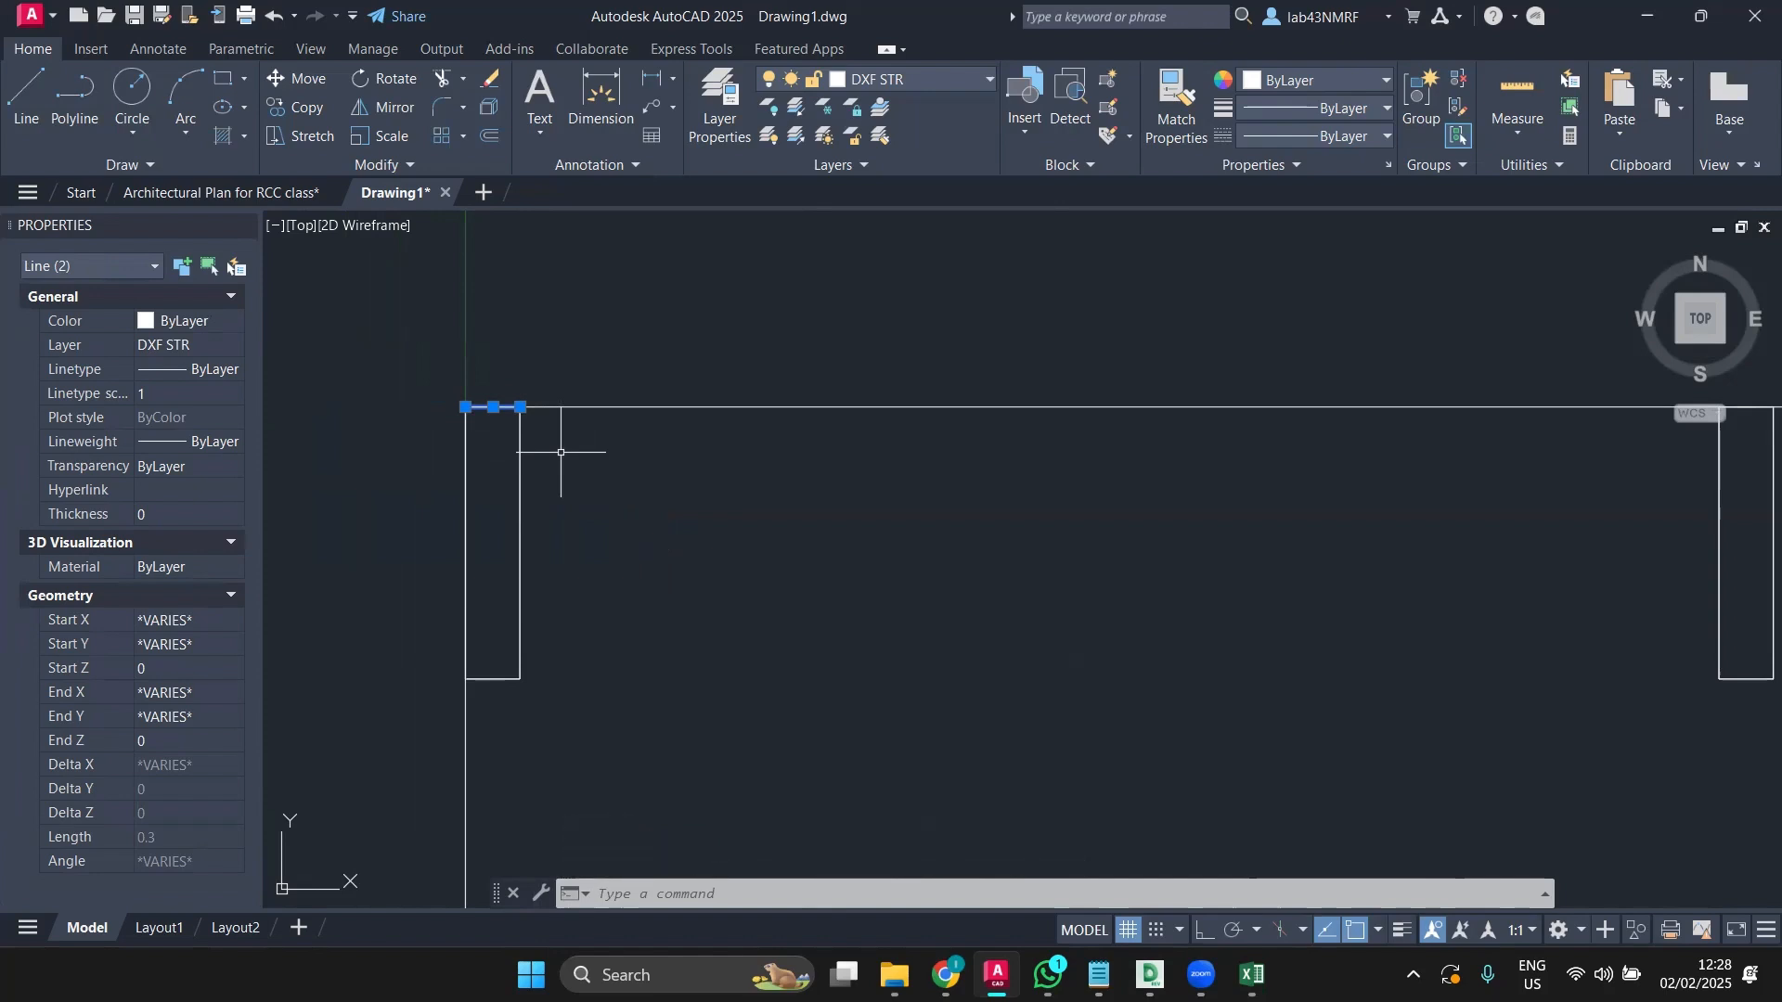
Step: Run OVERKILL on a window selection of all 237 plan objects
key(Escape)
text(O)
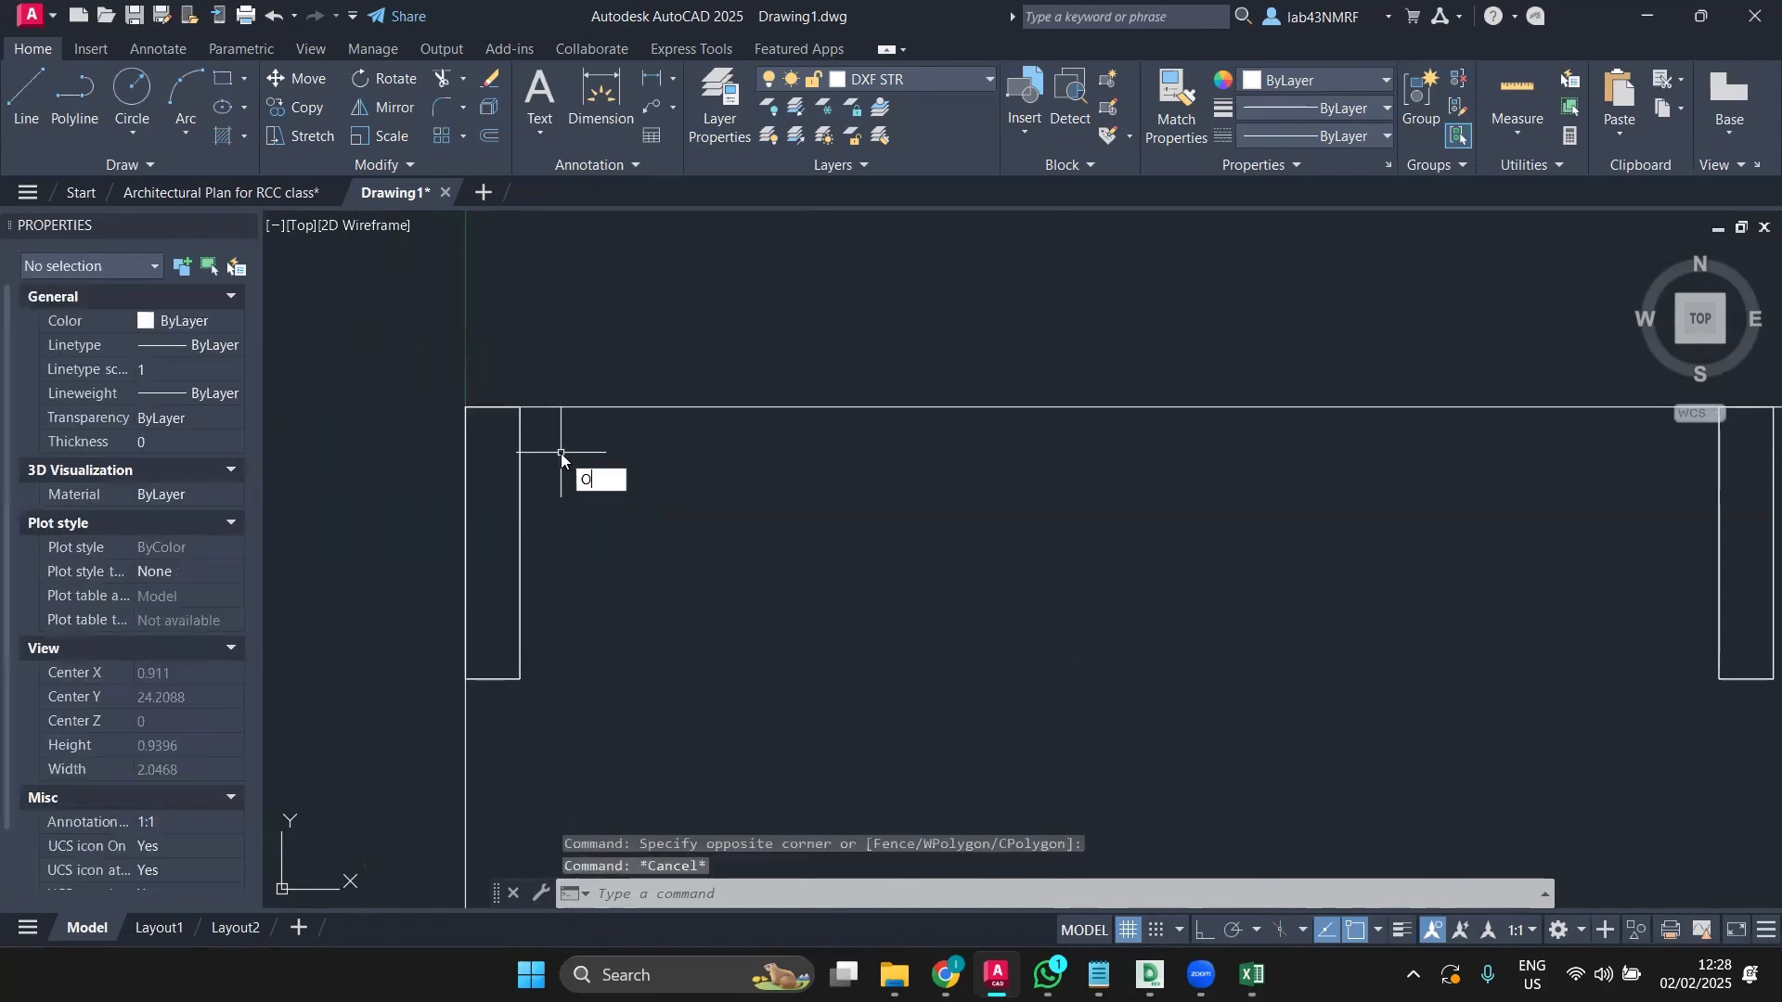
text(V)
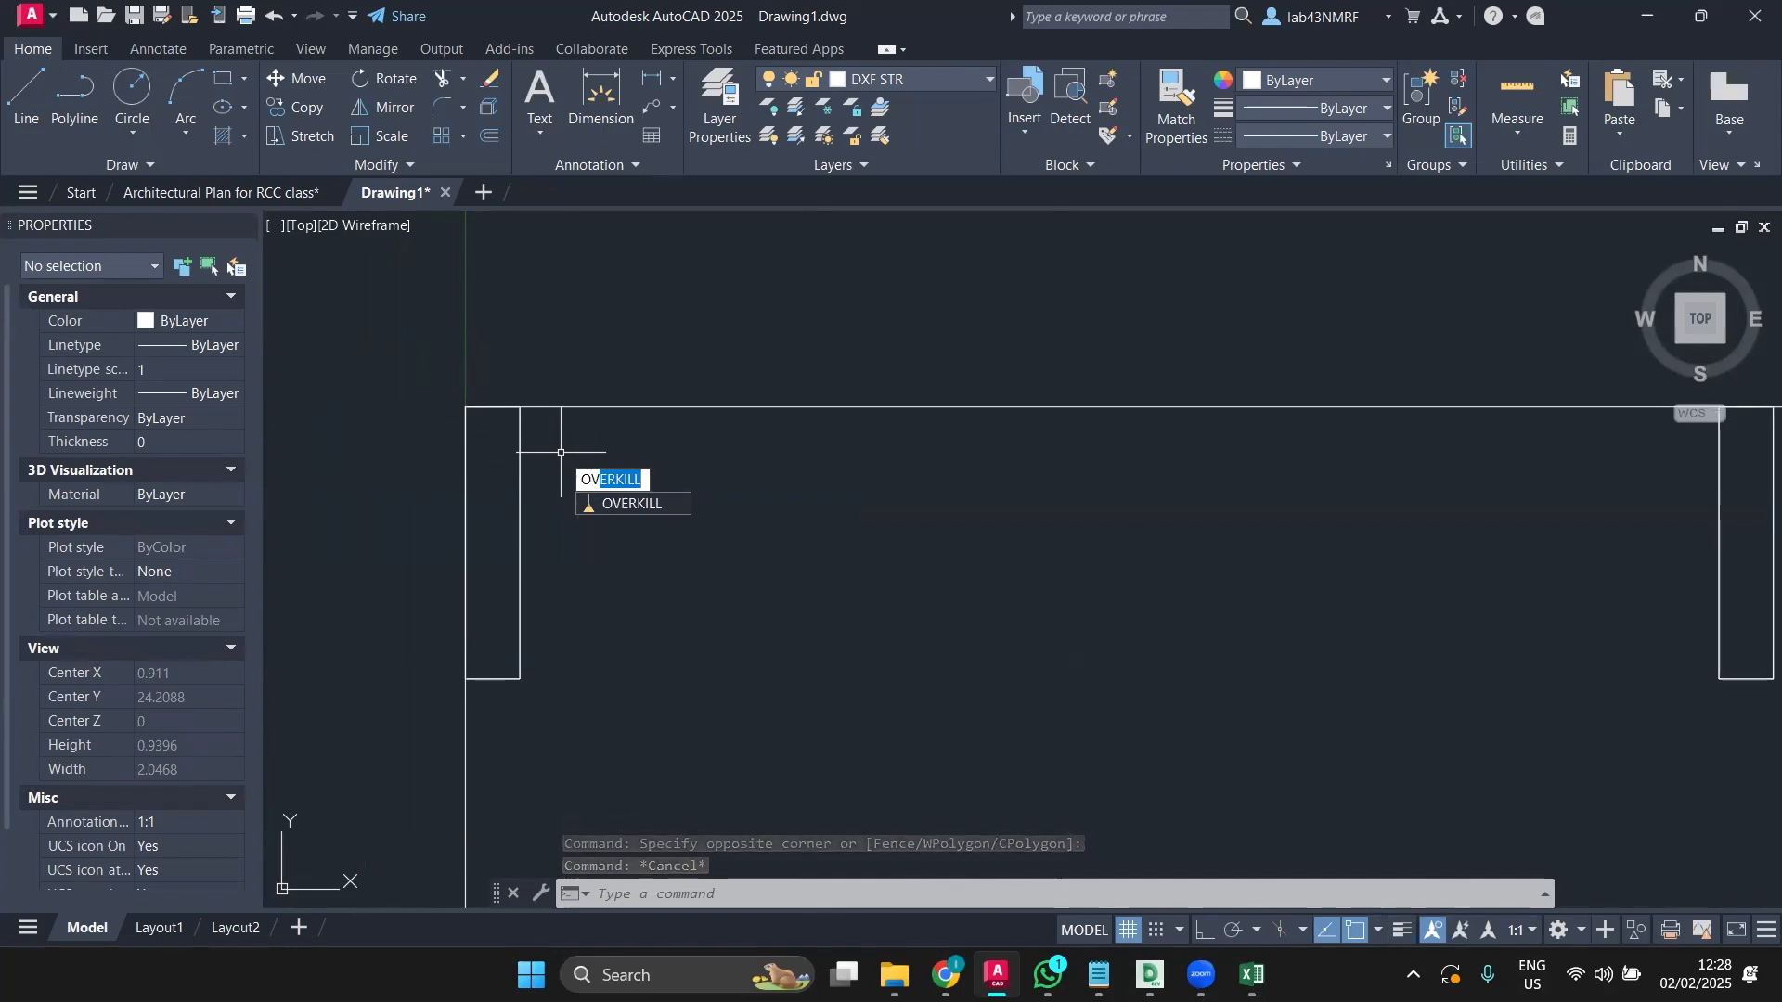
key(Return)
scroll(619, 500, down, 10)
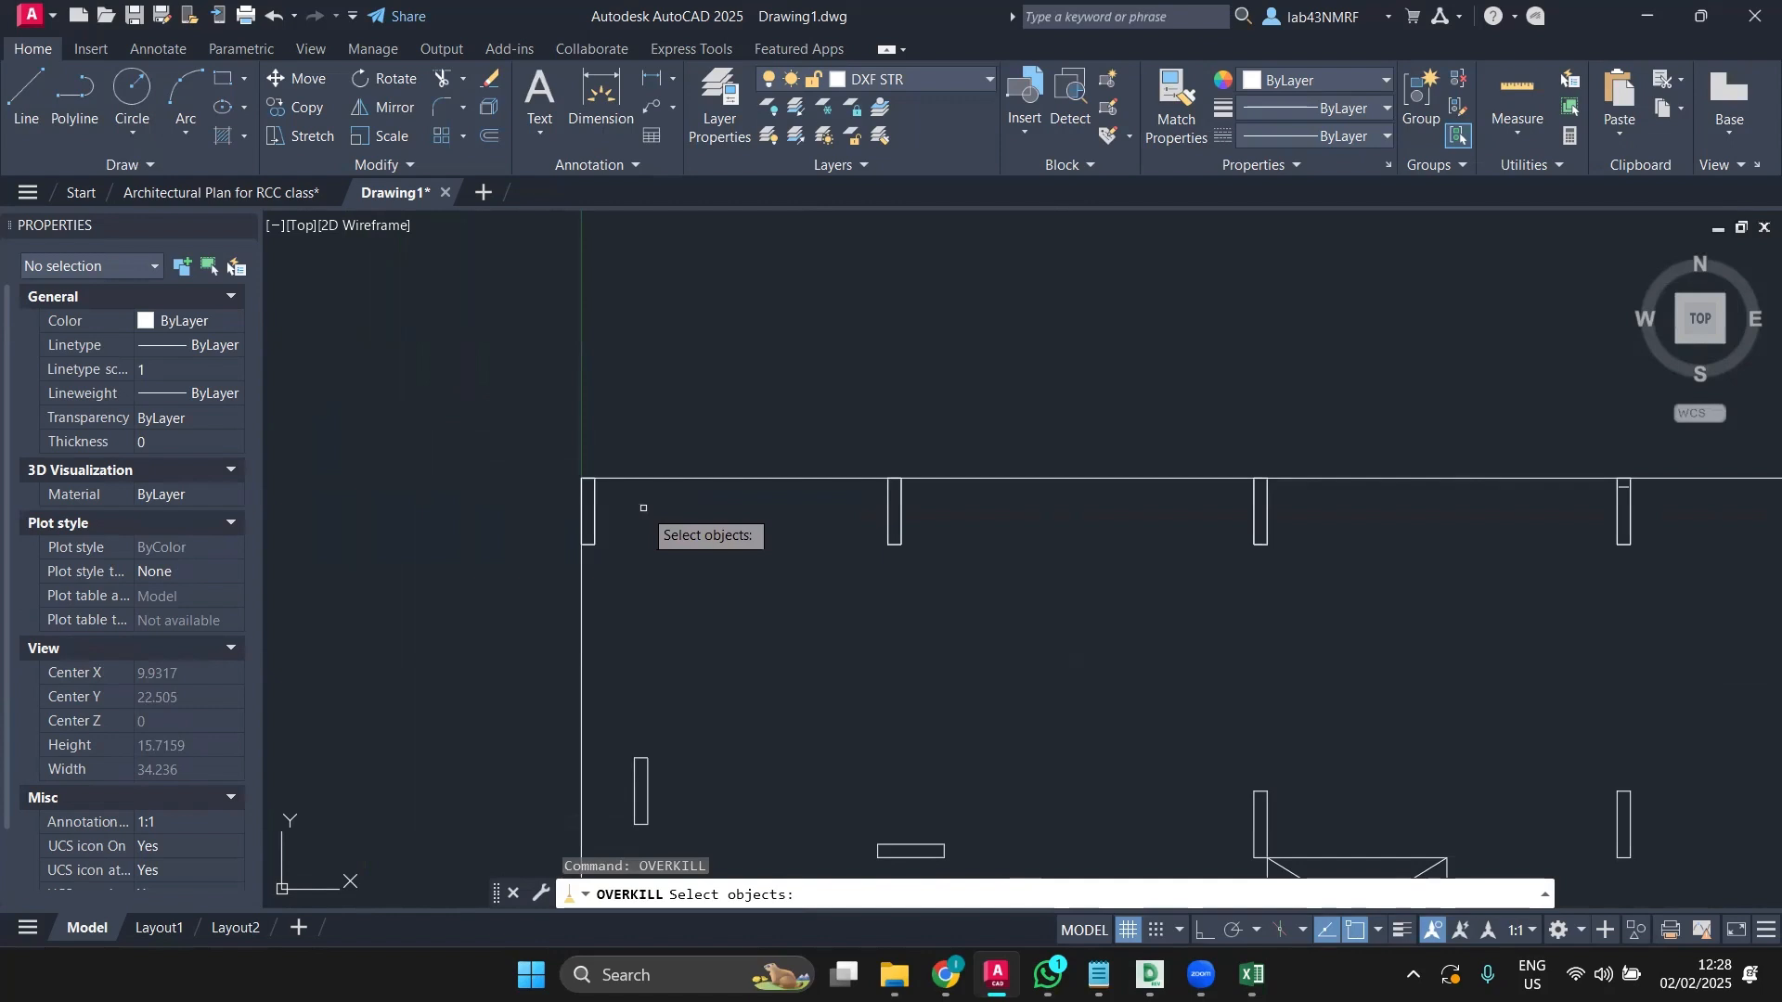
scroll(643, 508, down, 5)
click(426, 285)
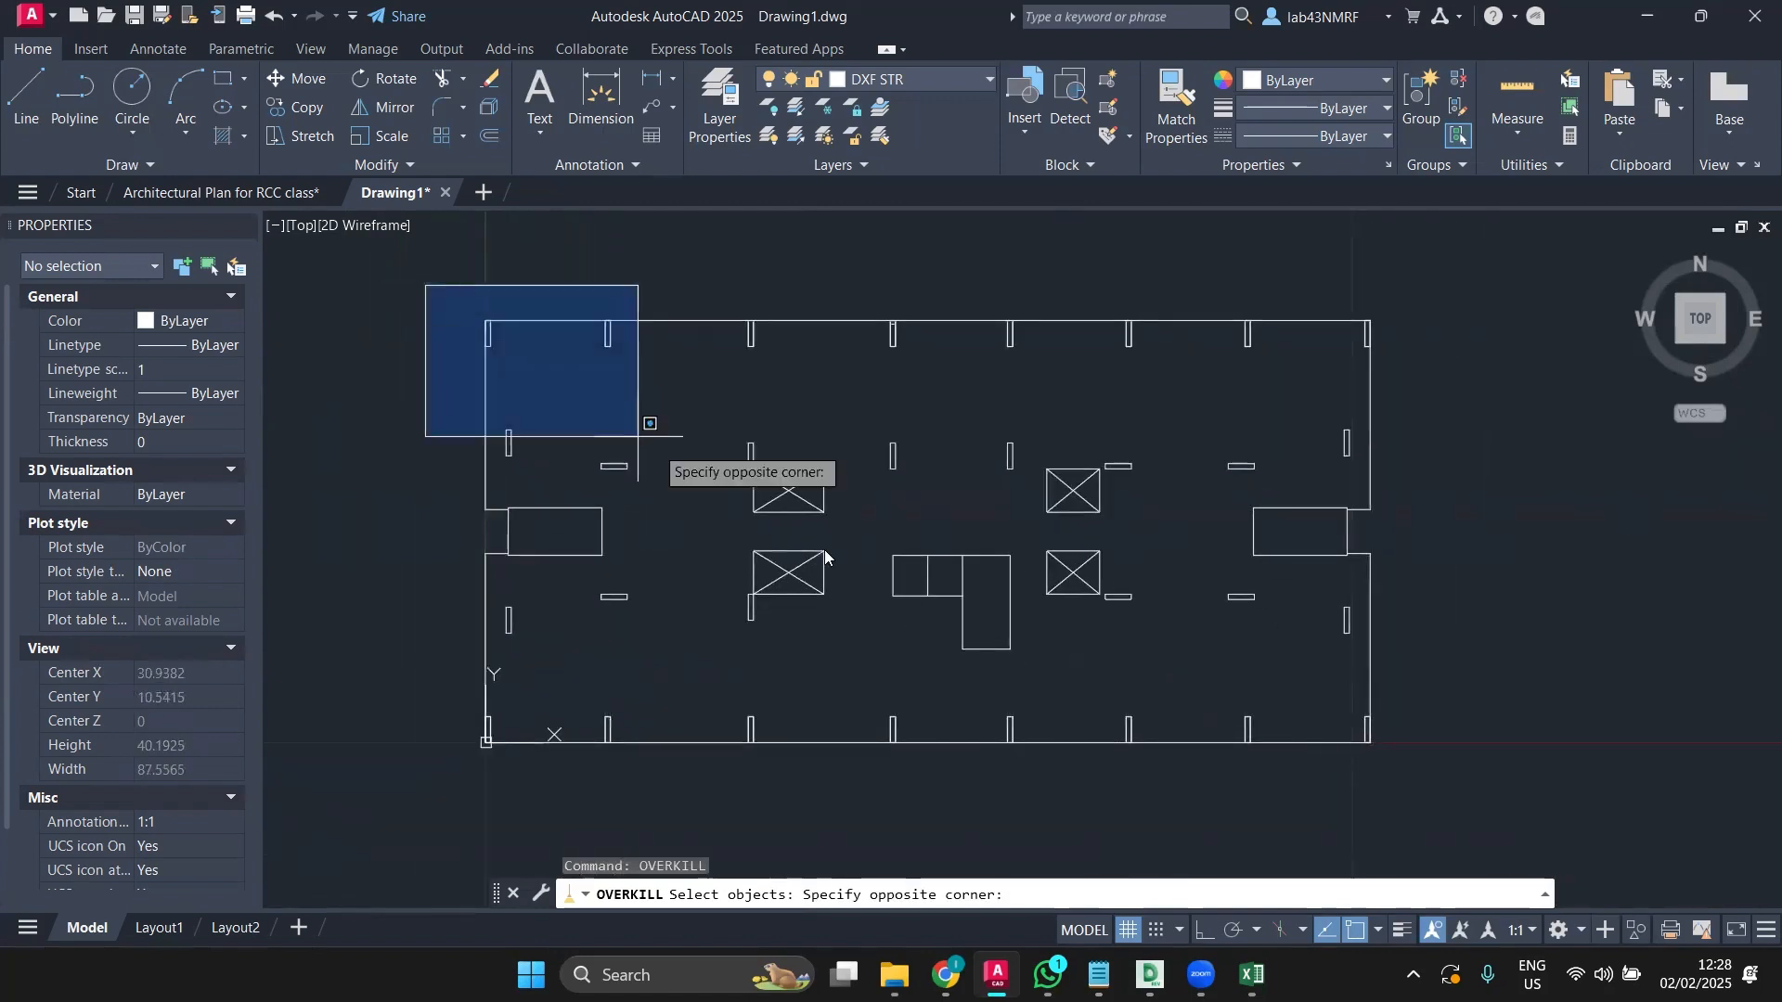
click(1424, 794)
key(Return)
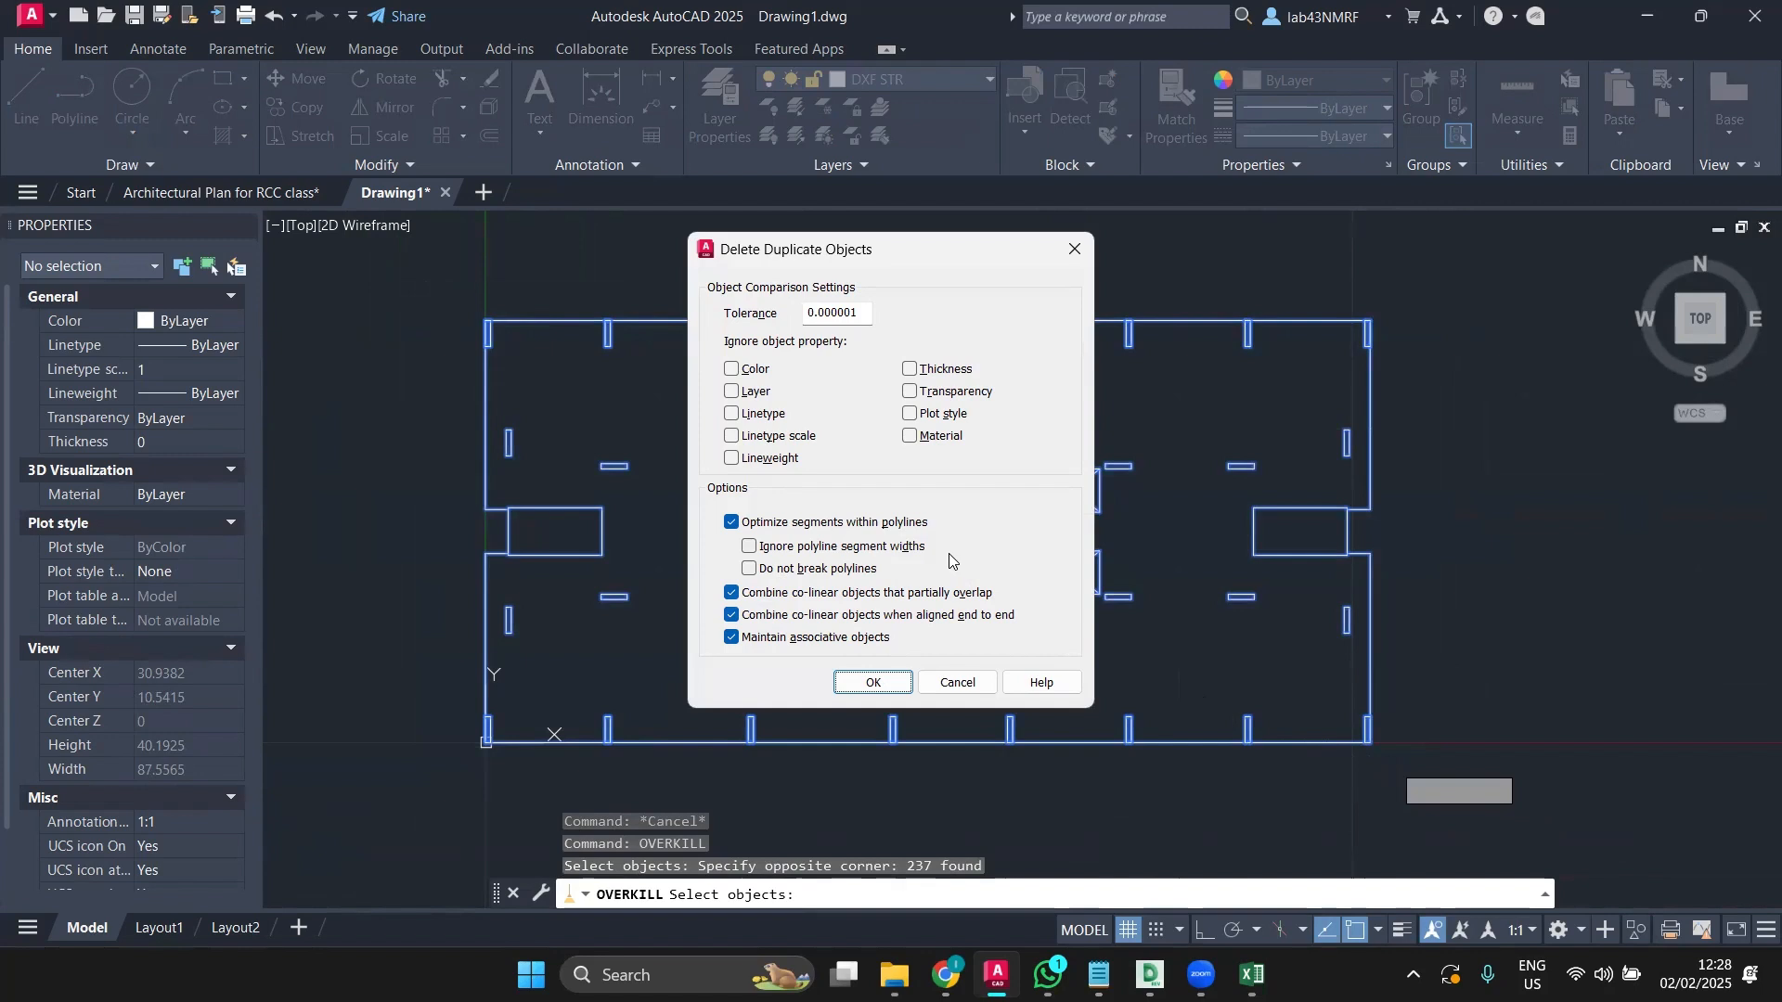
Step: Ignore all nine object properties, Color through Material, and run the duplicate cleanup
click(754, 369)
click(755, 391)
click(759, 414)
click(769, 436)
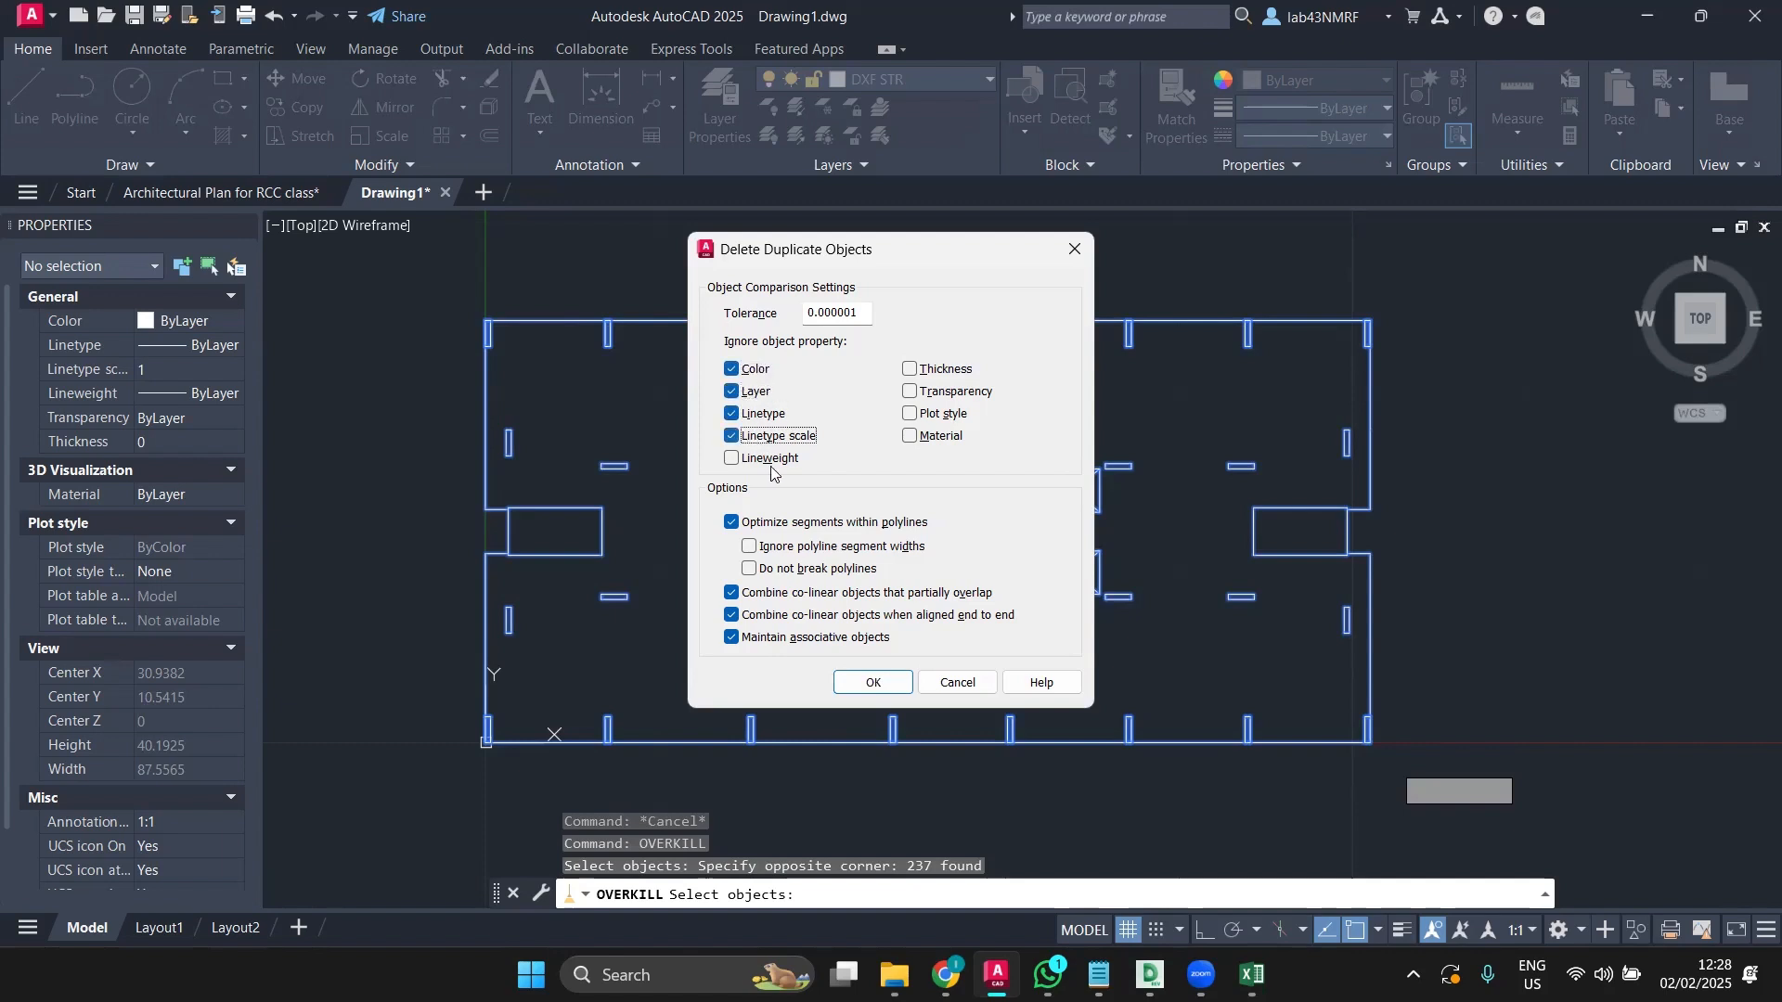
click(774, 459)
click(942, 370)
click(948, 391)
click(944, 415)
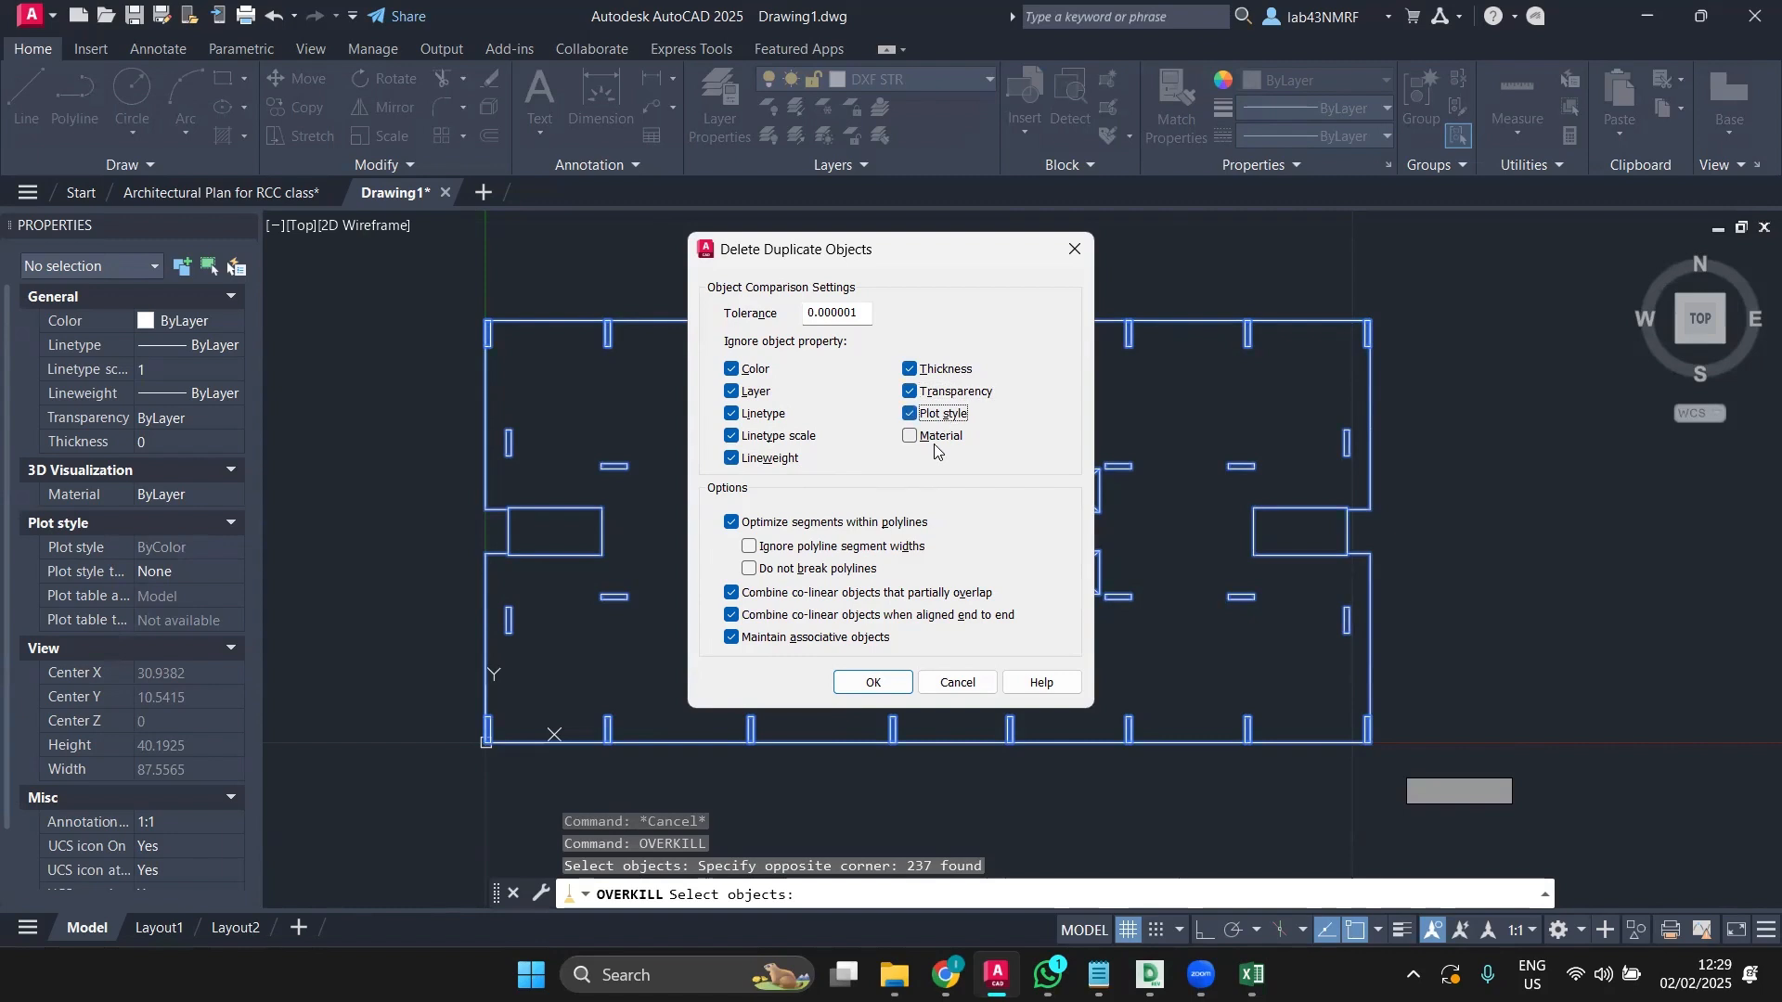
click(939, 436)
click(872, 682)
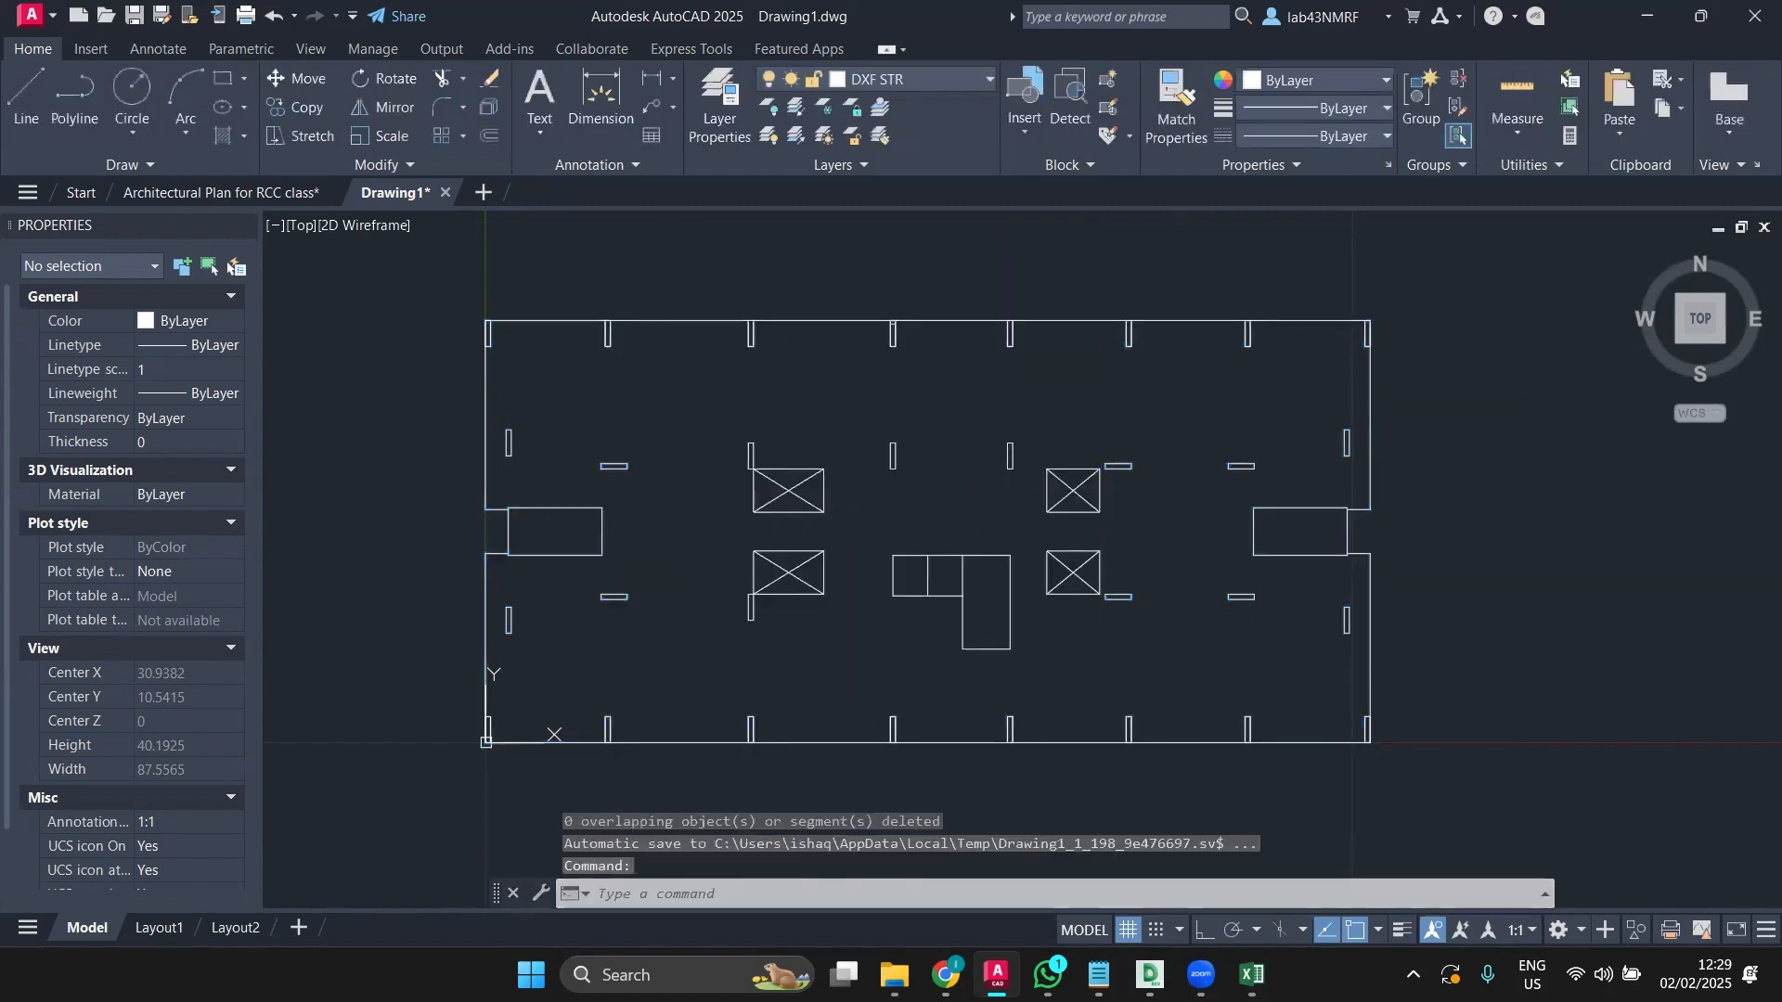
scroll(478, 298, up, 10)
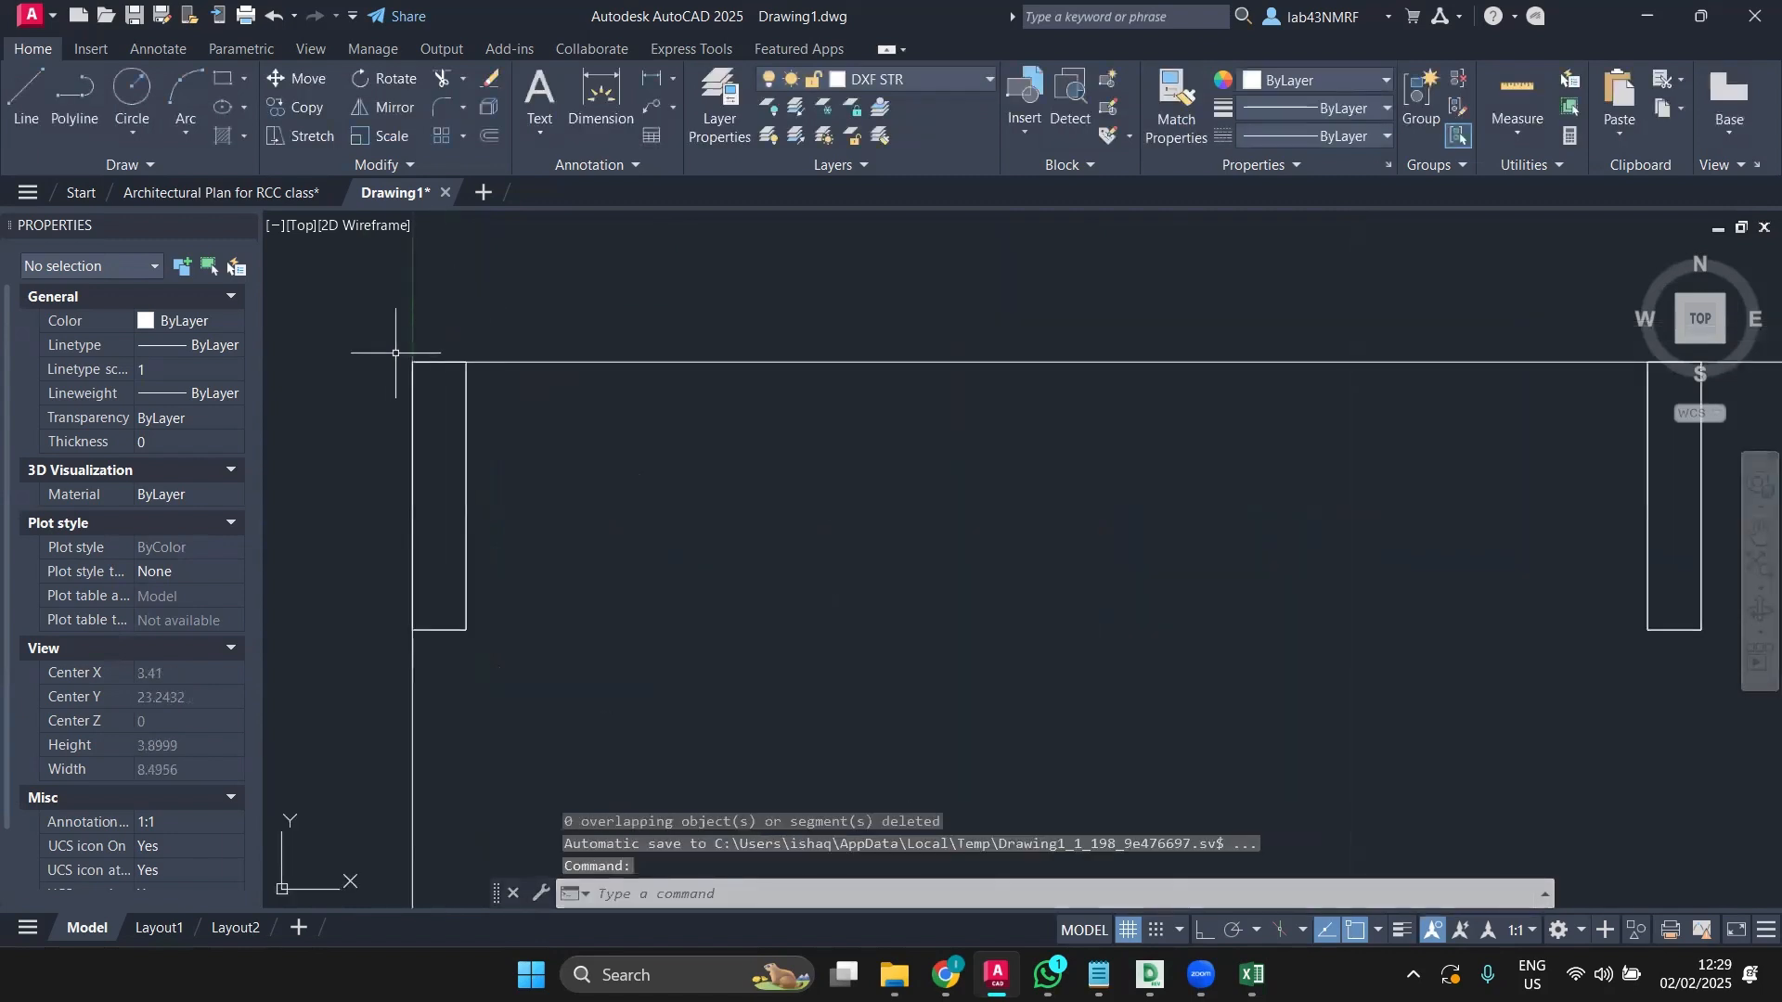
click(377, 339)
click(538, 411)
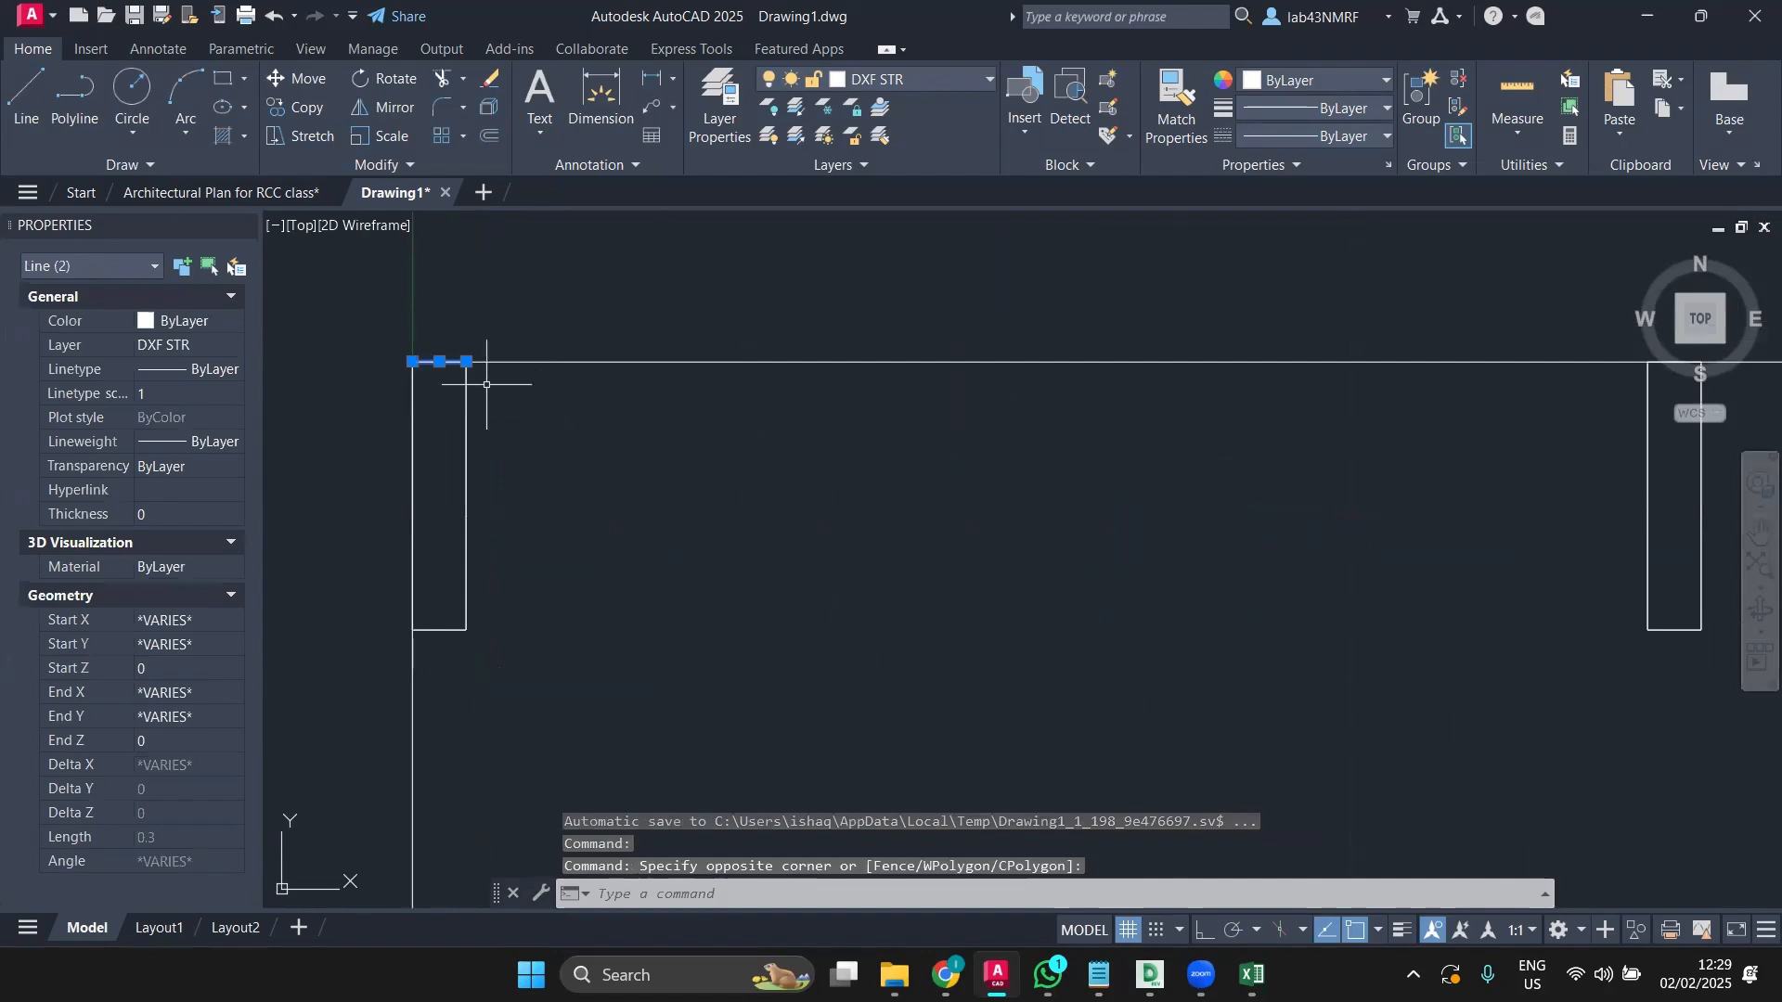
key(Escape)
click(488, 362)
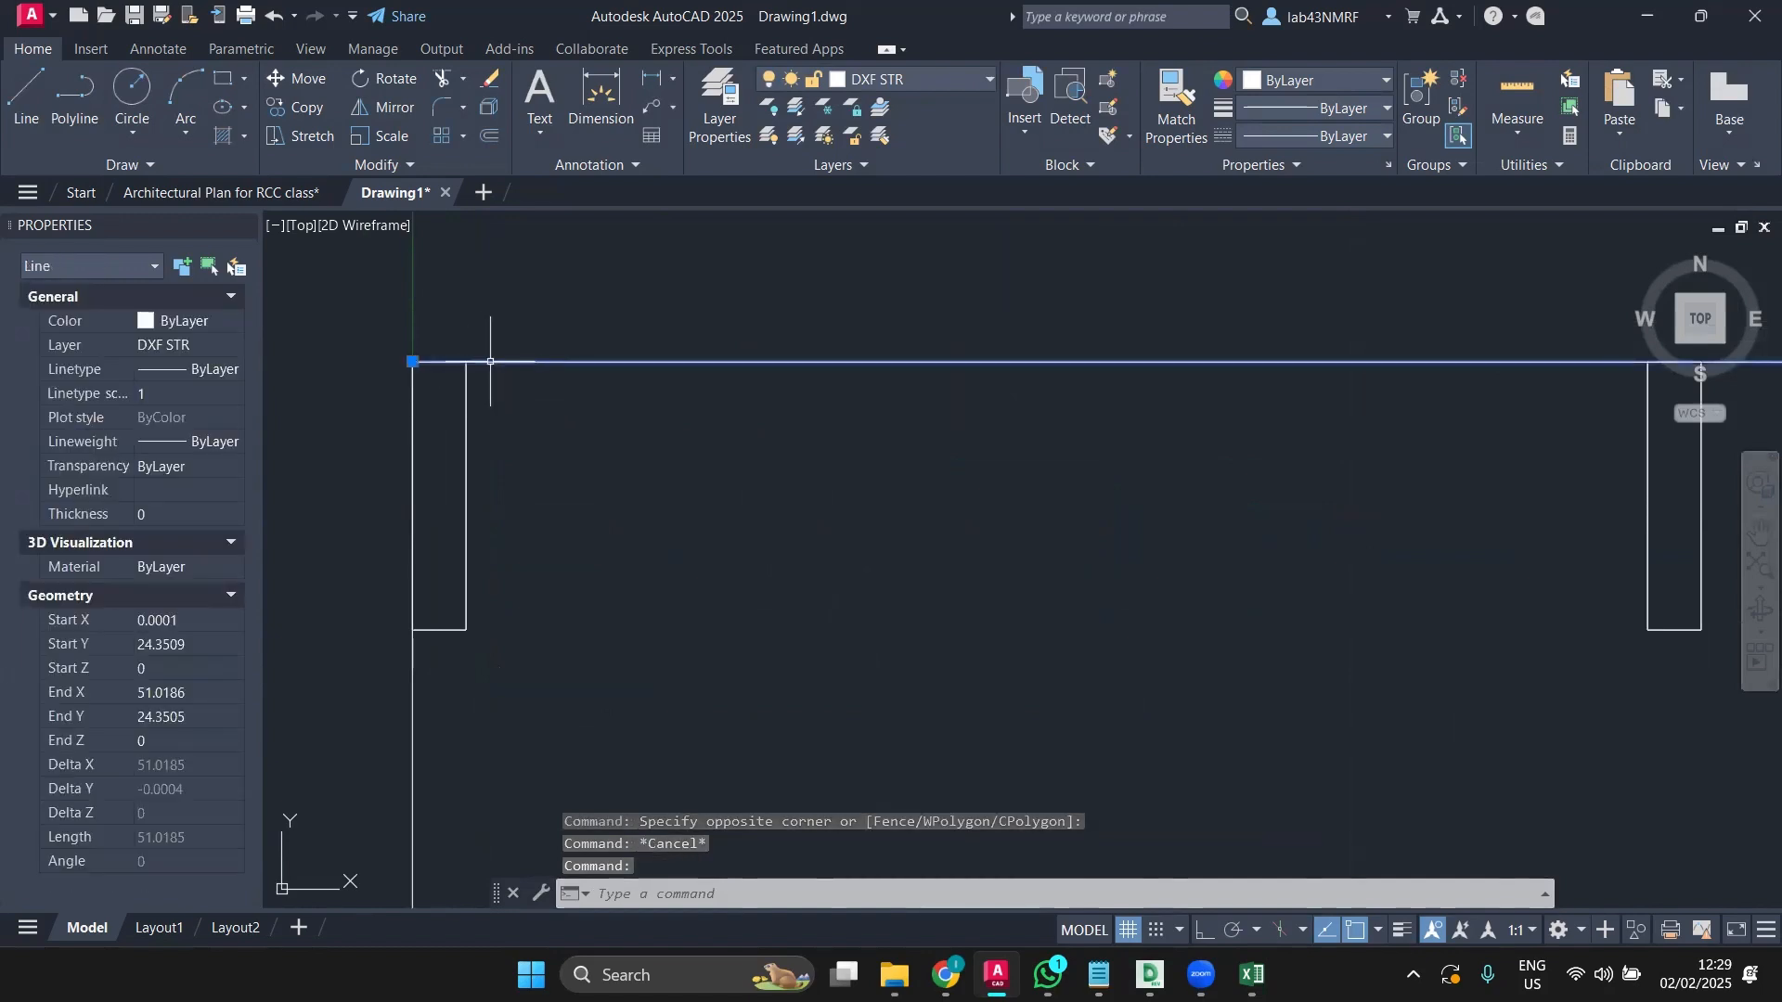
key(Escape)
click(378, 353)
click(531, 398)
key(Escape)
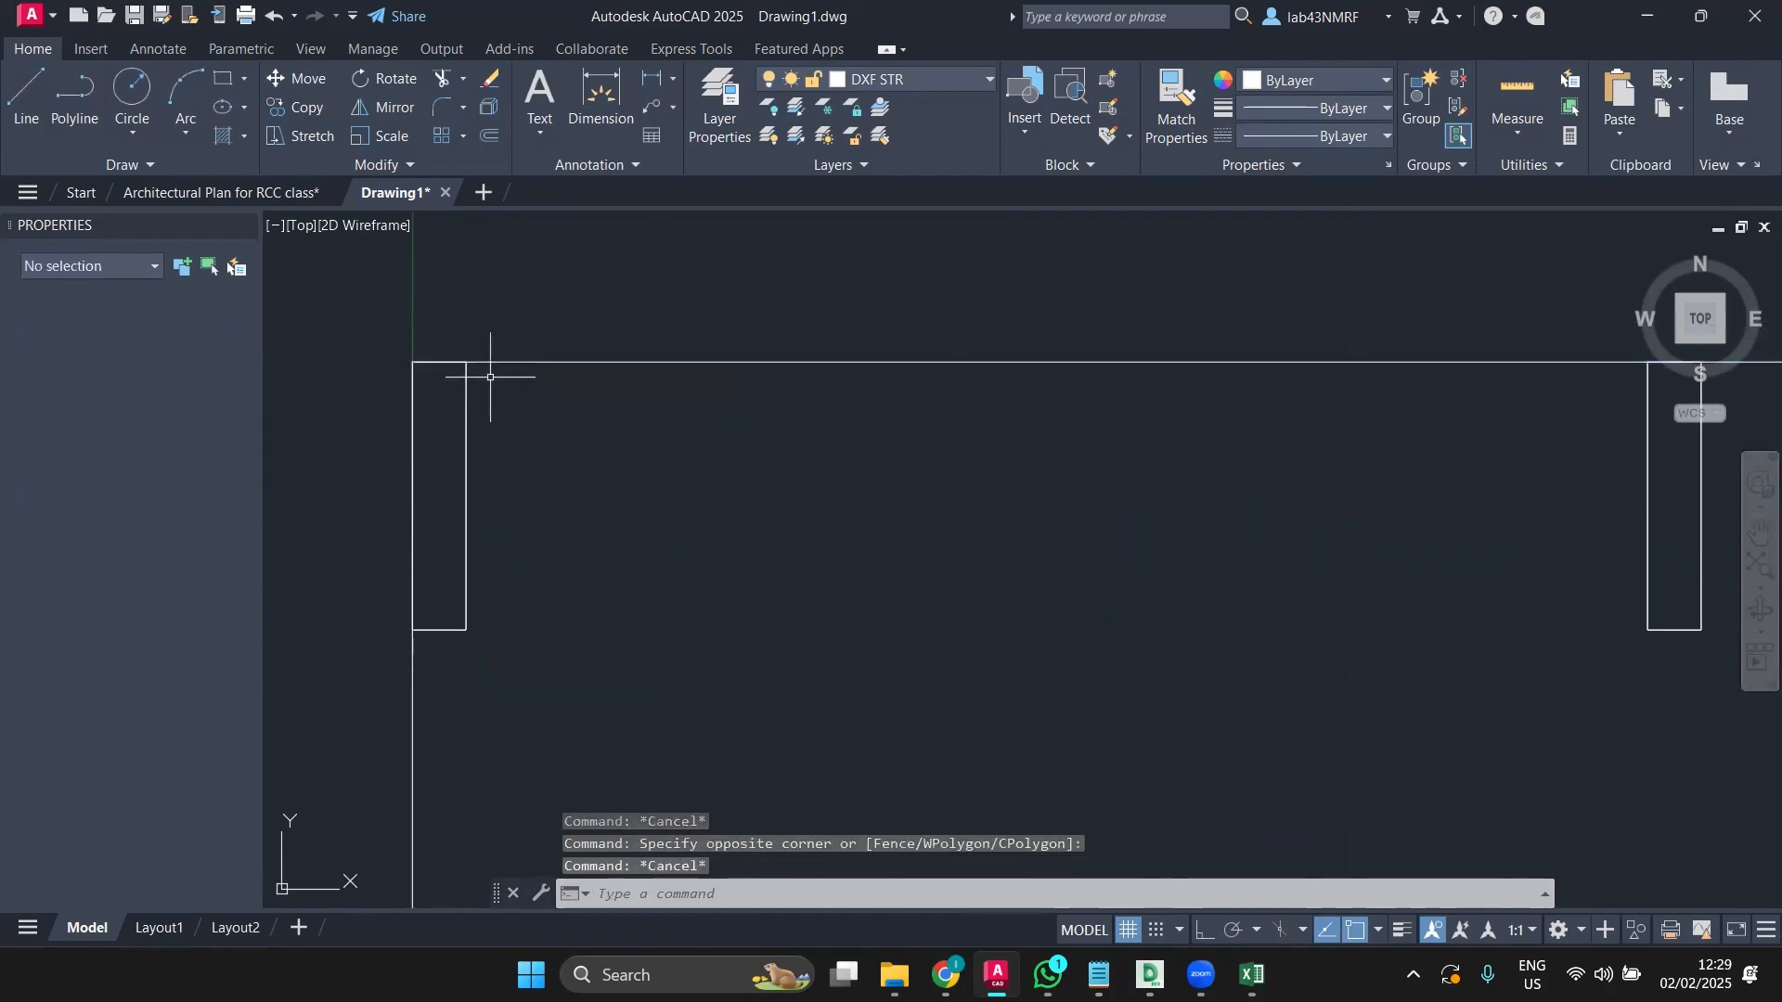
click(504, 360)
click(404, 345)
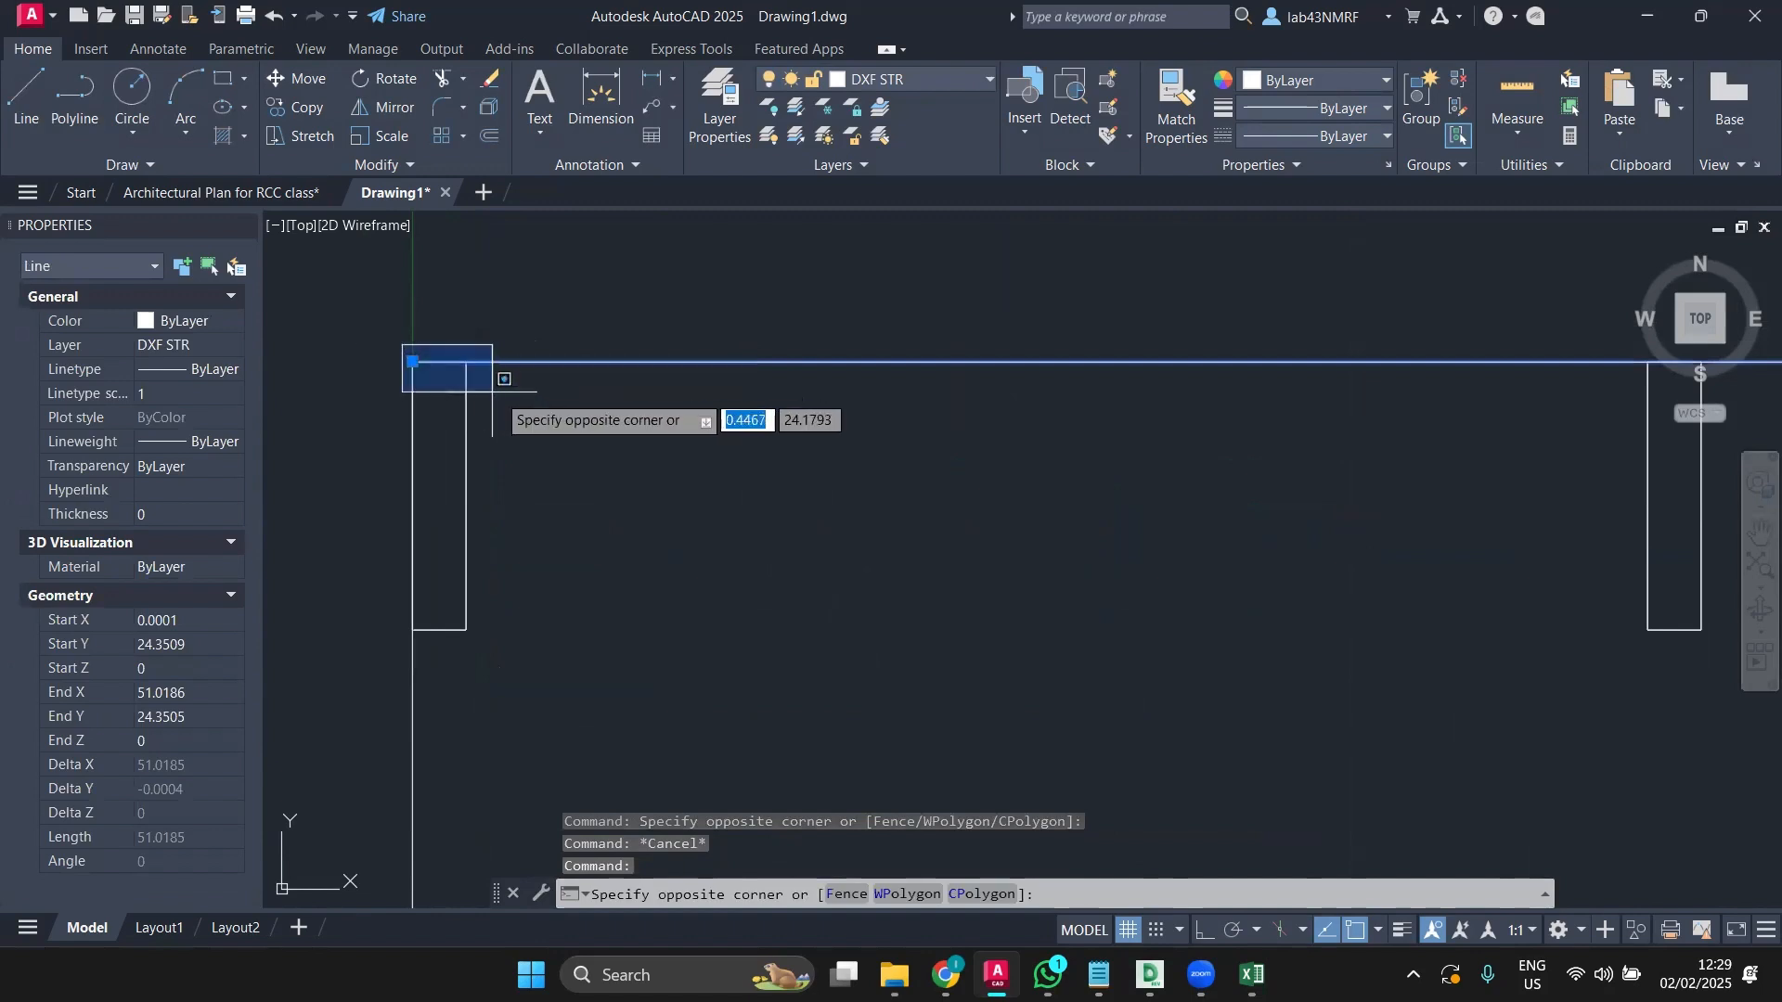
click(501, 392)
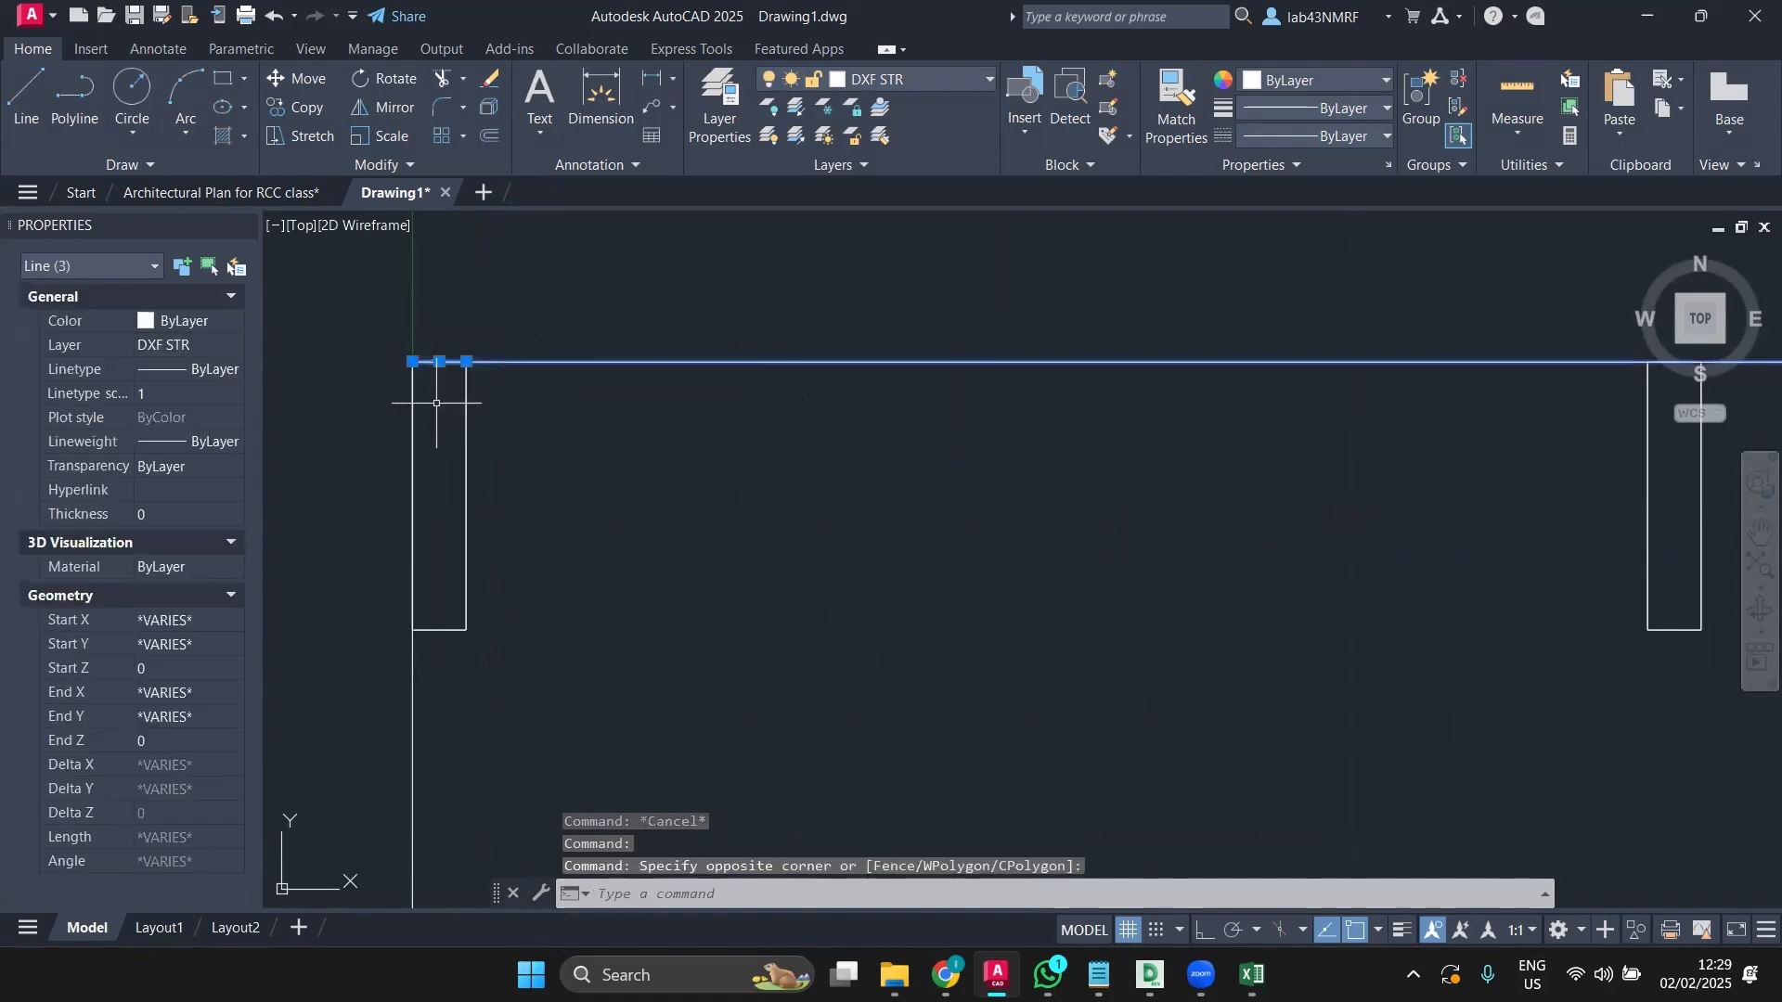
key(Escape)
scroll(436, 403, down, 2)
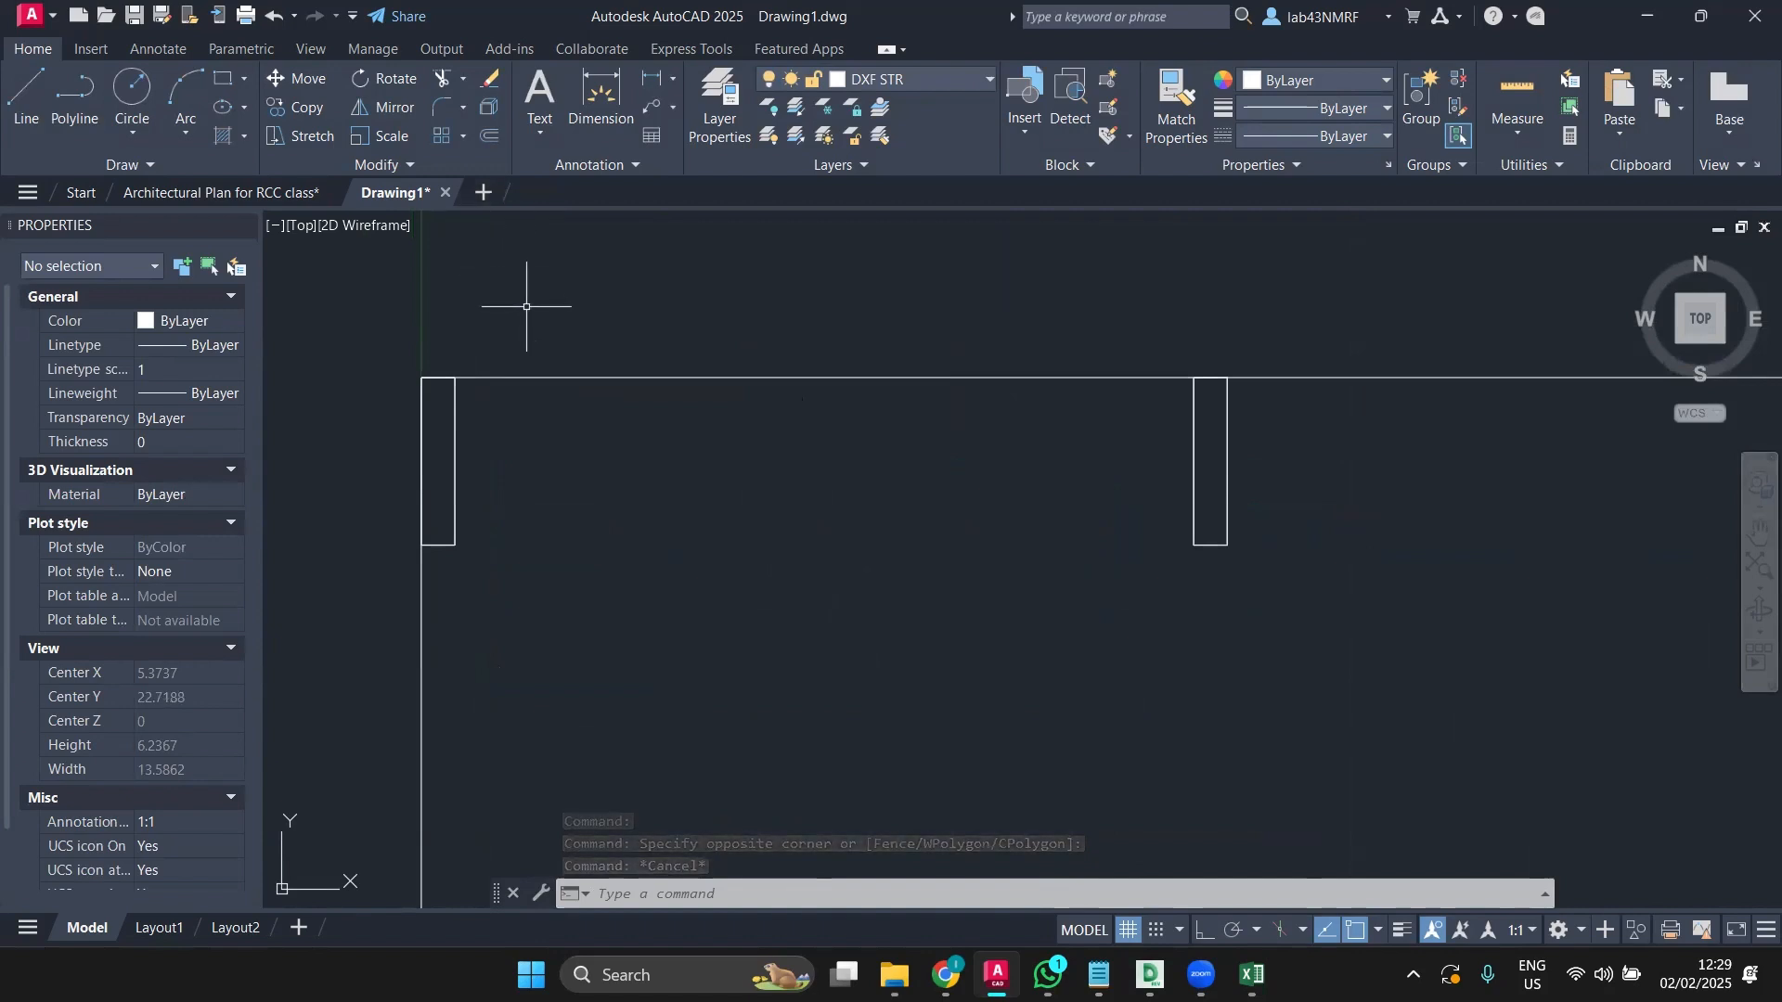
scroll(594, 367, down, 2)
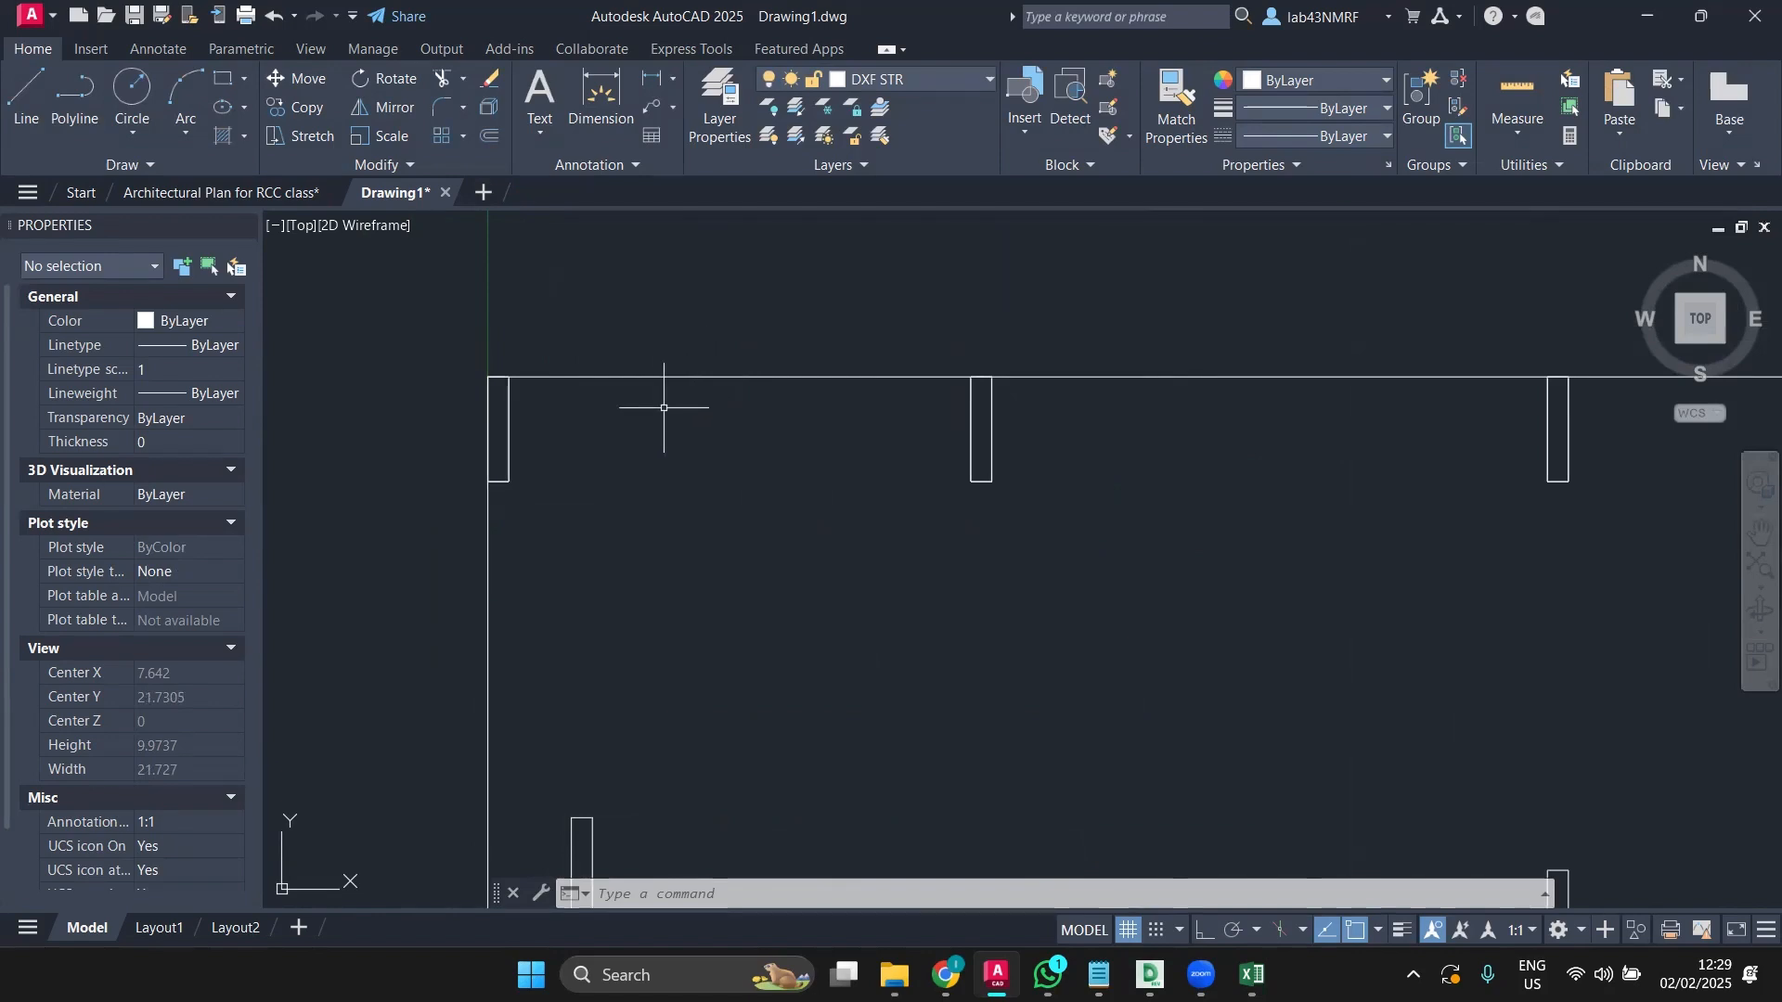
scroll(663, 407, down, 6)
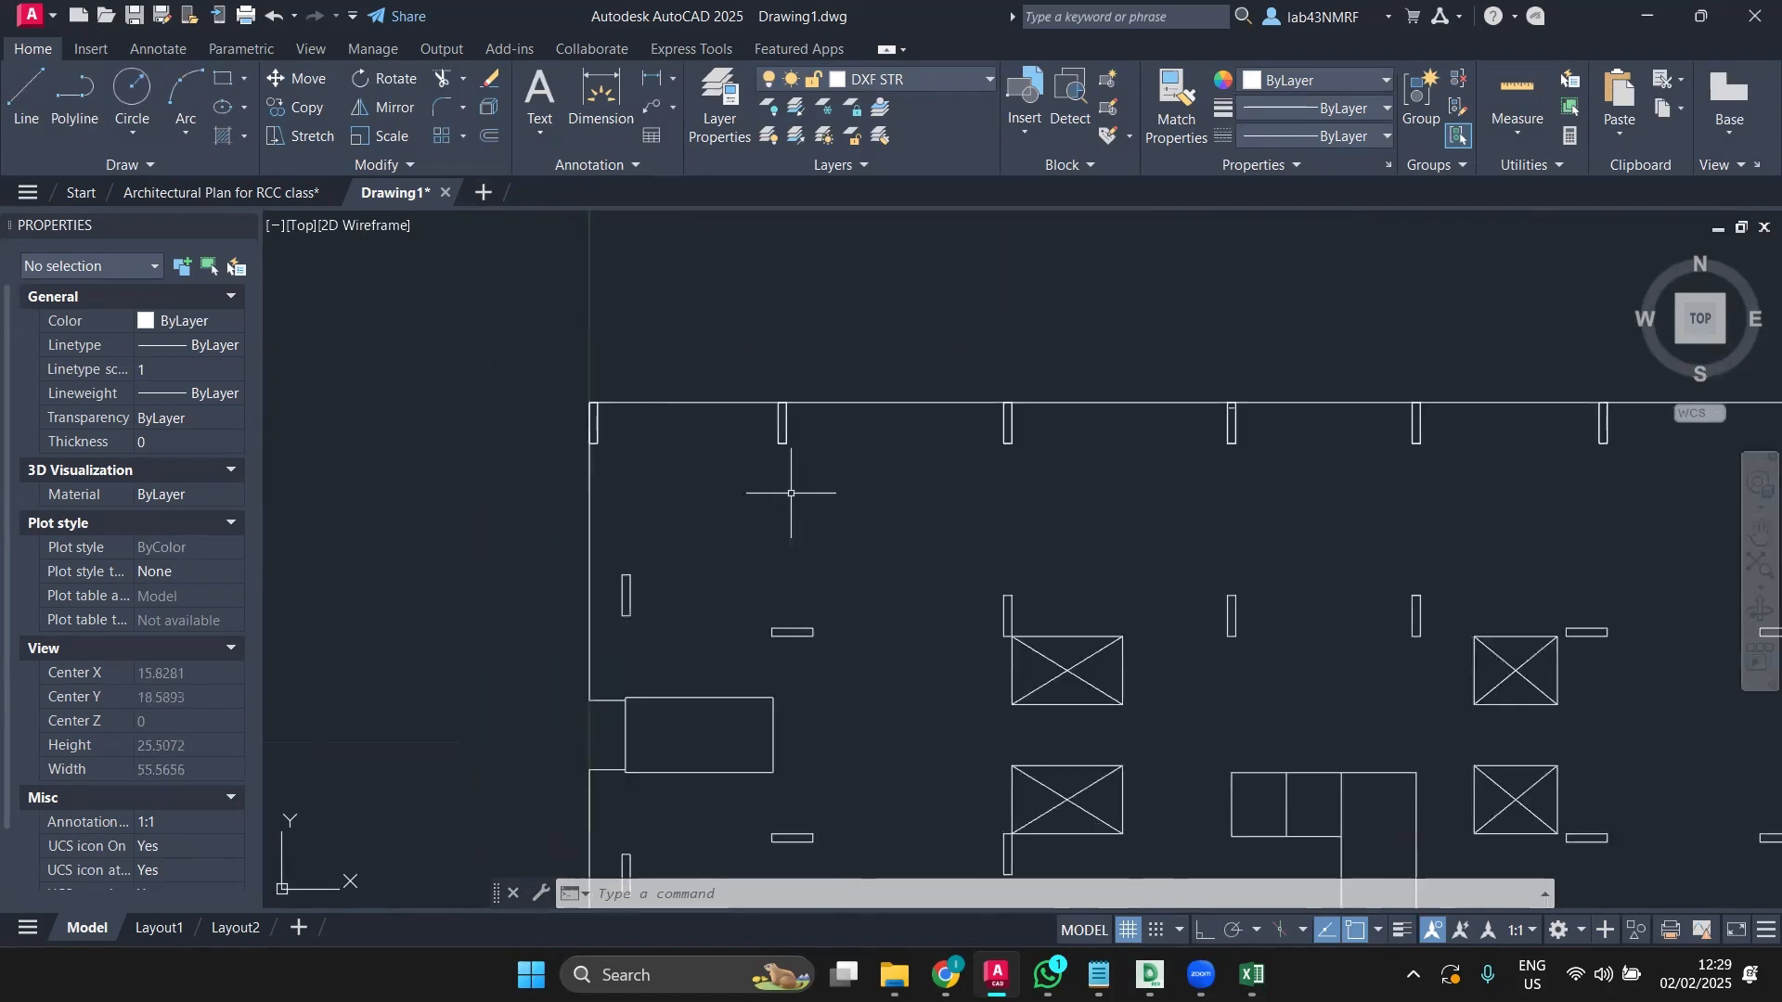
middle_drag(795, 477, 576, 290)
middle_drag(607, 351, 699, 418)
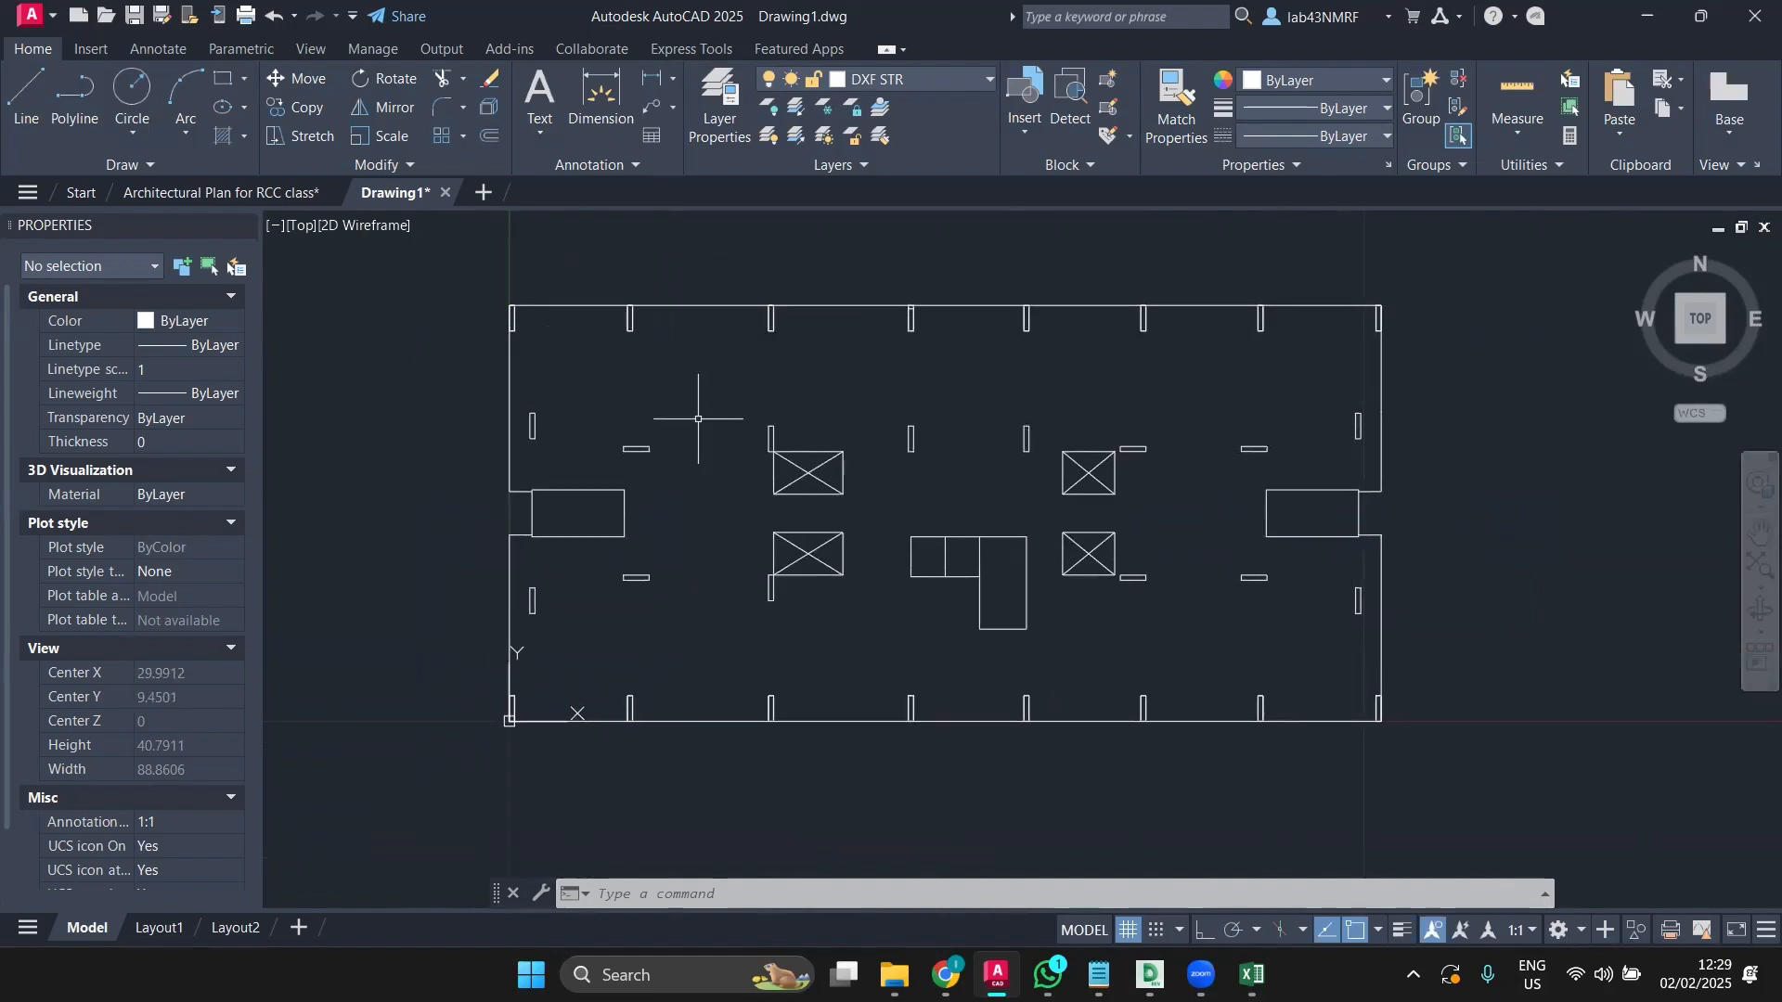
text(ZOO)
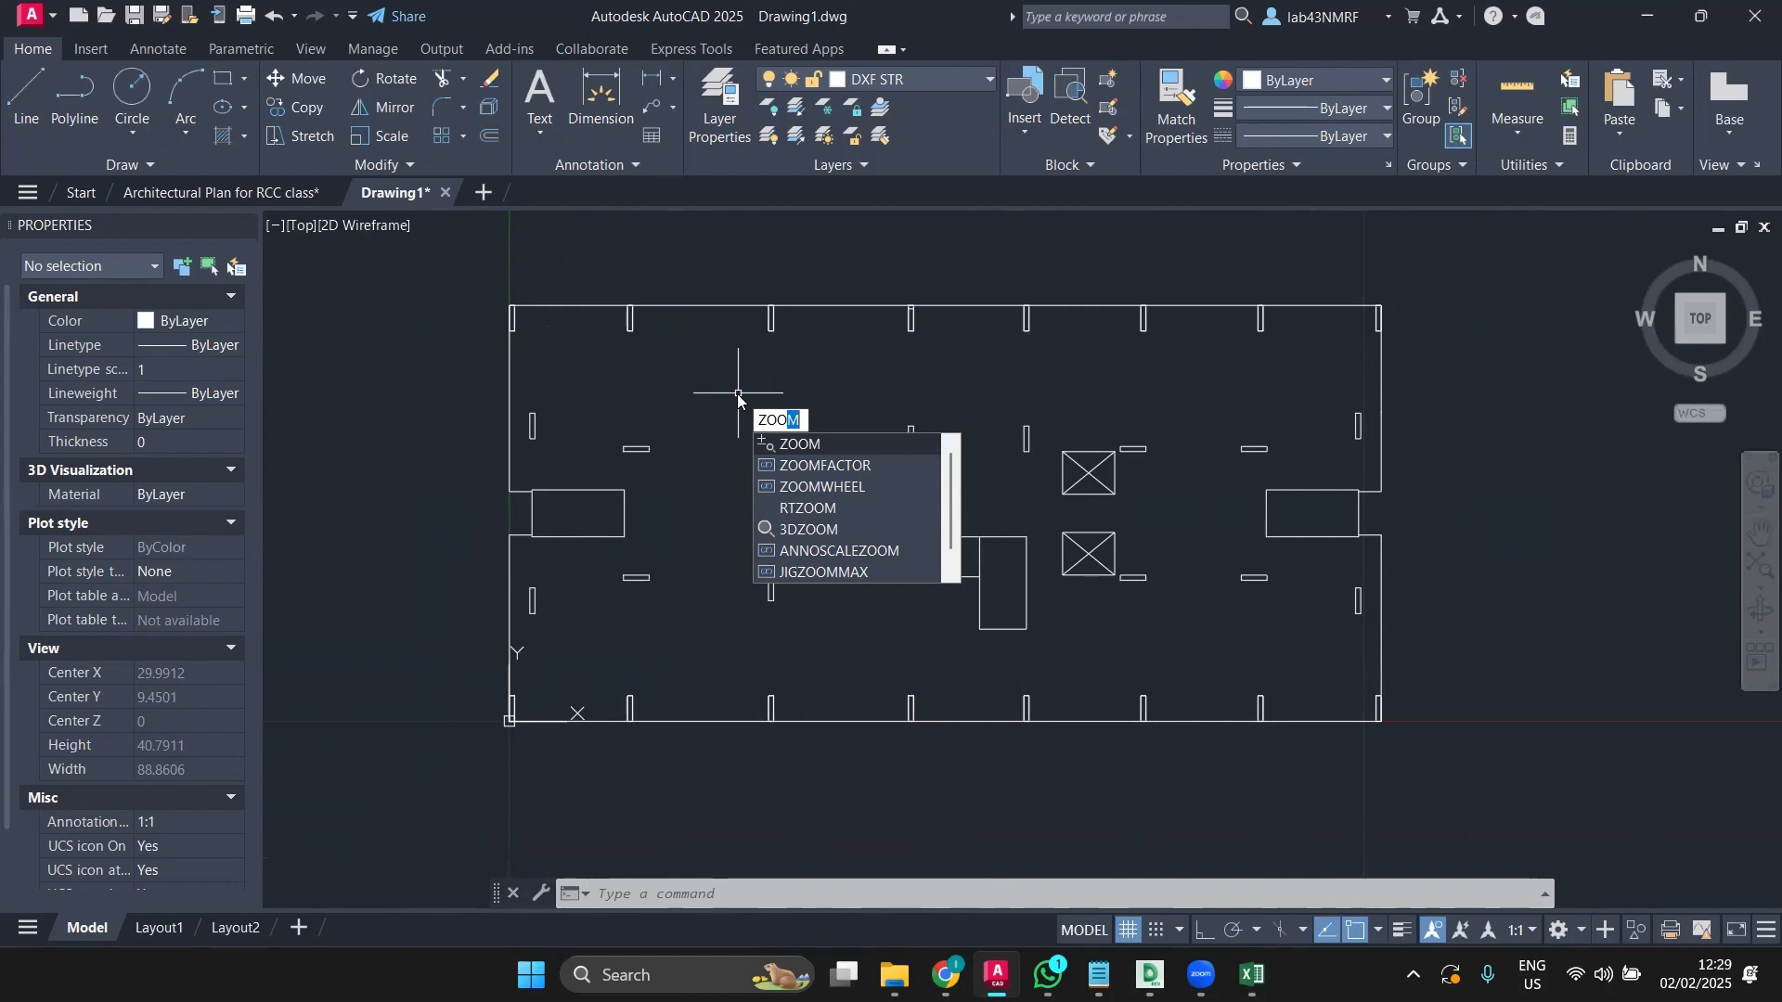
Step: Attempt a Save As with the AutoCAD 2018 DXF format, then dismiss the dialog
key(Escape)
key(Escape)
key(Escape)
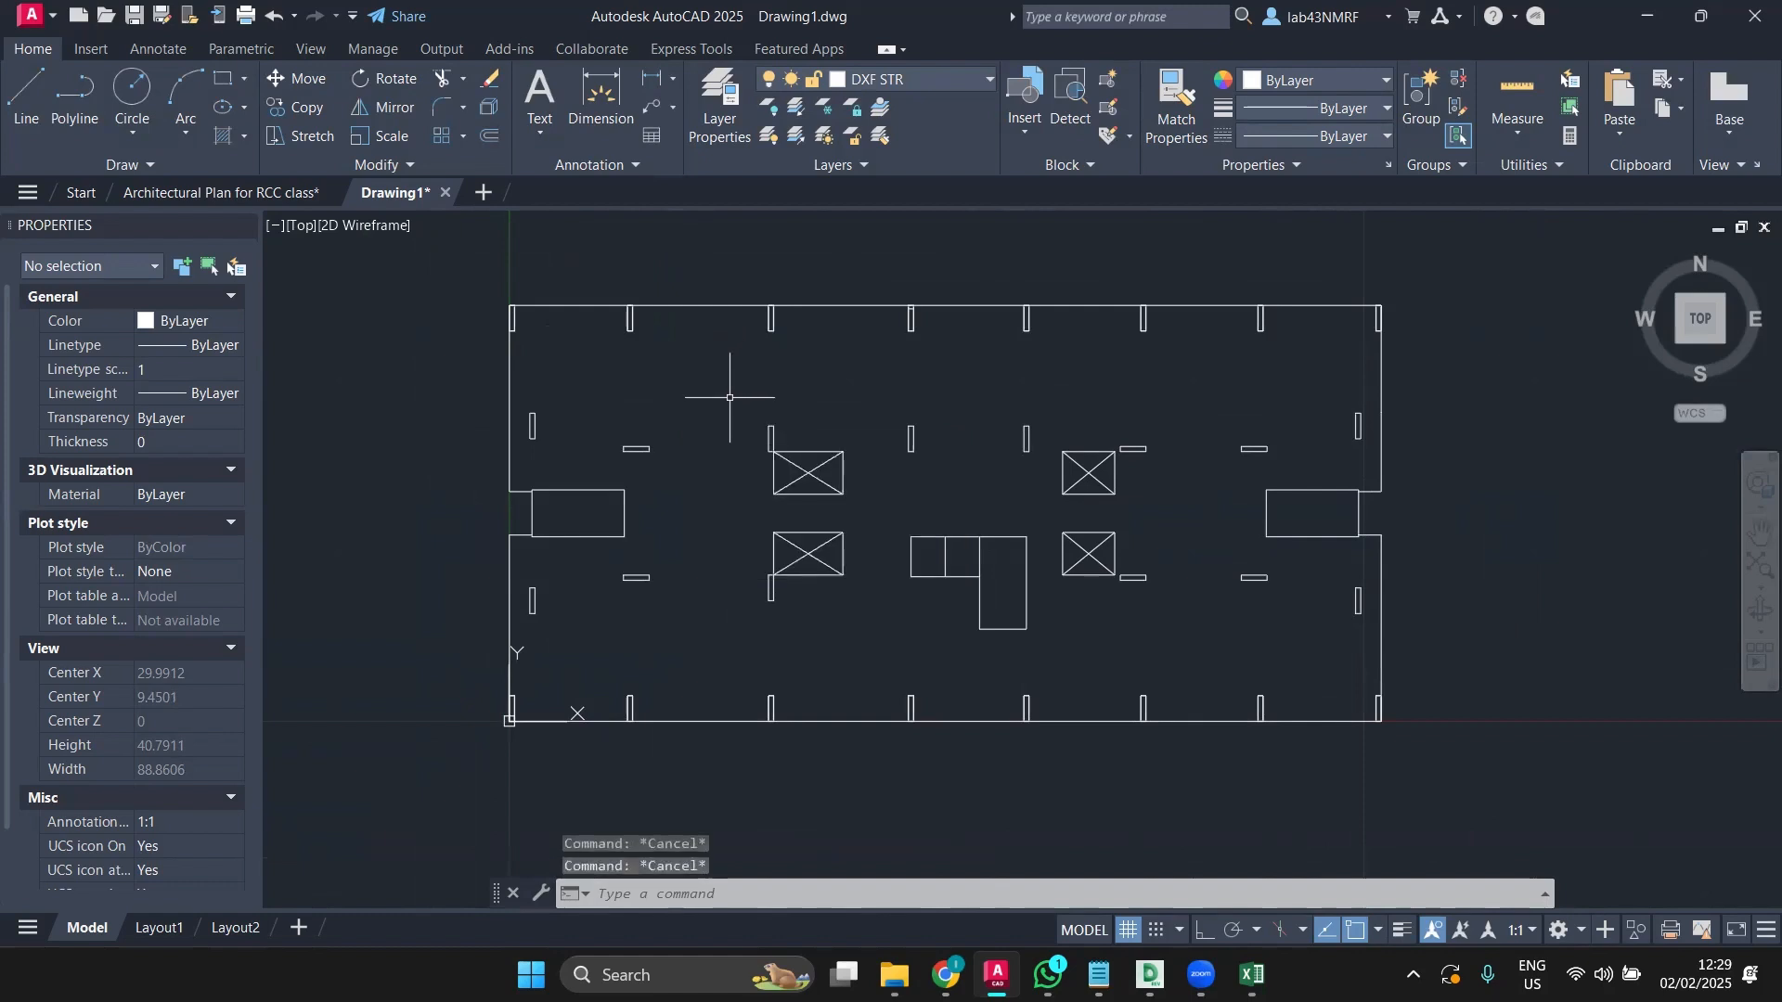
click(35, 14)
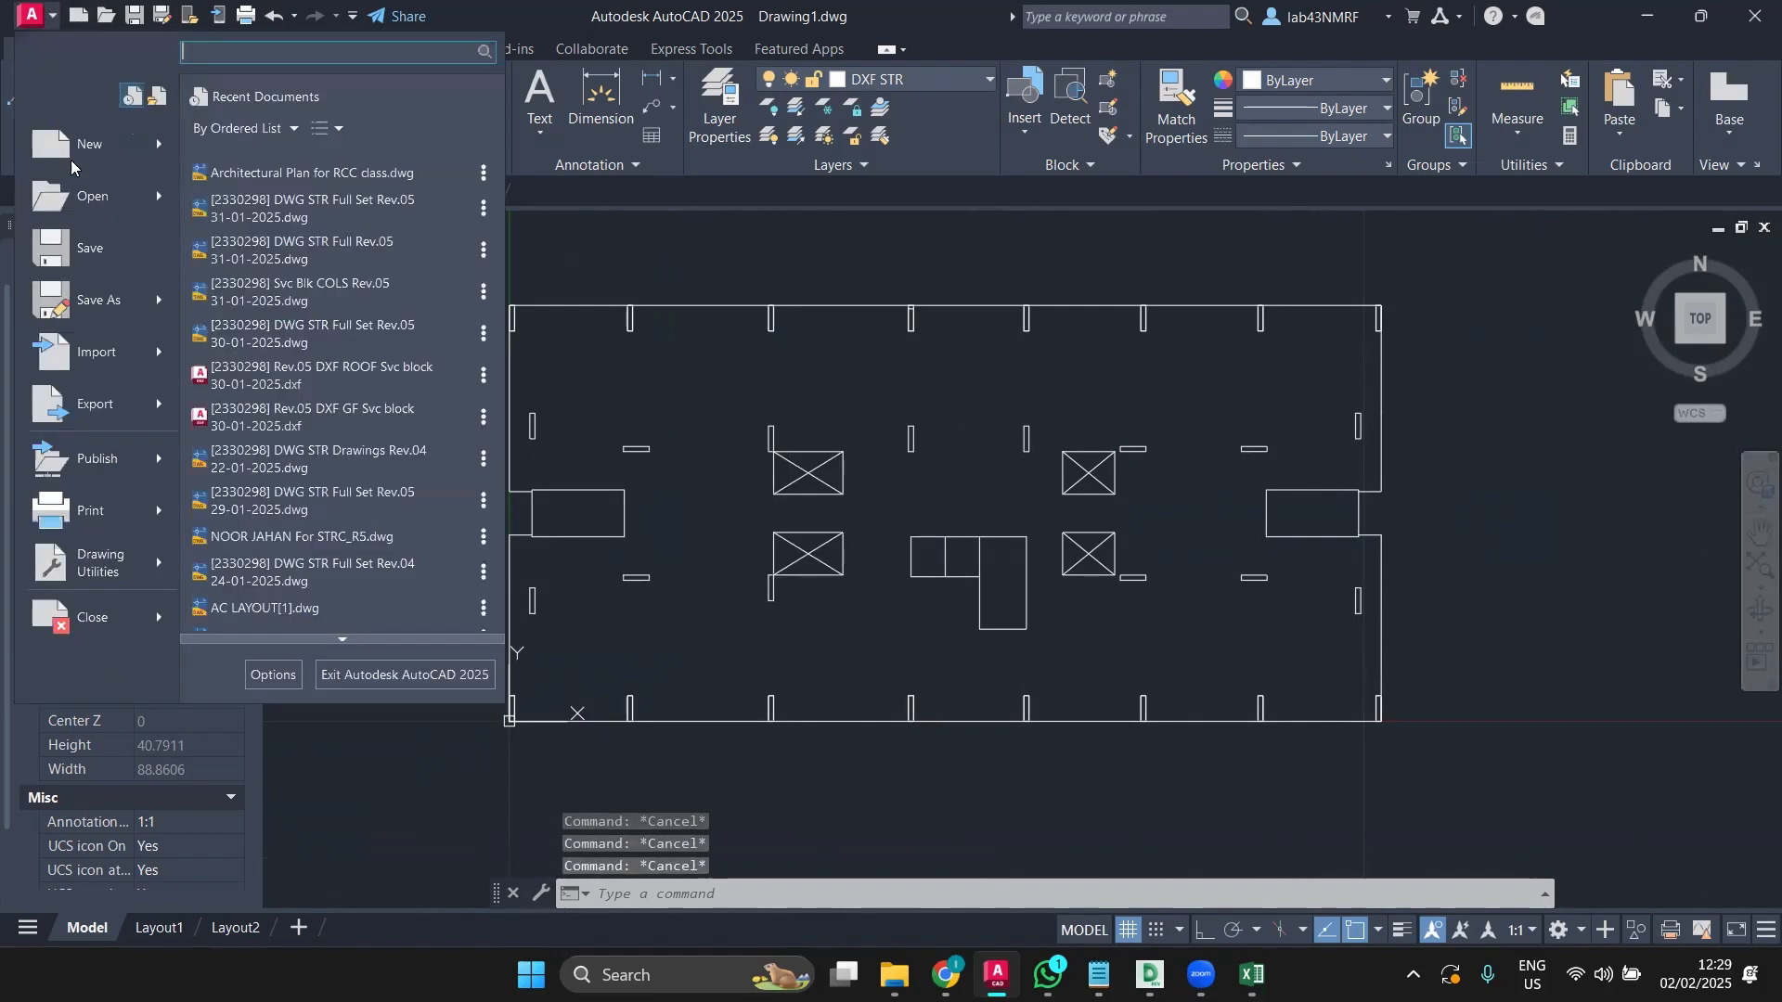
click(100, 295)
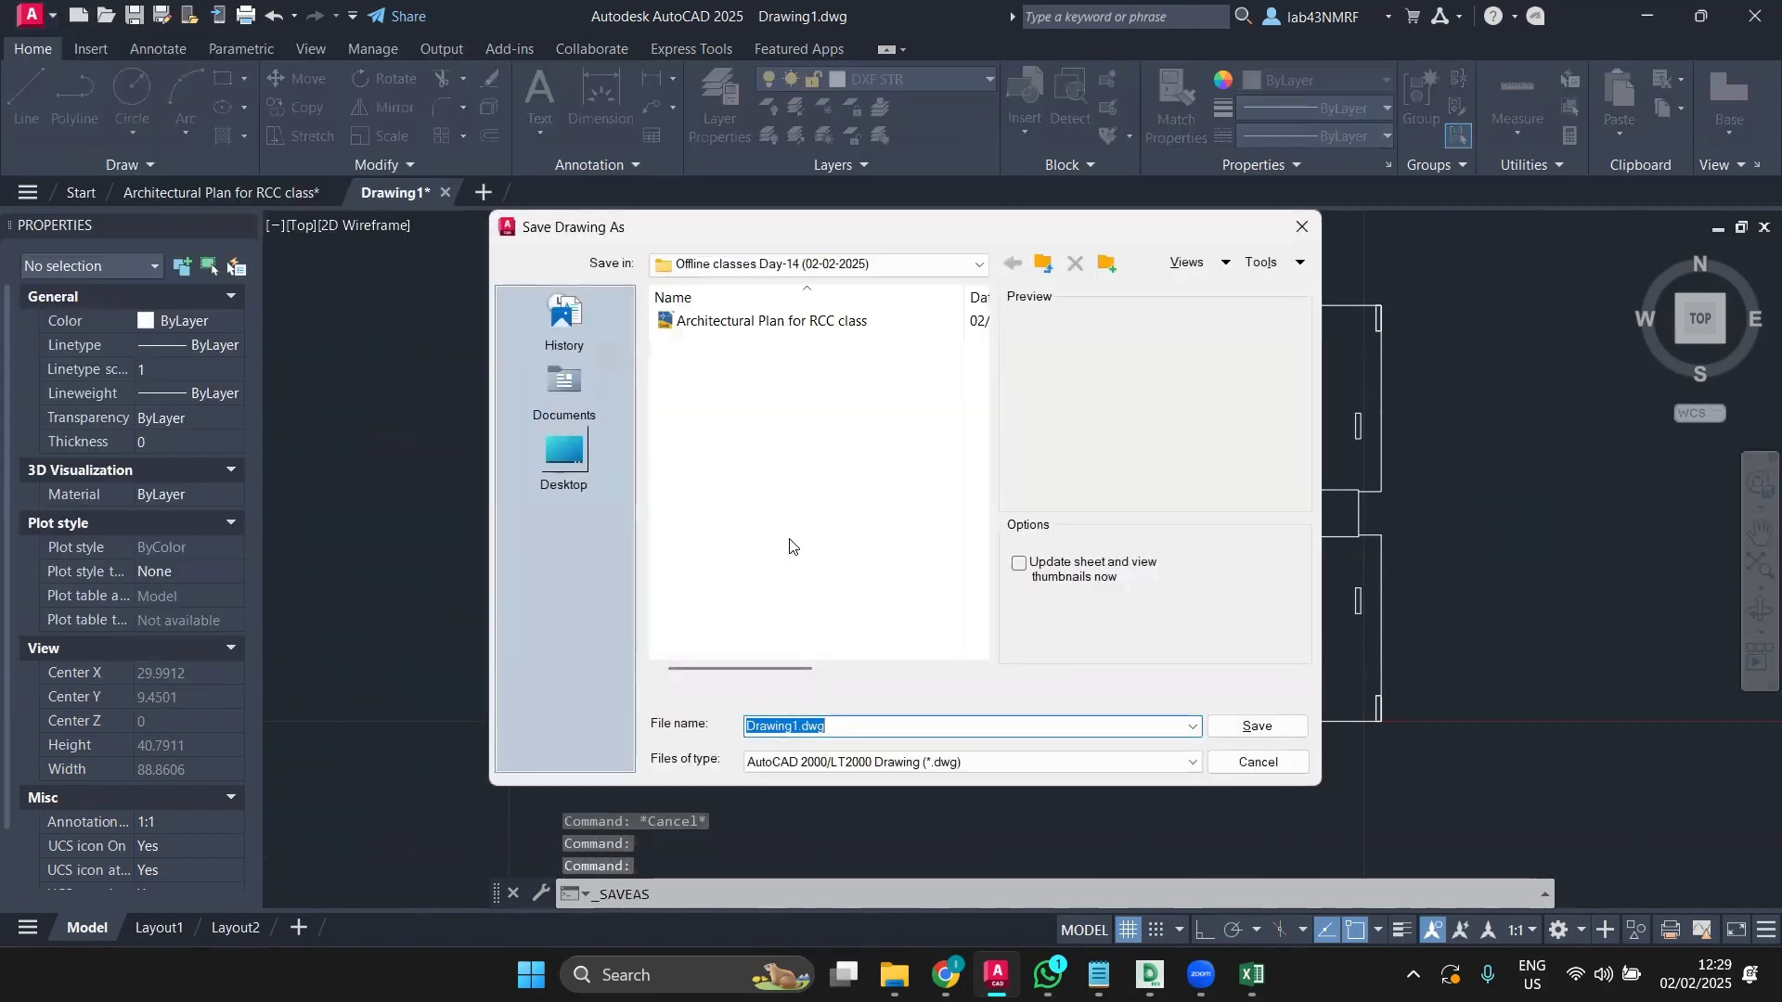
text(DXF)
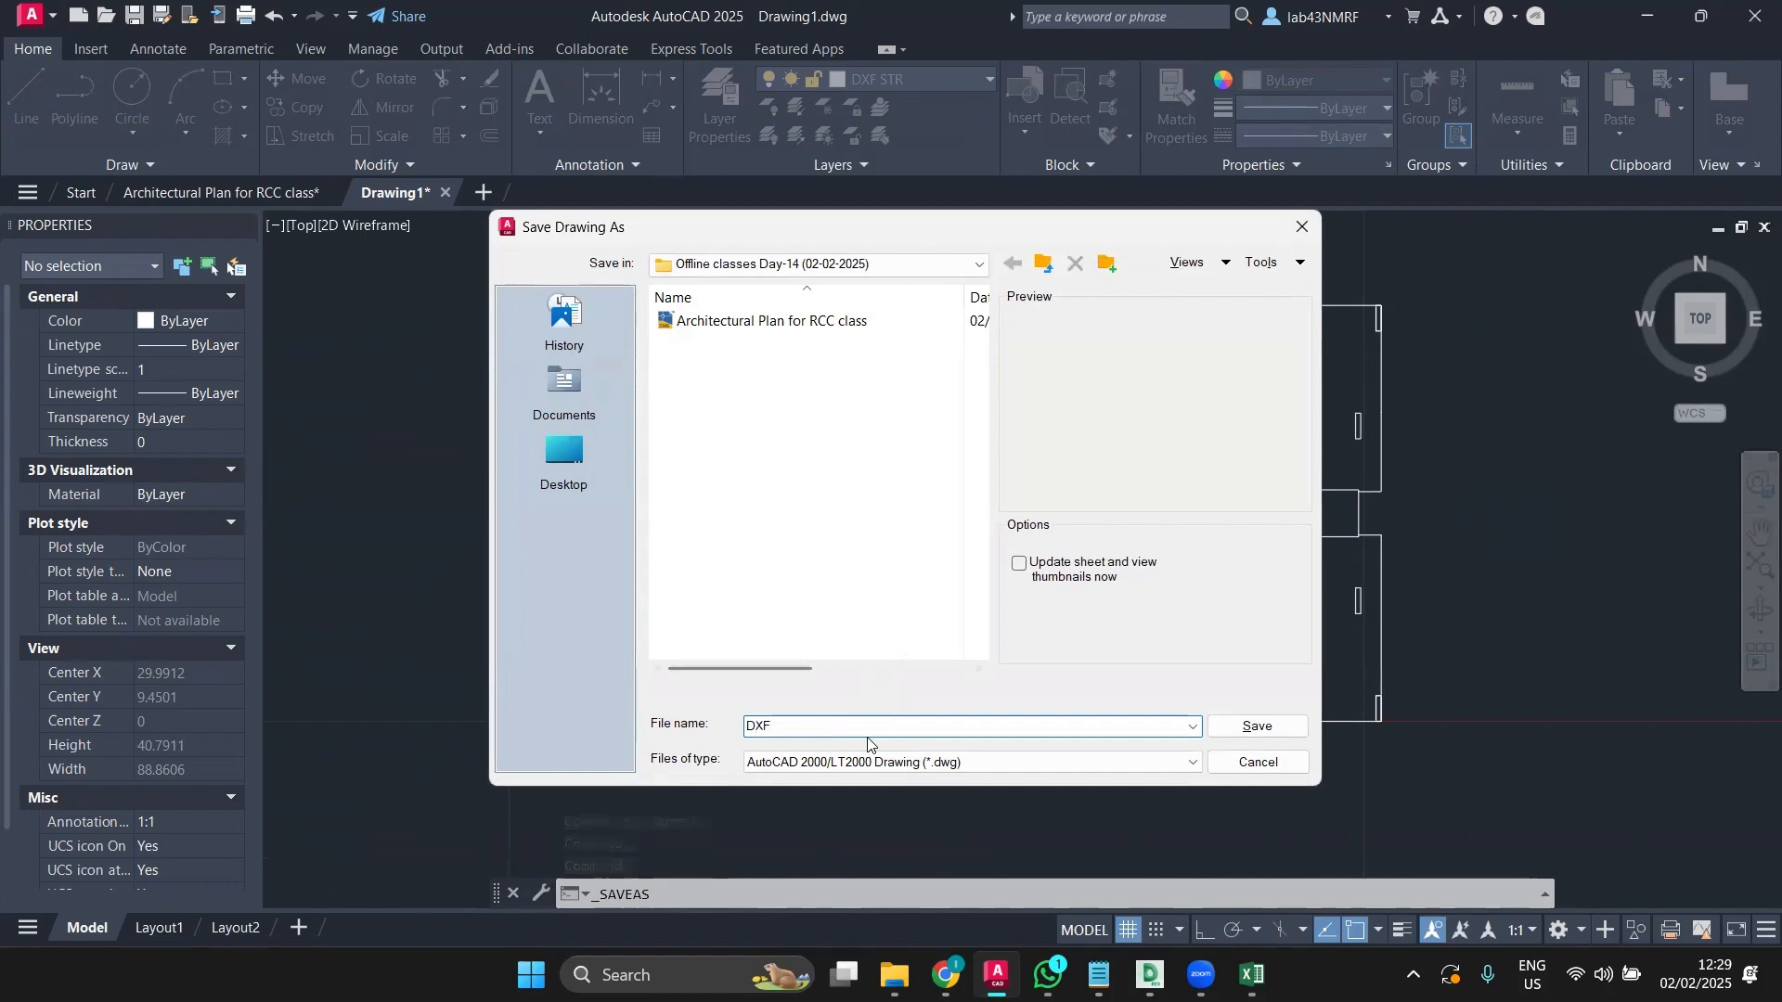
click(965, 762)
click(854, 654)
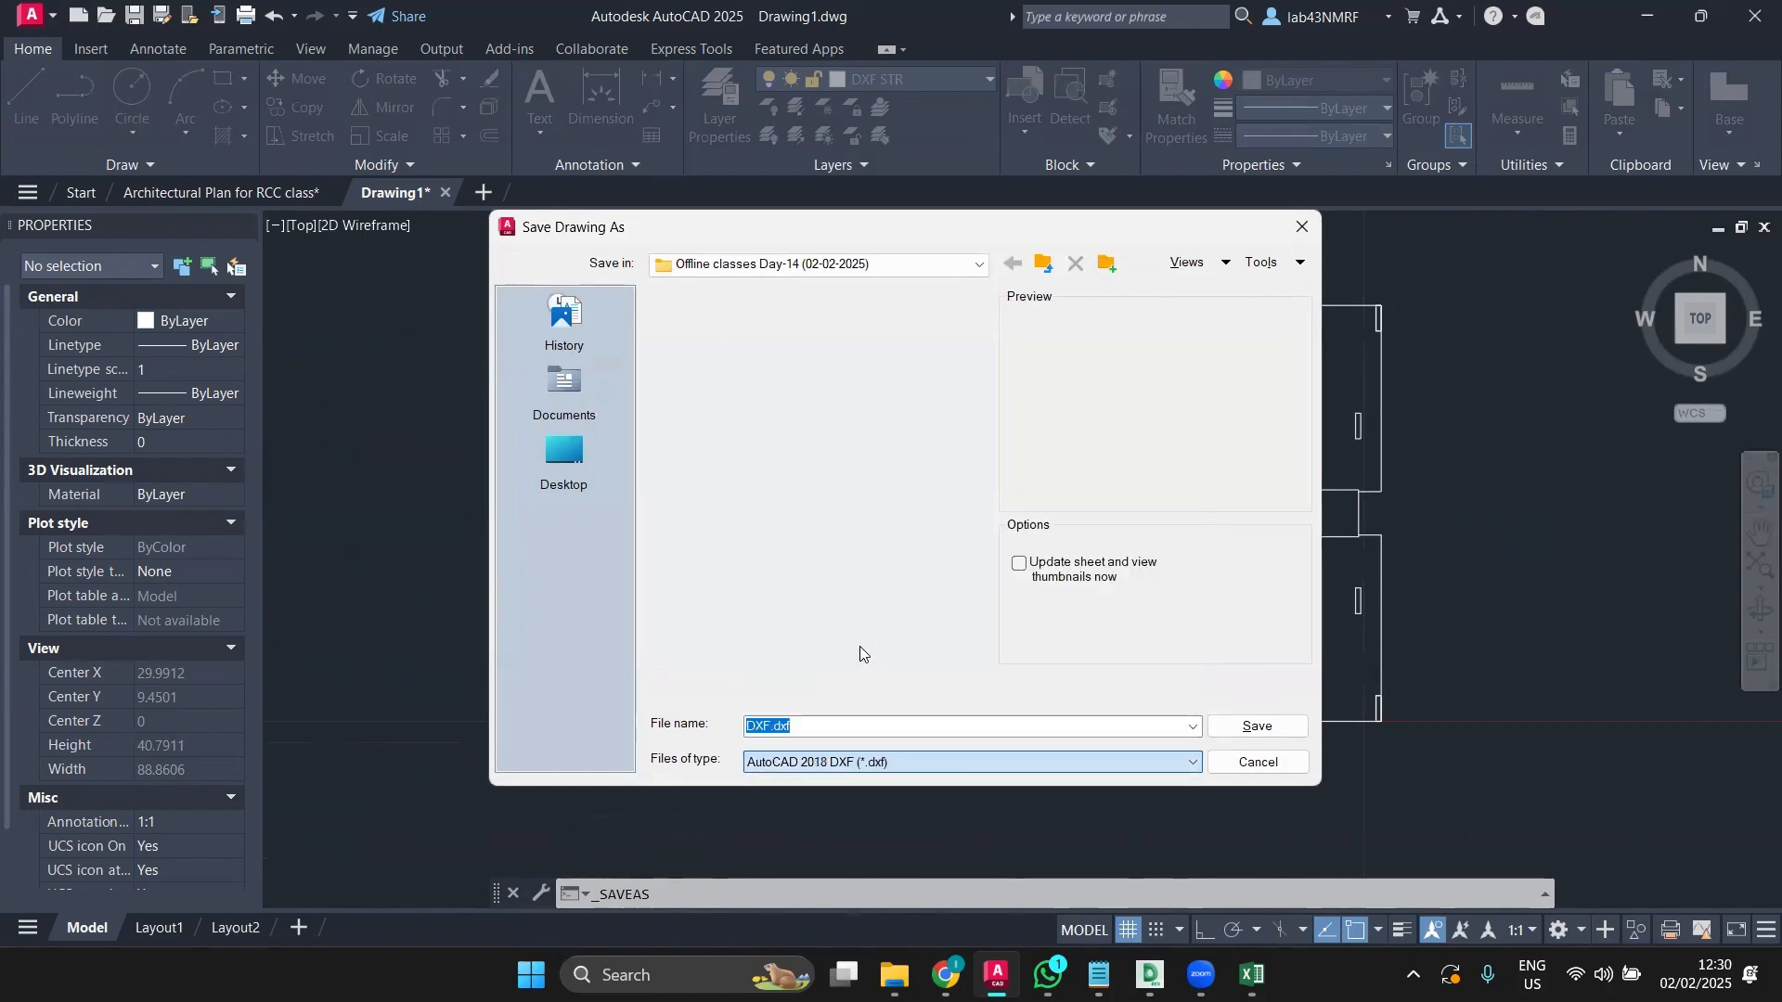
key(Return)
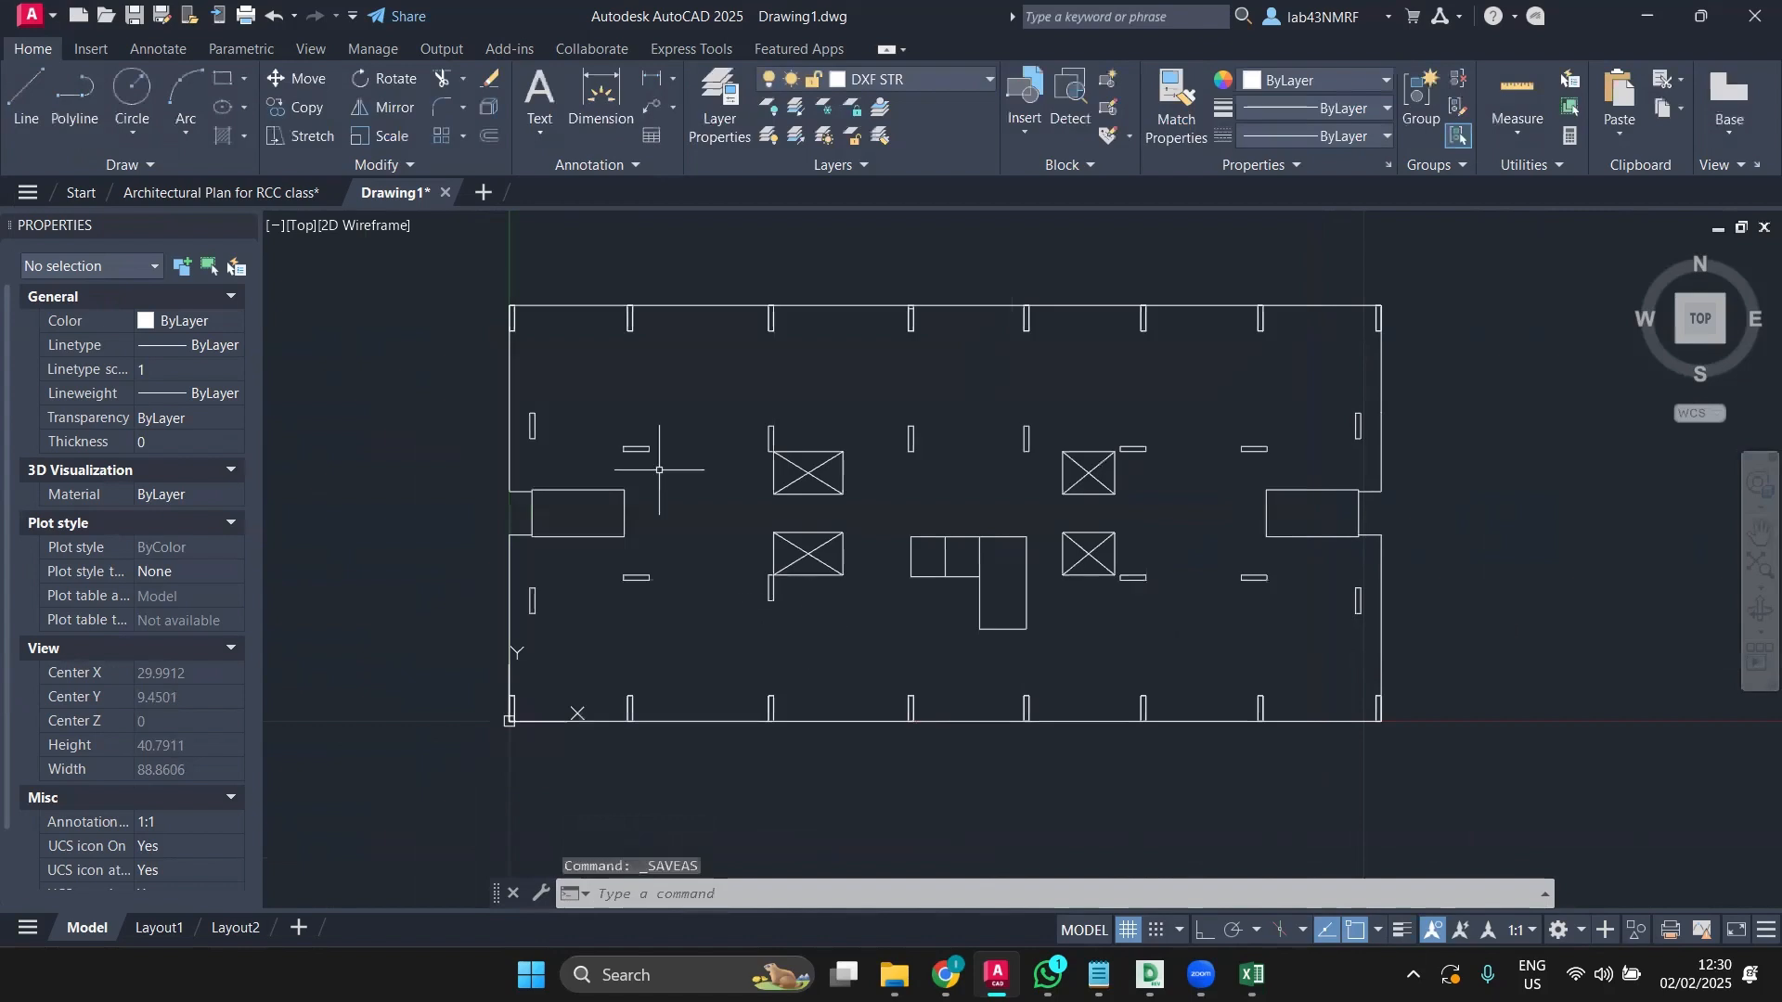
Step: Save the drawing as LIVE PROJECT TYPICAL FLR.dxf in AutoCAD 2010/LT2010 DXF format
click(32, 16)
click(95, 320)
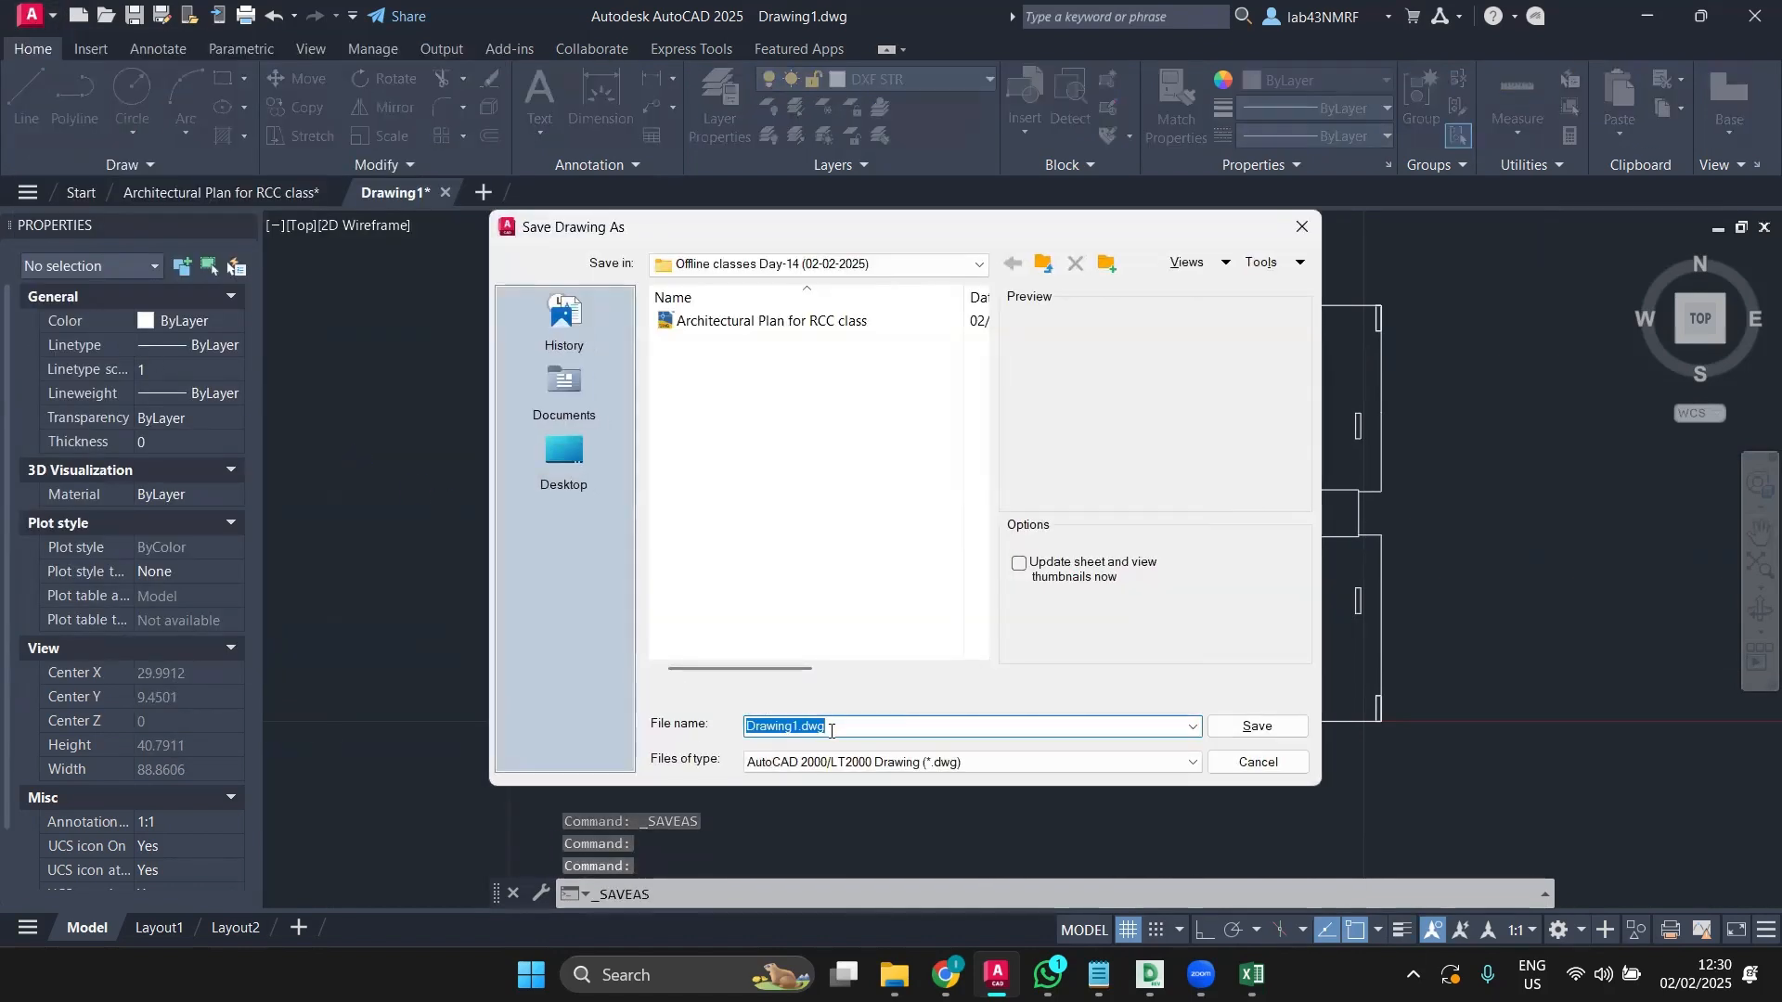
click(875, 763)
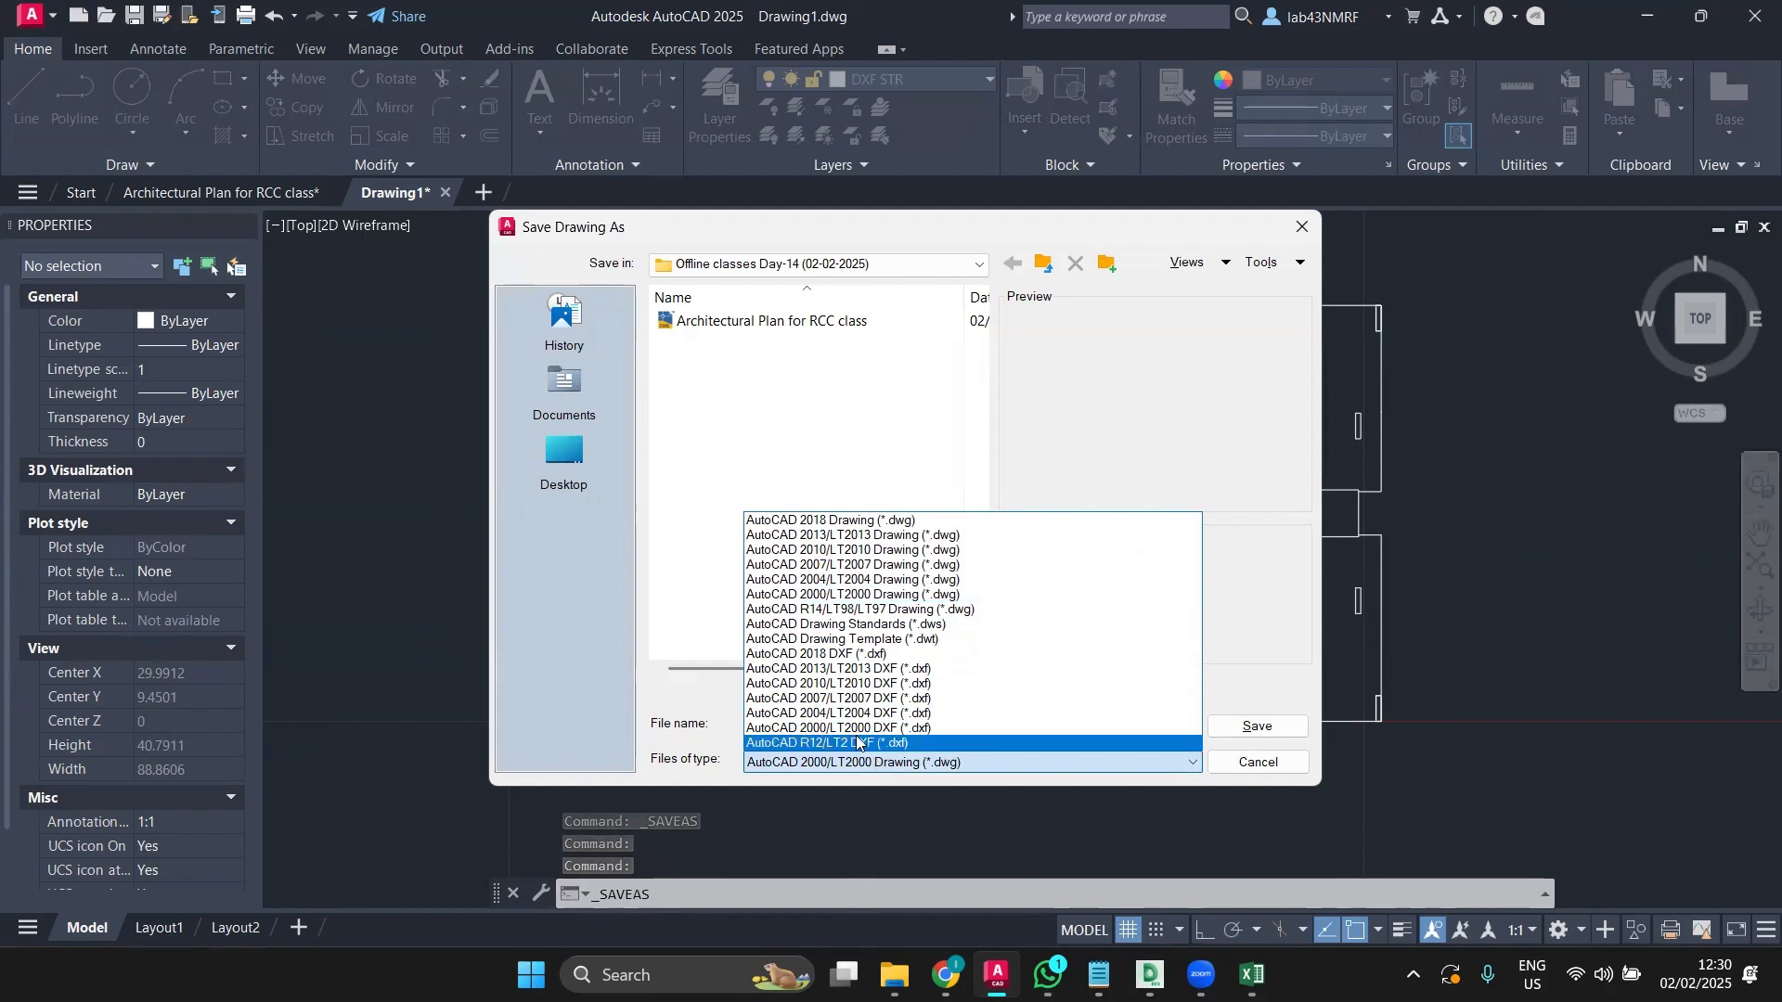
click(838, 684)
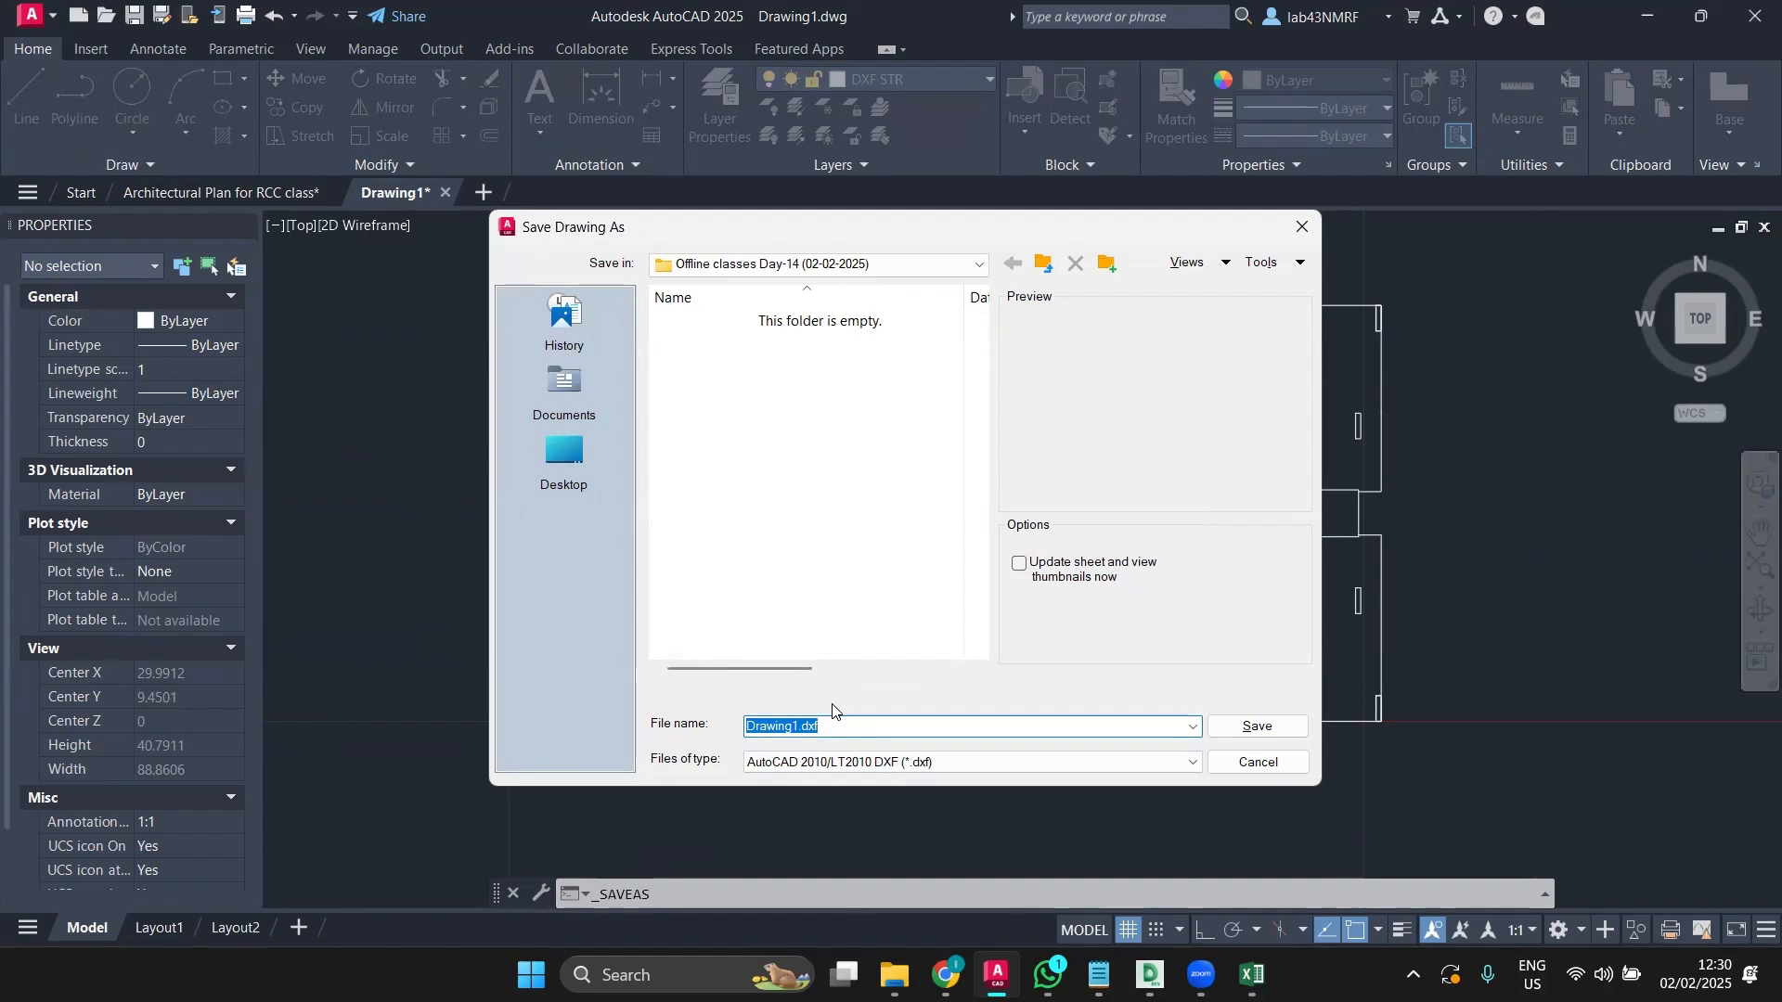
text(LIVE PROJECT TYPICAL FLR)
click(1249, 728)
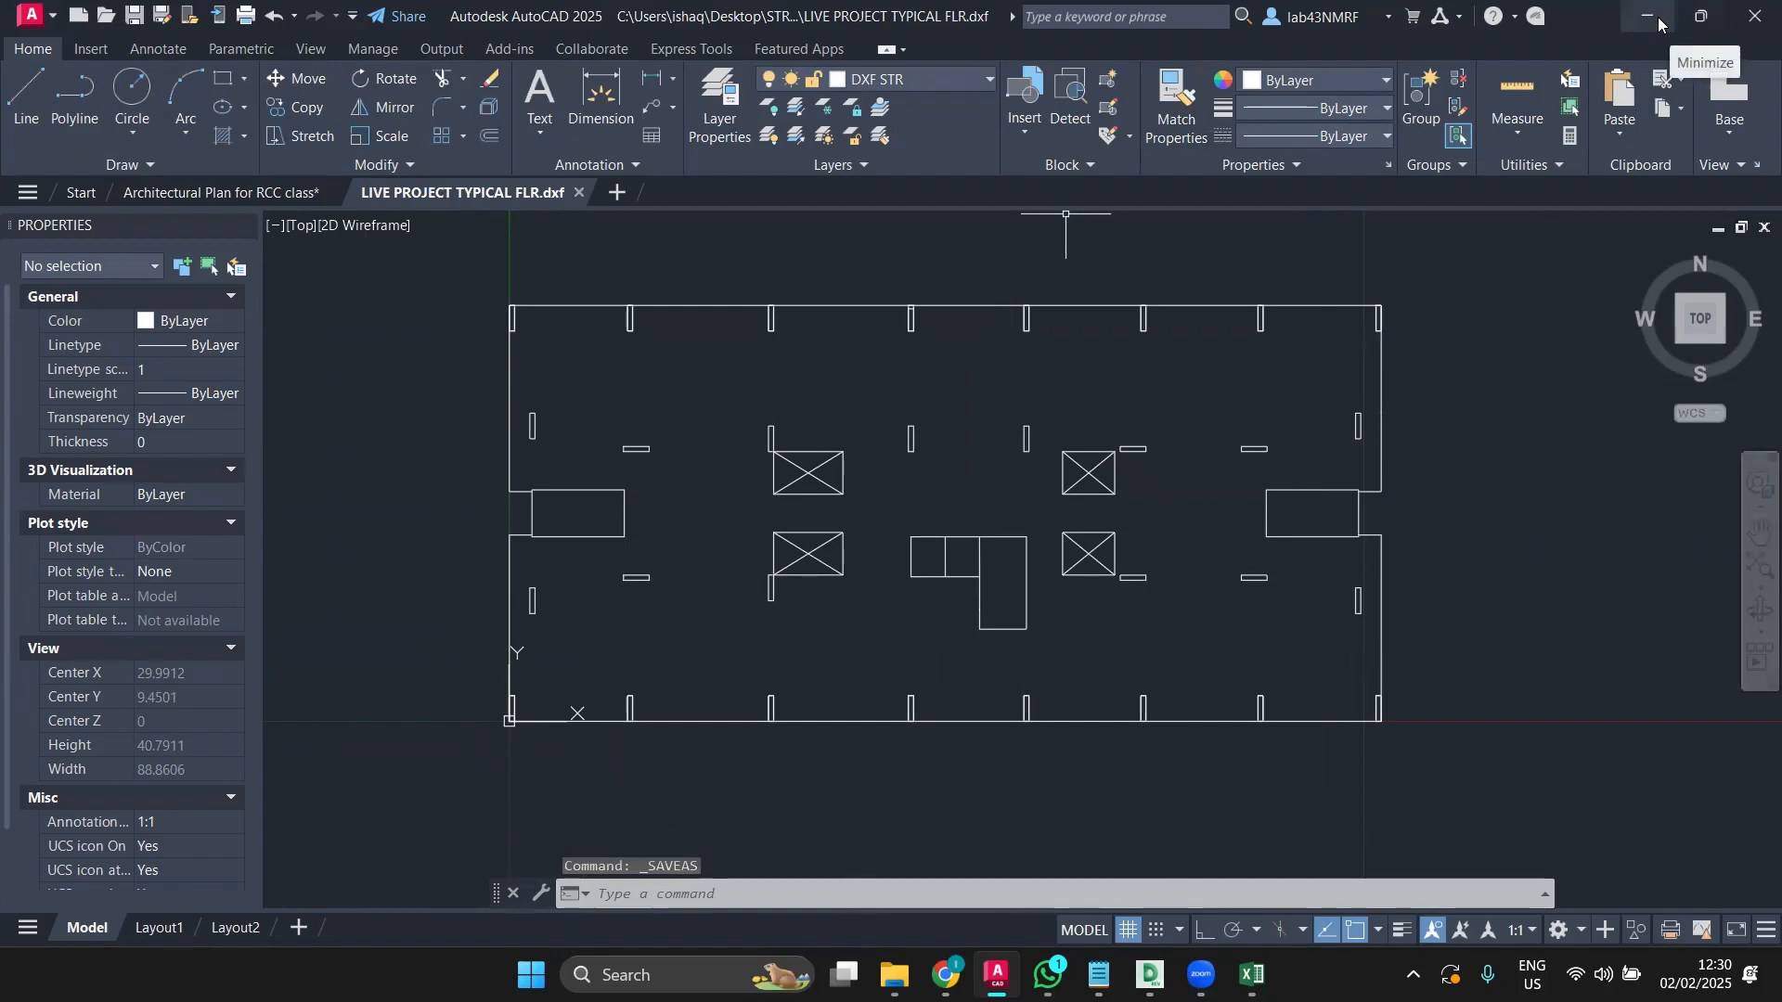
click(1691, 13)
Step: Minimize Excel and browse the Import options under the ETABS File menu
click(1626, 16)
click(1626, 16)
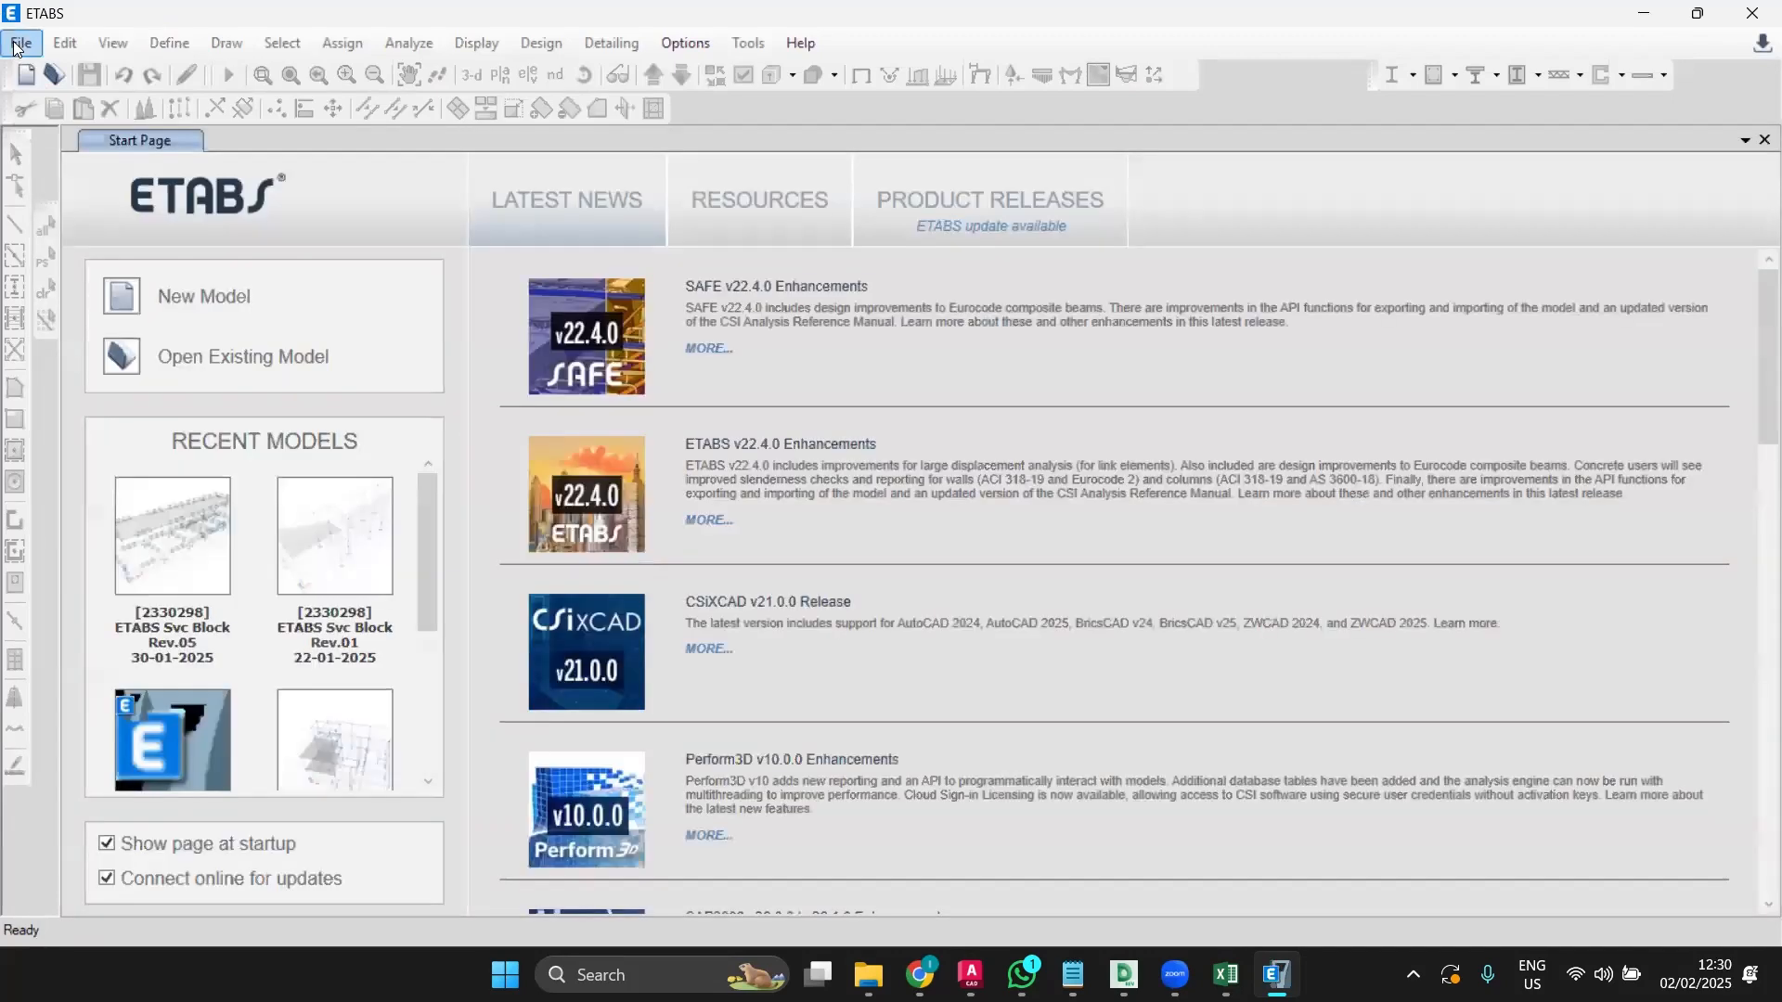
click(19, 44)
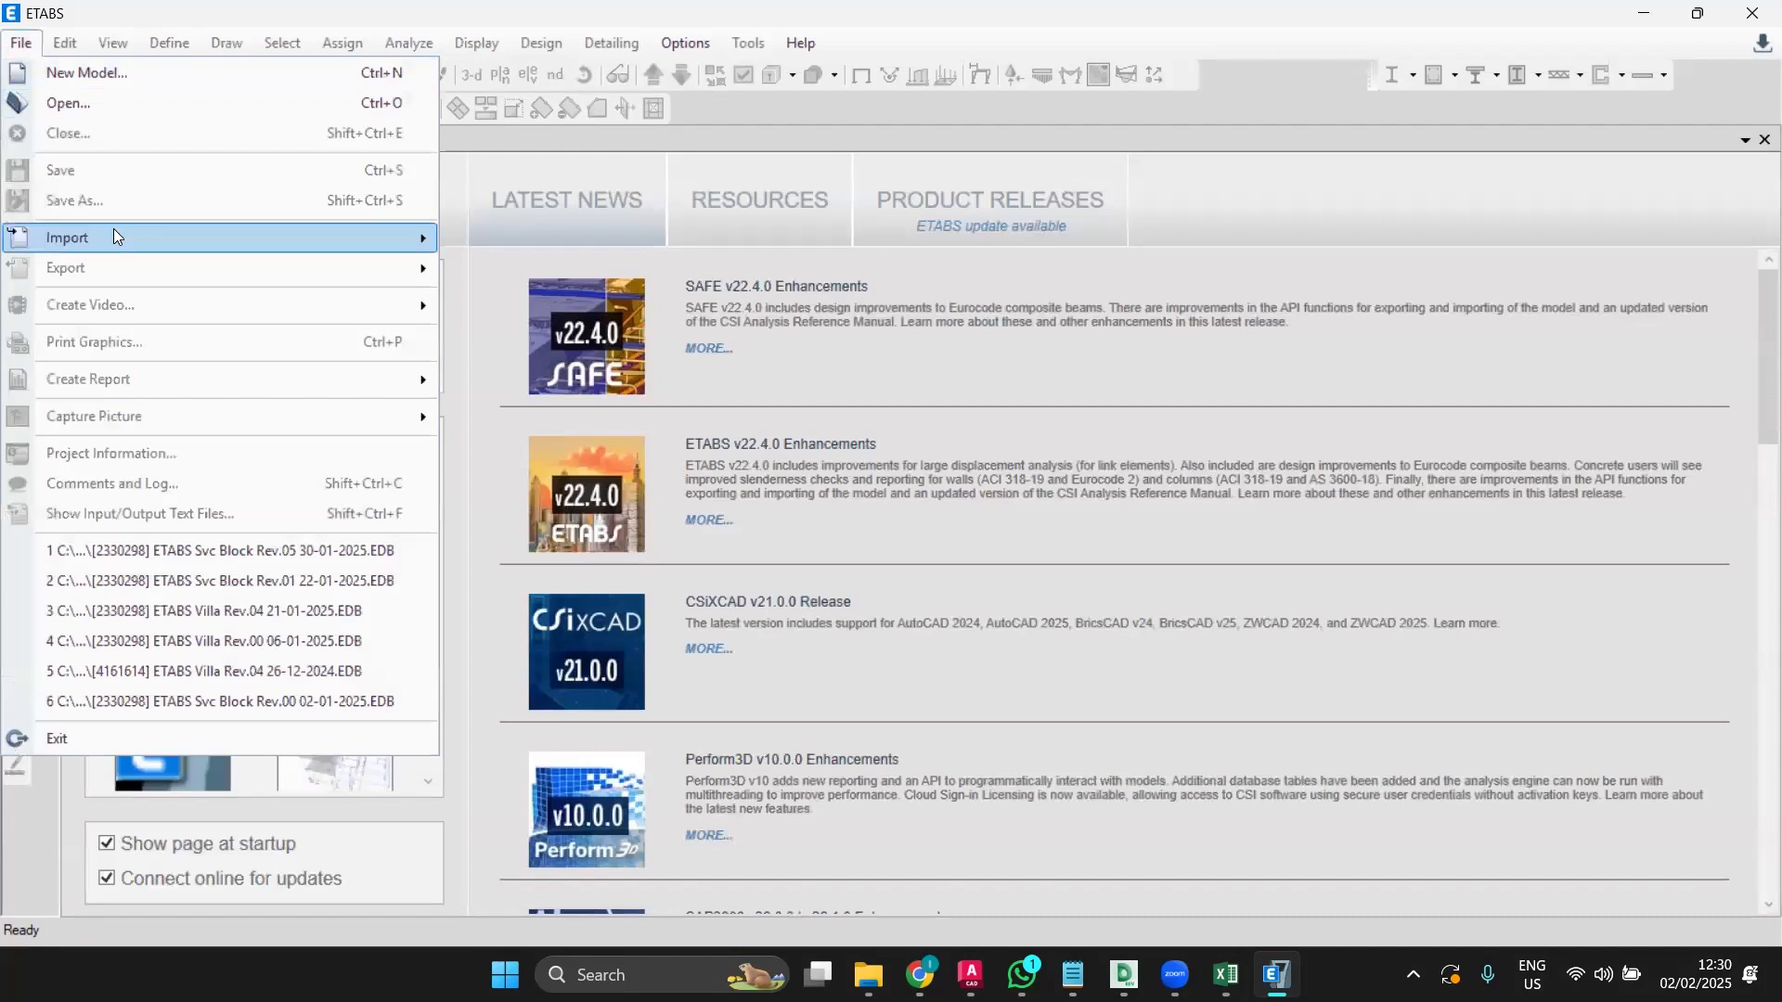
mouse_move(114, 238)
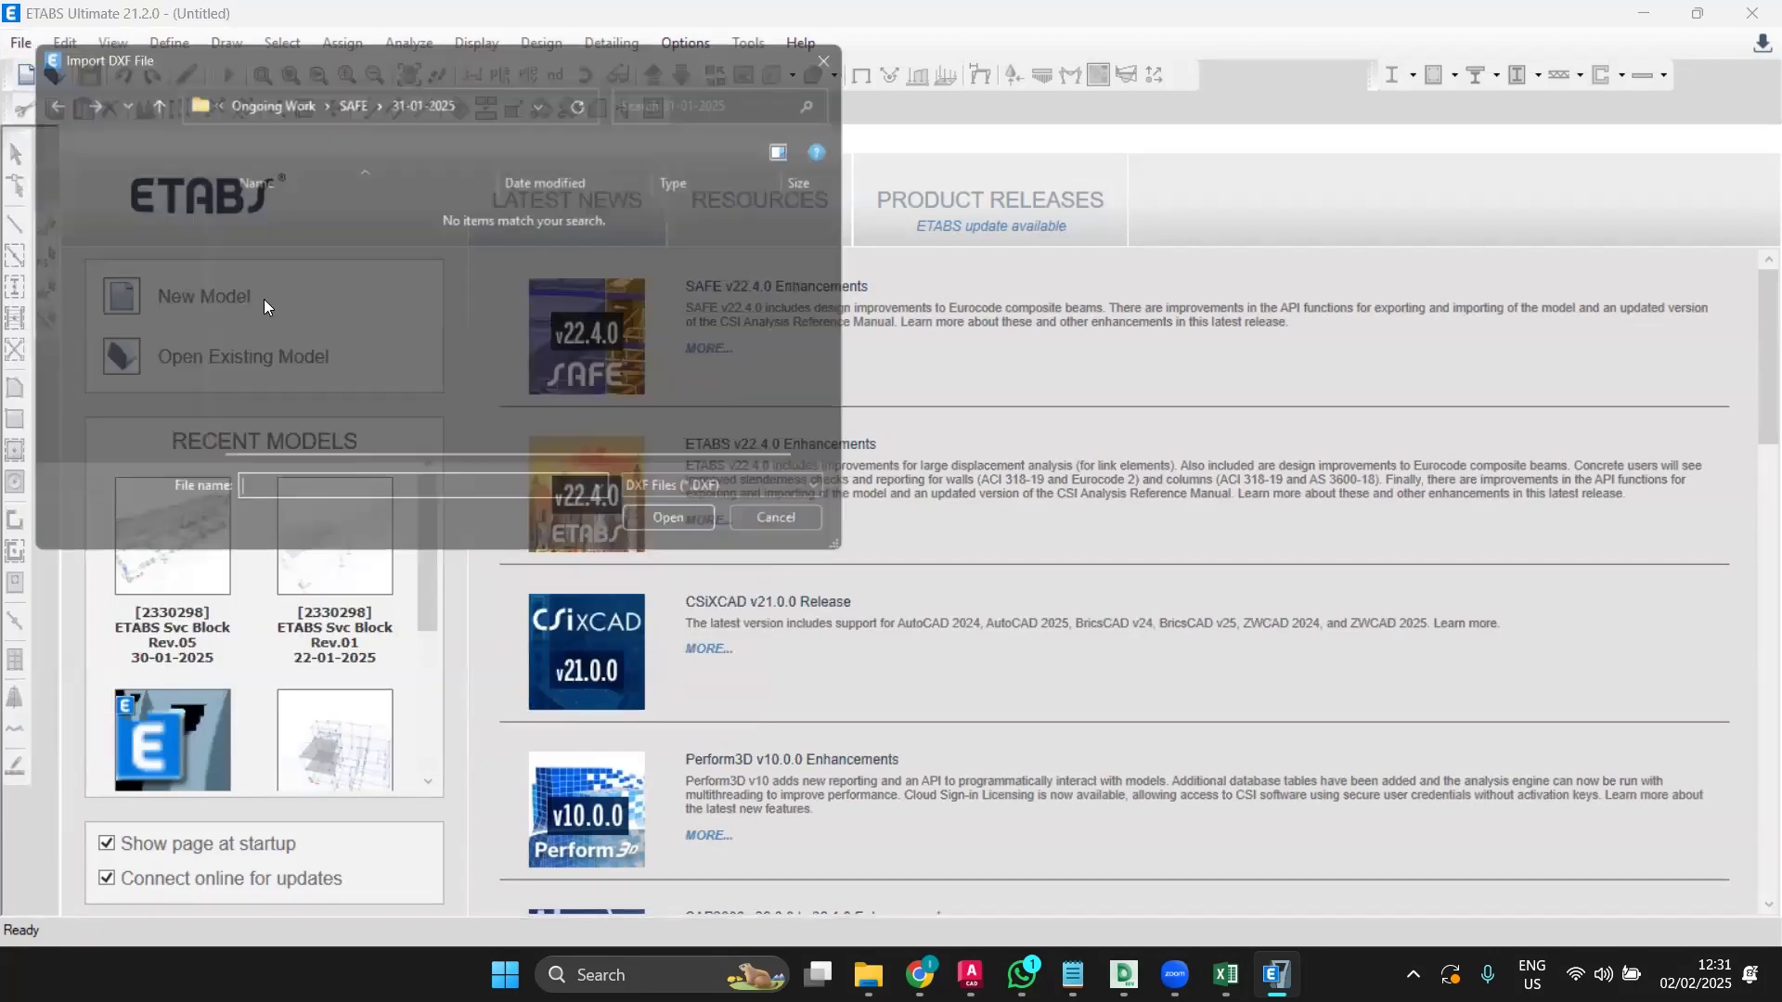
scroll(134, 368, down, 3)
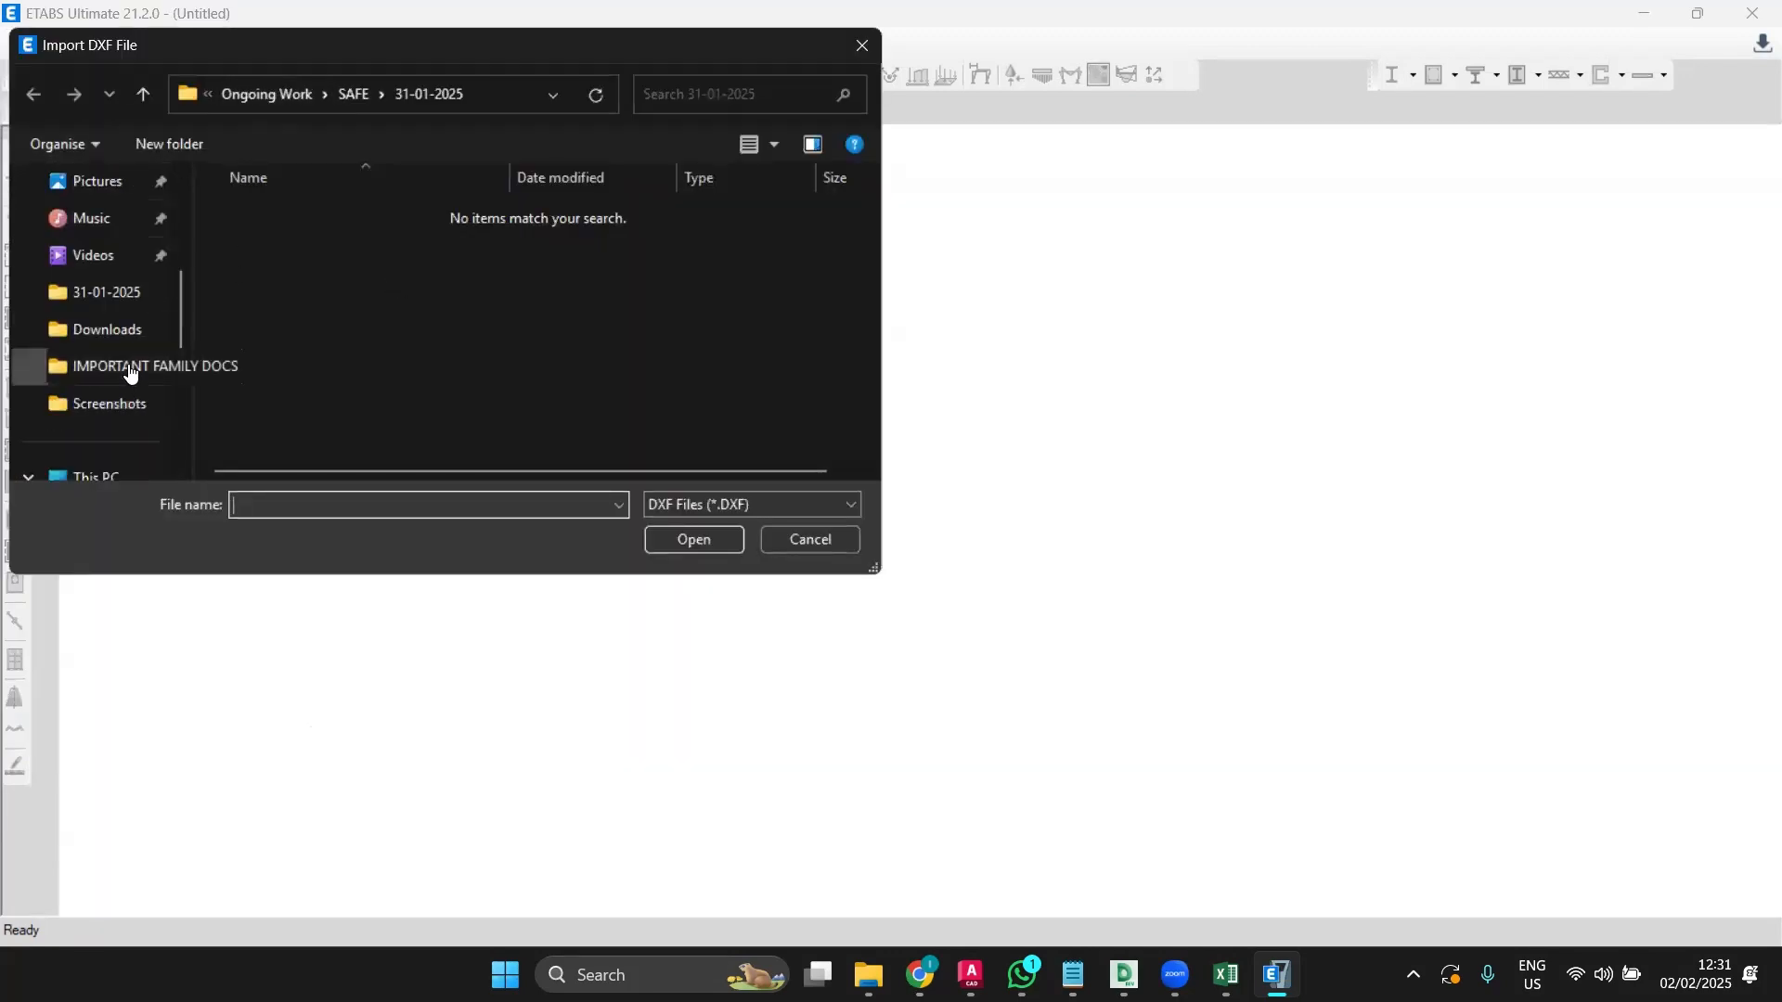
scroll(126, 357, up, 1)
scroll(125, 348, down, 2)
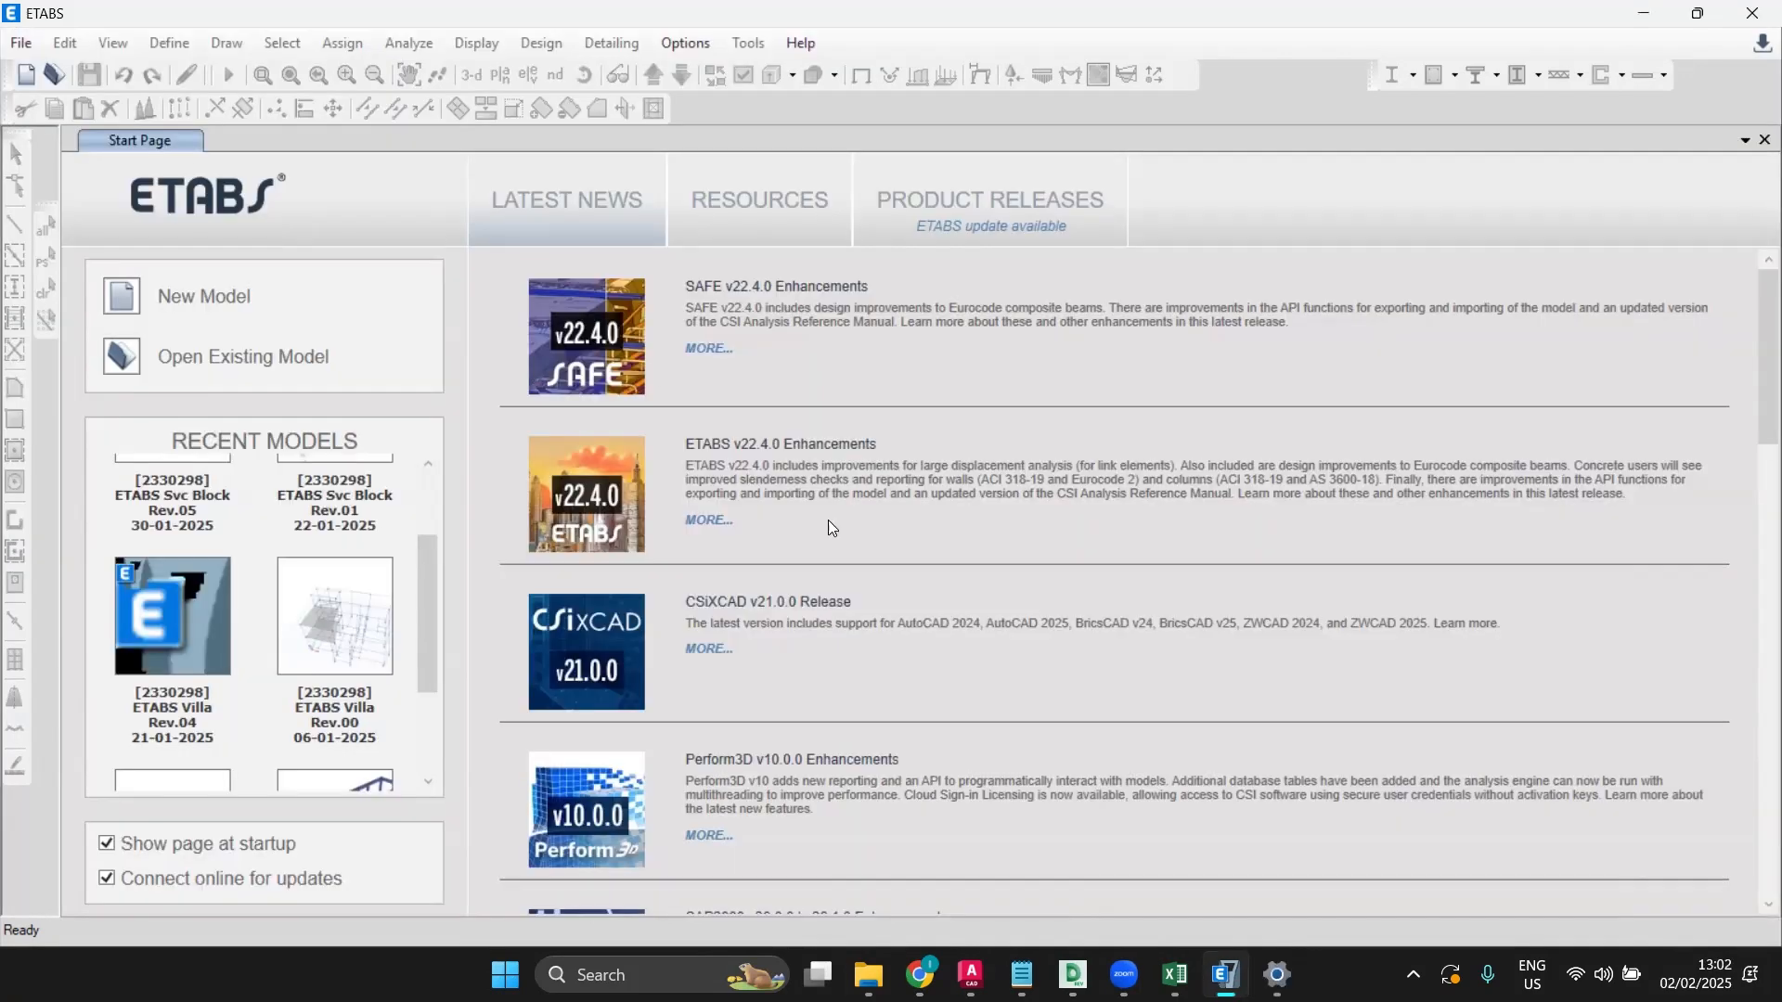
Step: Start File > Import > .DXF File of Architectural Grids and open LIVE PROJECT TYPICAL FLR
click(970, 975)
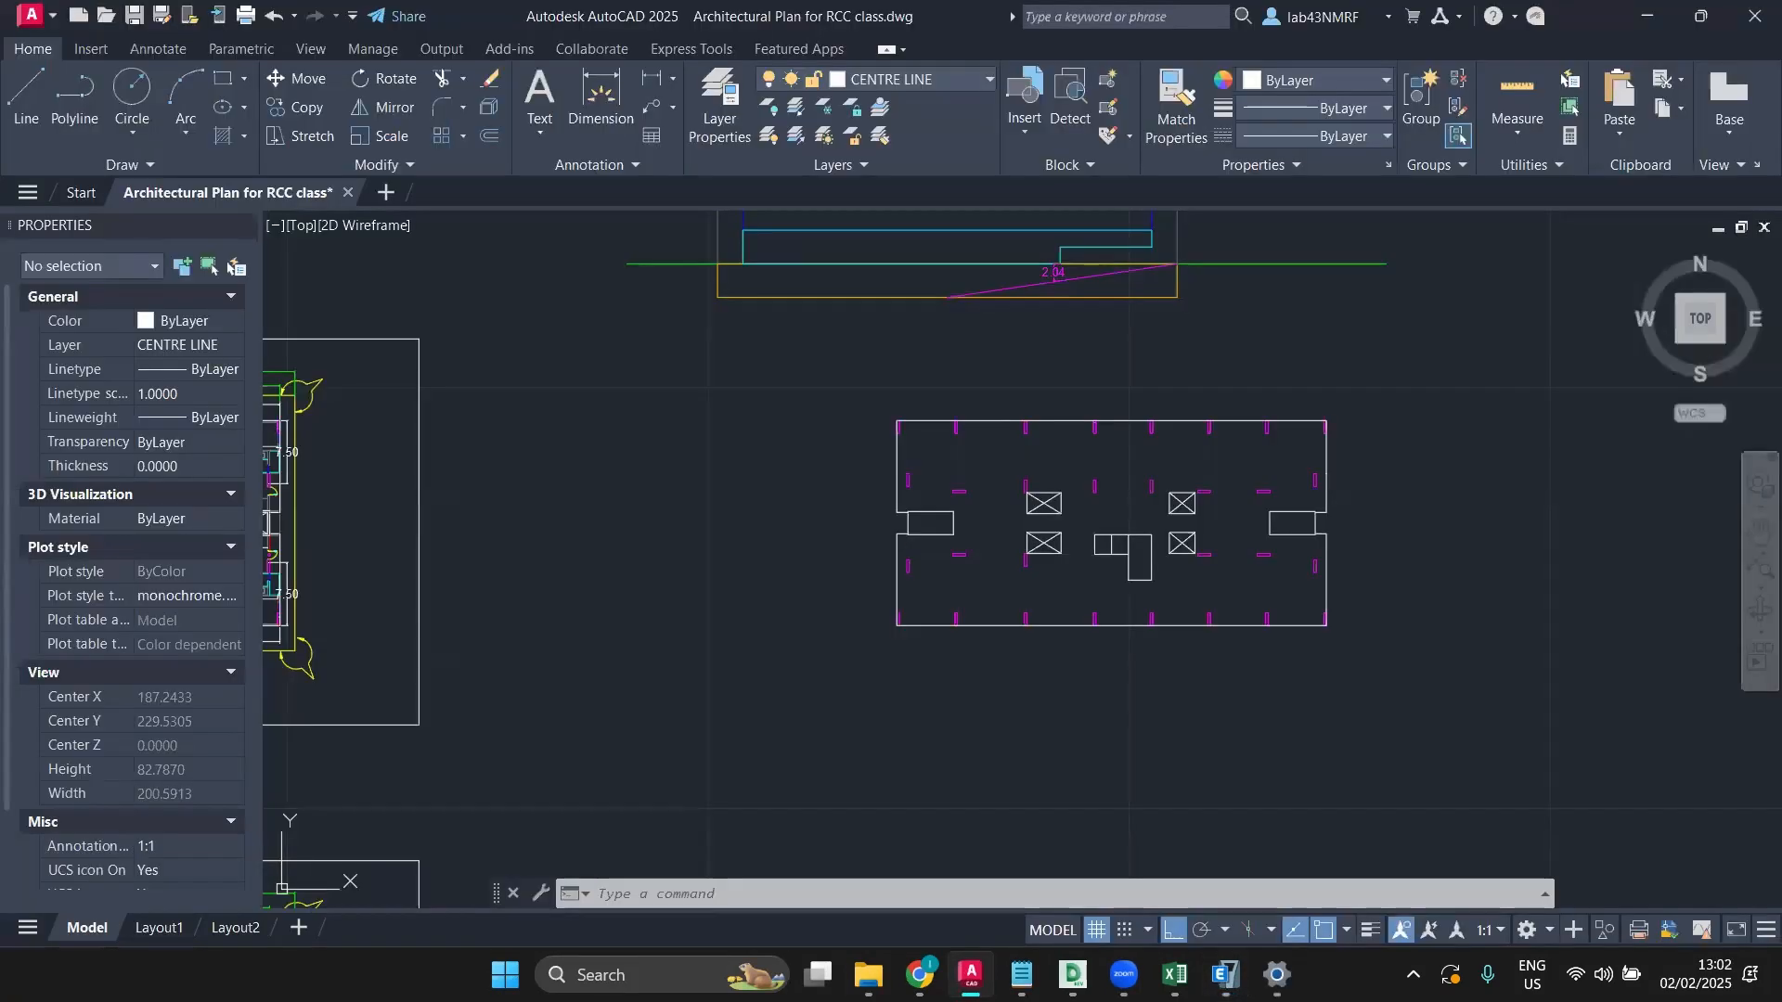
click(970, 975)
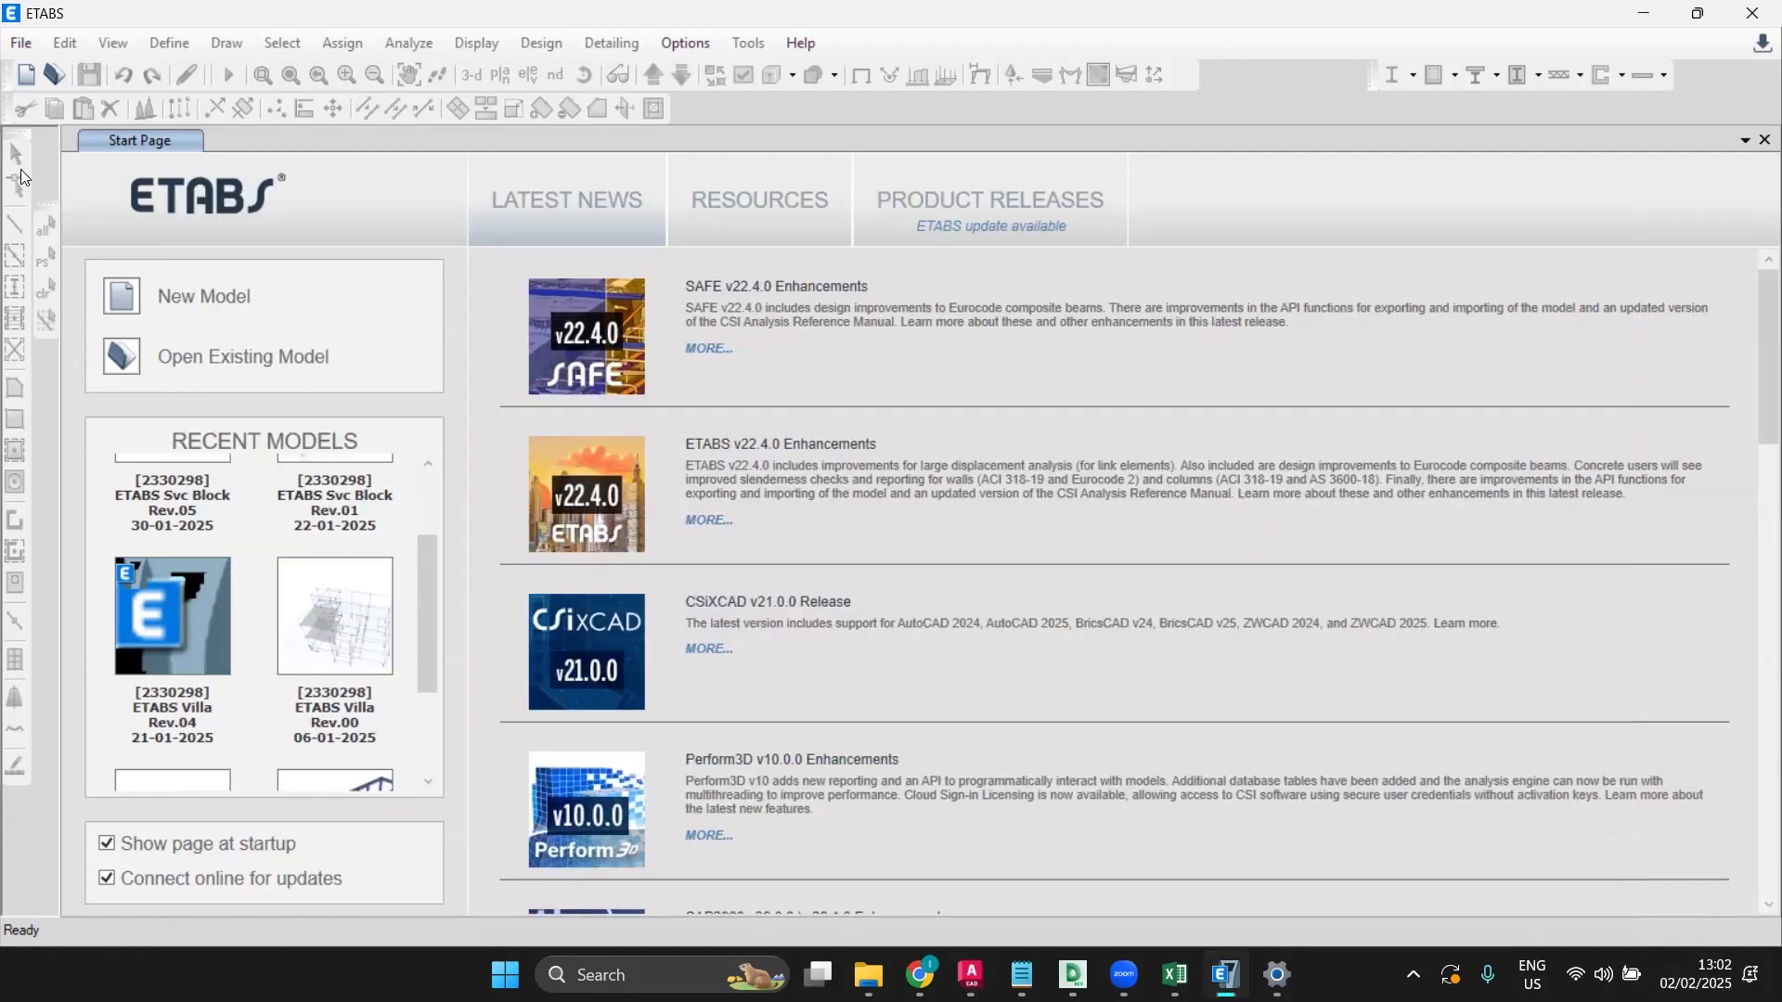
click(20, 43)
mouse_move(50, 228)
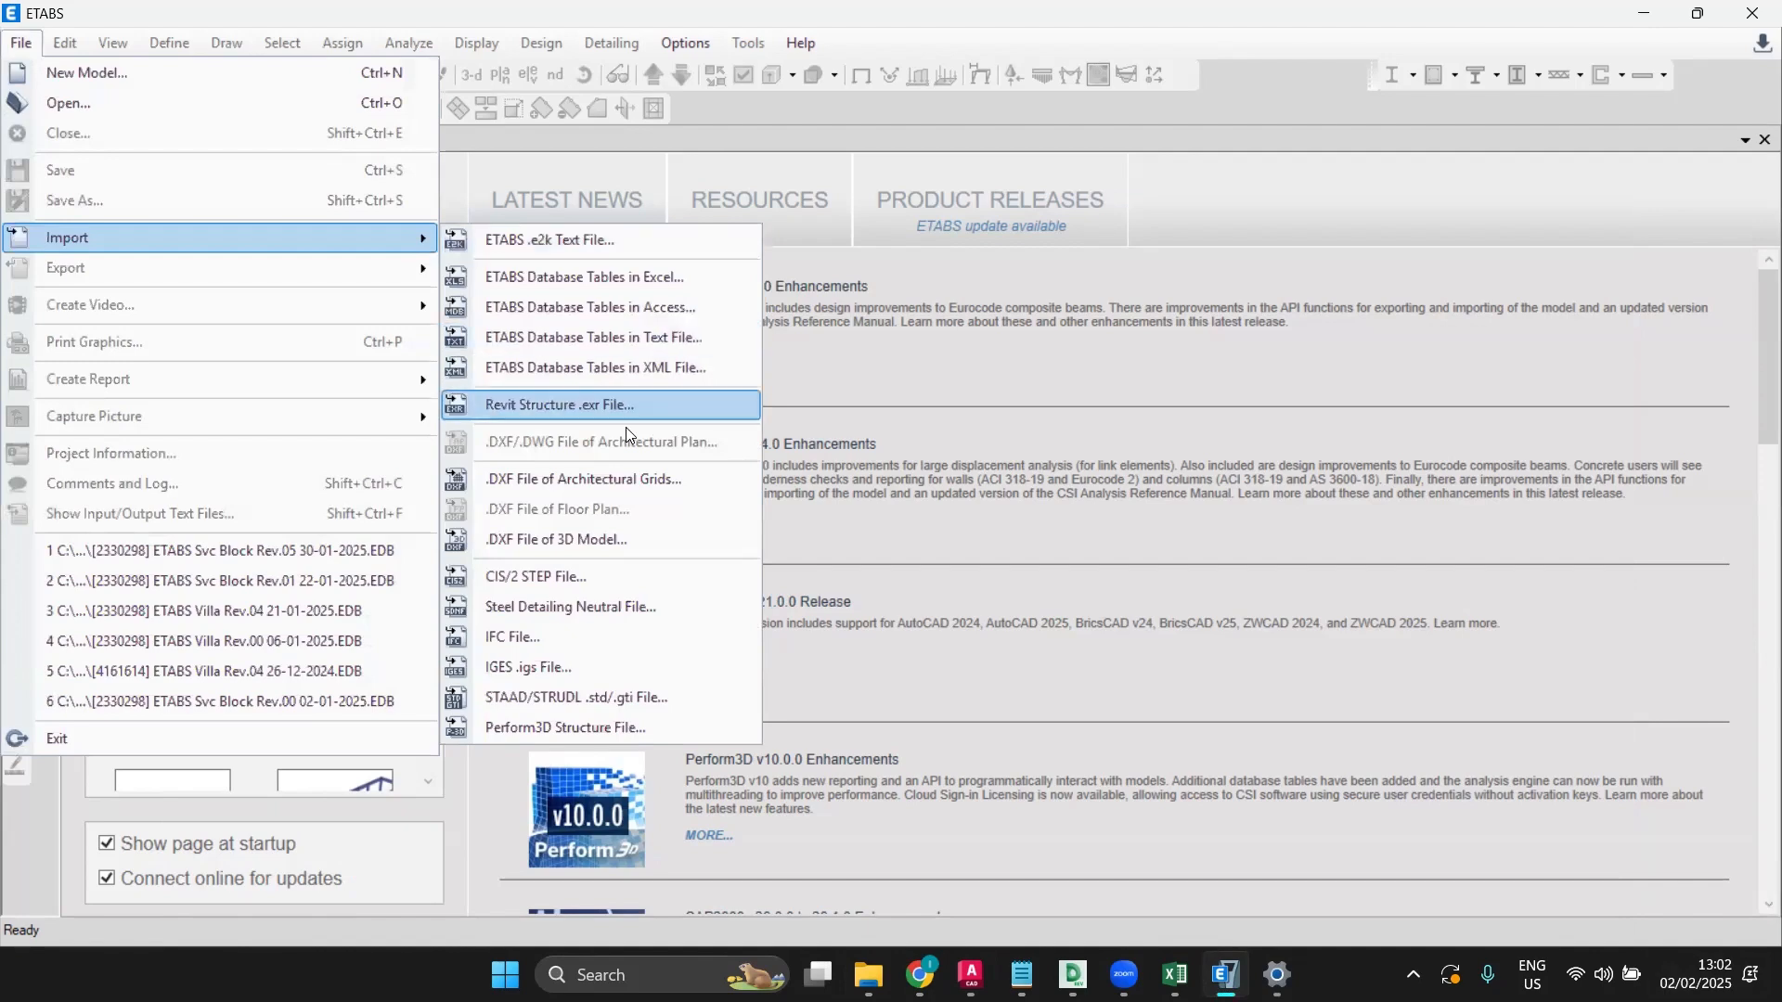
click(623, 467)
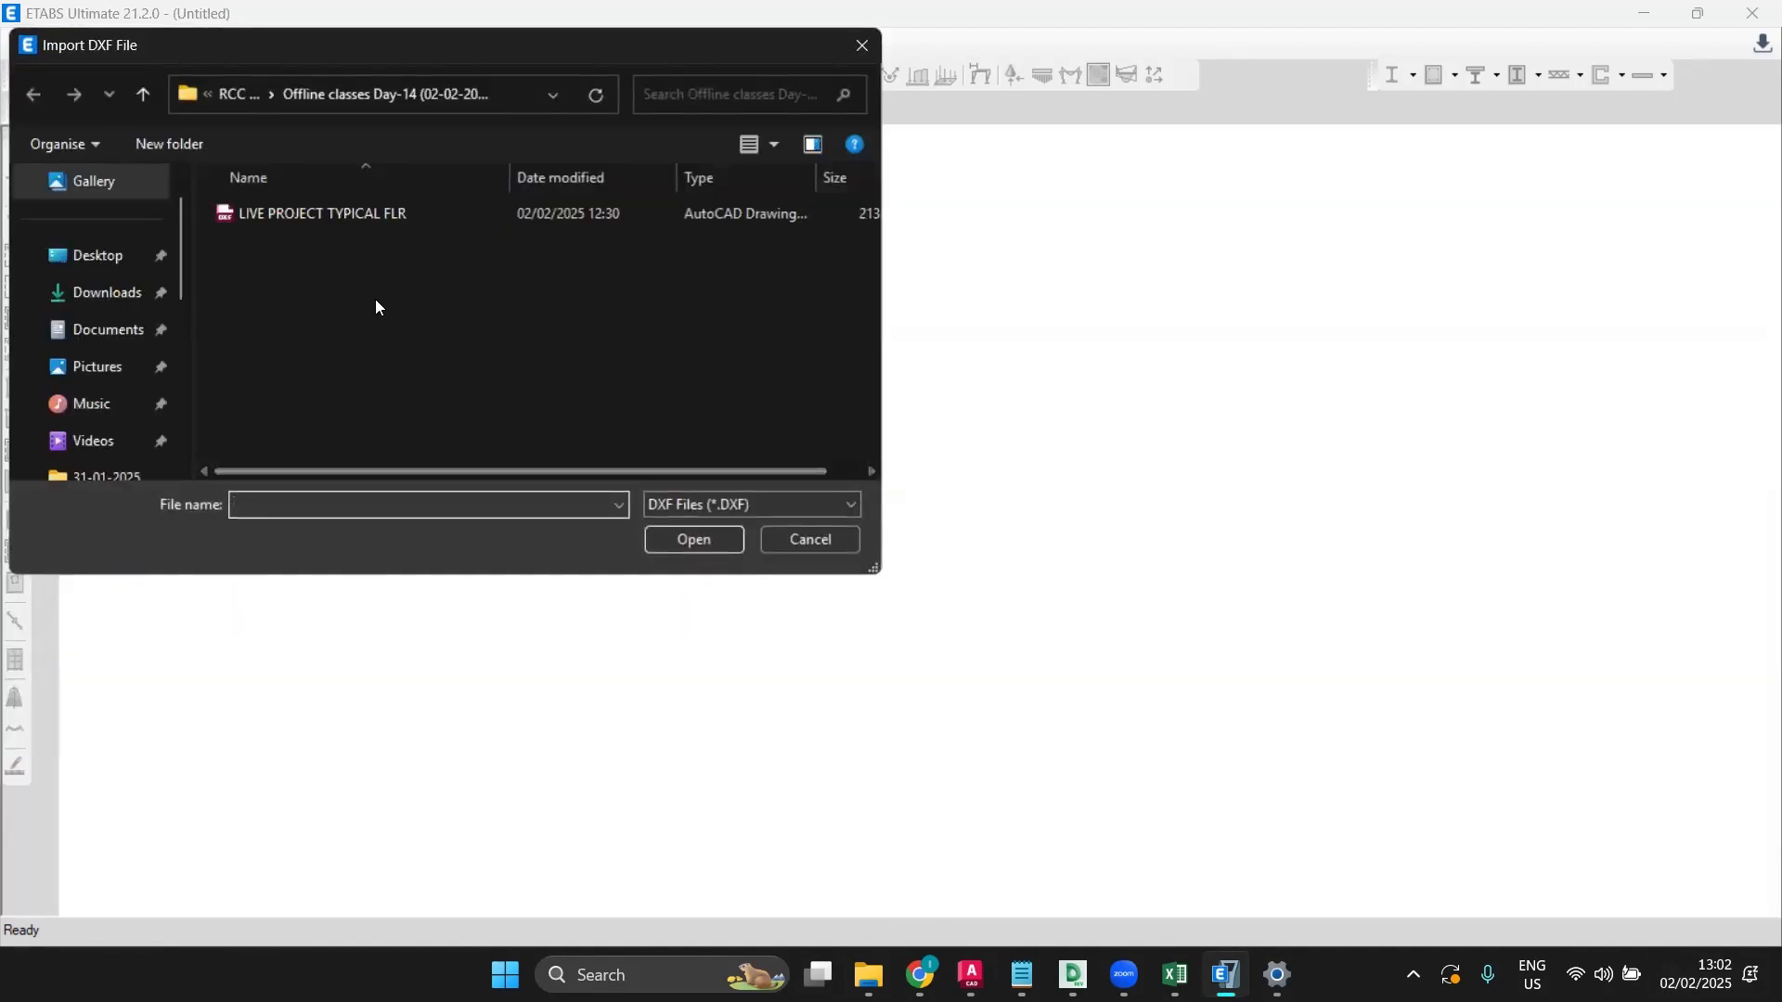
click(350, 220)
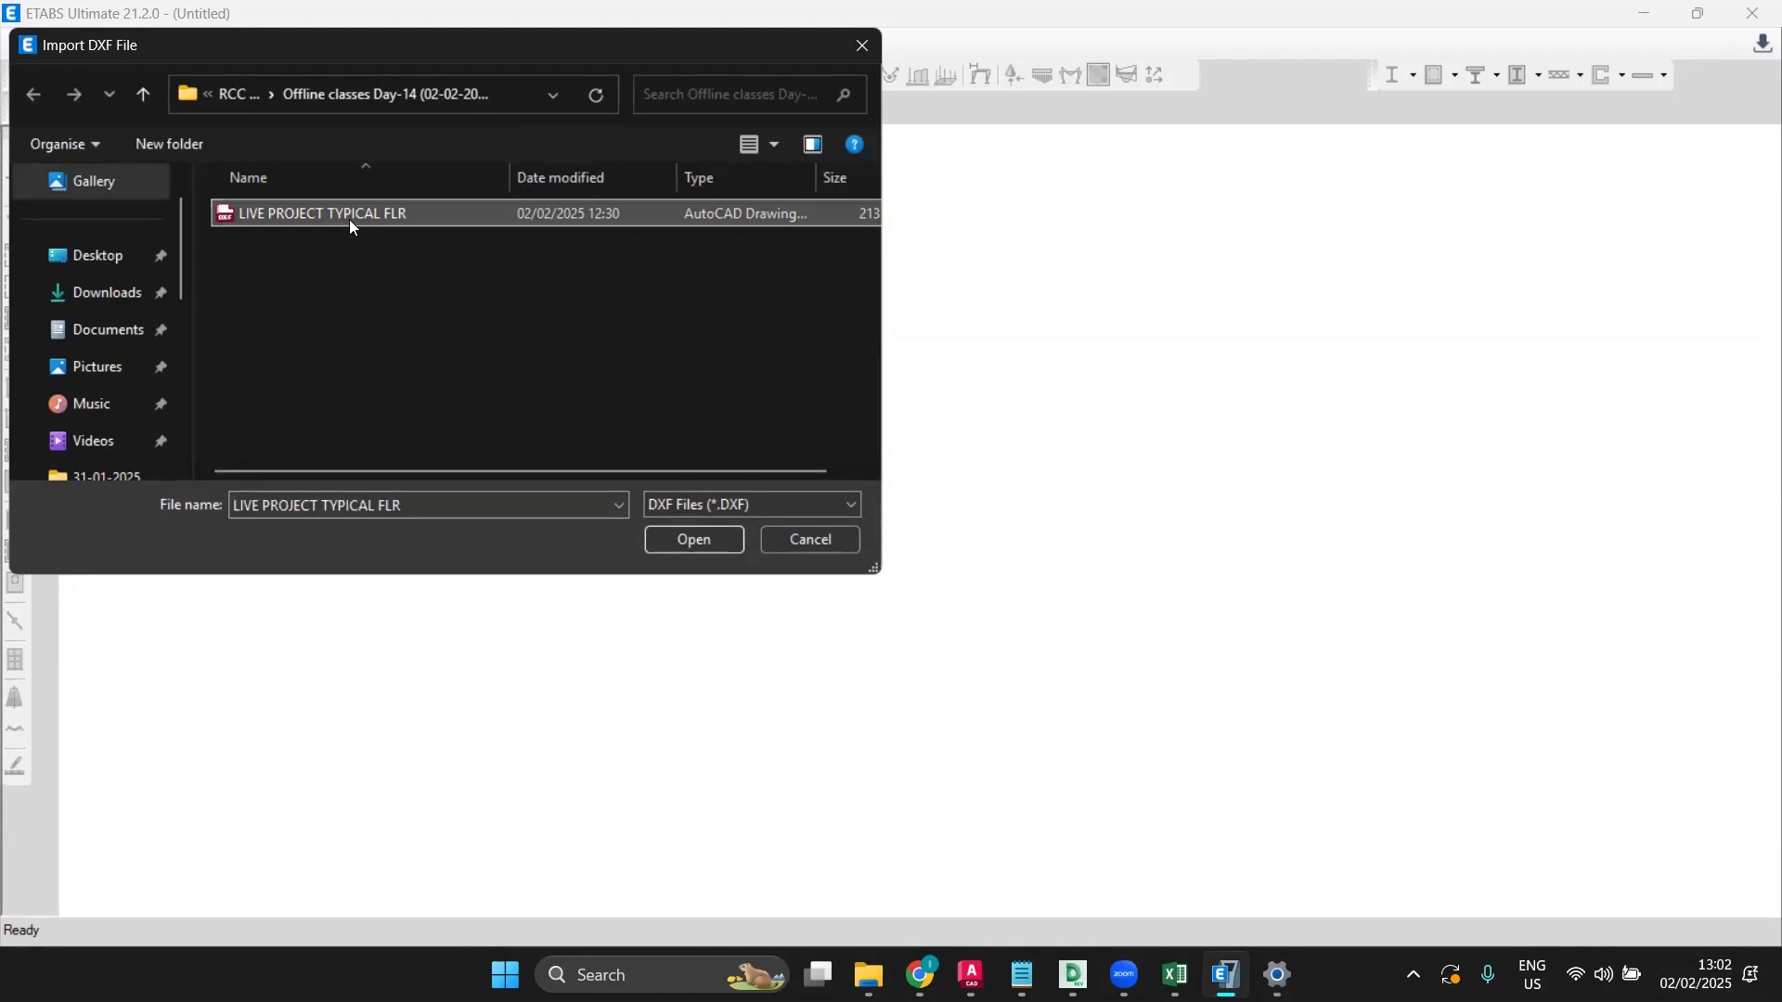
click(655, 538)
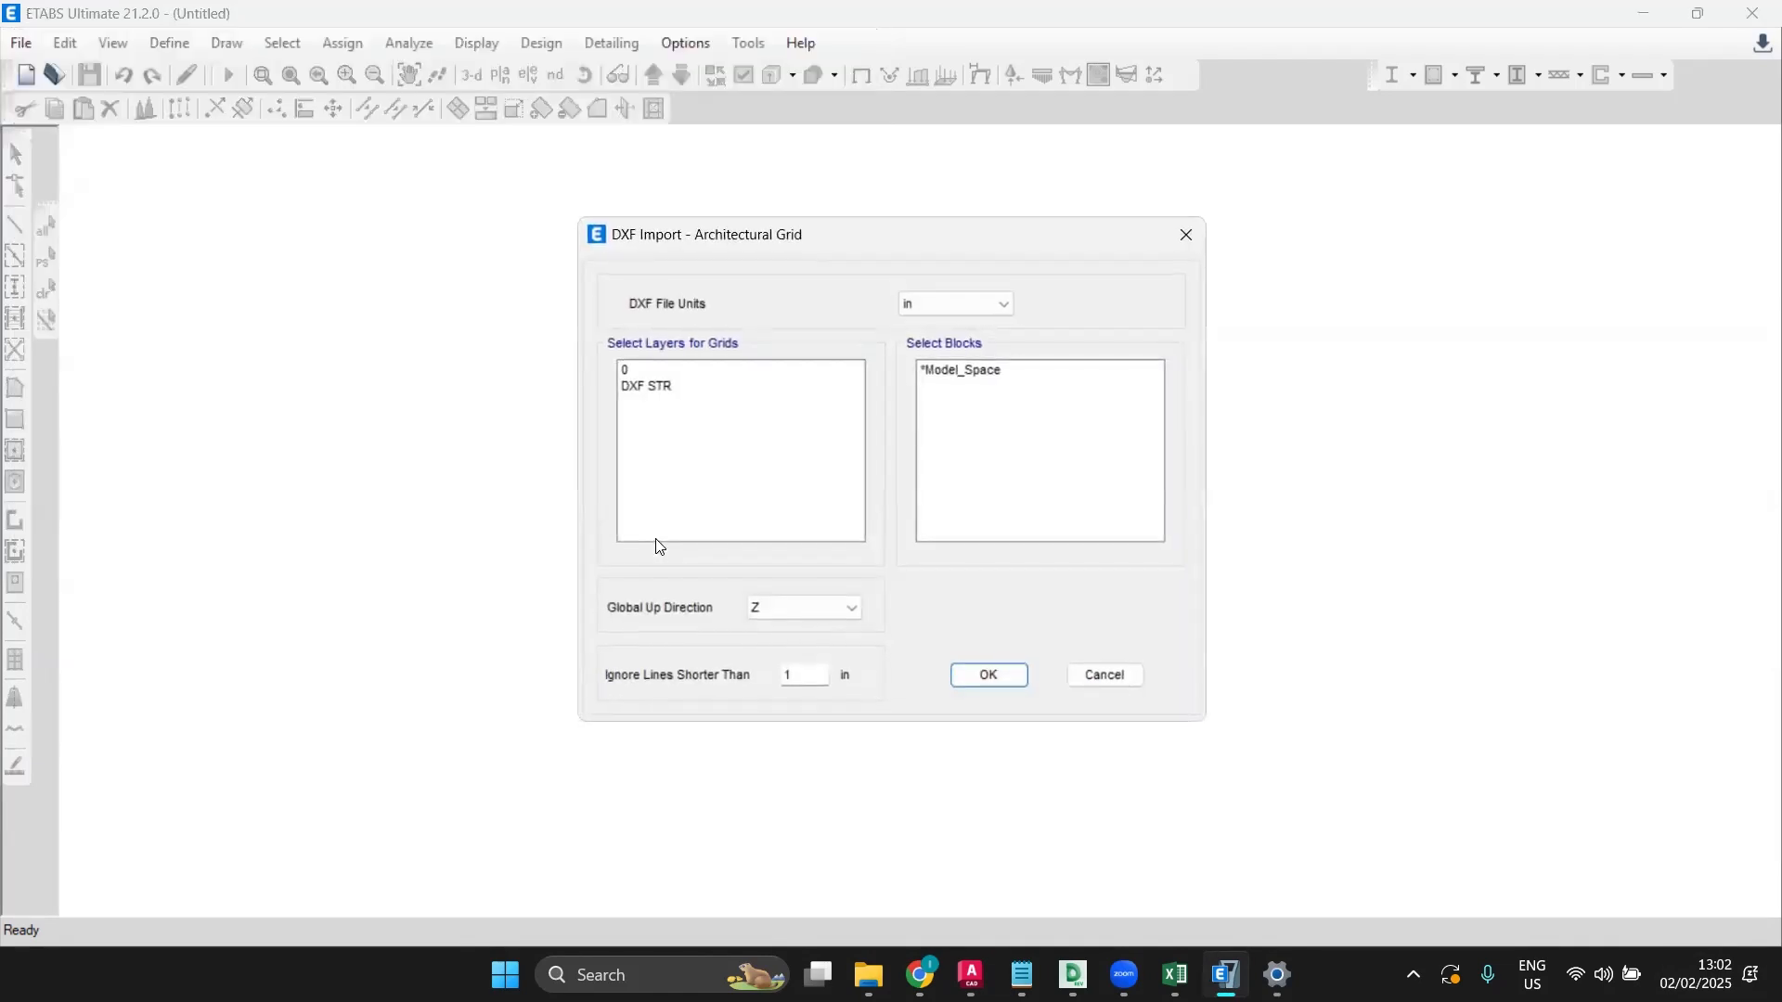
Step: Import the DXF STR layer in metres, ignoring lines shorter than 0.0004
click(642, 387)
click(972, 311)
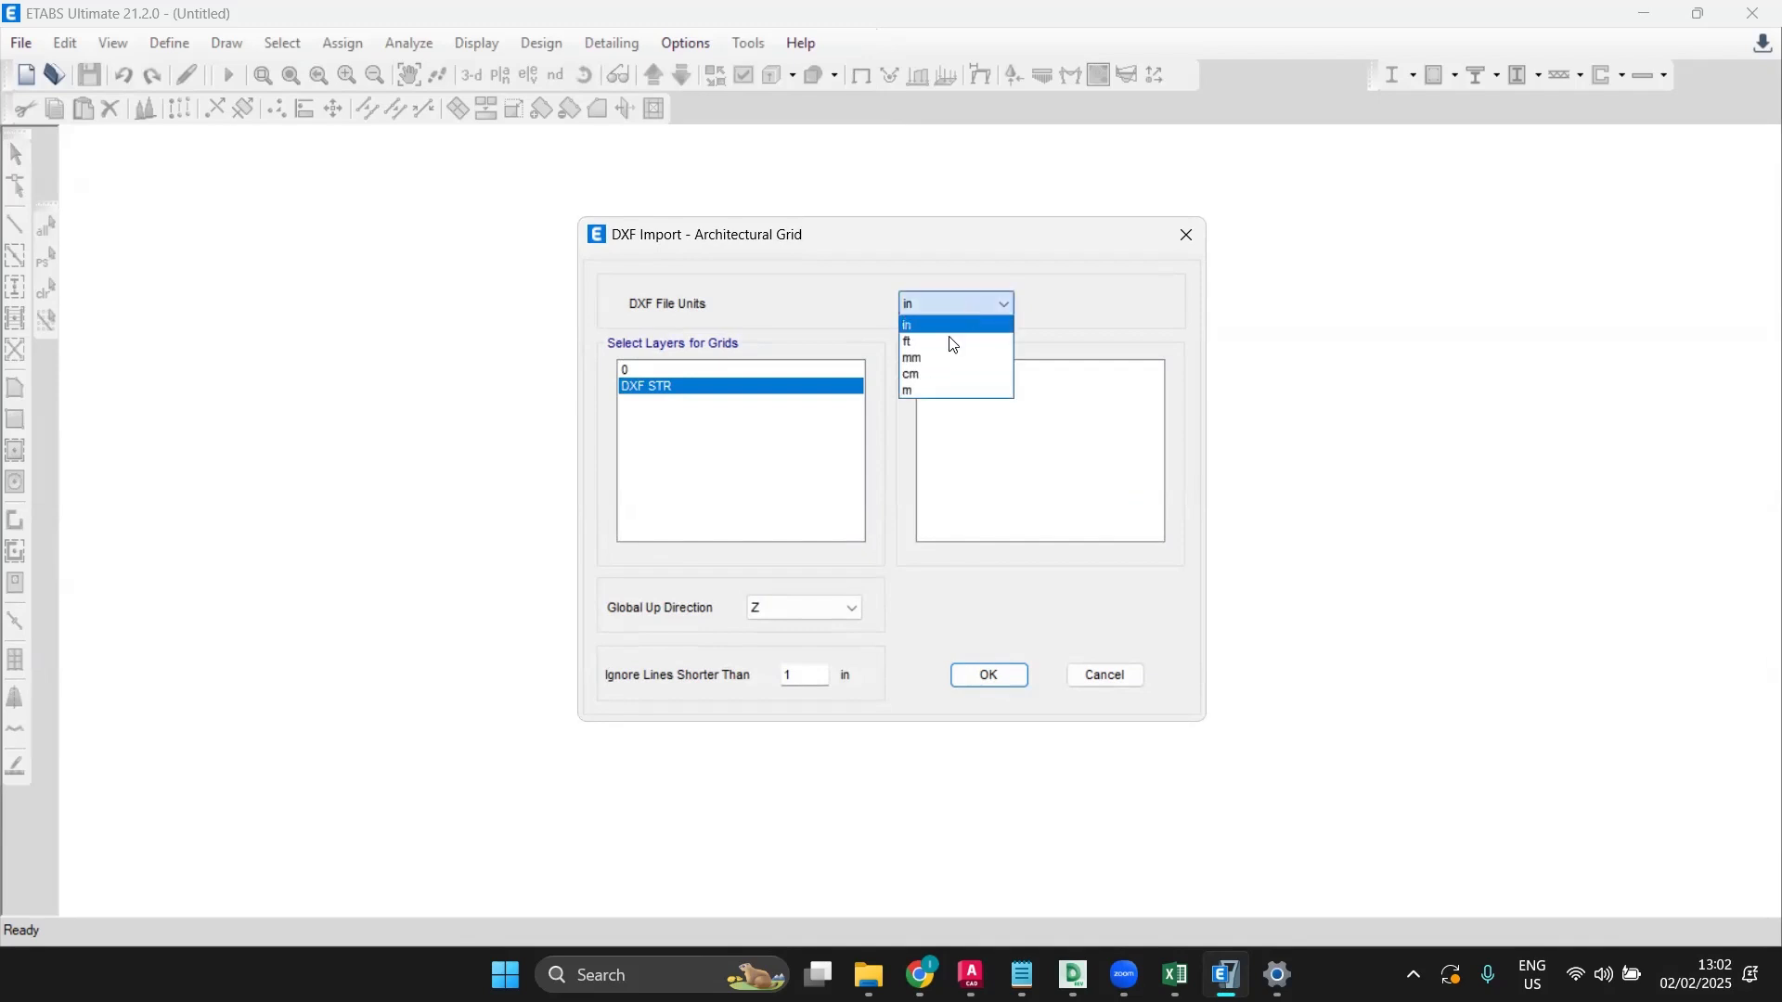
click(921, 390)
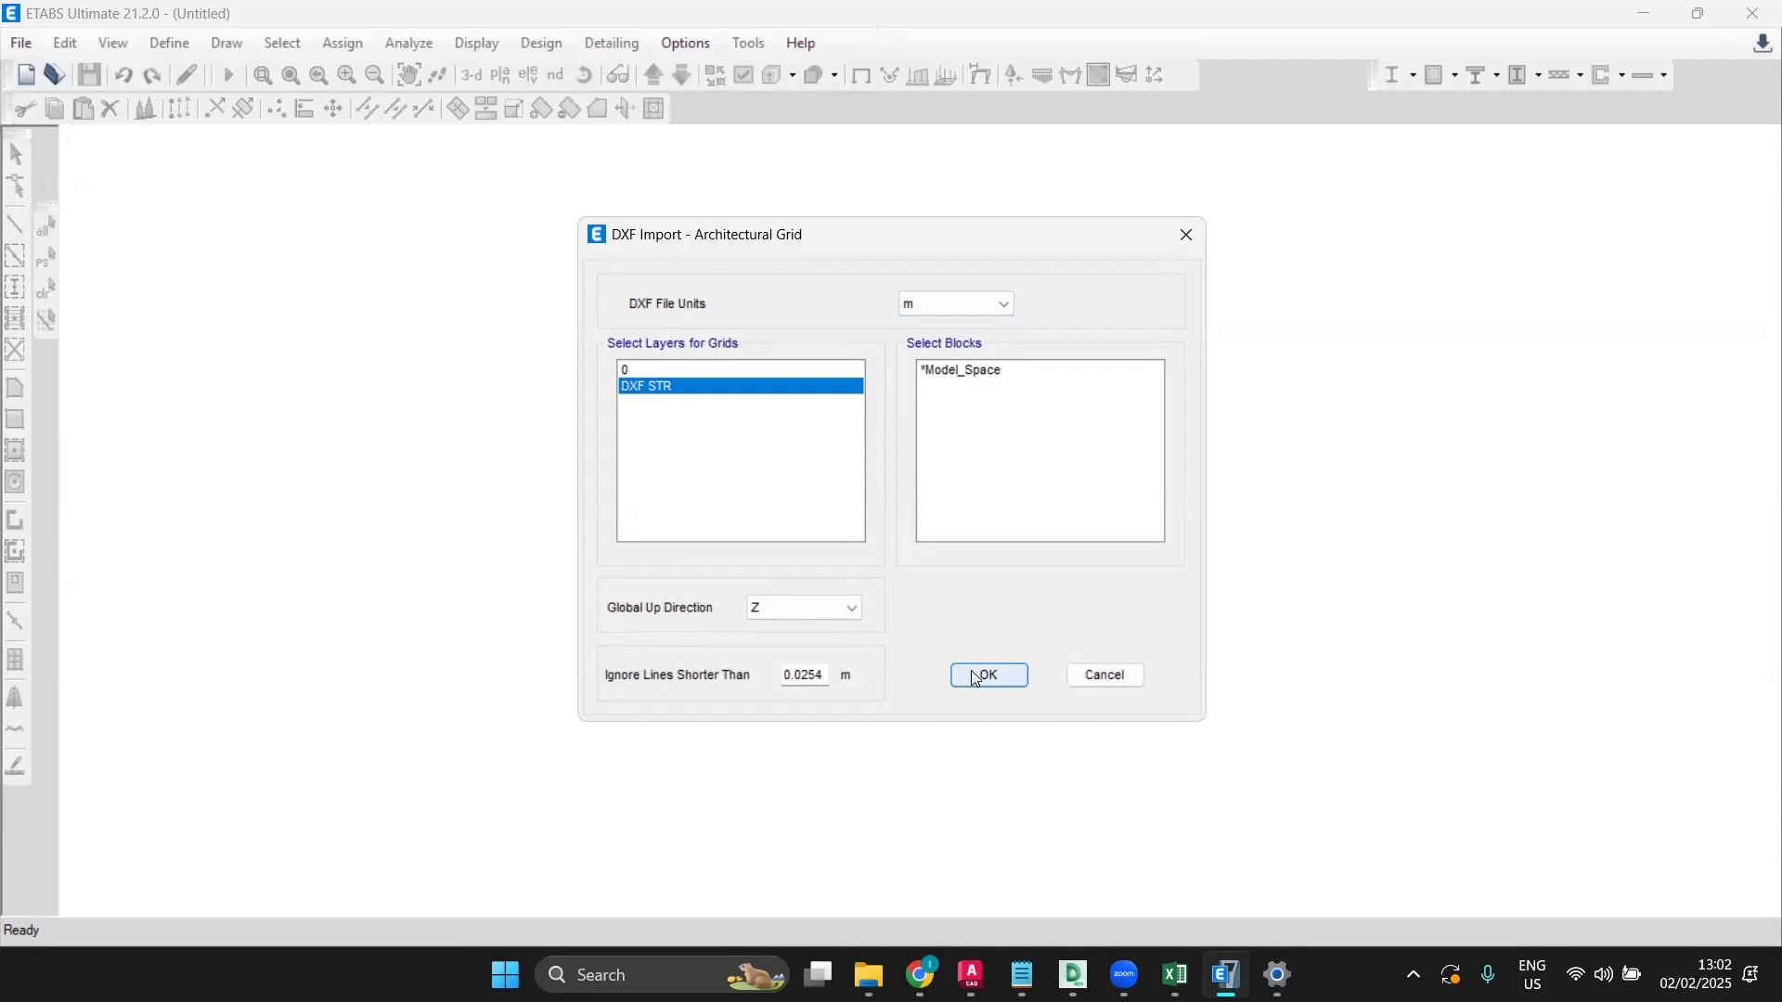
click(819, 677)
key(BackSpace)
key(BackSpace)
key(BackSpace)
text(004)
click(999, 675)
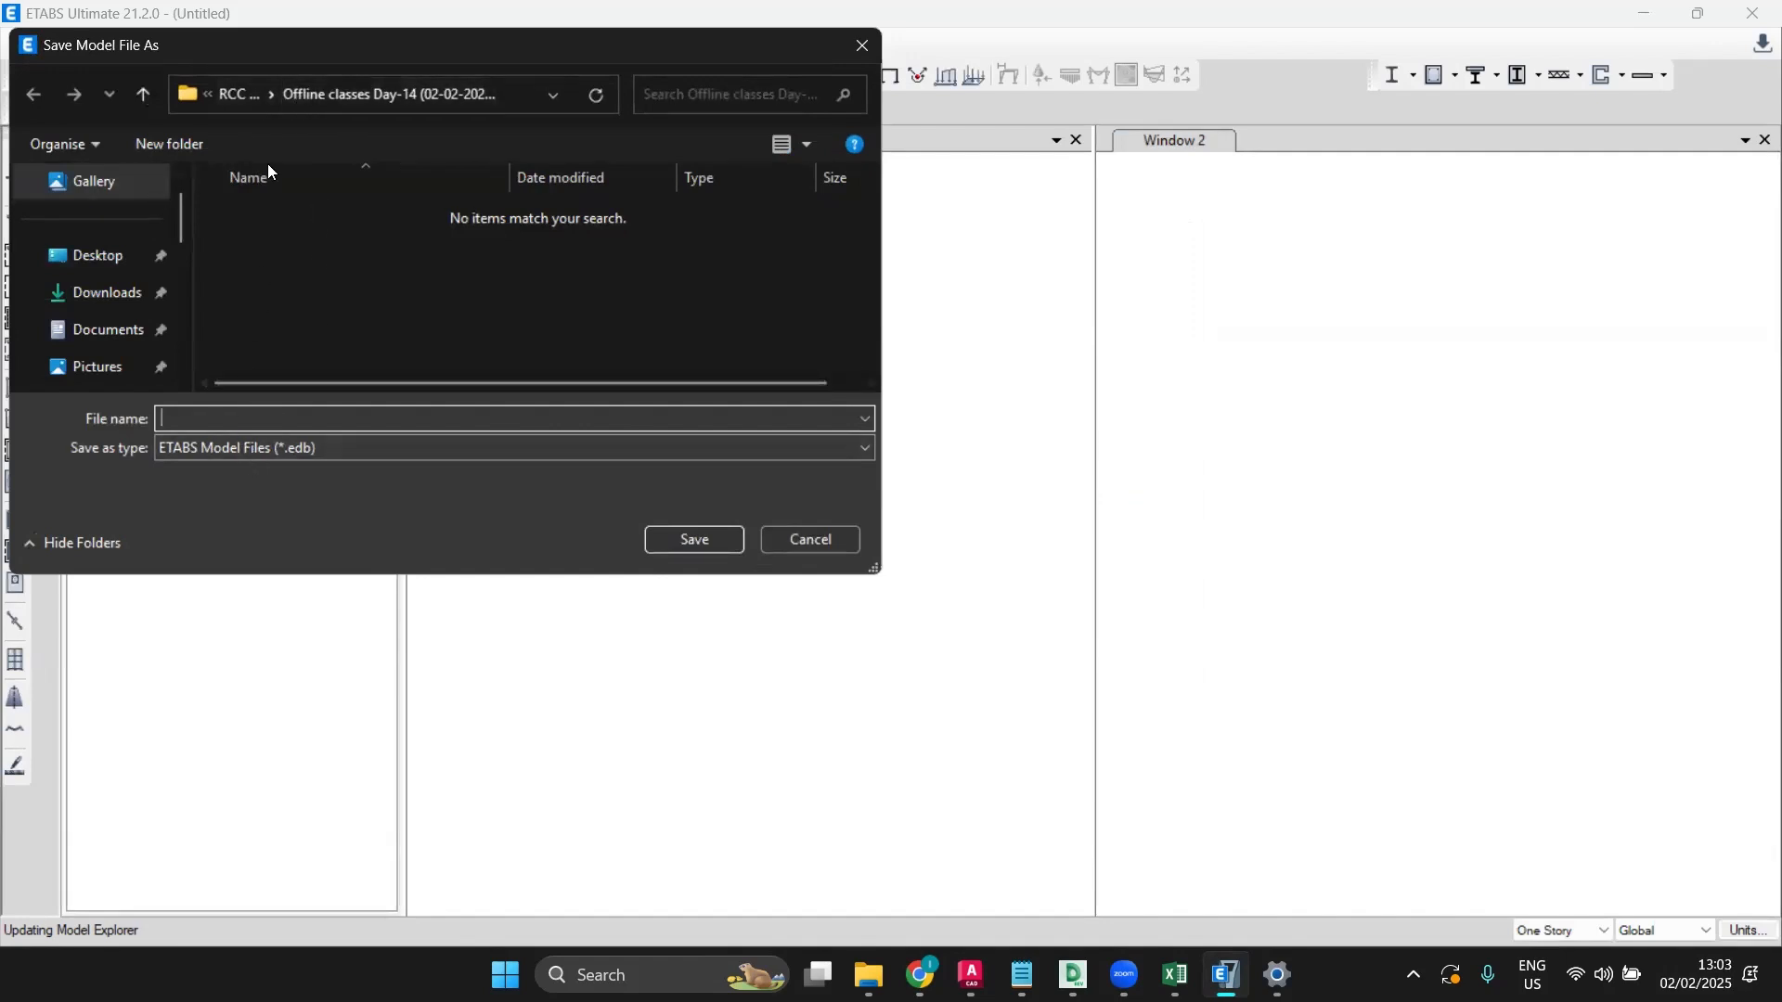
Step: Set the file filter to All files, rename the model to ETABS, then cancel saving
click(288, 447)
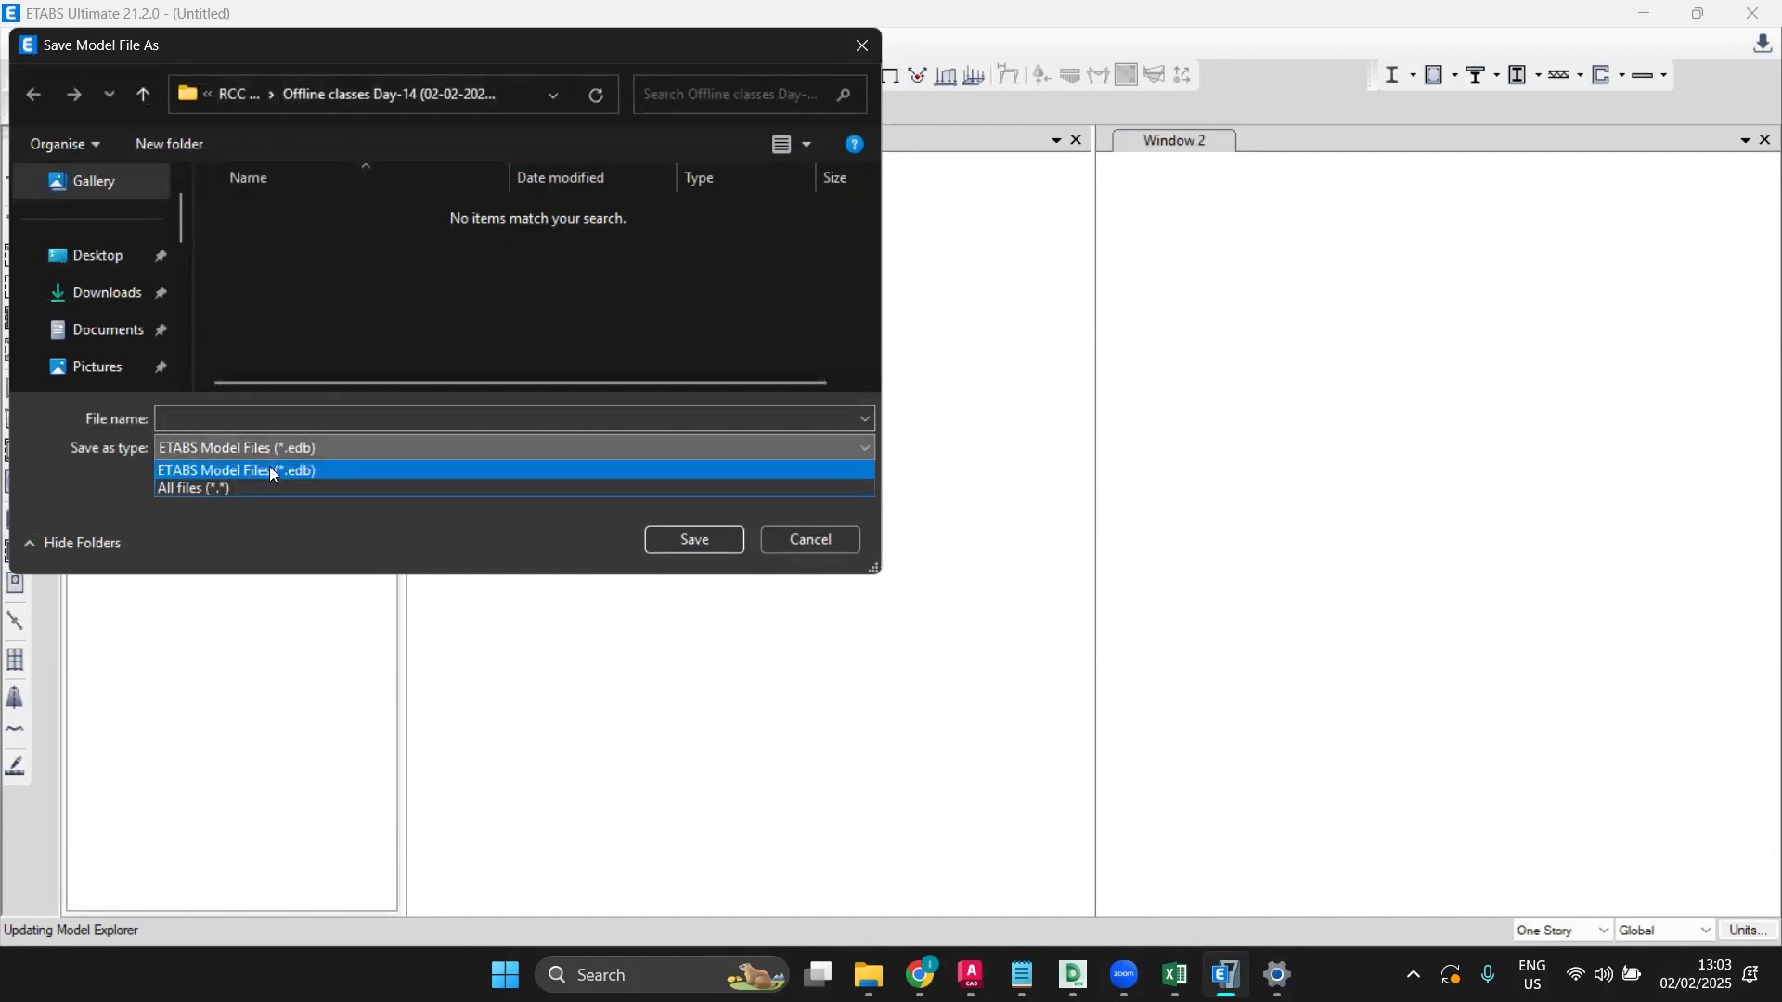
click(258, 489)
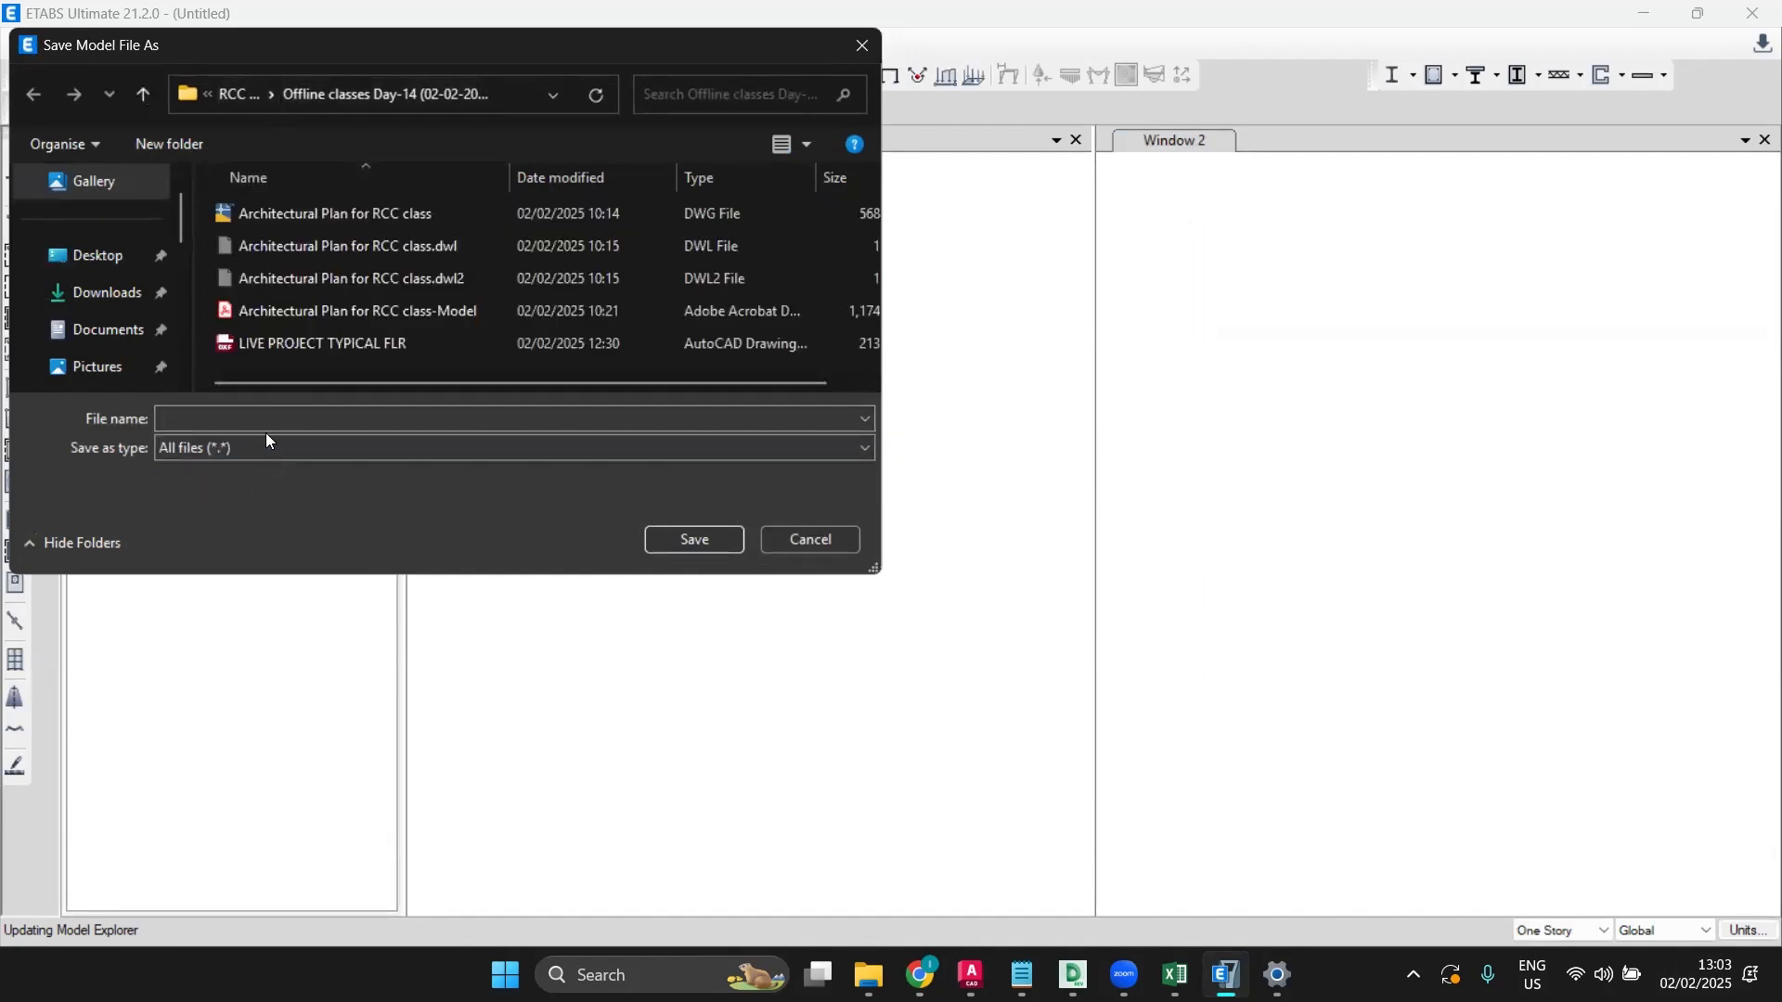
click(297, 341)
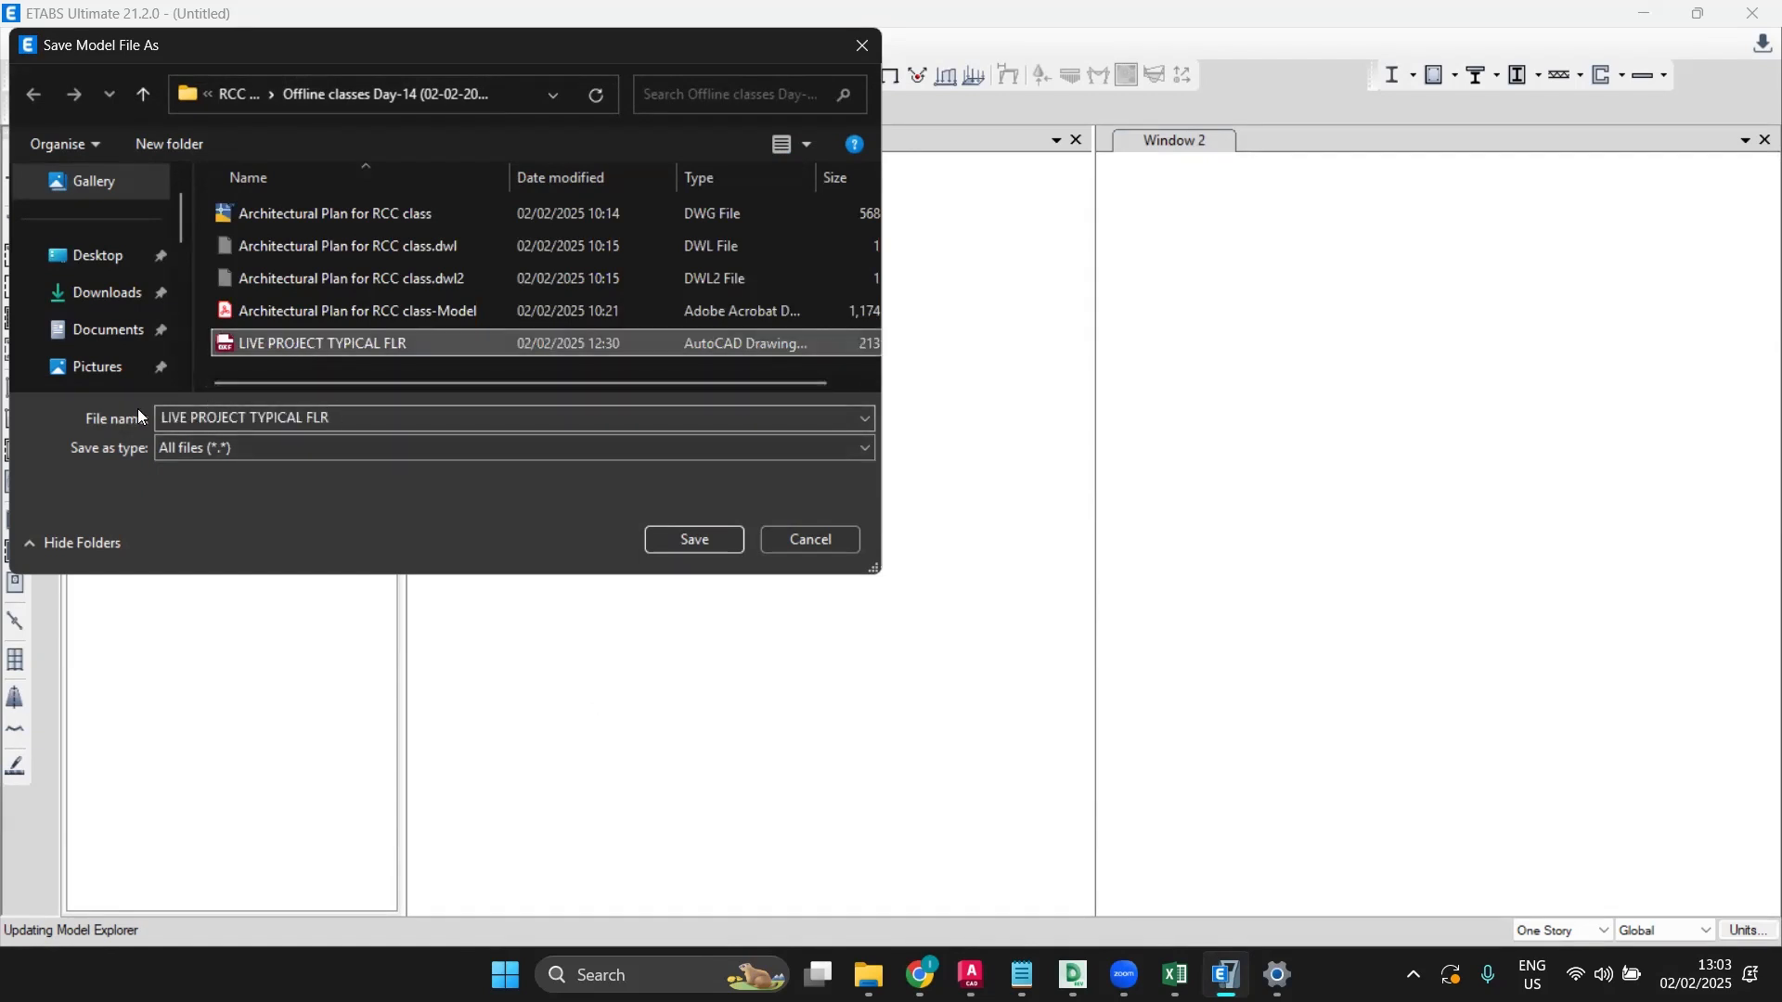
click(165, 416)
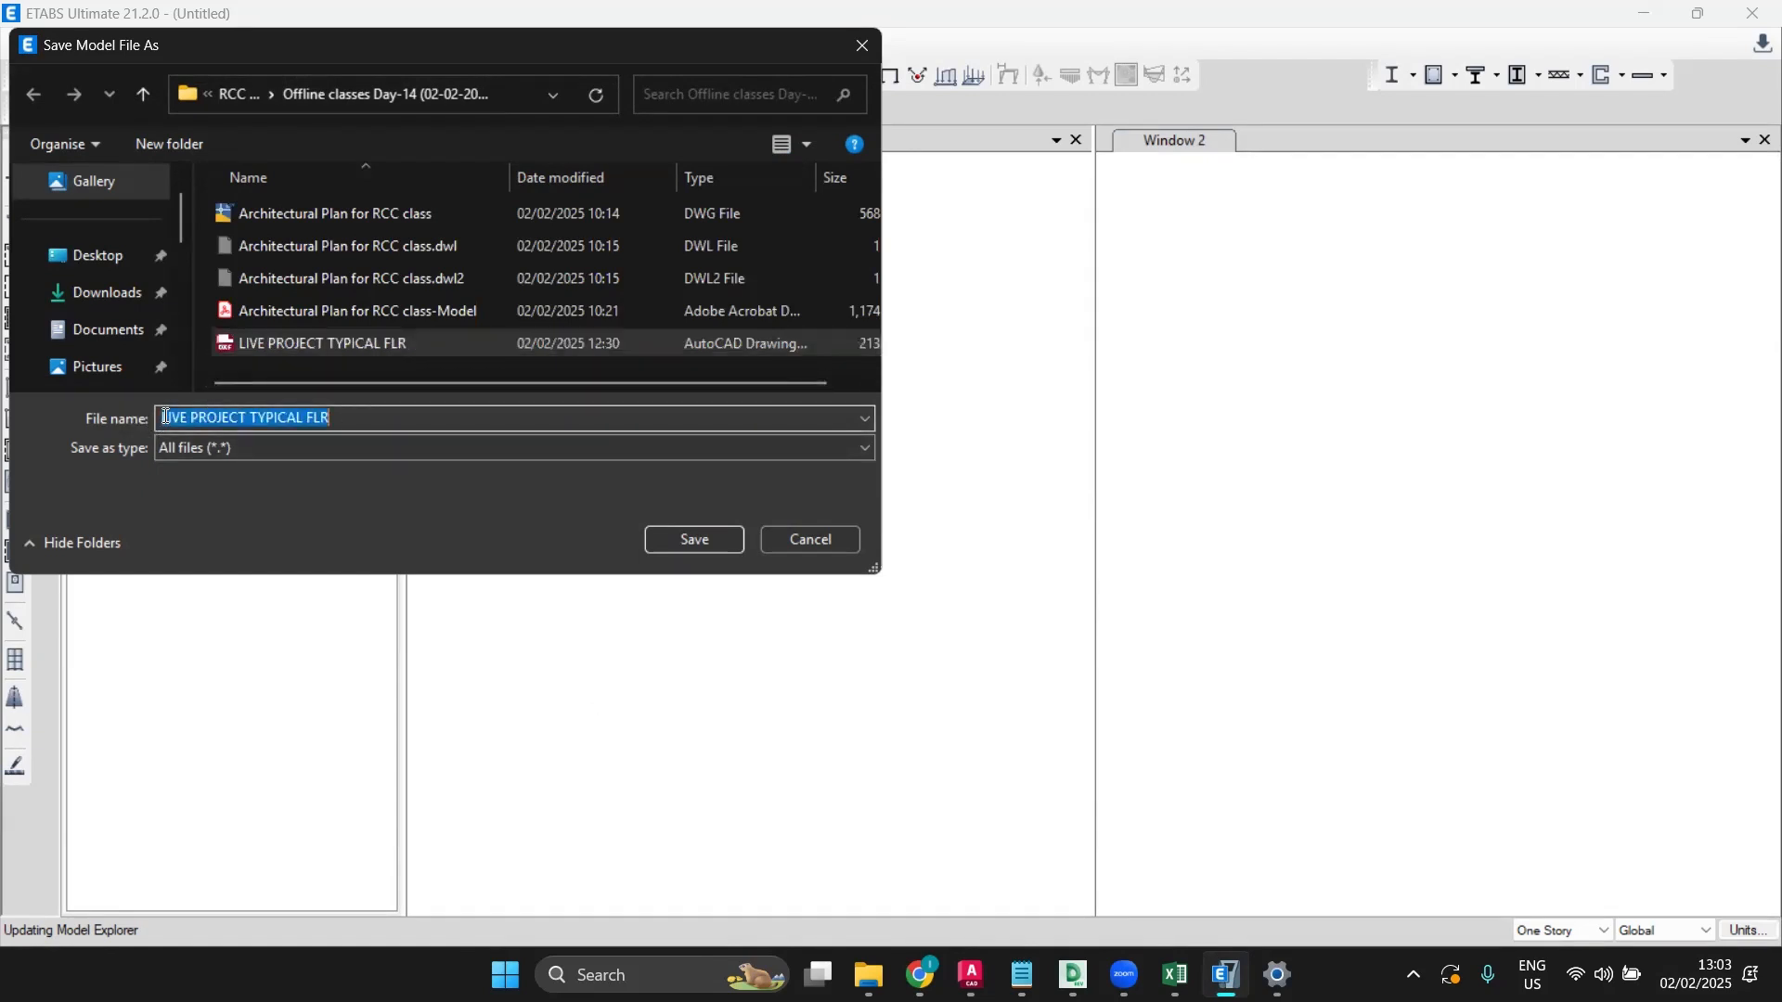
text(E)
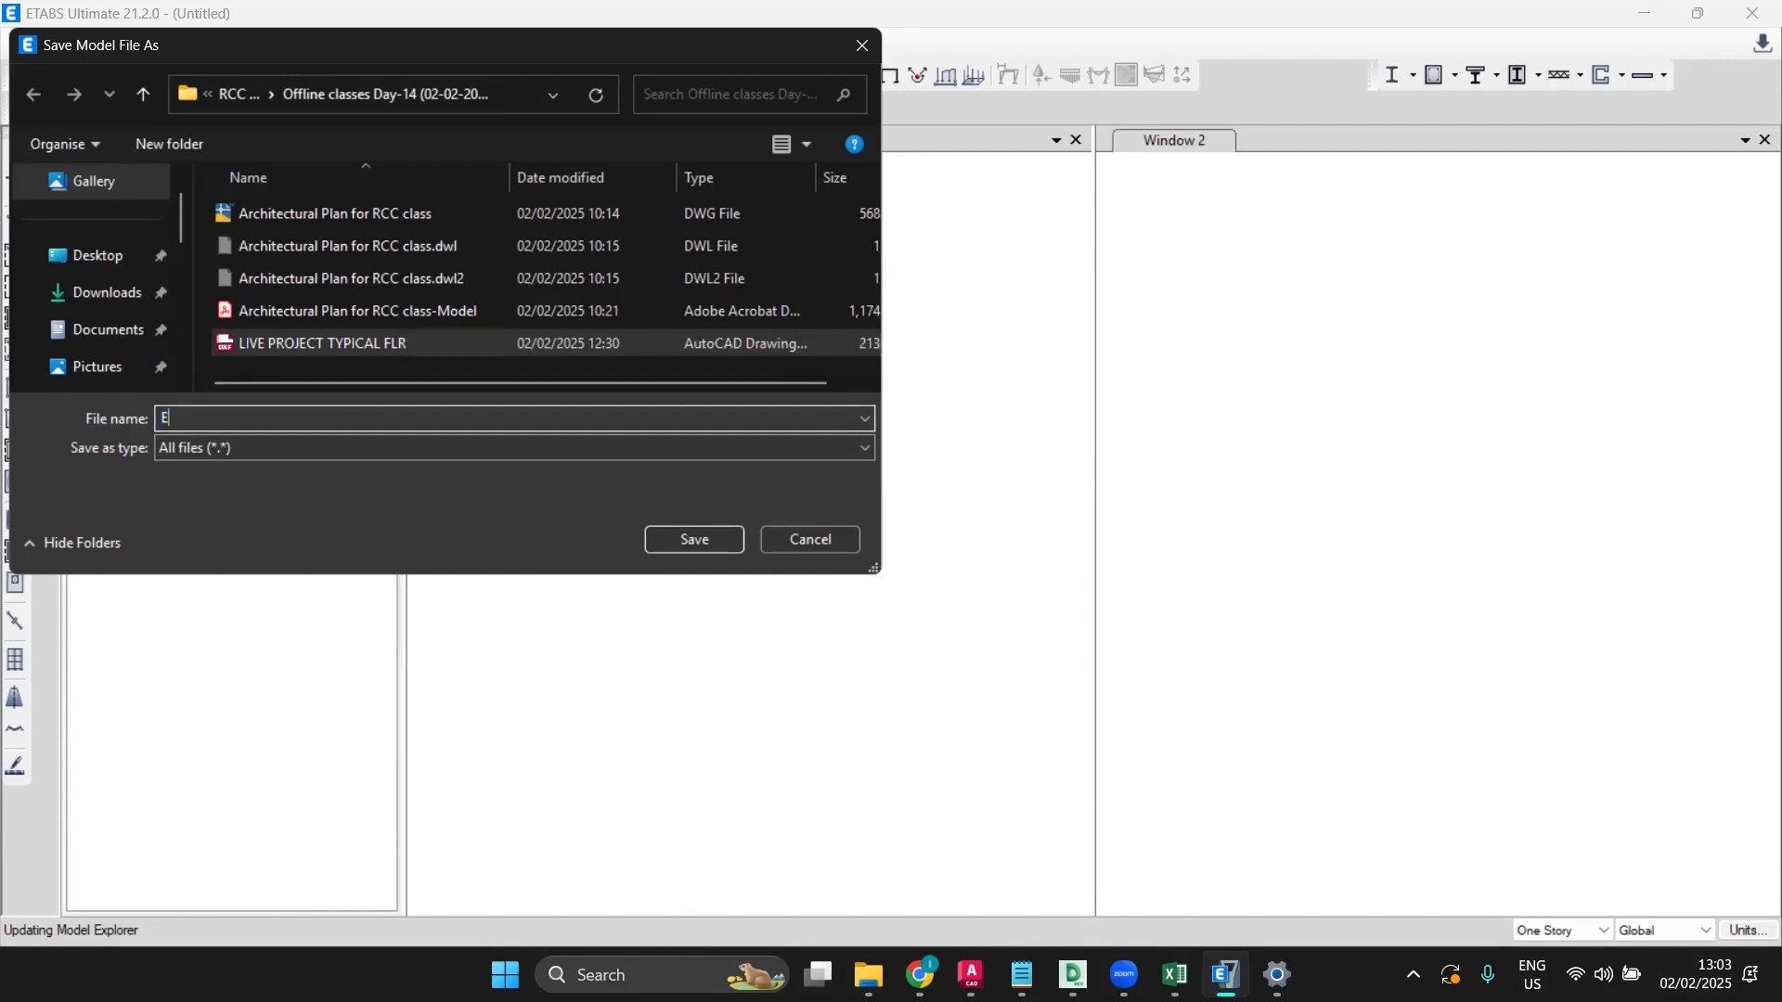
text(TA)
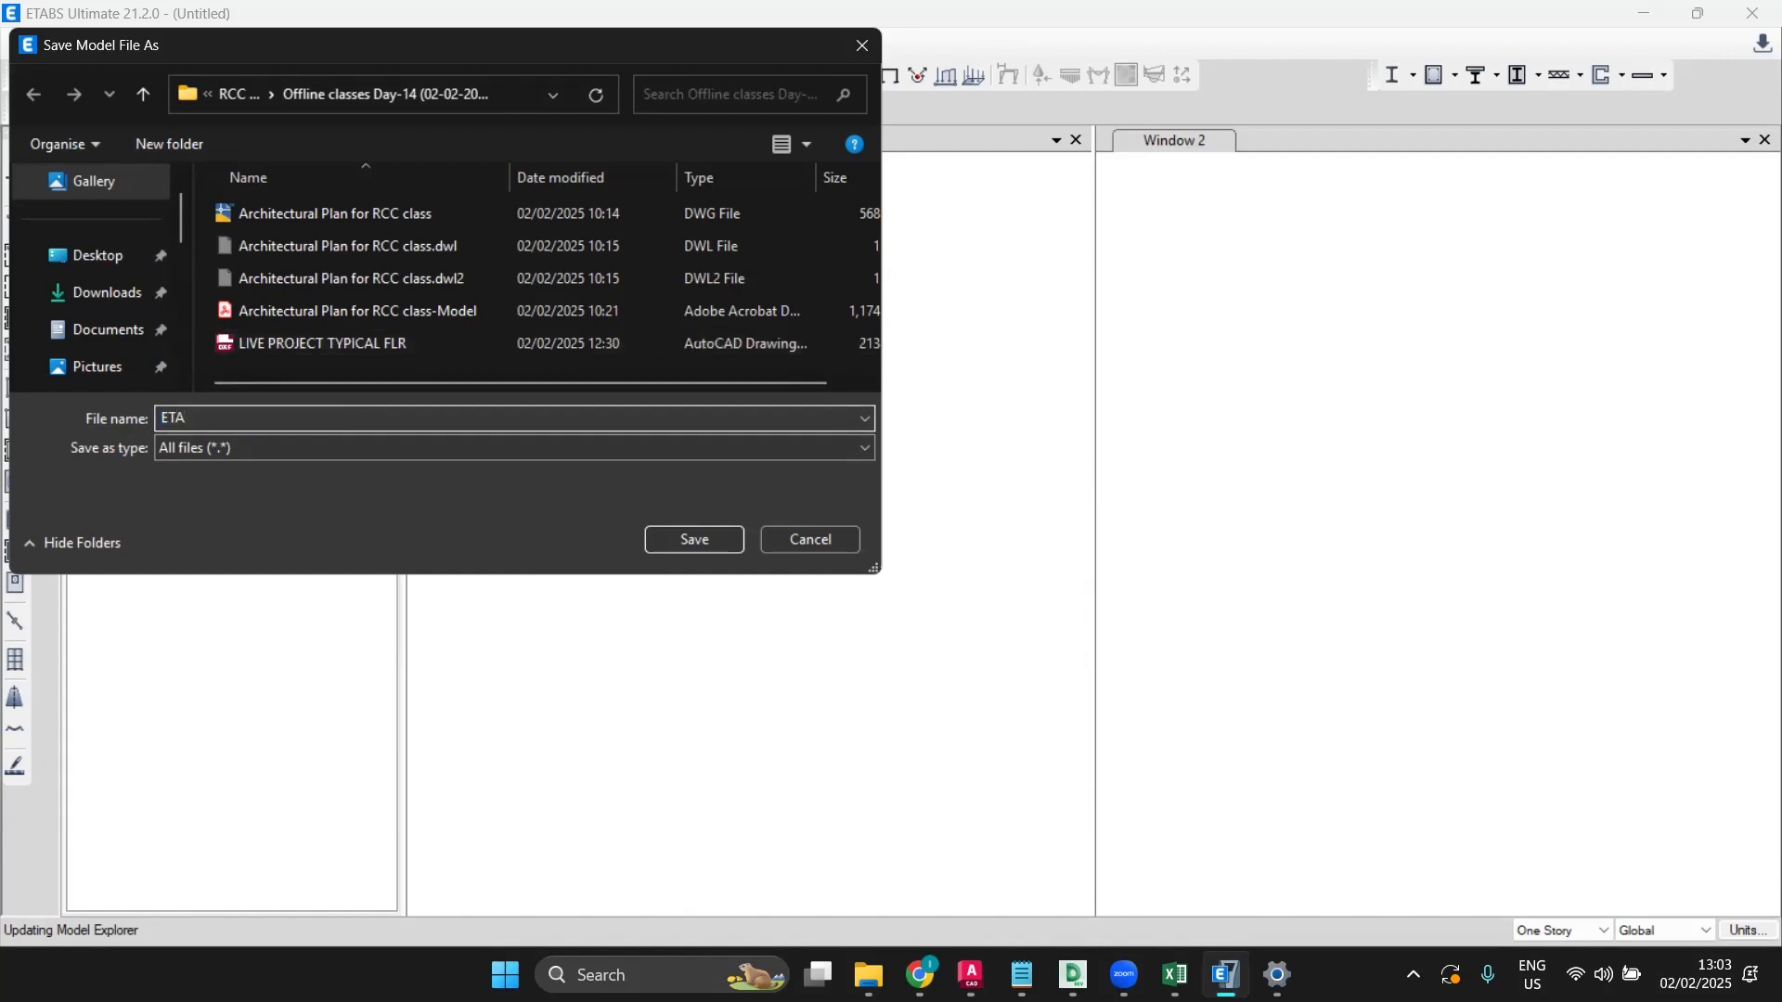
text(BS)
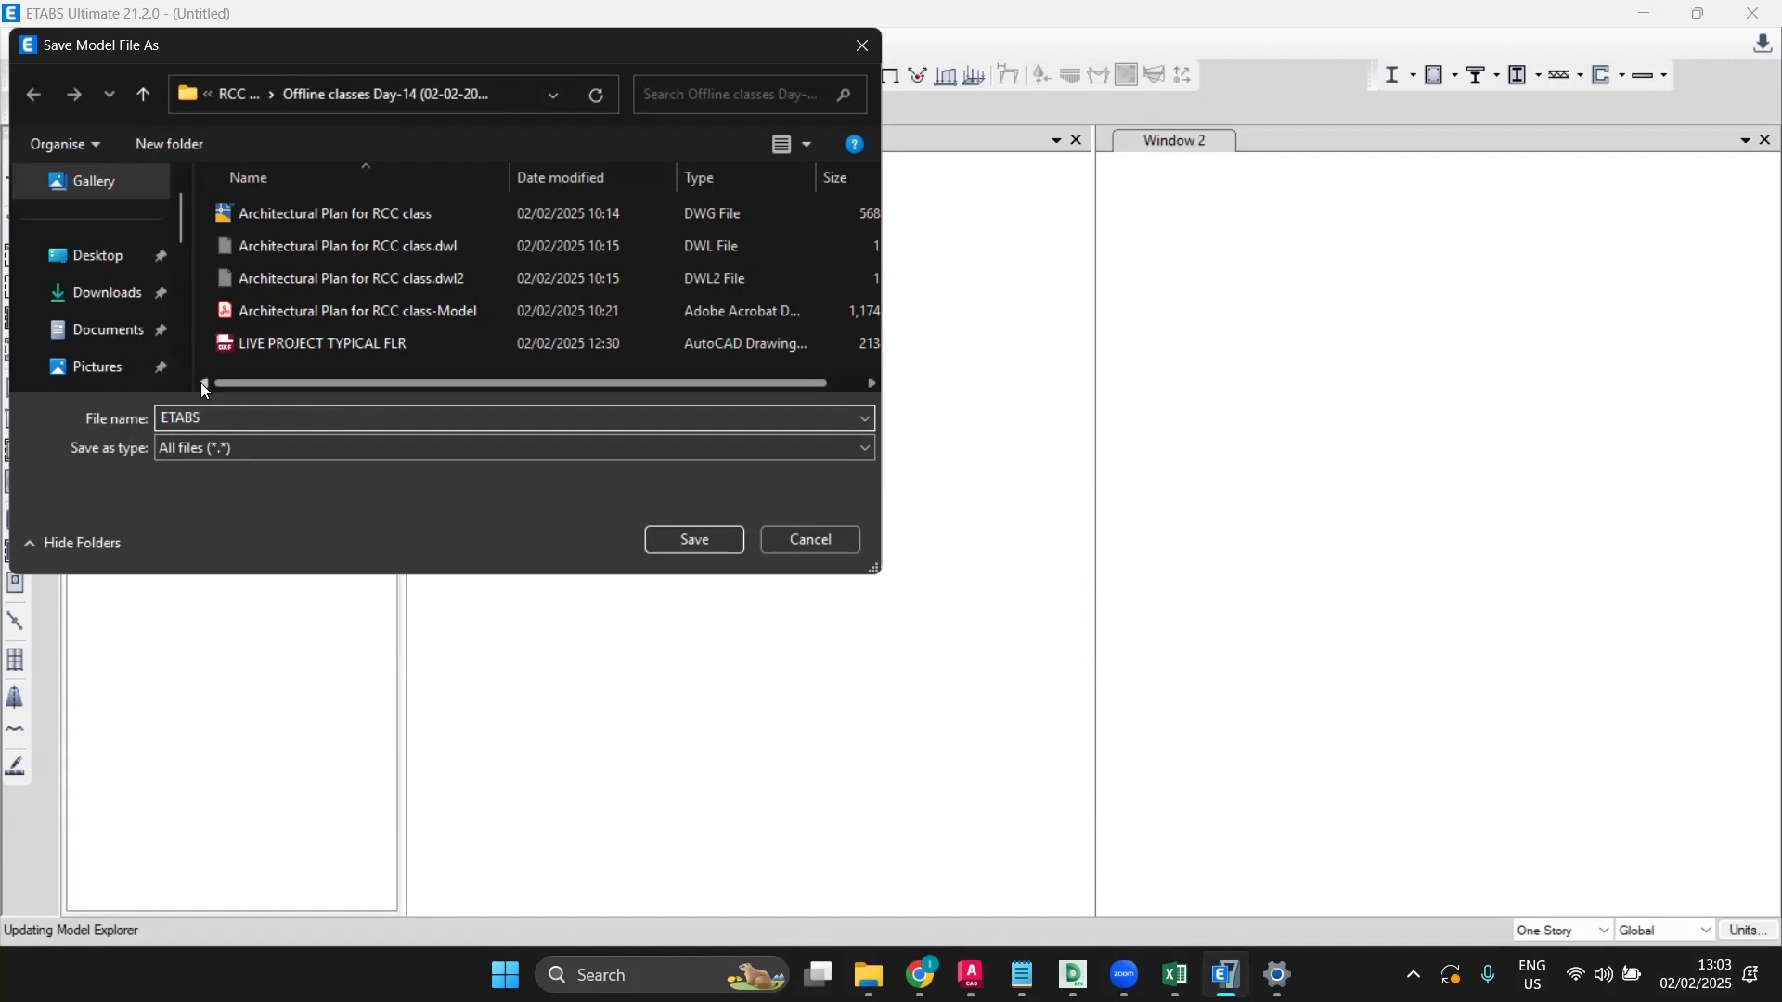
click(814, 536)
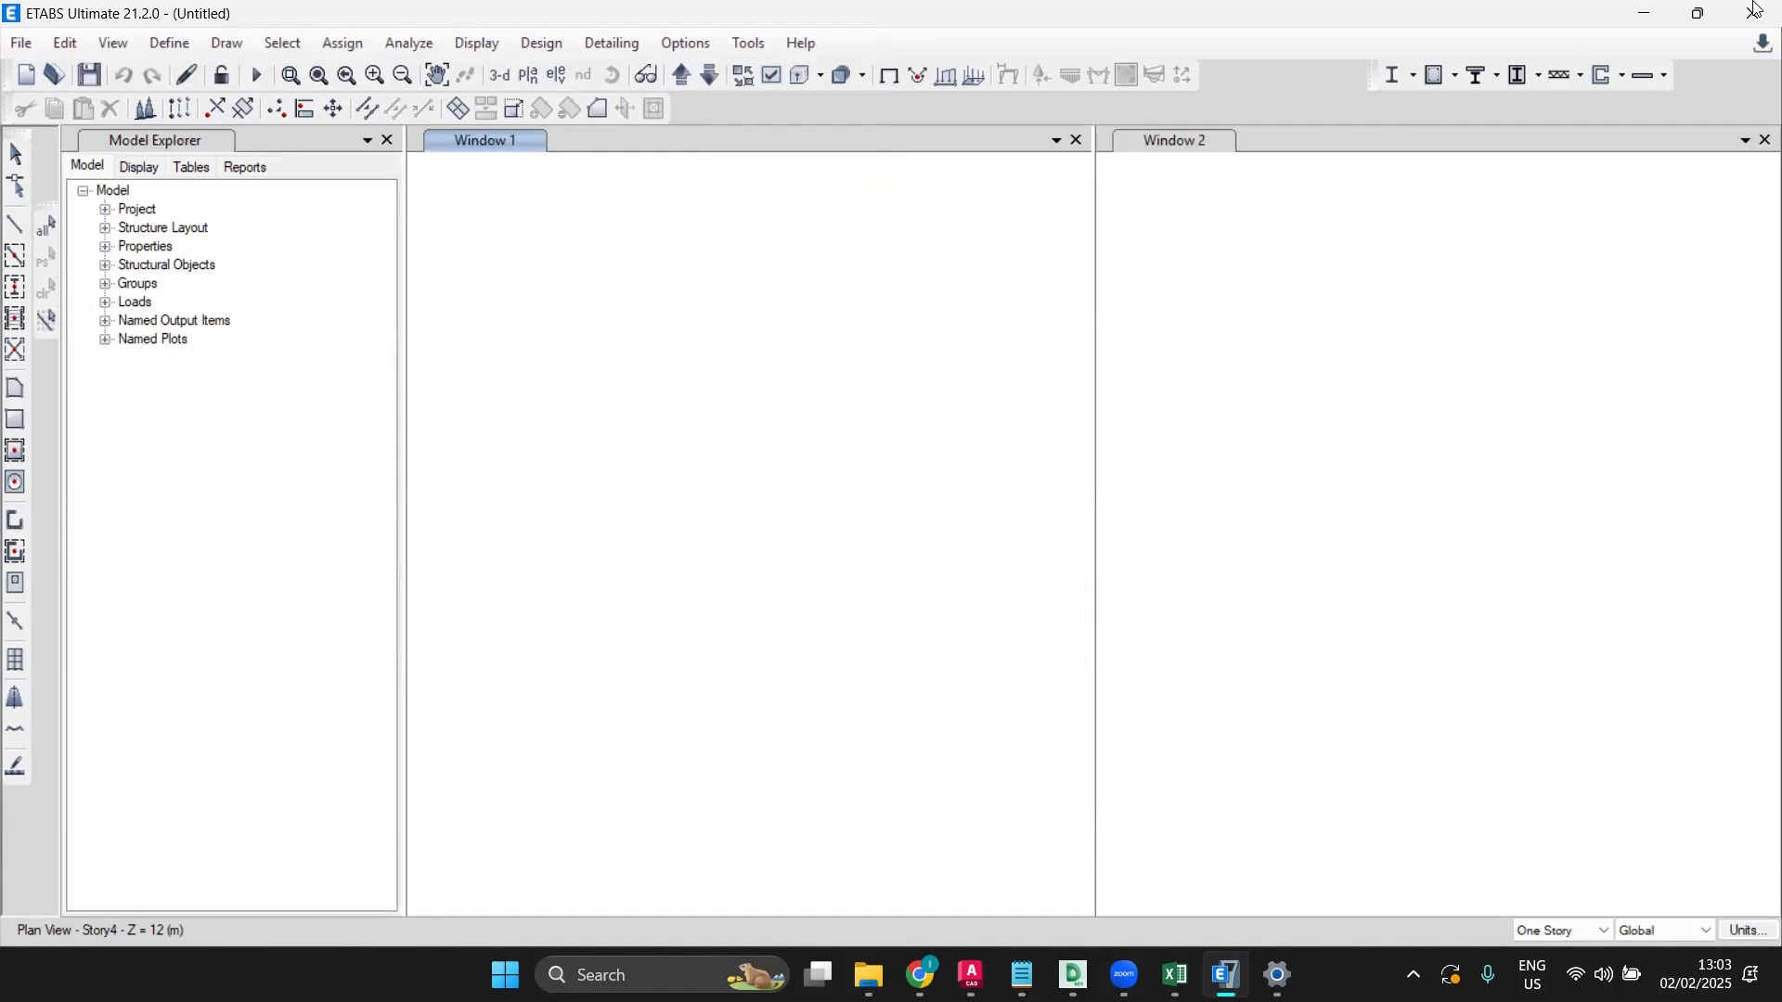
Step: Force-close the unresponsive ETABS window and relaunch ETABS 21 from its desktop icon
click(1743, 10)
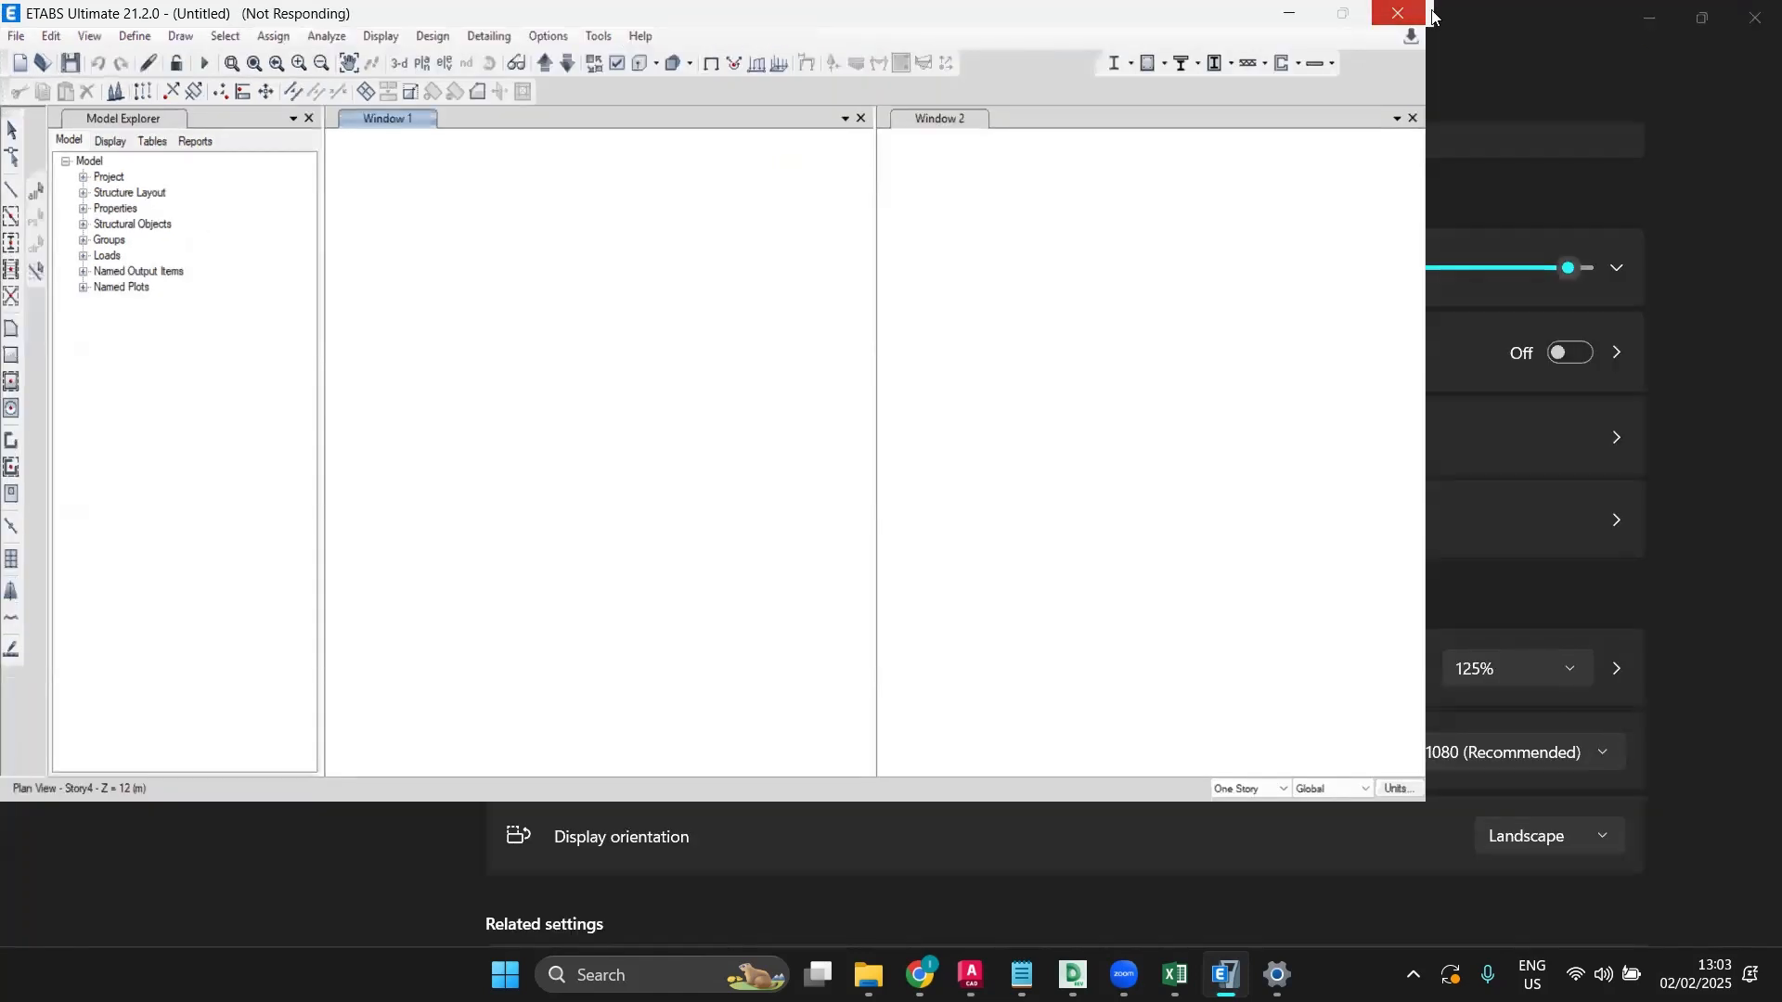
click(1402, 17)
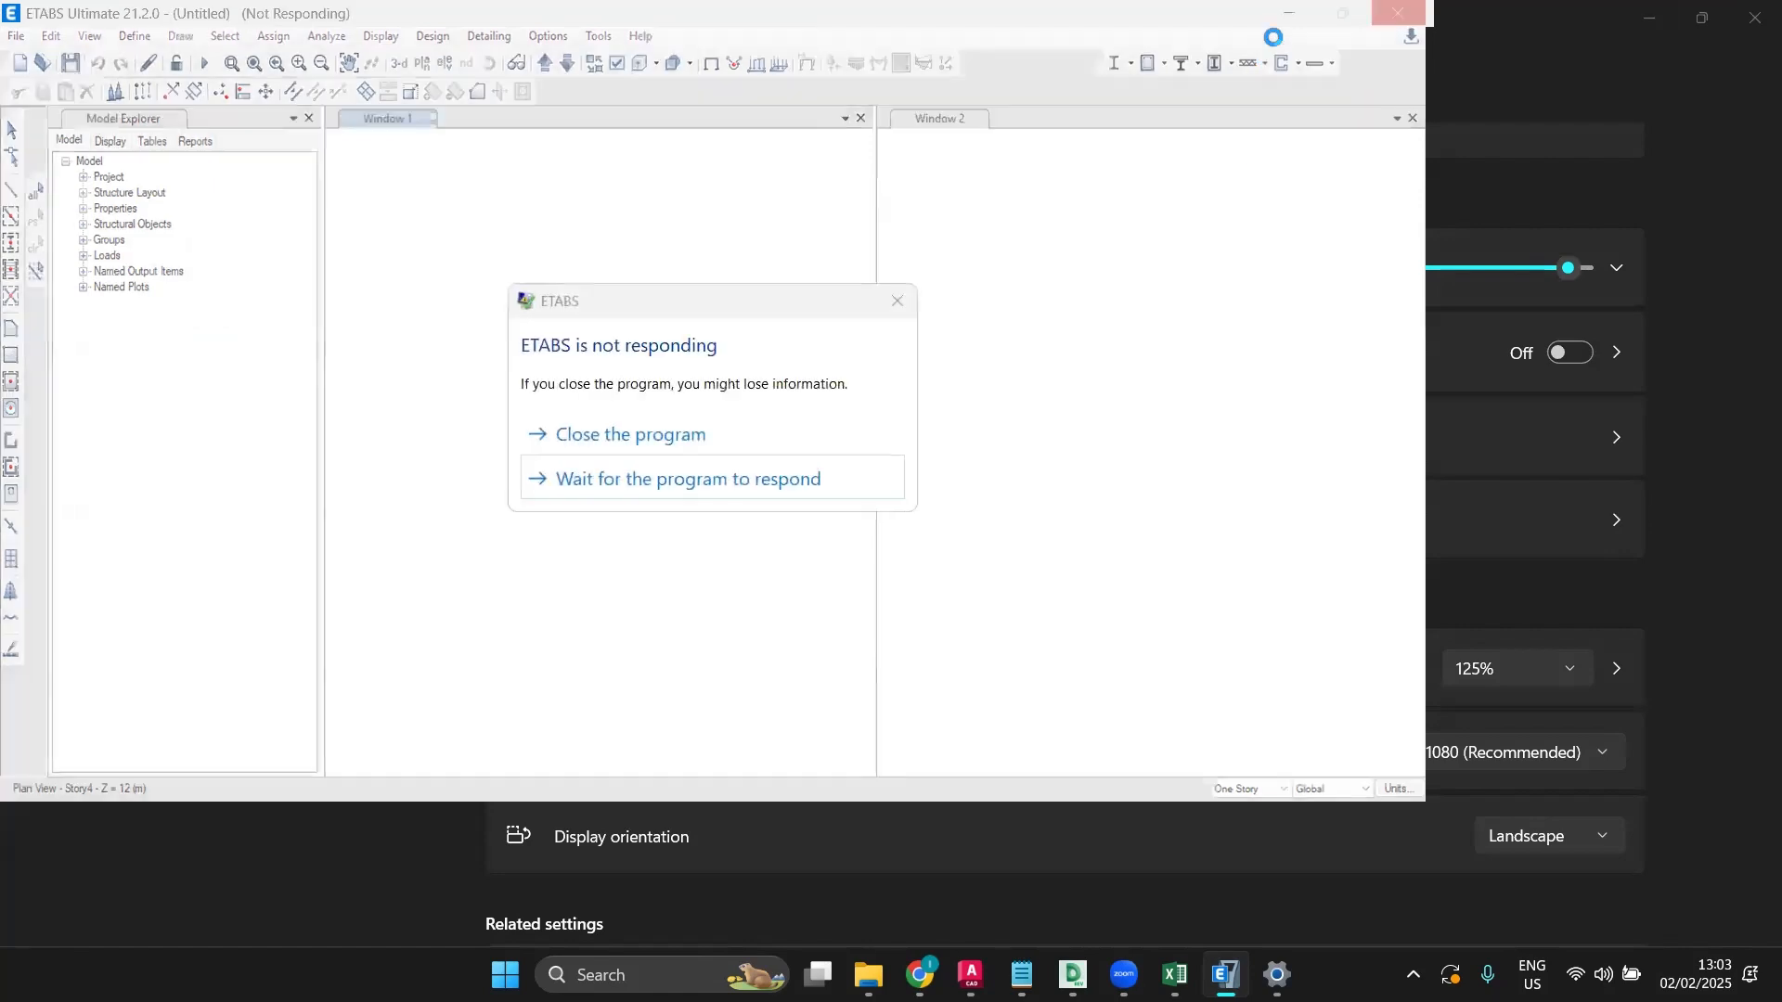
click(682, 481)
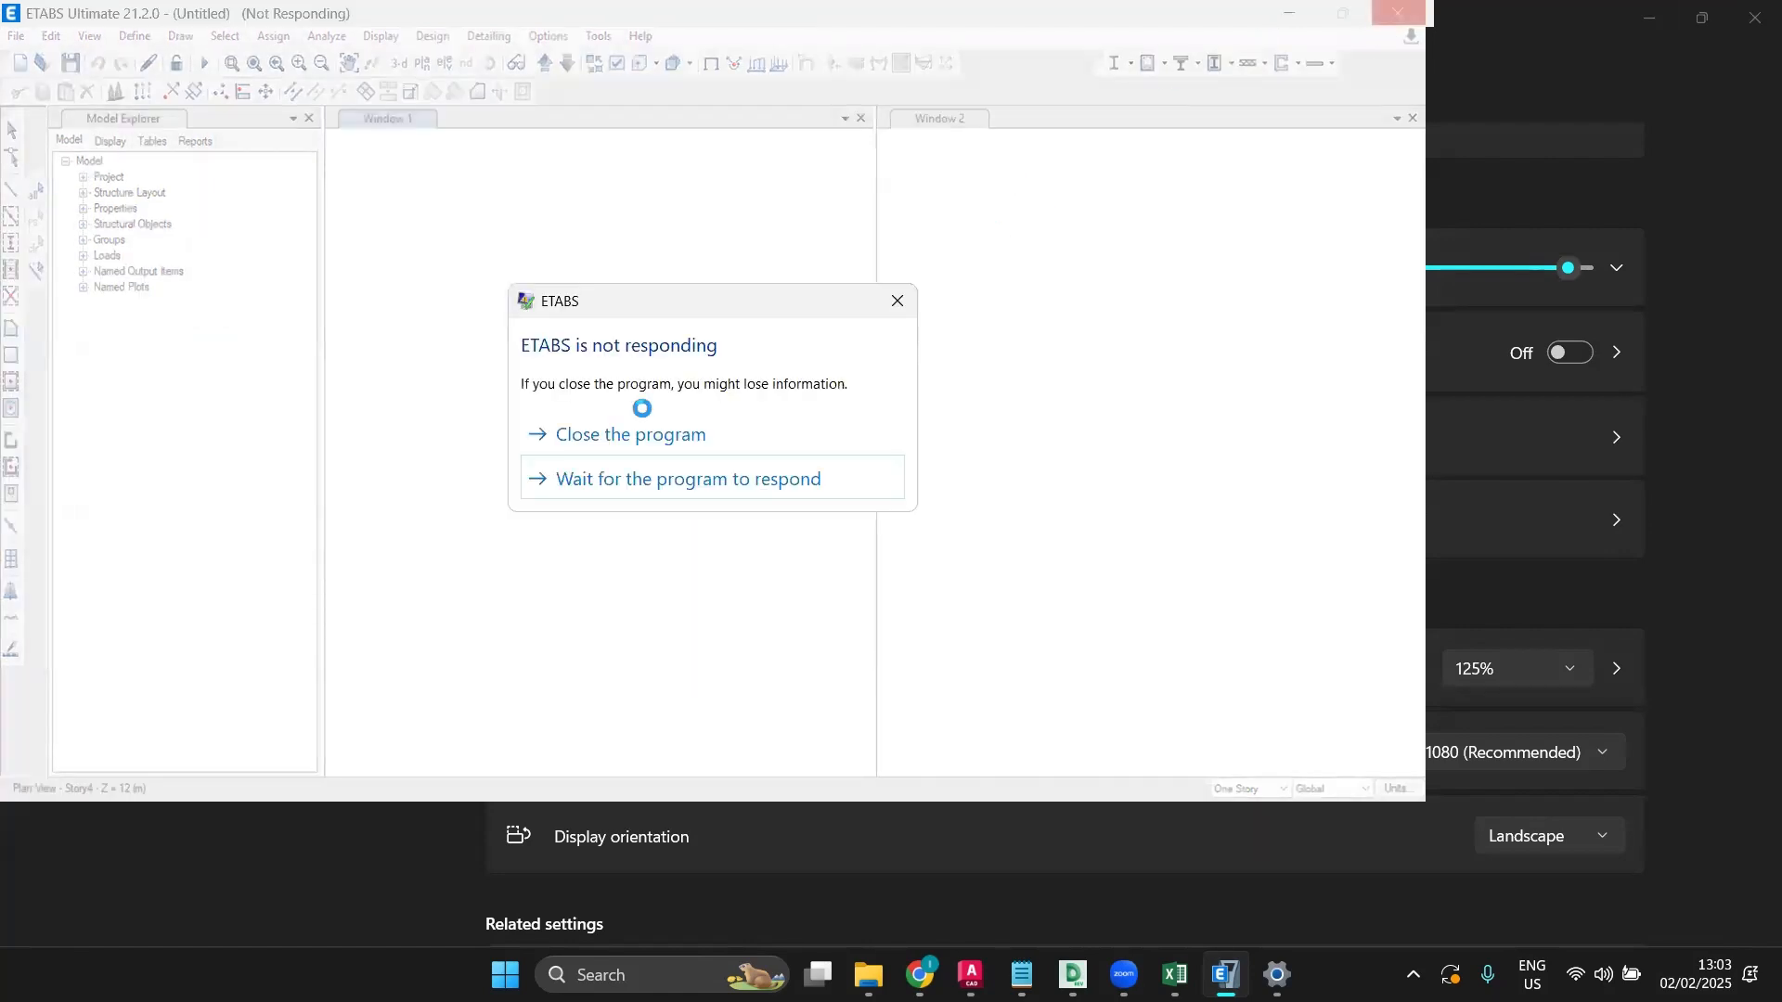
click(630, 433)
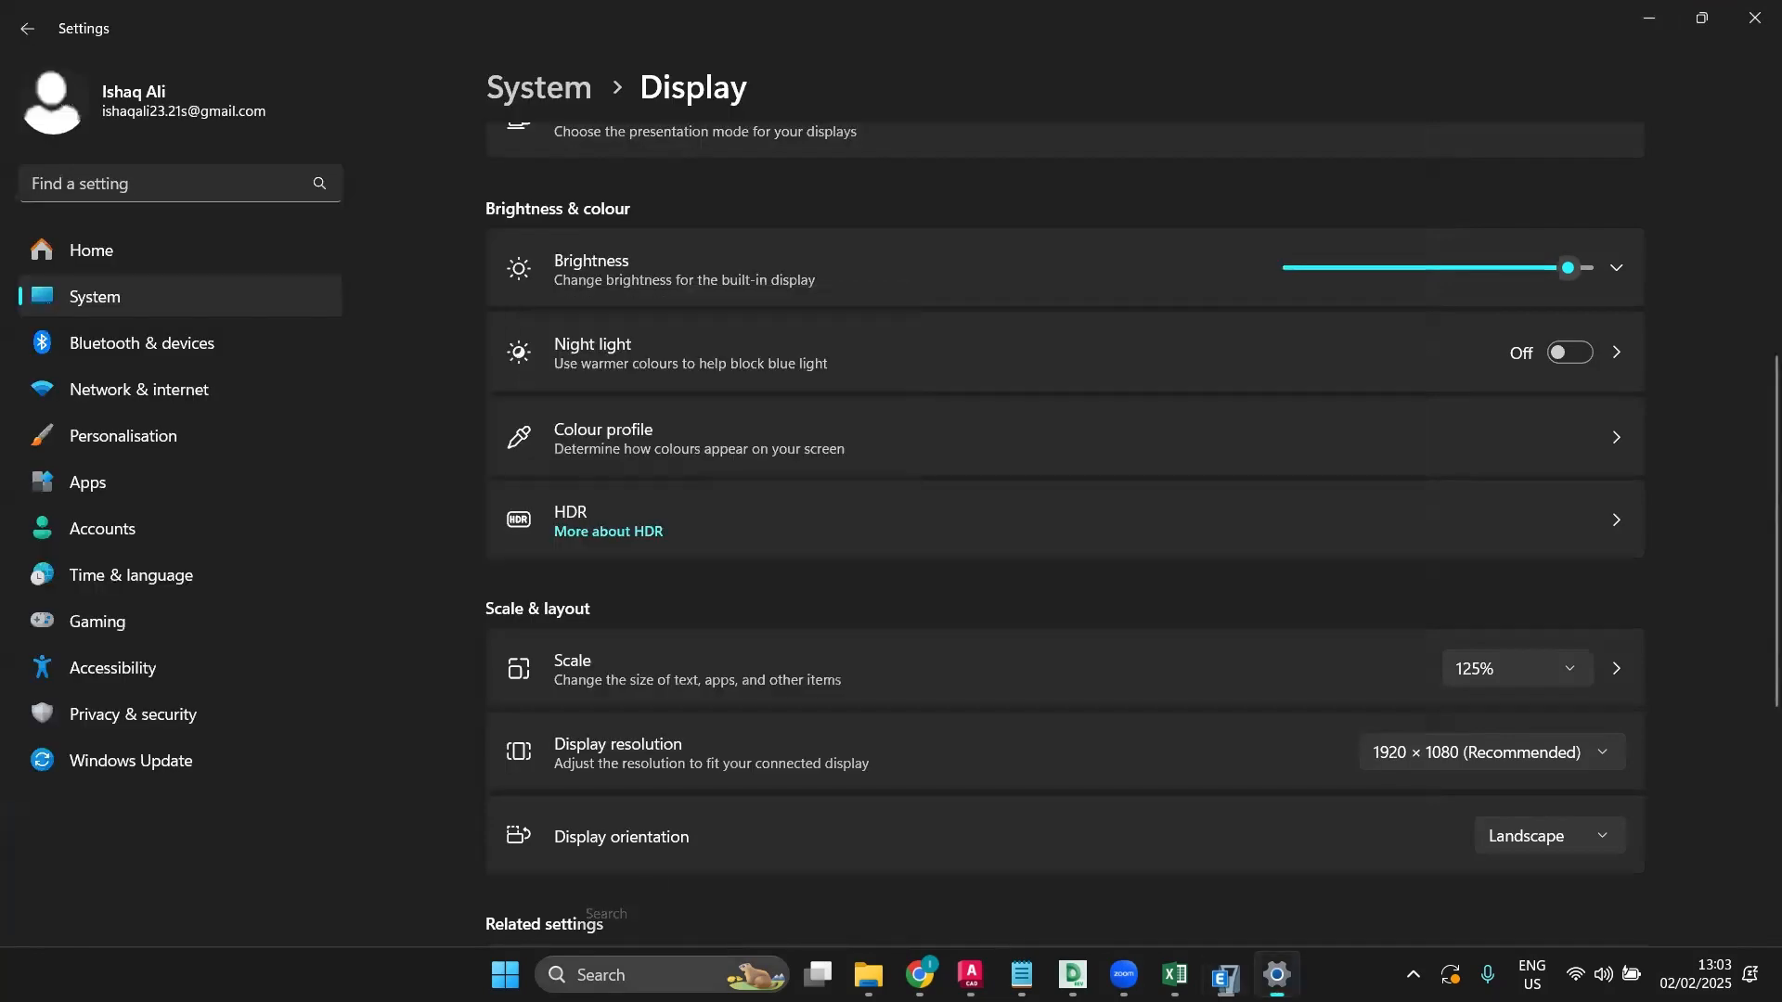
click(624, 974)
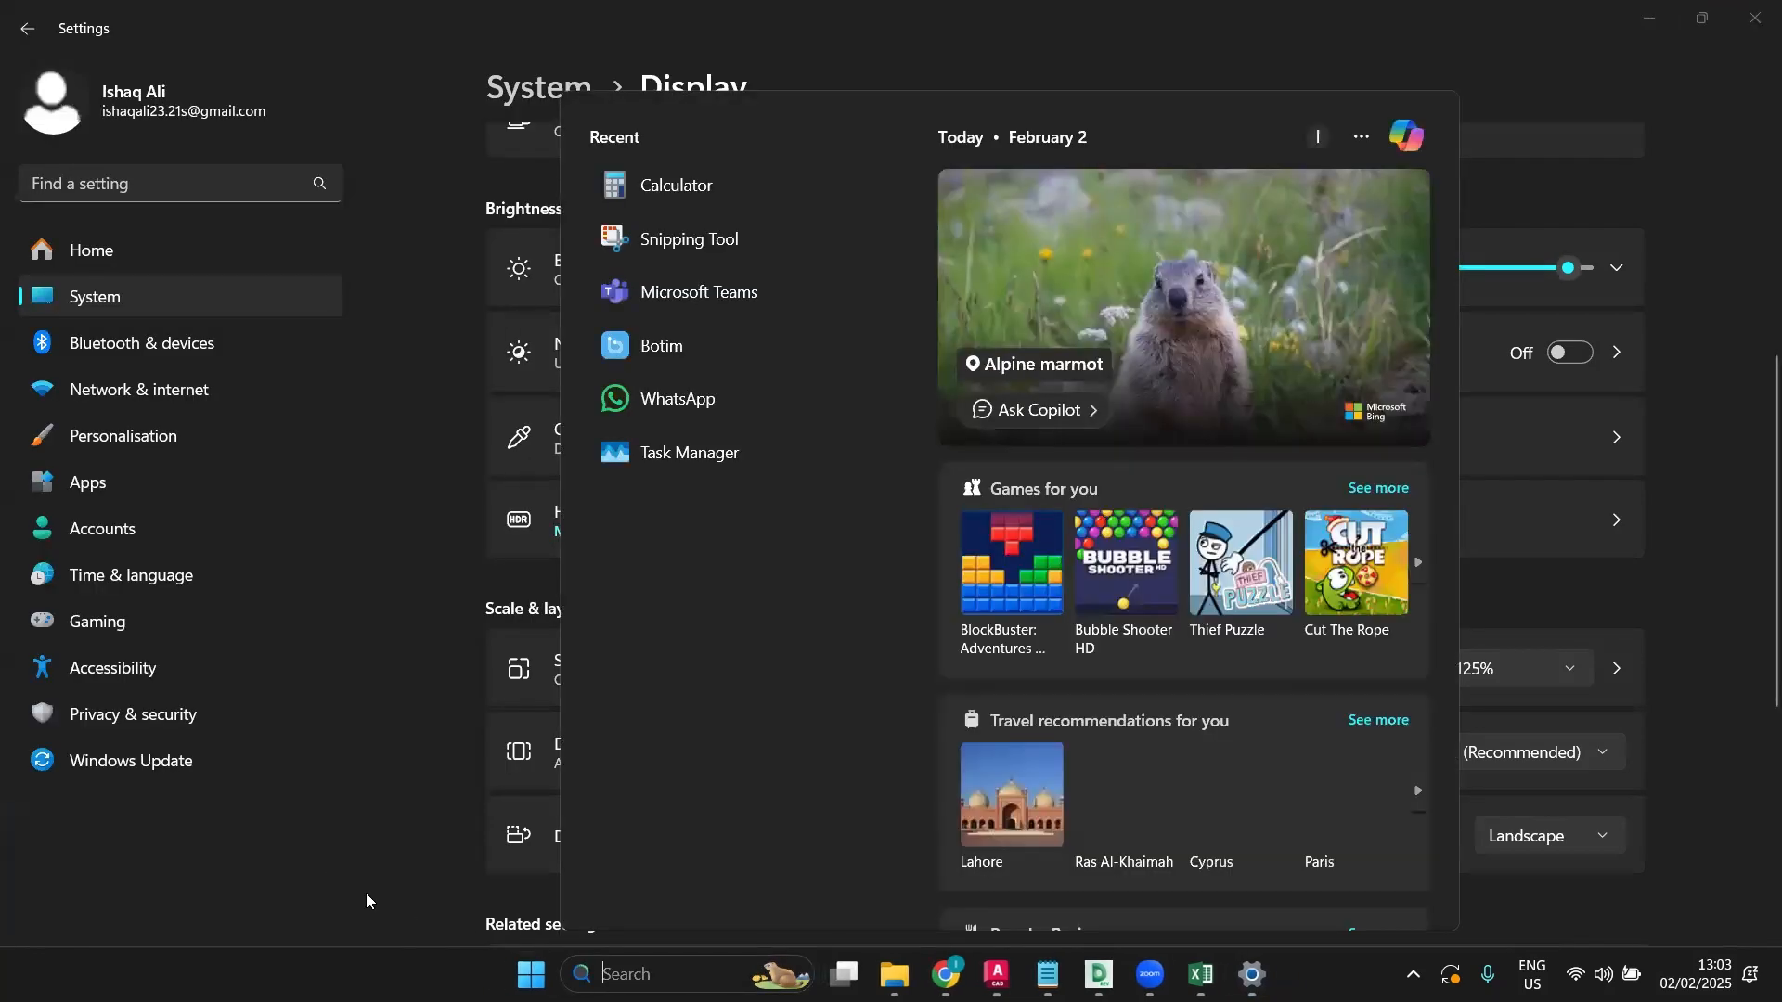
click(366, 894)
click(1649, 17)
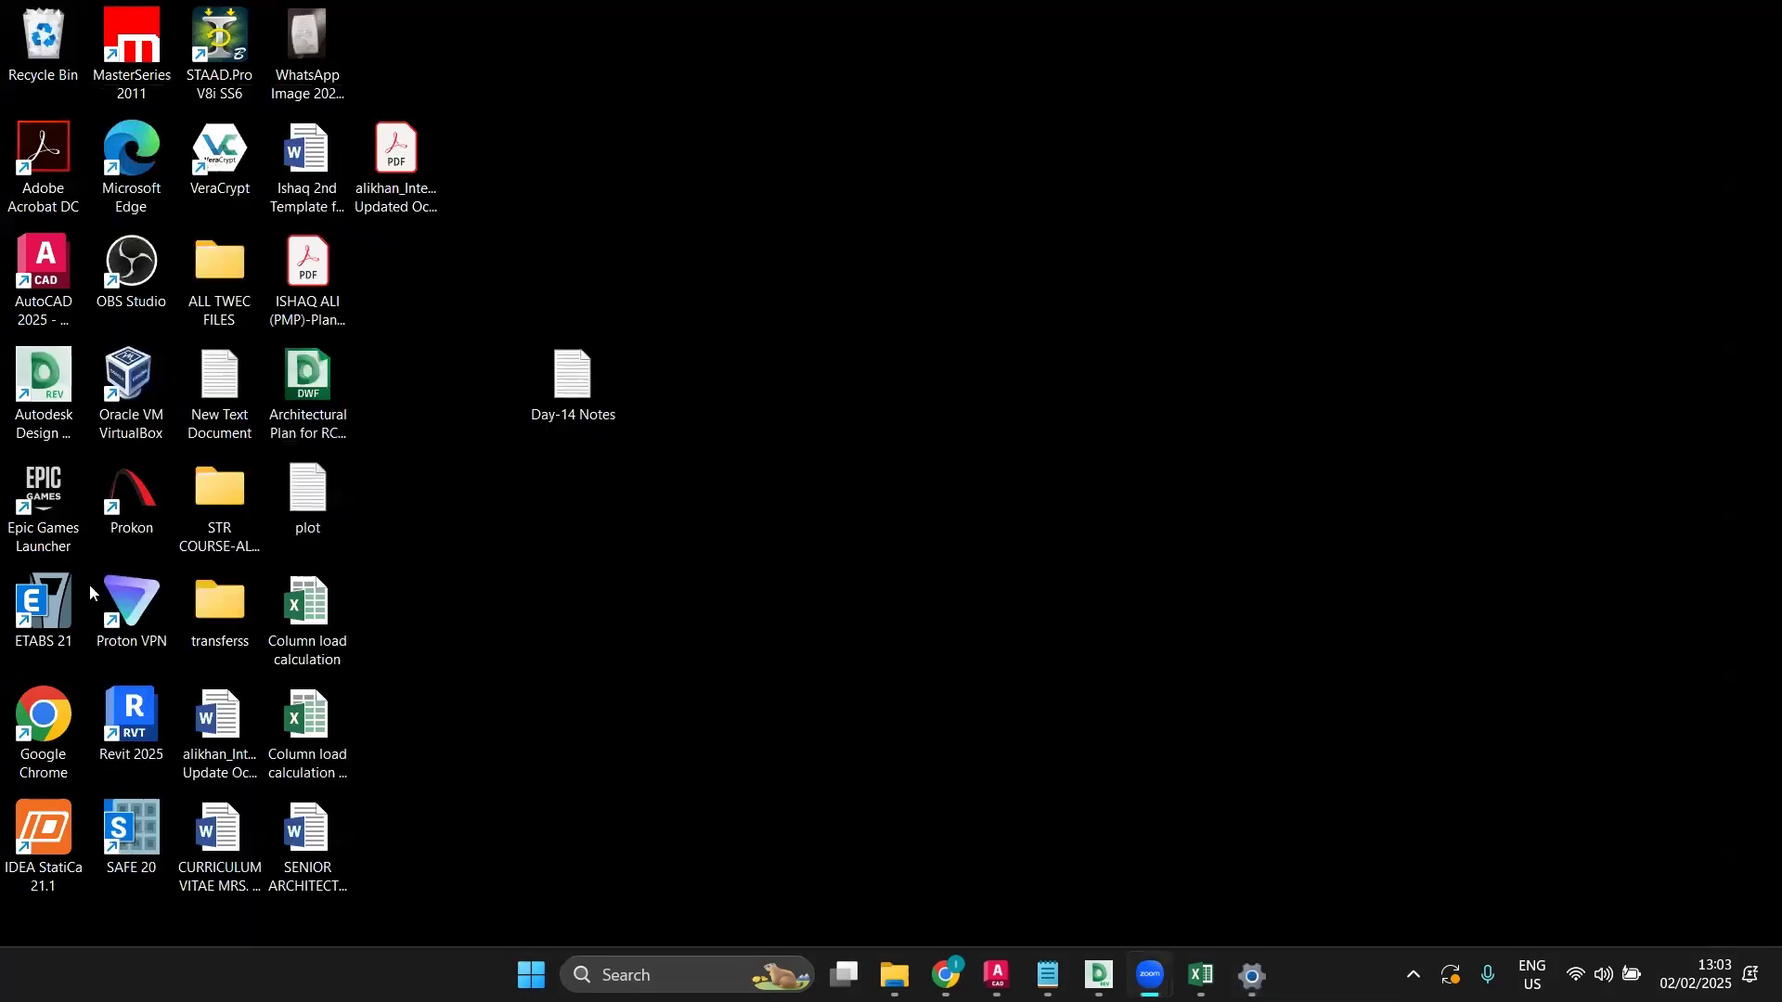
double_click(43, 613)
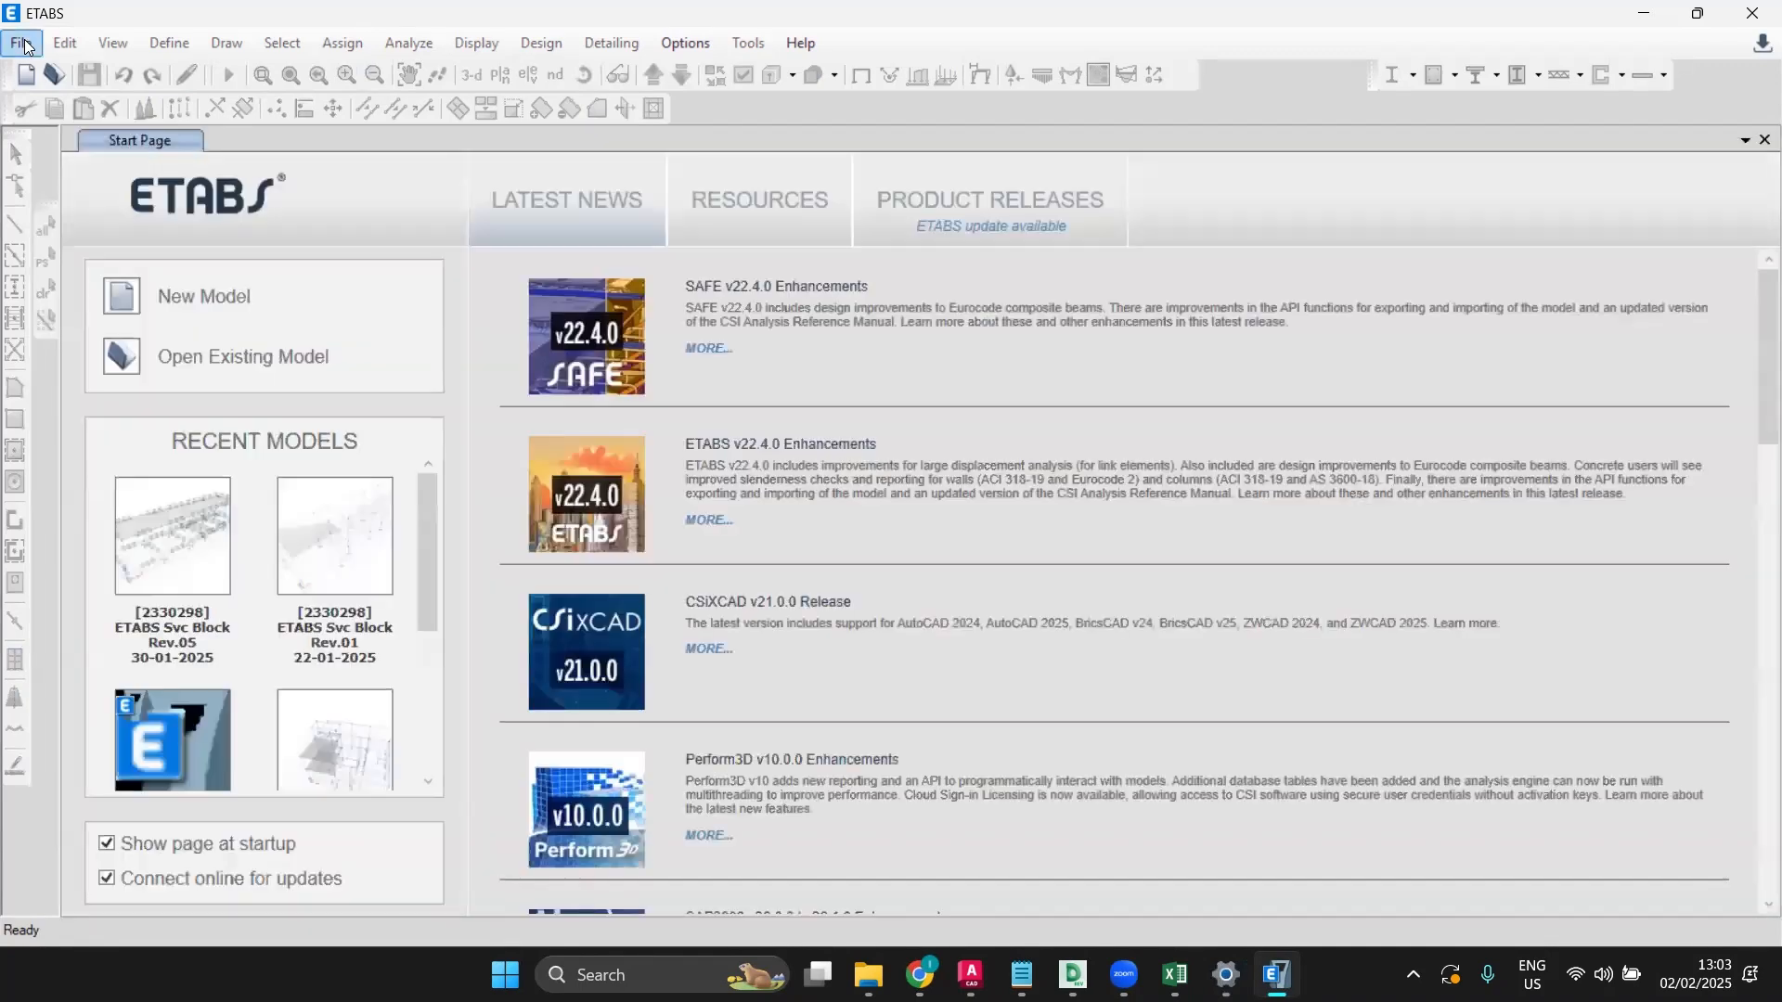
Step: Choose File > Import > .DXF File of Architectural Grids and open LIVE PROJECT TYPICAL FLR
click(25, 46)
mouse_move(148, 235)
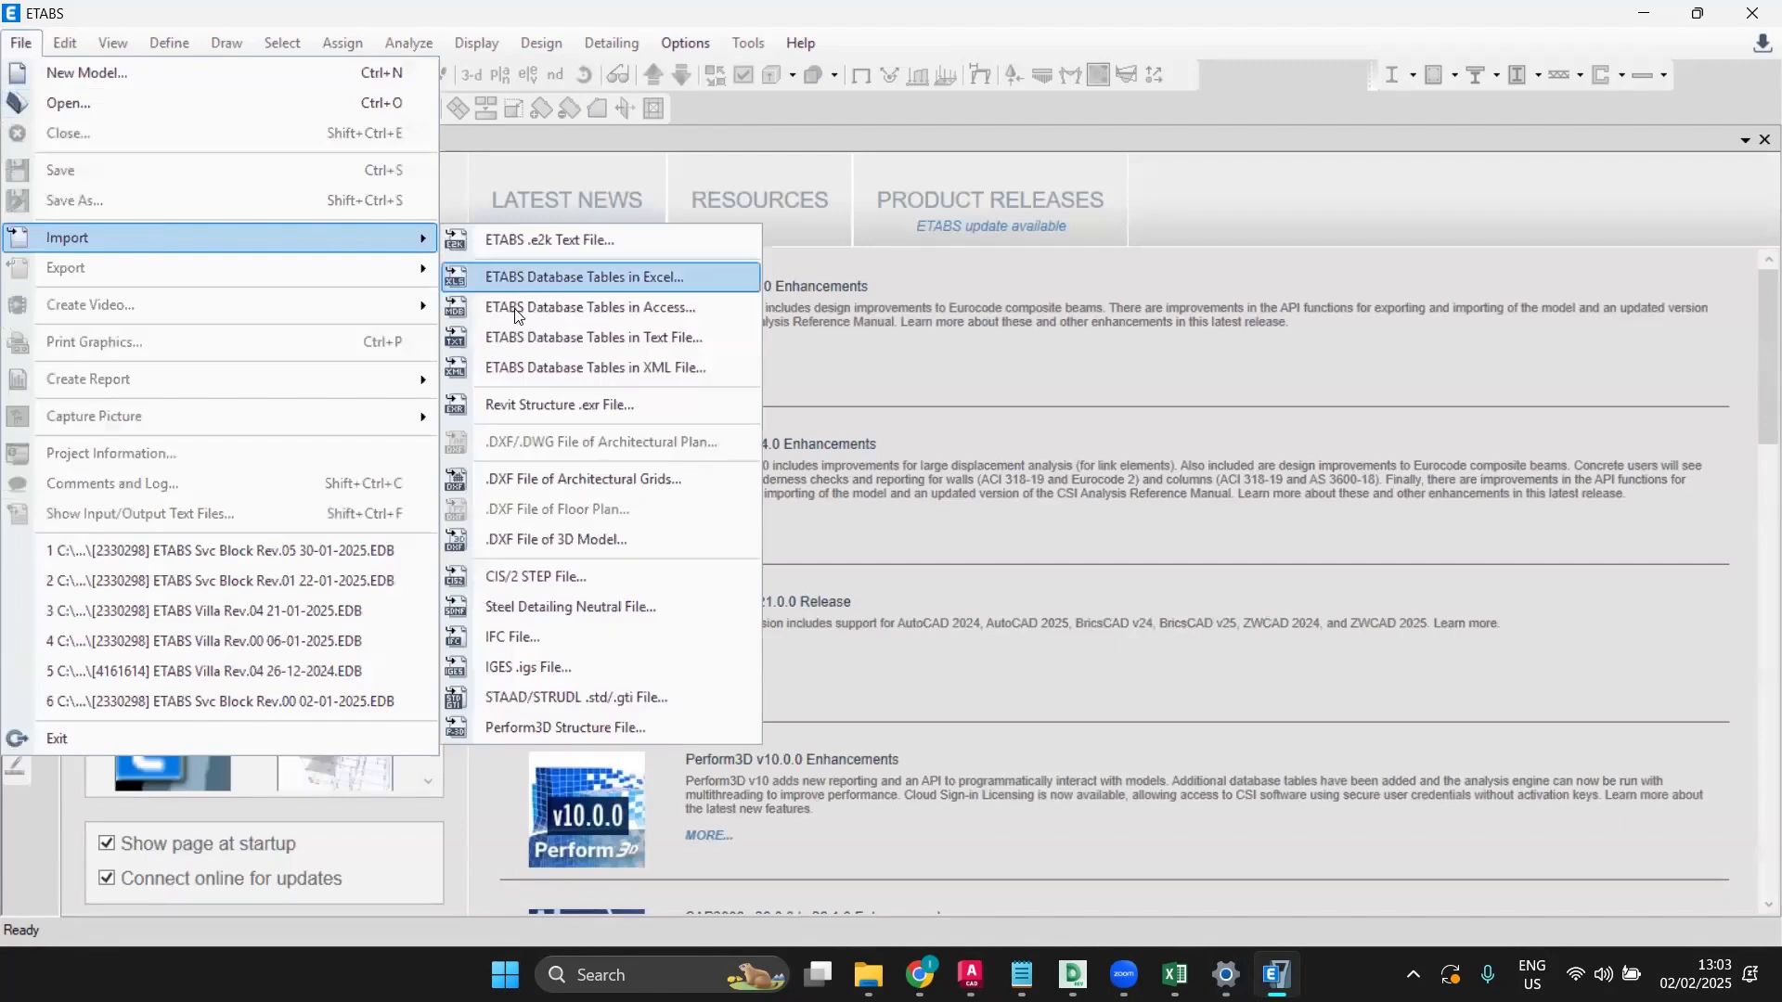
click(553, 479)
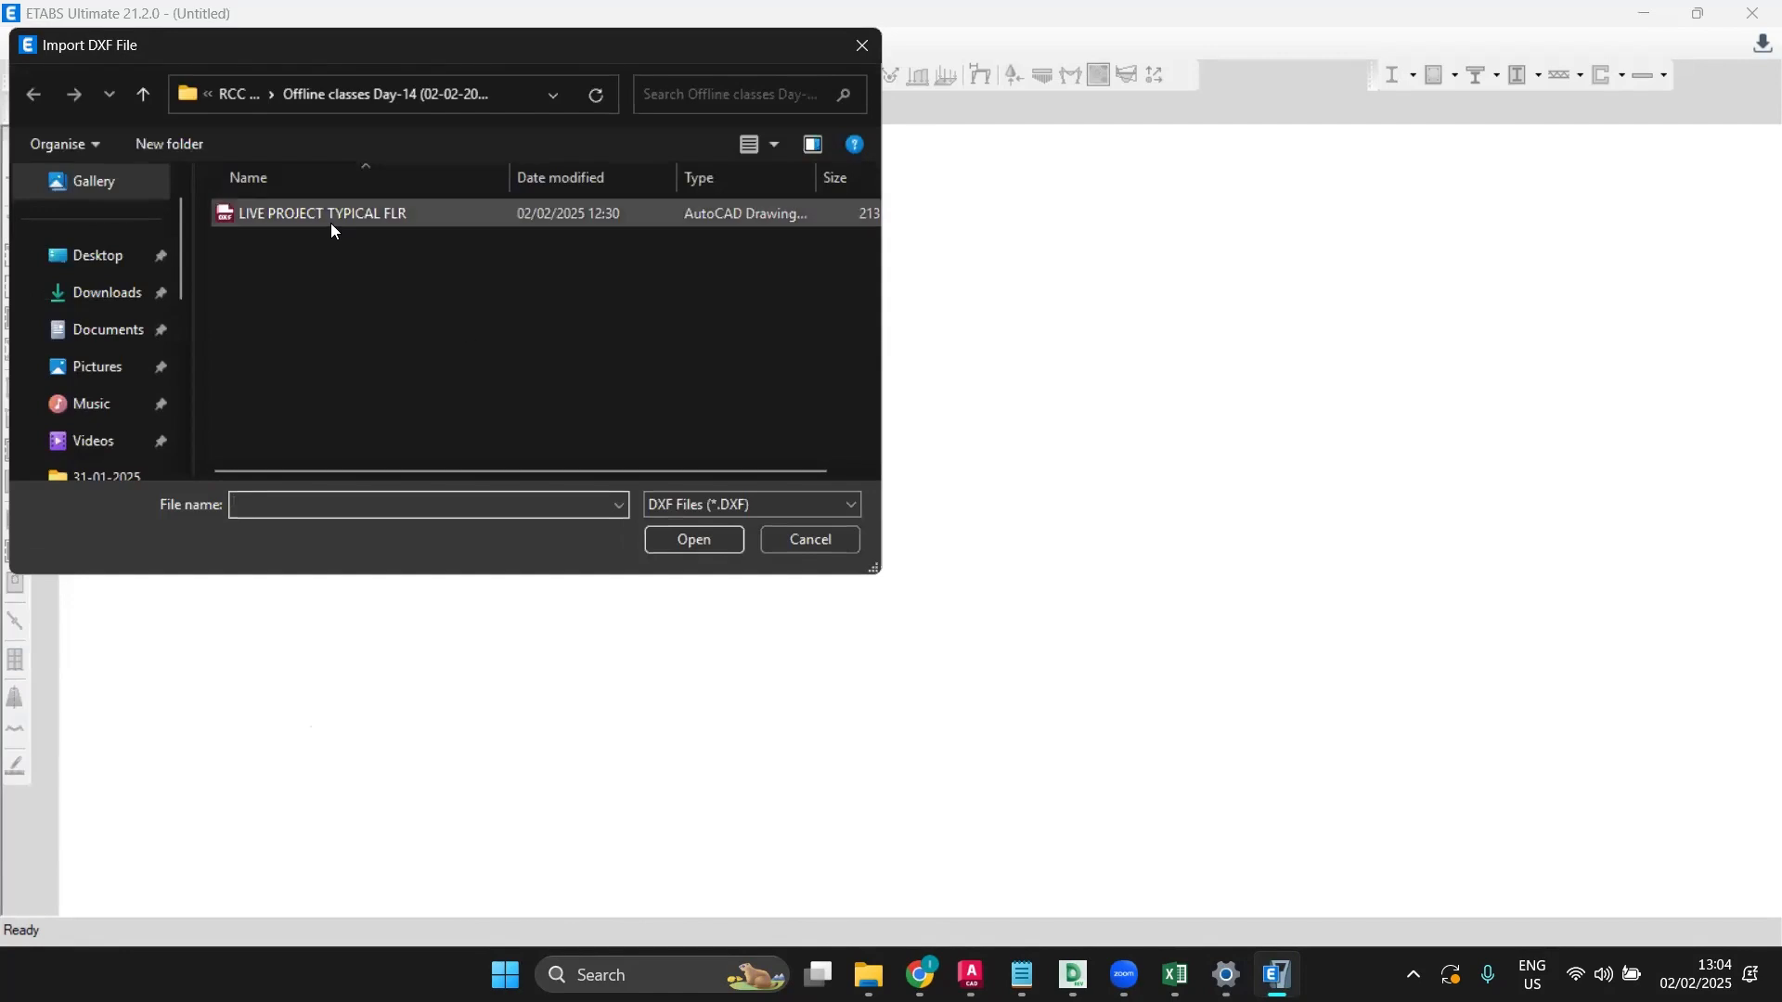
click(330, 222)
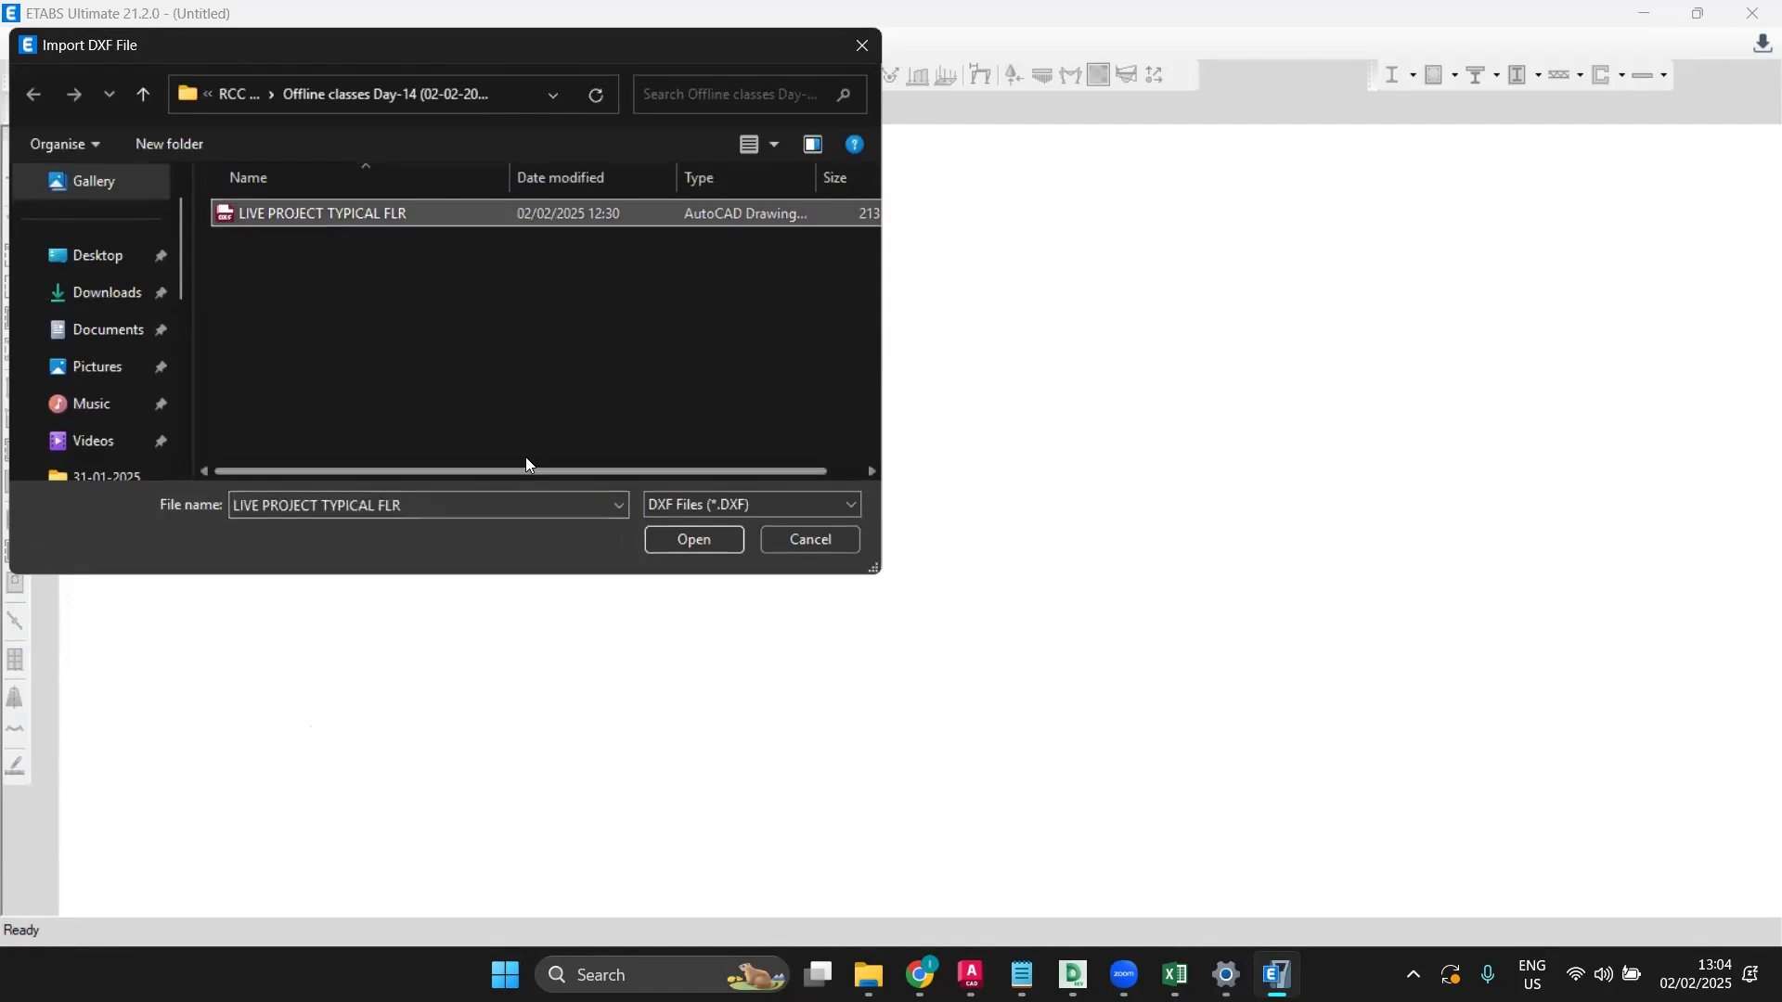
click(671, 538)
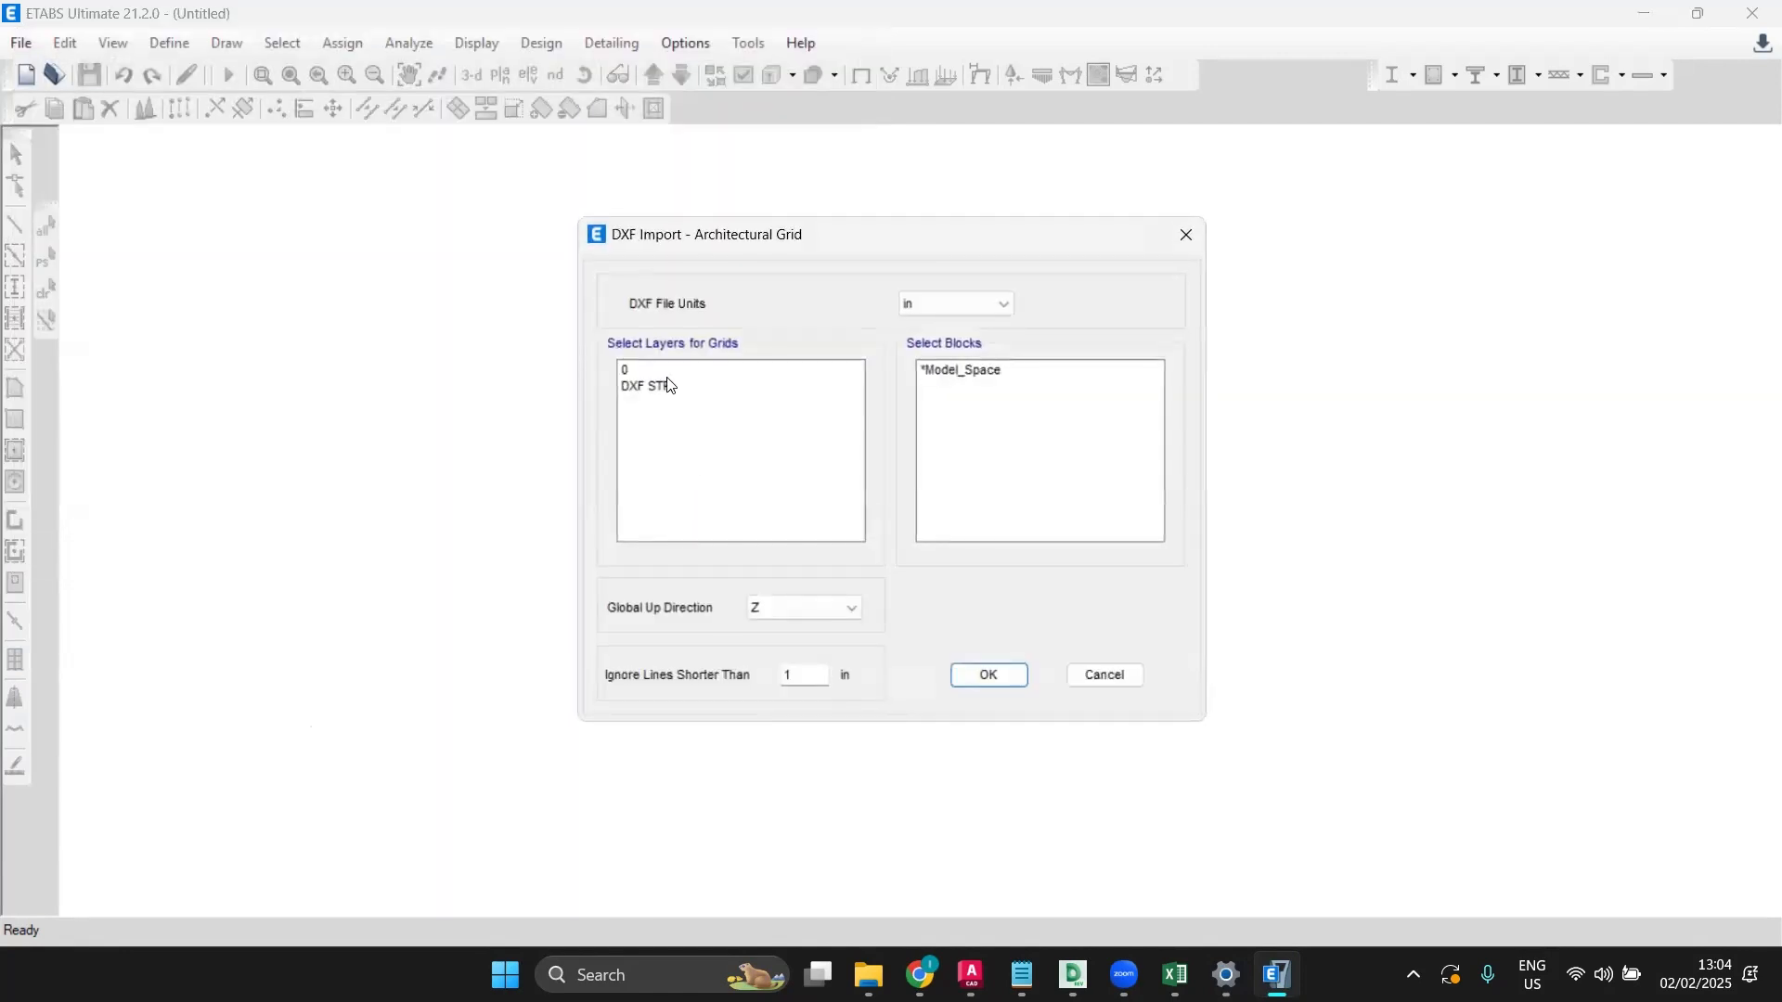
Step: Select layer DXF STR, set units to m, and edit the ignored line length to 400
click(670, 385)
click(965, 303)
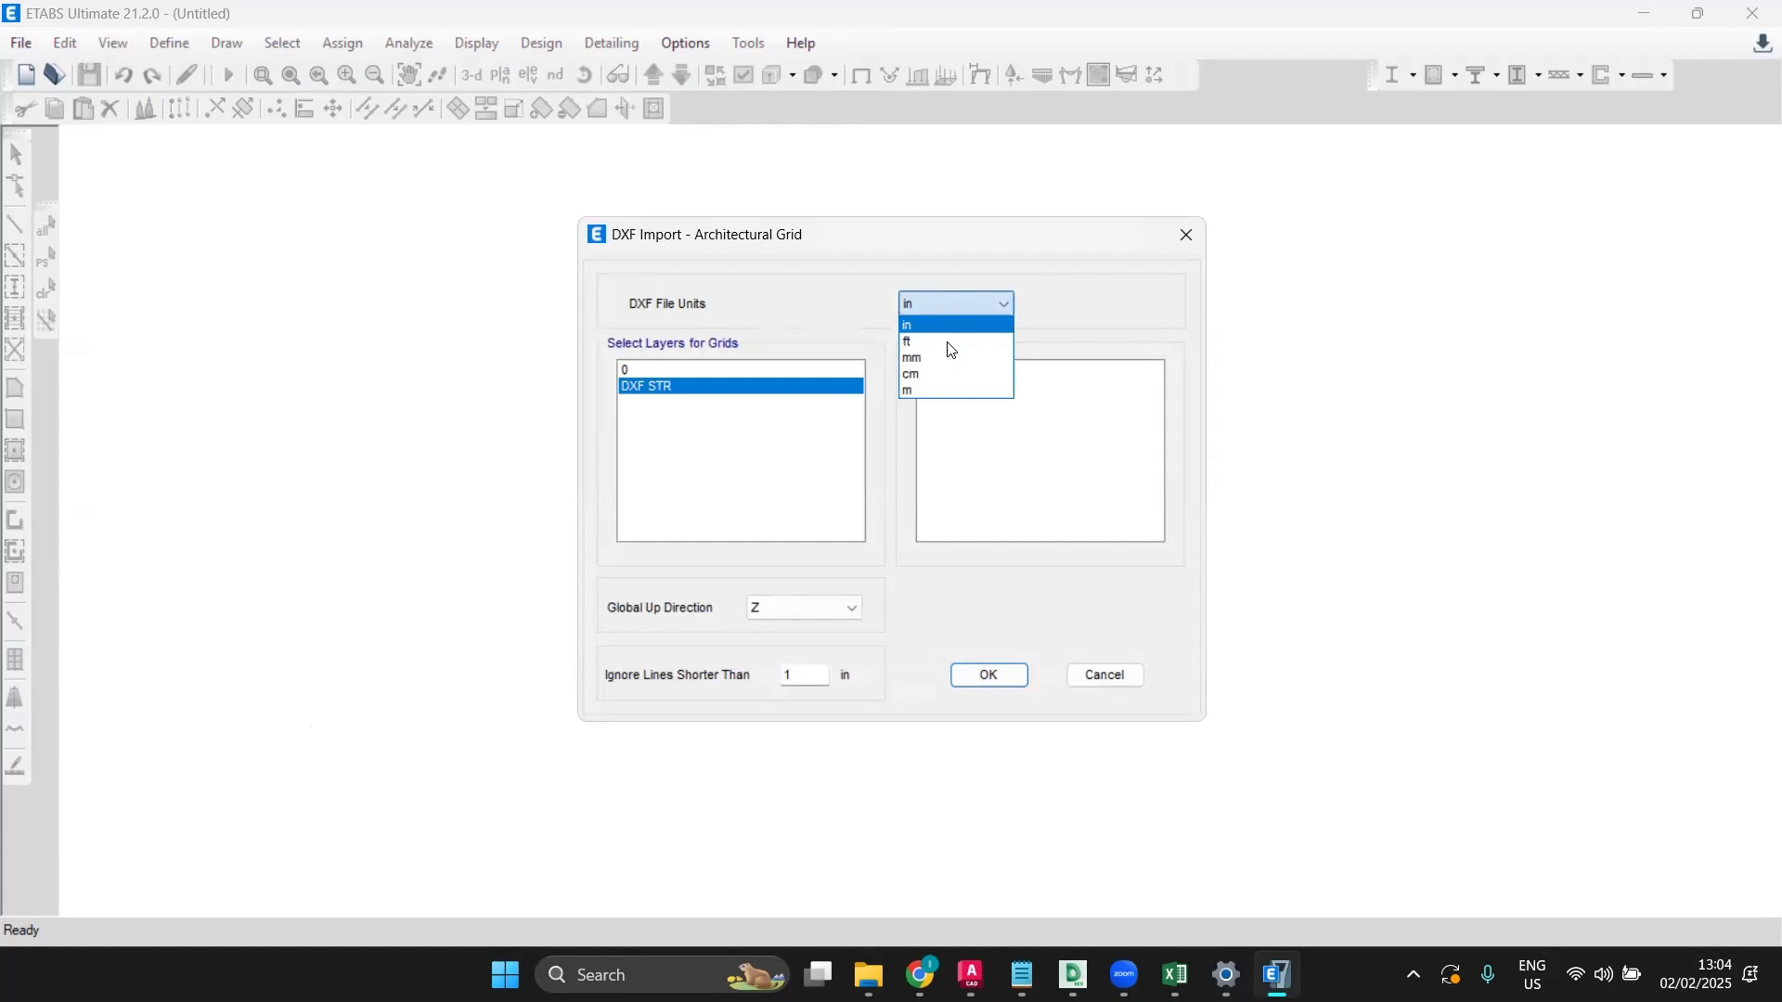
click(939, 393)
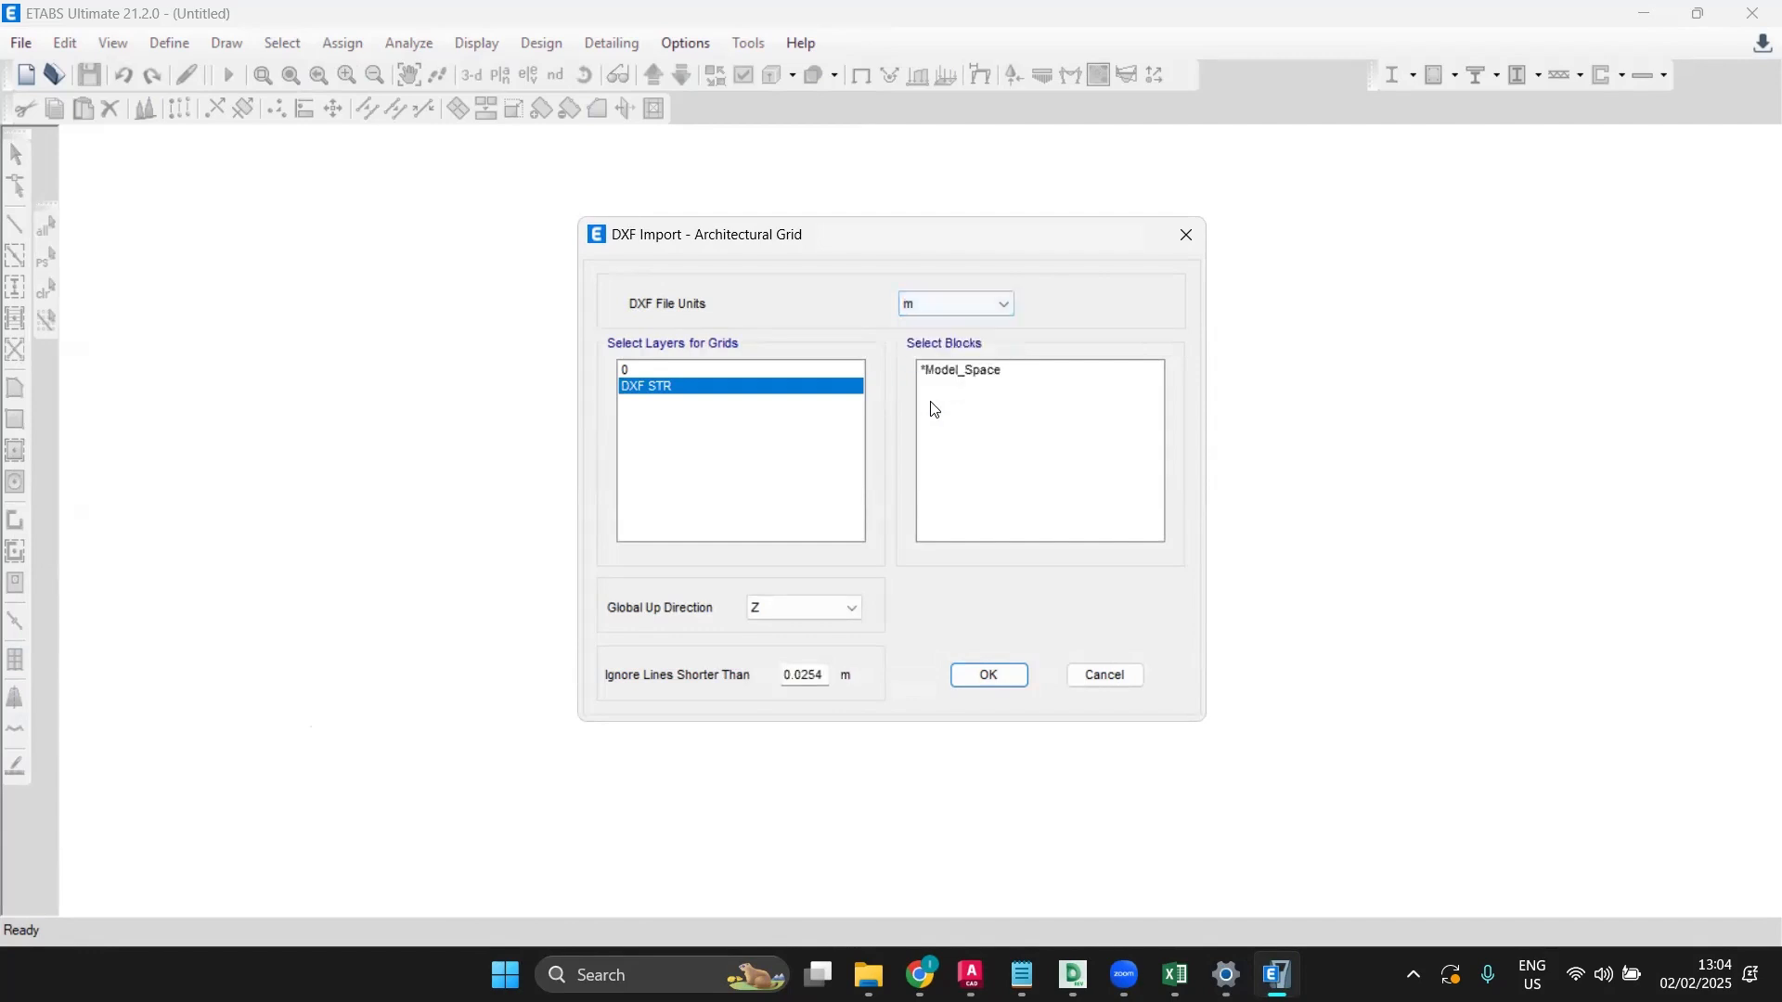
click(818, 672)
key(BackSpace)
key(BackSpace)
key(BackSpace)
text(400)
Step: Accept the DXF grid import settings and save the model as 'ETABS MODEL'
click(981, 684)
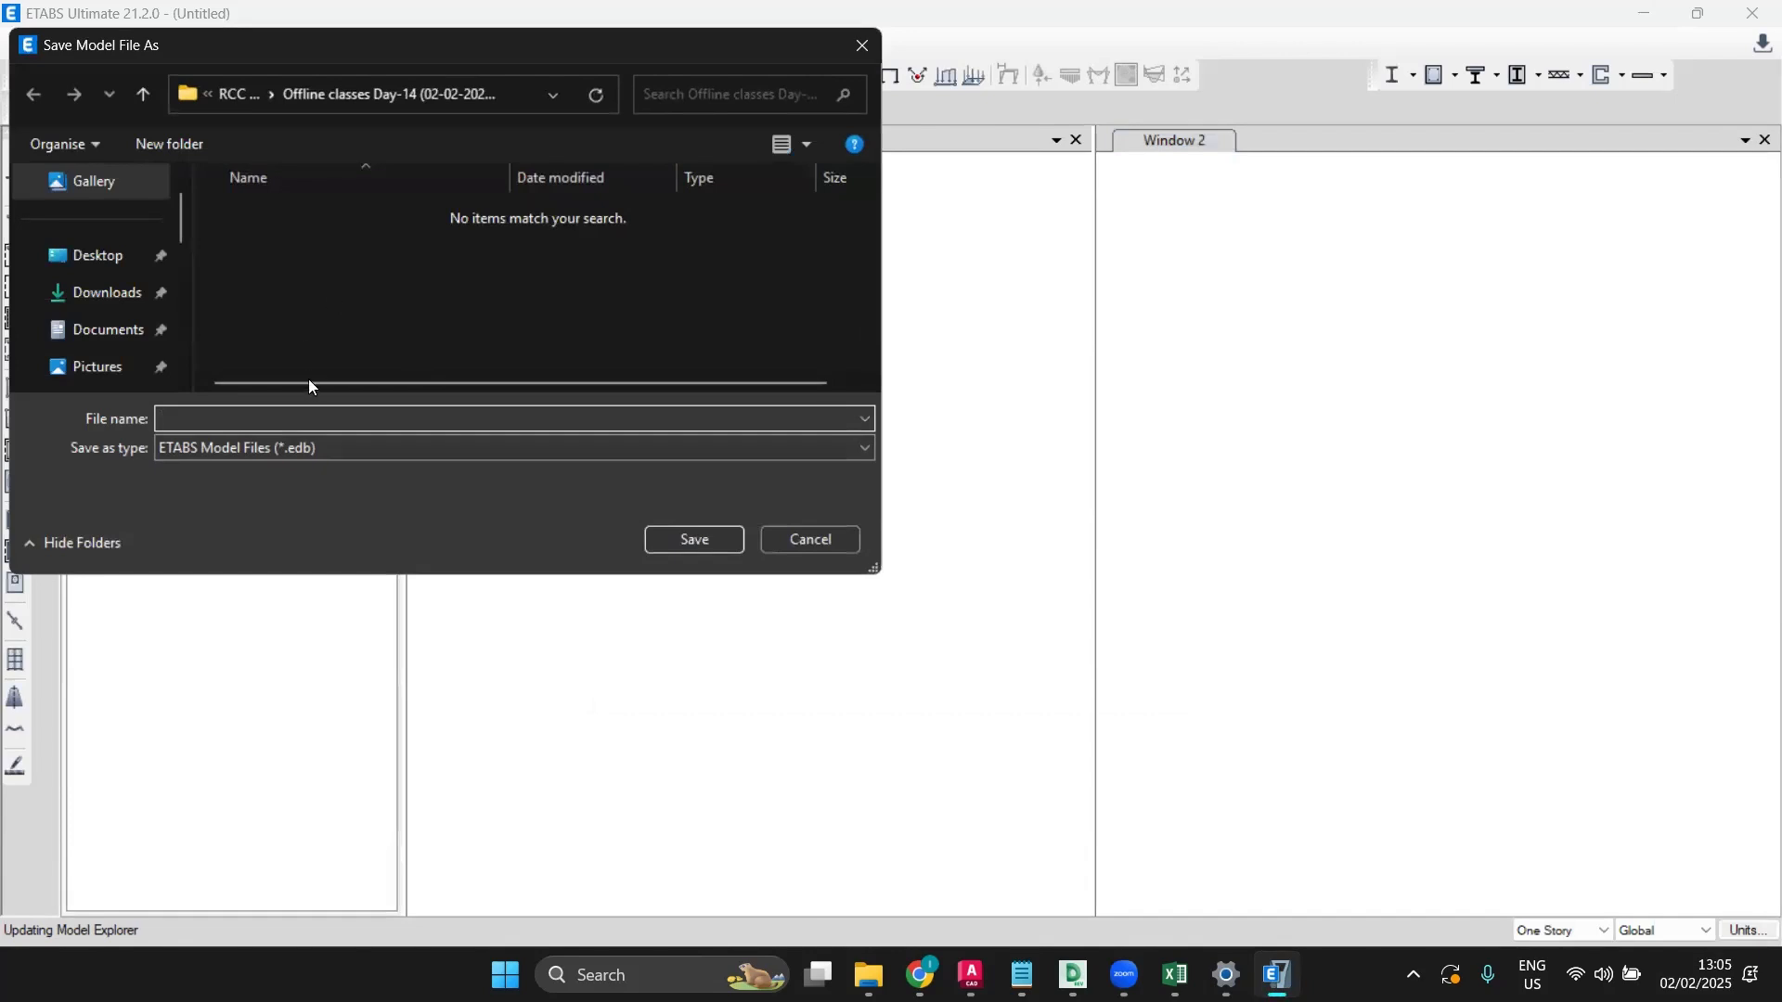
text(ETABS)
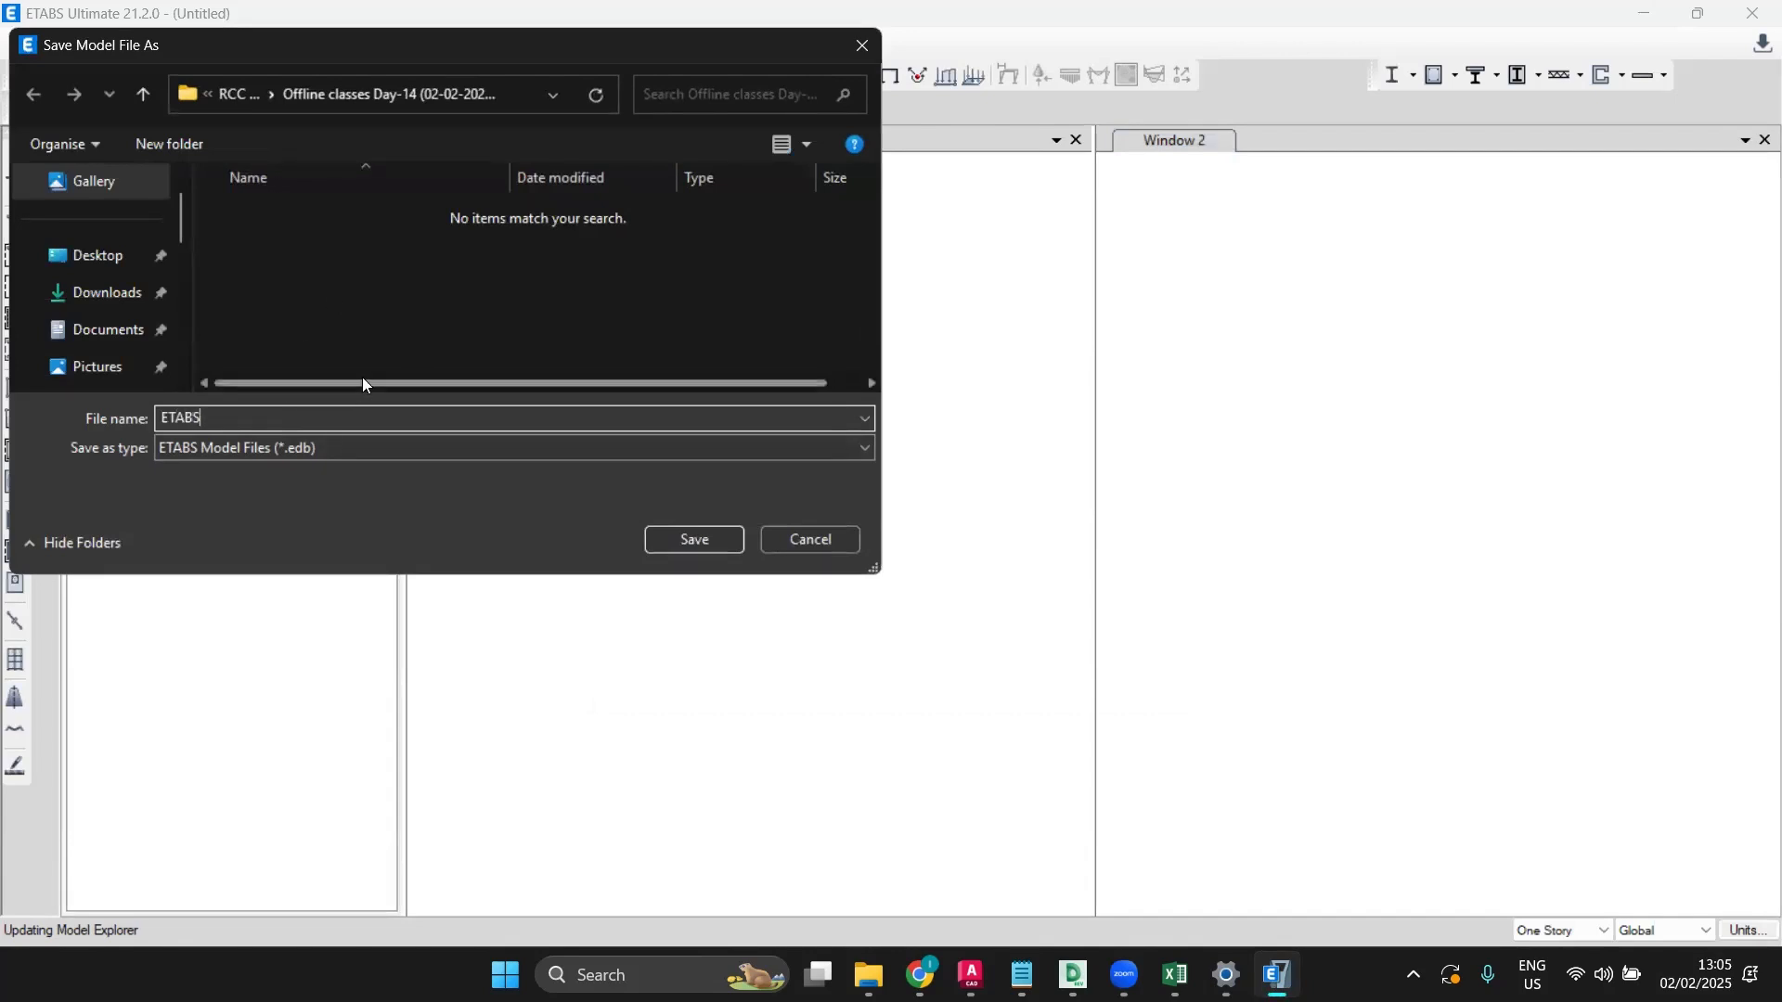
text( MODEL)
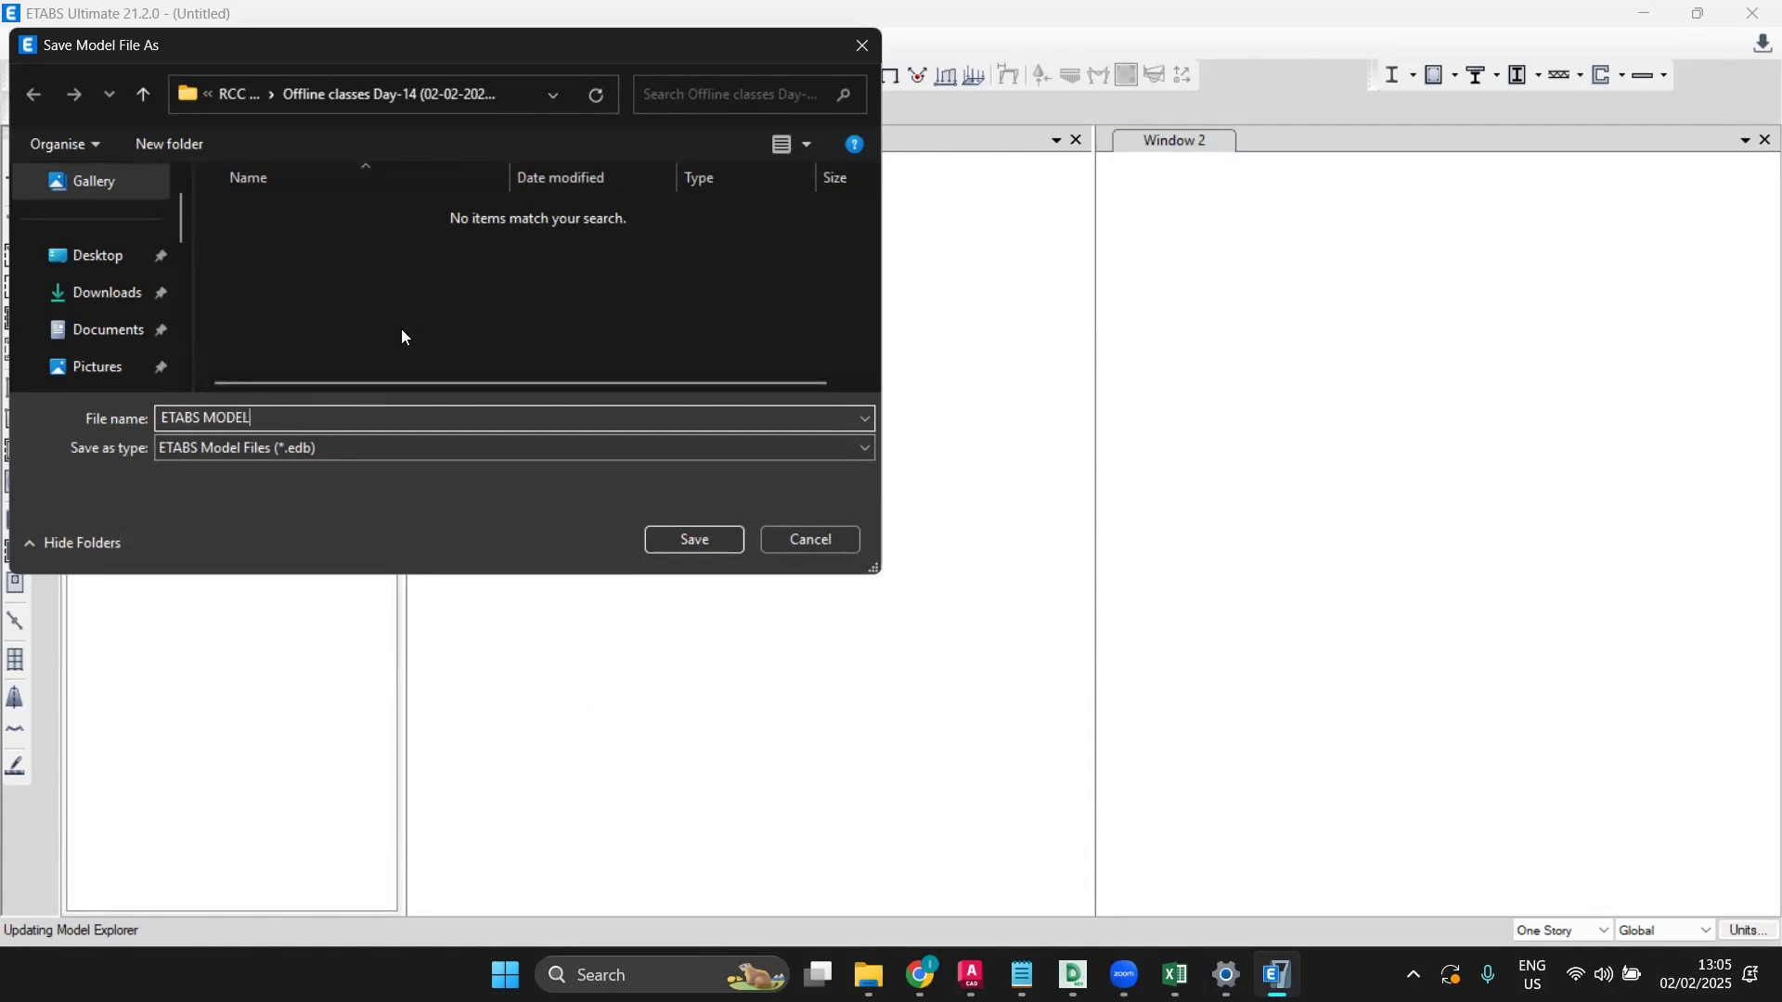
click(684, 534)
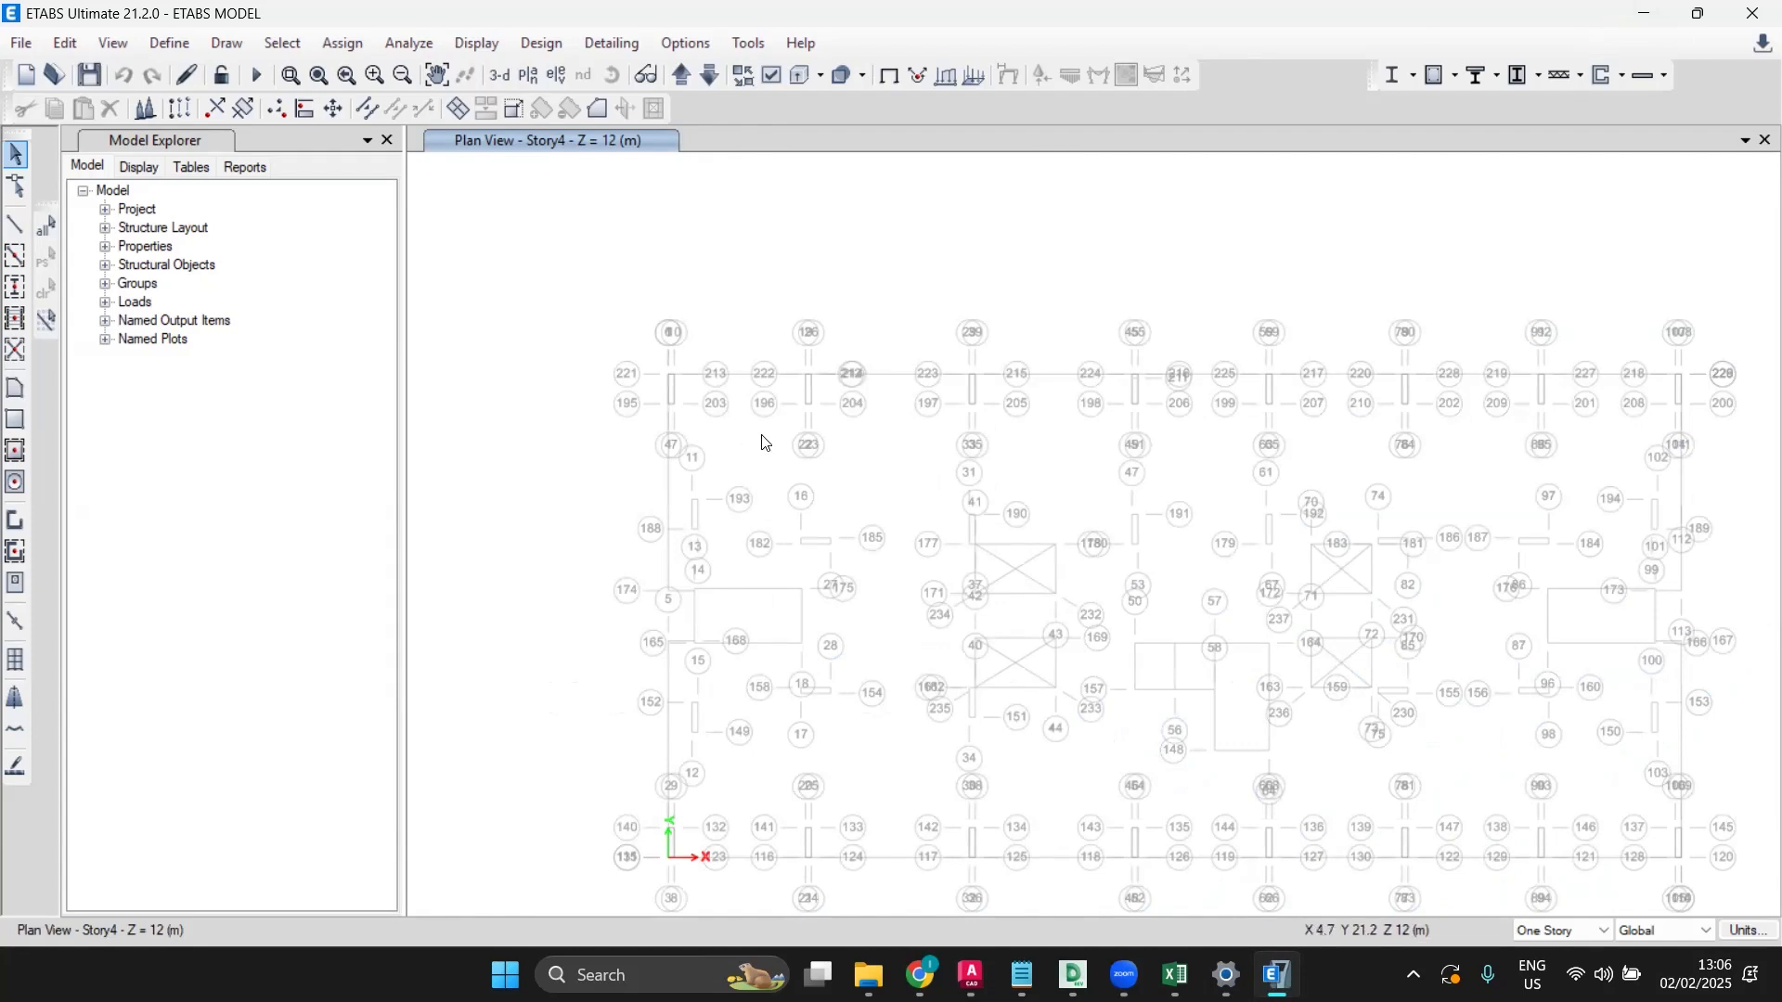
Step: Zoom the Story4 plan out and back in to inspect the imported grids
scroll(765, 443, down, 2)
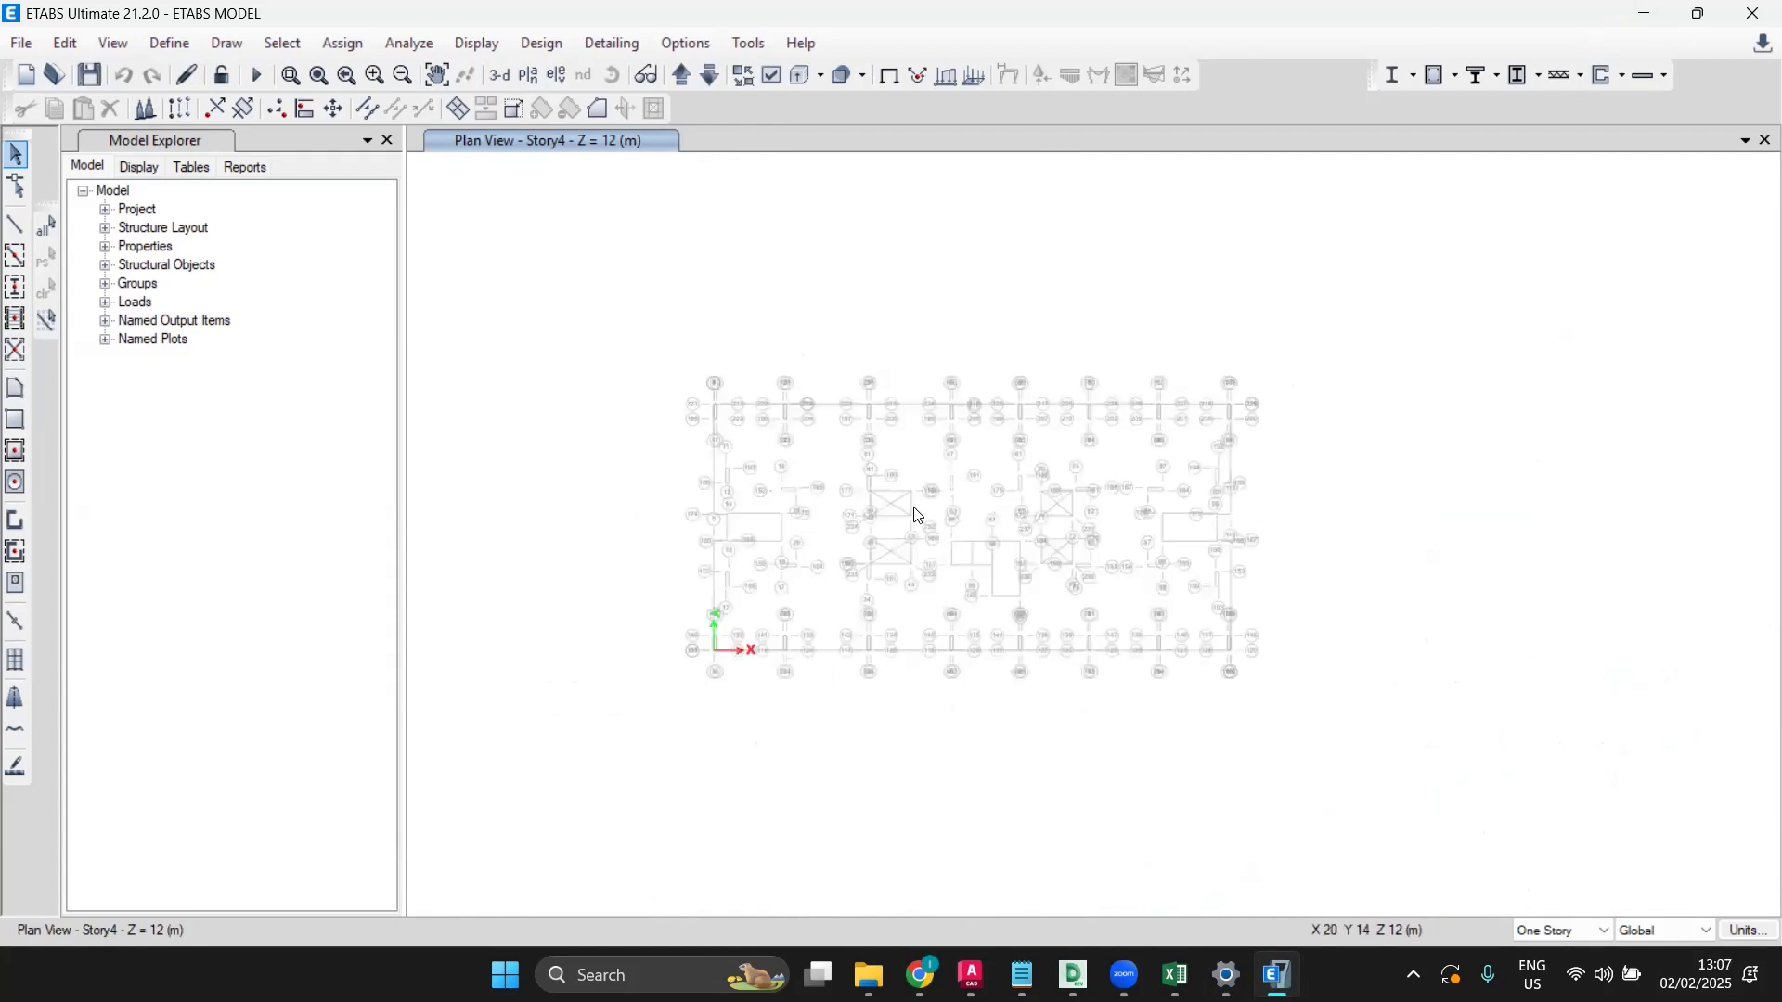
scroll(917, 516, up, 2)
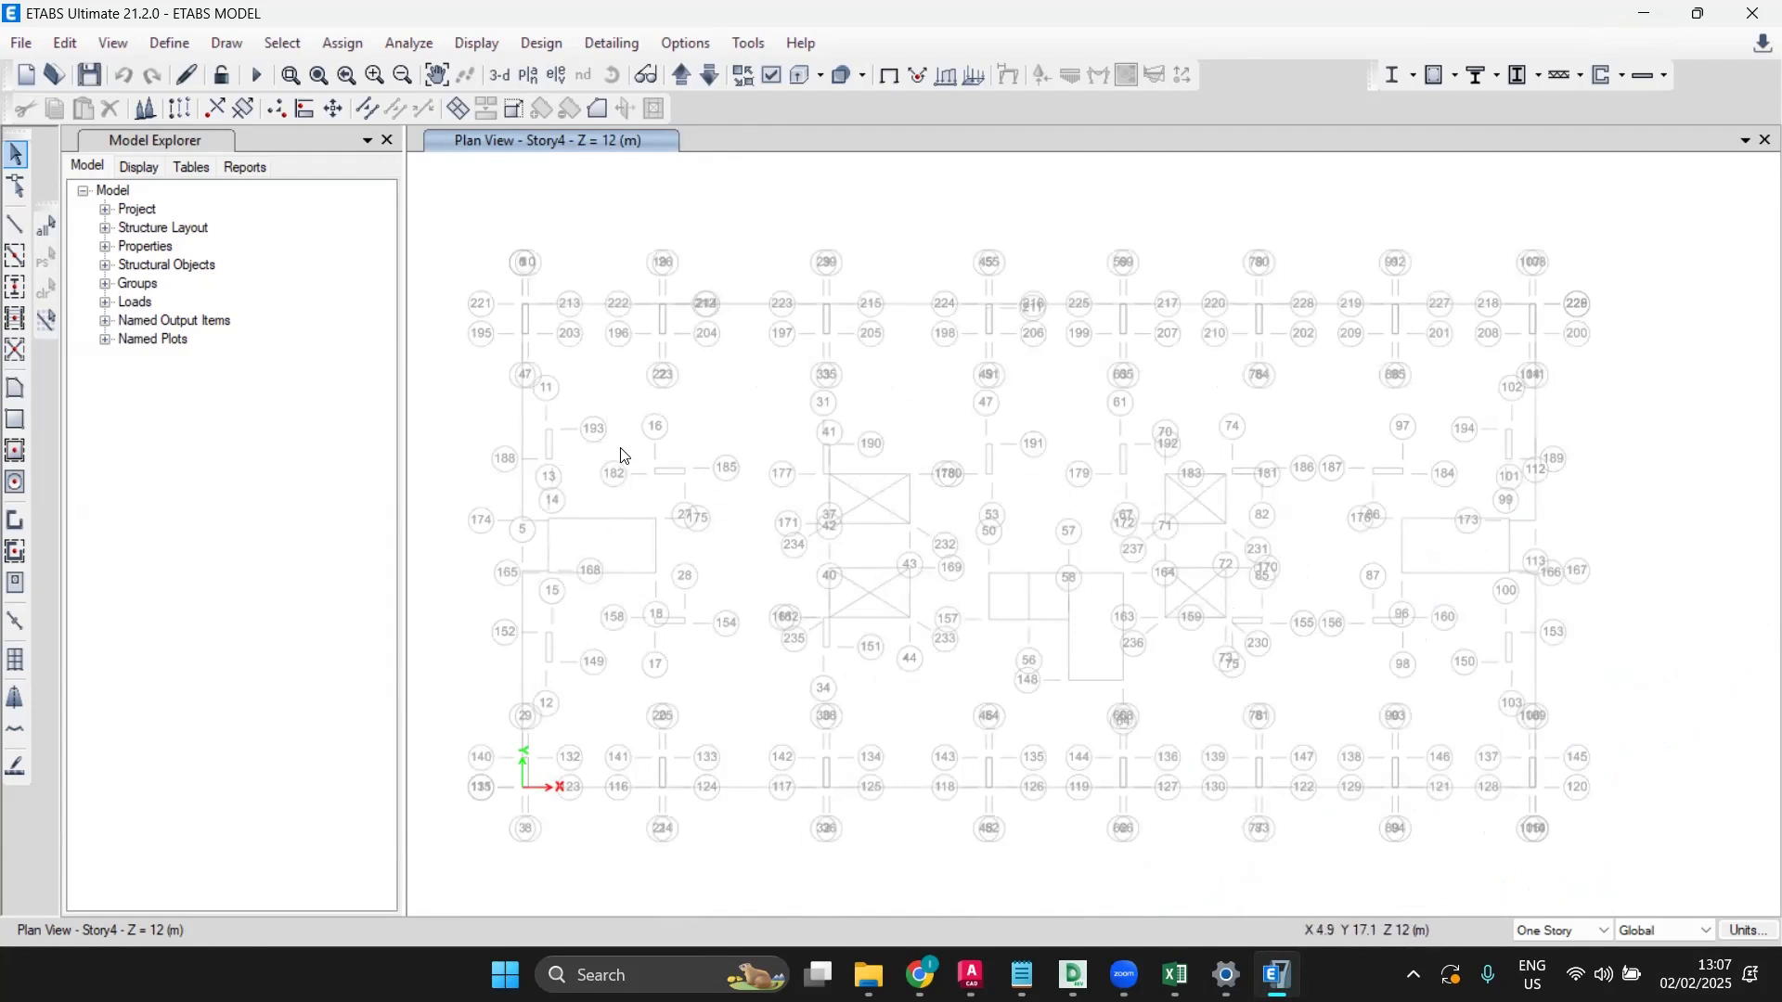
Step: Start a DXF floor-plan import from the LIVE PROJECT TYPICAL FLR drawing
click(23, 44)
mouse_move(139, 238)
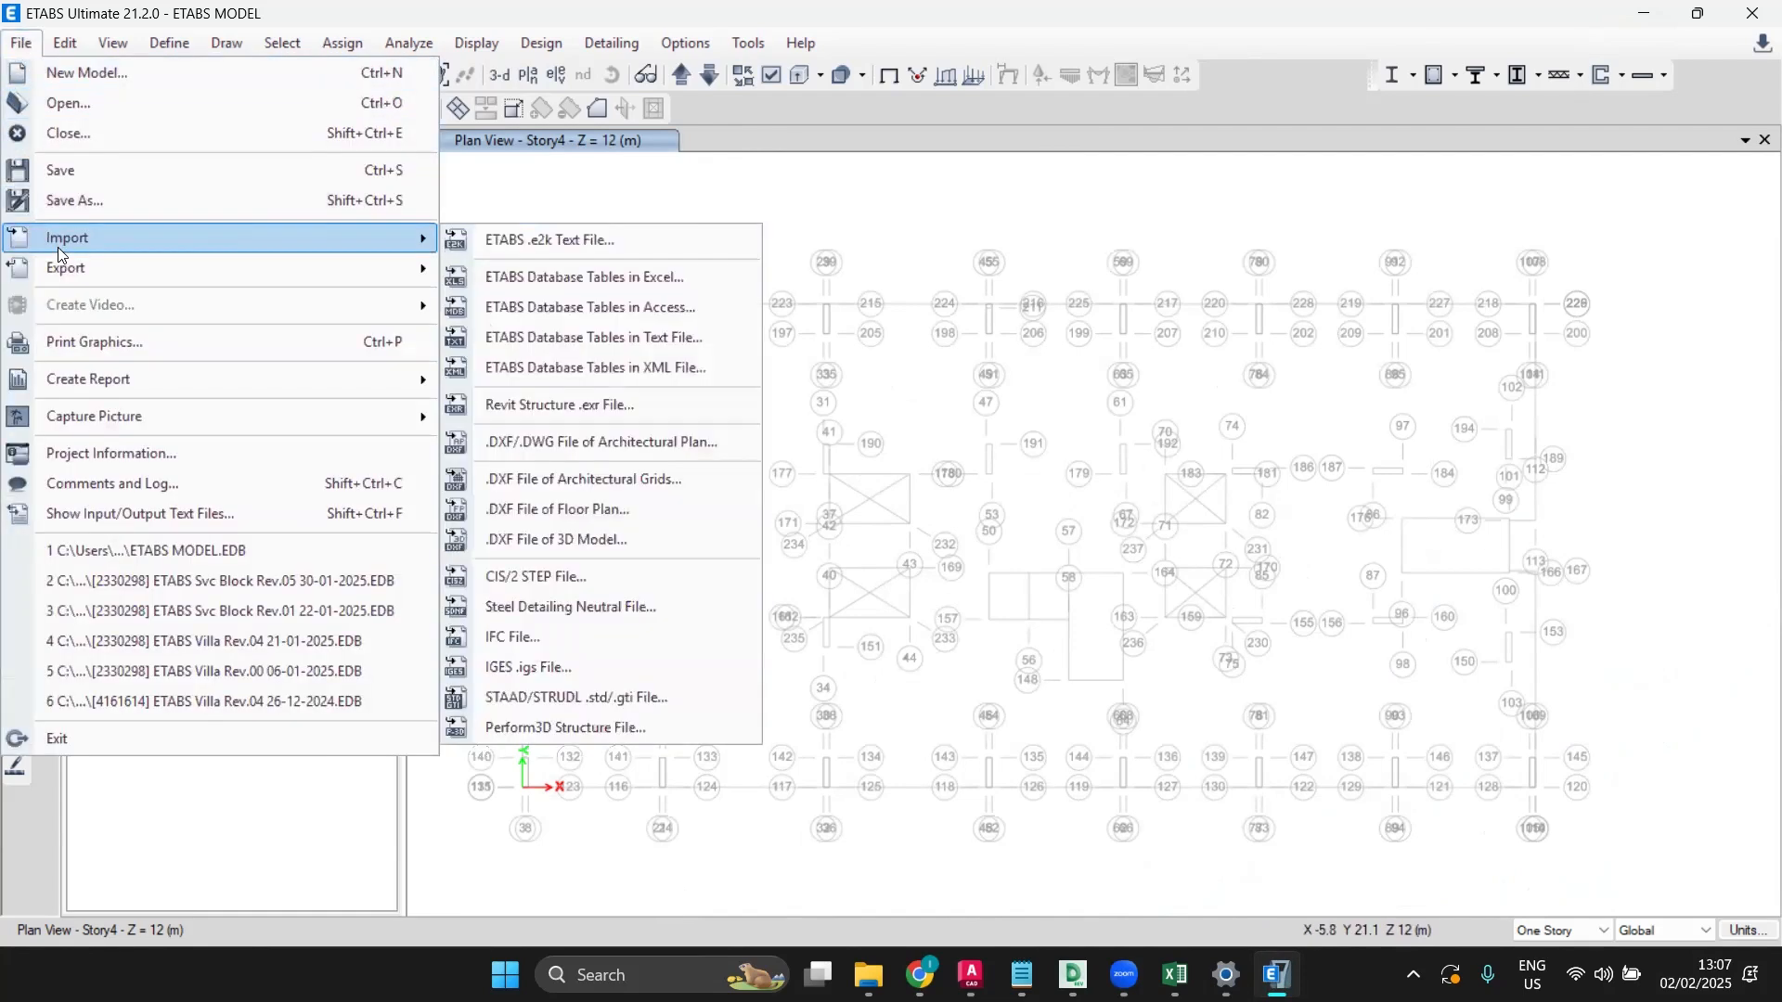
click(577, 511)
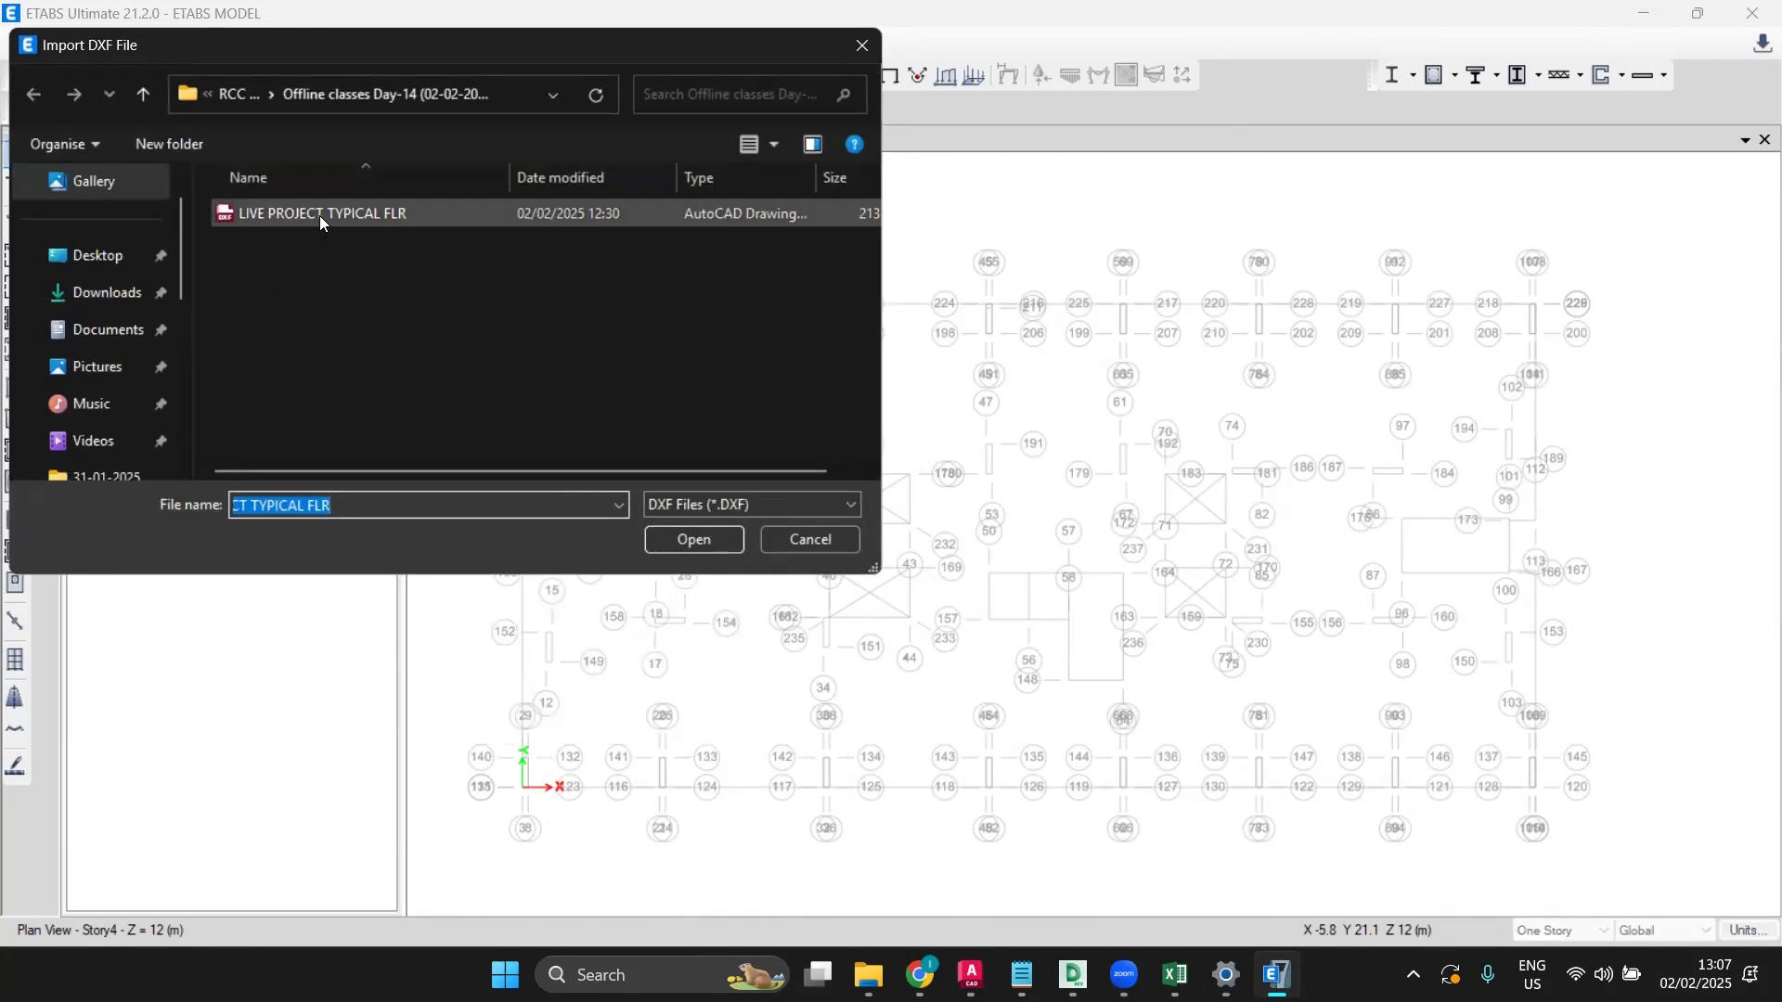
click(319, 216)
click(692, 541)
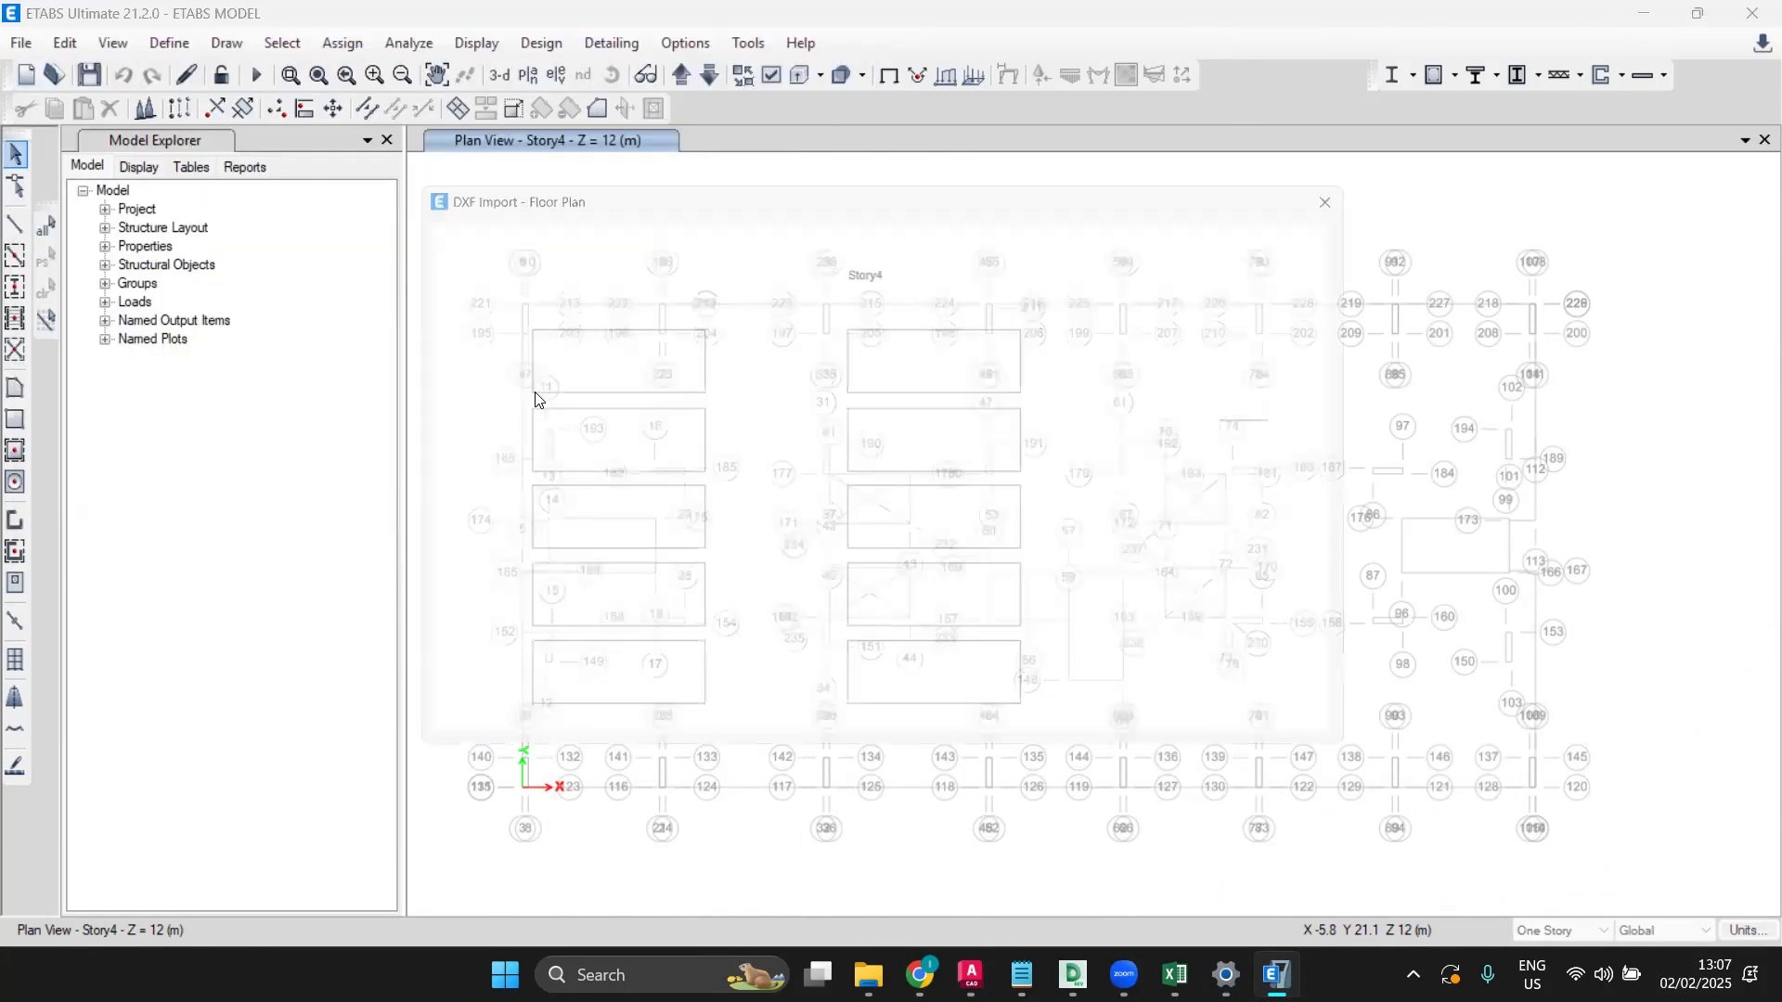
Step: Import the DXF STR layer as beams onto Story1
click(521, 436)
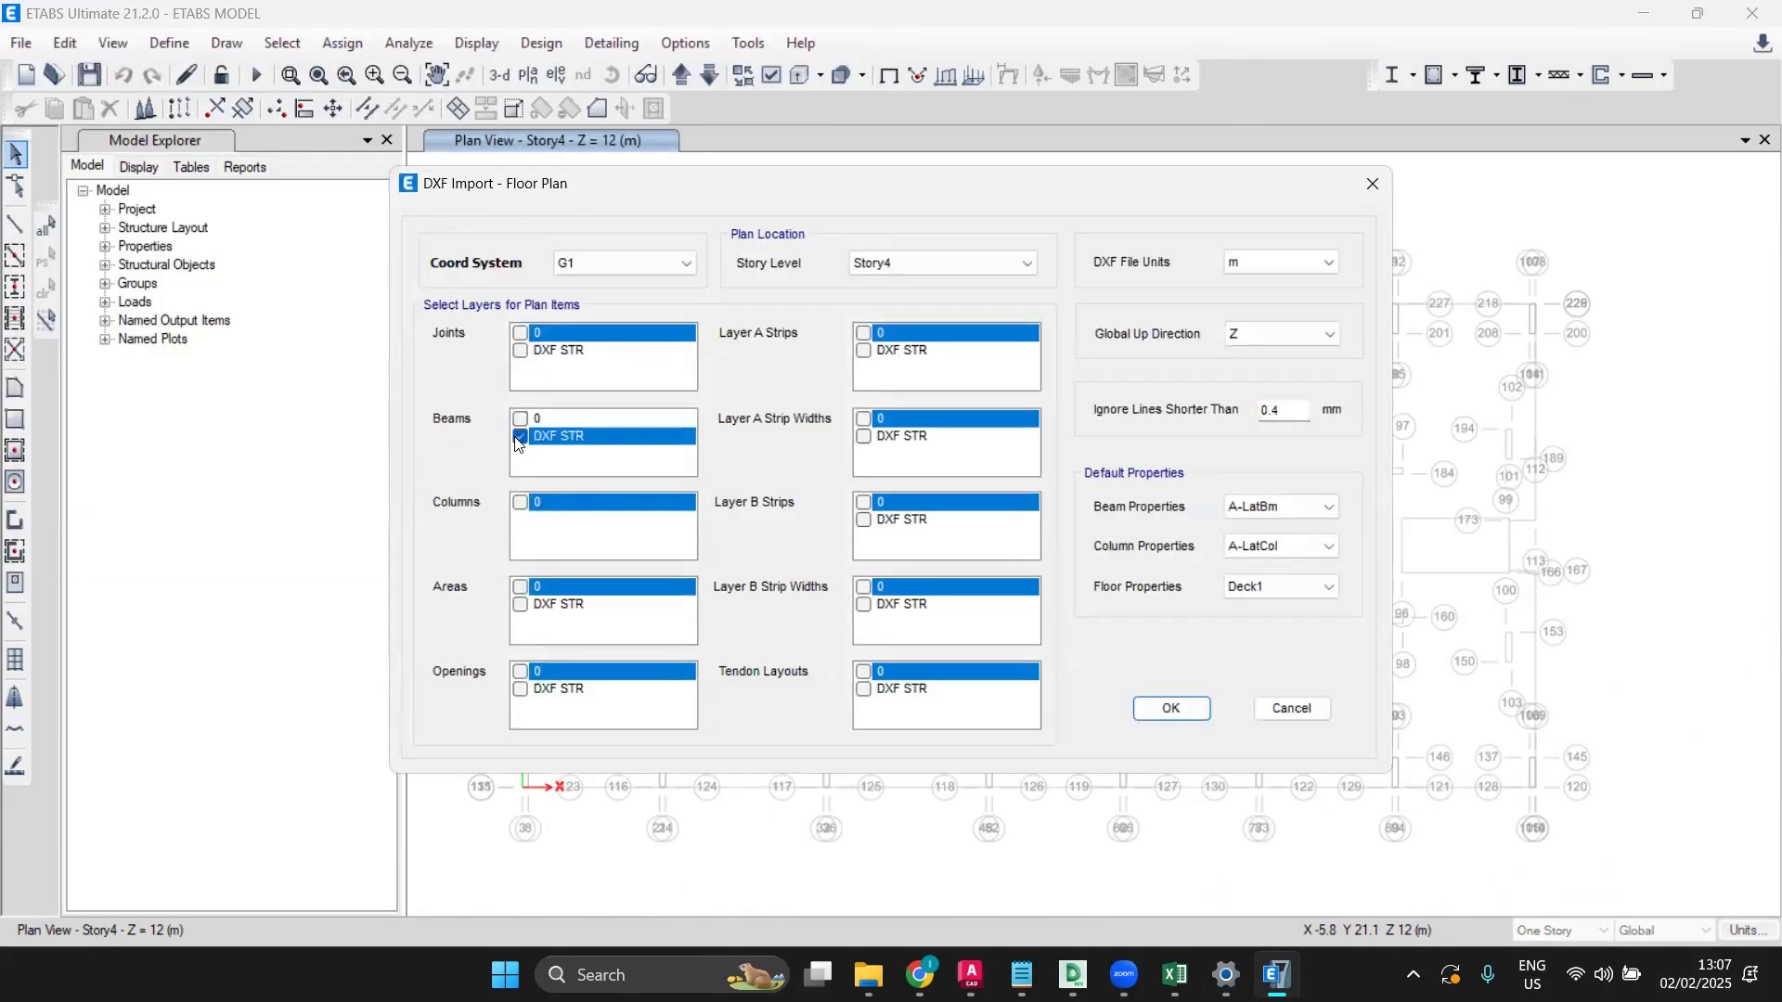
click(911, 268)
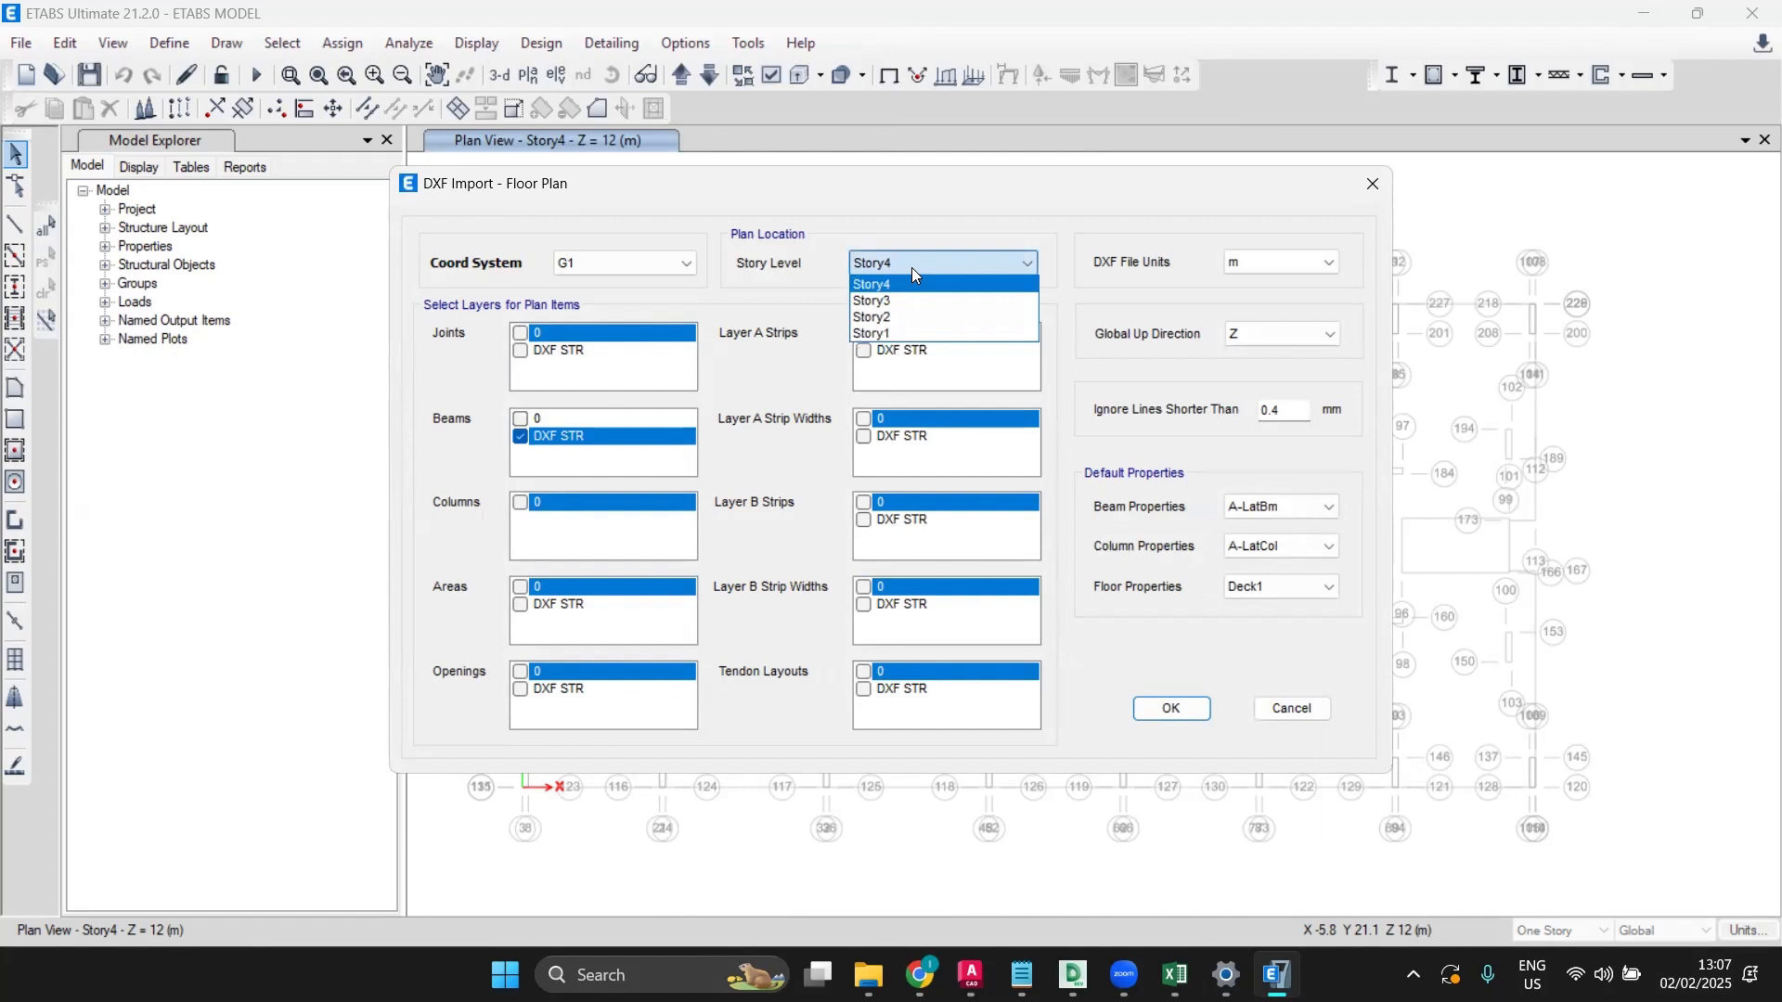
click(891, 334)
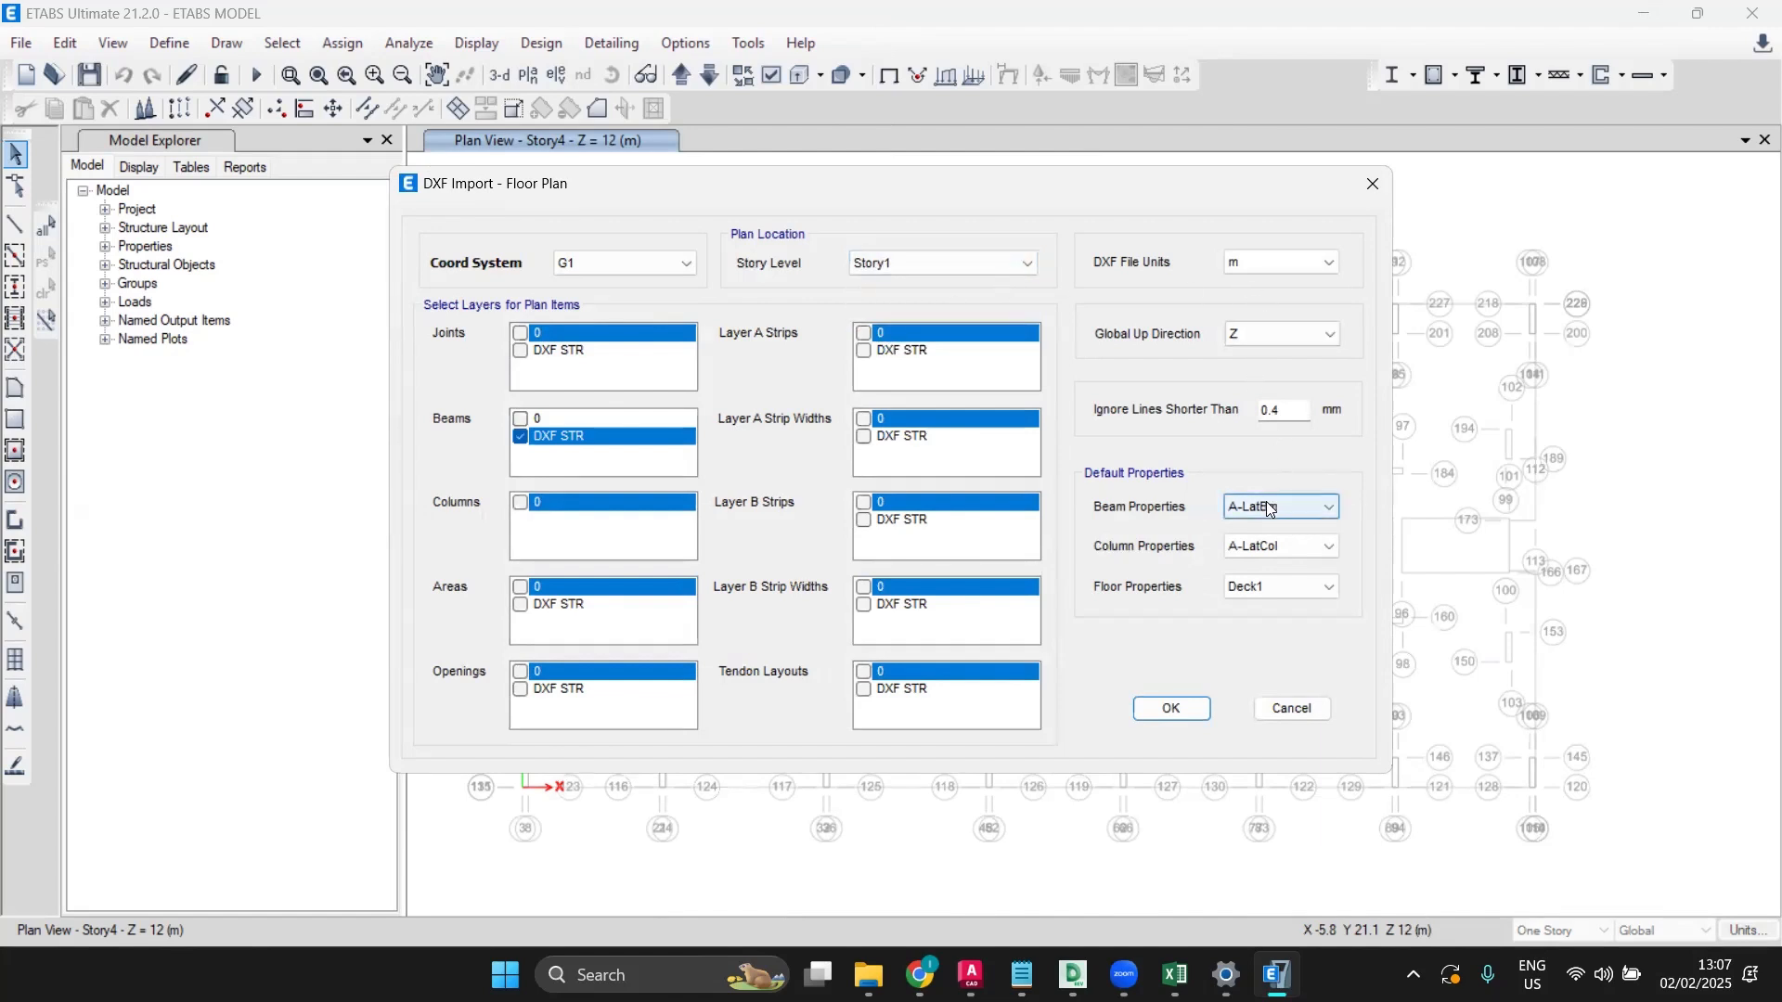
click(1151, 708)
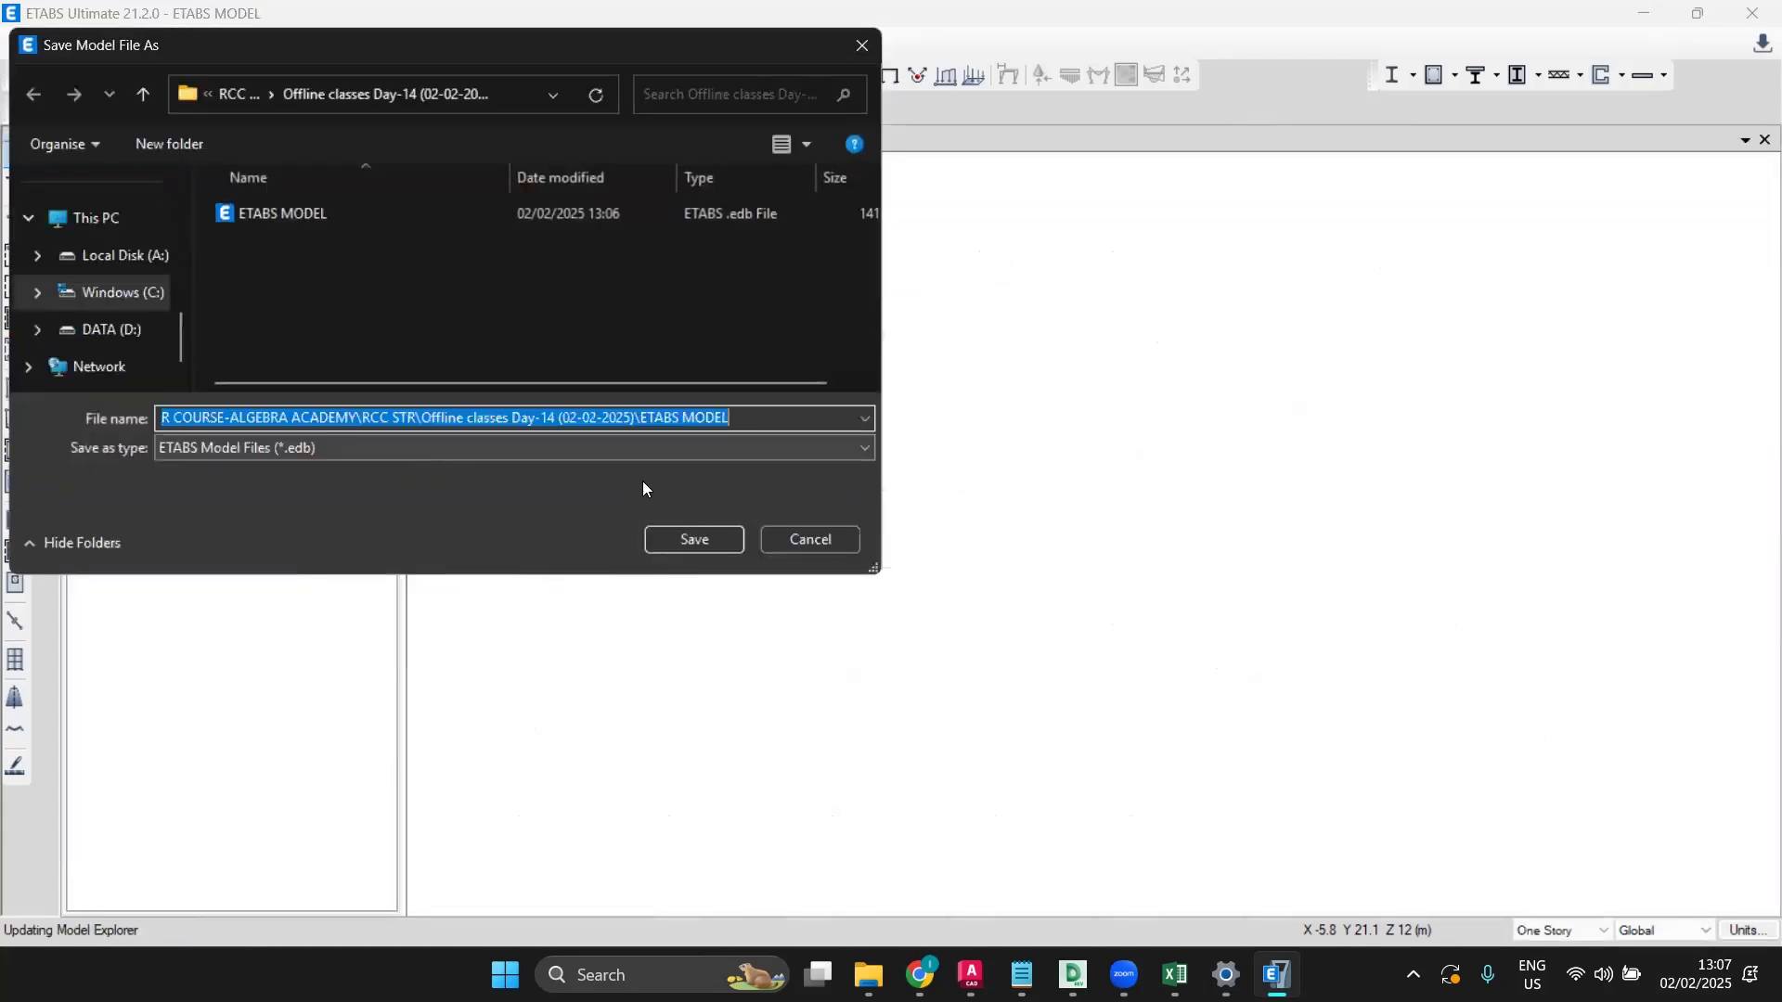
Step: Save the model over the existing ETABS MODEL file, confirming the replacement
click(692, 536)
click(932, 490)
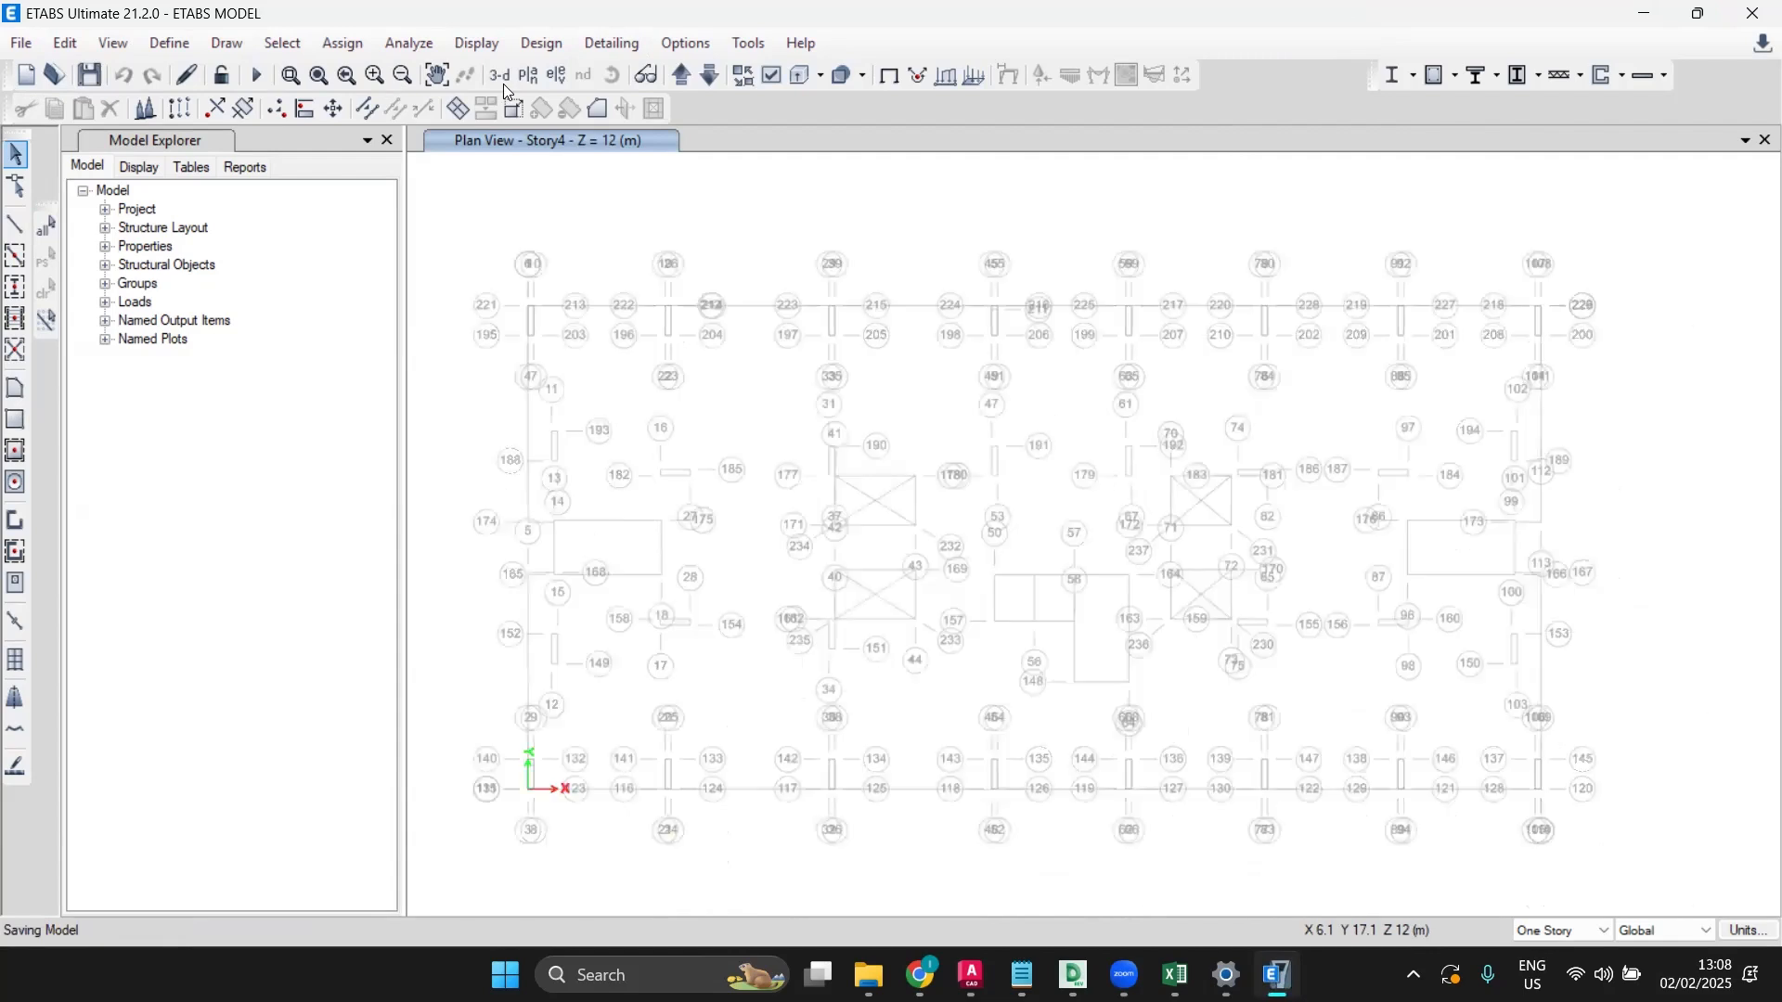
Step: Switch the plan view to Story1 and close another open program's window
click(527, 78)
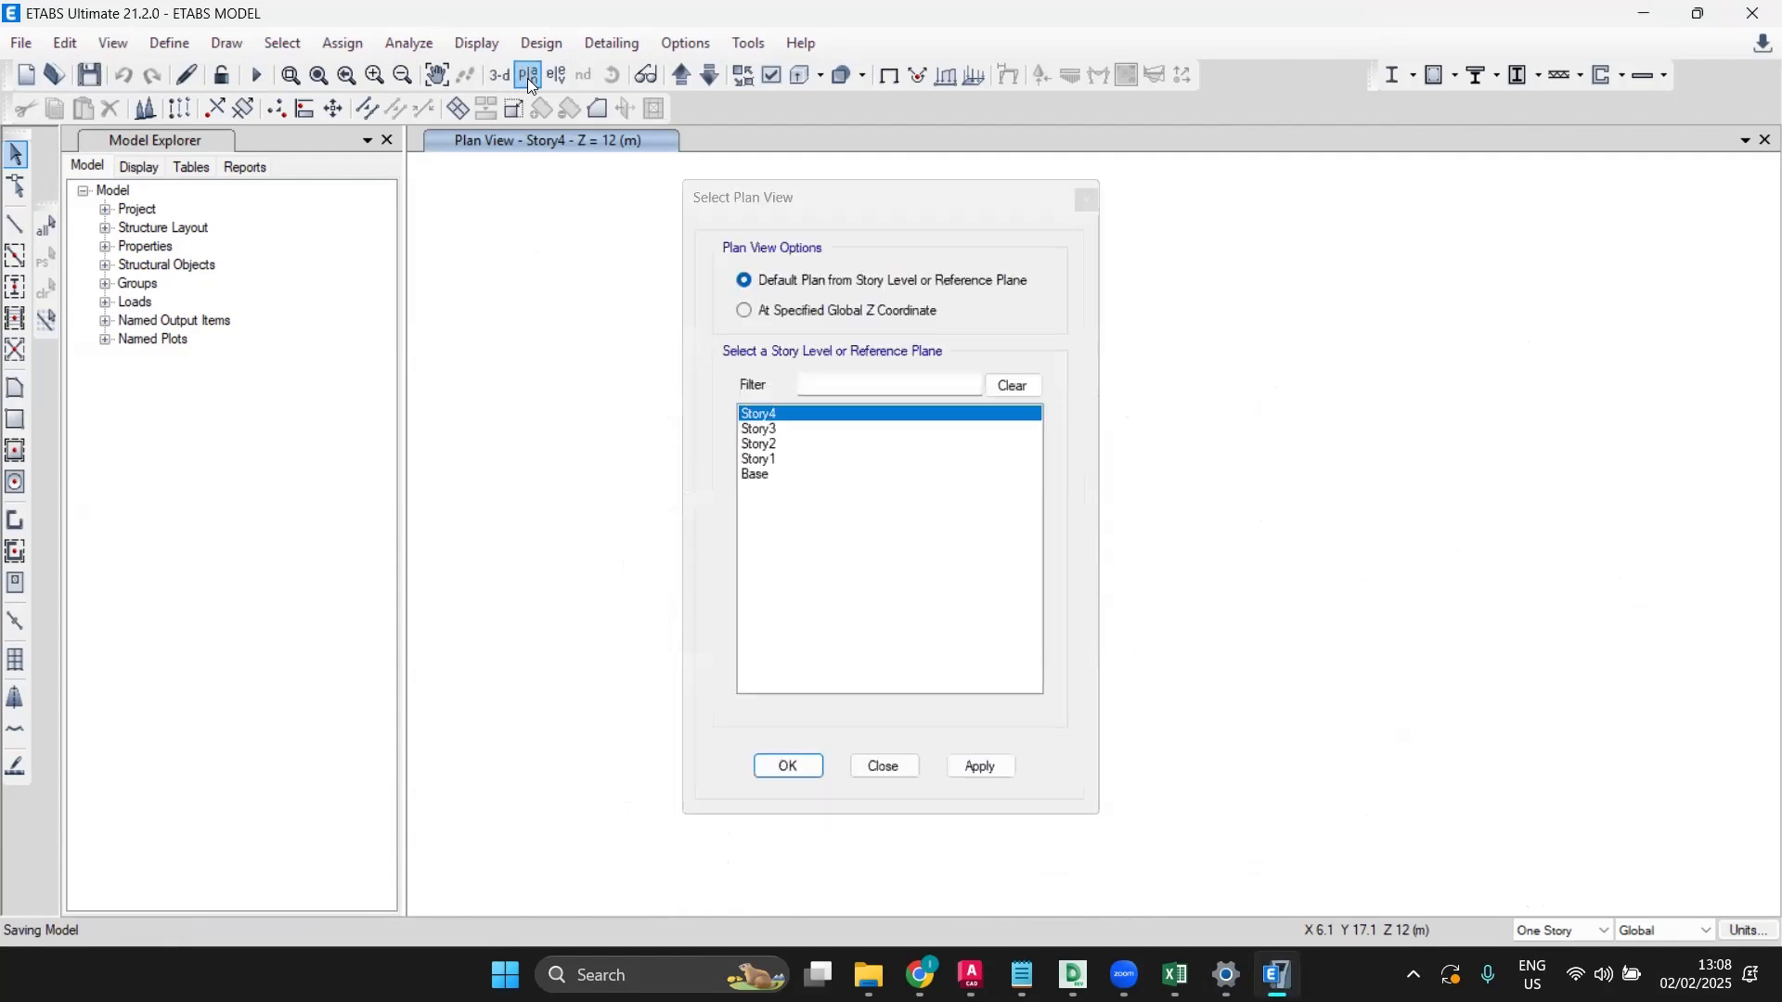
click(766, 461)
click(785, 767)
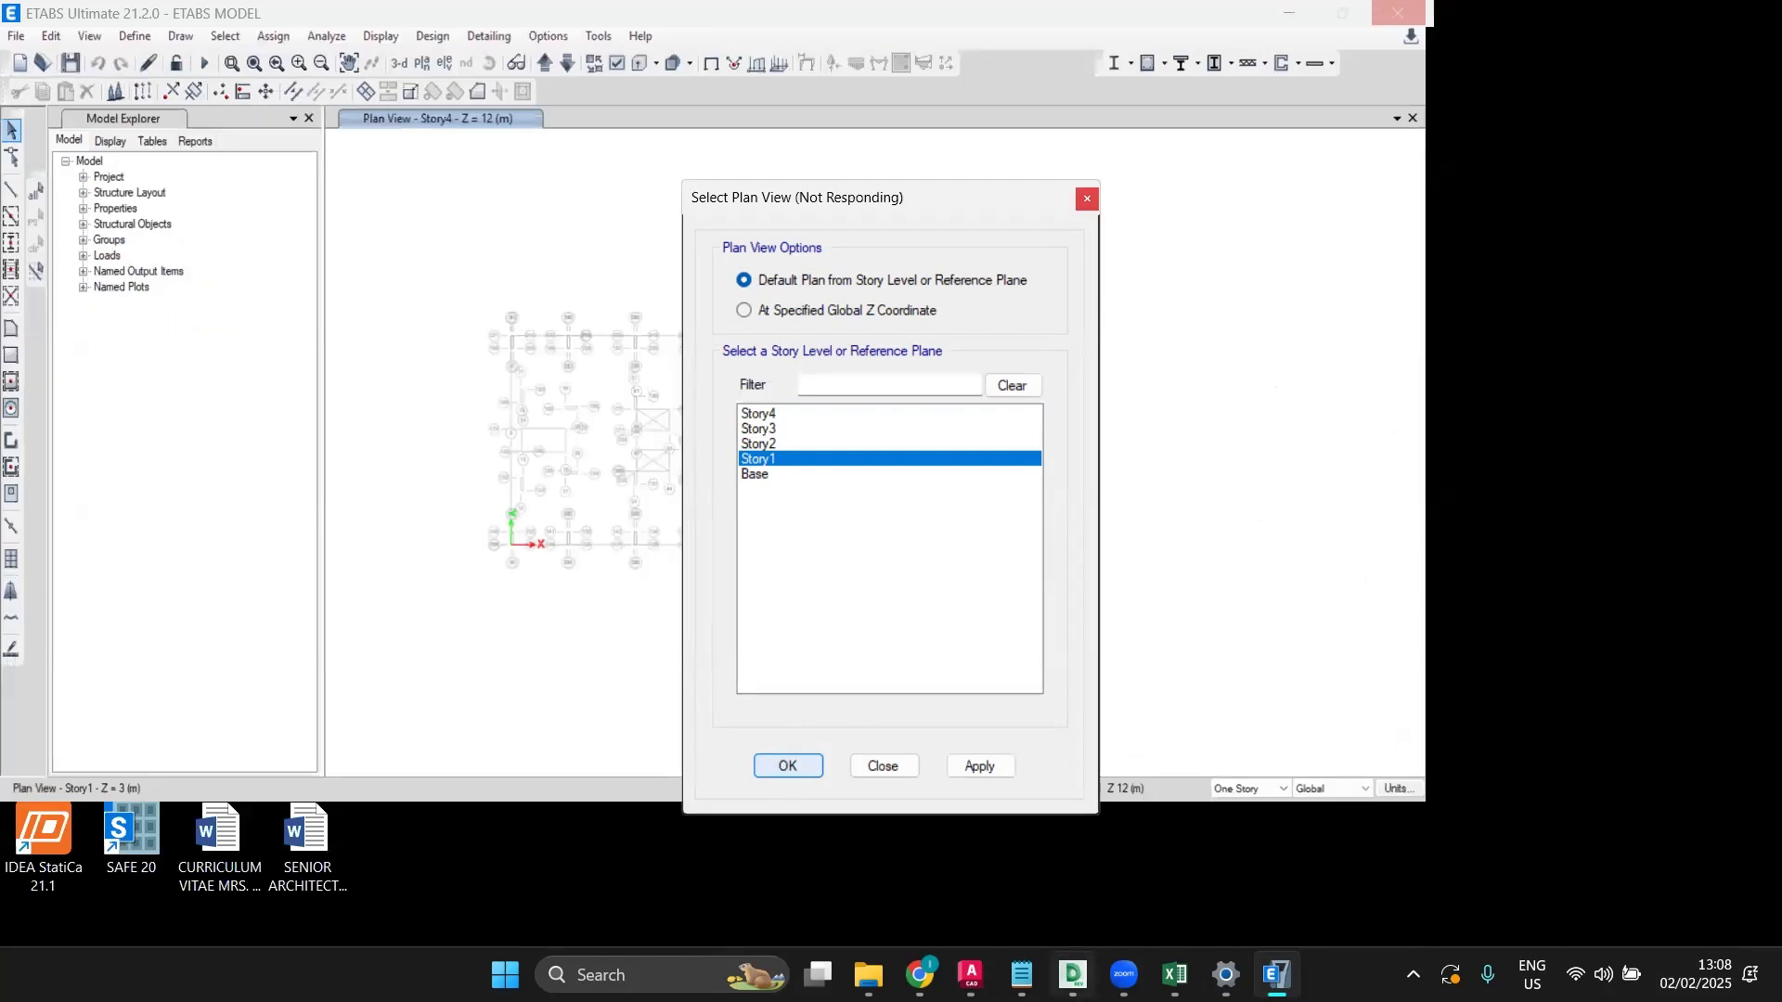
mouse_move(1074, 975)
click(1175, 778)
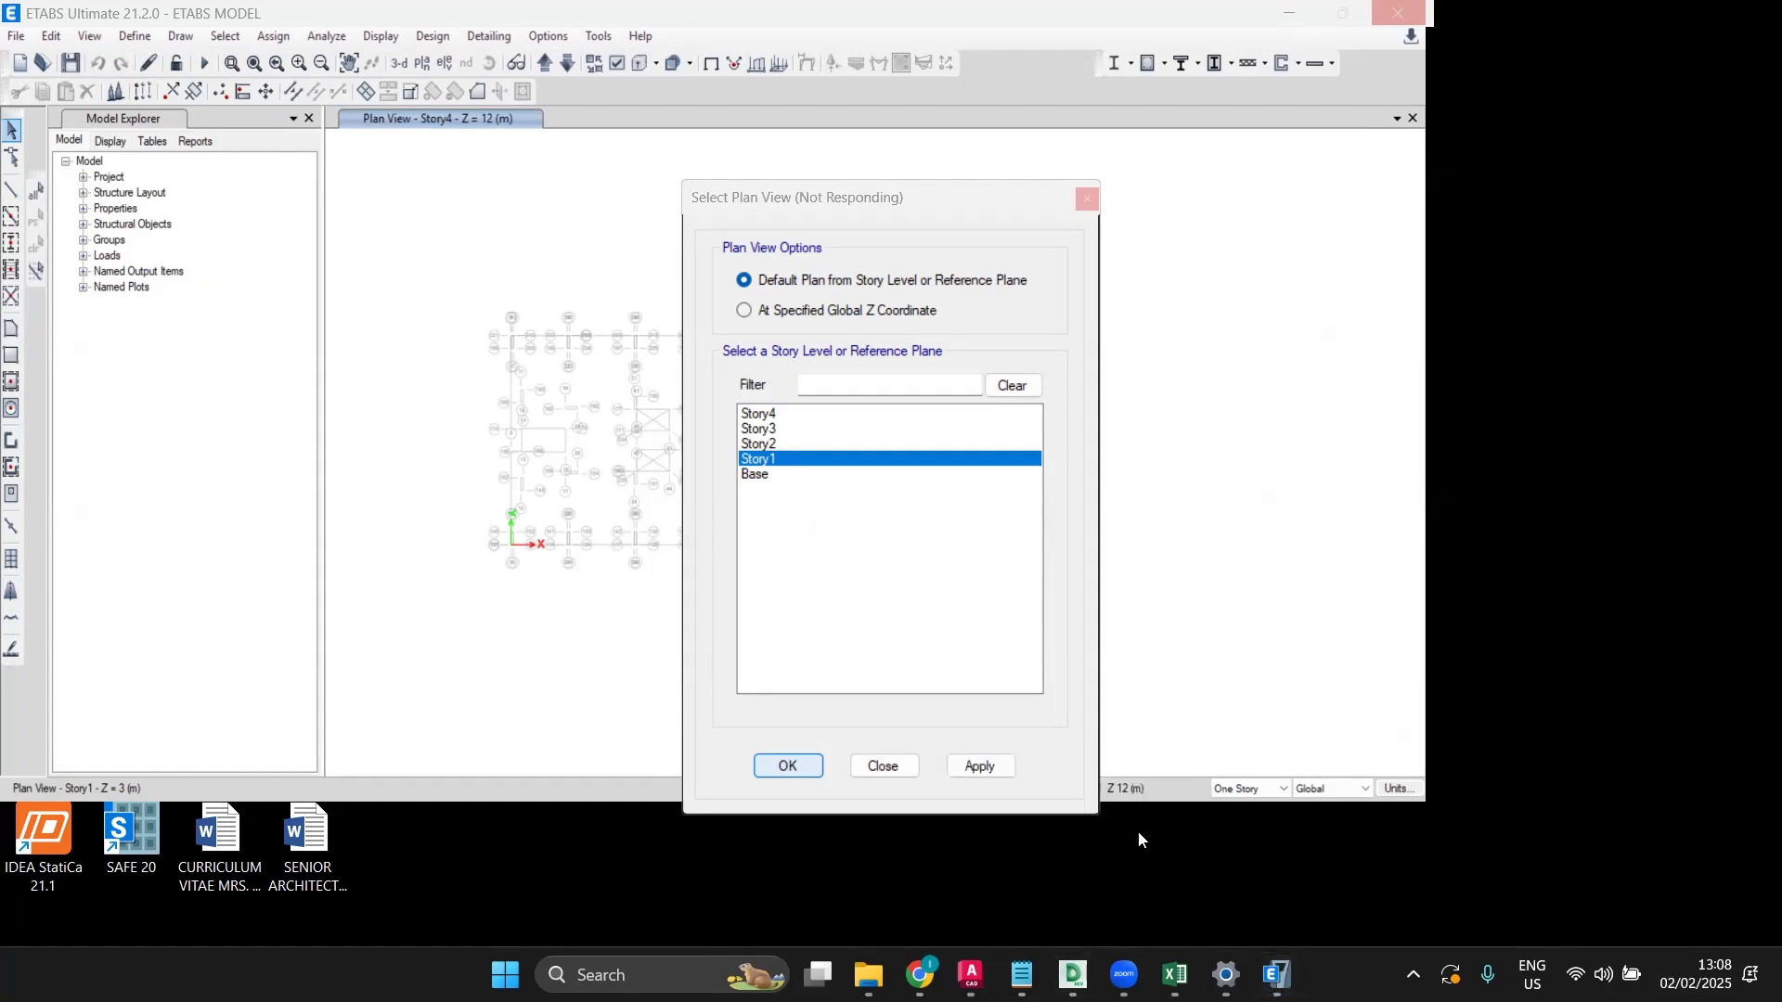
Step: Close the Architectural Plan for RCC class drawing, answer the save prompt, and exit AutoCAD
mouse_move(996, 975)
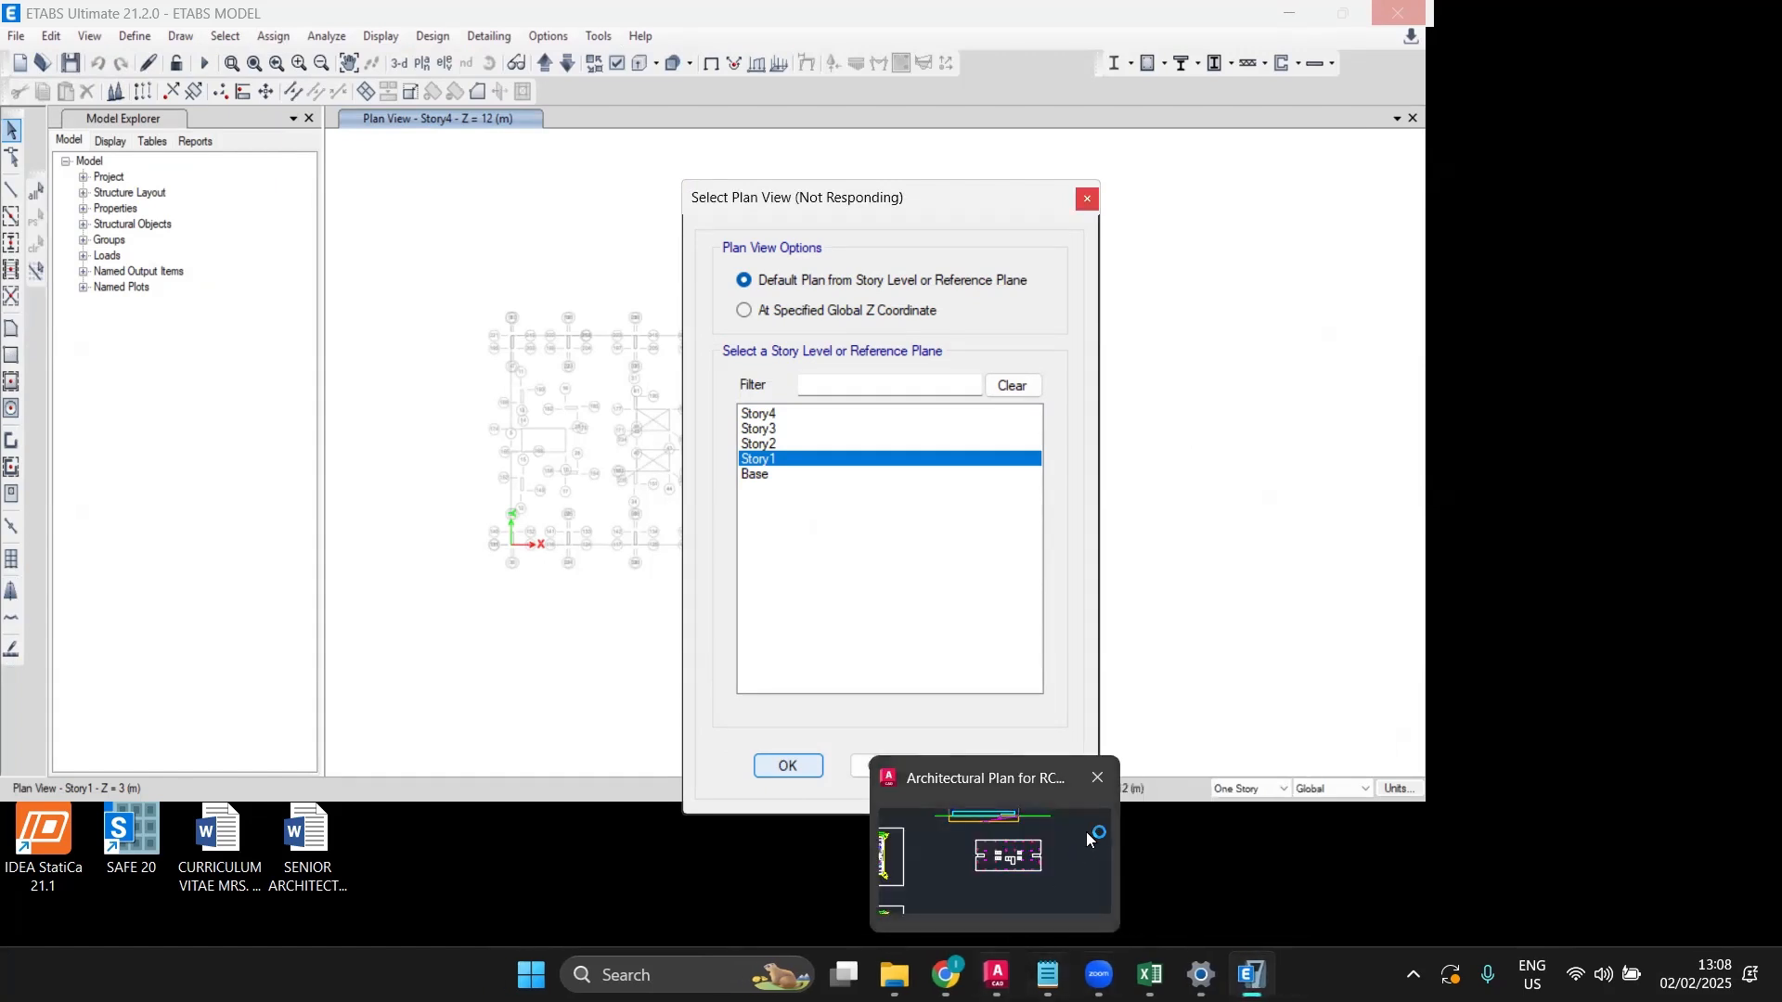
click(1097, 782)
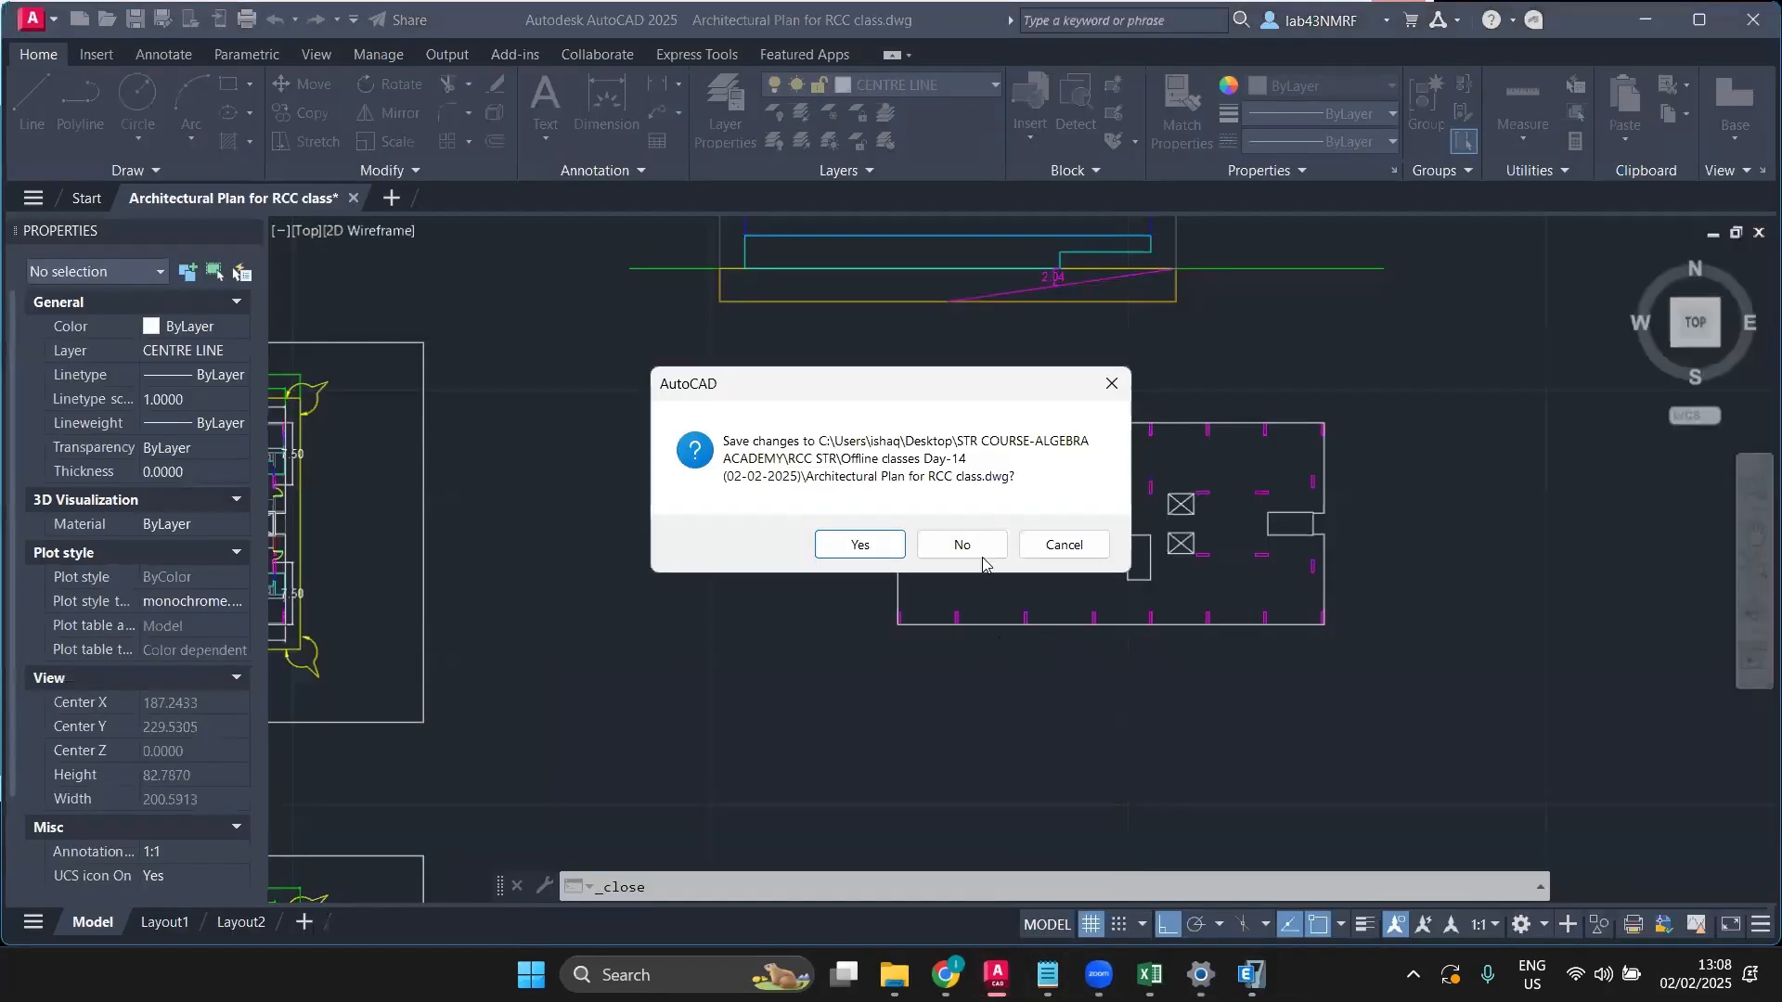
click(858, 547)
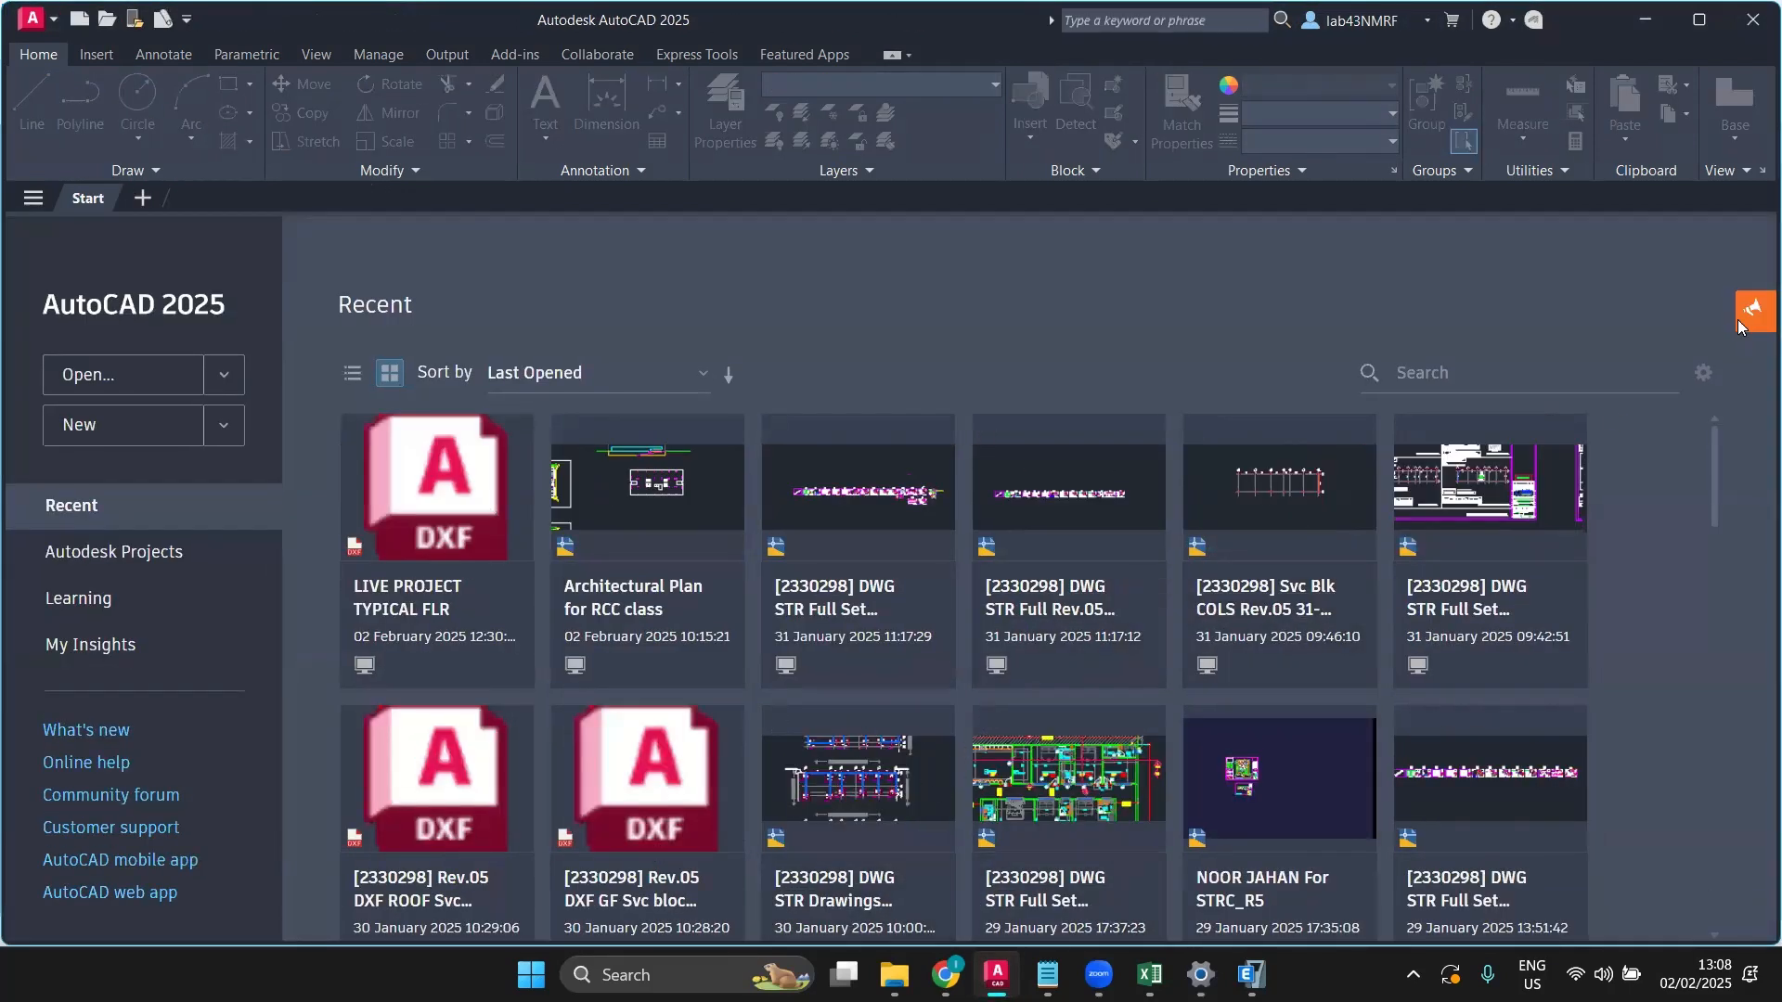
click(1751, 20)
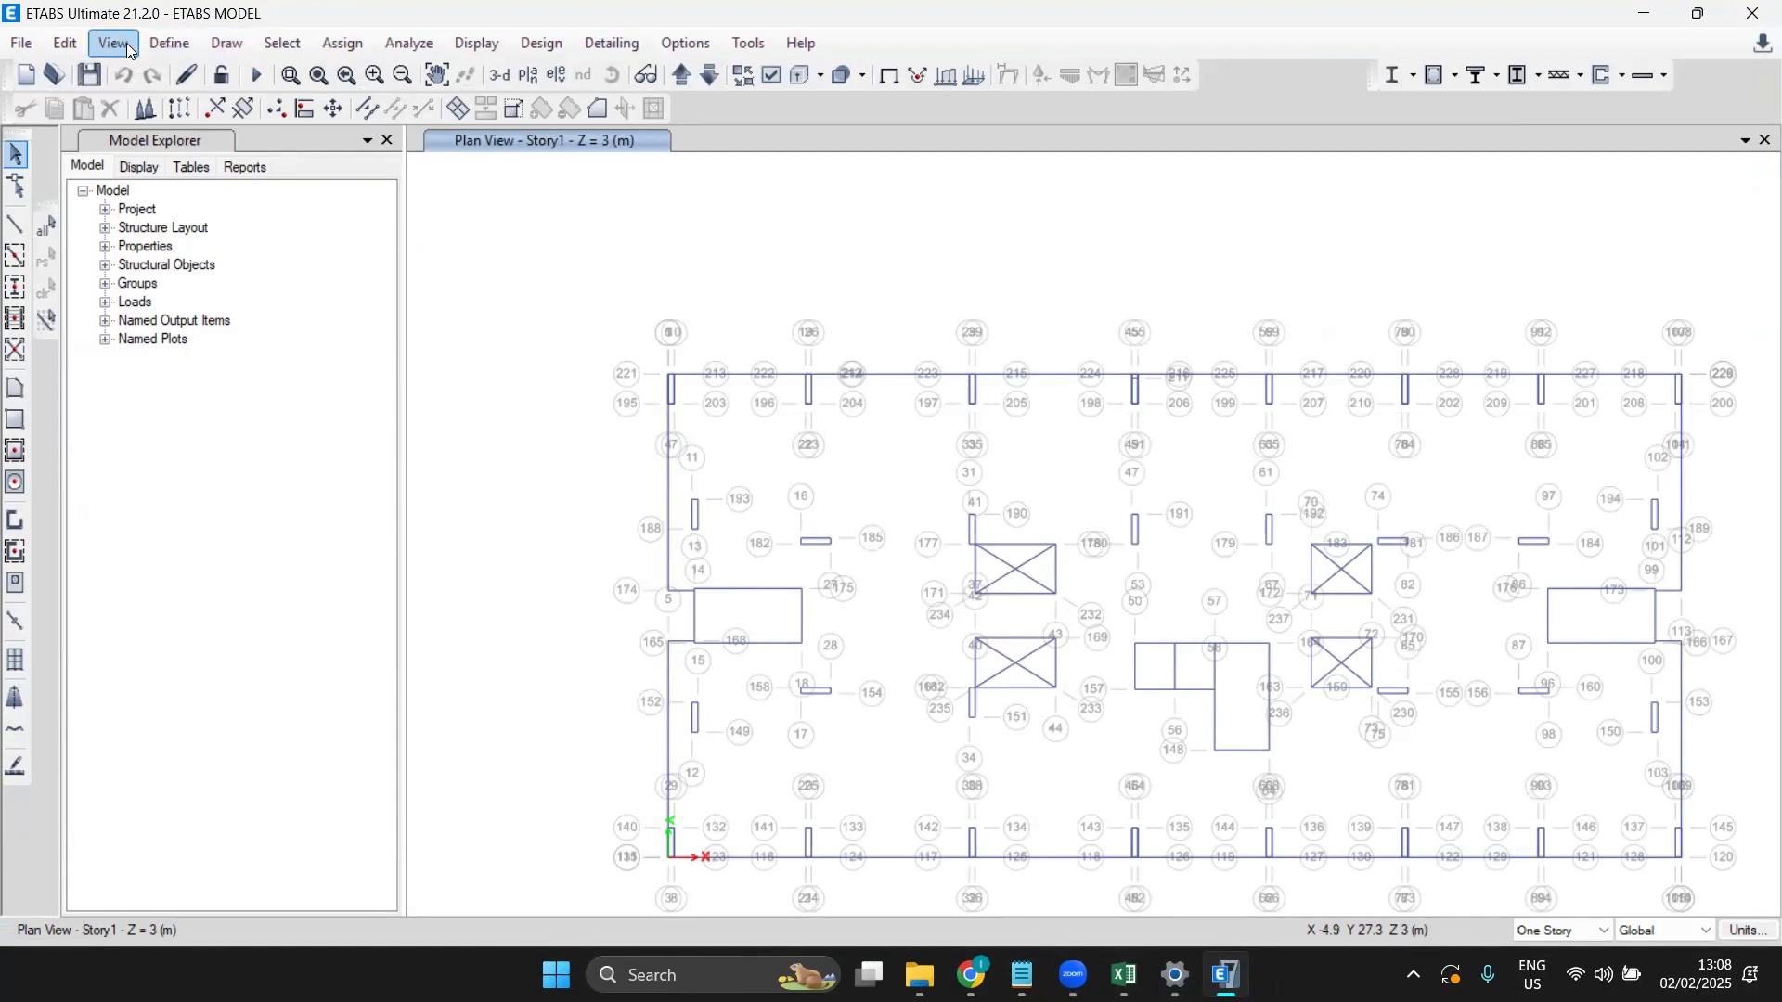
Step: Delete every general grid line from grid system G1 and confirm the emptied grid table
click(65, 43)
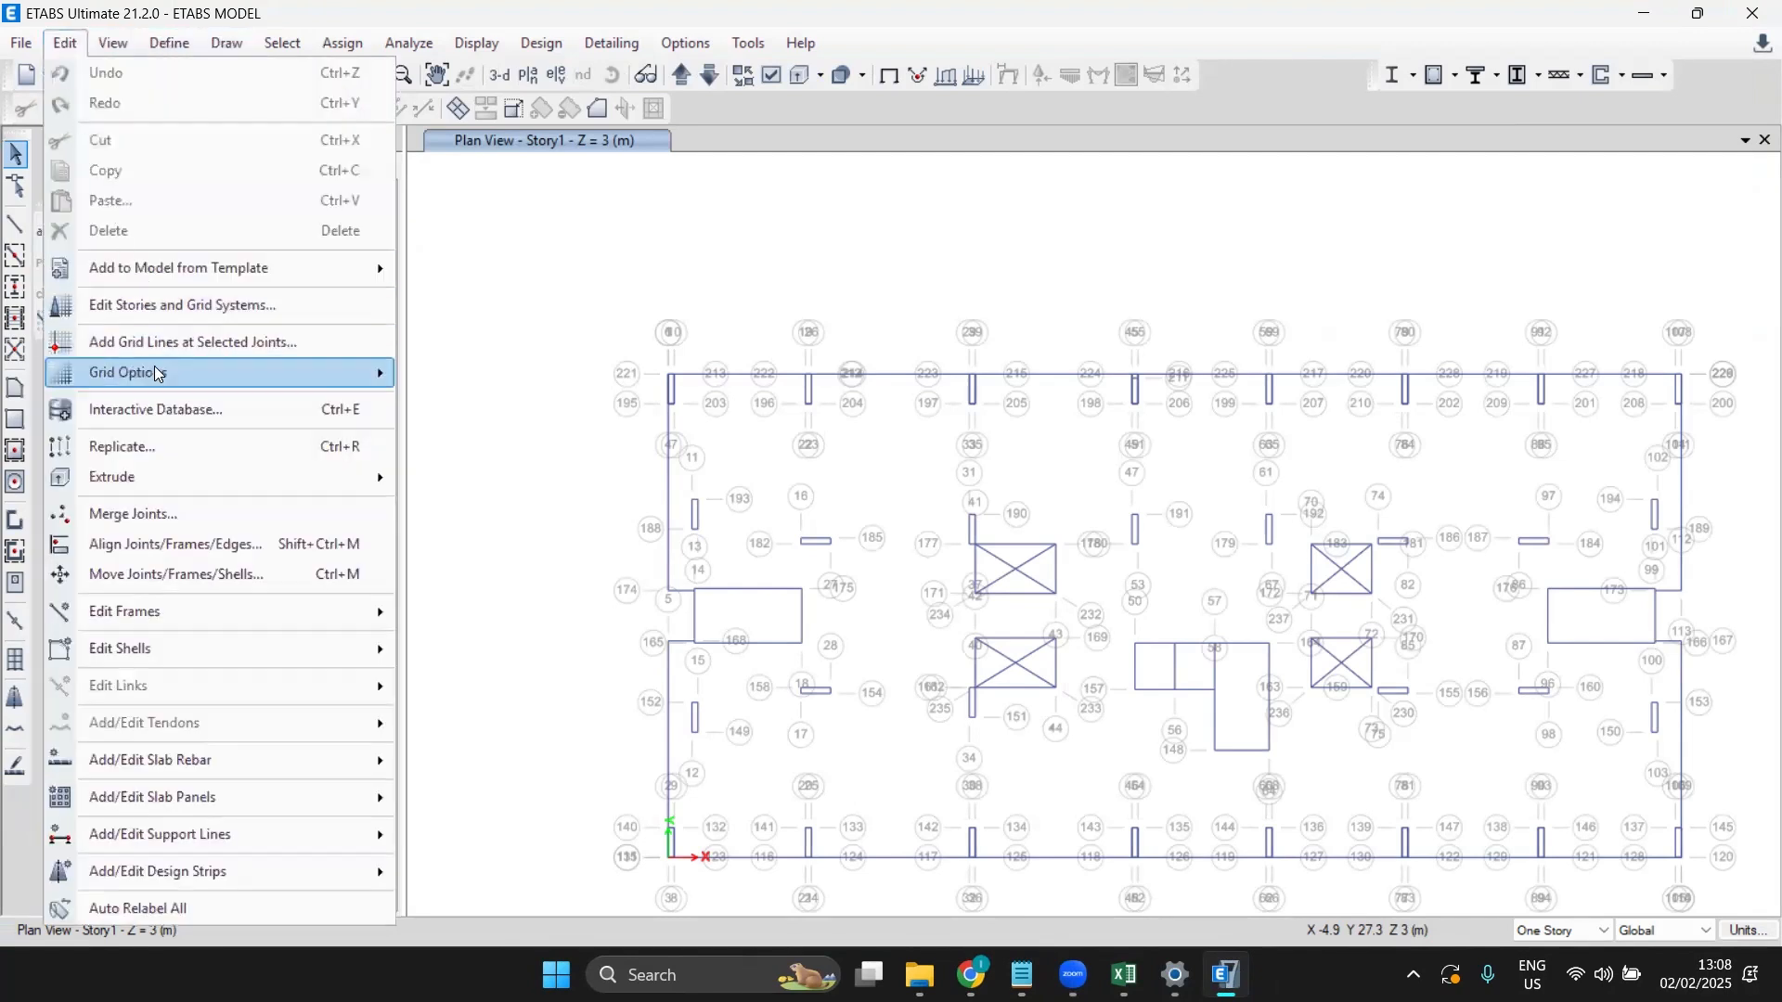
click(193, 306)
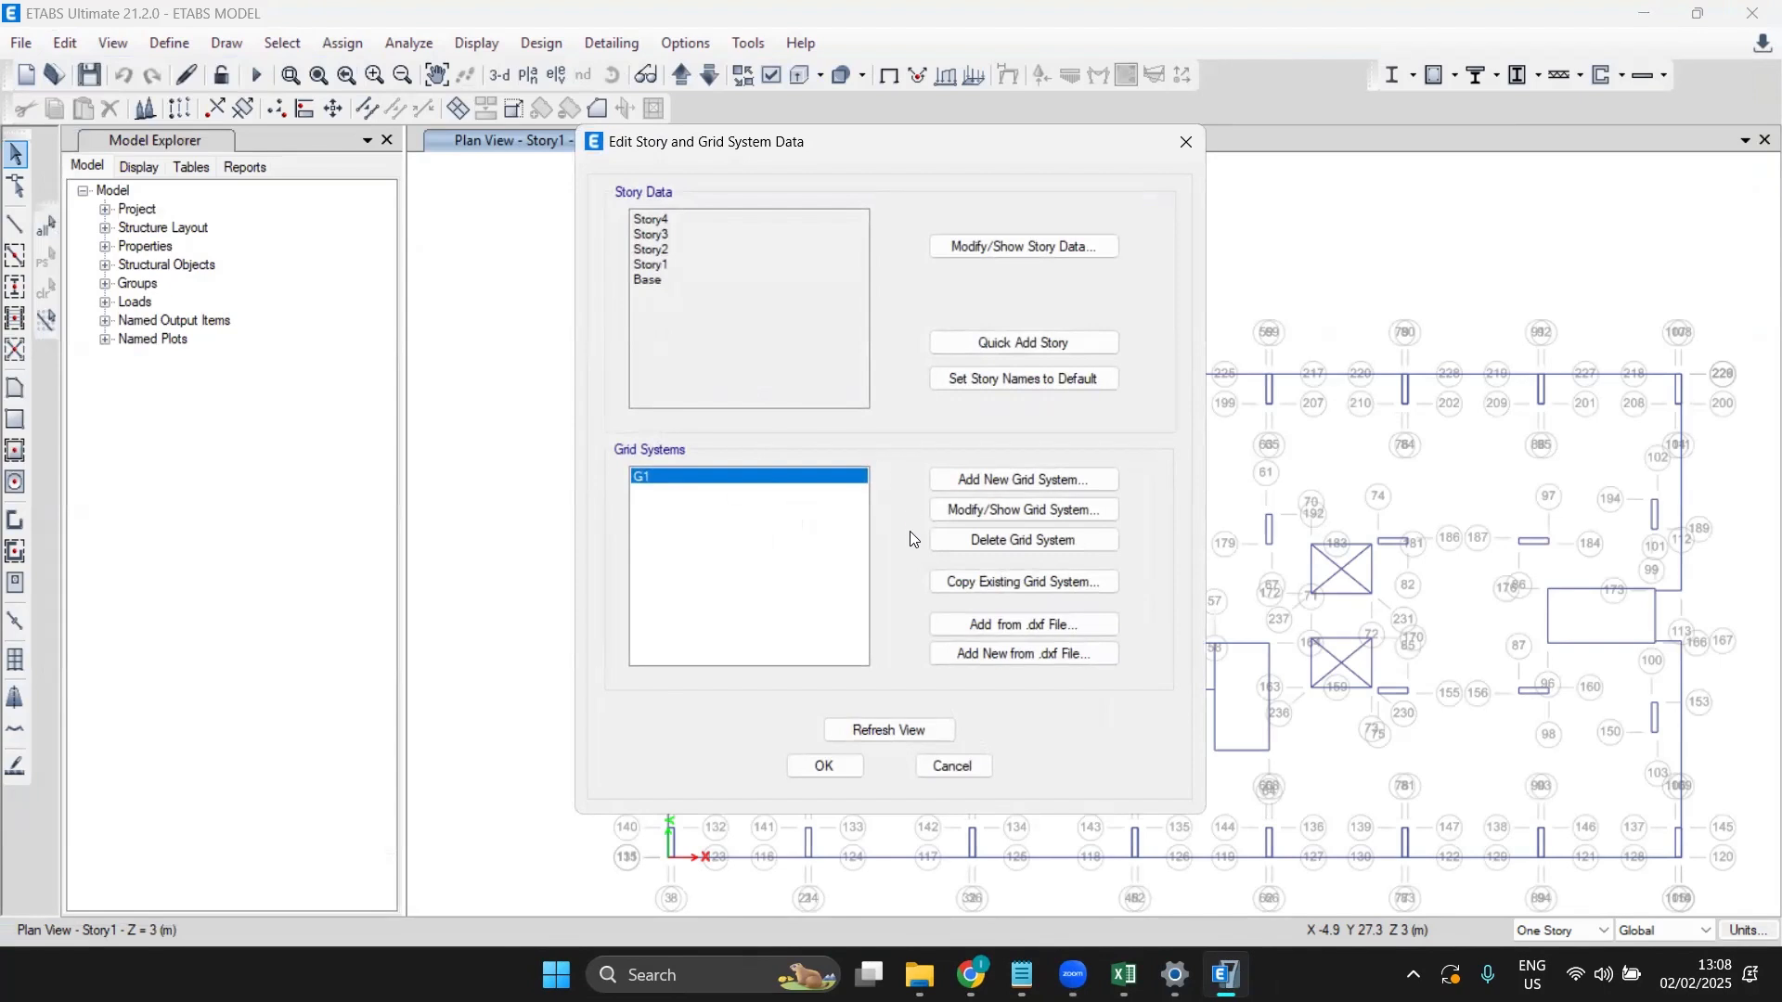
click(1025, 509)
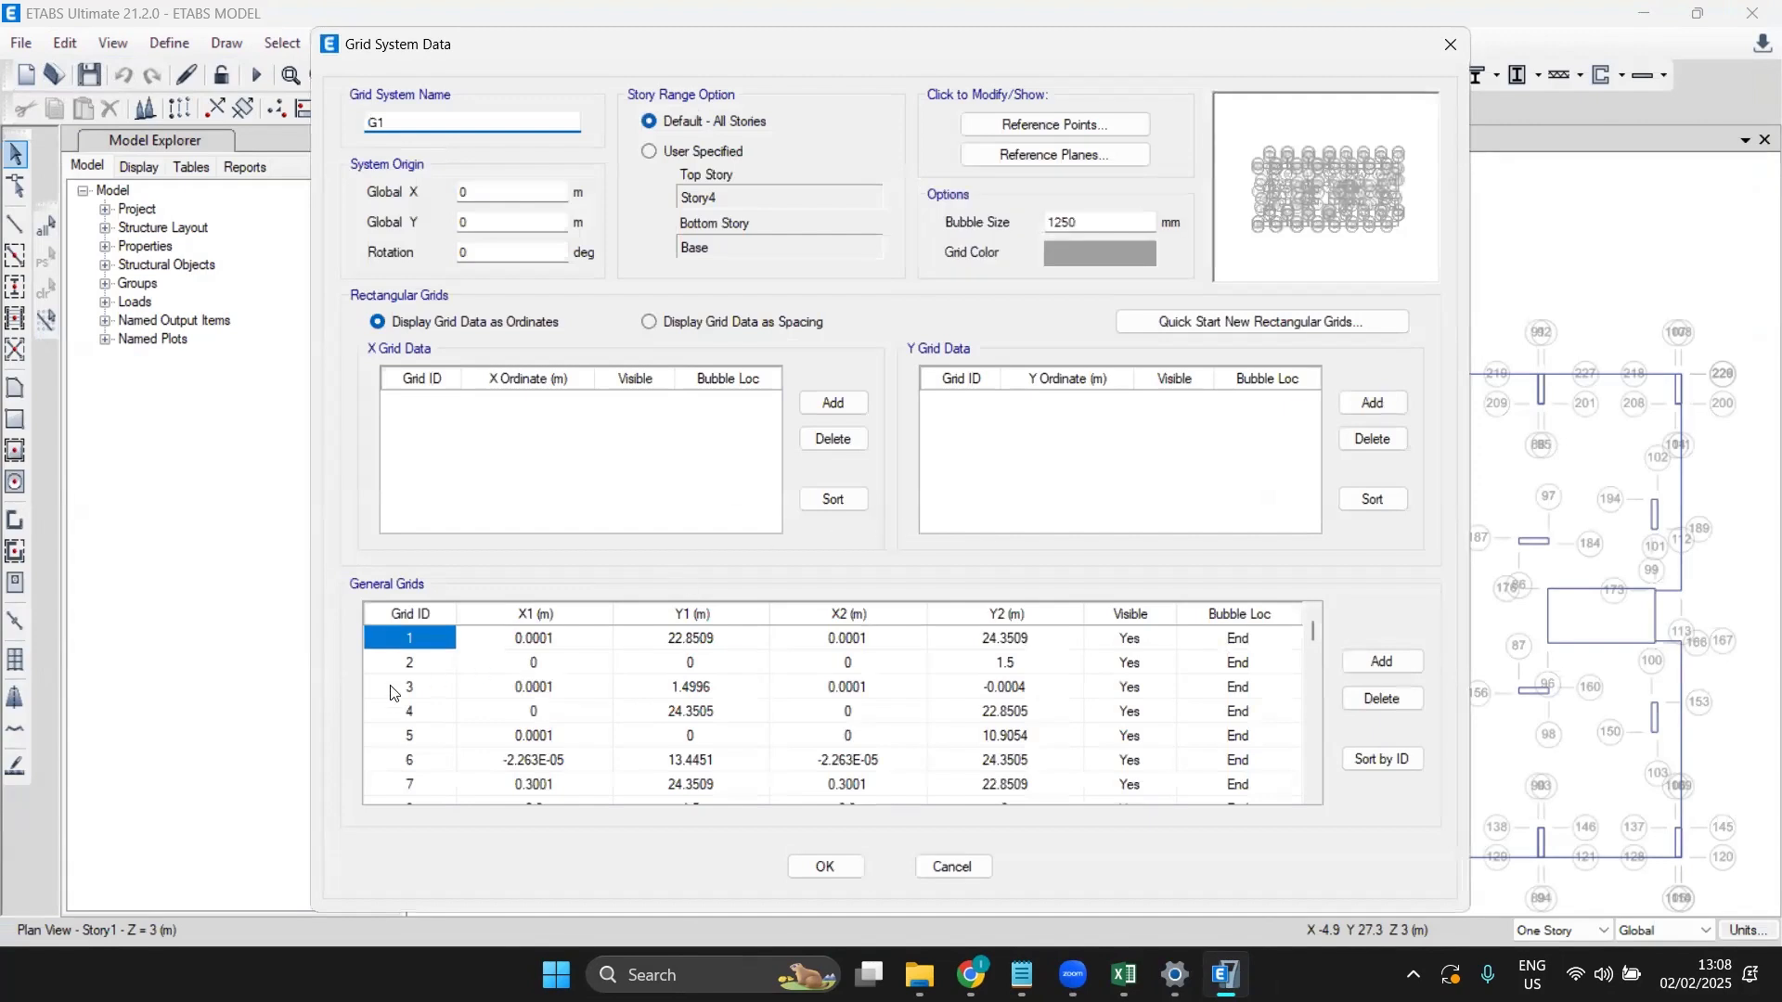
drag(409, 639, 1288, 999)
scroll(832, 710, down, 9)
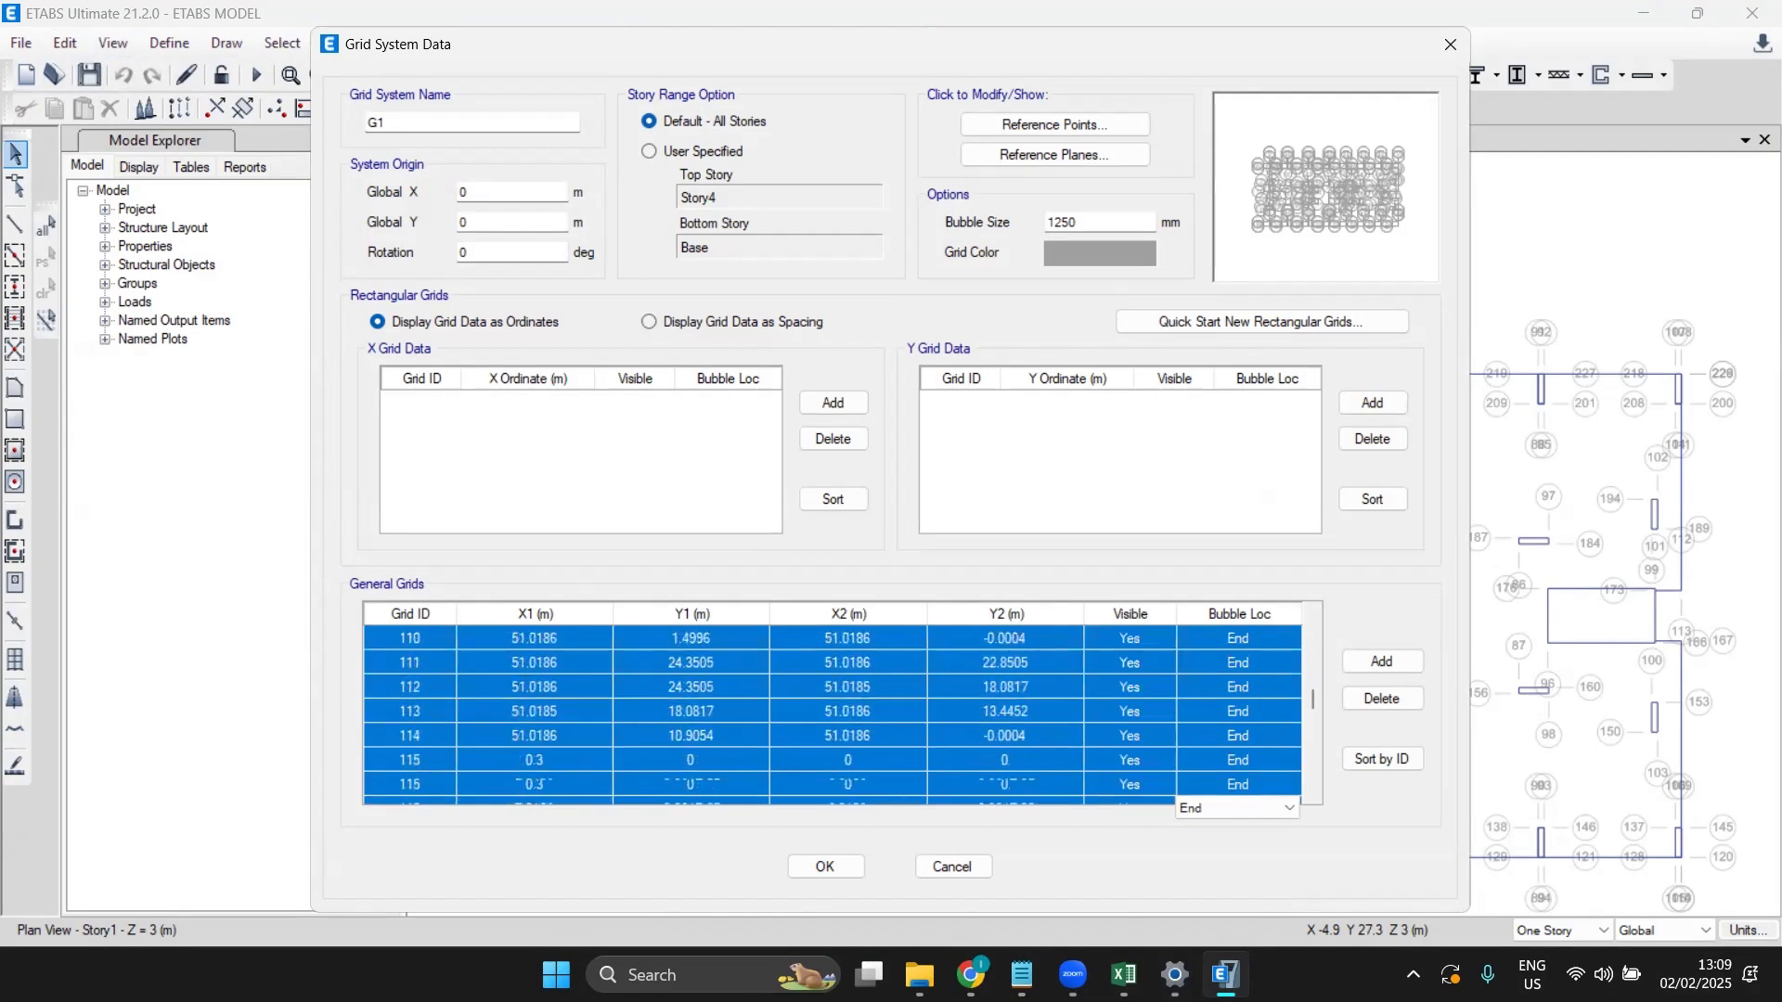
scroll(832, 710, down, 9)
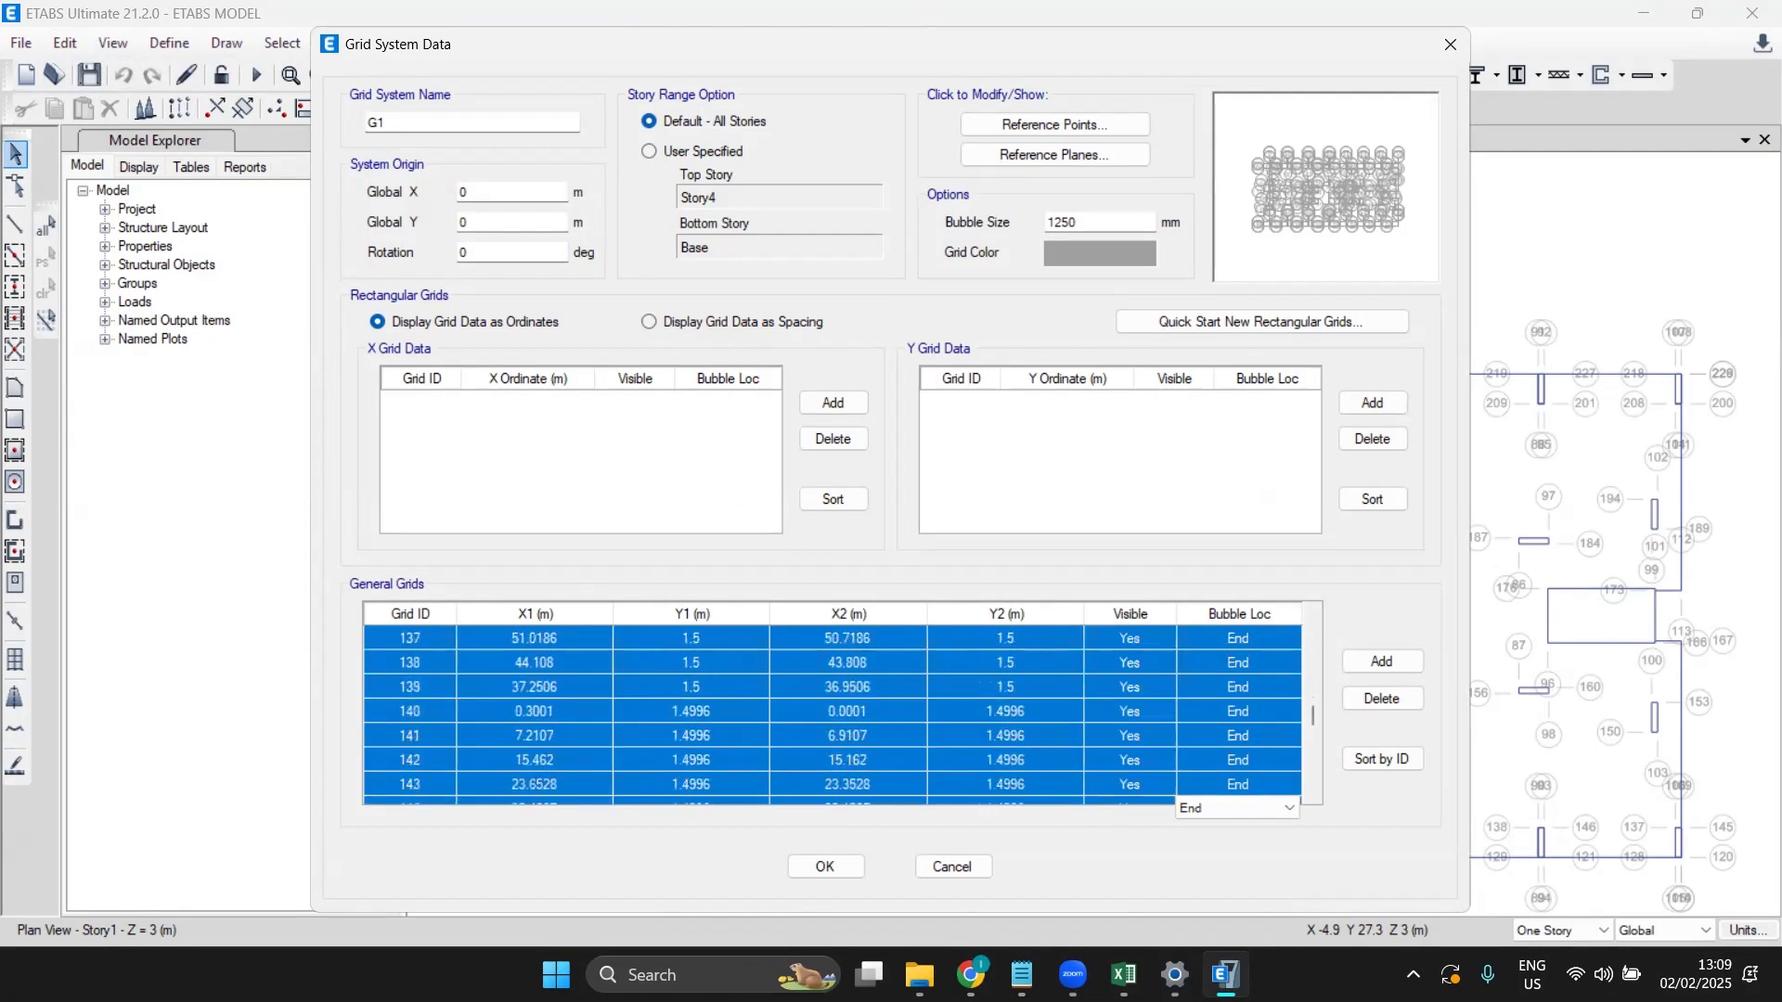
scroll(832, 710, down, 9)
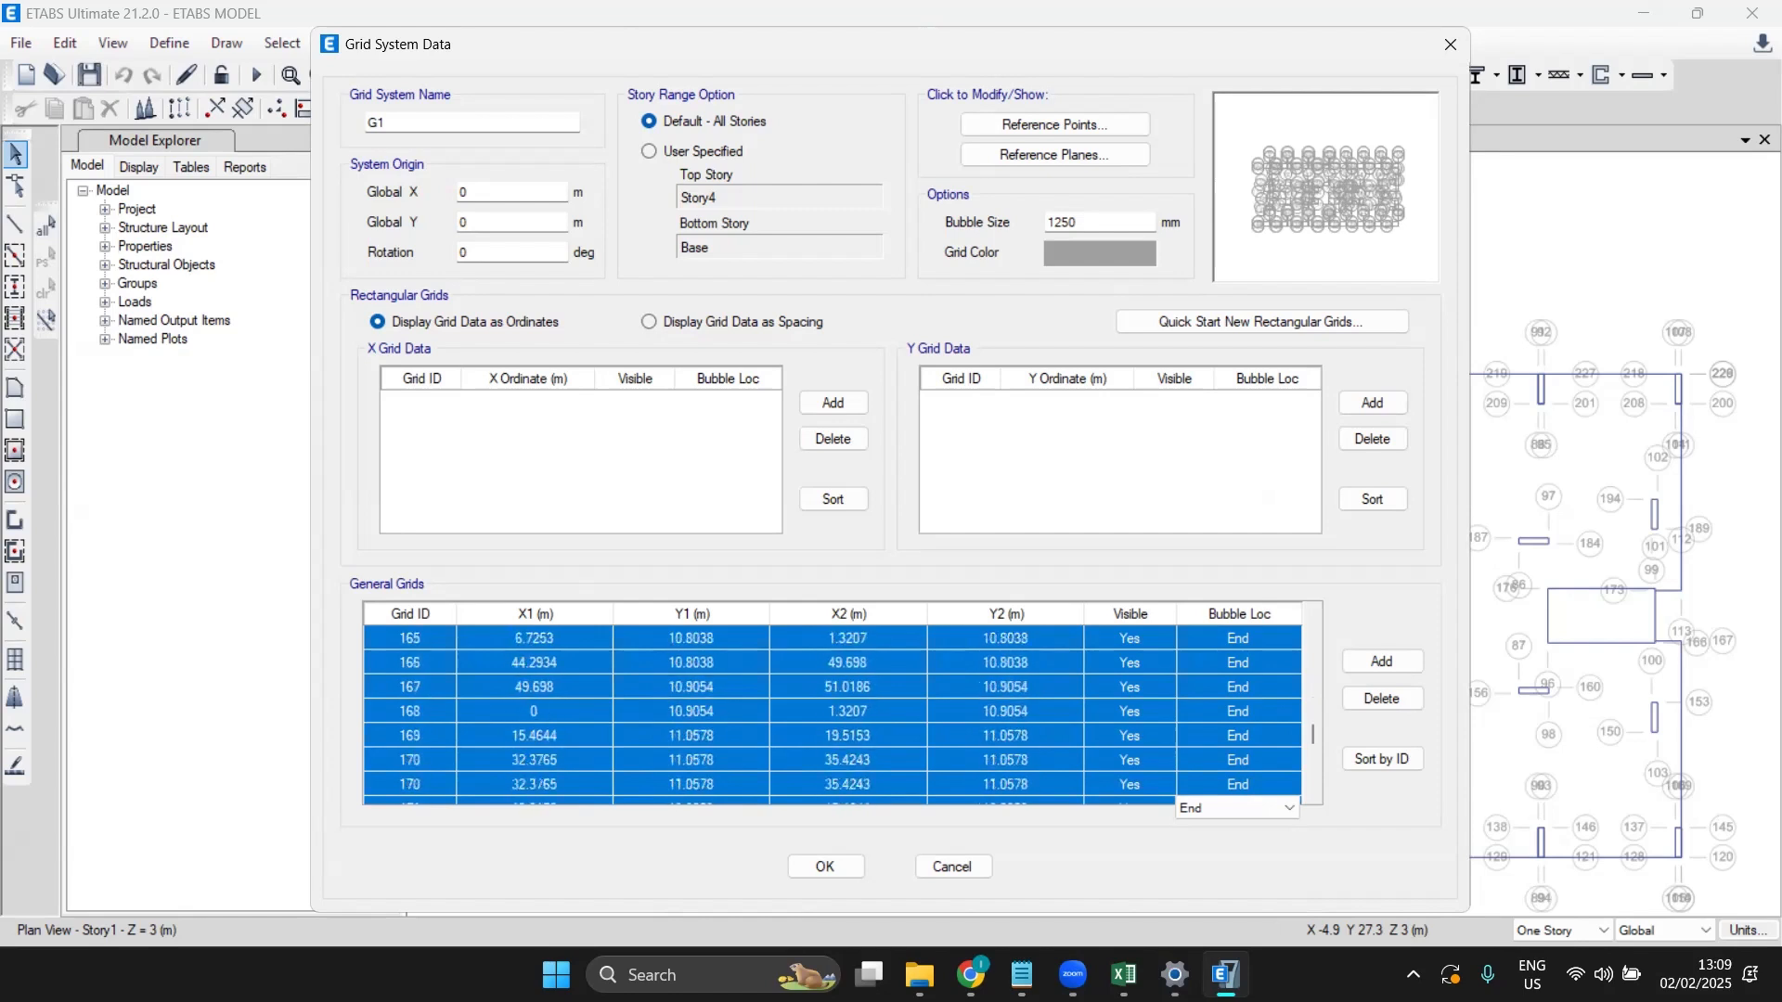
scroll(832, 710, down, 9)
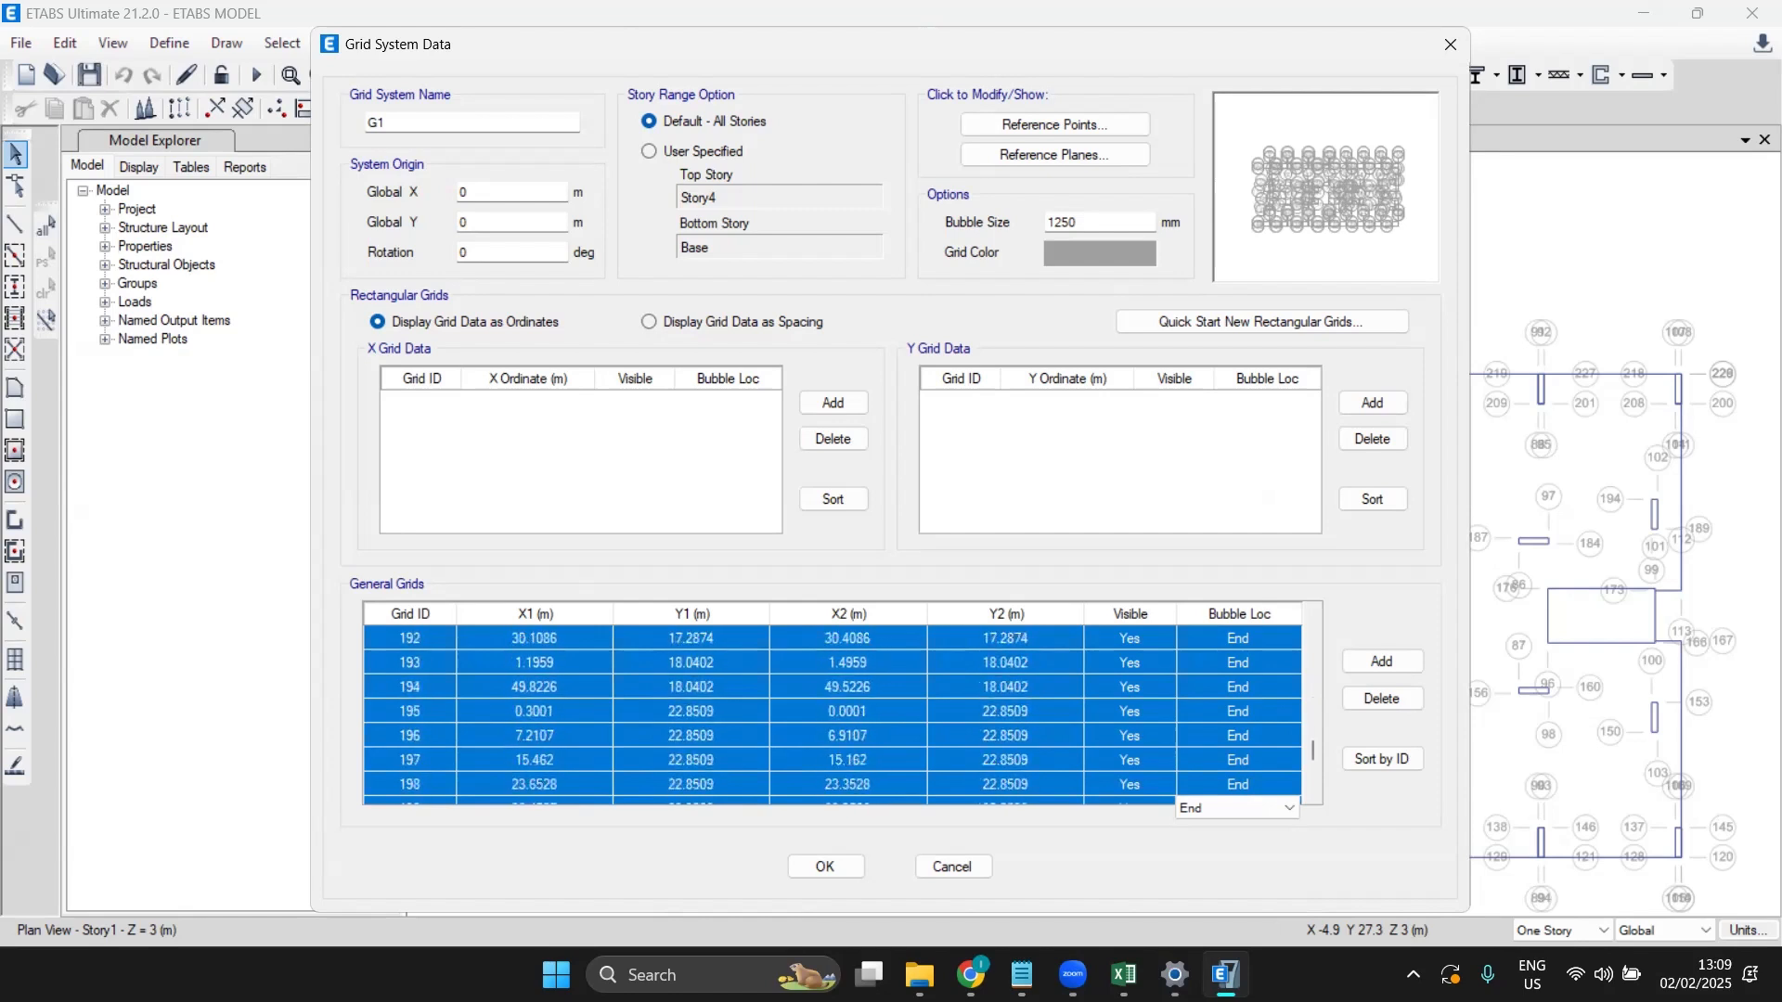
scroll(833, 710, down, 6)
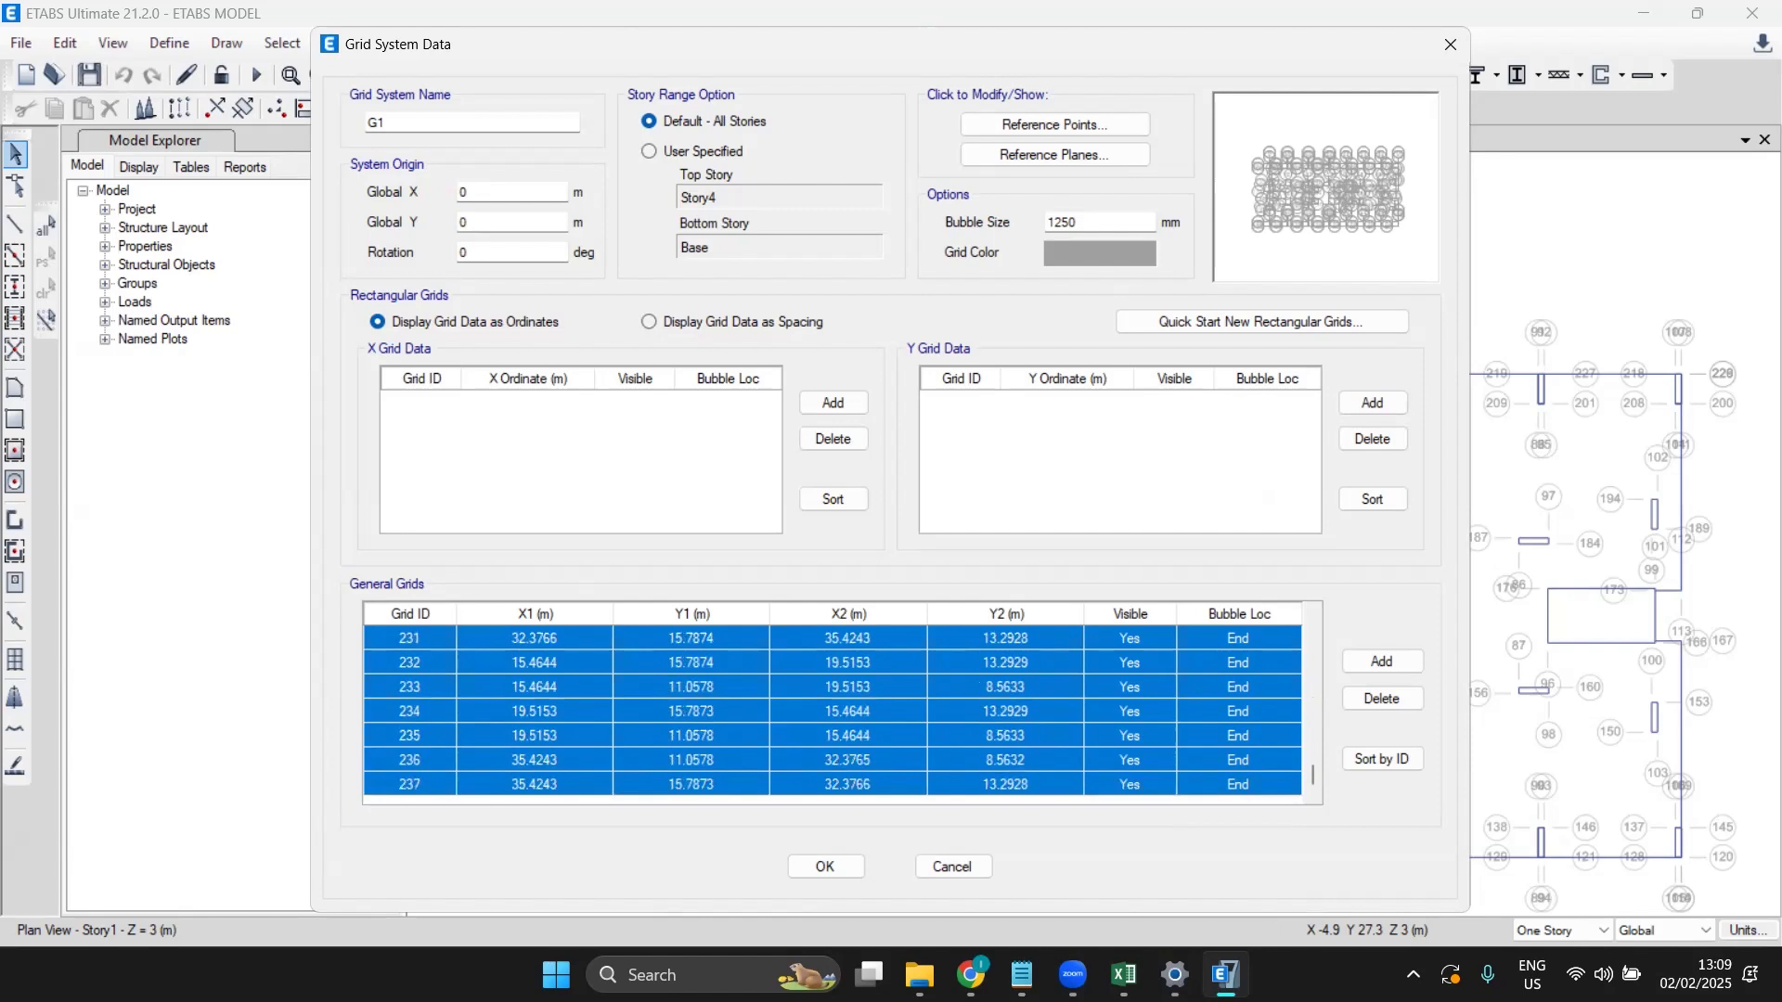
click(1392, 700)
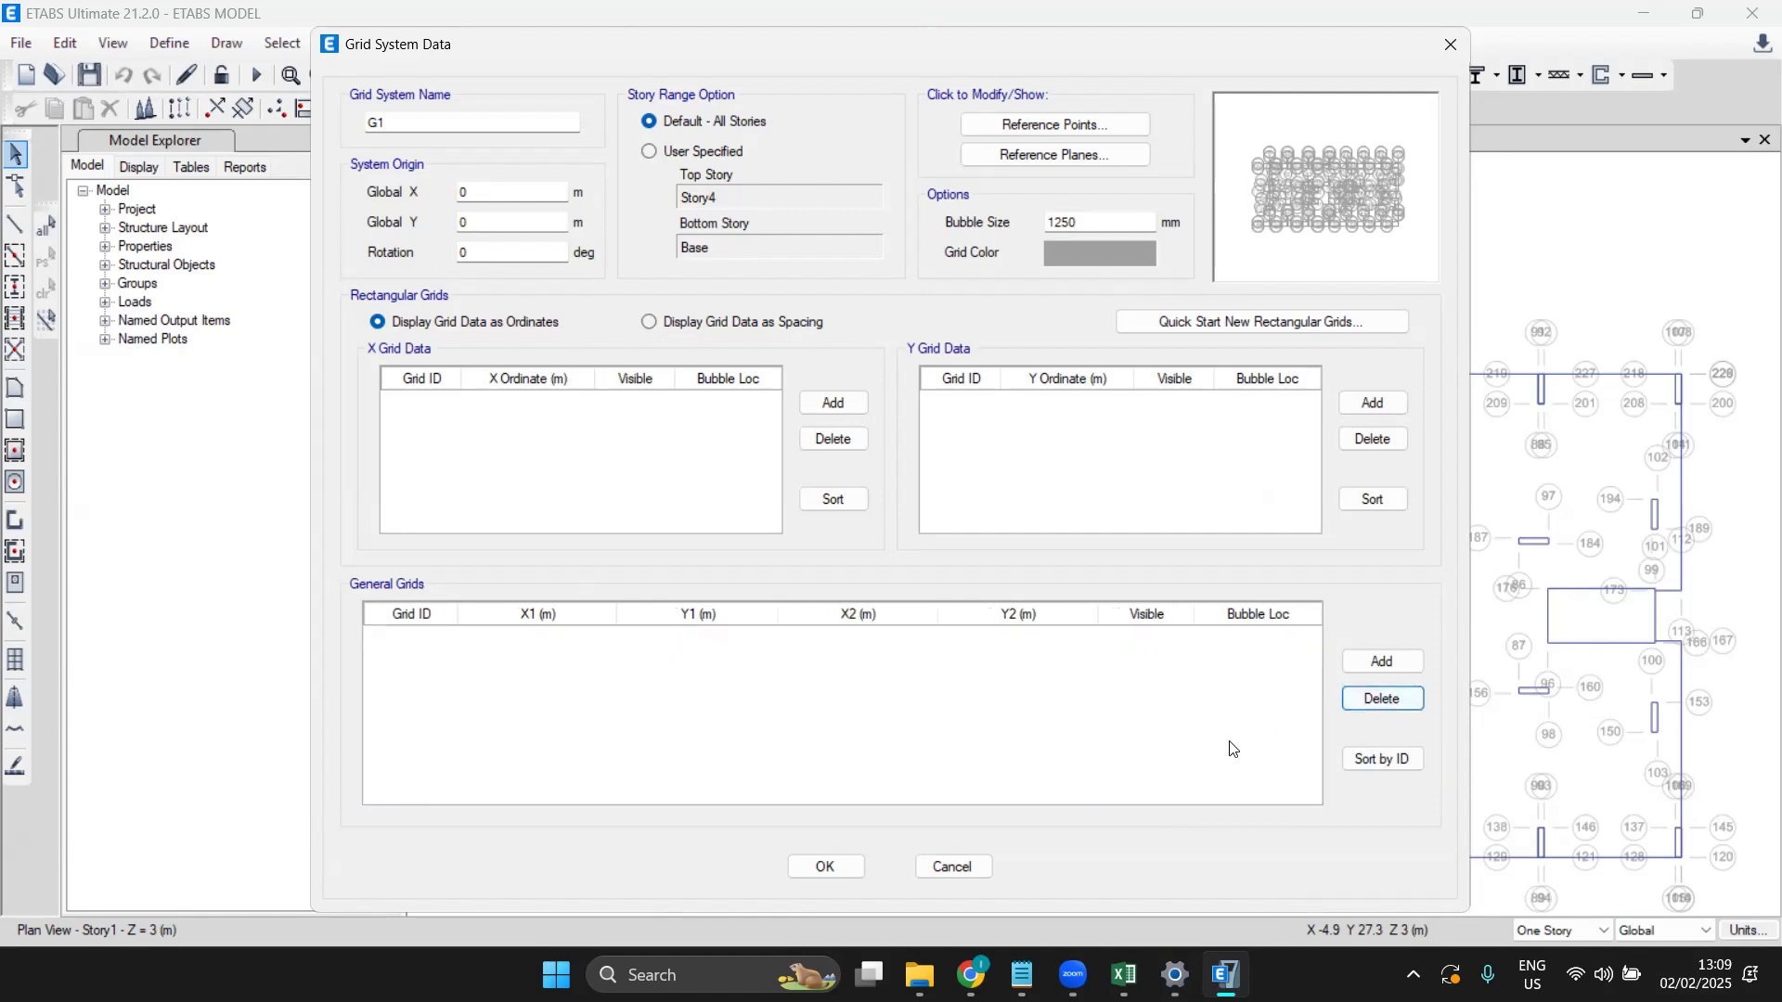
click(825, 867)
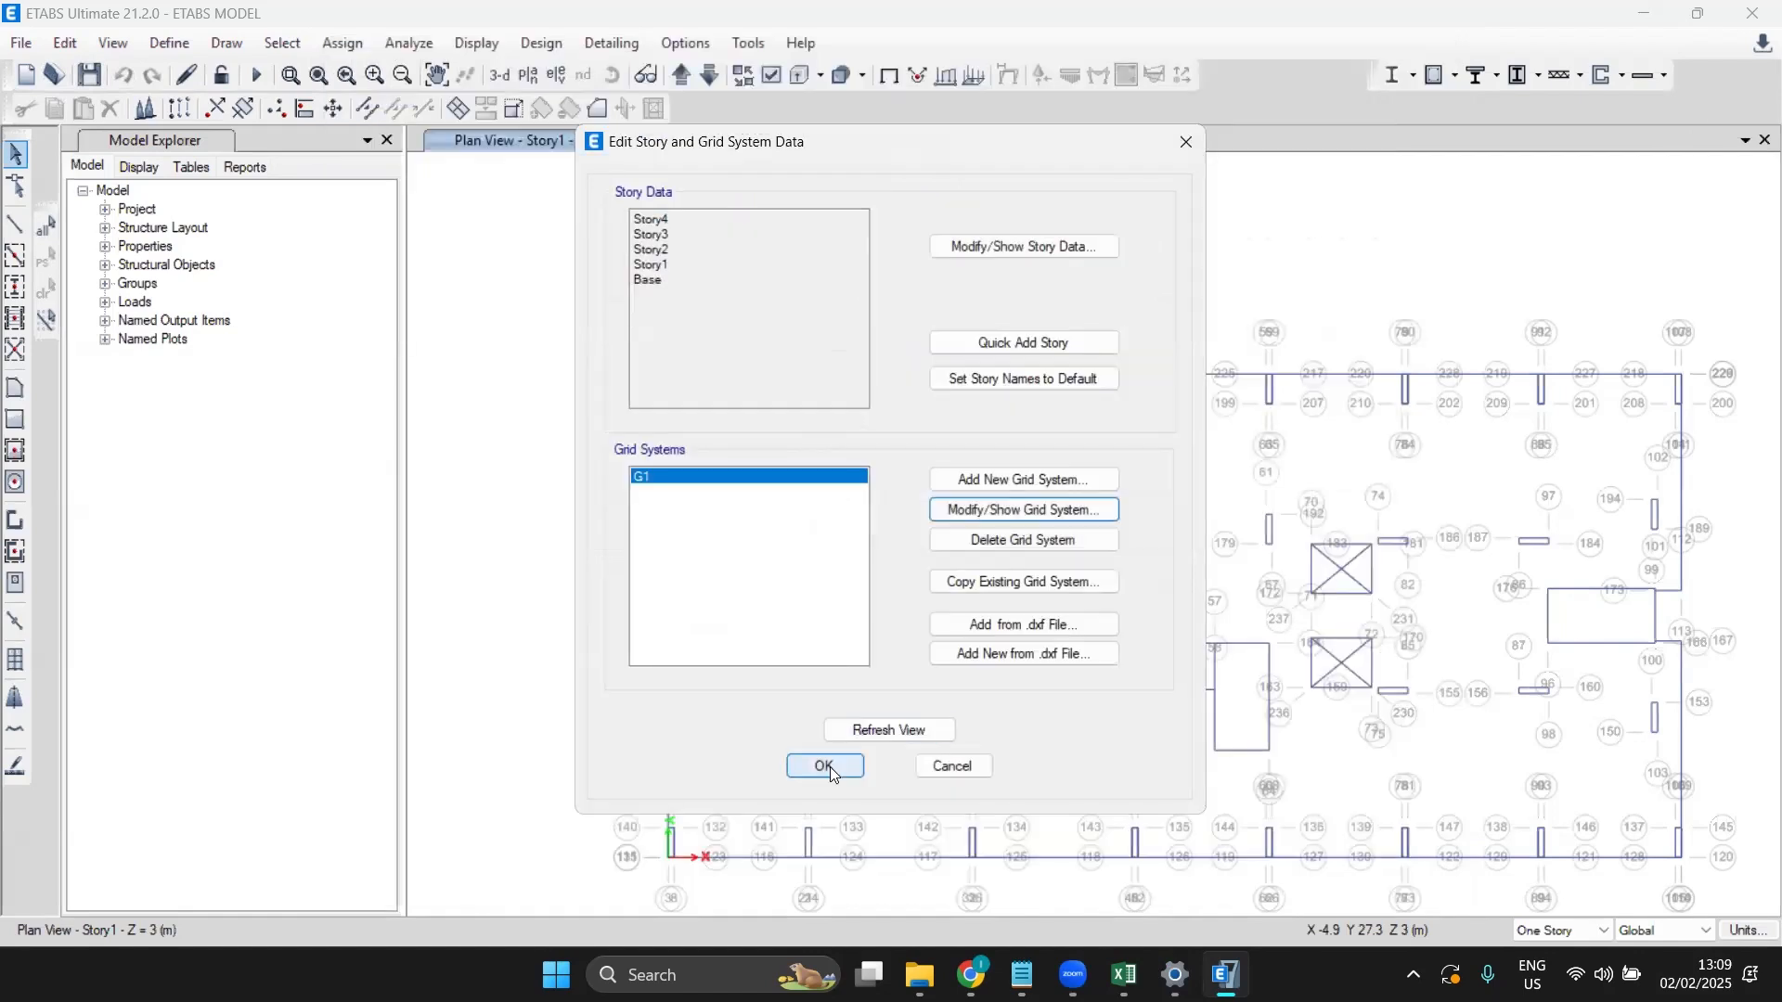
Step: Close the grid settings and zoom and pan to fit the grid-free Story1 floor plan
click(823, 767)
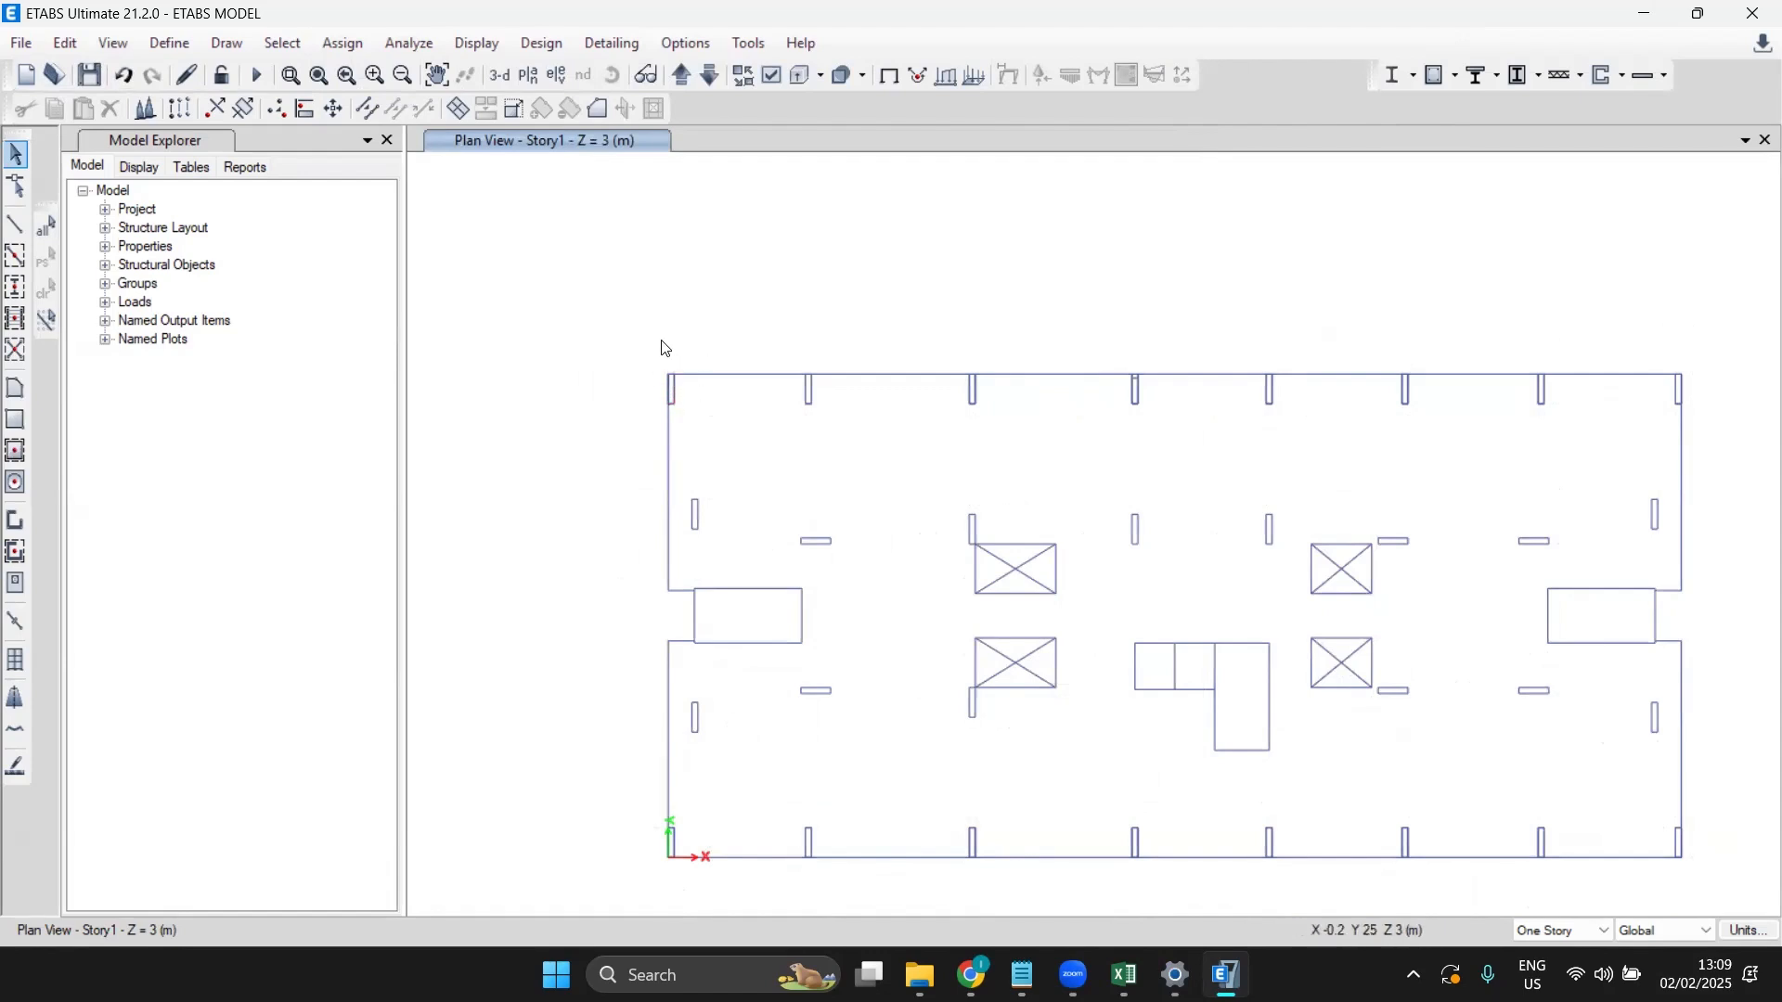
scroll(672, 408, up, 5)
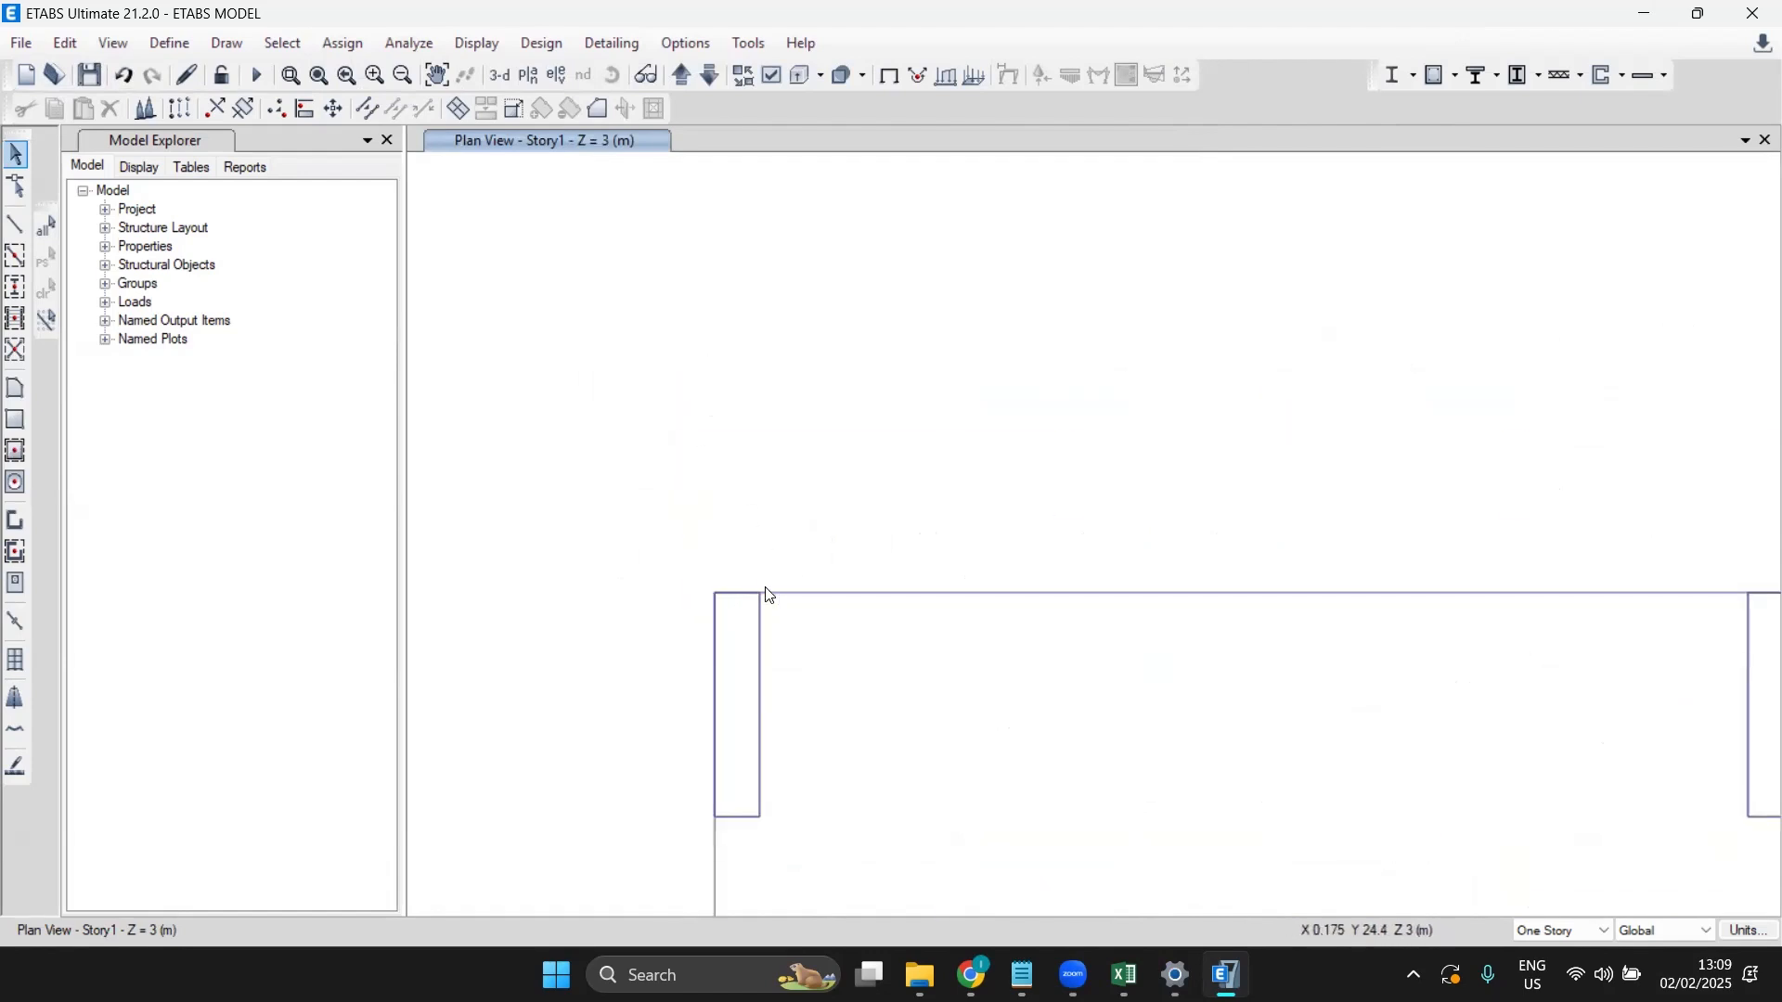
scroll(747, 594, down, 2)
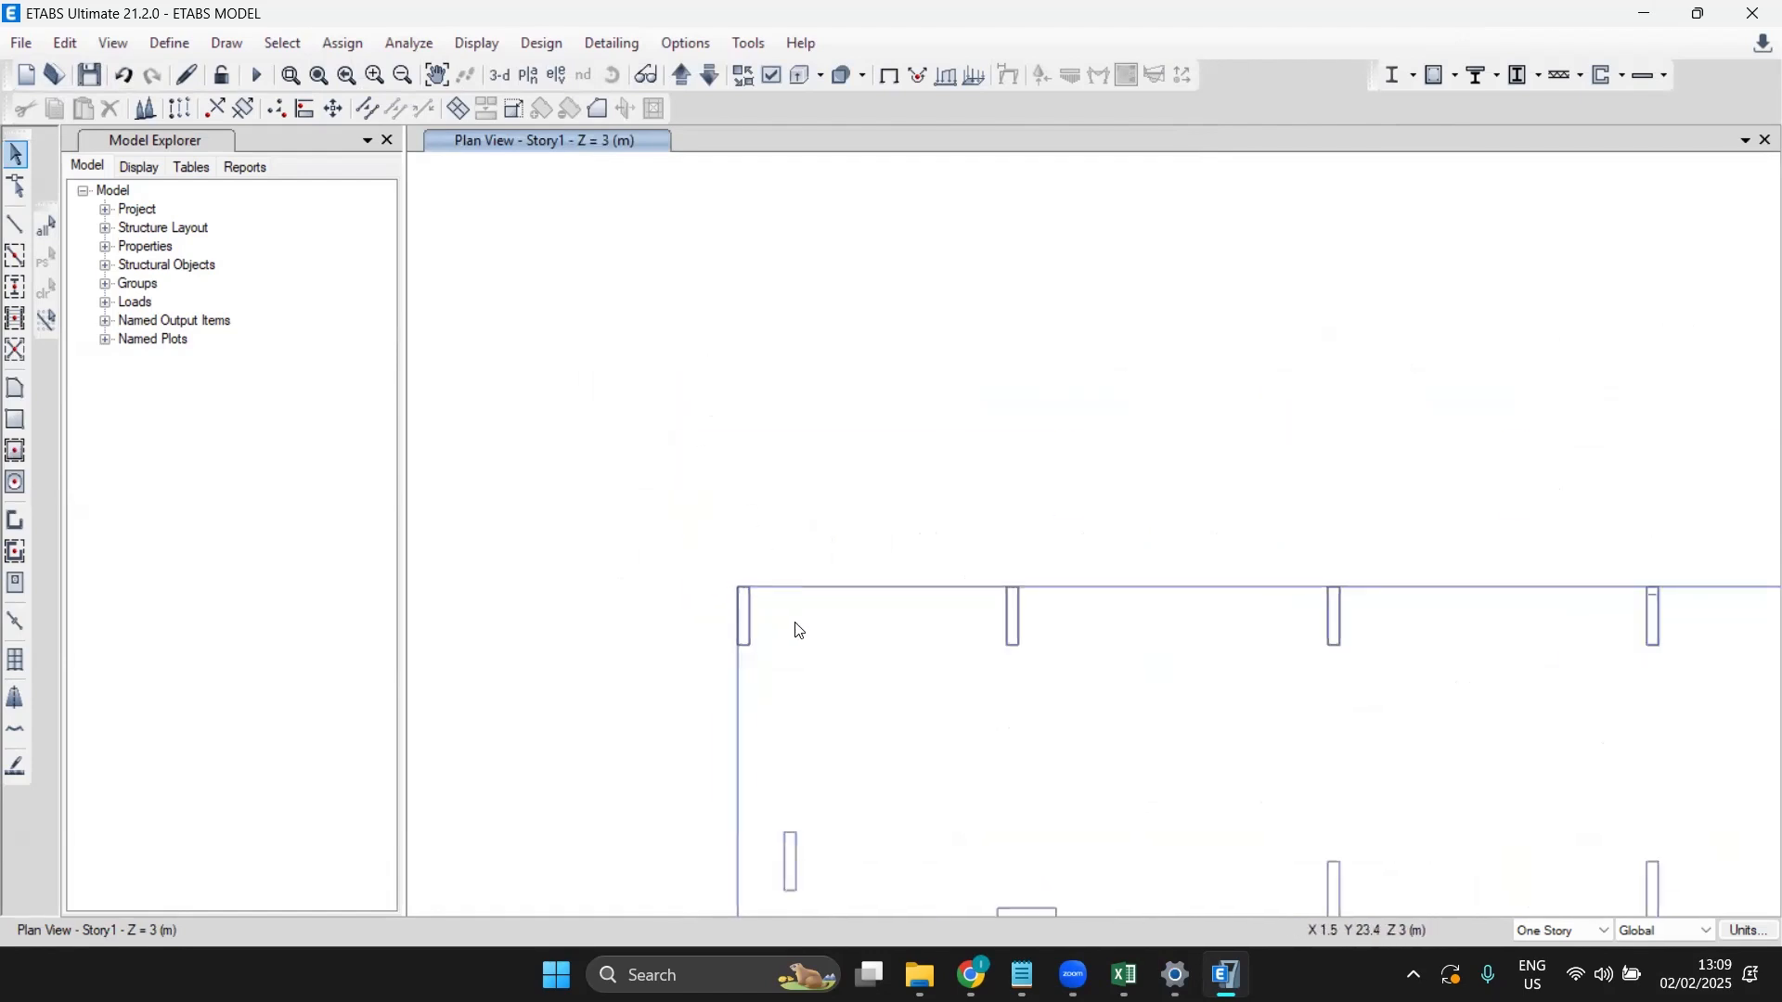
scroll(791, 623, down, 3)
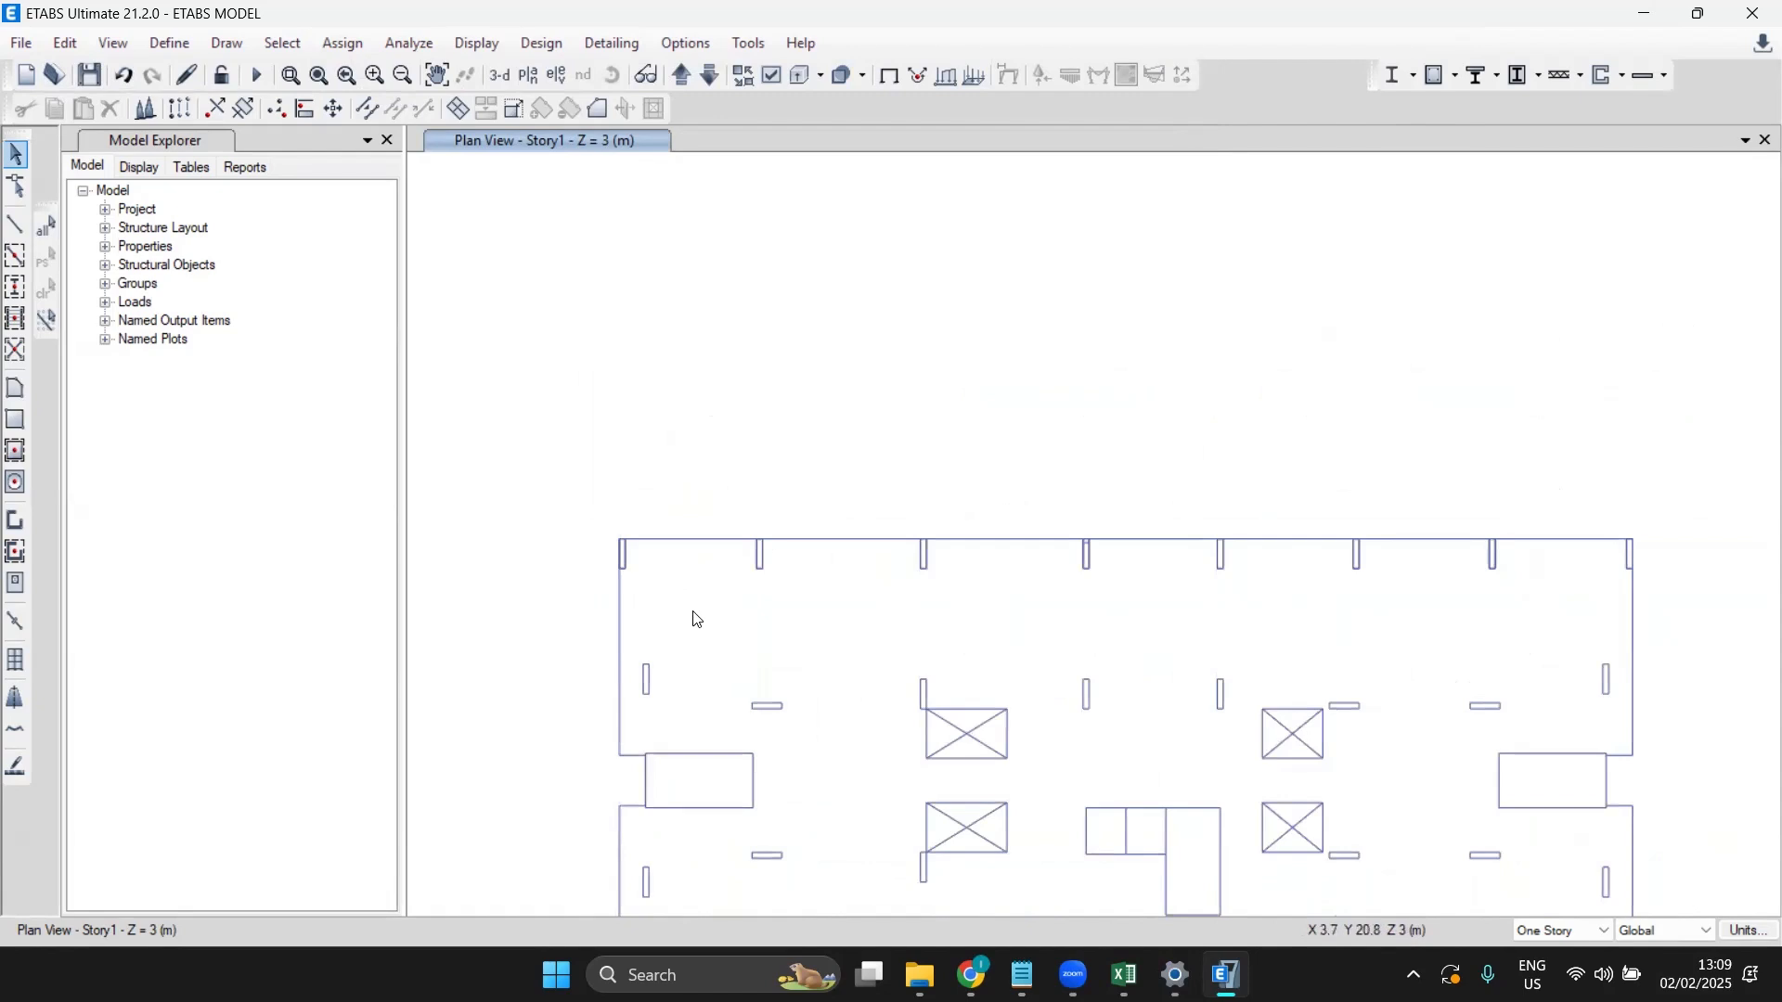
scroll(694, 620, down, 3)
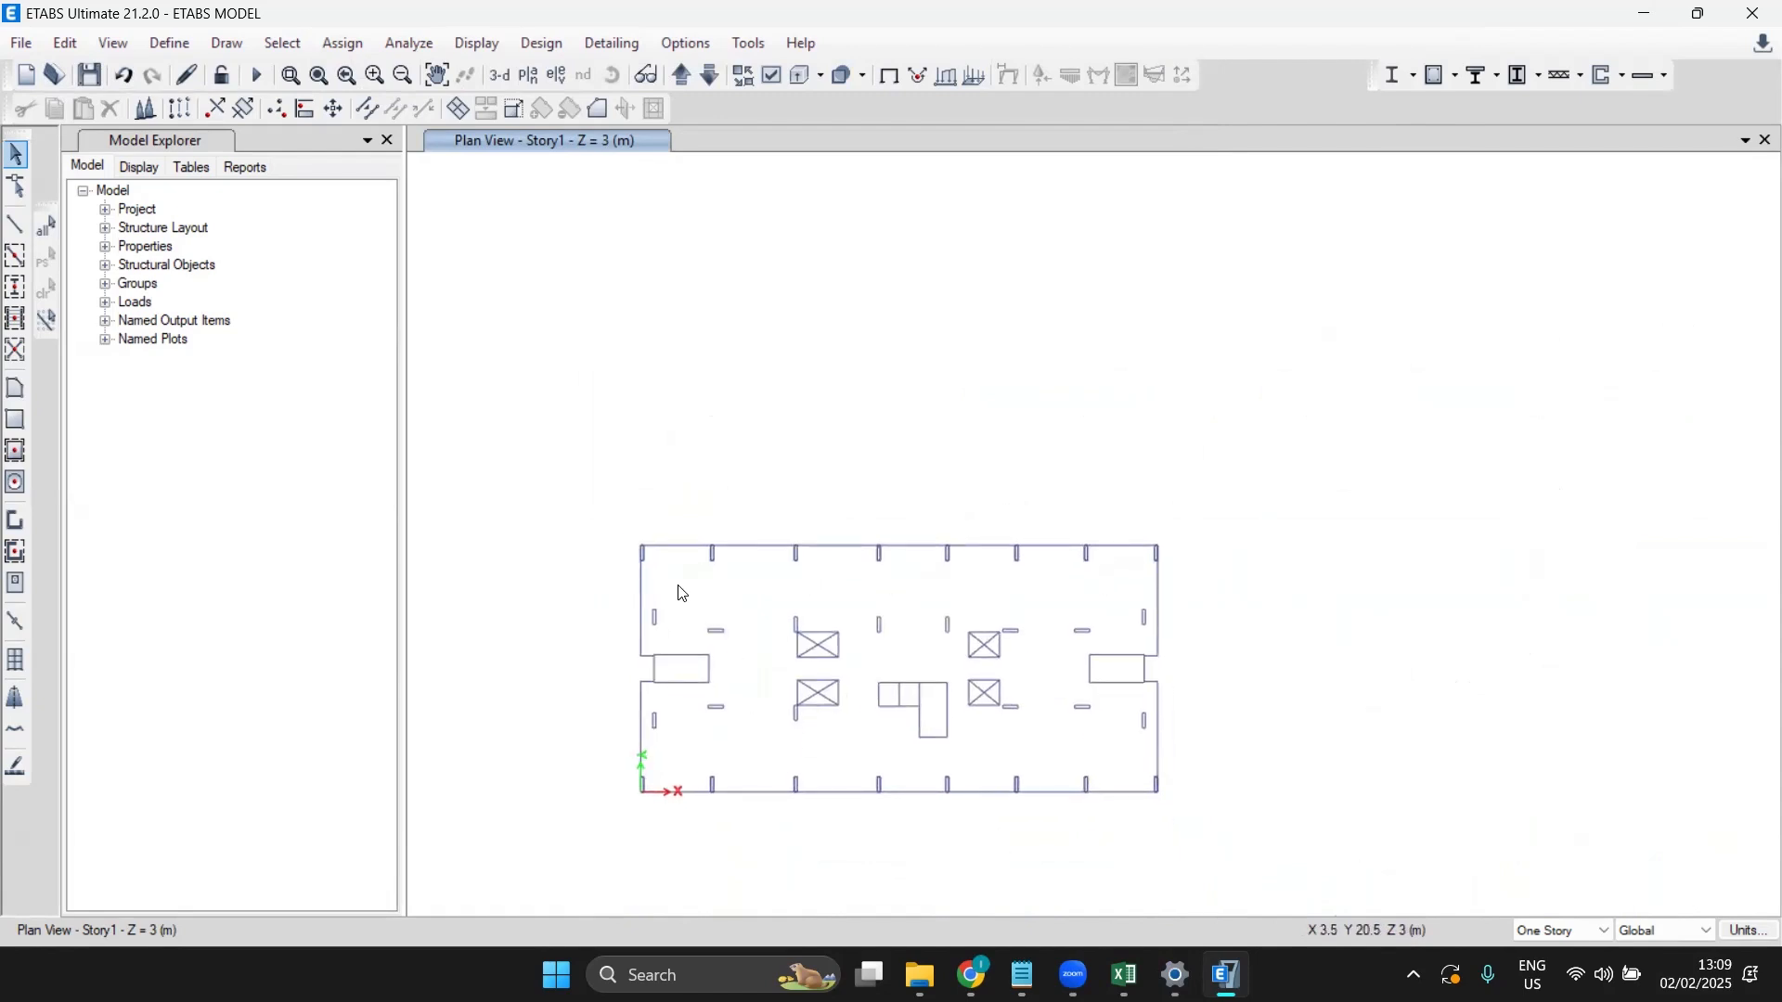
scroll(682, 594, up, 3)
mouse_move(682, 594)
middle_down()
mouse_move(685, 524)
mouse_move(641, 399)
middle_up()
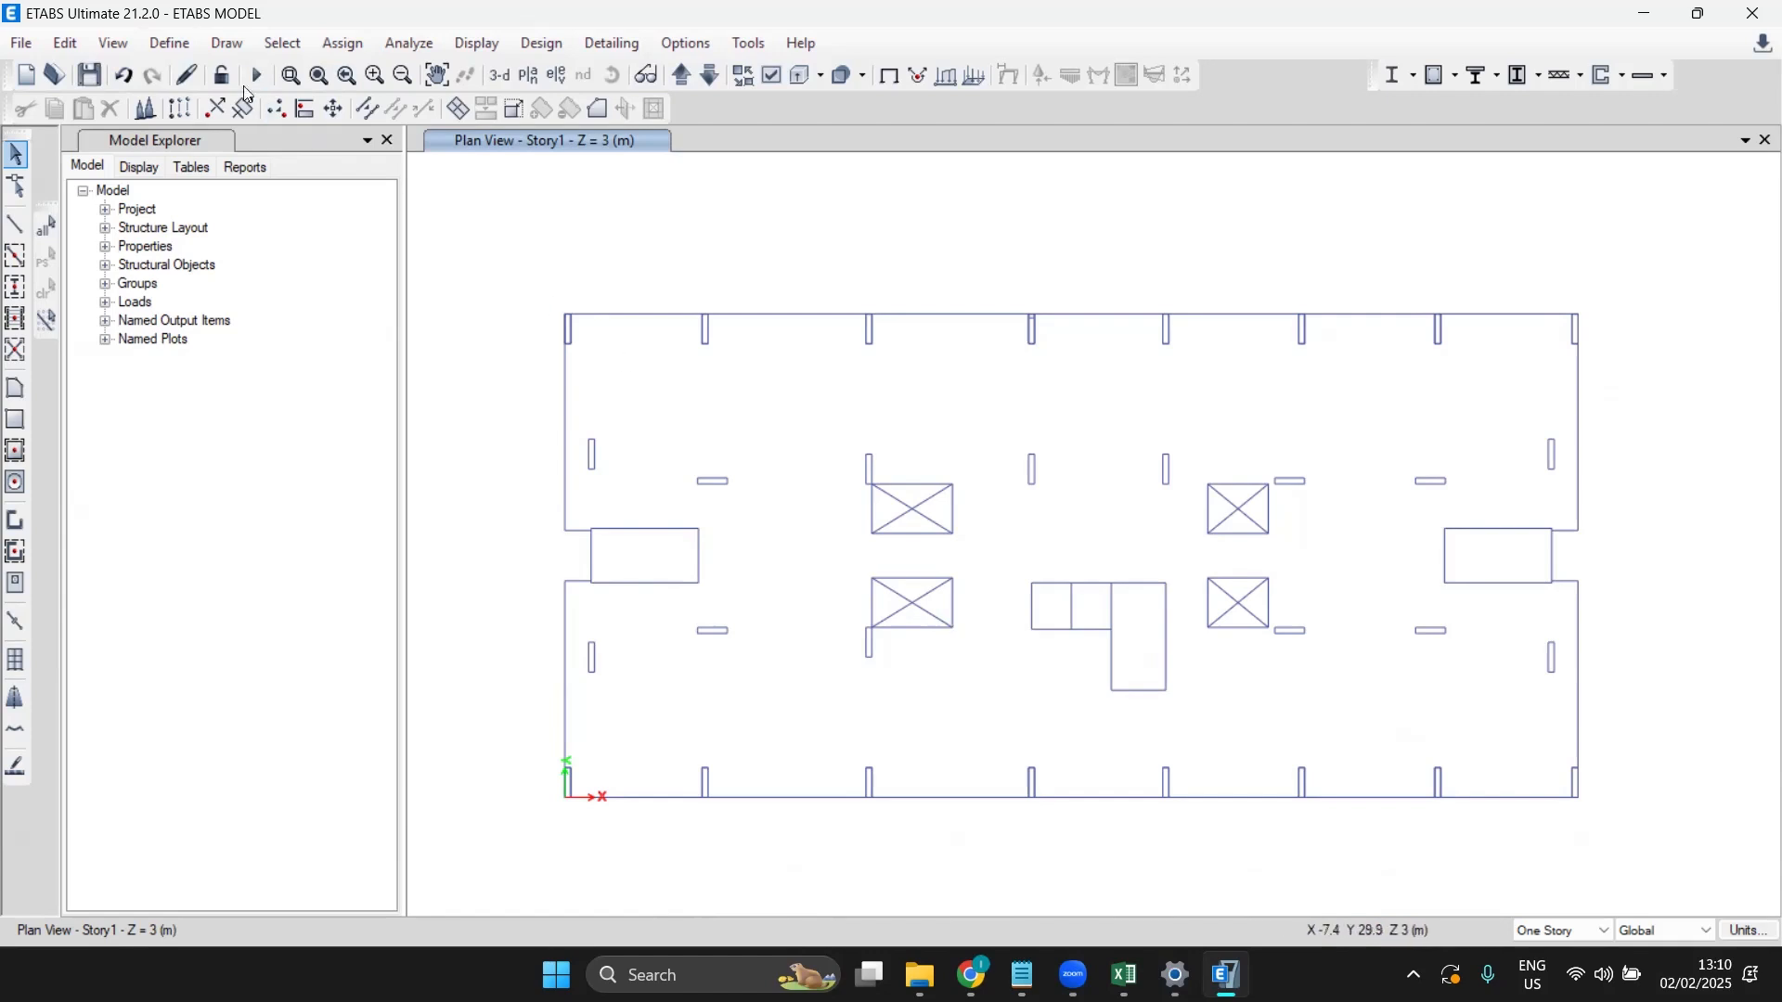
click(65, 44)
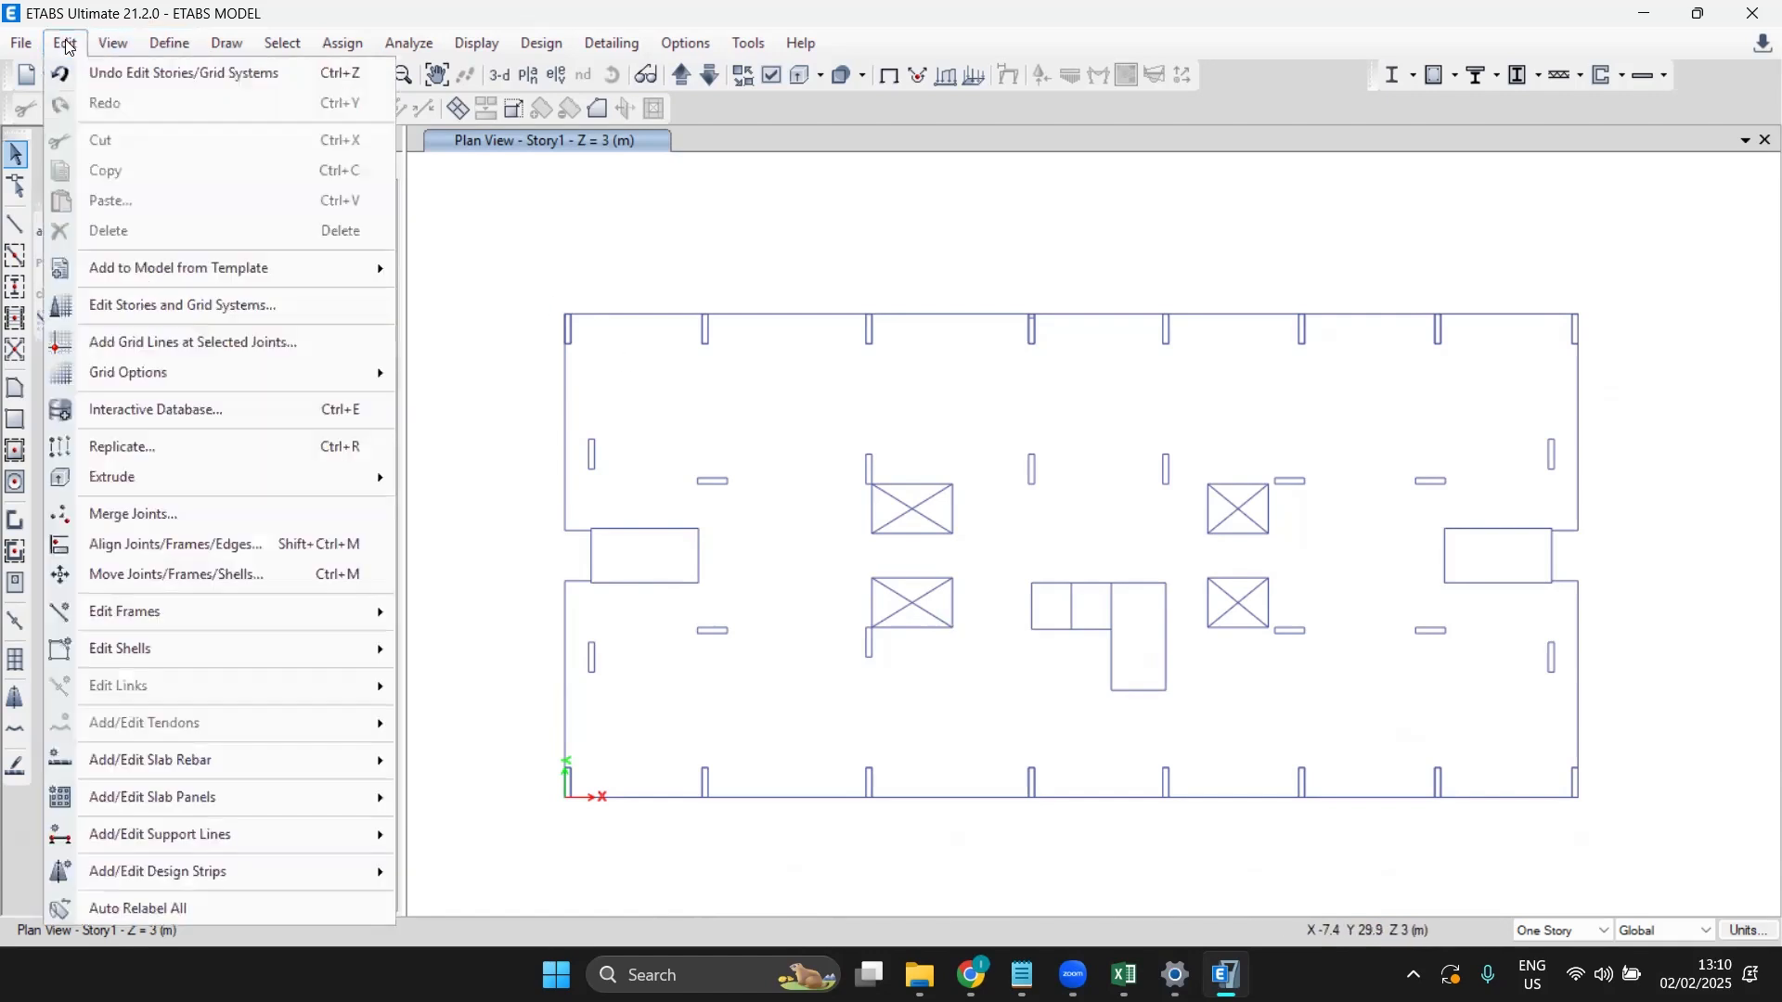
click(182, 304)
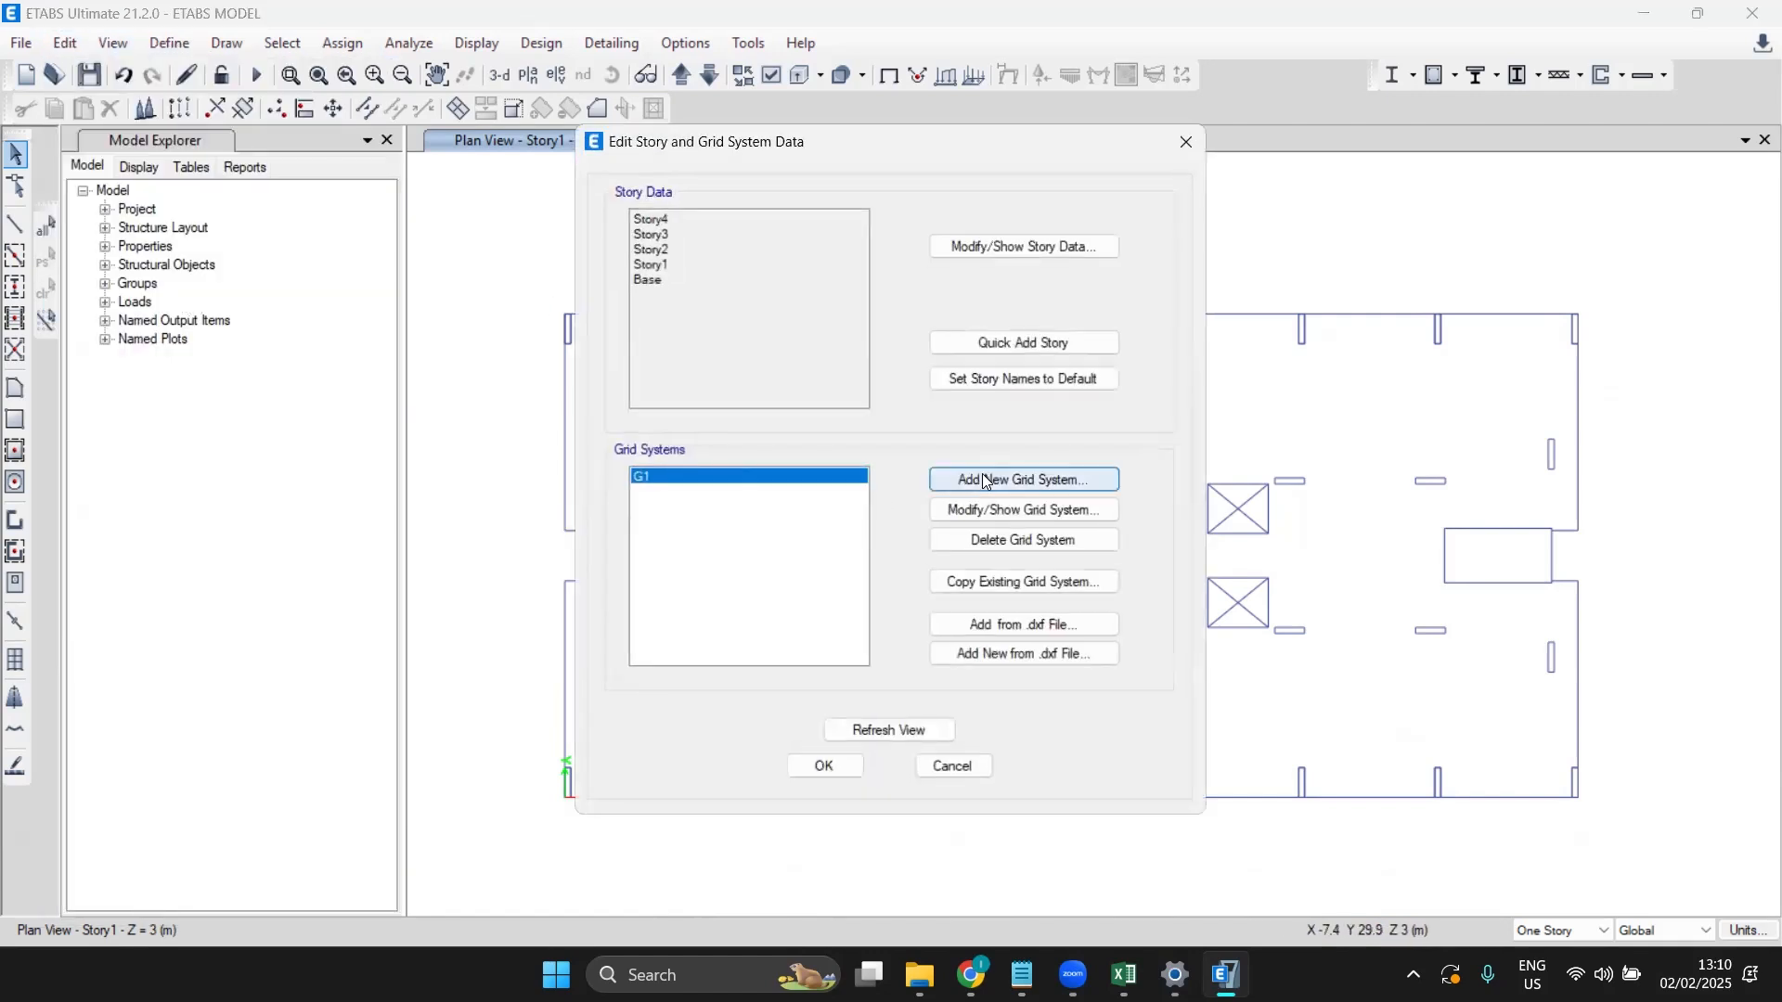
click(1030, 243)
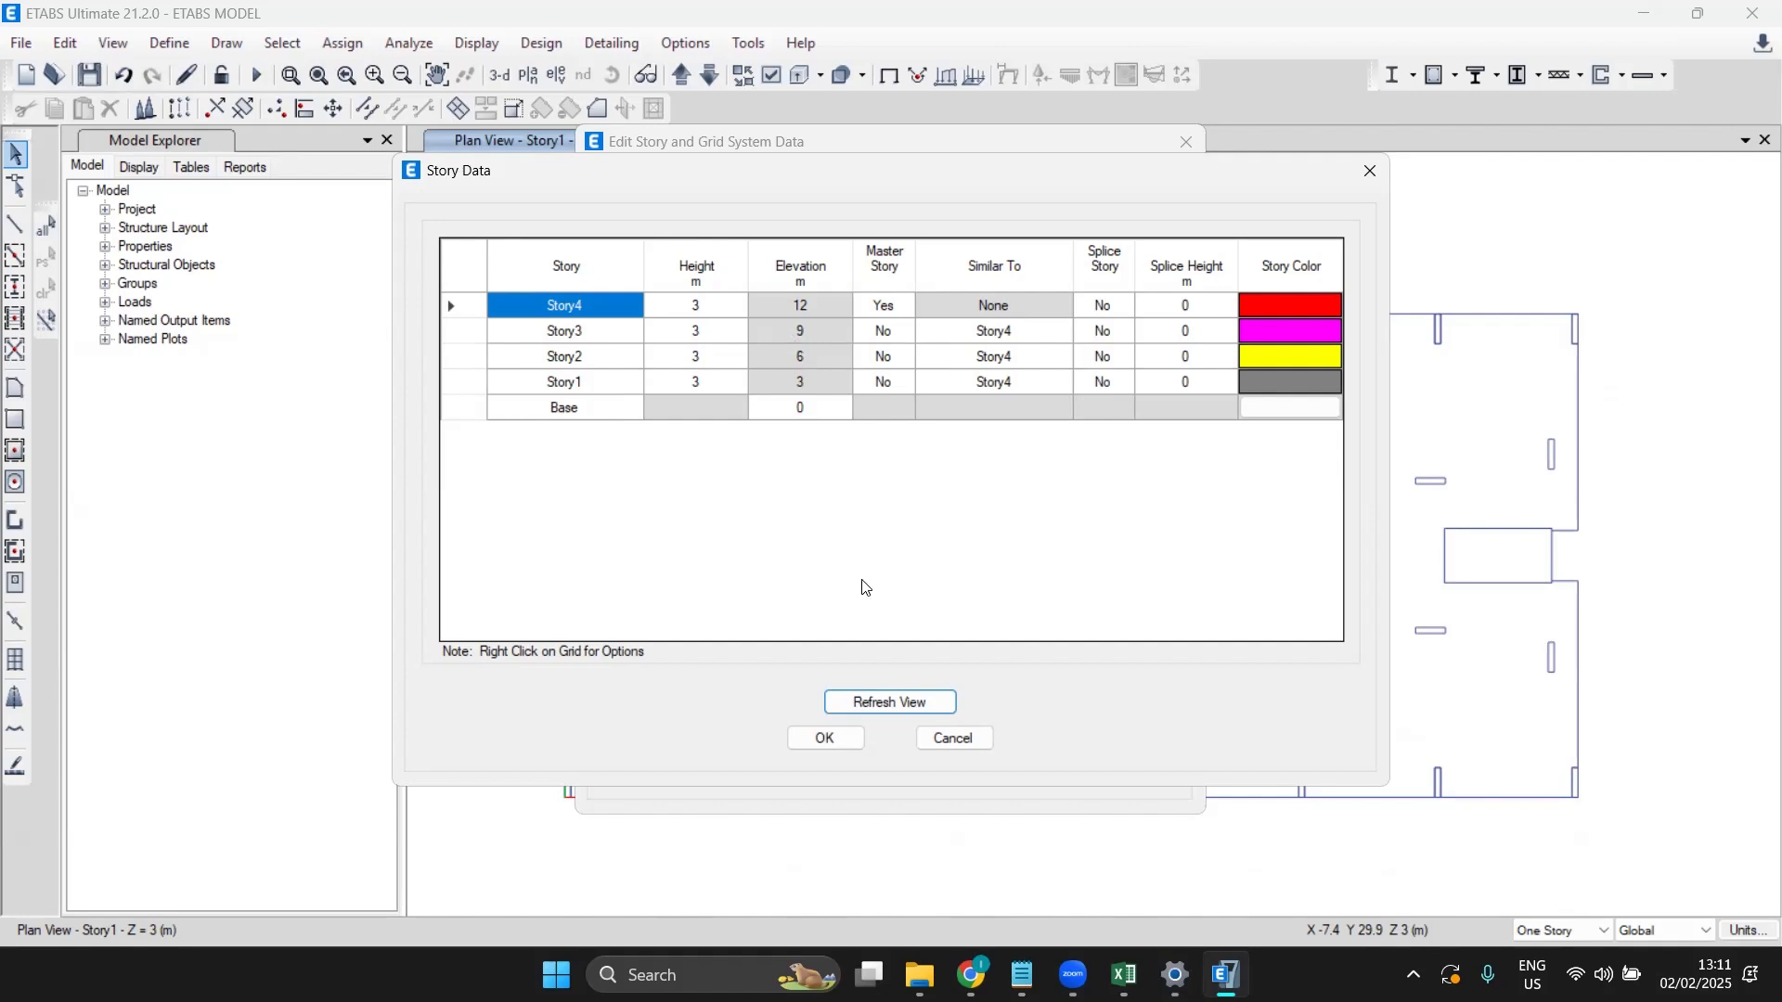
click(940, 742)
Step: Close the story and grid settings unchanged and window-select every object in the Story1 plan
click(946, 766)
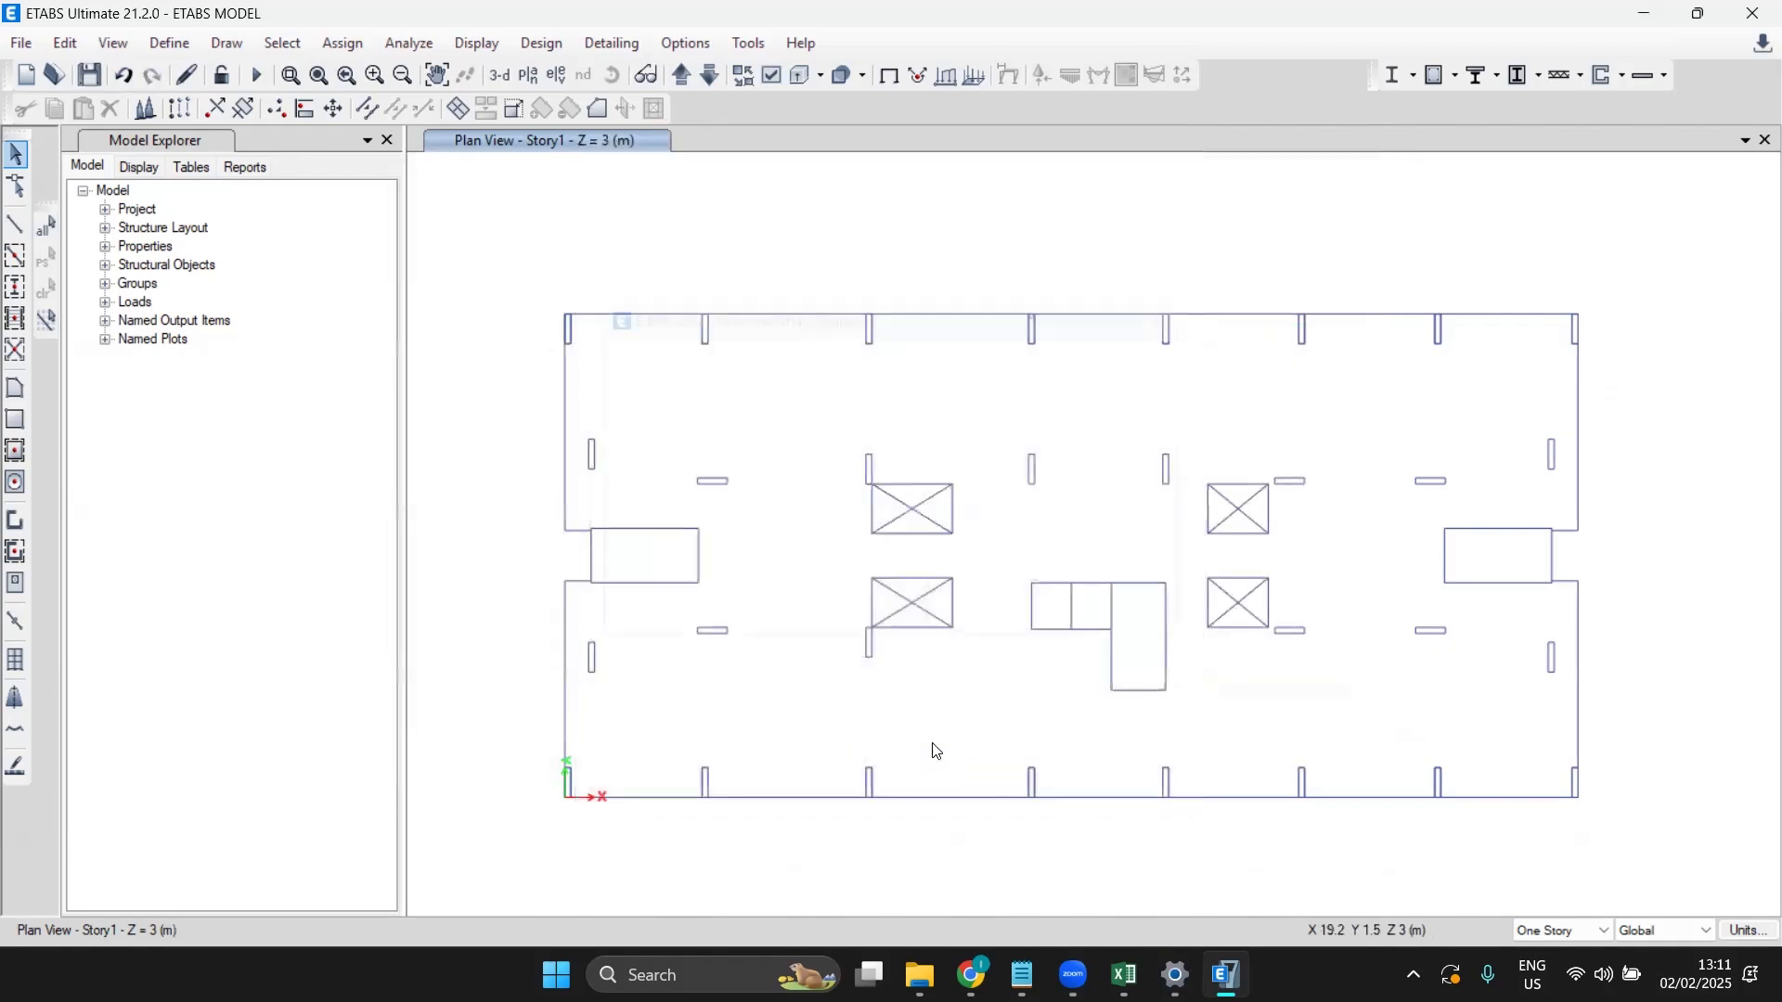
scroll(543, 287, down, 2)
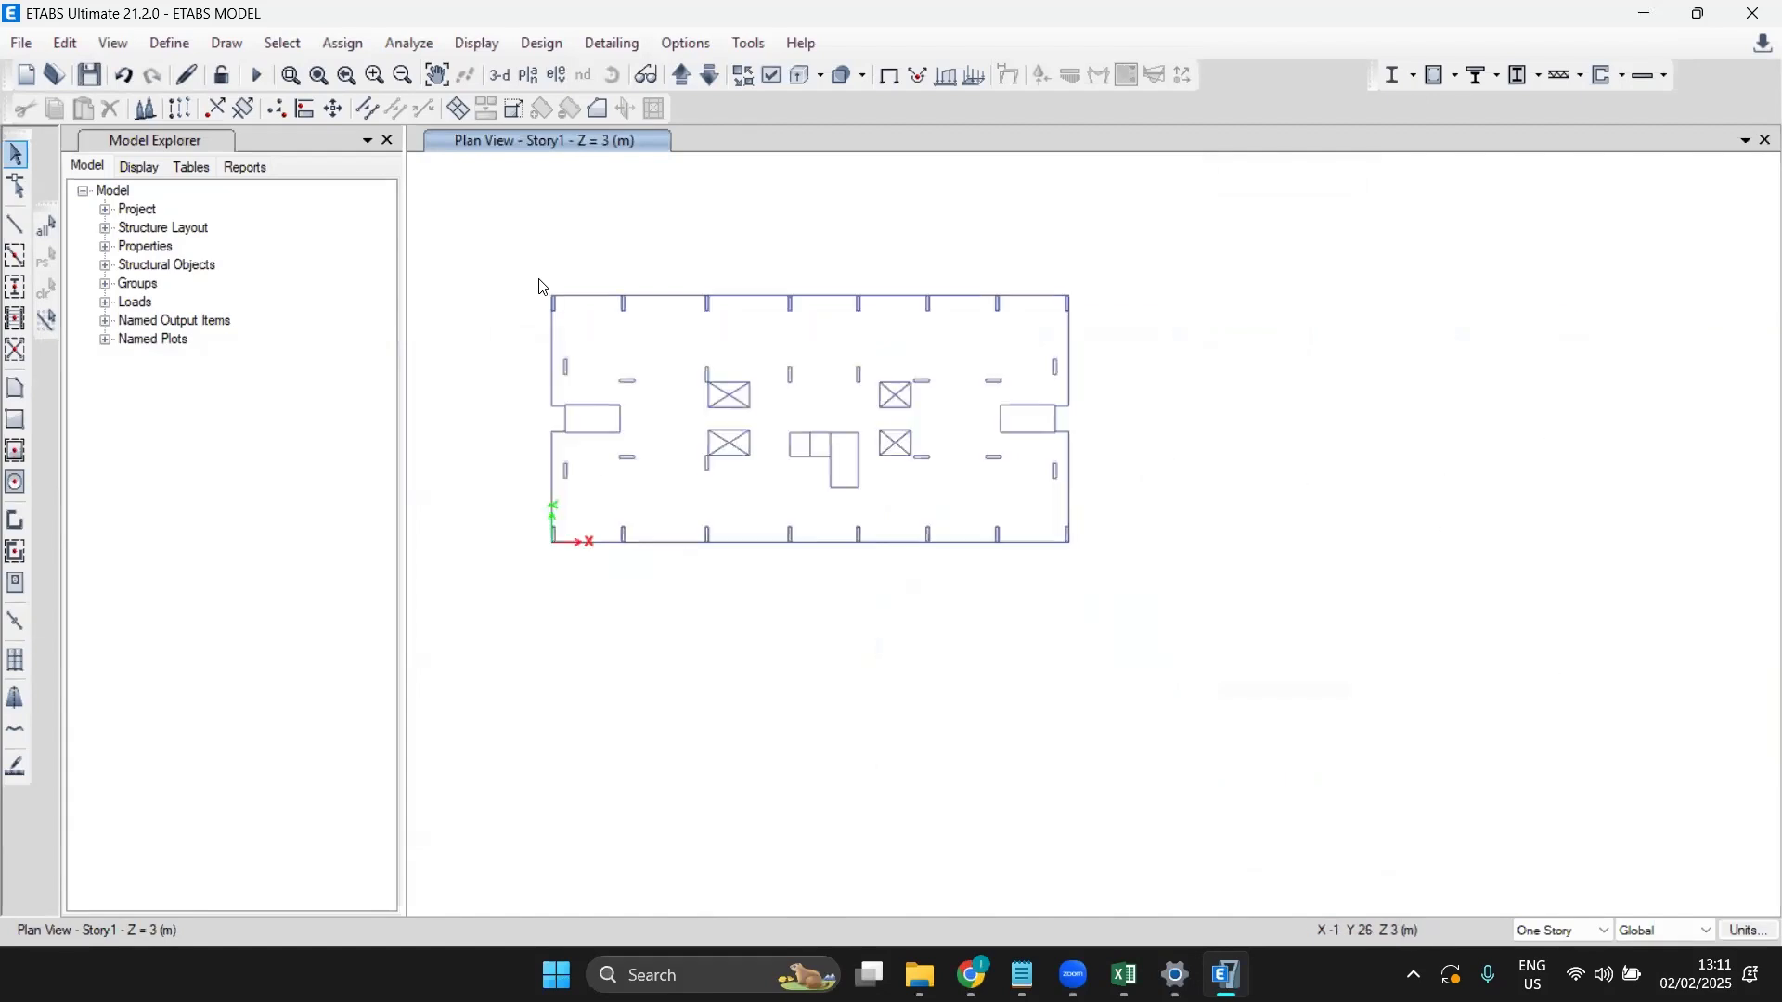
scroll(543, 286, up, 2)
drag(511, 244, 1626, 841)
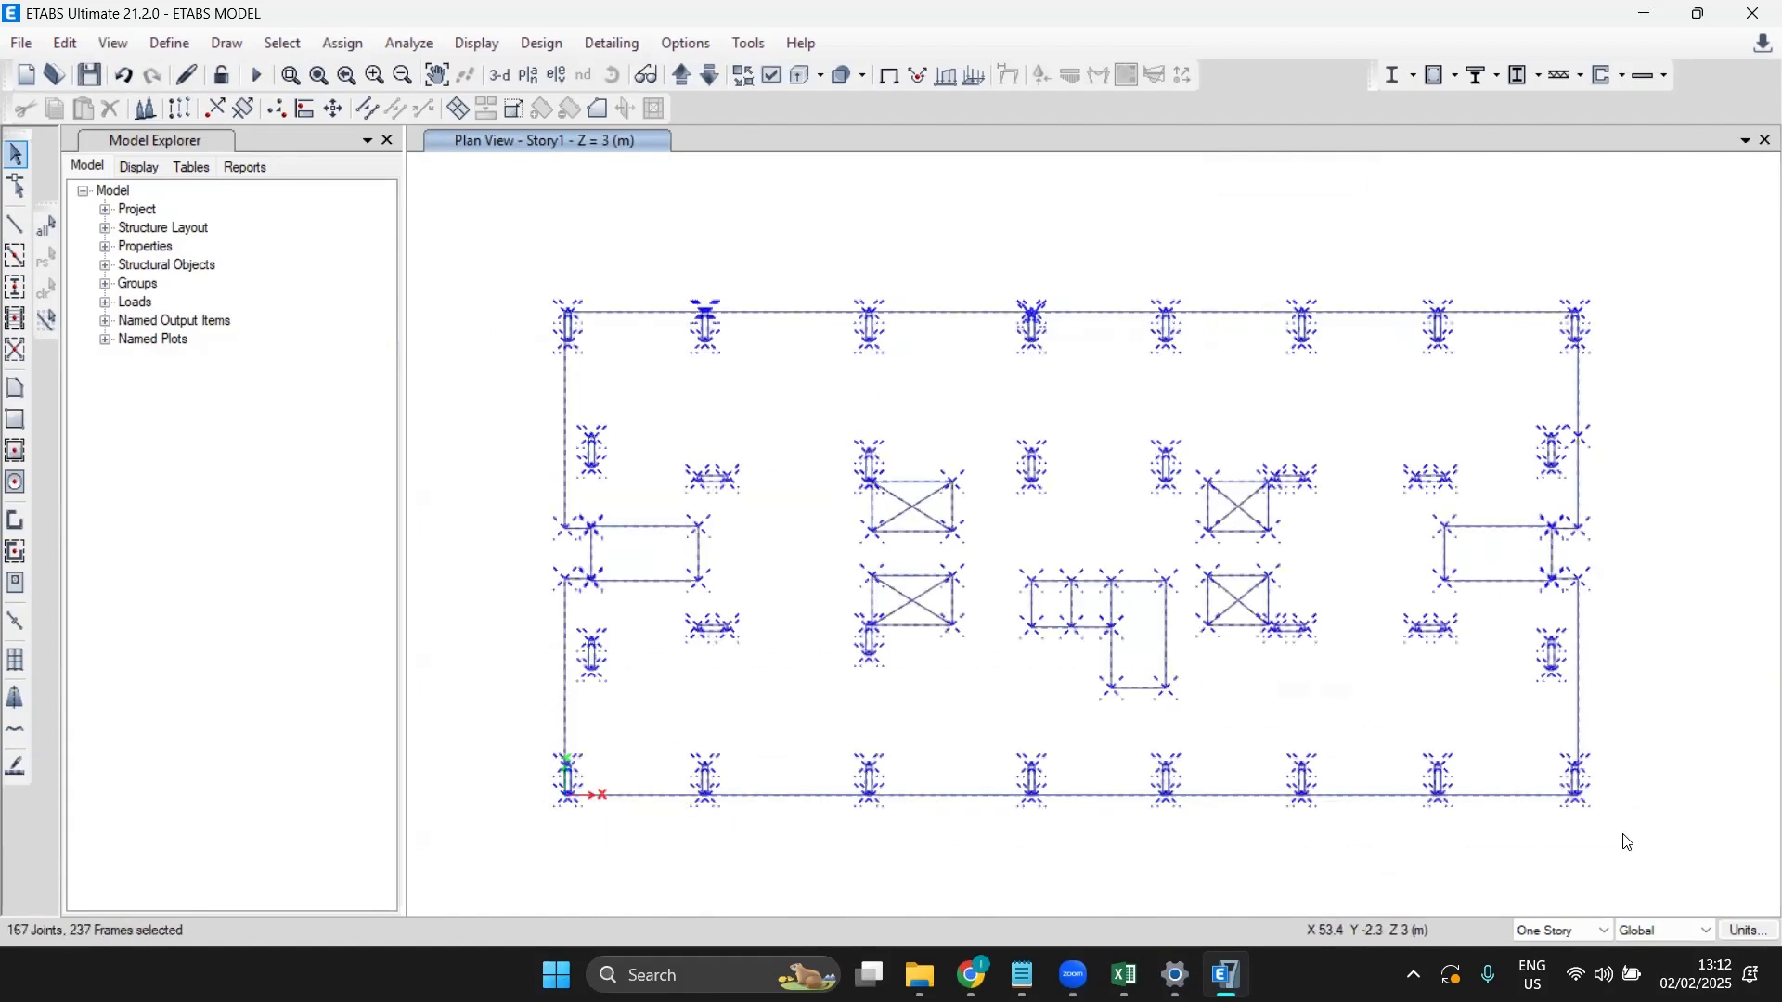
Step: Assign the None frame section property to all selected frame lines
click(343, 43)
mouse_move(375, 102)
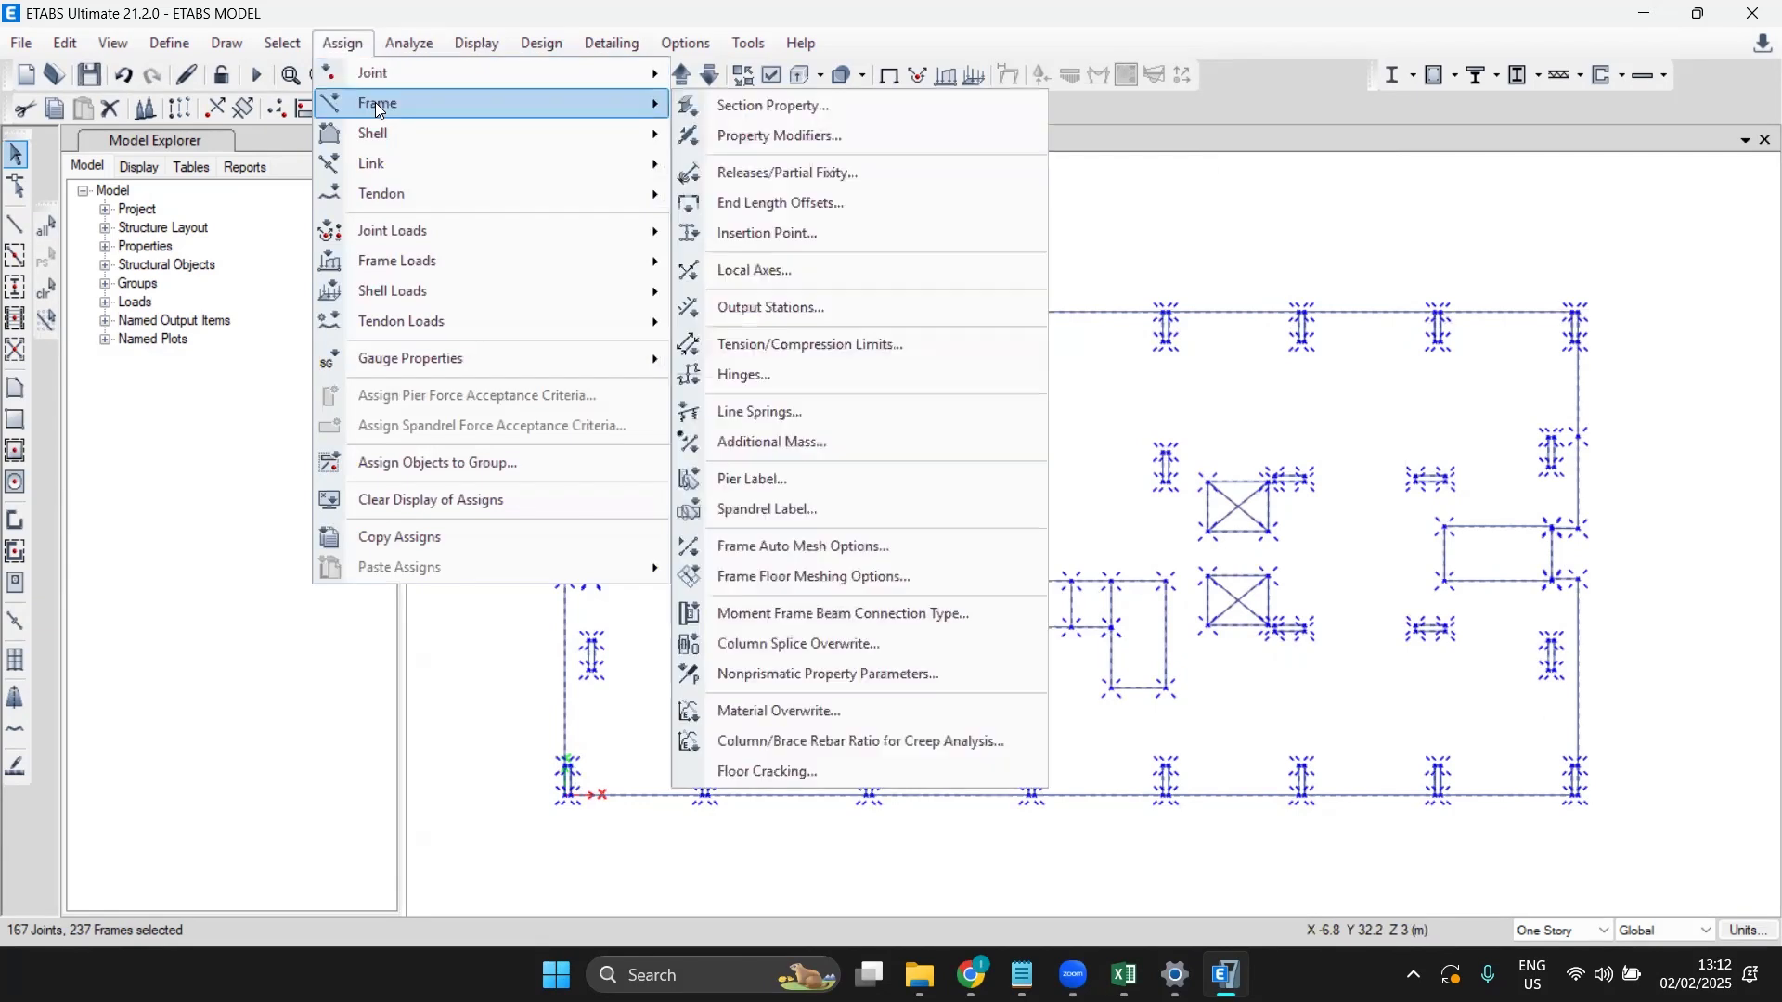
click(733, 117)
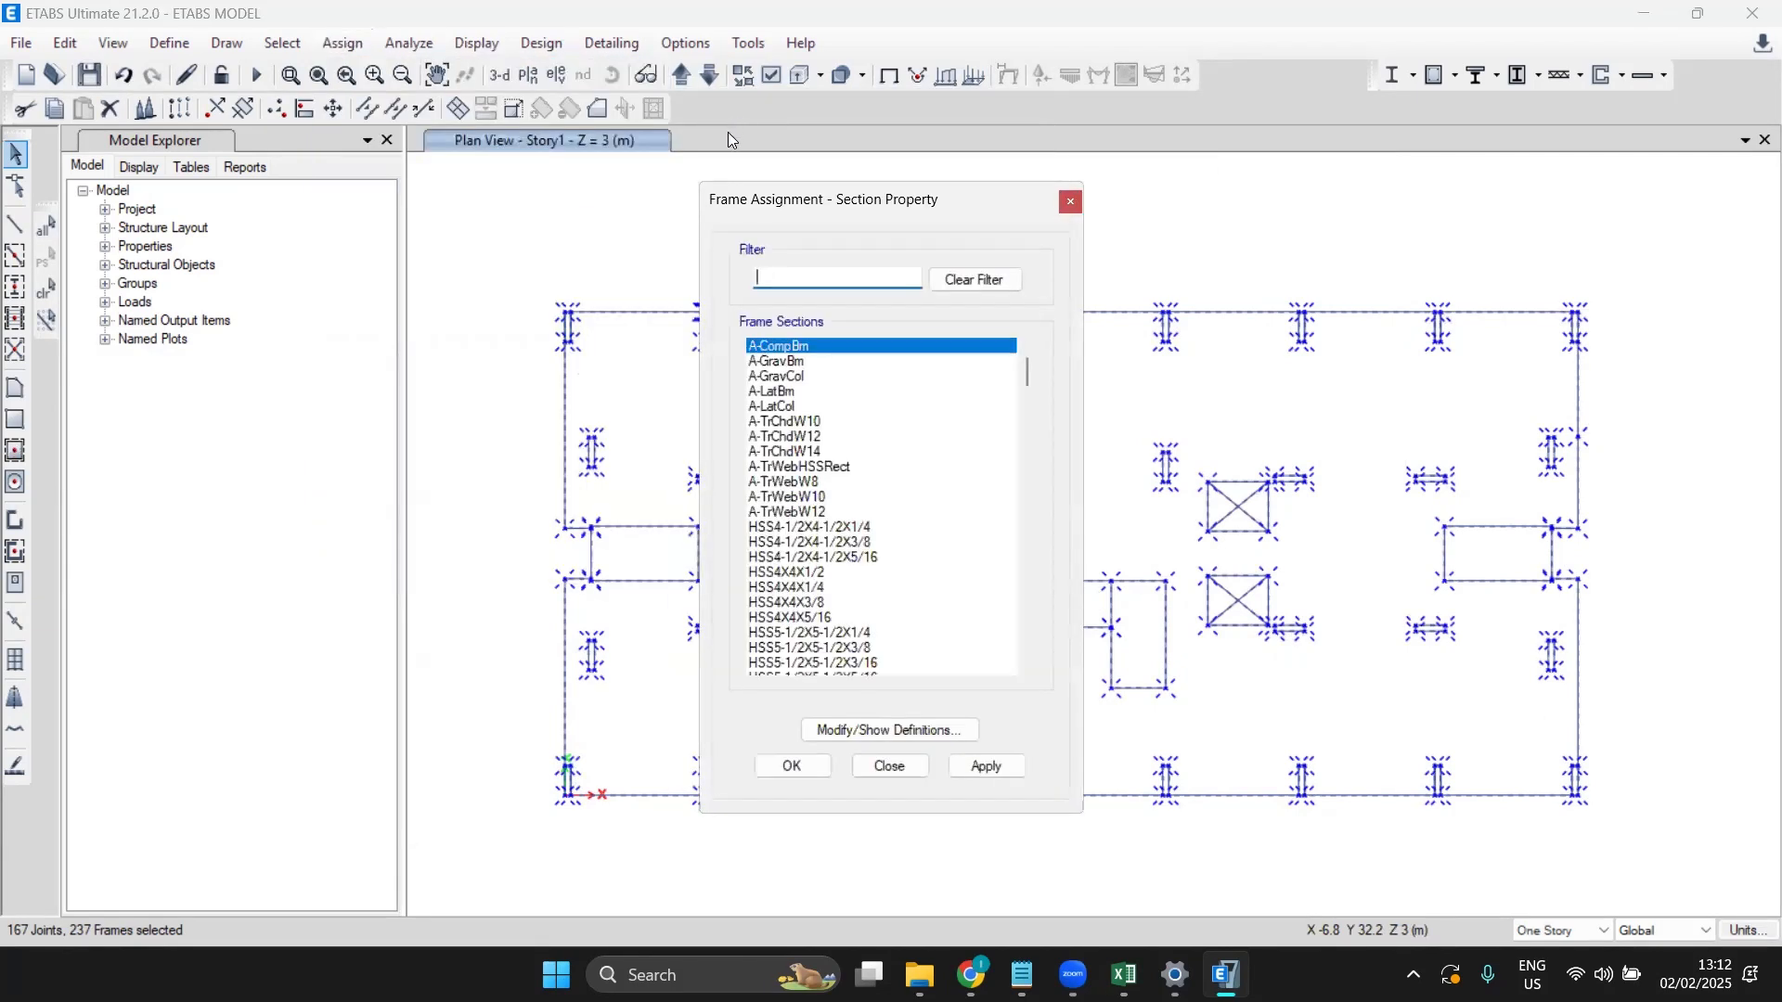
scroll(832, 559, down, 10)
scroll(835, 566, down, 20)
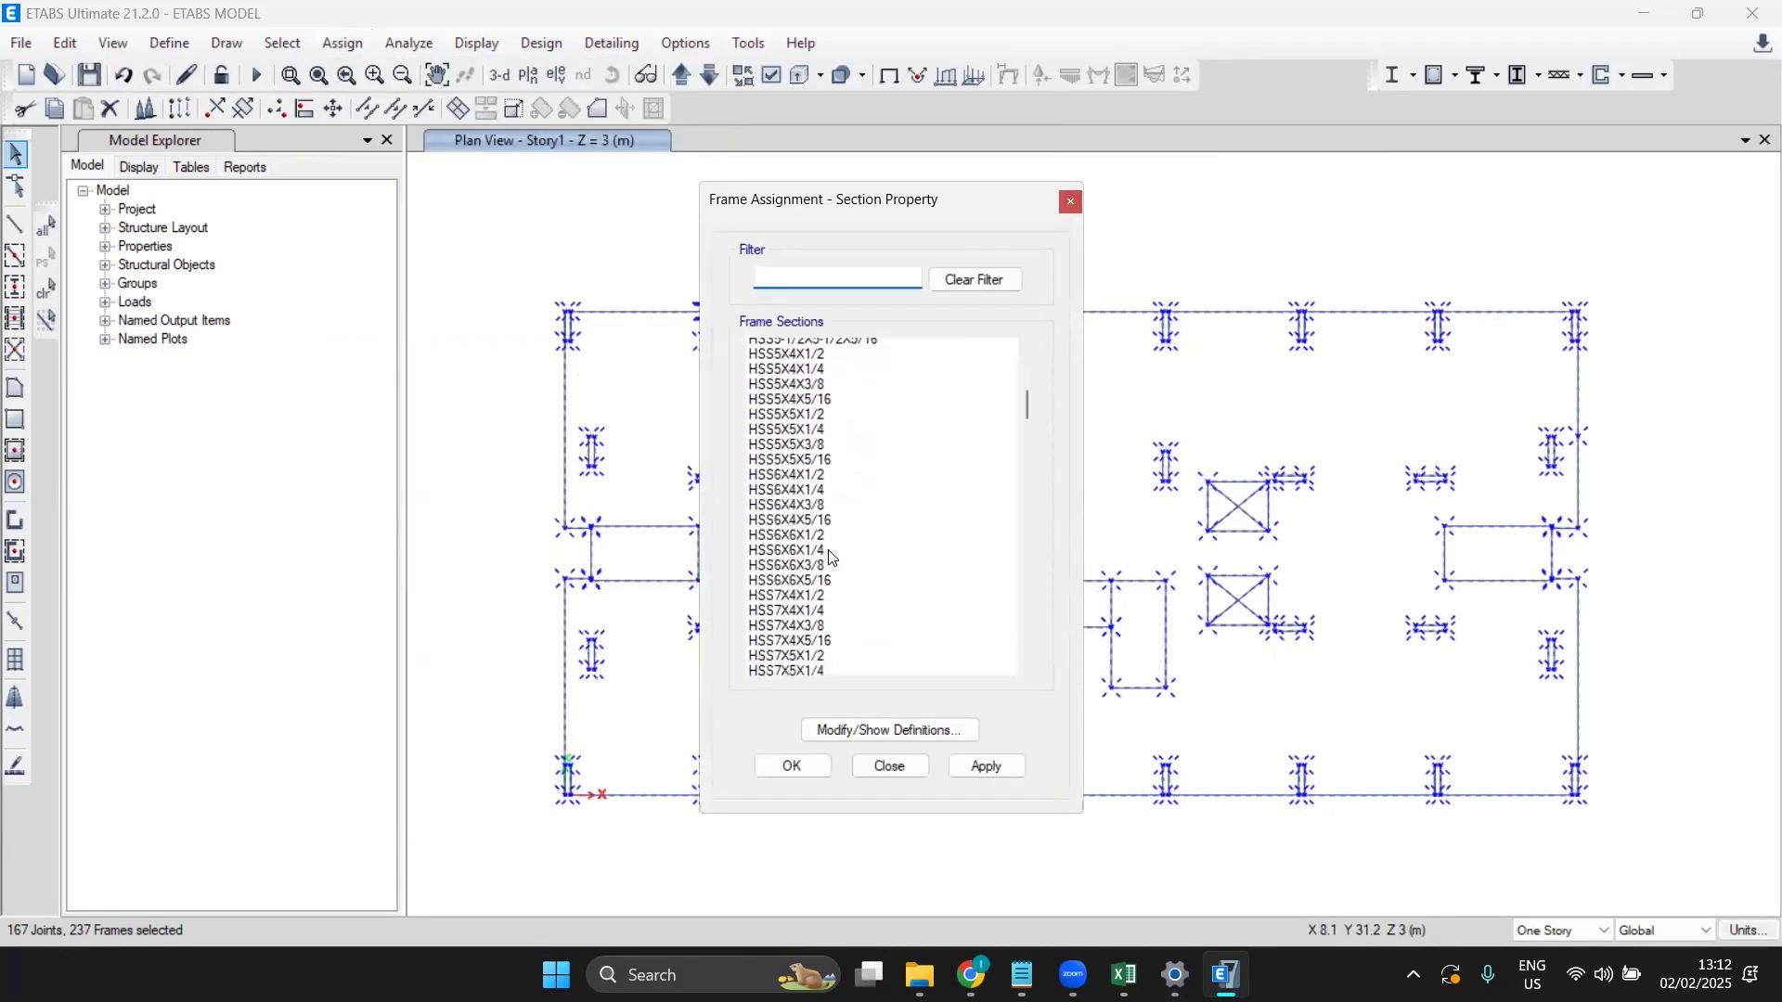
drag(1027, 458, 1003, 498)
click(767, 513)
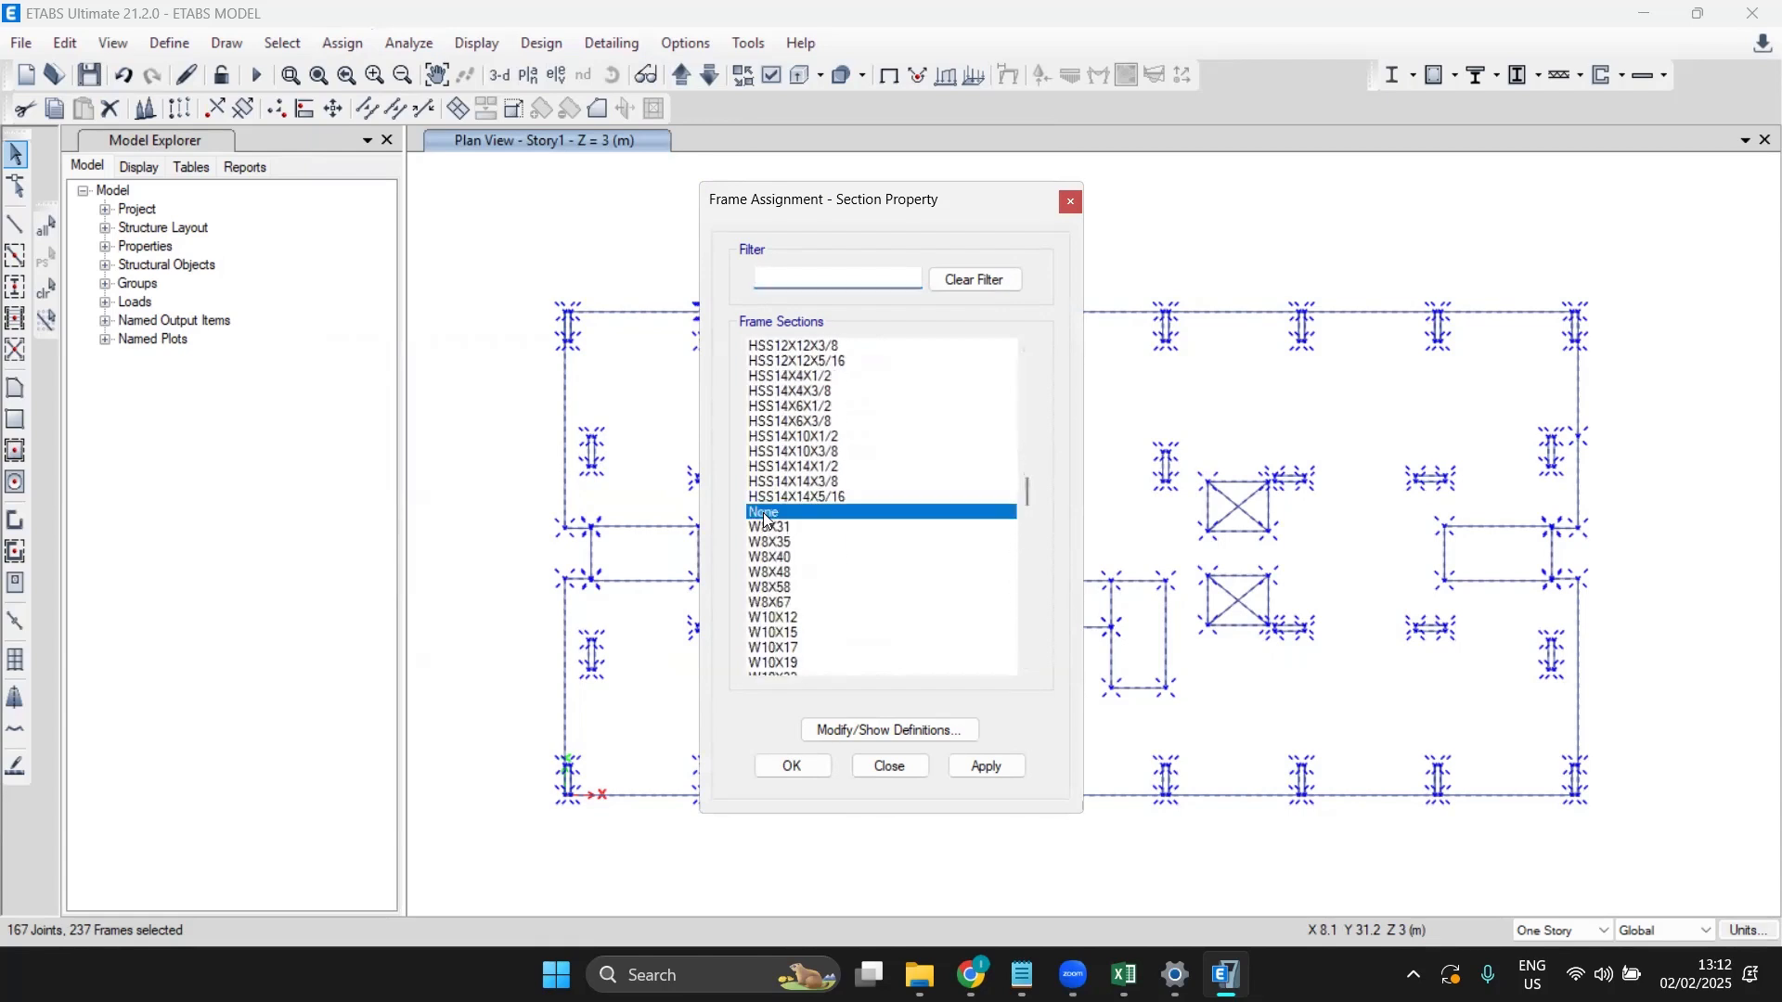
click(965, 769)
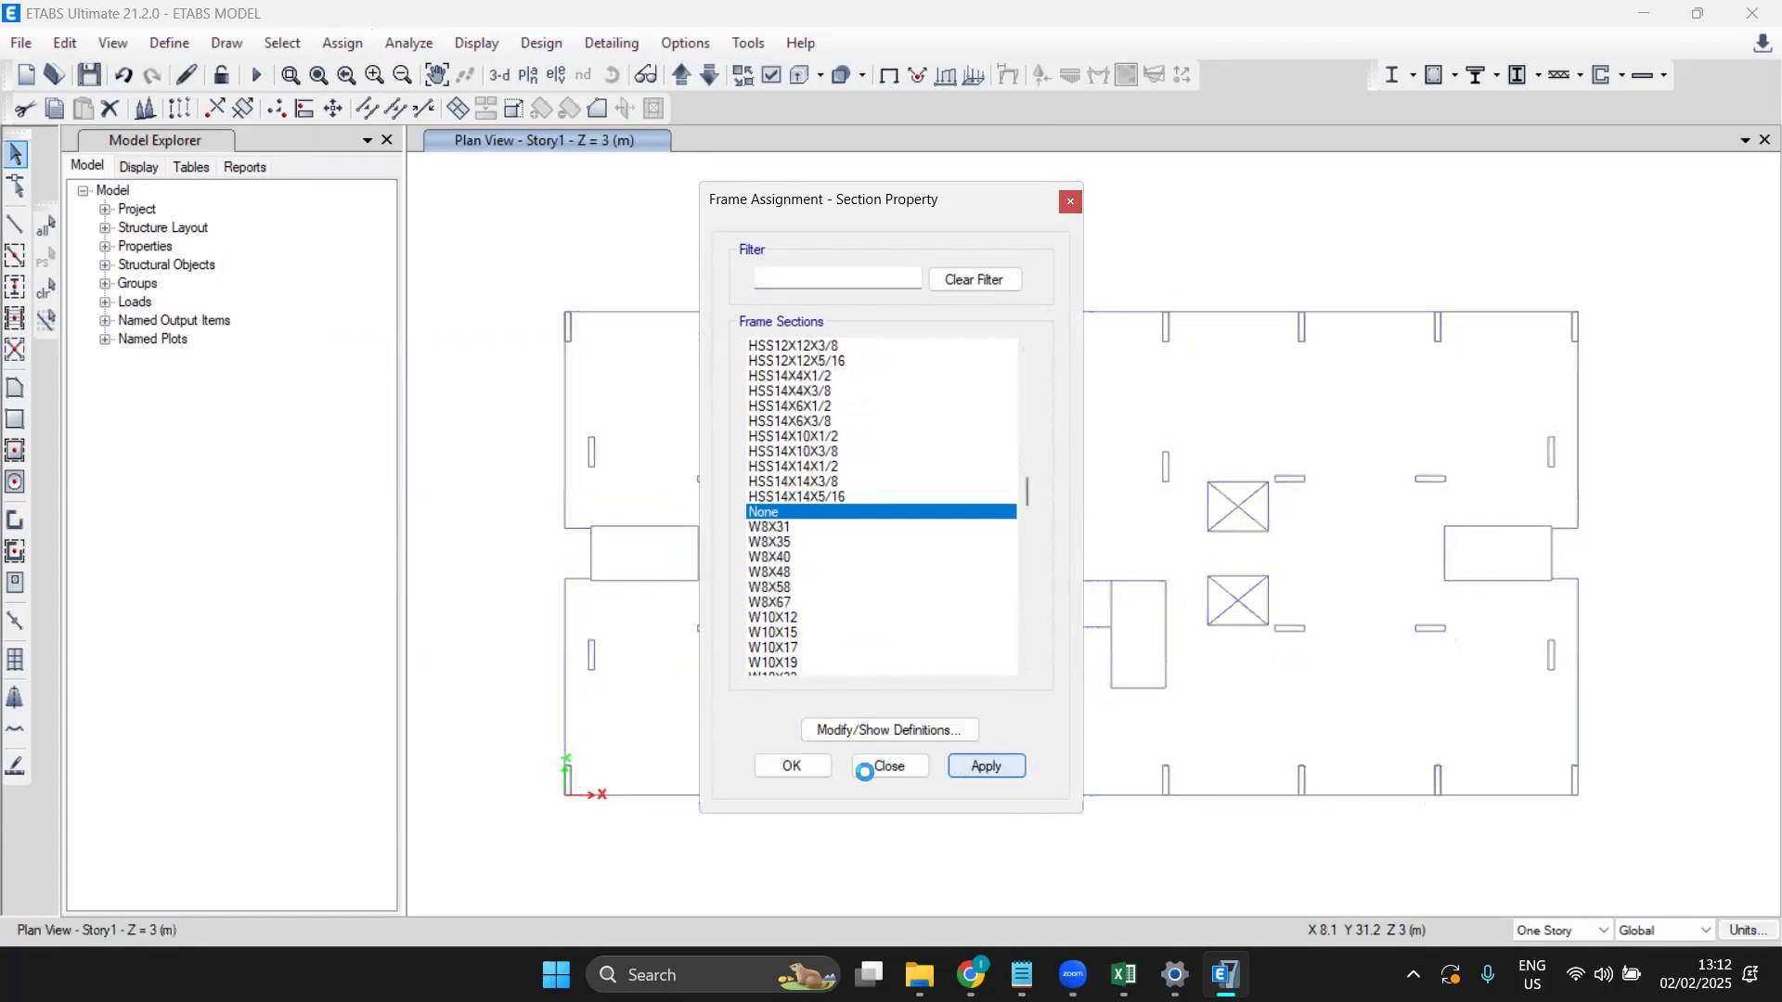
click(795, 766)
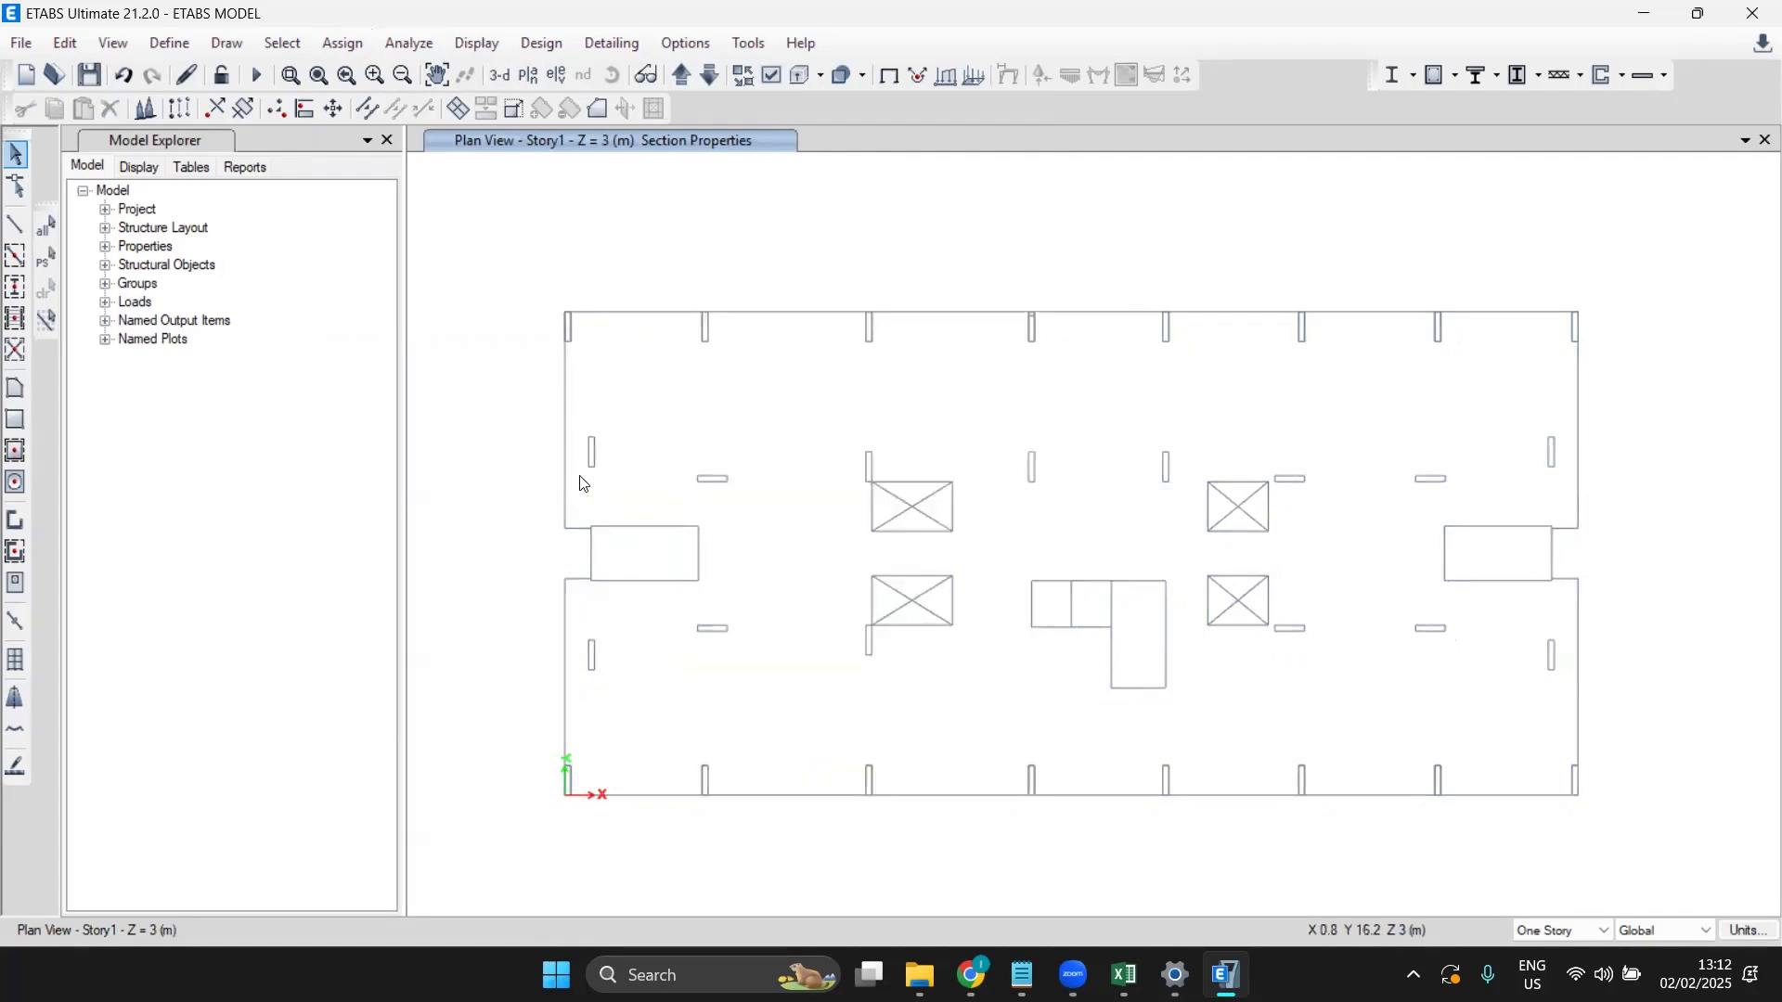
Step: Delete the twelve A- frame sections, A-CompBm through A-TrWebW12
click(169, 42)
mouse_move(222, 109)
click(534, 112)
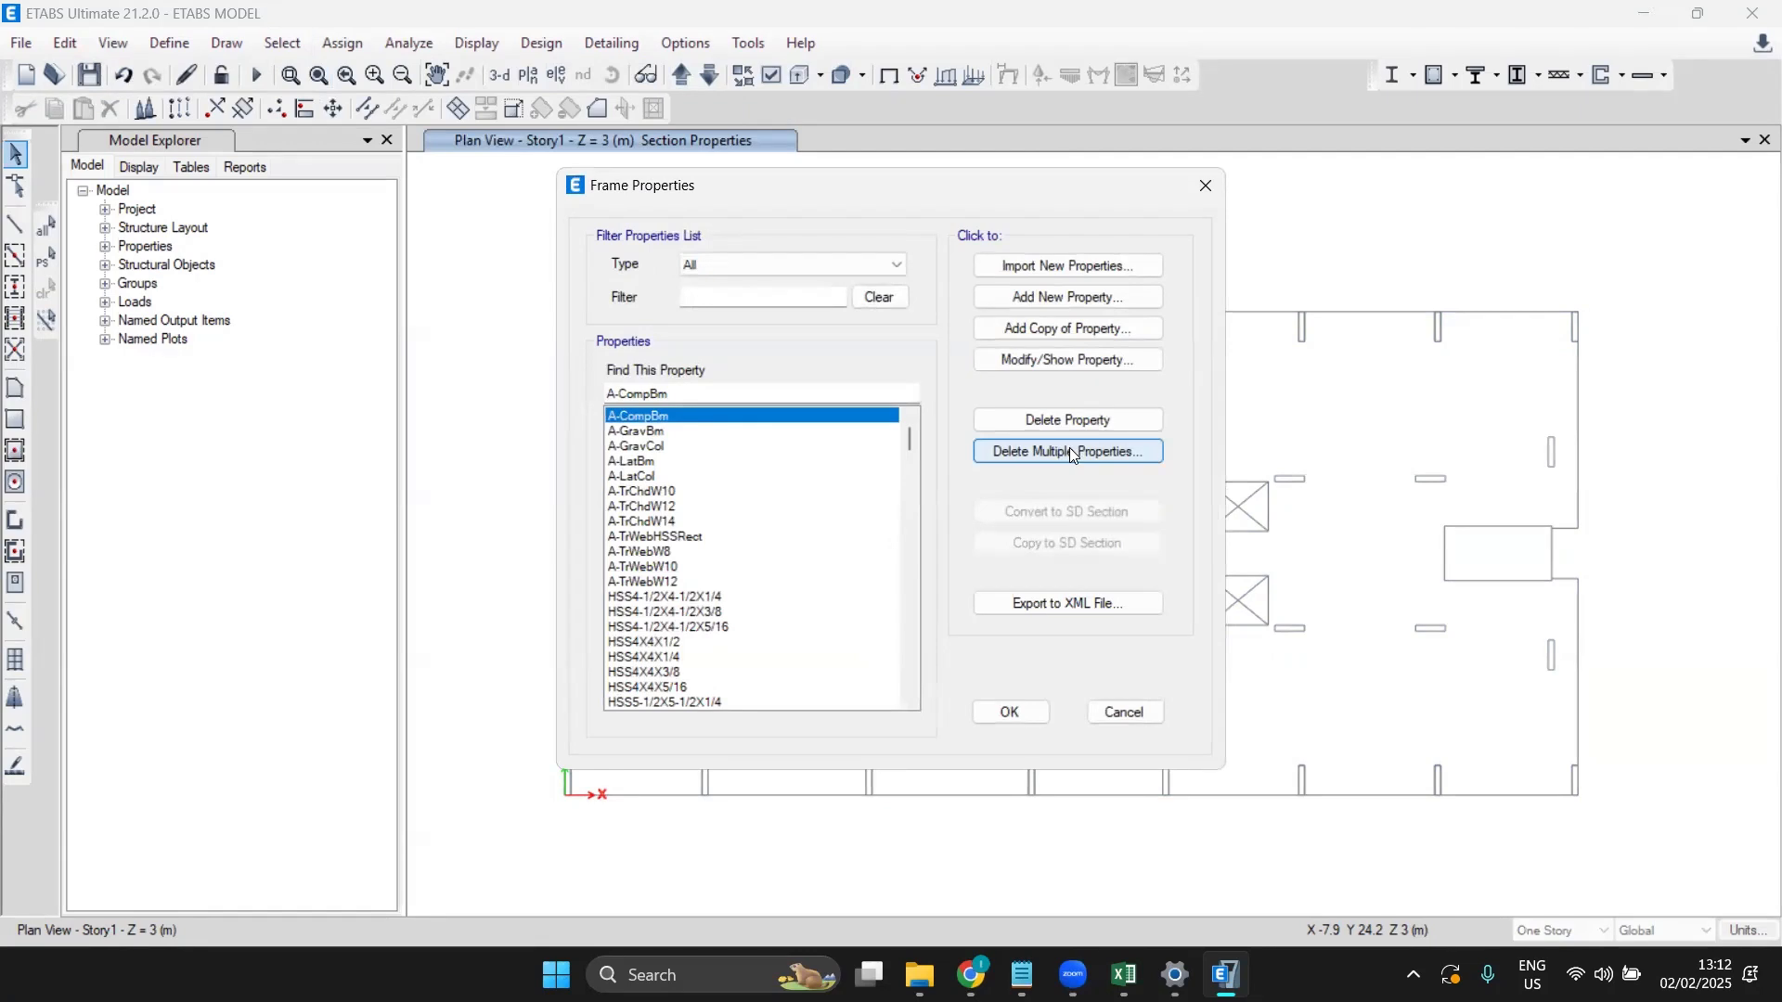
click(1072, 453)
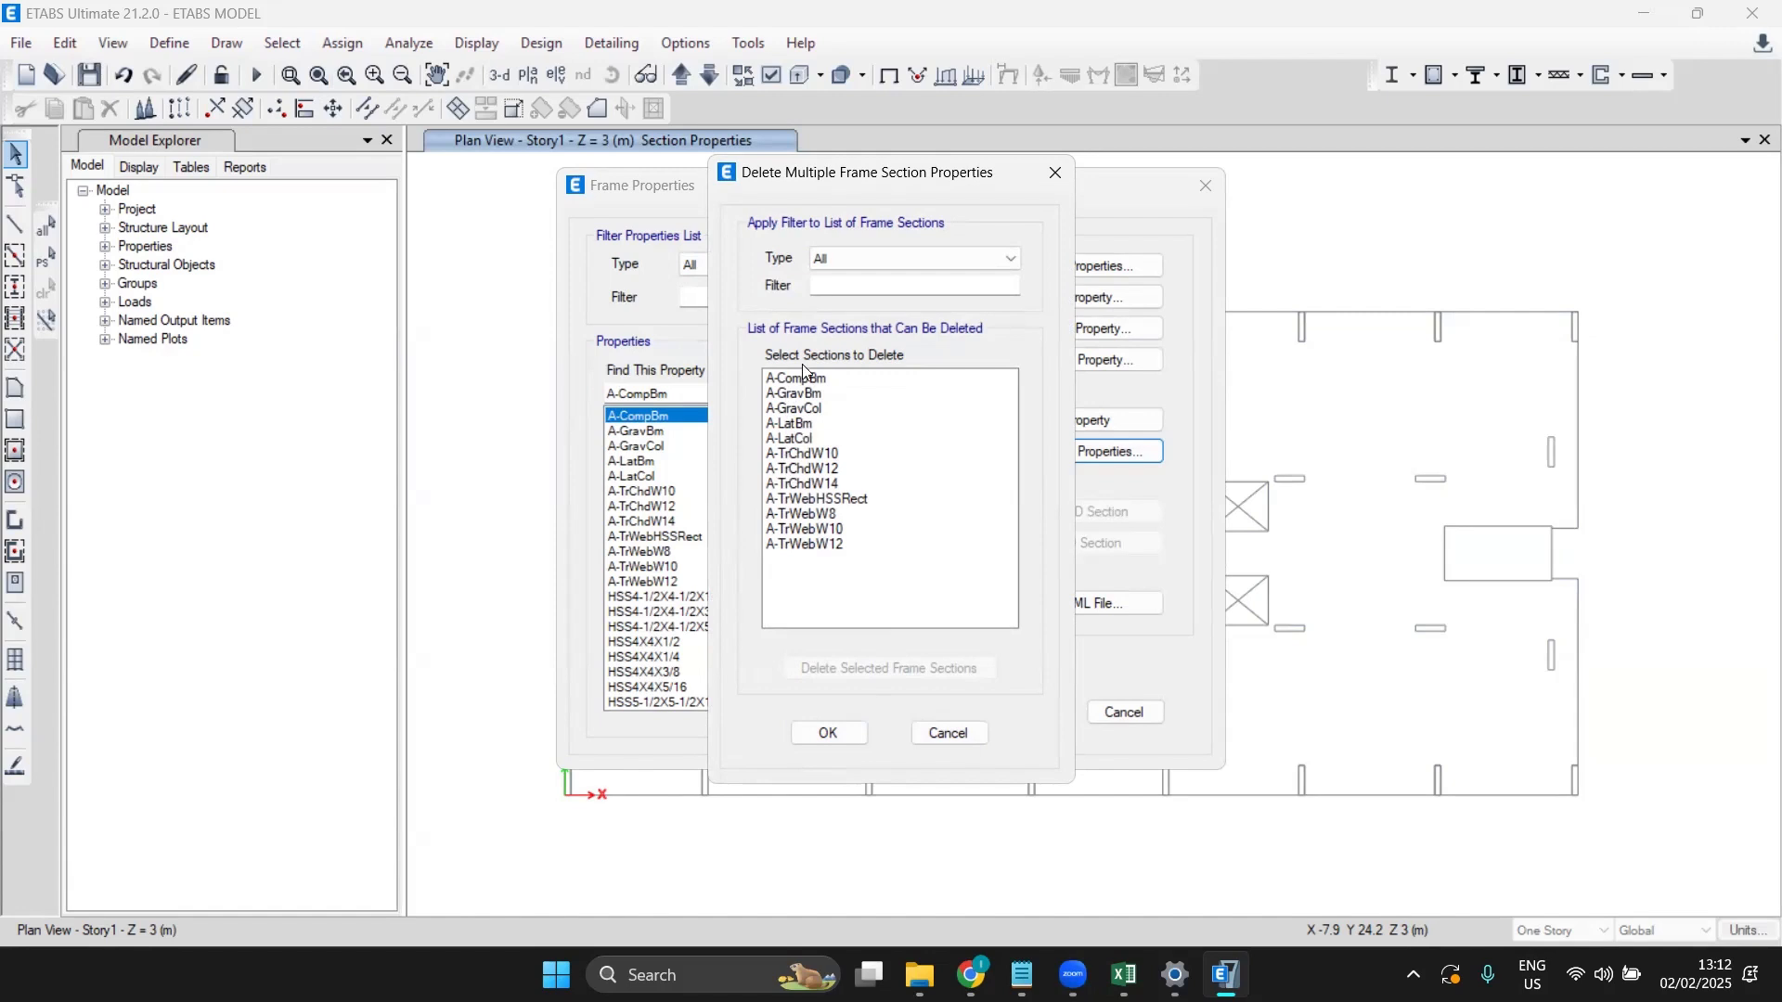
drag(802, 377, 805, 556)
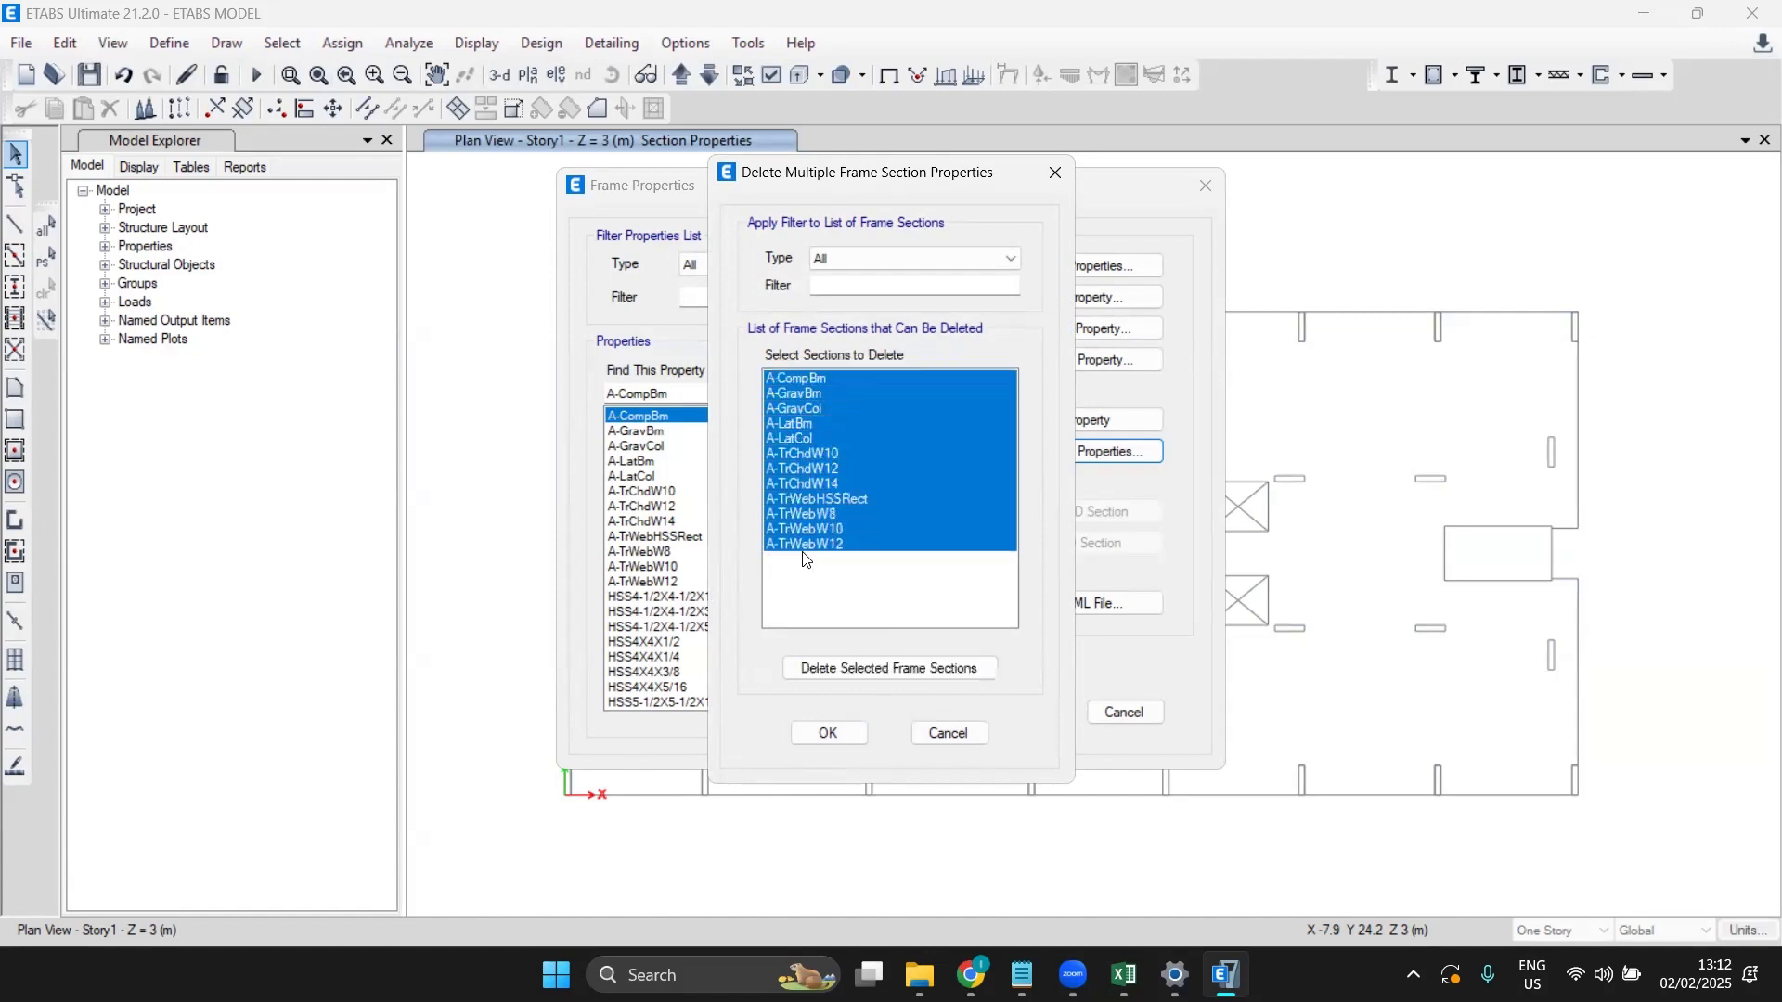
click(873, 669)
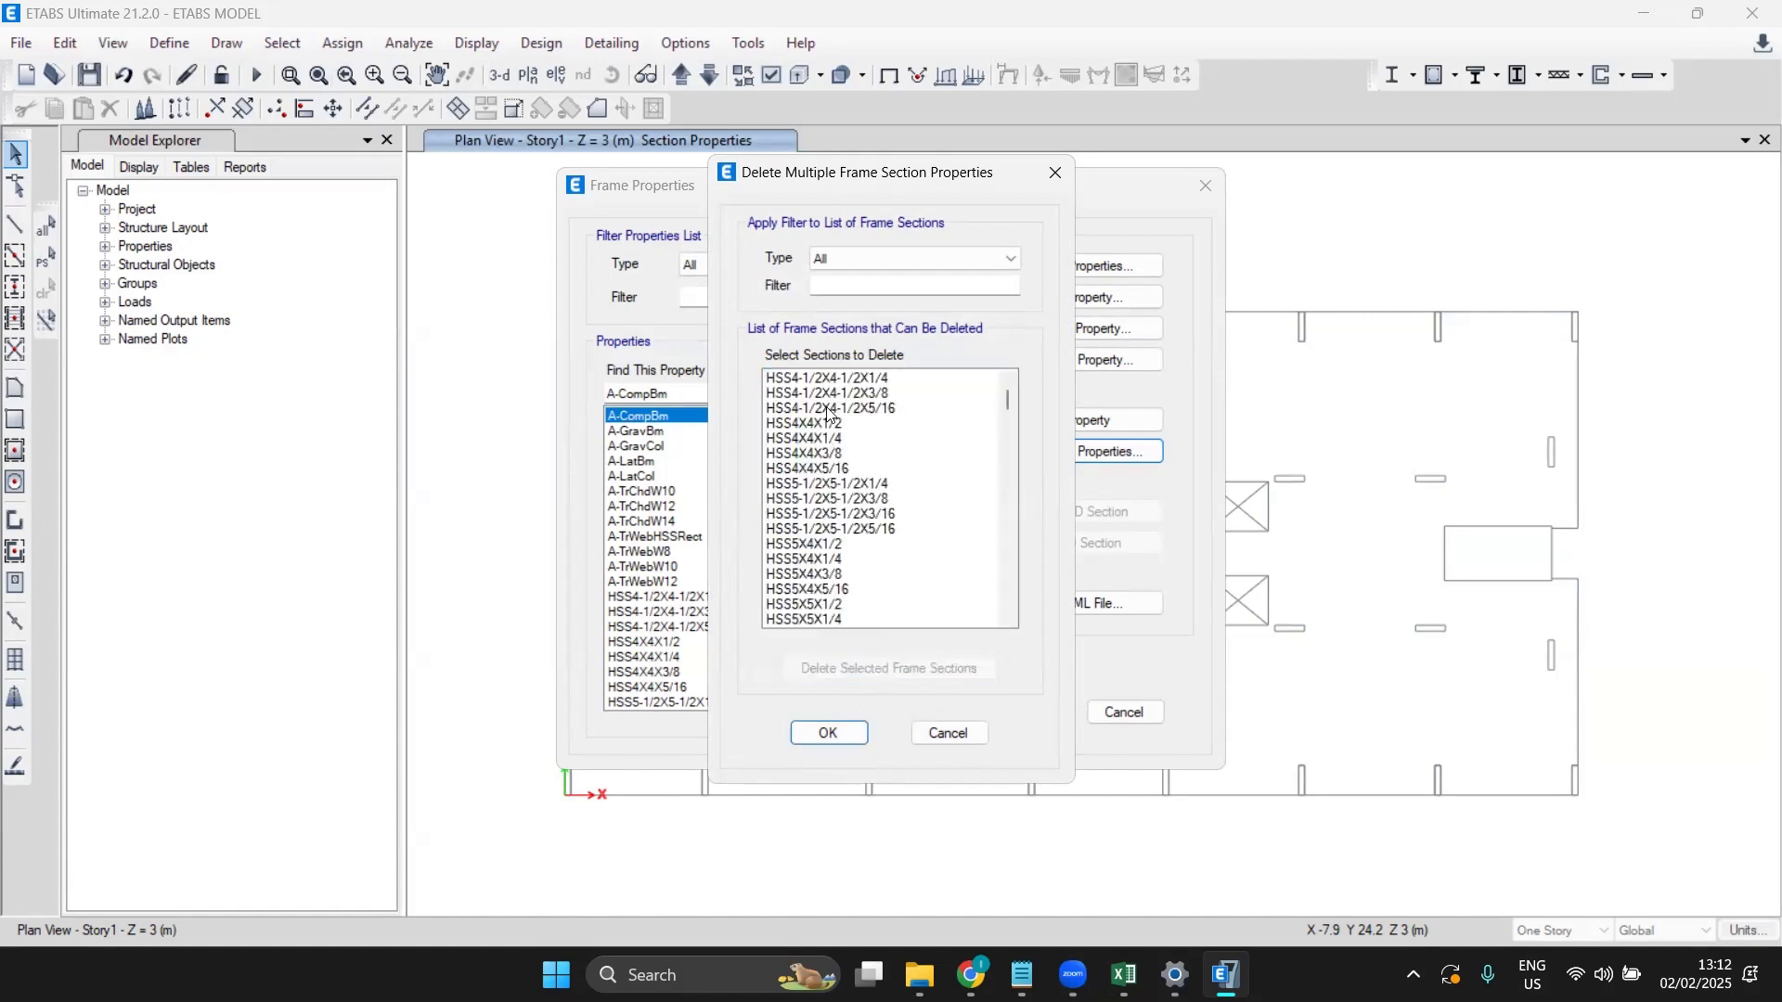
Step: Delete the remaining frame sections, keeping only HSS4-1/2X4-1/2X1/4, and close the dialogs
drag(835, 380, 874, 707)
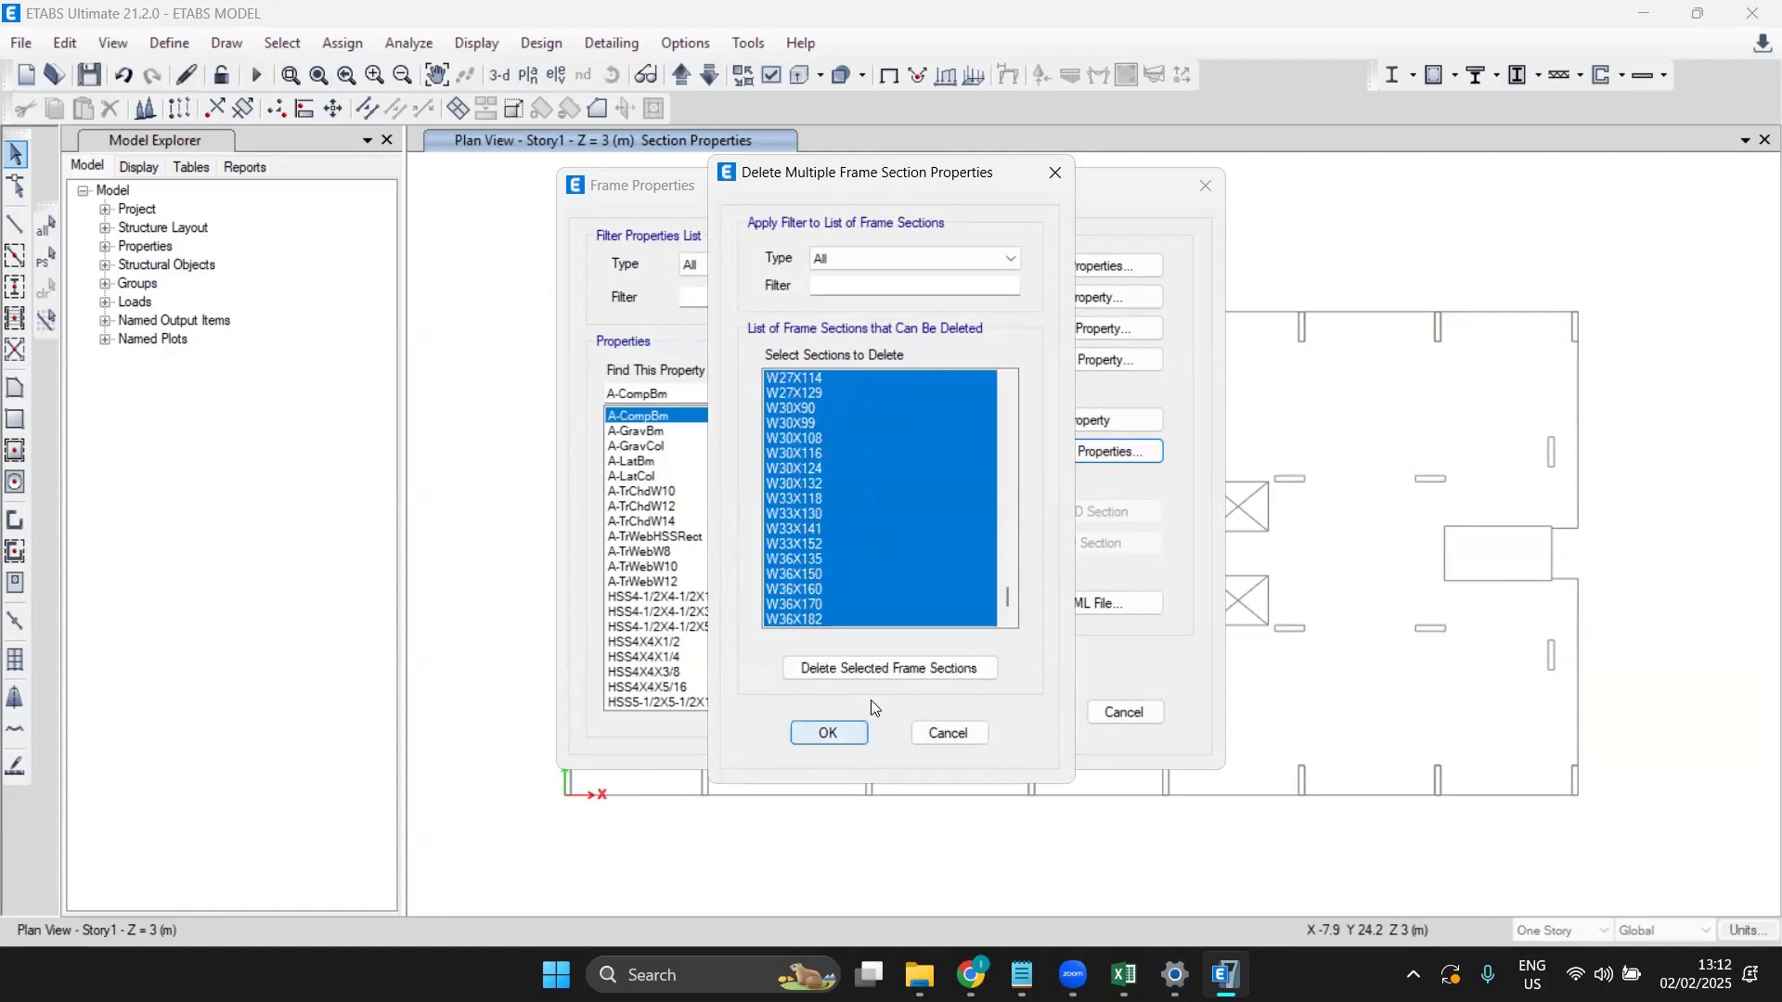
click(873, 668)
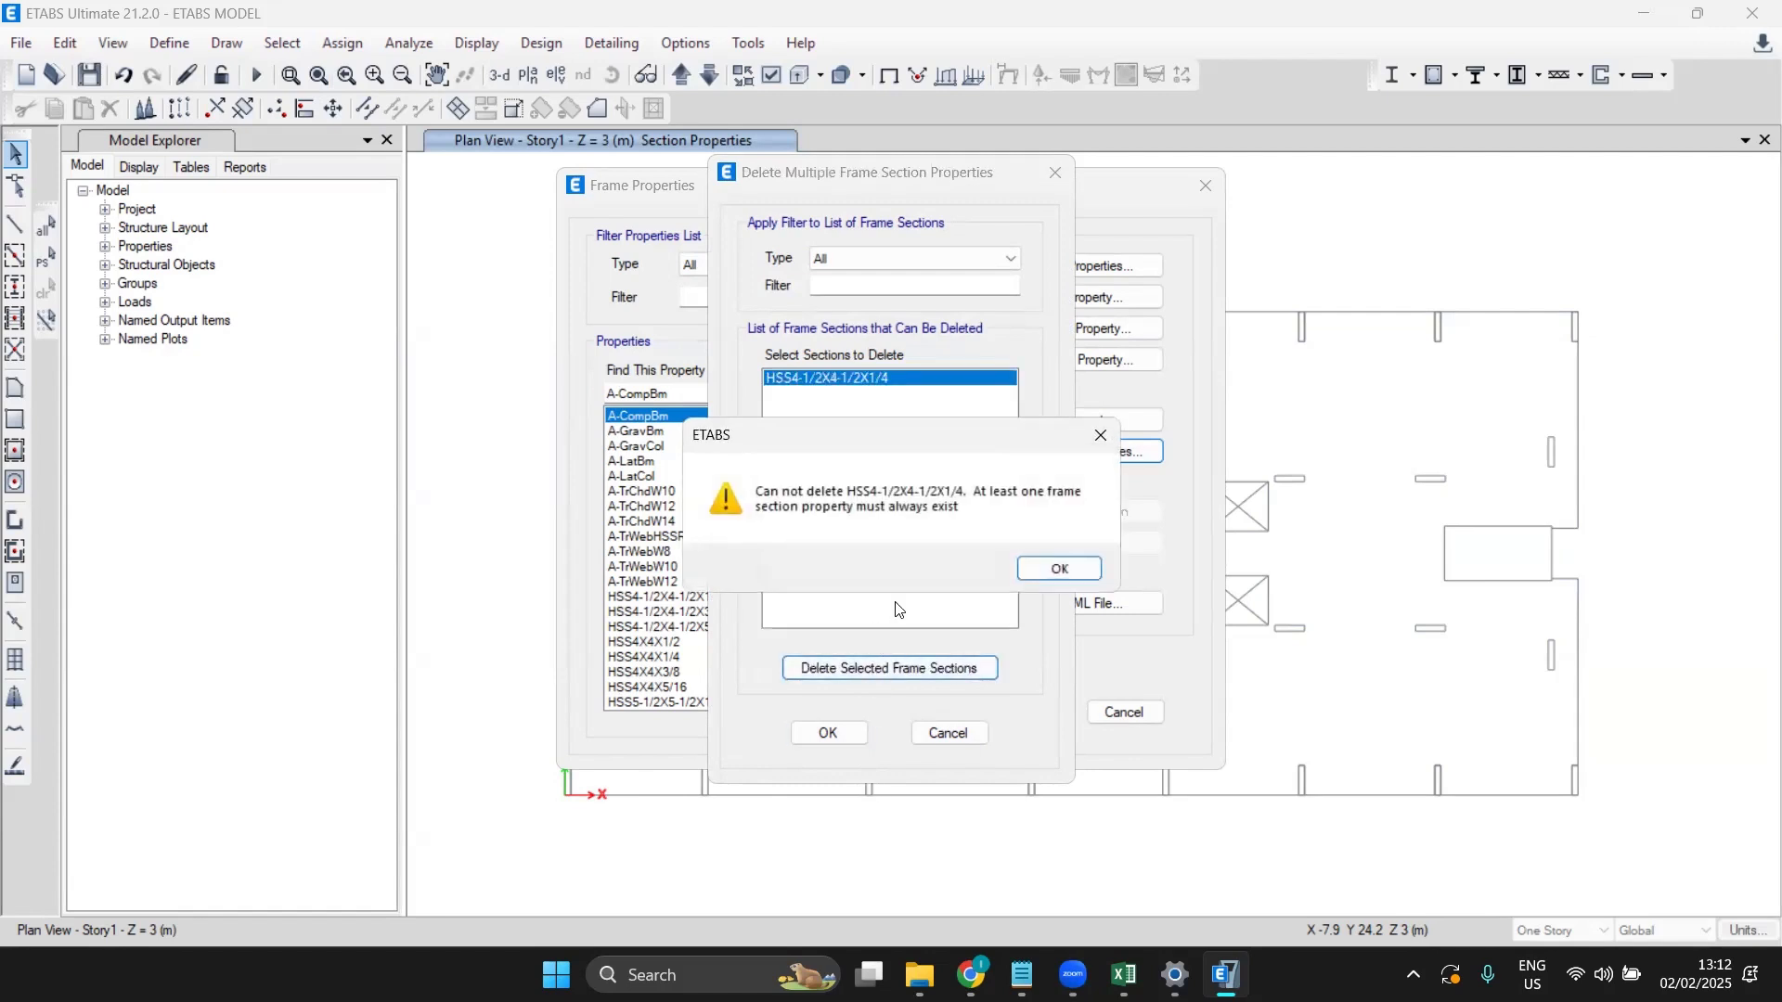
click(1056, 569)
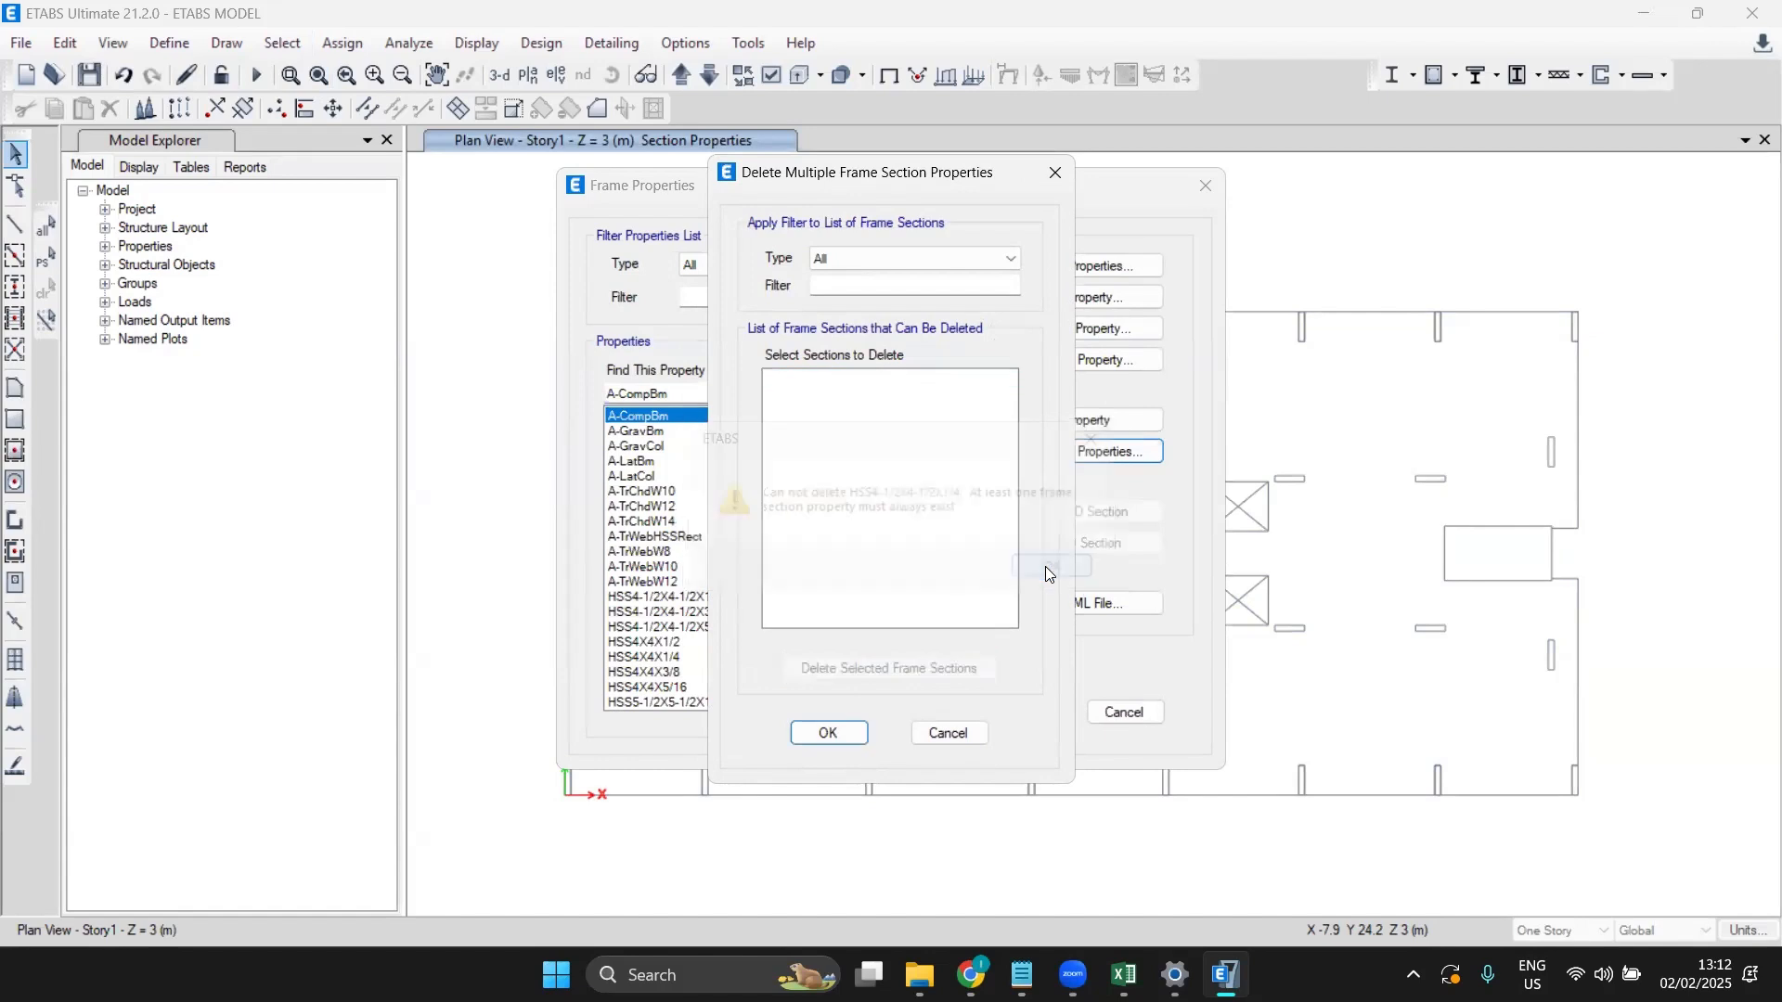
click(835, 735)
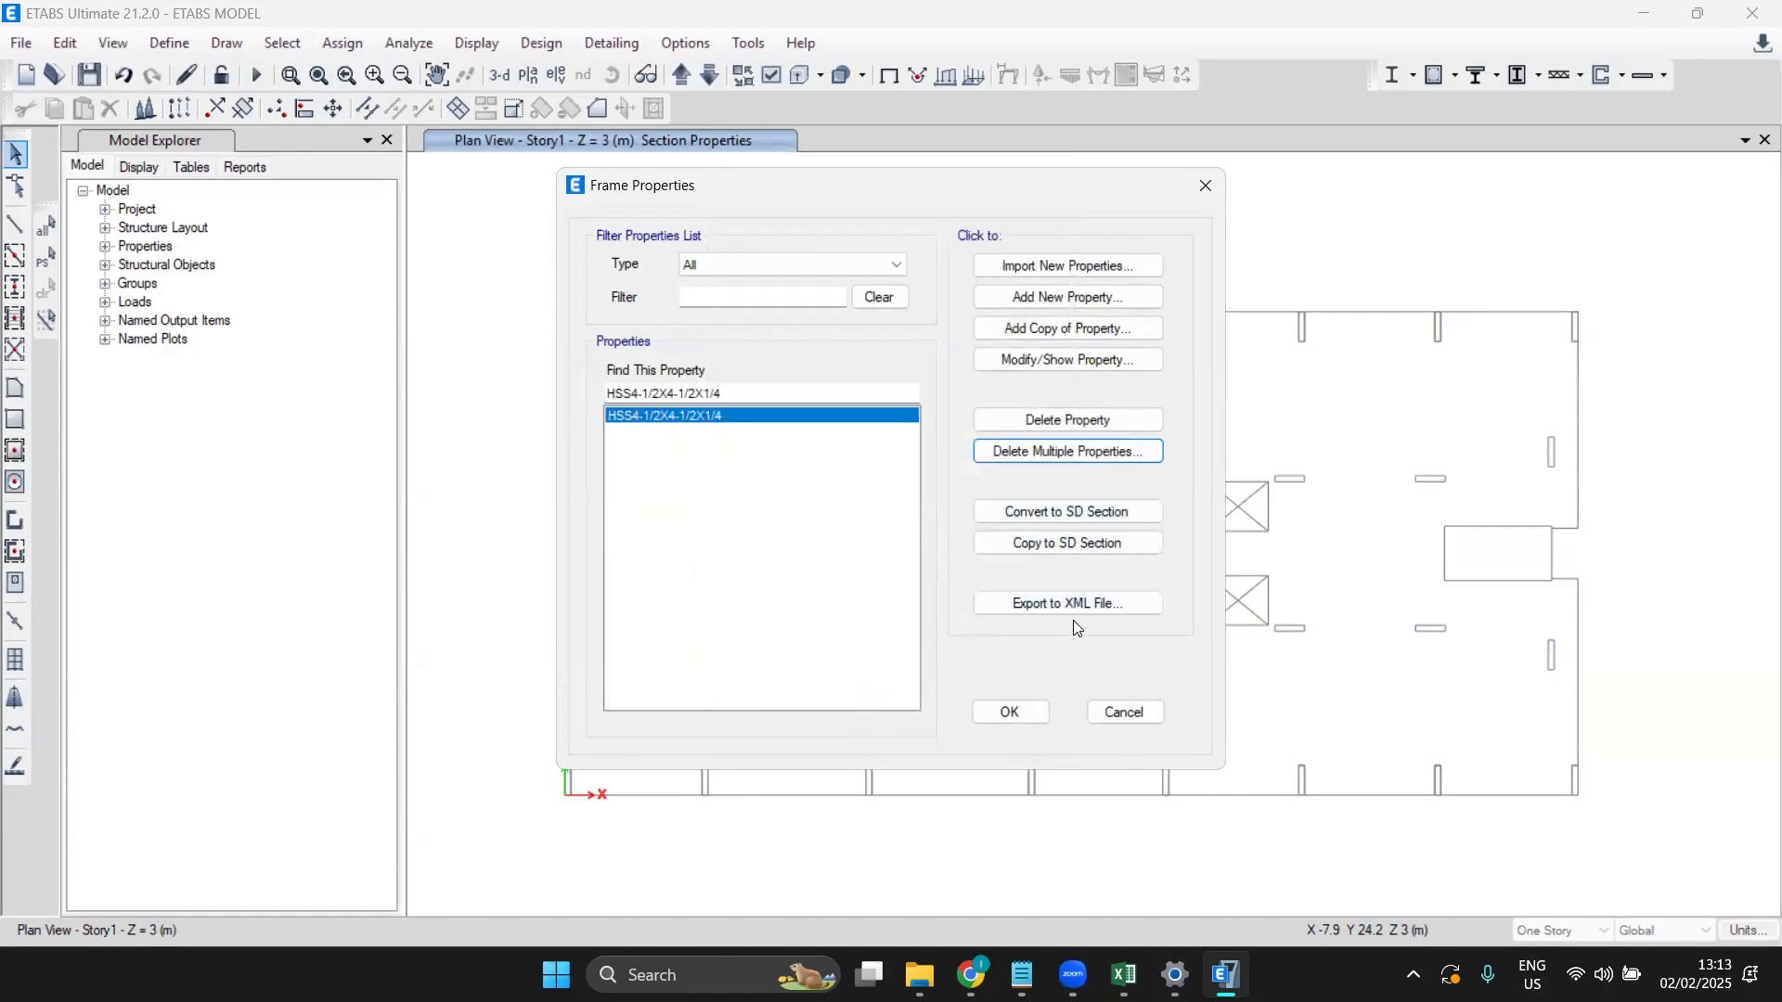
click(1026, 711)
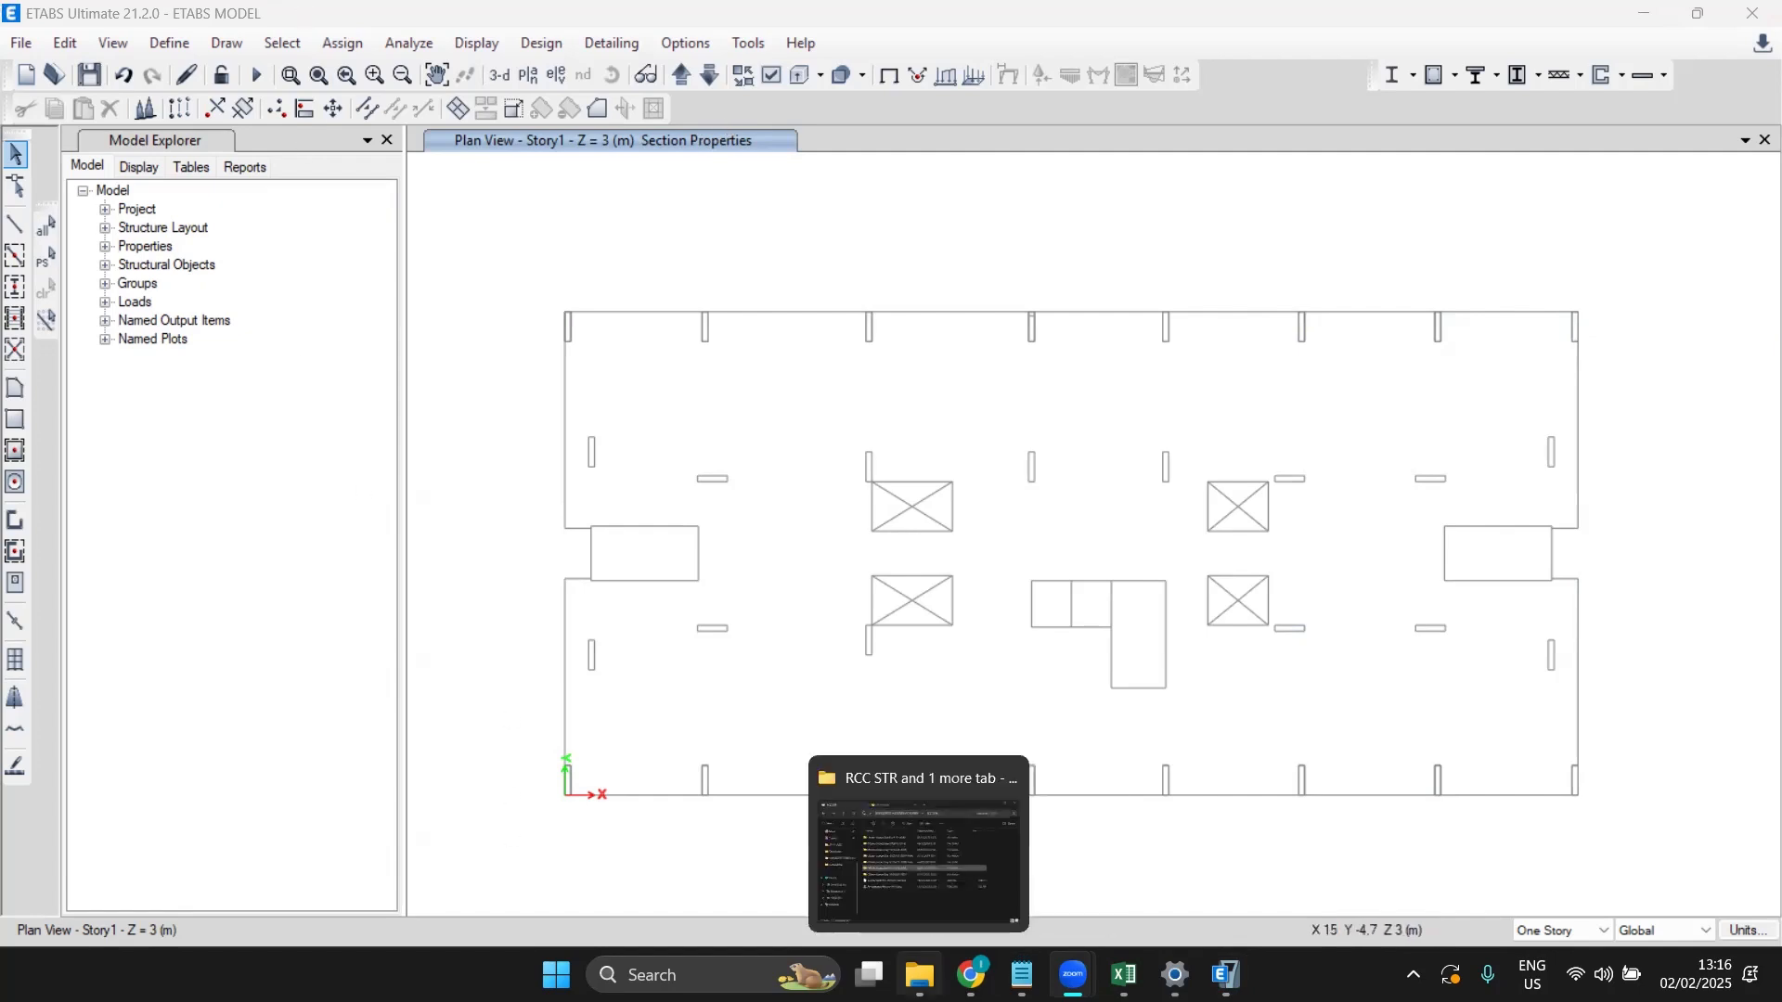
click(919, 975)
scroll(58, 306, up, 3)
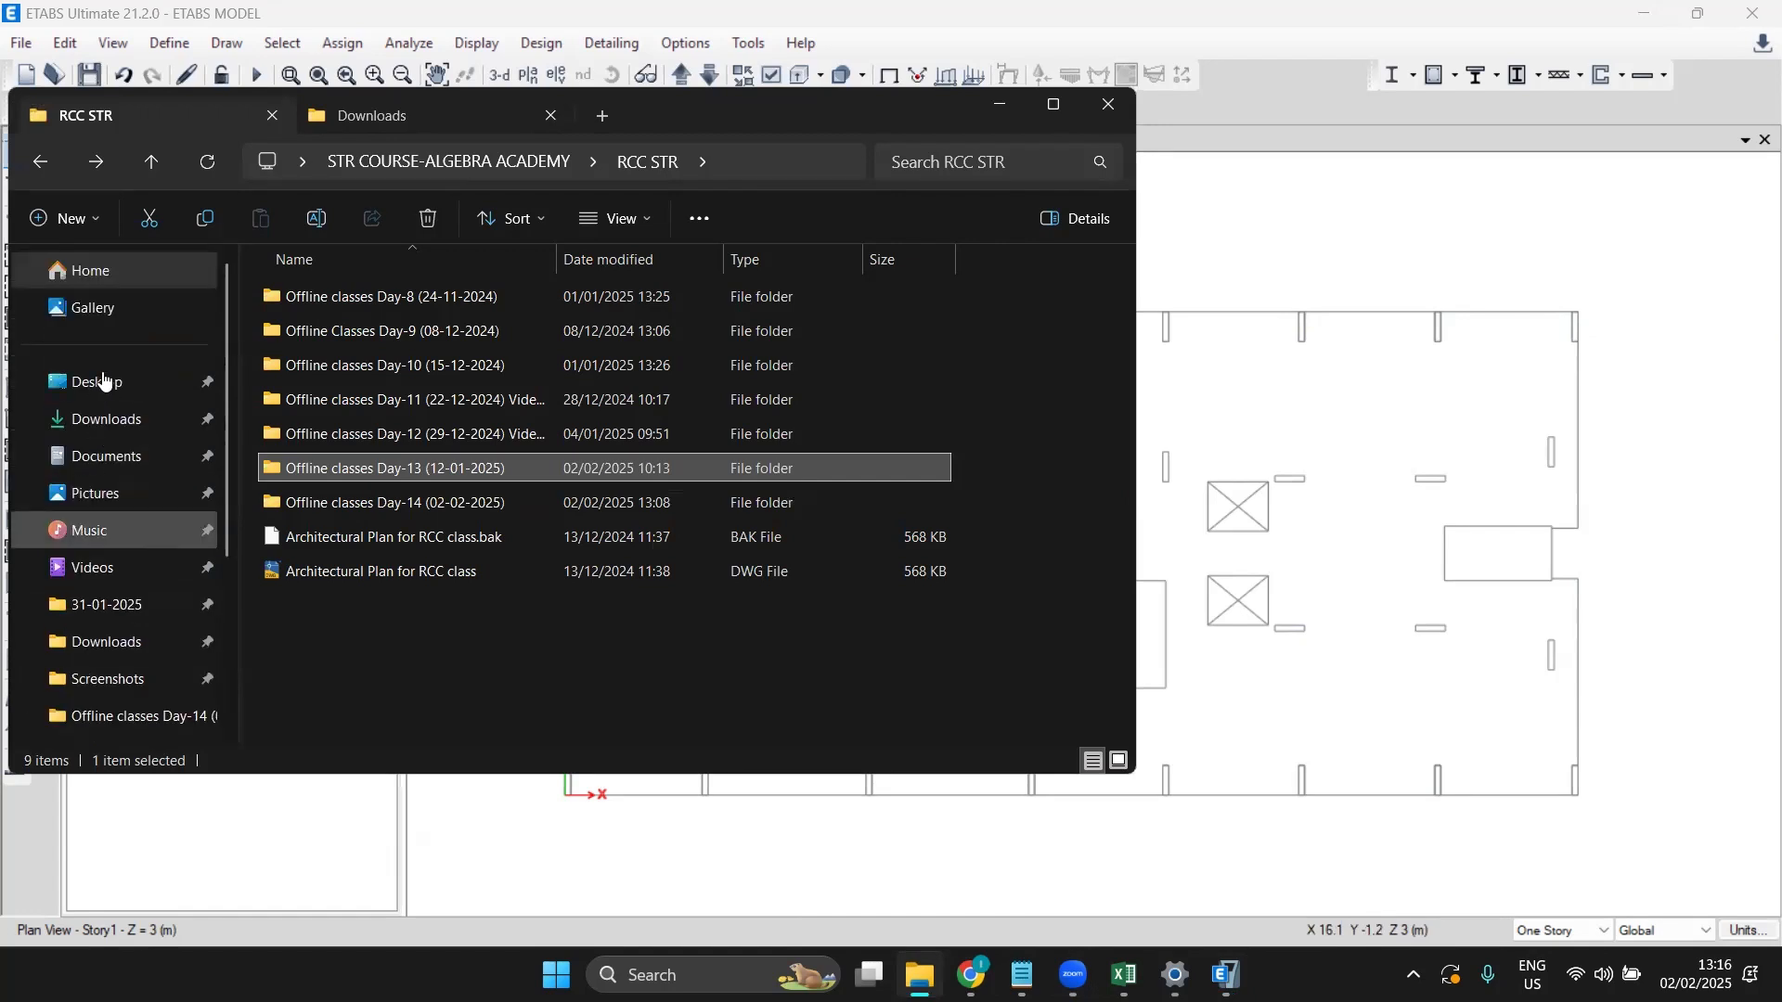
scroll(75, 640, down, 1)
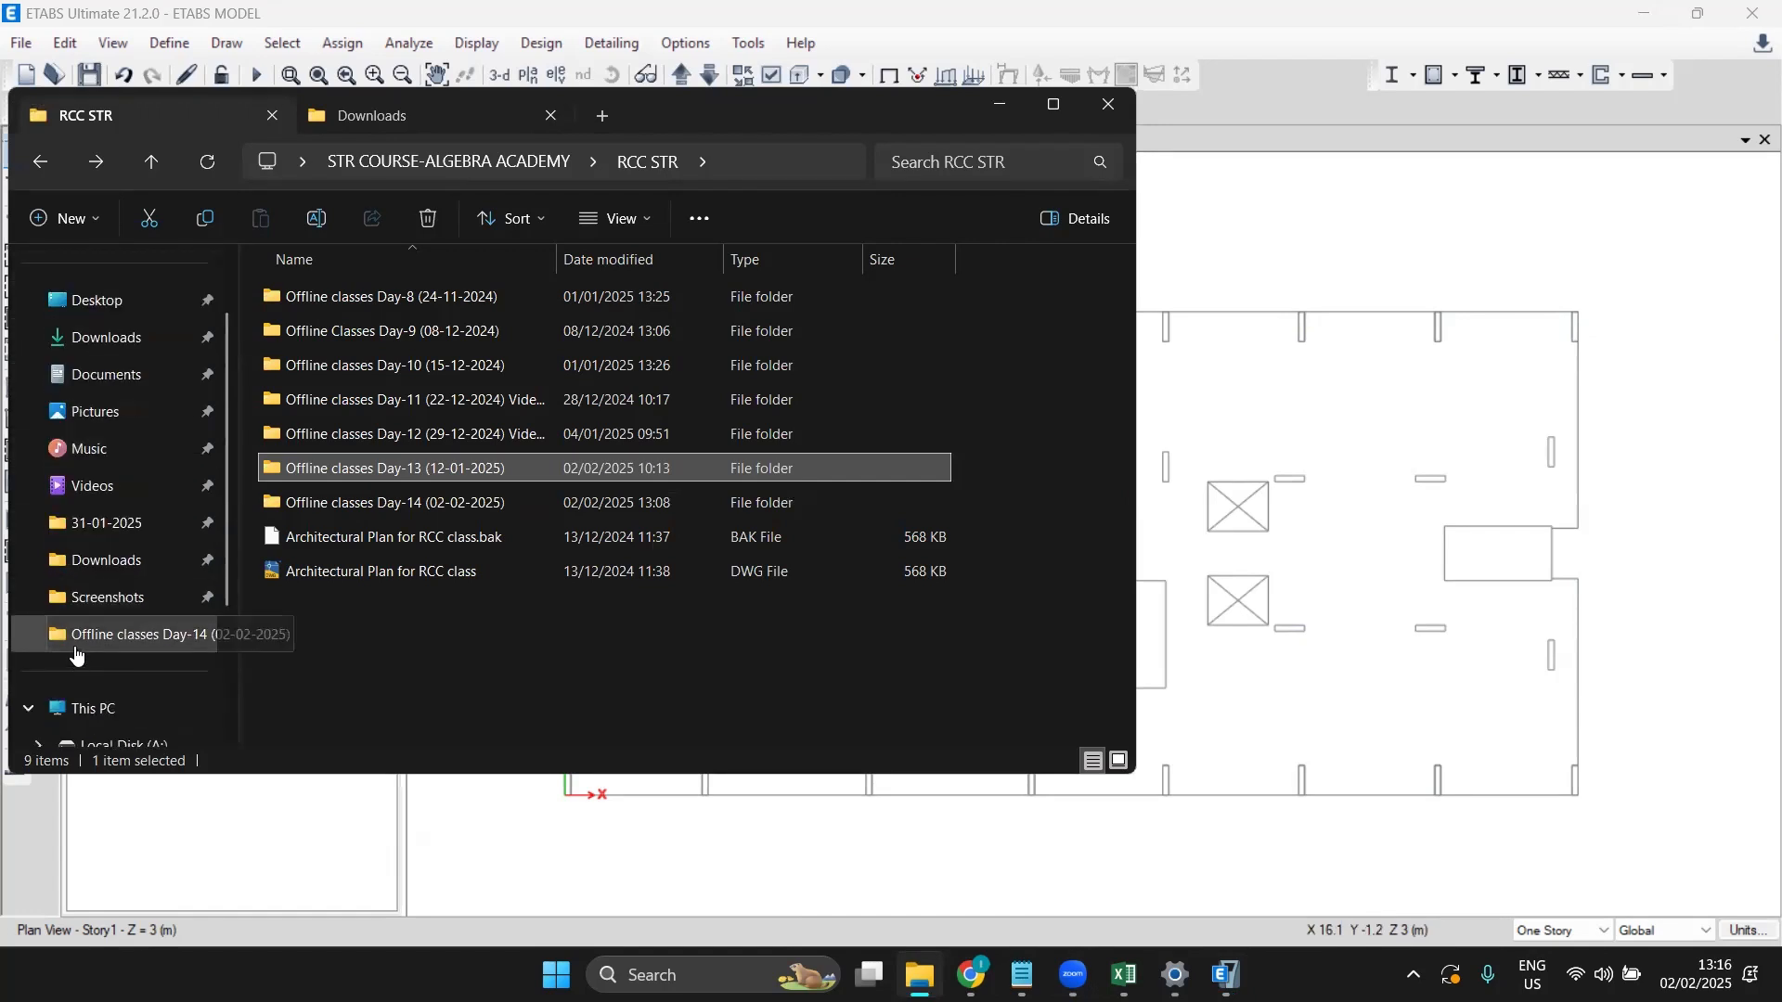
click(108, 711)
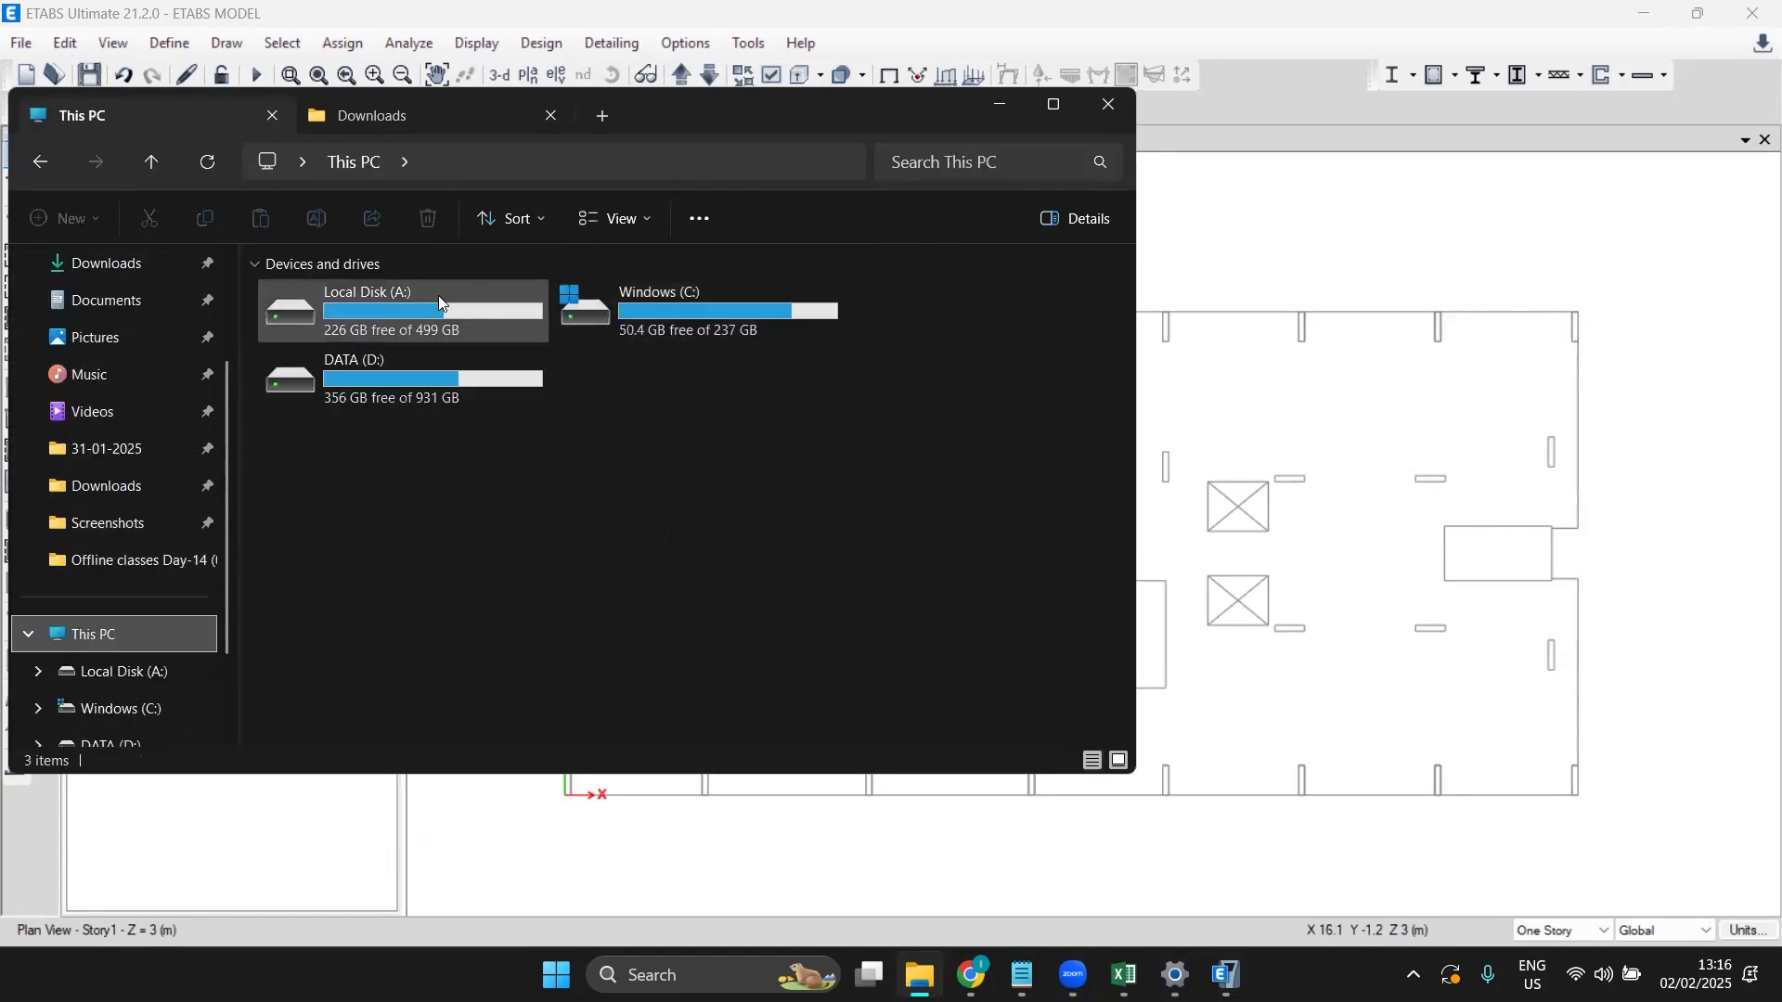
double_click(685, 317)
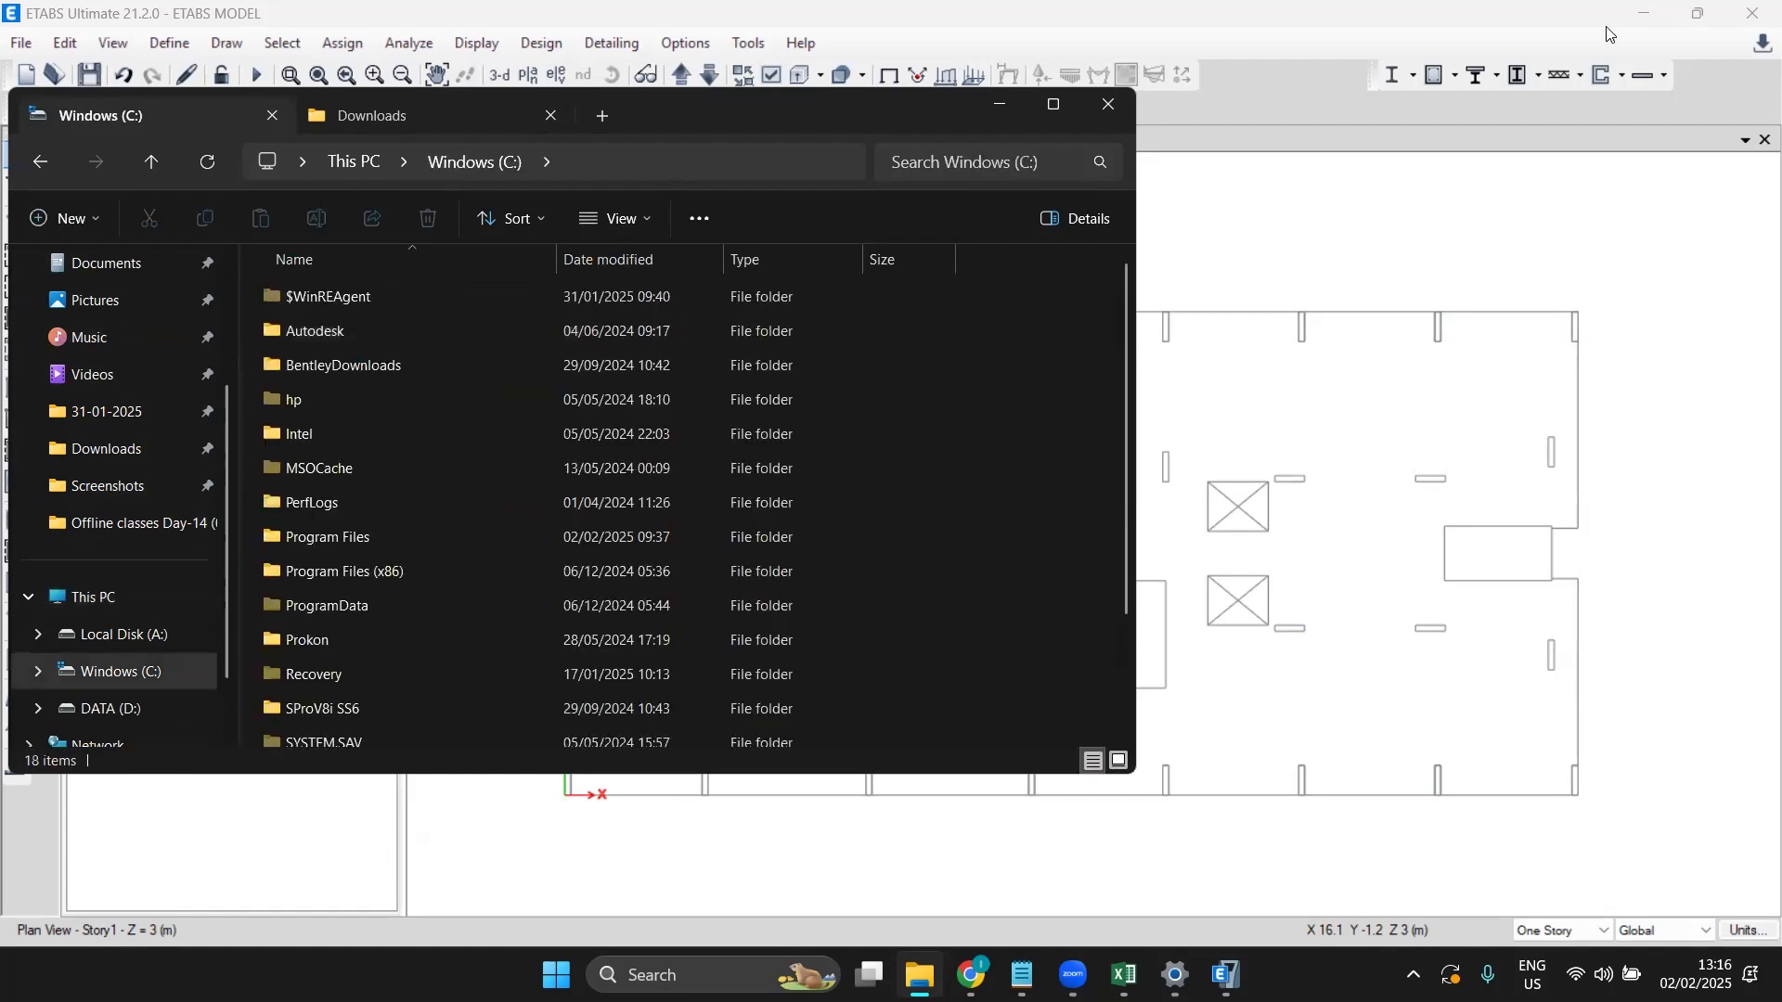
click(1108, 110)
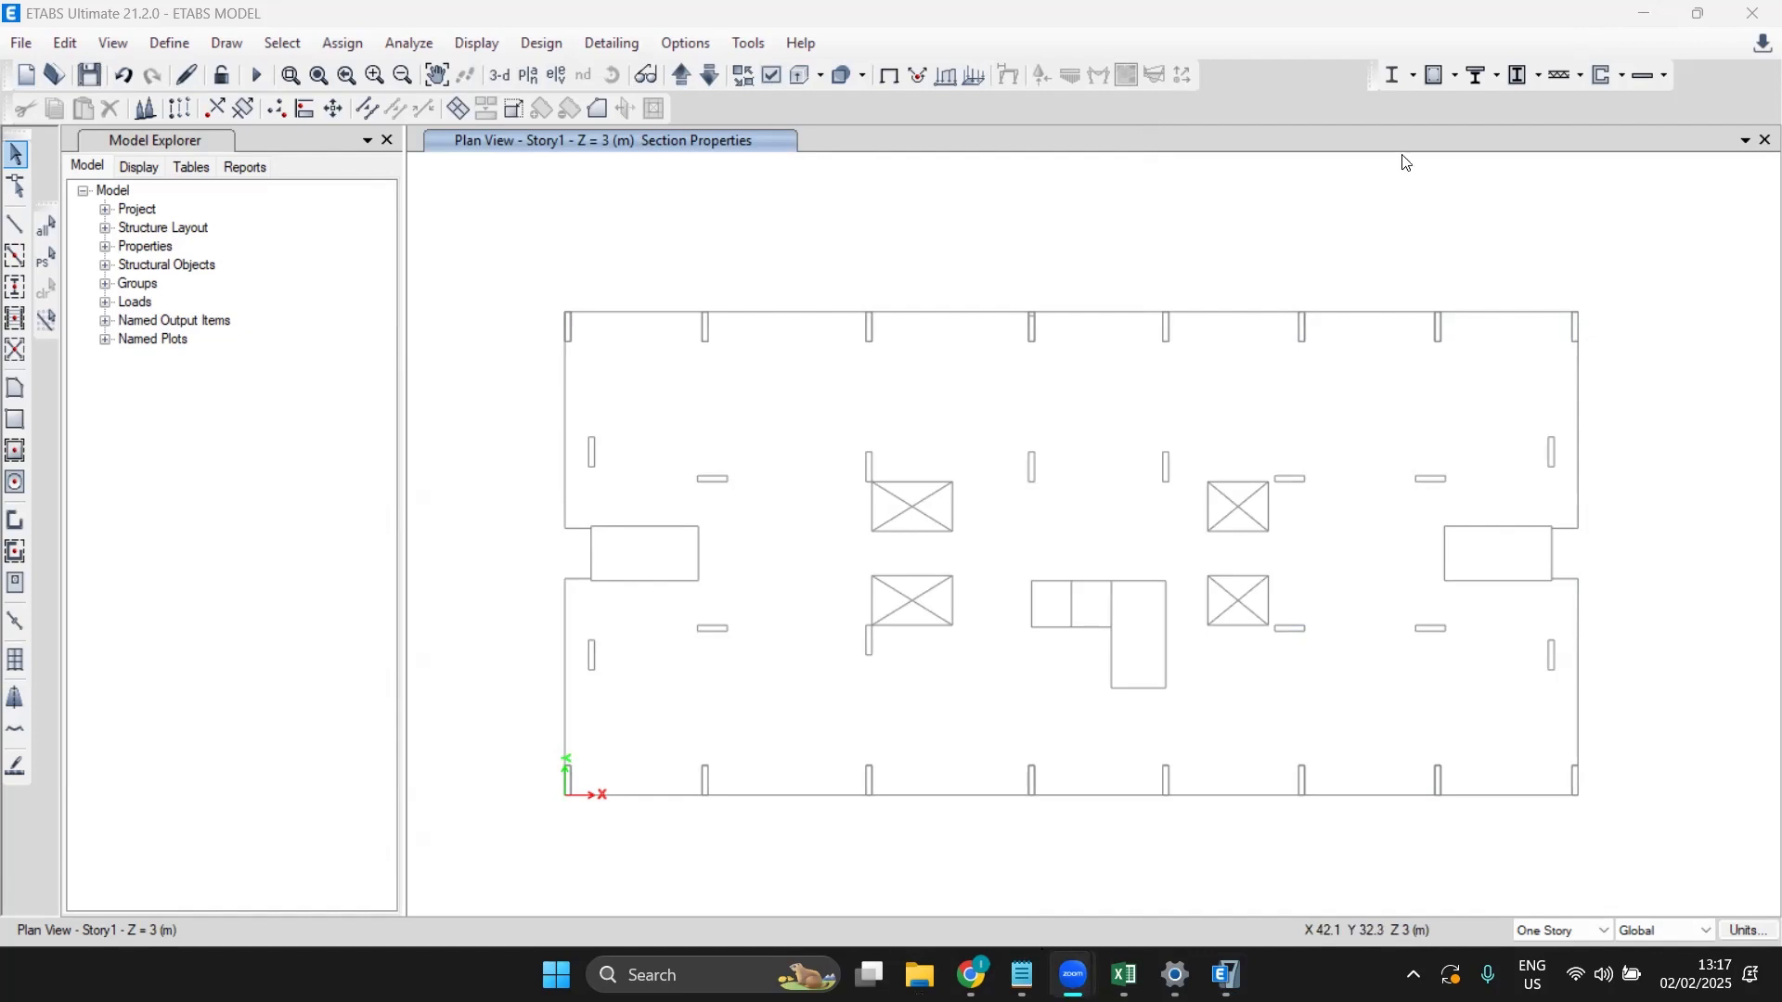
Step: Switch from ETABS to the browser with the Zoom web portal and scroll the left sidebar
click(1251, 89)
click(971, 975)
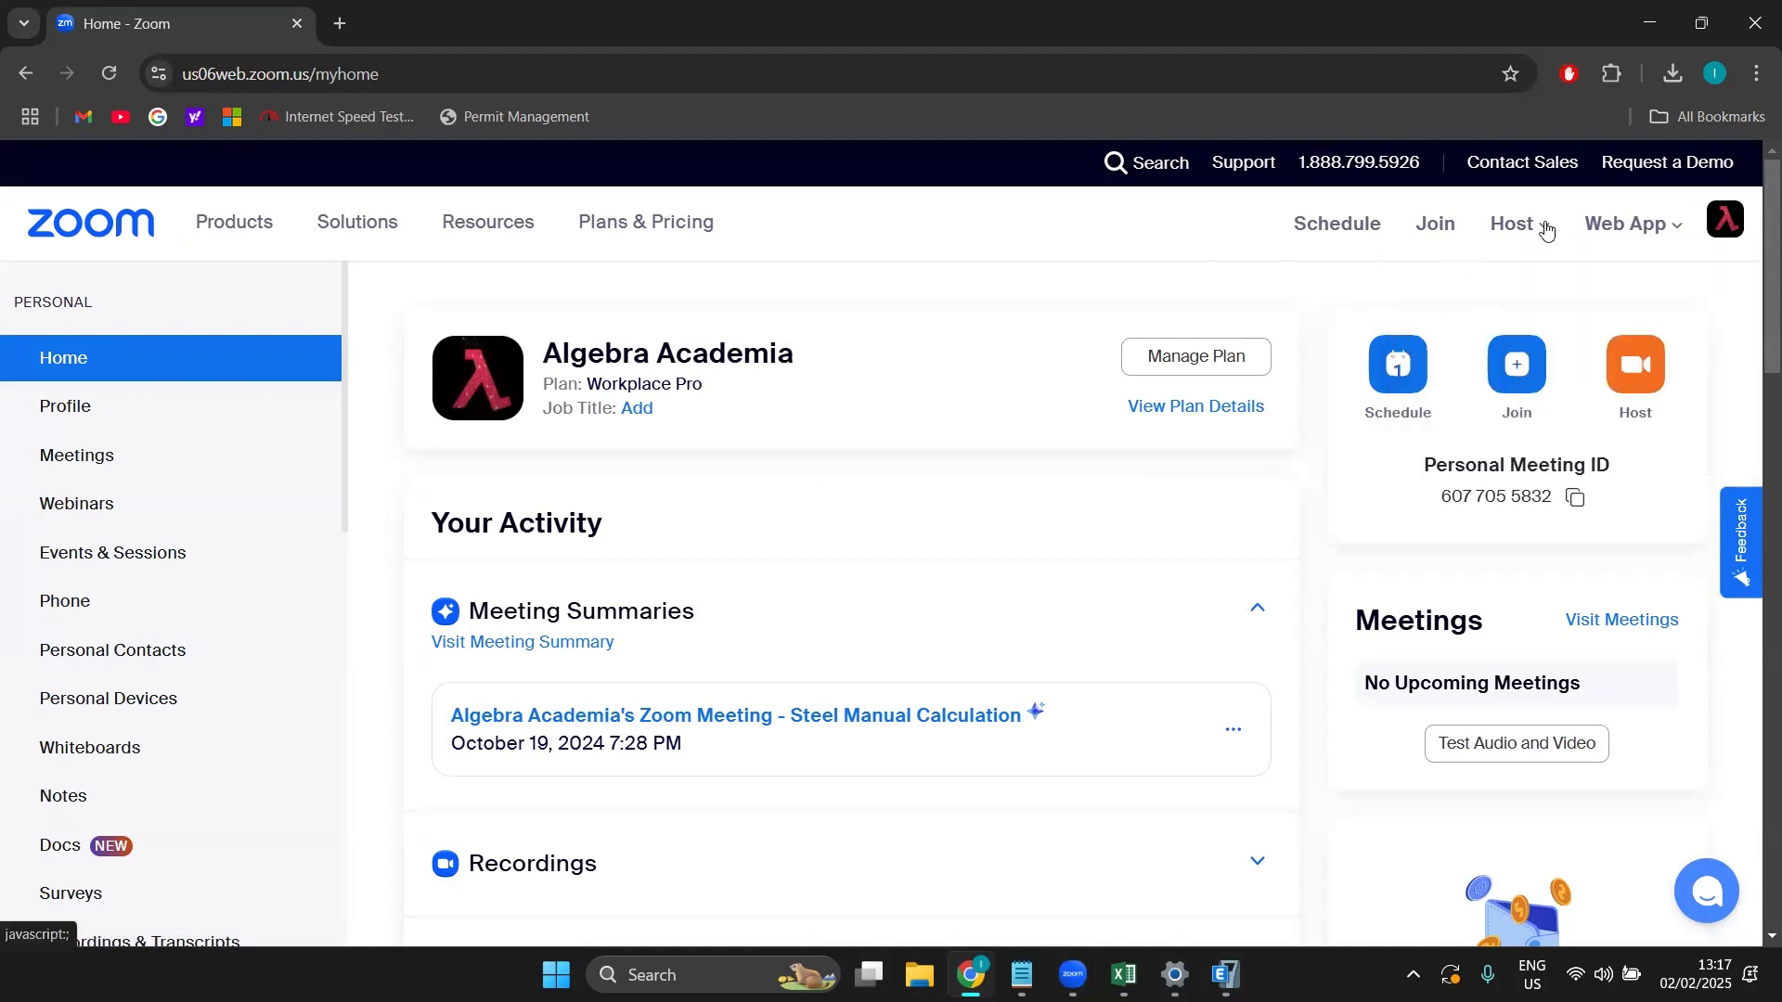
scroll(1598, 513, down, 1)
scroll(1598, 513, up, 1)
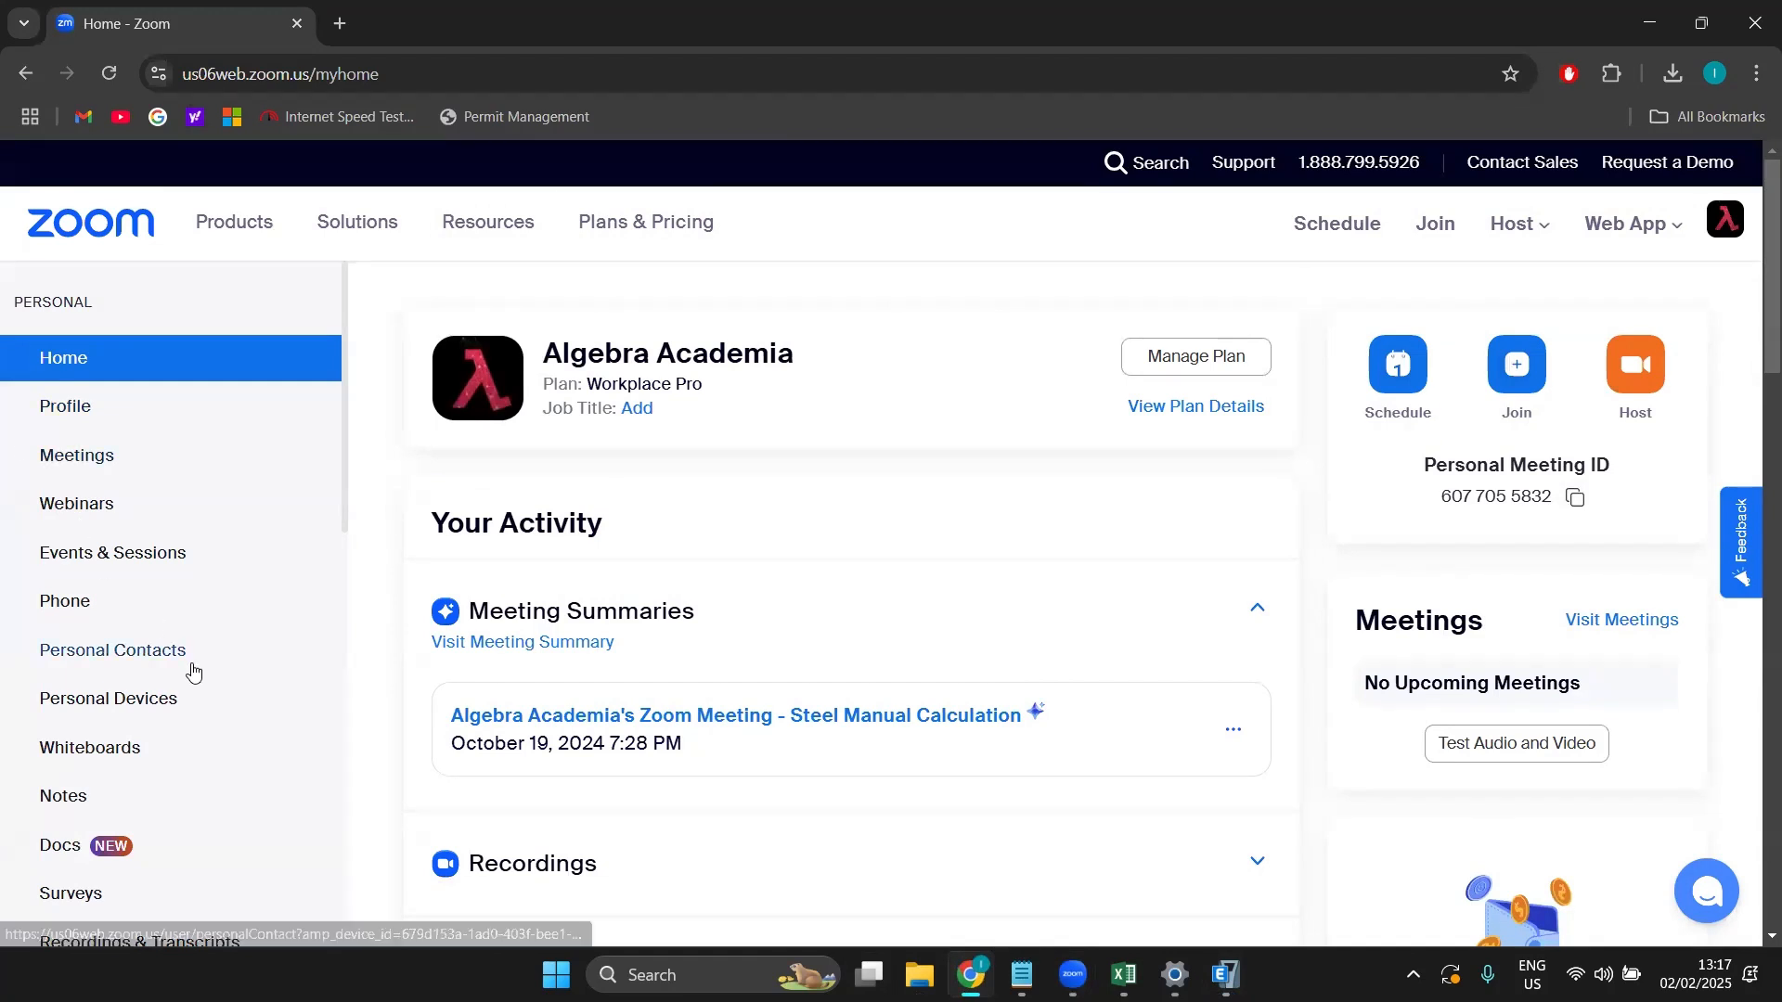
scroll(191, 668, down, 2)
scroll(167, 687, down, 2)
scroll(144, 692, down, 1)
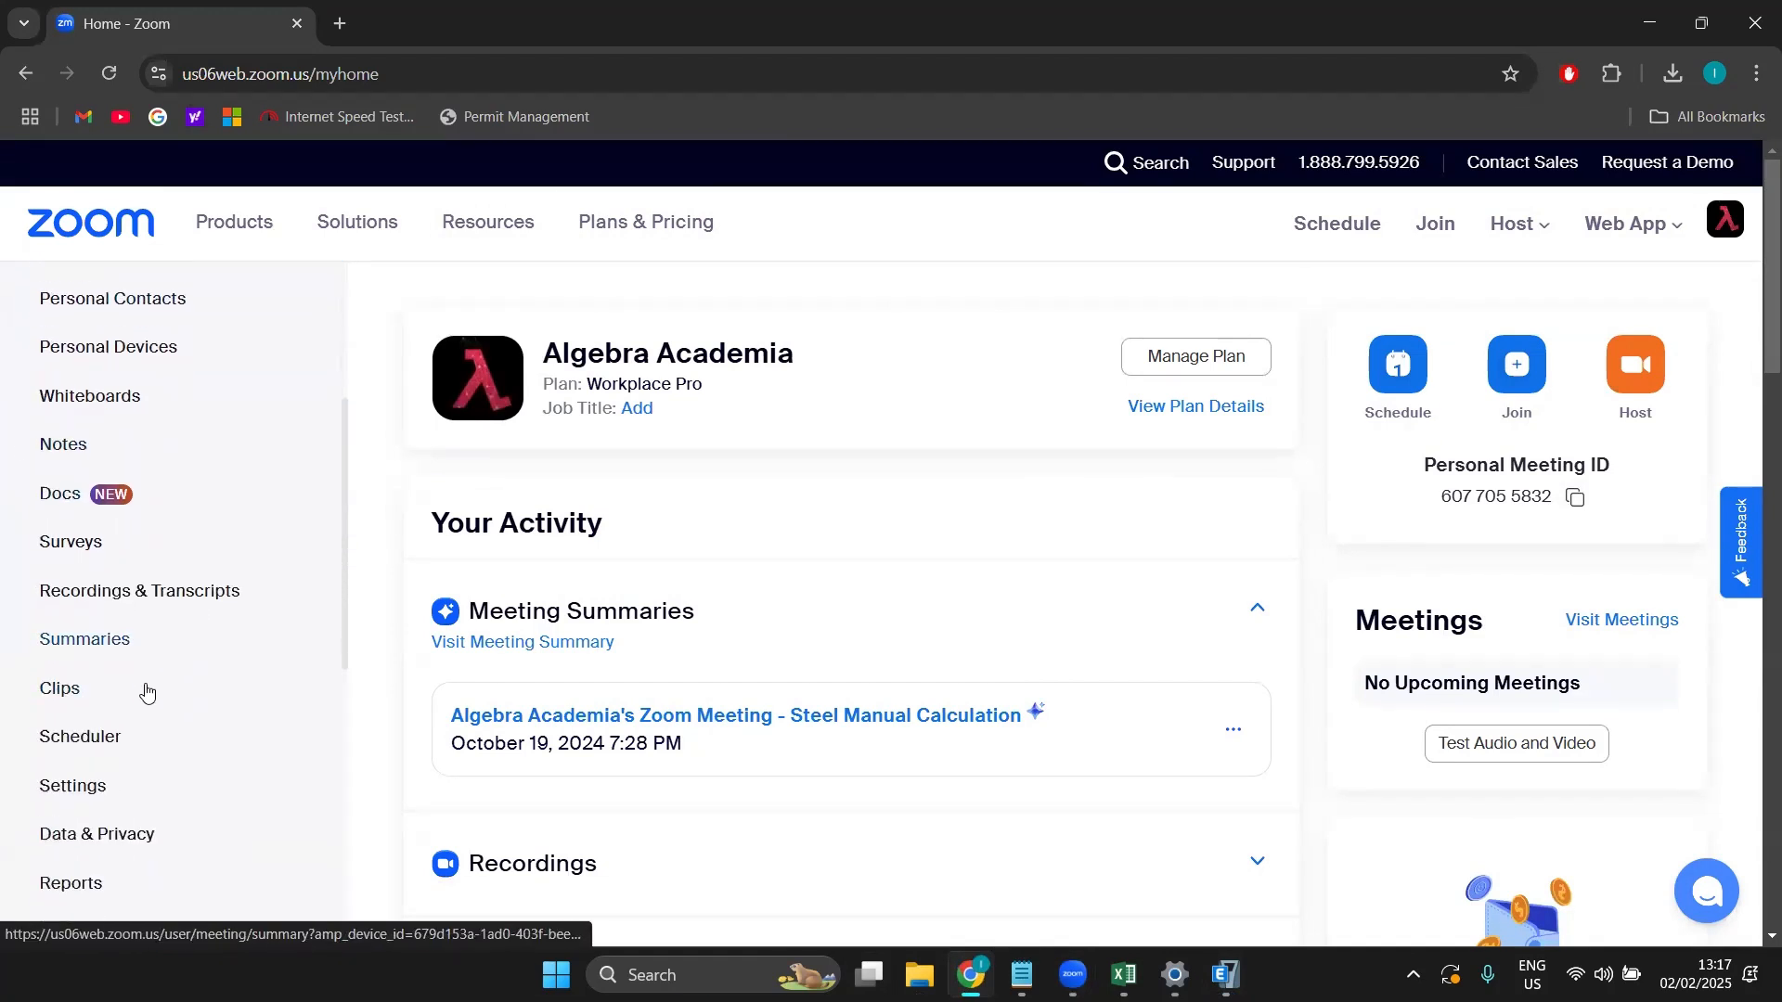
Step: Open the account's My Settings page on its Recording tab
click(84, 752)
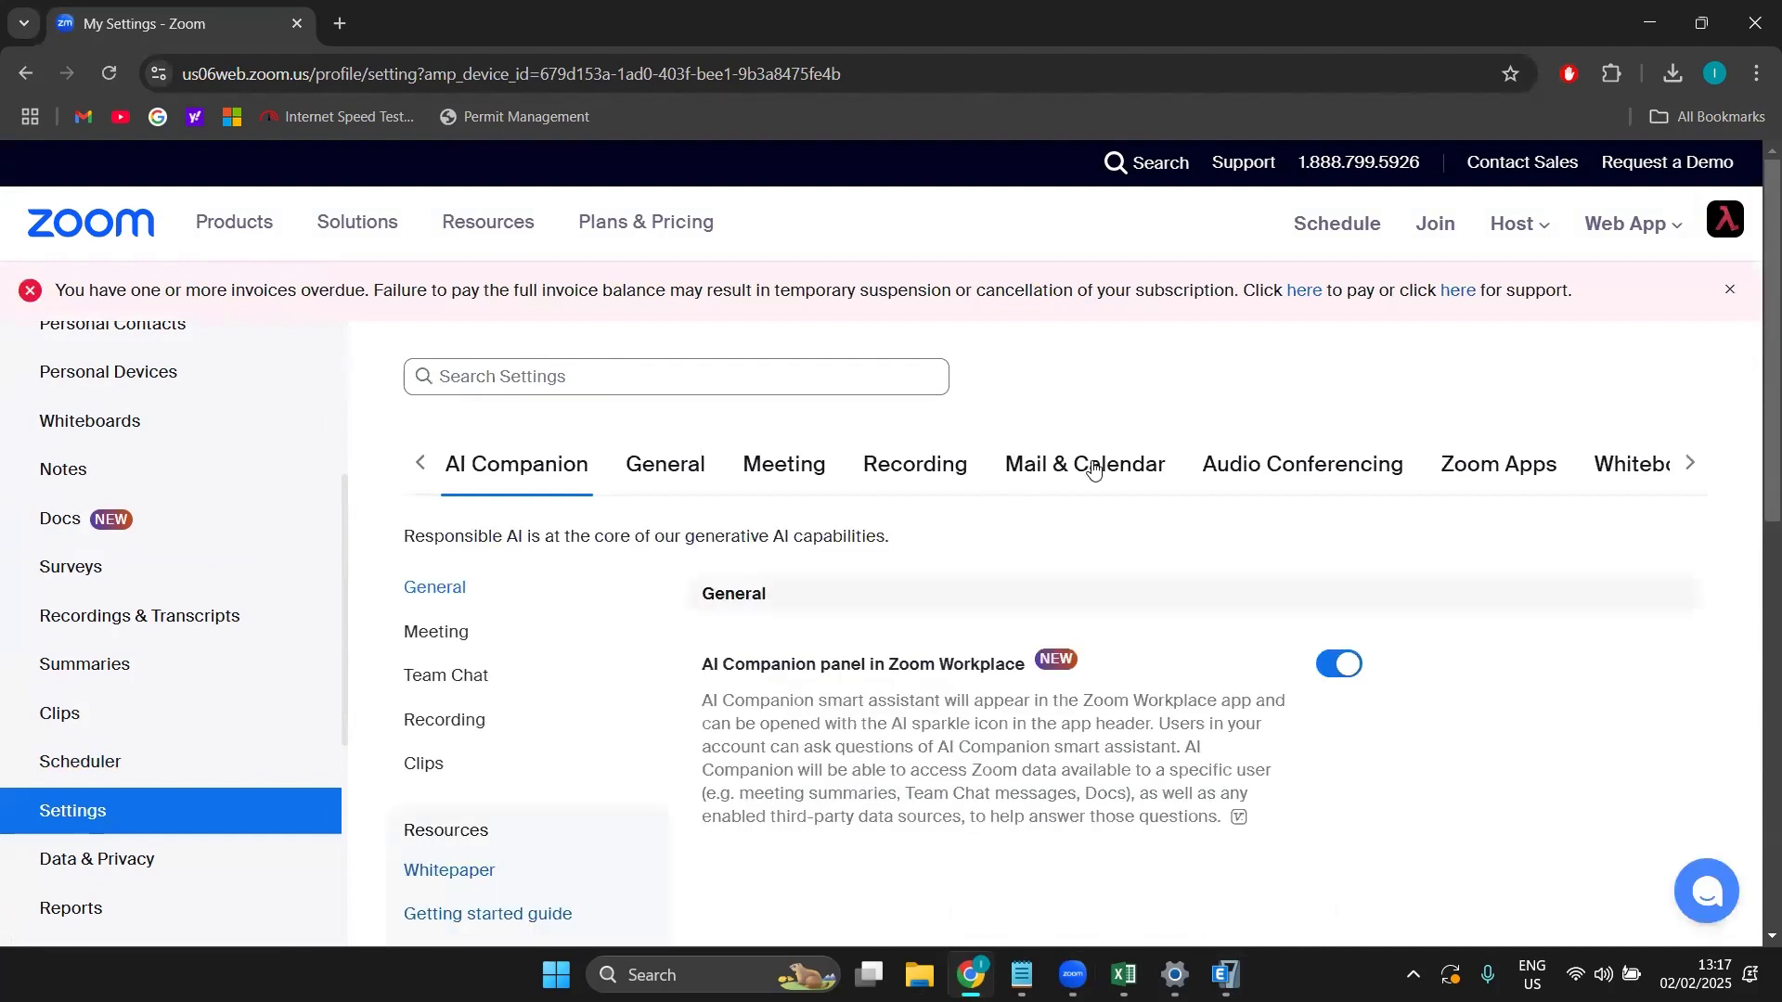
scroll(756, 473, down, 1)
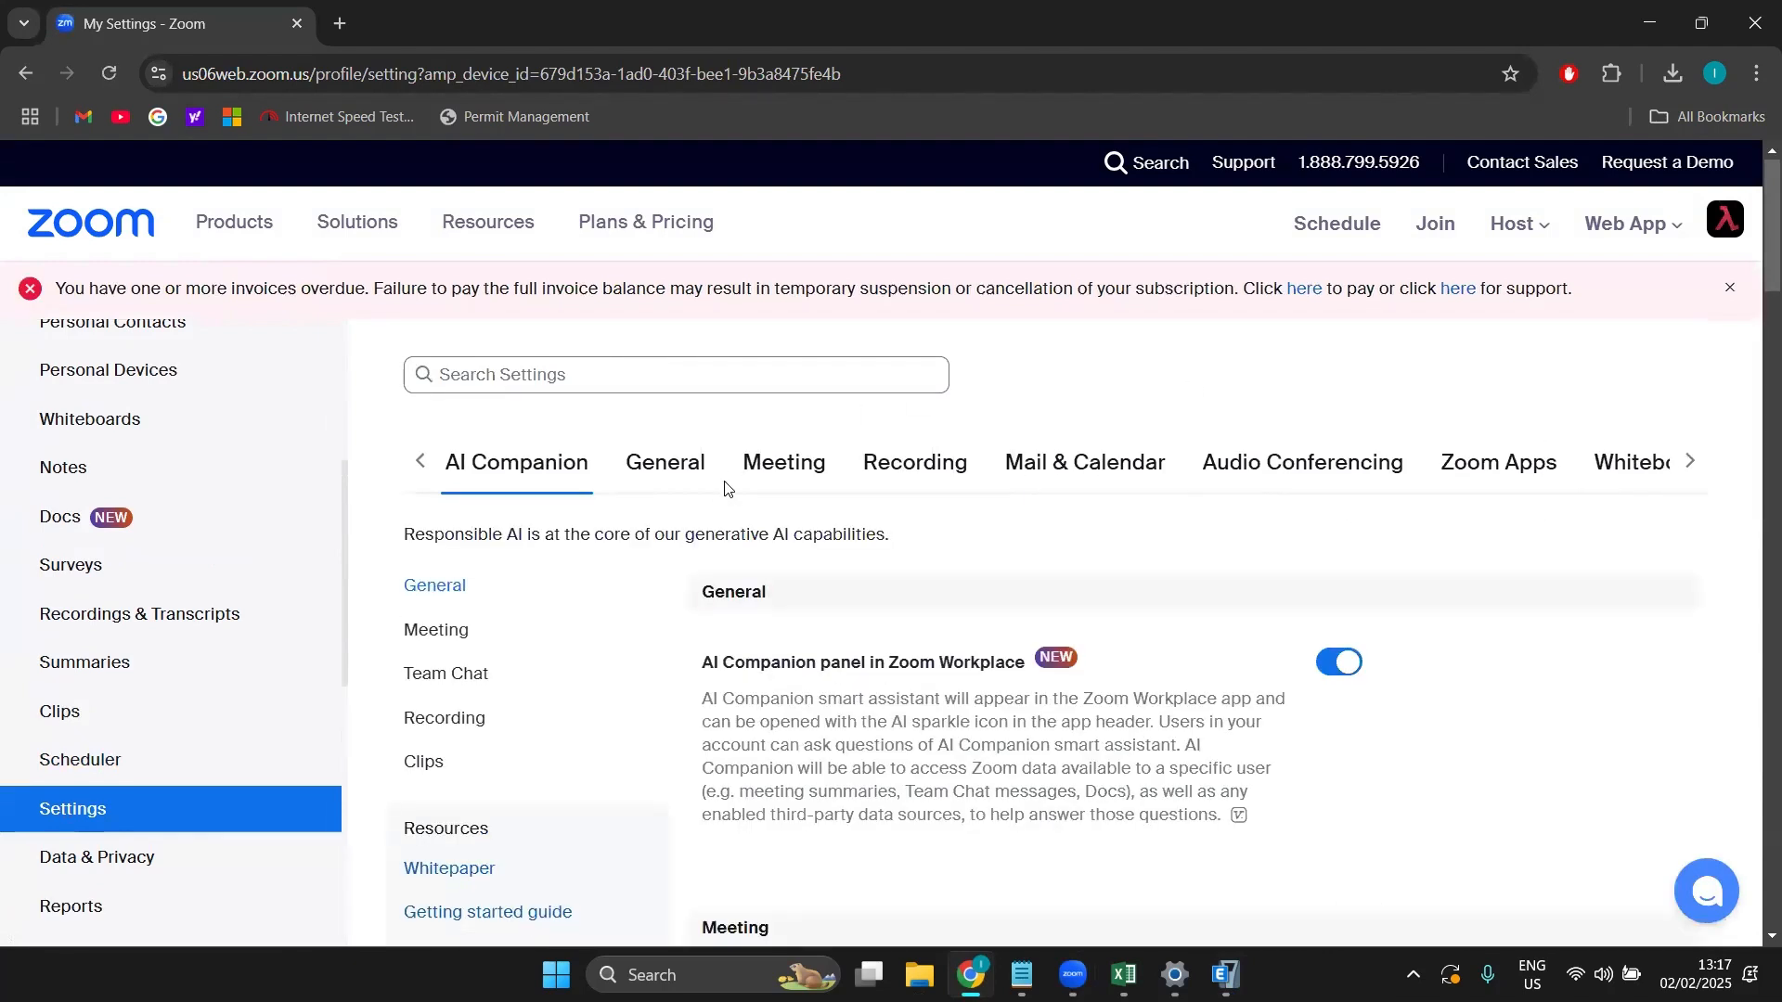
click(910, 401)
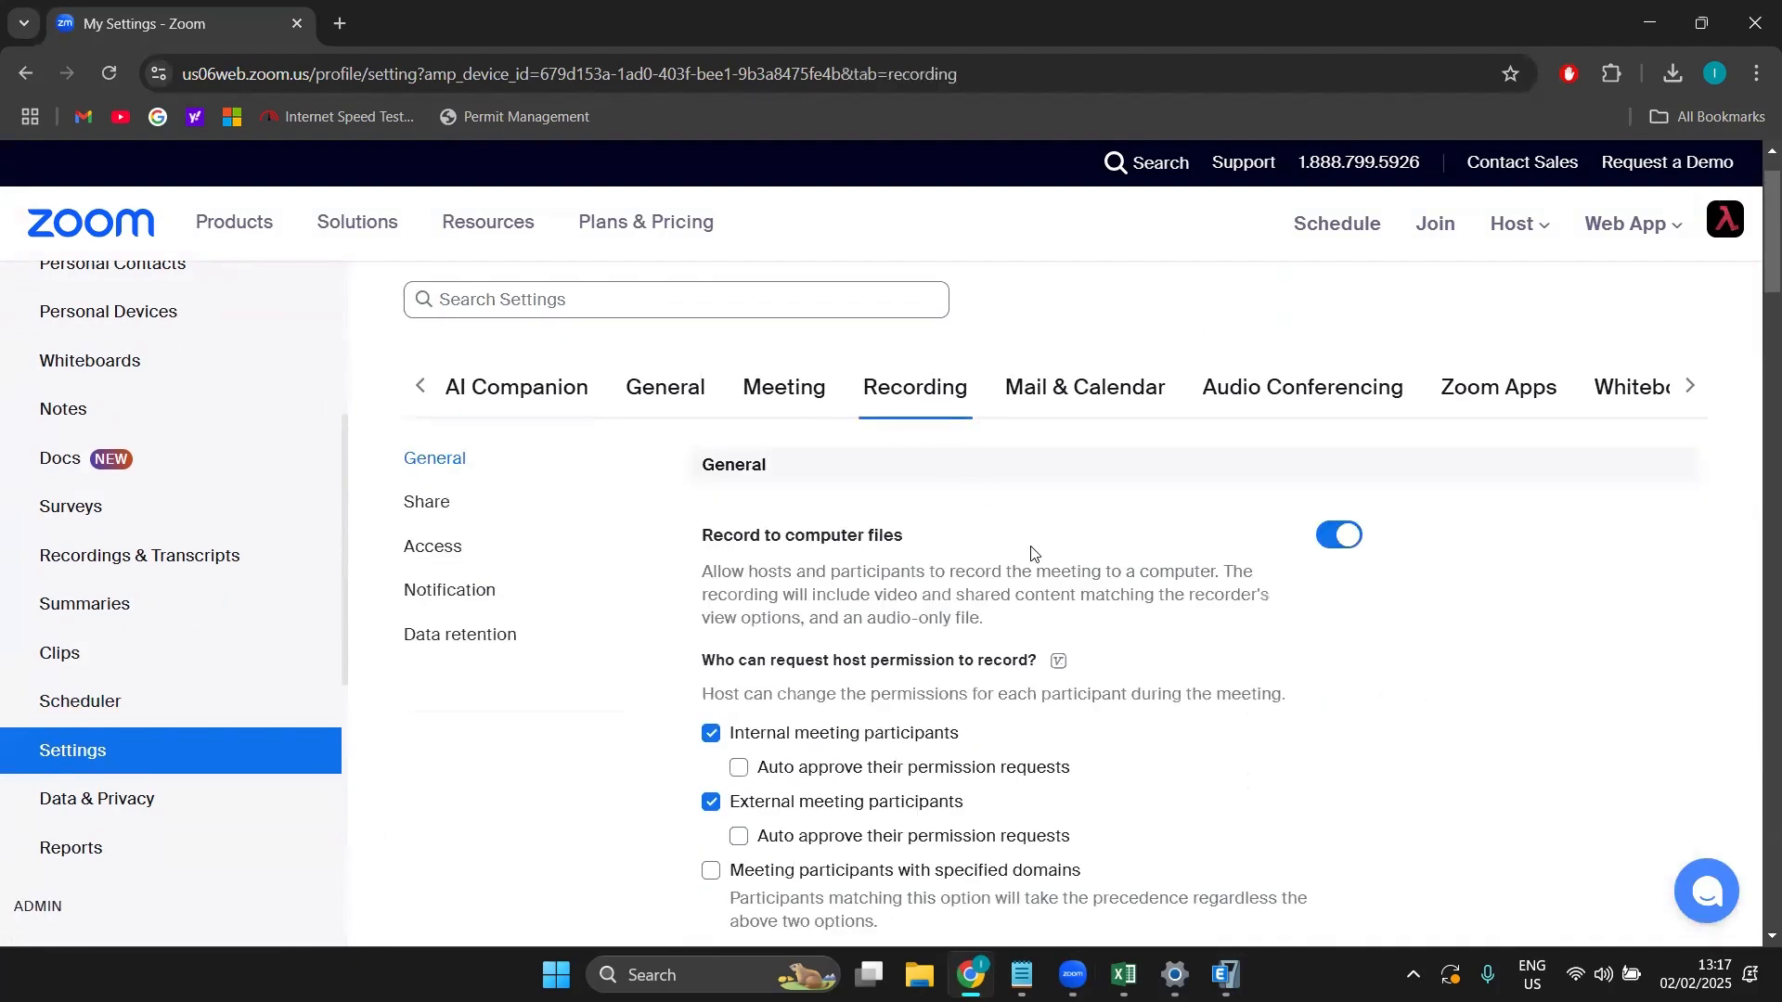
scroll(1030, 557, down, 1)
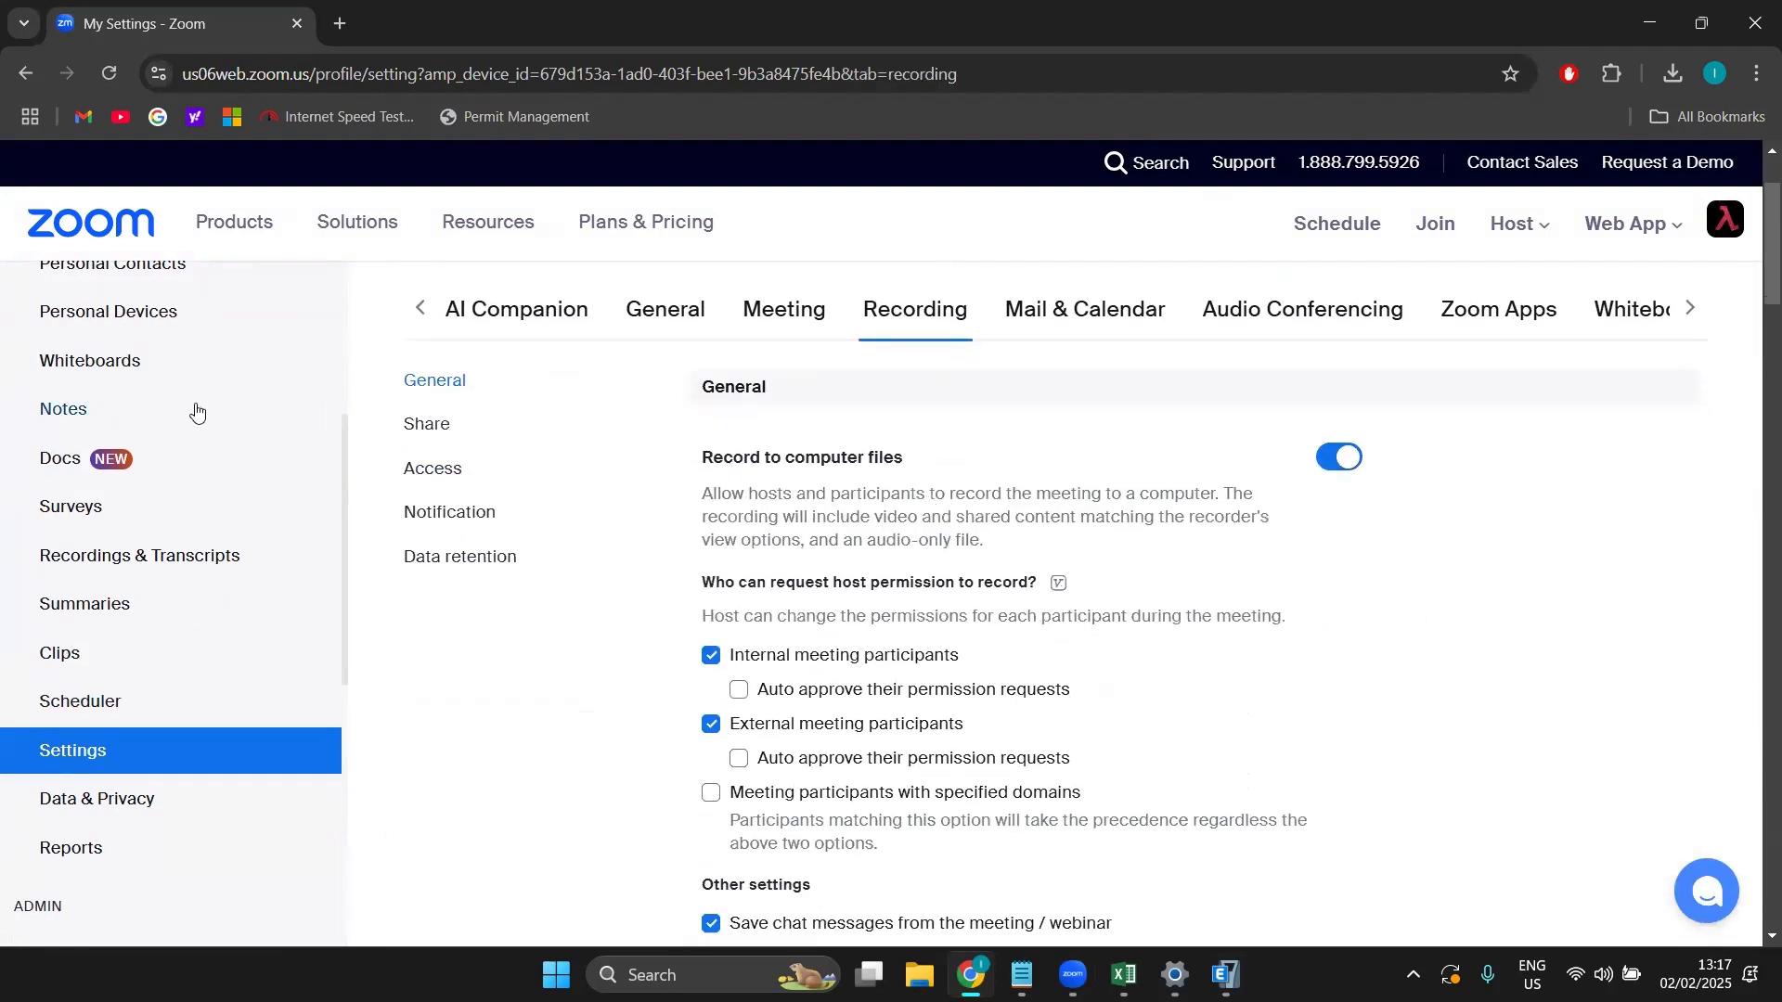
click(441, 470)
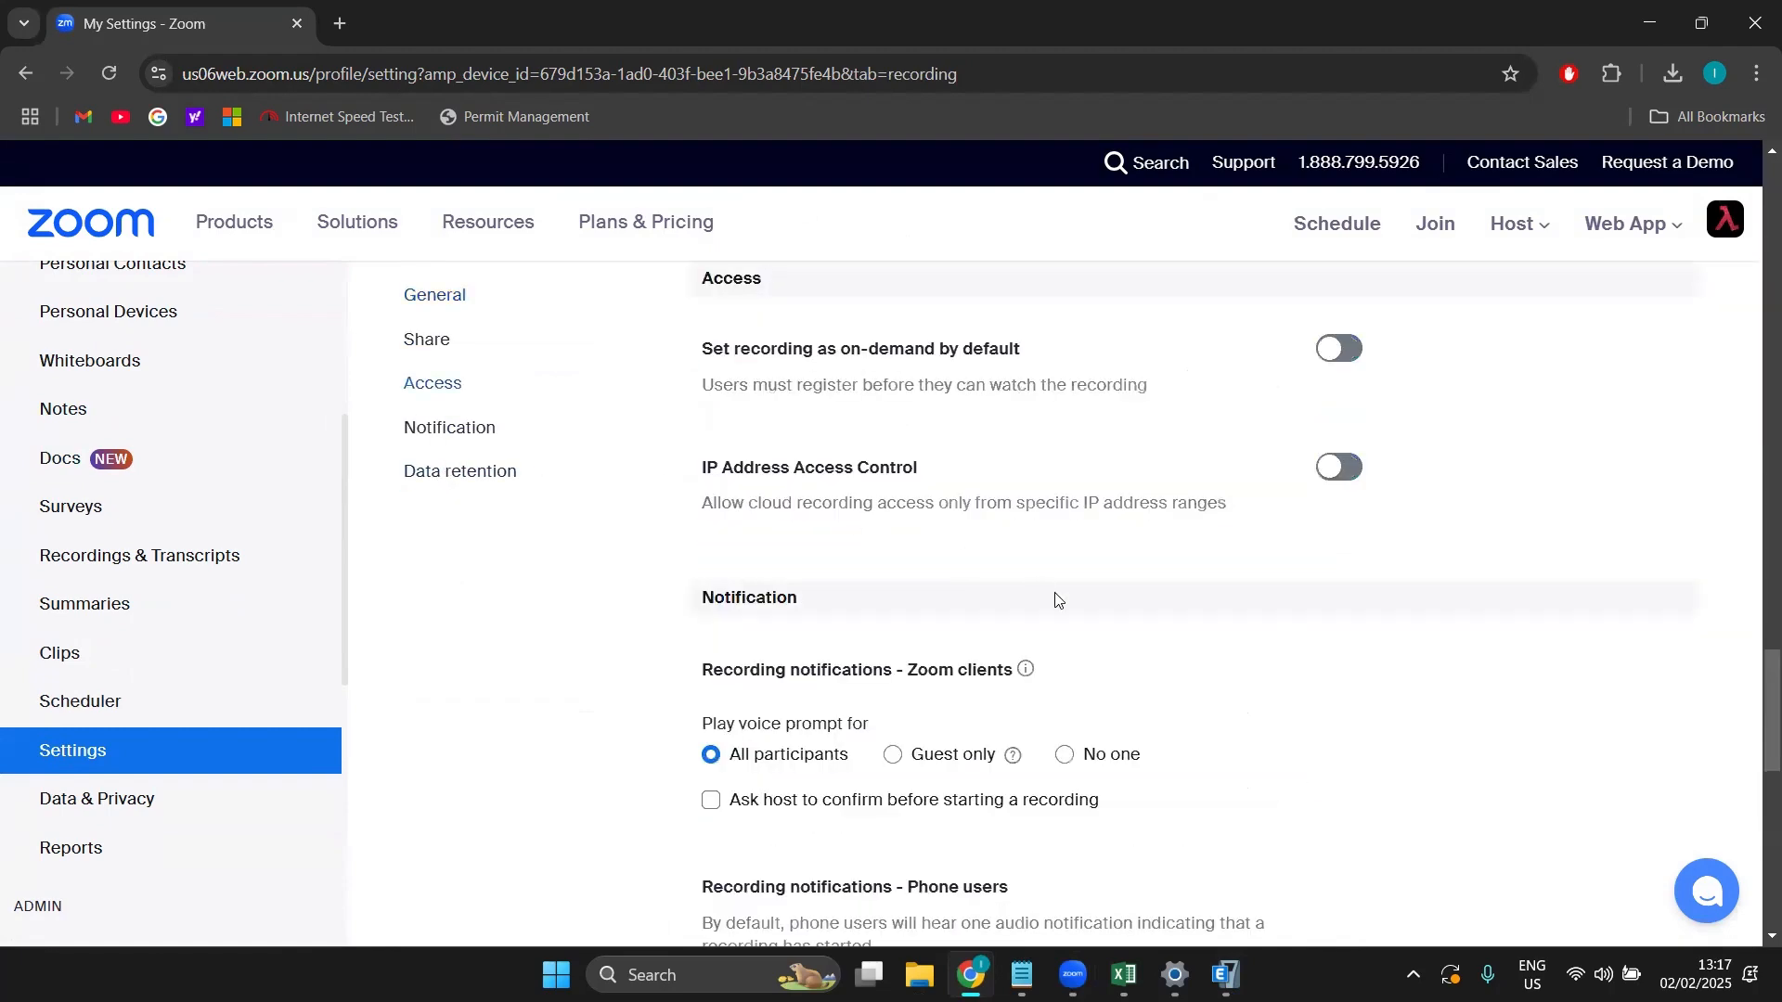
scroll(1032, 765, up, 7)
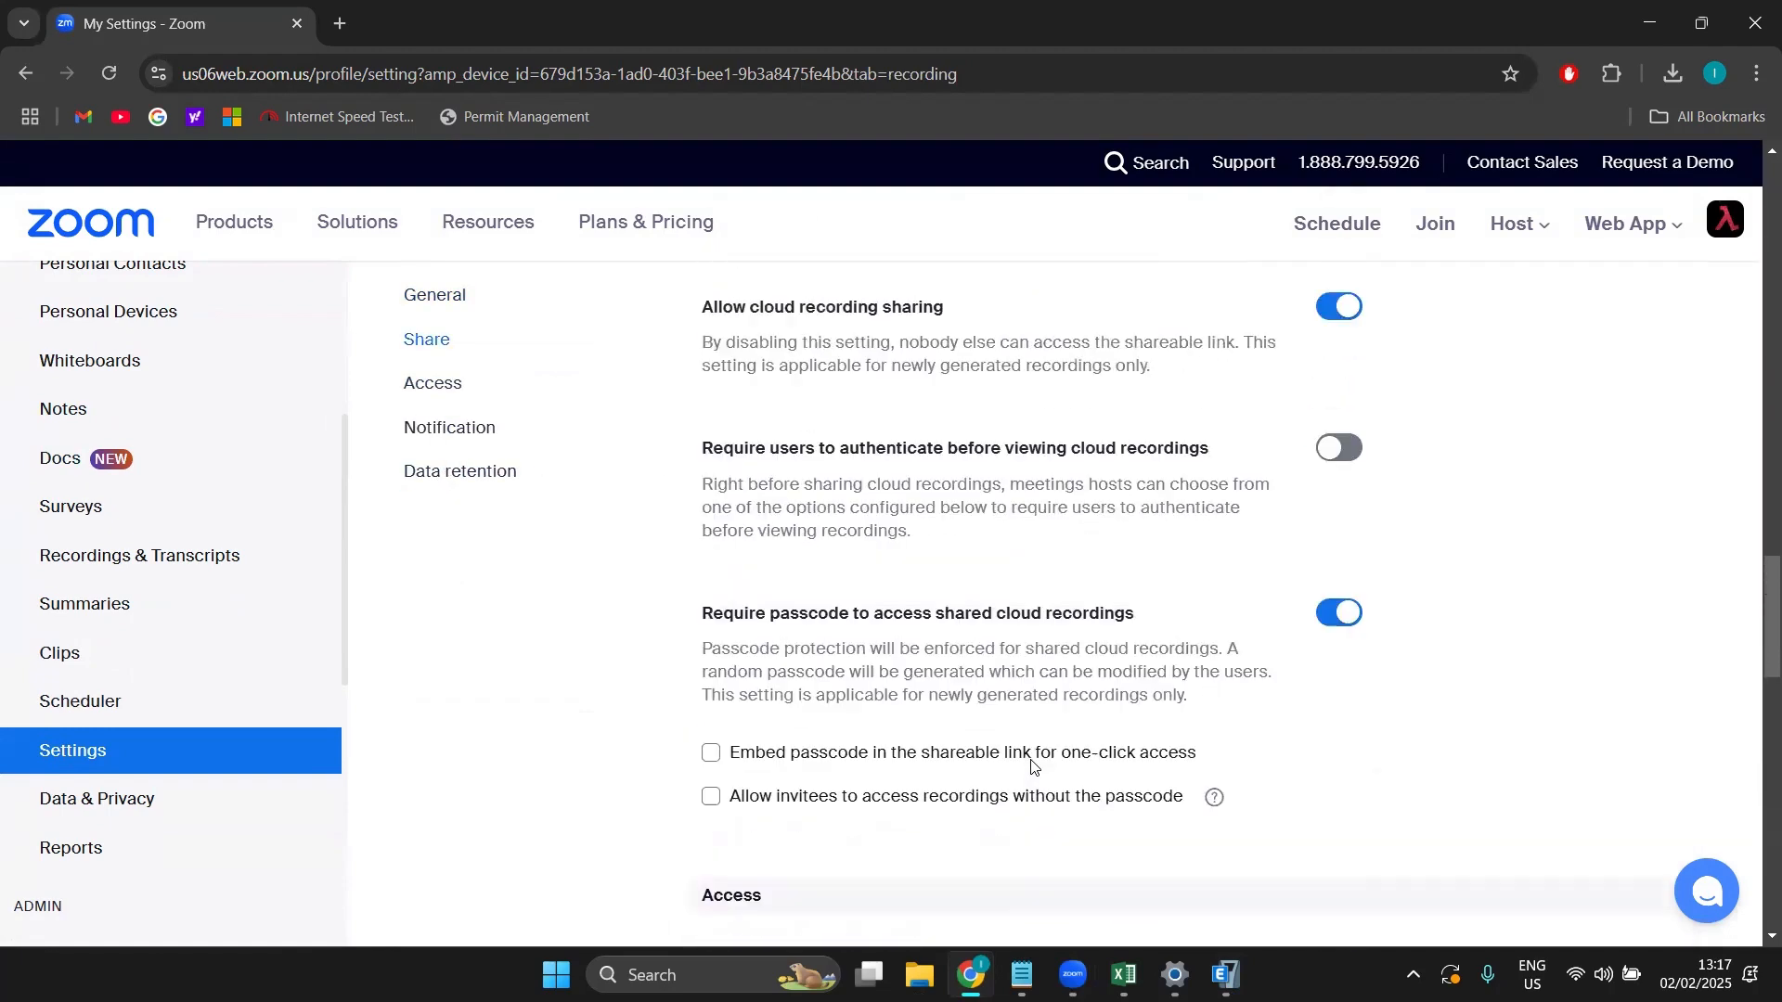
scroll(1032, 764, up, 3)
scroll(1032, 761, down, 10)
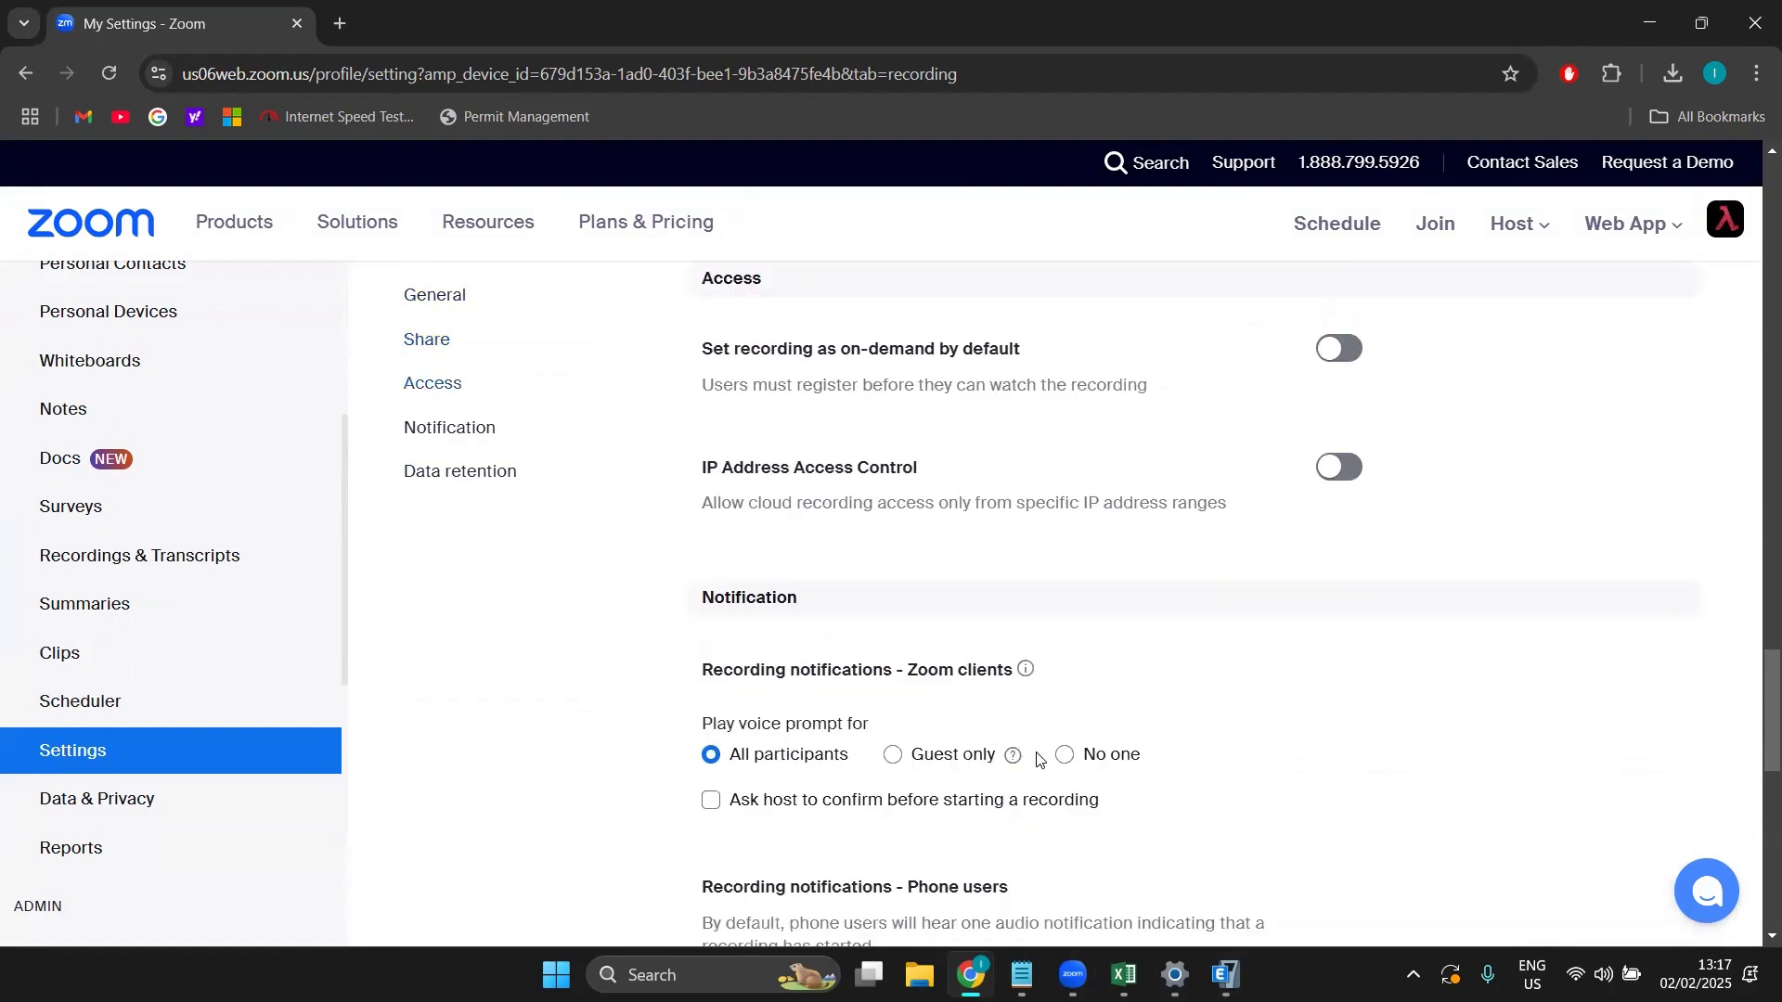
scroll(1034, 755, down, 7)
scroll(509, 522, up, 2)
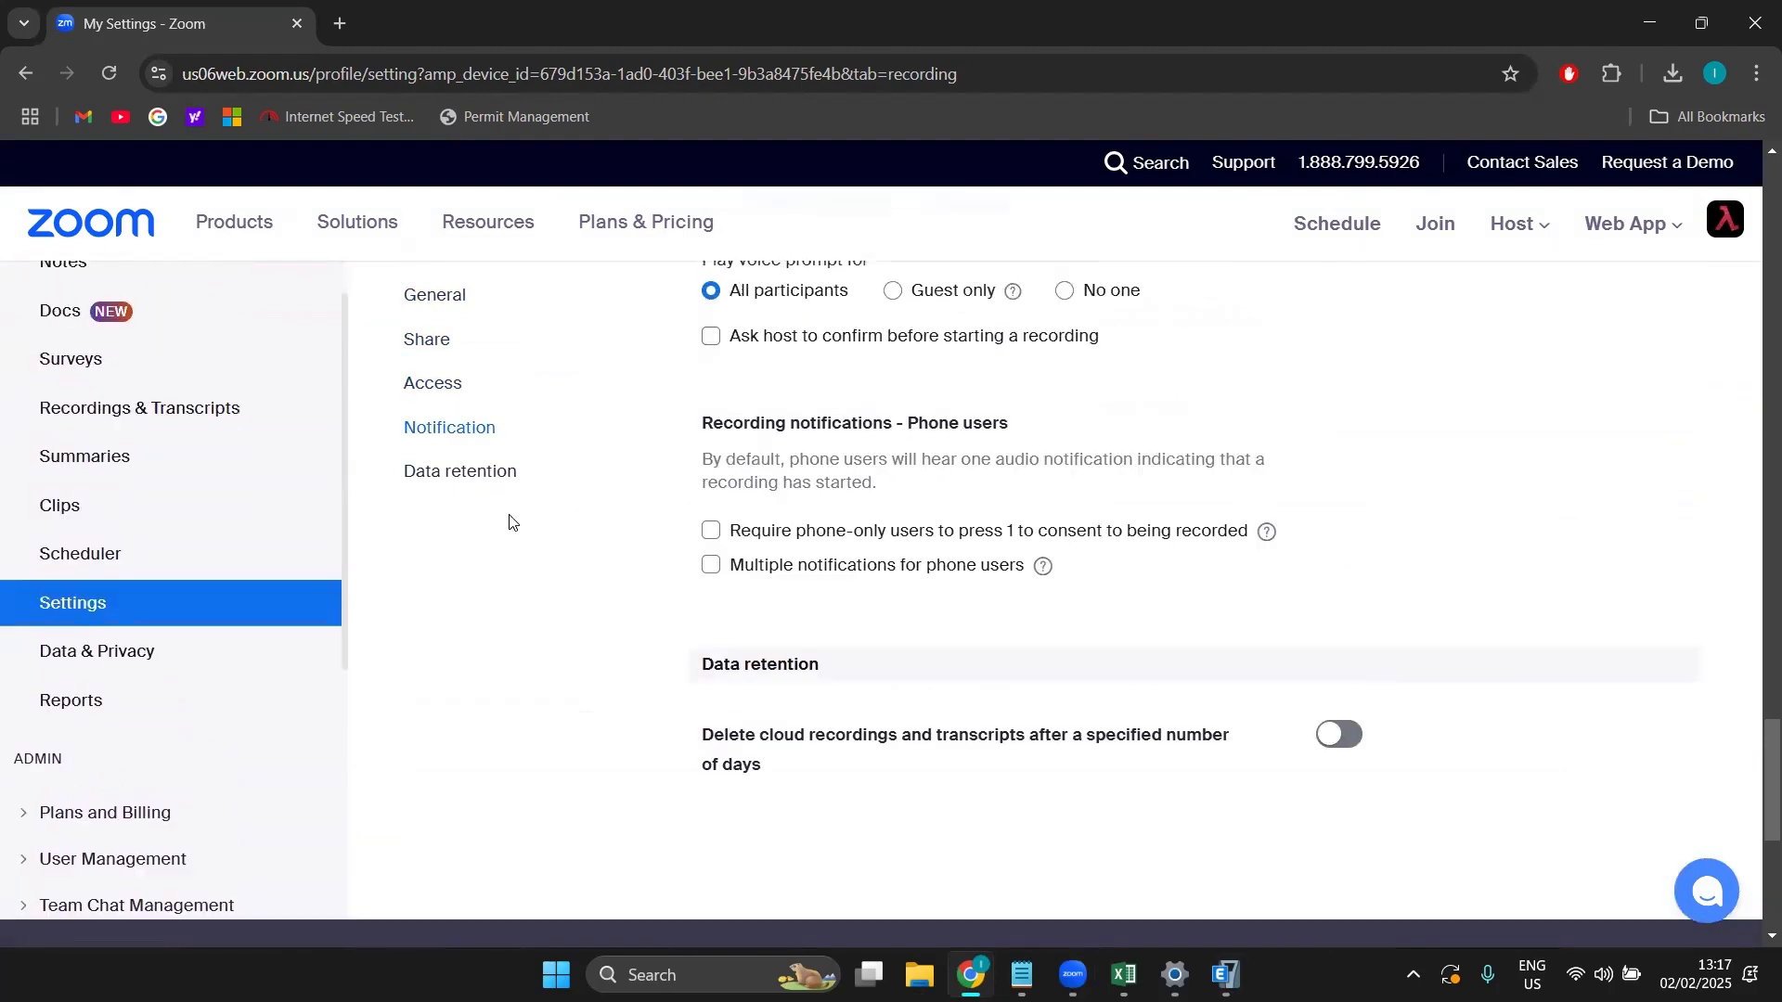
click(509, 472)
click(462, 394)
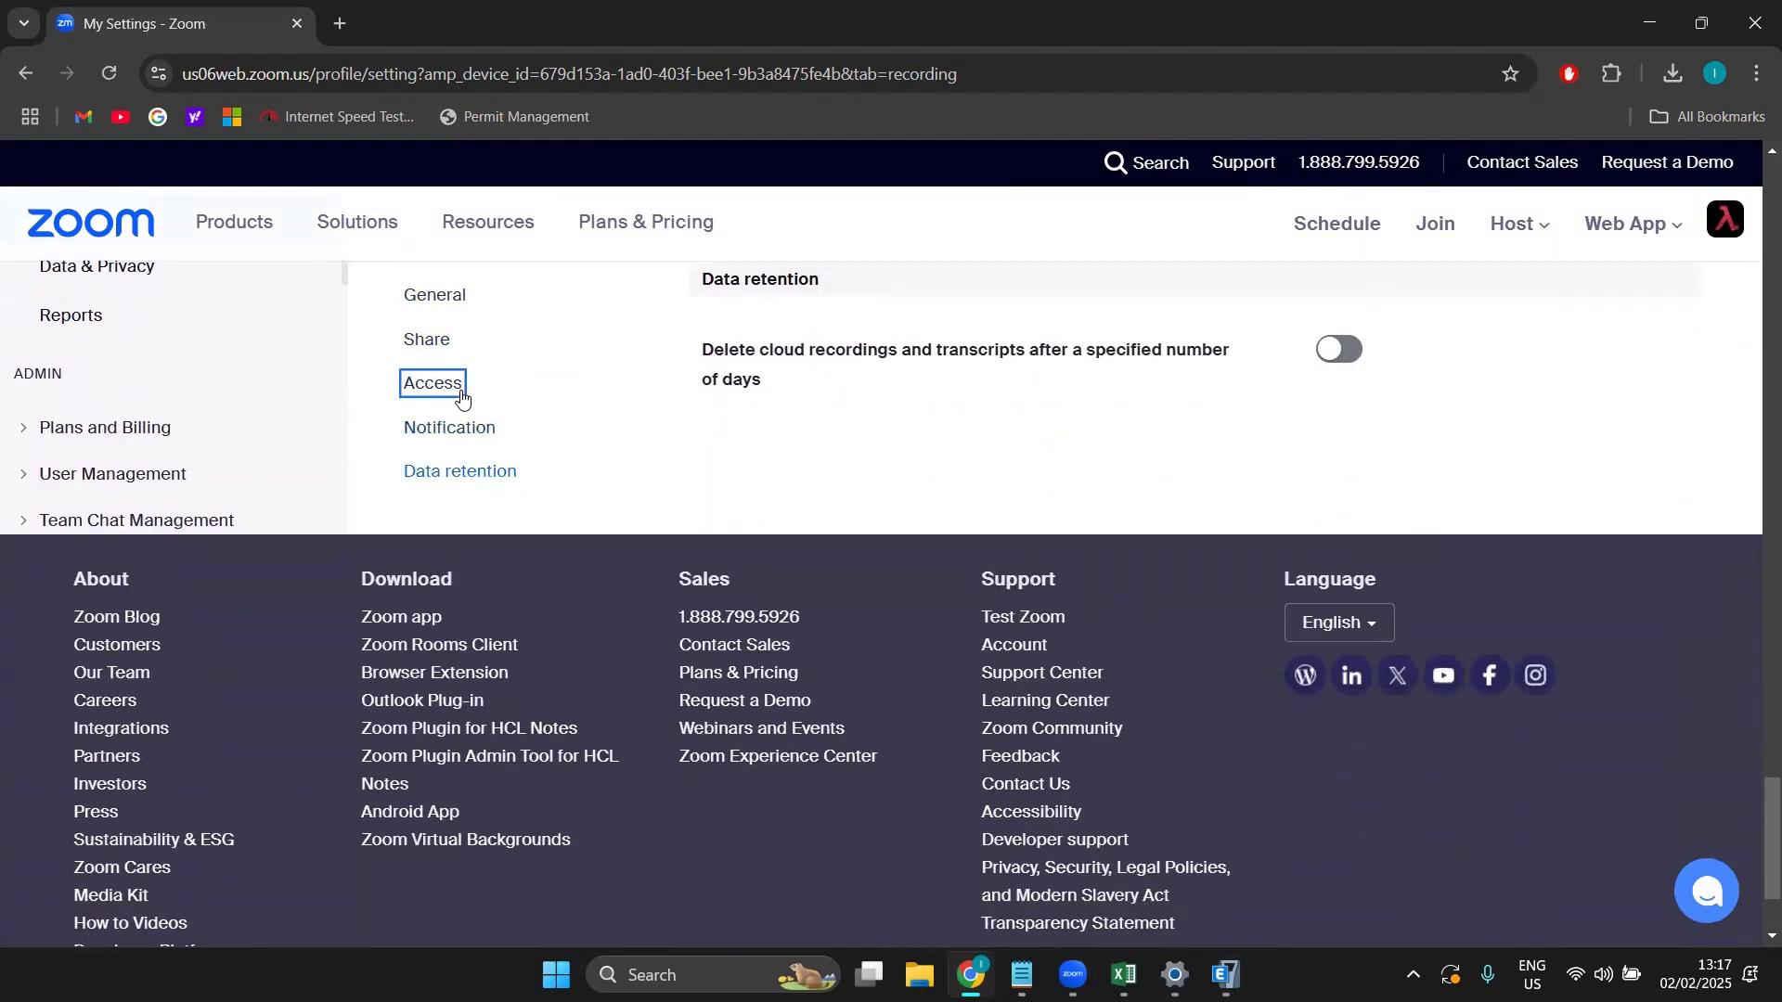
click(446, 298)
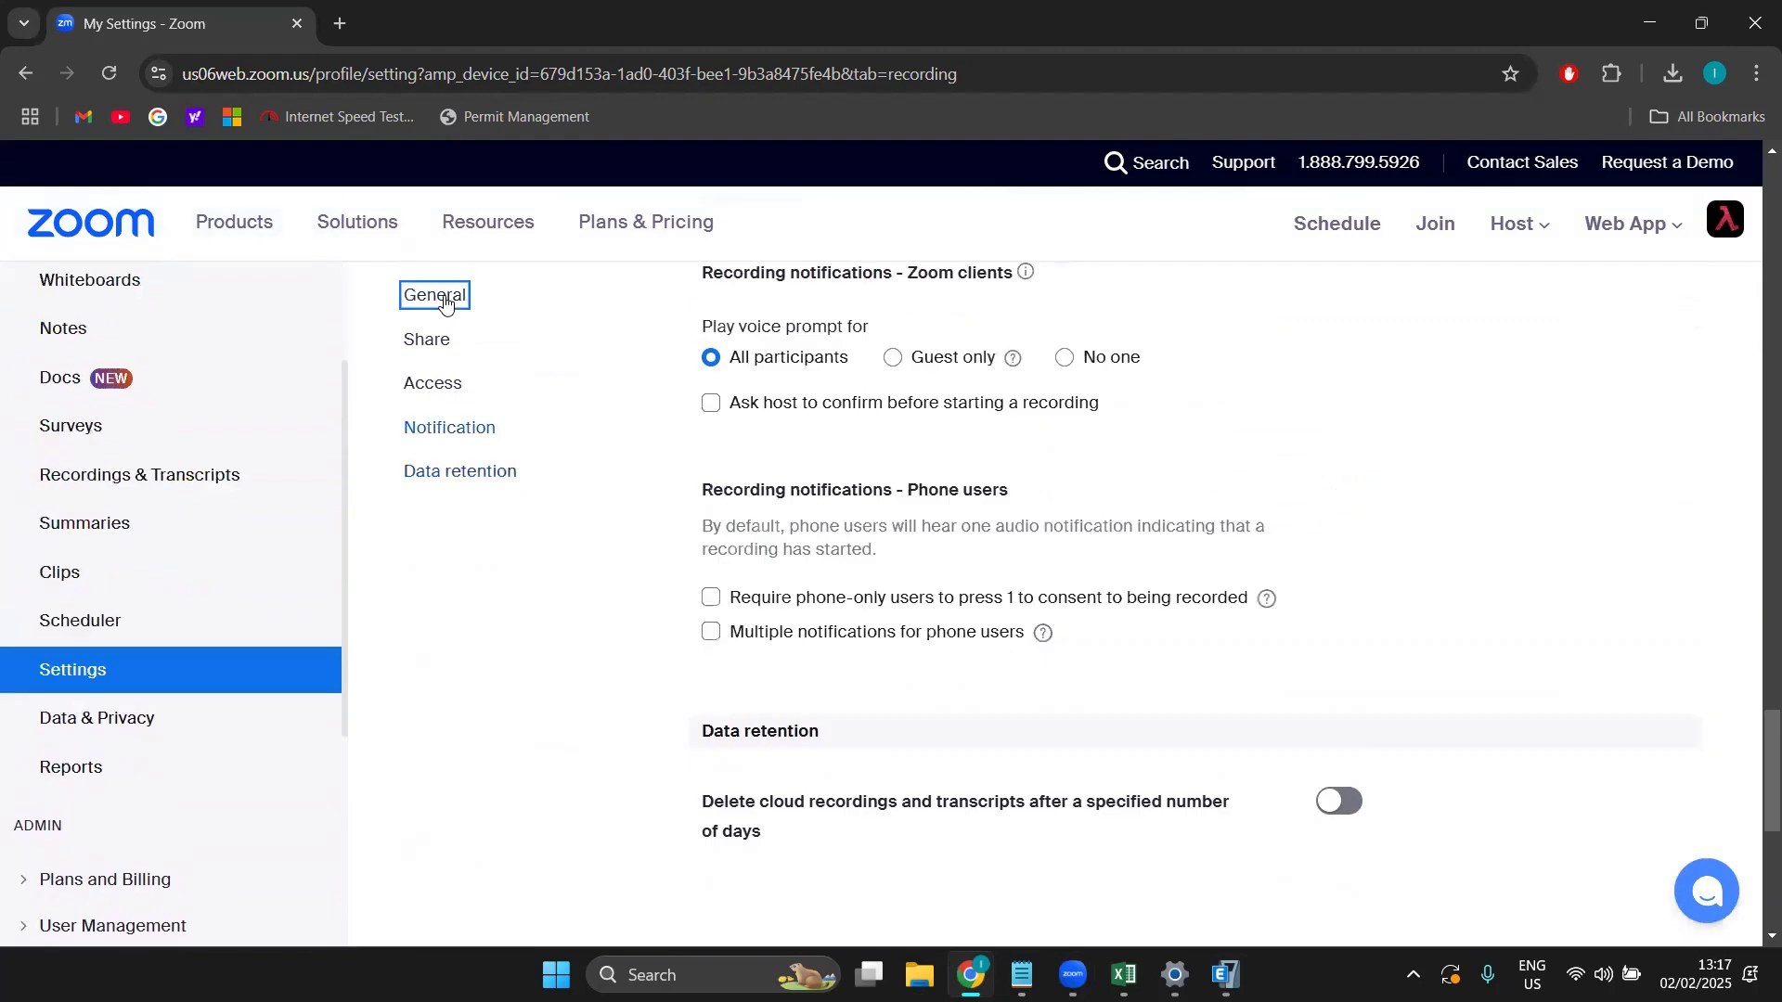
scroll(1309, 529, down, 4)
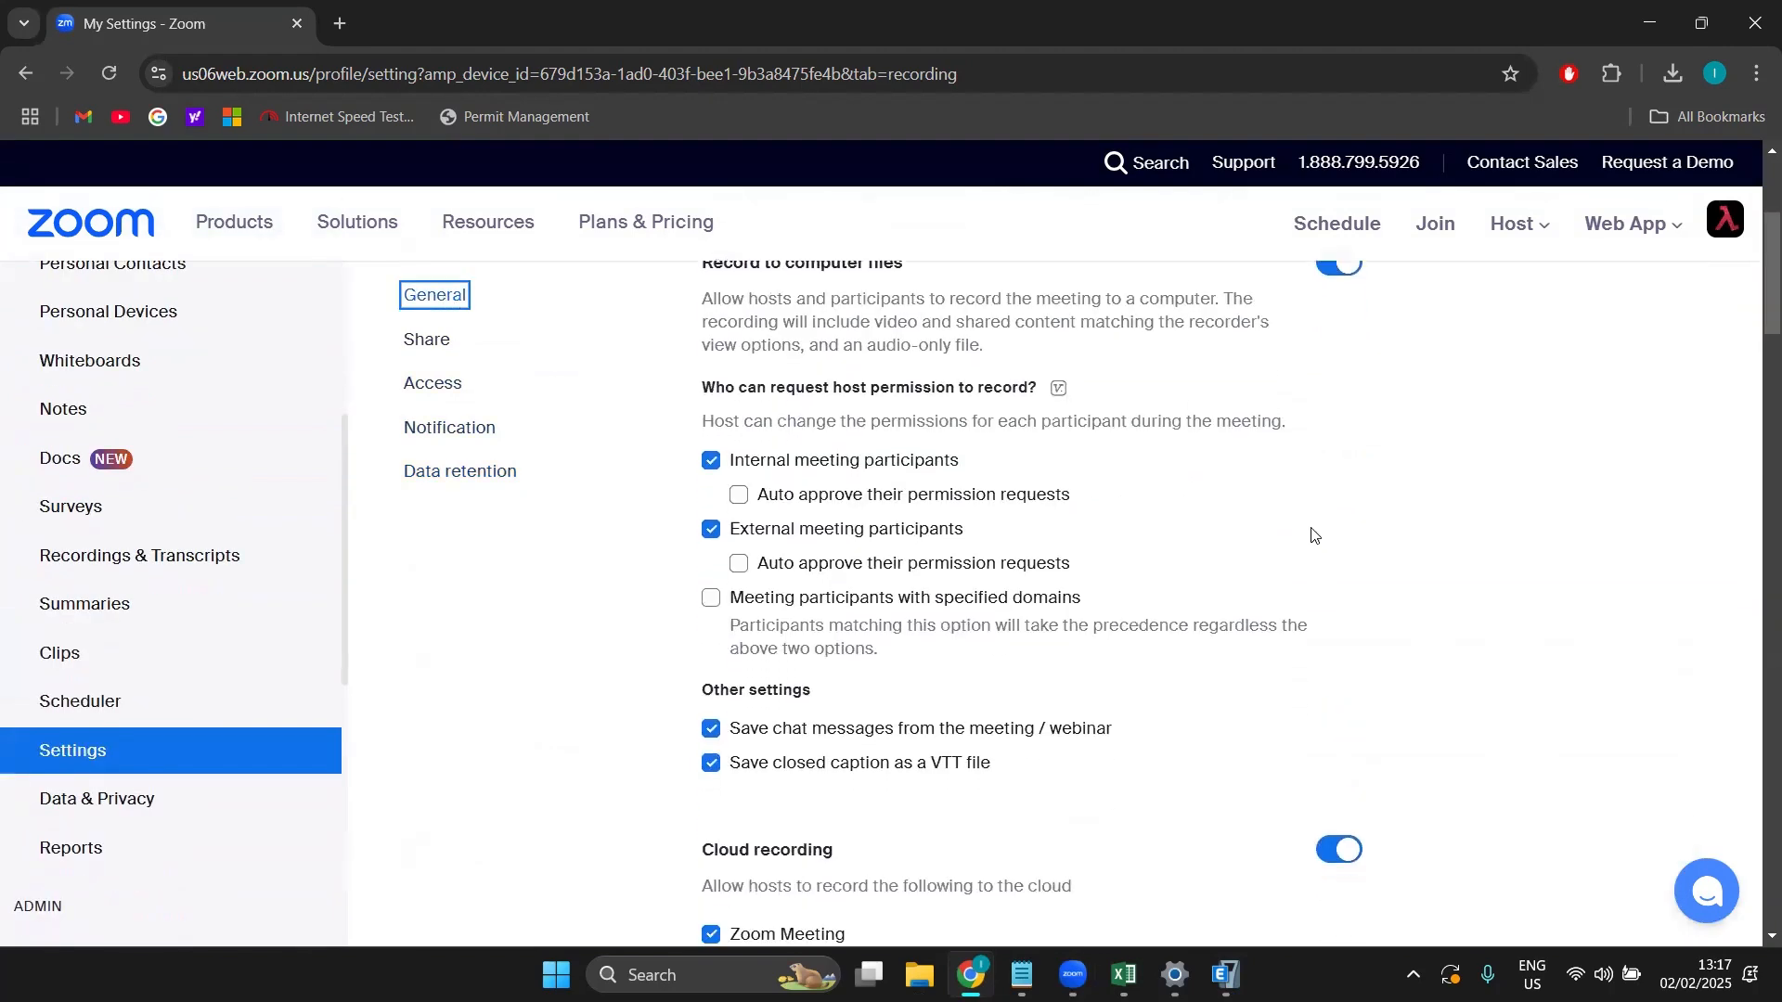
scroll(903, 645, down, 6)
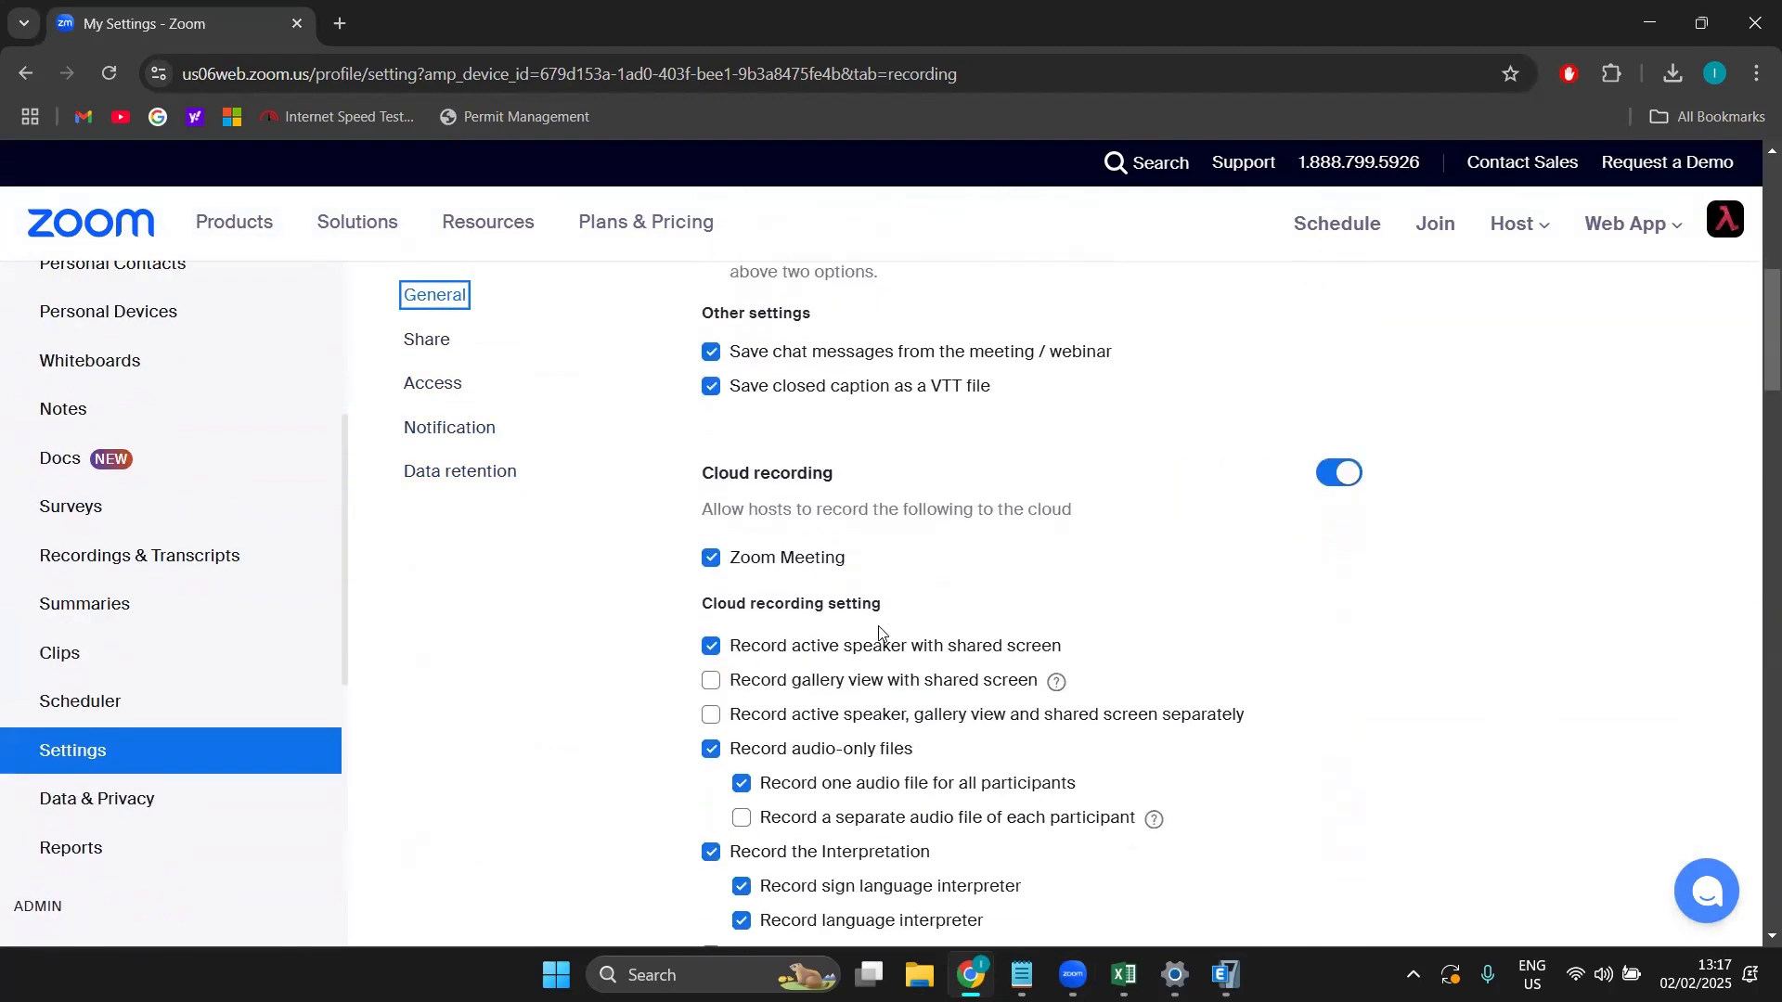
scroll(908, 655, down, 4)
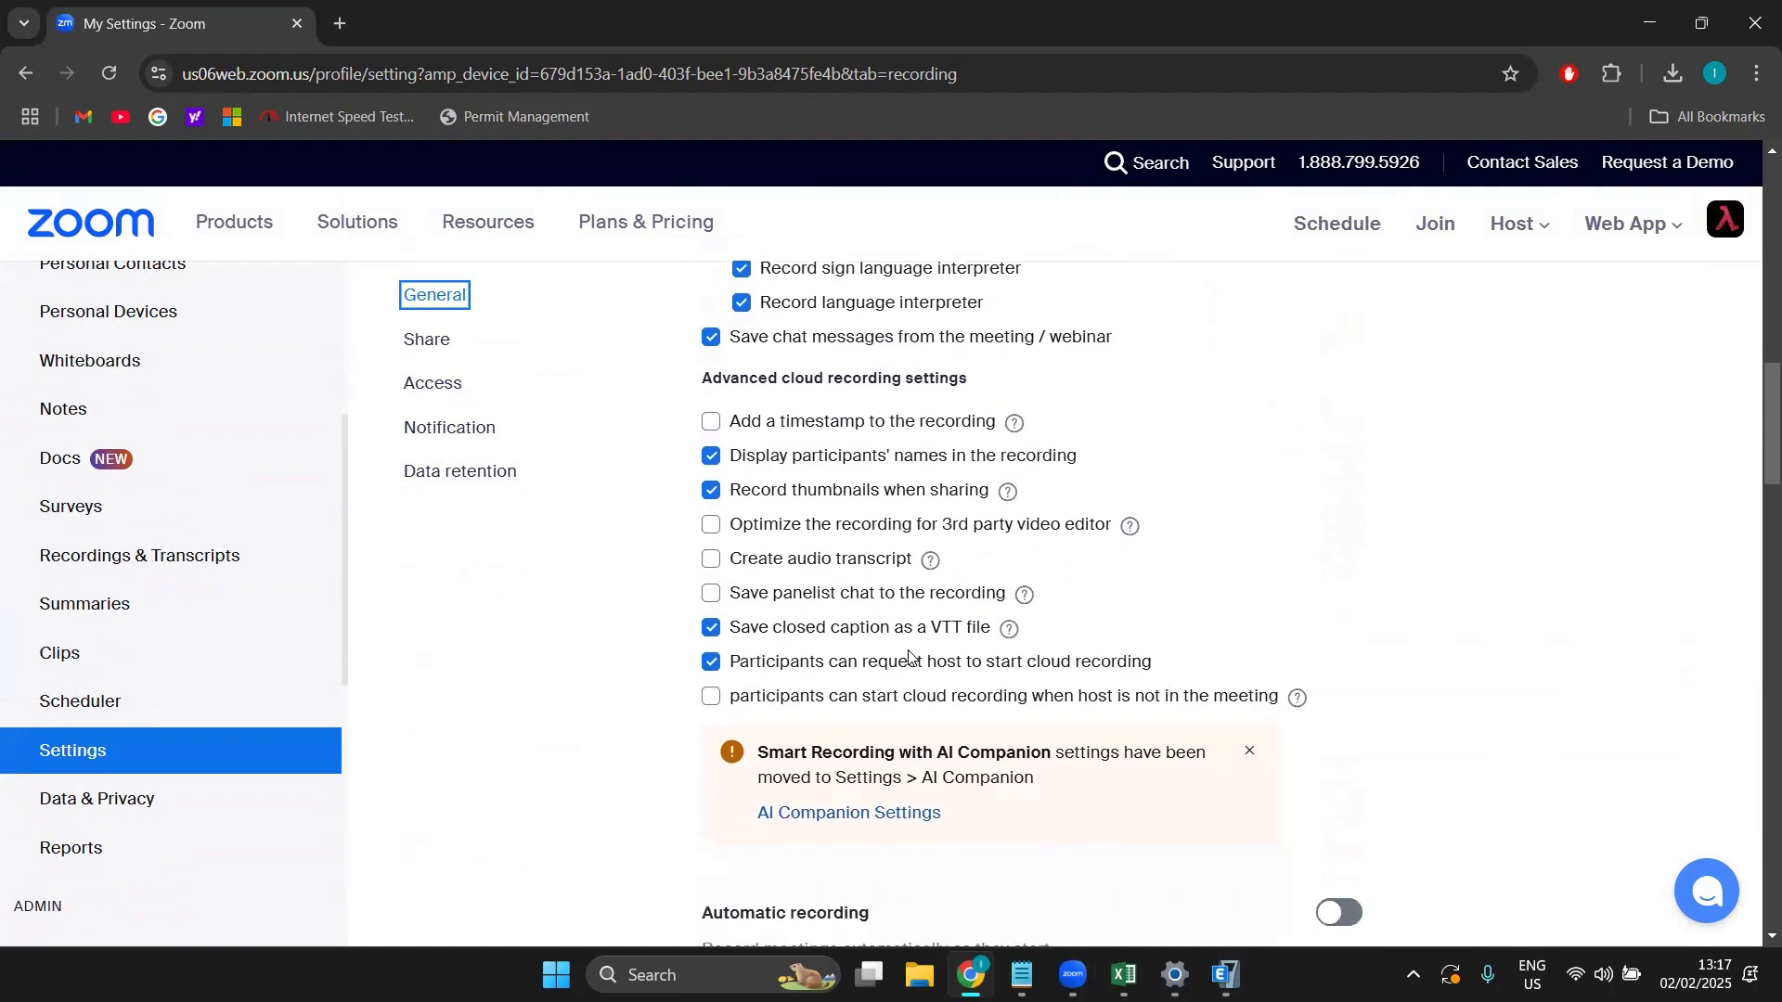
scroll(1005, 710, down, 6)
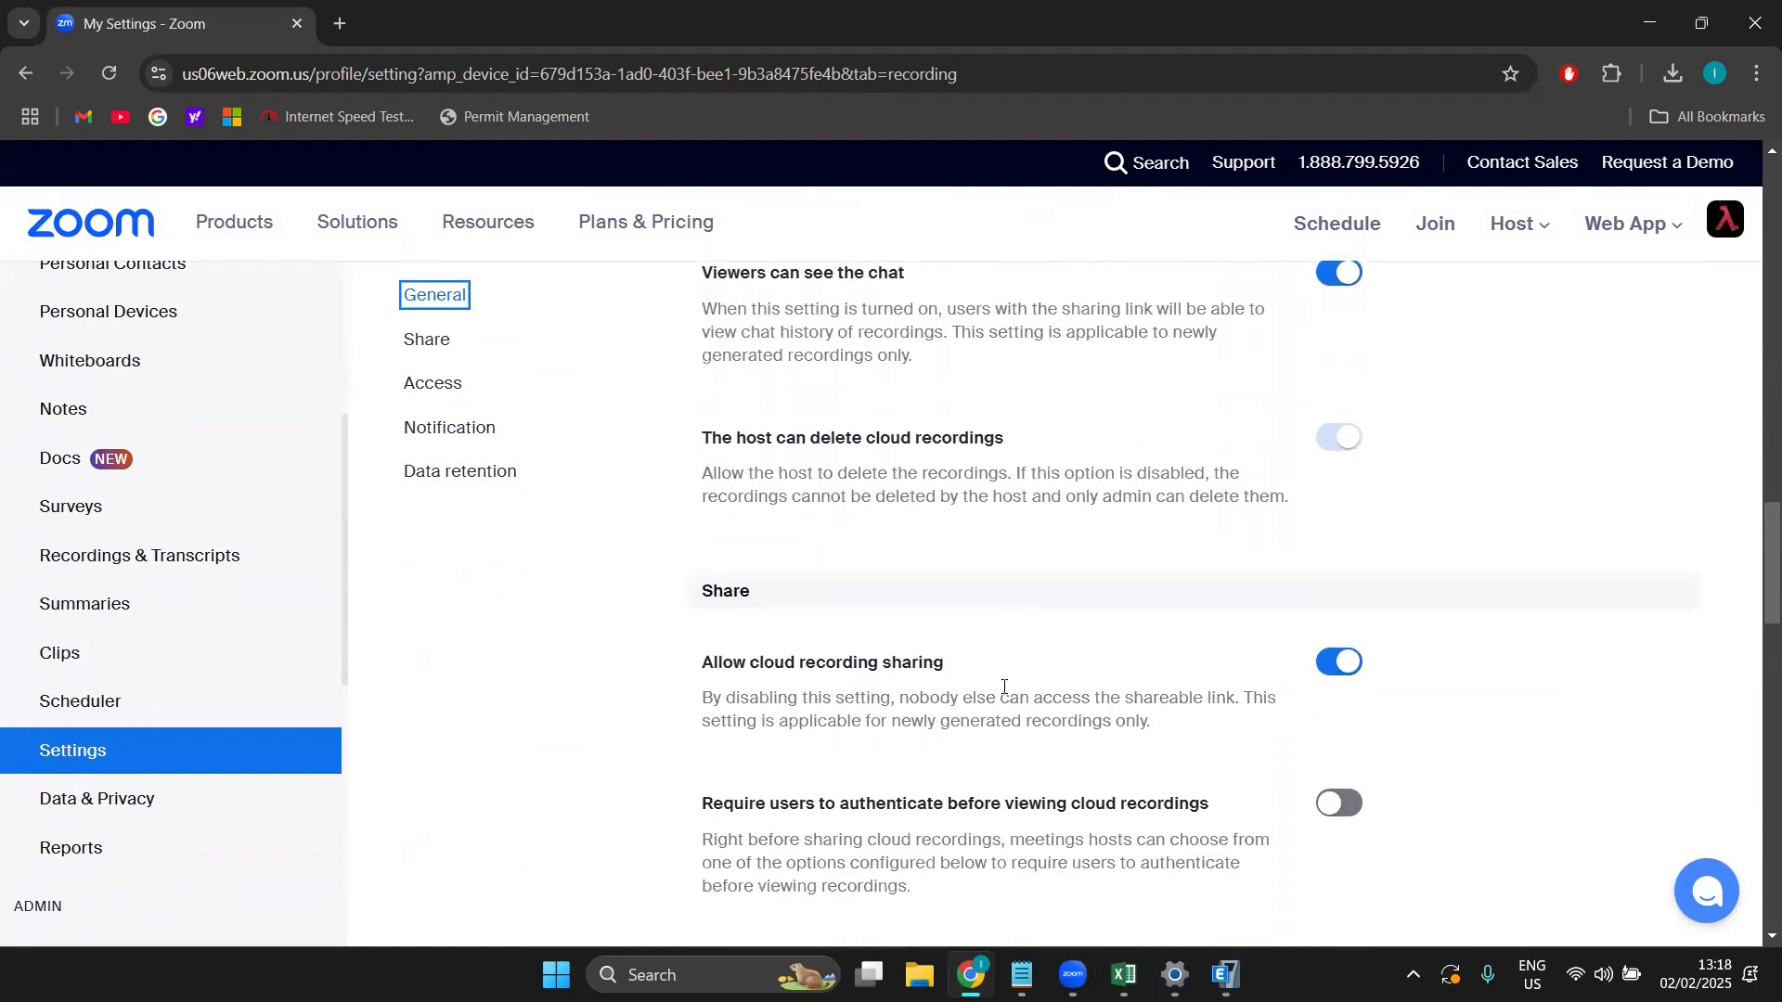
scroll(1004, 687, up, 3)
scroll(754, 516, up, 15)
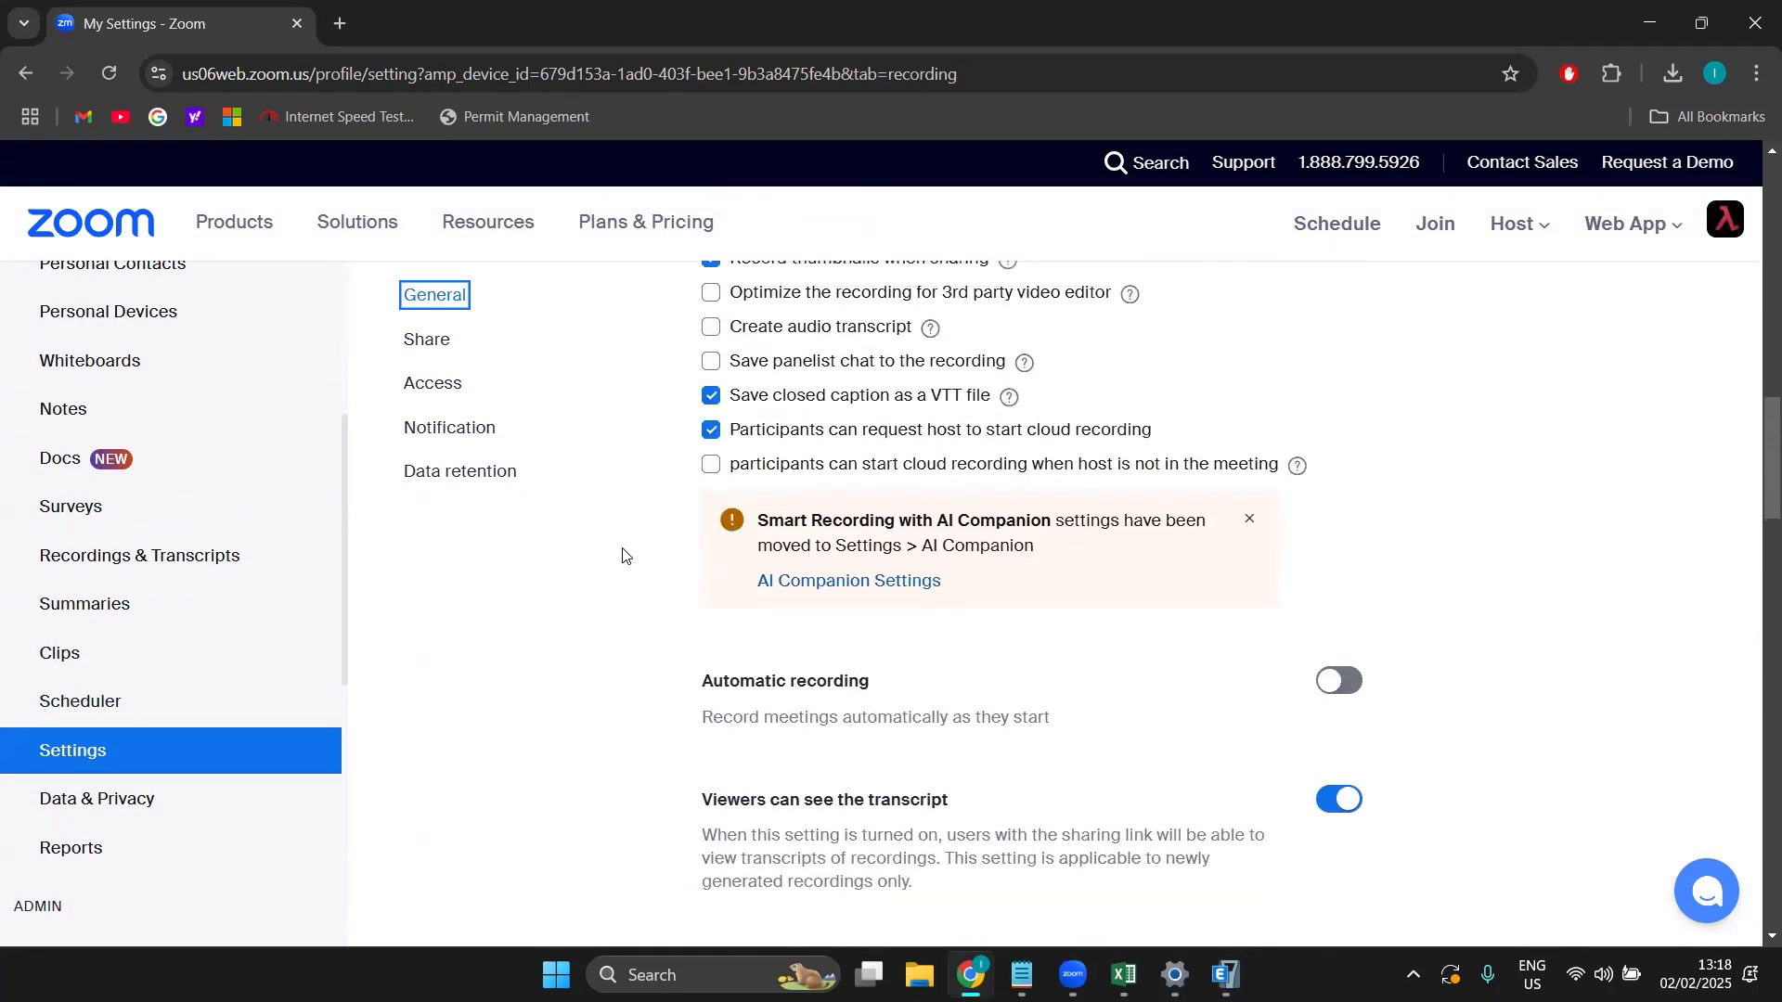
scroll(1060, 353, up, 5)
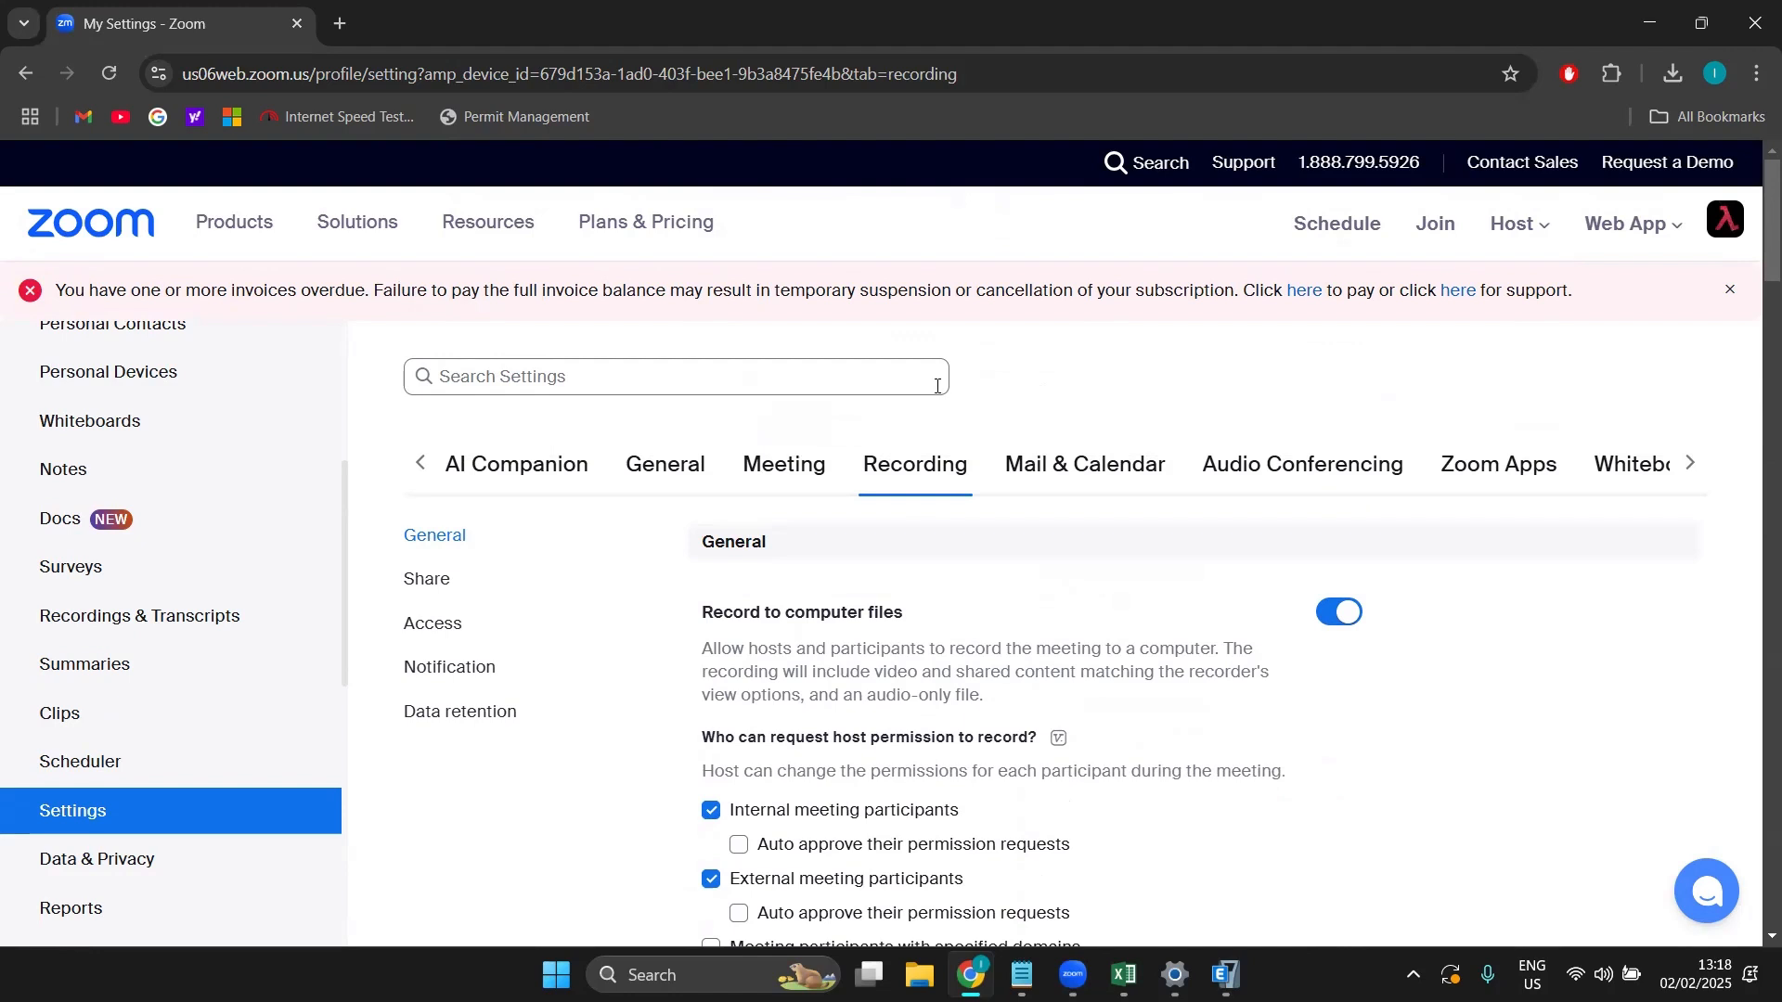
Step: Minimize the browser so ETABS's Story1 plan view is back in front
click(1644, 23)
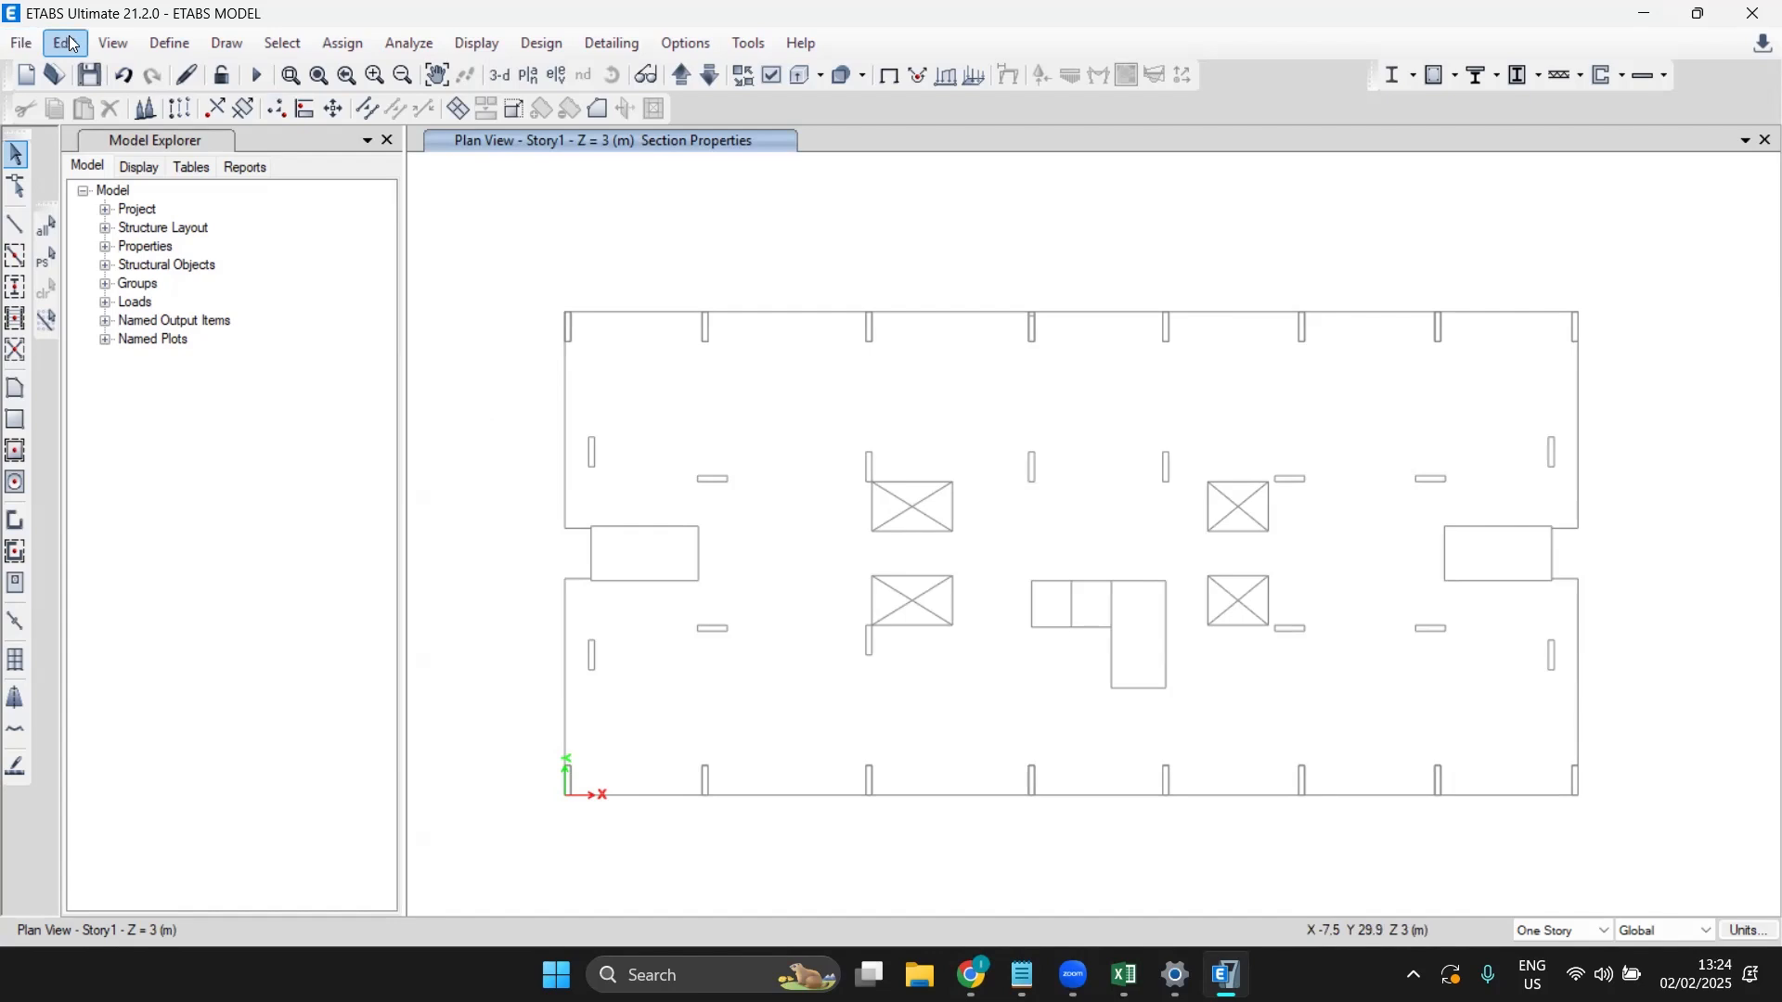
Step: Browse the menus, then open Define > Material Properties to list the model's four materials
click(169, 43)
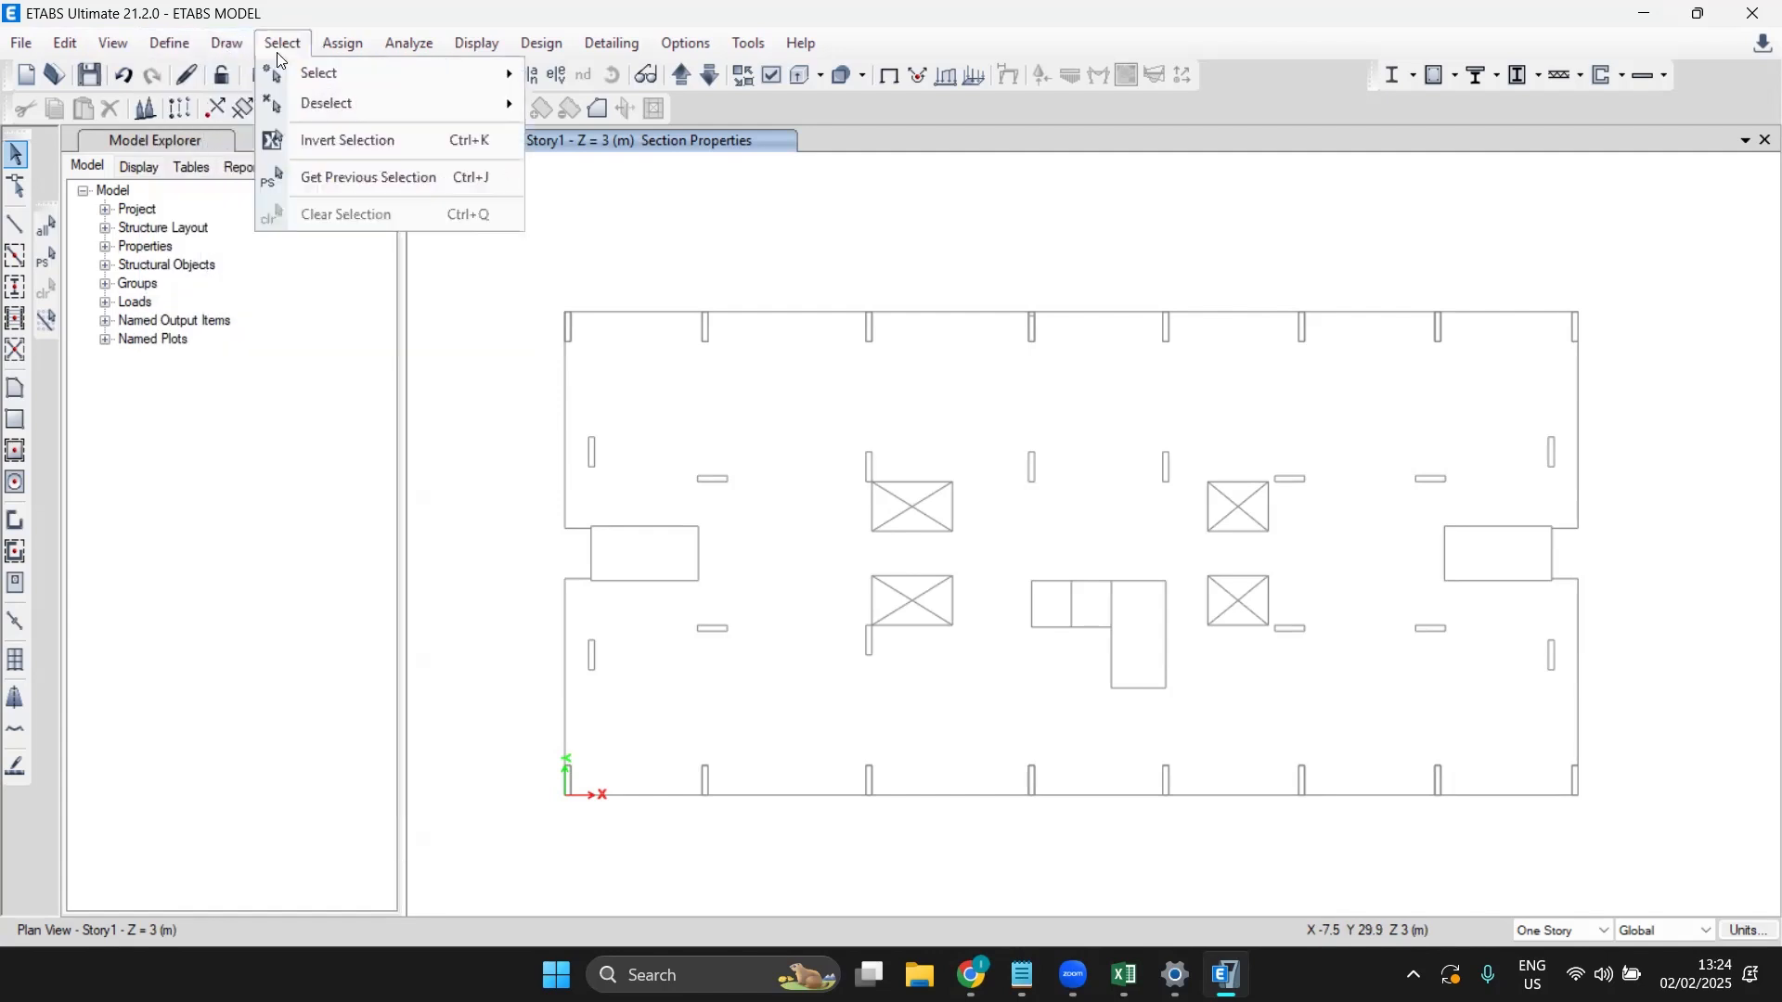
mouse_move(342, 42)
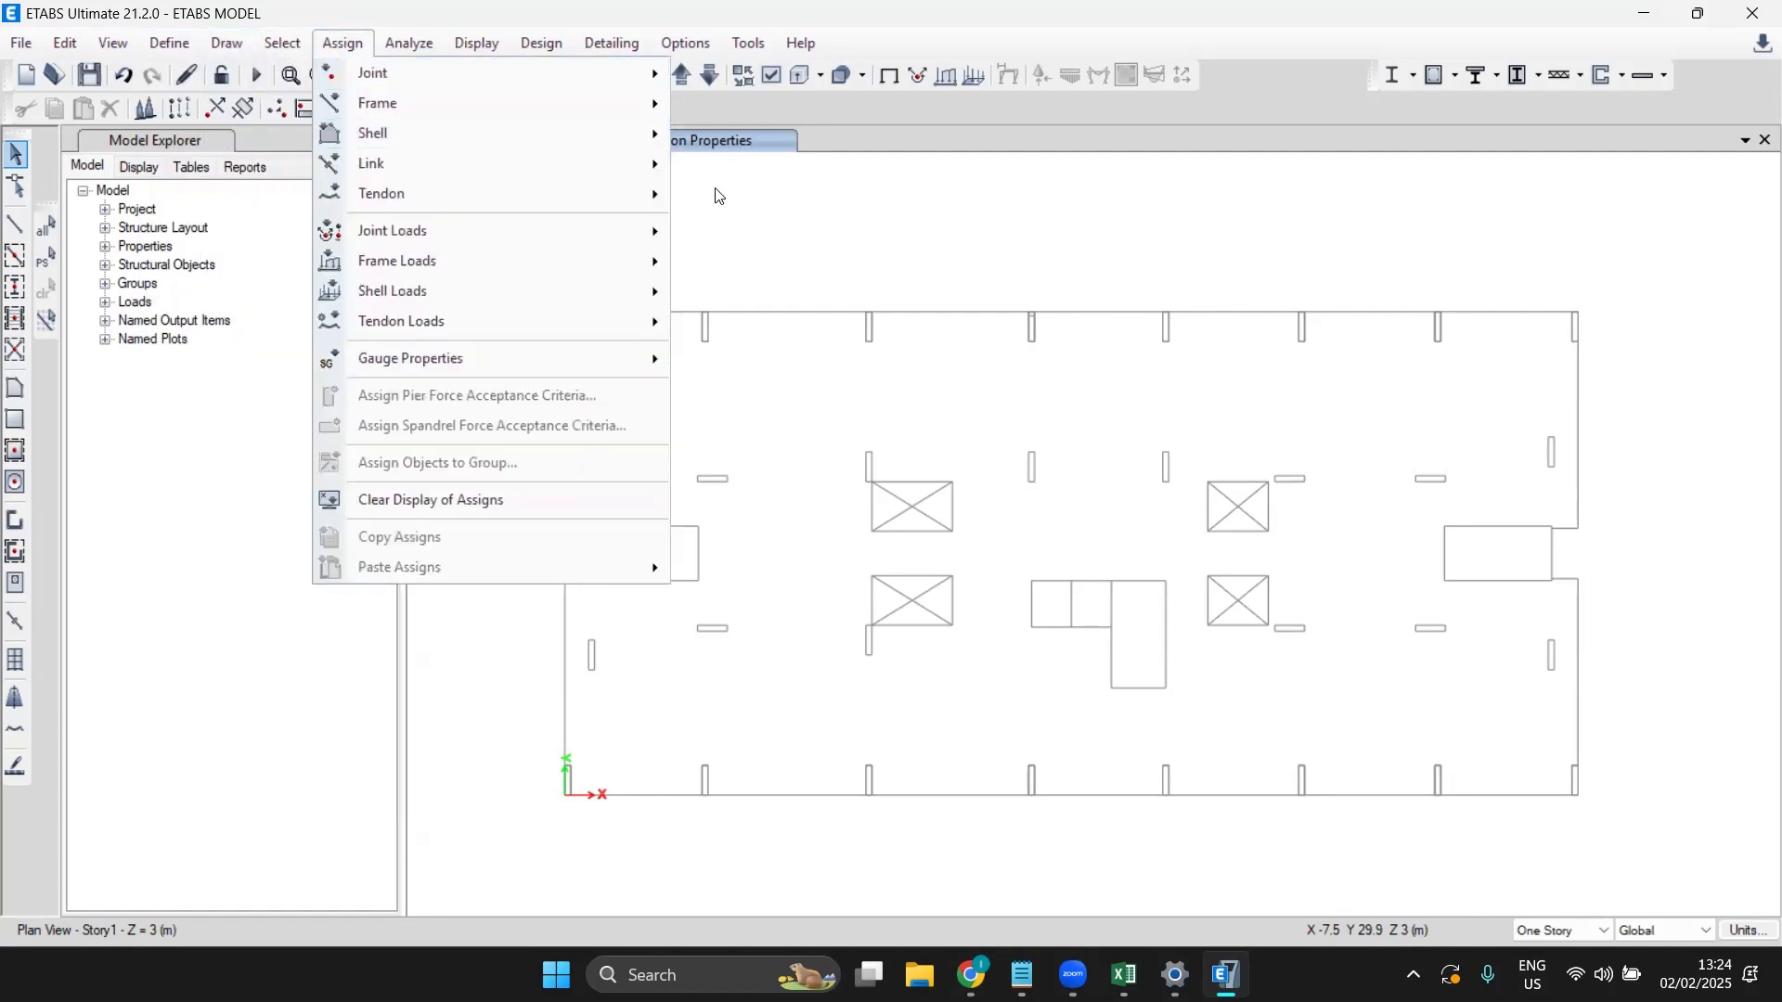
mouse_move(177, 53)
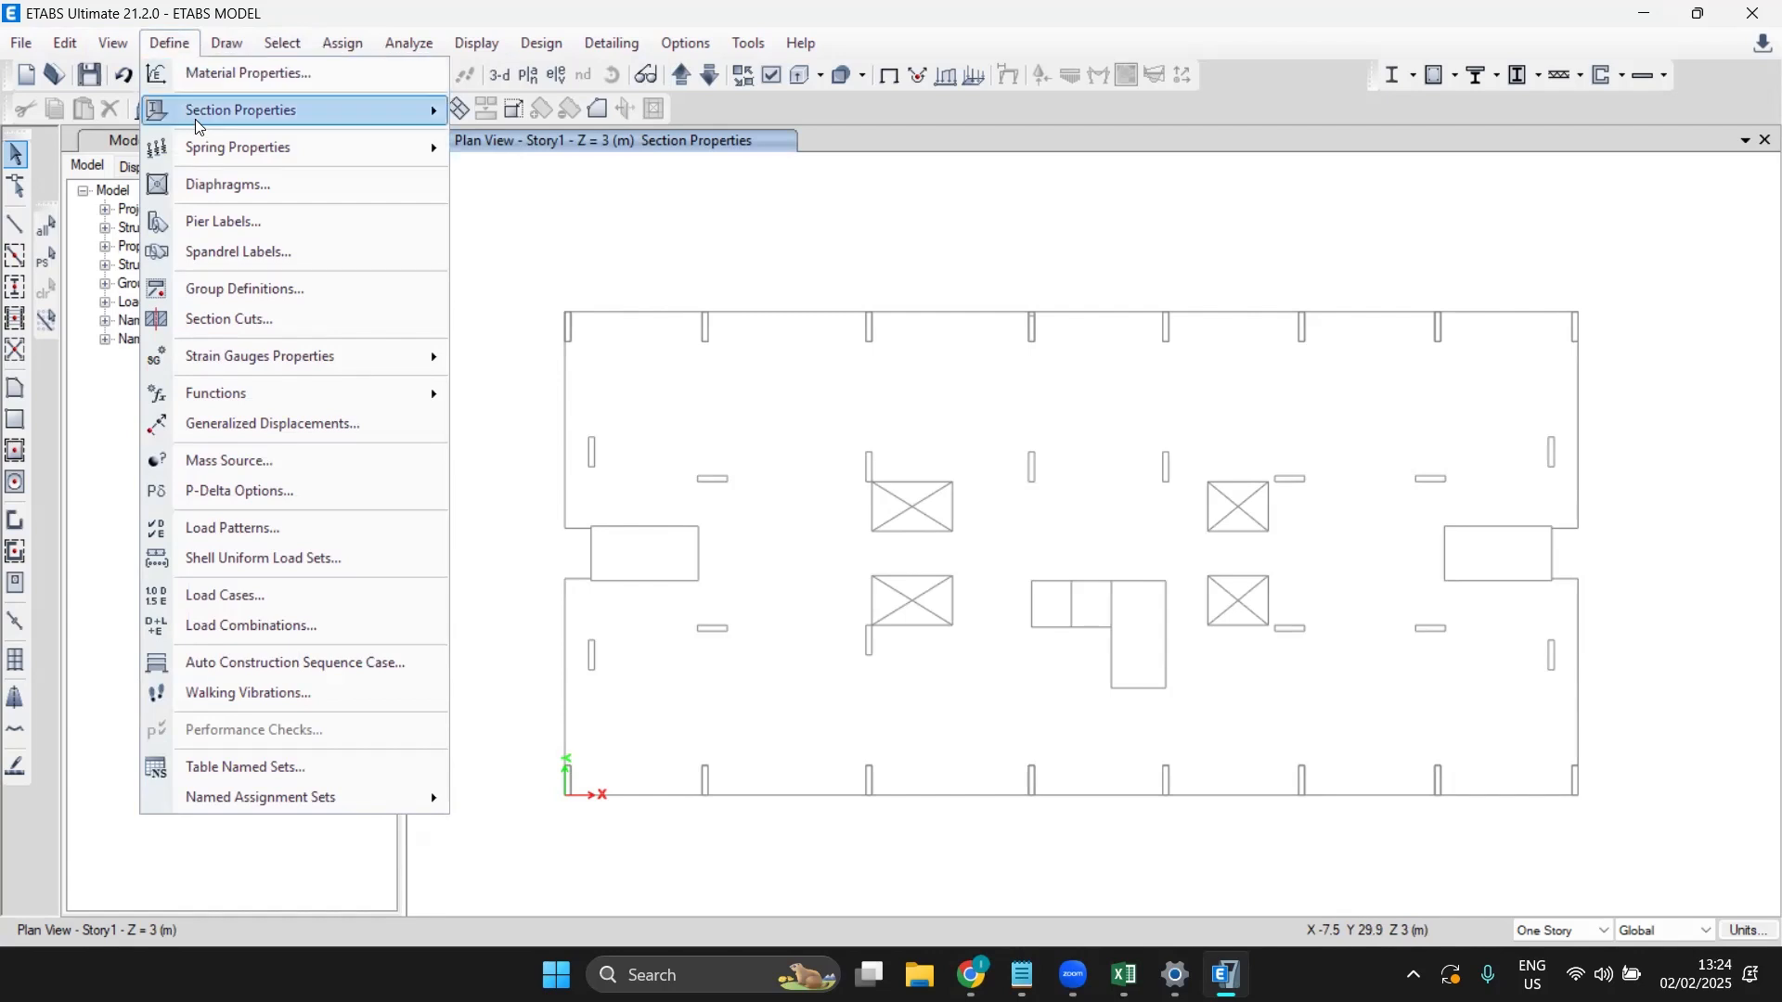
mouse_move(204, 147)
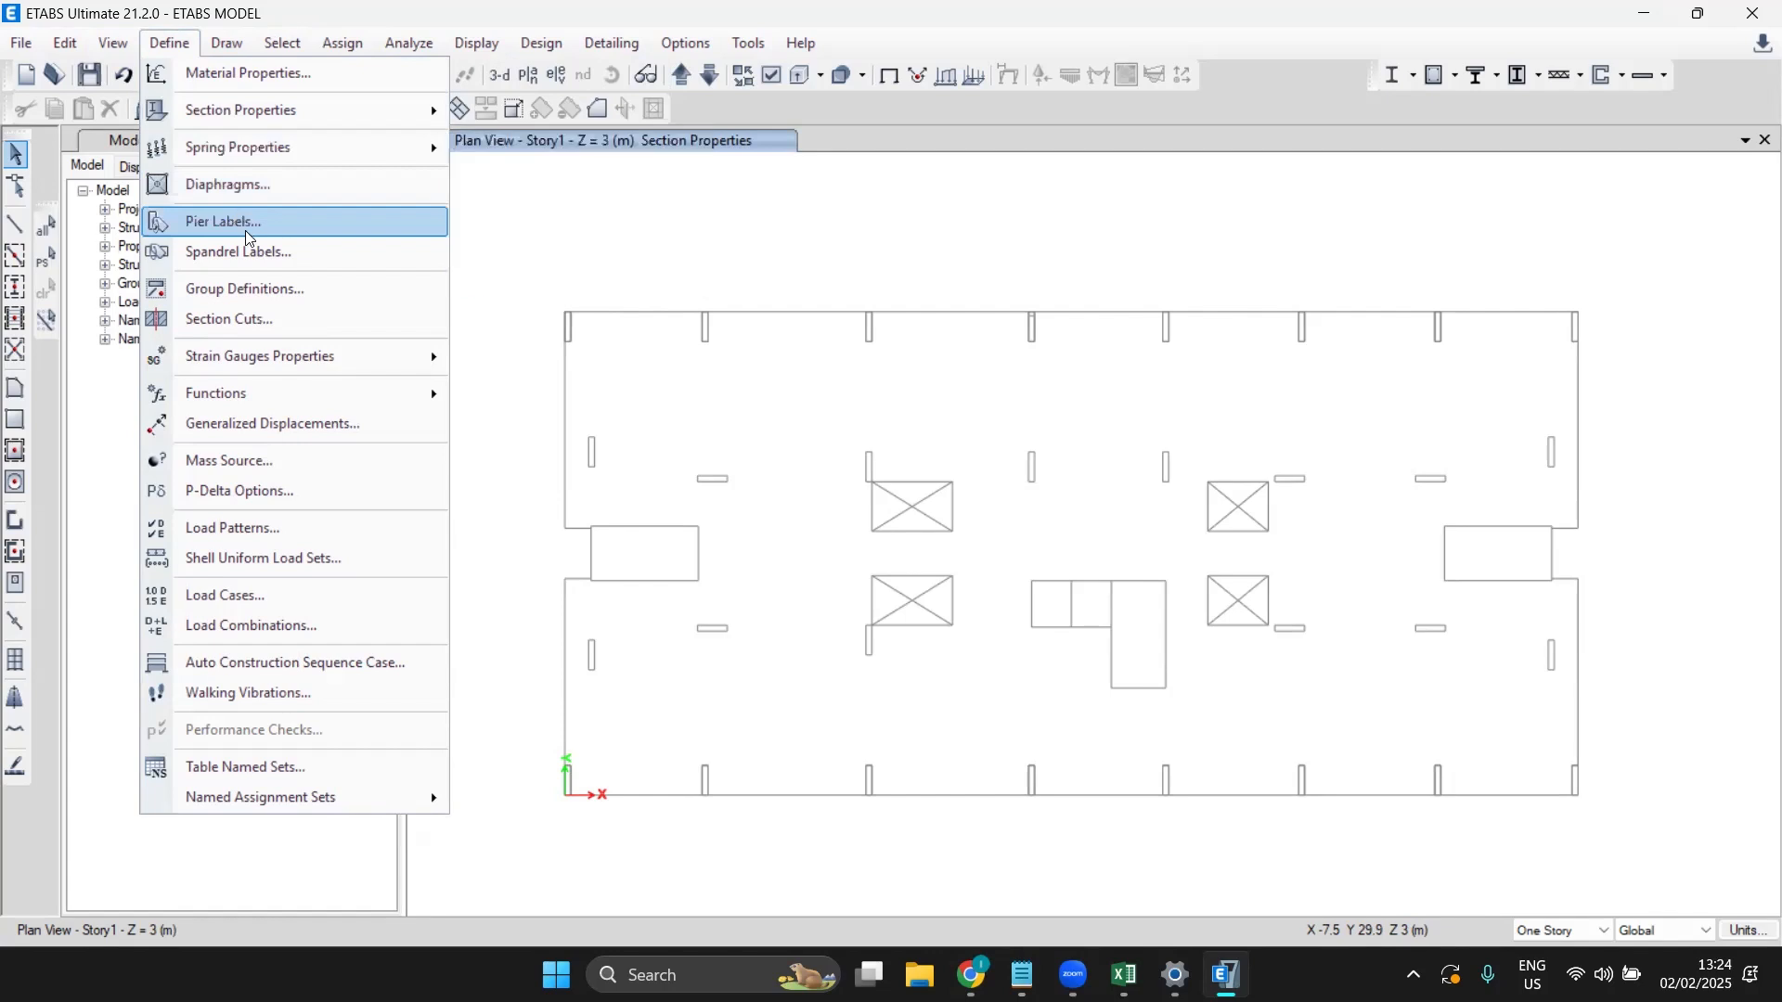
click(302, 82)
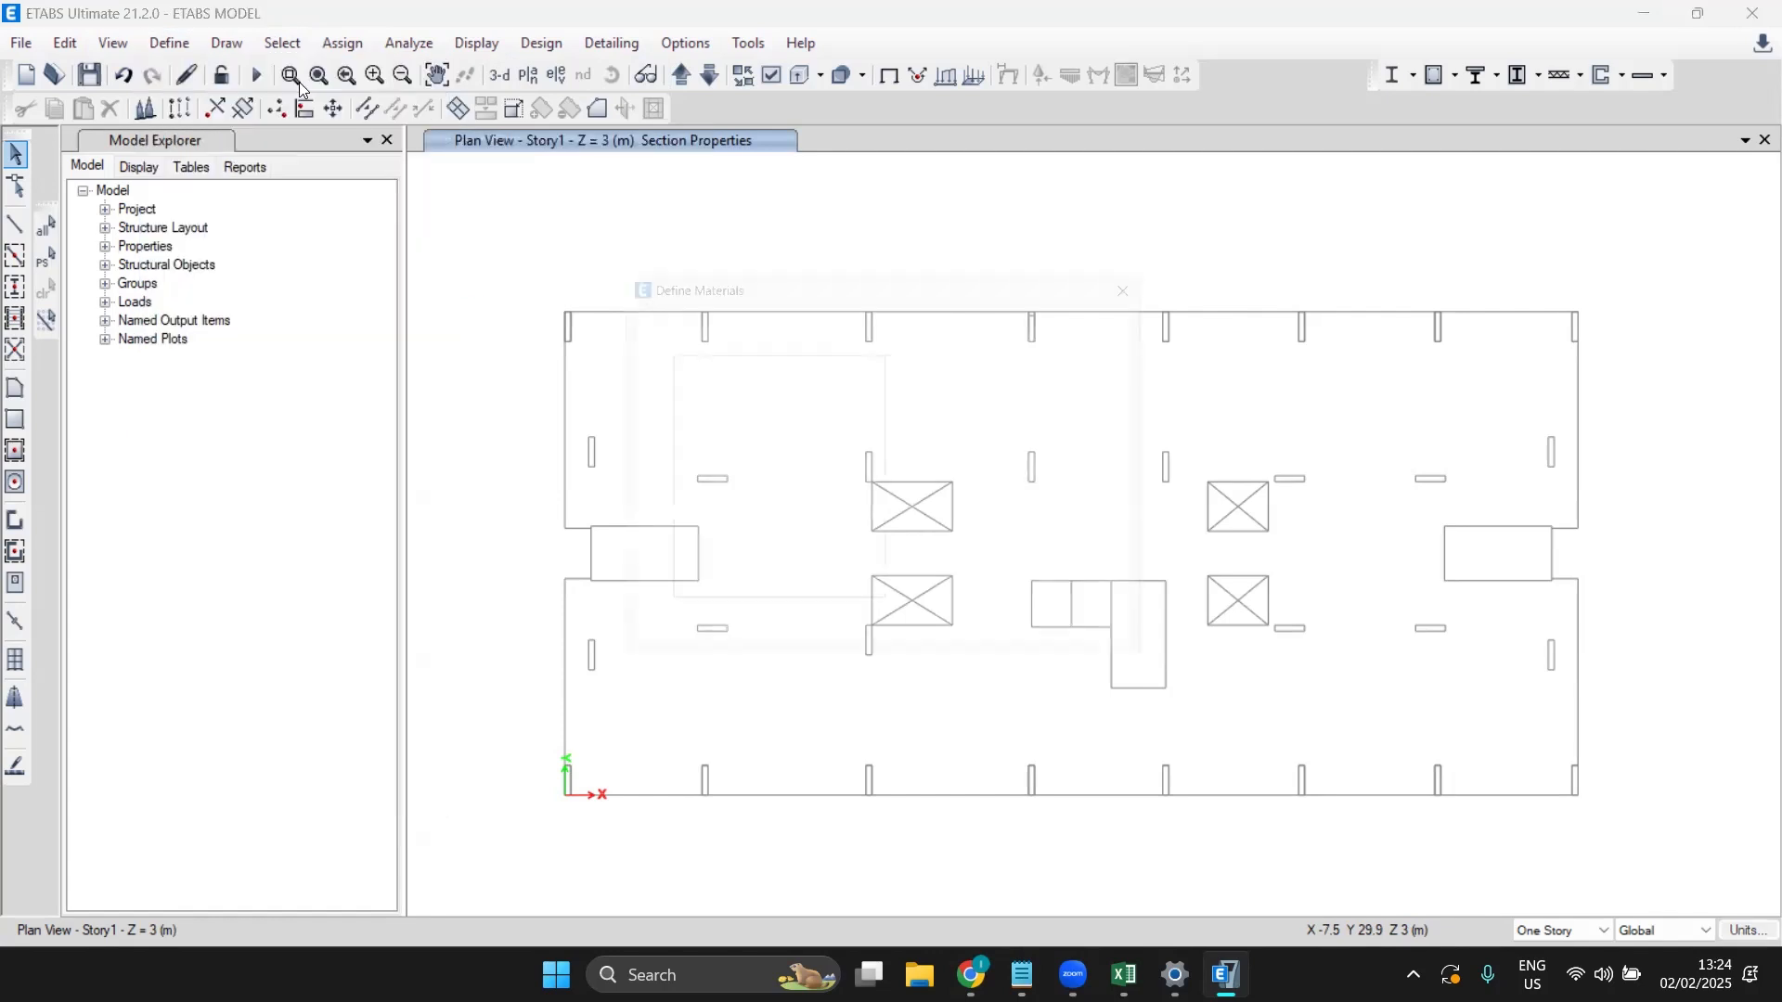
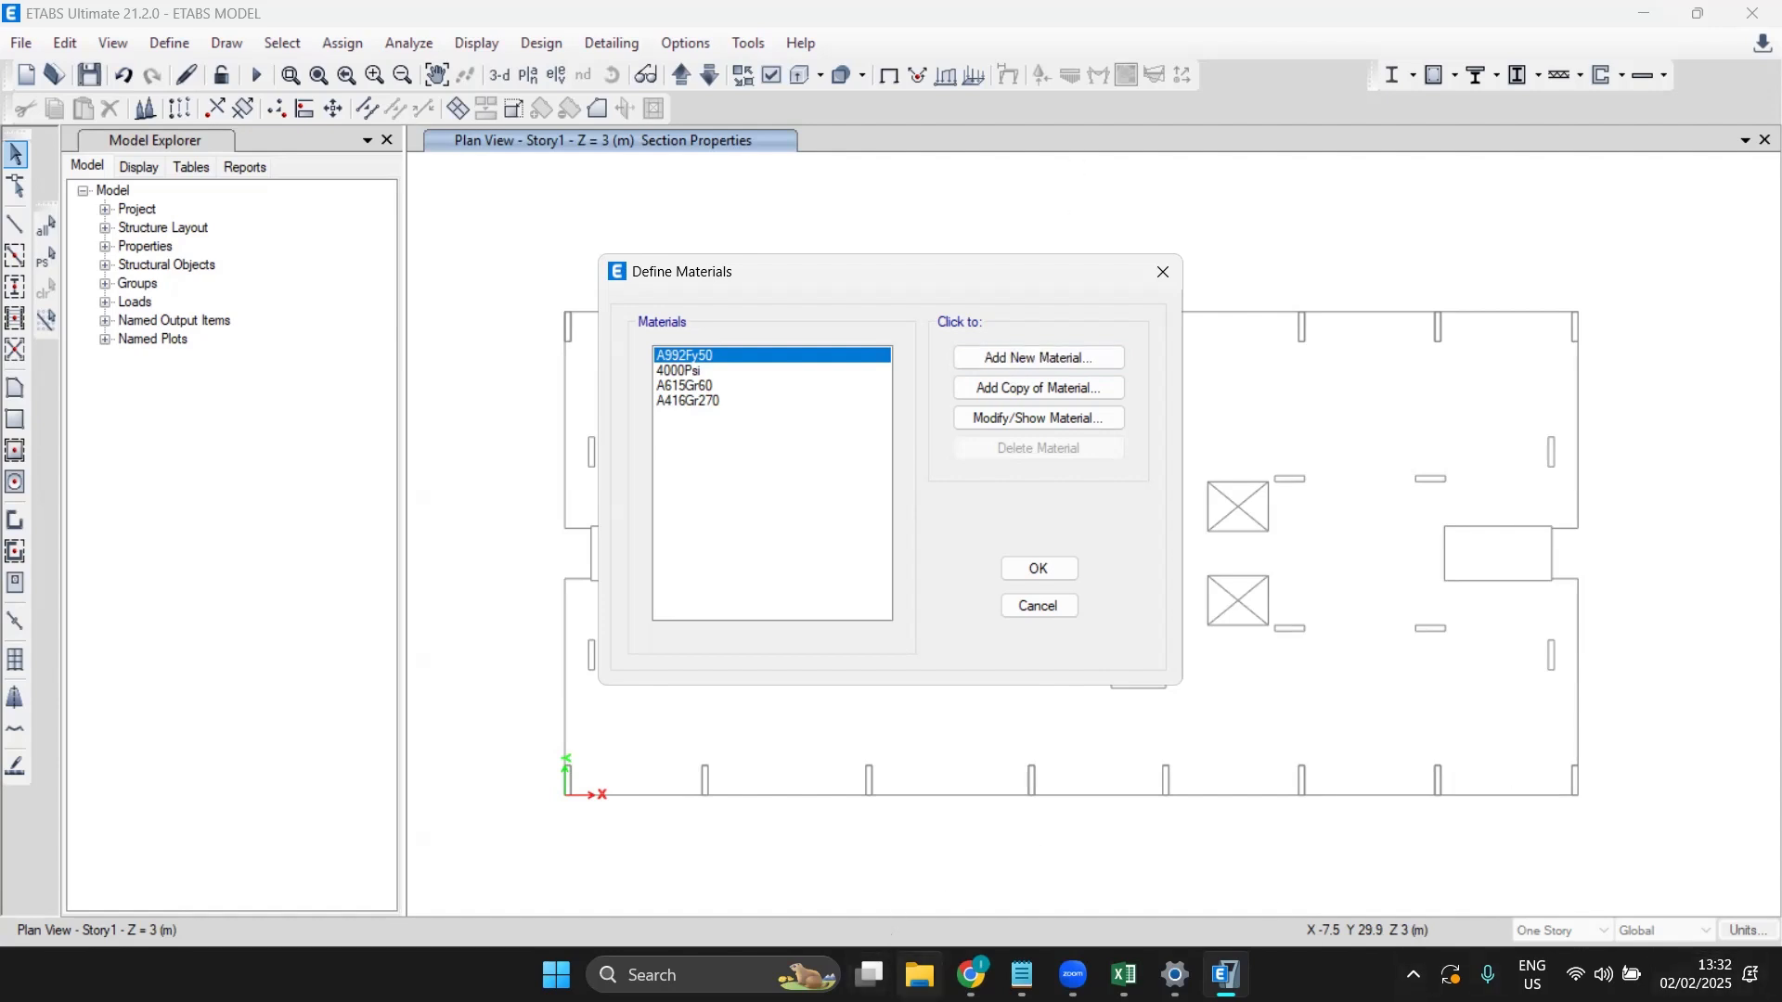
Step: Open the 'Architectural Plan for RCC class-Model' PDF from the Offline classes Day-14 folder
click(918, 974)
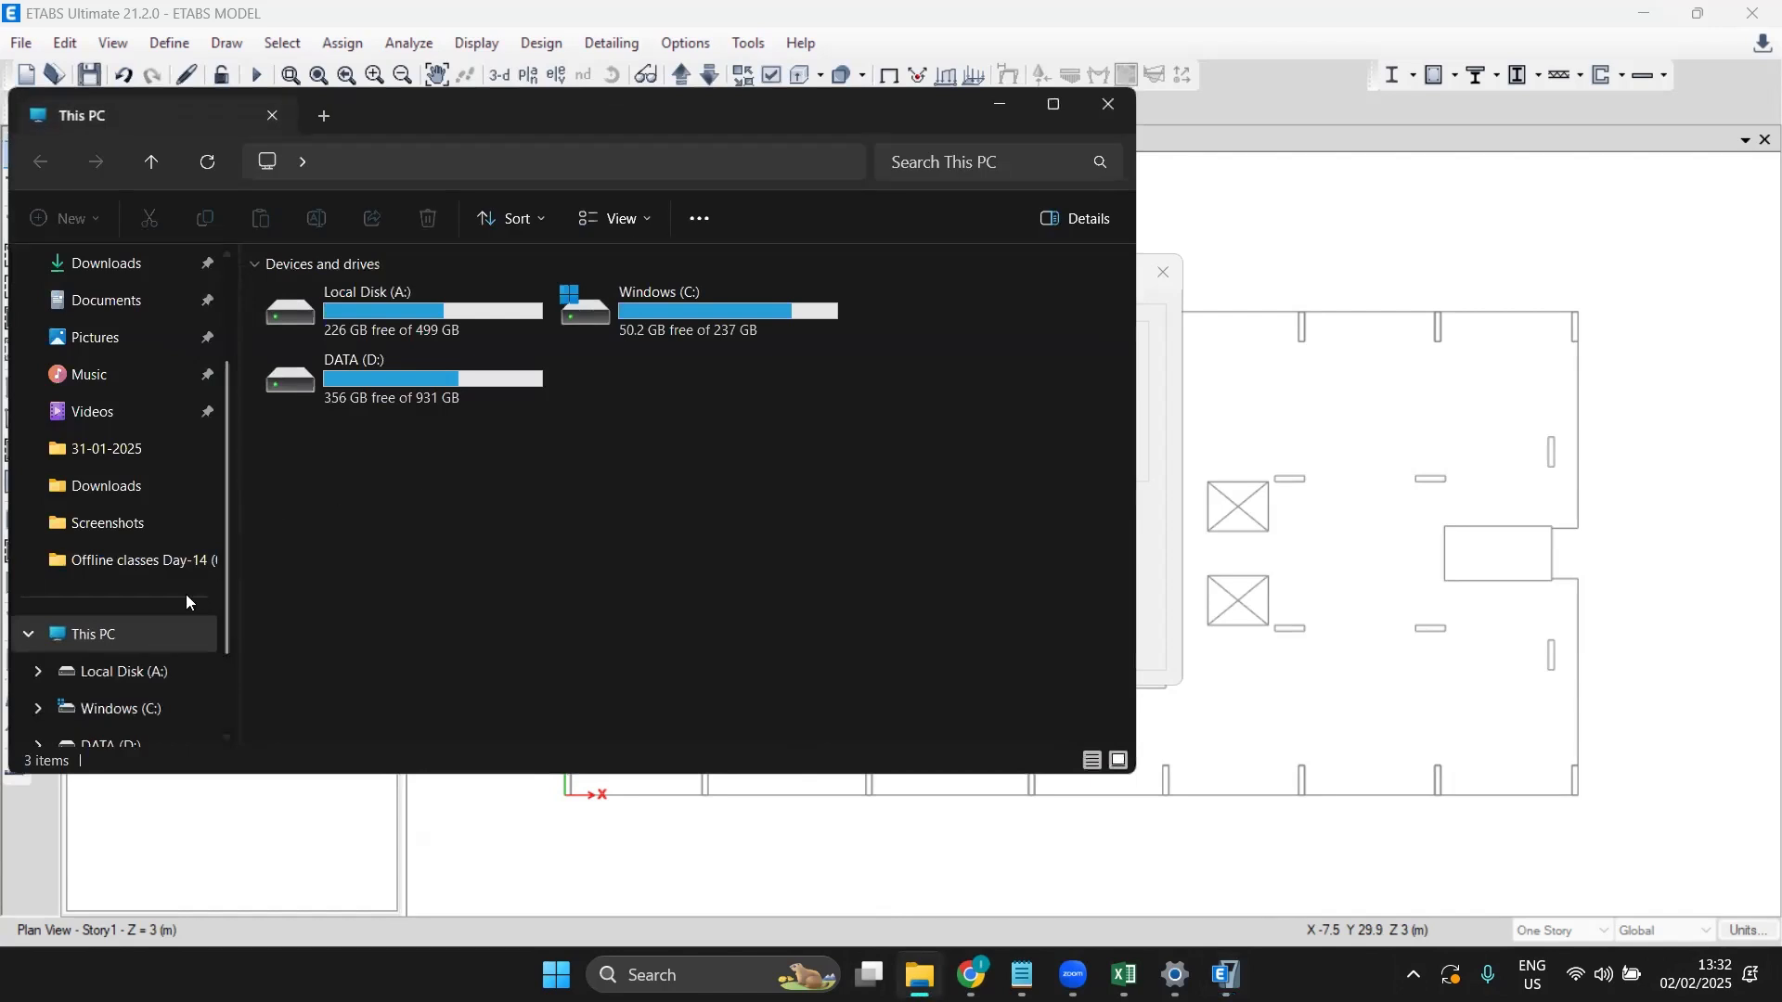
click(164, 564)
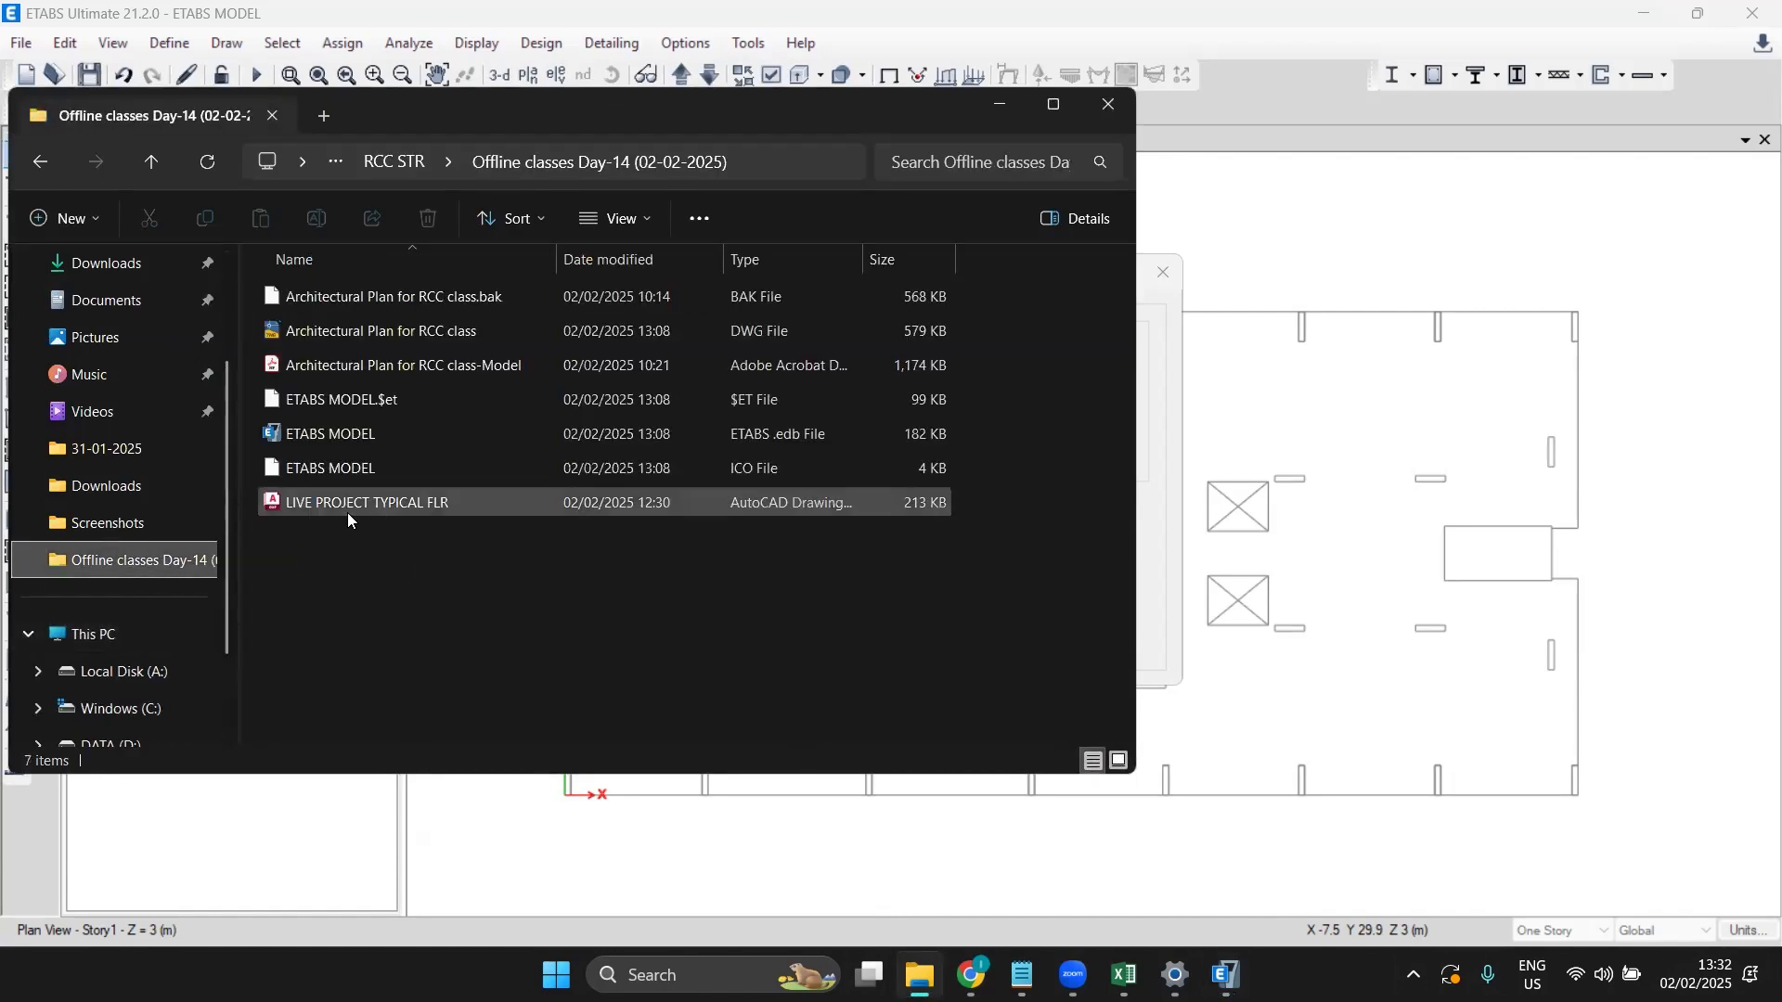
double_click(335, 368)
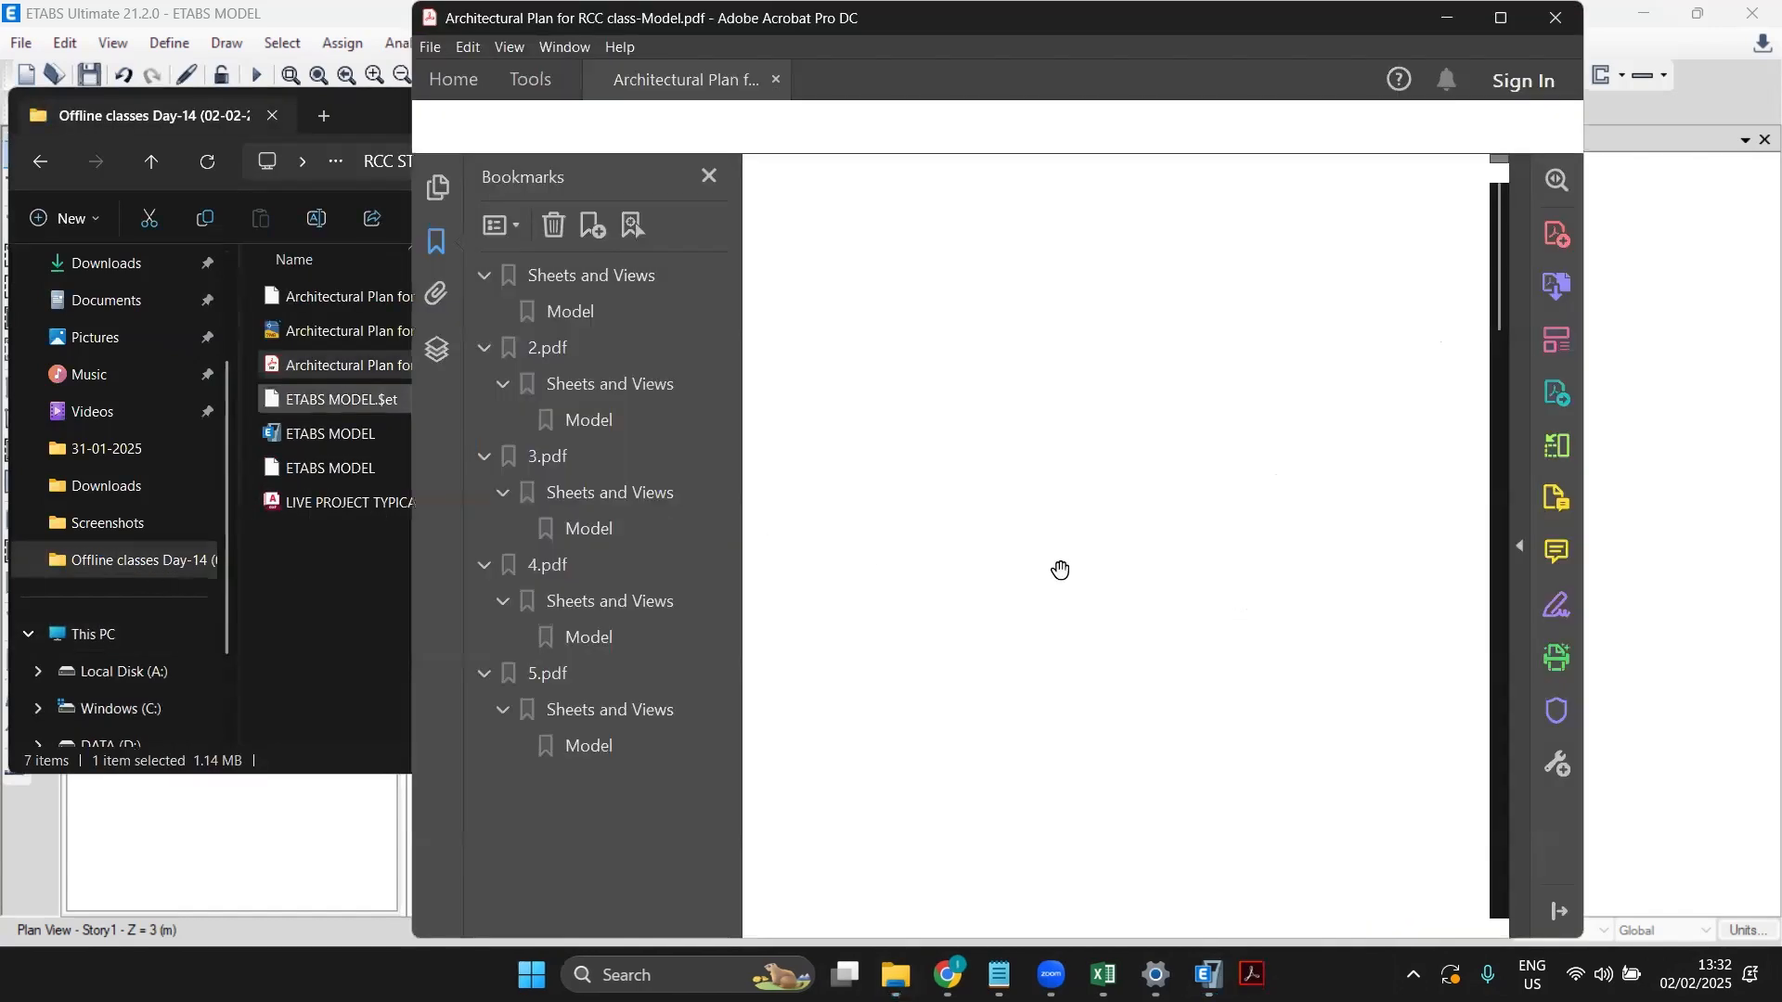
Step: Maximize the Acrobat window and zoom in and back out on the page 5 drawing
double_click(1348, 58)
ctrl+scroll(949, 646, up, 3)
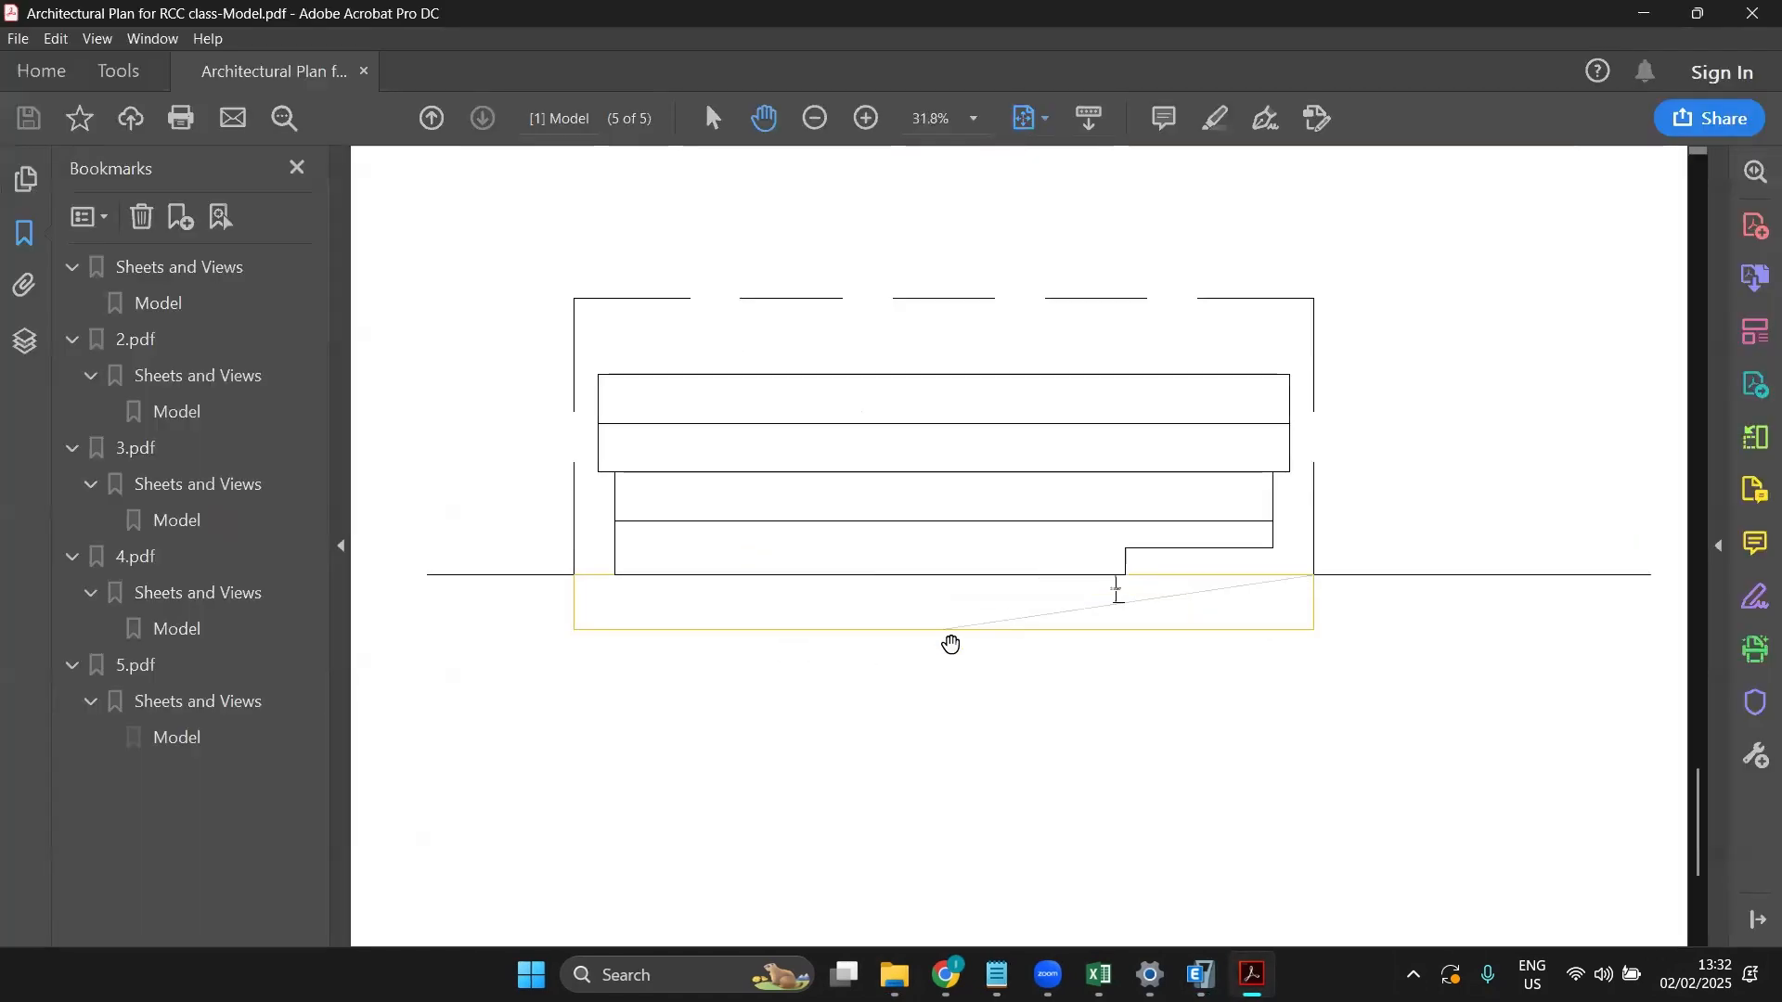
ctrl+scroll(951, 644, down, 2)
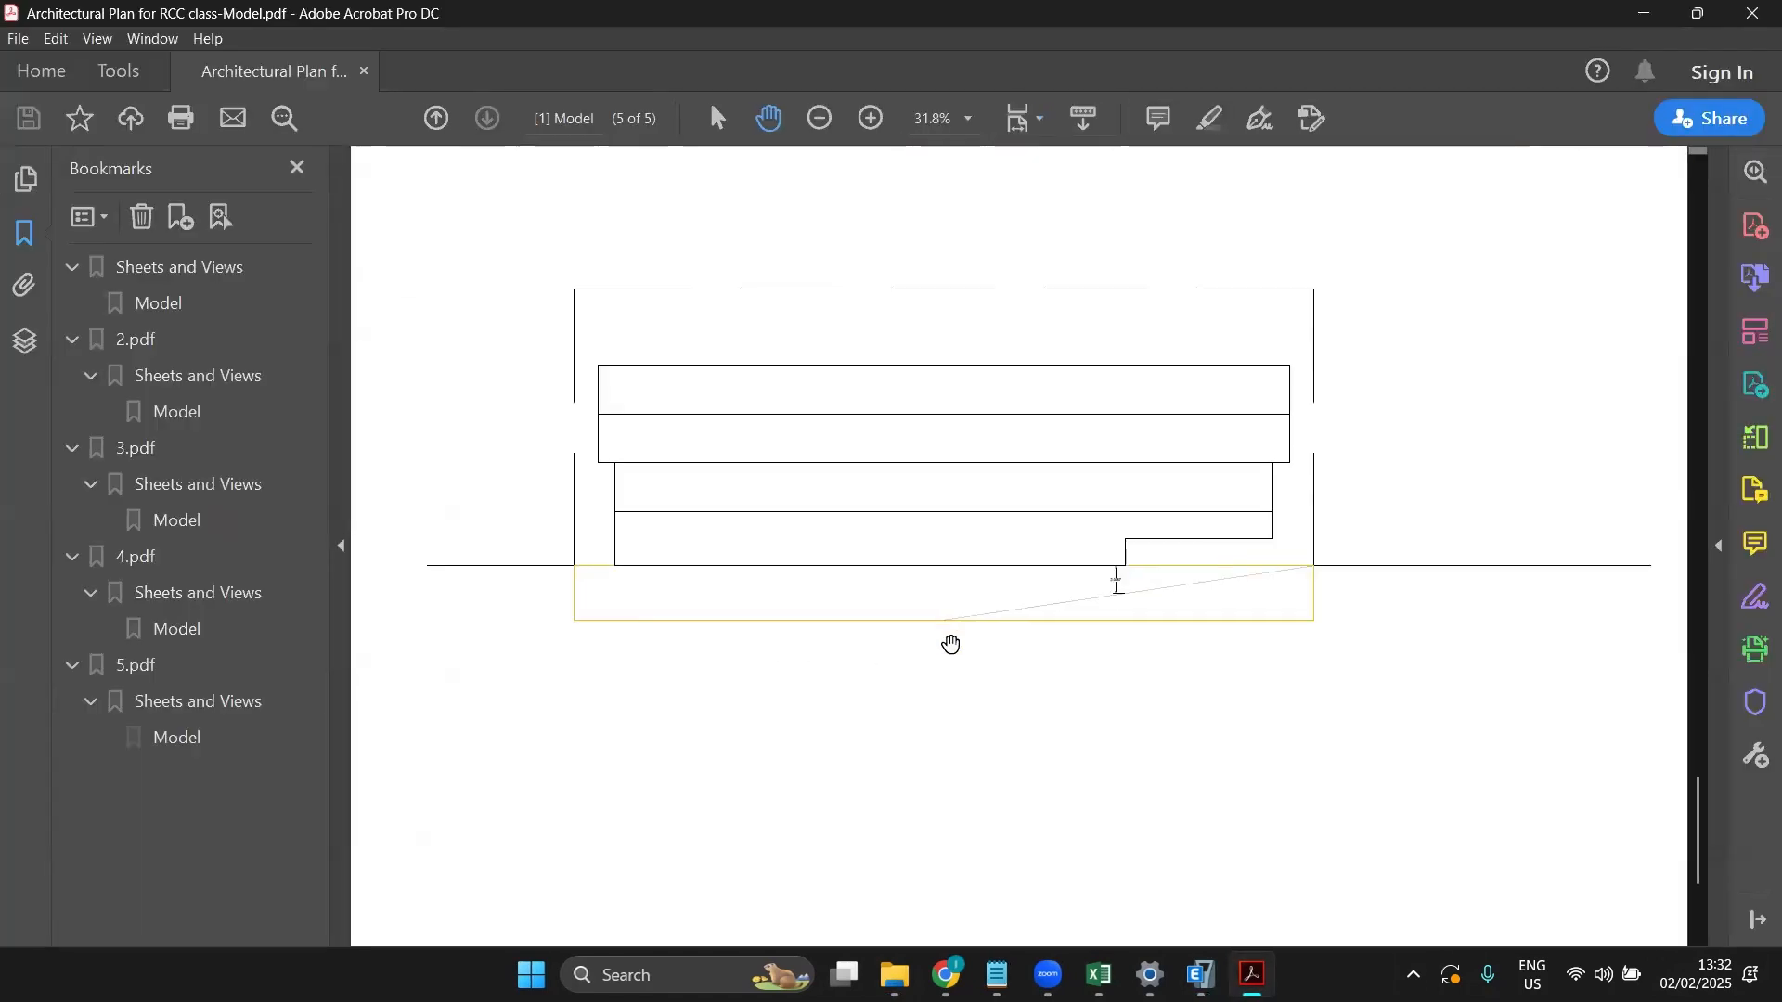